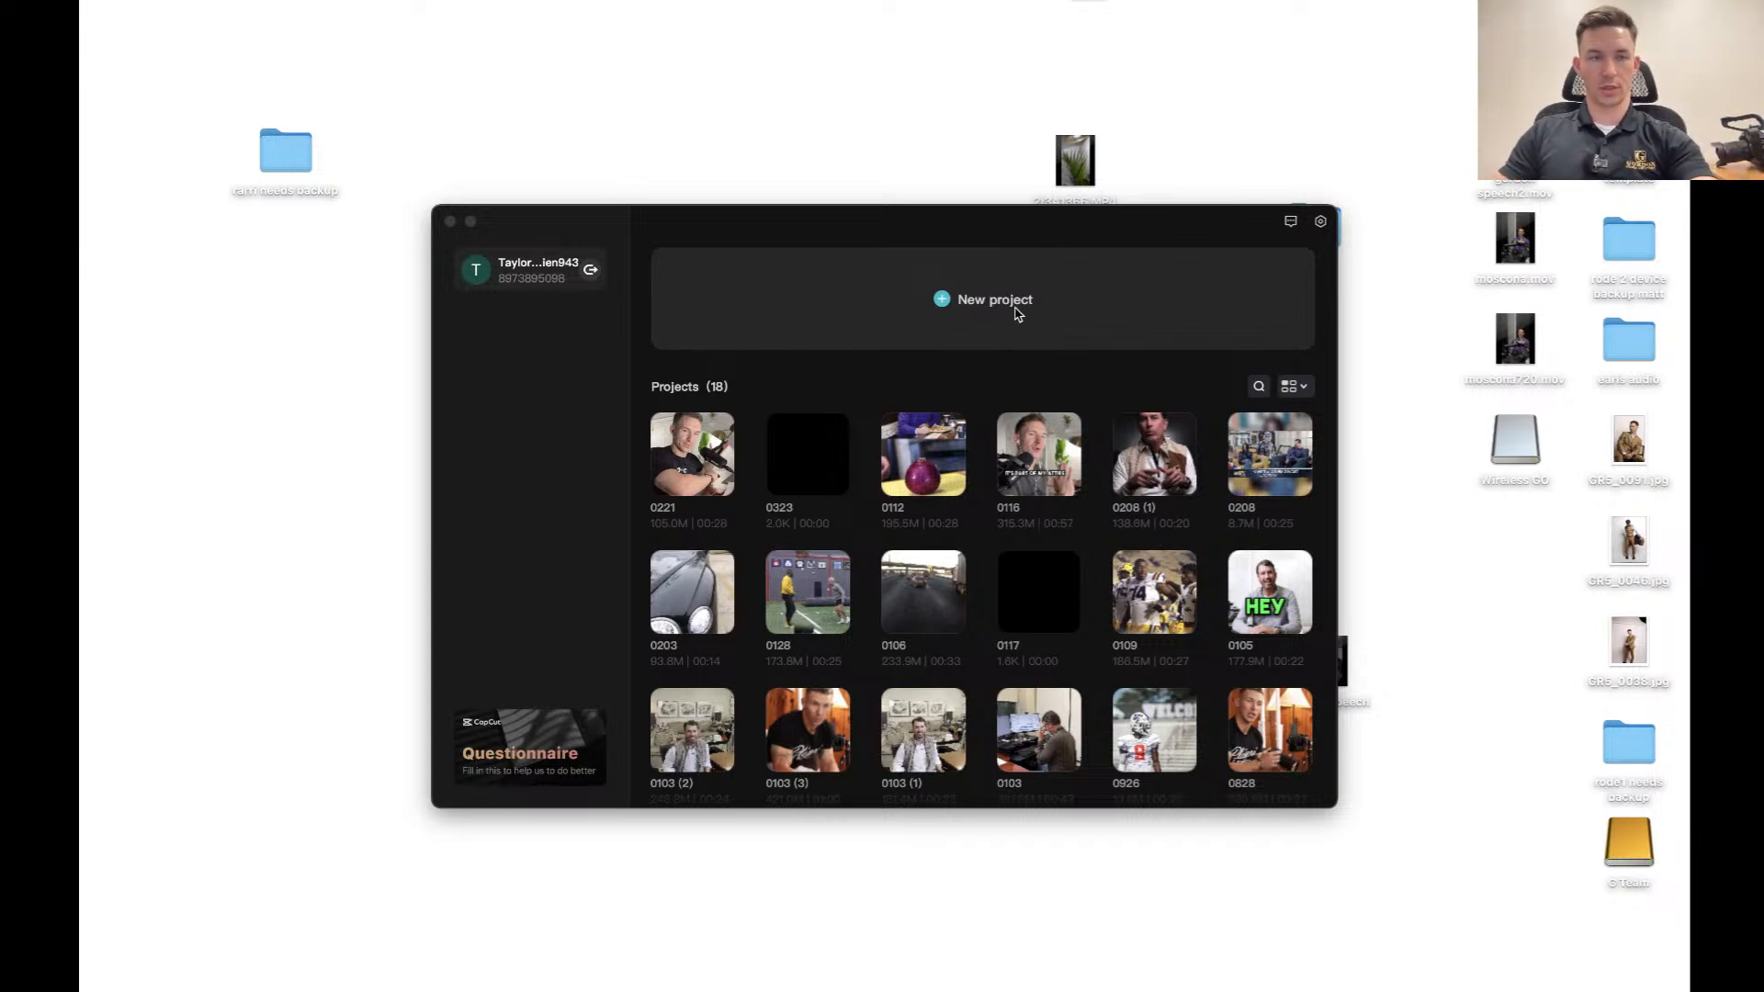
Close the project window, reopen CapCut and create a new project.
{"action": "left_click", "coordinate": [449, 222]}
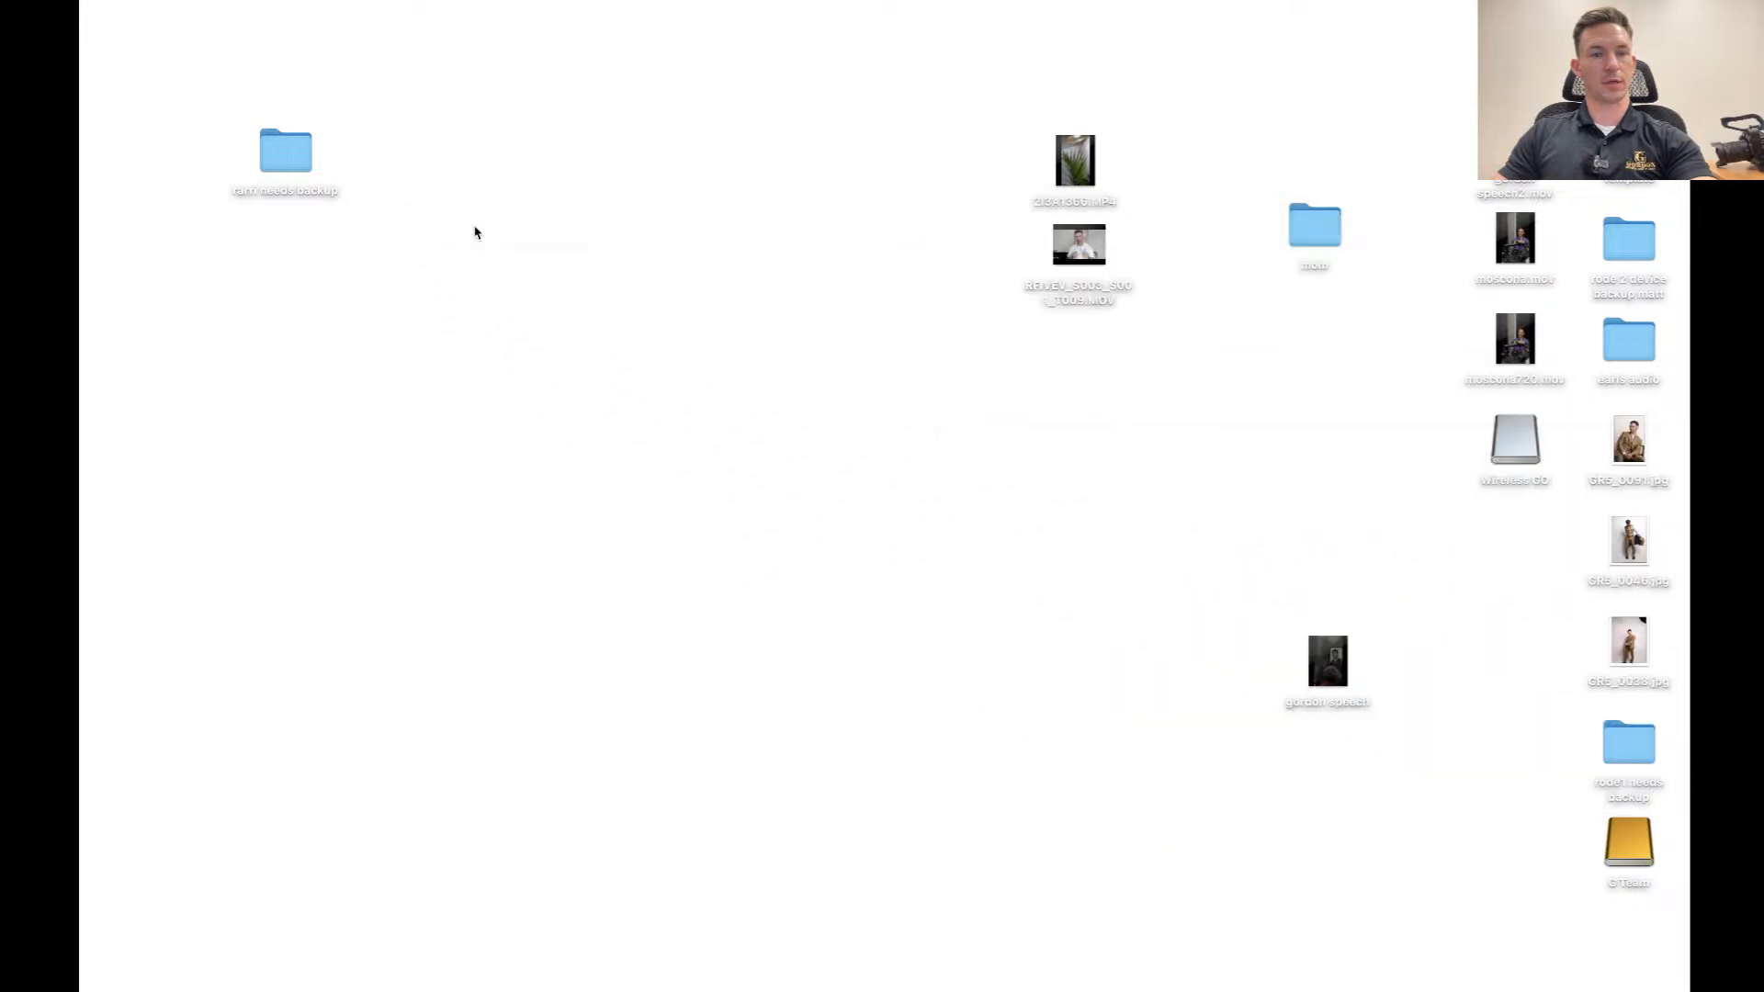
{"action": "mouse_move", "coordinate": [841, 985]}
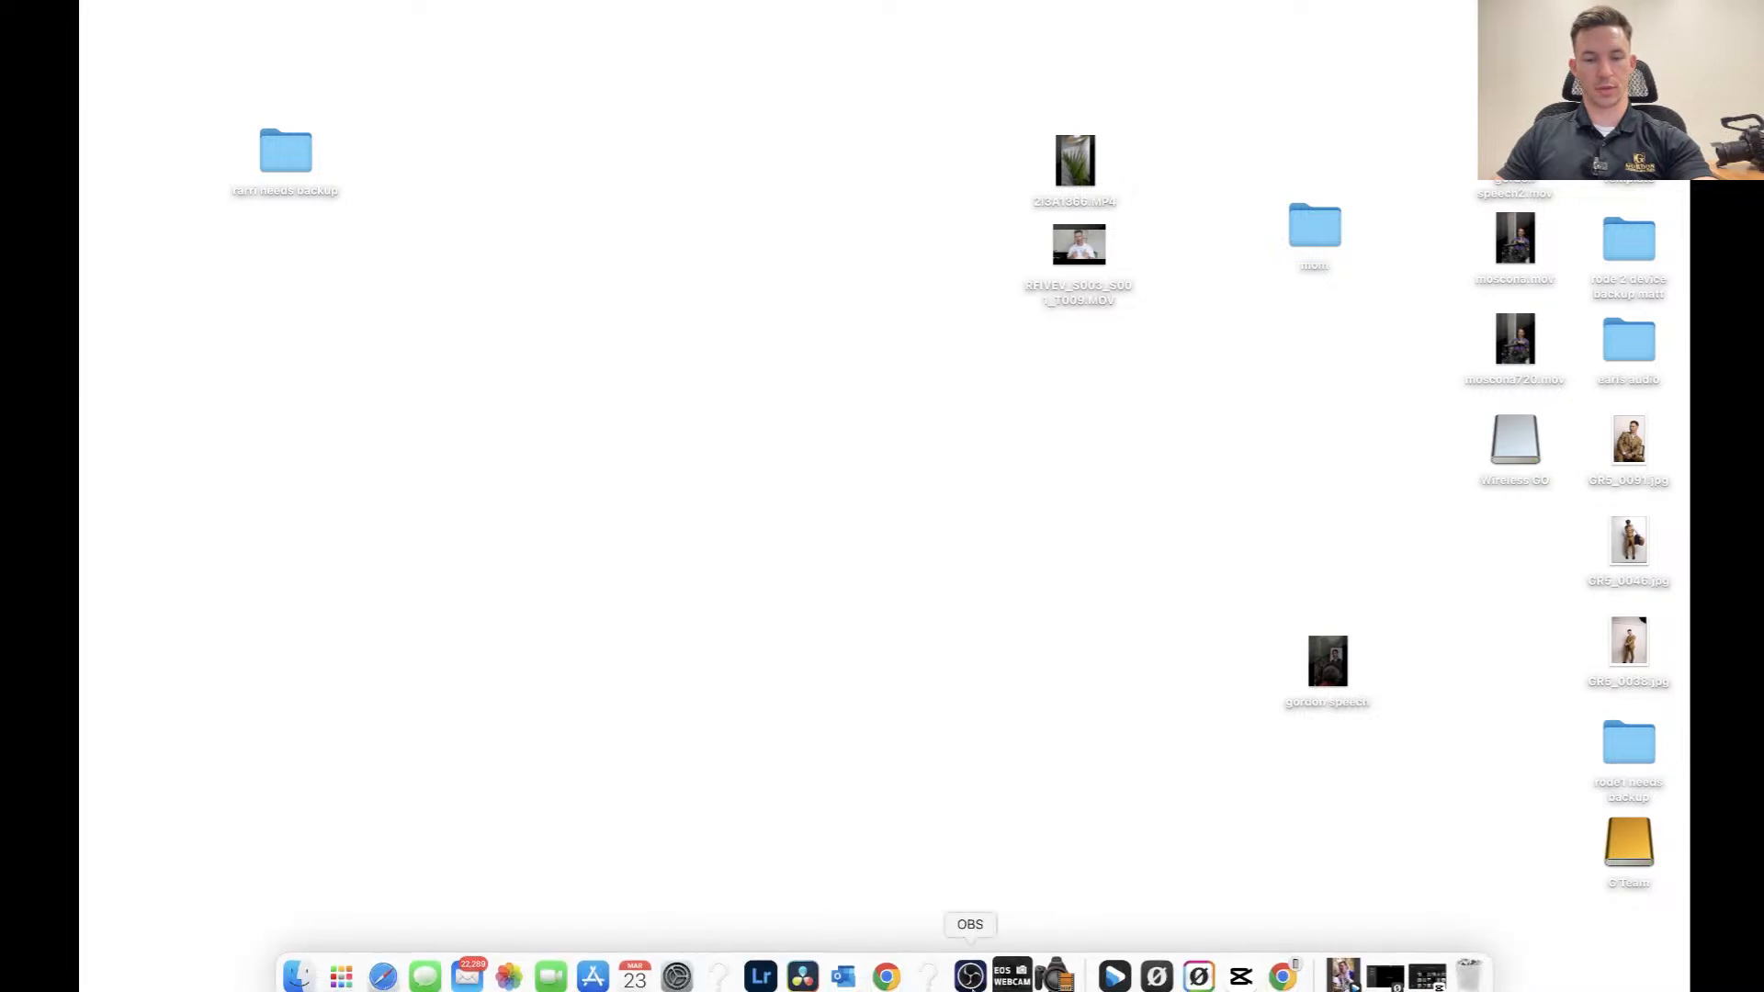
{"action": "left_click", "coordinate": [1240, 977]}
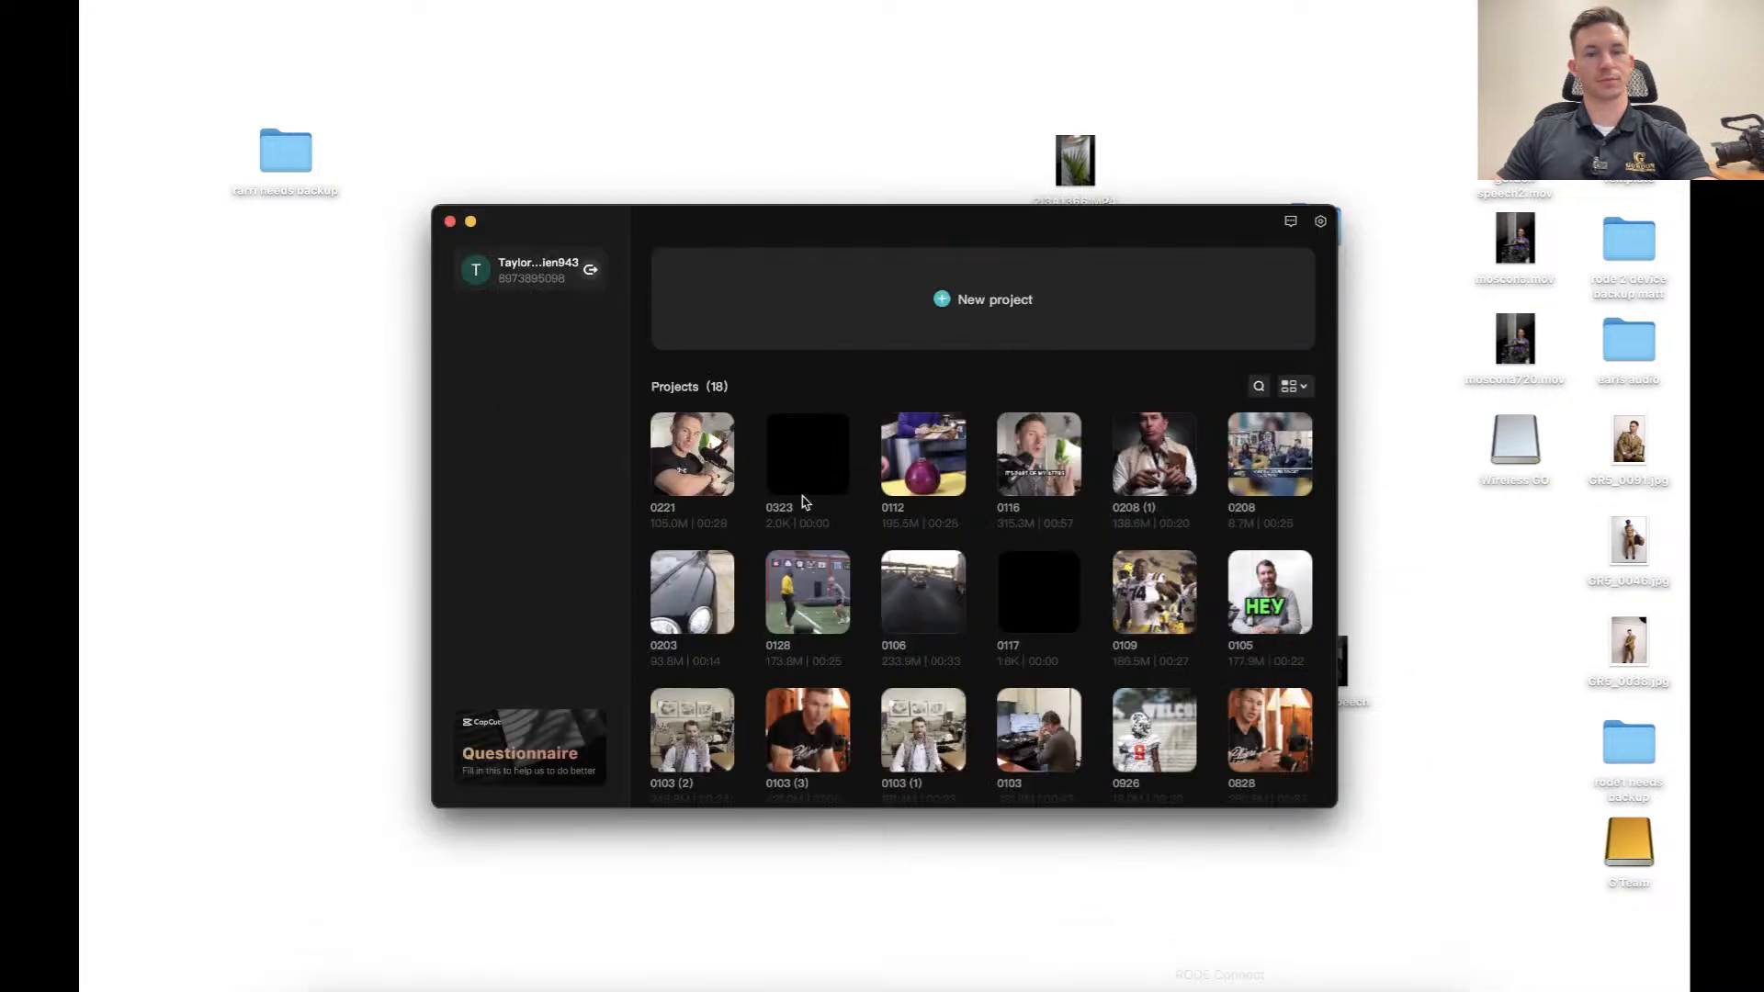
{"action": "left_click", "coordinate": [974, 306]}
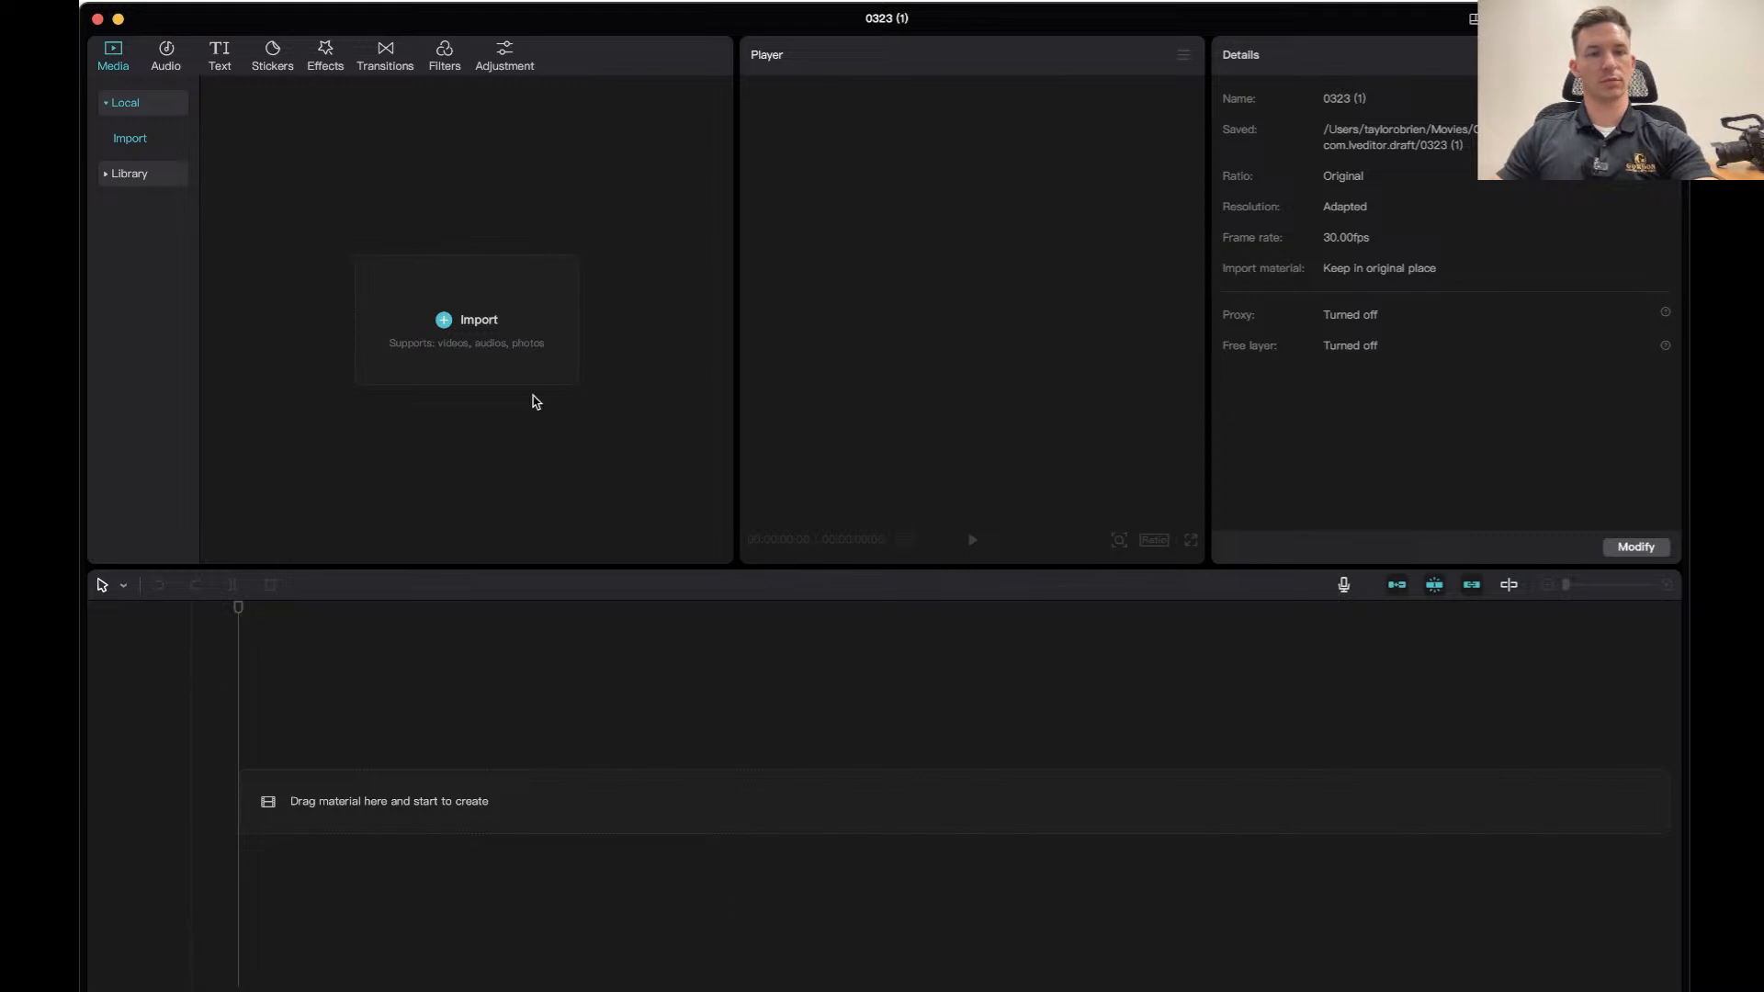
Import the 22-second "How may big truck wrecks happen" video from the GORDON FINAL VIDEO folder and place it at the start of the timeline.
{"action": "left_click", "coordinate": [442, 327]}
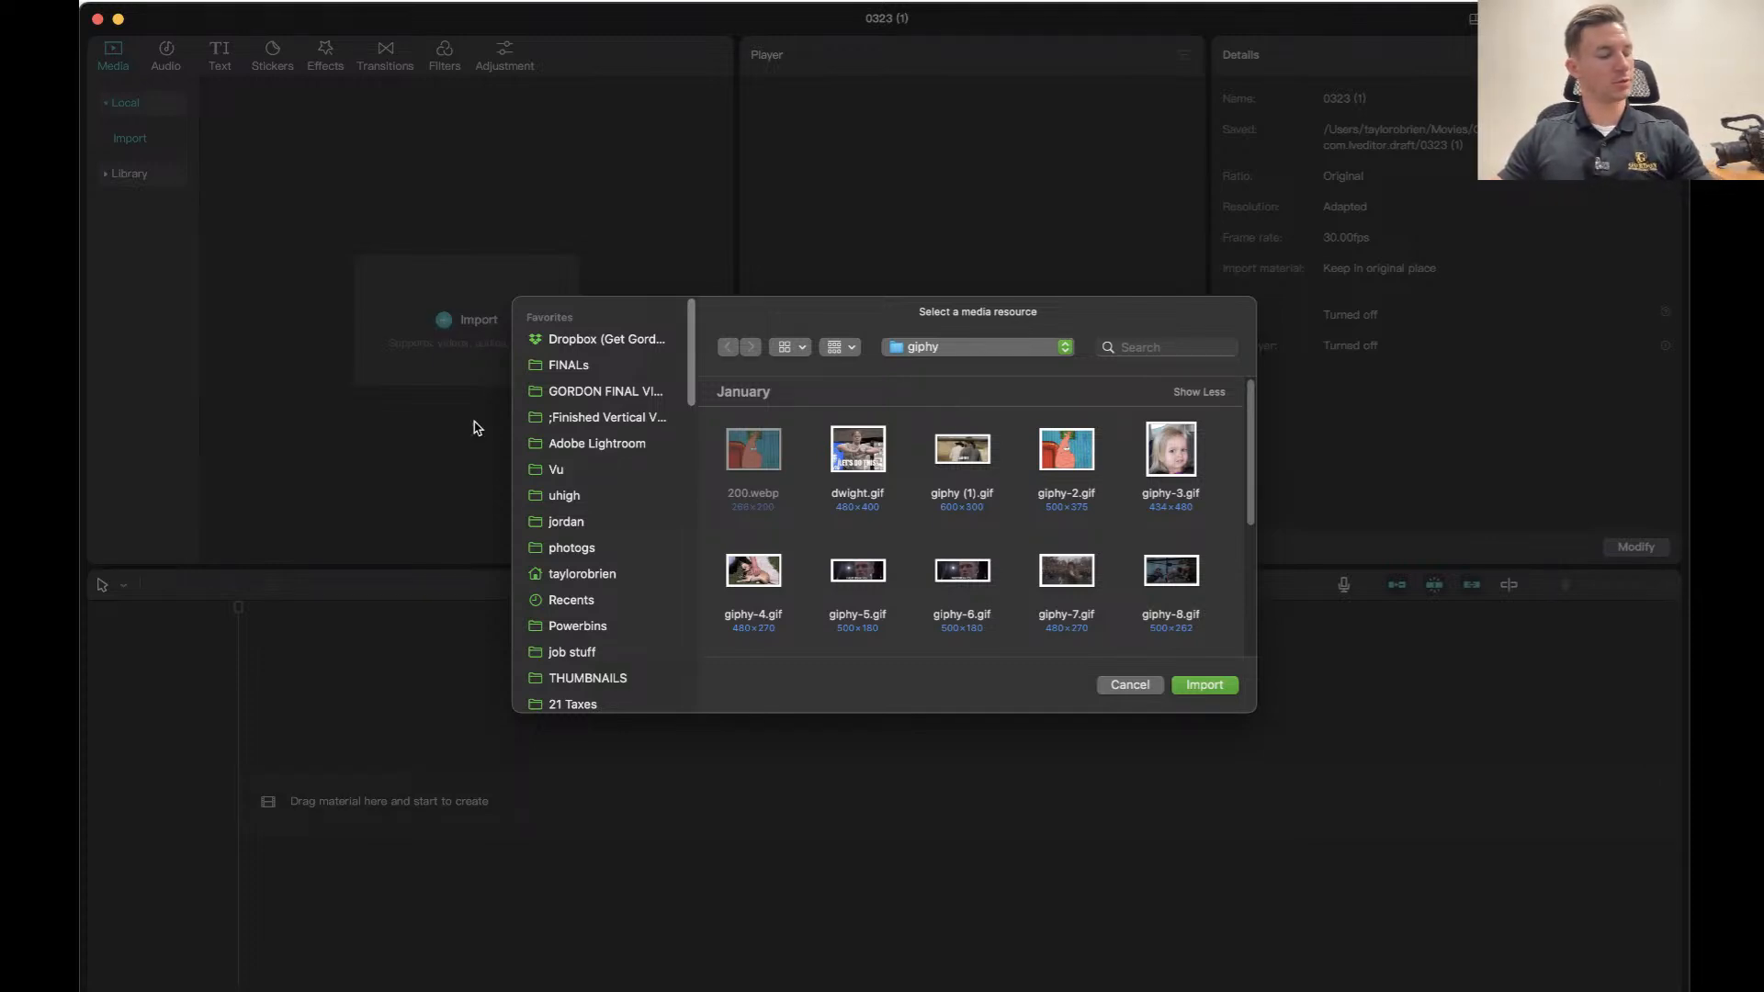
{"action": "left_click", "coordinate": [569, 392]}
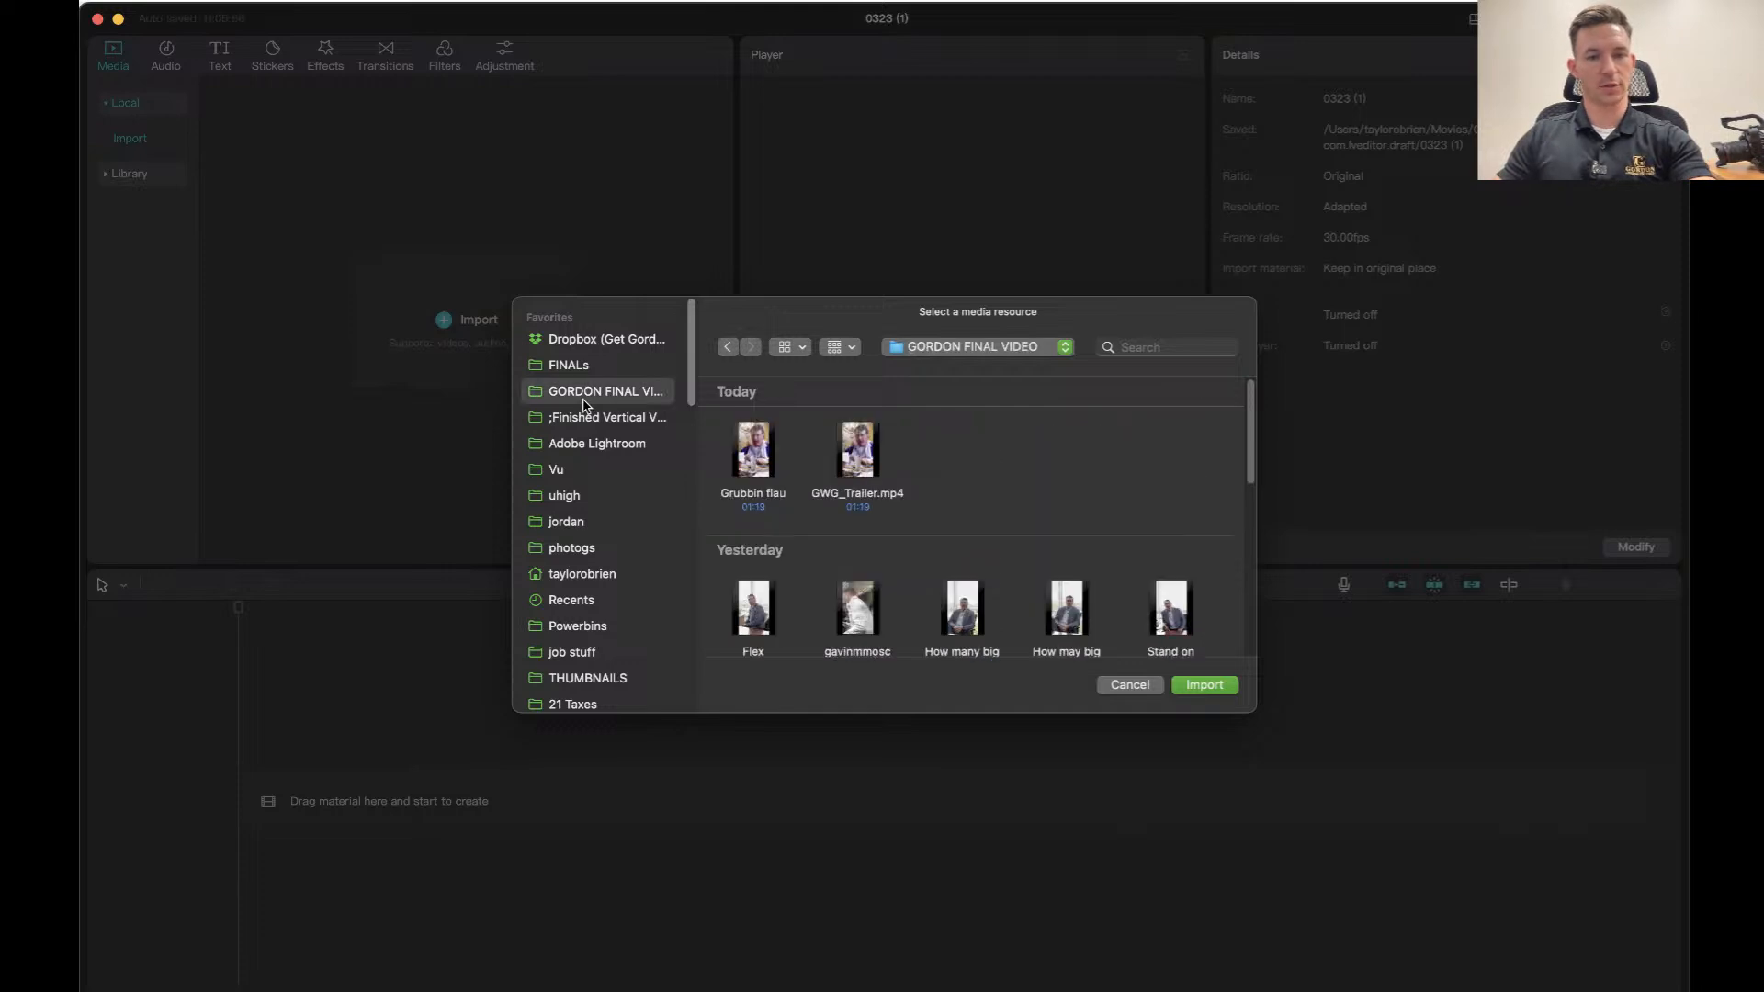
{"action": "scroll", "coordinate": [946, 588], "scroll_direction": "down", "scroll_amount": 3}
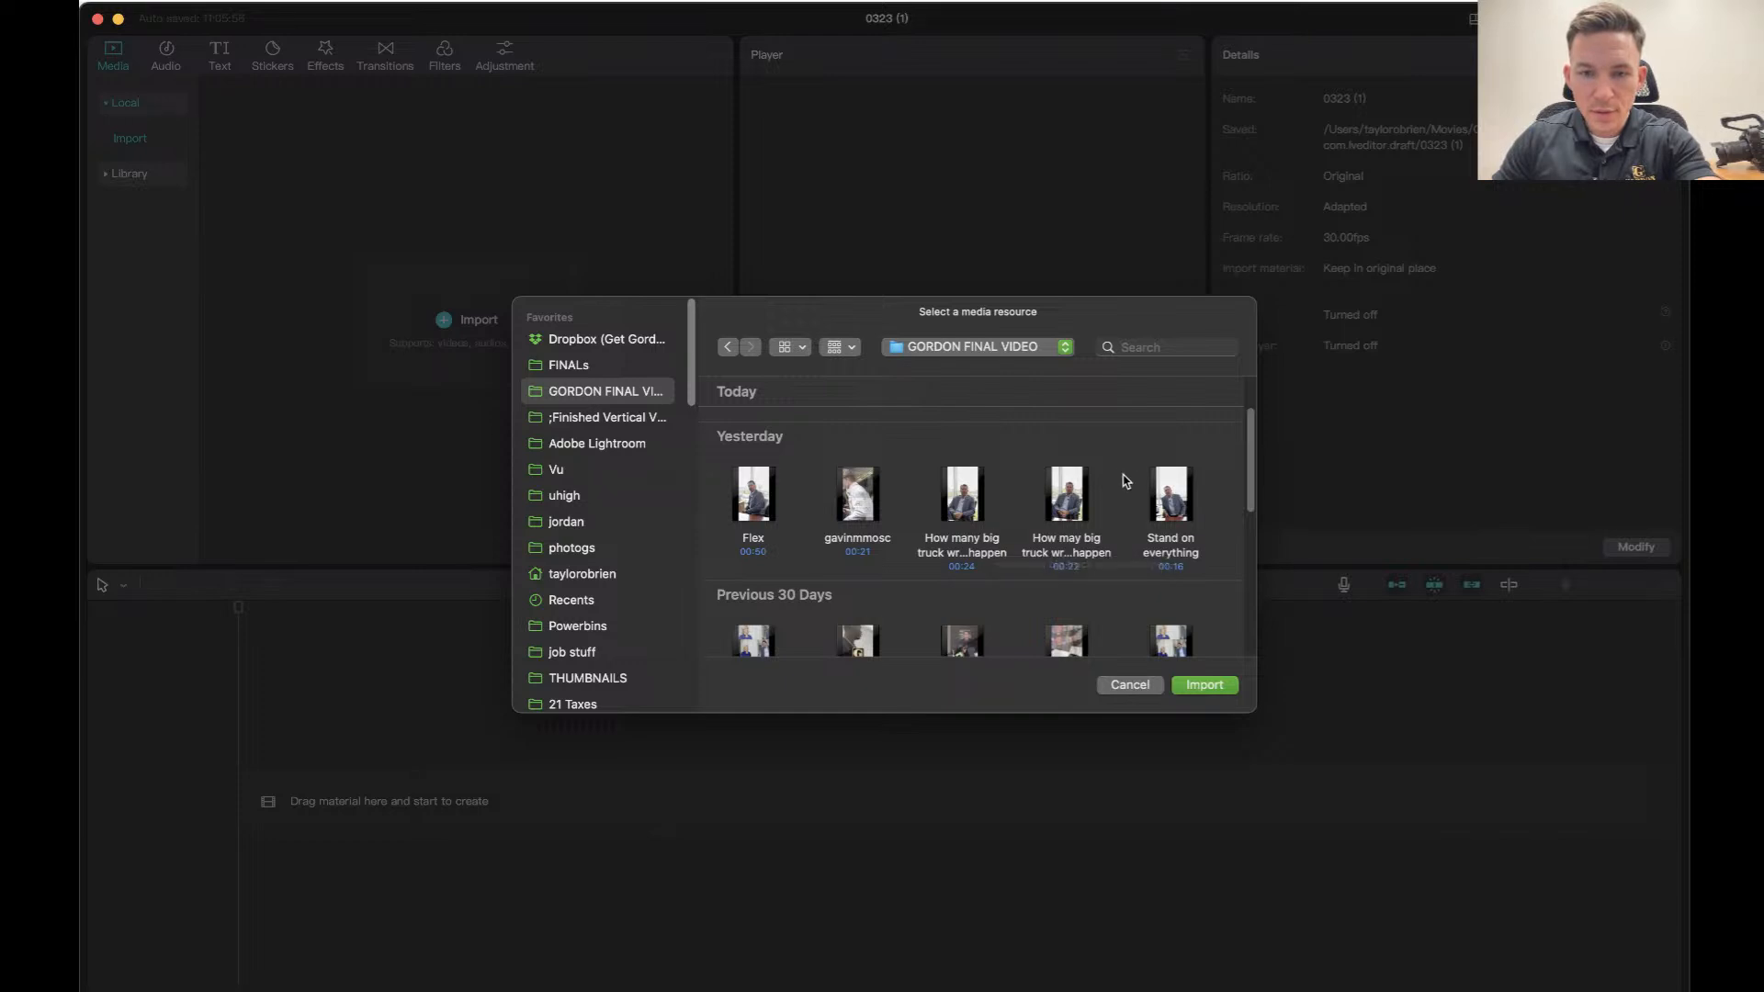
{"action": "scroll", "coordinate": [1129, 476], "scroll_direction": "down", "scroll_amount": 1}
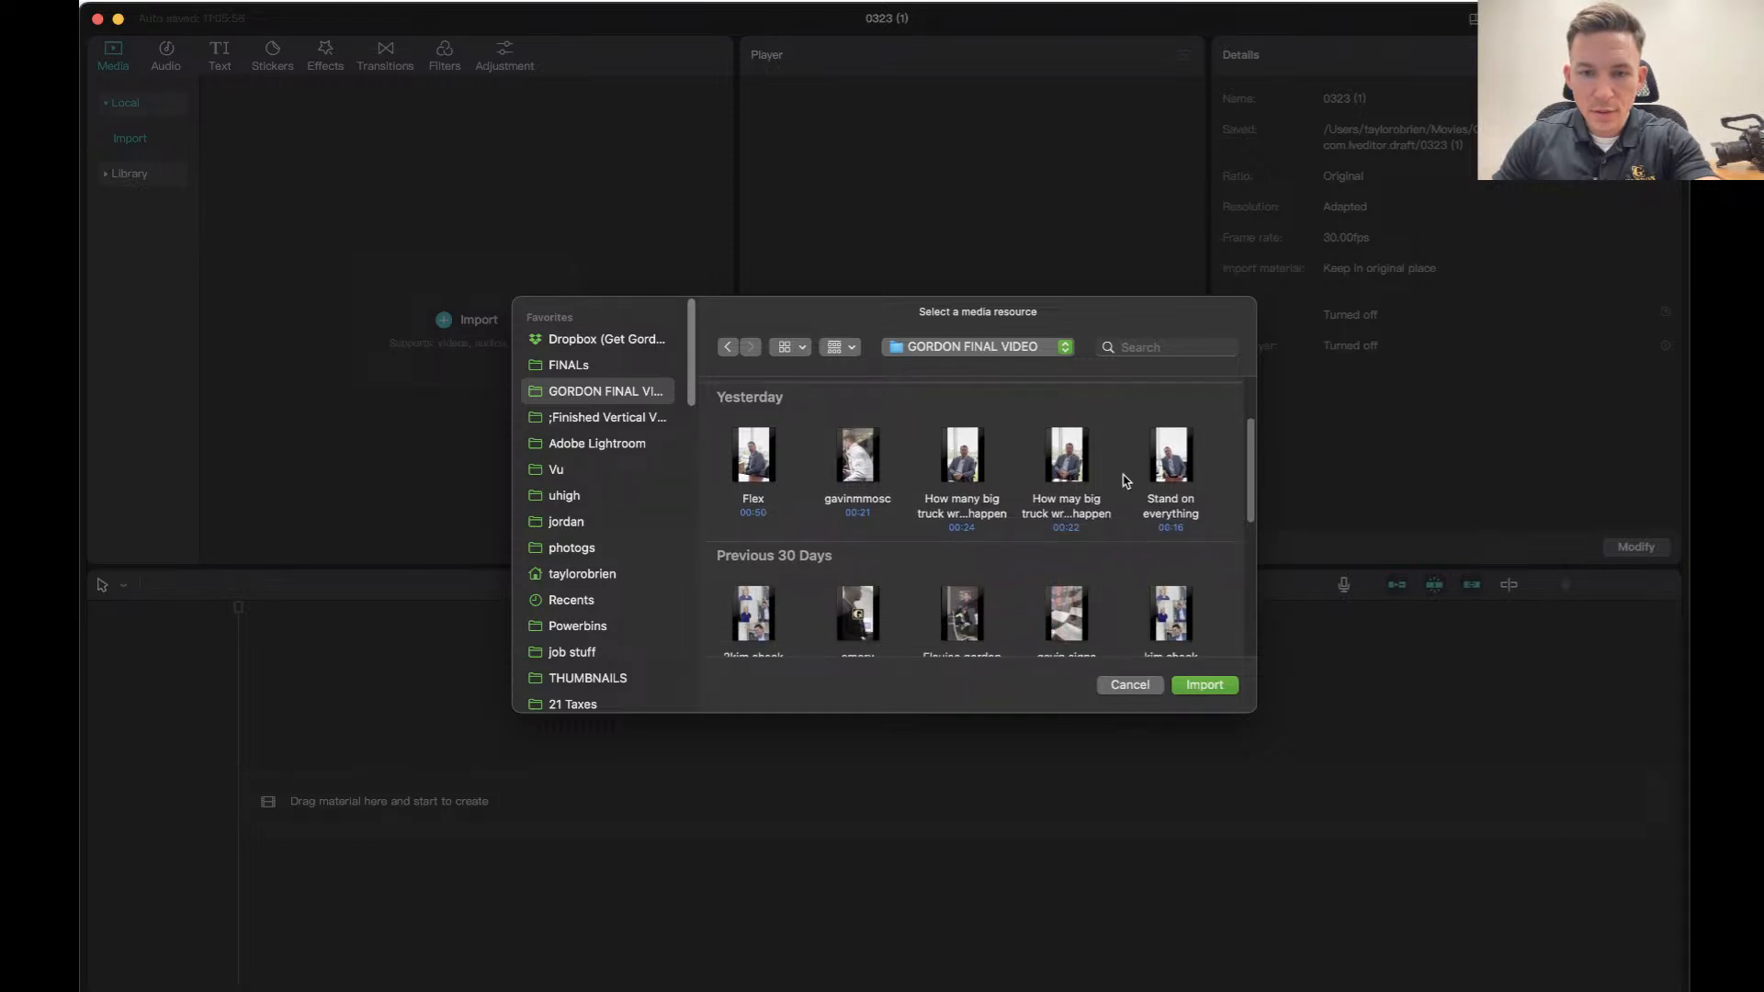
{"action": "left_click", "coordinate": [1075, 504]}
{"action": "left_click", "coordinate": [1211, 689]}
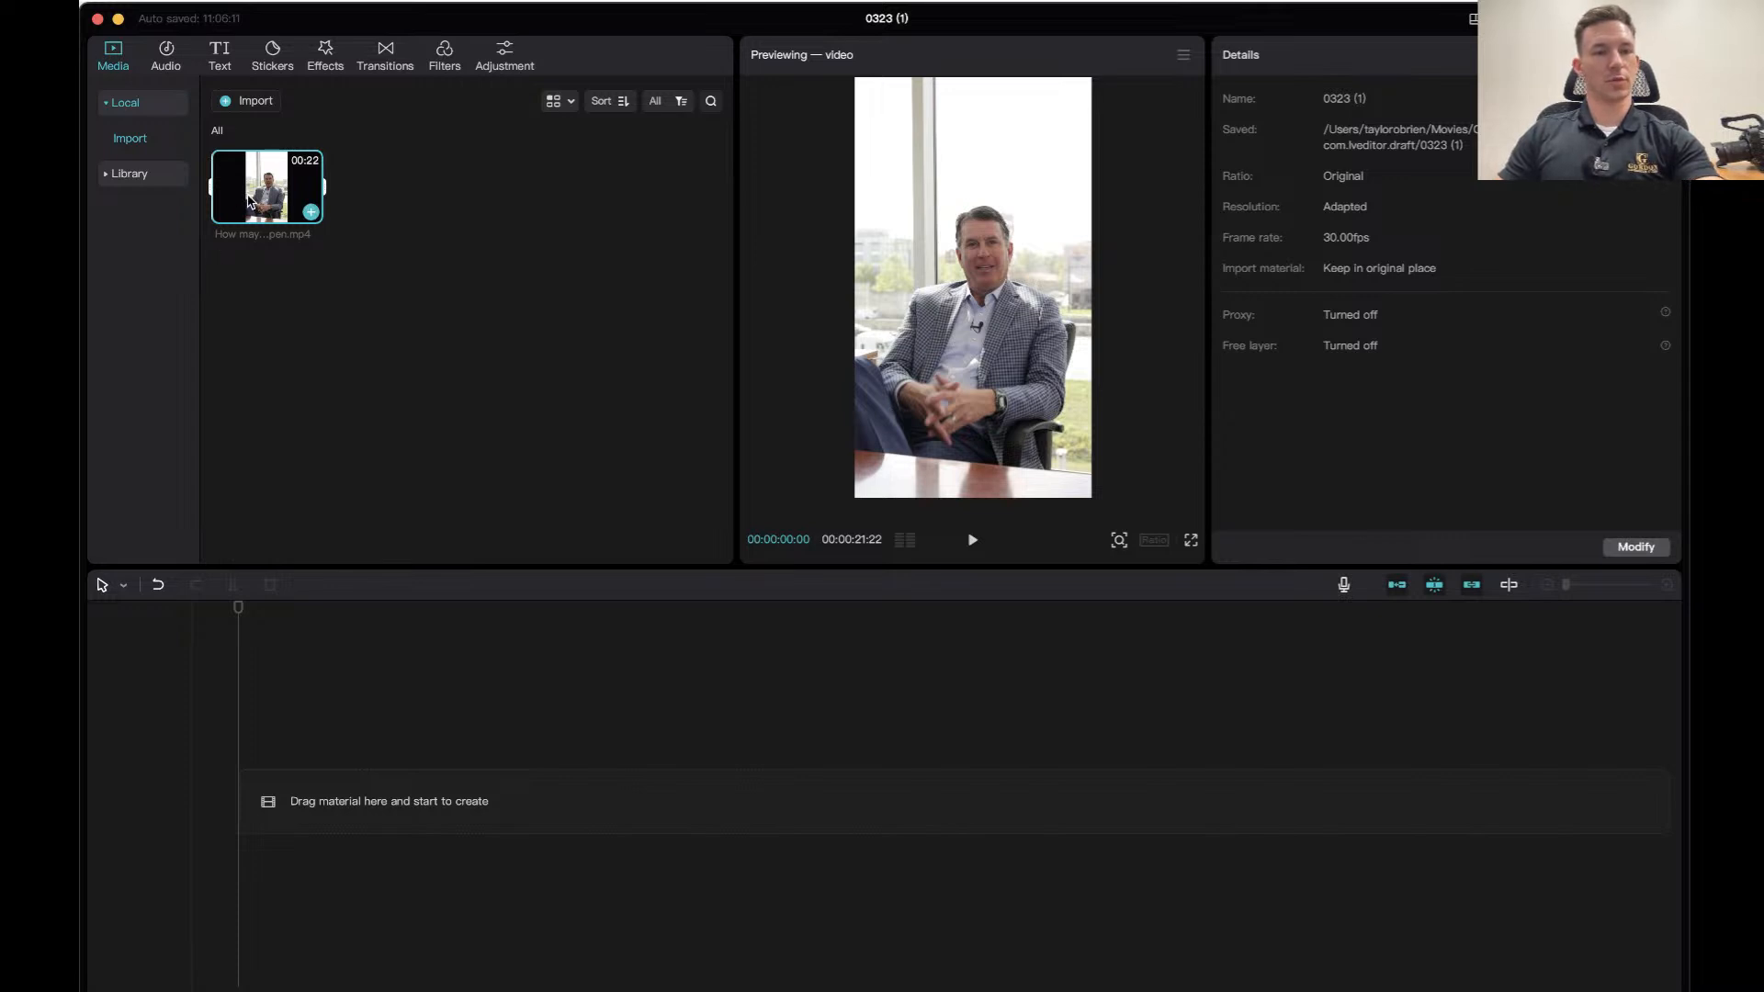
{"action": "left_click_drag", "start_coordinate": [279, 212], "coordinate": [249, 781]}
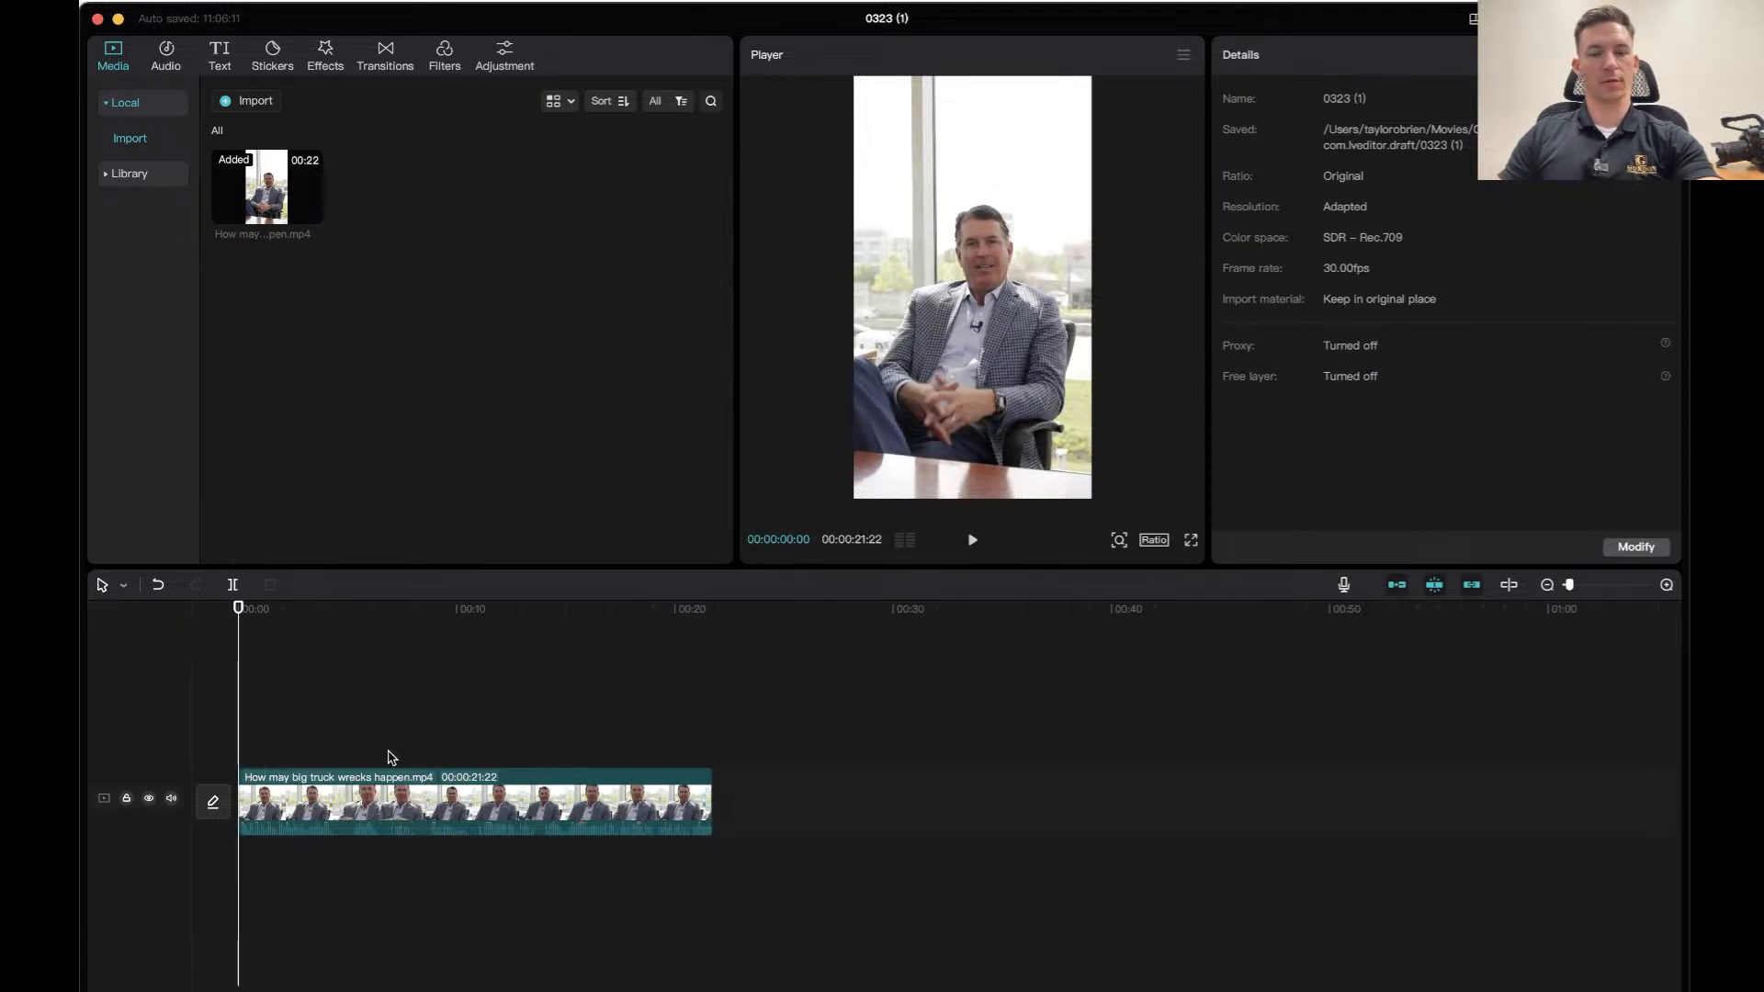
Generate English auto captions for the video clip on the timeline.
{"action": "left_click", "coordinate": [353, 806]}
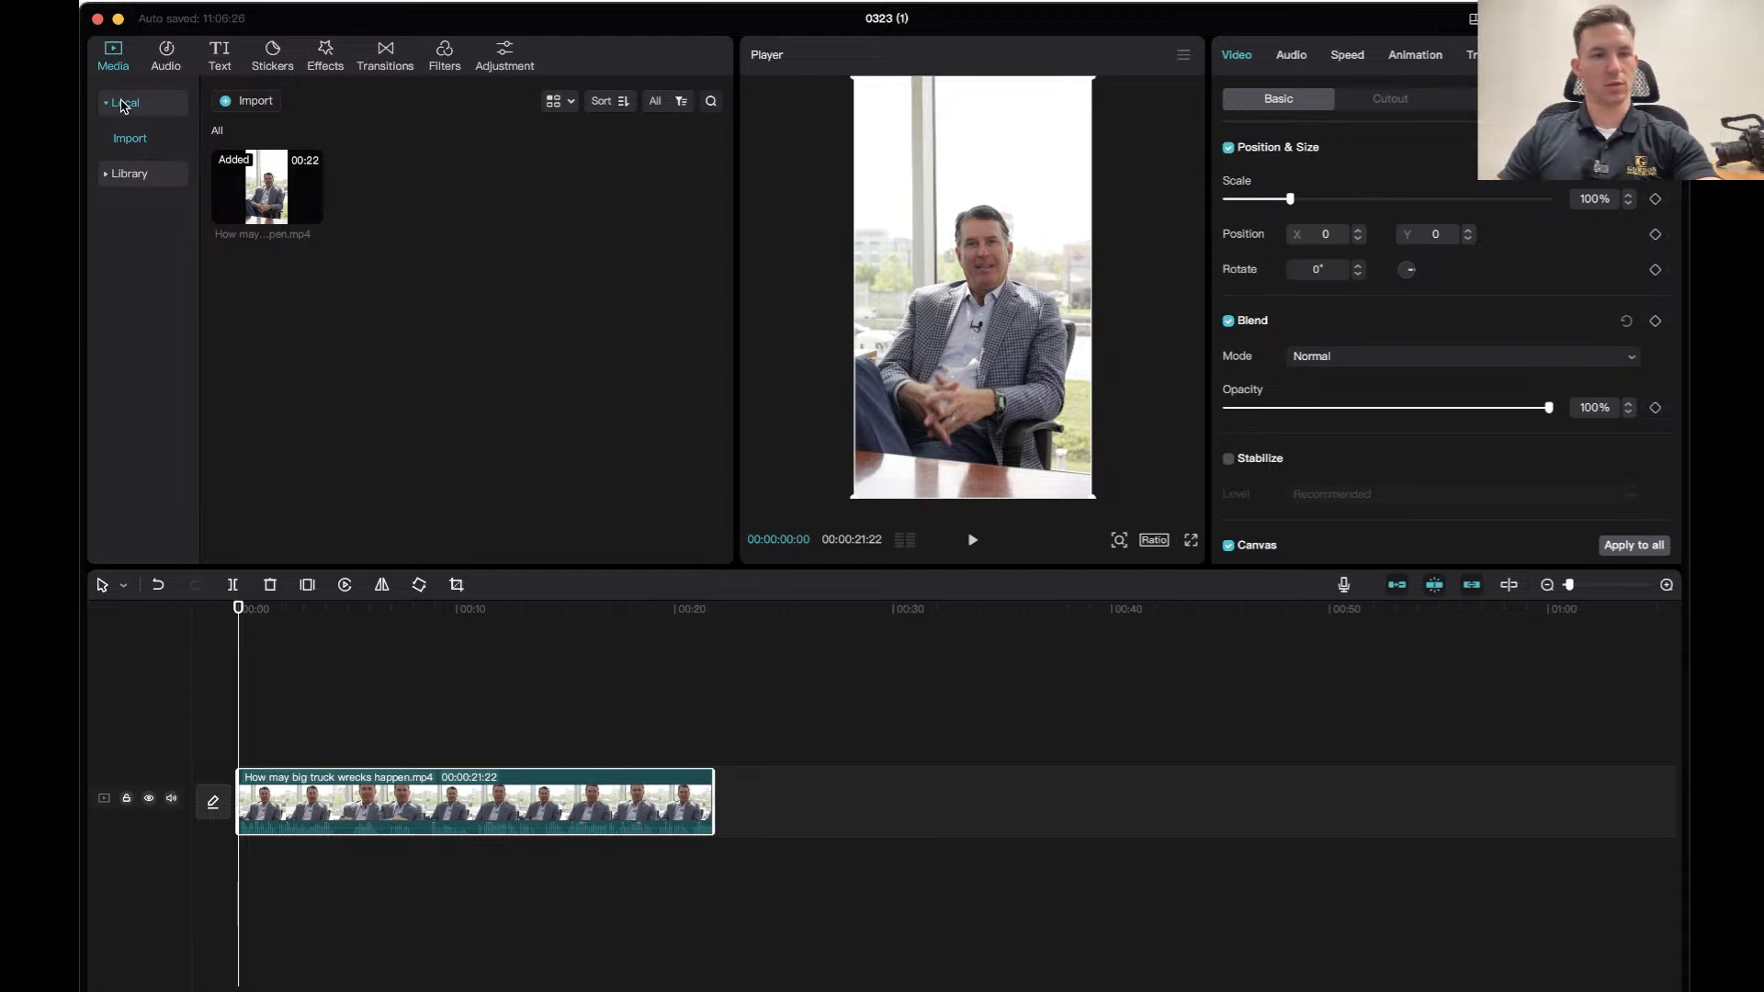
{"action": "left_click", "coordinate": [218, 57]}
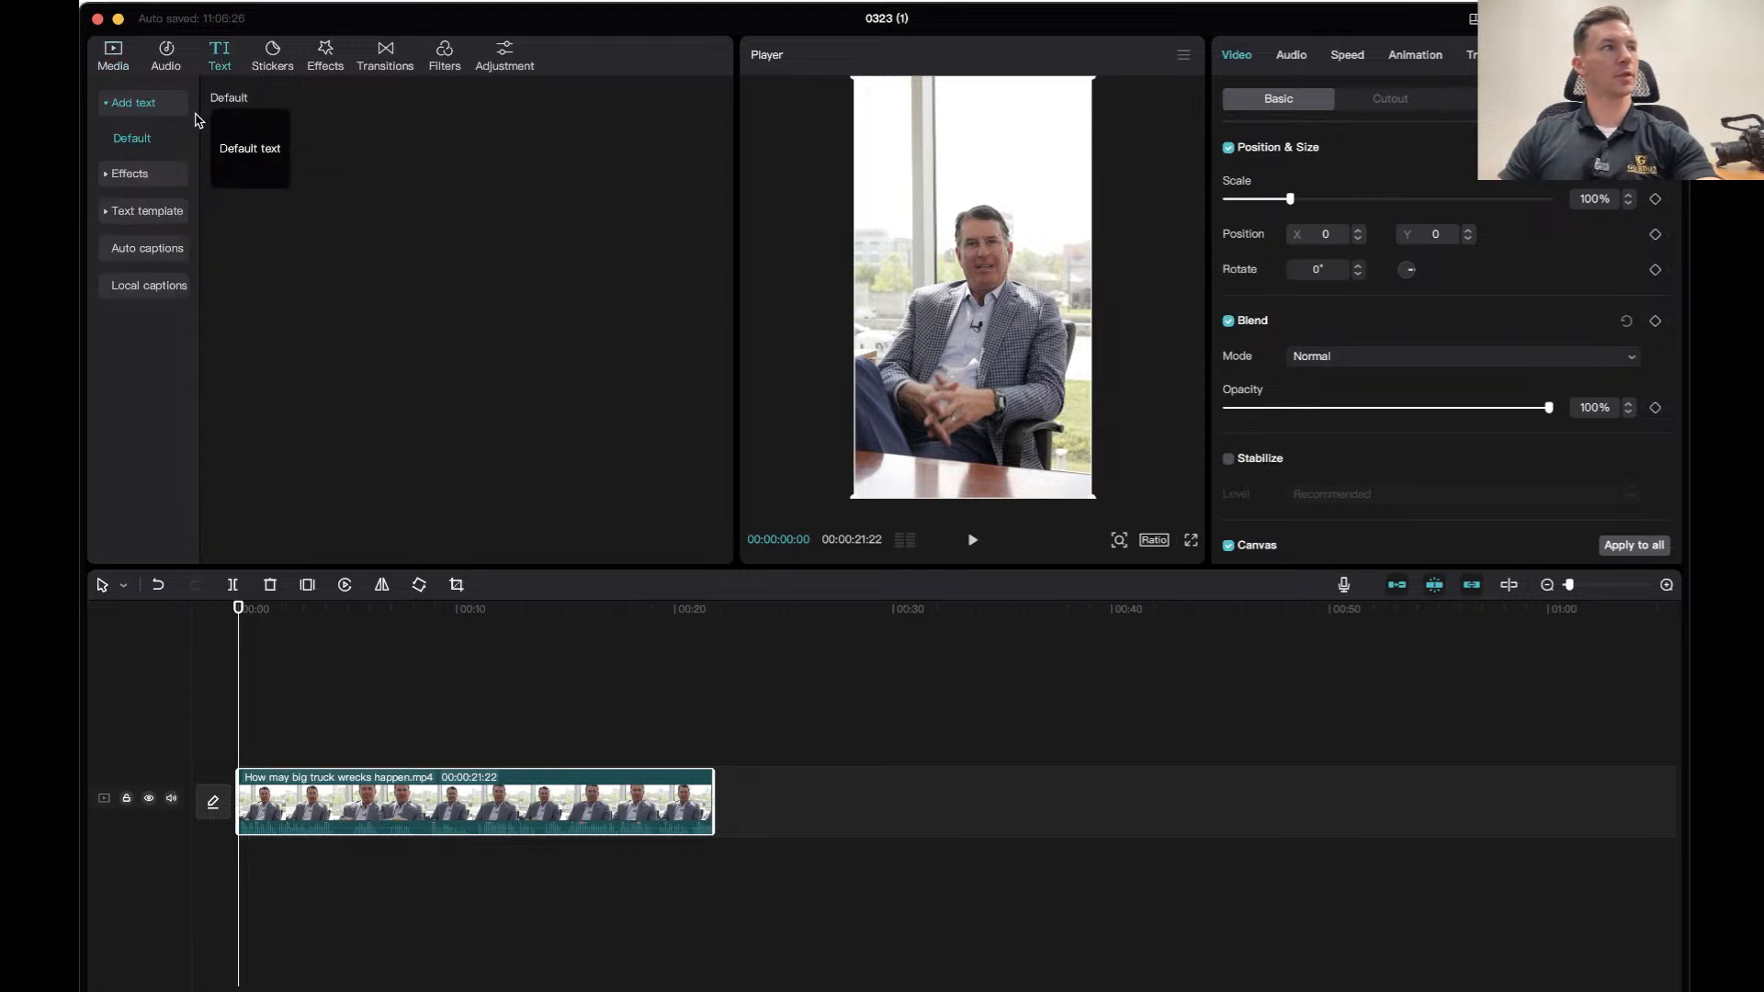
{"action": "left_click", "coordinate": [163, 250]}
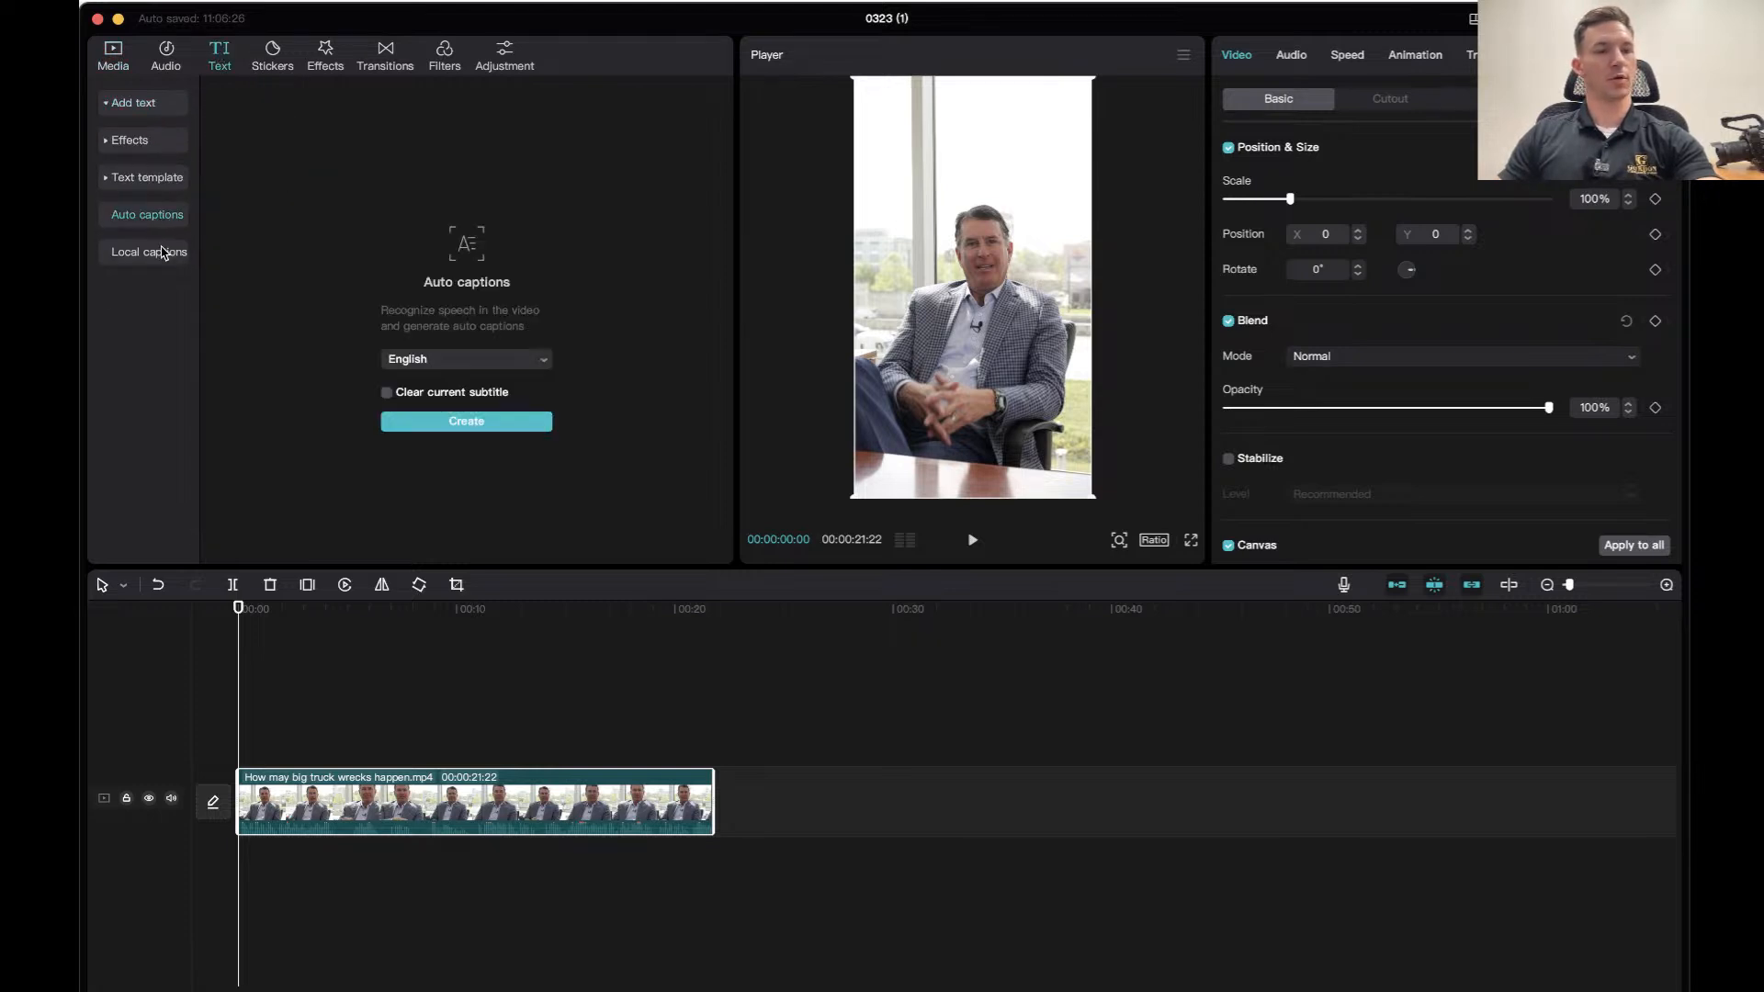
{"action": "left_click", "coordinate": [470, 424]}
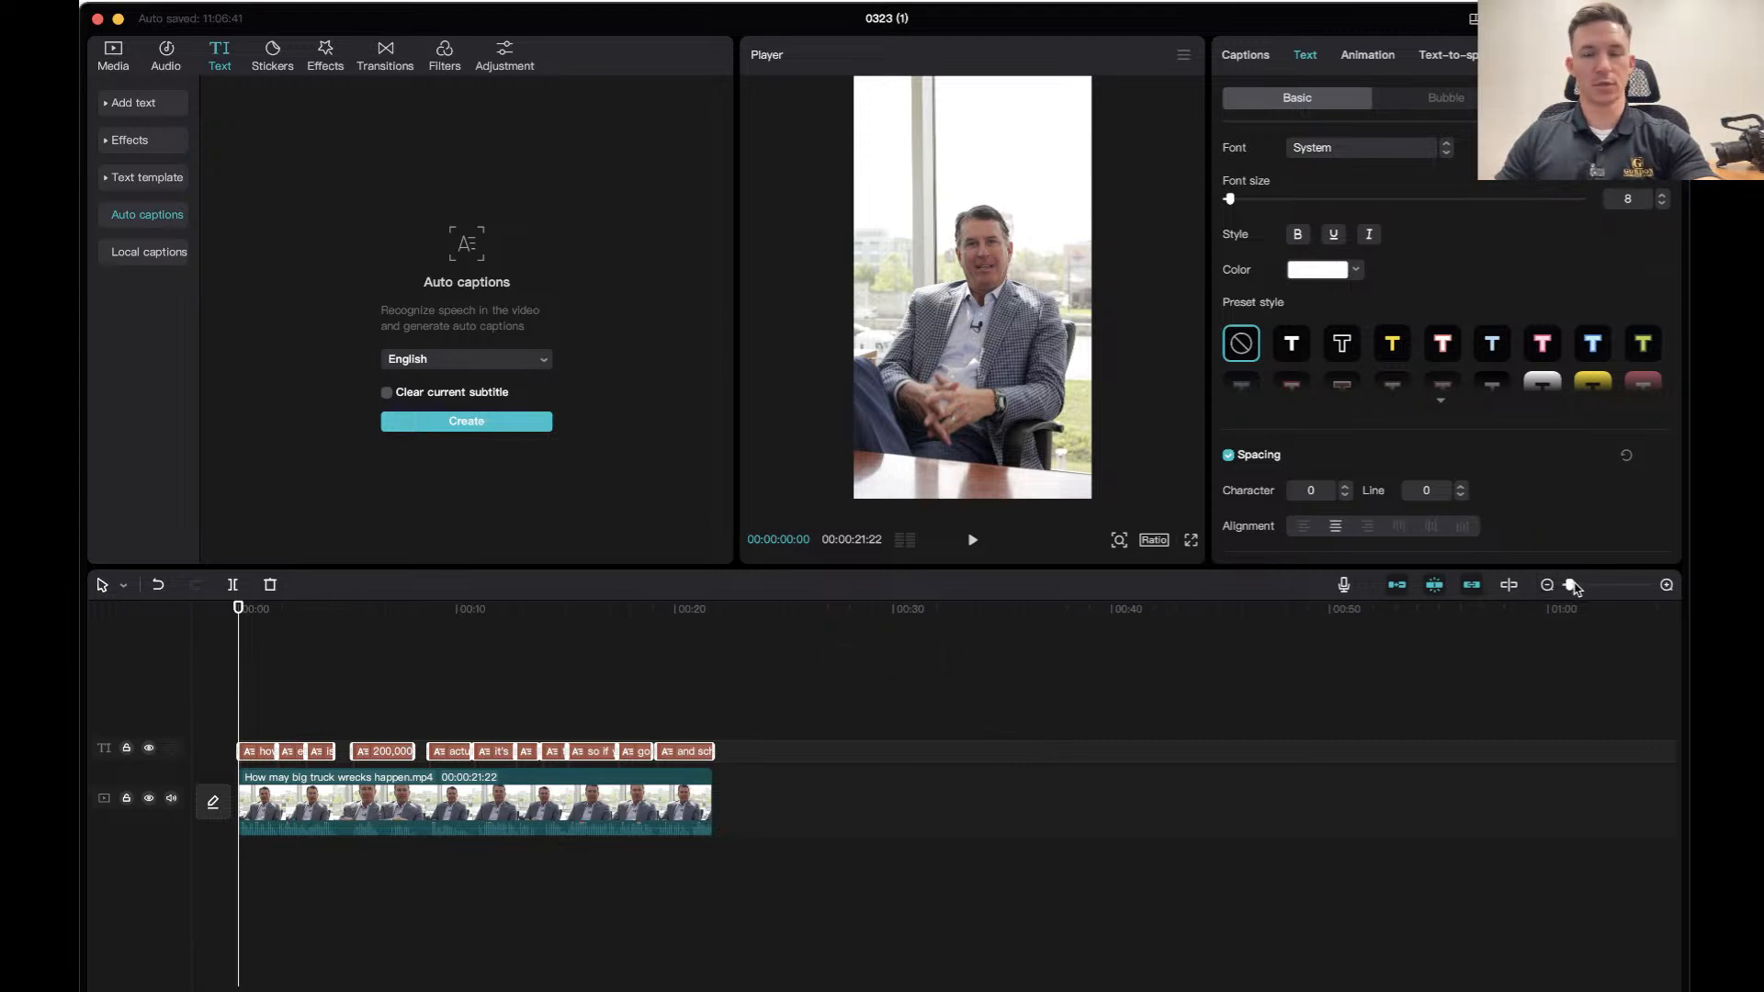
Play the video into the first caption, "how many big truck wrecks happen", and select that caption.
{"action": "left_click_drag", "start_coordinate": [1571, 585], "coordinate": [1613, 599]}
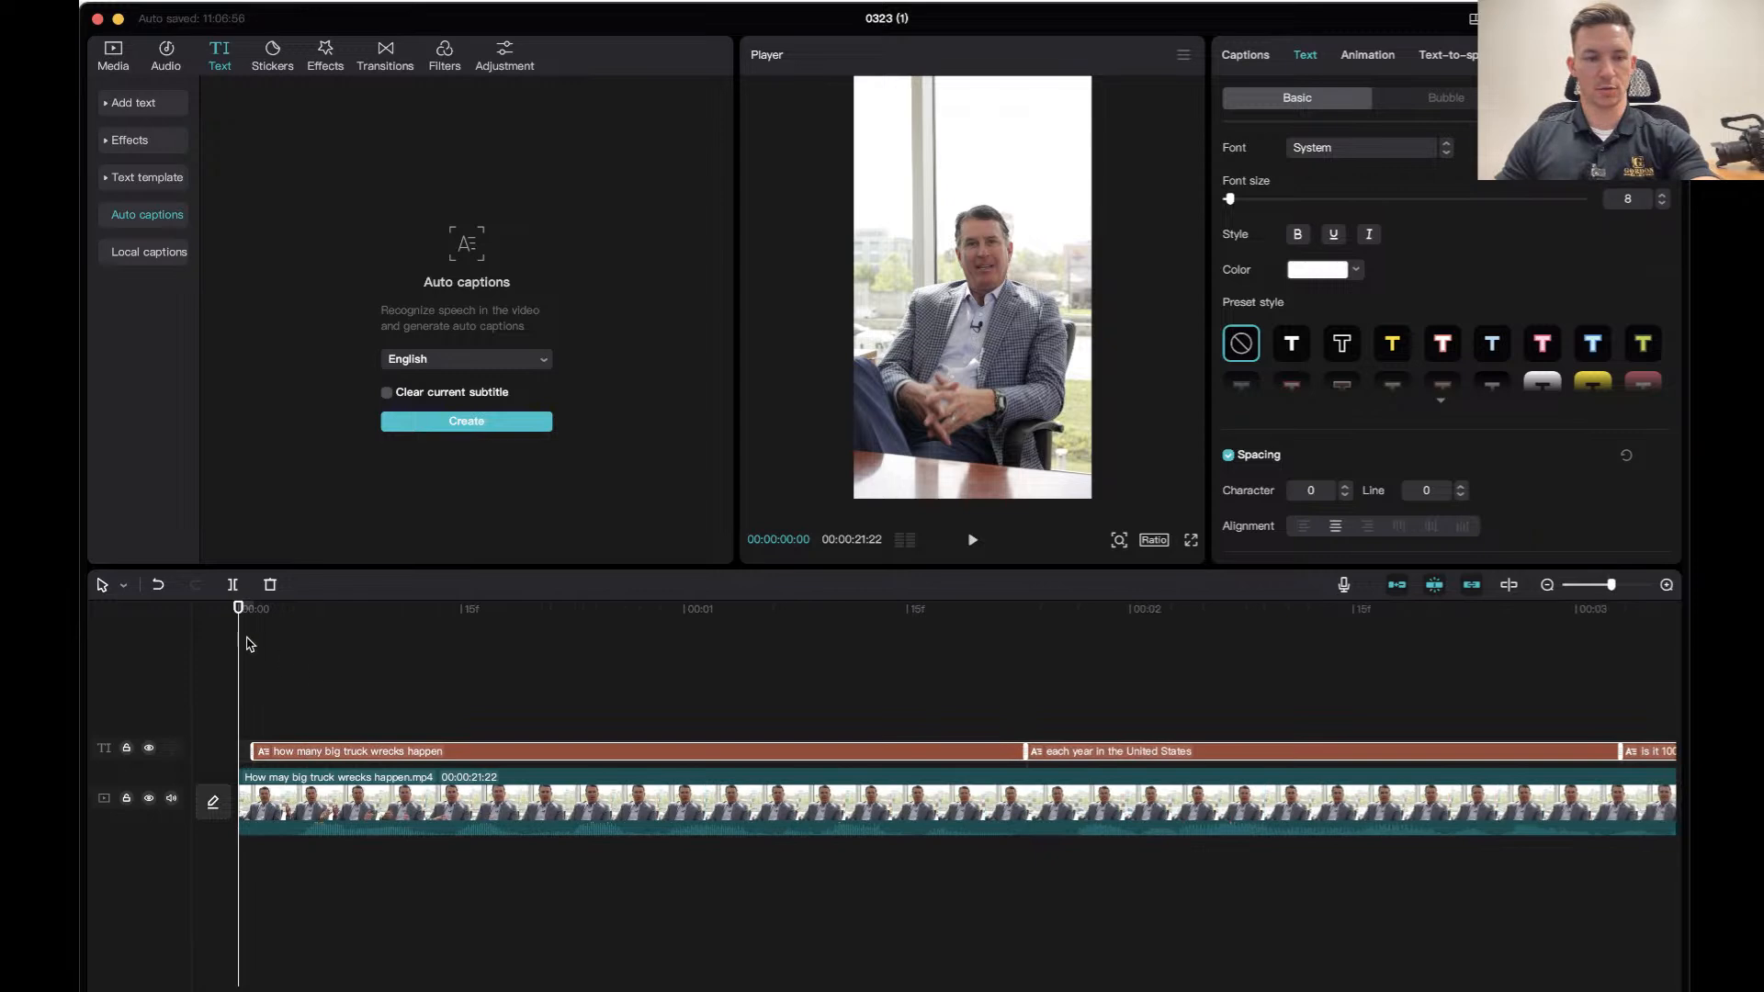
{"action": "key", "text": "space"}
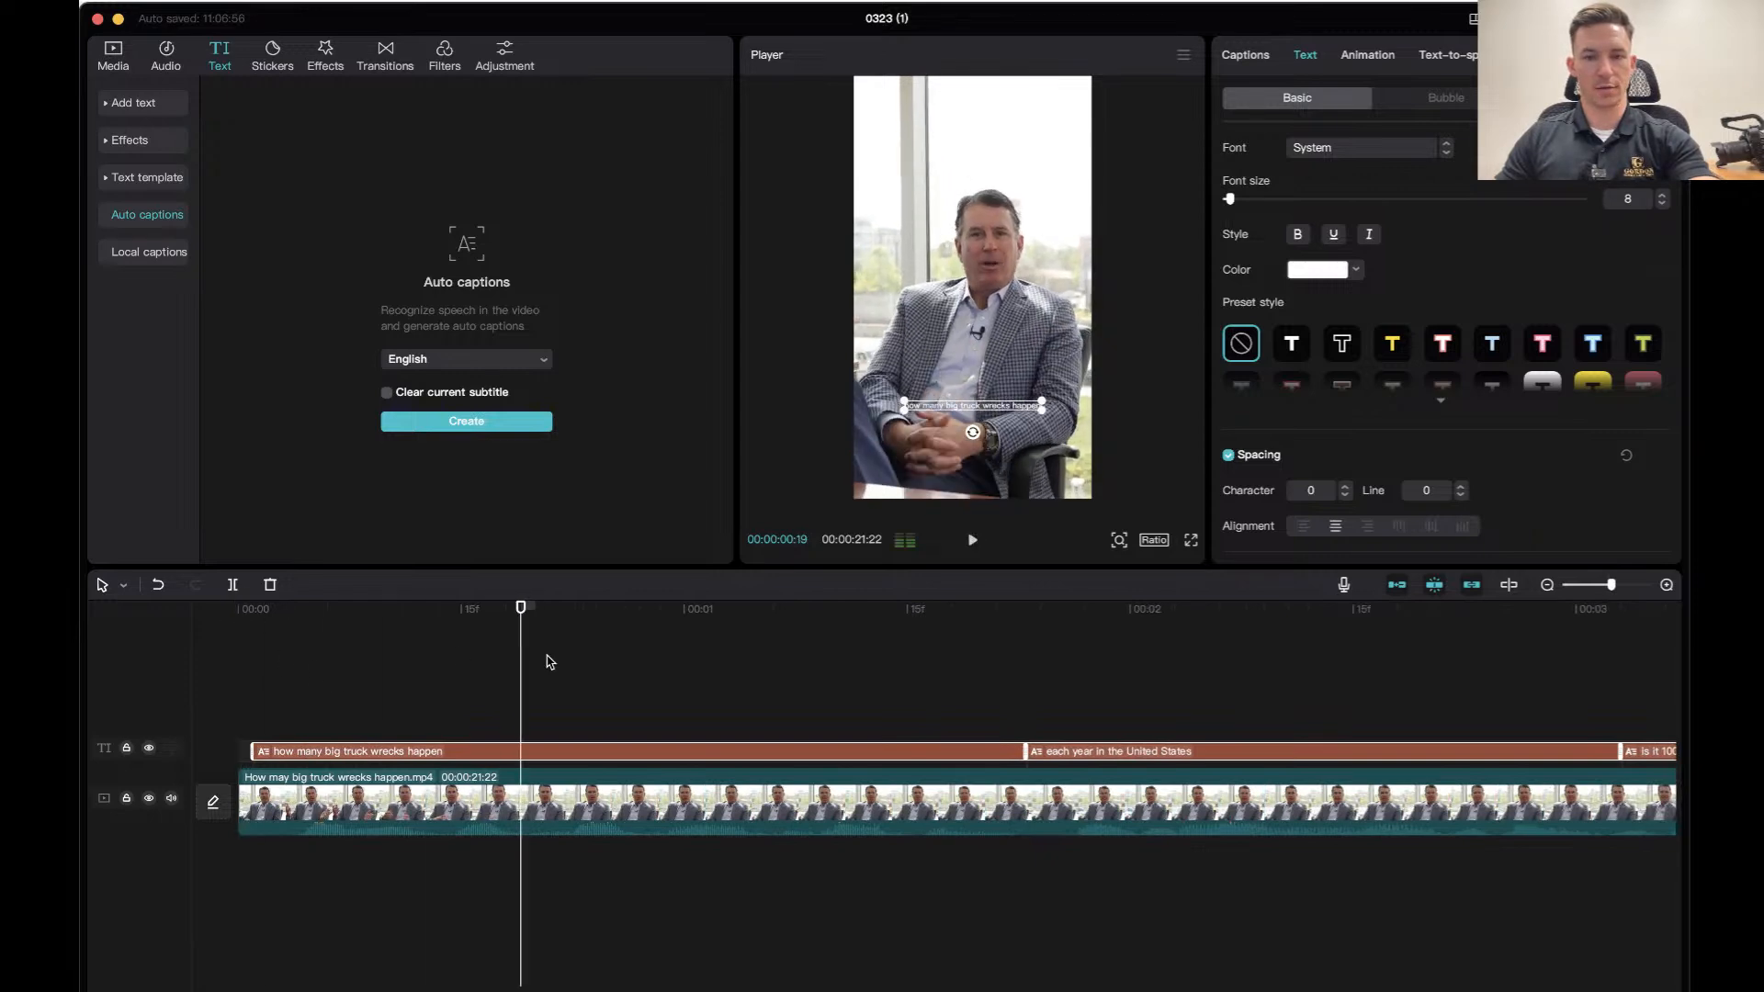
{"action": "left_click", "coordinate": [656, 752]}
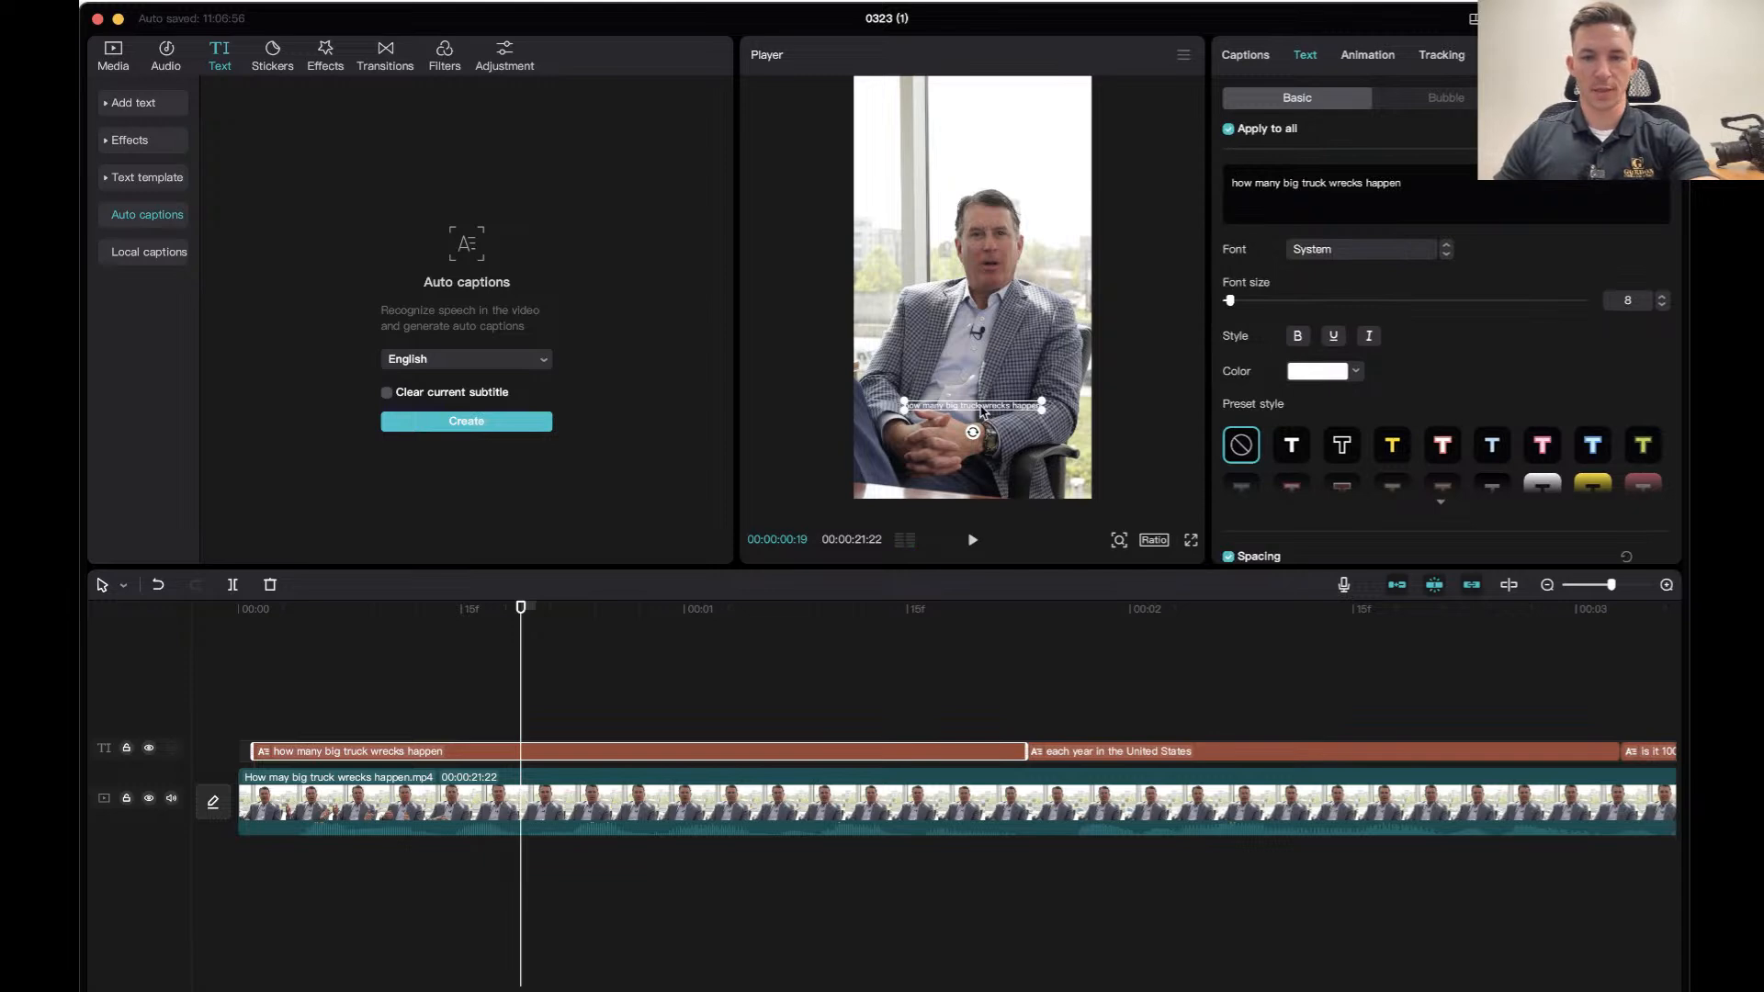
{"action": "left_click", "coordinate": [997, 432]}
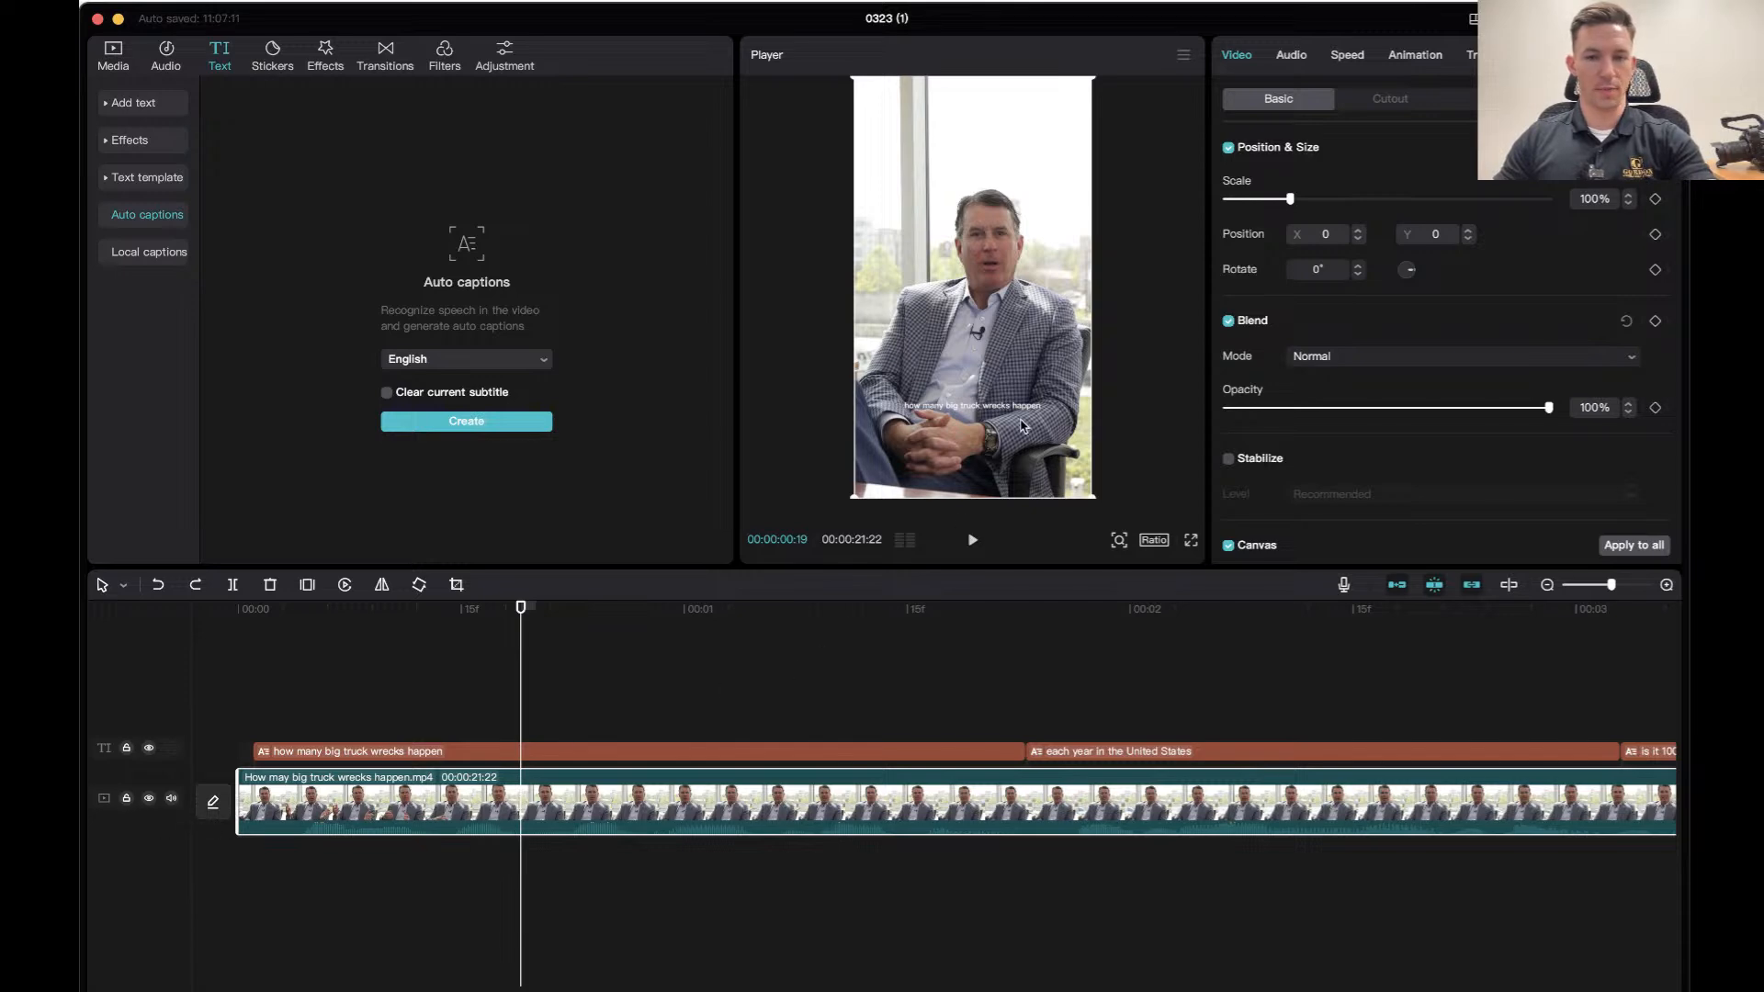
{"action": "left_click_drag", "start_coordinate": [959, 349], "coordinate": [997, 289]}
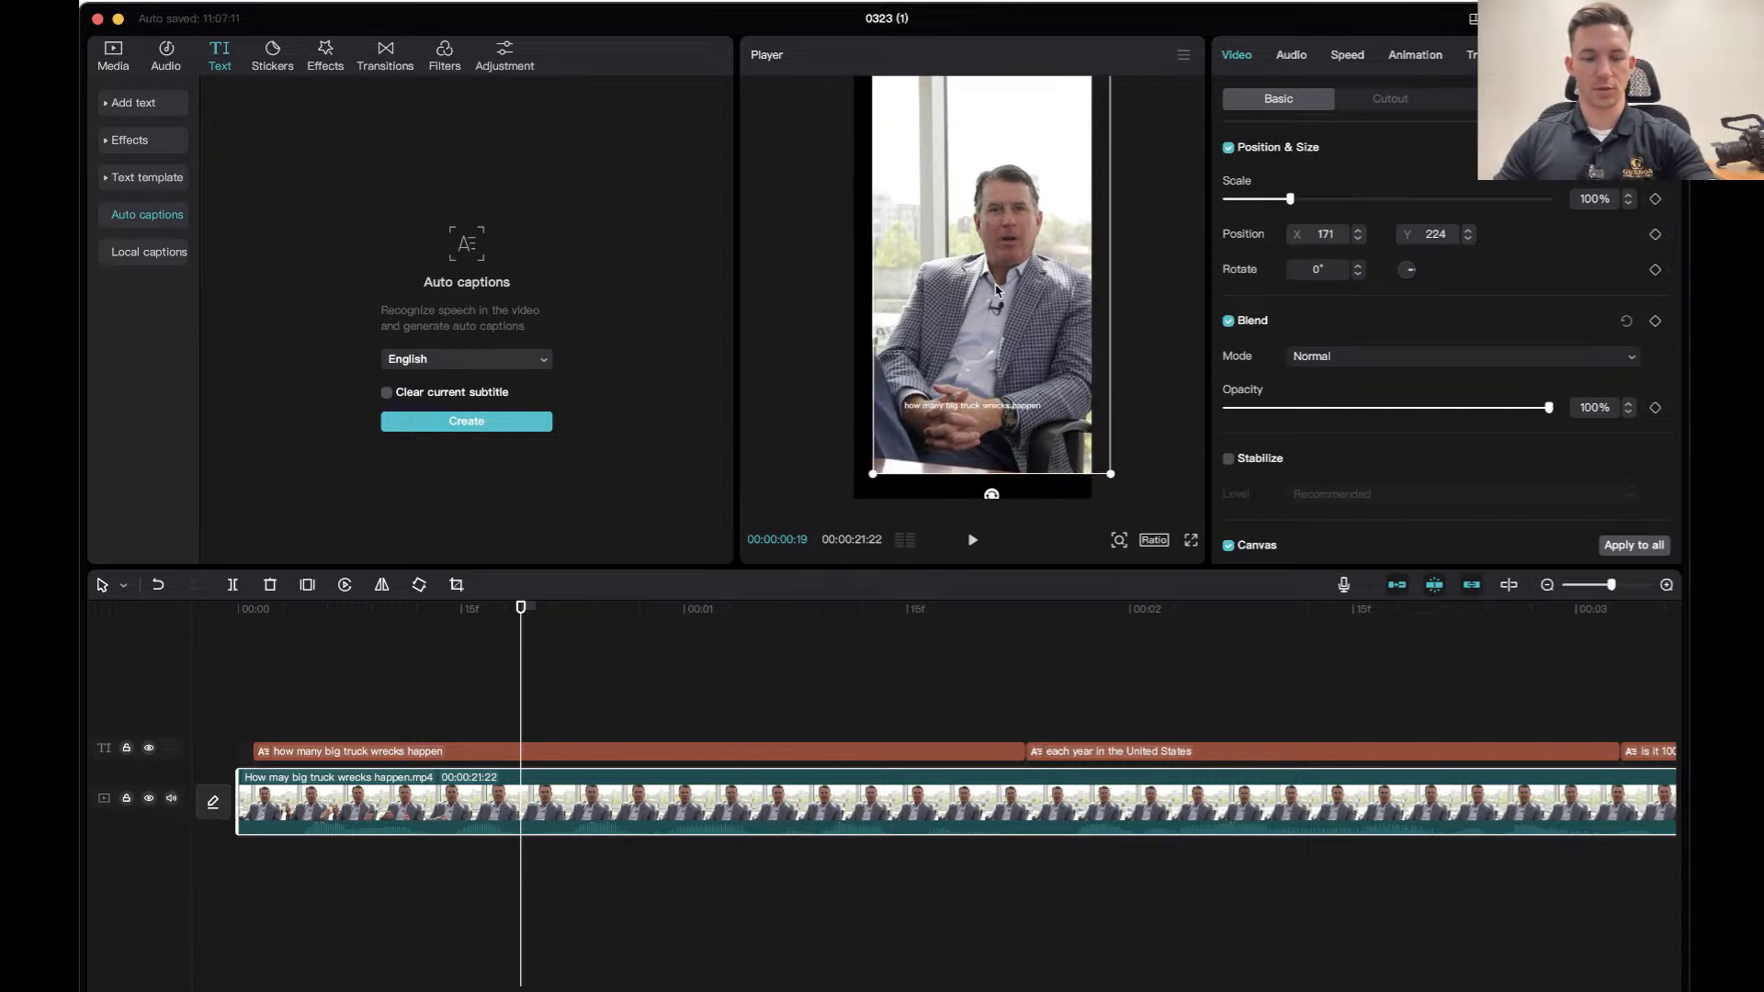
{"action": "key", "text": "super+z"}
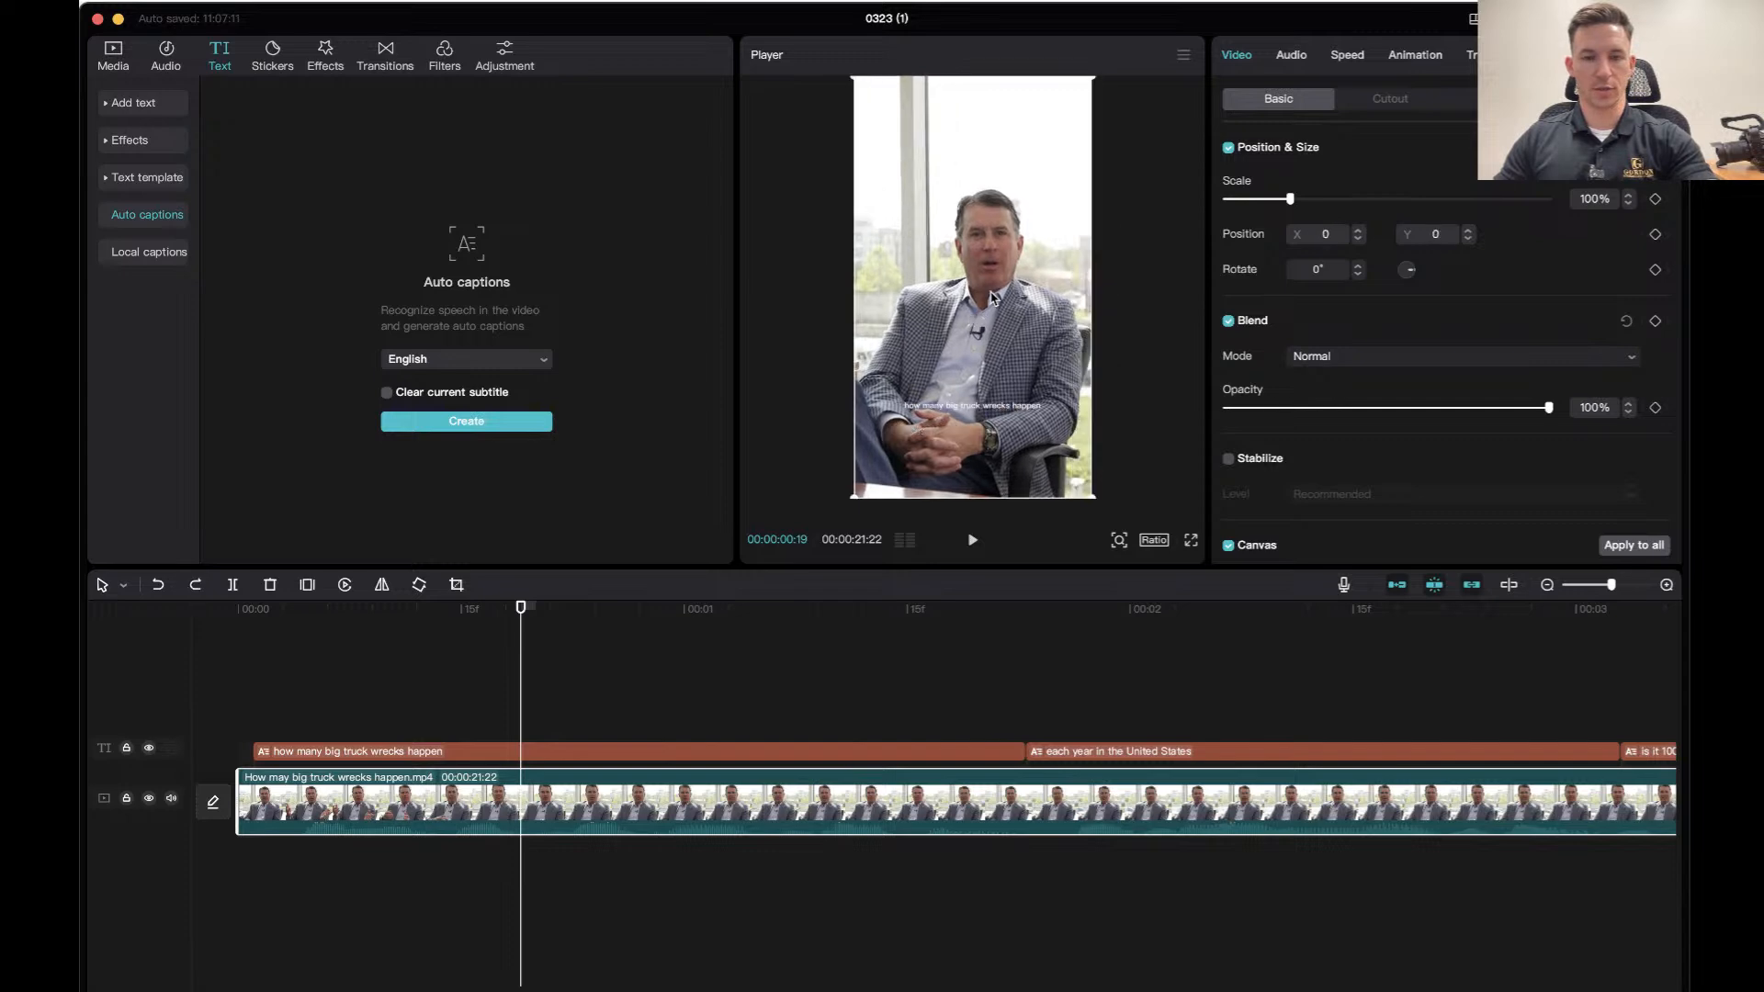
Lock the video track and move the "how many big truck wrecks happen" caption above the man's head.
{"action": "left_click", "coordinate": [127, 798]}
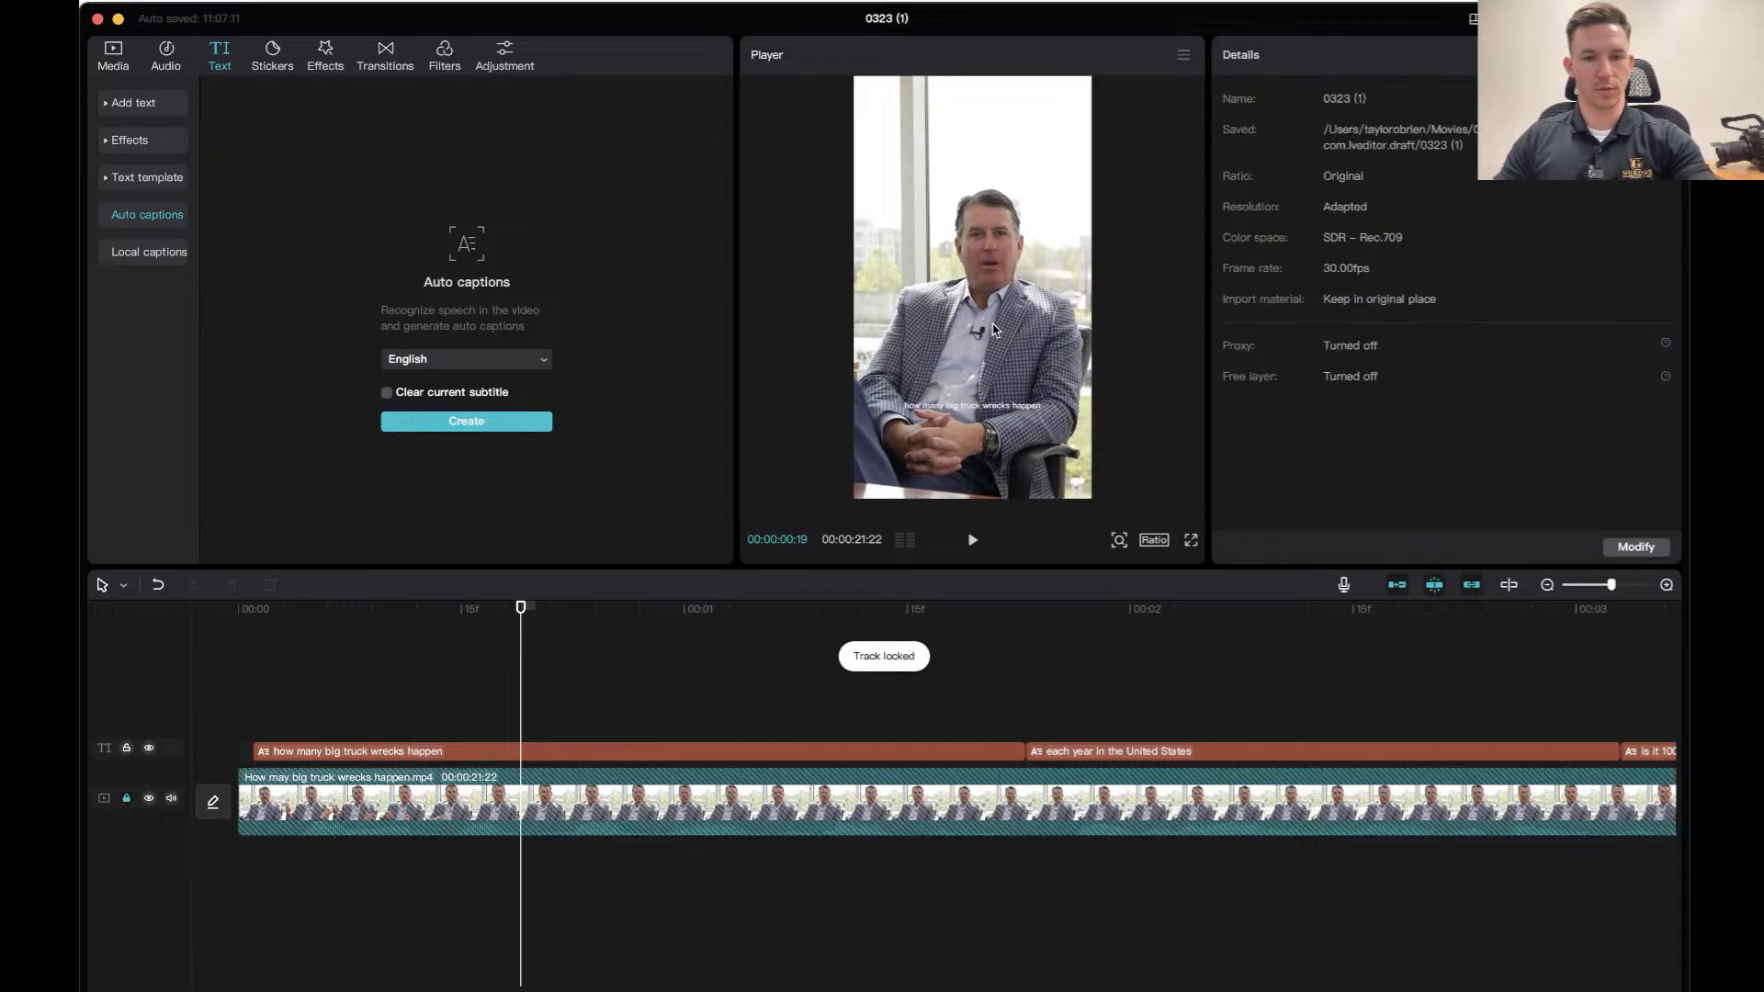
{"action": "left_click", "coordinate": [546, 754]}
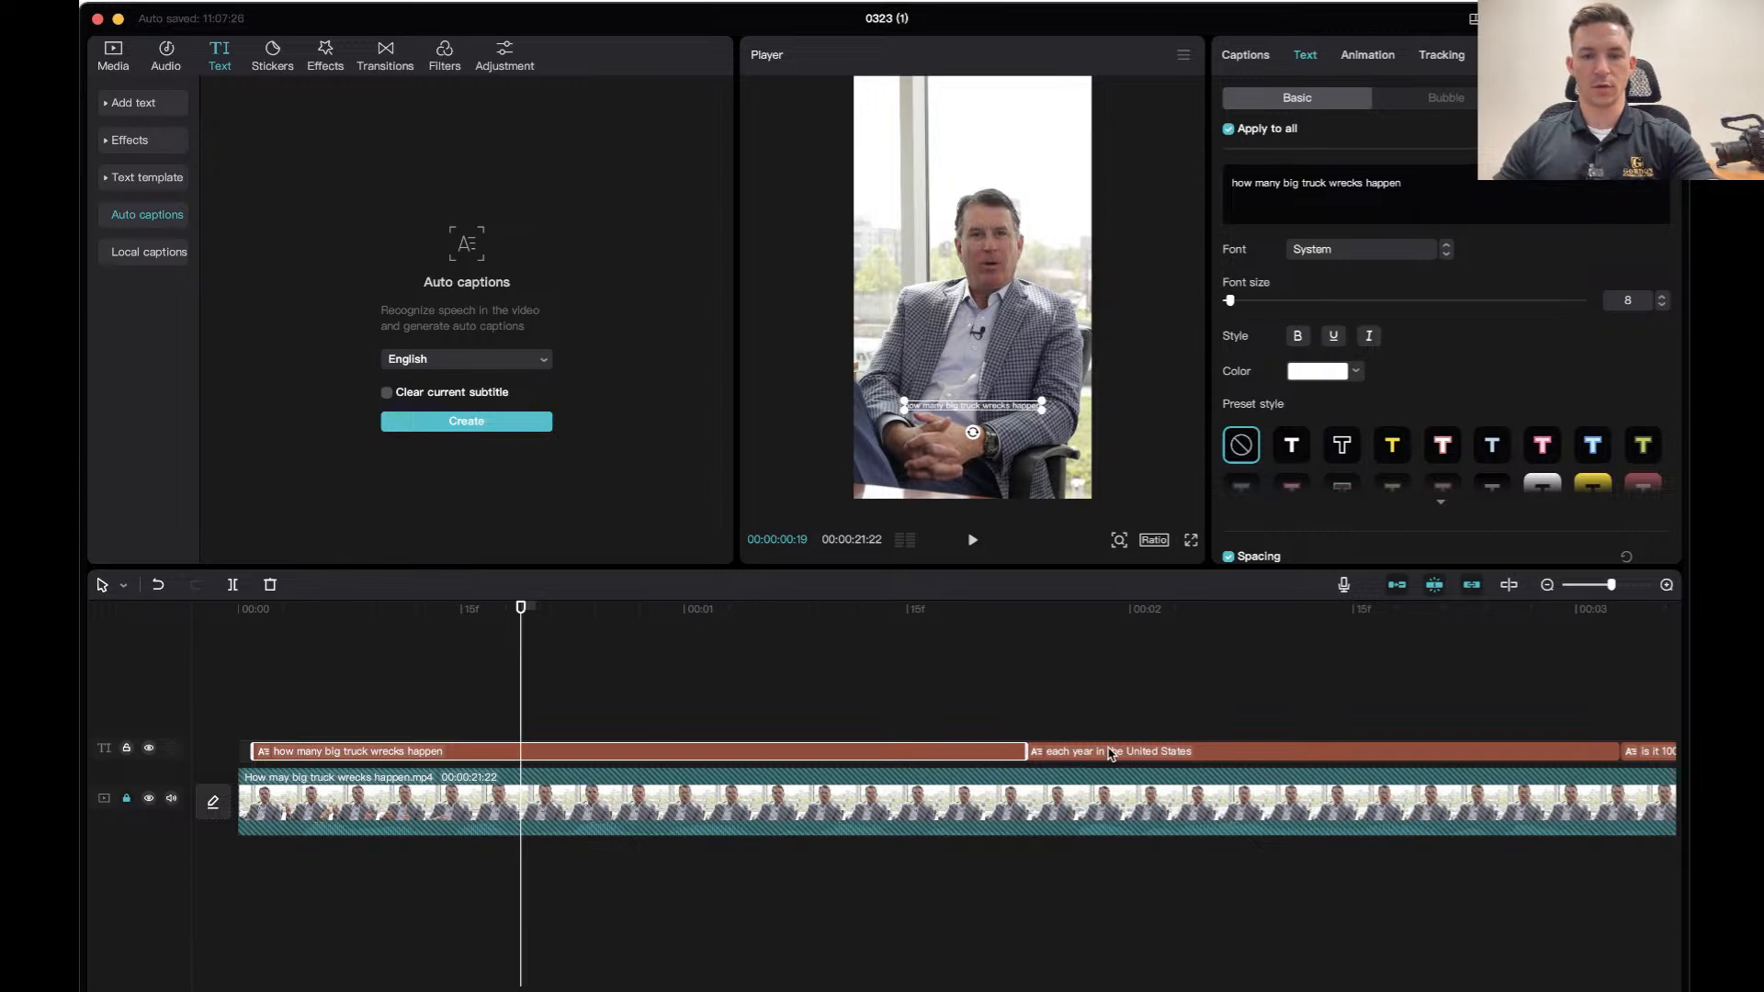
{"action": "left_click", "coordinate": [980, 329]}
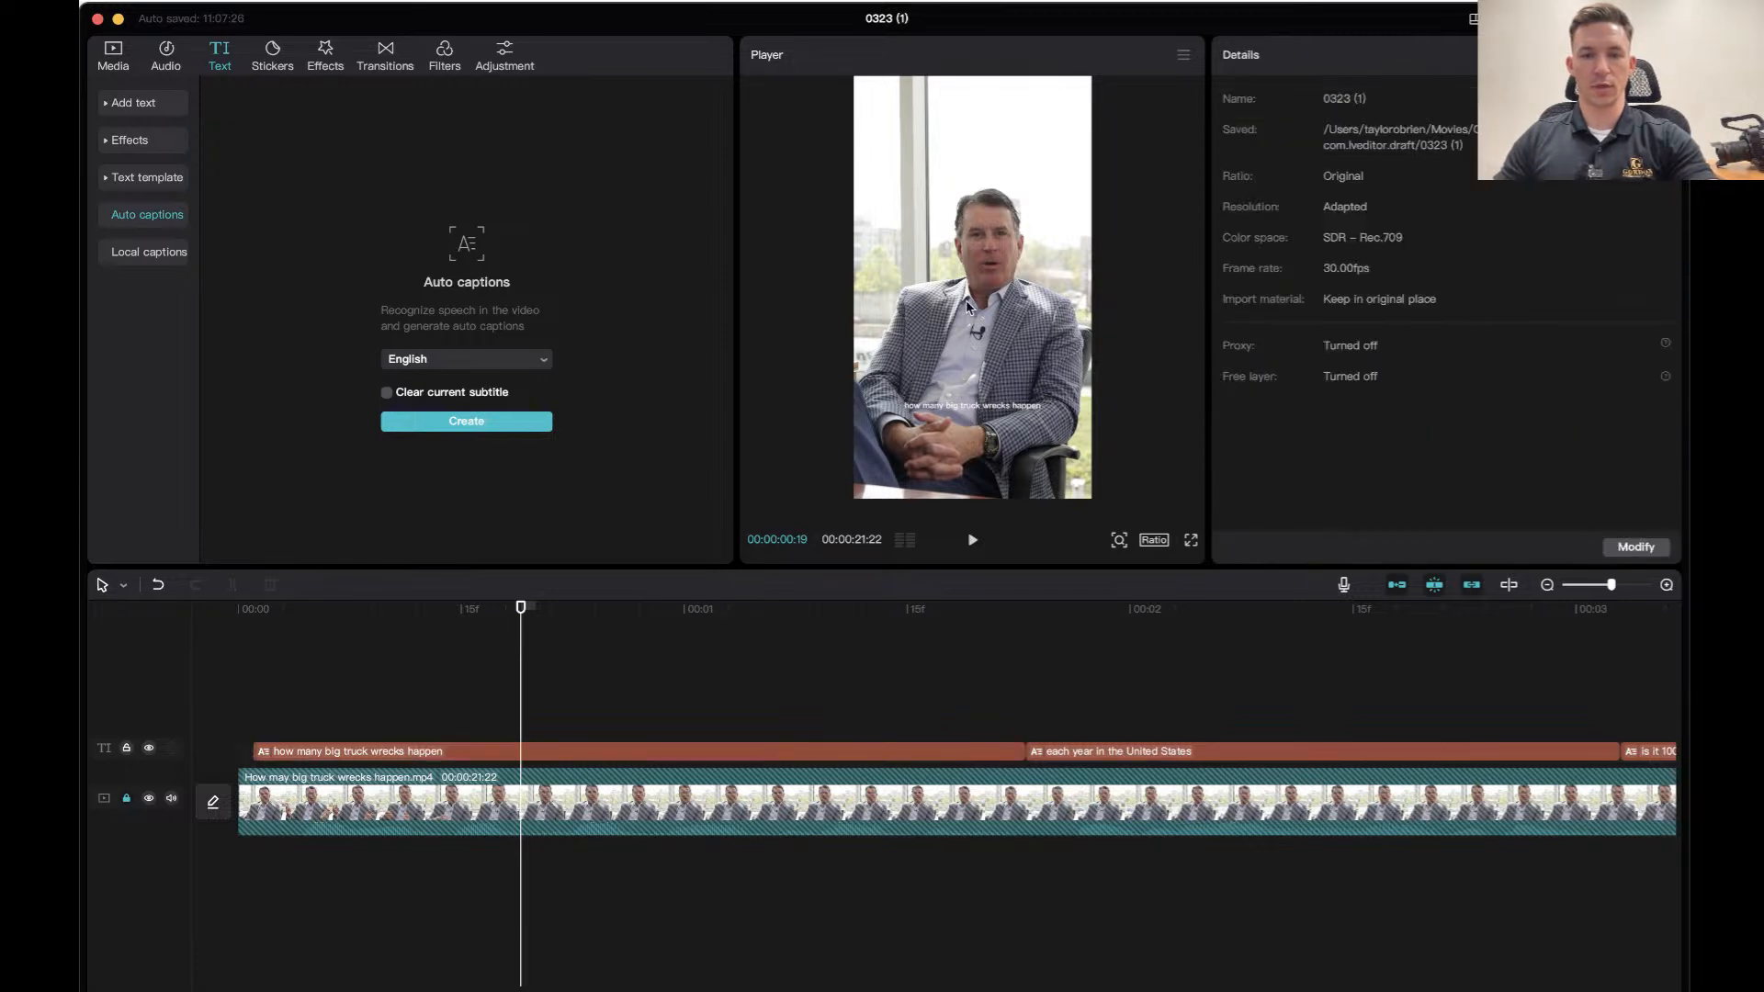
{"action": "left_click", "coordinate": [969, 401]}
{"action": "left_click_drag", "start_coordinate": [969, 401], "coordinate": [995, 129]}
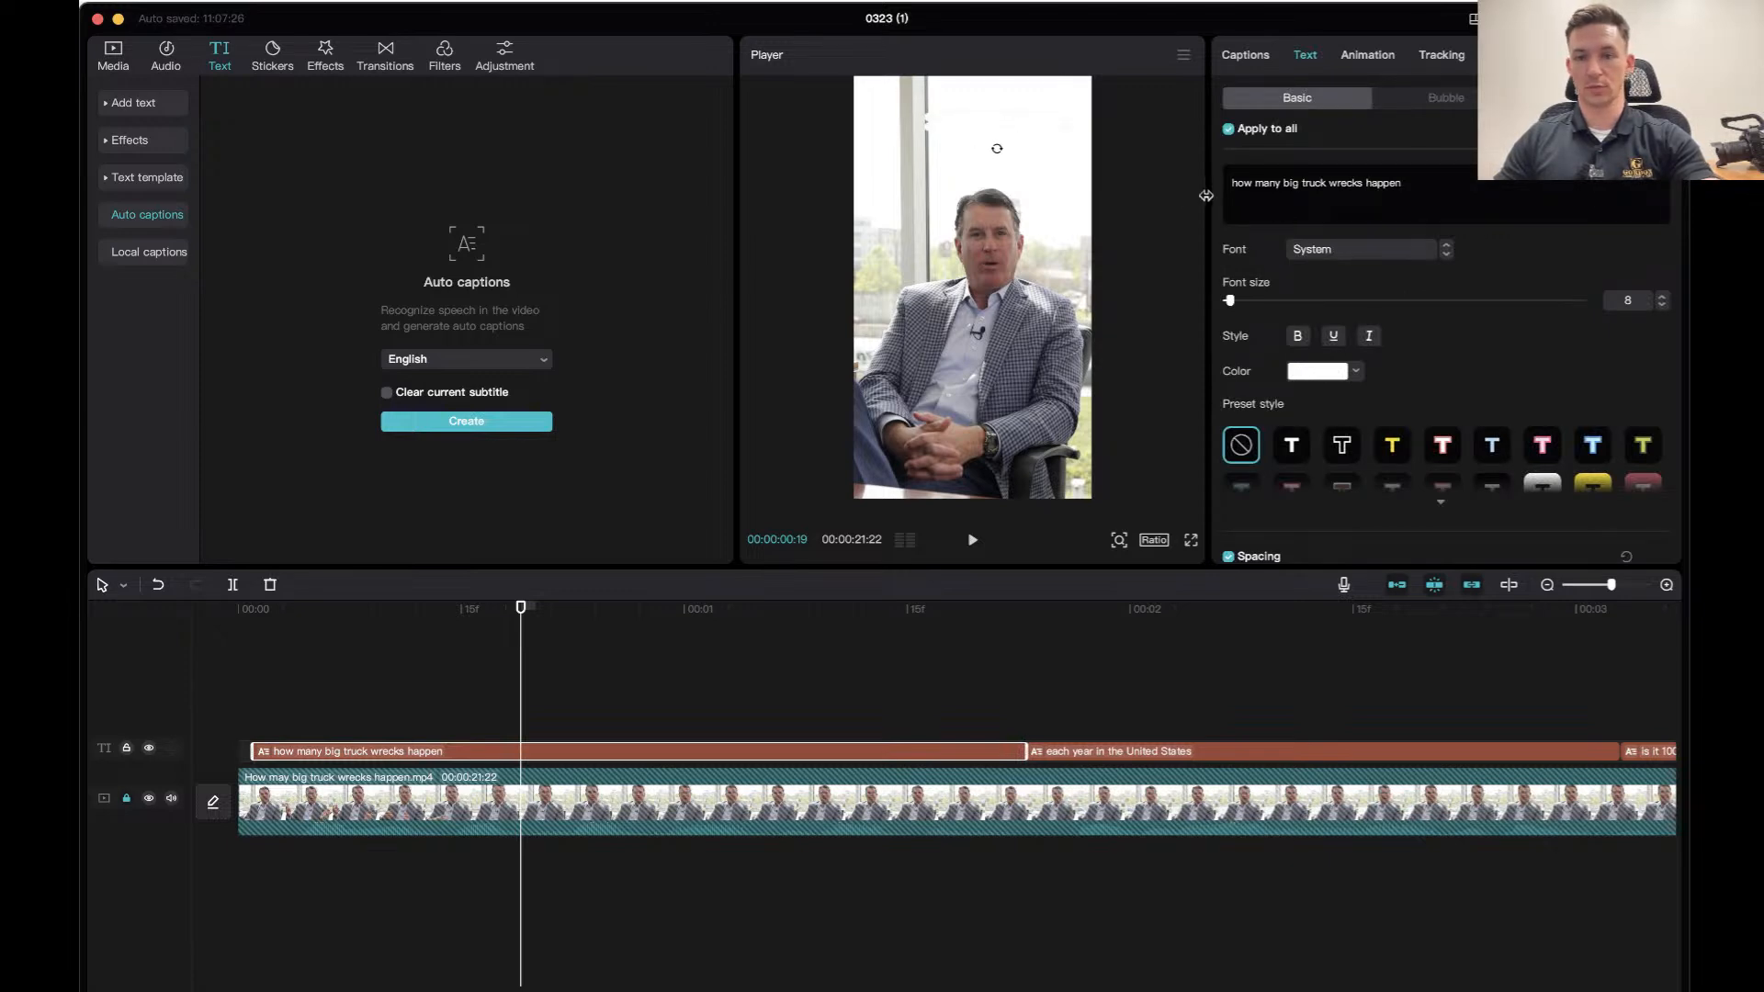
Set the caption font to THEBOLDFONT and apply the preset style with white text and a black outline.
{"action": "left_click", "coordinate": [1313, 253]}
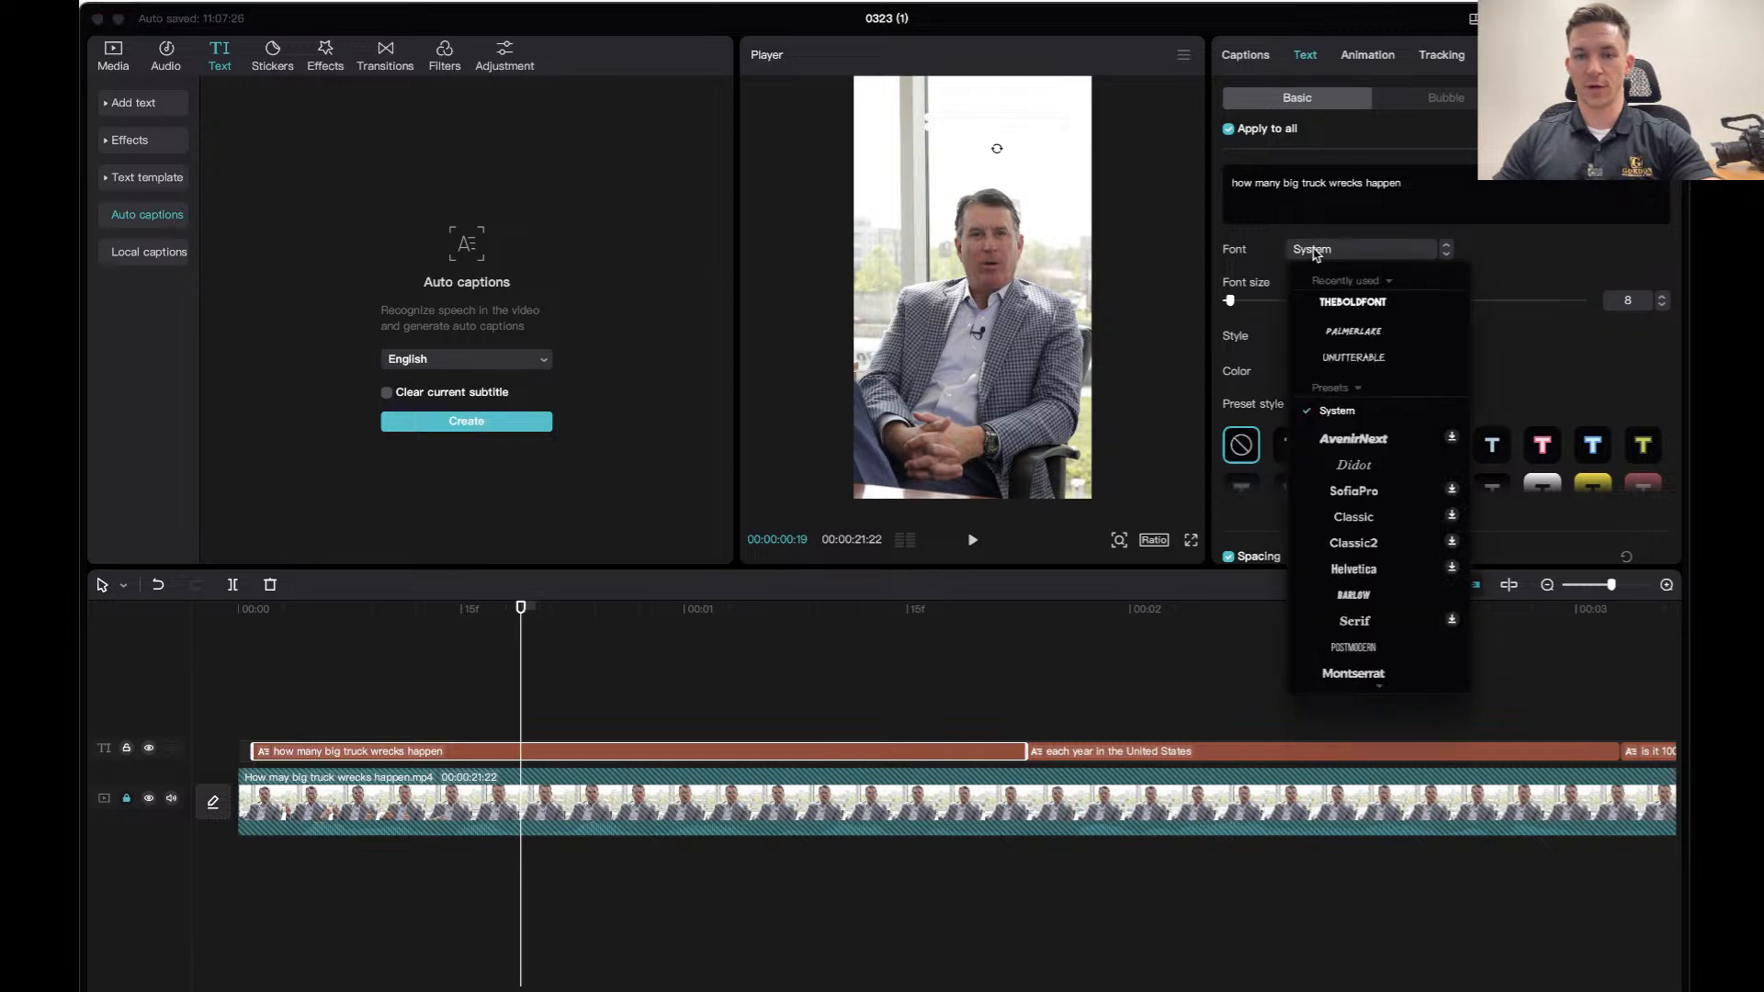
{"action": "left_click", "coordinate": [1326, 304]}
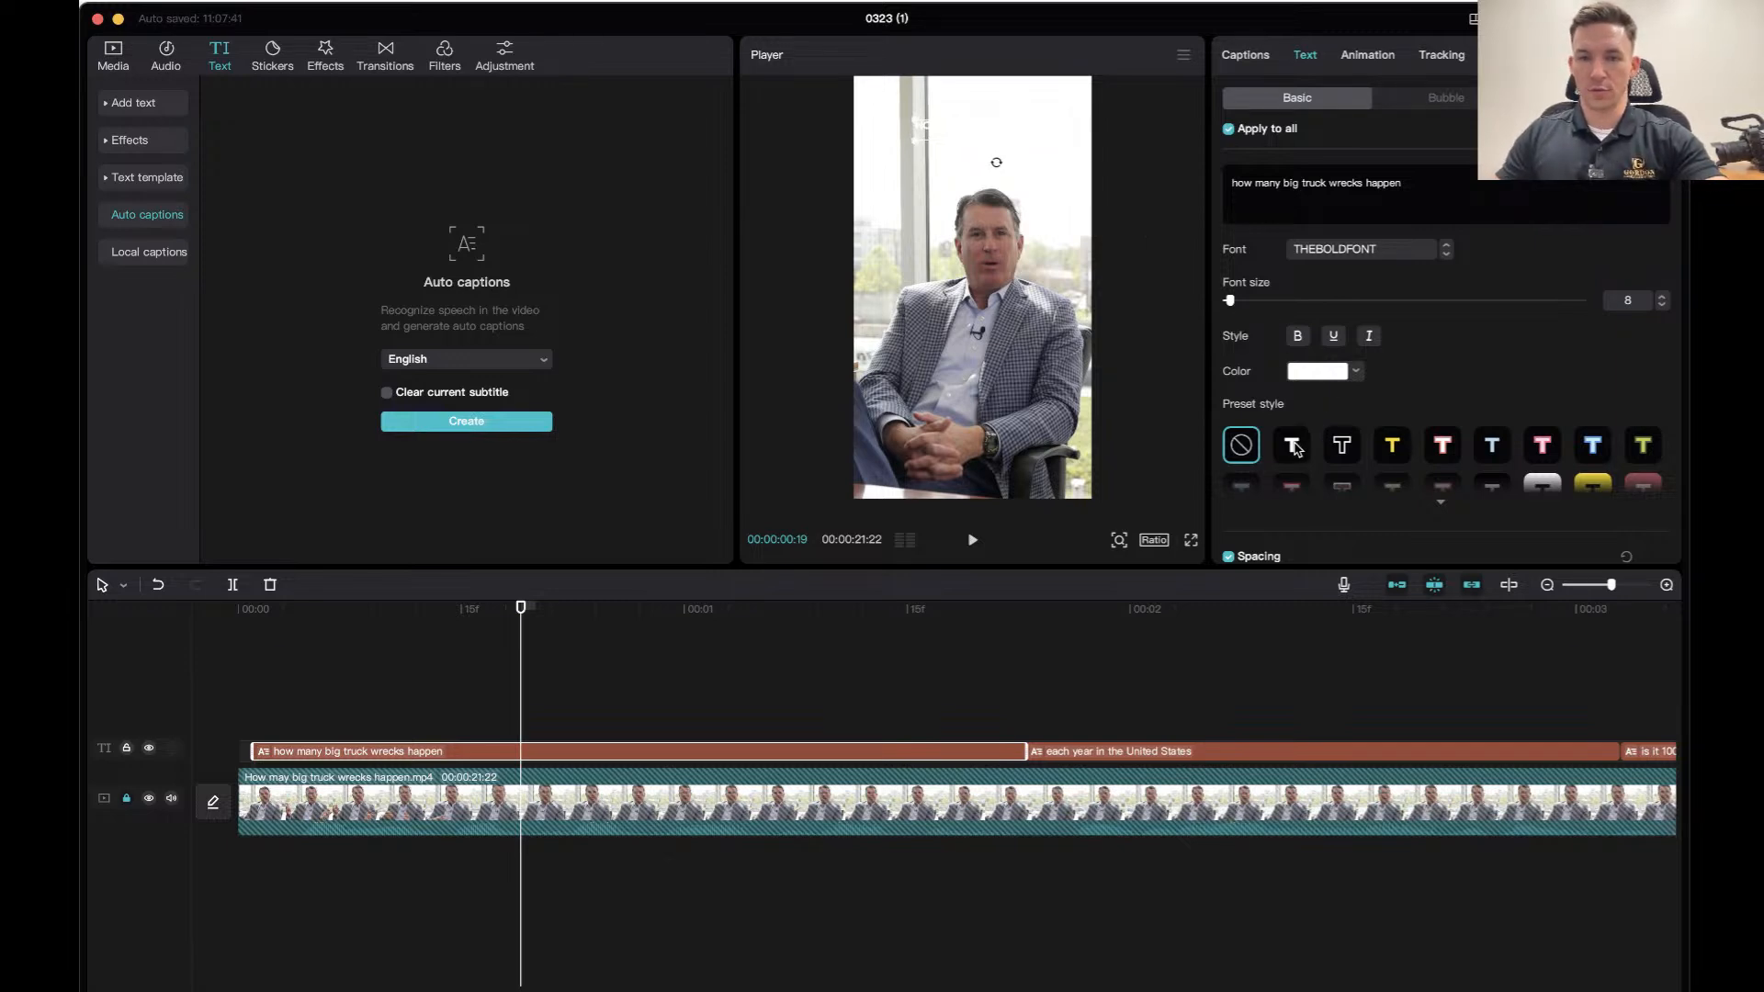
{"action": "left_click", "coordinate": [1342, 446]}
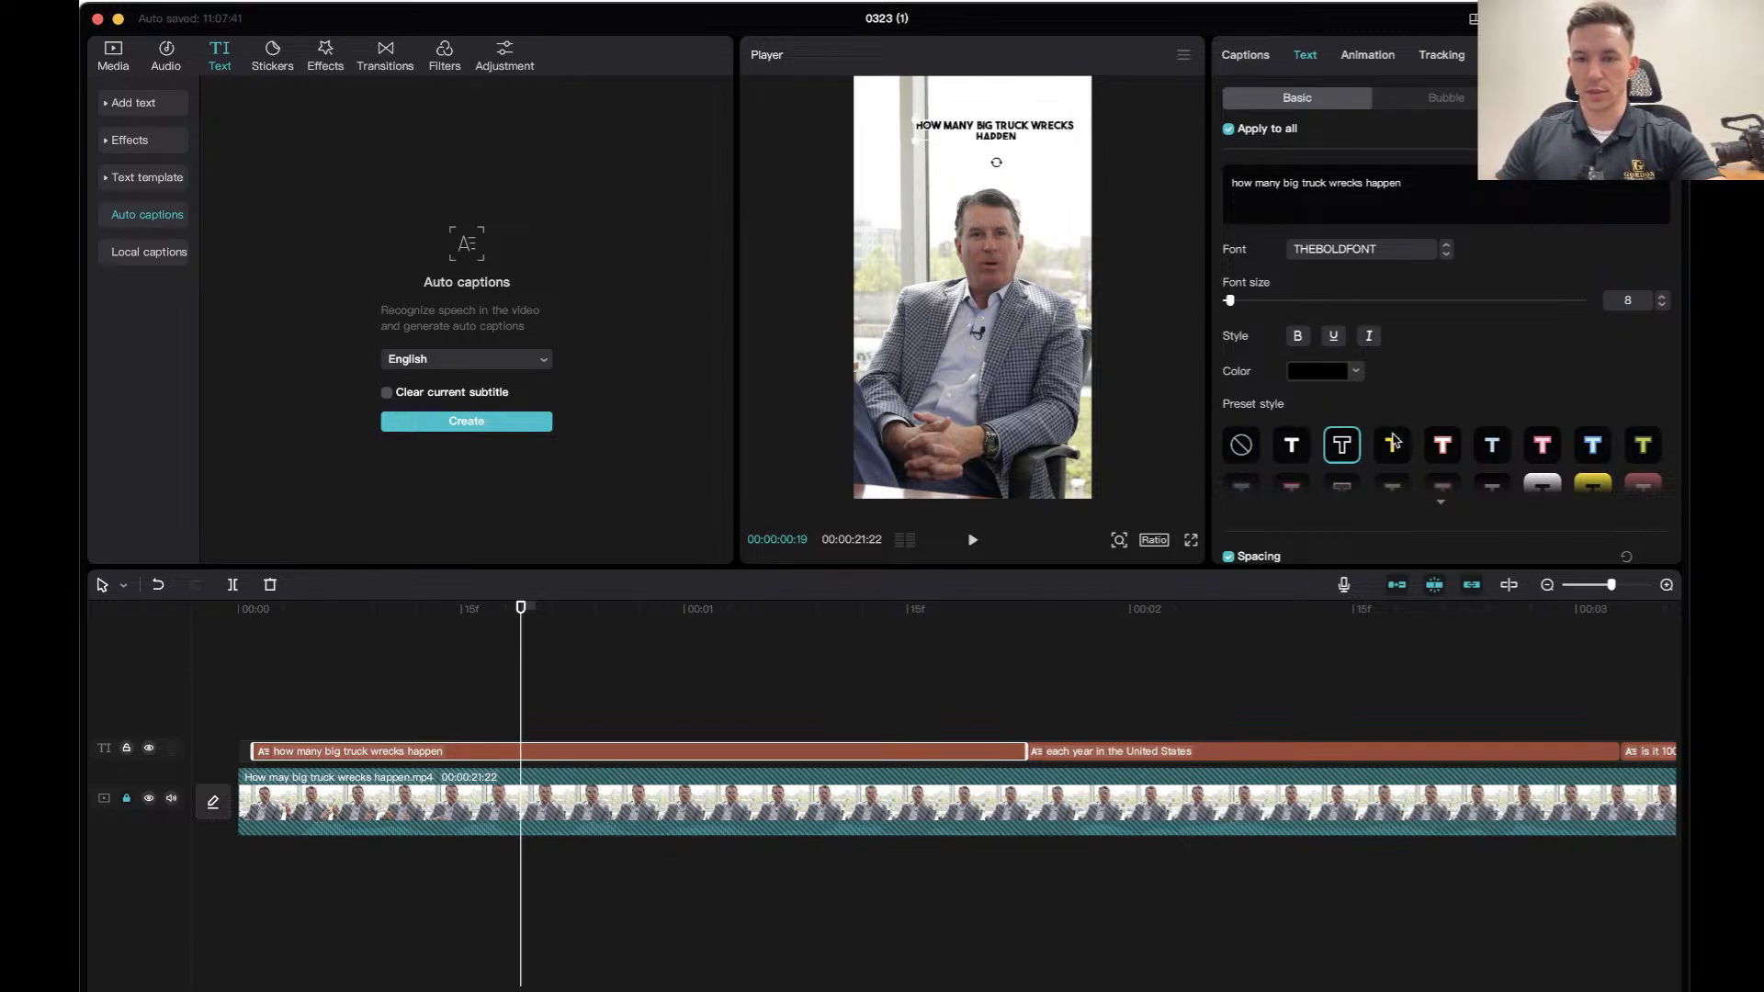
{"action": "scroll", "coordinate": [1392, 444], "scroll_direction": "down", "scroll_amount": 5}
{"action": "scroll", "coordinate": [1393, 445], "scroll_direction": "up", "scroll_amount": 5}
{"action": "scroll", "coordinate": [1395, 447], "scroll_direction": "down", "scroll_amount": 1}
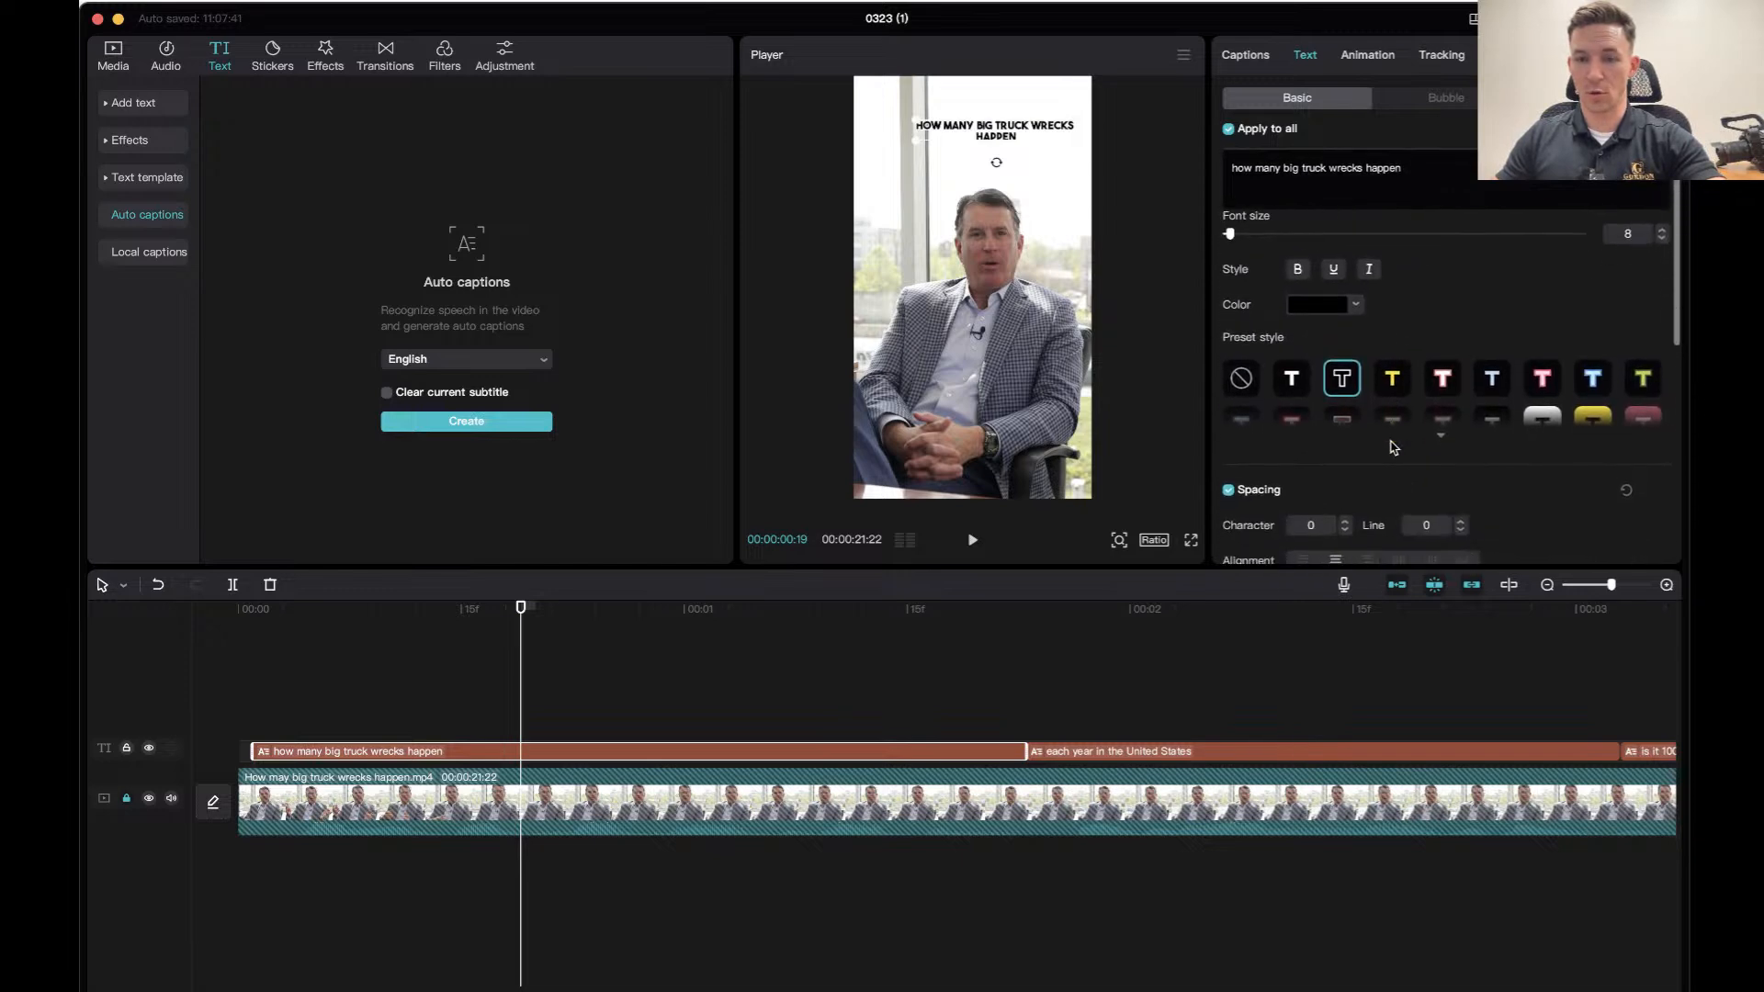
{"action": "left_click", "coordinate": [1294, 380]}
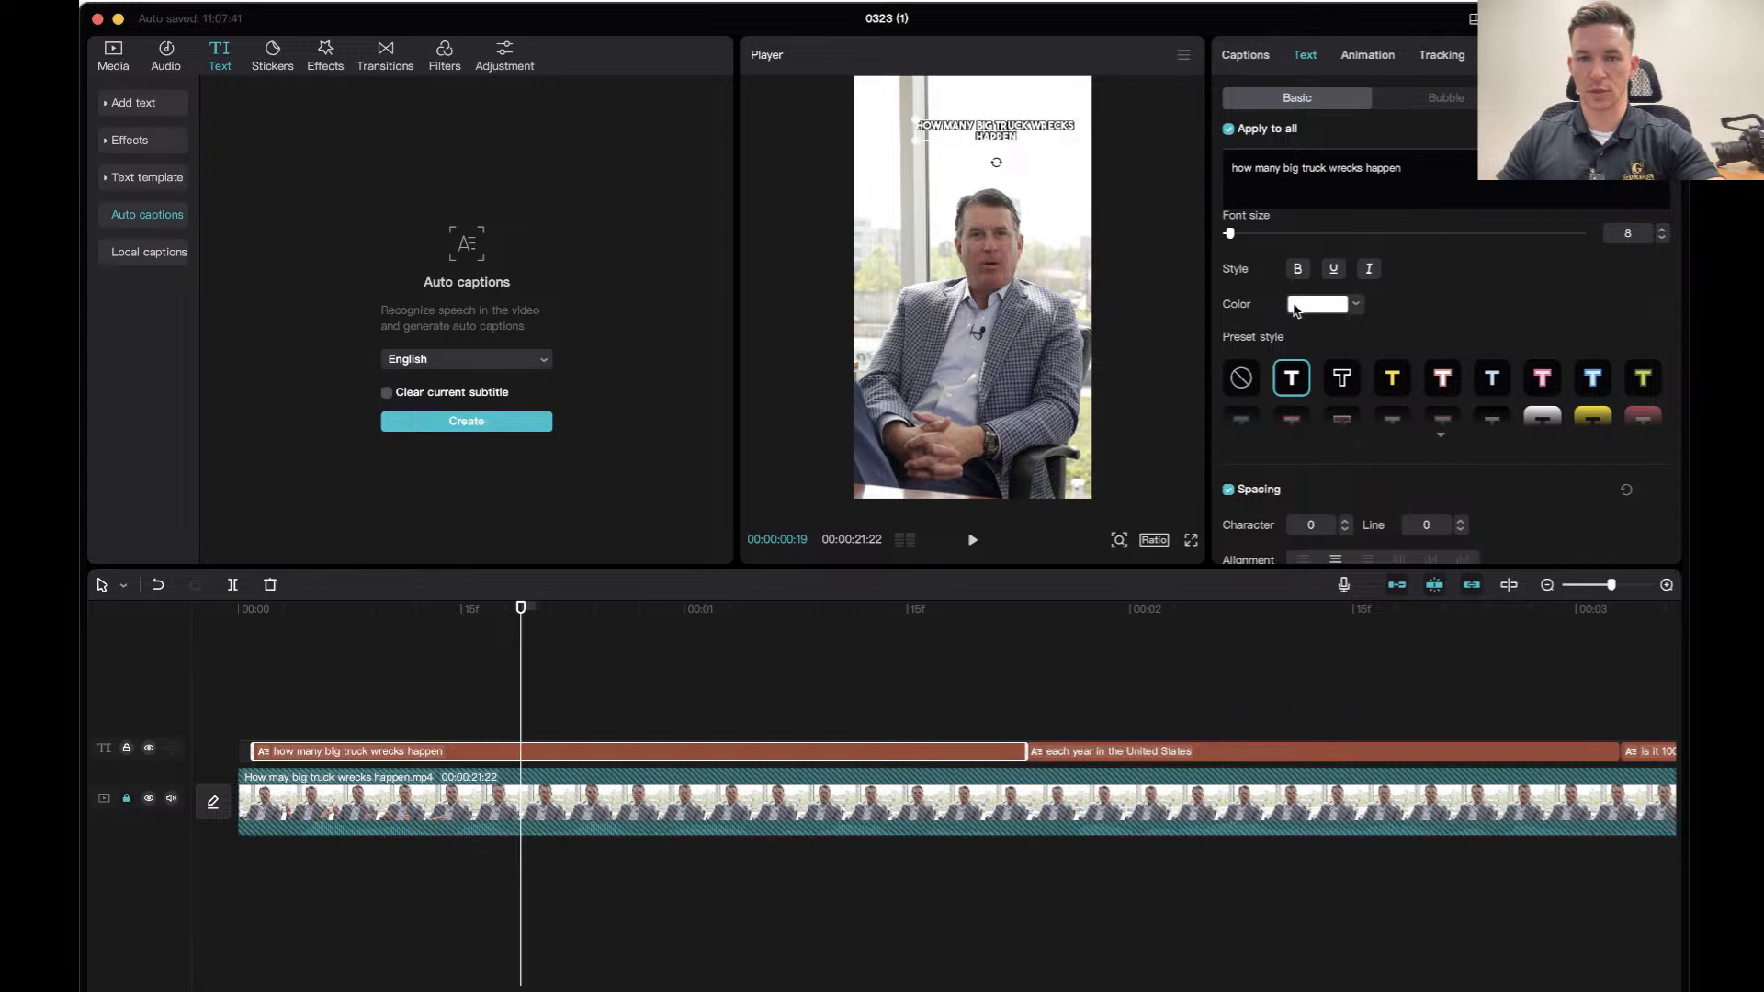
Center the caption horizontally above the man's head and set its font size to 11.
{"action": "left_click_drag", "start_coordinate": [1234, 237], "coordinate": [1241, 238]}
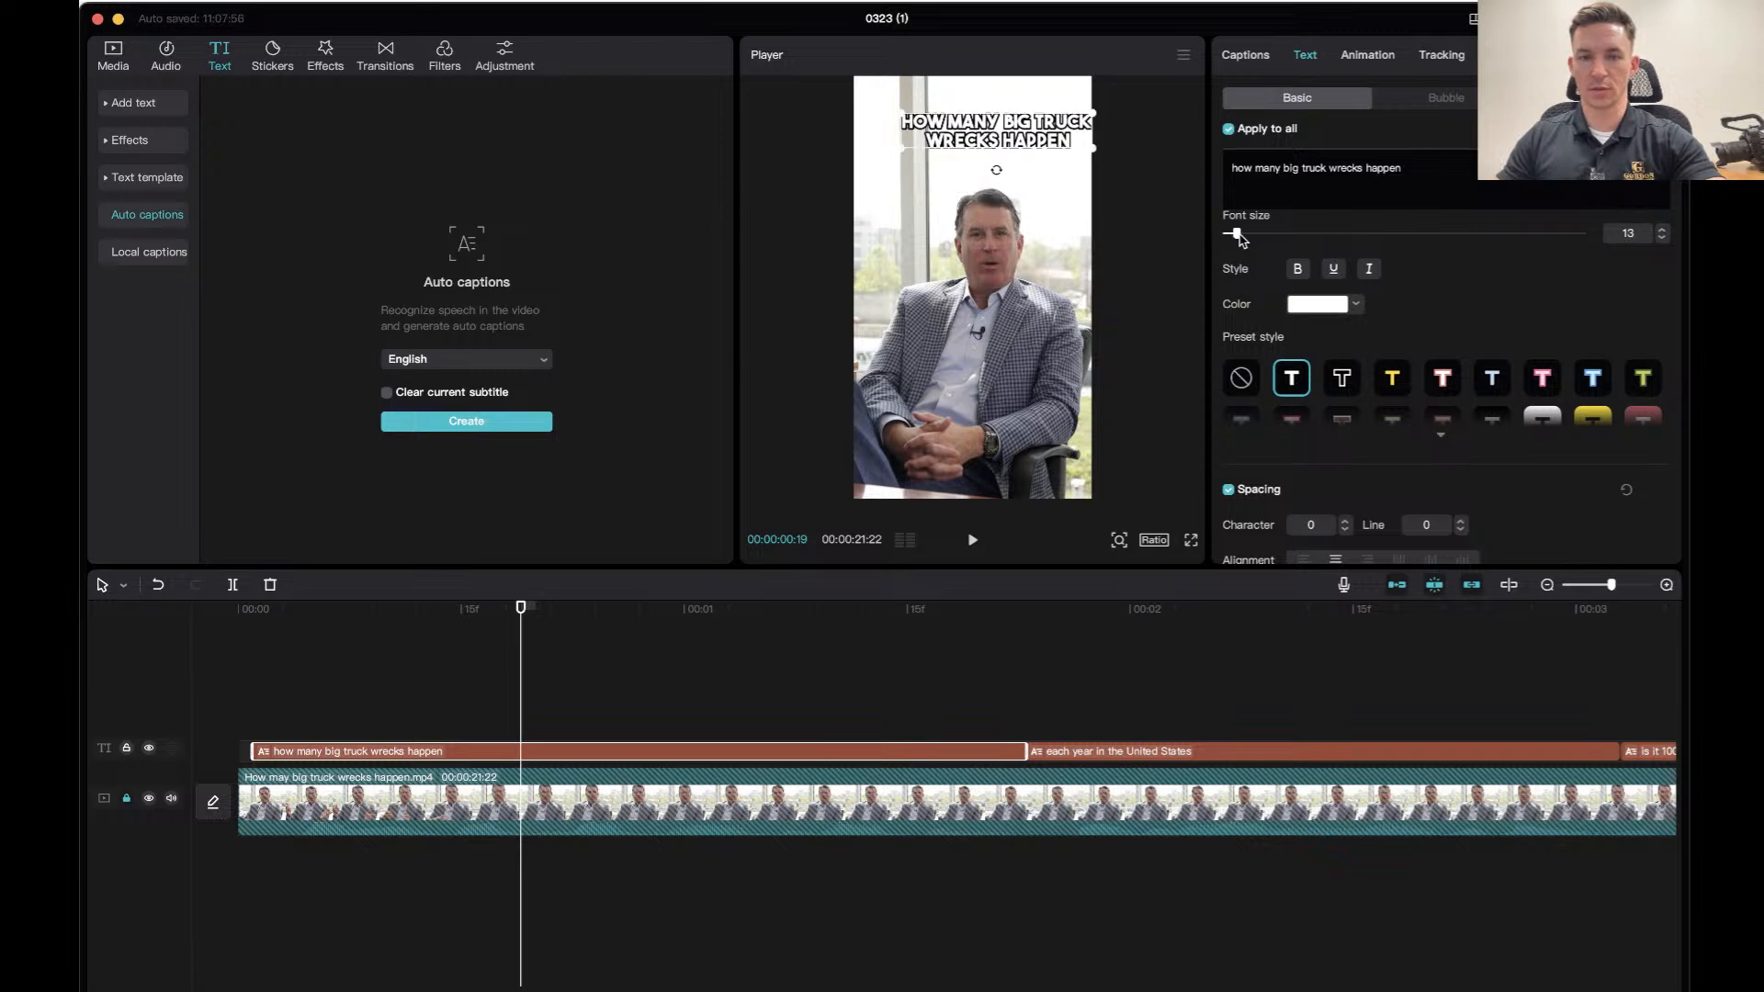
{"action": "left_click_drag", "start_coordinate": [1005, 140], "coordinate": [983, 147]}
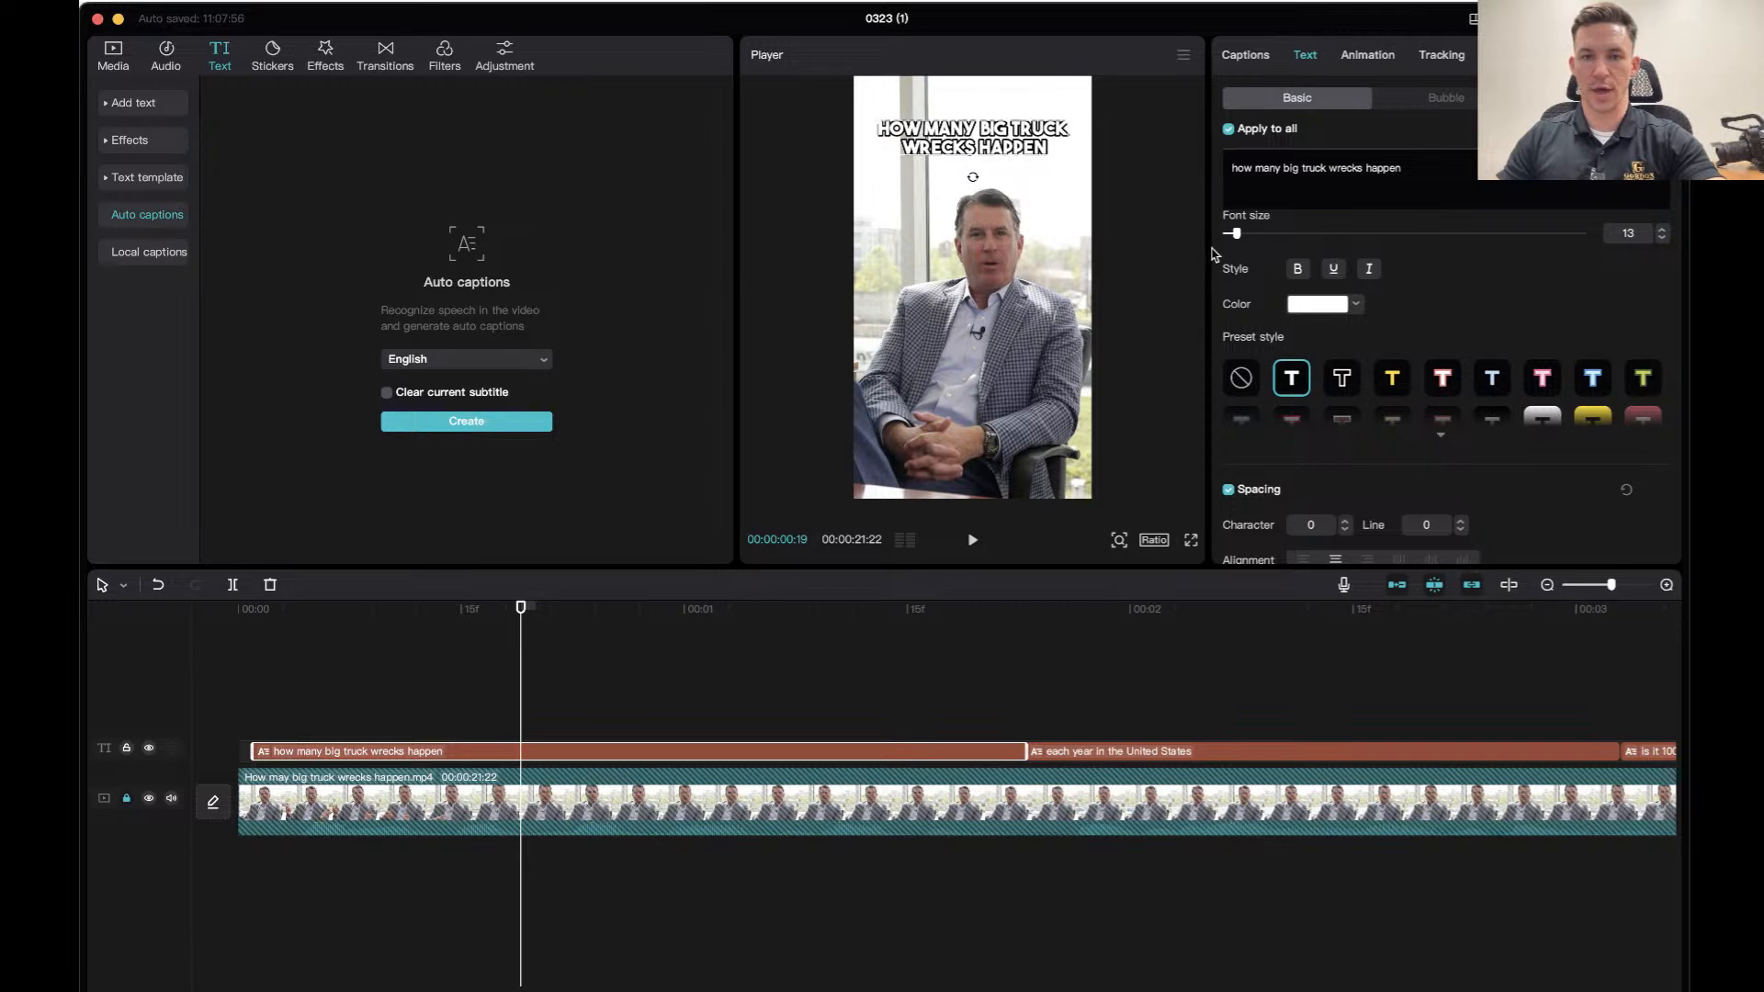
{"action": "left_click_drag", "start_coordinate": [1236, 235], "coordinate": [1235, 240]}
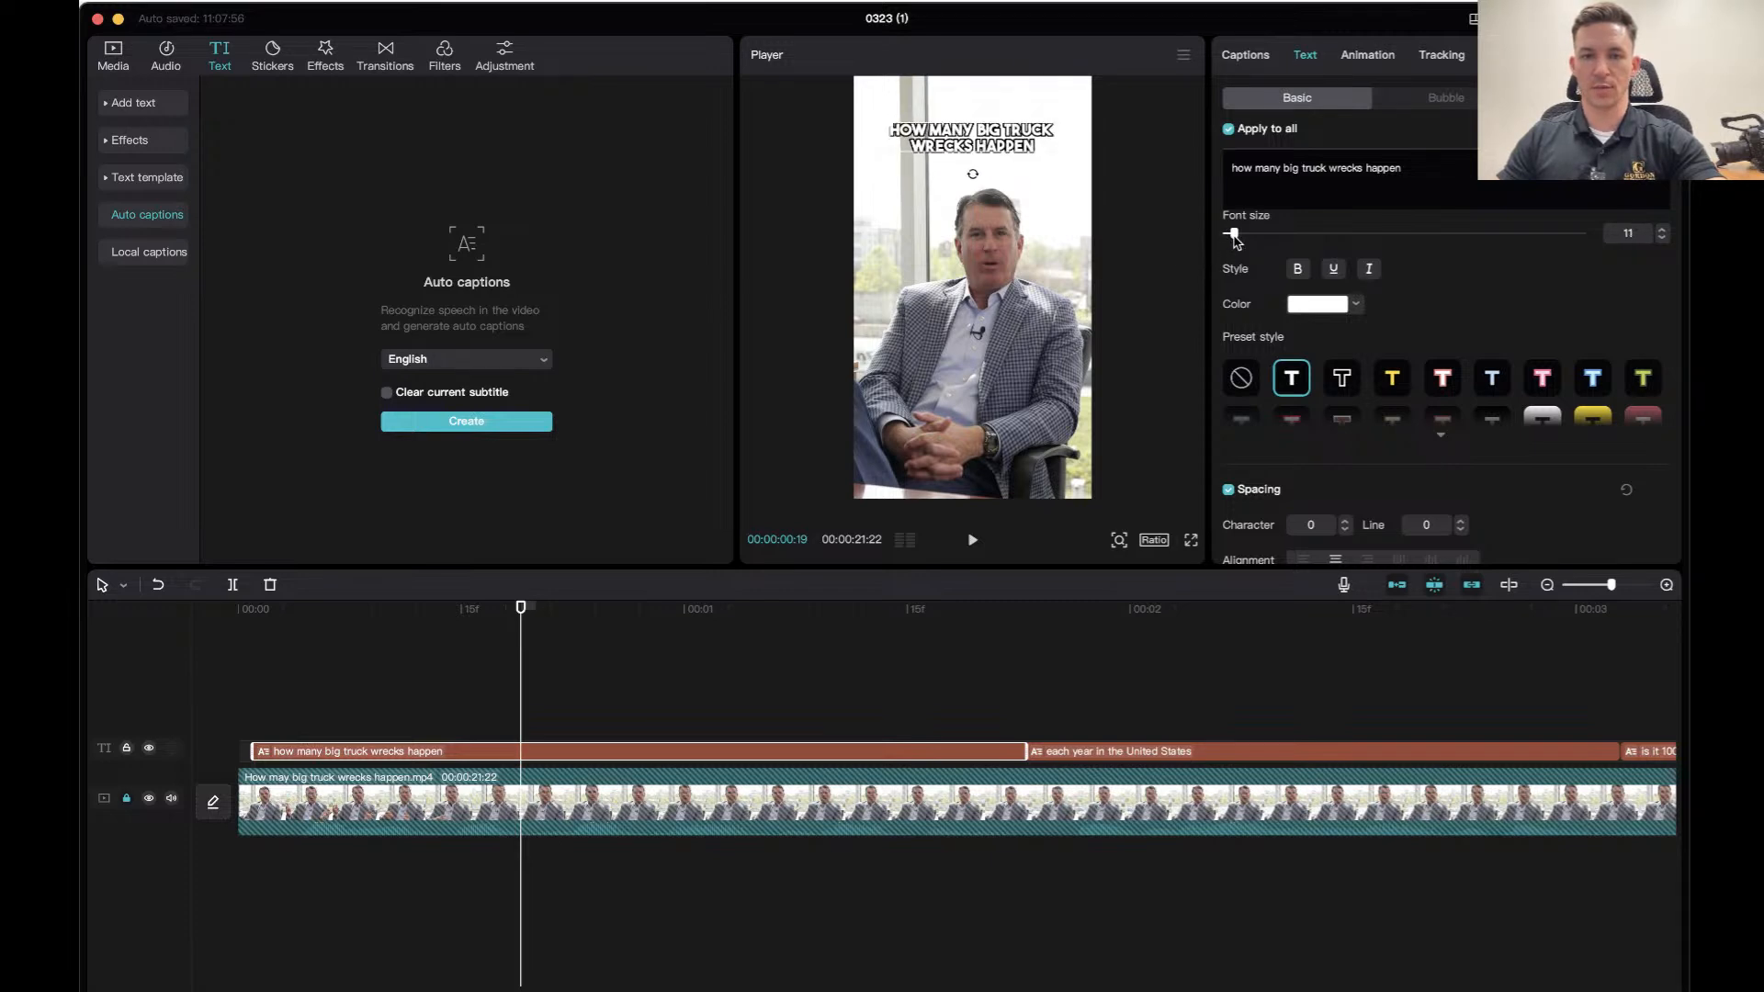
Set the thickness of the caption's black stroke to 62.
{"action": "scroll", "coordinate": [1470, 442], "scroll_direction": "down", "scroll_amount": 5}
{"action": "scroll", "coordinate": [1469, 444], "scroll_direction": "up", "scroll_amount": 3}
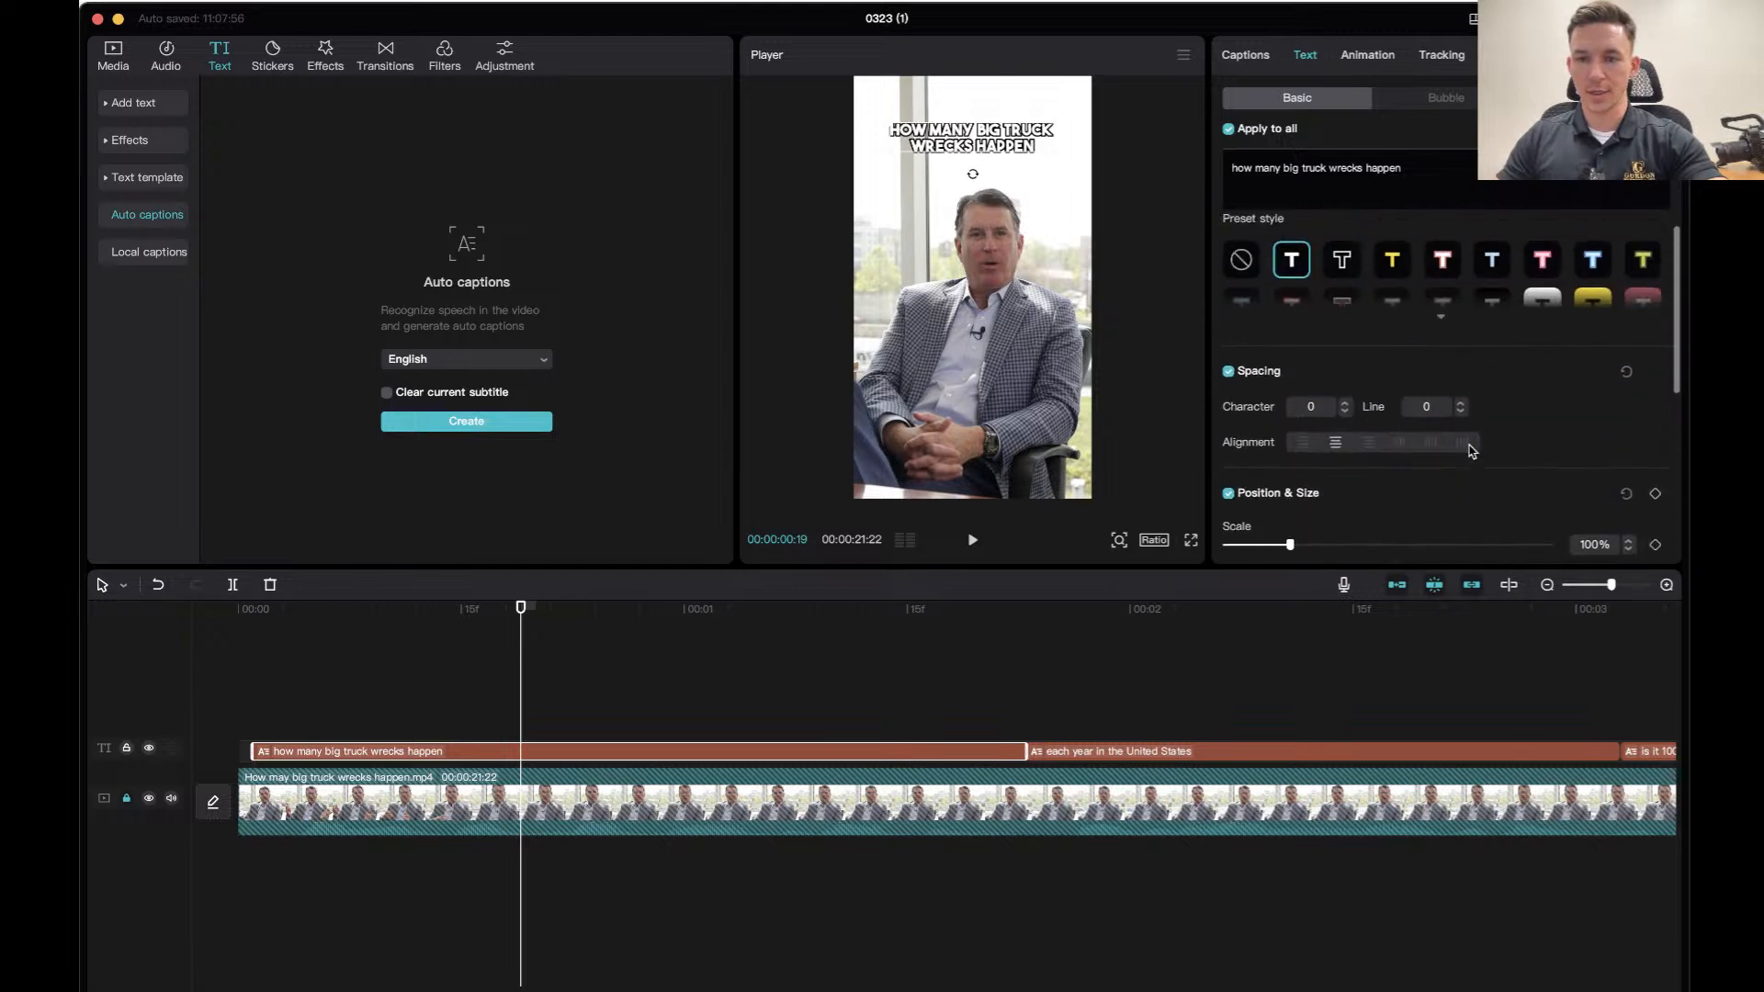
{"action": "scroll", "coordinate": [1440, 464], "scroll_direction": "down", "scroll_amount": 5}
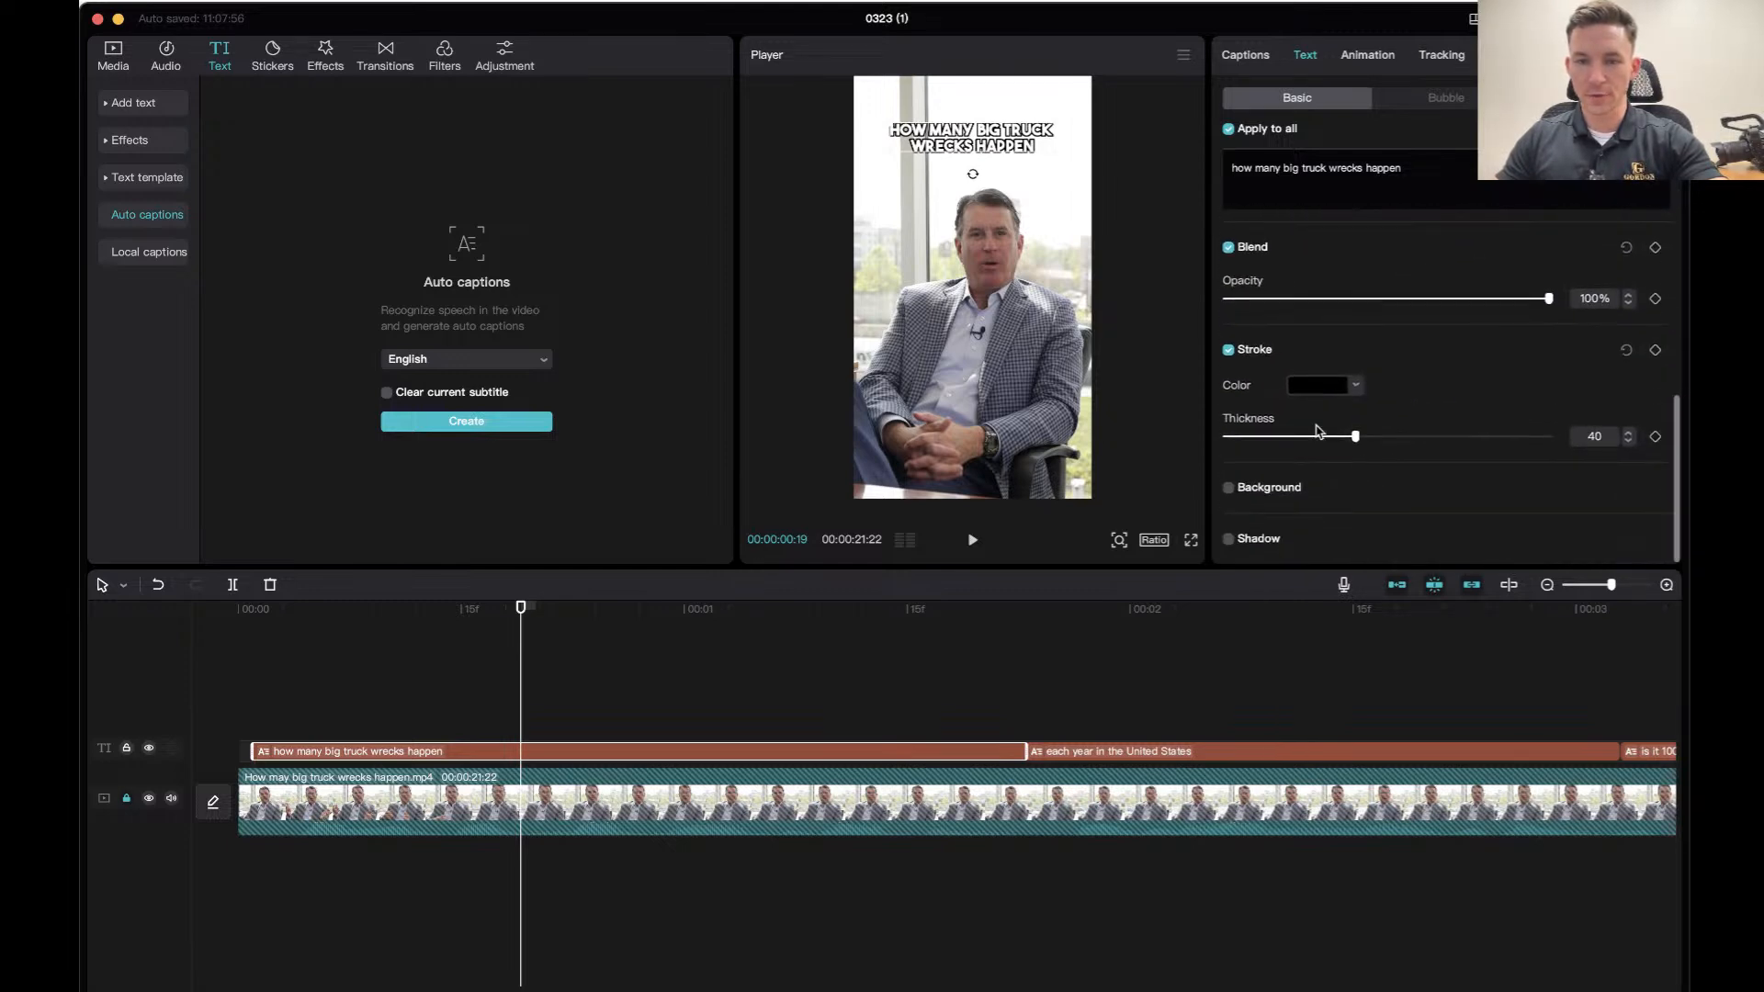
{"action": "left_click_drag", "start_coordinate": [1355, 441], "coordinate": [1426, 442]}
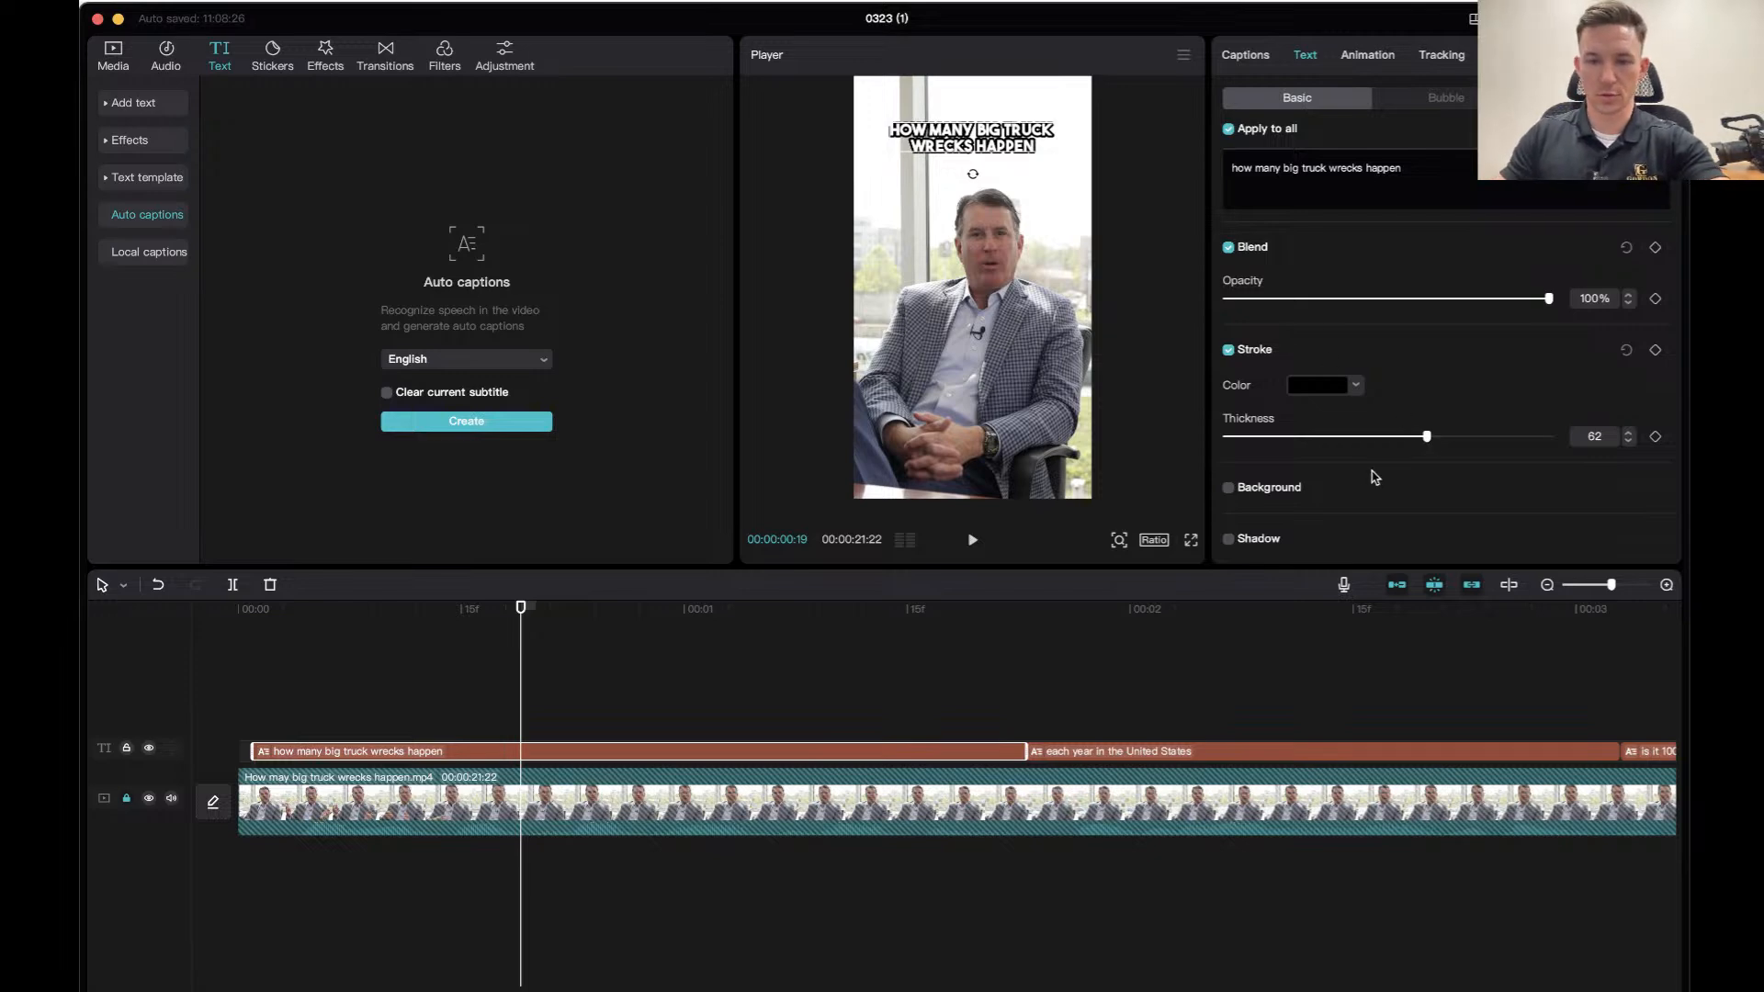
Enable a black shadow on the caption with 100% opacity, 69% blurriness, distance 13 and a -87° angle.
{"action": "left_click", "coordinate": [1228, 540]}
{"action": "scroll", "coordinate": [1375, 505], "scroll_direction": "down", "scroll_amount": 3}
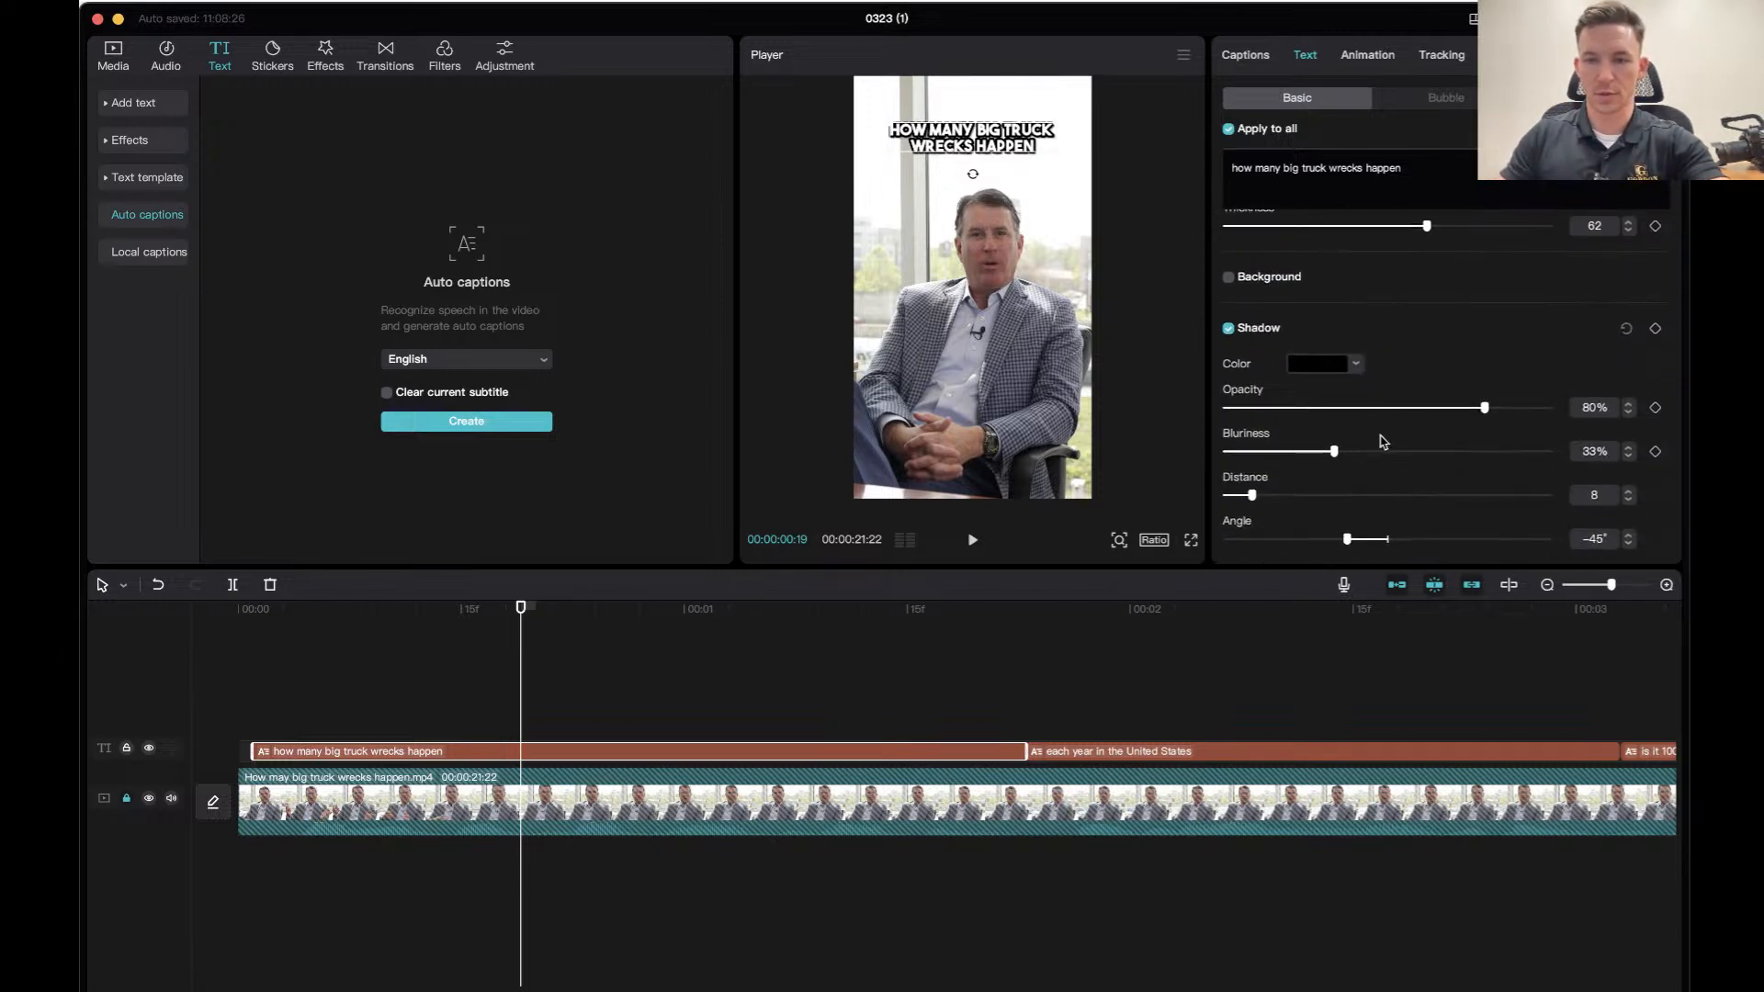
{"action": "left_click_drag", "start_coordinate": [1334, 451], "coordinate": [1529, 476]}
{"action": "mouse_move", "coordinate": [1255, 496]}
{"action": "left_mouse_down"}
{"action": "mouse_move", "coordinate": [1326, 498]}
{"action": "mouse_move", "coordinate": [1272, 496]}
{"action": "left_mouse_up"}
{"action": "left_click_drag", "start_coordinate": [1486, 411], "coordinate": [1448, 453]}
{"action": "mouse_move", "coordinate": [1273, 497]}
{"action": "left_mouse_down"}
{"action": "mouse_move", "coordinate": [1305, 497]}
{"action": "mouse_move", "coordinate": [1279, 497]}
{"action": "left_mouse_up"}
{"action": "left_click_drag", "start_coordinate": [1355, 544], "coordinate": [1270, 497]}
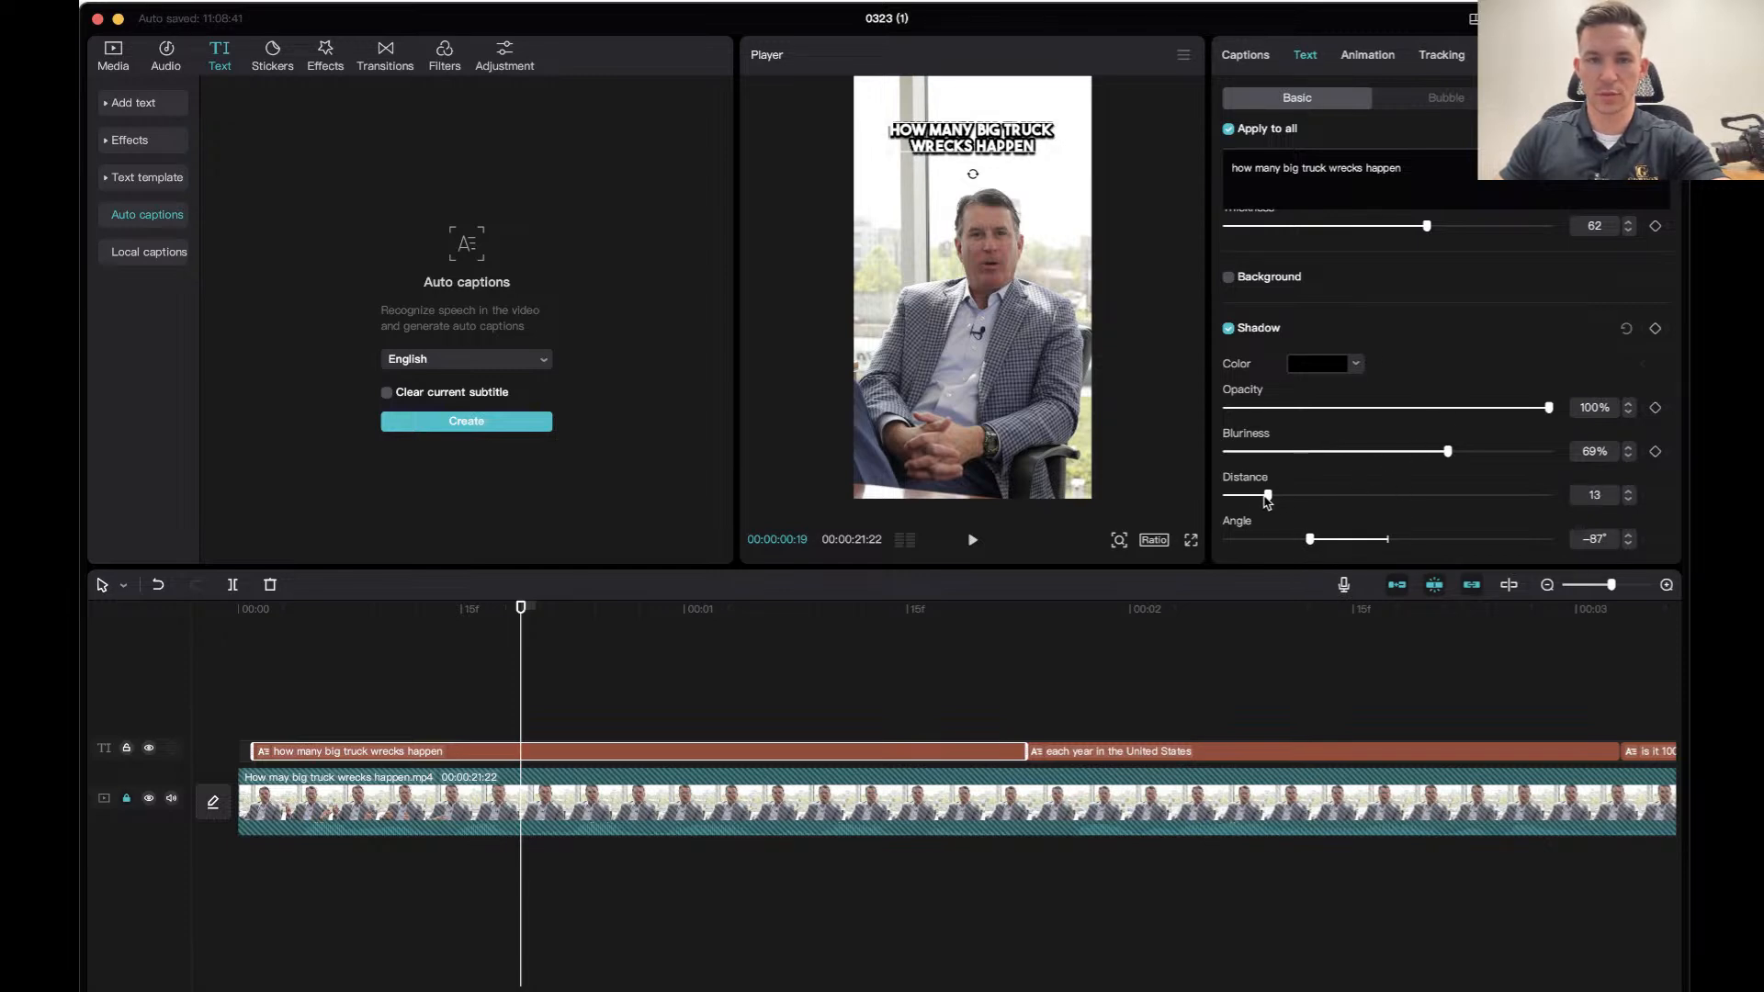
Set the thickness of the caption's black stroke to 69, with the text's blend opacity at 100%.
{"action": "scroll", "coordinate": [1457, 331], "scroll_direction": "up", "scroll_amount": 3}
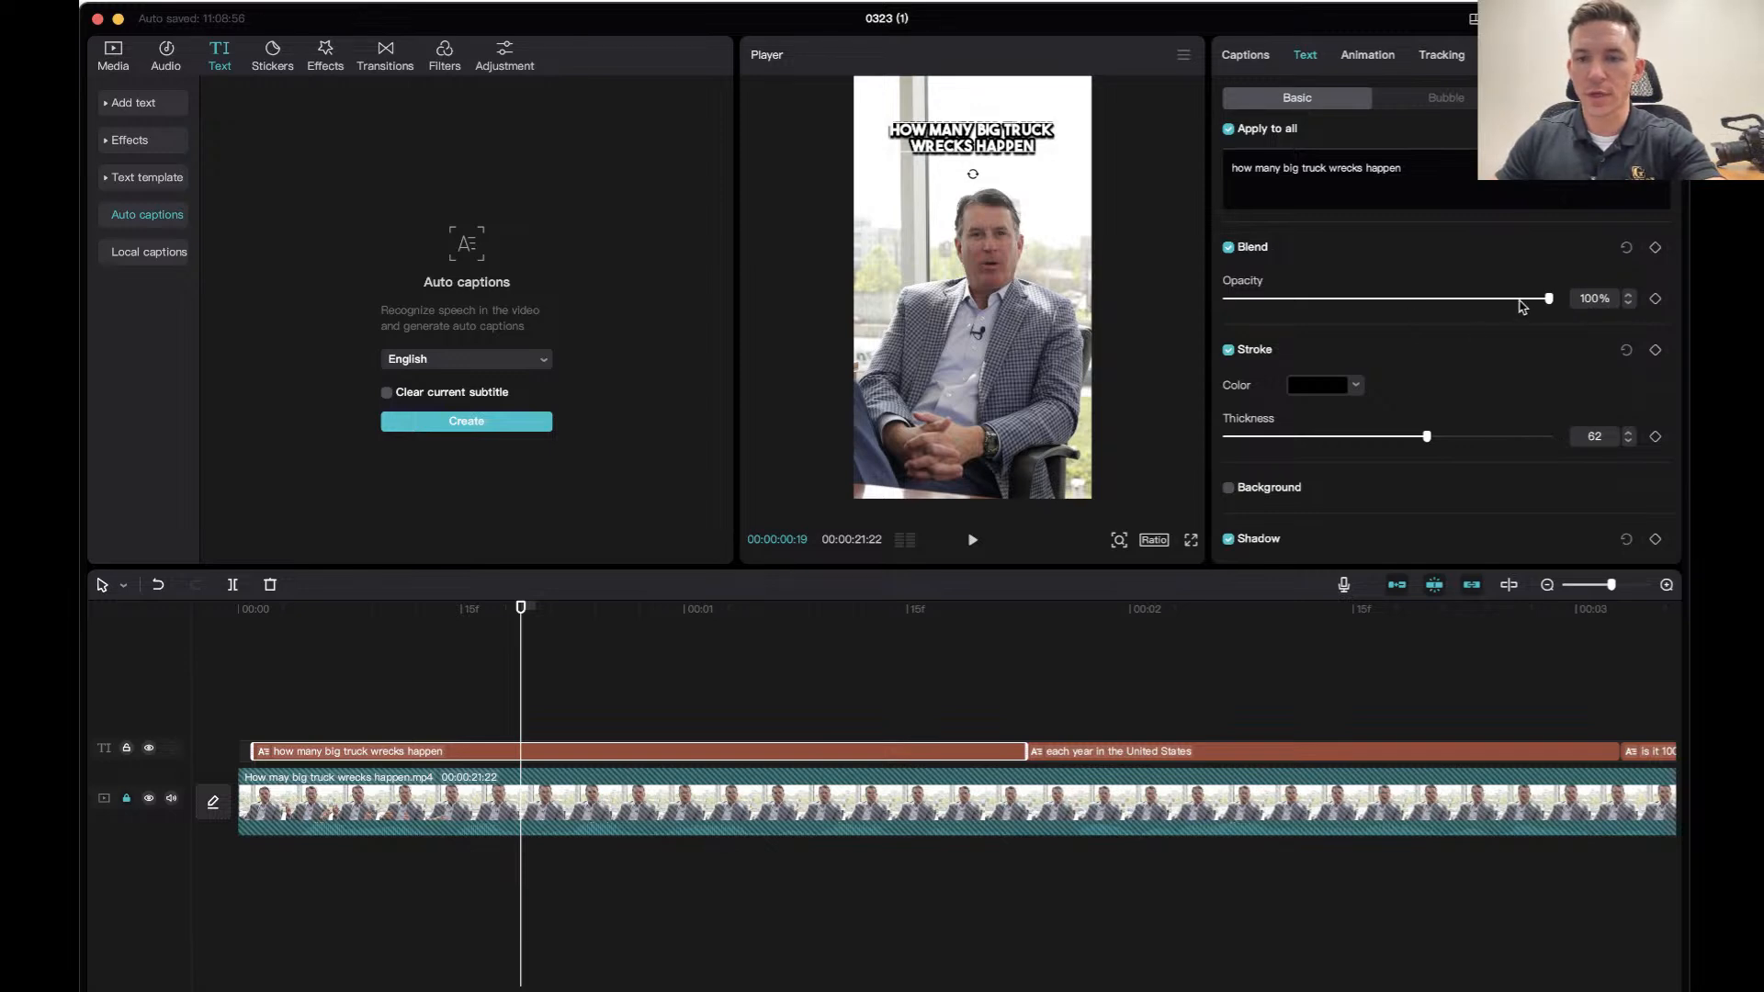
{"action": "left_click_drag", "start_coordinate": [1550, 299], "coordinate": [1584, 305]}
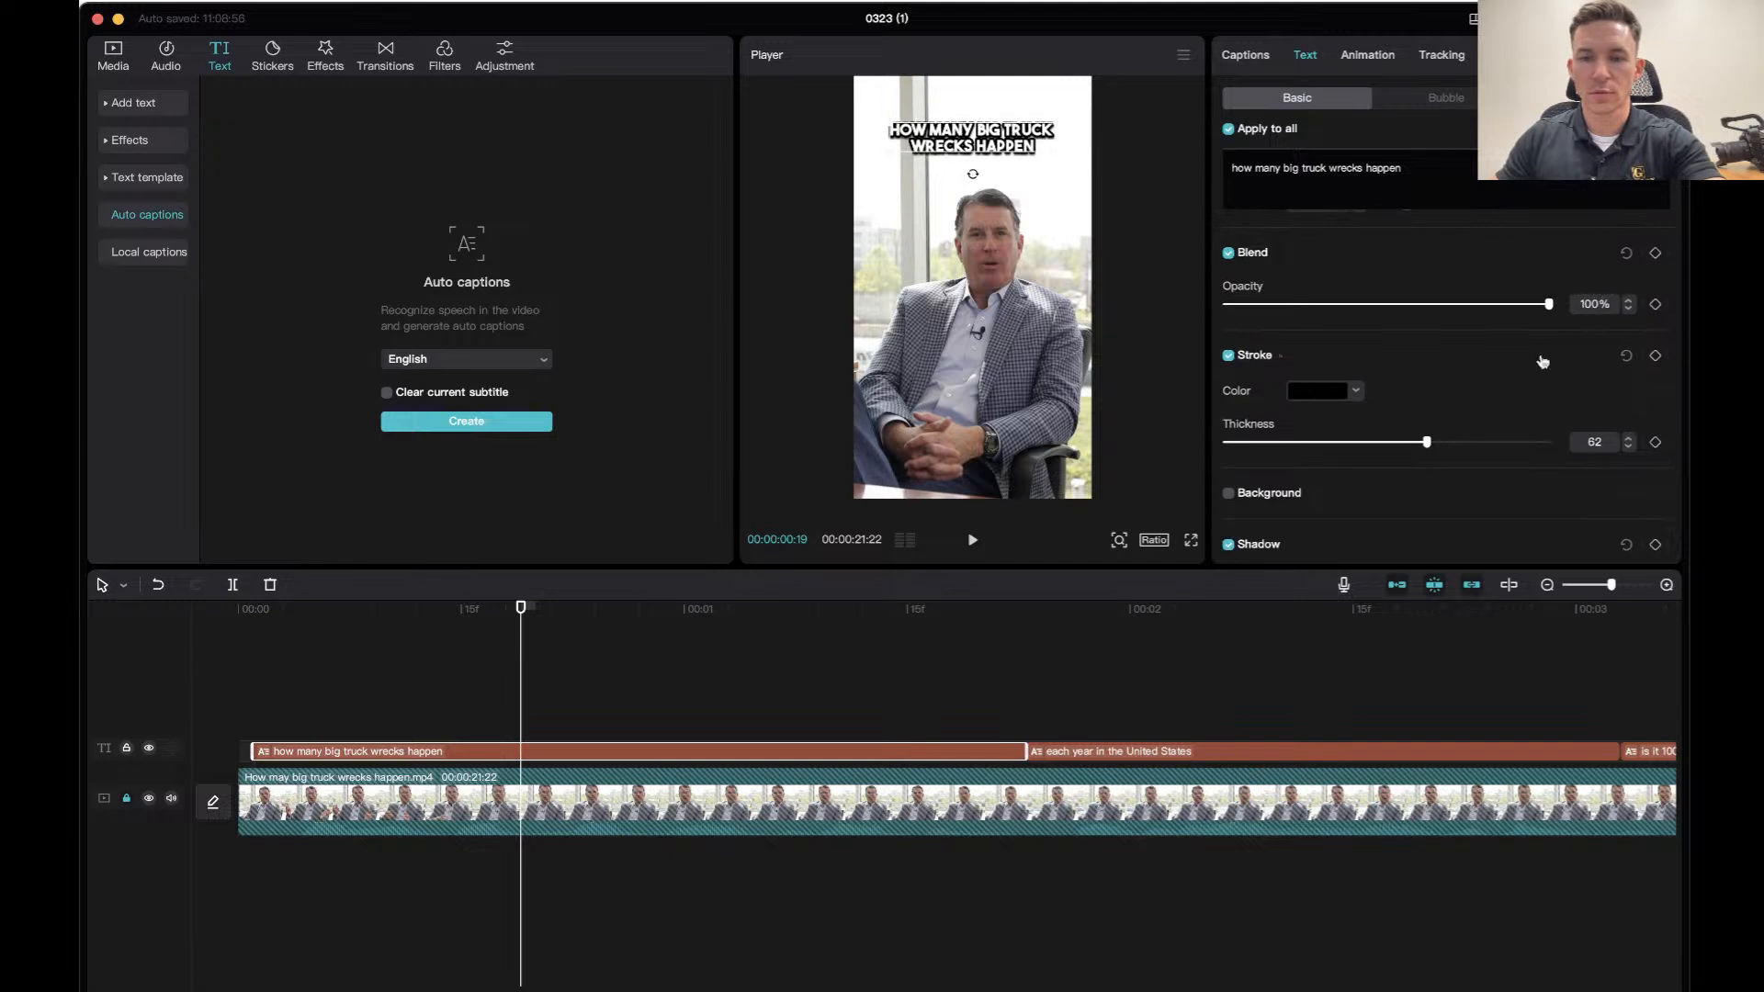
{"action": "mouse_move", "coordinate": [1427, 442]}
{"action": "left_mouse_down"}
{"action": "mouse_move", "coordinate": [1284, 443]}
{"action": "mouse_move", "coordinate": [1500, 453]}
{"action": "mouse_move", "coordinate": [1386, 457]}
{"action": "mouse_move", "coordinate": [1450, 453]}
{"action": "left_mouse_up"}
{"action": "scroll", "coordinate": [1456, 464], "scroll_direction": "down", "scroll_amount": 2}
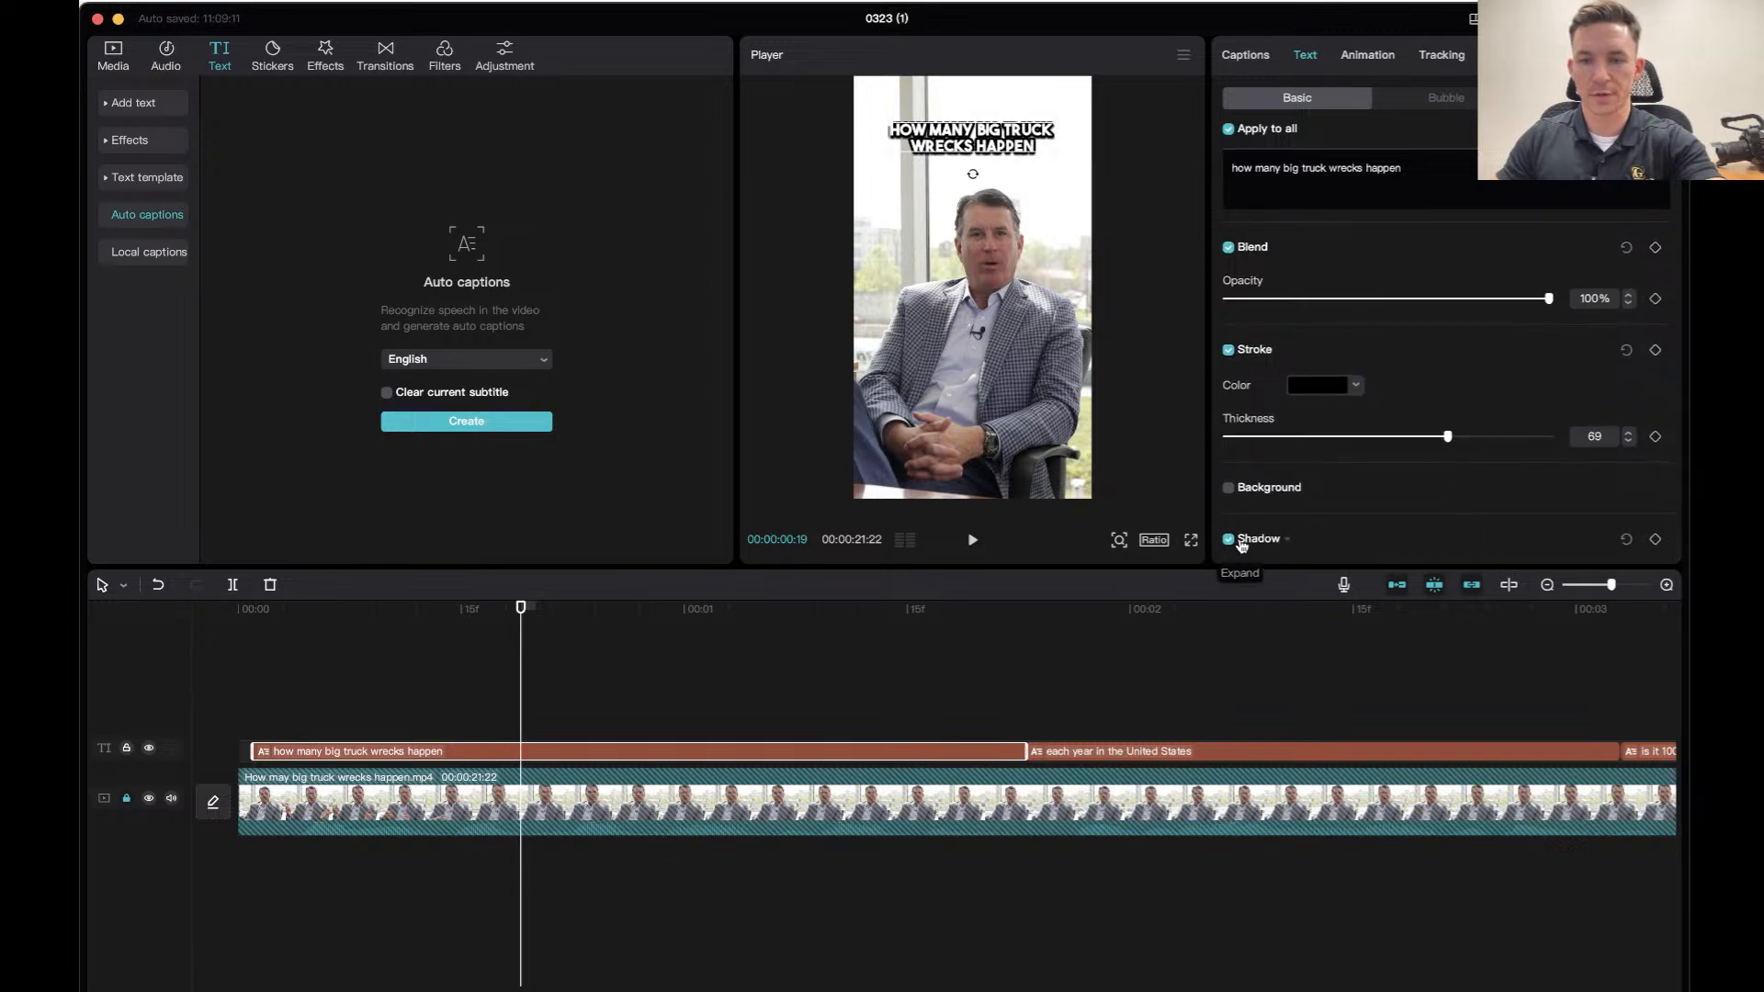
Soften the caption's shadow by setting its opacity to 54%, blurriness to 100% and distance to 15.
{"action": "left_click", "coordinate": [1300, 542]}
{"action": "scroll", "coordinate": [1304, 515], "scroll_direction": "down", "scroll_amount": 3}
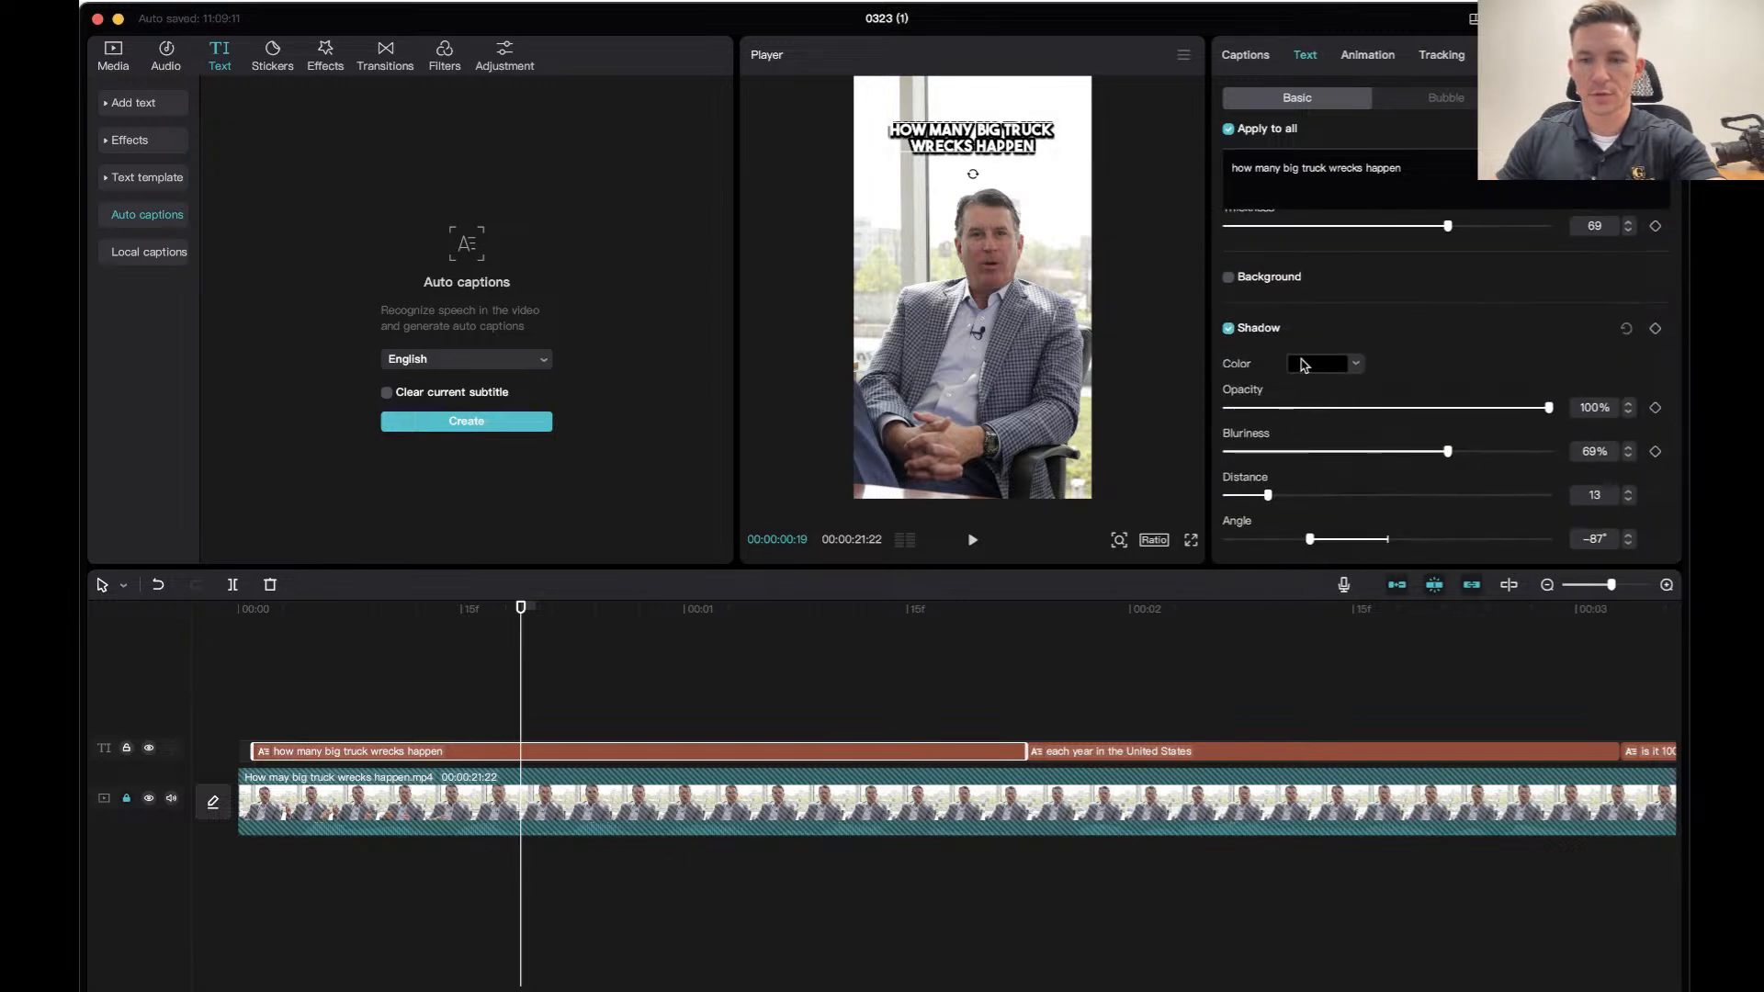
{"action": "left_click_drag", "start_coordinate": [1549, 407], "coordinate": [1341, 393]}
{"action": "left_click_drag", "start_coordinate": [1385, 405], "coordinate": [1227, 451]}
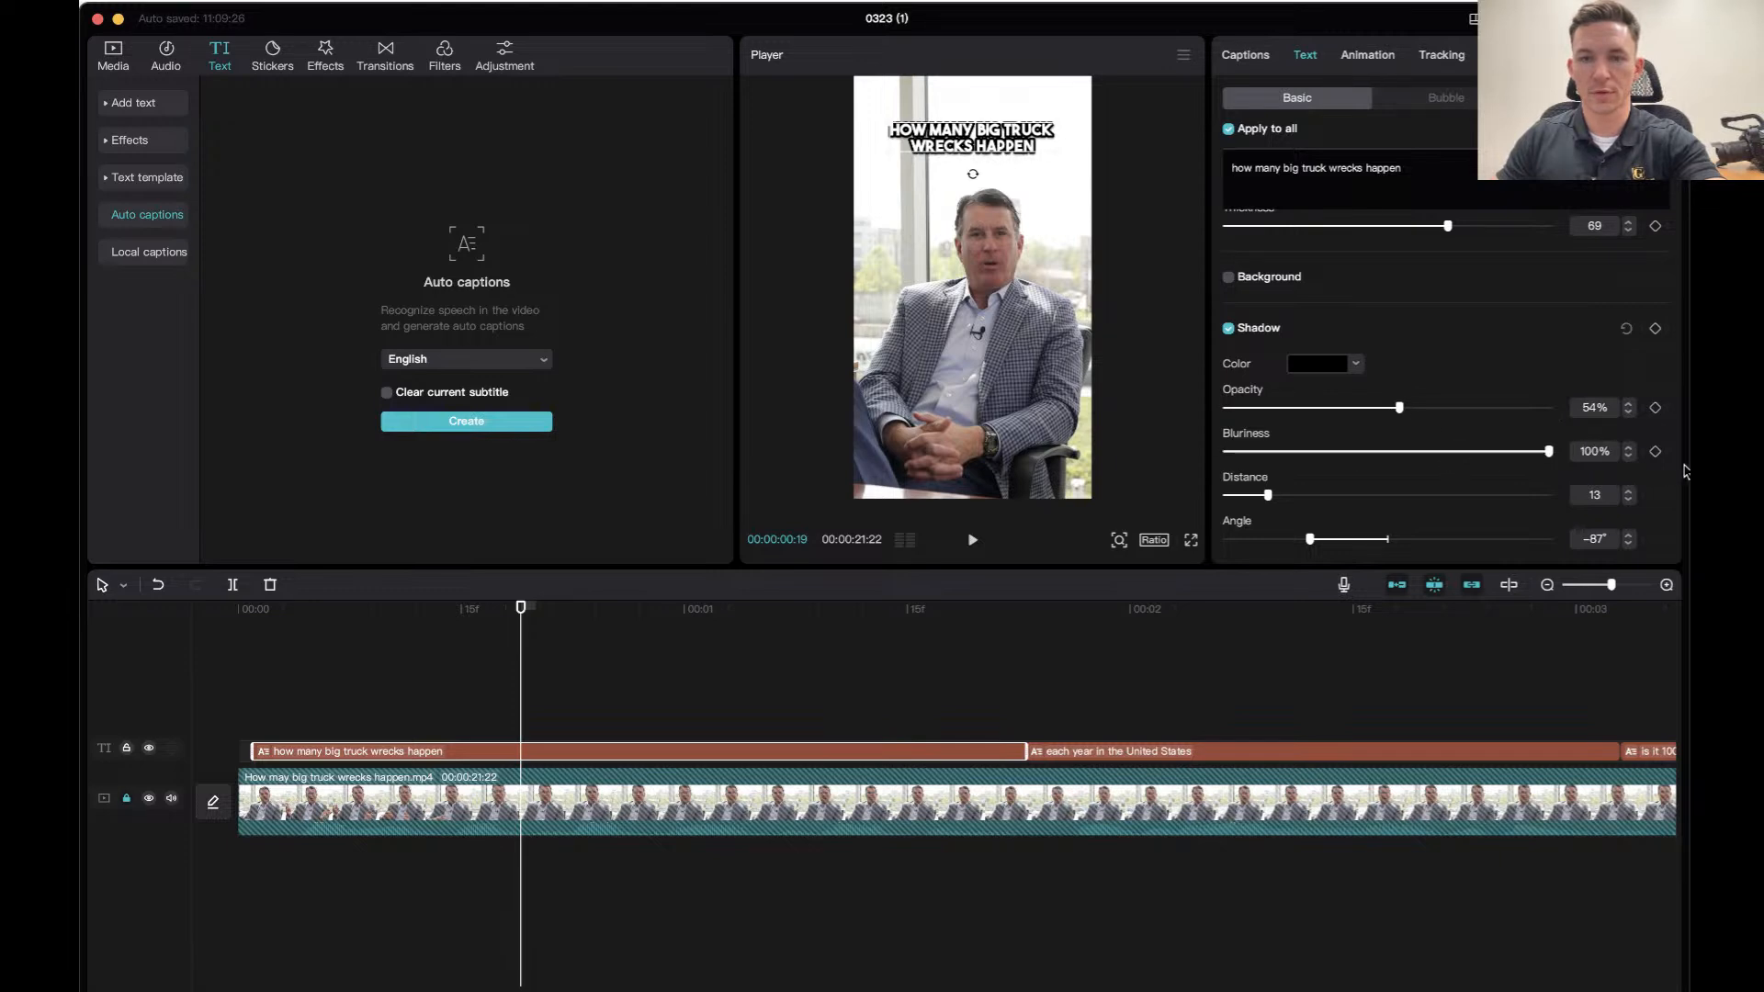
{"action": "left_click", "coordinate": [1549, 451]}
{"action": "mouse_move", "coordinate": [1269, 495]}
{"action": "left_mouse_down"}
{"action": "mouse_move", "coordinate": [1312, 496]}
{"action": "mouse_move", "coordinate": [1276, 497]}
{"action": "left_mouse_up"}
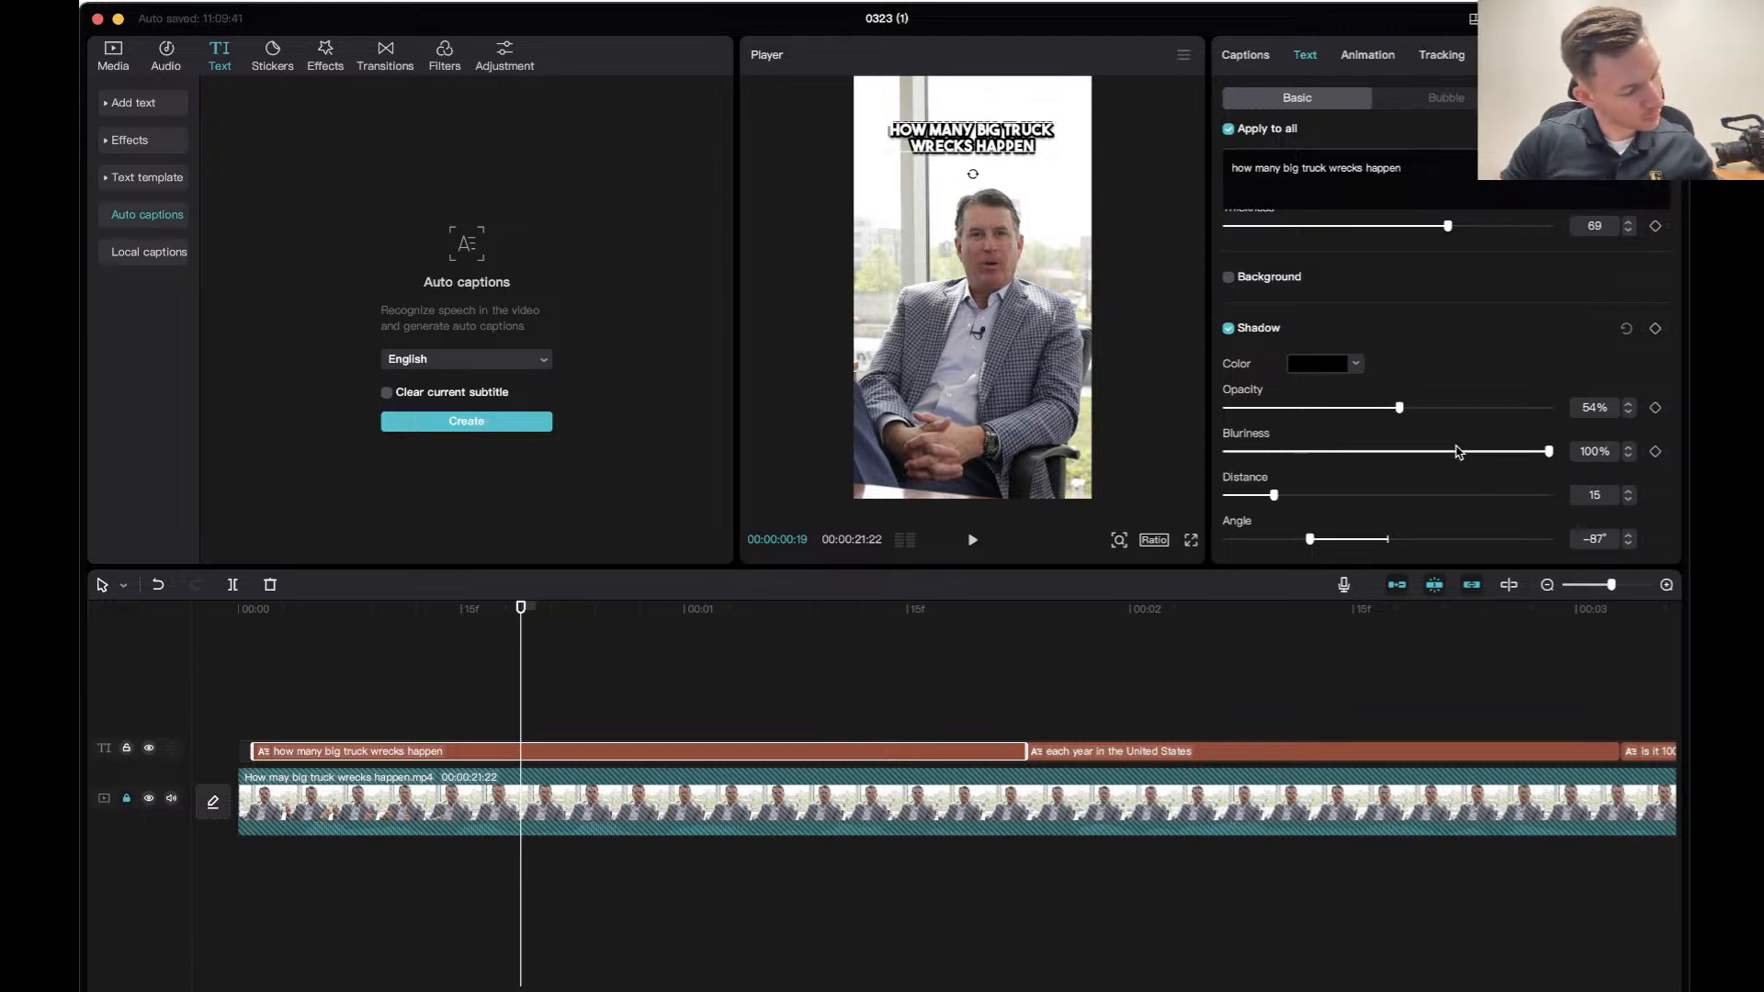
{"action": "mouse_move", "coordinate": [1424, 988]}
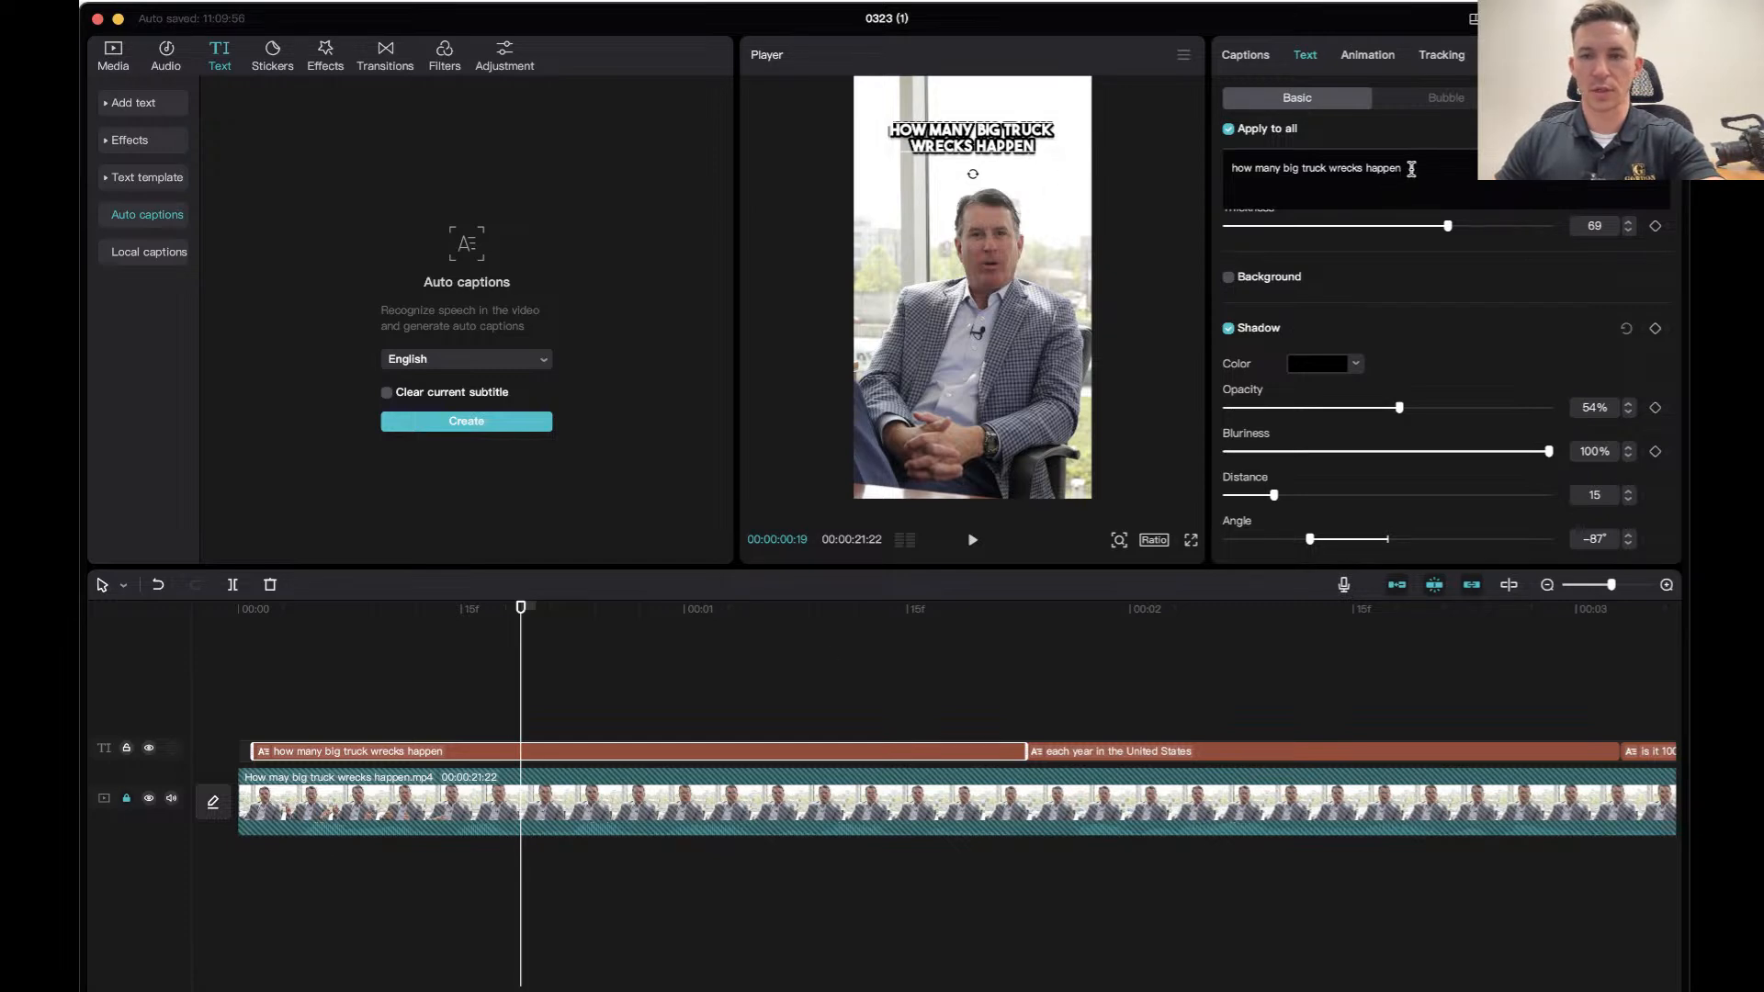
Add the red ⁉️ emoji to the end of the "how many big truck wrecks happen" caption.
{"action": "scroll", "coordinate": [1424, 170], "scroll_direction": "down", "scroll_amount": 1}
{"action": "type", "text": "?"}
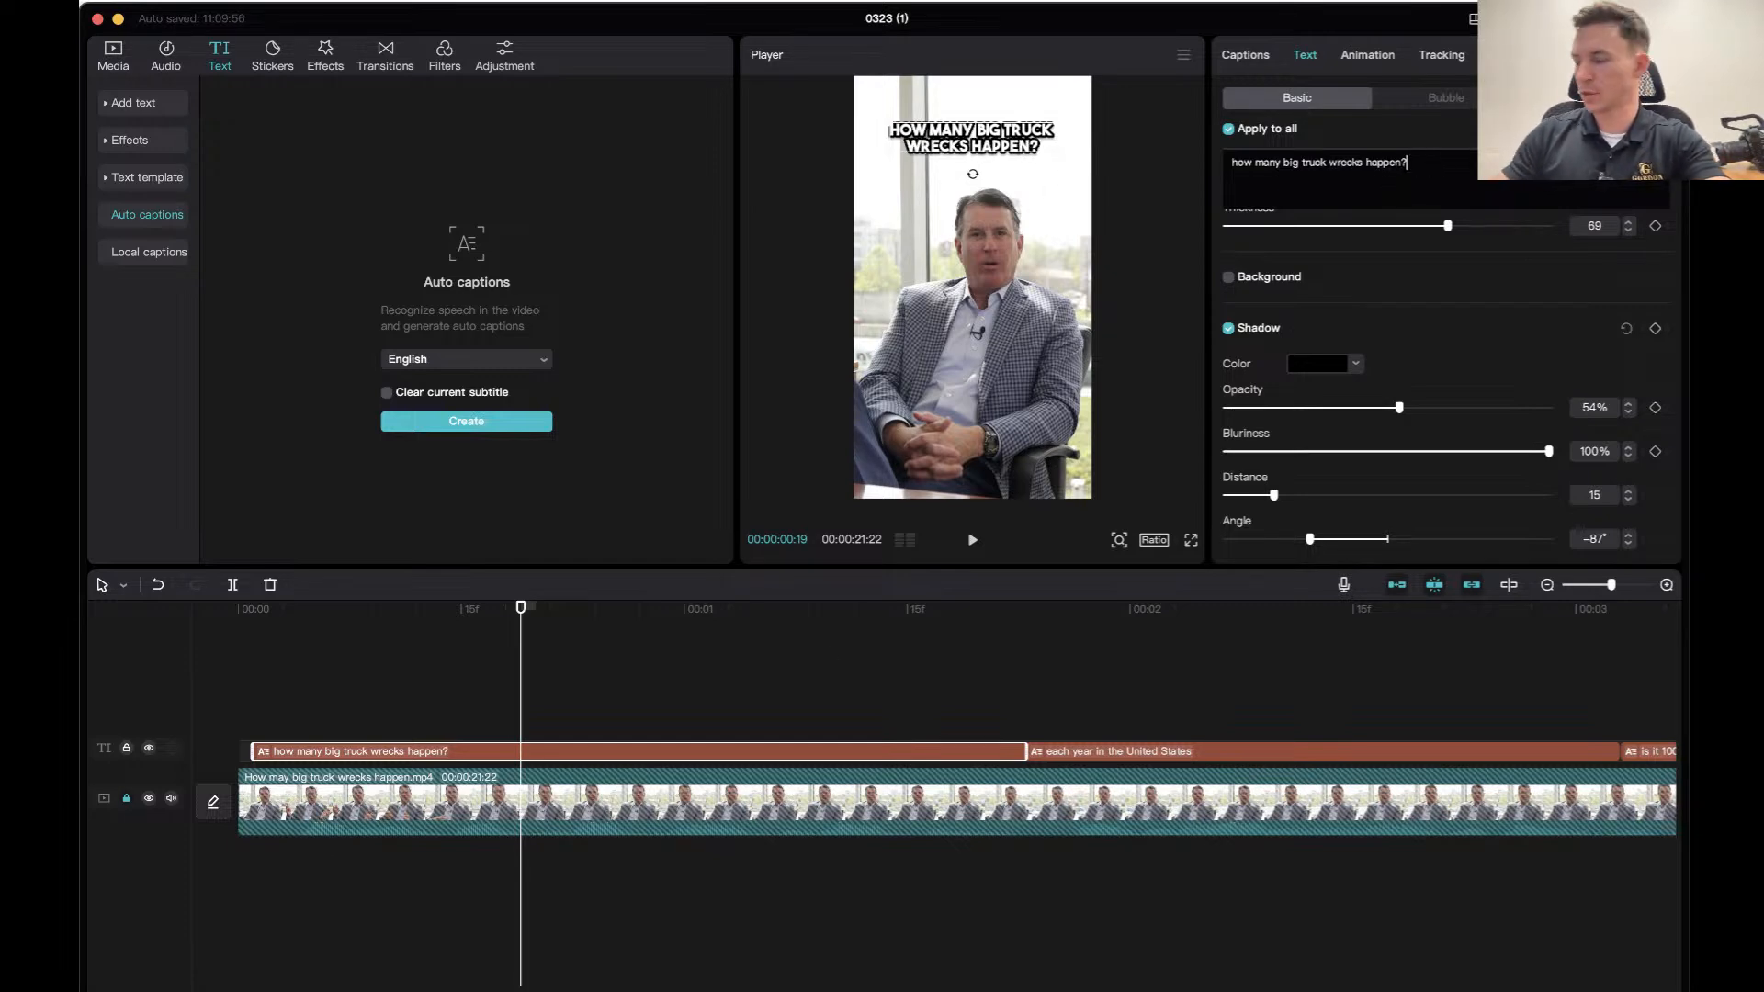
{"action": "key", "text": "BackSpace"}
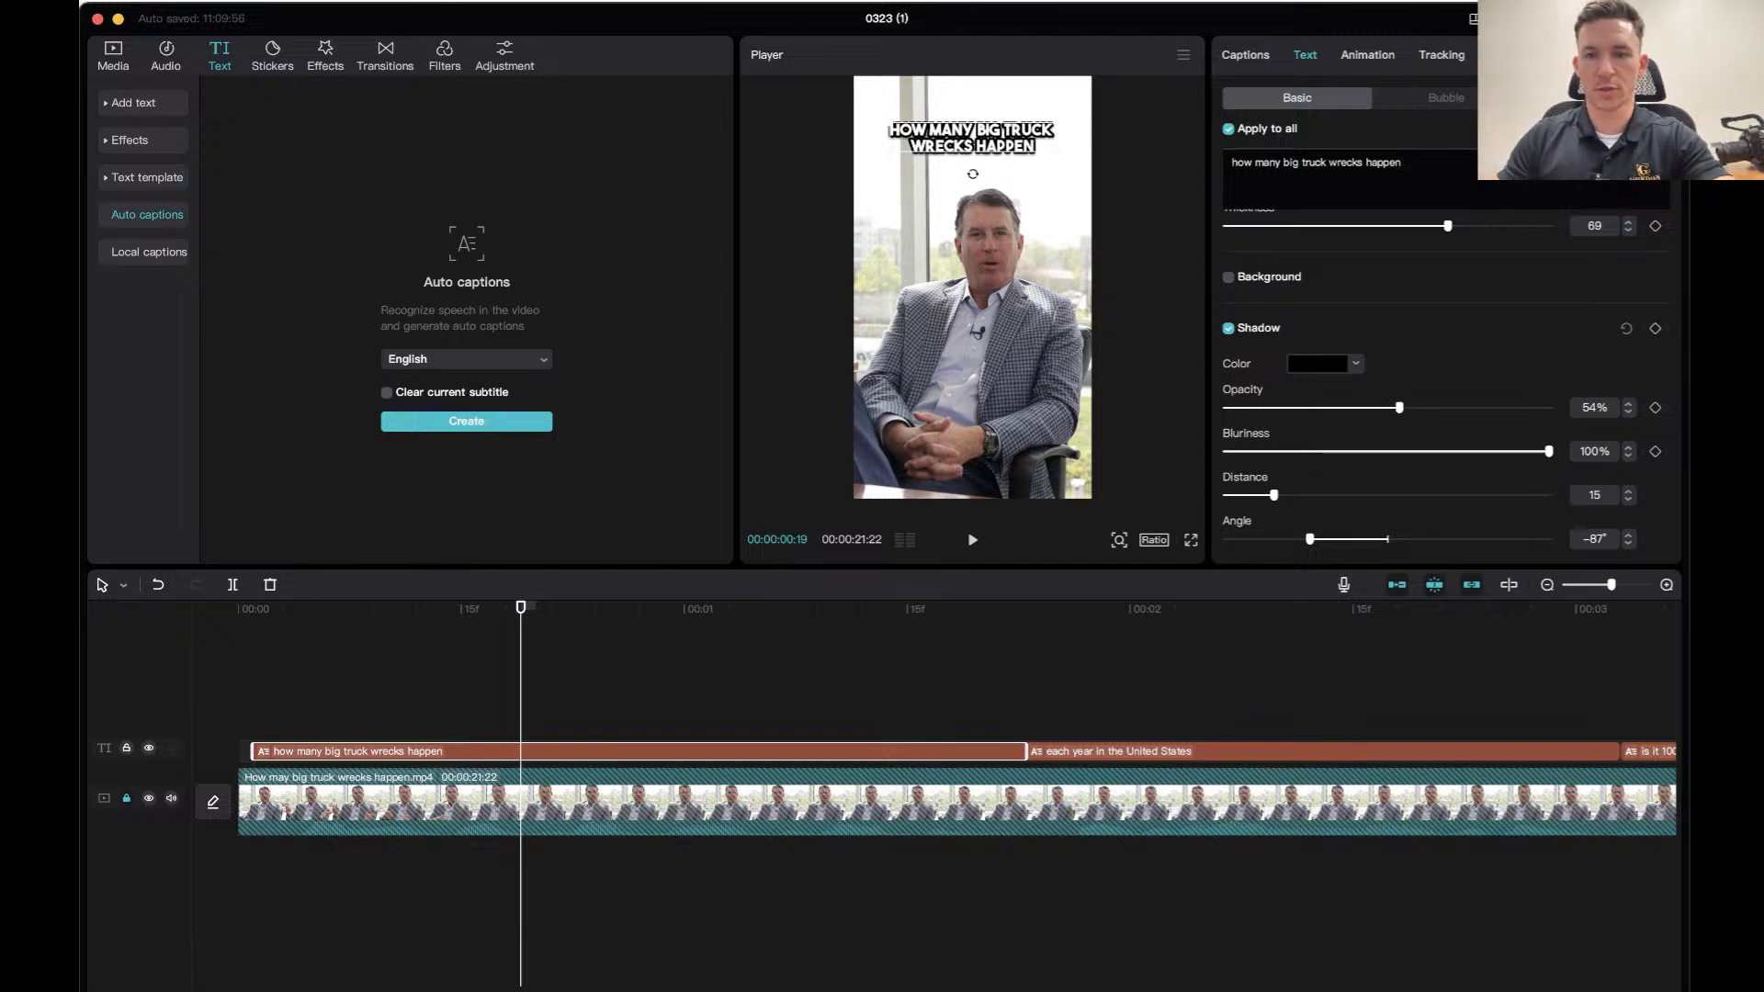
{"action": "key", "text": "ctrl+super+space"}
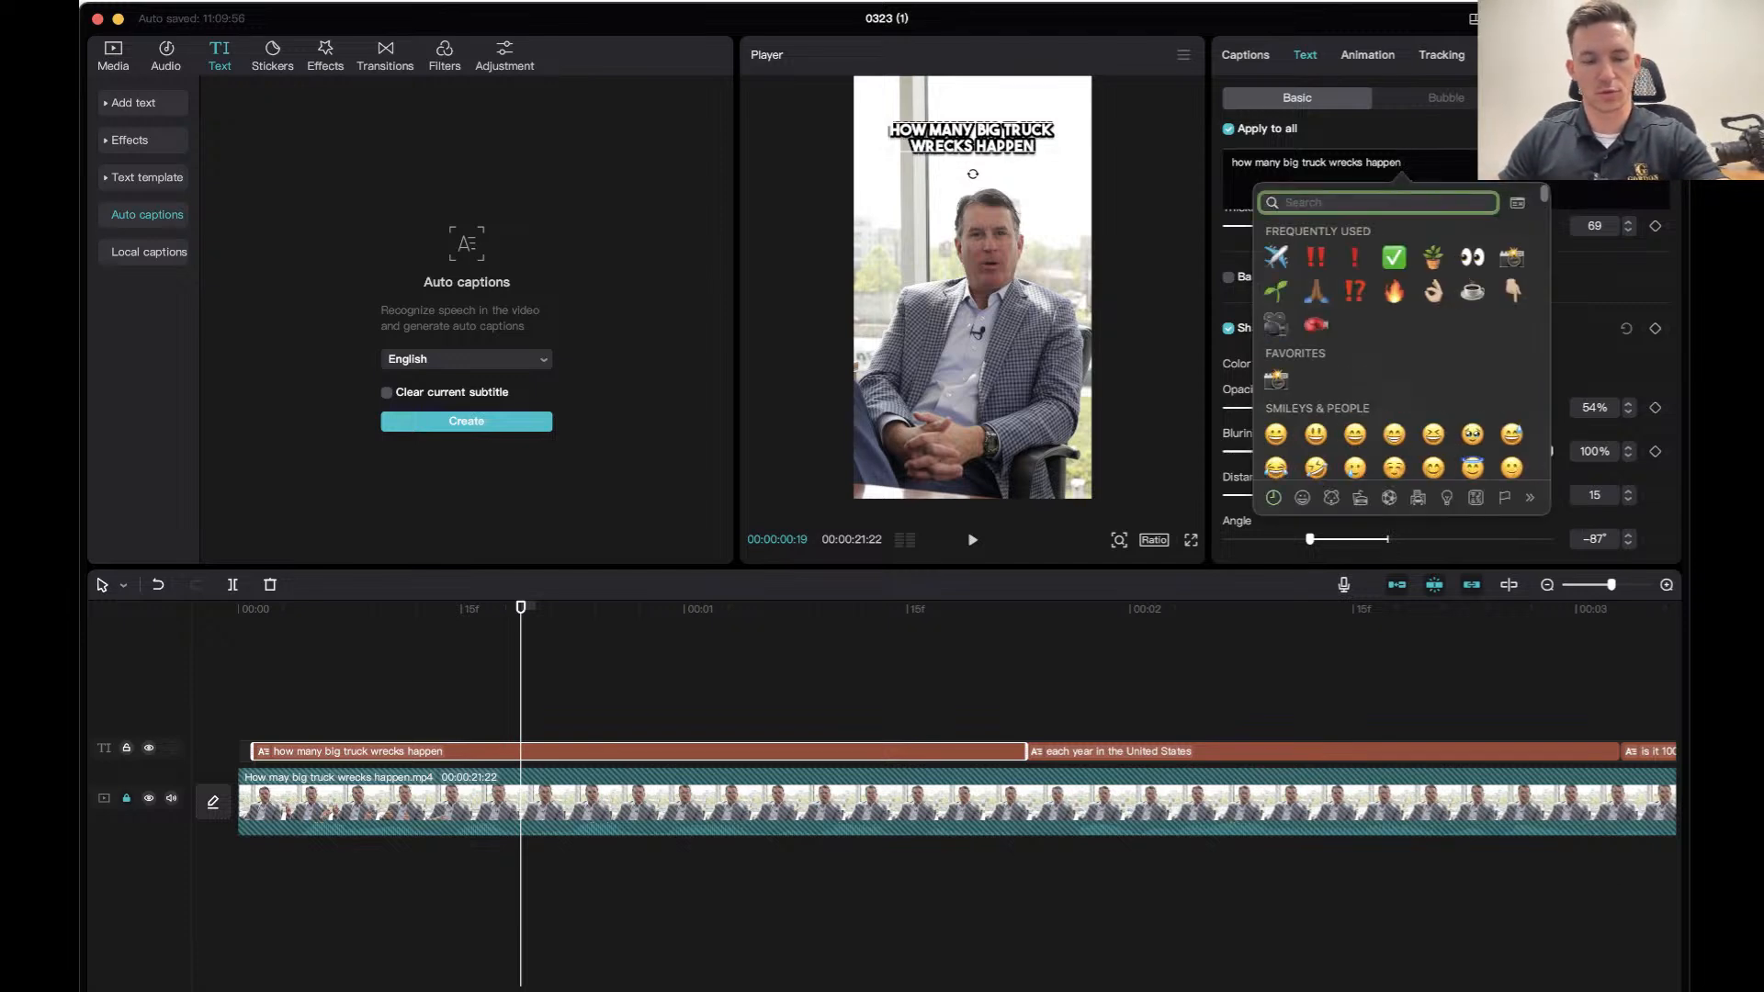
{"action": "left_click", "coordinate": [1355, 288]}
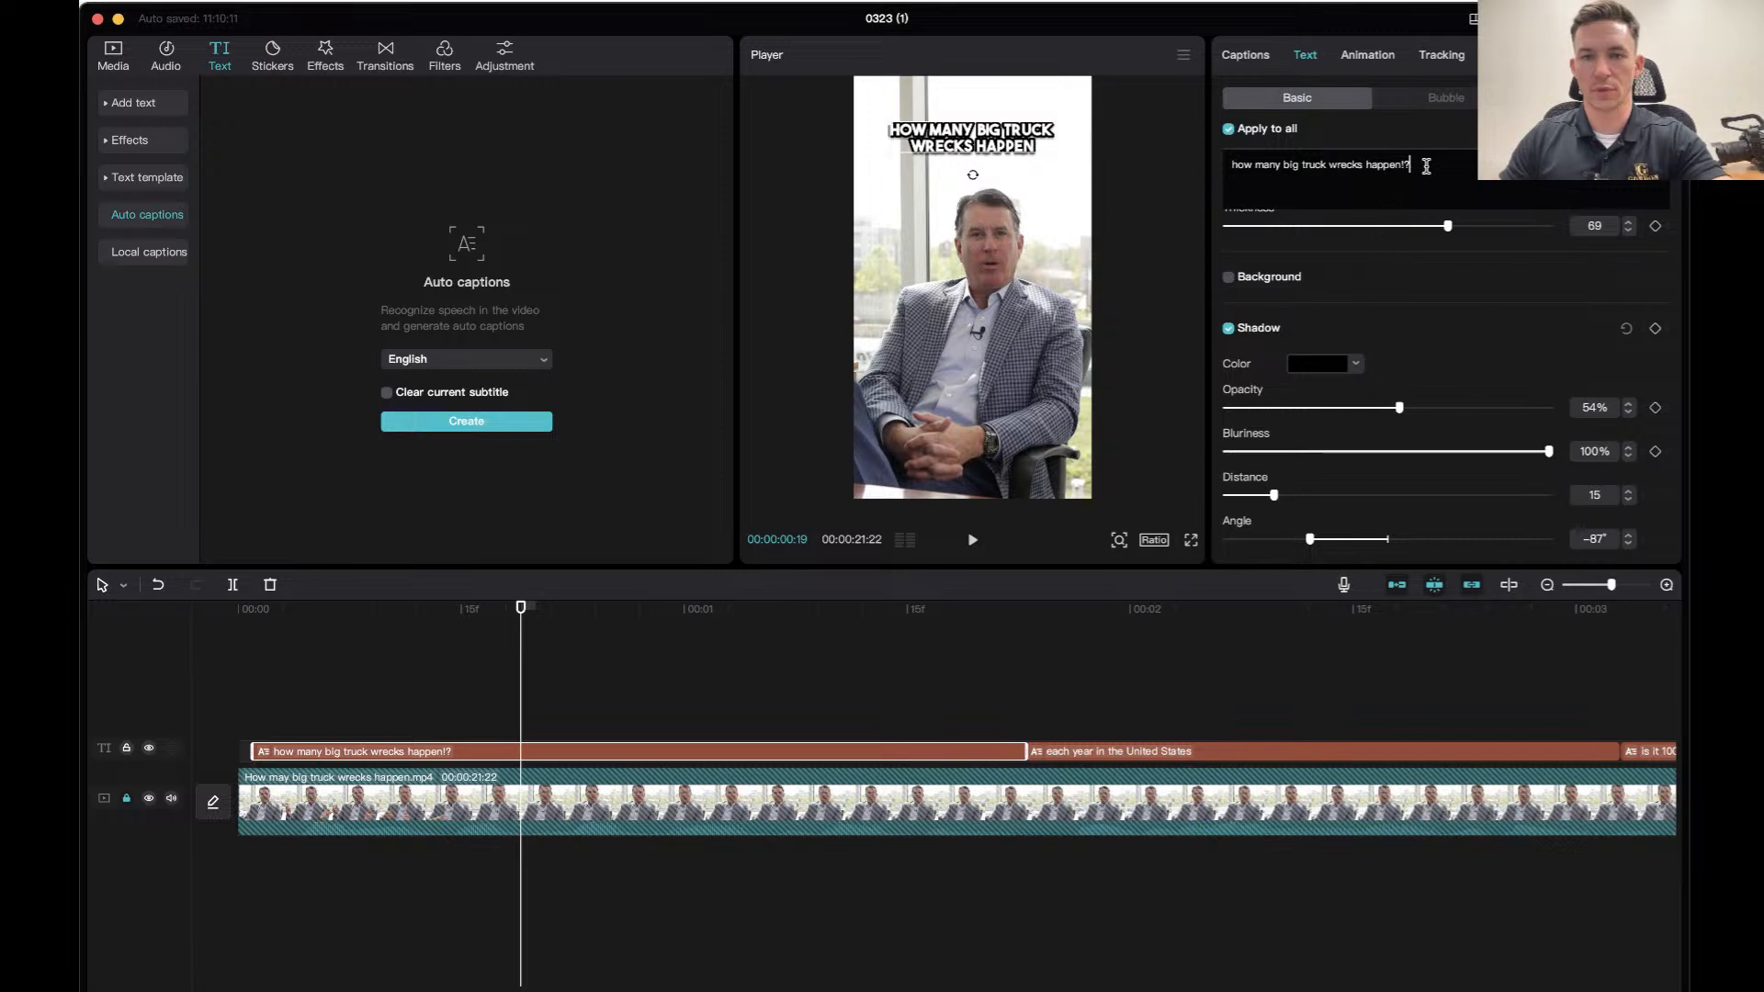
{"action": "left_click_drag", "start_coordinate": [1008, 146], "coordinate": [1010, 150]}
Set the caption's line spacing to 2 and leave its character spacing at 0.
{"action": "scroll", "coordinate": [1493, 280], "scroll_direction": "down", "scroll_amount": 5}
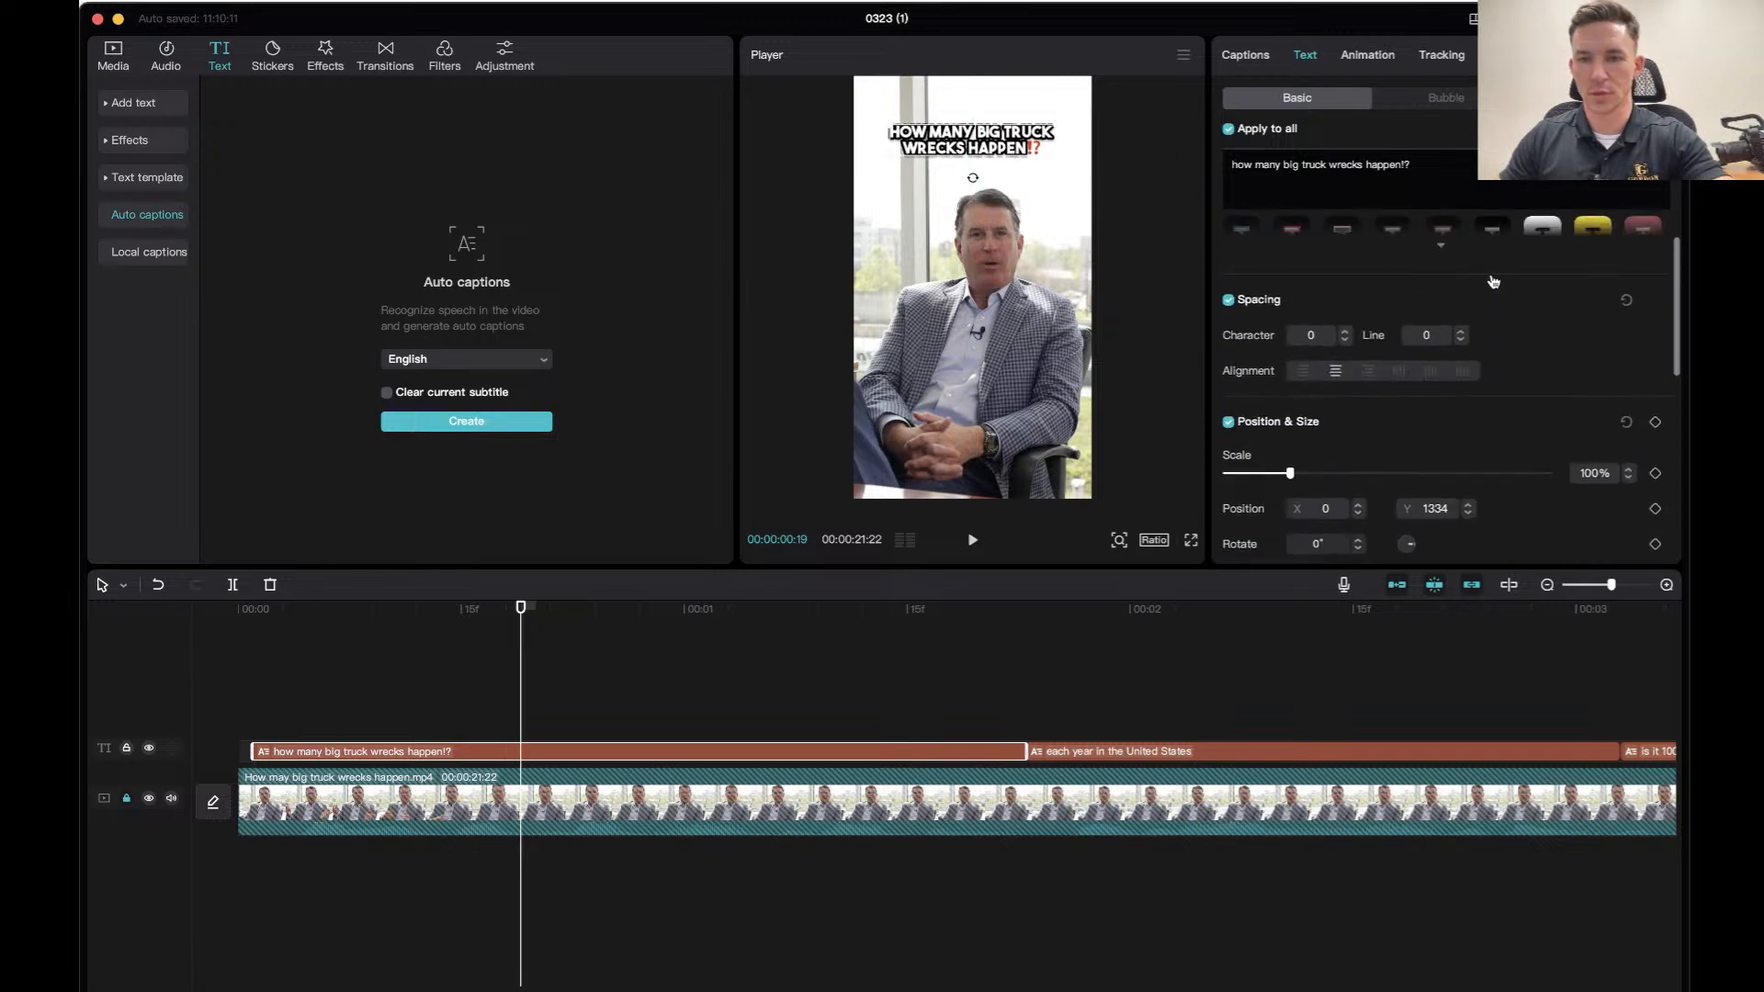
{"action": "scroll", "coordinate": [1493, 280], "scroll_direction": "up", "scroll_amount": 3}
{"action": "scroll", "coordinate": [1438, 304], "scroll_direction": "down", "scroll_amount": 1}
{"action": "scroll", "coordinate": [1438, 303], "scroll_direction": "down", "scroll_amount": 4}
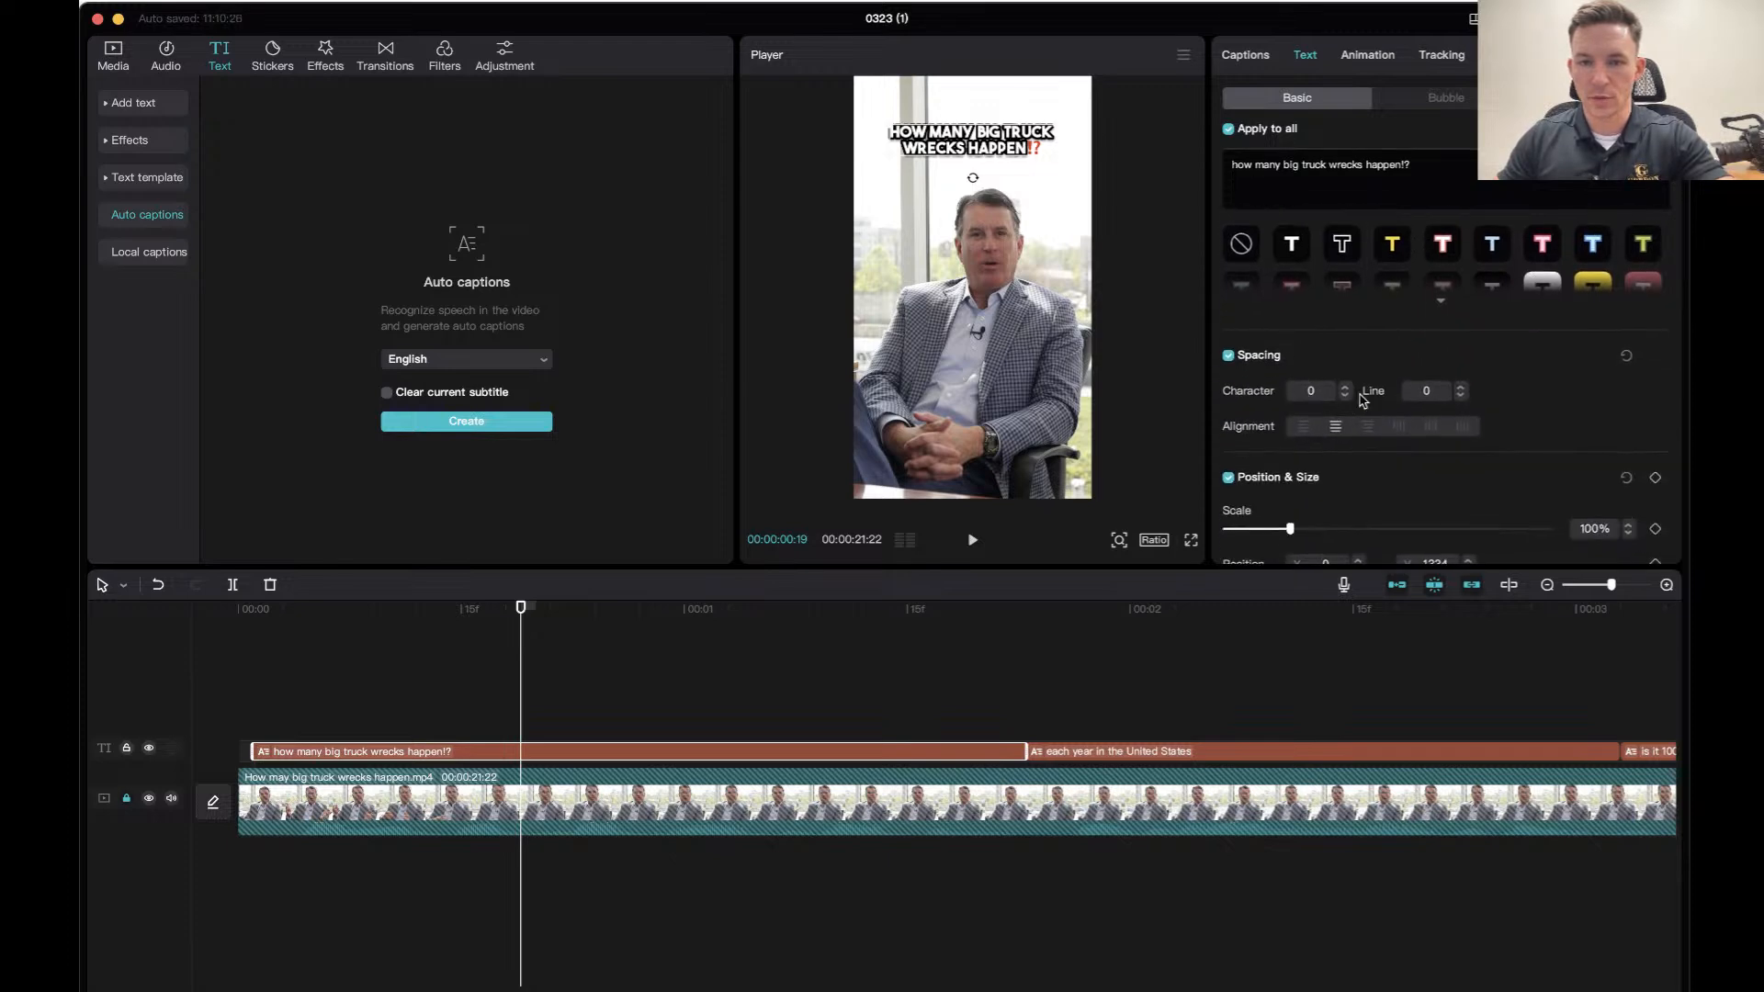
{"action": "left_click", "coordinate": [1345, 387]}
{"action": "left_click", "coordinate": [1345, 396]}
{"action": "left_click", "coordinate": [1461, 388]}
{"action": "left_click", "coordinate": [1461, 388]}
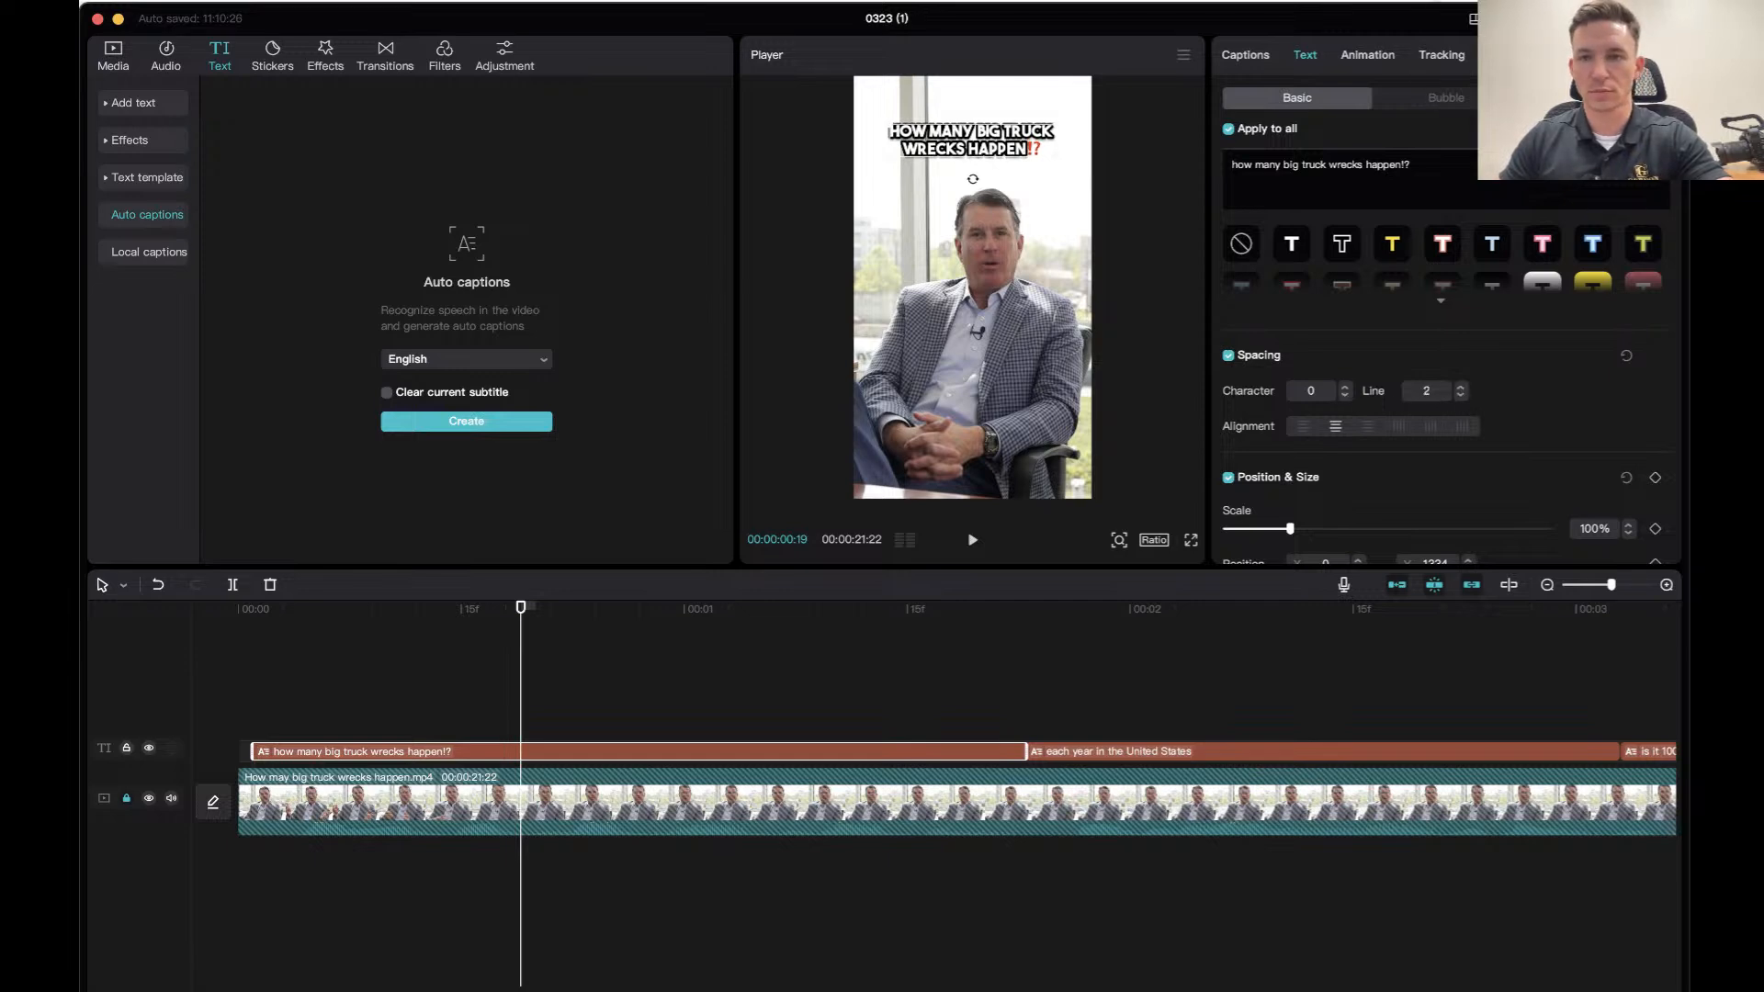
Try a character spacing of 1 on the caption and return it to 0.
{"action": "left_click", "coordinate": [1552, 2]}
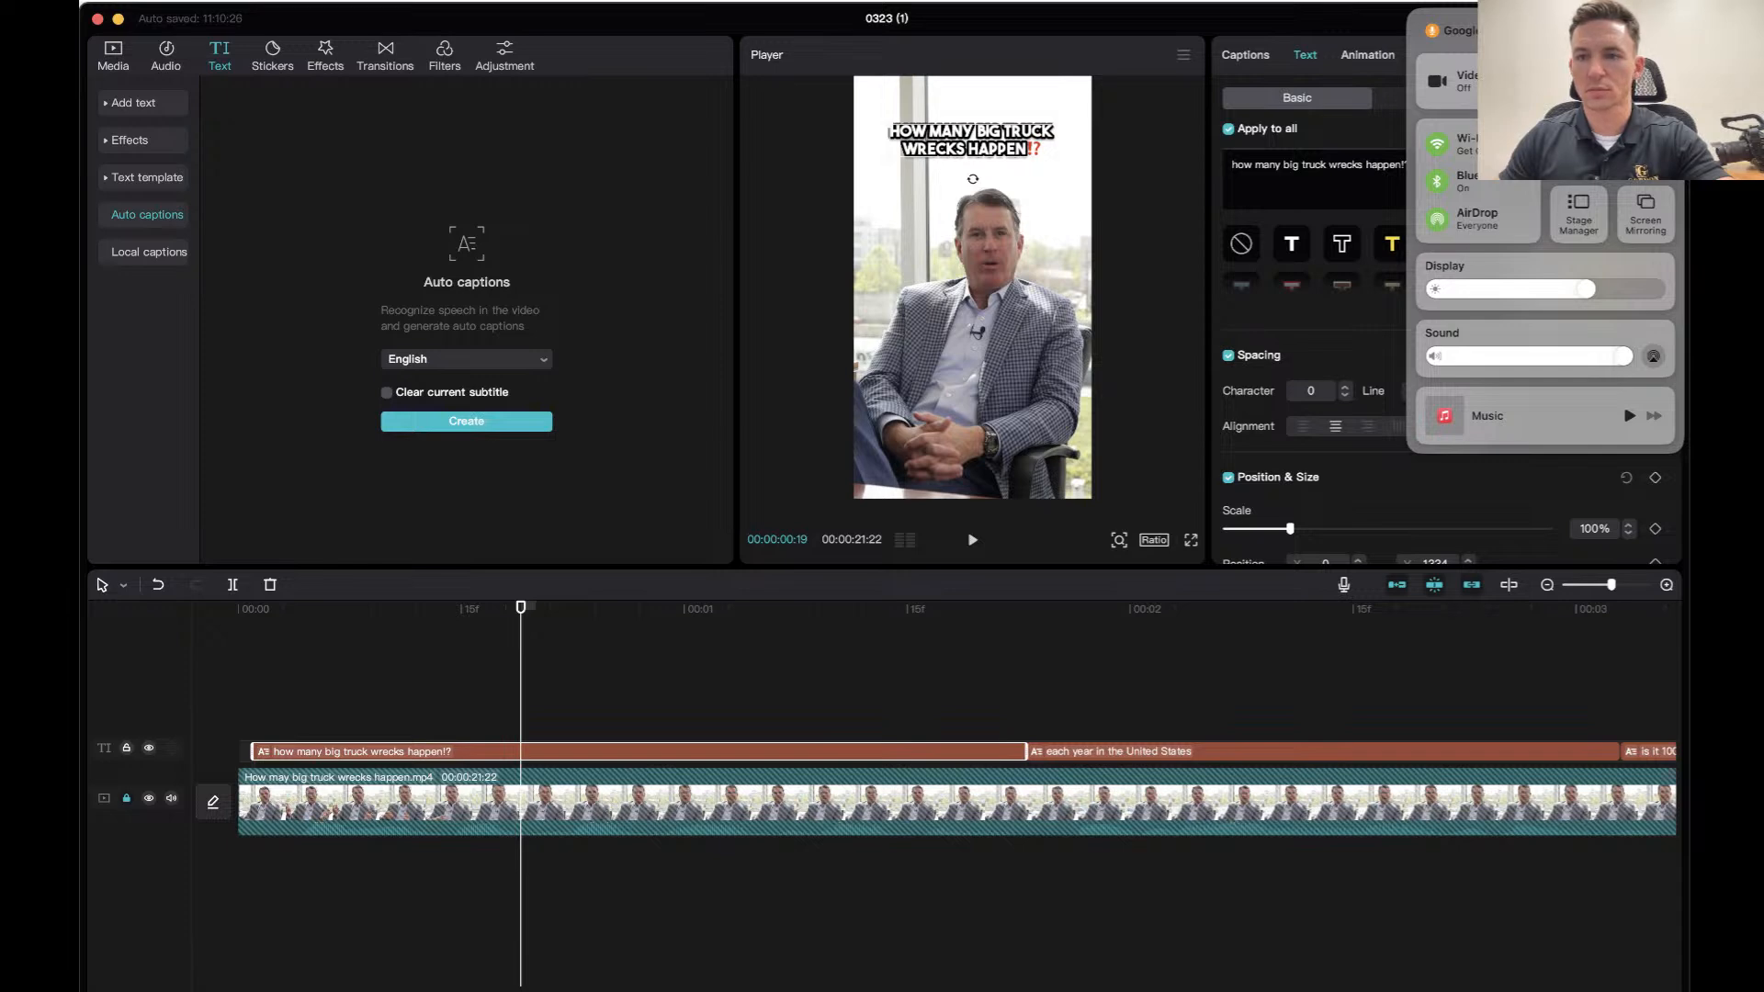
{"action": "key", "text": "Escape"}
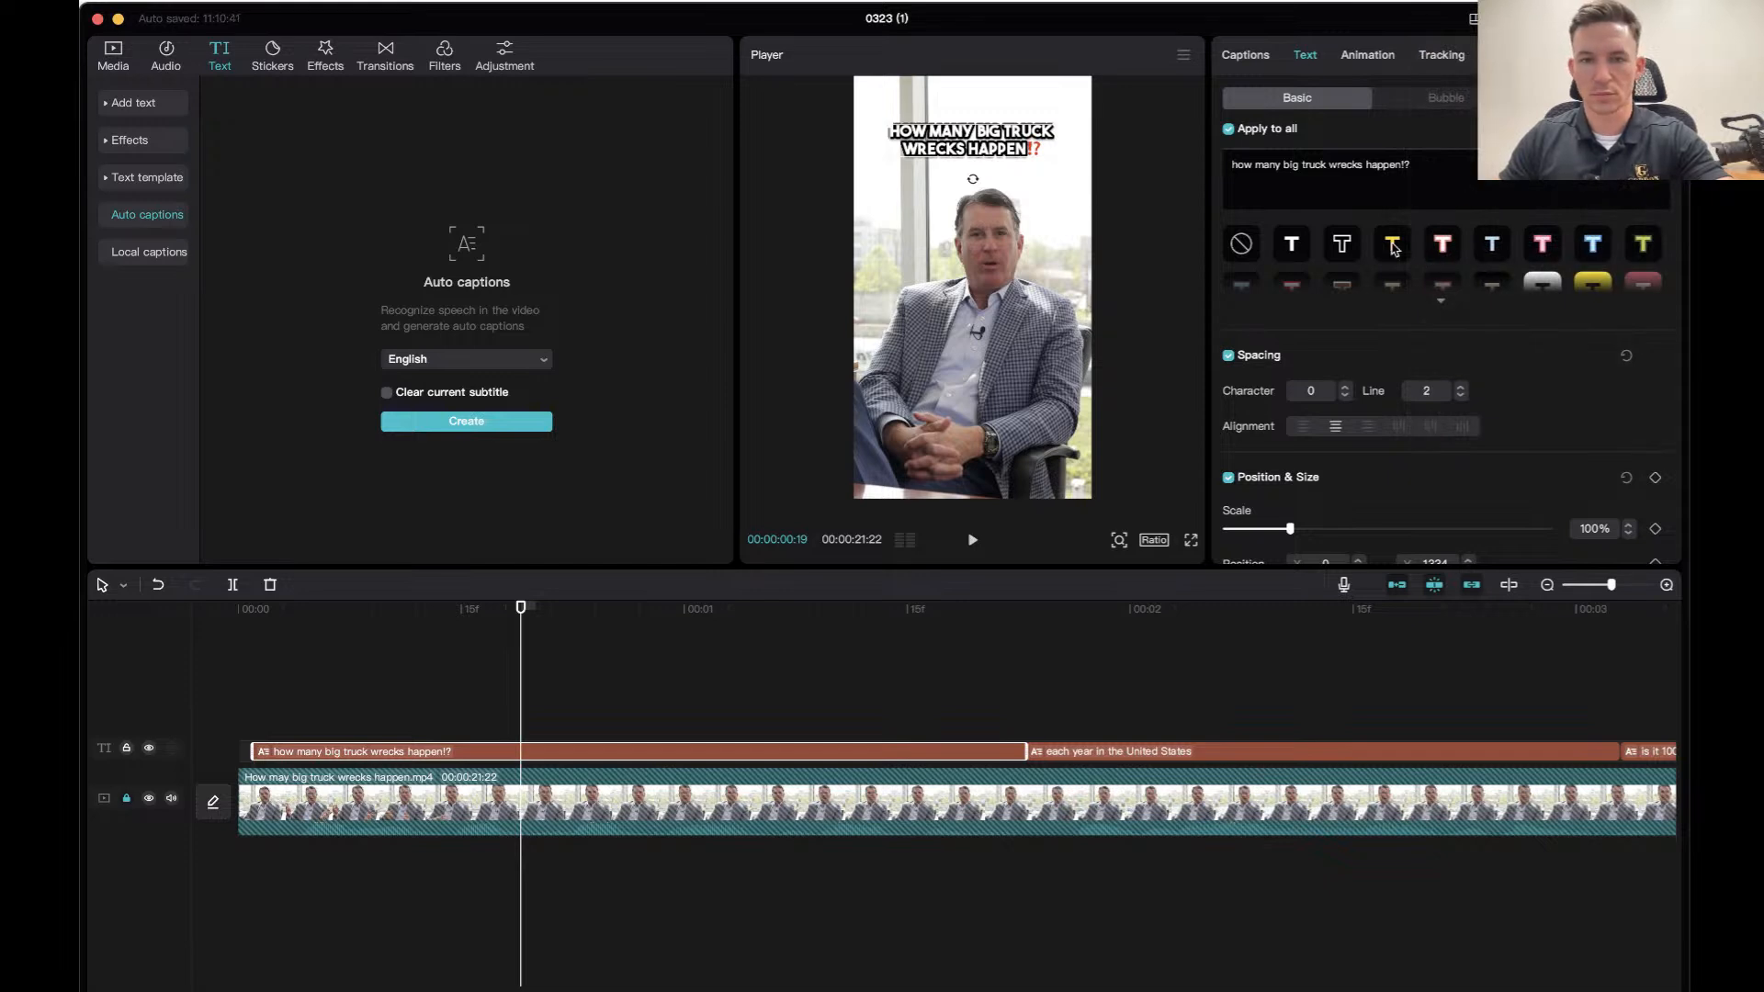
{"action": "left_click", "coordinate": [1346, 387]}
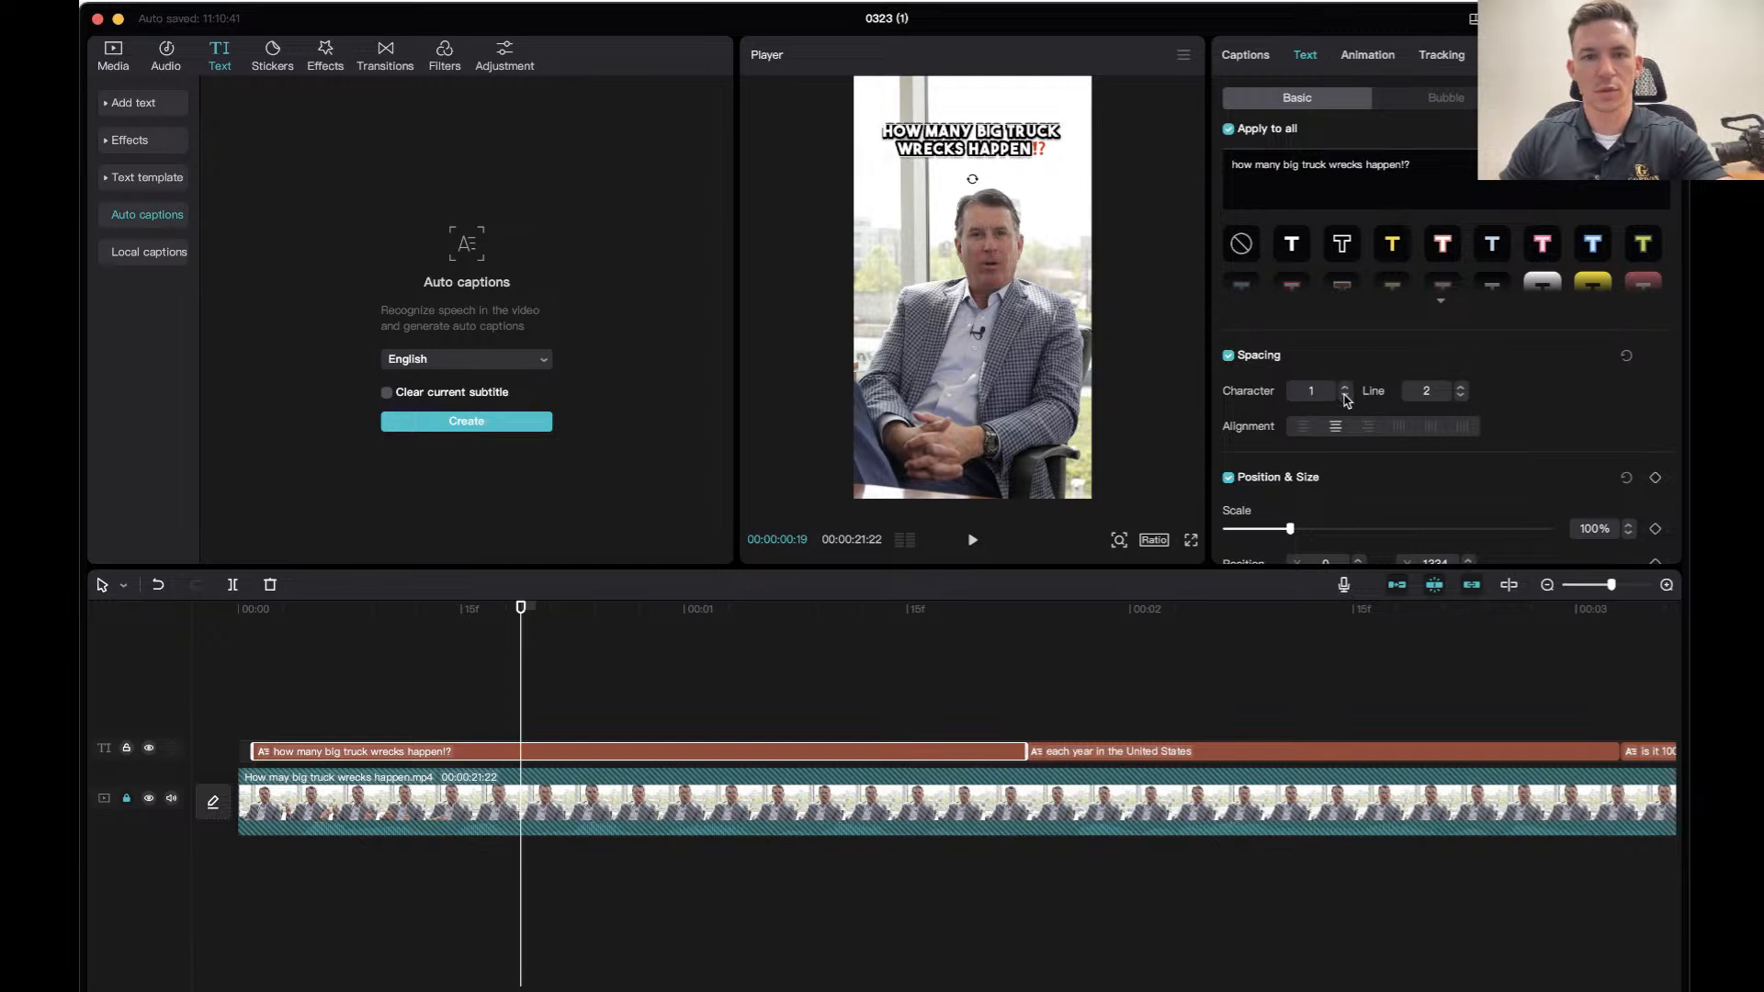
{"action": "left_click", "coordinate": [1346, 395]}
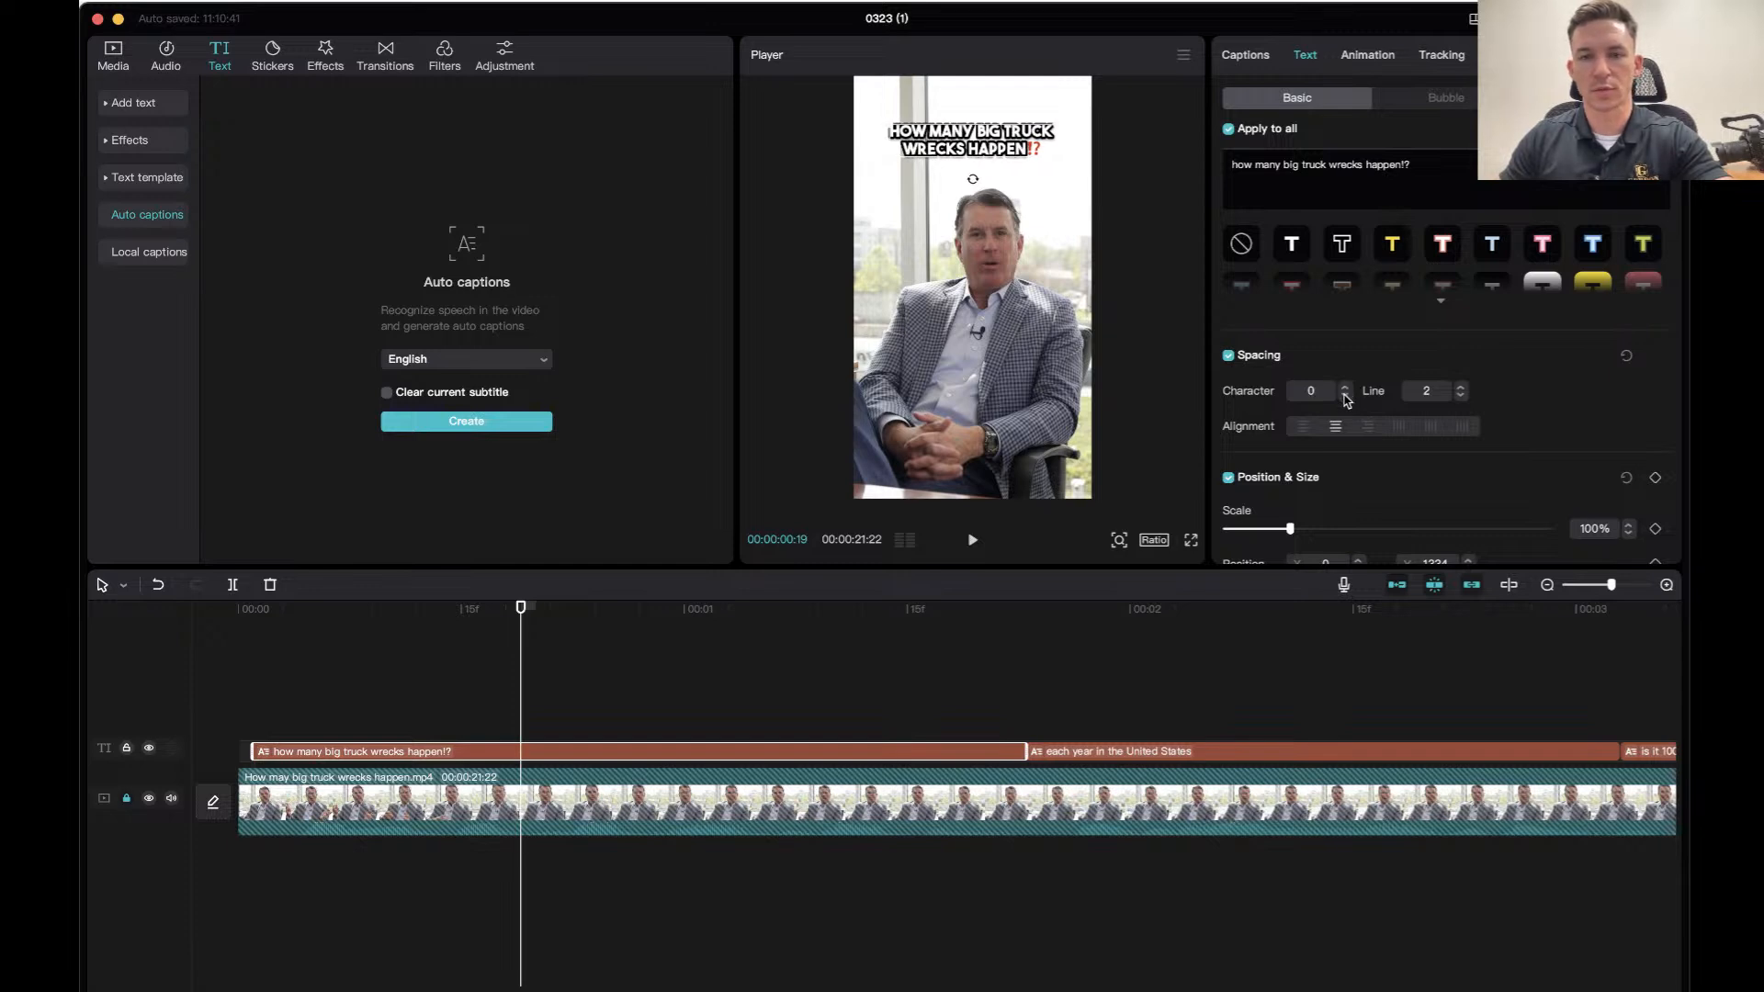
Move the caption slightly down to a Y position of 1240, keeping it horizontally centered.
{"action": "scroll", "coordinate": [1446, 441], "scroll_direction": "down", "scroll_amount": 3}
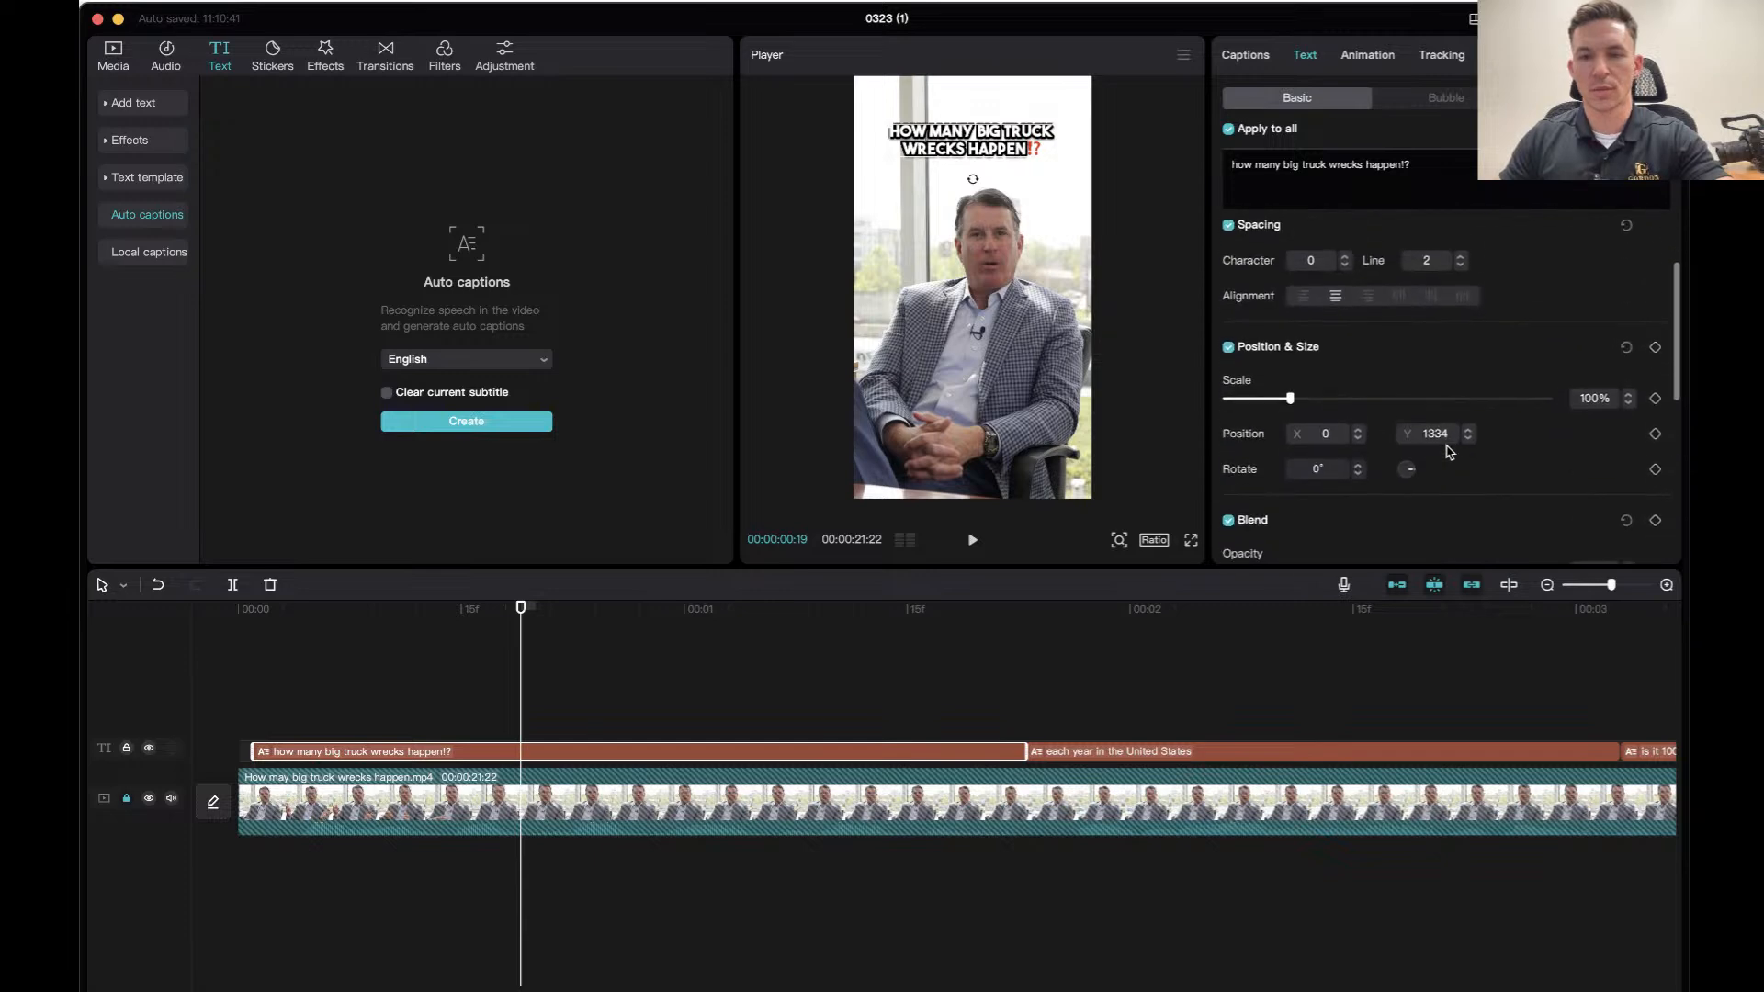
{"action": "left_click_drag", "start_coordinate": [976, 147], "coordinate": [975, 151]}
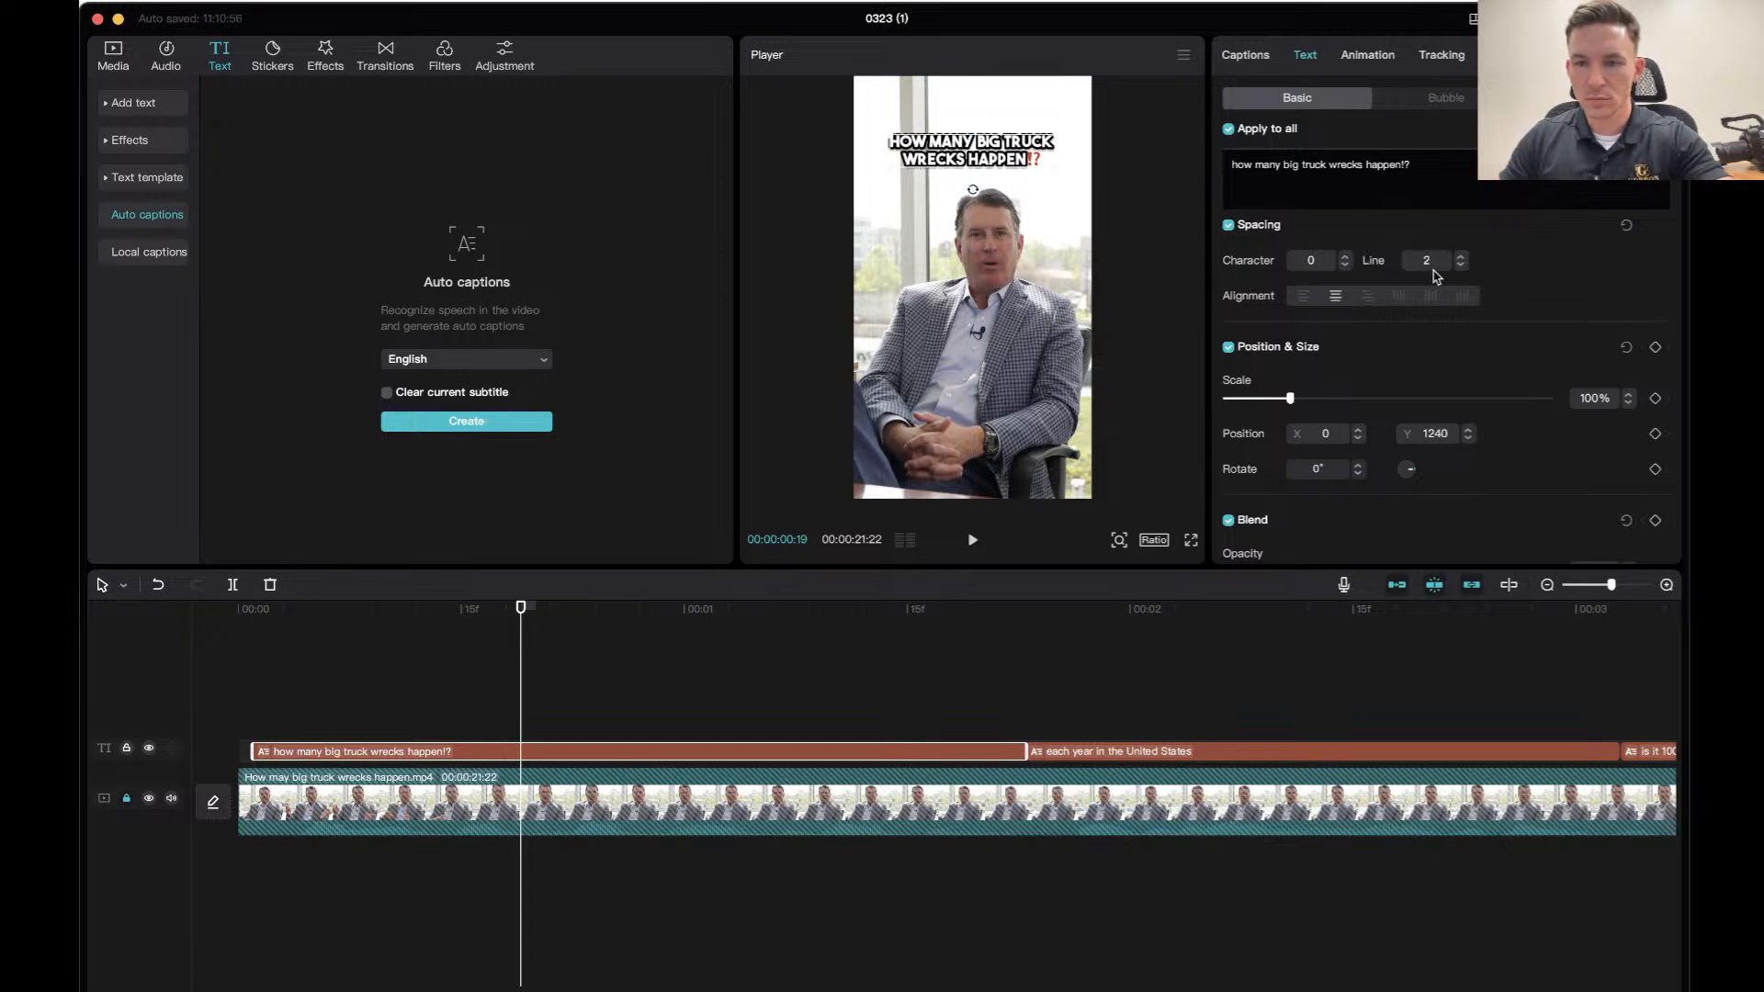
Try wider line and character spacing on the lowered caption, and restore them to 2 and 0.
{"action": "left_click", "coordinate": [1462, 257]}
{"action": "left_click", "coordinate": [1462, 264]}
{"action": "left_click", "coordinate": [1346, 257]}
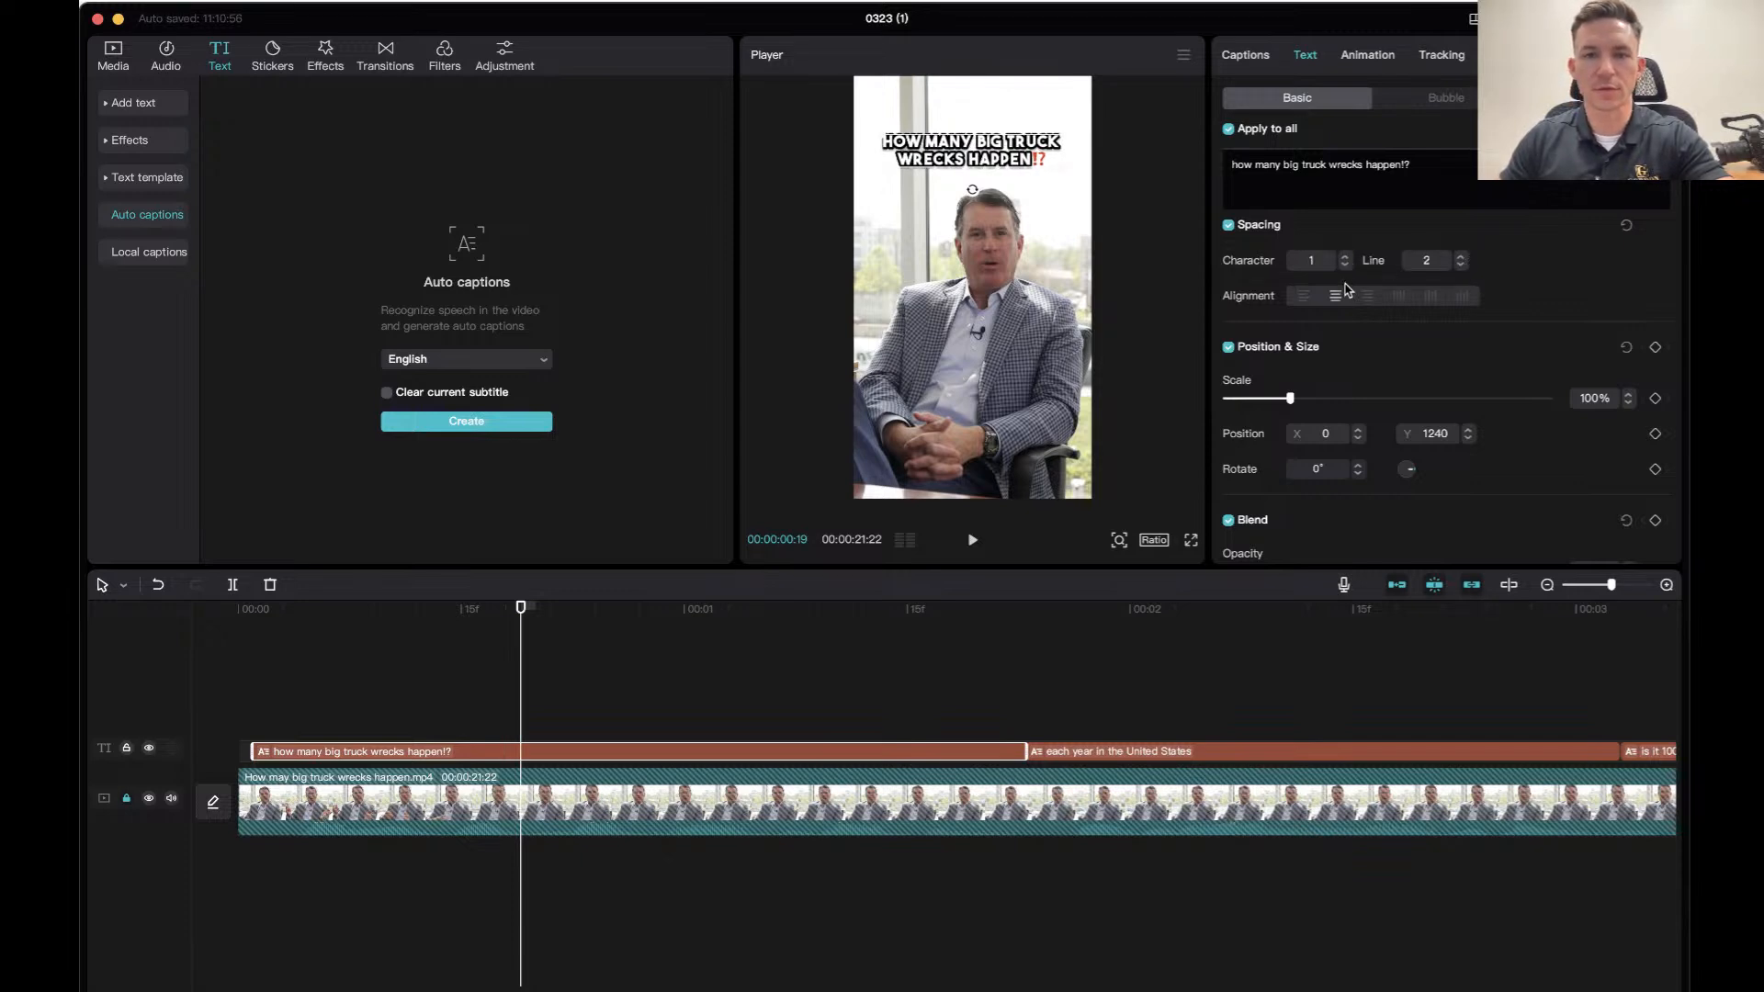
{"action": "left_click", "coordinate": [1346, 265]}
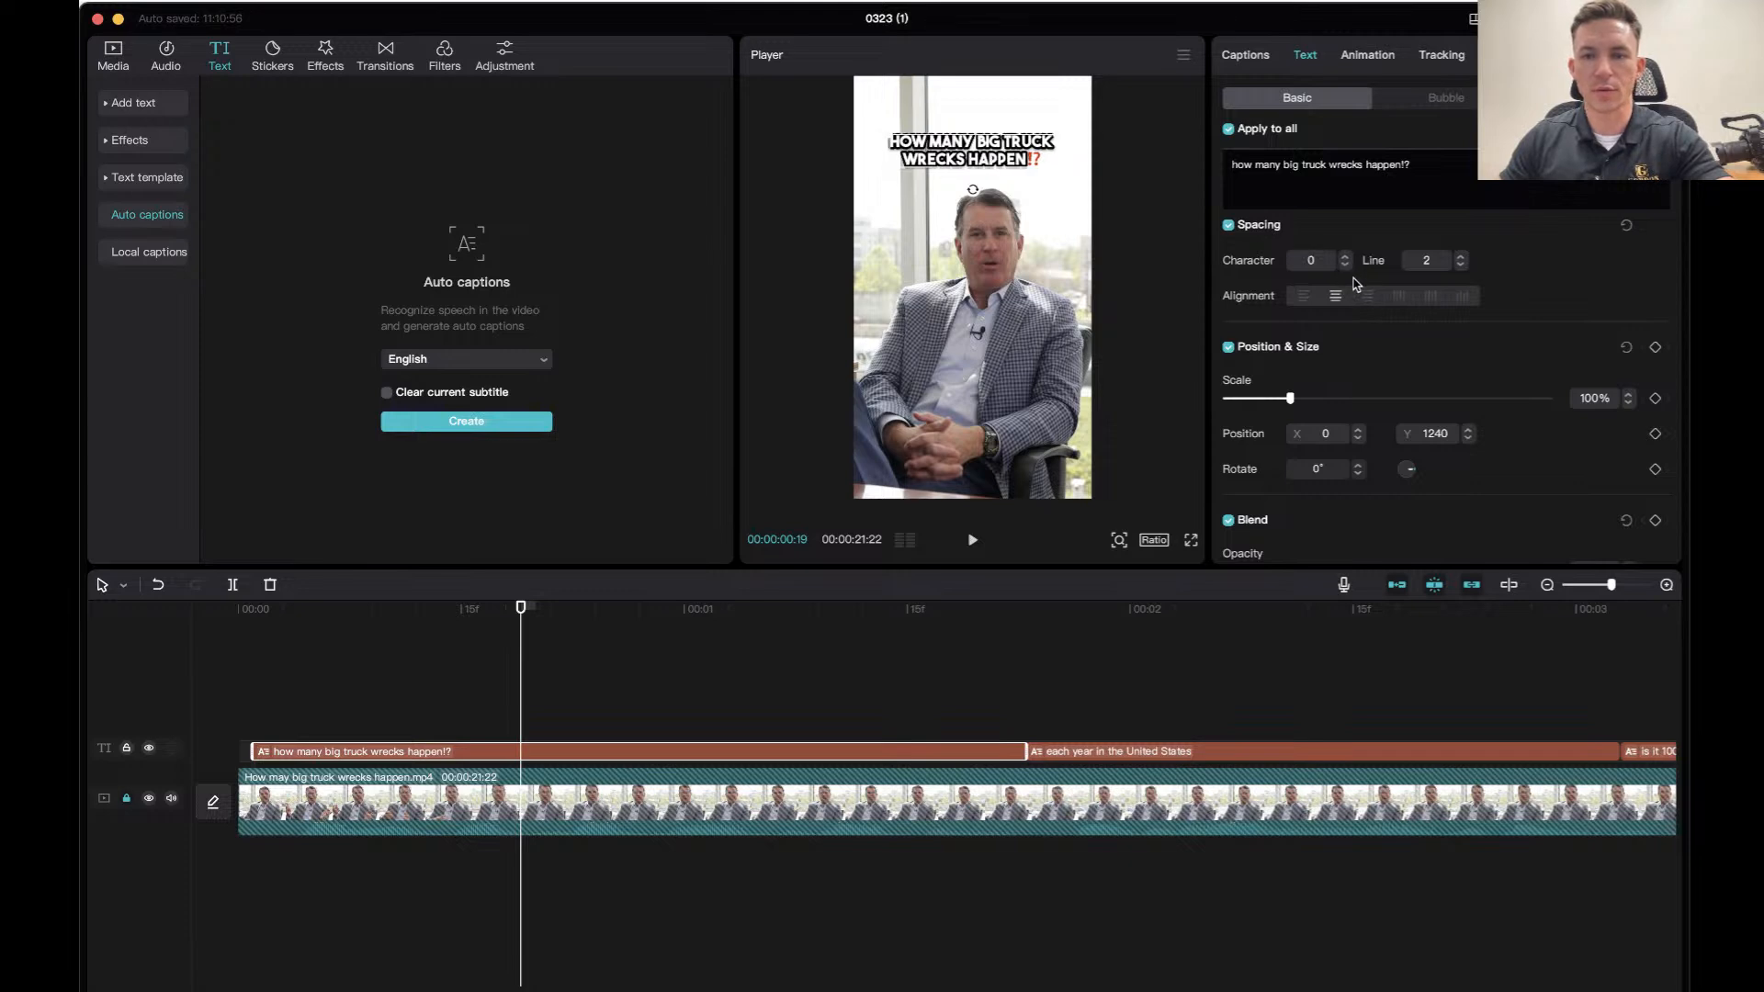
Set the thickness of the caption's black stroke to 79.
{"action": "scroll", "coordinate": [1364, 348], "scroll_direction": "down", "scroll_amount": 2}
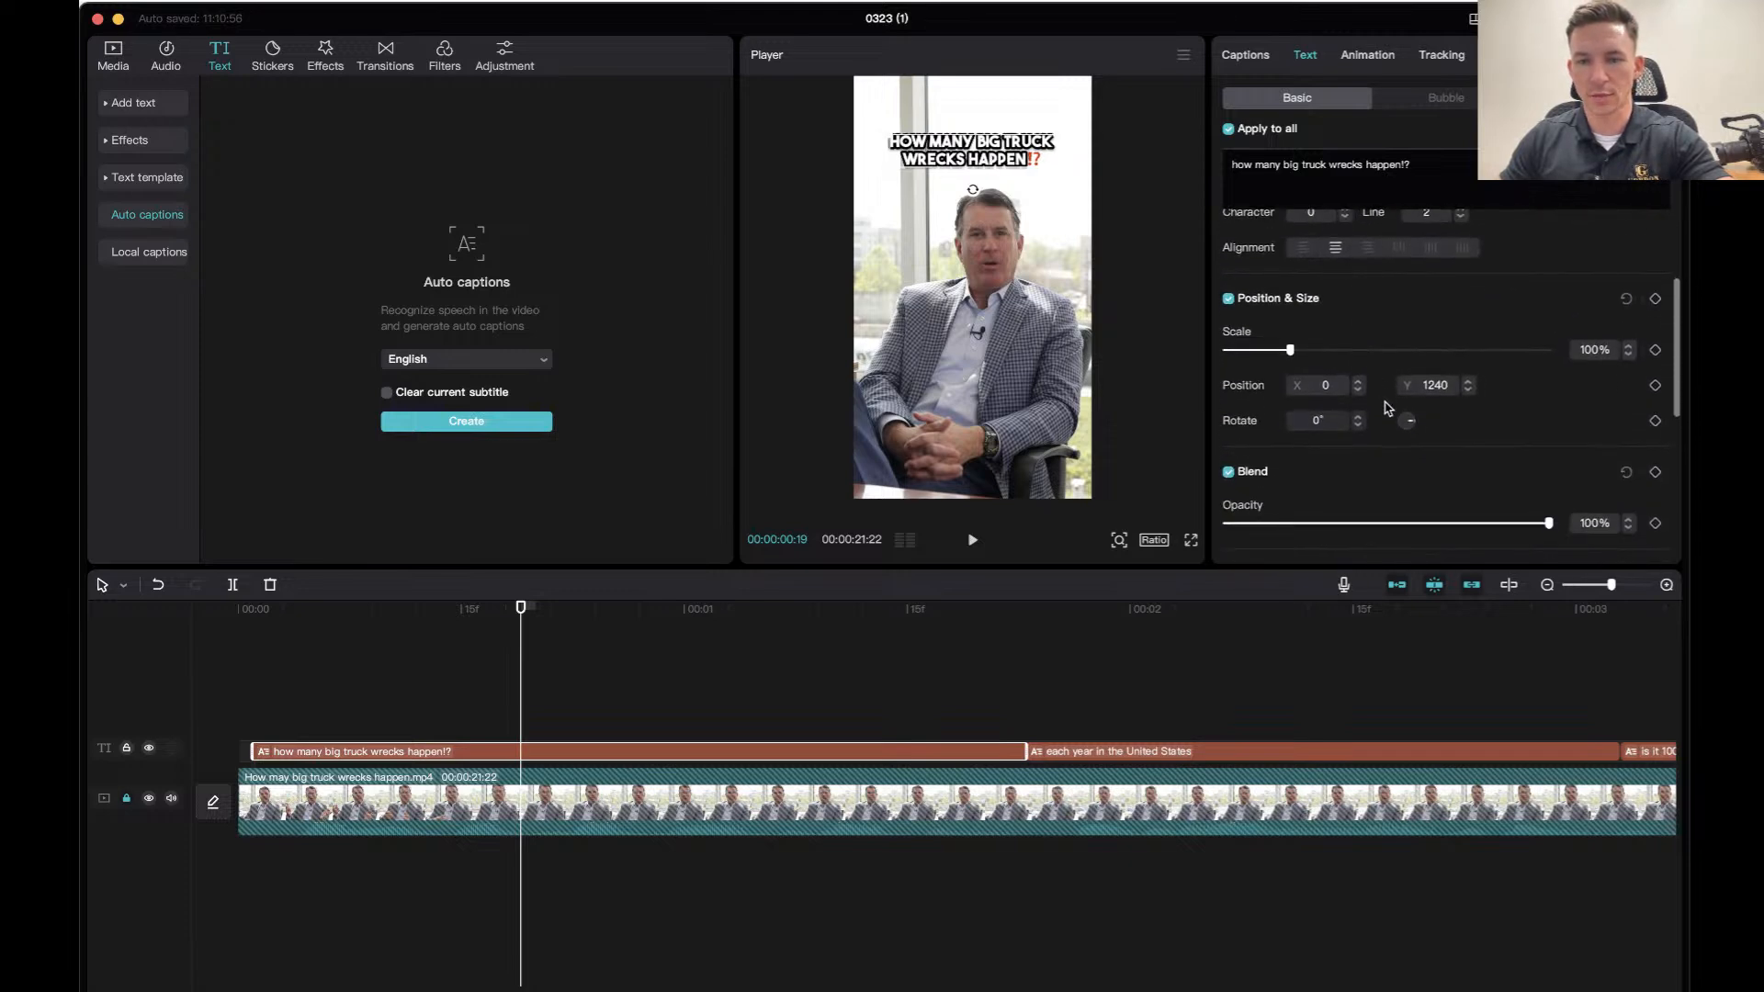
{"action": "scroll", "coordinate": [1387, 405], "scroll_direction": "down", "scroll_amount": 5}
{"action": "scroll", "coordinate": [1387, 407], "scroll_direction": "up", "scroll_amount": 2}
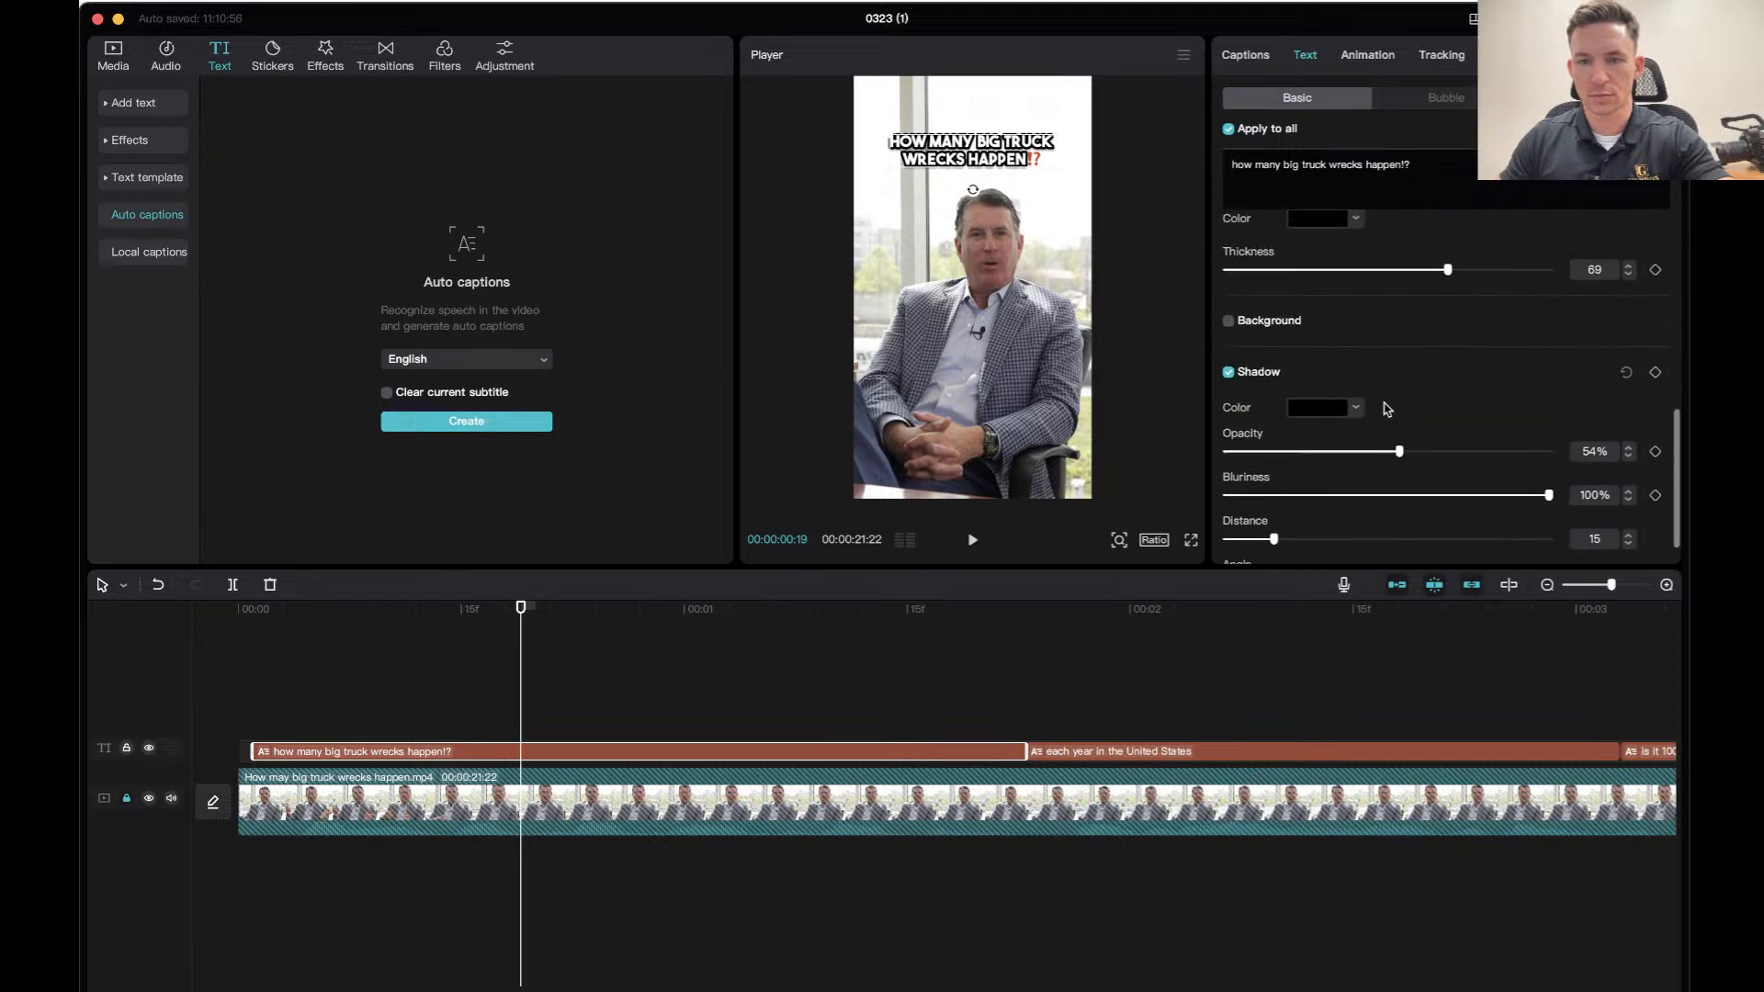
{"action": "mouse_move", "coordinate": [1447, 313]}
{"action": "left_mouse_down"}
{"action": "mouse_move", "coordinate": [1366, 313]}
{"action": "mouse_move", "coordinate": [1541, 329]}
{"action": "mouse_move", "coordinate": [1482, 329]}
{"action": "left_mouse_up"}
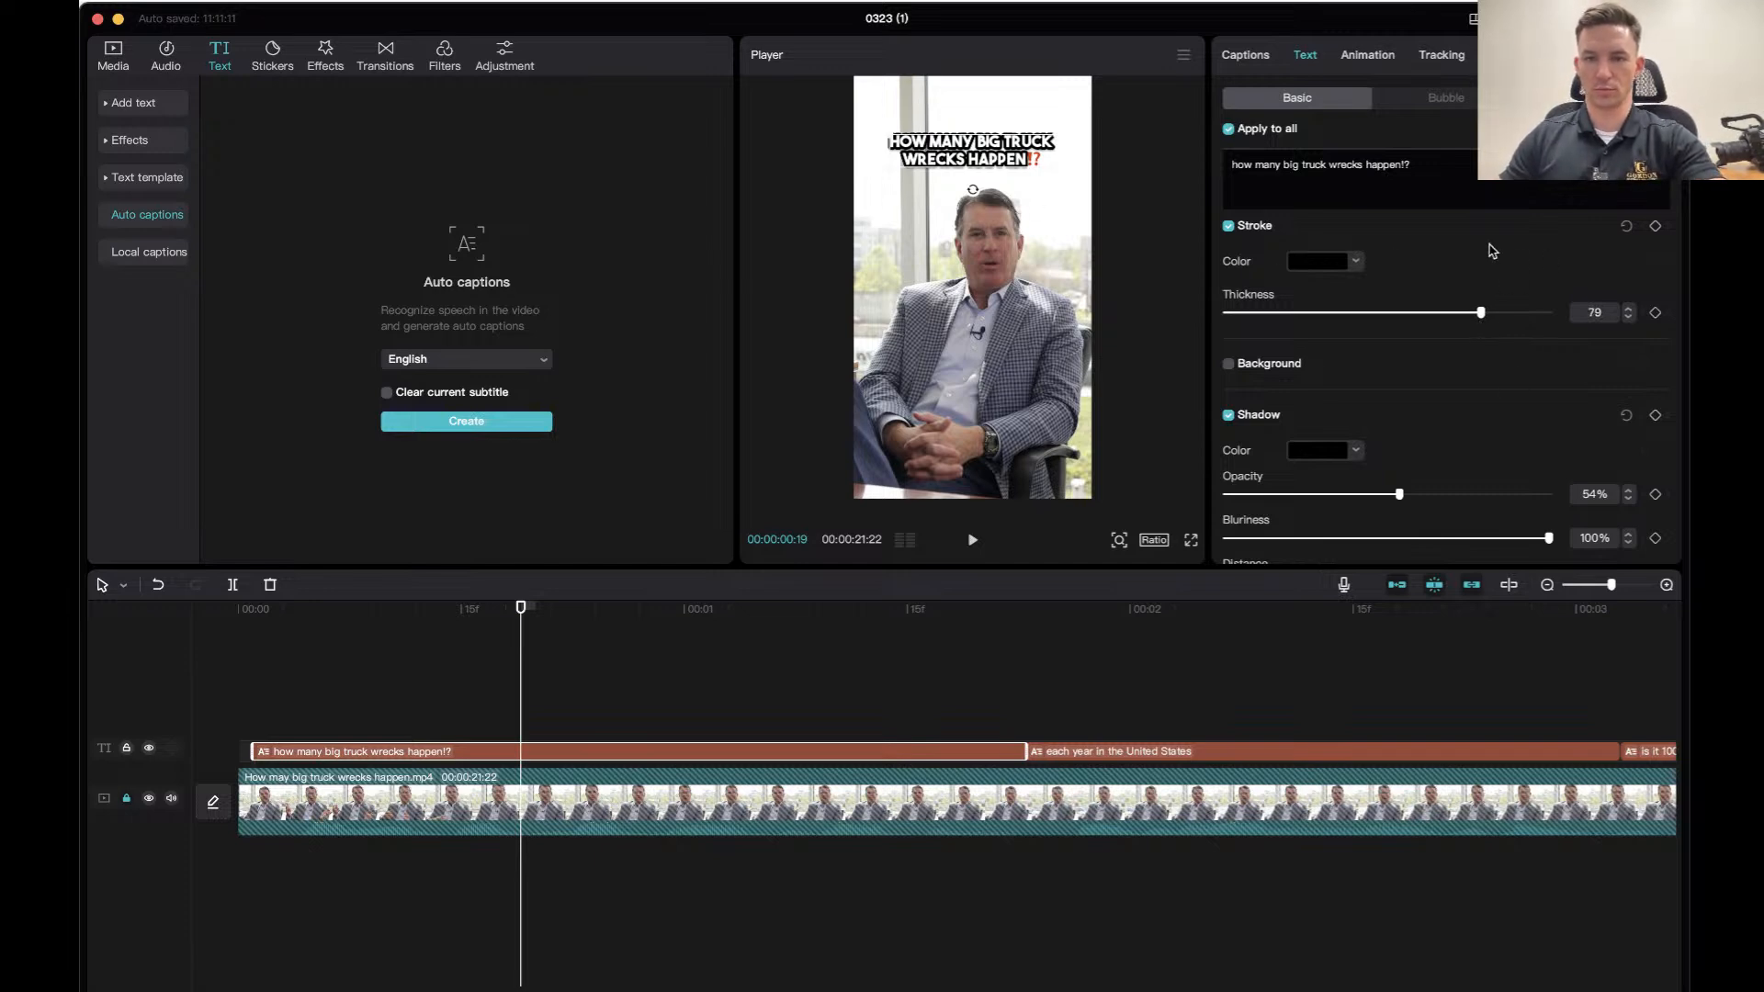
Play the opening of the video from the start to check how the styled first caption looks.
{"action": "left_click", "coordinate": [252, 626]}
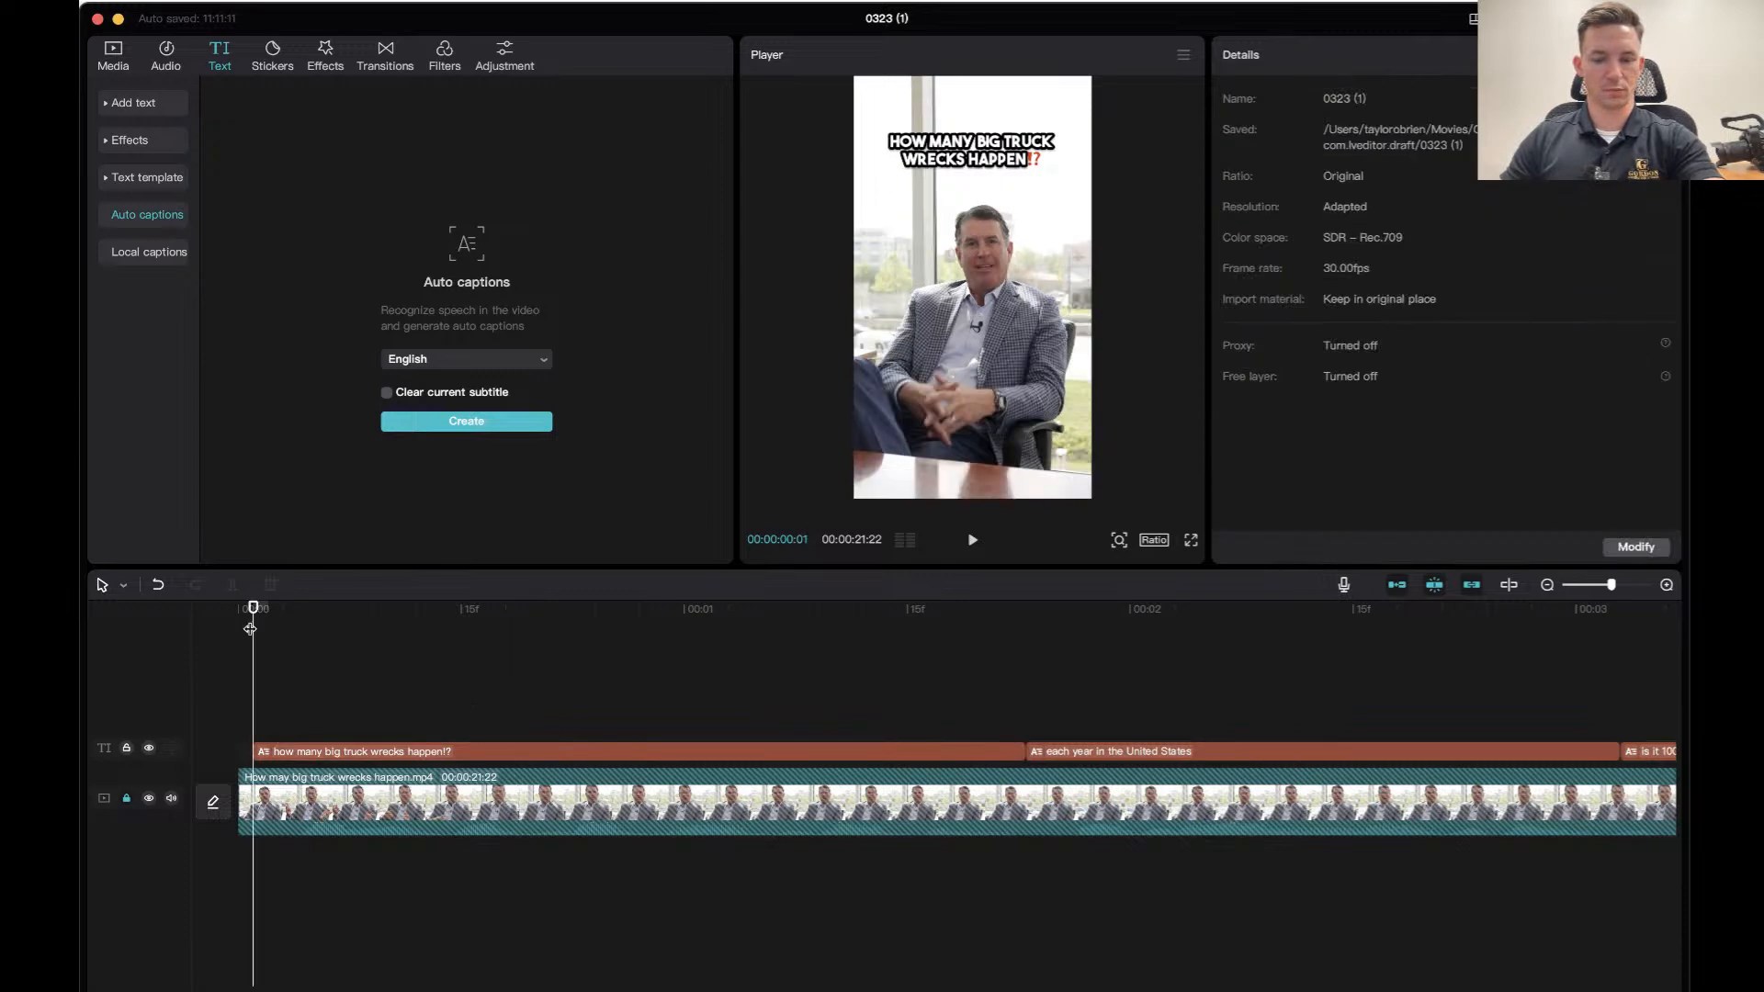
{"action": "key", "text": "space"}
{"action": "key", "text": "space"}
{"action": "left_click_drag", "start_coordinate": [319, 625], "coordinate": [102, 617]}
{"action": "key", "text": "space"}
{"action": "key", "text": "space"}
From the caption list, edit the third caption, "is it 100,000", and look in the emoji picker for a question mark.
{"action": "left_click", "coordinate": [602, 759]}
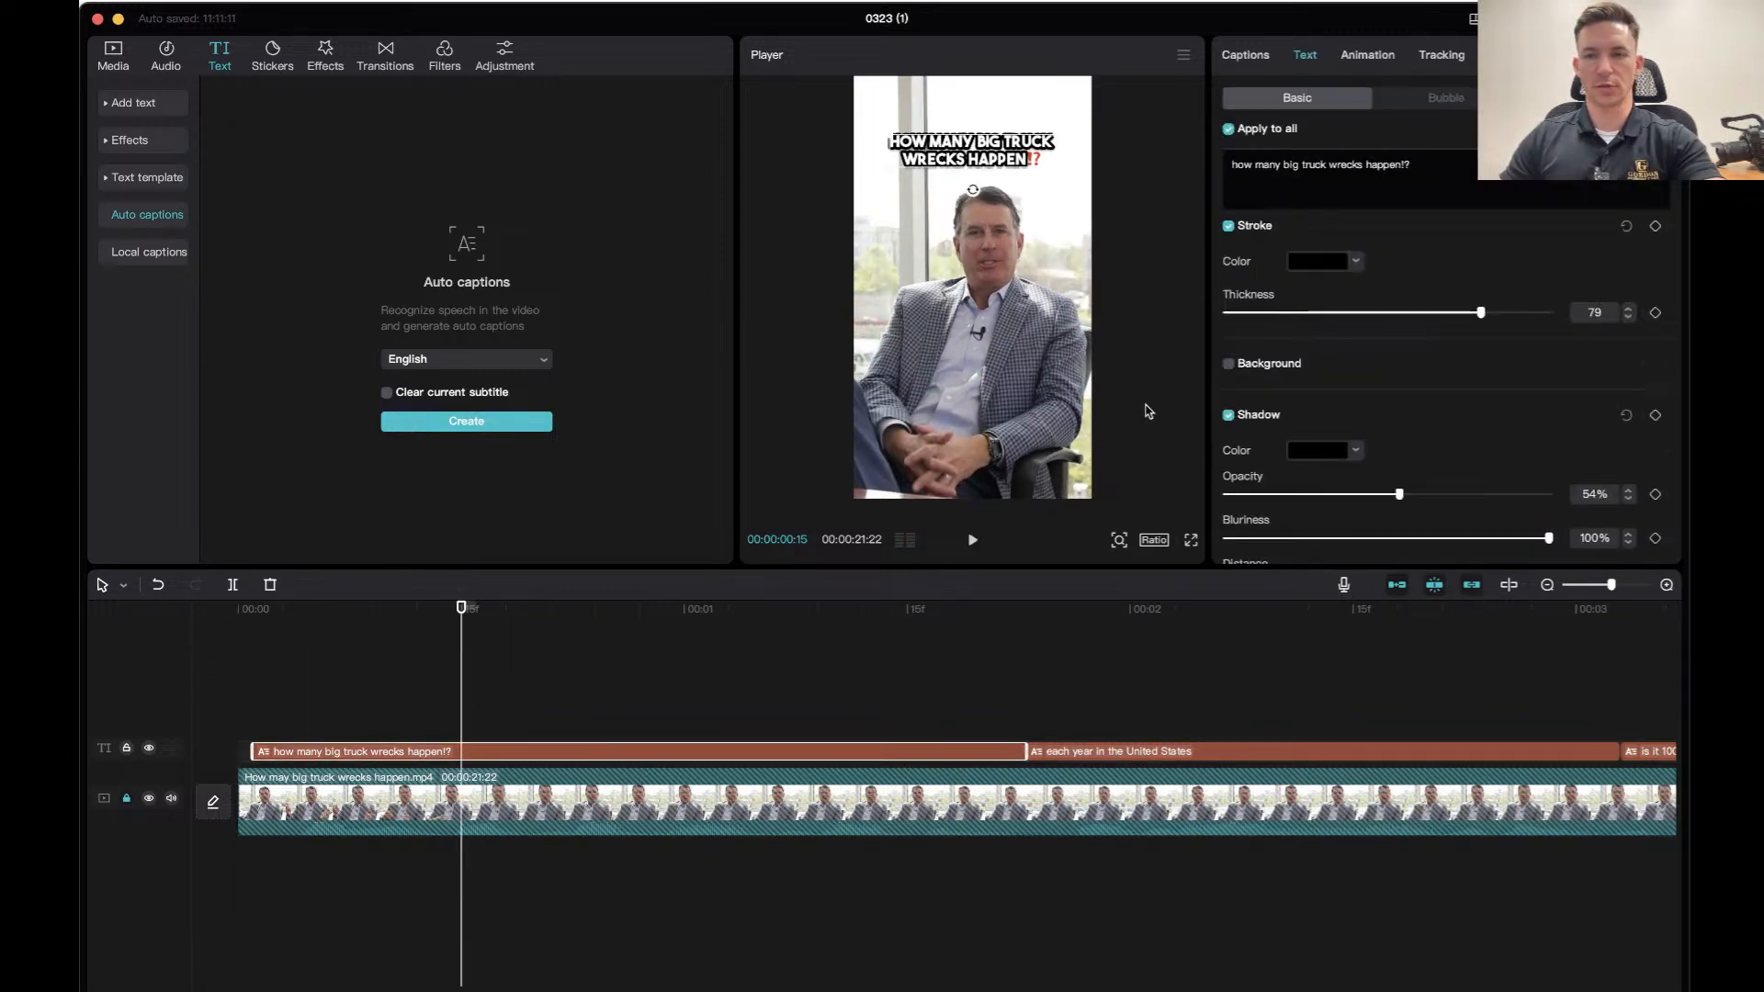
{"action": "left_click", "coordinate": [1246, 57]}
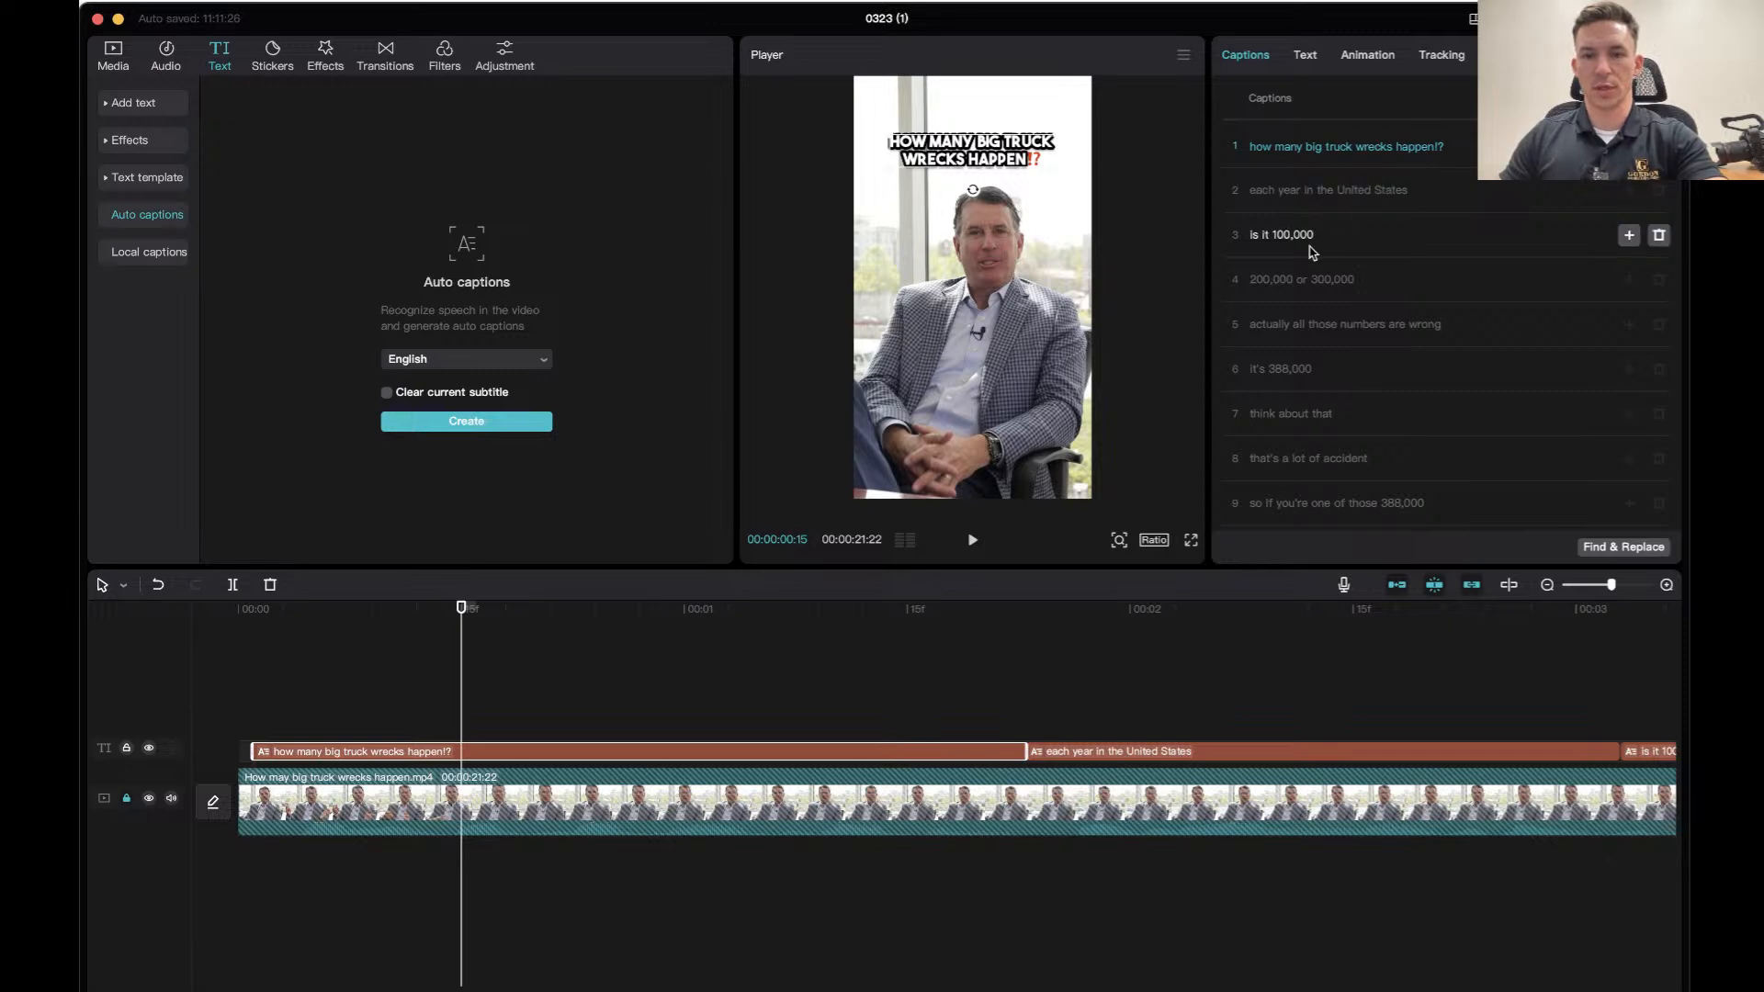
{"action": "left_click", "coordinate": [1335, 236]}
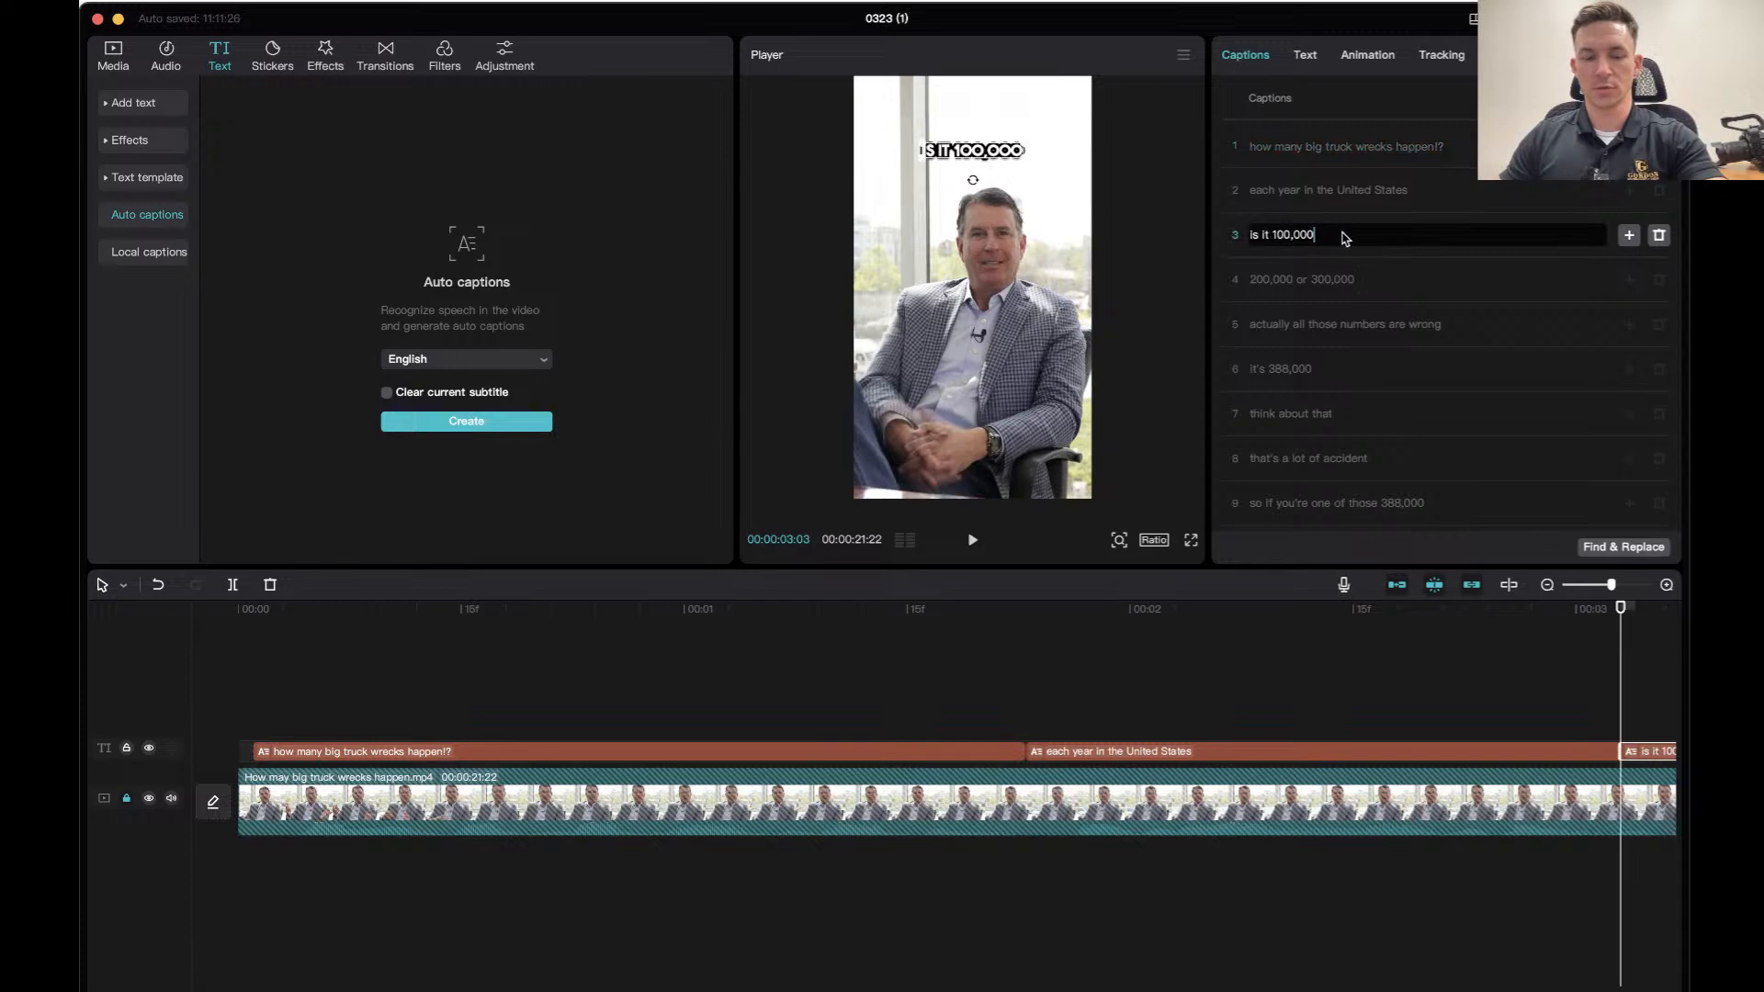
{"action": "key", "text": "ctrl+super+space"}
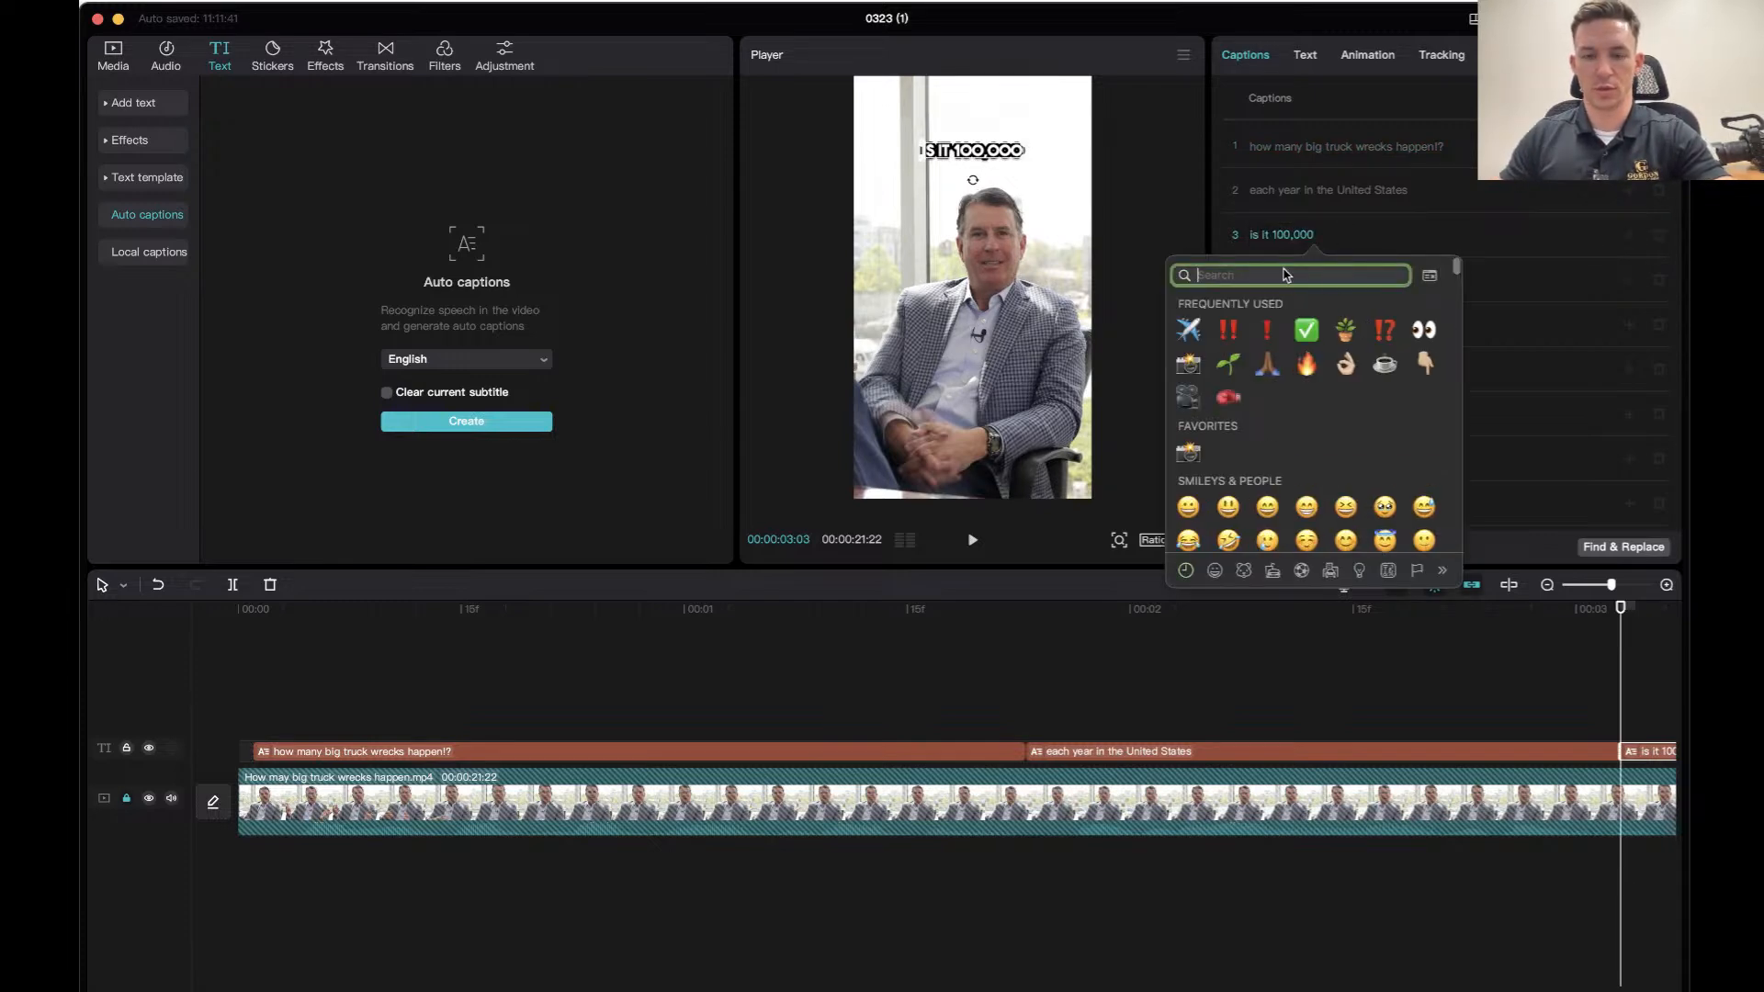
{"action": "type", "text": "?"}
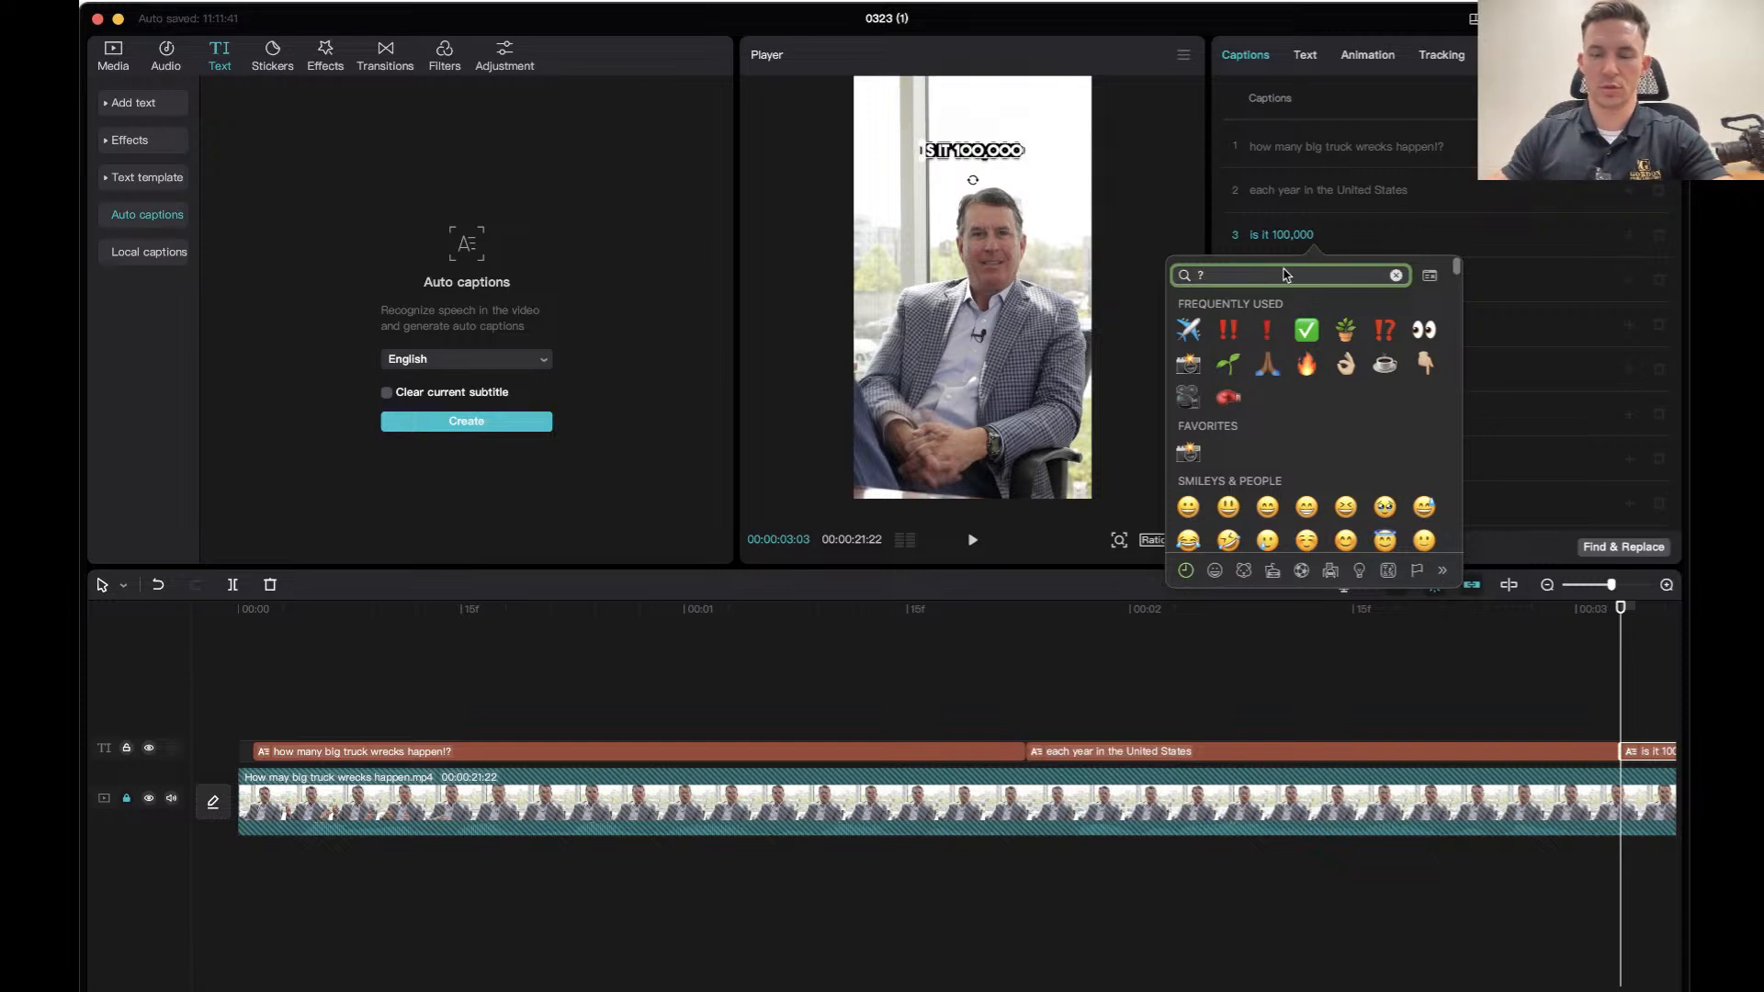
{"action": "key", "text": "BackSpace"}
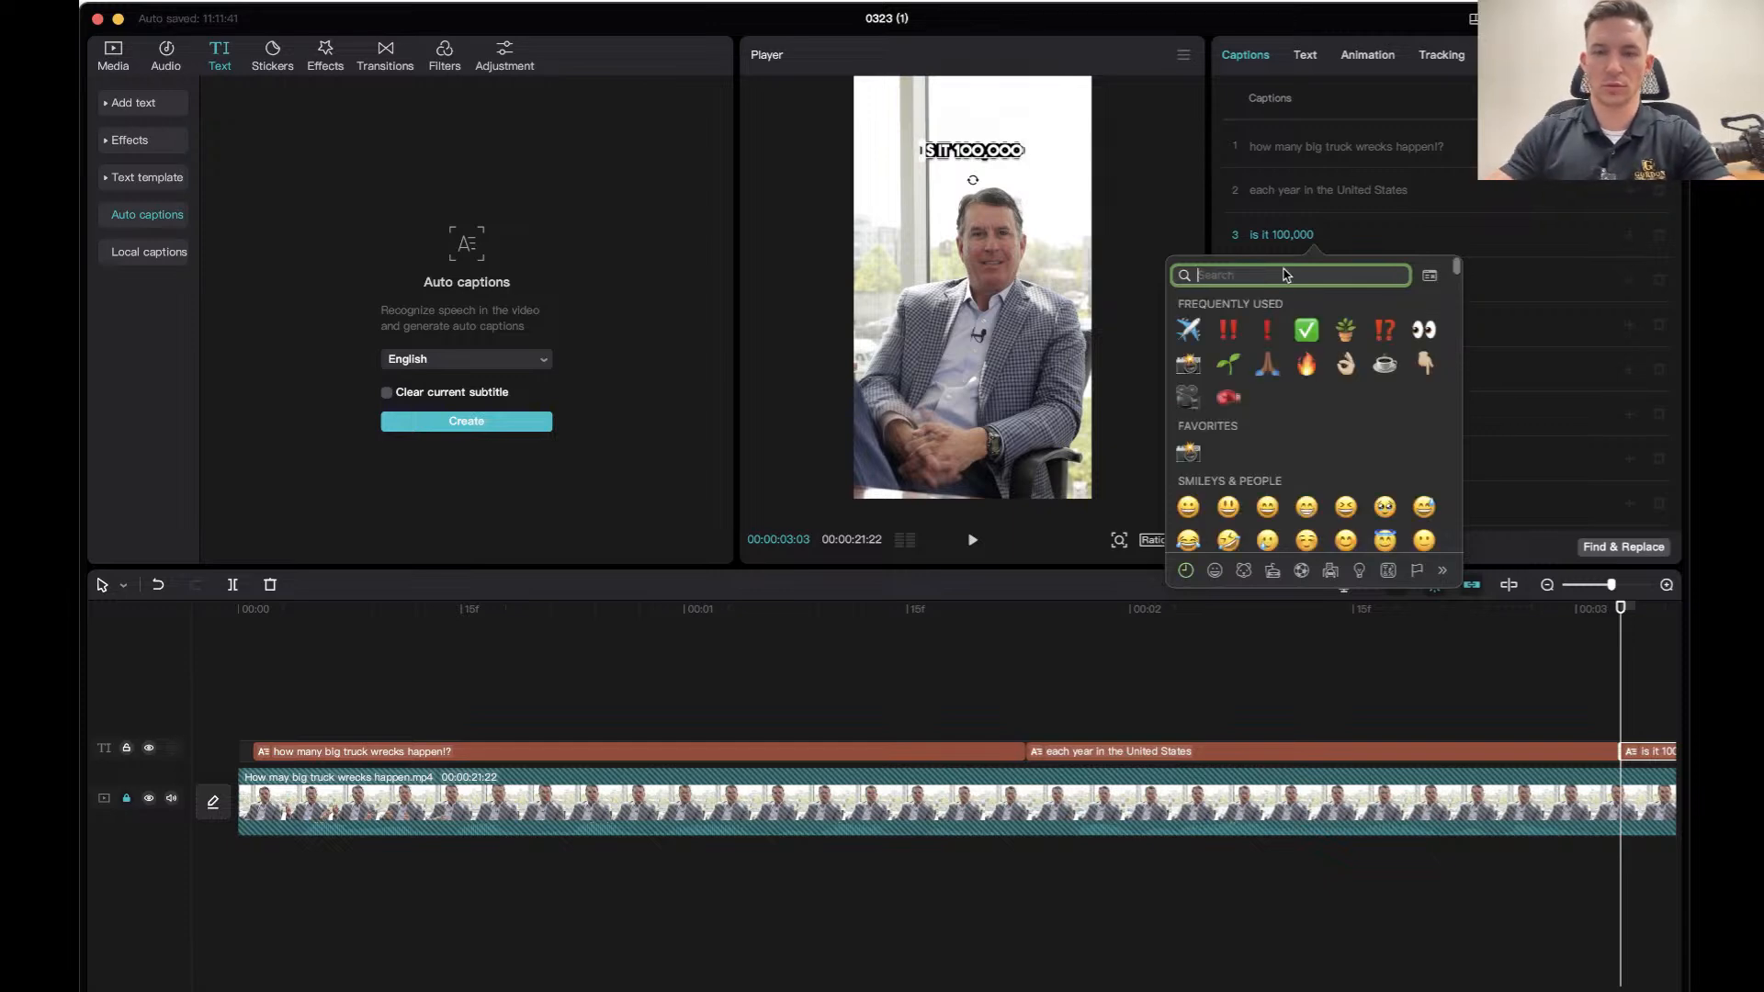
Try to insert the red question mark emoji from the Symbols category at the end of the third caption.
{"action": "left_click", "coordinate": [1360, 572]}
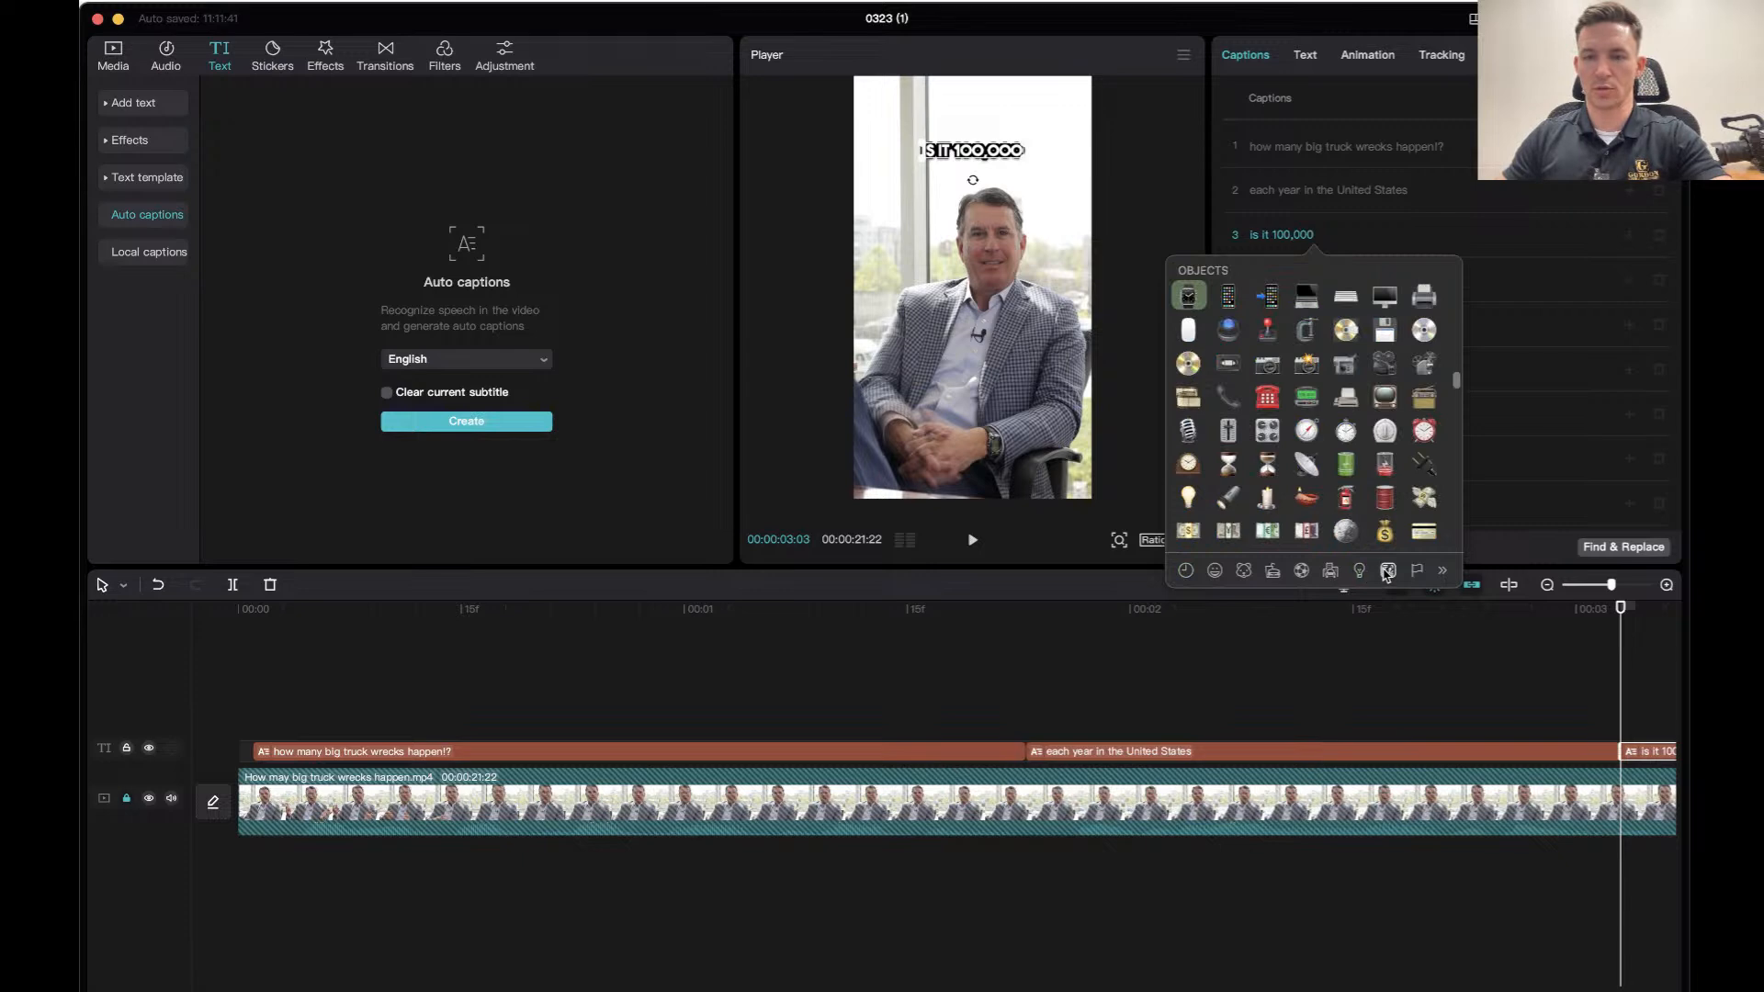
{"action": "left_click", "coordinate": [1388, 571]}
{"action": "left_click", "coordinate": [1419, 571]}
{"action": "left_click", "coordinate": [1356, 573]}
{"action": "left_click", "coordinate": [1331, 573]}
{"action": "left_click", "coordinate": [1301, 572]}
{"action": "left_click", "coordinate": [1271, 573]}
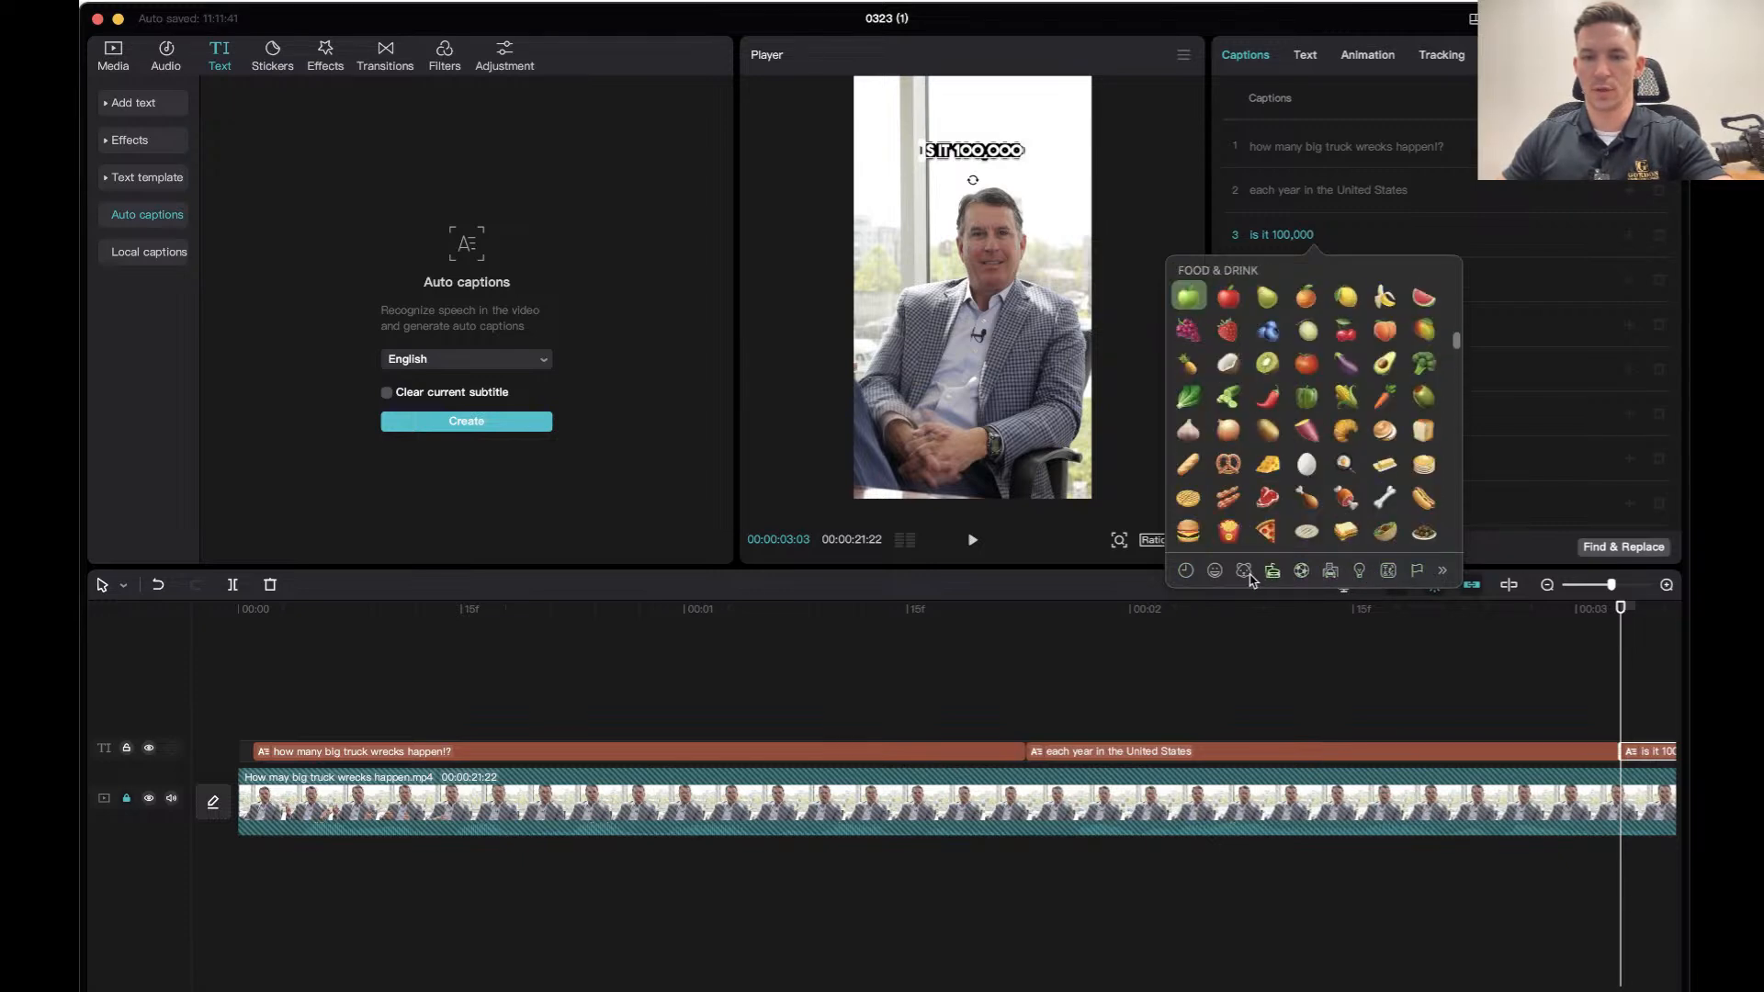
{"action": "left_click", "coordinate": [1244, 572]}
{"action": "left_click", "coordinate": [1215, 571]}
{"action": "left_click", "coordinate": [1186, 572]}
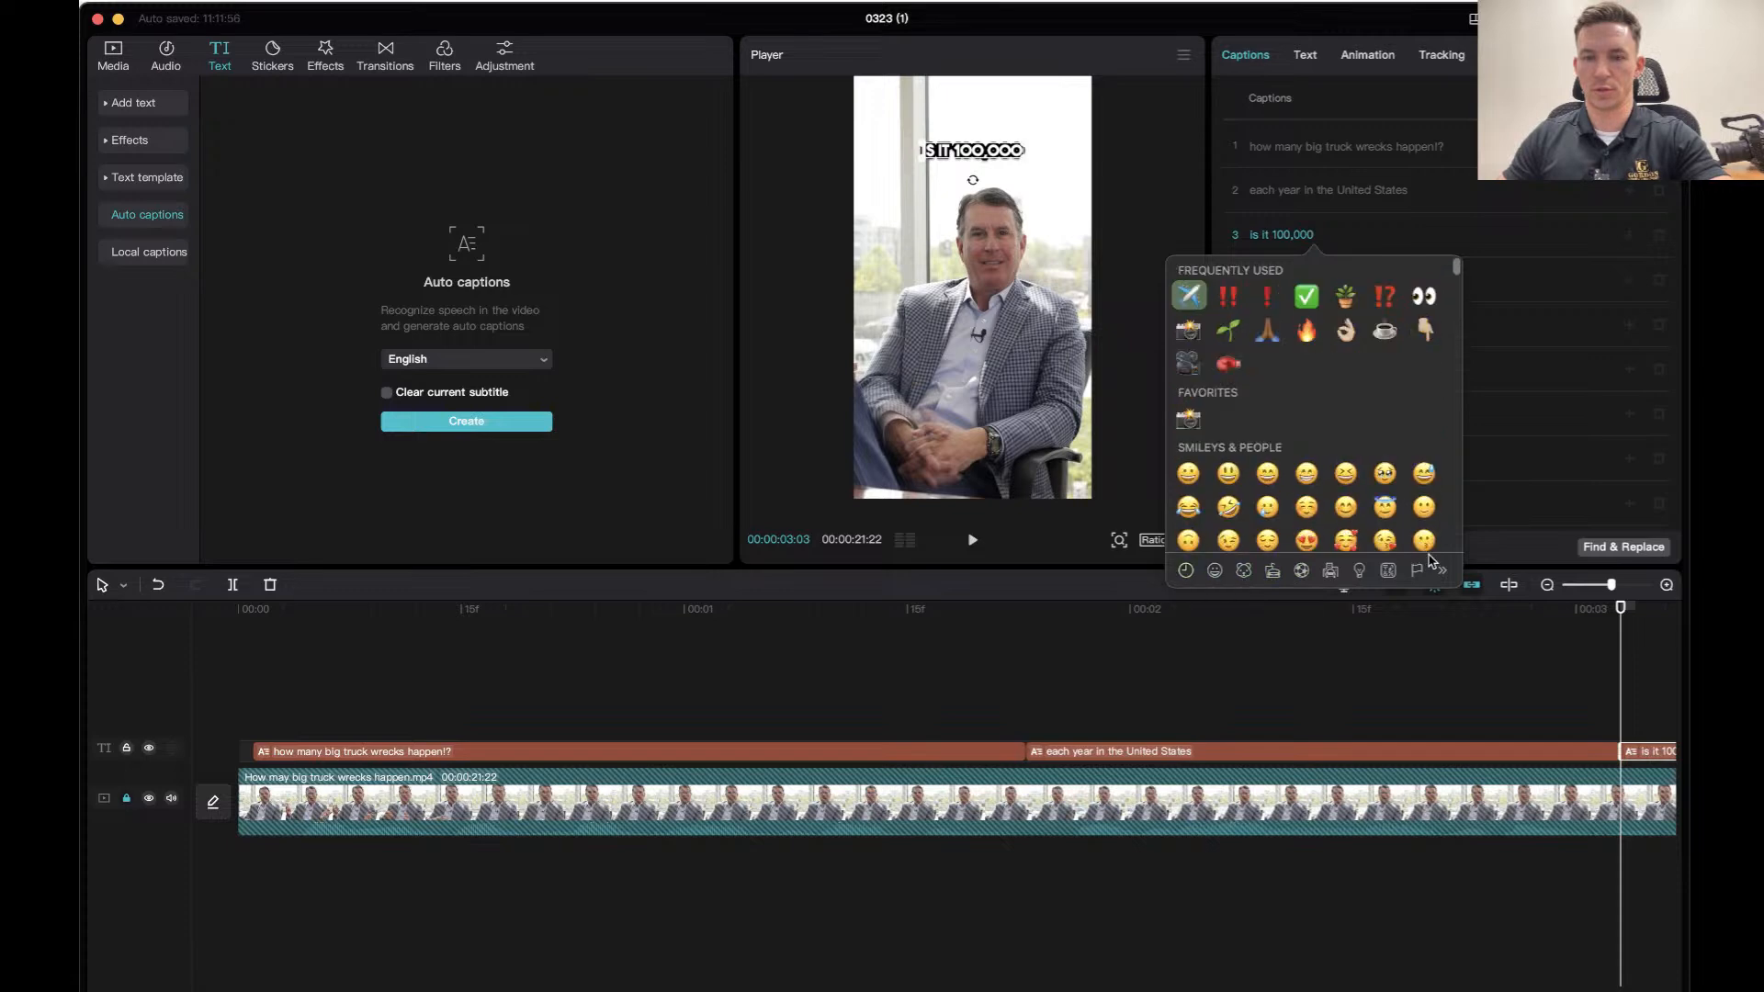
{"action": "left_click", "coordinate": [1442, 571]}
{"action": "scroll", "coordinate": [1378, 445], "scroll_direction": "down", "scroll_amount": 15}
{"action": "scroll", "coordinate": [1378, 418], "scroll_direction": "up", "scroll_amount": 10}
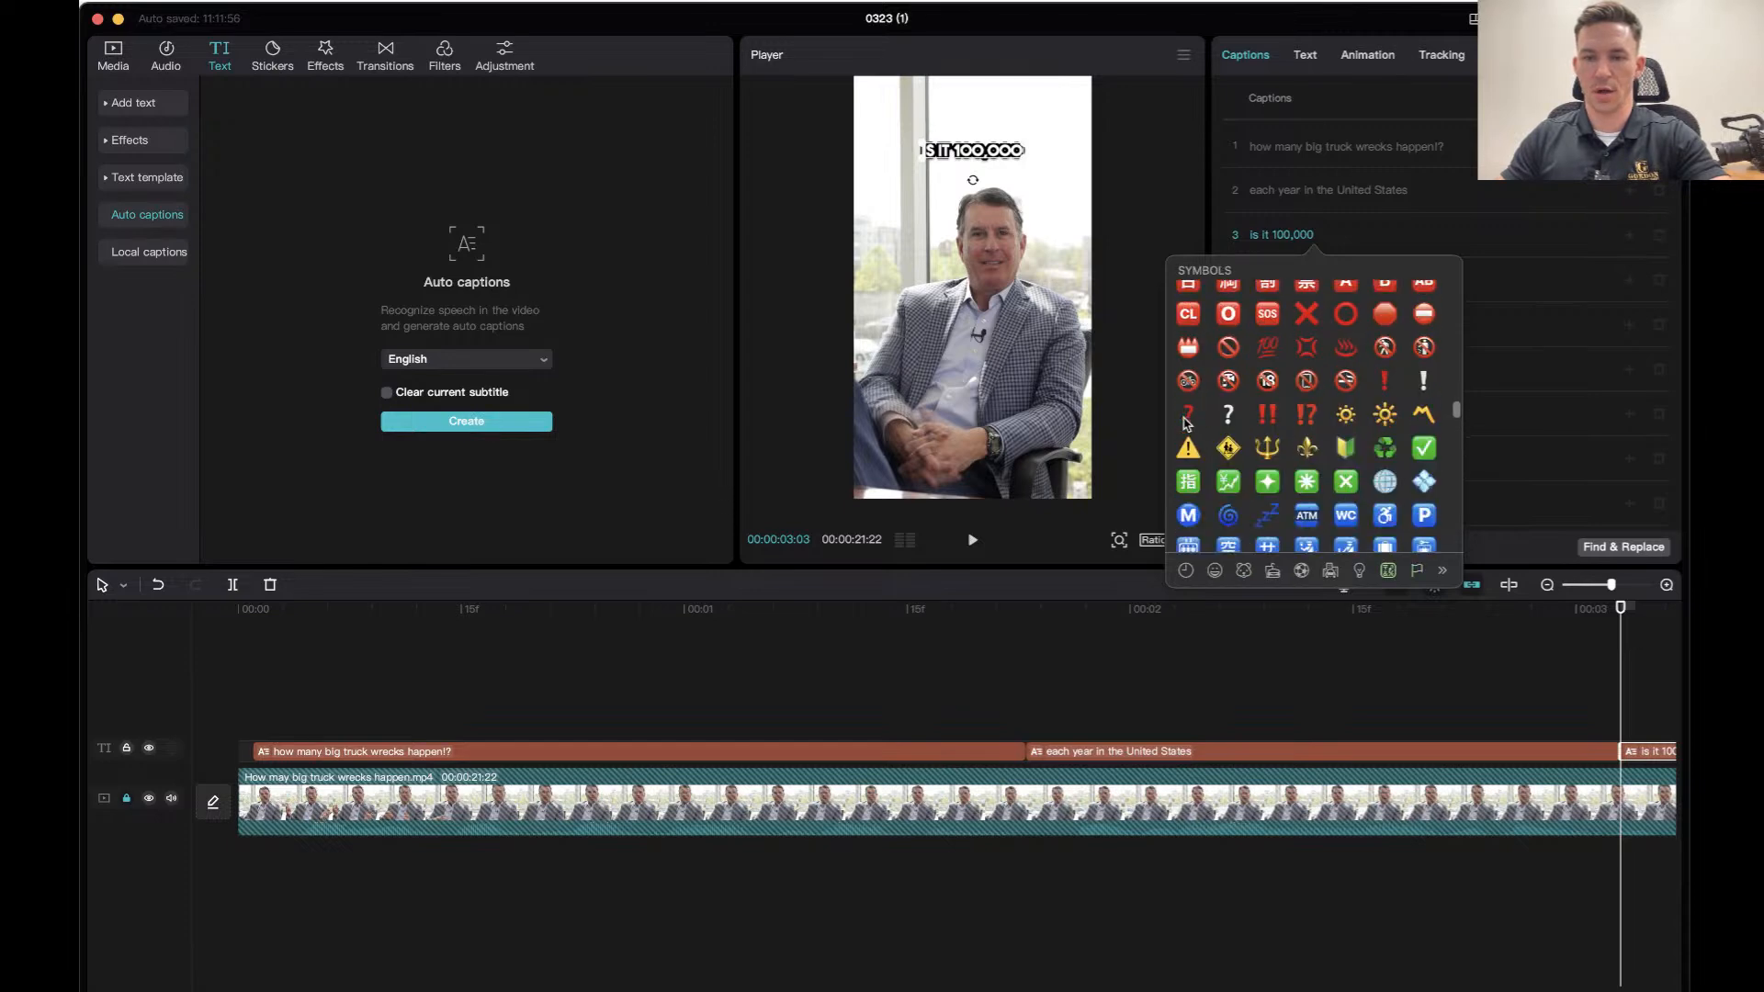
{"action": "left_click", "coordinate": [1186, 416]}
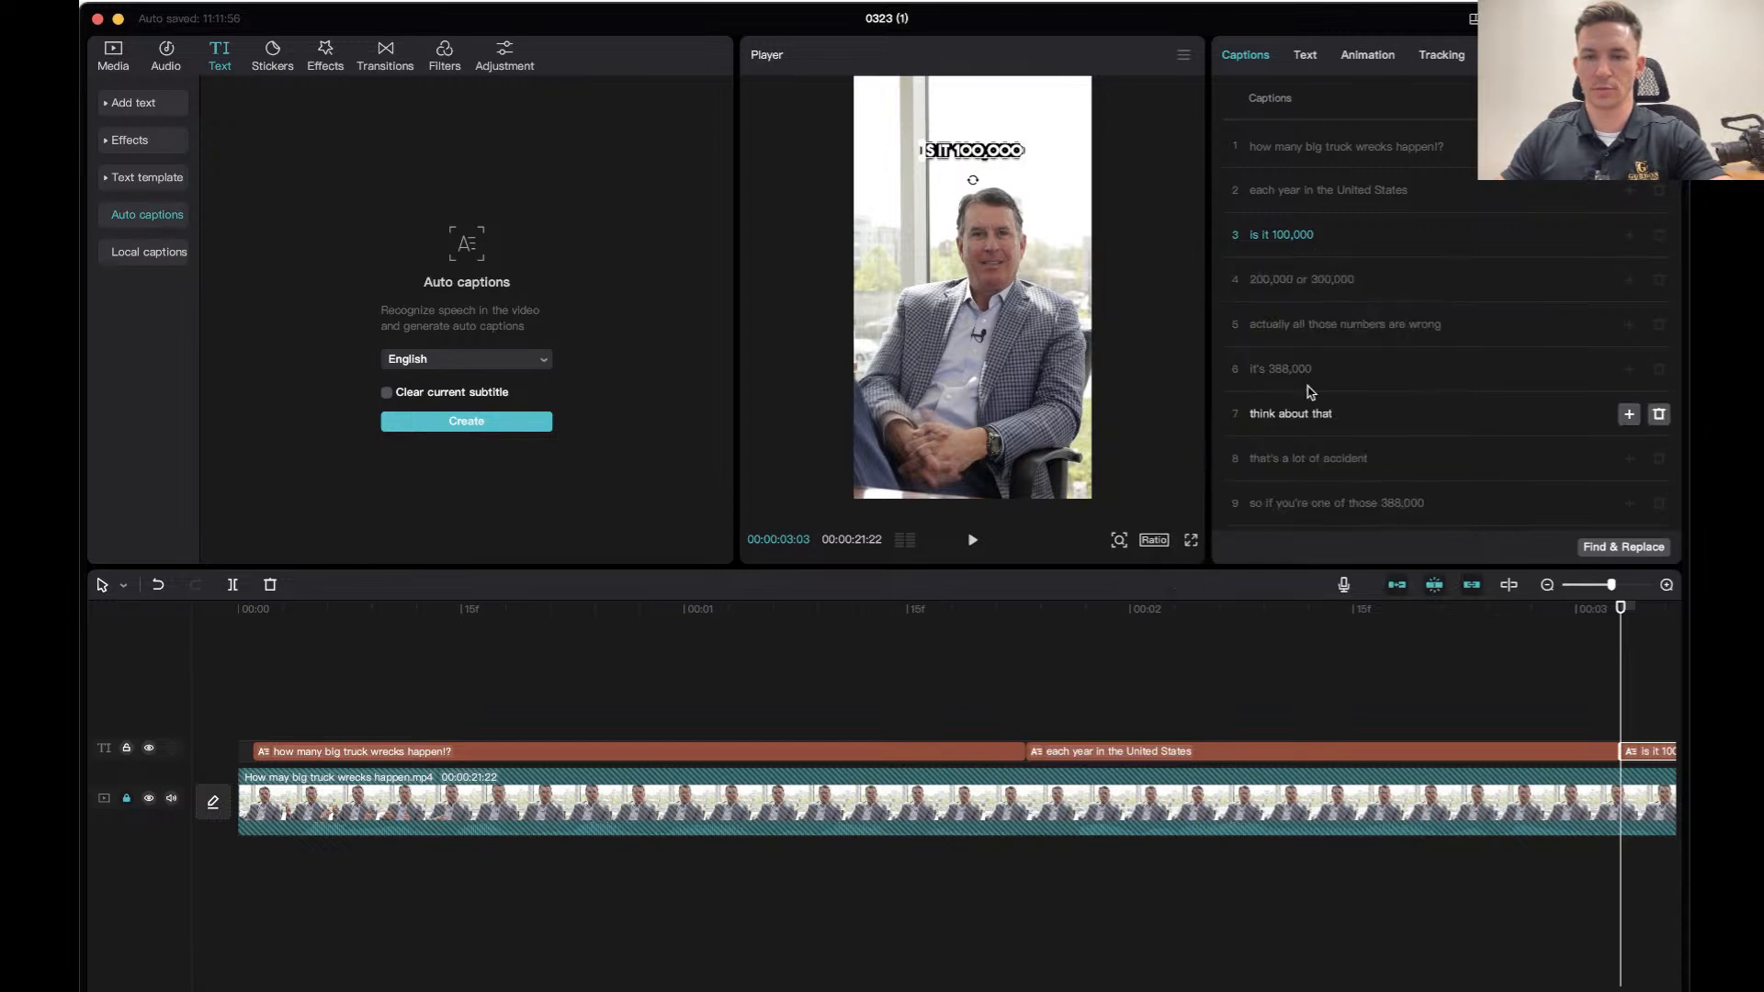
Try once more to insert an emoji from the frequently used set after "is it 100,000" in the third caption.
{"action": "left_click", "coordinate": [1337, 236]}
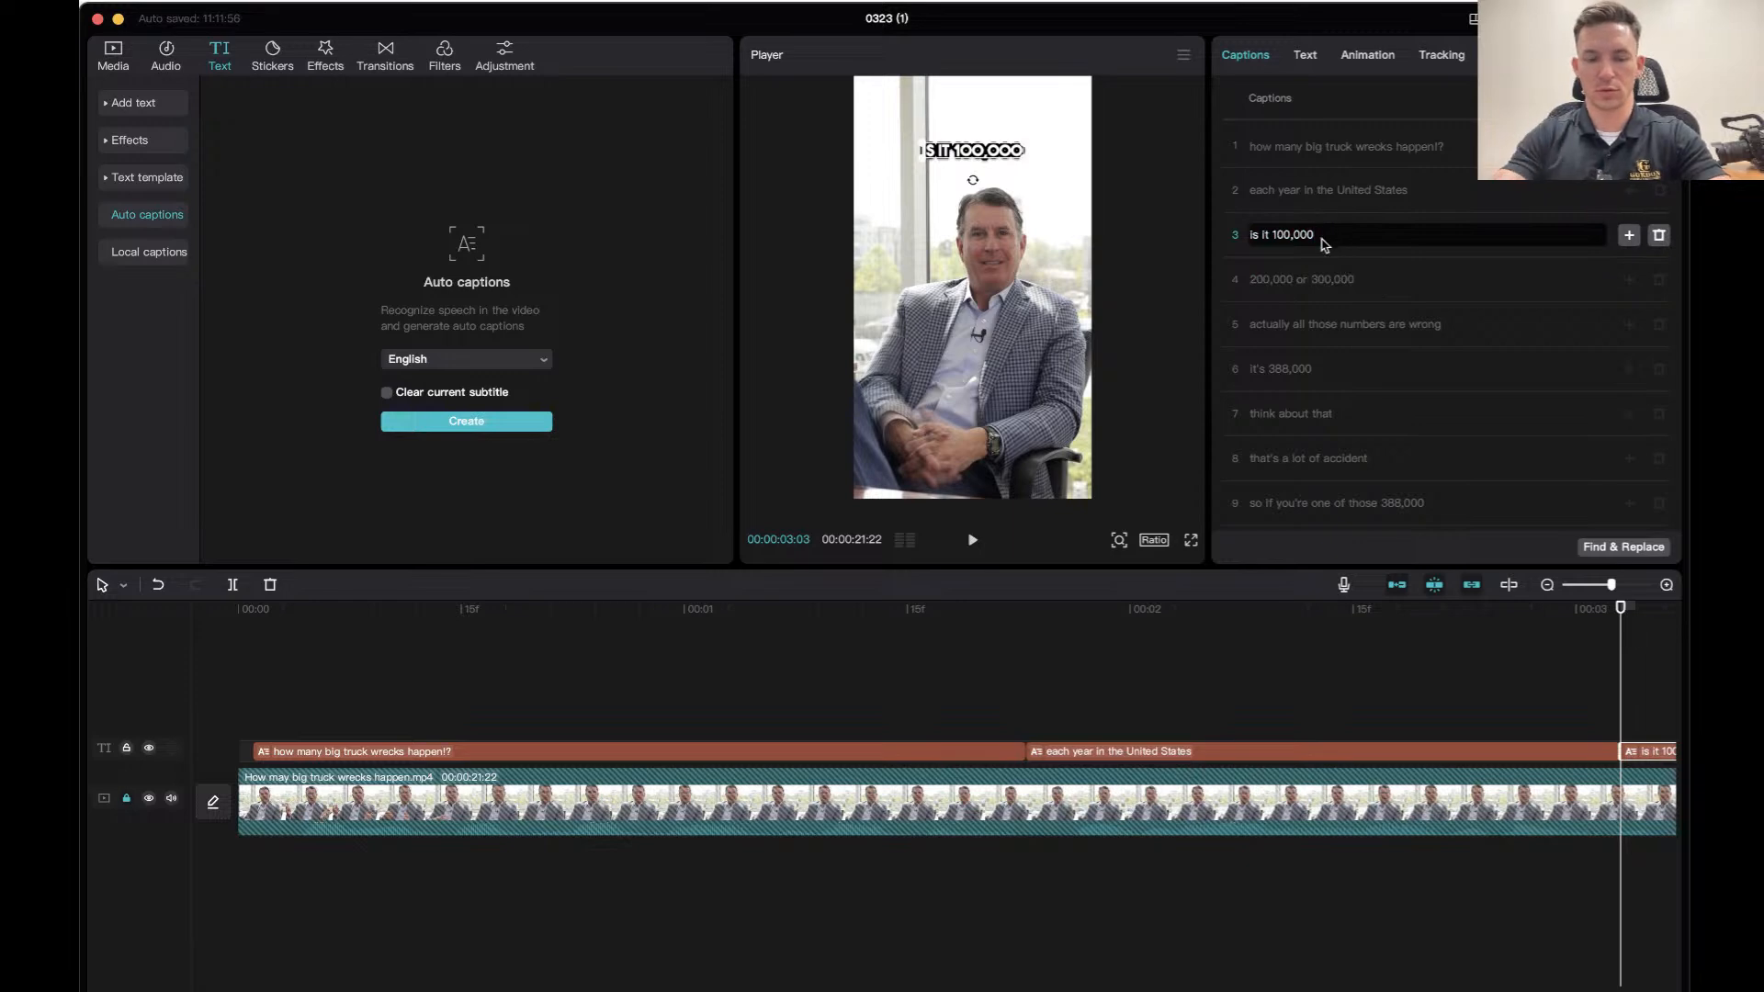
{"action": "key", "text": "ctrl+super+space"}
{"action": "left_click_drag", "start_coordinate": [1456, 411], "coordinate": [1456, 266]}
{"action": "left_click", "coordinate": [1229, 364]}
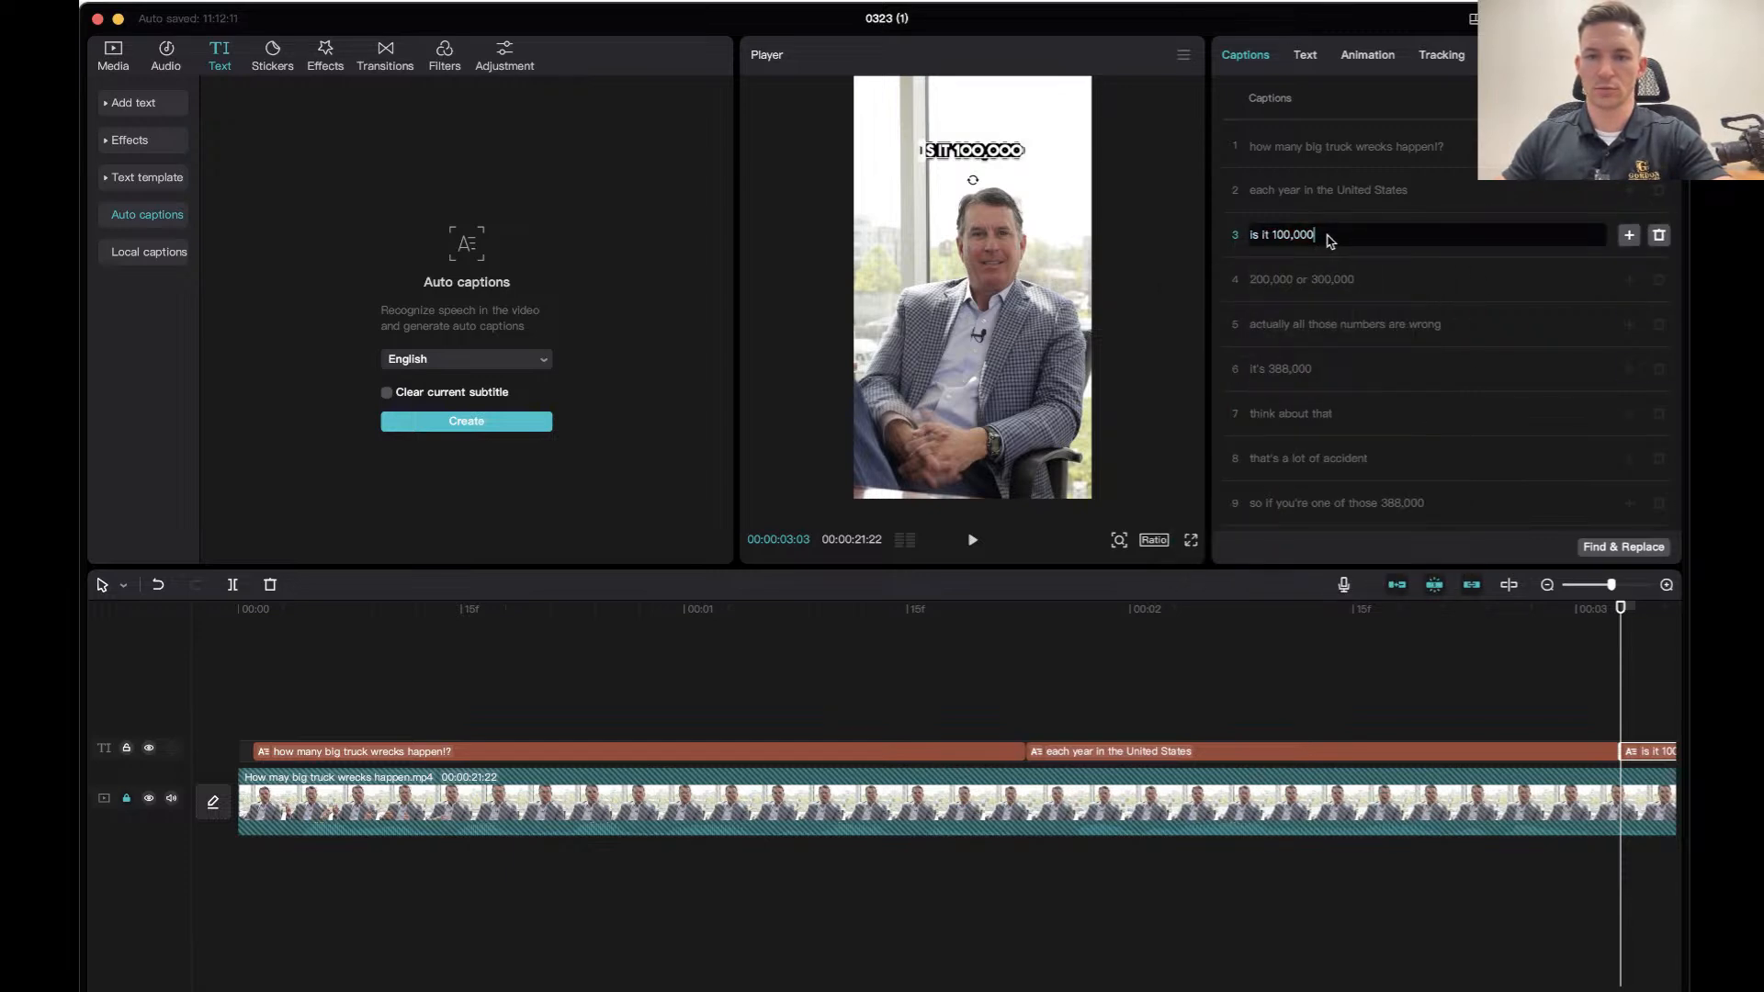
Try ending the third caption with a plain question mark, look at the two captions after it, and remove the mark again.
{"action": "type", "text": "?"}
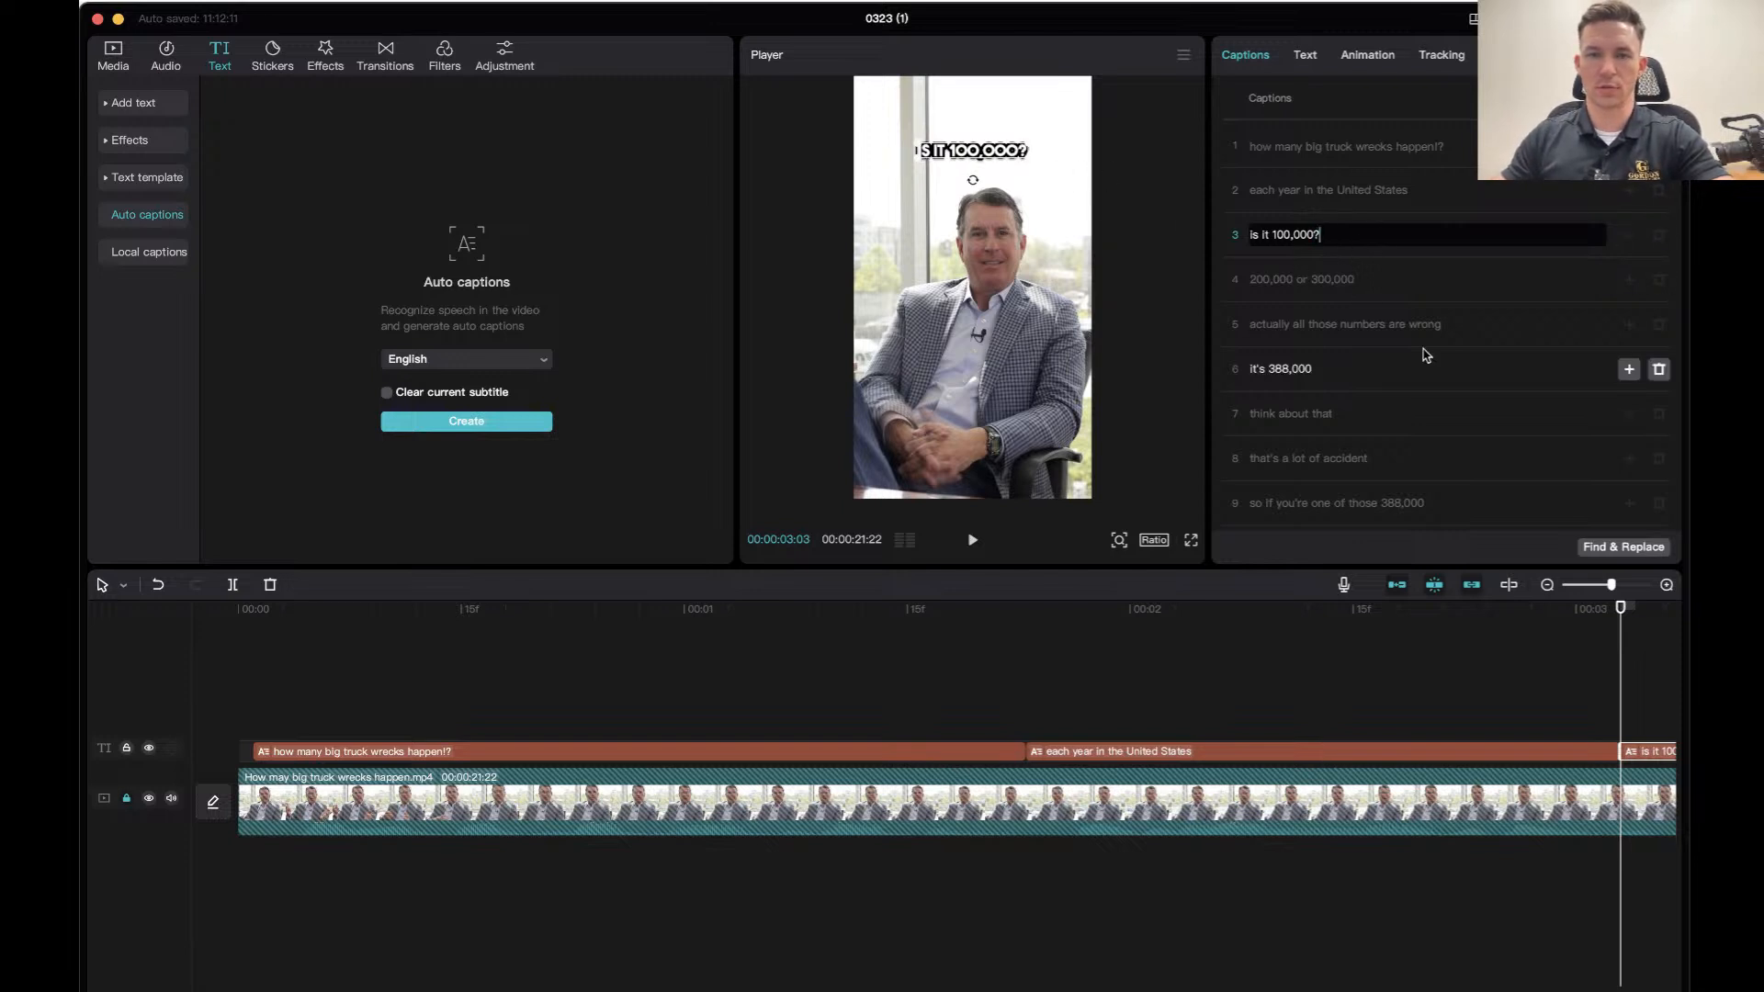
{"action": "scroll", "coordinate": [1387, 331], "scroll_direction": "down", "scroll_amount": 1}
{"action": "left_click", "coordinate": [1348, 276]}
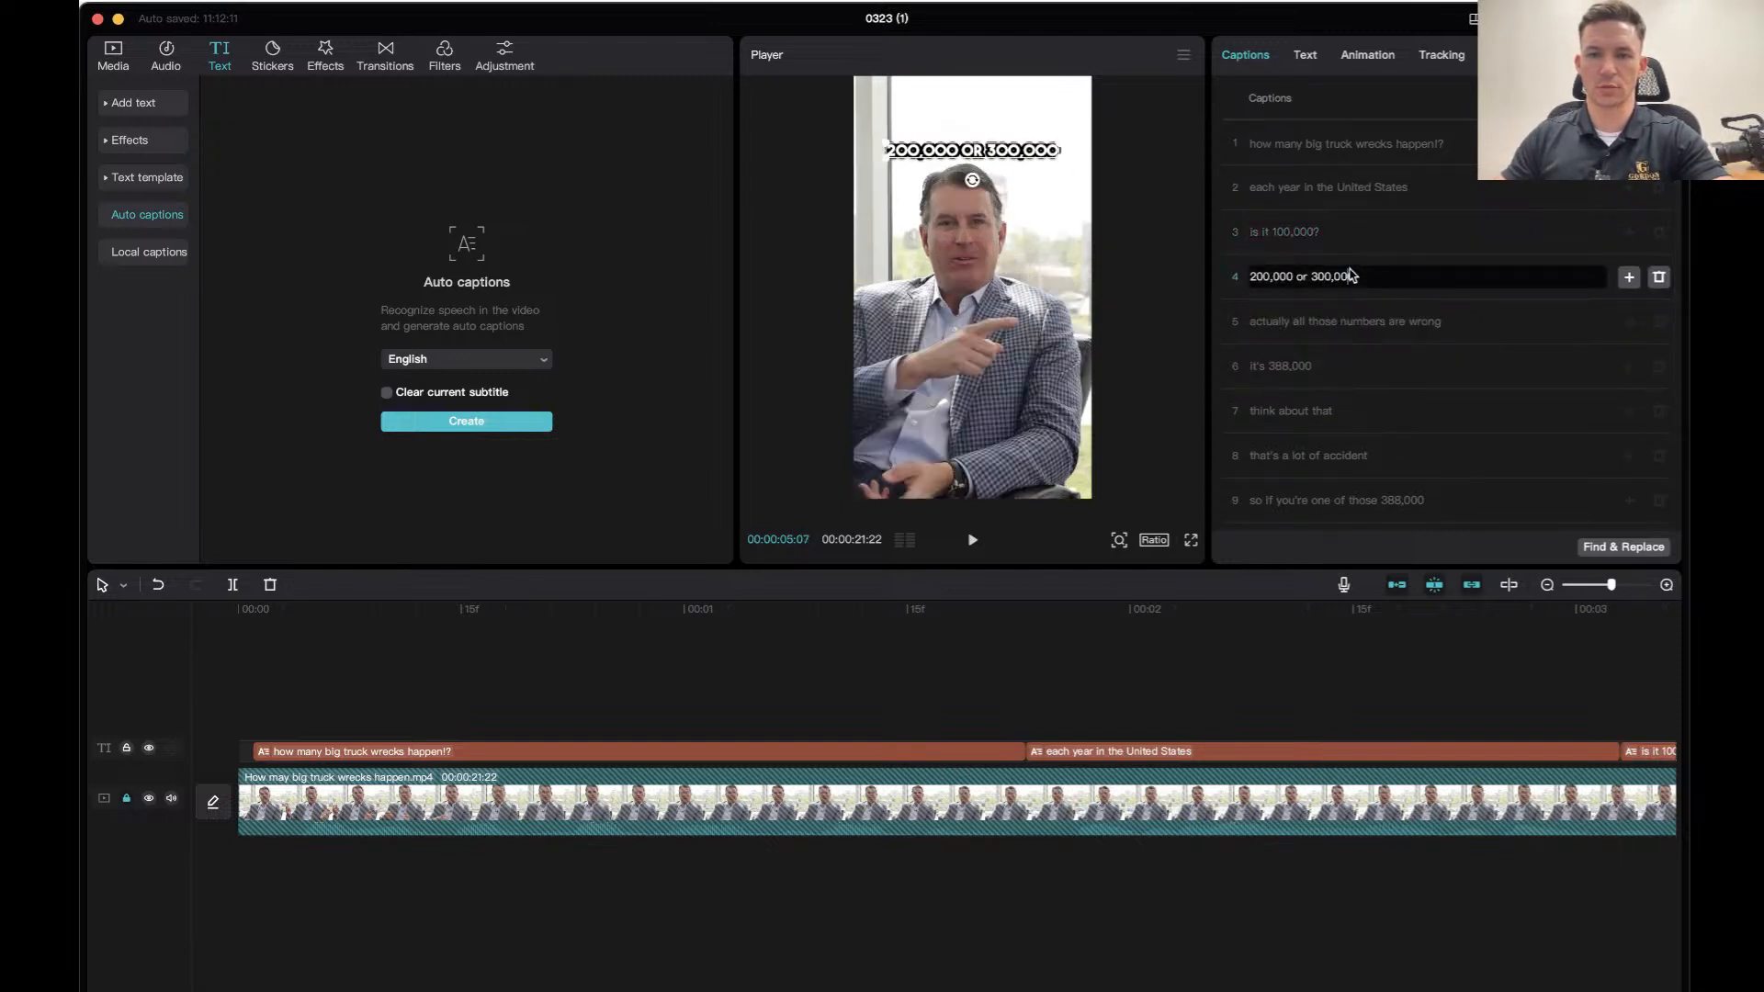
{"action": "left_click", "coordinate": [1361, 327]}
{"action": "left_click", "coordinate": [1361, 280]}
{"action": "left_click", "coordinate": [1345, 241]}
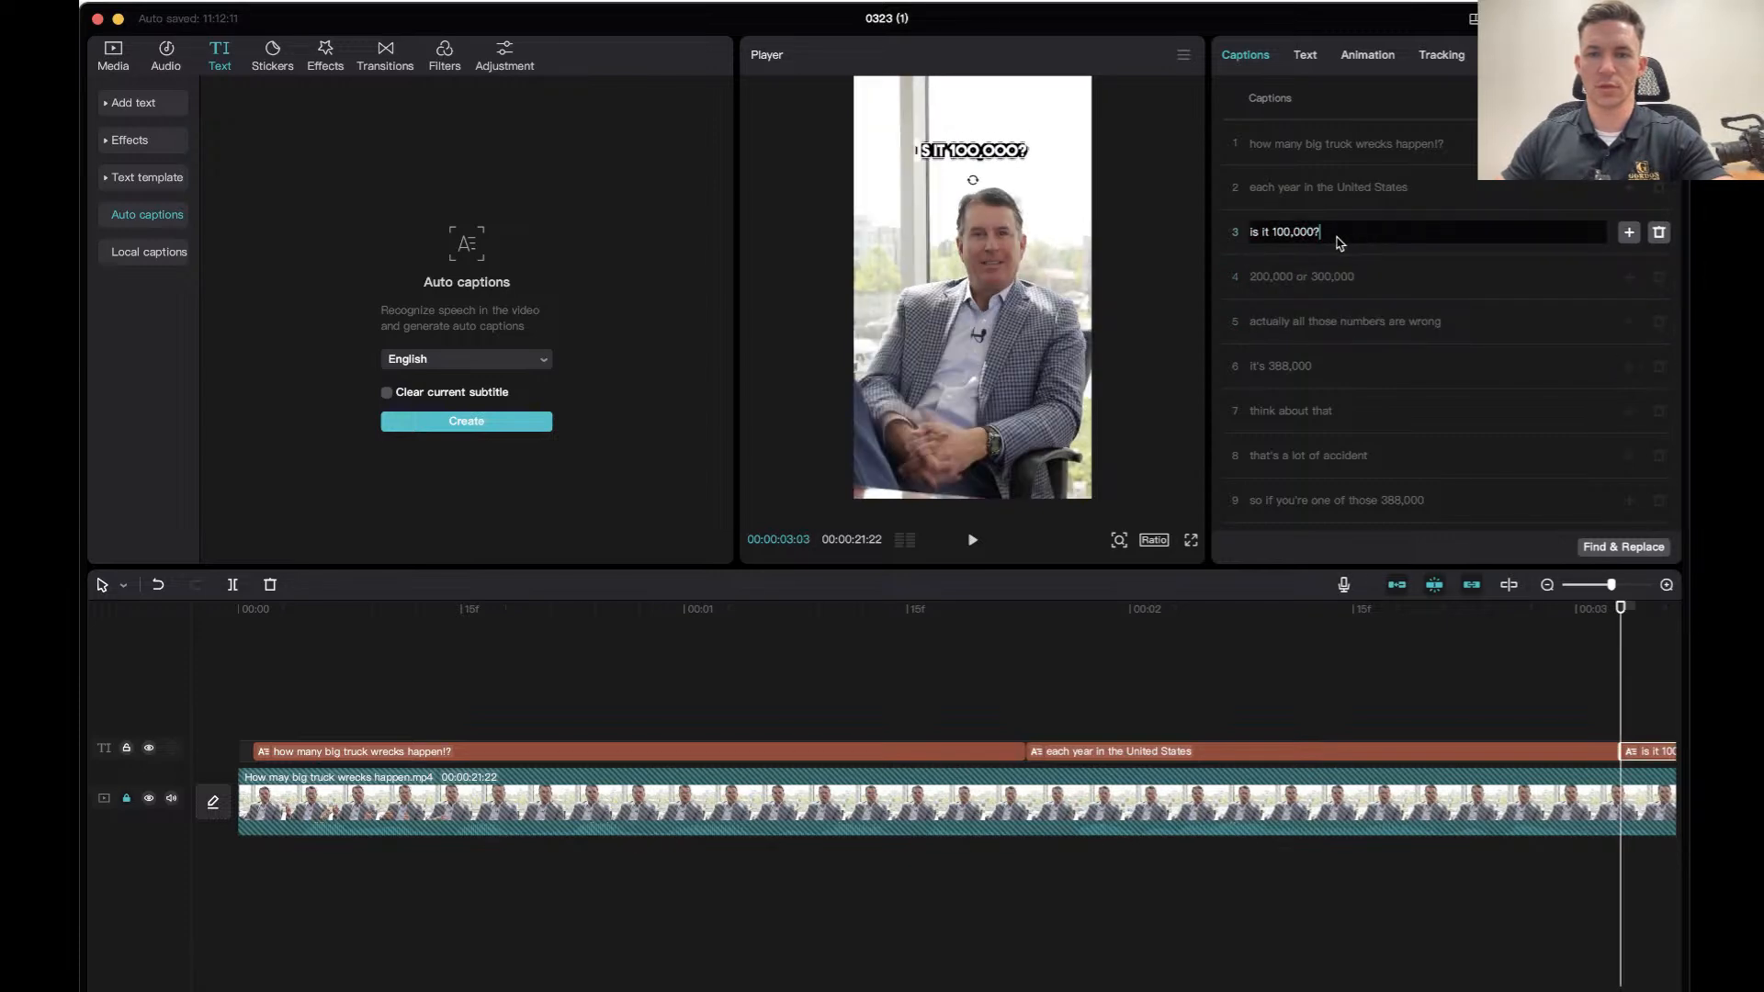
{"action": "key", "text": "BackSpace"}
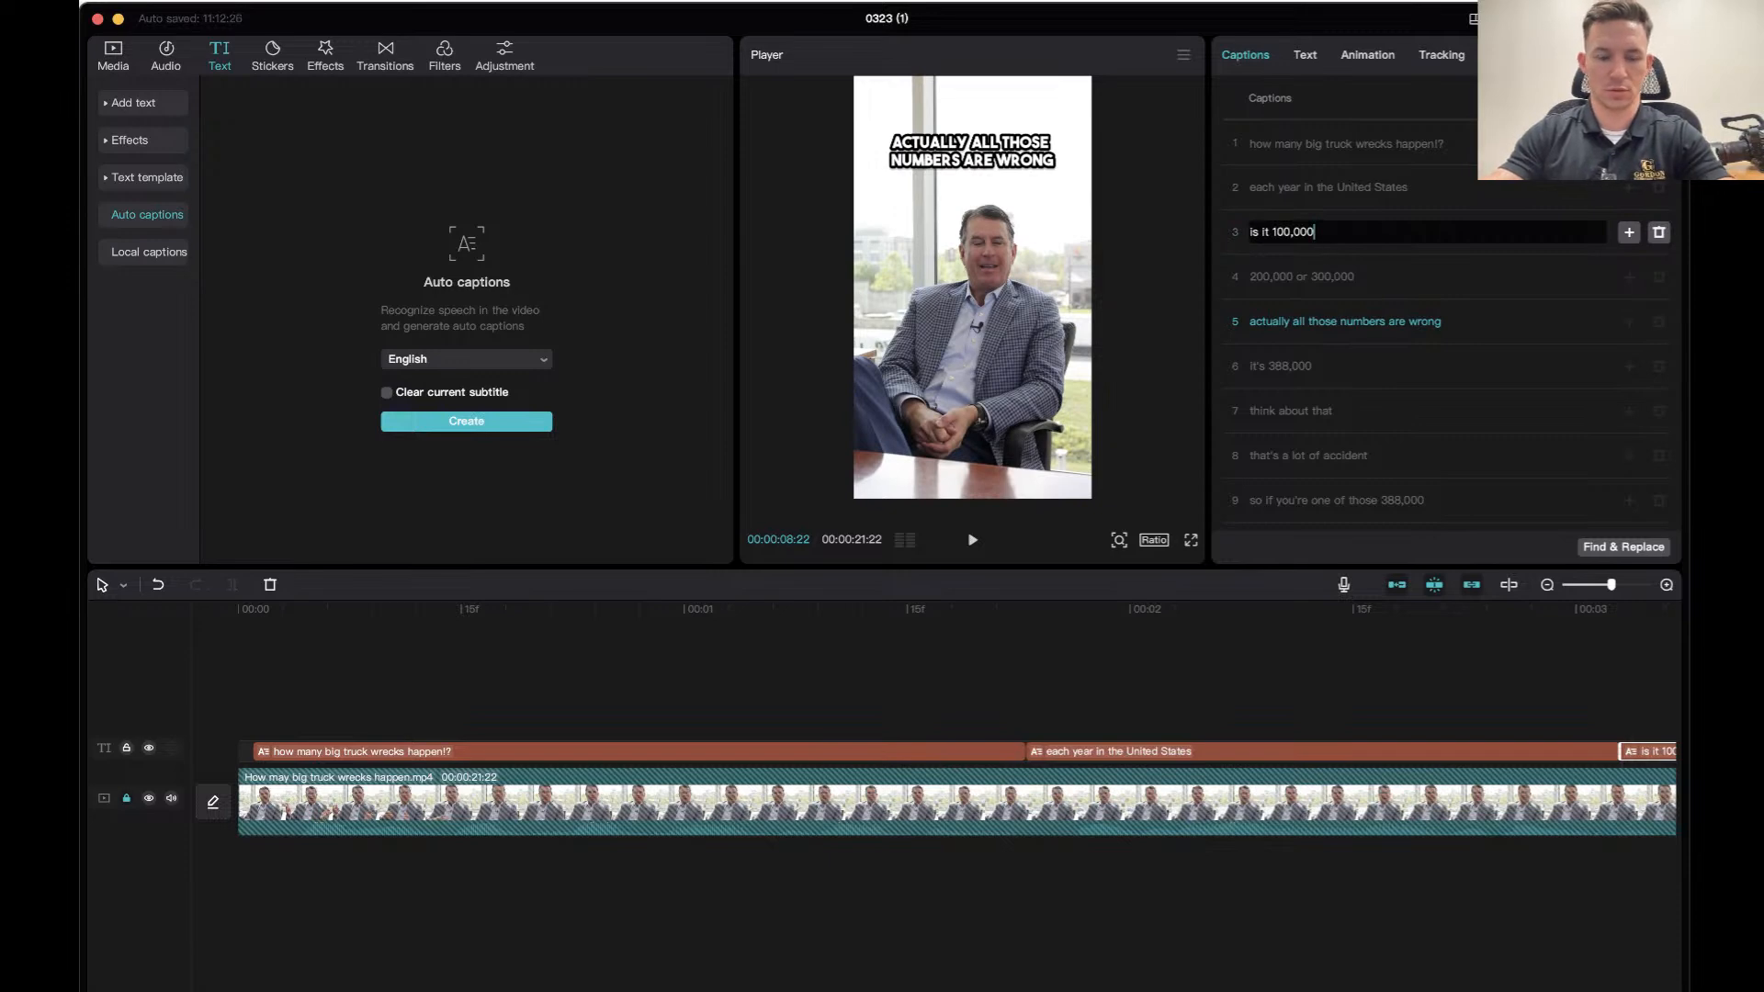
{"action": "key", "text": "ctrl+super+space"}
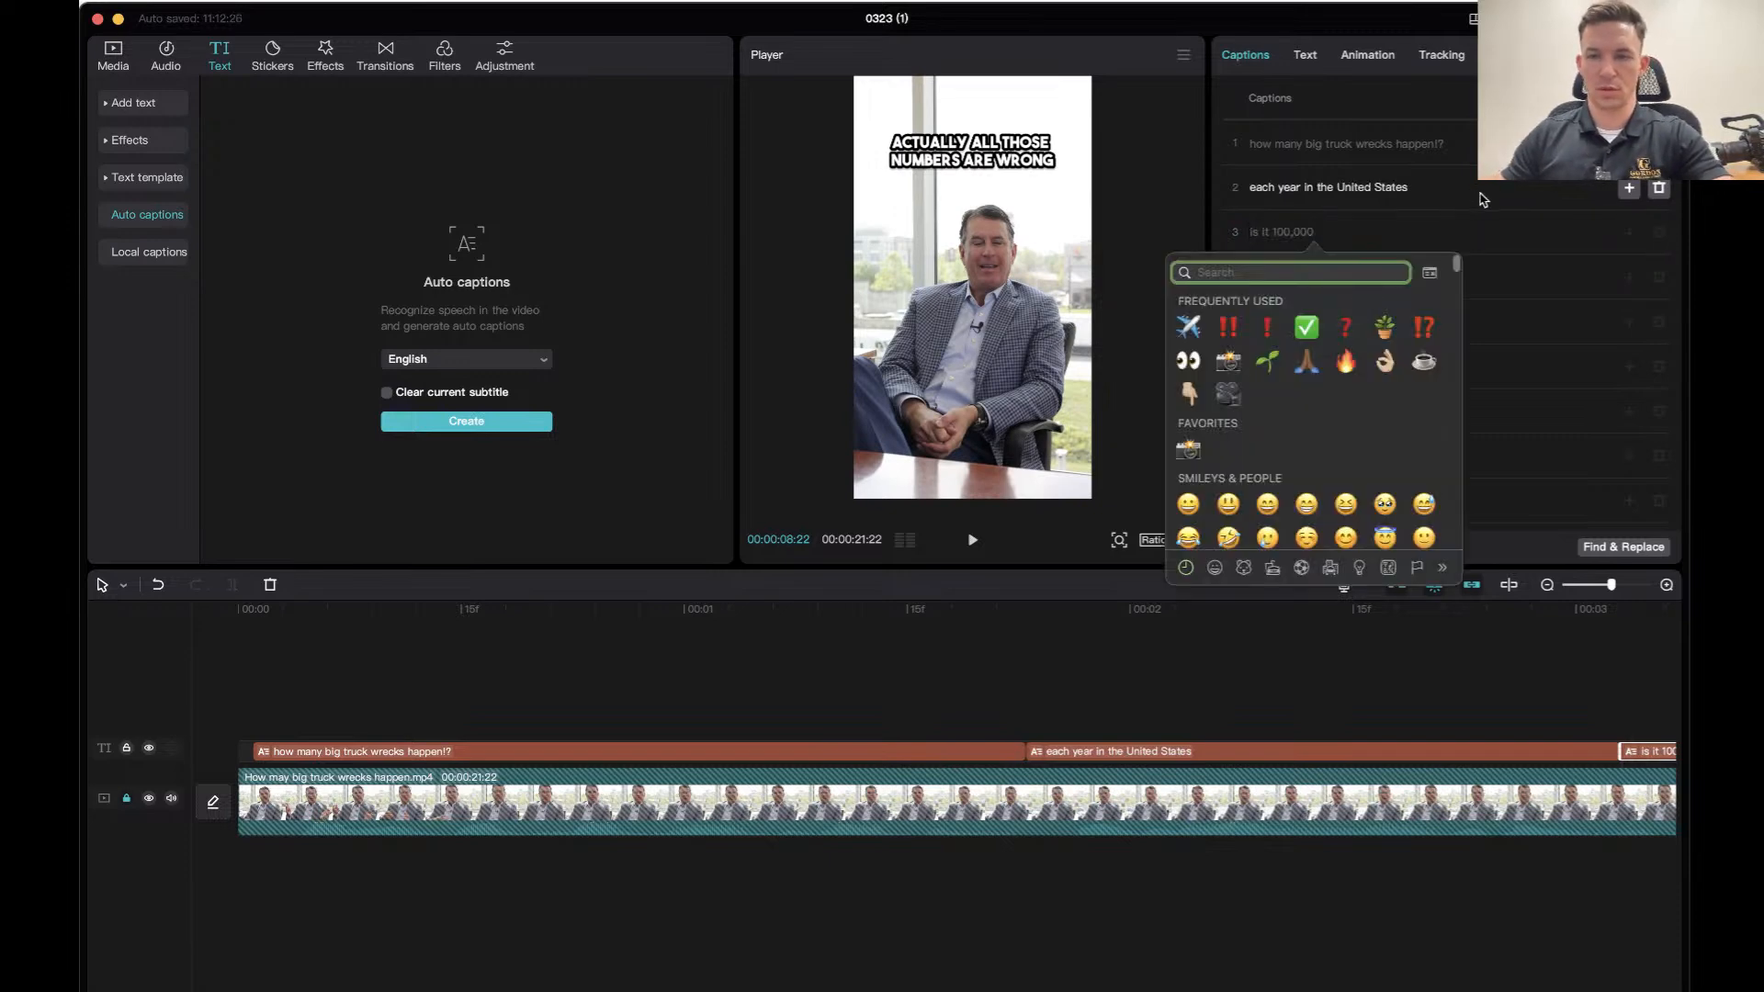
{"action": "key", "text": "Escape"}
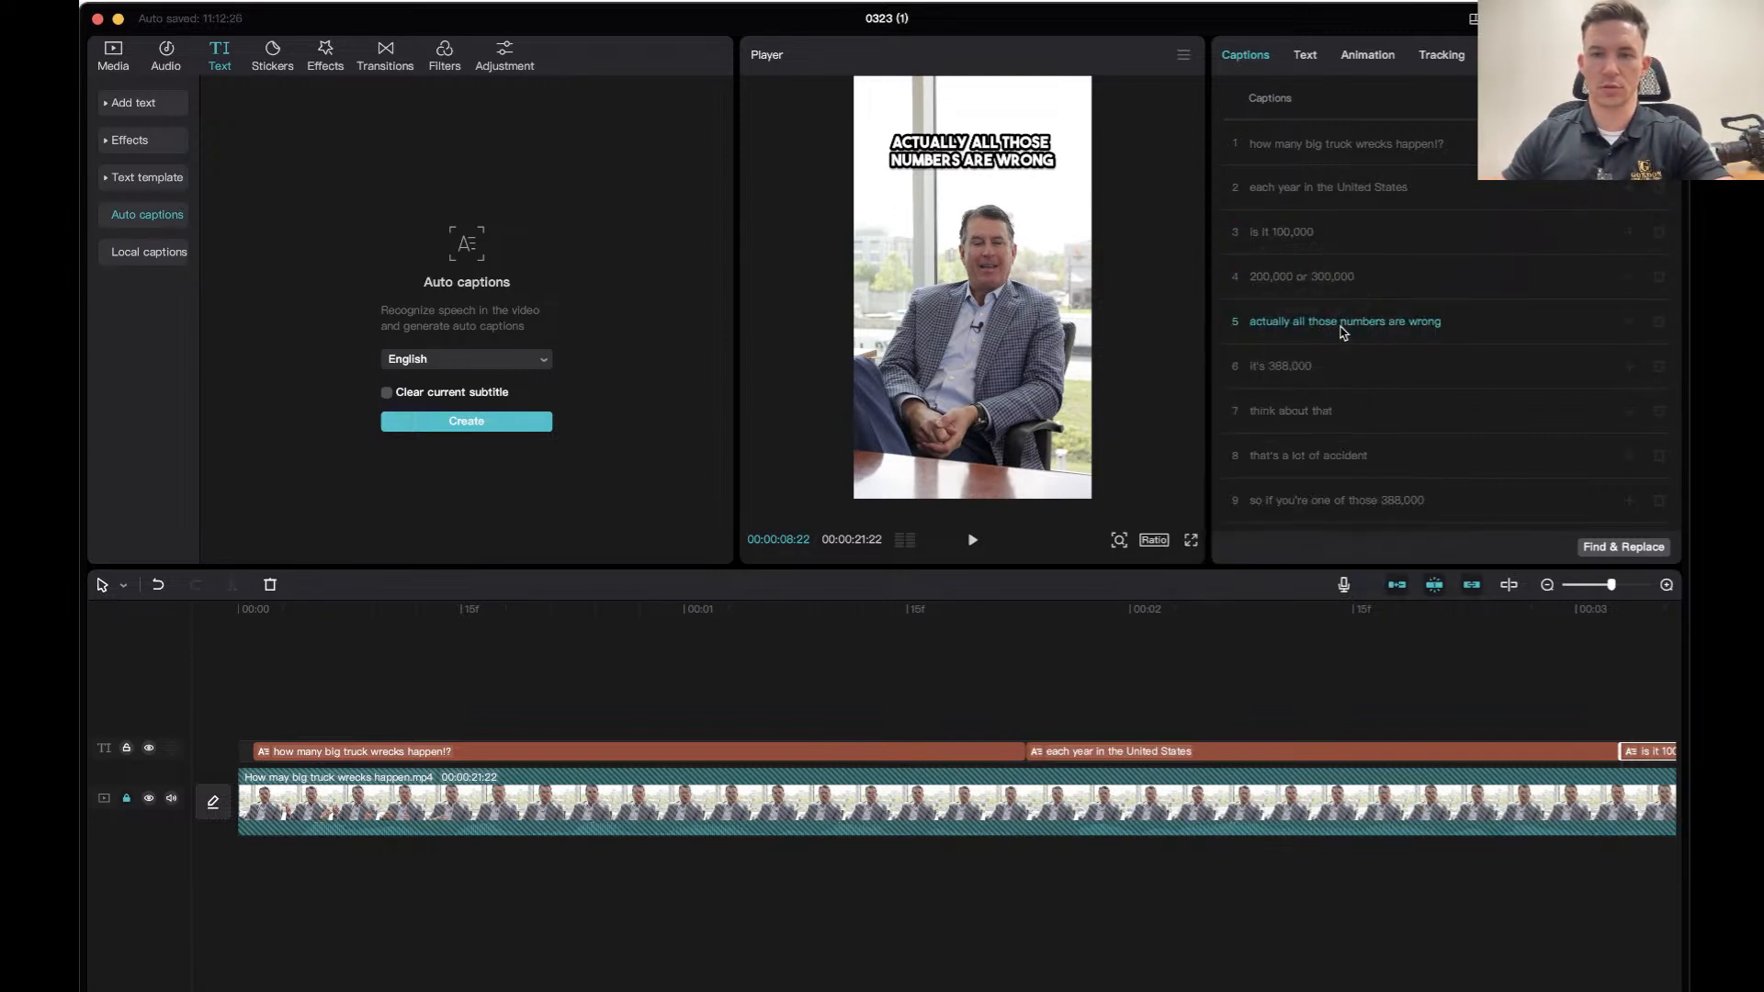
{"action": "left_click", "coordinate": [1371, 238]}
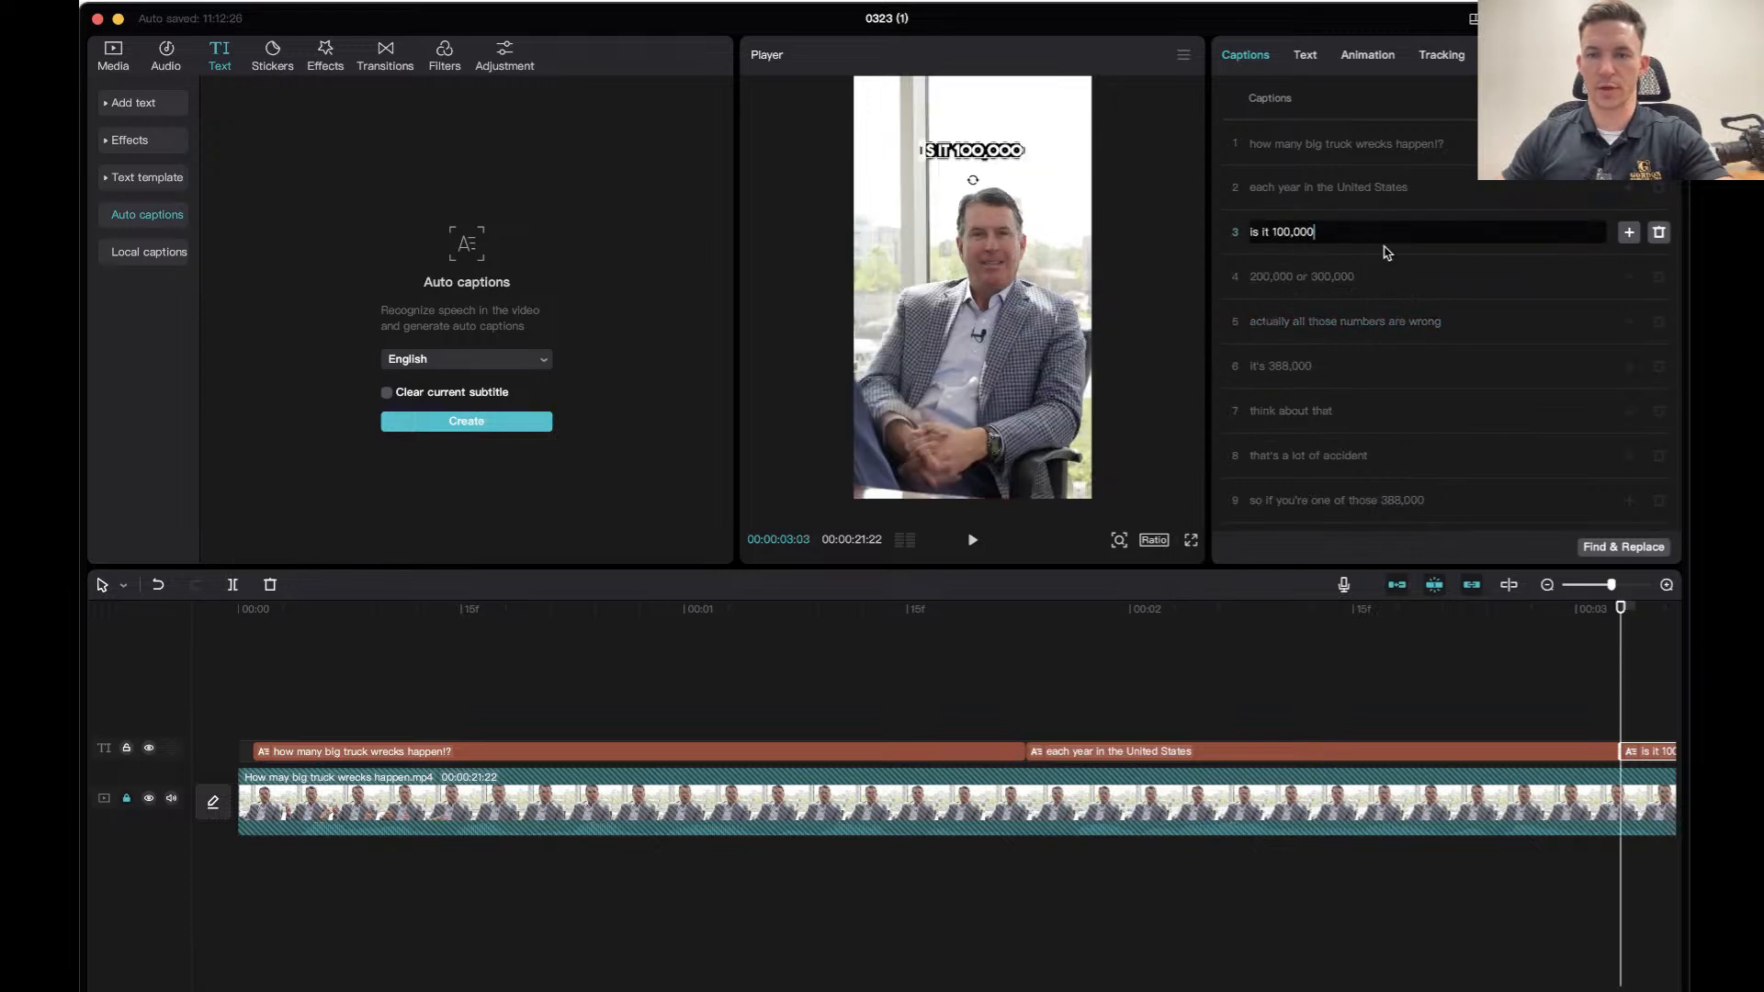
Add two dots to the end of the seventh caption so it reads "think about that..", and deselect it.
{"action": "left_click", "coordinate": [1322, 327]}
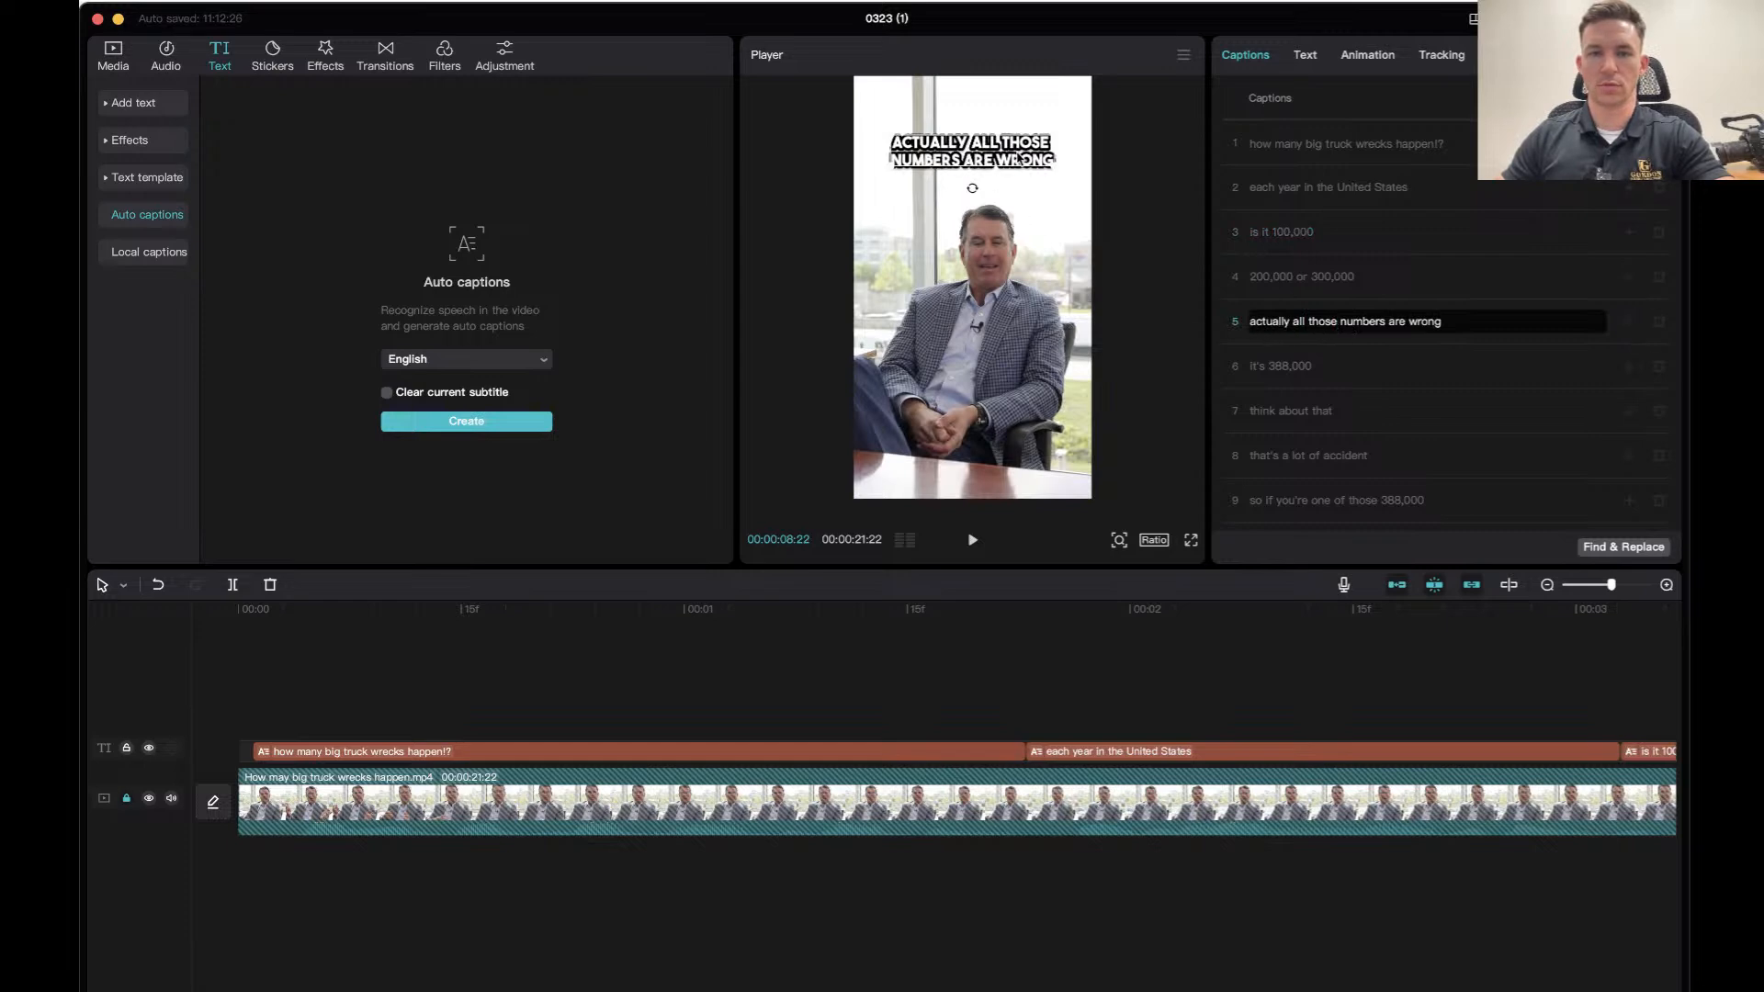
{"action": "left_click", "coordinate": [1259, 366]}
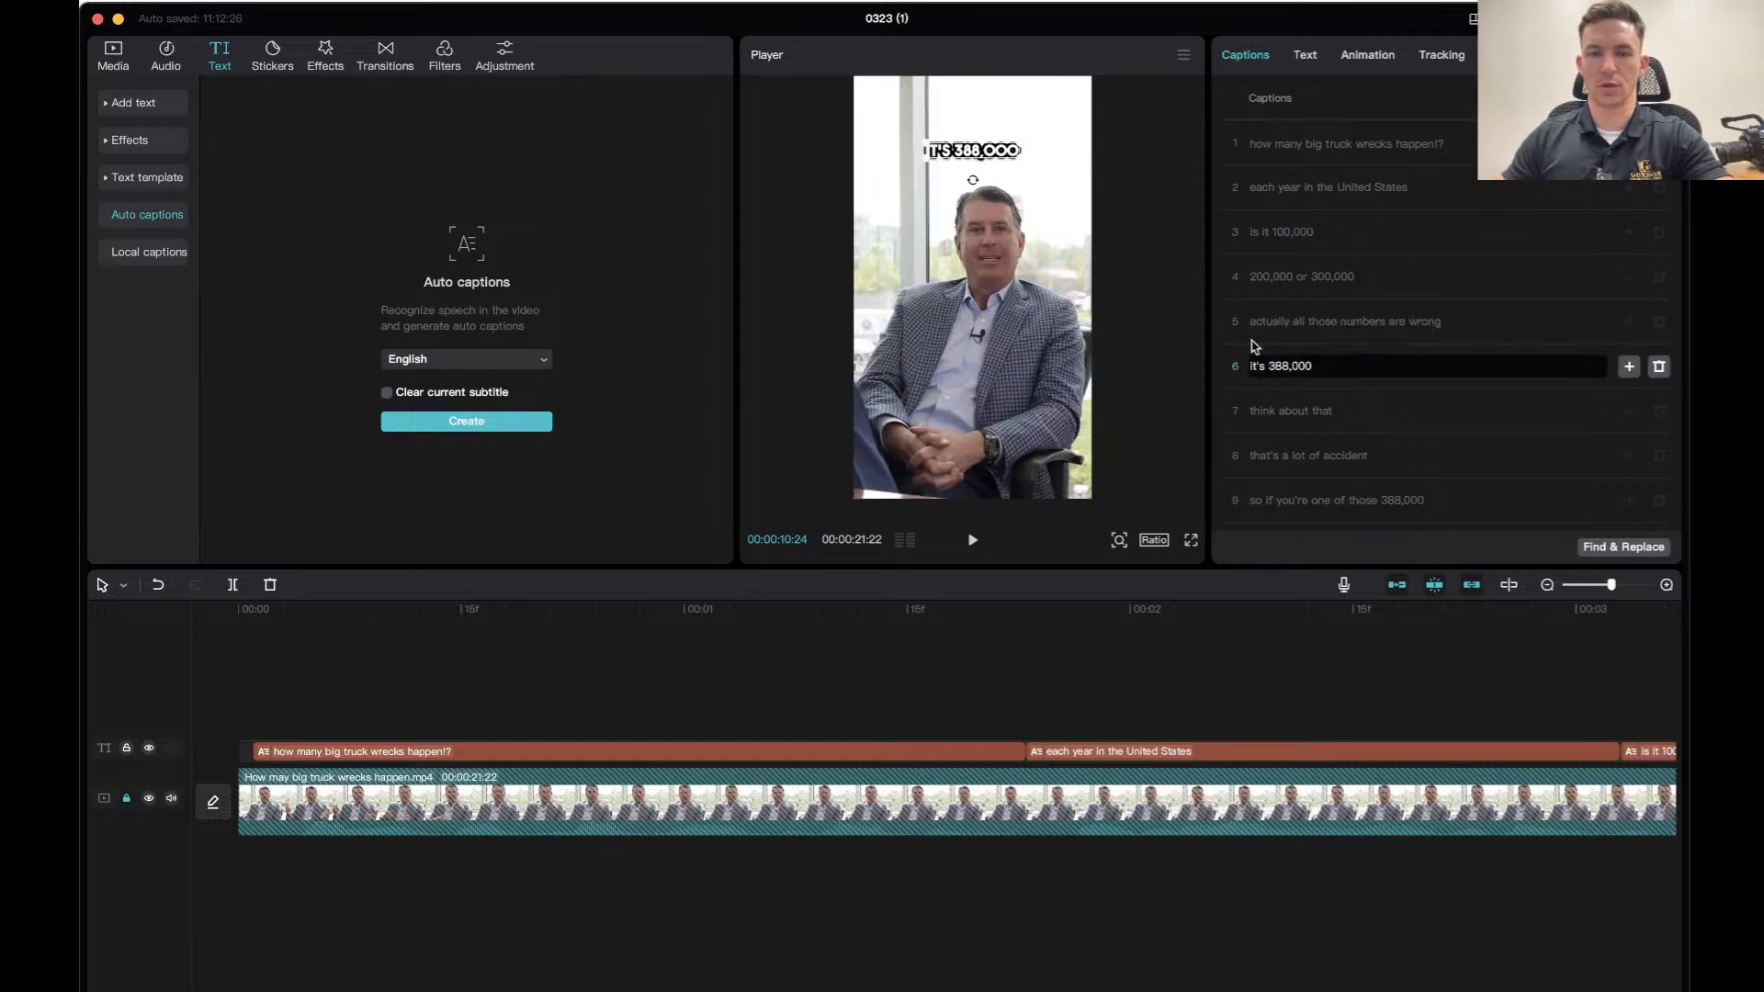
{"action": "left_click", "coordinate": [1320, 411]}
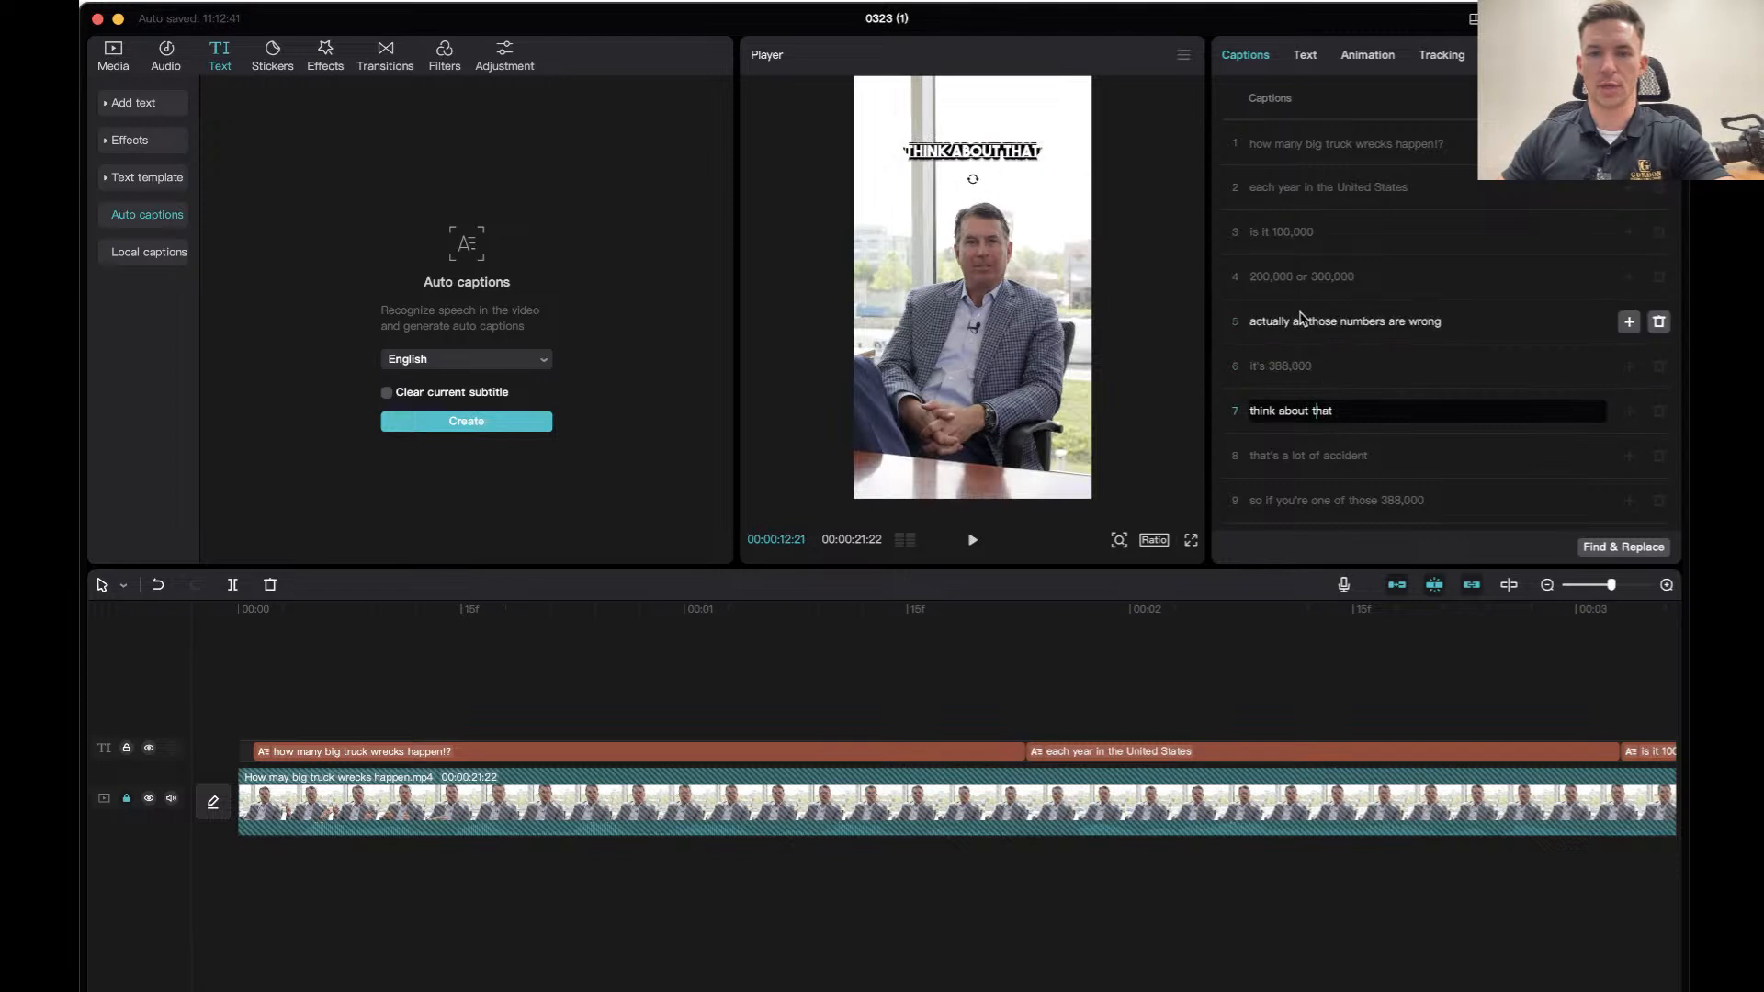
{"action": "left_click", "coordinate": [1332, 414]}
{"action": "type", "text": ".."}
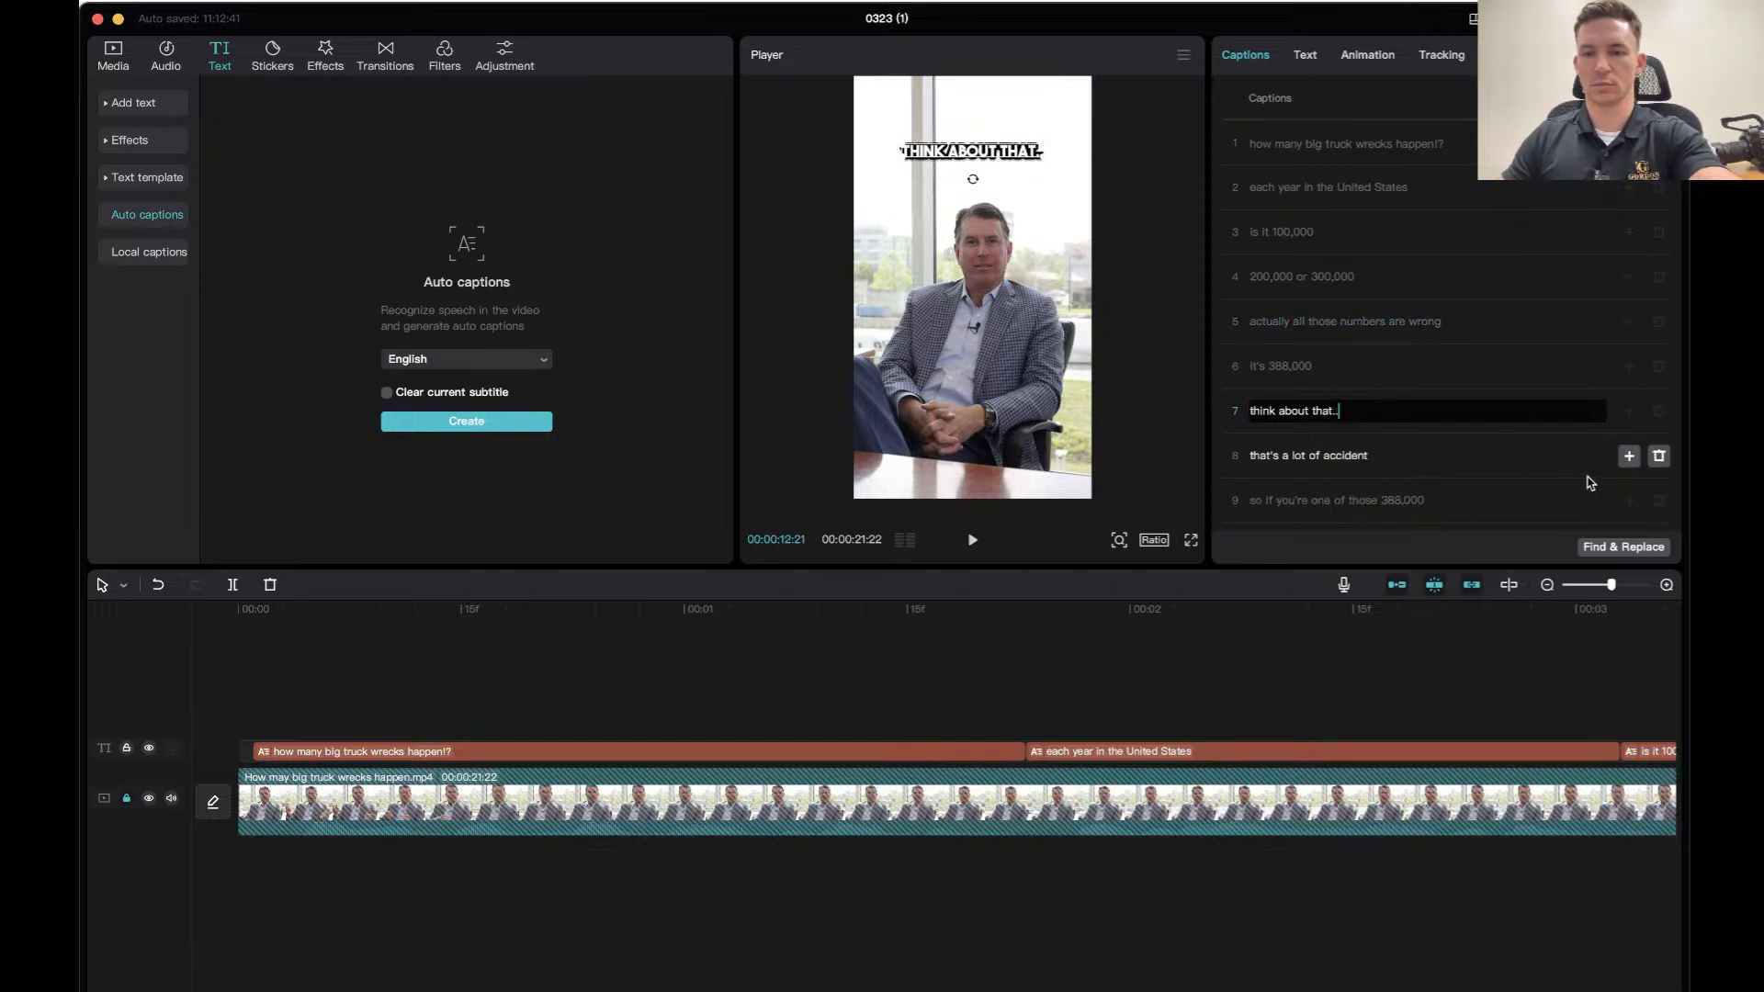
{"action": "left_click", "coordinate": [1031, 281]}
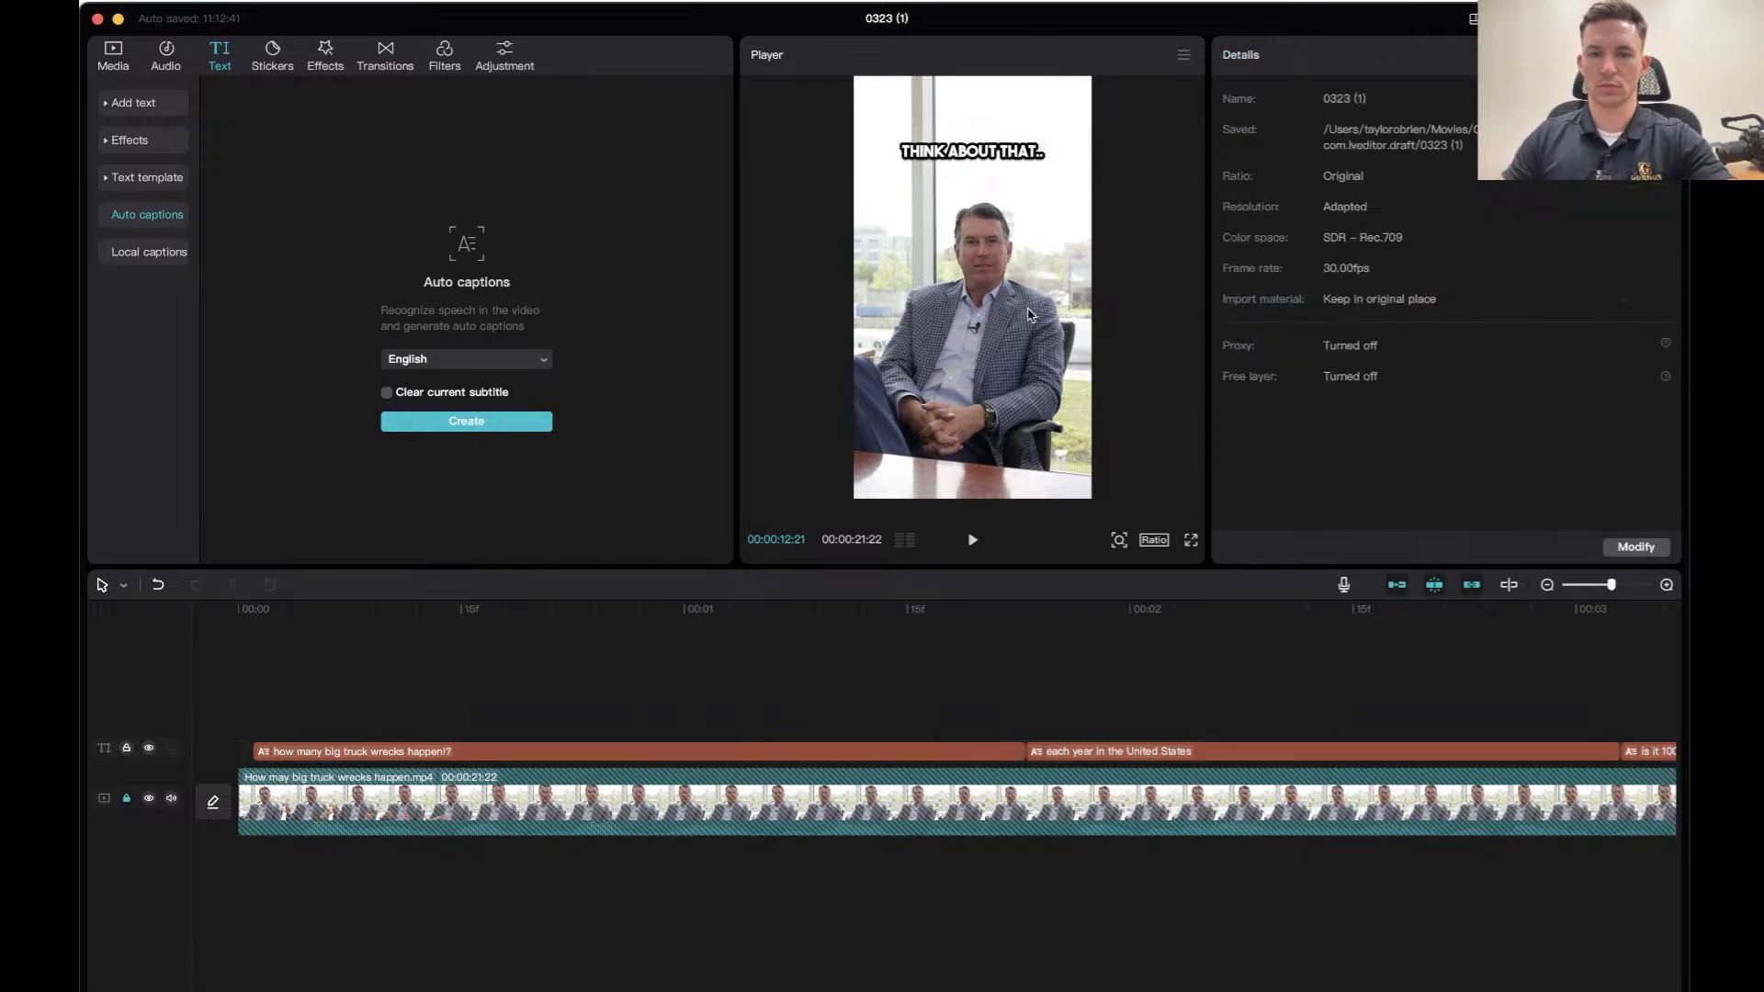
Return to the start of the video and play the opening to review the first caption.
{"action": "left_click_drag", "start_coordinate": [269, 650], "coordinate": [173, 623]}
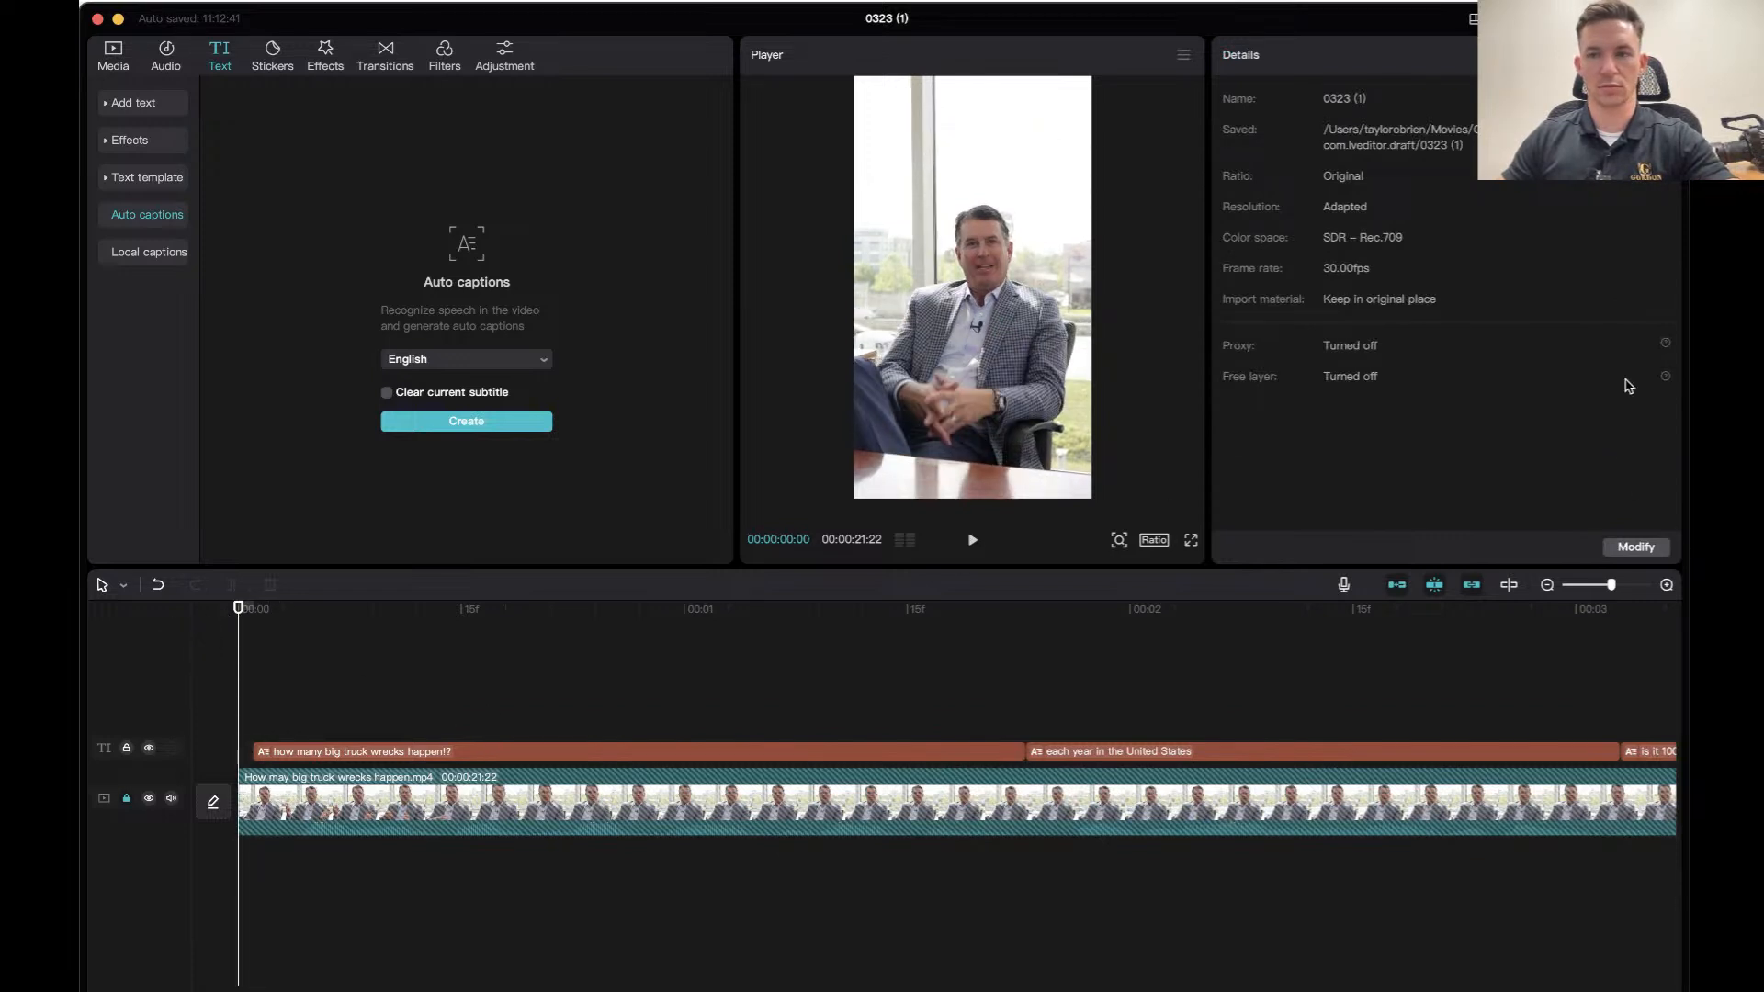
{"action": "key", "text": "space"}
{"action": "key", "text": "space"}
Apply the Pop up entrance animation to the first caption, "how many big truck wrecks happen".
{"action": "left_click", "coordinate": [669, 750]}
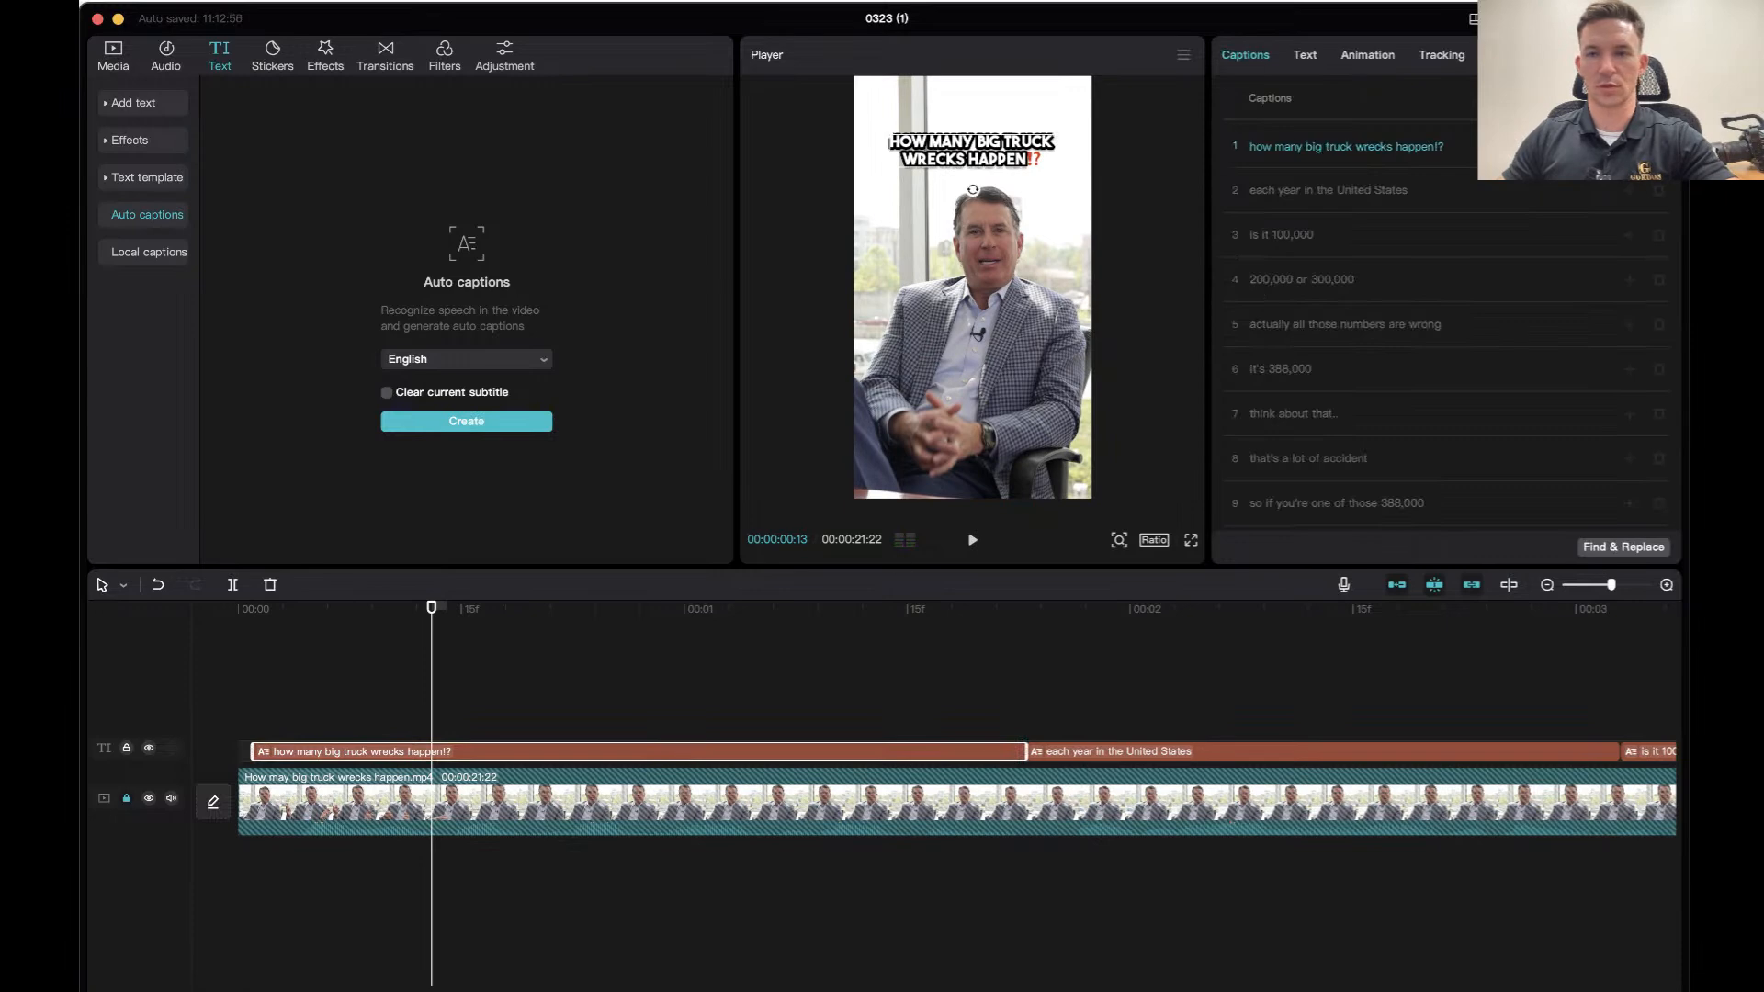
{"action": "left_click", "coordinate": [1369, 55]}
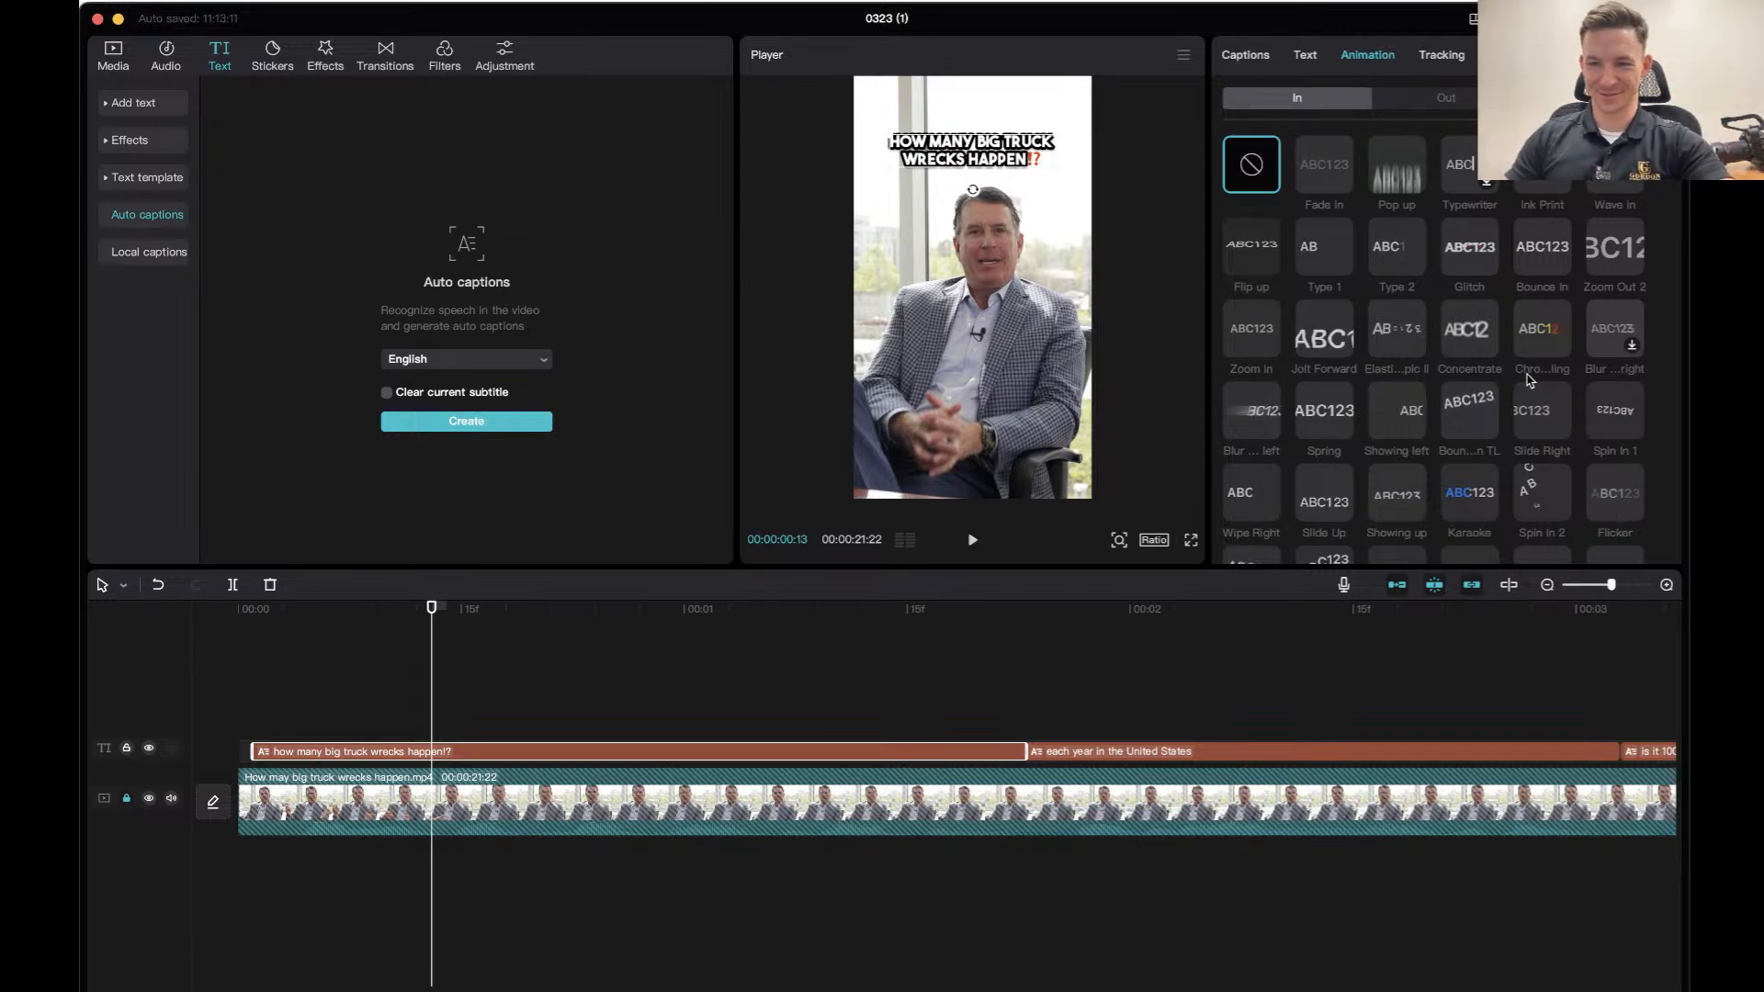
{"action": "scroll", "coordinate": [1439, 382], "scroll_direction": "down", "scroll_amount": 4}
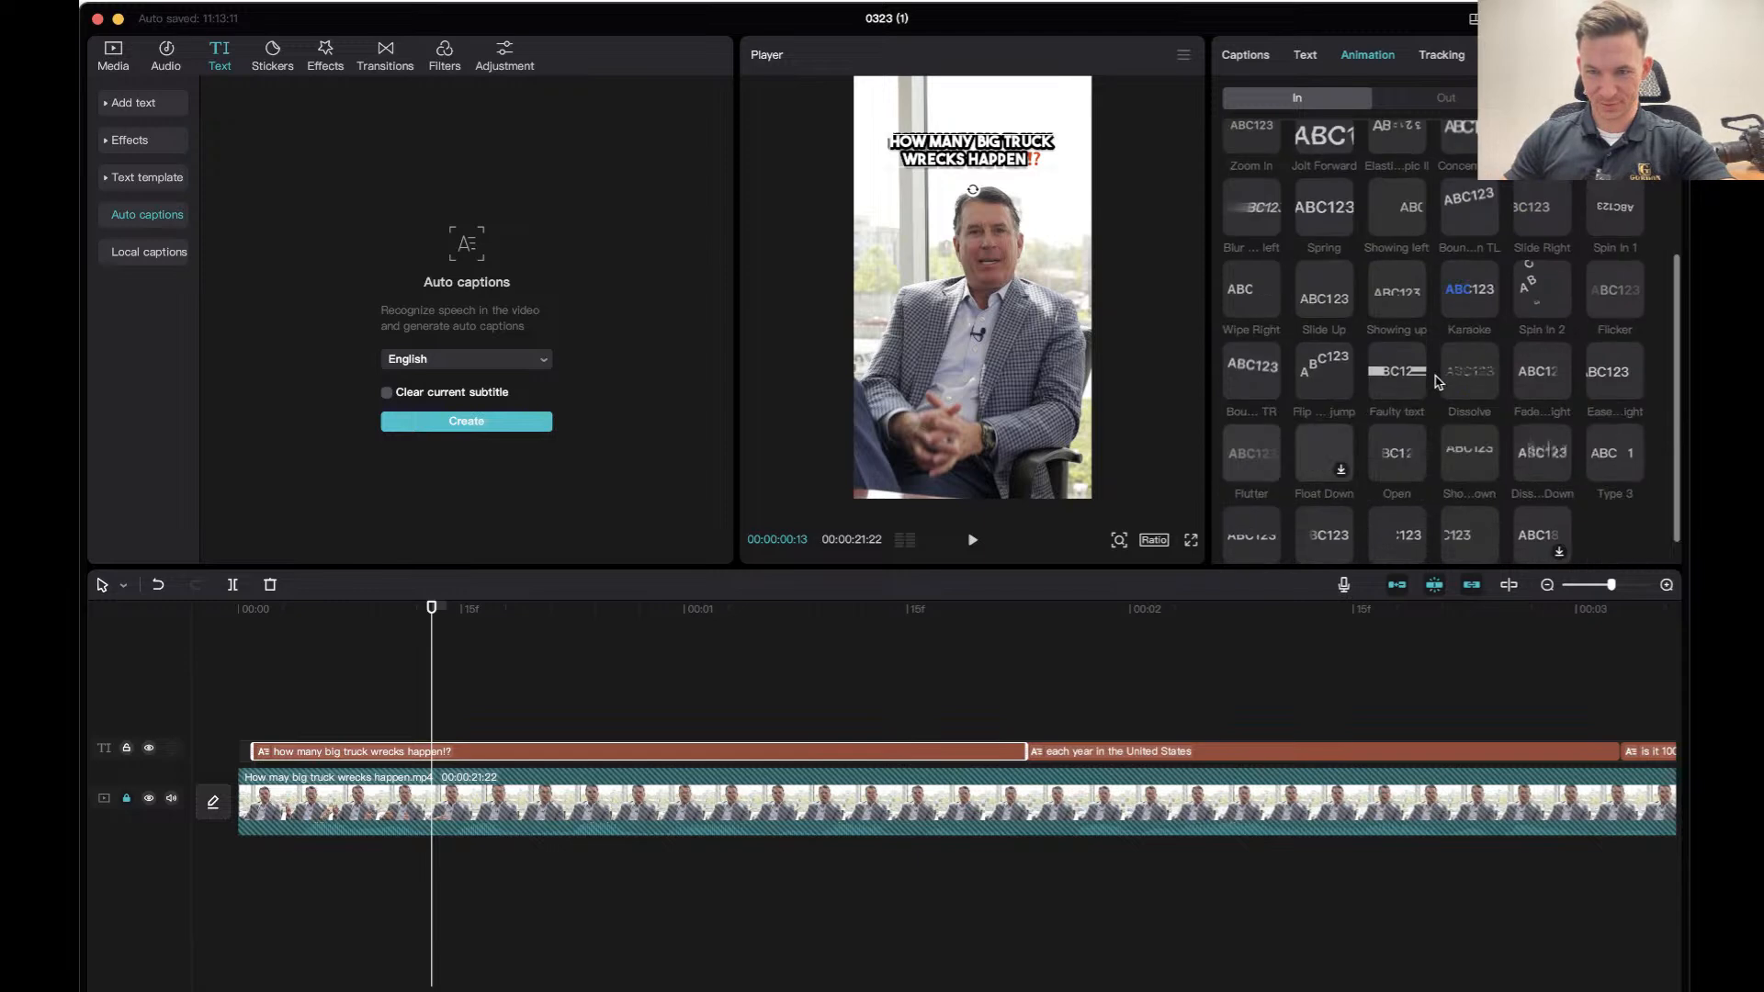
{"action": "scroll", "coordinate": [1439, 382], "scroll_direction": "down", "scroll_amount": 1}
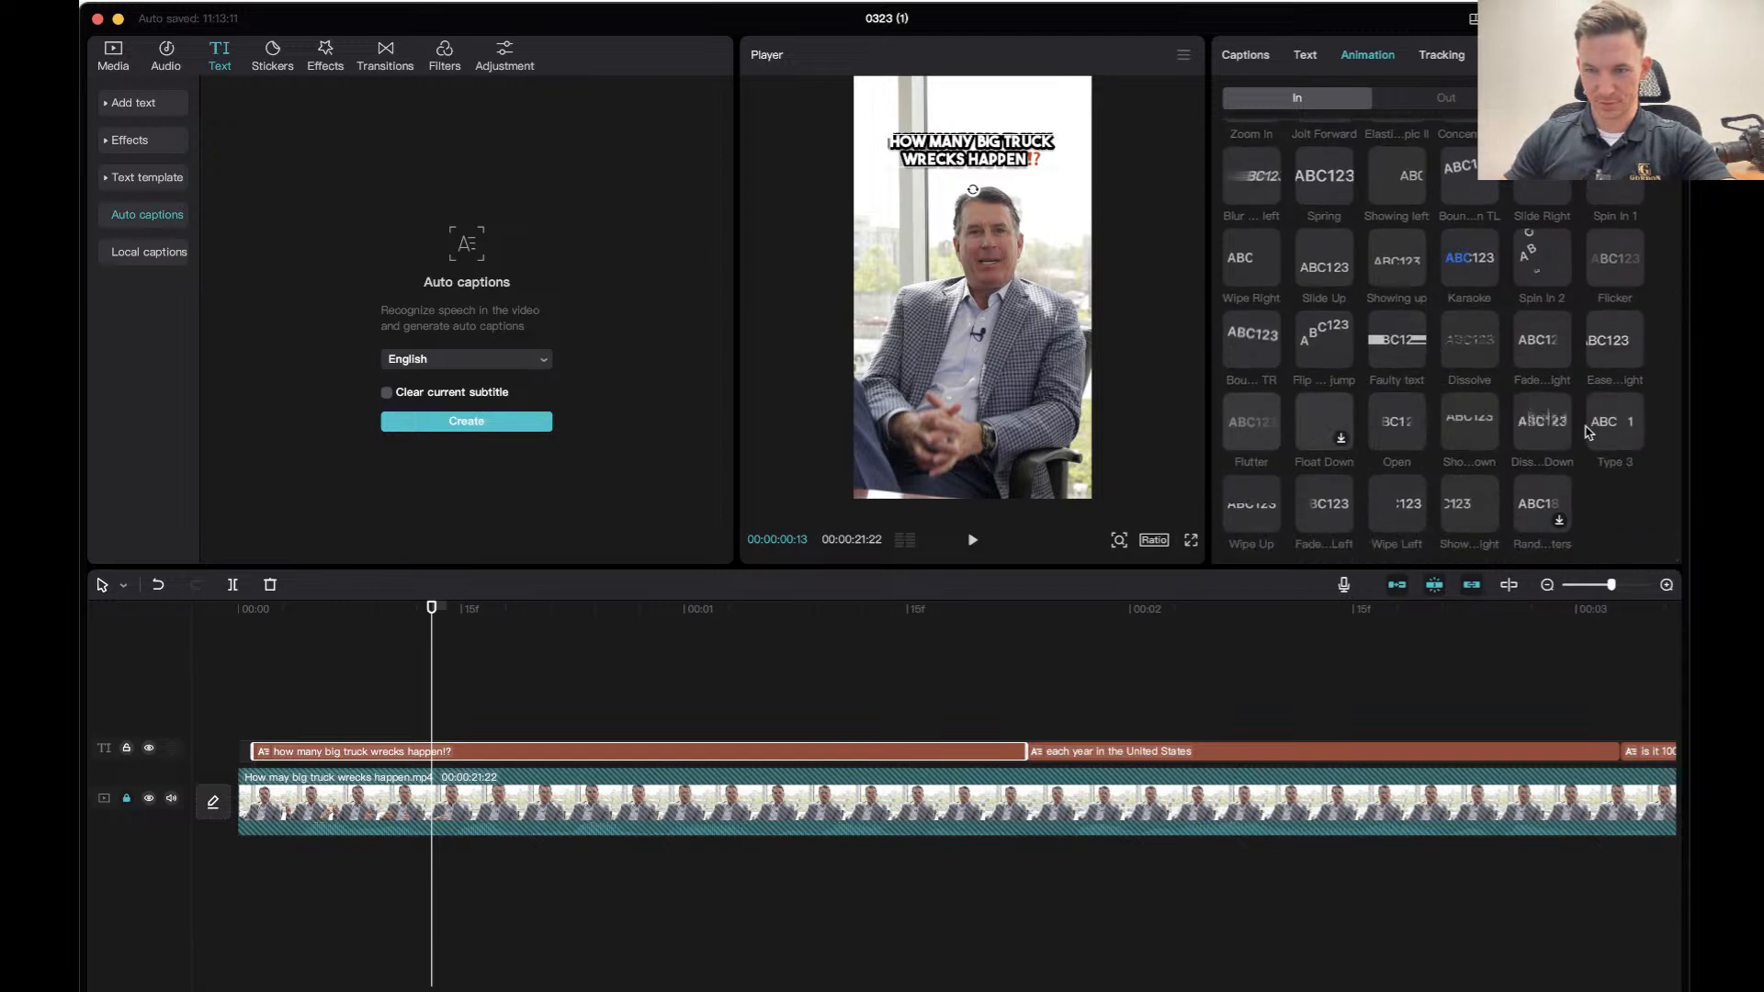
{"action": "scroll", "coordinate": [1589, 431], "scroll_direction": "up", "scroll_amount": 5}
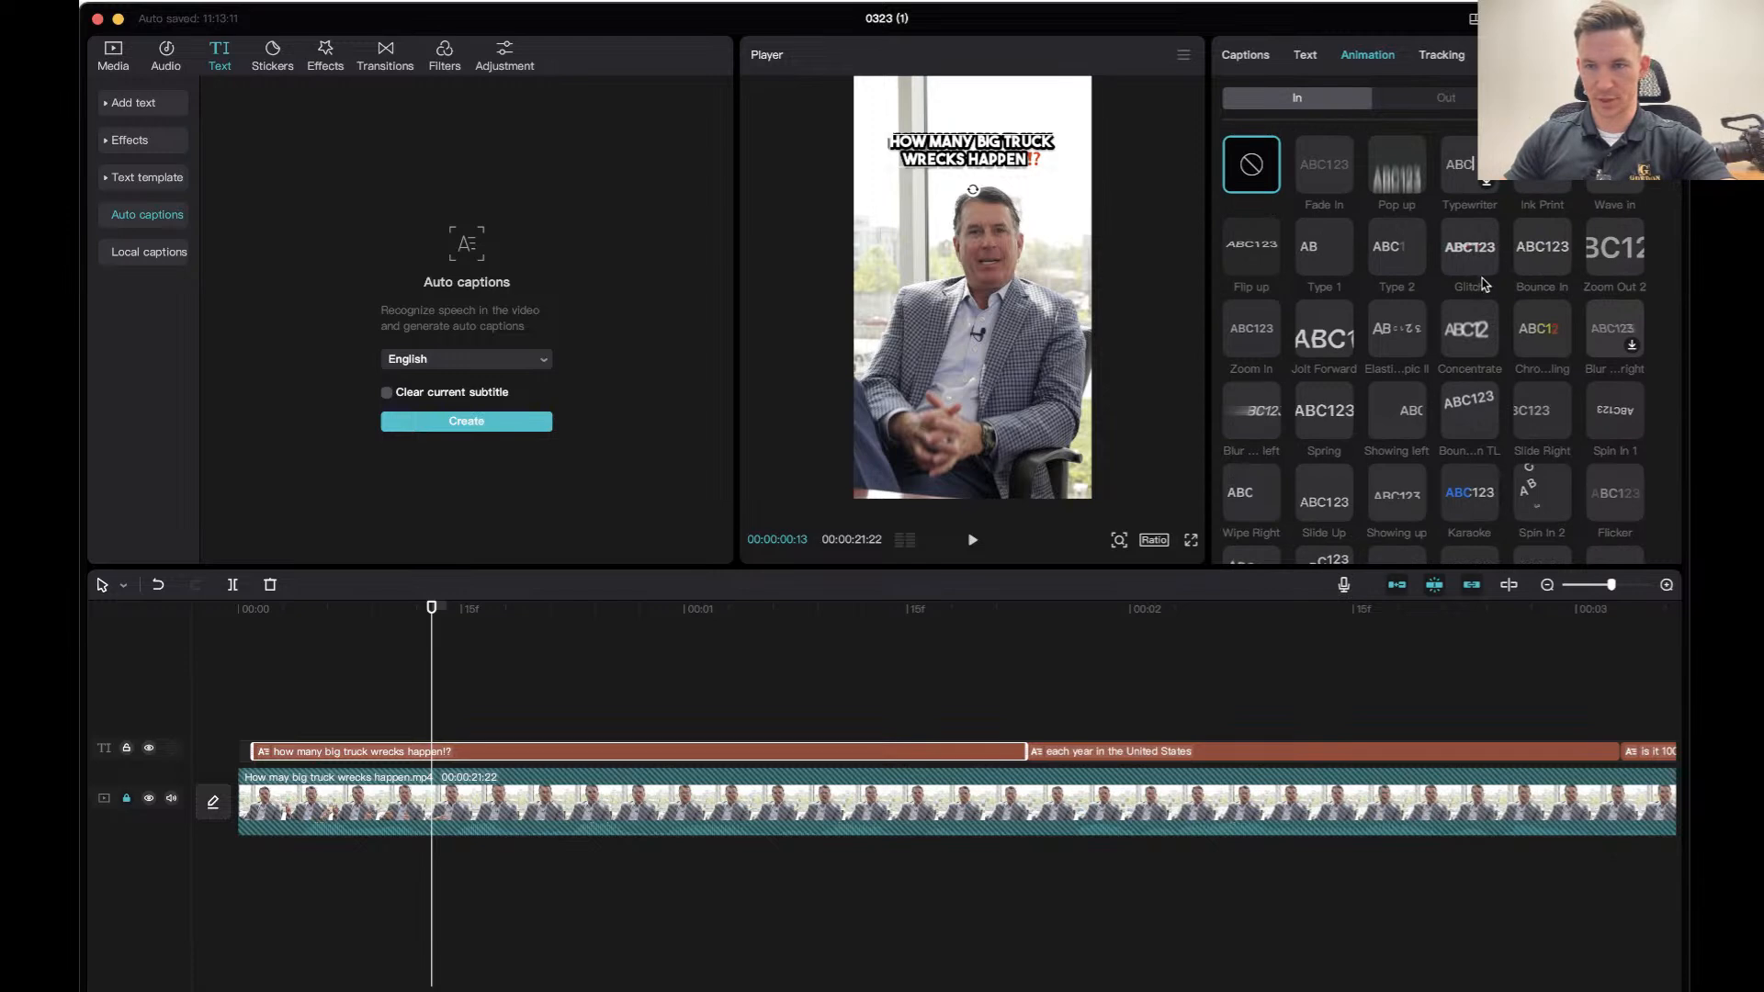
{"action": "left_click", "coordinate": [1401, 188]}
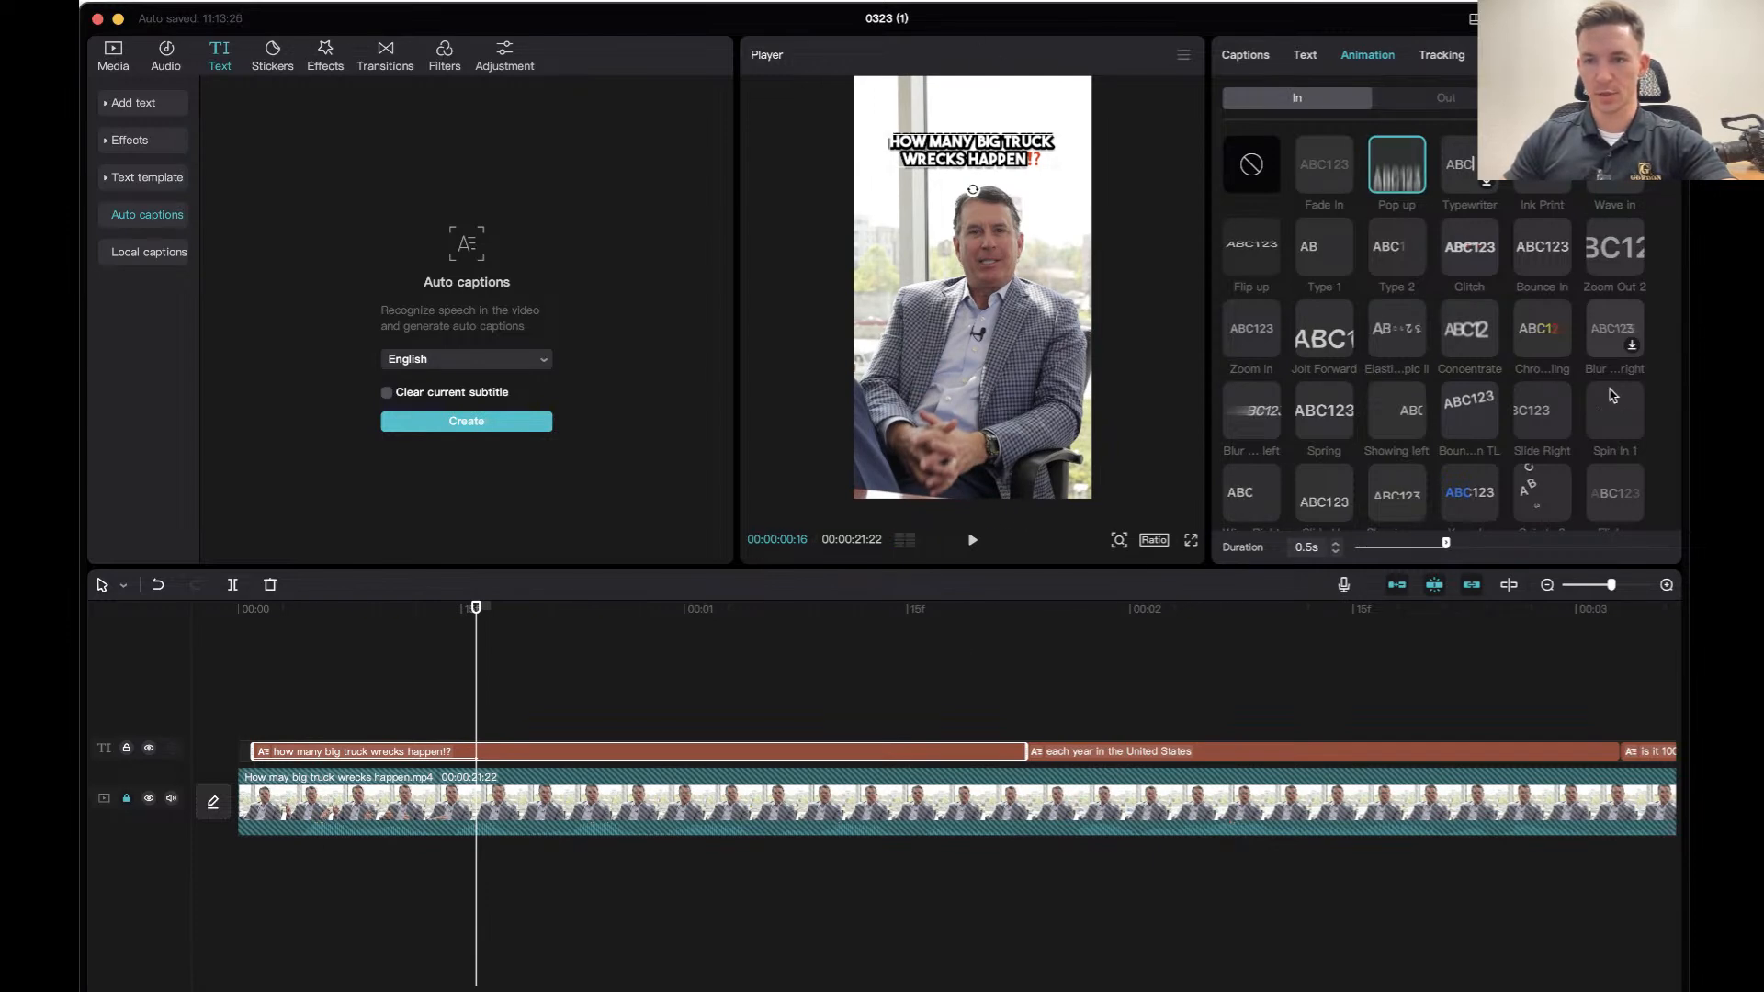
Look through the entrance animations and try Float Down on the first caption.
{"action": "scroll", "coordinate": [1547, 400], "scroll_direction": "down", "scroll_amount": 1}
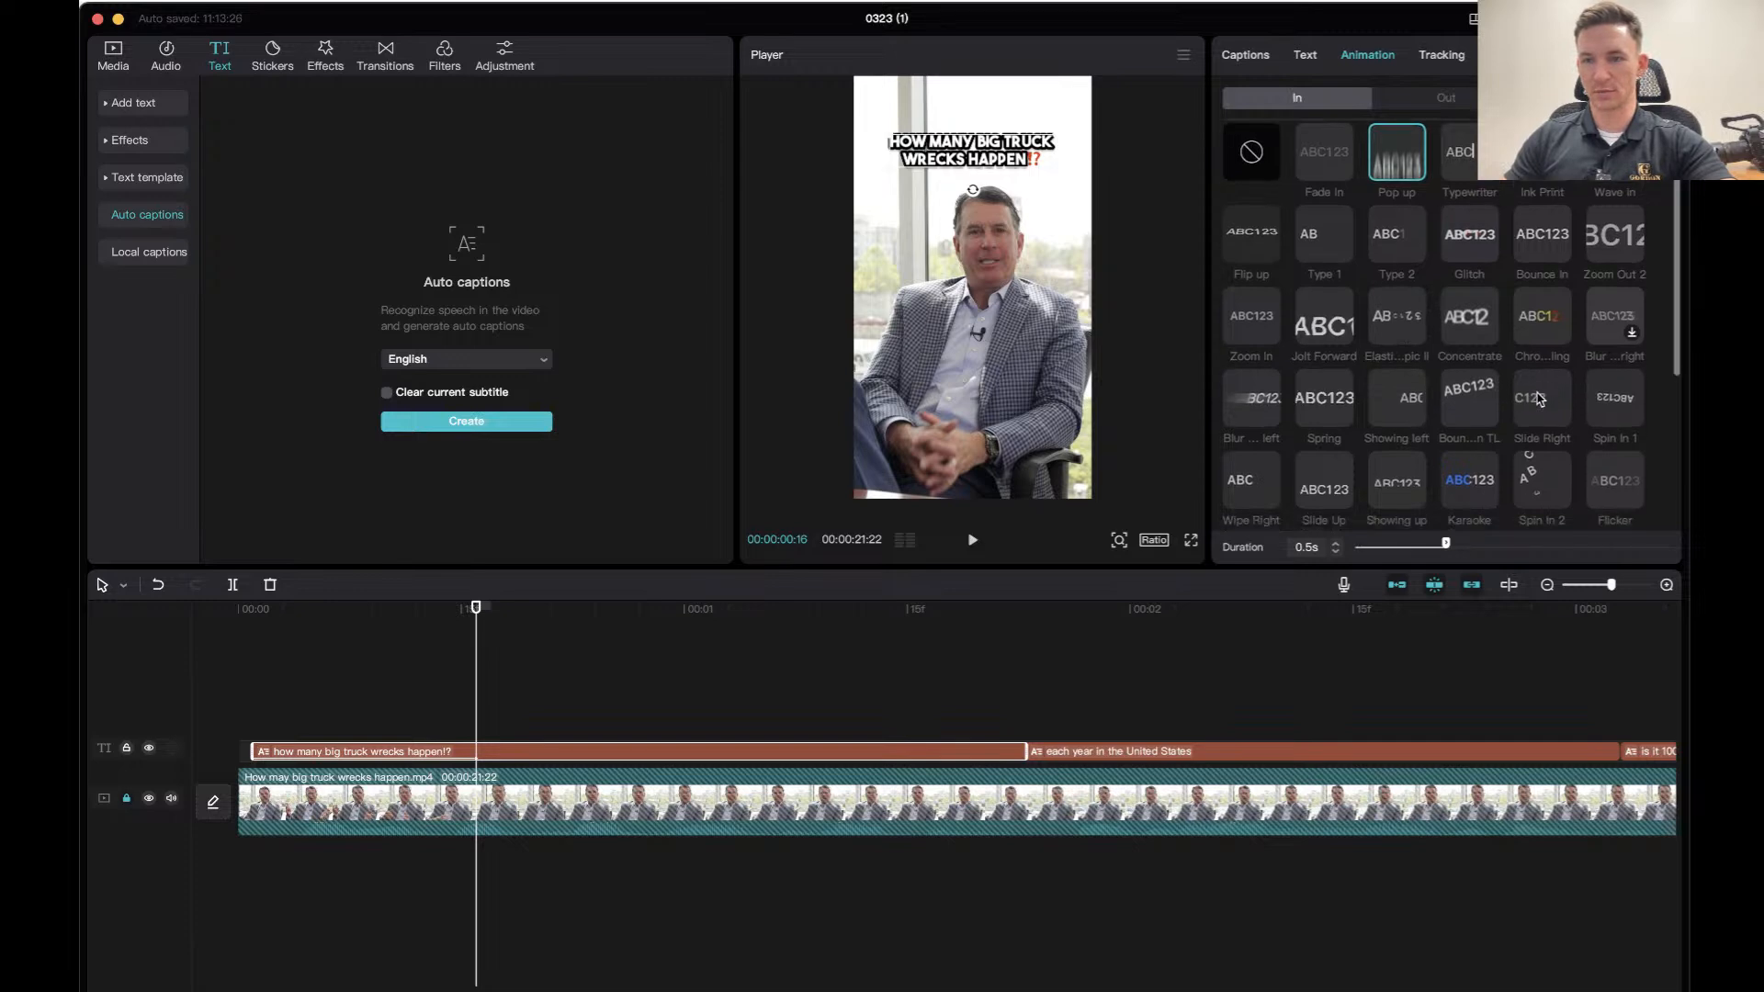
{"action": "scroll", "coordinate": [1540, 398], "scroll_direction": "down", "scroll_amount": 3}
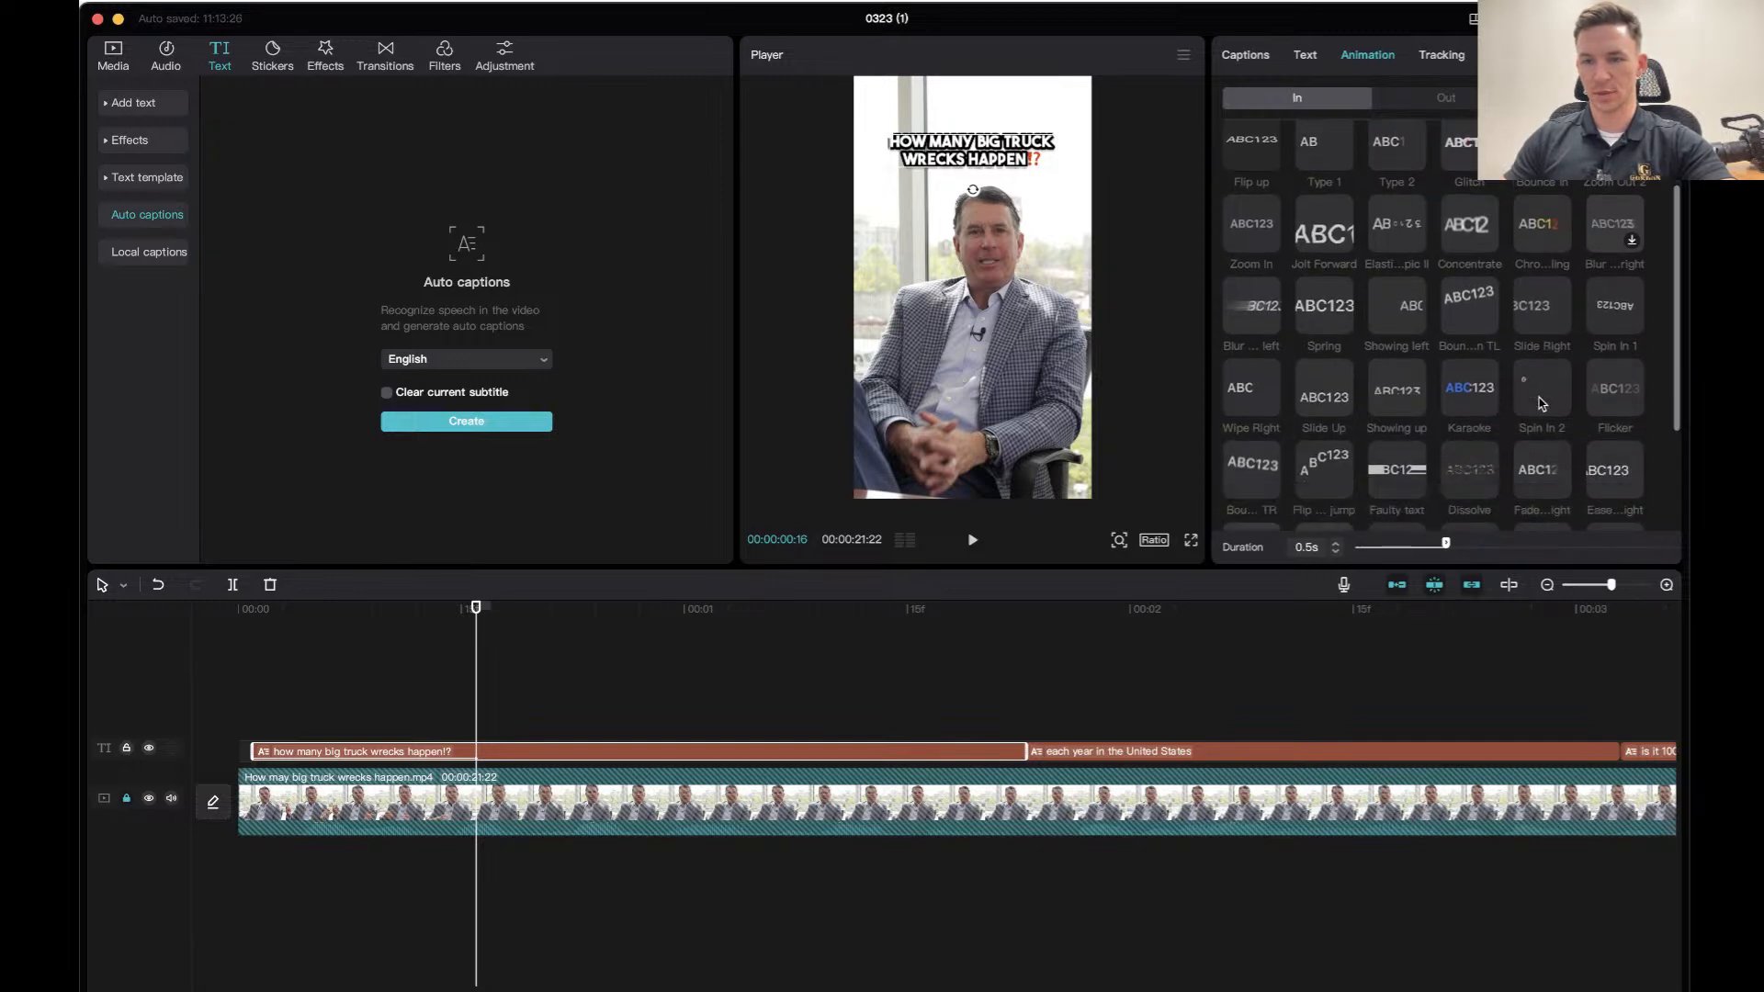
{"action": "scroll", "coordinate": [1541, 403], "scroll_direction": "down", "scroll_amount": 4}
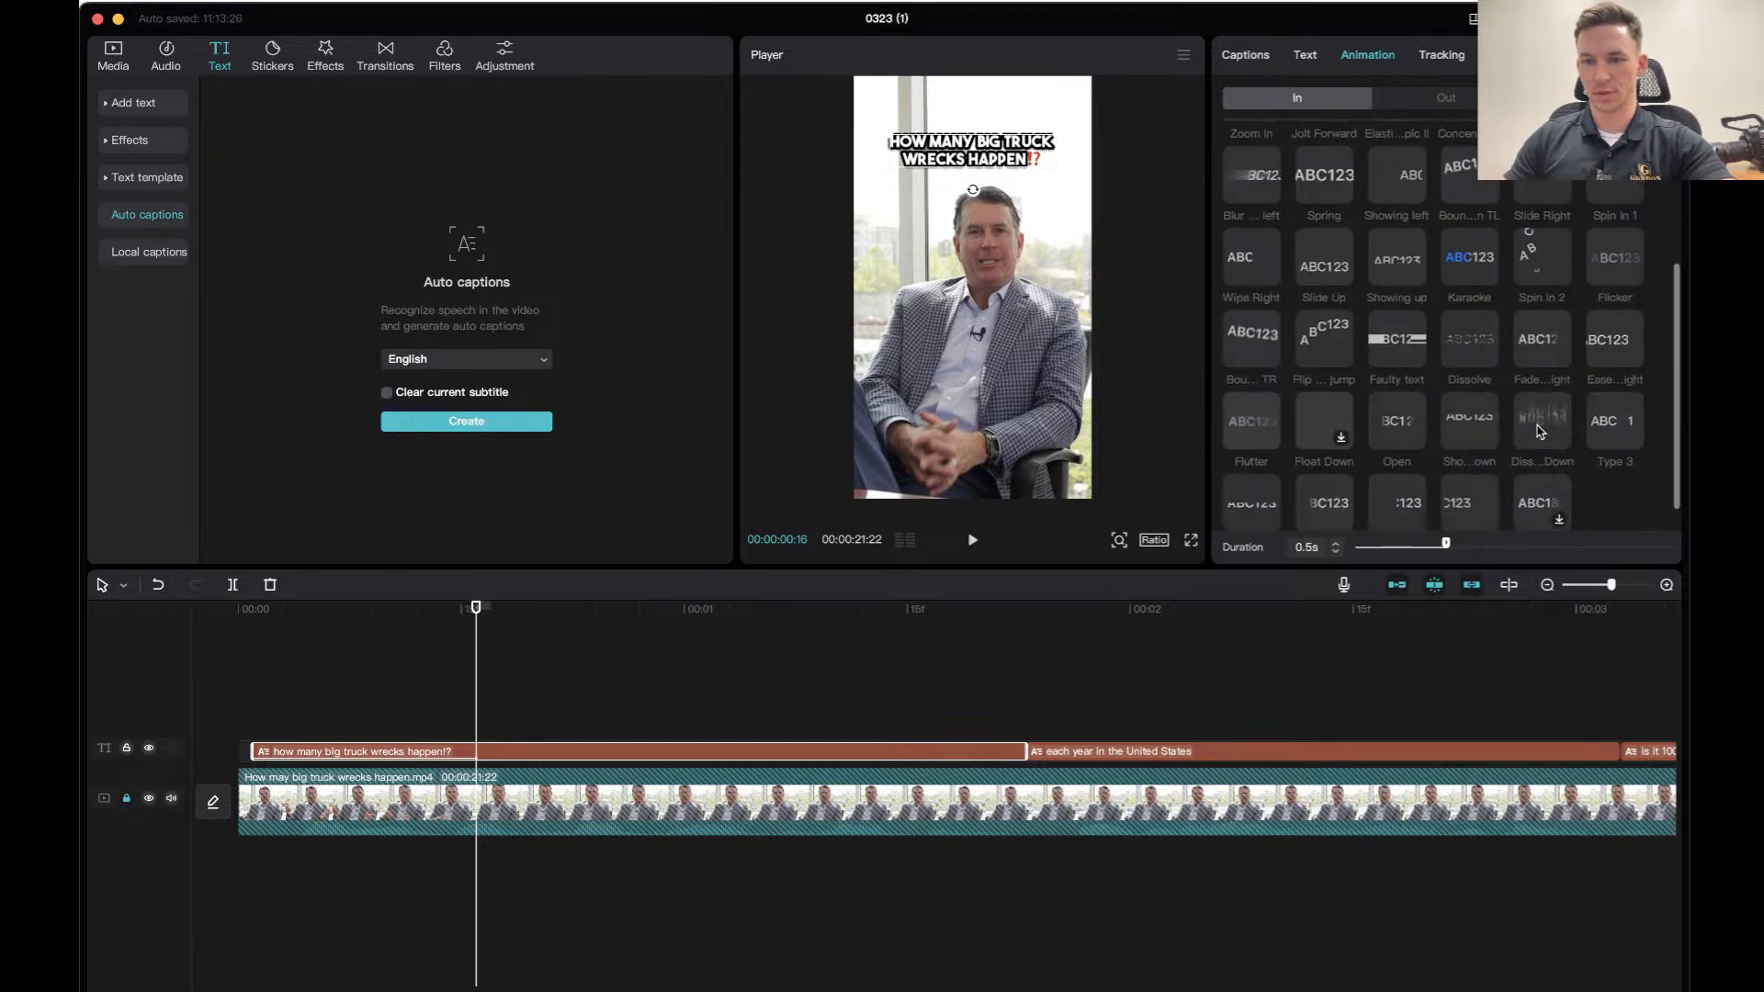
{"action": "scroll", "coordinate": [1541, 423], "scroll_direction": "down", "scroll_amount": 1}
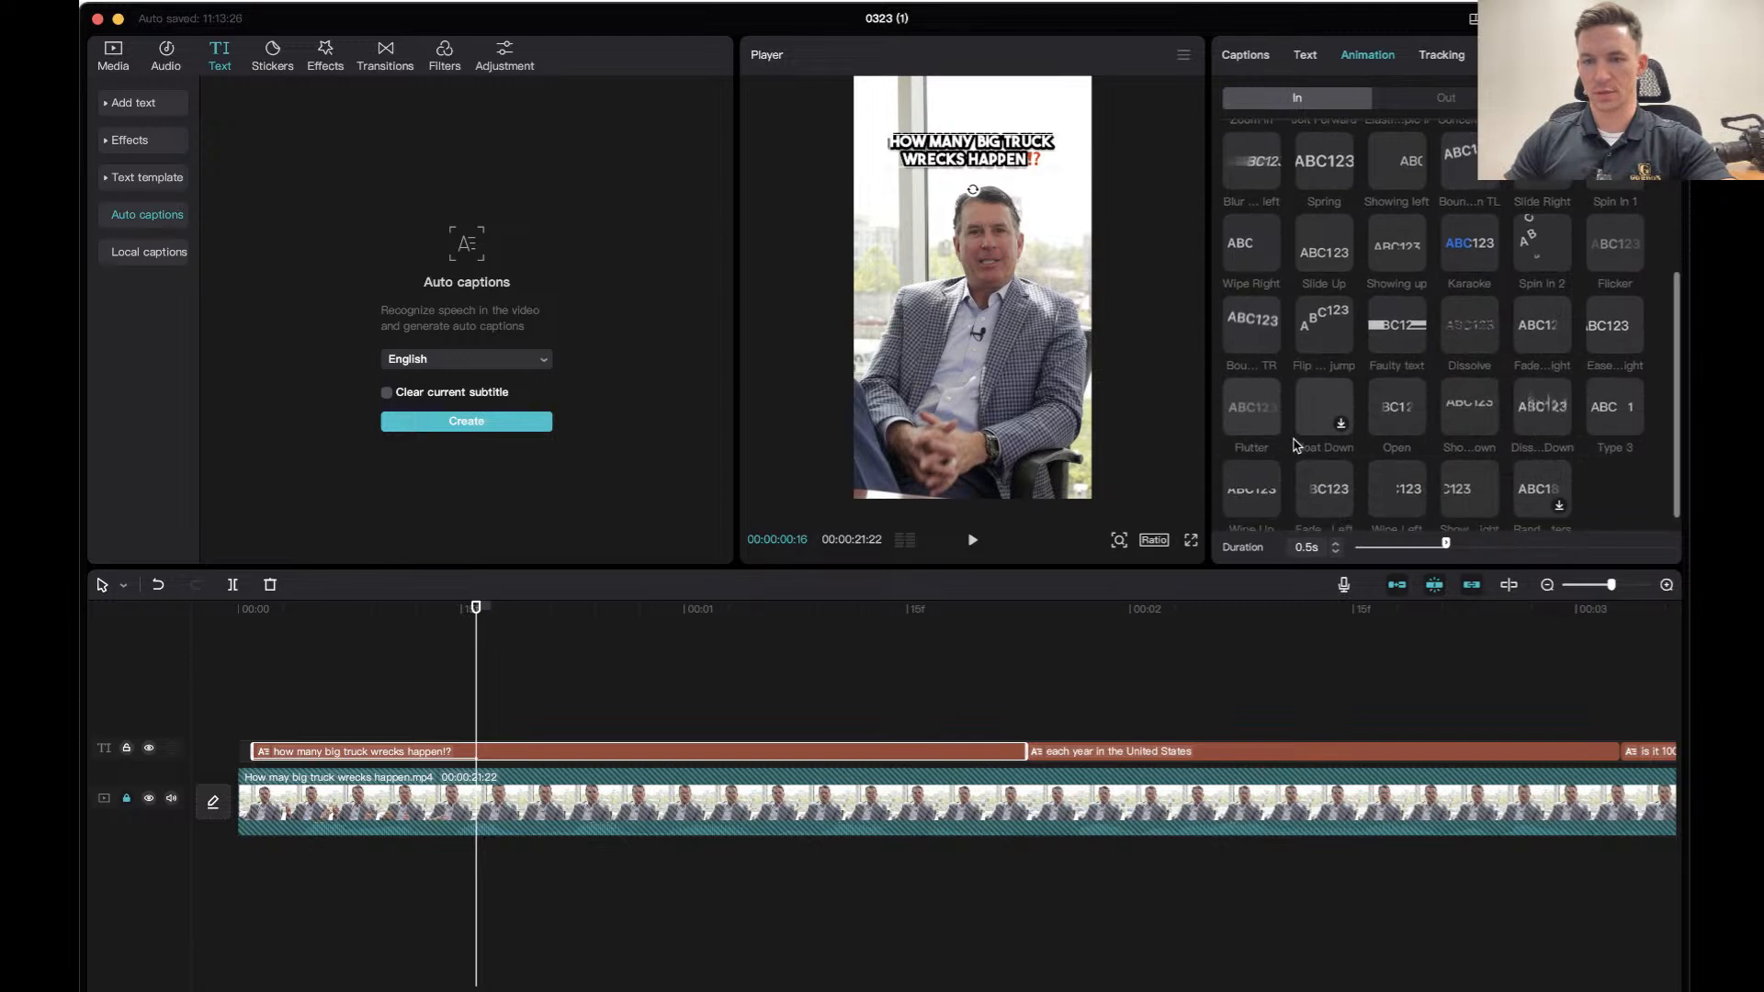
{"action": "left_click", "coordinate": [1324, 395]}
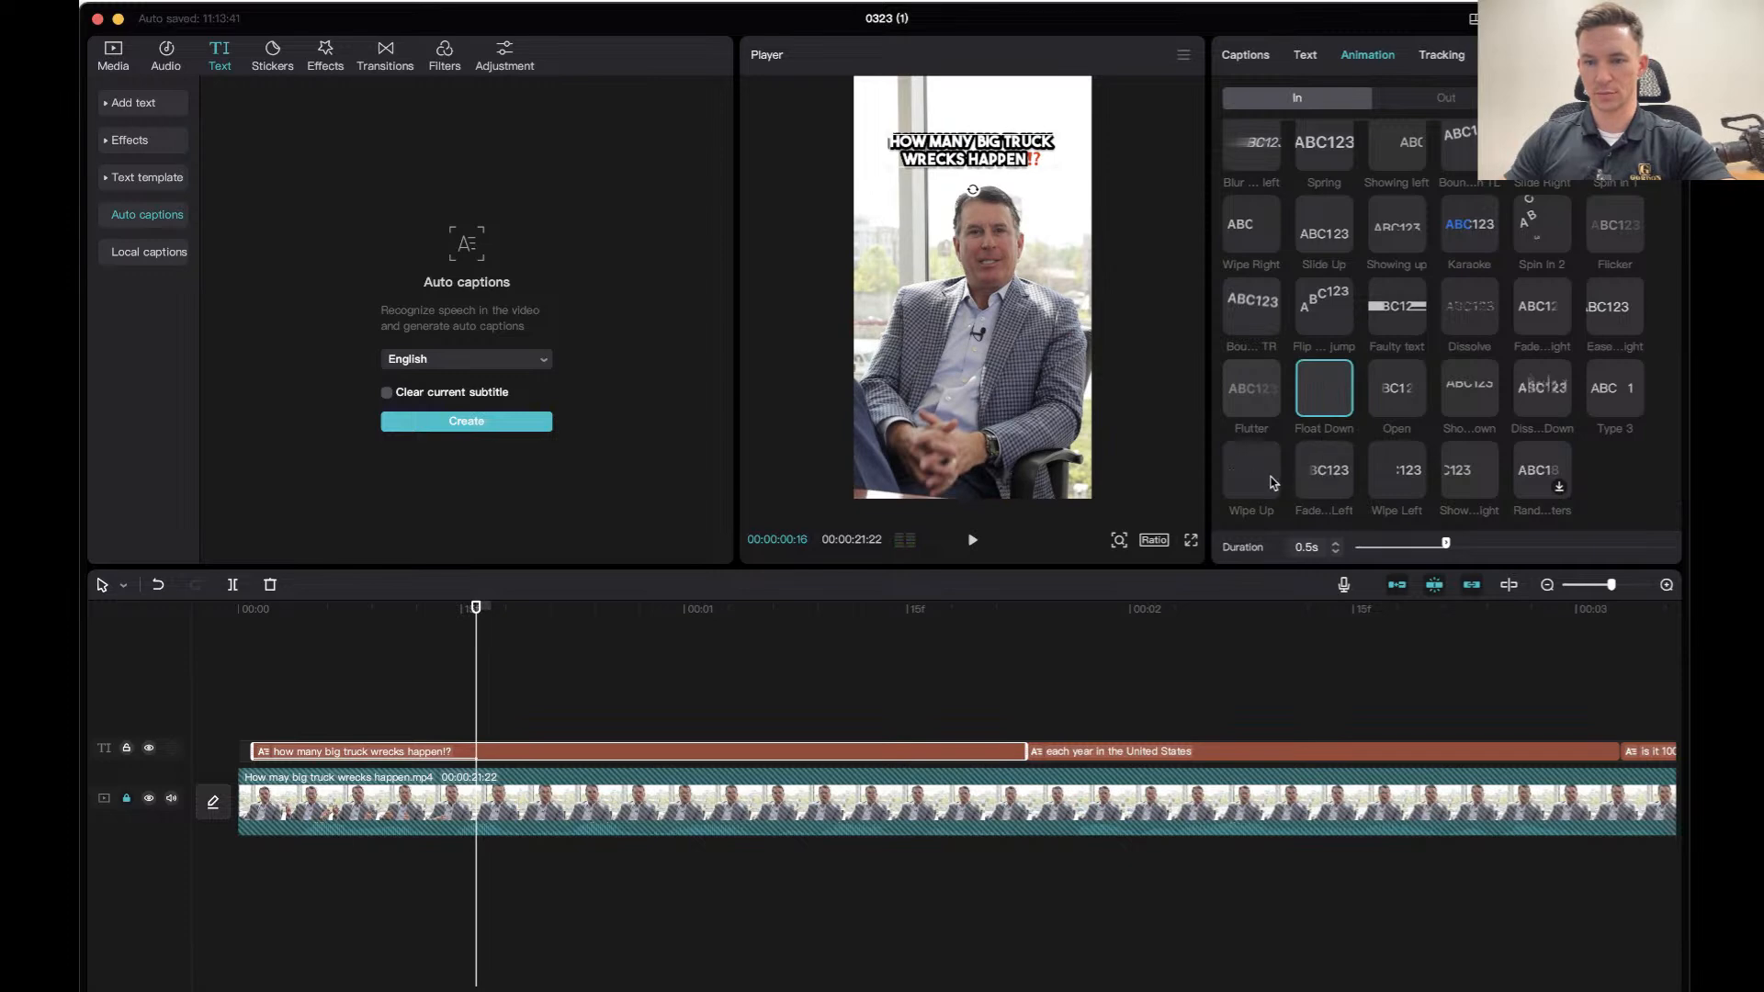
Try the Zoom Out 2 entrance animation on the first caption, and apply Bounce In instead.
{"action": "scroll", "coordinate": [1422, 426], "scroll_direction": "up", "scroll_amount": 3}
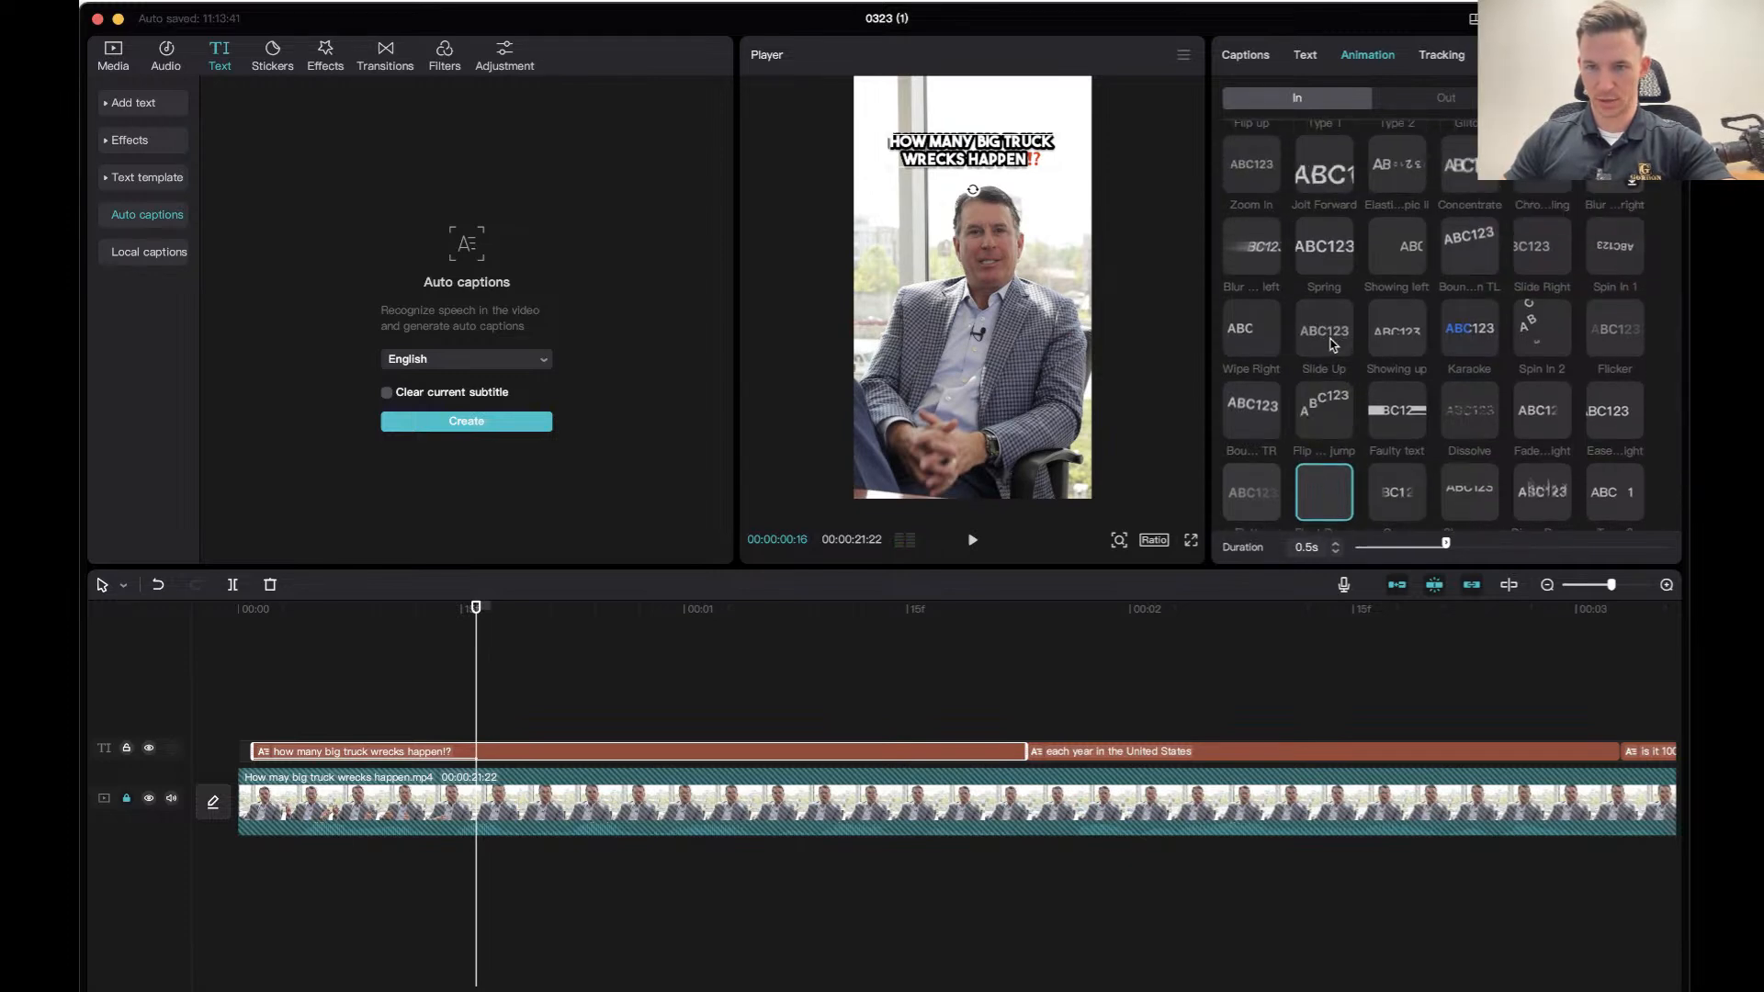
{"action": "scroll", "coordinate": [1434, 303], "scroll_direction": "up", "scroll_amount": 3}
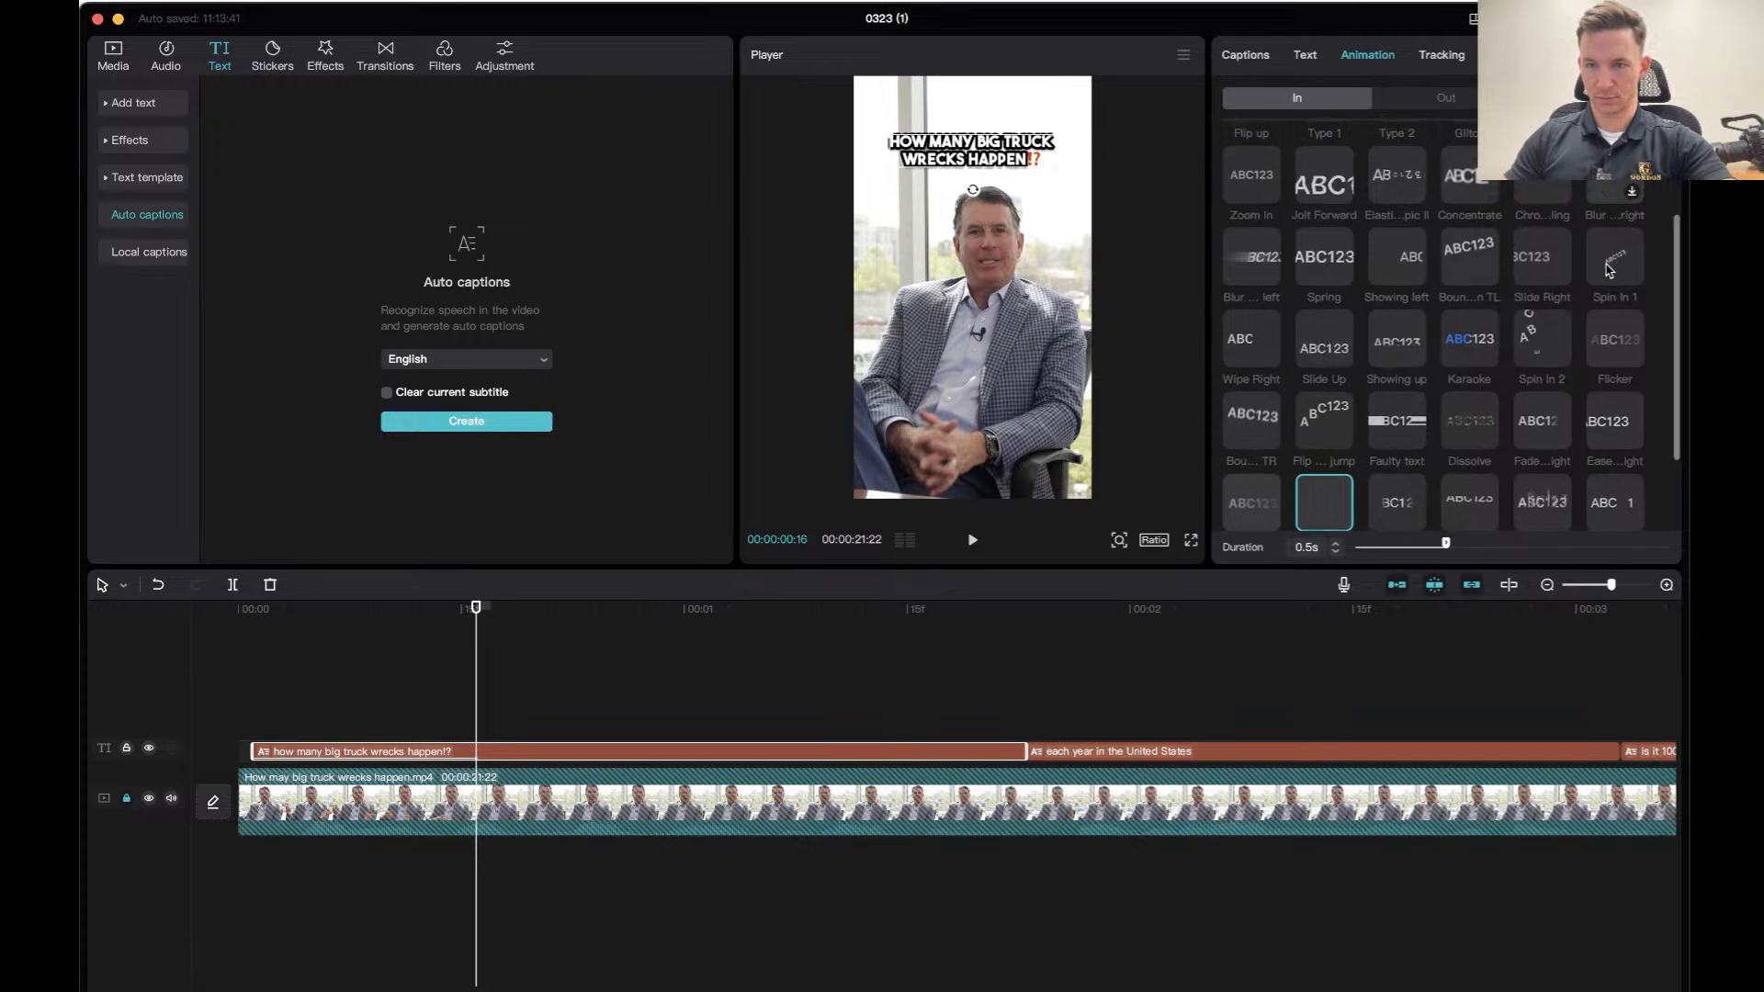
{"action": "scroll", "coordinate": [1360, 230], "scroll_direction": "up", "scroll_amount": 1}
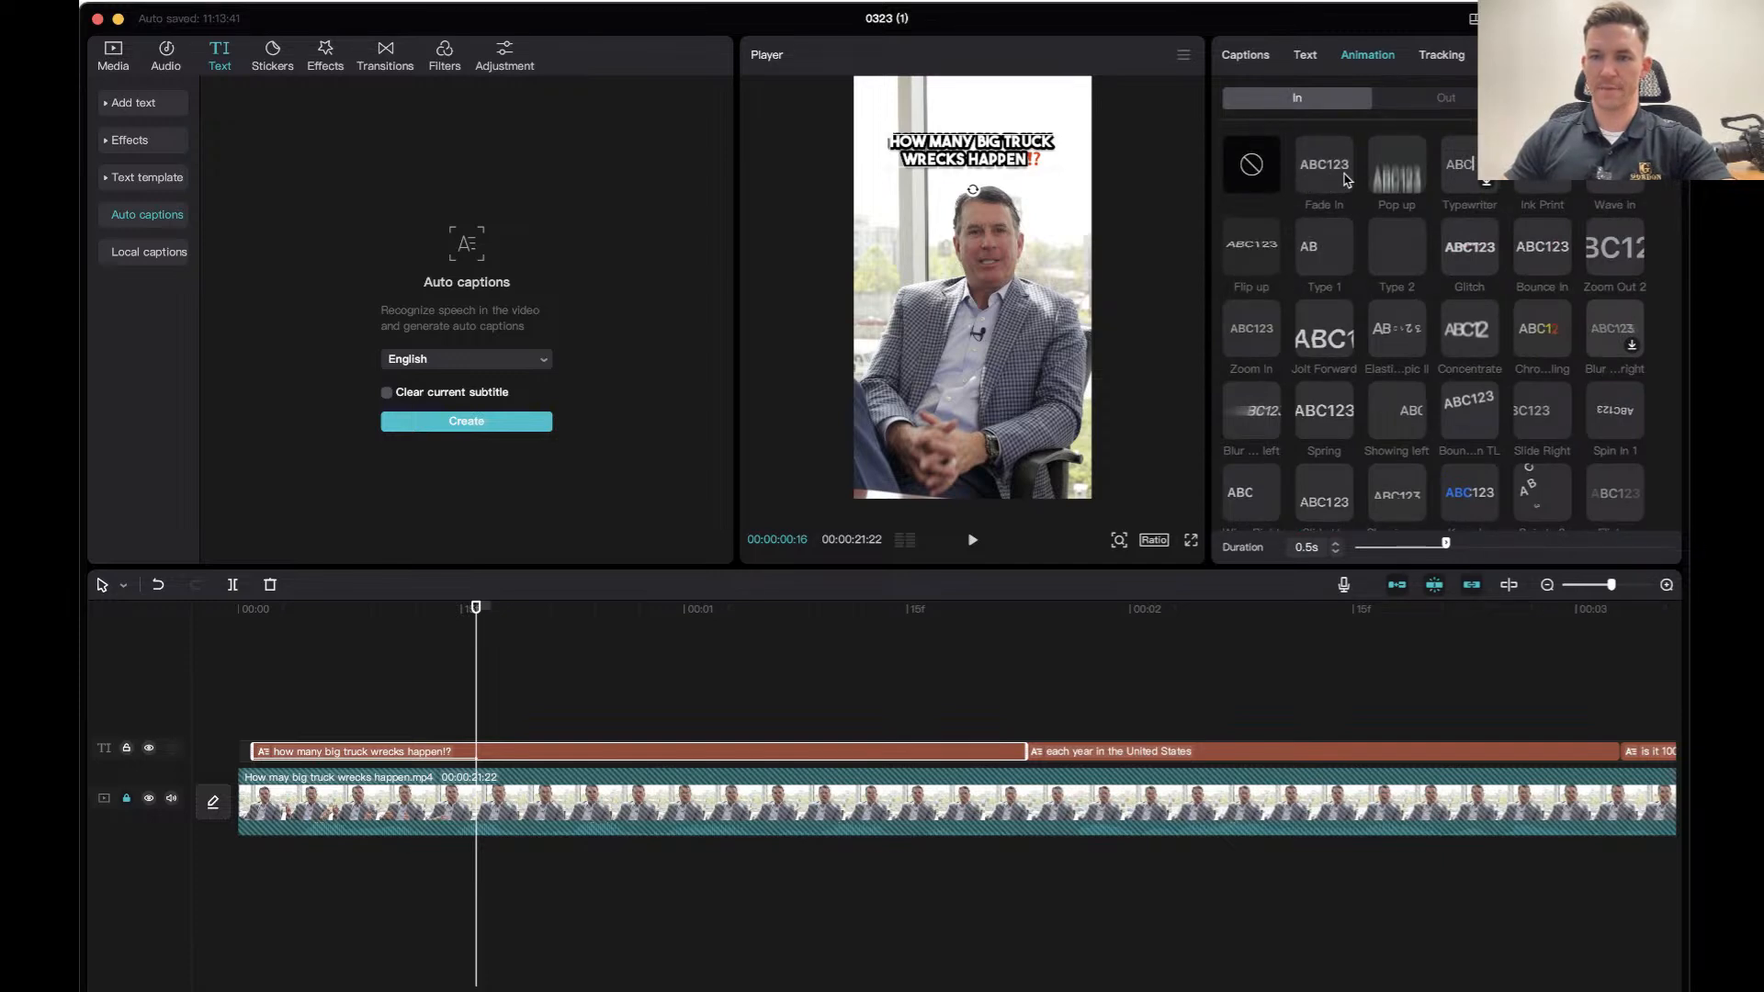
{"action": "left_click", "coordinate": [1623, 256]}
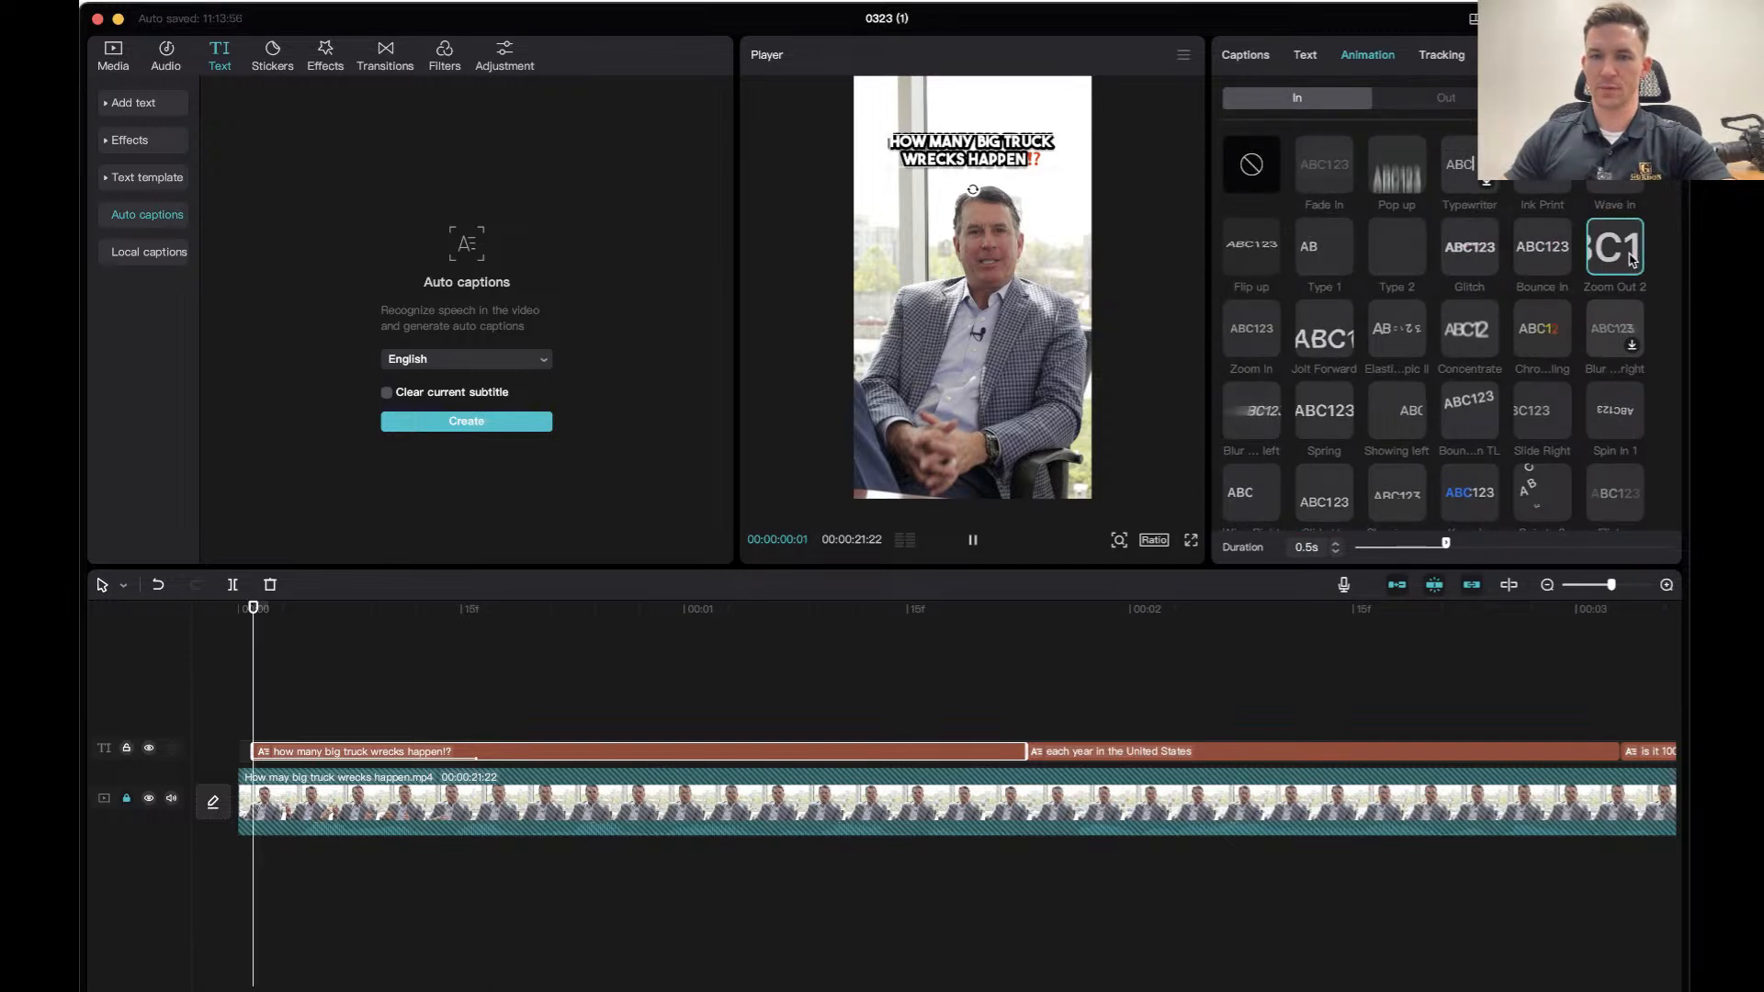
{"action": "left_click", "coordinate": [1546, 253]}
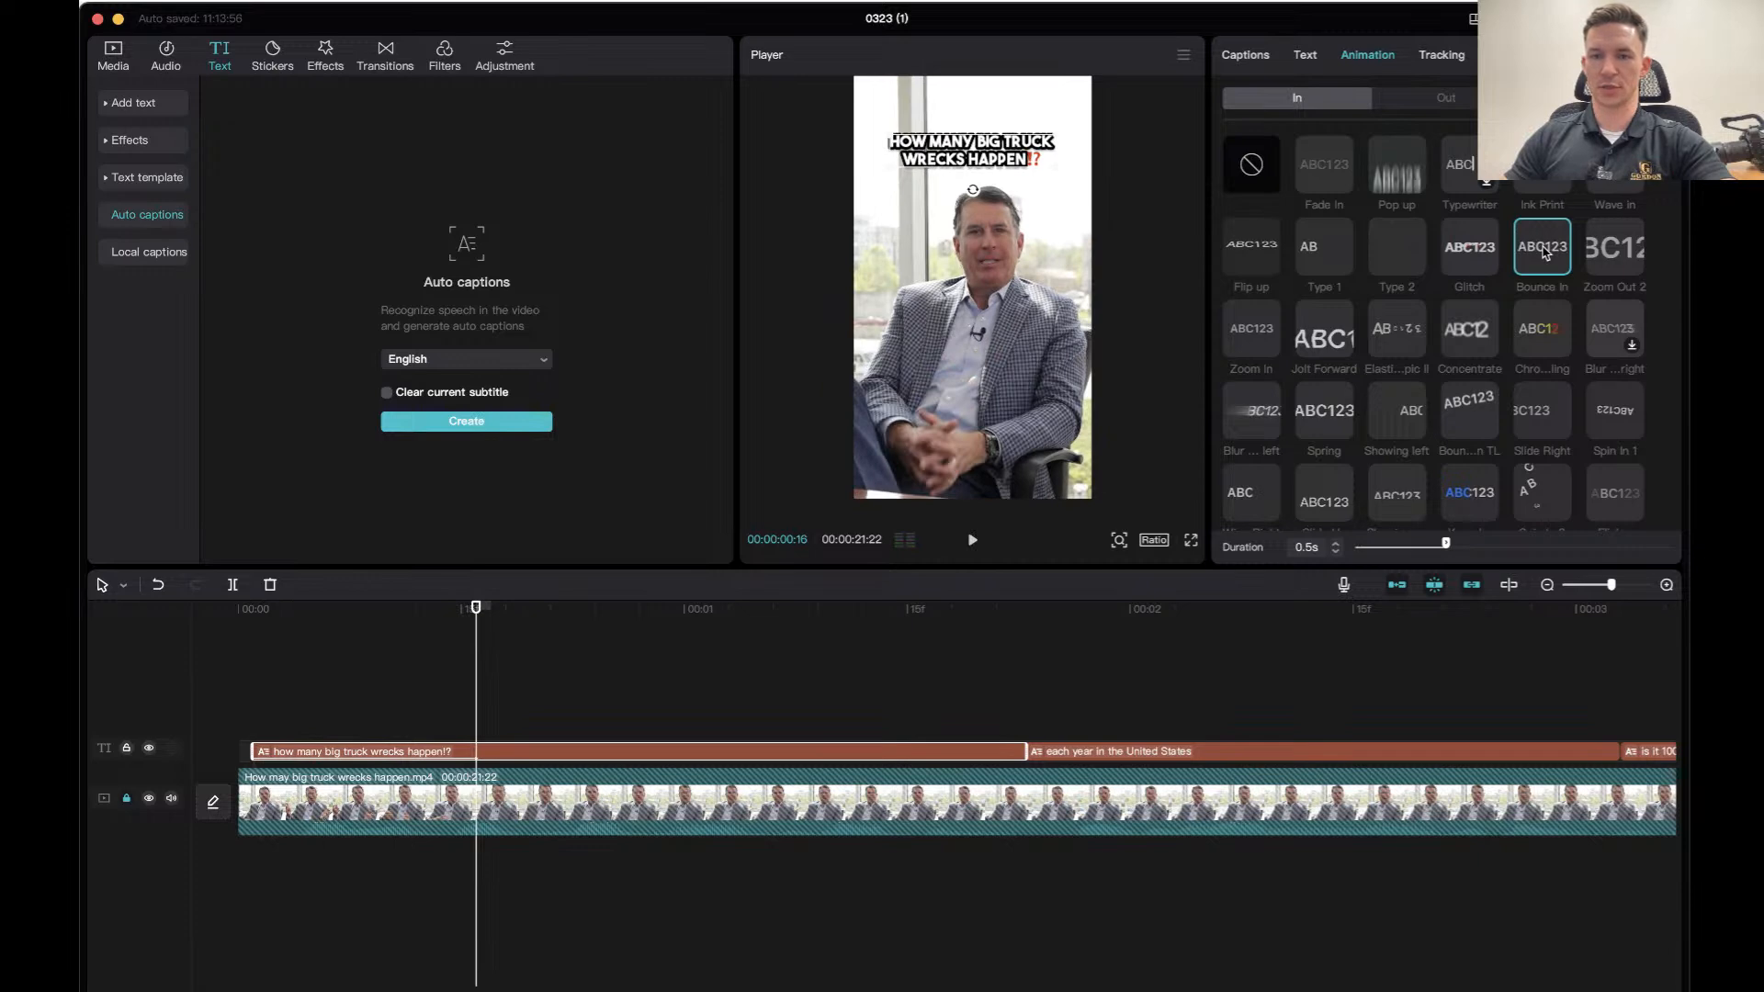
Play the opening into the second caption, and replay it from the start to review the Bounce In animation.
{"action": "left_click", "coordinate": [204, 610]}
{"action": "left_click", "coordinate": [330, 610]}
{"action": "key", "text": "space"}
{"action": "key", "text": "space"}
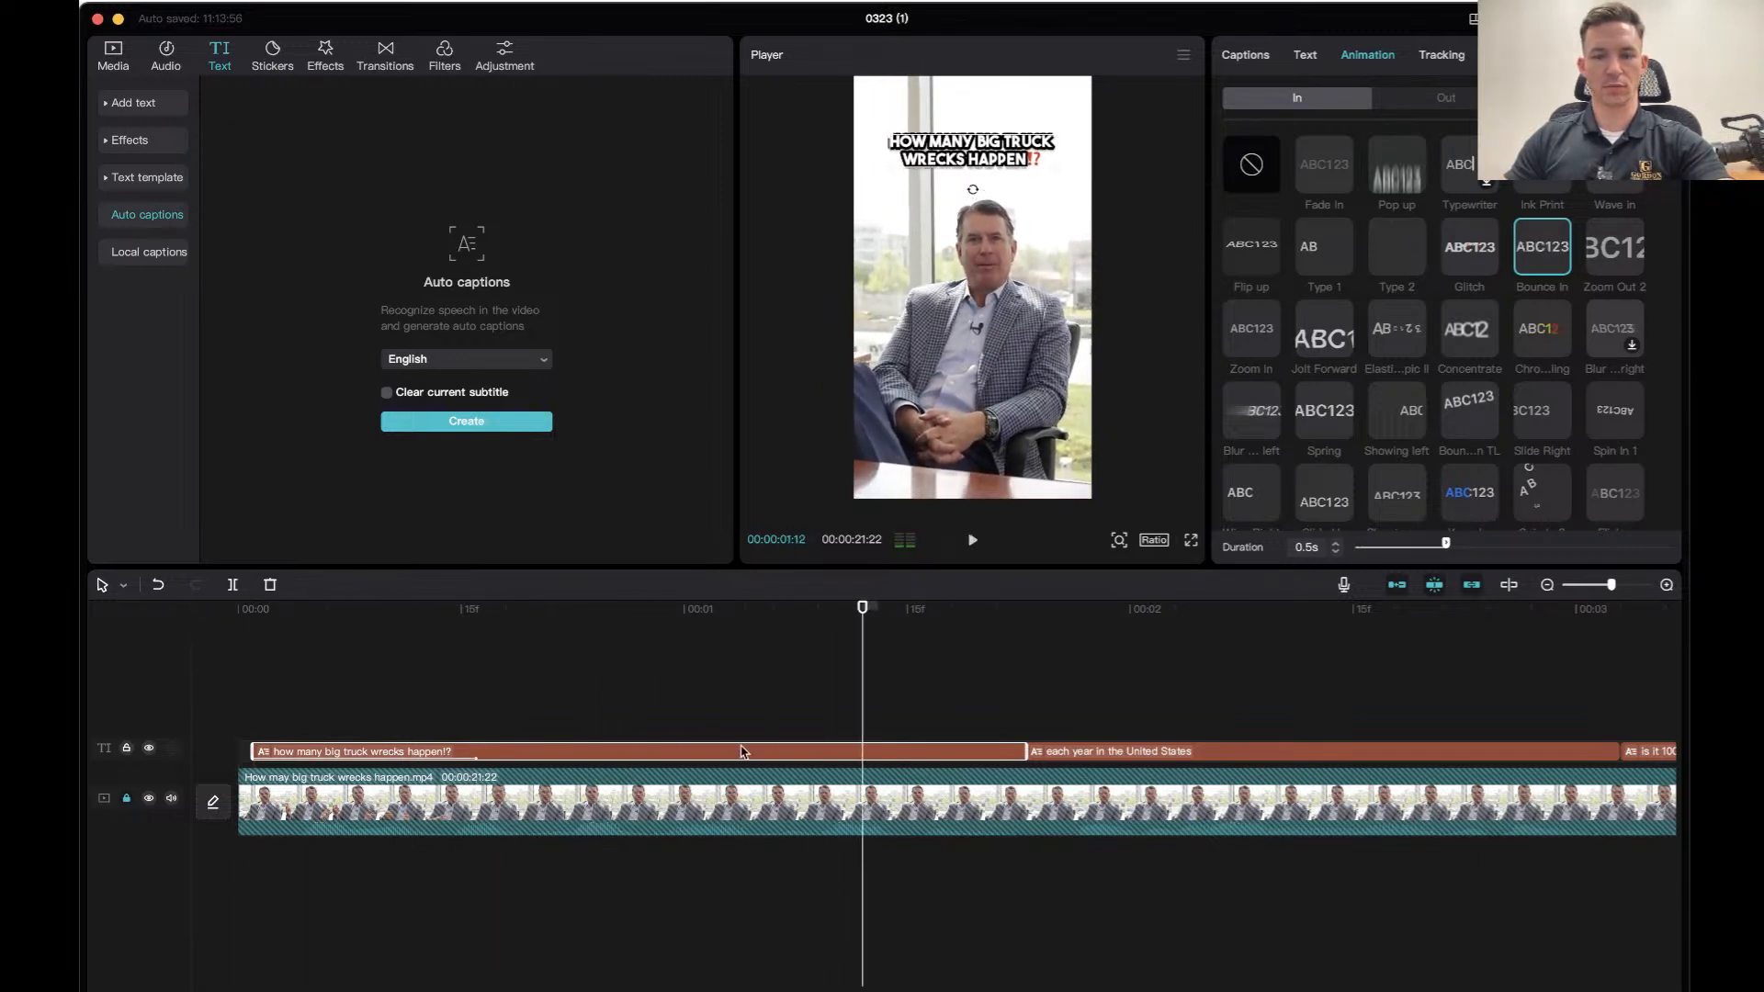
{"action": "key", "text": "space"}
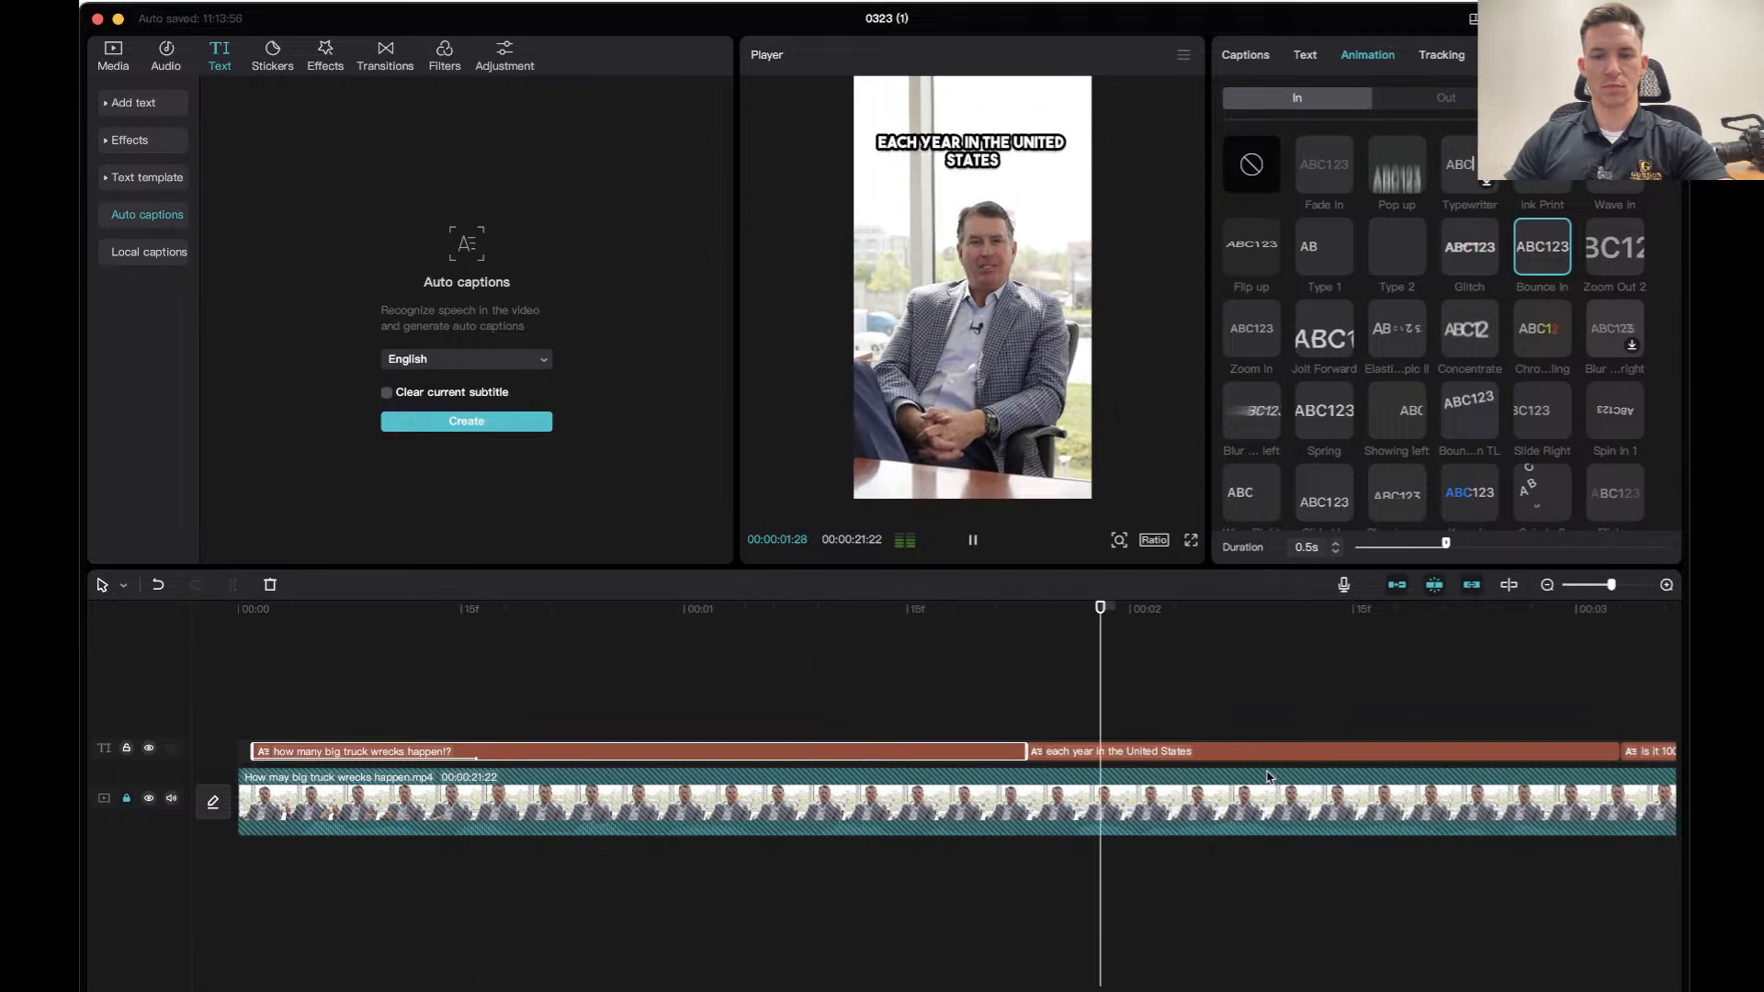
{"action": "key", "text": "space"}
{"action": "left_click_drag", "start_coordinate": [478, 618], "coordinate": [174, 632]}
{"action": "key", "text": "space"}
{"action": "key", "text": "space"}
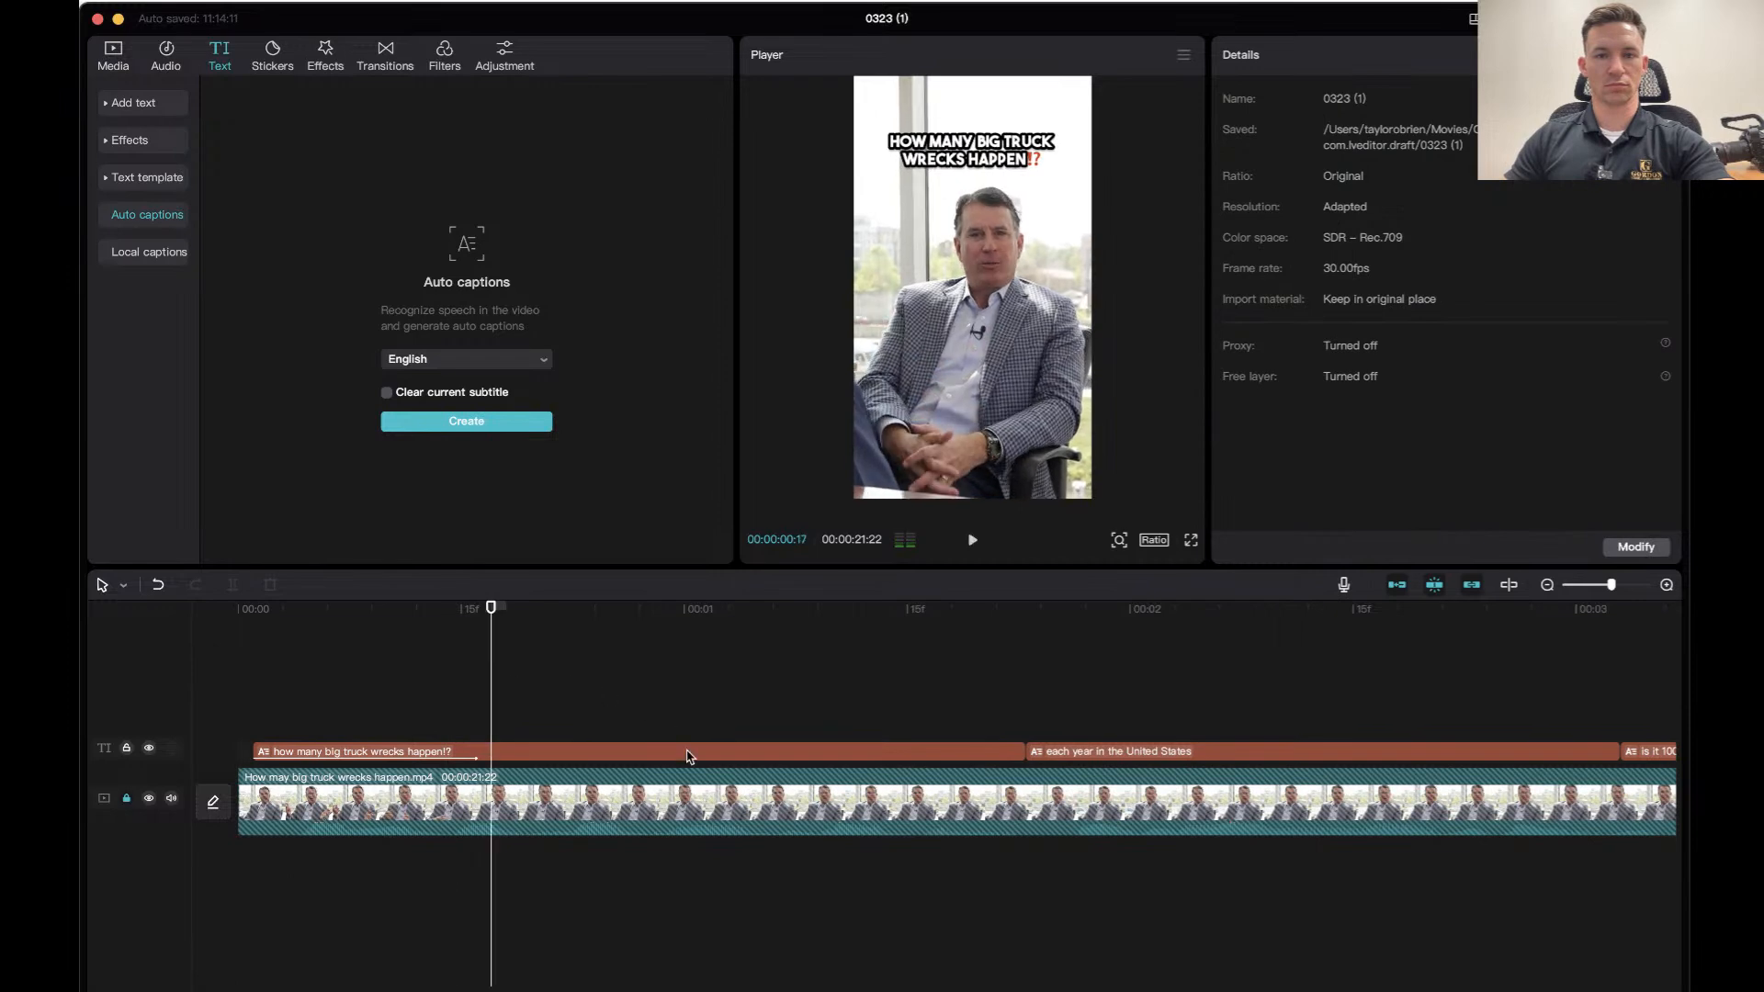
Select the first caption and replay the opening seconds to check how it looks above the speaker's head.
{"action": "left_click", "coordinate": [716, 756]}
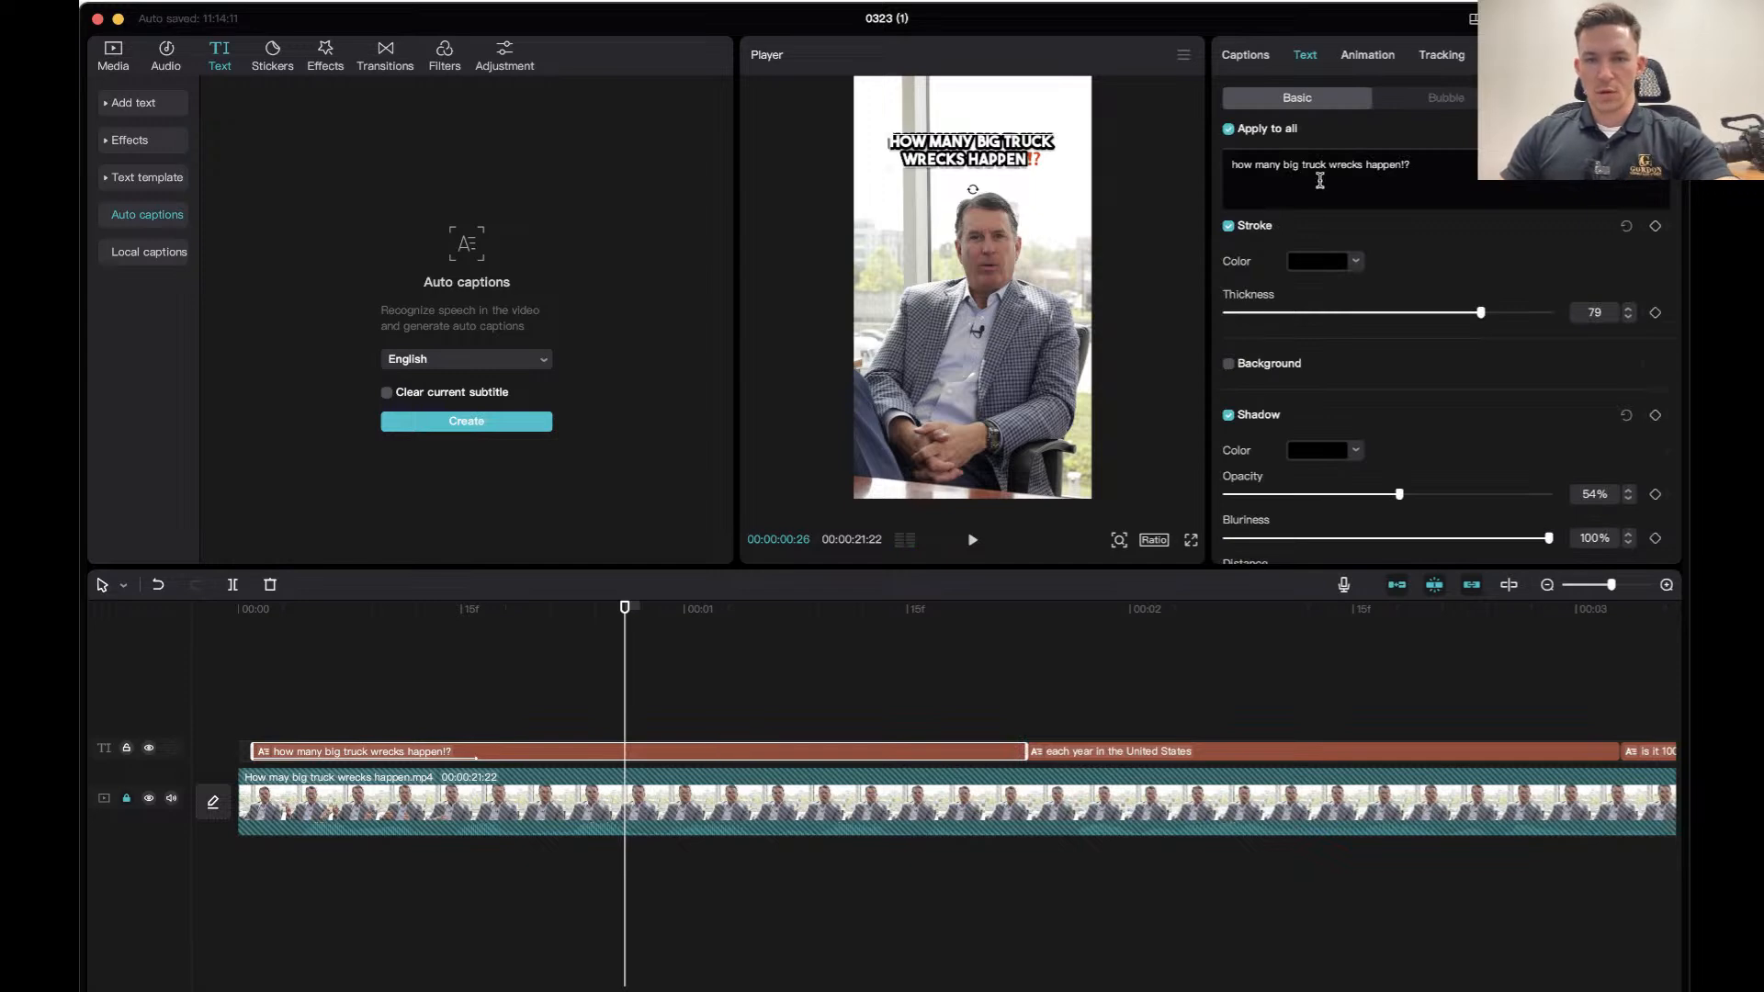
{"action": "key", "text": "space"}
{"action": "key", "text": "space"}
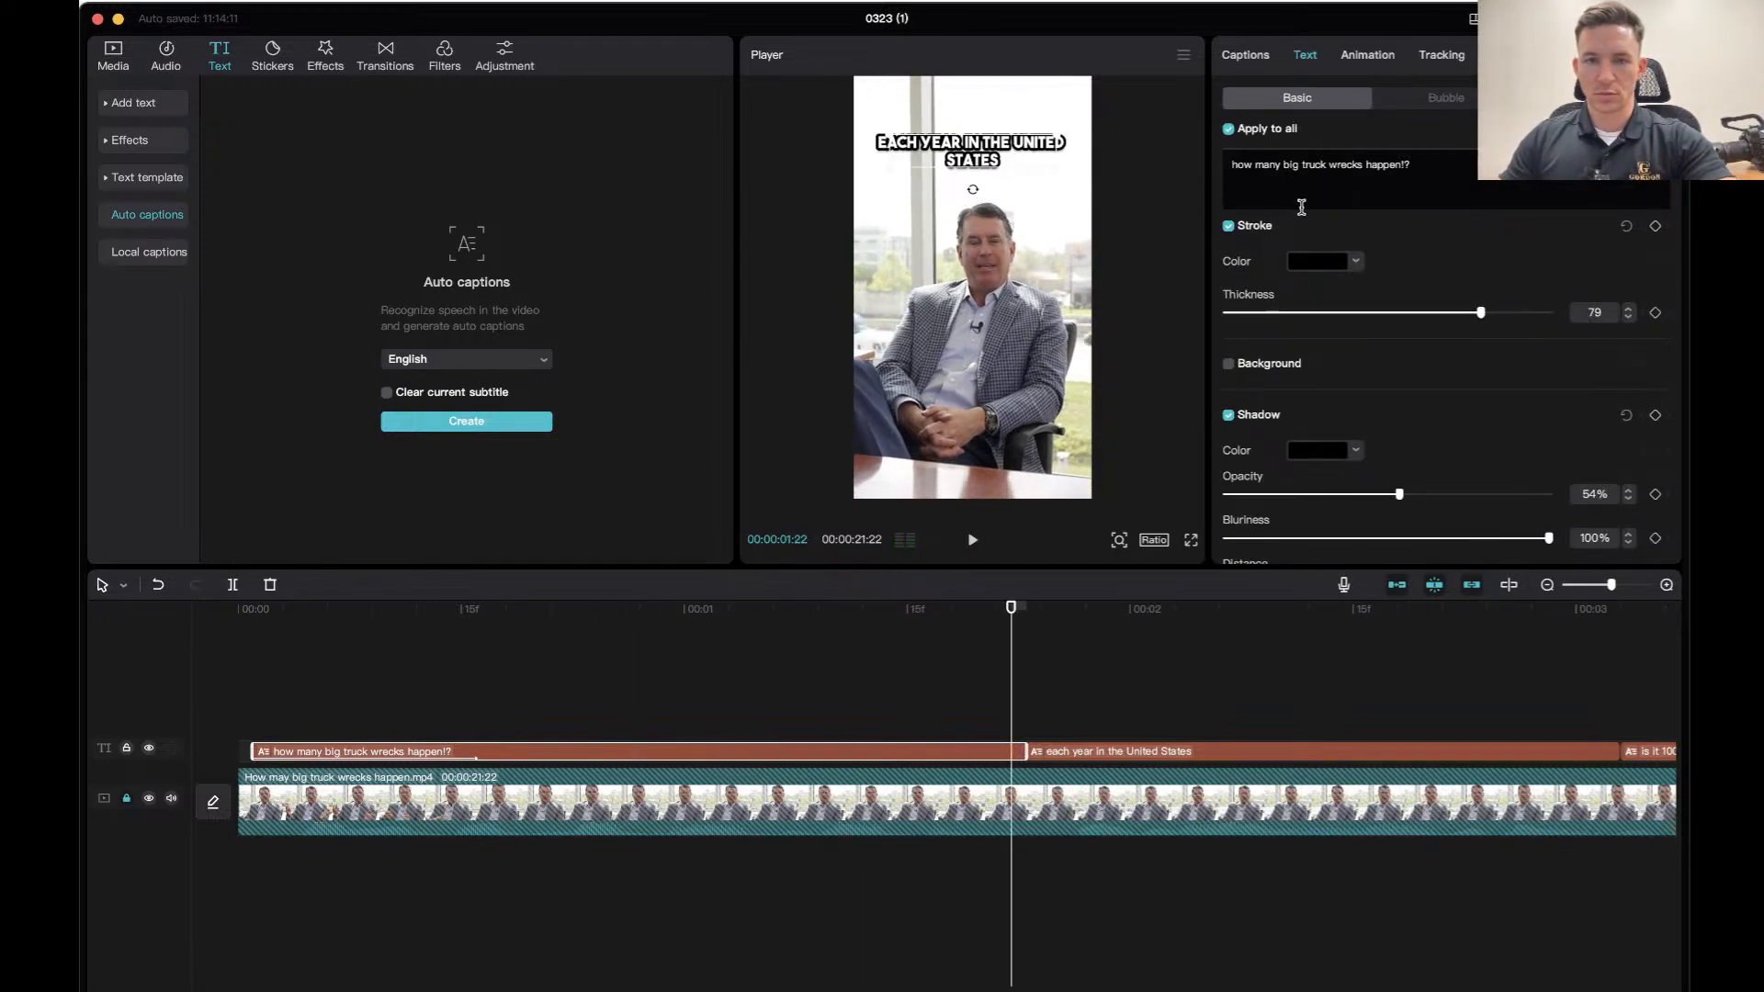
{"action": "left_click", "coordinate": [261, 611]}
{"action": "key", "text": "space"}
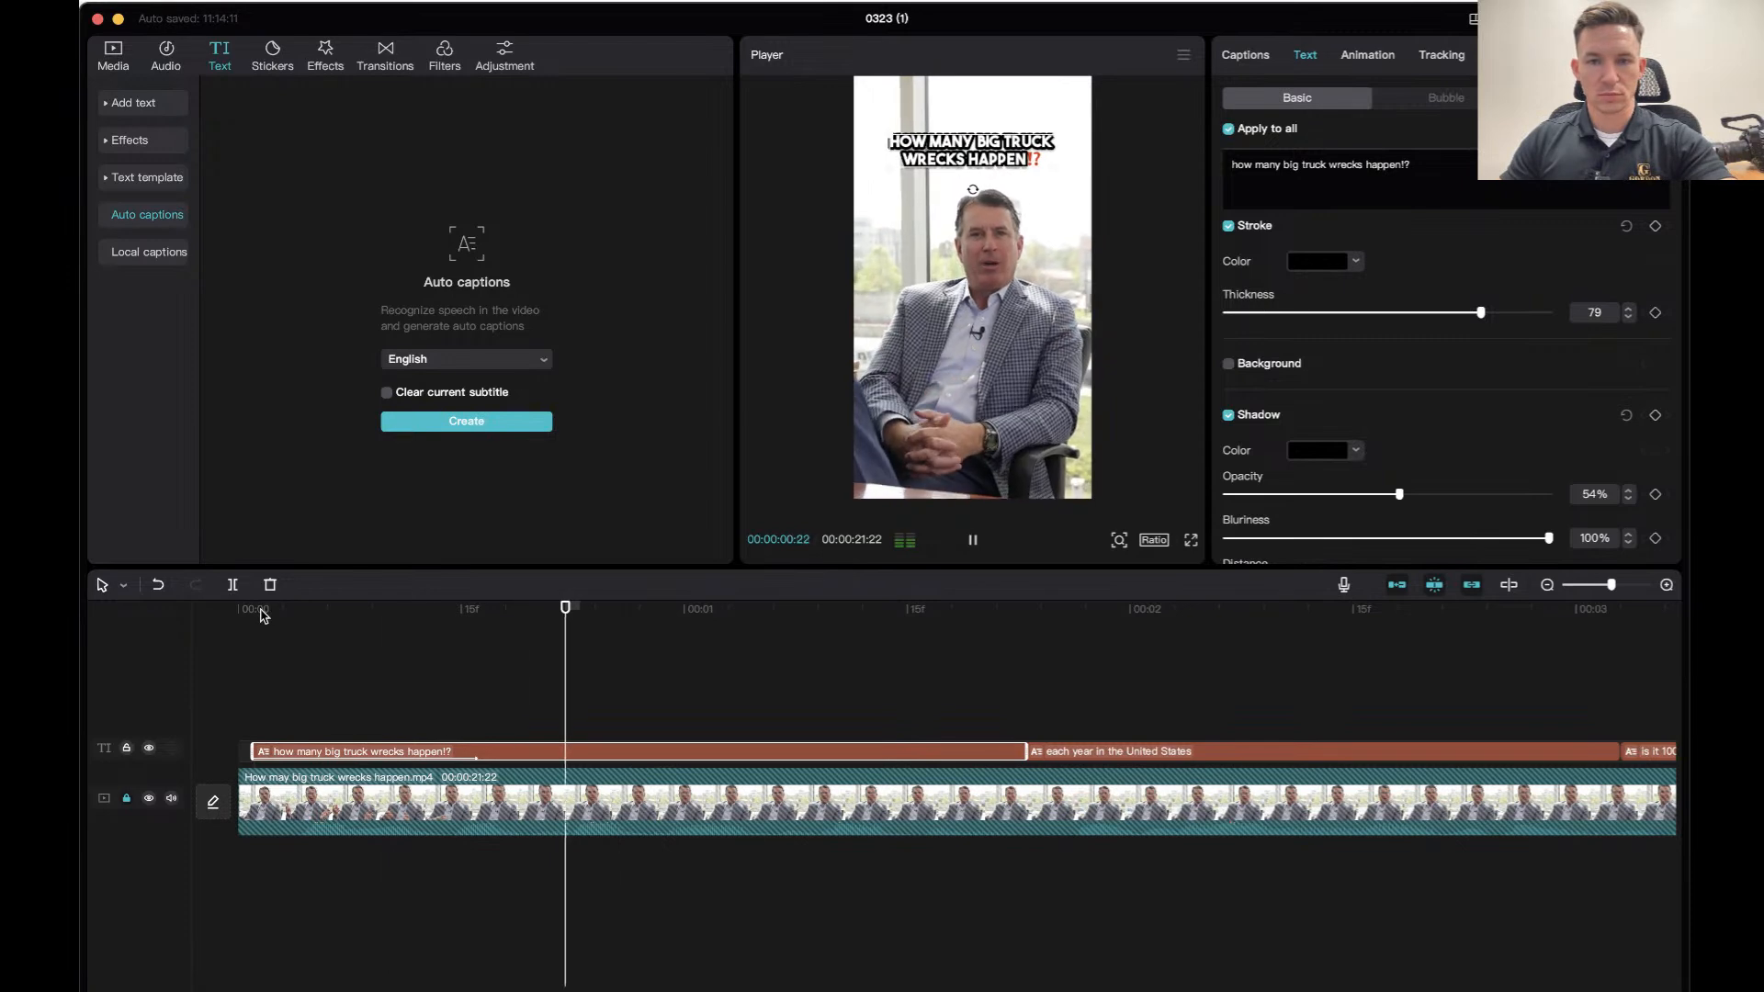
{"action": "key", "text": "space"}
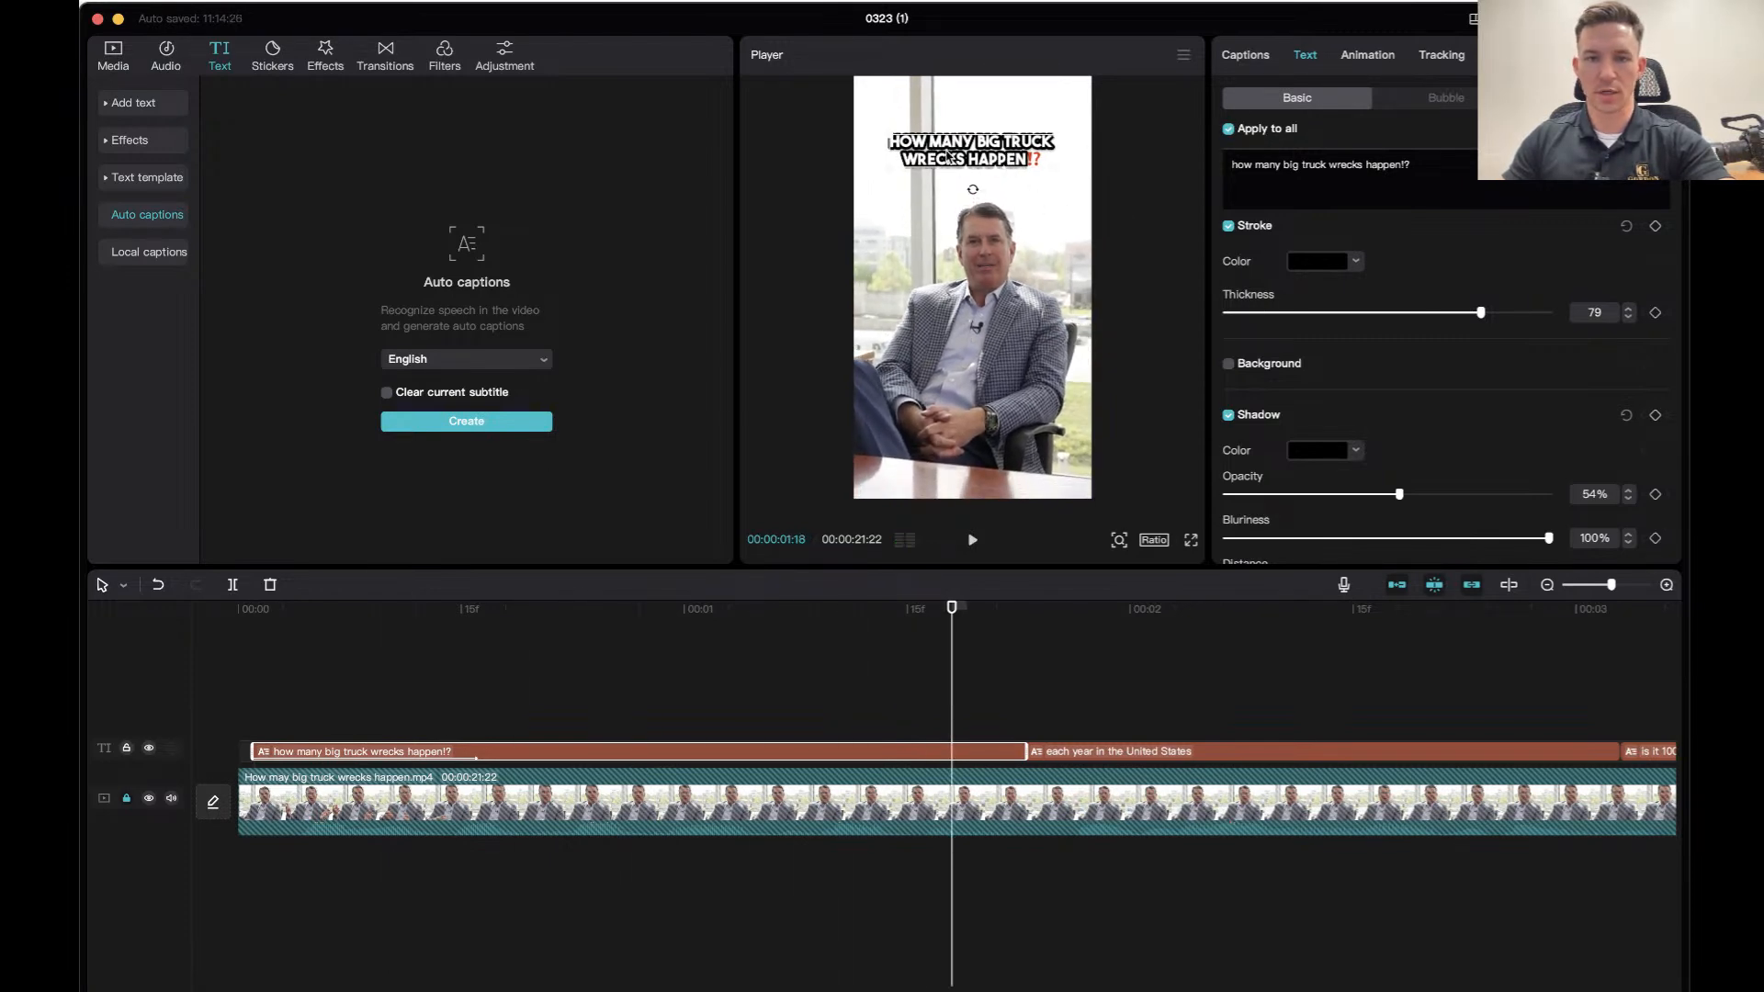
Move the captions from above the speaker's head down onto his chest, and deselect them.
{"action": "left_click", "coordinate": [1236, 55]}
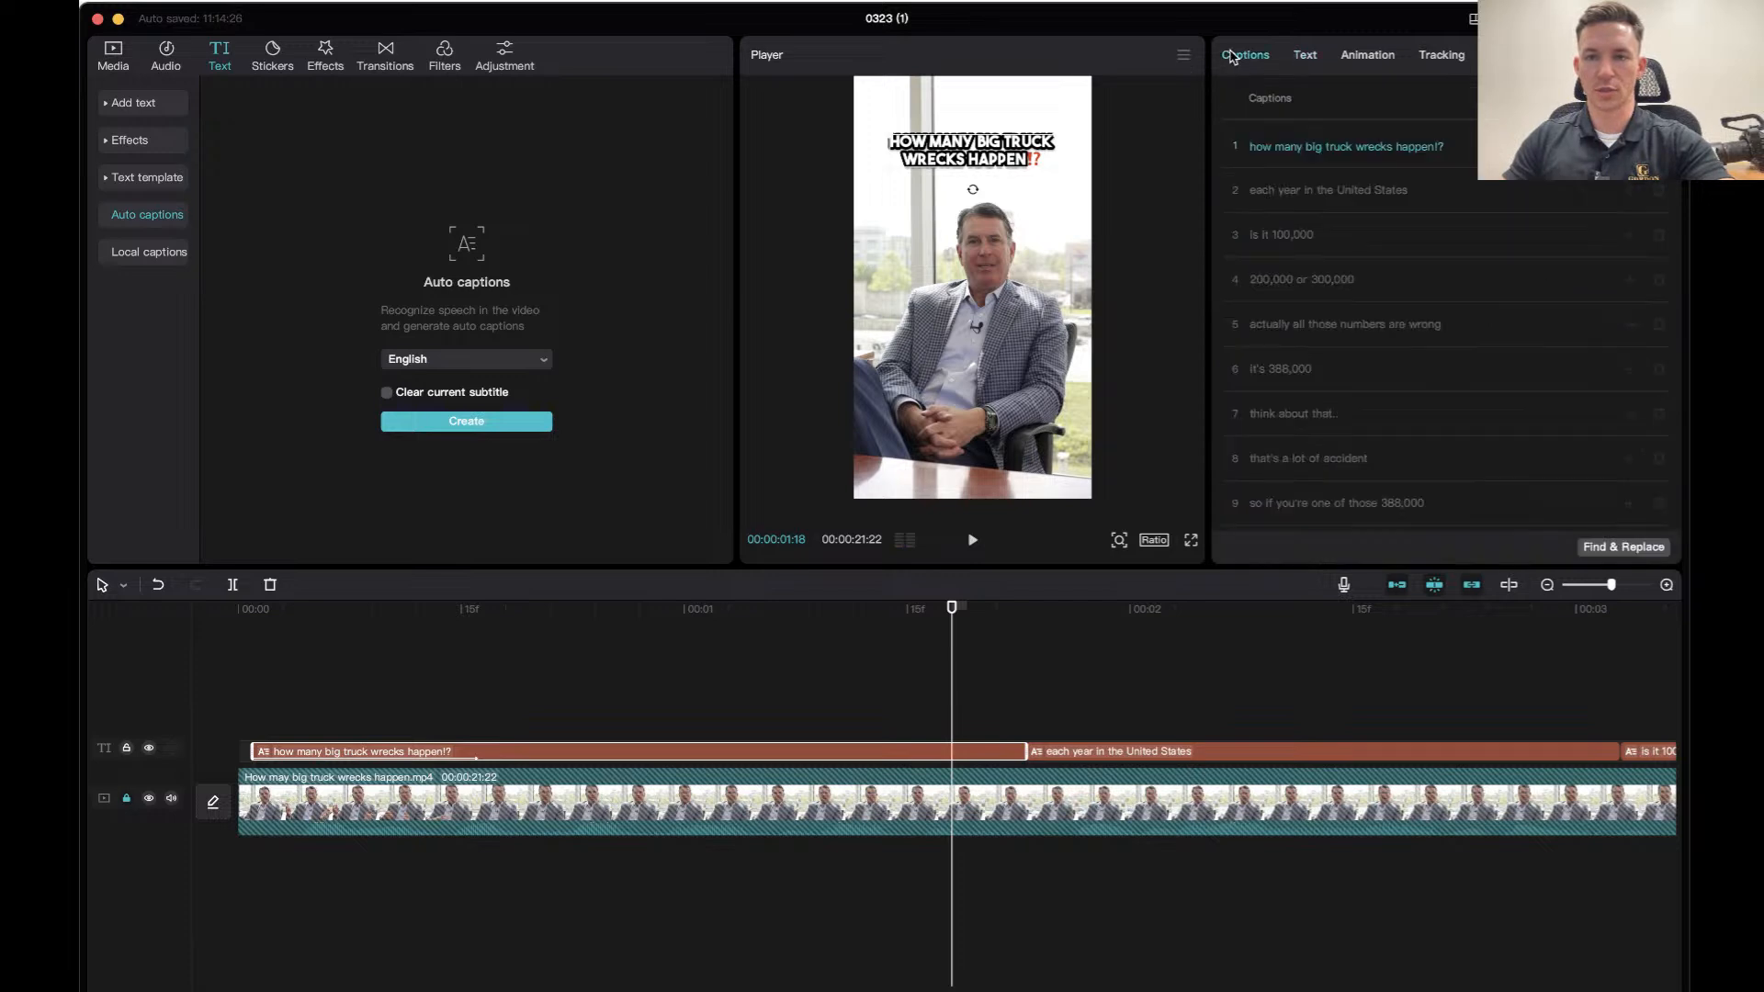
{"action": "left_click", "coordinate": [1296, 55]}
{"action": "left_click_drag", "start_coordinate": [980, 156], "coordinate": [1034, 369]}
{"action": "left_click", "coordinate": [568, 623]}
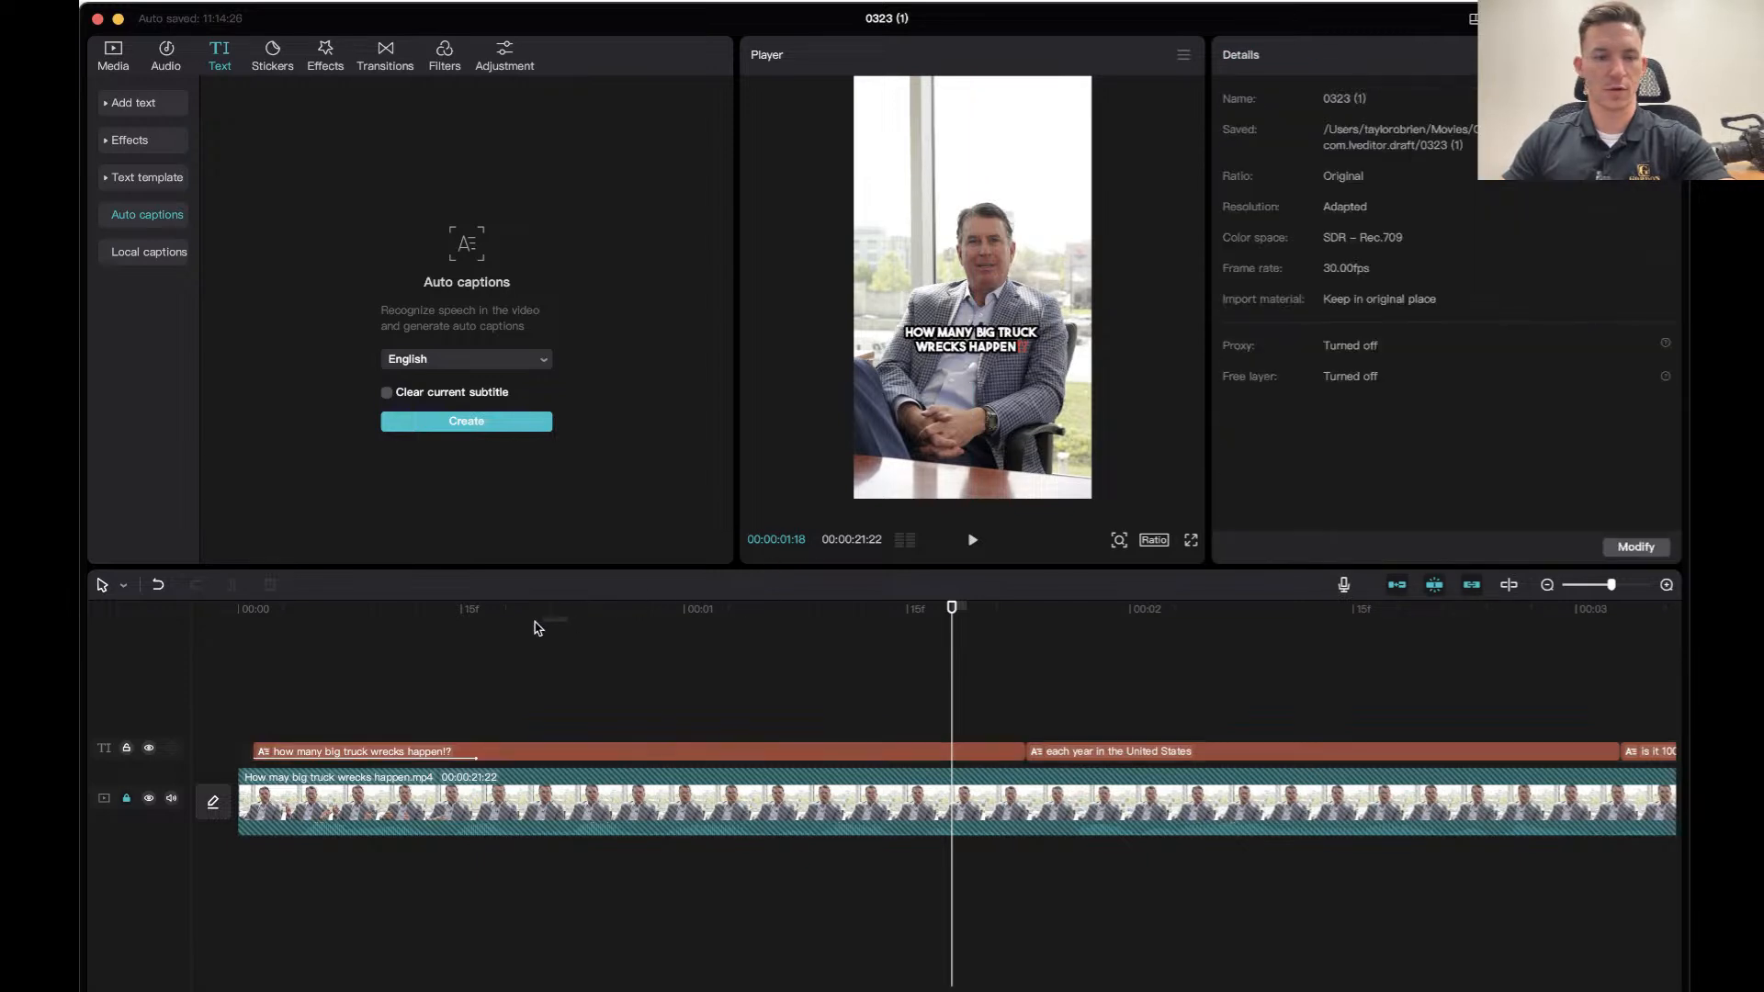
Replay the opening several times from the start to judge the captions' position on the speaker's chest.
{"action": "left_click_drag", "start_coordinate": [949, 609], "coordinate": [243, 611]}
{"action": "key", "text": "space"}
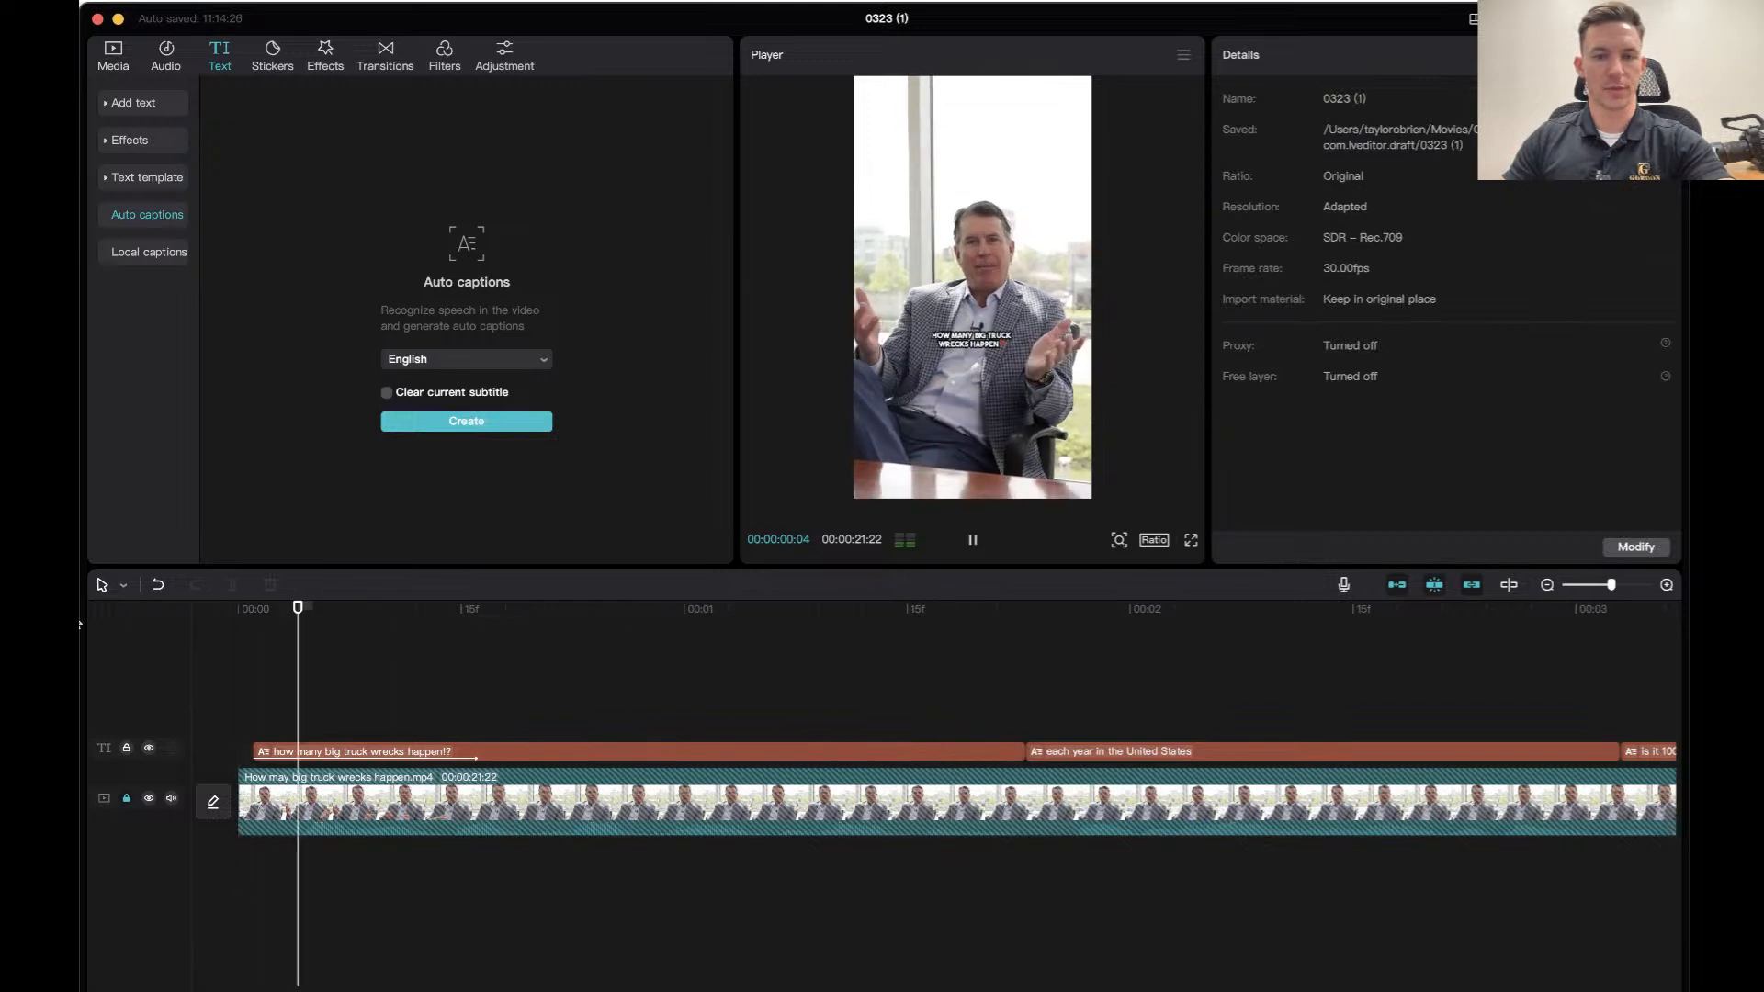
{"action": "key", "text": "space"}
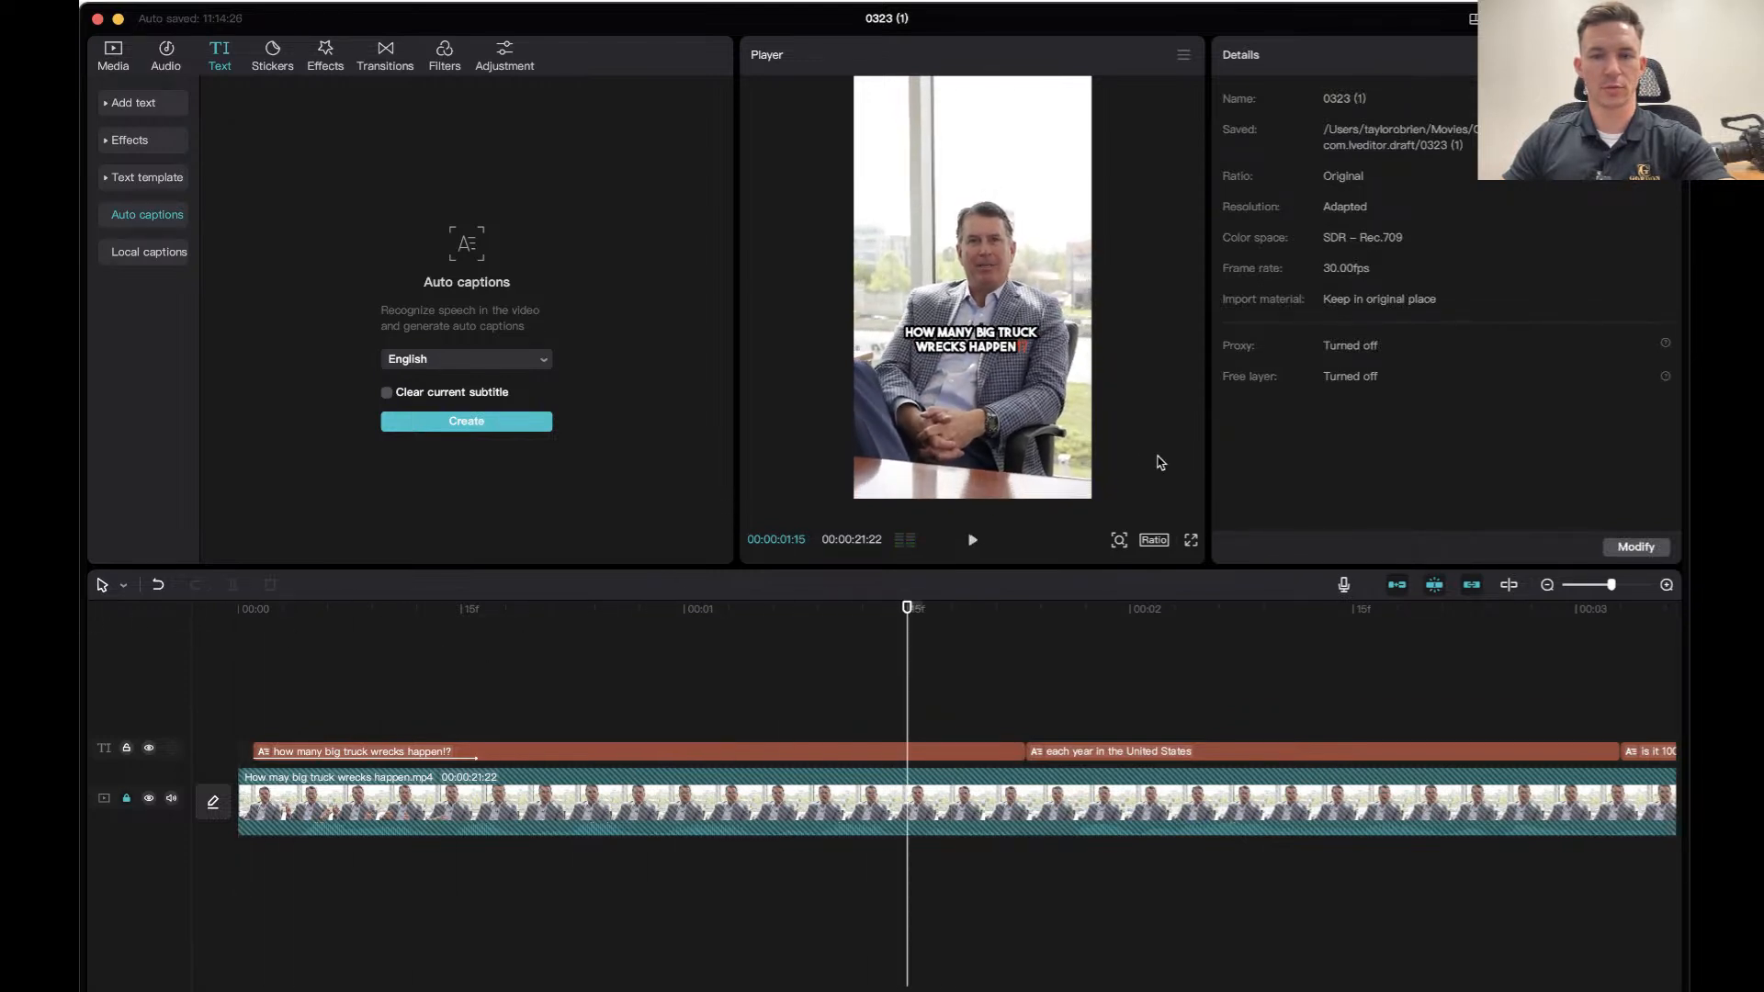
{"action": "left_click_drag", "start_coordinate": [900, 629], "coordinate": [166, 622]}
{"action": "key", "text": "space"}
{"action": "key", "text": "space"}
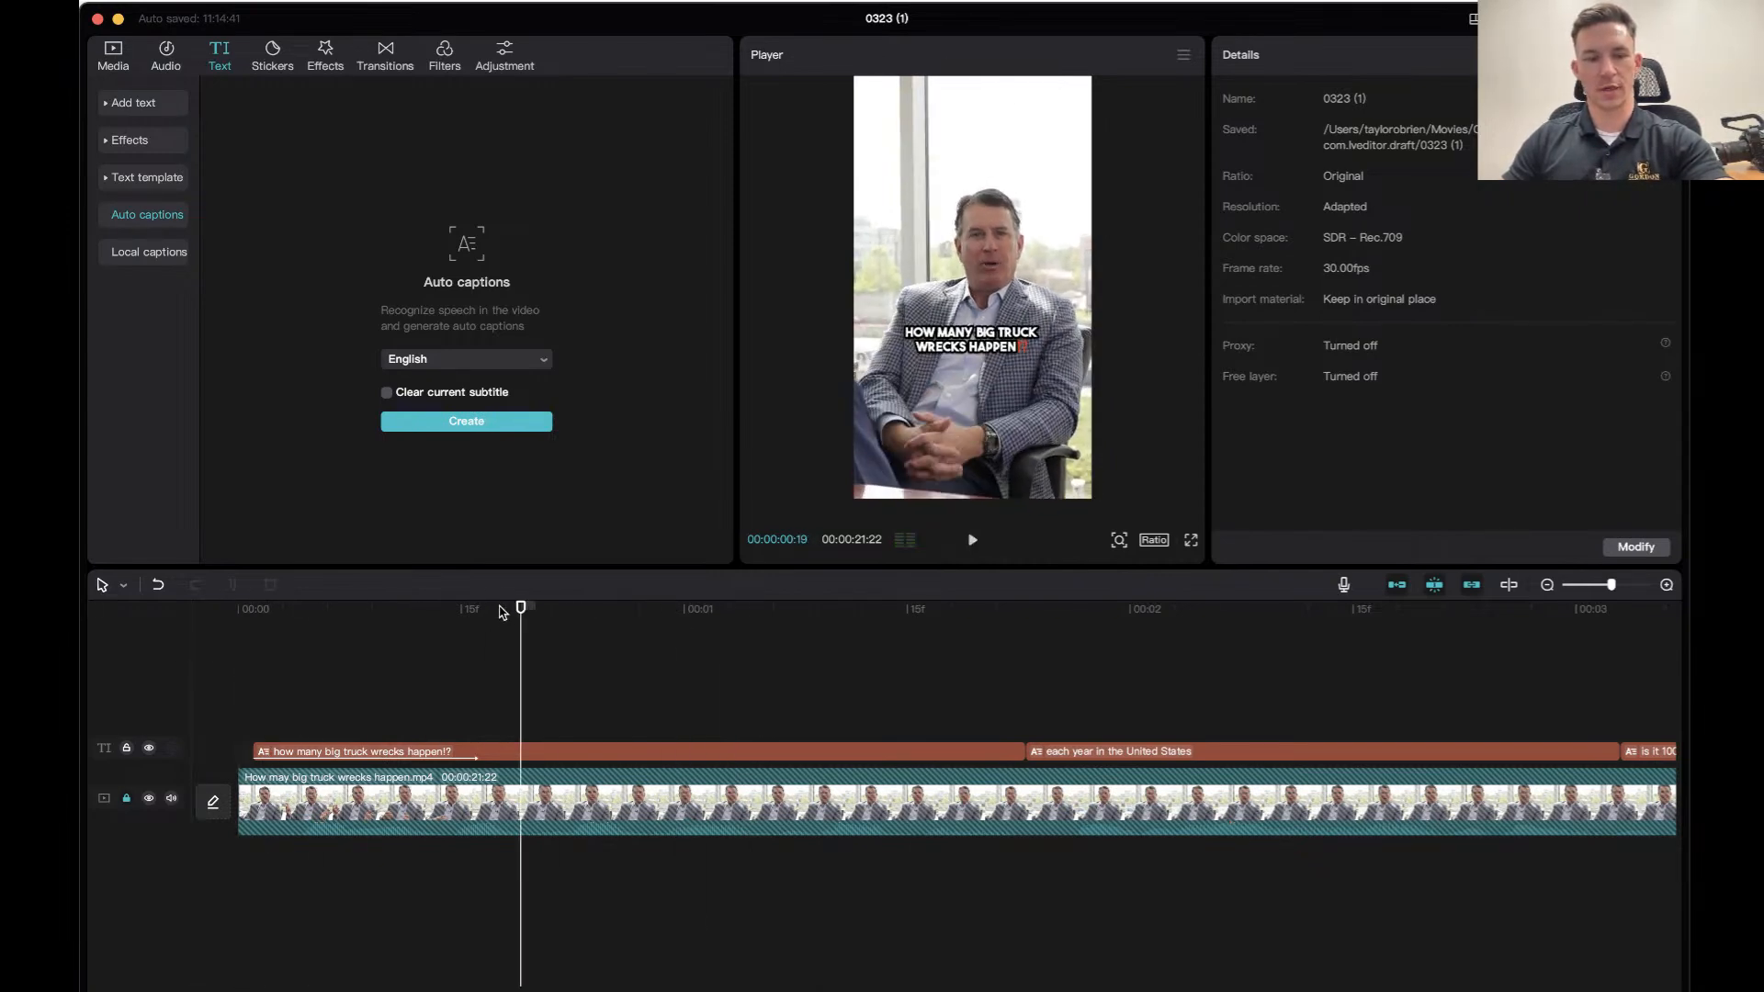
{"action": "left_click_drag", "start_coordinate": [521, 611], "coordinate": [237, 611]}
{"action": "key", "text": "space"}
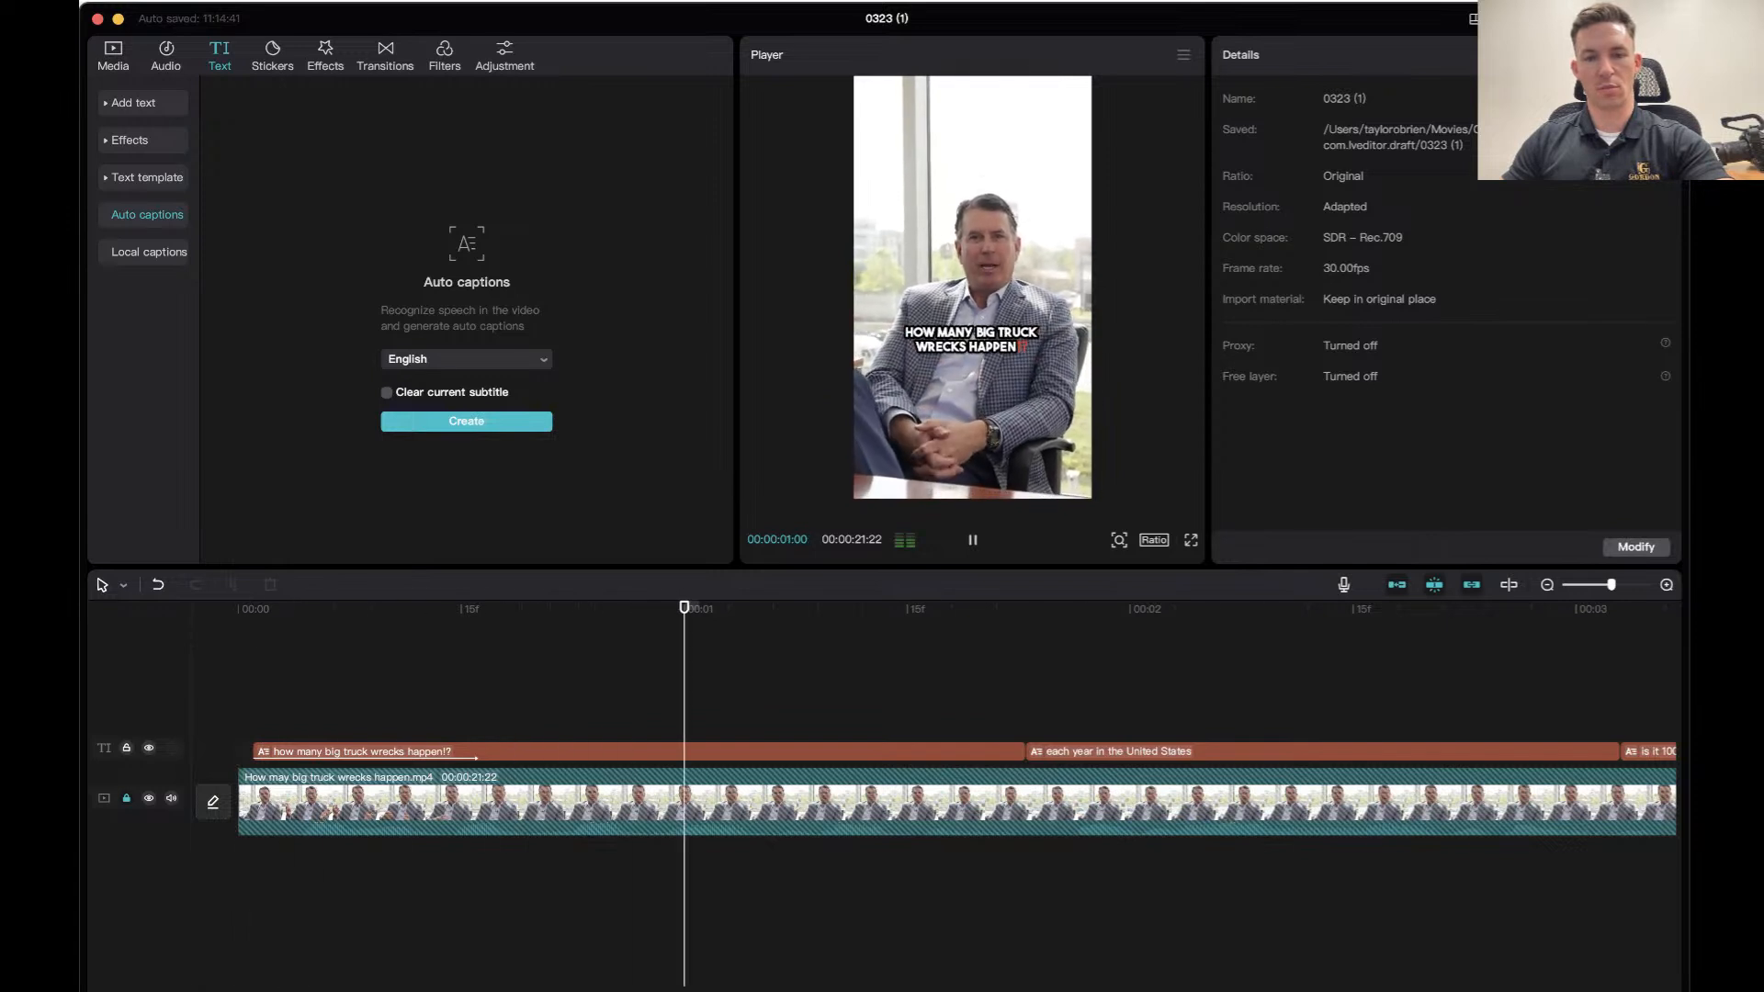
{"action": "key", "text": "space"}
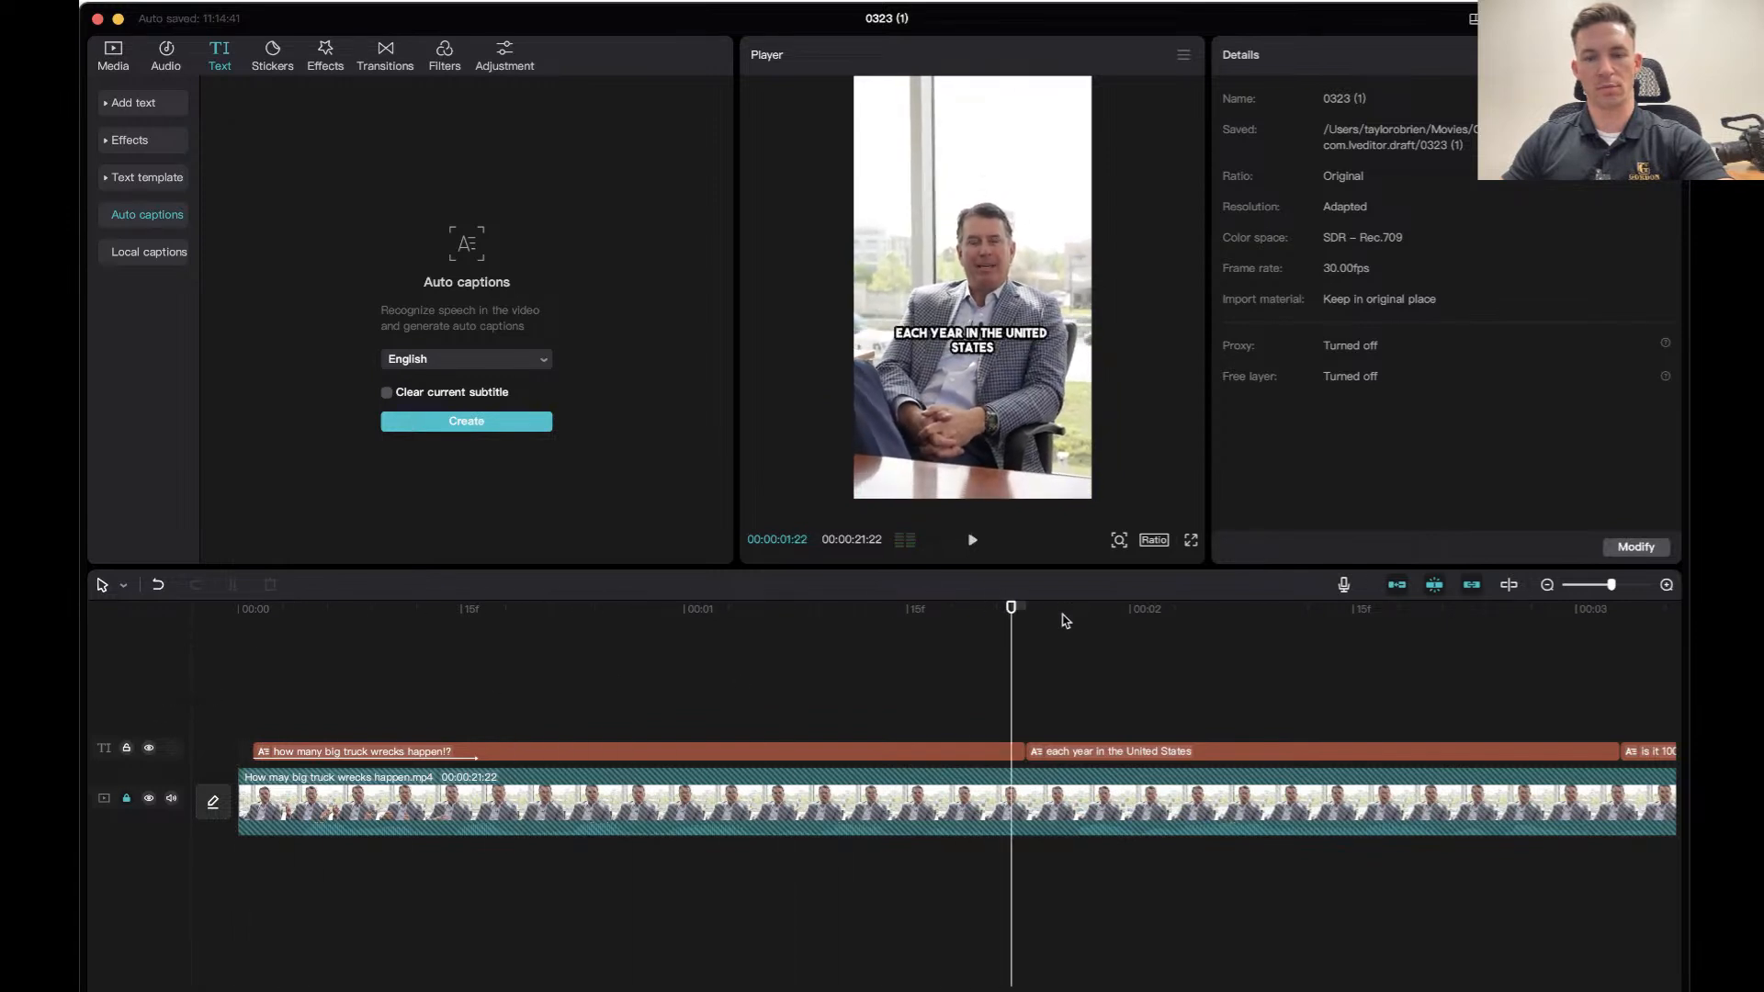
Try the captions back above the speaker's head and replay the opening to compare the position.
{"action": "left_click_drag", "start_coordinate": [1015, 630], "coordinate": [743, 611]}
{"action": "left_click", "coordinate": [997, 343]}
{"action": "left_click_drag", "start_coordinate": [997, 343], "coordinate": [1005, 156]}
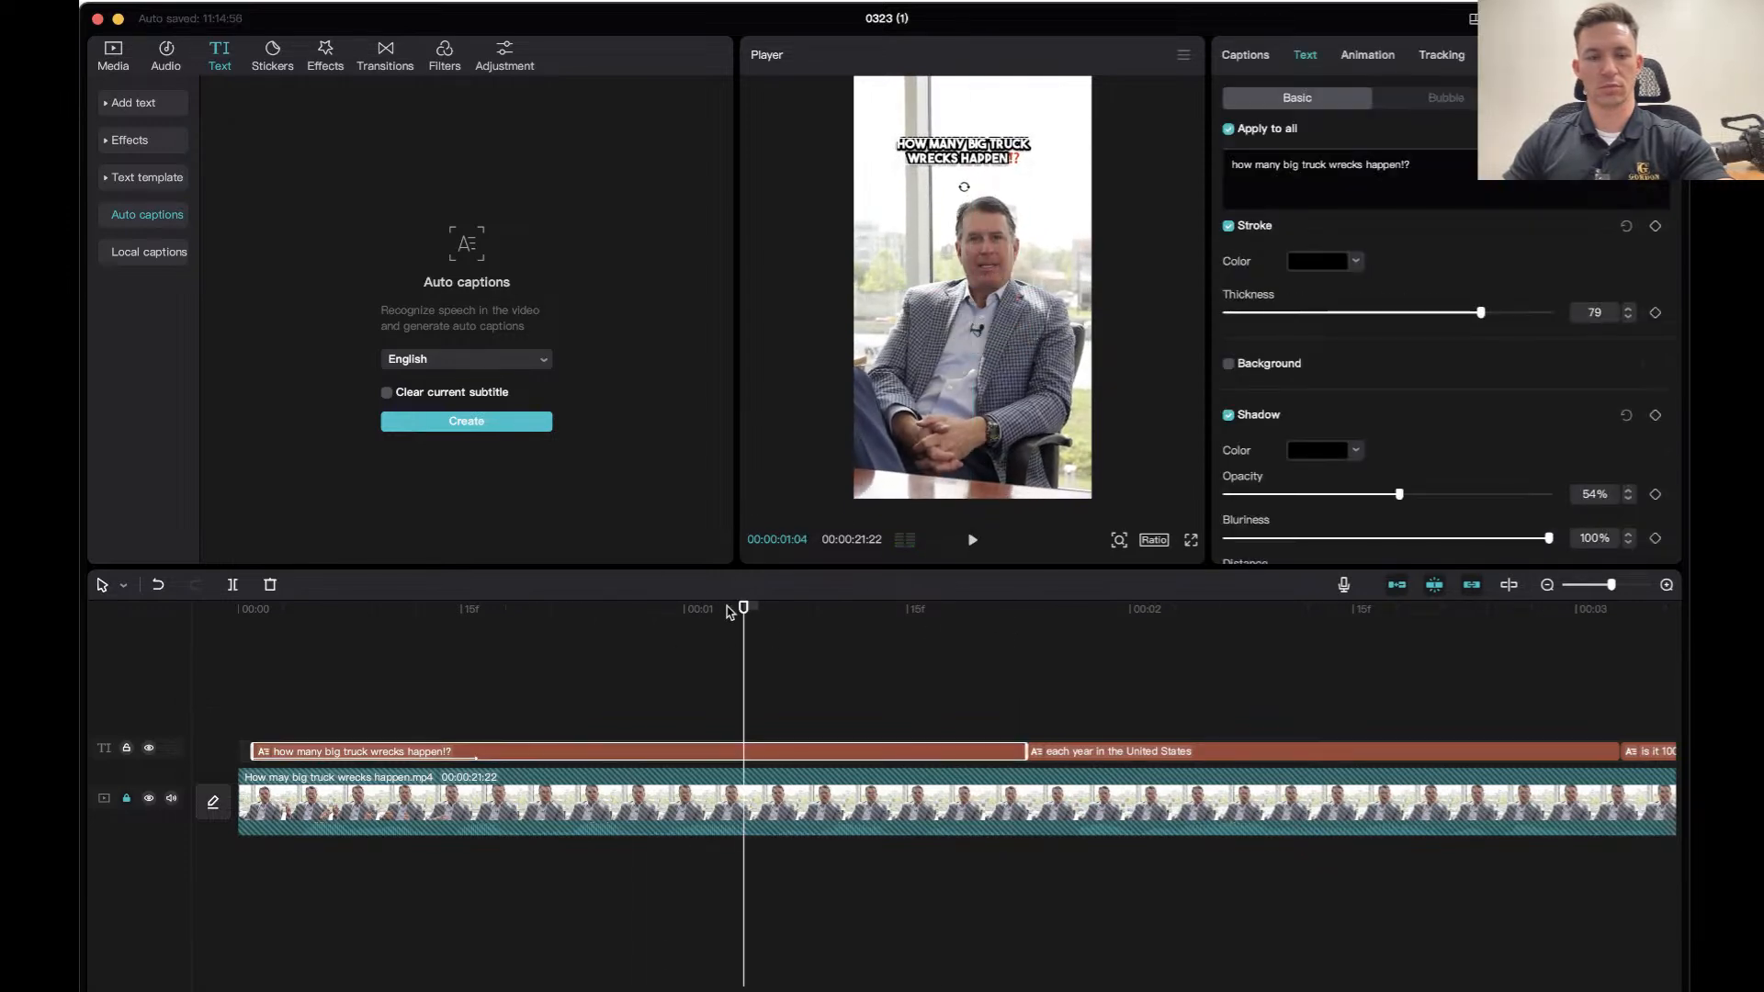
{"action": "key", "text": "space"}
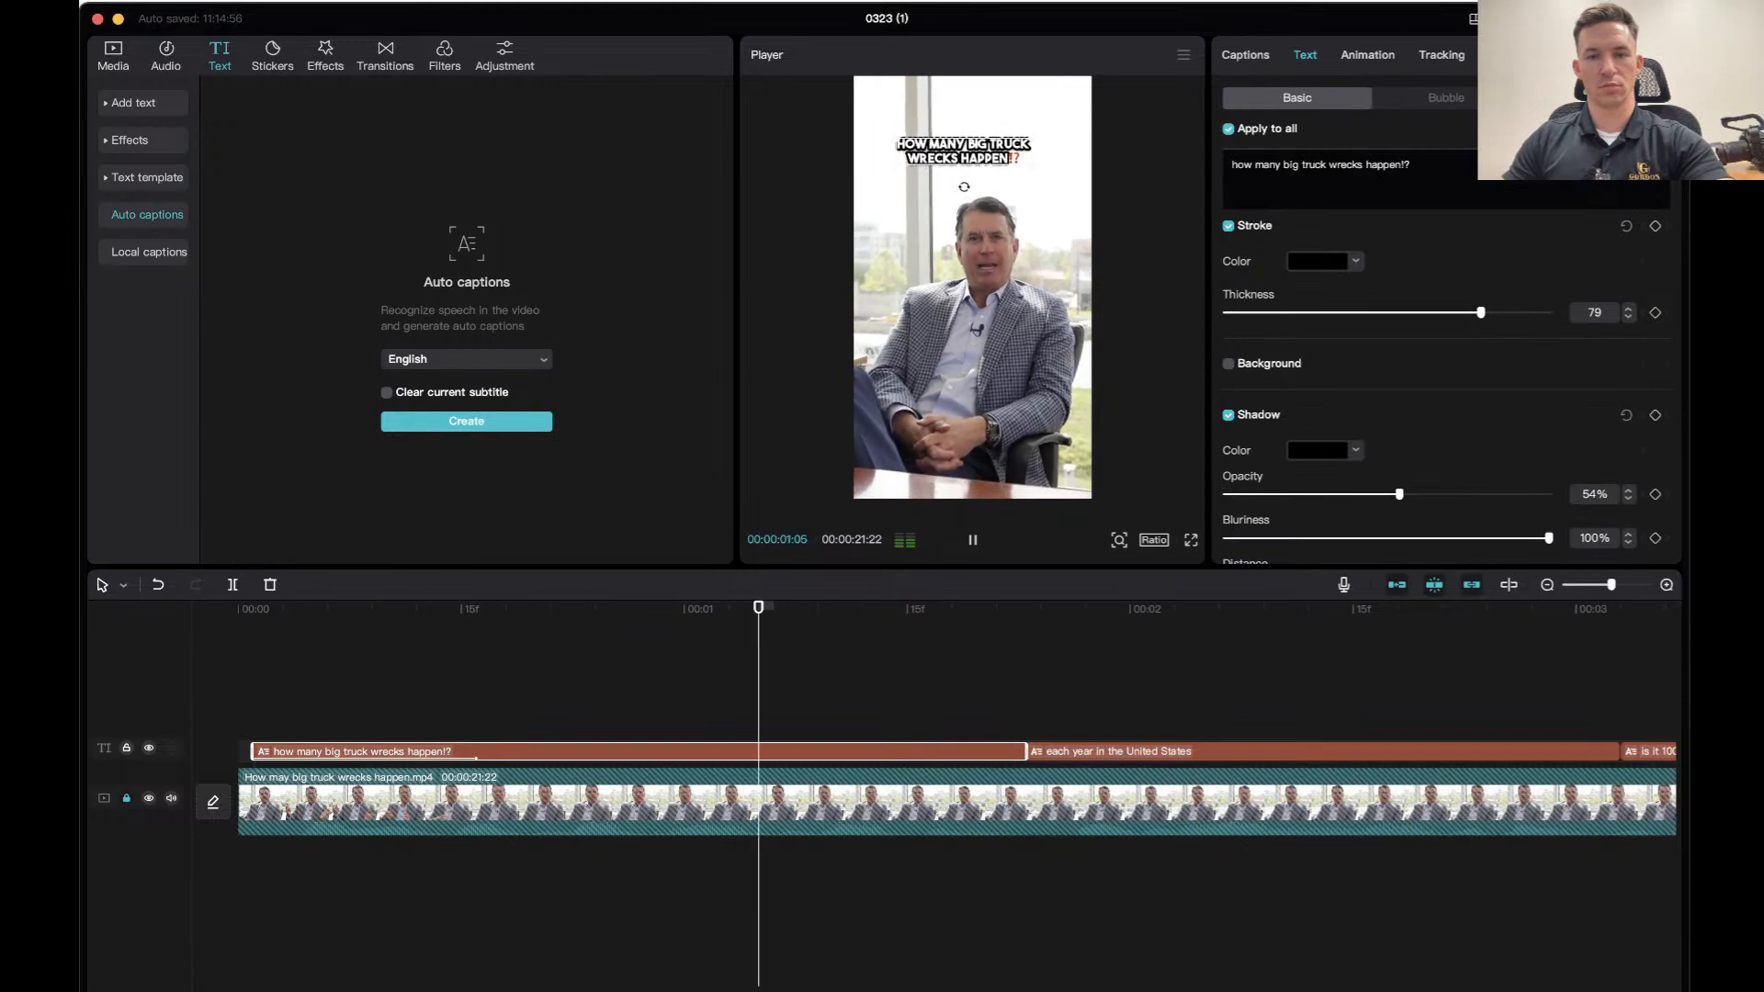
{"action": "key", "text": "space"}
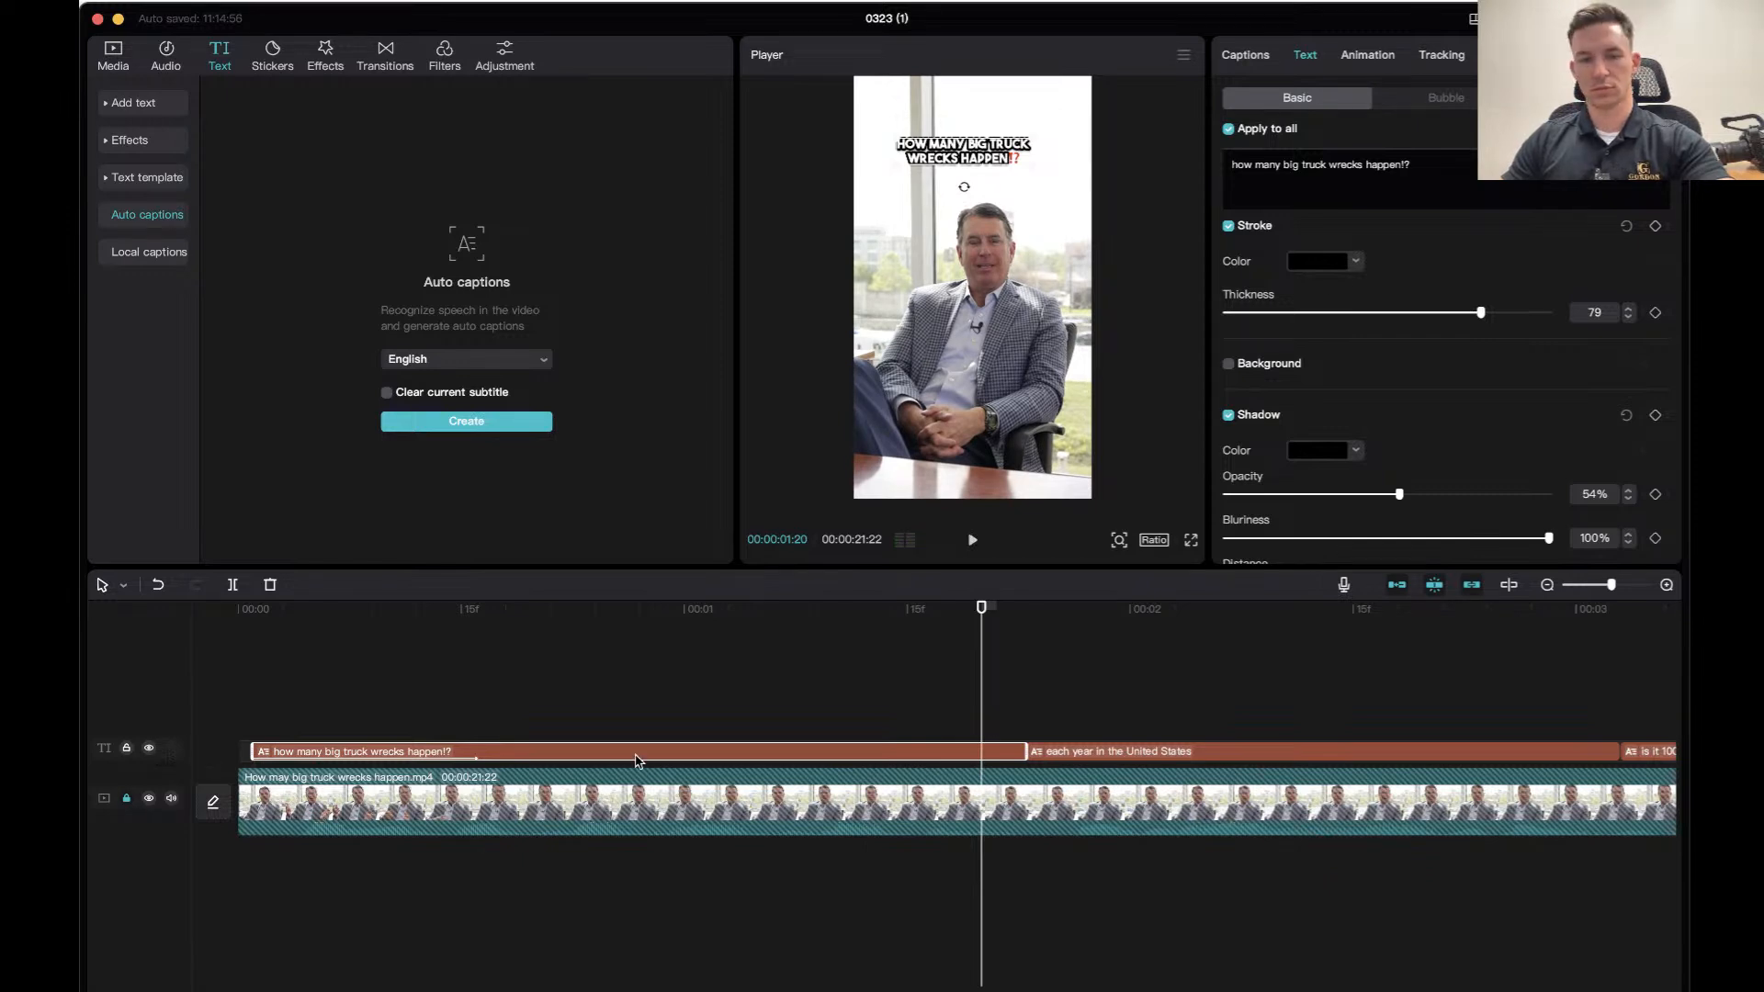
{"action": "left_click_drag", "start_coordinate": [976, 614], "coordinate": [240, 609]}
{"action": "key", "text": "space"}
{"action": "key", "text": "space"}
Move the captions down onto the speaker's chest again and play the opening through to the second caption.
{"action": "left_click_drag", "start_coordinate": [959, 158], "coordinate": [975, 324]}
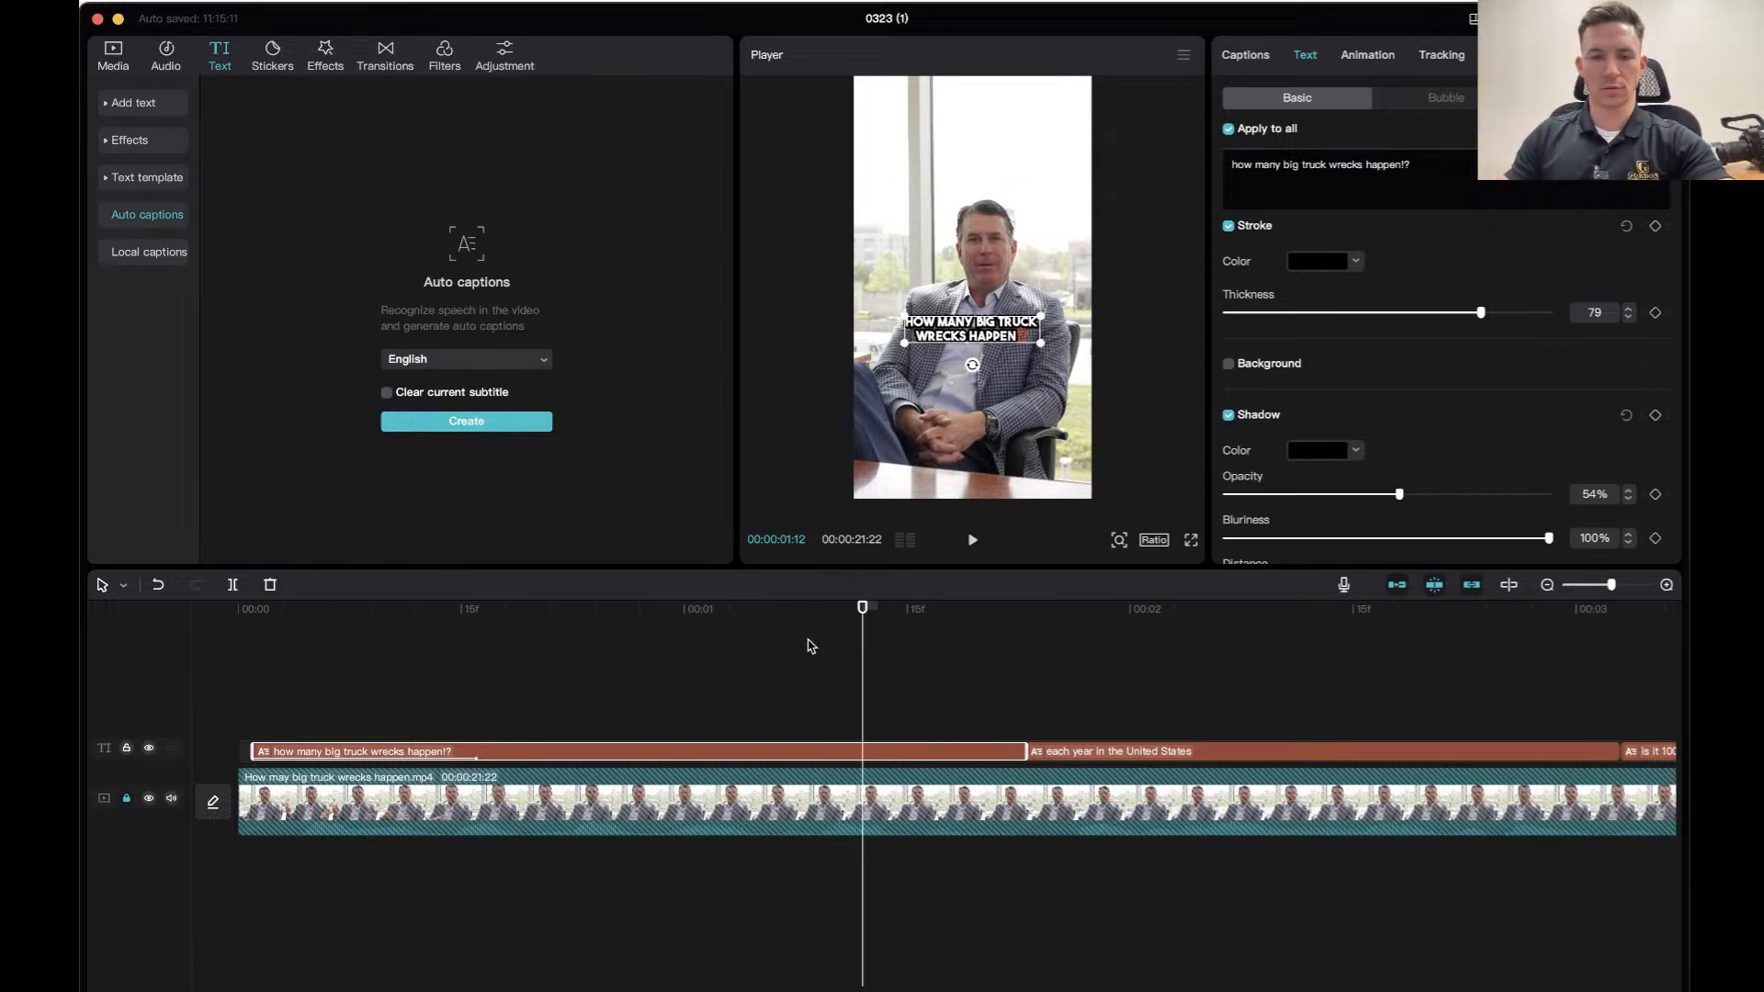
{"action": "left_click_drag", "start_coordinate": [861, 608], "coordinate": [353, 651]}
{"action": "key", "text": "space"}
{"action": "key", "text": "space"}
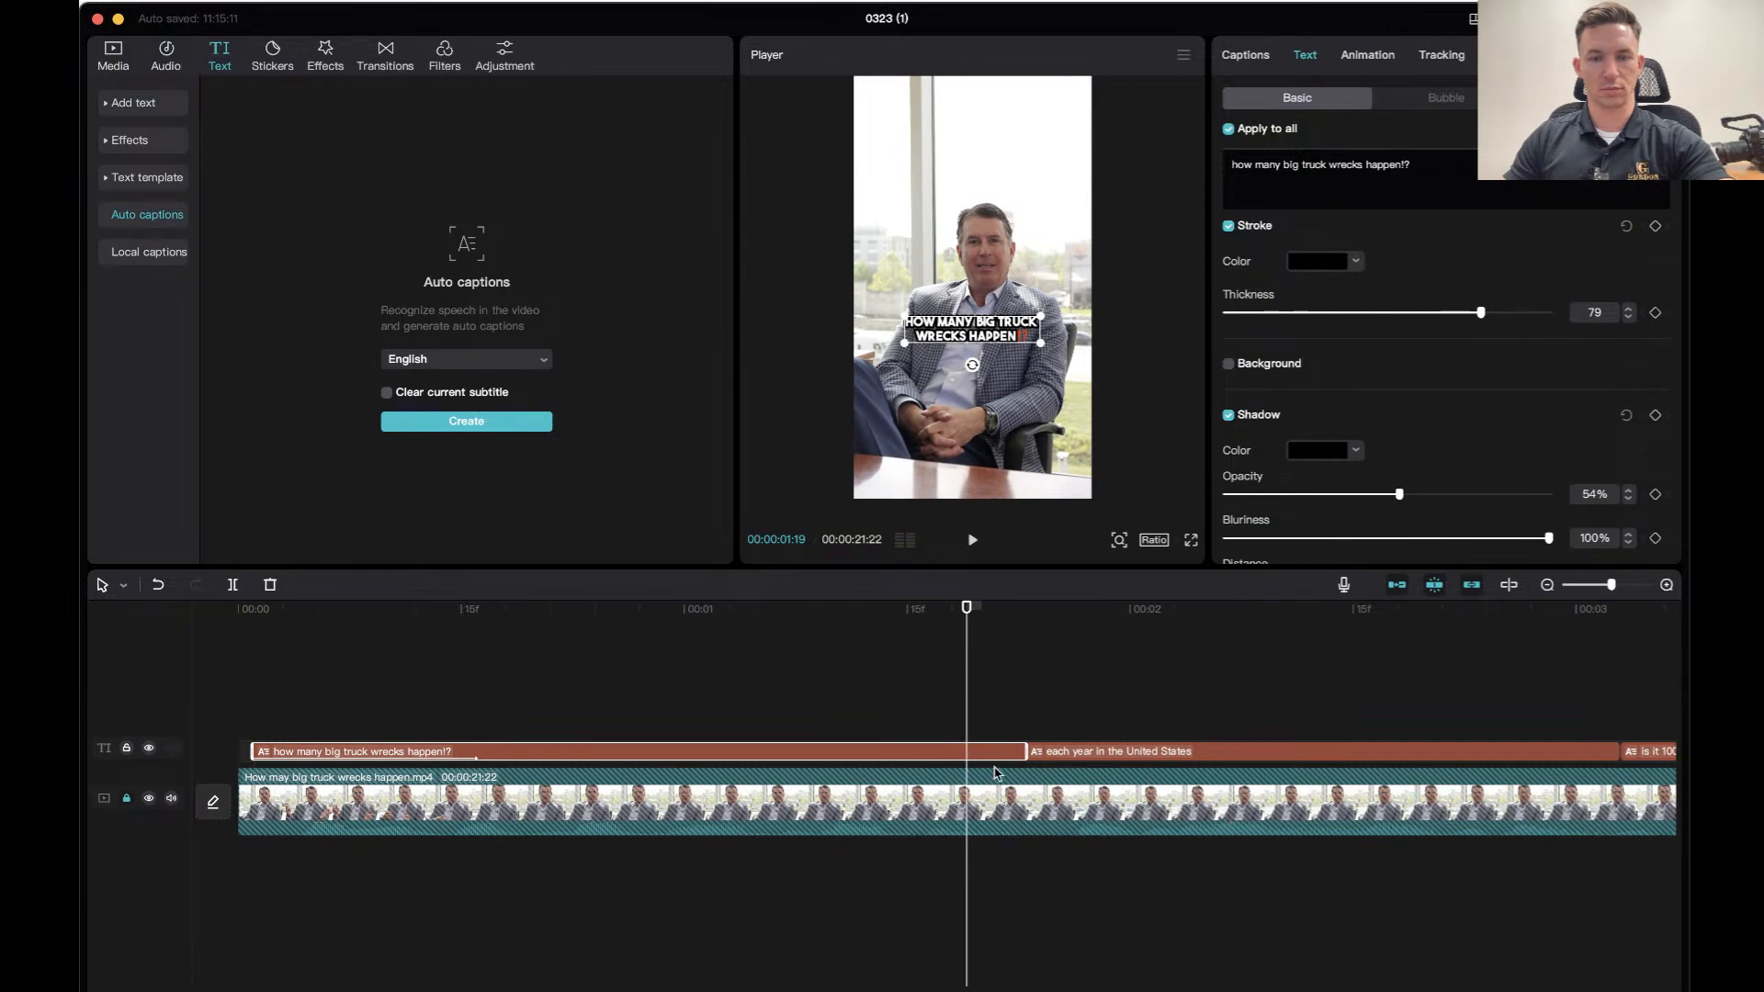
{"action": "key", "text": "space"}
{"action": "key", "text": "space"}
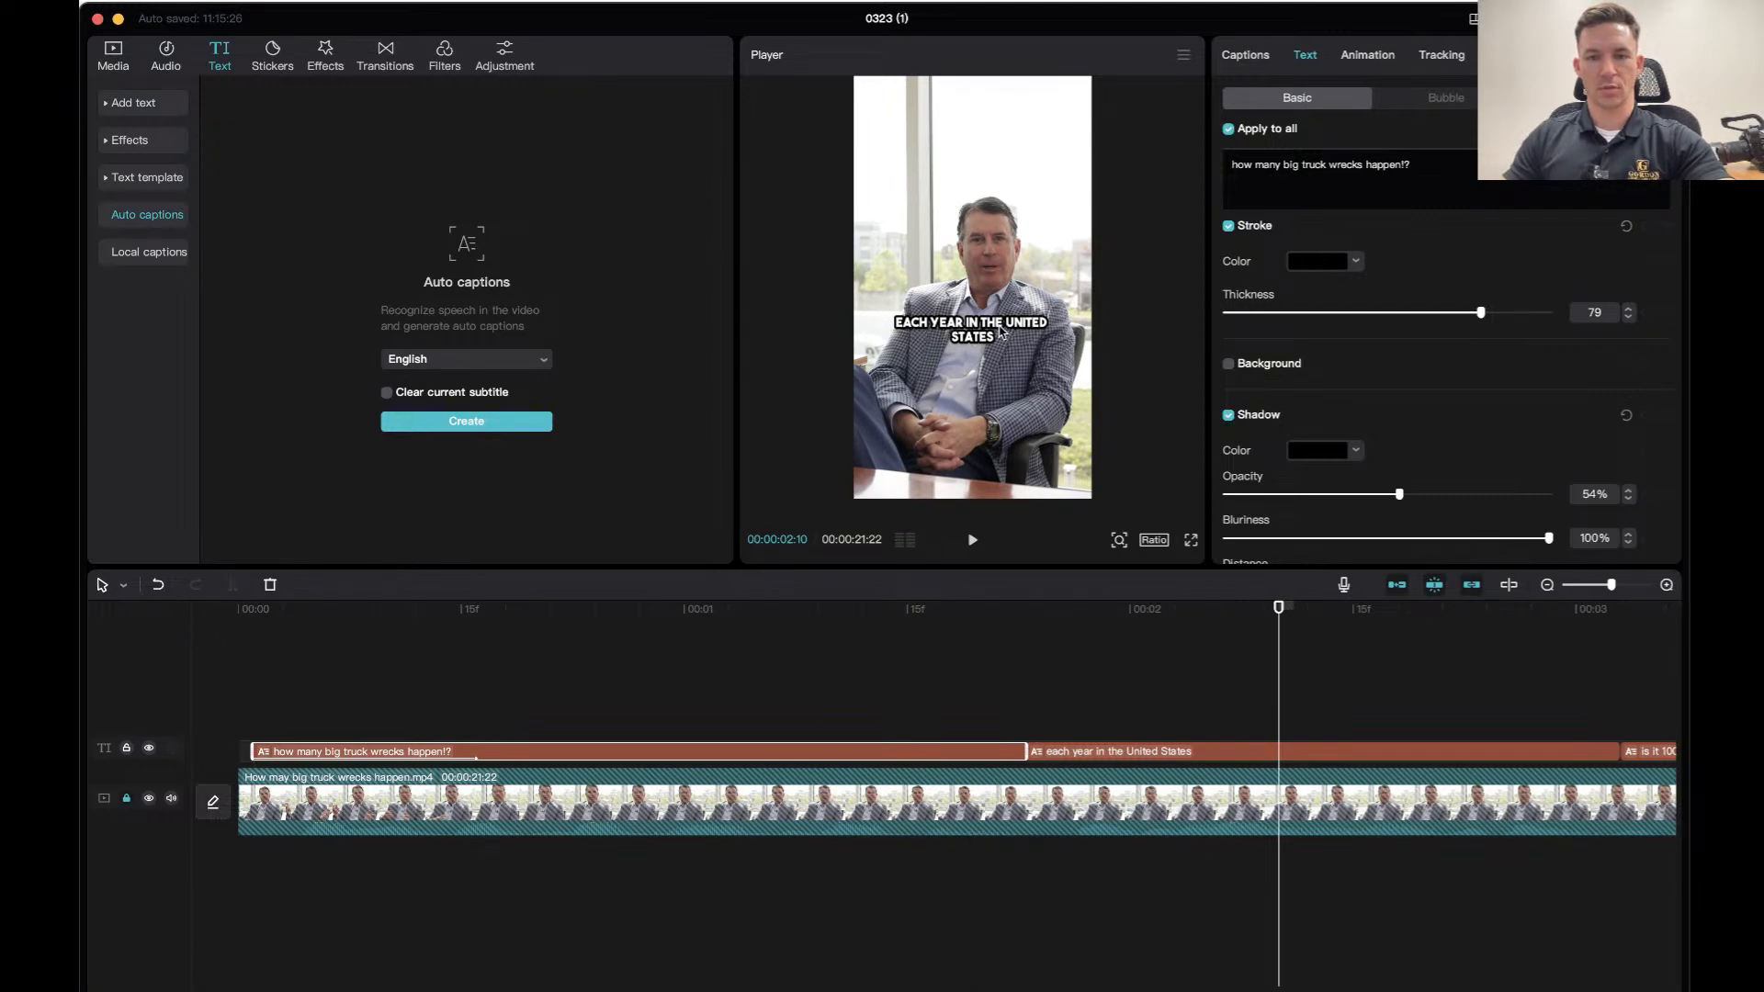
Break the second caption into two lines, "each year in" and "the United States".
{"action": "left_click", "coordinate": [1300, 754]}
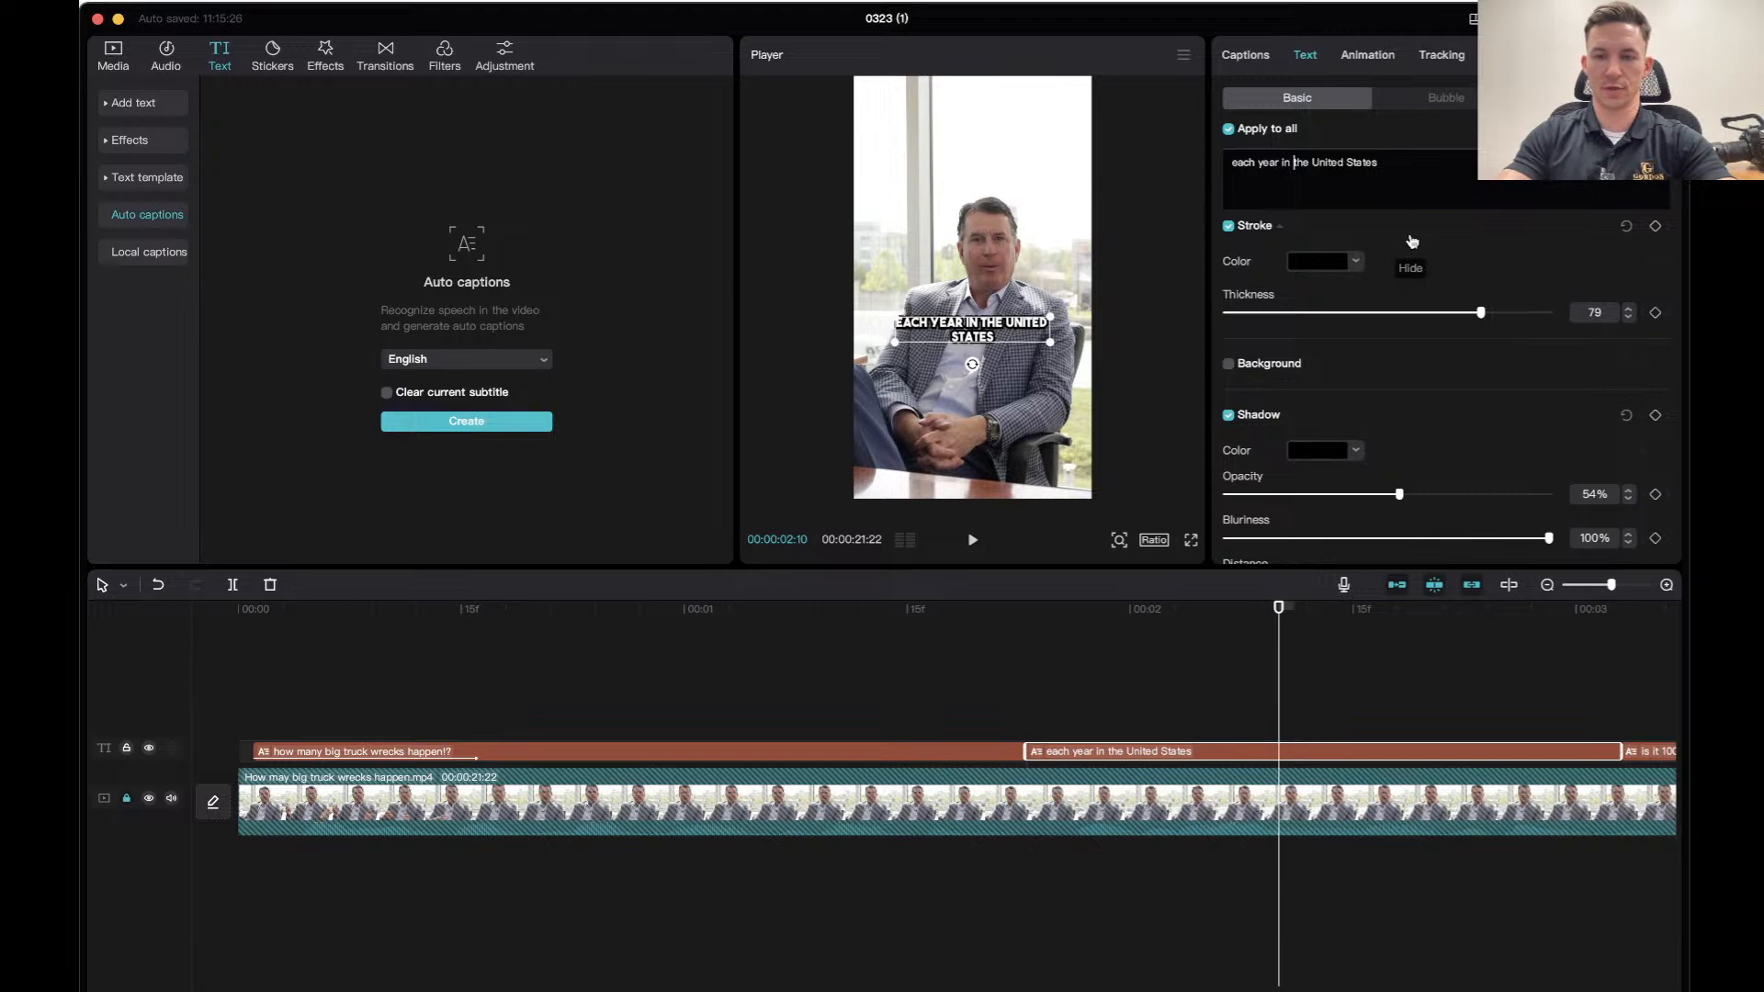
{"action": "key", "text": "Return"}
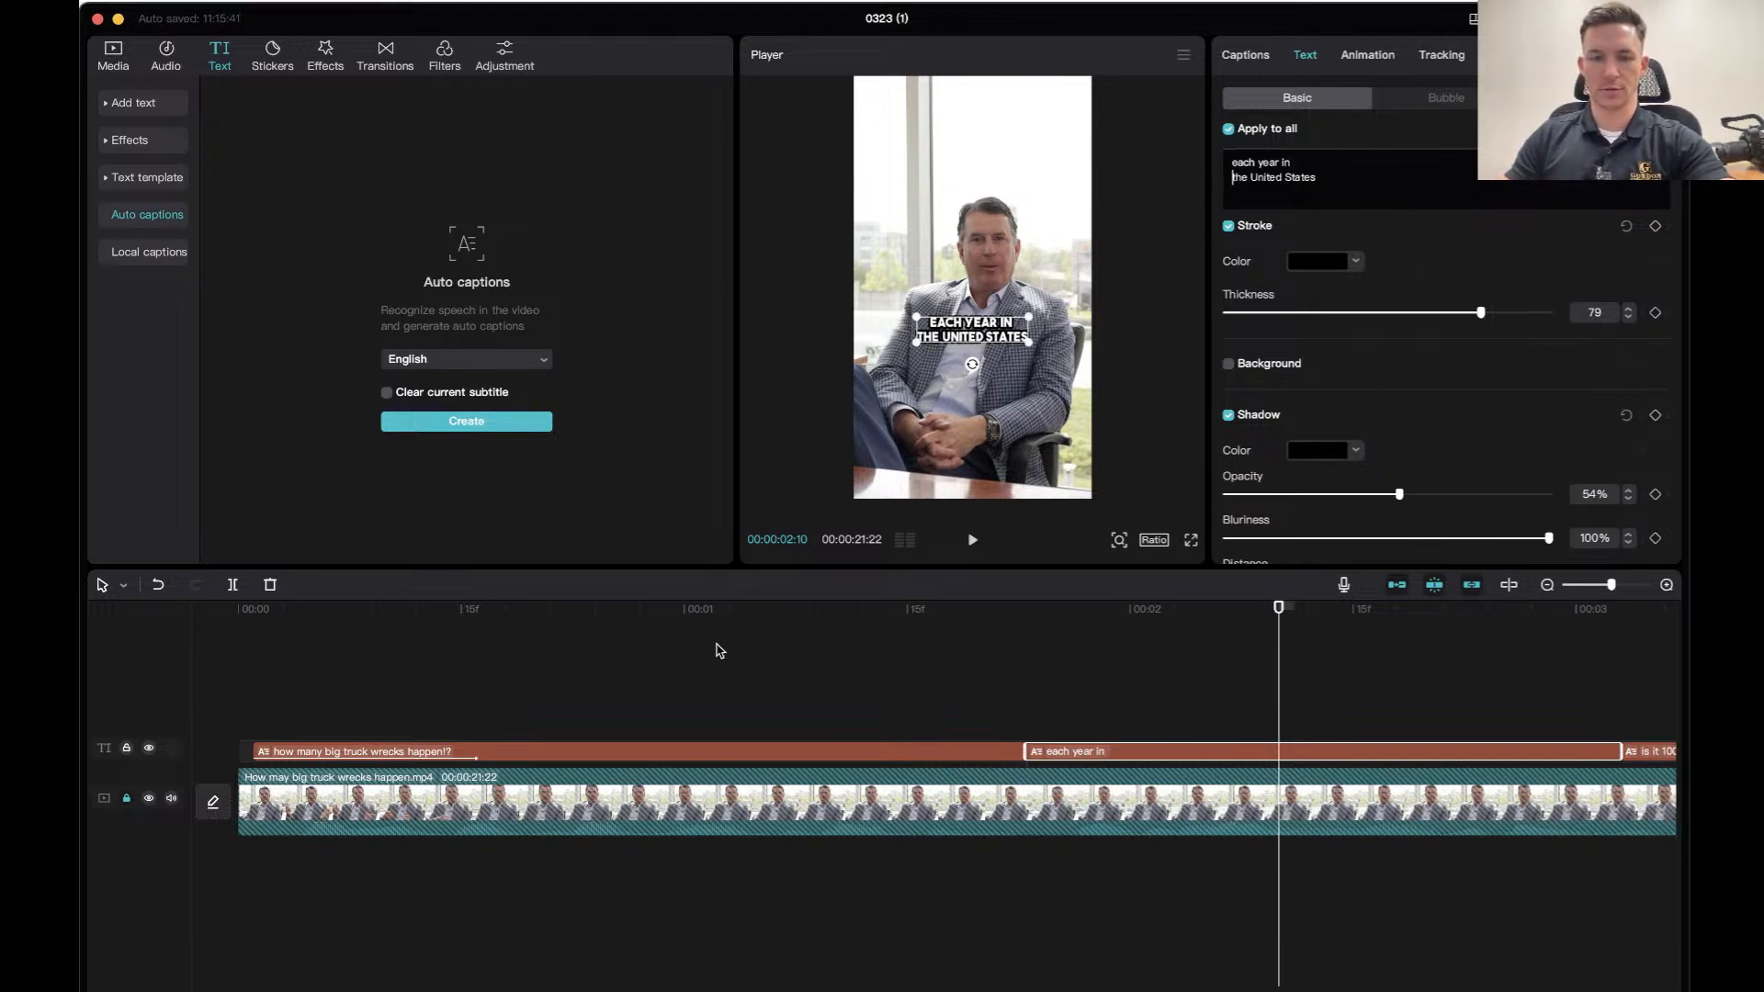
Set the shadow color to yellow (FFDE00) with the words "how many" selected in the first caption.
{"action": "left_click", "coordinate": [327, 628]}
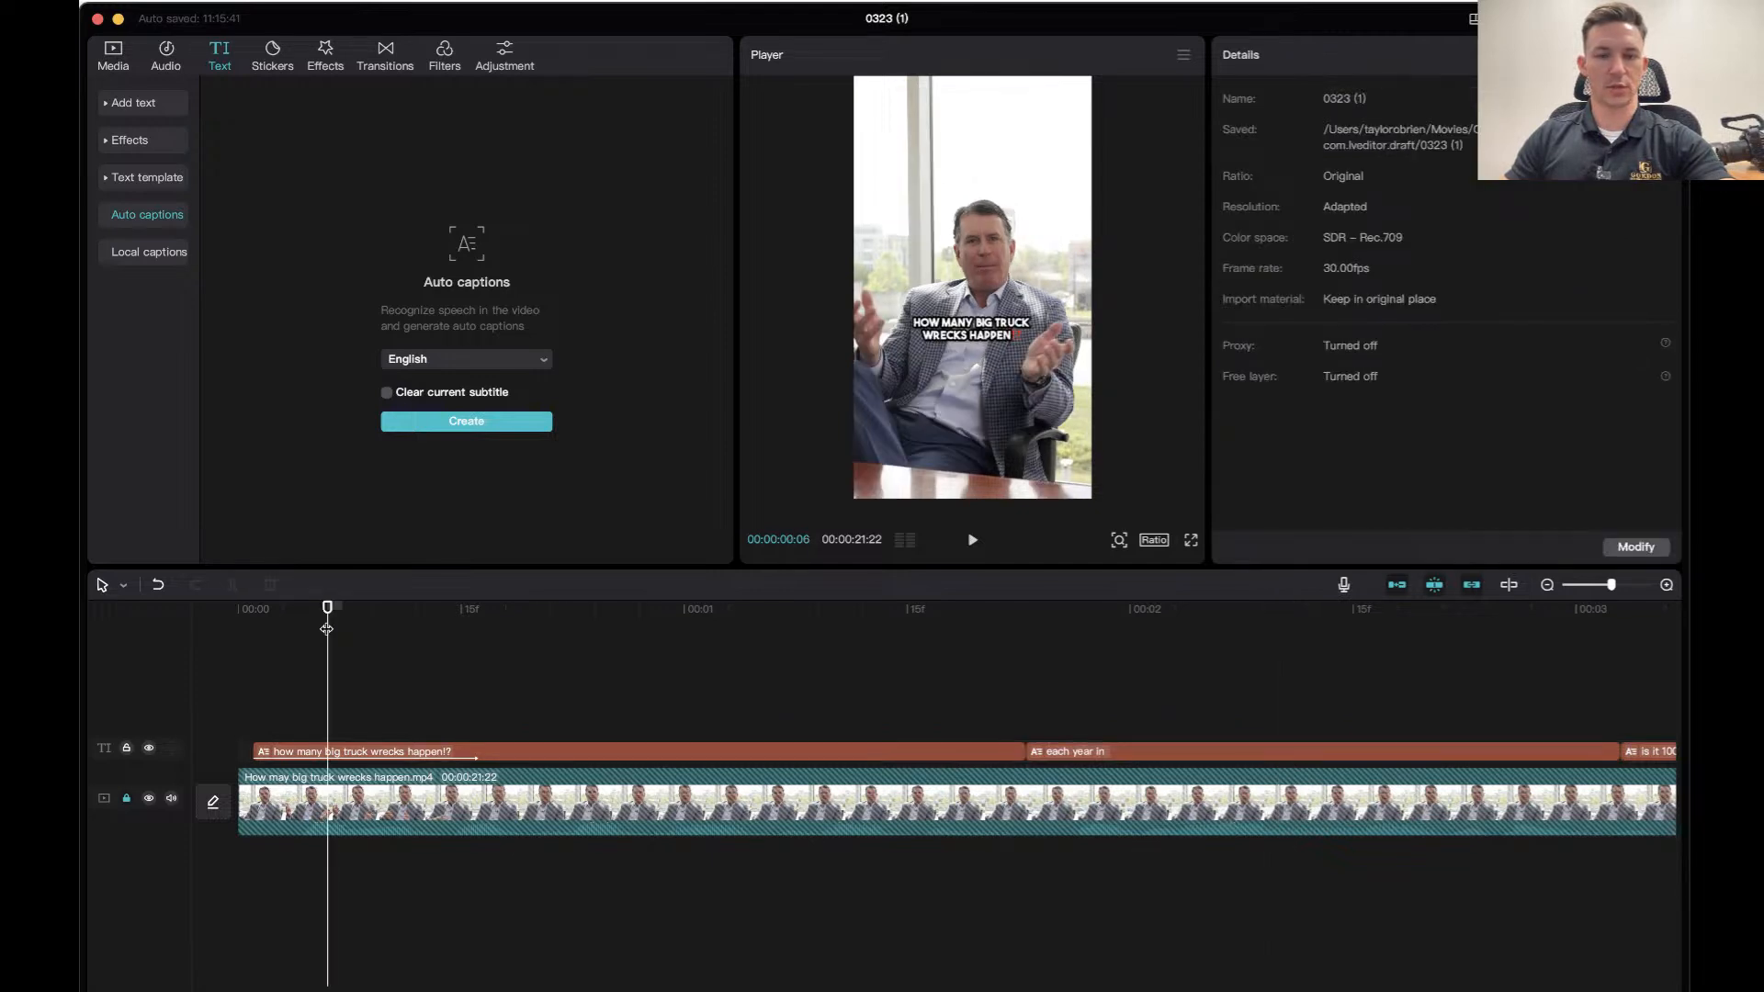
{"action": "left_click", "coordinate": [354, 754]}
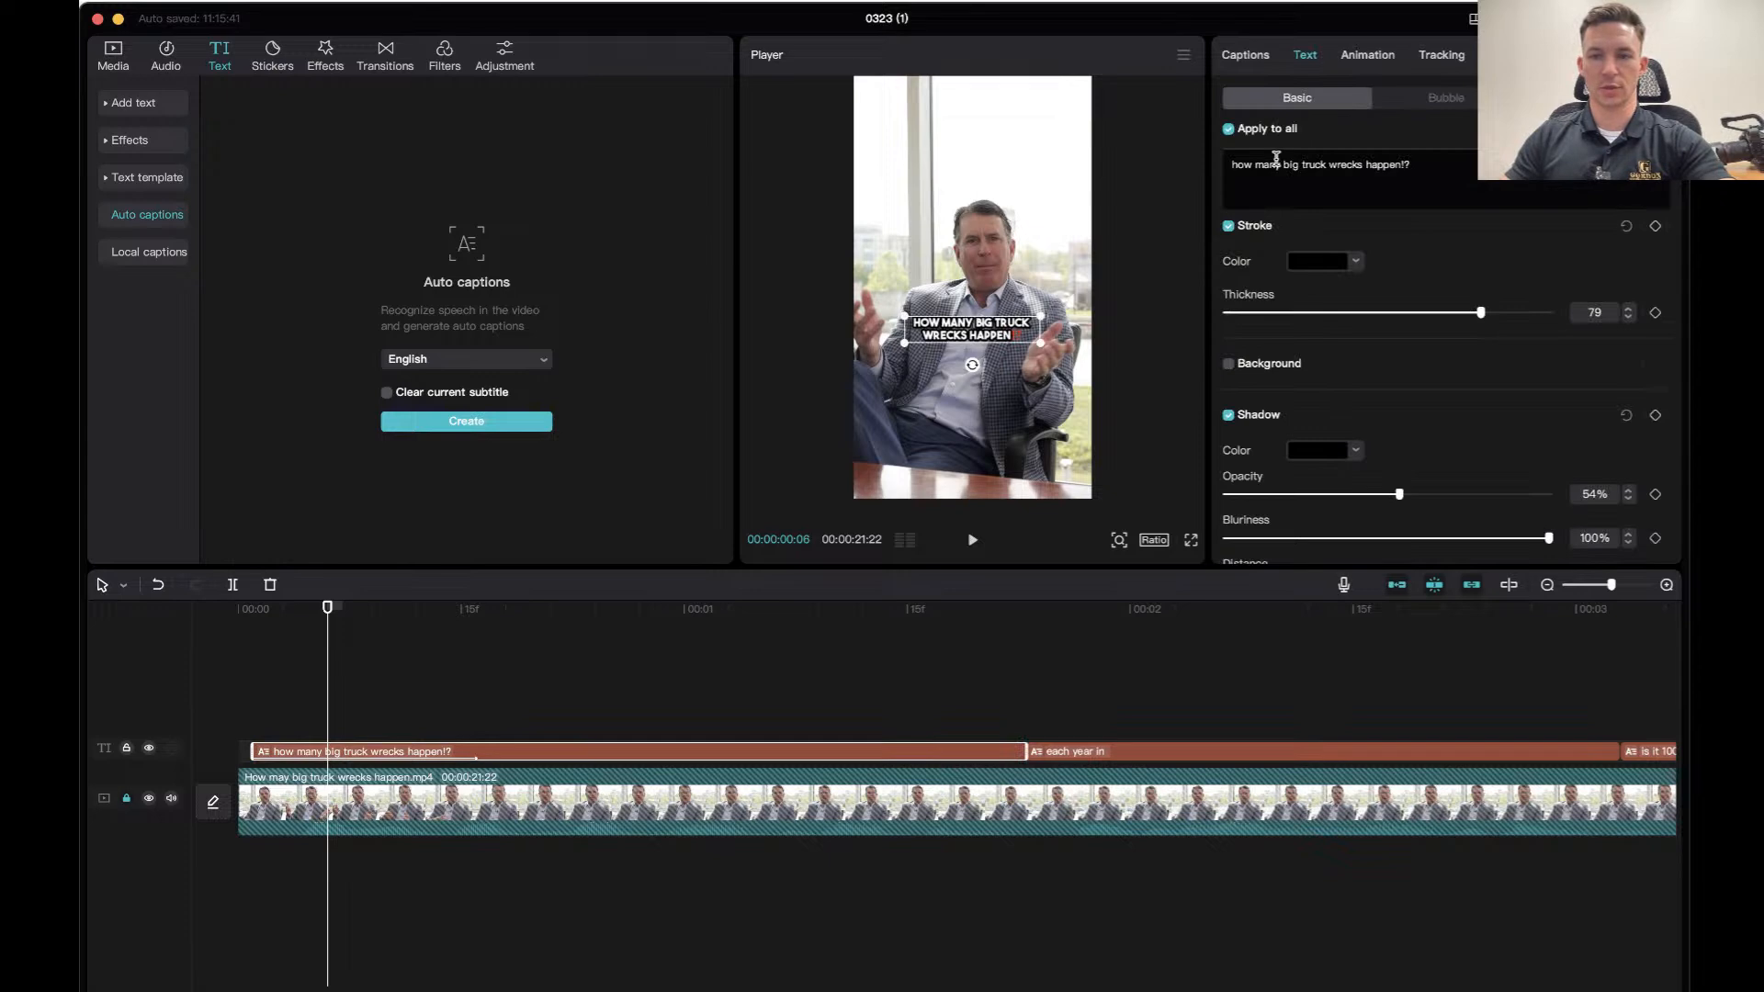
{"action": "left_click_drag", "start_coordinate": [1282, 163], "coordinate": [1219, 164]}
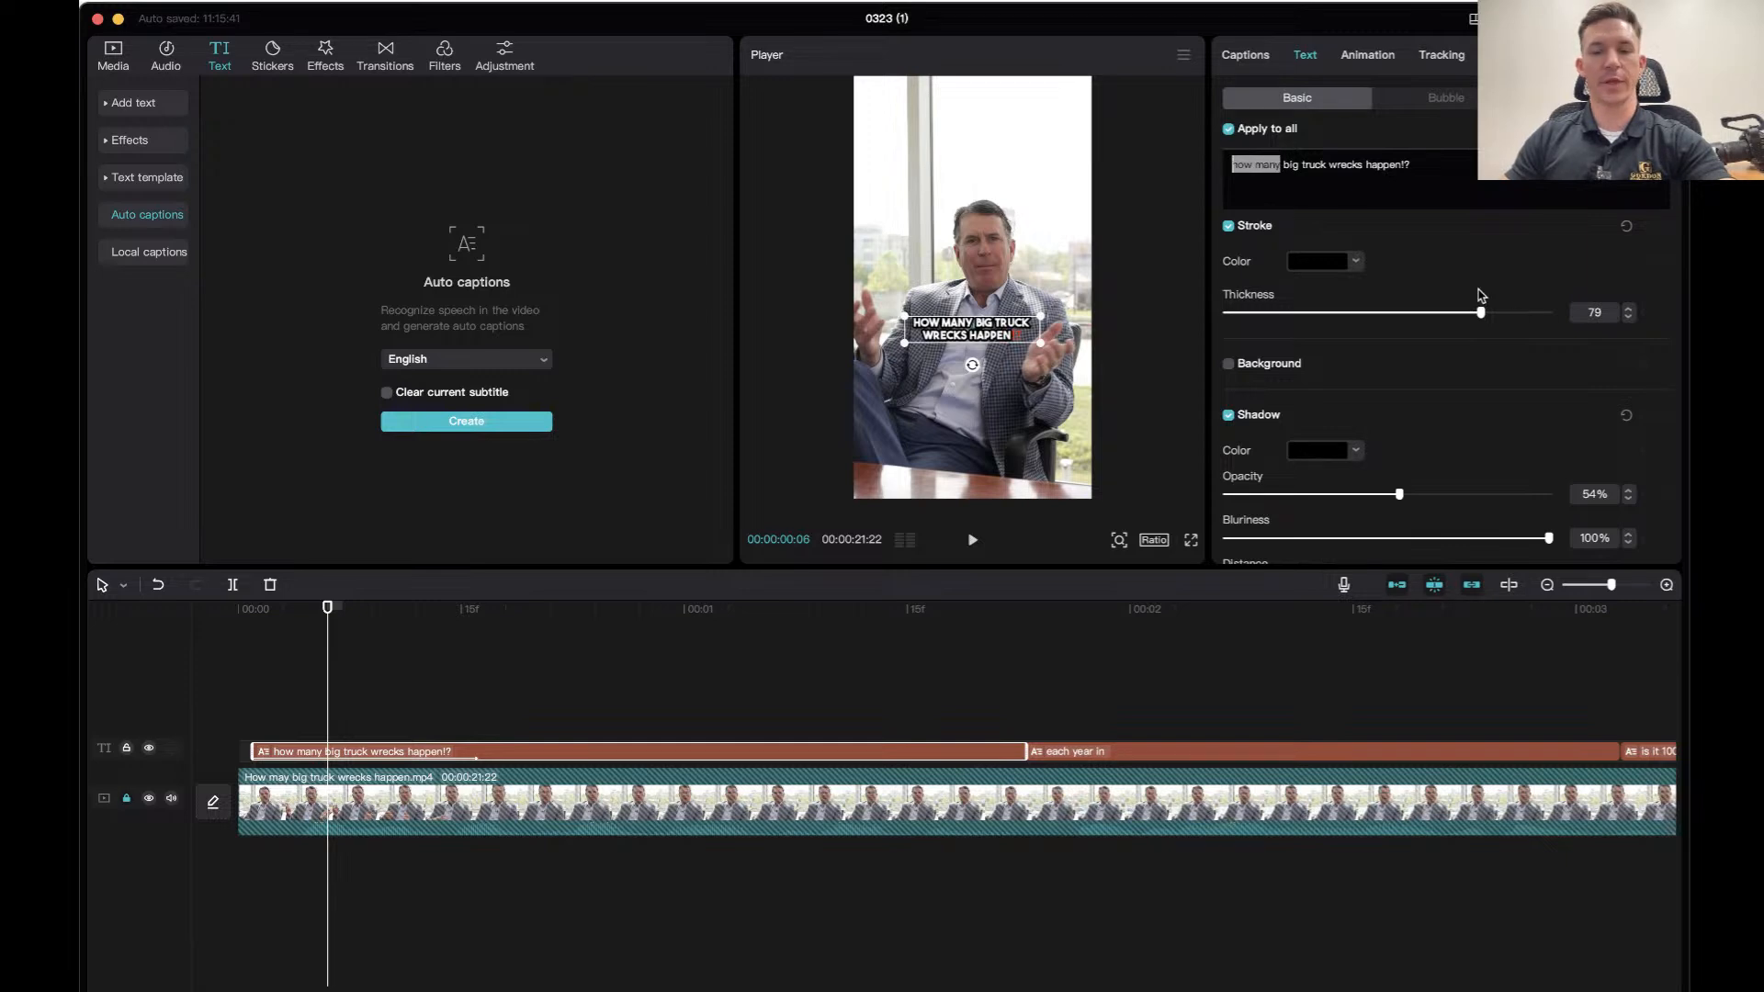
{"action": "left_click", "coordinate": [1357, 451]}
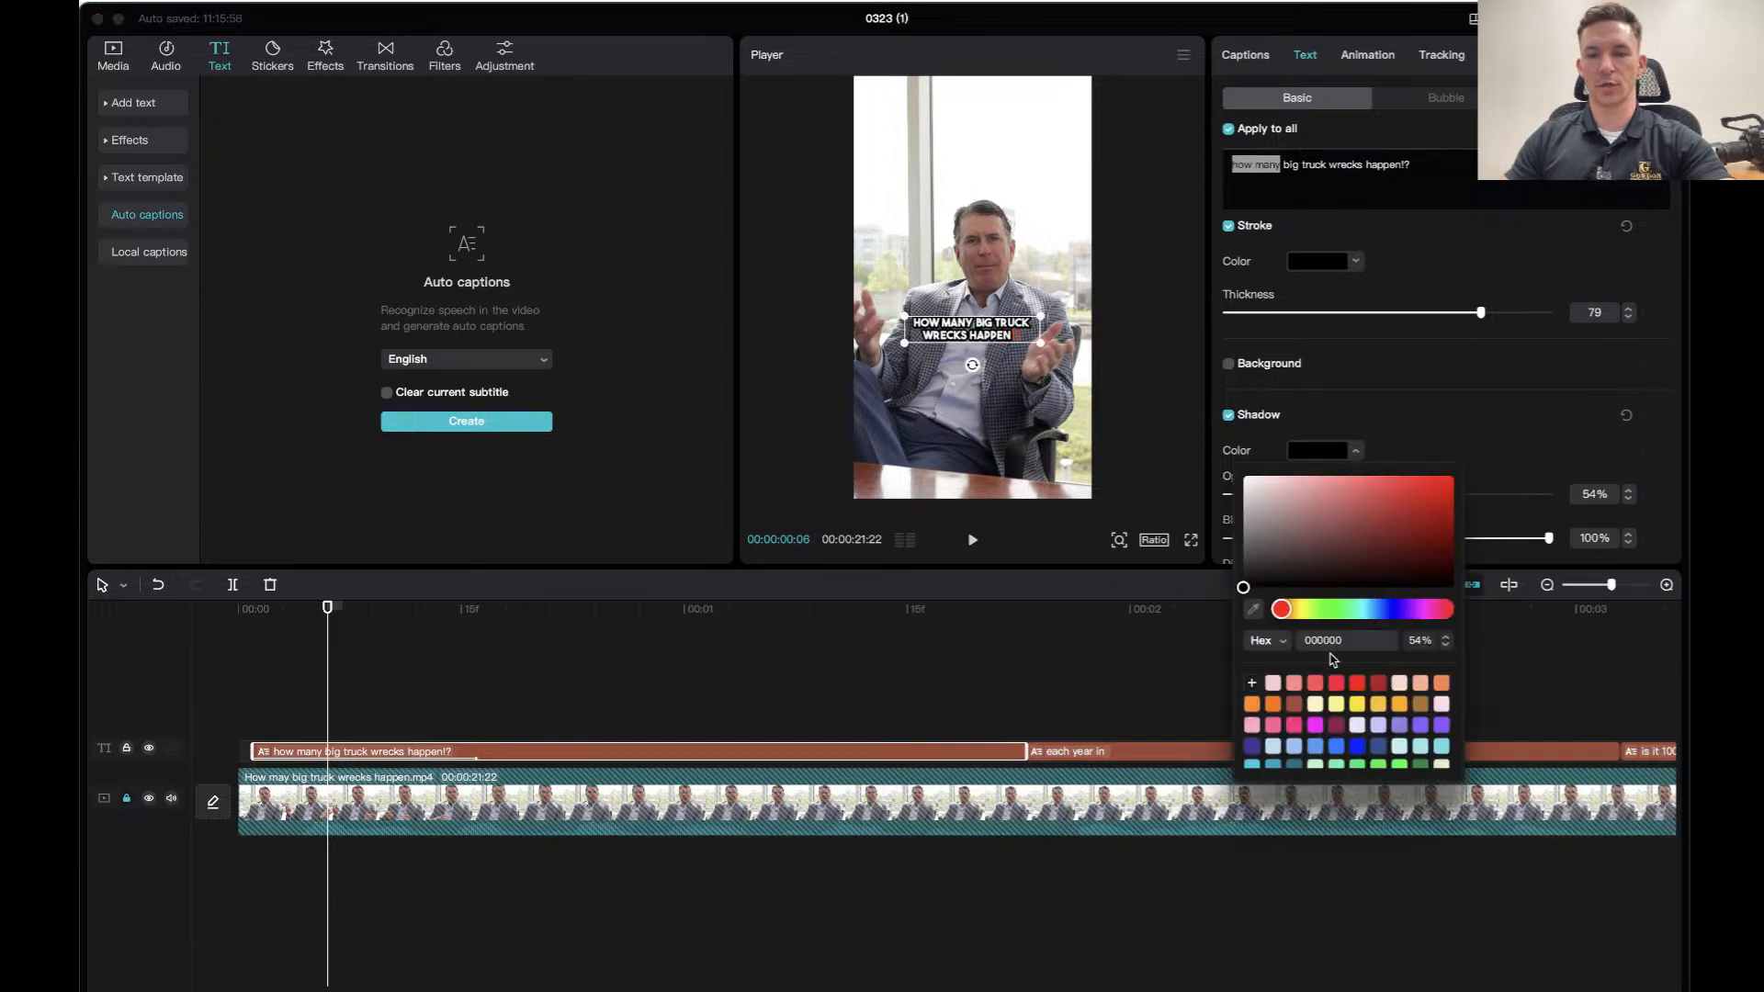
{"action": "left_click", "coordinate": [1360, 704]}
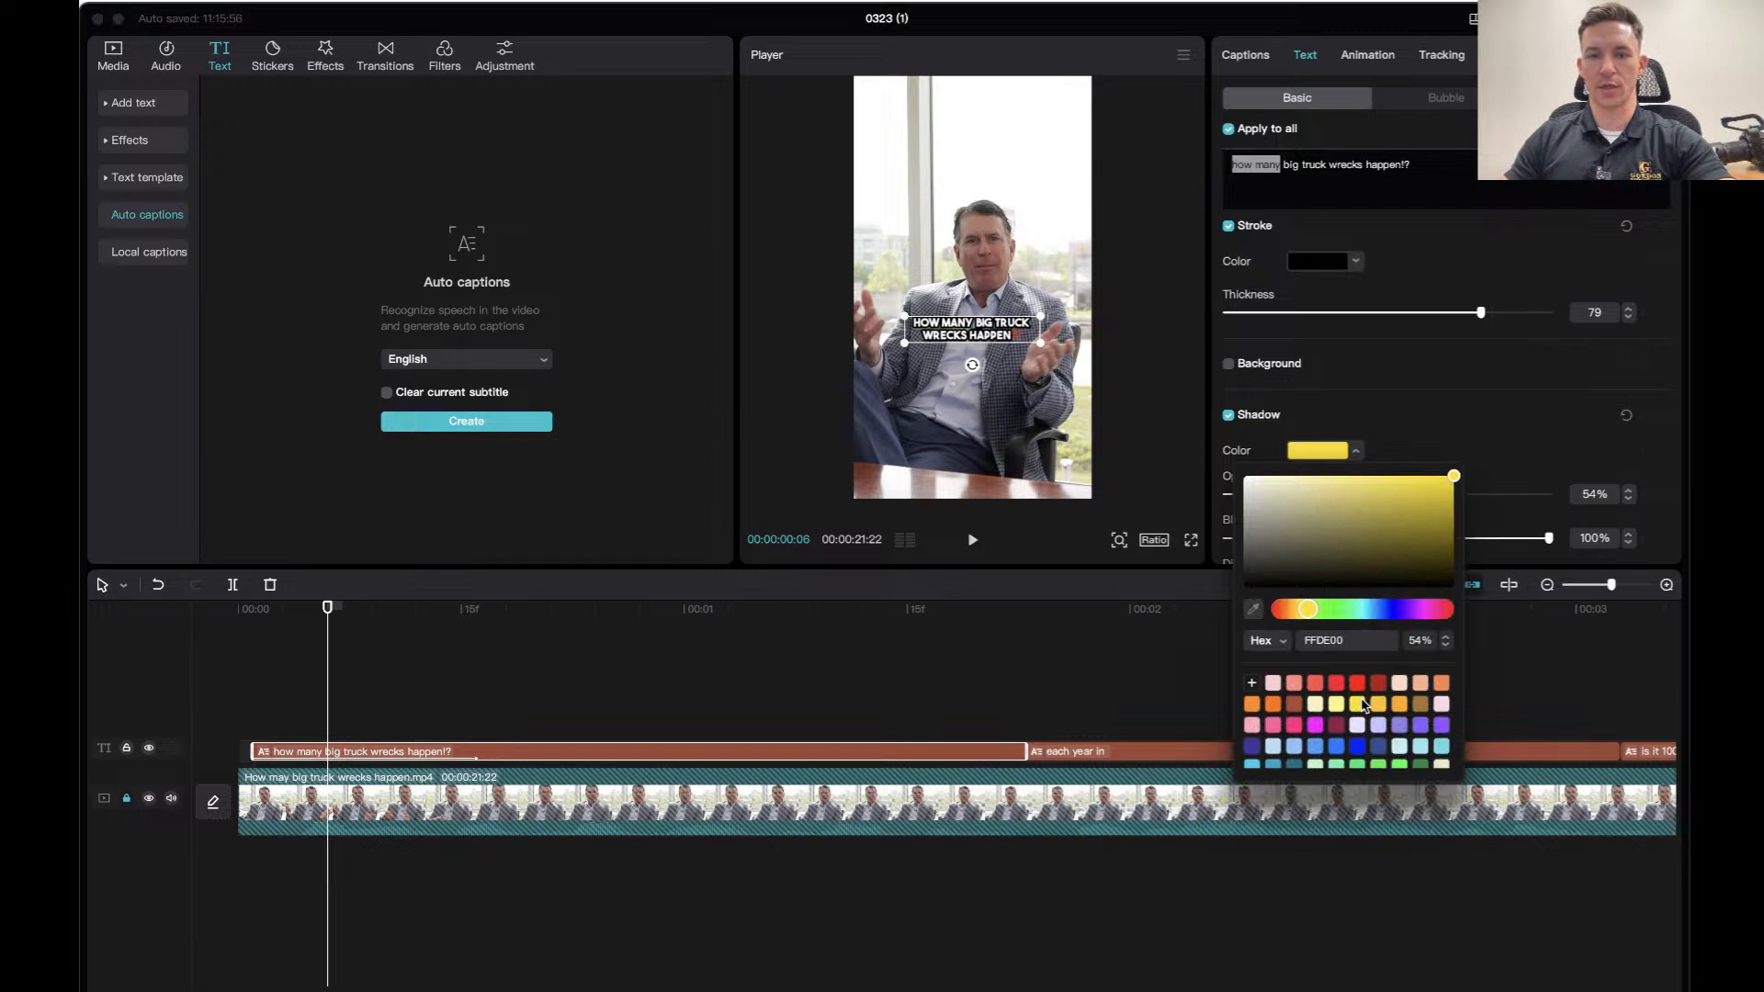
{"action": "left_click", "coordinate": [1466, 354]}
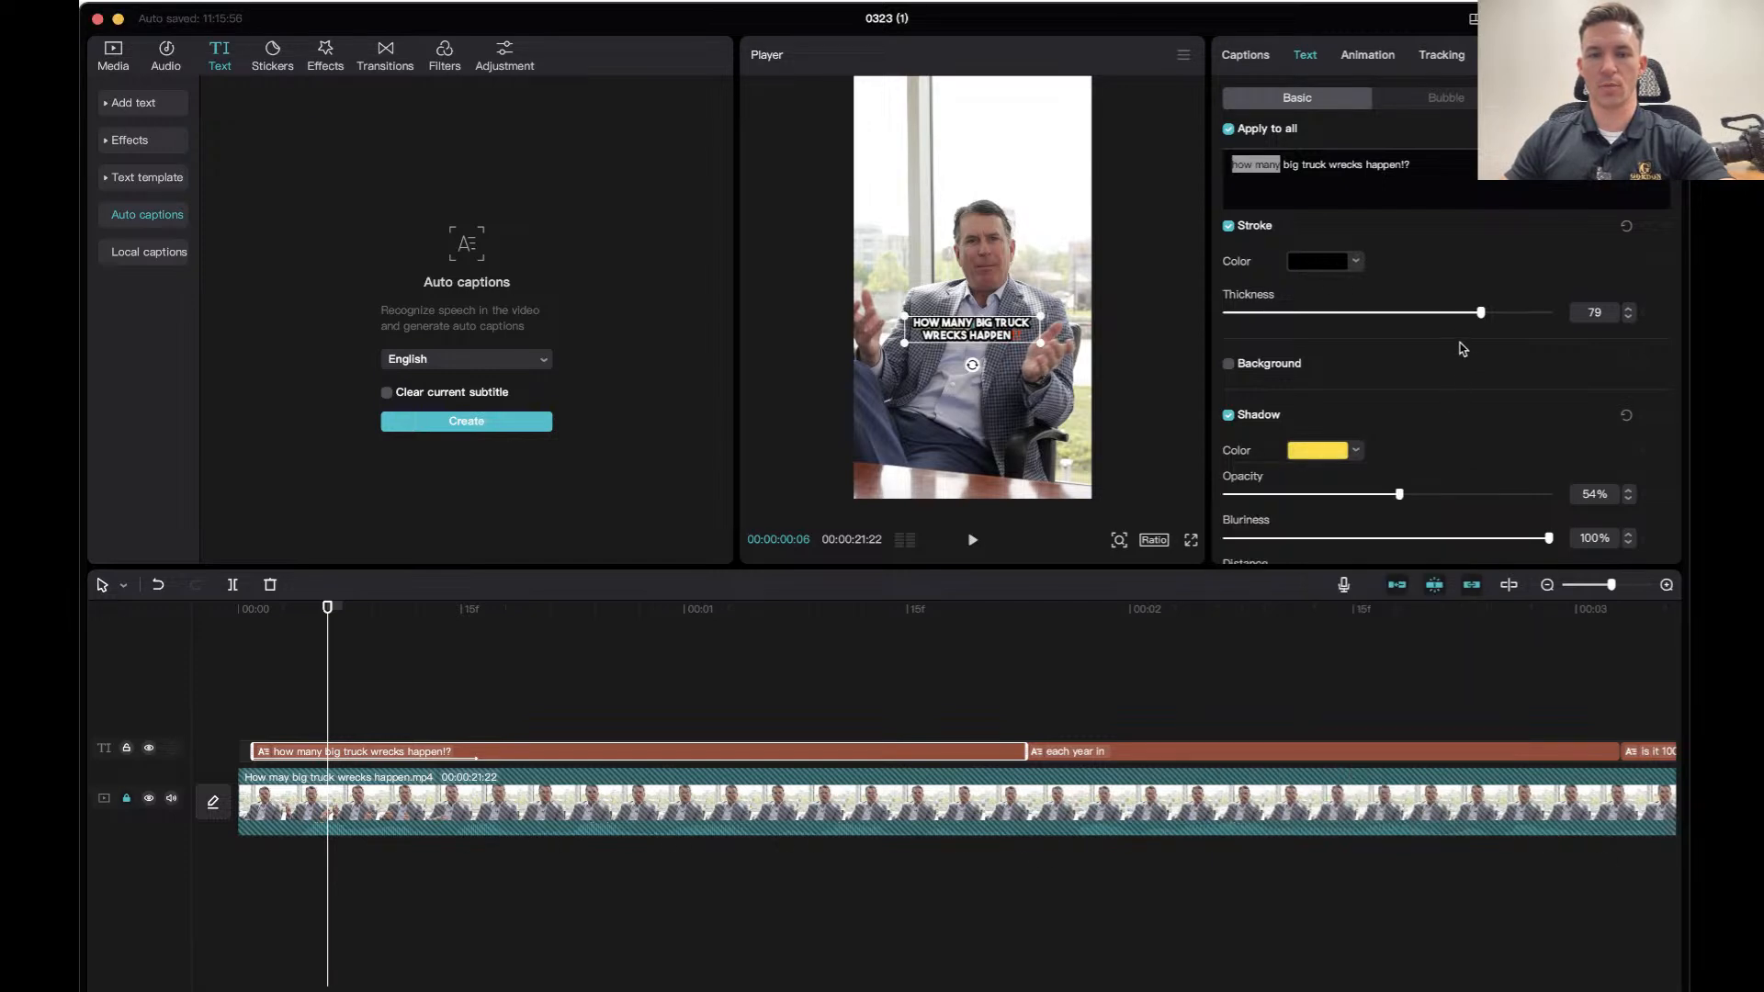
Reselect the words "how many" in the first caption and set their font color to yellow.
{"action": "left_click", "coordinate": [1239, 163]}
{"action": "left_click_drag", "start_coordinate": [1234, 163], "coordinate": [1281, 163]}
{"action": "left_click", "coordinate": [1342, 459]}
{"action": "left_click", "coordinate": [1396, 446]}
{"action": "left_click", "coordinate": [1357, 453]}
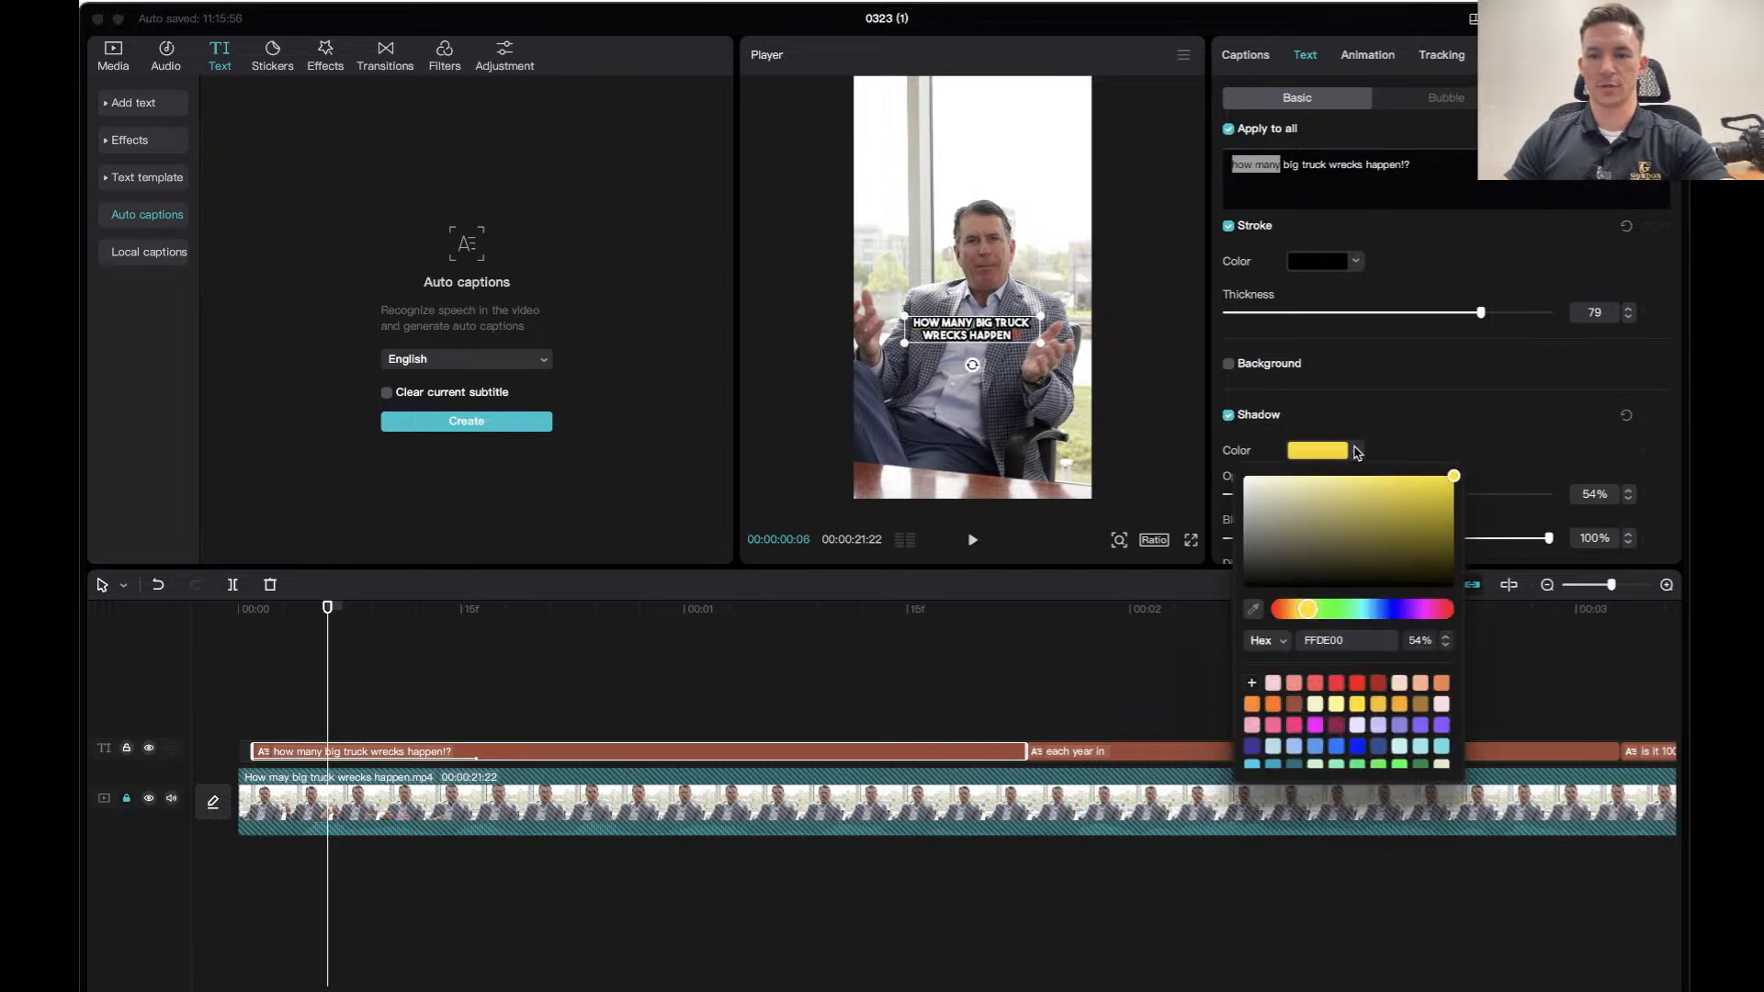
{"action": "left_click", "coordinate": [1626, 405]}
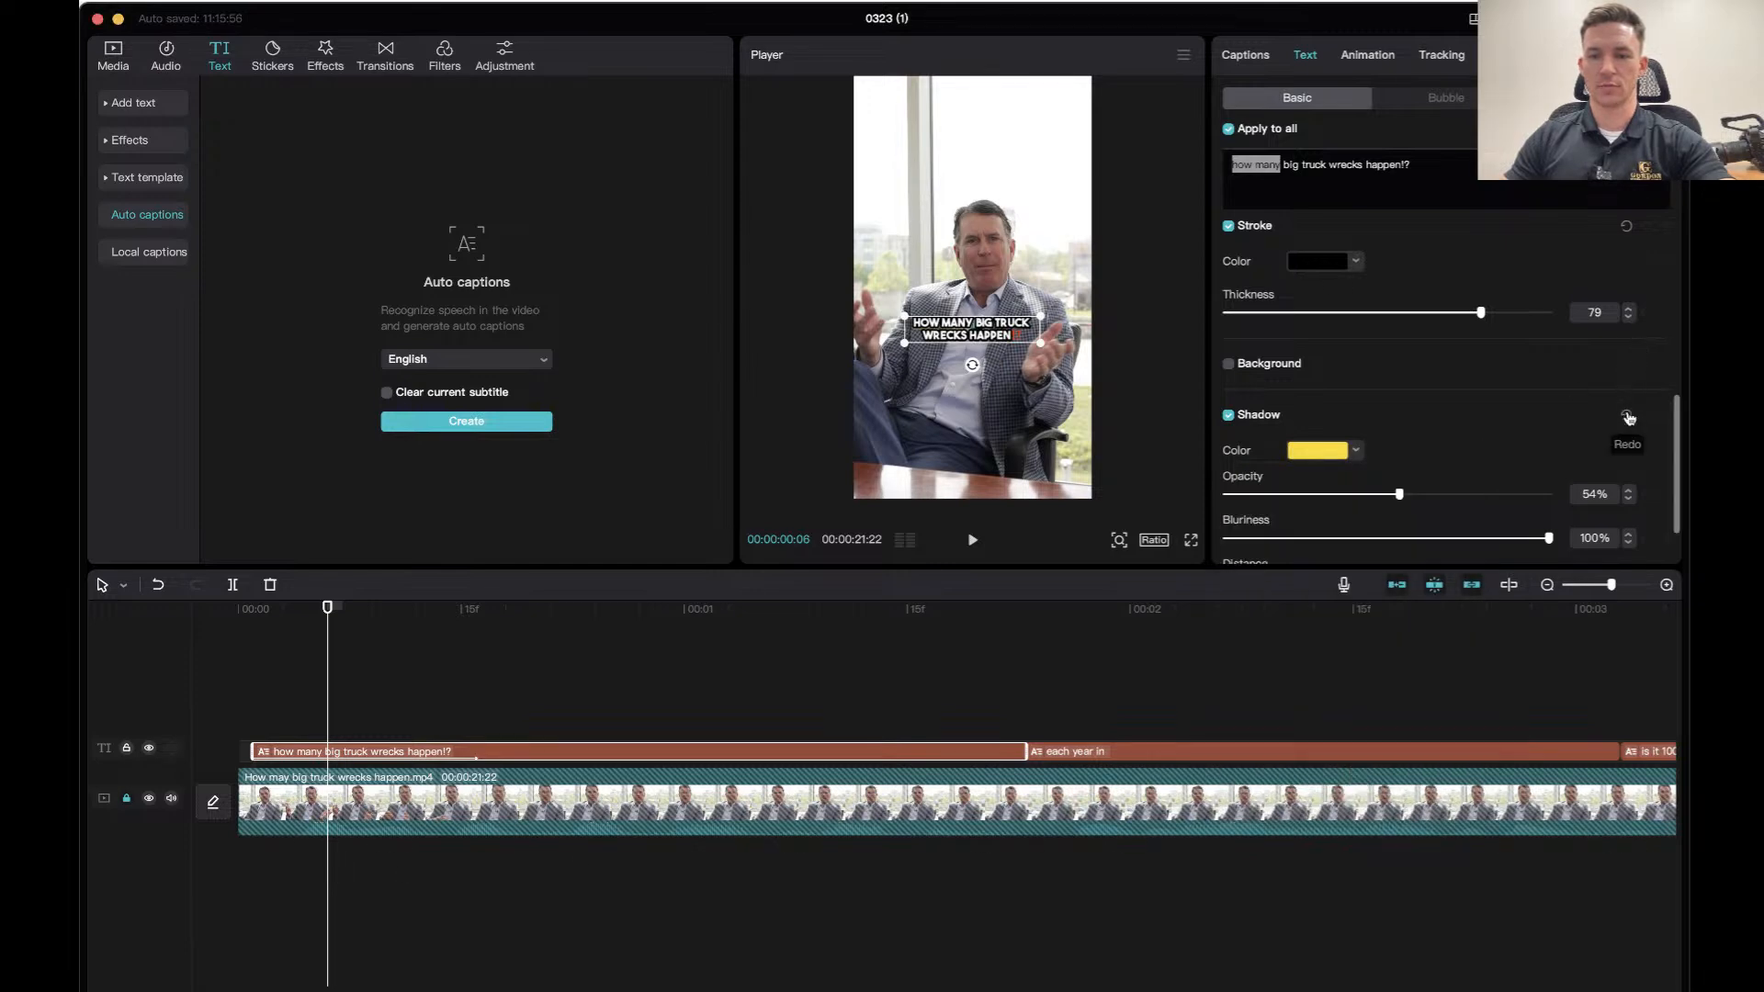
{"action": "scroll", "coordinate": [1326, 393], "scroll_direction": "up", "scroll_amount": 10}
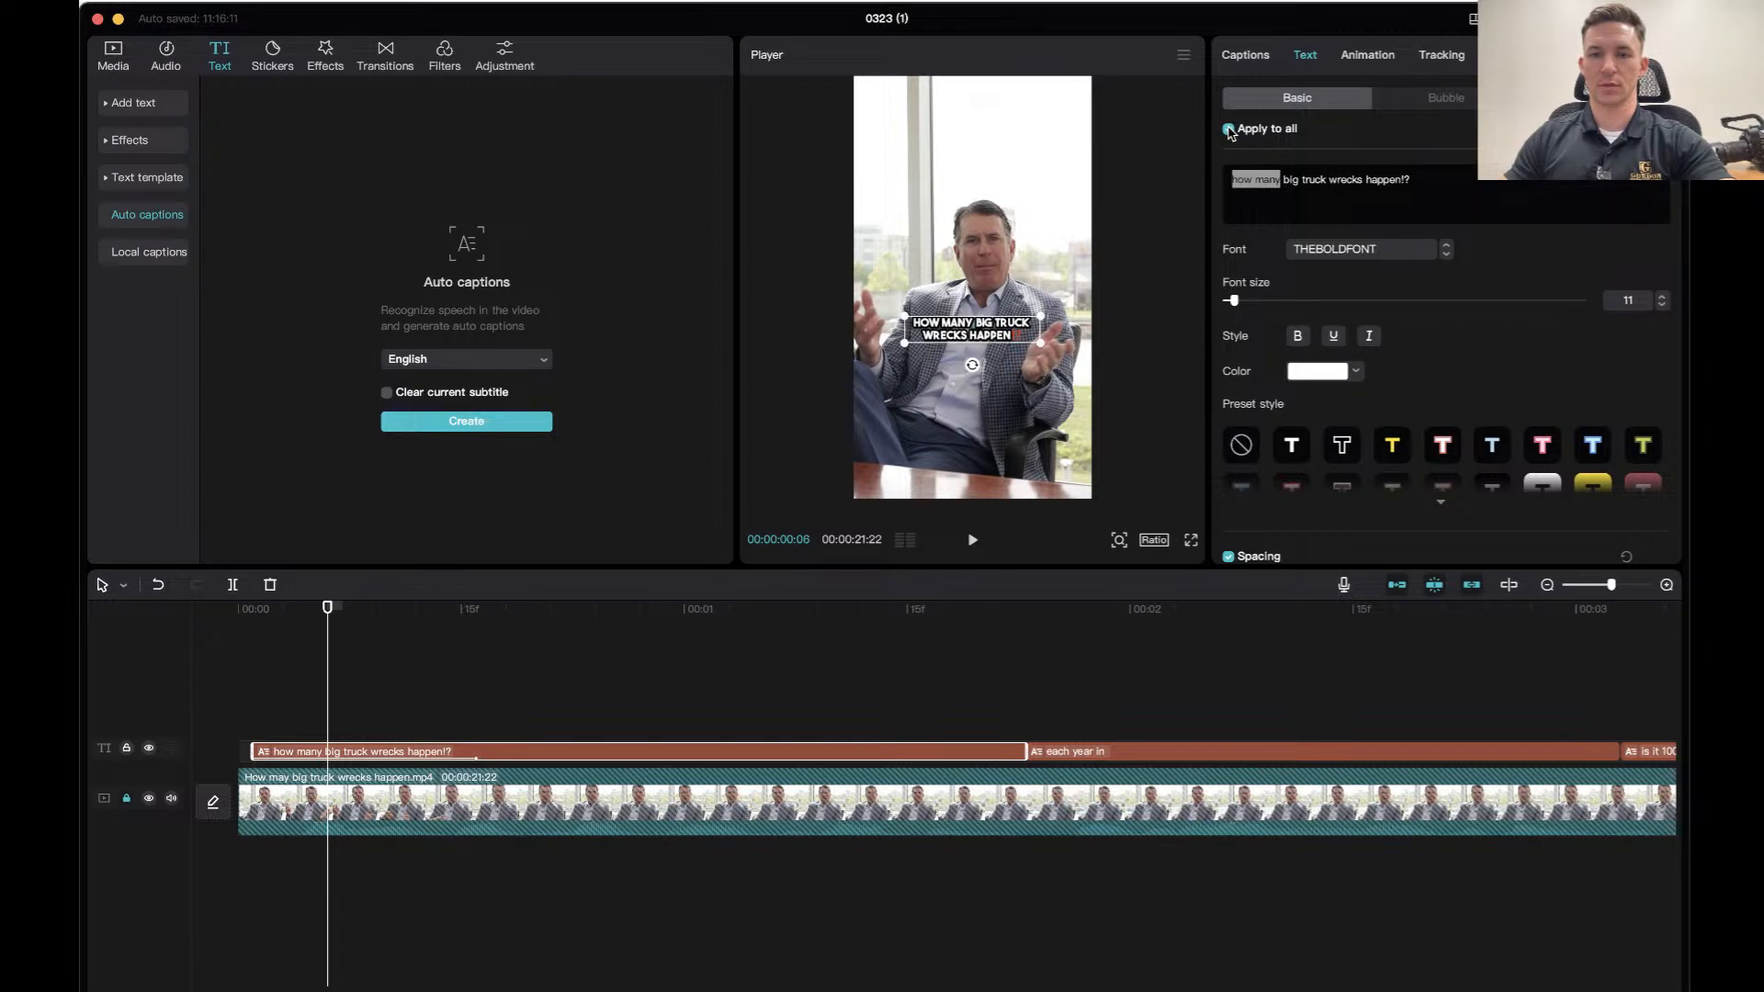
{"action": "left_click", "coordinate": [1320, 375]}
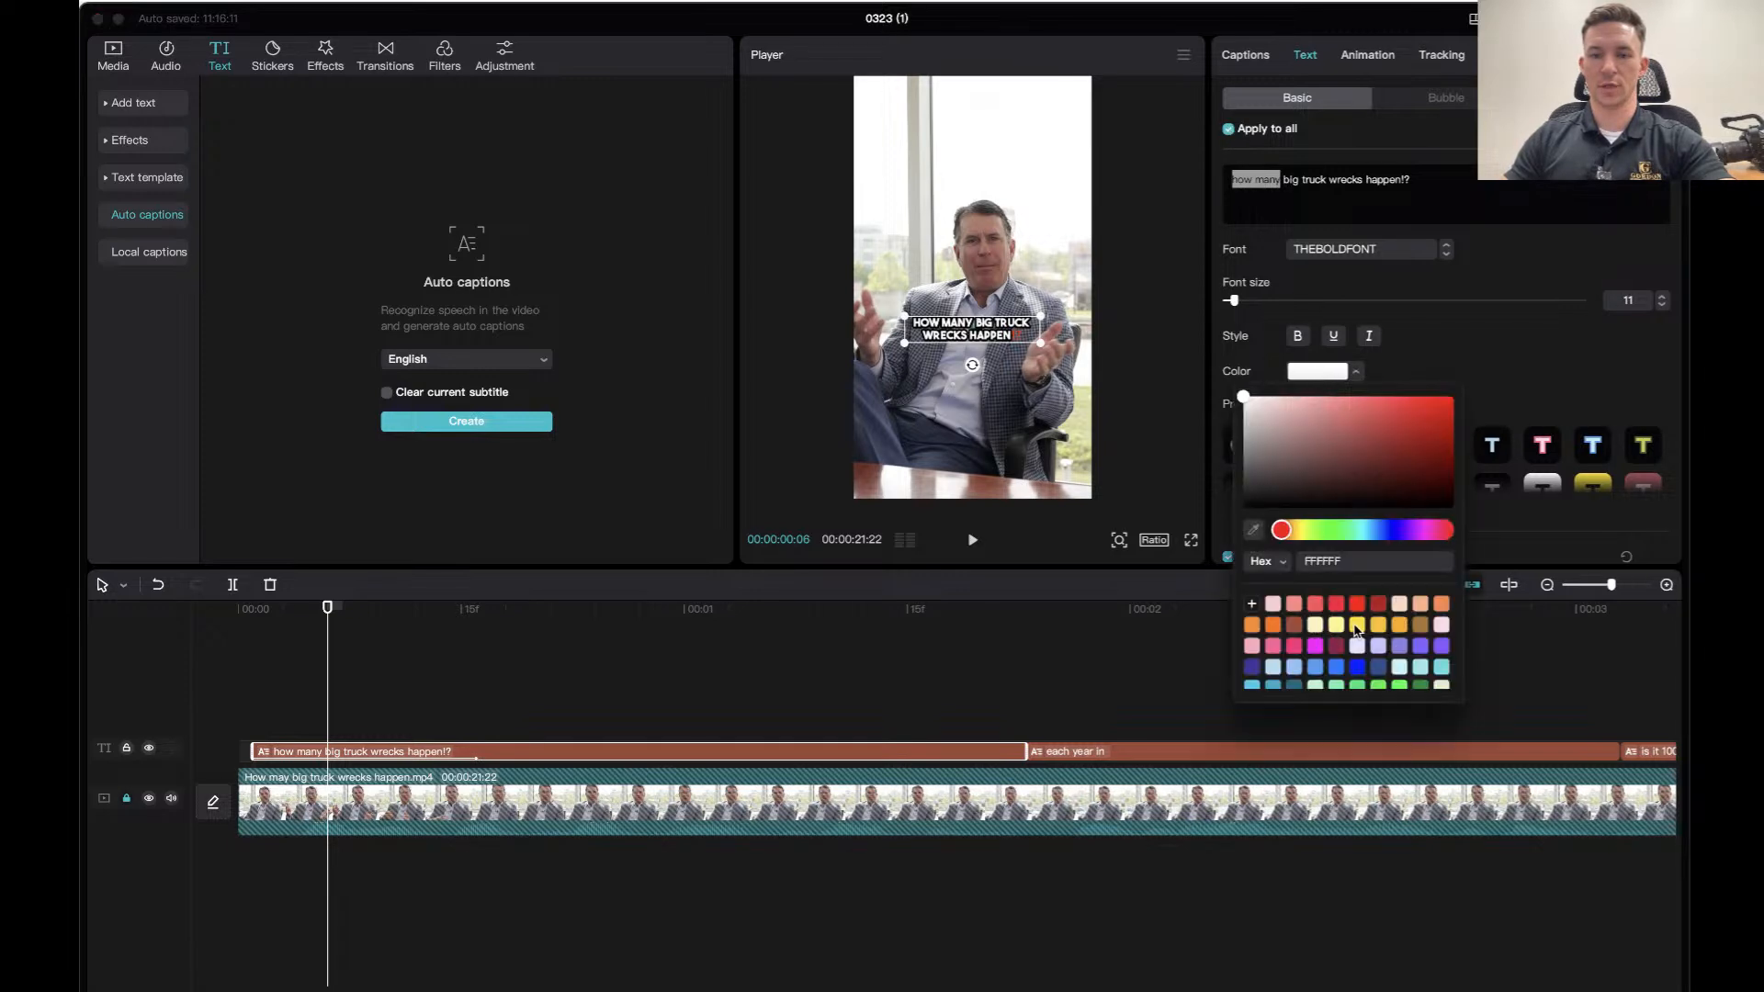
{"action": "left_click", "coordinate": [1358, 628]}
{"action": "left_click", "coordinate": [1470, 395]}
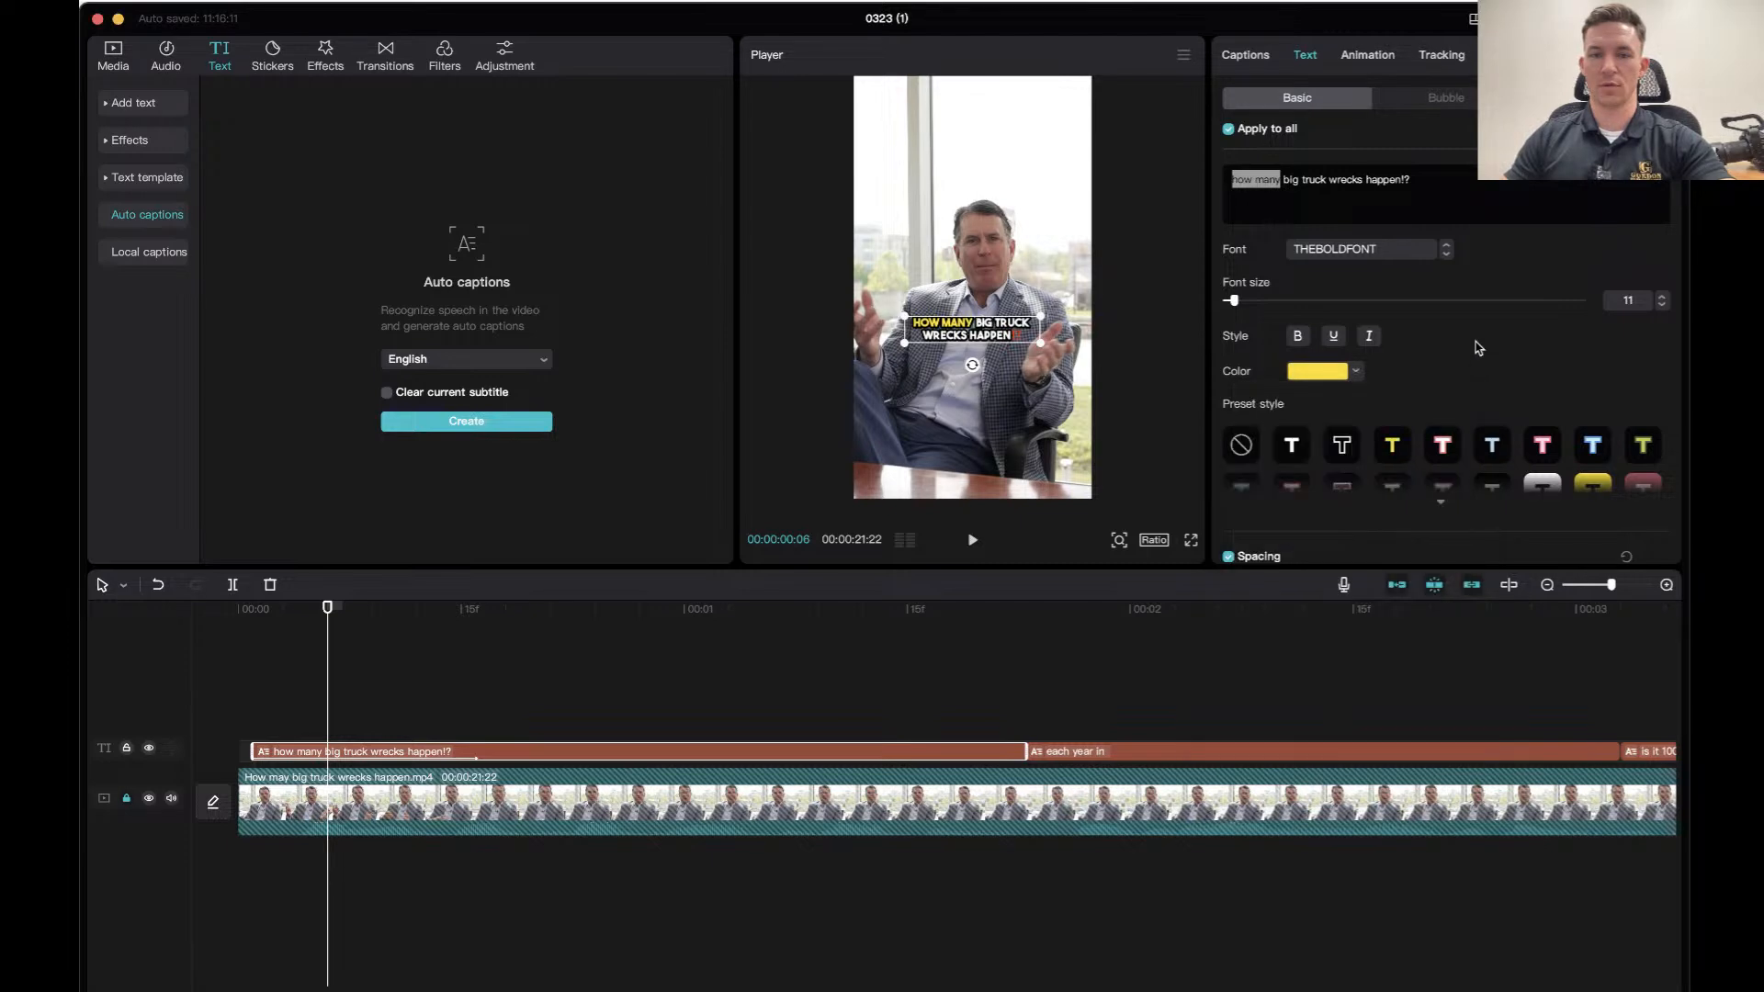
Check the second caption's color, turn off Apply to all for the first caption, and return to the start of the video.
{"action": "left_click", "coordinate": [1135, 632]}
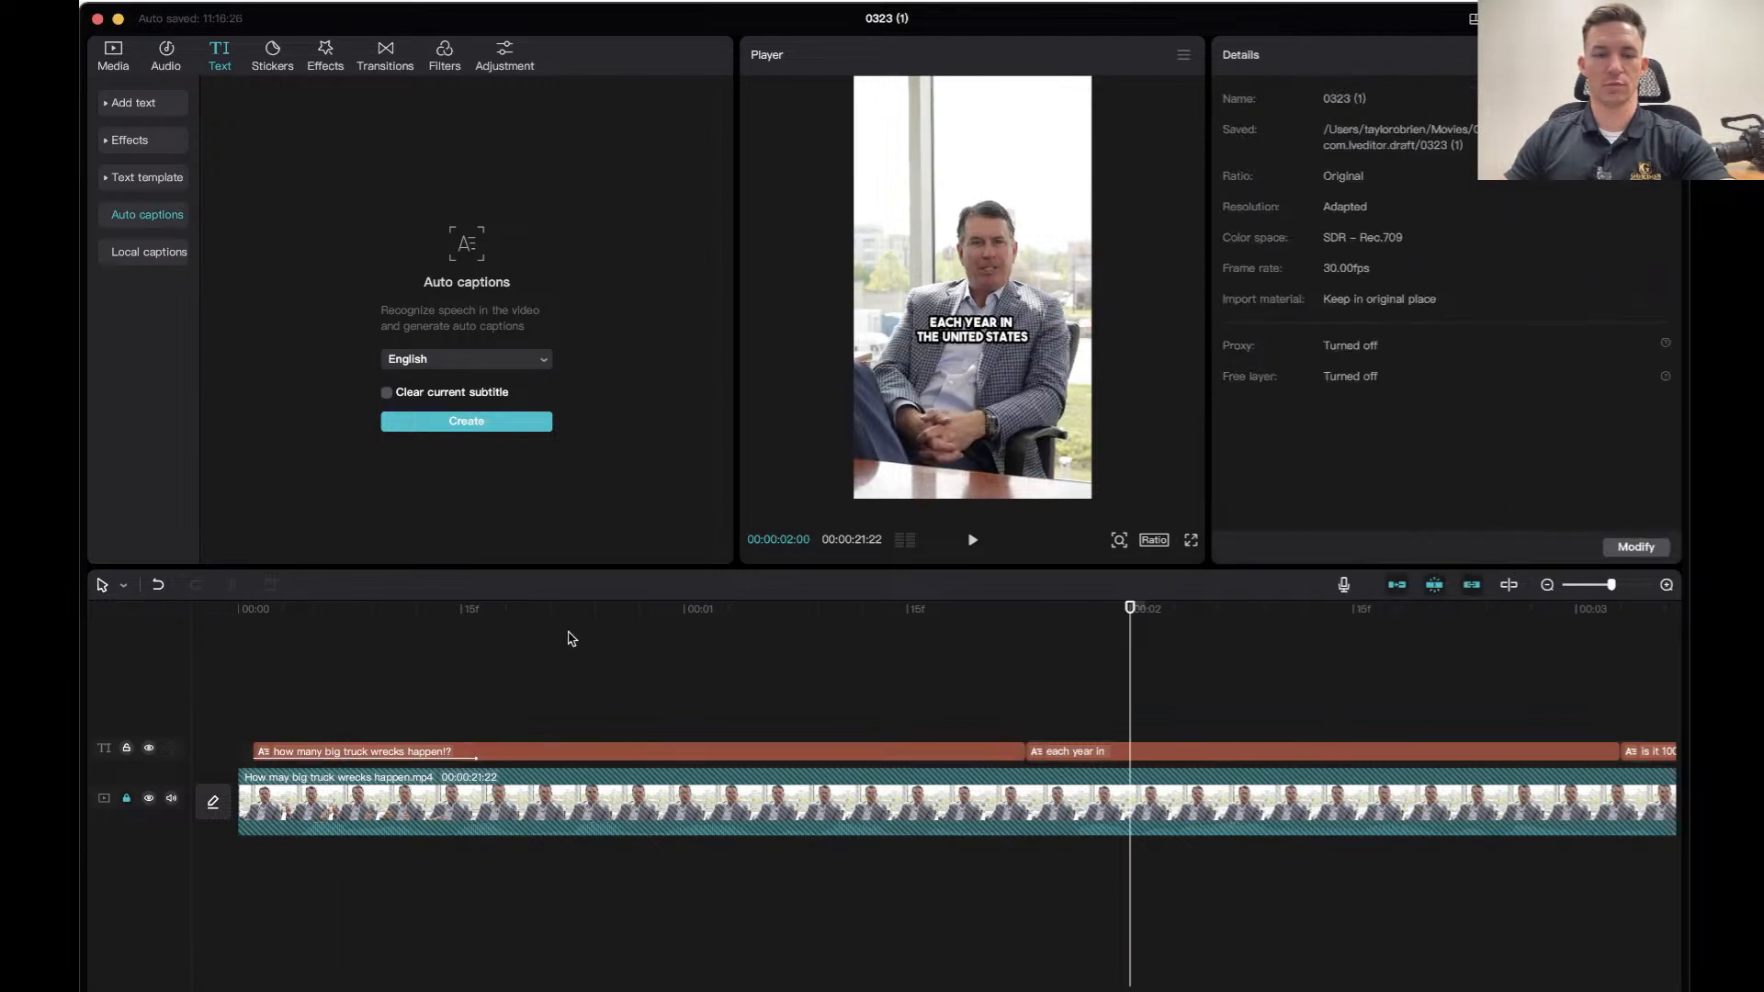
{"action": "left_click", "coordinate": [298, 630]}
{"action": "left_click", "coordinate": [426, 746]}
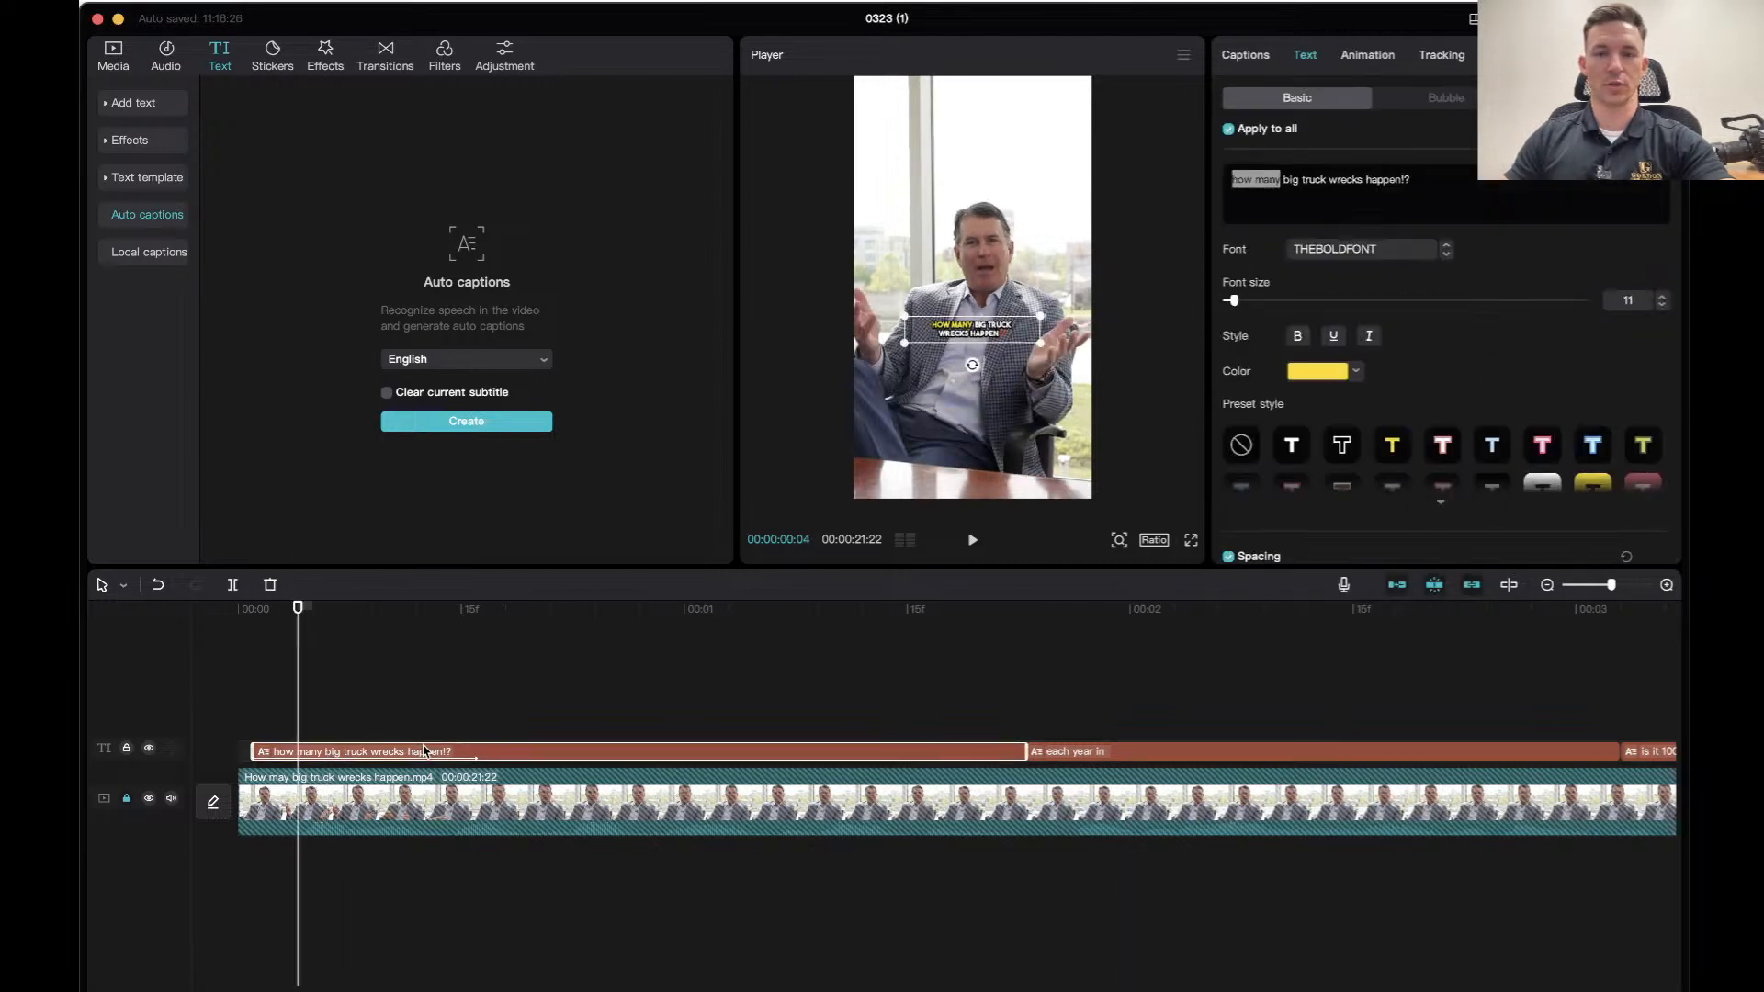
{"action": "left_click_drag", "start_coordinate": [1229, 180], "coordinate": [1287, 210]}
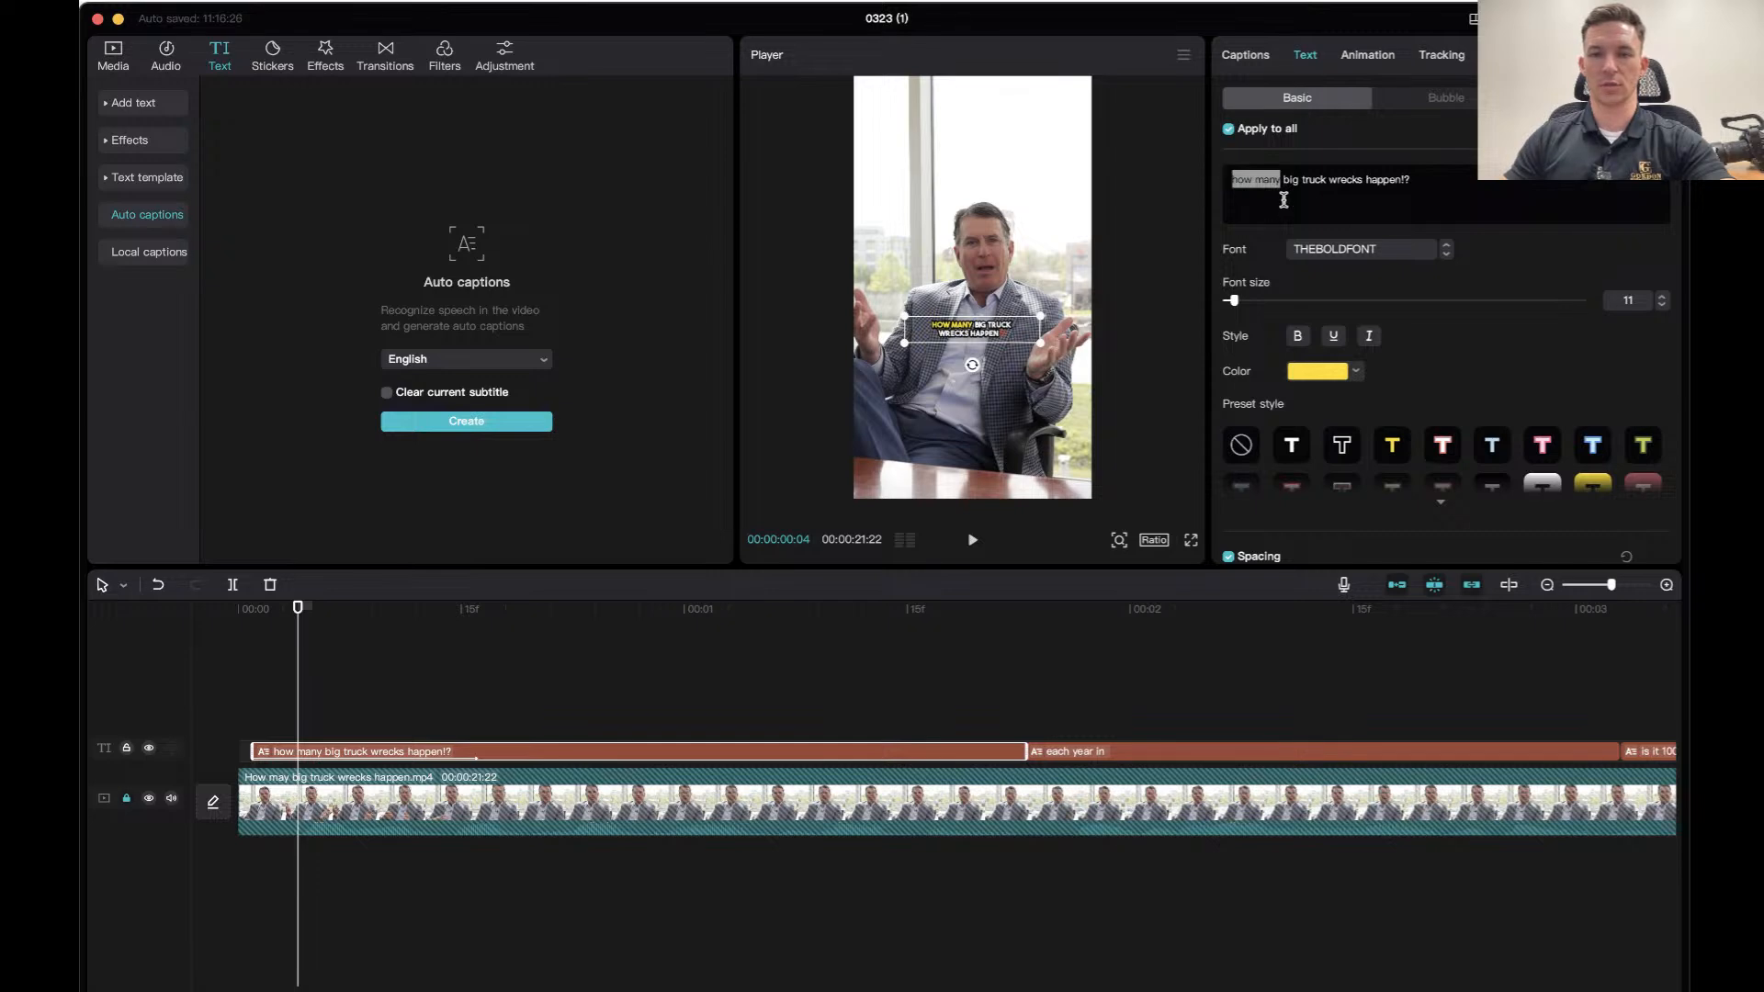
{"action": "left_click", "coordinate": [1231, 130]}
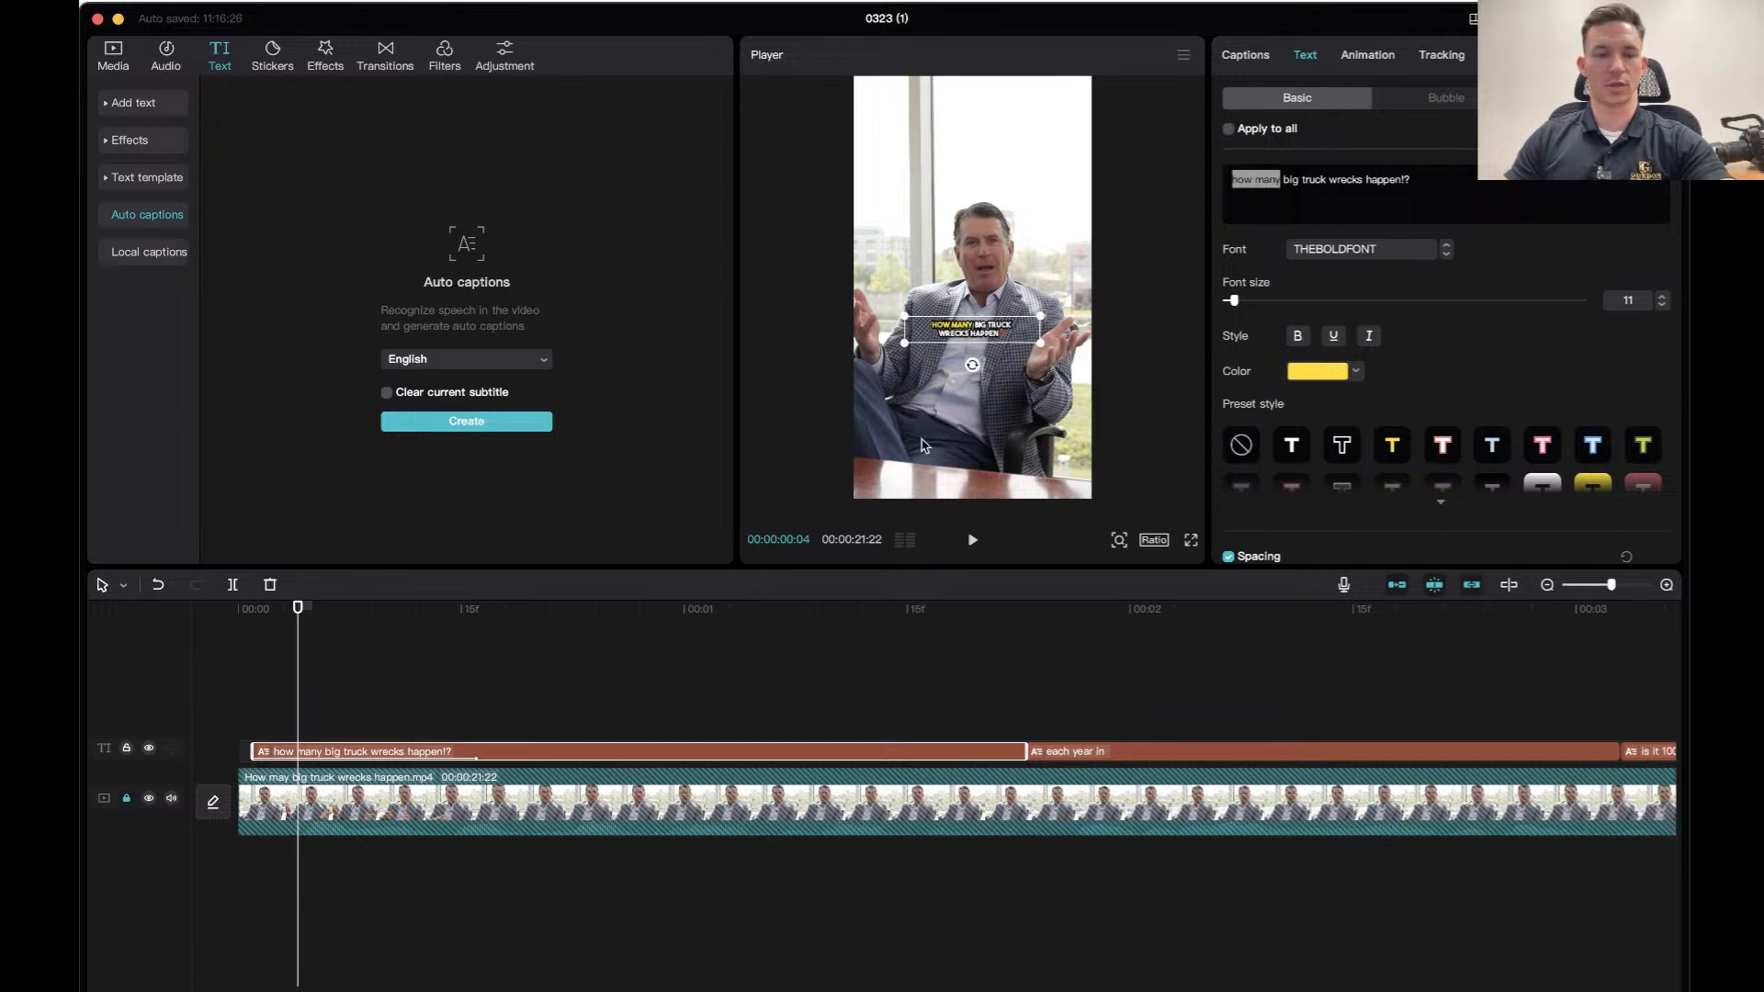
{"action": "left_click", "coordinate": [287, 637]}
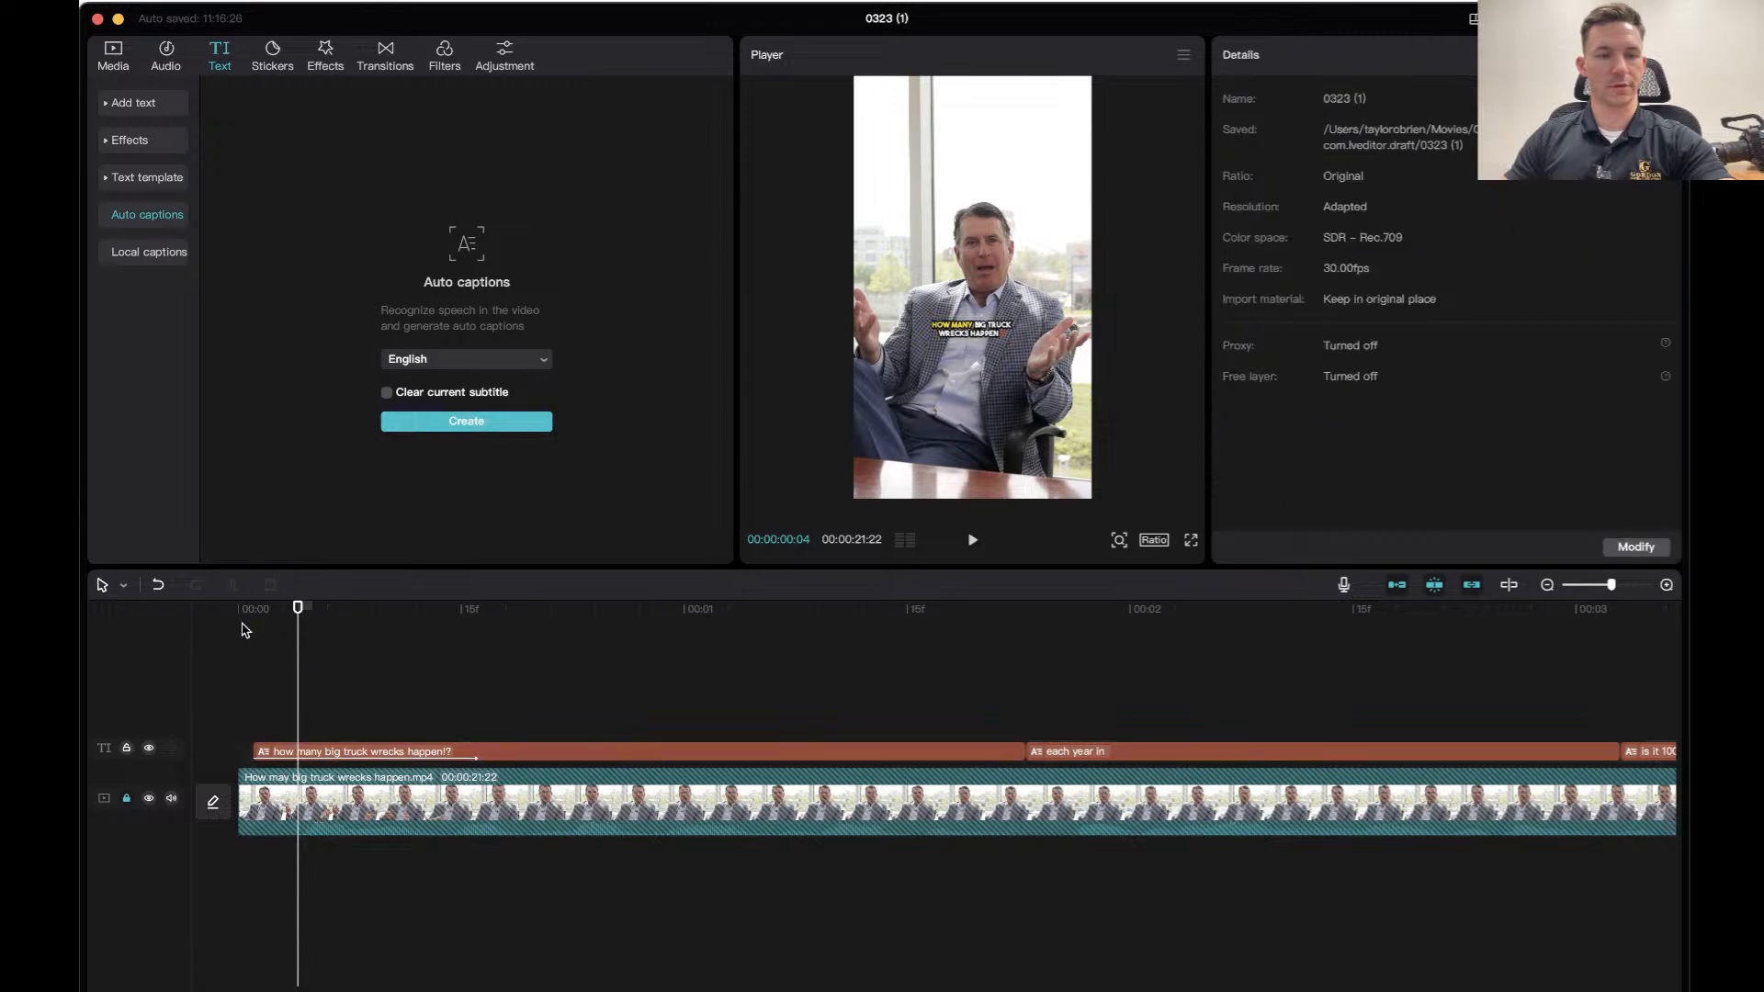
{"action": "left_click_drag", "start_coordinate": [298, 611], "coordinate": [119, 625]}
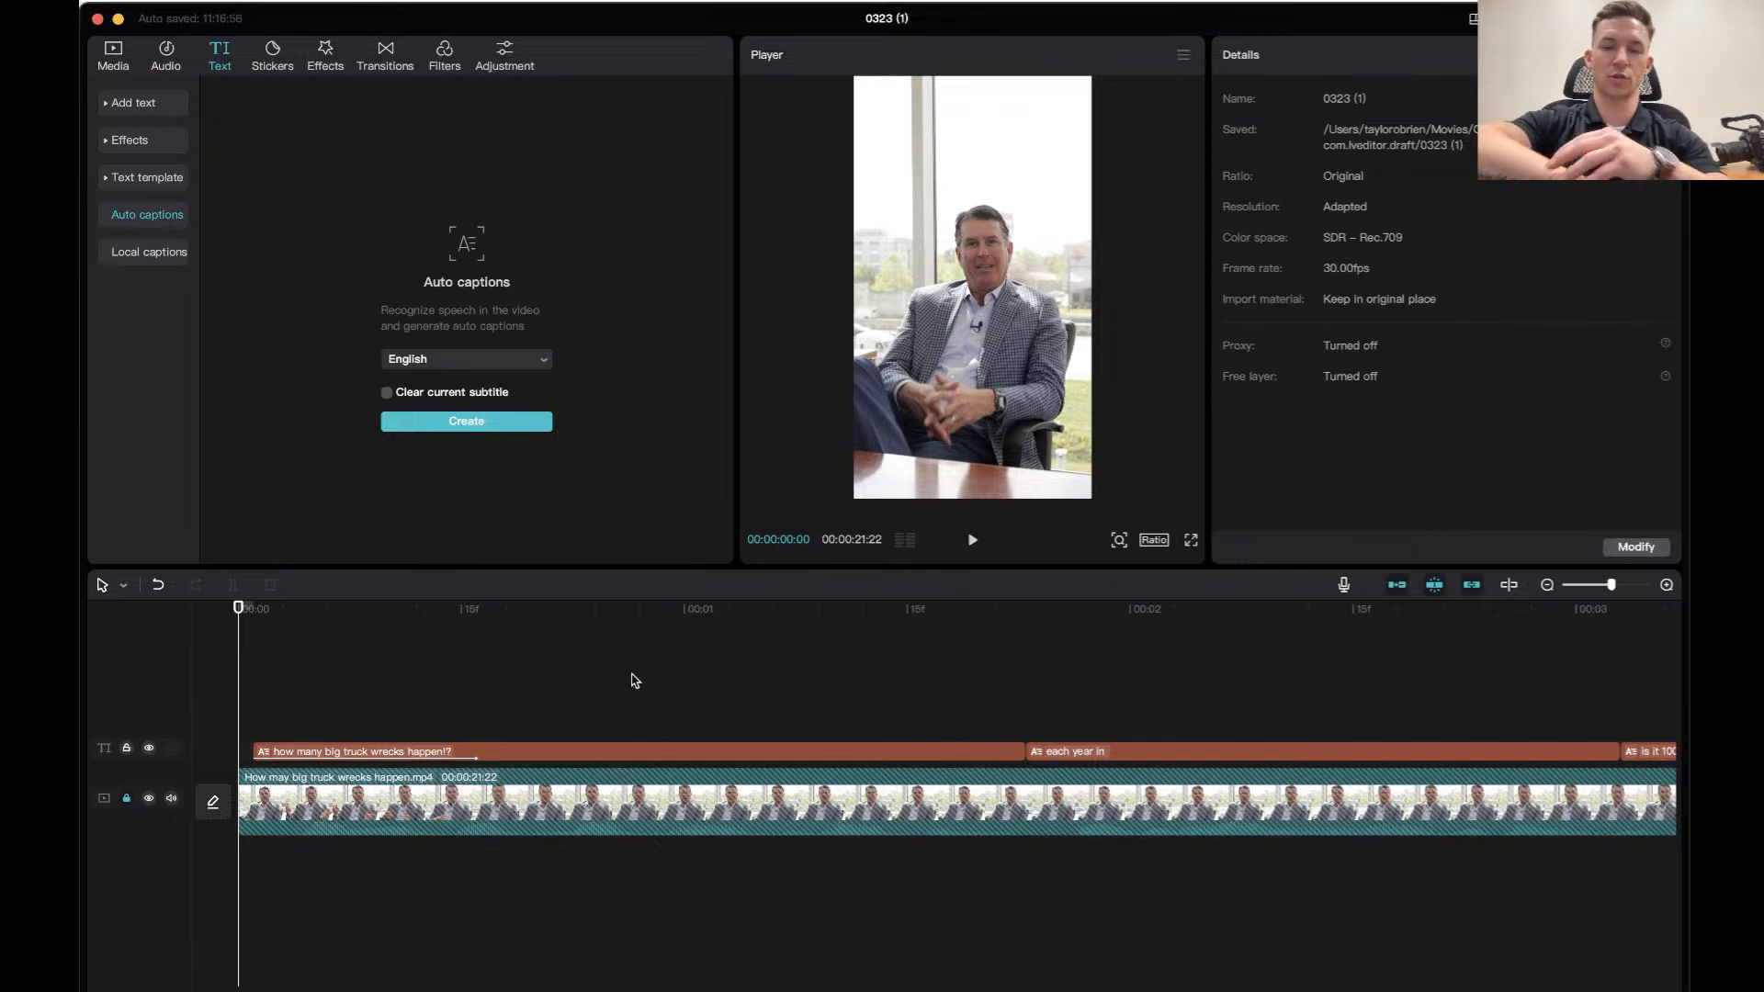
Move the first caption slightly higher on the speaker's chest and enlarge "how many" to font size 15.
{"action": "left_click", "coordinate": [445, 649]}
{"action": "left_click", "coordinate": [1004, 344]}
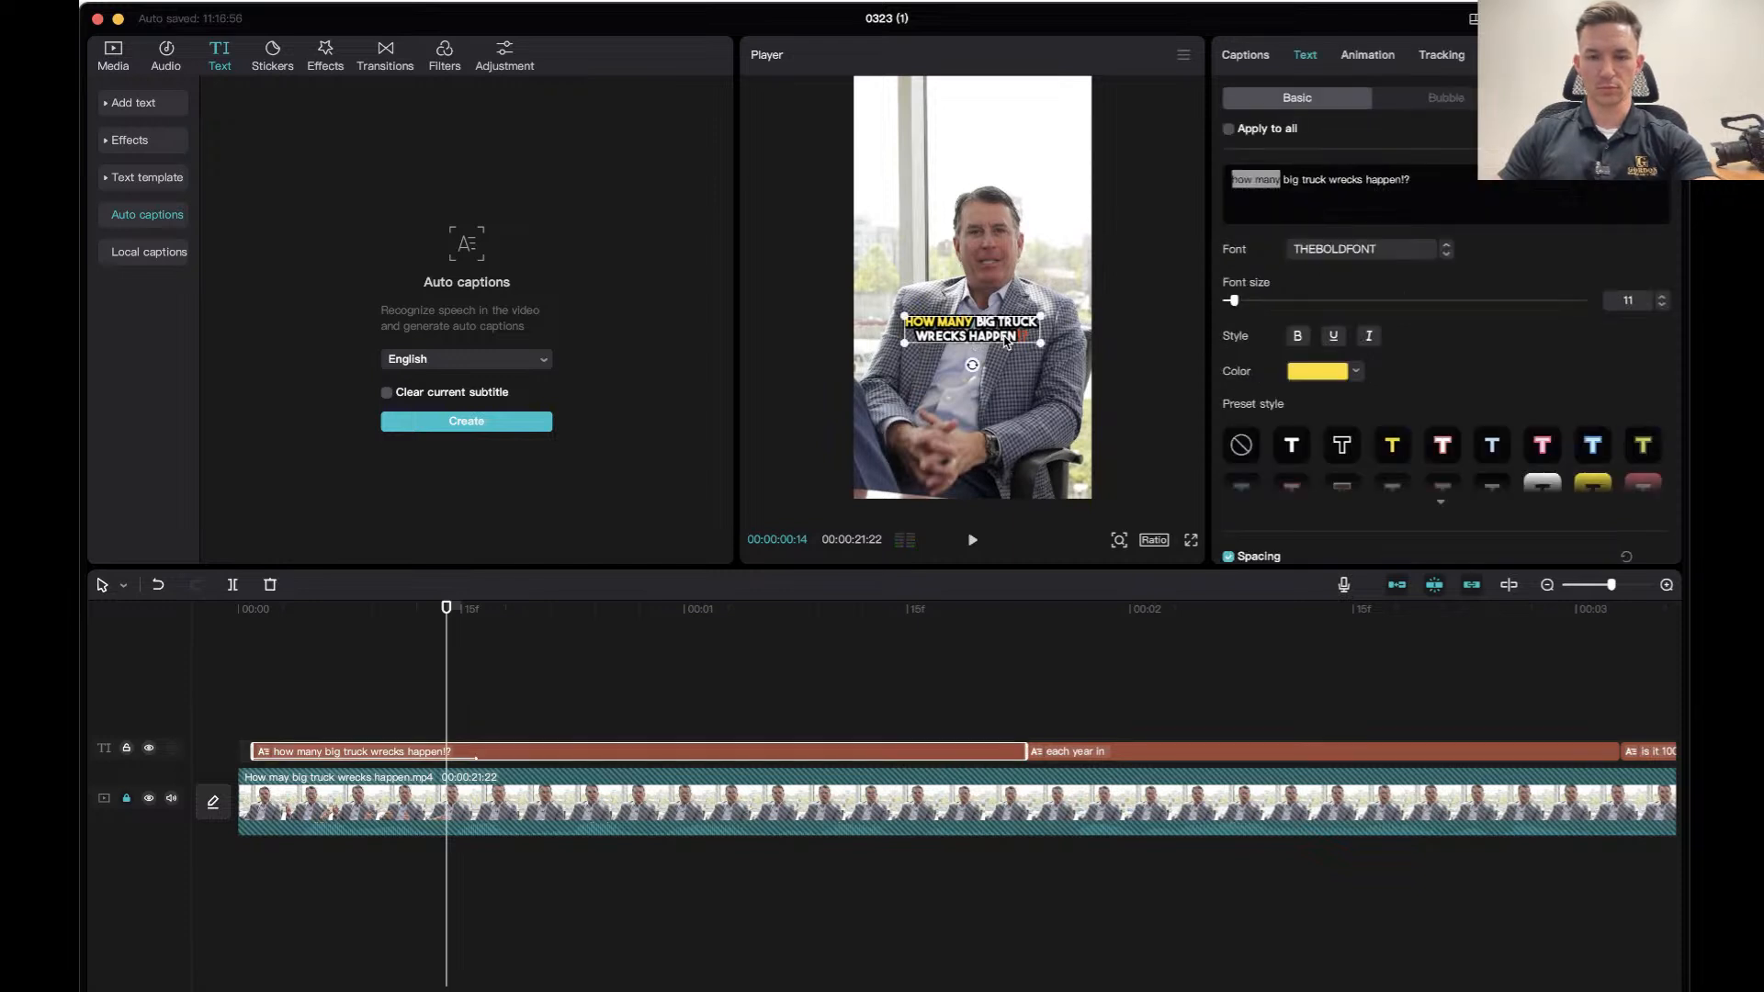
{"action": "mouse_move", "coordinate": [1005, 340]}
{"action": "left_mouse_down"}
{"action": "mouse_move", "coordinate": [1001, 357]}
{"action": "mouse_move", "coordinate": [1005, 332]}
{"action": "left_mouse_up"}
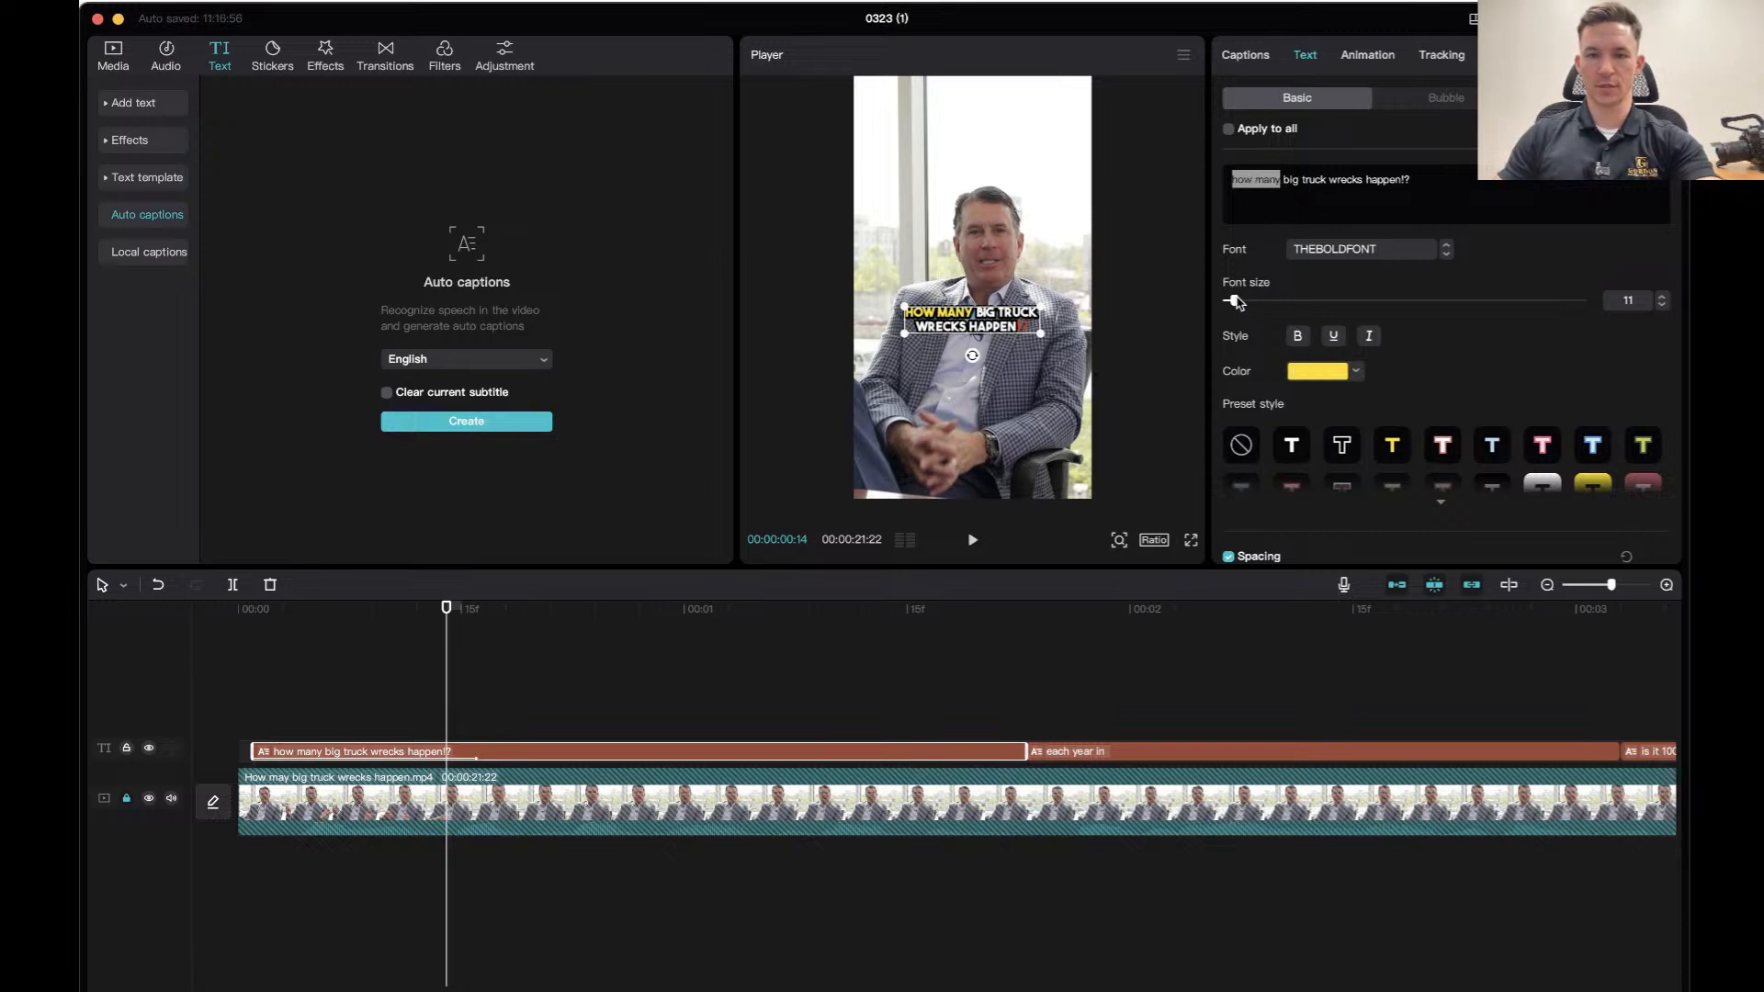
{"action": "left_click_drag", "start_coordinate": [1236, 300], "coordinate": [1243, 304]}
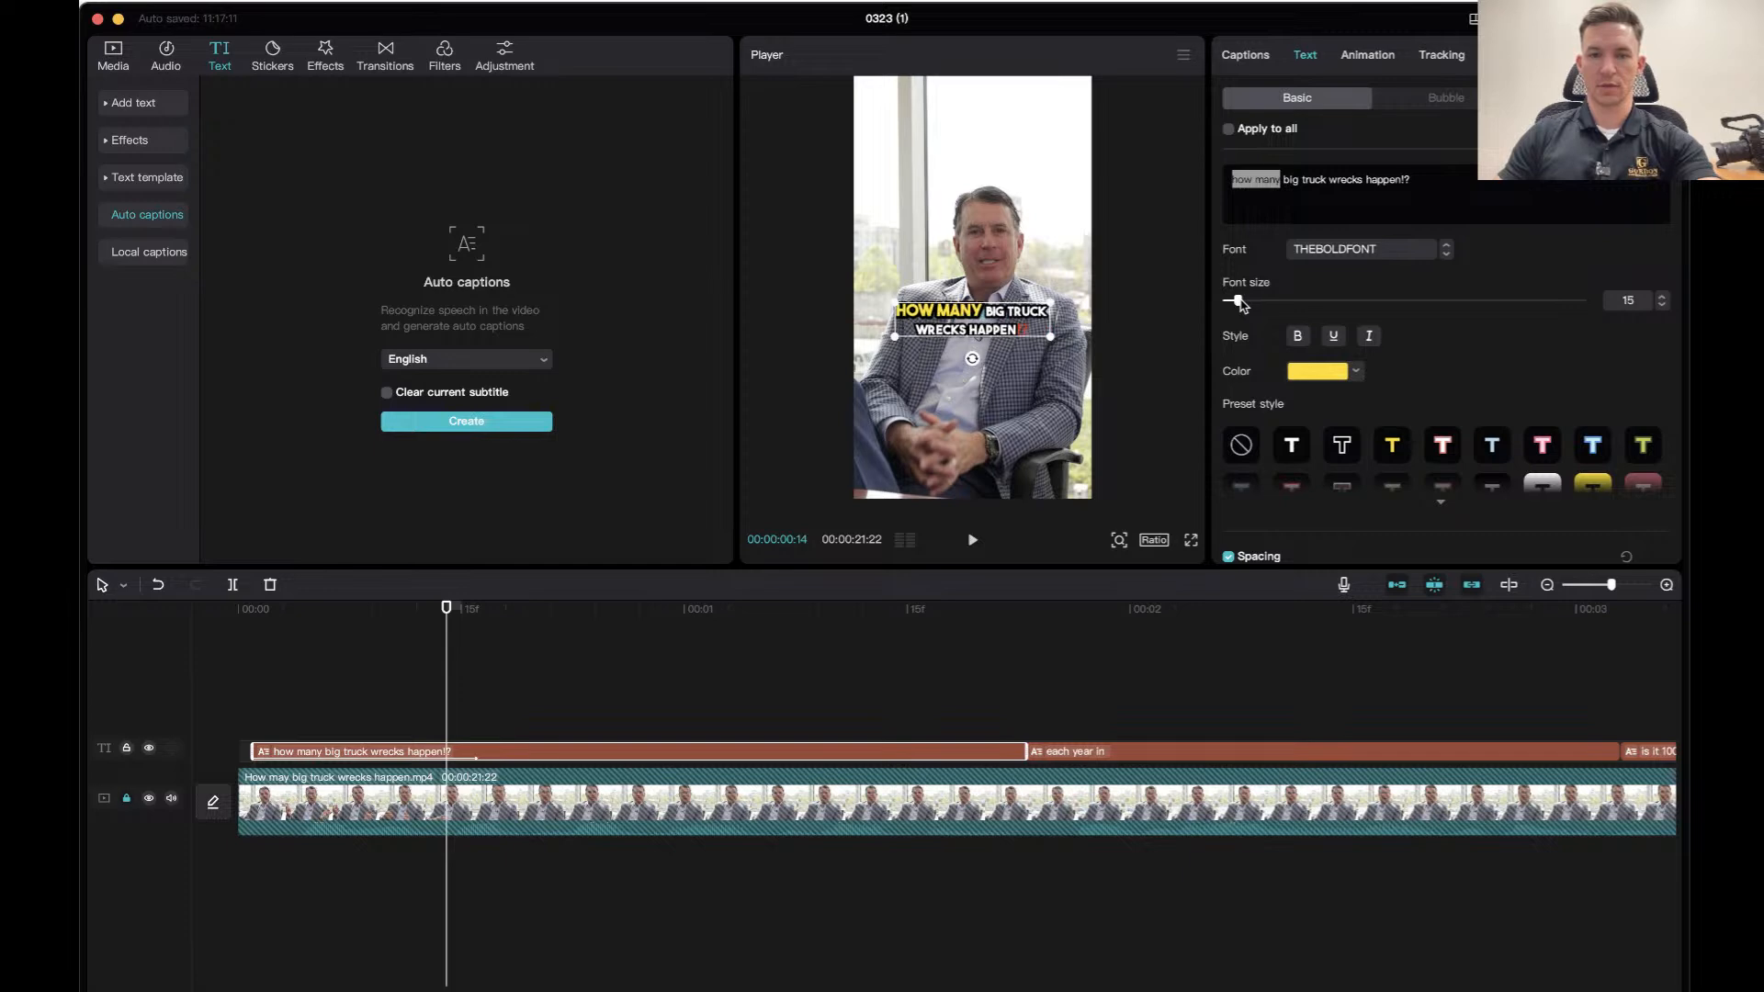
{"action": "left_click", "coordinate": [1427, 299]}
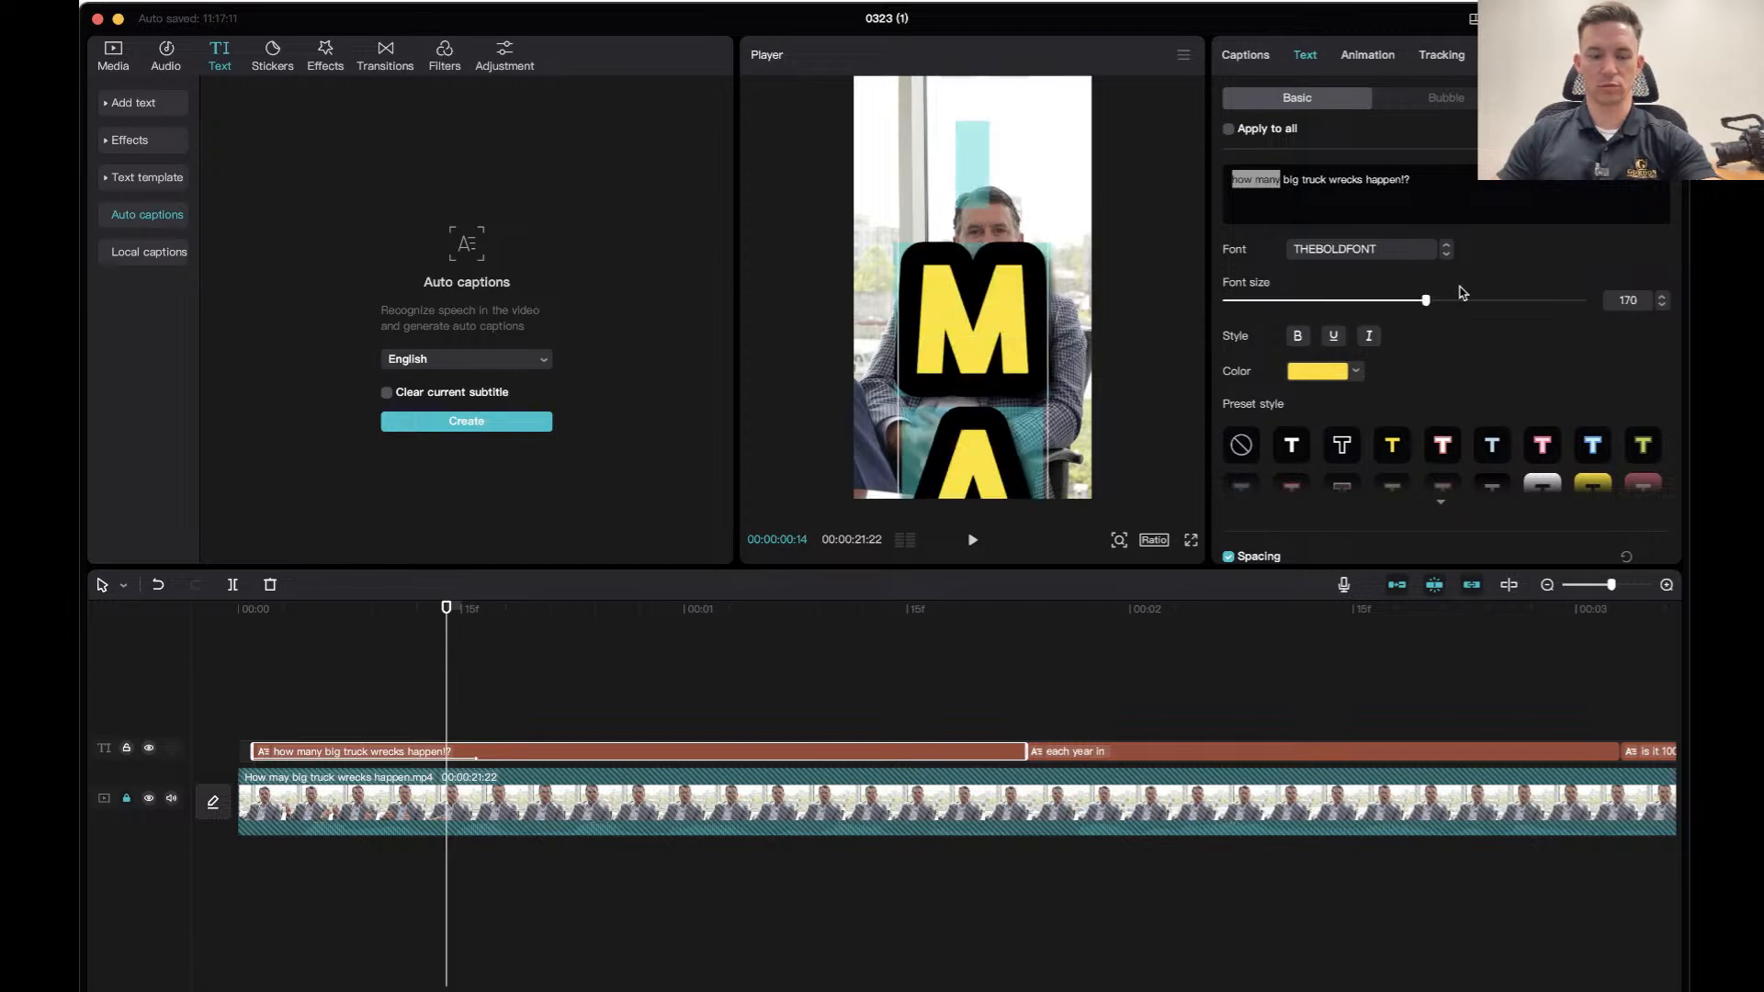
{"action": "key", "text": "super+z"}
Replay the opening to judge the enlarged yellow "how many" in the first caption.
{"action": "left_click", "coordinate": [376, 659]}
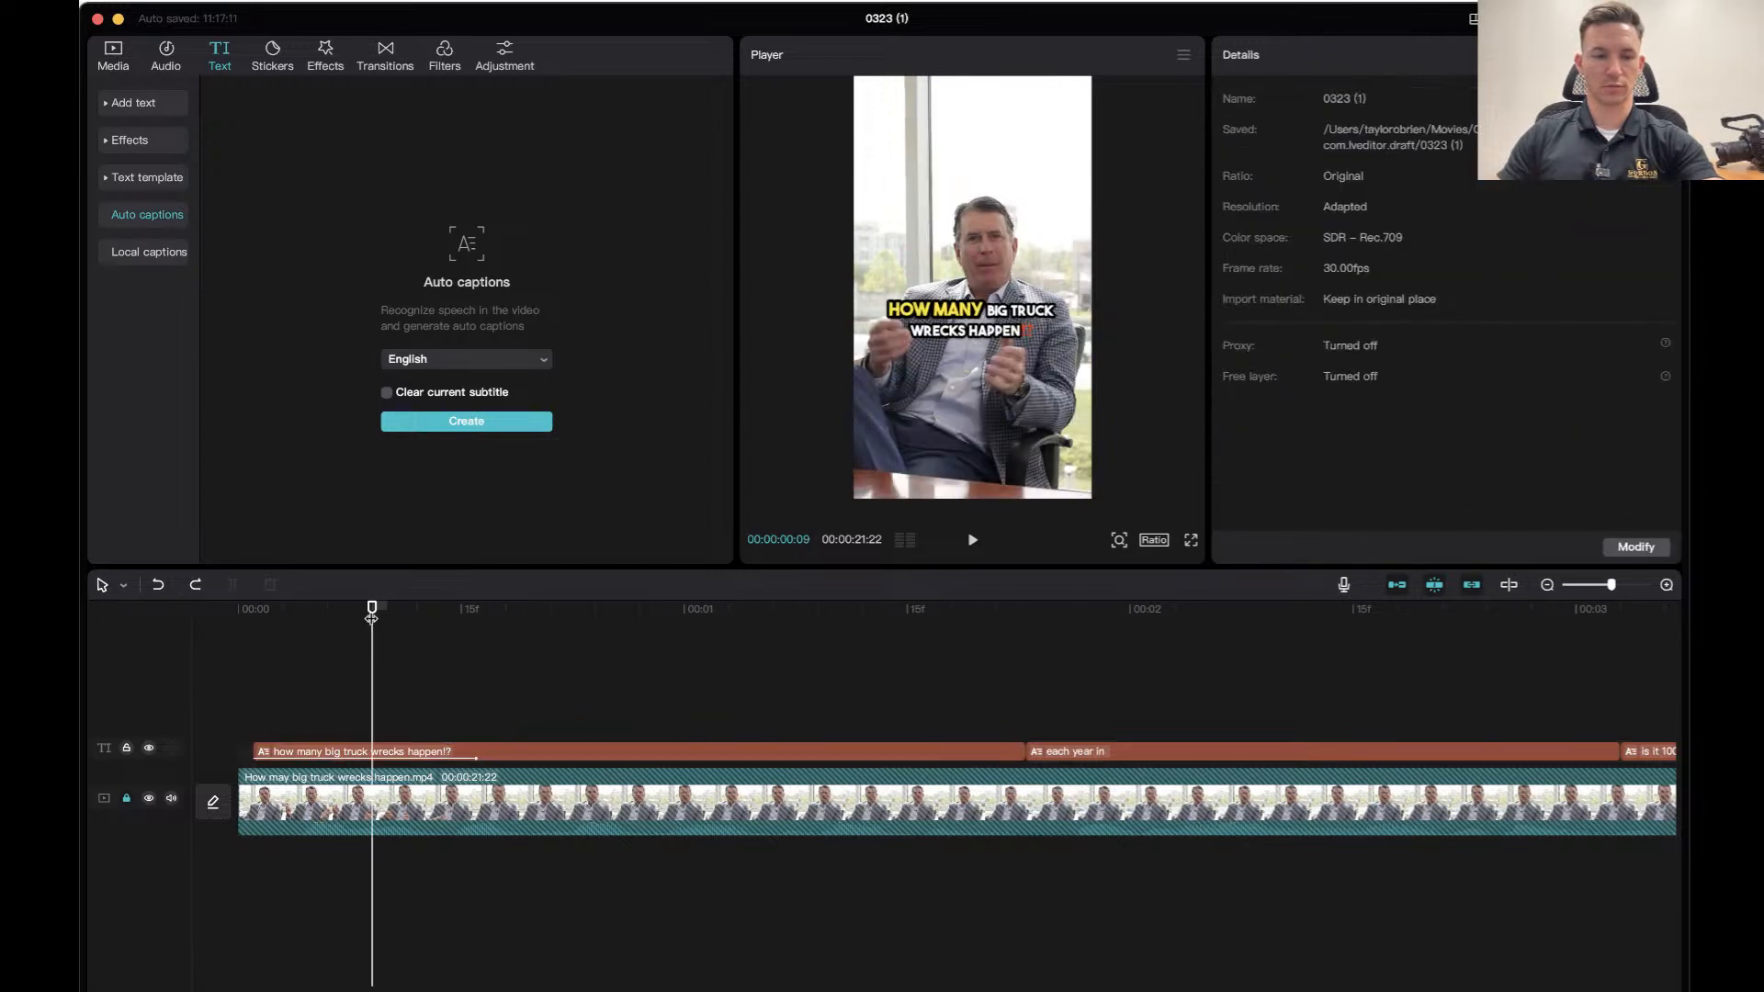
{"action": "left_click", "coordinate": [241, 608]}
{"action": "key", "text": "space"}
{"action": "key", "text": "space"}
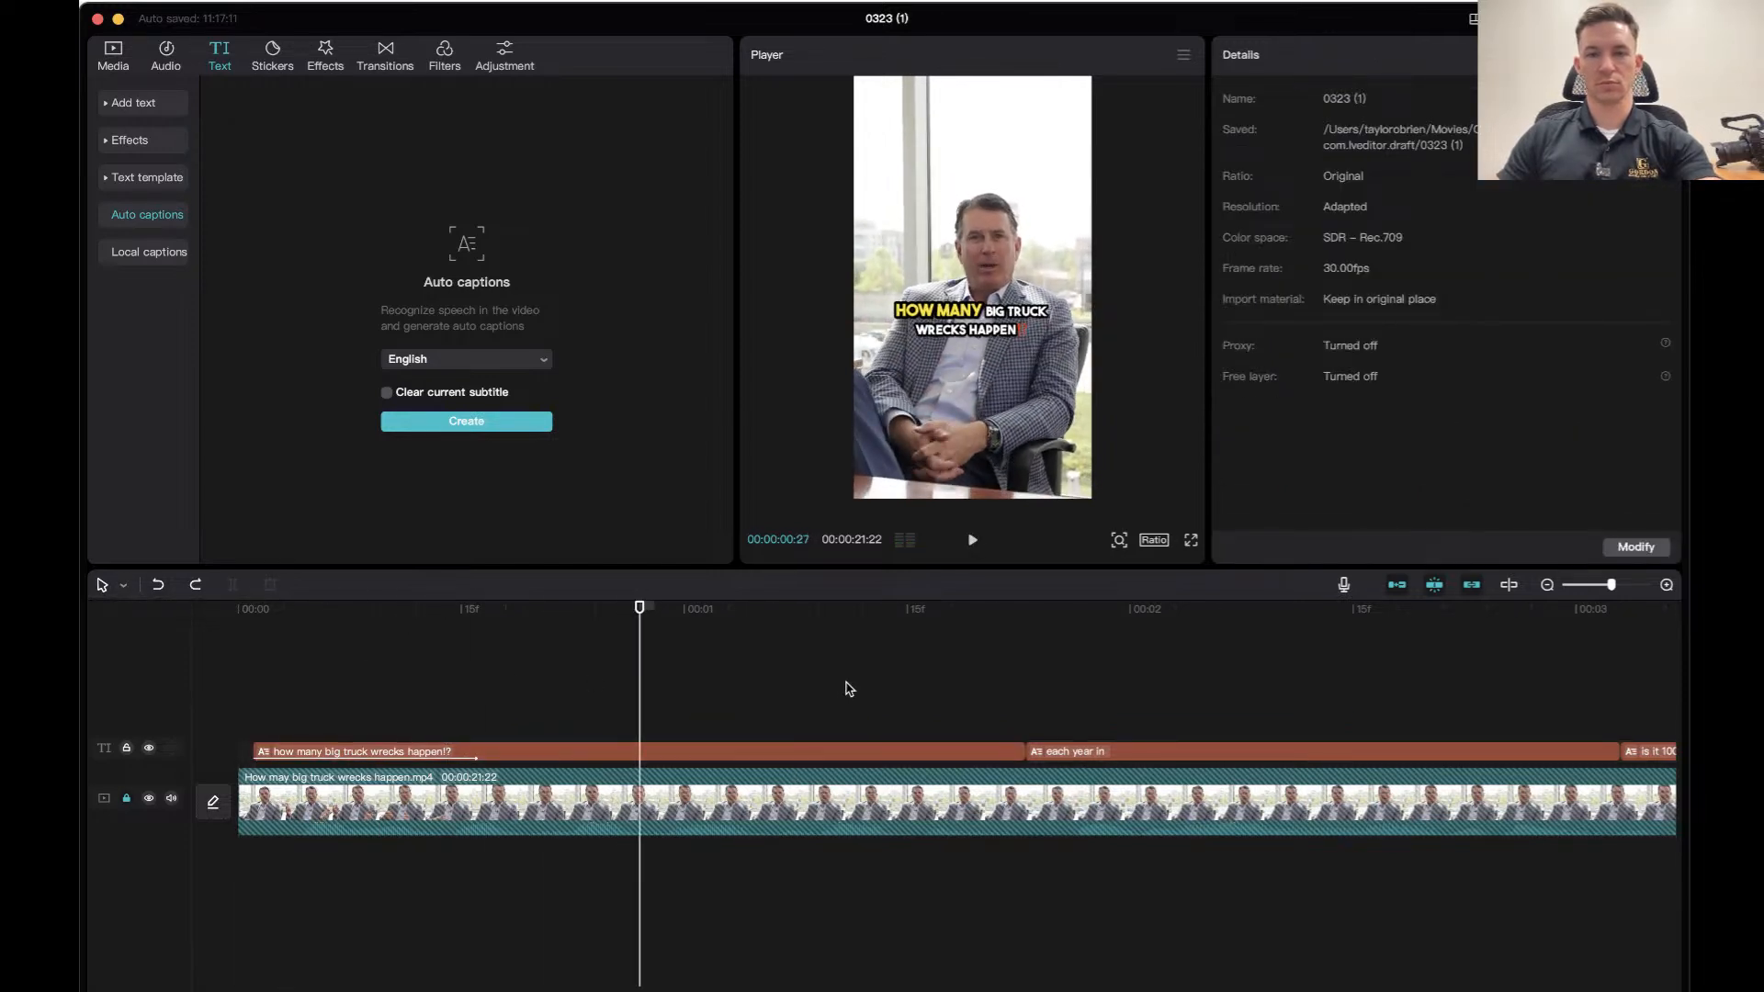
{"action": "left_click_drag", "start_coordinate": [640, 608], "coordinate": [327, 608]}
{"action": "key", "text": "space"}
{"action": "key", "text": "space"}
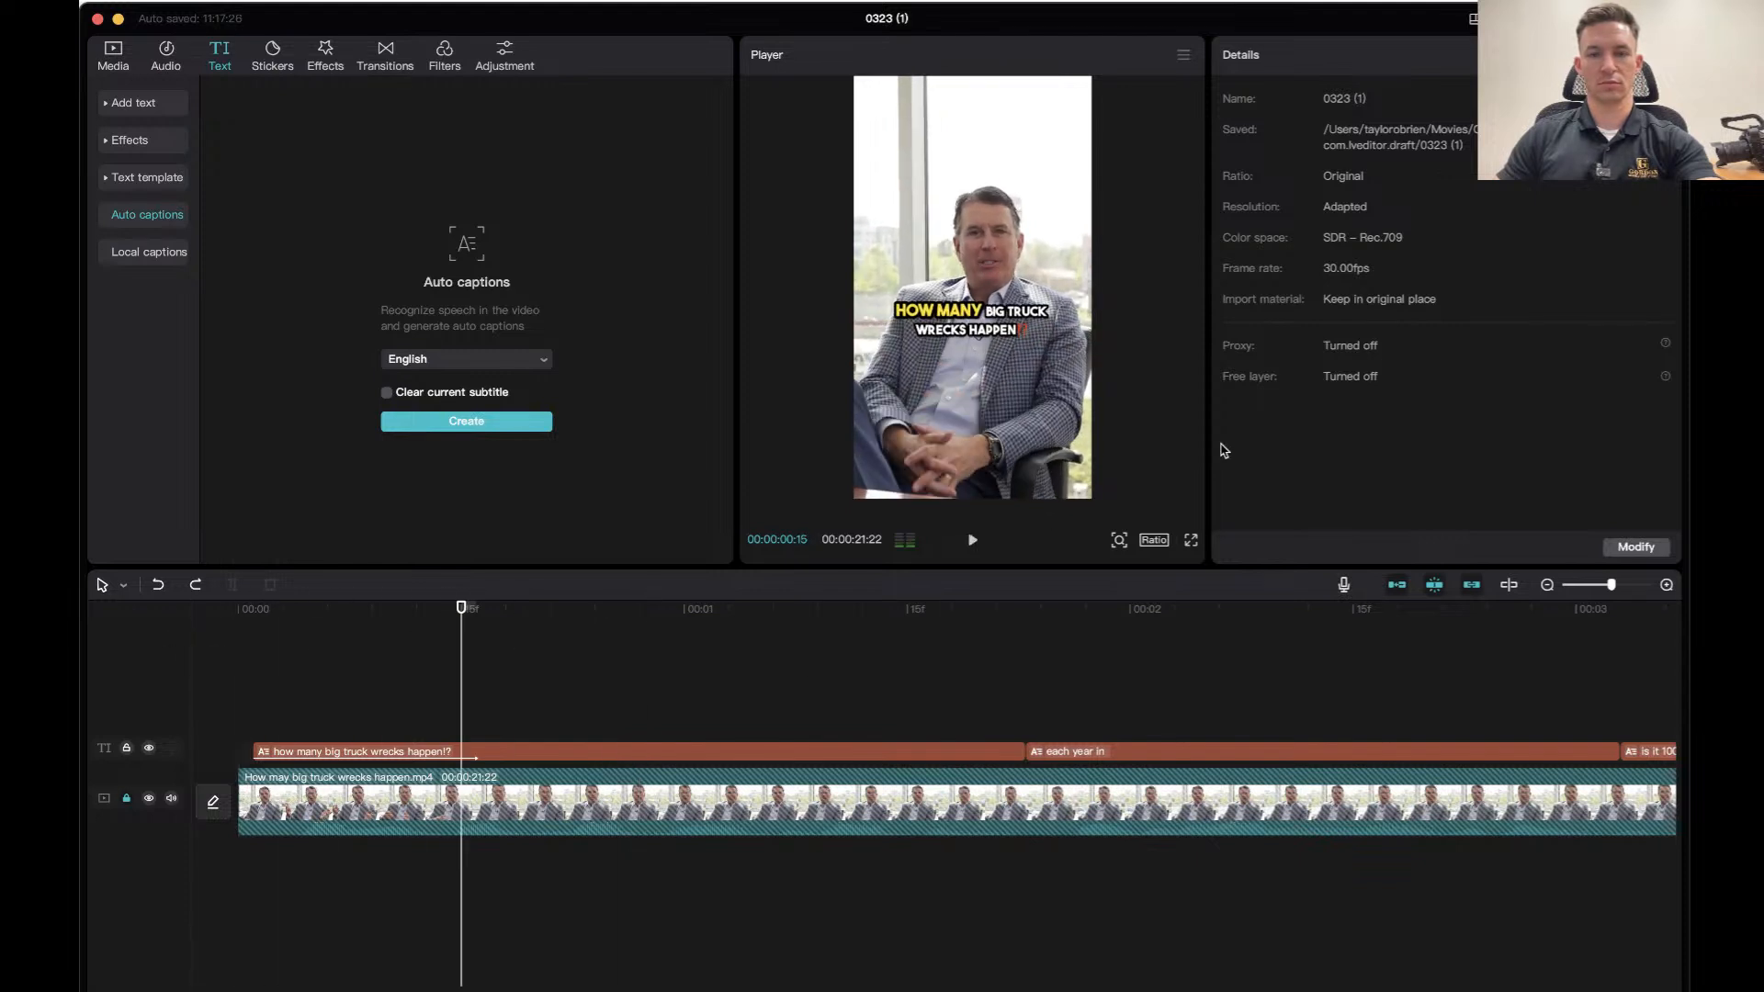
Split the first caption at 00:00:00:13.
{"action": "mouse_move", "coordinate": [462, 618]}
{"action": "left_mouse_down"}
{"action": "mouse_move", "coordinate": [264, 614]}
{"action": "mouse_move", "coordinate": [431, 614]}
{"action": "left_mouse_up"}
{"action": "left_click", "coordinate": [563, 748]}
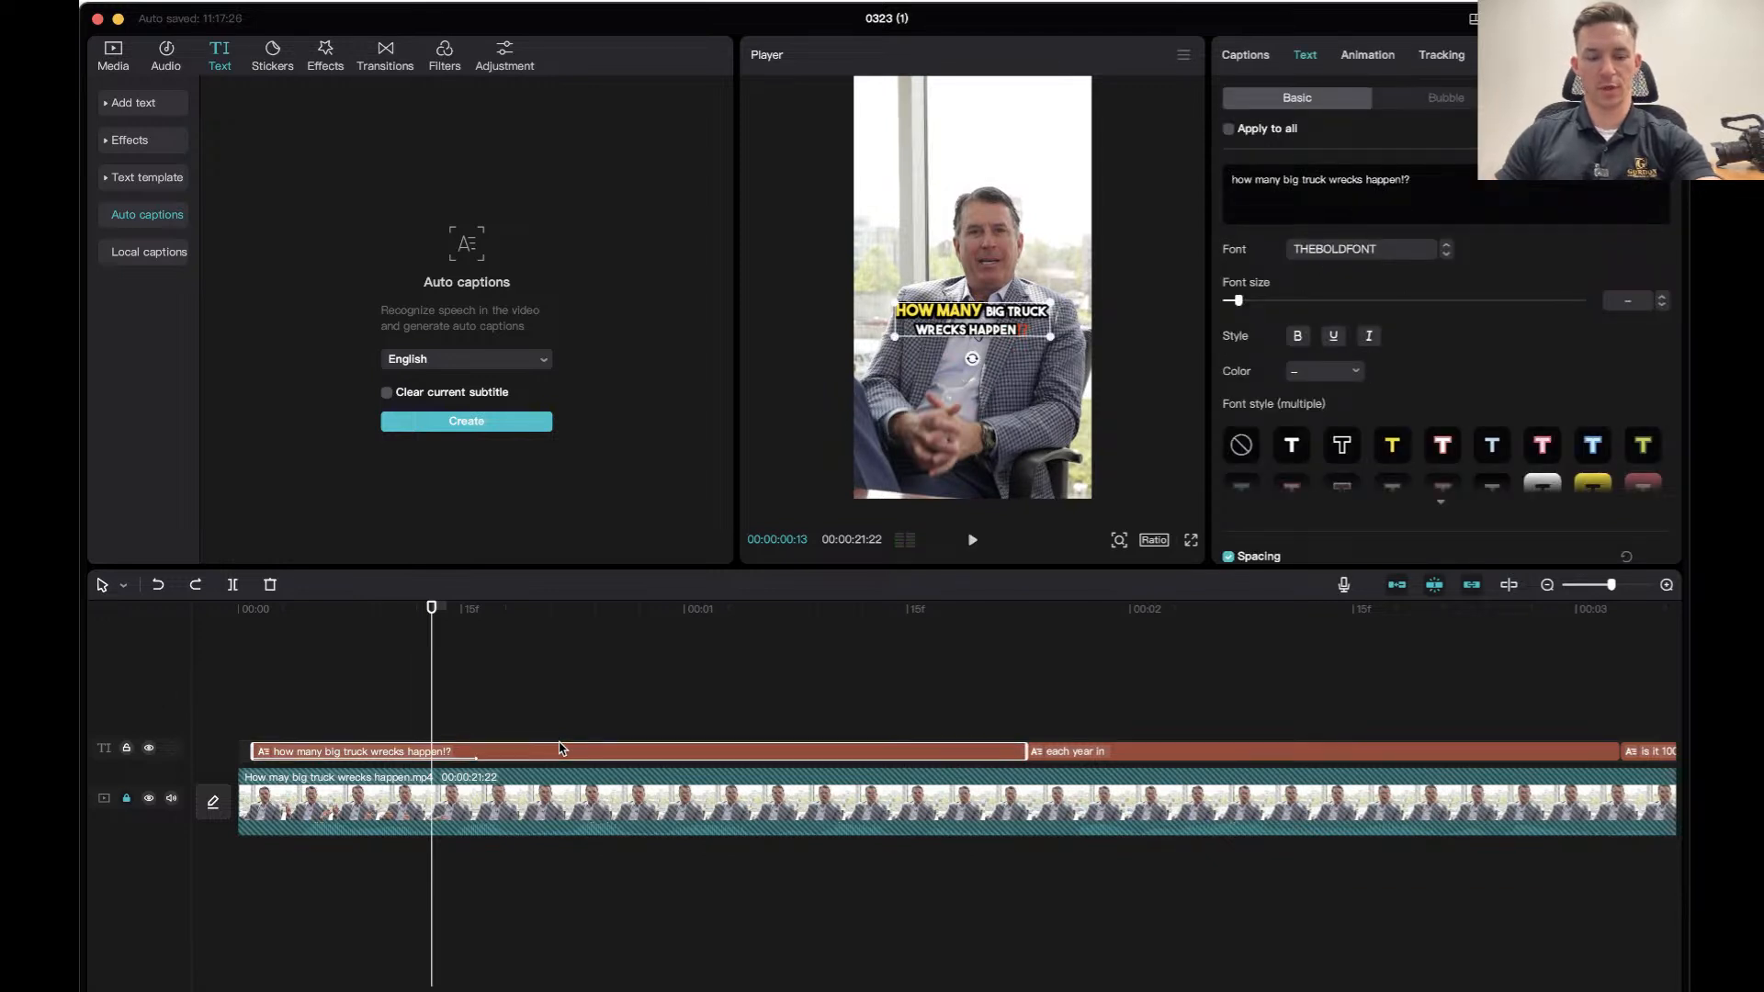
{"action": "key", "text": "super+b"}
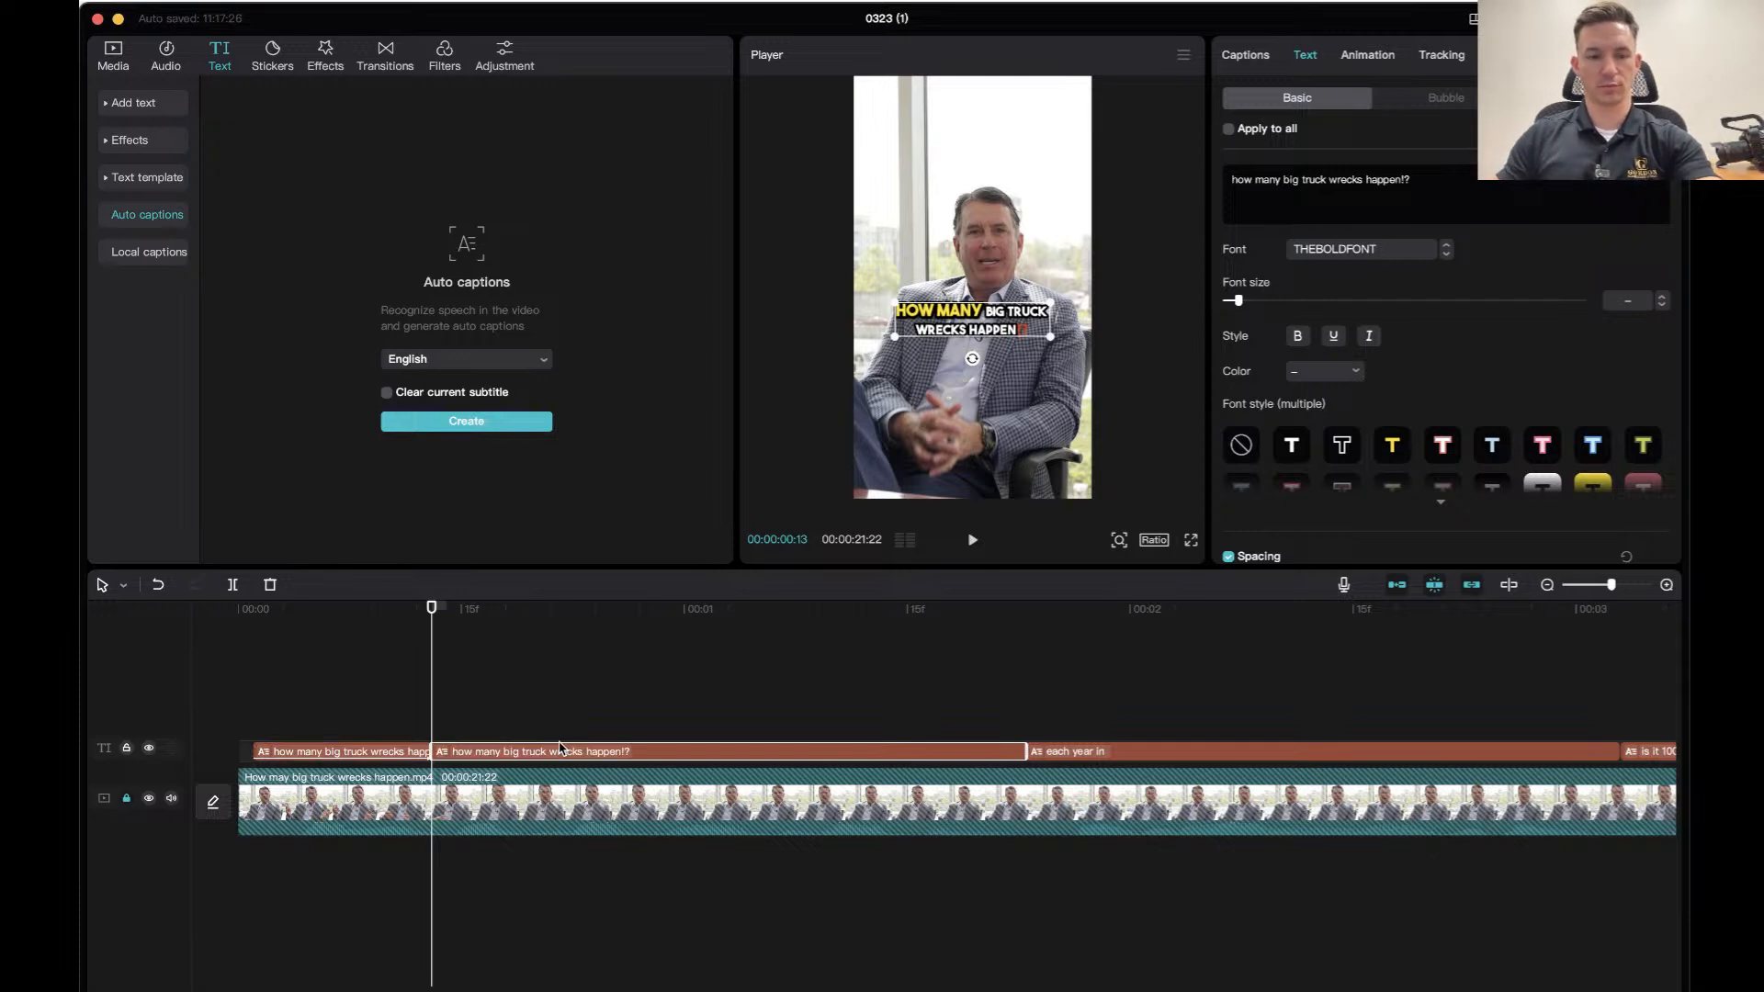
Play the opening several times across the split in the first caption to check the timing of its words.
{"action": "left_click", "coordinate": [266, 621]}
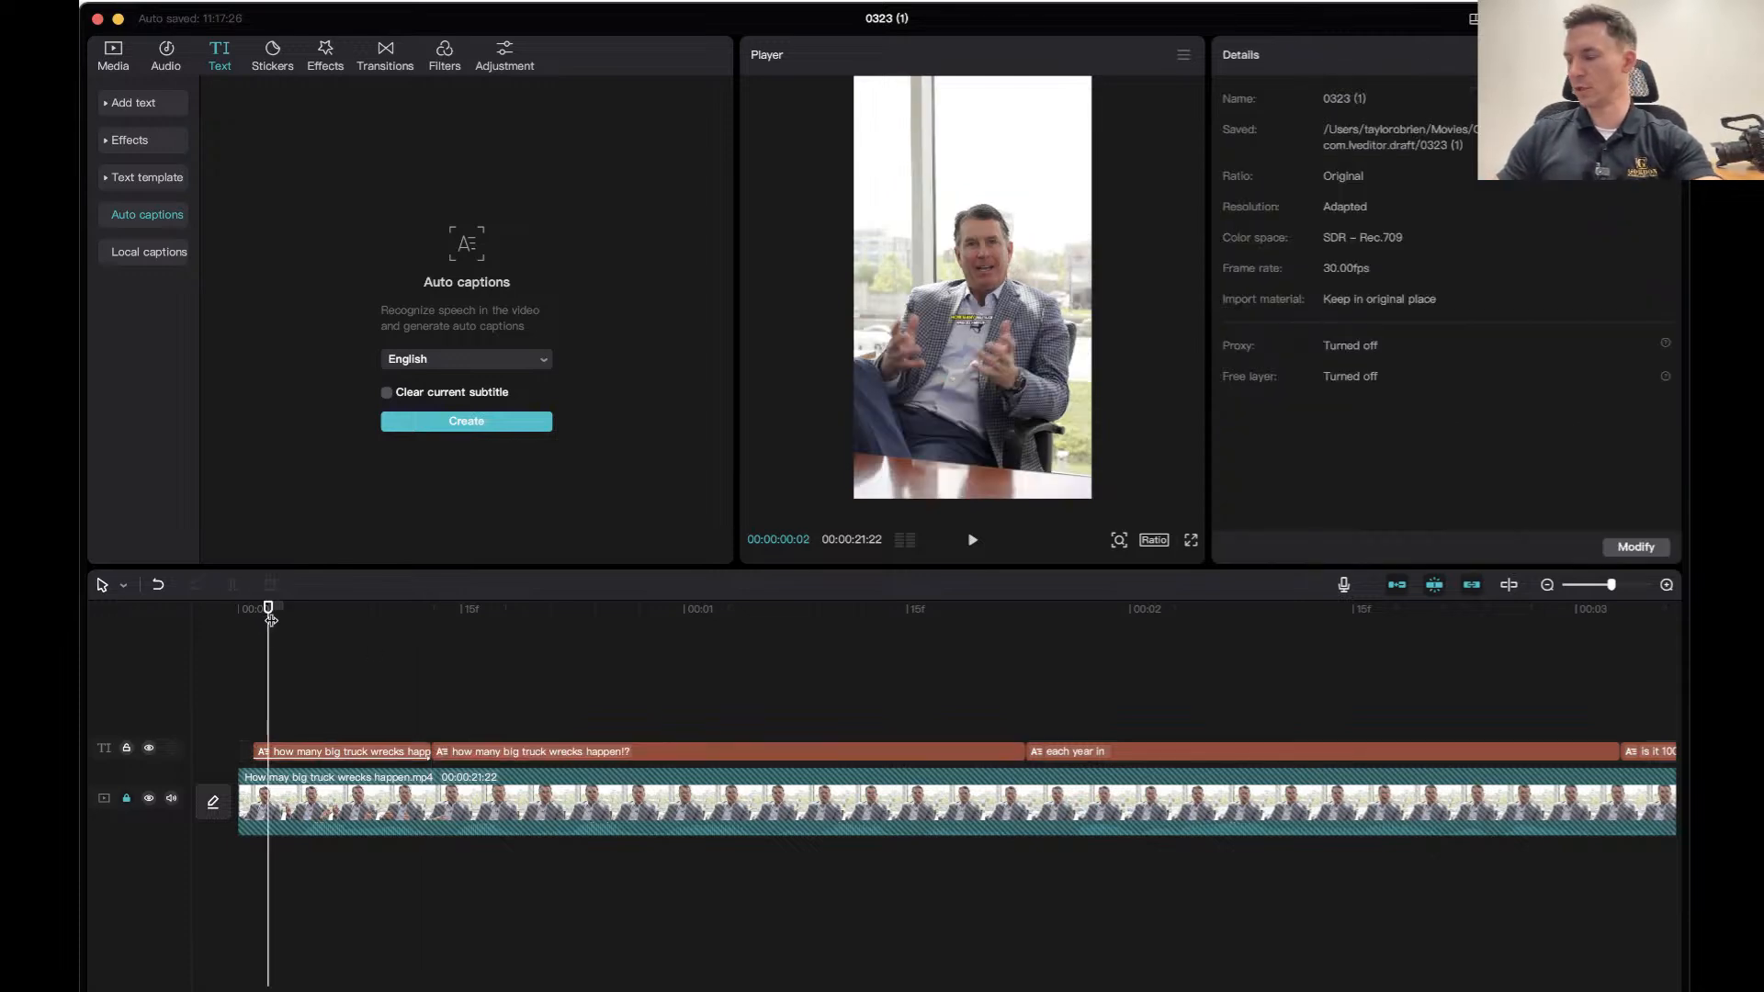
{"action": "key", "text": "space"}
{"action": "key", "text": "space"}
{"action": "left_click", "coordinate": [571, 756]}
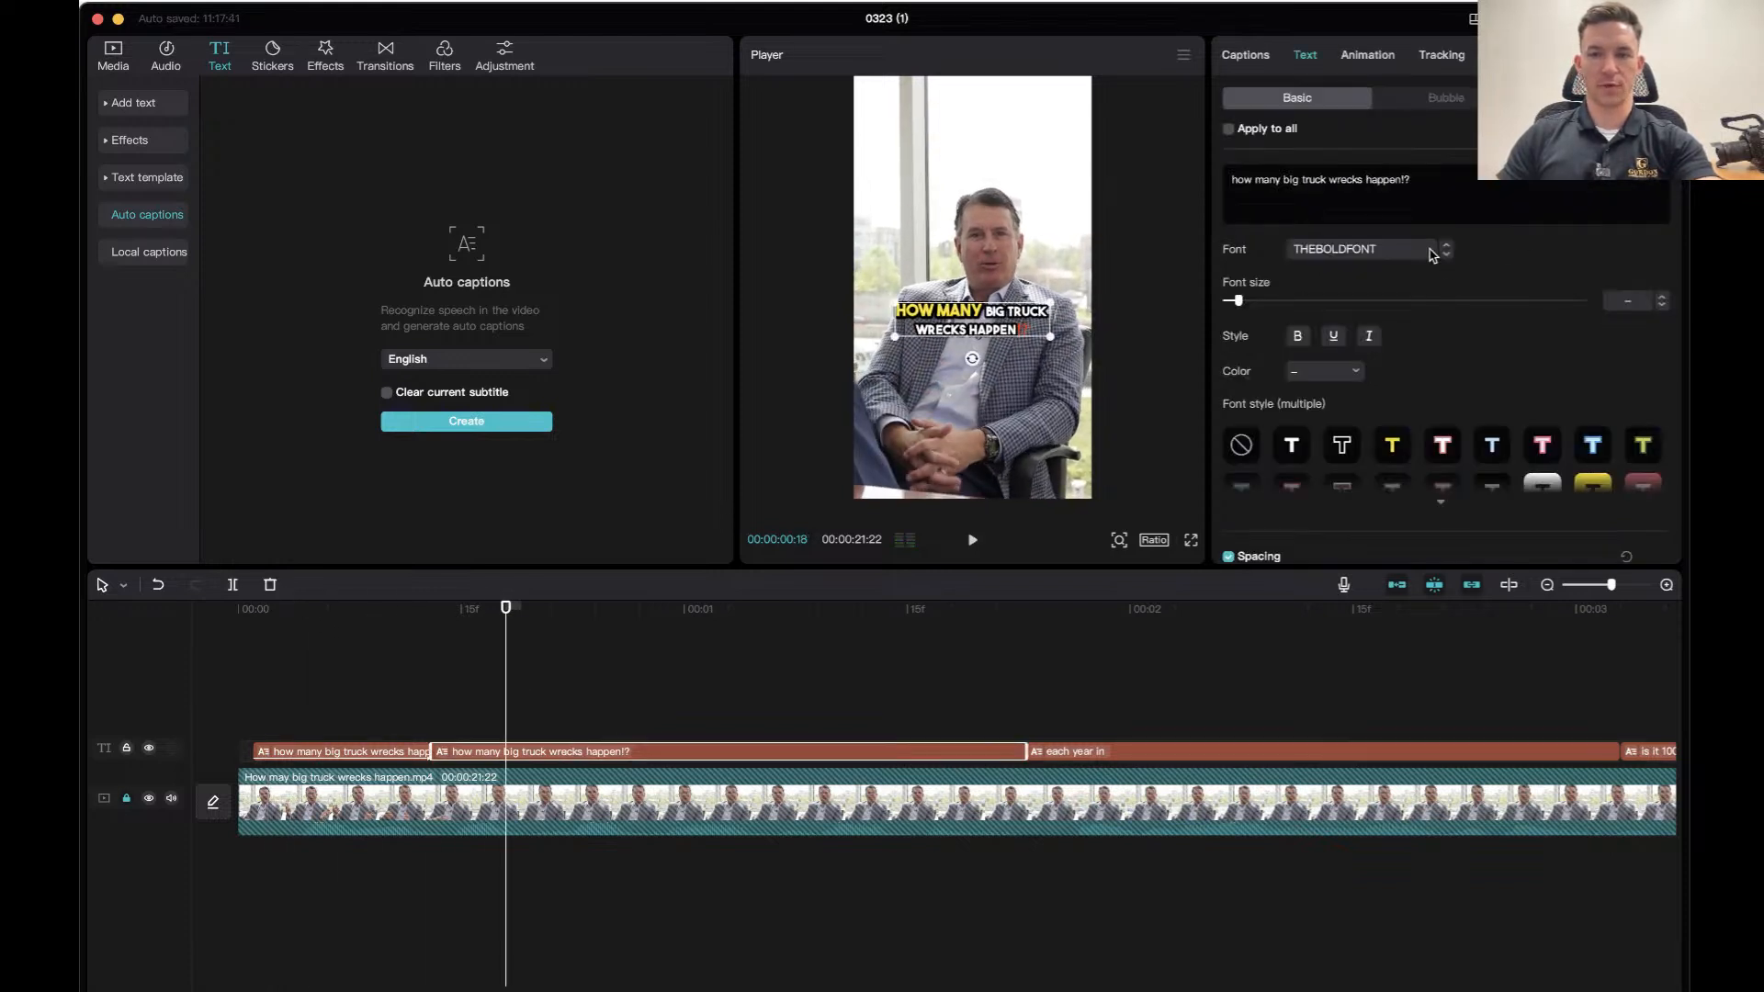
{"action": "left_click", "coordinate": [370, 611]}
{"action": "key", "text": "space"}
{"action": "key", "text": "space"}
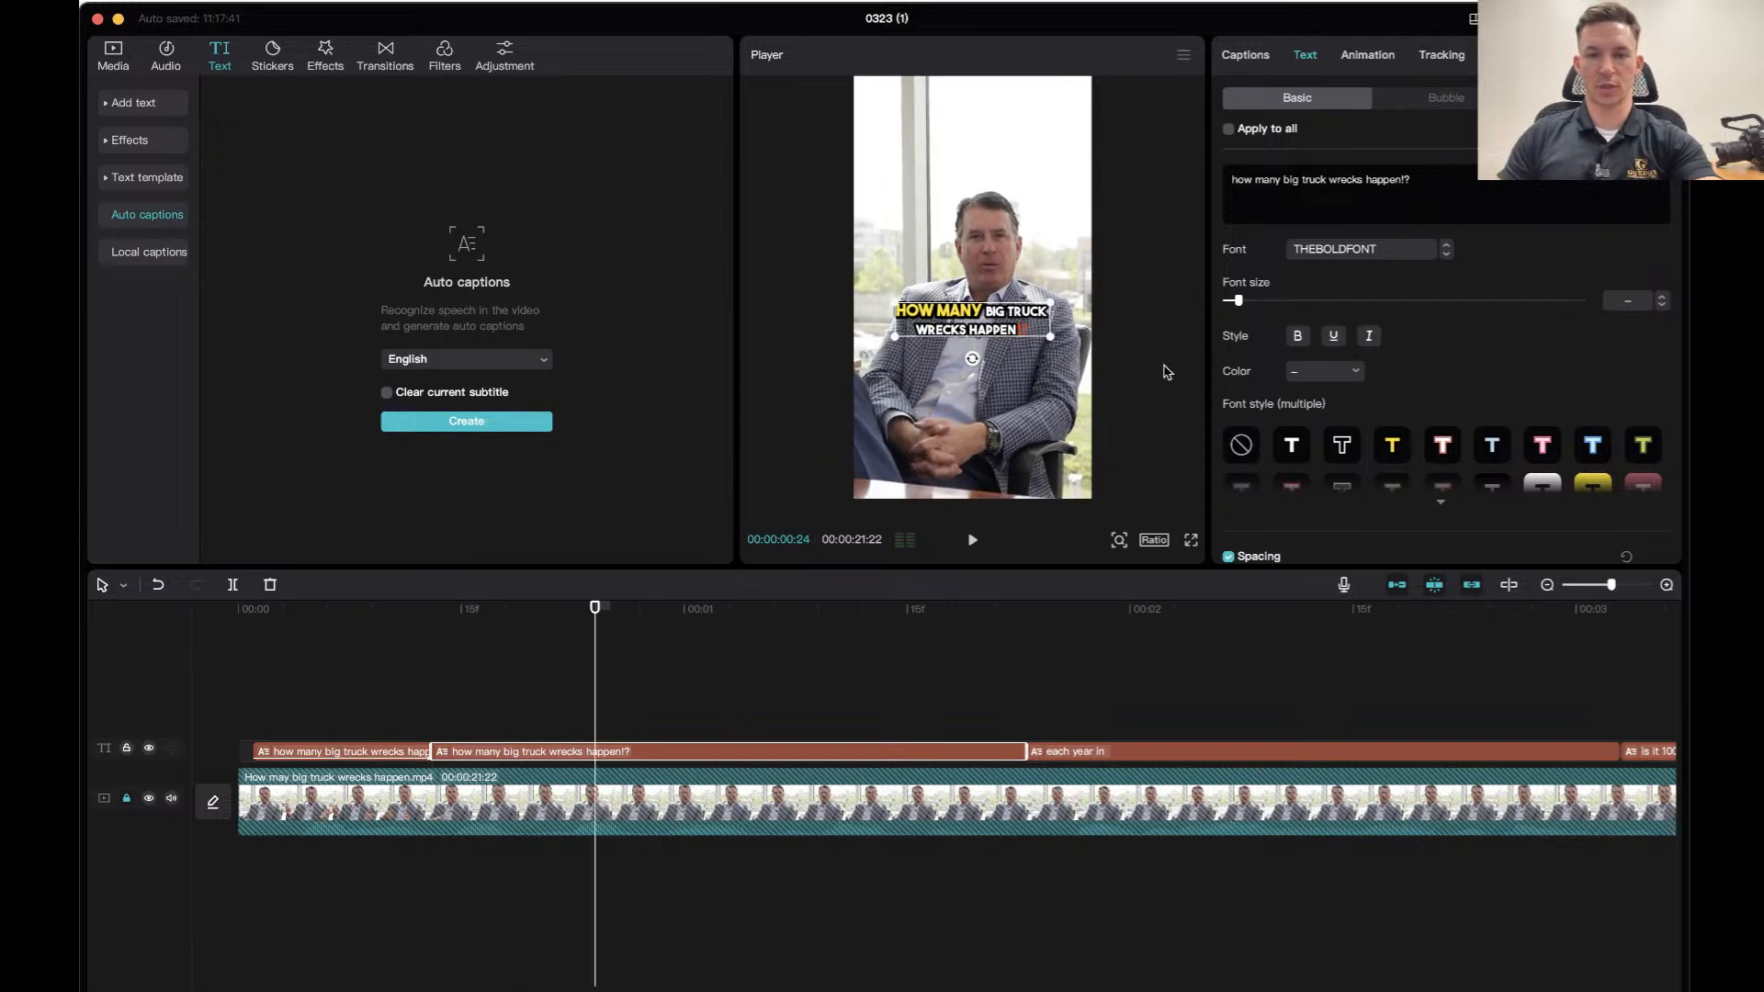
{"action": "left_click", "coordinate": [299, 608]}
{"action": "key", "text": "space"}
{"action": "key", "text": "space"}
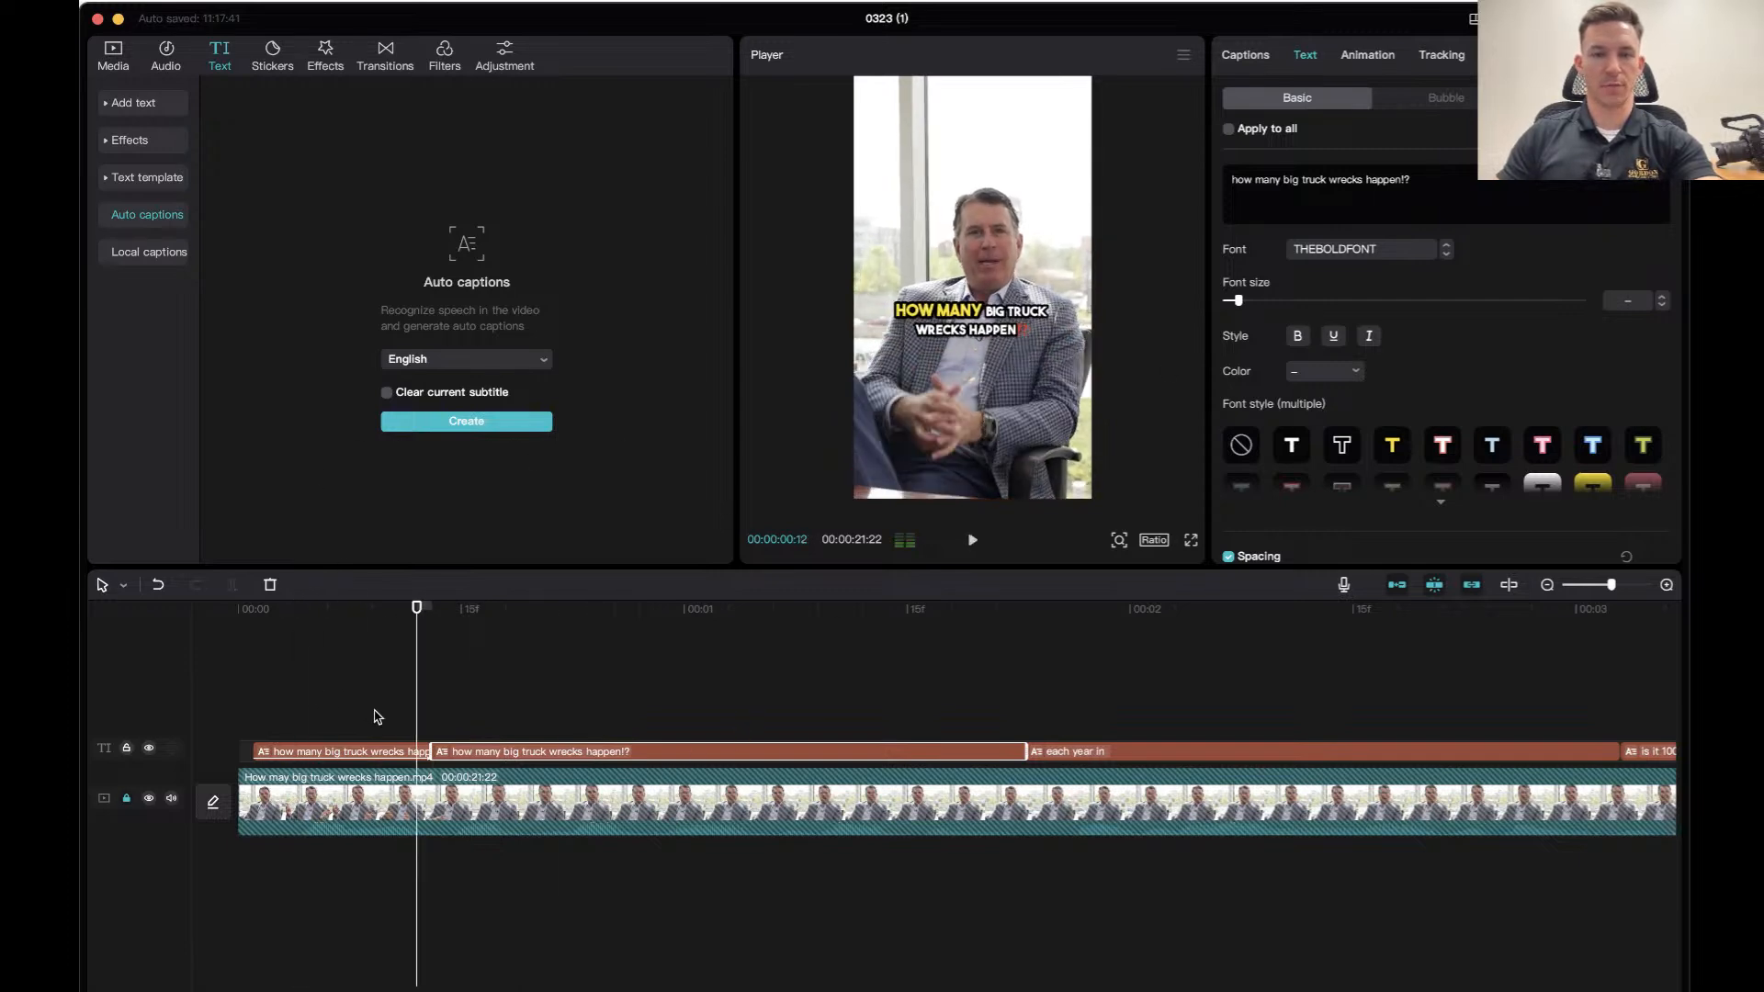
{"action": "key", "text": "space"}
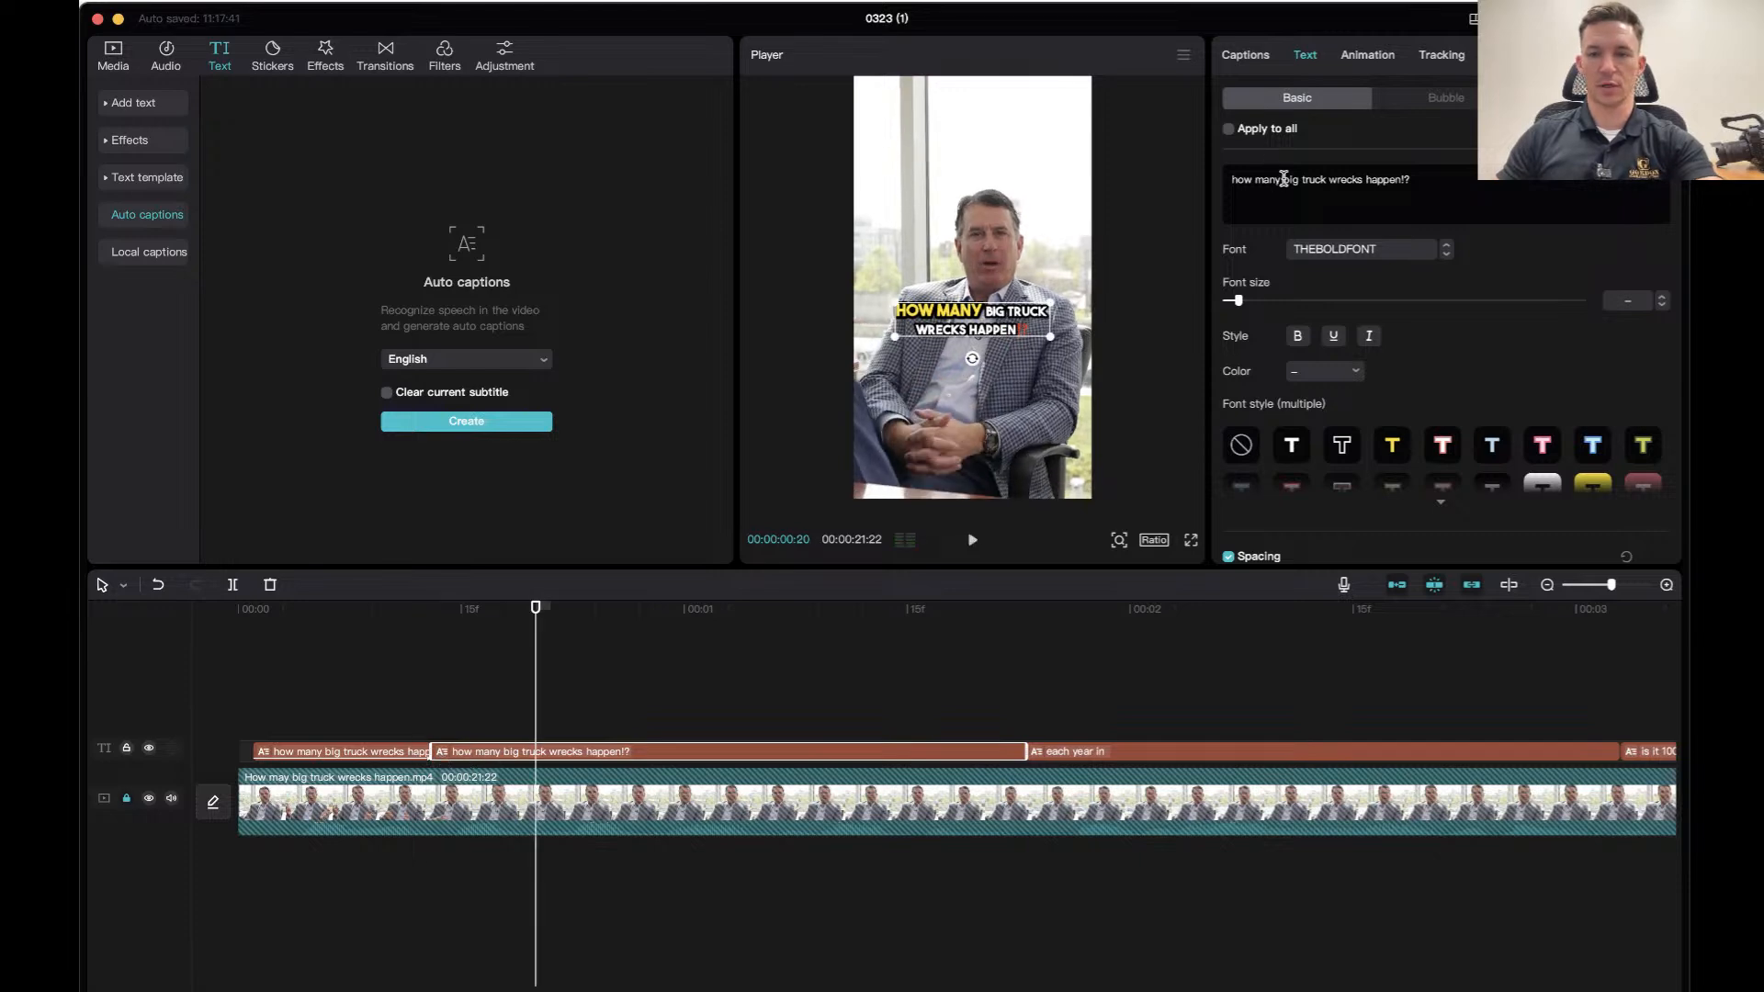
Examine the wording and highlighting in both halves of the split first caption.
{"action": "left_click_drag", "start_coordinate": [1283, 179], "coordinate": [1229, 179]}
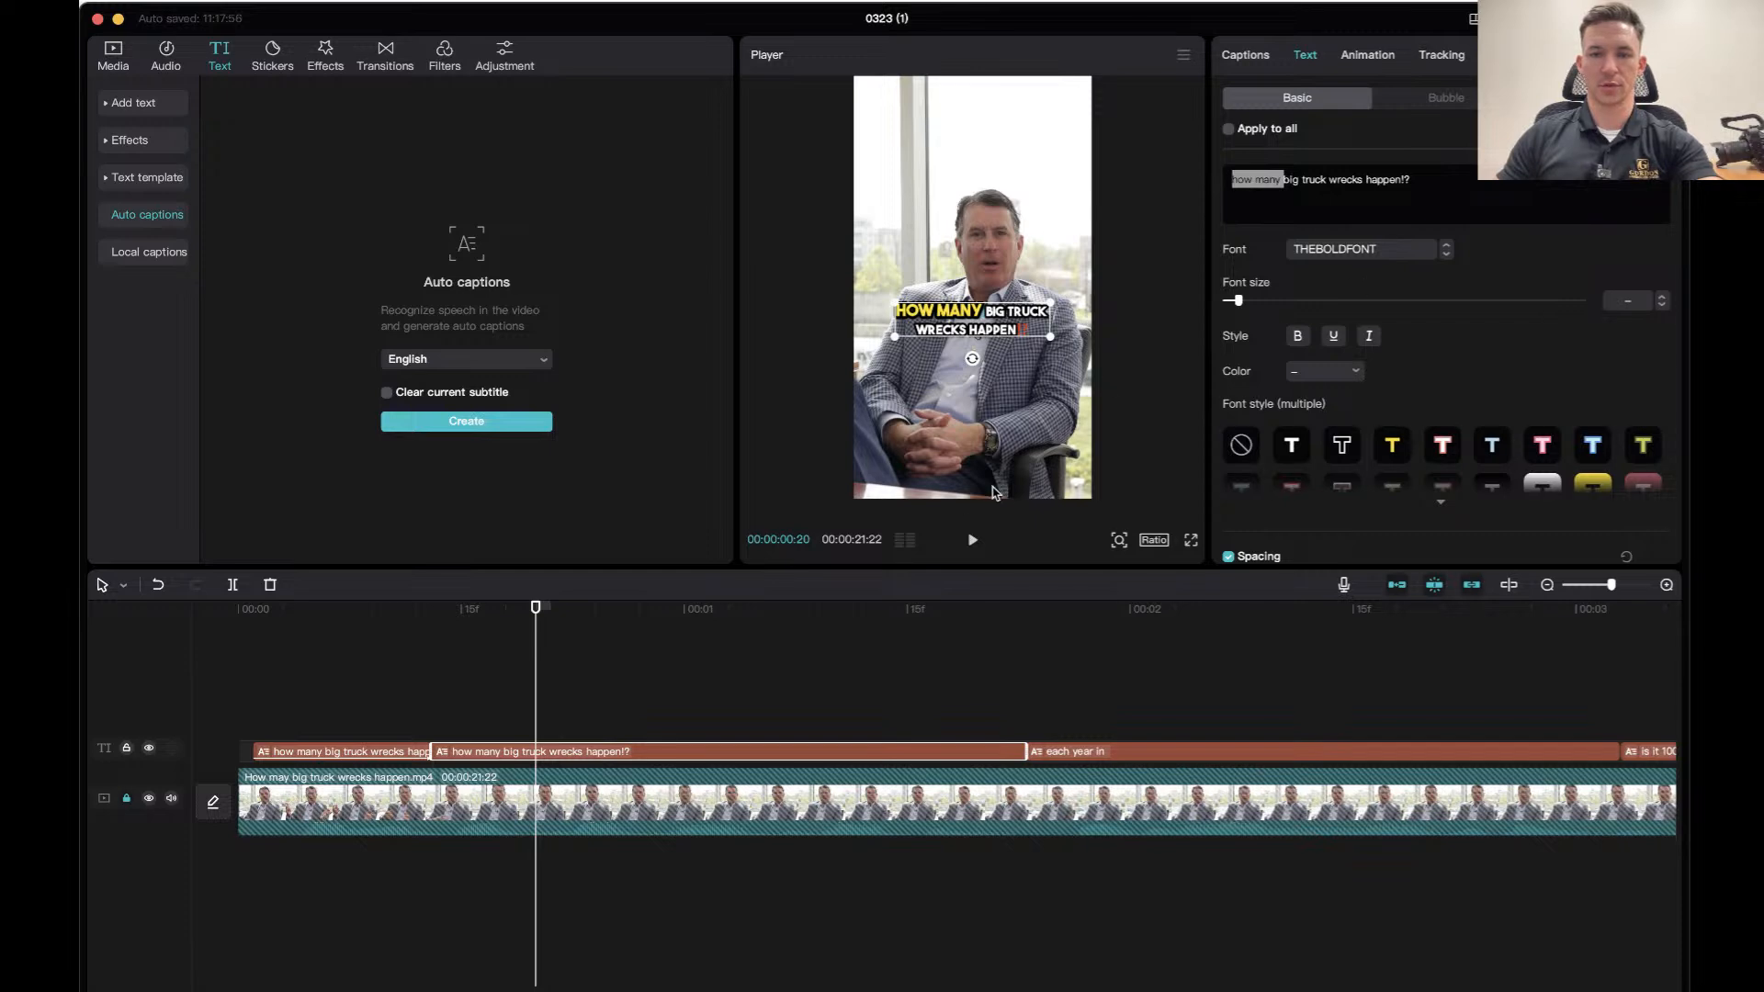
{"action": "left_click", "coordinate": [1361, 183]}
{"action": "left_click", "coordinate": [381, 752]}
{"action": "left_click", "coordinate": [372, 628]}
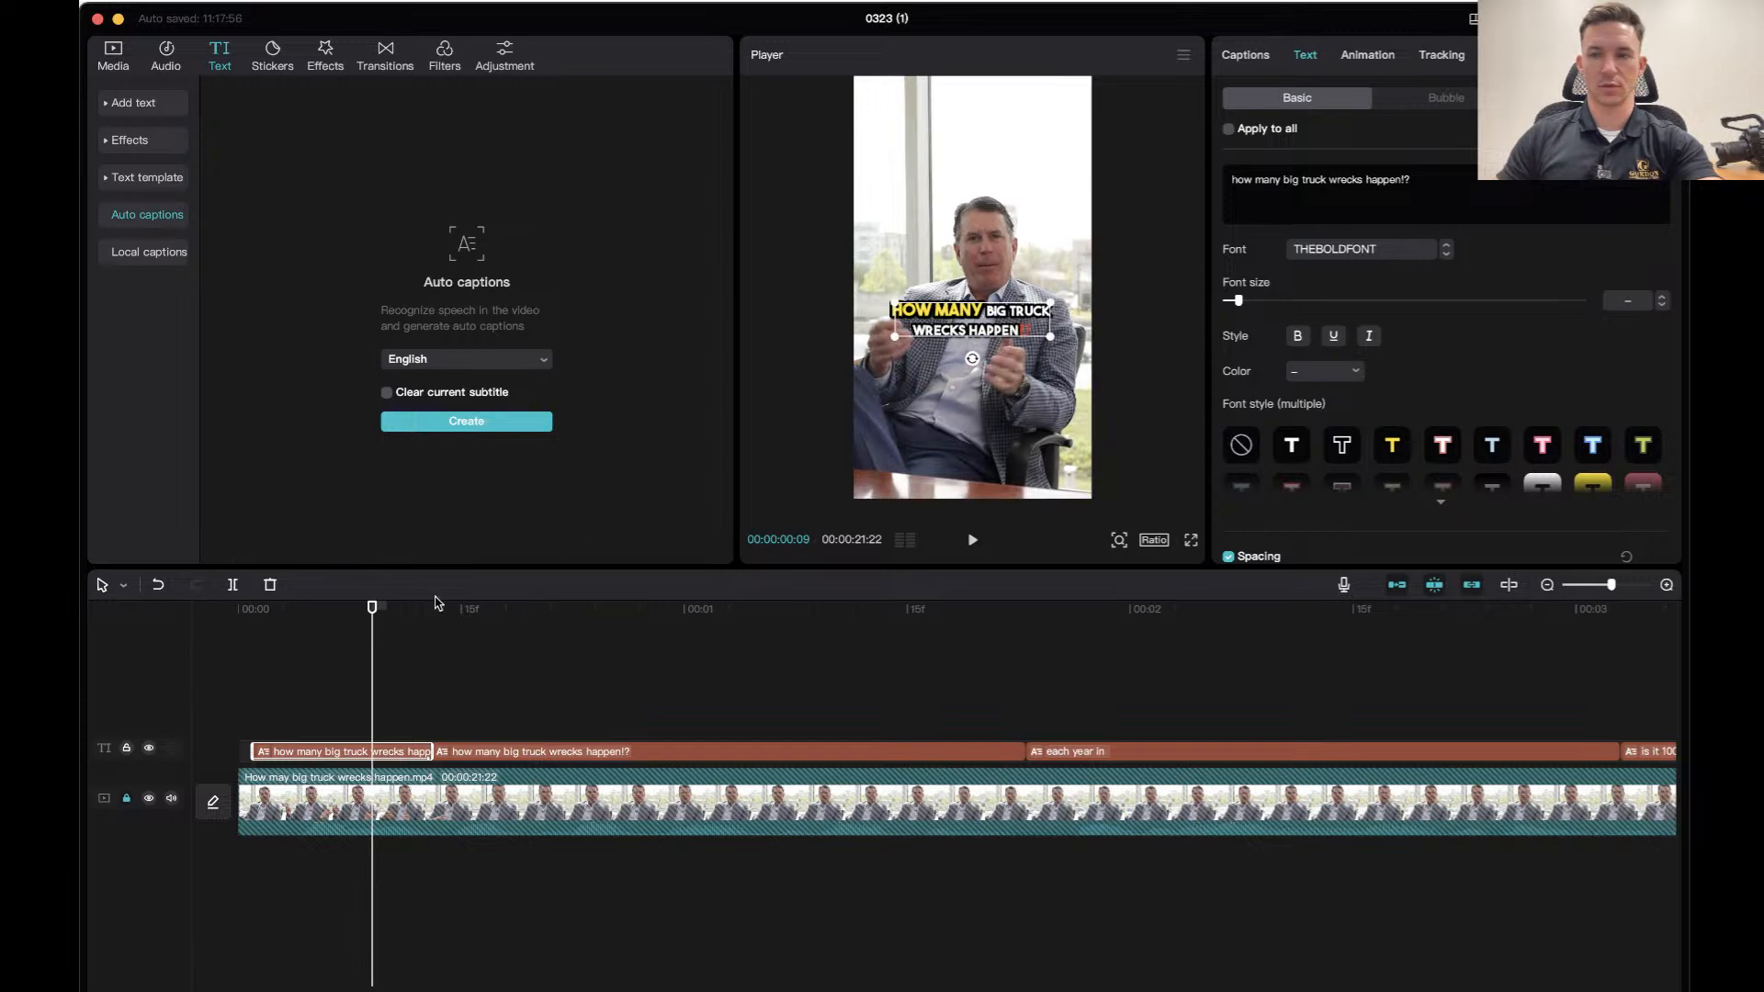
{"action": "left_click_drag", "start_coordinate": [1399, 178], "coordinate": [1329, 179]}
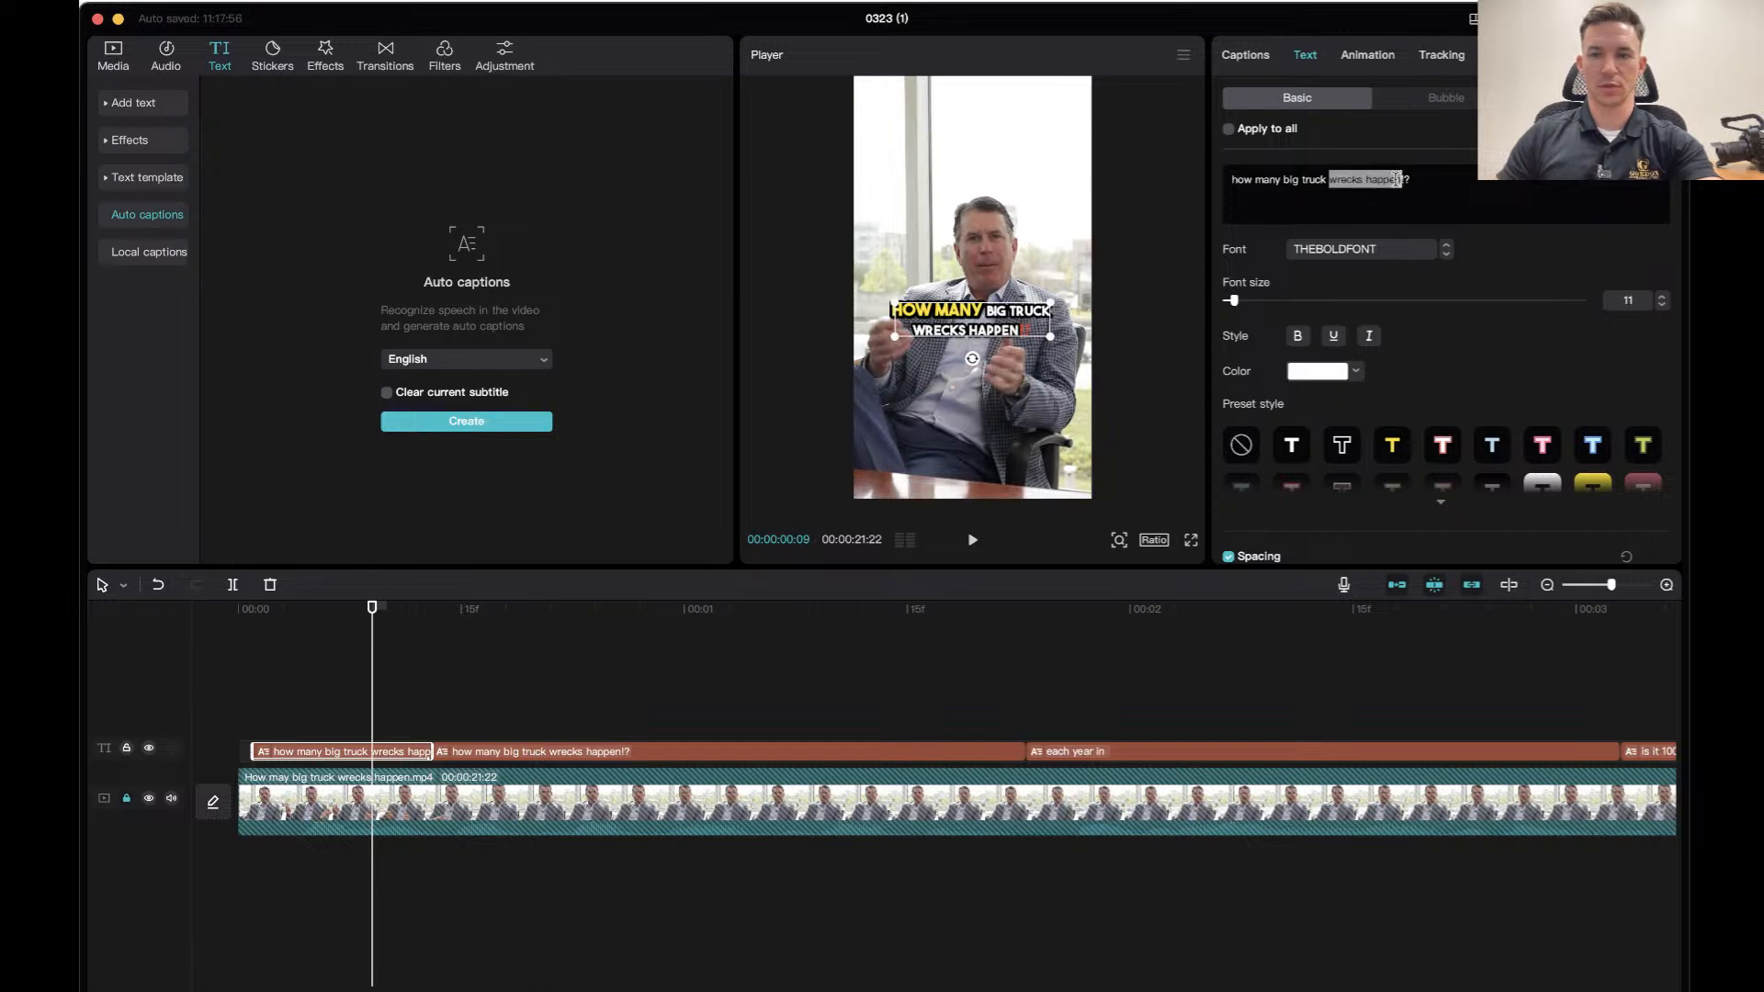
{"action": "left_click", "coordinate": [540, 634]}
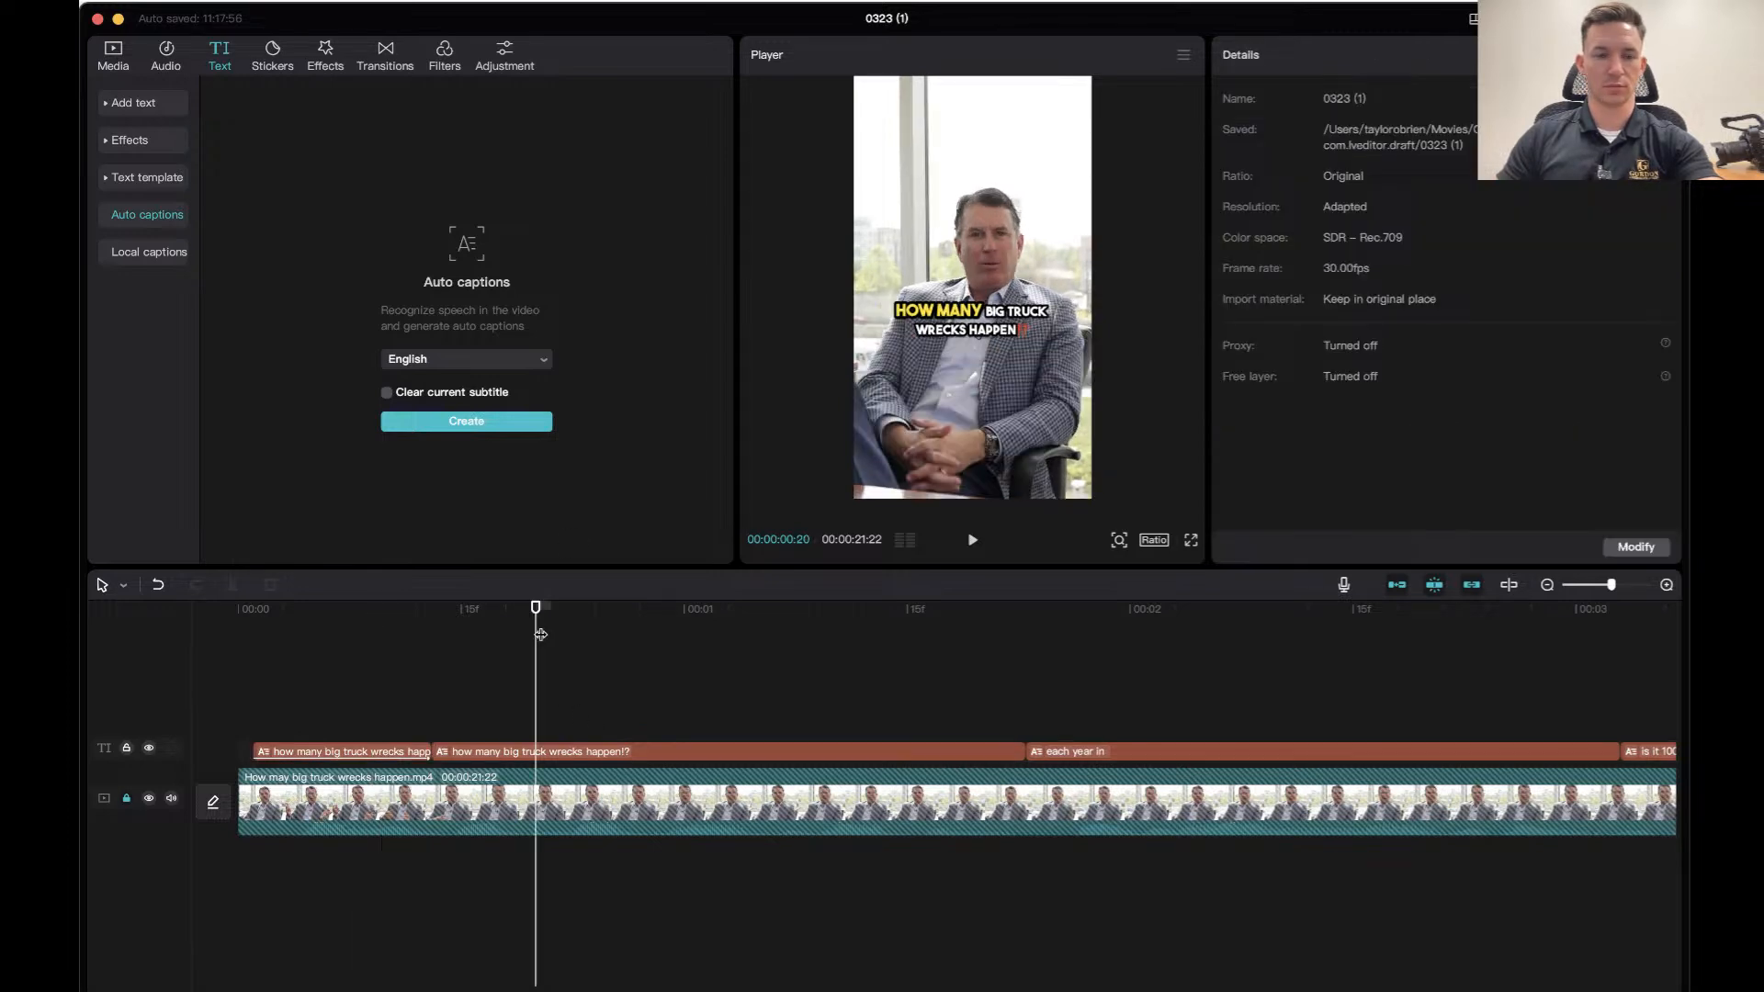
Reduce "how many" to font size 11 in the second segment of the first caption.
{"action": "left_click", "coordinate": [513, 751]}
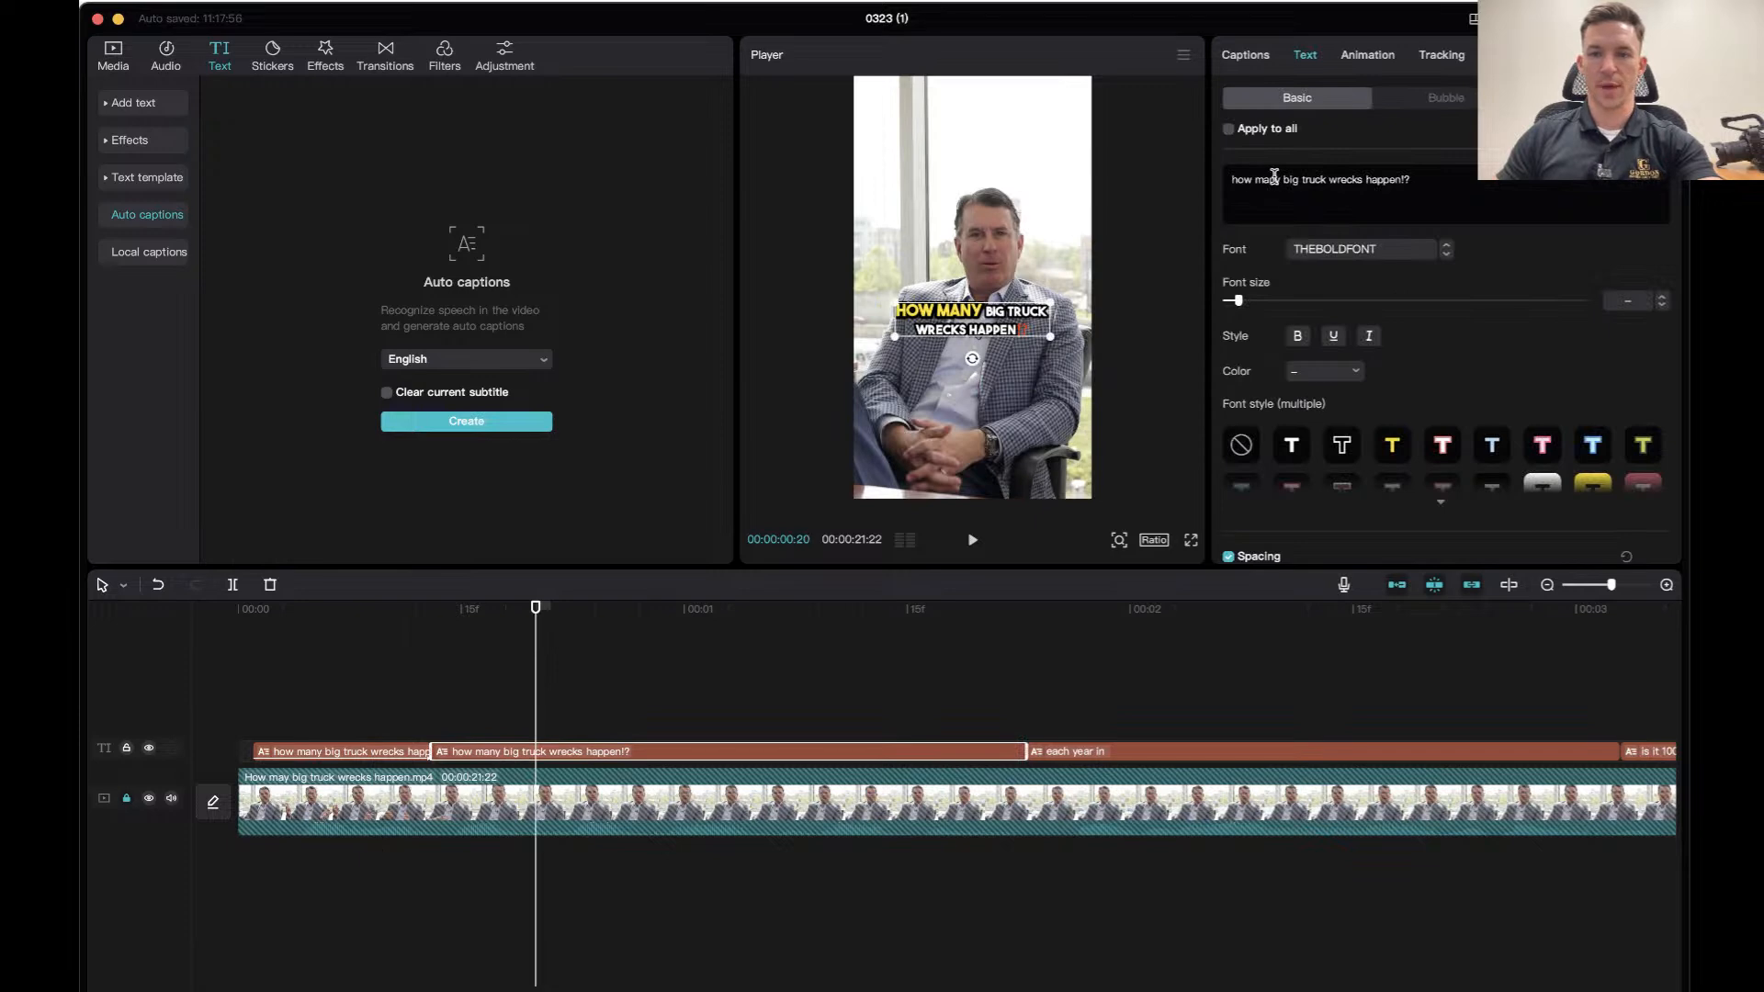
{"action": "left_click_drag", "start_coordinate": [1282, 179], "coordinate": [1230, 179]}
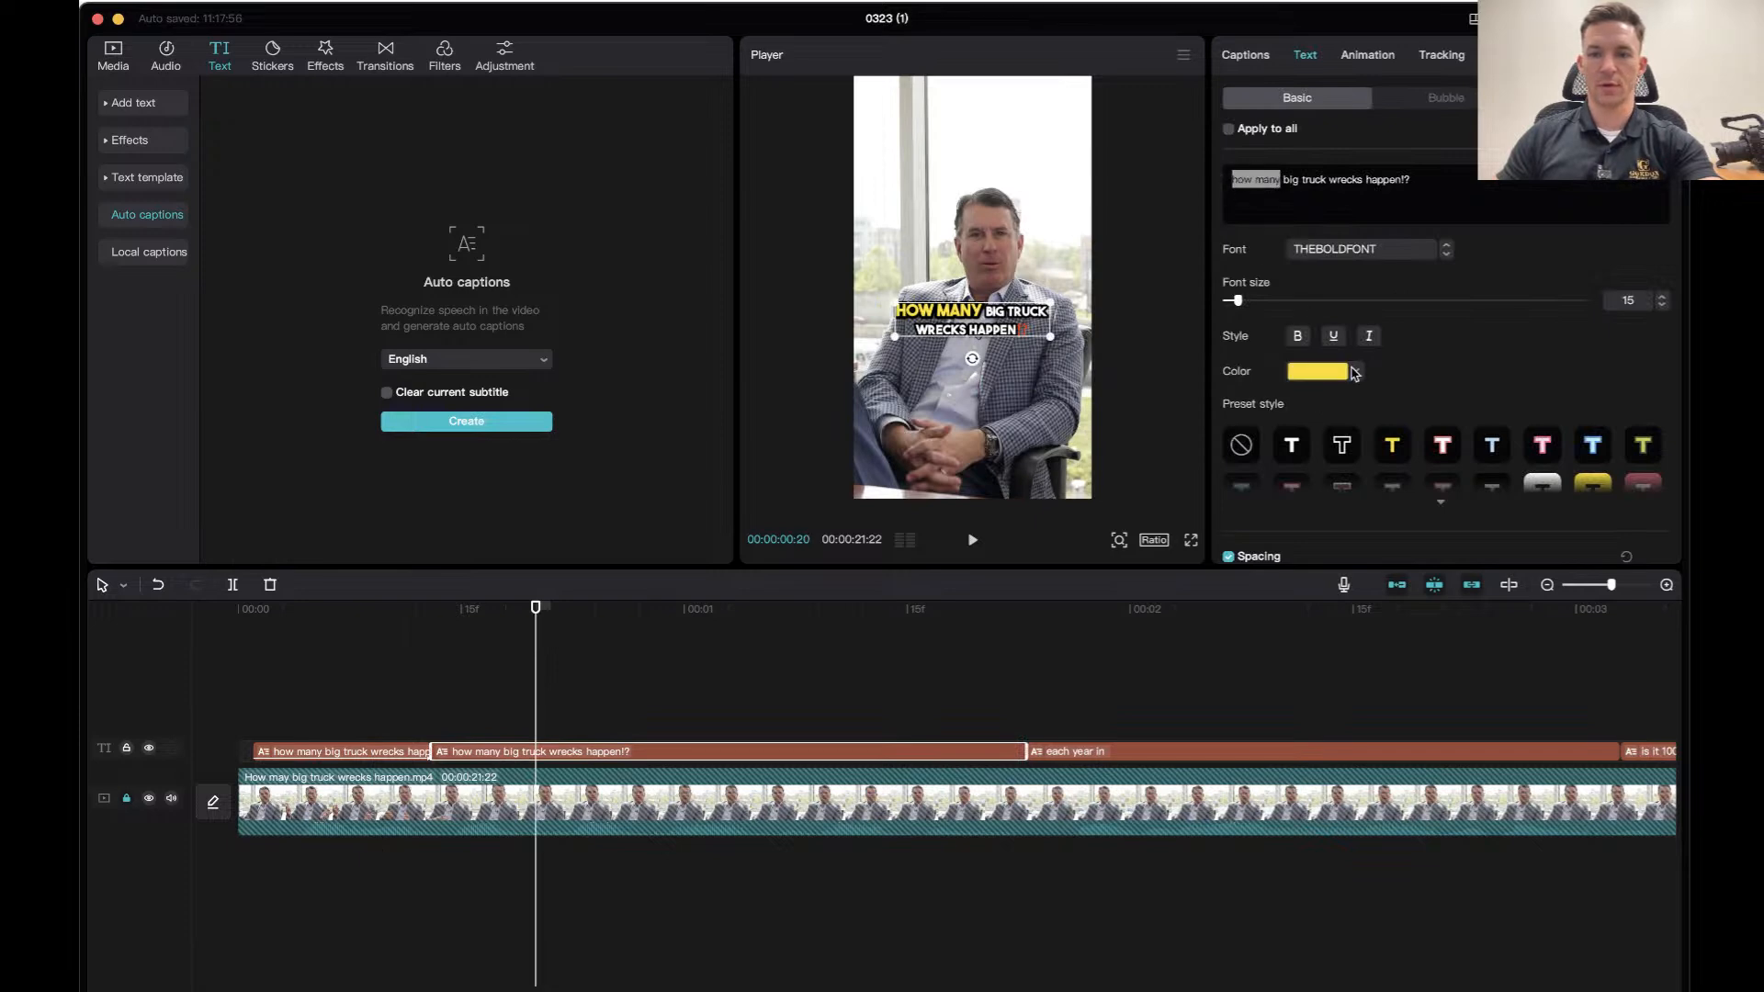
{"action": "left_click", "coordinate": [1662, 305]}
{"action": "left_click", "coordinate": [1662, 306]}
{"action": "left_click", "coordinate": [1662, 305]}
{"action": "left_click", "coordinate": [1663, 306]}
Recolor "how many" in the second caption segment to white (FFFFFF).
{"action": "left_click", "coordinate": [1353, 371]}
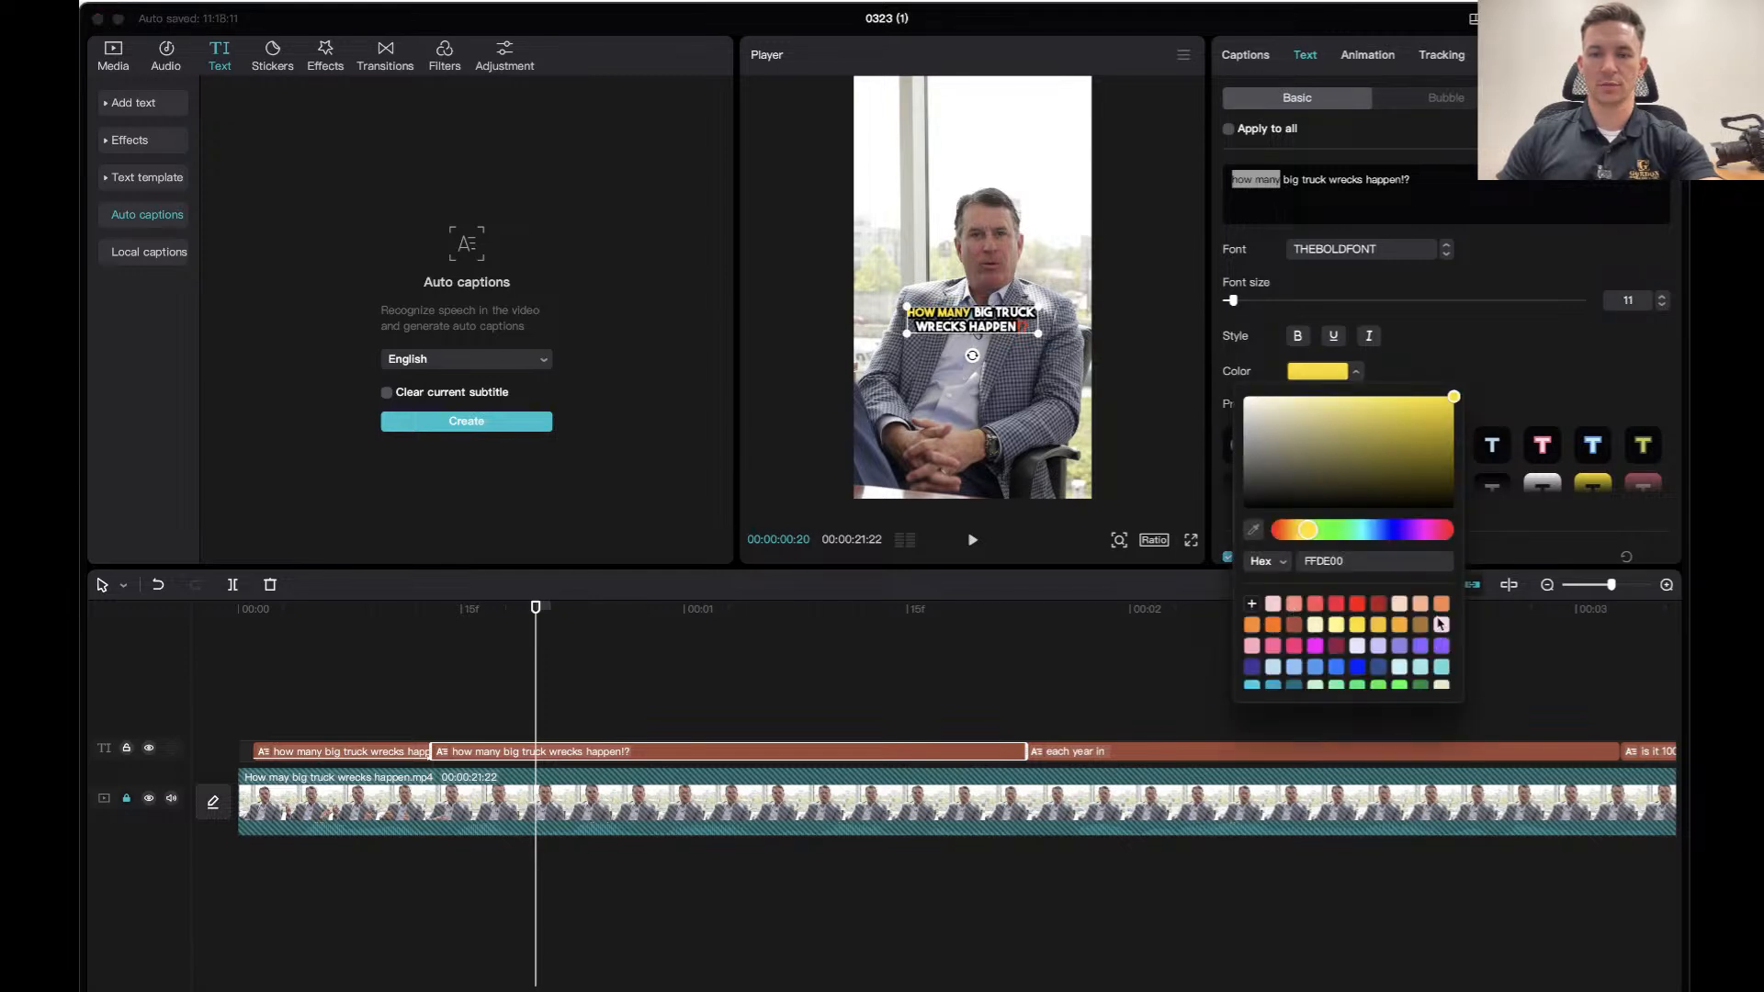
{"action": "scroll", "coordinate": [1337, 627], "scroll_direction": "down", "scroll_amount": 2}
{"action": "left_click", "coordinate": [1444, 662]}
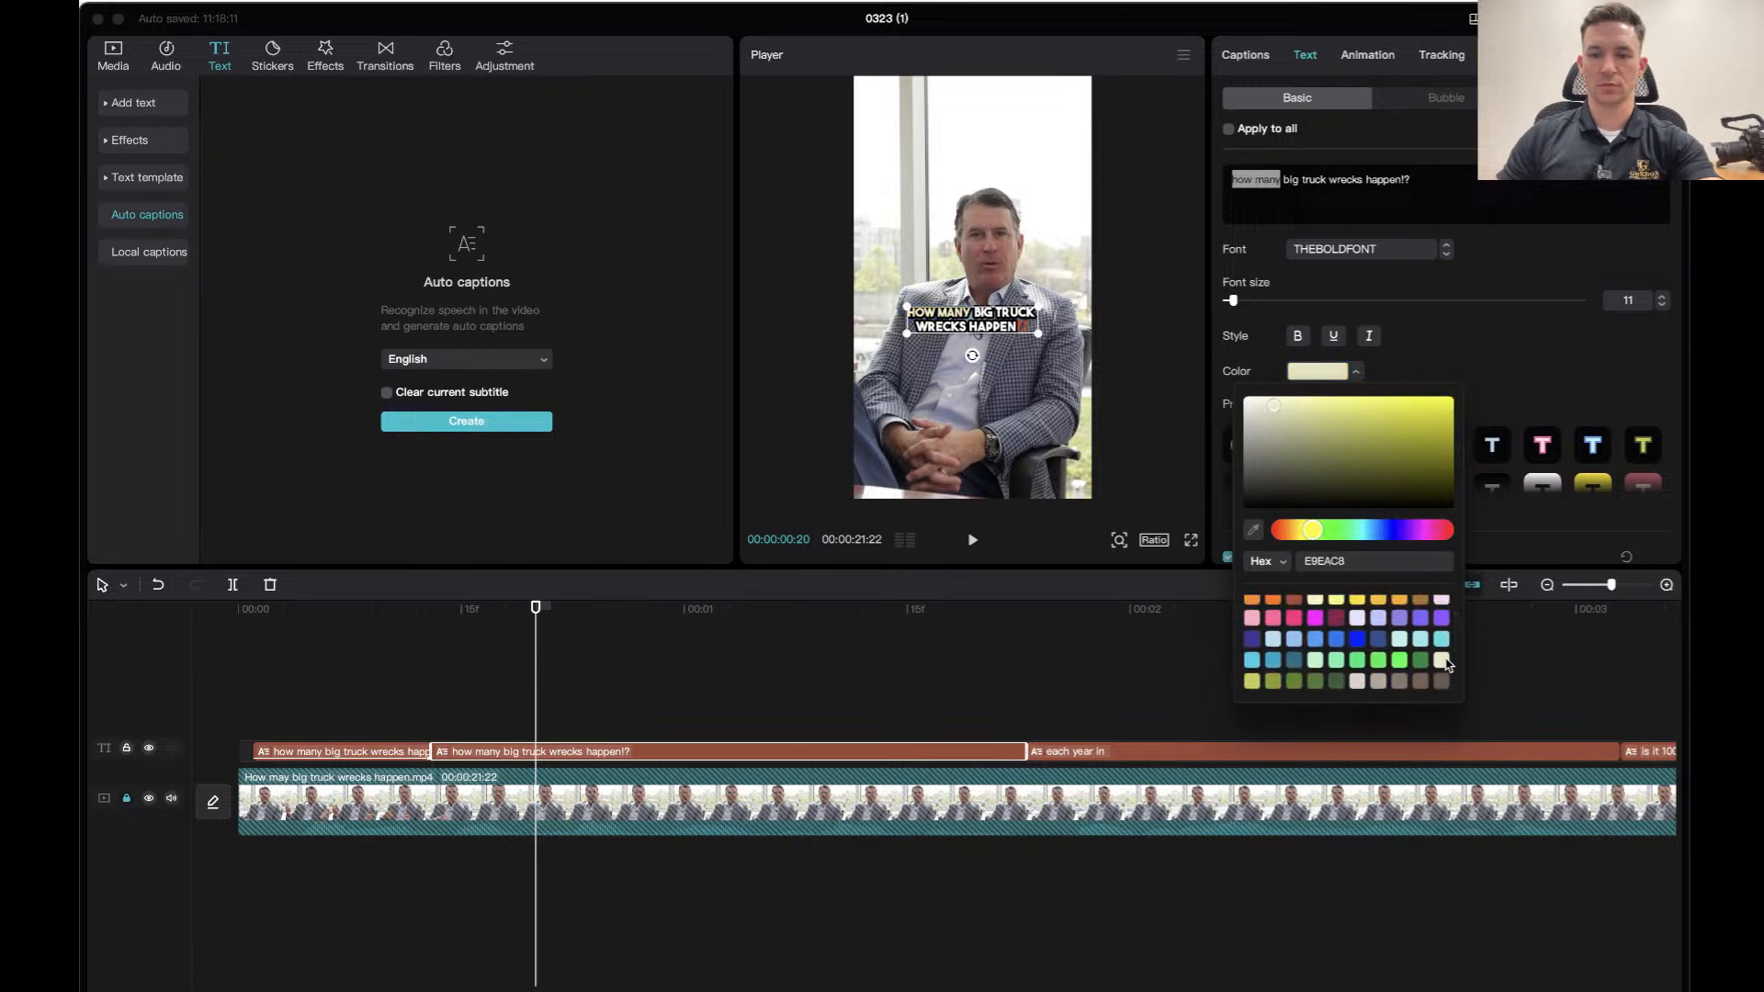
{"action": "left_click", "coordinate": [1357, 617]}
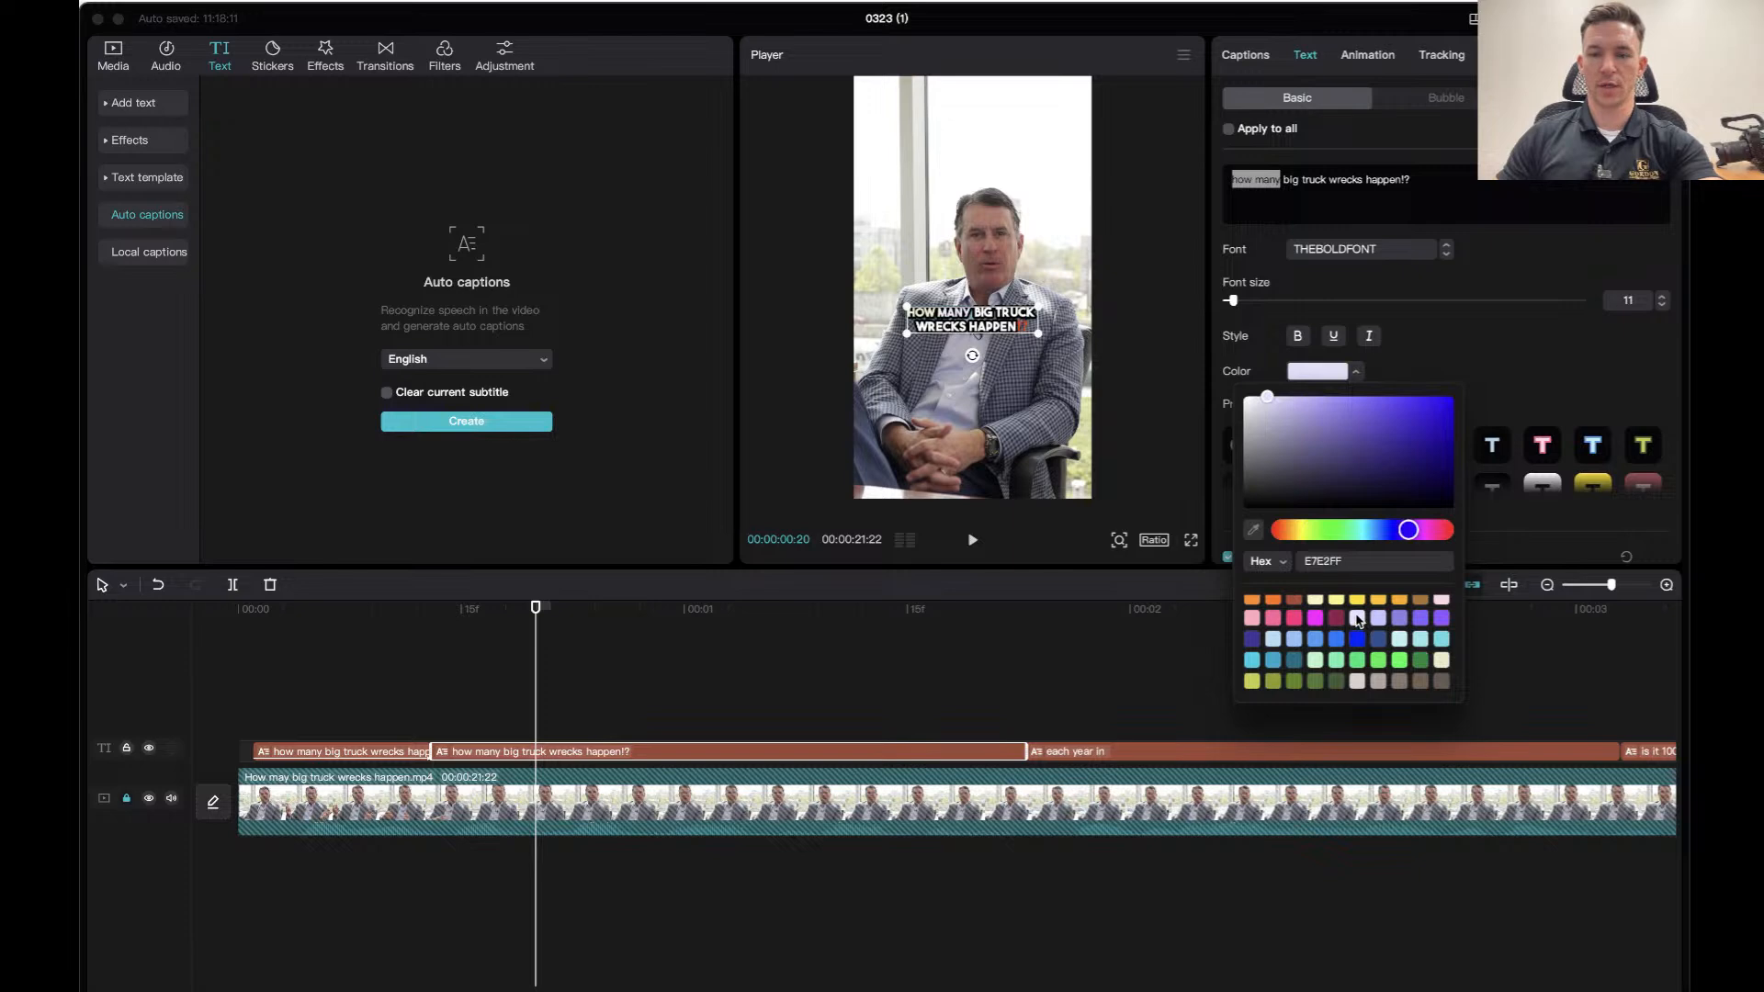
{"action": "scroll", "coordinate": [1358, 621], "scroll_direction": "up", "scroll_amount": 2}
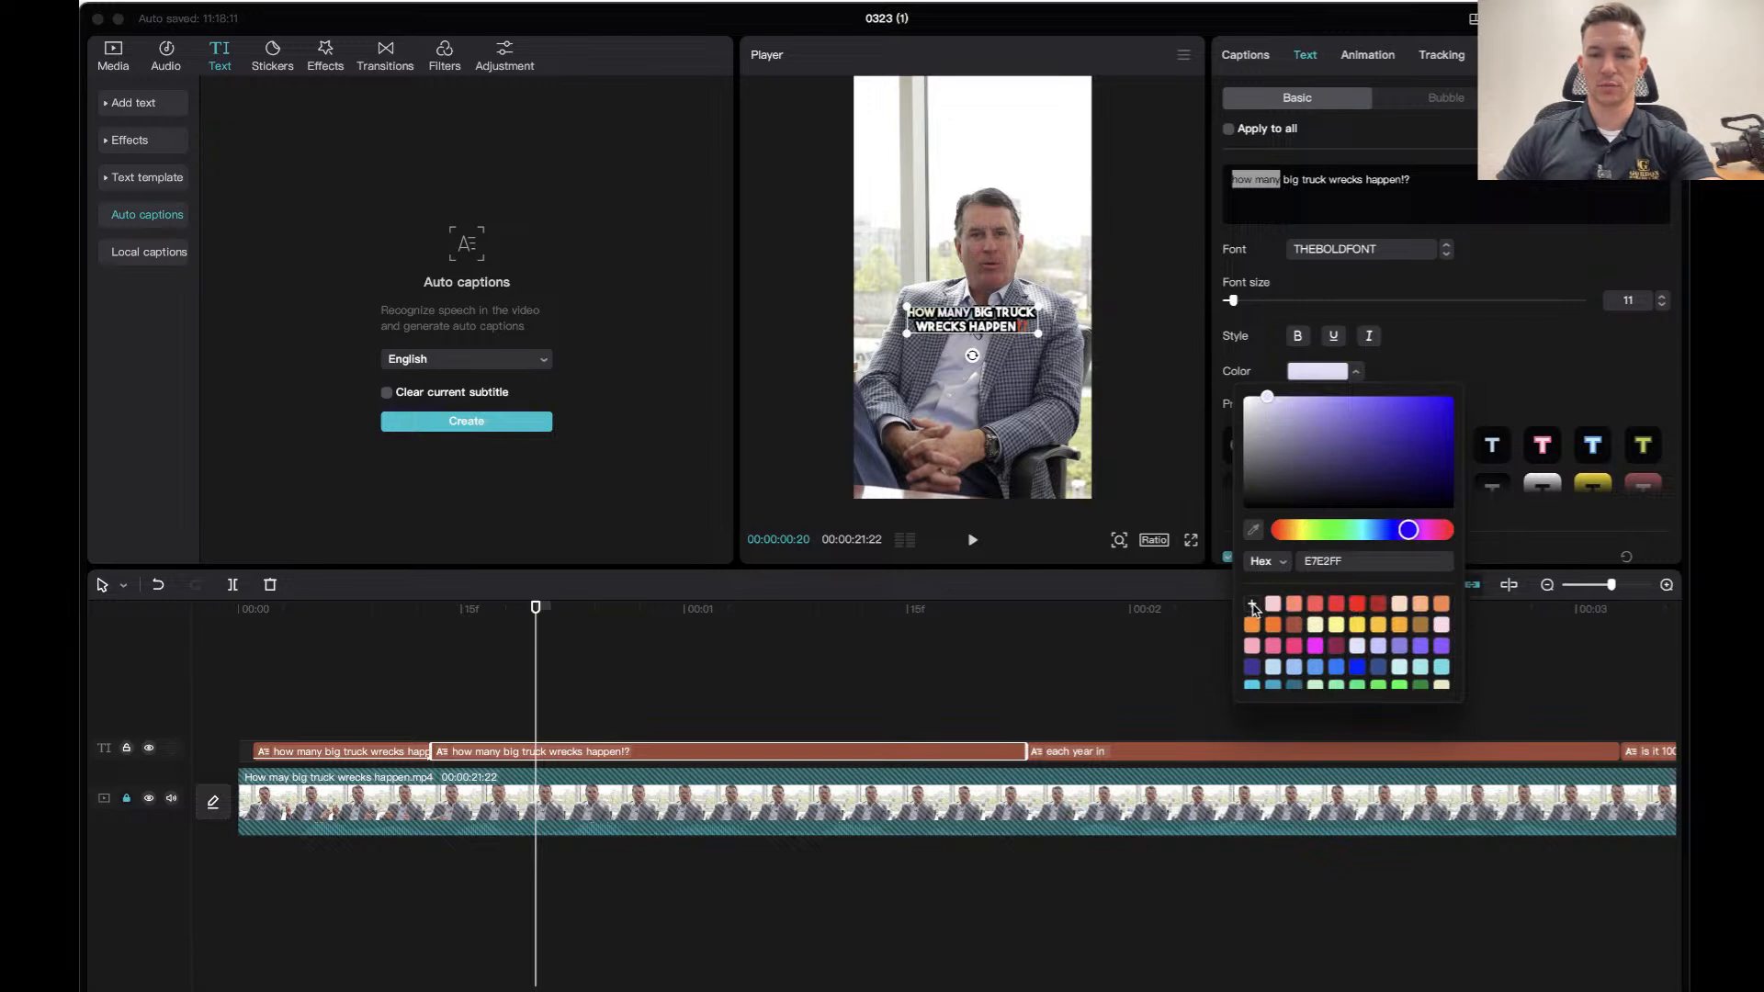
{"action": "left_click", "coordinate": [1362, 562]}
{"action": "type", "text": "0000"}
{"action": "left_click", "coordinate": [1444, 579]}
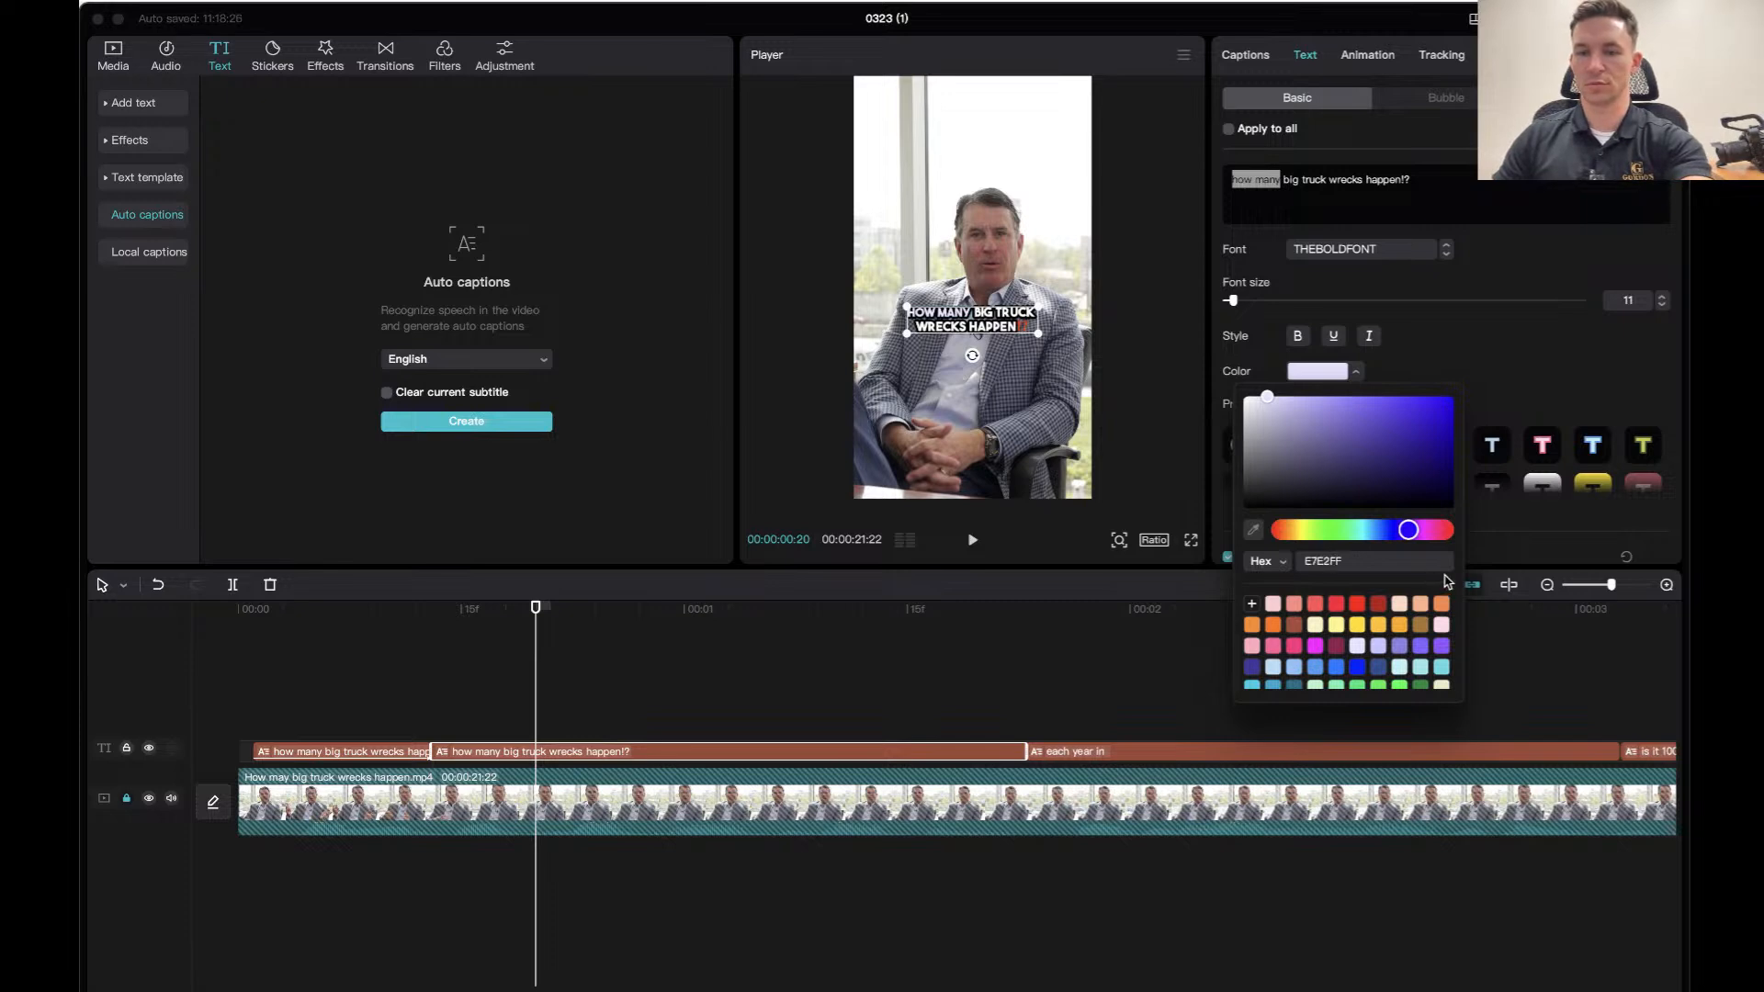
{"action": "left_click", "coordinate": [1243, 397]}
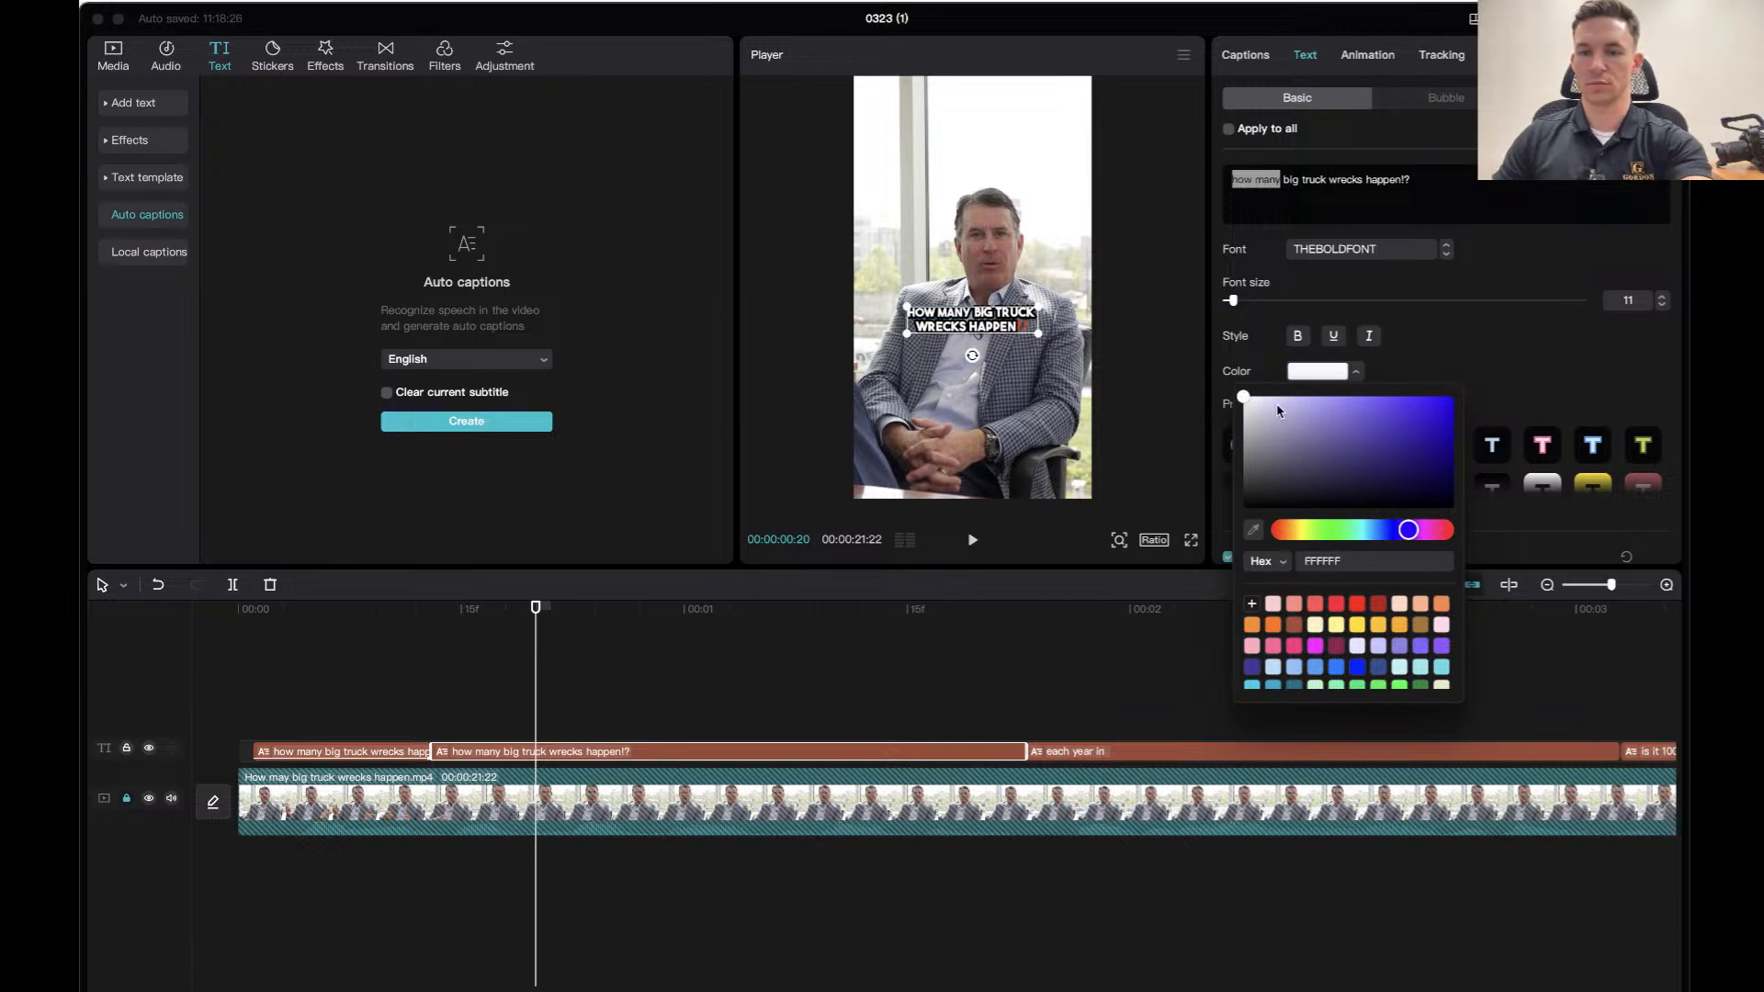
{"action": "left_click", "coordinate": [1404, 350]}
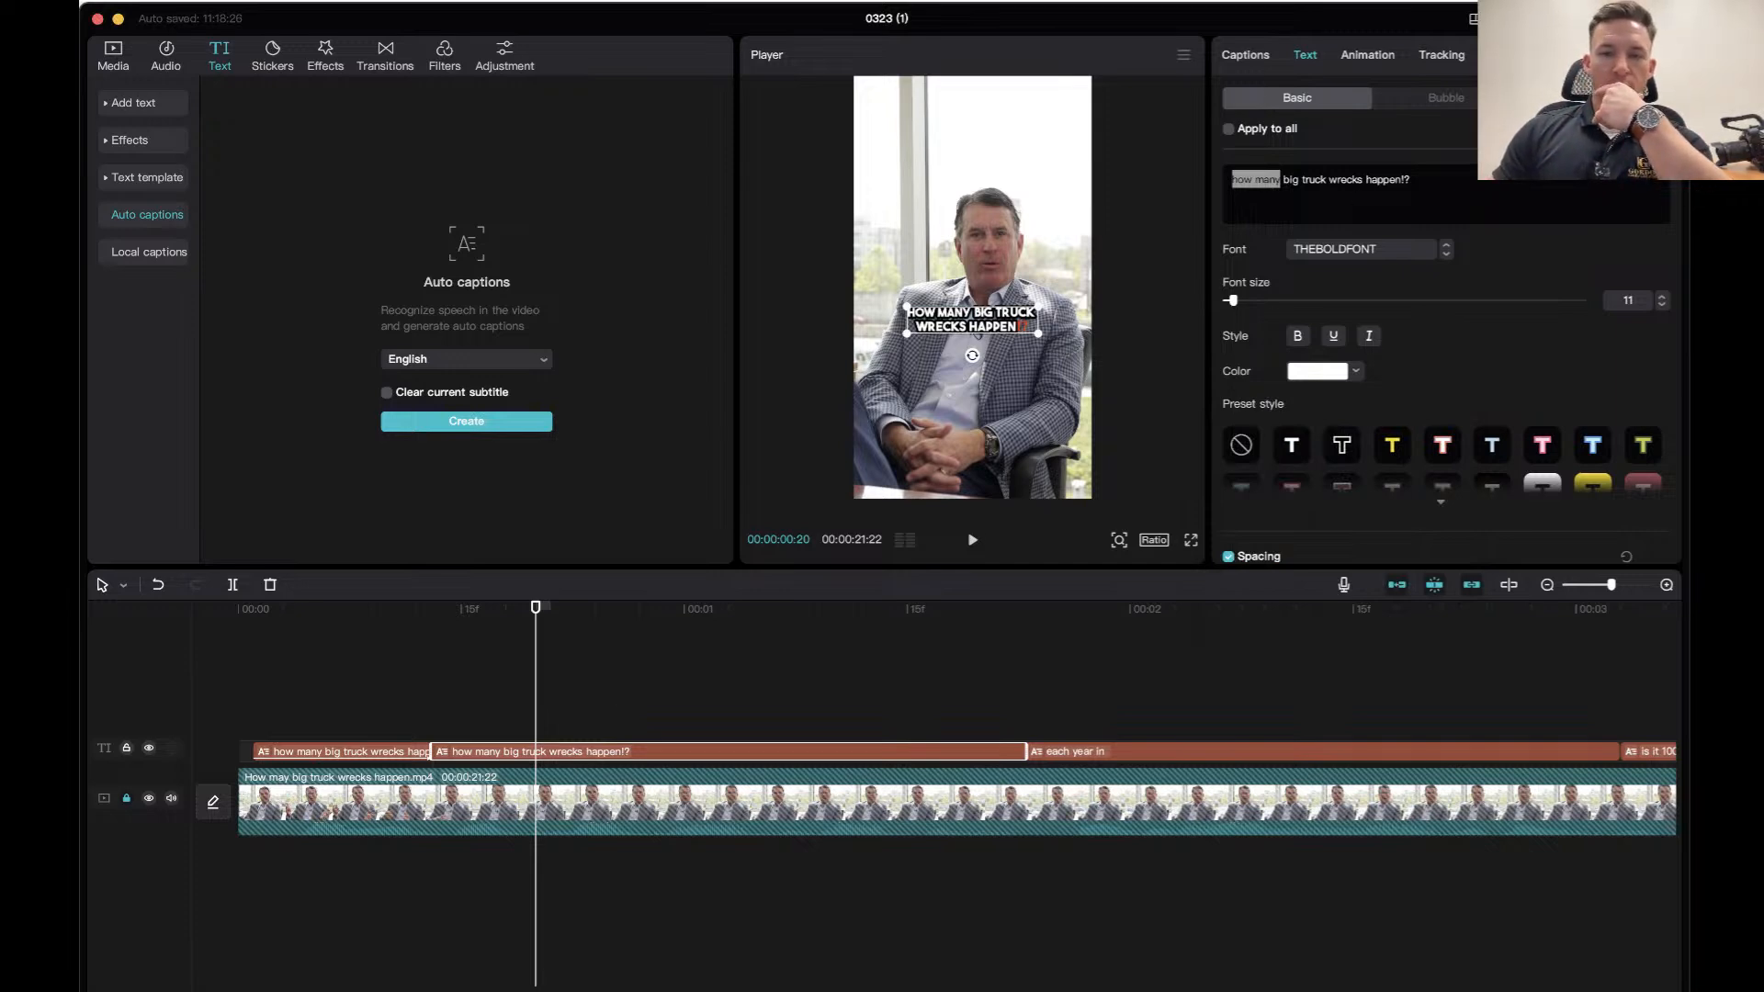
Highlight "big truck" in the second caption segment in yellow (FFDE00) at font size 14.
{"action": "left_click_drag", "start_coordinate": [1283, 176], "coordinate": [1320, 174]}
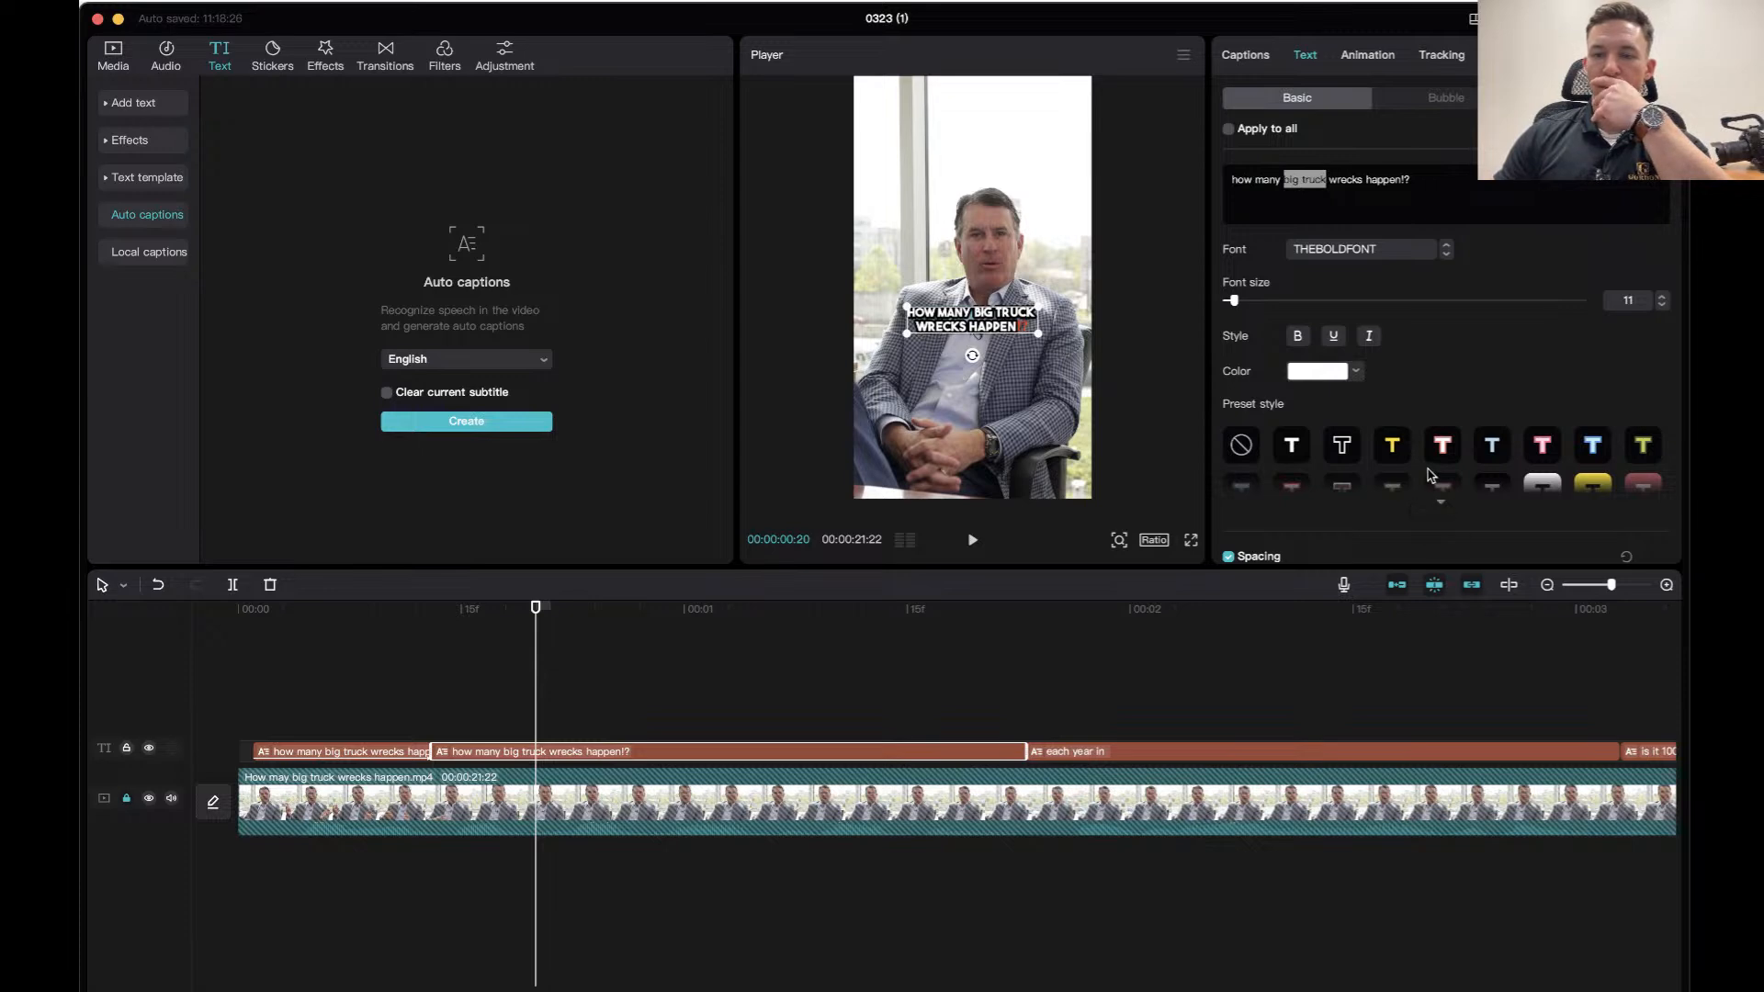
{"action": "left_click", "coordinate": [1351, 371]}
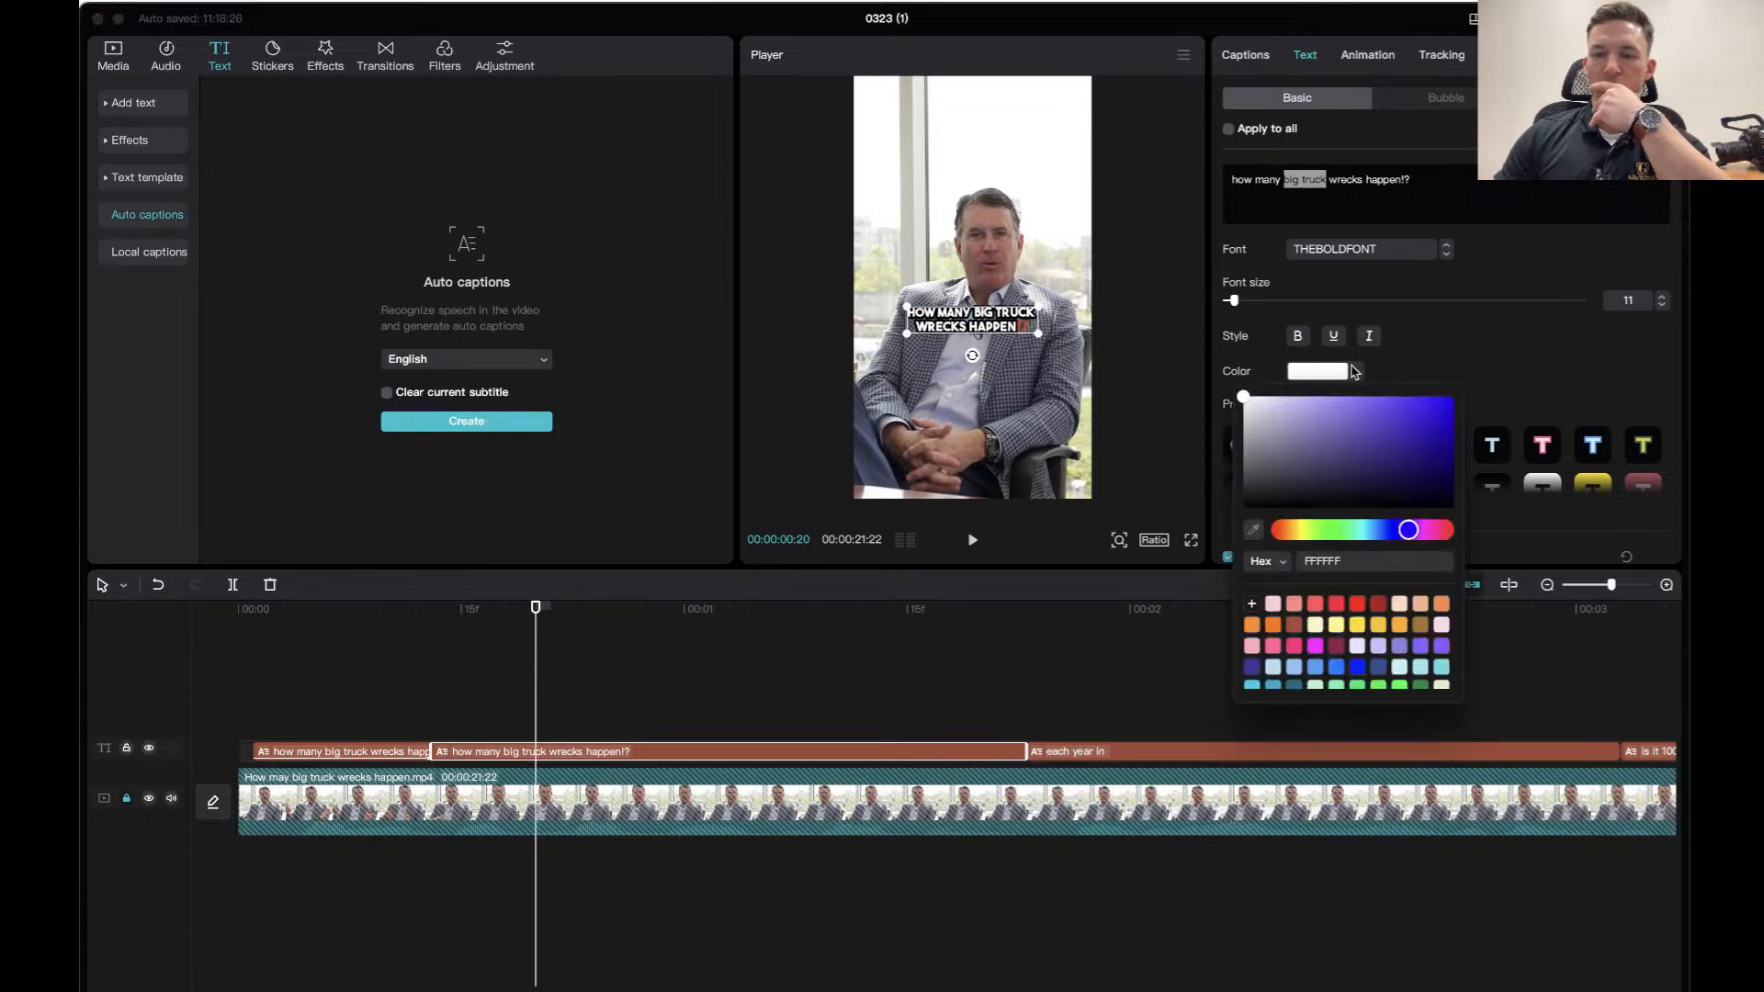
{"action": "left_click", "coordinate": [1358, 625]}
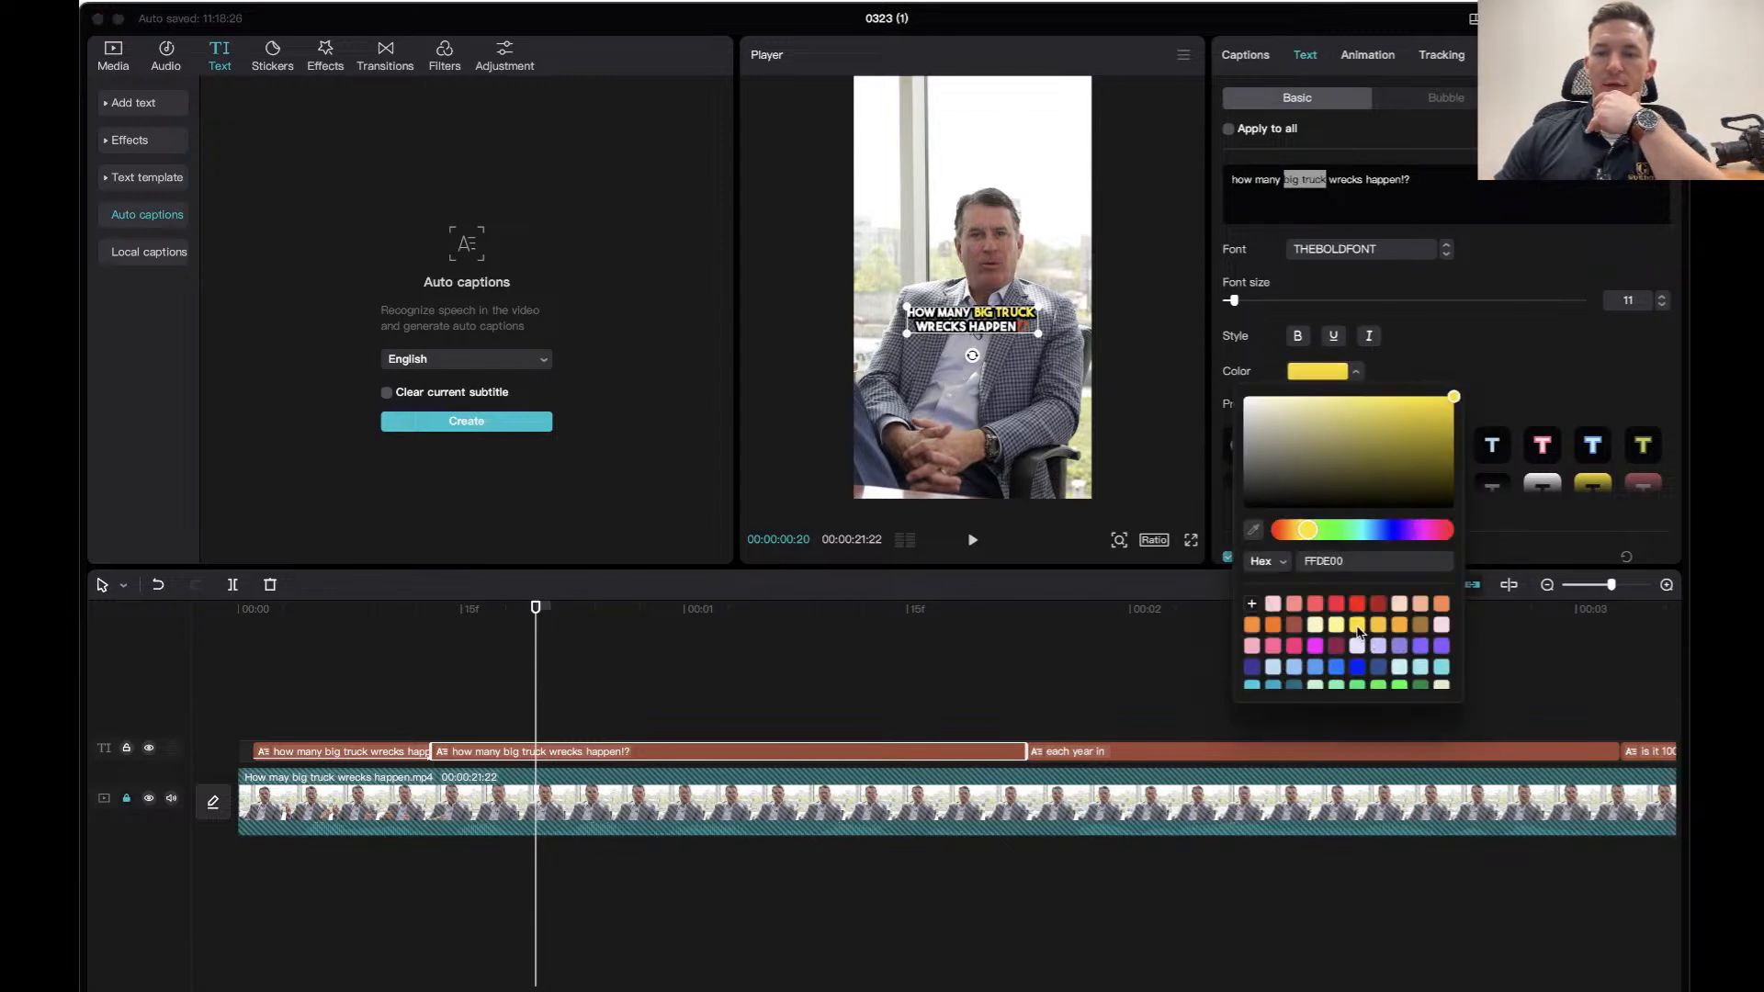
{"action": "left_click", "coordinate": [1235, 303]}
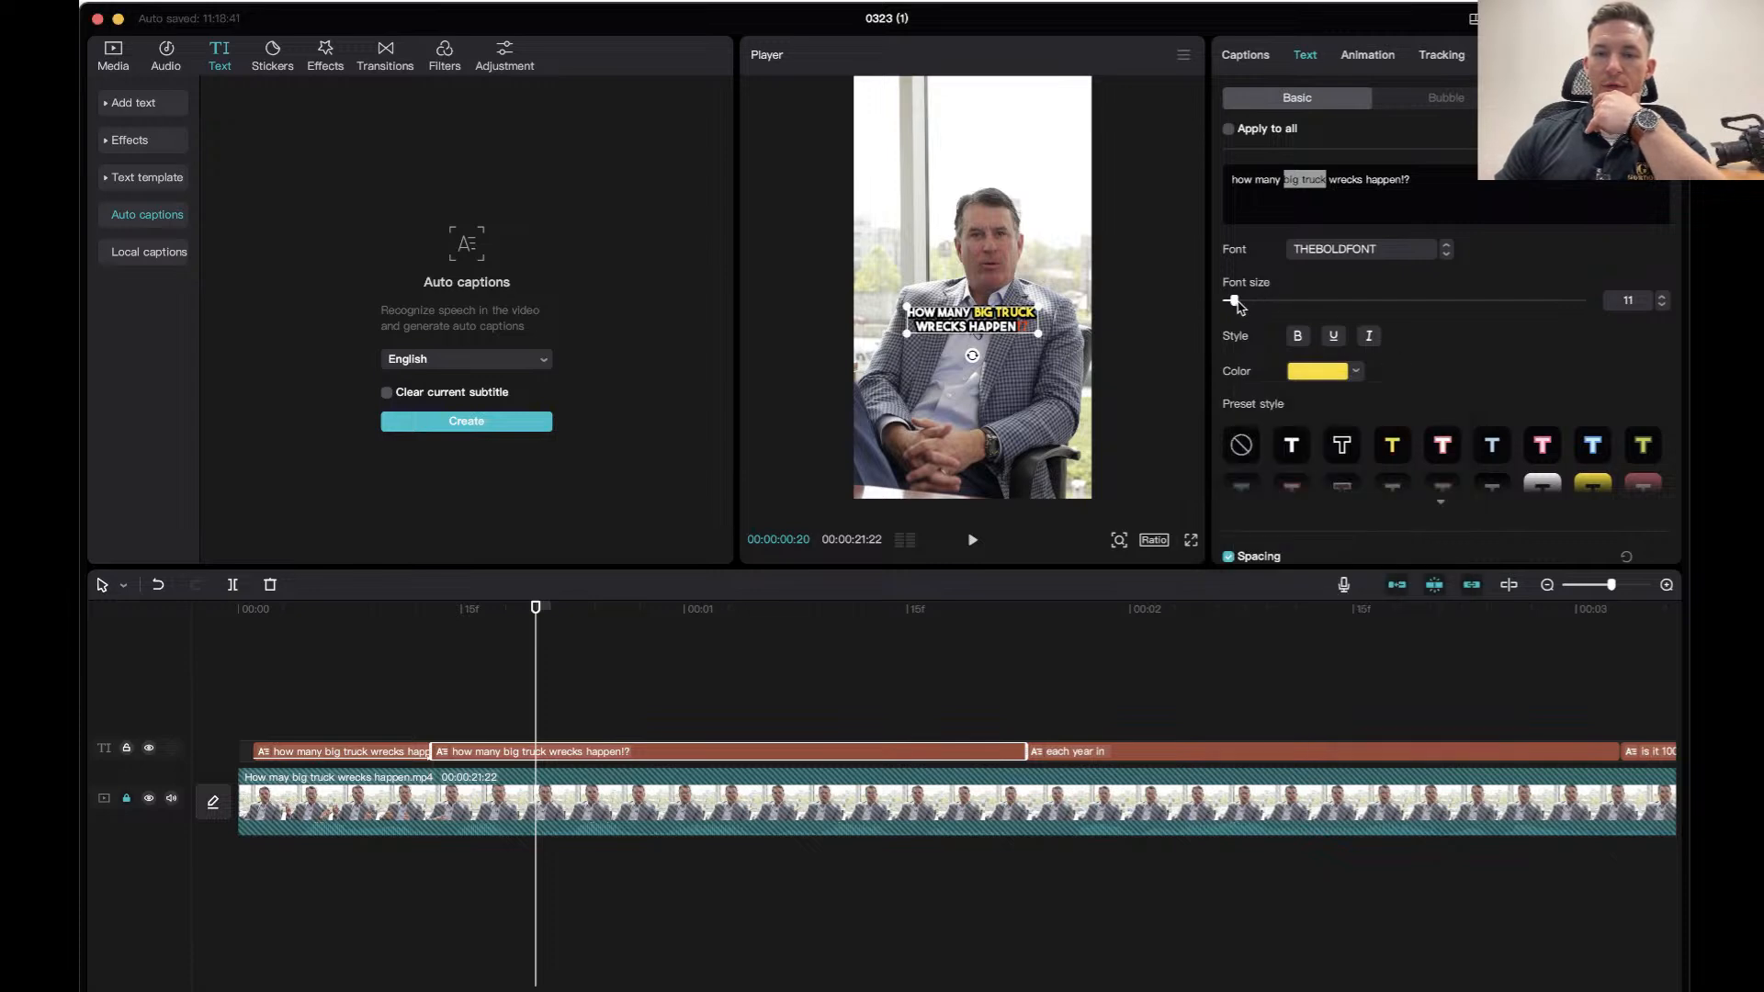
{"action": "left_click_drag", "start_coordinate": [1235, 303], "coordinate": [1241, 306]}
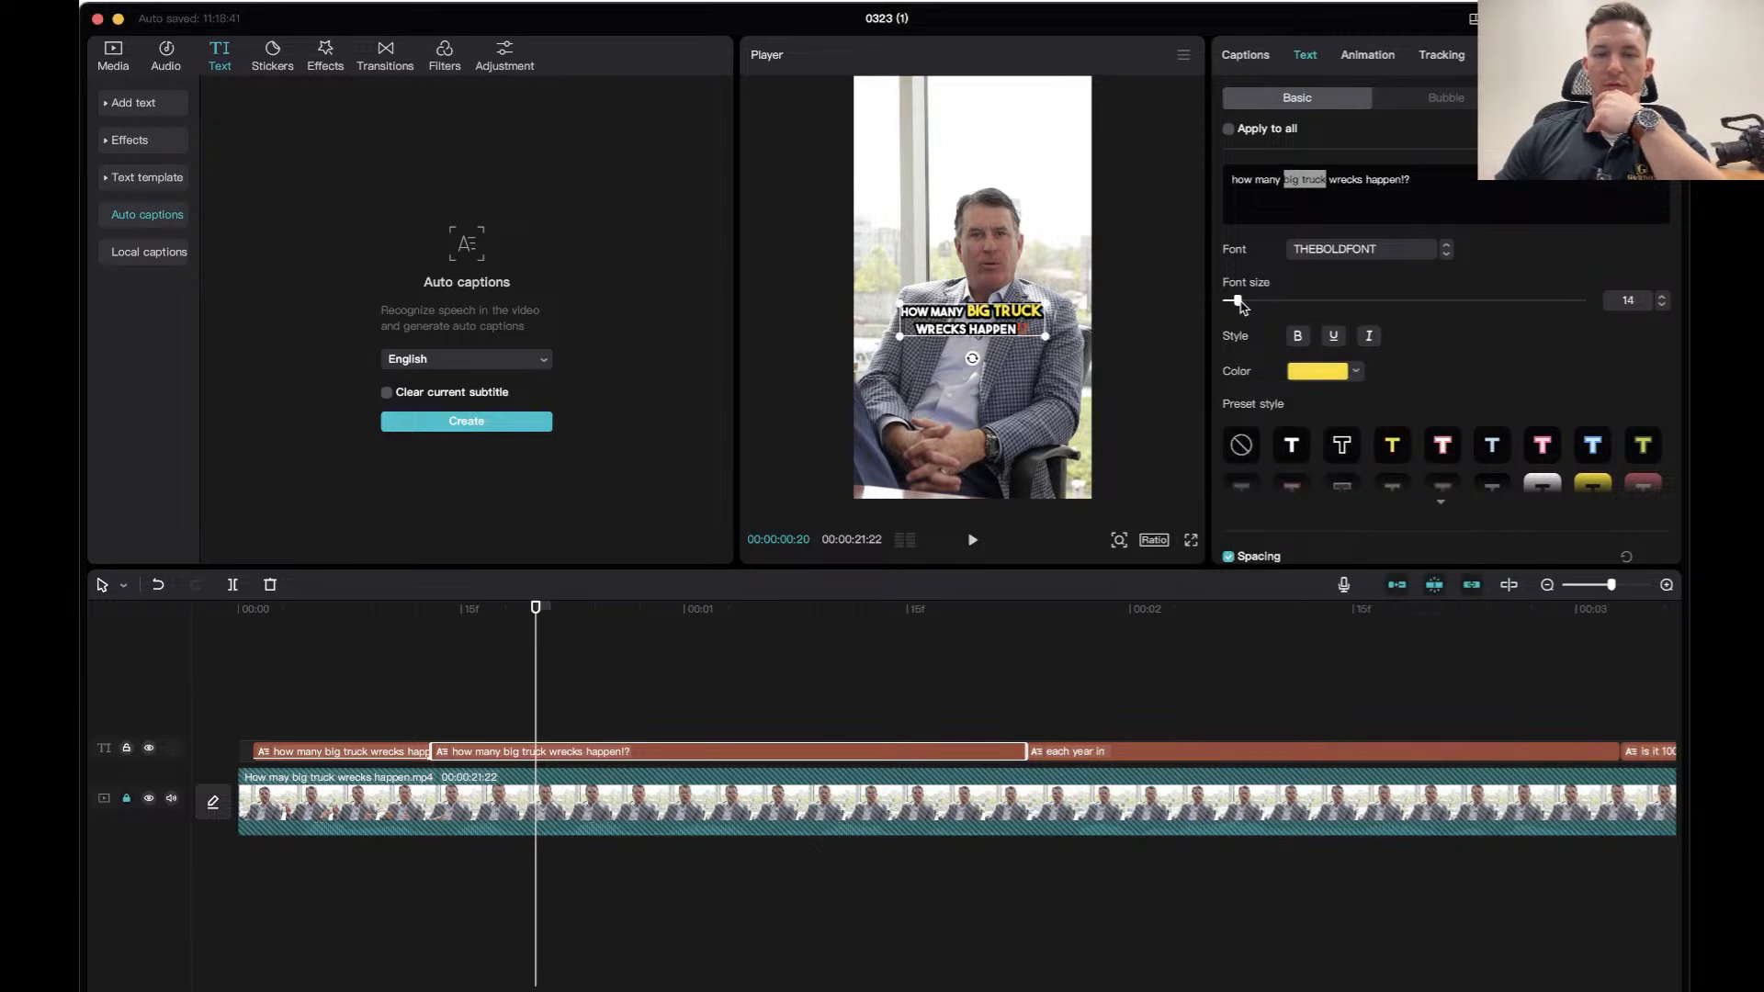
Replay the opening to check when the yellow "big truck" highlight appears against the speech.
{"action": "left_click", "coordinate": [405, 638]}
{"action": "left_click", "coordinate": [168, 610]}
{"action": "key", "text": "space"}
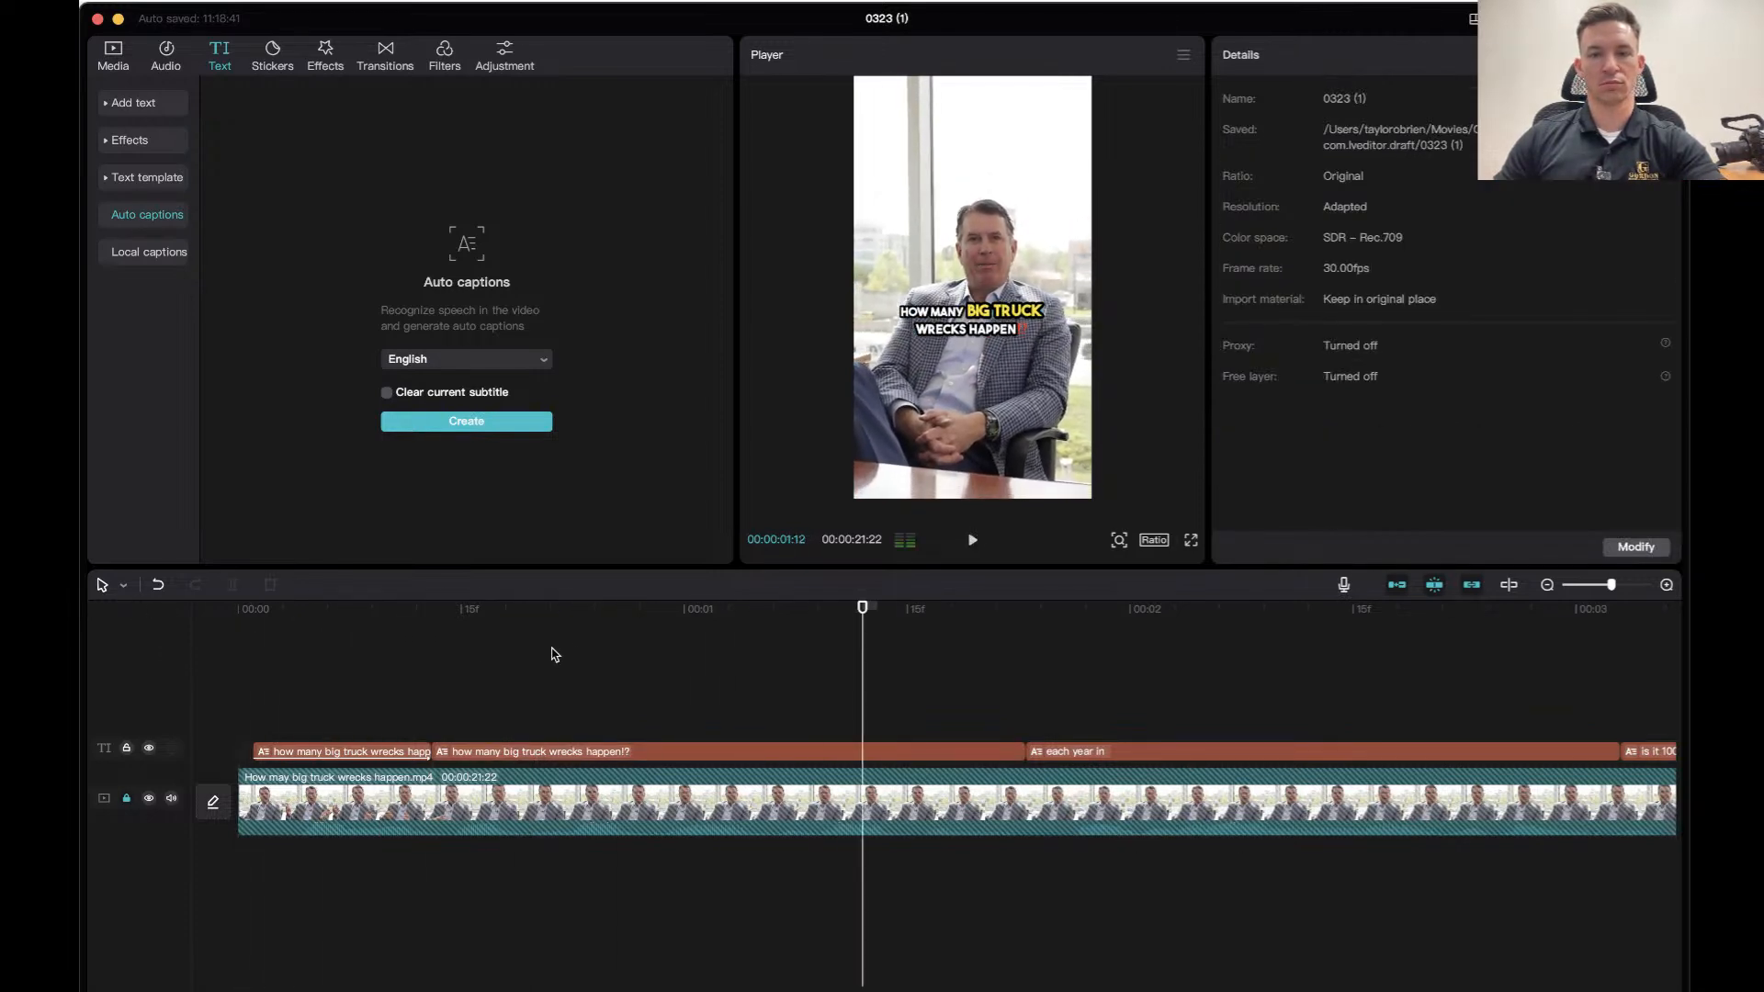
{"action": "left_click", "coordinate": [508, 611]}
{"action": "key", "text": "space"}
{"action": "left_click_drag", "start_coordinate": [361, 611], "coordinate": [170, 610]}
{"action": "key", "text": "space"}
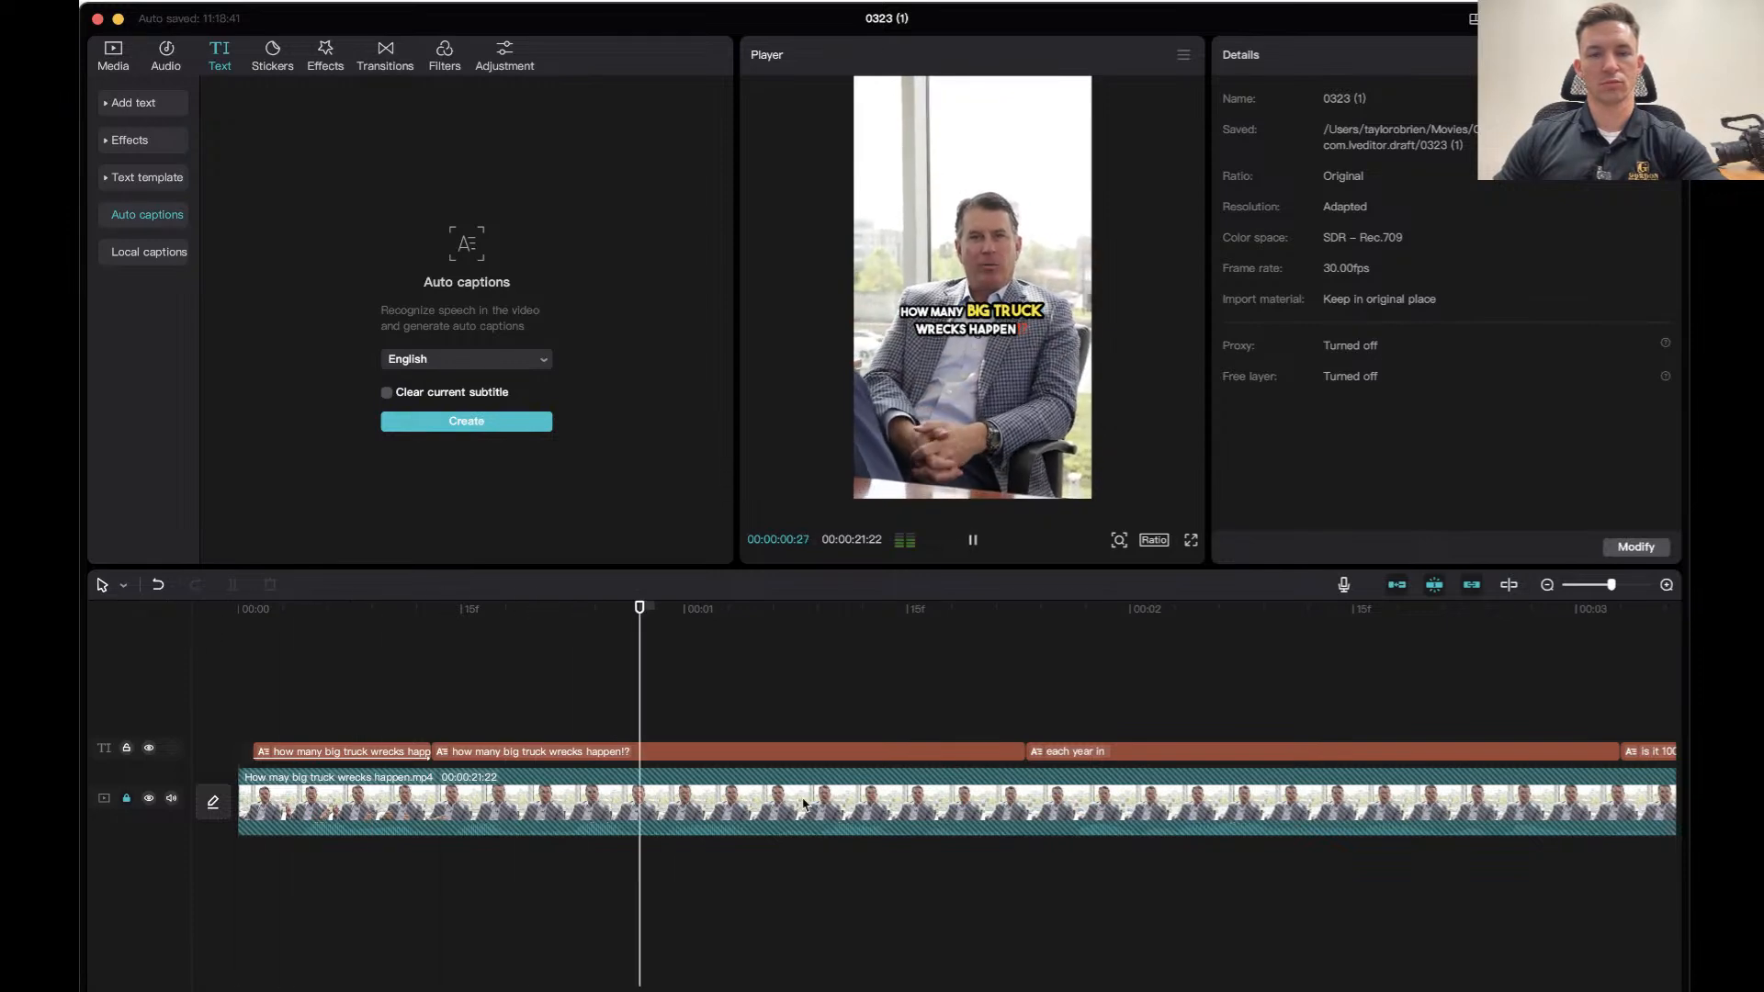
Split the second caption segment at 00:00:00:26, where "big truck" has been spoken.
{"action": "left_click", "coordinate": [397, 611]}
{"action": "key", "text": "space"}
{"action": "left_click", "coordinate": [775, 760]}
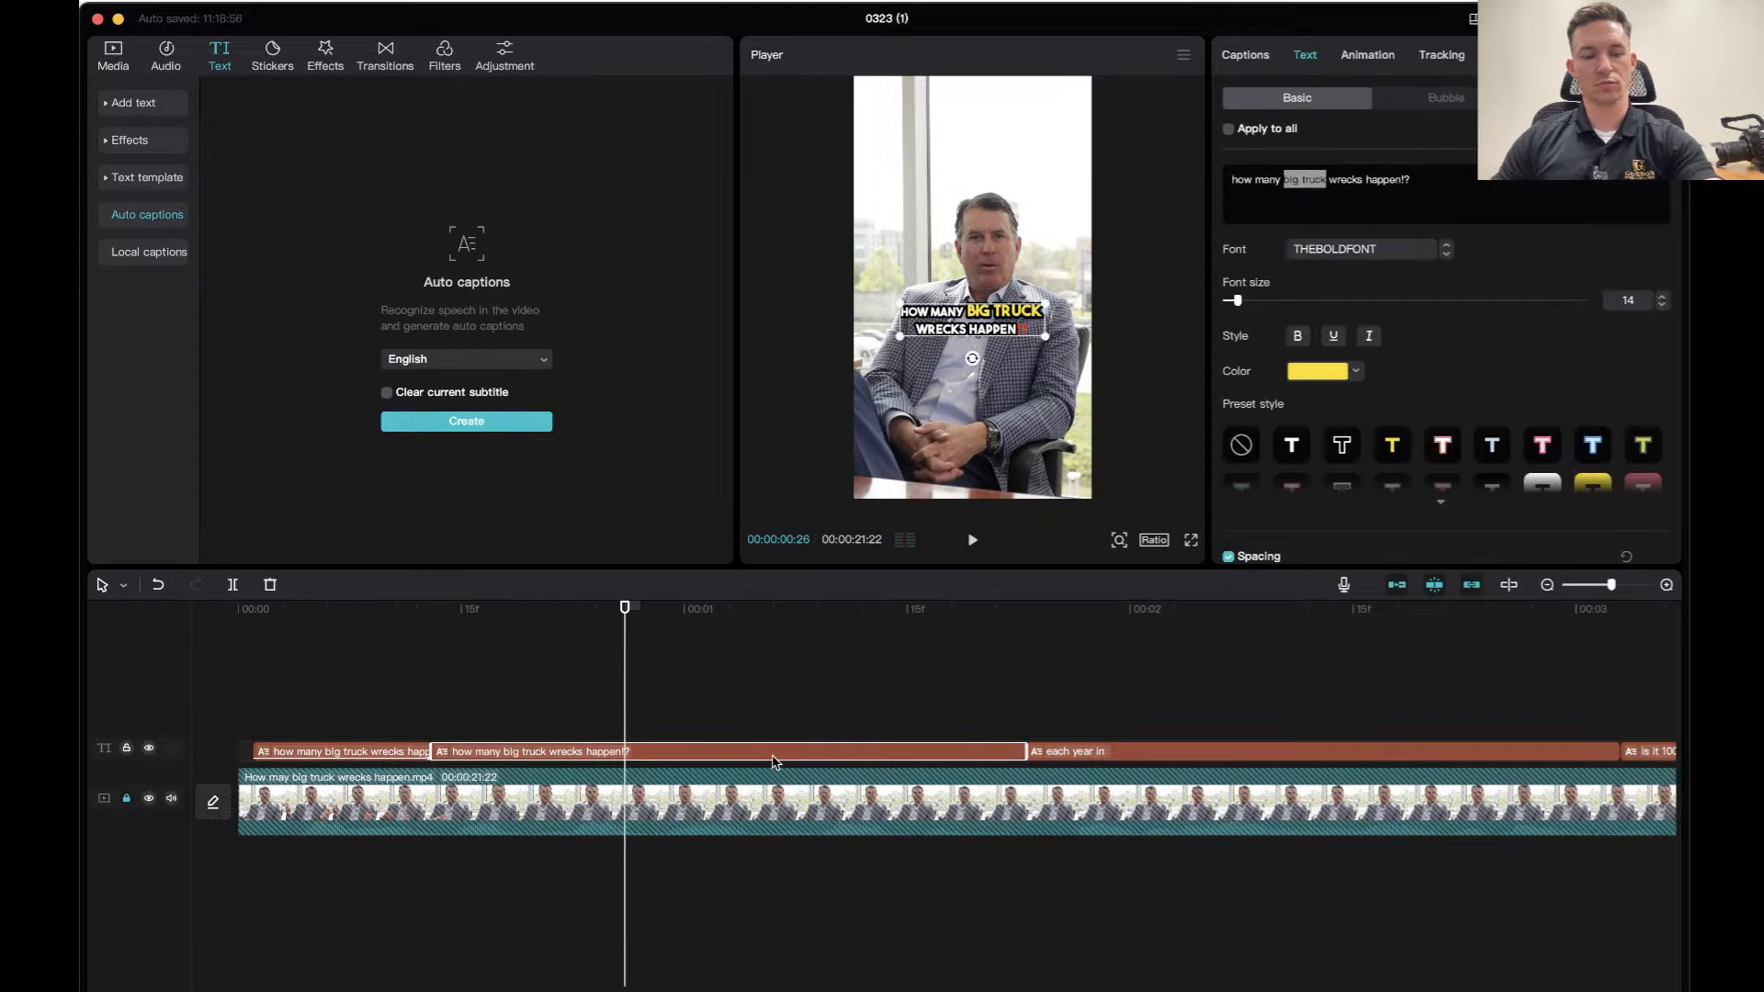
{"action": "key", "text": "super+b"}
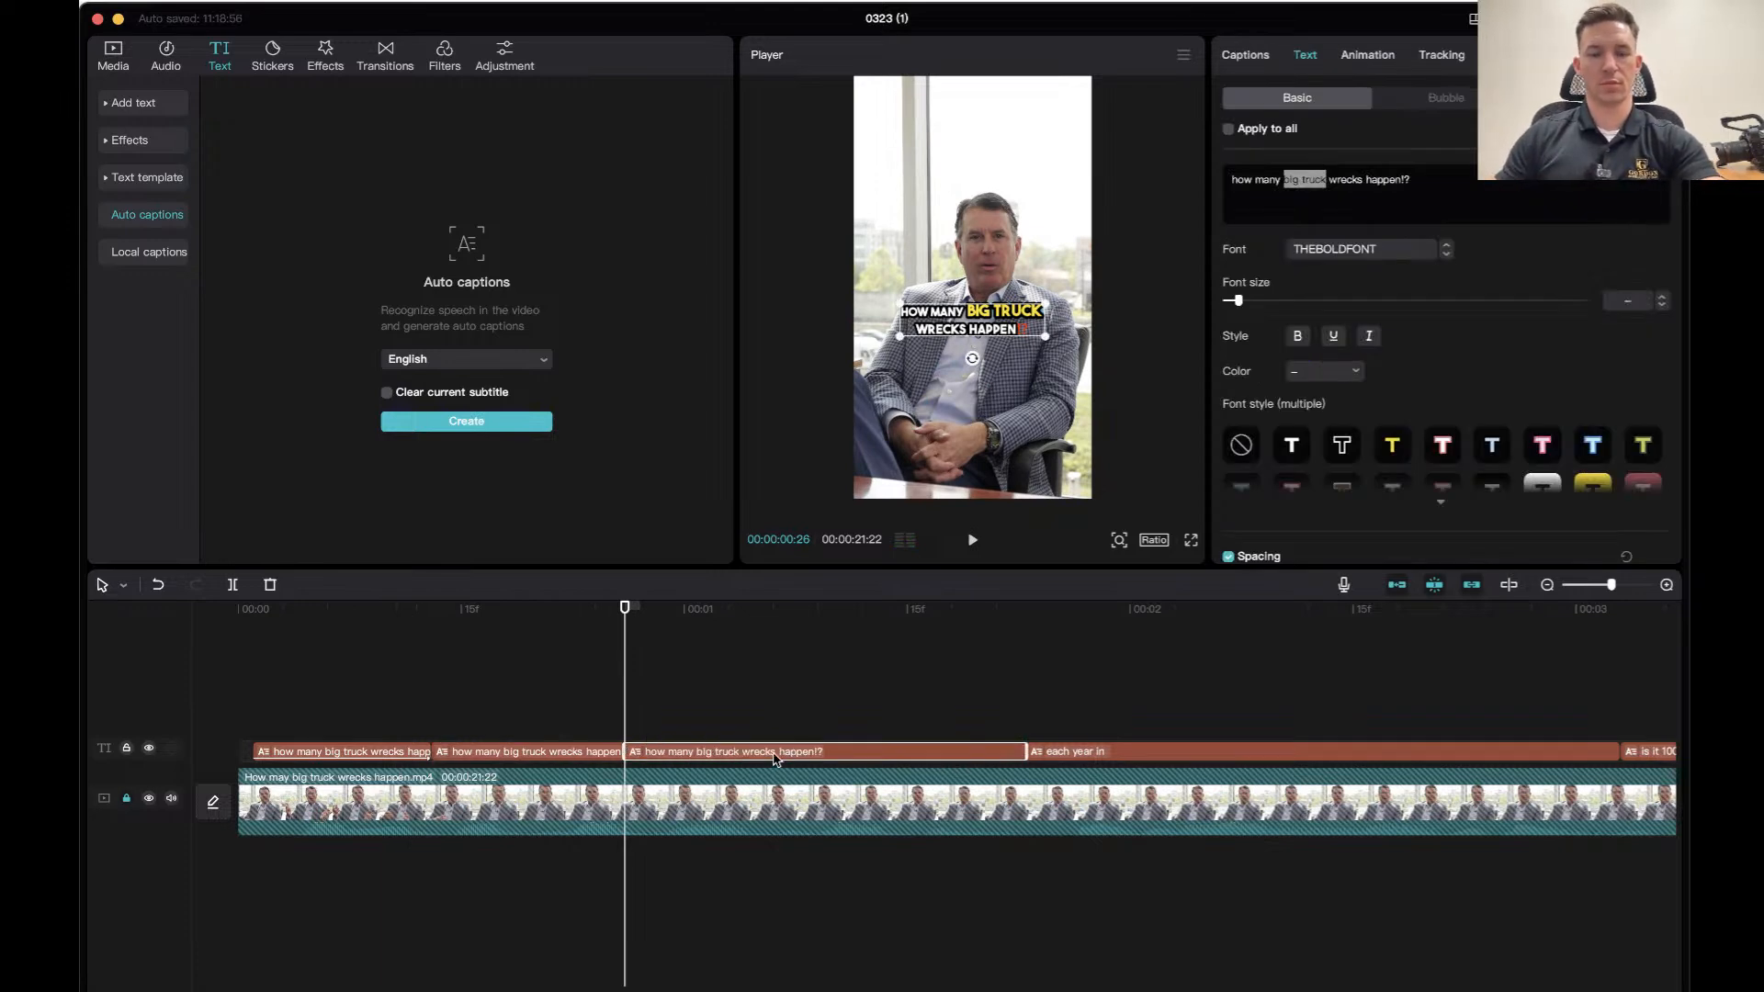
Set the text of the new third caption segment to font size 11 and recolor "big truck" to white (FFFFFF).
{"action": "left_click", "coordinate": [1634, 304]}
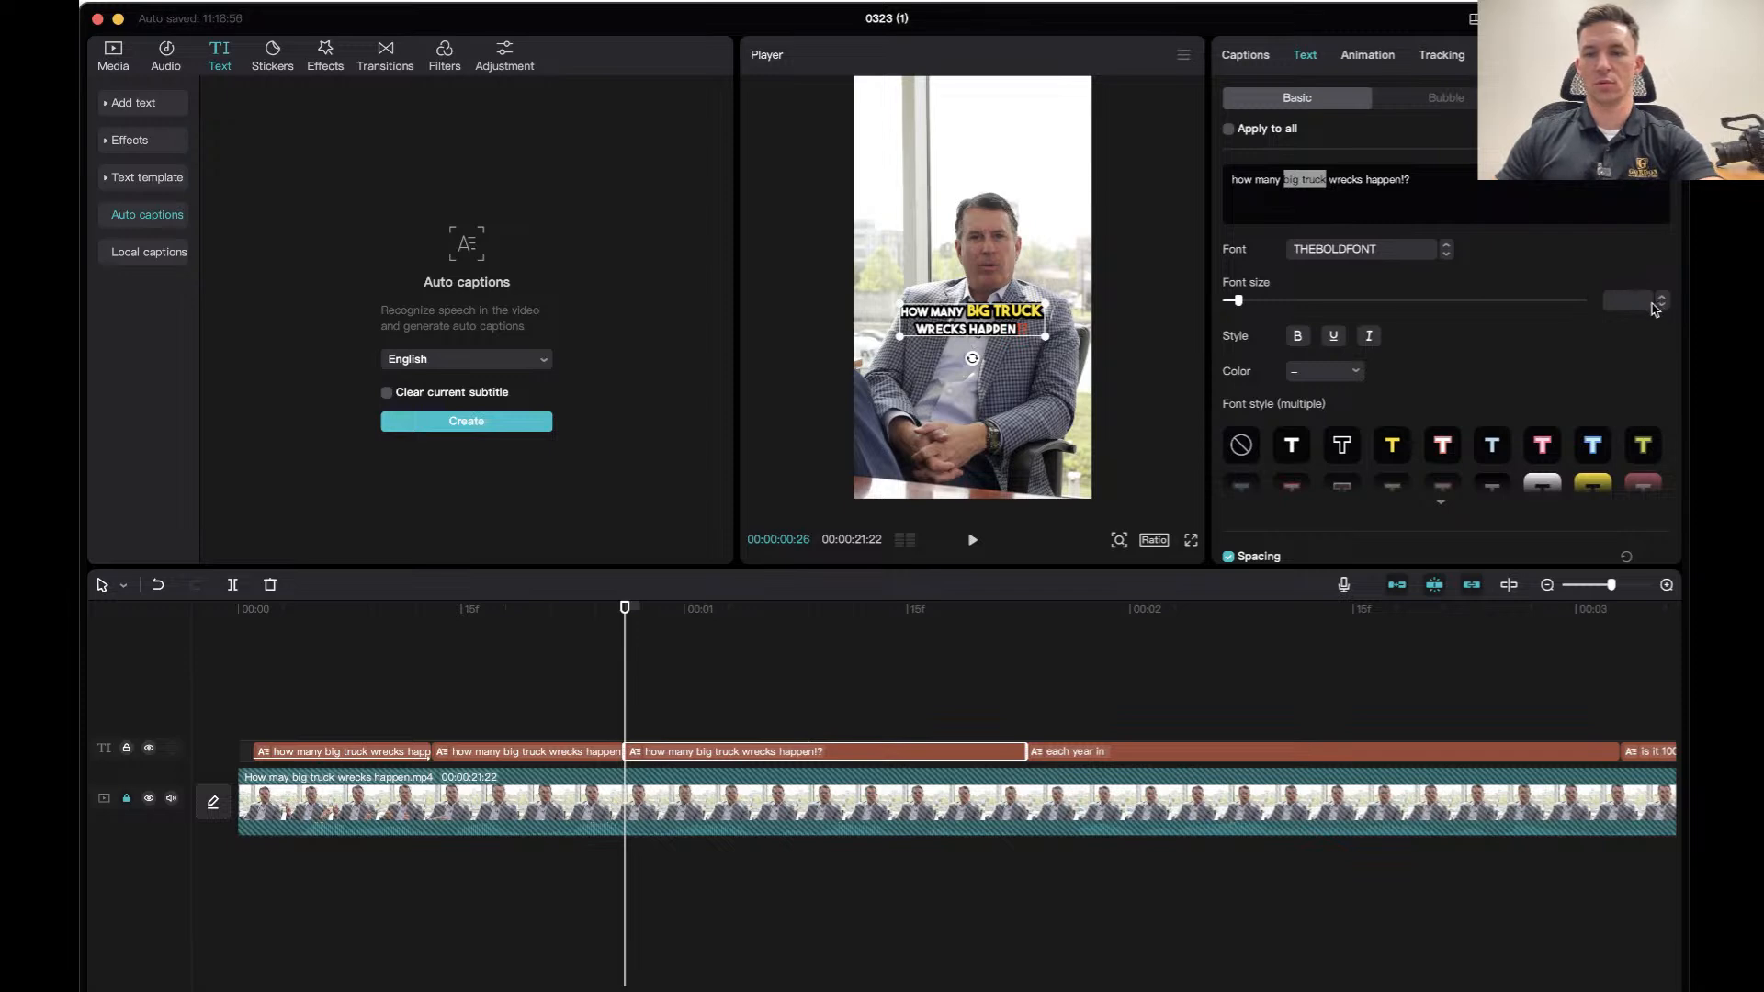
{"action": "type", "text": "11"}
{"action": "left_click", "coordinate": [1585, 221]}
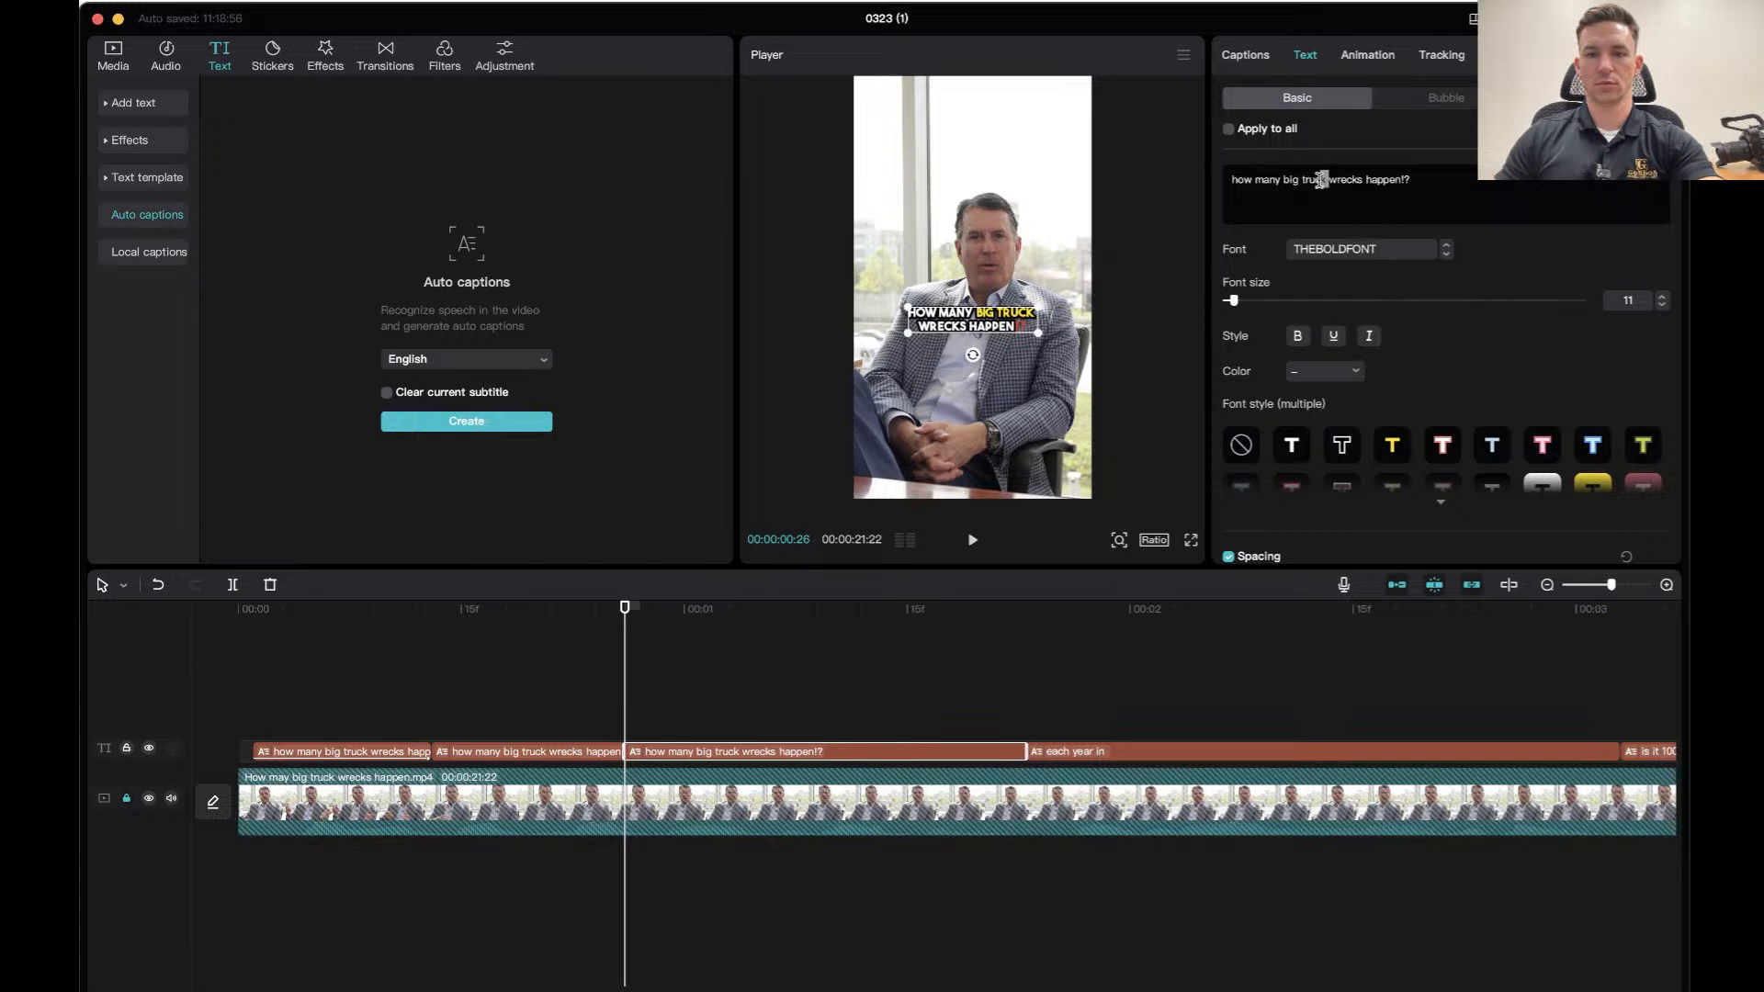
{"action": "left_click_drag", "start_coordinate": [1331, 180], "coordinate": [1283, 180]}
{"action": "left_click", "coordinate": [1356, 371]}
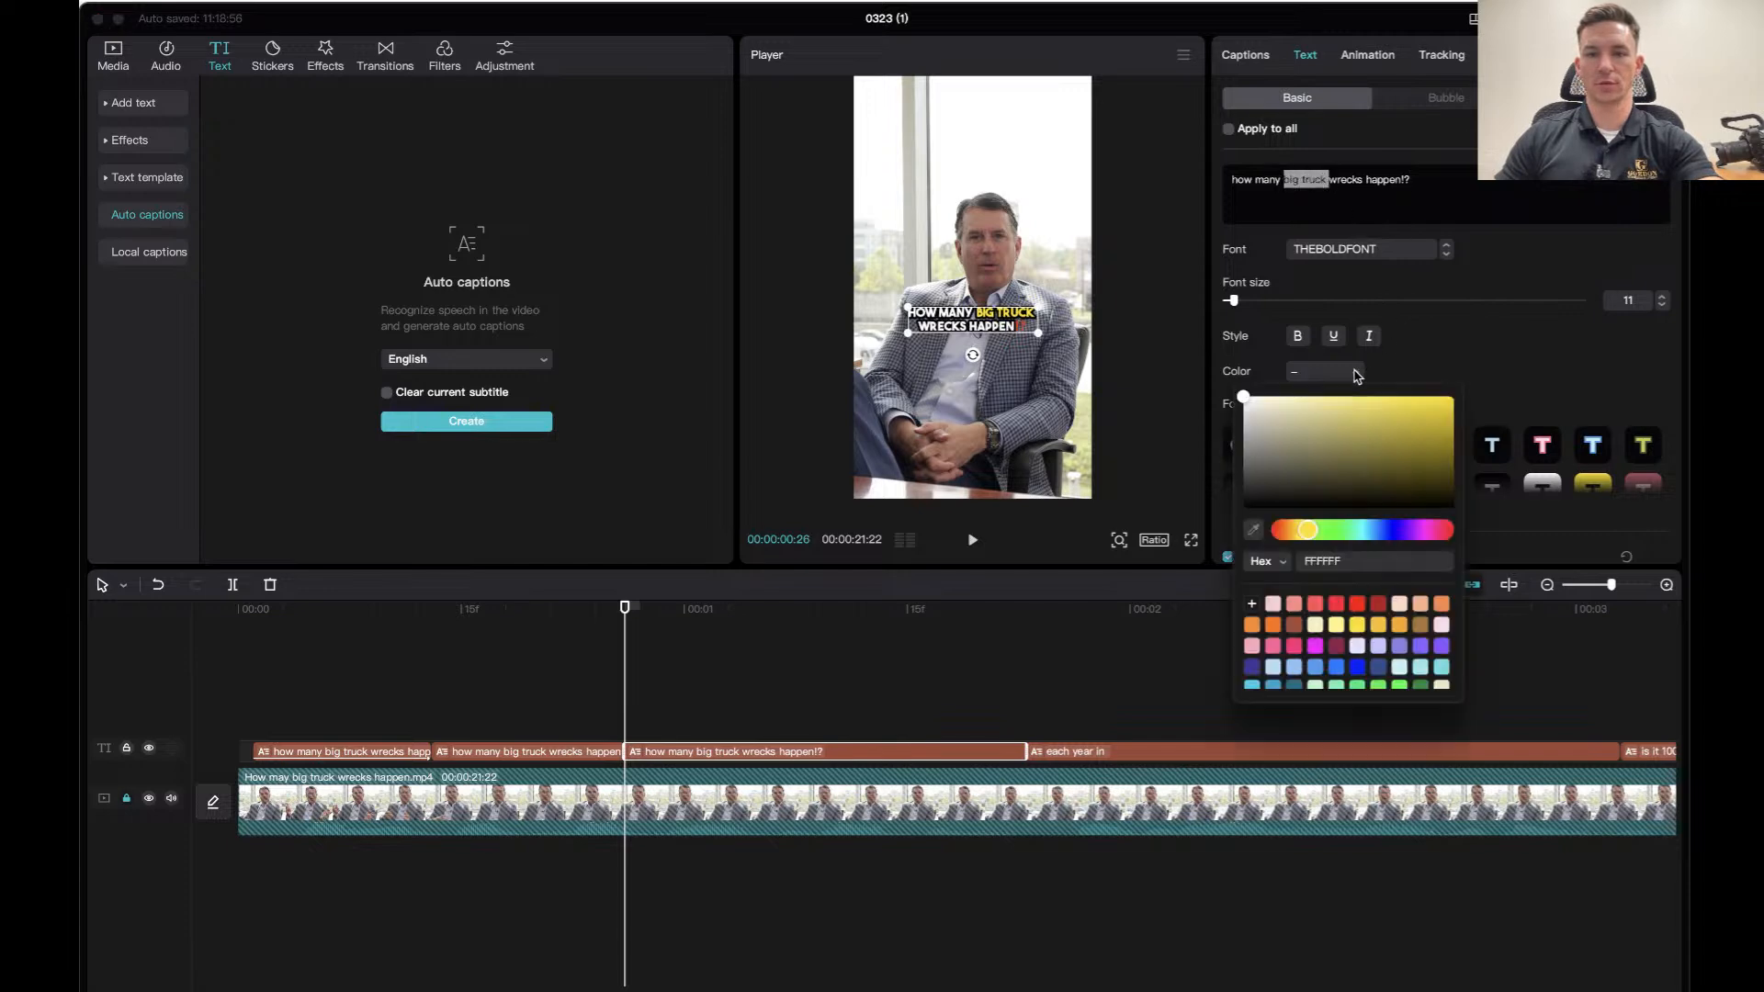
{"action": "left_click", "coordinate": [1245, 398]}
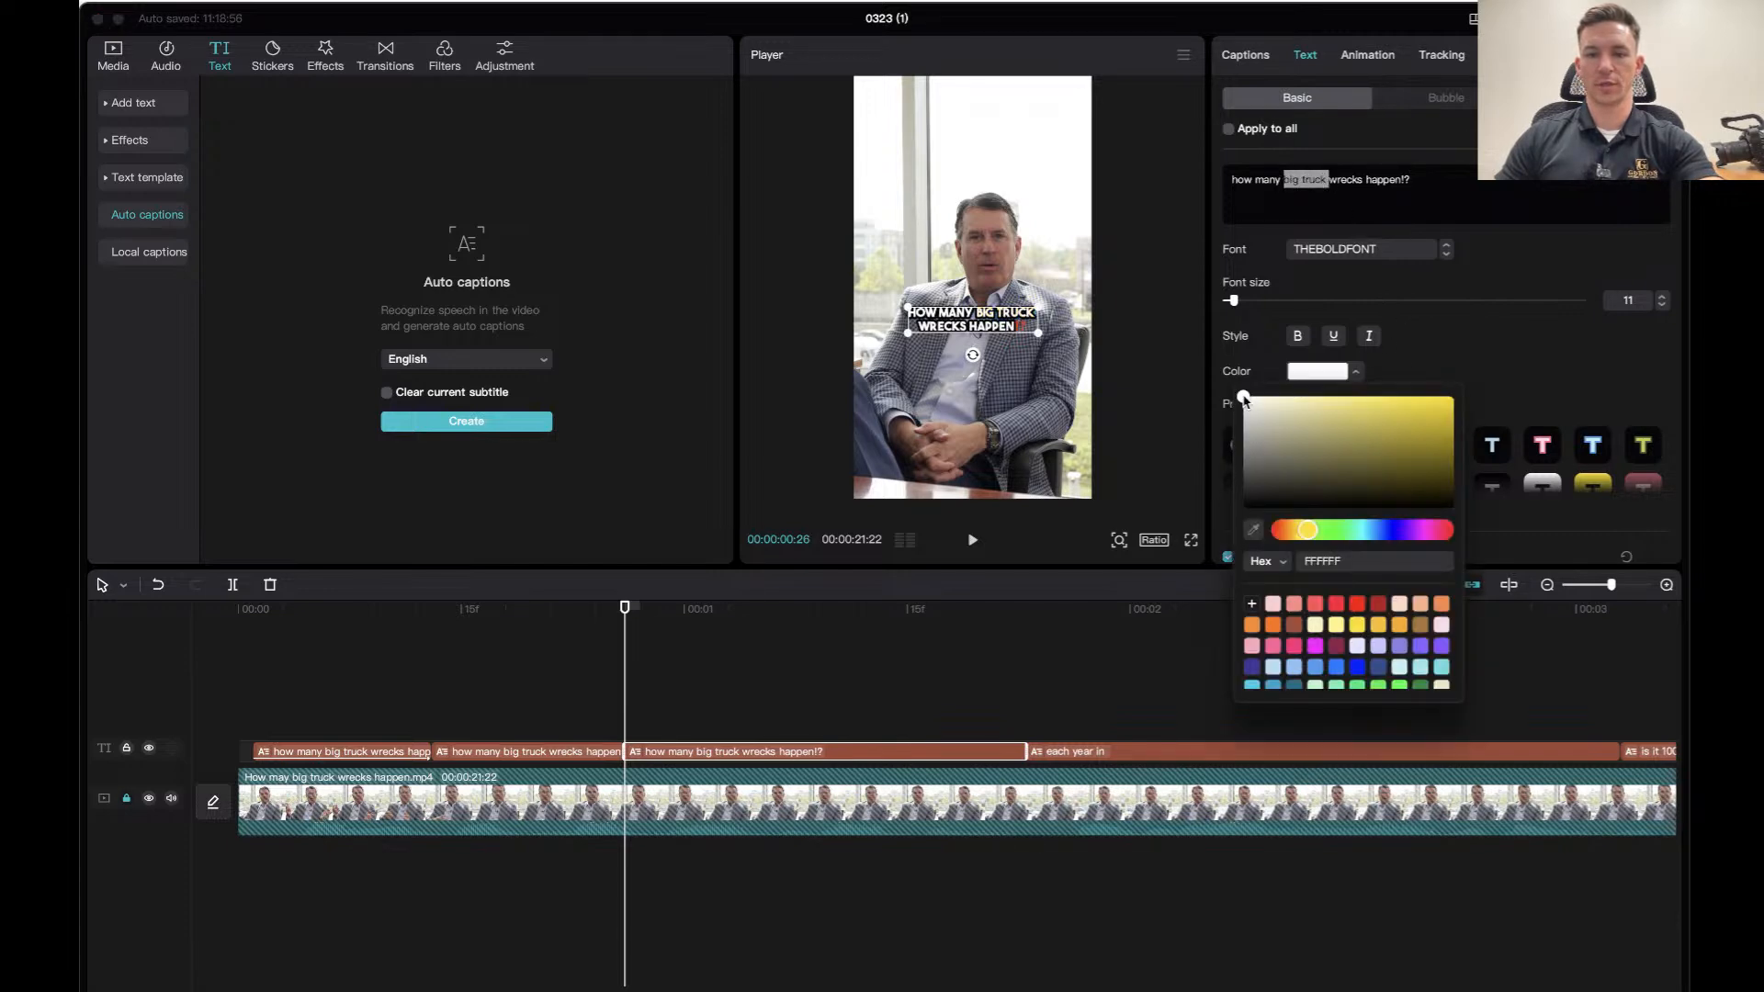
{"action": "left_click", "coordinate": [1541, 329]}
{"action": "left_click", "coordinate": [1489, 300]}
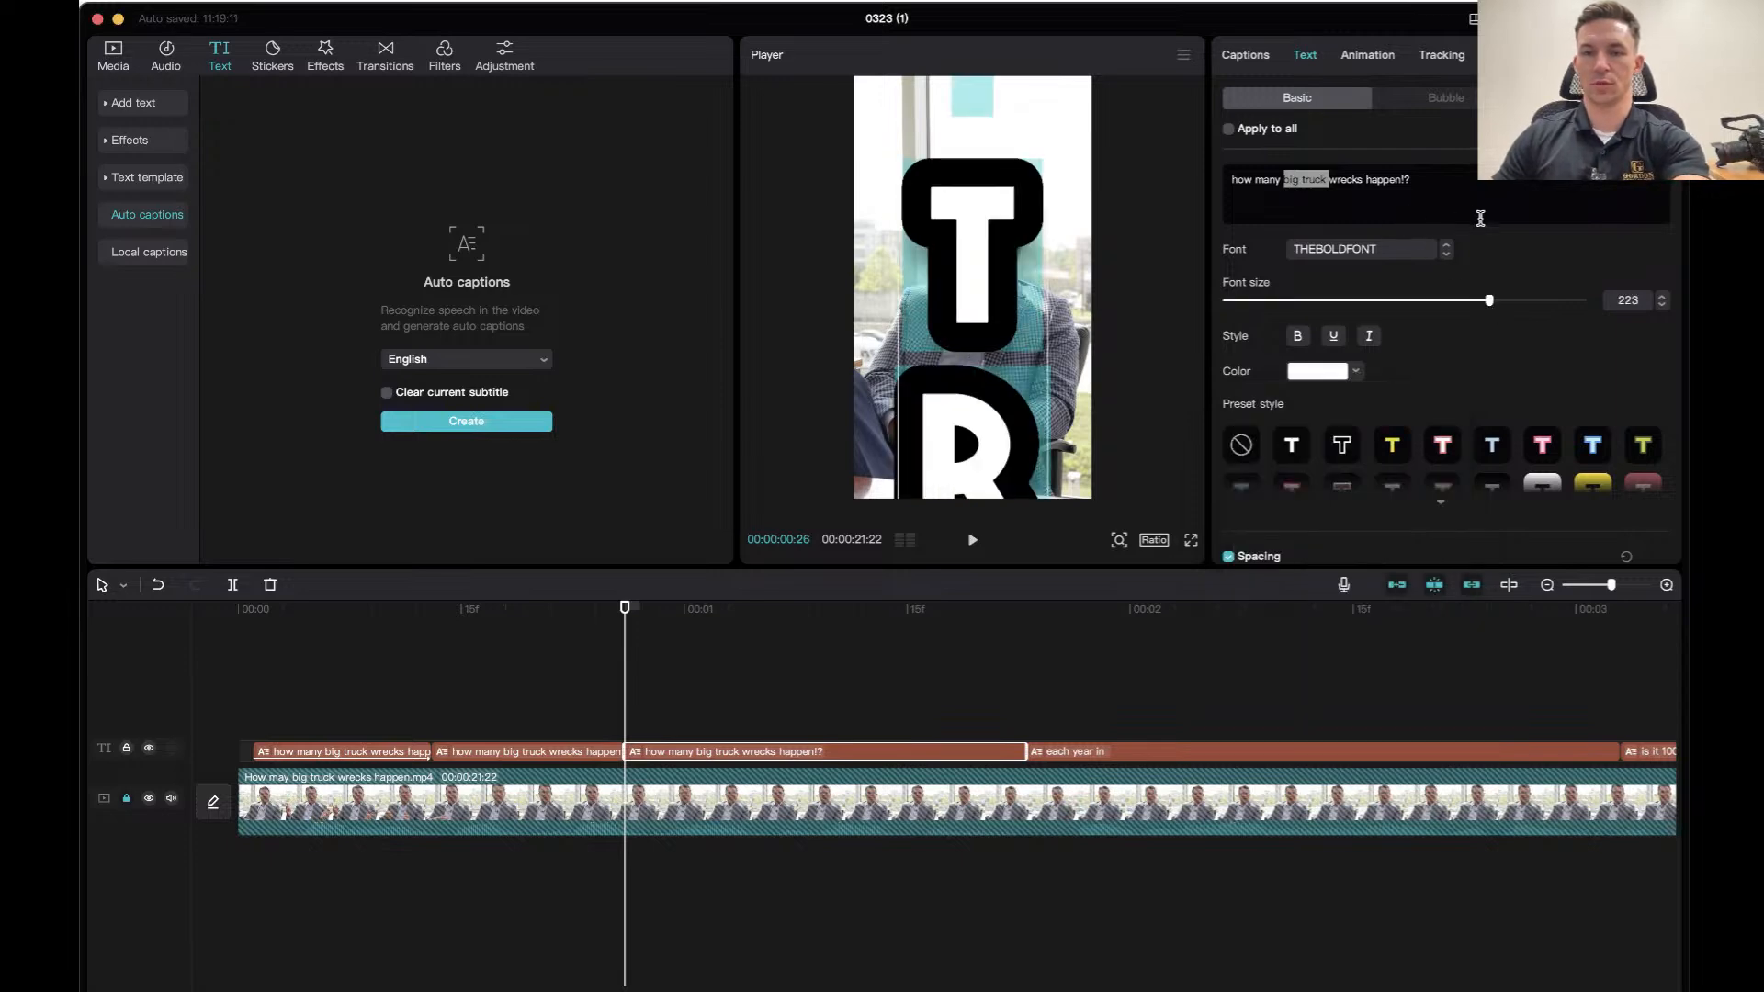
{"action": "key", "text": "super+z"}
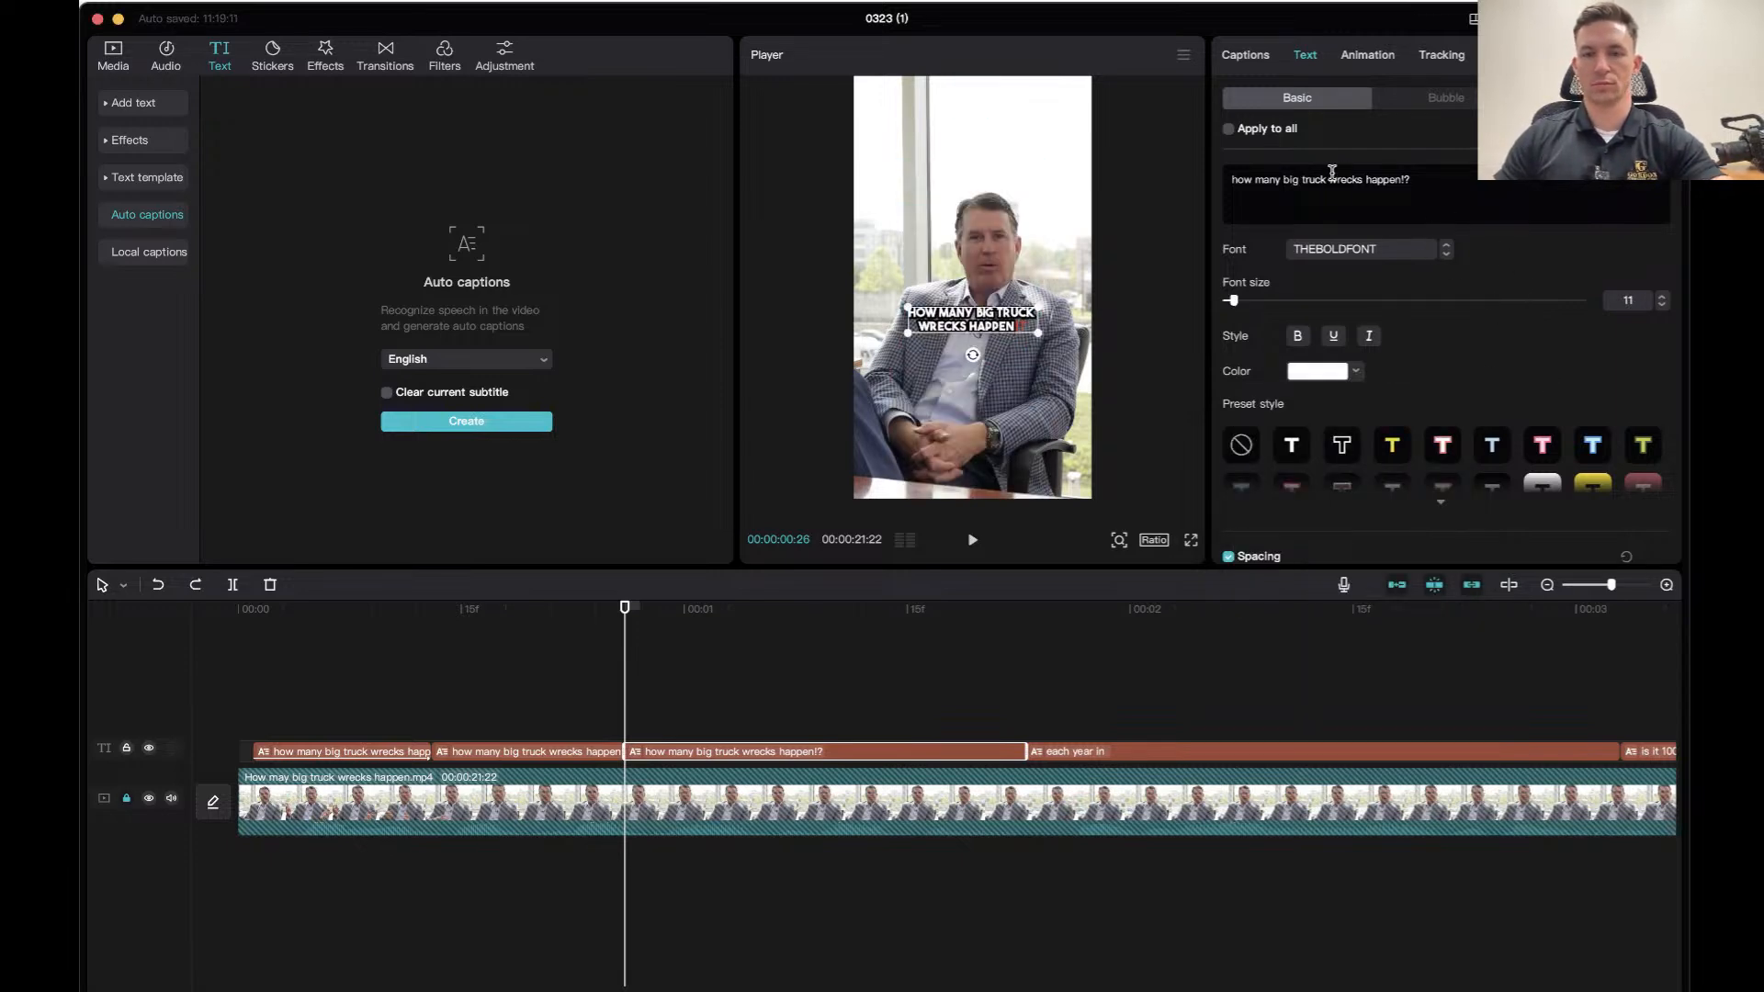
Highlight "wrecks" in the third caption segment in yellow (FFDE00) and enlarge it slightly.
{"action": "left_click_drag", "start_coordinate": [1329, 179], "coordinate": [1361, 183]}
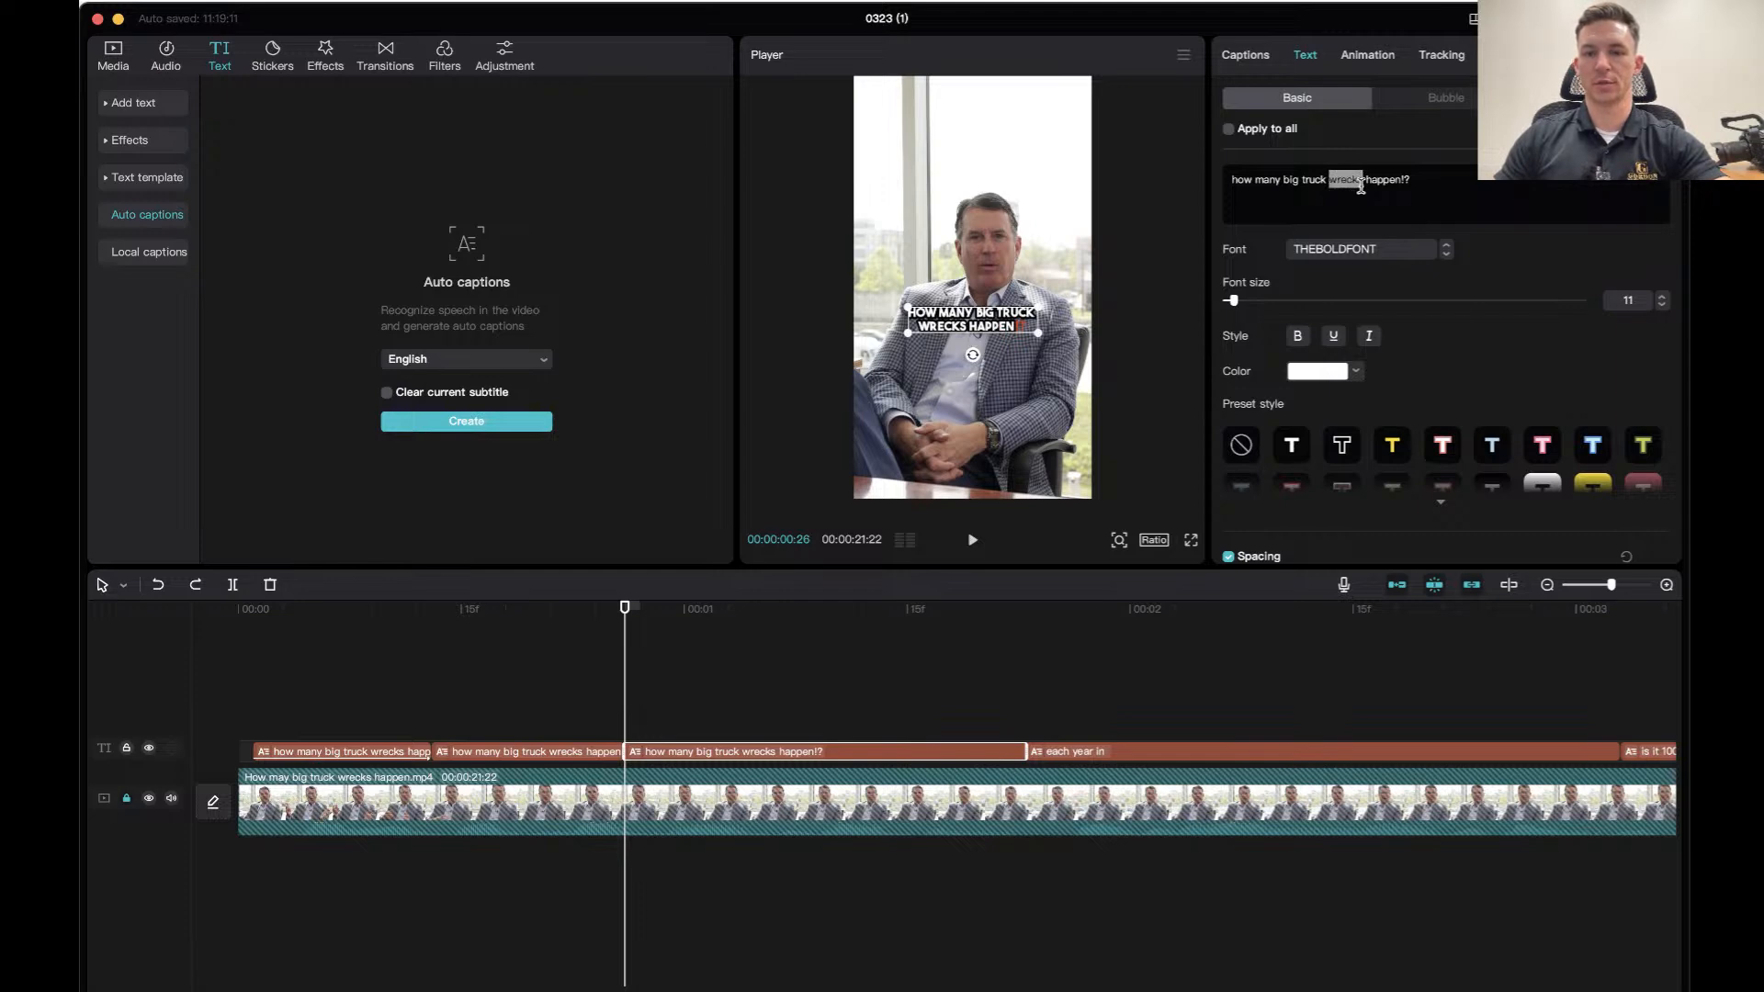
{"action": "left_click", "coordinate": [1356, 371]}
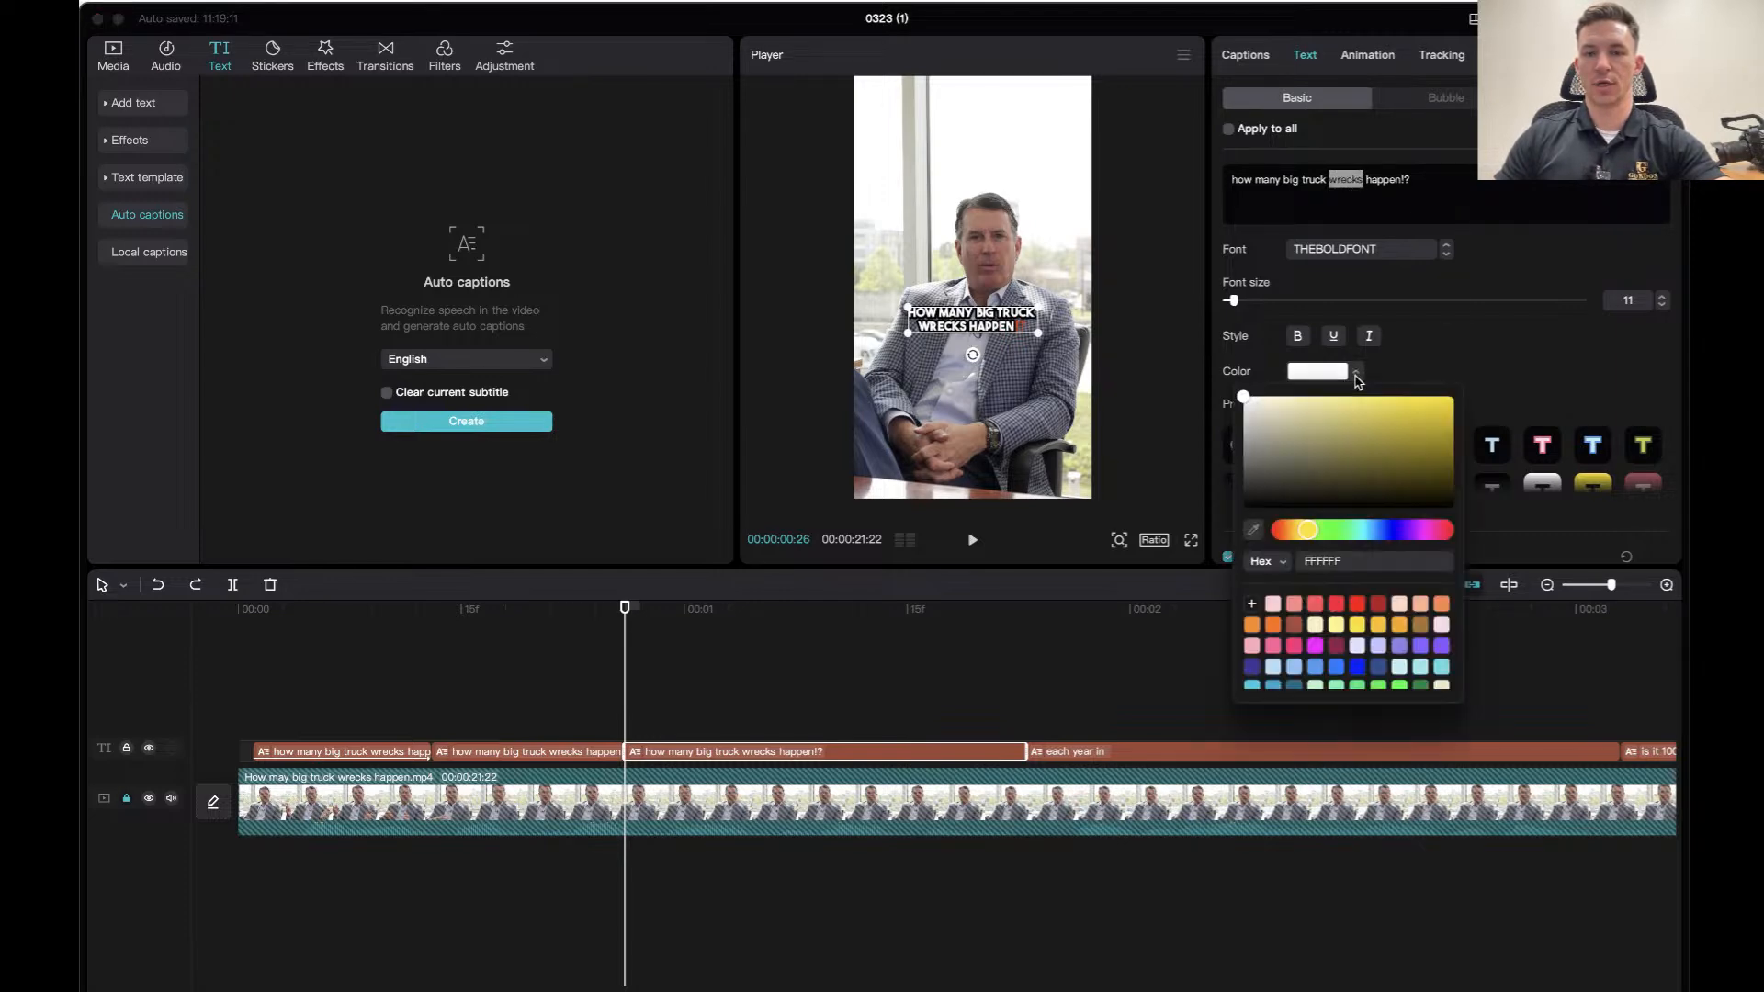
{"action": "left_click", "coordinate": [1360, 629]}
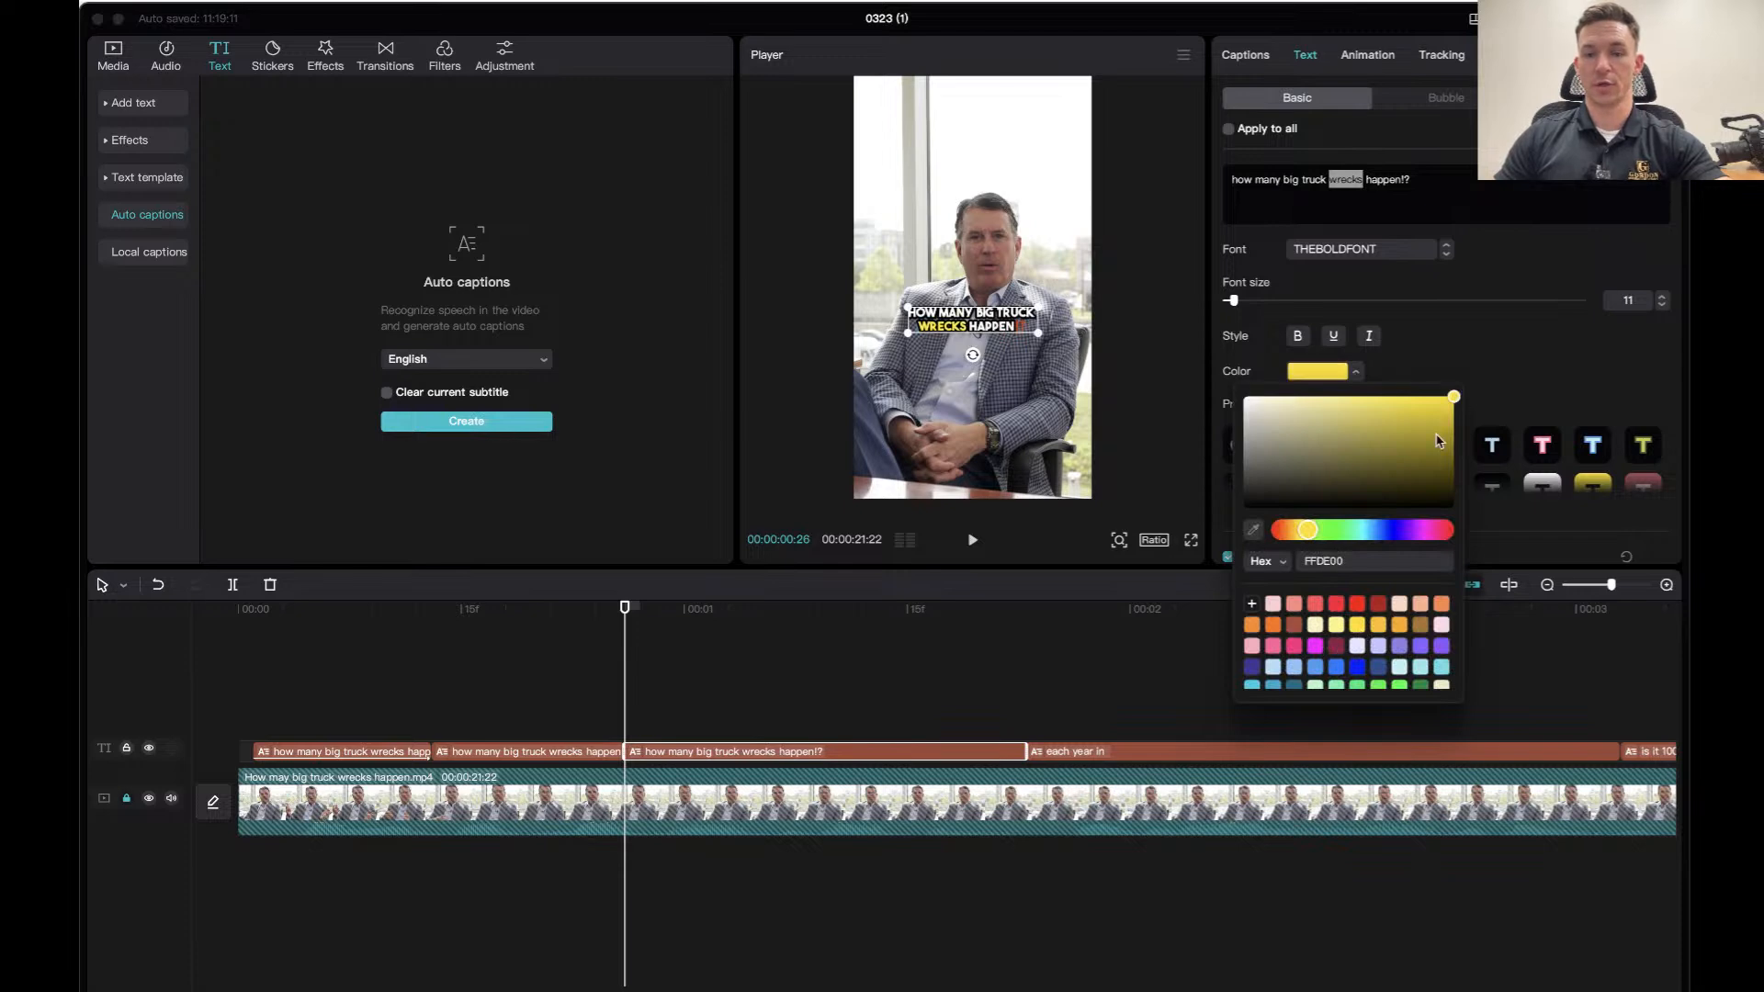
{"action": "left_click", "coordinate": [1507, 344]}
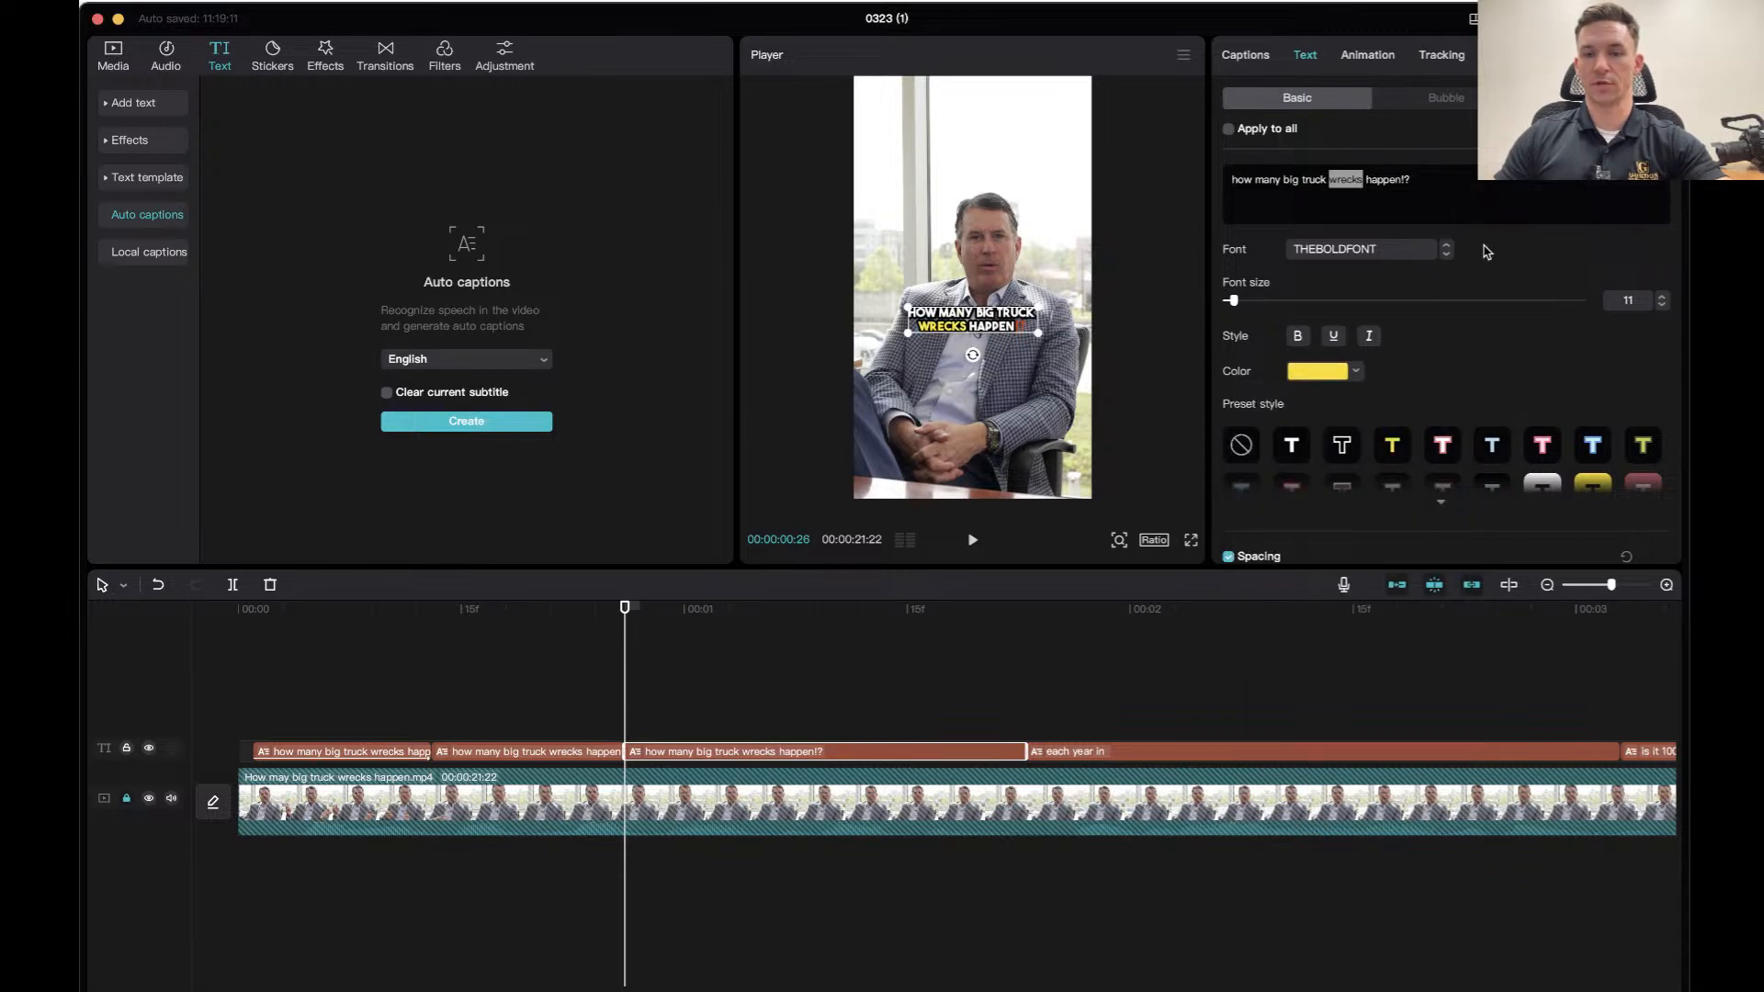
{"action": "left_click", "coordinate": [1662, 295]}
{"action": "left_click", "coordinate": [1662, 296]}
{"action": "left_click", "coordinate": [1662, 295]}
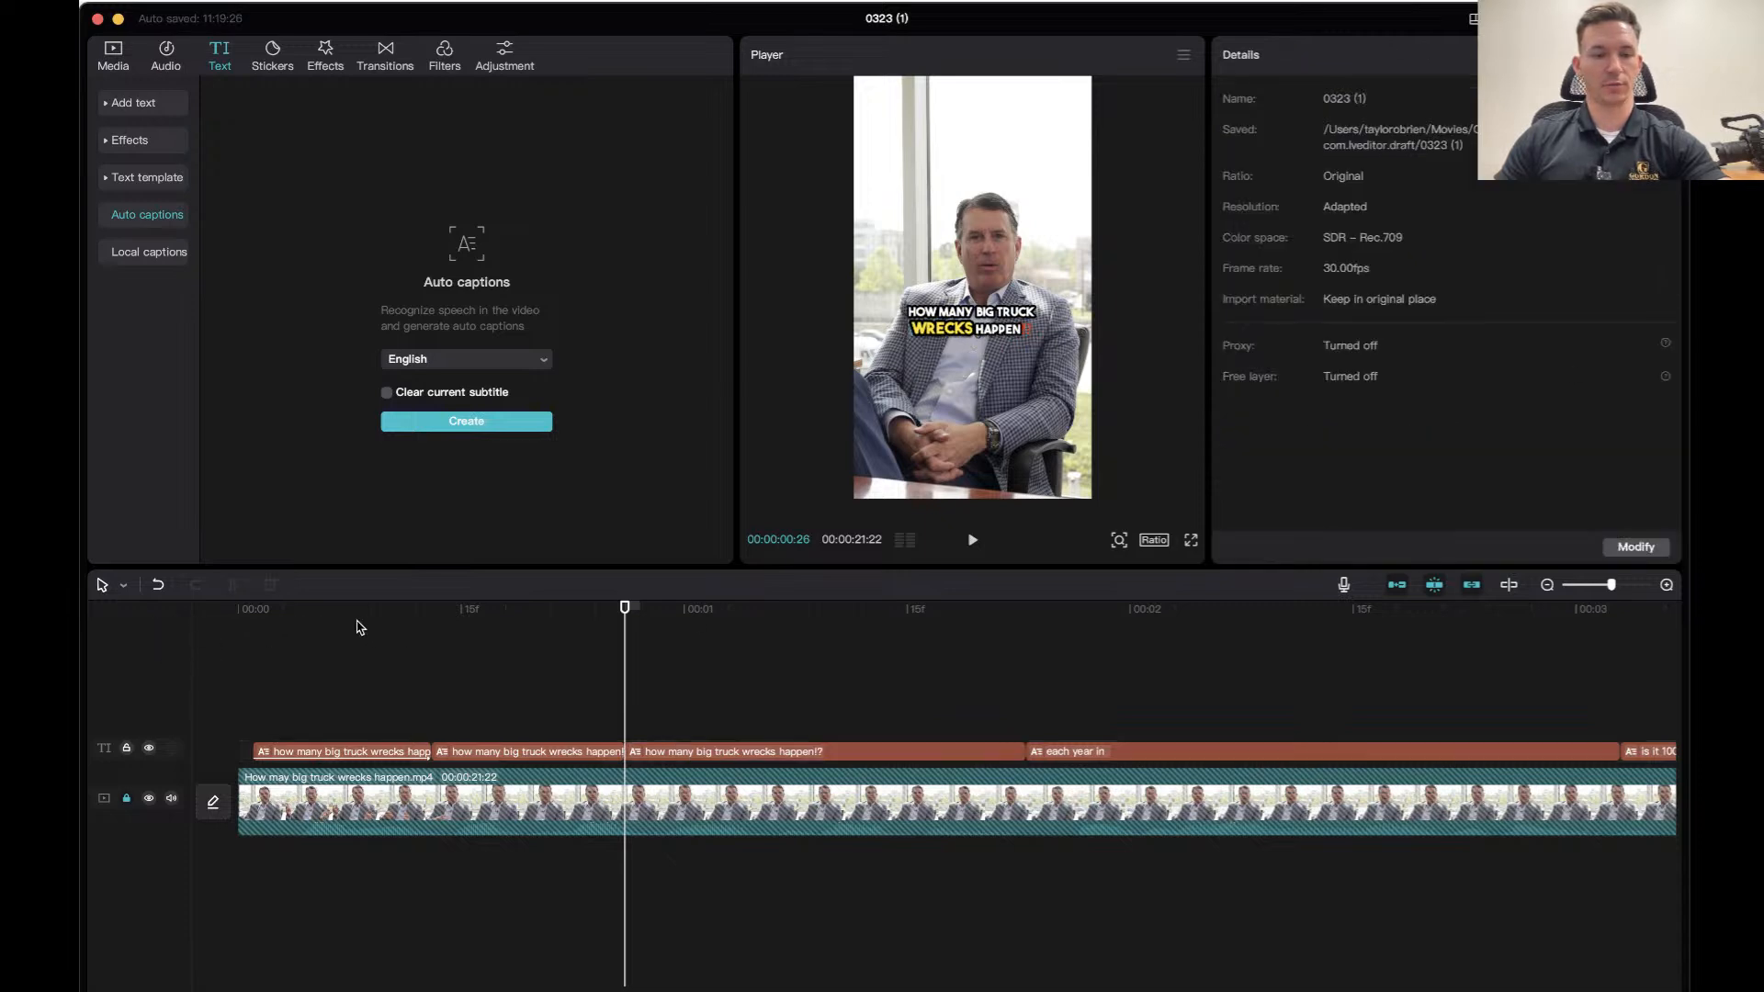
Replay the opening across all three caption segments to check the timing of the word highlights.
{"action": "left_click_drag", "start_coordinate": [641, 614], "coordinate": [147, 611]}
{"action": "key", "text": "space"}
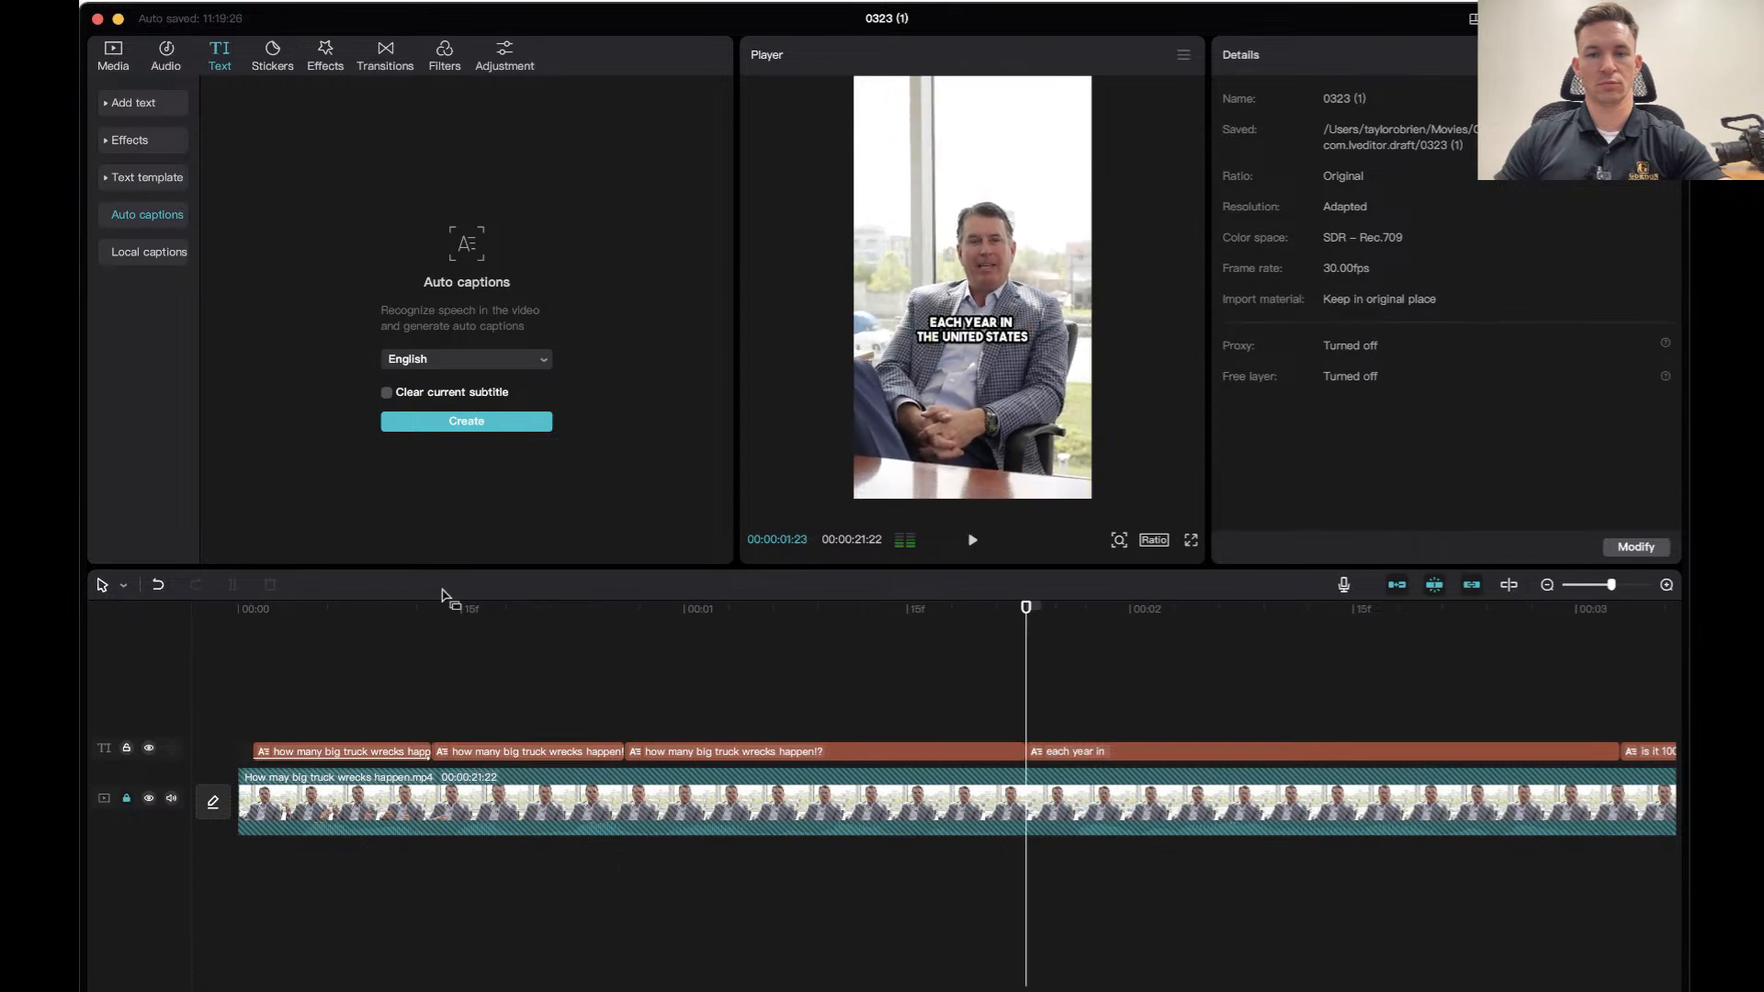
{"action": "left_click", "coordinate": [616, 614]}
{"action": "key", "text": "space"}
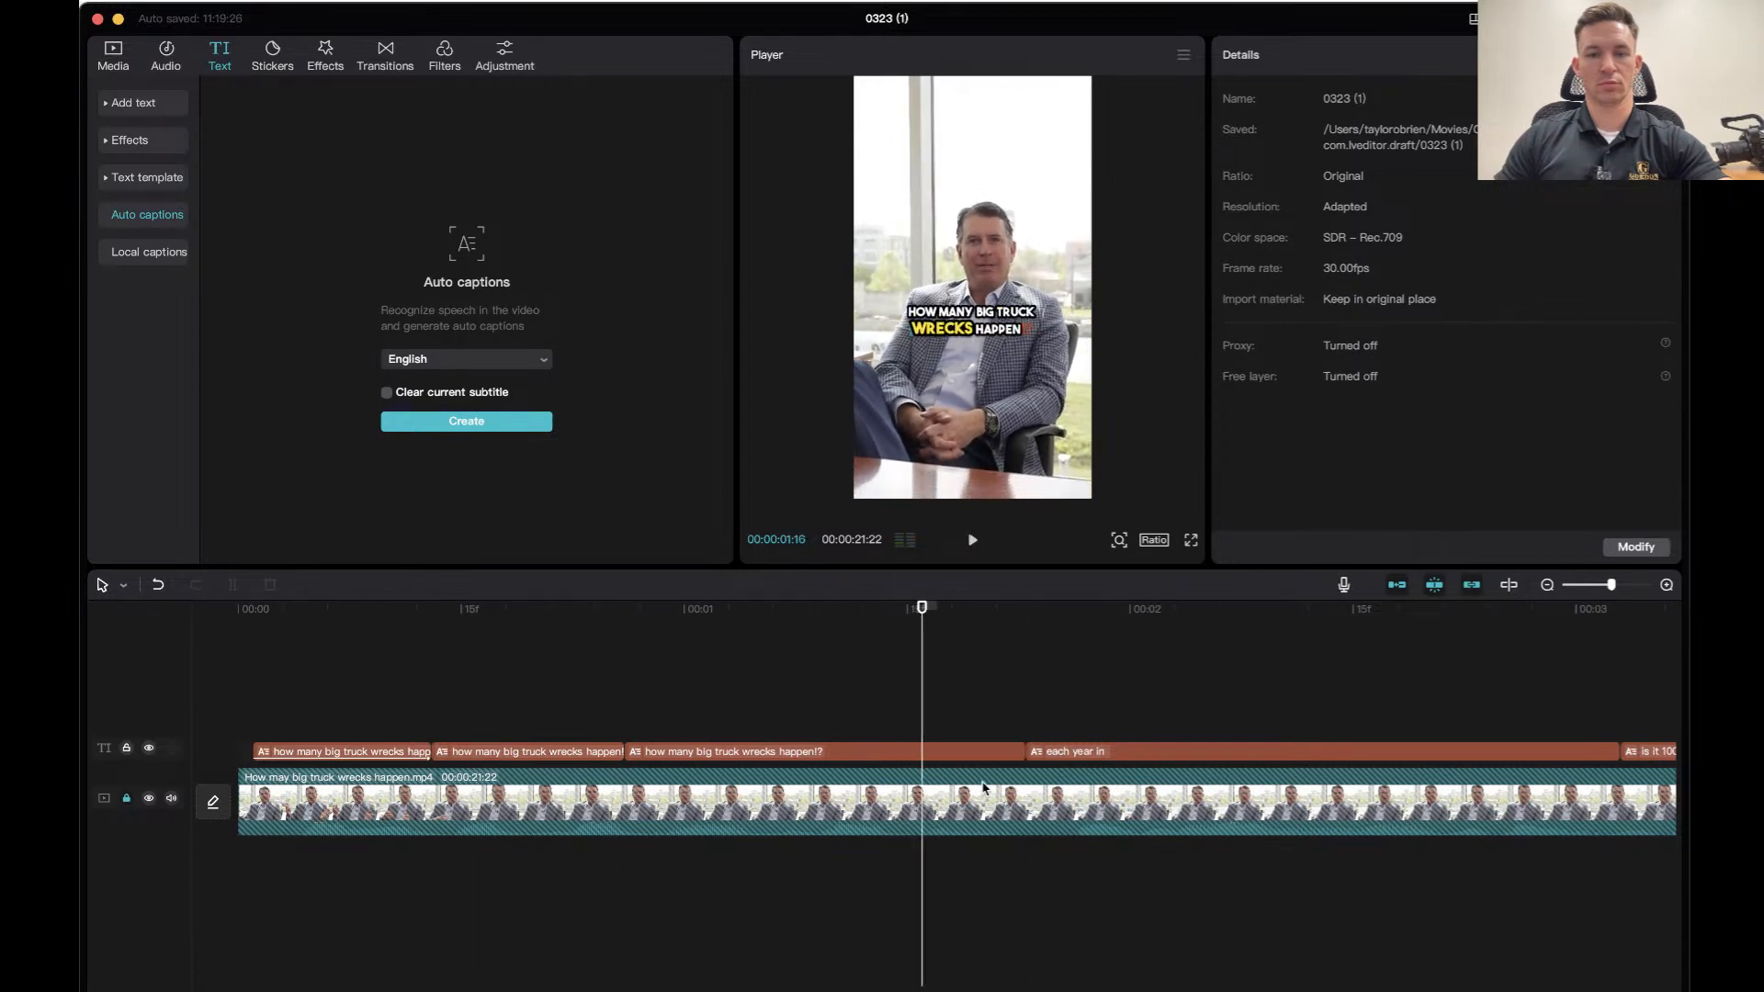
{"action": "left_click", "coordinate": [963, 754]}
Split the third caption segment at 00:00:01:12, where "wrecks" has been spoken.
{"action": "left_click", "coordinate": [596, 616]}
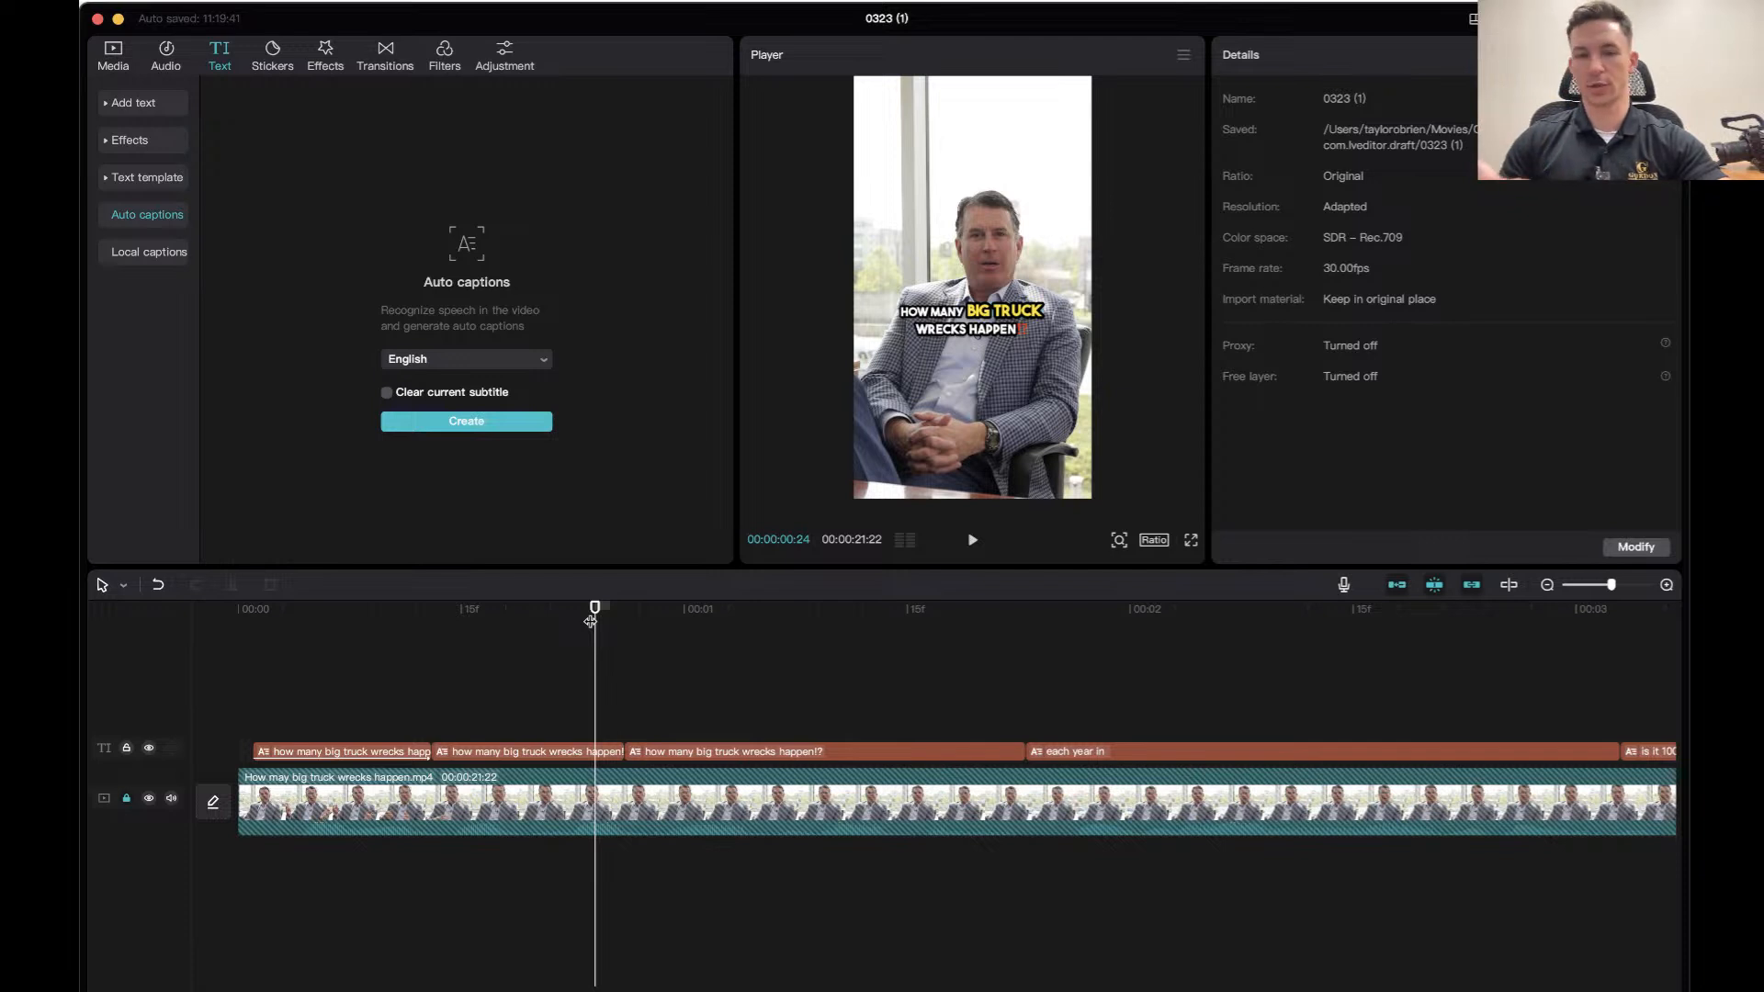
{"action": "key", "text": "space"}
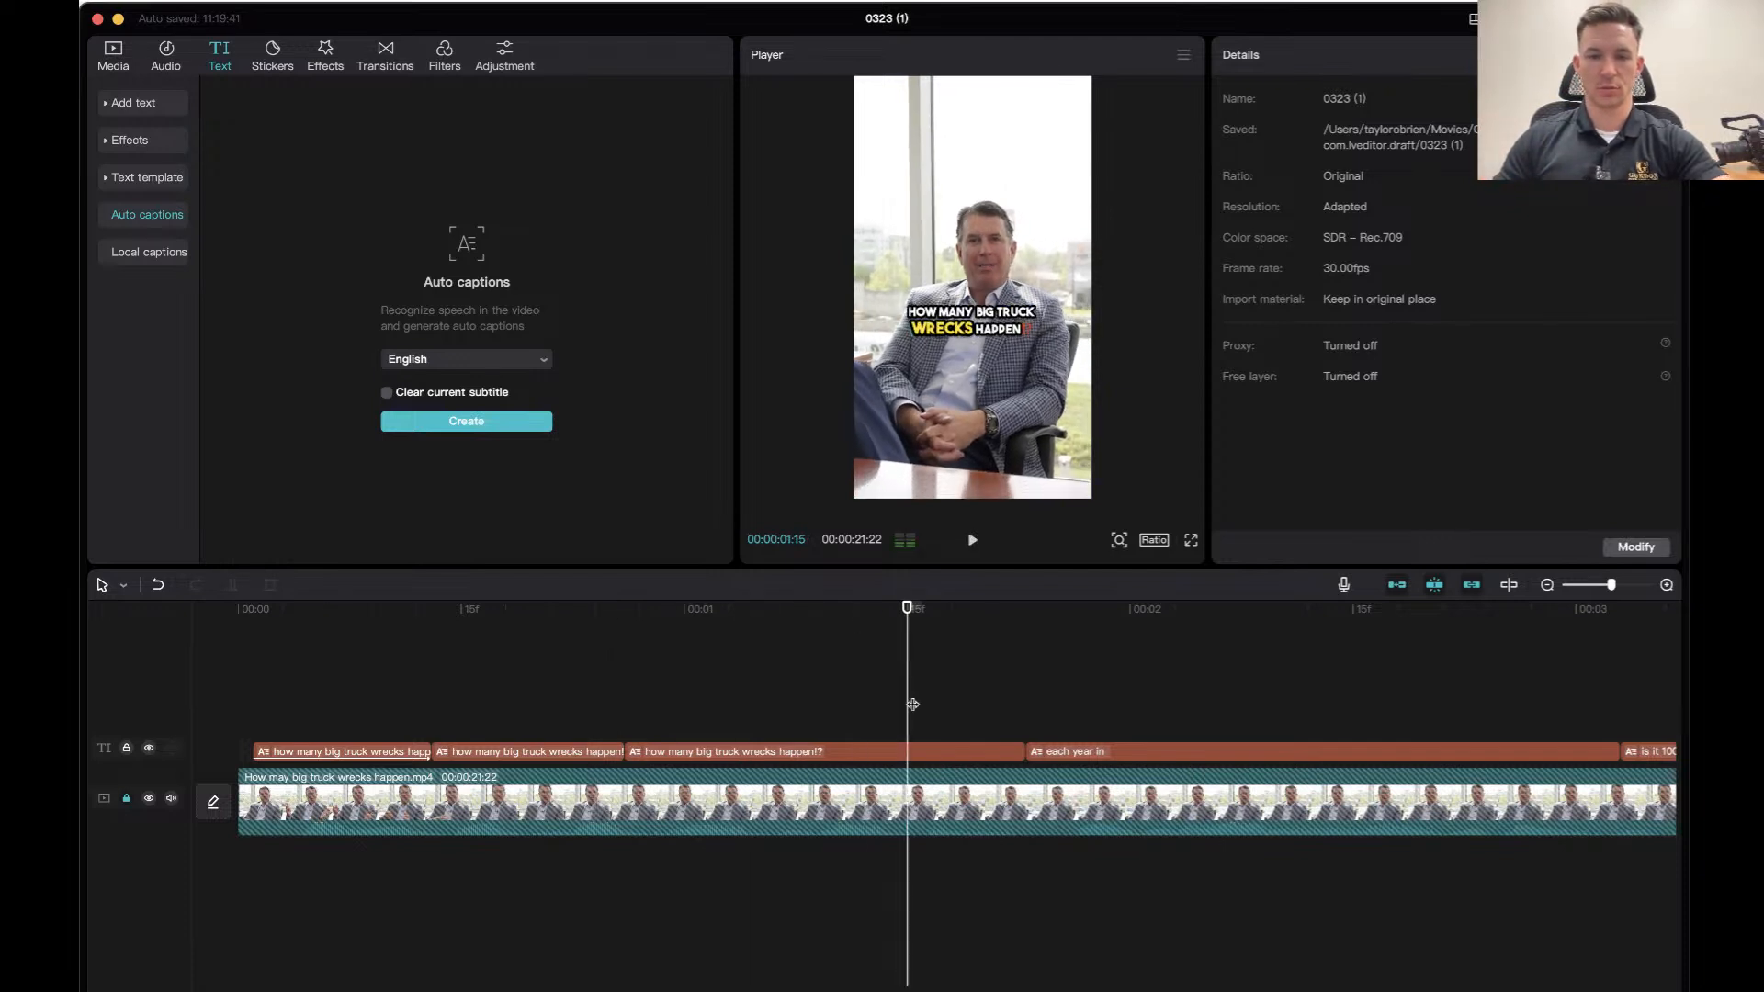
{"action": "left_click", "coordinate": [773, 630]}
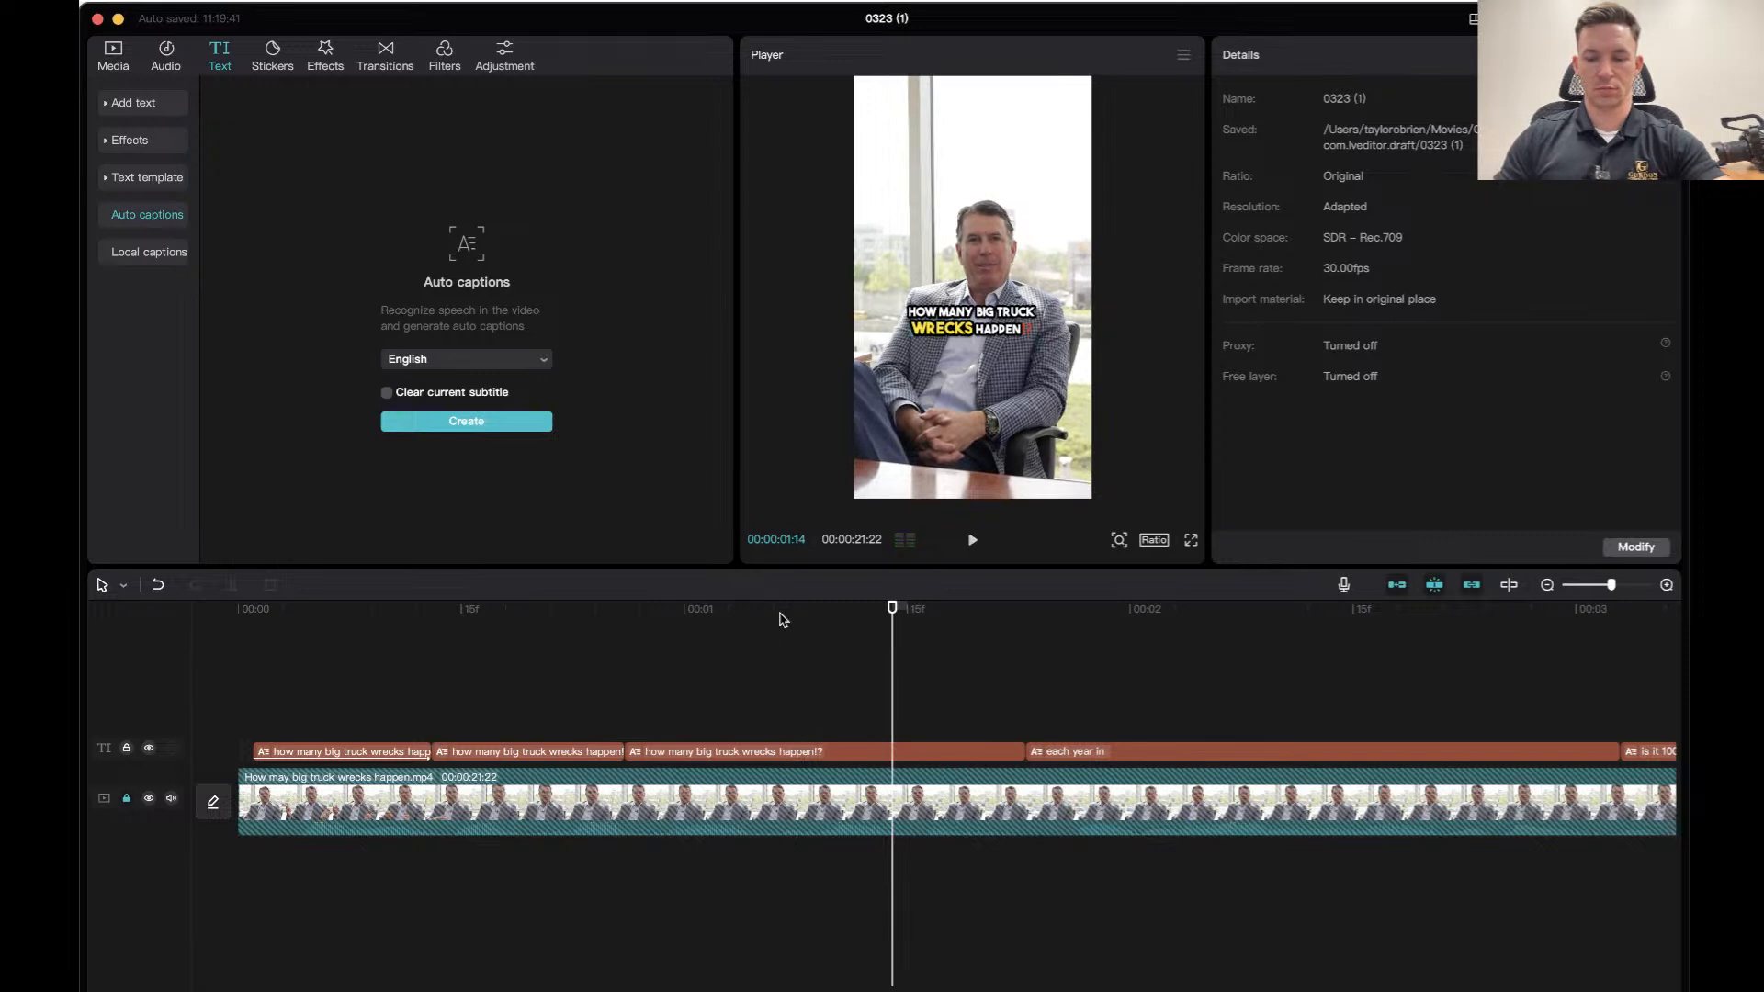
{"action": "key", "text": "Left"}
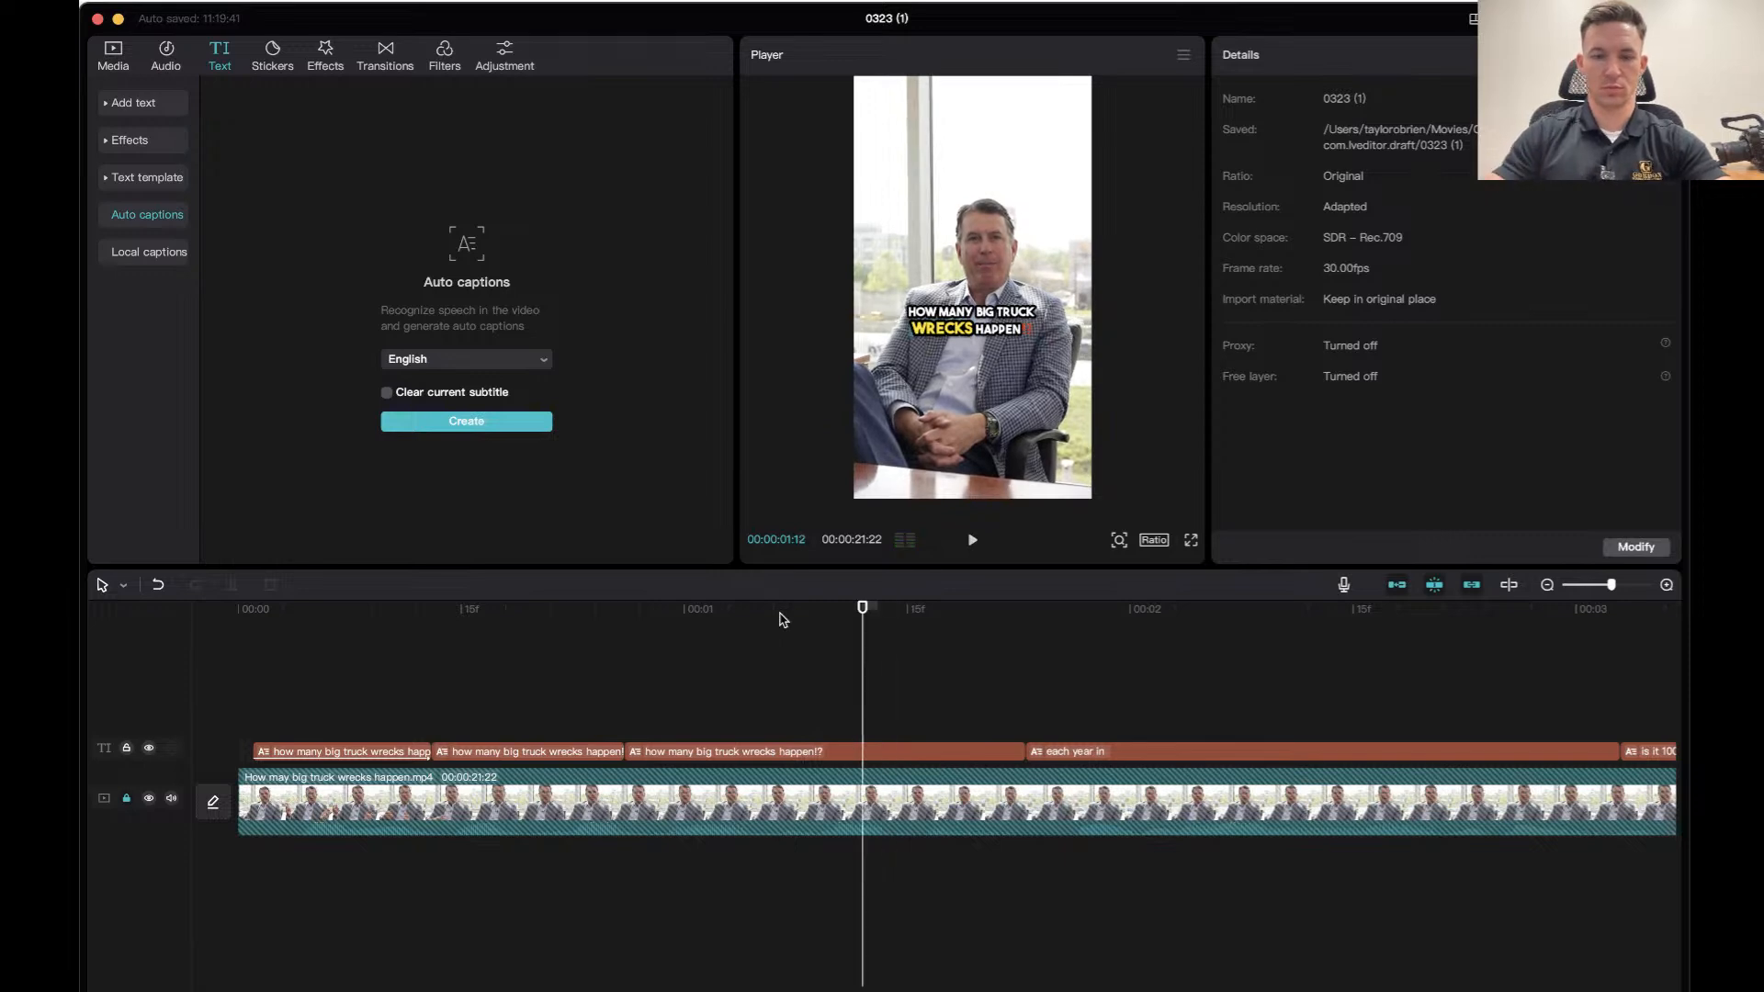
{"action": "left_click", "coordinate": [951, 752]}
{"action": "key", "text": "super+b"}
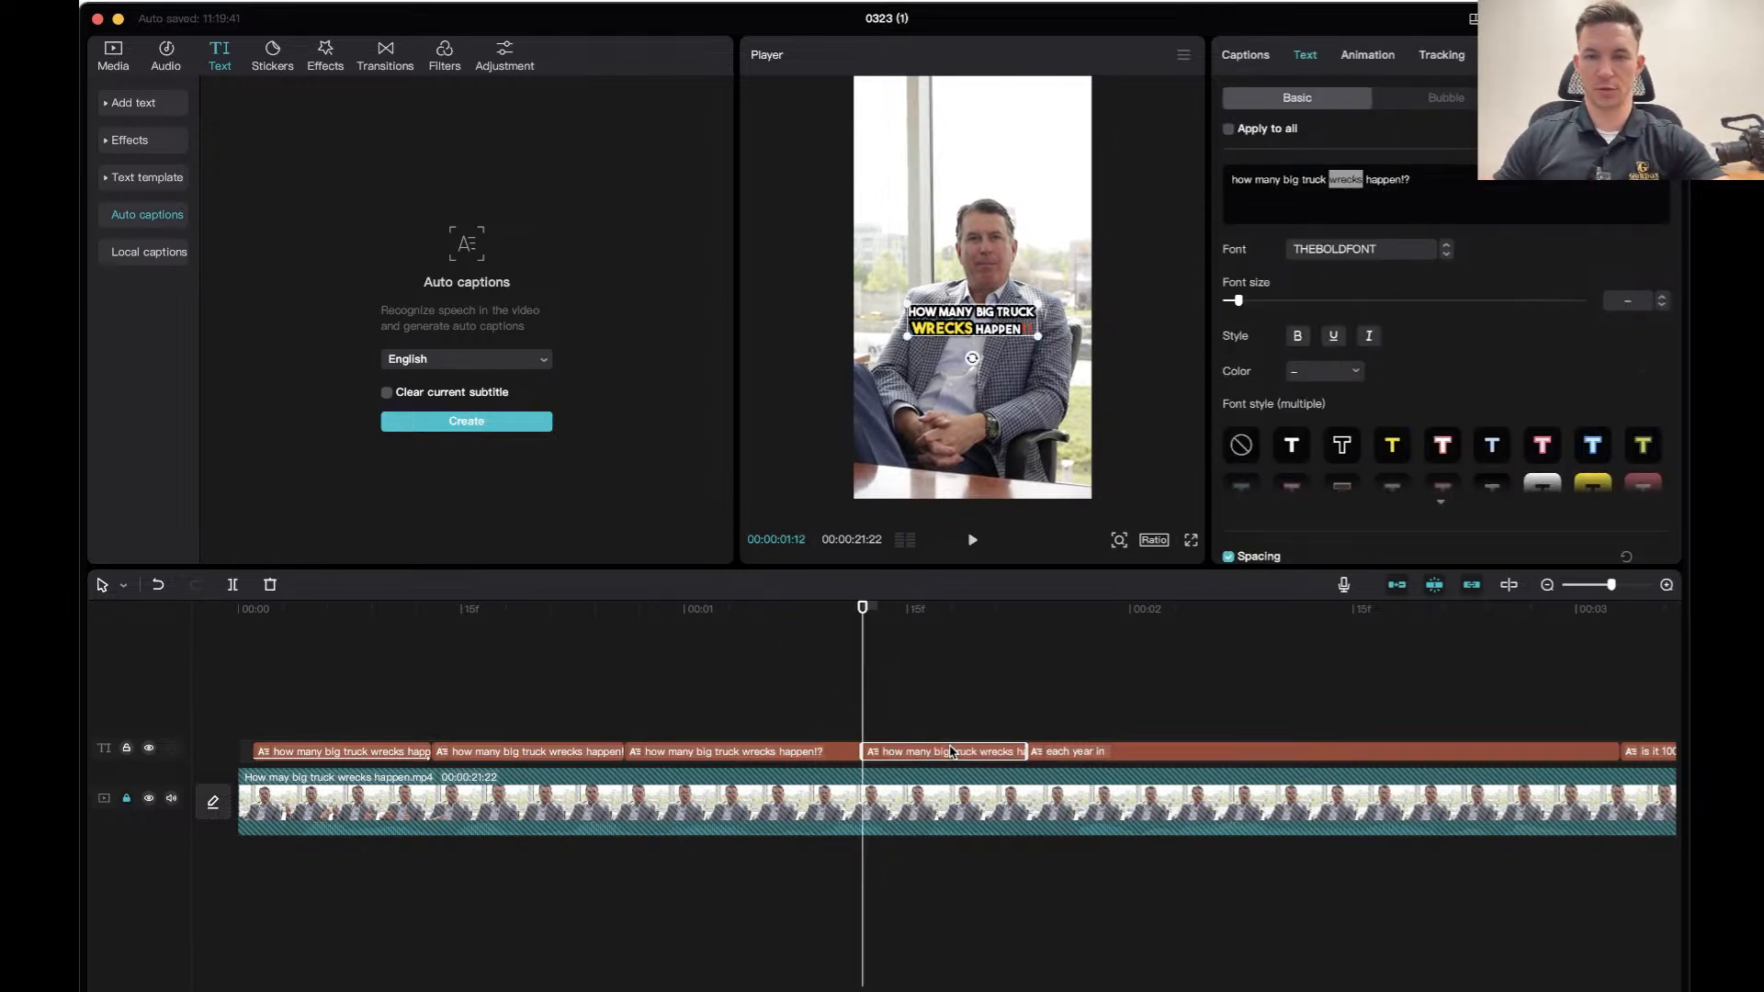
Recolor "wrecks" in the new fourth caption segment to off-white (E7E7E7) and set its font size to 11.
{"action": "left_click", "coordinate": [1299, 372]}
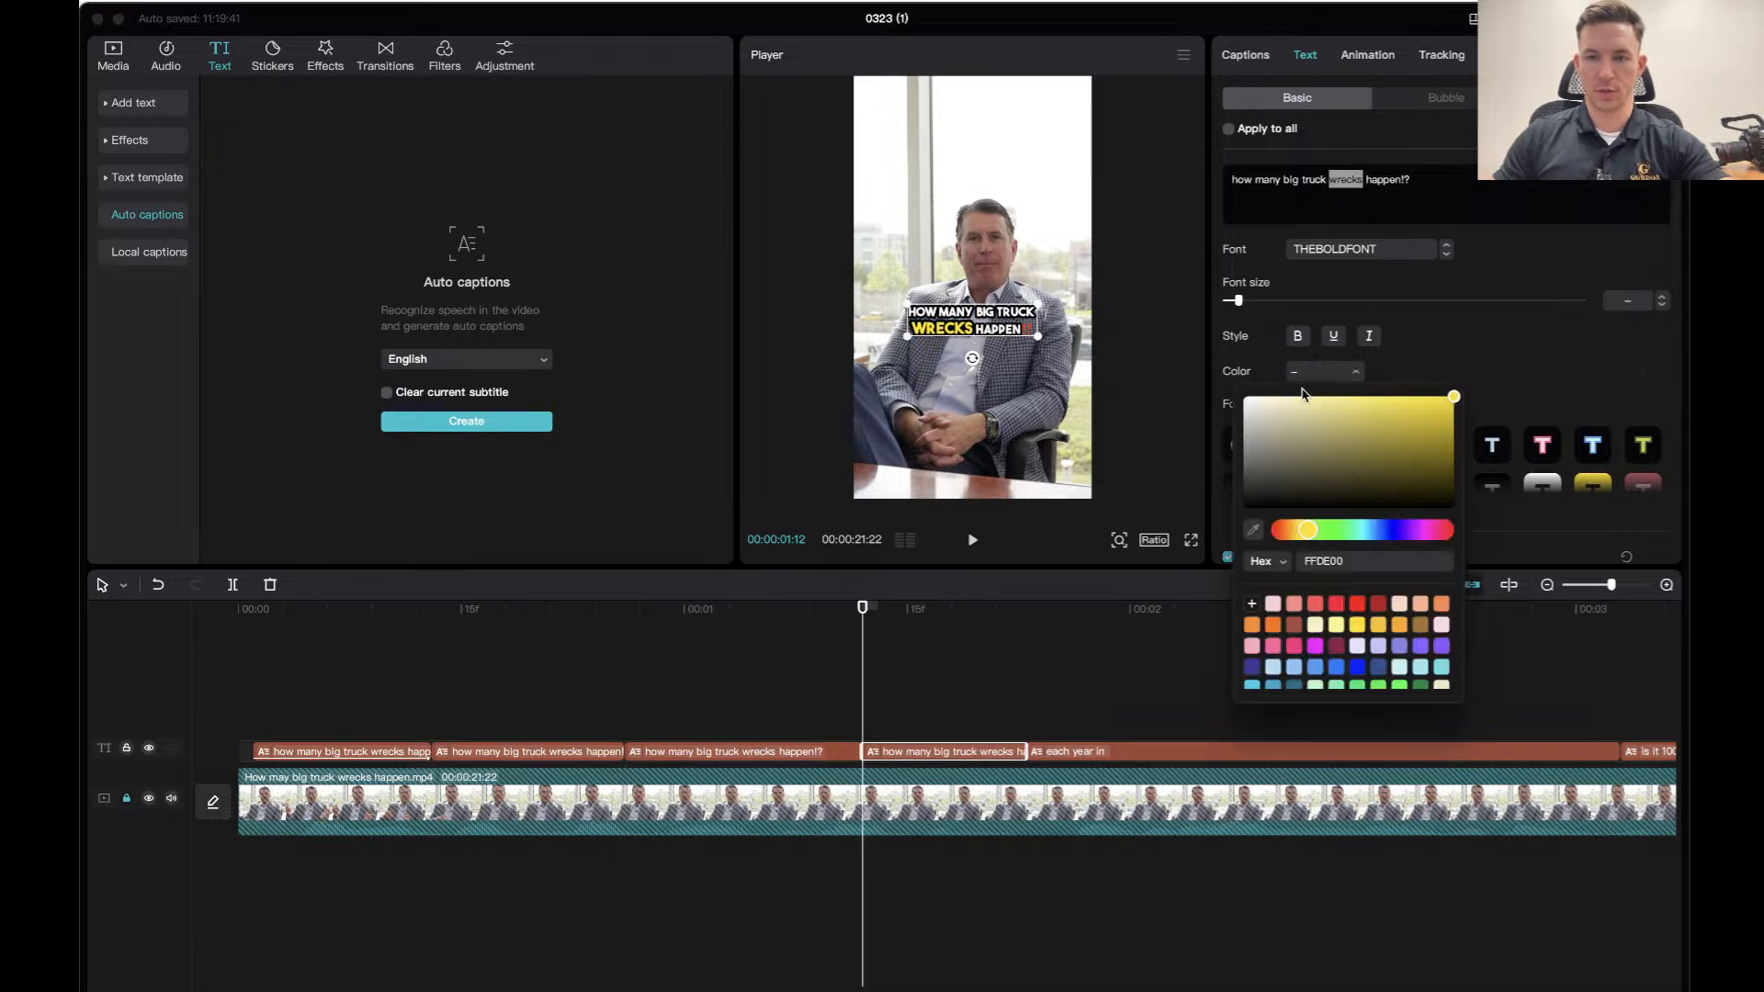
{"action": "left_click", "coordinate": [1256, 410]}
{"action": "left_click_drag", "start_coordinate": [1256, 410], "coordinate": [1241, 411]}
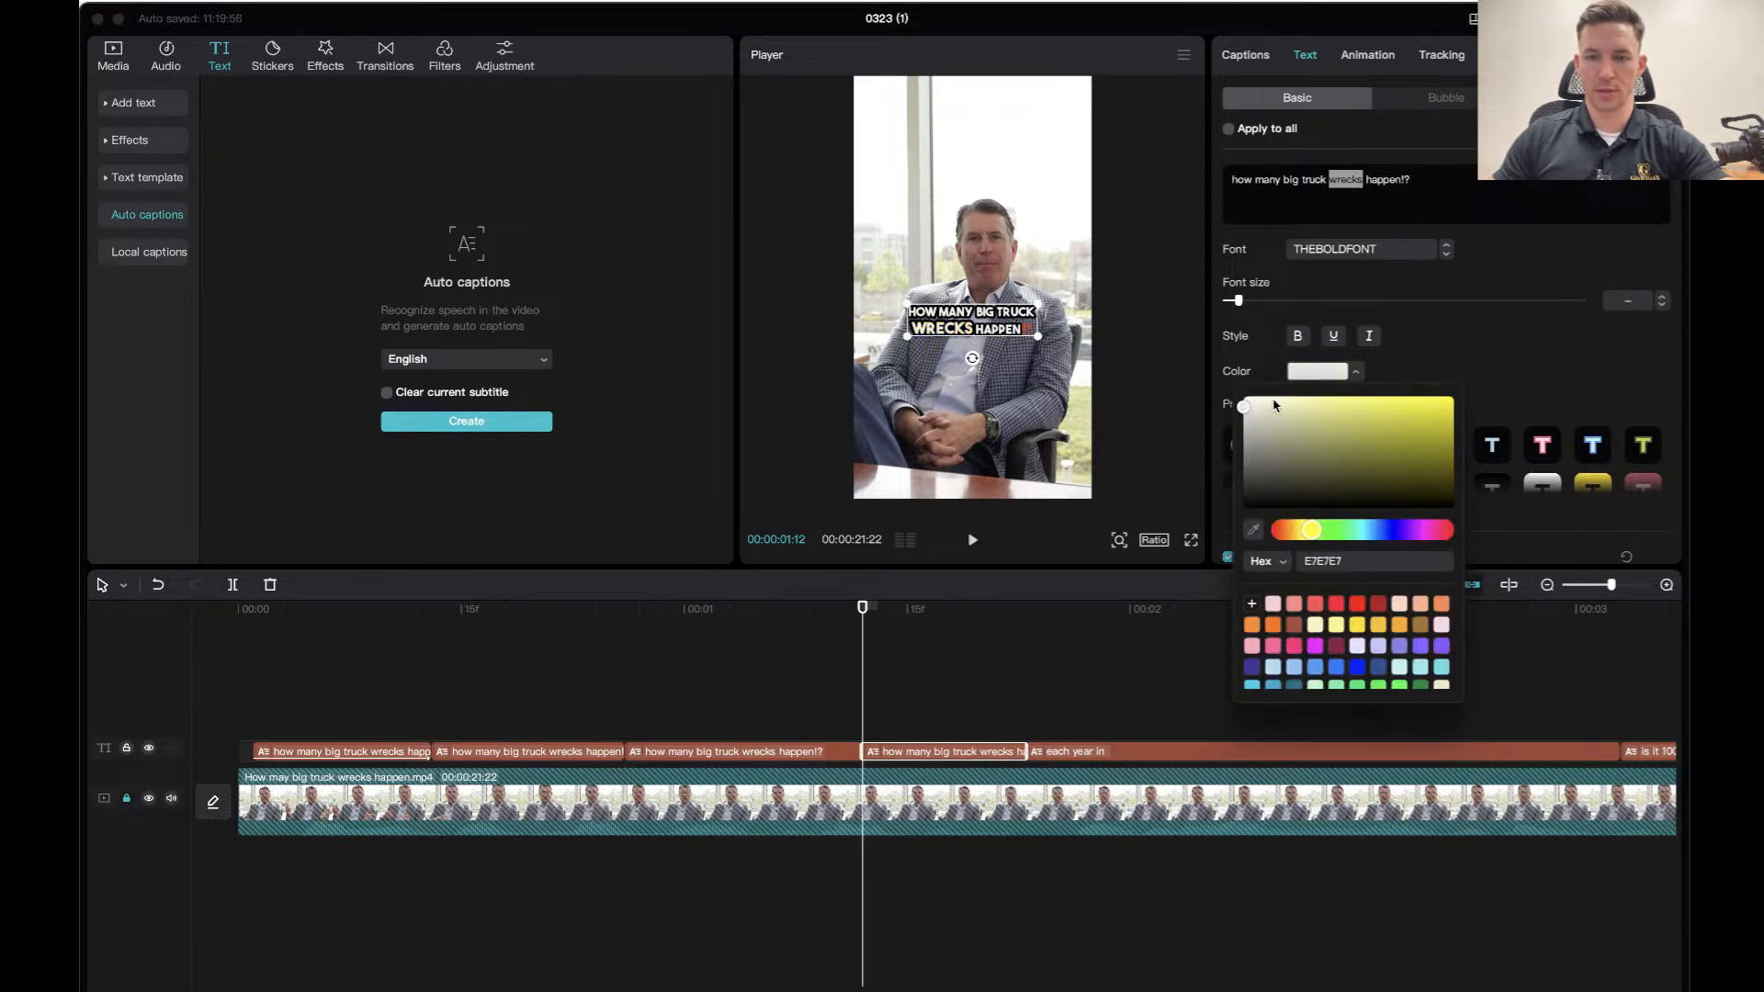
{"action": "left_click", "coordinate": [1589, 318]}
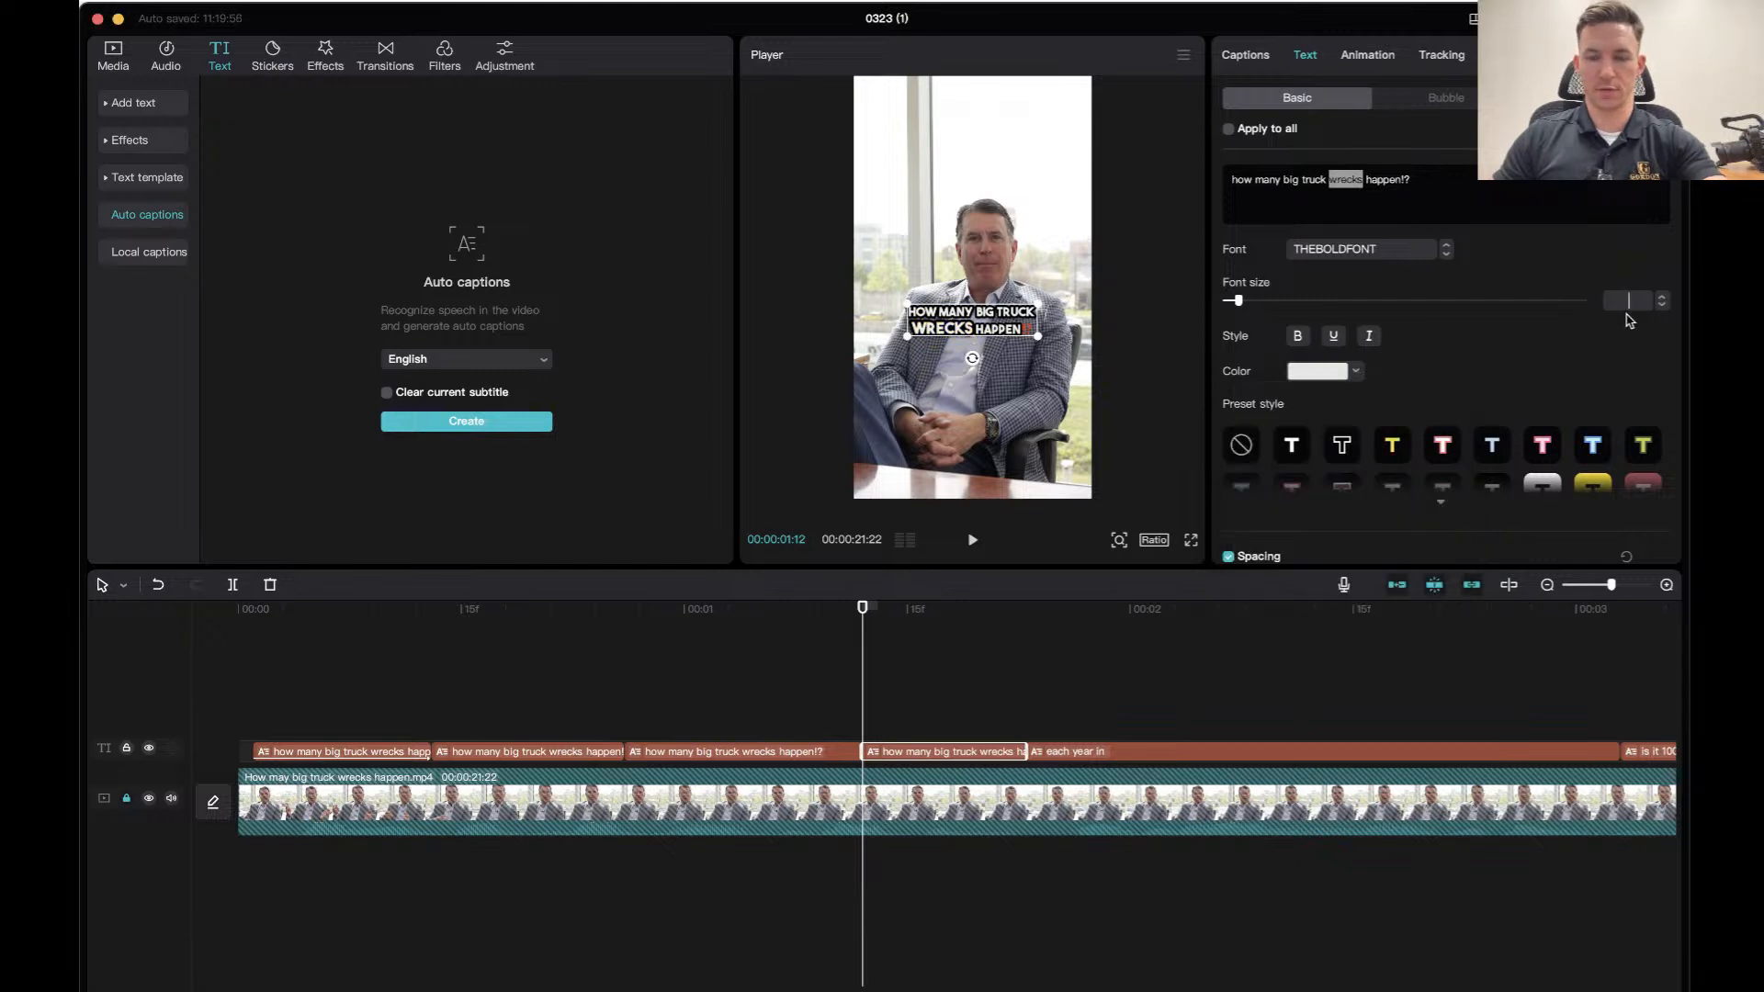
{"action": "type", "text": "11"}
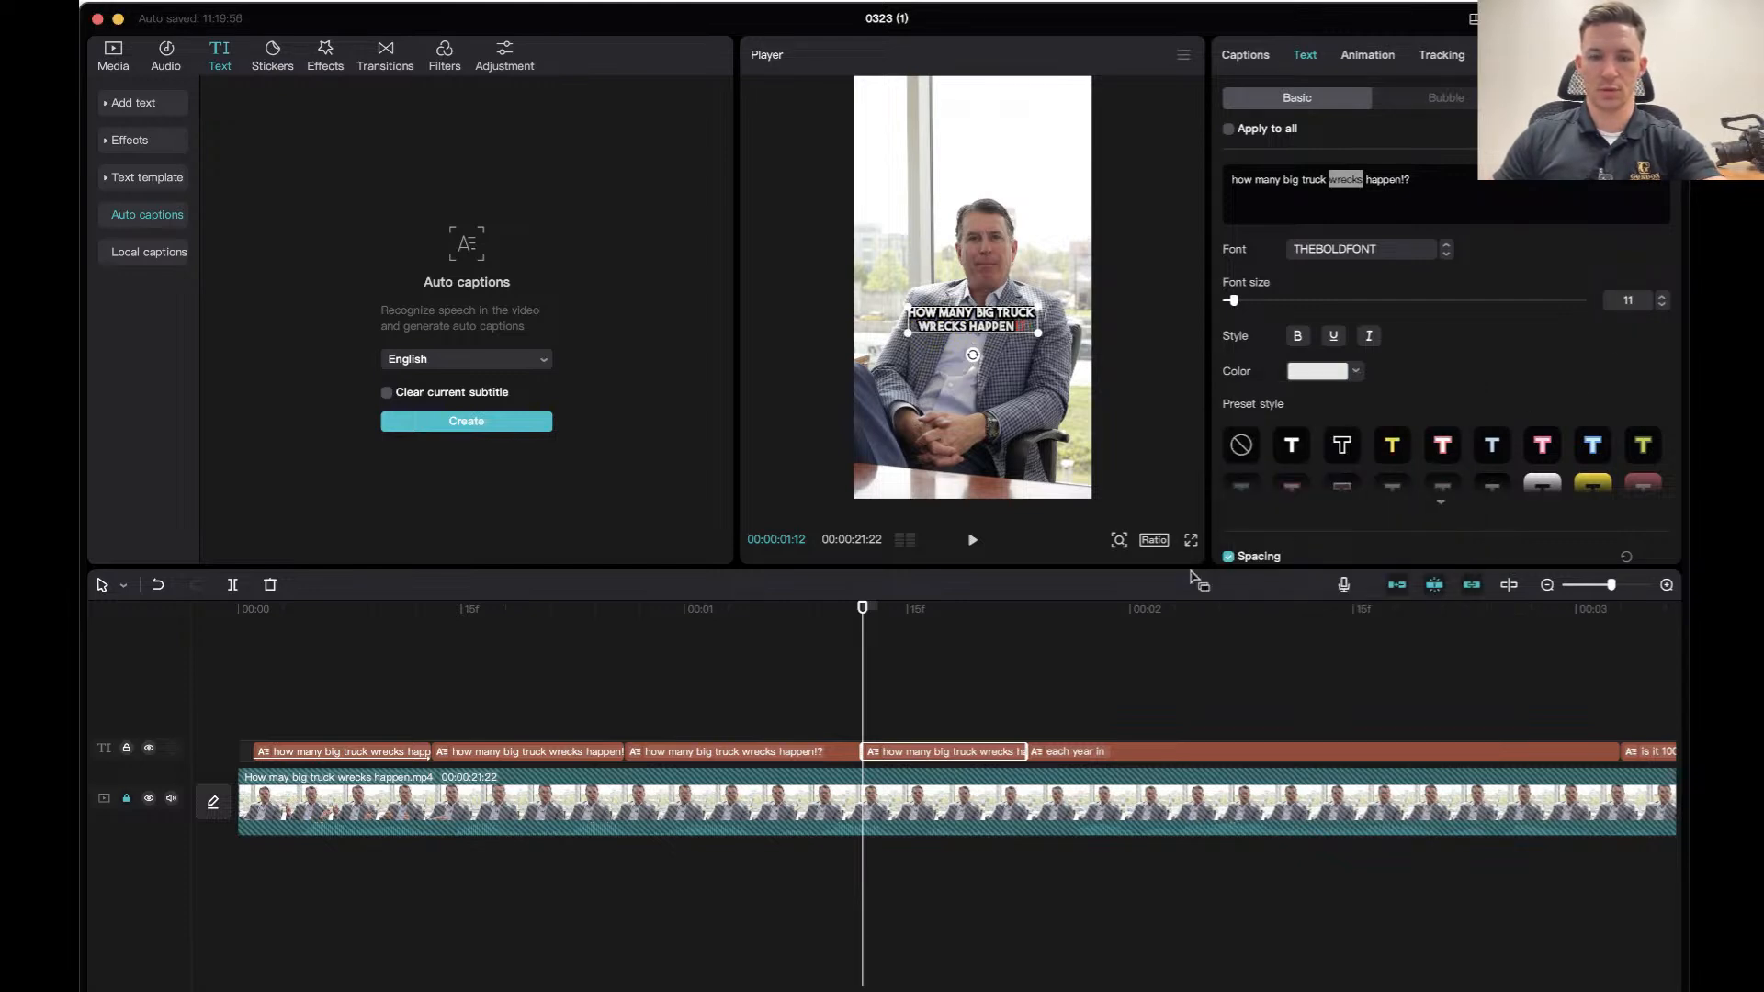
Highlight "happen!?" in the fourth caption segment in yellow and set its font size to 15.
{"action": "left_click_drag", "start_coordinate": [1362, 175], "coordinate": [1411, 182]}
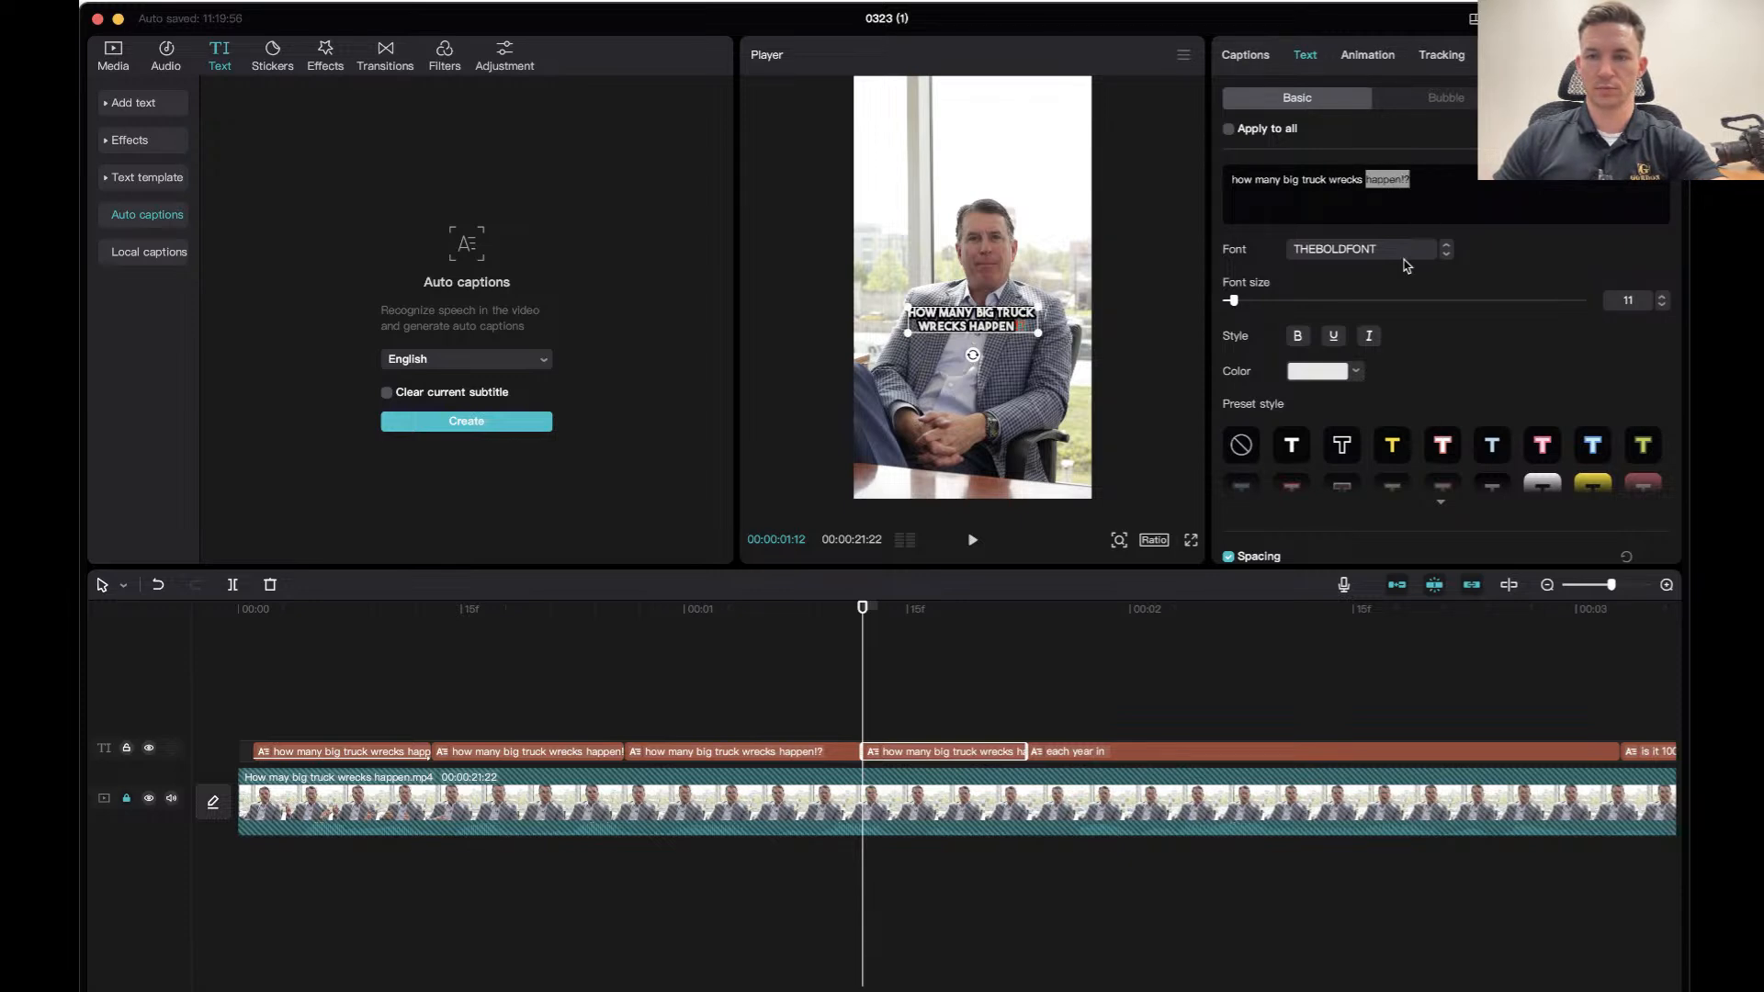
{"action": "left_click", "coordinate": [1356, 373]}
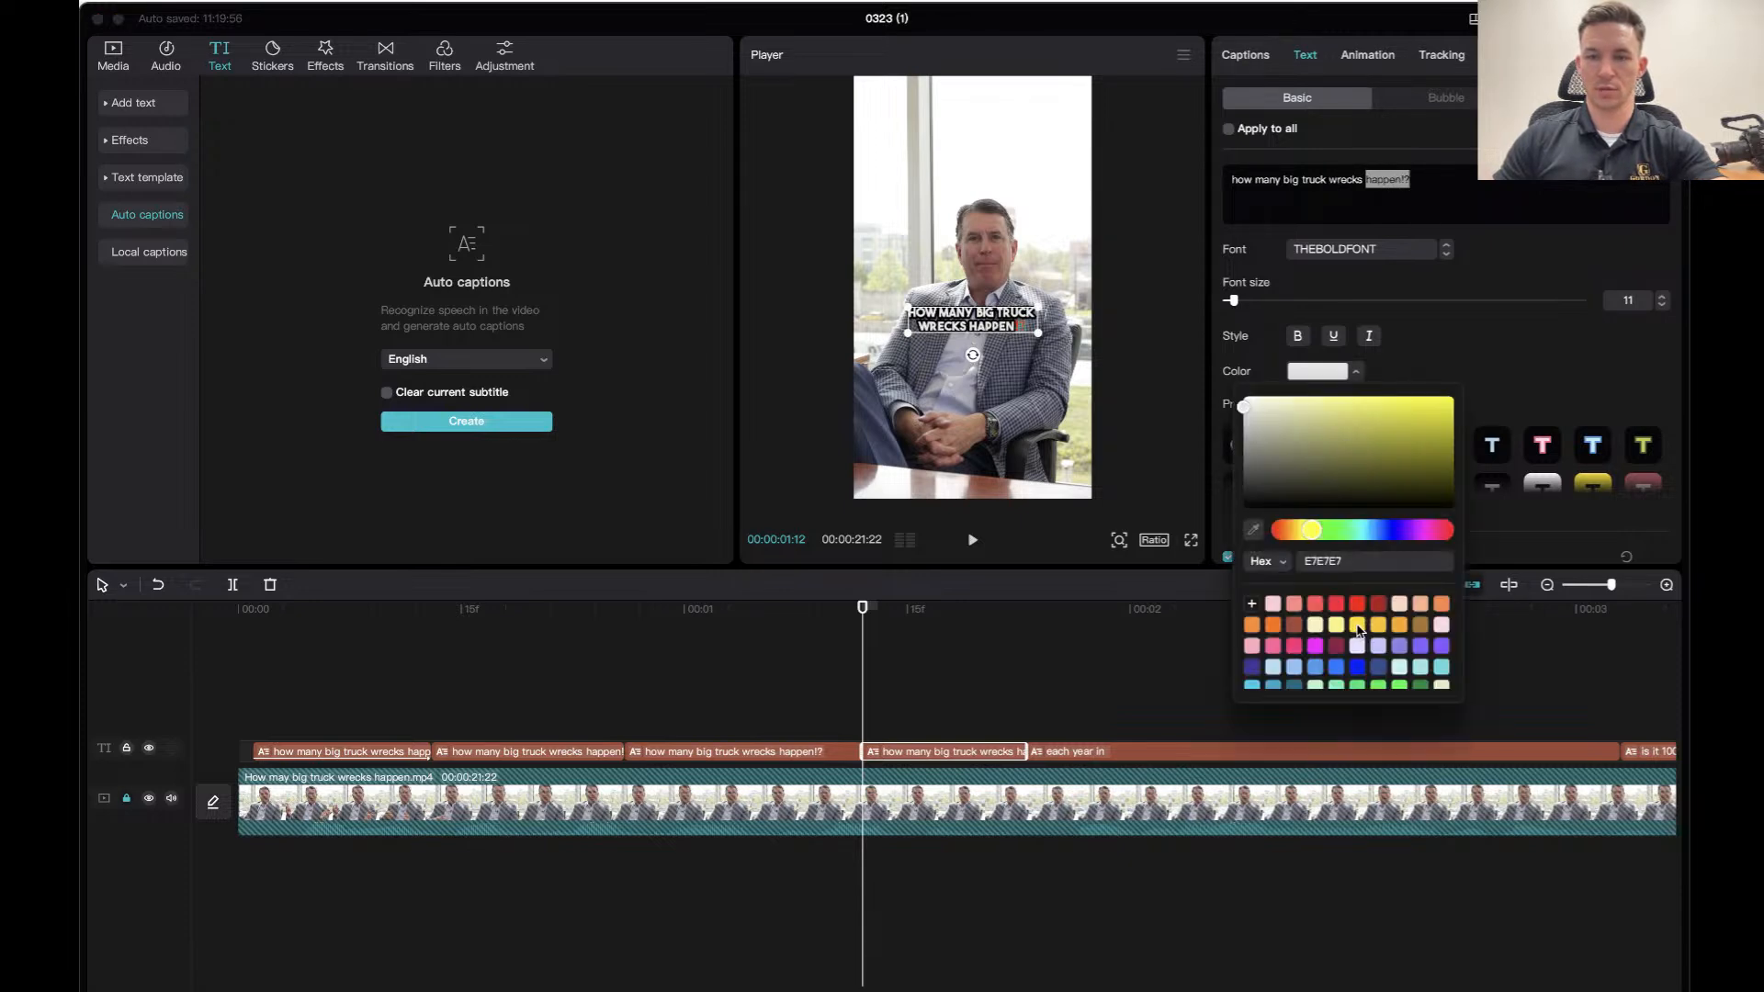
{"action": "left_click", "coordinate": [1358, 626]}
{"action": "left_click", "coordinate": [1662, 298]}
{"action": "left_click", "coordinate": [1662, 298]}
{"action": "left_click", "coordinate": [1662, 298]}
{"action": "left_click", "coordinate": [1663, 298]}
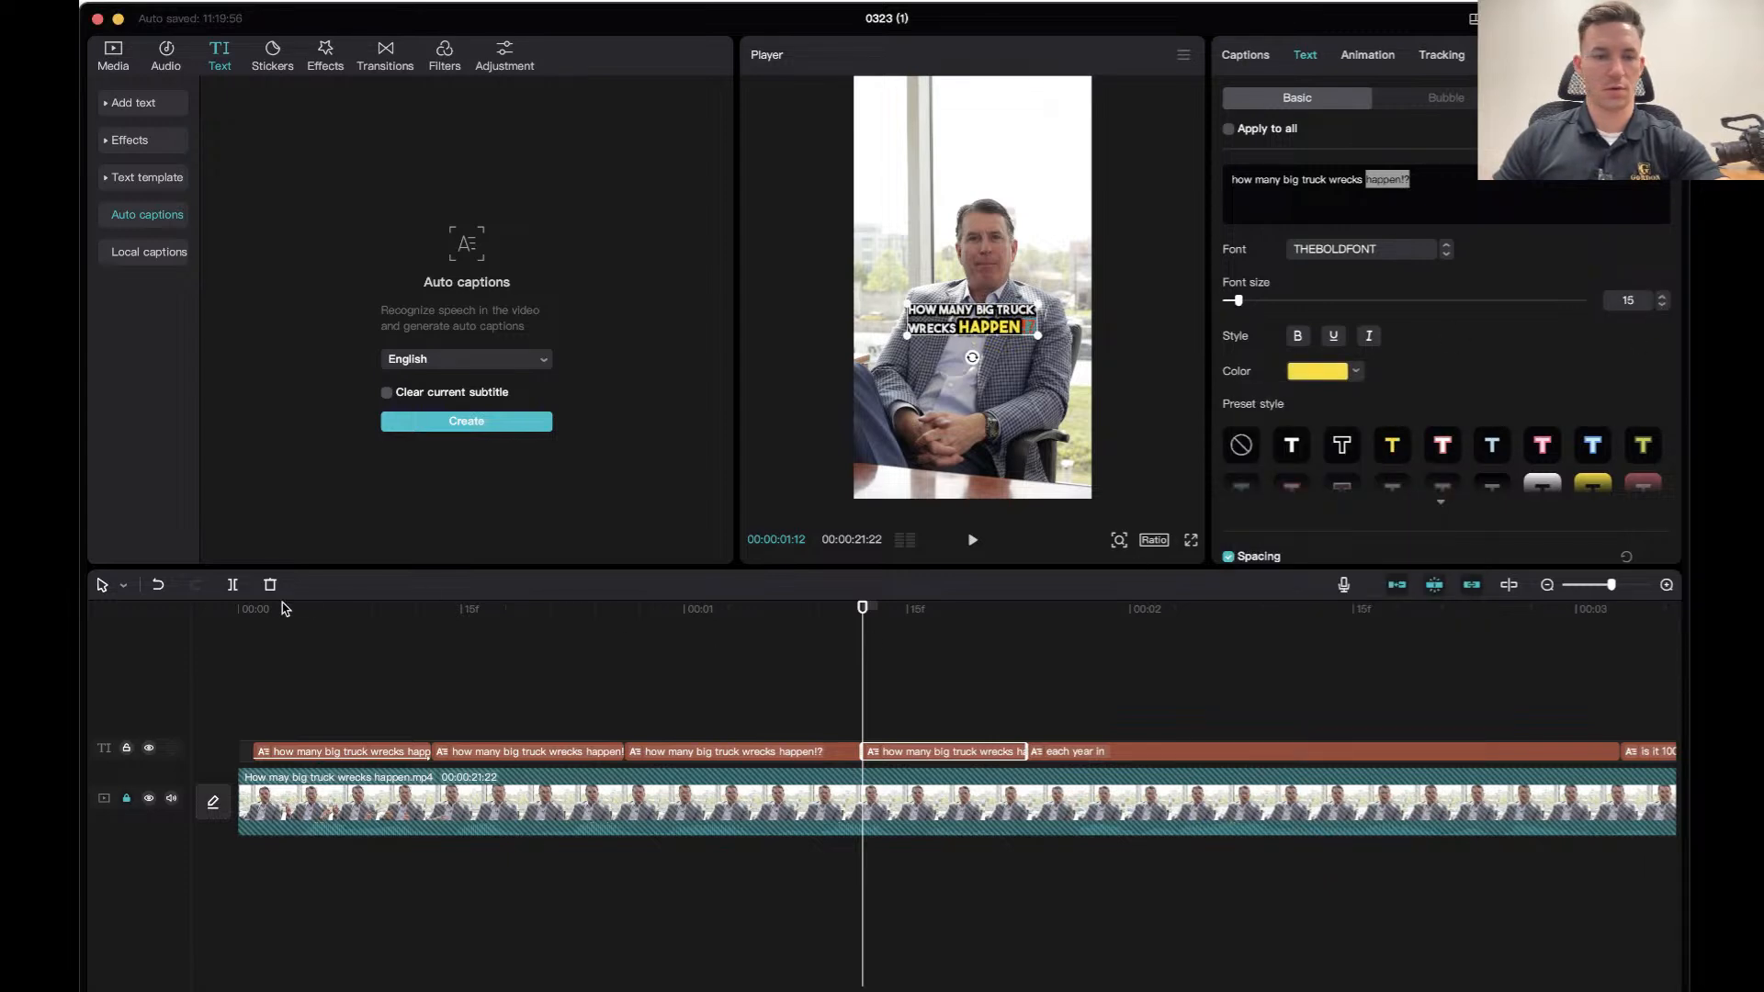
Replay the video from the start through the four split caption segments to check the word highlights.
{"action": "left_click", "coordinate": [274, 625]}
{"action": "left_click", "coordinate": [257, 610]}
{"action": "key", "text": "space"}
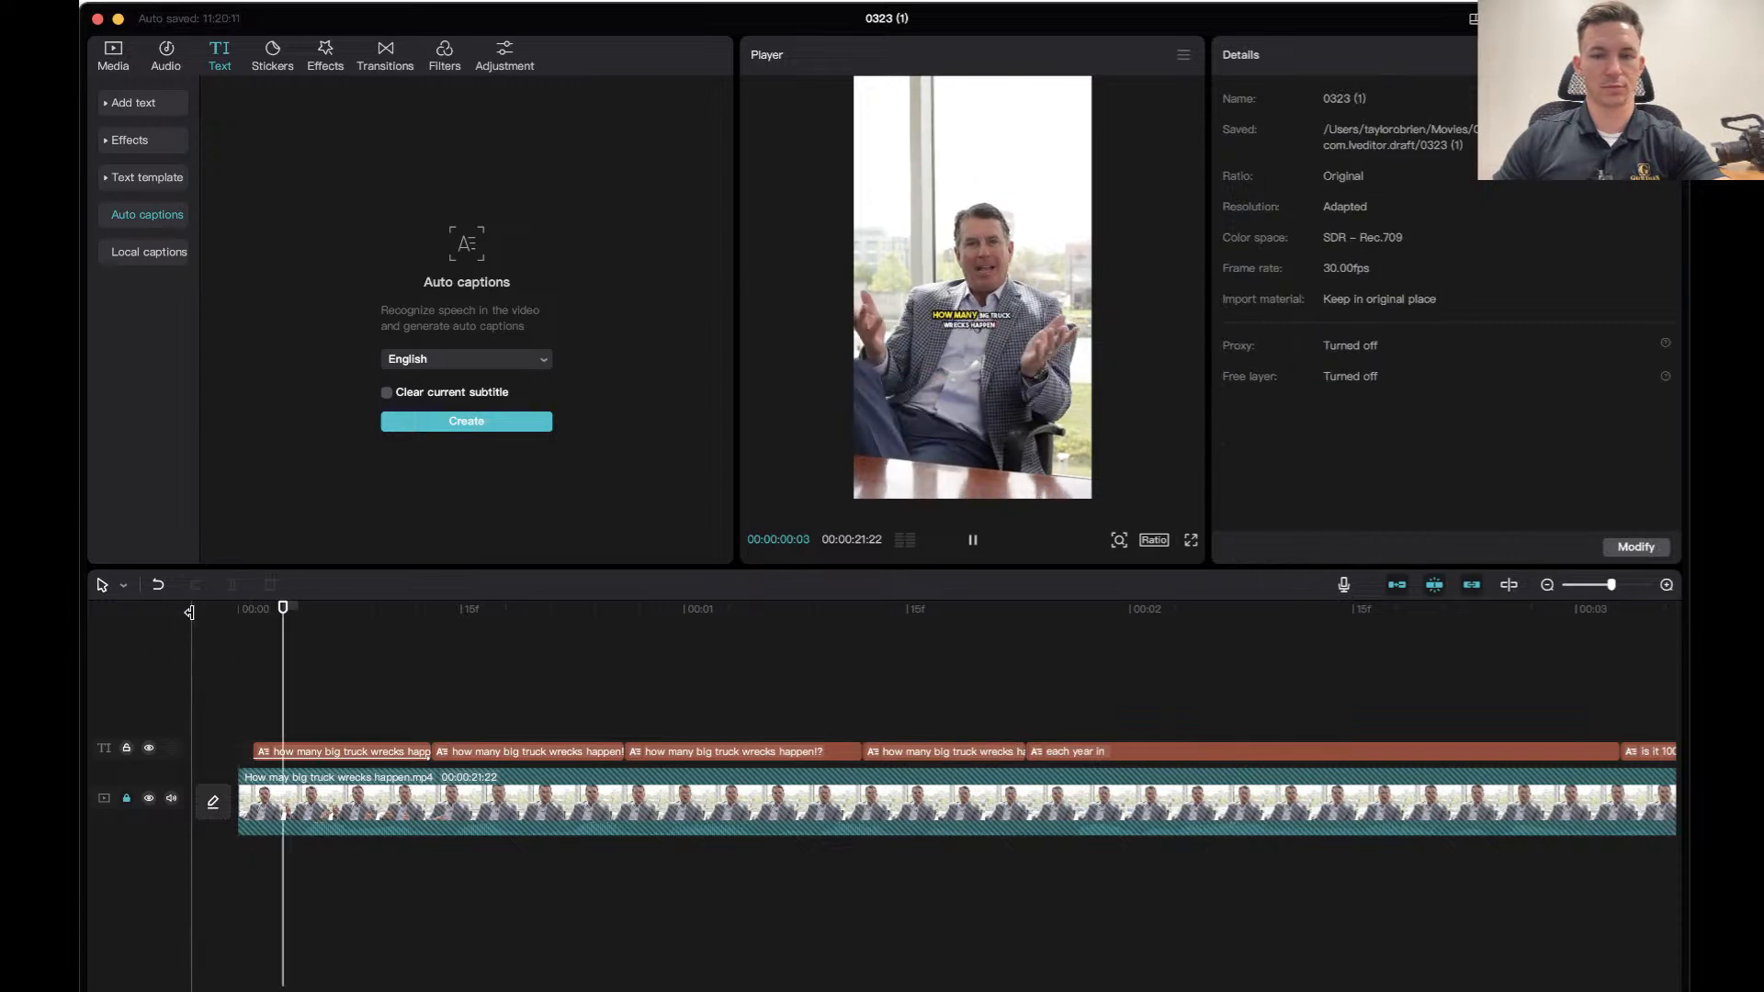
{"action": "key", "text": "space"}
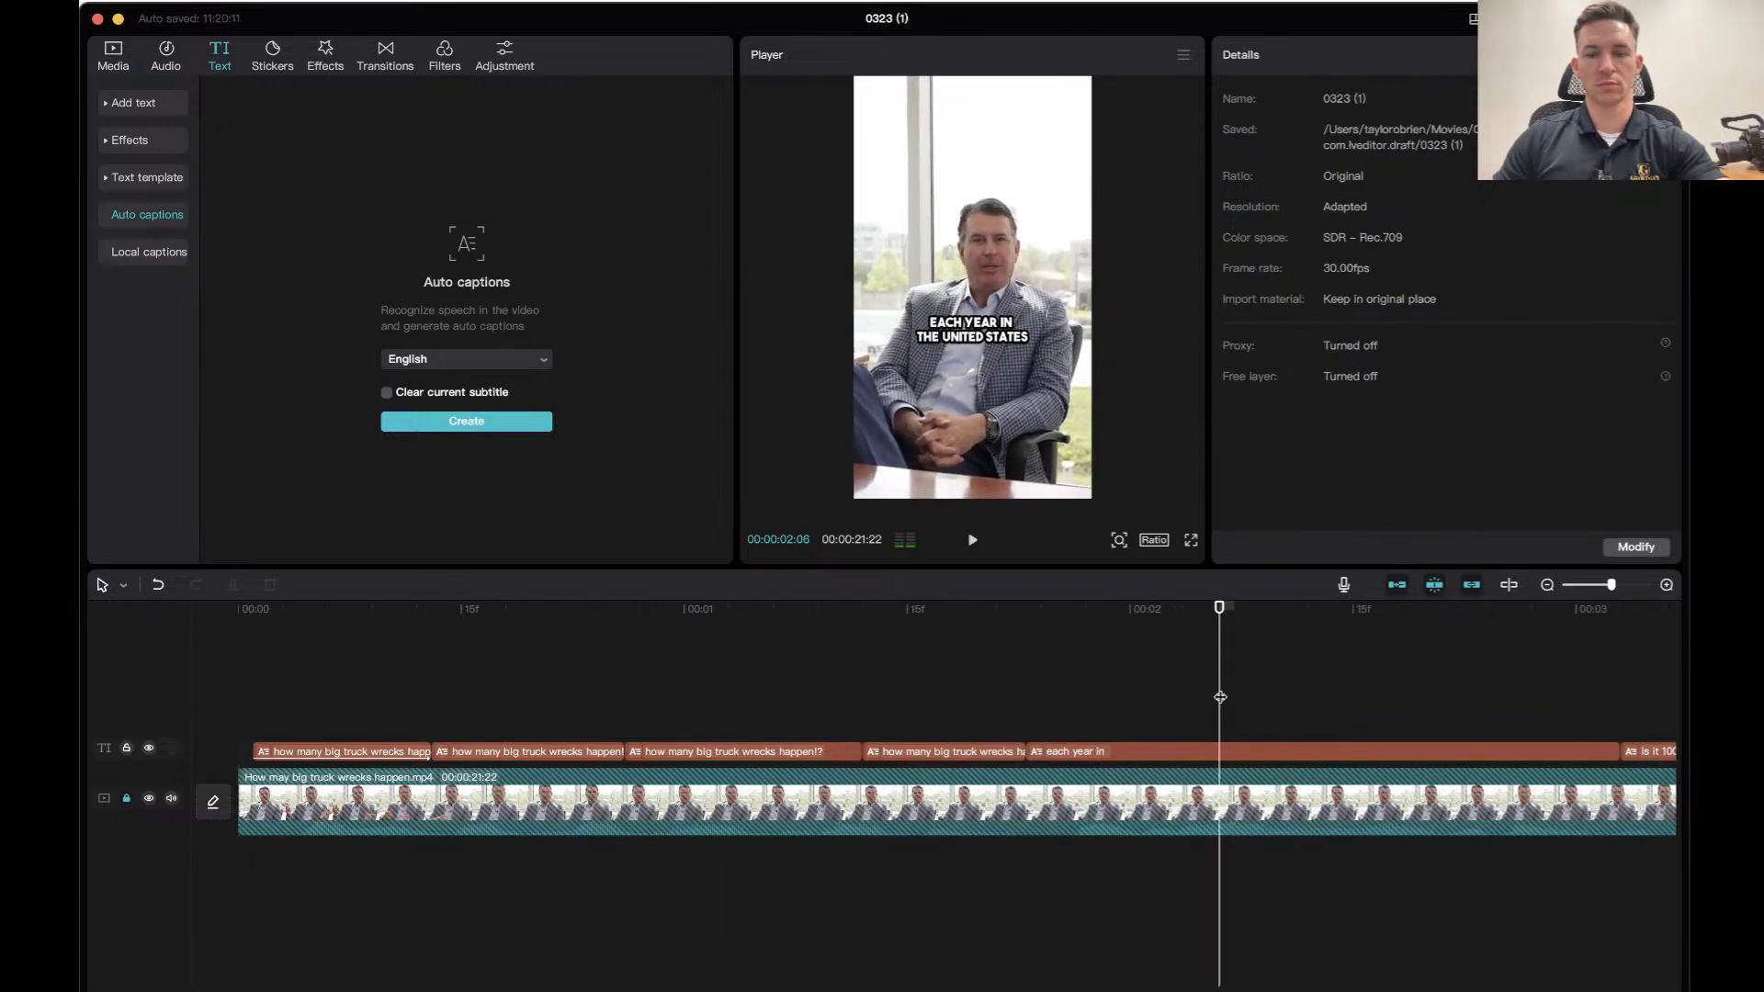
Recolor "each year" yellow in the "each year in the United States" caption.
{"action": "left_click", "coordinate": [1291, 758]}
{"action": "left_click_drag", "start_coordinate": [1280, 176], "coordinate": [1233, 175]}
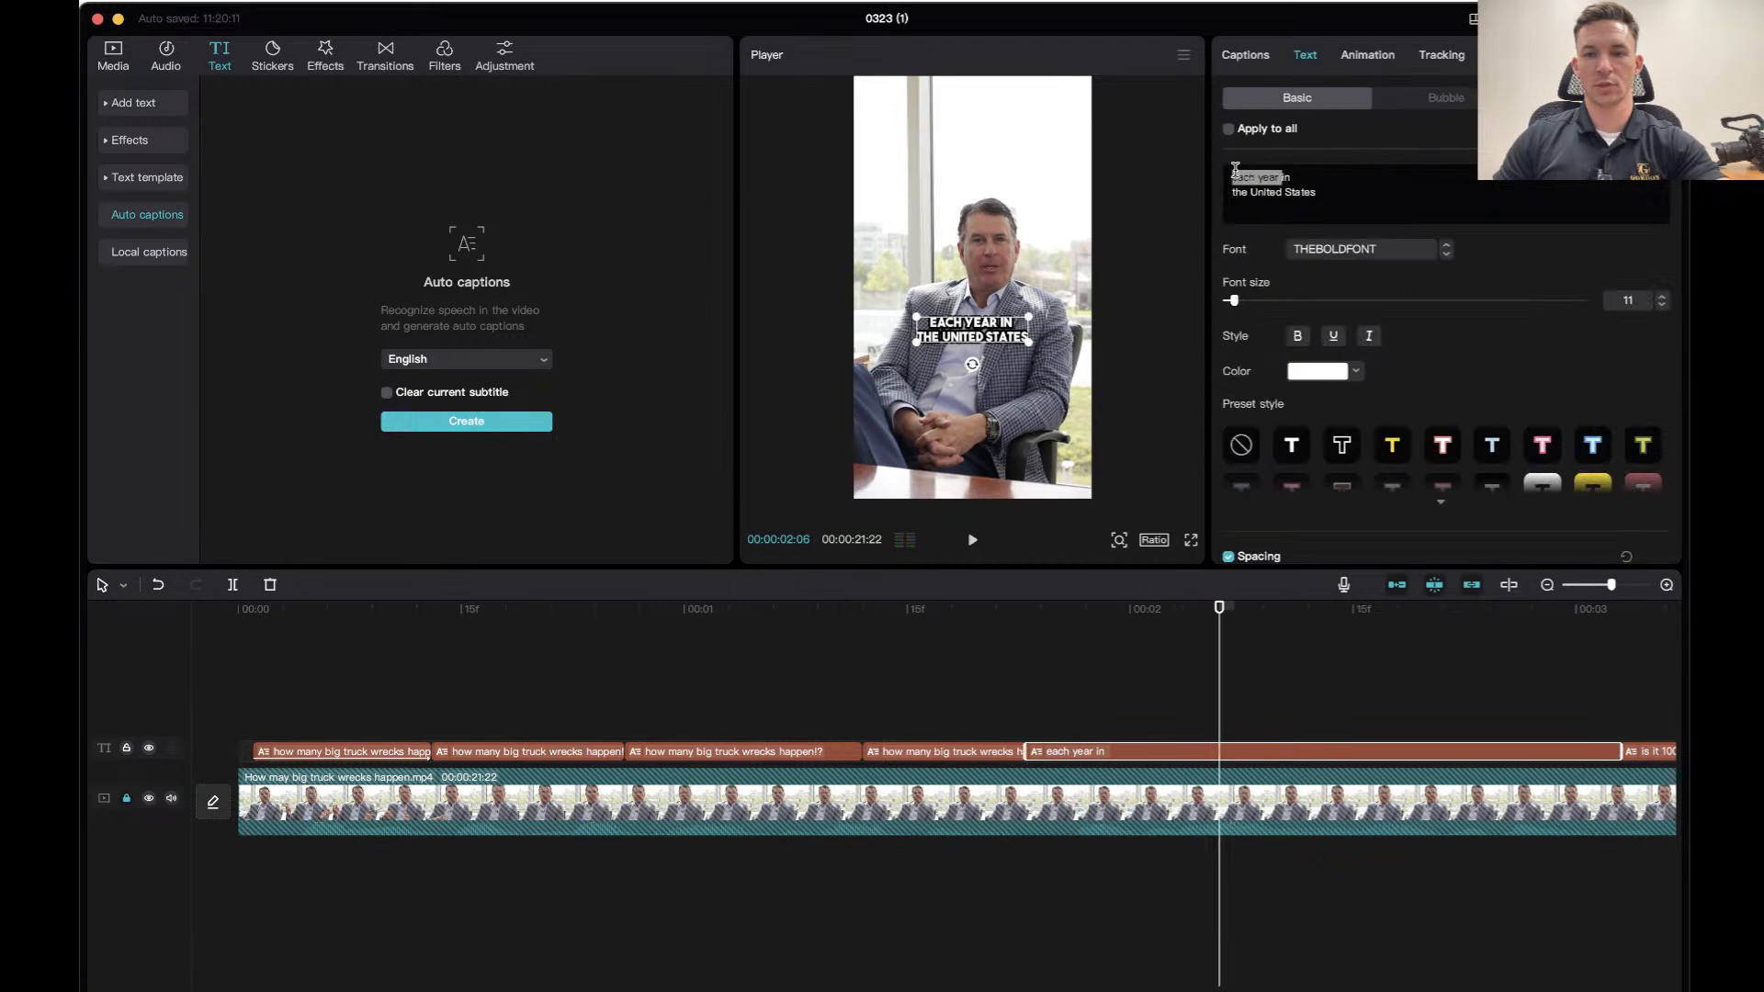
{"action": "left_click", "coordinate": [1323, 371]}
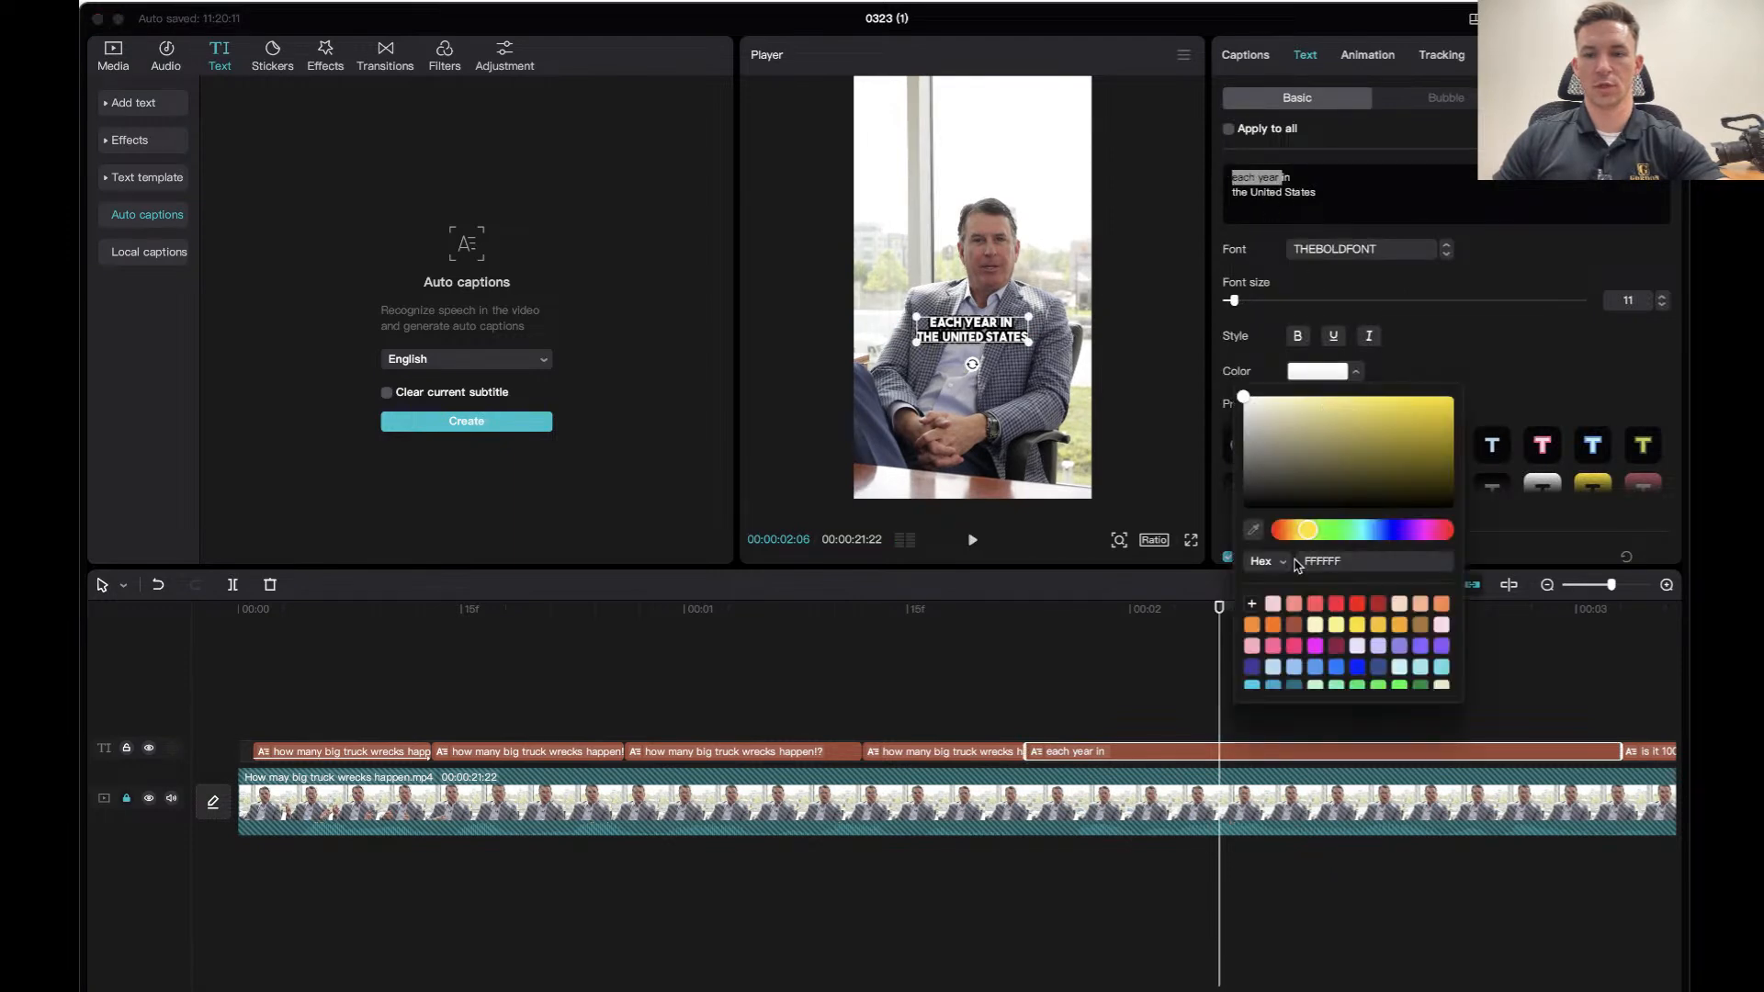
{"action": "left_click", "coordinate": [1358, 627]}
{"action": "left_click", "coordinate": [1565, 346]}
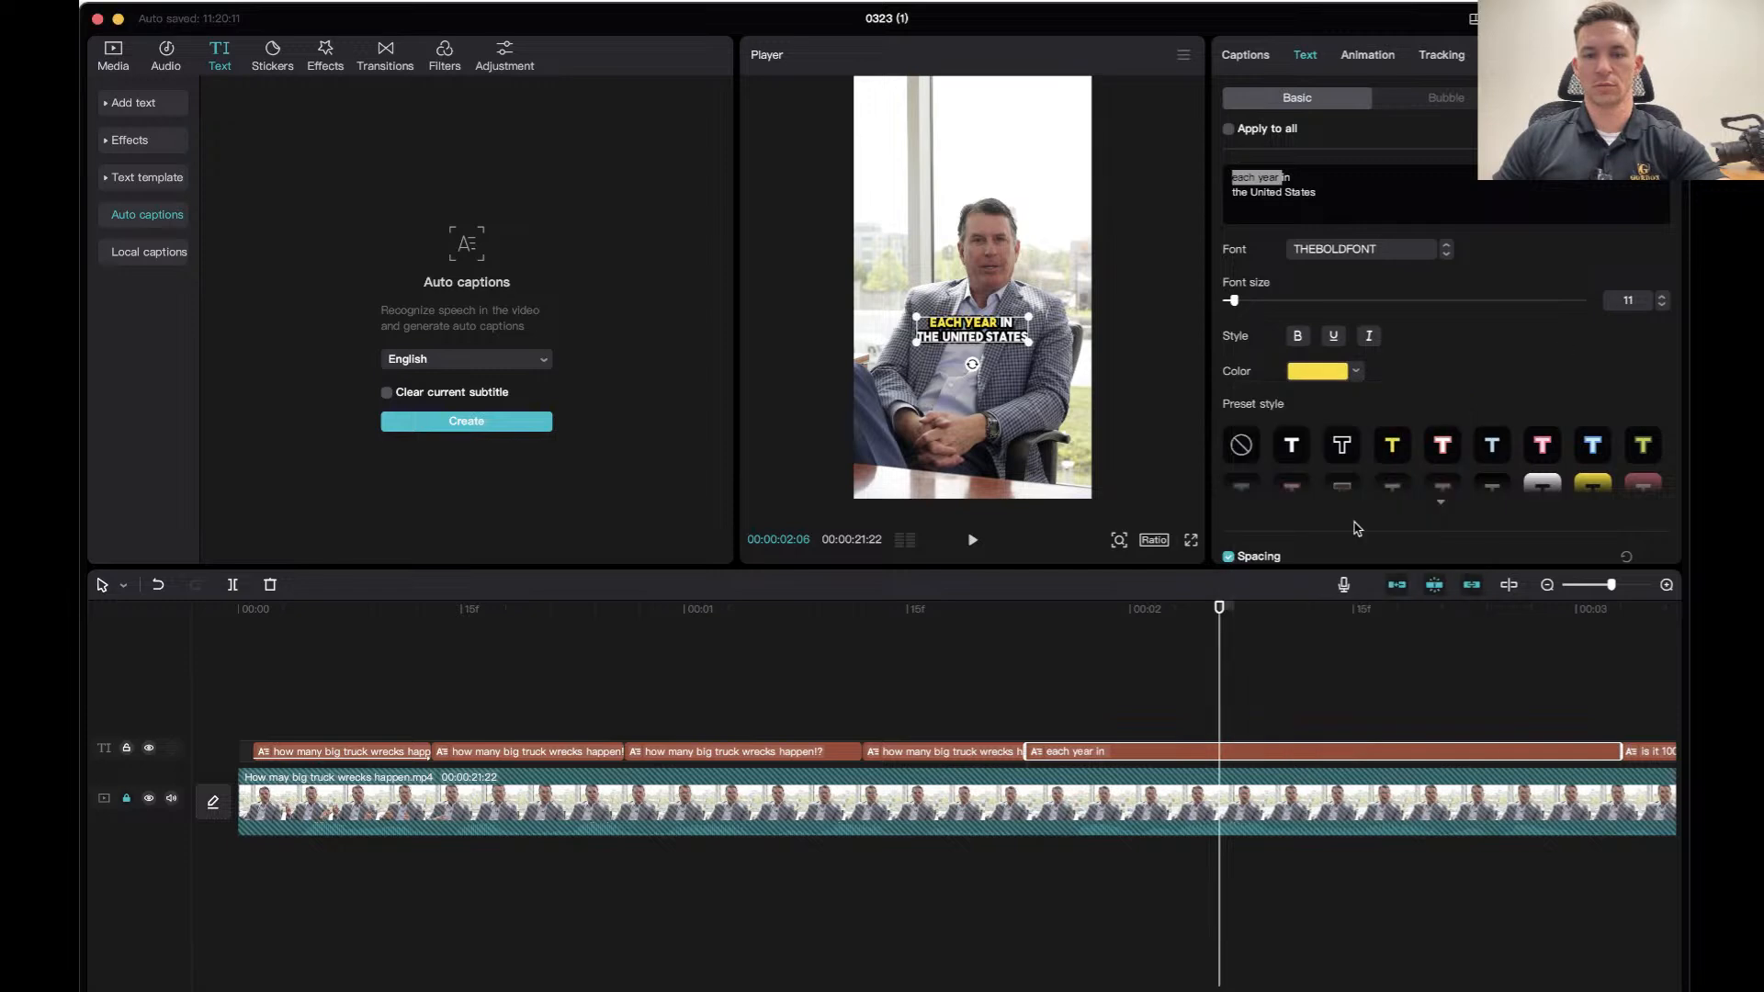
Play the "each year in the United States" caption and the start of the "is it 100,000" caption to check their timing.
{"action": "left_click", "coordinate": [615, 616]}
{"action": "key", "text": "space"}
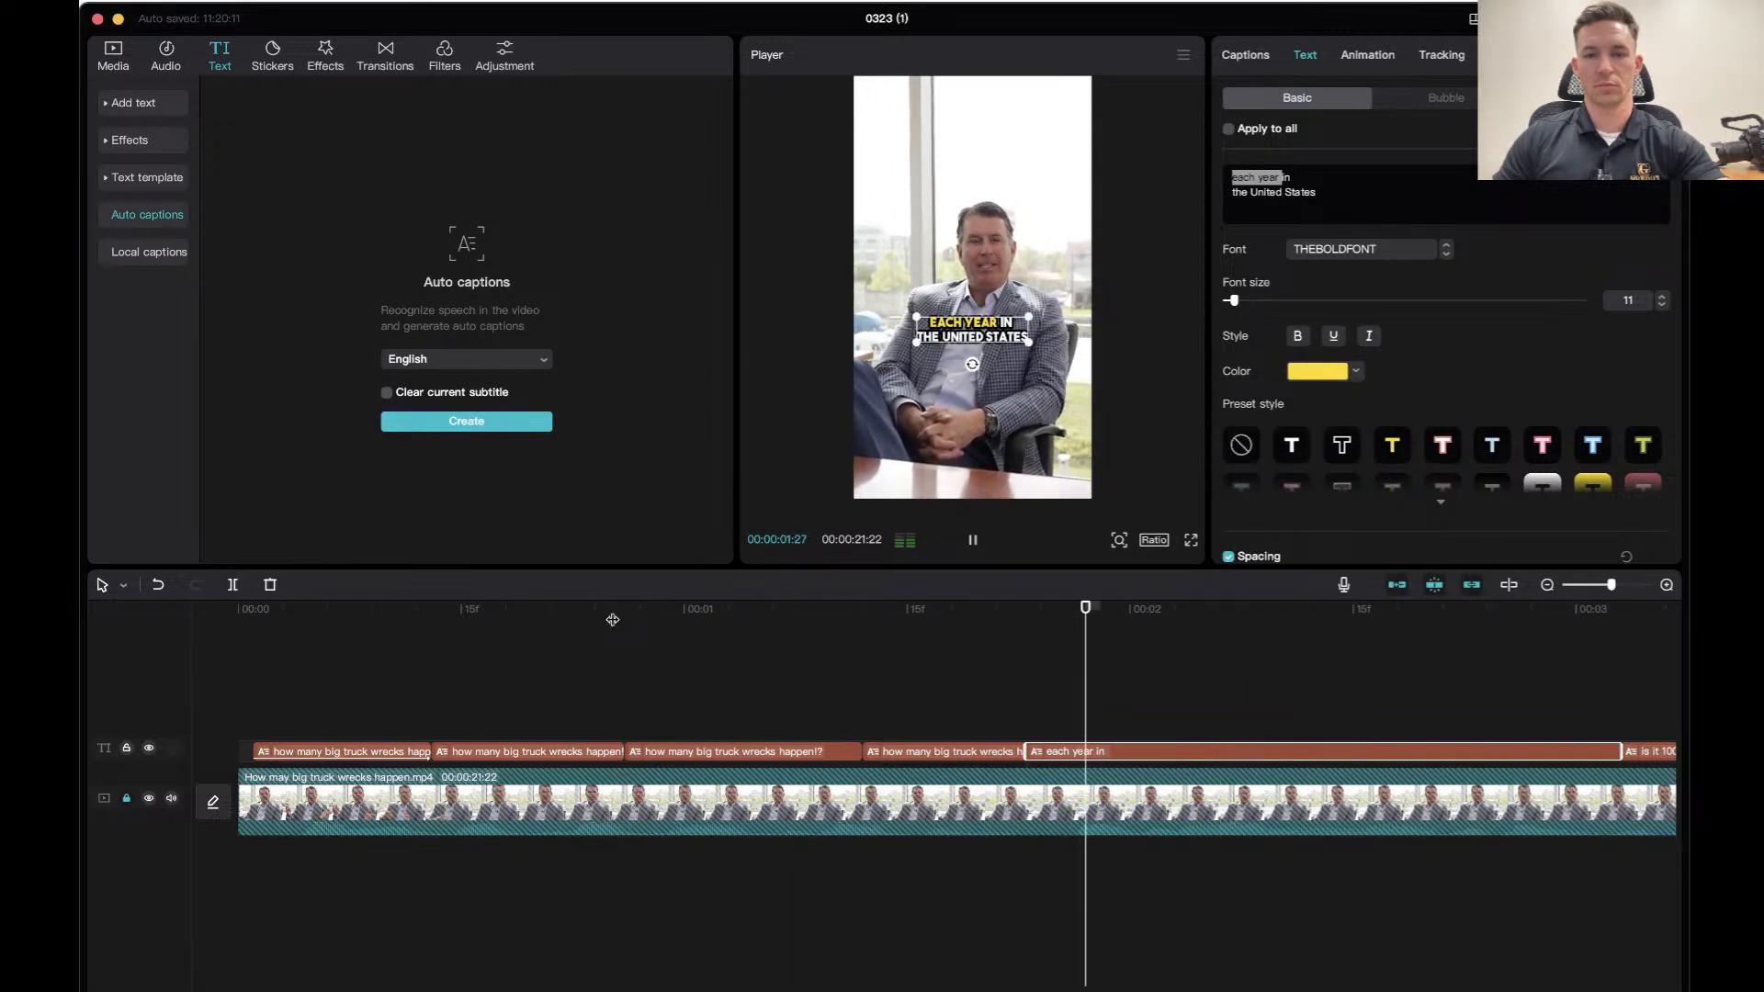
{"action": "key", "text": "space"}
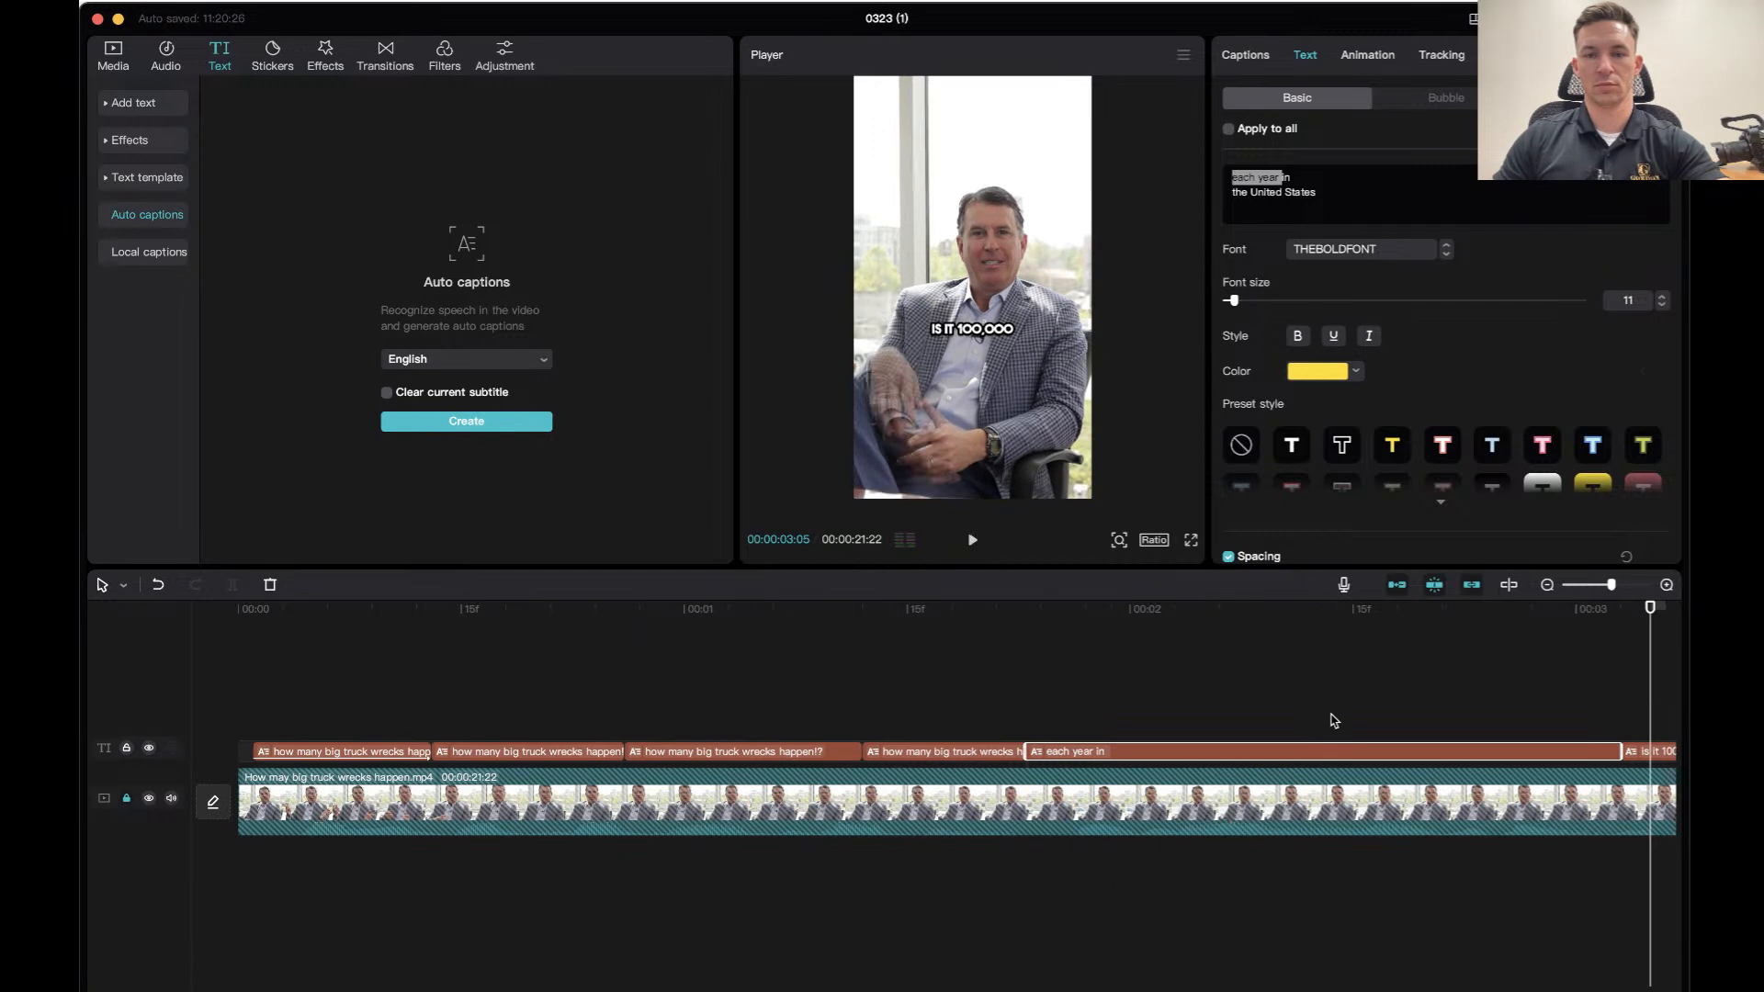
{"action": "key", "text": "space"}
{"action": "key", "text": "space"}
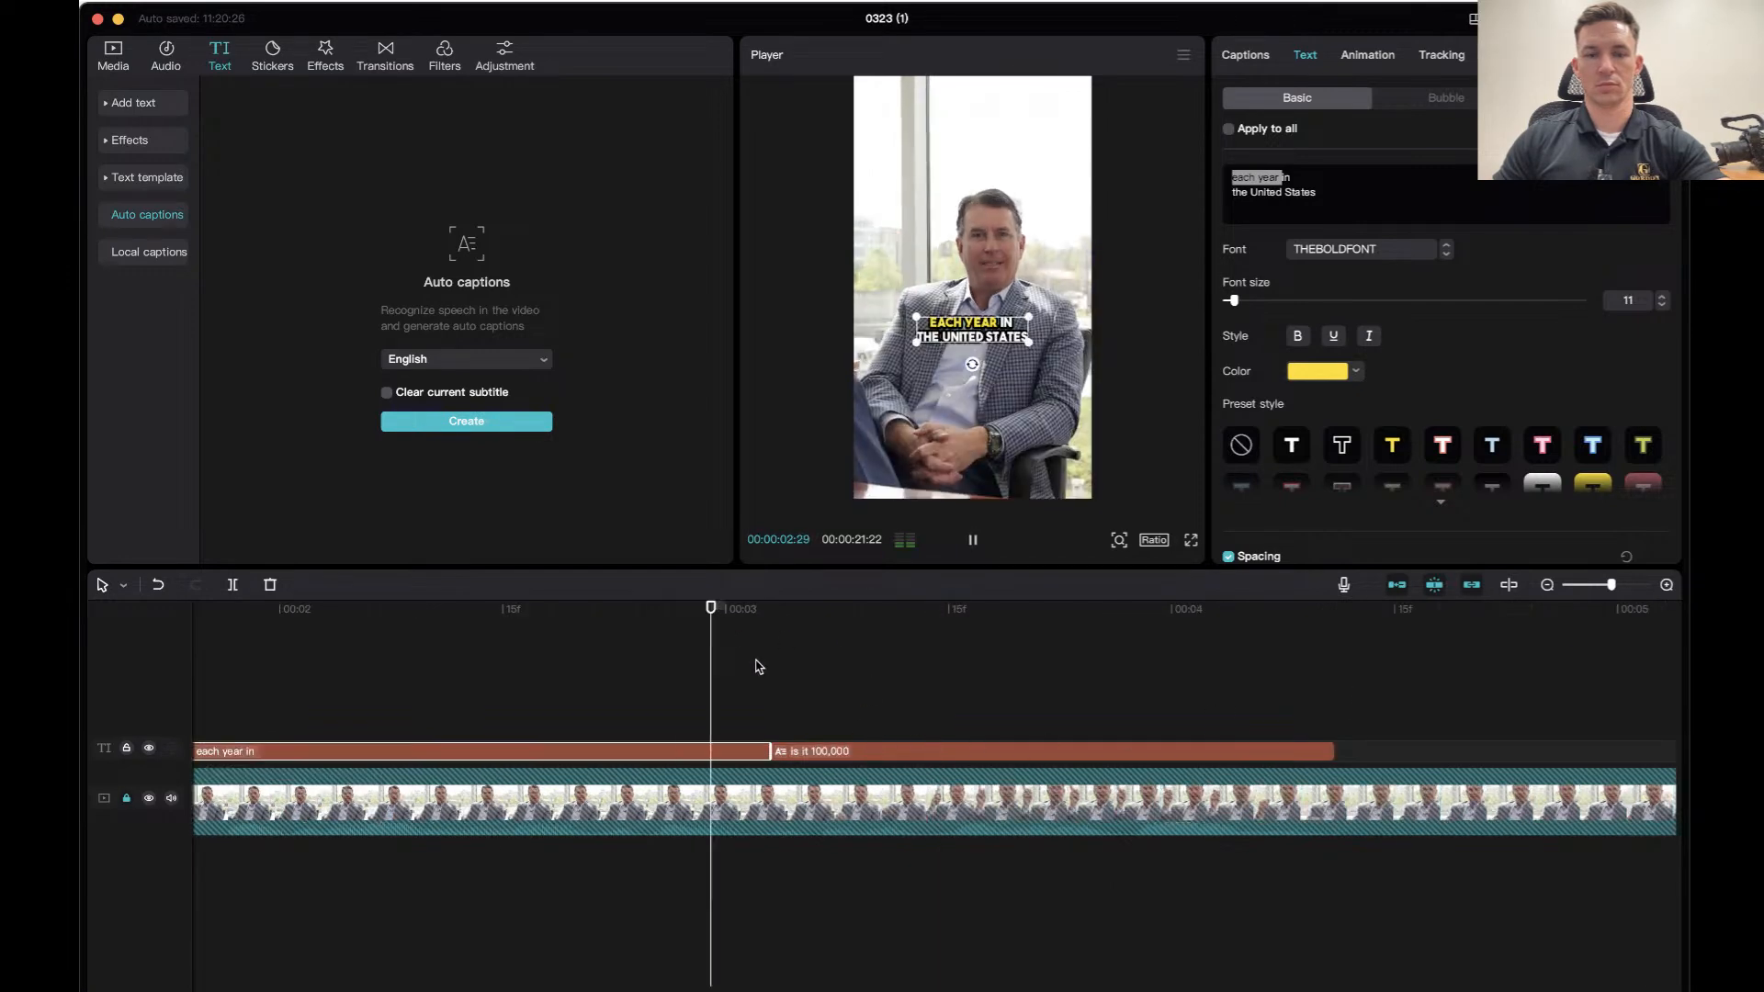
Trim the start of the "is it 100,000" caption to about 00:00:03:14 and play that passage.
{"action": "left_click", "coordinate": [814, 749]}
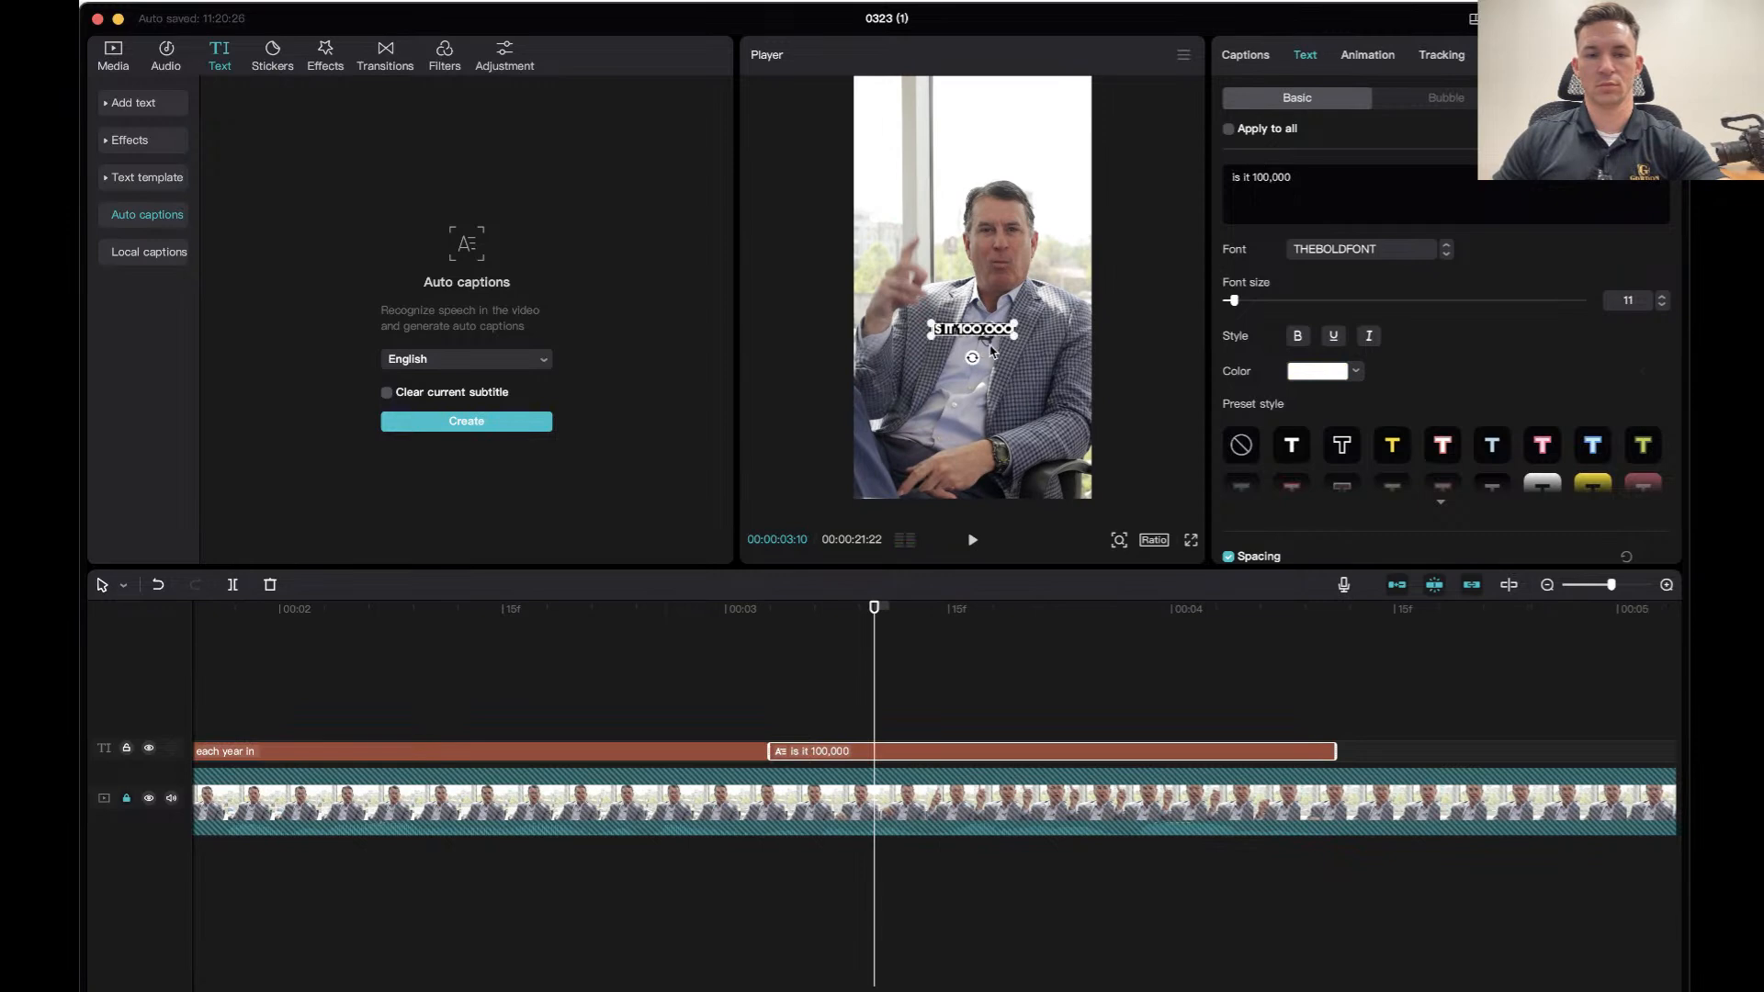
{"action": "left_click_drag", "start_coordinate": [775, 748], "coordinate": [945, 772]}
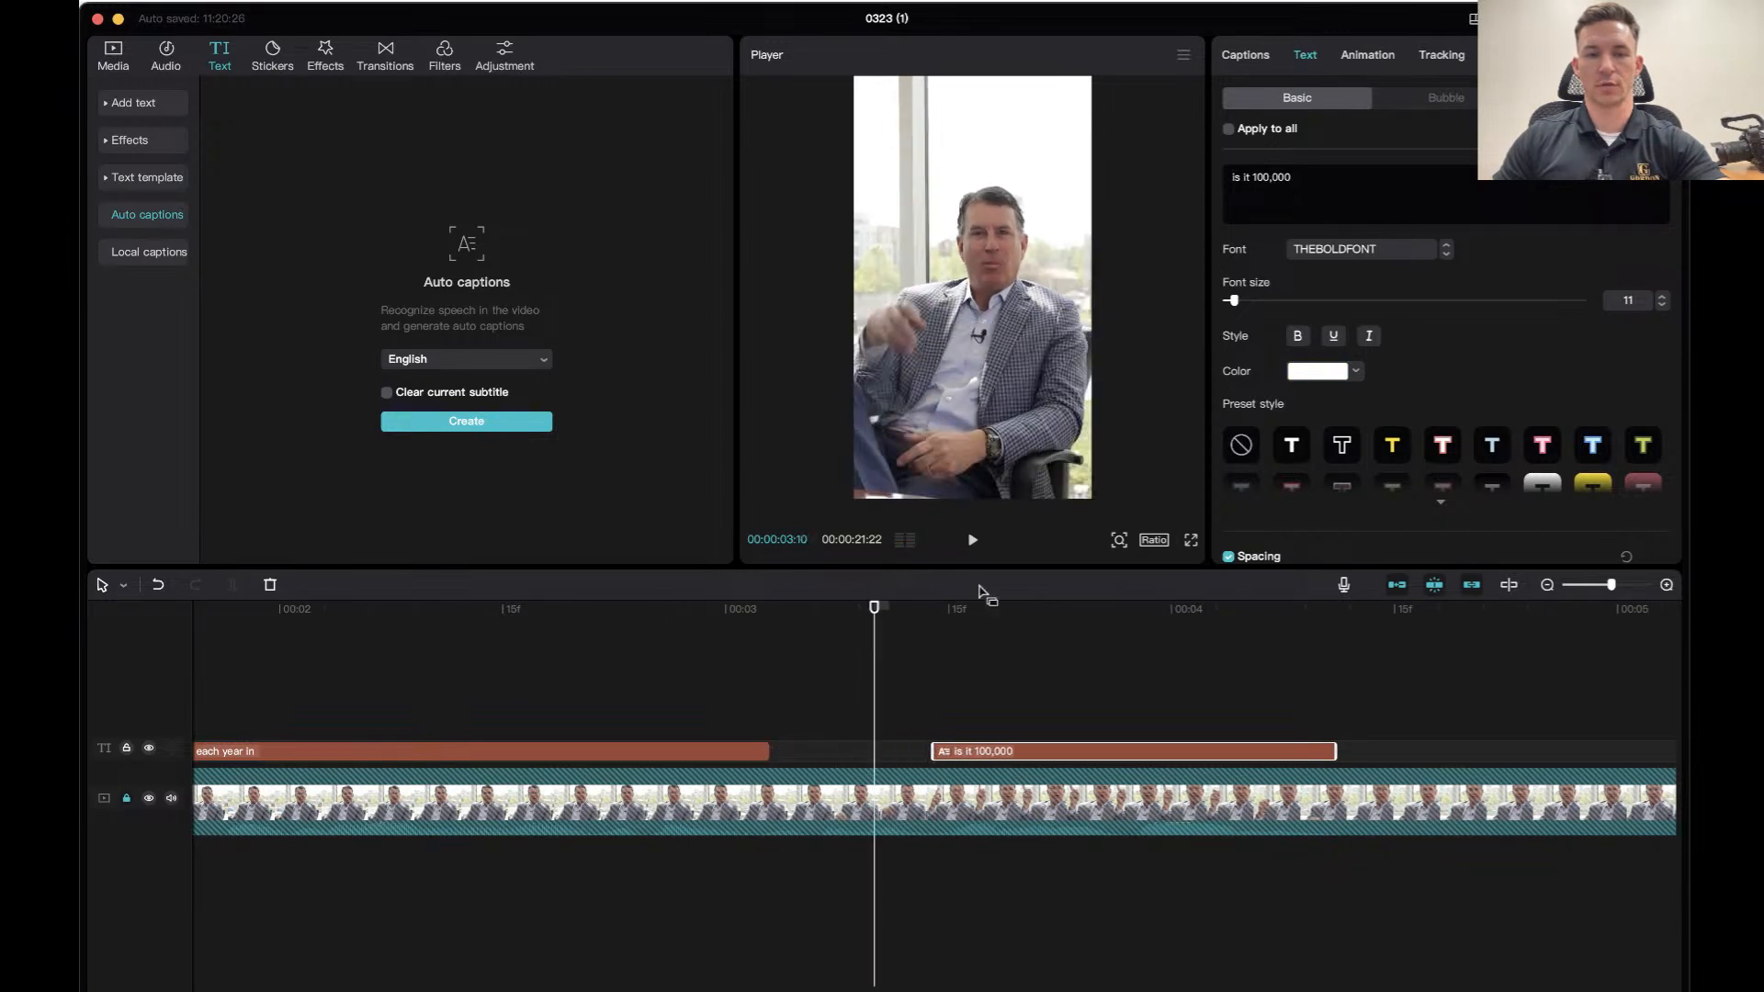
{"action": "left_click", "coordinate": [715, 616]}
{"action": "key", "text": "space"}
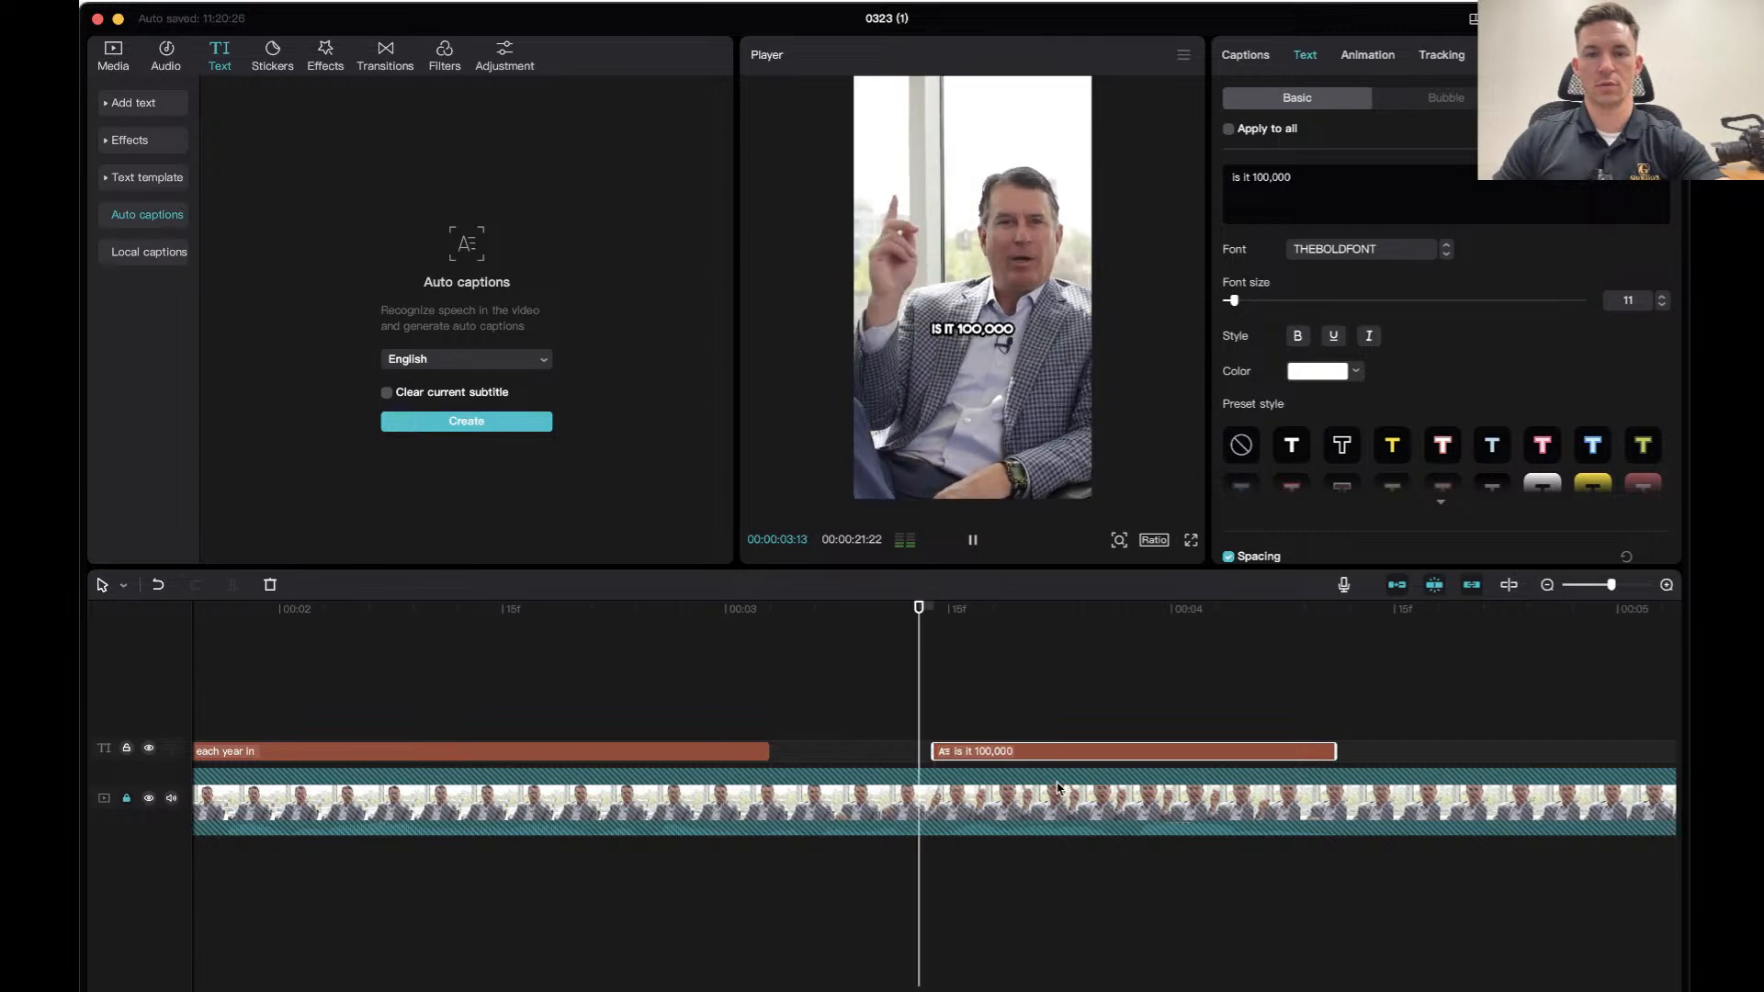
Move the "is it 100,000" caption above the speaker's raised finger and shorten its text to "100,000".
{"action": "left_click", "coordinate": [1038, 751]}
{"action": "left_click_drag", "start_coordinate": [966, 333], "coordinate": [904, 156]}
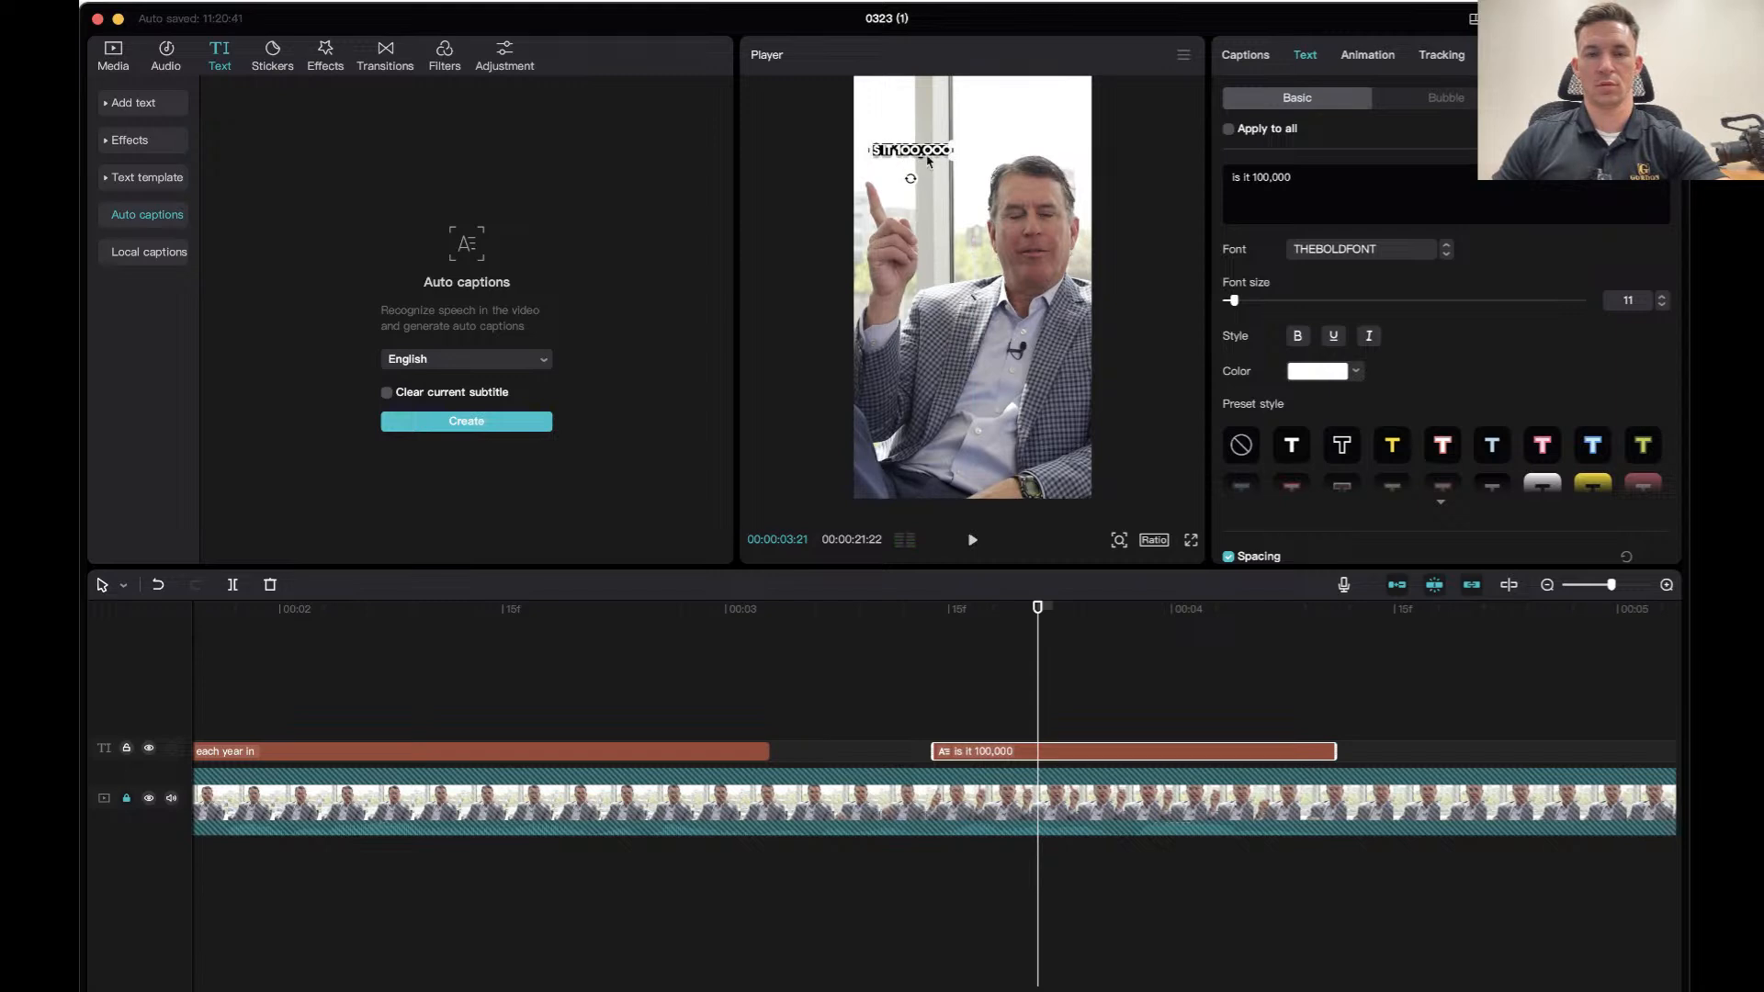
{"action": "left_click_drag", "start_coordinate": [1252, 174], "coordinate": [1222, 177]}
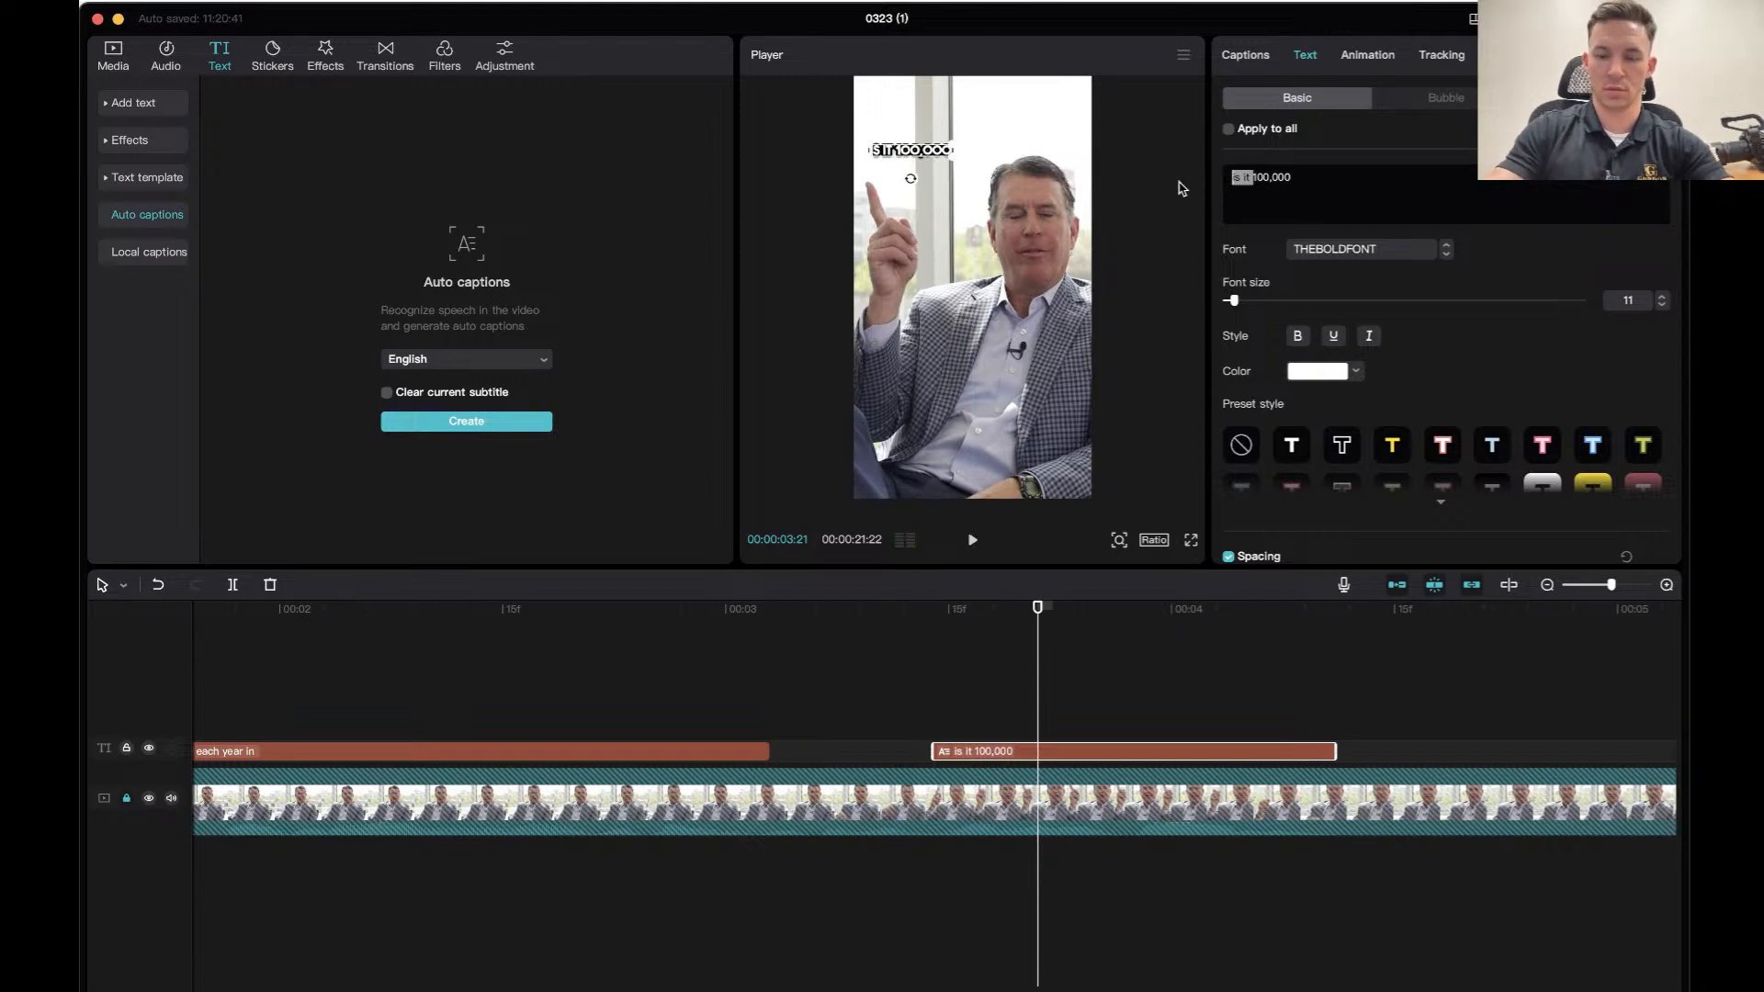
{"action": "key", "text": "BackSpace"}
Recolor the whole "100,000" caption yellow.
{"action": "left_click_drag", "start_coordinate": [1221, 171], "coordinate": [1339, 173]}
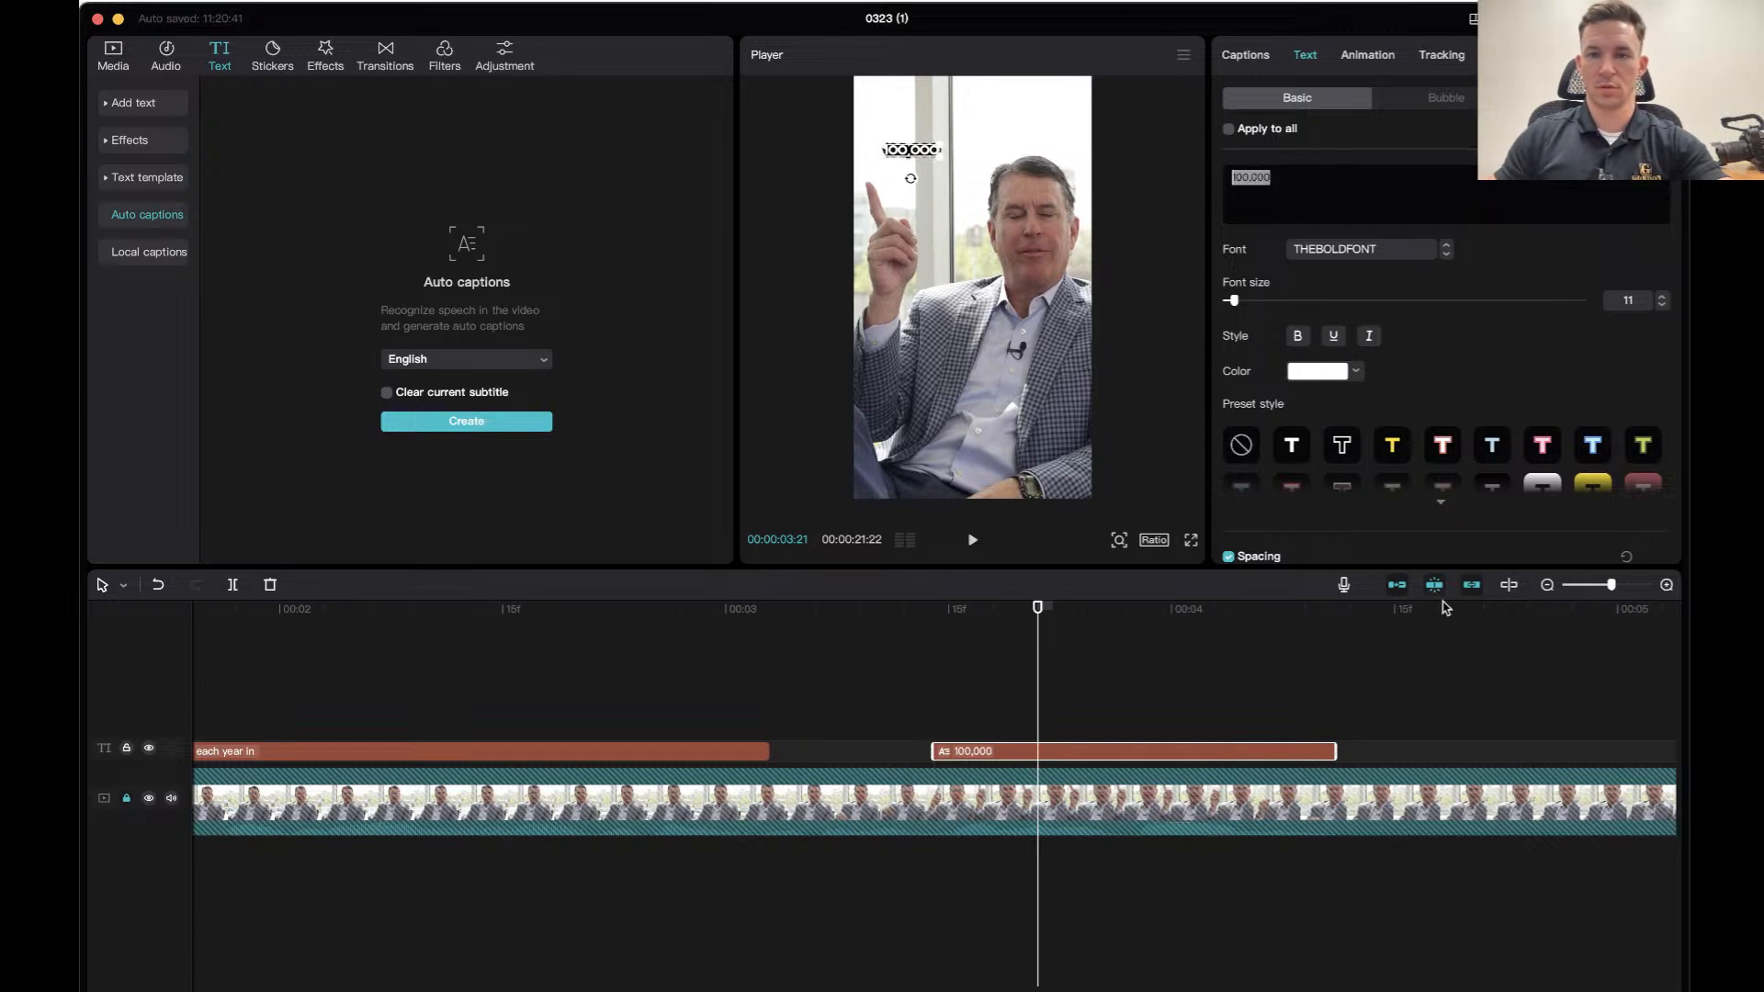
{"action": "left_click", "coordinate": [1339, 375]}
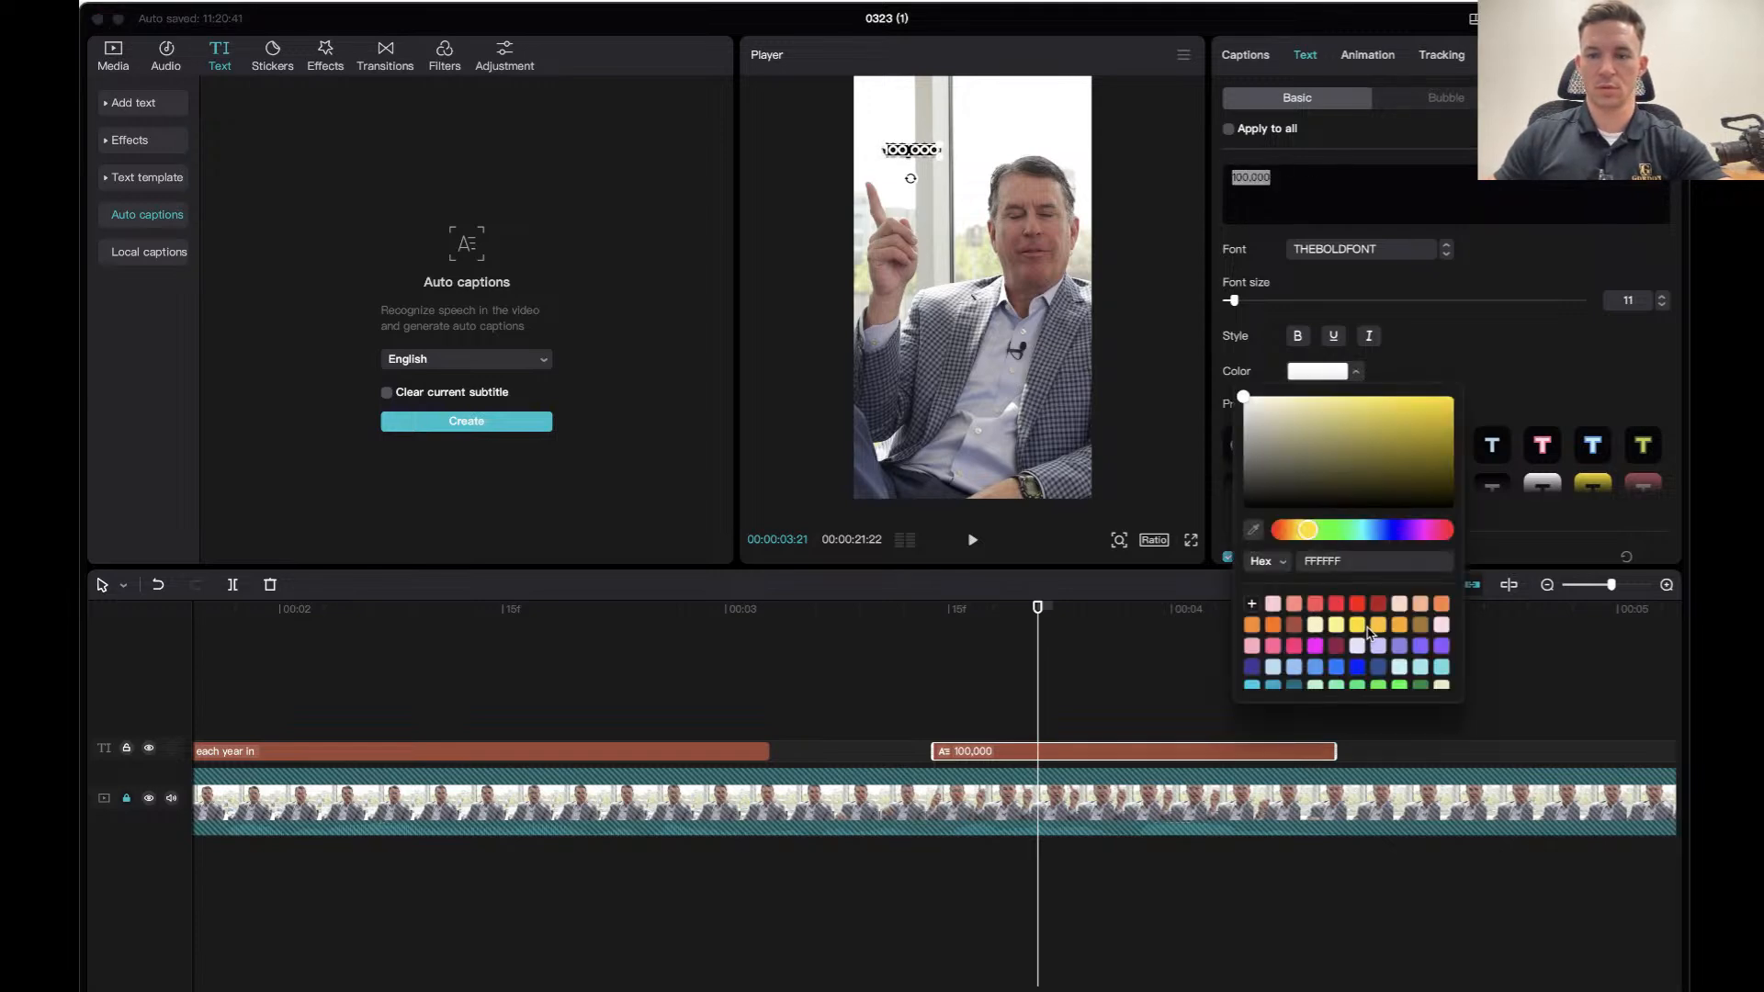
{"action": "left_click", "coordinate": [1358, 626]}
{"action": "left_click", "coordinate": [1459, 342]}
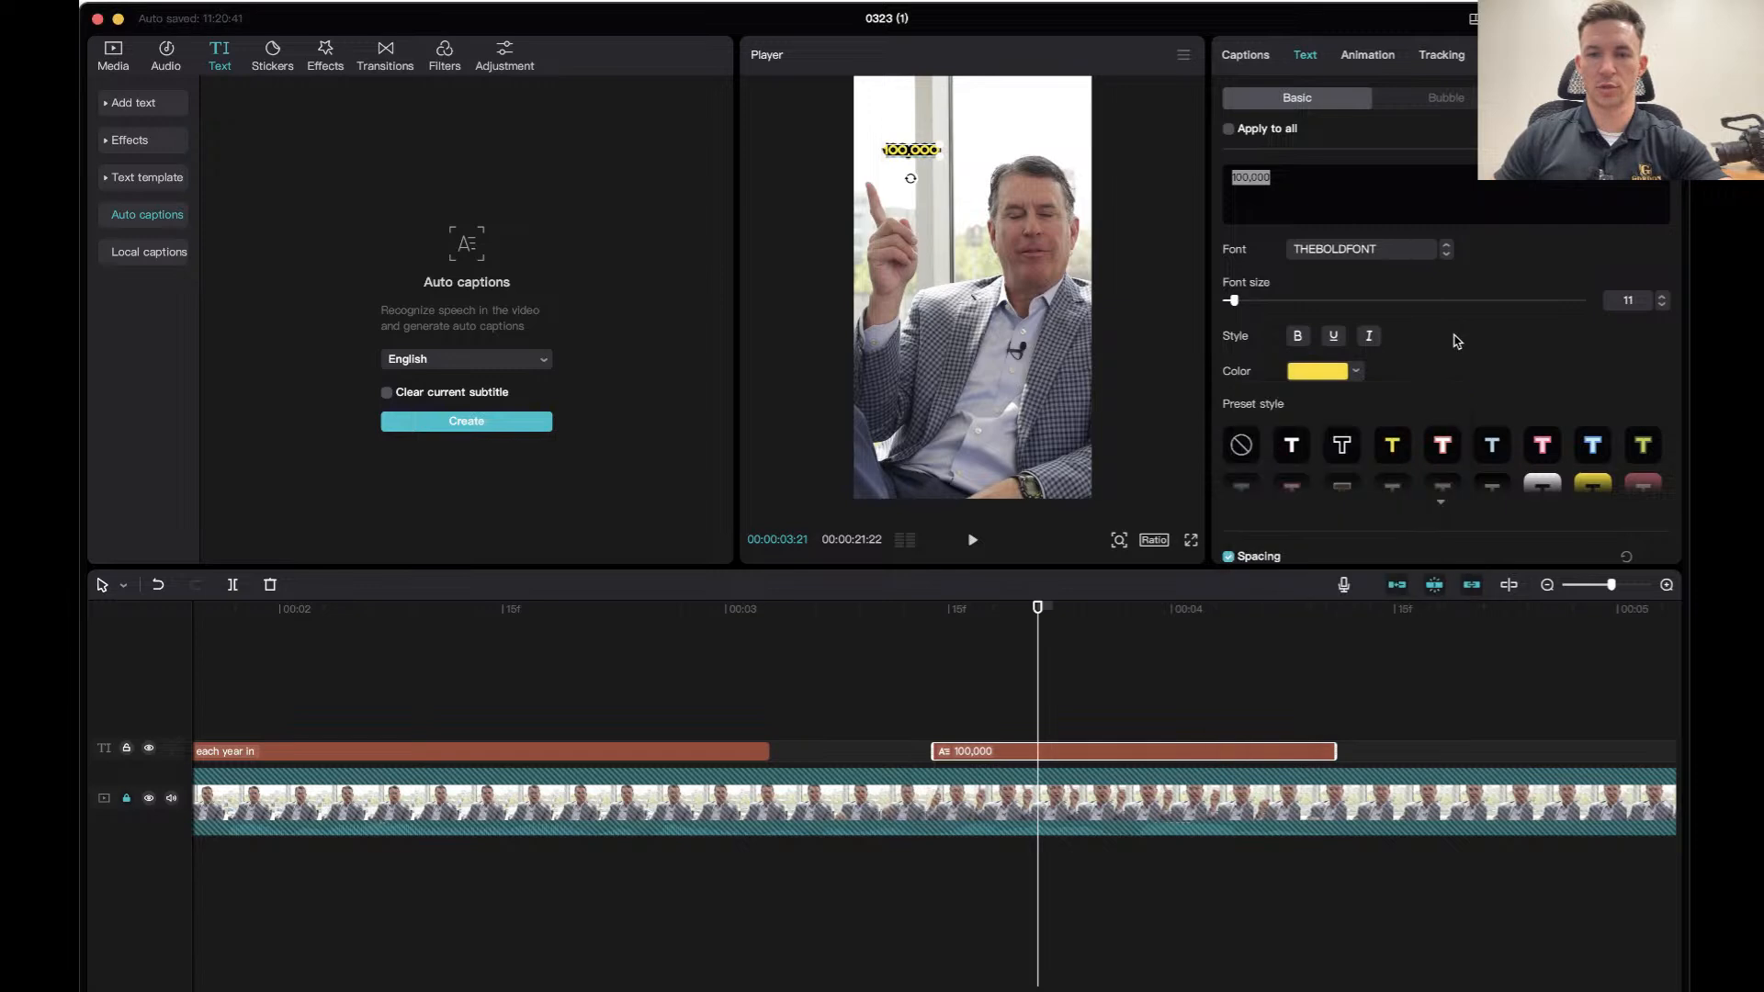
{"action": "left_click", "coordinate": [907, 185]}
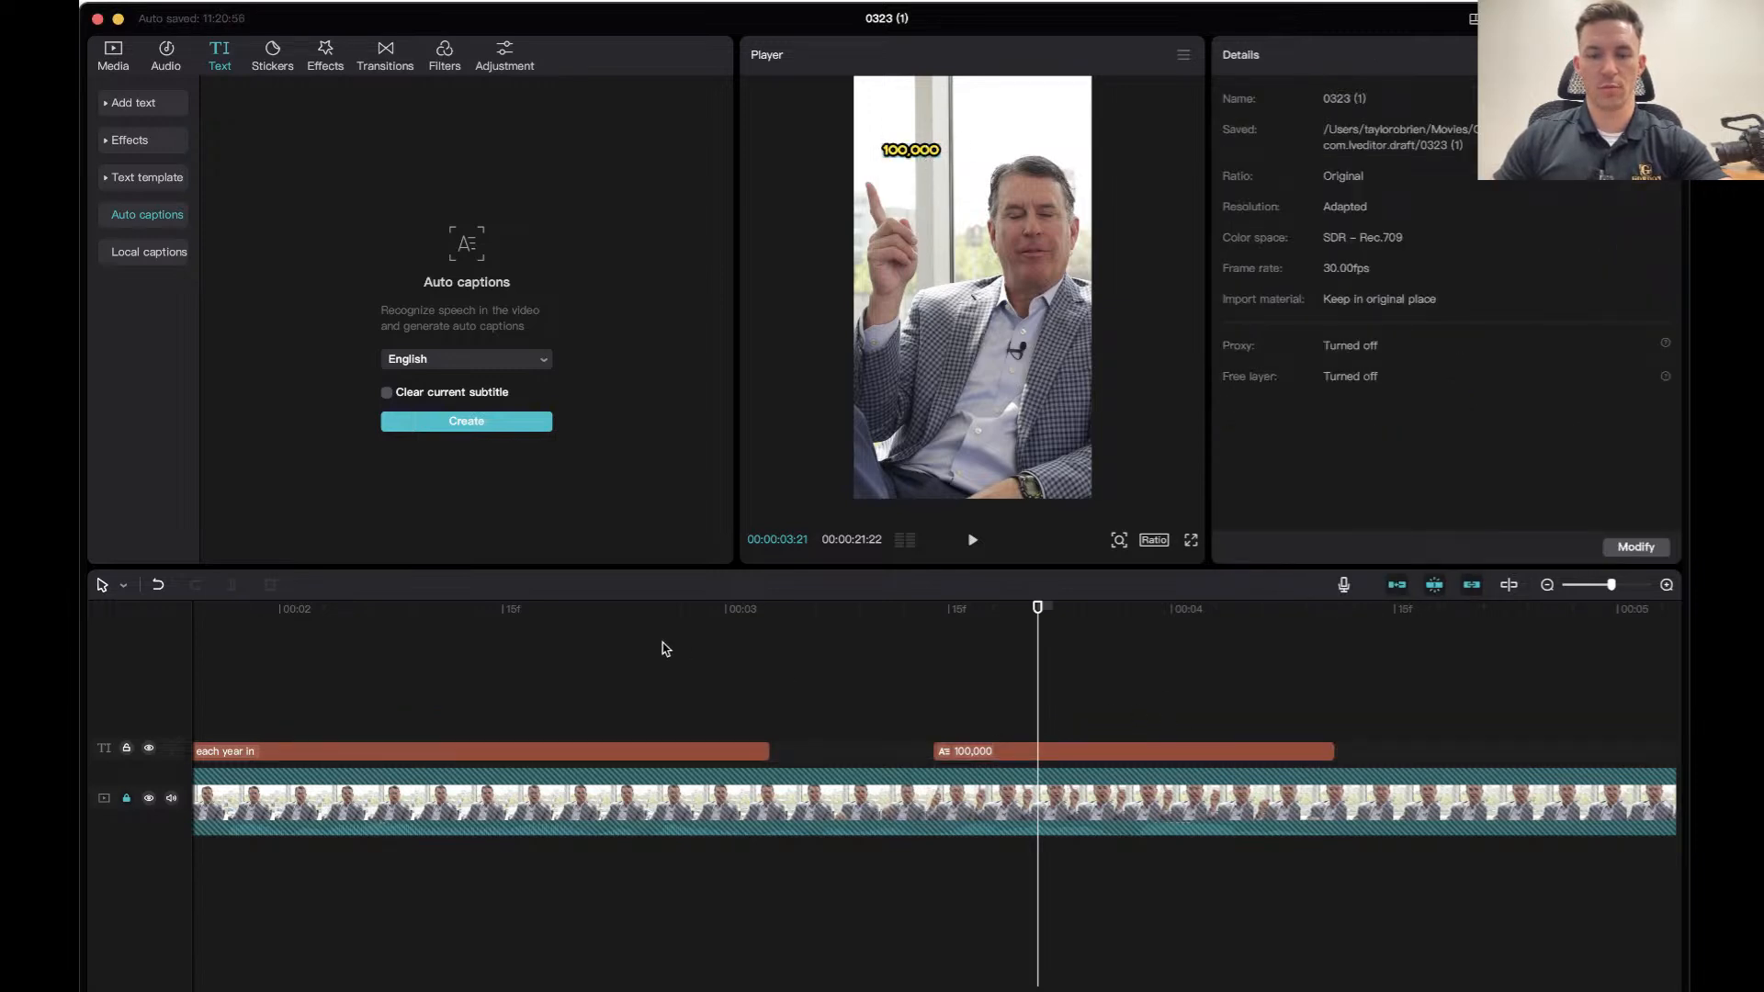
Play the passage leading into the "100,000" caption to check its placement above the finger.
{"action": "left_click", "coordinate": [625, 615]}
{"action": "key", "text": "space"}
{"action": "key", "text": "space"}
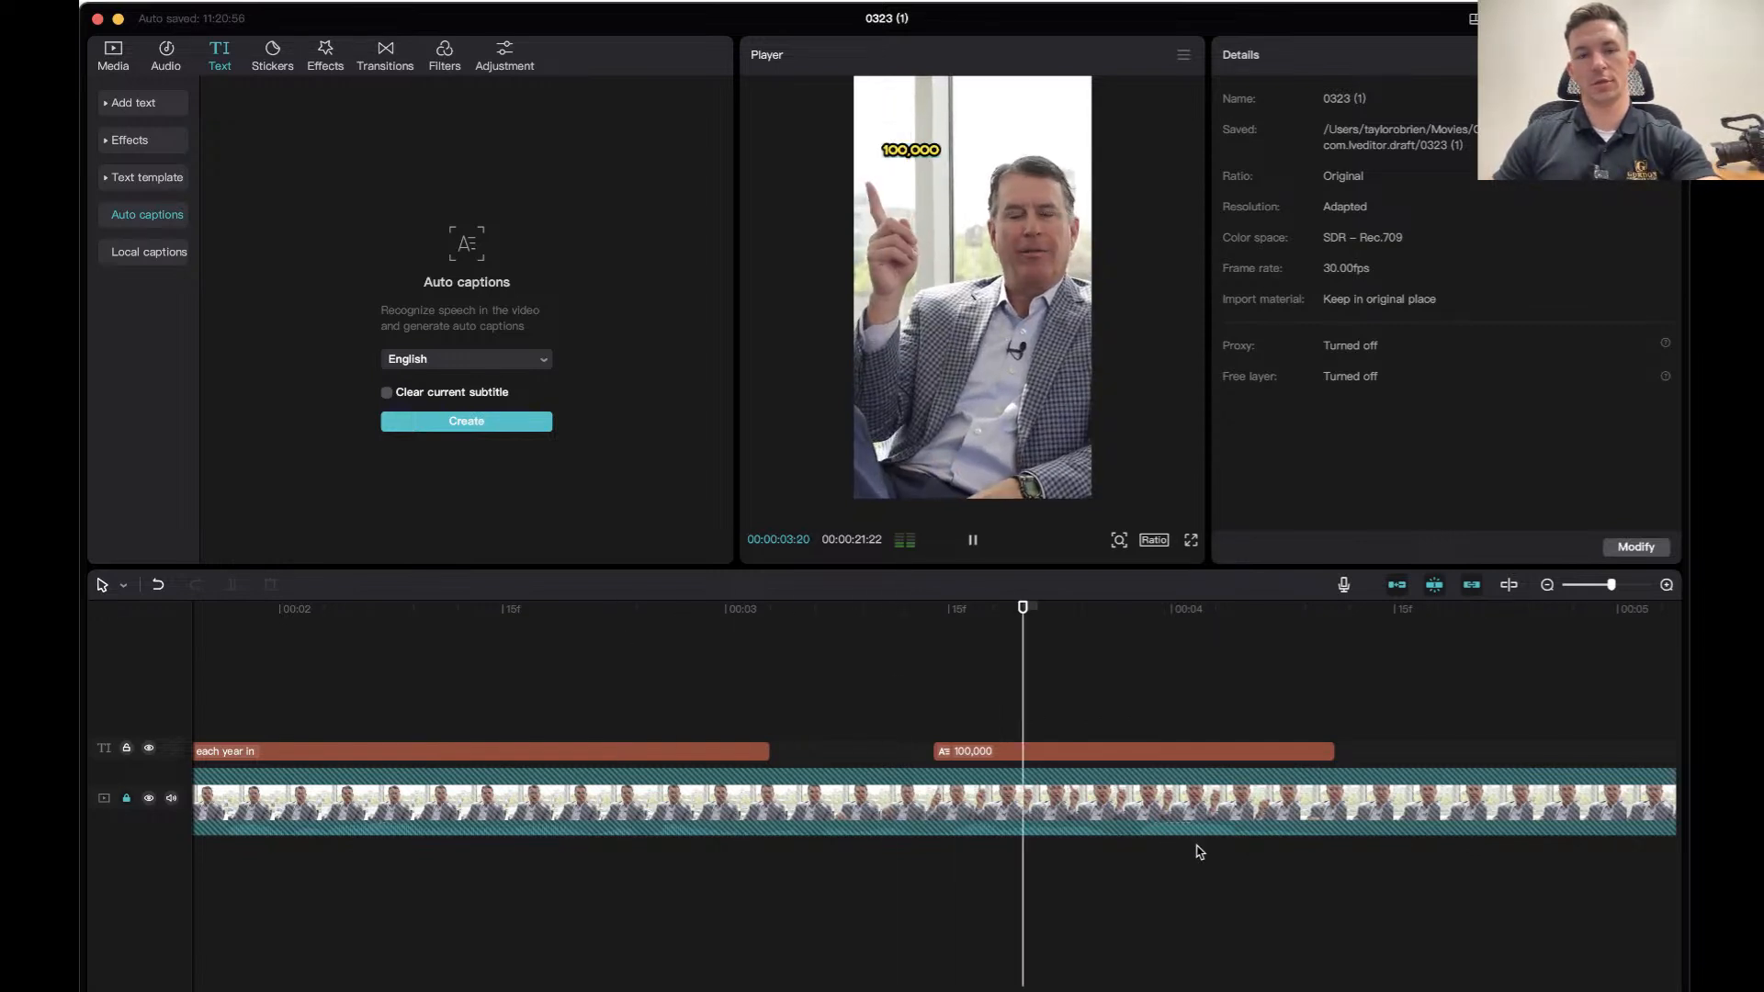
Set the "100,000" caption's font size to 9 and shift it to sit directly above the speaker's fingertip.
{"action": "left_click", "coordinate": [1234, 759]}
{"action": "left_click_drag", "start_coordinate": [914, 160], "coordinate": [902, 163]}
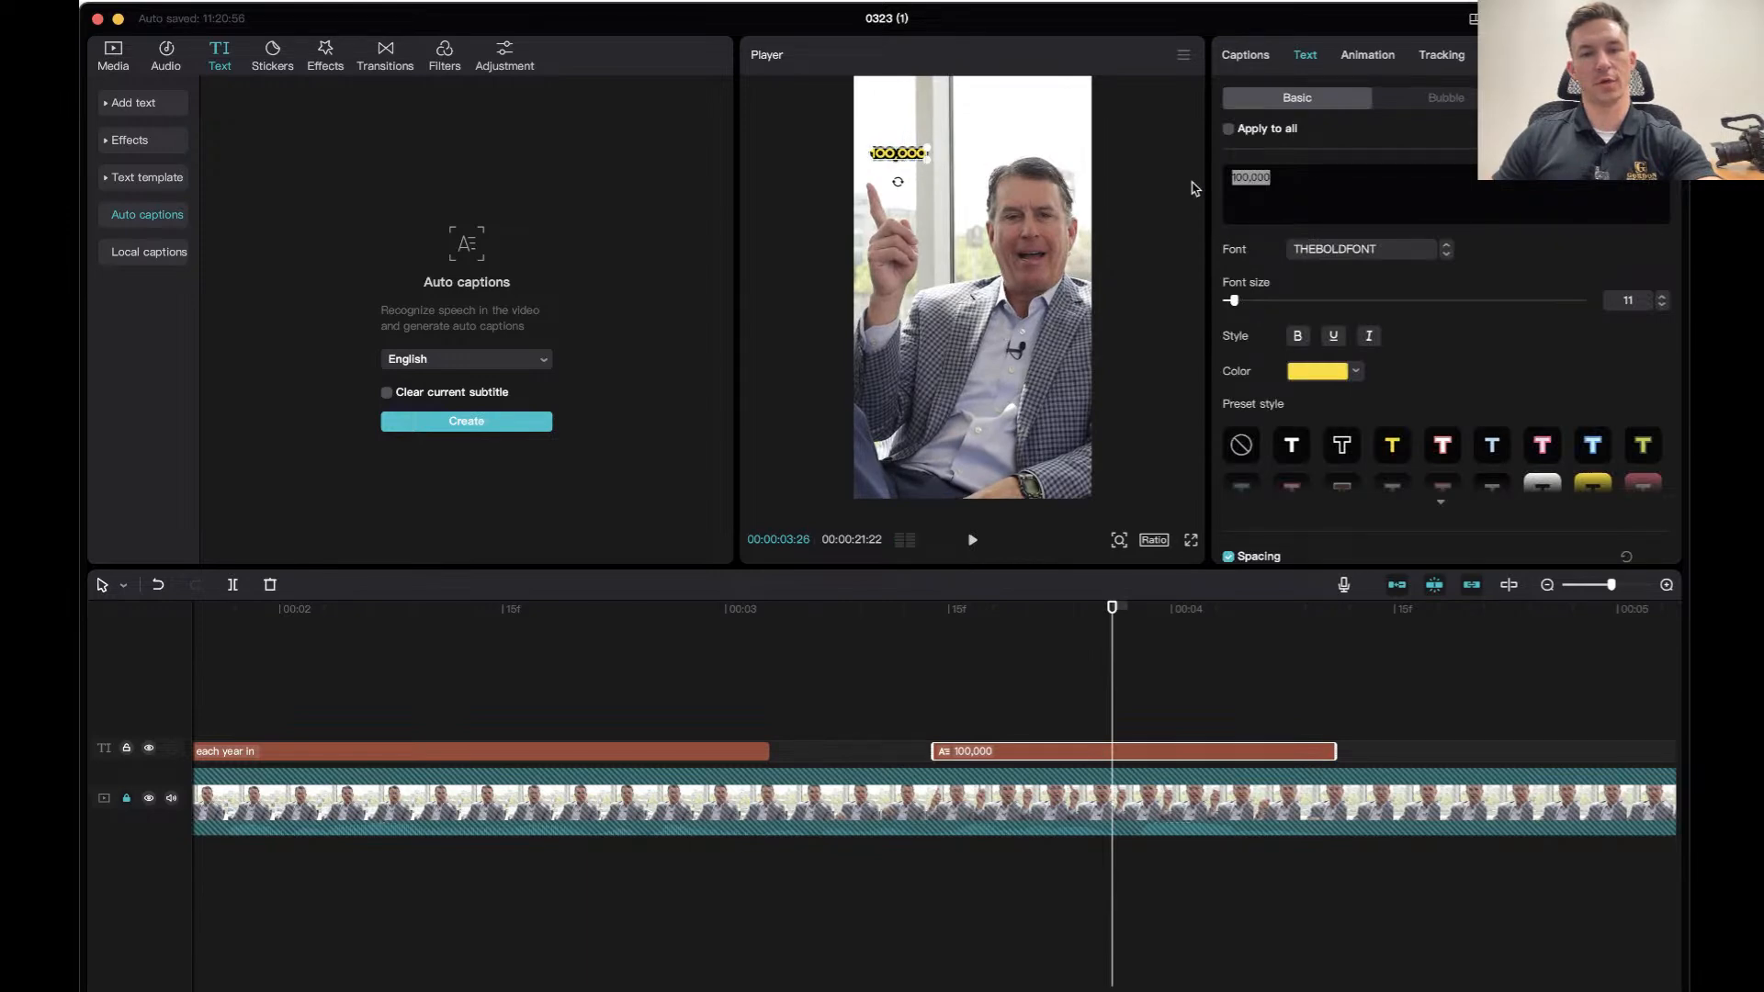
{"action": "left_click", "coordinate": [1663, 307]}
{"action": "left_click", "coordinate": [1663, 307]}
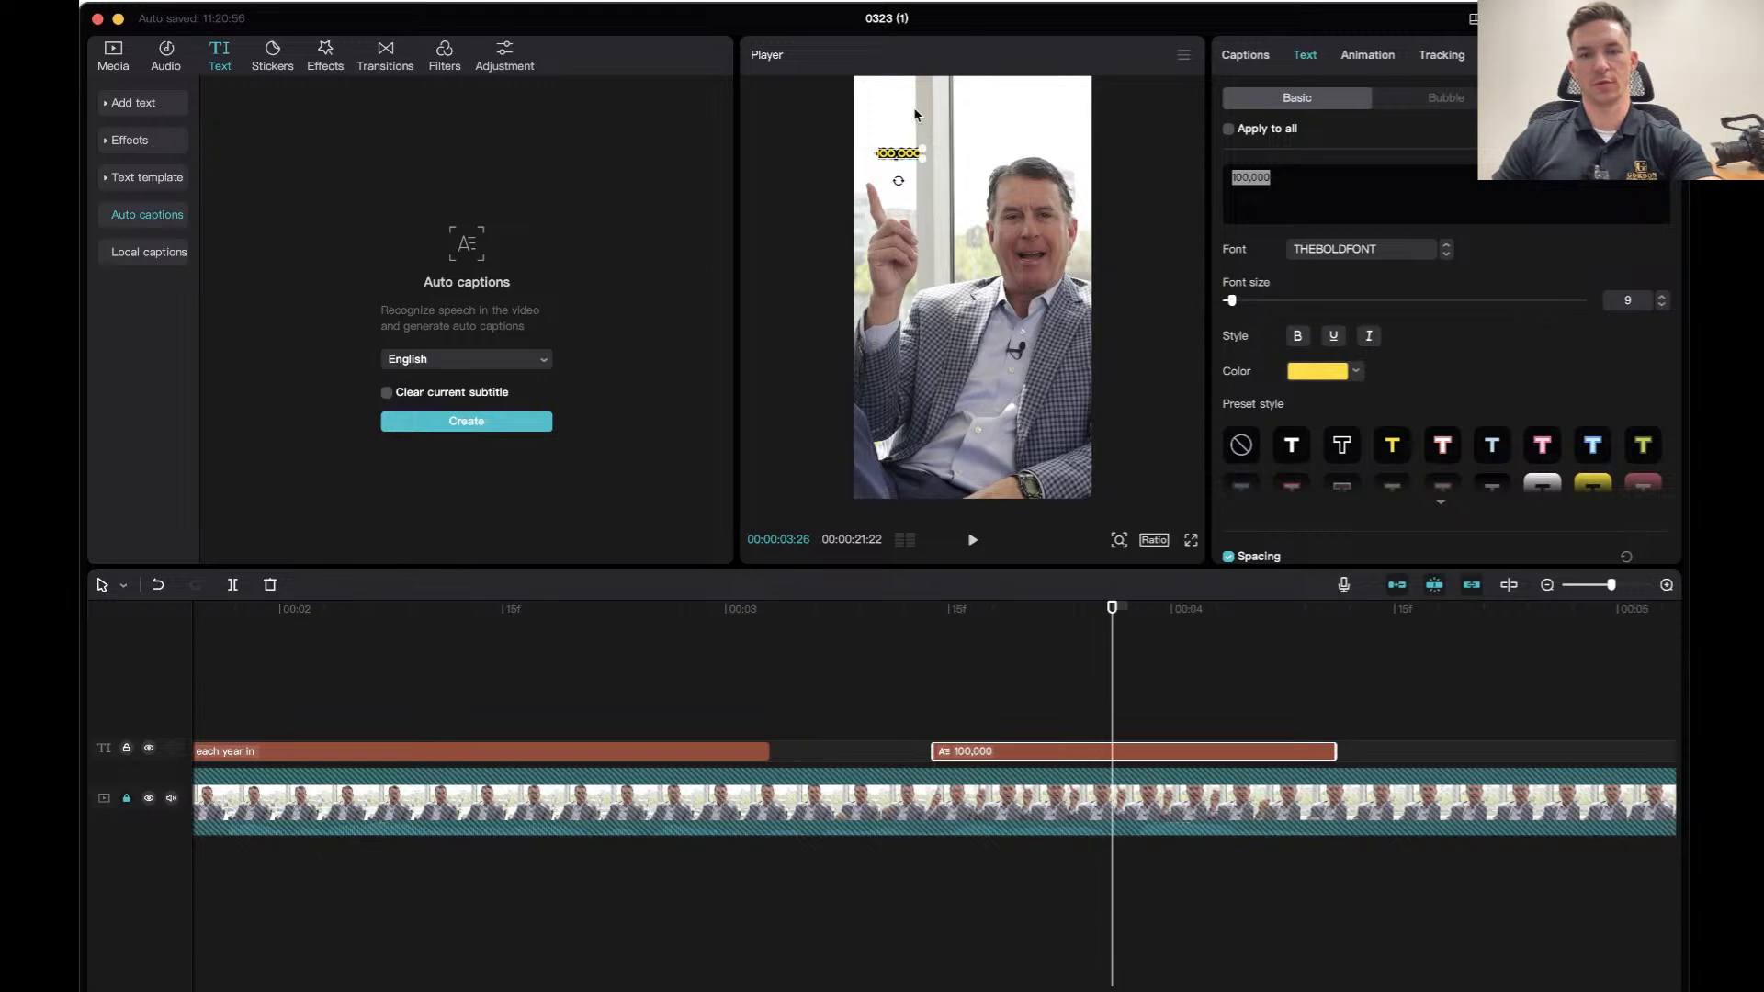
{"action": "mouse_move", "coordinate": [902, 156]}
{"action": "left_mouse_down"}
{"action": "mouse_move", "coordinate": [893, 171]}
{"action": "mouse_move", "coordinate": [892, 154]}
{"action": "left_mouse_up"}
{"action": "left_click", "coordinate": [970, 255]}
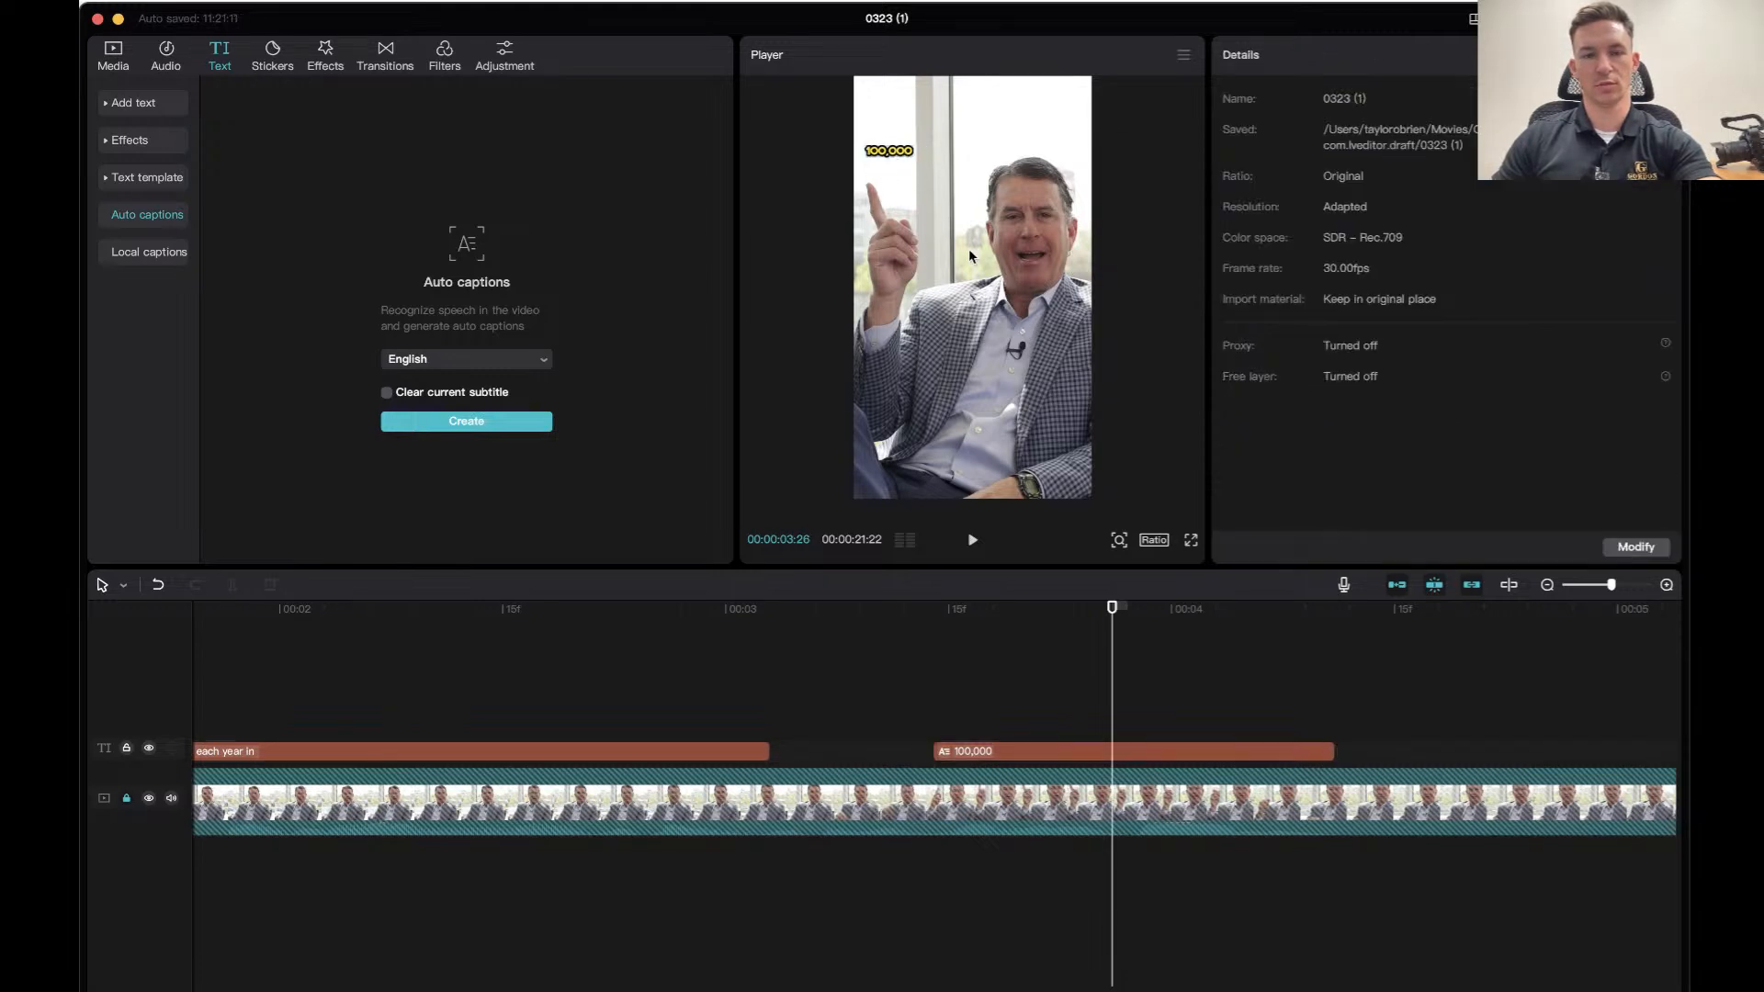
Replay the passage from just before 00:00:03 to check the resized "100,000" caption against the finger gesture.
{"action": "left_click", "coordinate": [721, 623]}
{"action": "key", "text": "space"}
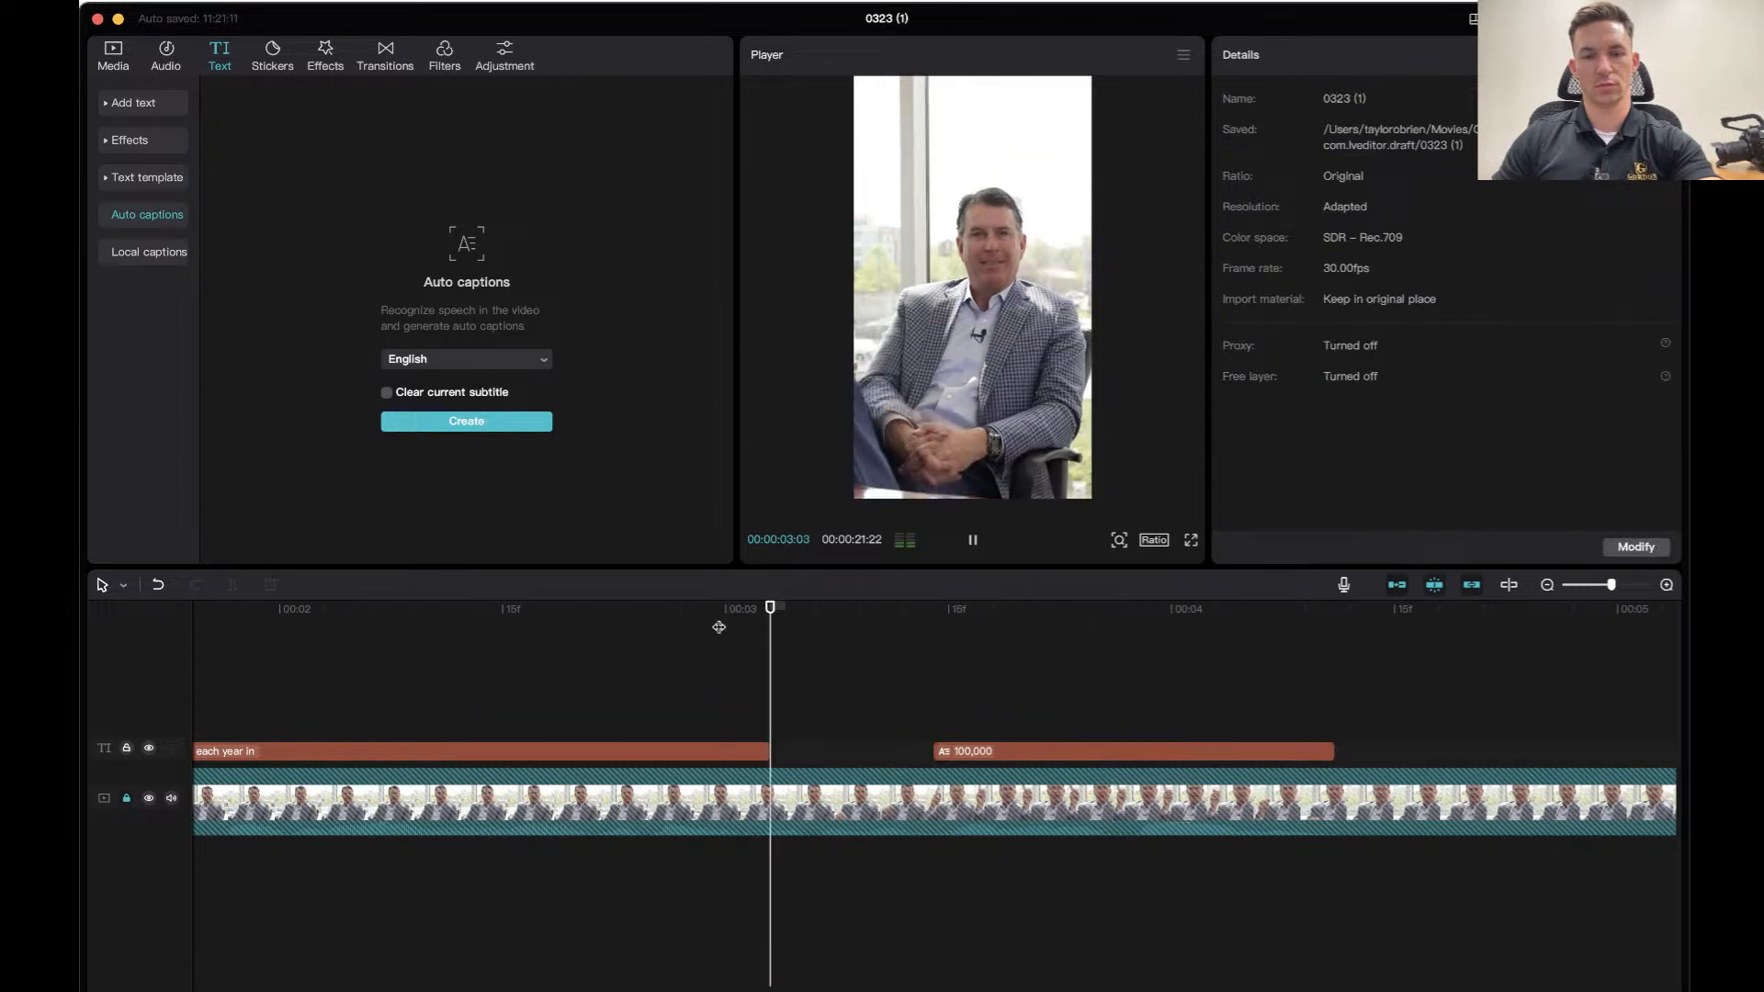
{"action": "key", "text": "space"}
{"action": "key", "text": "space"}
{"action": "key", "text": "space"}
{"action": "left_click", "coordinate": [695, 632]}
{"action": "key", "text": "space"}
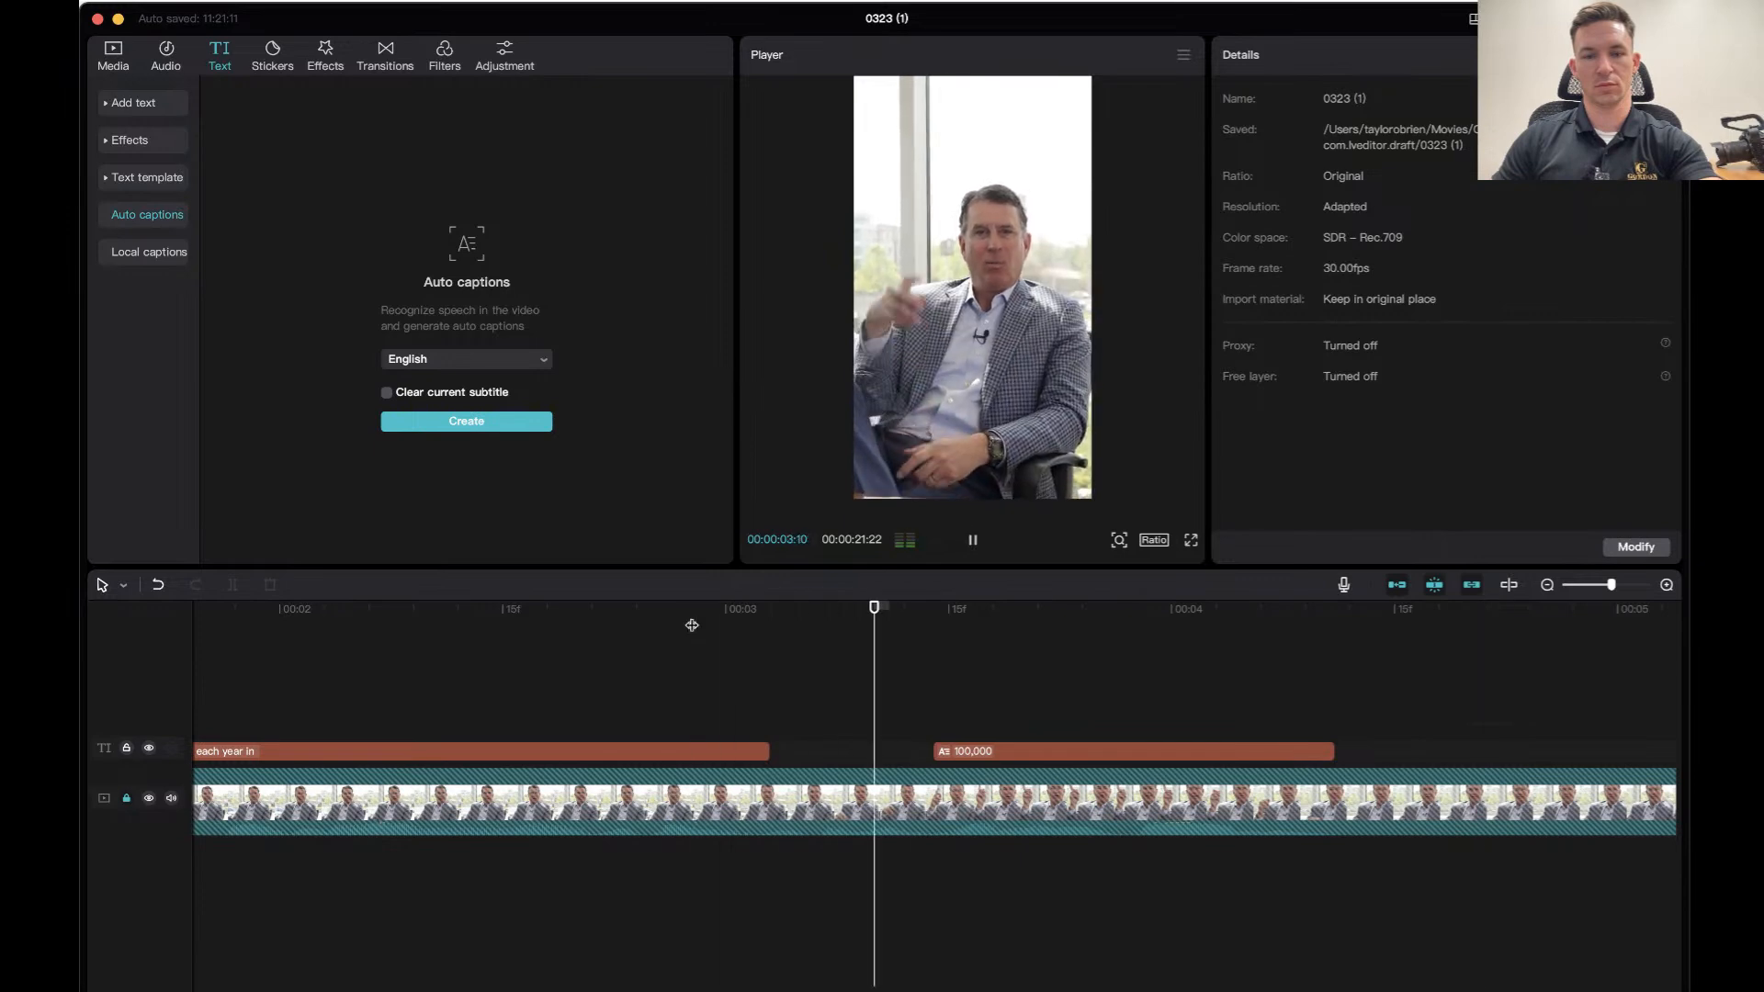
Replay the passage between the "each year in" and "100,000" captions to check for spoken words without a caption.
{"action": "key", "text": "space"}
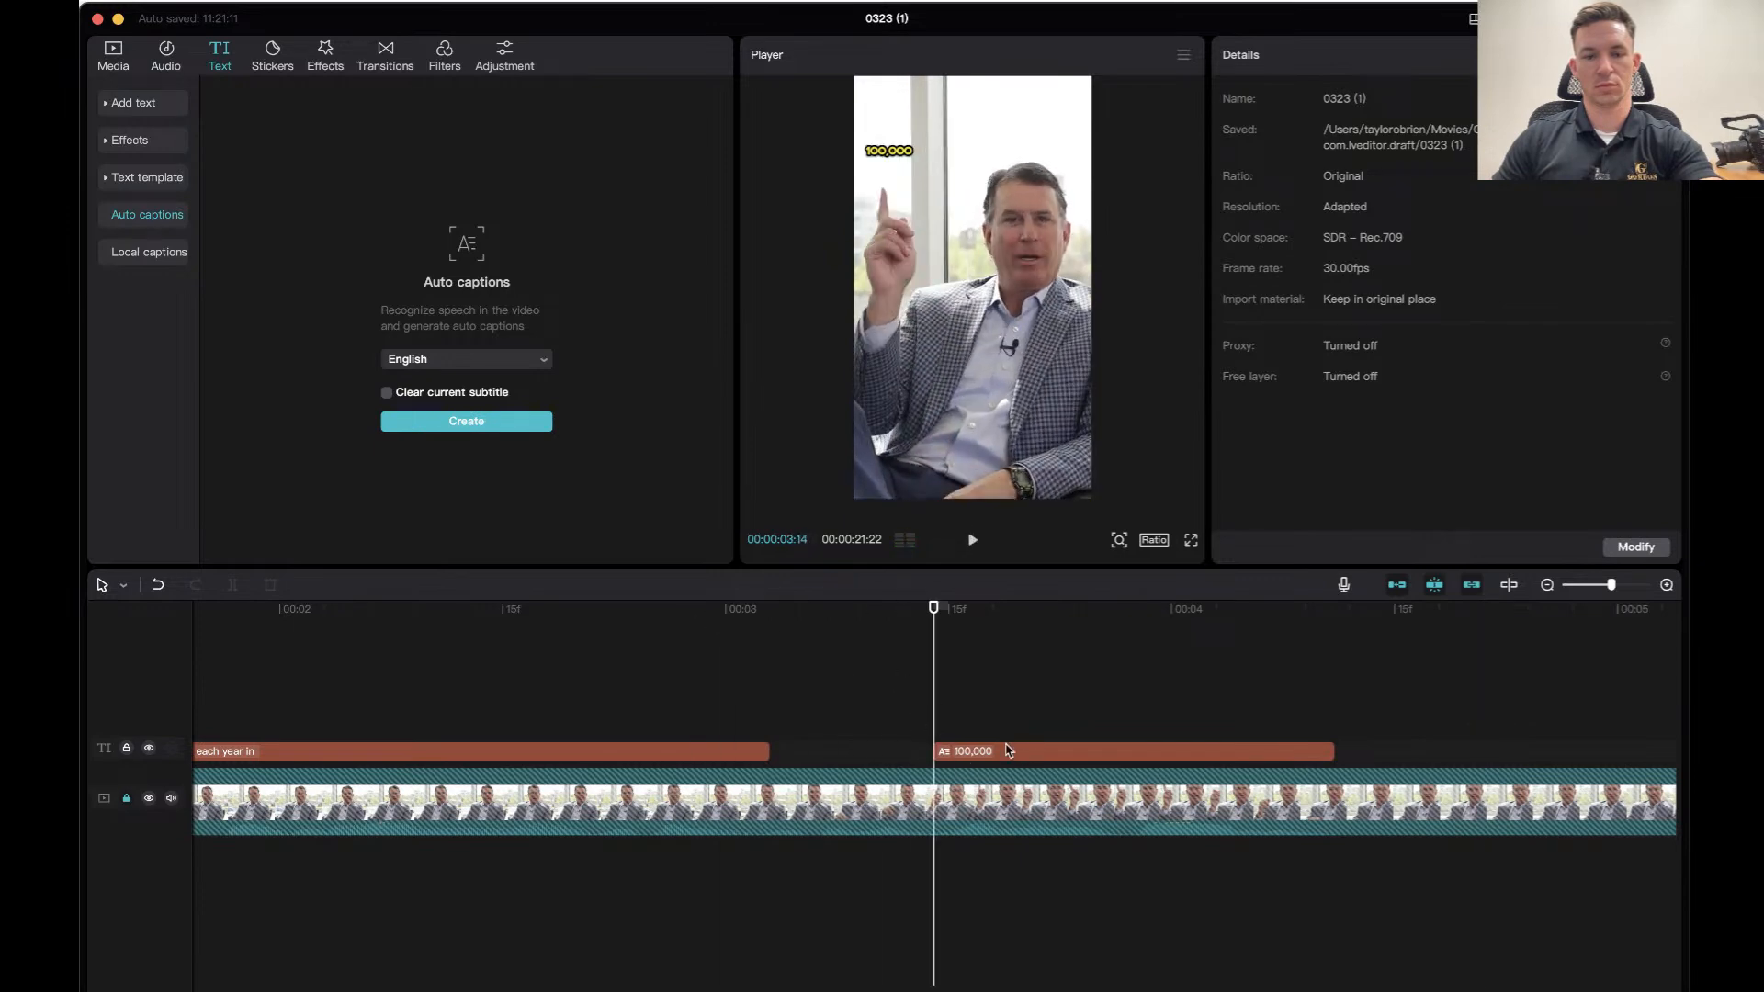
{"action": "left_click", "coordinate": [978, 752]}
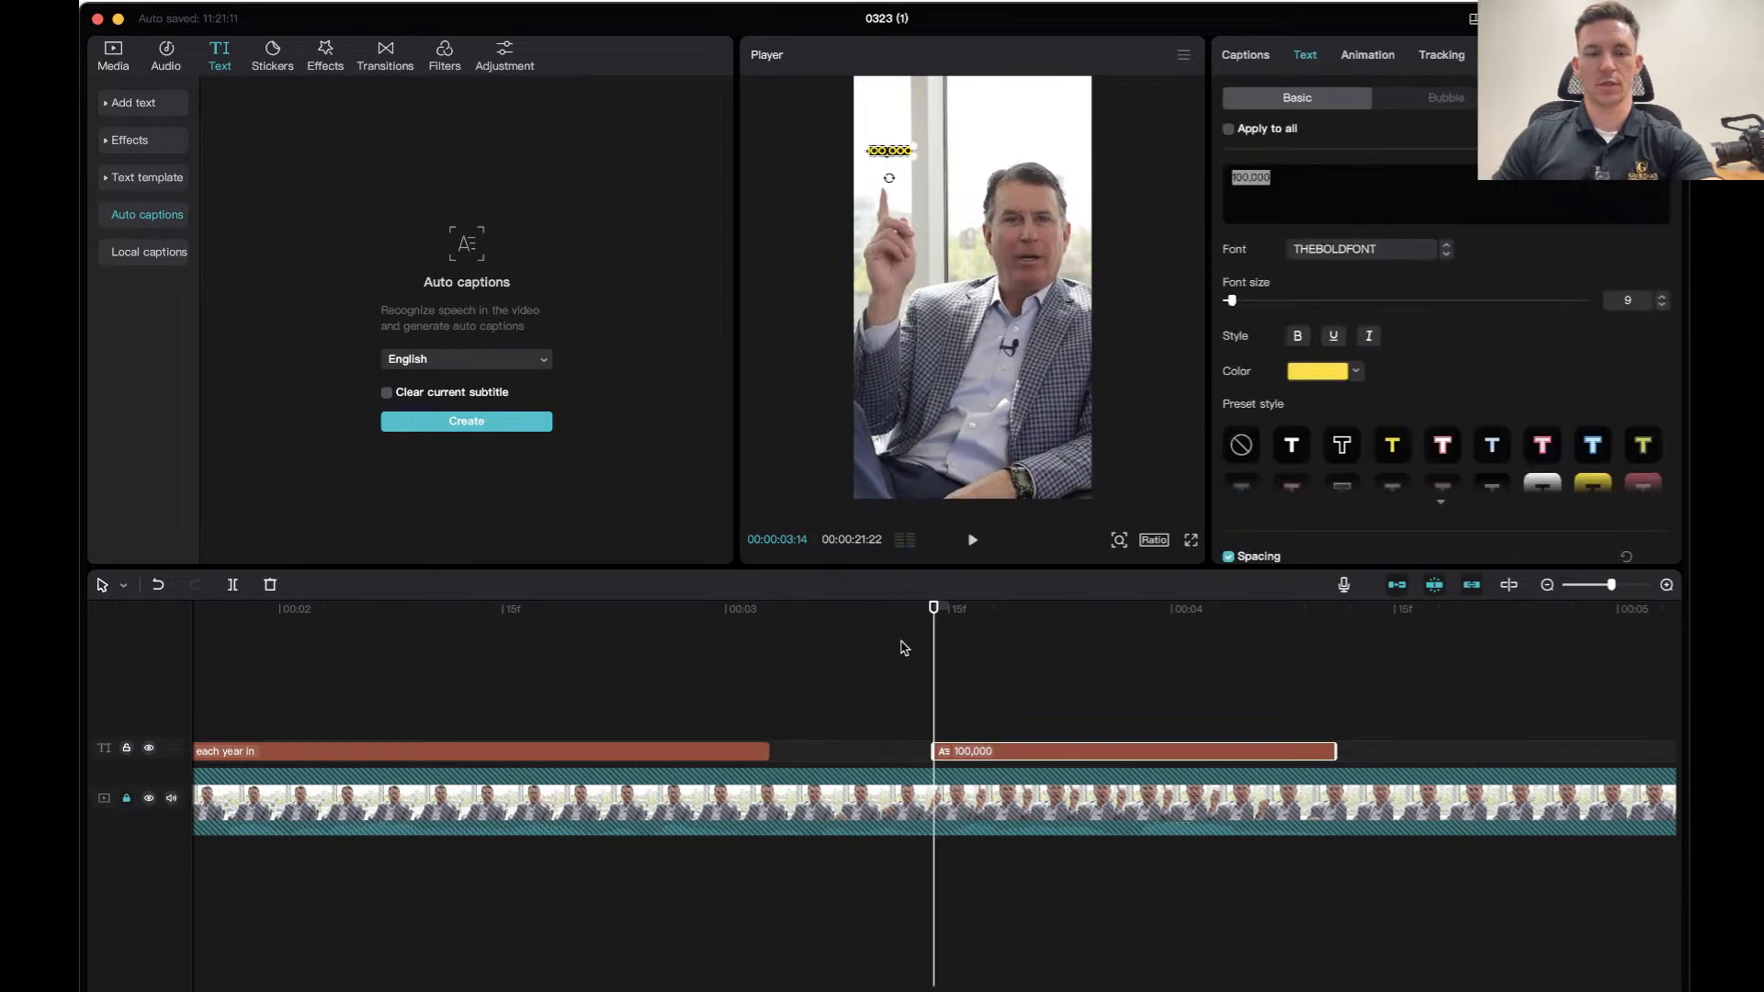
{"action": "left_click", "coordinate": [661, 627]}
{"action": "key", "text": "space"}
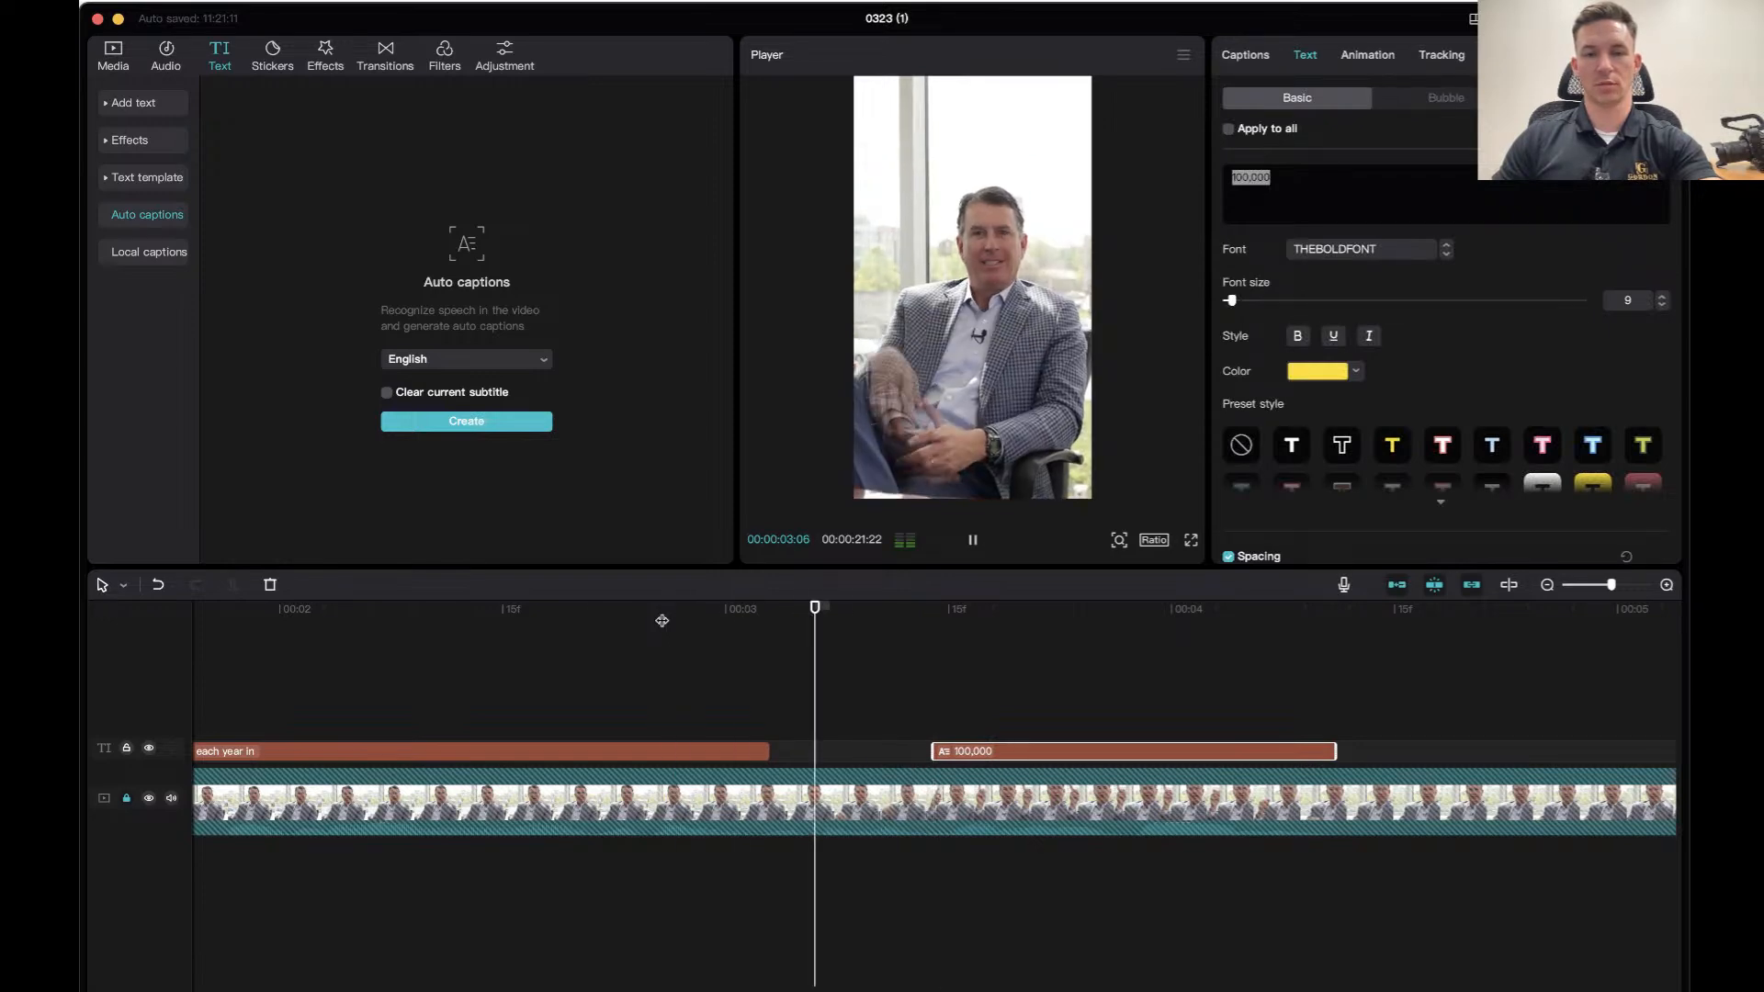
{"action": "key", "text": "space"}
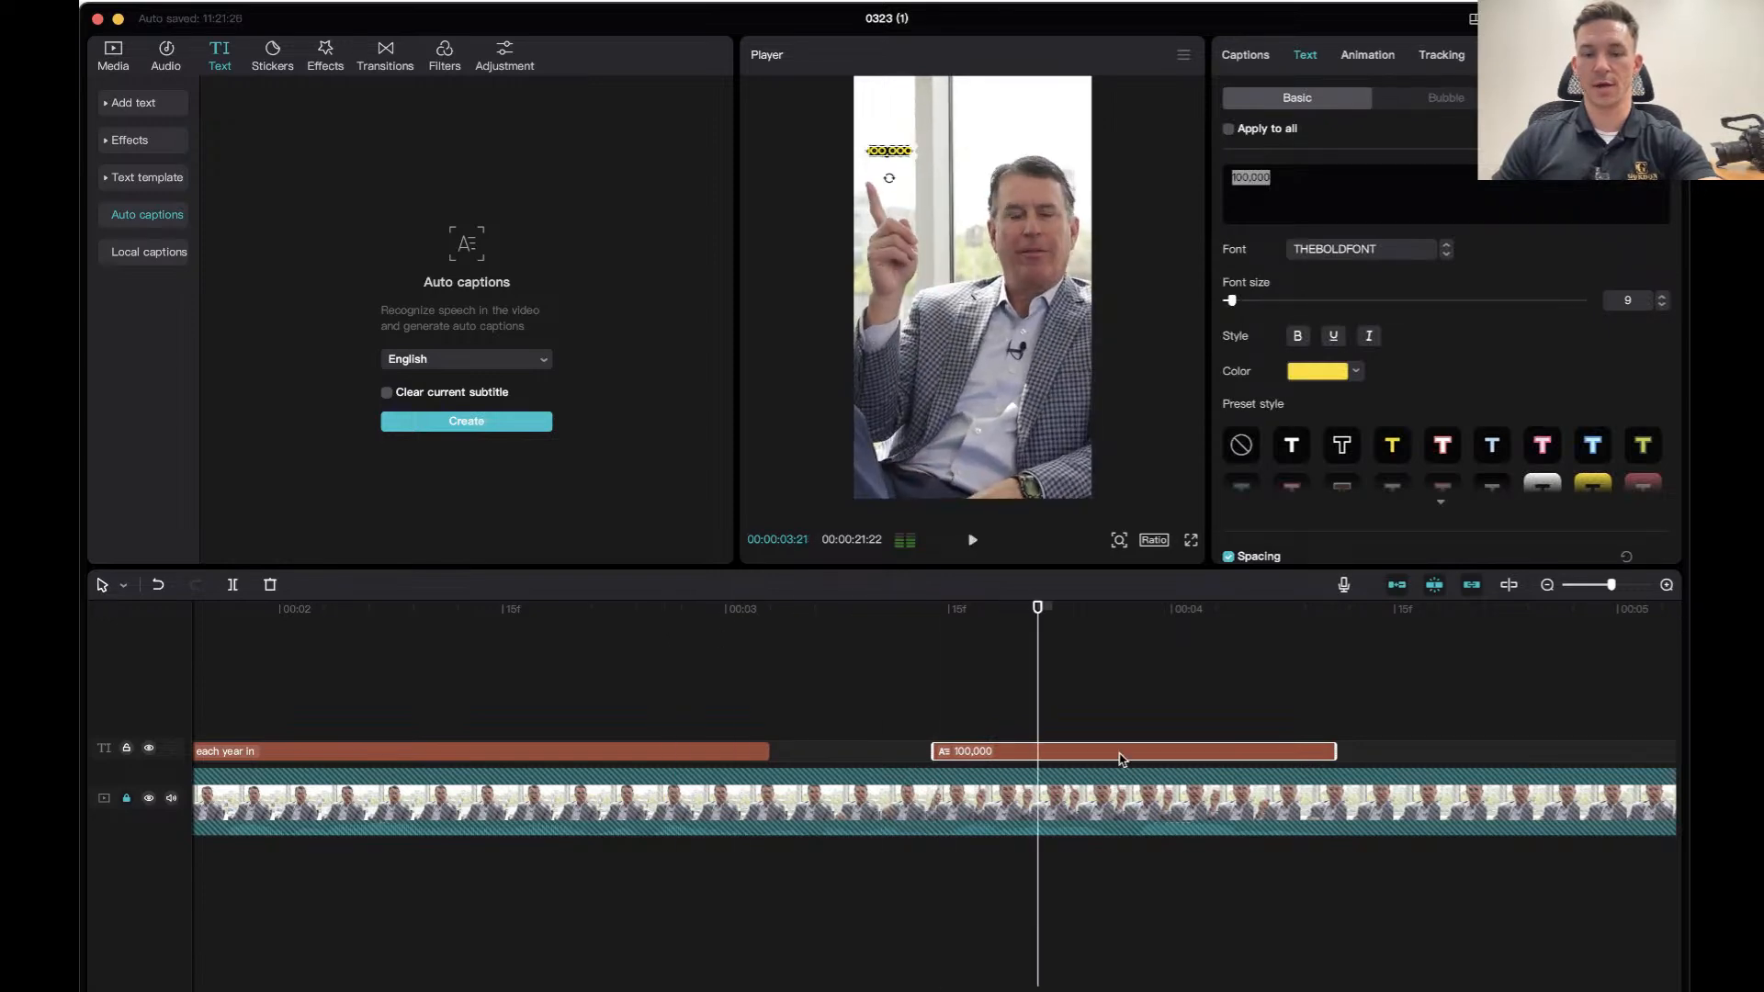
Duplicate the "100,000" caption onto a new track above and move the copy earlier to cover the gap after "each year in".
{"action": "right_click", "coordinate": [1120, 759]}
{"action": "left_click", "coordinate": [1194, 777]}
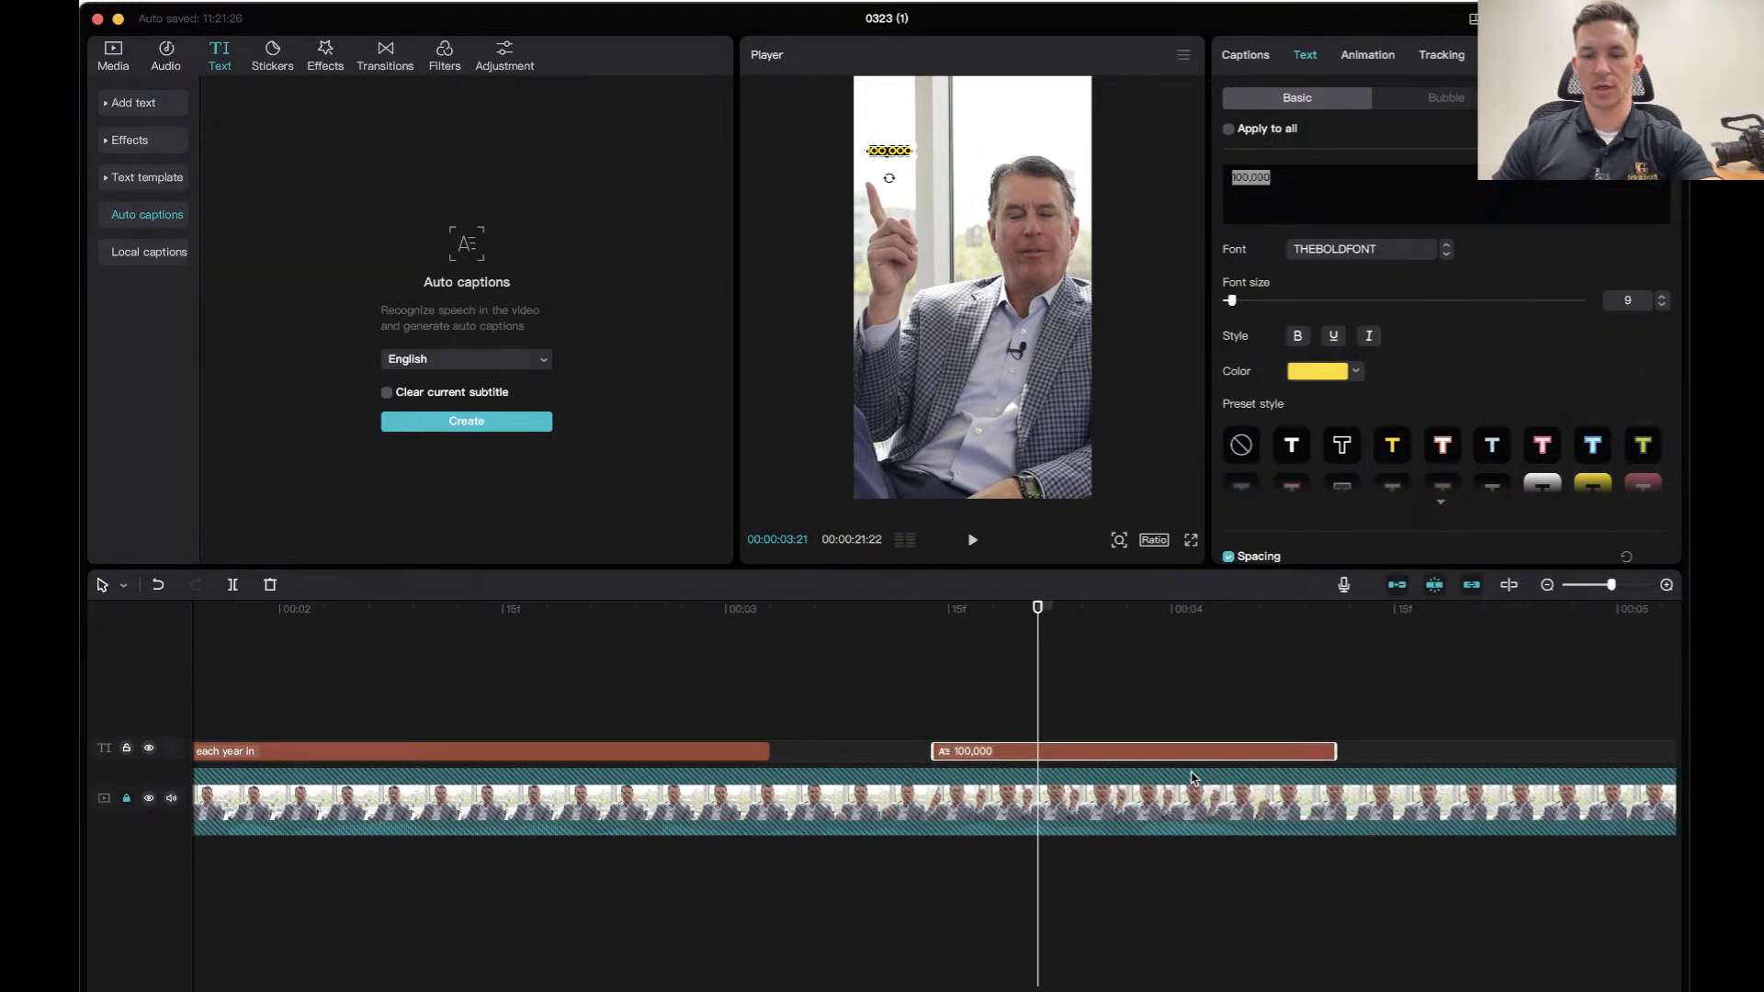
{"action": "left_click", "coordinate": [1140, 698]}
{"action": "right_click", "coordinate": [1142, 701]}
{"action": "left_click", "coordinate": [1167, 710]}
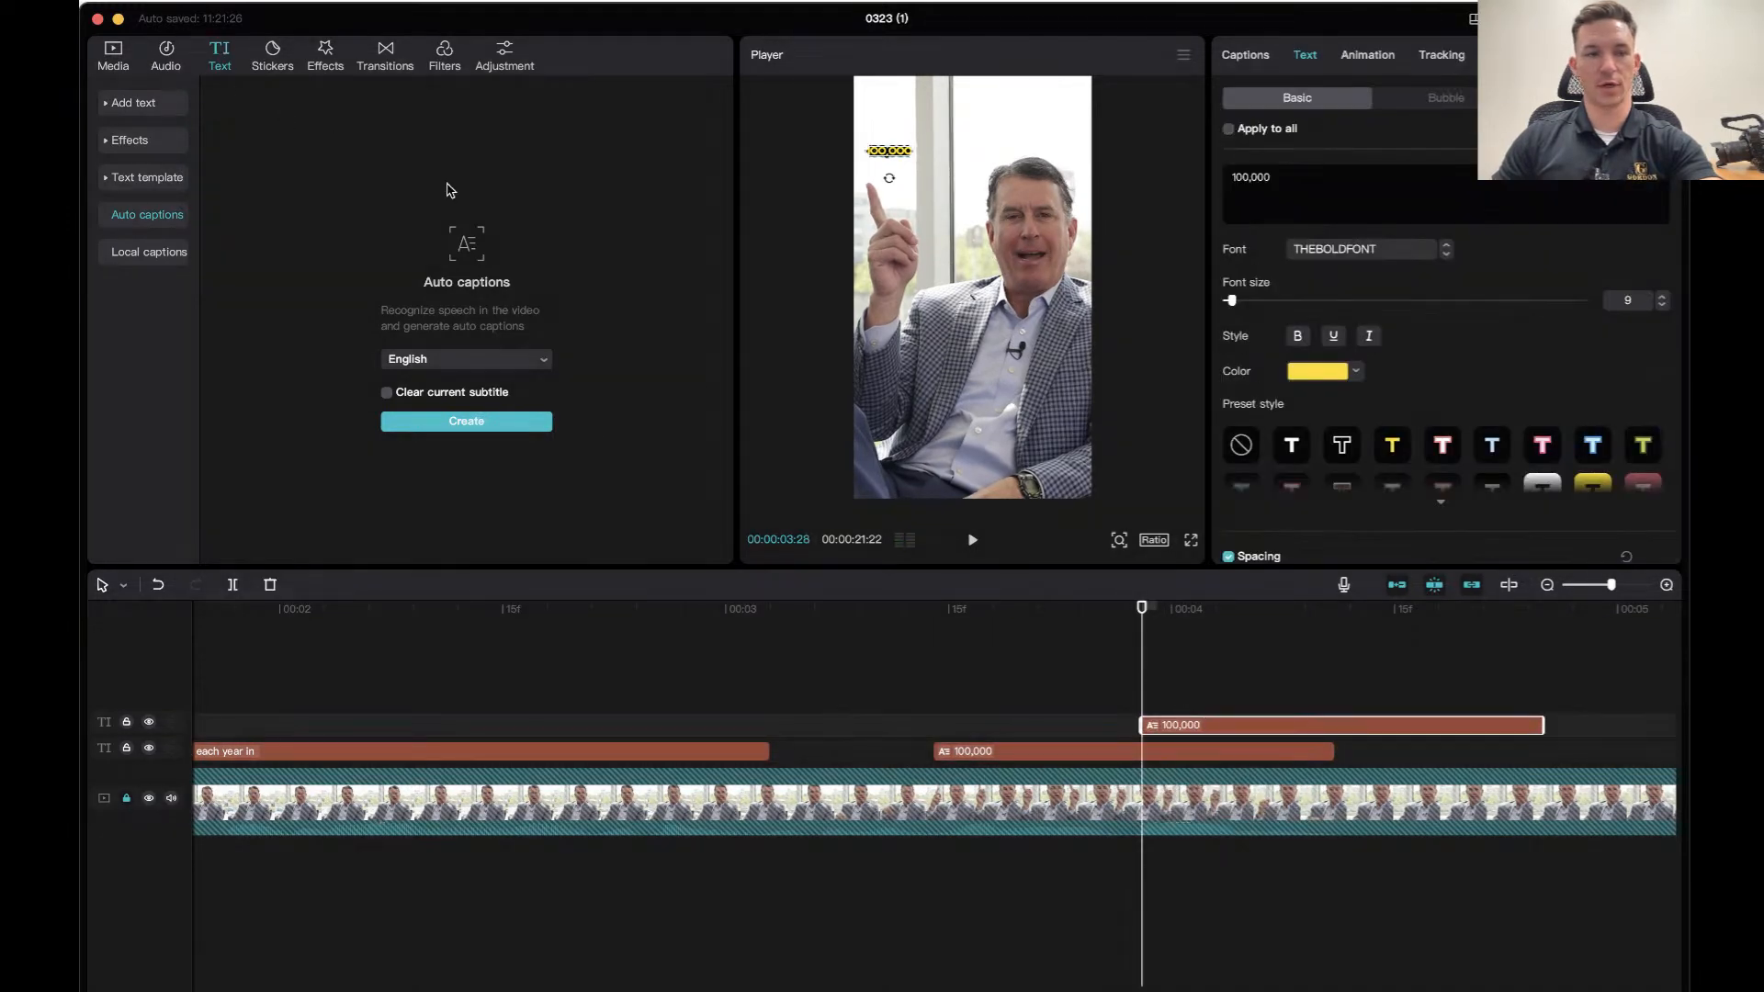
{"action": "left_click_drag", "start_coordinate": [1373, 735], "coordinate": [1044, 733]}
Change the duplicated caption's text to "is it?" and align its start with the end of the "each year in" caption.
{"action": "left_click_drag", "start_coordinate": [1286, 174], "coordinate": [1207, 181]}
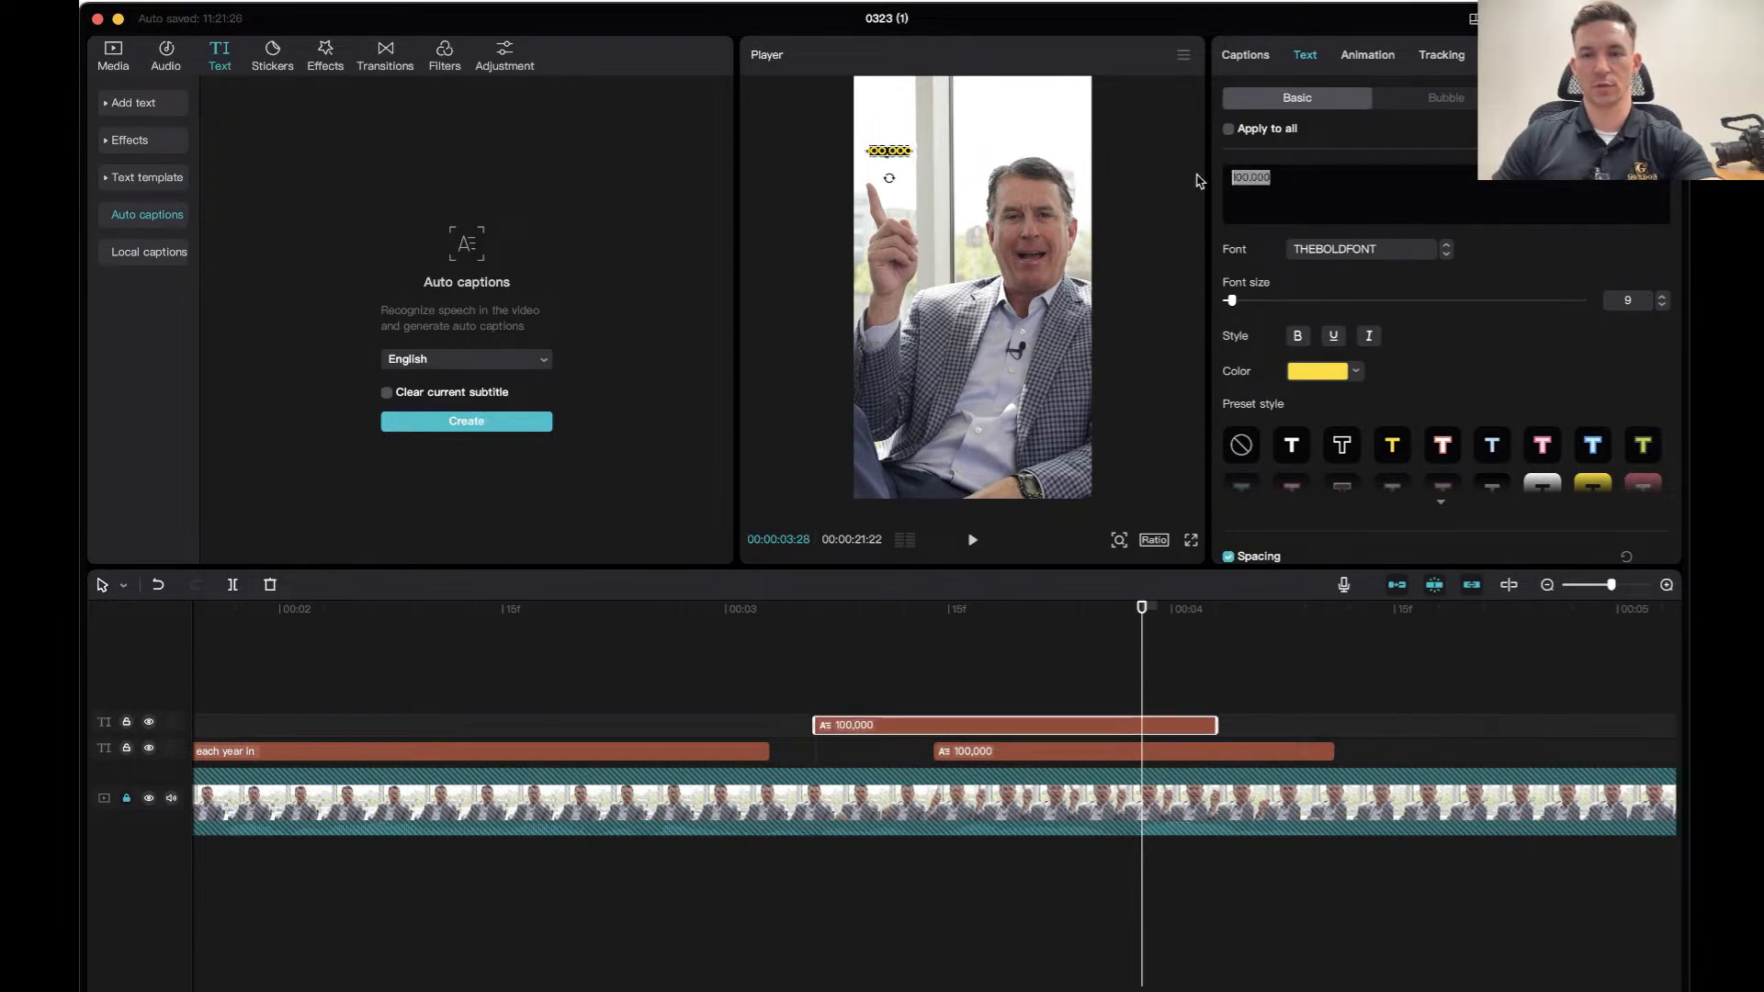
{"action": "type", "text": "is "}
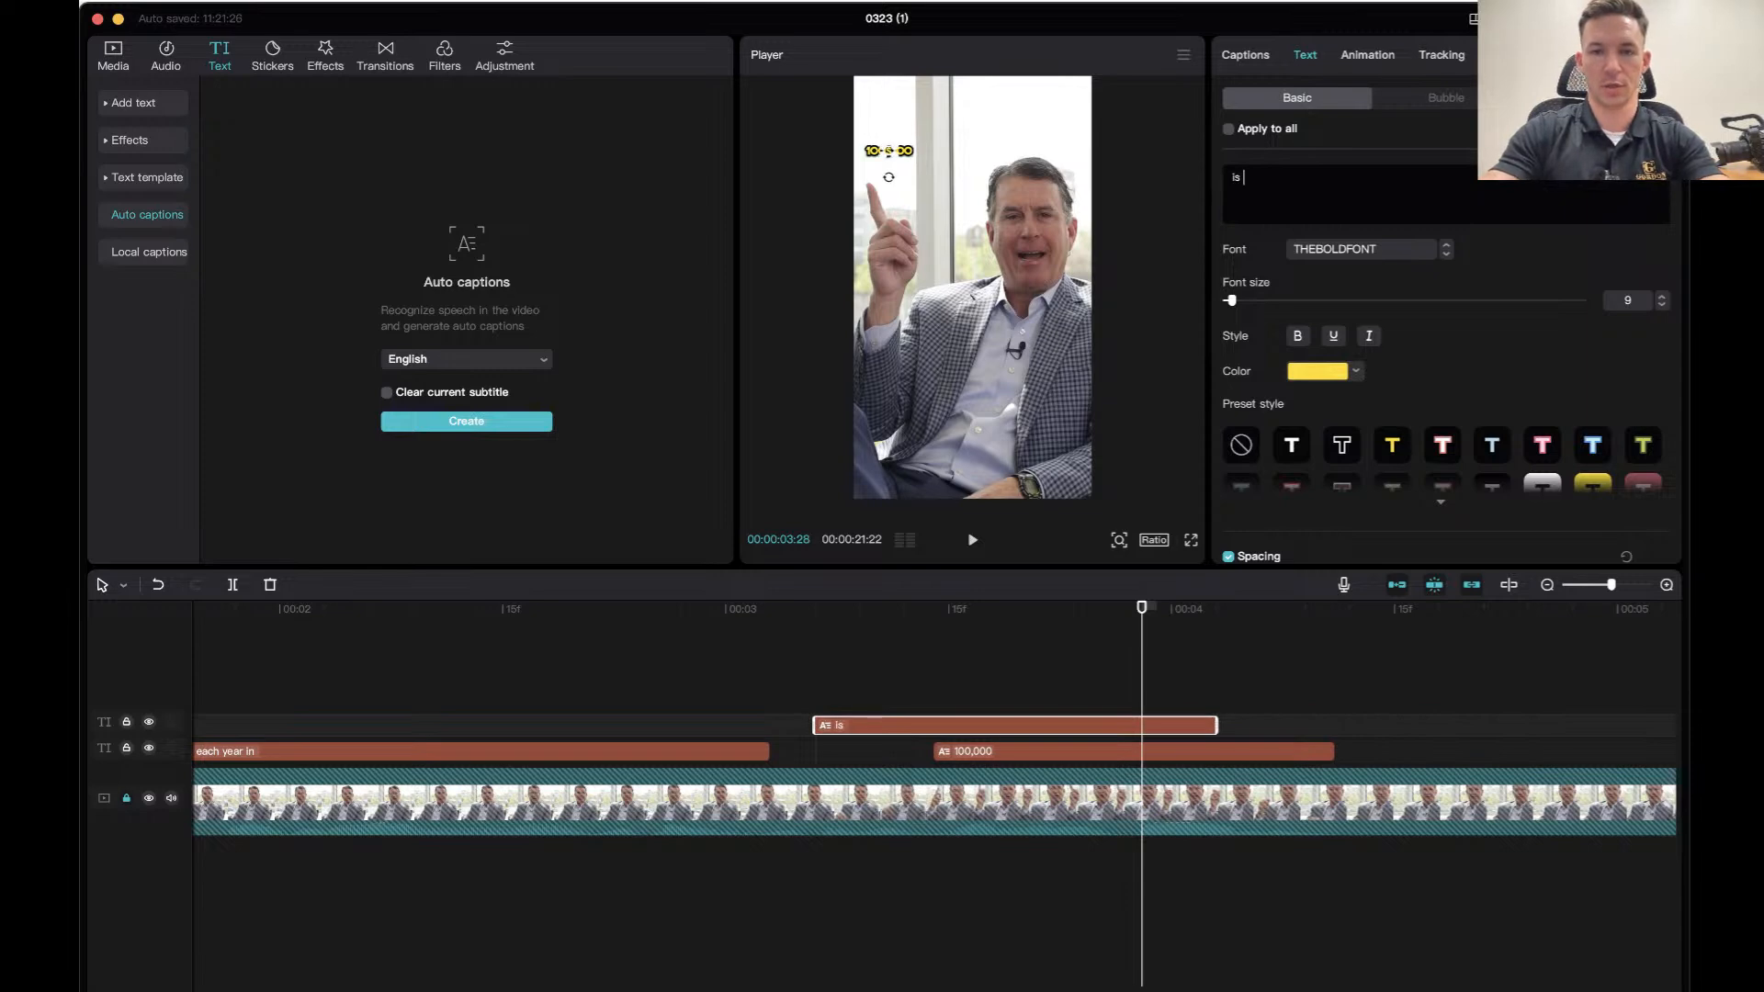
{"action": "type", "text": "it?"}
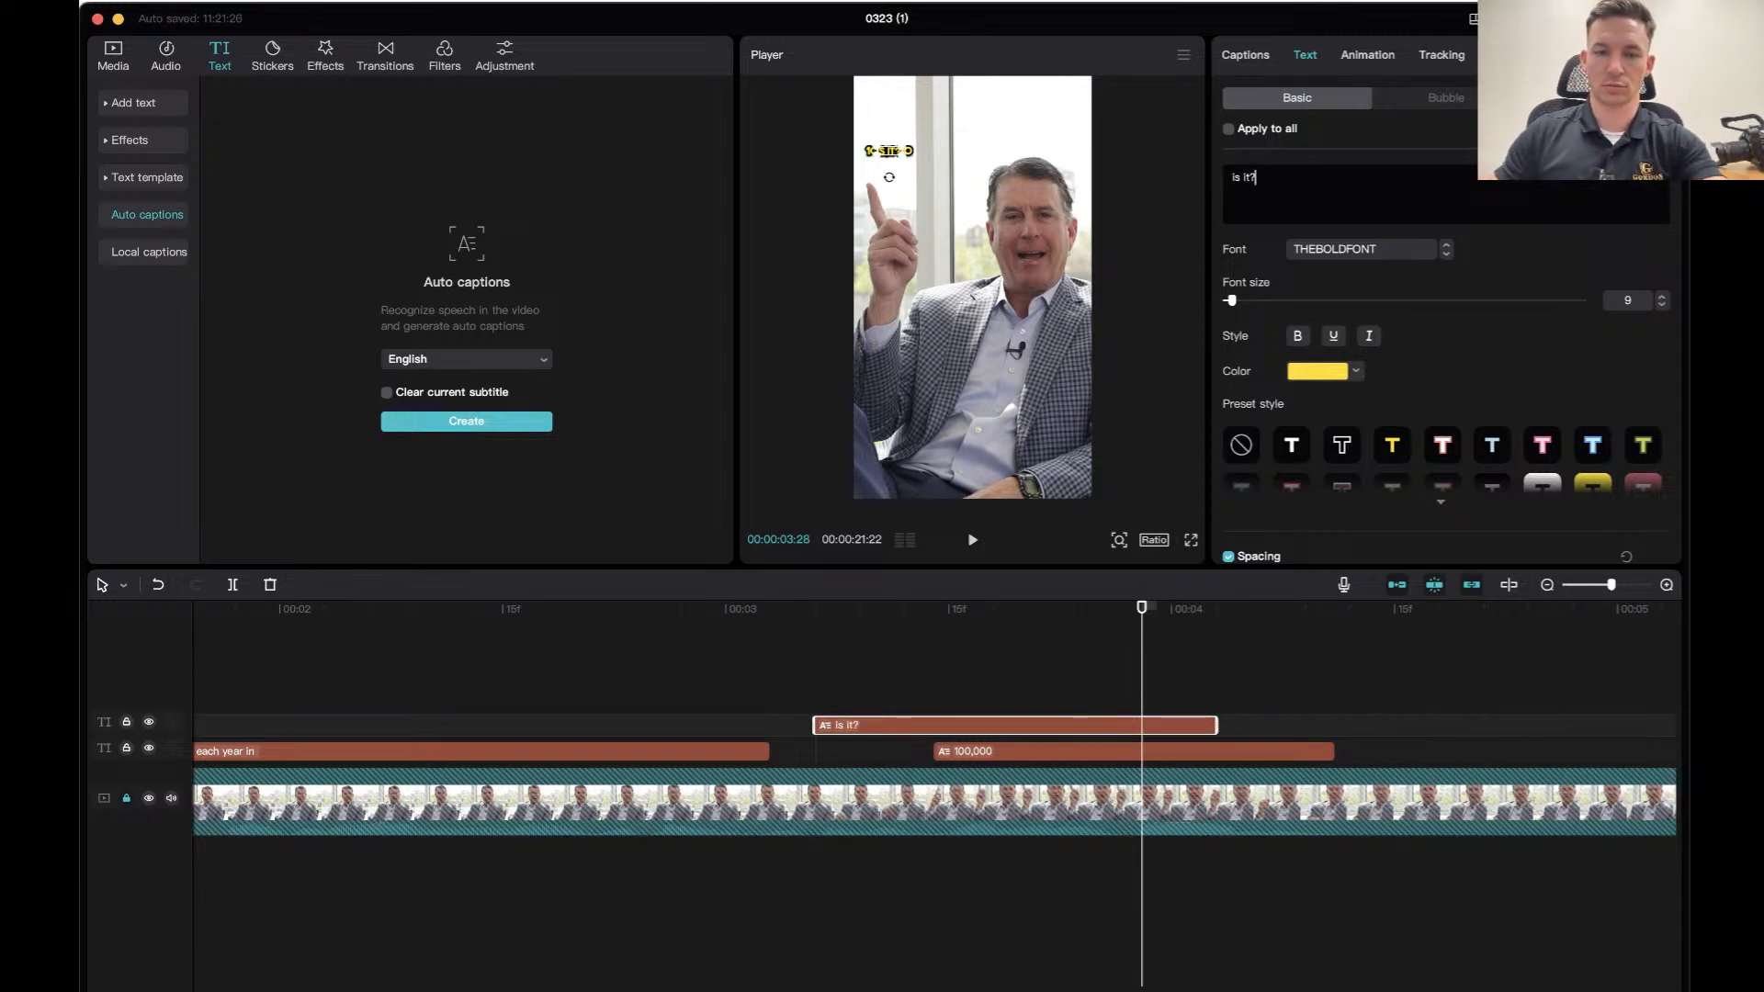
{"action": "left_click", "coordinate": [892, 711]}
{"action": "left_click_drag", "start_coordinate": [841, 726], "coordinate": [797, 727]}
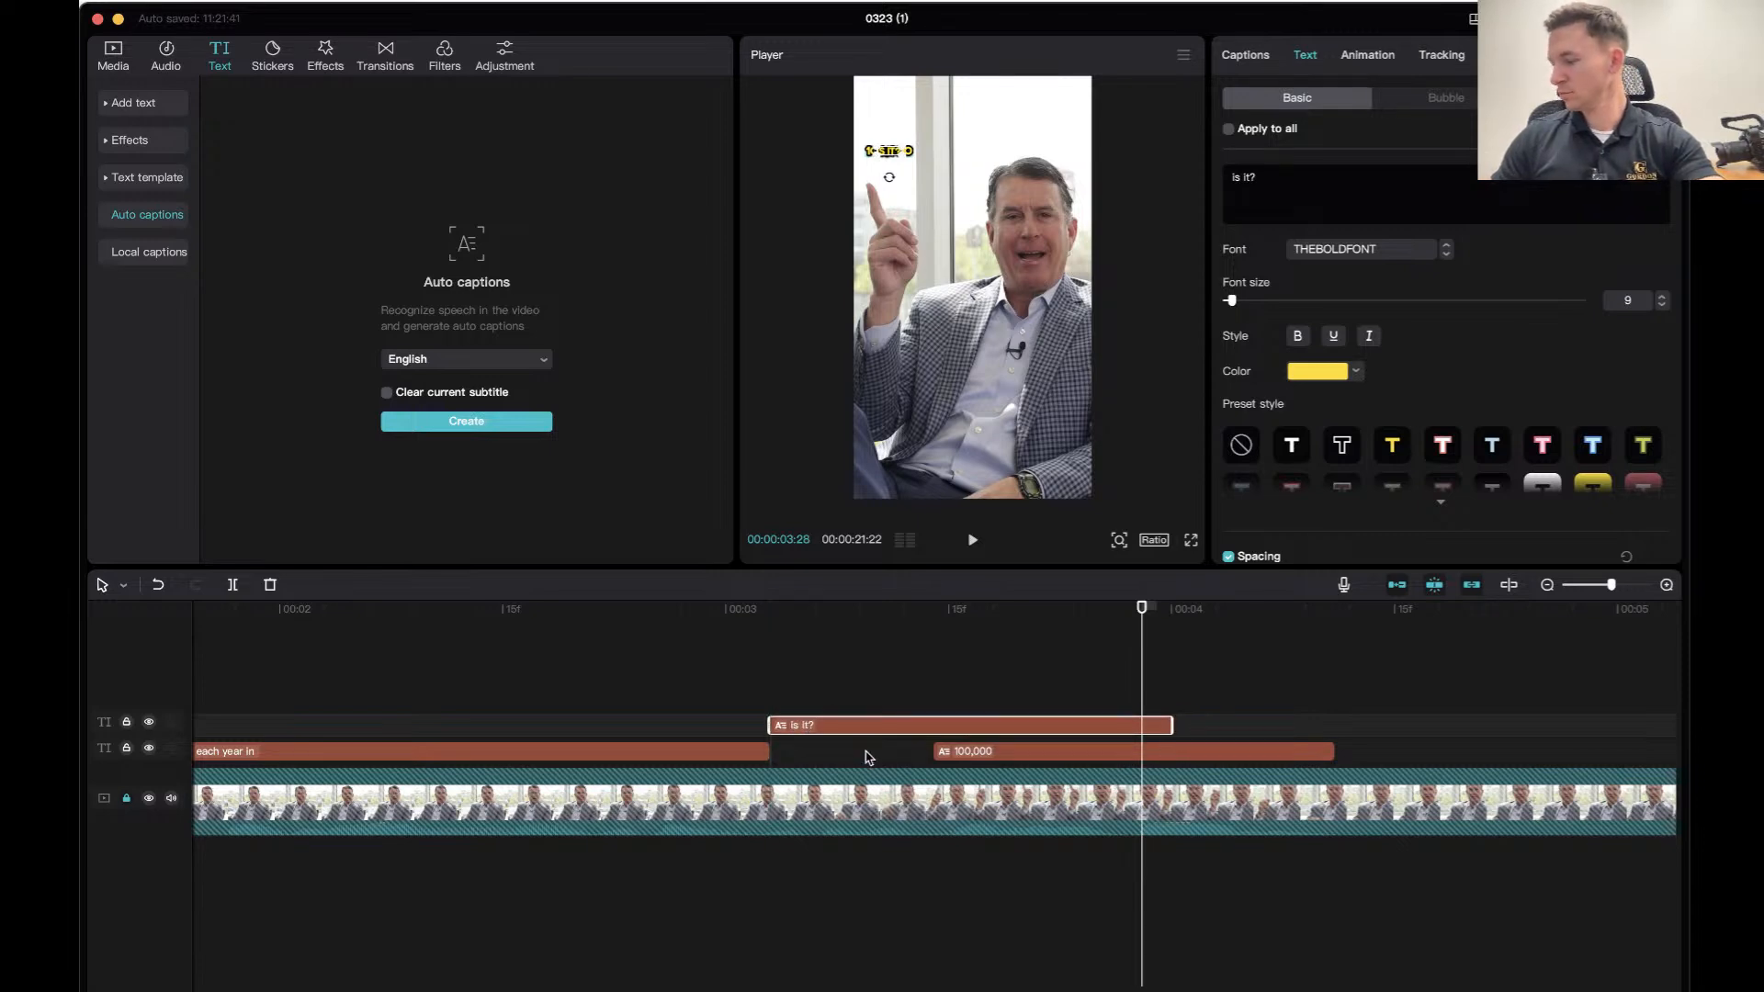
Set the "is it?" caption's font size to 51 and move it onto the middle of the speaker's chest.
{"action": "left_click", "coordinate": [681, 607]}
{"action": "key", "text": "space"}
{"action": "key", "text": "space"}
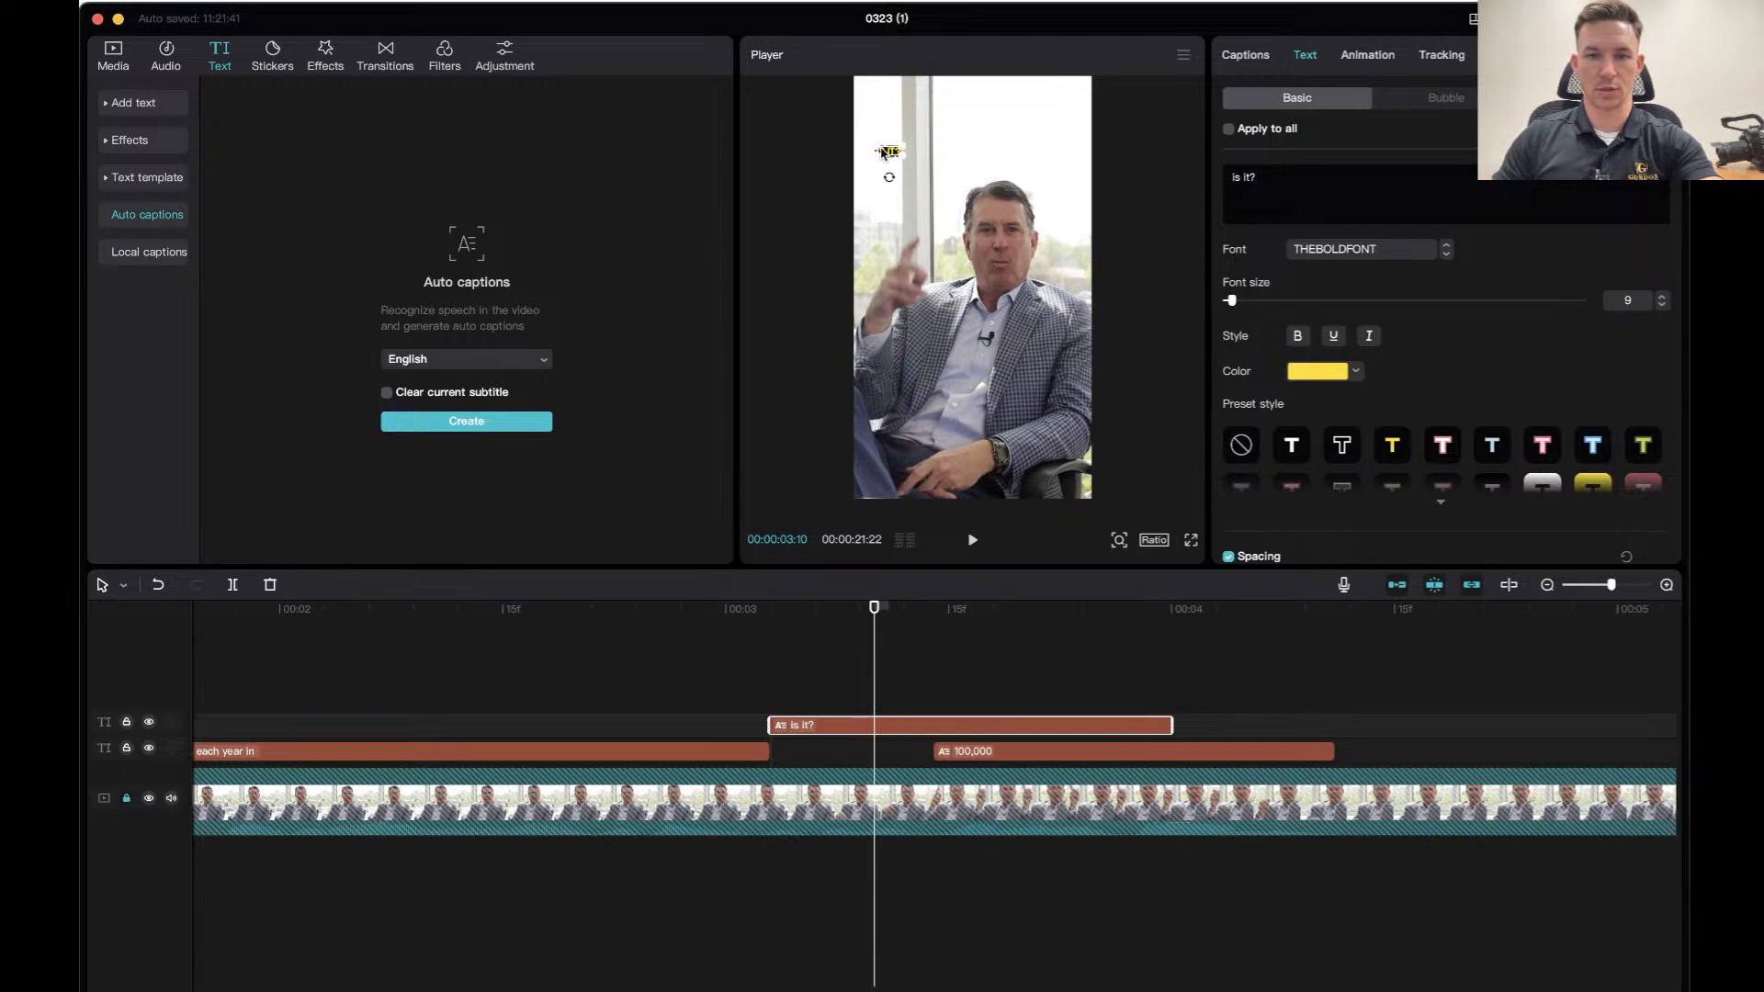
{"action": "left_click_drag", "start_coordinate": [1308, 303], "coordinate": [1284, 301]}
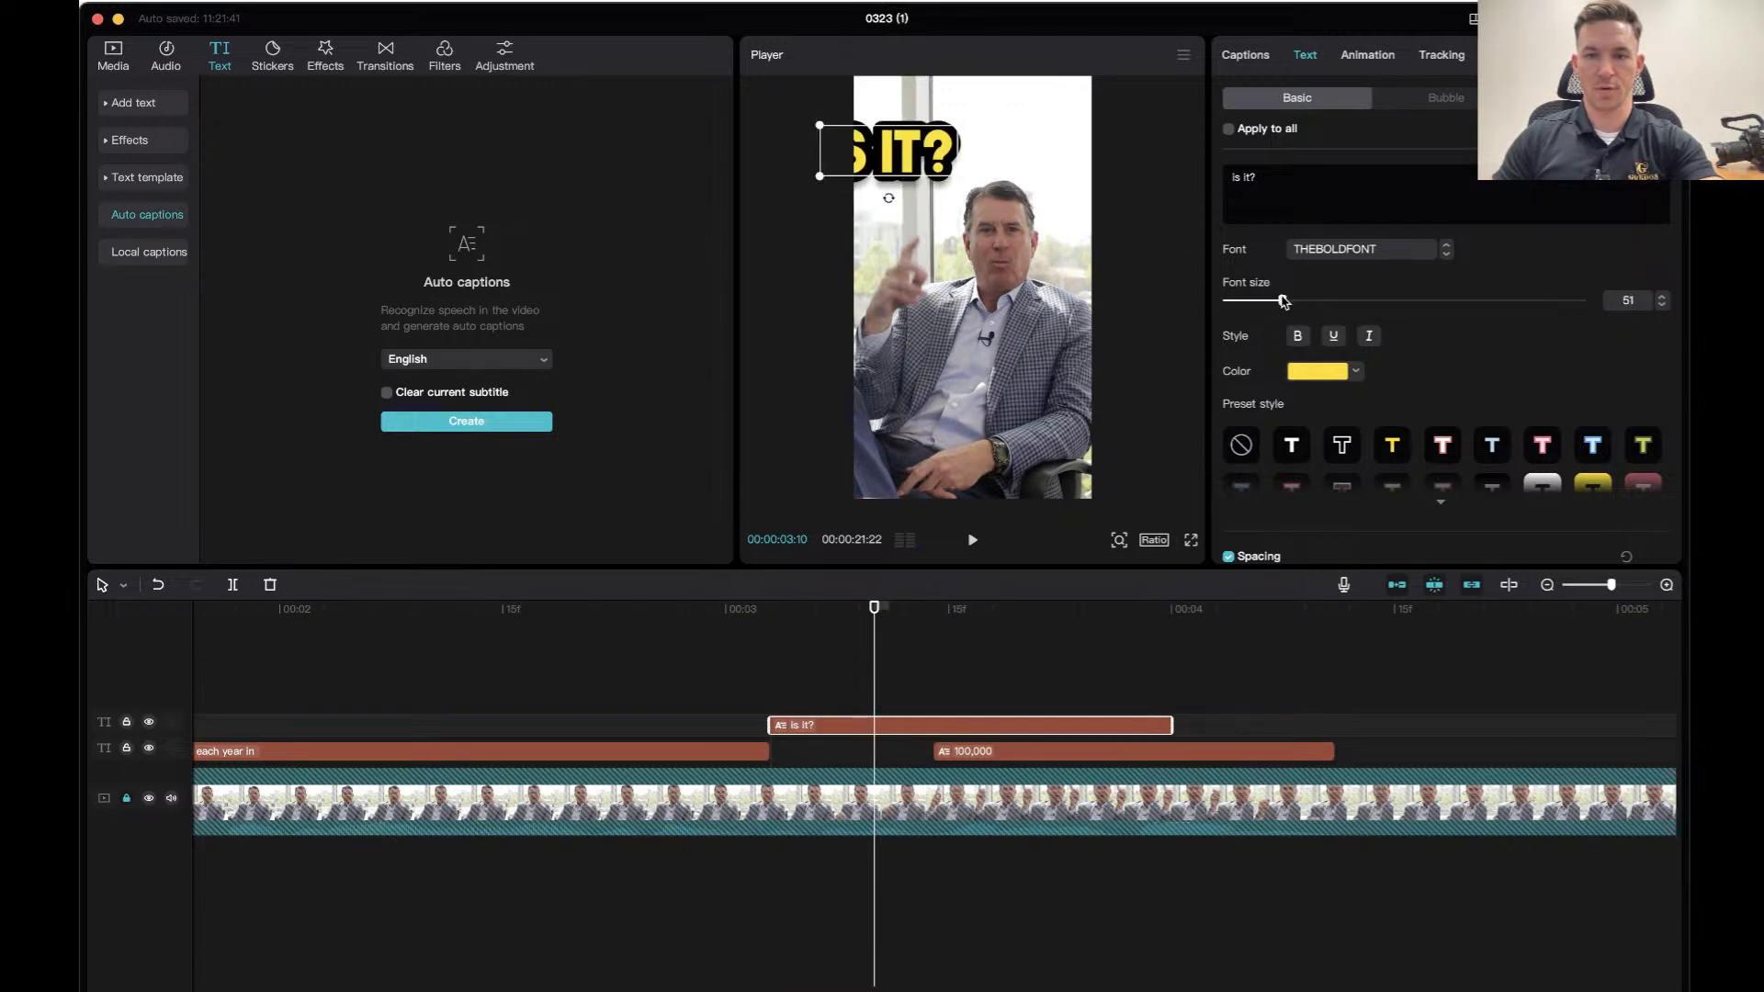
{"action": "left_click_drag", "start_coordinate": [937, 171], "coordinate": [1027, 358]}
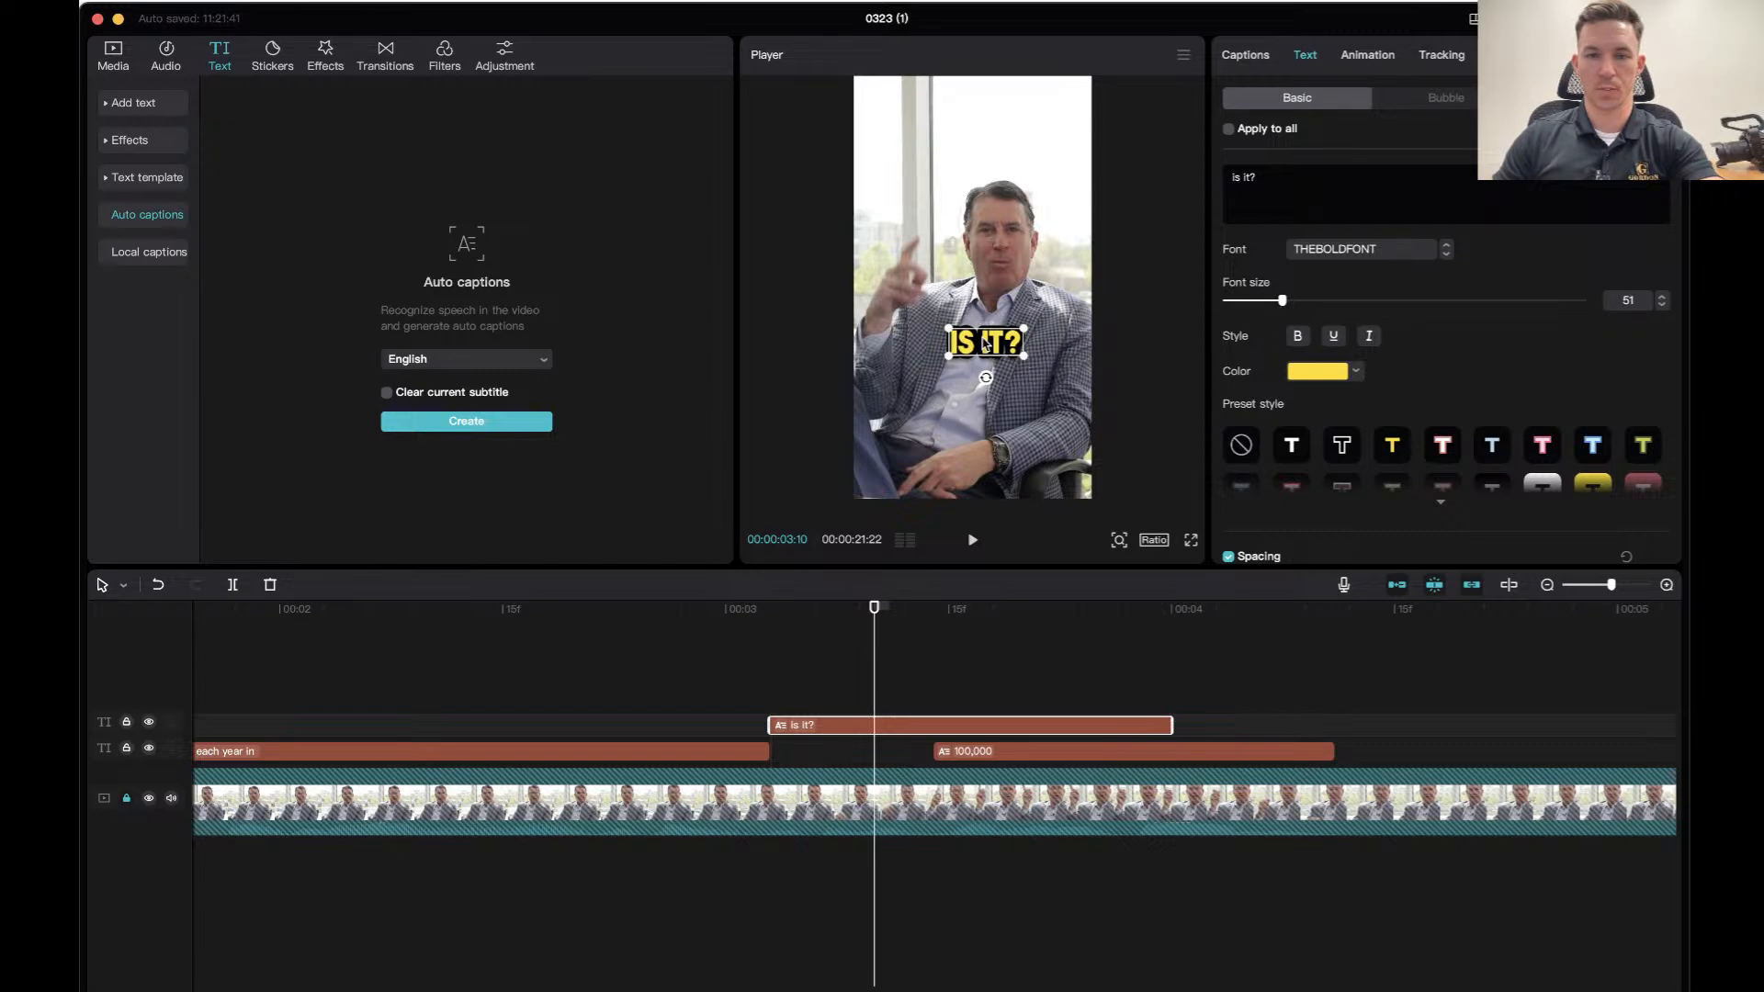
Play the passage around the "is it?" caption and trim its end to where the "100,000" caption begins.
{"action": "left_click", "coordinate": [608, 609]}
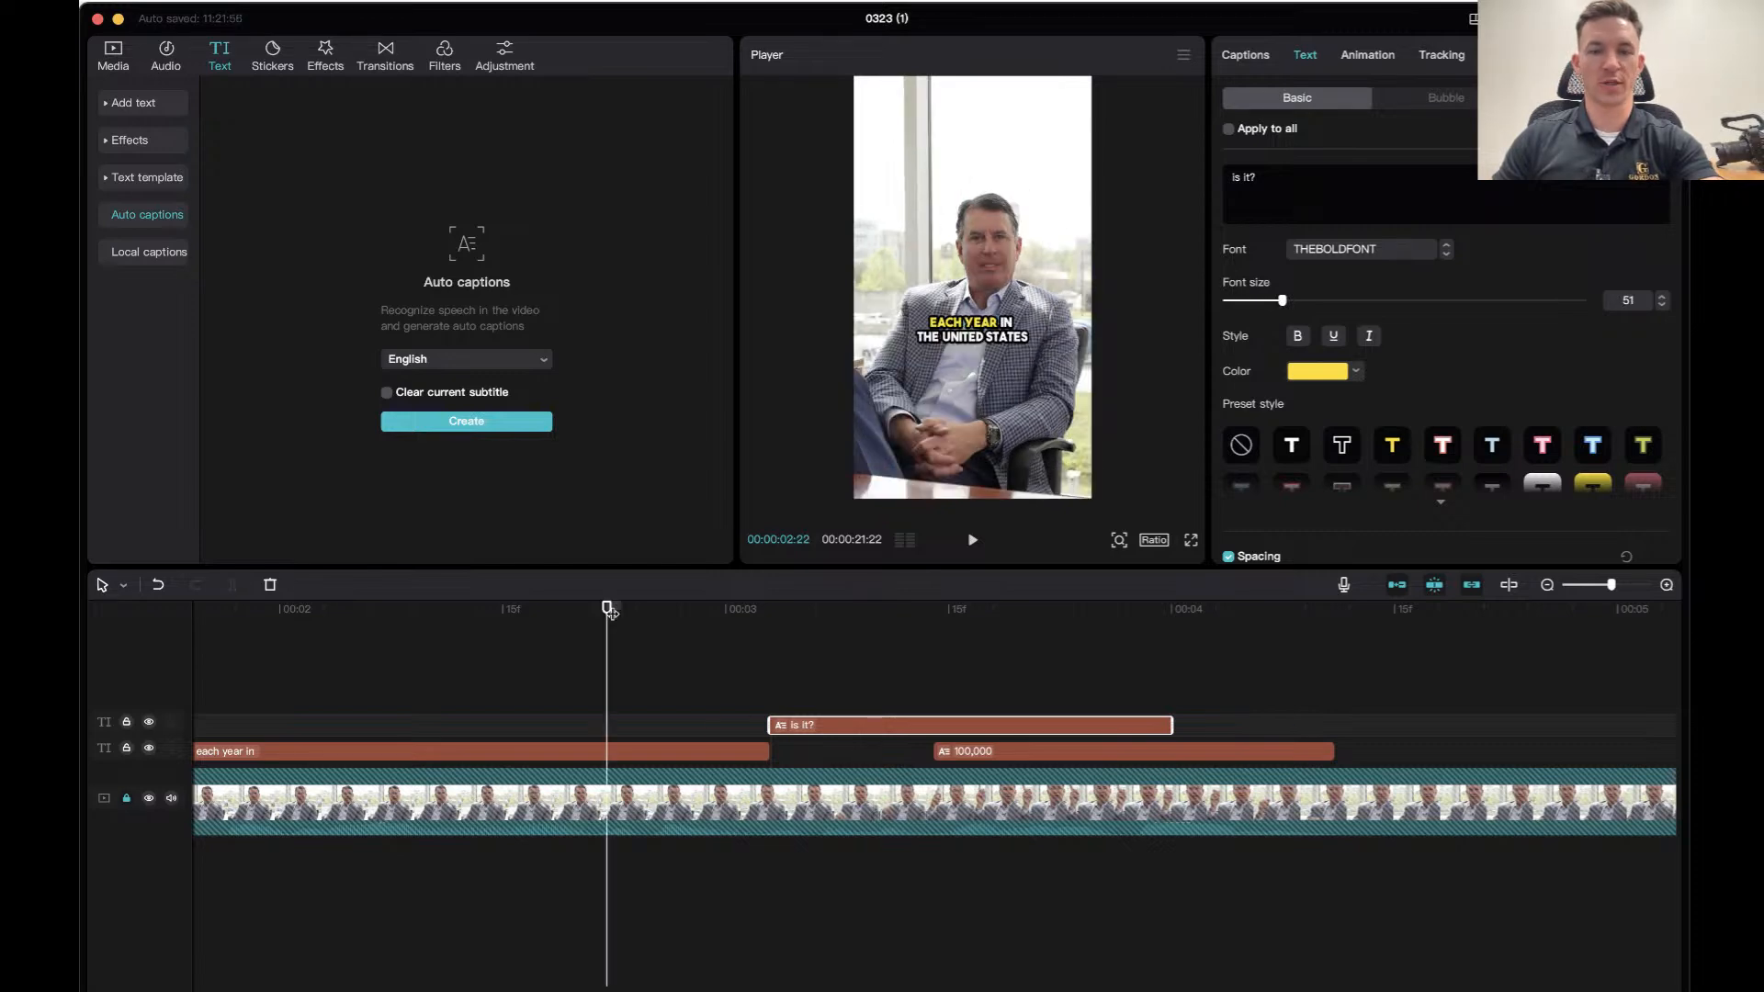
{"action": "key", "text": "space"}
{"action": "key", "text": "space"}
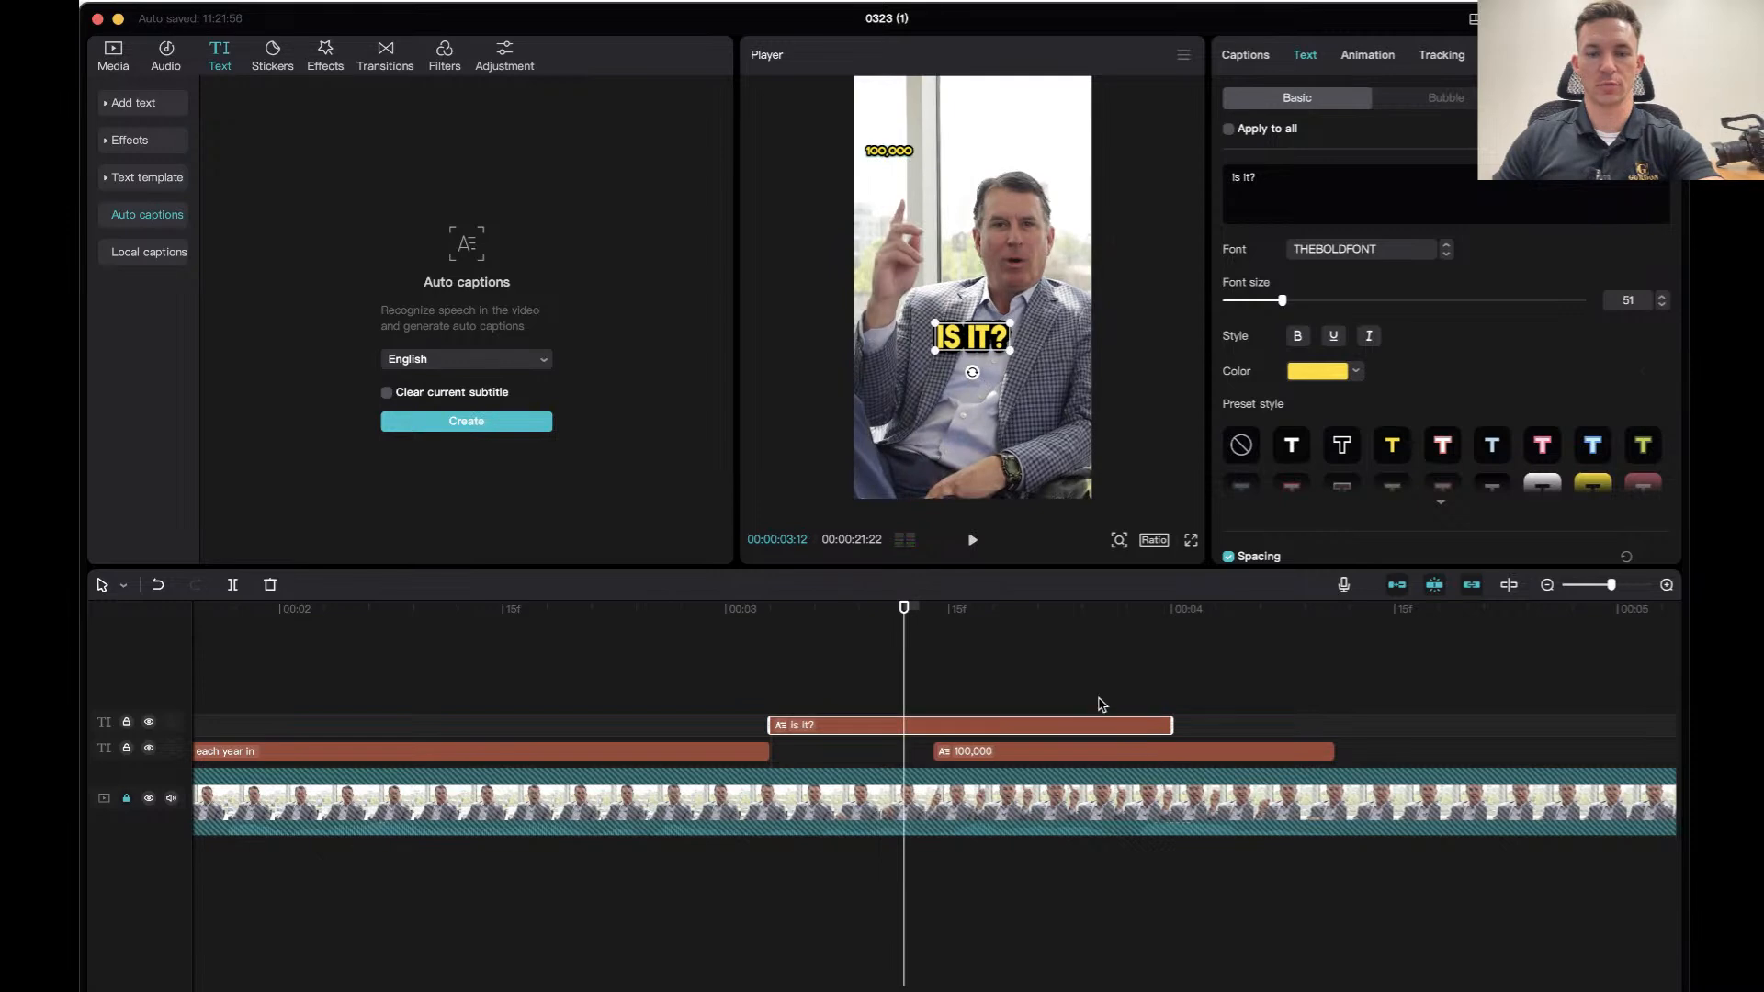
{"action": "left_click_drag", "start_coordinate": [1170, 725], "coordinate": [934, 724]}
Play from before the "is it?" caption past the end of the "100,000" caption to check the timing of both.
{"action": "left_click", "coordinate": [652, 610]}
{"action": "key", "text": "space"}
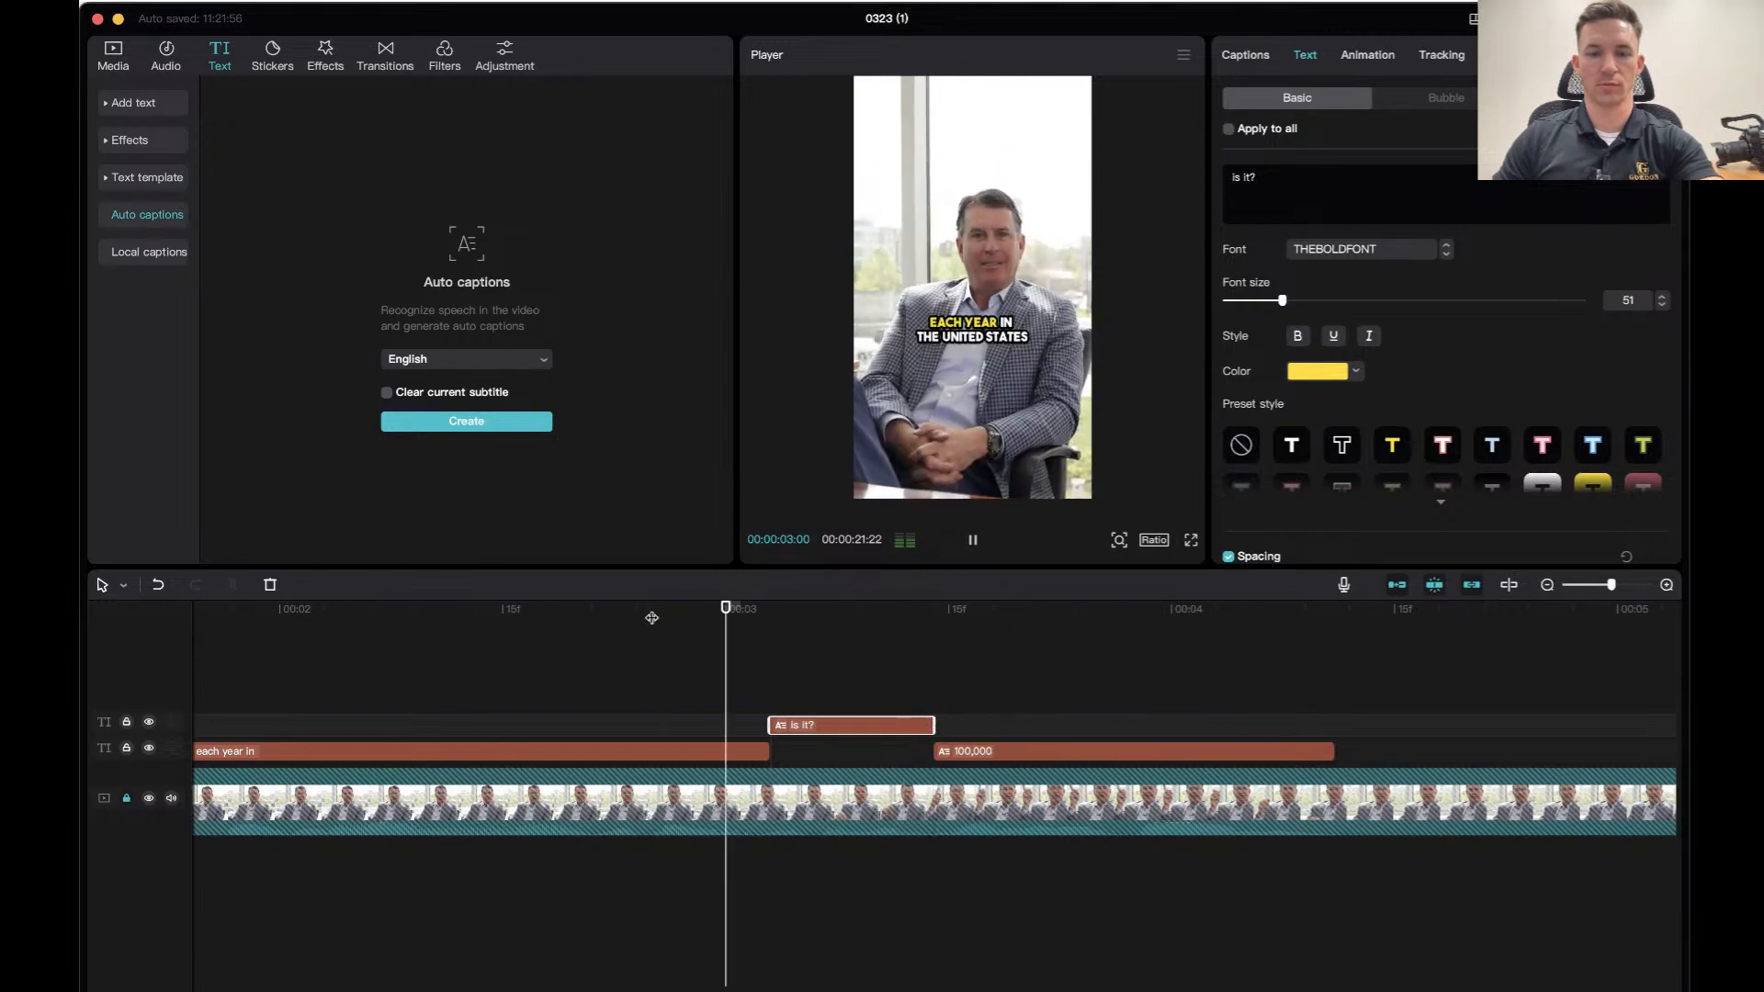
{"action": "key", "text": "space"}
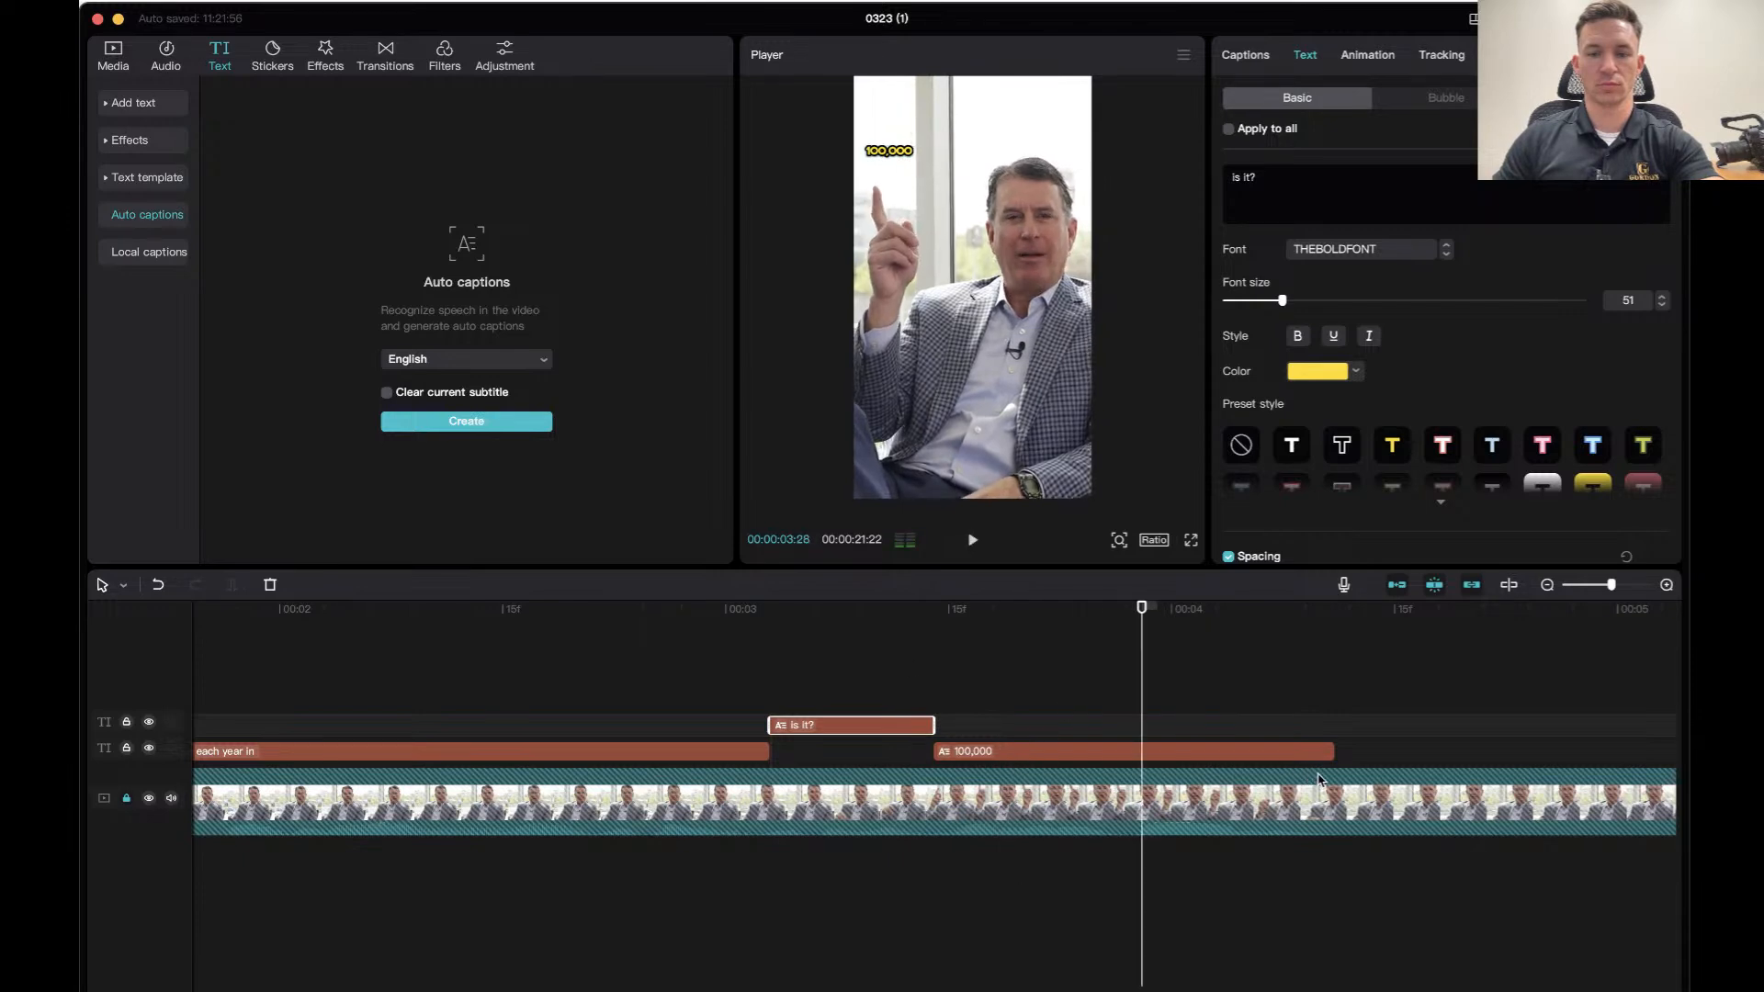
{"action": "key", "text": "space"}
{"action": "key", "text": "space"}
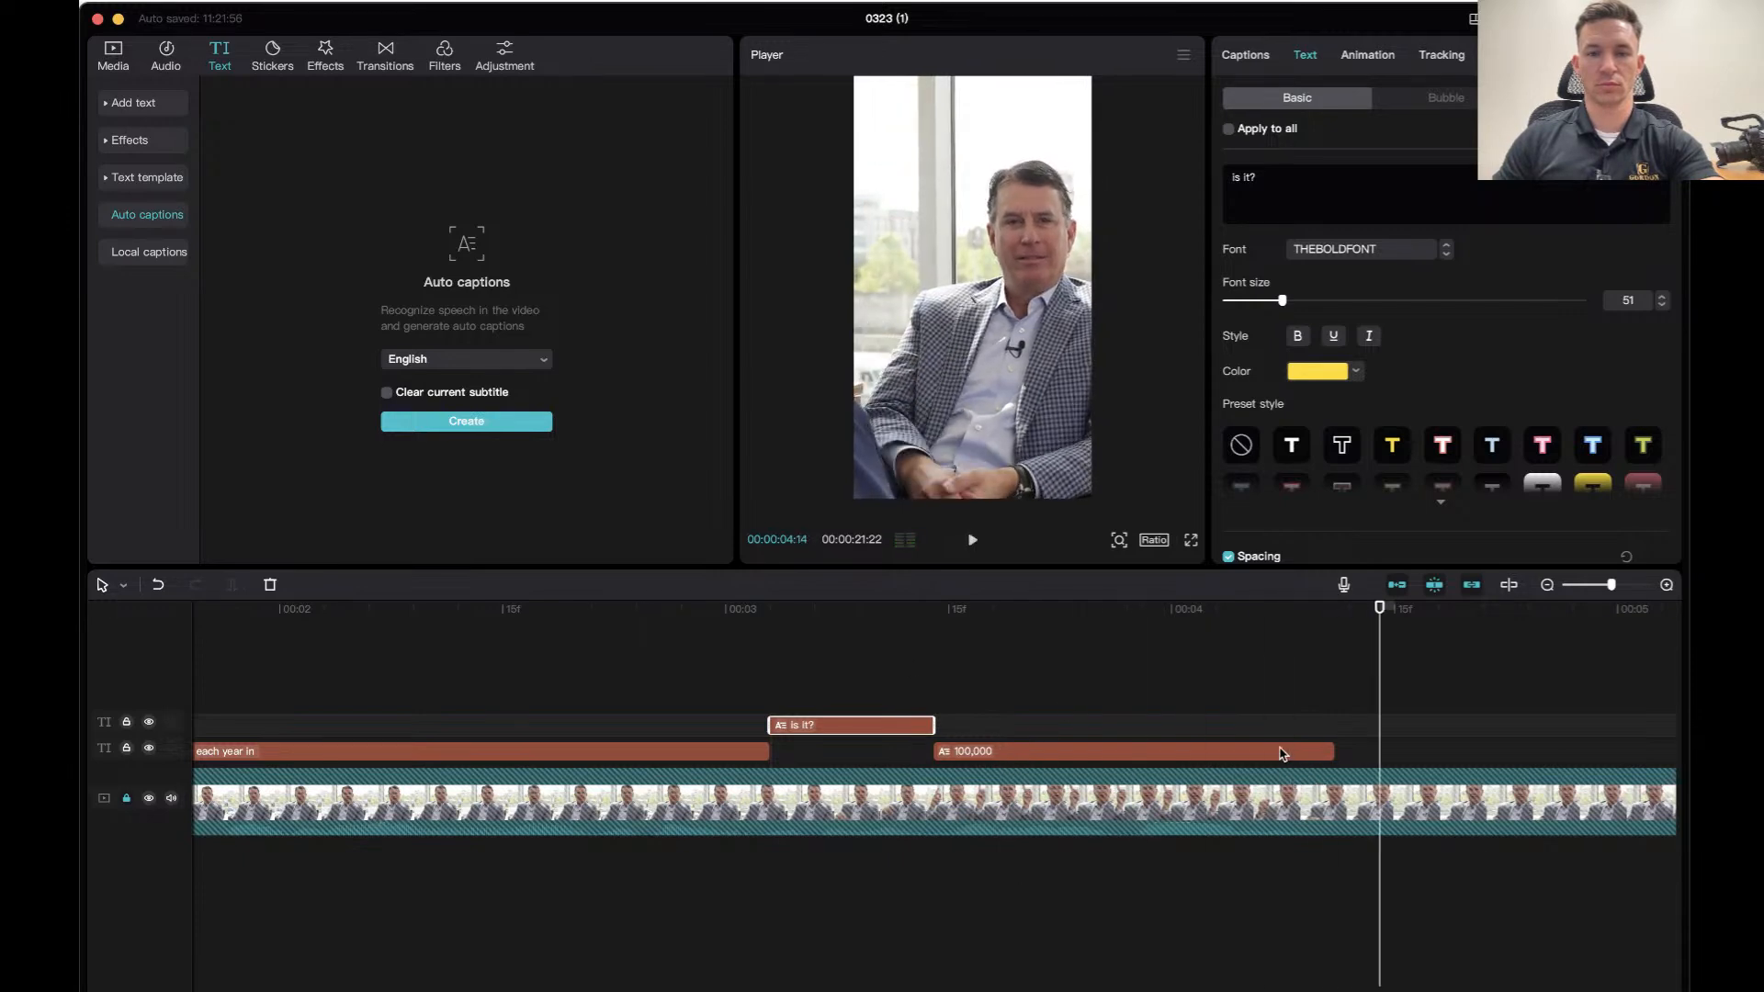
Enlarge the "100,000" caption to font size 20 and move it just above the speaker's hand at 00:00:04:04.
{"action": "left_click_drag", "start_coordinate": [1110, 617], "coordinate": [1231, 751]}
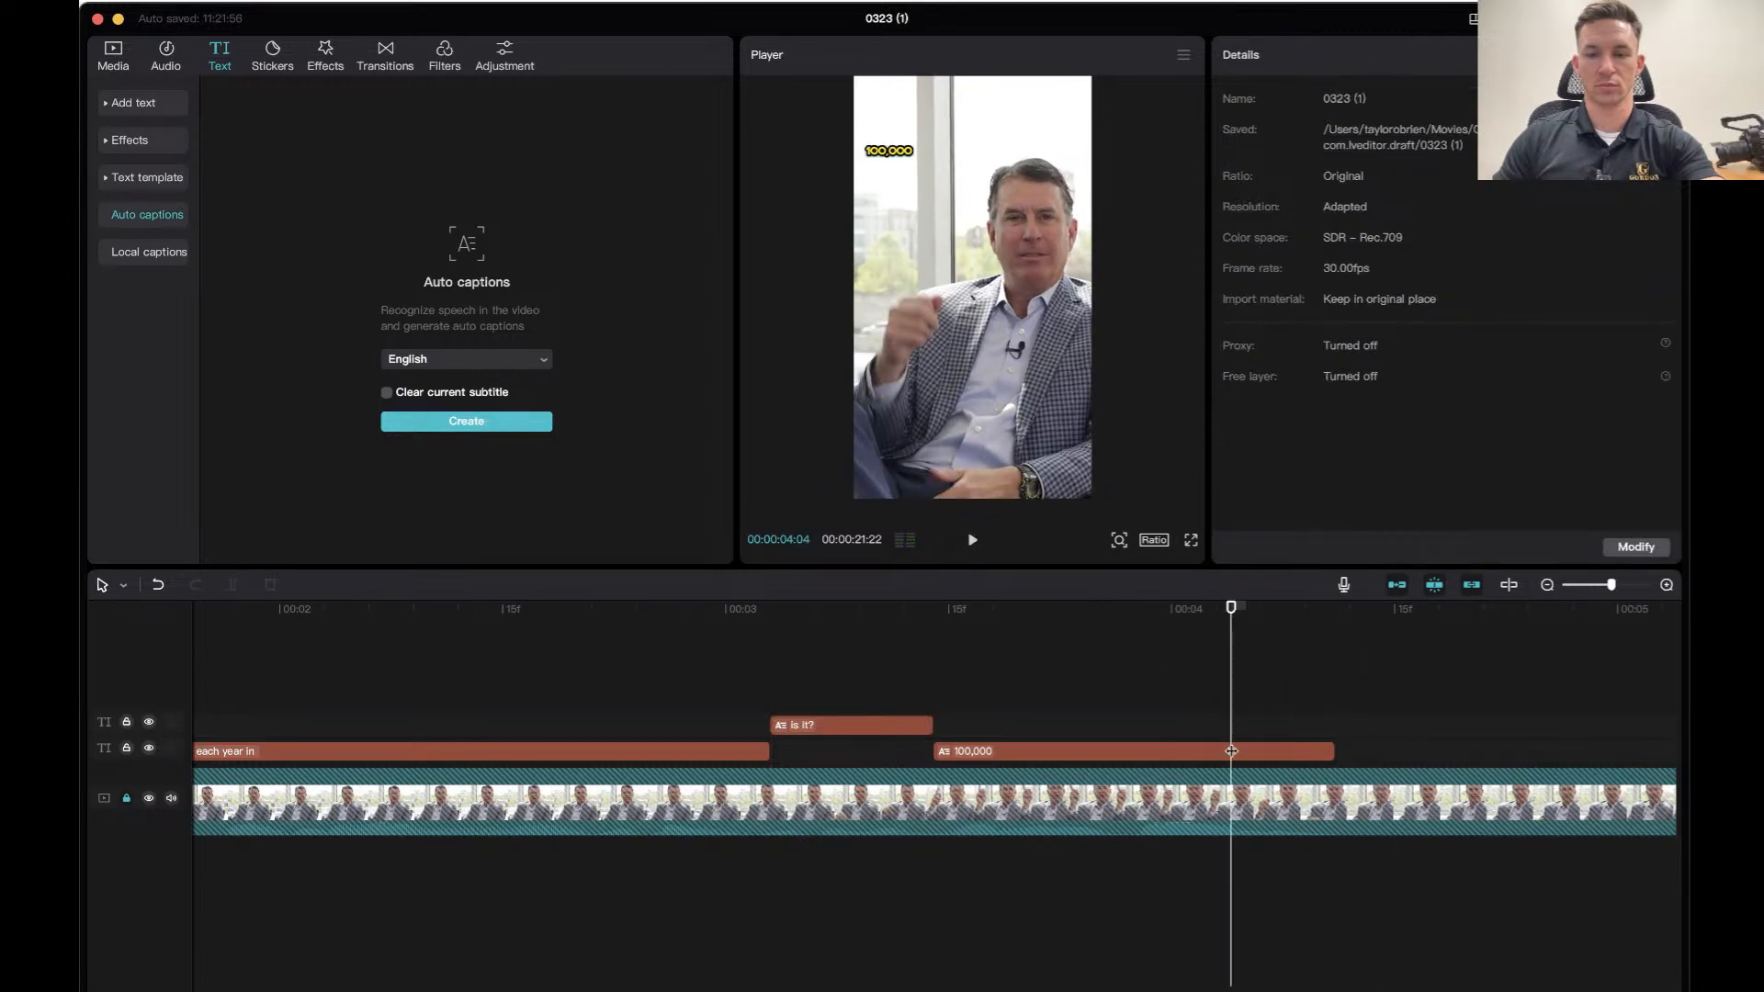
{"action": "left_click", "coordinate": [906, 156]}
{"action": "left_click_drag", "start_coordinate": [1231, 301], "coordinate": [1244, 302]}
{"action": "left_click_drag", "start_coordinate": [882, 154], "coordinate": [911, 198]}
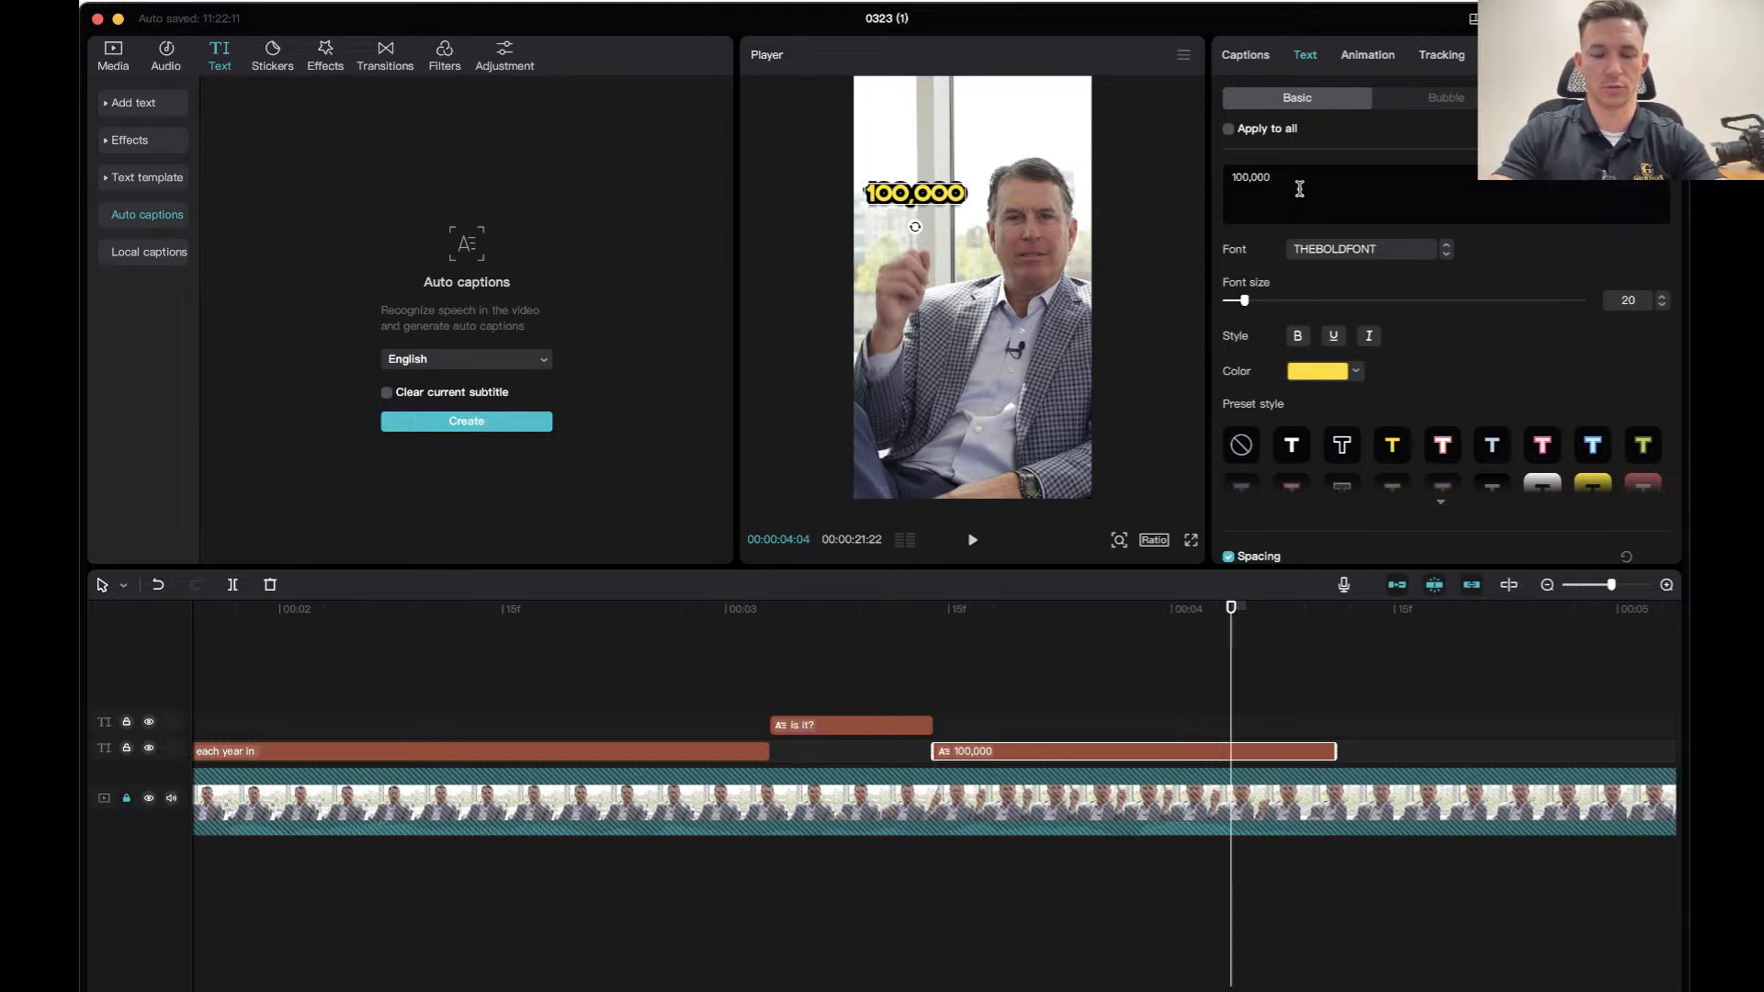
Append a red question mark emoji to the "100,000" caption and set its font size to 15.
{"action": "key", "text": "ctrl+super+space"}
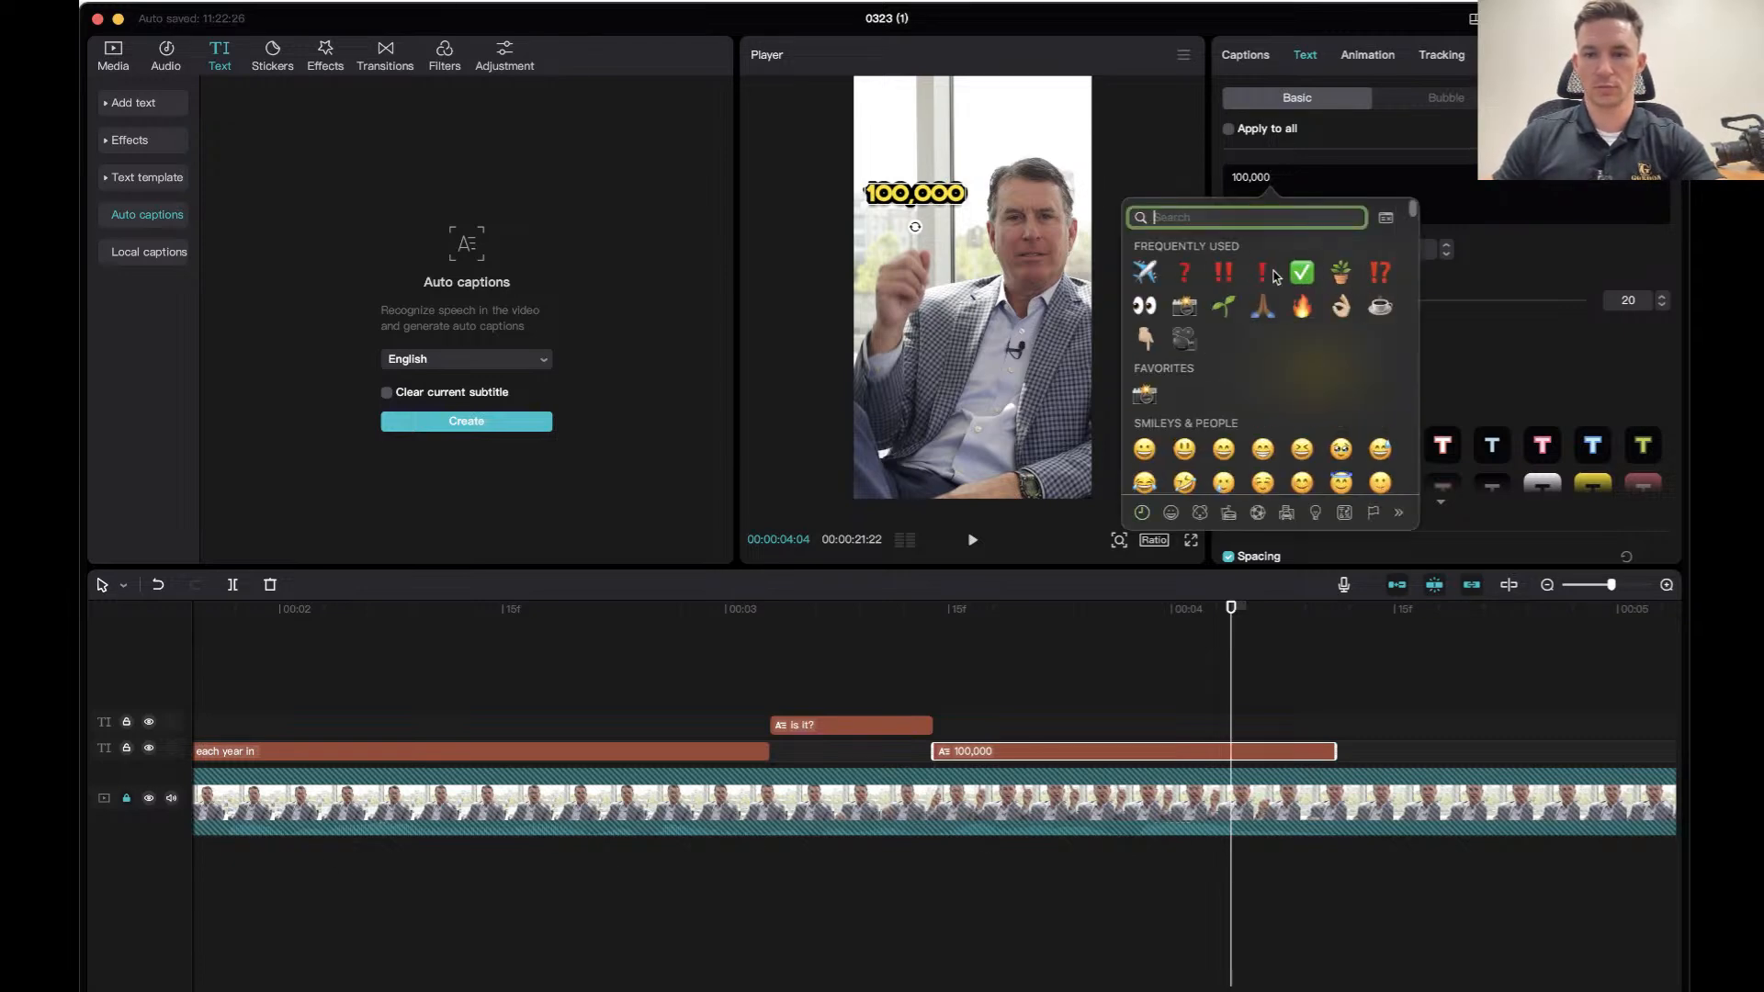
{"action": "left_click", "coordinate": [1184, 272]}
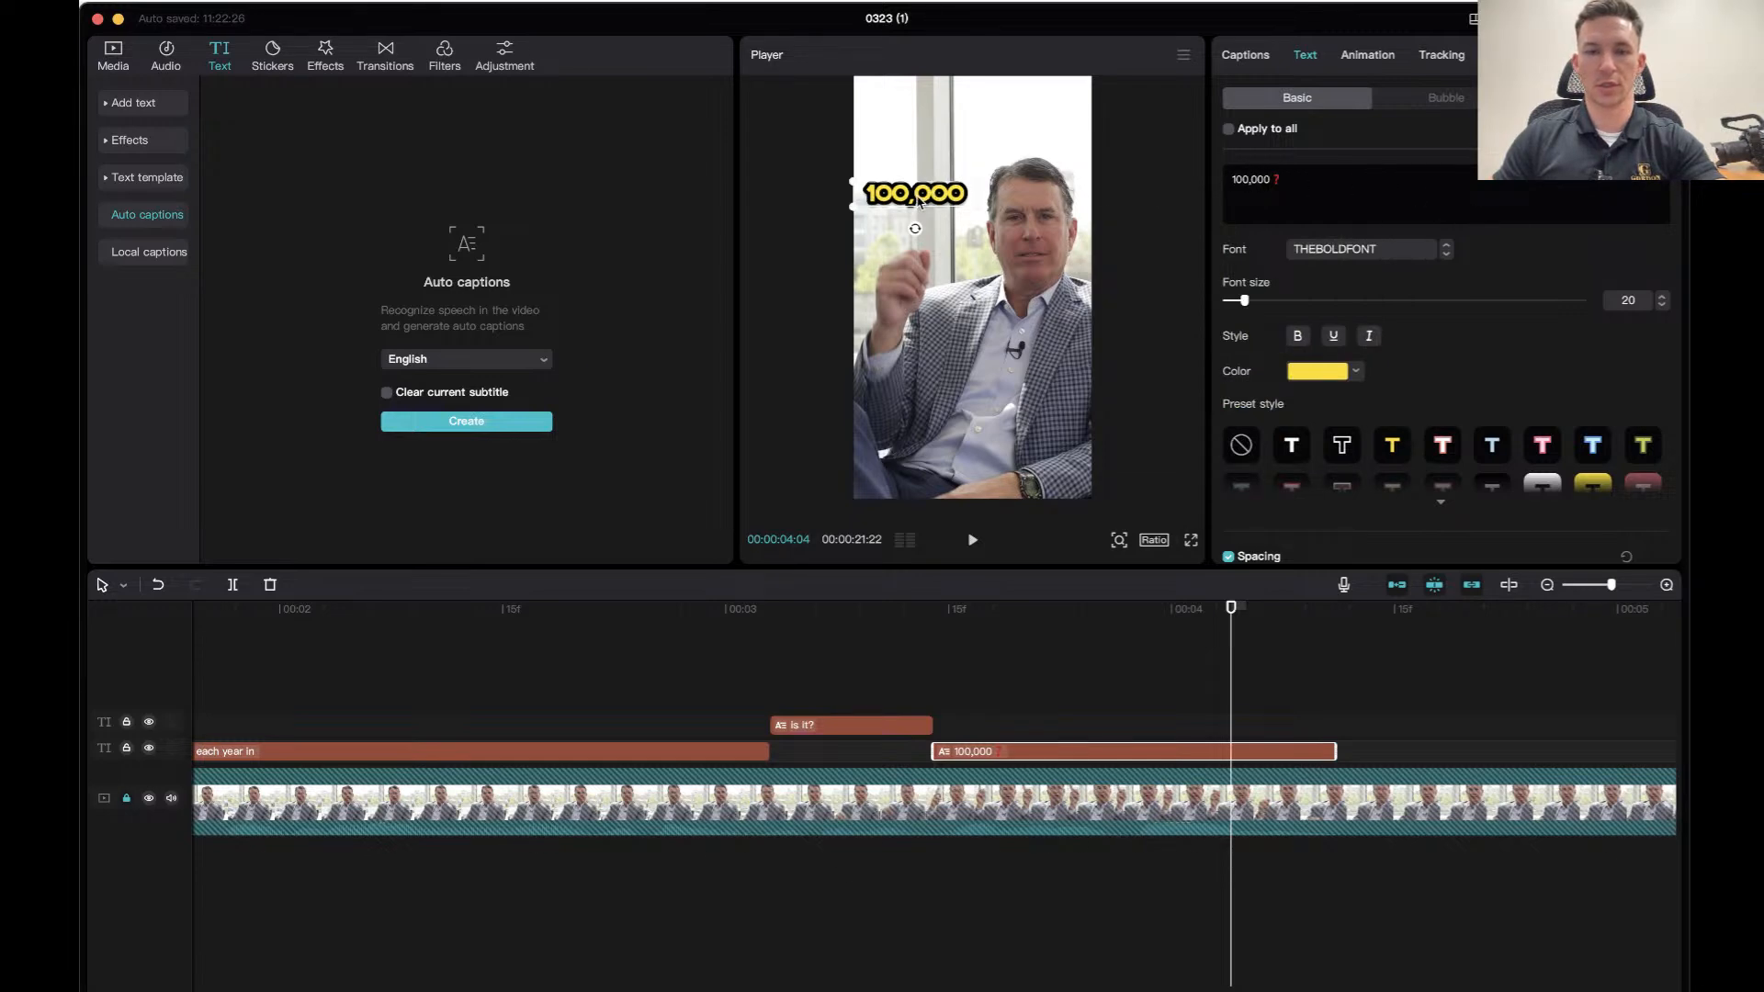
{"action": "left_click", "coordinate": [1368, 300]}
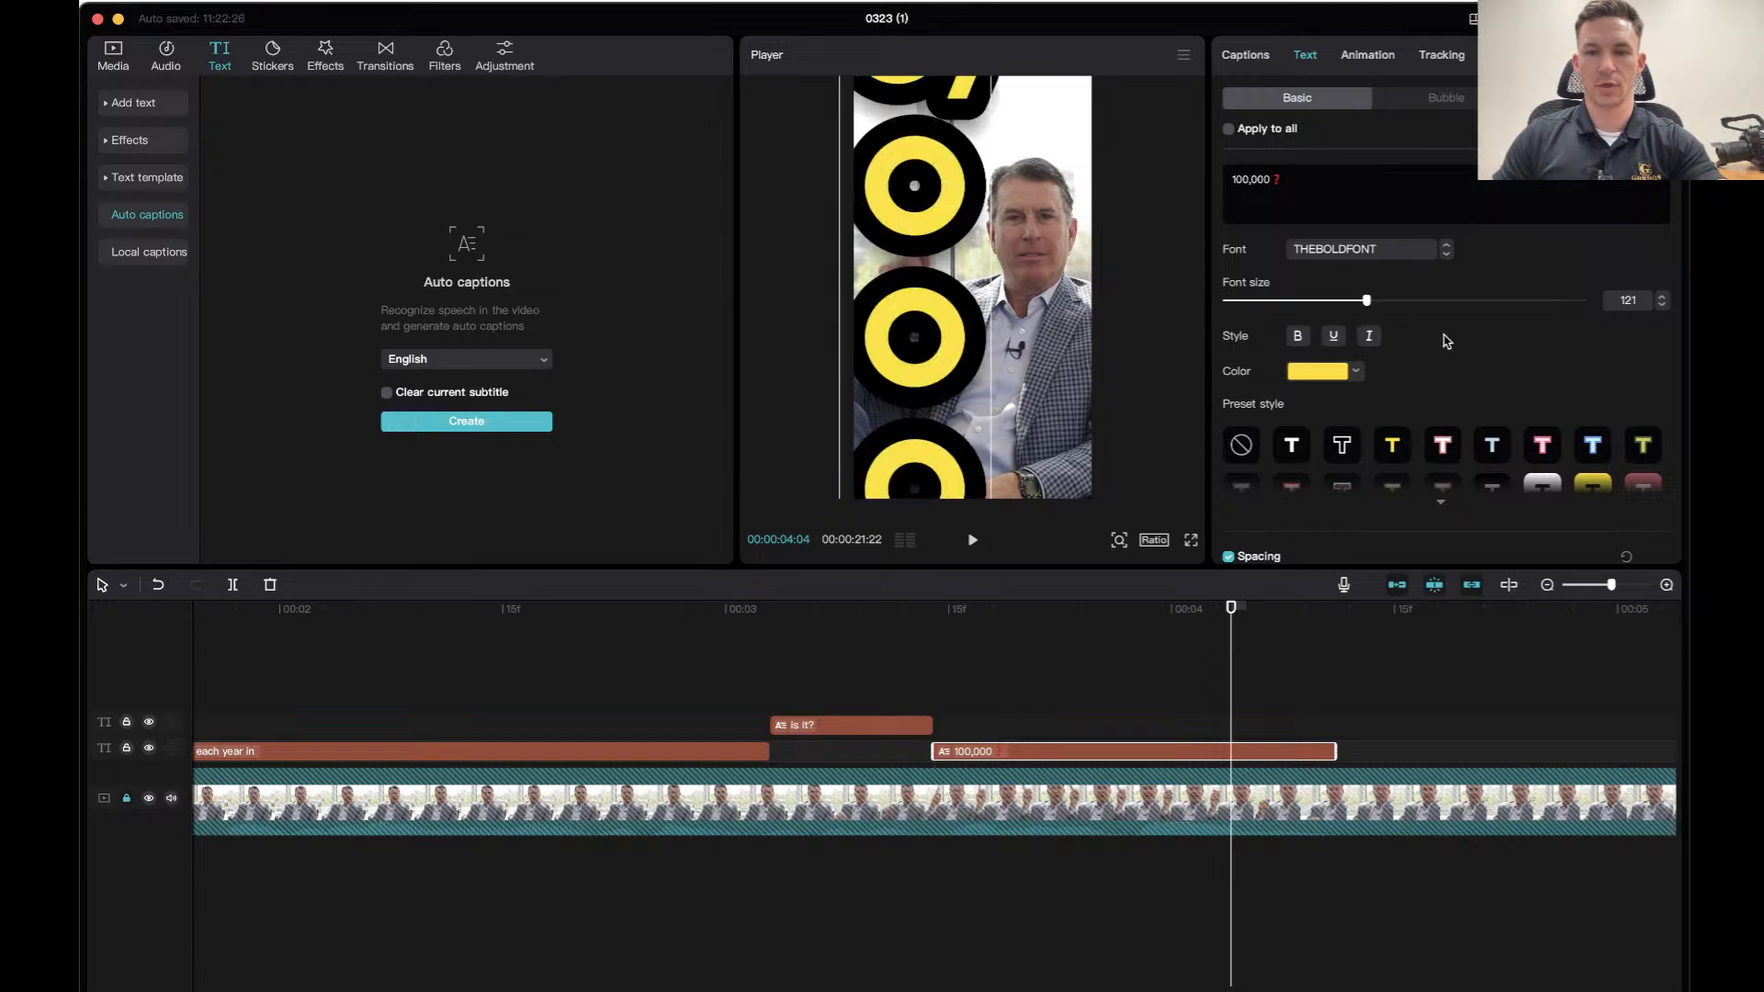
{"action": "double_click", "coordinate": [1636, 296]}
{"action": "type", "text": "11"}
{"action": "key", "text": "Return"}
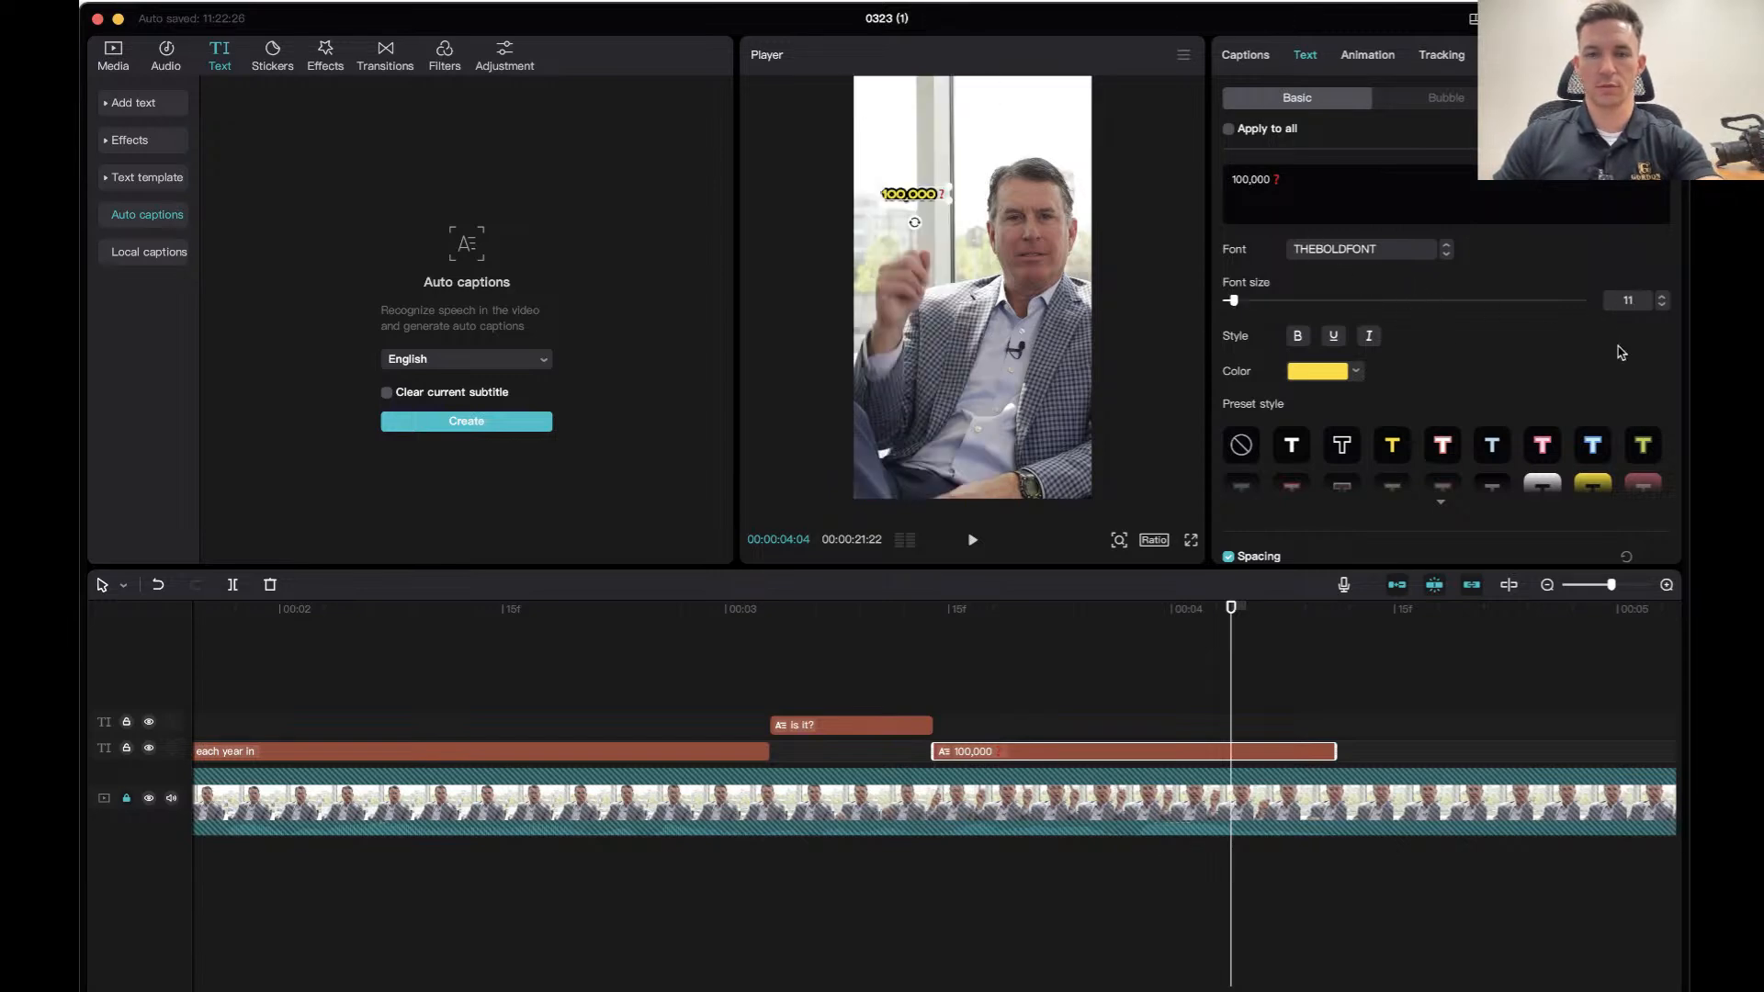
{"action": "left_click", "coordinate": [1661, 296]}
{"action": "left_click", "coordinate": [1661, 296]}
{"action": "left_click", "coordinate": [1661, 296]}
{"action": "left_click", "coordinate": [1661, 295]}
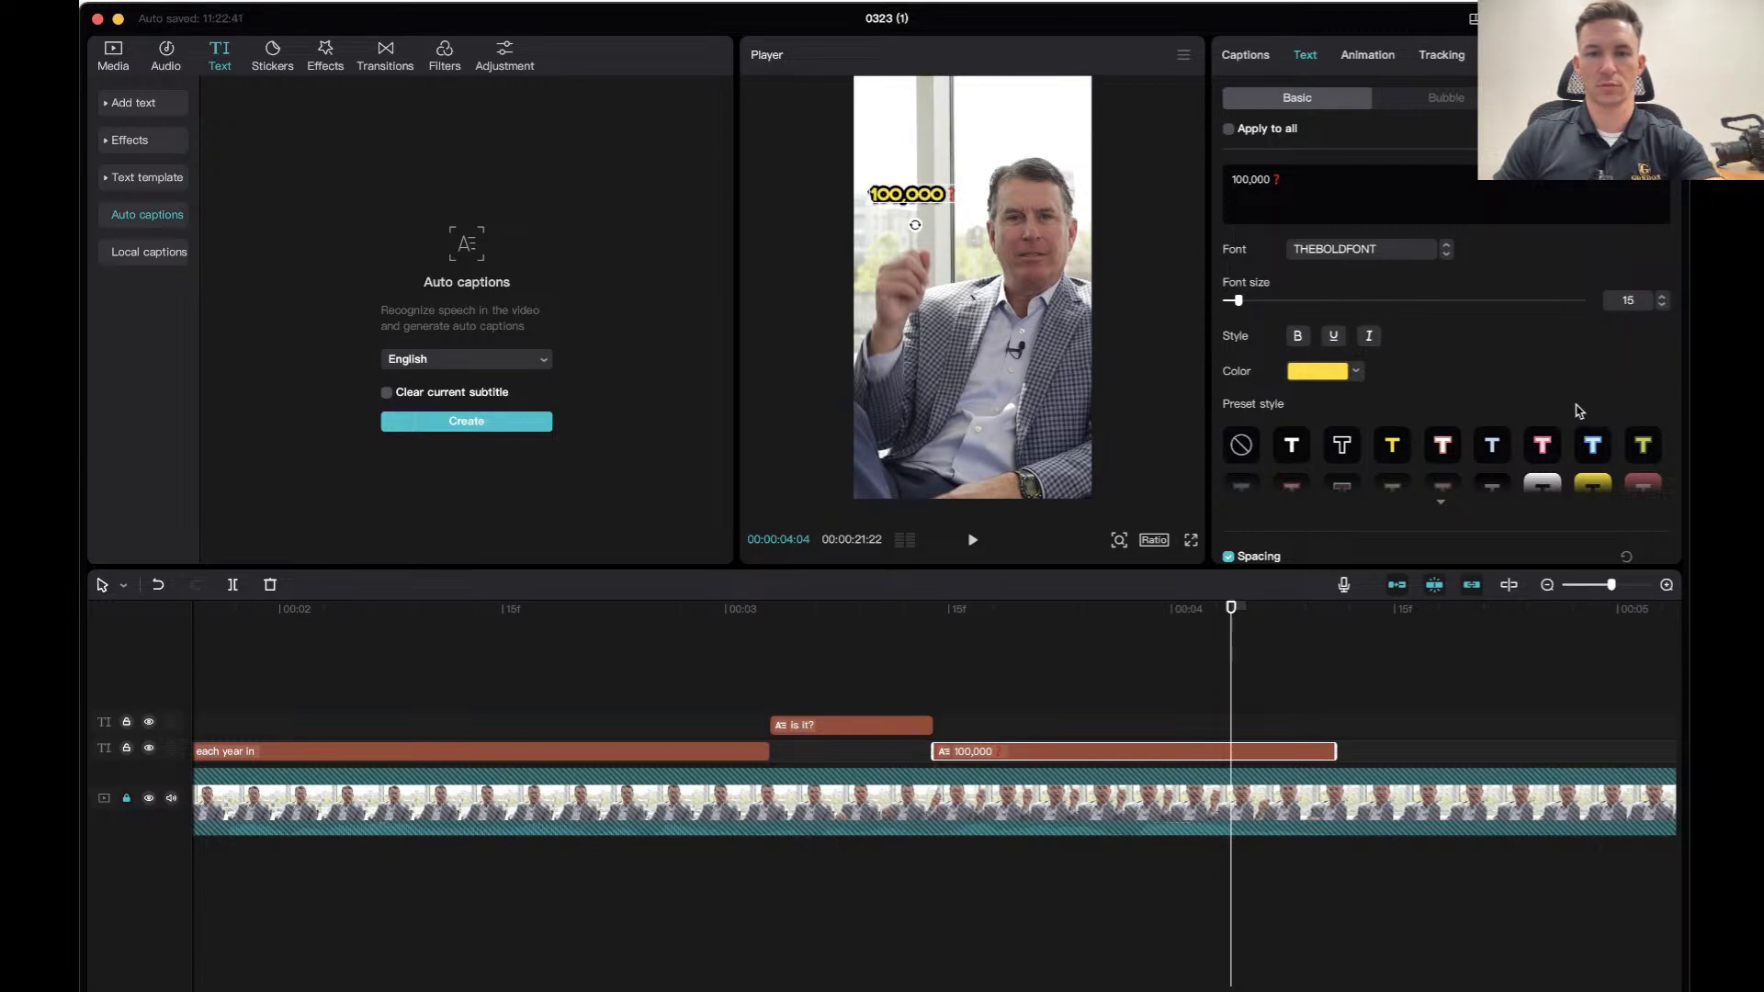
Play the "100,000" caption's passage and raise the caption above the speaker's fingertip at 00:00:03:18.
{"action": "left_click", "coordinate": [852, 625]}
{"action": "key", "text": "space"}
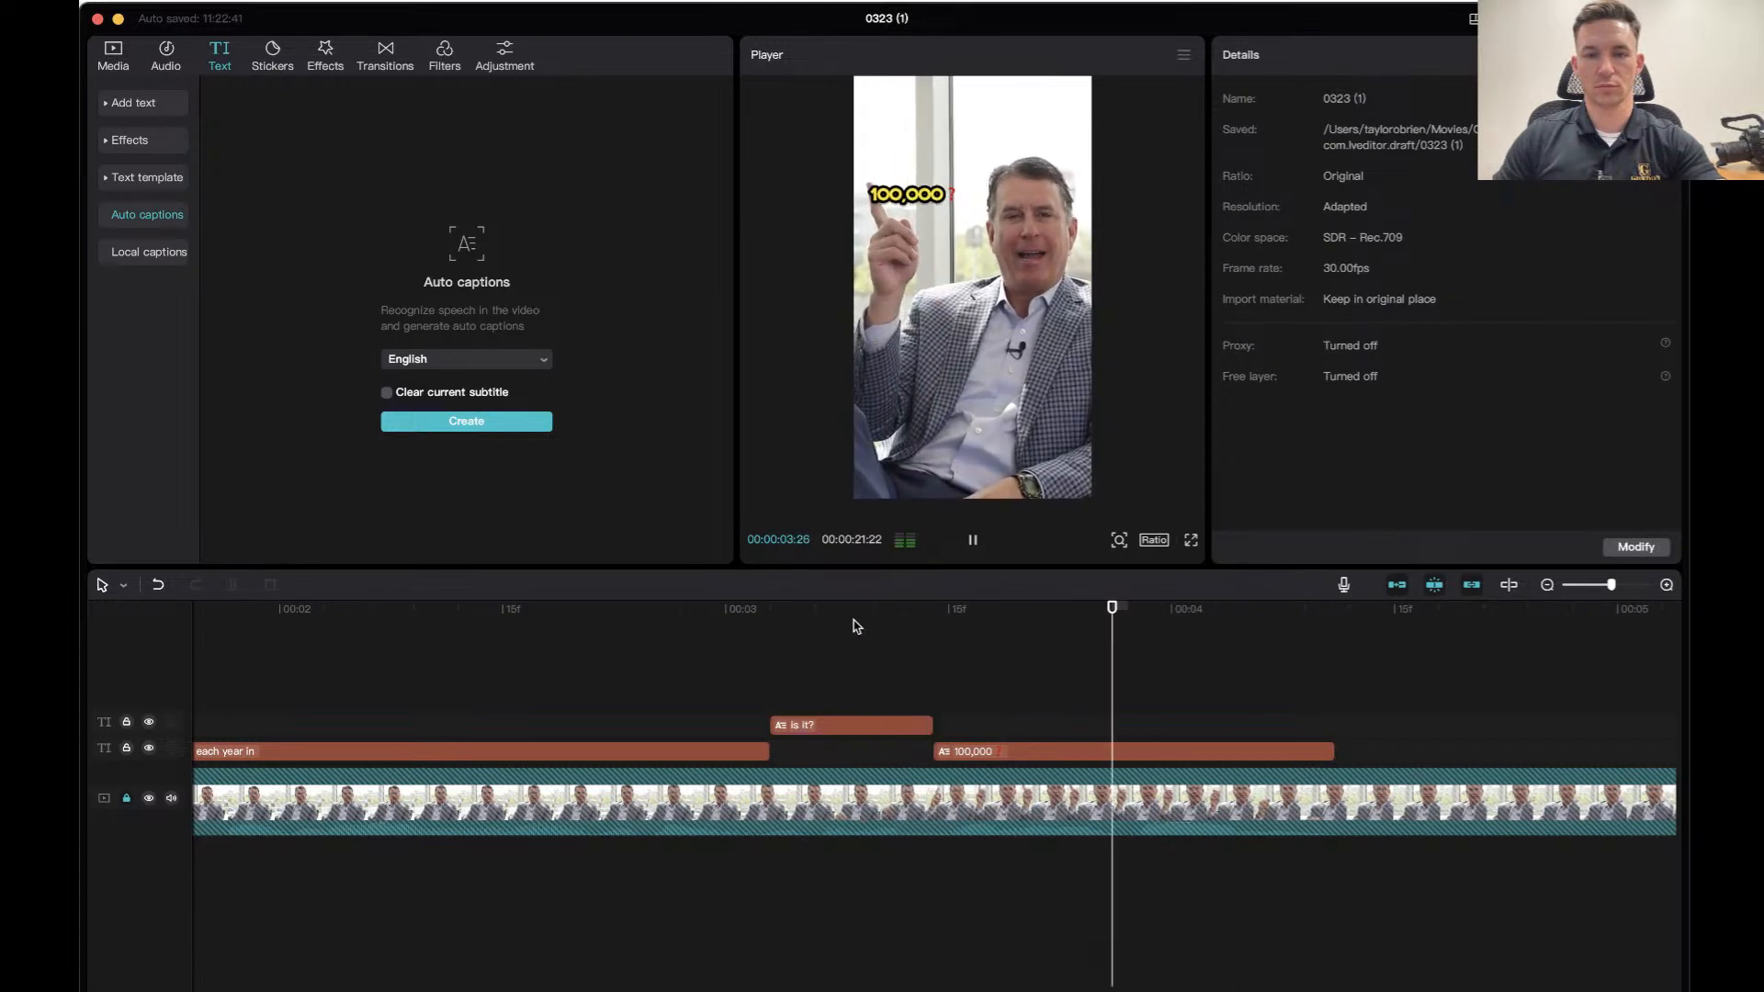
{"action": "left_click", "coordinate": [855, 630]}
{"action": "key", "text": "space"}
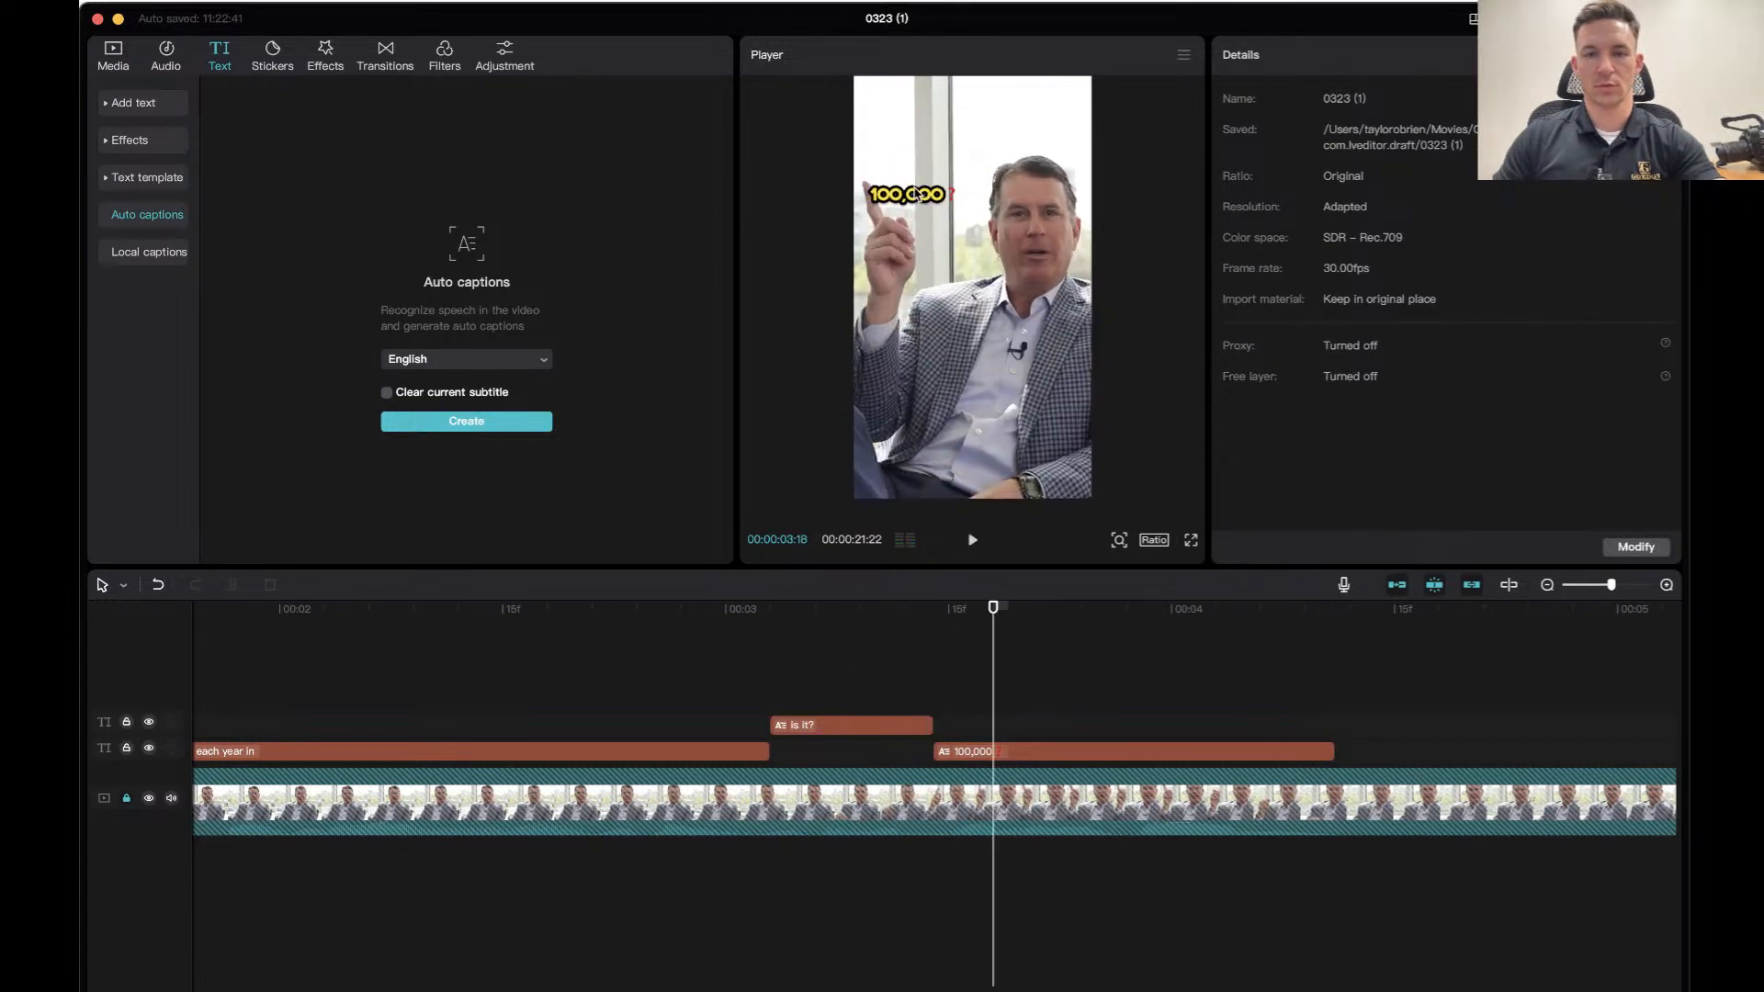
{"action": "left_click_drag", "start_coordinate": [920, 191], "coordinate": [921, 158]}
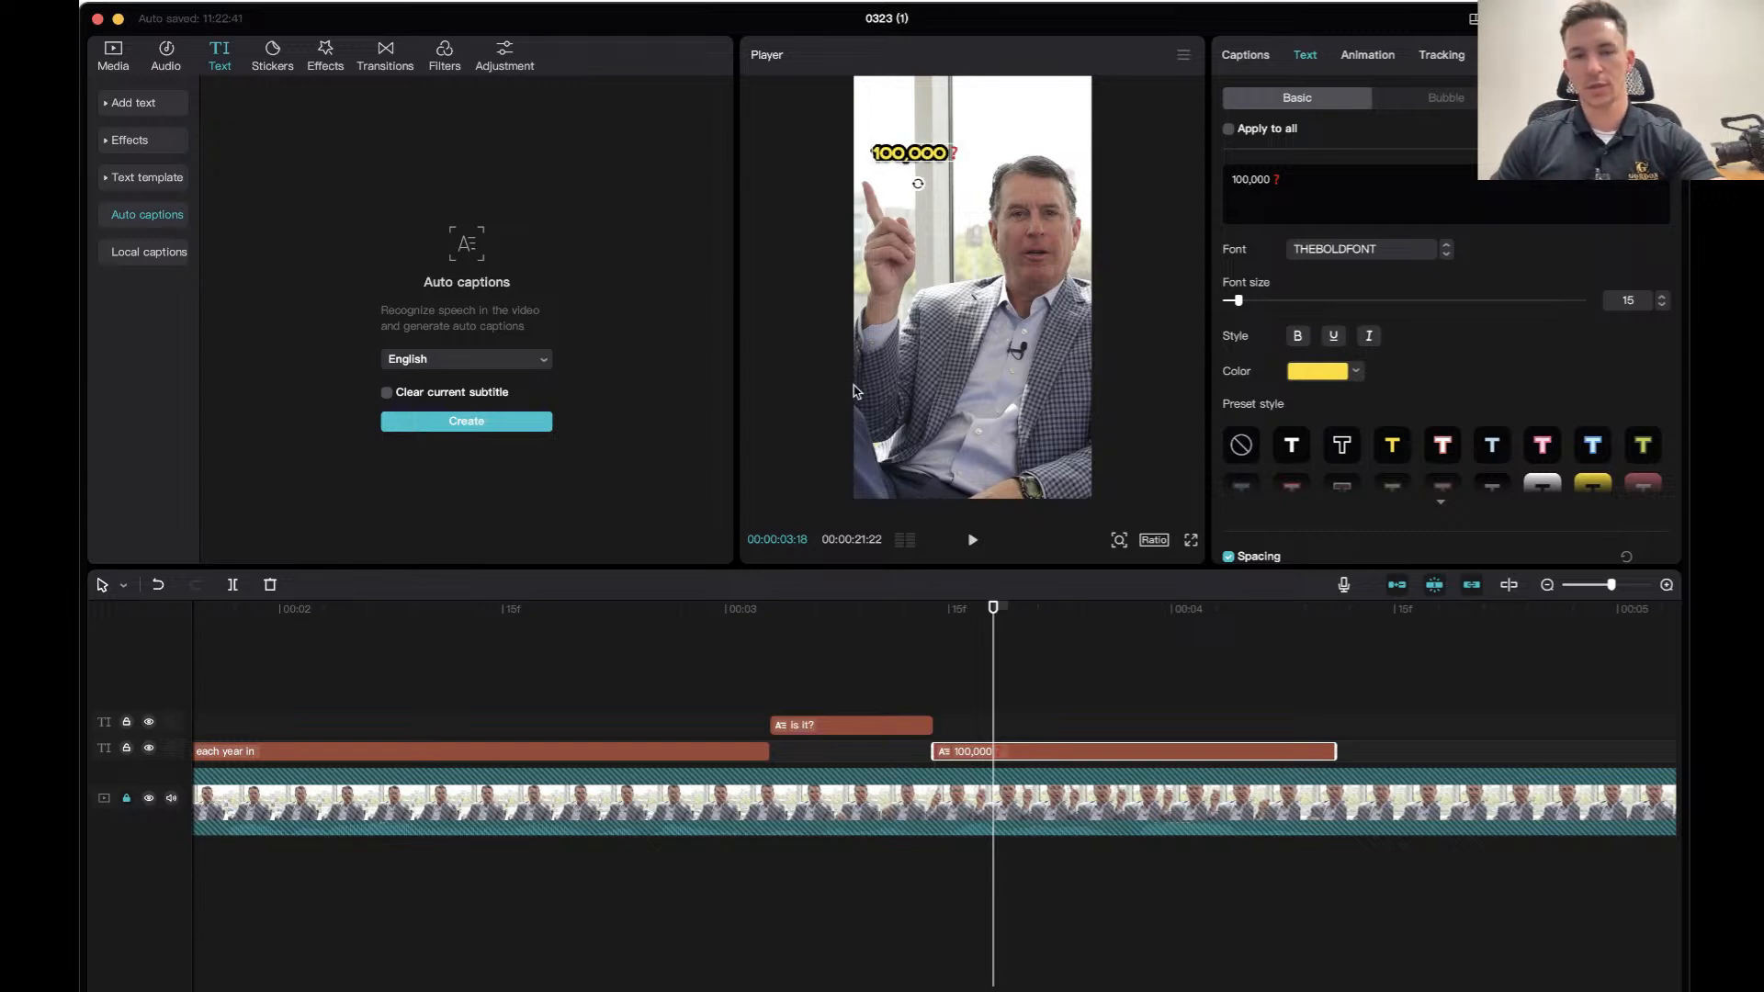
Replay from the "is it?" caption into the start of the "200,000 or 300,000" caption to review the result.
{"action": "left_click_drag", "start_coordinate": [995, 610], "coordinate": [852, 611]}
{"action": "key", "text": "space"}
{"action": "key", "text": "space"}
{"action": "key", "text": "space"}
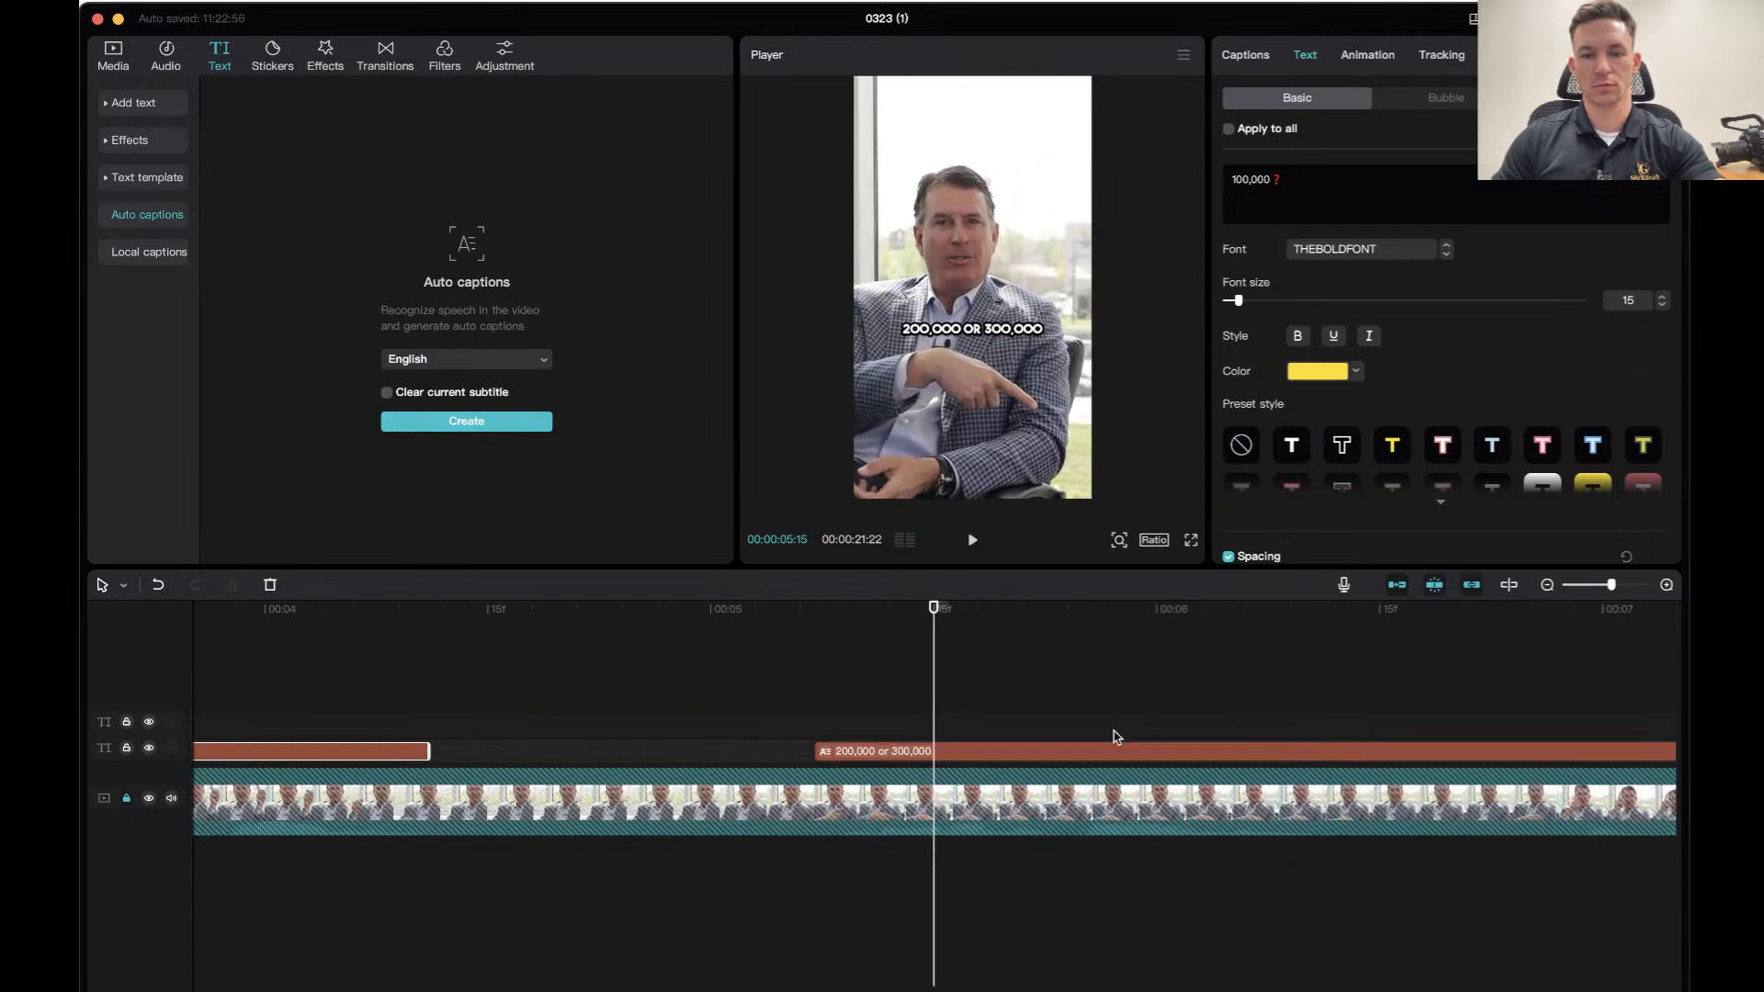
Play through the "200,000 or 300,000" caption and split it at 00:00:06:19.
{"action": "key", "text": "space"}
{"action": "key", "text": "space"}
{"action": "left_click", "coordinate": [1252, 756]}
{"action": "key", "text": "space"}
{"action": "key", "text": "space"}
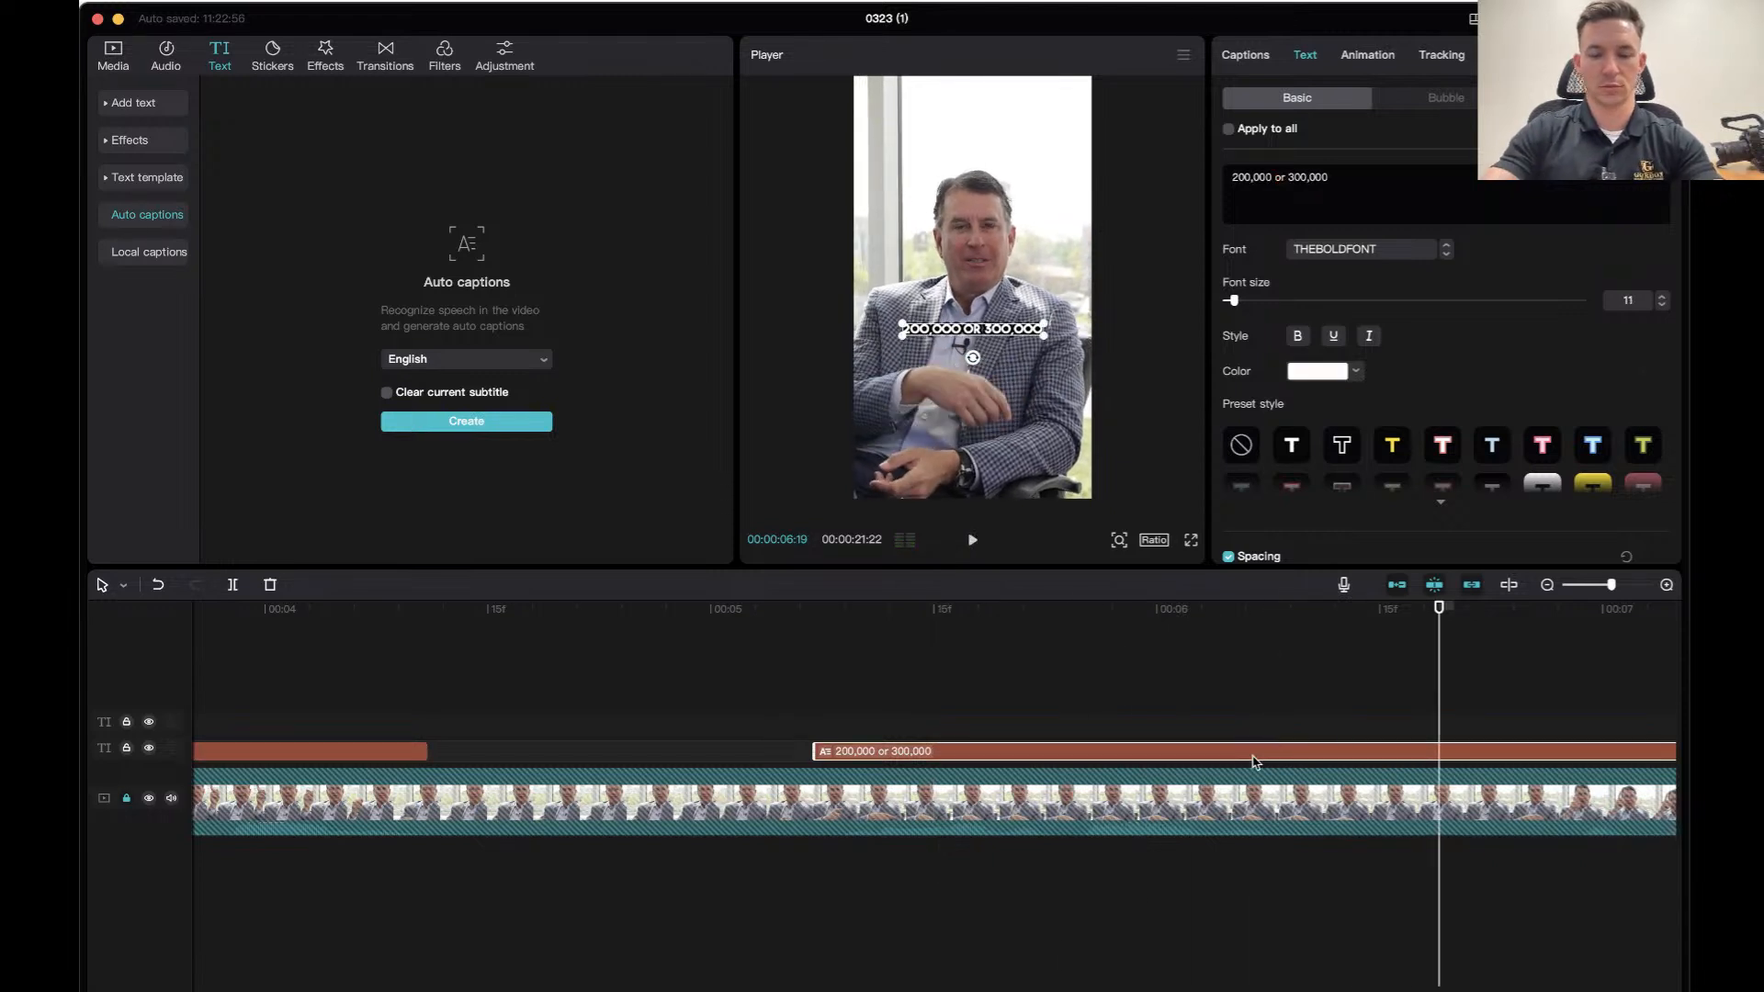
{"action": "key", "text": "super+b"}
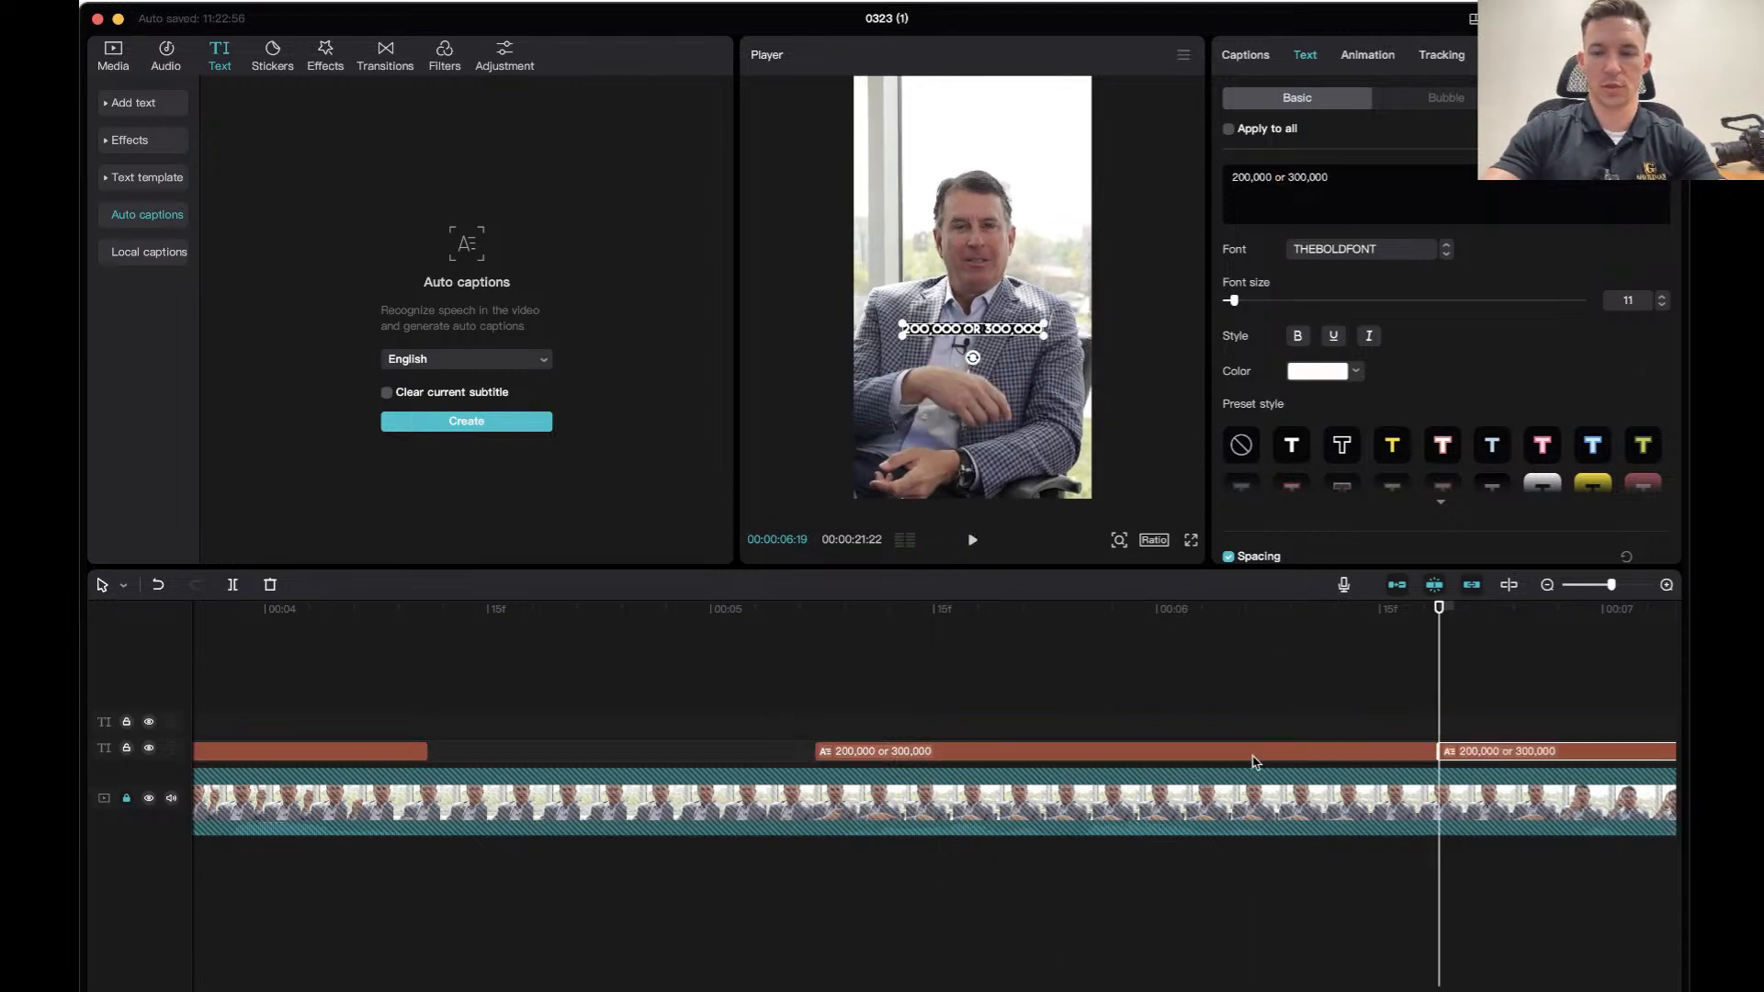
Replay the first part of the split caption and shorten its text to "200,000".
{"action": "left_click", "coordinate": [590, 631]}
{"action": "key", "text": "space"}
{"action": "left_click", "coordinate": [634, 608]}
{"action": "key", "text": "space"}
{"action": "left_click", "coordinate": [962, 760]}
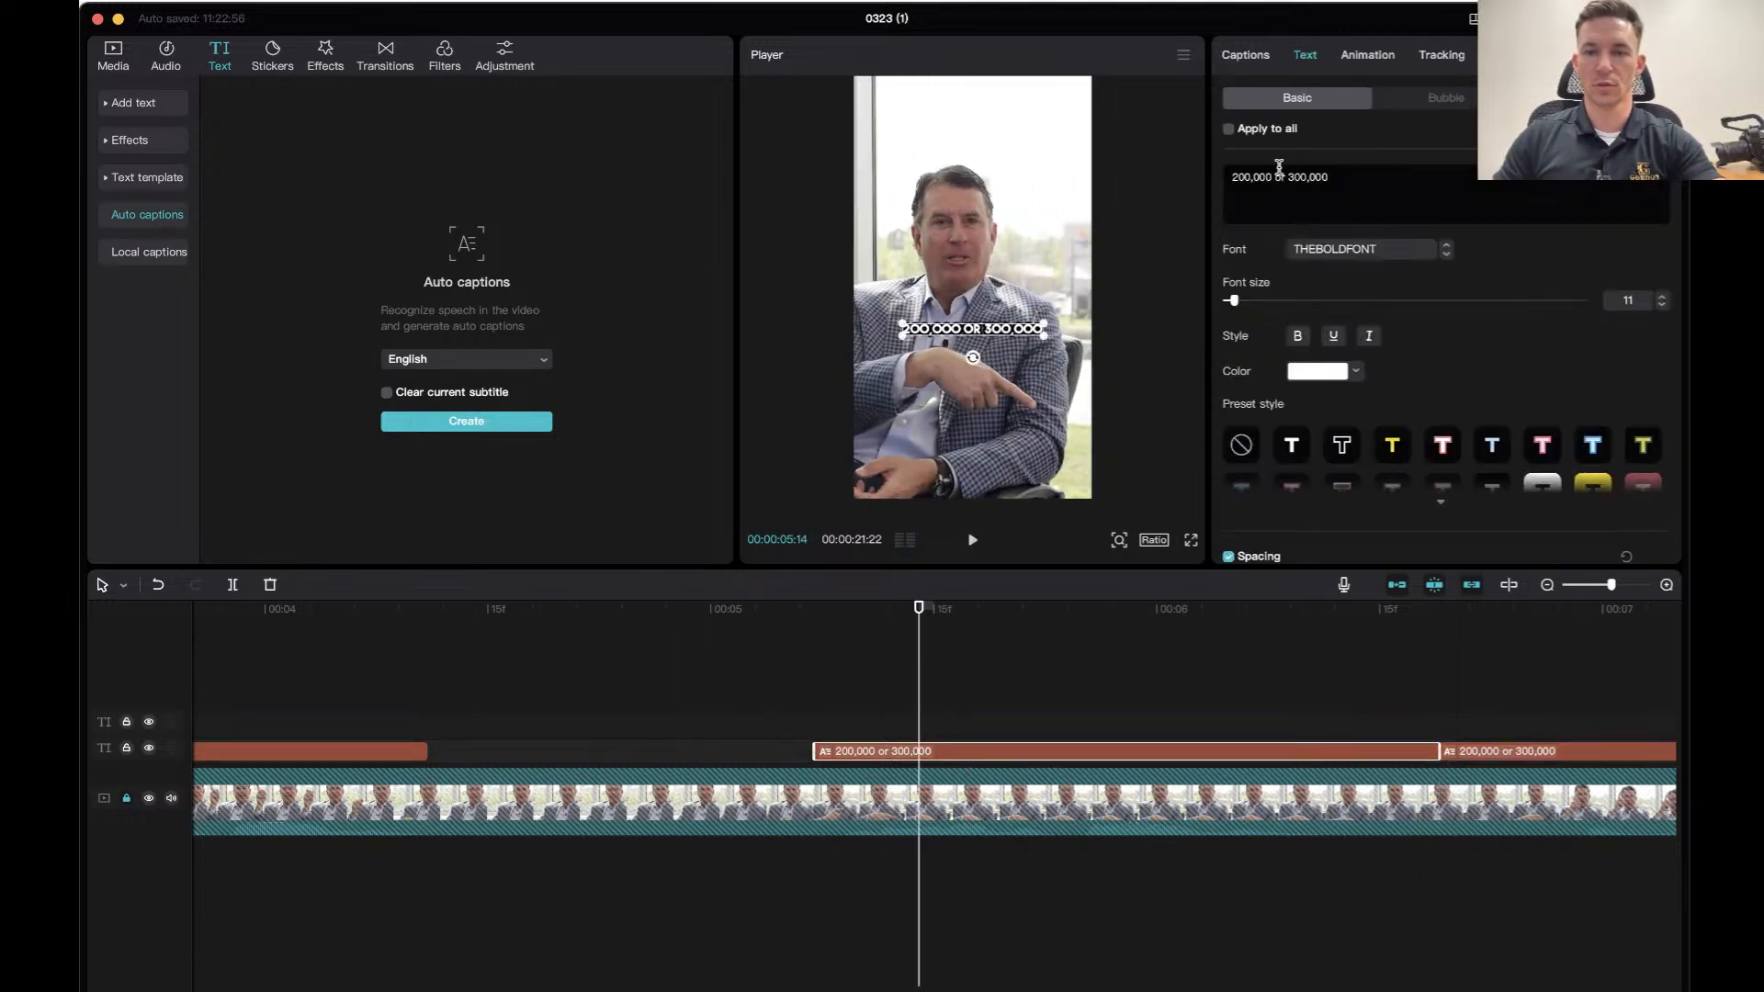
{"action": "left_click_drag", "start_coordinate": [1278, 180], "coordinate": [1206, 205]}
{"action": "key", "text": "BackSpace"}
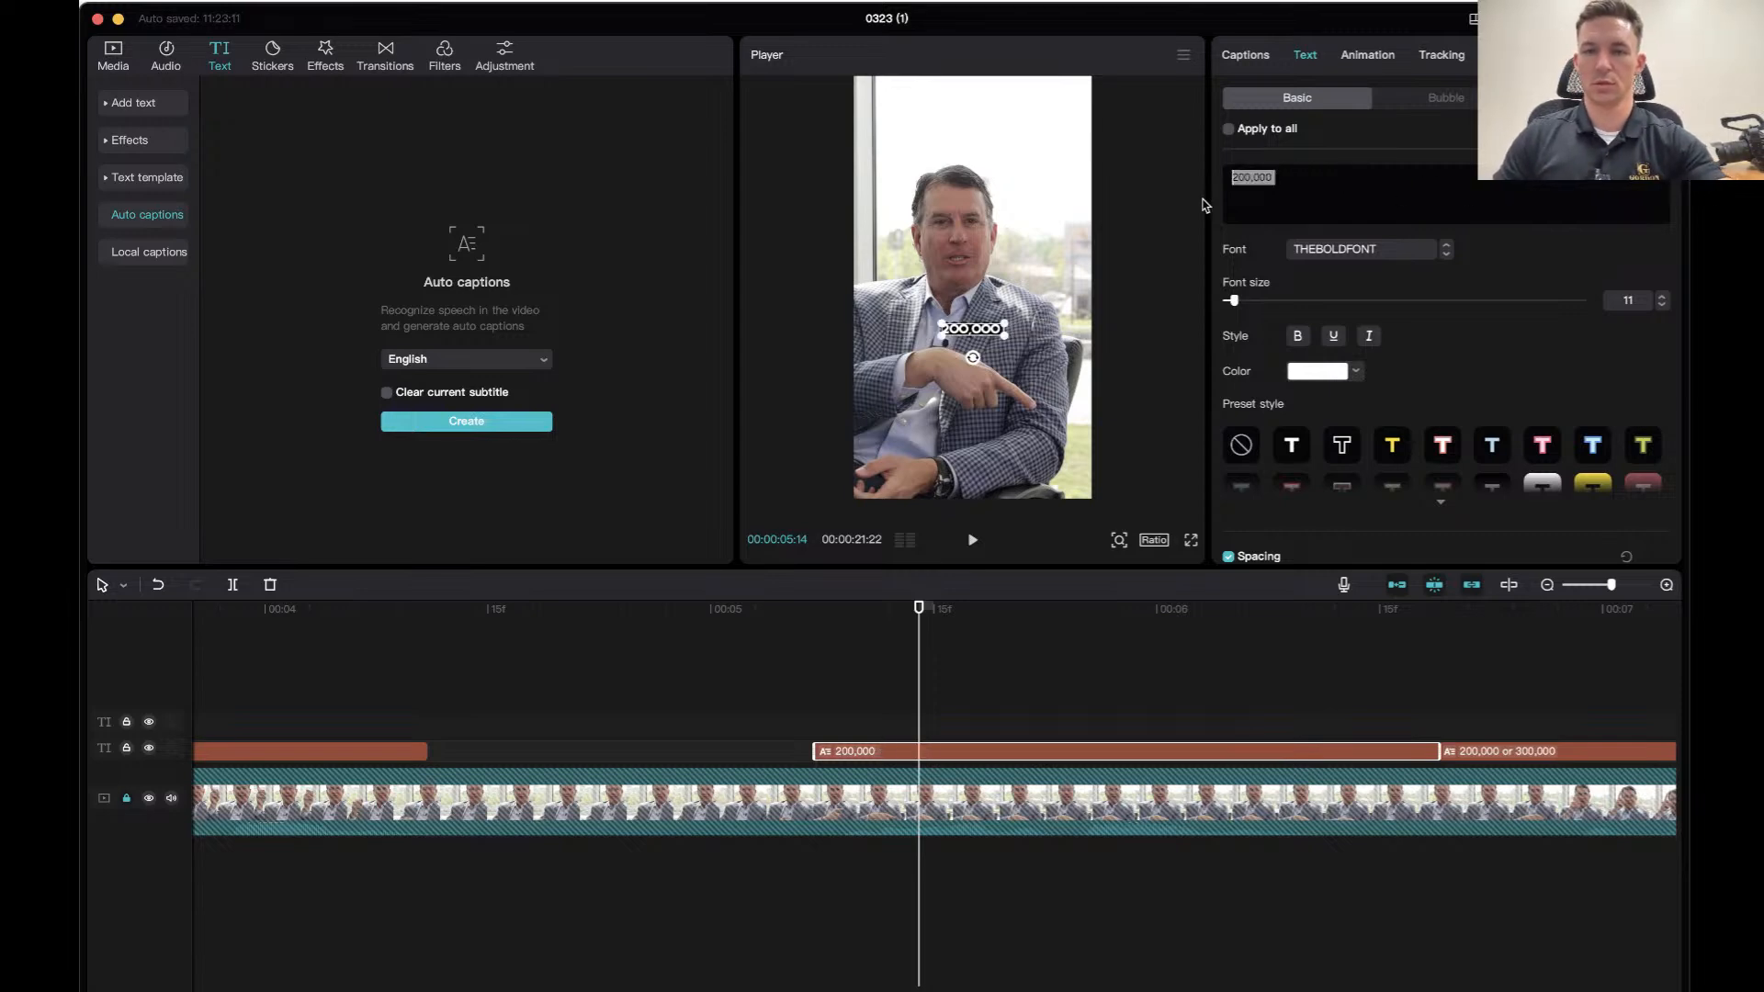
Recolor the "200,000" caption yellow with hex FFDE00.
{"action": "left_click", "coordinate": [1304, 371]}
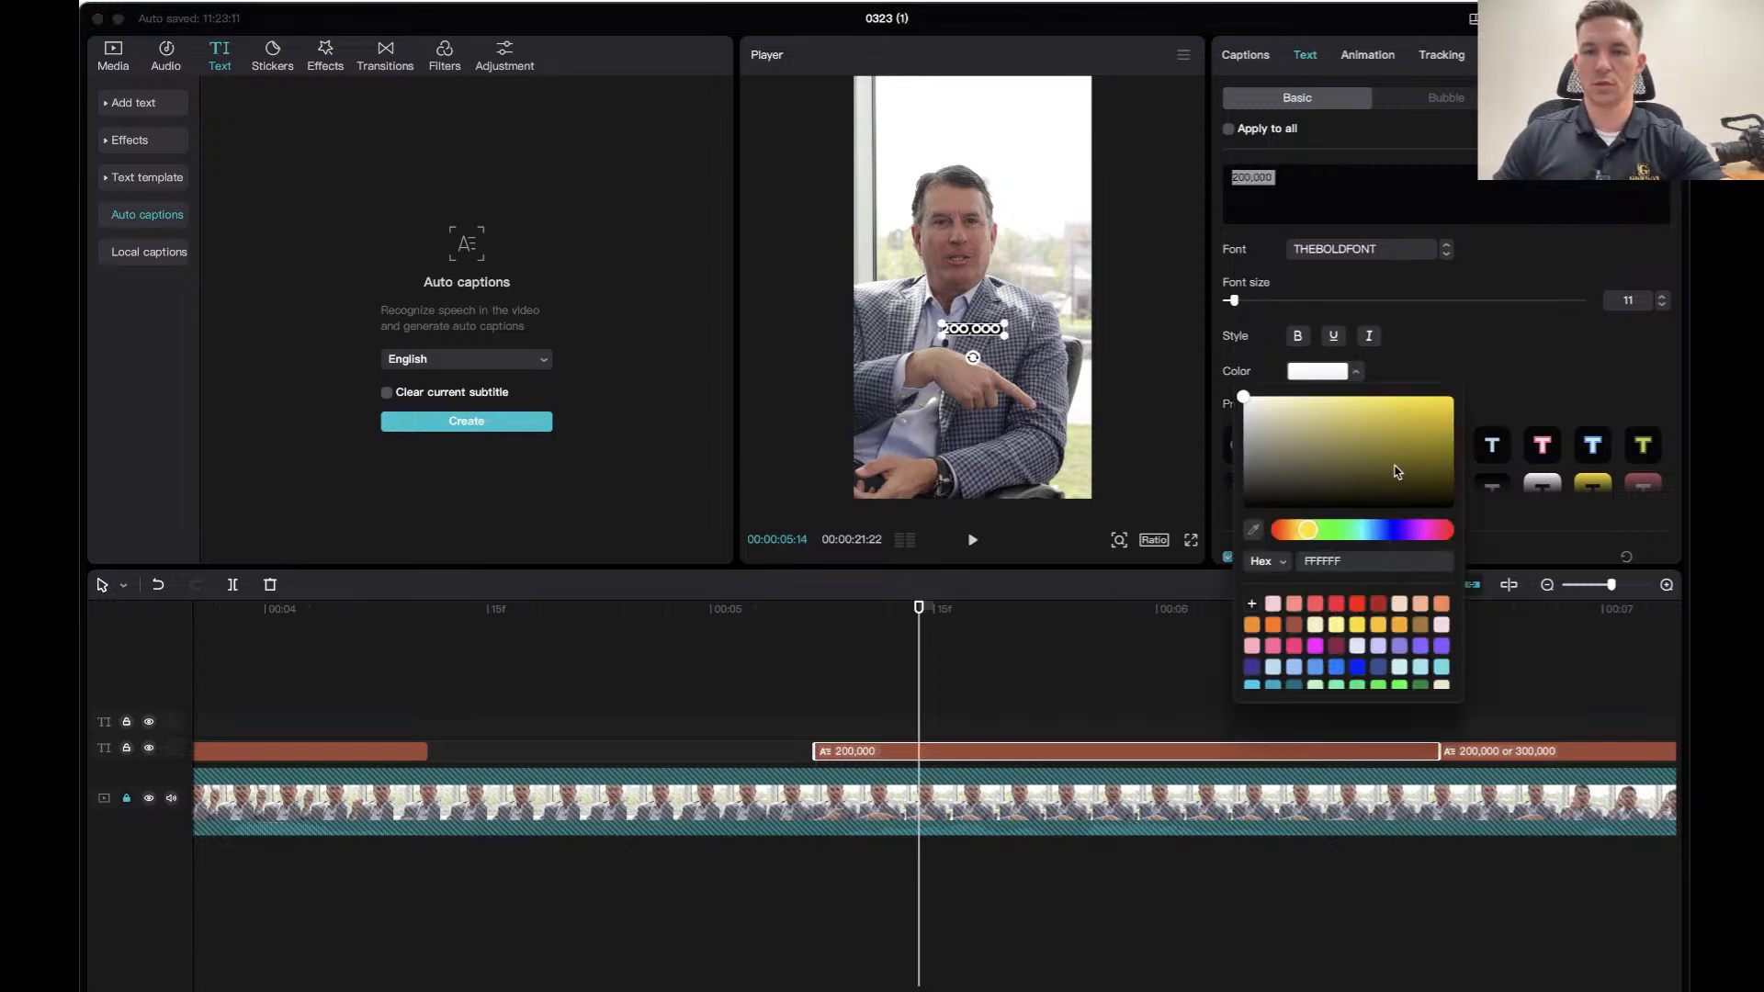
{"action": "left_click", "coordinate": [1379, 627]}
{"action": "left_click", "coordinate": [1359, 626]}
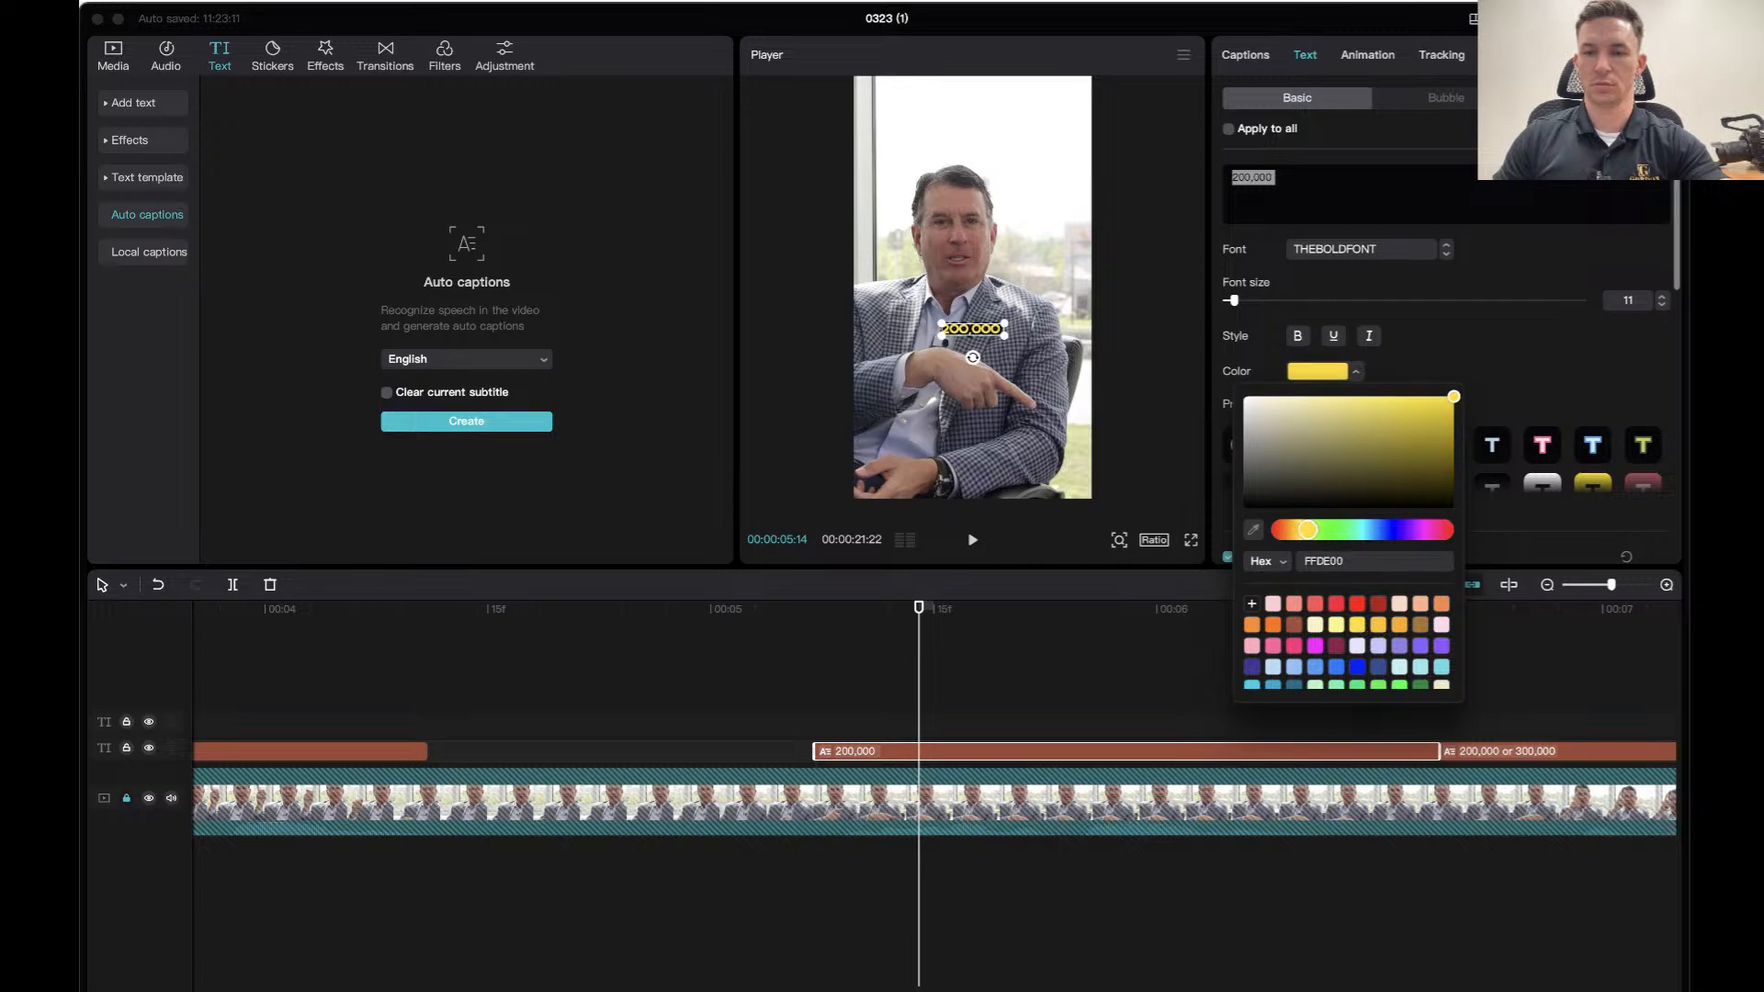
Set the yellow "200,000" caption's font size to 15 and append a red question mark emoji to its text.
{"action": "left_click", "coordinate": [1644, 290]}
{"action": "type", "text": "15"}
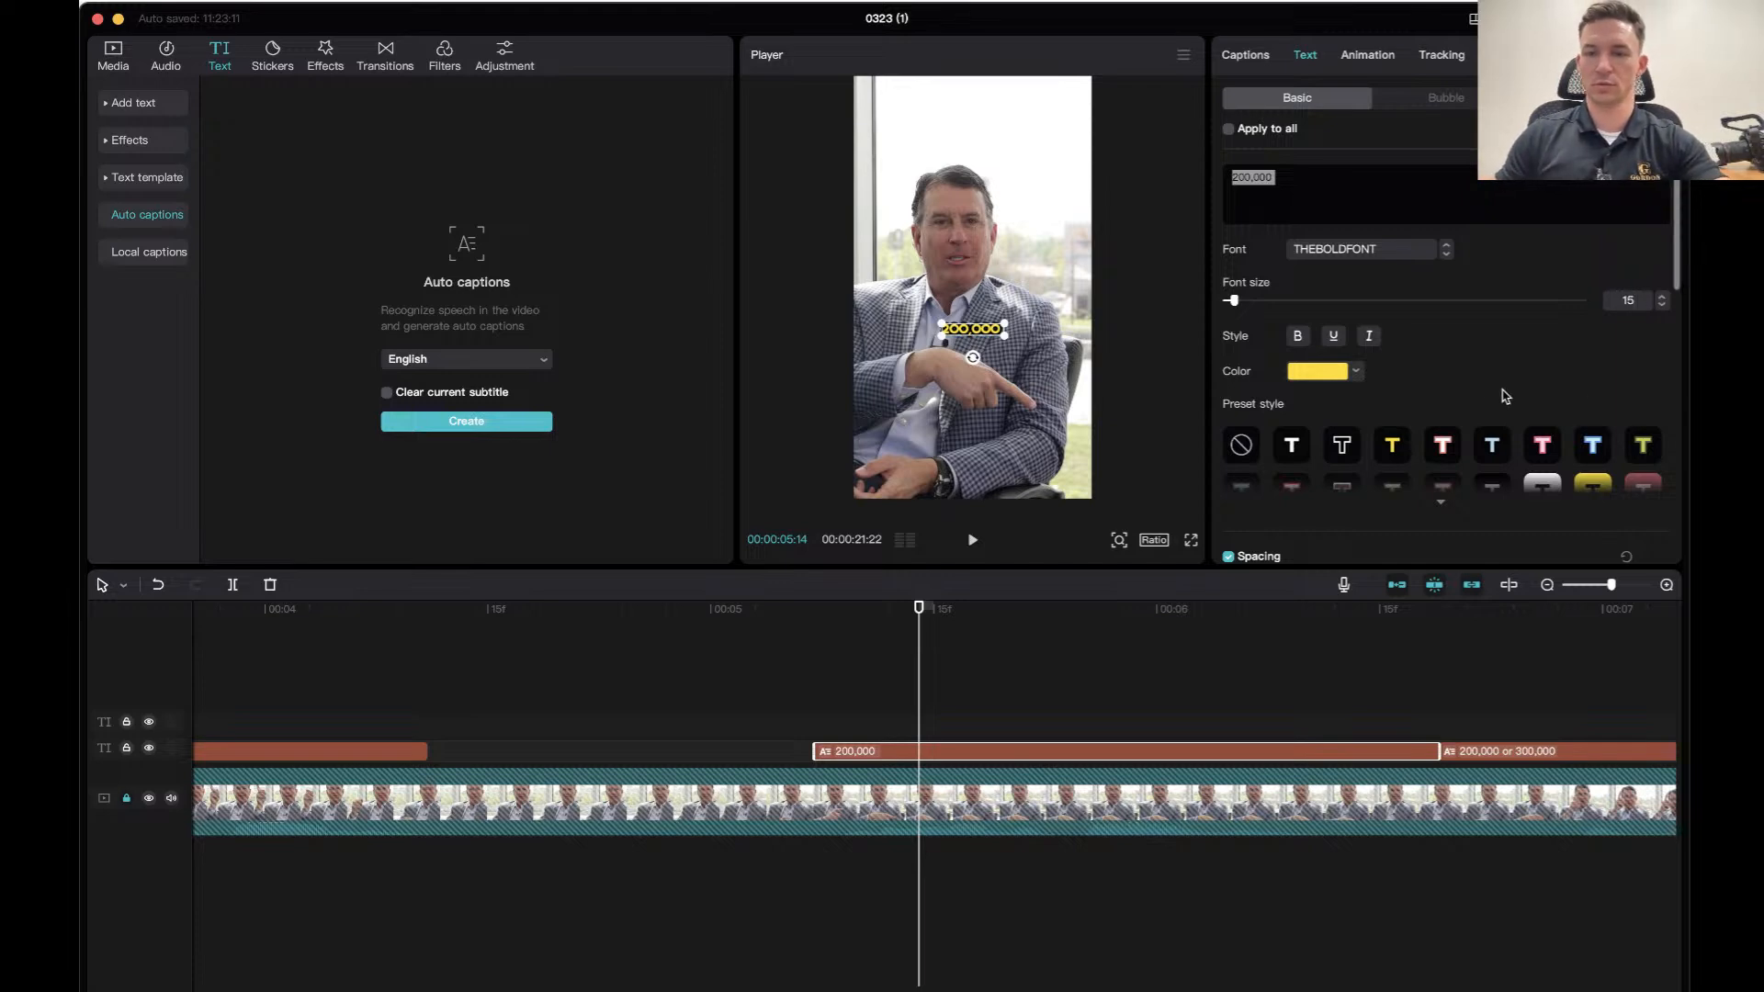
{"action": "left_click", "coordinate": [1385, 180]}
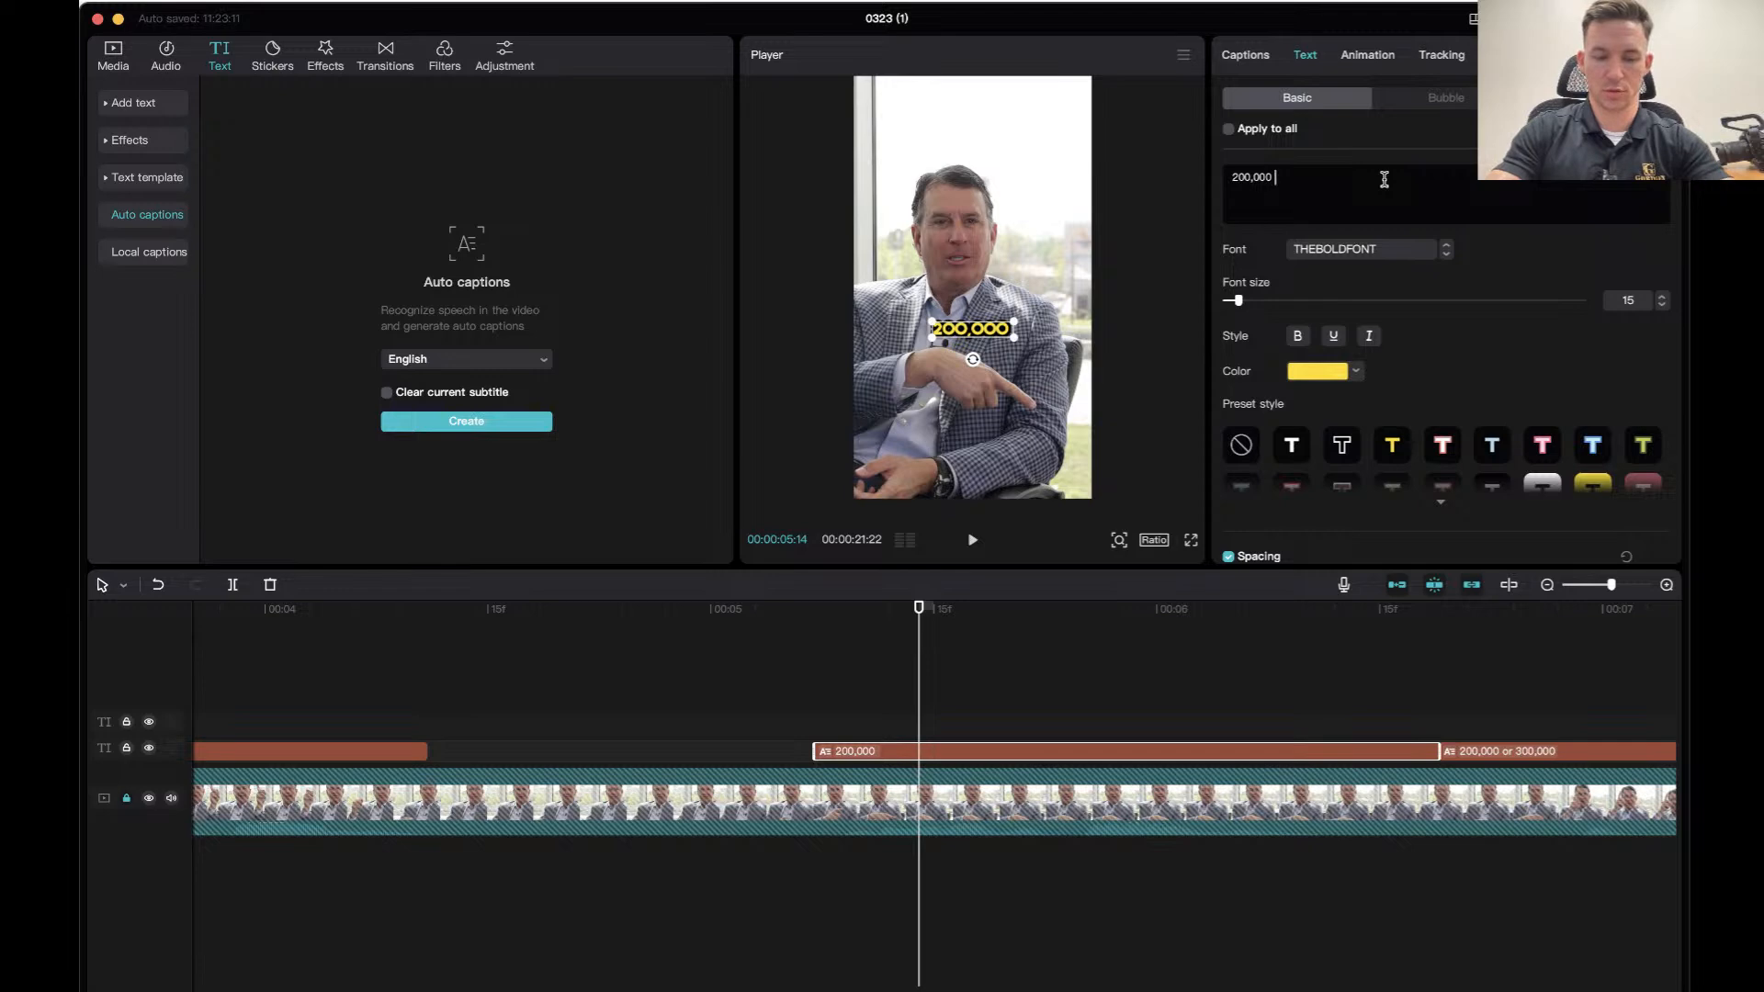
{"action": "key", "text": "ctrl+super+space"}
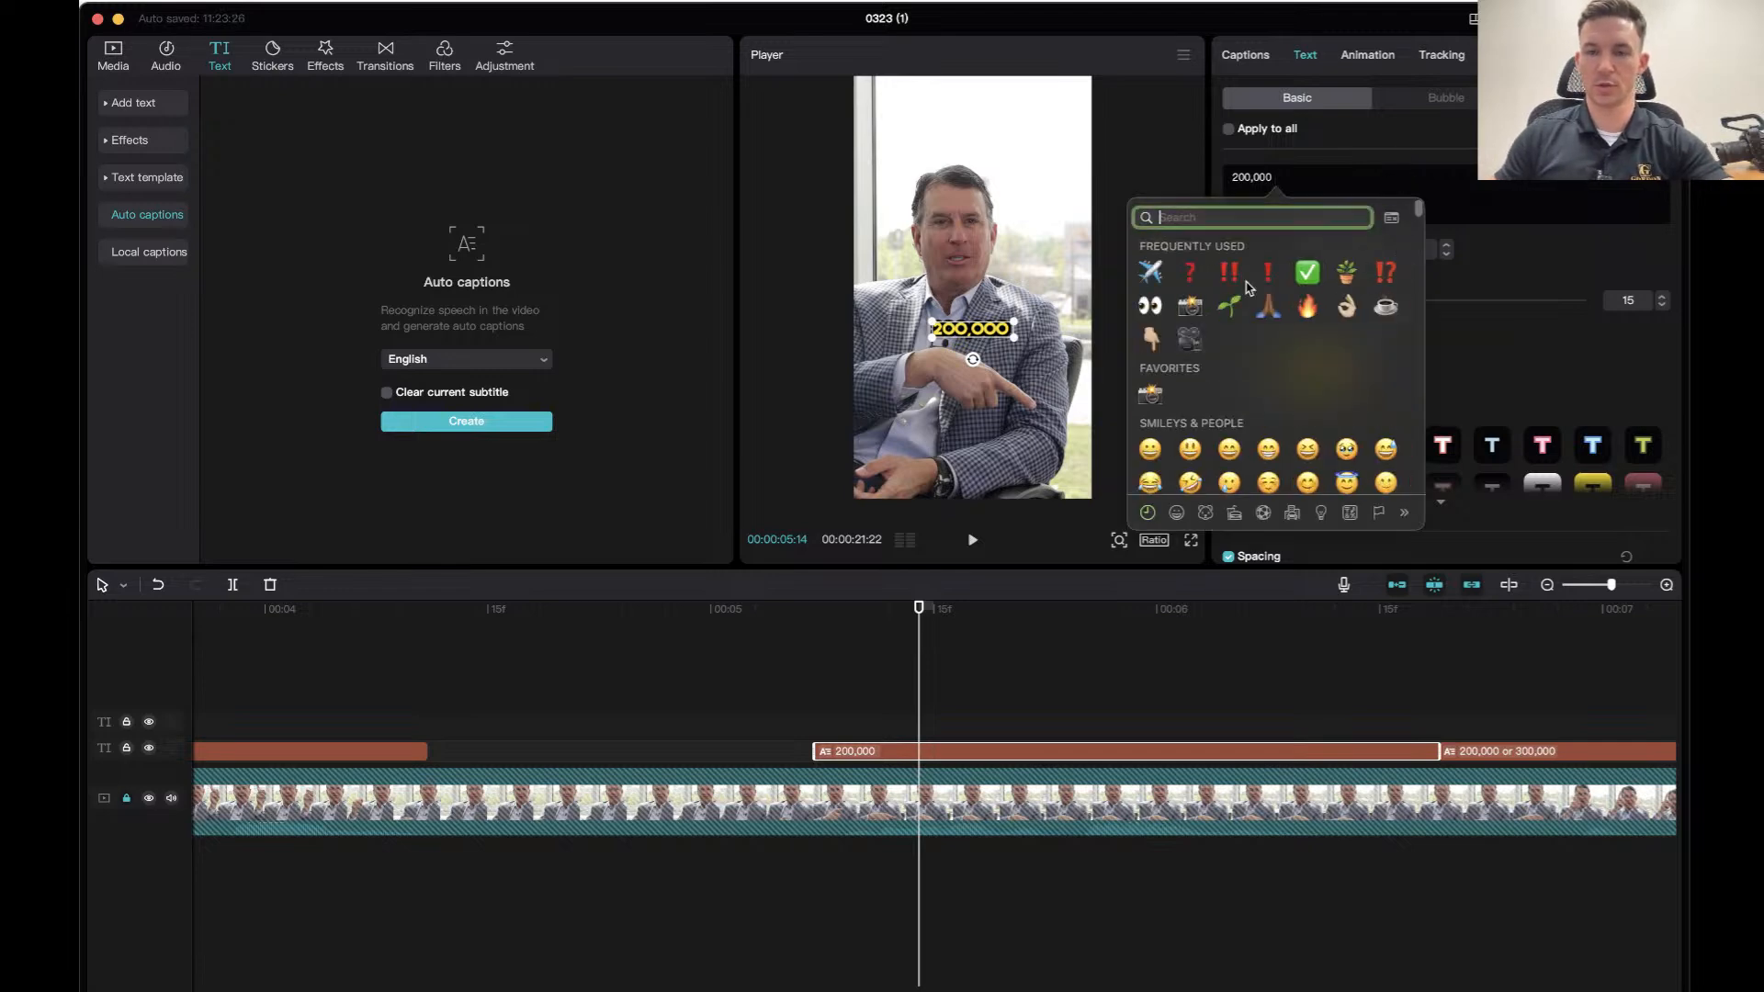
{"action": "left_click", "coordinate": [1190, 272]}
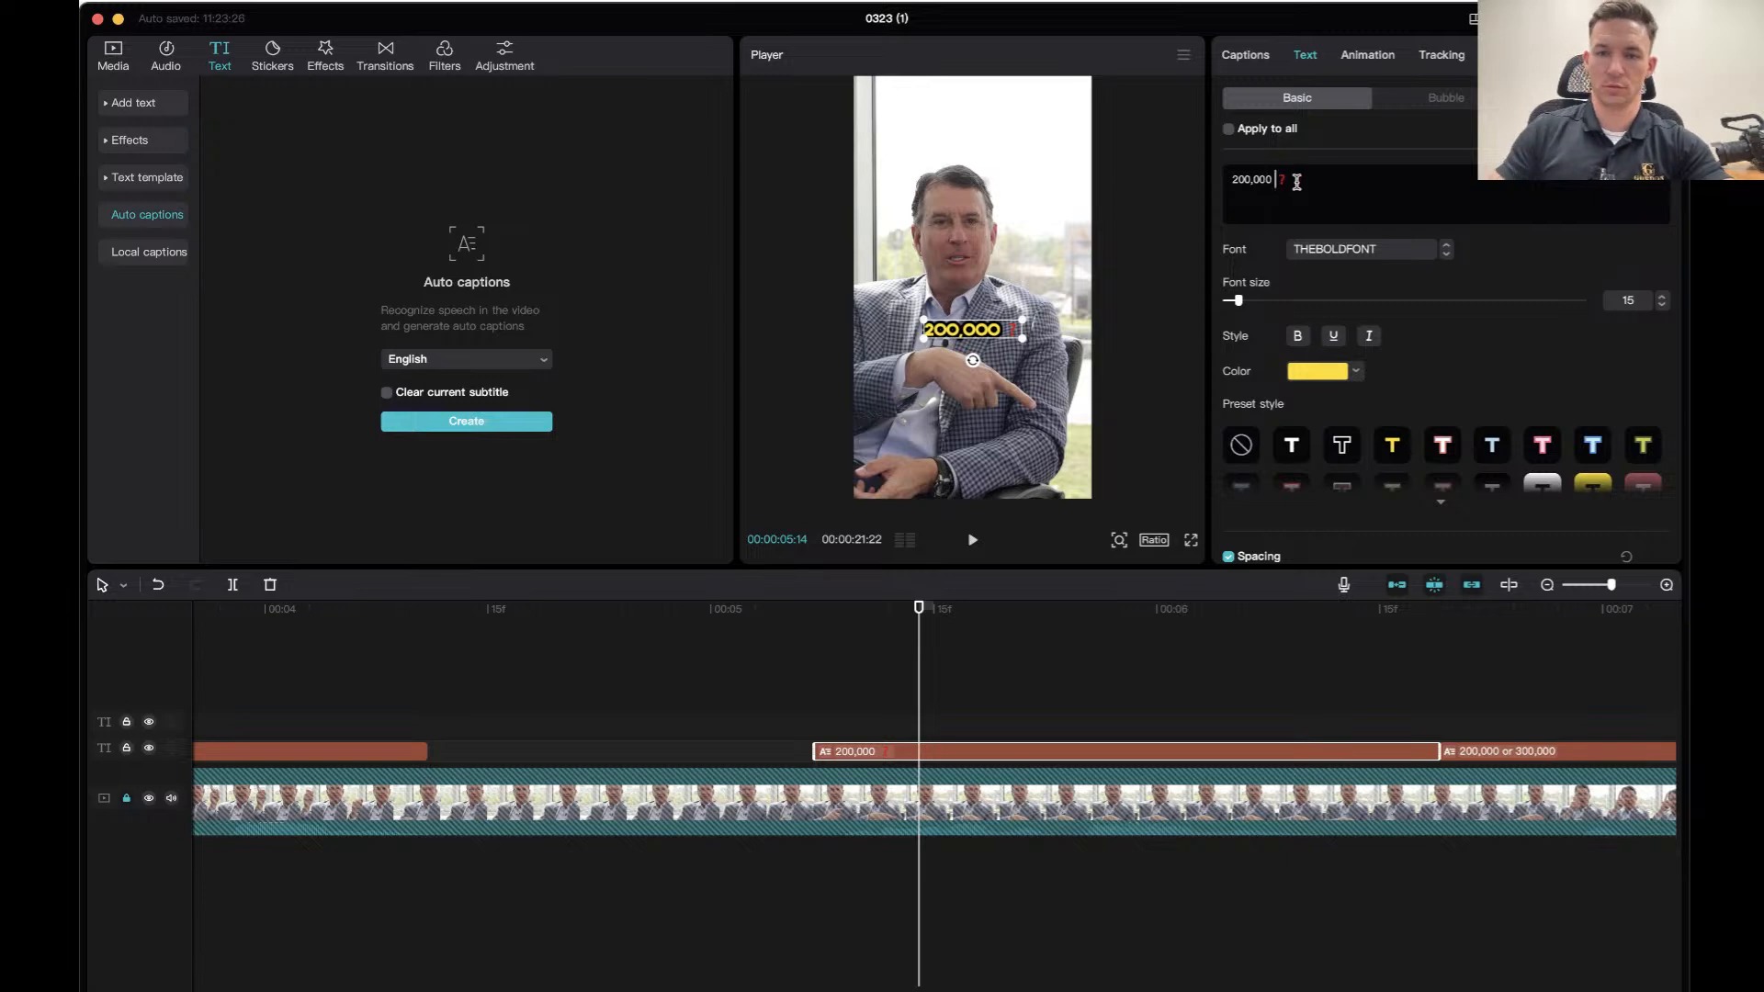
Find the frame where the speaker points down, place the "200,000" caption just below his pointing finger and enlarge it.
{"action": "left_click", "coordinate": [637, 617]}
{"action": "key", "text": "space"}
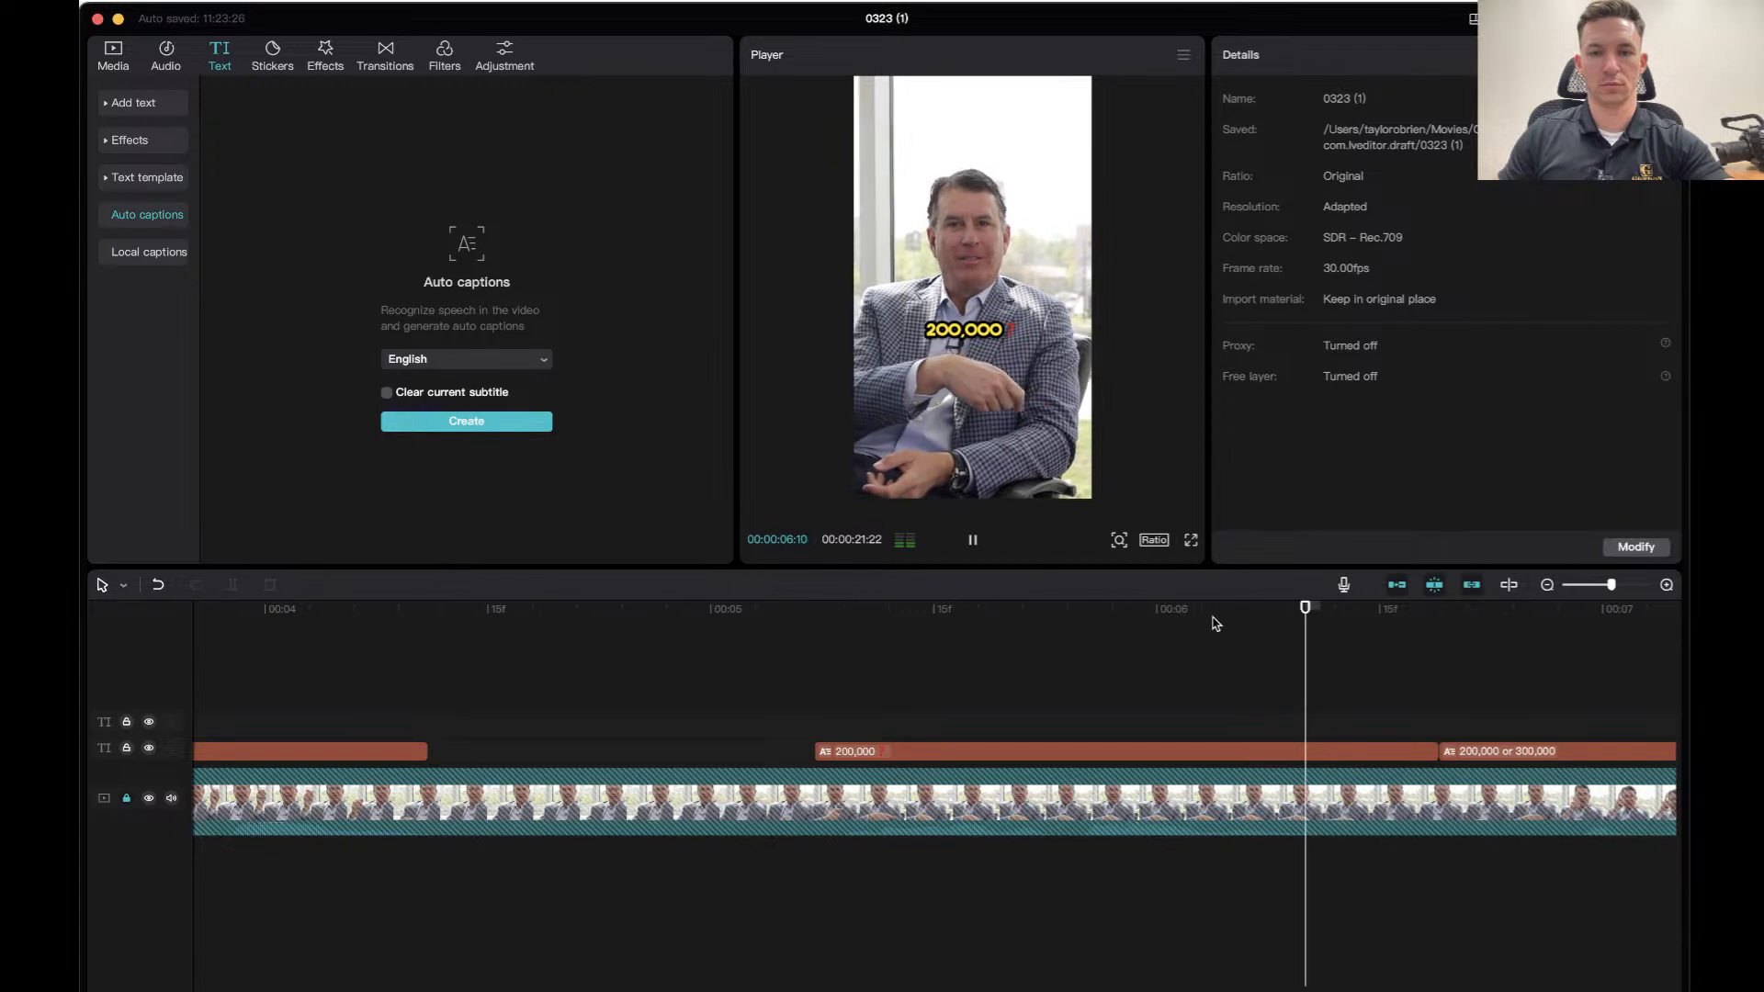
{"action": "key", "text": "space"}
{"action": "left_click", "coordinate": [725, 607]}
{"action": "key", "text": "space"}
{"action": "key", "text": "space"}
{"action": "left_click_drag", "start_coordinate": [969, 329], "coordinate": [1025, 435]}
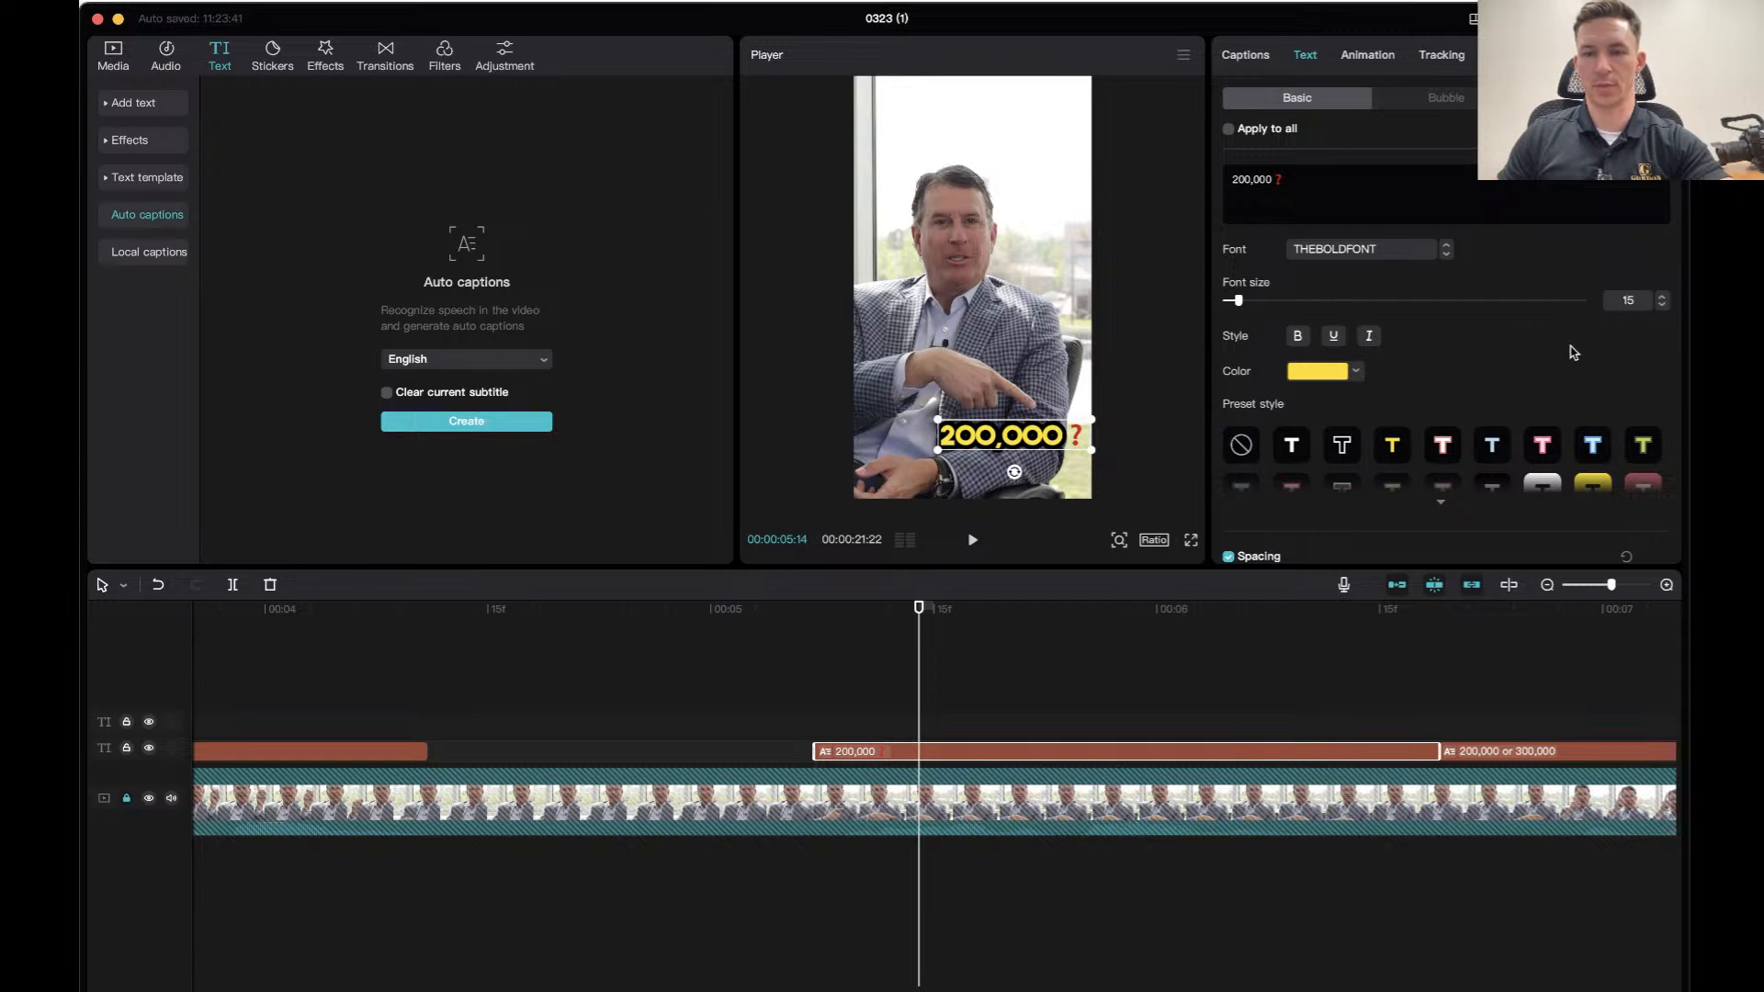
Reduce the "200,000" caption's font size to 11 and nudge it up and to the right, closer to the pointing finger.
{"action": "left_click", "coordinate": [1662, 306]}
{"action": "left_click", "coordinate": [1662, 306]}
{"action": "left_click", "coordinate": [1663, 306]}
{"action": "left_click", "coordinate": [1662, 305]}
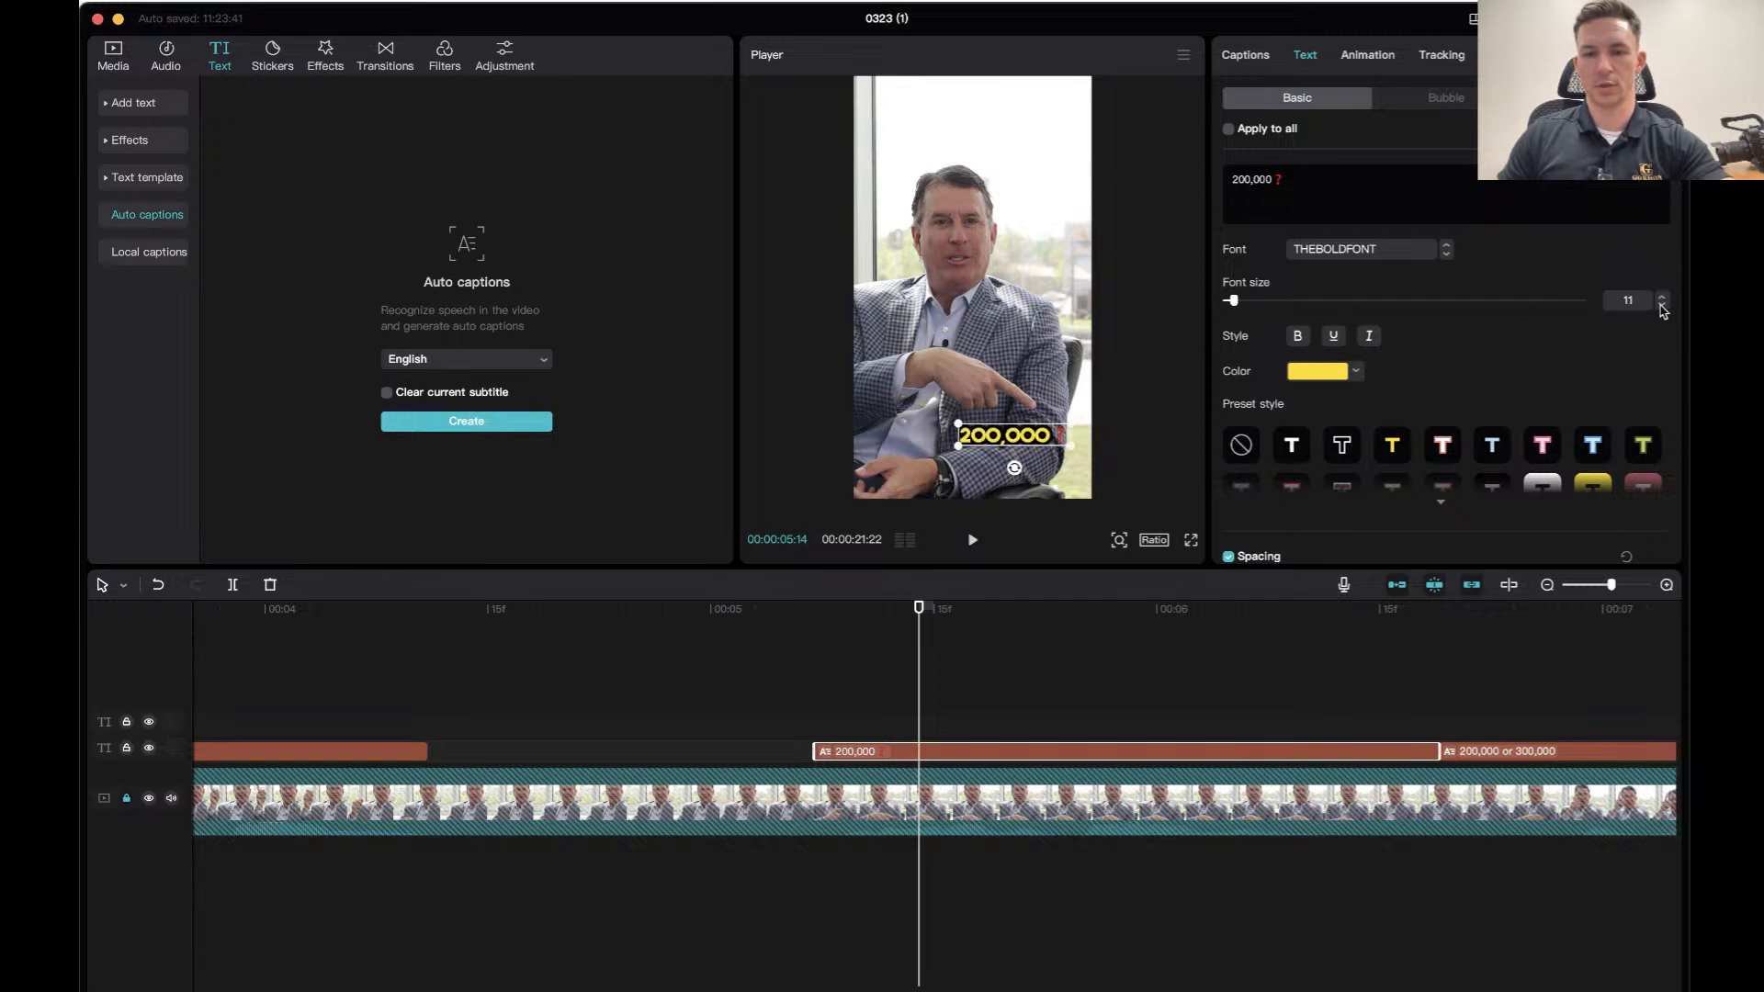
{"action": "left_click_drag", "start_coordinate": [977, 447], "coordinate": [1007, 437]}
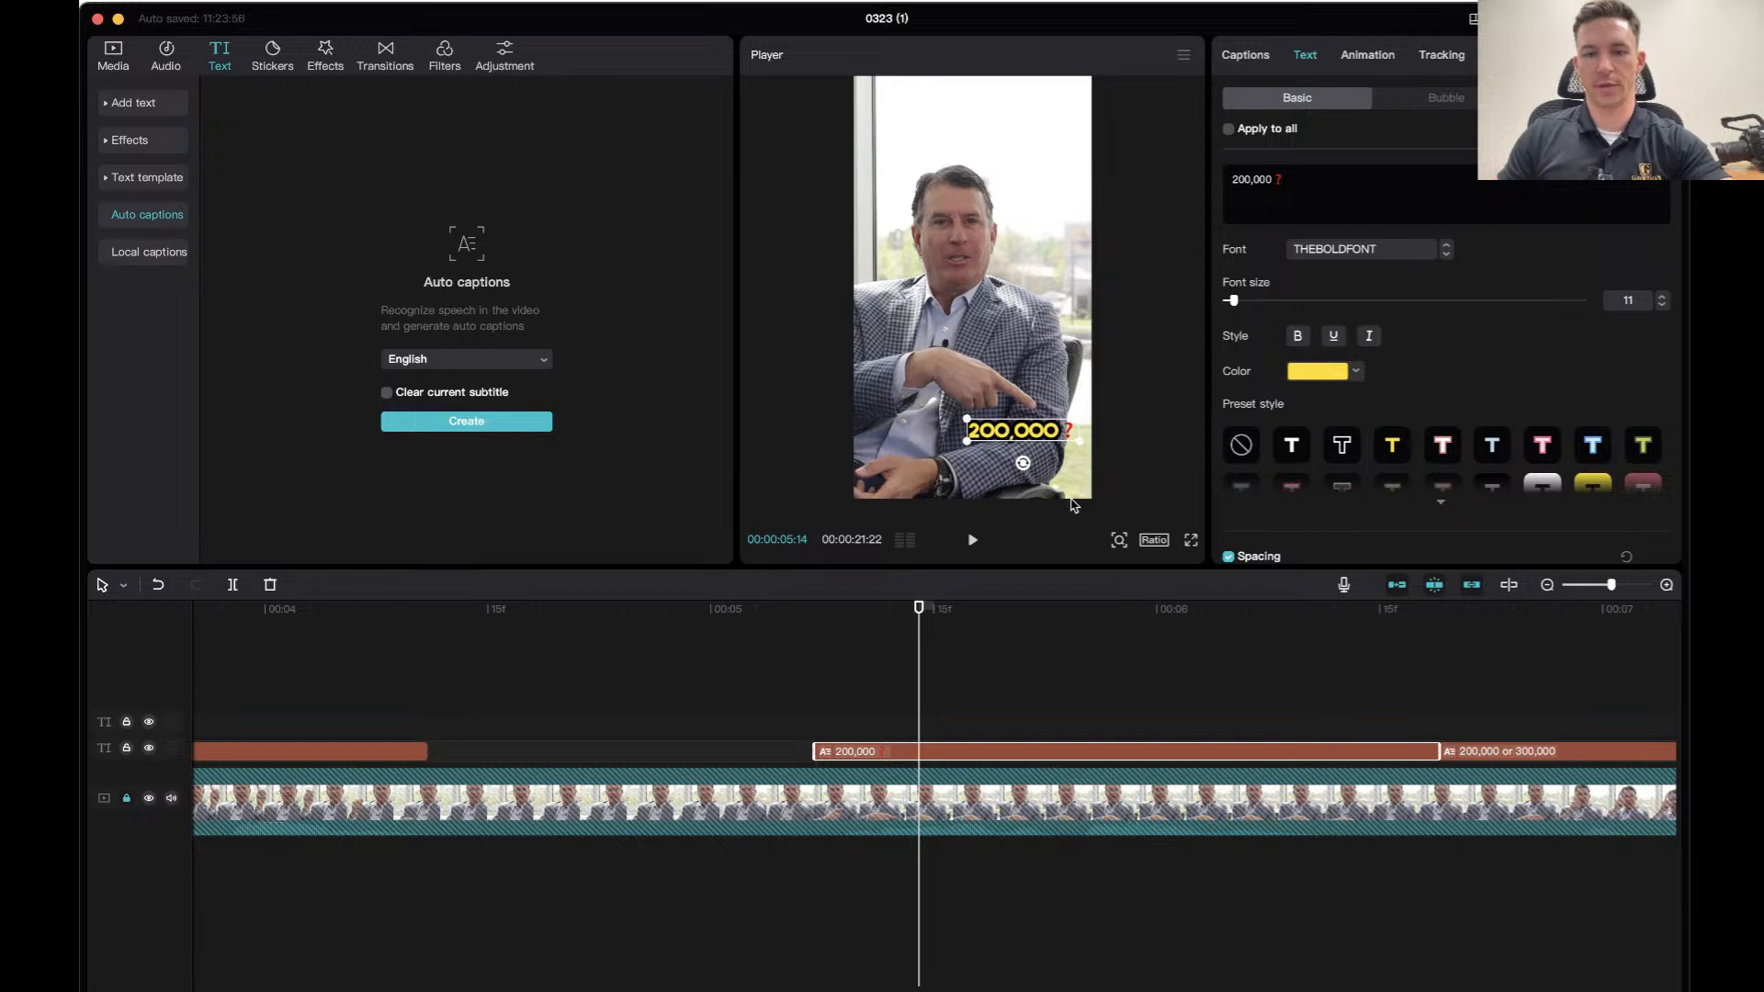
{"action": "left_click", "coordinate": [1117, 401]}
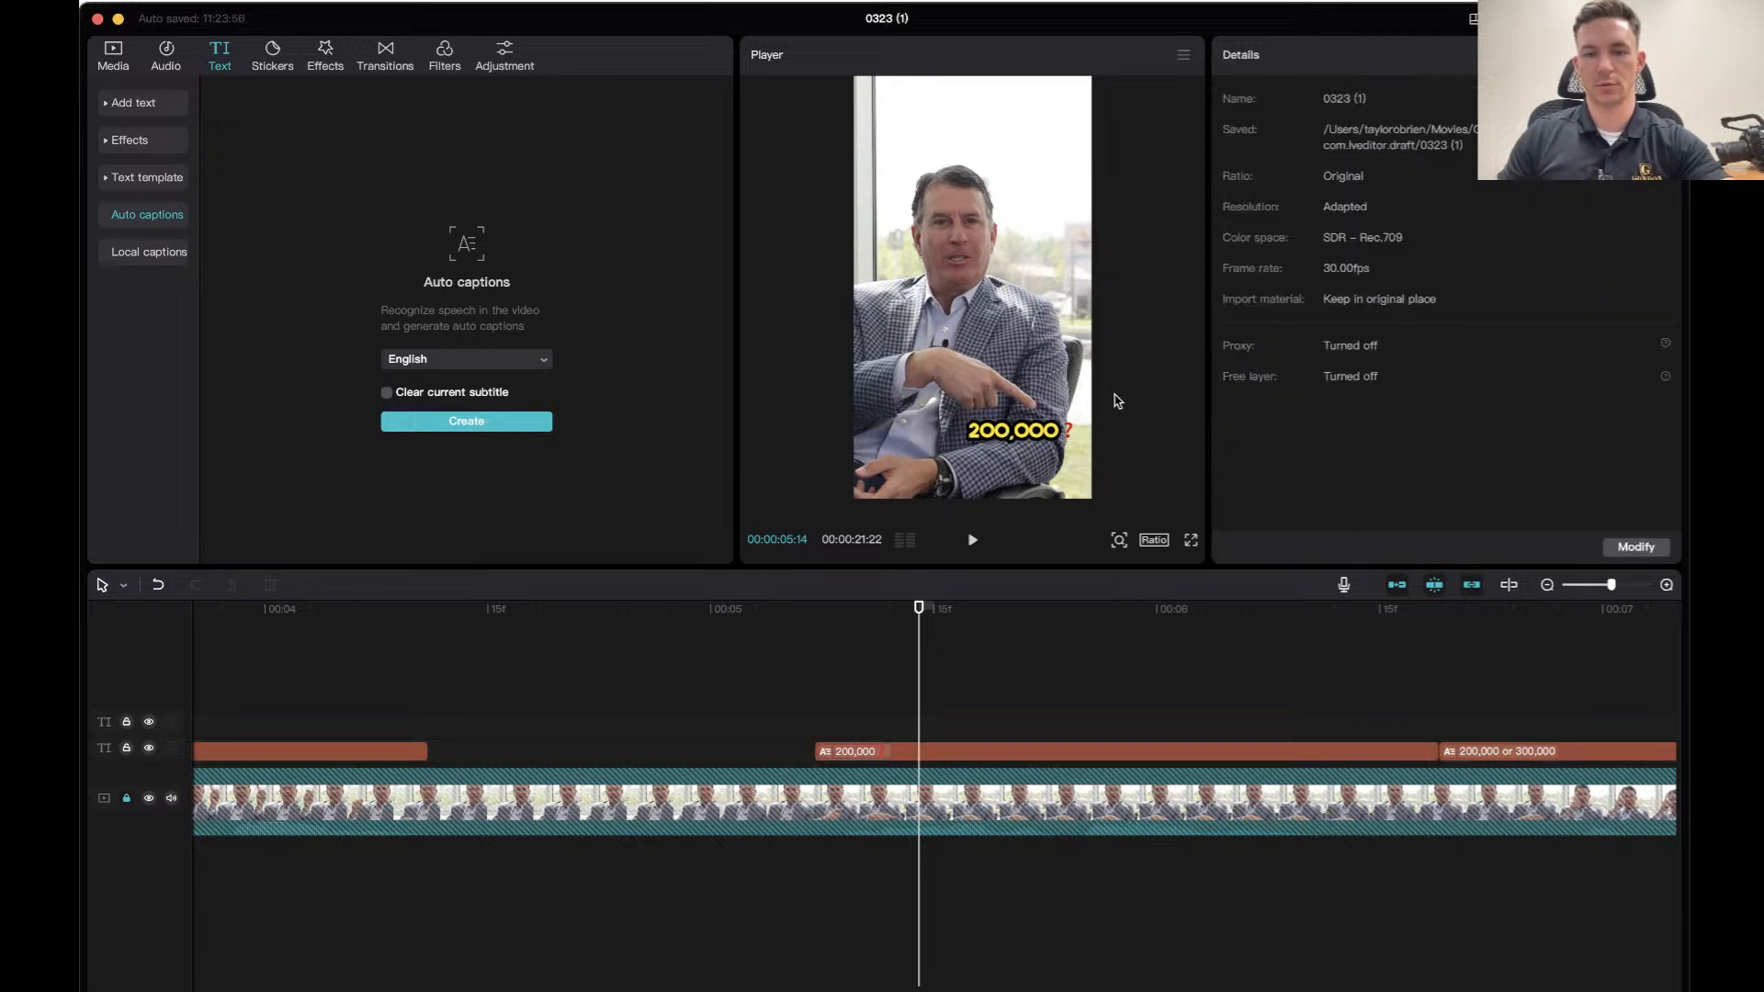
Replay the "200,000" caption against the gesture and trim its end back to about 00:00:06:10.
{"action": "left_click", "coordinate": [695, 631]}
{"action": "key", "text": "space"}
{"action": "left_click", "coordinate": [694, 632]}
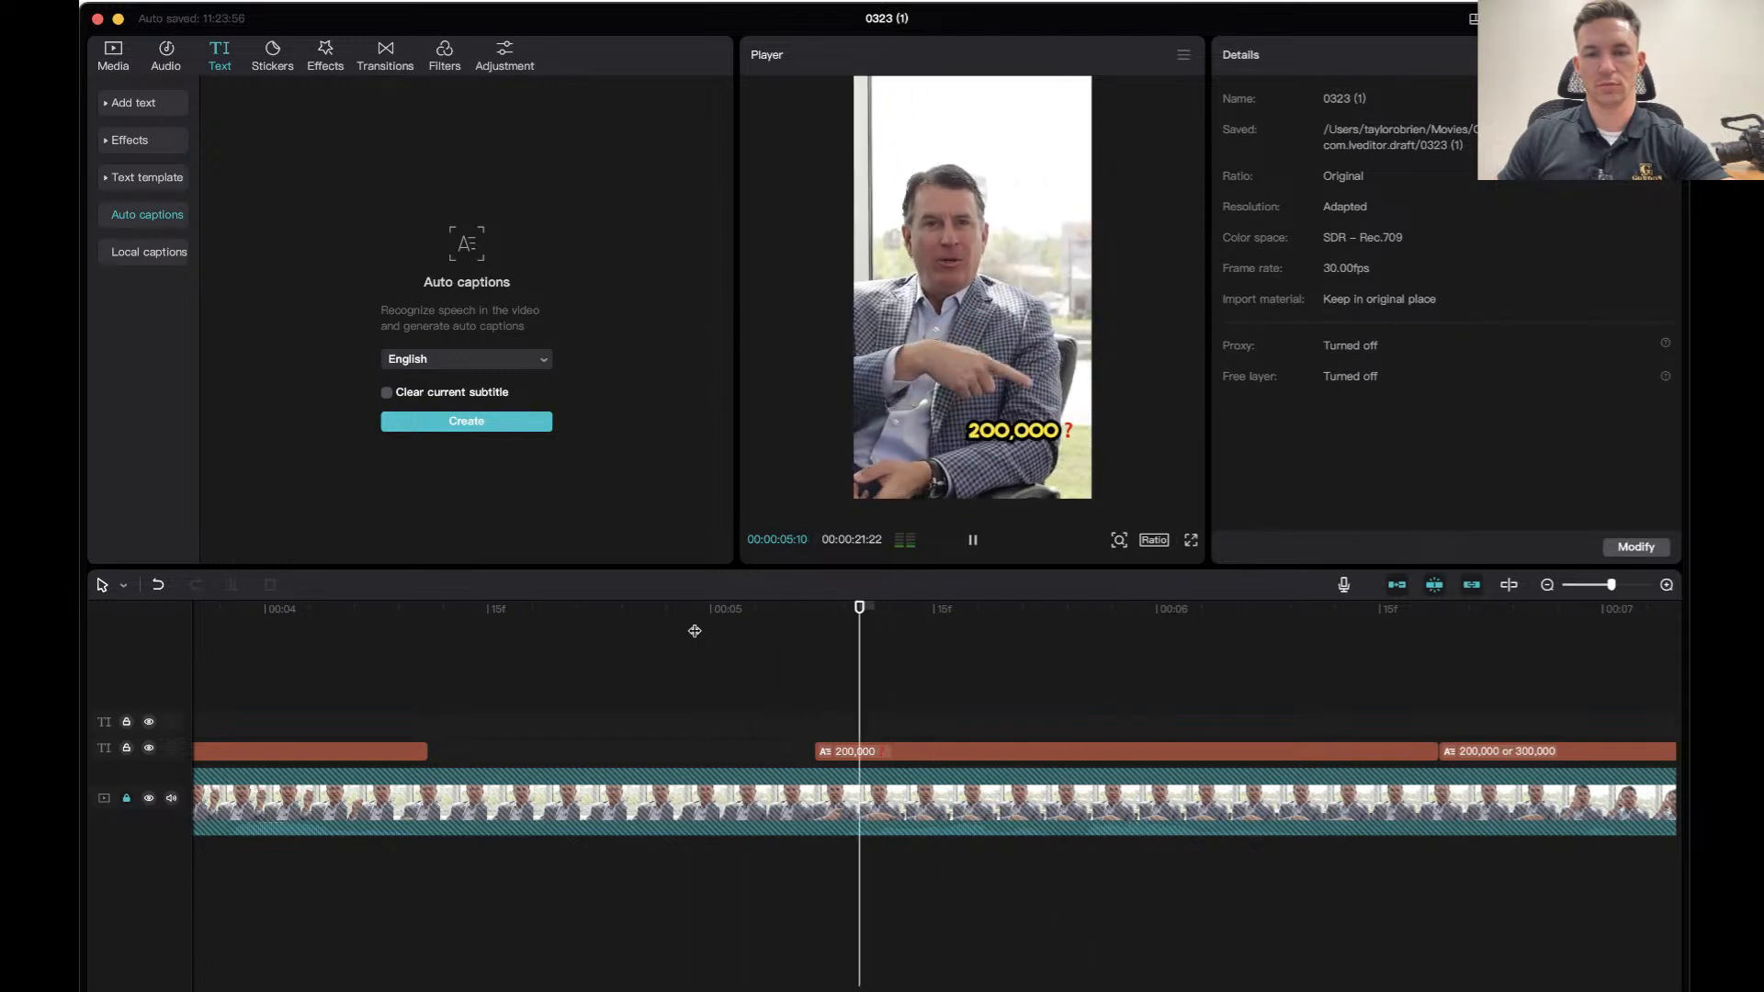
{"action": "key", "text": "space"}
{"action": "left_click", "coordinate": [1079, 607]}
{"action": "key", "text": "space"}
{"action": "key", "text": "space"}
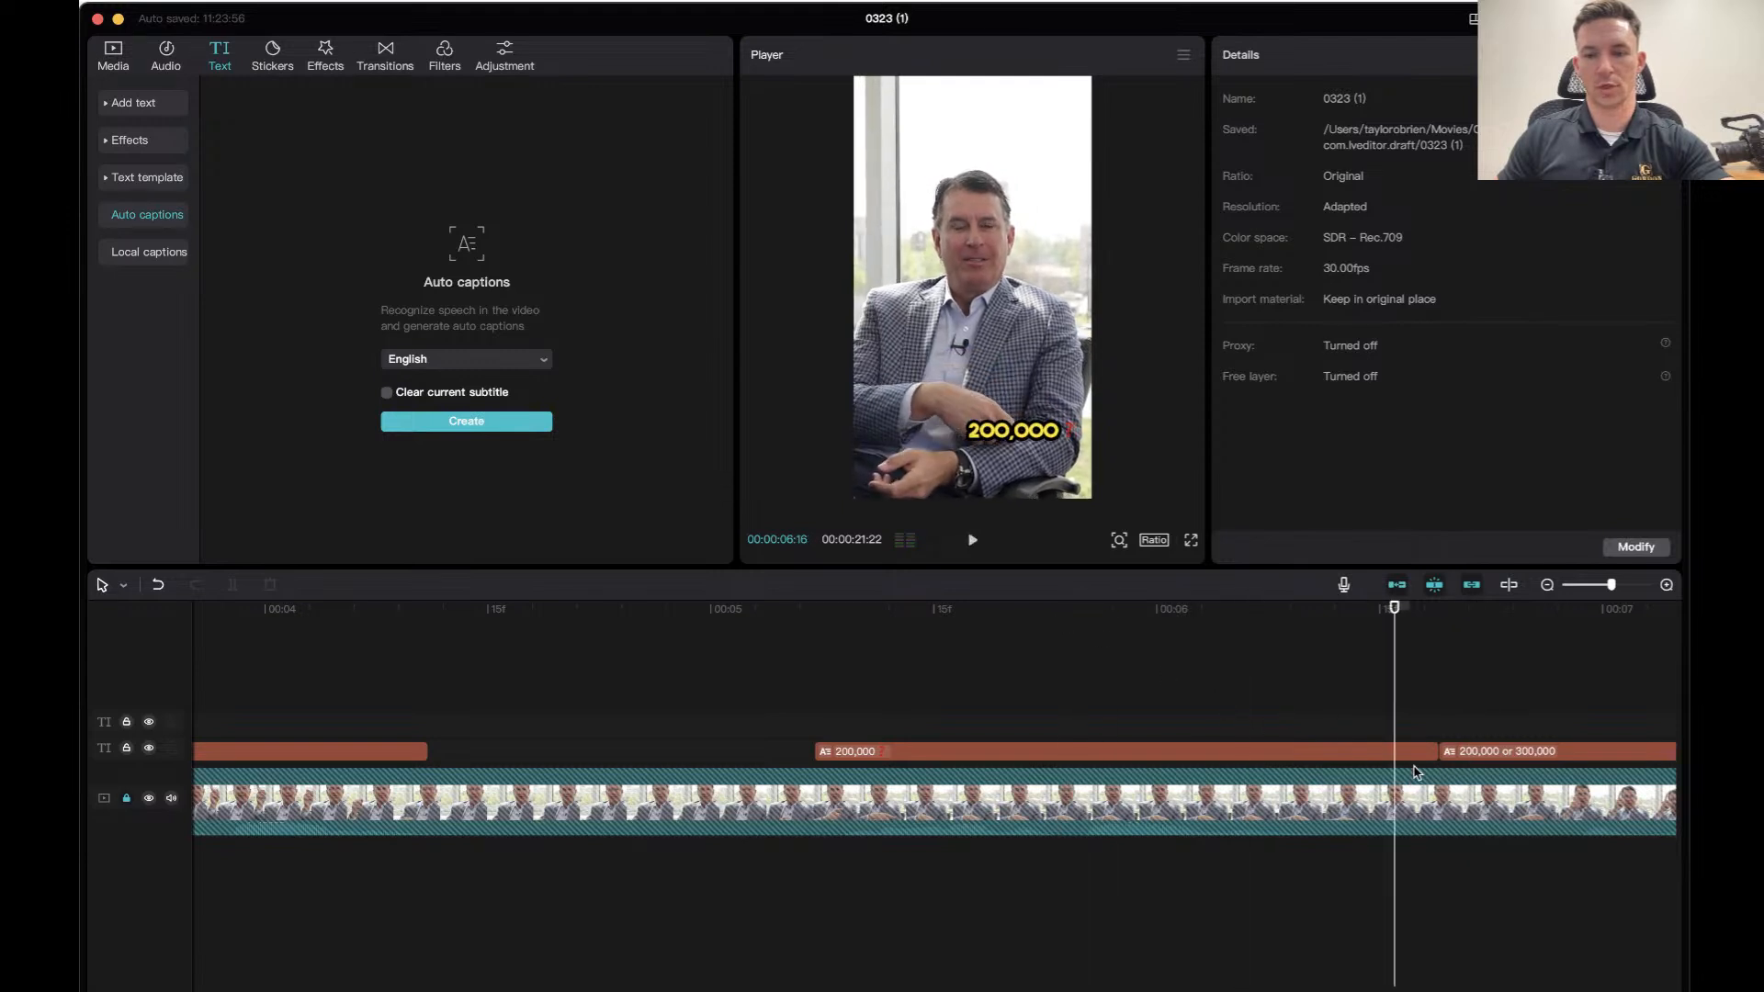
{"action": "left_click", "coordinate": [1410, 754]}
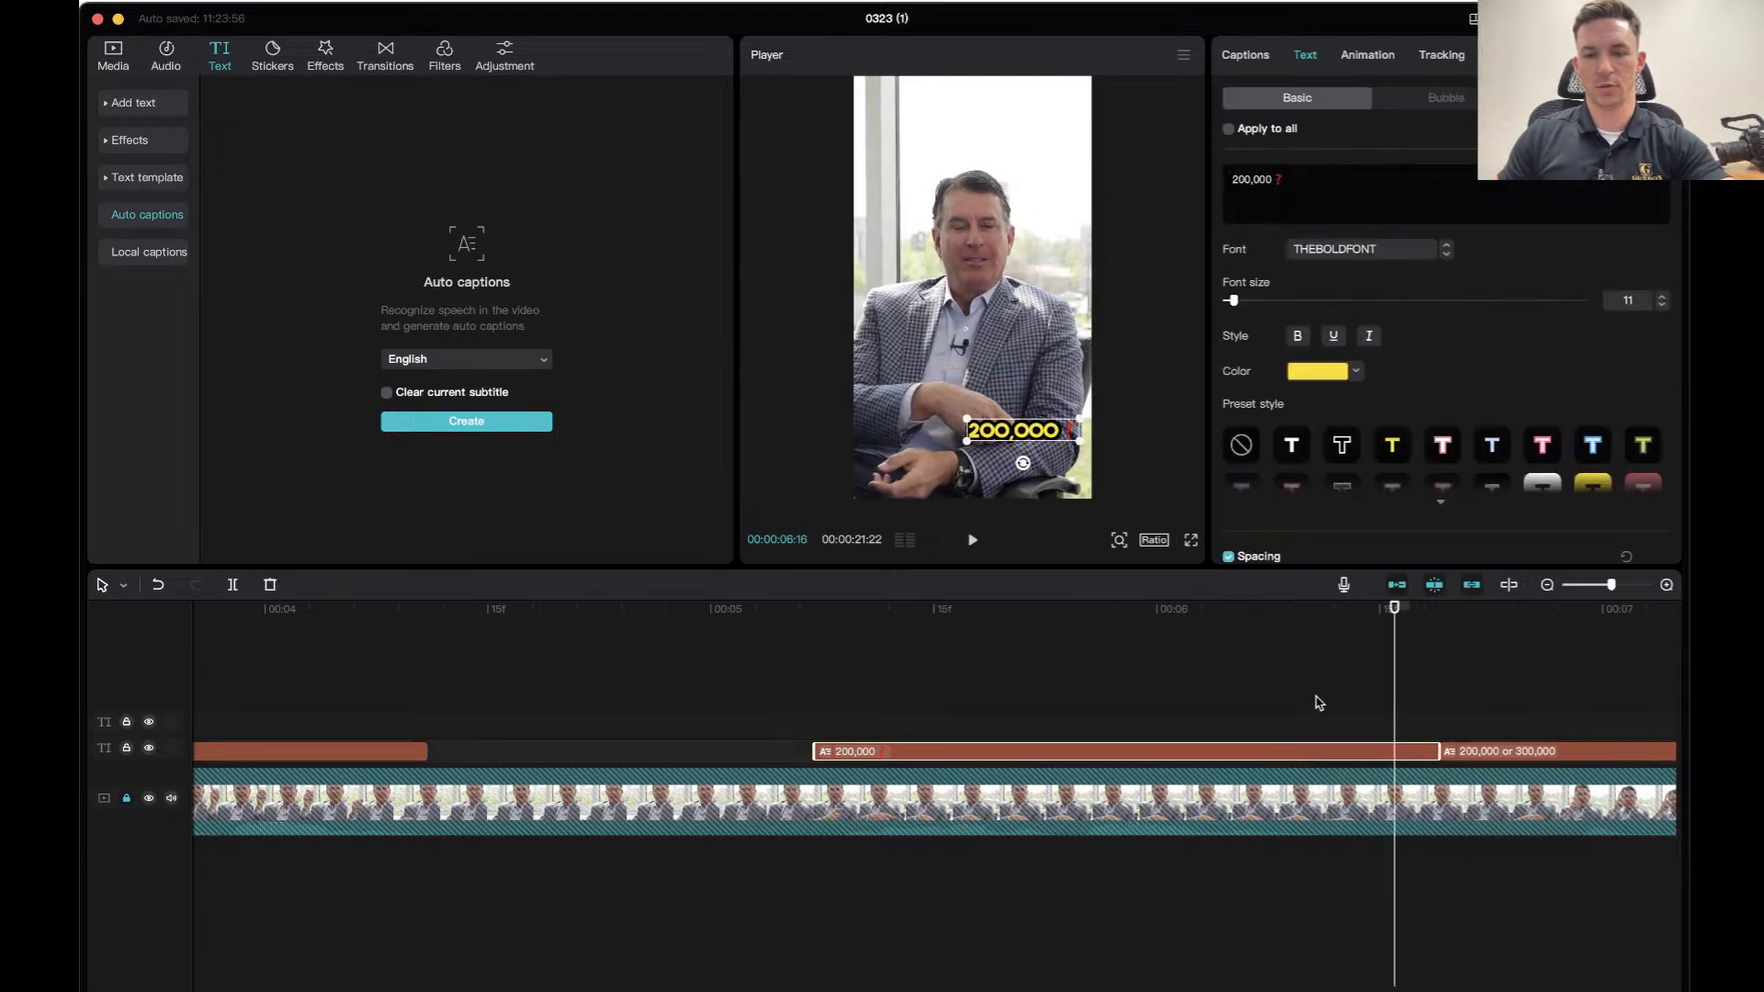
{"action": "left_click_drag", "start_coordinate": [1440, 749], "coordinate": [1307, 743]}
Play from the trimmed "200,000" caption into the "200,000 or 300,000" caption and stop at the raised finger at 00:00:07:01.
{"action": "left_click", "coordinate": [1070, 611]}
{"action": "key", "text": "space"}
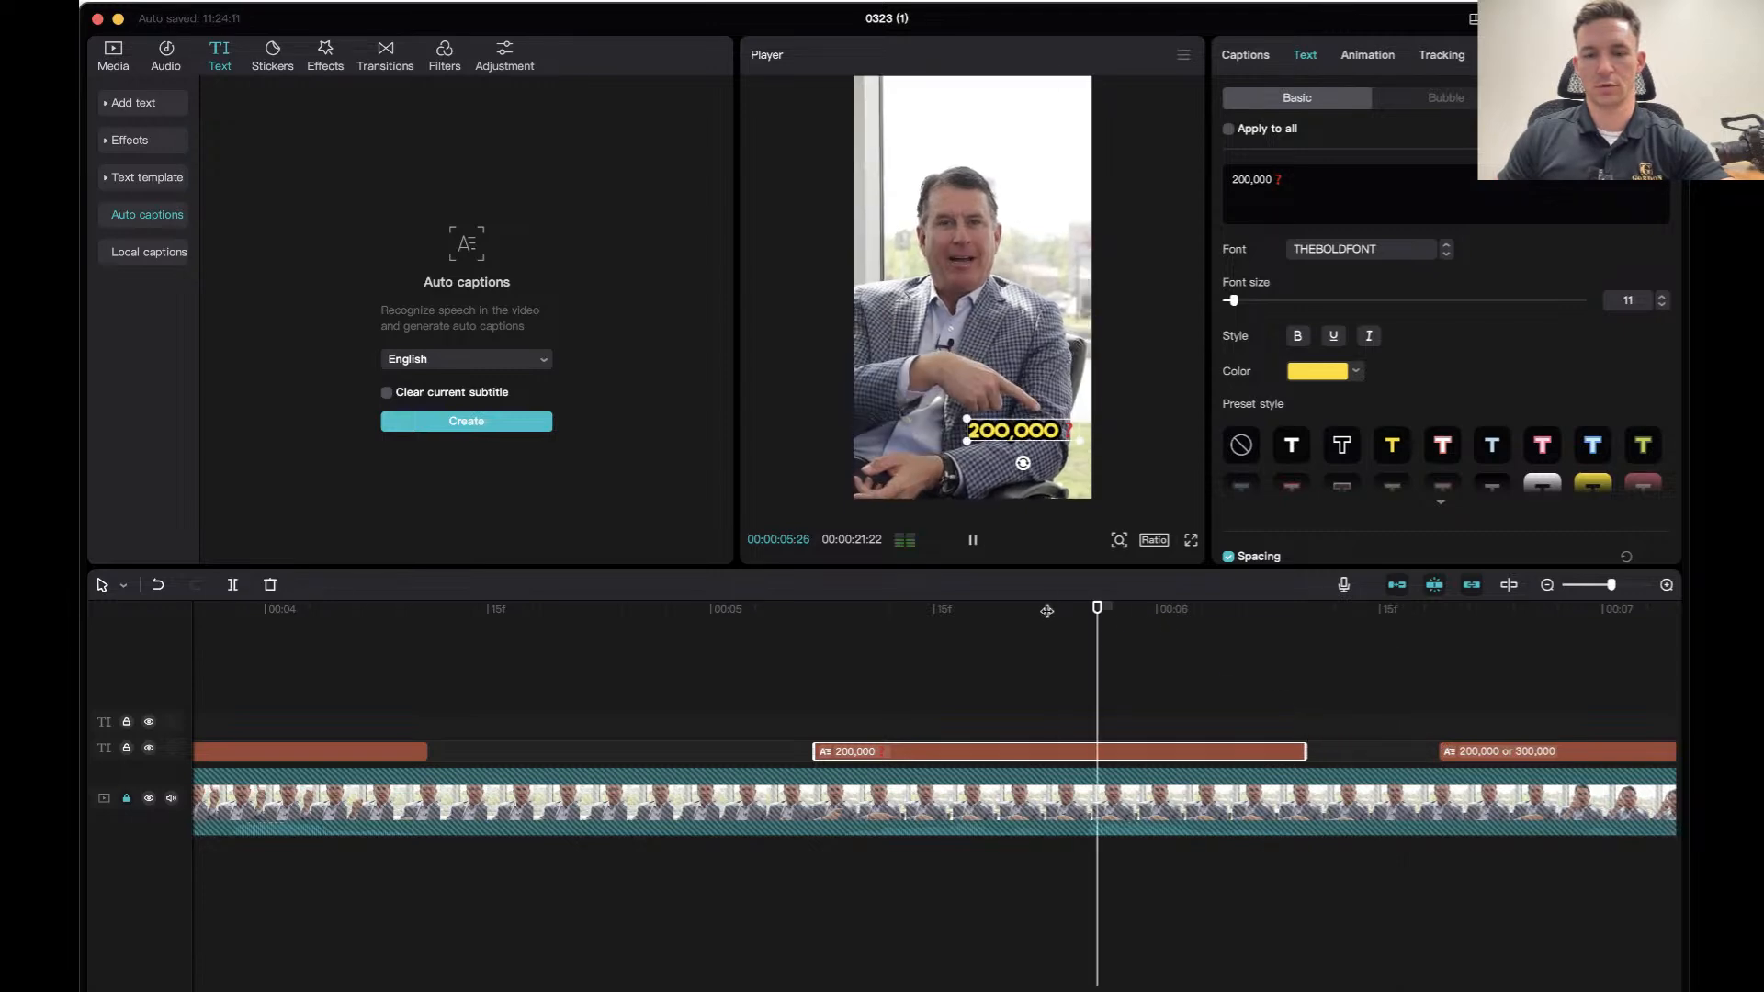
{"action": "key", "text": "space"}
{"action": "key", "text": "space"}
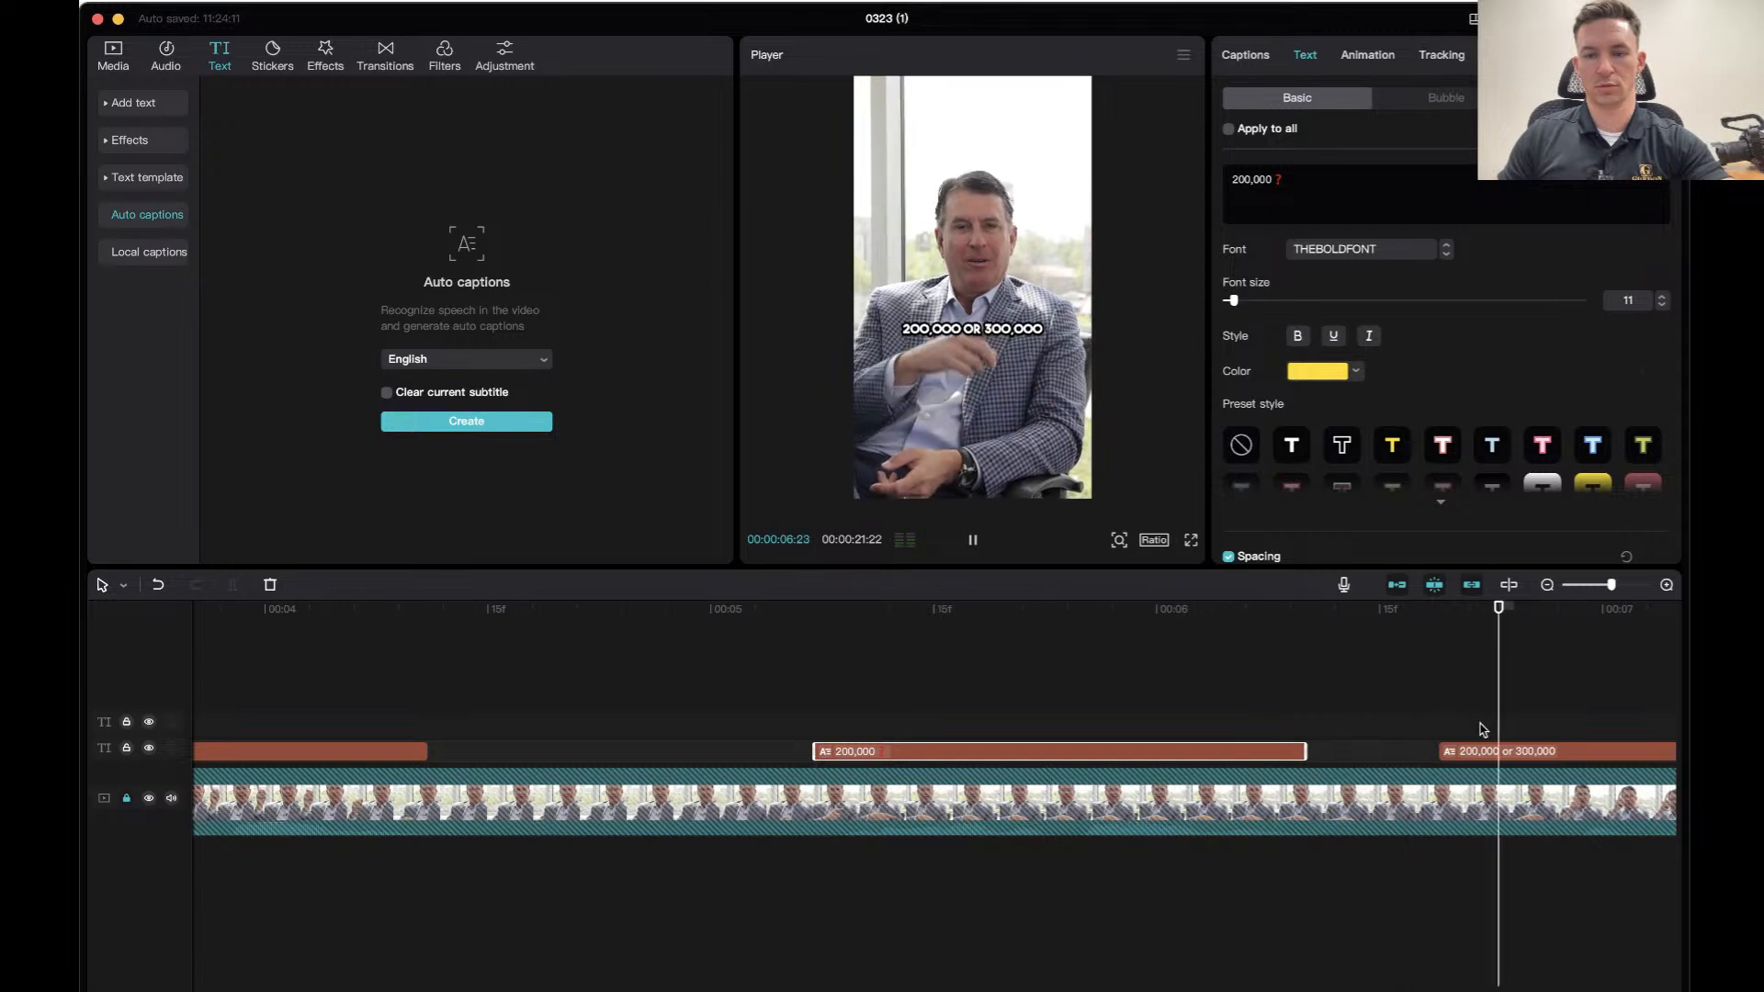
{"action": "key", "text": "space"}
{"action": "key", "text": "space"}
{"action": "key", "text": "space"}
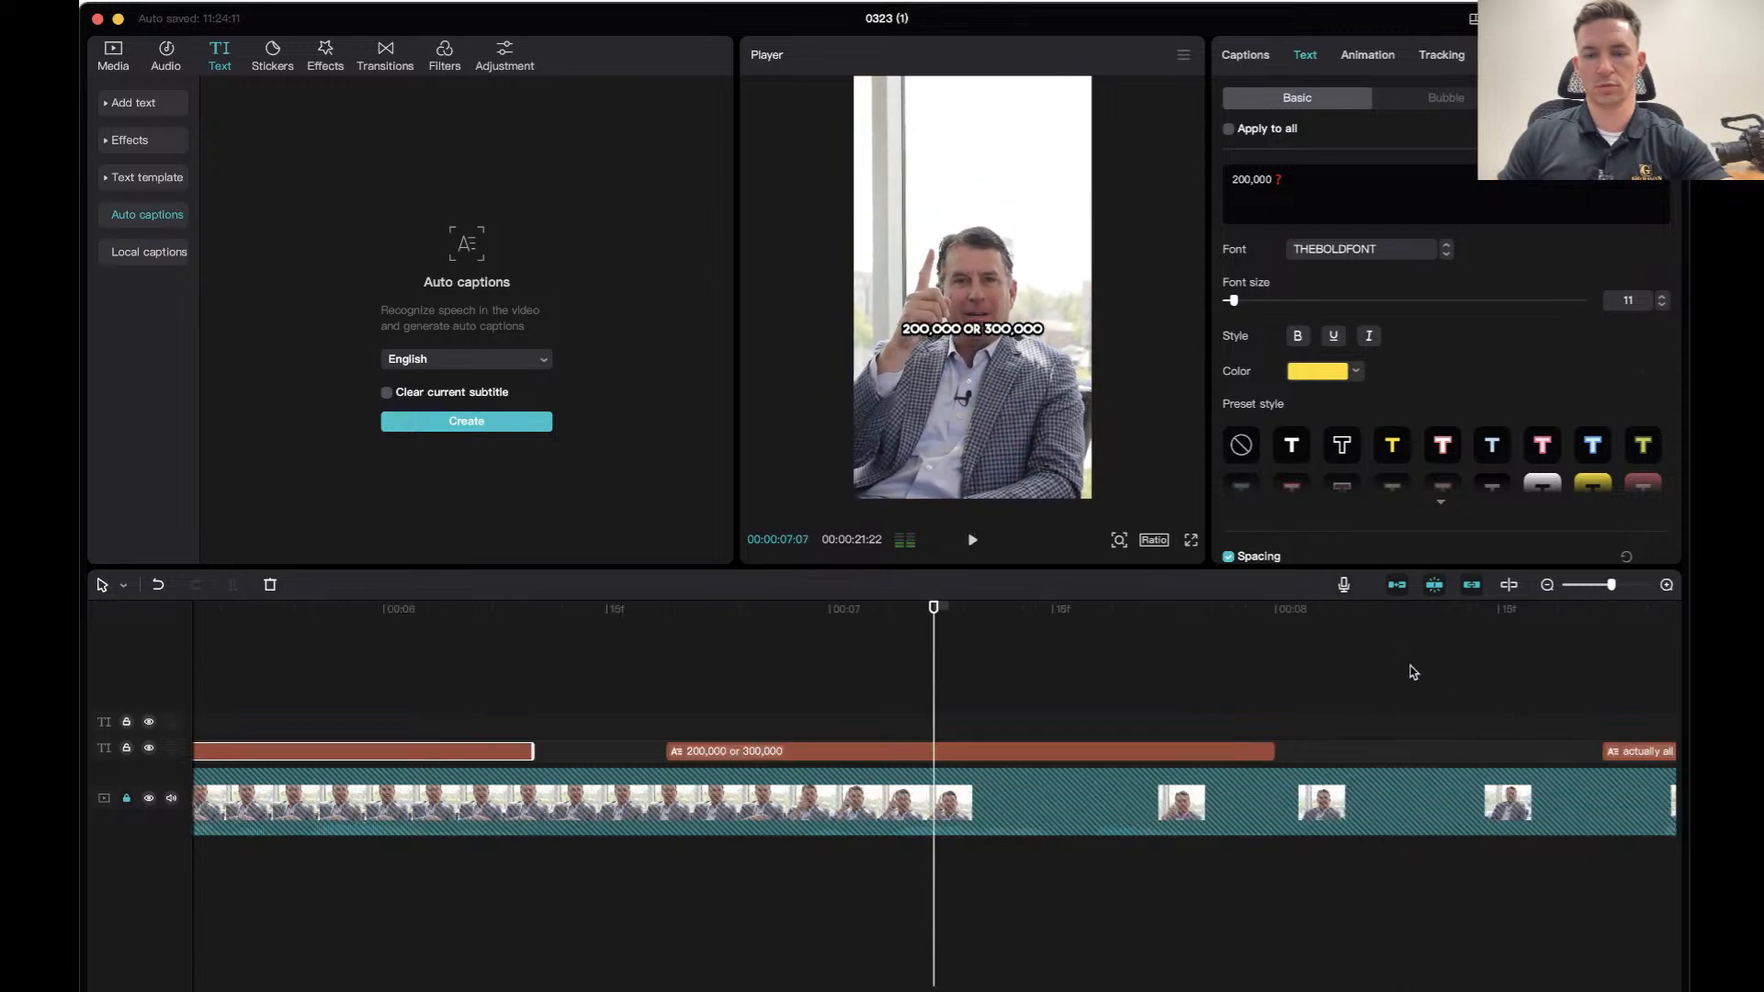
{"action": "left_click", "coordinate": [732, 631]}
{"action": "key", "text": "space"}
{"action": "key", "text": "space"}
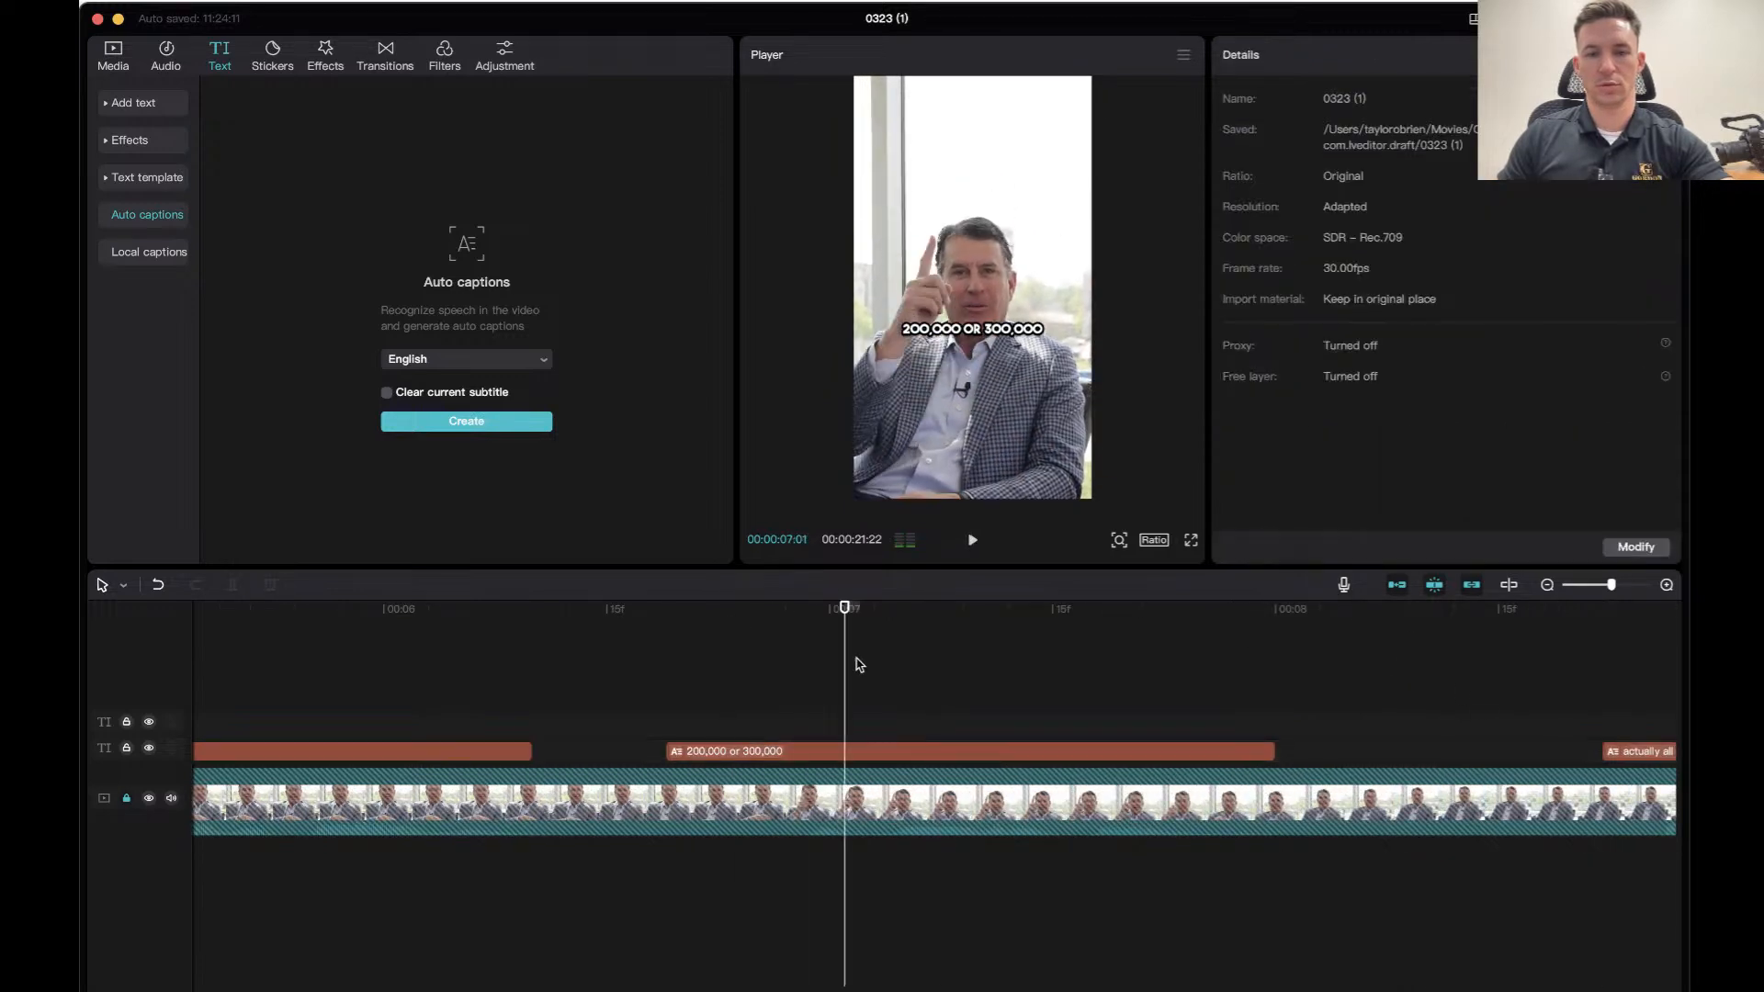
Shorten the text of the "200,000 or 300,000" caption to "300,000".
{"action": "left_click", "coordinate": [935, 754]}
{"action": "left_click", "coordinate": [930, 356]}
{"action": "left_click", "coordinate": [1002, 759]}
{"action": "left_click_drag", "start_coordinate": [1294, 177], "coordinate": [1229, 173]}
{"action": "key", "text": "BackSpace"}
Recolor the "300,000" caption yellow with hex FFDE00.
{"action": "left_click", "coordinate": [1315, 371]}
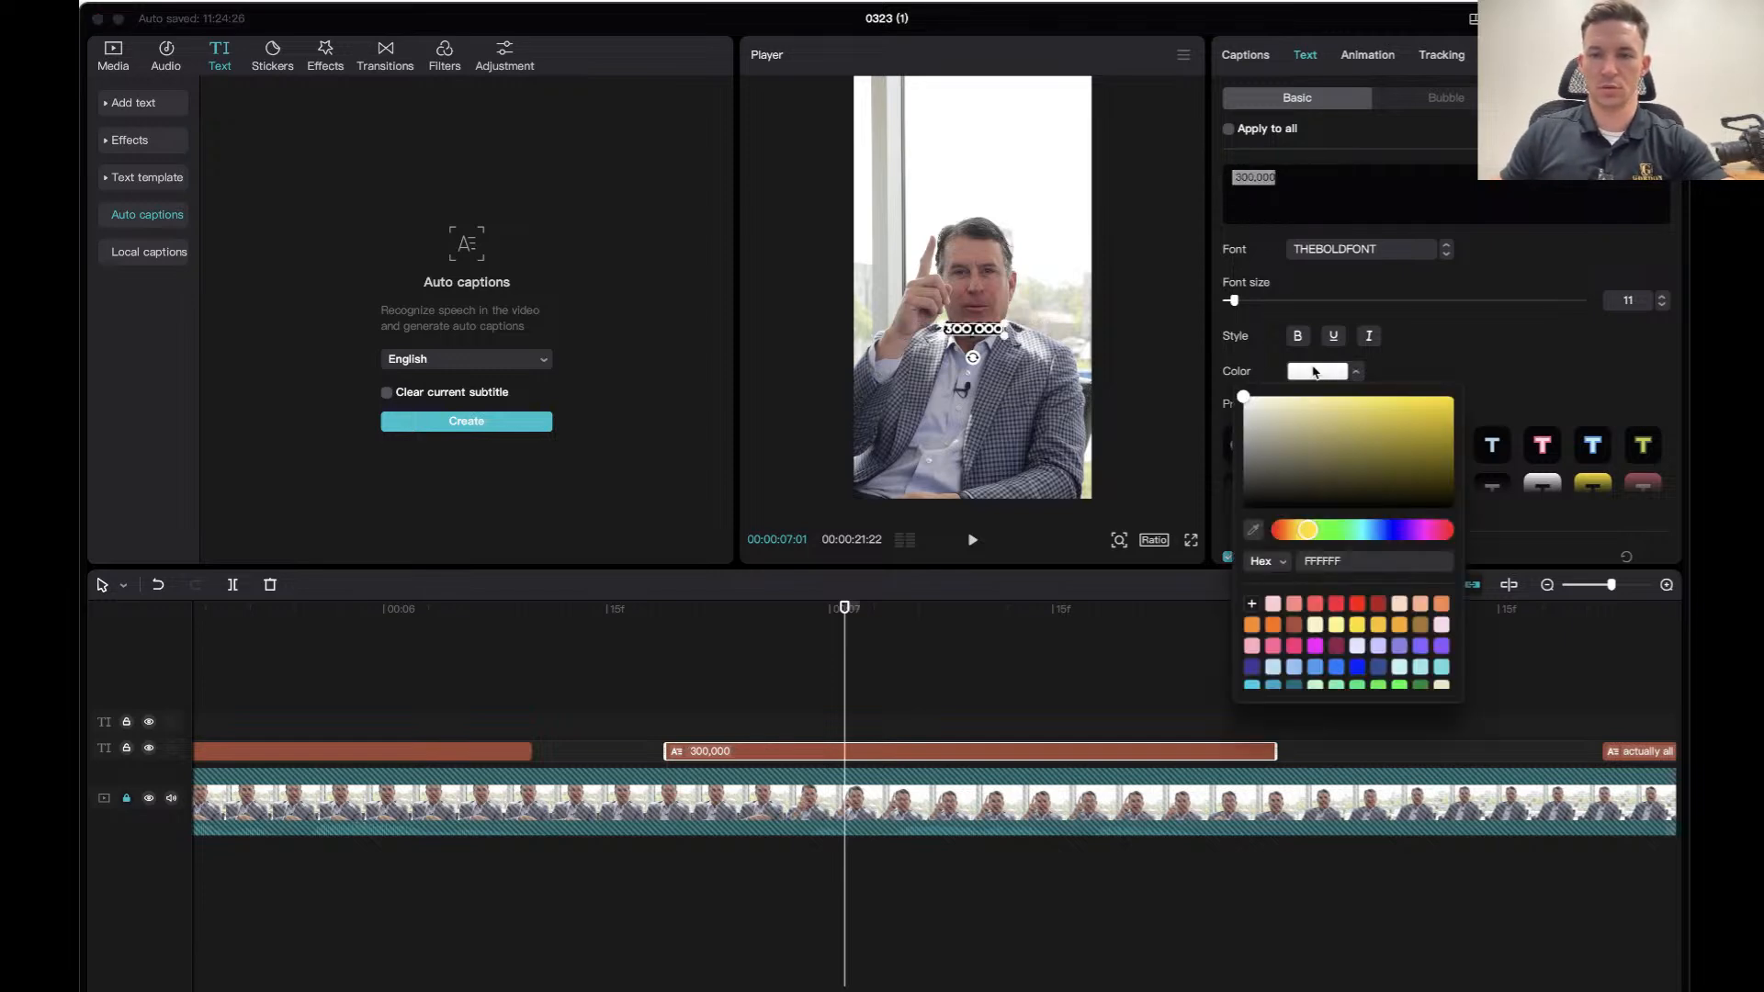
{"action": "left_click", "coordinate": [1357, 606]}
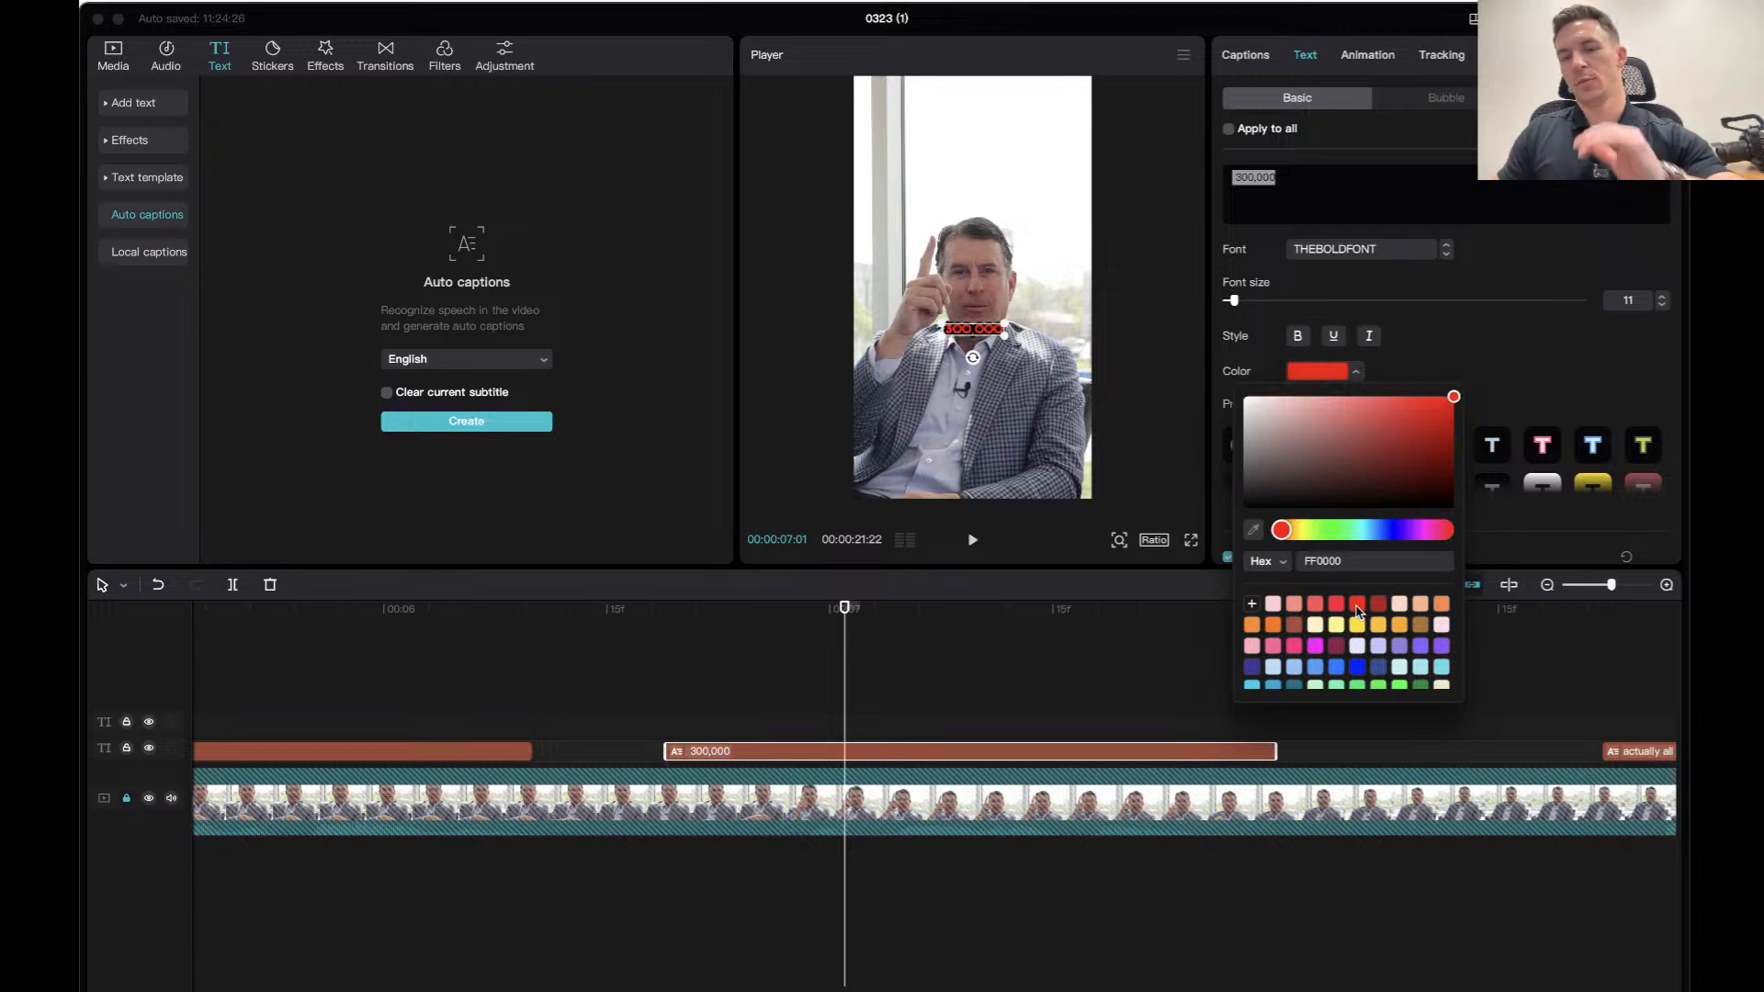
{"action": "left_click", "coordinate": [1358, 625]}
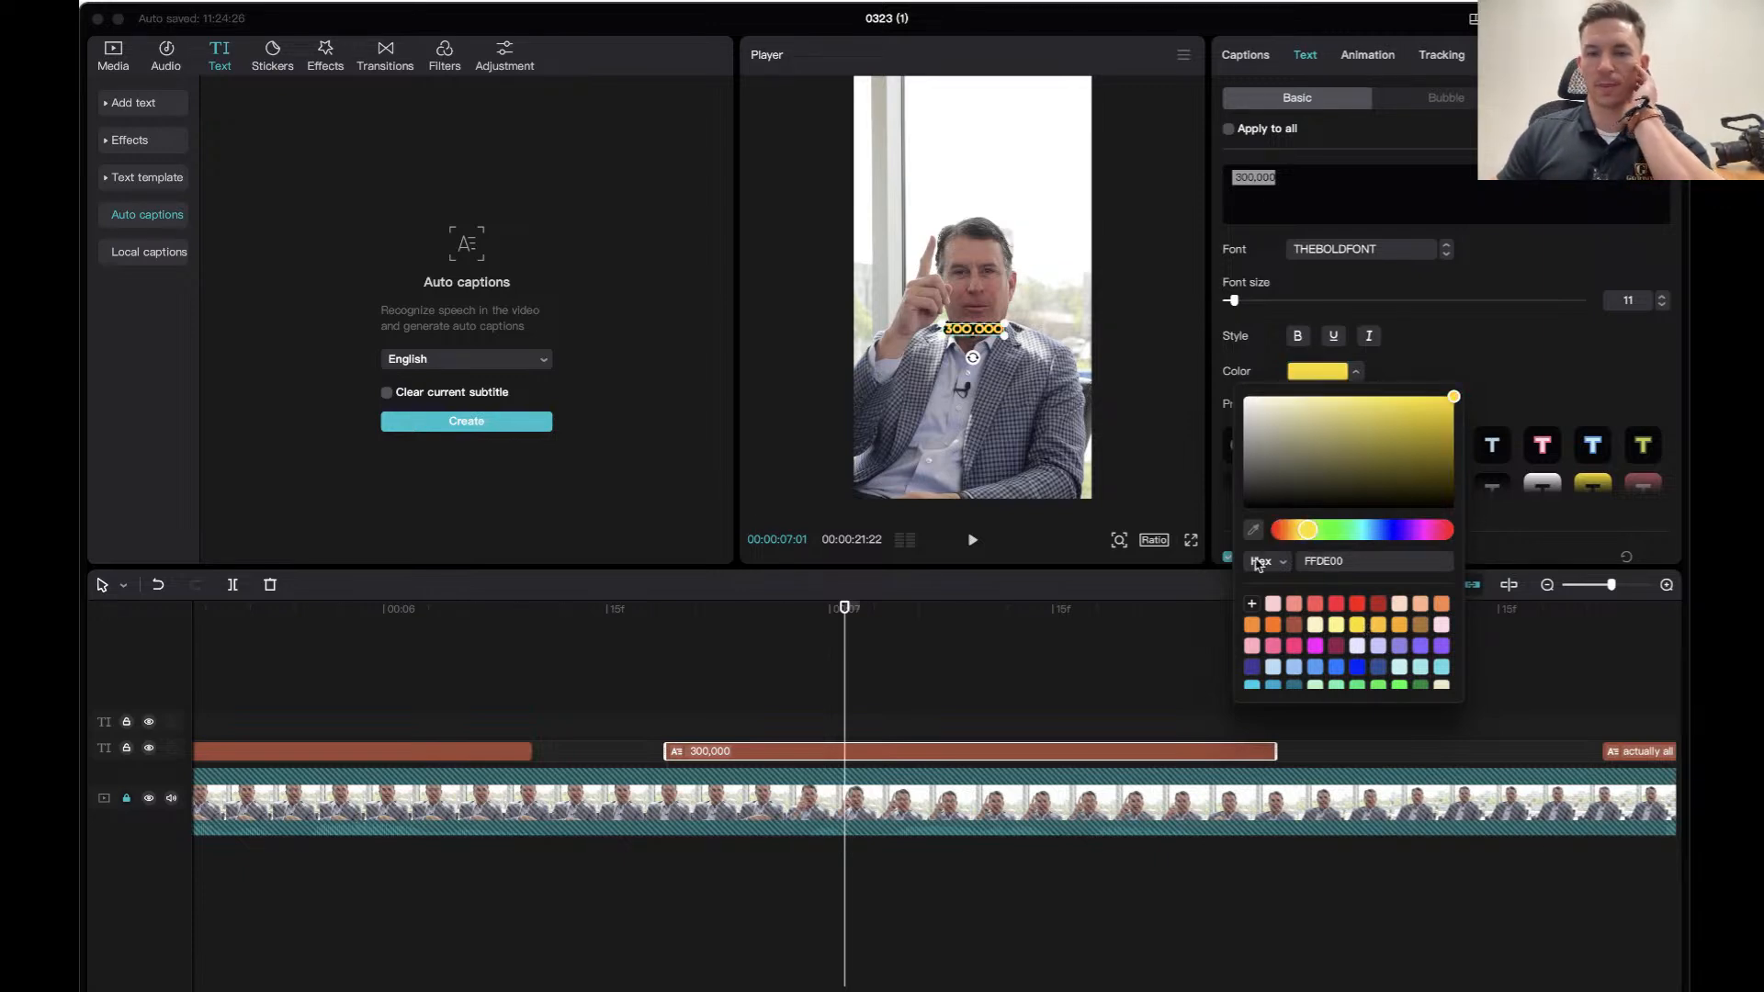
Move the "300,000" caption above the speaker's raised finger and enlarge it to nearly twice its size.
{"action": "left_click_drag", "start_coordinate": [978, 338], "coordinate": [967, 171]}
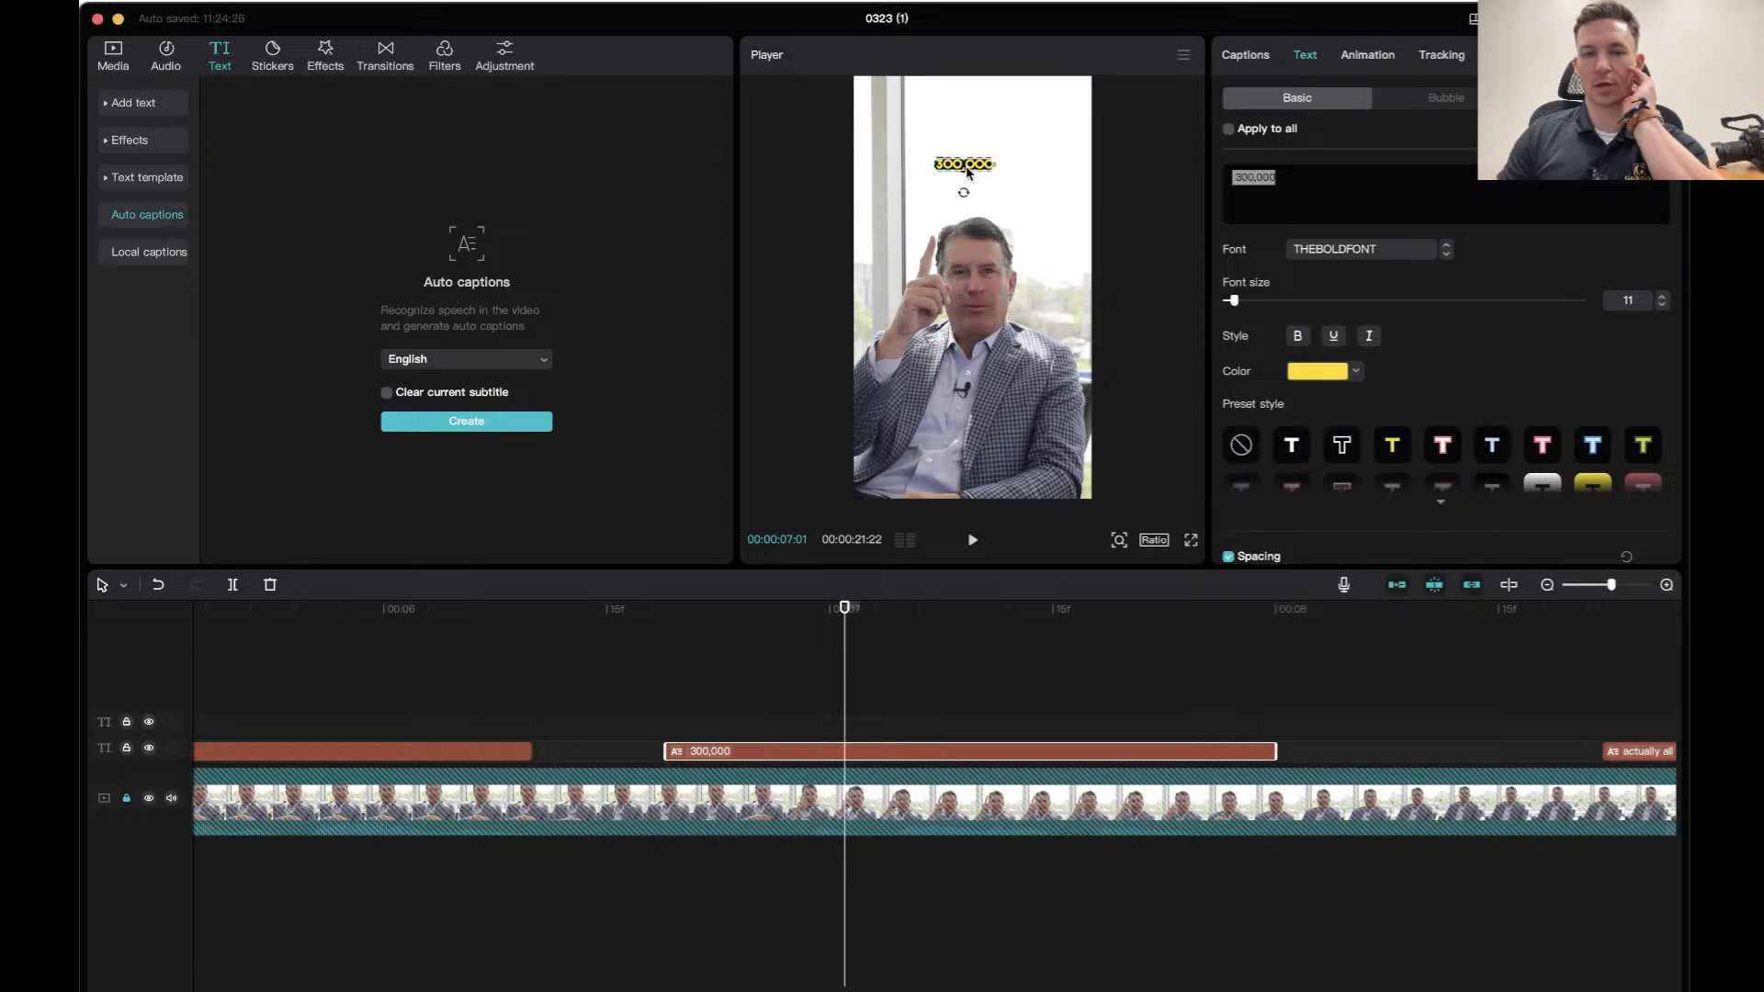
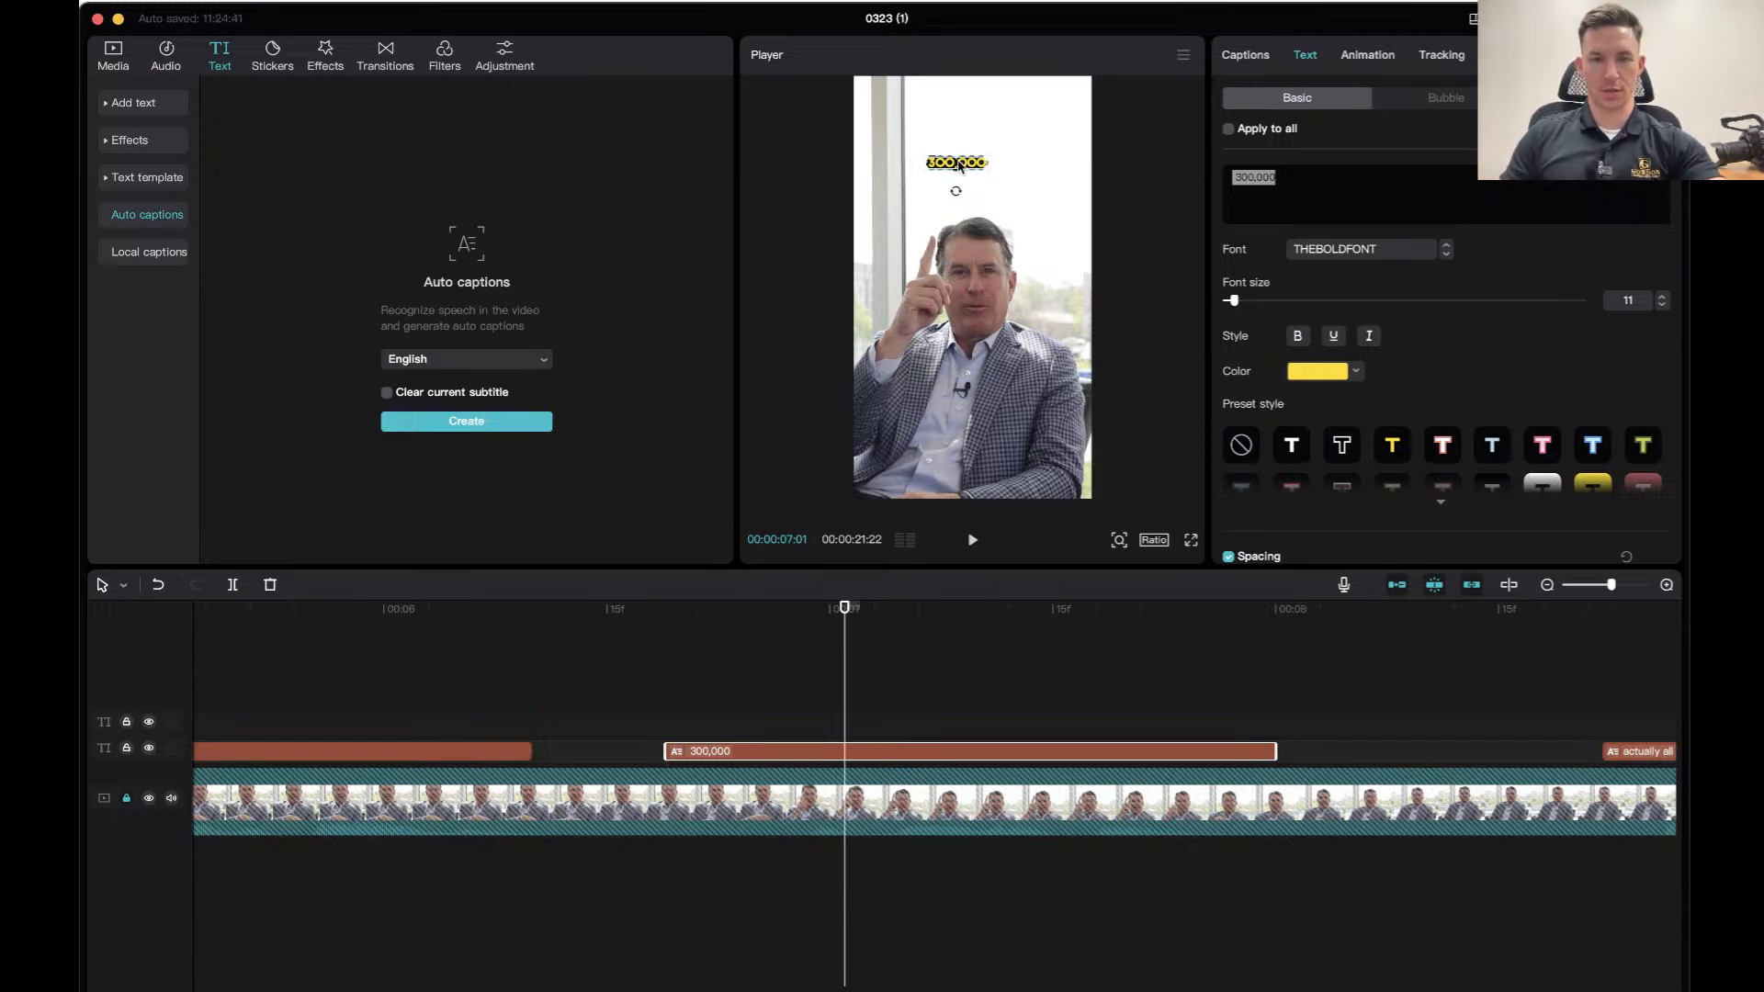
{"action": "left_click_drag", "start_coordinate": [984, 170], "coordinate": [1001, 180]}
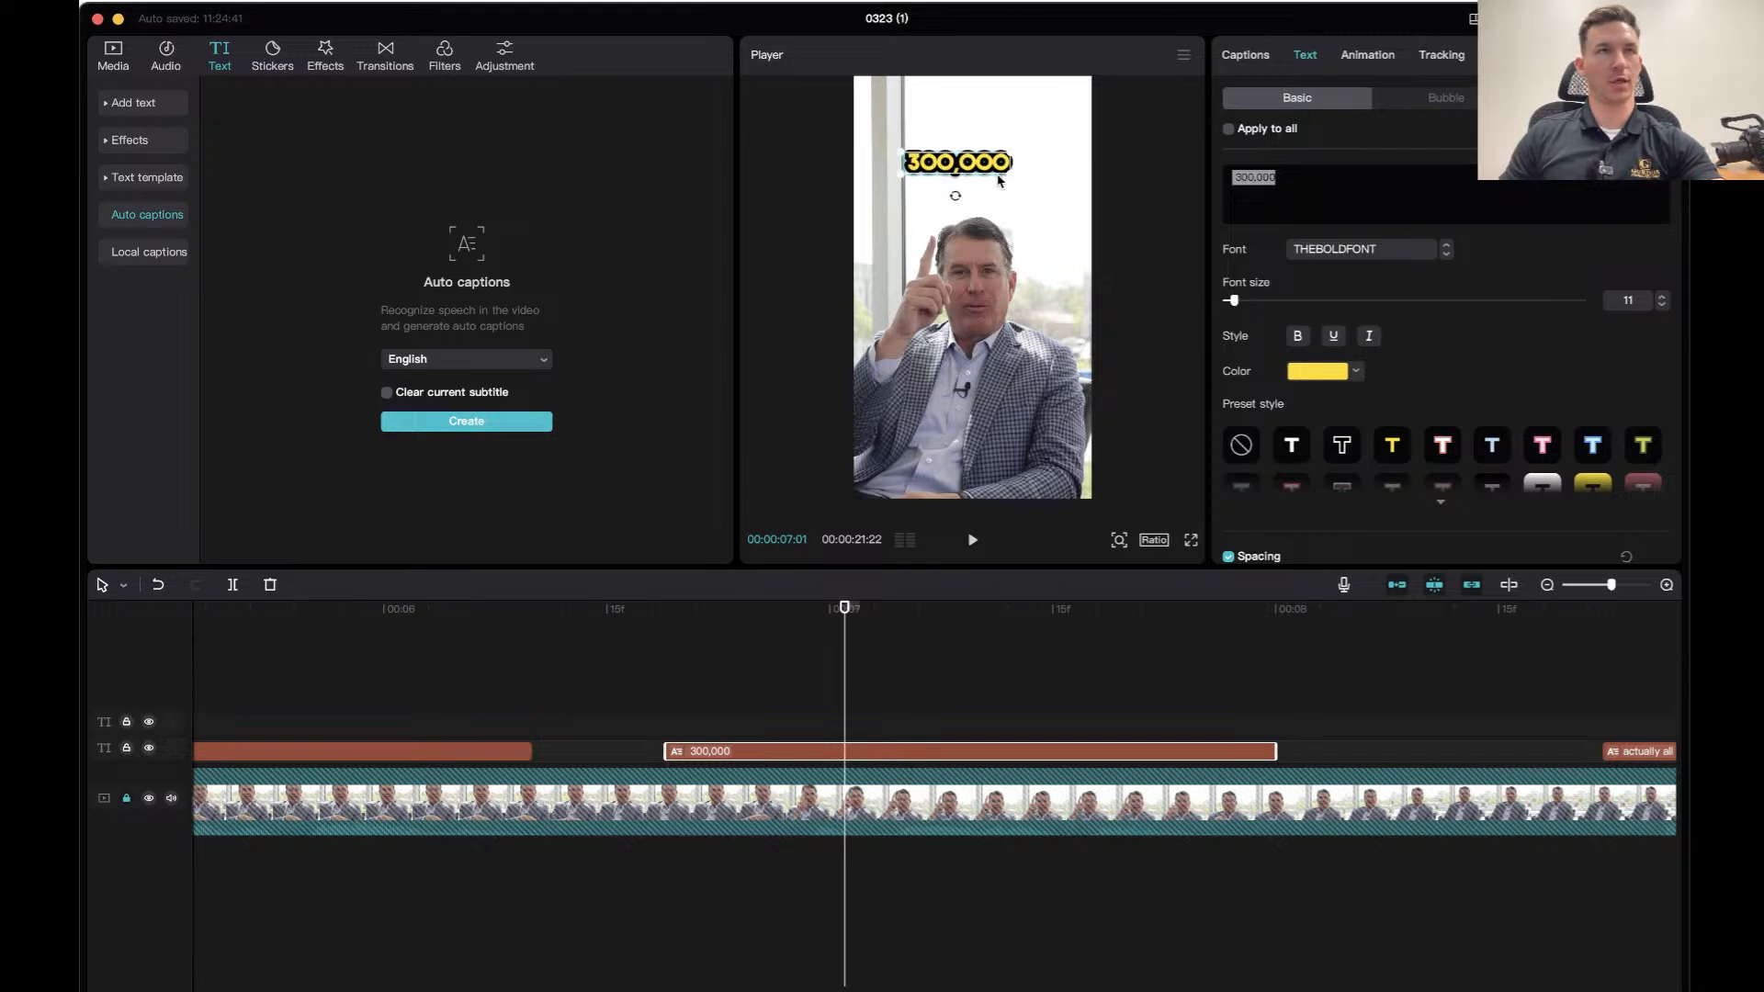
{"action": "left_click", "coordinate": [978, 196]}
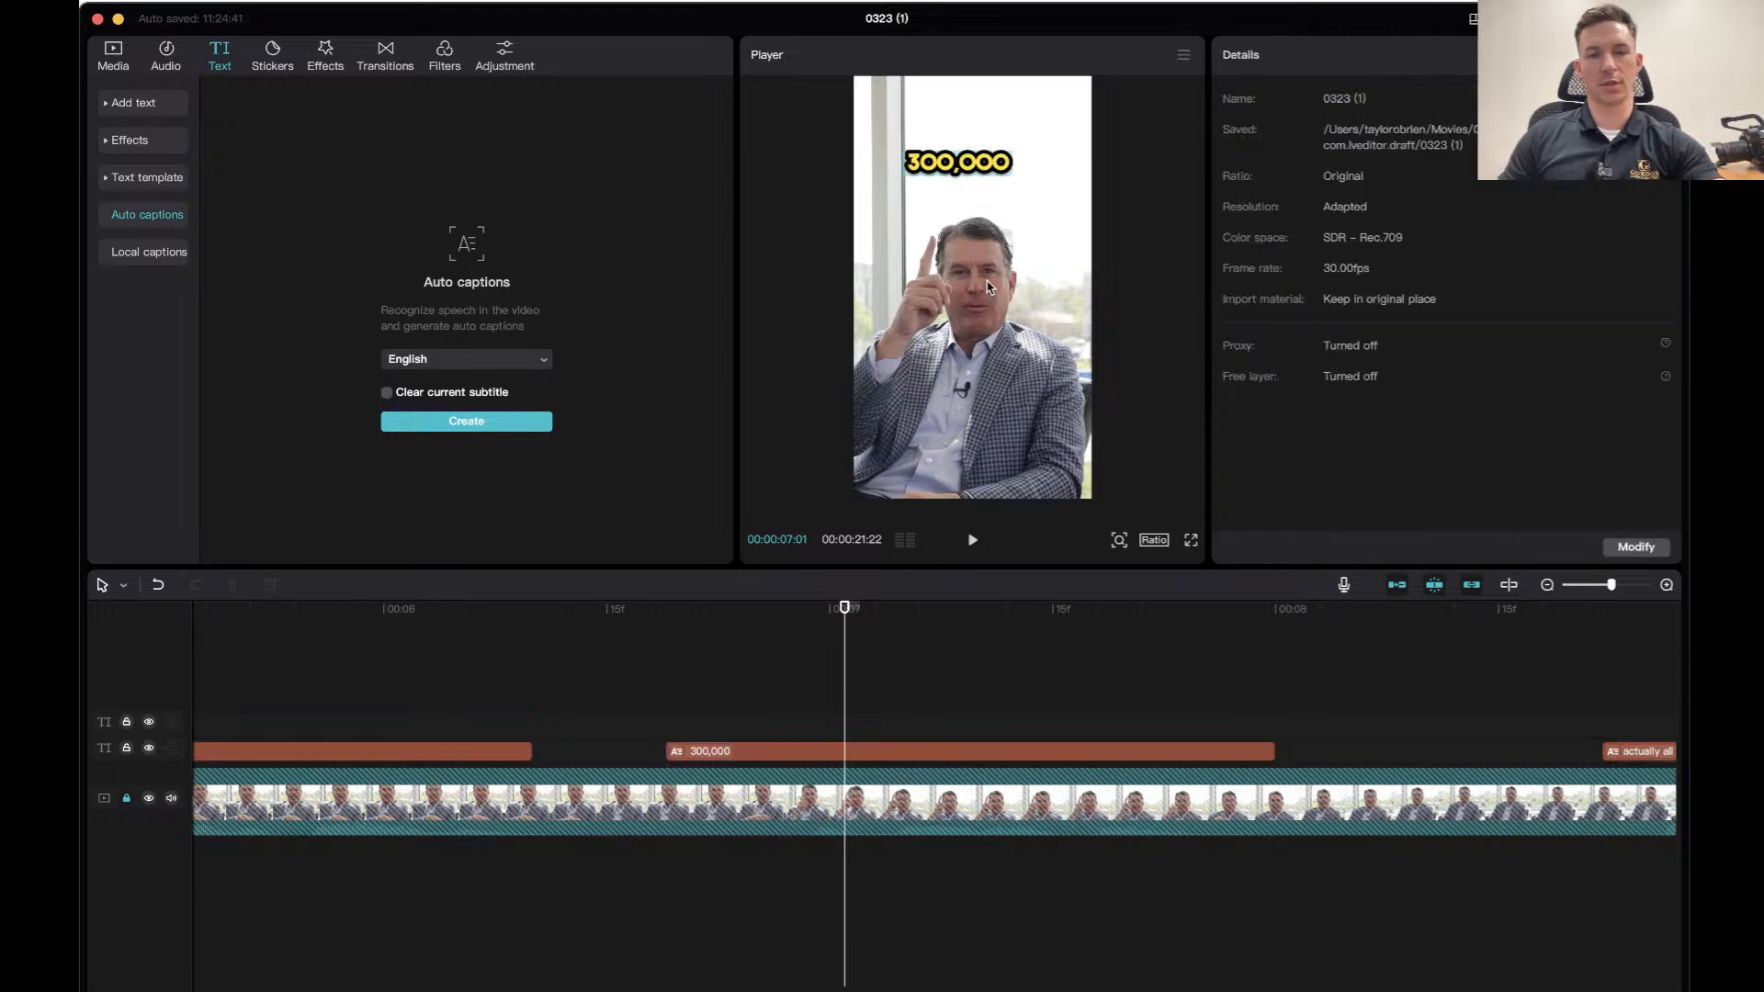
{"action": "left_click", "coordinate": [961, 179]}
{"action": "left_click", "coordinate": [956, 179]}
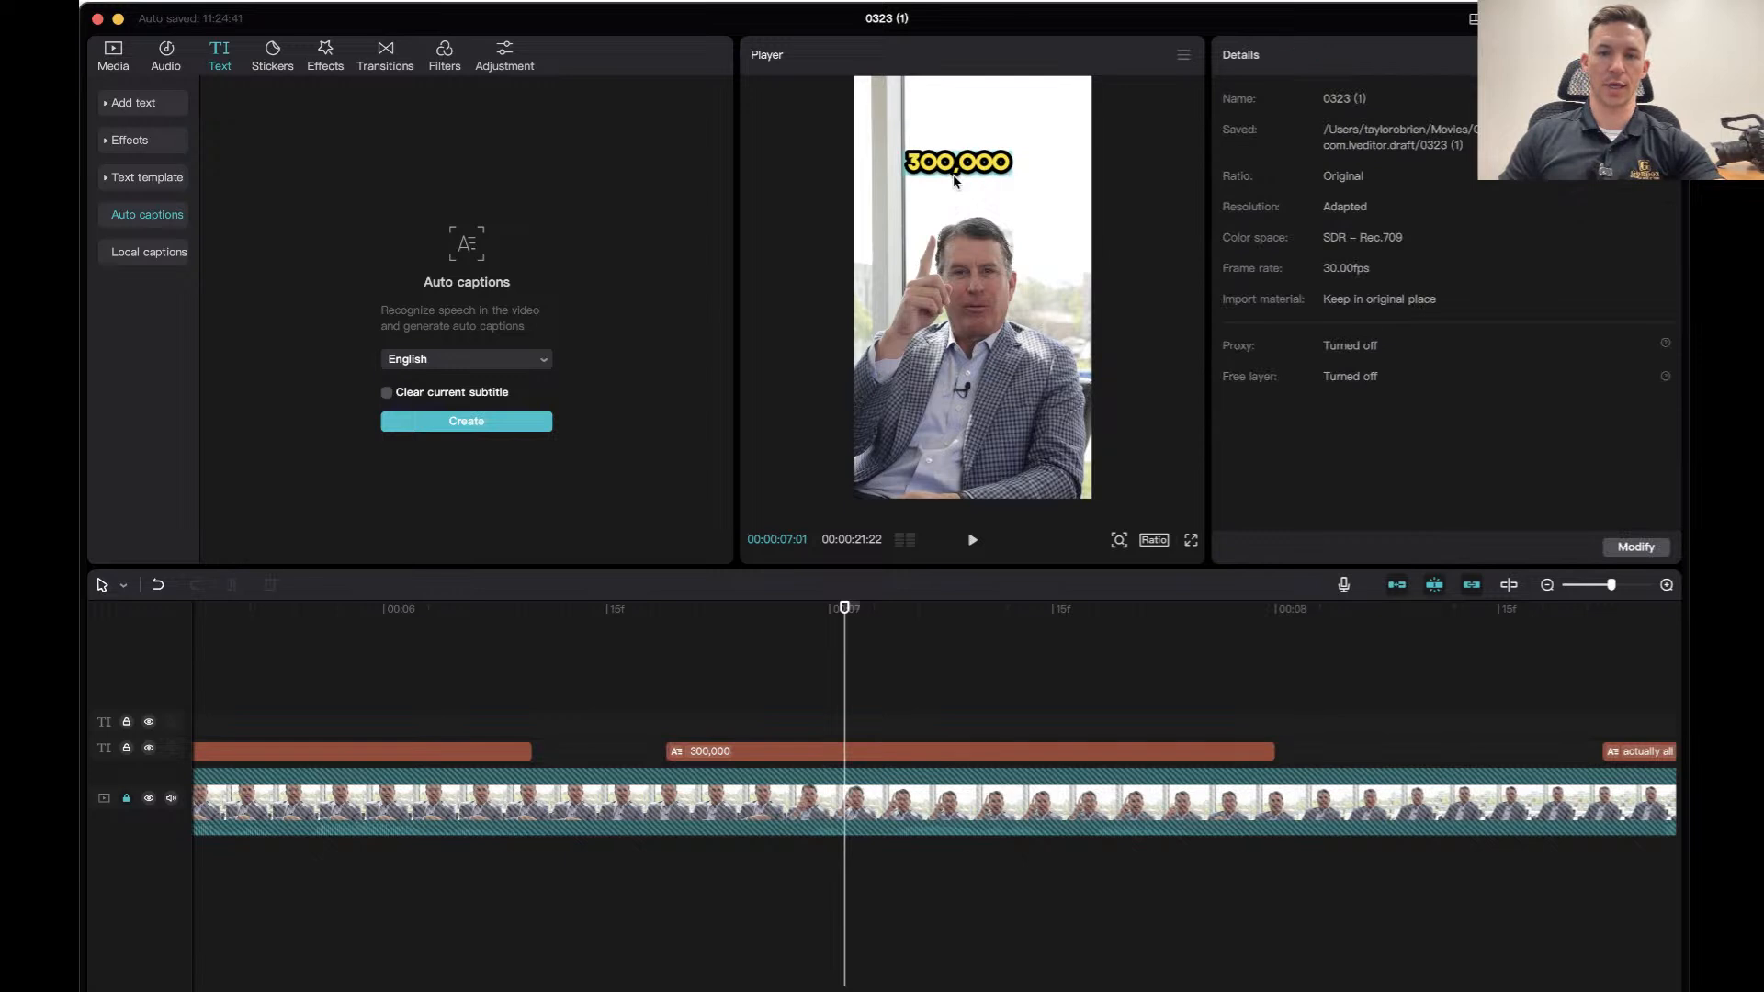
Append a red question mark emoji to the "300,000" caption's text.
{"action": "left_click", "coordinate": [1006, 166]}
{"action": "left_click", "coordinate": [1306, 182]}
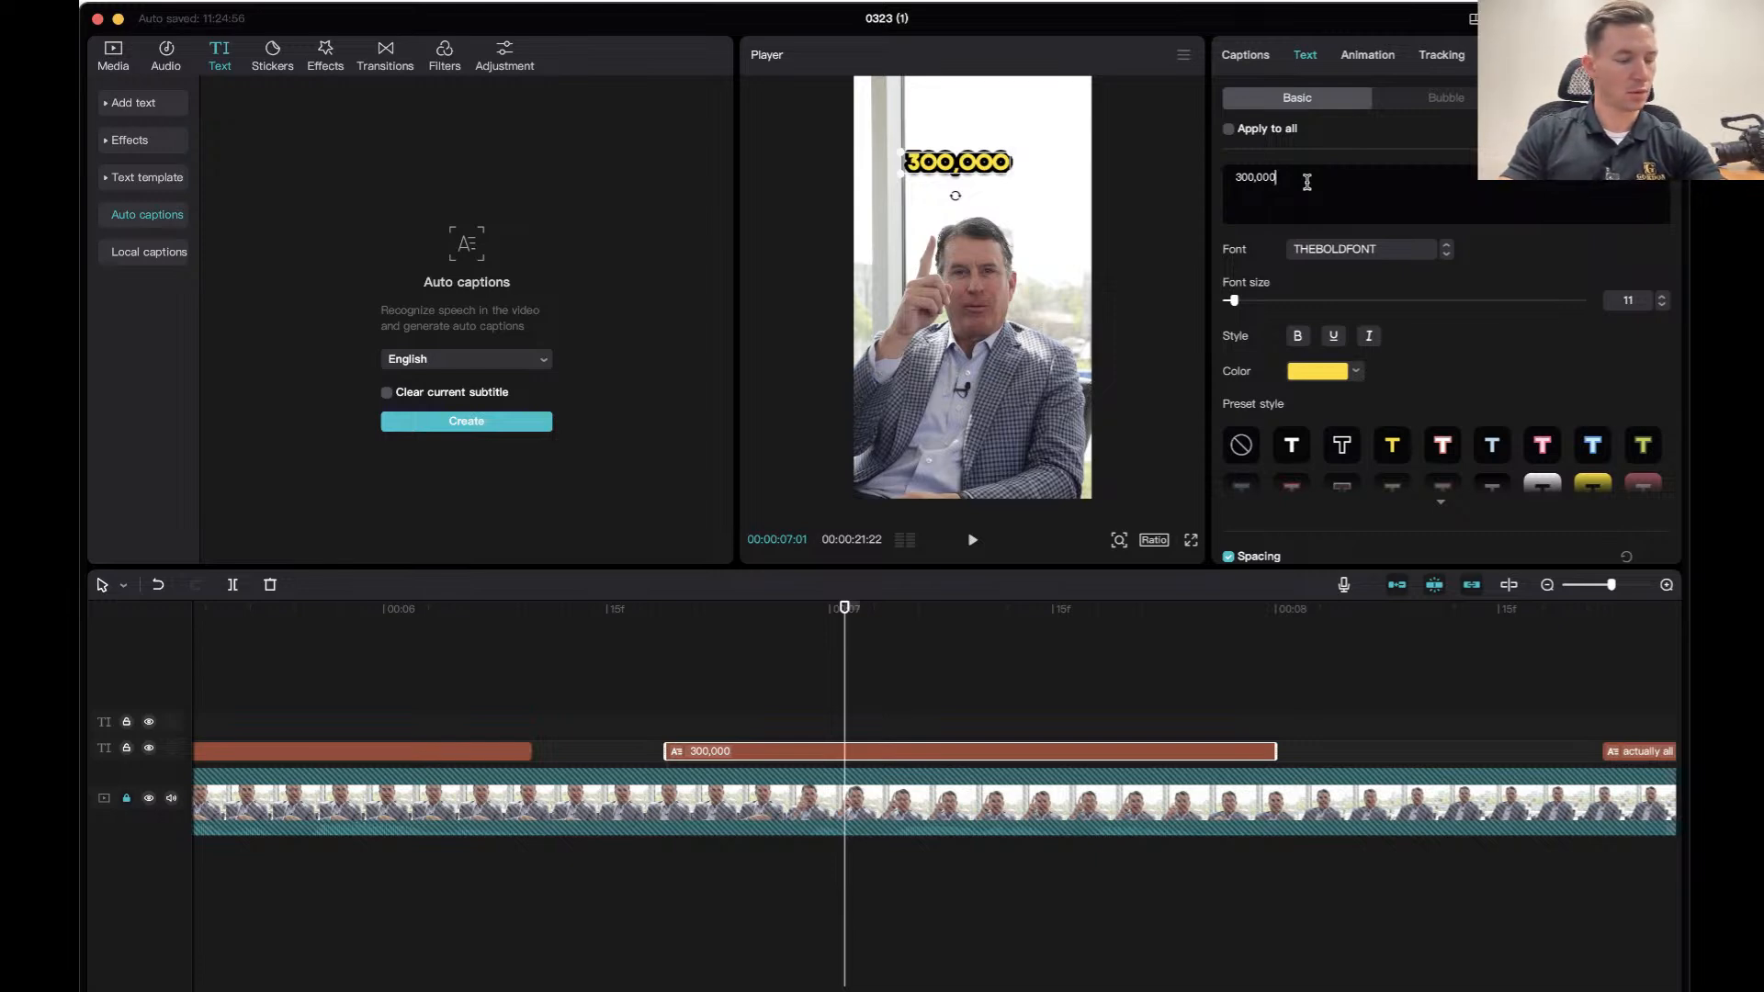
{"action": "key", "text": "ctrl+super+space"}
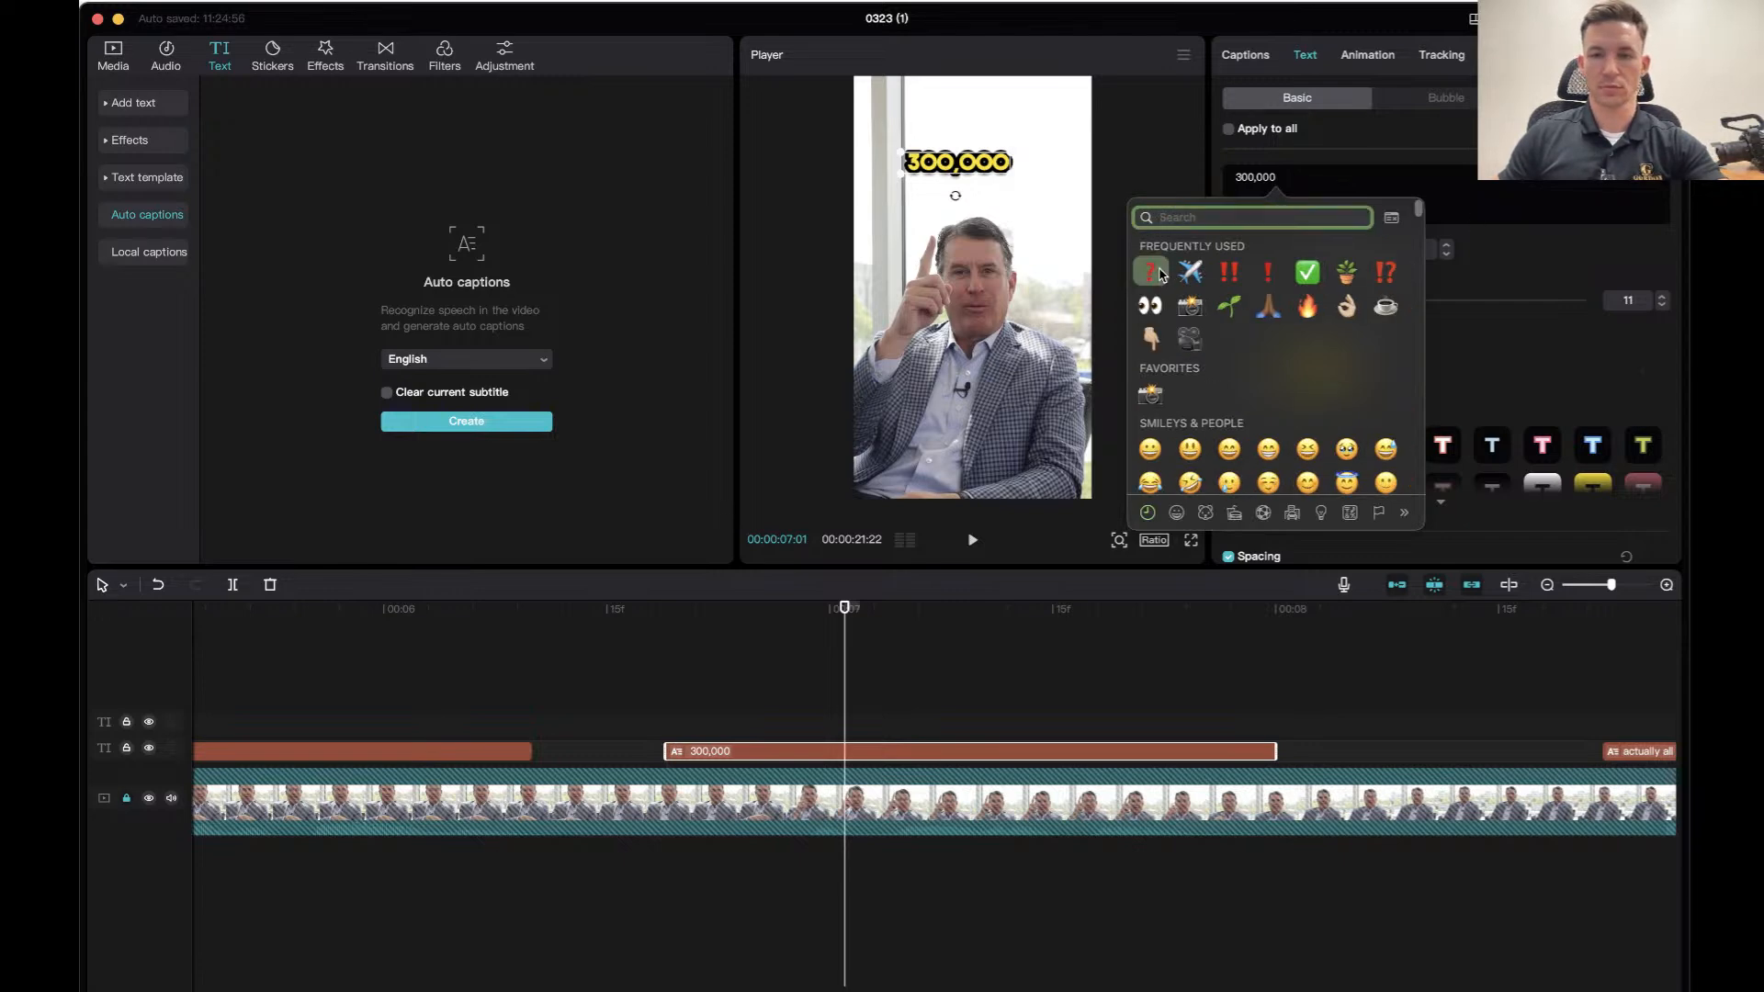
{"action": "left_click", "coordinate": [1150, 271]}
Replay the change from "200,000" to "300,000" and trim the start of the "300,000" caption to about 00:00:07:02.
{"action": "left_click", "coordinate": [1170, 634]}
{"action": "key", "text": "space"}
{"action": "left_click", "coordinate": [410, 610]}
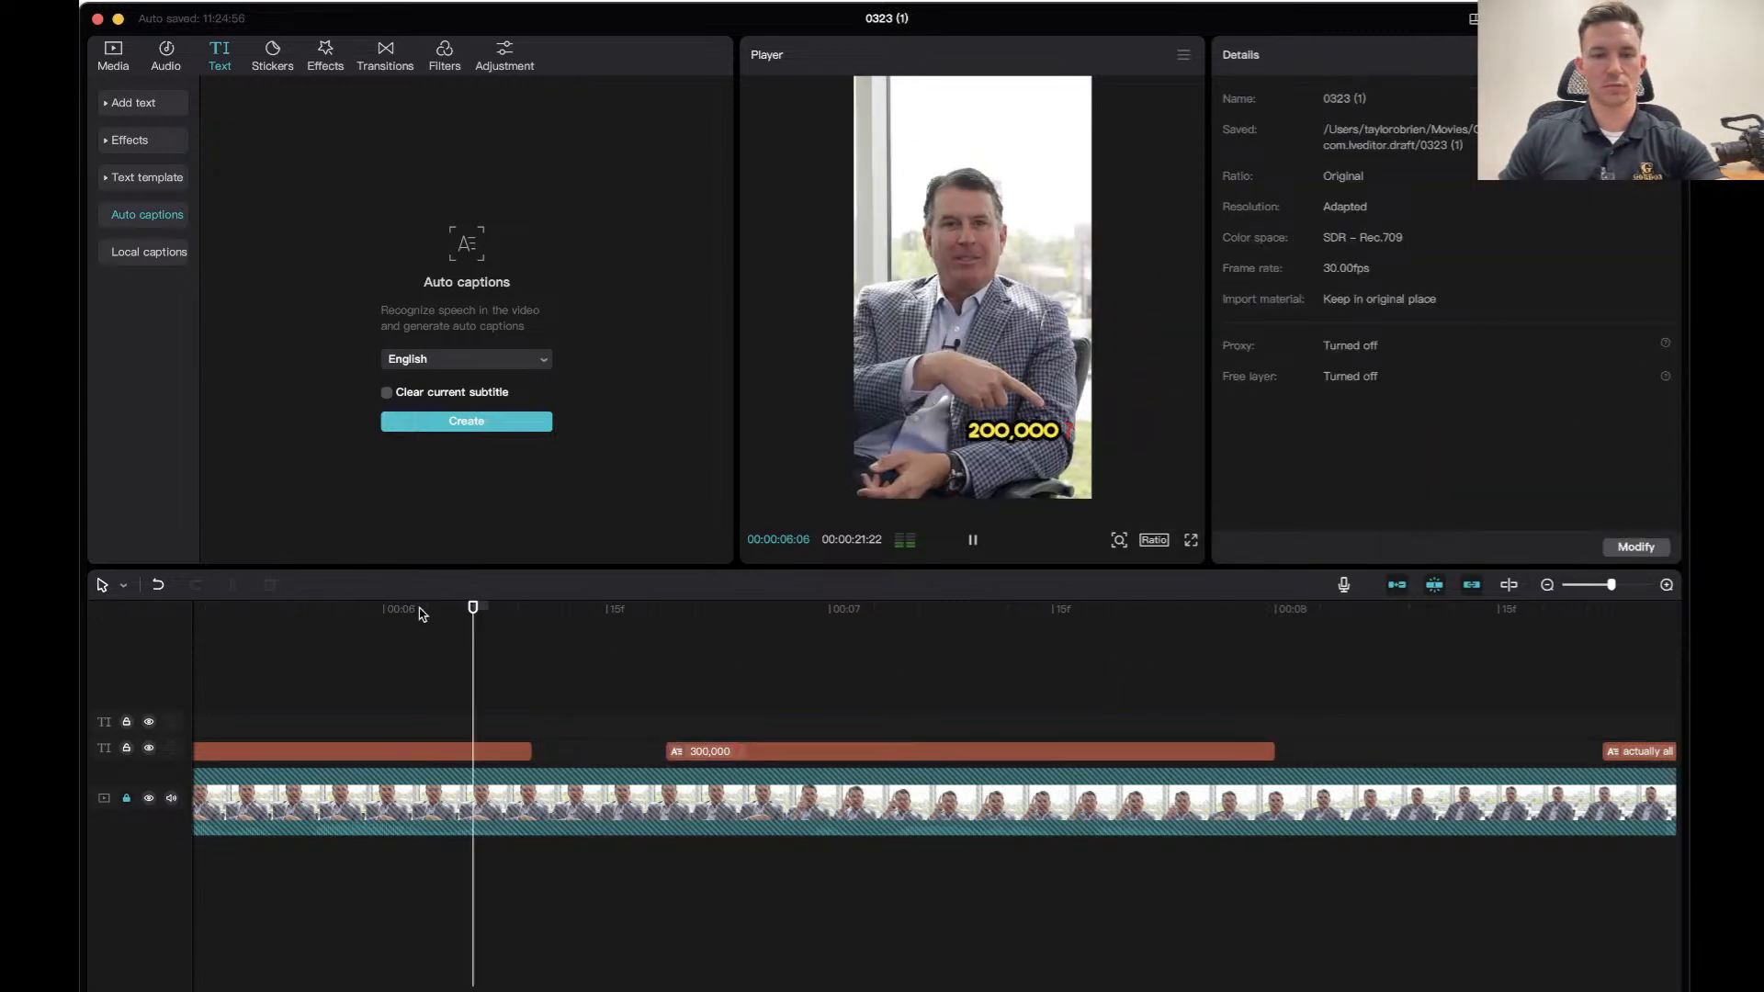
{"action": "key", "text": "space"}
{"action": "left_click", "coordinate": [693, 611]}
{"action": "key", "text": "space"}
{"action": "key", "text": "space"}
{"action": "left_click_drag", "start_coordinate": [670, 751], "coordinate": [858, 751]}
Lower the "300,000" caption slightly toward the raised finger and trim its end to about 00:00:07:25.
{"action": "left_click", "coordinate": [740, 613]}
{"action": "key", "text": "space"}
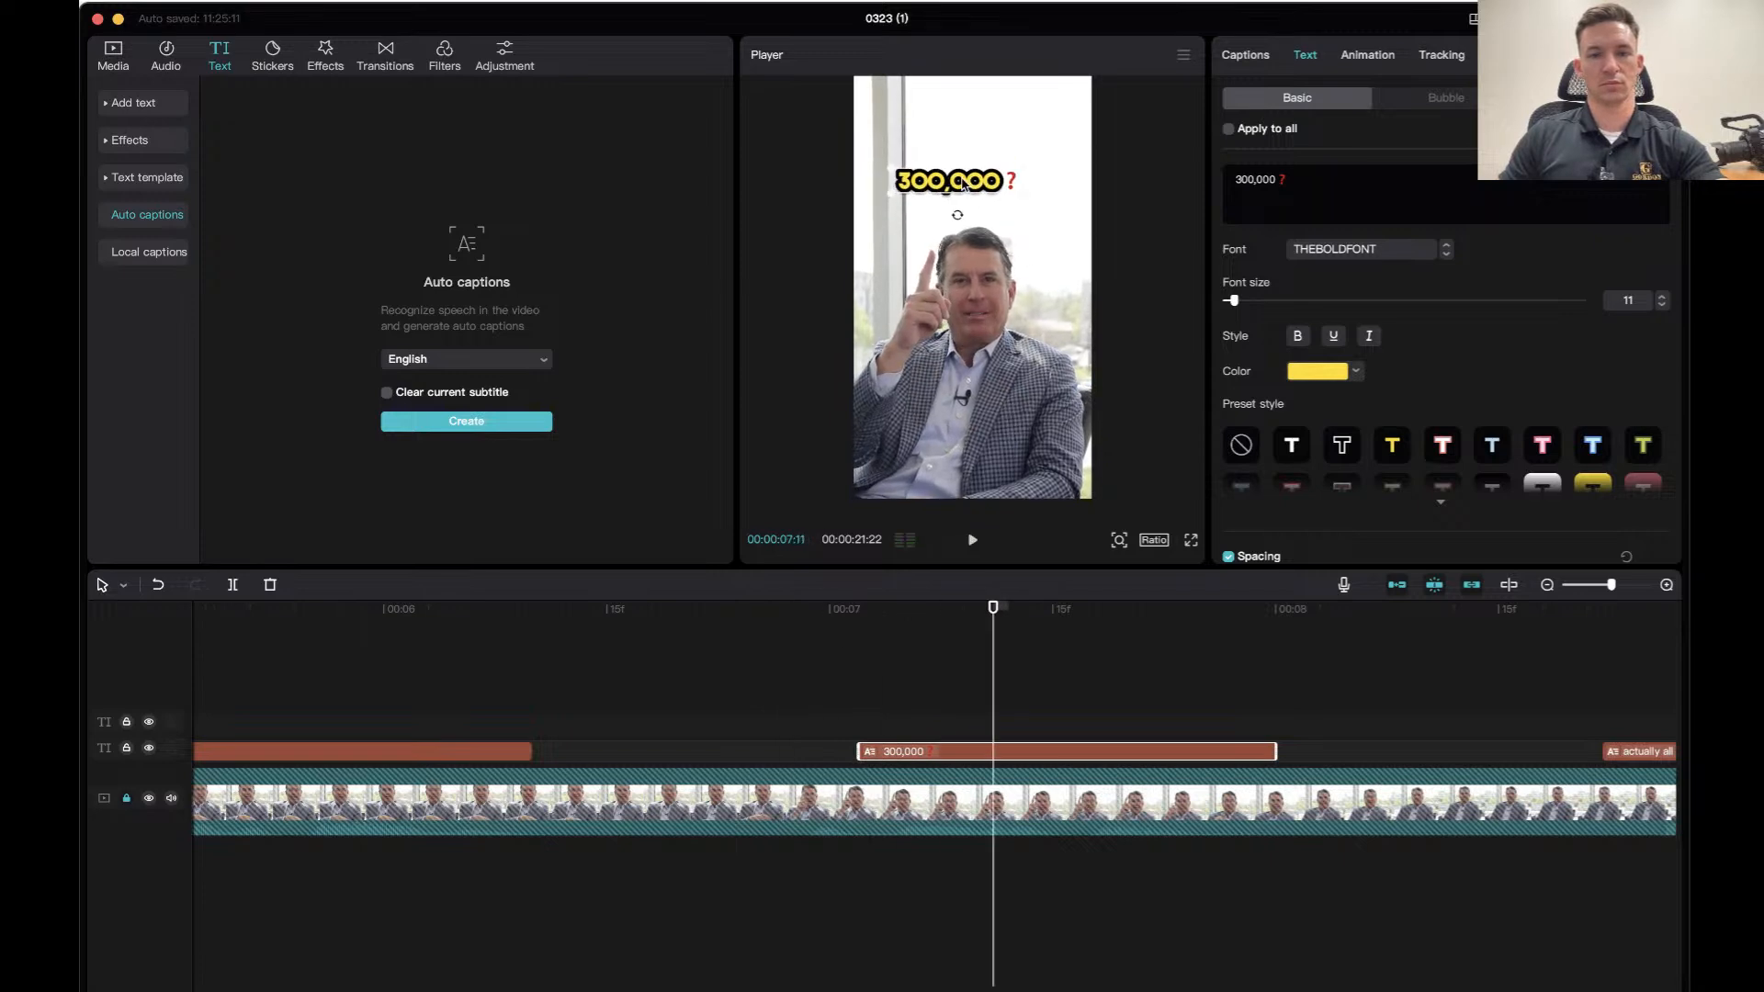
{"action": "key", "text": "space"}
{"action": "key", "text": "space"}
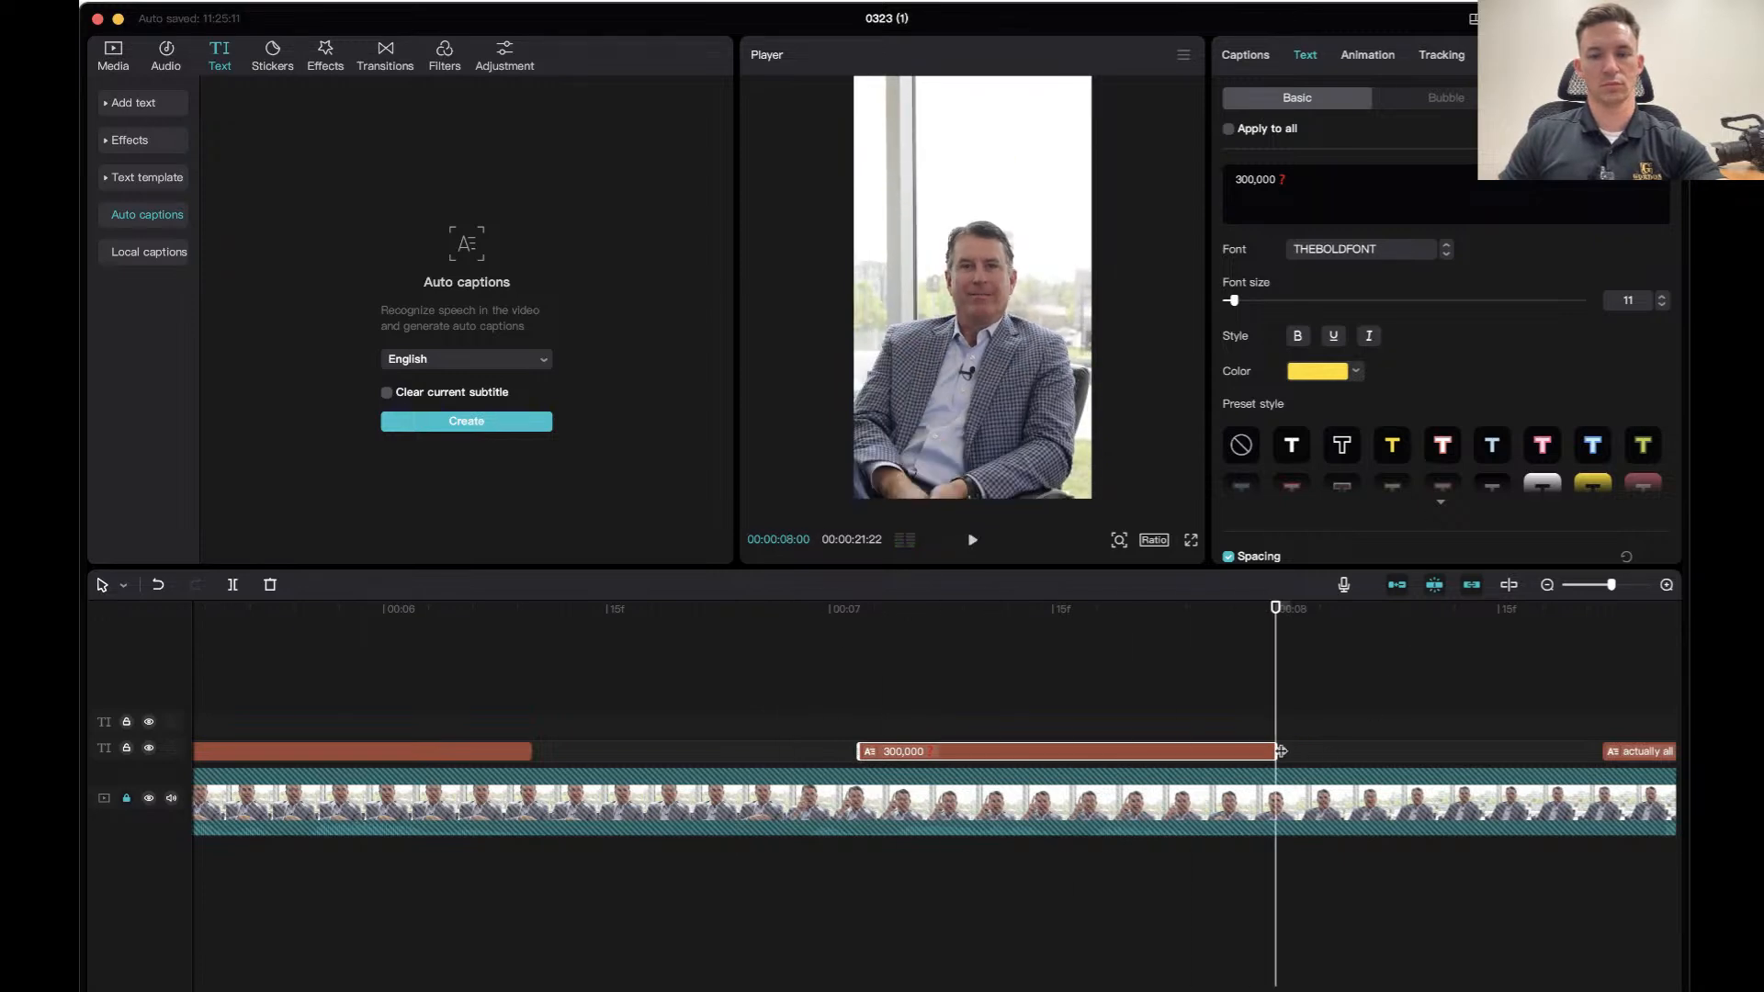
{"action": "left_click_drag", "start_coordinate": [1275, 743], "coordinate": [1200, 751]}
Play through the start of the "actually all those numbers are wrong" caption to 00:00:09:13, select it and open the list of all captions.
{"action": "left_click", "coordinate": [827, 622]}
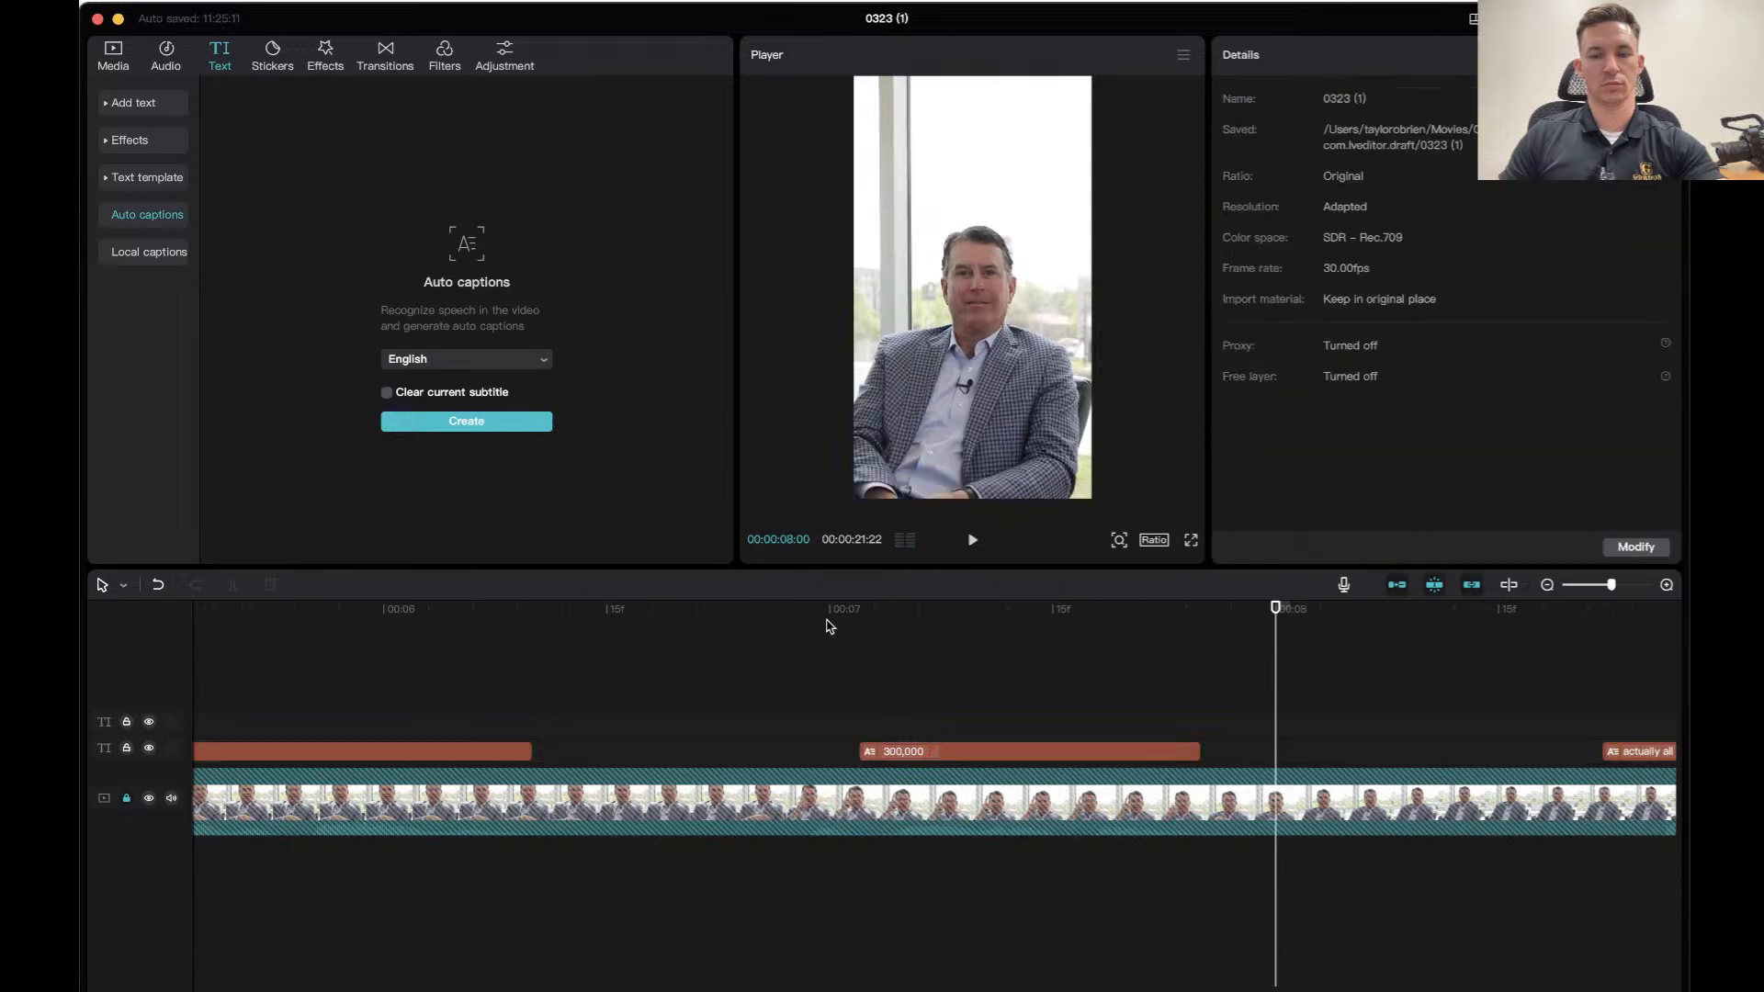
{"action": "key", "text": "space"}
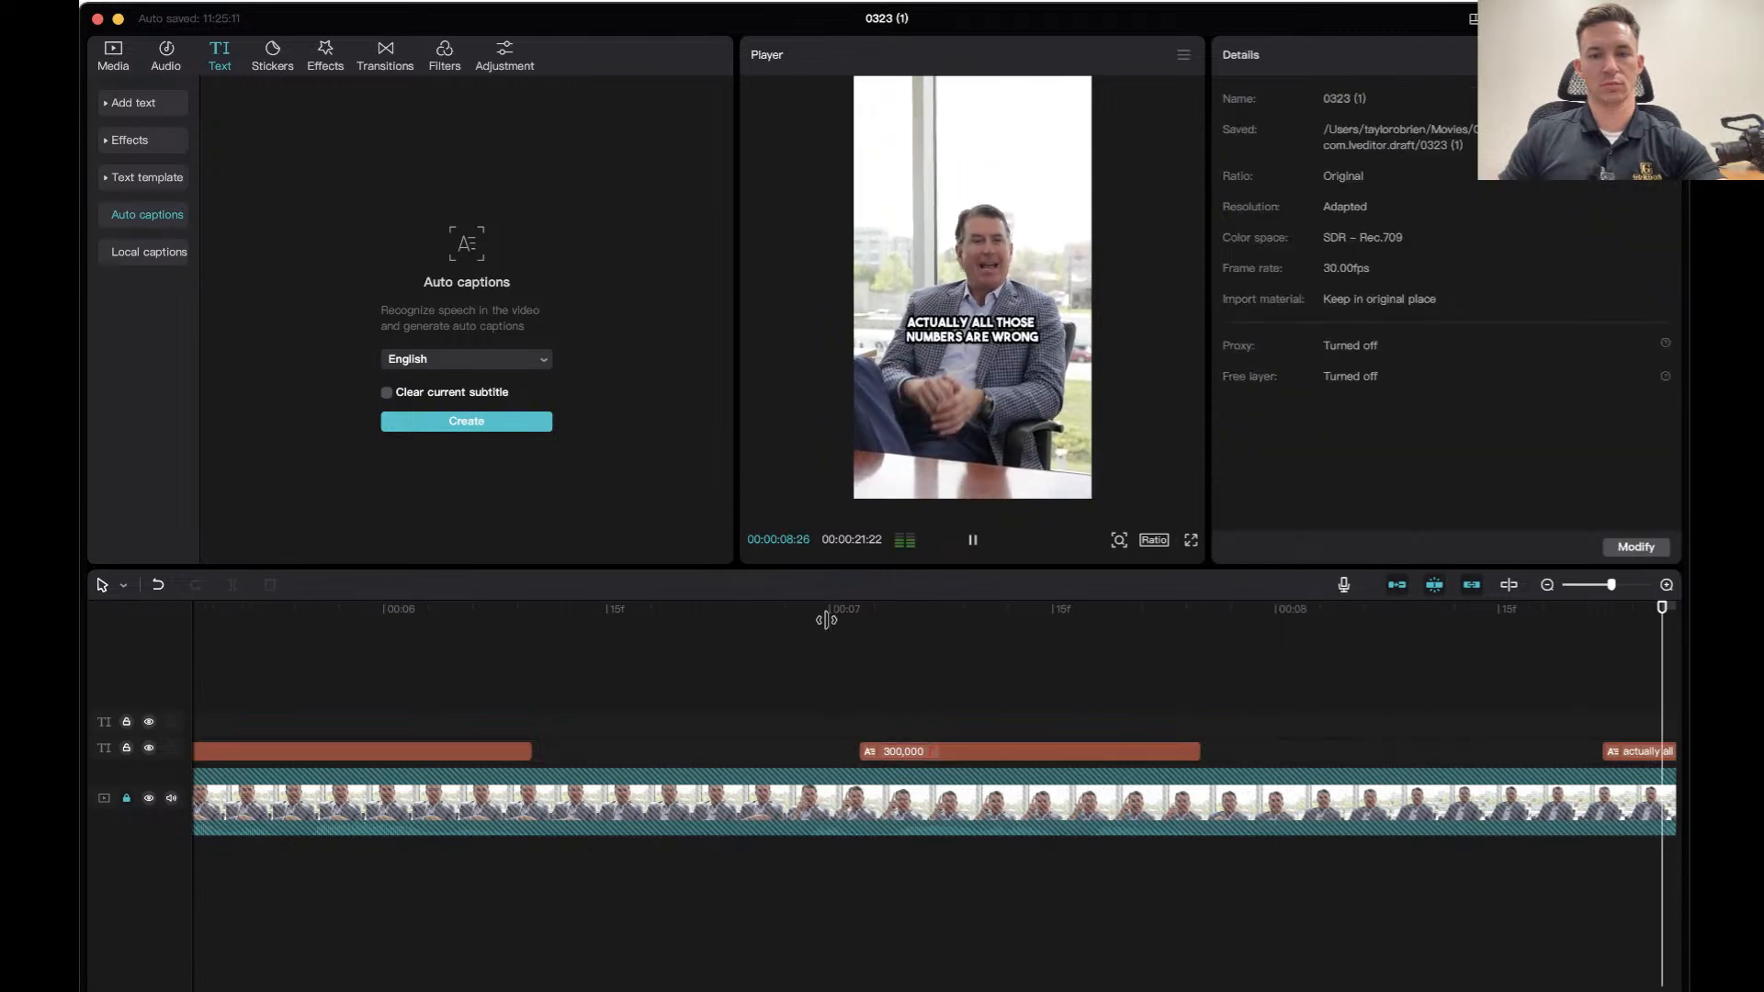
{"action": "key", "text": "space"}
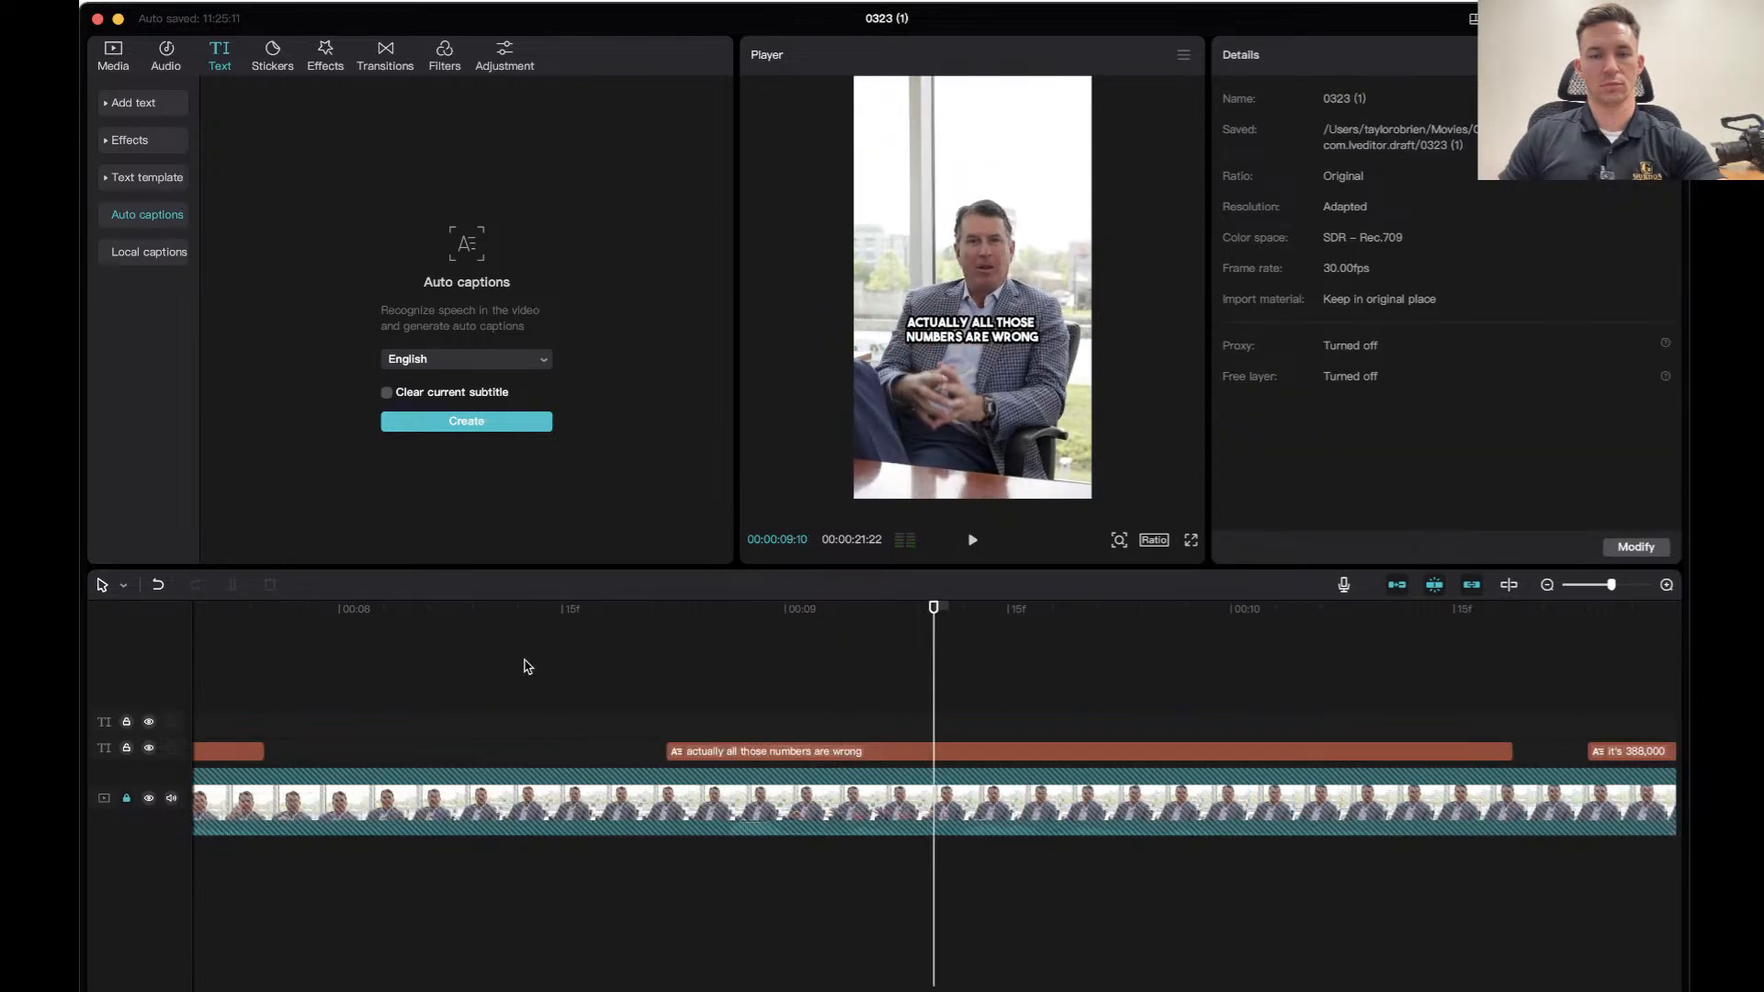
{"action": "left_click", "coordinate": [280, 616]}
{"action": "key", "text": "space"}
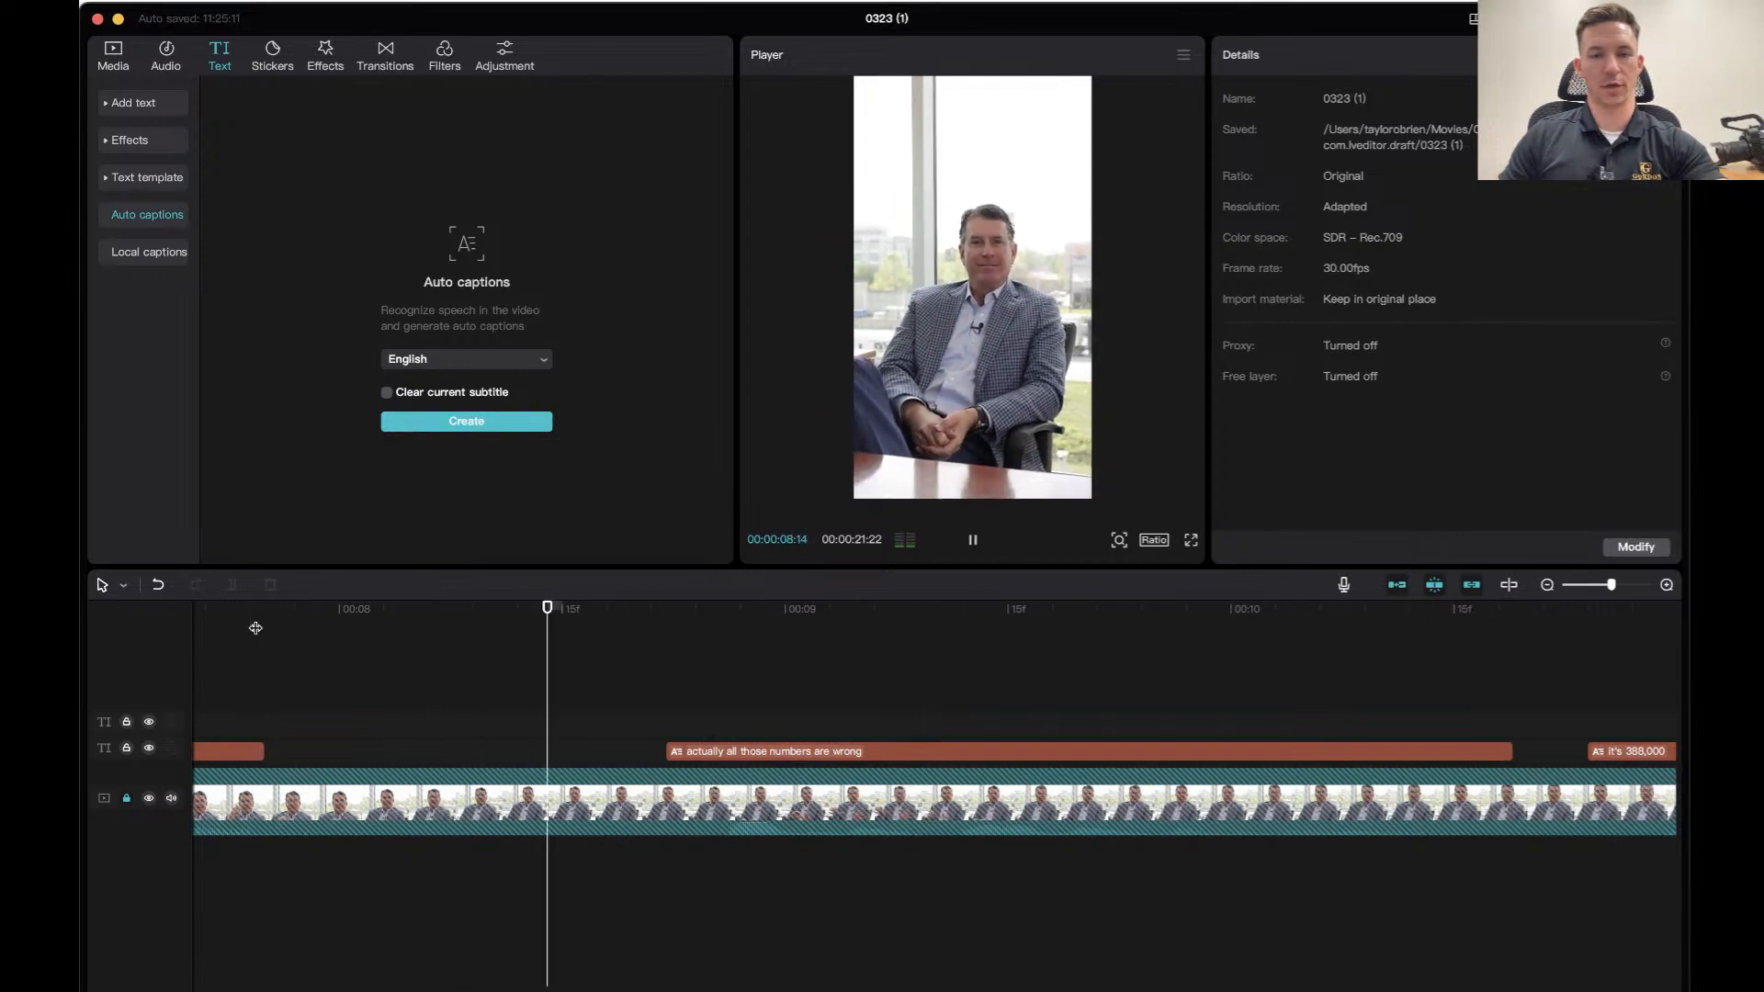
{"action": "key", "text": "space"}
{"action": "left_click", "coordinate": [977, 764]}
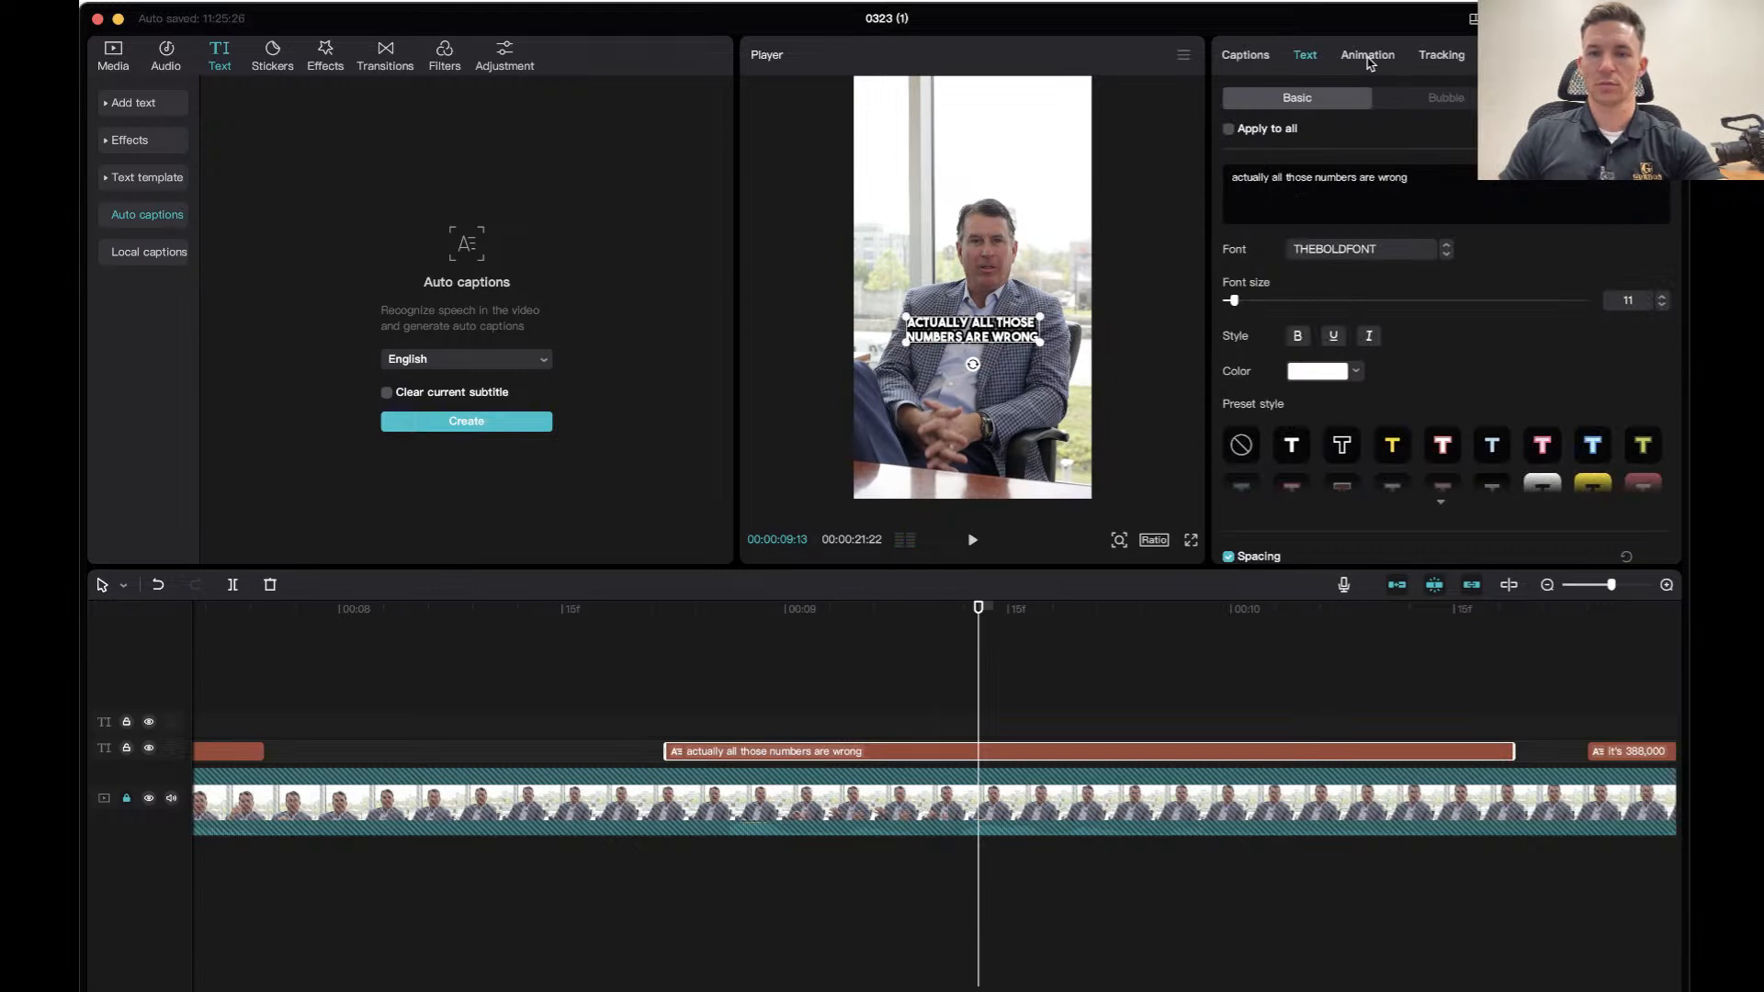
{"action": "left_click", "coordinate": [1252, 57]}
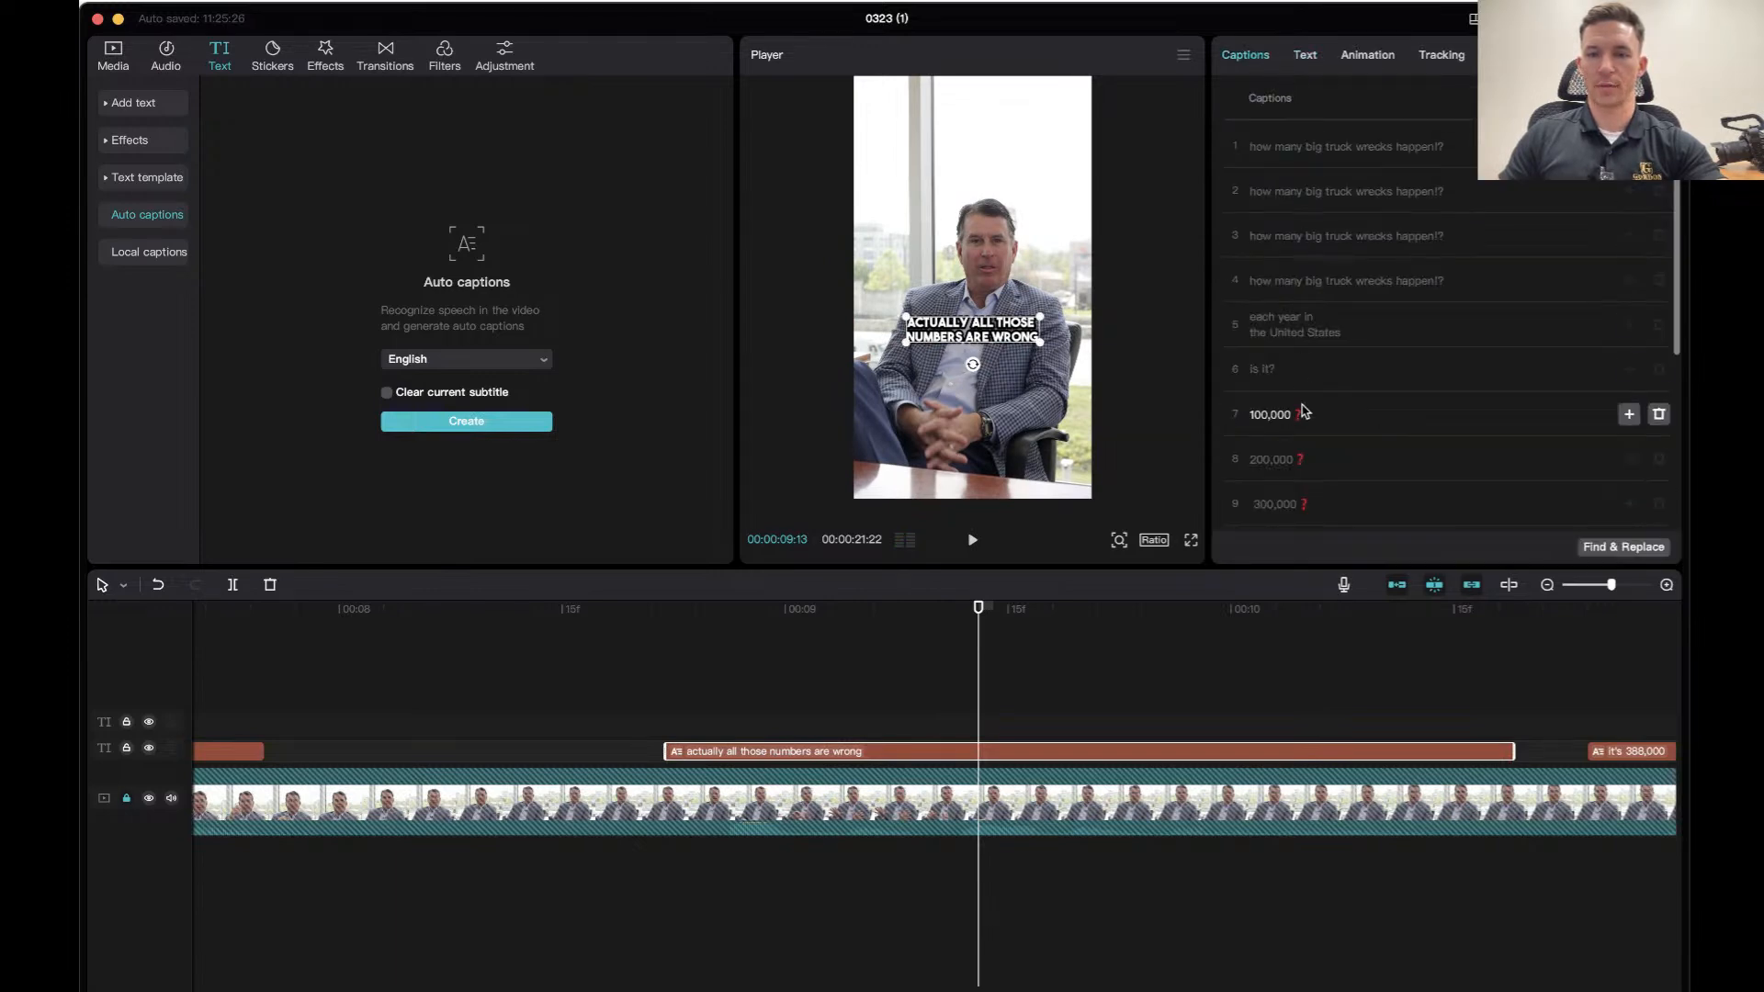
Replay the "actually all those numbers are wrong" caption and split it after "actually" into two captions.
{"action": "left_click", "coordinate": [612, 643]}
{"action": "key", "text": "space"}
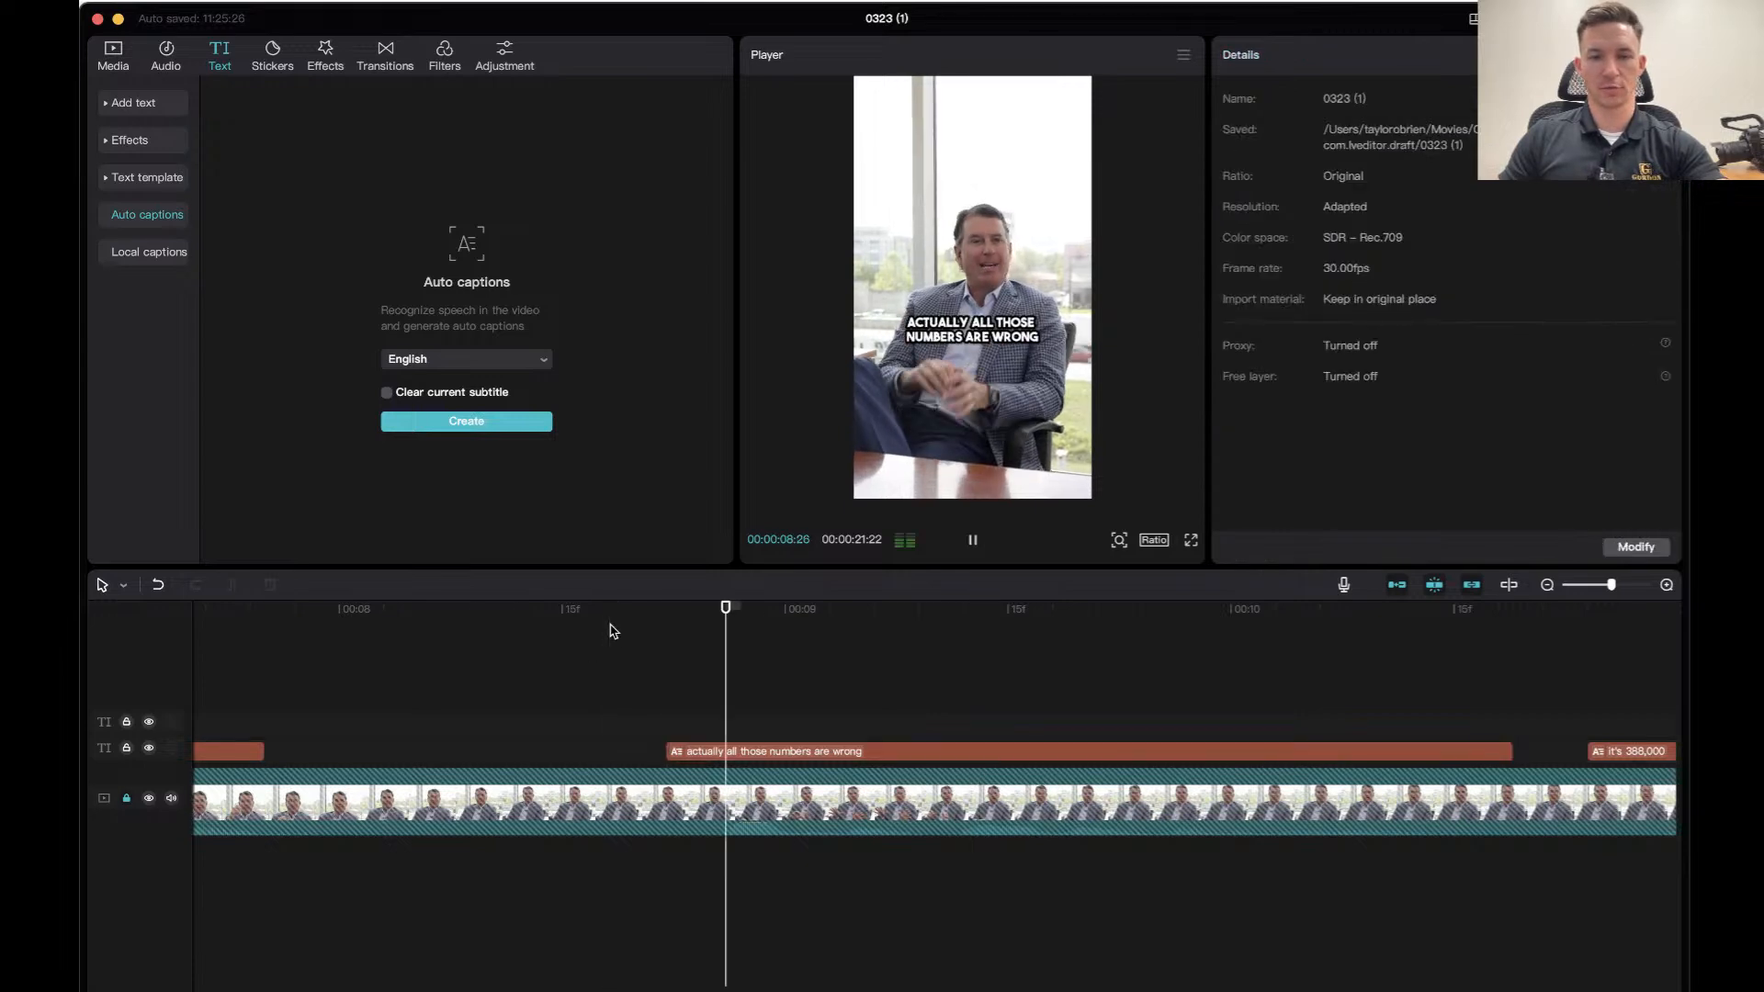
{"action": "key", "text": "space"}
{"action": "left_click", "coordinate": [1033, 758]}
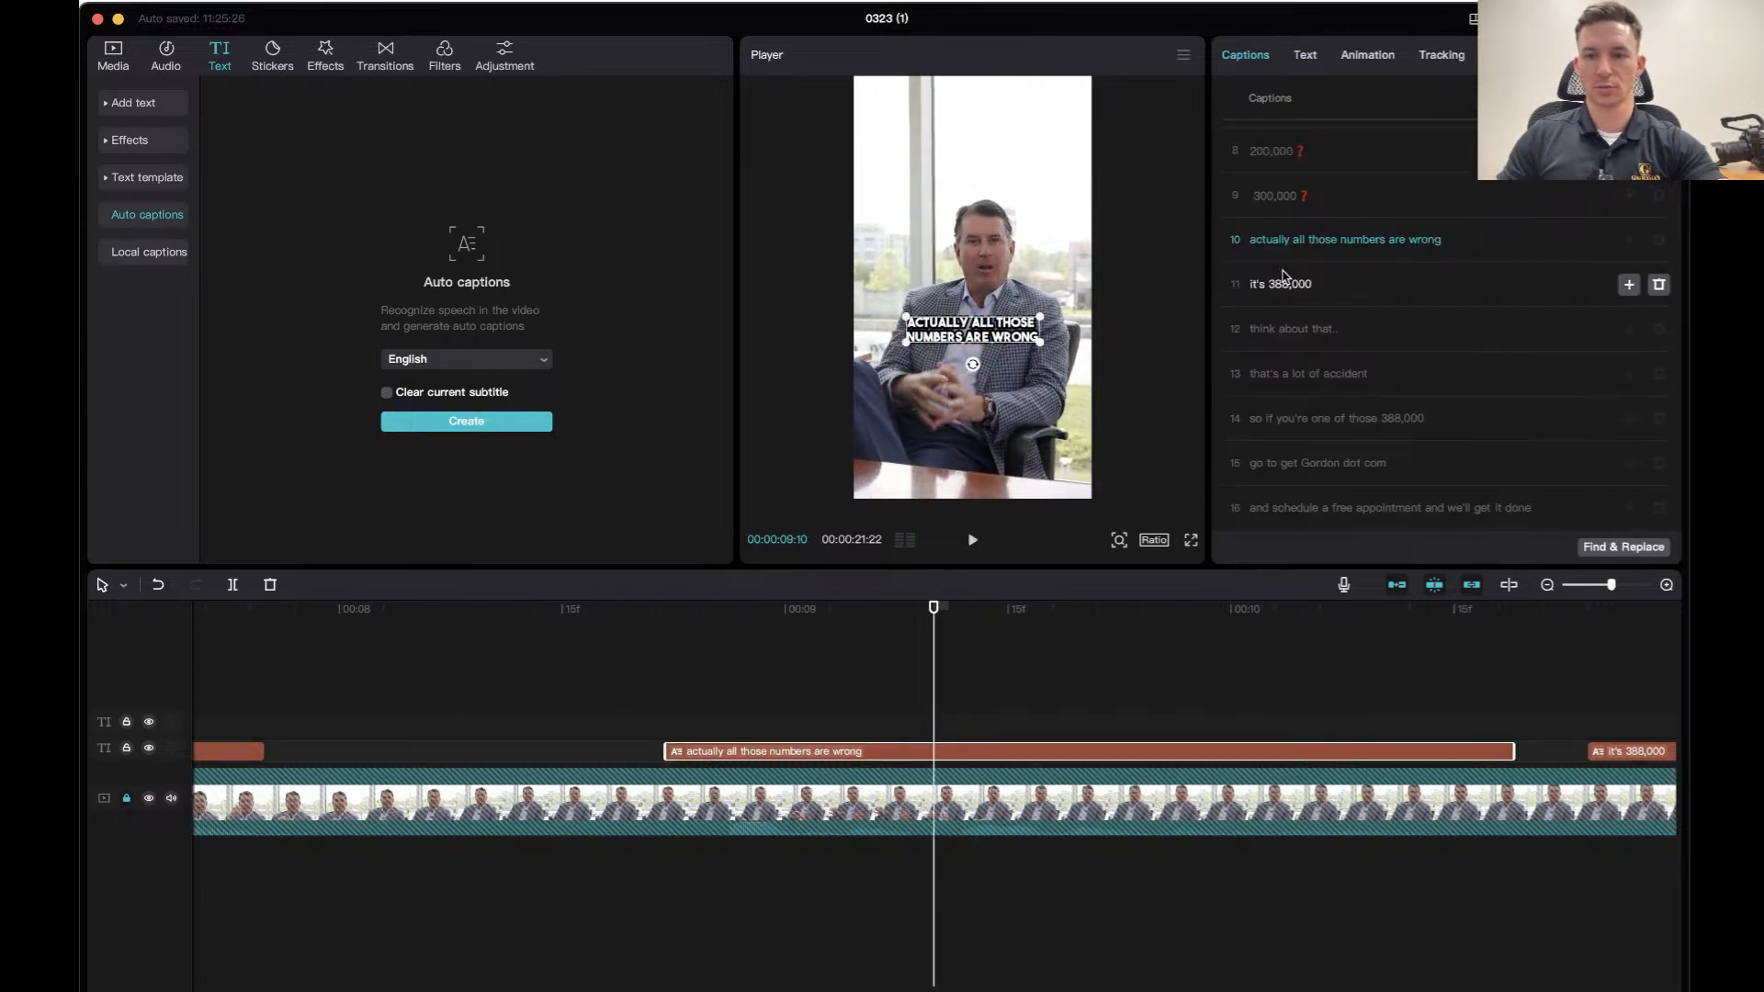
{"action": "left_click", "coordinate": [1311, 246]}
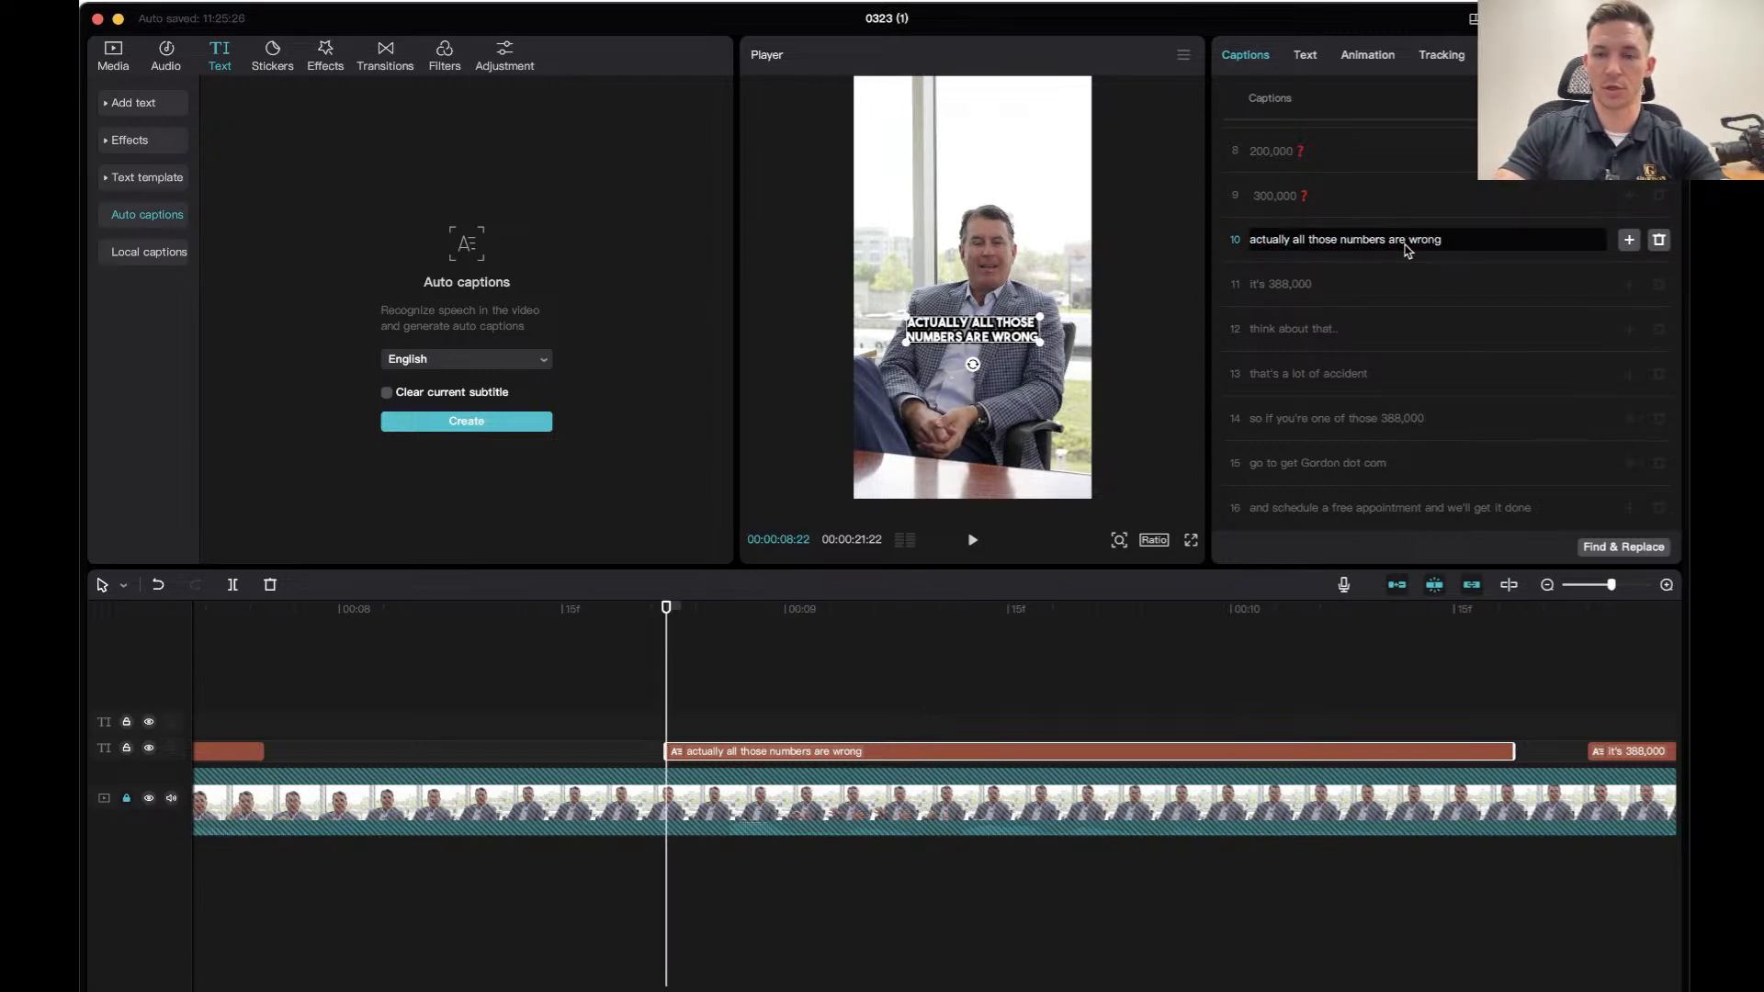
{"action": "key", "text": "Return"}
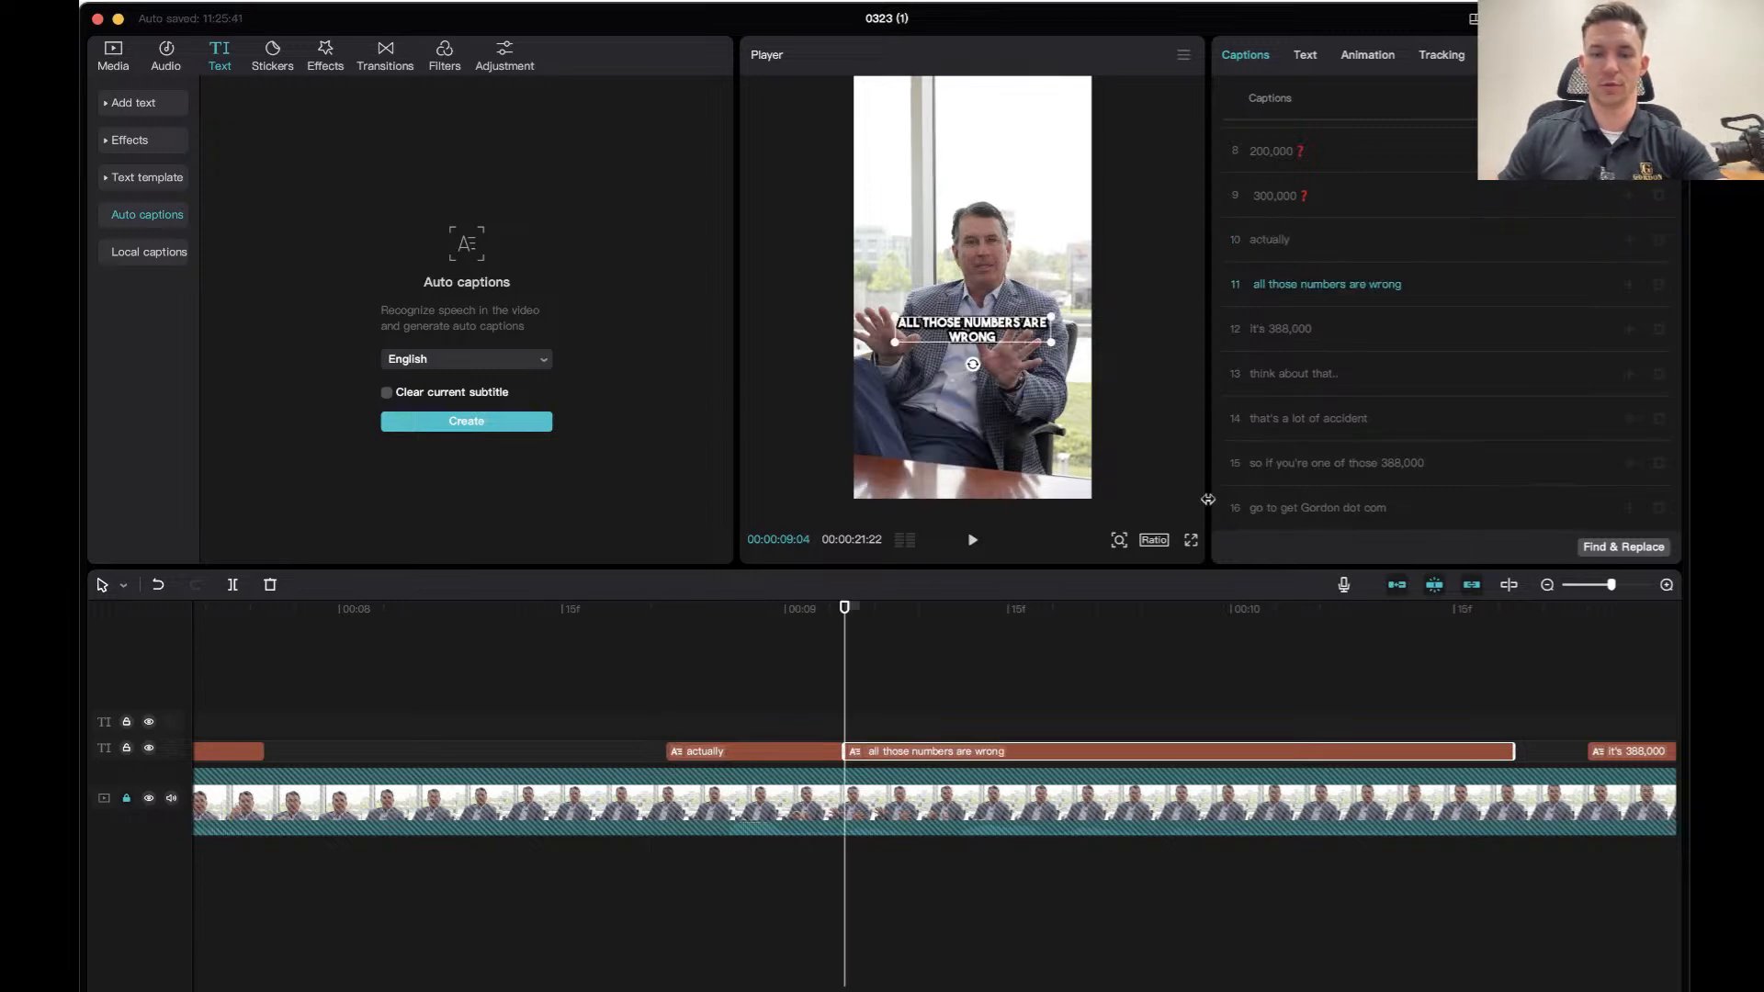
Replay the split, then colour the "actually" caption's text bright green and set its font size to 17.
{"action": "left_click", "coordinate": [579, 624]}
{"action": "key", "text": "space"}
{"action": "key", "text": "space"}
{"action": "left_click", "coordinate": [712, 759]}
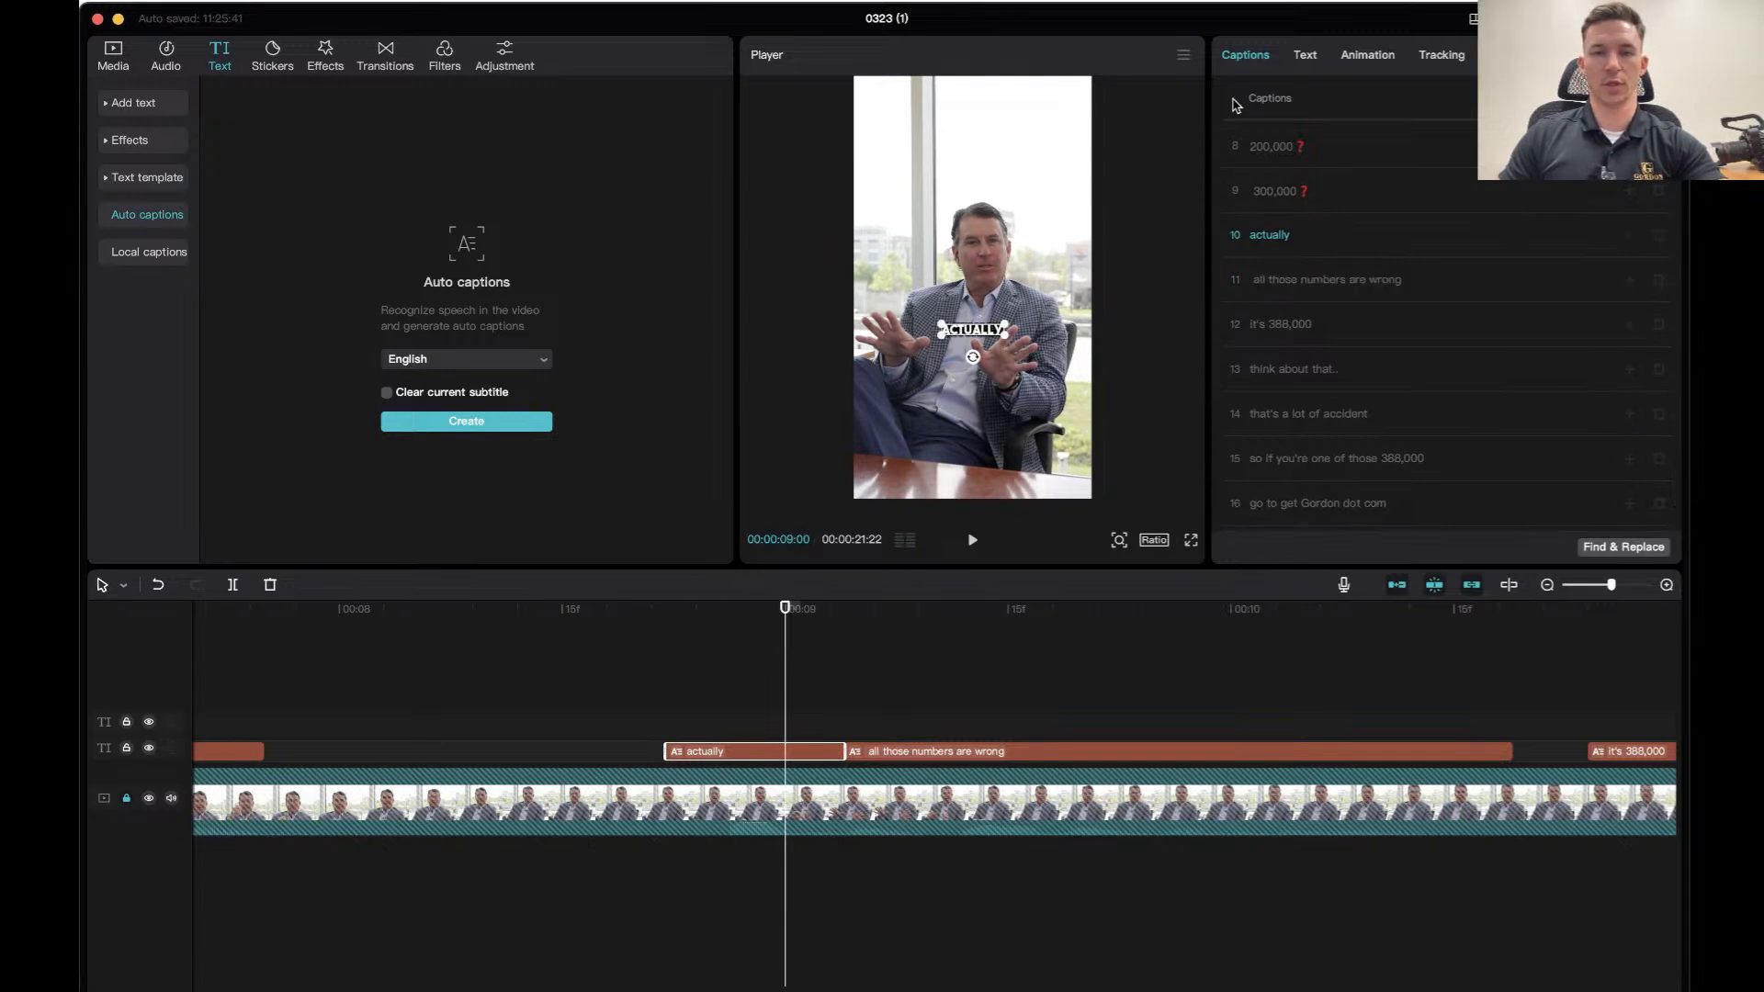
{"action": "left_click", "coordinate": [1305, 59]}
{"action": "left_click_drag", "start_coordinate": [1290, 184], "coordinate": [1218, 180]}
{"action": "left_click", "coordinate": [1331, 377]}
{"action": "scroll", "coordinate": [1375, 668], "scroll_direction": "down", "scroll_amount": 2}
{"action": "left_click", "coordinate": [1399, 662]}
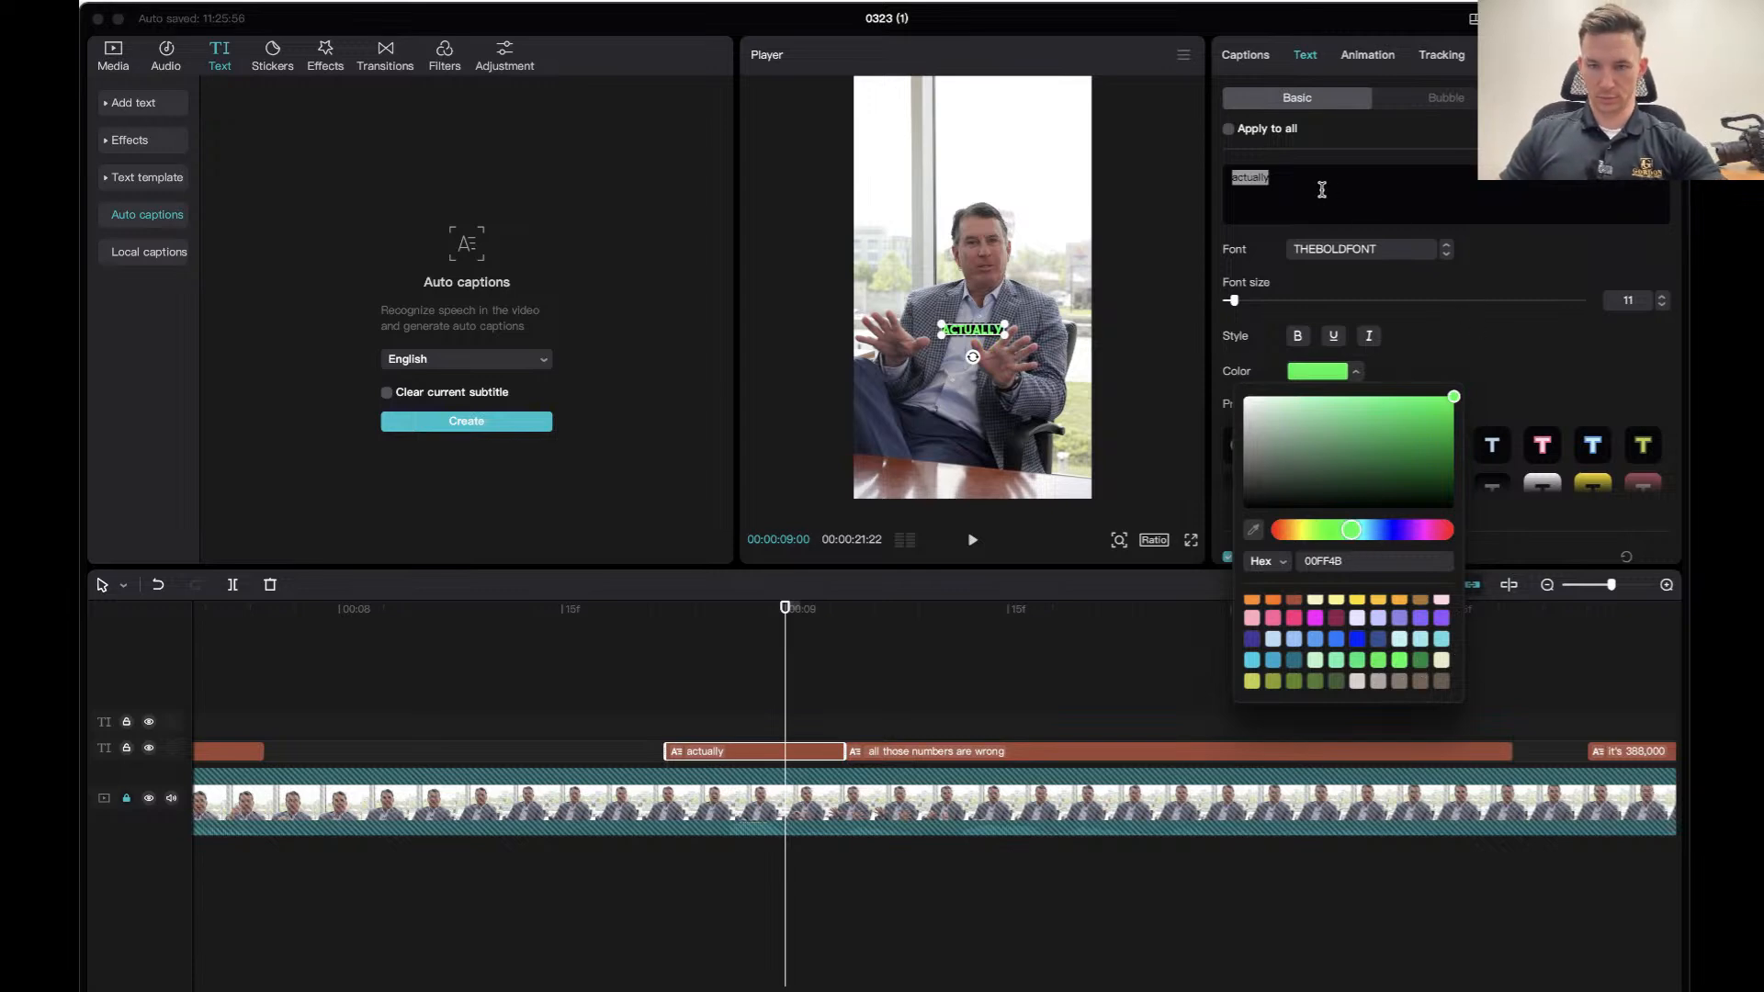
{"action": "left_click_drag", "start_coordinate": [1239, 301], "coordinate": [1241, 301]}
Add a green check mark emoji on a new line below "actually" and set the emoji's font size to 27.
{"action": "left_click", "coordinate": [1274, 181]}
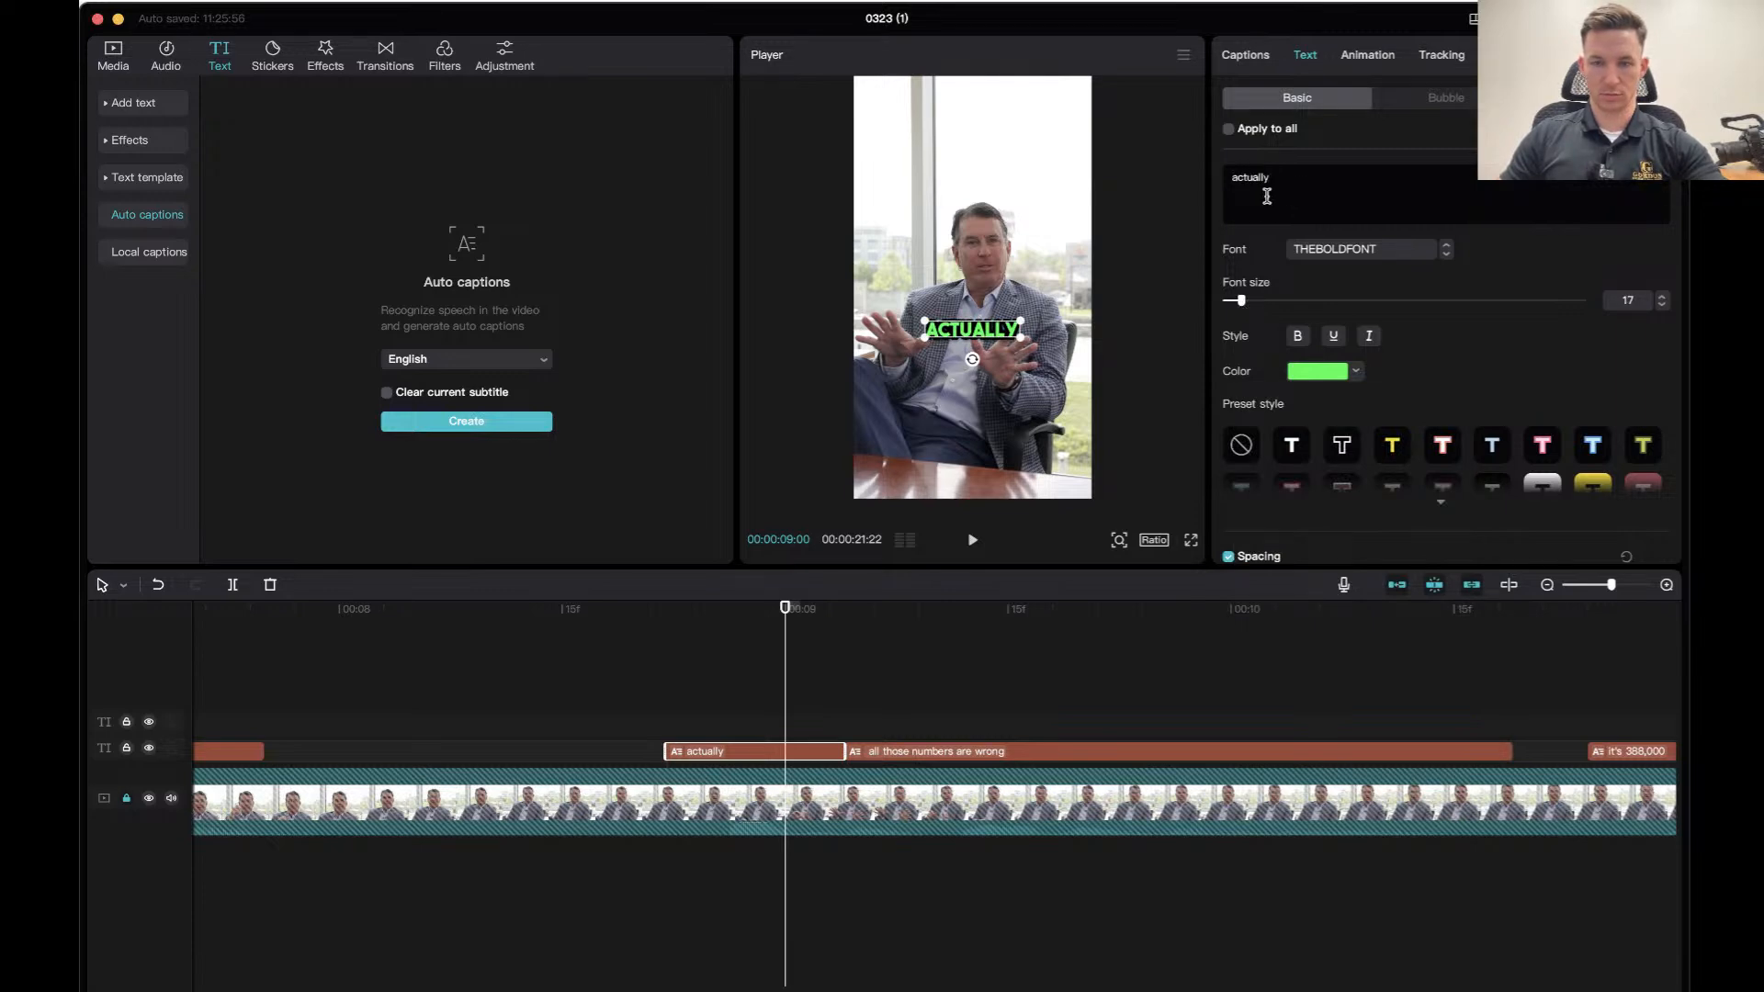
{"action": "key", "text": "Return"}
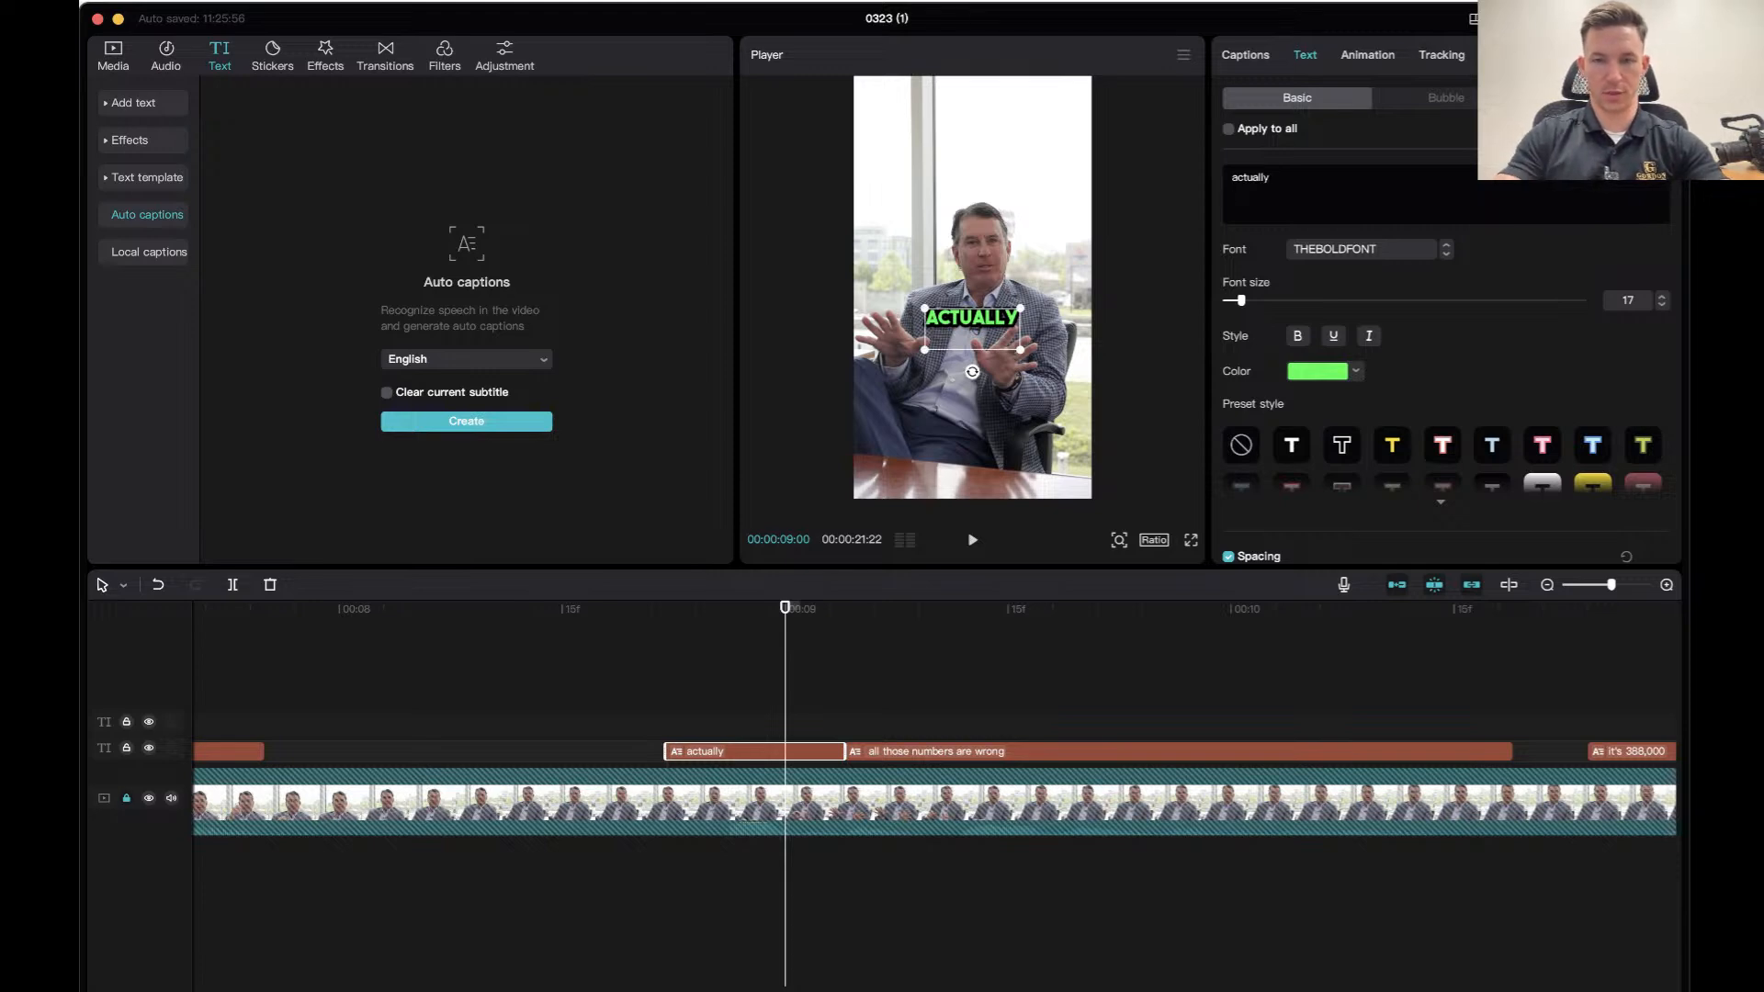
{"action": "key", "text": "ctrl+super+space"}
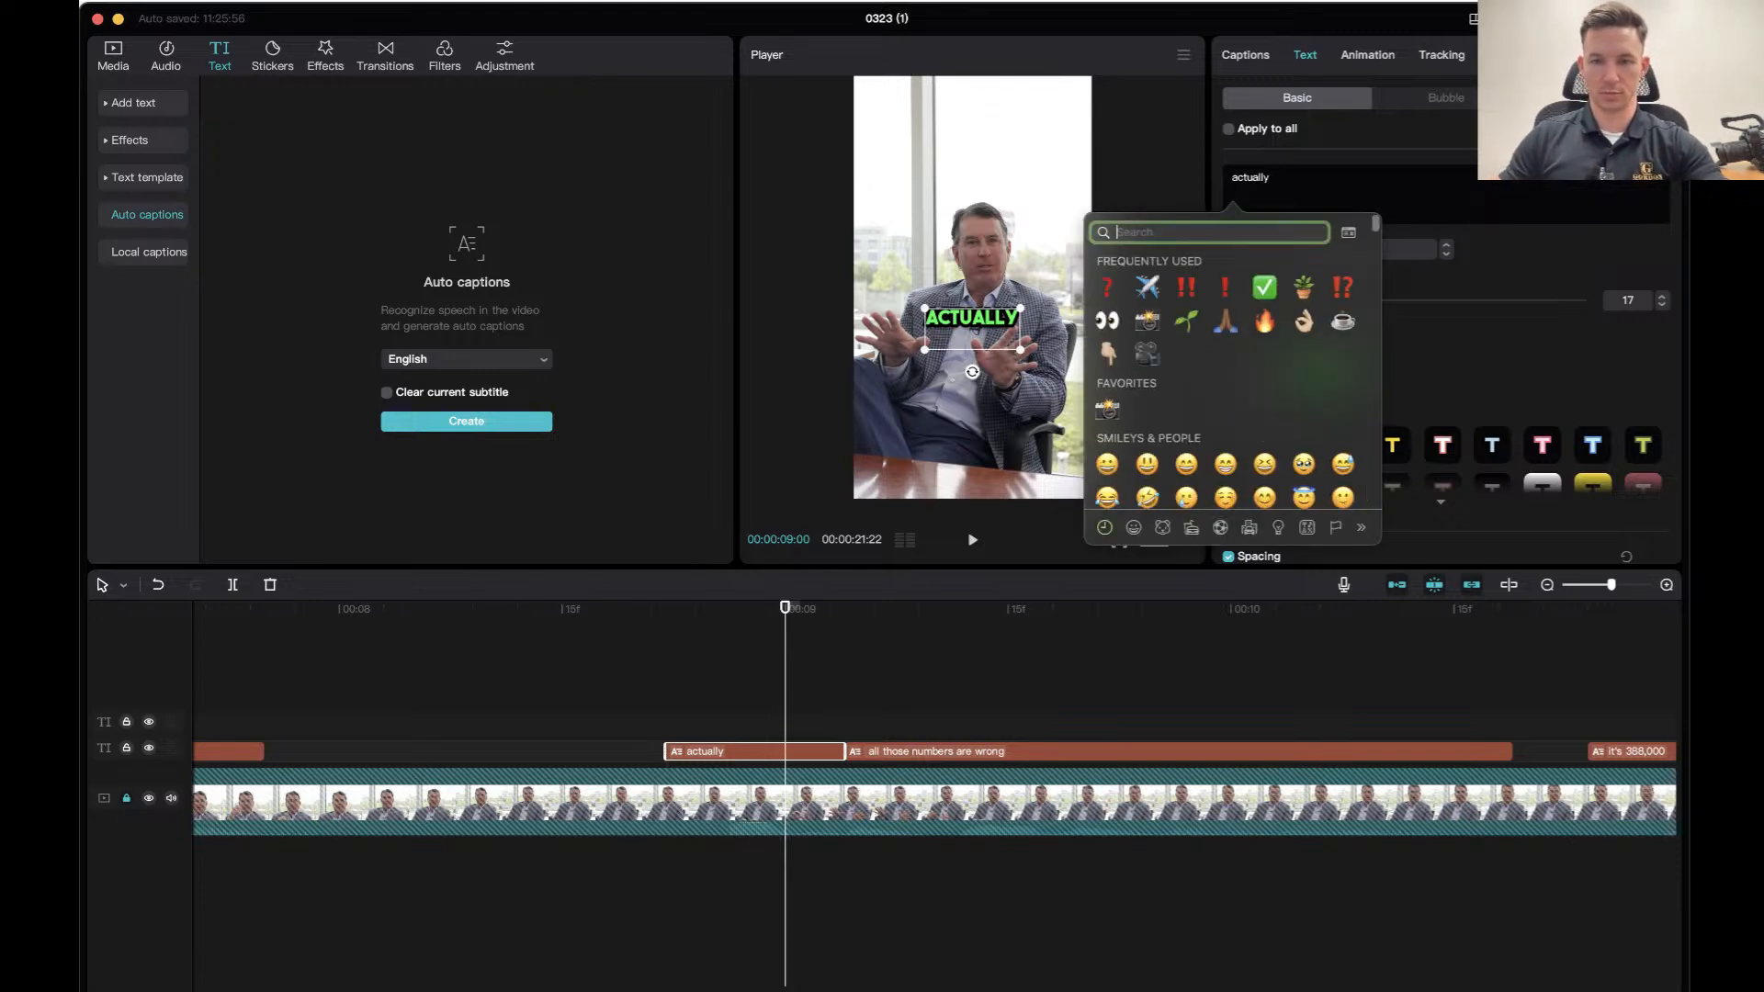
{"action": "left_click", "coordinate": [1265, 286]}
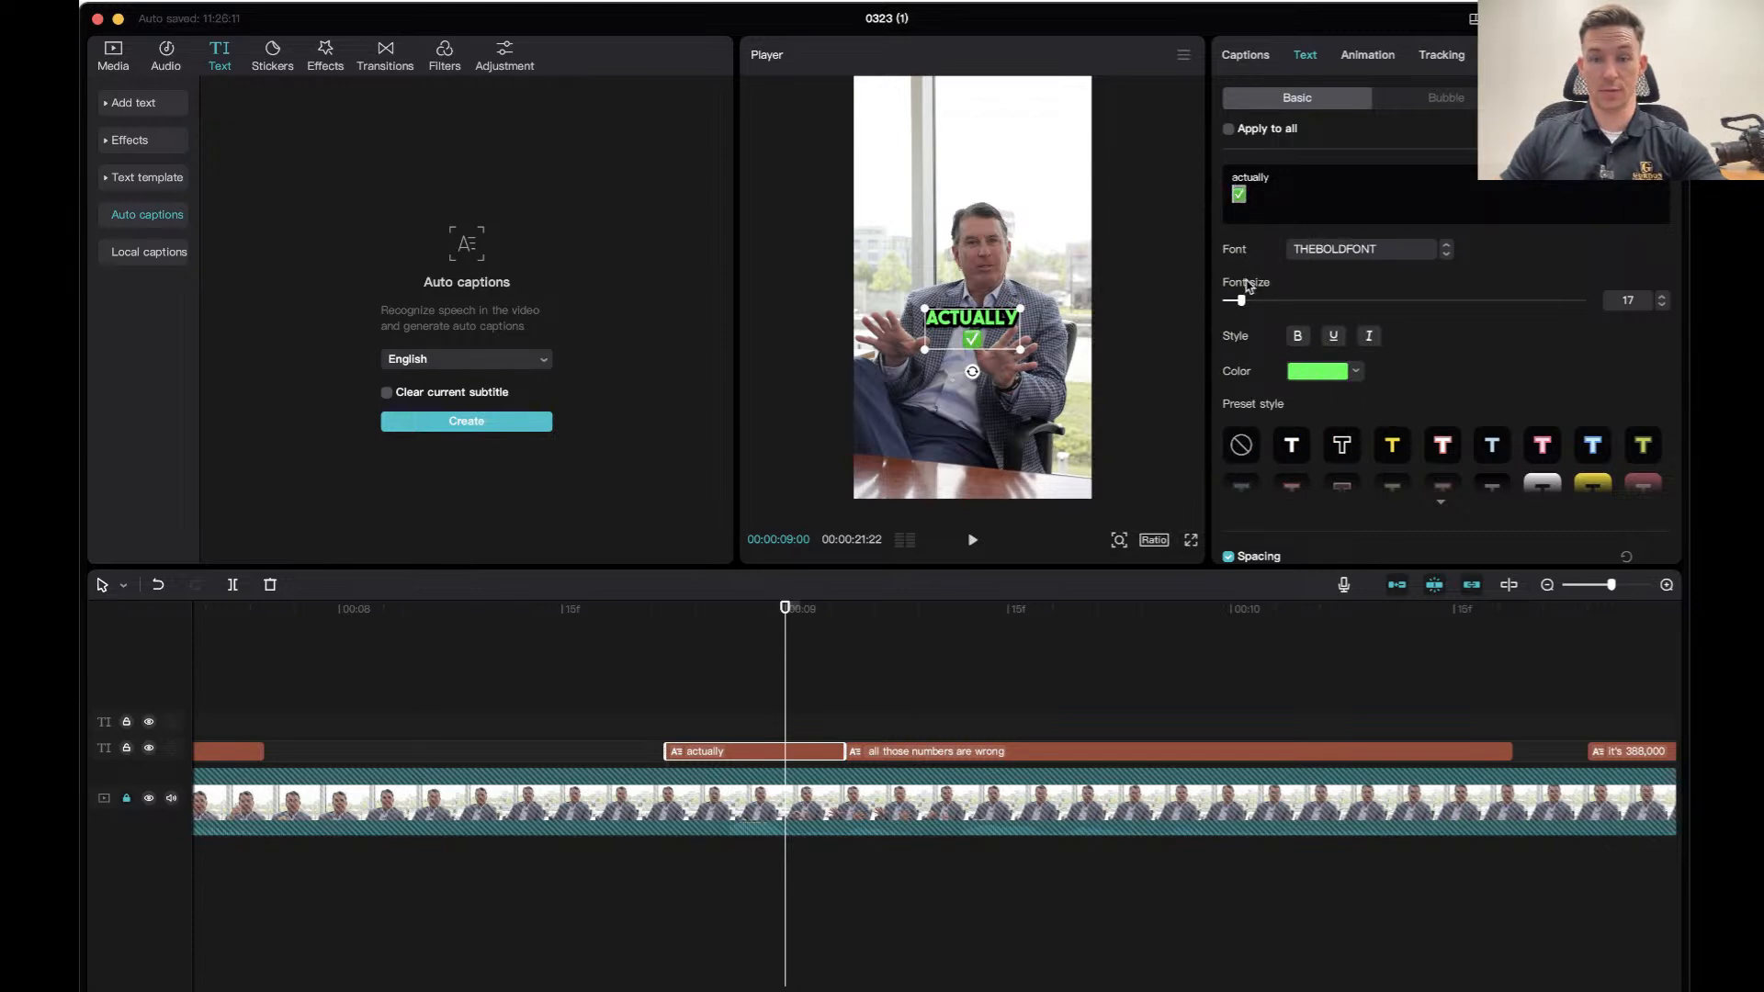
{"action": "left_click_drag", "start_coordinate": [1245, 304], "coordinate": [1257, 303]}
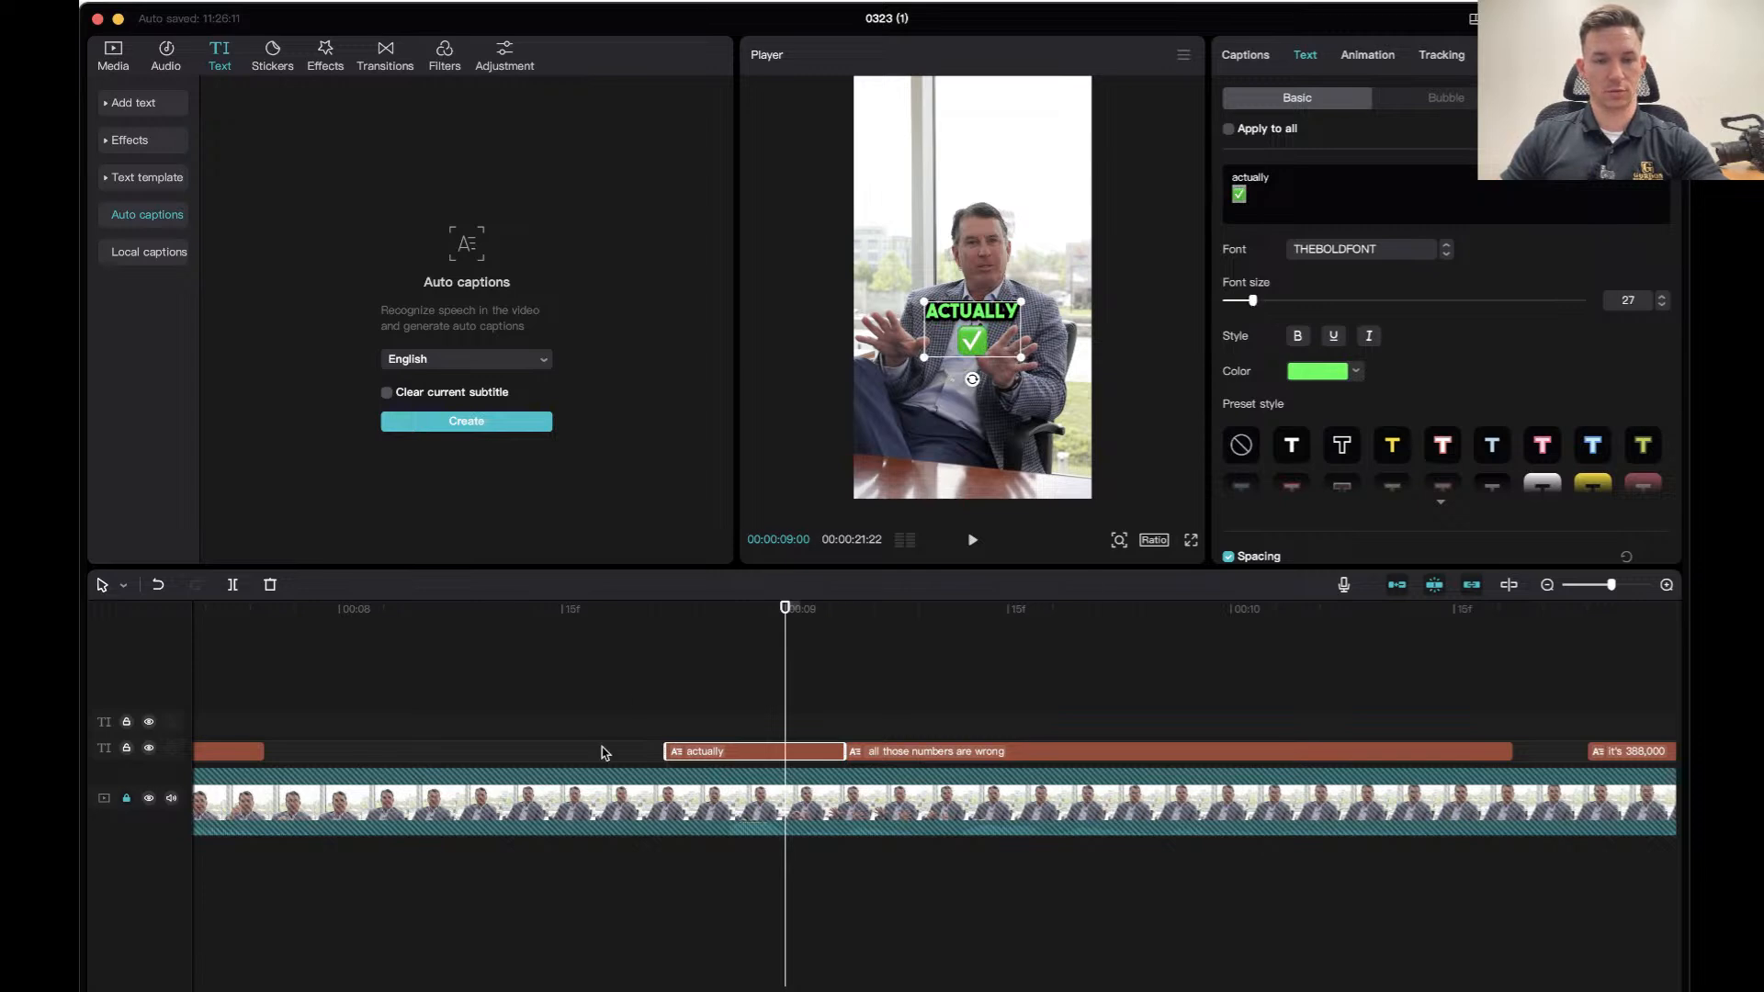
Replay the "actually" caption and break the following caption's text into the lines "all those numbers" and "are wrong".
{"action": "left_click", "coordinate": [549, 611]}
{"action": "key", "text": "space"}
{"action": "left_click", "coordinate": [549, 611]}
{"action": "key", "text": "space"}
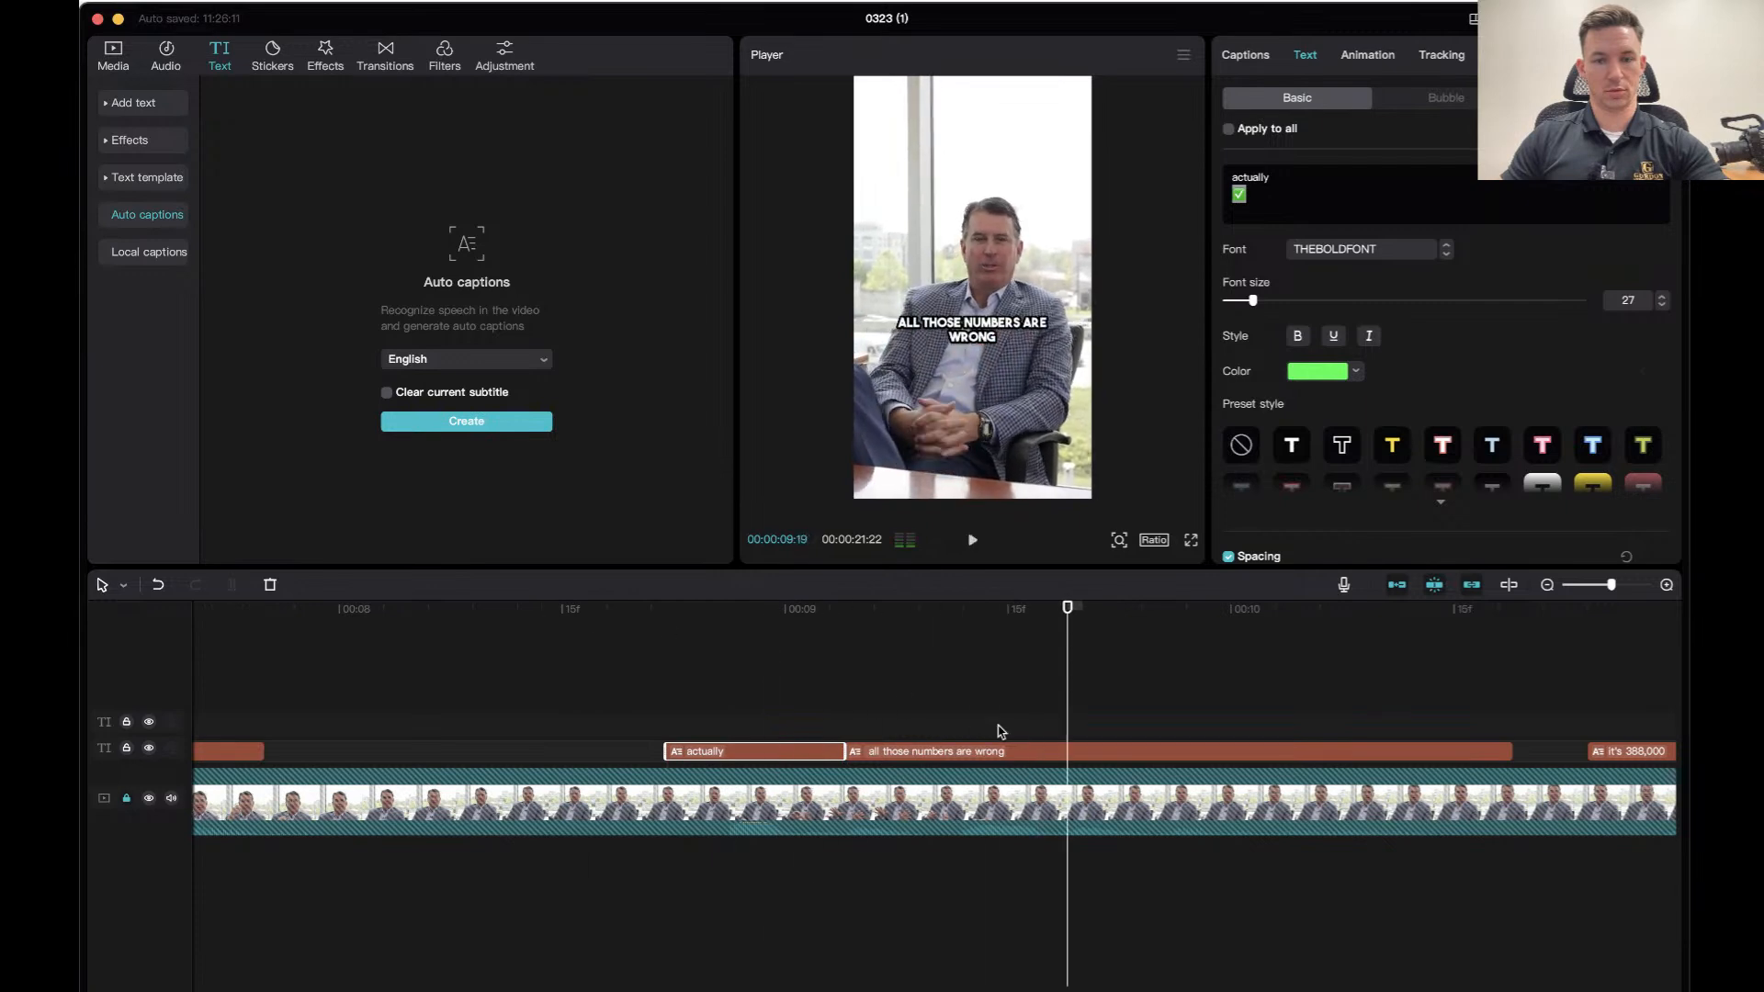
{"action": "left_click", "coordinate": [787, 611]}
{"action": "key", "text": "space"}
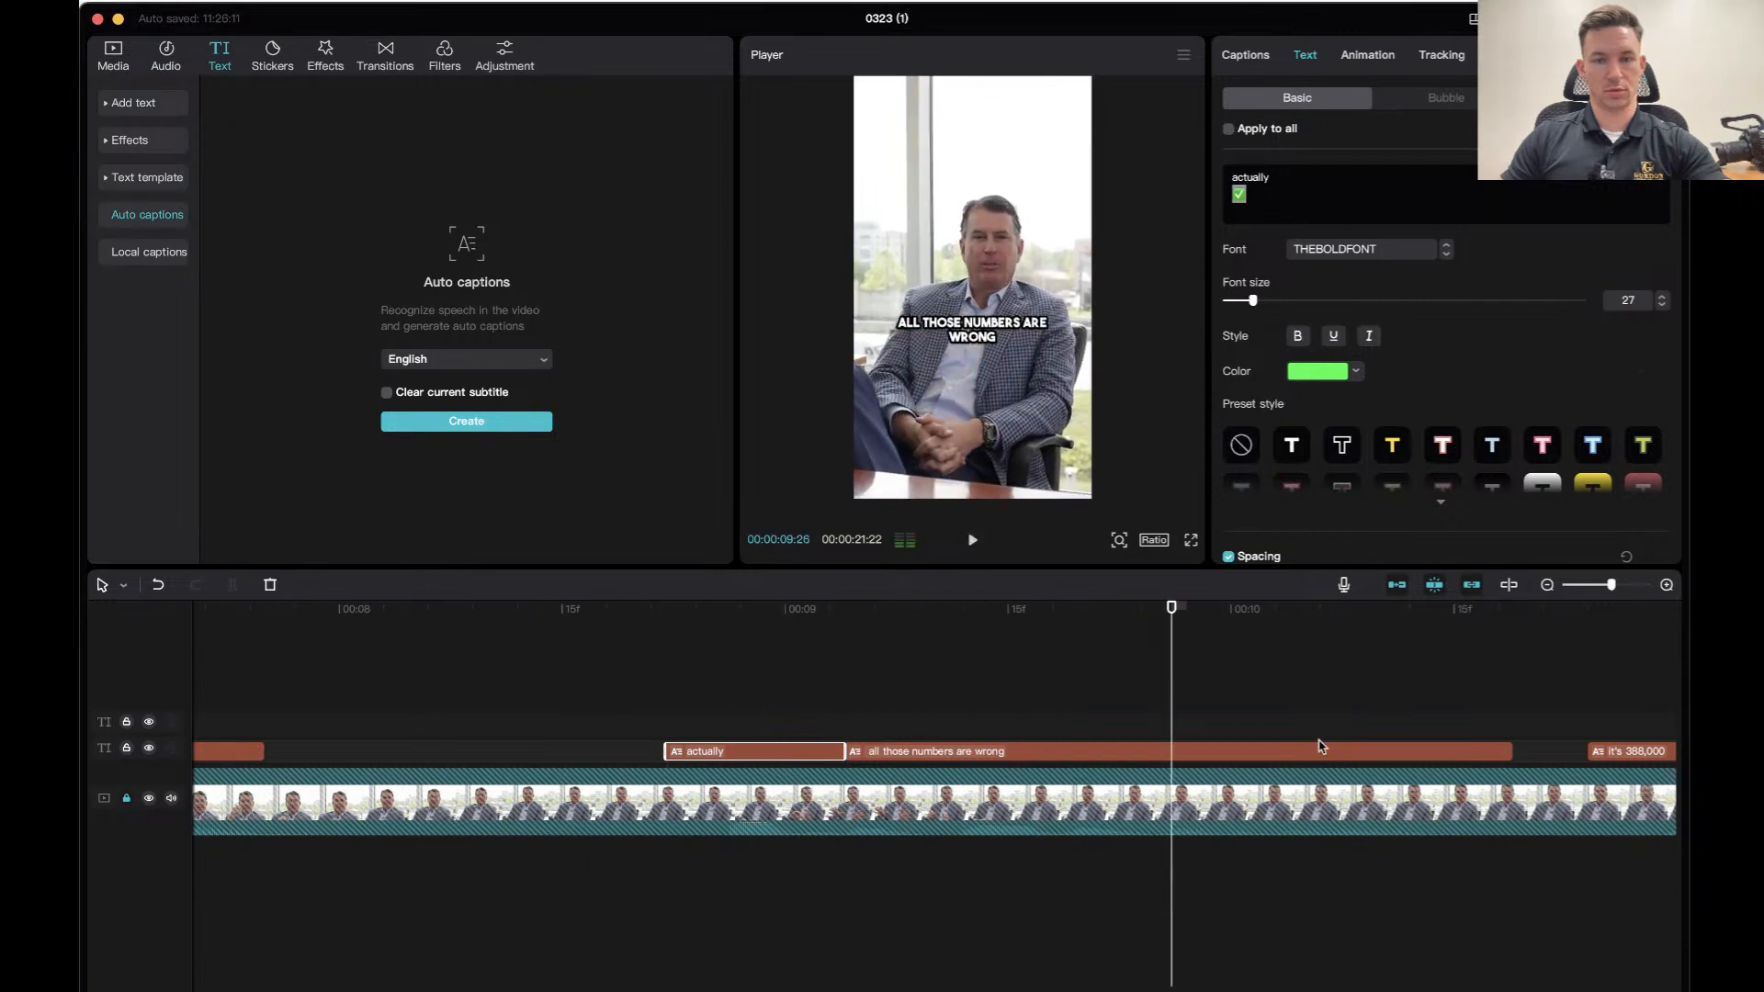
{"action": "key", "text": "space"}
{"action": "left_click", "coordinate": [1362, 750]}
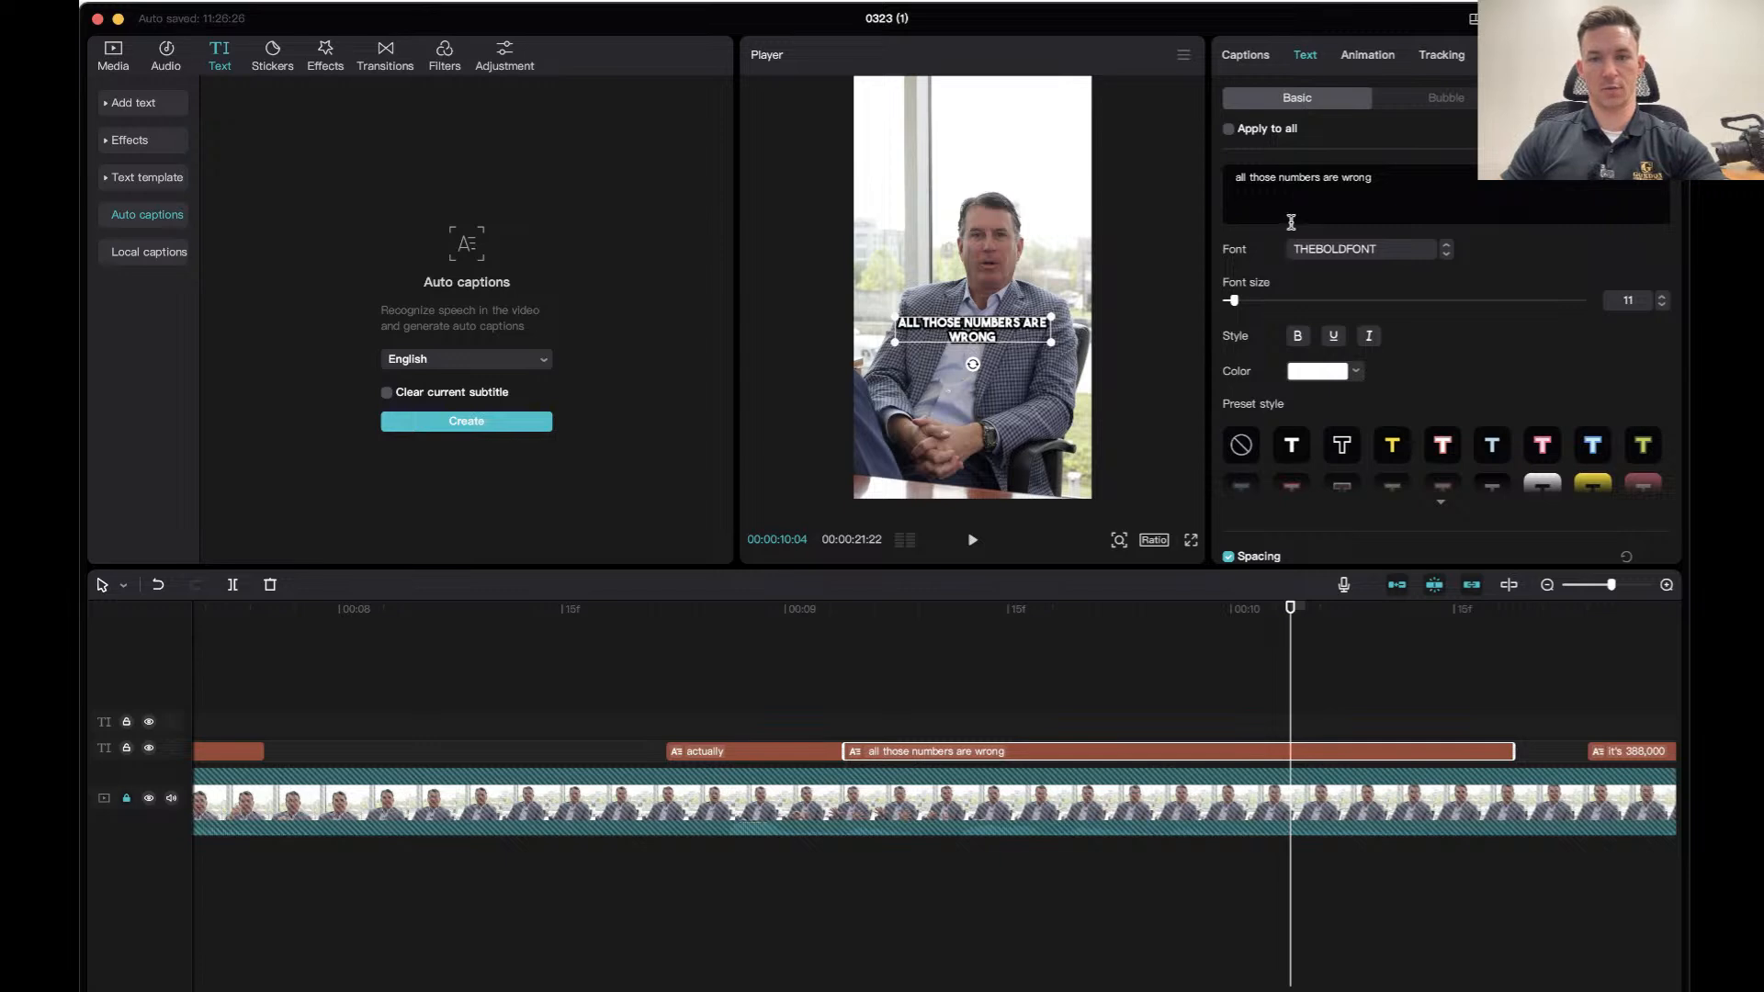
{"action": "left_click", "coordinate": [1323, 176]}
{"action": "key", "text": "Return"}
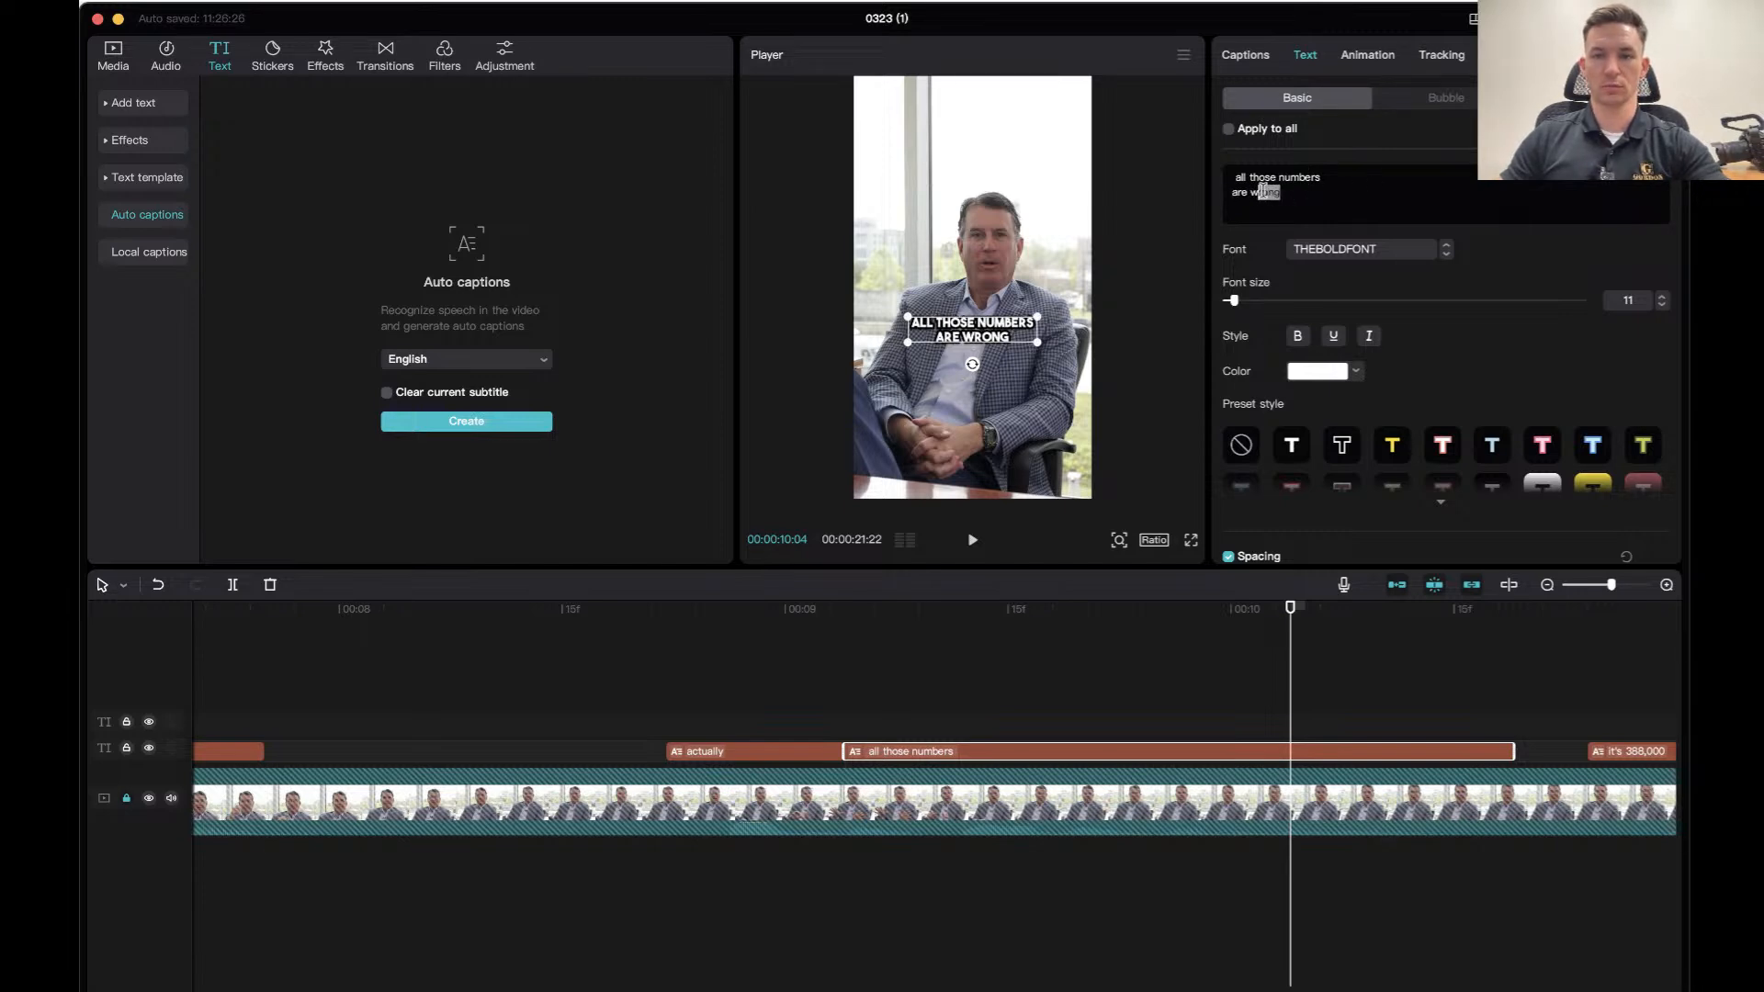
Colour the line "all those numbers" yellow, leaving "are wrong" white.
{"action": "left_click_drag", "start_coordinate": [1308, 192], "coordinate": [1349, 179]}
{"action": "left_click", "coordinate": [1292, 197]}
{"action": "left_click", "coordinate": [1326, 371]}
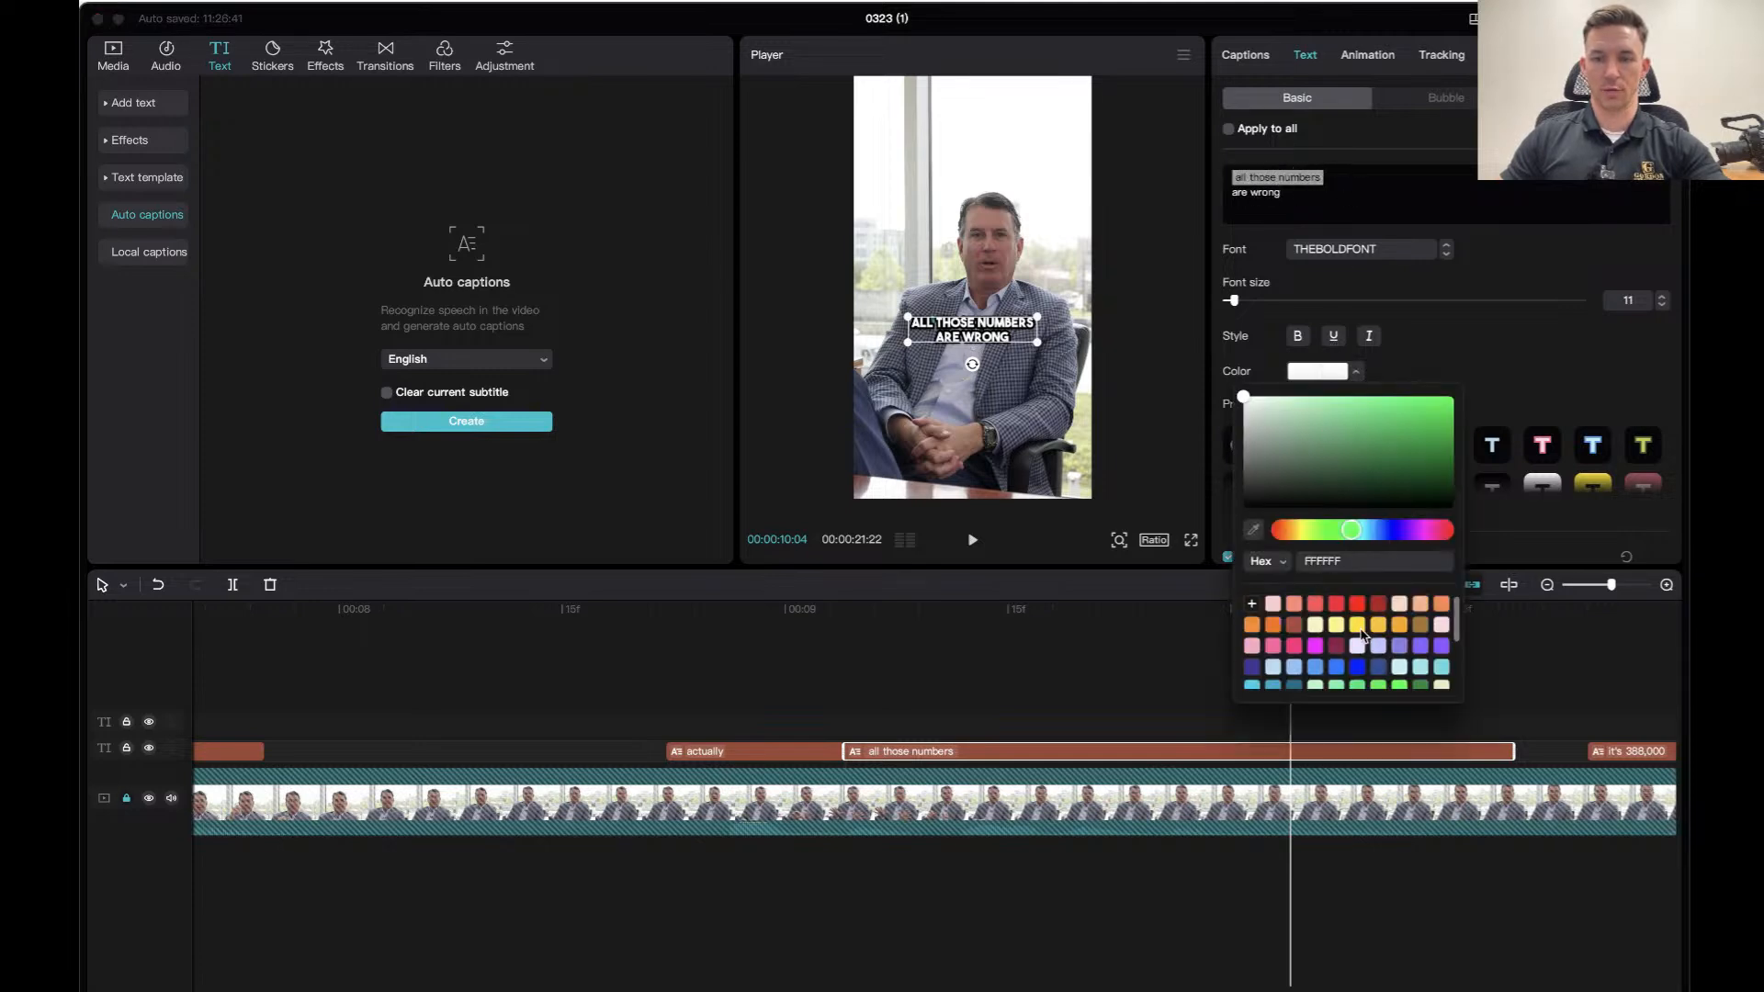
{"action": "left_click", "coordinate": [1359, 625]}
{"action": "left_click", "coordinate": [1556, 322]}
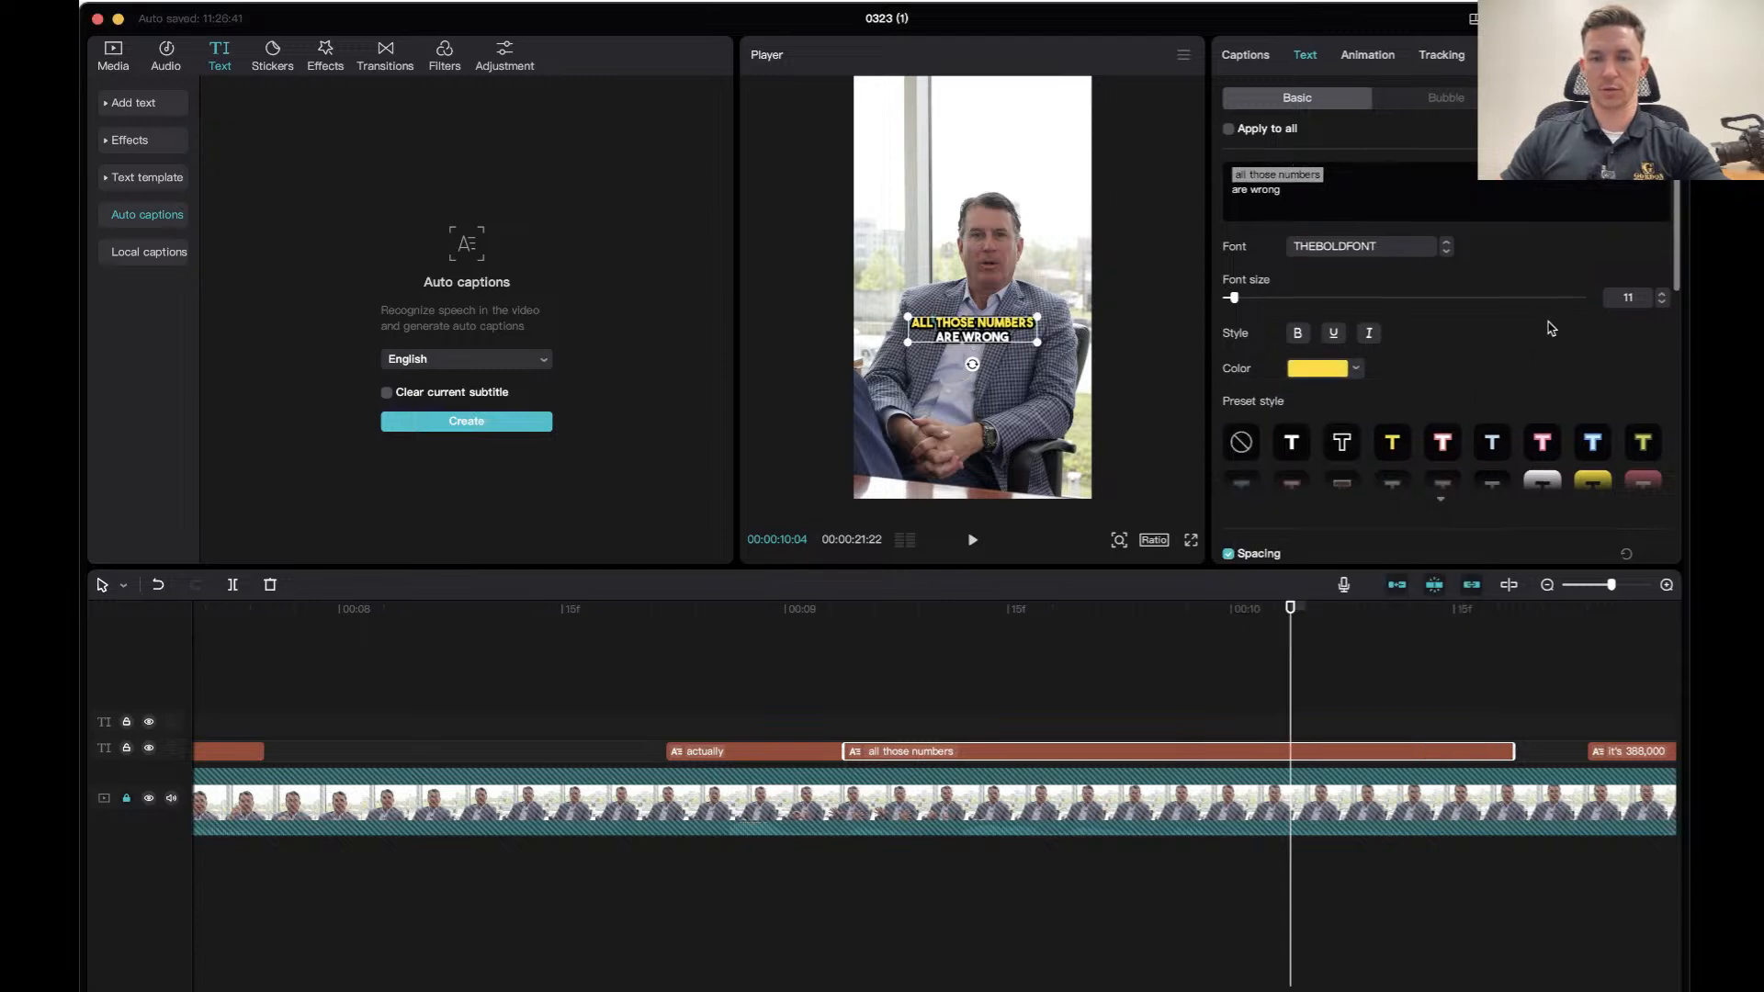
{"action": "left_click", "coordinate": [1305, 195]}
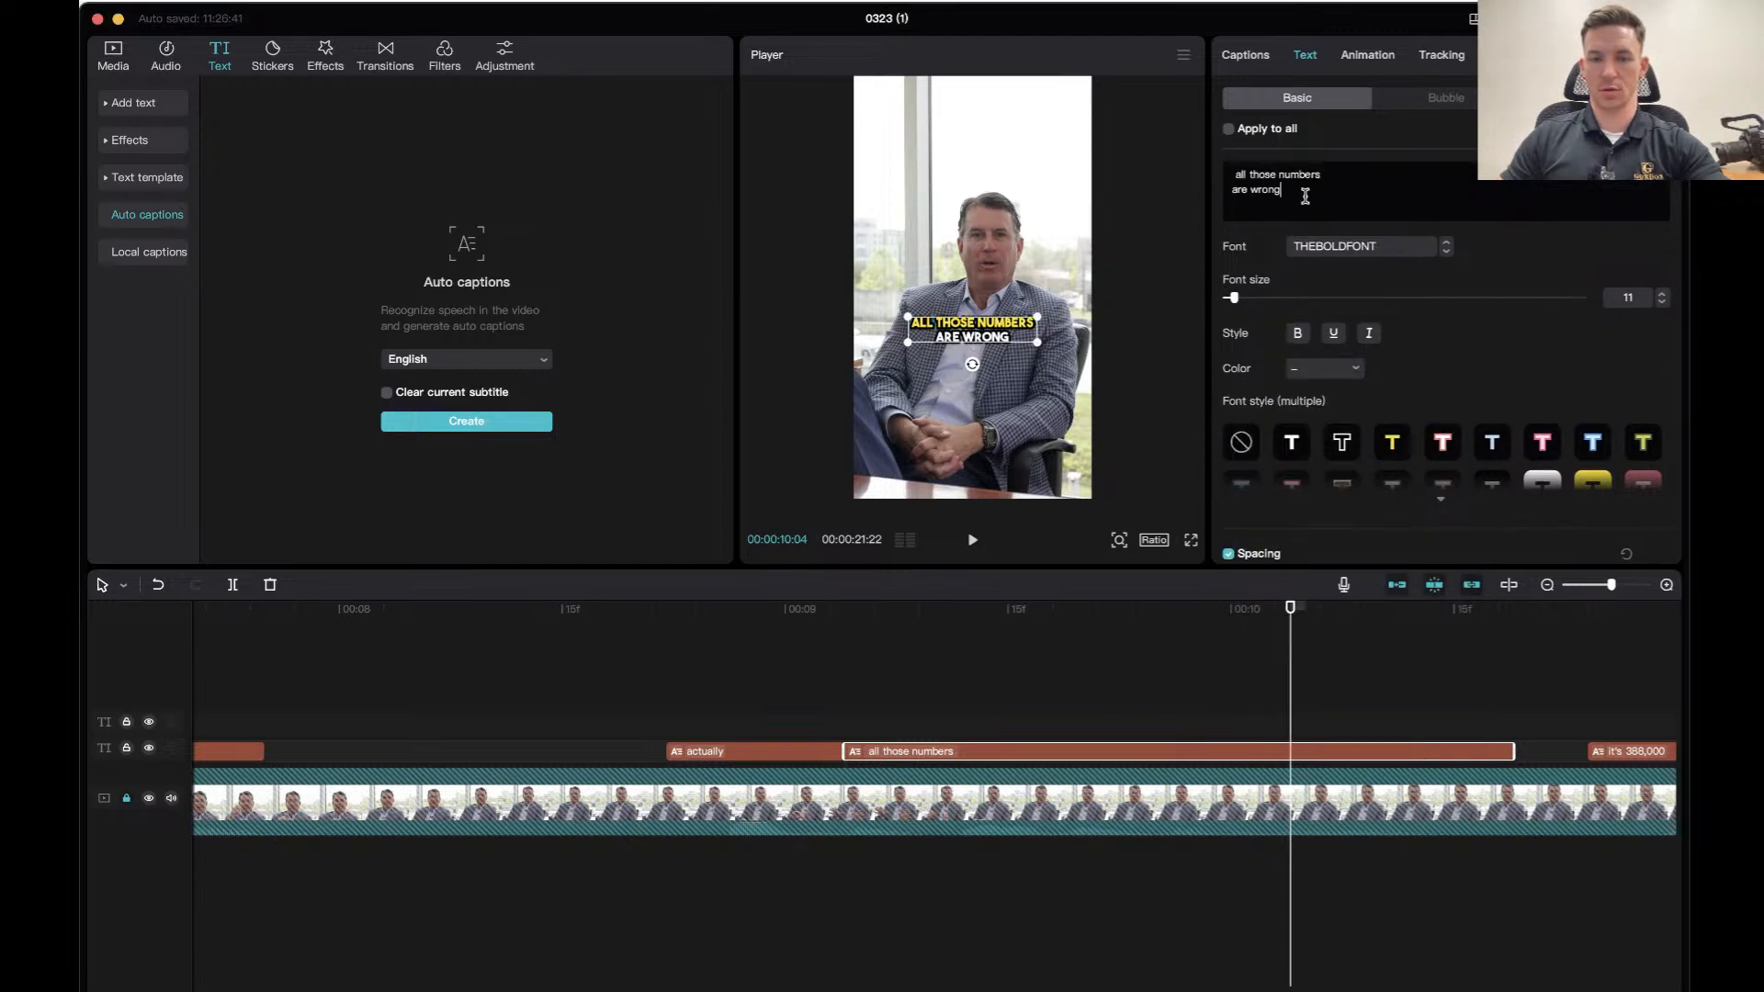
Play back the "all those numbers are wrong" caption into the start of "it's 388,000" to check the timing.
{"action": "left_click", "coordinate": [665, 623]}
{"action": "key", "text": "space"}
{"action": "key", "text": "space"}
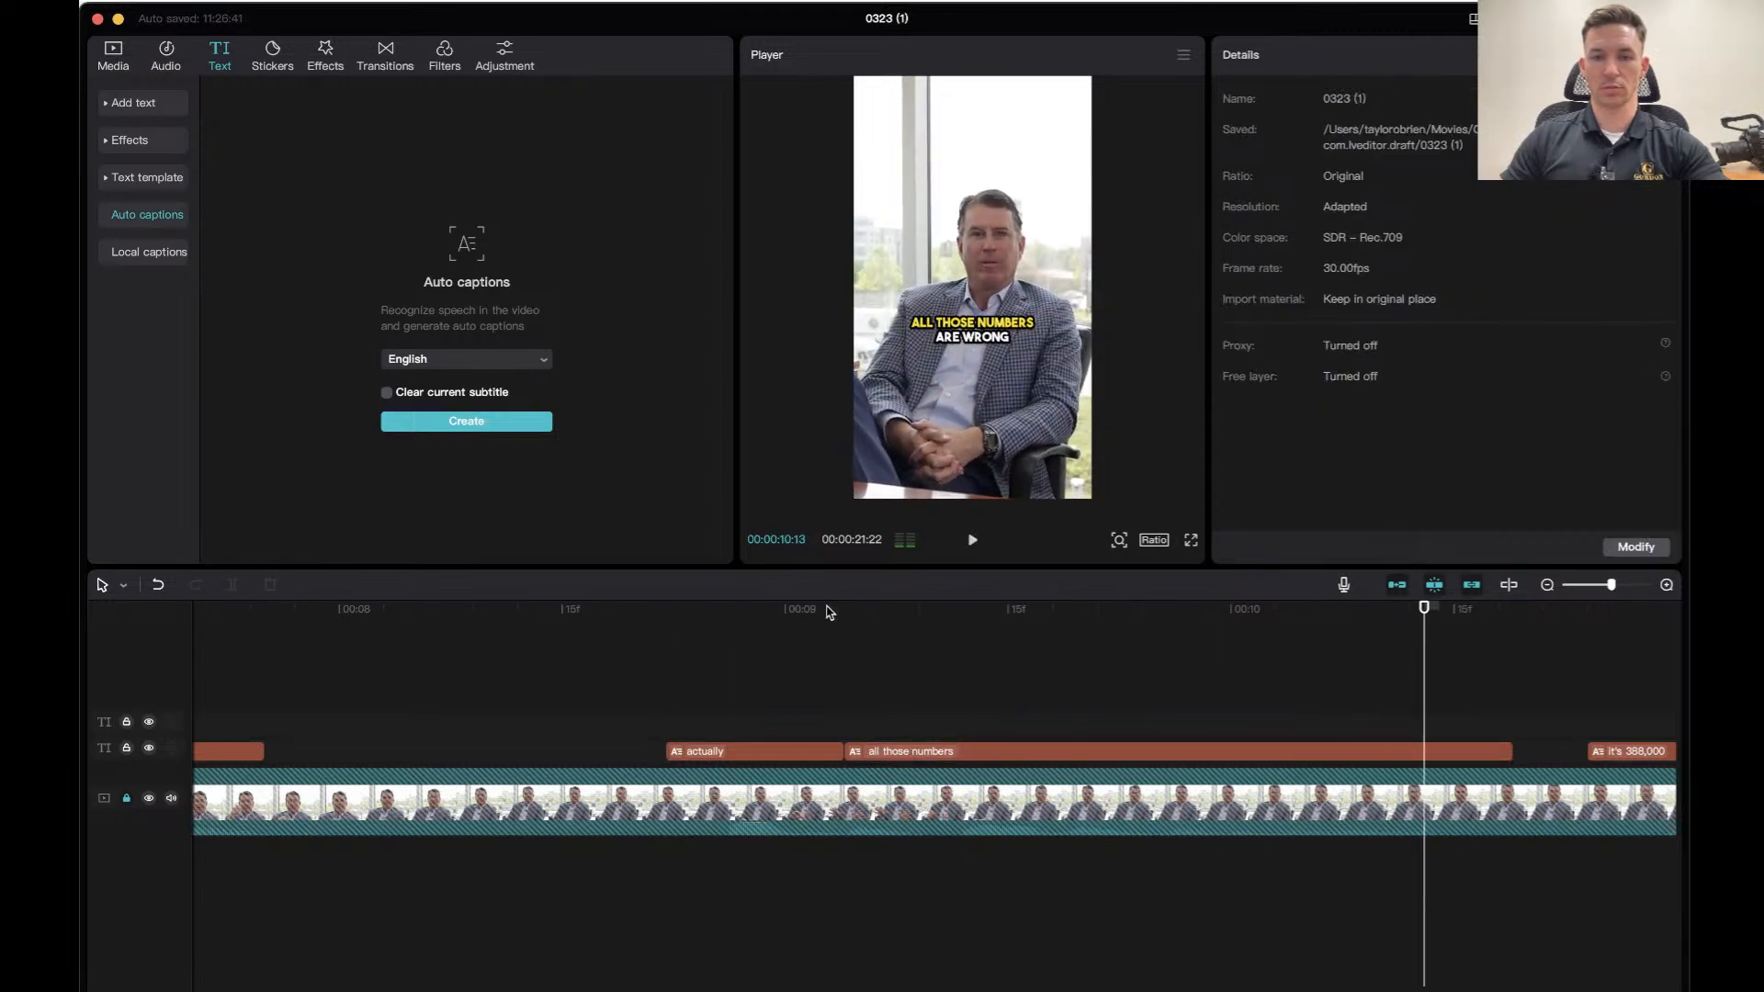
{"action": "left_click", "coordinate": [814, 623]}
{"action": "key", "text": "space"}
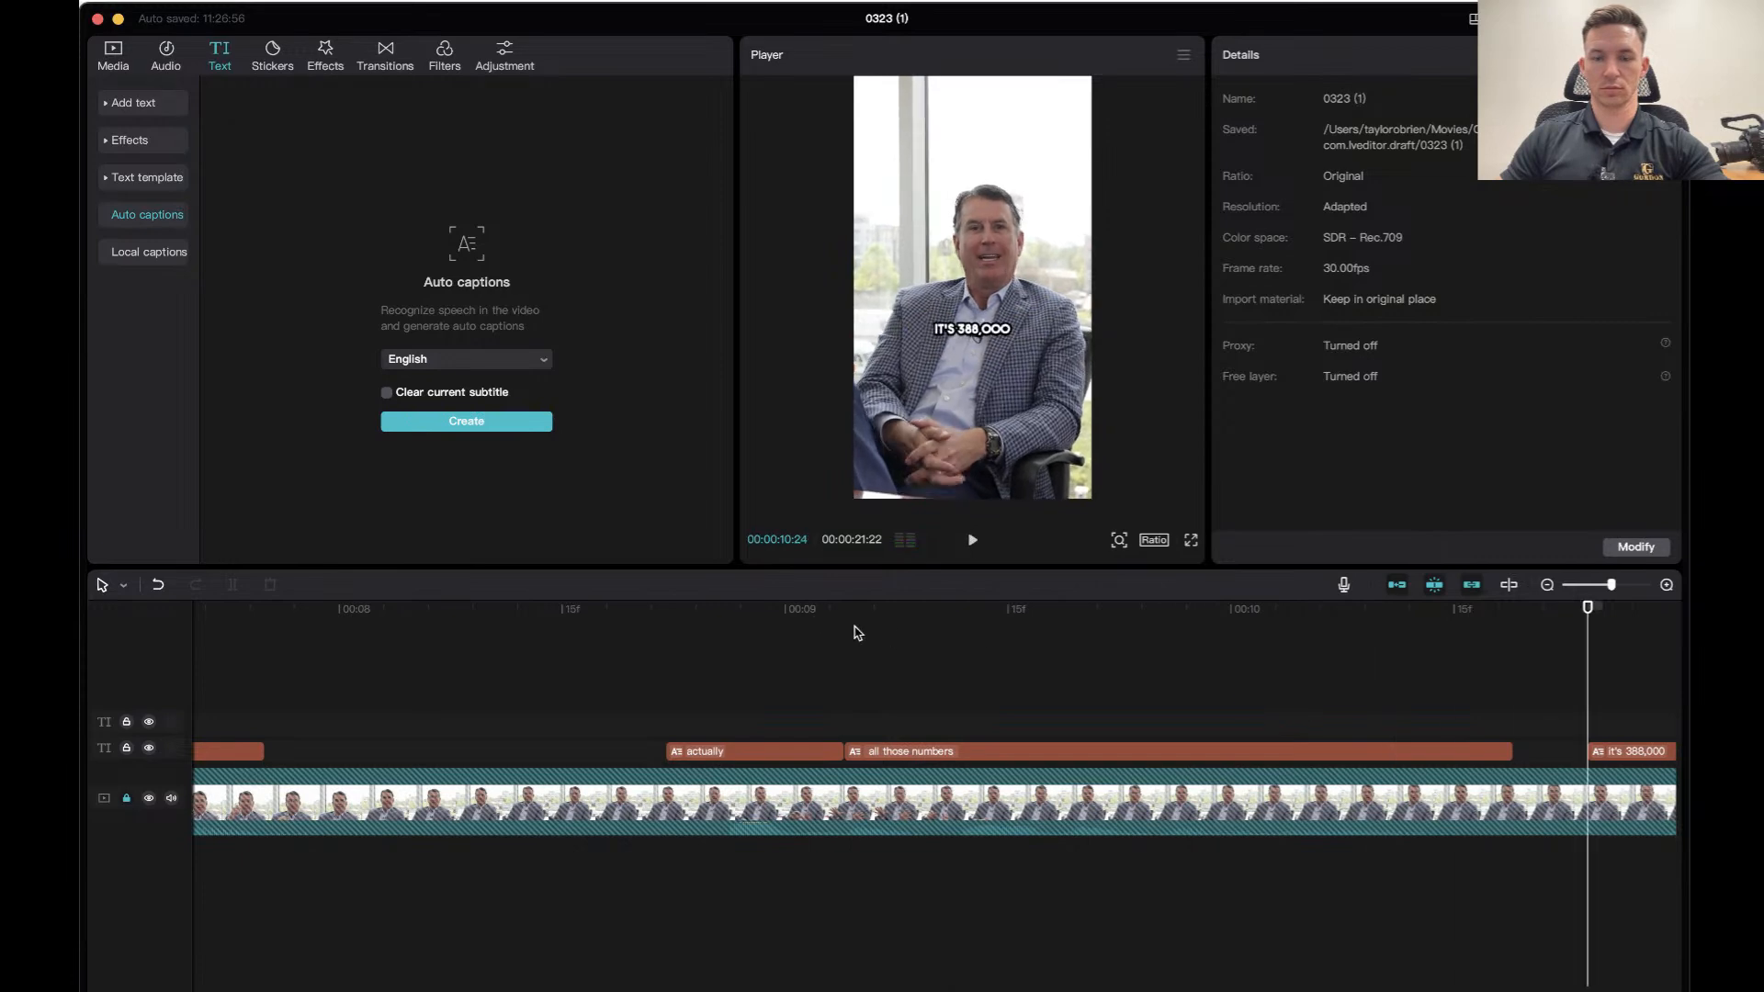
{"action": "left_click", "coordinate": [772, 621]}
{"action": "key", "text": "space"}
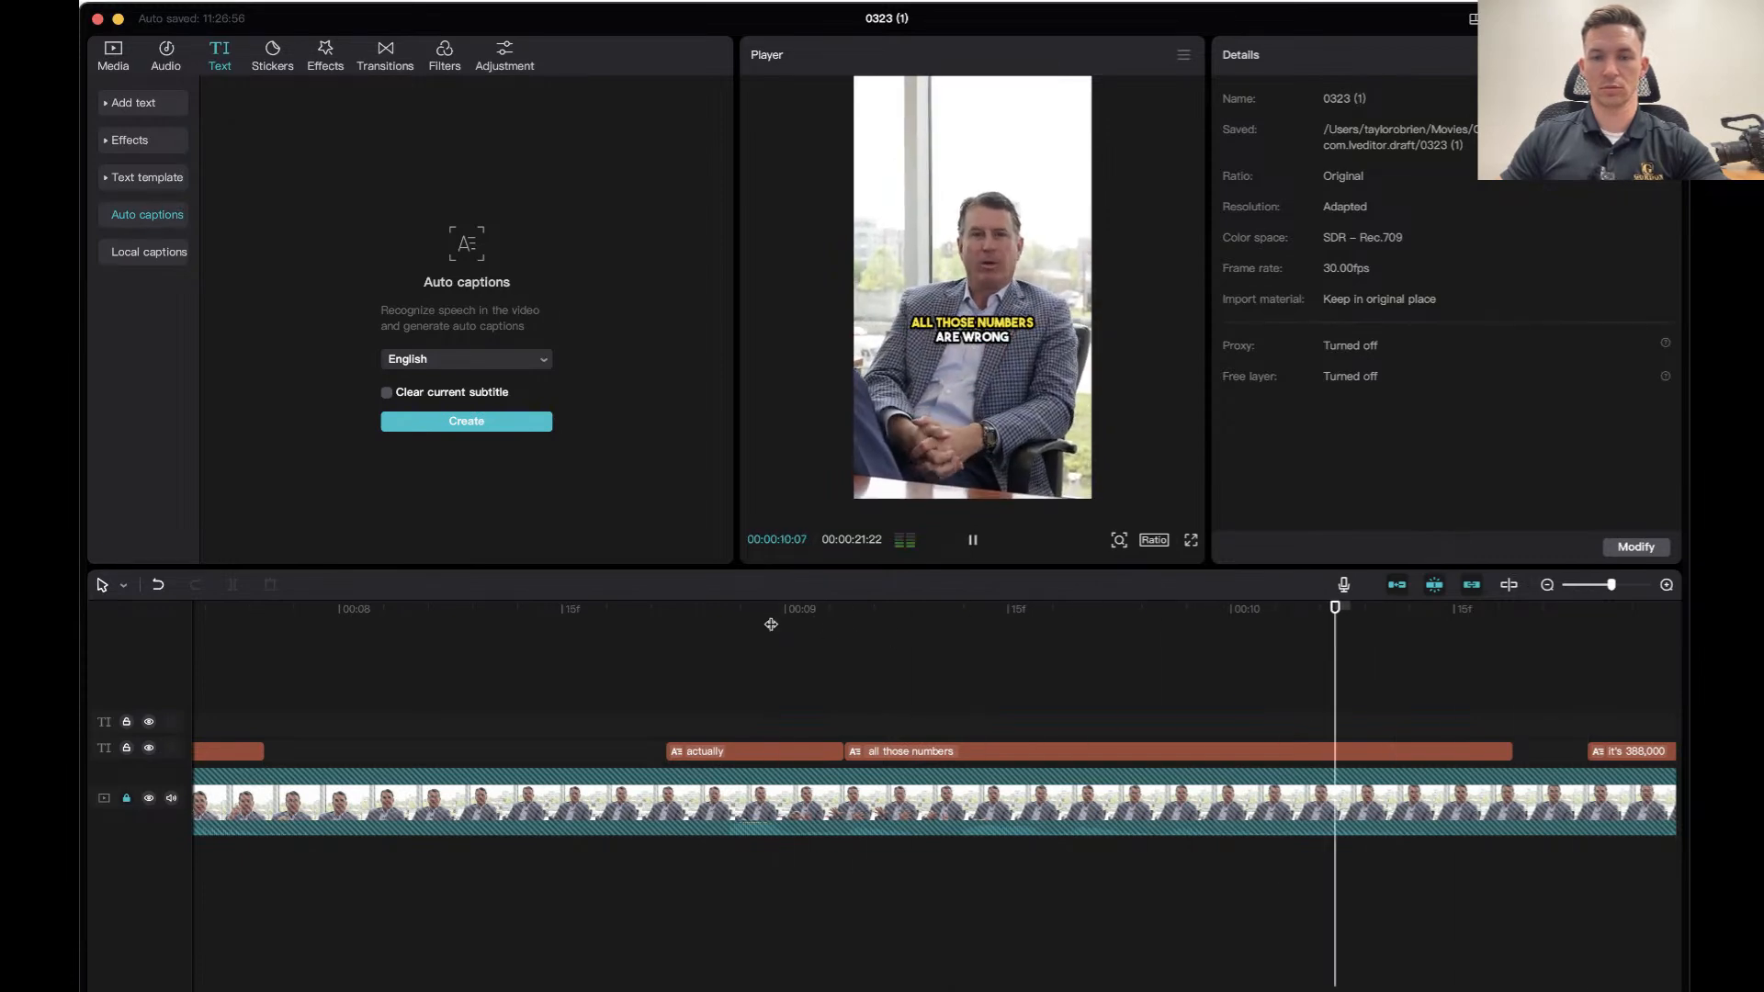
{"action": "key", "text": "space"}
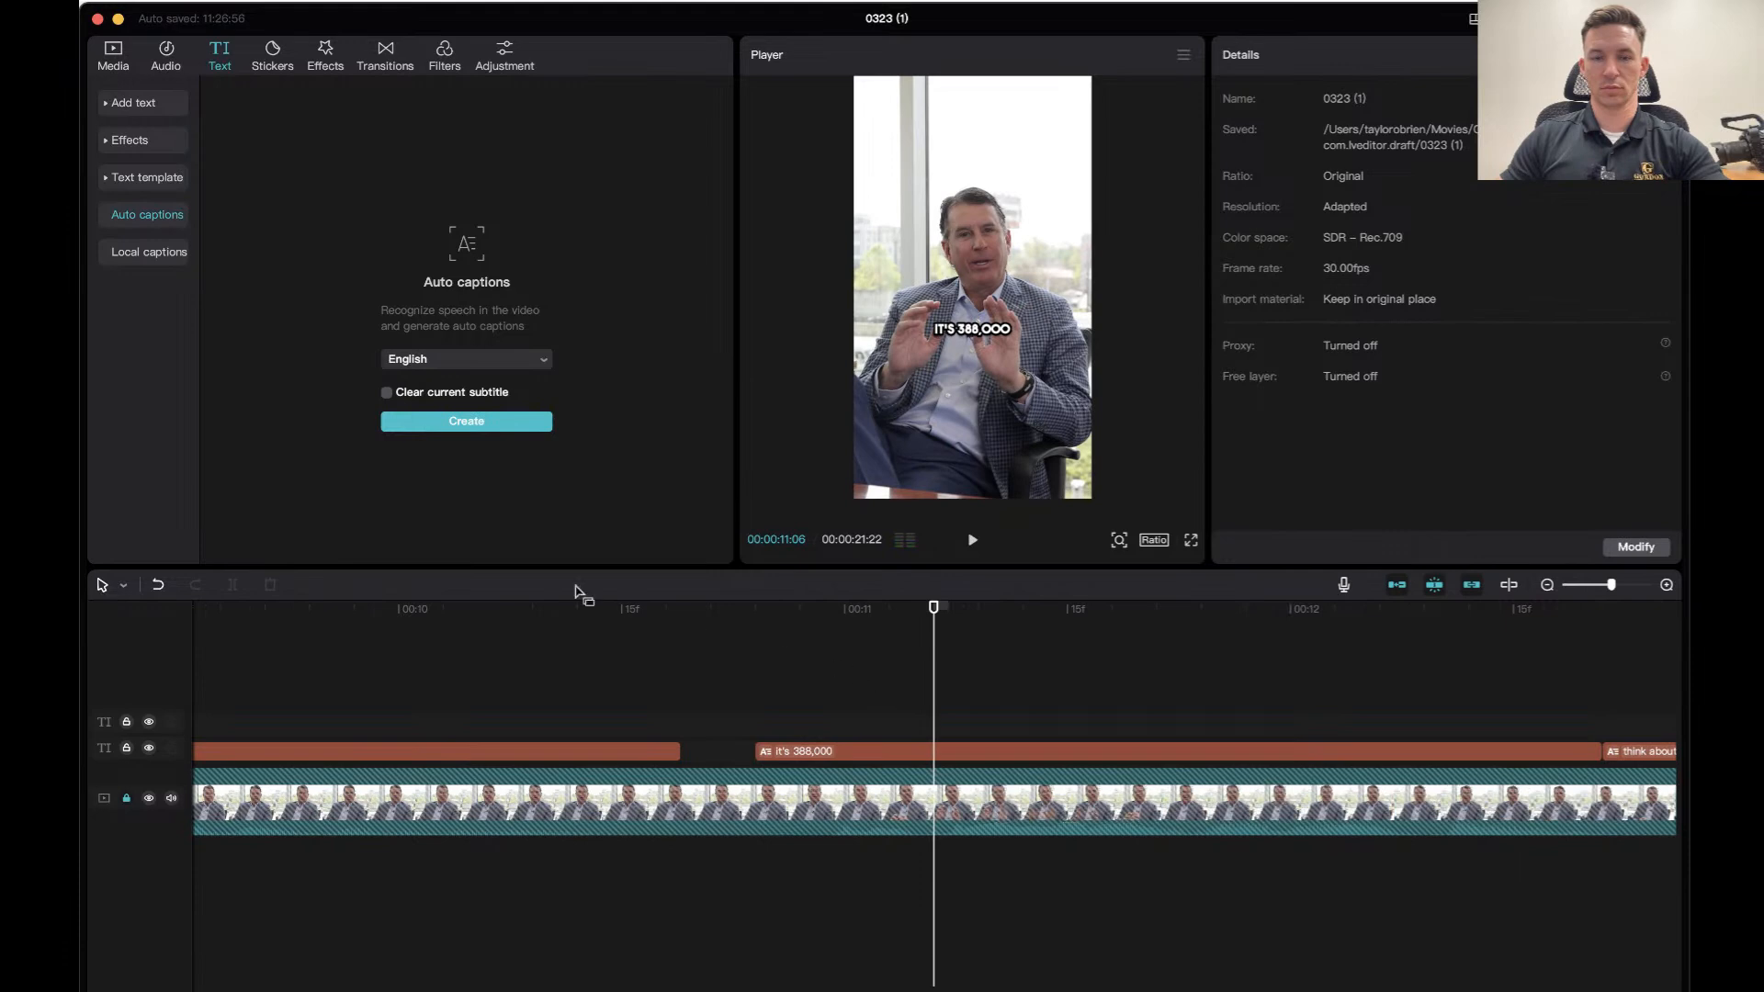
Replay the start of the "it's 388,000" caption and move "388,000" onto its own line below "it's".
{"action": "left_click", "coordinate": [547, 608]}
{"action": "key", "text": "space"}
{"action": "key", "text": "space"}
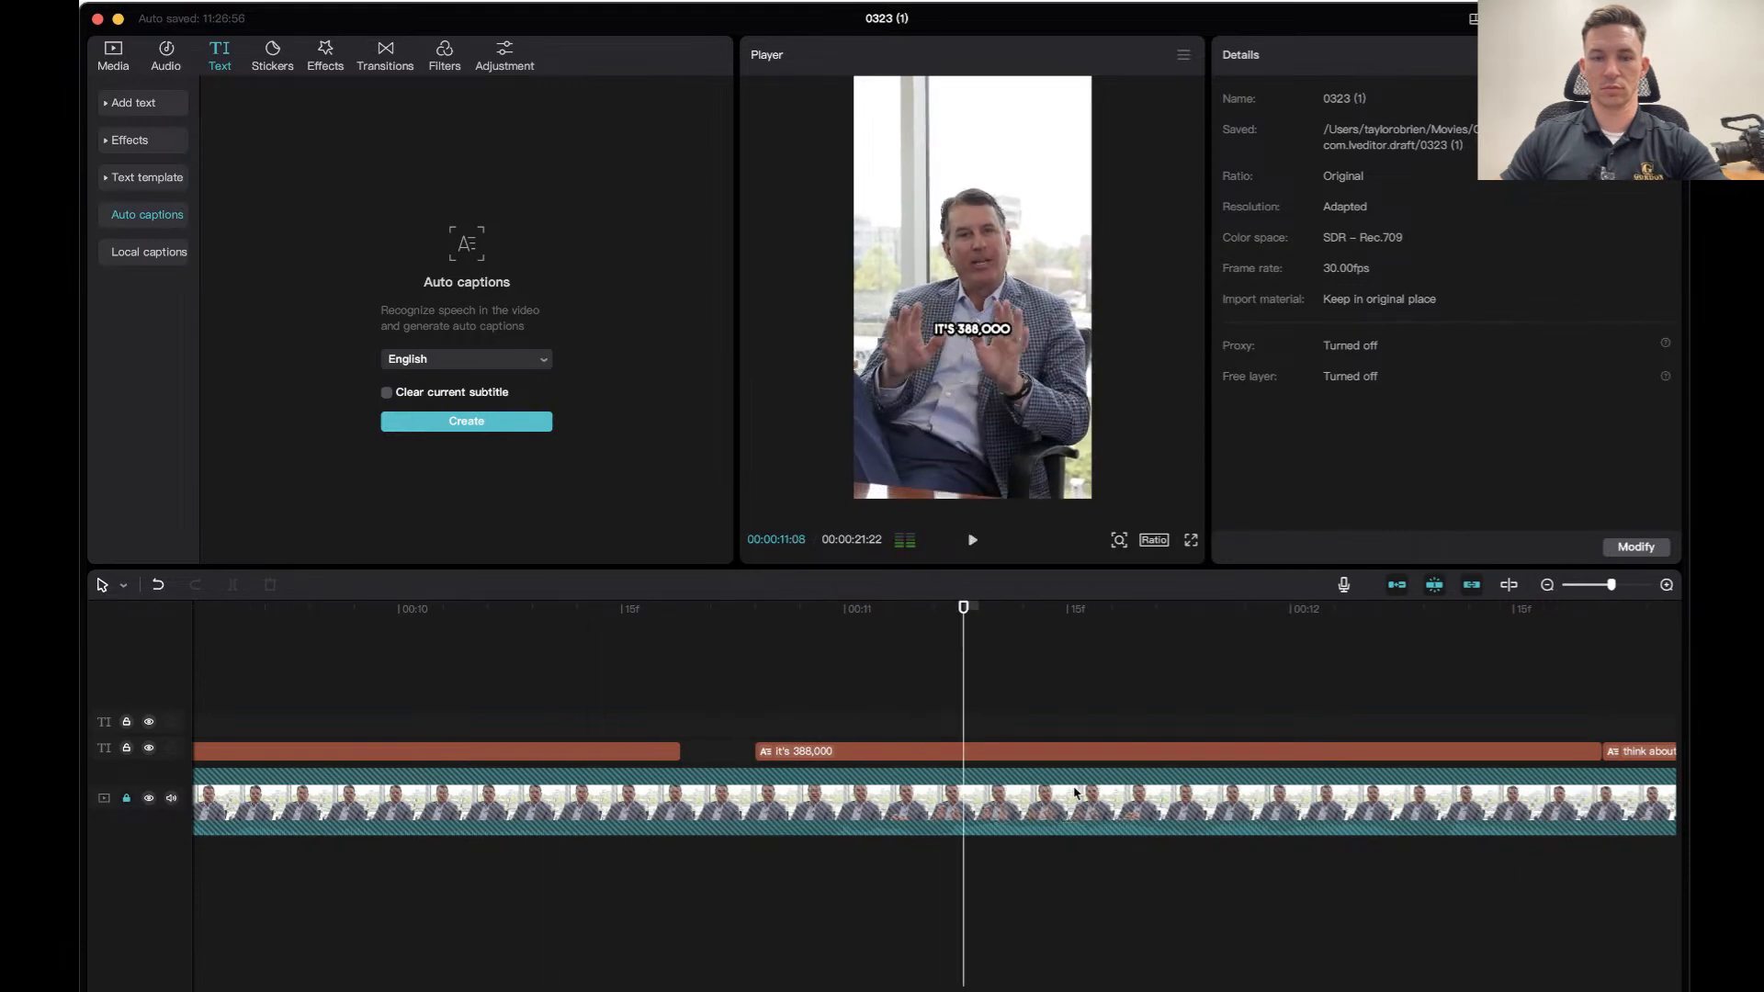
{"action": "left_click", "coordinate": [1099, 752]}
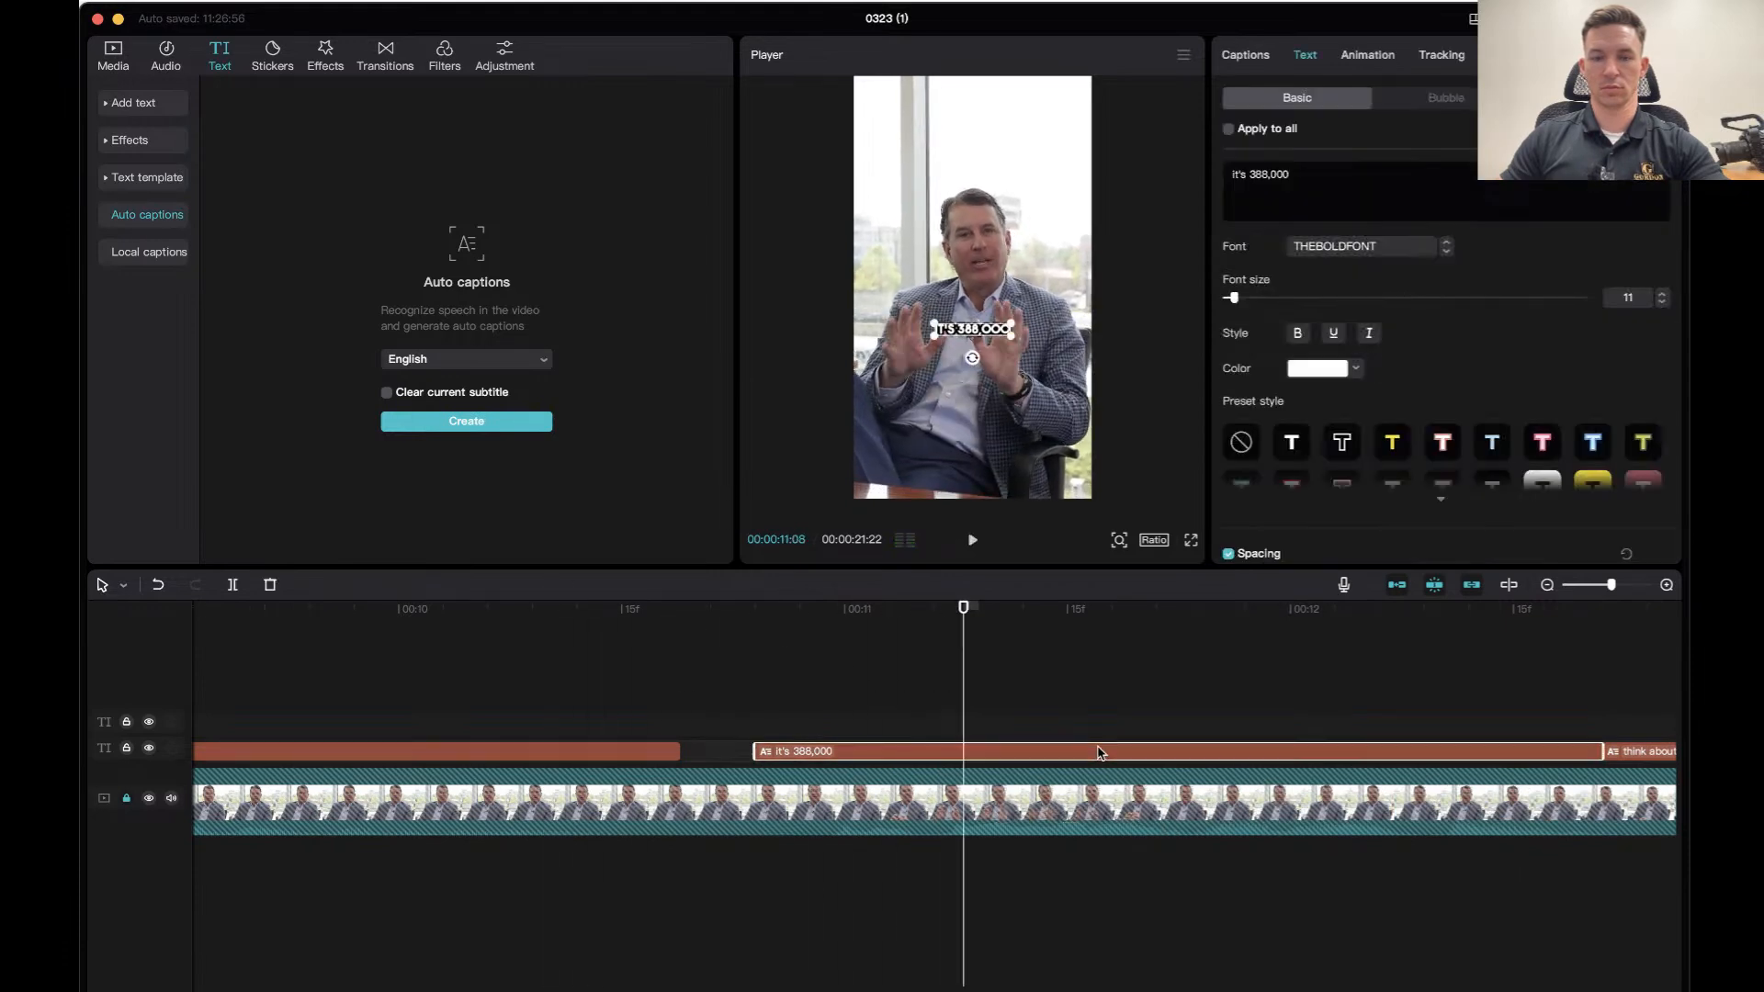
{"action": "left_click", "coordinate": [1251, 174]}
{"action": "key", "text": "Return"}
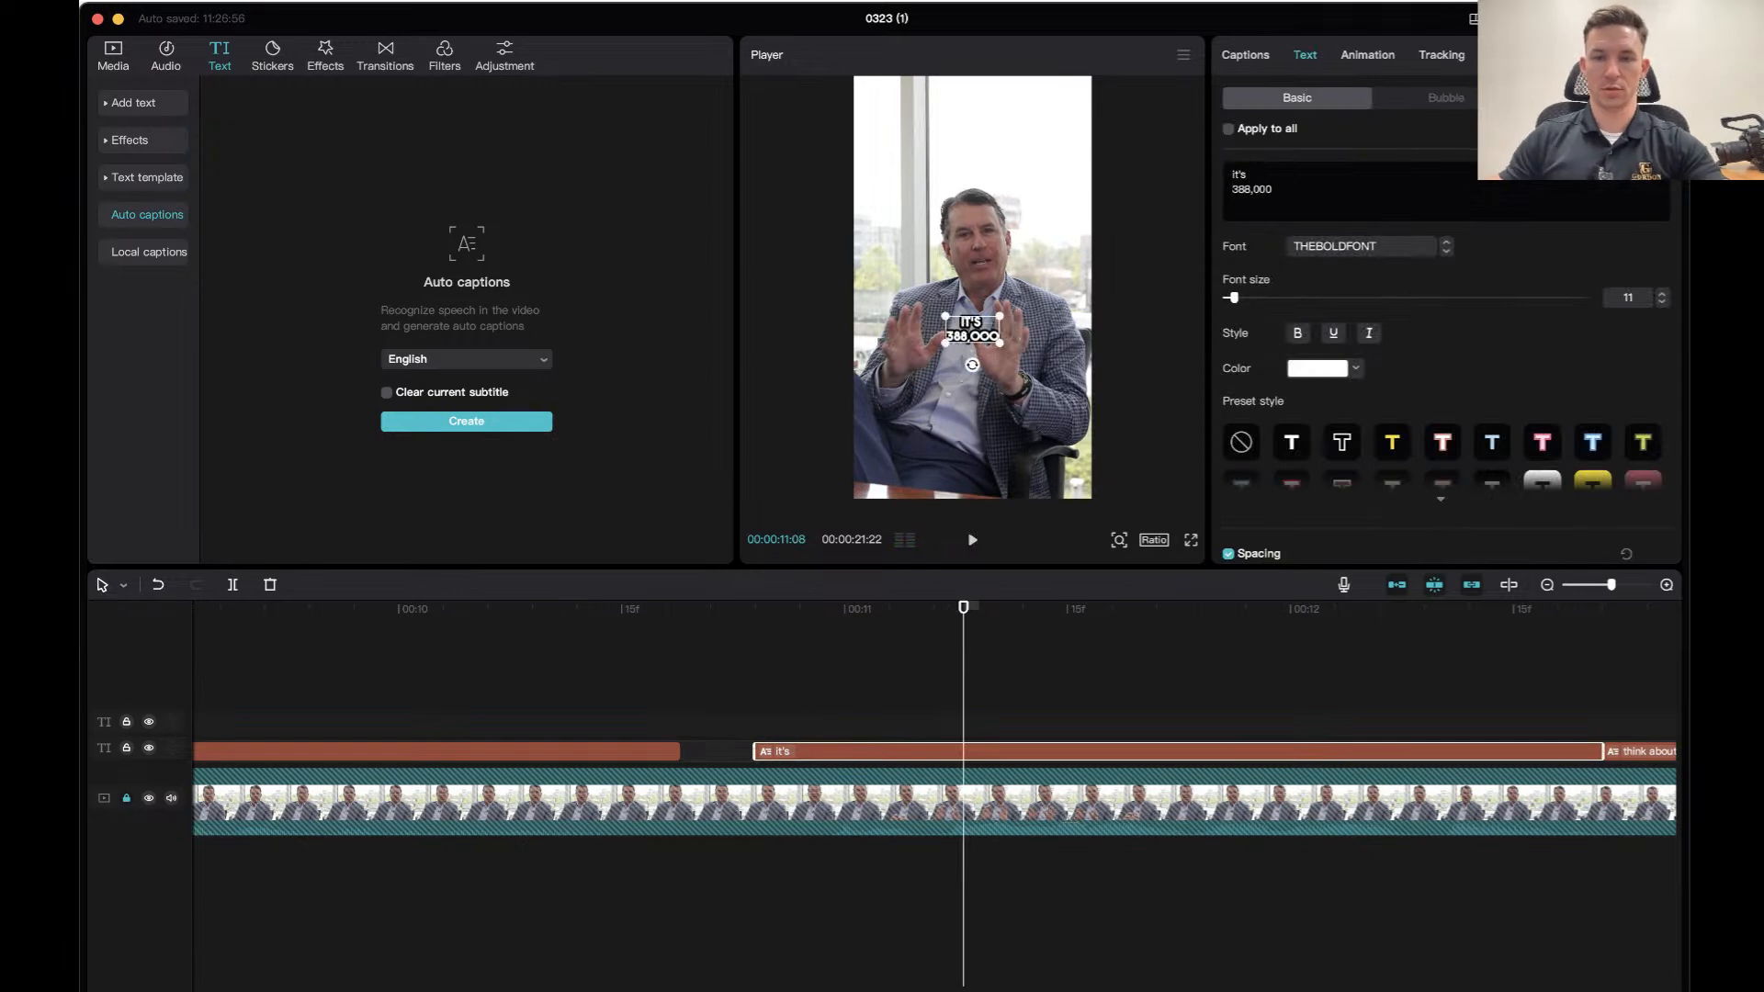
Set the "It's 388,000" caption to font size 23 and colour the "388,000" line green (00FF4B).
{"action": "left_click_drag", "start_coordinate": [1231, 297], "coordinate": [1248, 298]}
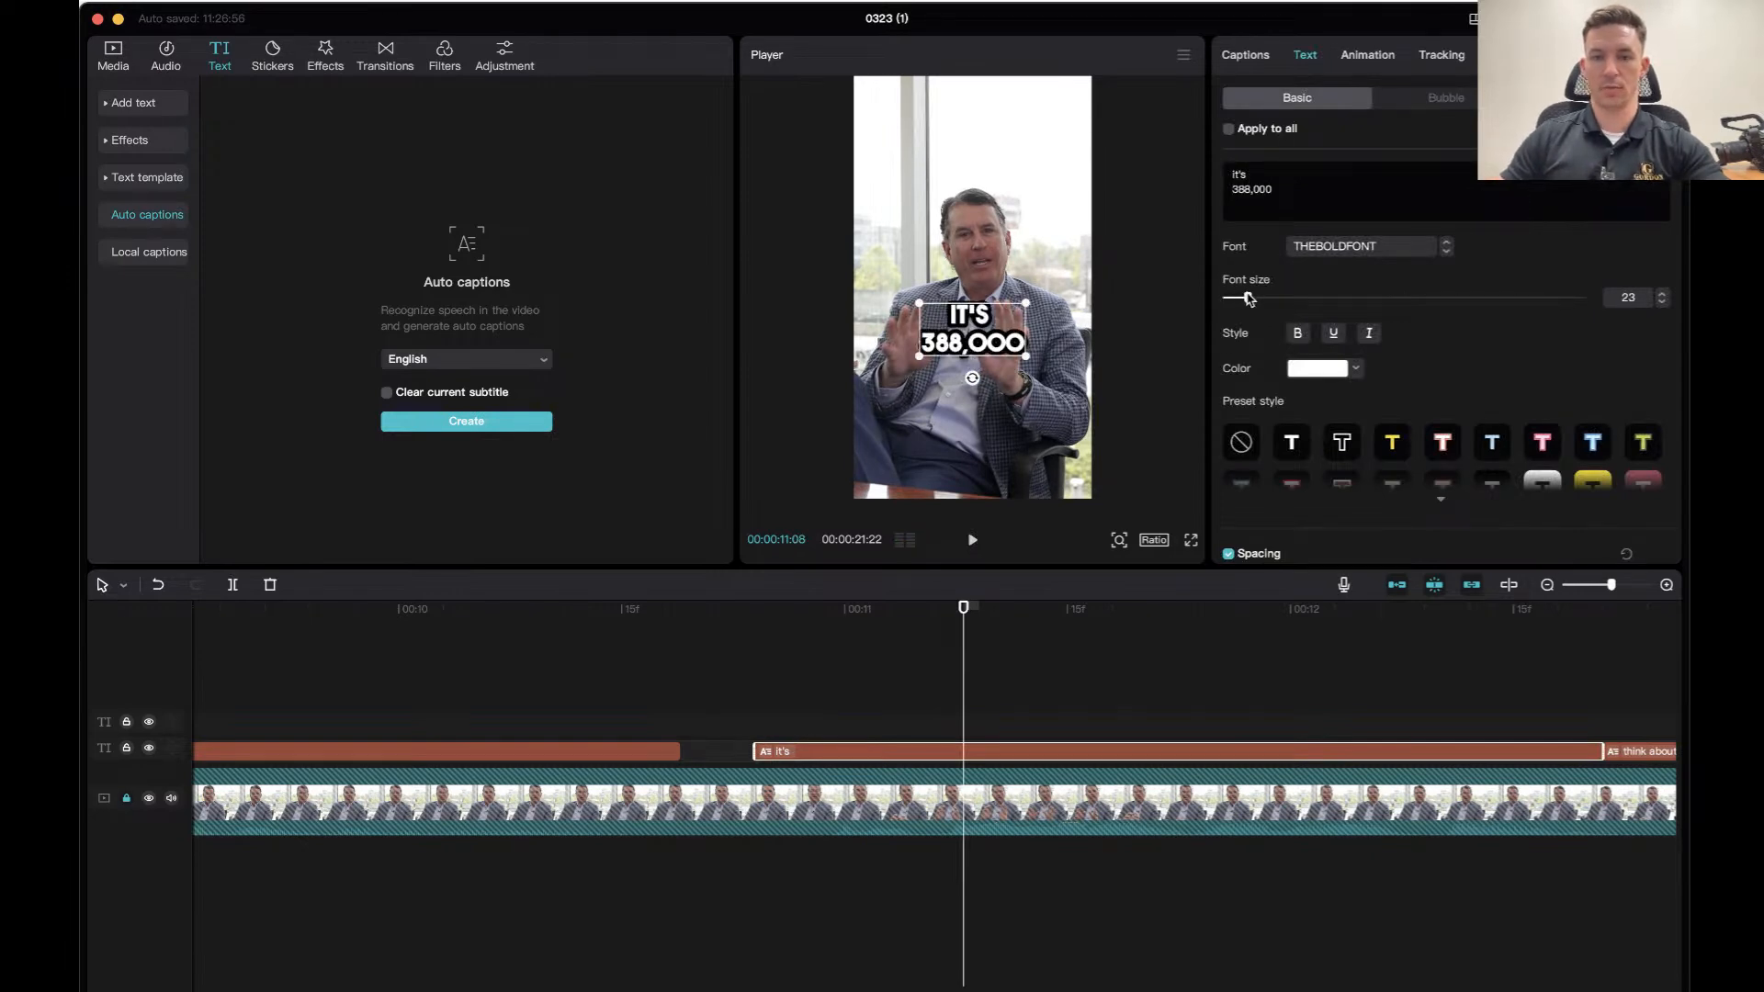
{"action": "left_click_drag", "start_coordinate": [1283, 188], "coordinate": [1239, 192]}
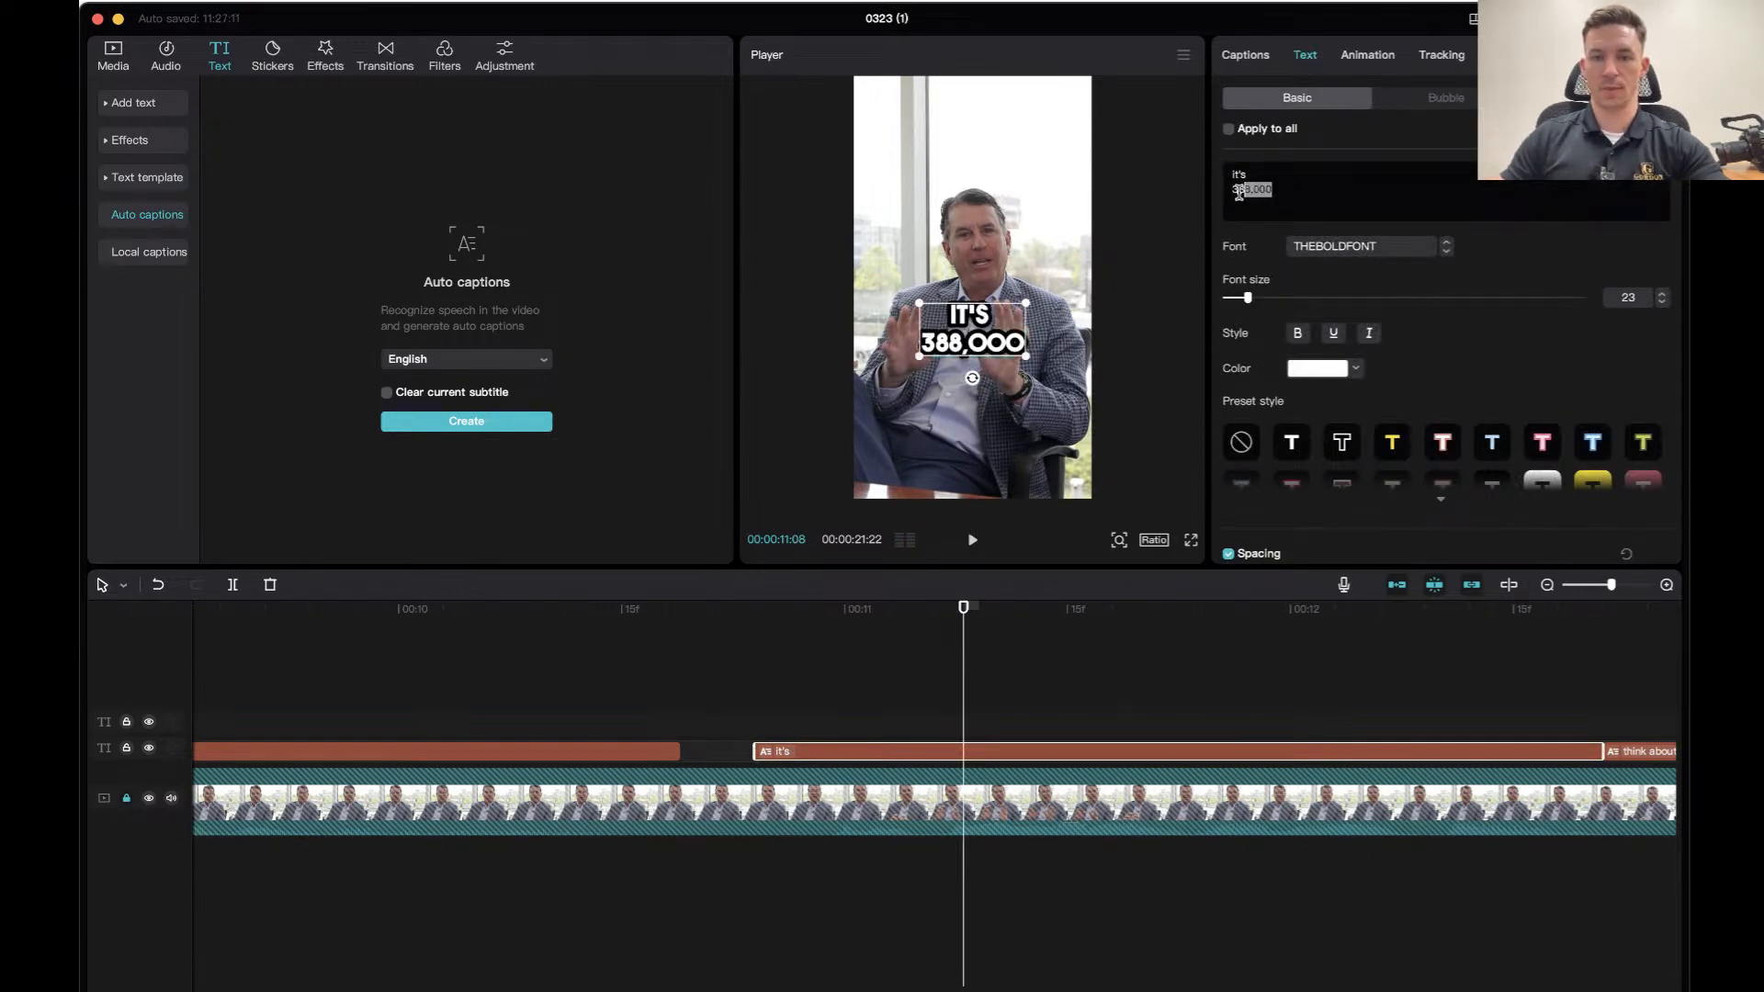
{"action": "left_click", "coordinate": [1329, 371]}
{"action": "scroll", "coordinate": [1393, 641], "scroll_direction": "down", "scroll_amount": 3}
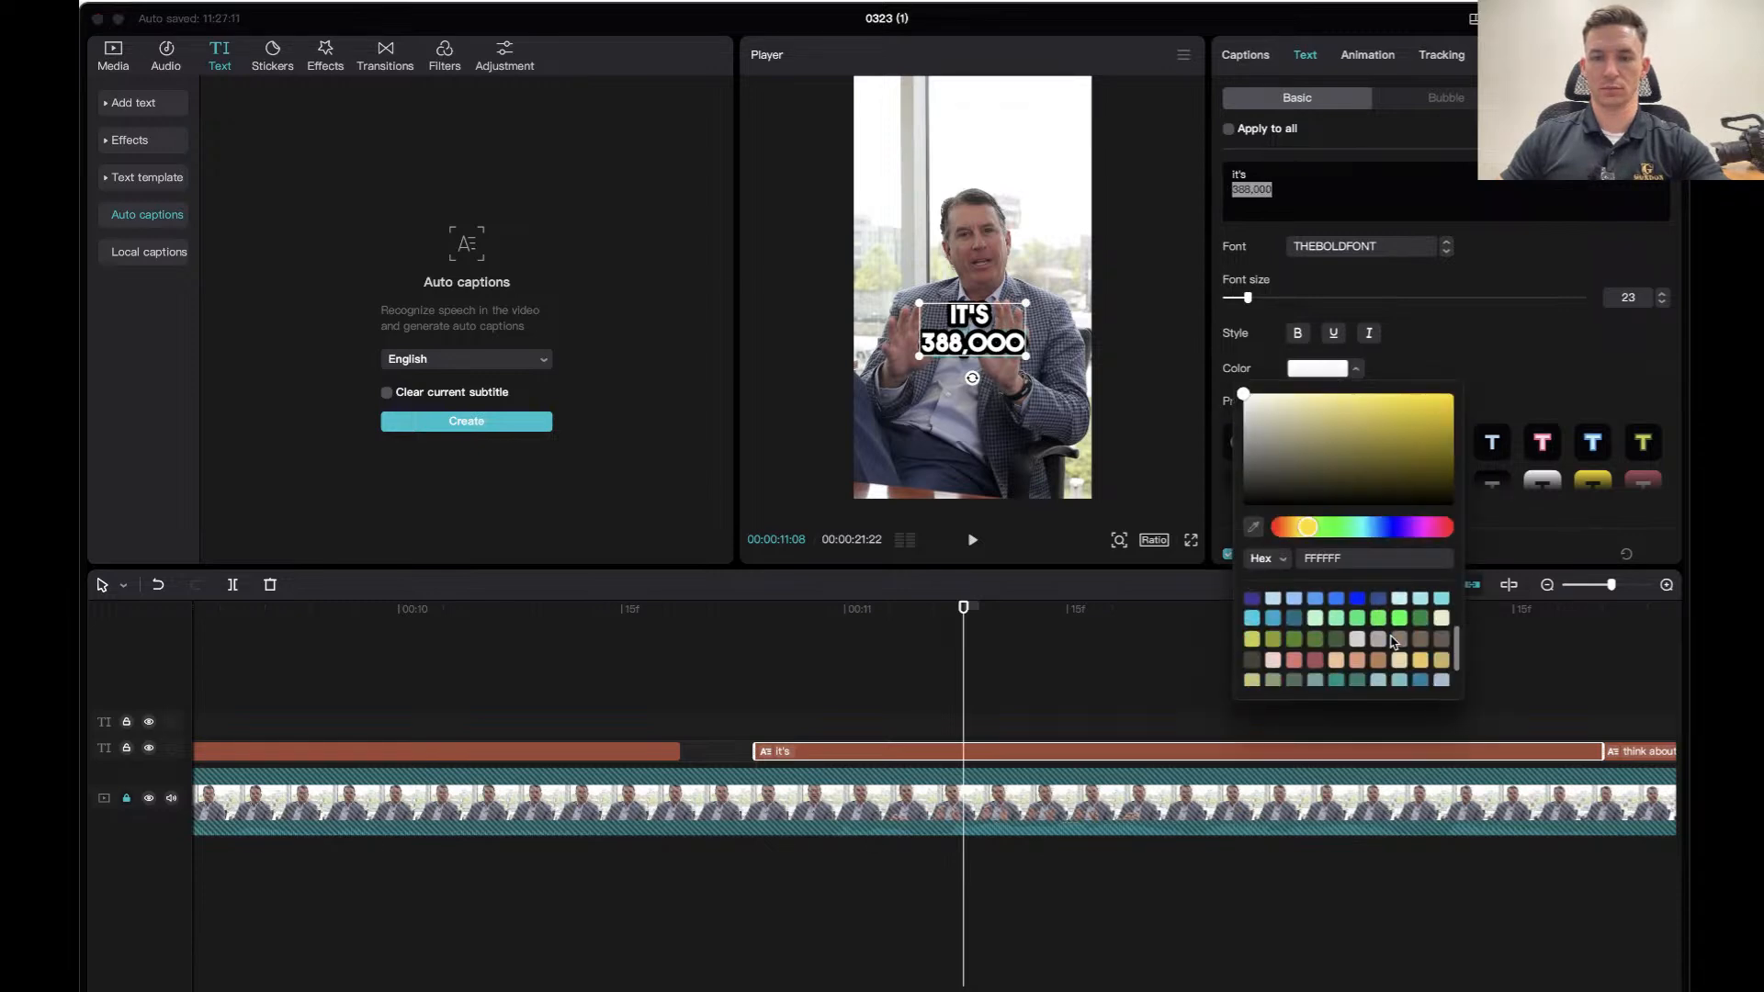
{"action": "left_click", "coordinate": [1397, 620]}
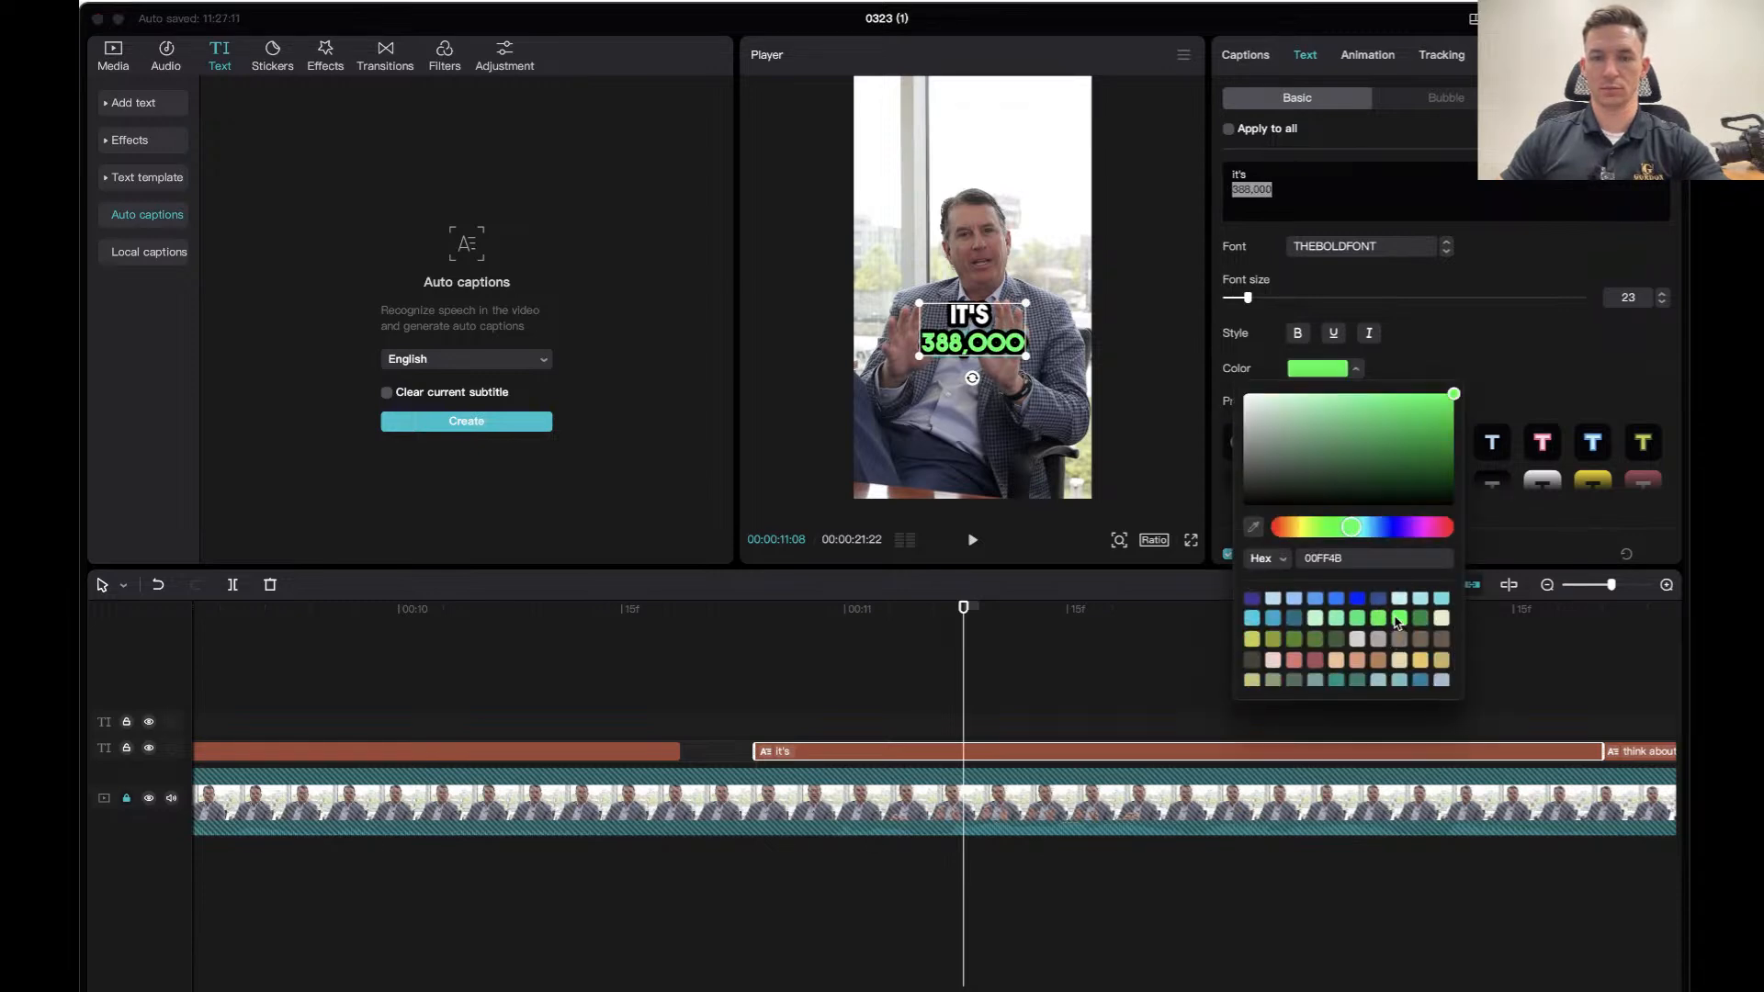
Try red (FF0000) and yellow (FFDE00) on the "388,000" line, finishing back on green (00FF4B).
{"action": "scroll", "coordinate": [1395, 625], "scroll_direction": "up", "scroll_amount": 3}
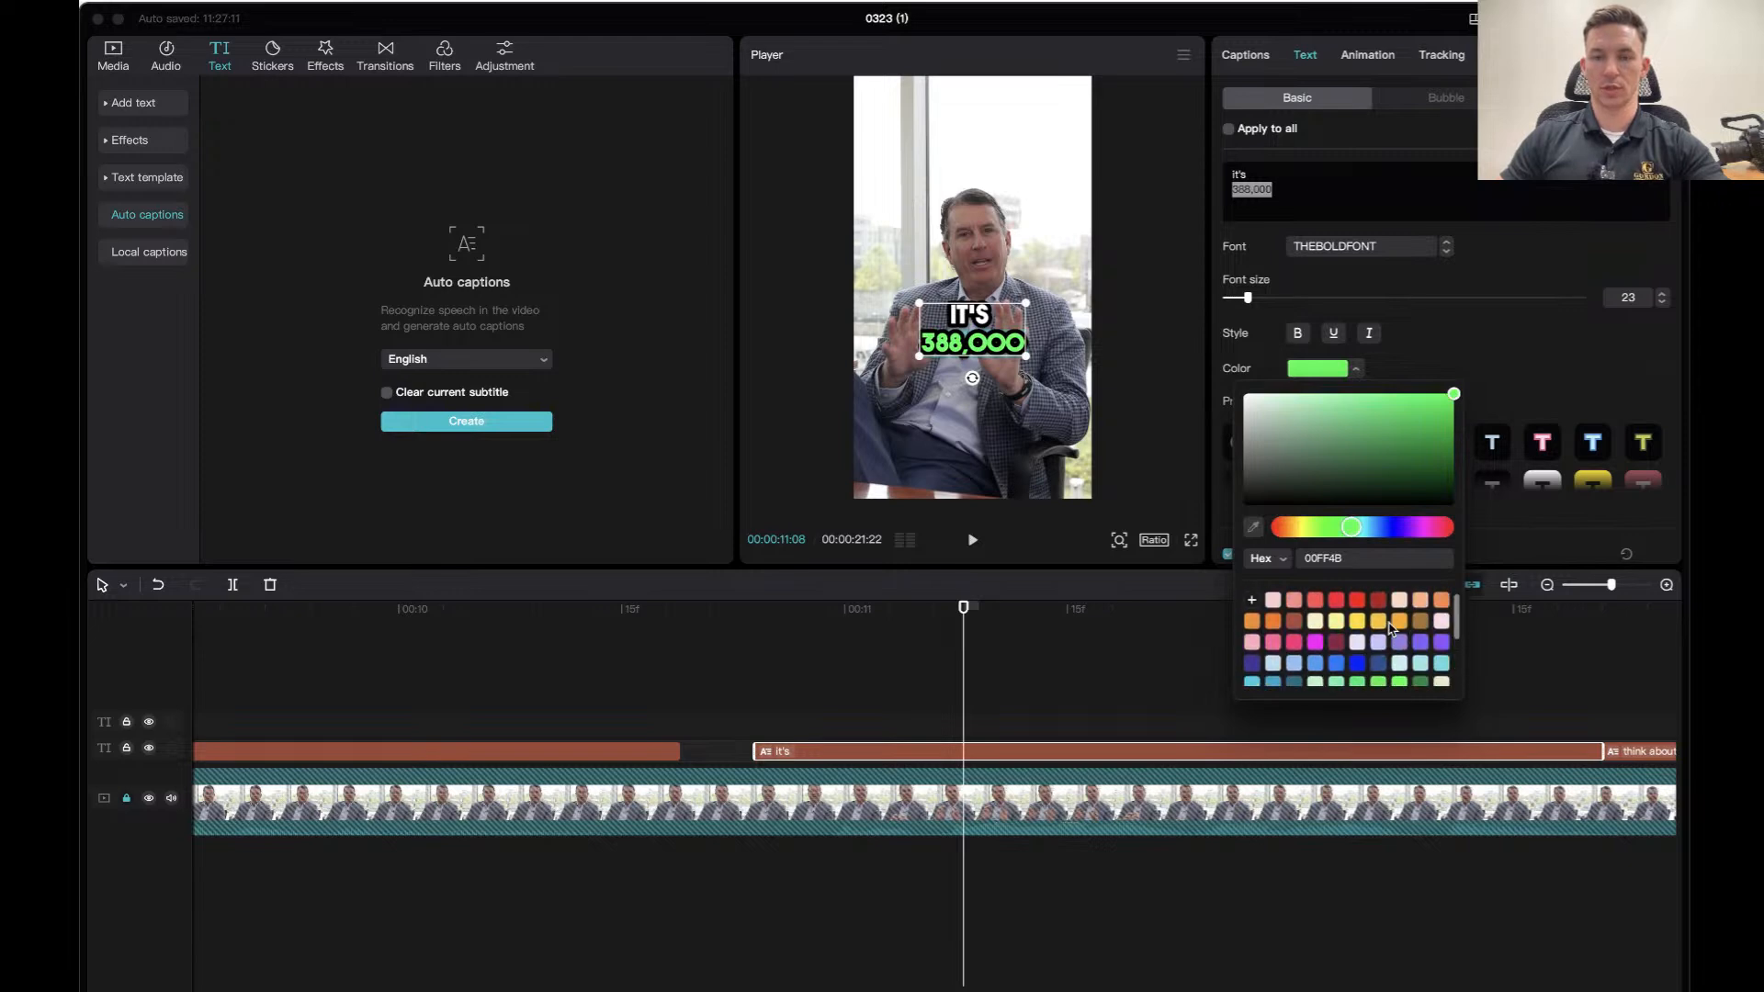
{"action": "left_click", "coordinate": [1359, 604]}
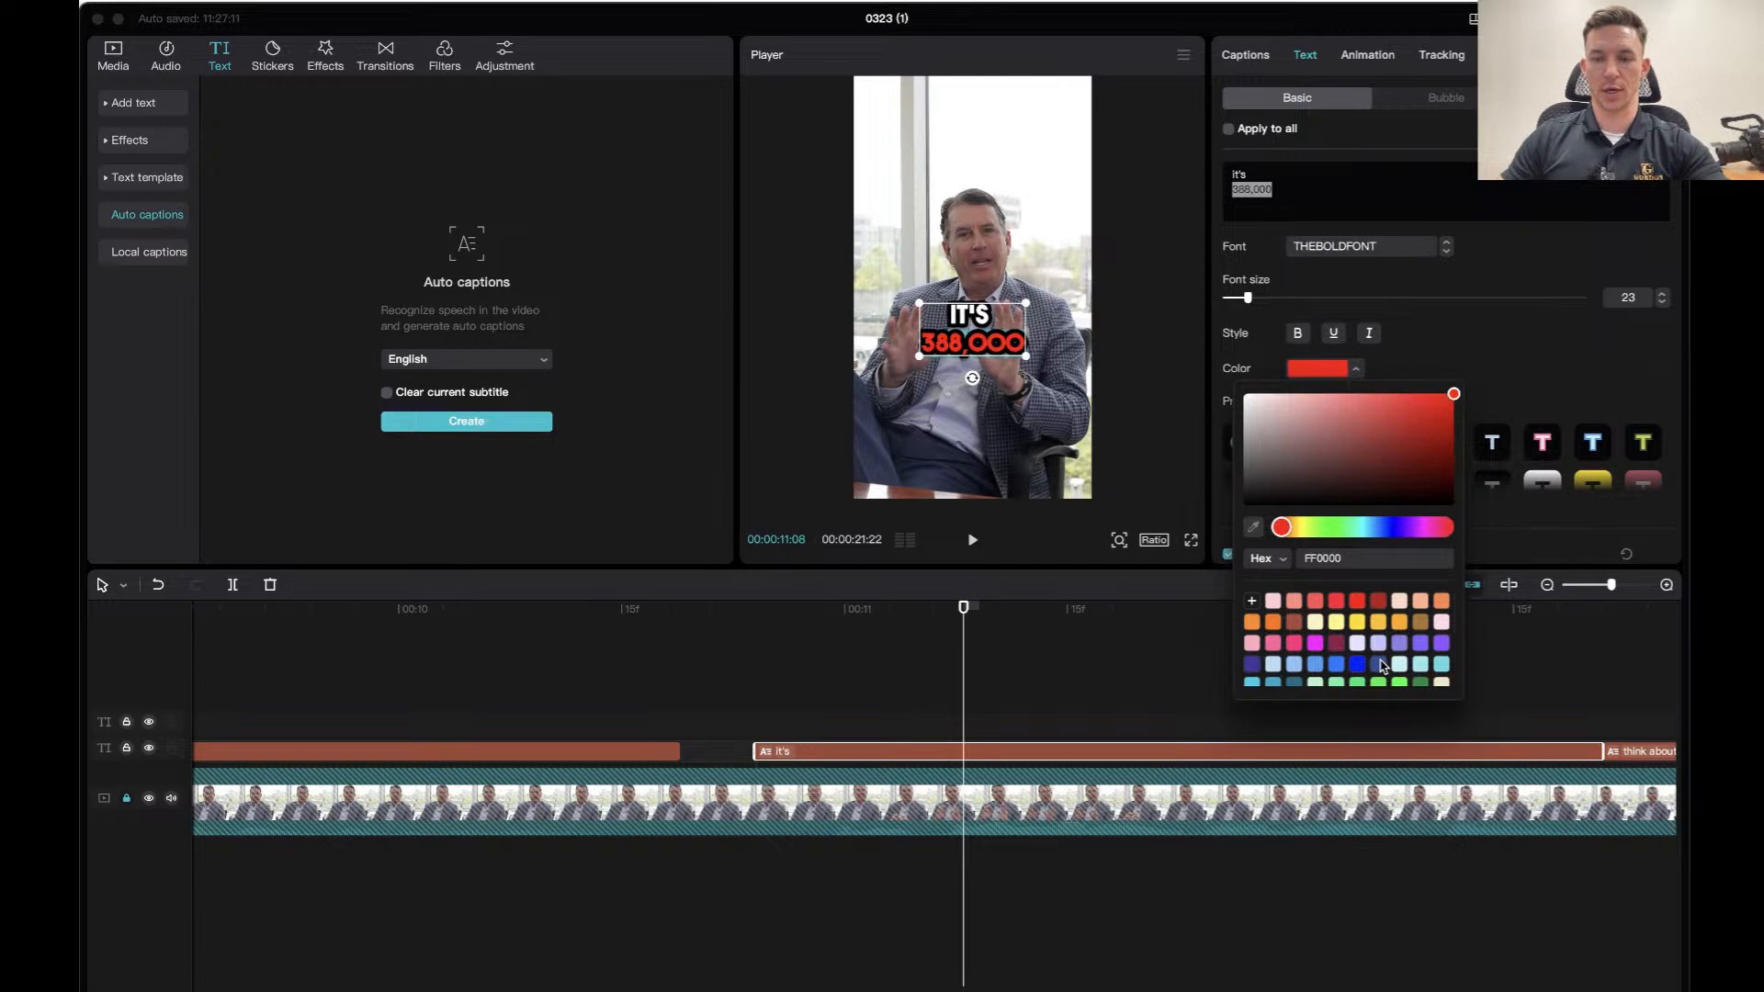
{"action": "left_click", "coordinate": [1359, 623]}
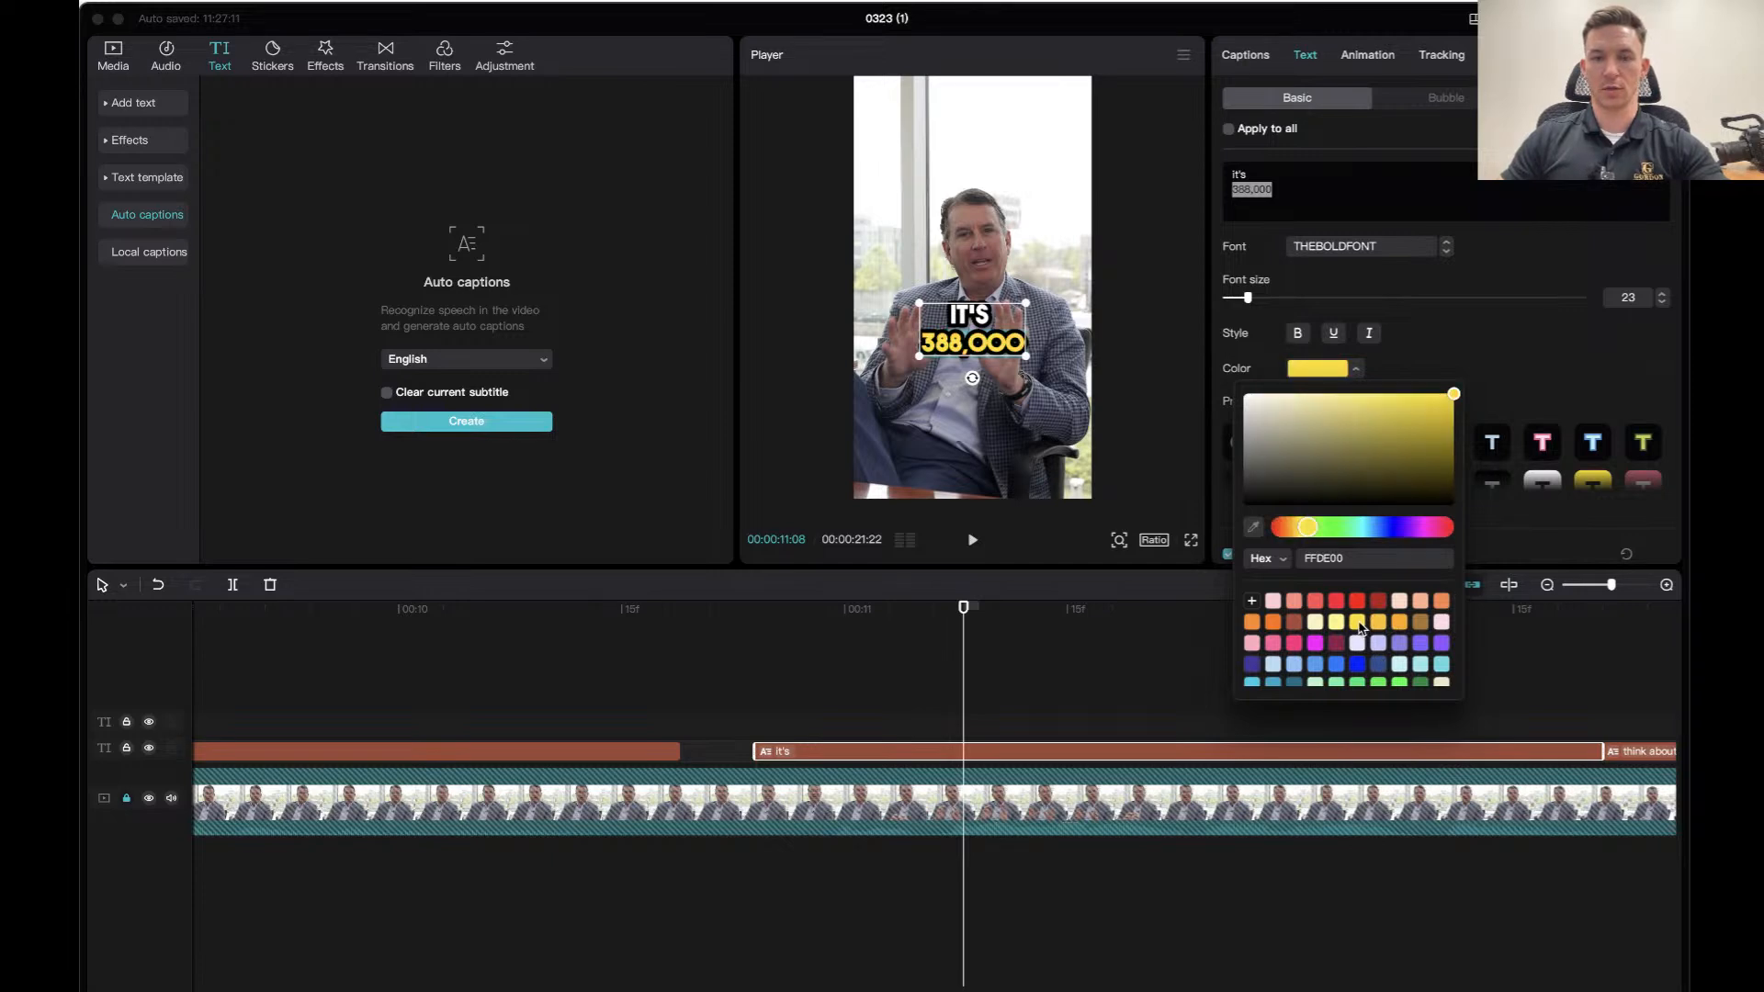
{"action": "scroll", "coordinate": [1361, 626], "scroll_direction": "down", "scroll_amount": 2}
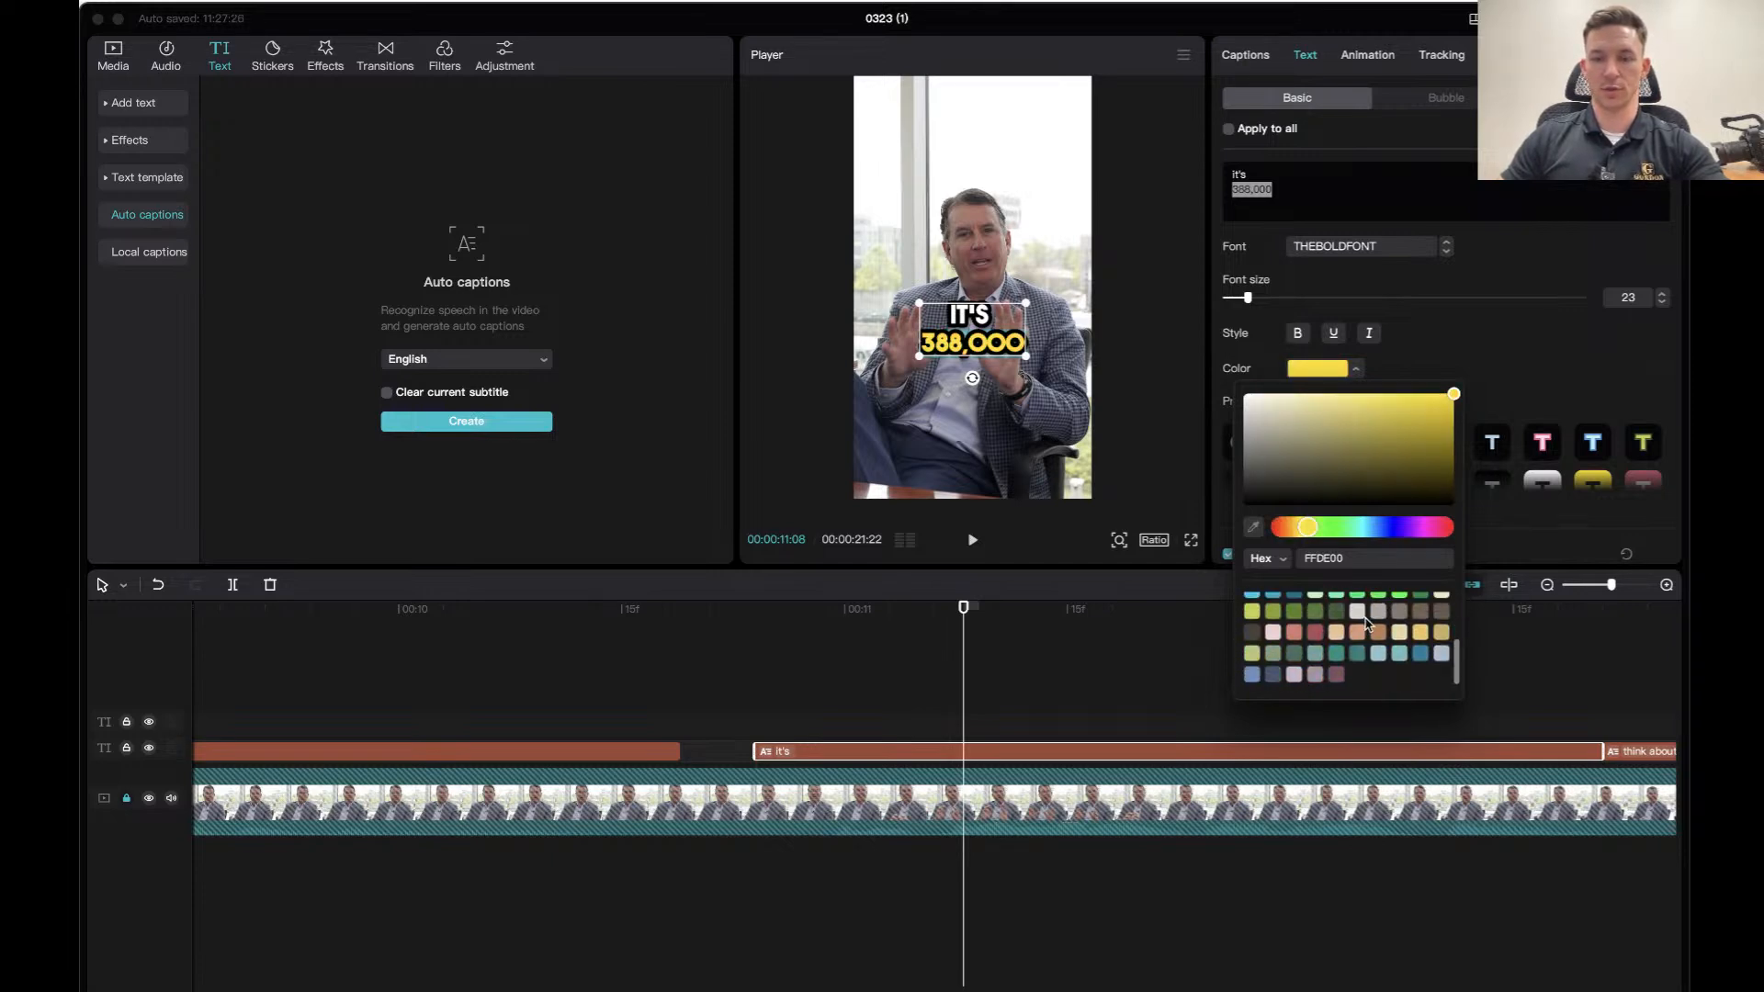
{"action": "left_click", "coordinate": [1401, 658]}
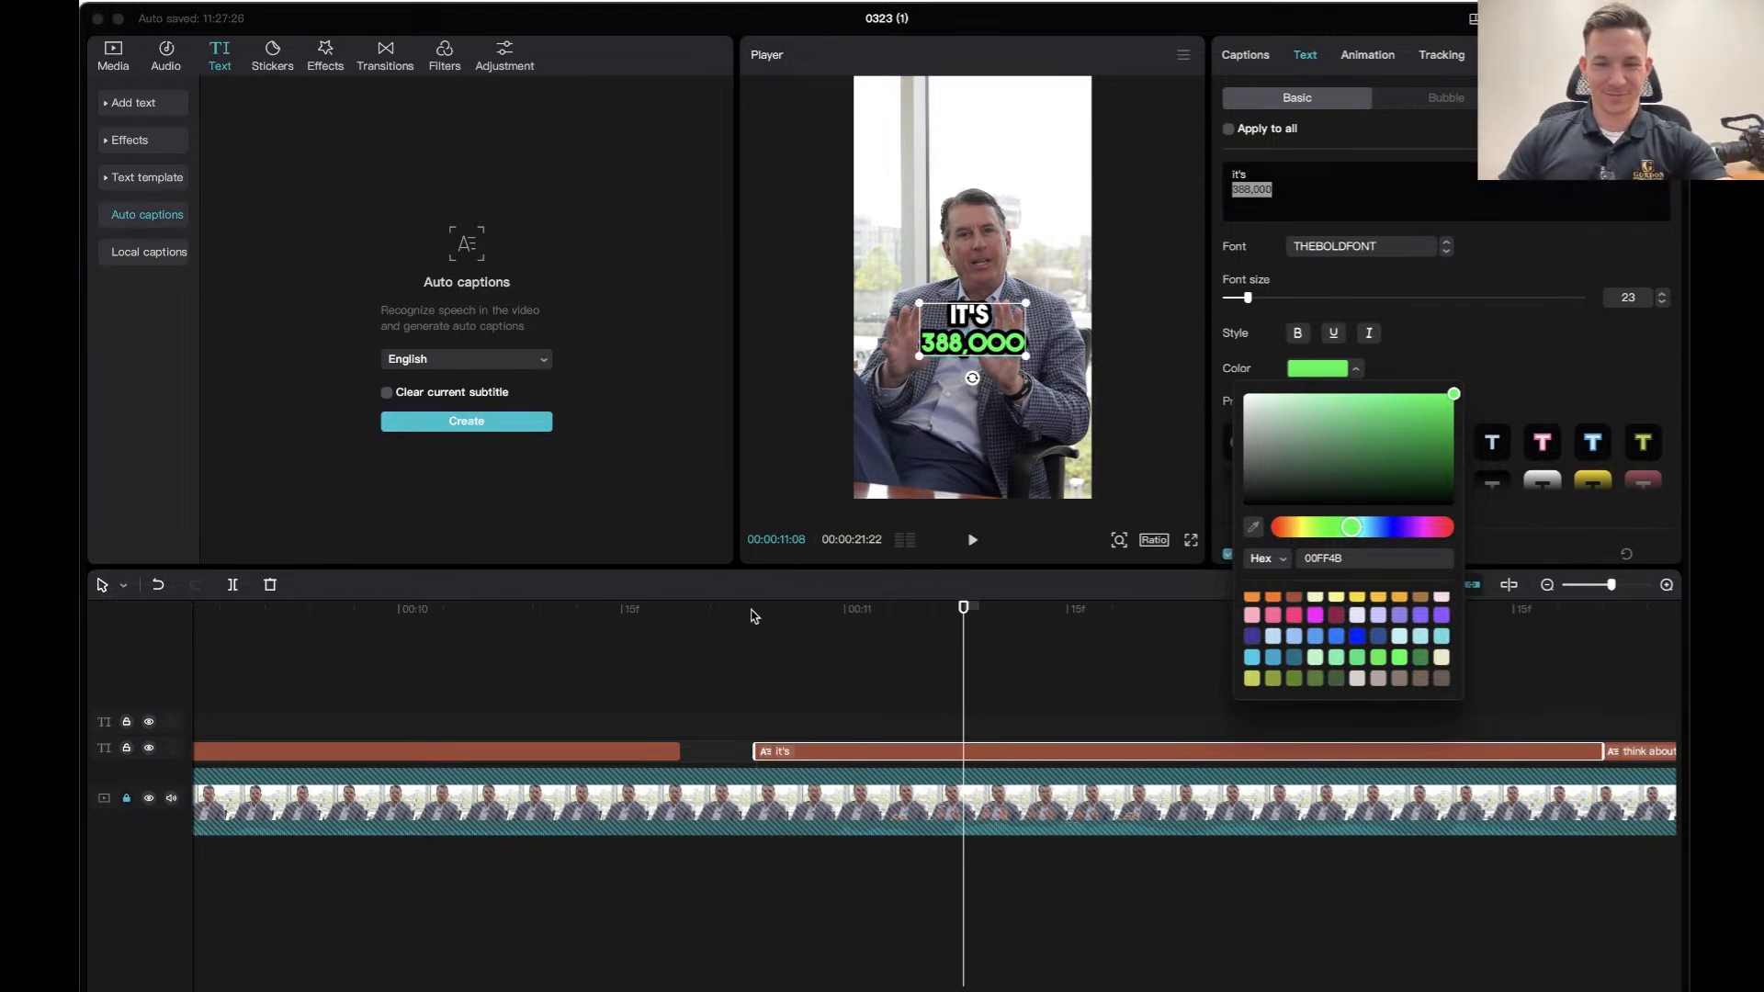
Play back the section from just before the "It's 388,000" caption through "think about that.." to review the captions.
{"action": "left_click", "coordinate": [639, 615]}
{"action": "key", "text": "space"}
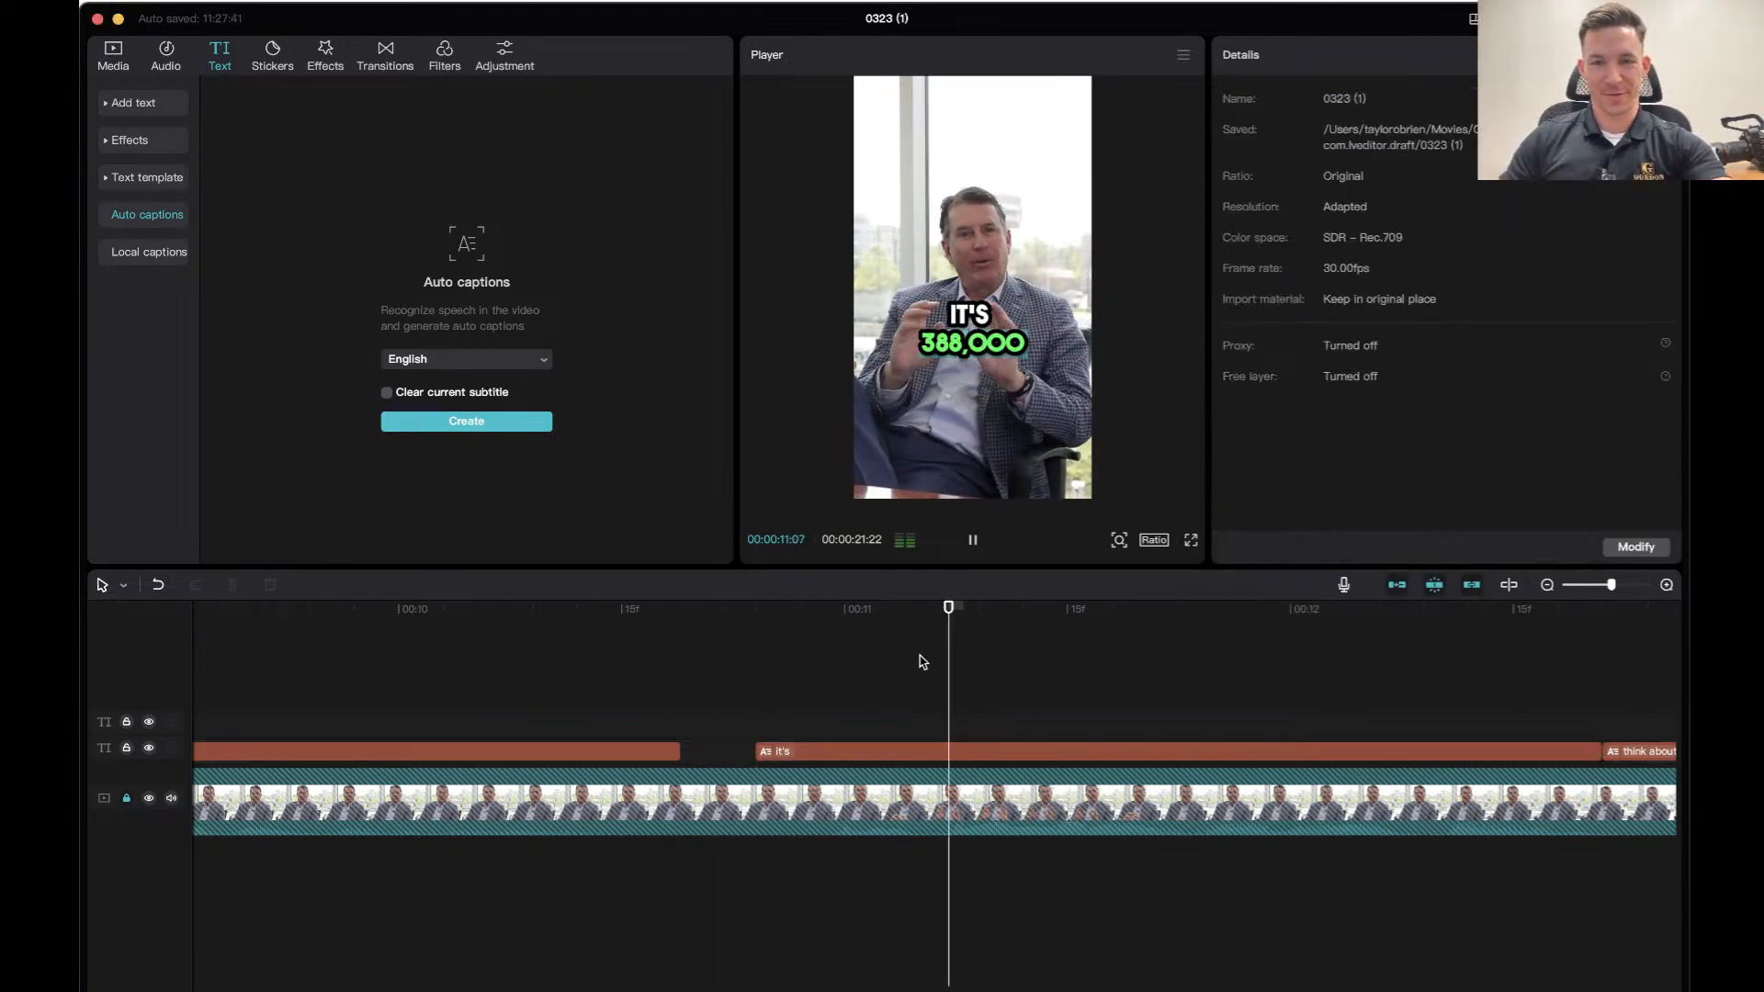
{"action": "left_click", "coordinate": [540, 612]}
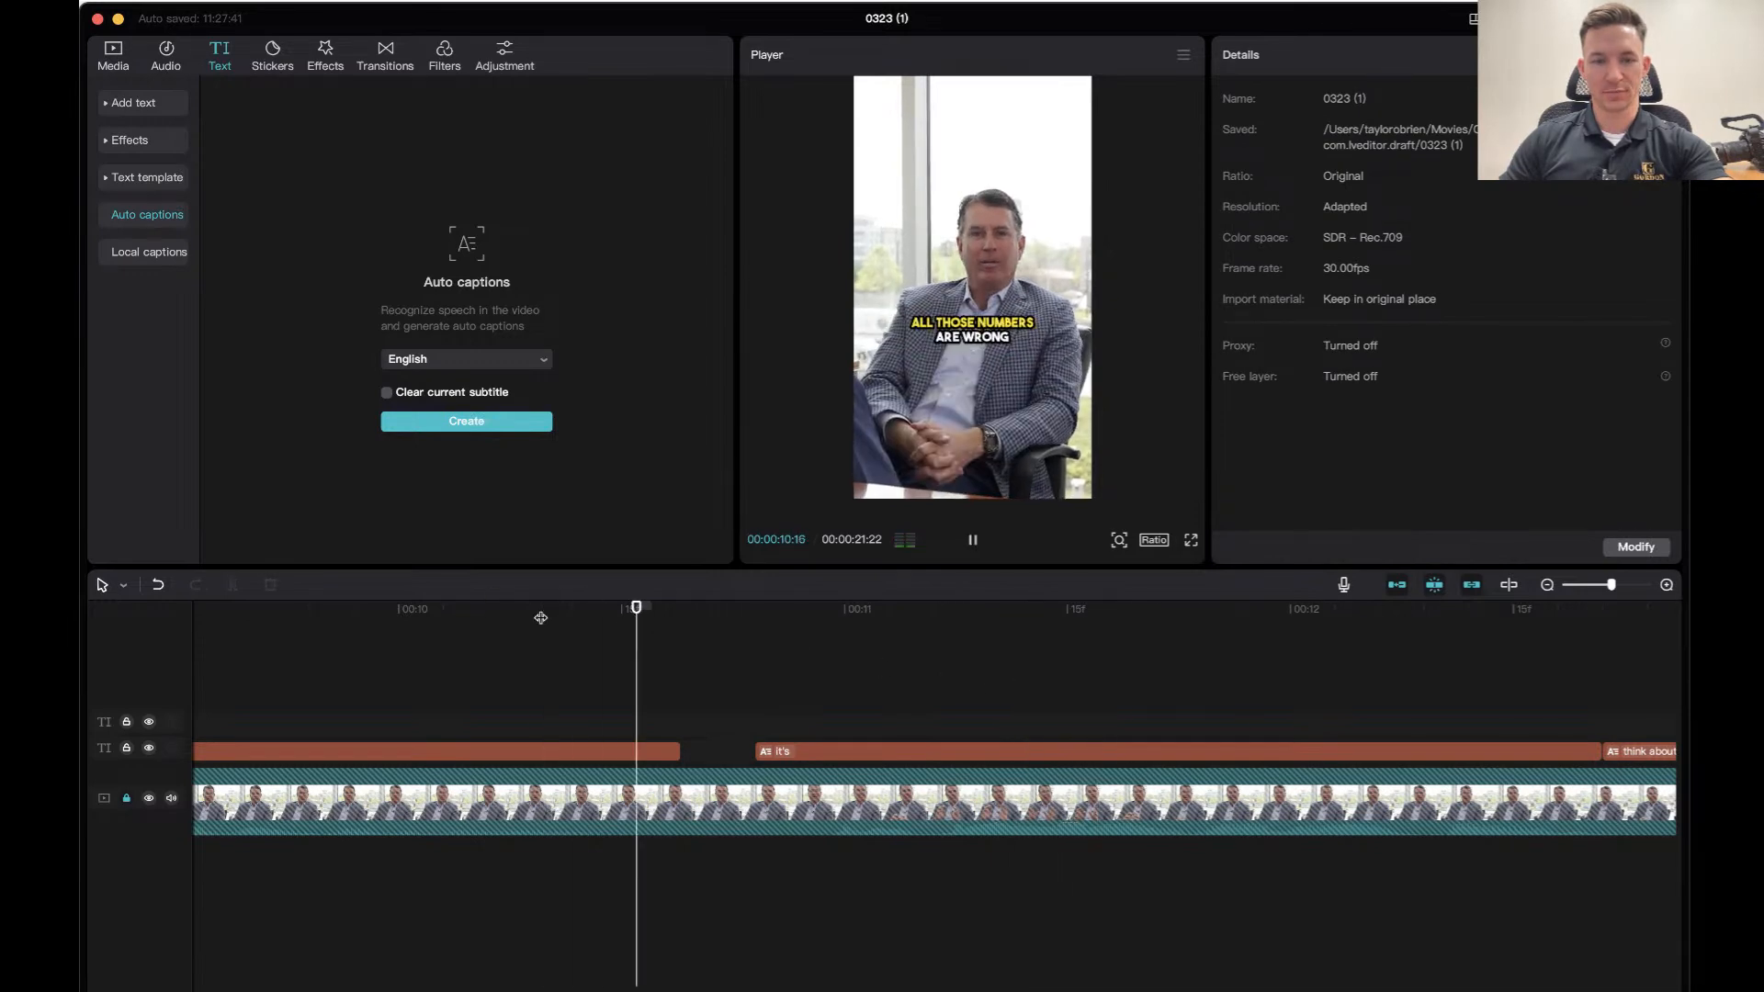
{"action": "key", "text": "space"}
{"action": "left_click", "coordinate": [1057, 749]}
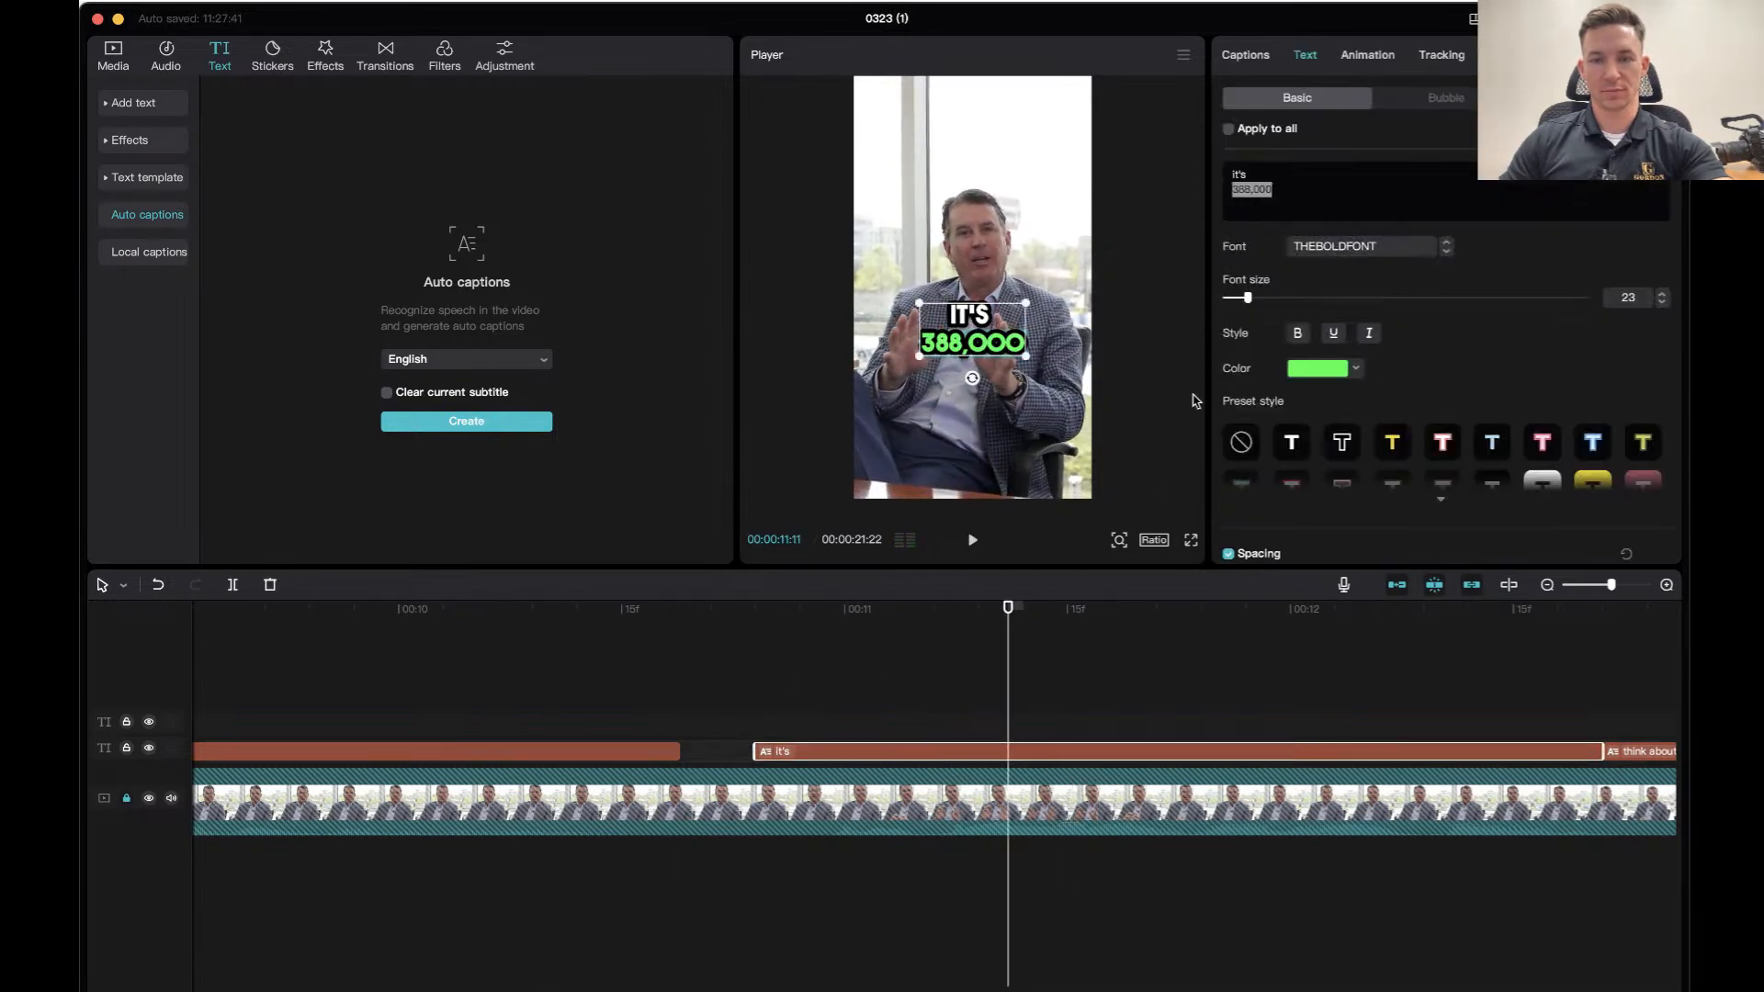
{"action": "key", "text": "space"}
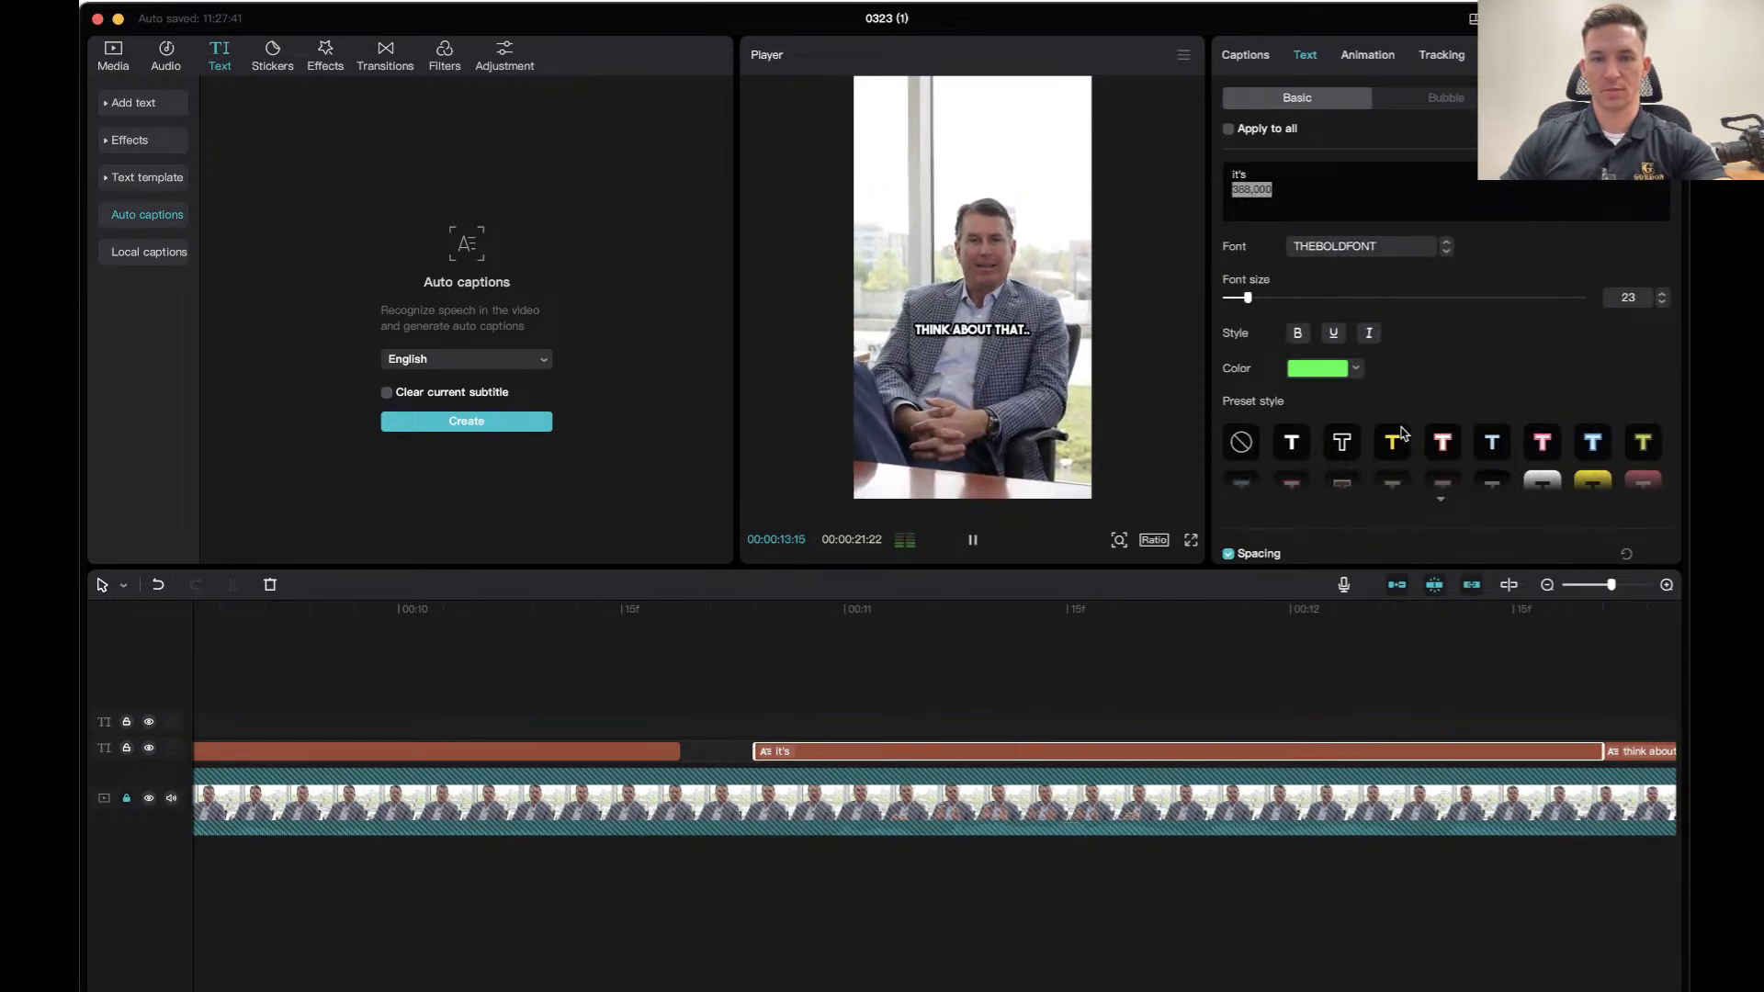
{"action": "left_click", "coordinate": [930, 593]}
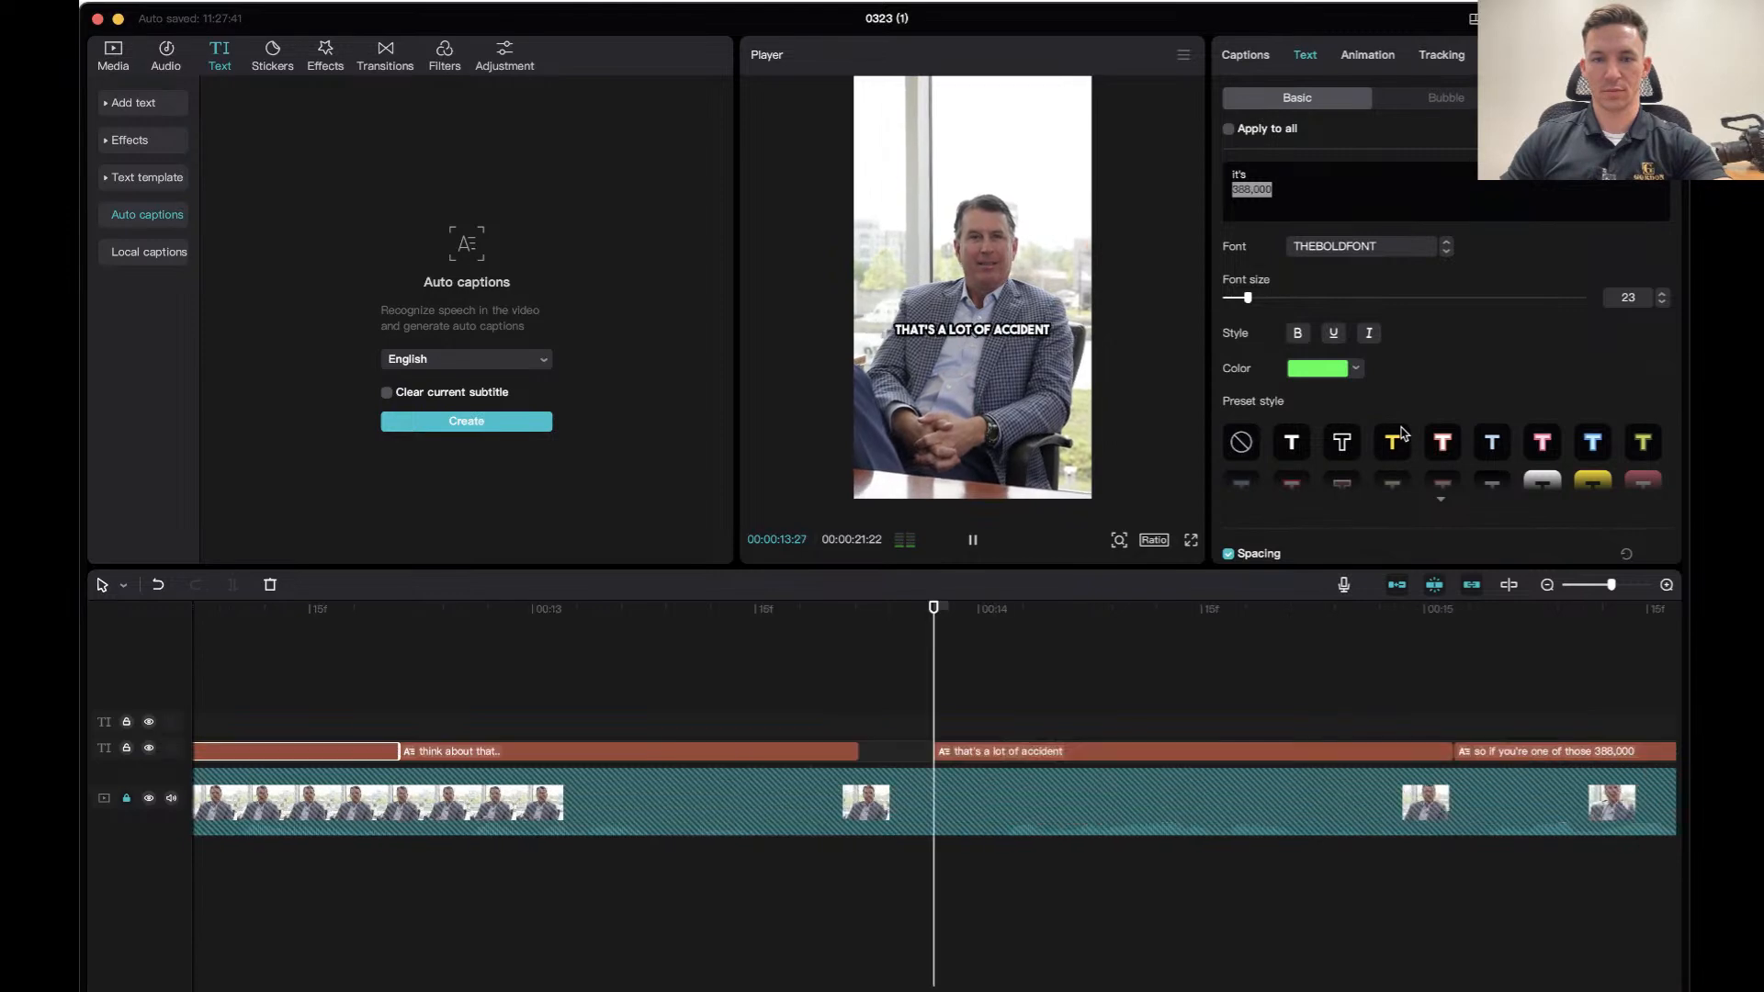
{"action": "left_click", "coordinate": [208, 623]}
{"action": "key", "text": "space"}
{"action": "key", "text": "space"}
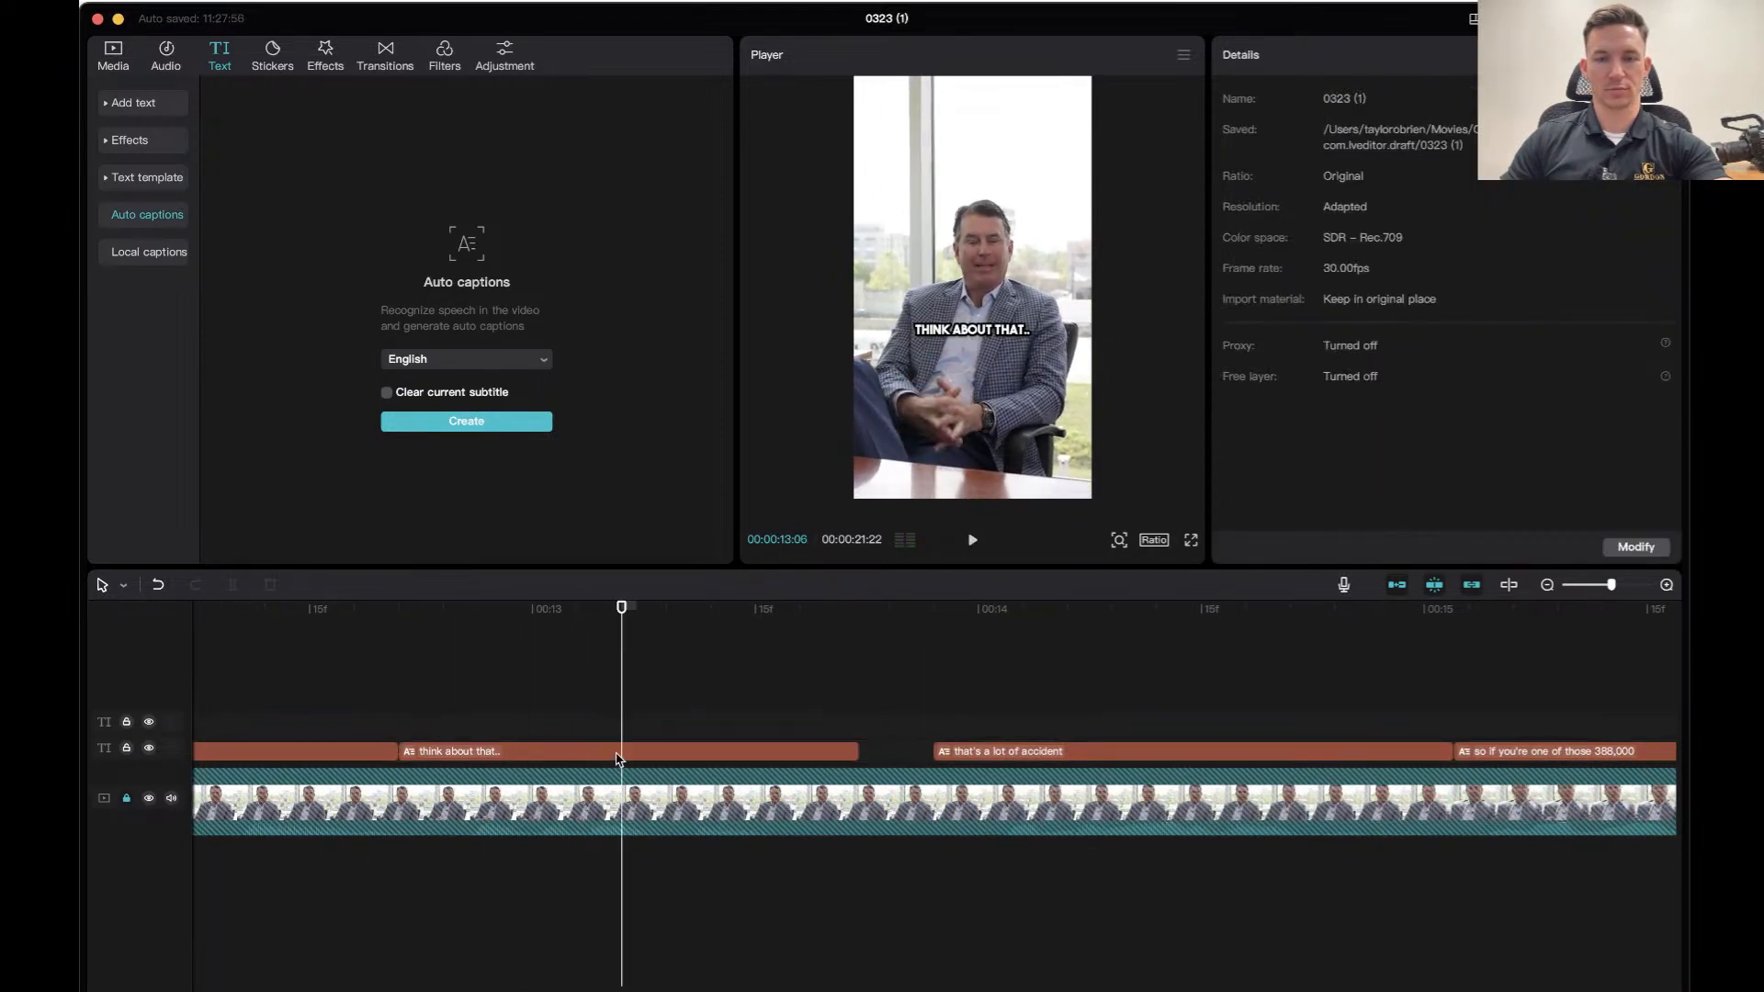
Break the "think about that.." caption after "think" and colour the word "think" yellow (FFDE00).
{"action": "left_click", "coordinate": [619, 759]}
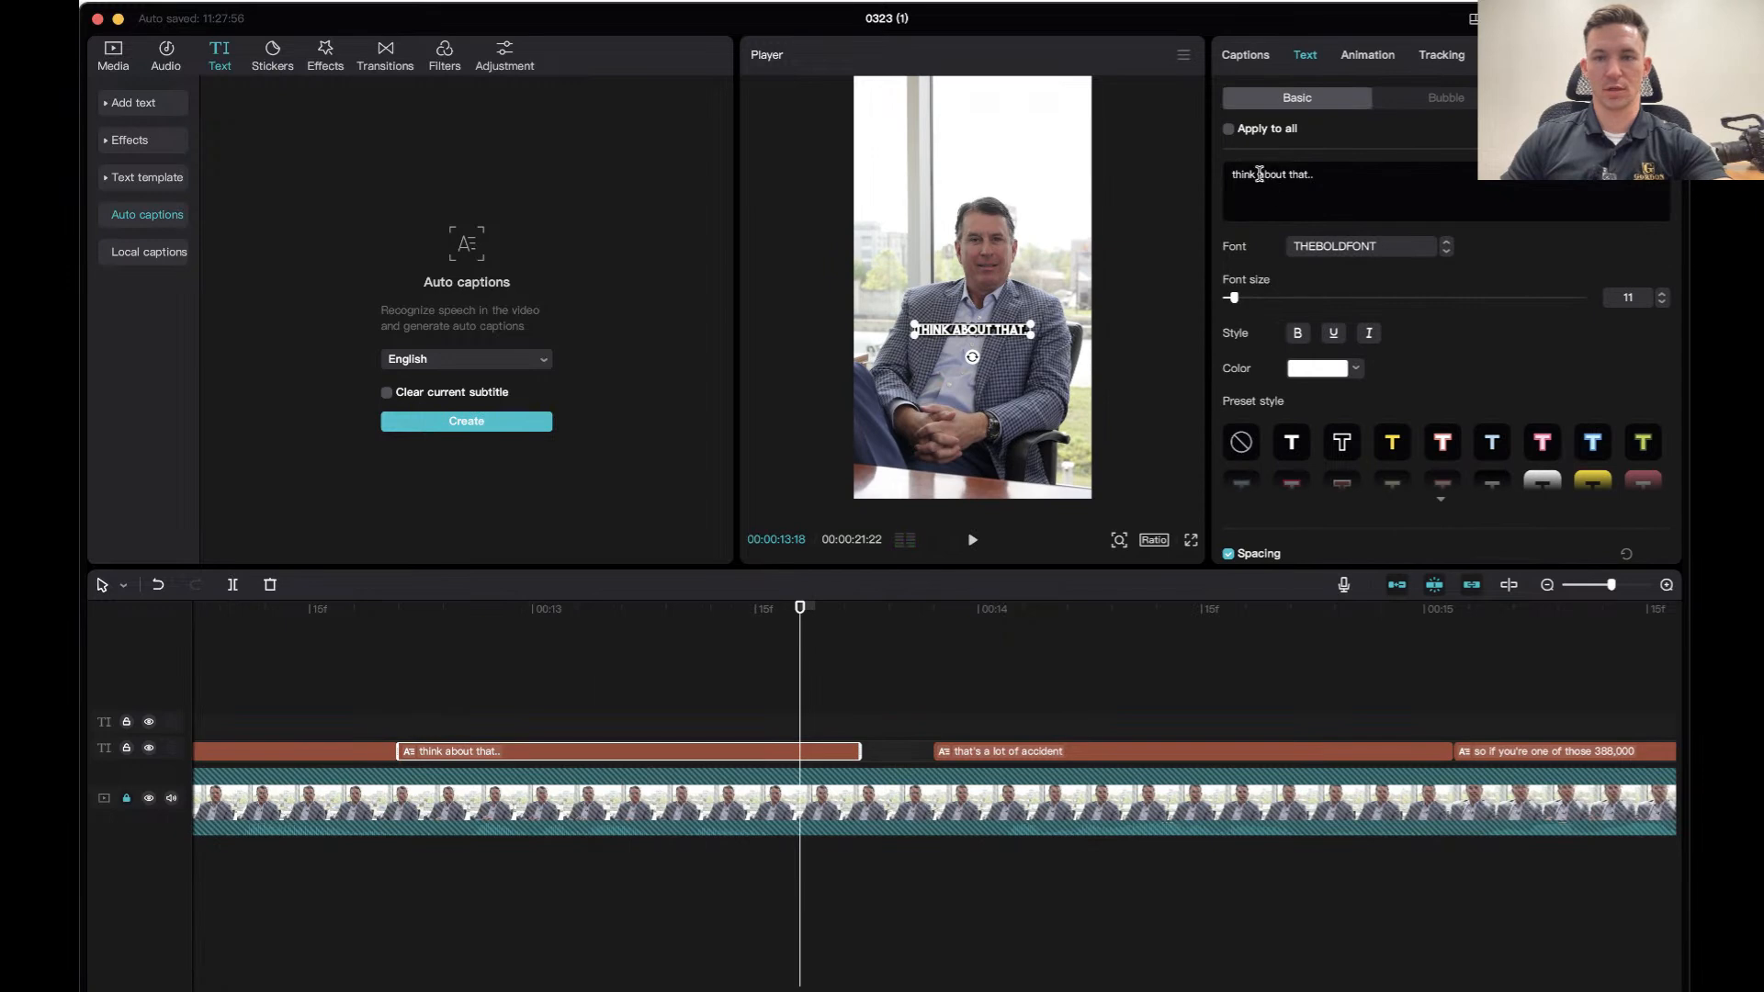
{"action": "key", "text": "Return"}
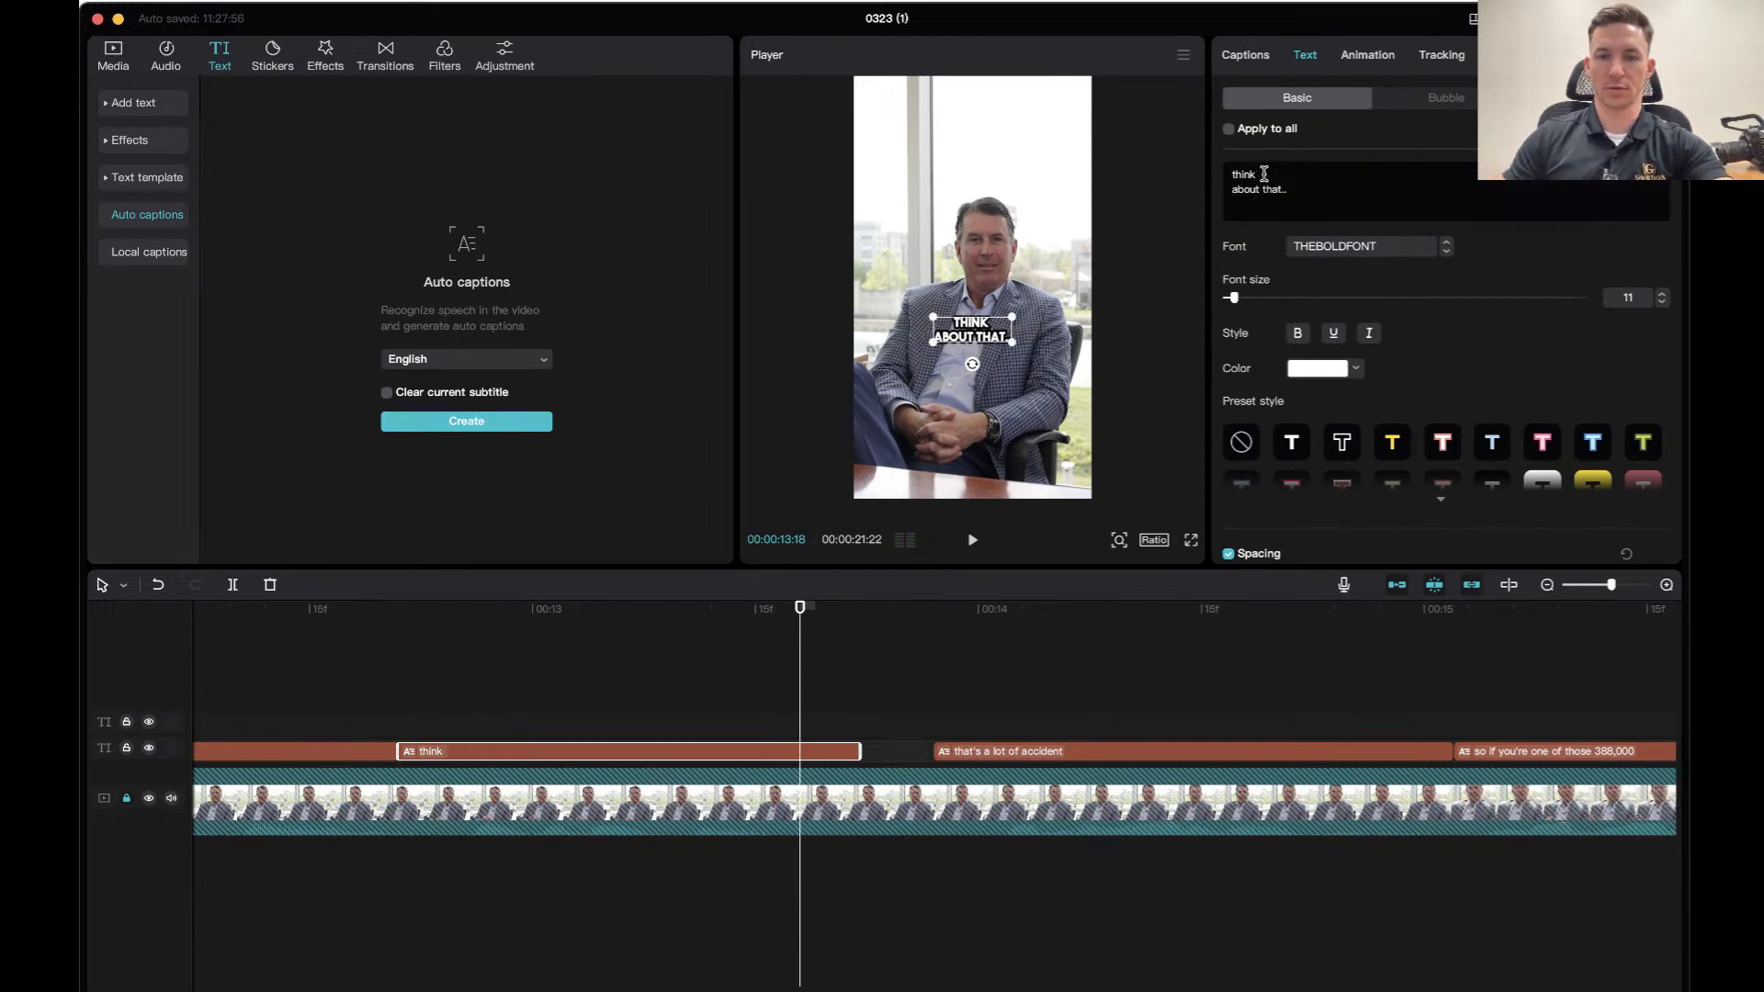
{"action": "left_click_drag", "start_coordinate": [1263, 173], "coordinate": [1230, 175]}
{"action": "left_click", "coordinate": [1355, 369]}
{"action": "left_click", "coordinate": [1356, 623]}
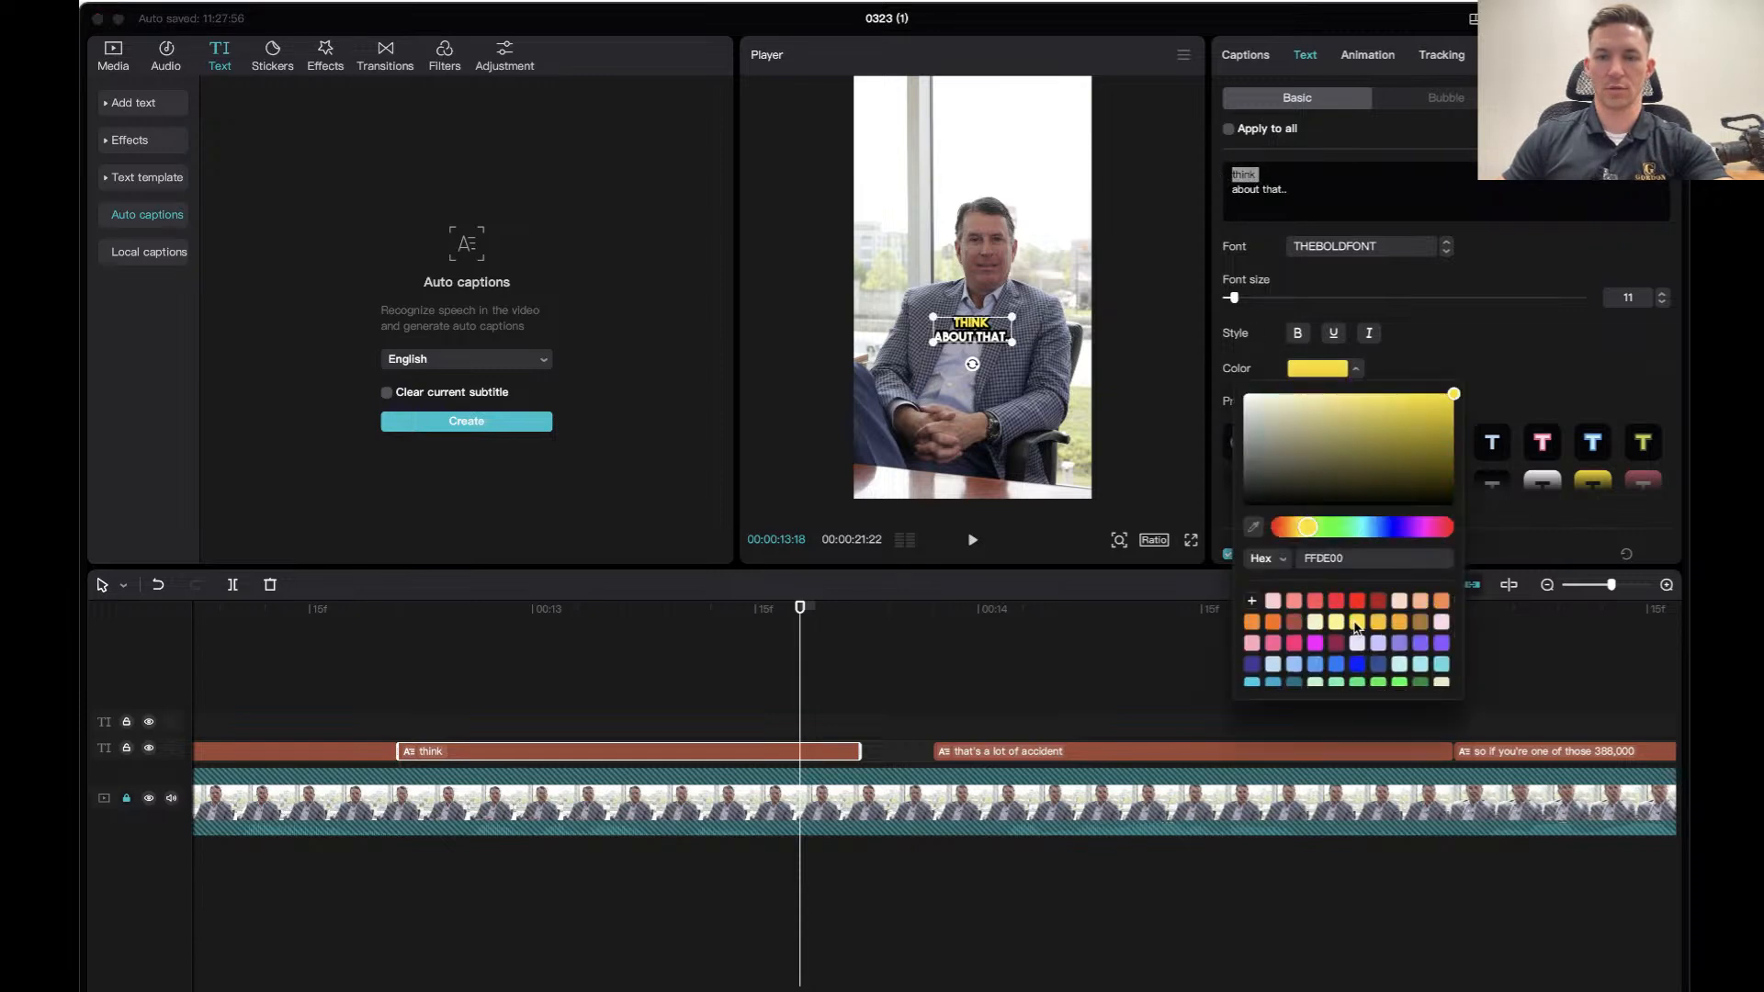
Try enlarging only the word "think", including at font size 20, and undo the size changes.
{"action": "left_click", "coordinate": [1439, 297]}
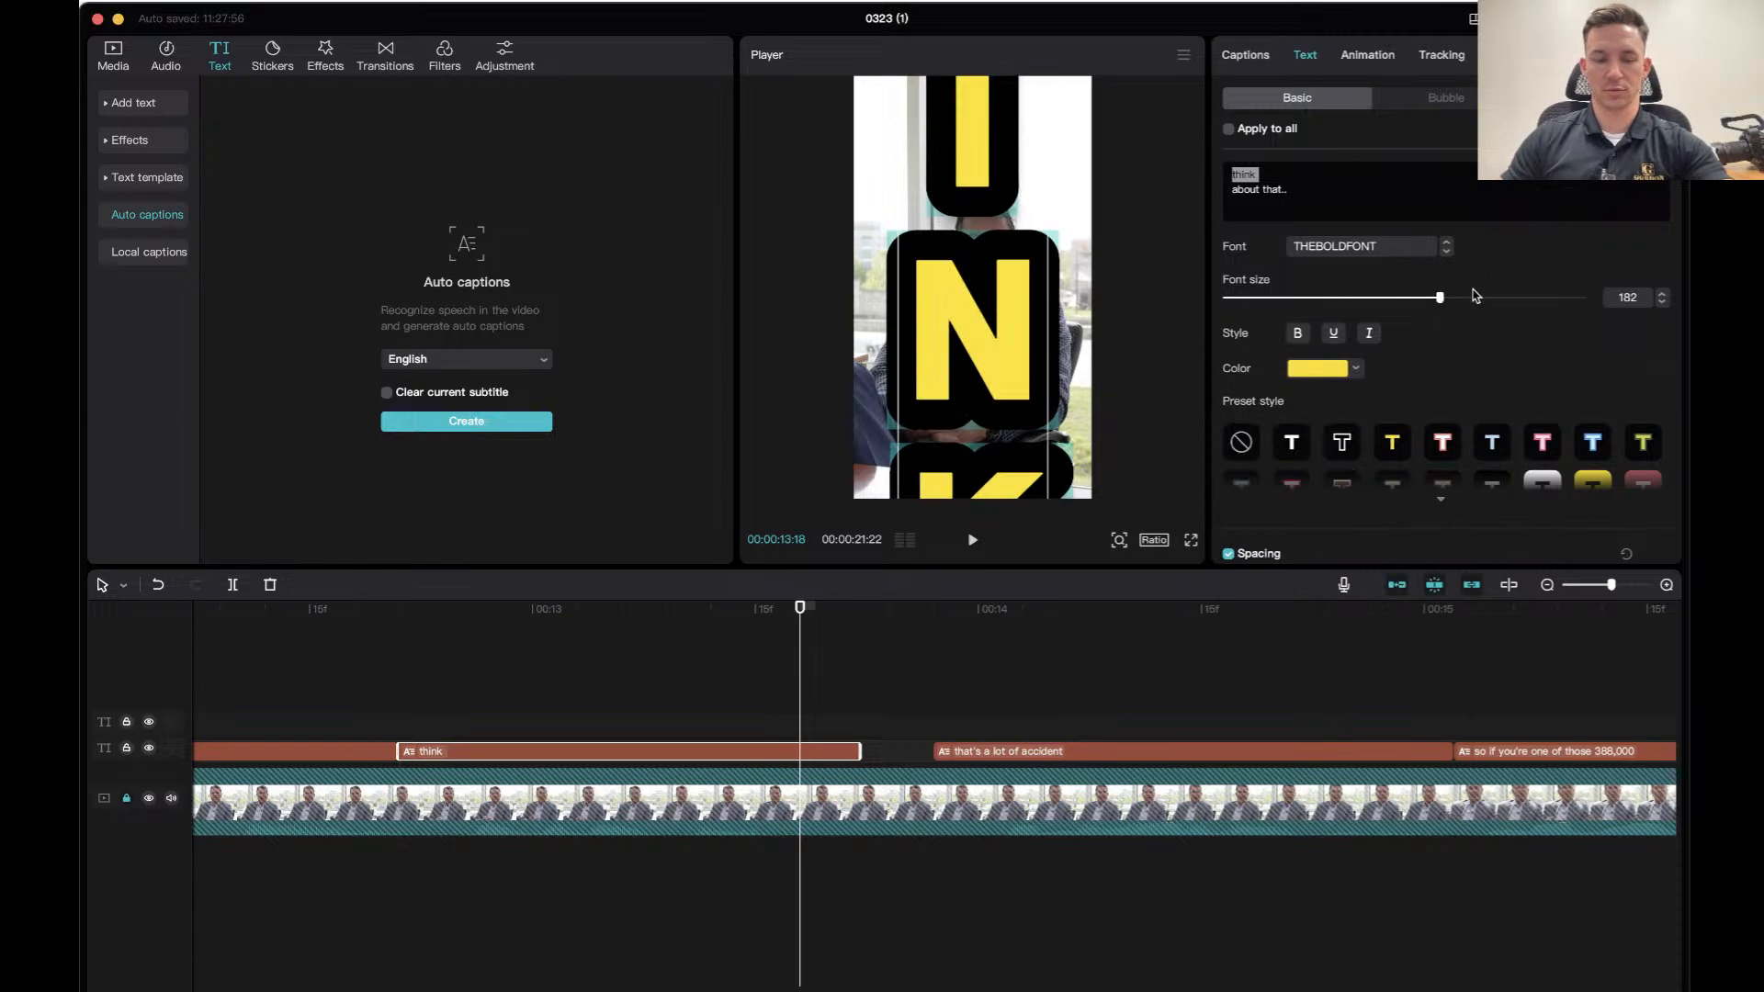
{"action": "key", "text": "super+z"}
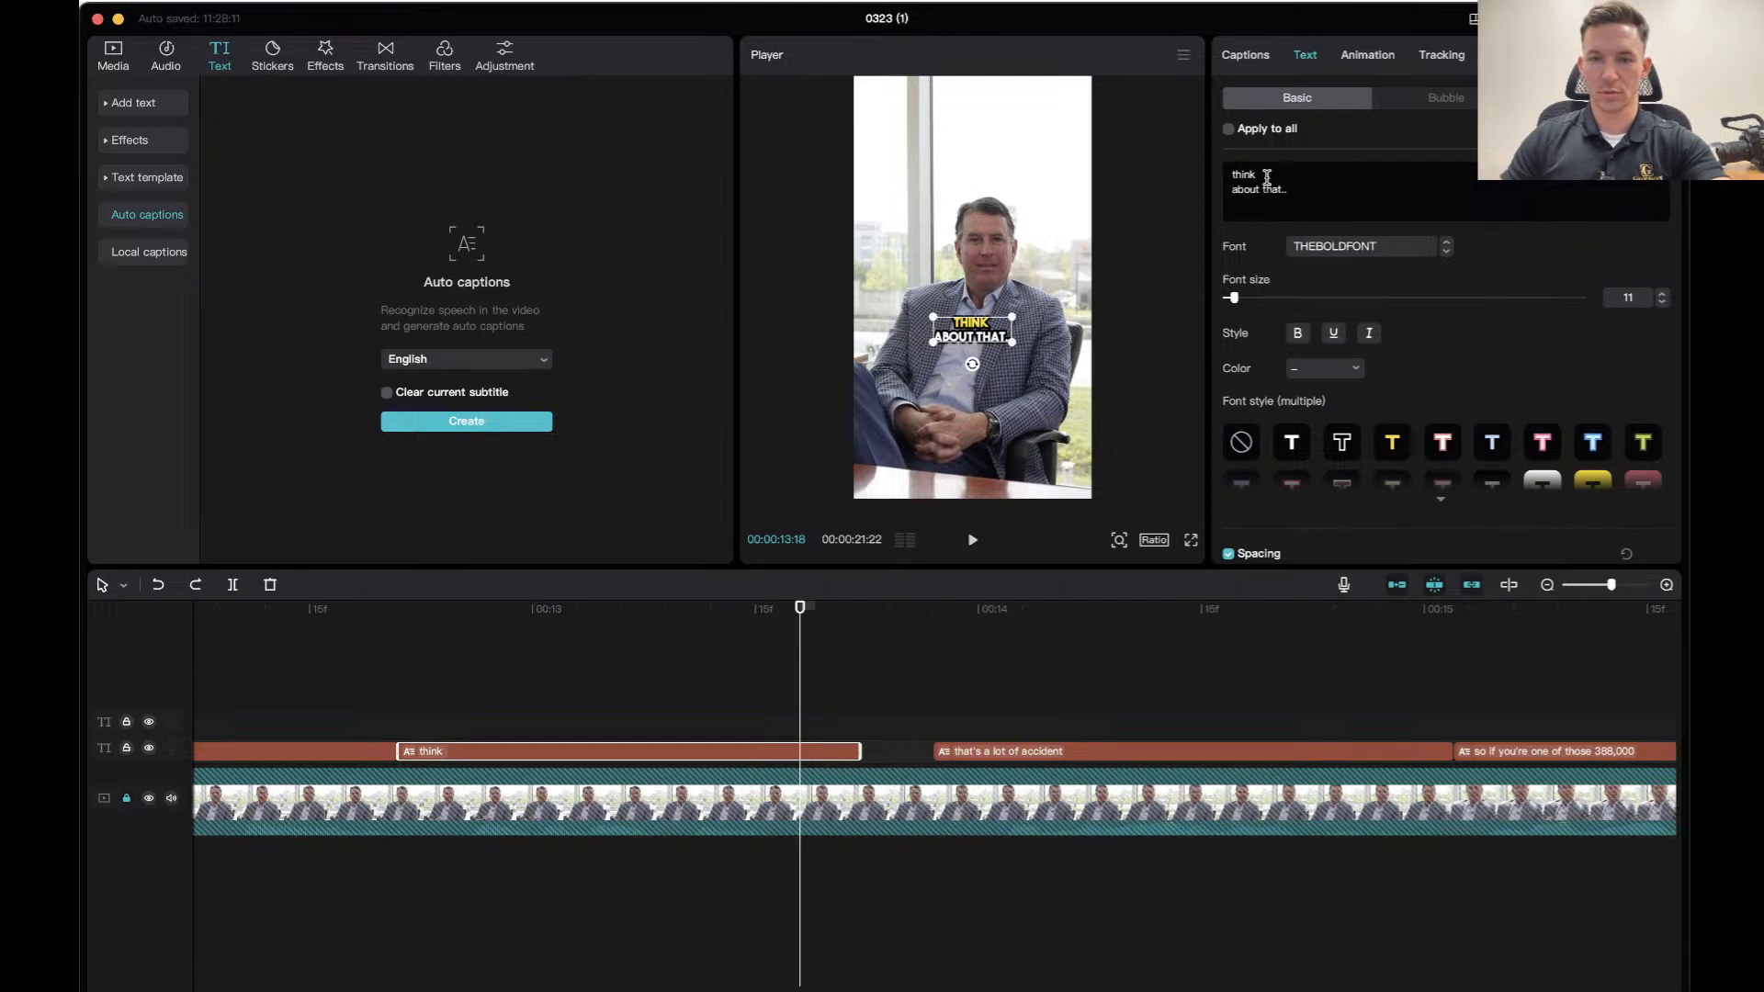
{"action": "left_click_drag", "start_coordinate": [1267, 177], "coordinate": [1231, 175]}
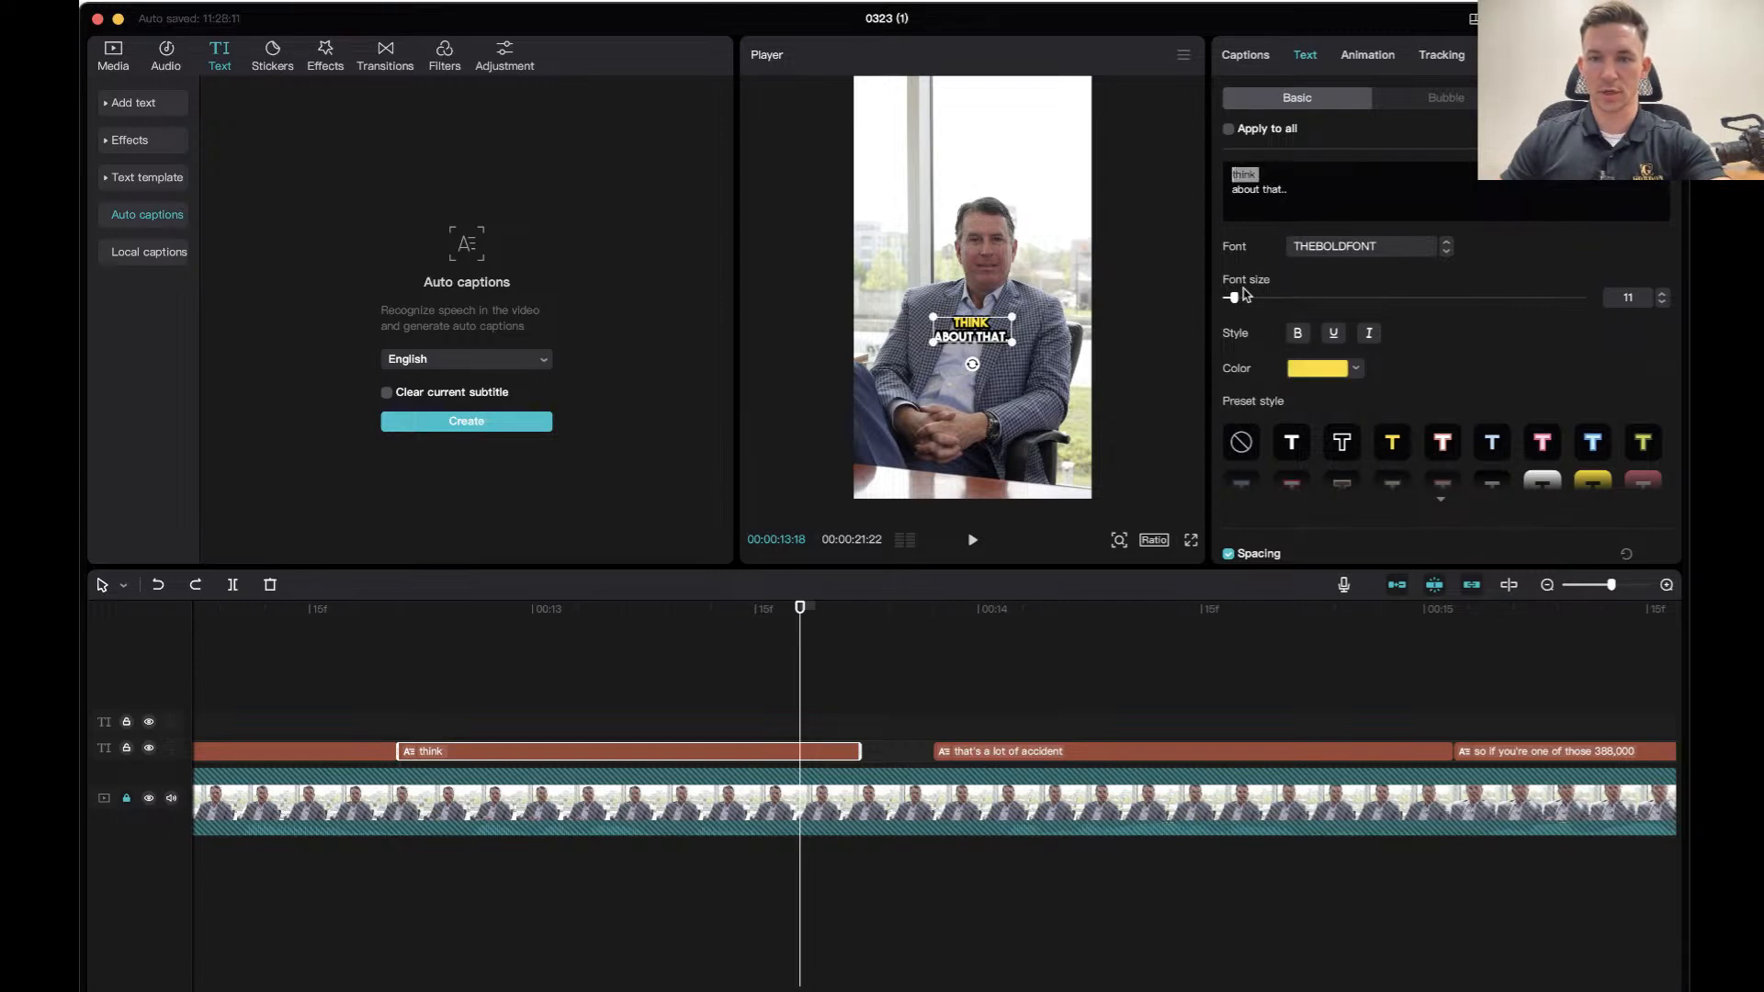
{"action": "left_click_drag", "start_coordinate": [1234, 299], "coordinate": [1246, 301]}
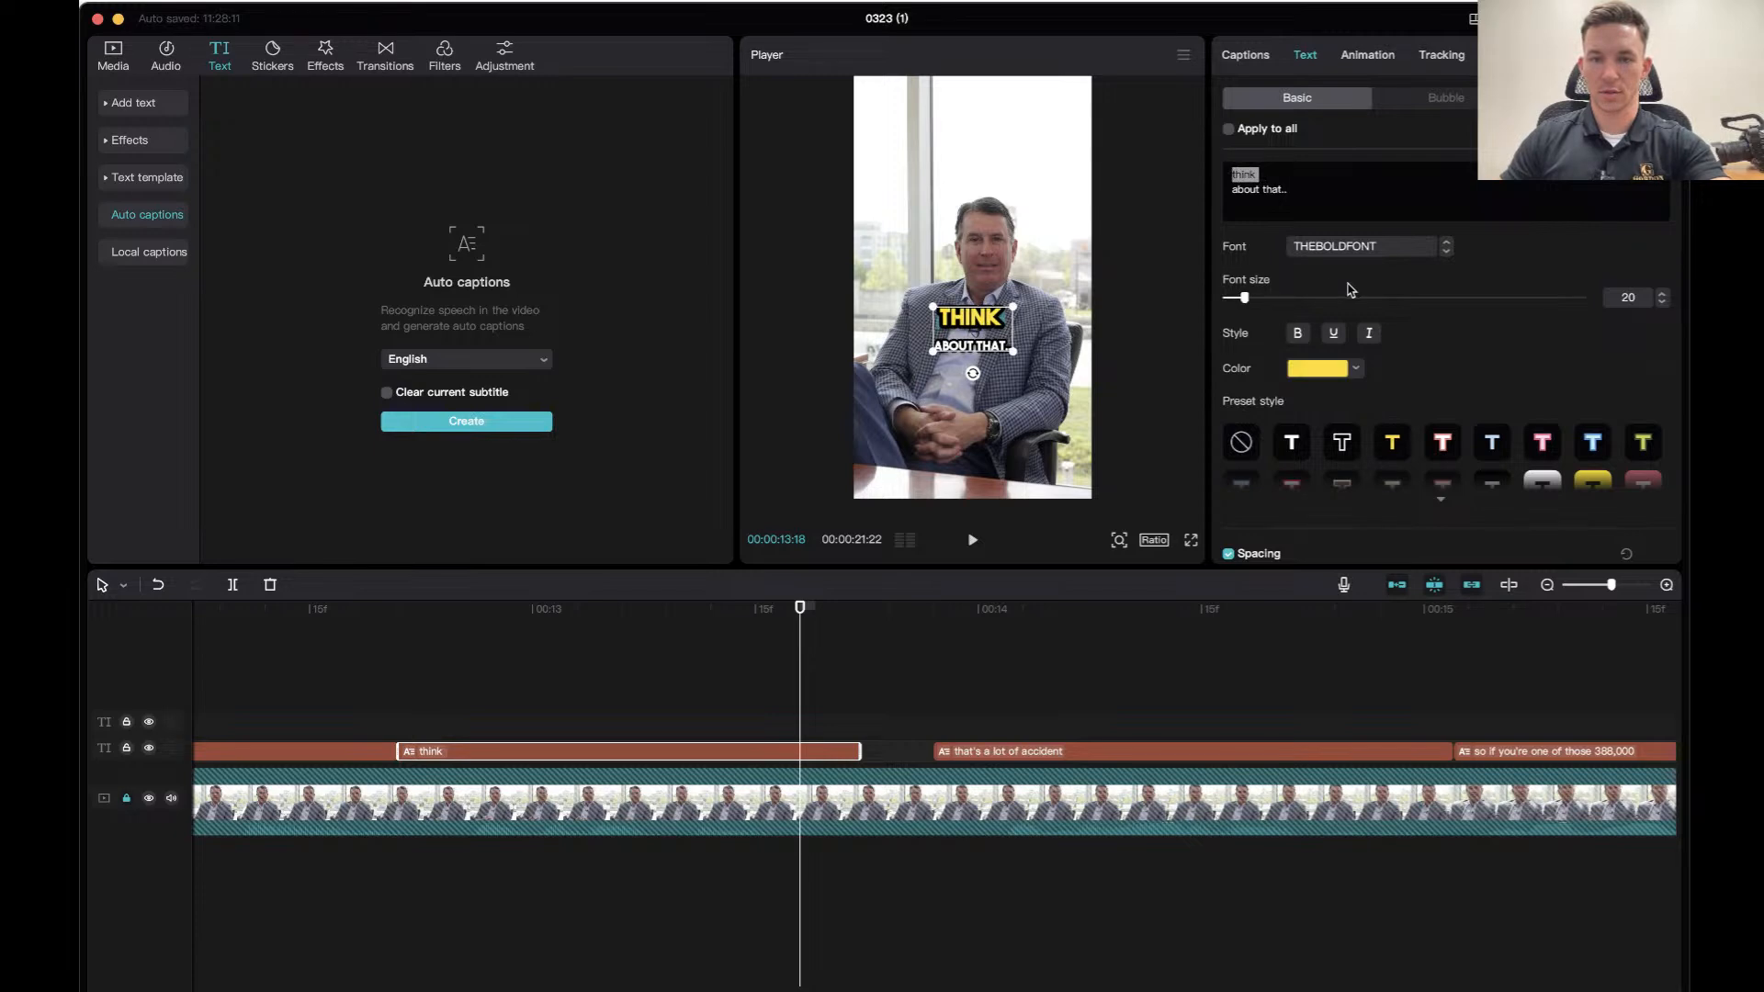
{"action": "key", "text": "super+z"}
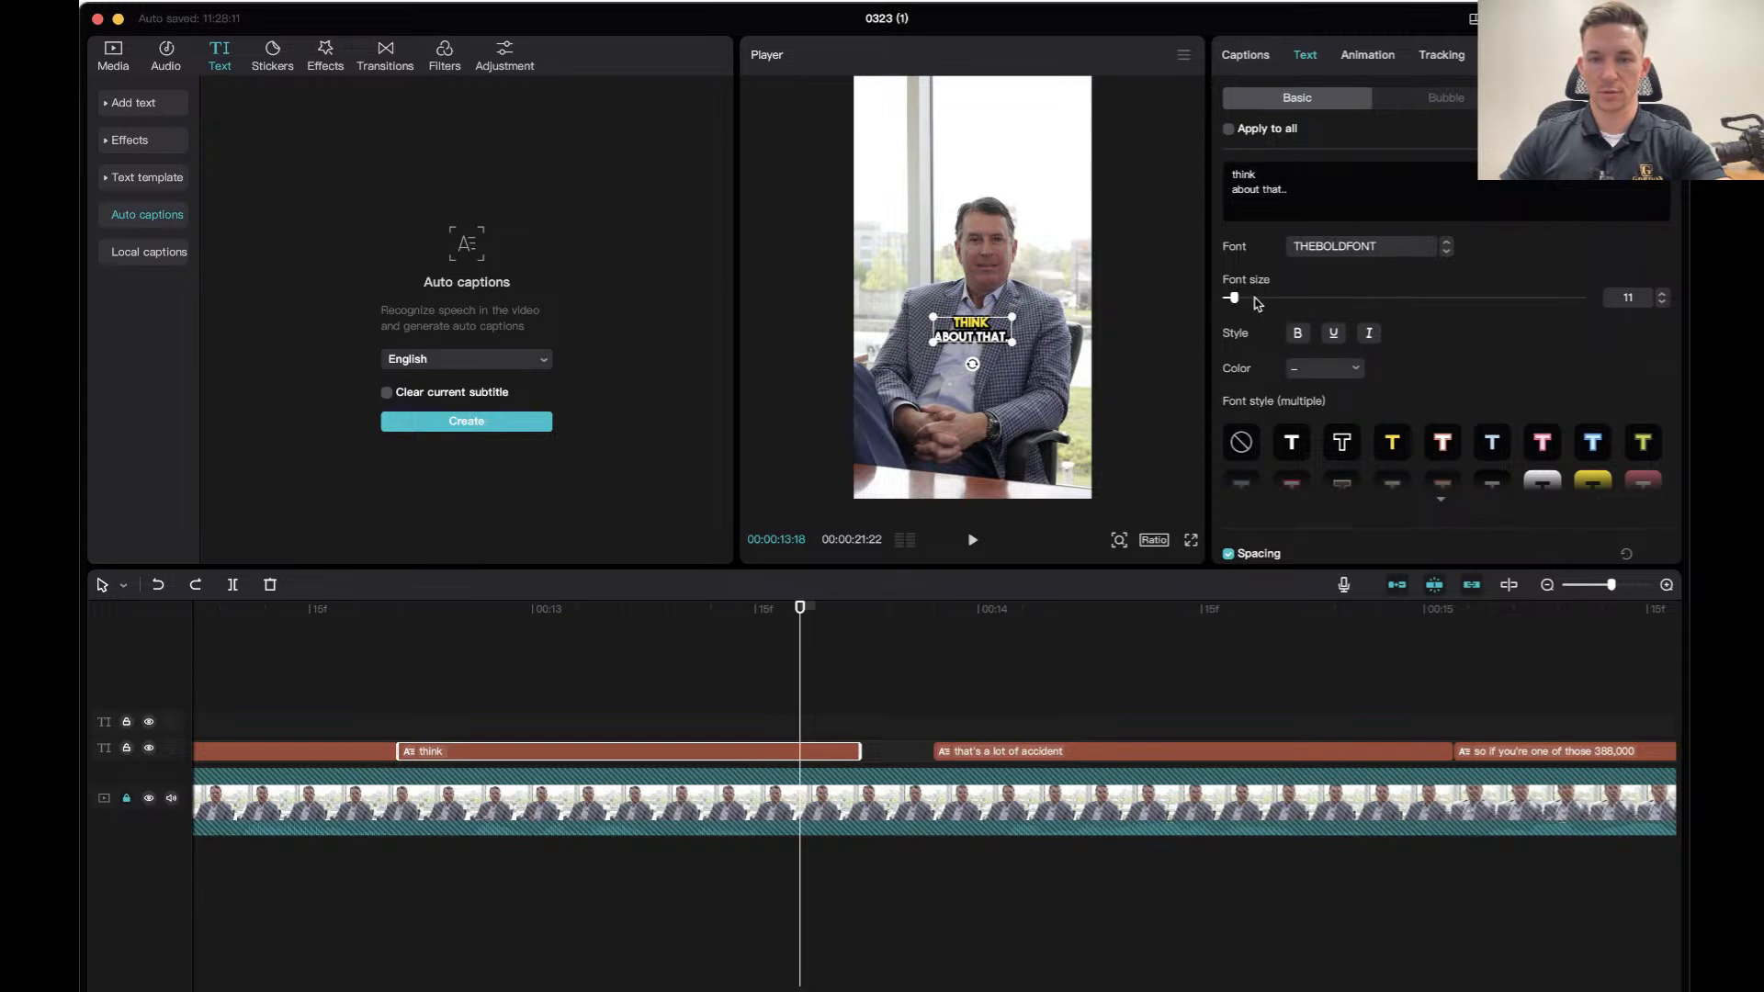
Set the whole "think about that.." caption to font size 18 and play it back.
{"action": "left_click_drag", "start_coordinate": [1236, 301], "coordinate": [1244, 302]}
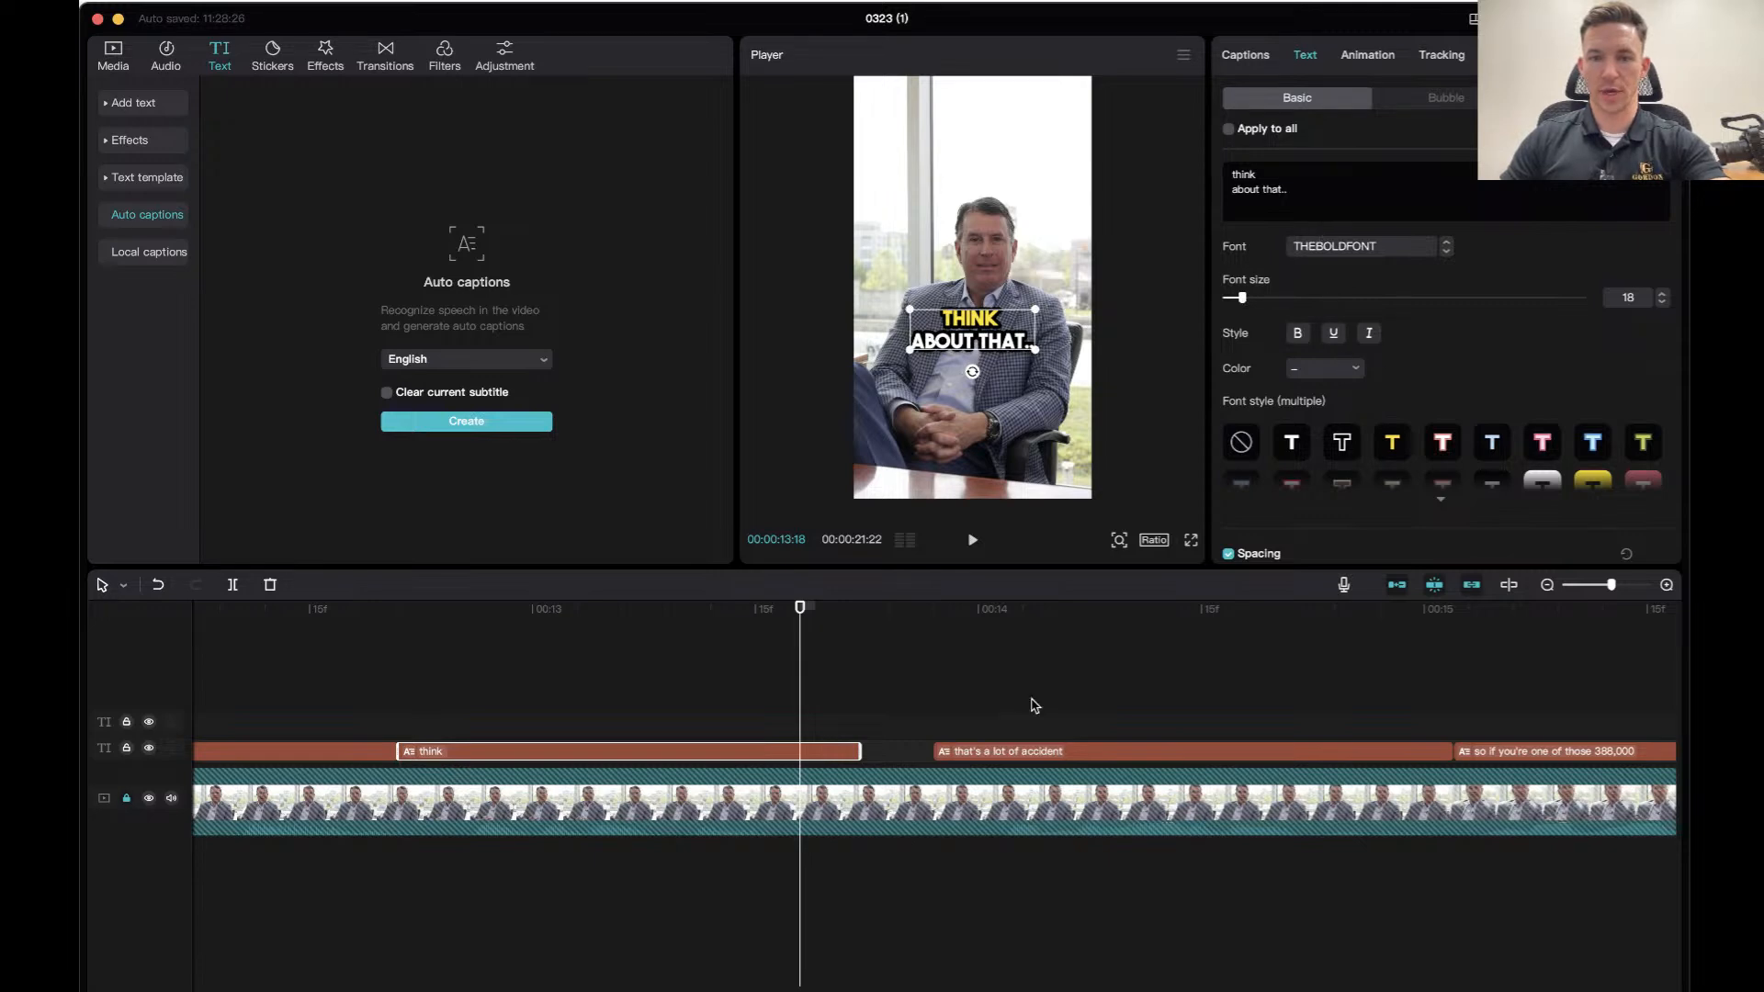
{"action": "left_click", "coordinate": [569, 634]}
{"action": "key", "text": "space"}
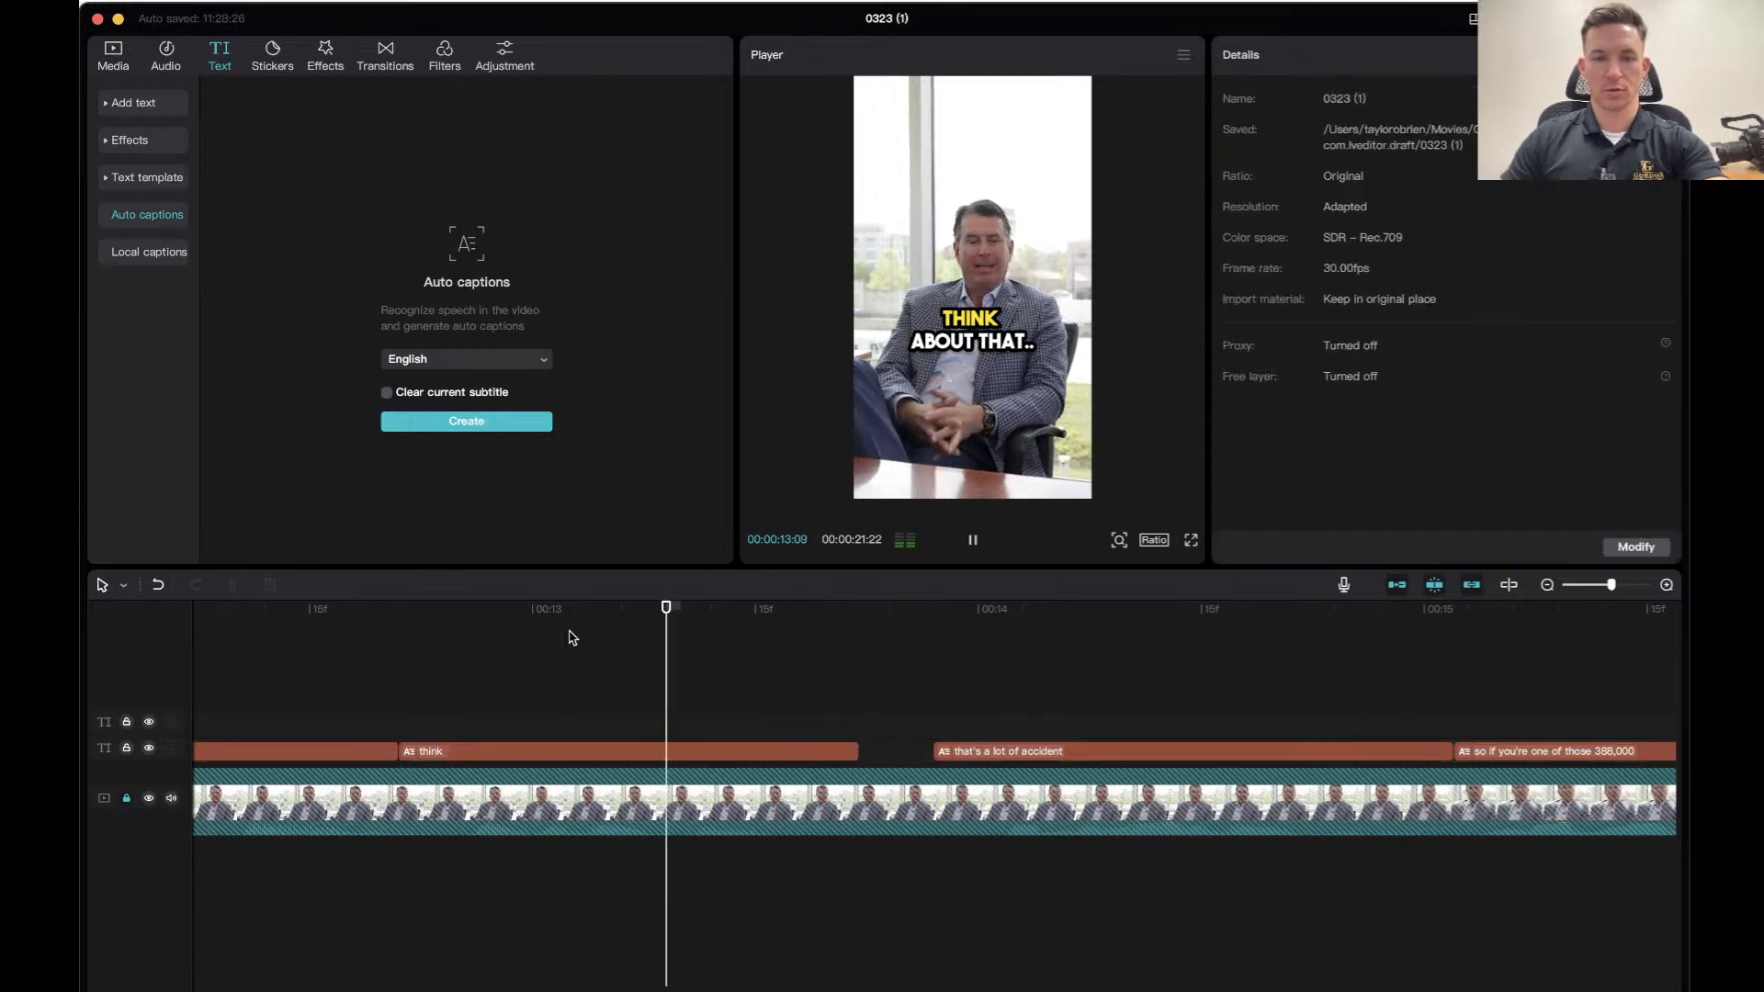
Break the "that's a lot of accident" caption before "of" and set the word "accident" to font size 16.
{"action": "left_click", "coordinate": [1128, 756]}
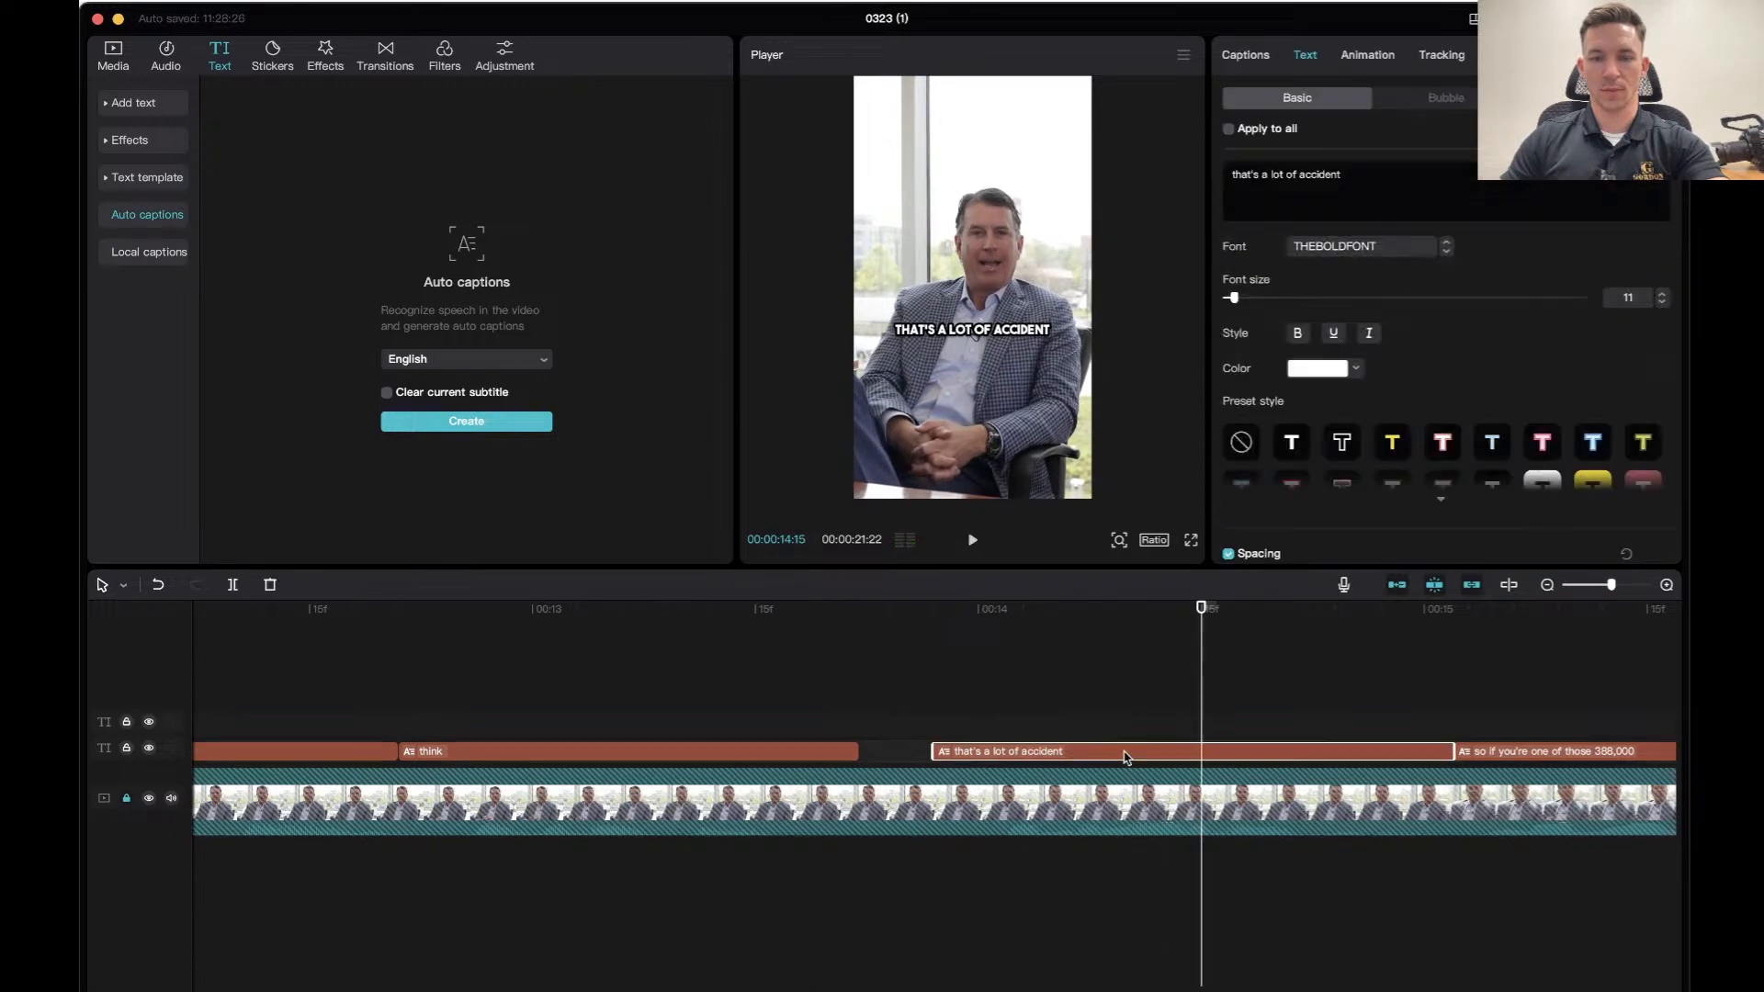
{"action": "left_click", "coordinate": [1288, 174]}
{"action": "key", "text": "Return"}
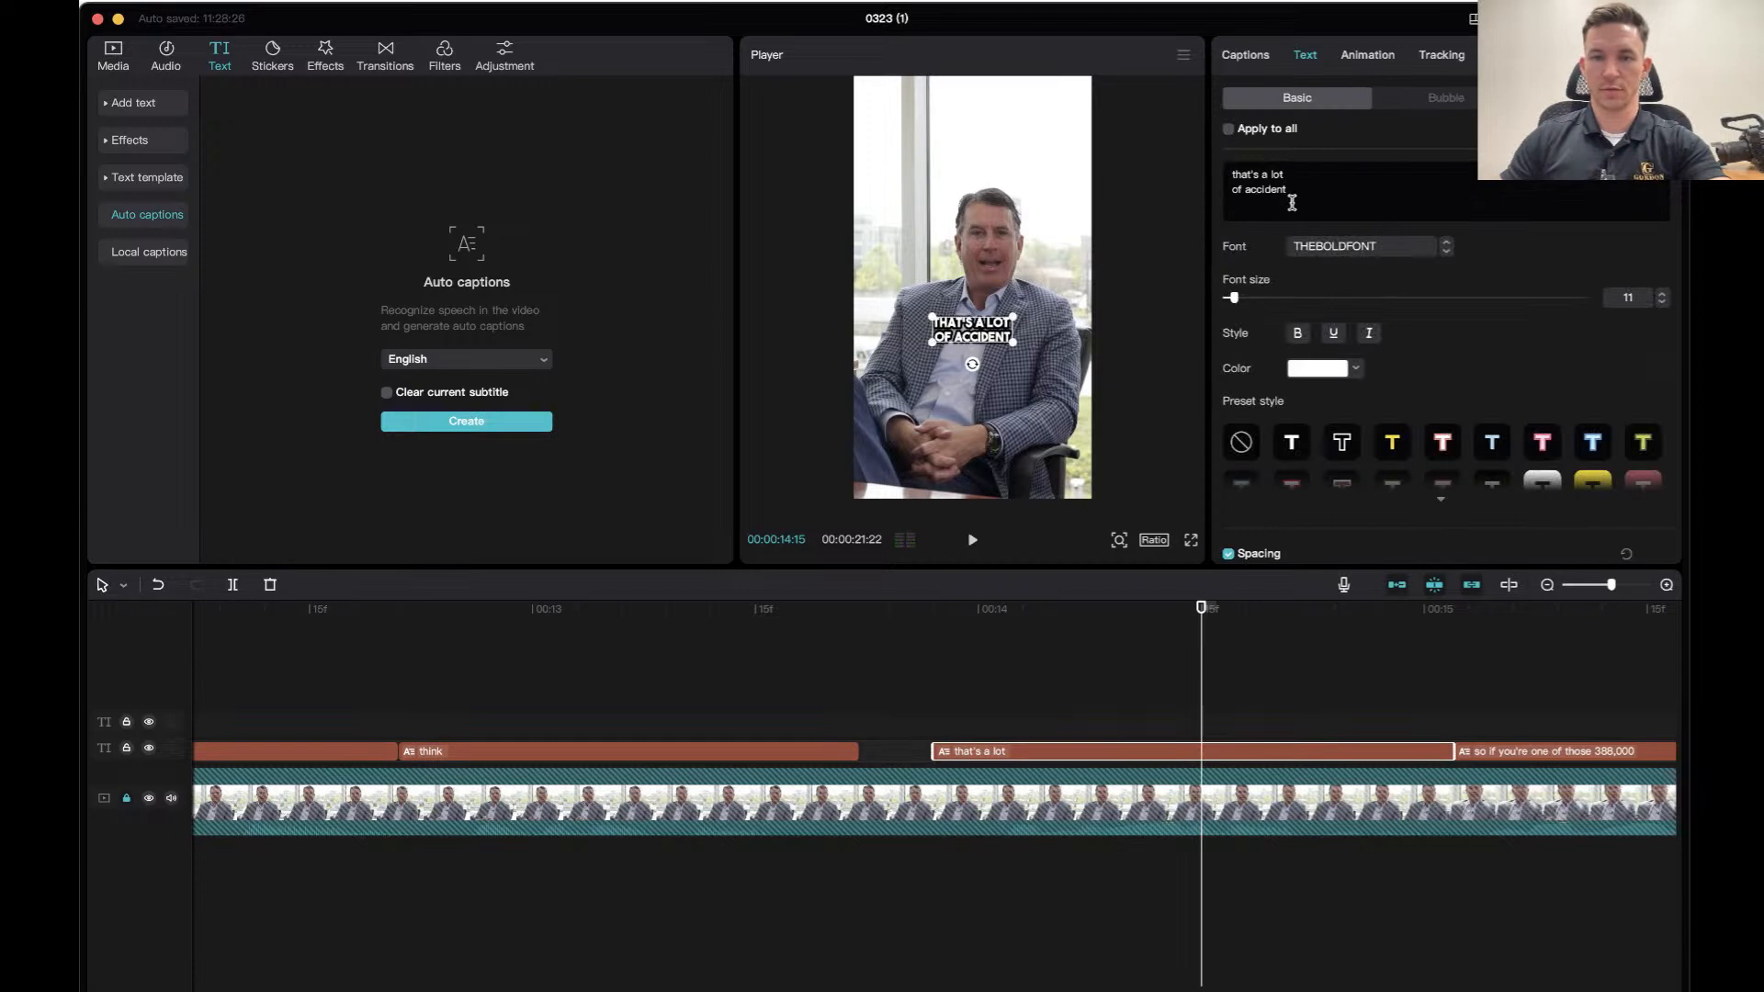
{"action": "left_click_drag", "start_coordinate": [1293, 188], "coordinate": [1252, 194]}
{"action": "left_click_drag", "start_coordinate": [1239, 296], "coordinate": [1242, 300]}
Correct "accident" to "accidents" in the caption and colour that word yellow (FFDE00).
{"action": "left_click", "coordinate": [1298, 190]}
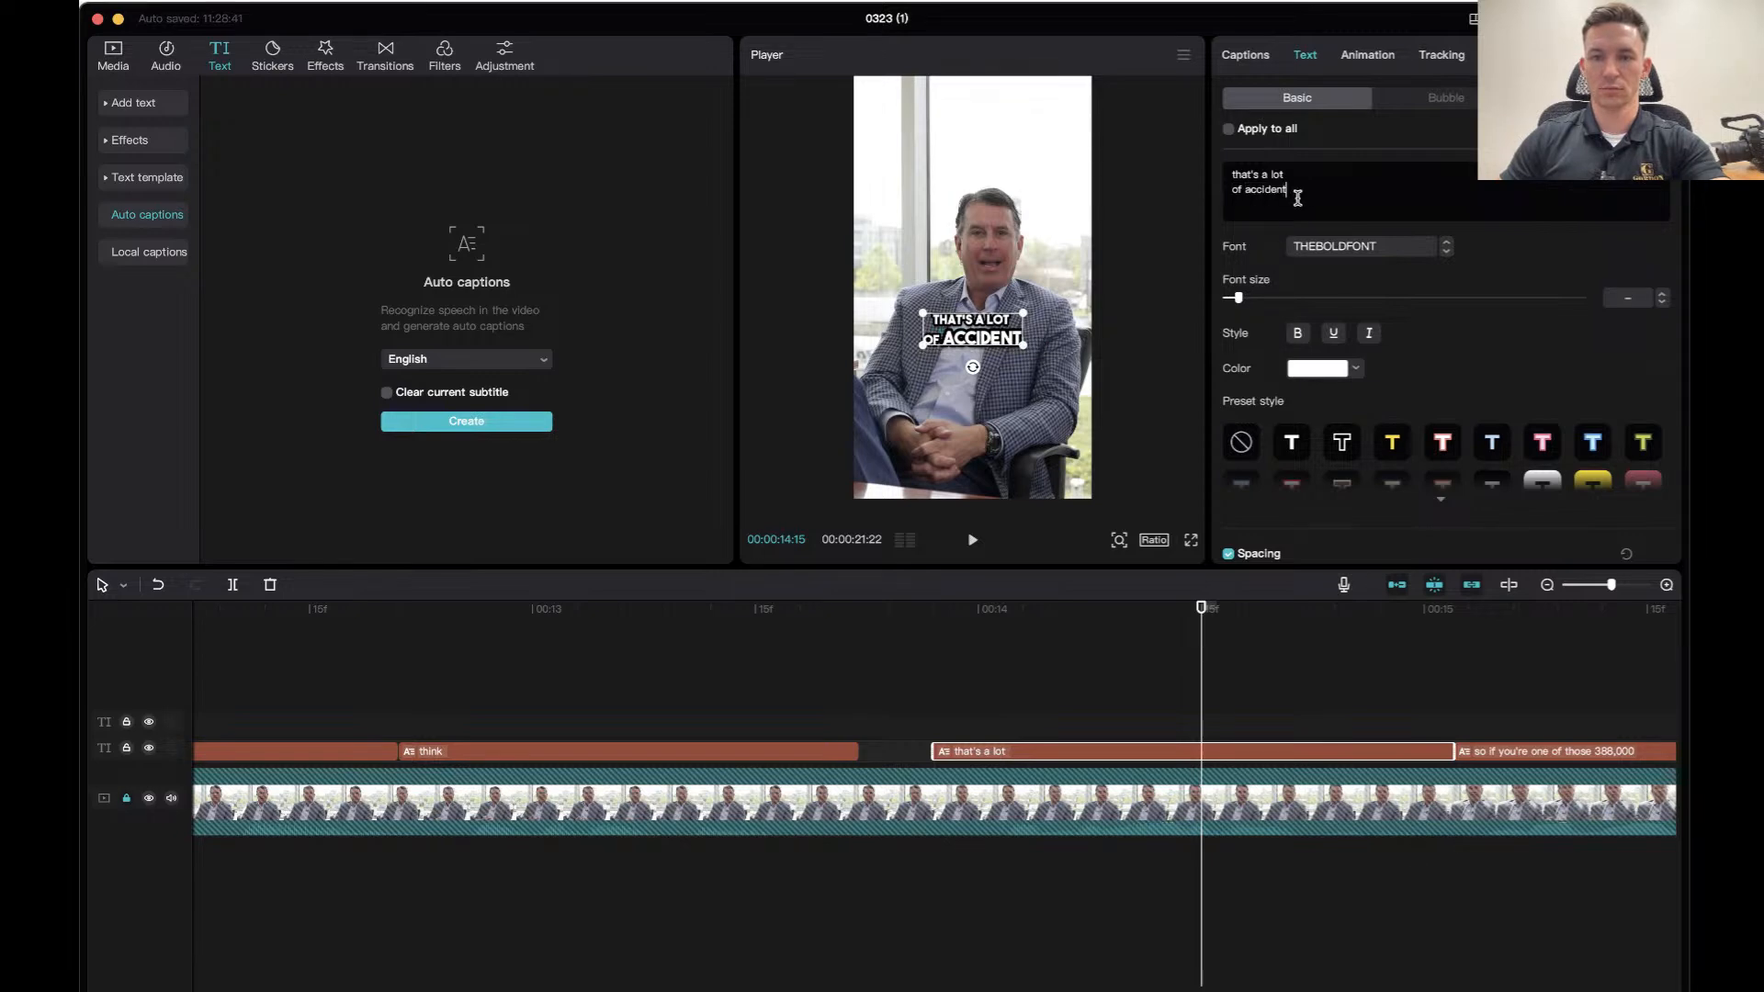
{"action": "type", "text": "s"}
{"action": "mouse_move", "coordinate": [1307, 201]}
{"action": "left_mouse_down"}
{"action": "mouse_move", "coordinate": [1248, 195]}
{"action": "mouse_move", "coordinate": [1286, 195]}
{"action": "left_mouse_up"}
{"action": "left_click", "coordinate": [1247, 195]}
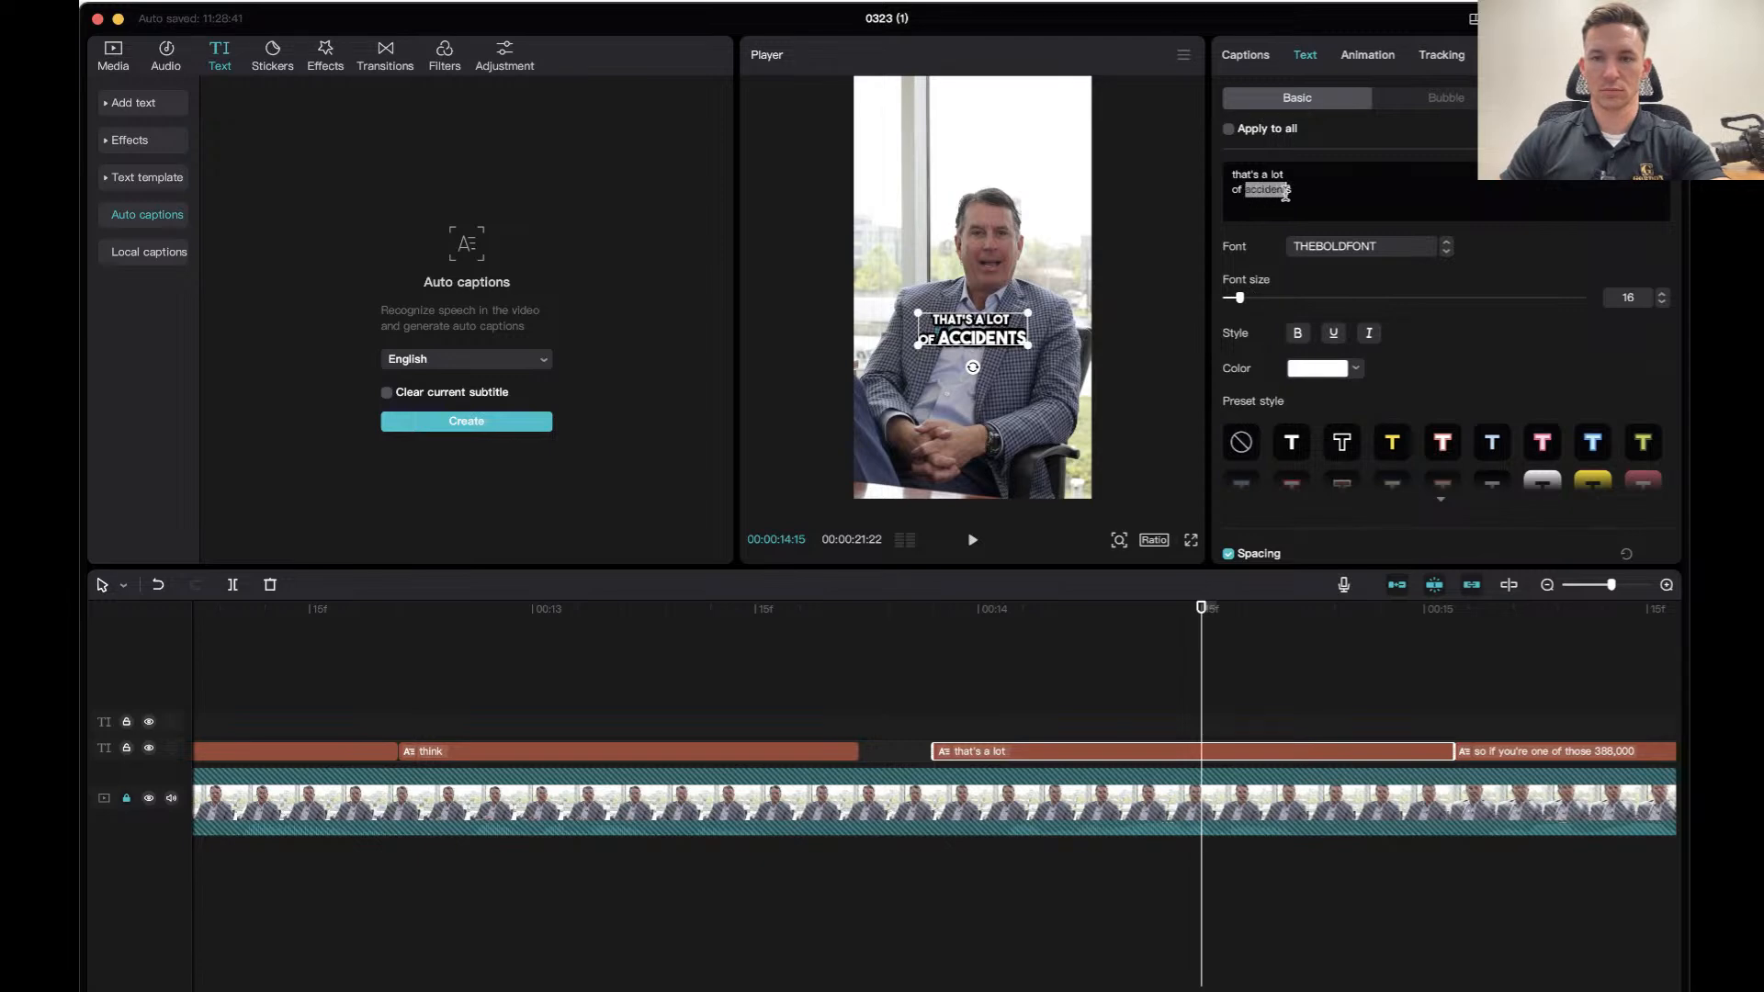
{"action": "left_click", "coordinate": [1310, 369]}
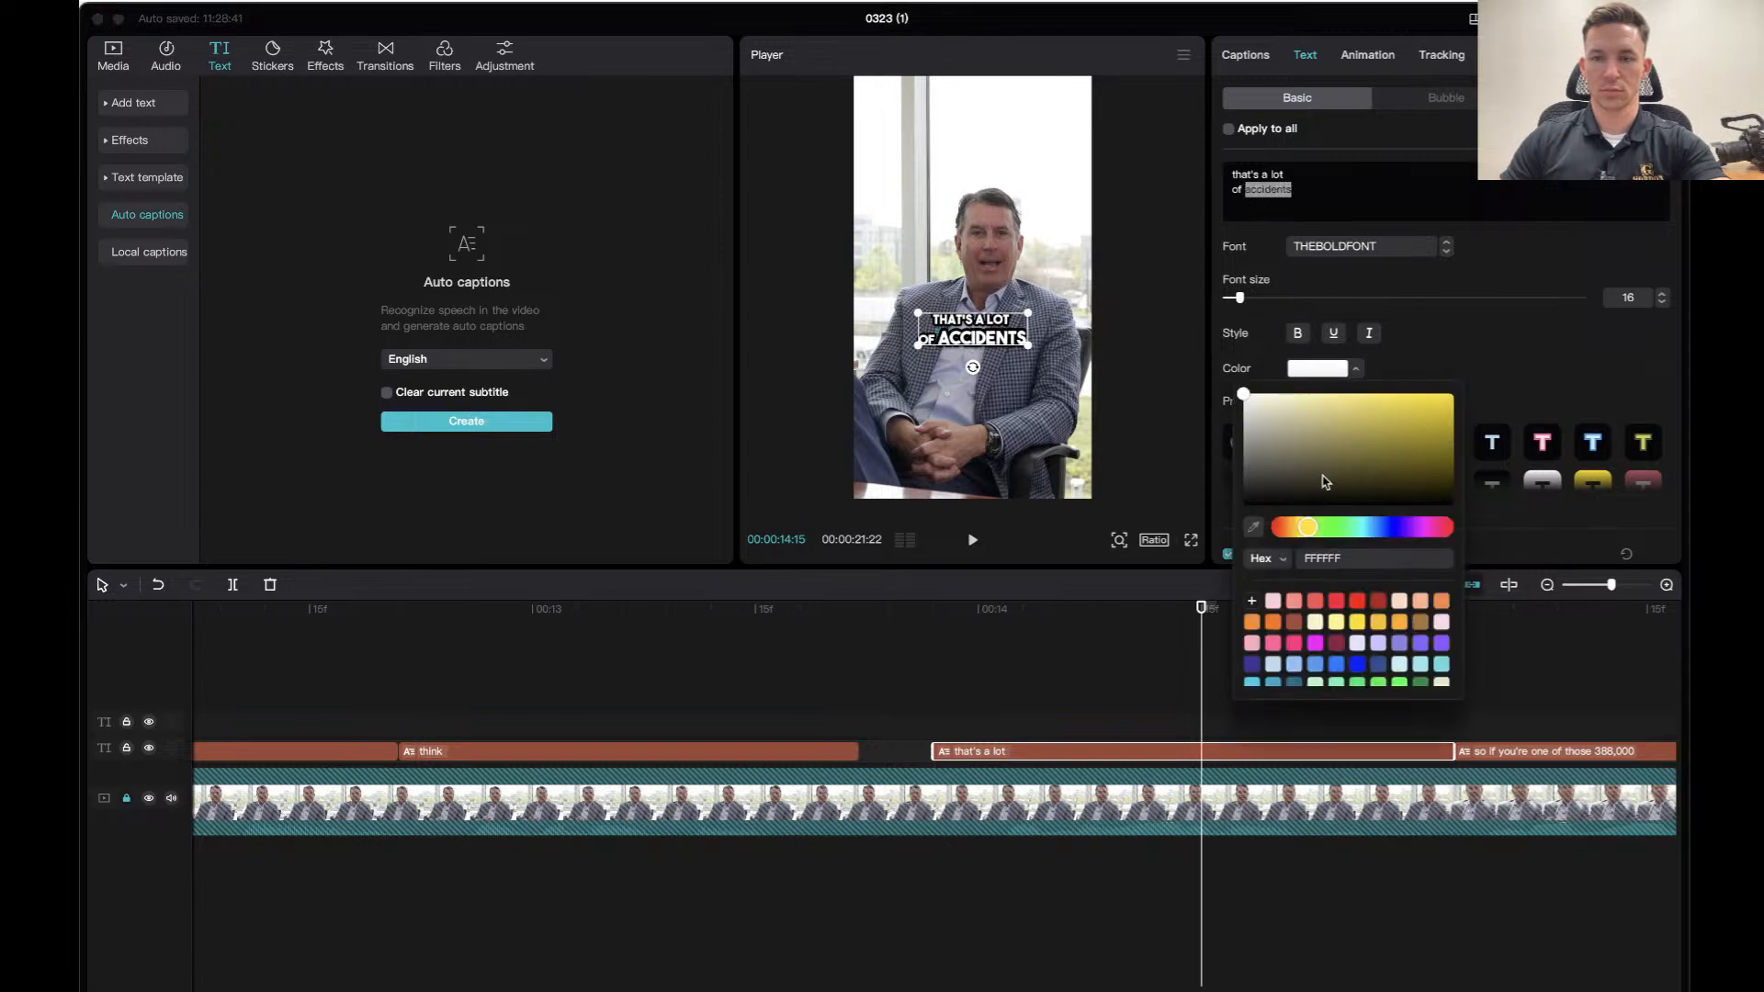
{"action": "left_click", "coordinate": [1358, 623]}
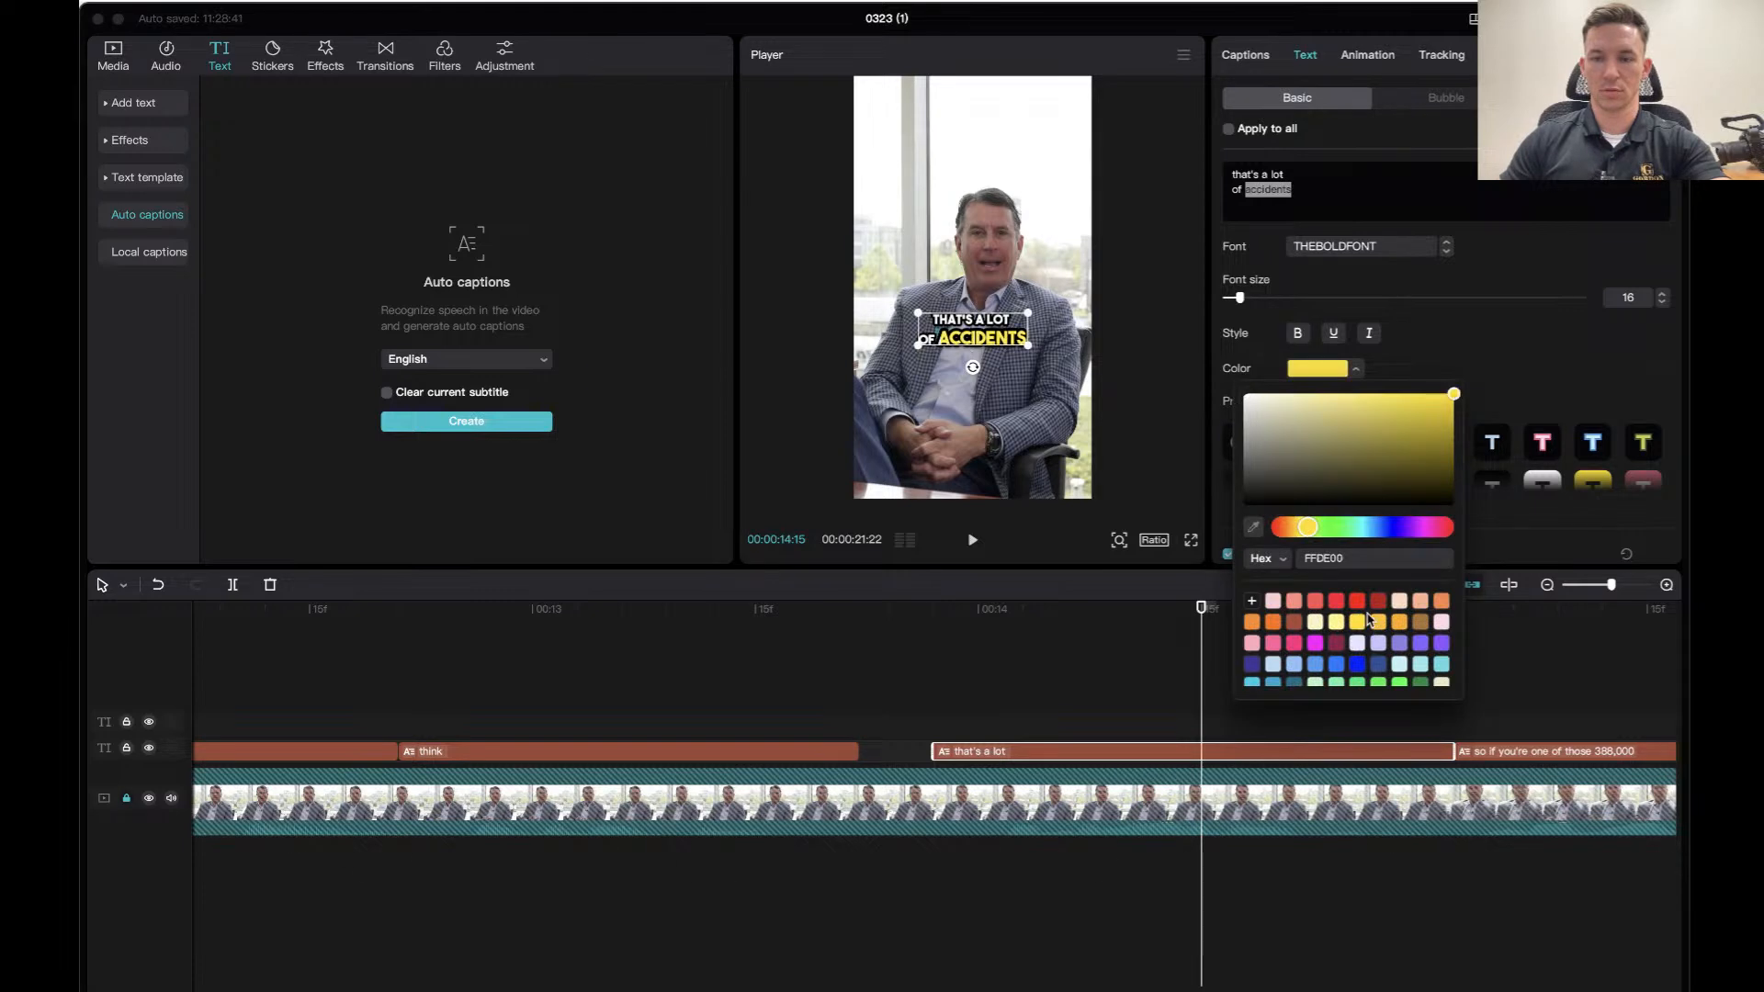
{"action": "left_click", "coordinate": [1535, 366]}
Play back the "that's a lot of accidents" caption and review the following "so if you're one of those 388,000" caption.
{"action": "left_click", "coordinate": [874, 629]}
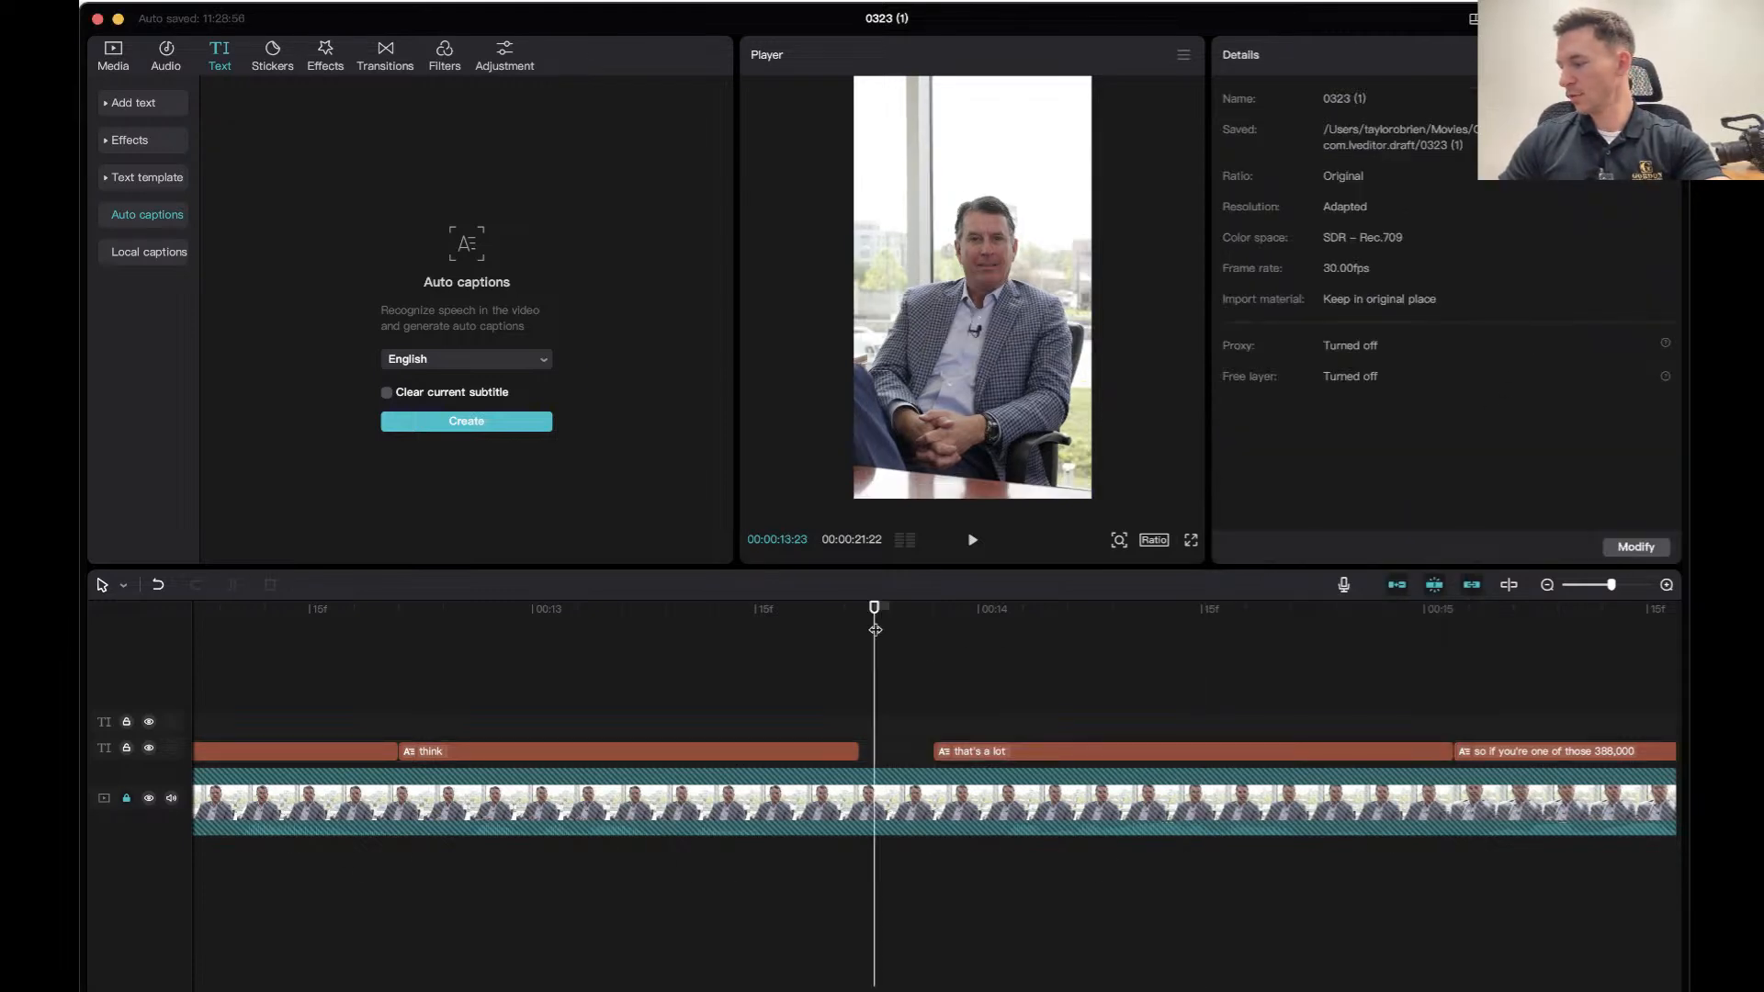
{"action": "key", "text": "space"}
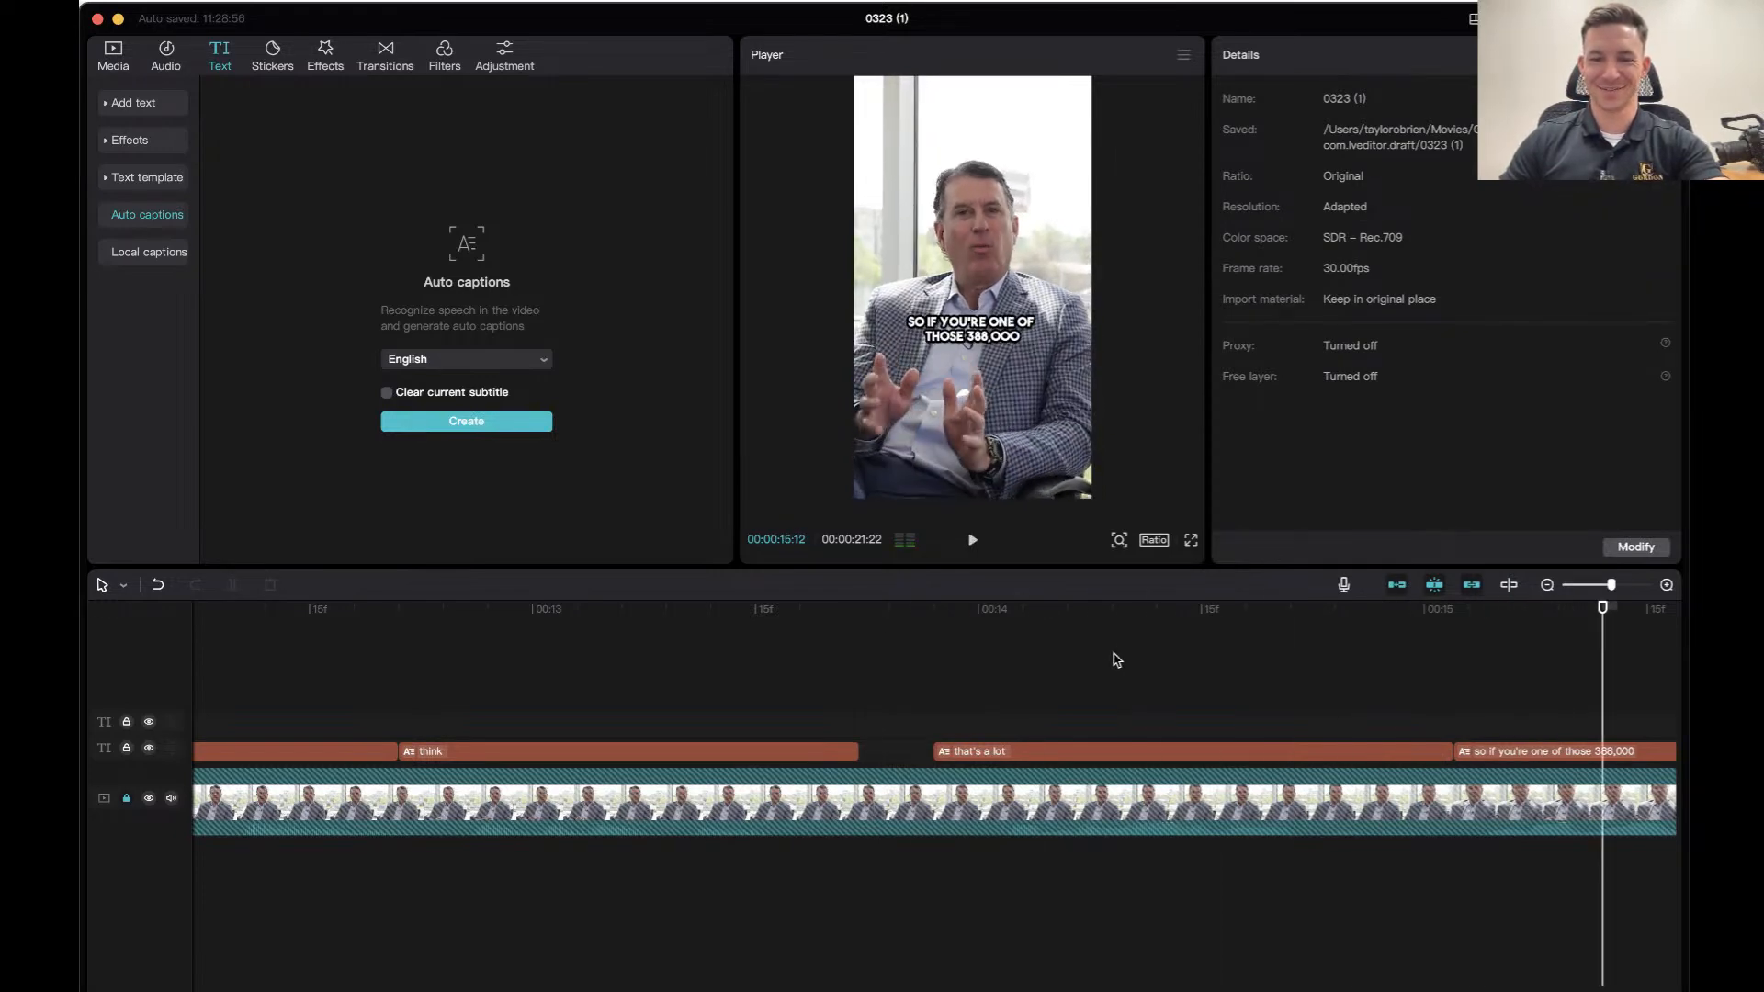
{"action": "key", "text": "space"}
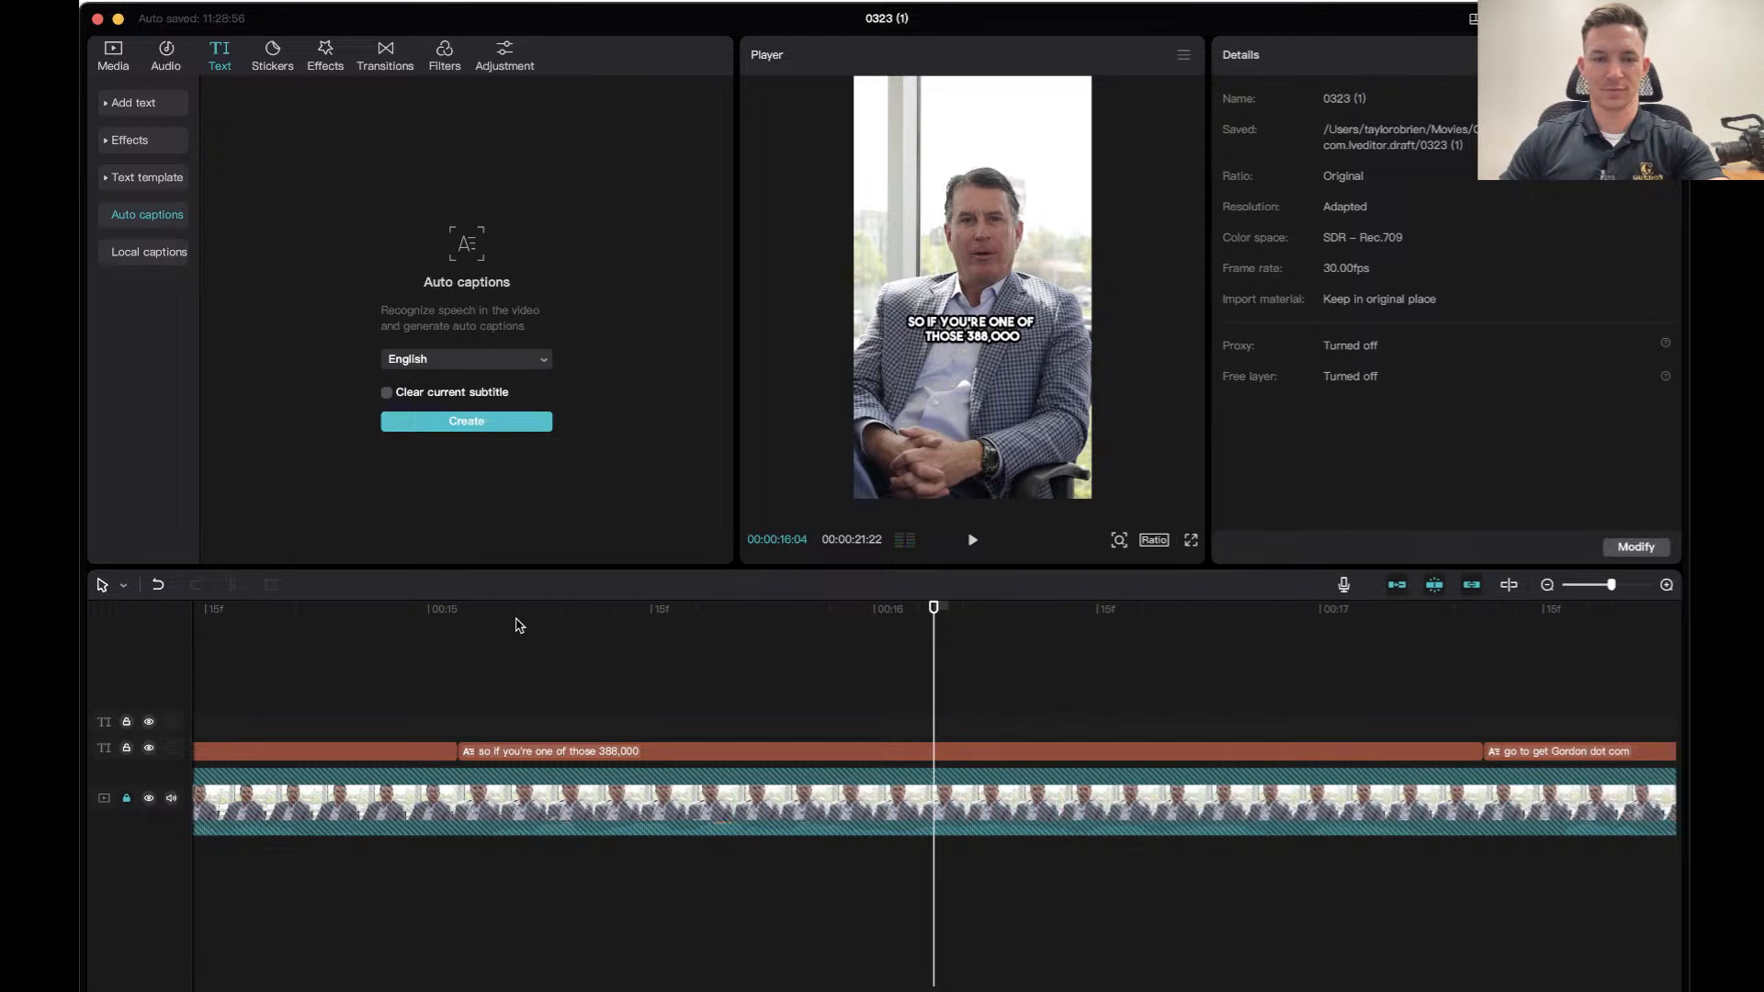
{"action": "left_click_drag", "start_coordinate": [288, 624], "coordinate": [726, 620]}
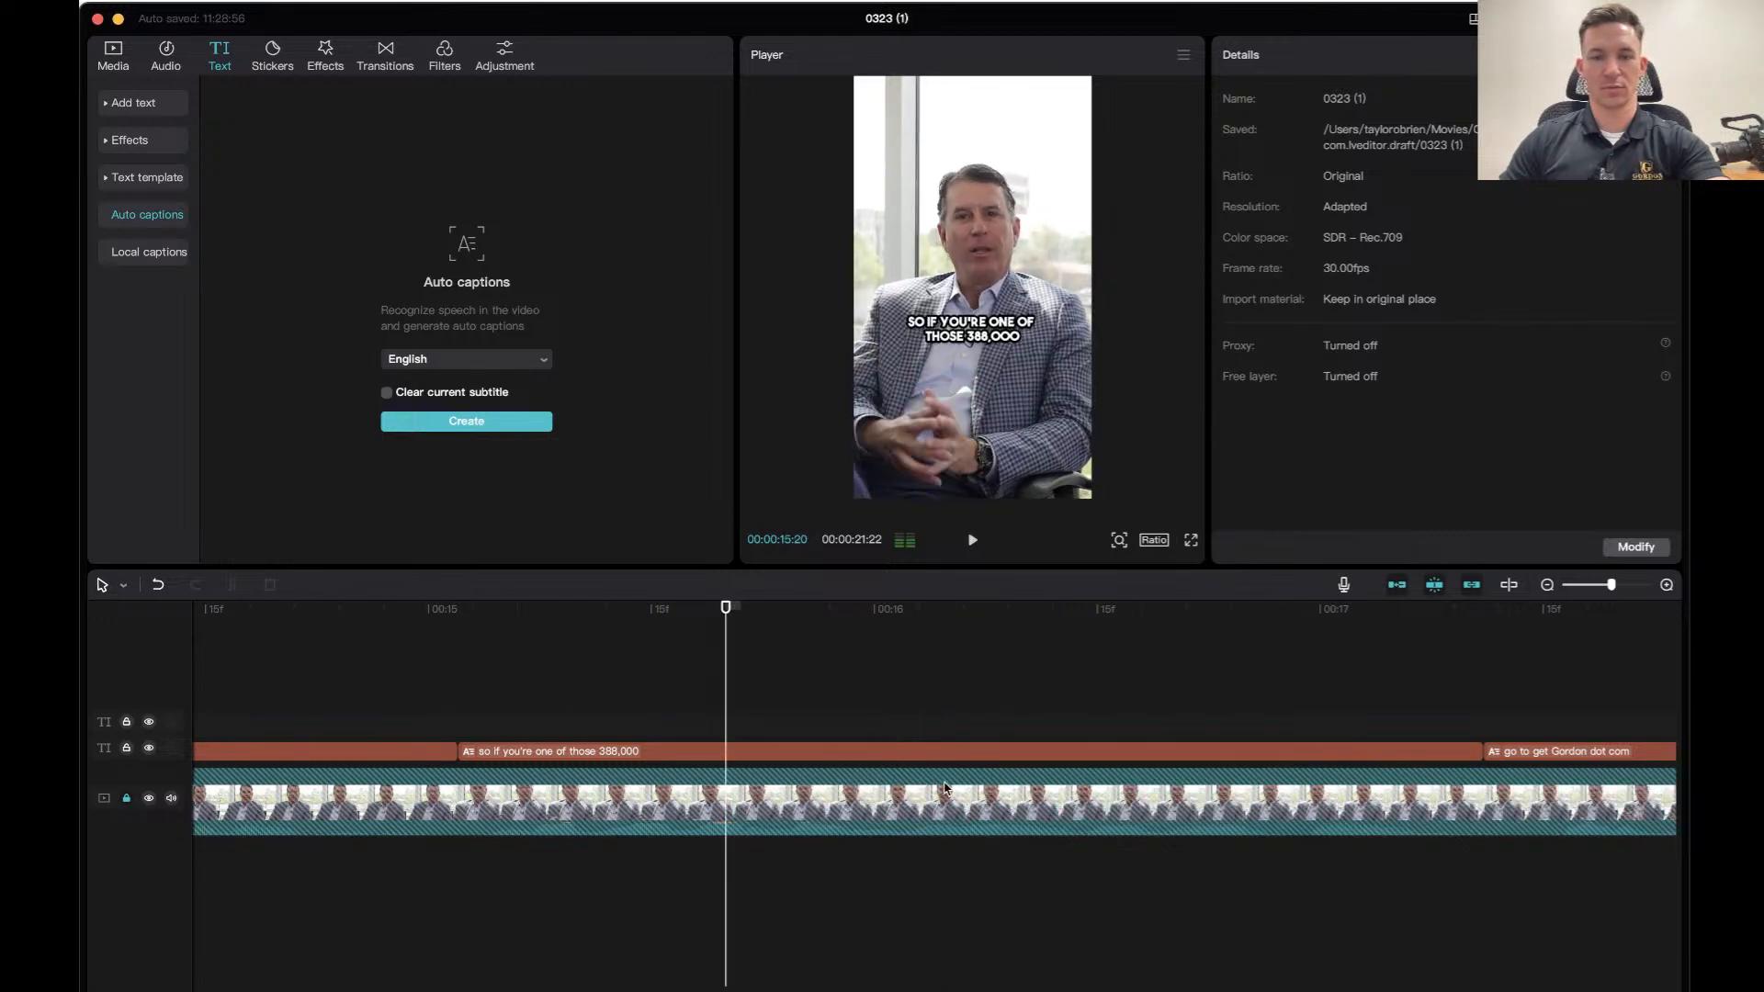
Colour the word "you're" yellow (FFDE00) in the "so if you're one of those 388,000" caption.
{"action": "left_click", "coordinate": [946, 751]}
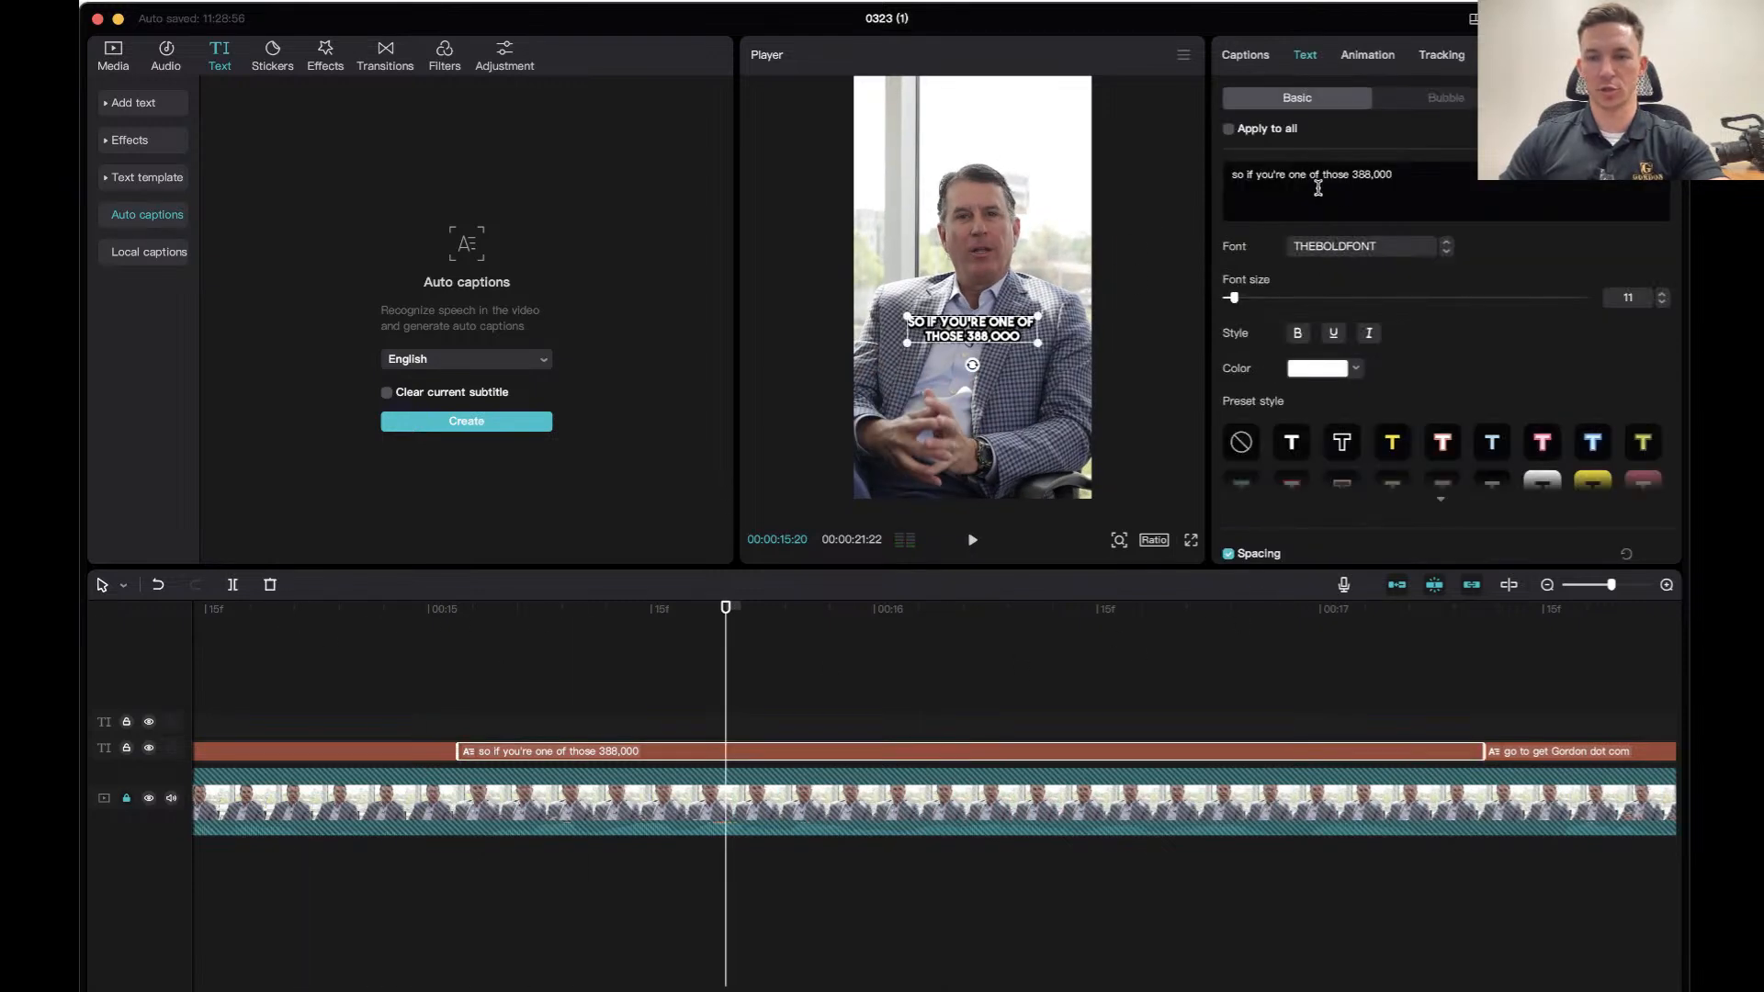
{"action": "left_click", "coordinate": [1271, 196]}
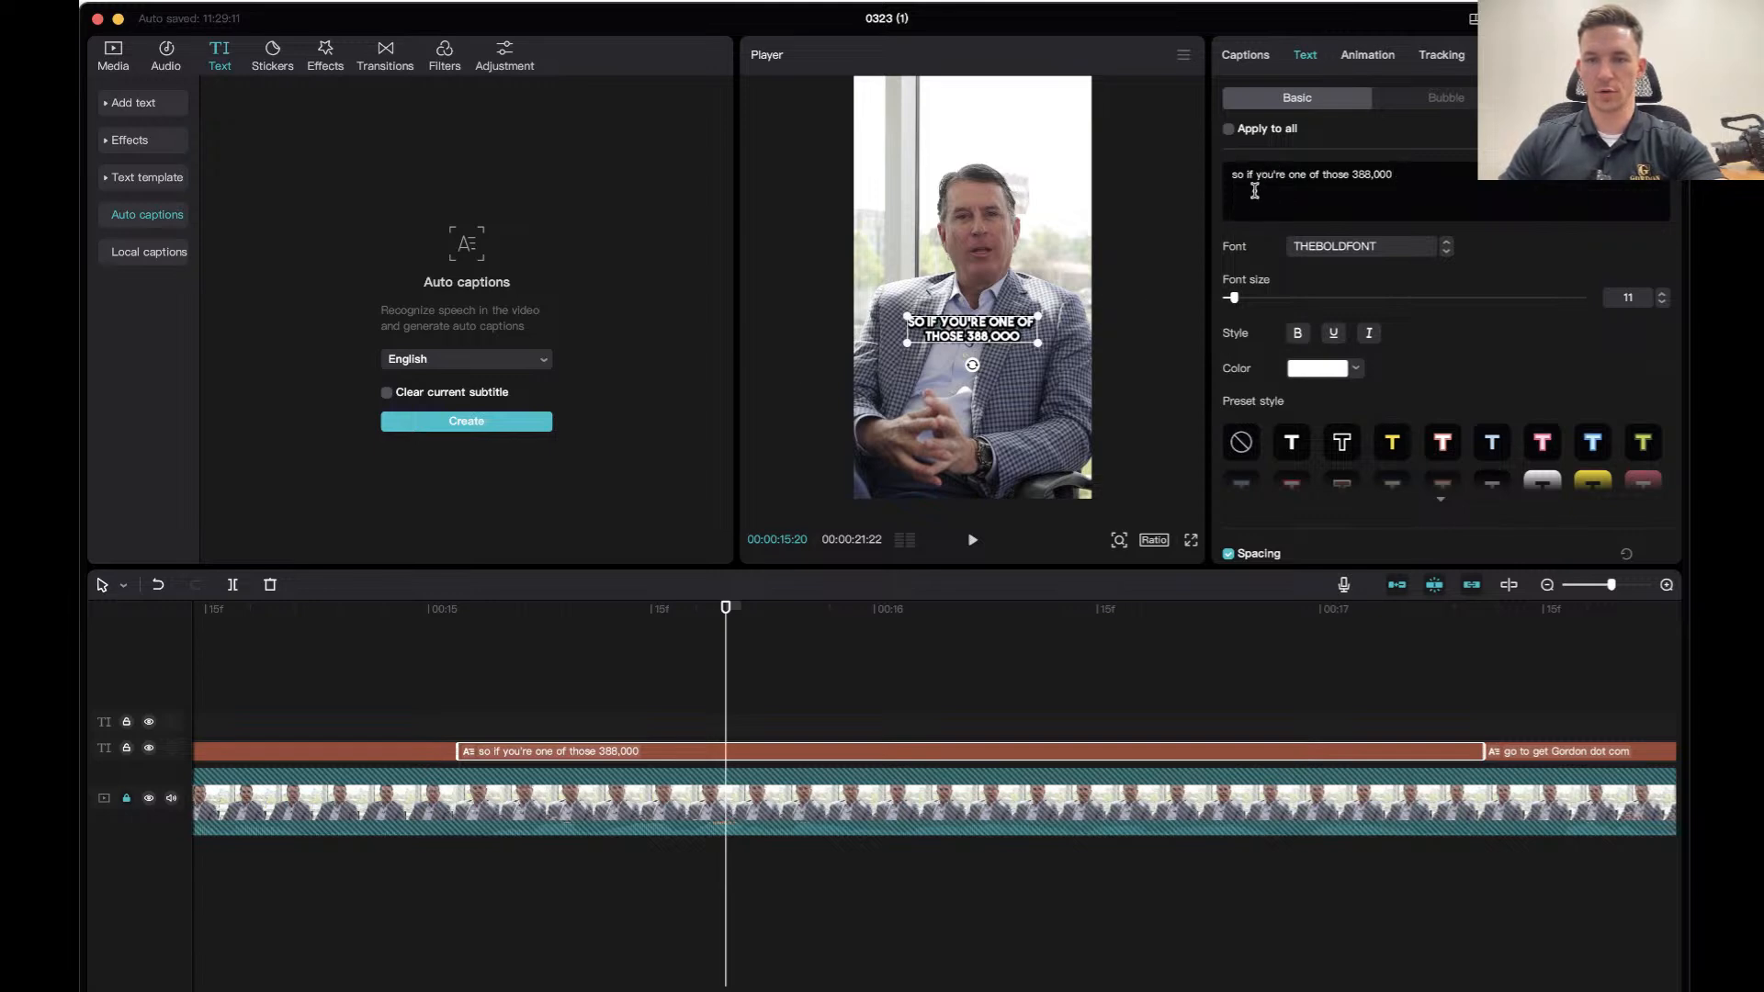
{"action": "left_click_drag", "start_coordinate": [1261, 176], "coordinate": [1276, 177]}
{"action": "left_click", "coordinate": [1326, 371]}
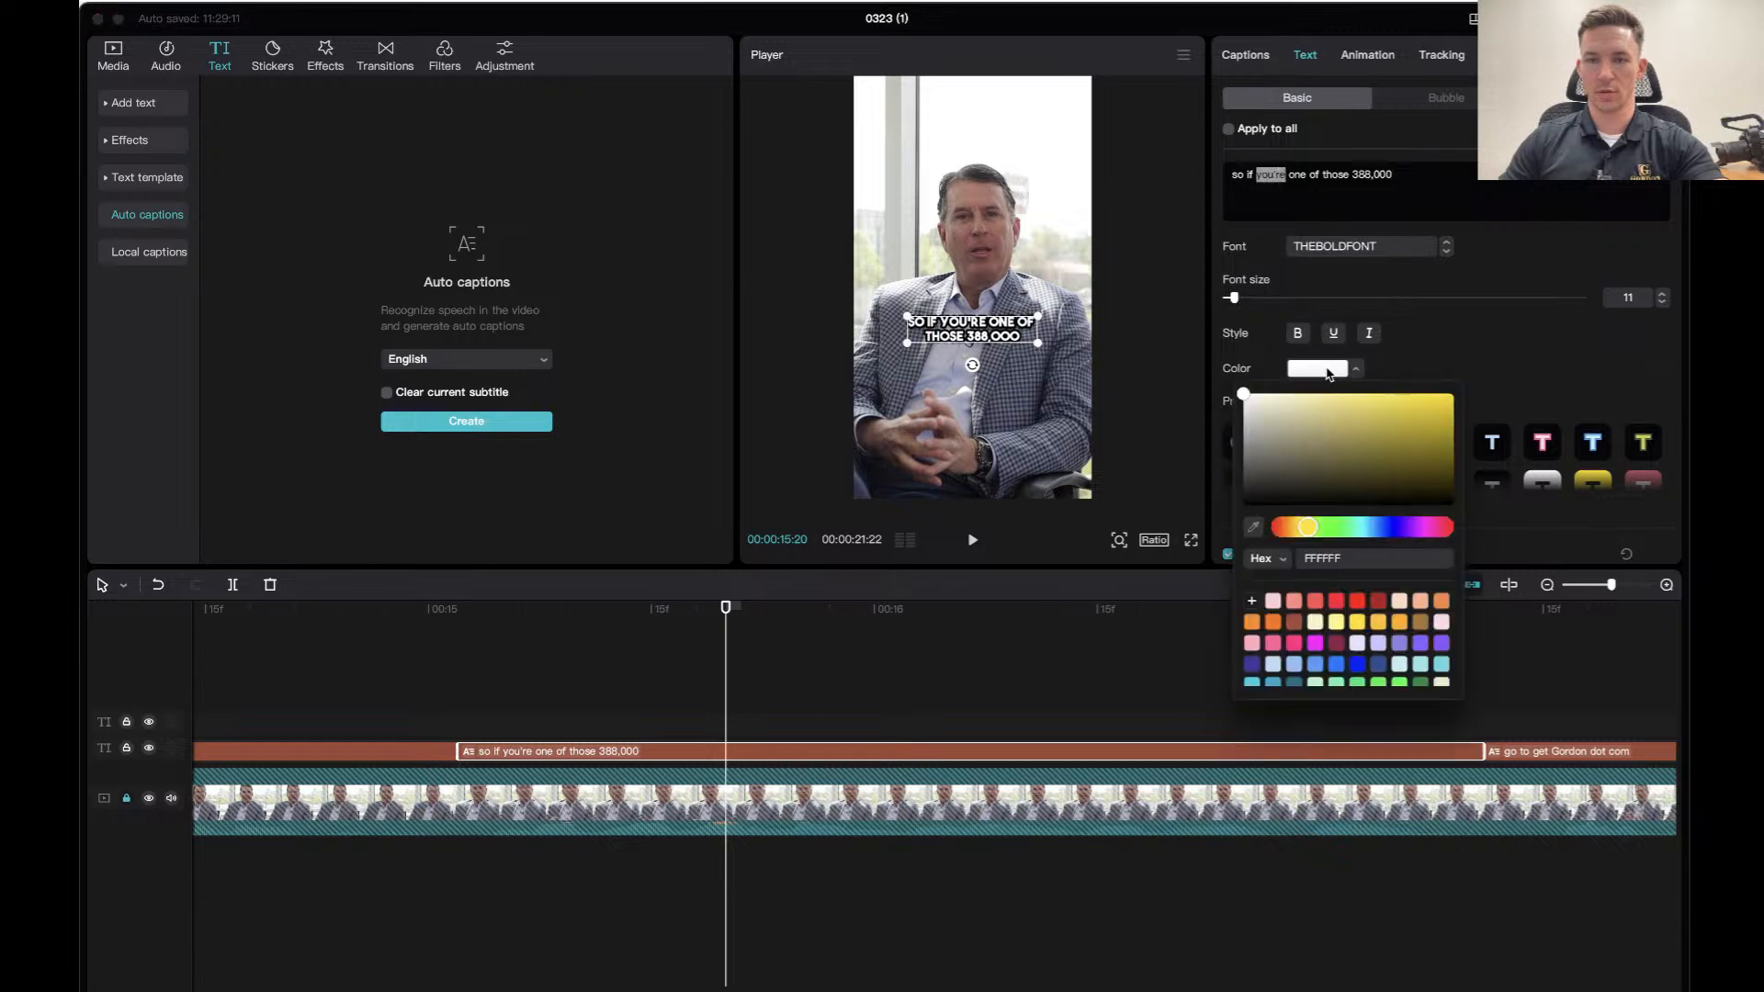
{"action": "scroll", "coordinate": [1368, 647], "scroll_direction": "down", "scroll_amount": 4}
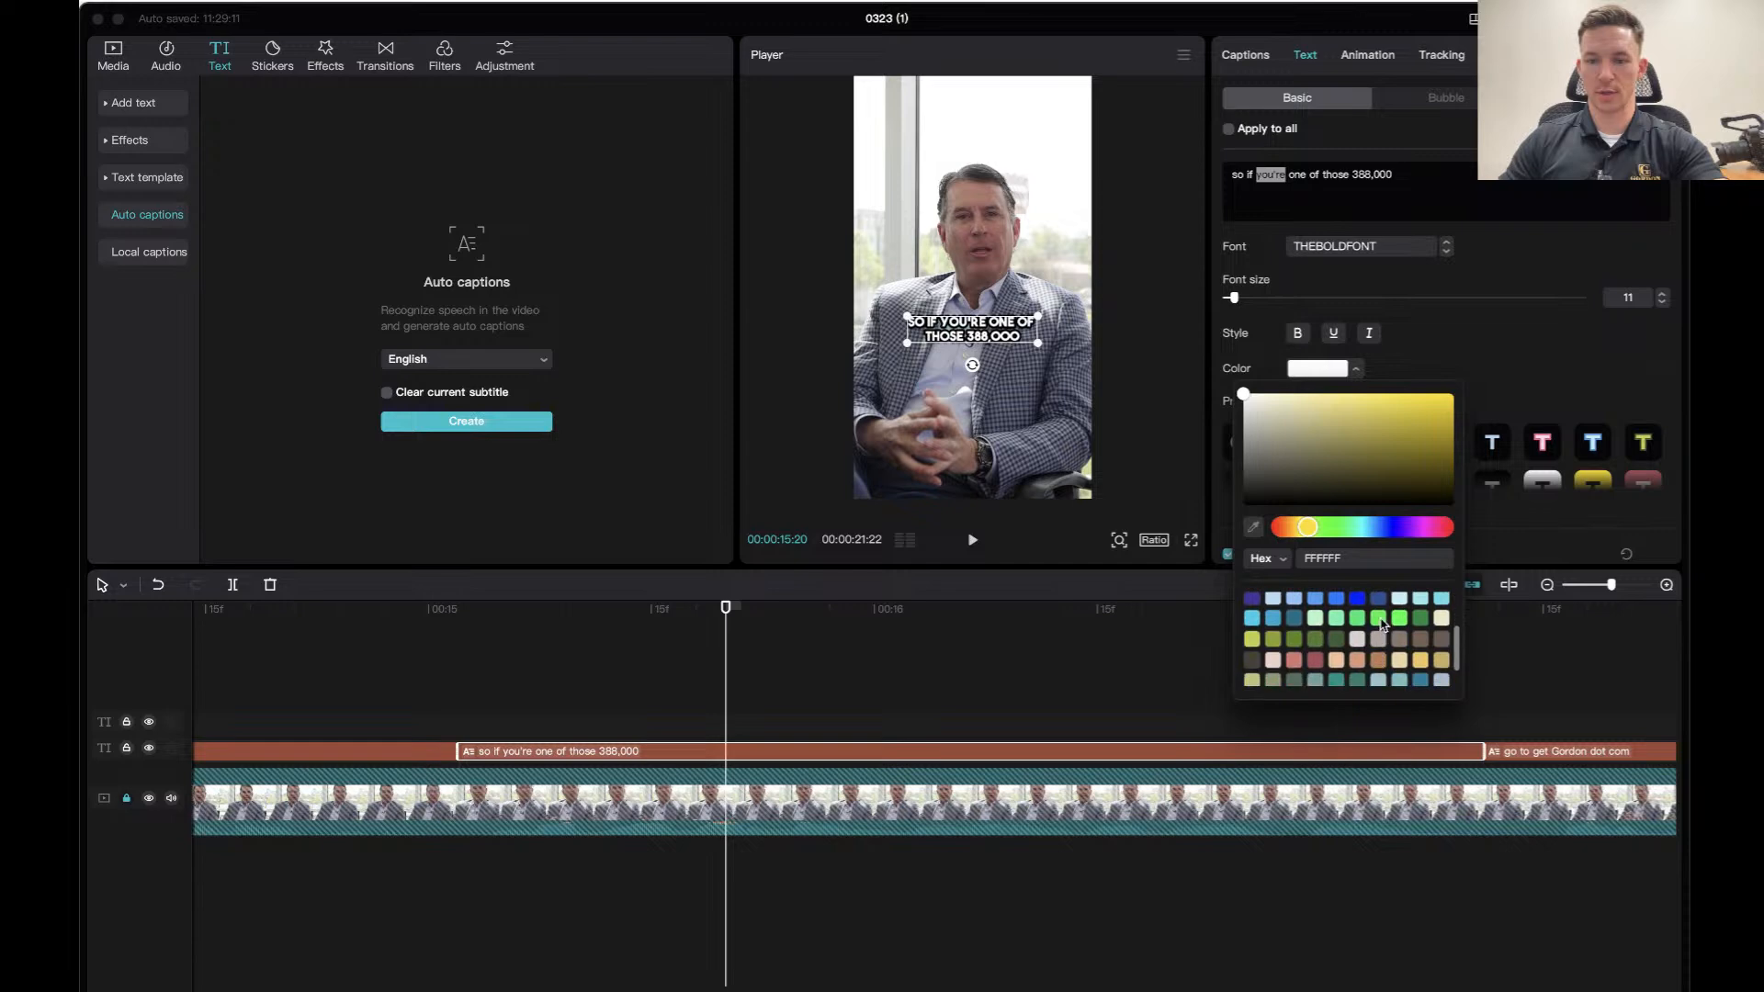
{"action": "left_click", "coordinate": [1400, 618]}
{"action": "scroll", "coordinate": [1383, 624], "scroll_direction": "up", "scroll_amount": 4}
{"action": "left_click", "coordinate": [1358, 623]}
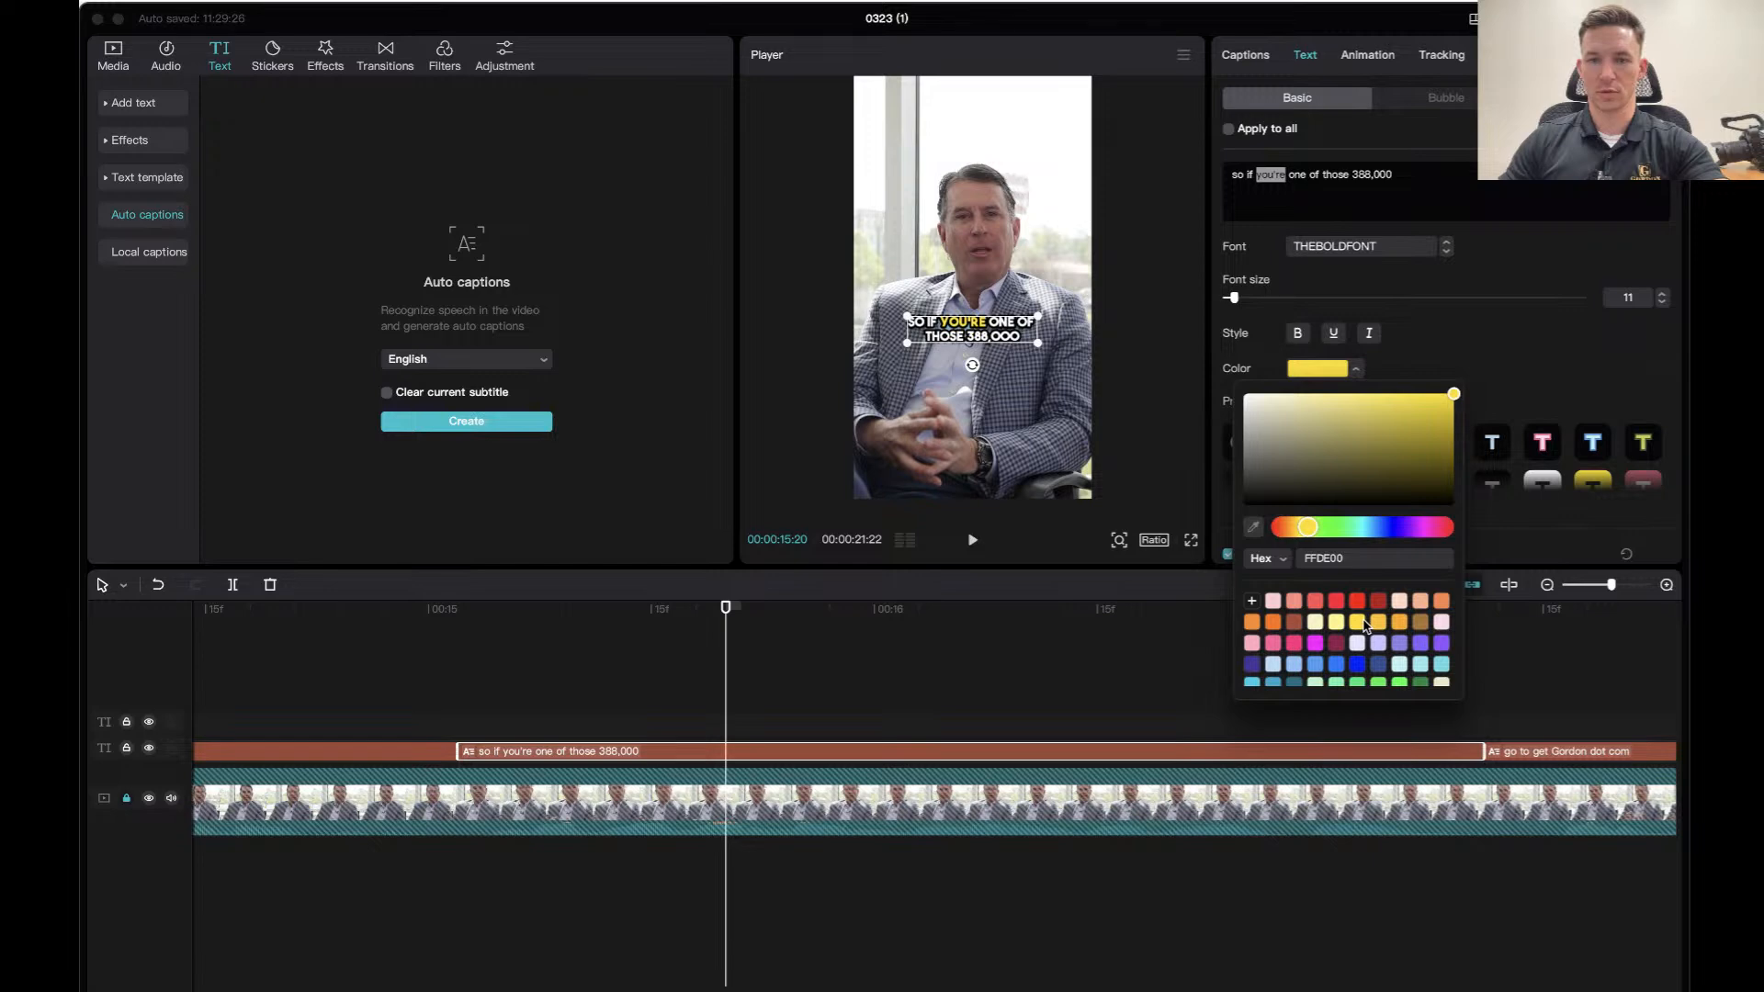
{"action": "left_click", "coordinate": [1469, 265]}
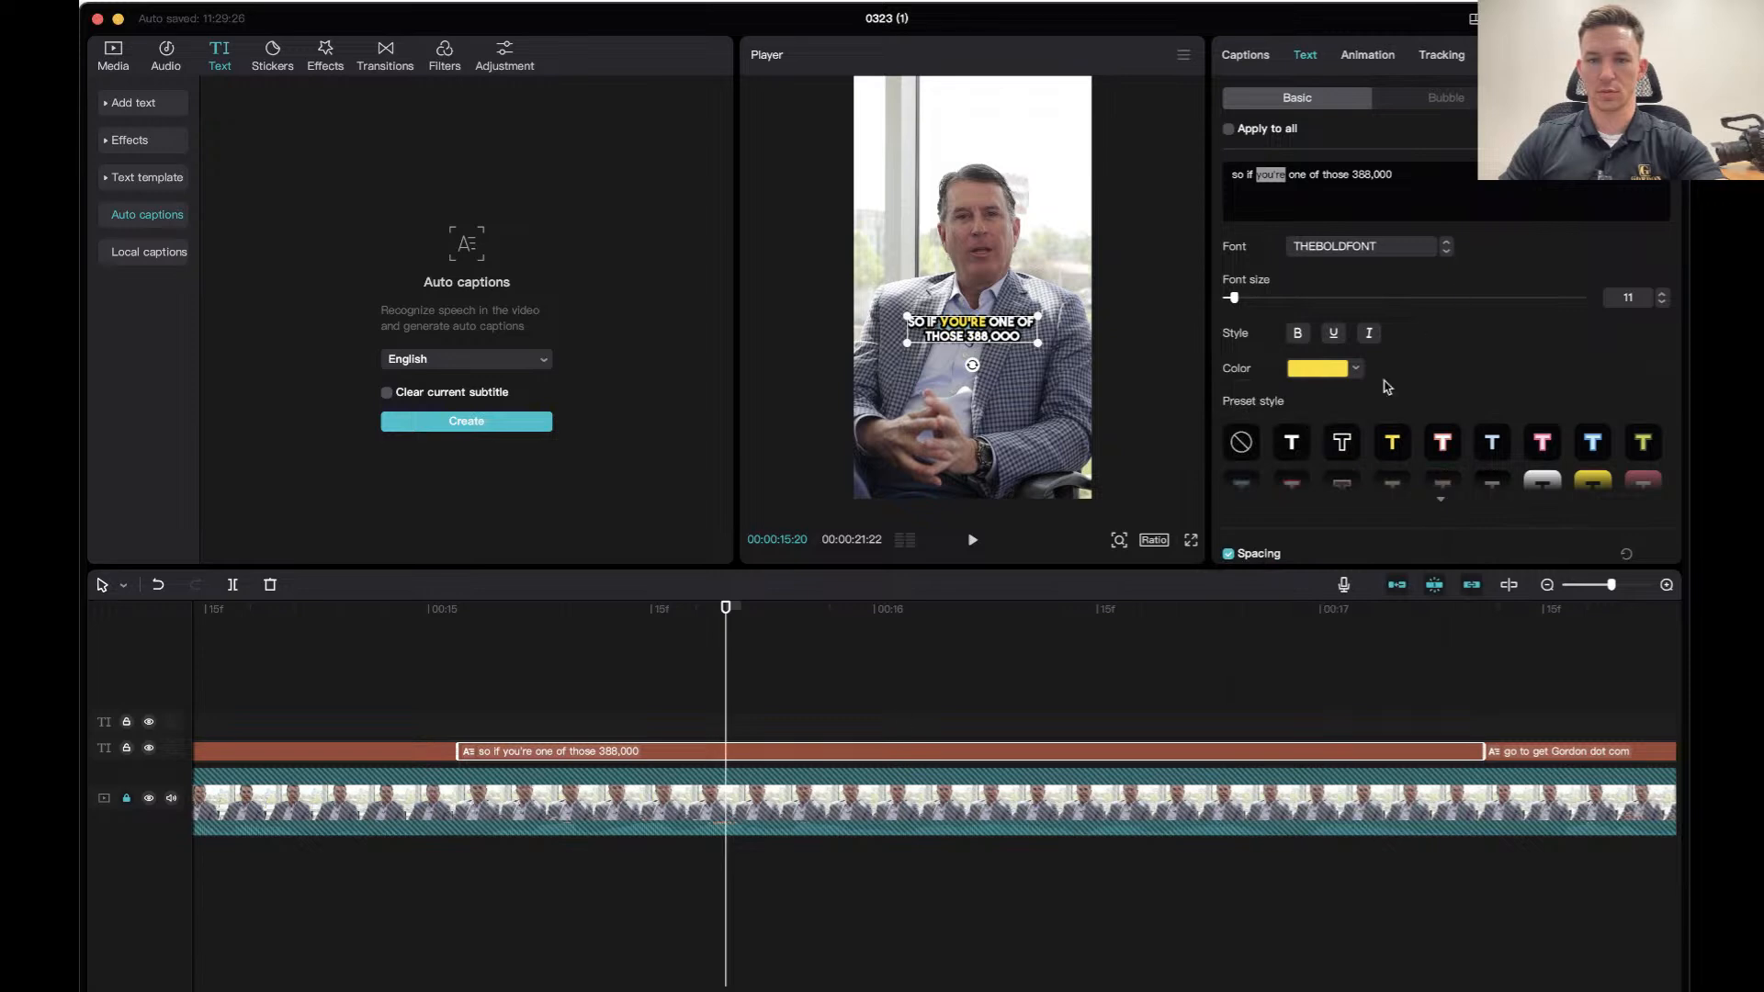
Play back the change from the "that's a lot of accidents" caption to the "so if you're one of those 388,000" caption.
{"action": "left_click", "coordinate": [386, 622]}
{"action": "key", "text": "space"}
{"action": "key", "text": "space"}
{"action": "left_click", "coordinate": [386, 623]}
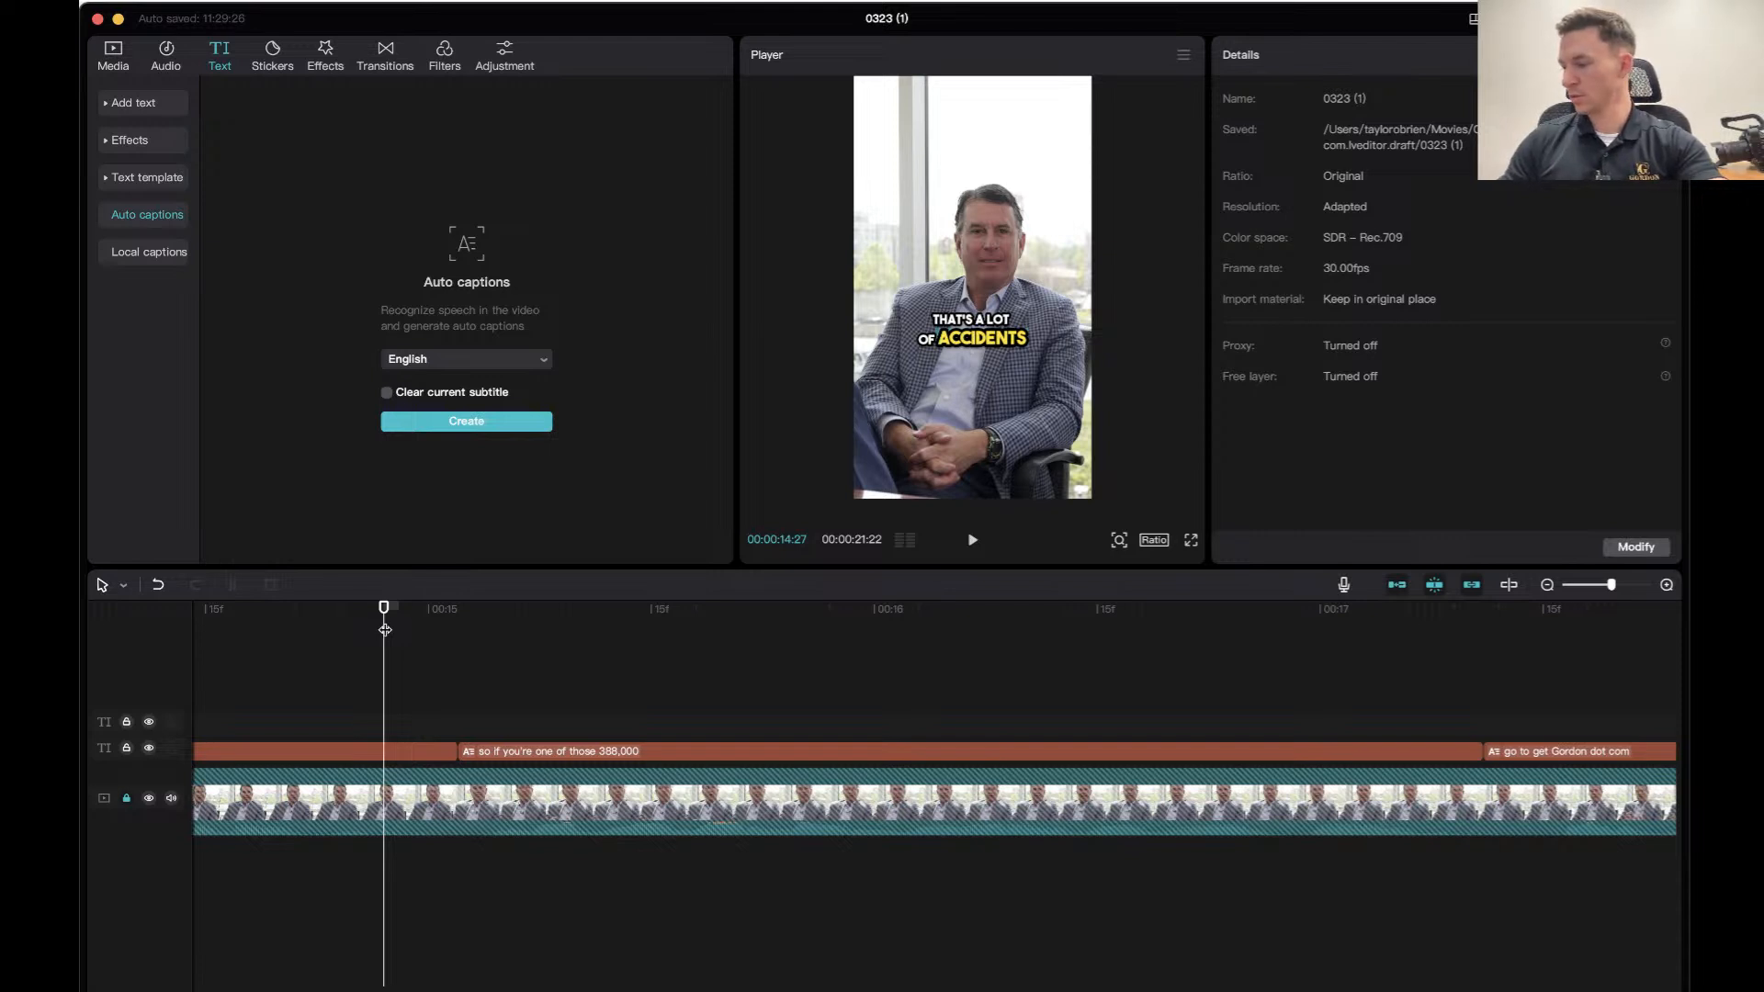
{"action": "key", "text": "space"}
{"action": "key", "text": "space"}
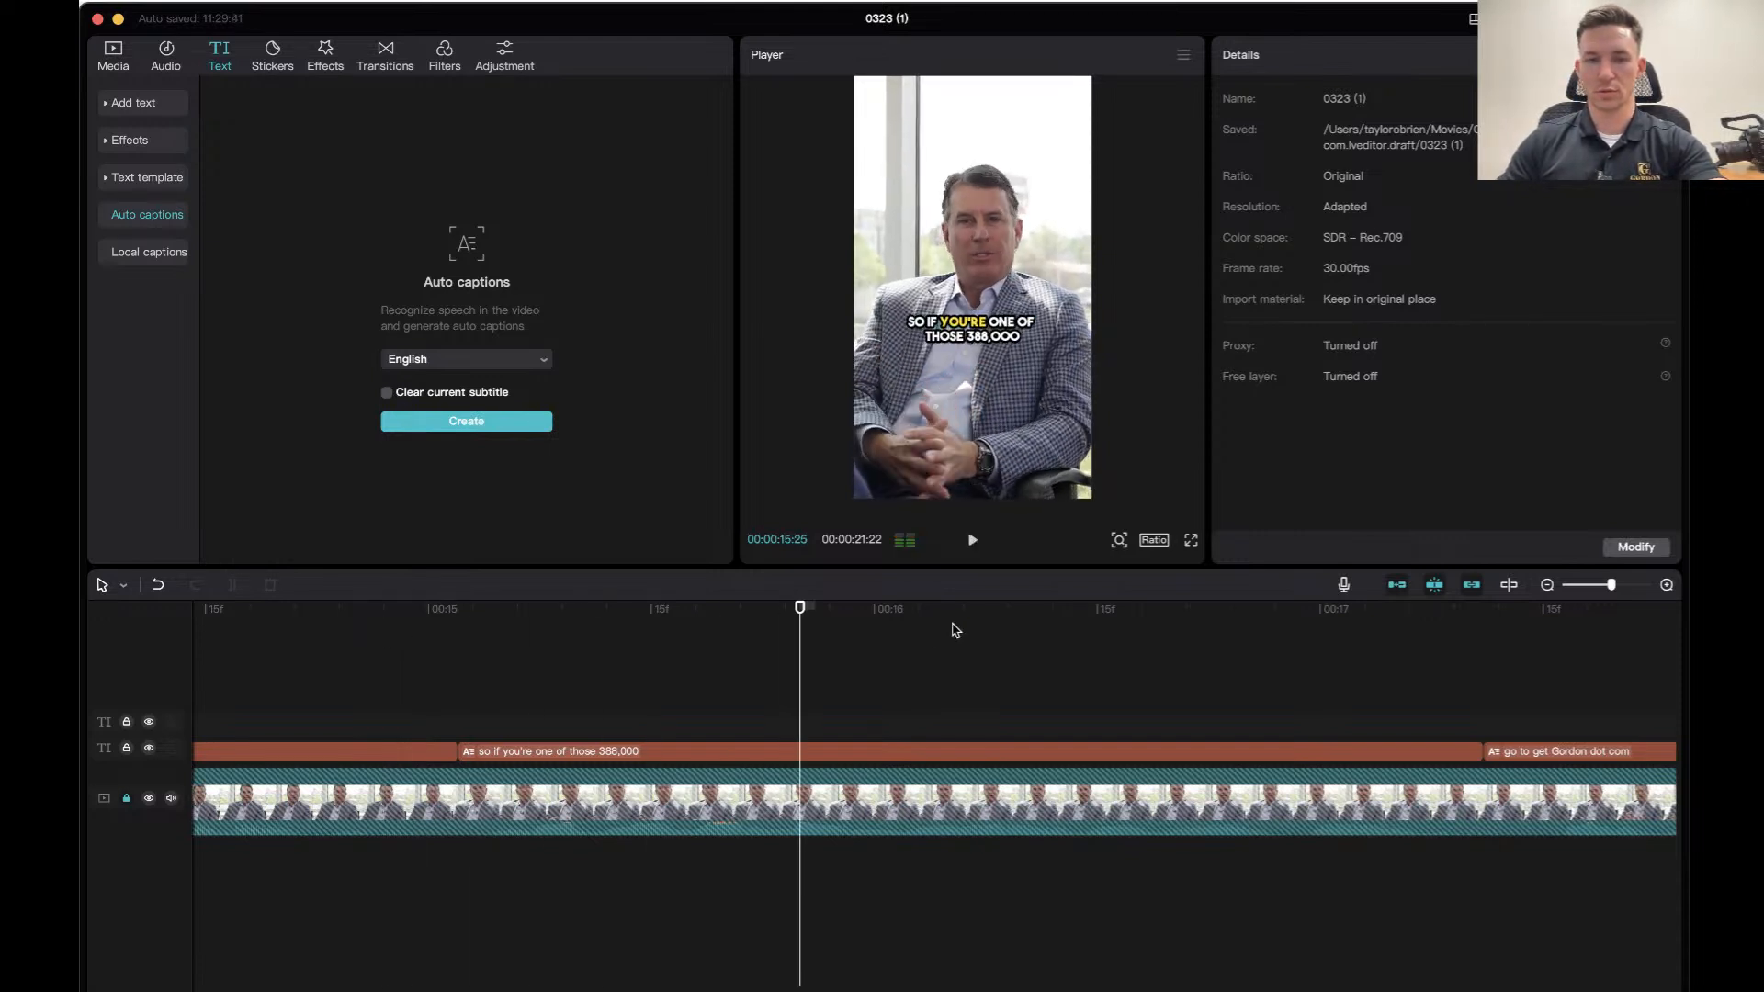
Find where "those 388,000" is spoken and split the "so if you're one of those 388,000" caption at 00:00:15:24.
{"action": "left_click", "coordinate": [816, 751]}
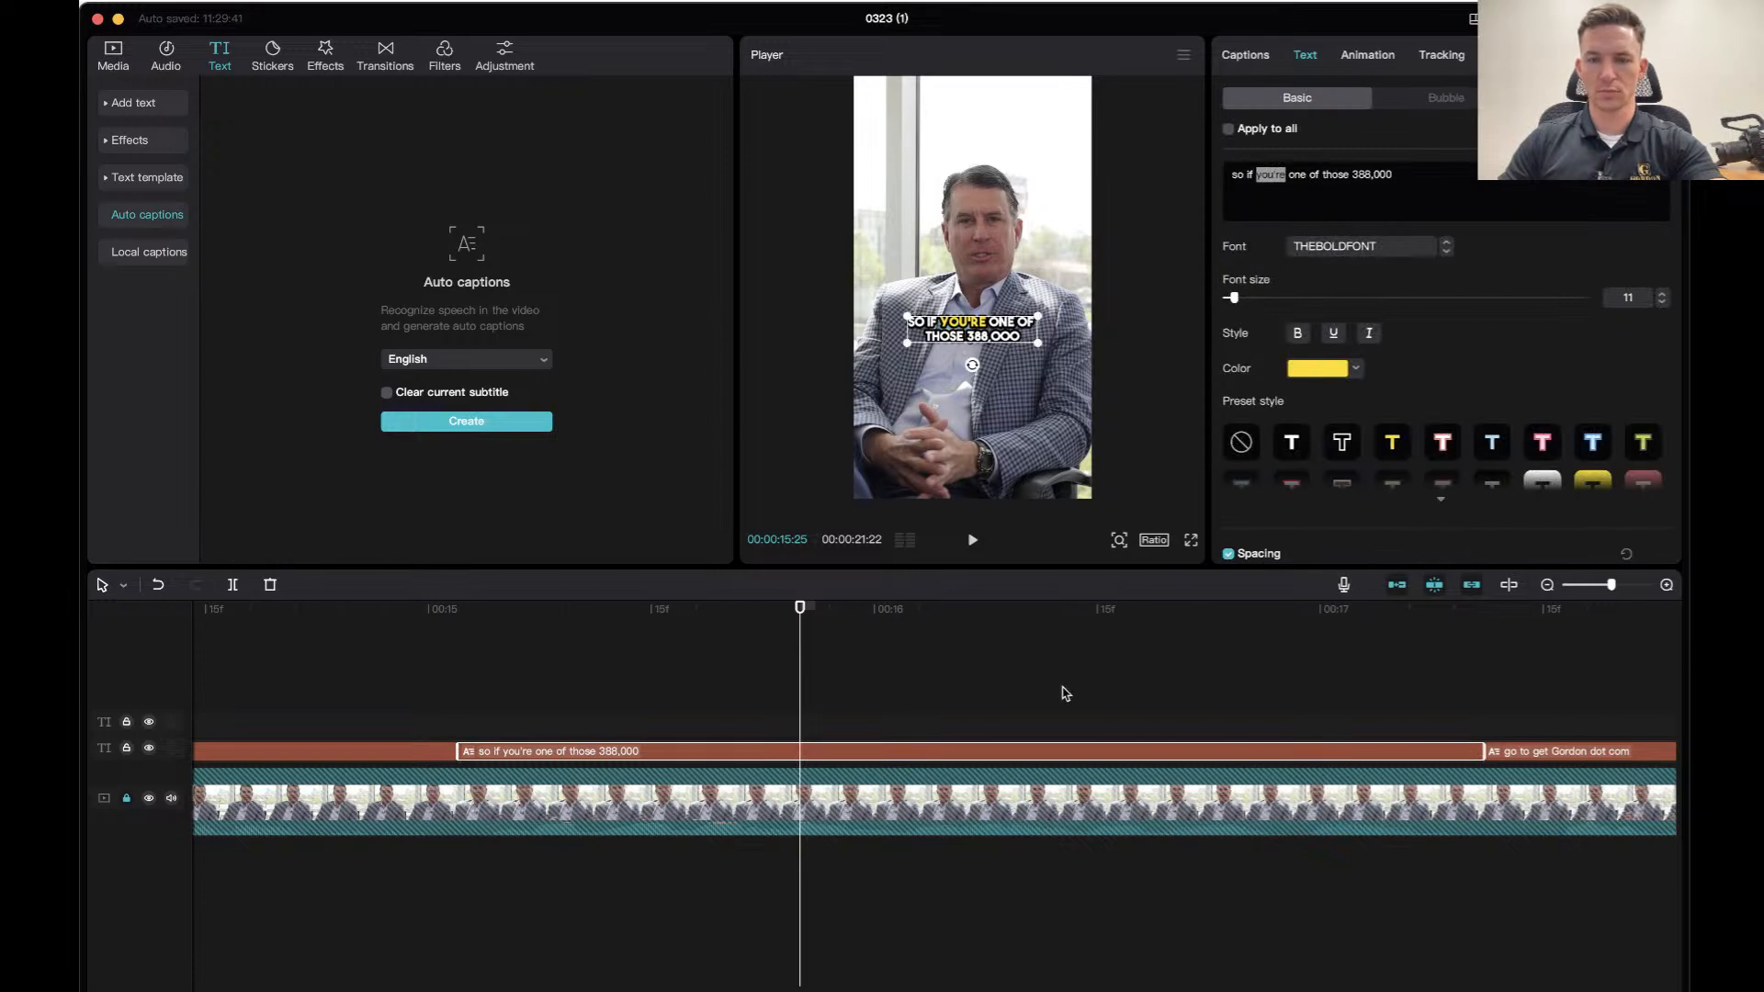
{"action": "left_click", "coordinate": [411, 627]}
{"action": "key", "text": "space"}
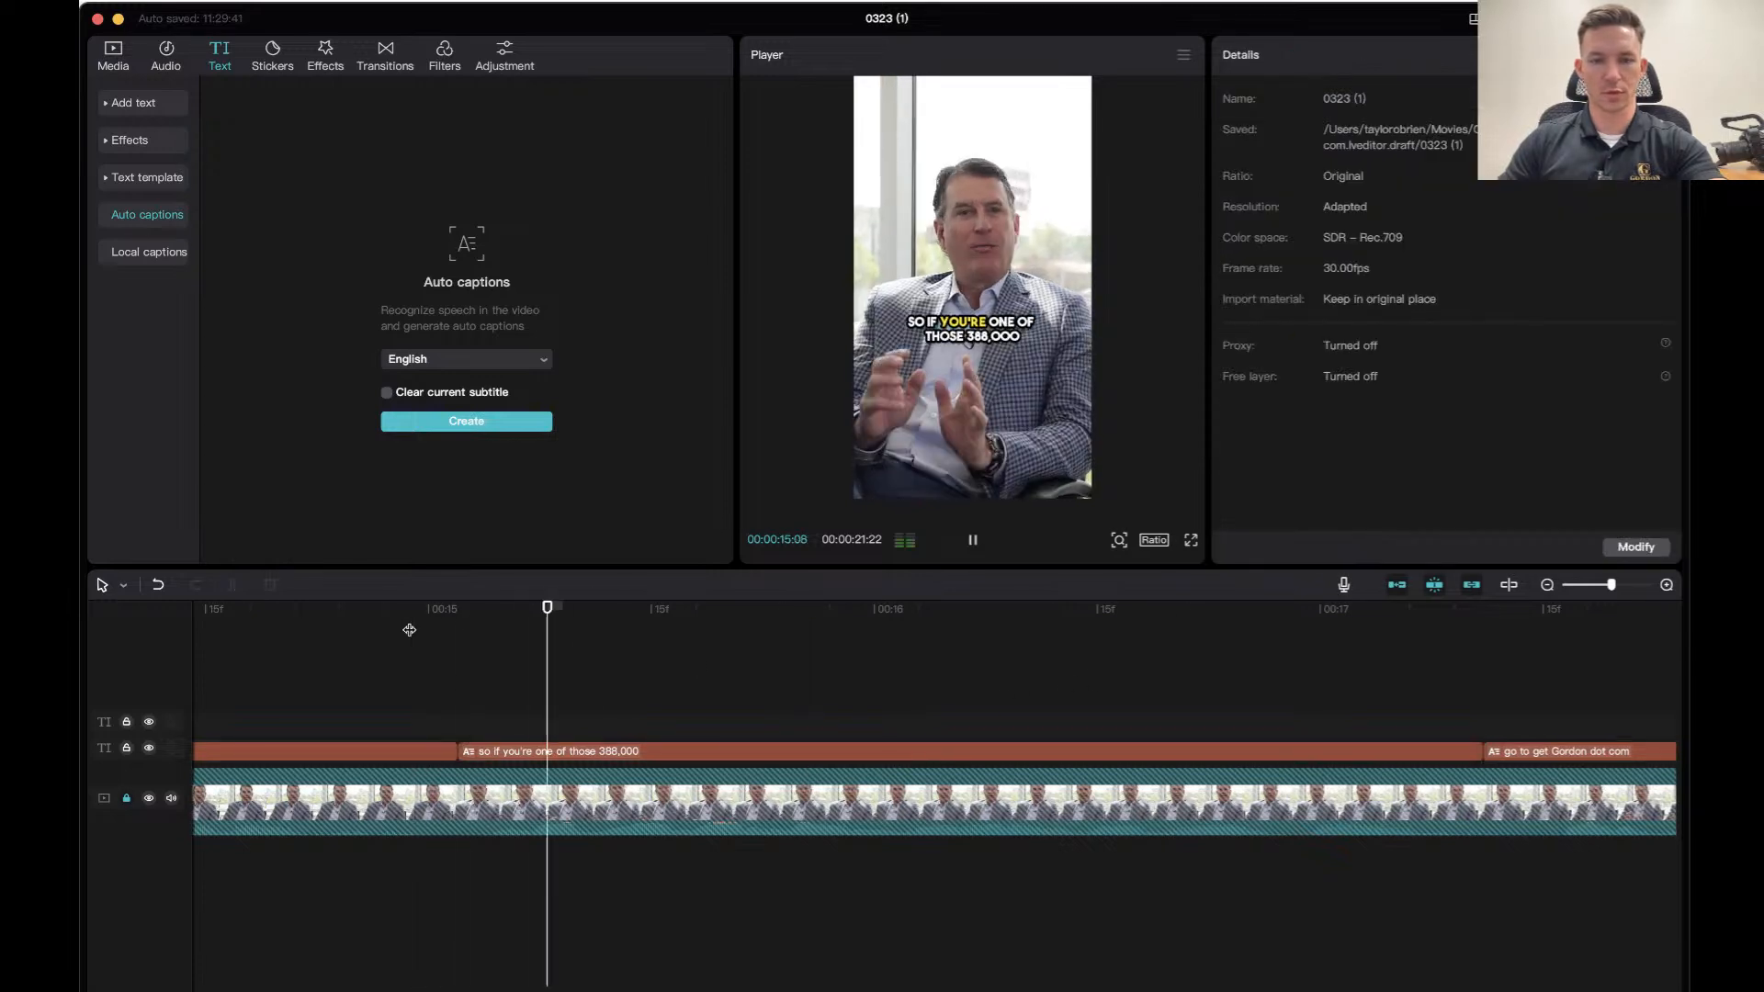
{"action": "left_click", "coordinate": [409, 621]}
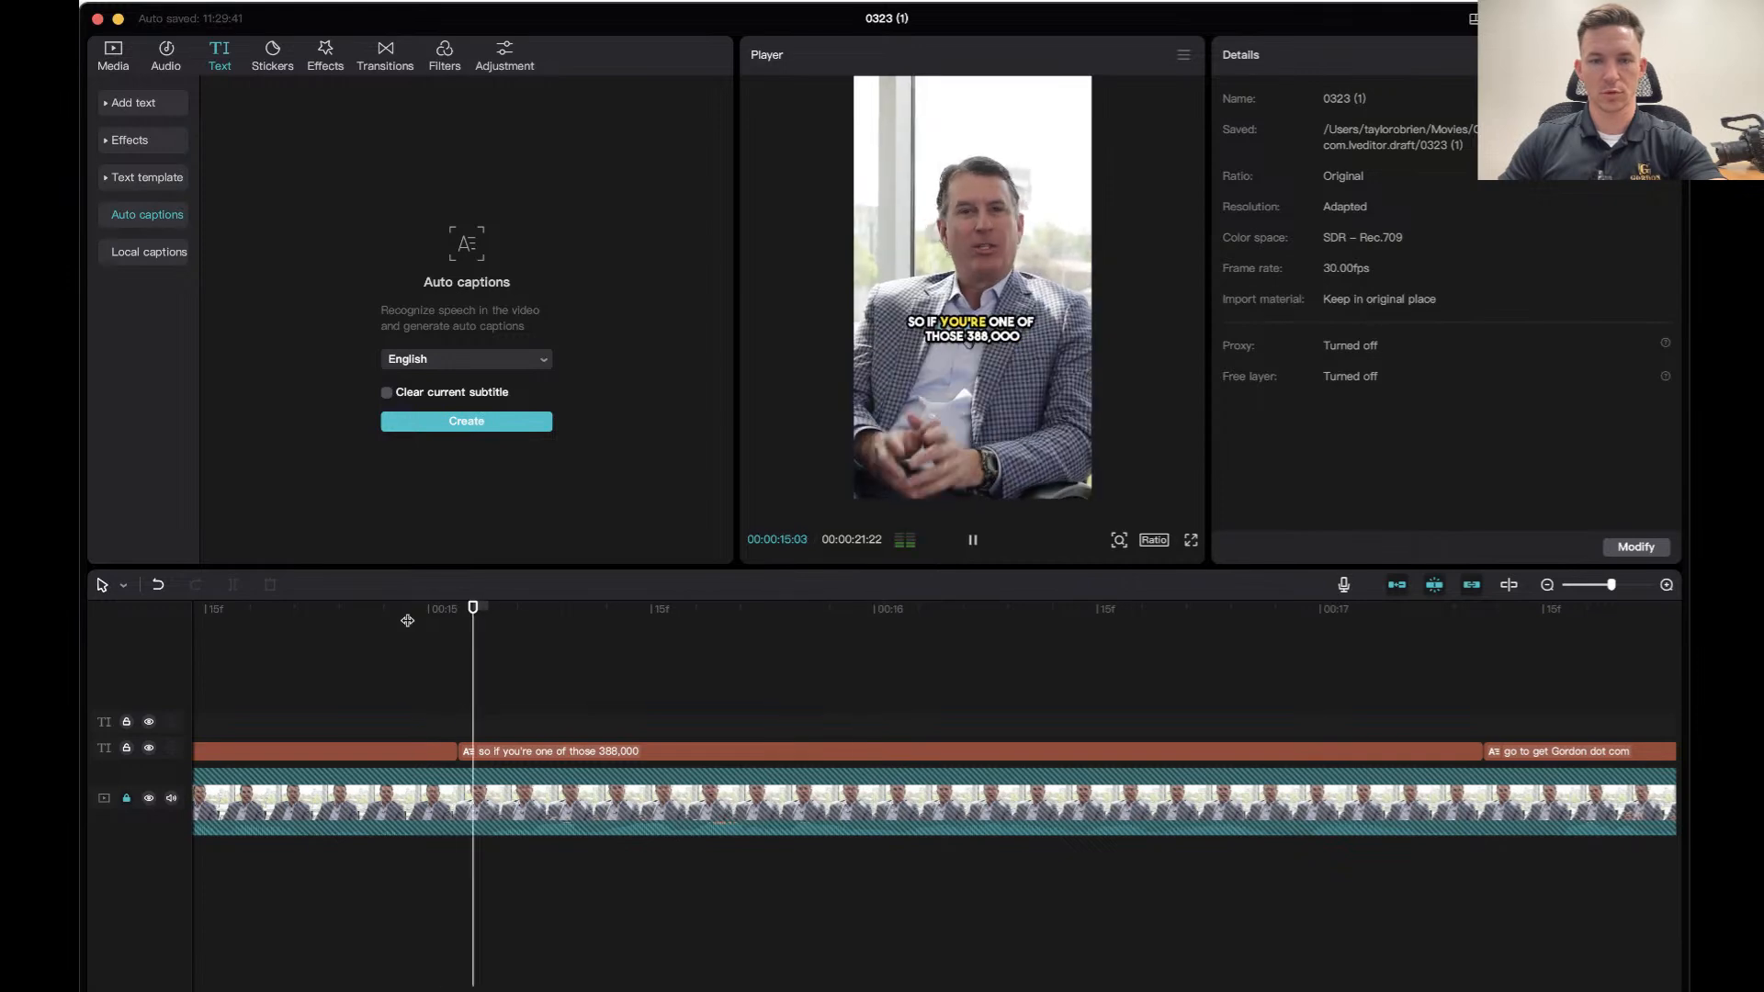
{"action": "key", "text": "space"}
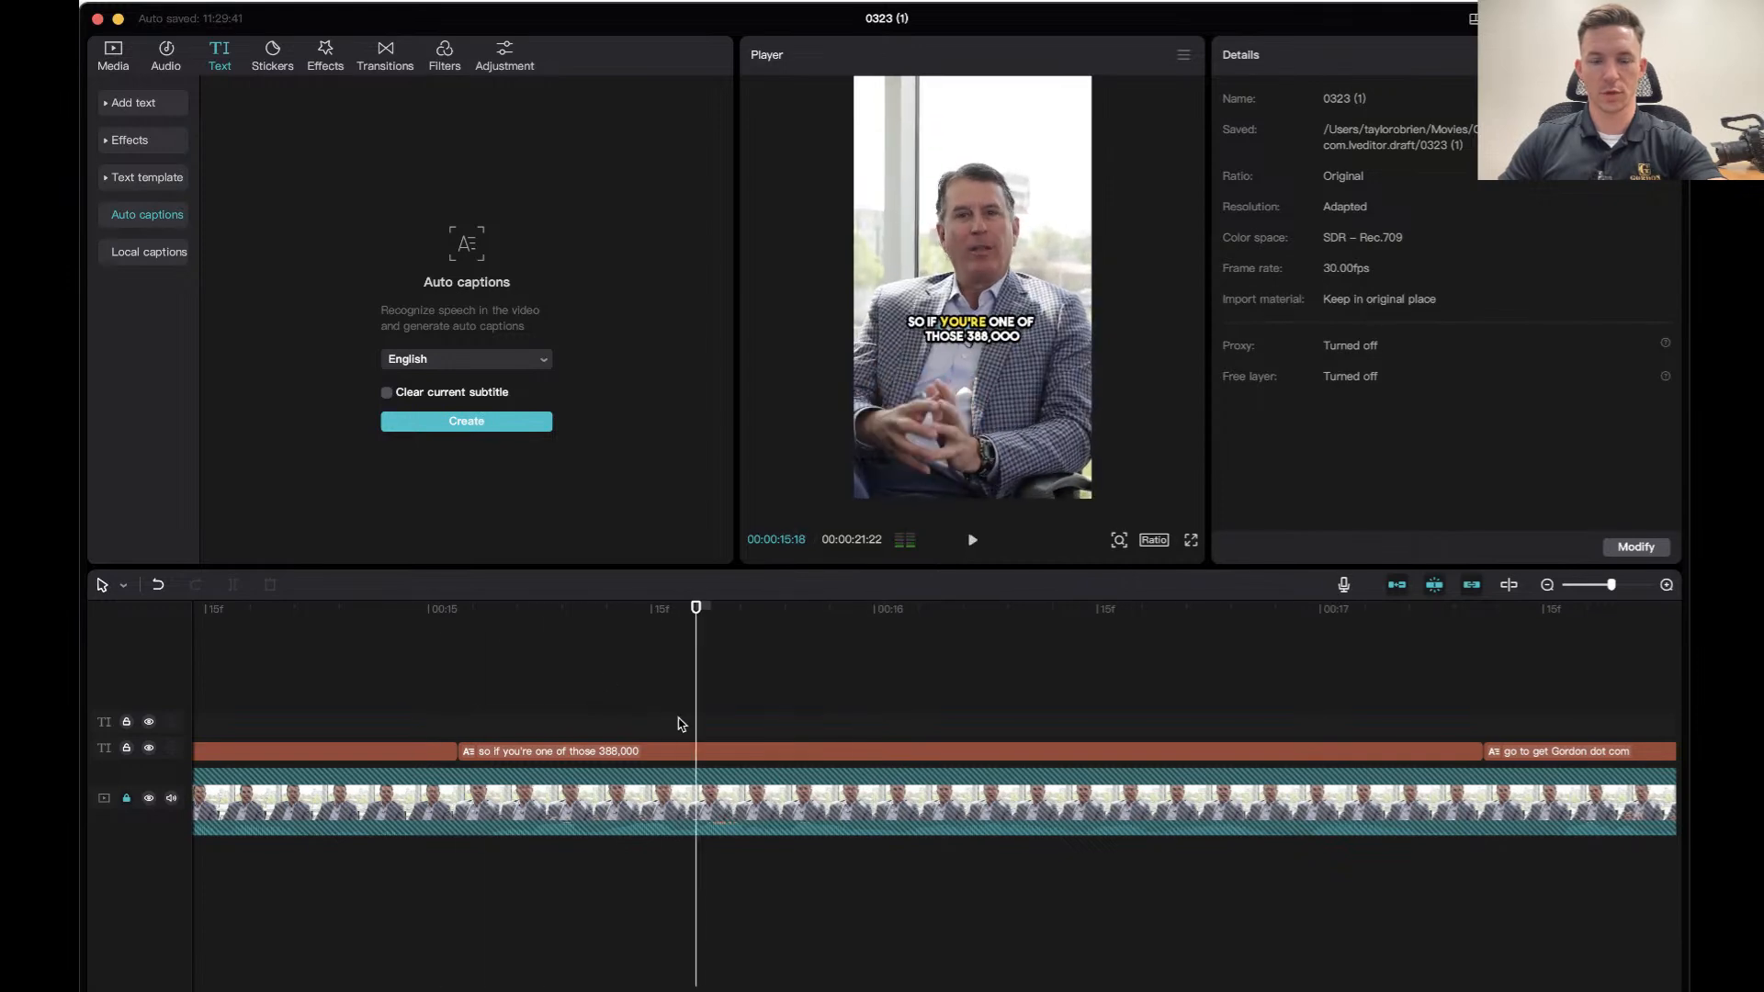
{"action": "left_click", "coordinate": [739, 751]}
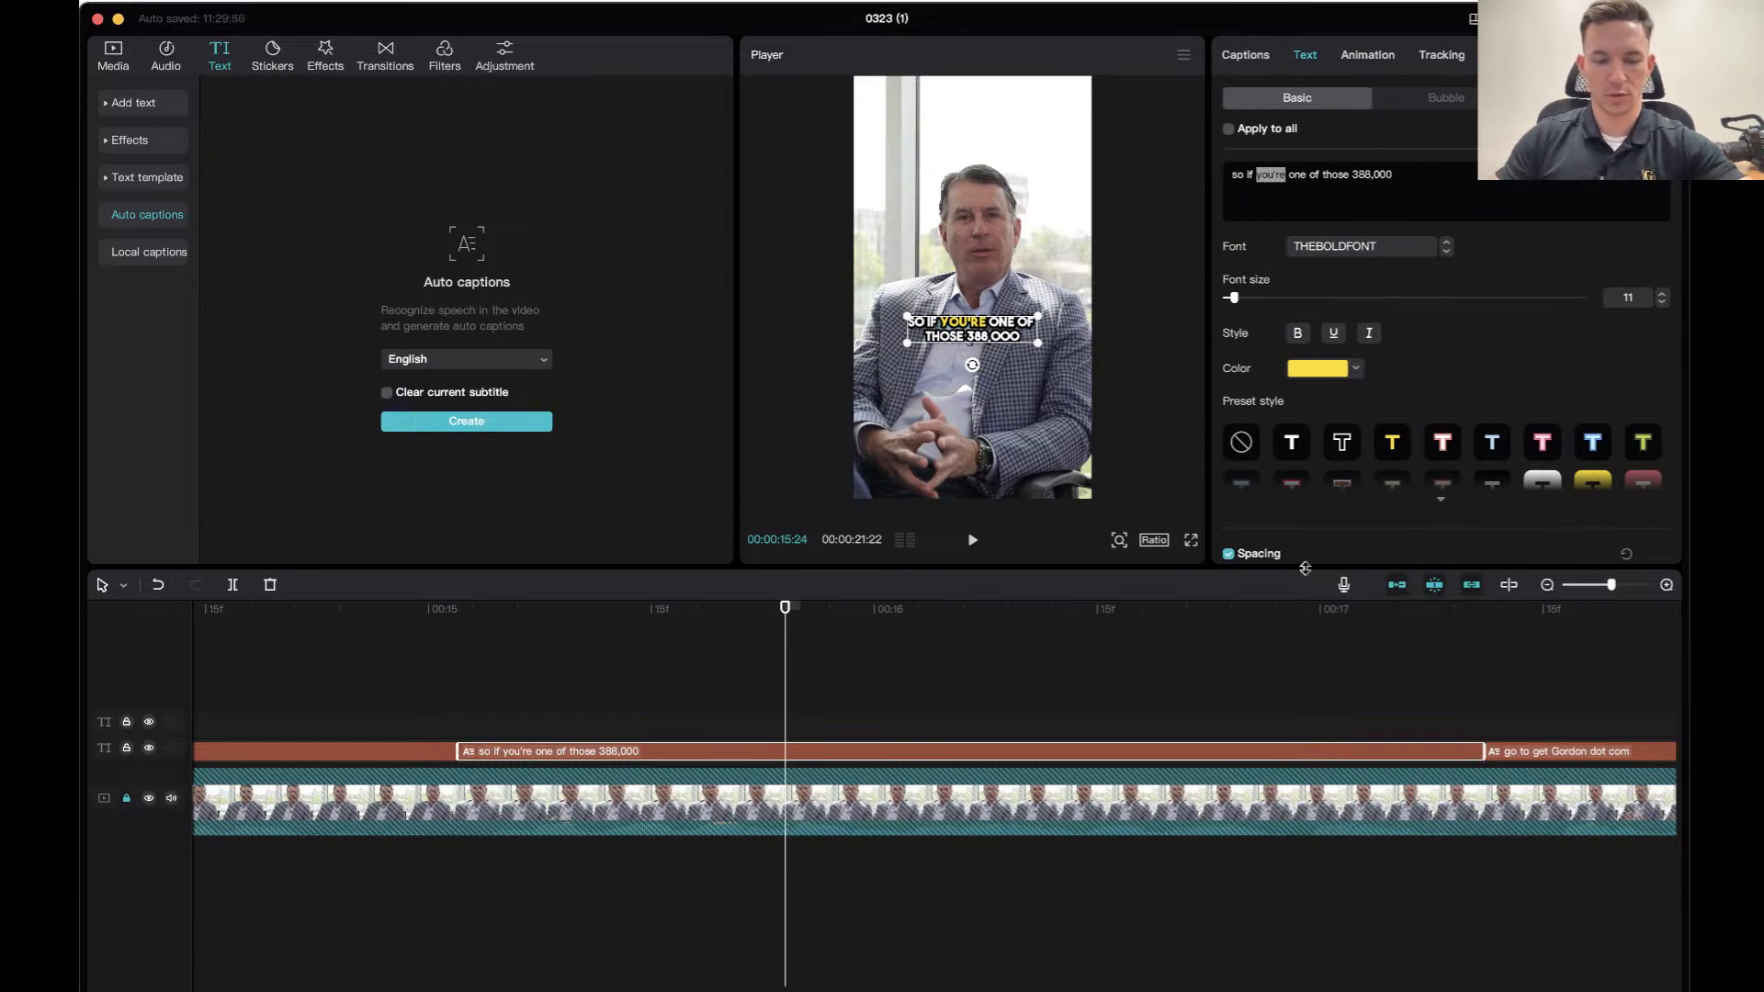
{"action": "key", "text": "super+b"}
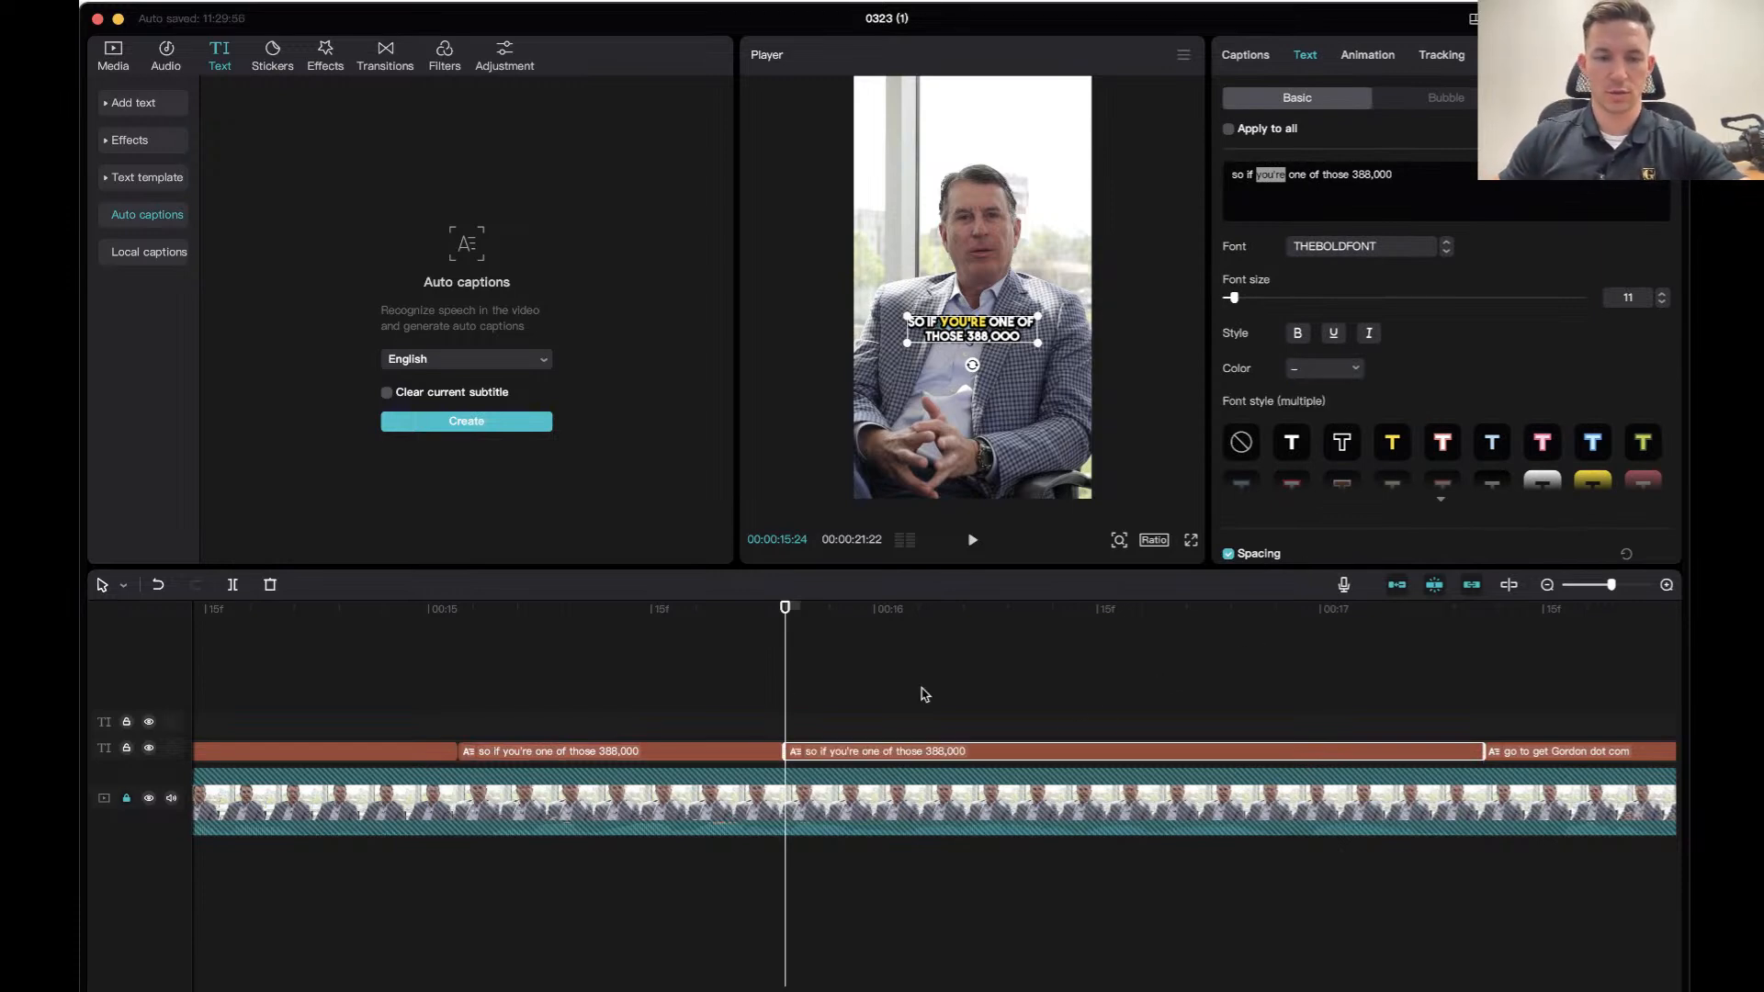
In the first half of the split caption, set the words "so if you're one of" to font size 15.
{"action": "left_click", "coordinate": [321, 619]}
{"action": "left_click", "coordinate": [515, 691]}
{"action": "left_click", "coordinate": [606, 715]}
{"action": "left_click", "coordinate": [639, 750]}
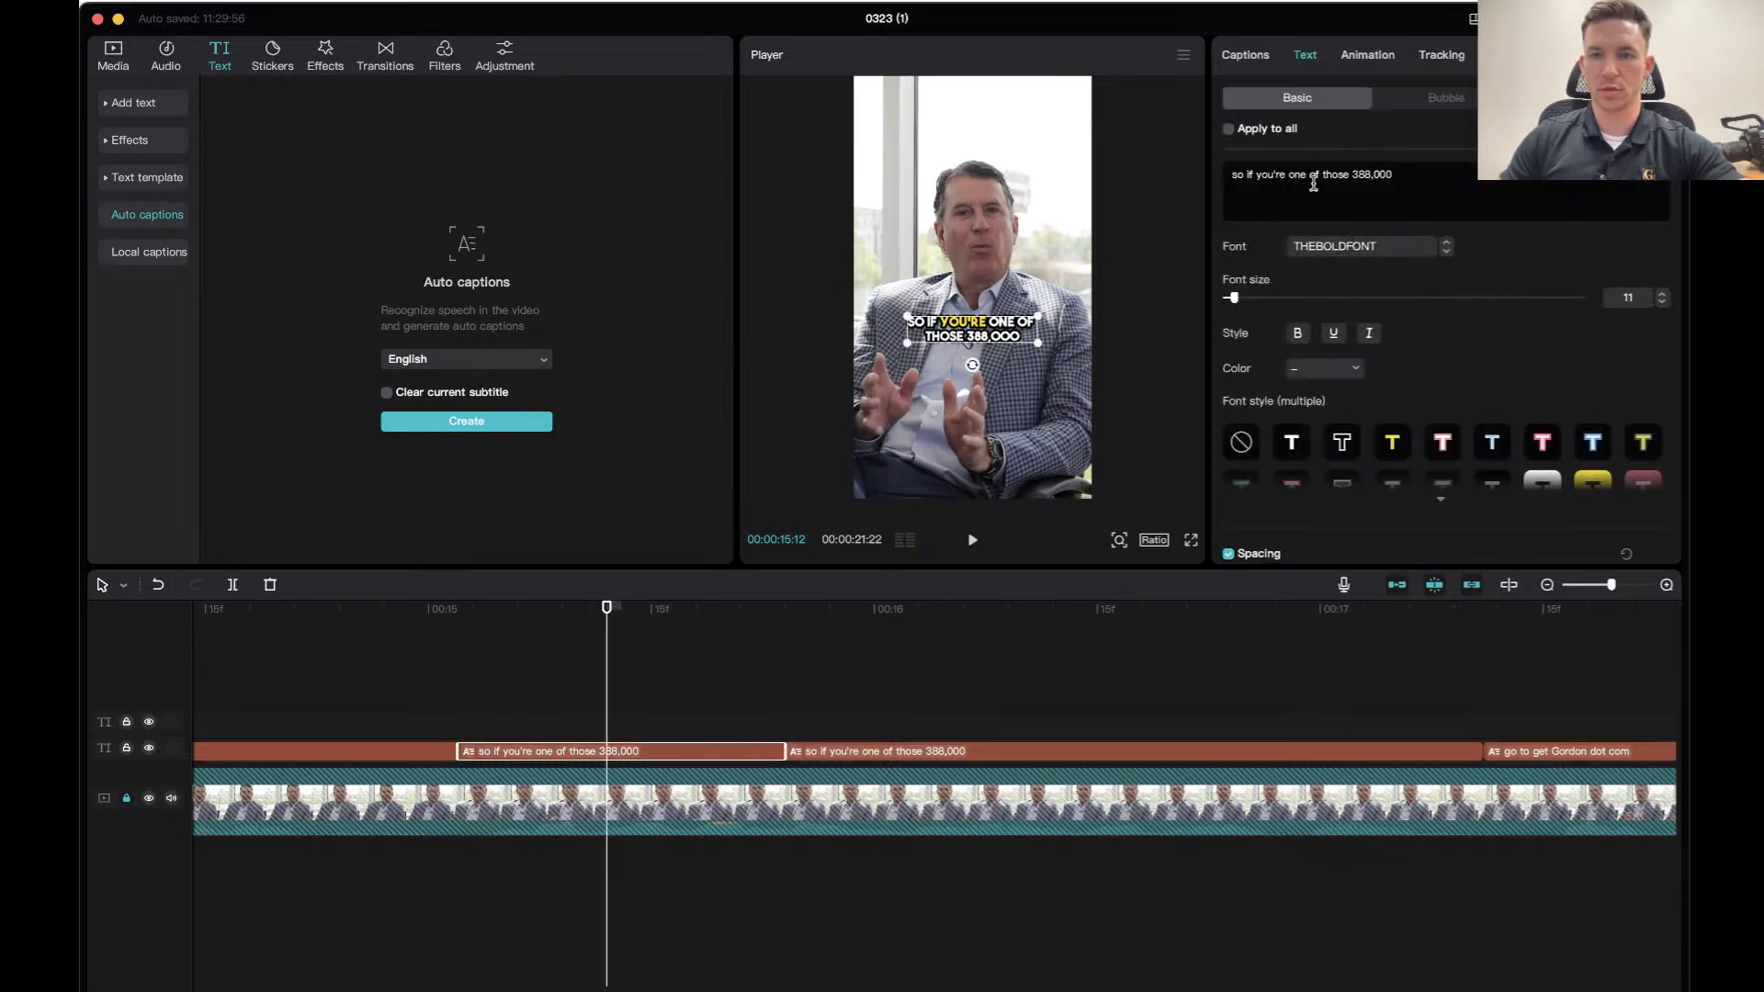
{"action": "left_click_drag", "start_coordinate": [1325, 177], "coordinate": [1225, 176]}
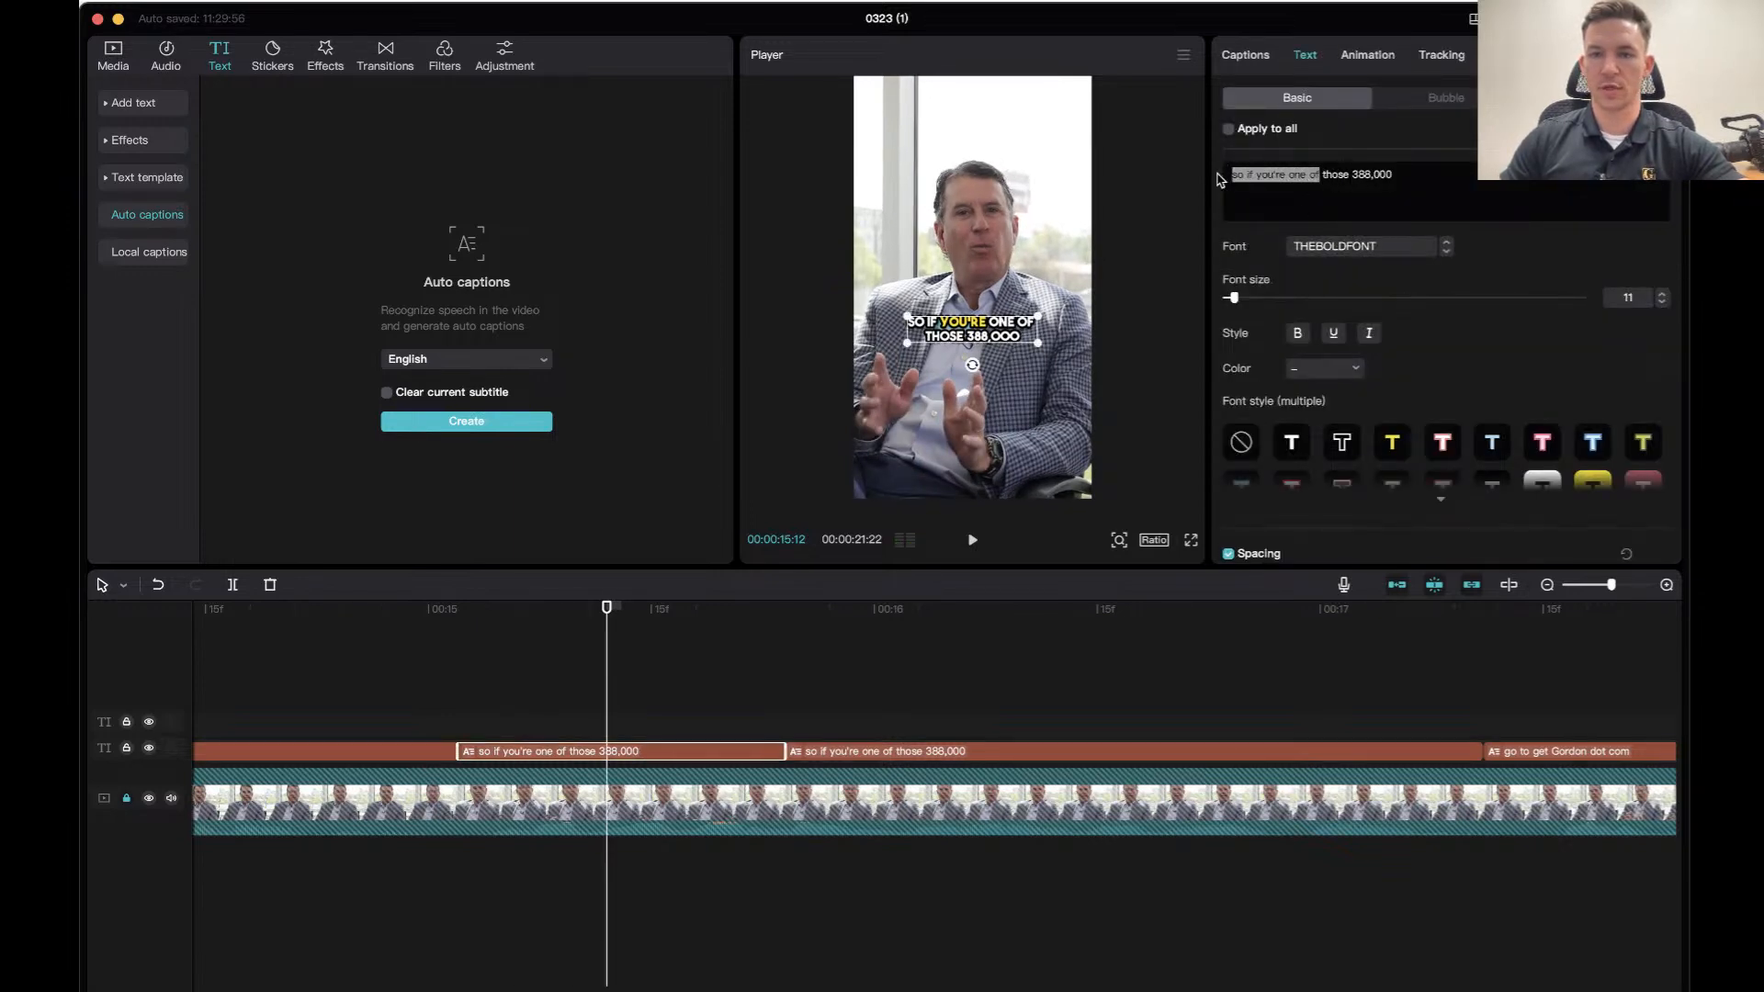
{"action": "left_click_drag", "start_coordinate": [1234, 301], "coordinate": [1239, 300]}
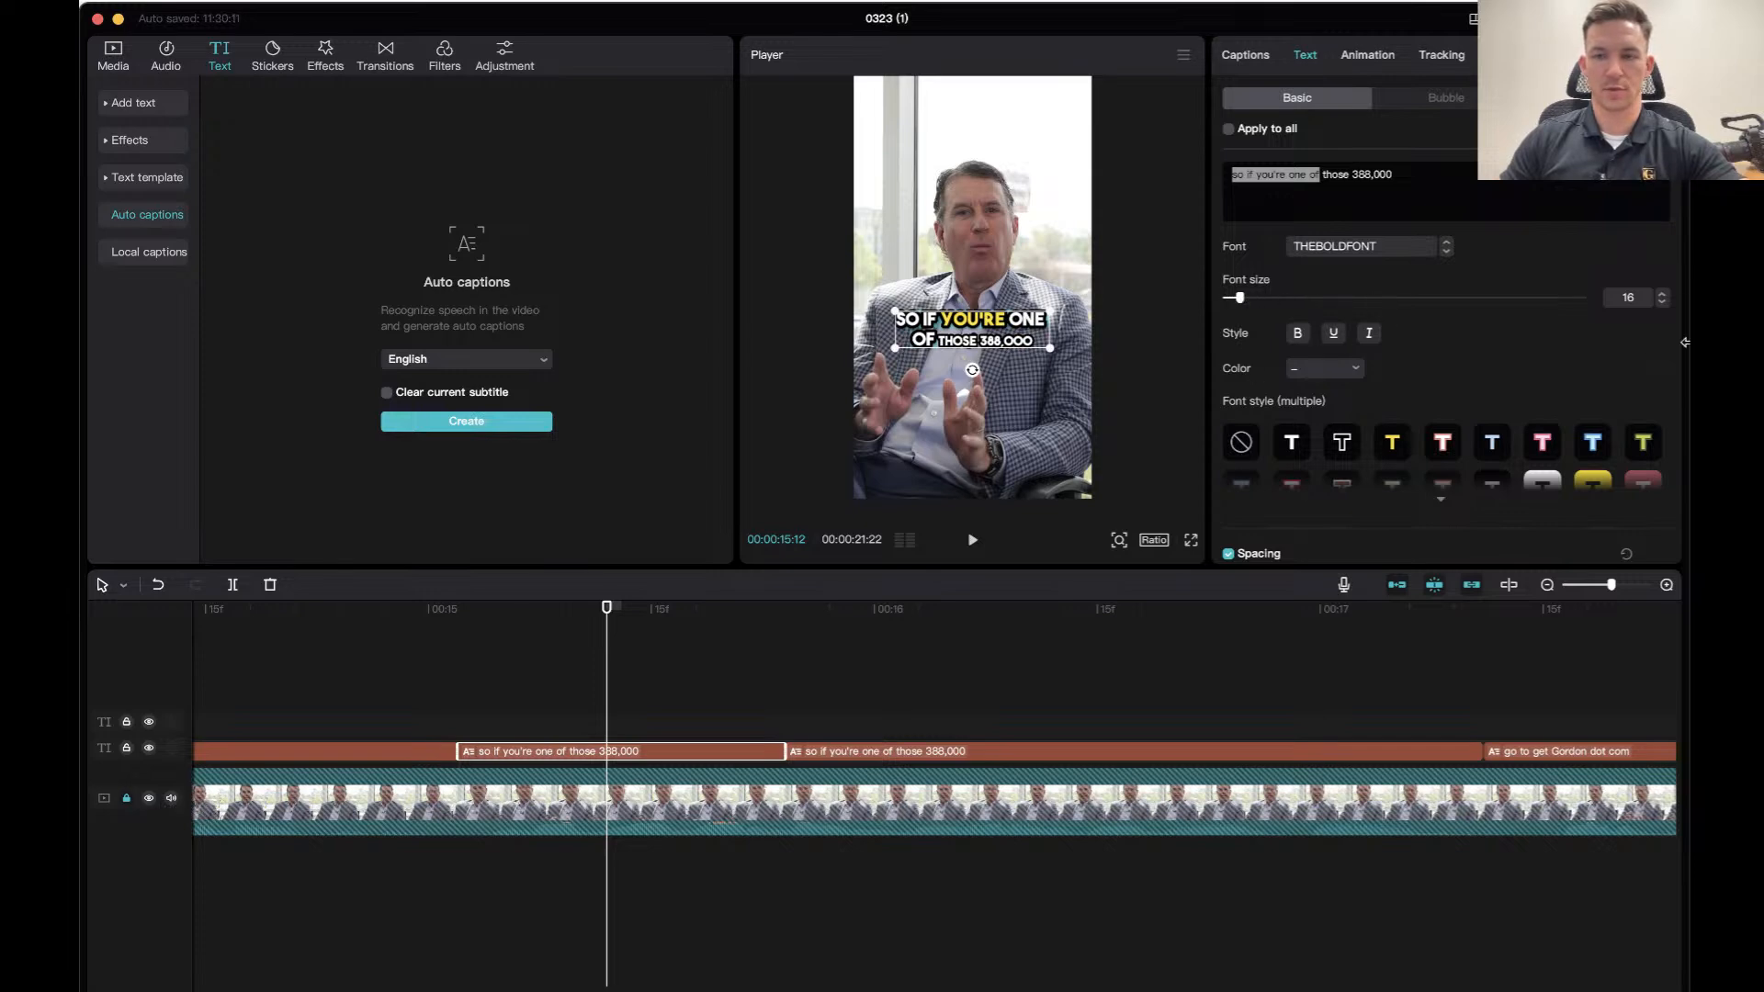
{"action": "left_click", "coordinate": [1662, 302]}
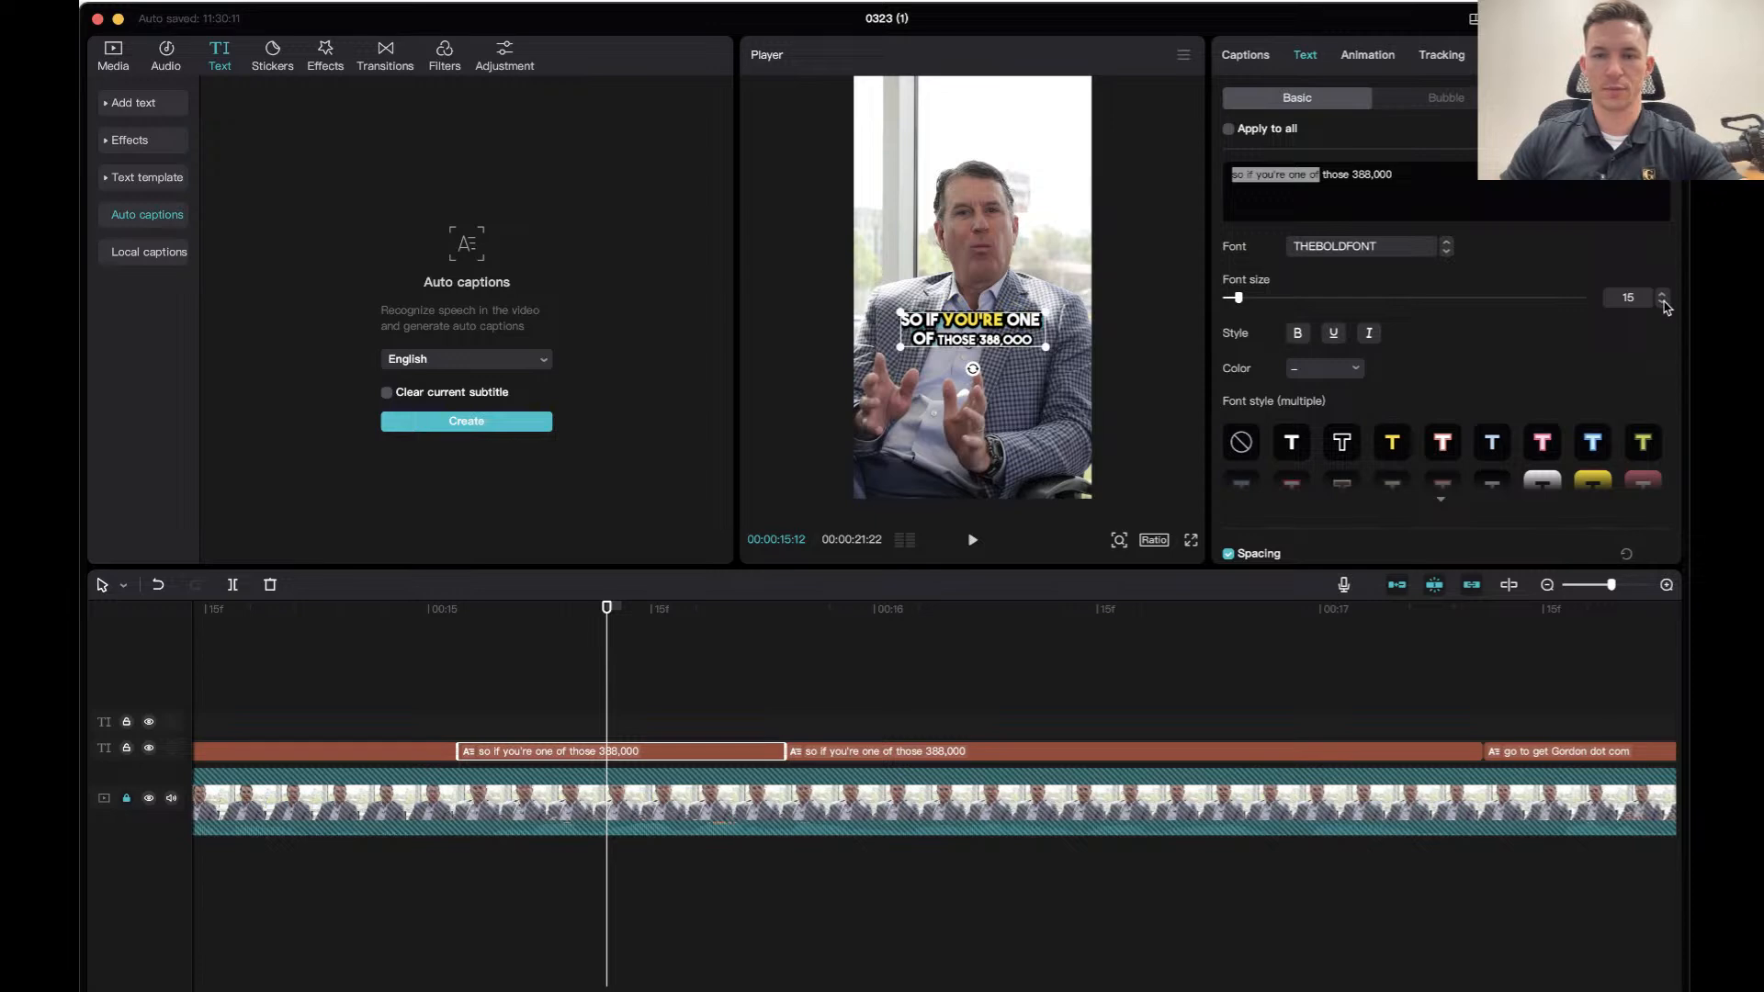
Set the word "of" to font size 11 in the first half of the split caption.
{"action": "left_click", "coordinate": [1310, 174]}
{"action": "double_click", "coordinate": [1314, 175]}
{"action": "left_click", "coordinate": [1663, 303]}
{"action": "left_click", "coordinate": [1664, 303]}
{"action": "left_click", "coordinate": [1664, 304]}
{"action": "left_click", "coordinate": [1664, 303]}
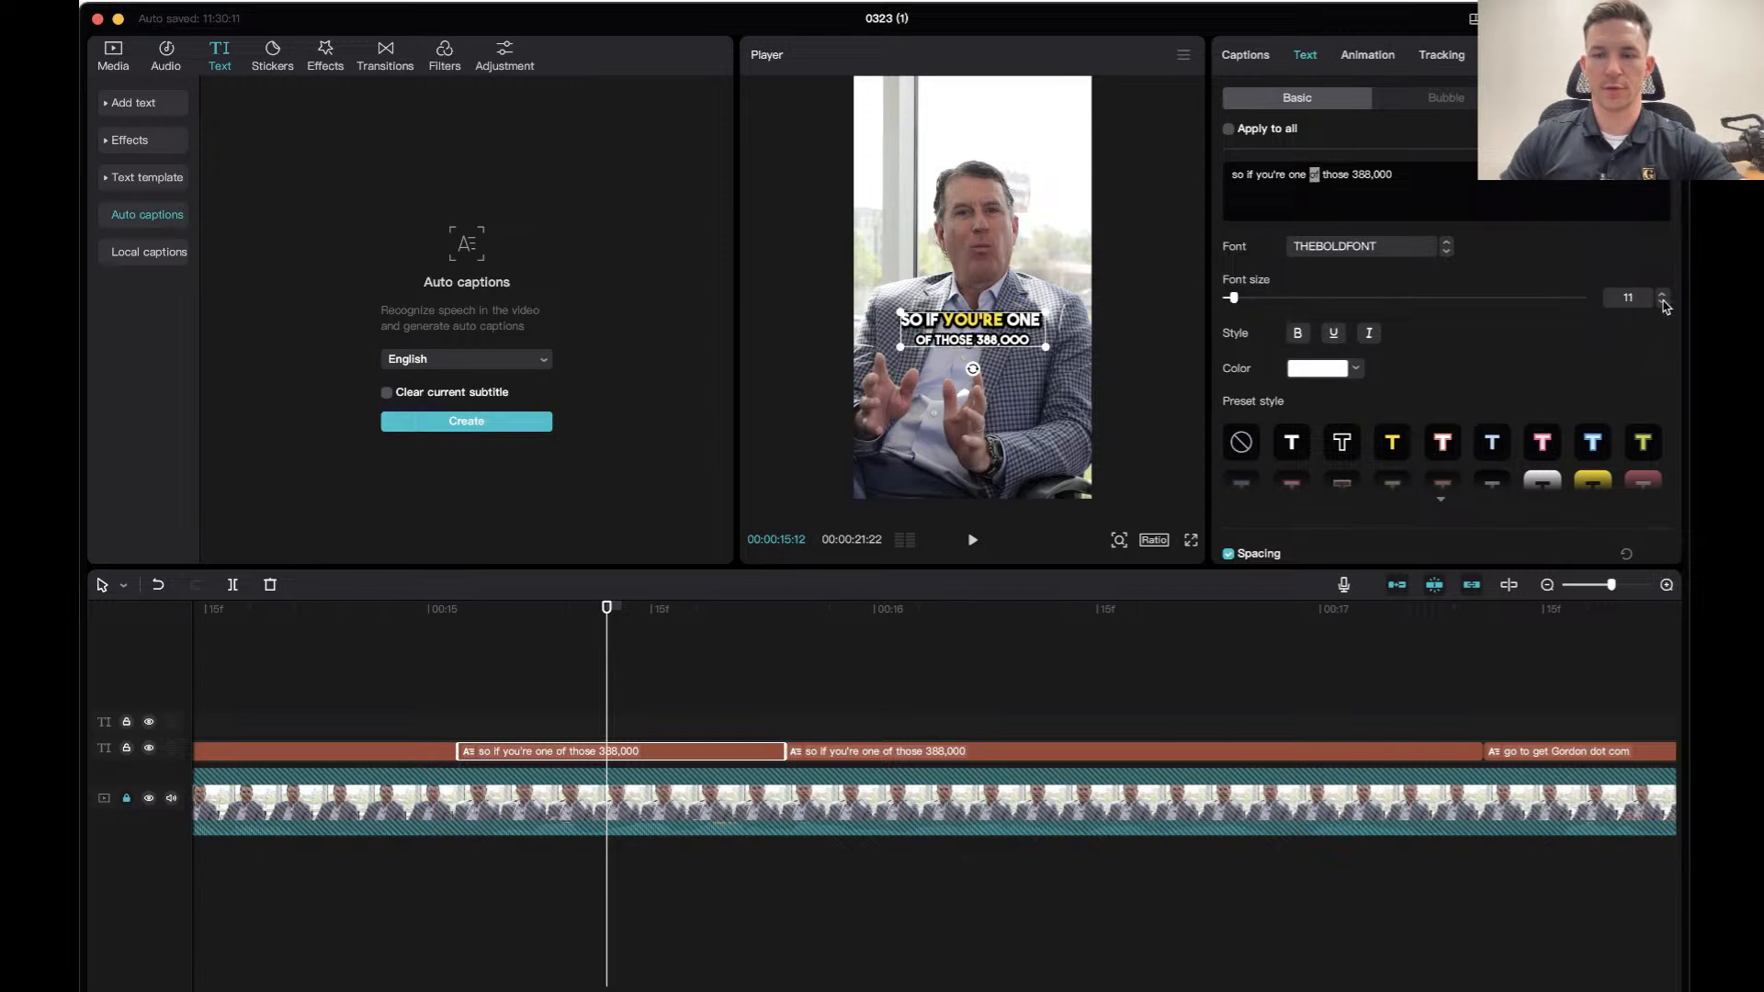
Play back the two halves of the split caption to check the timing of the size change.
{"action": "left_click", "coordinate": [452, 664]}
{"action": "key", "text": "space"}
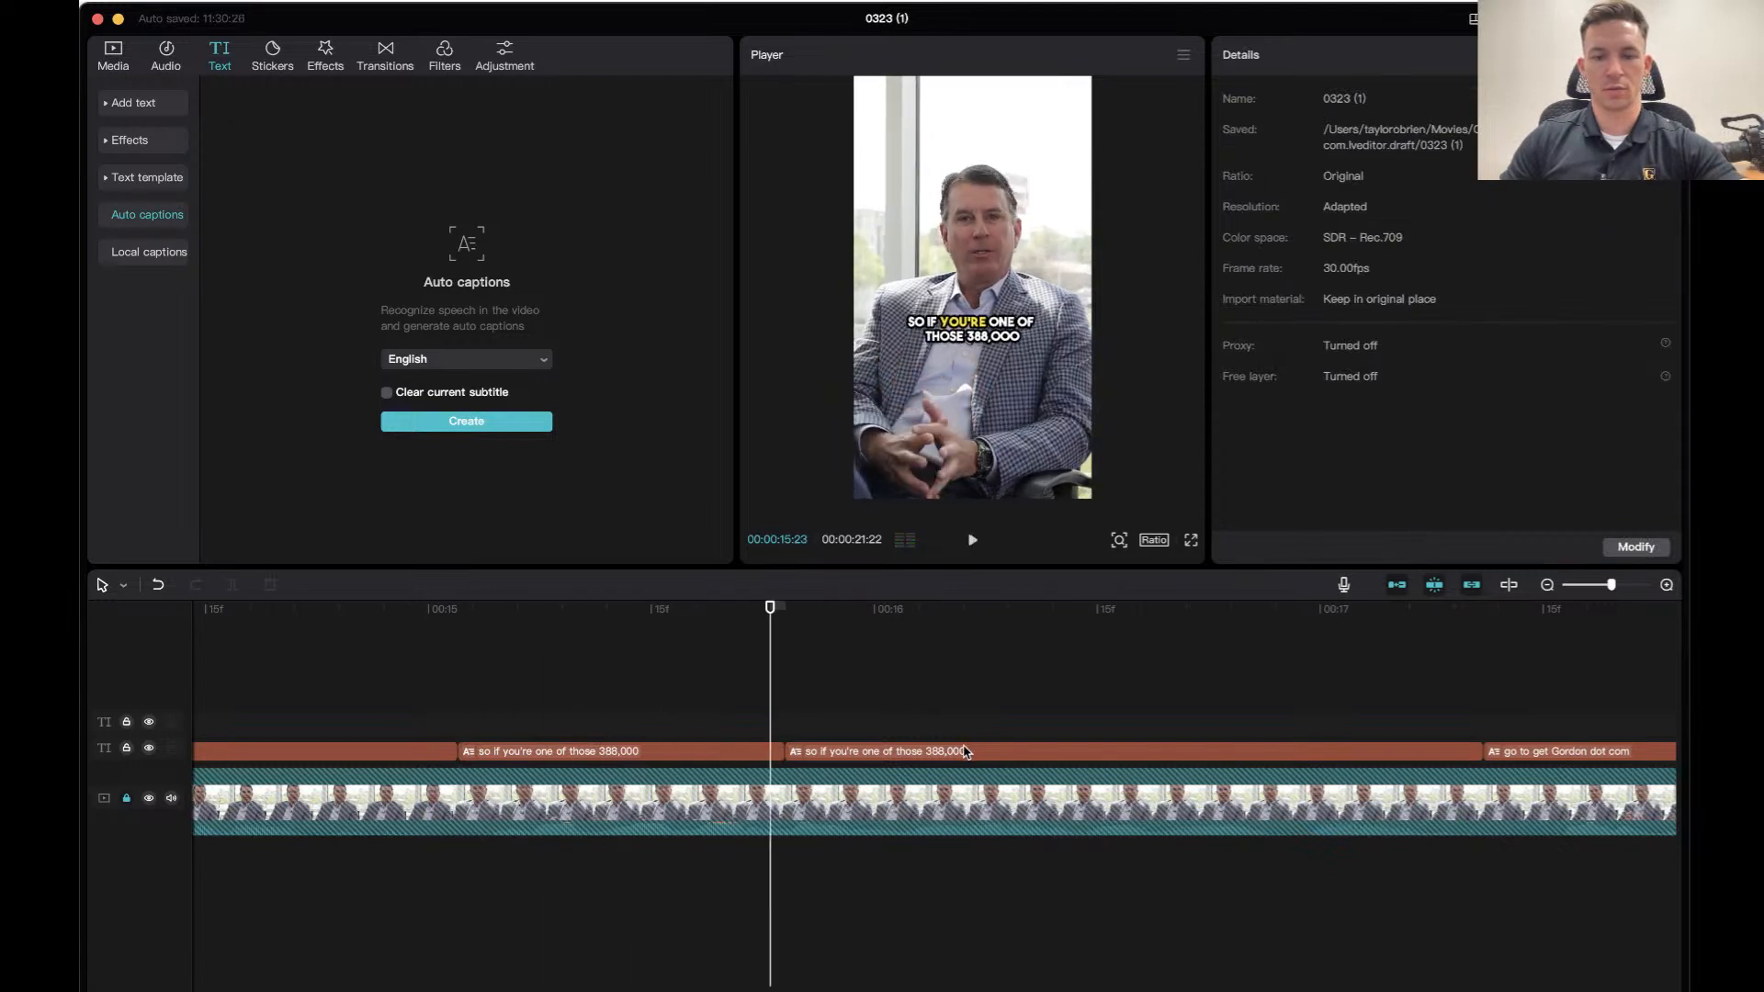
{"action": "left_click", "coordinate": [549, 632]}
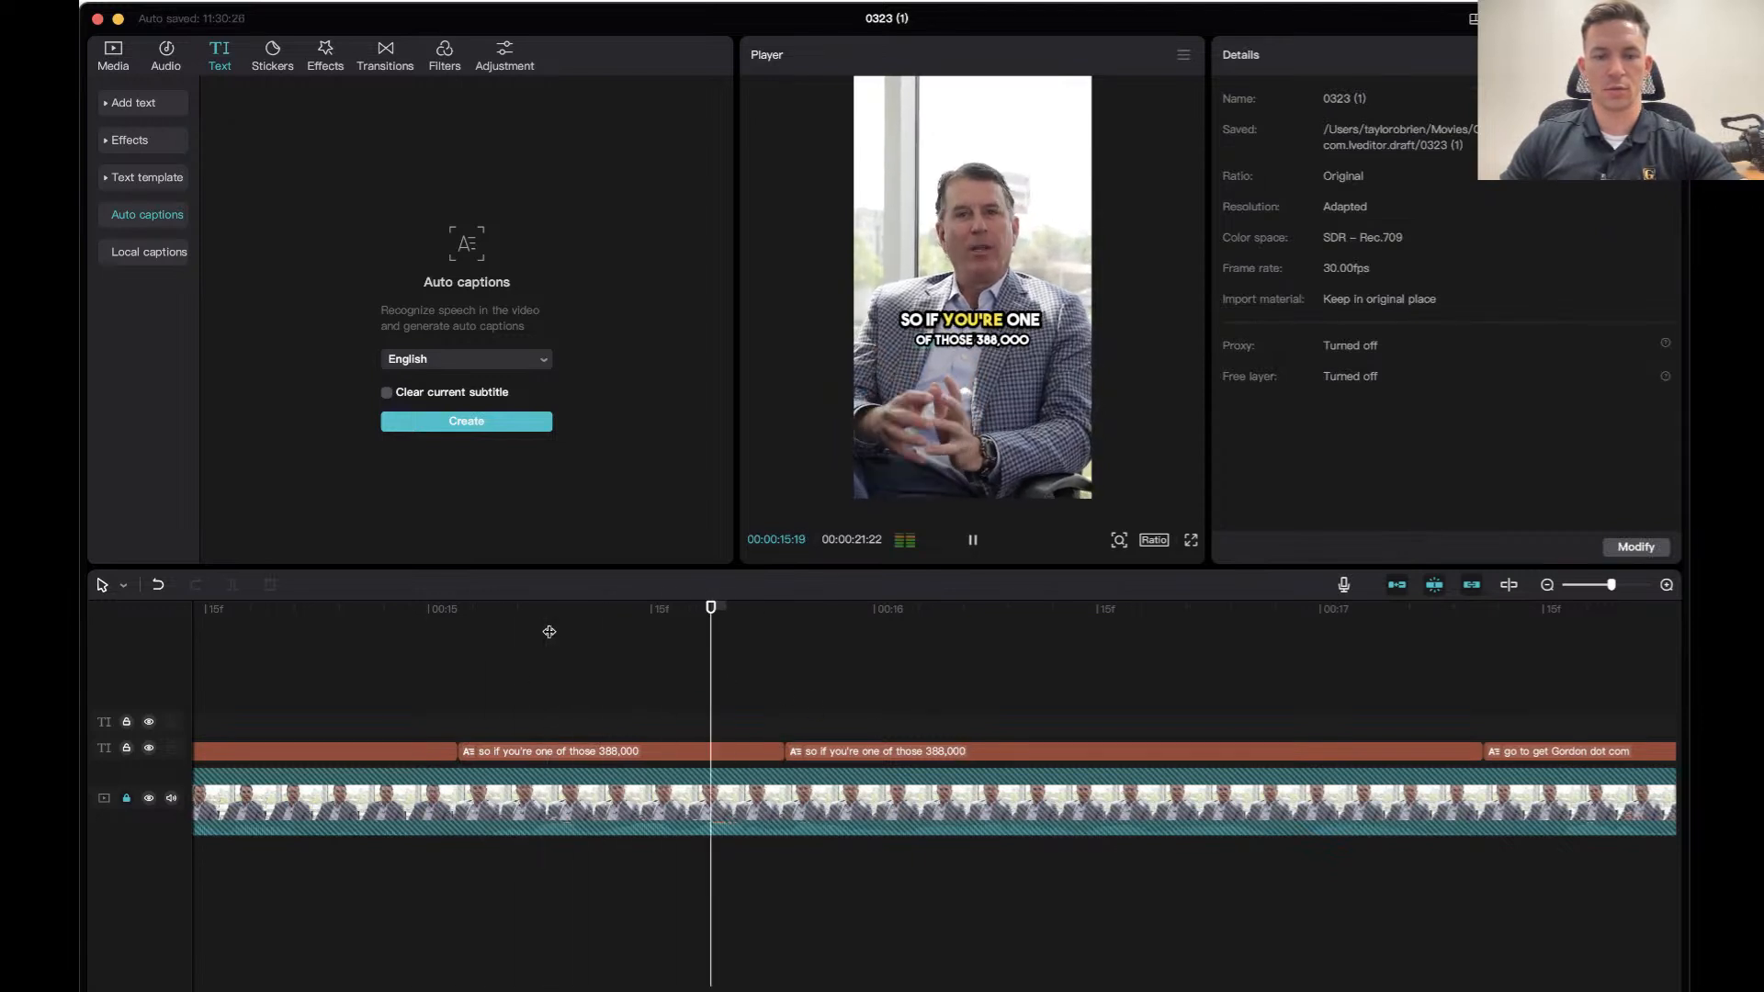
In the second half of the split caption, set "those 388,000" to font size 14 and colour it yellow.
{"action": "left_click", "coordinate": [817, 759]}
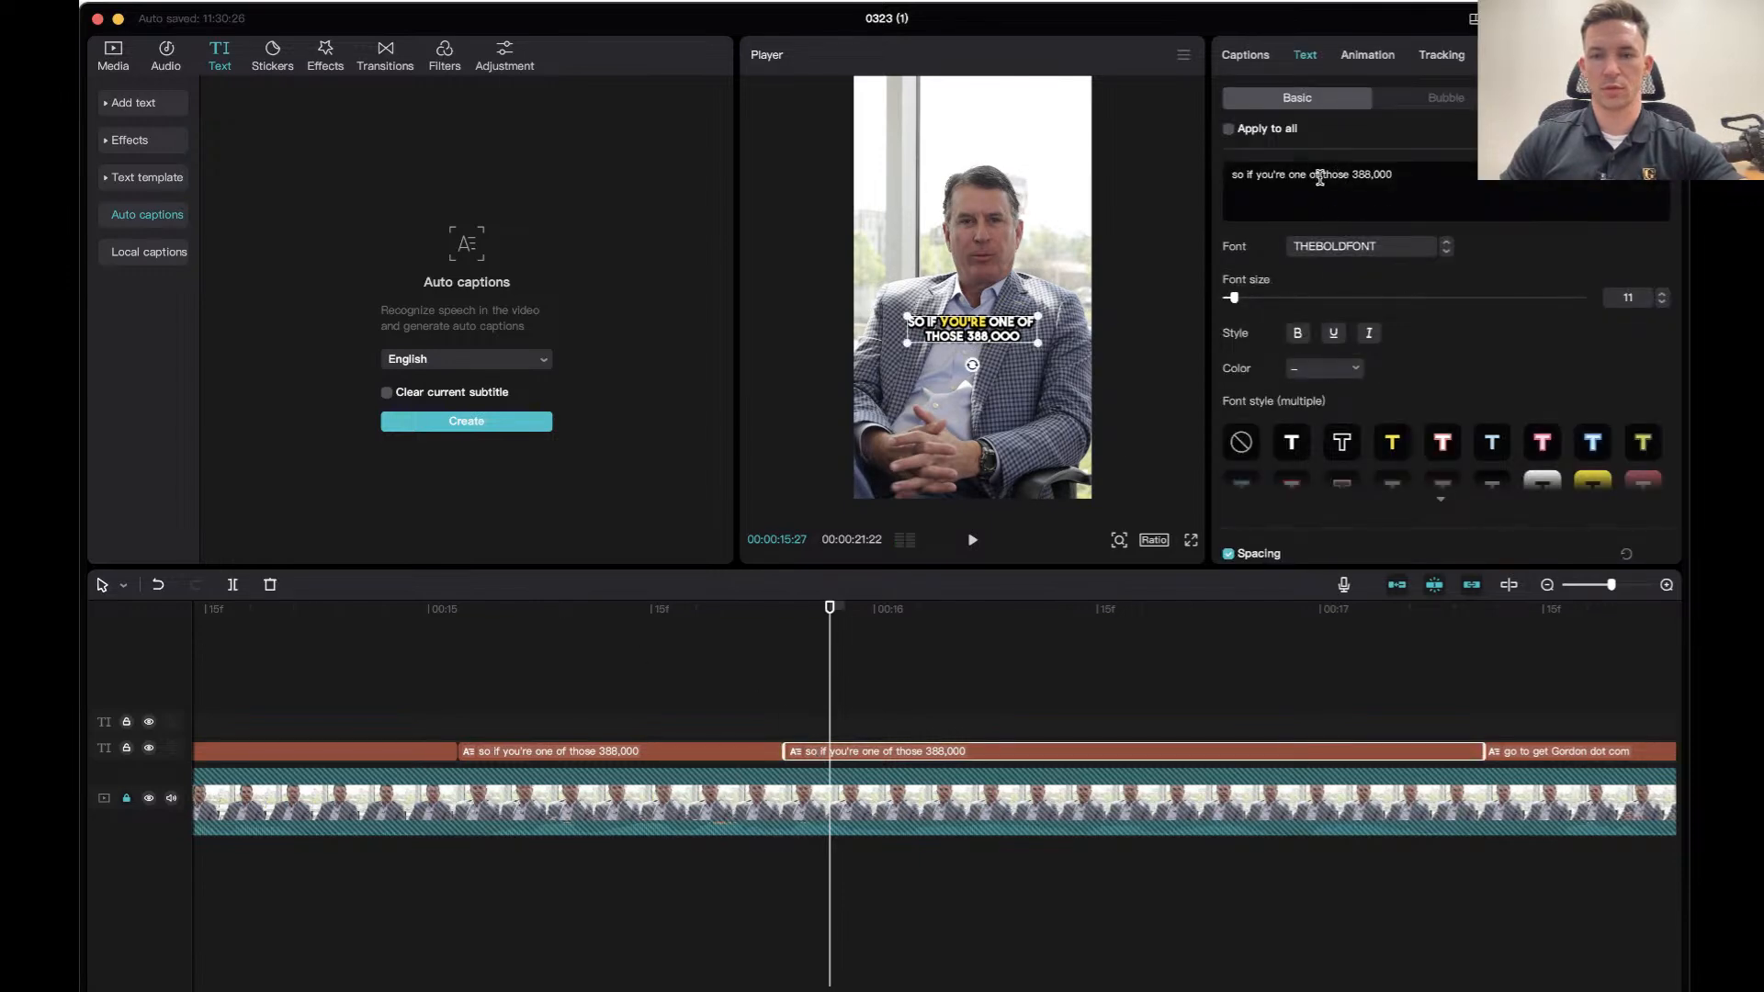
{"action": "left_click_drag", "start_coordinate": [1321, 175], "coordinate": [1393, 175]}
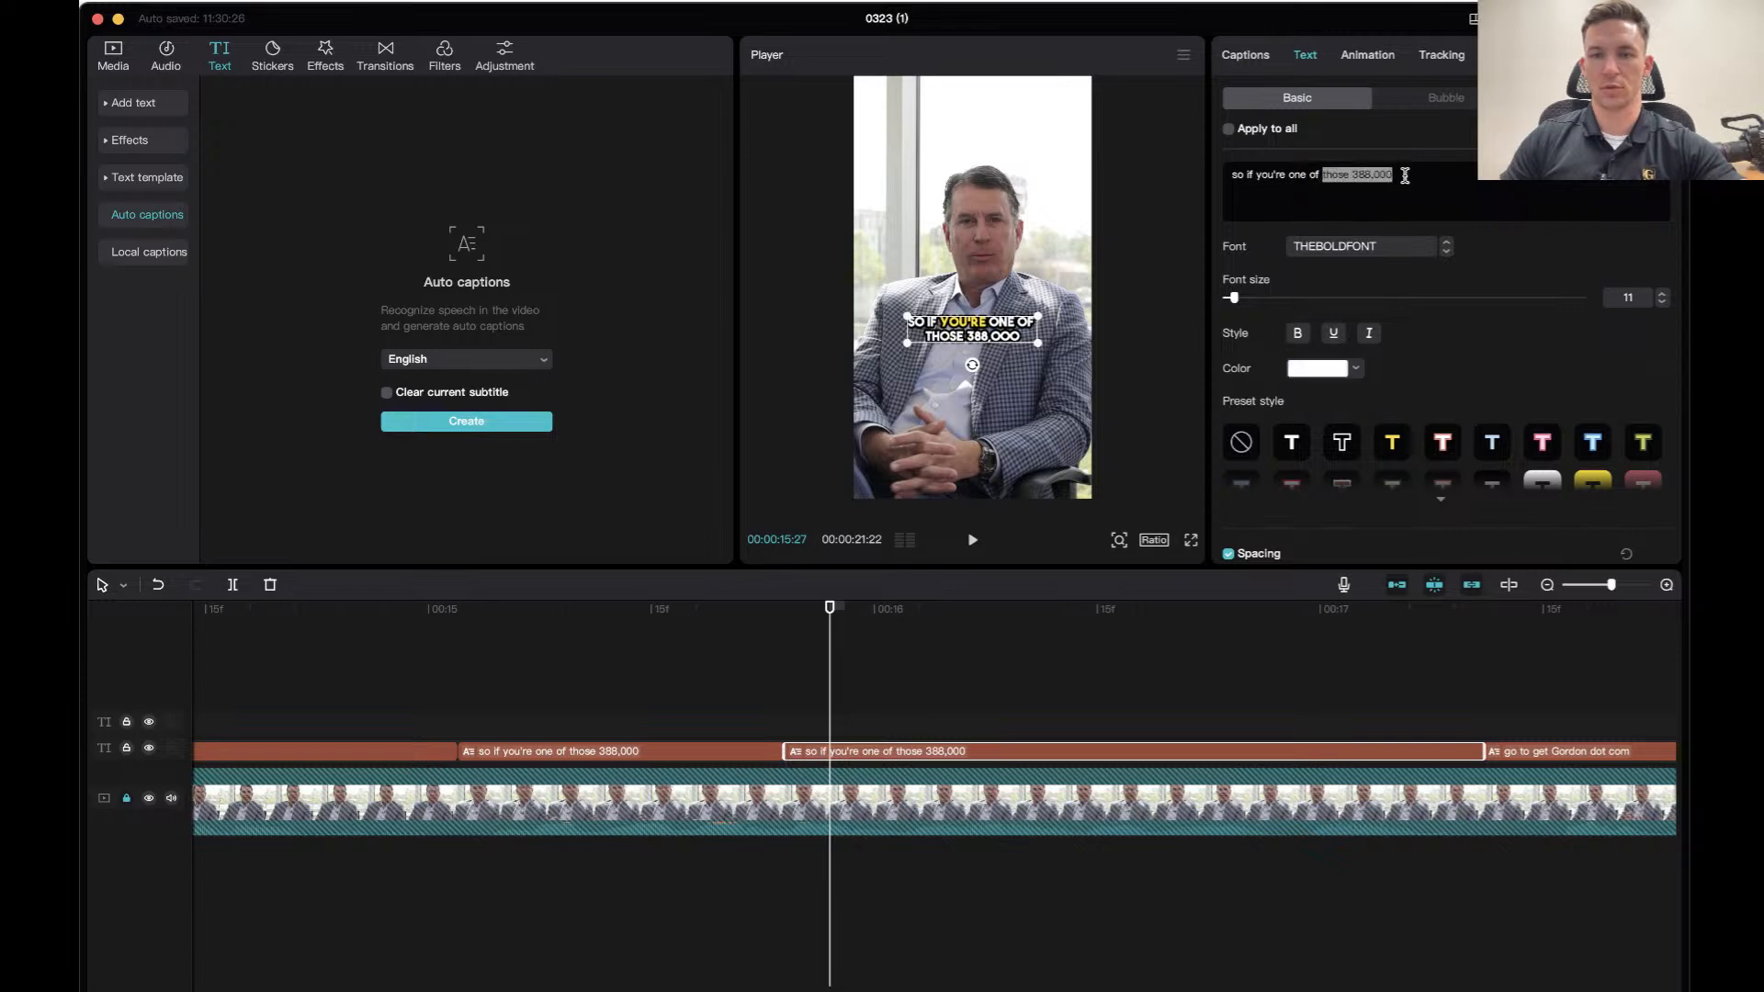
{"action": "left_click", "coordinate": [1661, 295]}
{"action": "left_click", "coordinate": [1661, 295]}
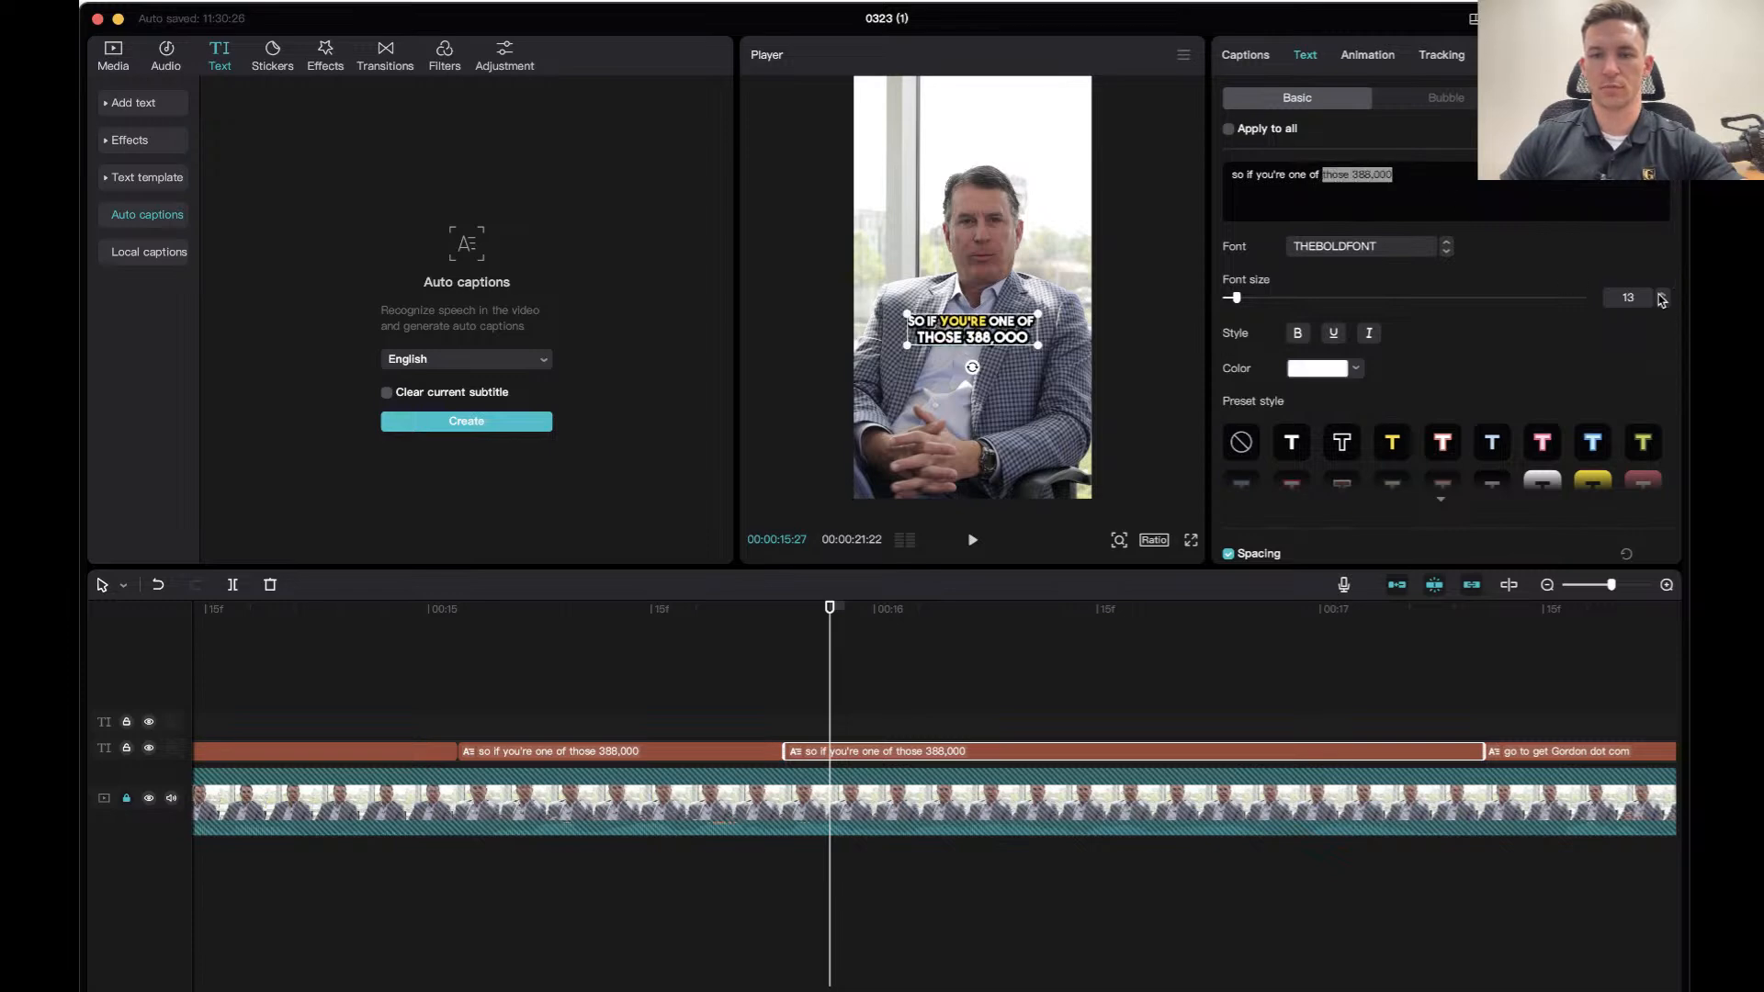
{"action": "left_click", "coordinate": [1663, 294]}
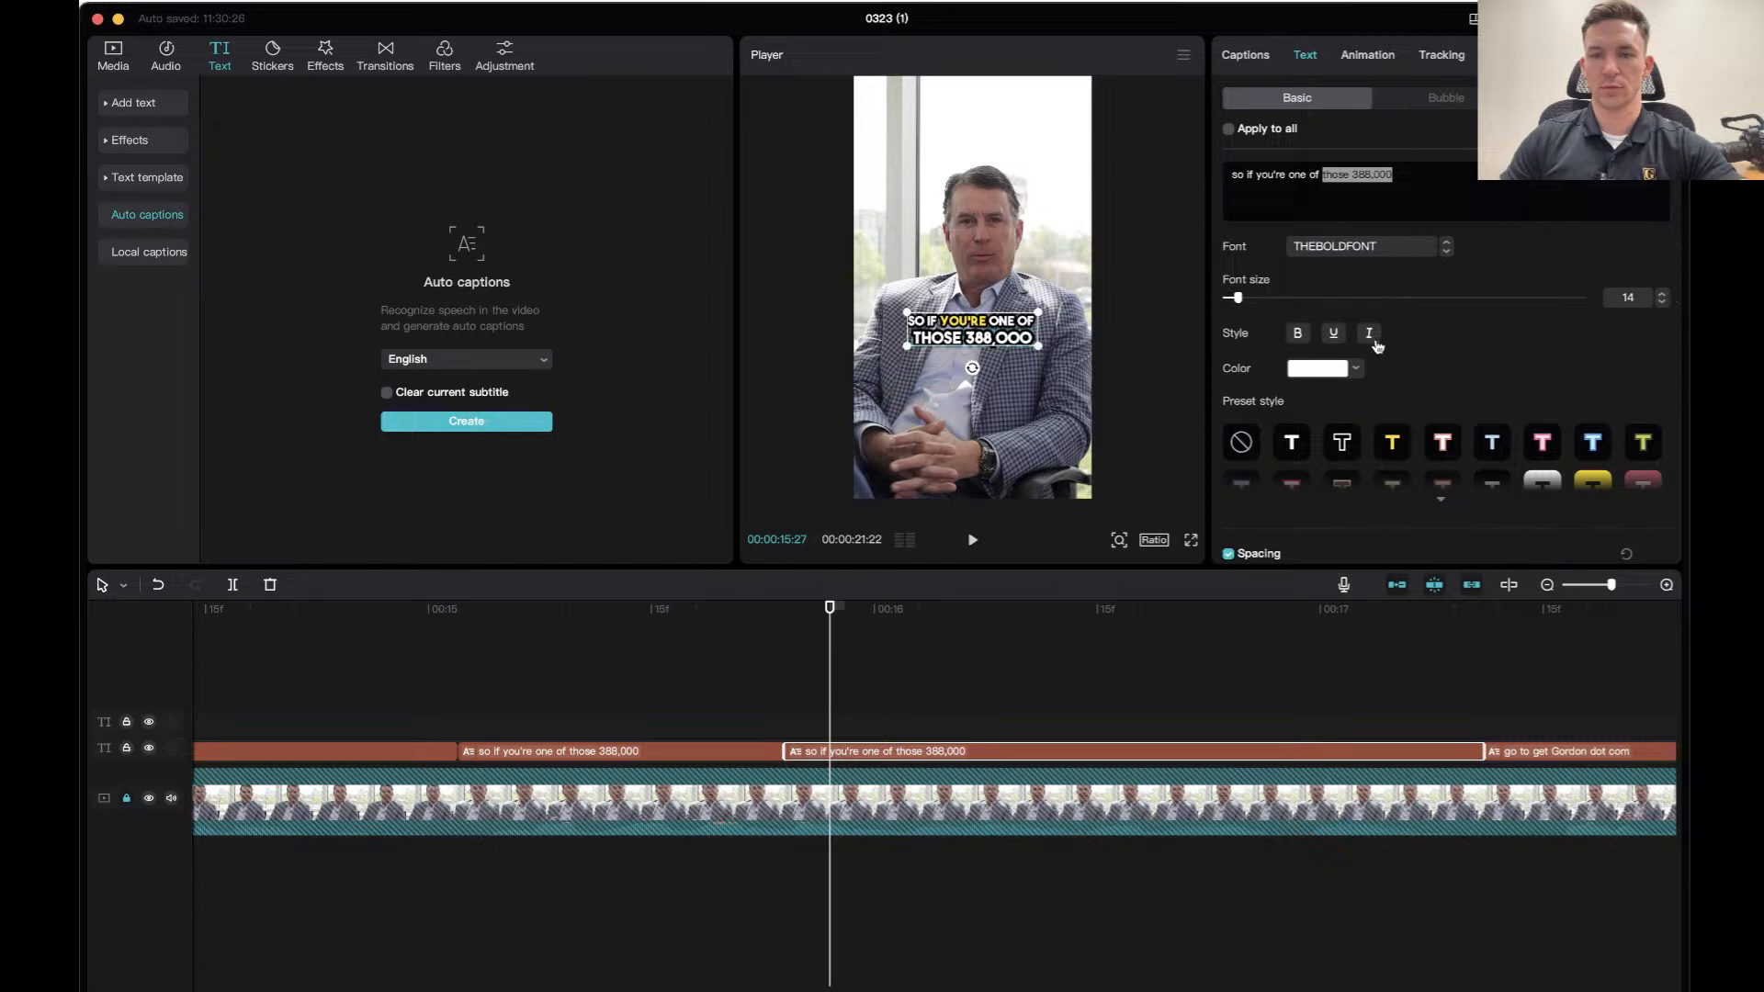
{"action": "left_click", "coordinate": [1355, 370]}
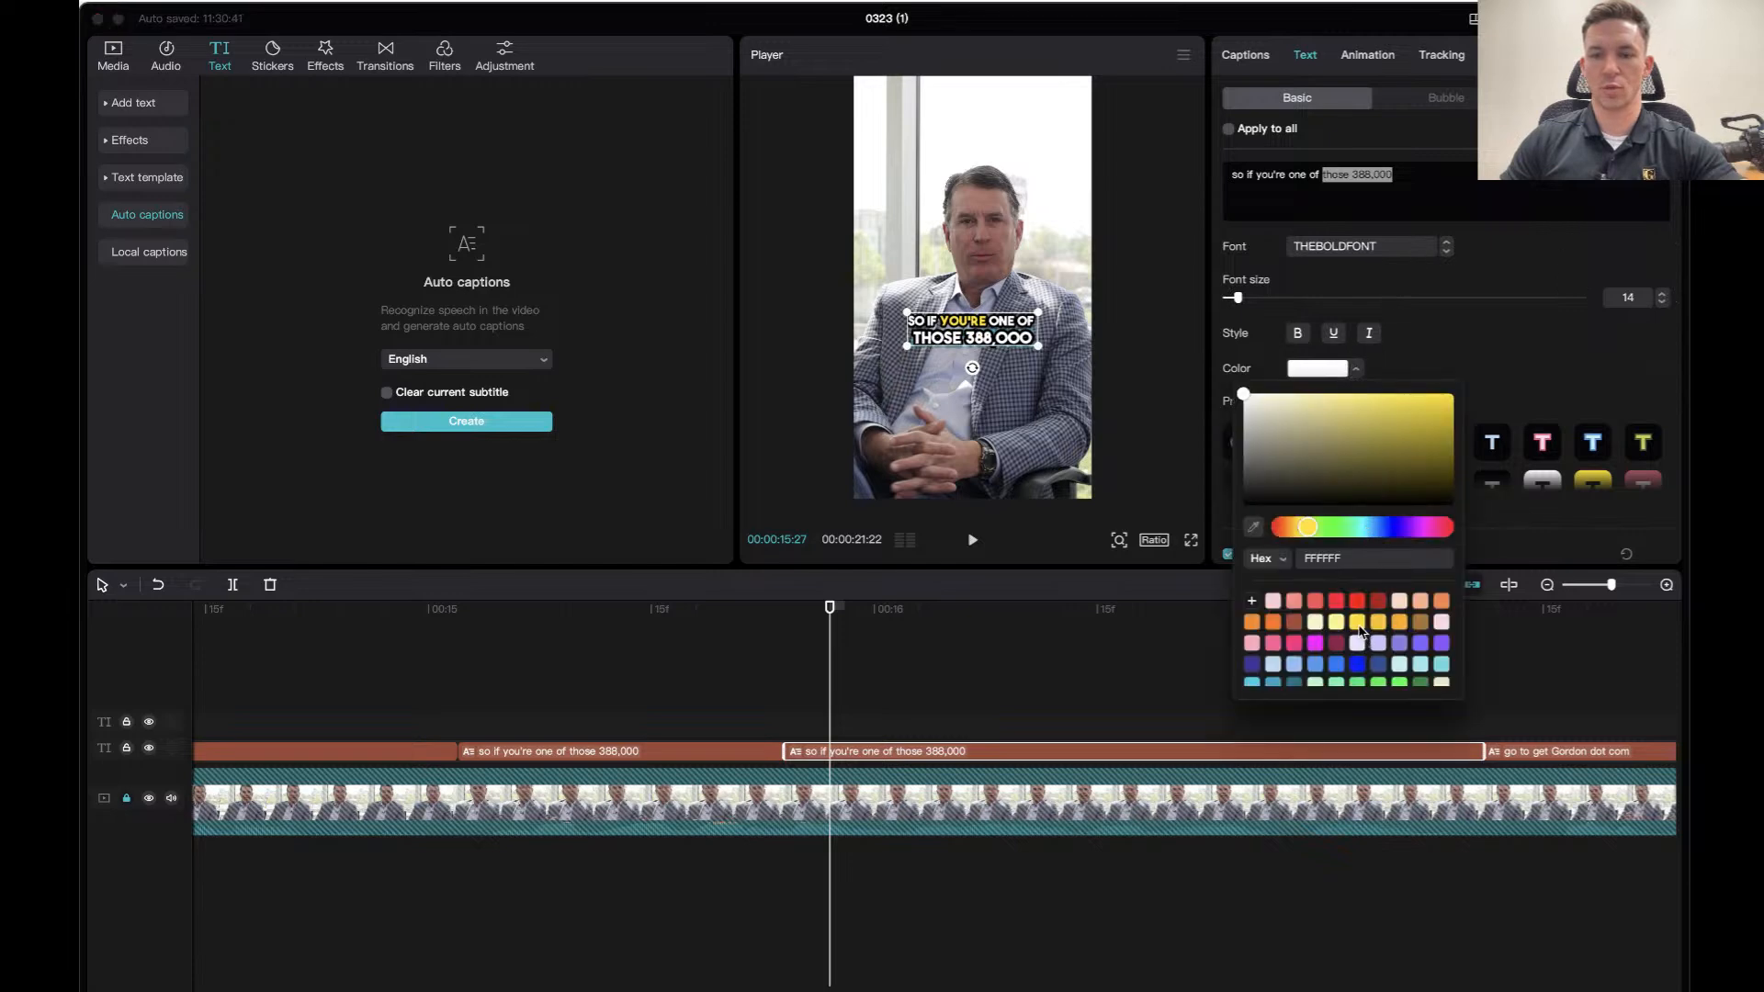
{"action": "left_click", "coordinate": [1360, 630]}
Colour the word "you're" white in the second half of the split caption.
{"action": "left_click", "coordinate": [1289, 177]}
{"action": "left_click_drag", "start_coordinate": [1289, 177], "coordinate": [1256, 176]}
{"action": "left_click", "coordinate": [1327, 370]}
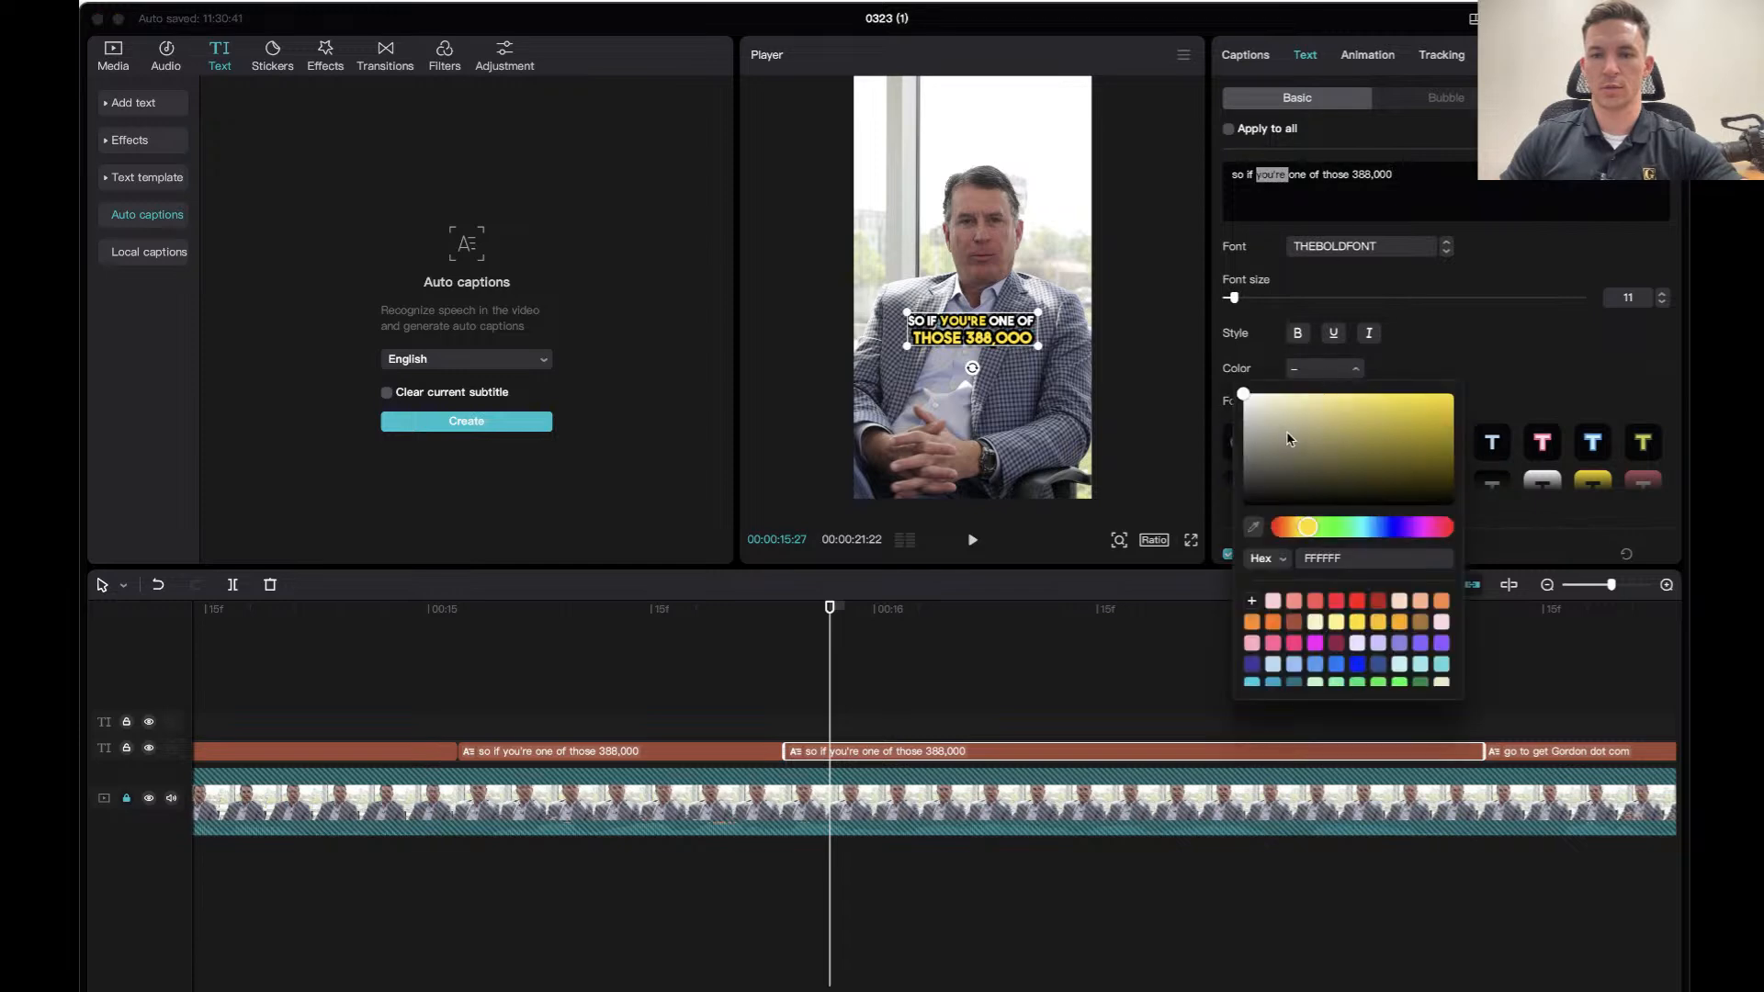
{"action": "left_click", "coordinate": [1252, 401]}
{"action": "left_click", "coordinate": [1562, 348]}
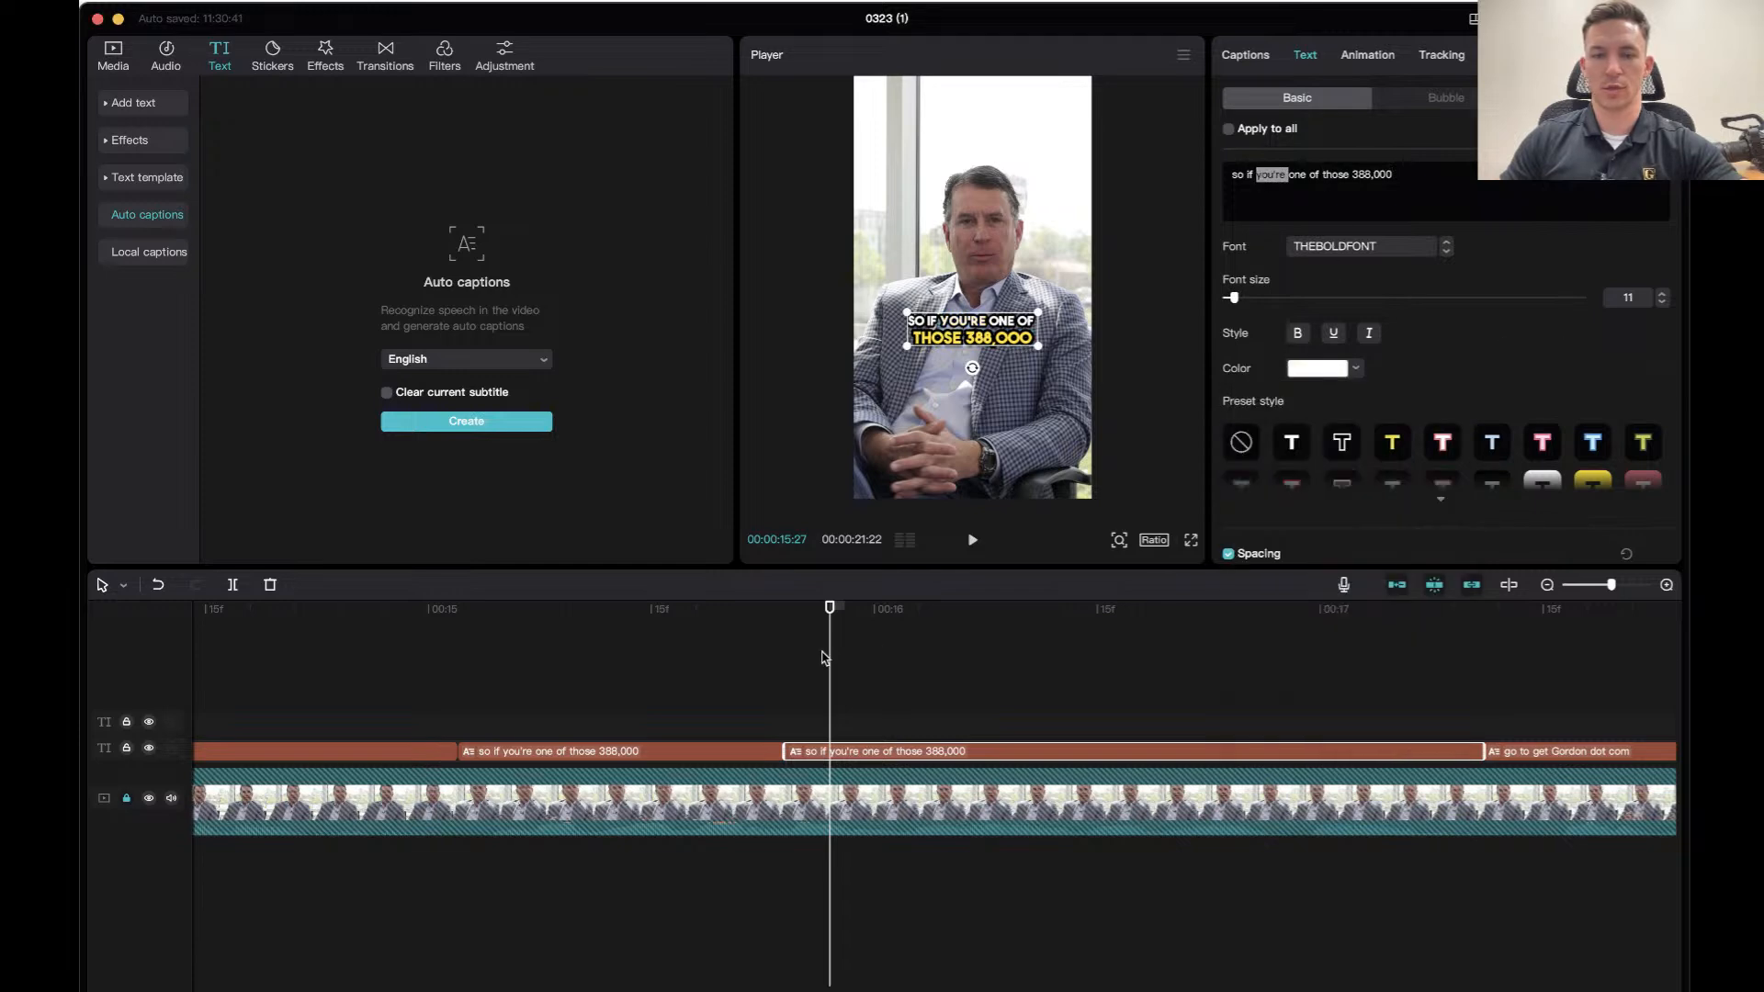
Play back both halves of the split caption through to the "go to get Gordon dot com" caption.
{"action": "left_click", "coordinate": [262, 611]}
{"action": "key", "text": "space"}
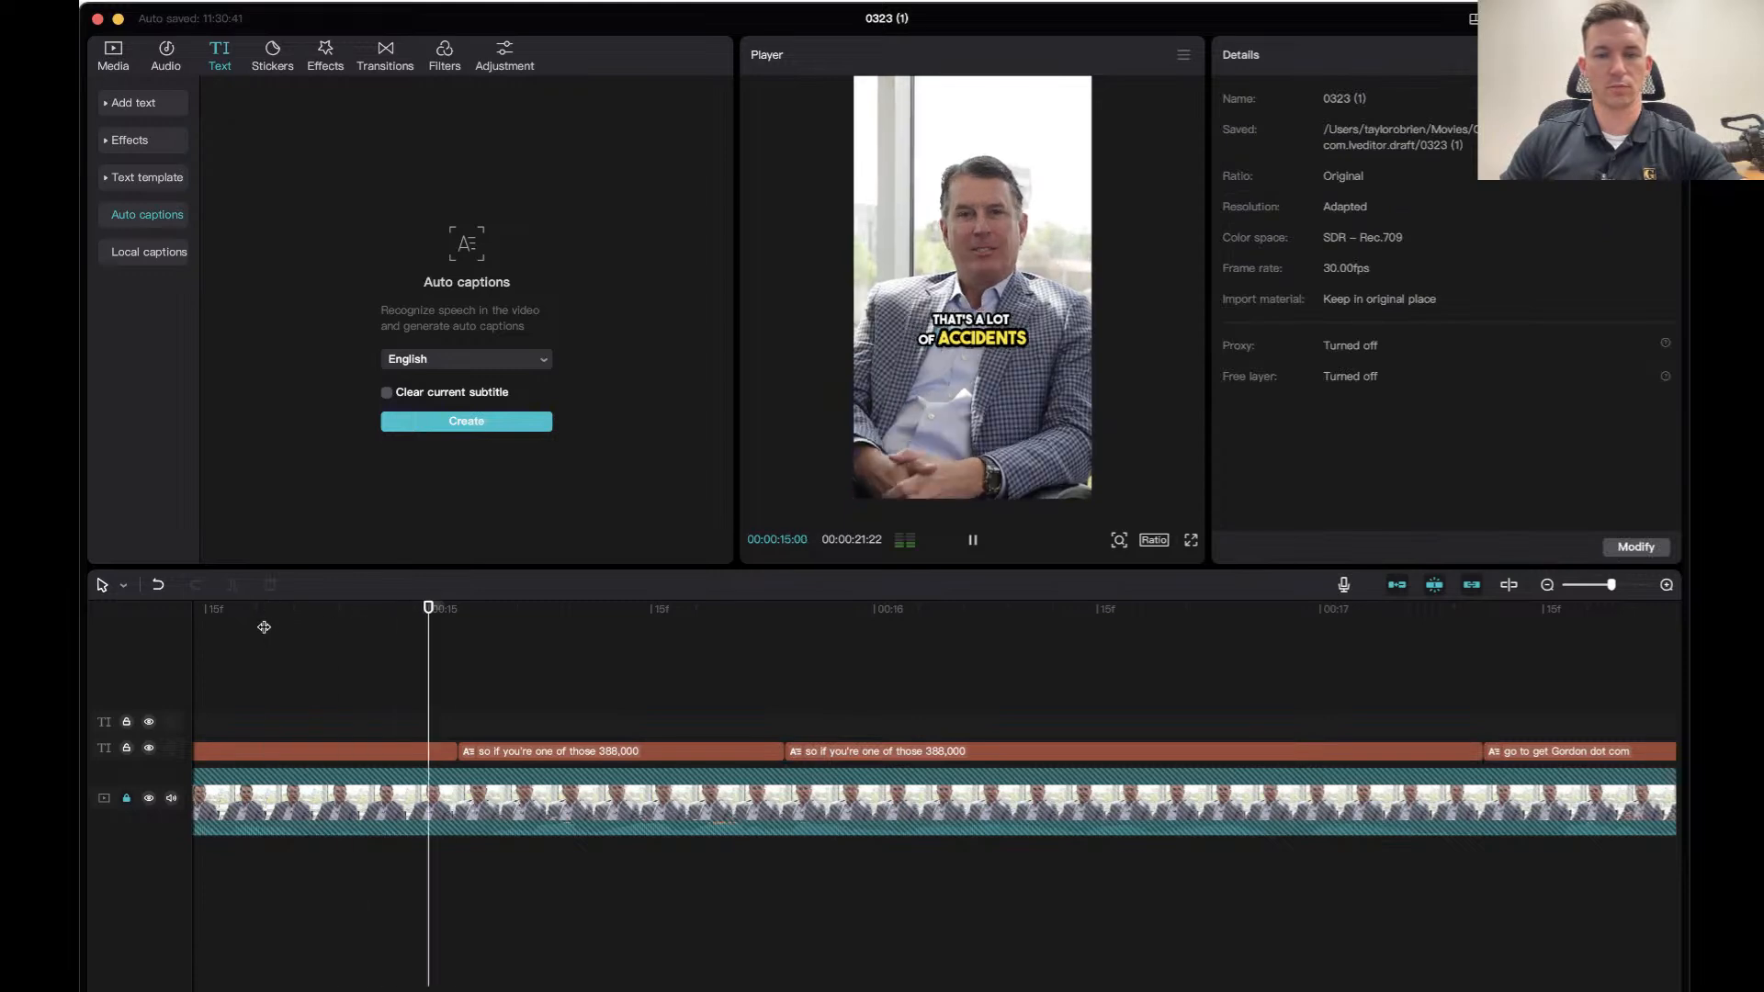
{"action": "key", "text": "space"}
{"action": "key", "text": "space"}
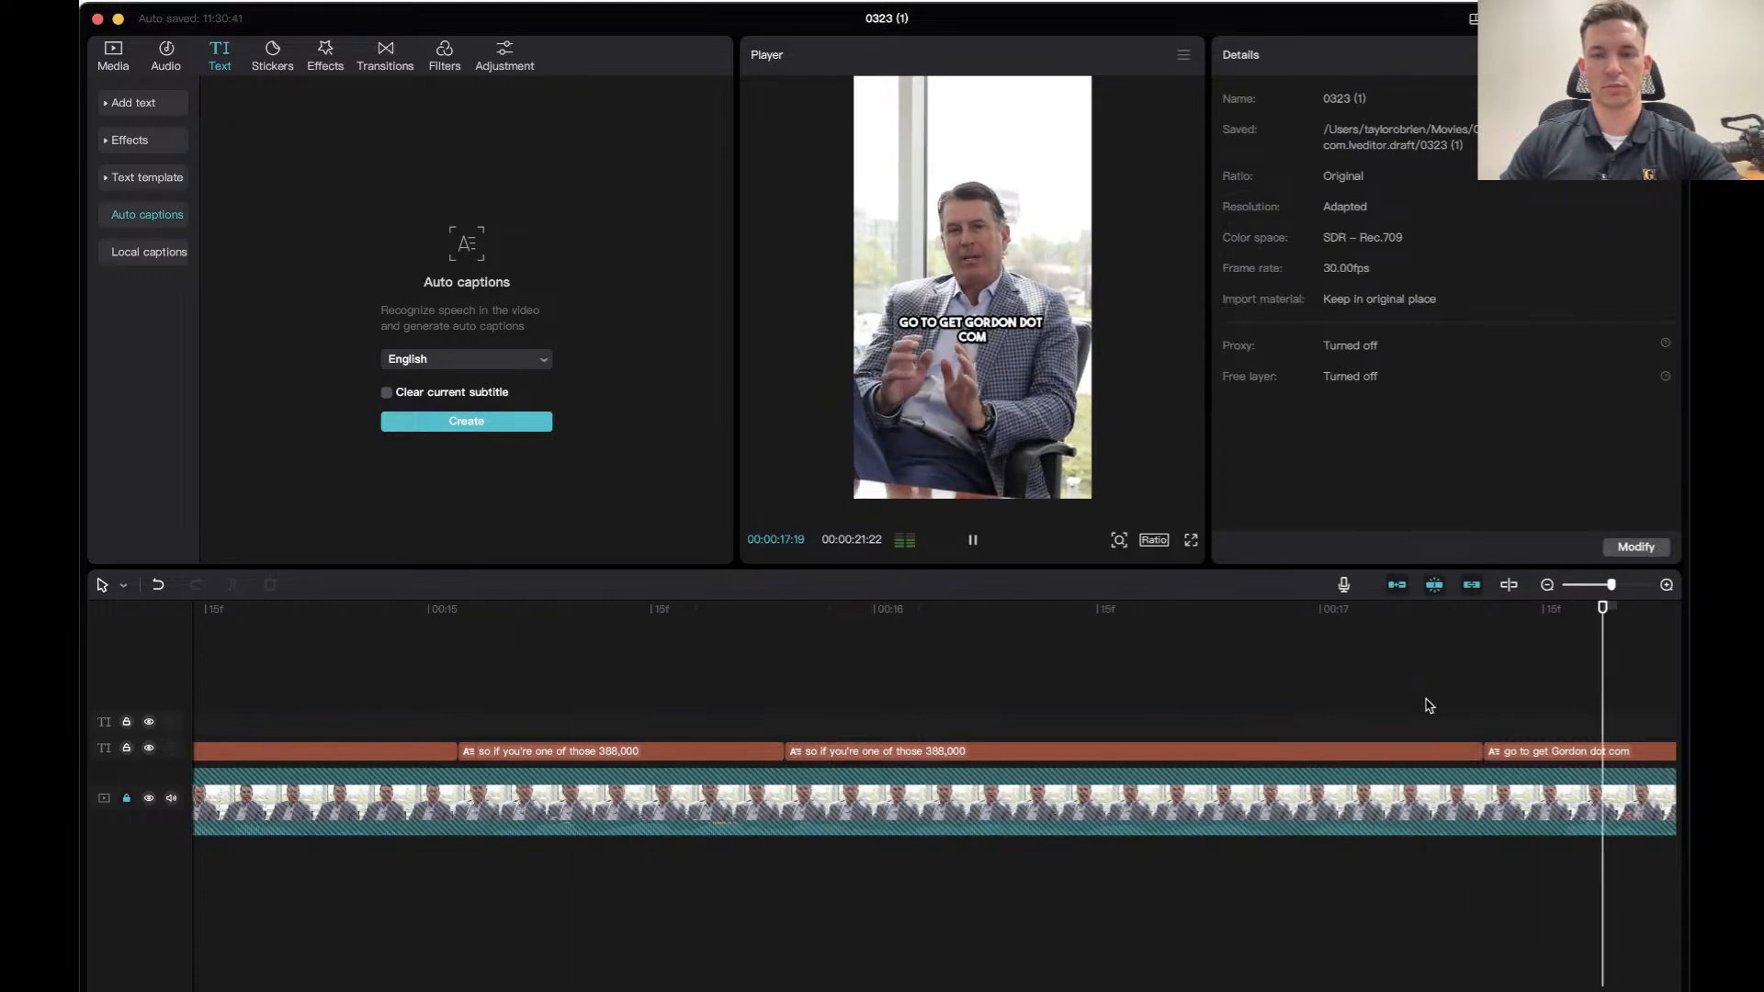
{"action": "key", "text": "space"}
Break the "go to get Gordon dot com" caption after "go to" and join "get Gordon" into "getGordon".
{"action": "left_click", "coordinate": [898, 751]}
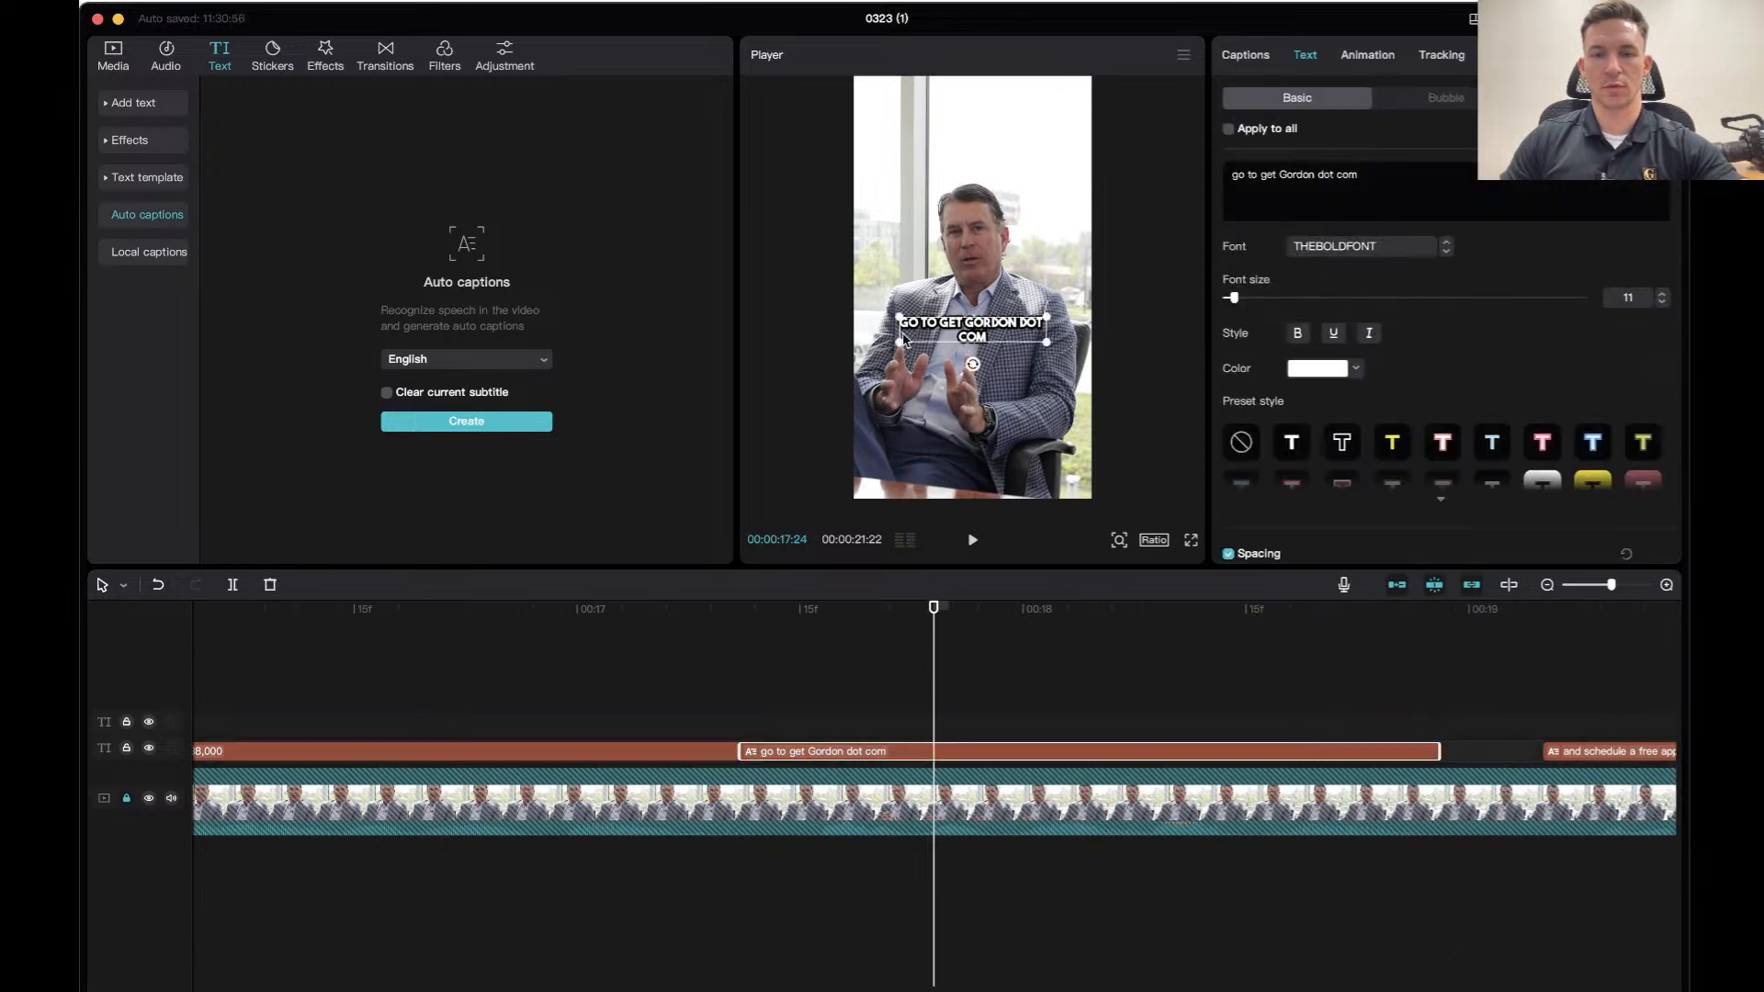
{"action": "left_click", "coordinate": [1260, 173]}
{"action": "key", "text": "Return"}
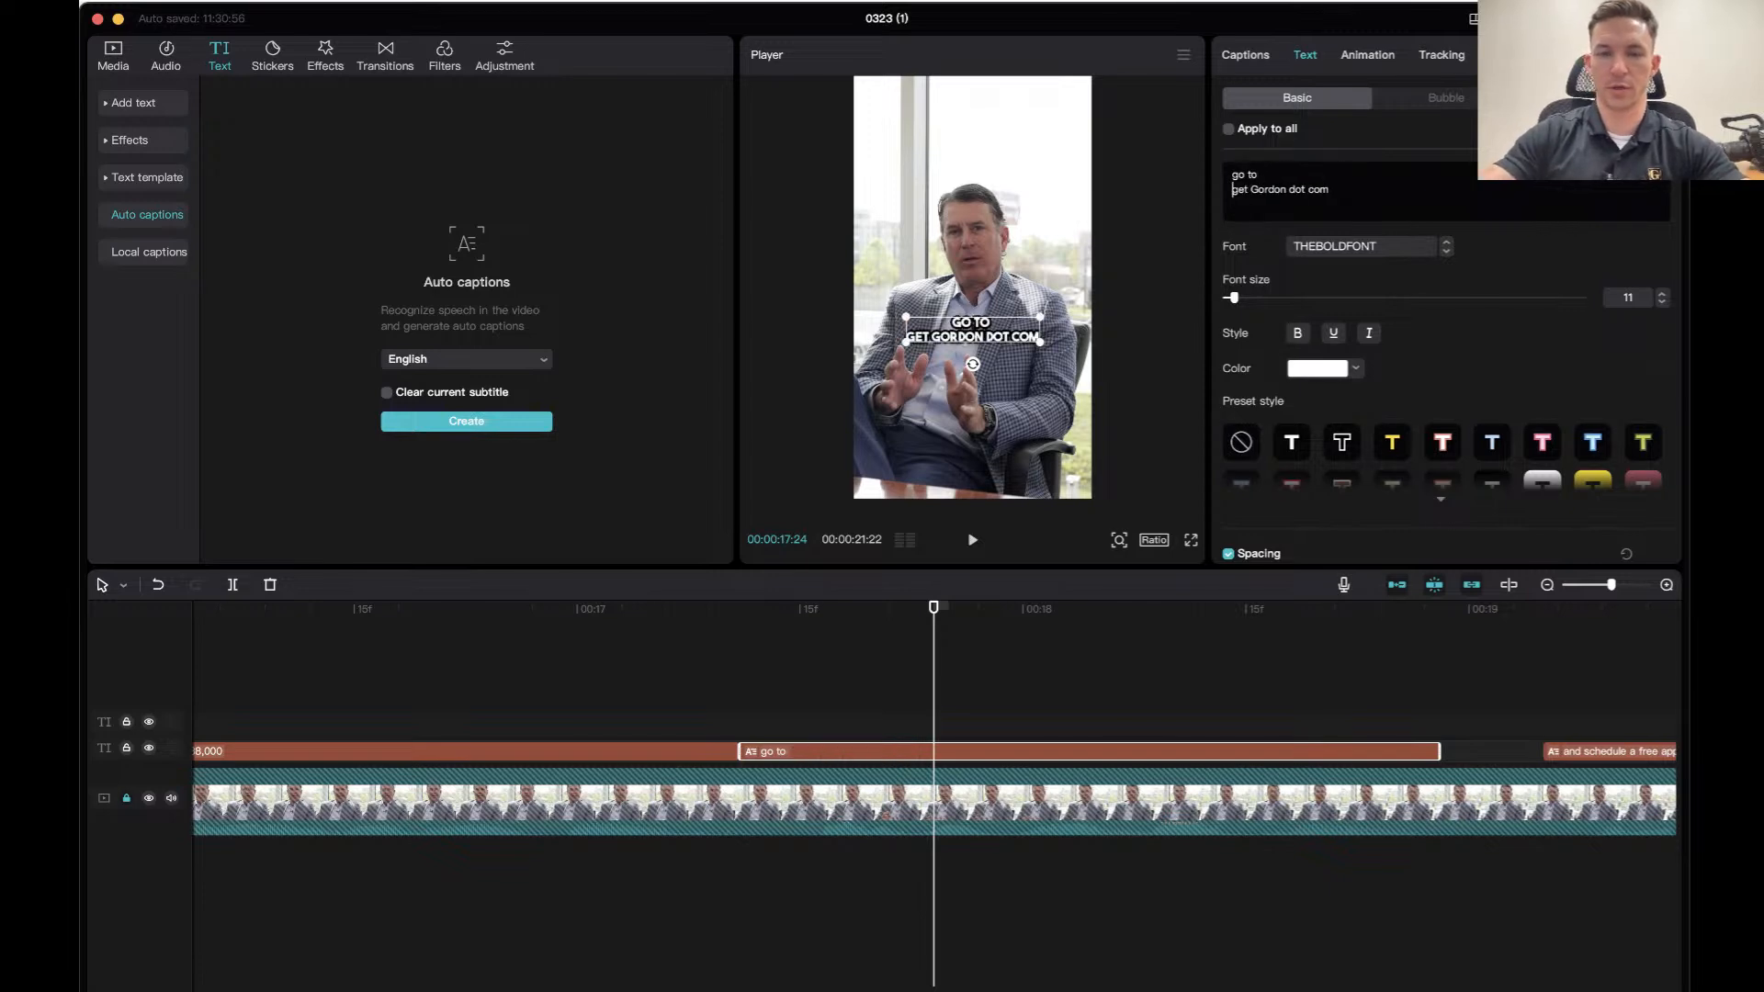
{"action": "left_click", "coordinate": [1250, 189]}
{"action": "key", "text": "BackSpace"}
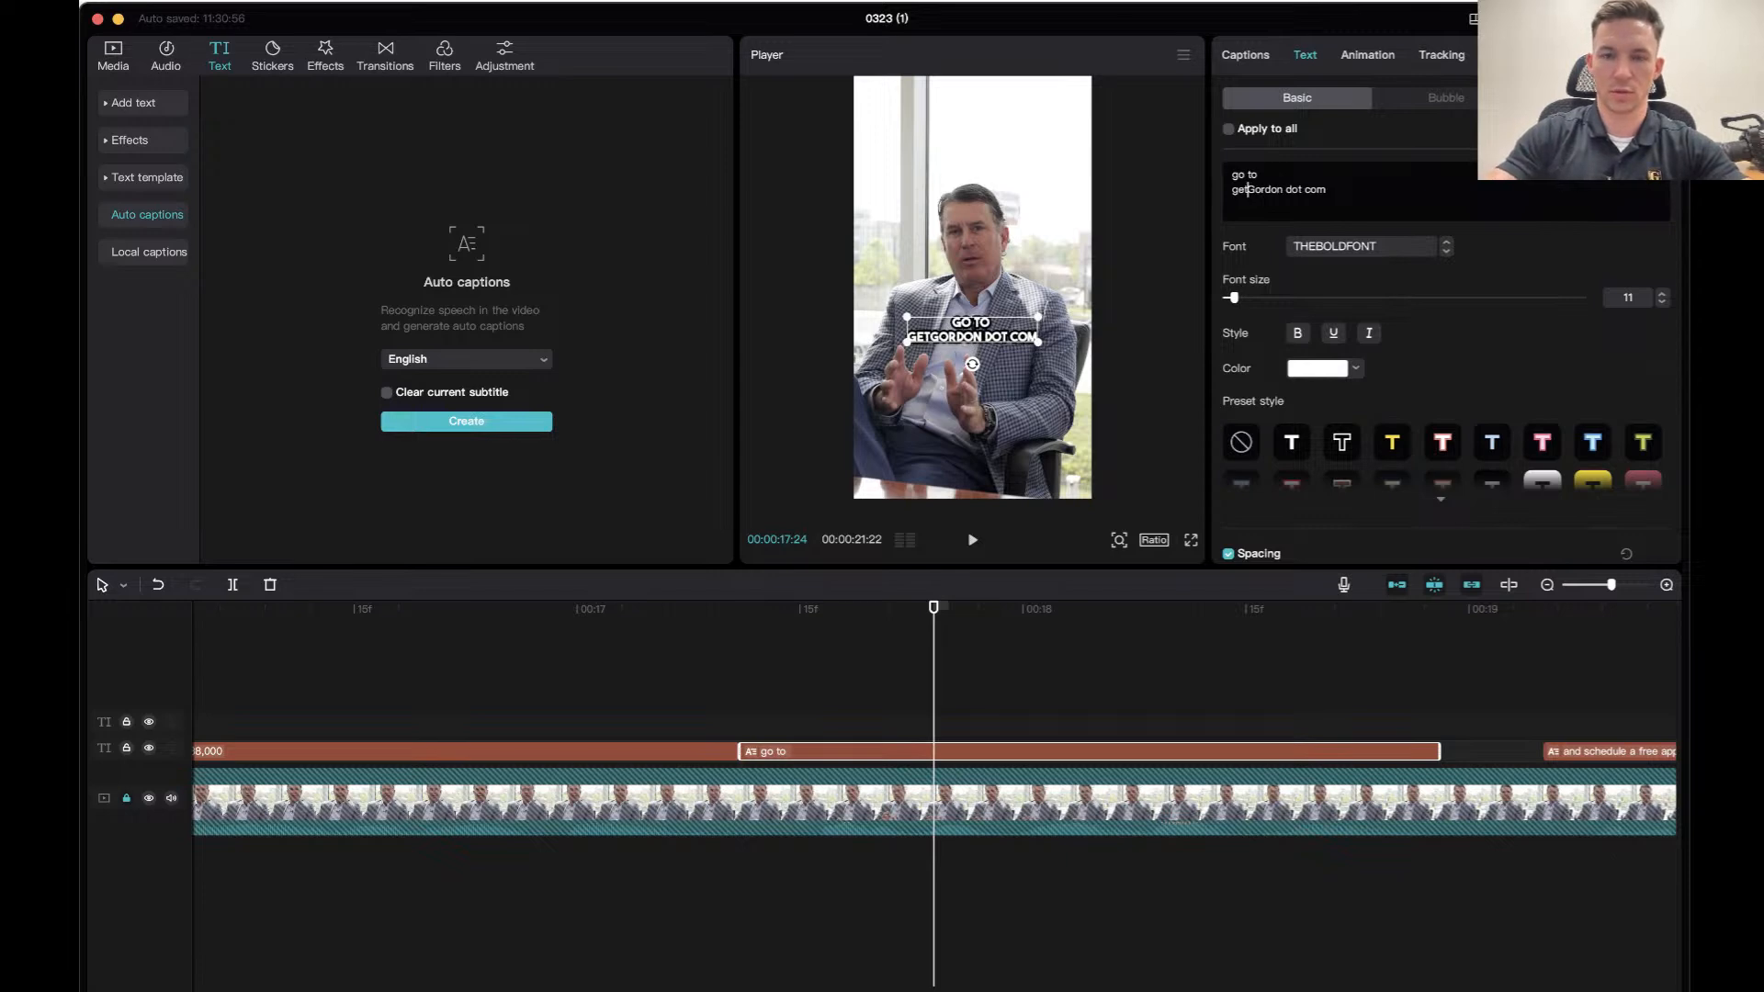
Replace the word "dot" and its surrounding spaces with a period so the second line reads "getGordon.com".
{"action": "double_click", "coordinate": [1298, 189]}
{"action": "key", "text": "BackSpace"}
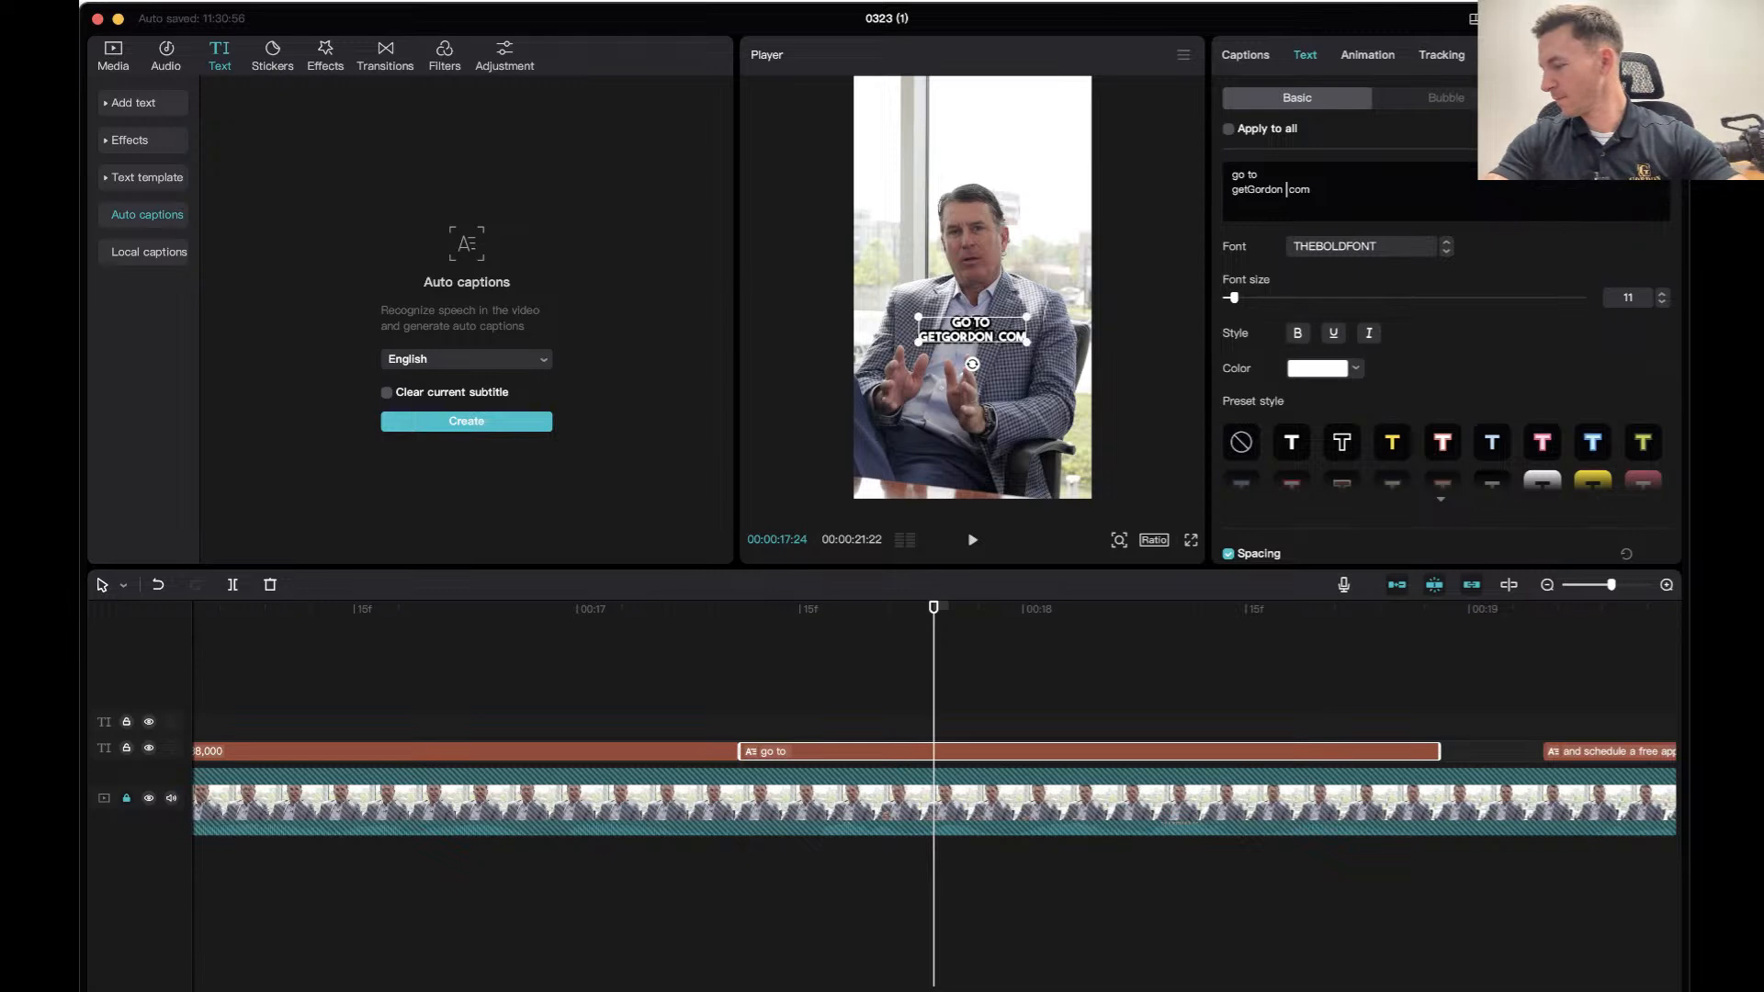
{"action": "key", "text": "BackSpace"}
{"action": "key", "text": "BackSpace"}
{"action": "type", "text": "."}
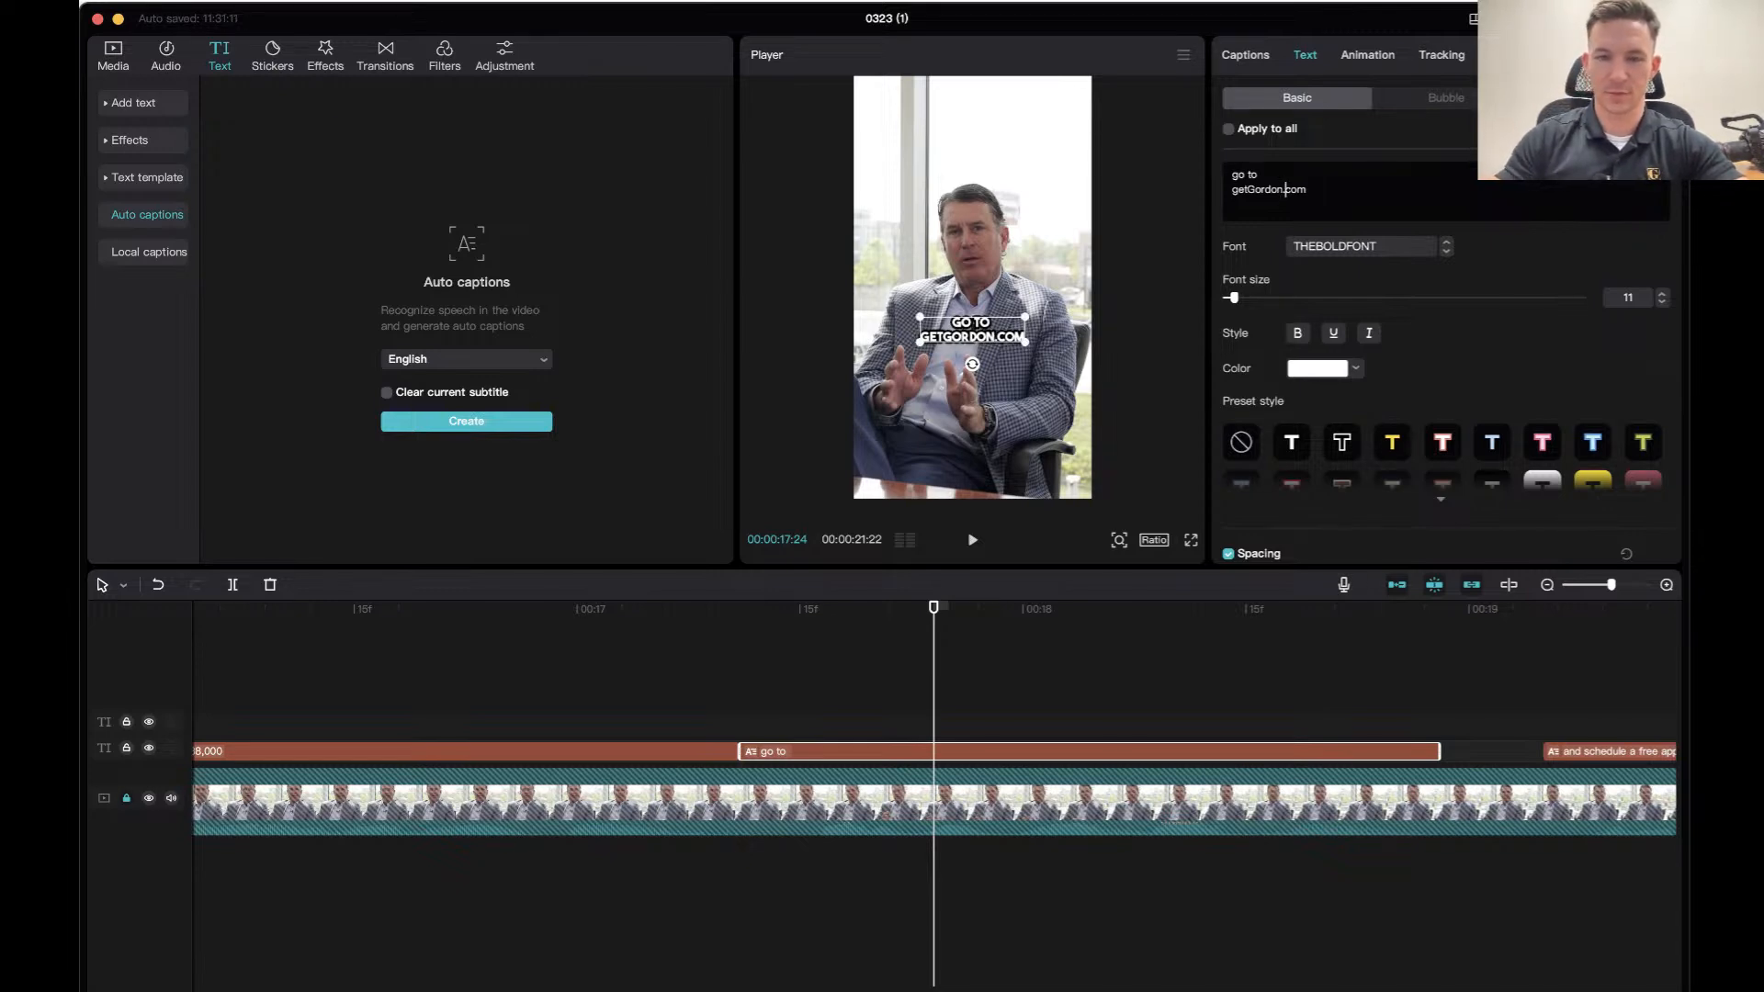
Colour the line "getGordon.com" green (00FF4B) and set its font size to 16.
{"action": "left_click_drag", "start_coordinate": [1320, 194], "coordinate": [1221, 196]}
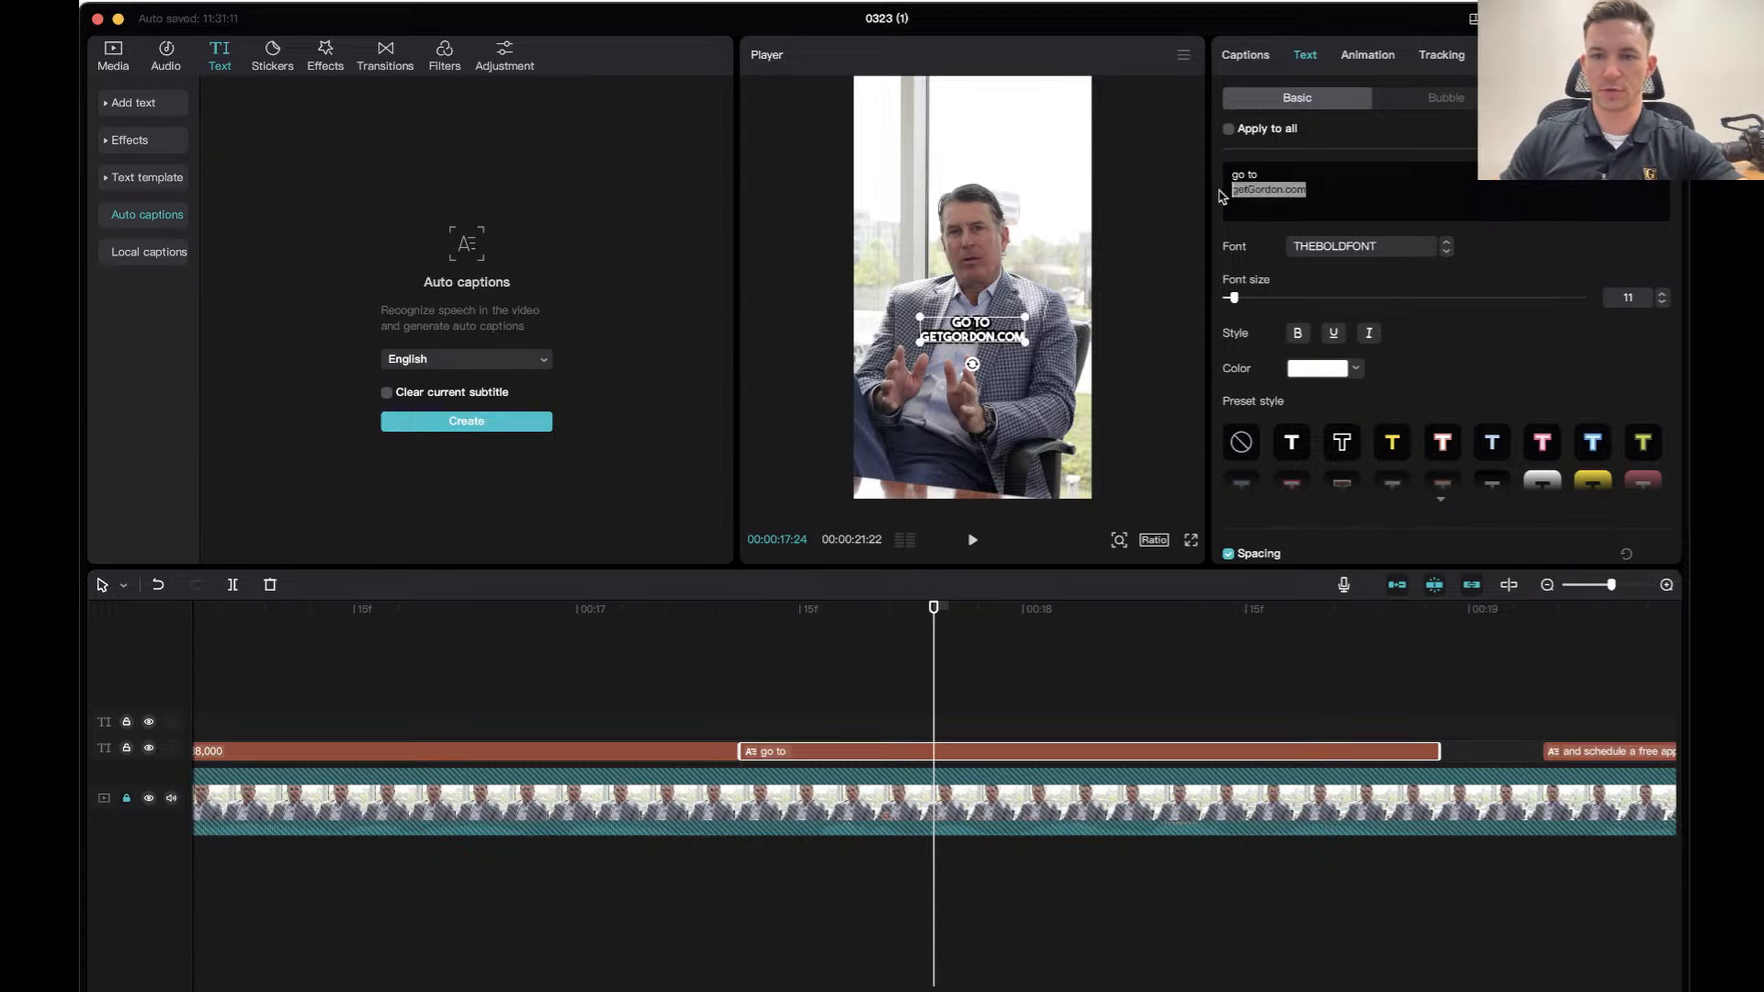
{"action": "left_click", "coordinate": [1358, 369]}
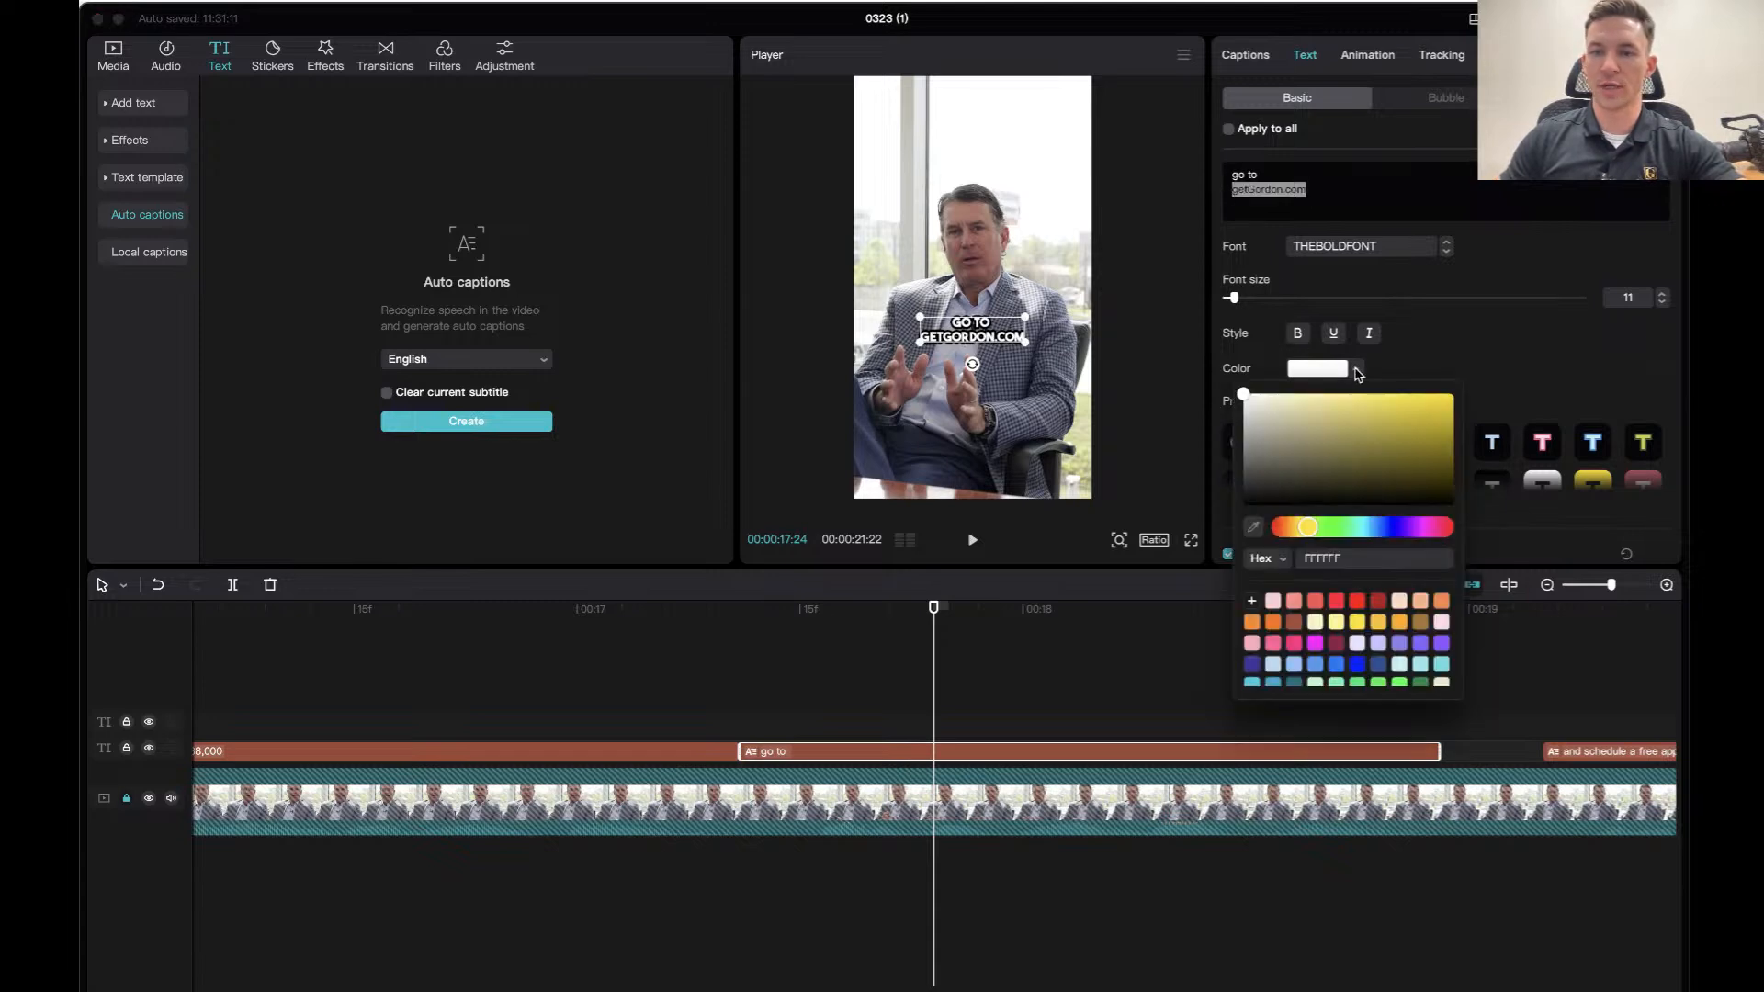
{"action": "left_click", "coordinate": [1401, 682]}
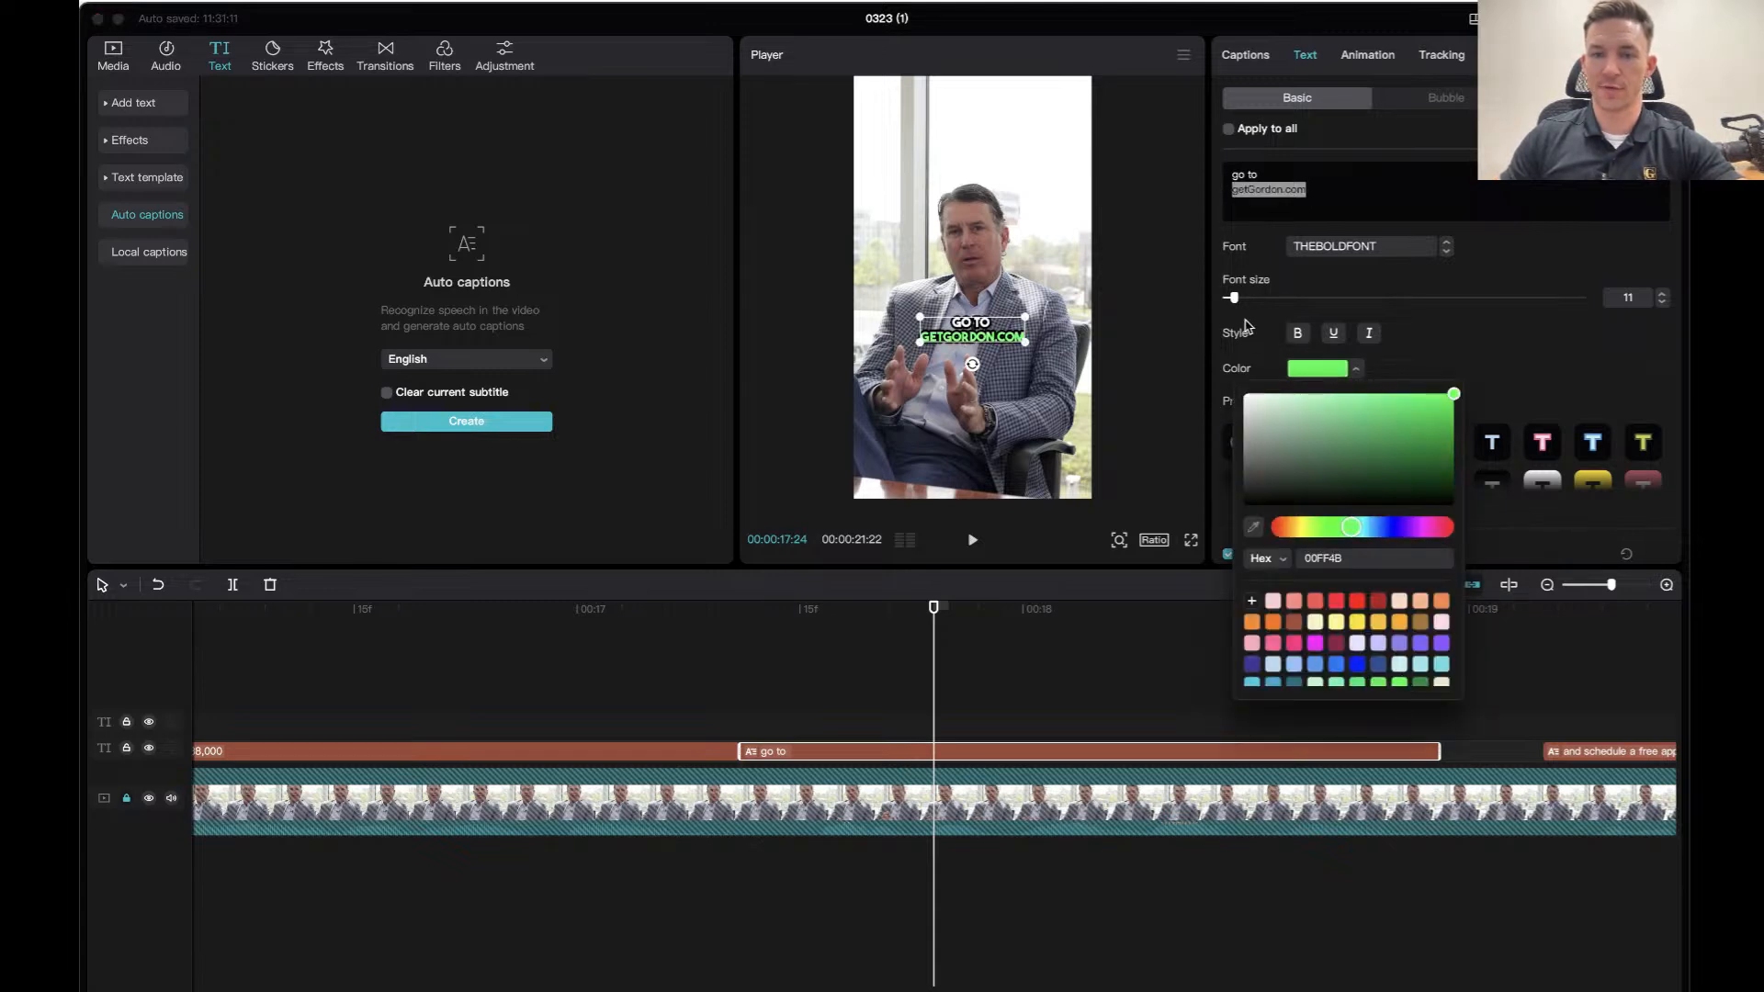
{"action": "mouse_move", "coordinate": [1238, 301]}
{"action": "left_mouse_down"}
{"action": "mouse_move", "coordinate": [1256, 304]}
{"action": "mouse_move", "coordinate": [1239, 304]}
{"action": "left_mouse_up"}
{"action": "left_click_drag", "start_coordinate": [896, 343], "coordinate": [891, 354]}
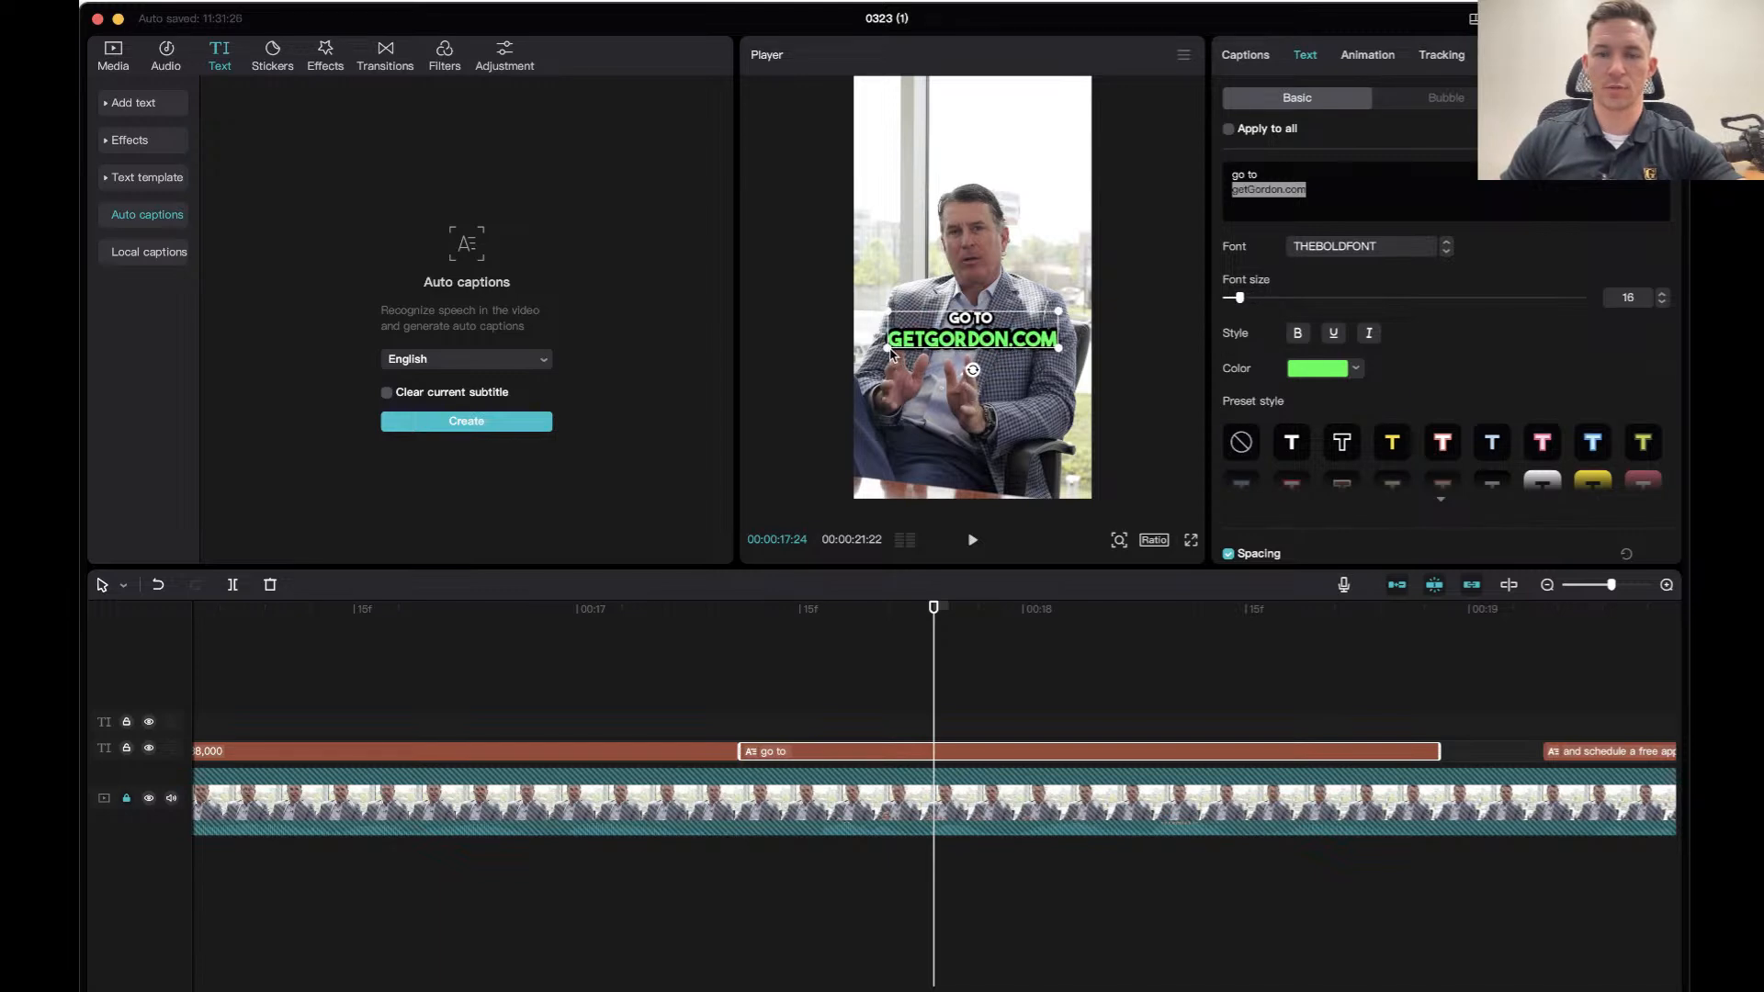
Play back the "go to getGordon.com" caption through to the "and schedule a free appointment and we'll get it done" caption.
{"action": "left_click", "coordinate": [379, 628]}
{"action": "key", "text": "space"}
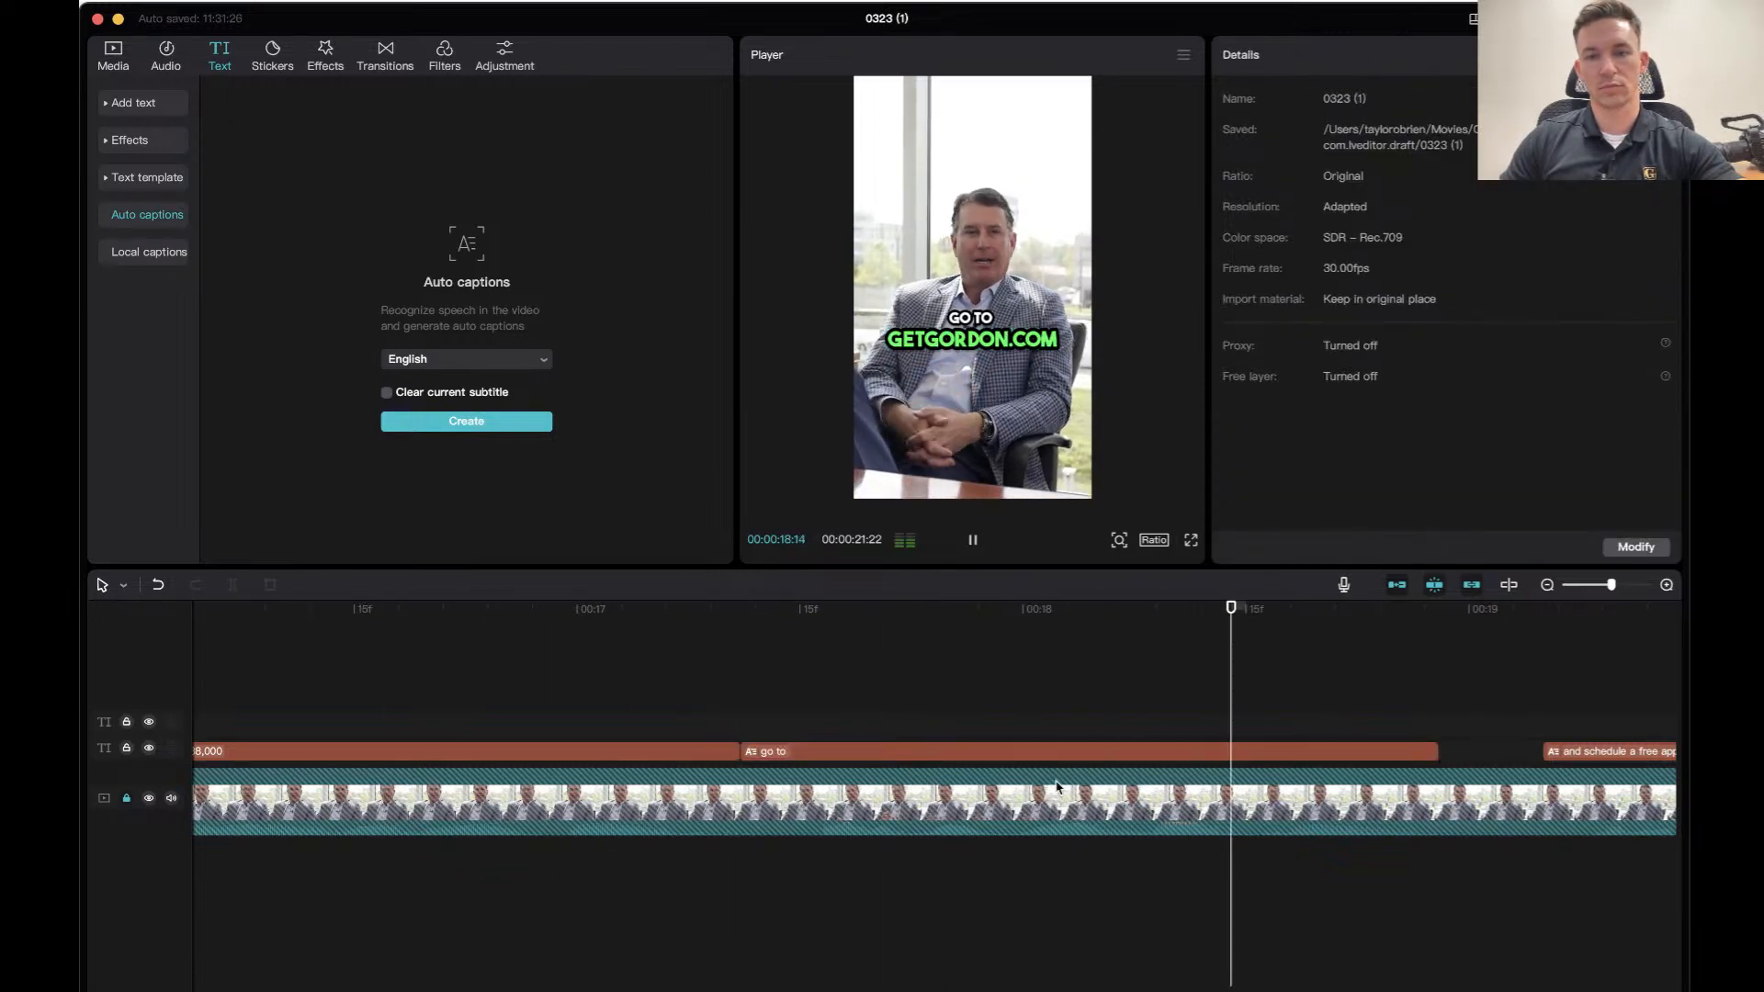
{"action": "key", "text": "space"}
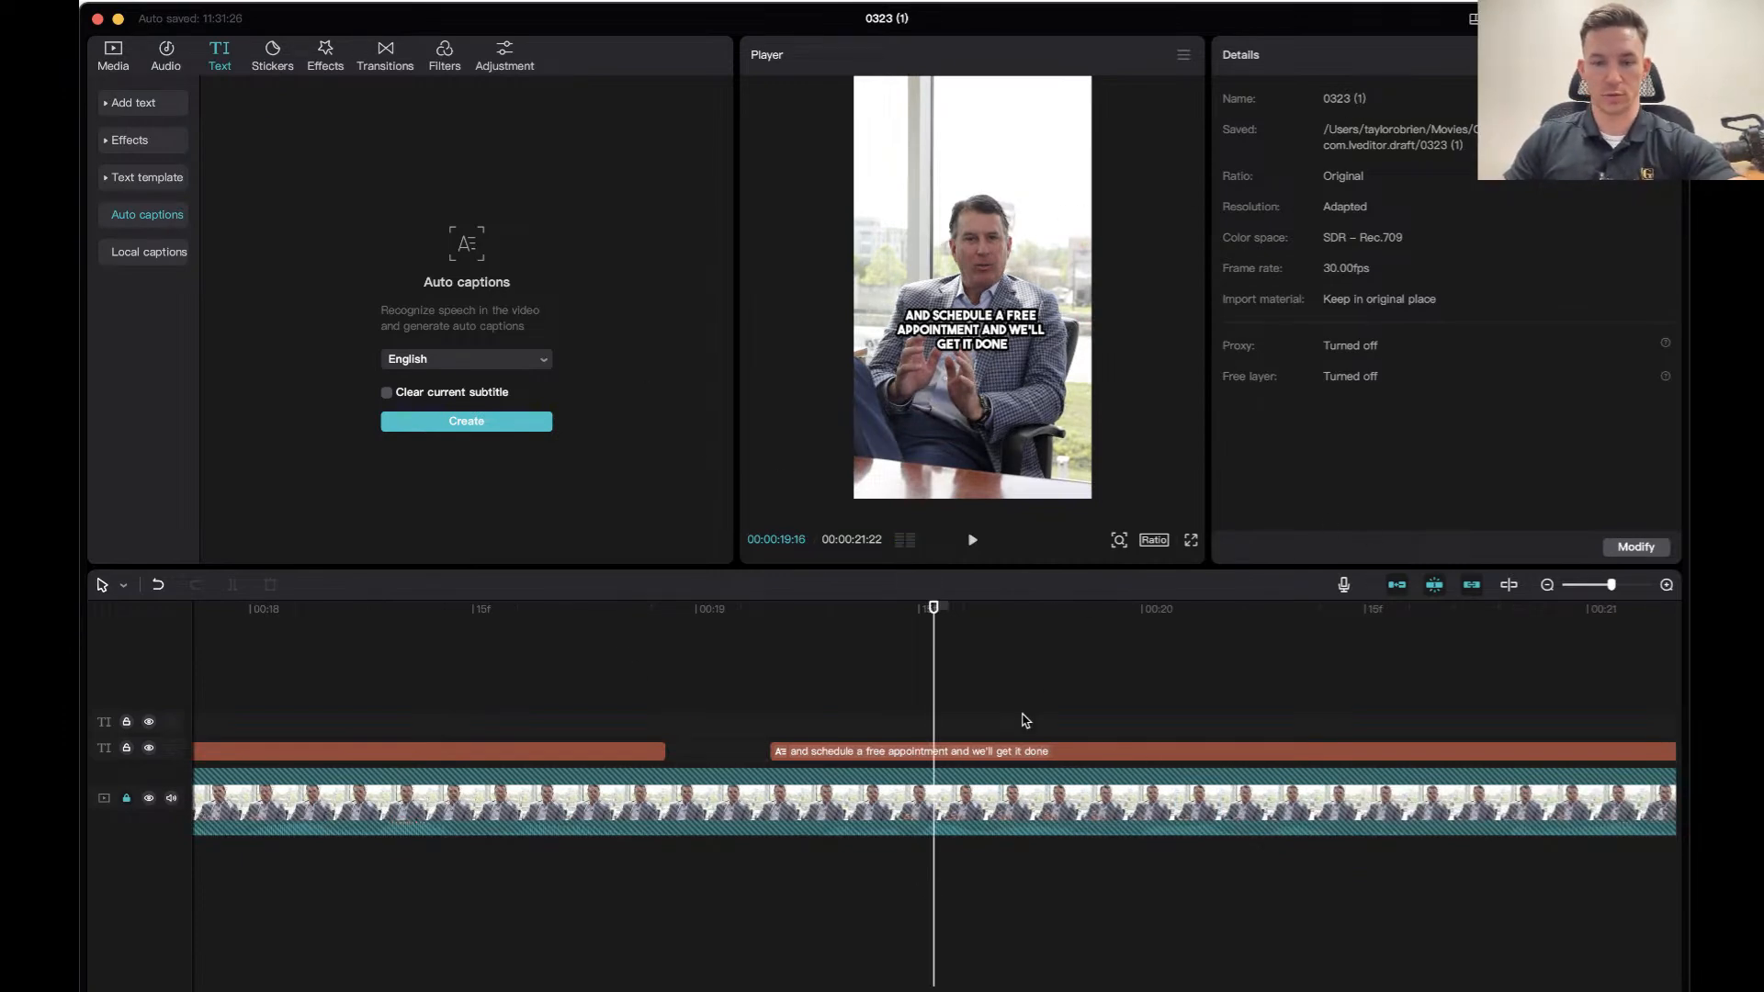
Split the last caption after "appointment" so "and we'll get it done" becomes a separate caption.
{"action": "left_click", "coordinate": [1002, 752]}
{"action": "left_click", "coordinate": [1253, 59]}
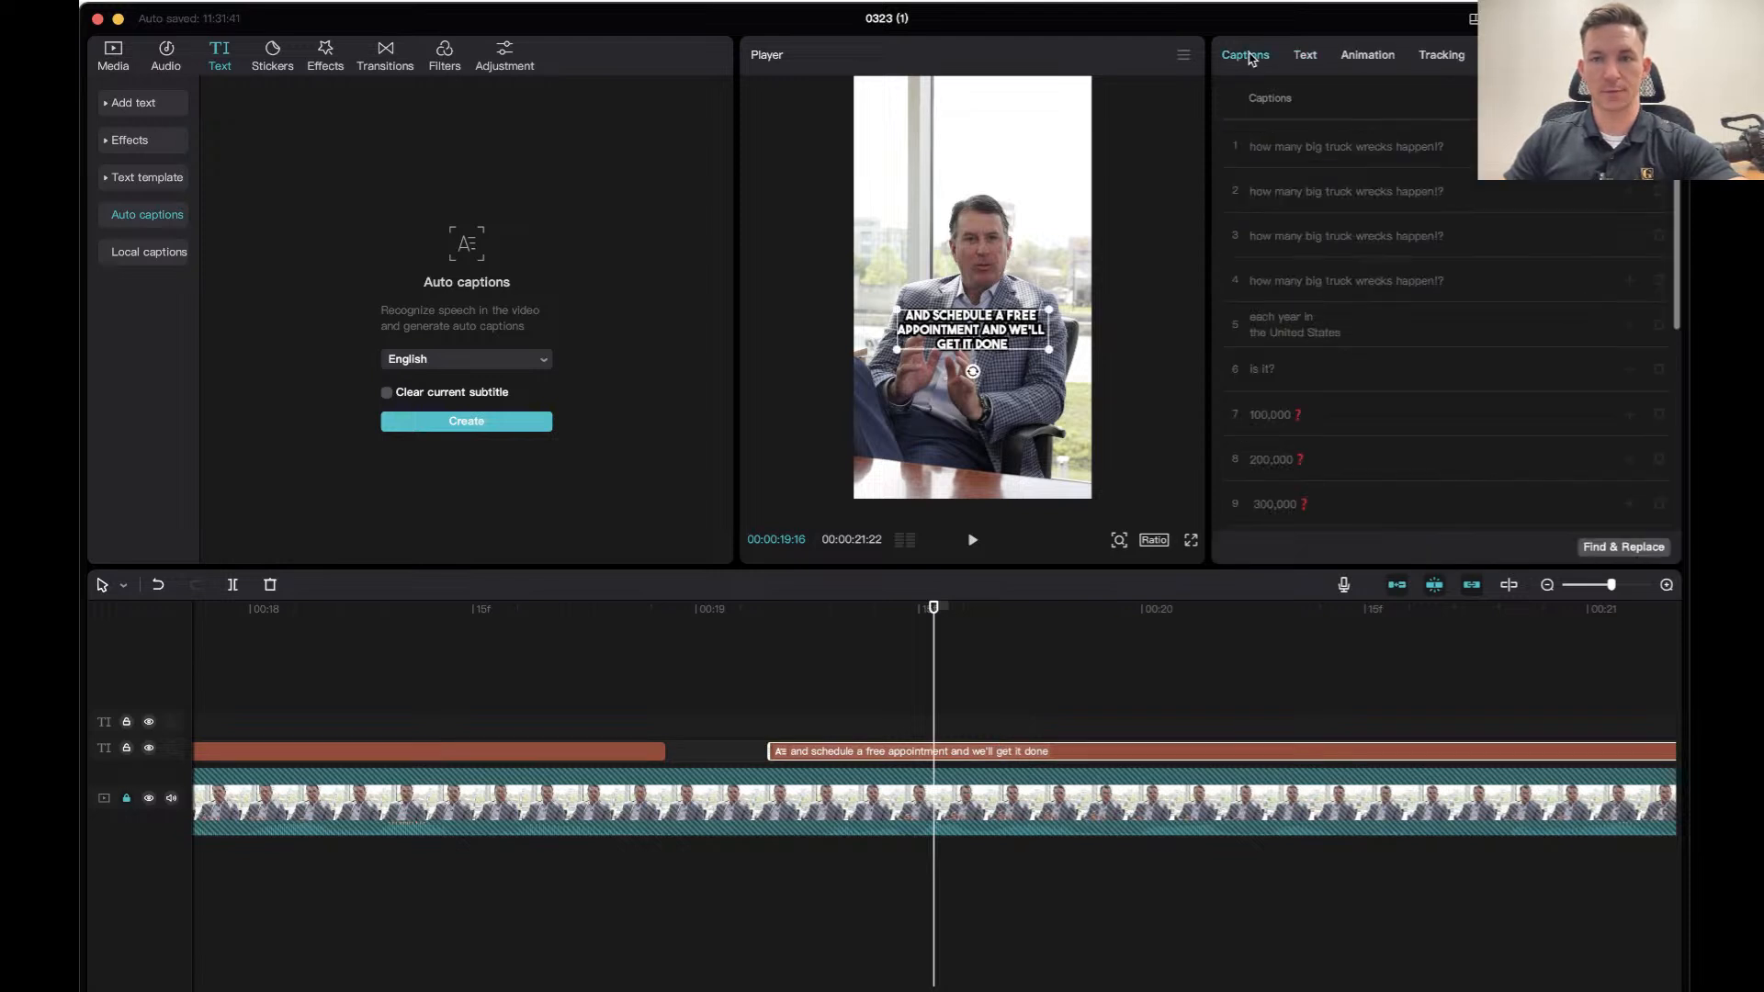
{"action": "scroll", "coordinate": [1393, 427], "scroll_direction": "down", "scroll_amount": 5}
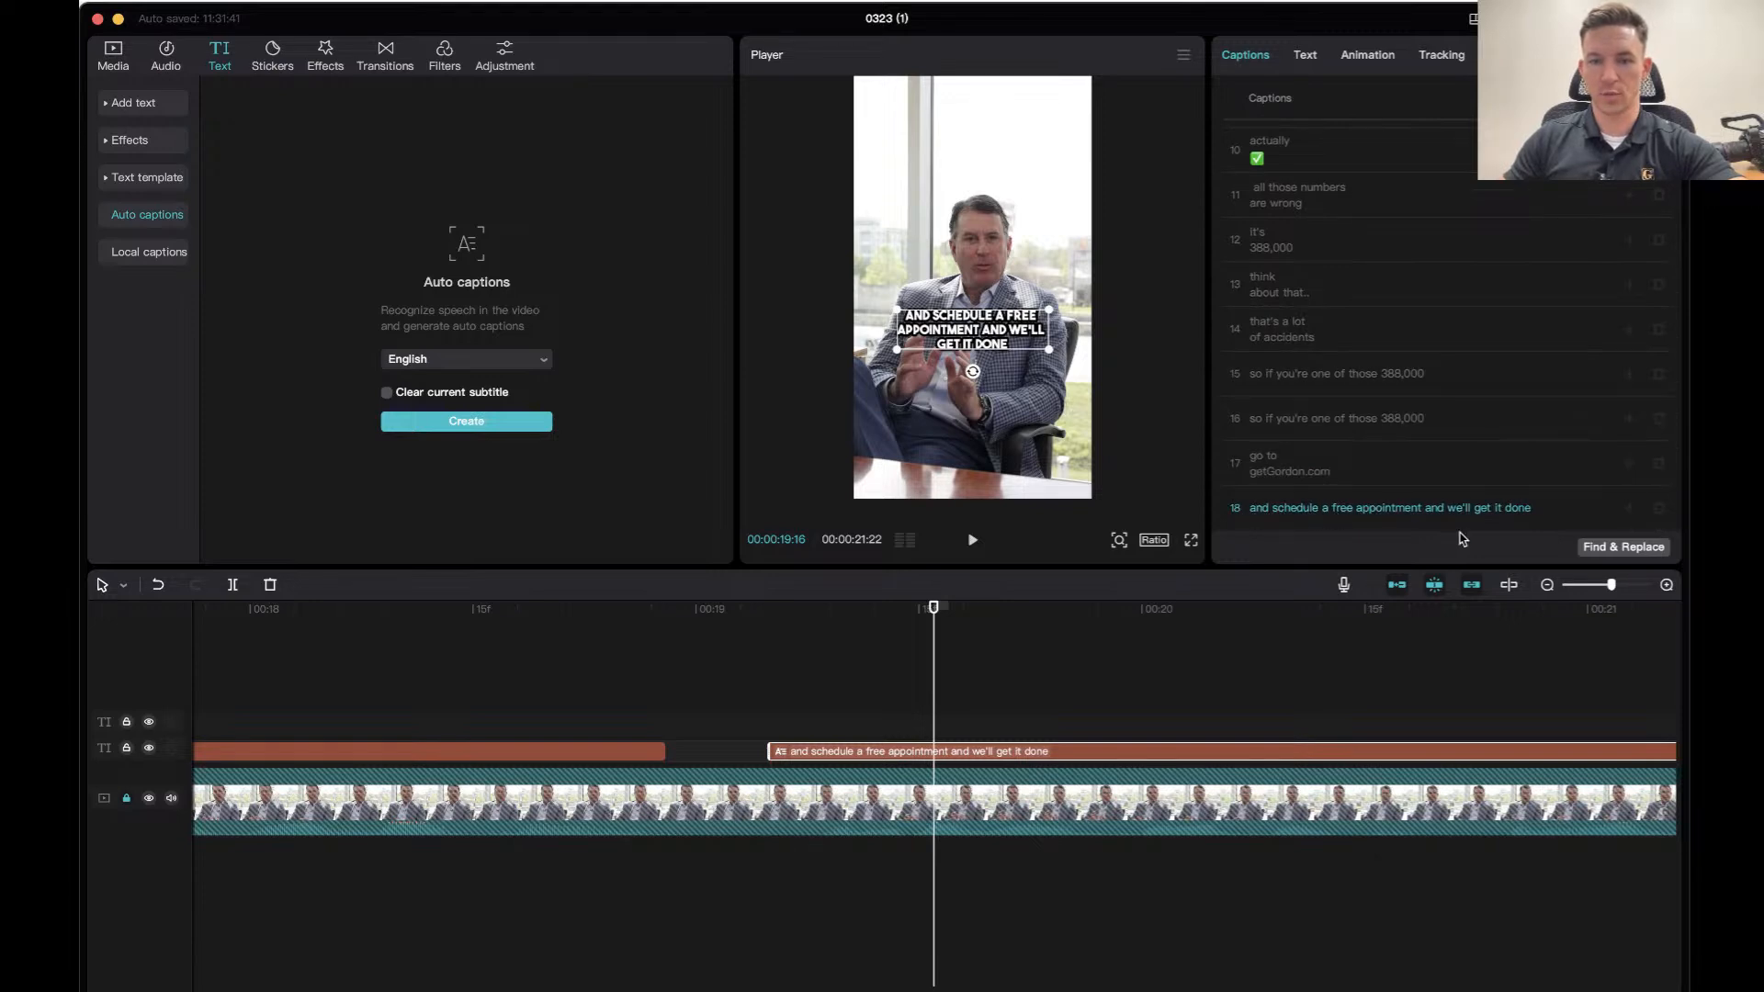
{"action": "left_click", "coordinate": [1426, 515]}
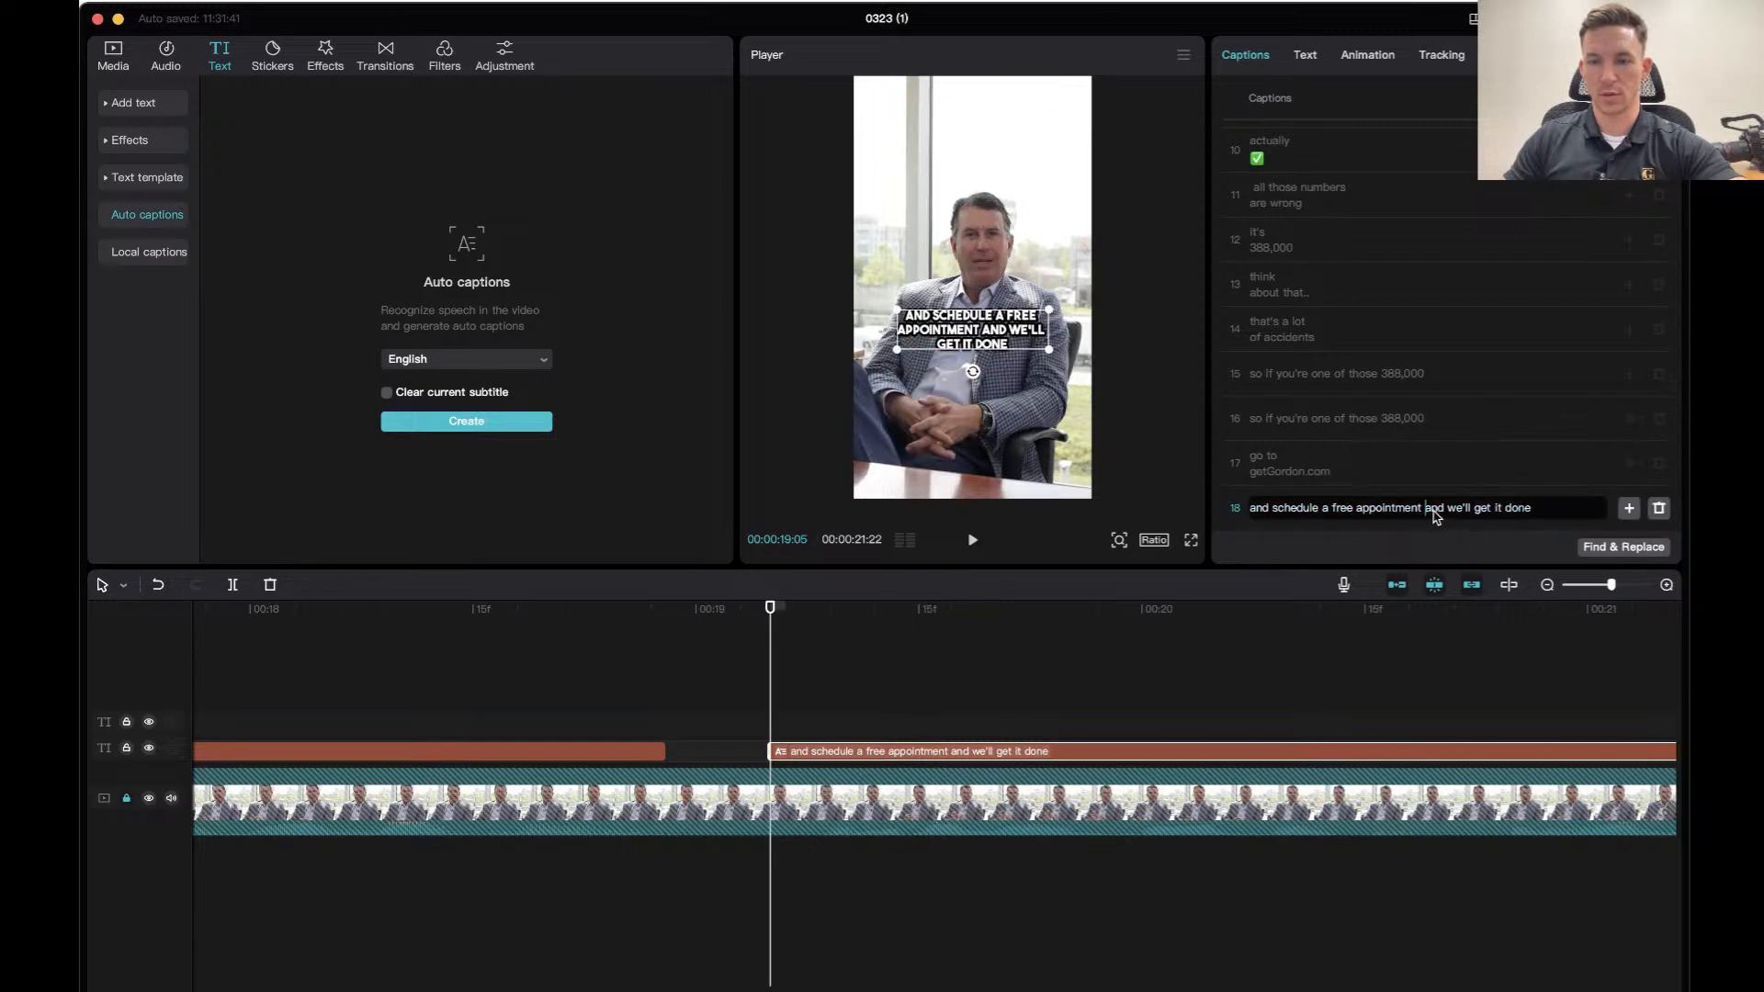
{"action": "key", "text": "Return"}
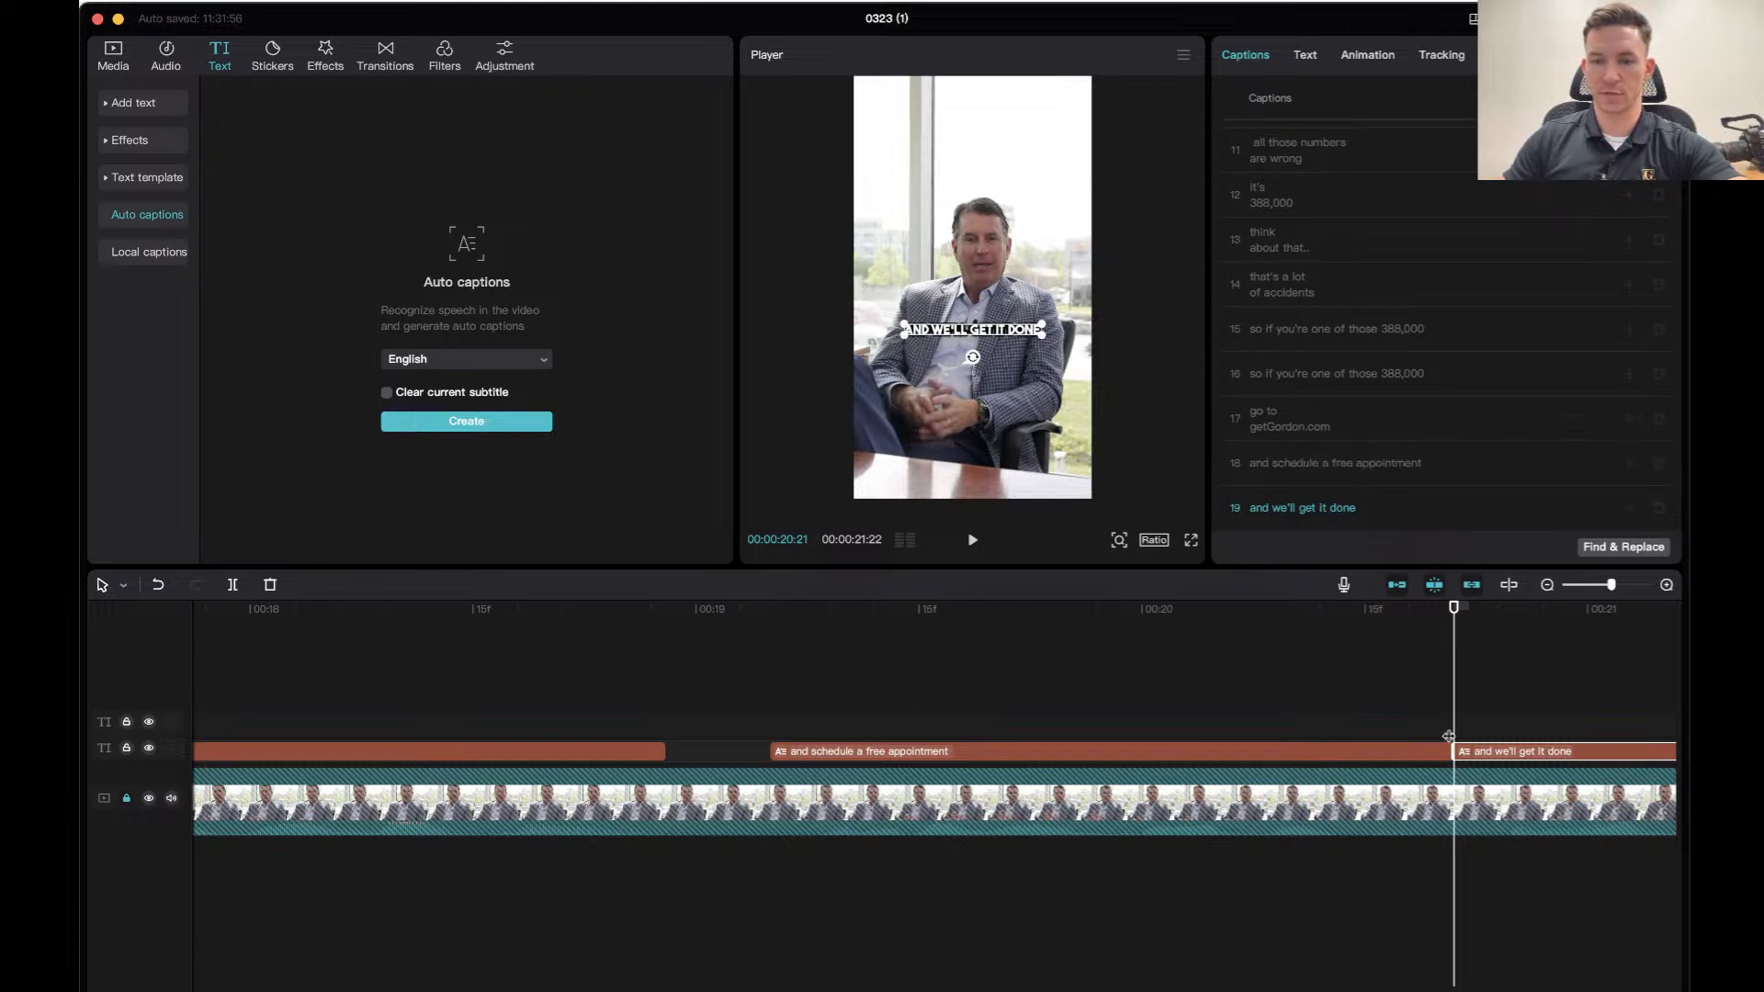
Play back the "and schedule a free appointment" caption twice to check its timing and select it.
{"action": "left_click", "coordinate": [707, 623]}
{"action": "key", "text": "space"}
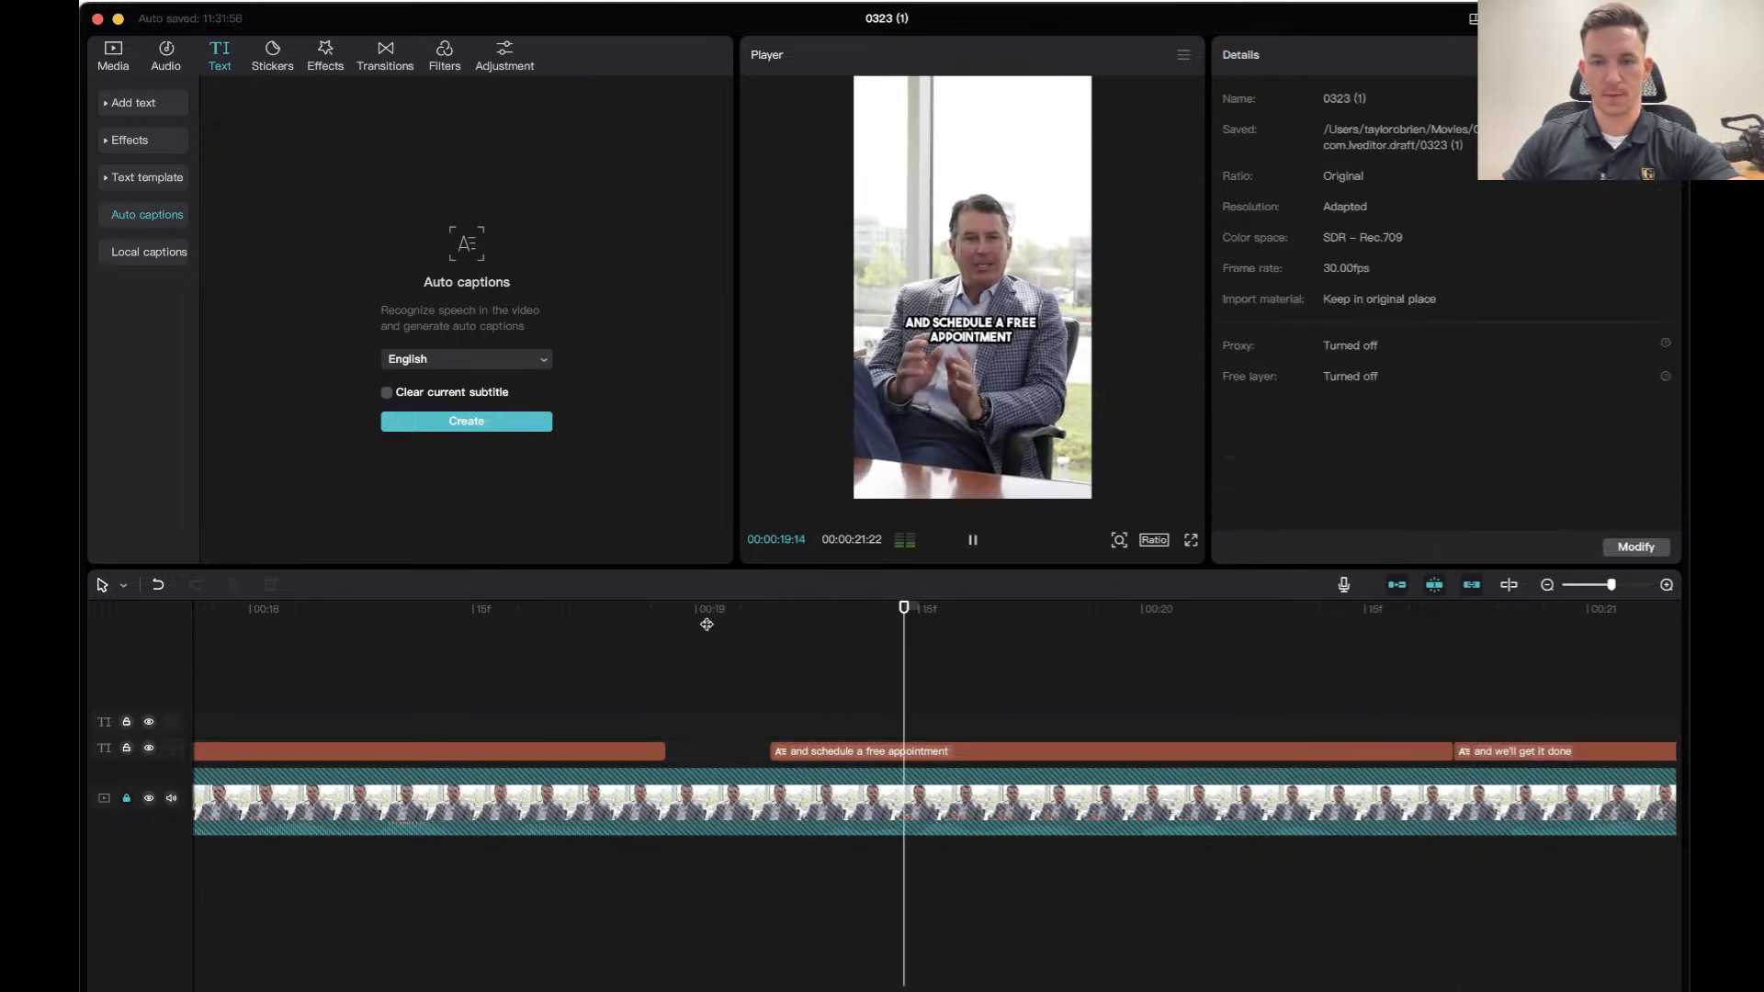
{"action": "key", "text": "space"}
{"action": "left_click", "coordinate": [1224, 749]}
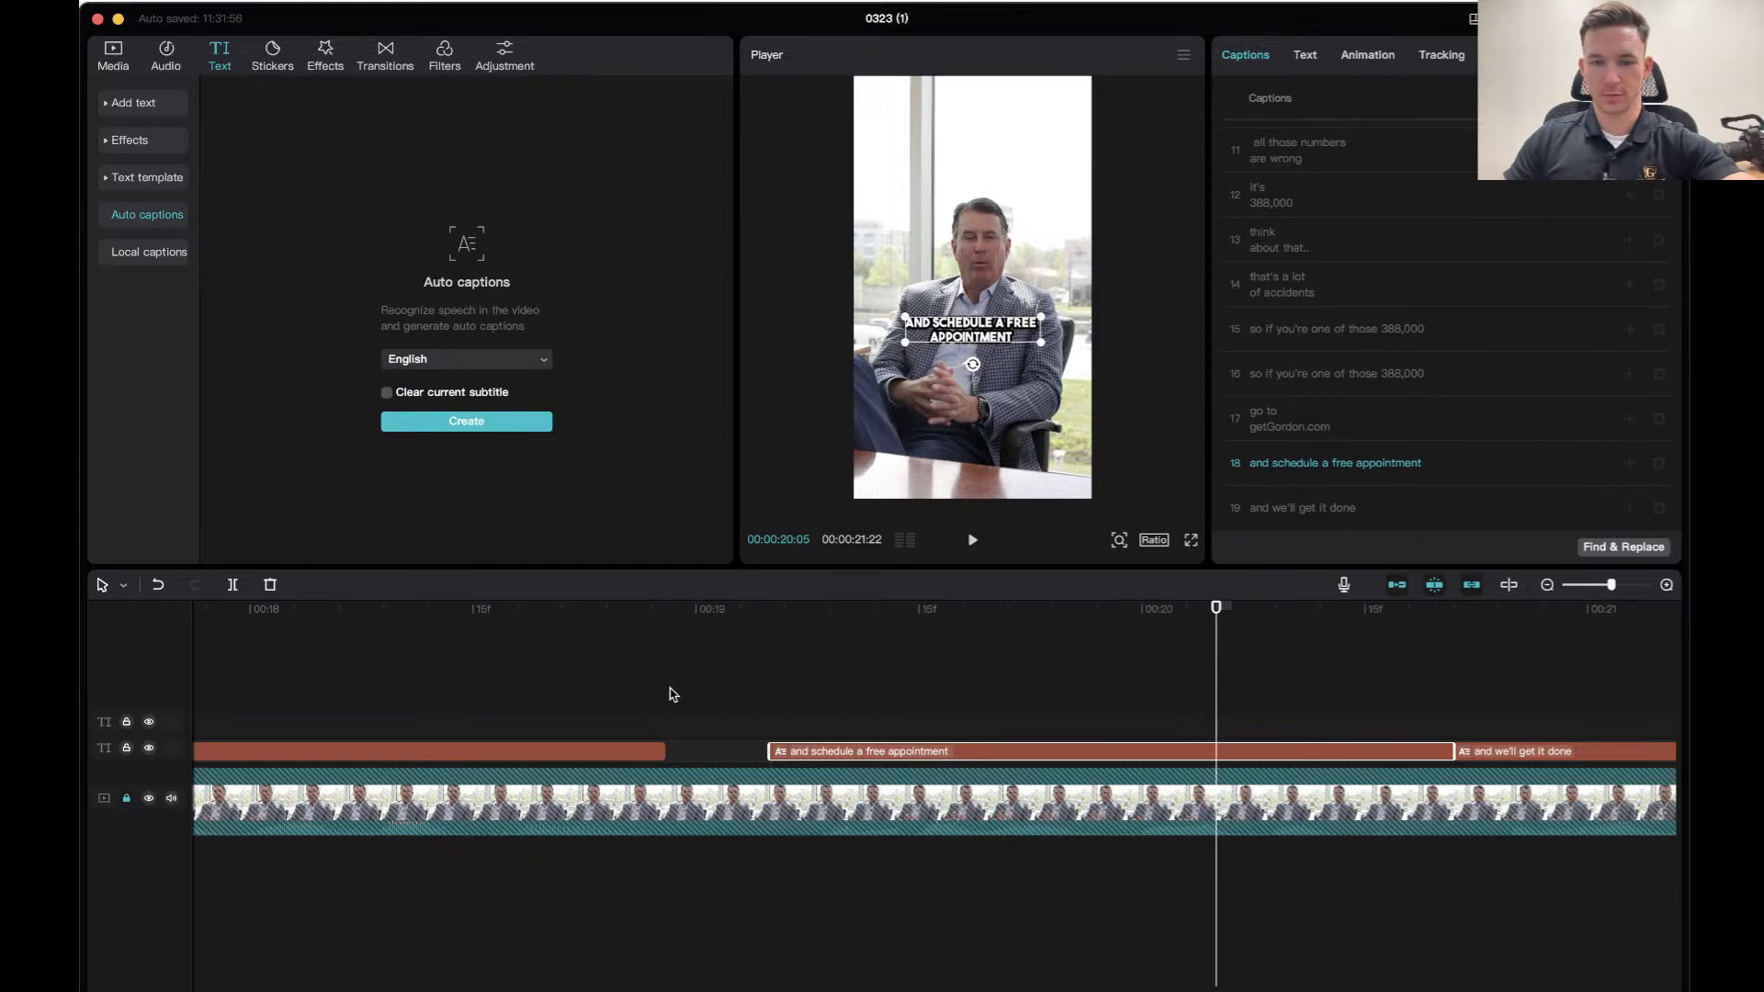
{"action": "left_click", "coordinate": [700, 611]}
{"action": "key", "text": "space"}
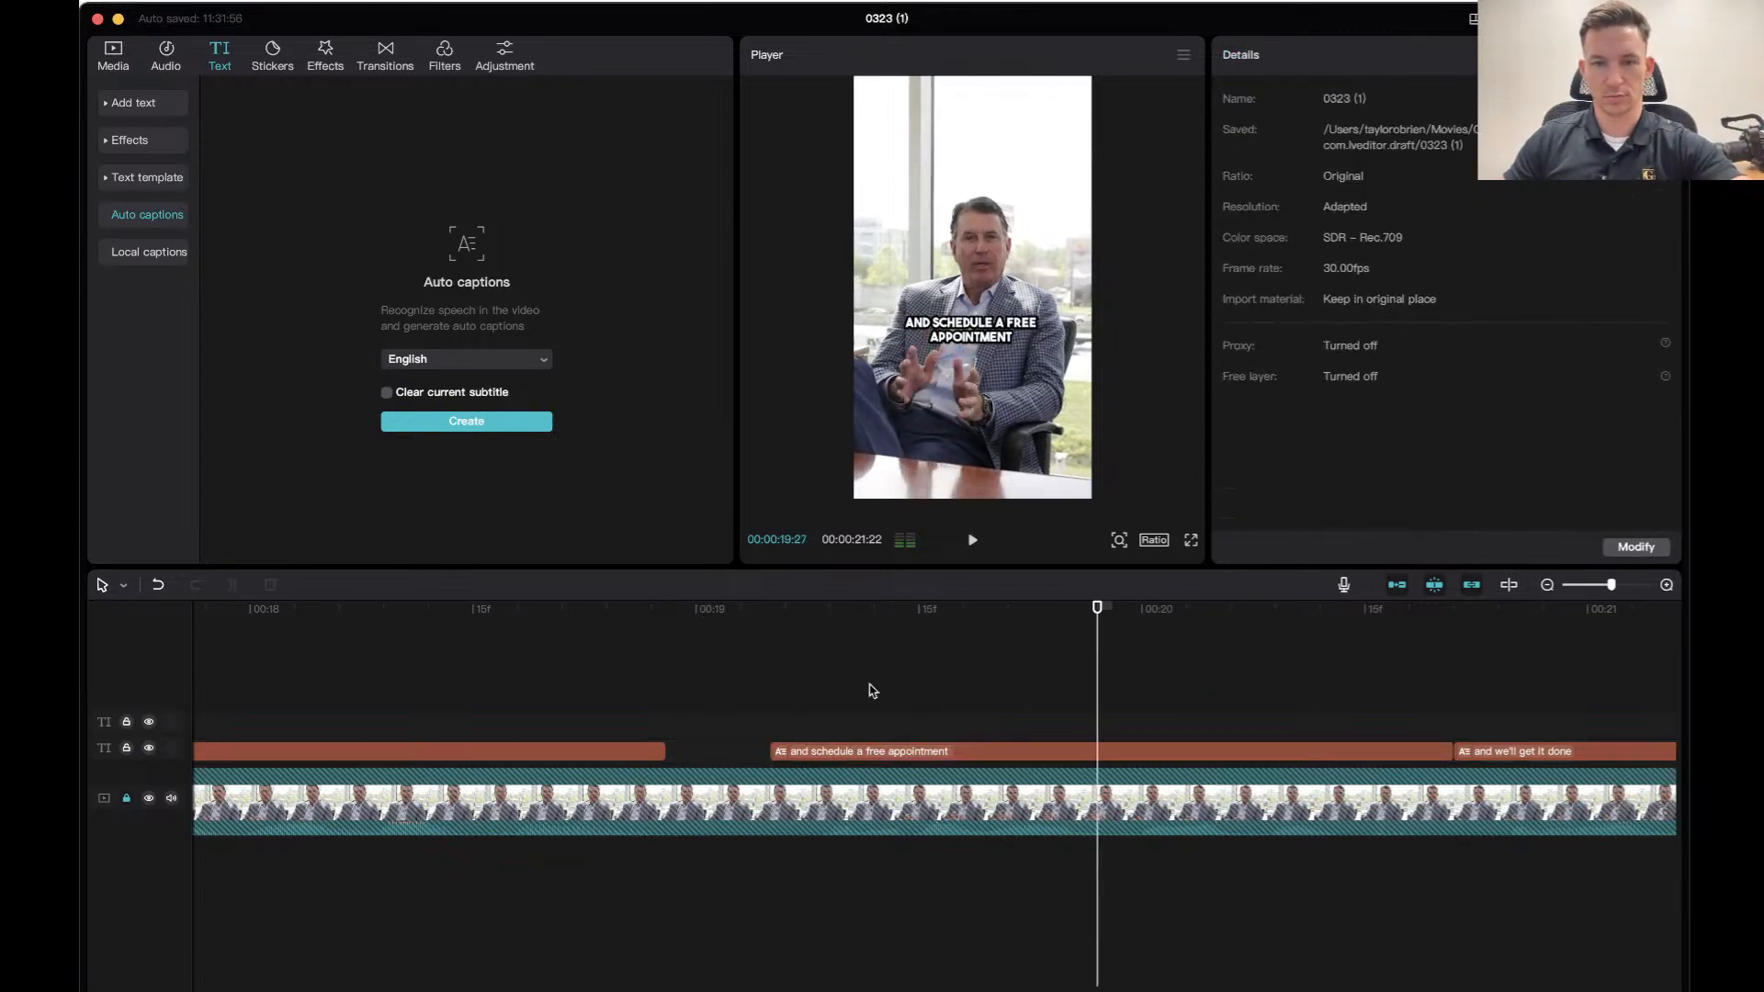
{"action": "left_click", "coordinate": [1206, 756]}
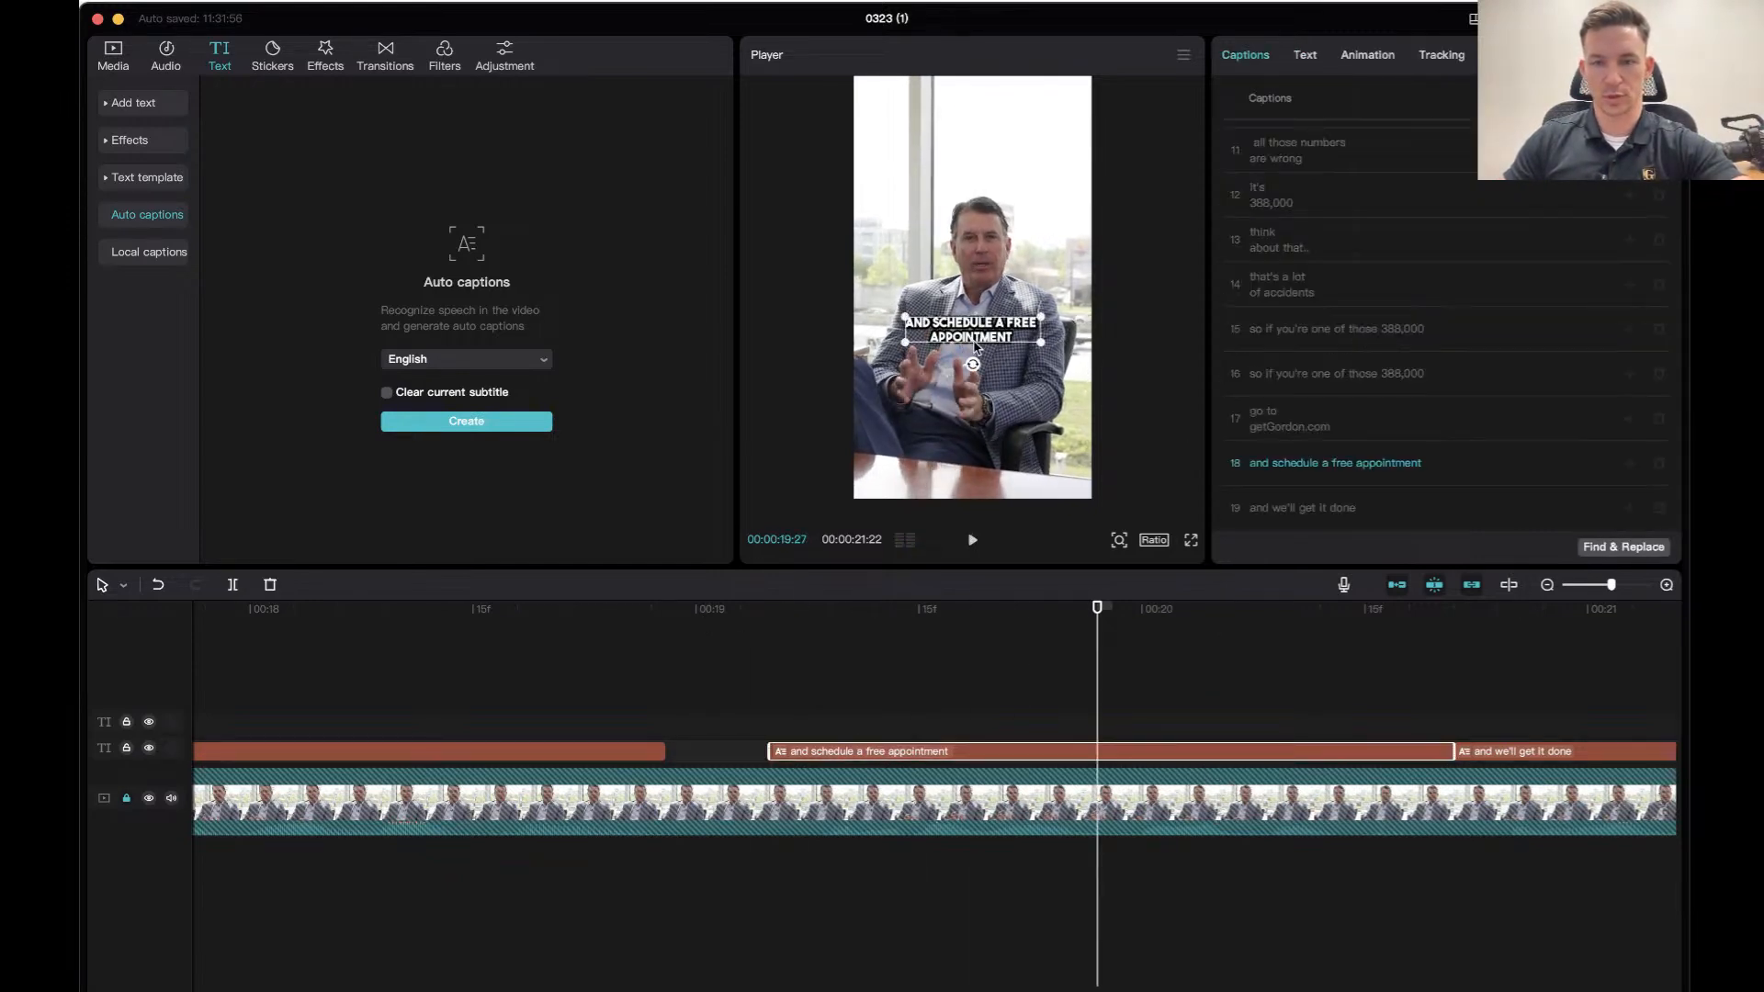
Break the "and schedule a free appointment" caption after "schedule" and play it back.
{"action": "left_click", "coordinate": [1339, 464]}
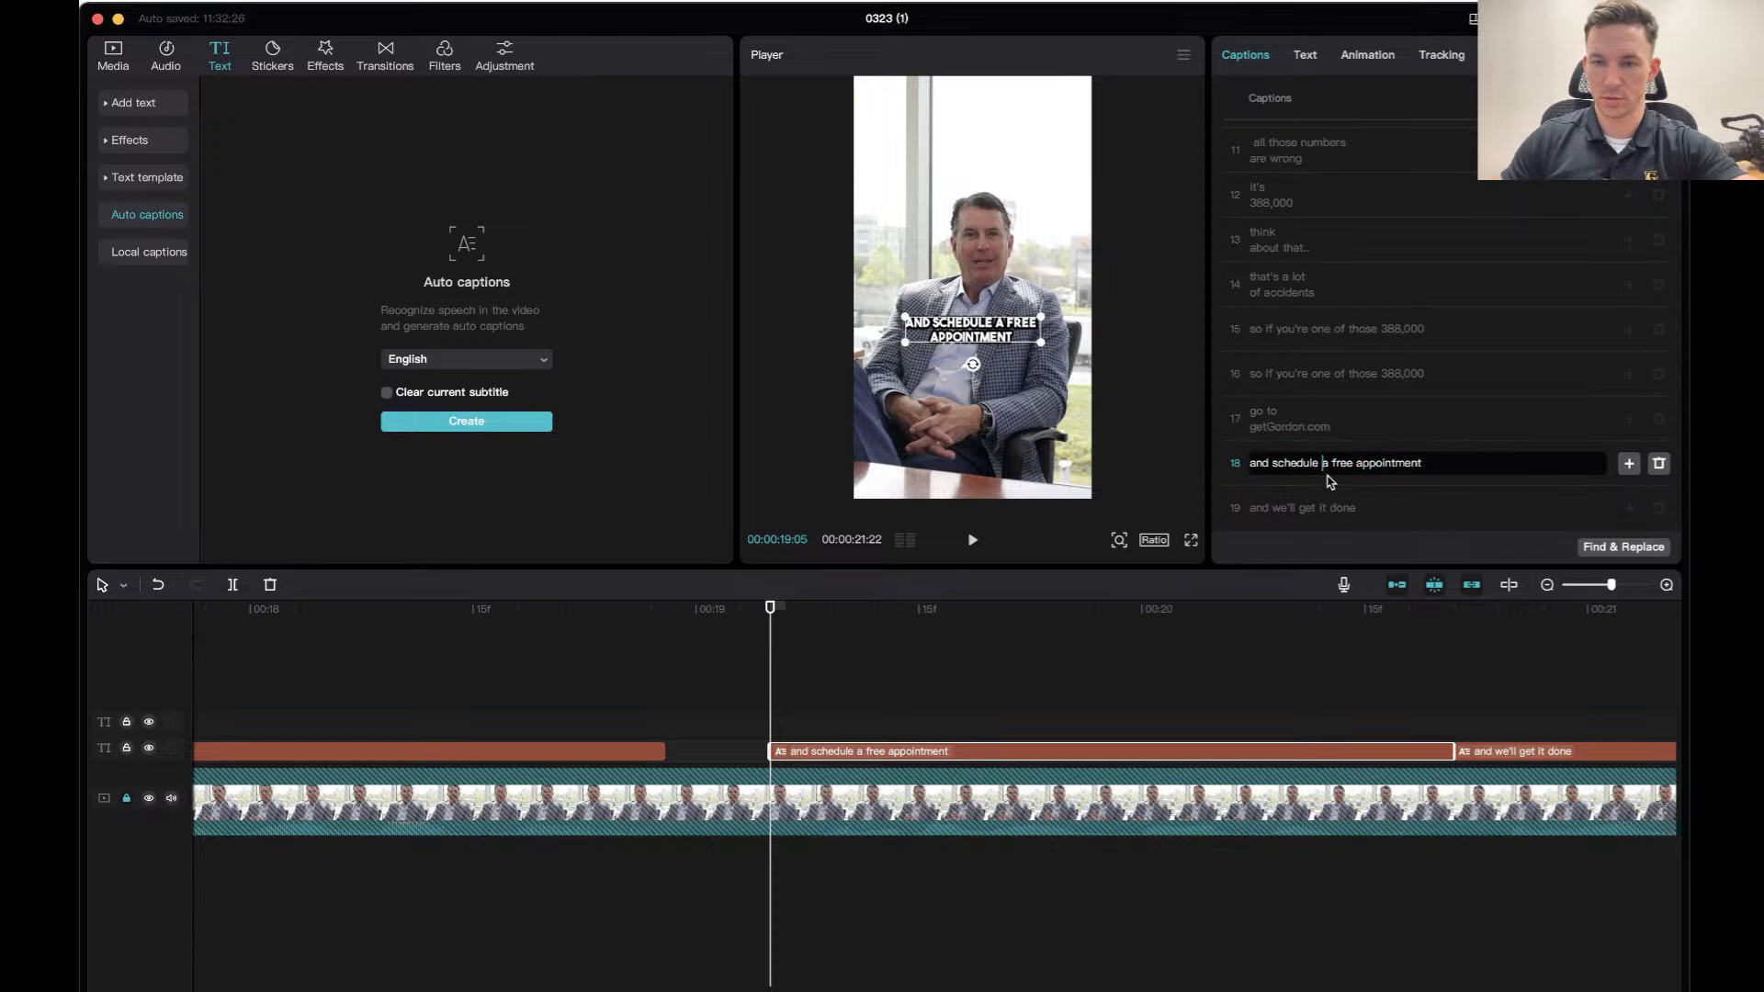
{"action": "key", "text": "Return"}
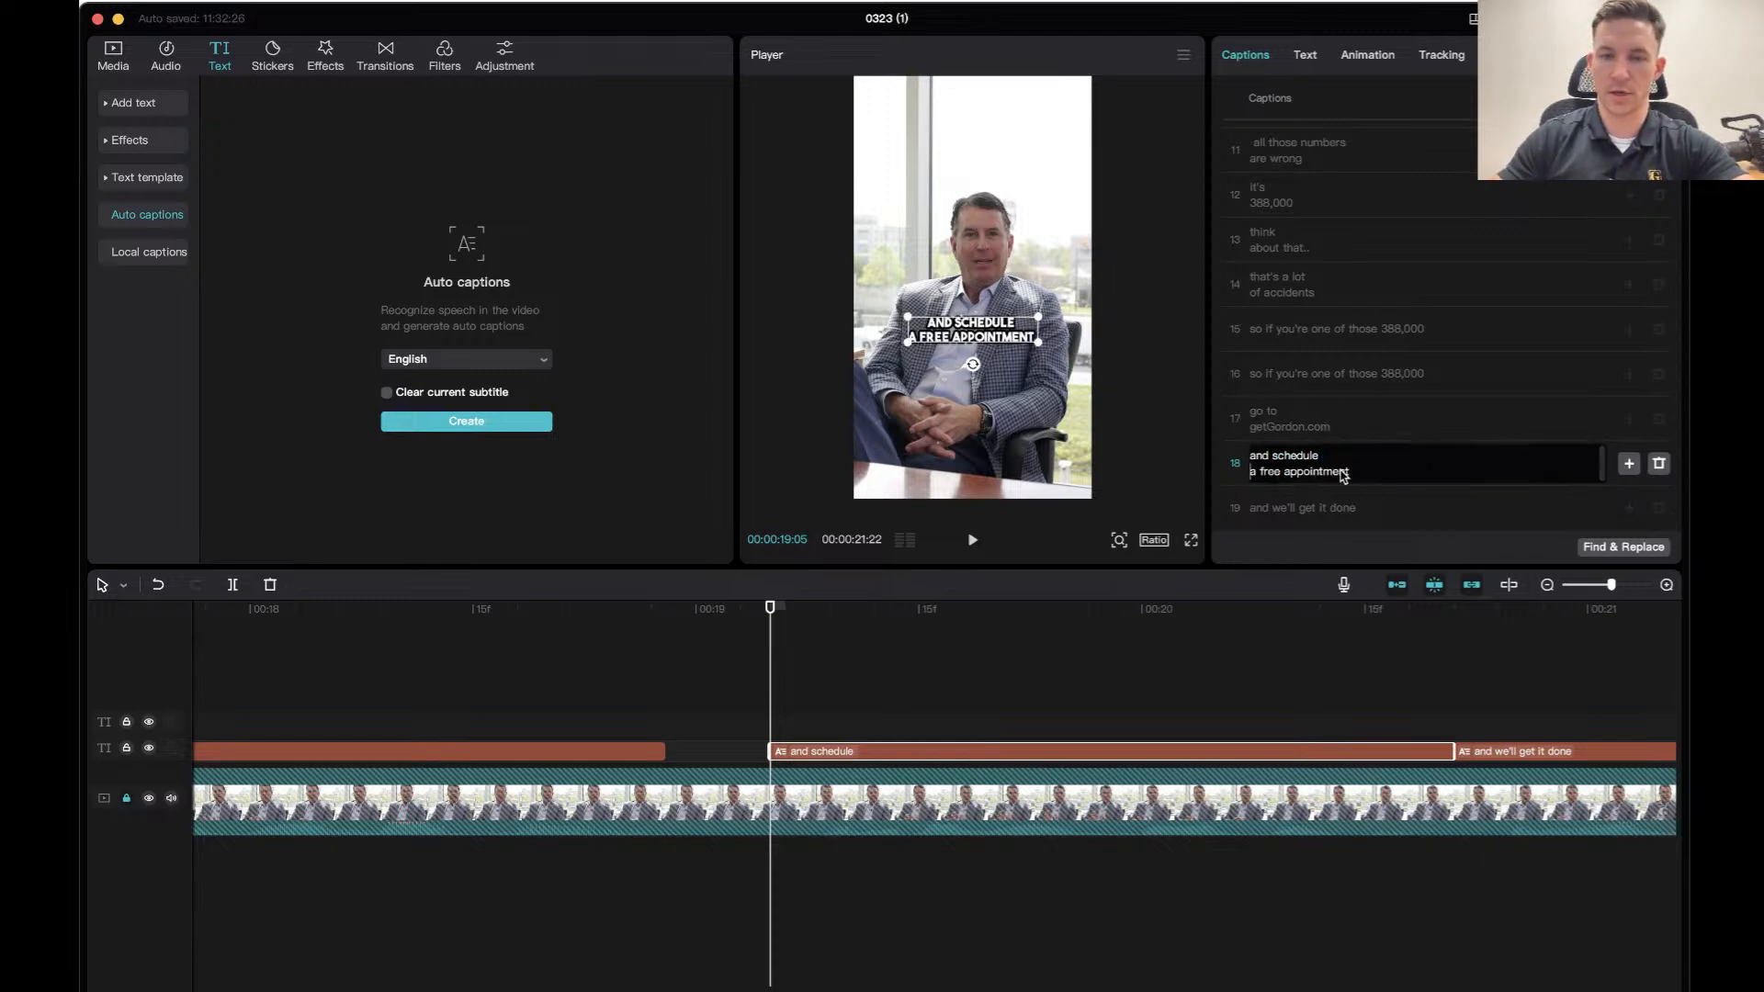
{"action": "left_click", "coordinate": [662, 634]}
{"action": "key", "text": "space"}
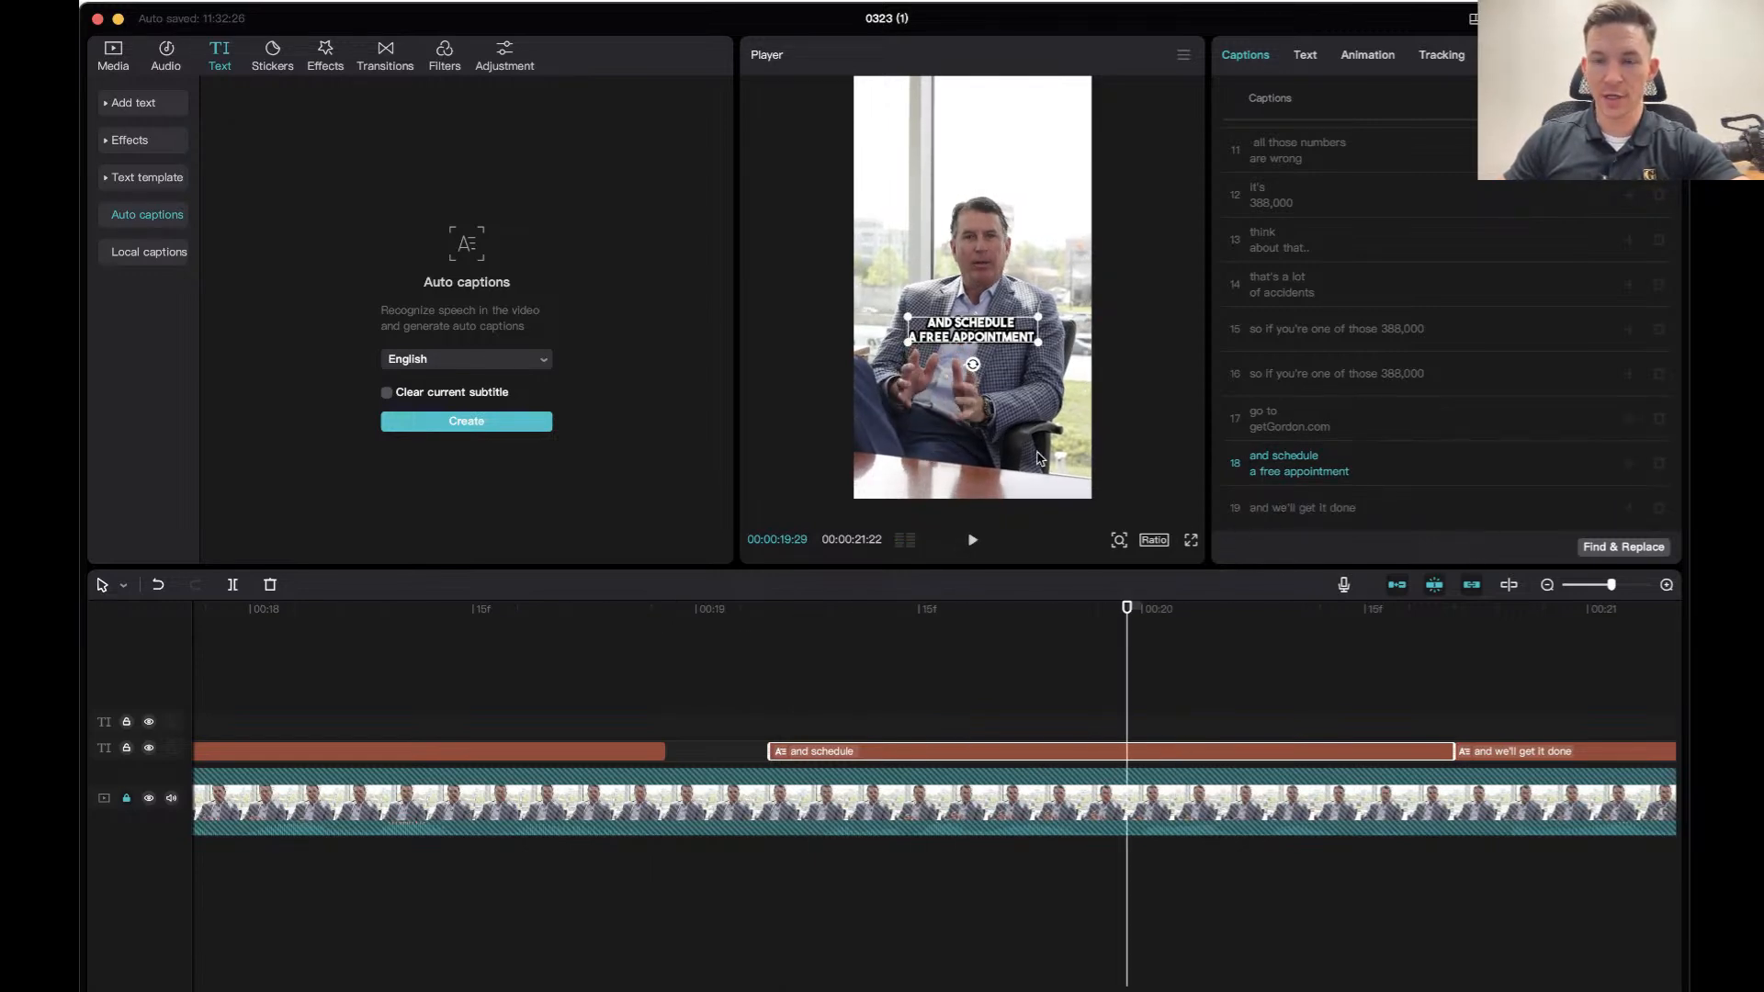
Colour the words "free appointment" green (00FF4B) and set their font size to 14.
{"action": "left_click", "coordinate": [1297, 55]}
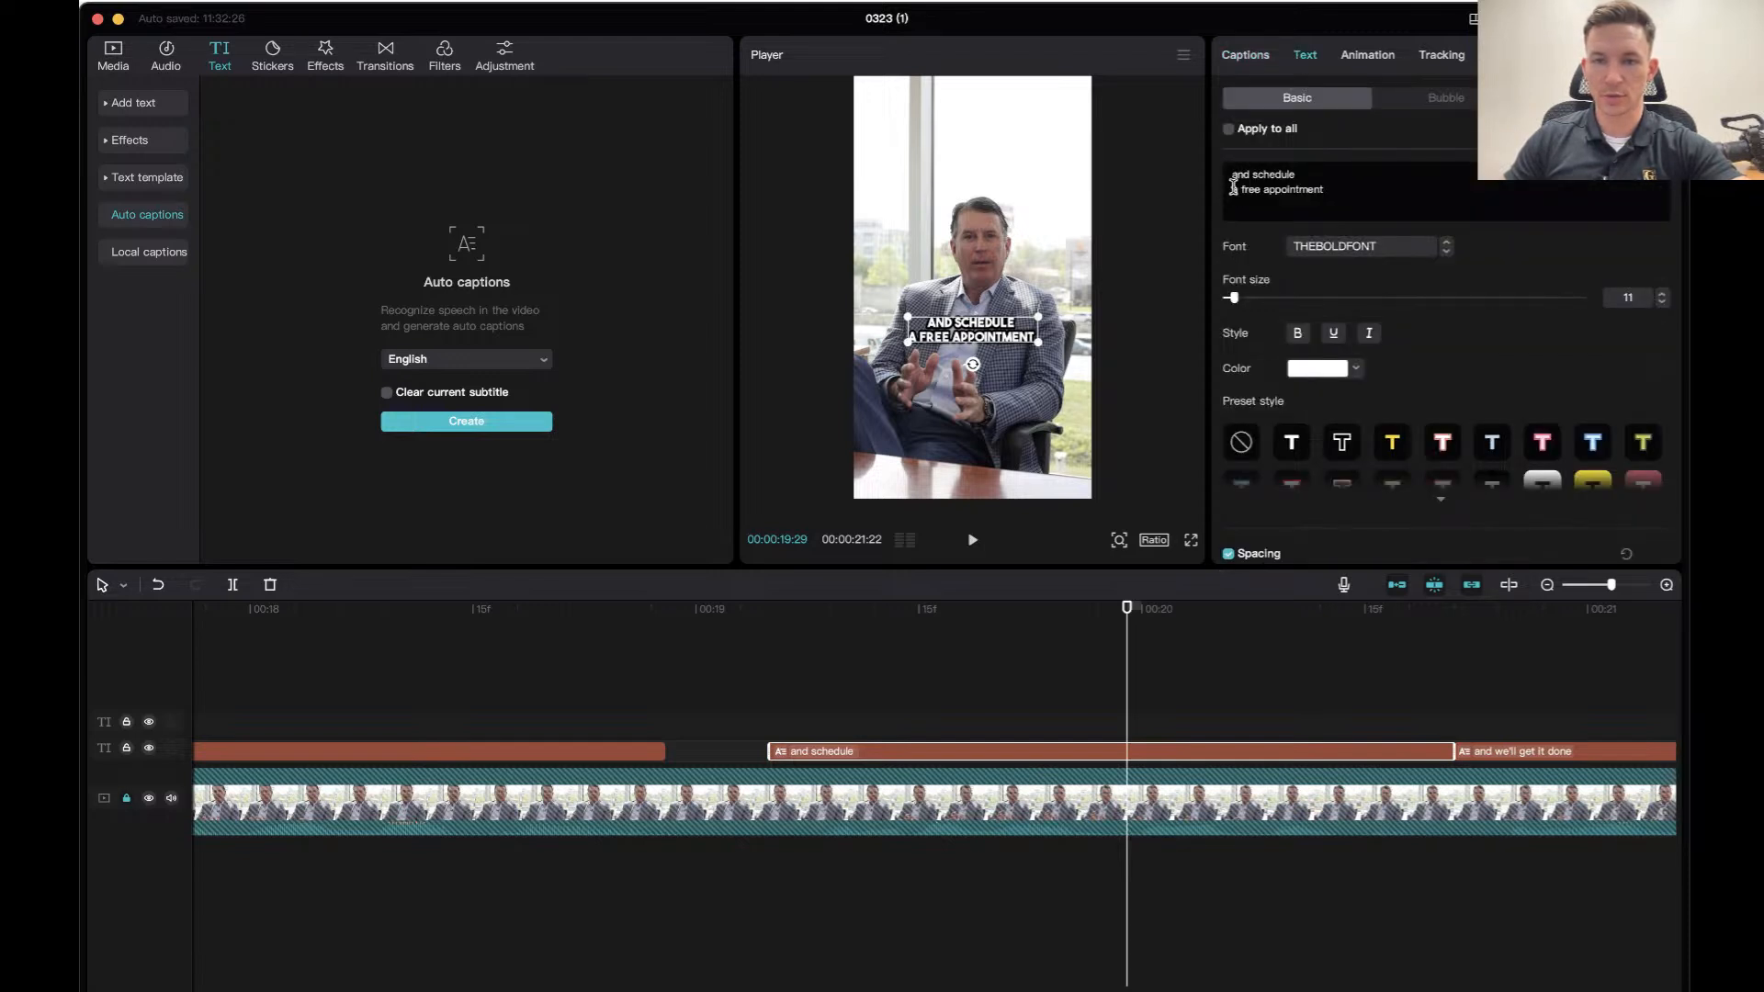
{"action": "left_click_drag", "start_coordinate": [1242, 190], "coordinate": [1327, 191]}
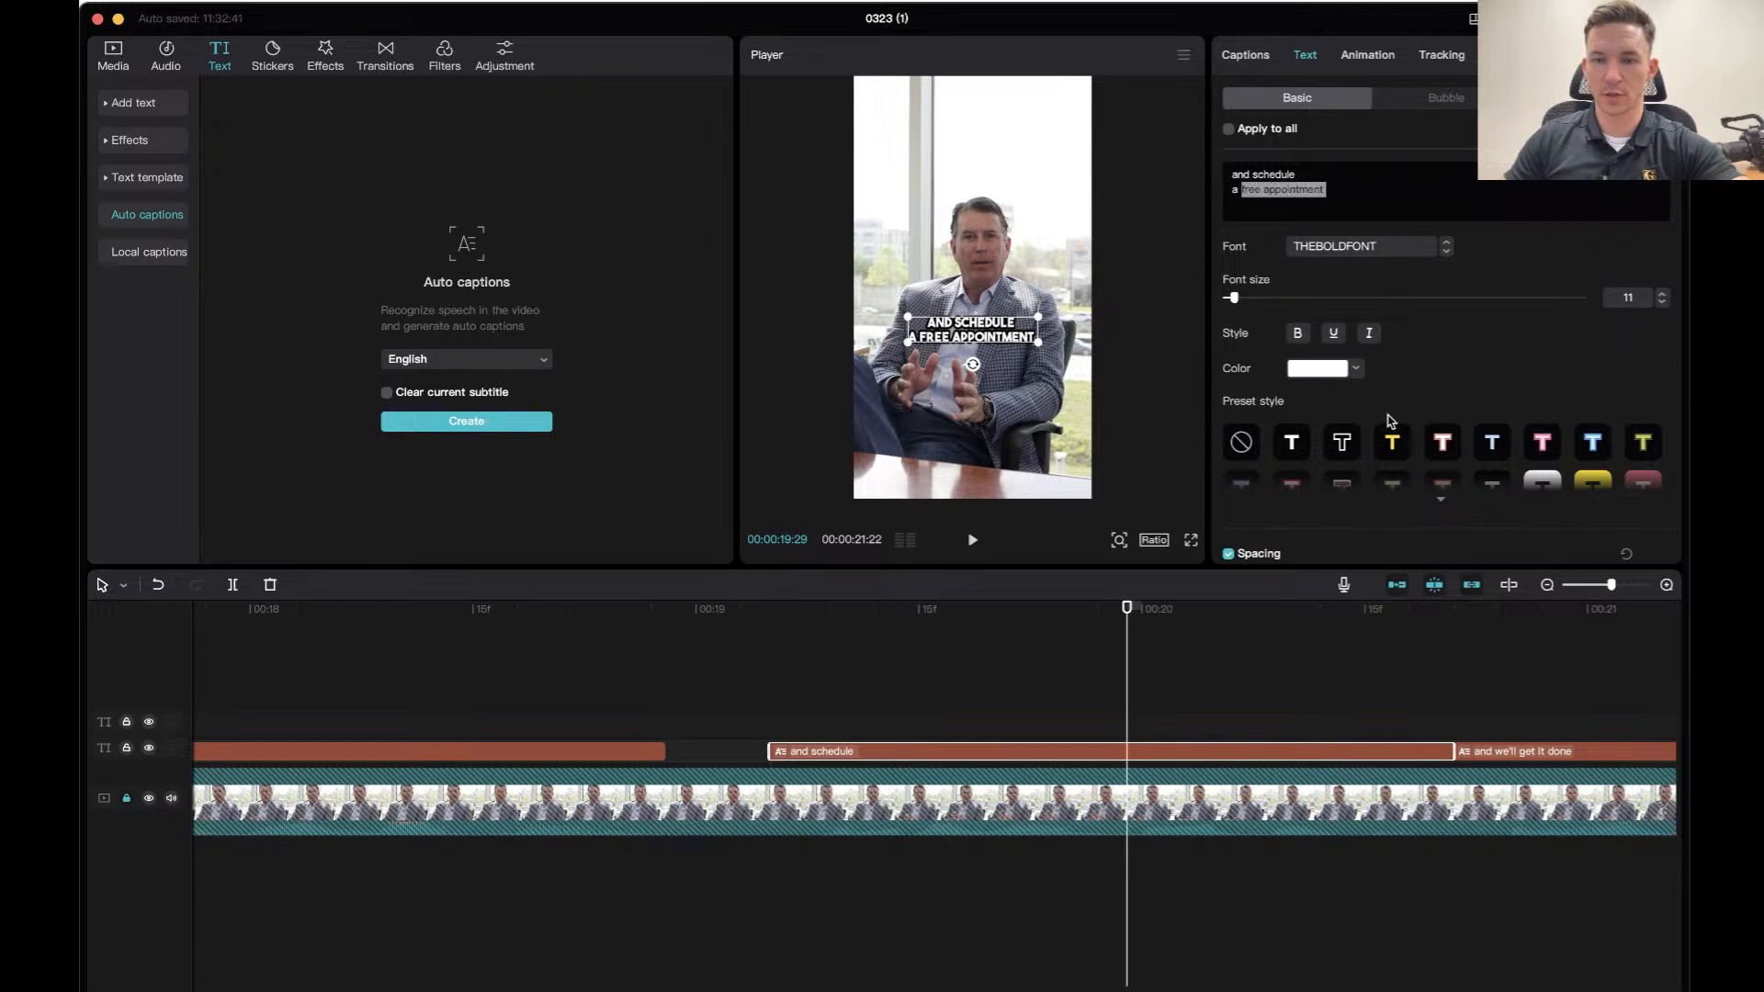
{"action": "left_click", "coordinate": [1356, 369]}
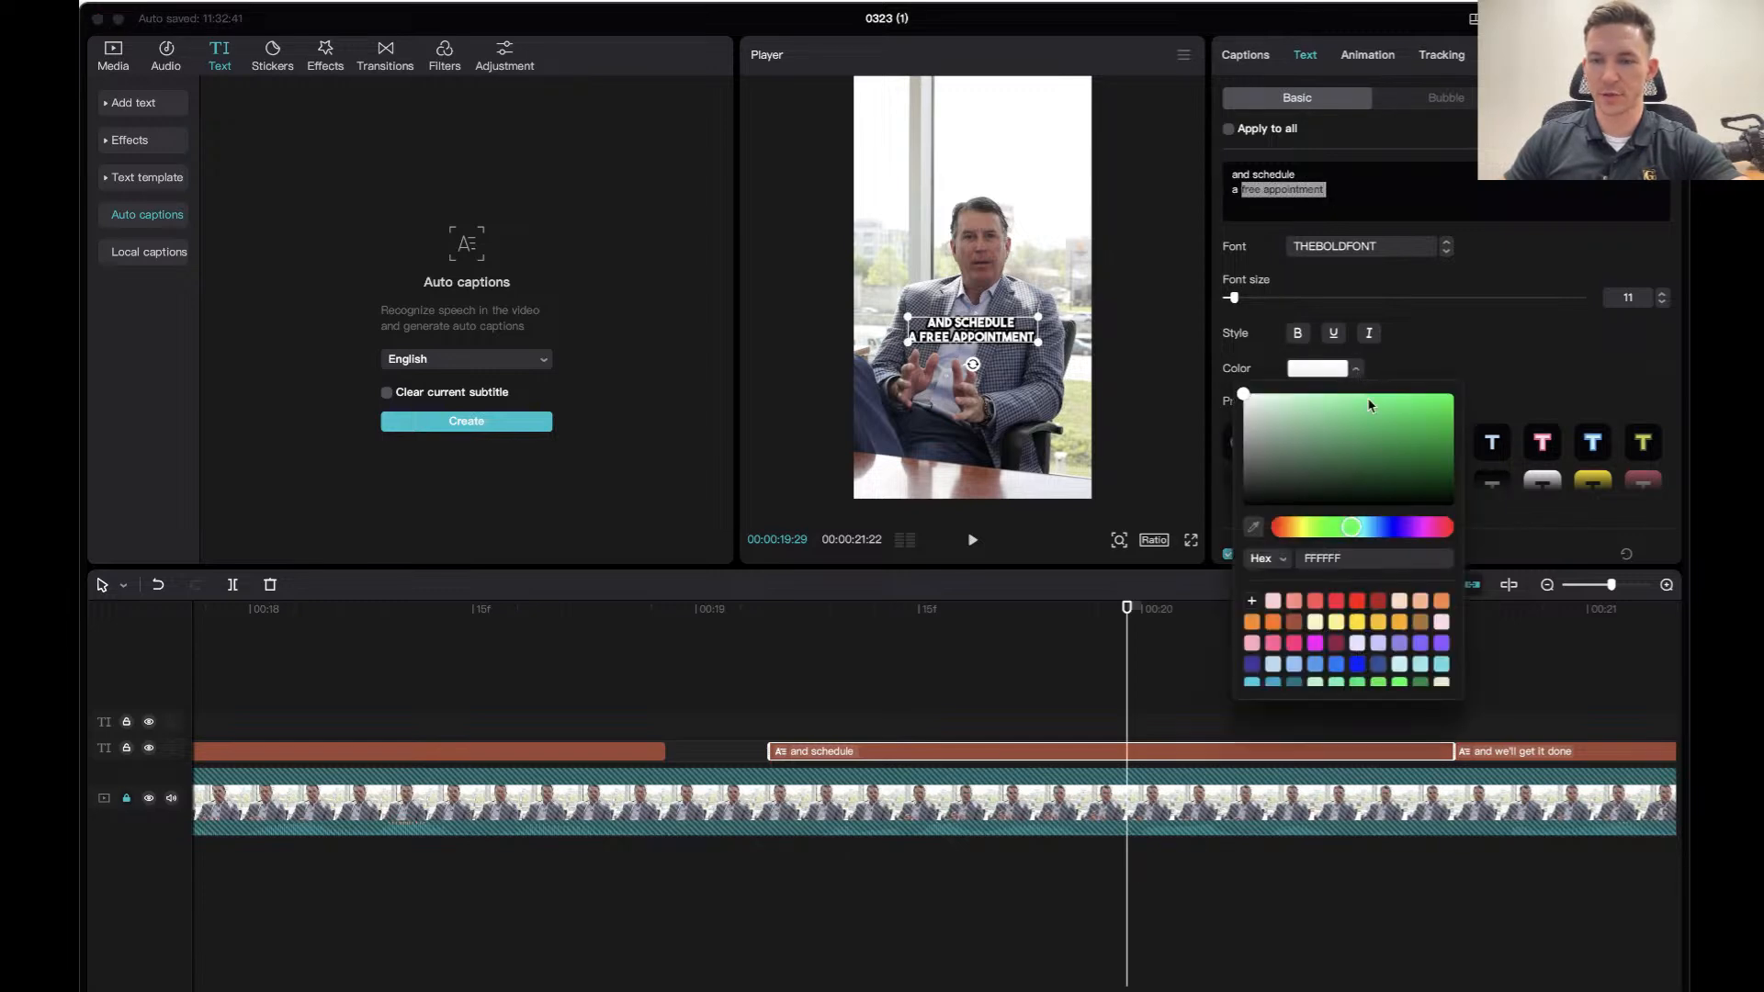
{"action": "left_click", "coordinate": [1401, 684]}
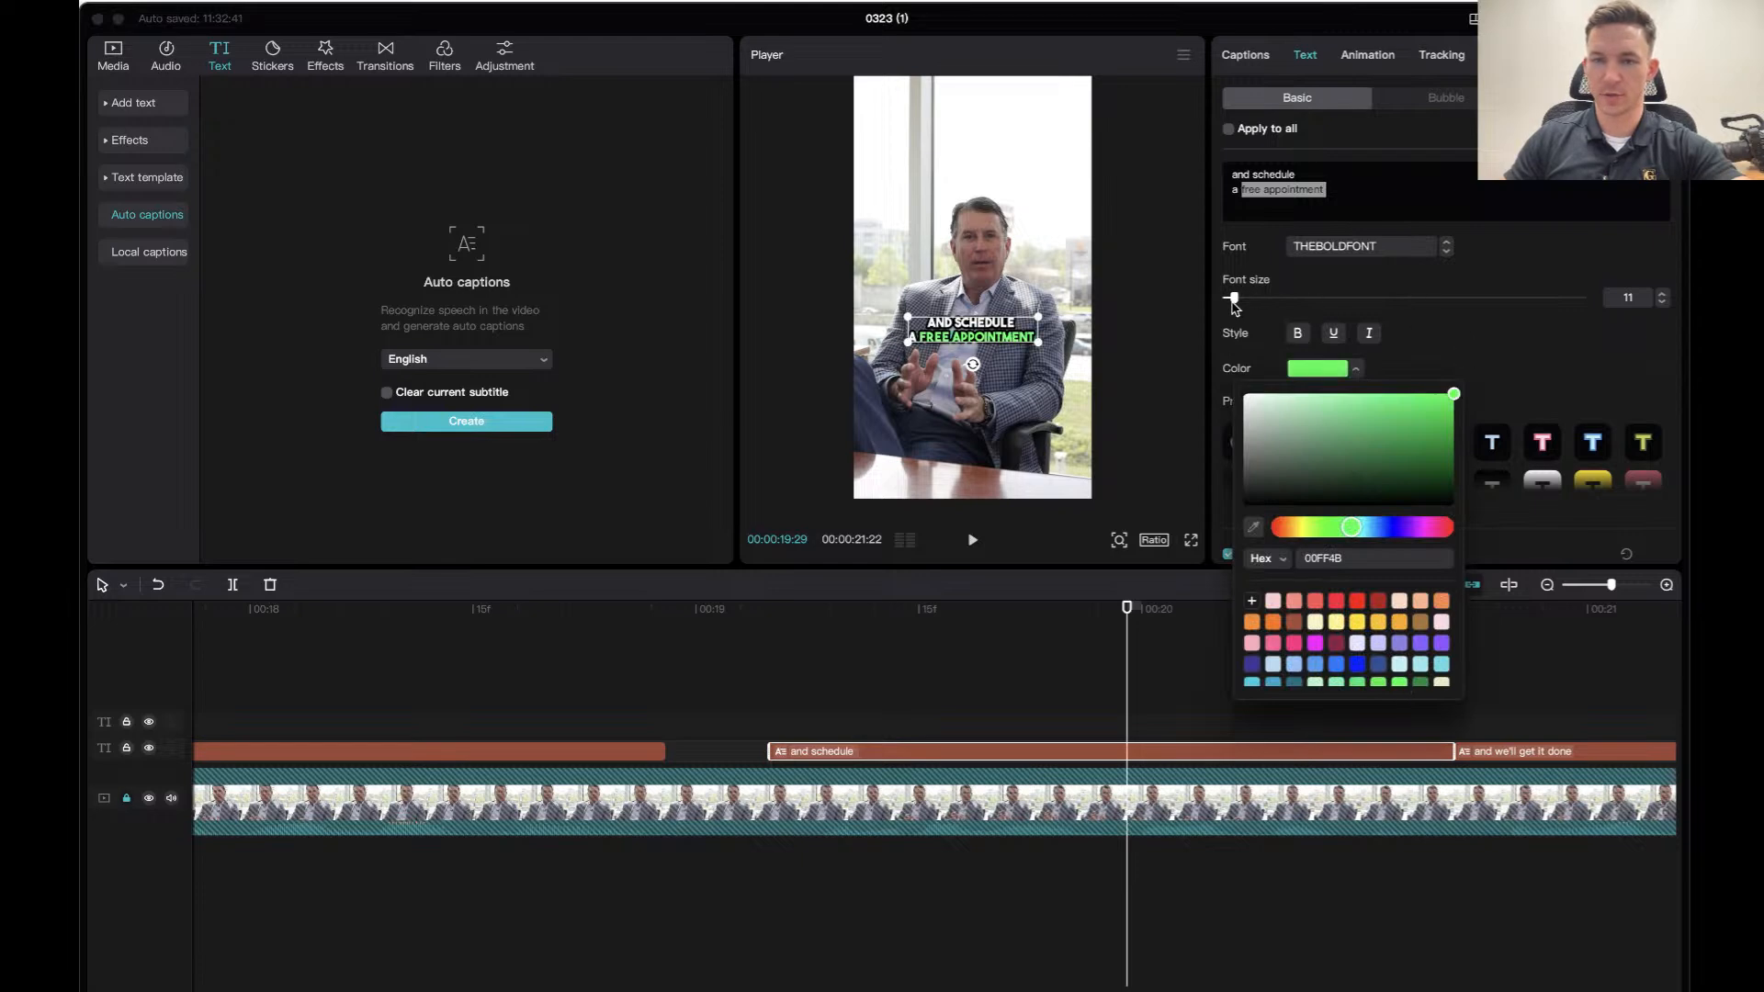
{"action": "left_click_drag", "start_coordinate": [1236, 303], "coordinate": [1238, 304]}
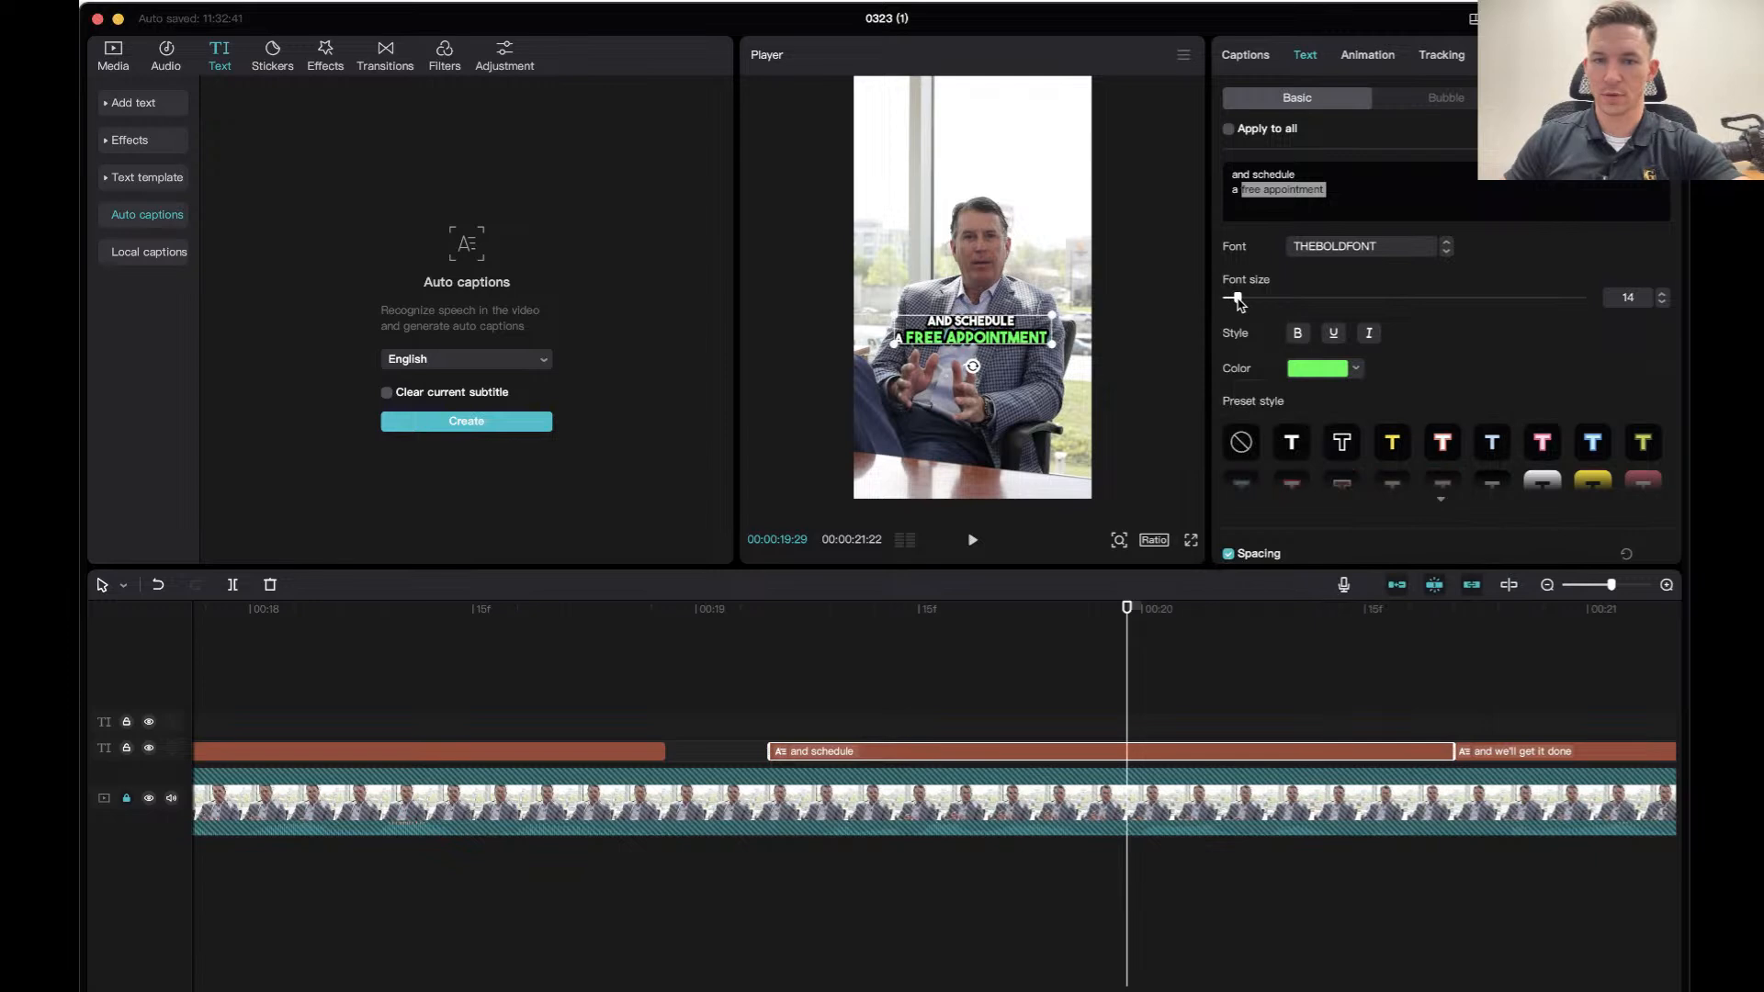
Move the line break to after "a" so the second line reads only "free appointment".
{"action": "left_click", "coordinate": [1233, 189]}
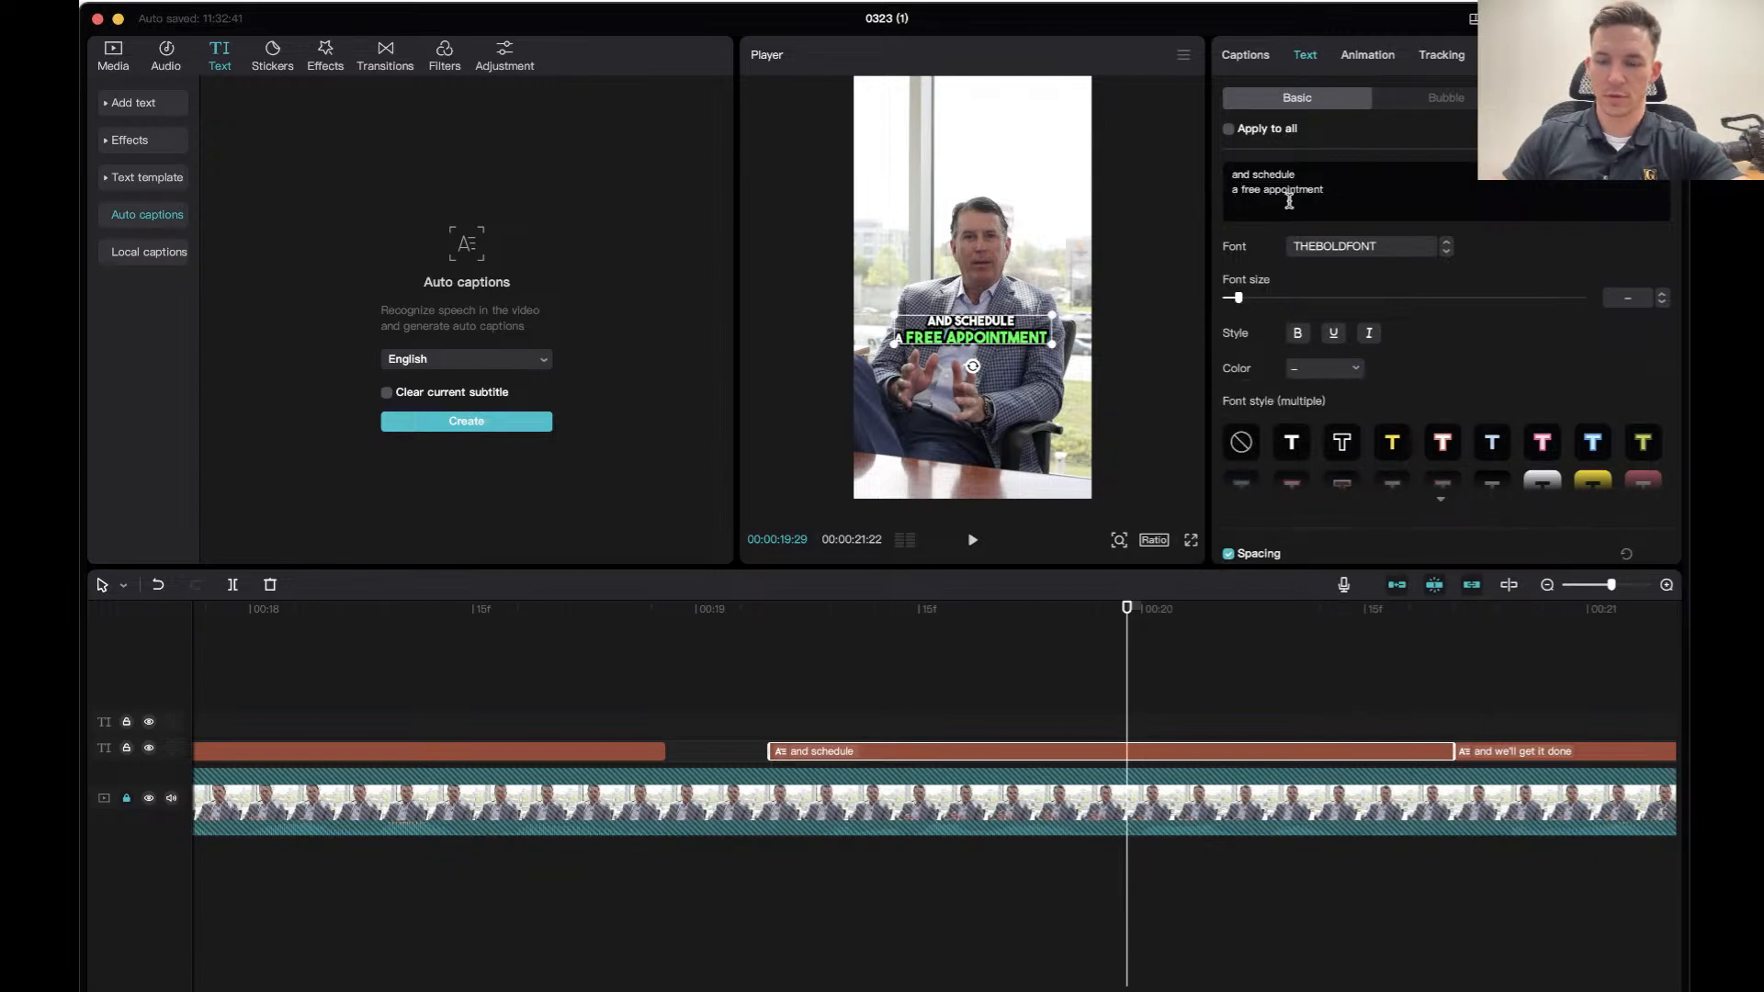
{"action": "key", "text": "BackSpace"}
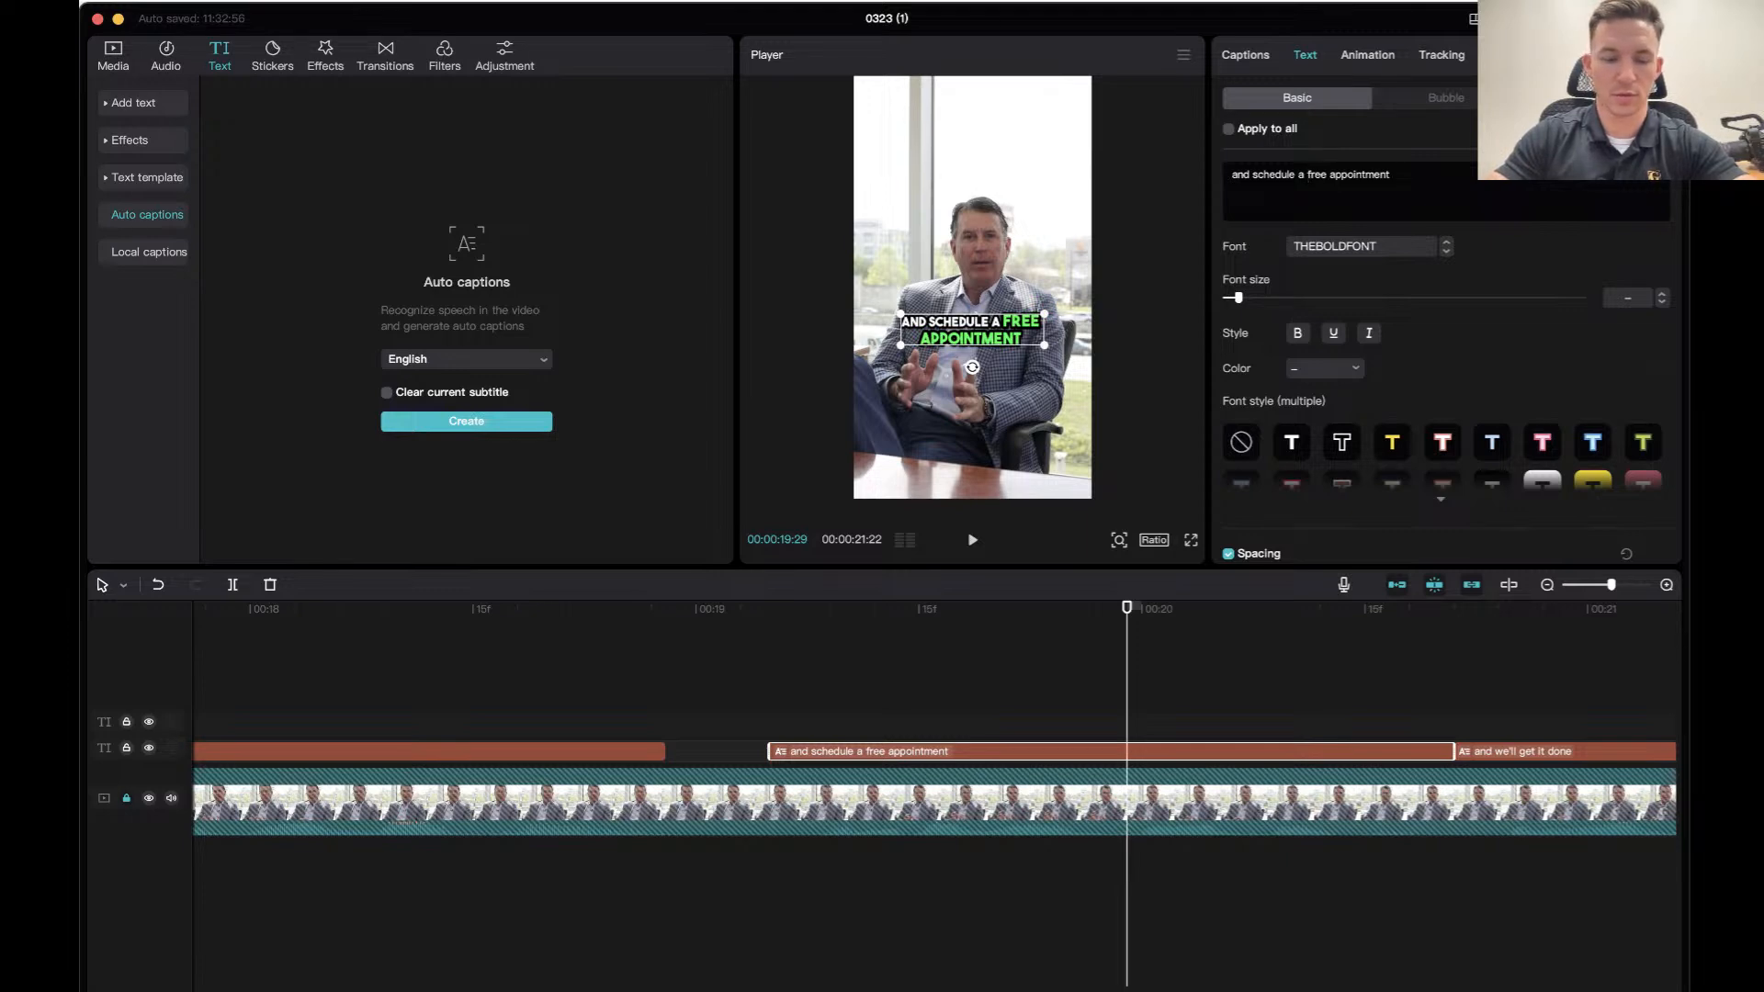
{"action": "key", "text": "Return"}
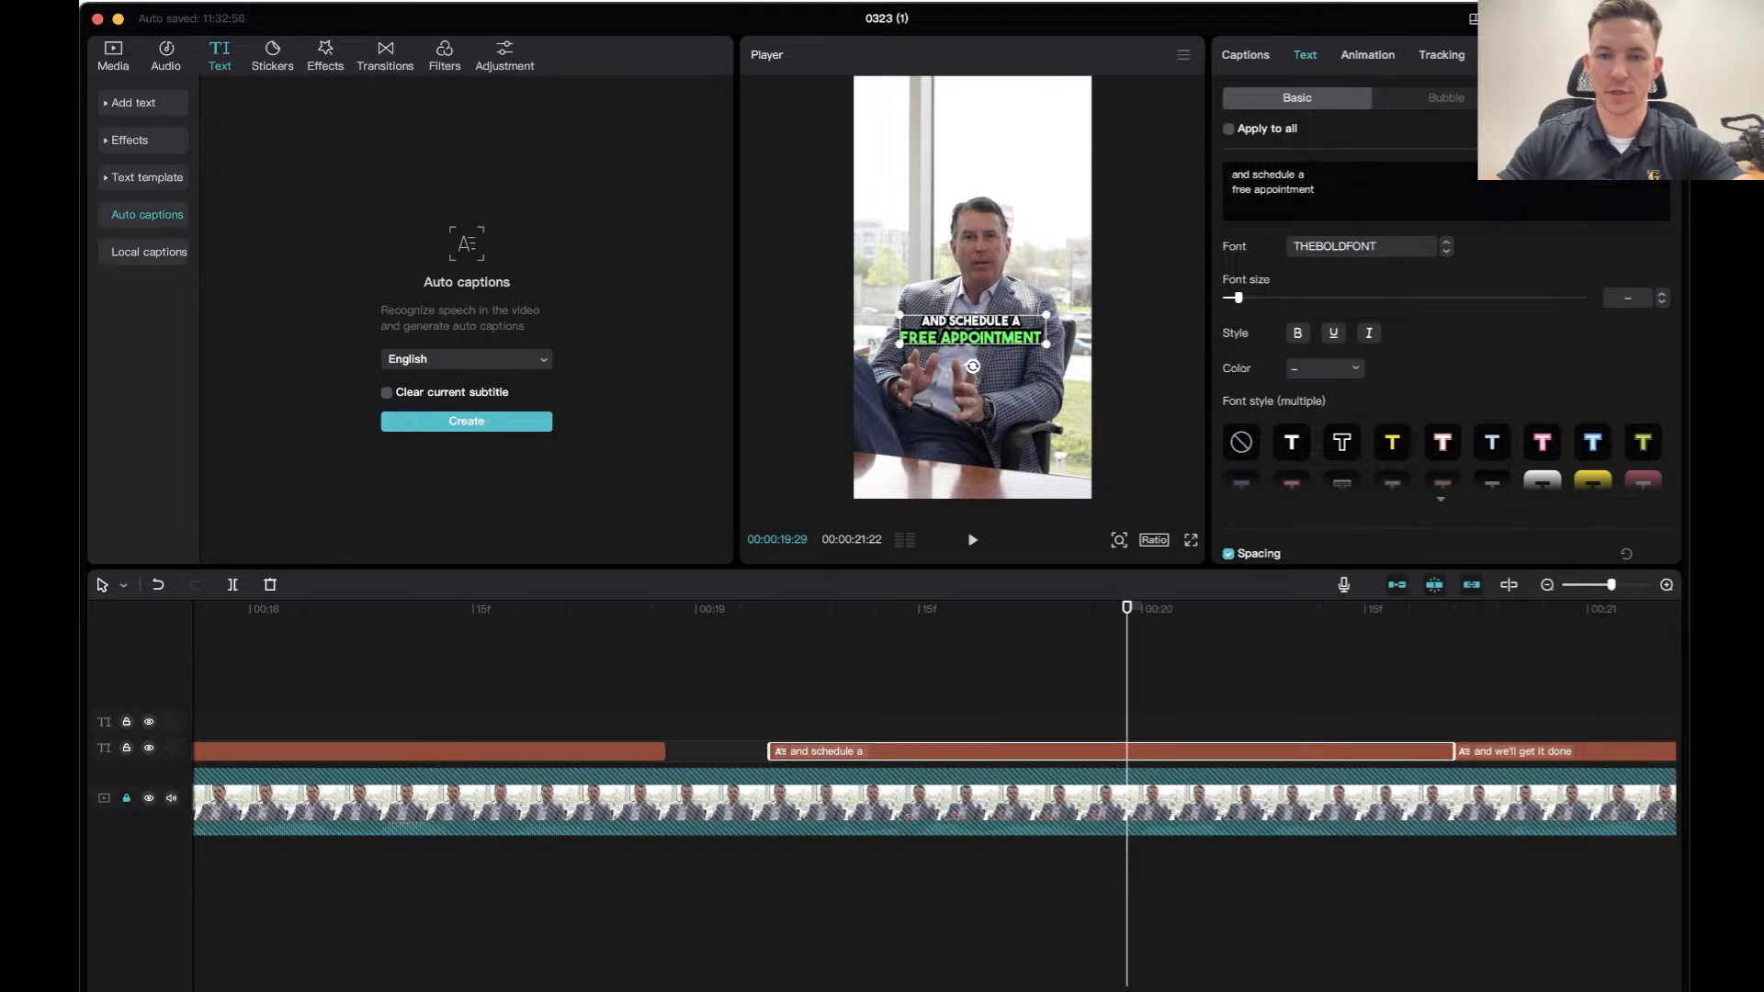
Play back the "and schedule a free appointment" caption through to the "and we'll get it done" caption.
{"action": "left_click", "coordinate": [640, 614]}
{"action": "key", "text": "space"}
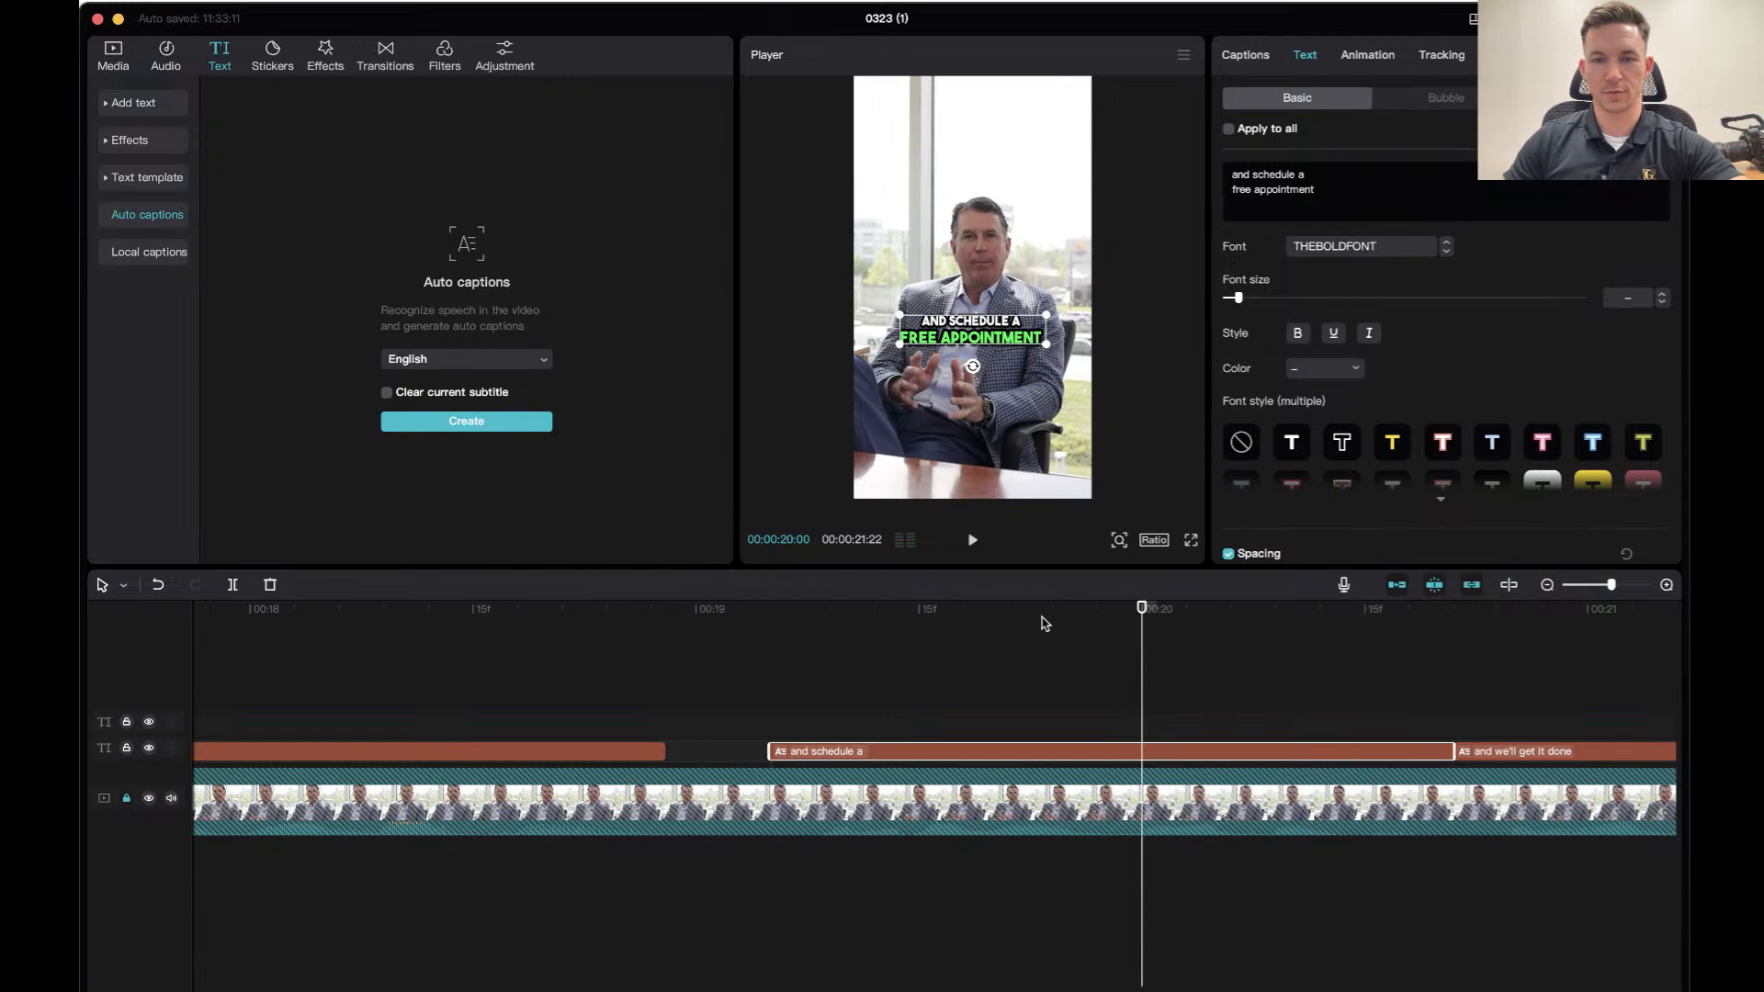
{"action": "left_click", "coordinate": [708, 626]}
{"action": "key", "text": "space"}
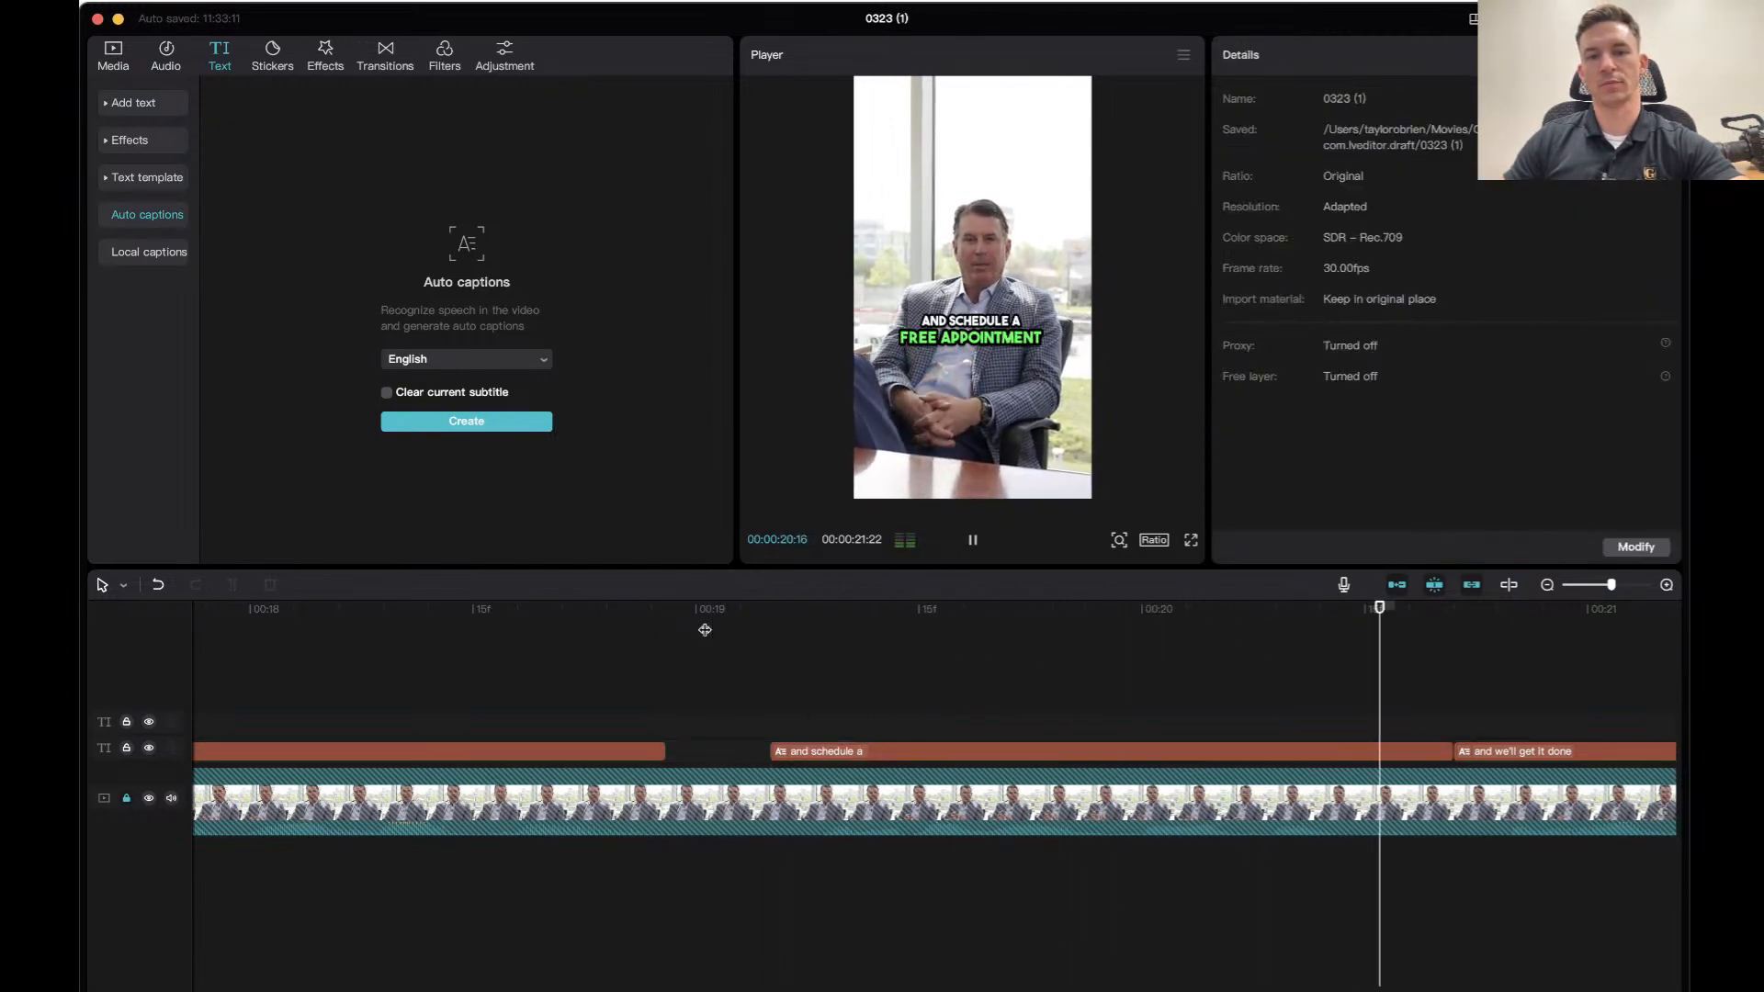
{"action": "key", "text": "space"}
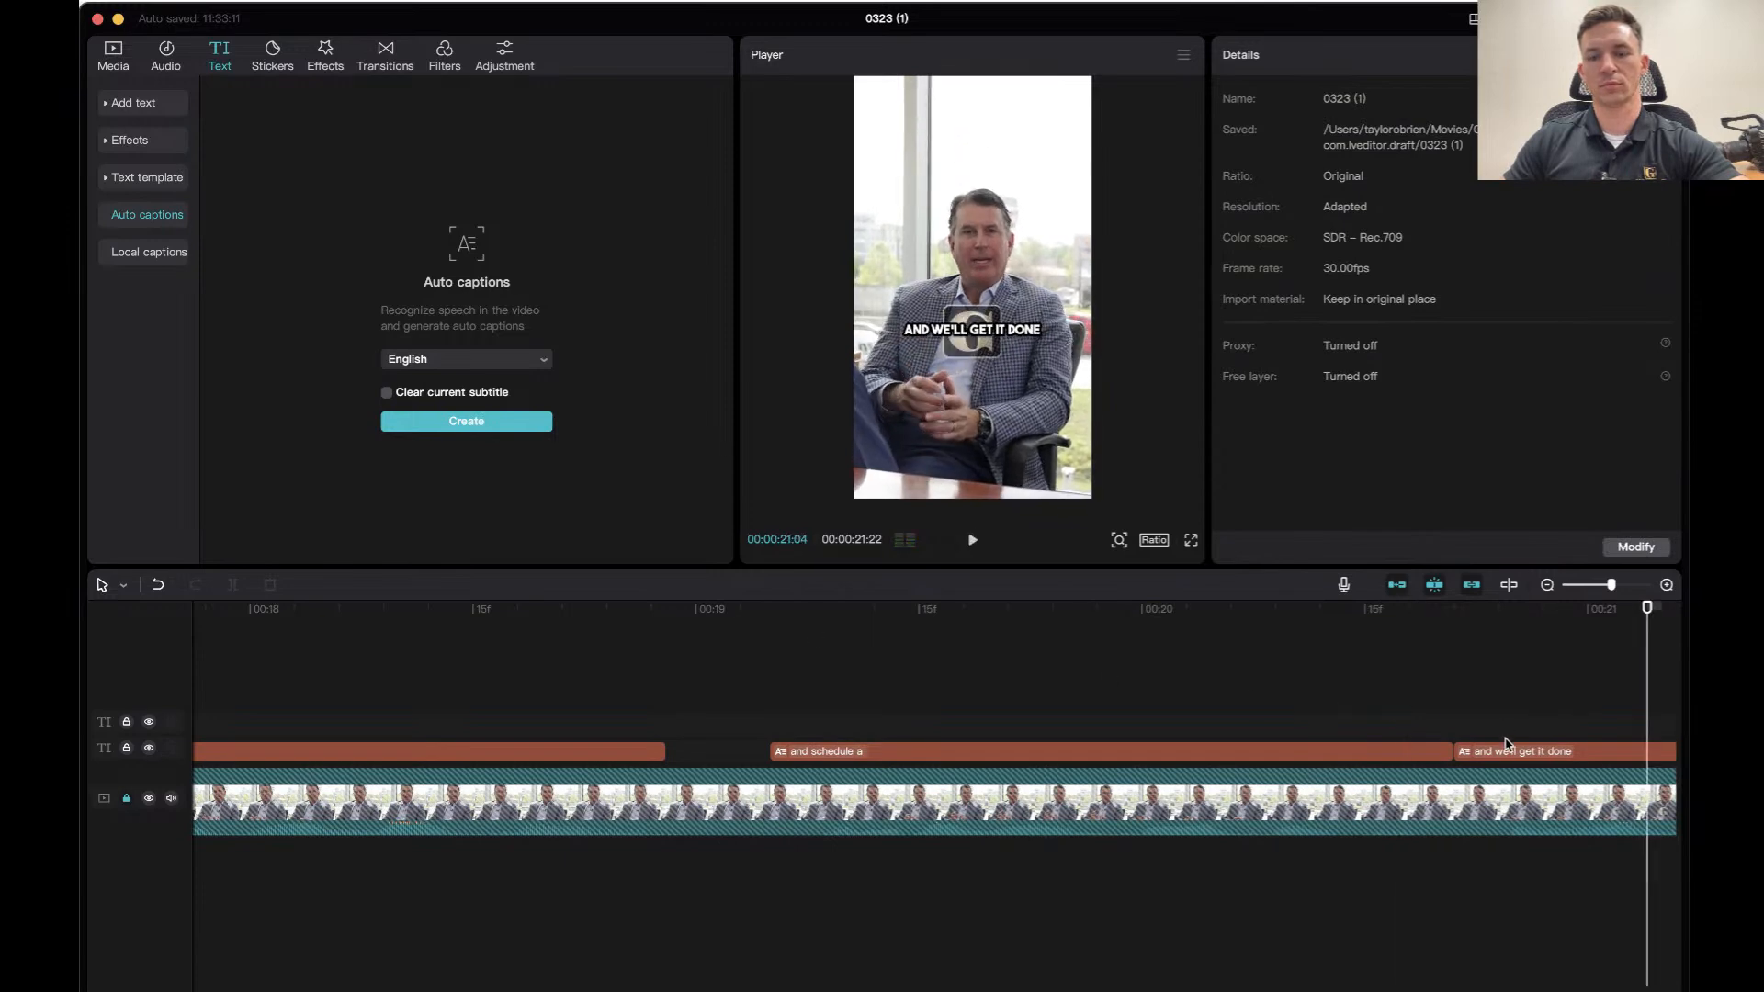
Break the final caption after "we'll" and style "get it done" in green at font size 24.
{"action": "left_click", "coordinate": [1511, 751]}
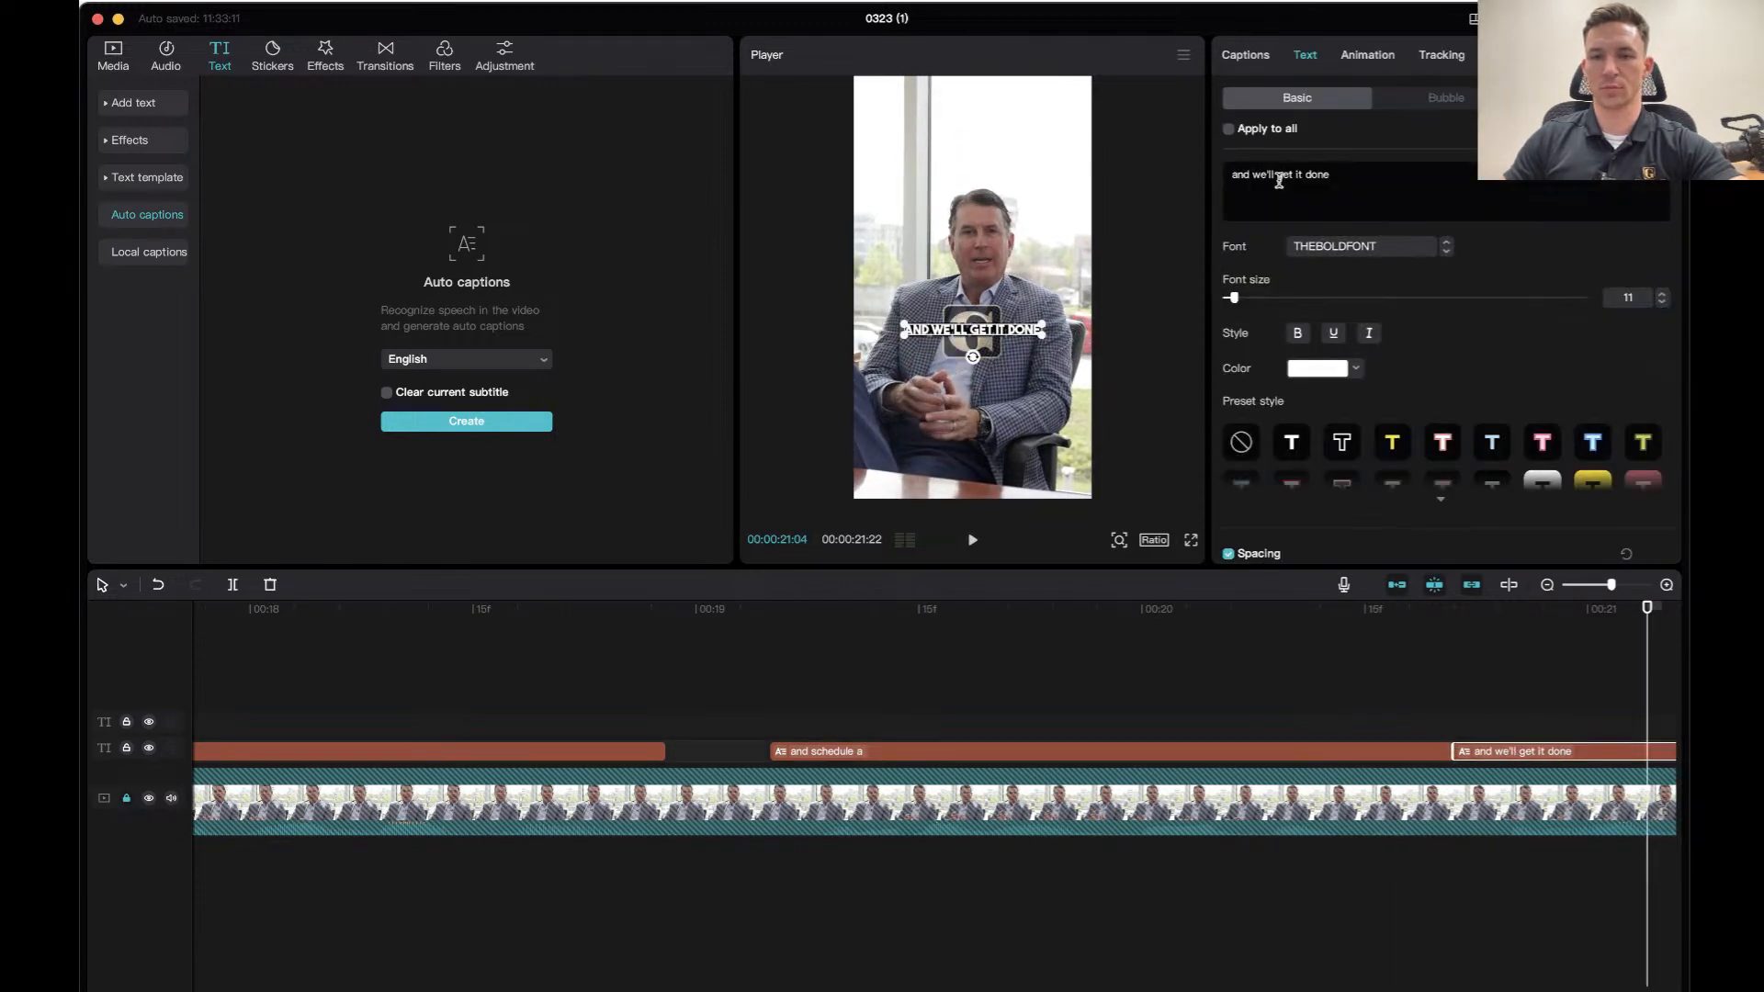
{"action": "key", "text": "Return"}
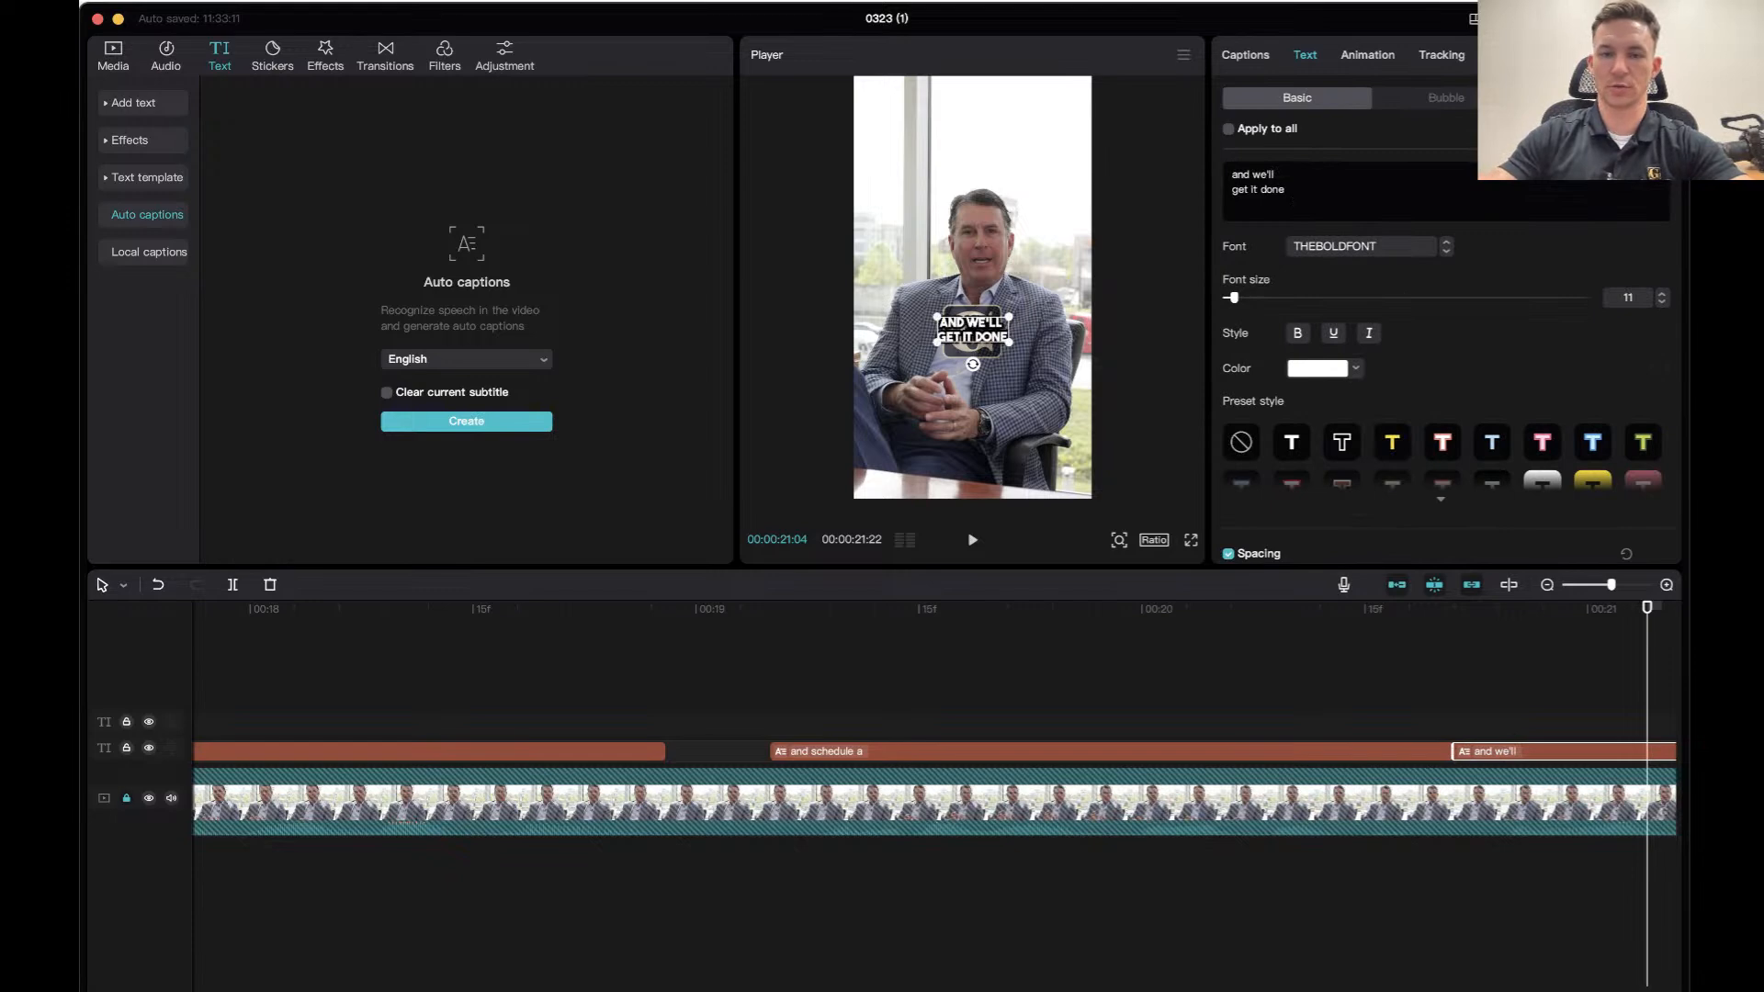
{"action": "left_click_drag", "start_coordinate": [1287, 190], "coordinate": [1225, 206]}
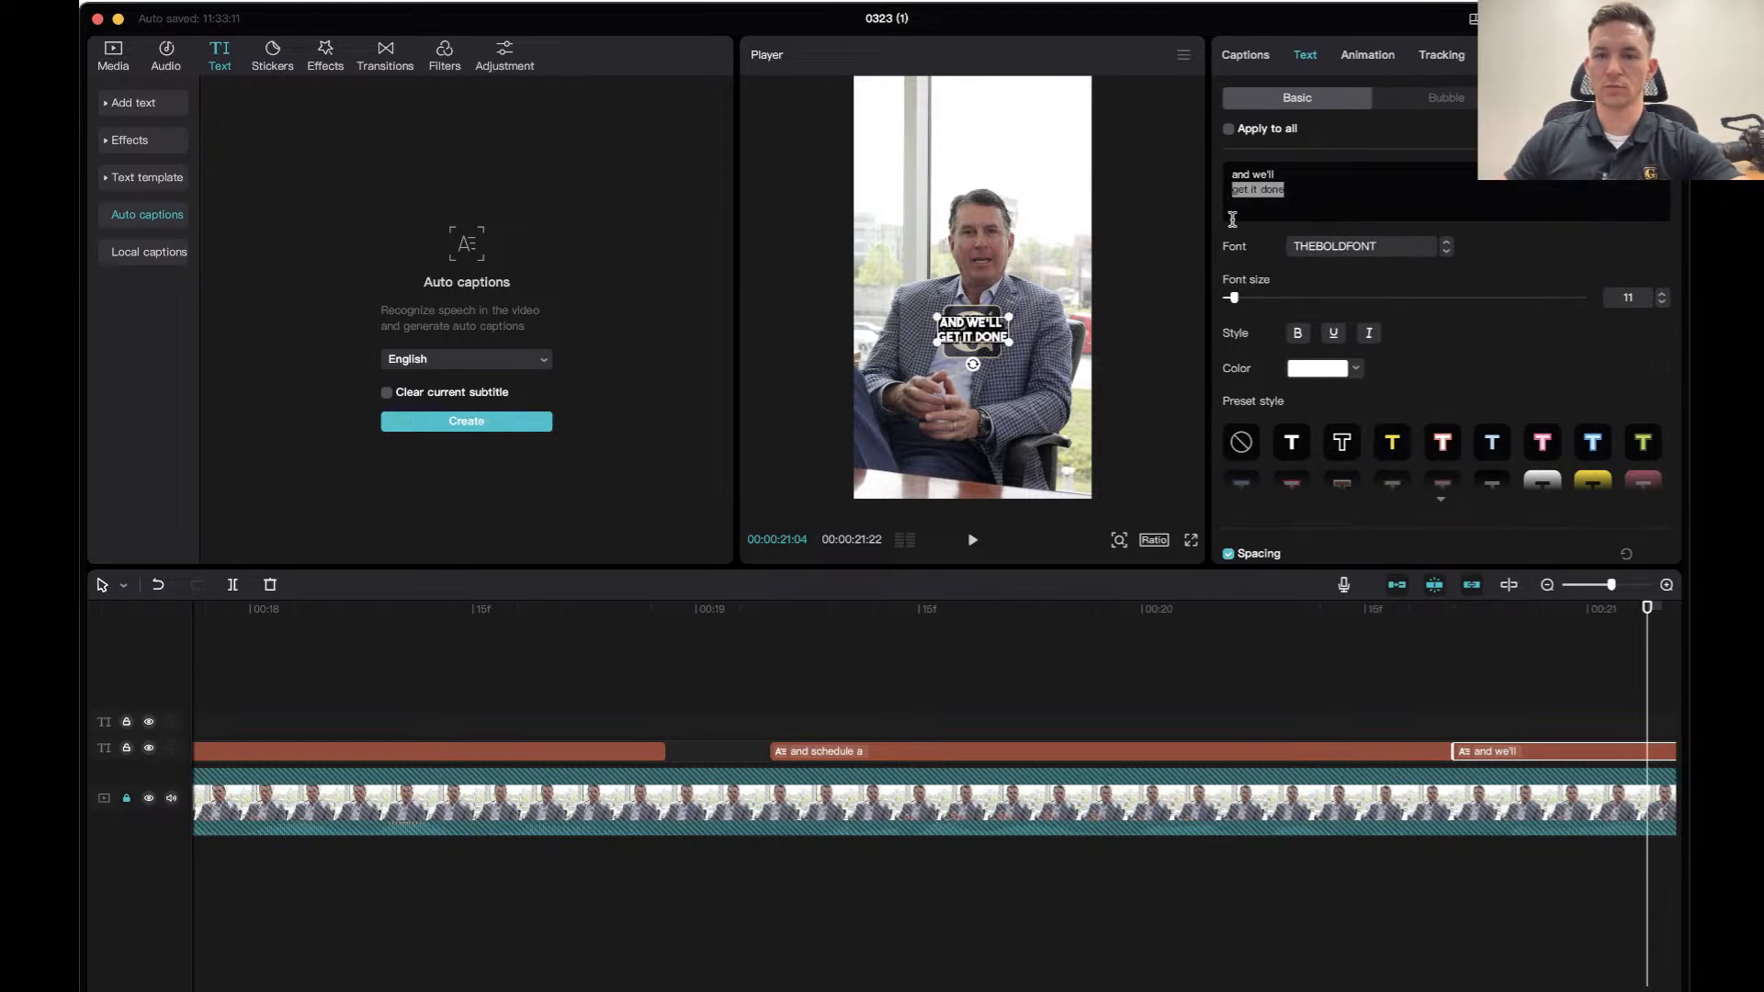
{"action": "left_click", "coordinate": [1353, 370]}
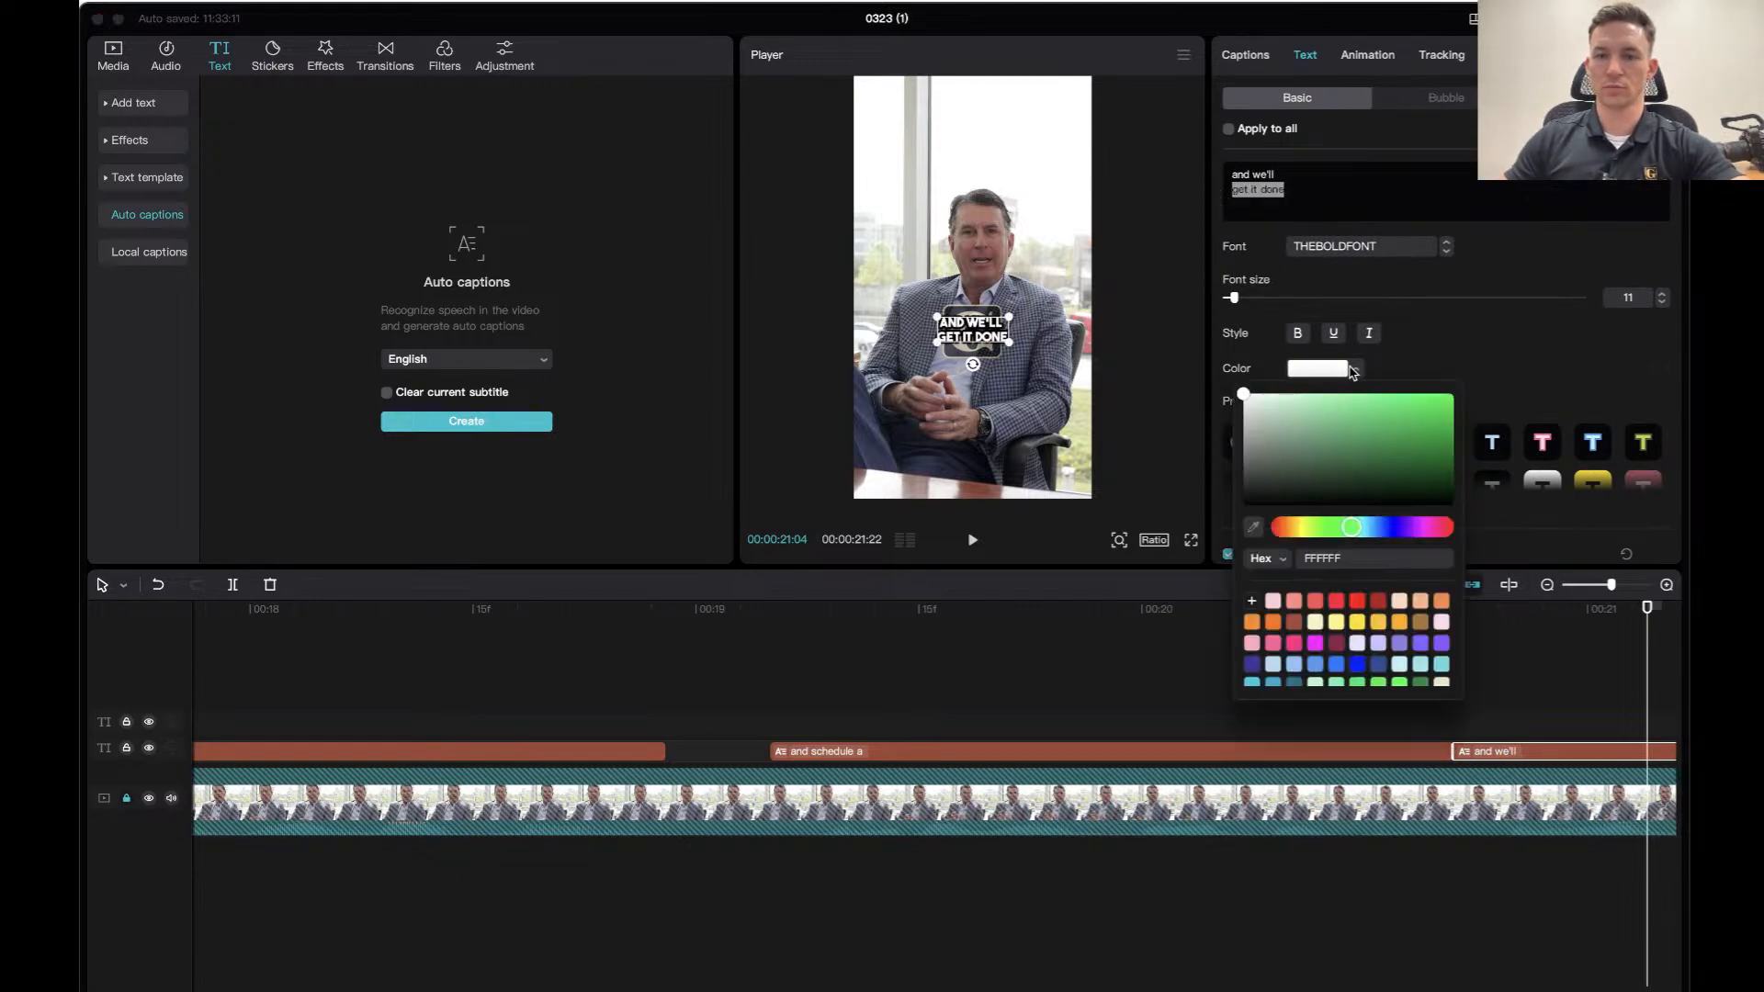
{"action": "left_click", "coordinate": [1402, 684]}
{"action": "left_click_drag", "start_coordinate": [1238, 300], "coordinate": [1254, 301]}
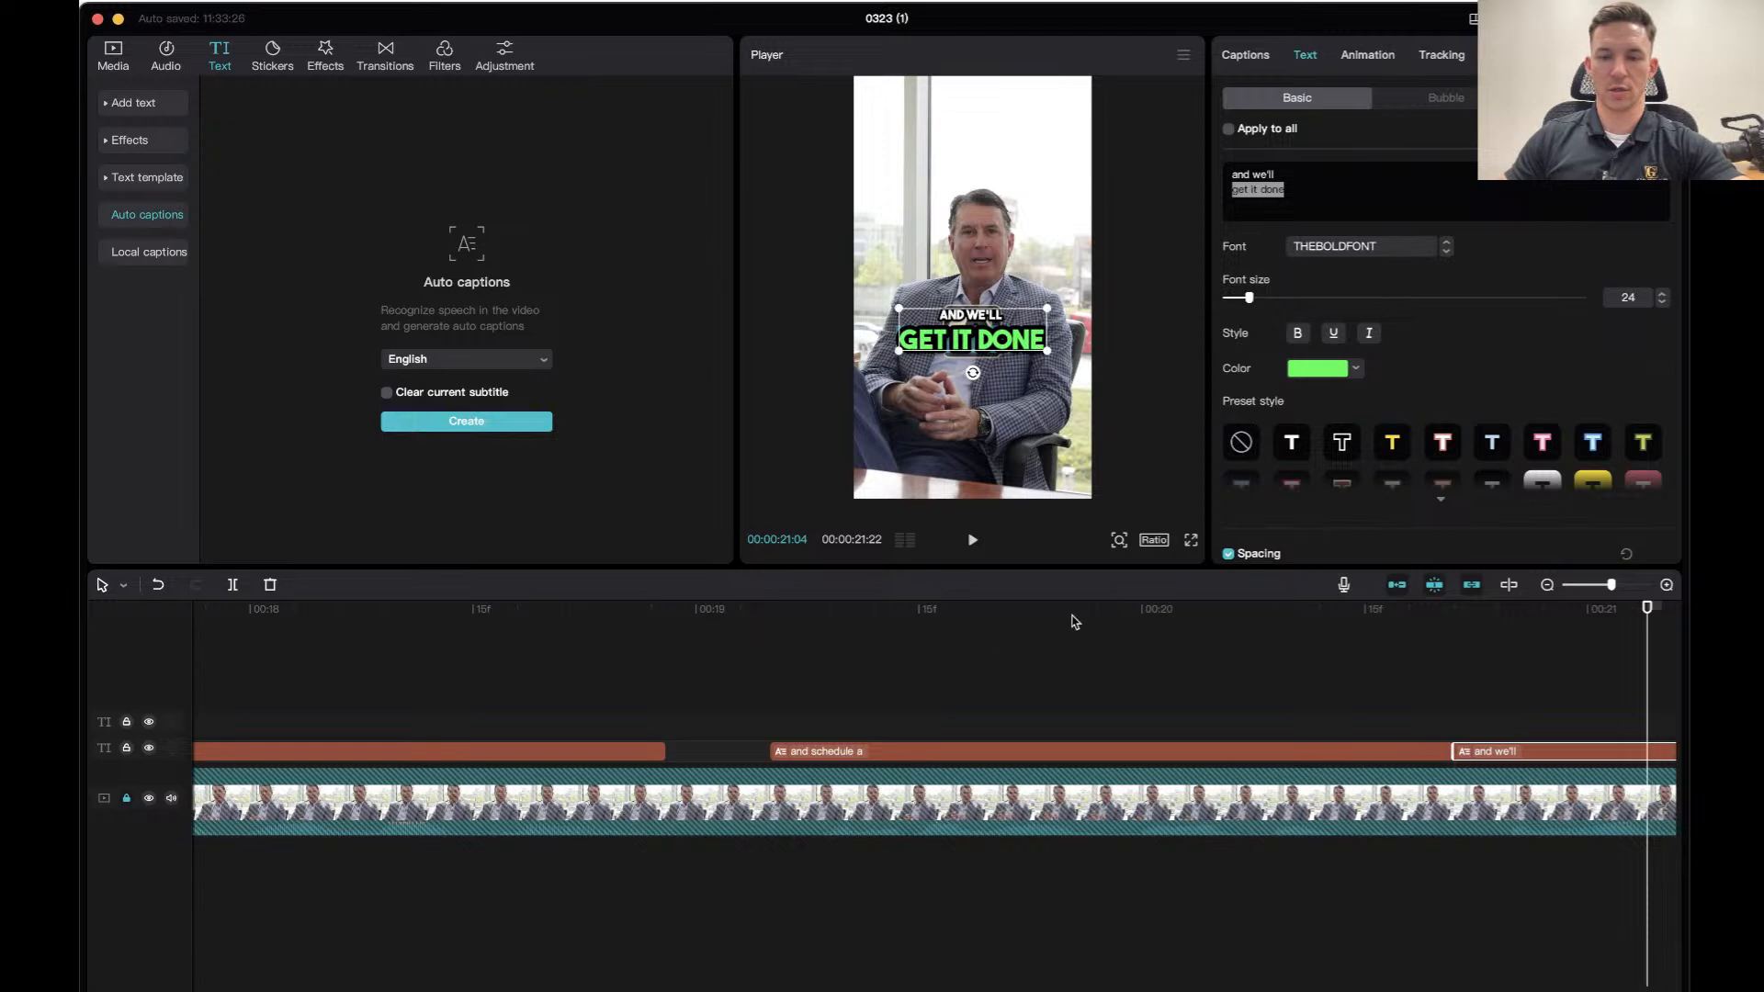
Play back the end of the video to review the "and we'll get it done" caption.
{"action": "left_click", "coordinate": [938, 615]}
{"action": "key", "text": "space"}
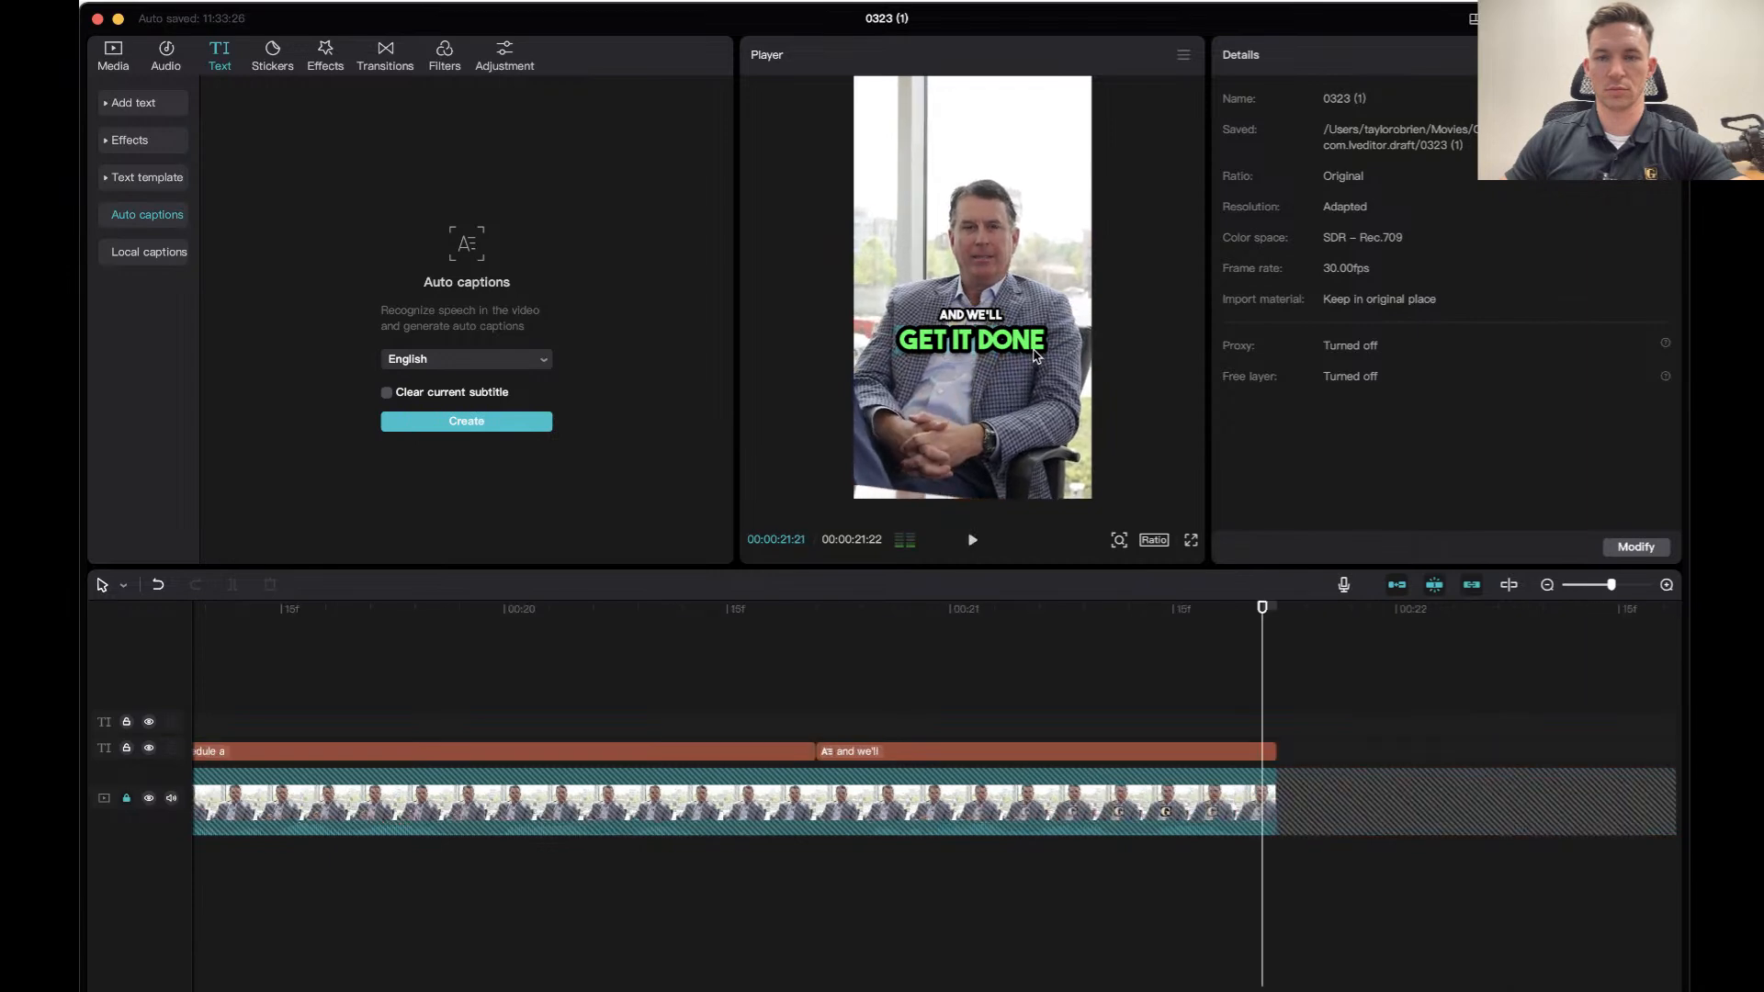
{"action": "left_click", "coordinate": [791, 609]}
{"action": "key", "text": "space"}
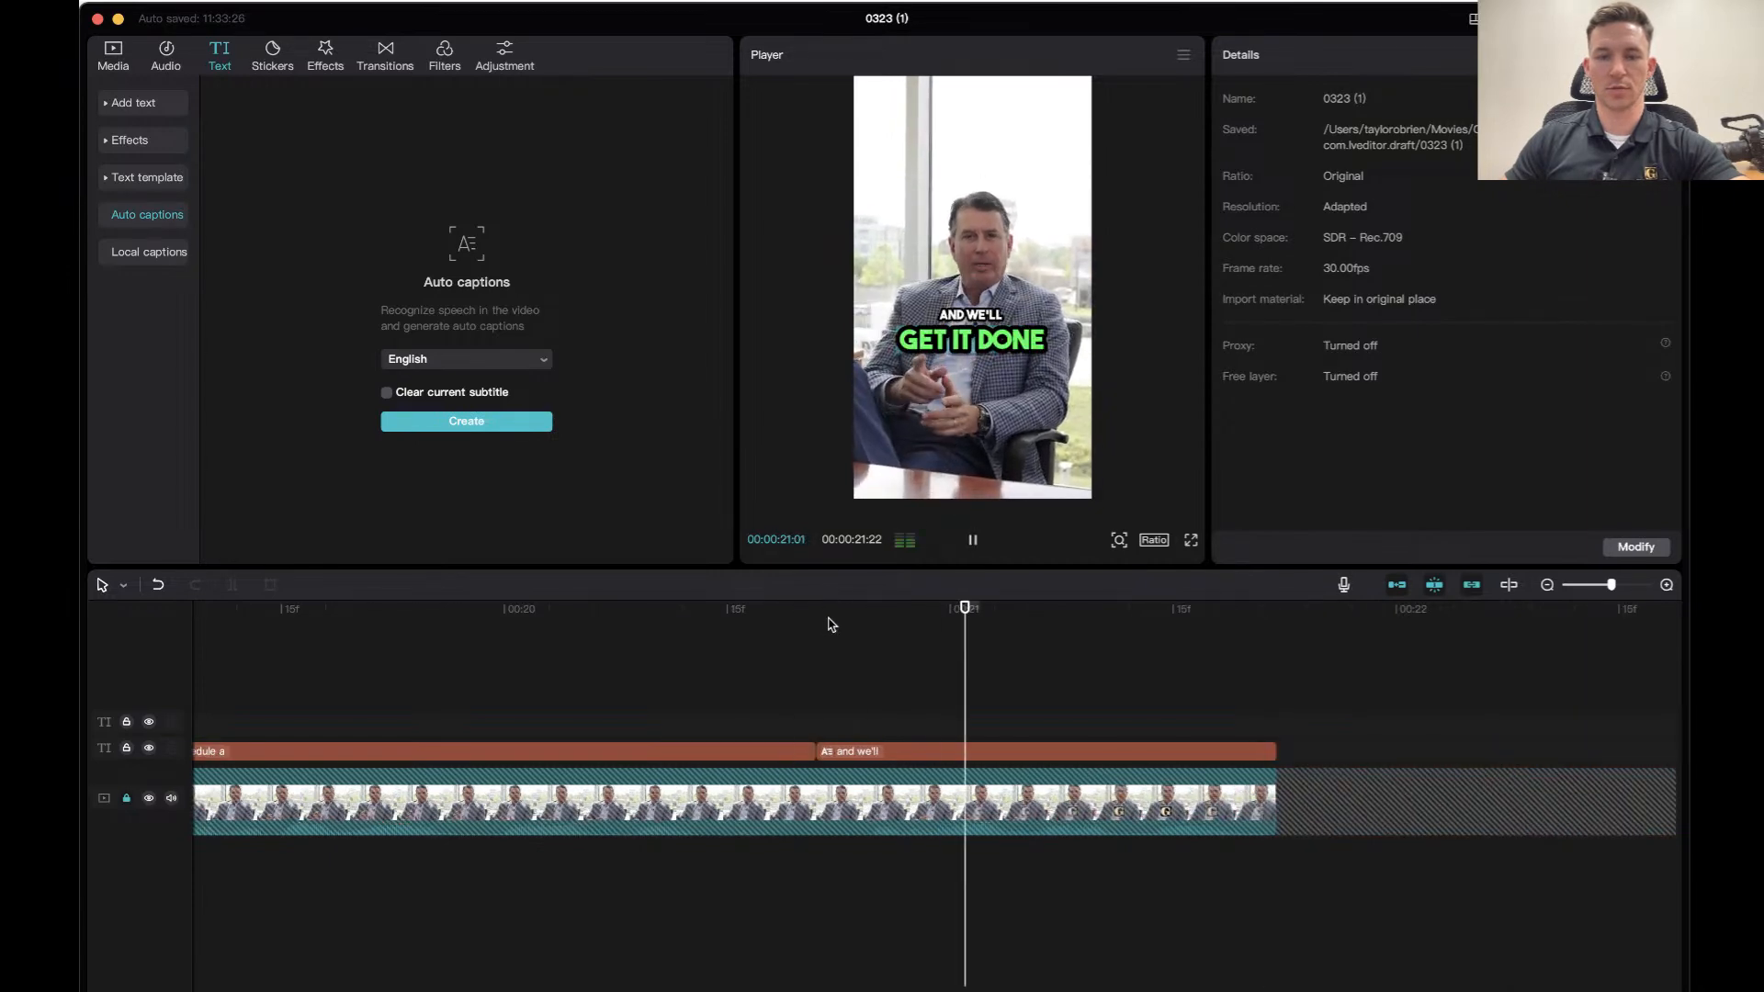
Move the final "and we'll get it done" caption down below the gold G logo and play back the ending.
{"action": "left_click", "coordinate": [1010, 349]}
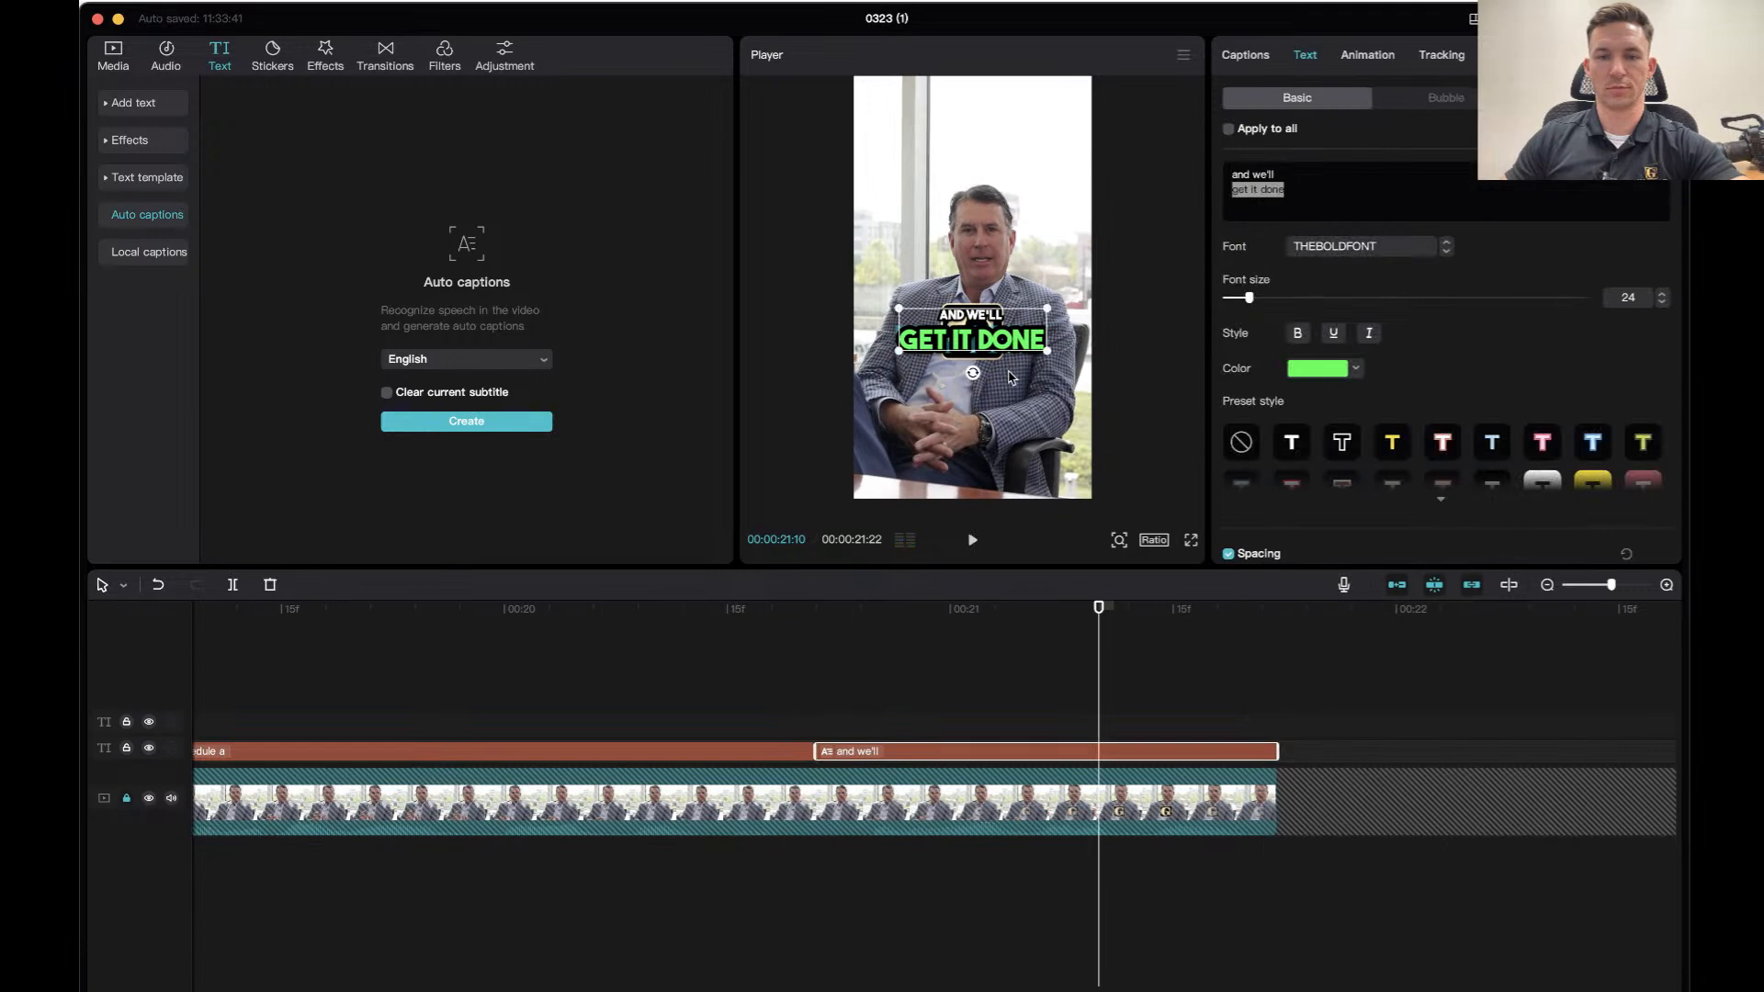
{"action": "left_click", "coordinate": [999, 353]}
{"action": "left_click_drag", "start_coordinate": [1000, 347], "coordinate": [1038, 400]}
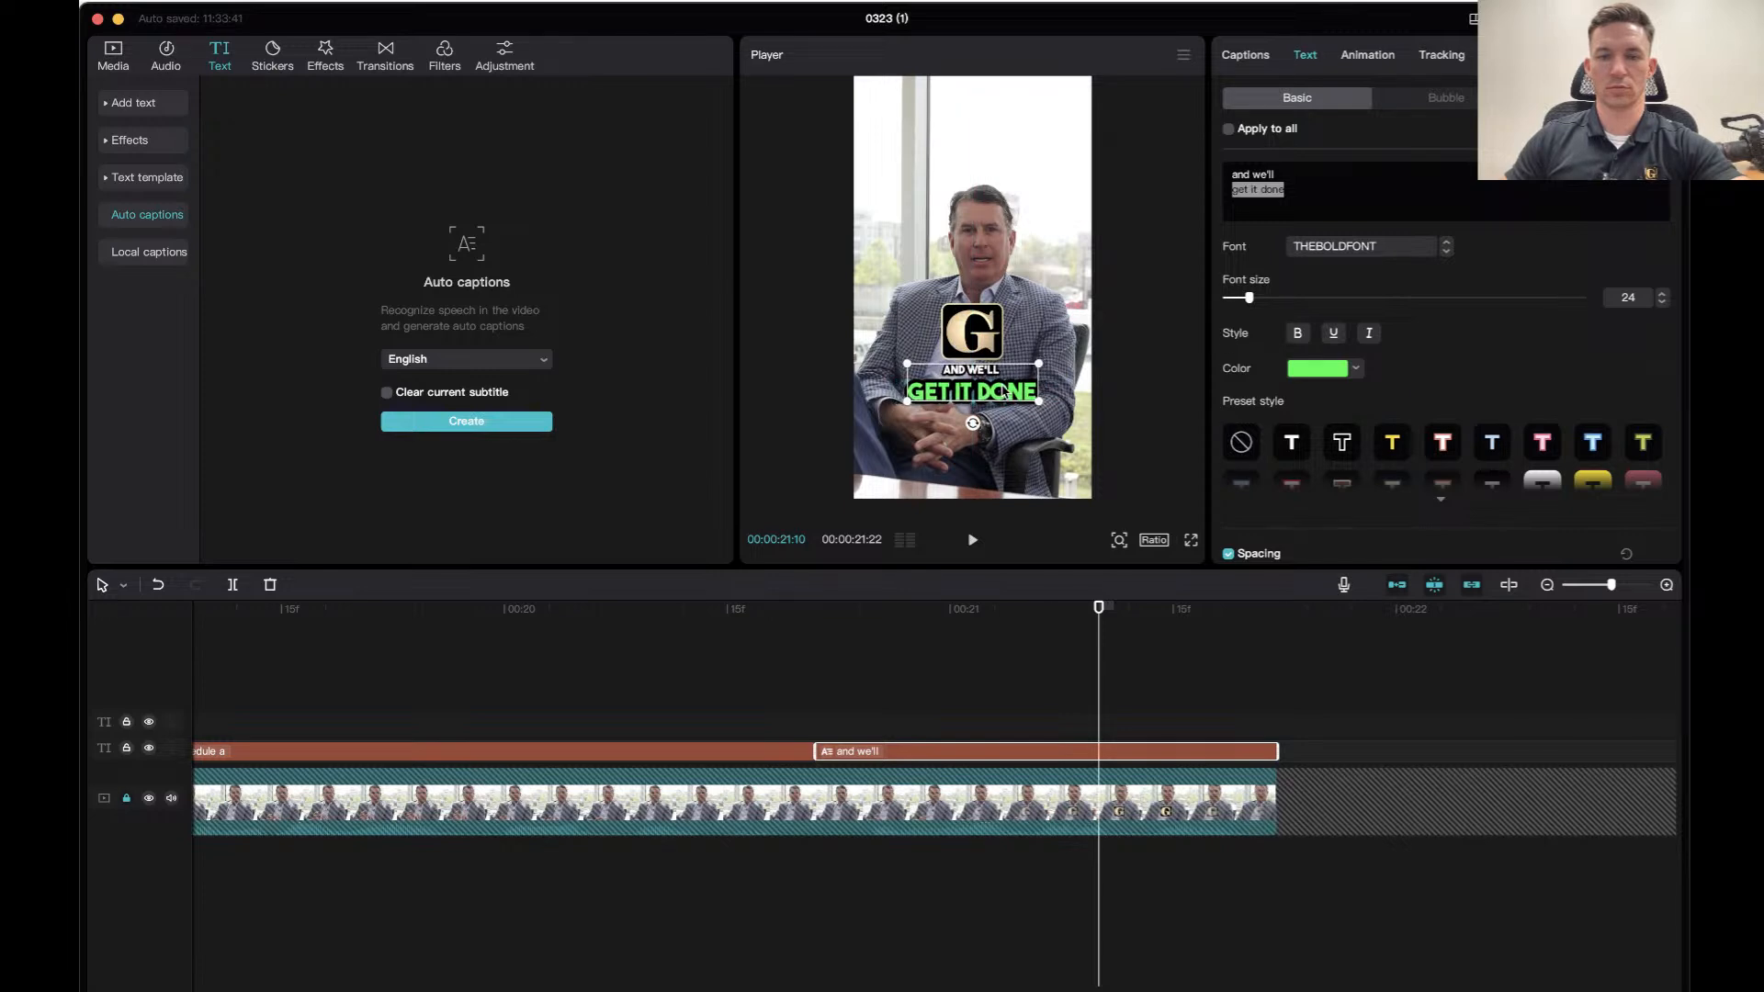
{"action": "left_click", "coordinate": [618, 614]}
{"action": "key", "text": "space"}
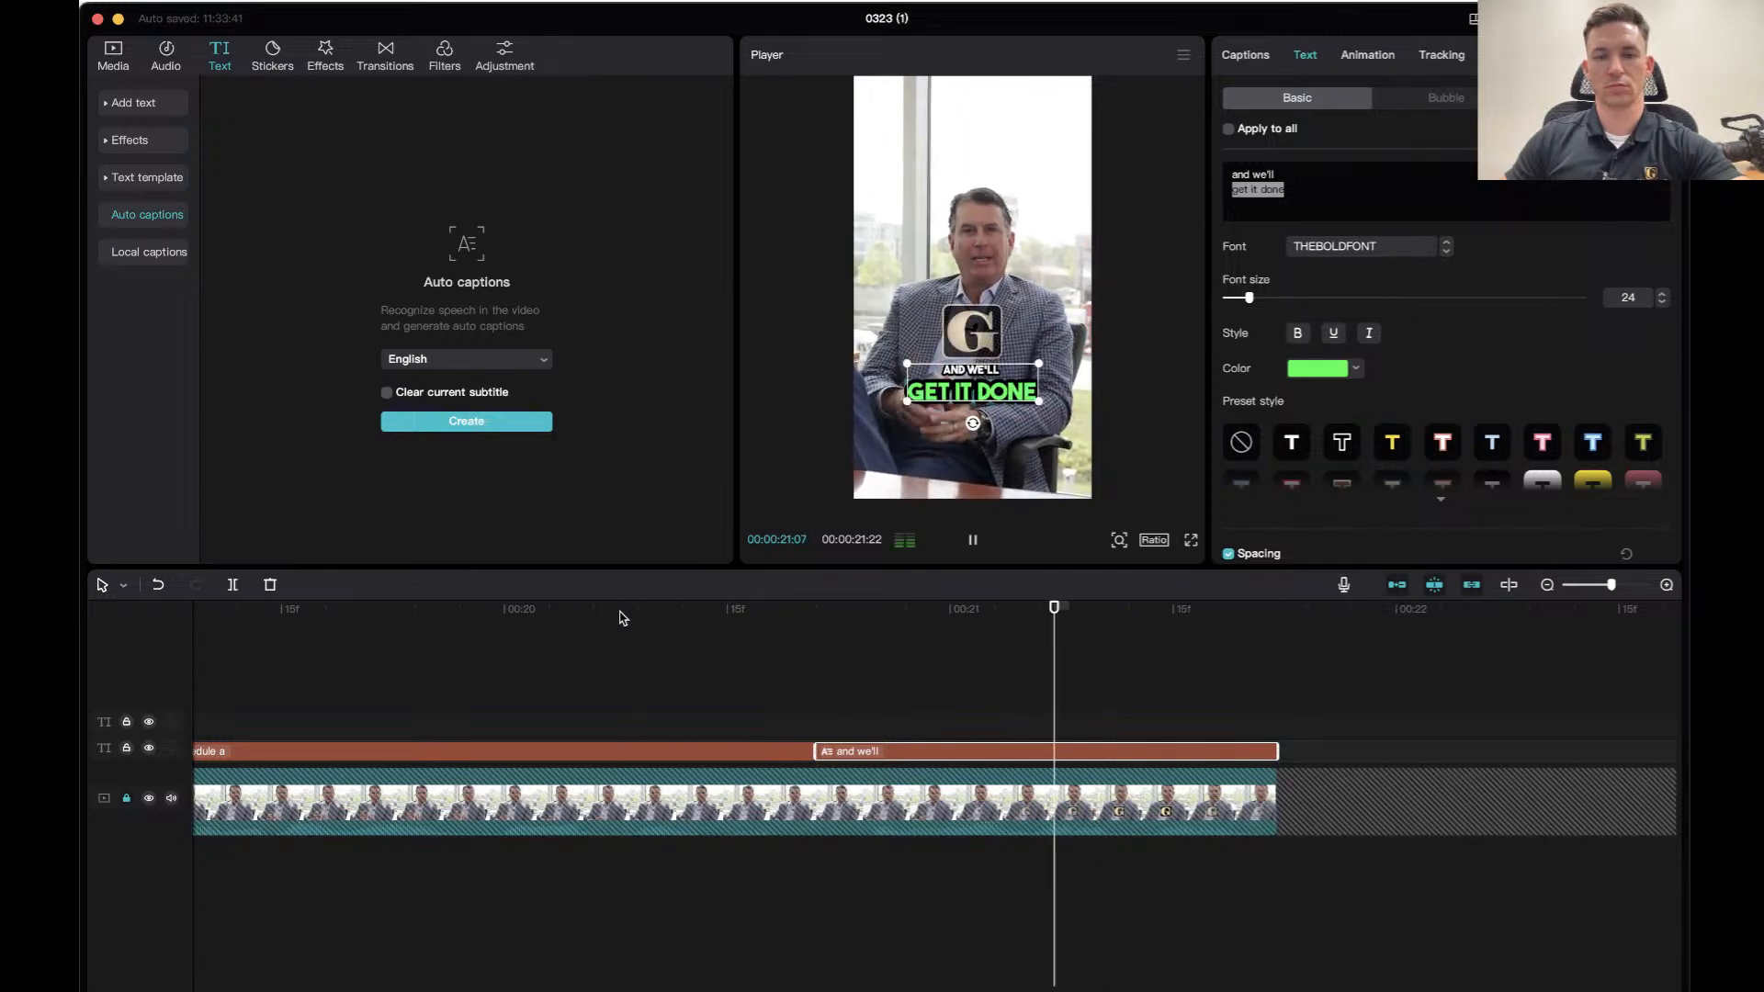
{"action": "key", "text": "space"}
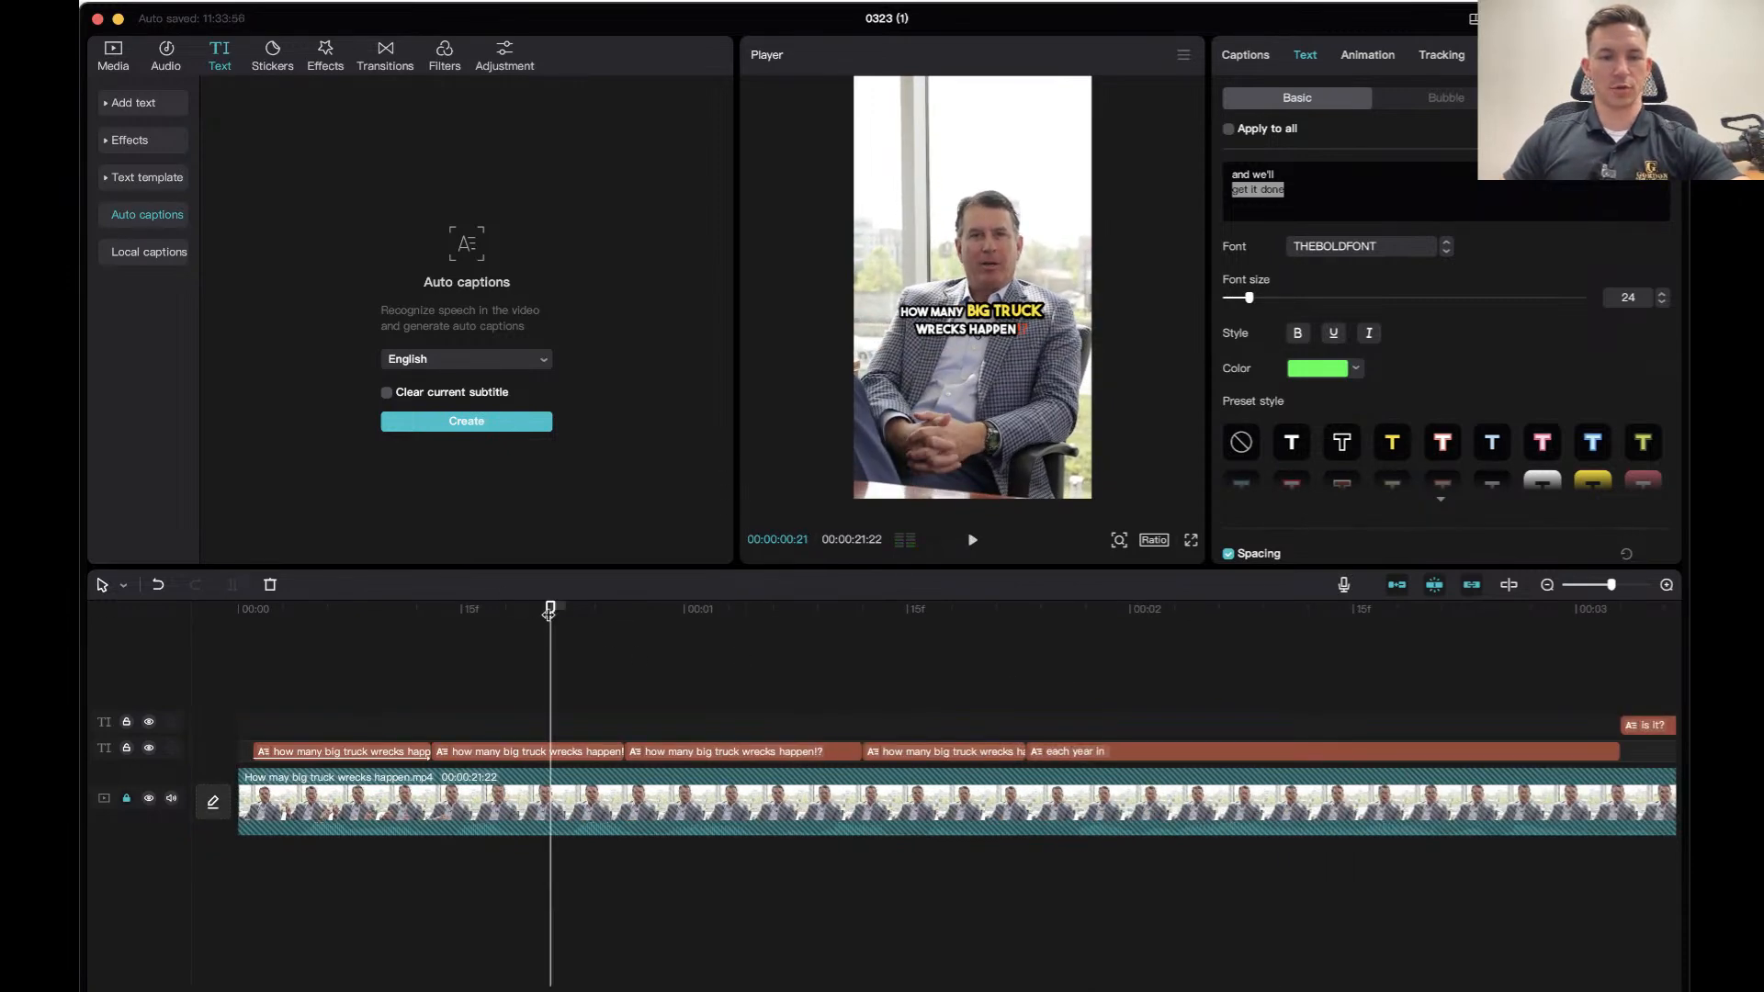
Play back the opening "how many big truck wrecks happen" captions from the start of the video.
{"action": "left_click_drag", "start_coordinate": [549, 611], "coordinate": [176, 637]}
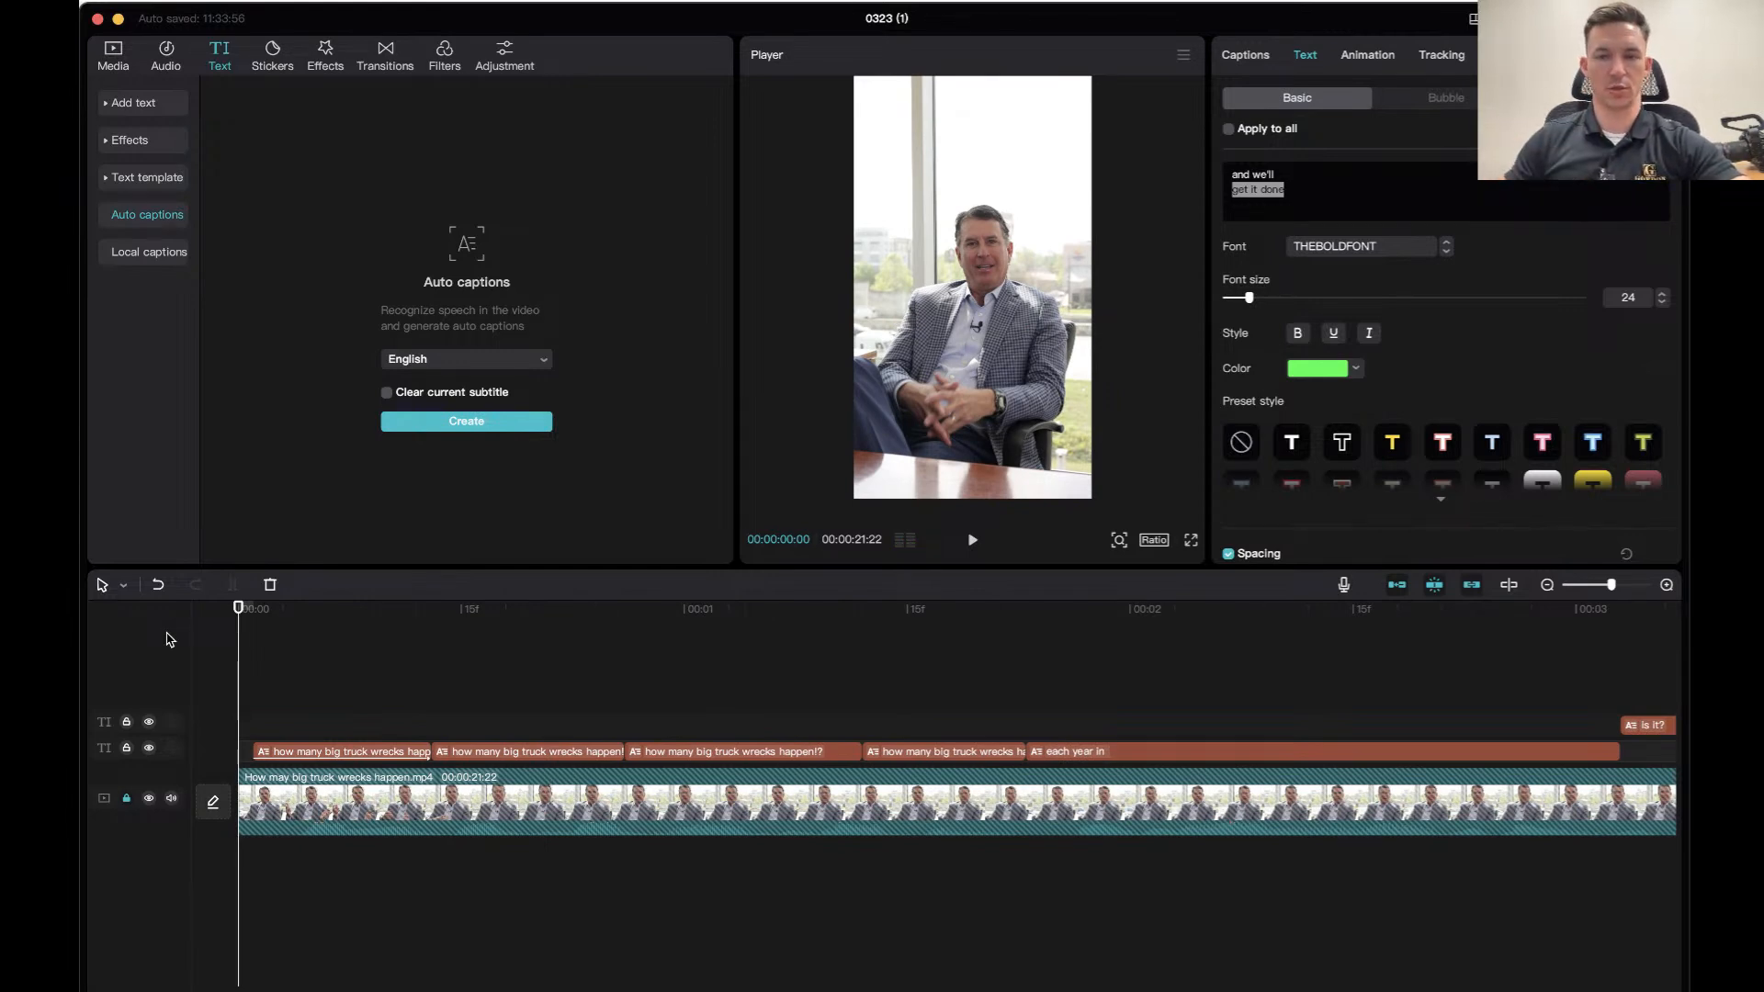
{"action": "left_click", "coordinate": [295, 751]}
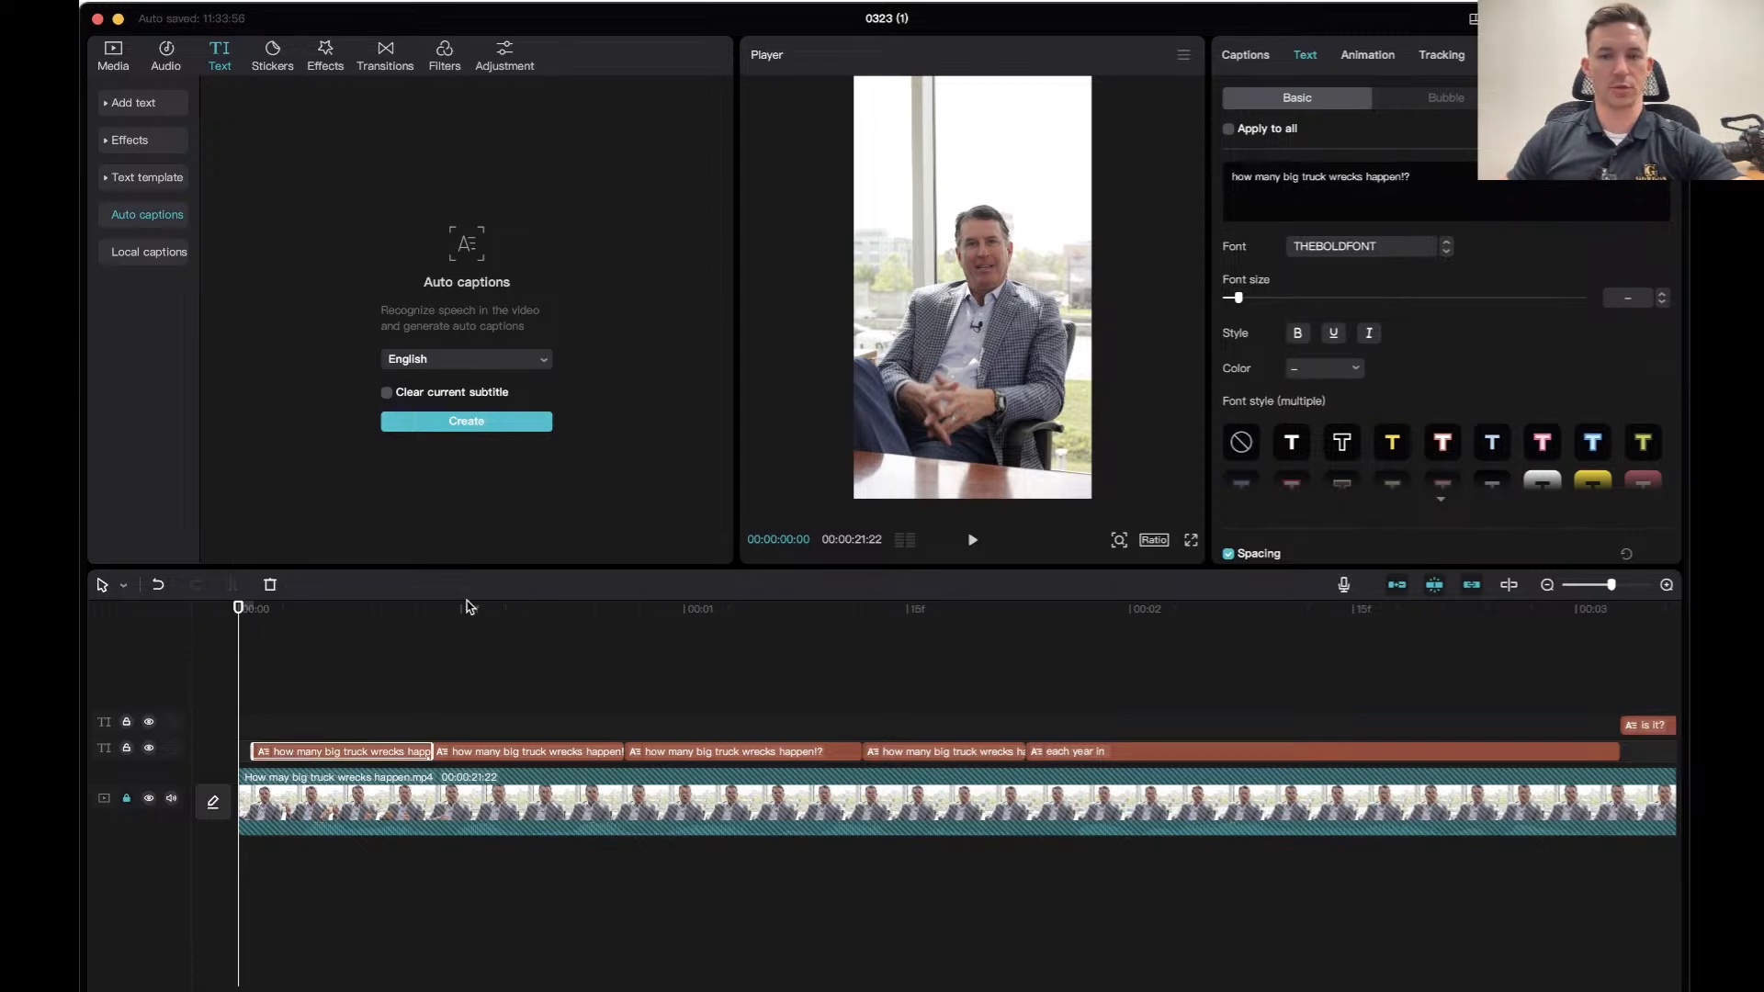
{"action": "key", "text": "space"}
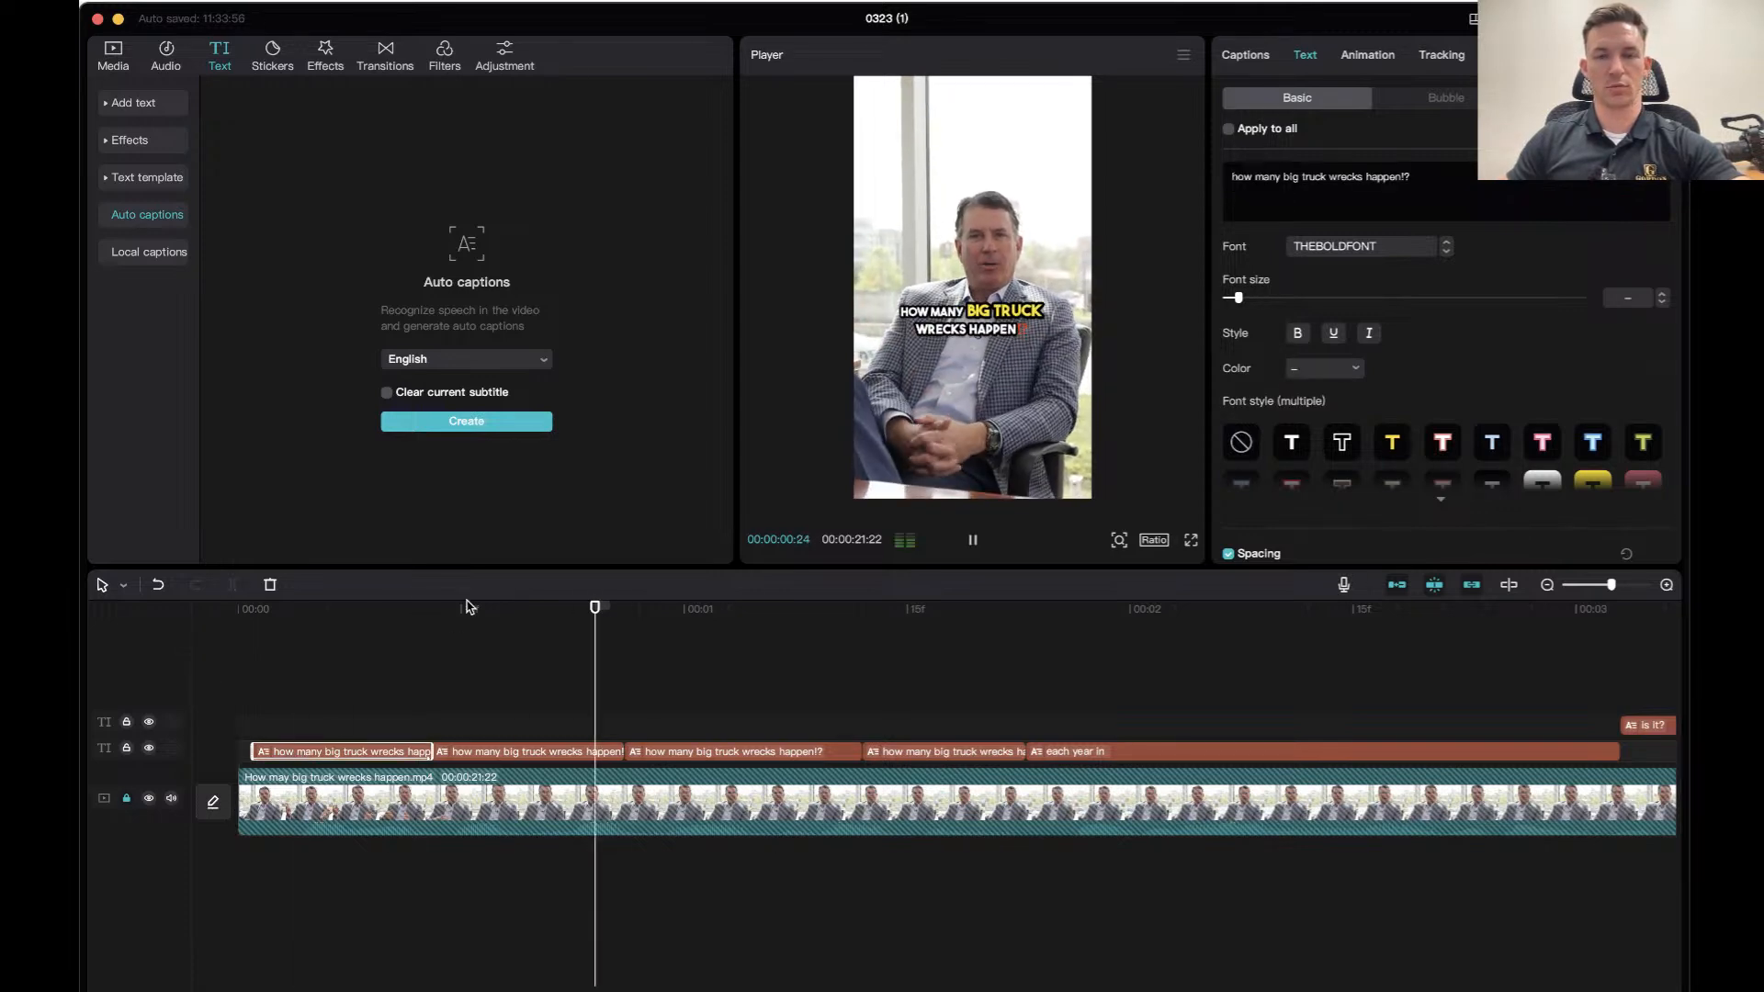
{"action": "left_click", "coordinate": [465, 609]}
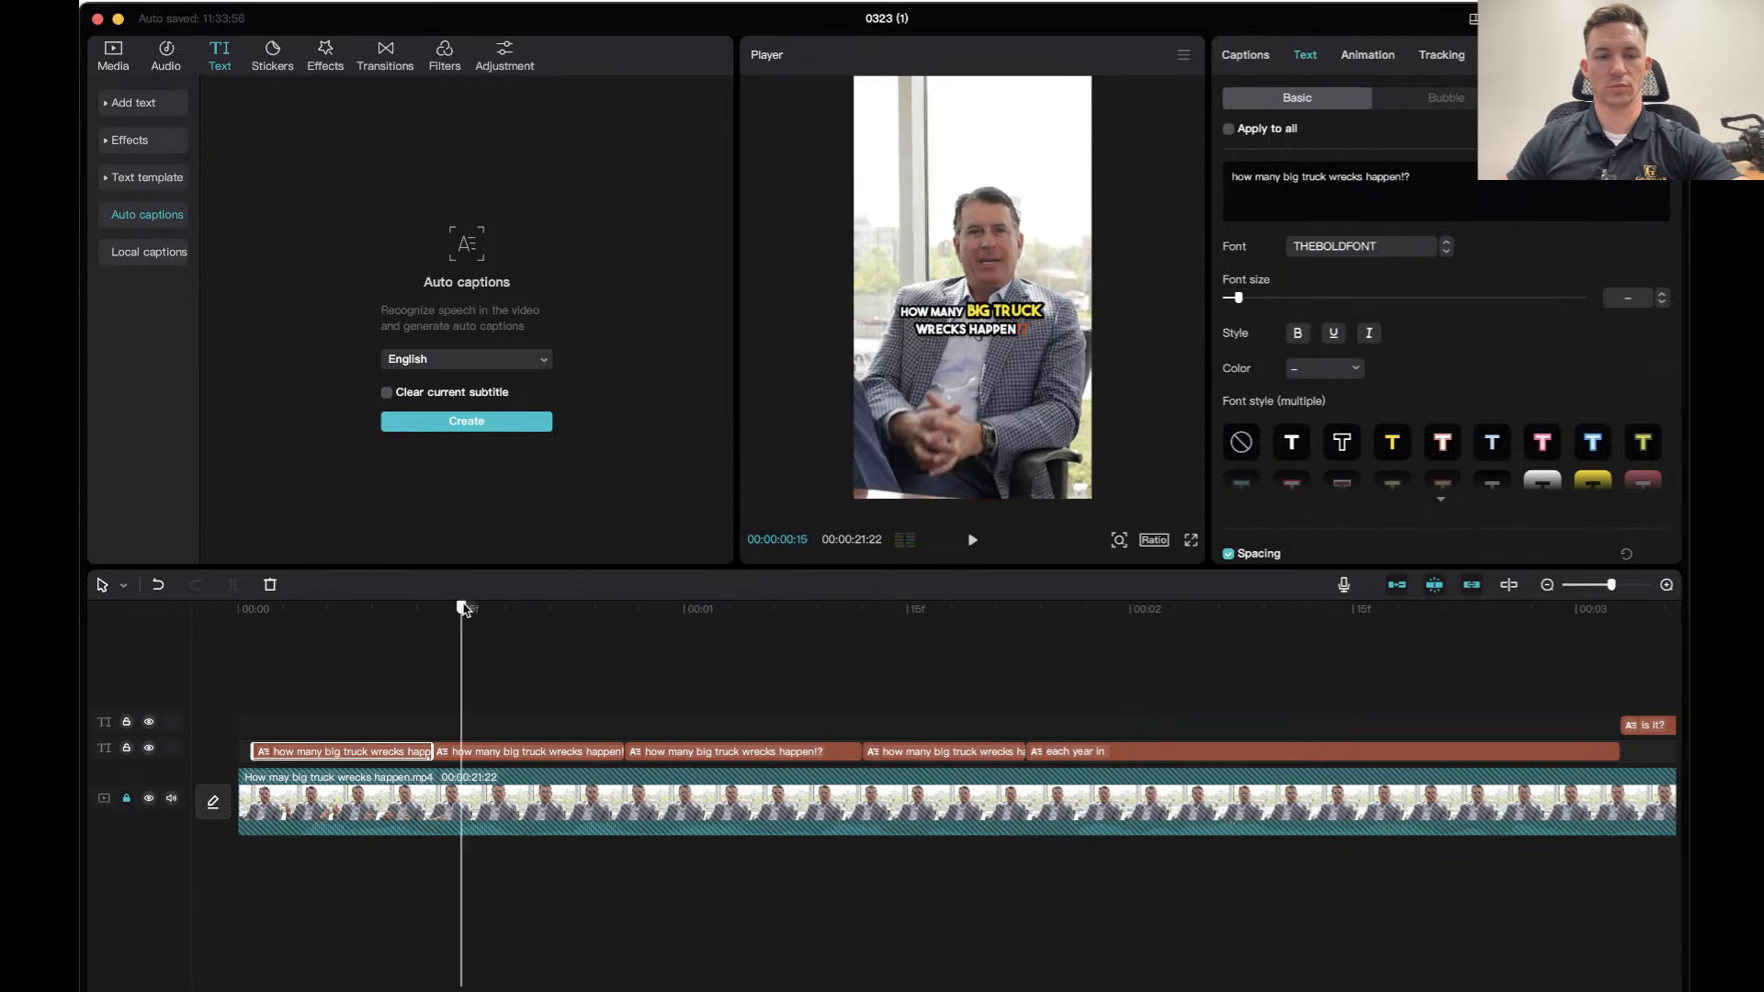
{"action": "key", "text": "space"}
{"action": "left_click", "coordinate": [359, 610]}
{"action": "key", "text": "space"}
{"action": "key", "text": "space"}
Apply the Fade In entrance animation to the "each year in the United States" caption and play back the opening captions.
{"action": "left_click", "coordinate": [1089, 752]}
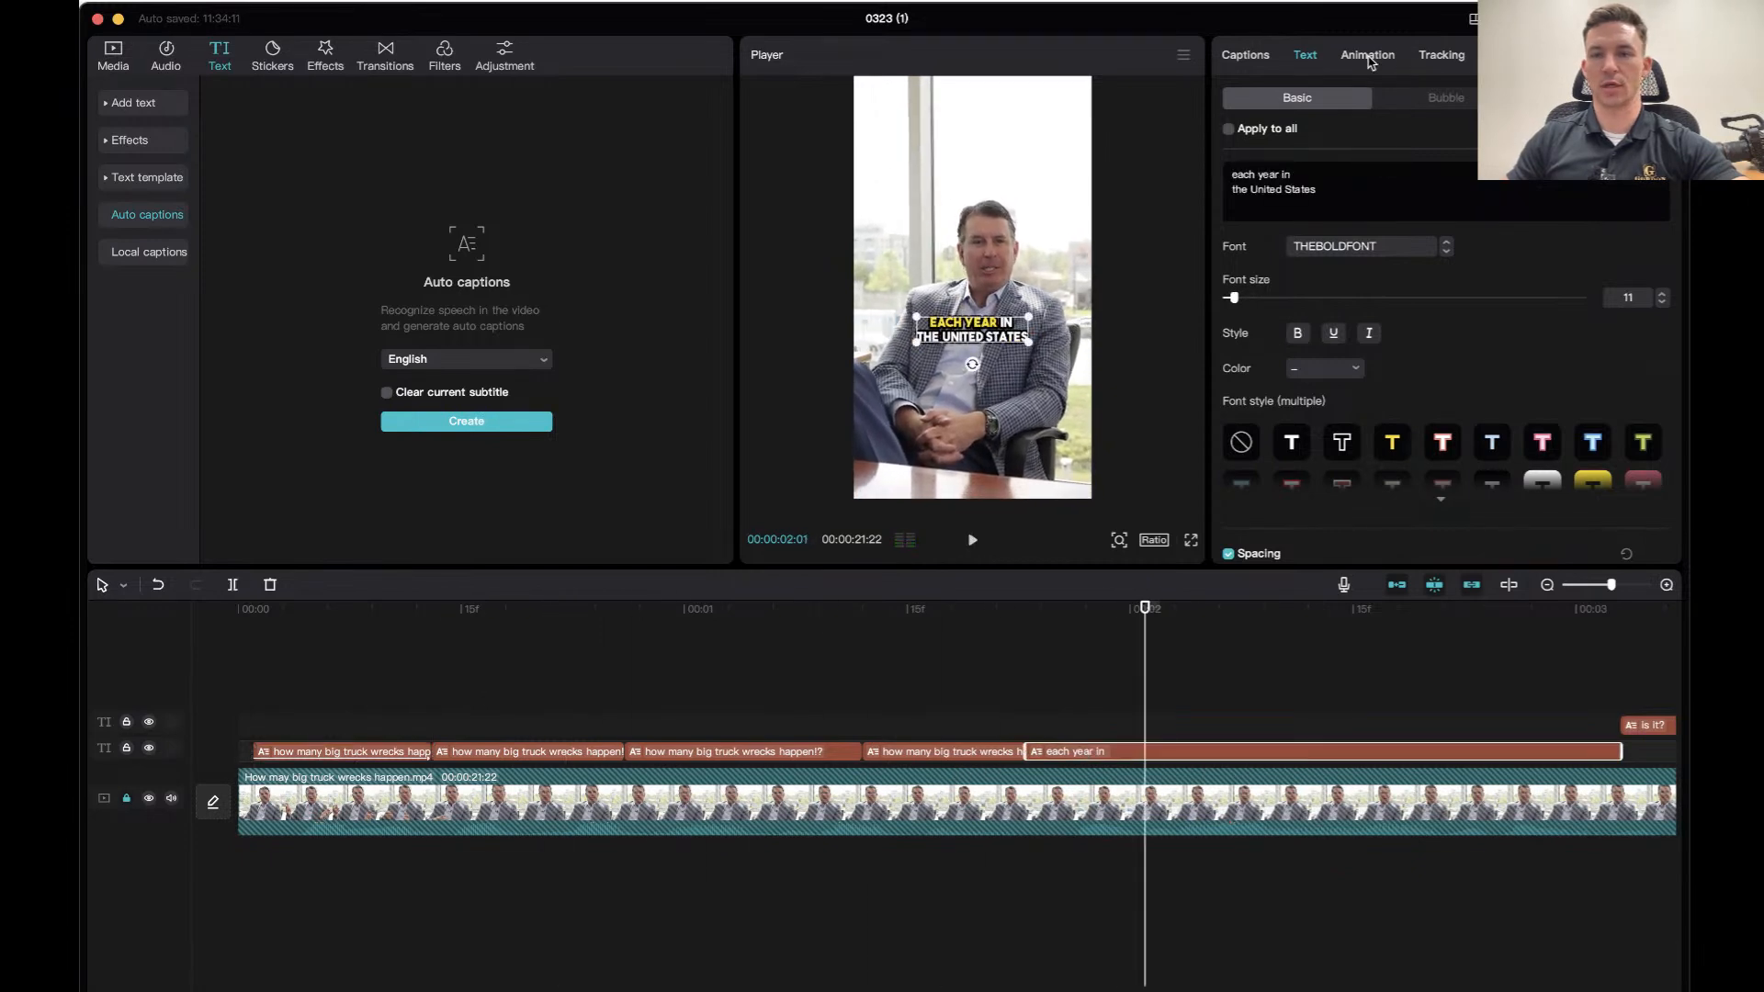
{"action": "left_click", "coordinate": [1369, 57]}
{"action": "left_click", "coordinate": [1327, 164]}
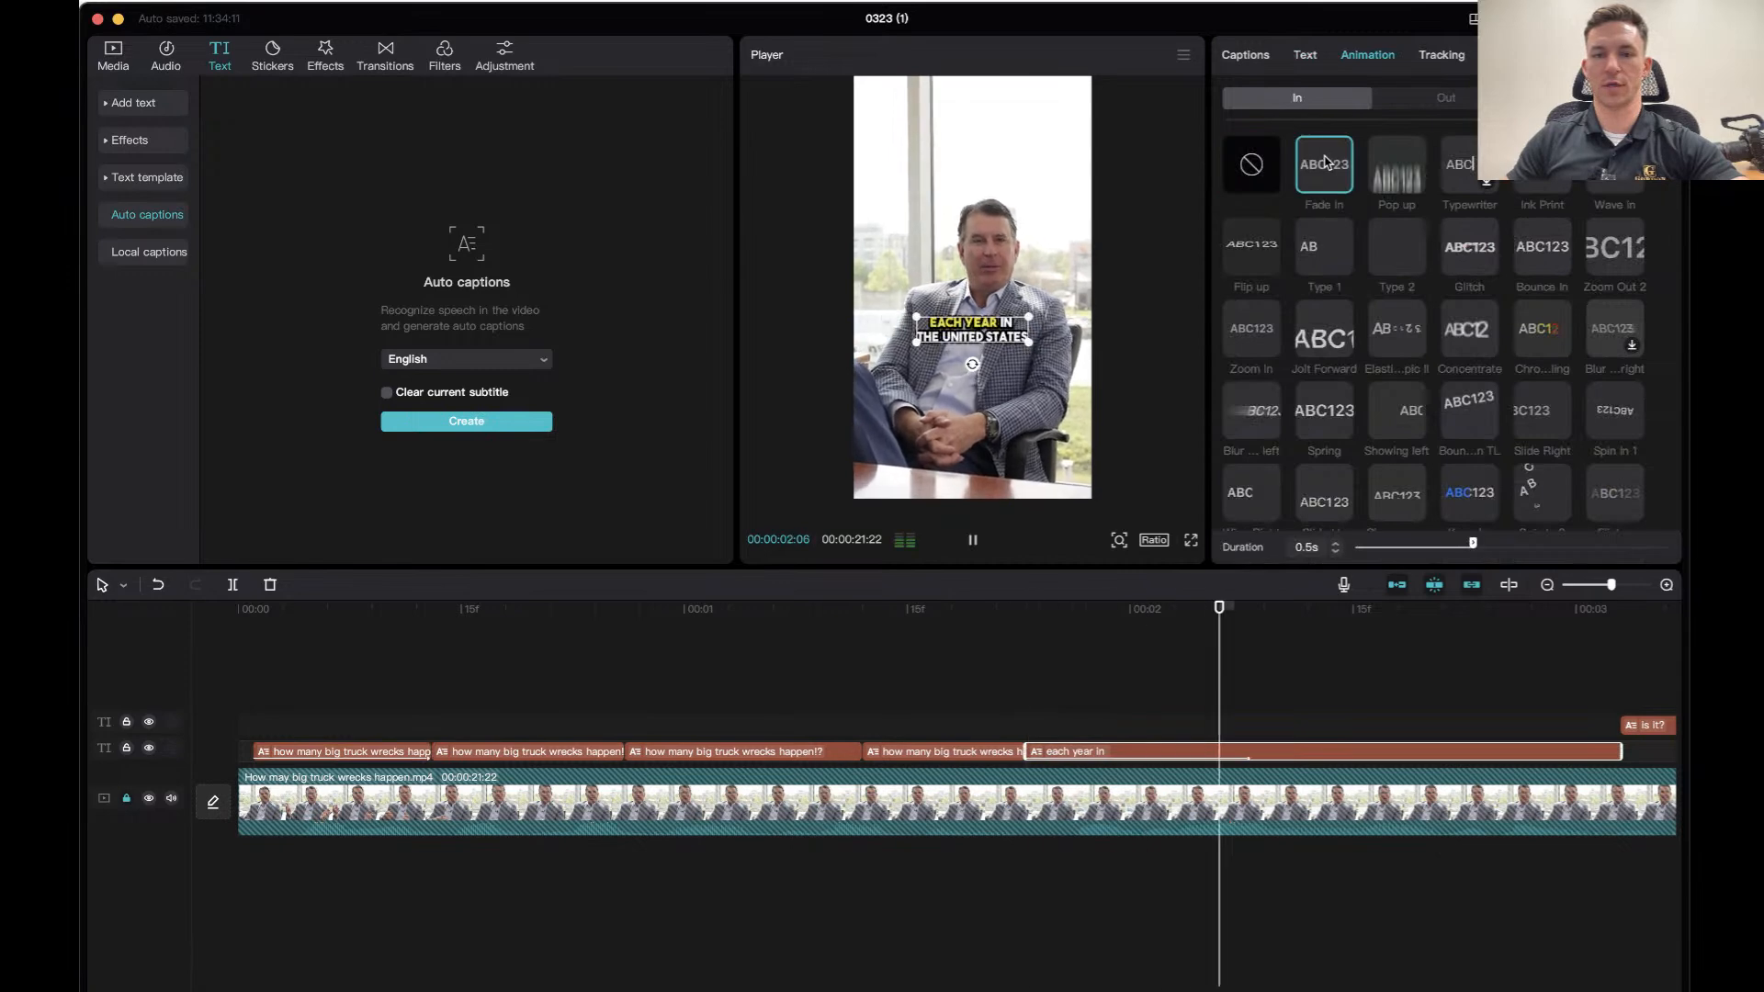
{"action": "left_click", "coordinate": [405, 622]}
{"action": "left_click", "coordinate": [402, 623]}
{"action": "key", "text": "space"}
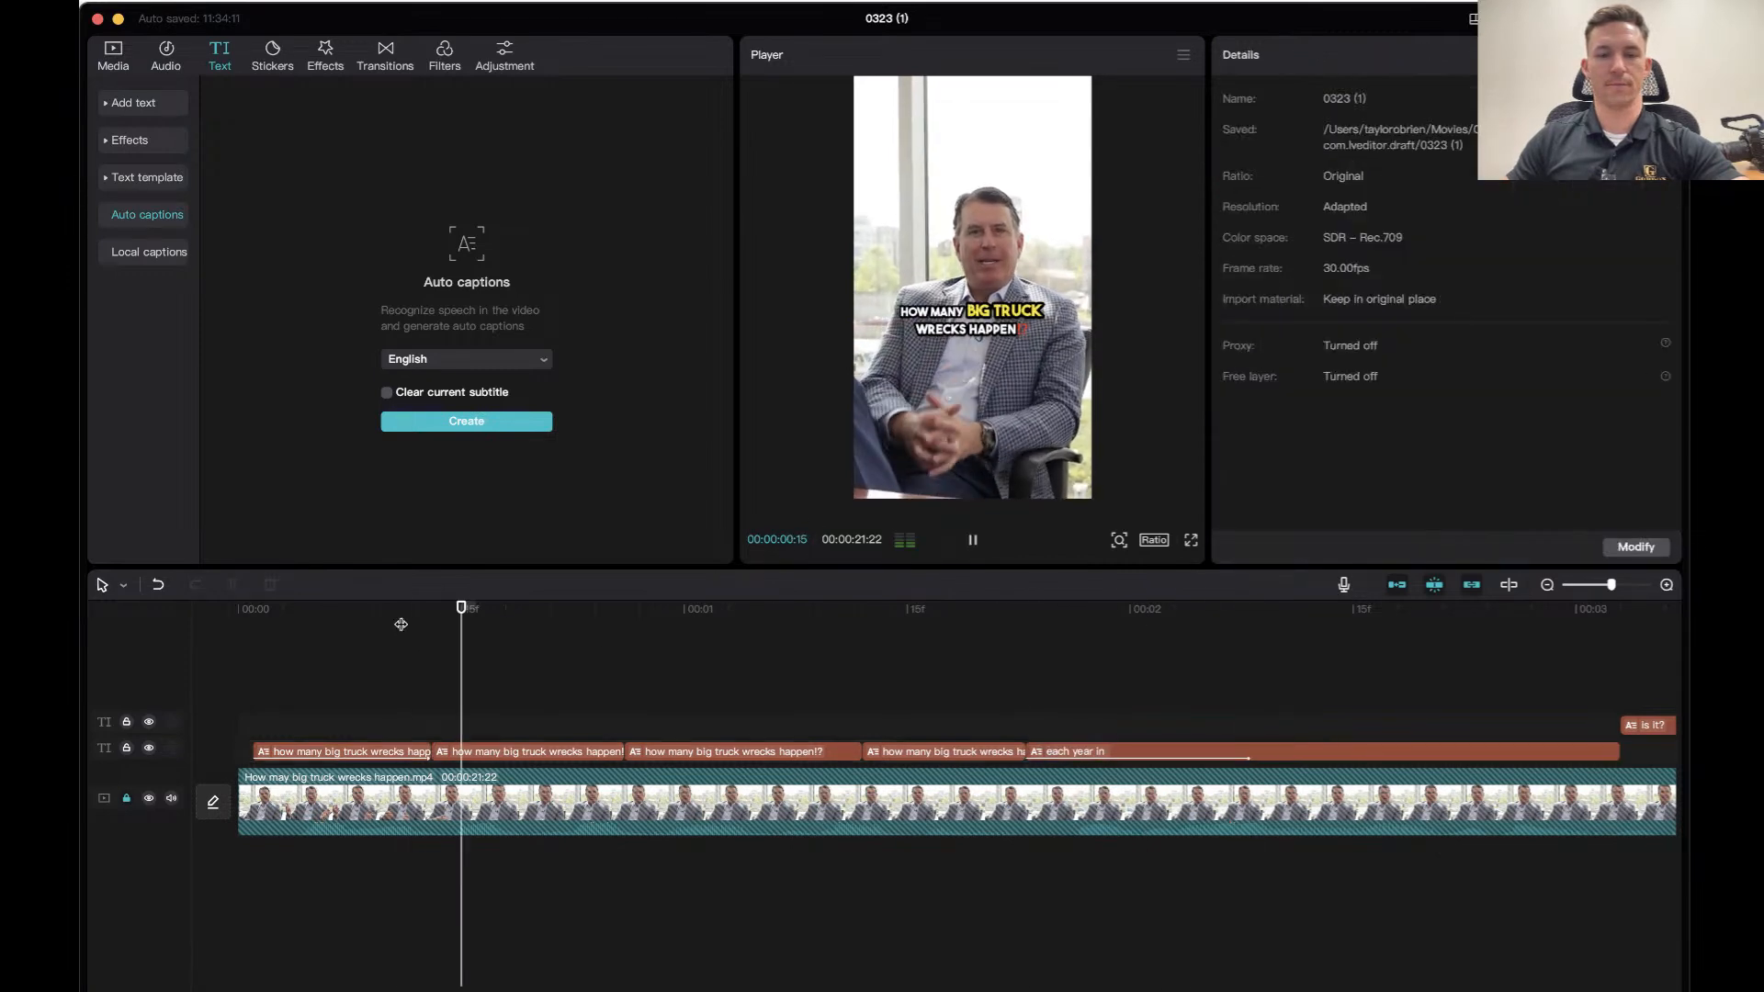
{"action": "key", "text": "space"}
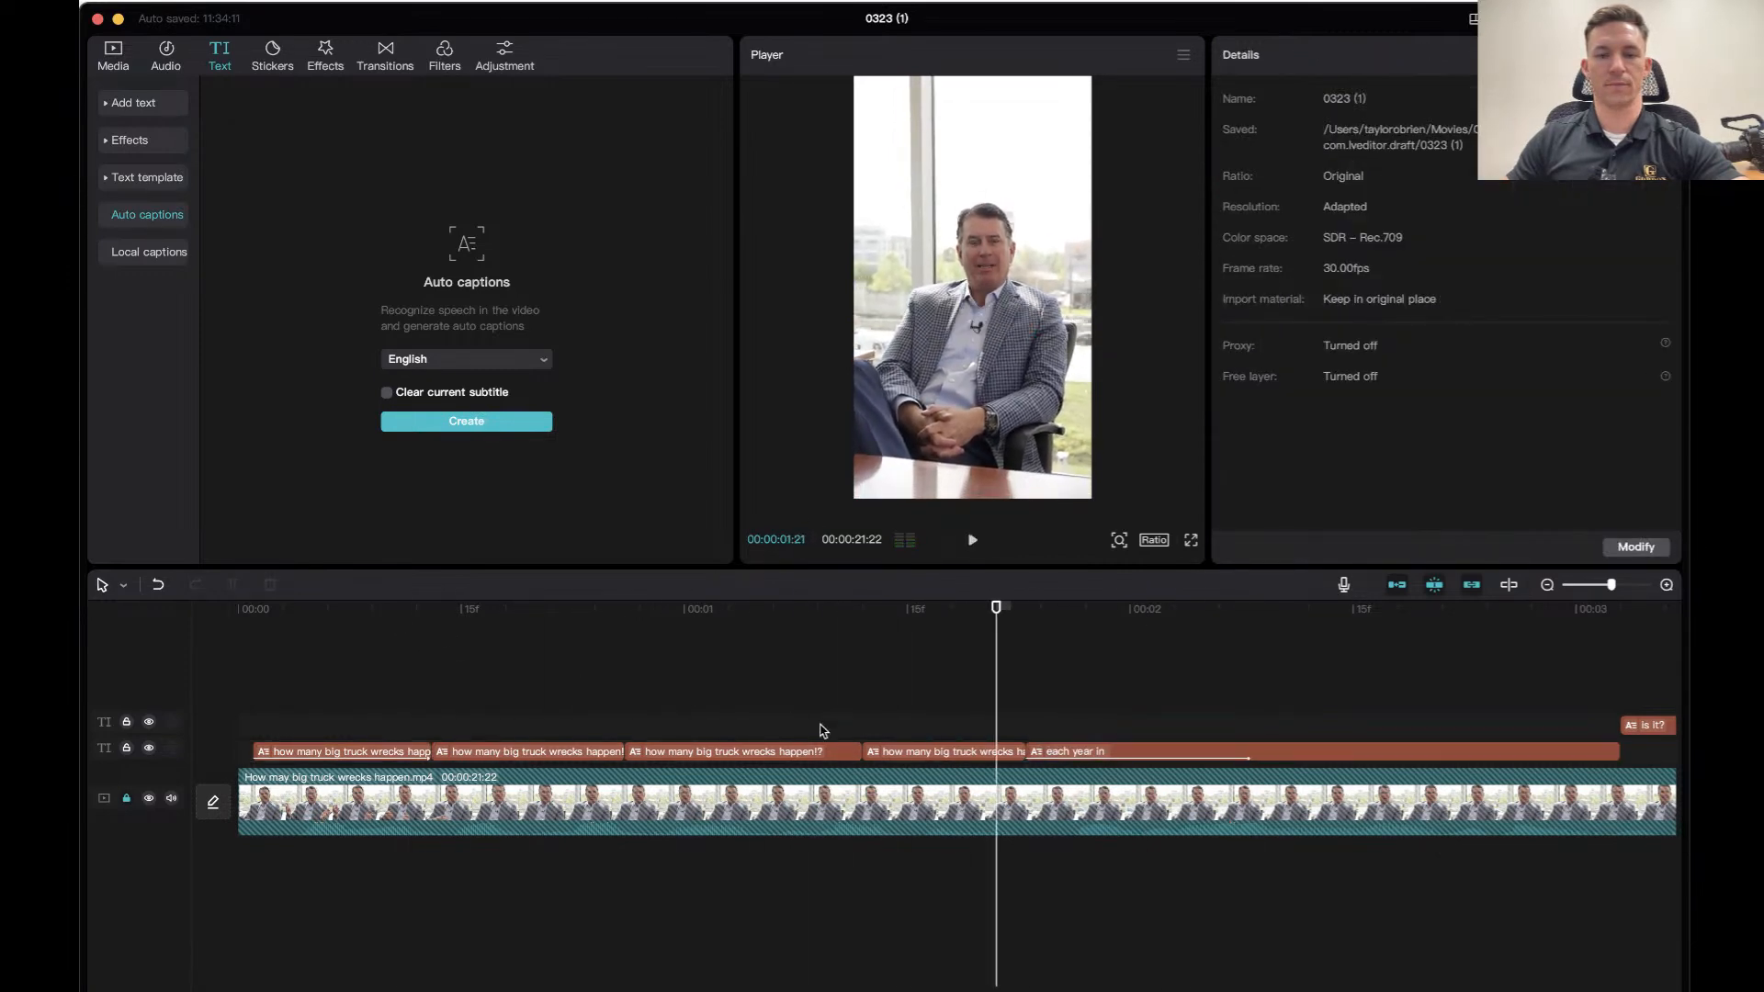
{"action": "left_click", "coordinate": [286, 616]}
{"action": "key", "text": "space"}
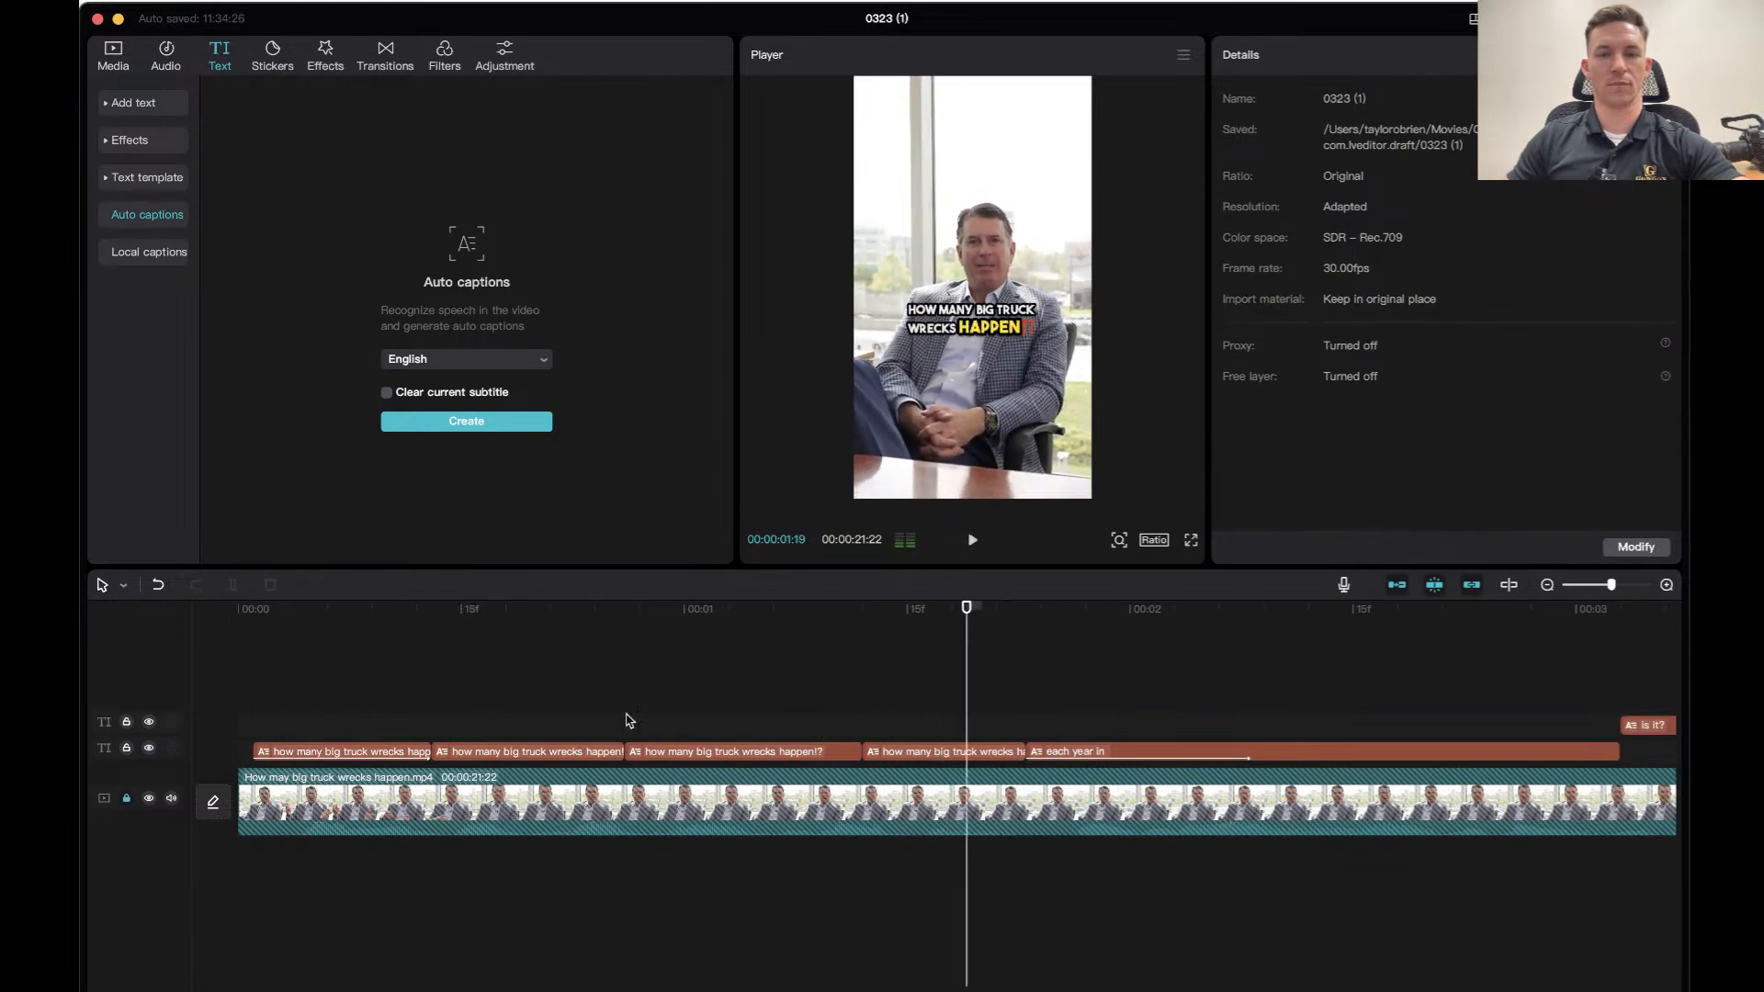
Set the entrance animation of the "each year in the United States" caption to Zoom In and play it back.
{"action": "left_click", "coordinate": [1084, 759]}
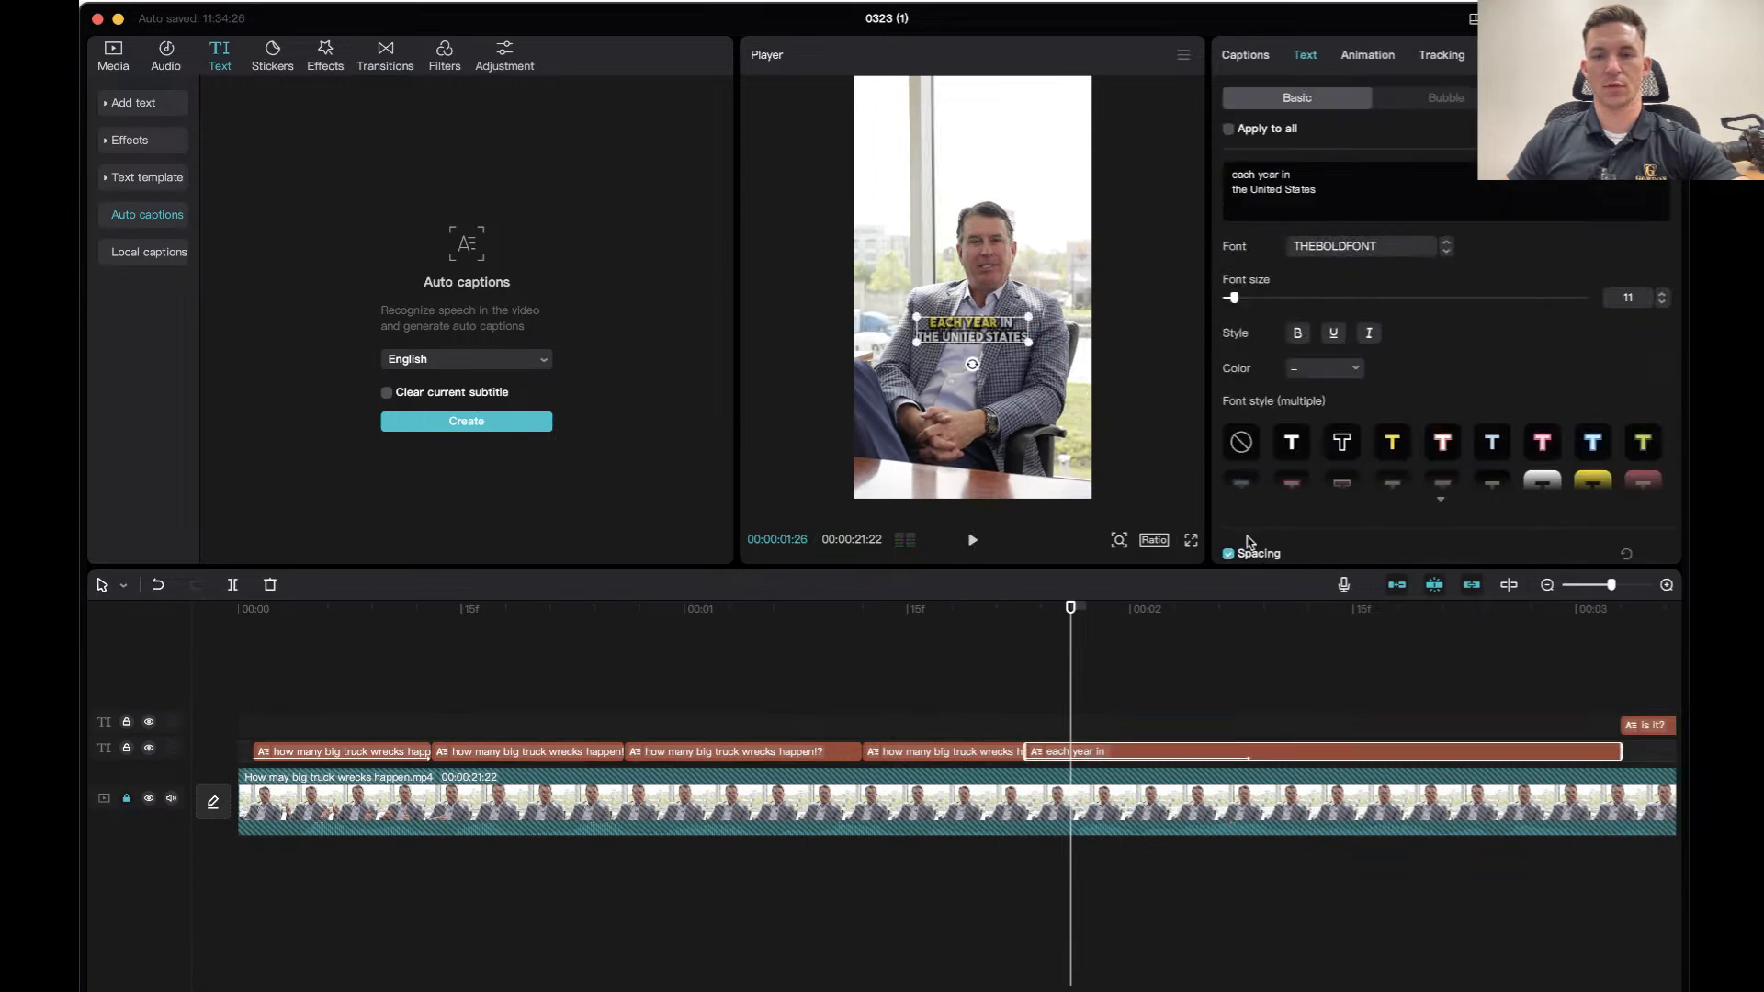
{"action": "left_click", "coordinate": [1363, 57]}
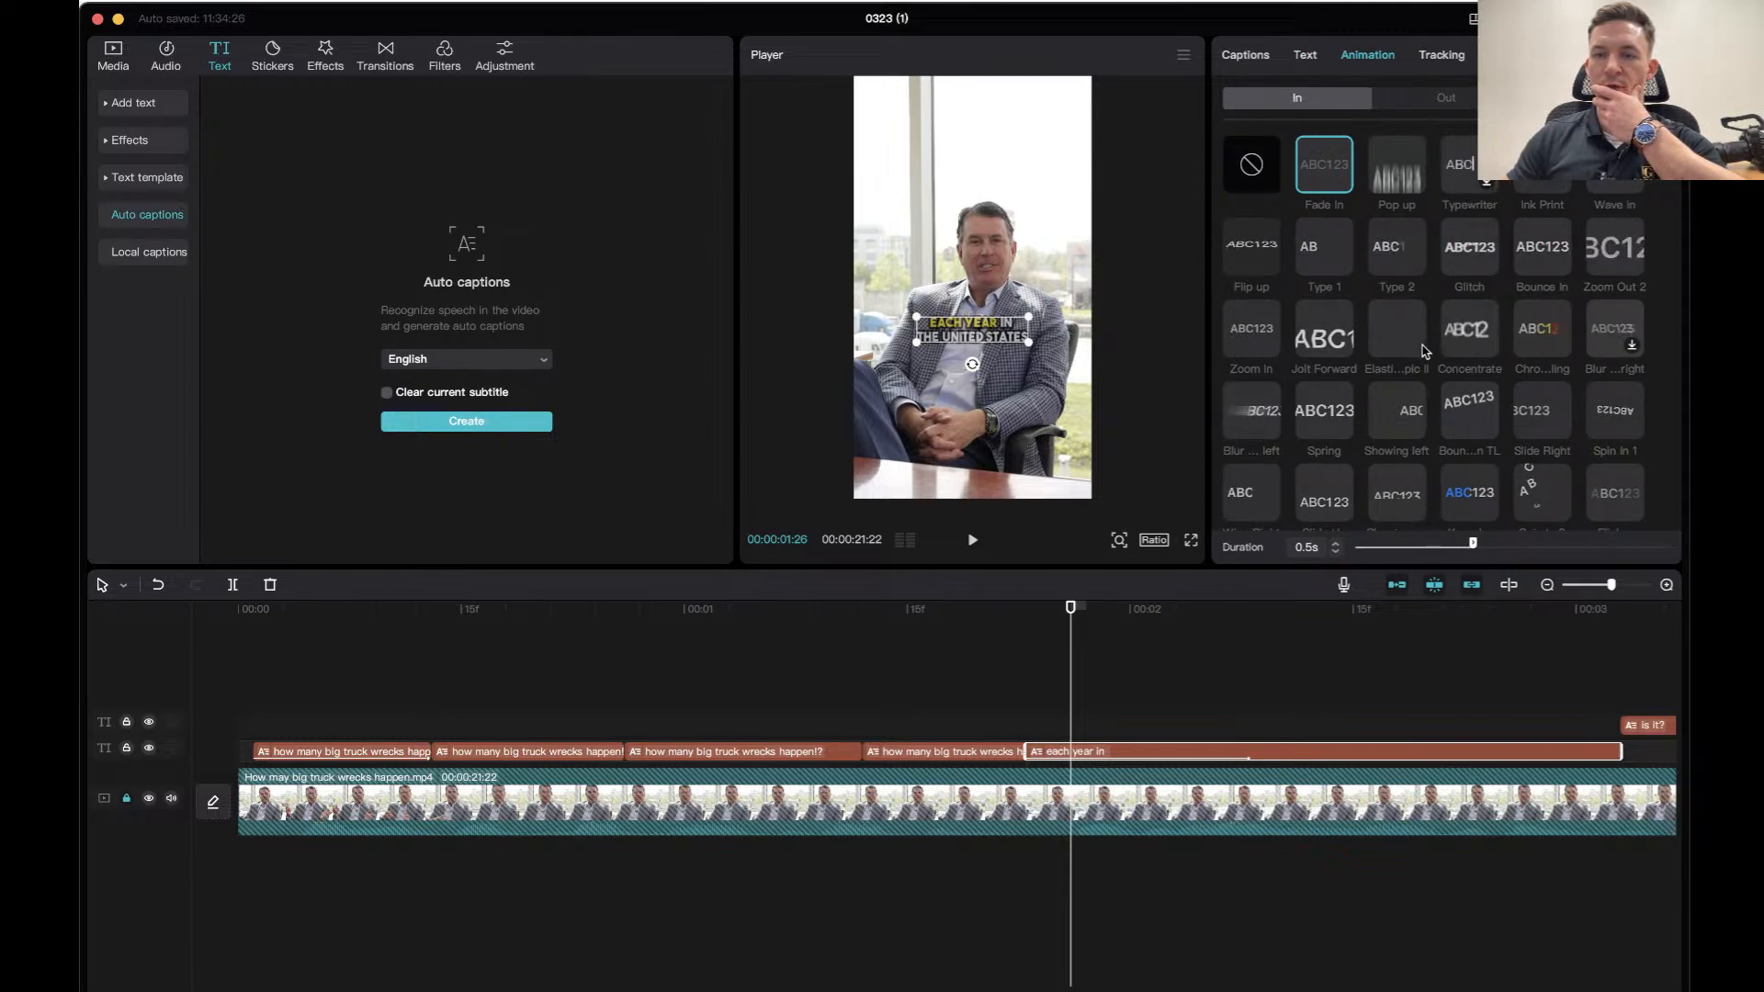
{"action": "left_click", "coordinate": [1249, 338]}
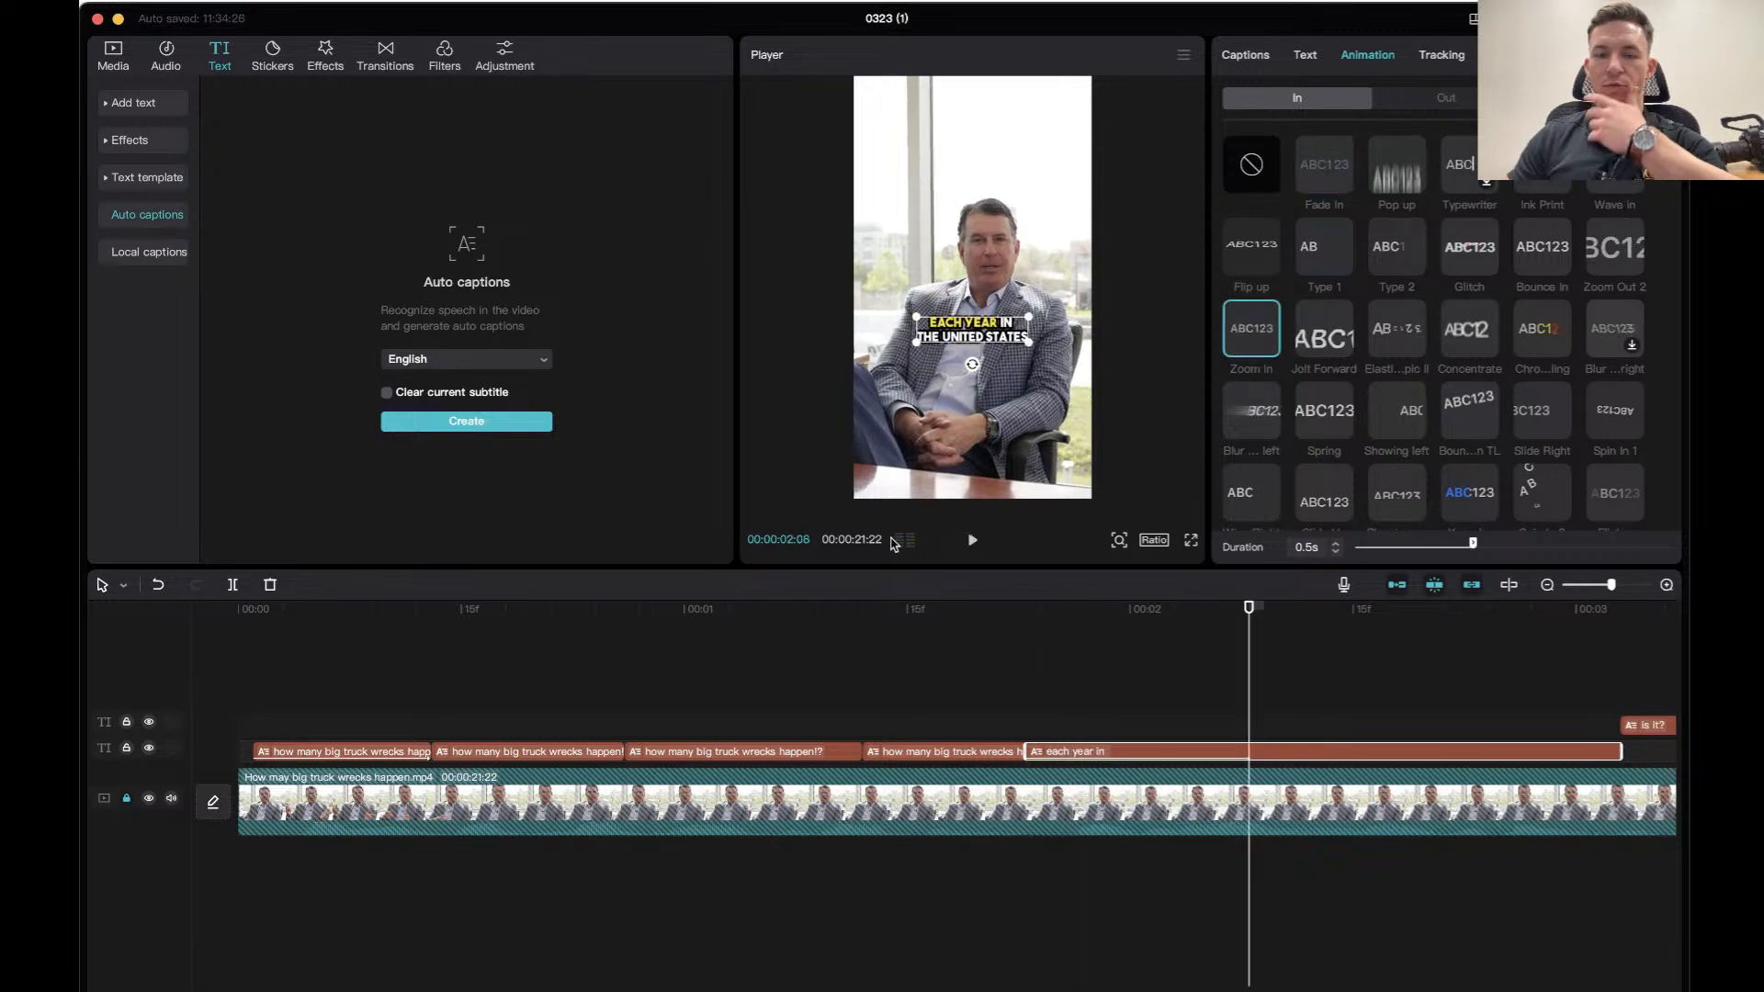
{"action": "left_click", "coordinate": [332, 613]}
{"action": "key", "text": "space"}
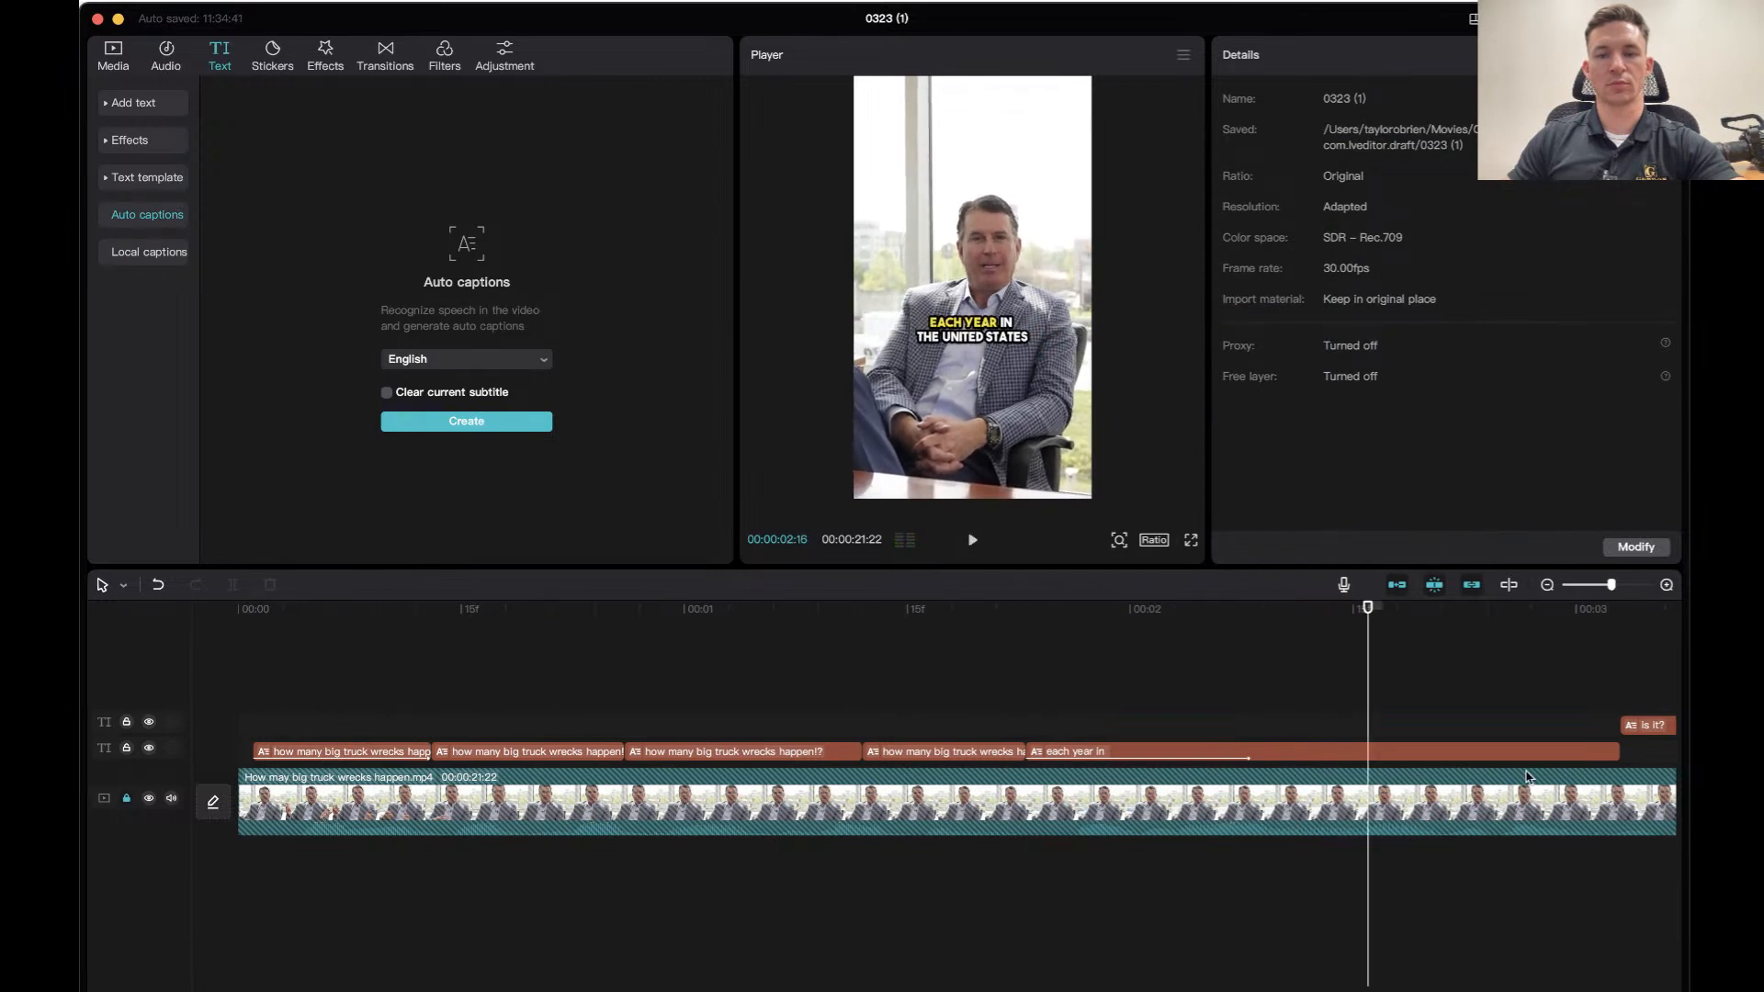
{"action": "key", "text": "space"}
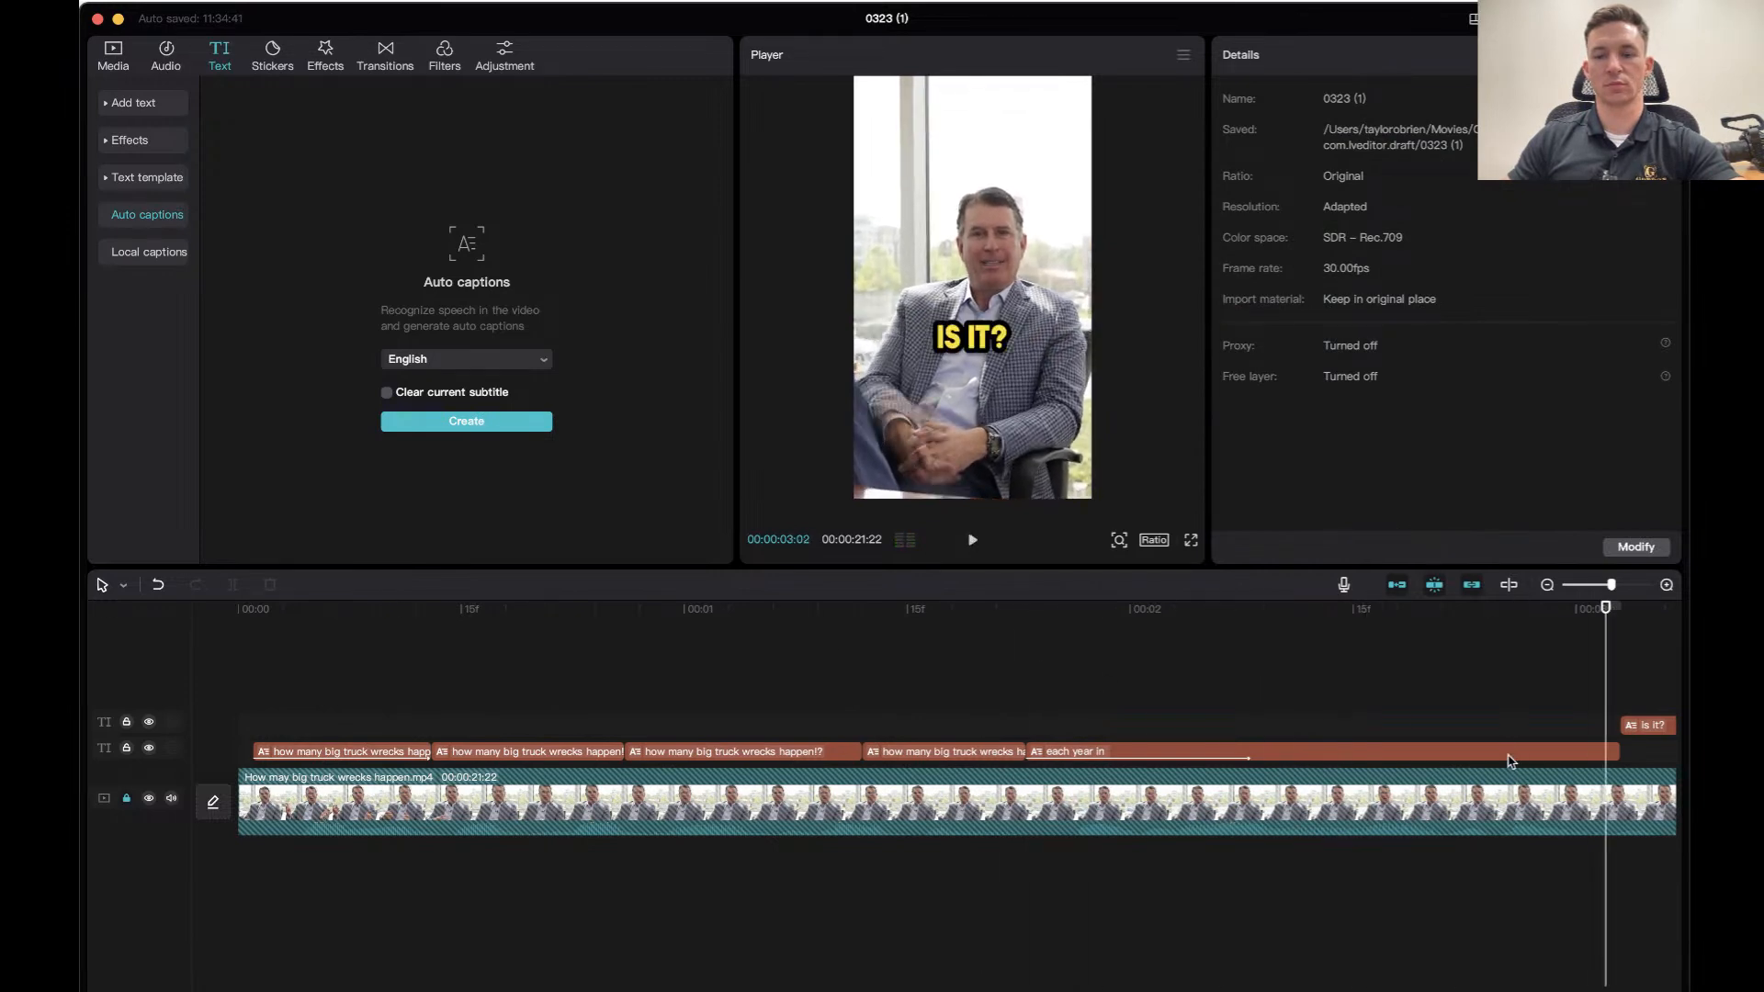
Add the Slingshot exit animation to the "each year in the United States" caption and play it back.
{"action": "left_click", "coordinate": [1513, 746]}
{"action": "left_click", "coordinate": [1522, 753]}
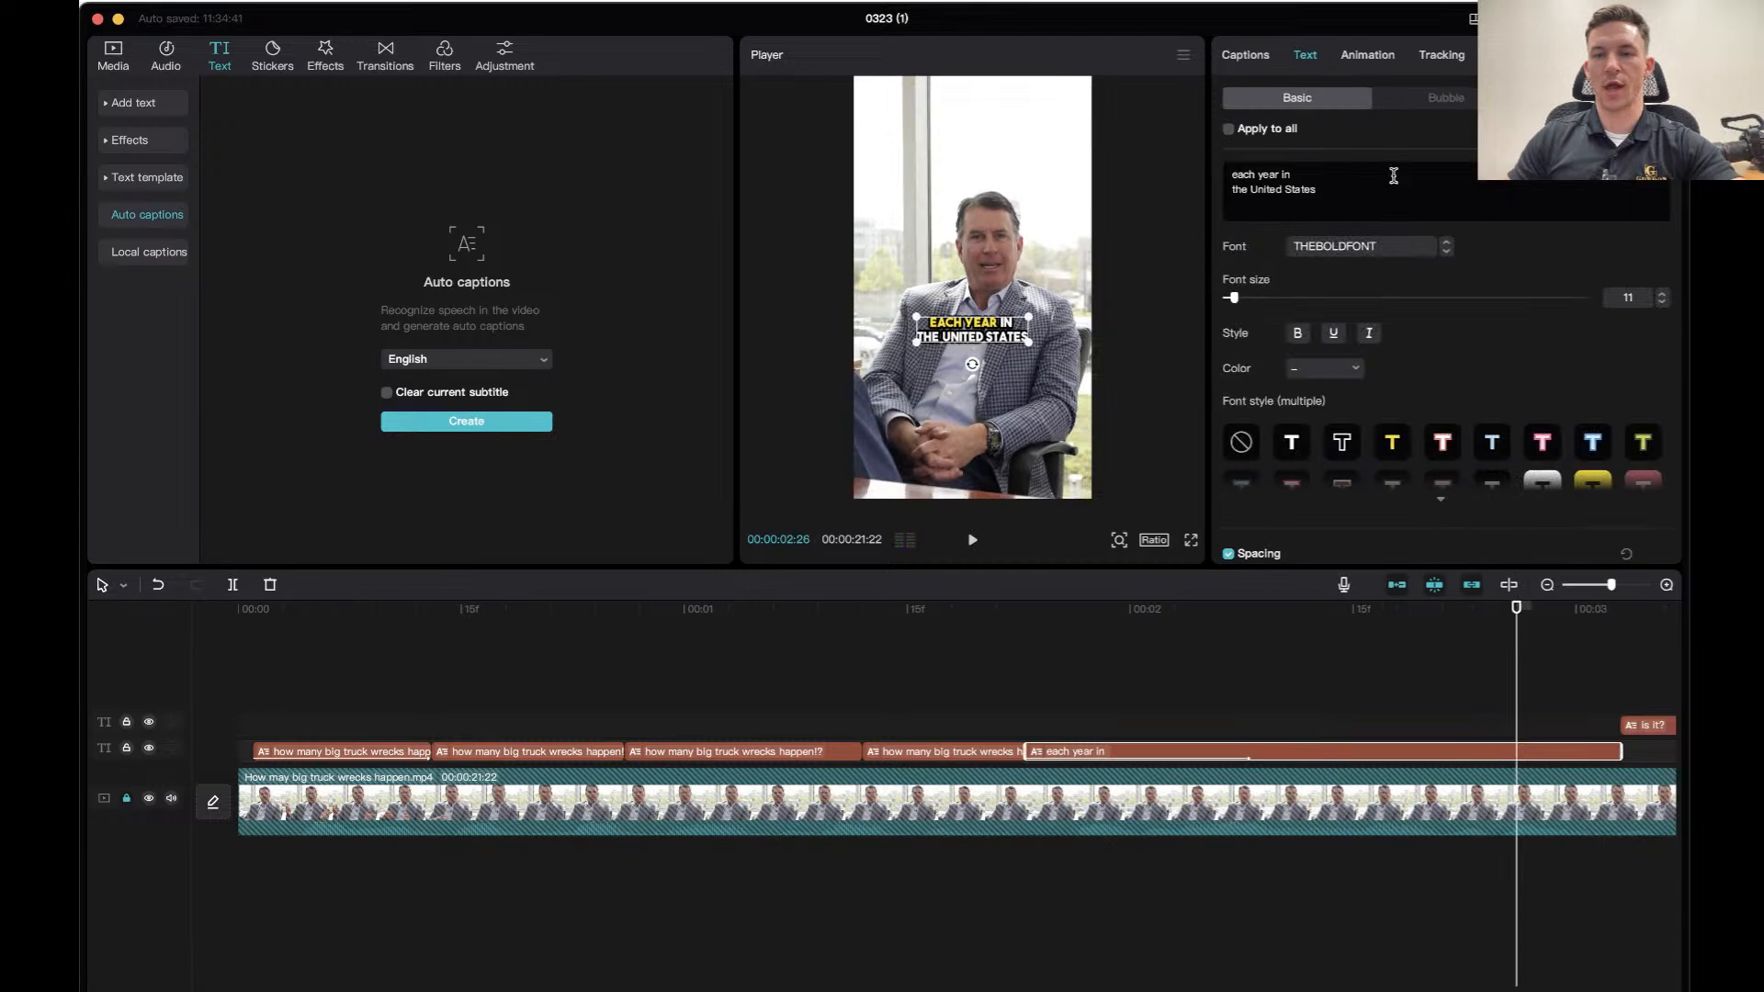
{"action": "left_click", "coordinate": [1363, 62]}
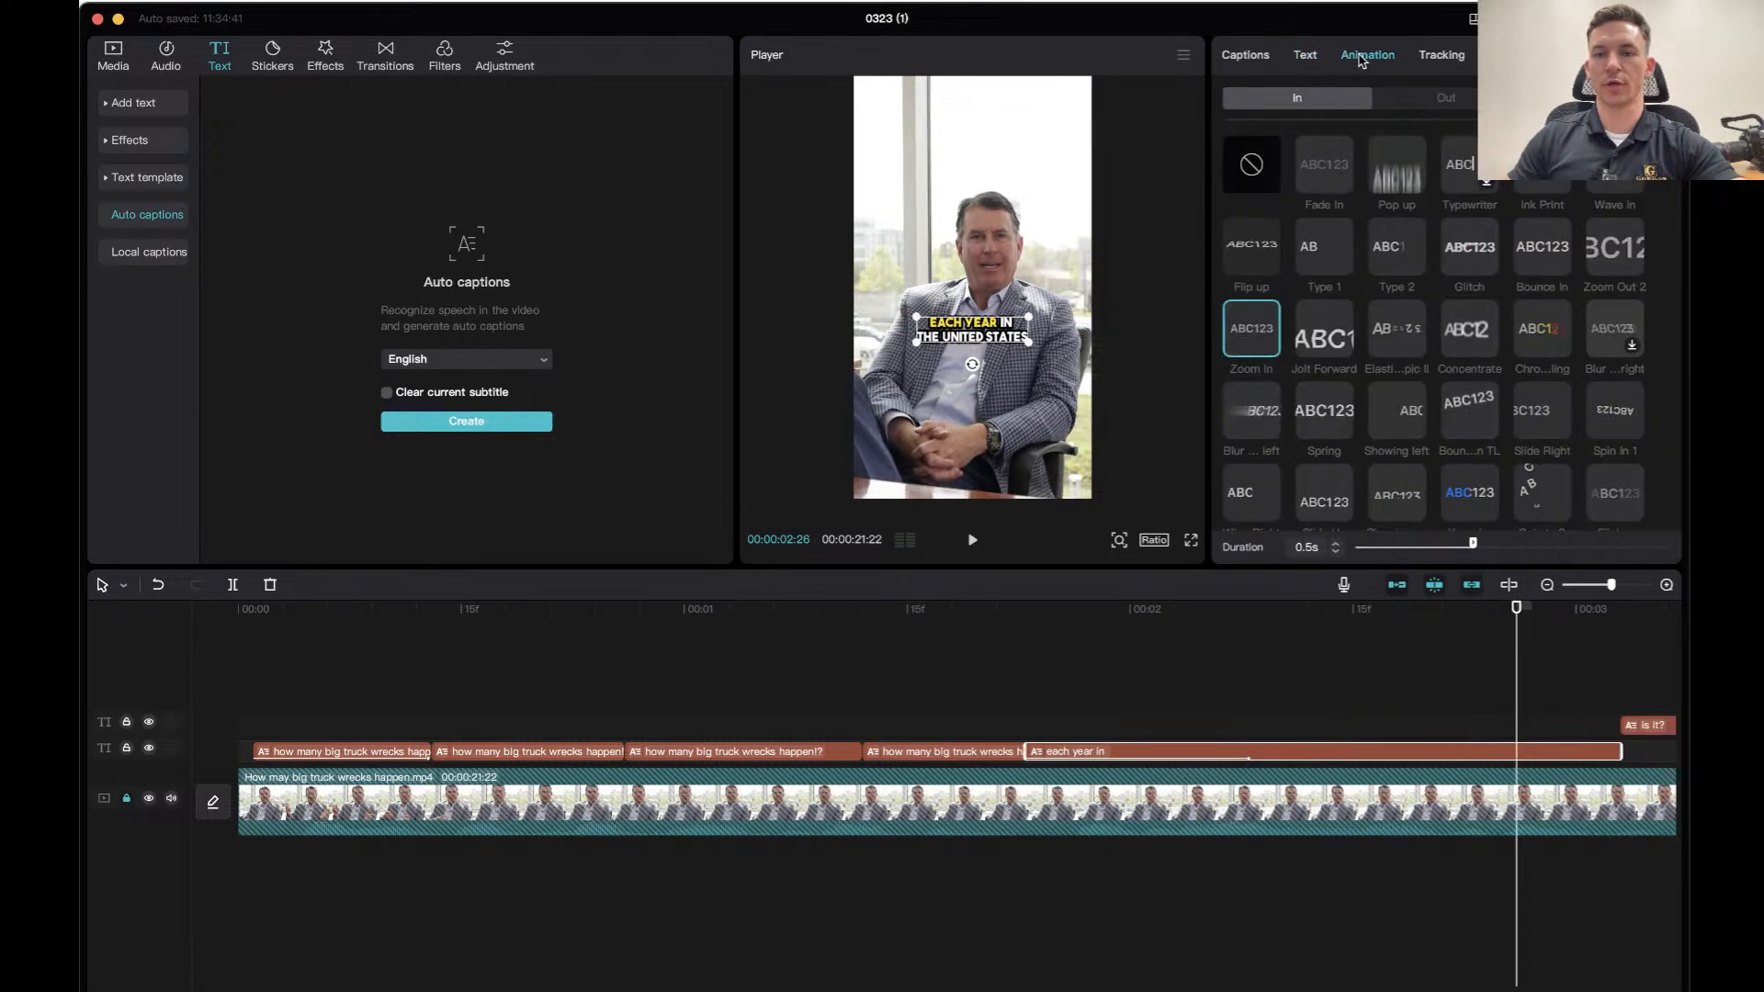
{"action": "left_click", "coordinate": [1409, 99]}
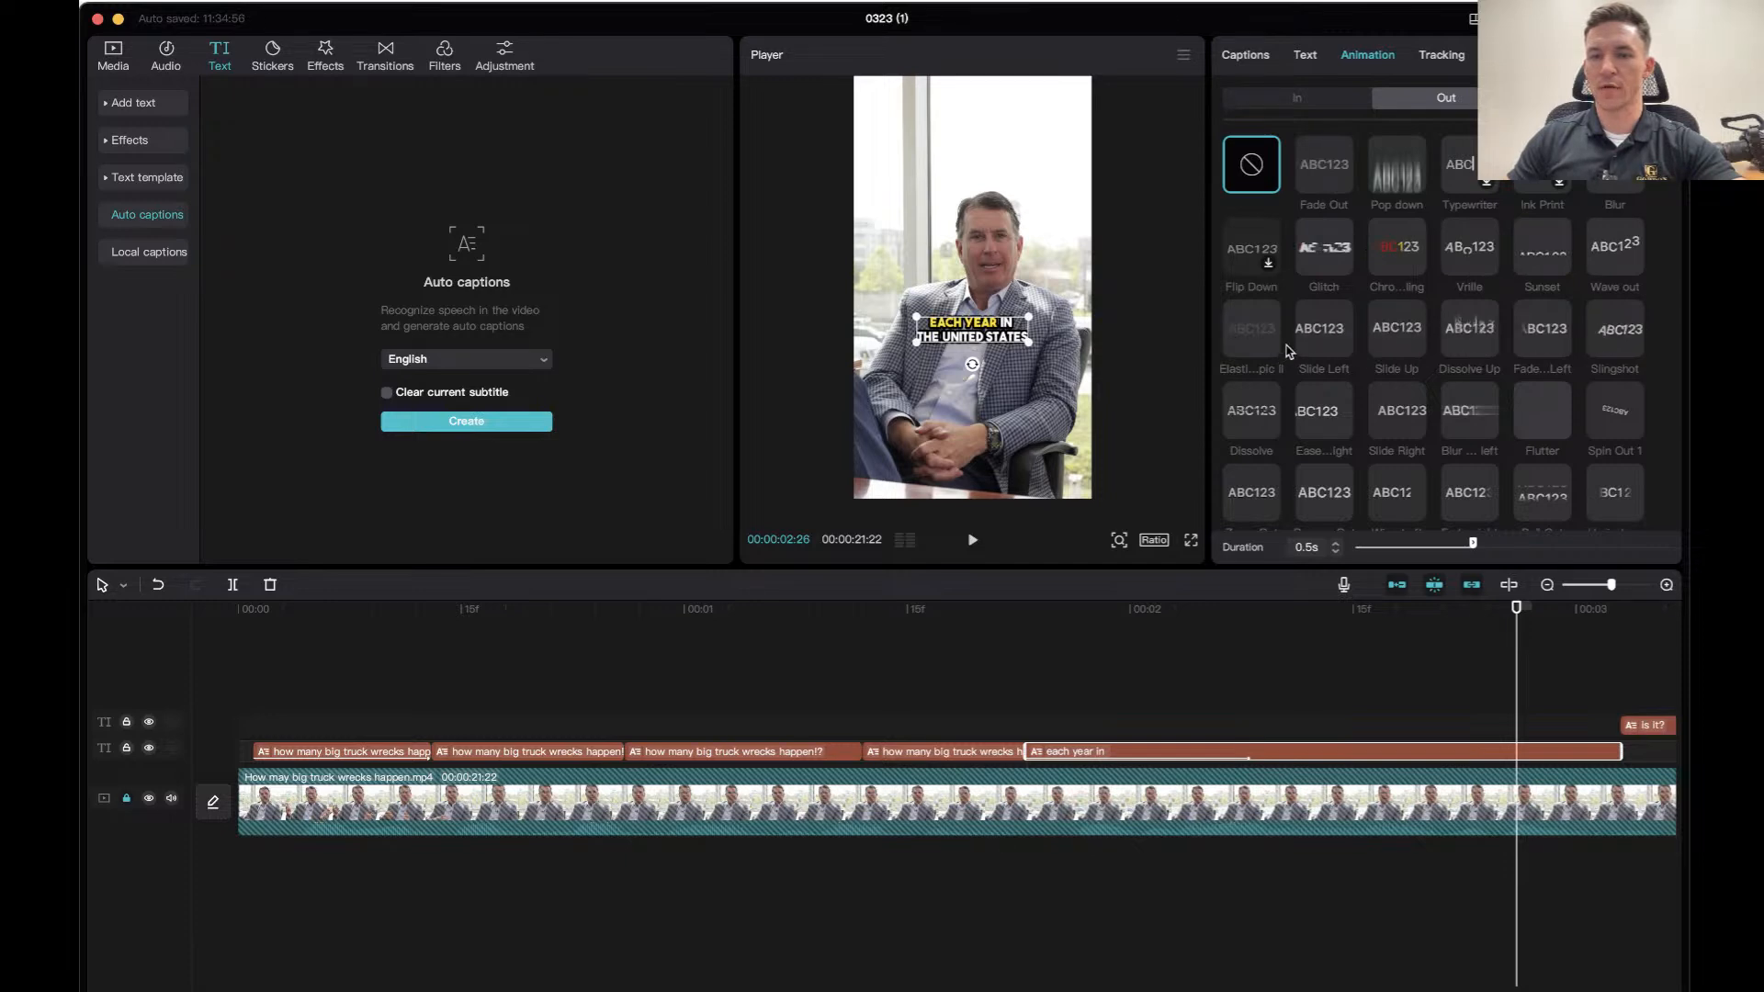
{"action": "left_click", "coordinate": [1615, 328]}
{"action": "key", "text": "space"}
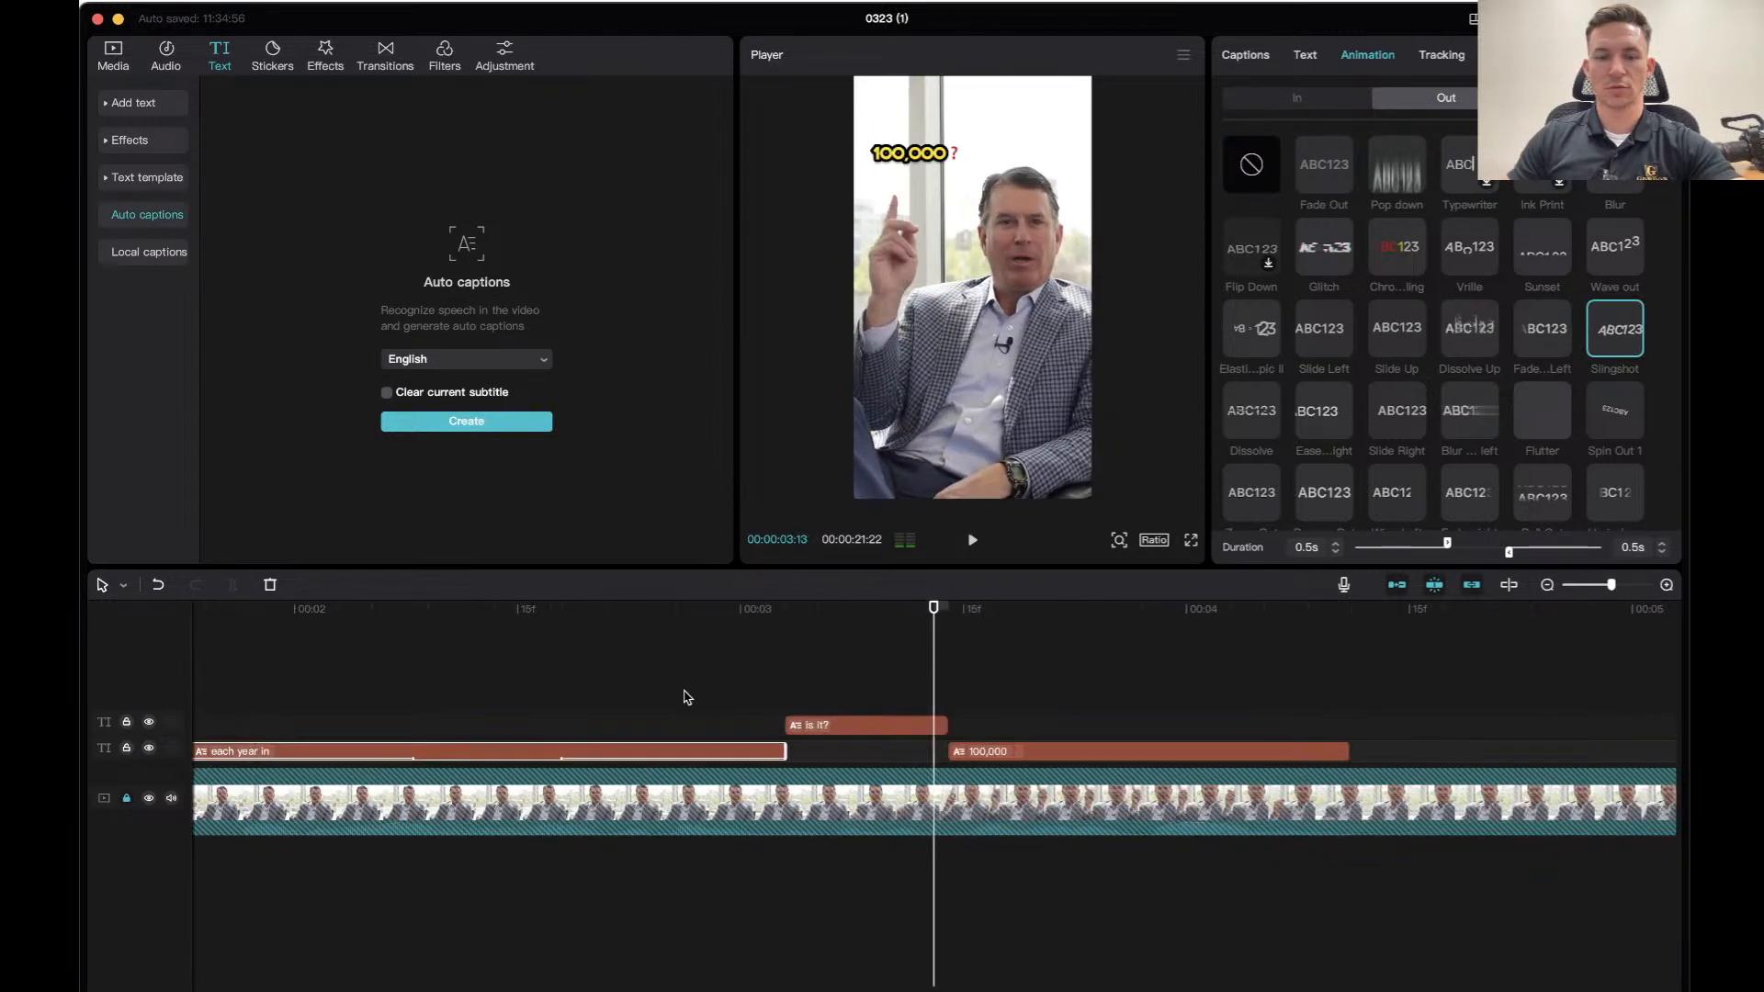
{"action": "left_click", "coordinate": [266, 610]}
{"action": "key", "text": "space"}
{"action": "key", "text": "space"}
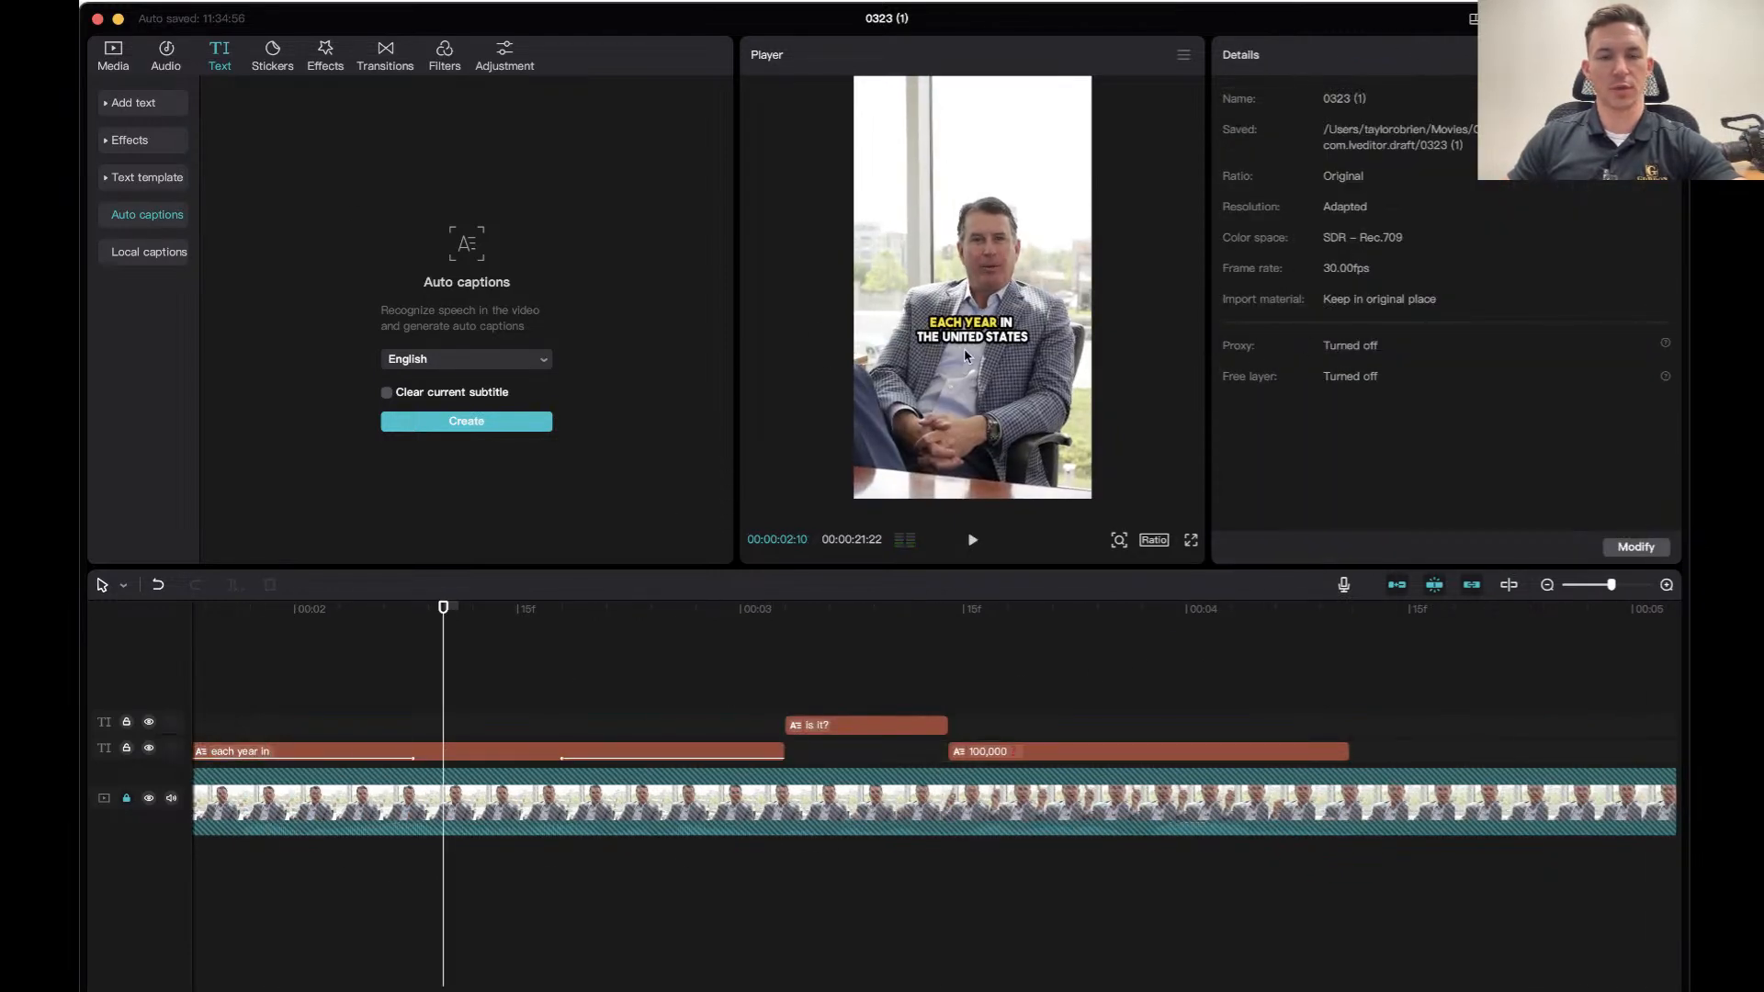
Set the exit animation of the "each year in the United States" caption to Zoom Out and play it back.
{"action": "left_click", "coordinate": [517, 751]}
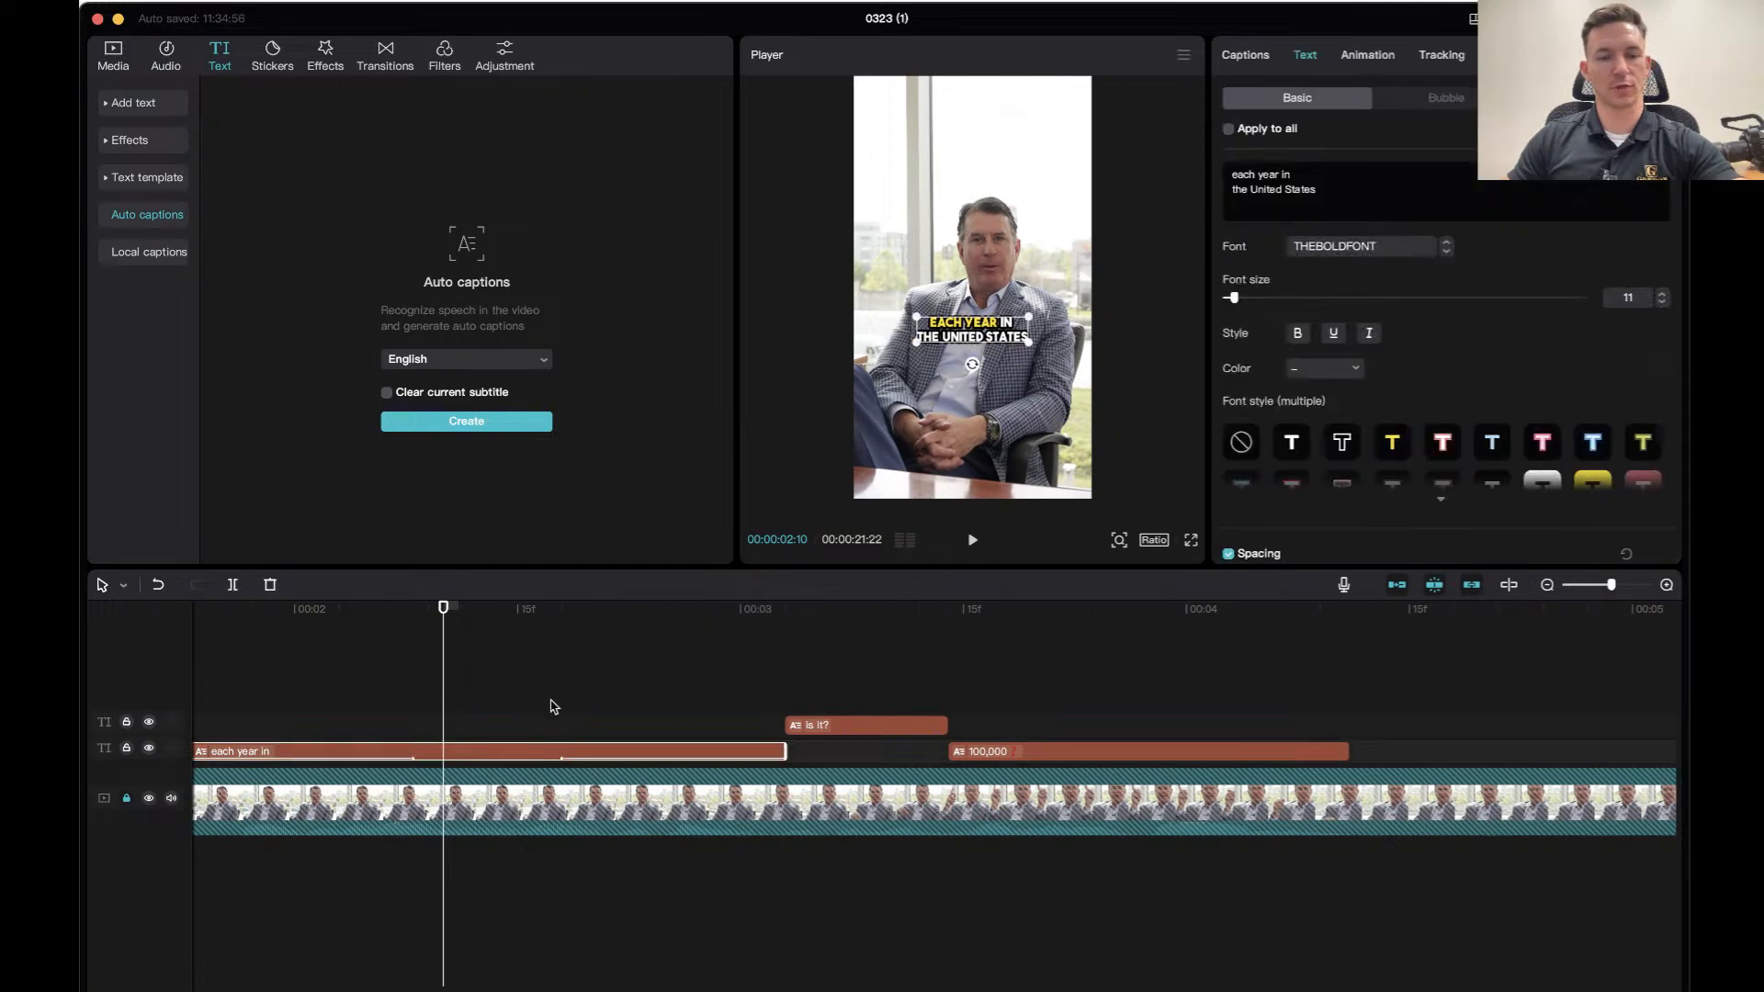
{"action": "left_click", "coordinate": [1368, 56]}
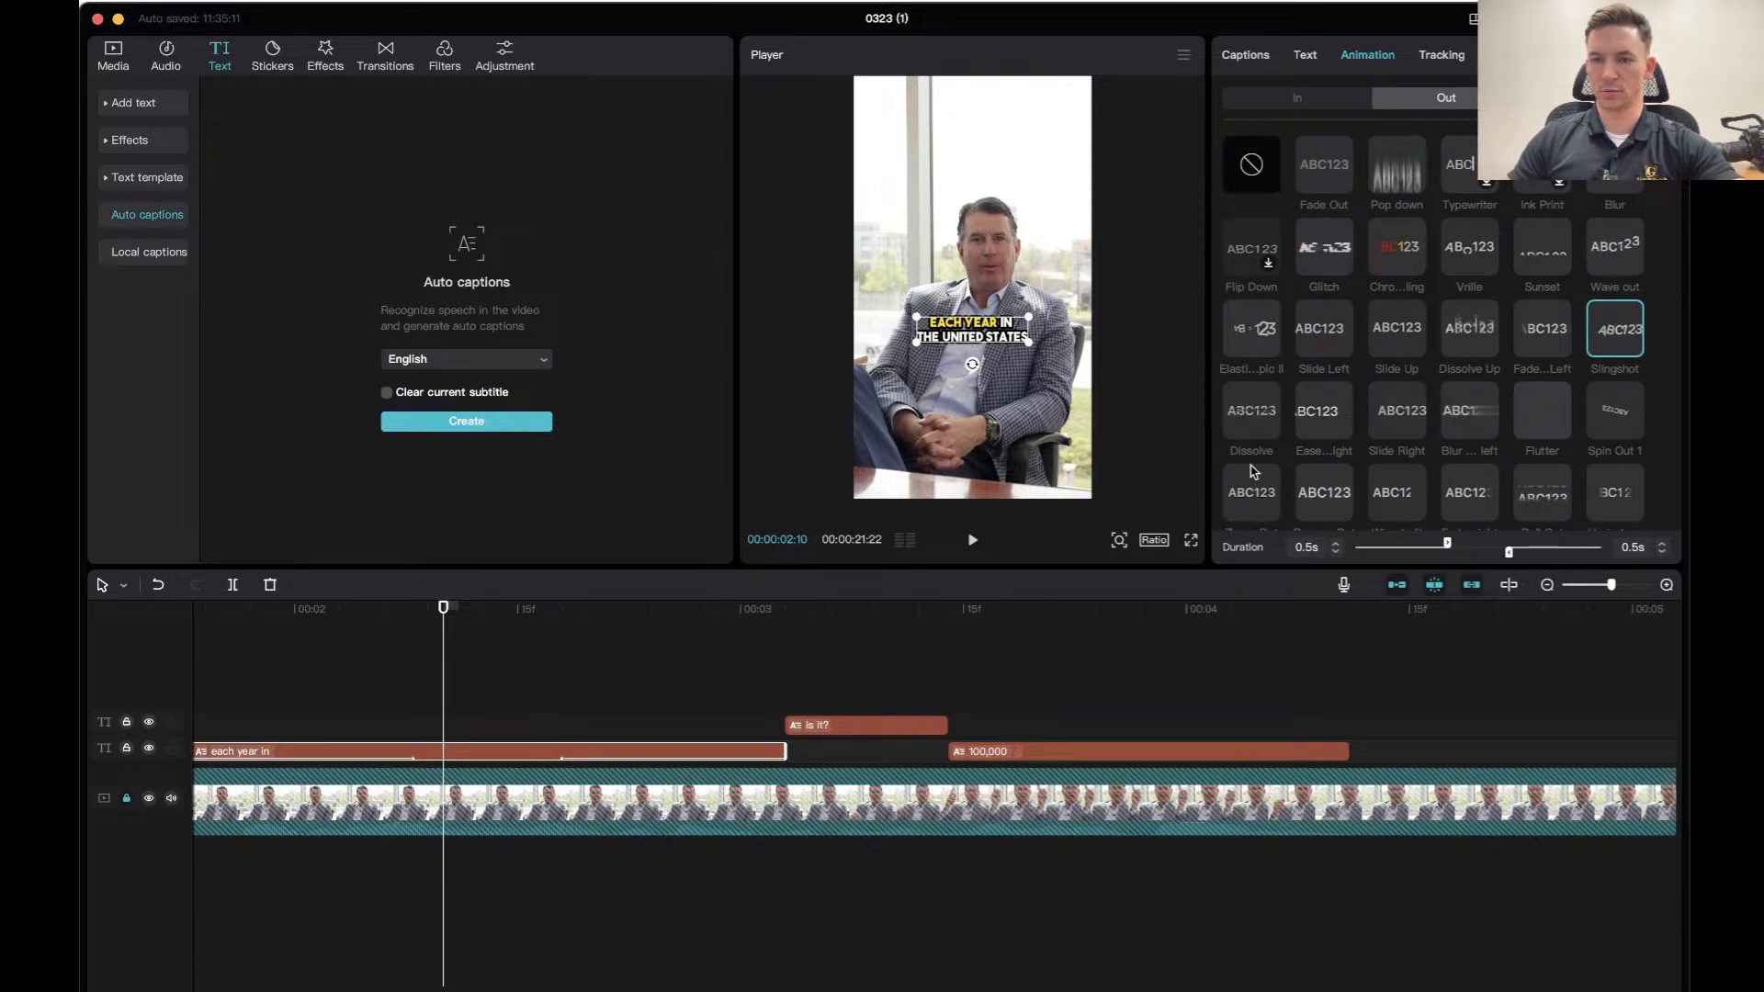
{"action": "scroll", "coordinate": [1338, 484], "scroll_direction": "down", "scroll_amount": 1}
{"action": "scroll", "coordinate": [1347, 467], "scroll_direction": "down", "scroll_amount": 3}
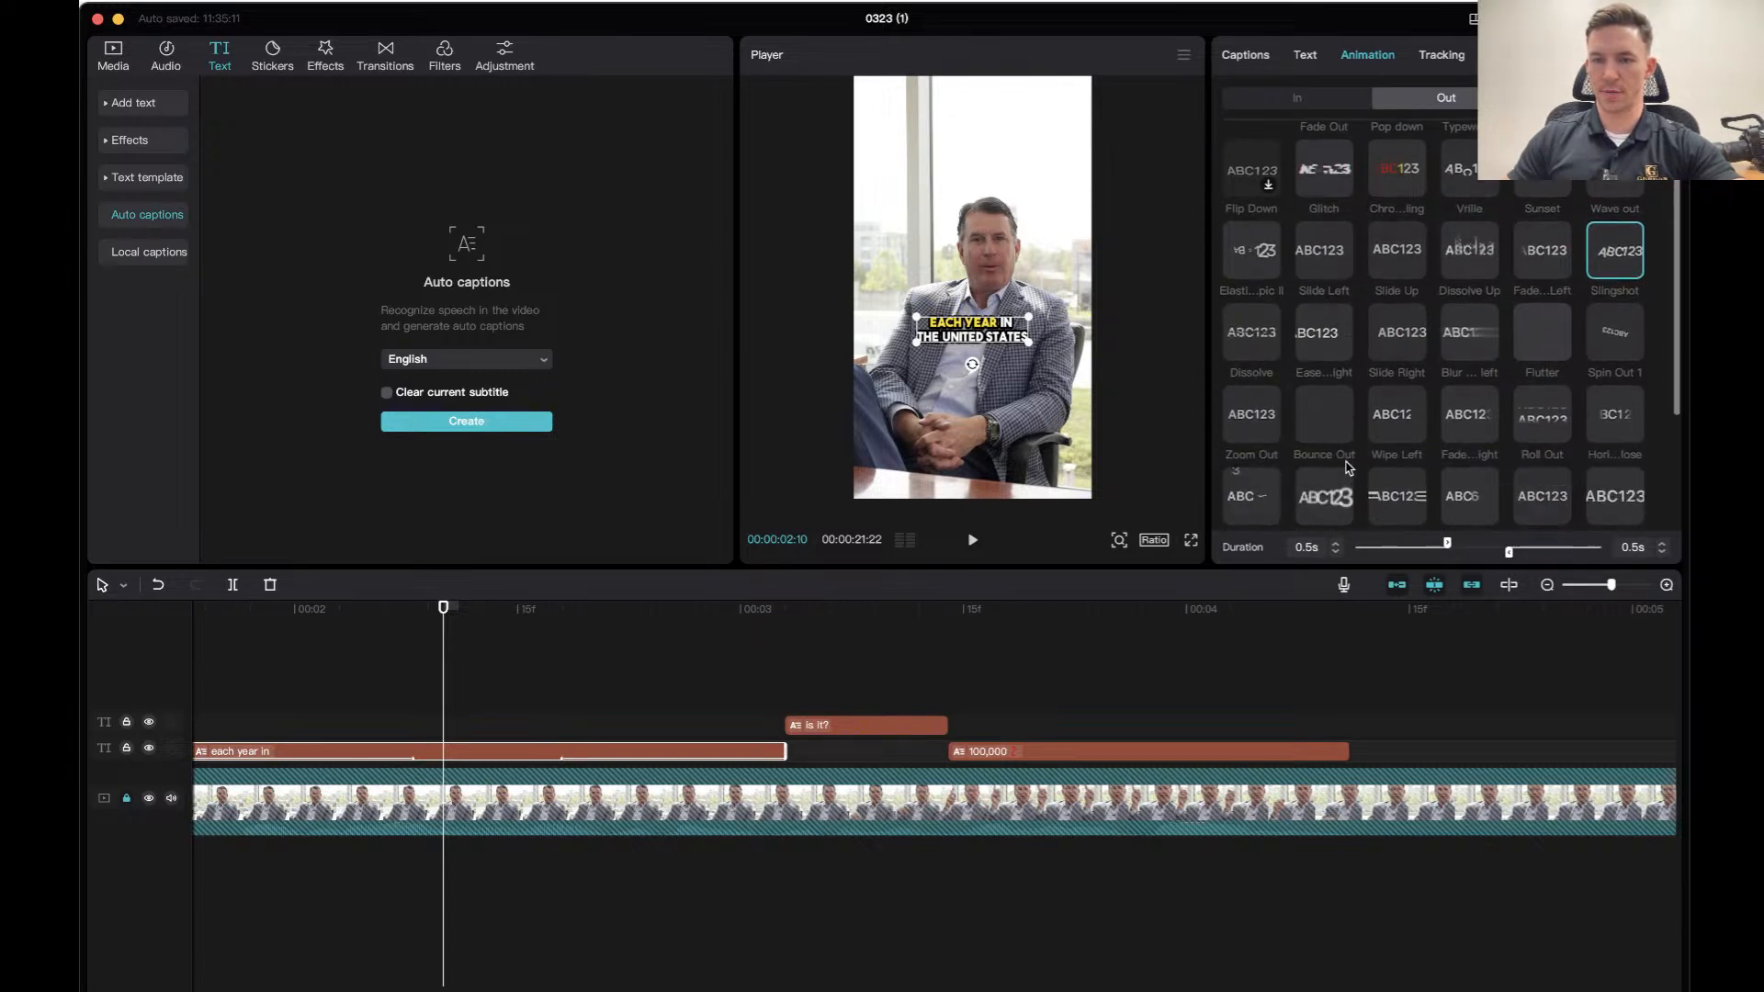
{"action": "left_click", "coordinate": [1252, 425]}
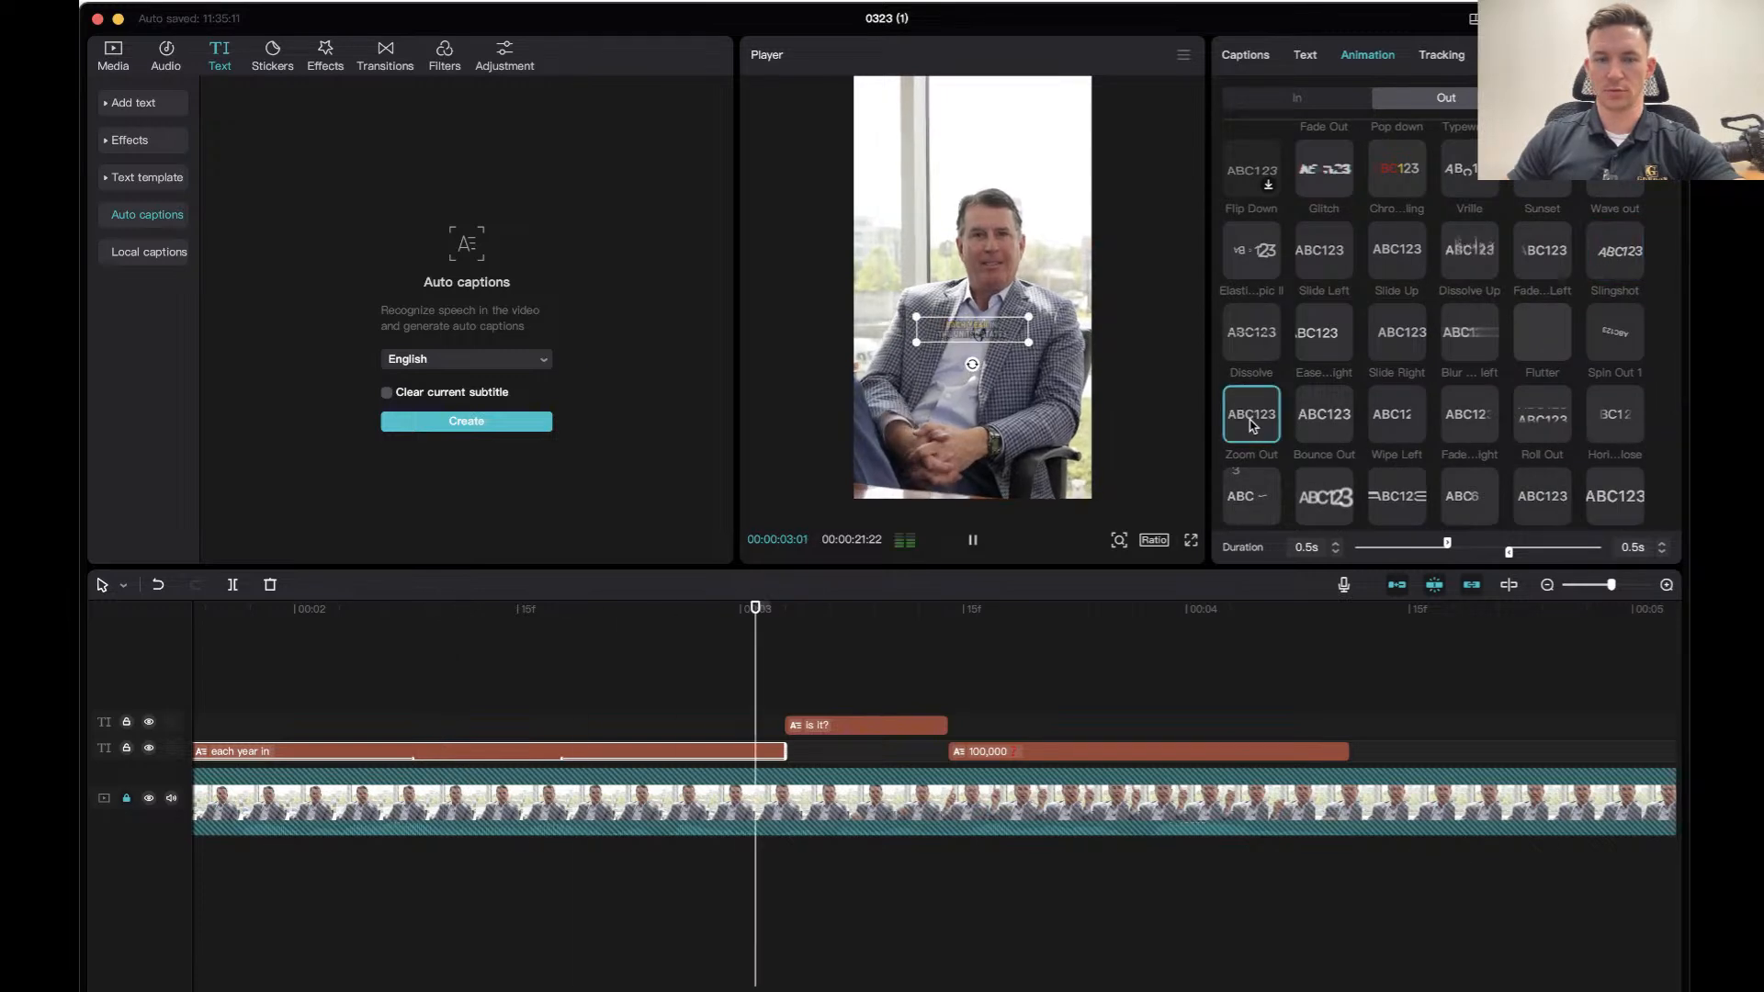
{"action": "left_click", "coordinate": [355, 625]}
{"action": "key", "text": "space"}
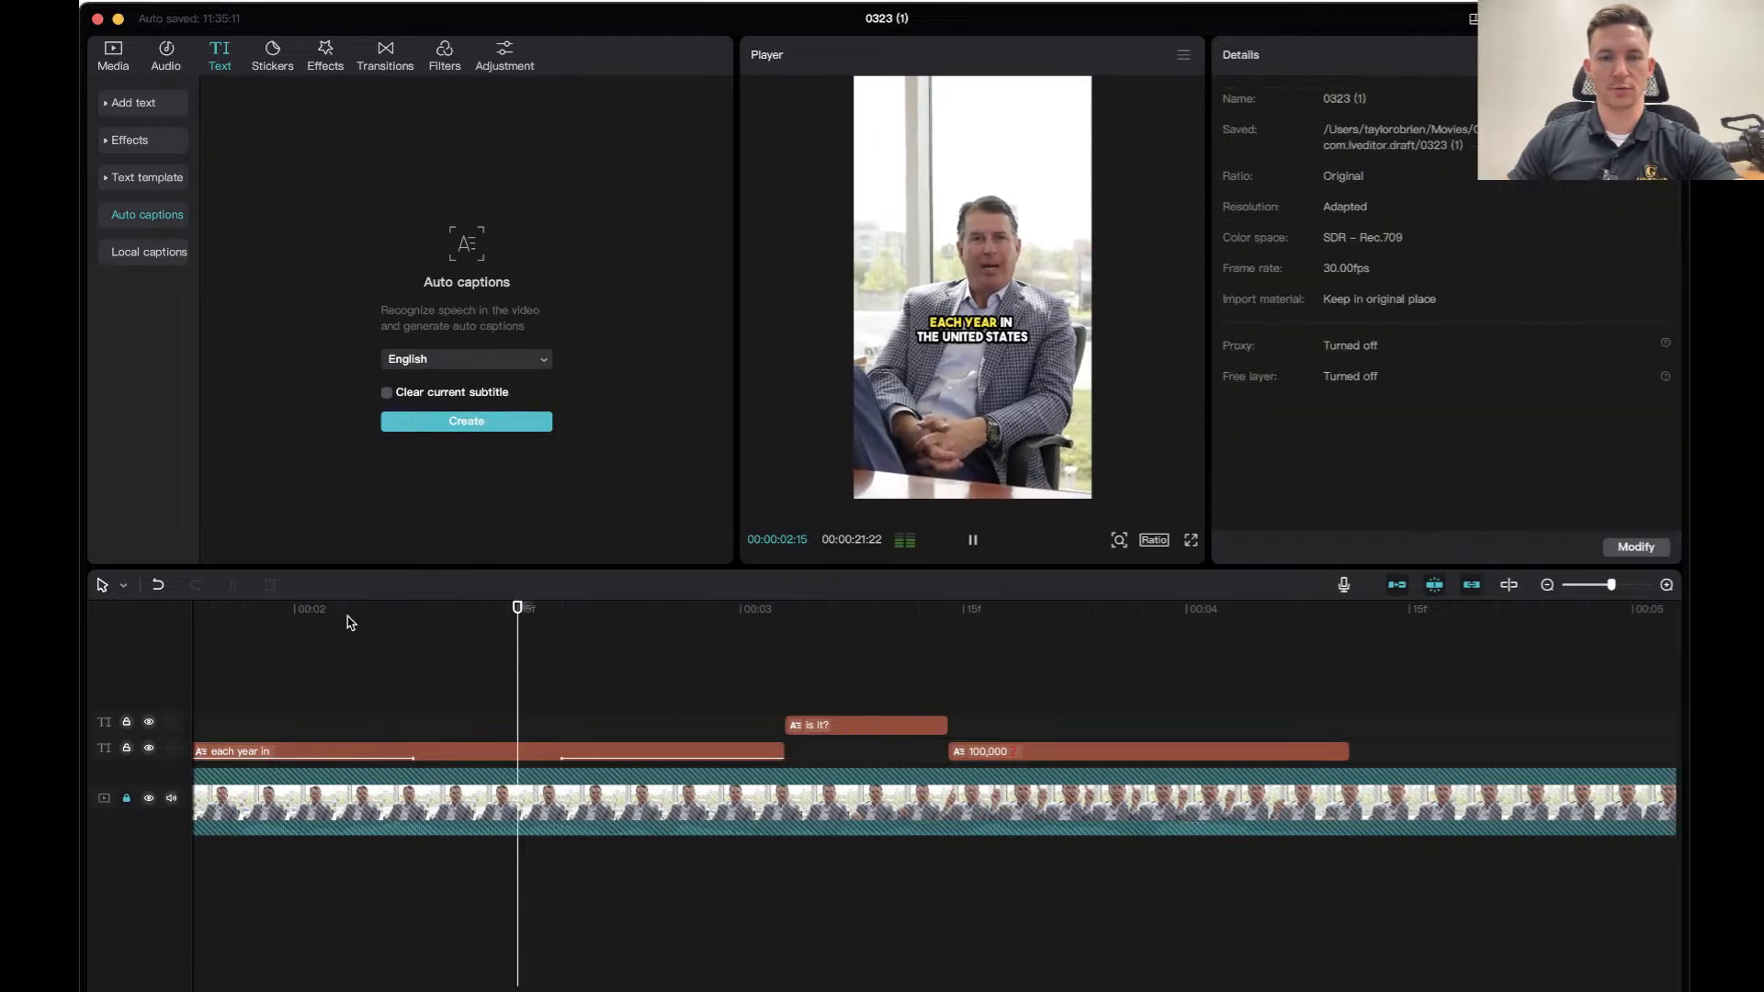
{"action": "left_click", "coordinate": [754, 622]}
{"action": "key", "text": "space"}
Add the Pop down exit animation to the "is it?" caption and return the playhead to its beginning.
{"action": "left_click", "coordinate": [869, 724]}
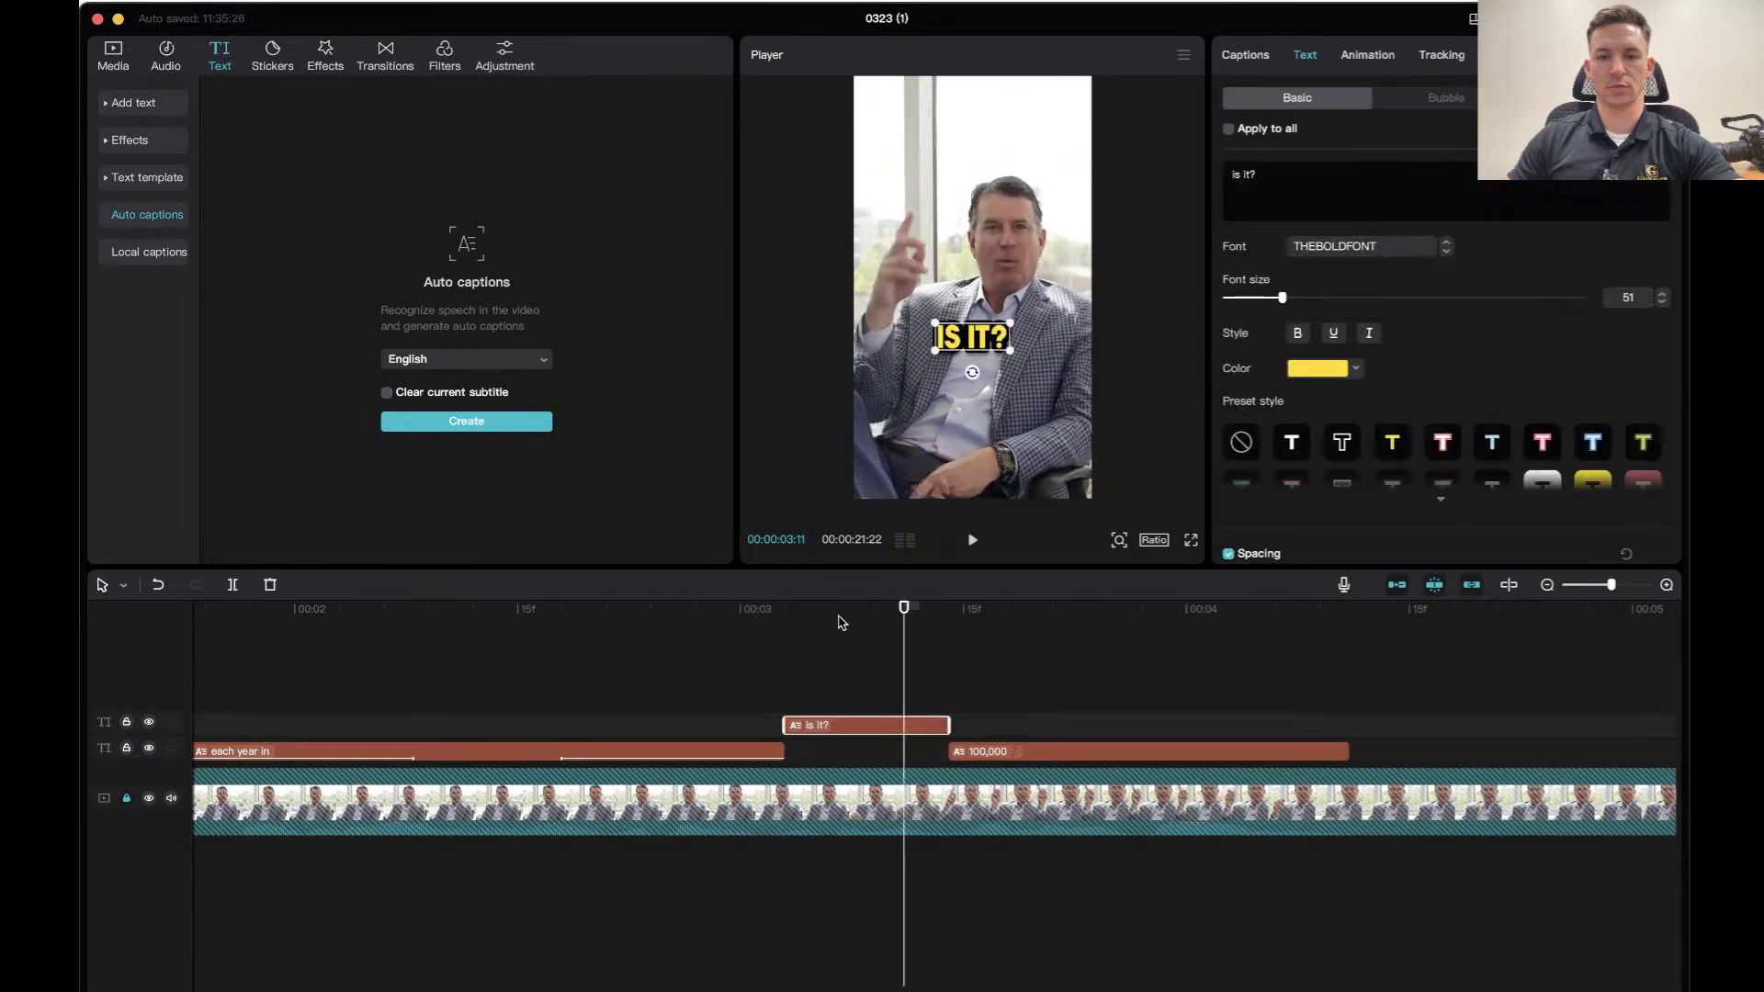
{"action": "left_click", "coordinate": [808, 634]}
{"action": "left_click", "coordinate": [878, 644]}
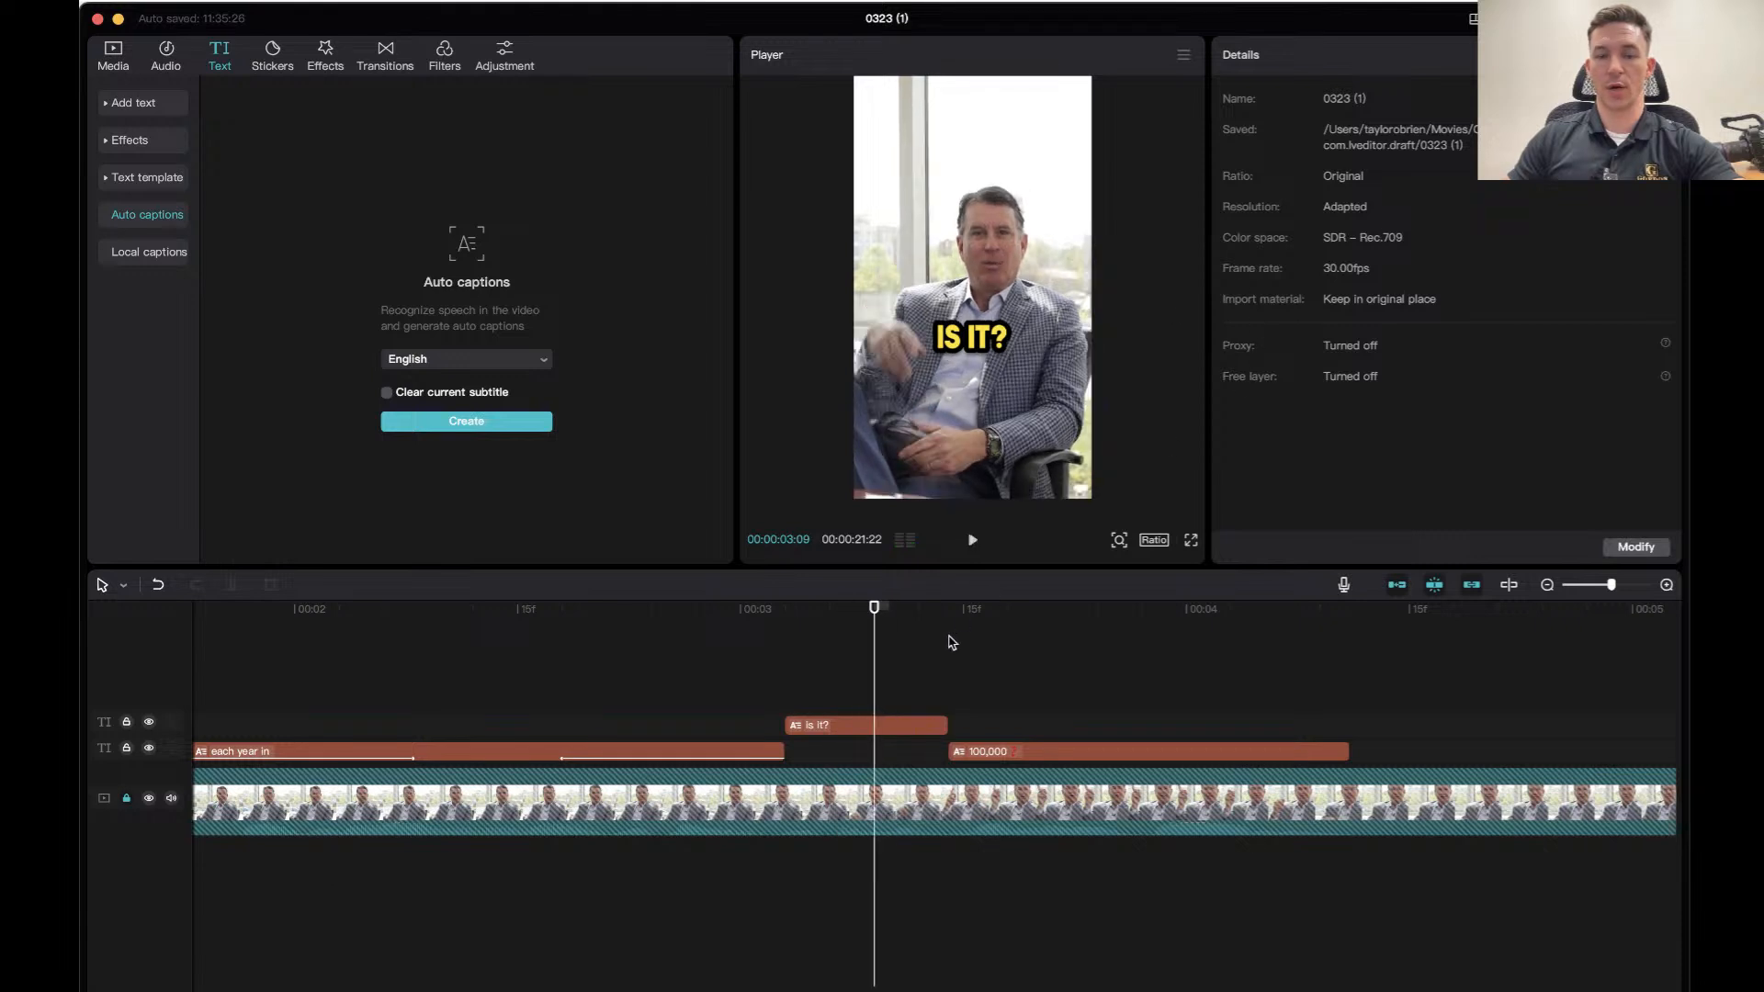
{"action": "left_click", "coordinate": [888, 727]}
{"action": "left_click", "coordinate": [1367, 54]}
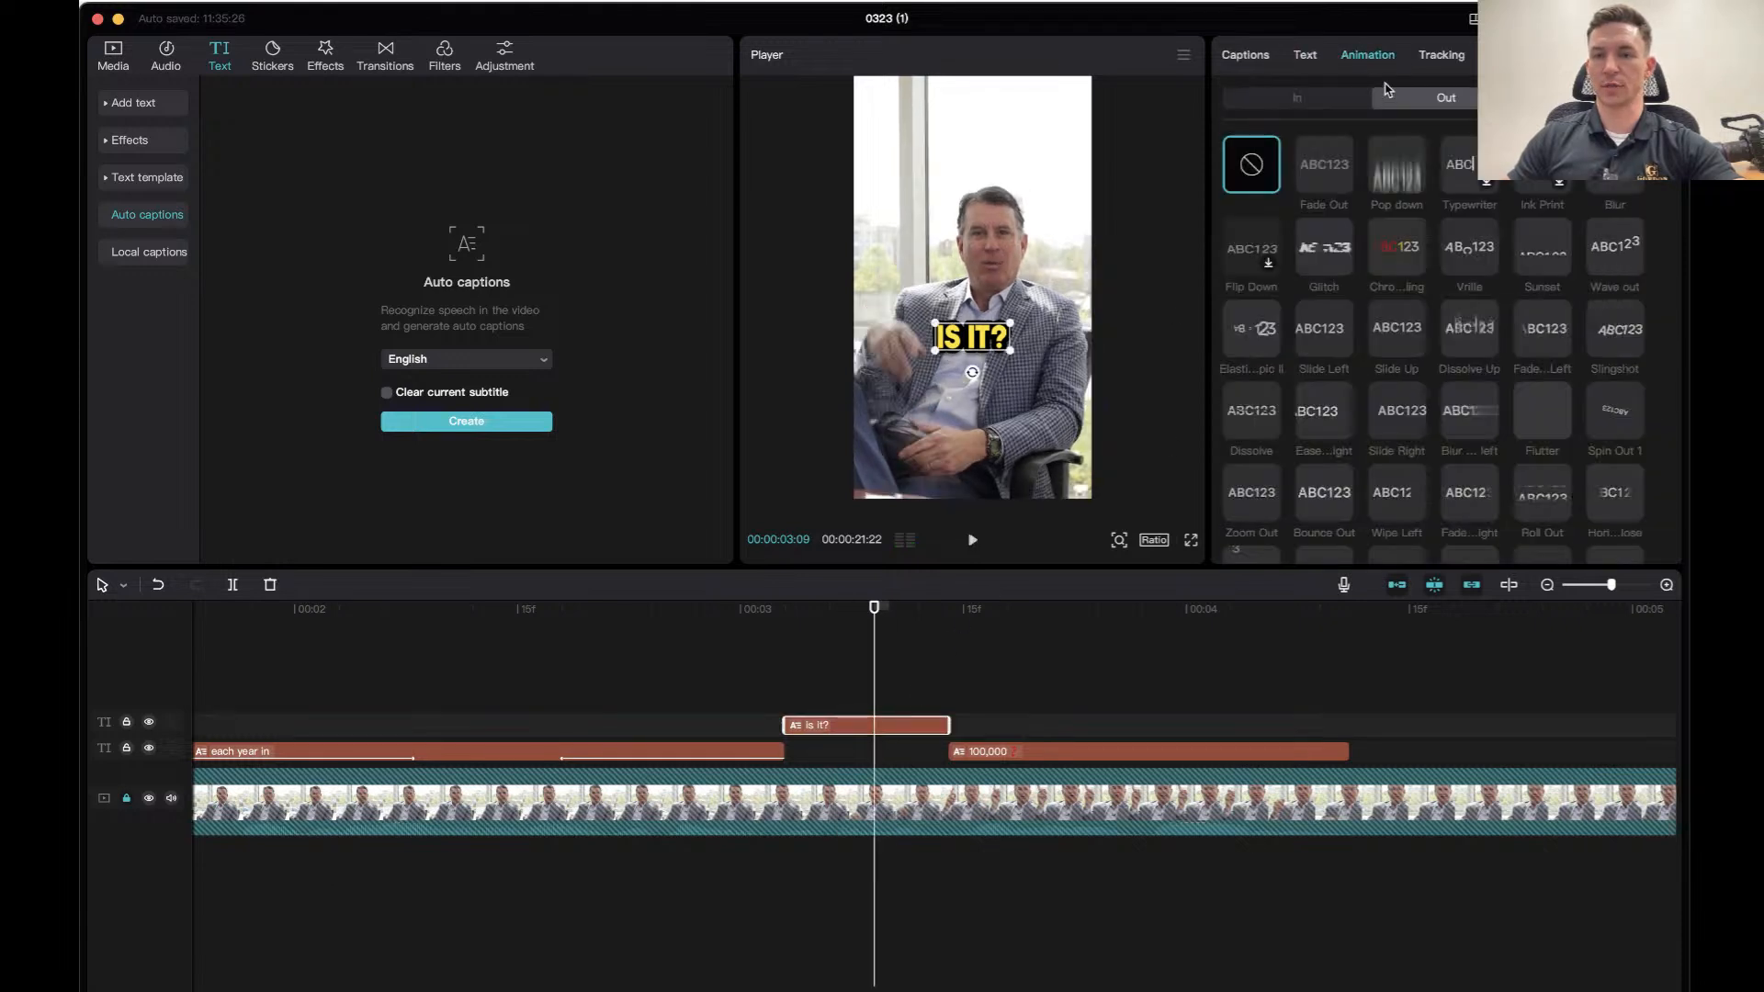
{"action": "left_click", "coordinate": [1389, 170]}
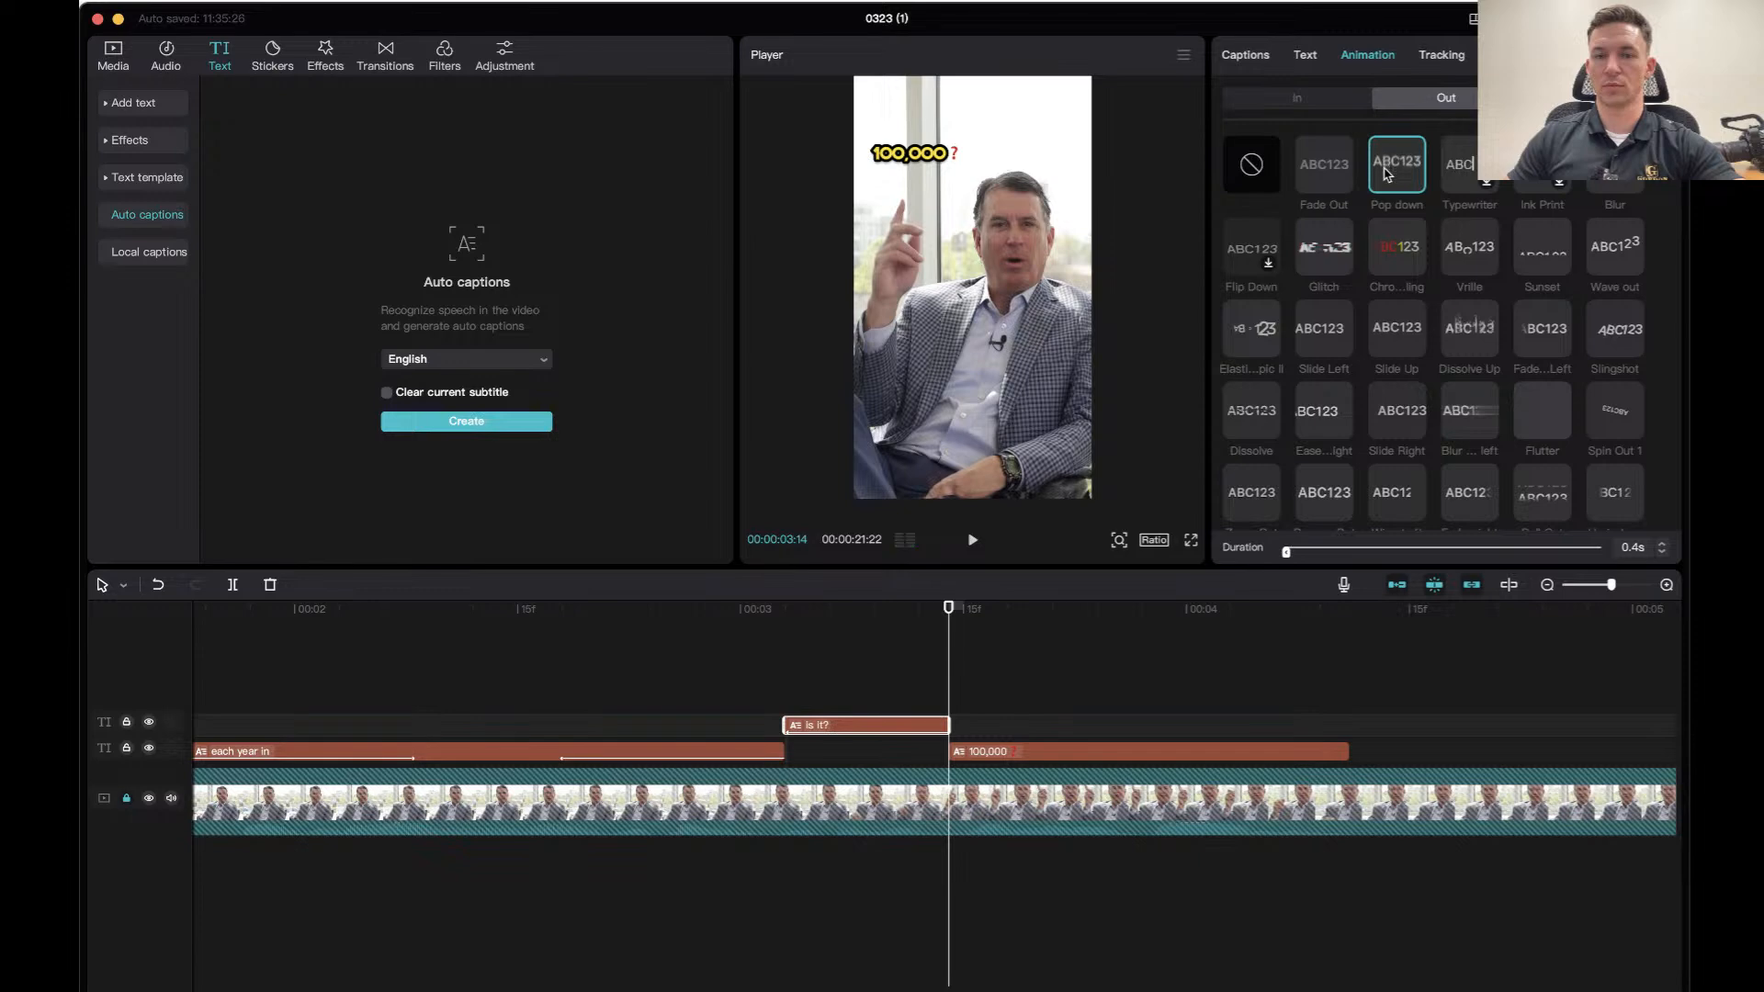
{"action": "left_click_drag", "start_coordinate": [945, 614], "coordinate": [815, 614]}
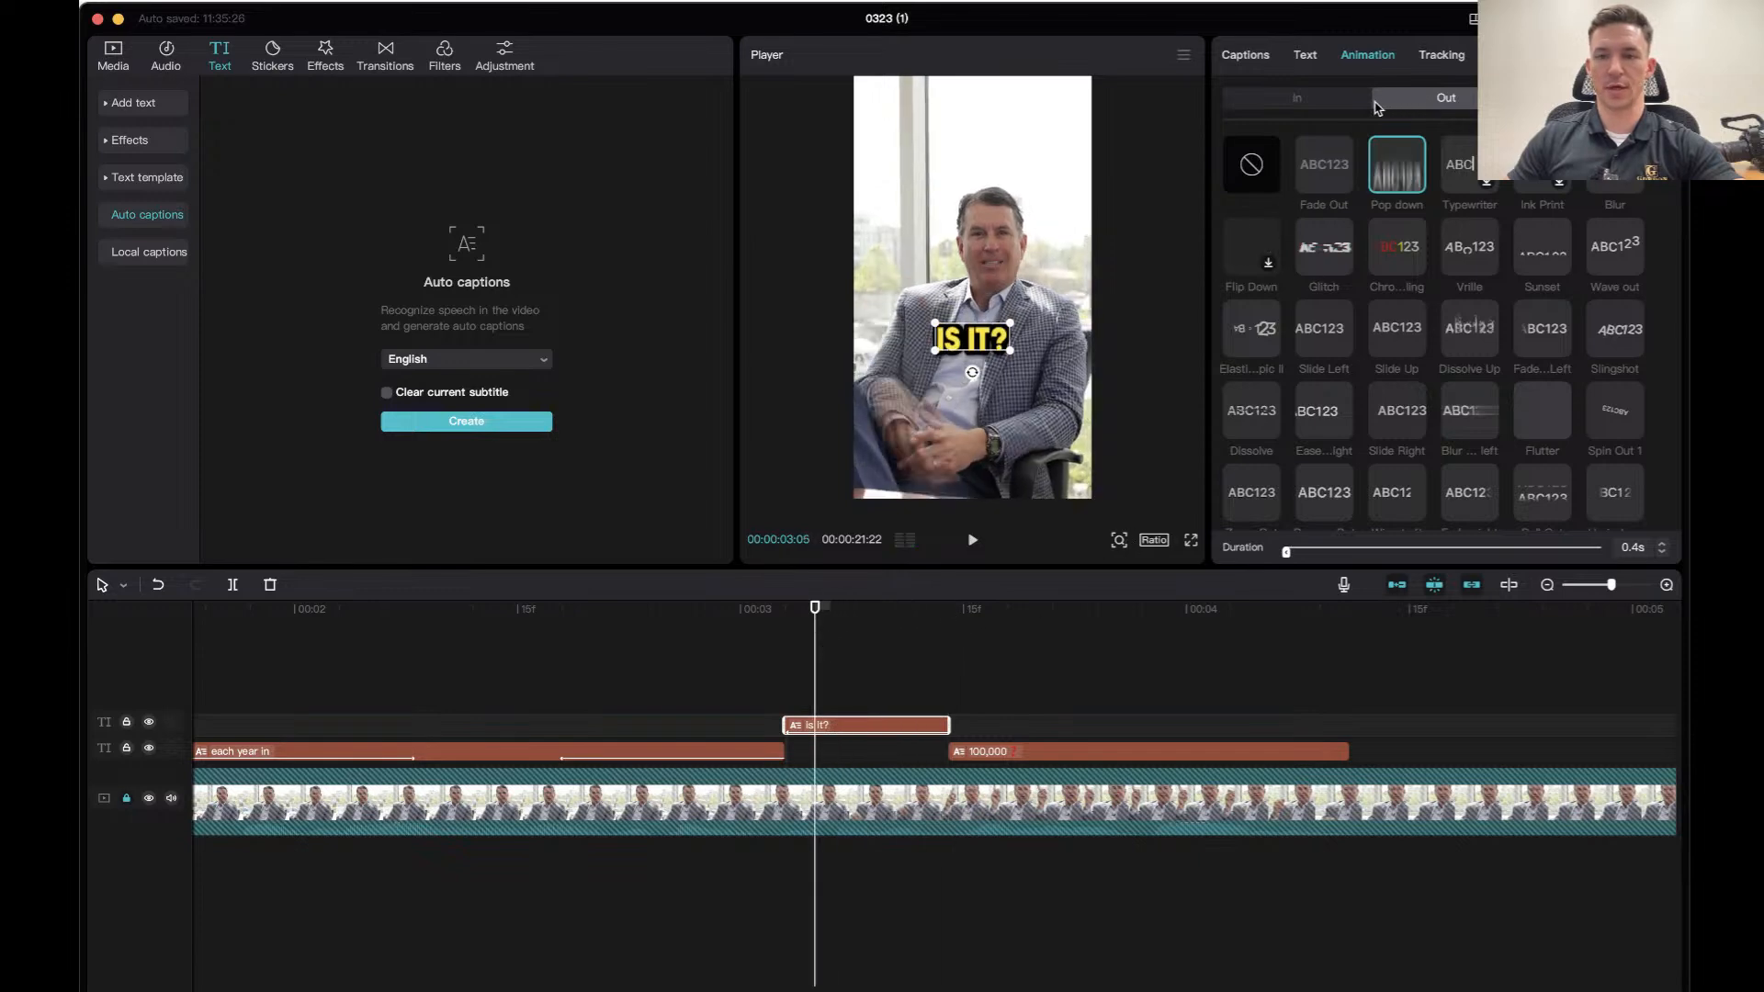
Add the Pop up entrance animation to the "is it?" caption, play back the transition into it and reselect the caption.
{"action": "left_click", "coordinate": [1320, 97]}
{"action": "left_click", "coordinate": [1397, 165]}
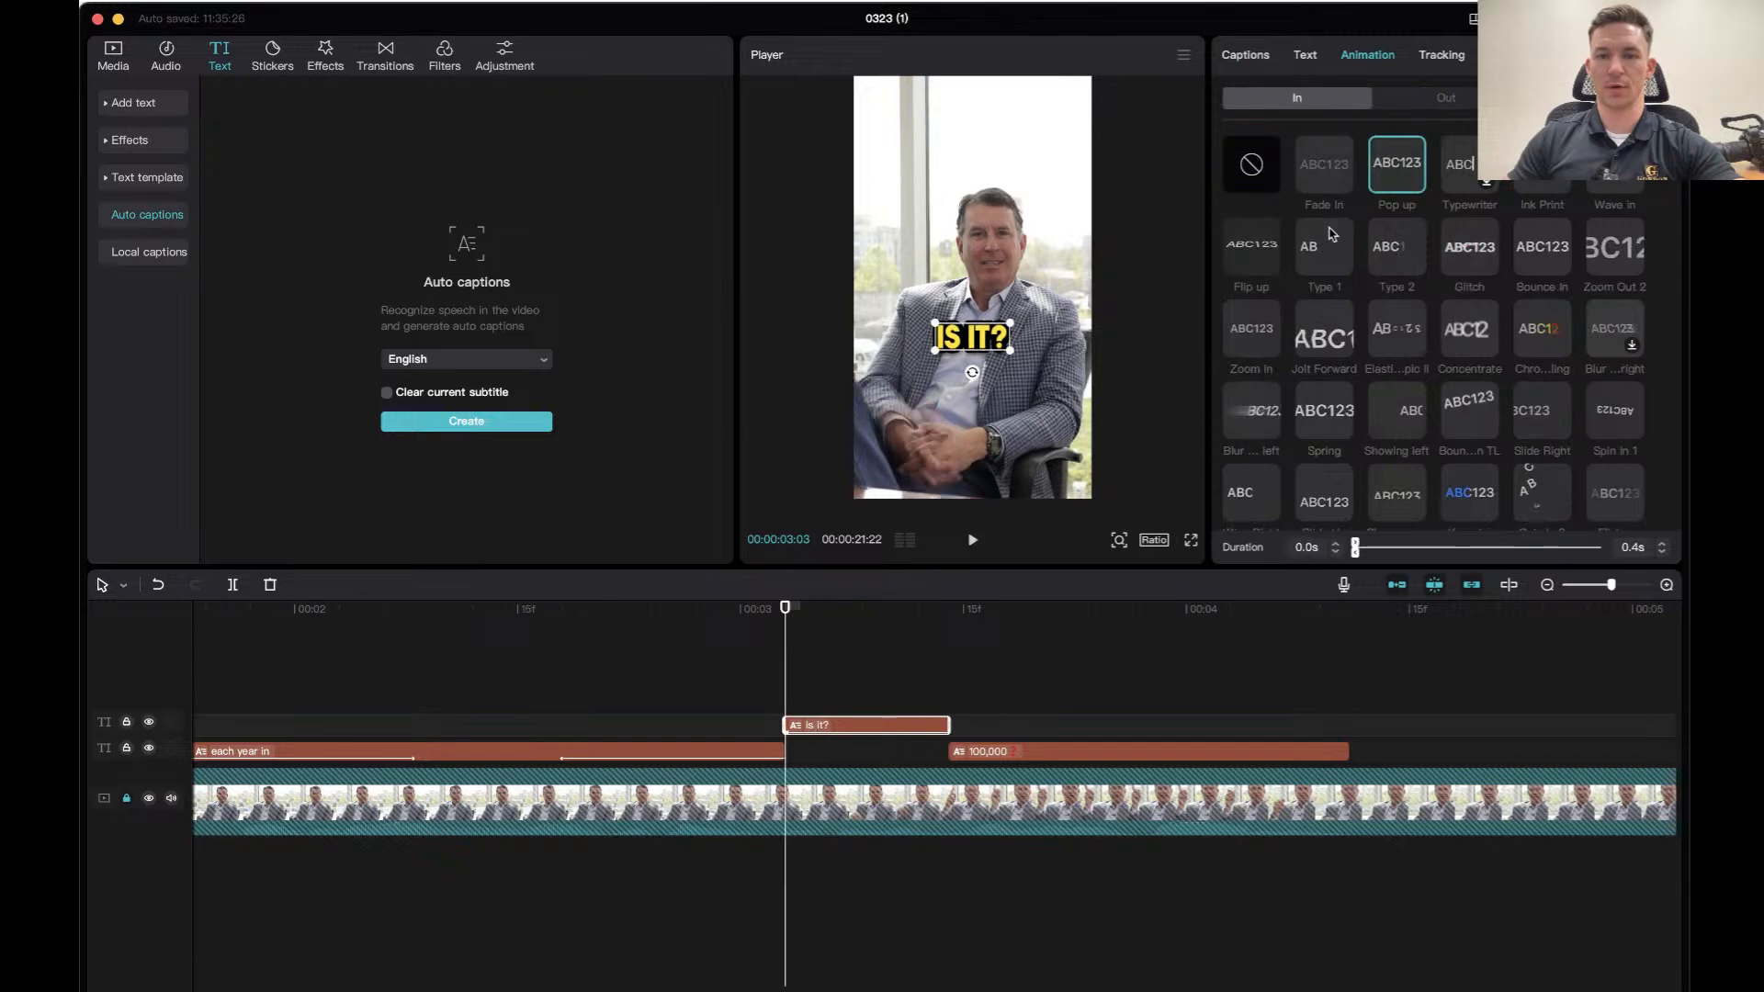
{"action": "left_click", "coordinate": [592, 623]}
{"action": "key", "text": "space"}
{"action": "left_click", "coordinate": [592, 623]}
{"action": "key", "text": "space"}
{"action": "left_click", "coordinate": [813, 724]}
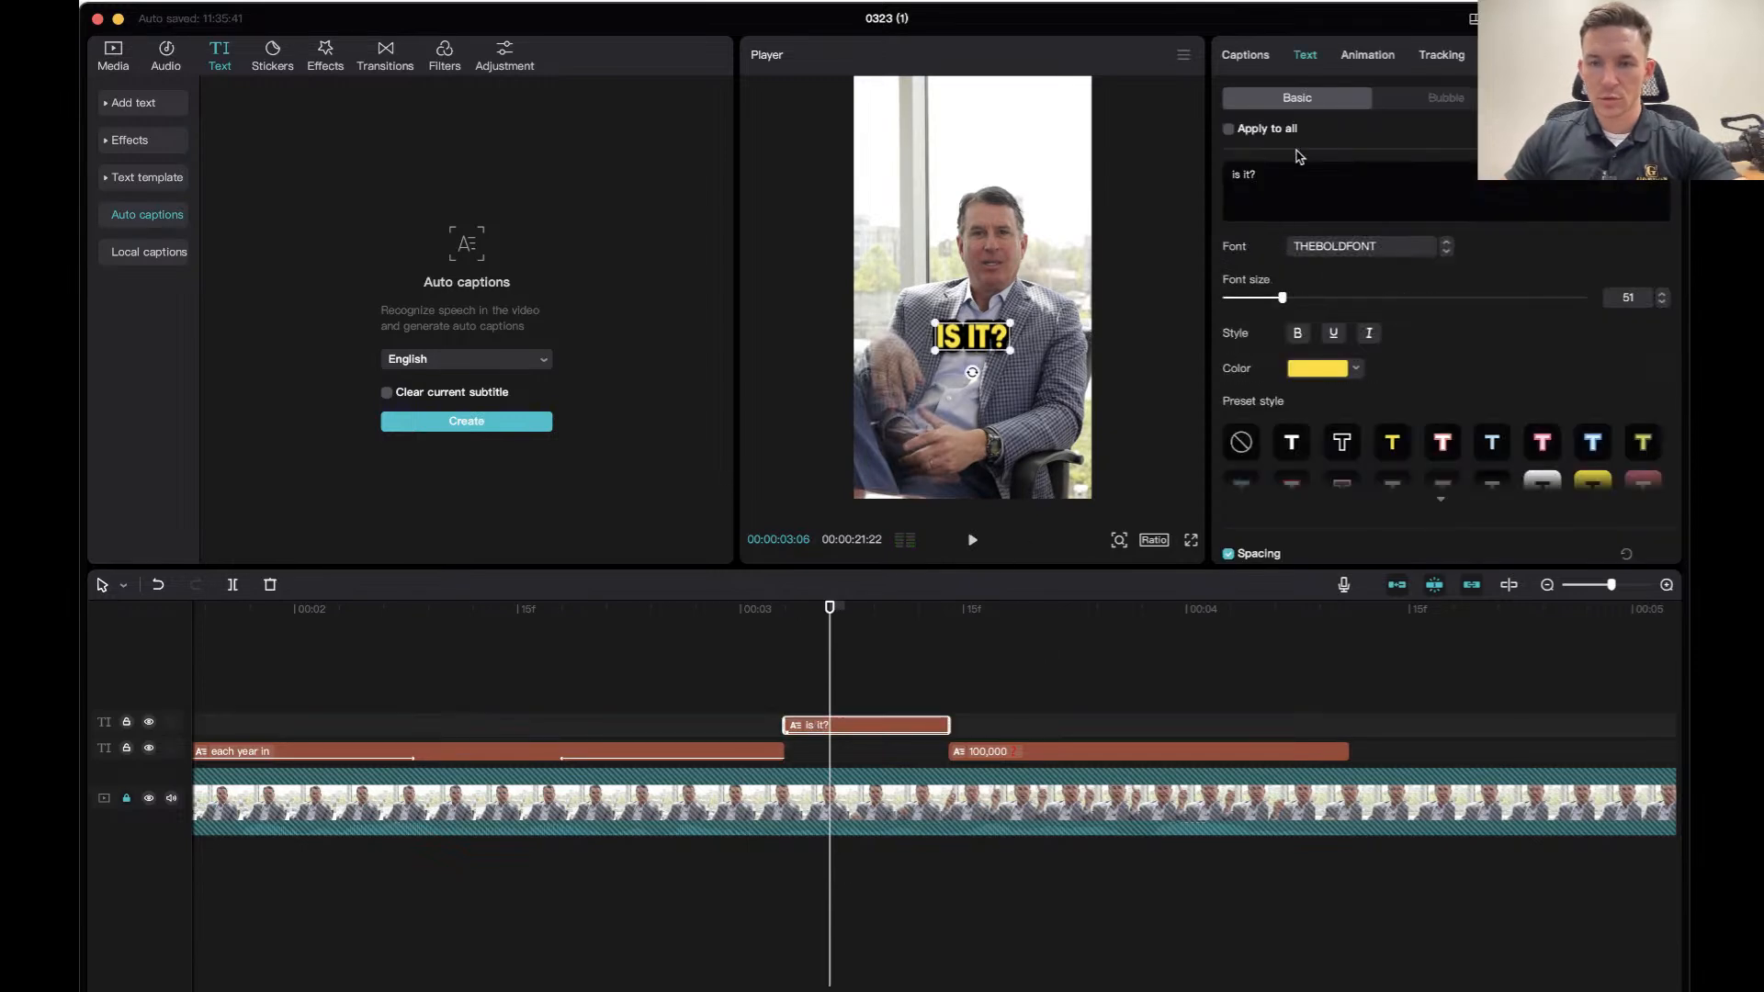
Lengthen the Pop down exit animation of the "is it?" caption to 0.4 s, play it back and return the playhead to the caption's beginning.
{"action": "left_click", "coordinate": [1351, 62]}
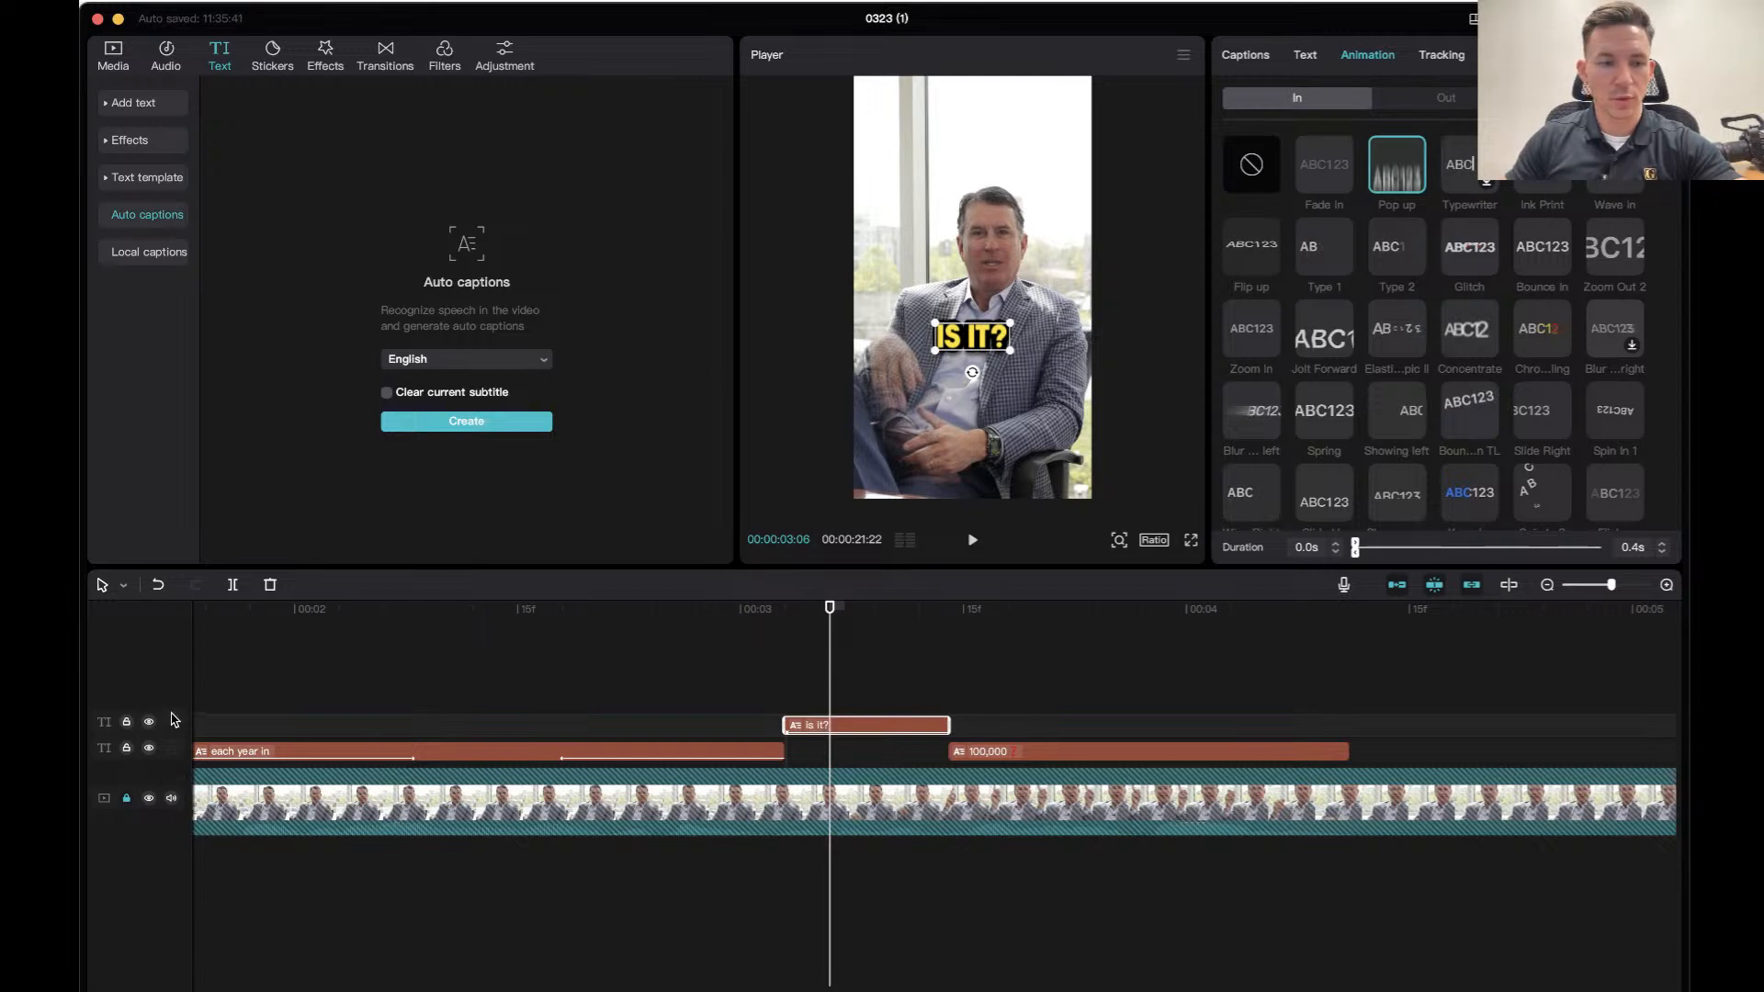
{"action": "left_click", "coordinate": [1445, 99]}
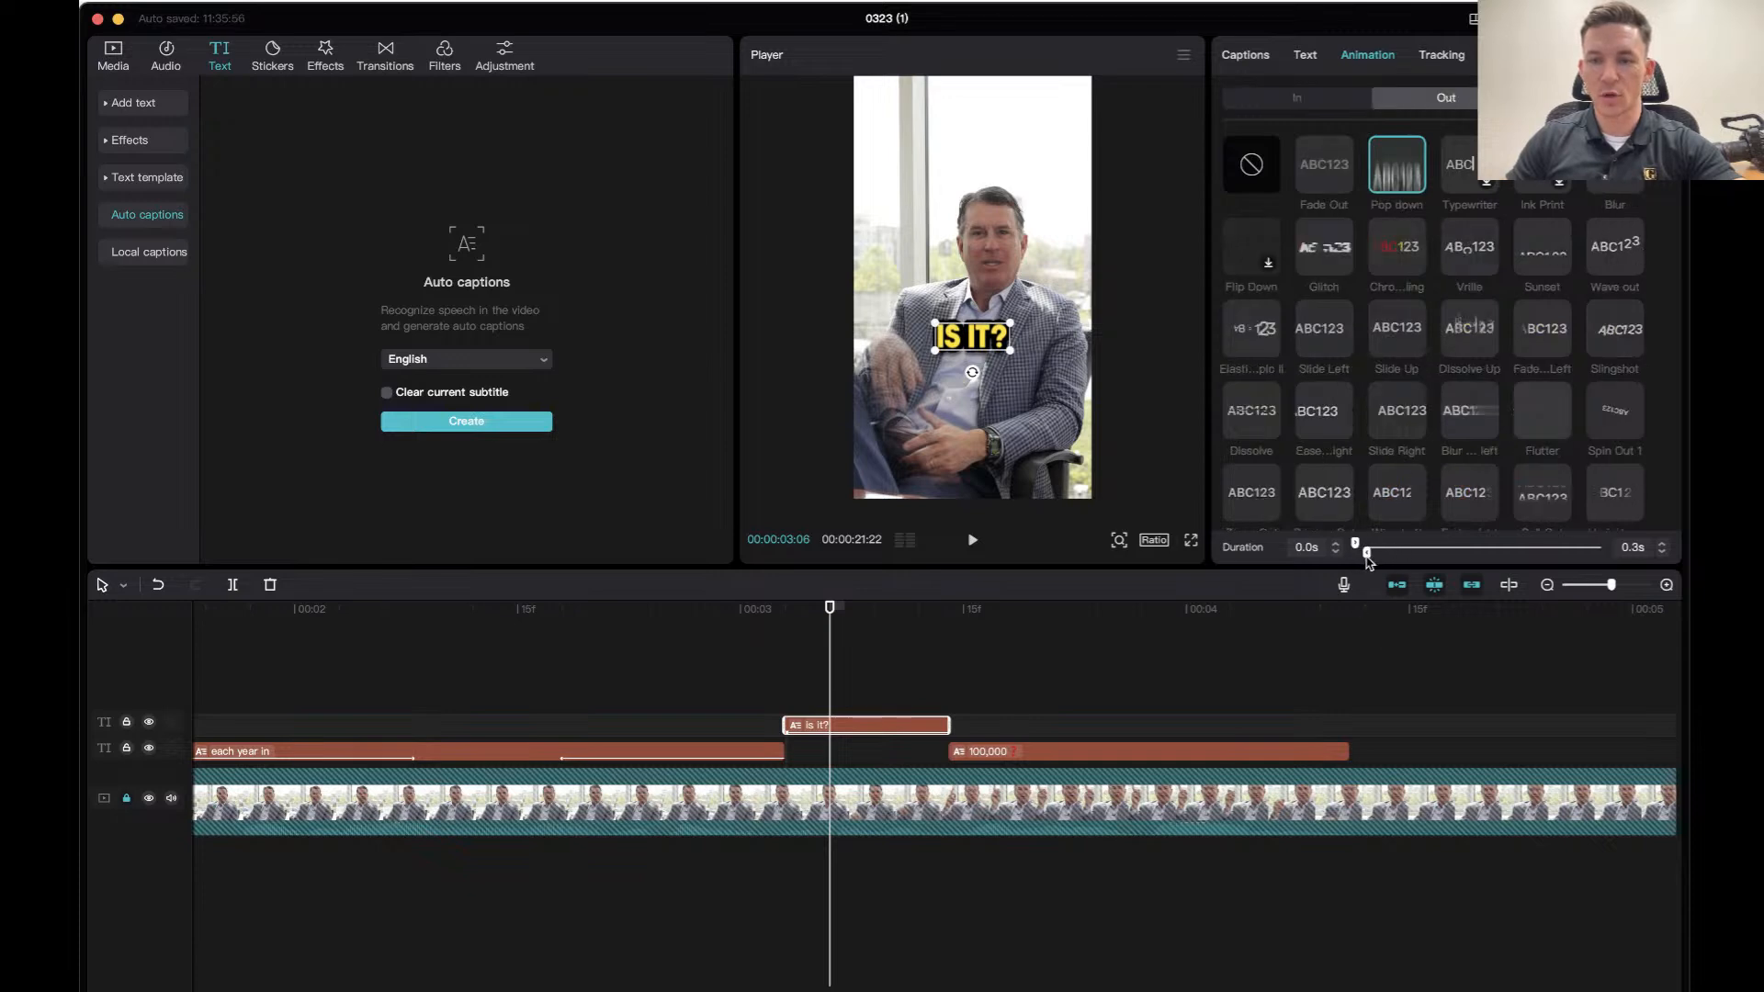
{"action": "mouse_move", "coordinate": [1385, 555]}
{"action": "left_mouse_down"}
{"action": "mouse_move", "coordinate": [1401, 556]}
{"action": "mouse_move", "coordinate": [1355, 556]}
{"action": "left_mouse_up"}
{"action": "key", "text": "space"}
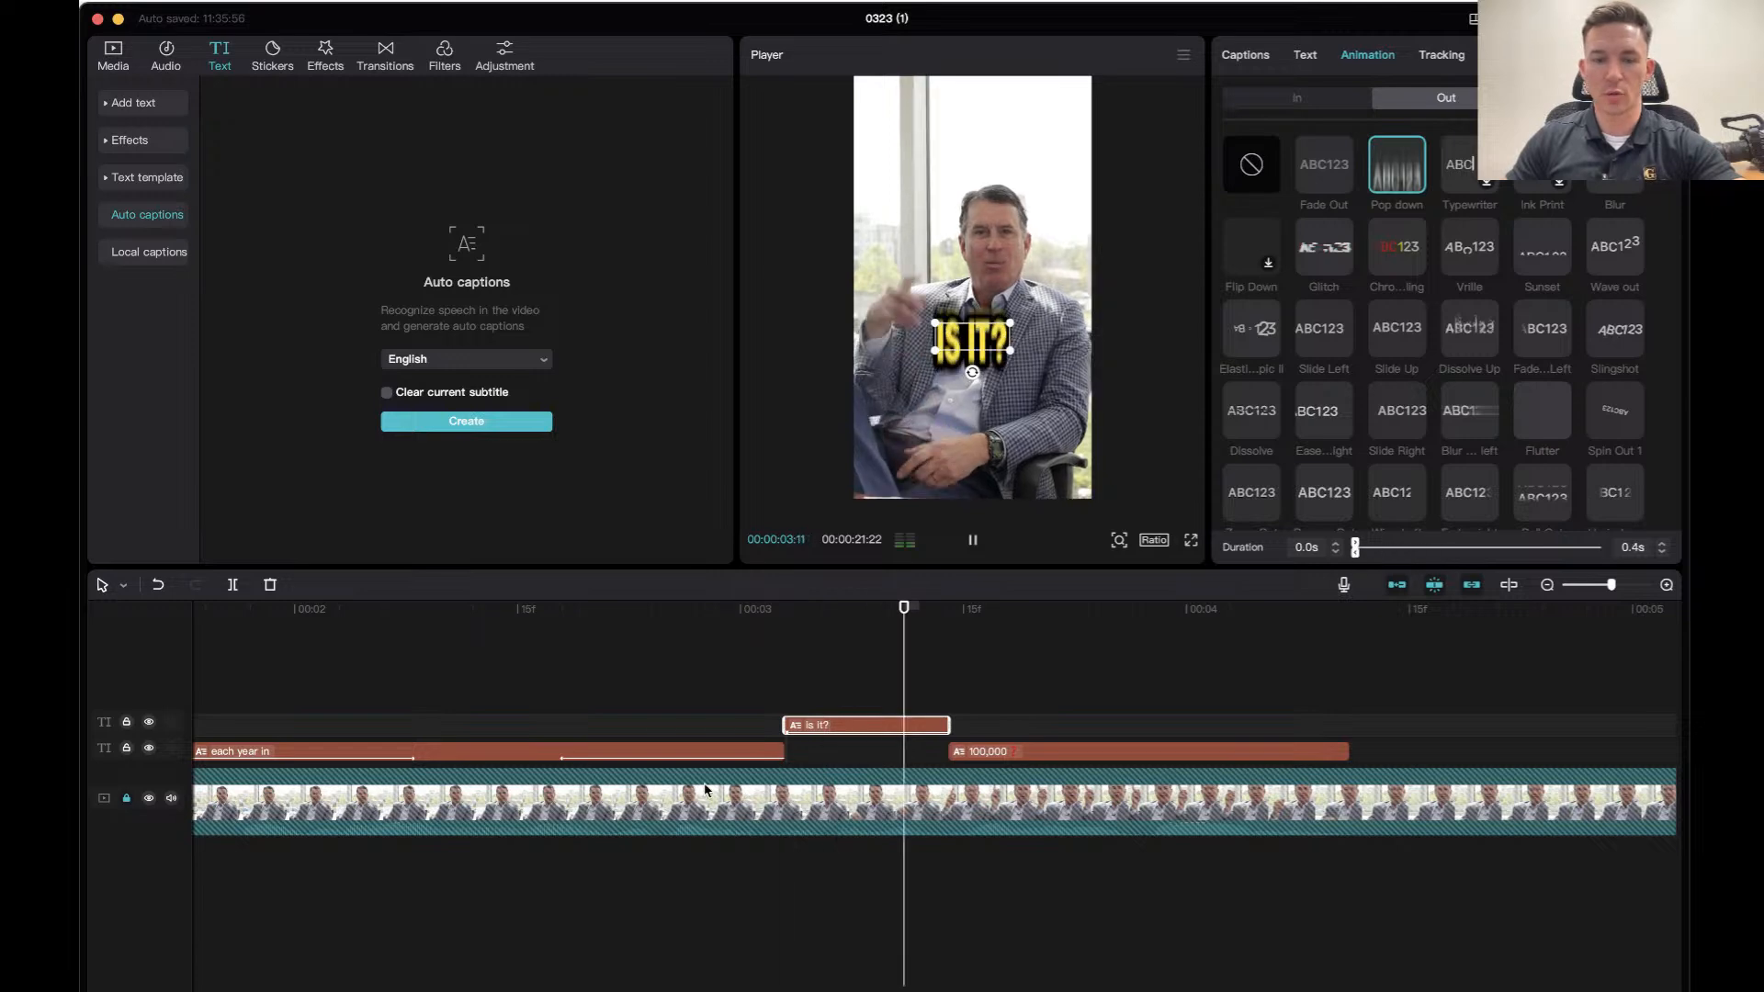
{"action": "key", "text": "space"}
{"action": "left_click", "coordinate": [786, 621]}
Set the entrance and exit animation durations of the "is it?" caption to 0.2 s each and play back the transition twice.
{"action": "left_click", "coordinate": [873, 725]}
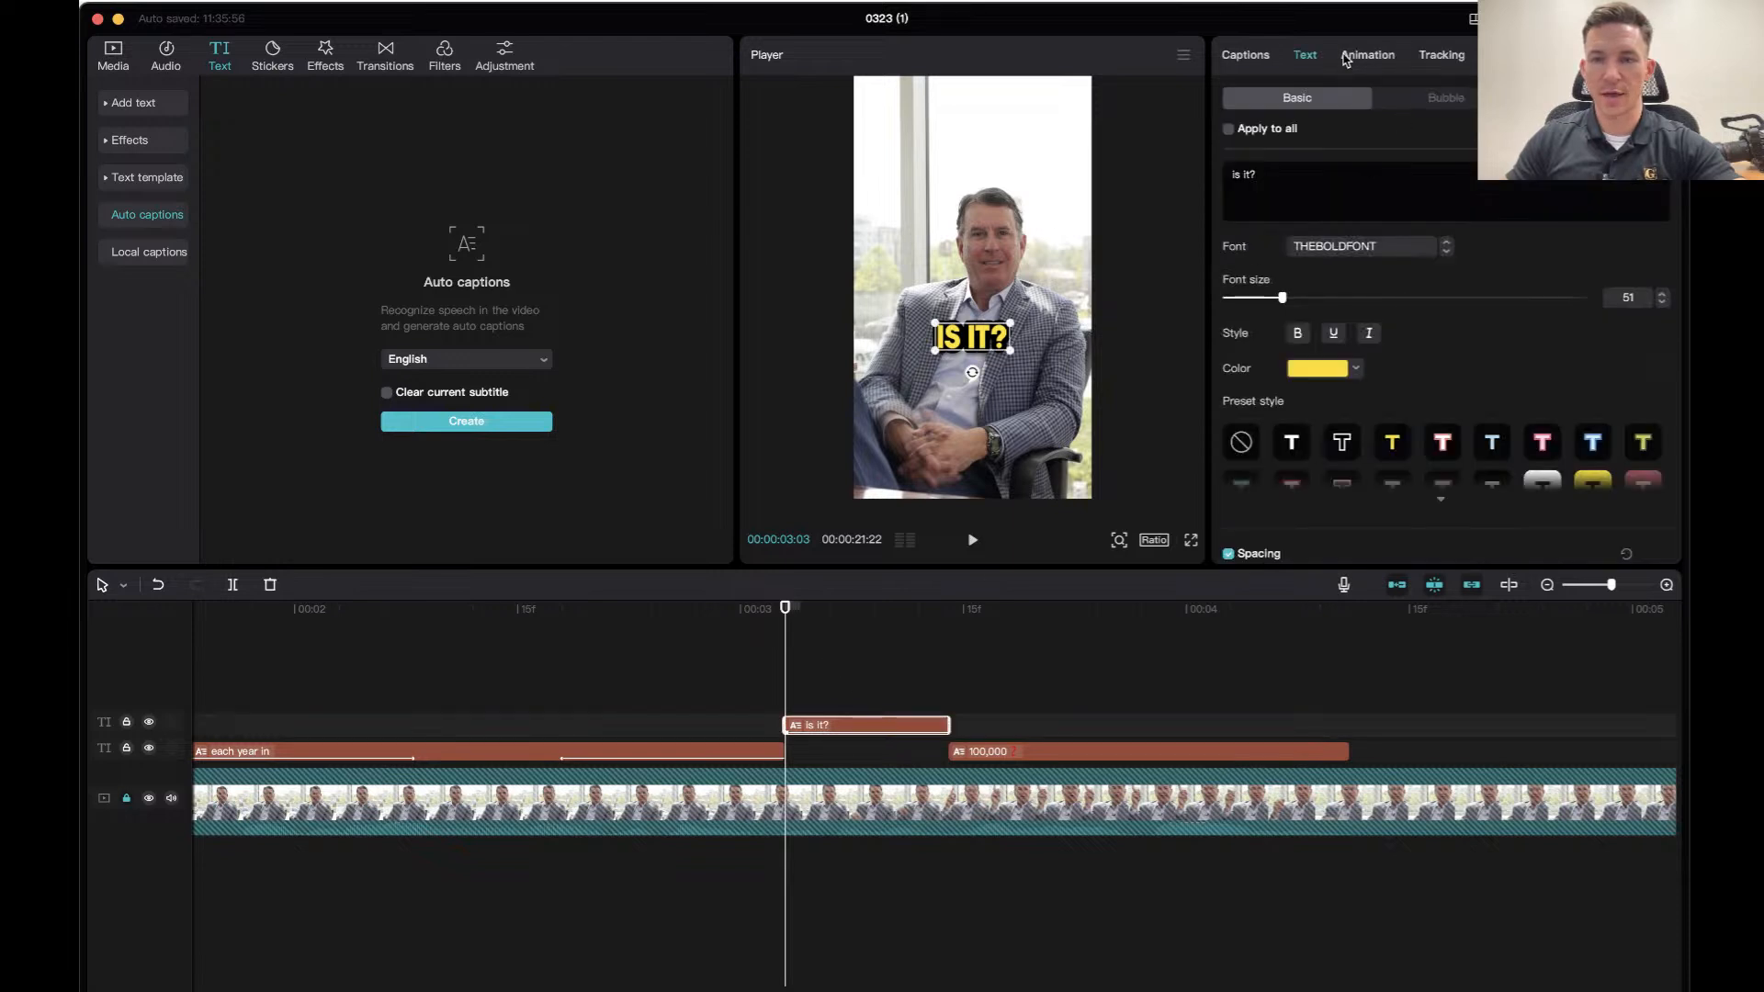
{"action": "left_click", "coordinate": [1347, 55]}
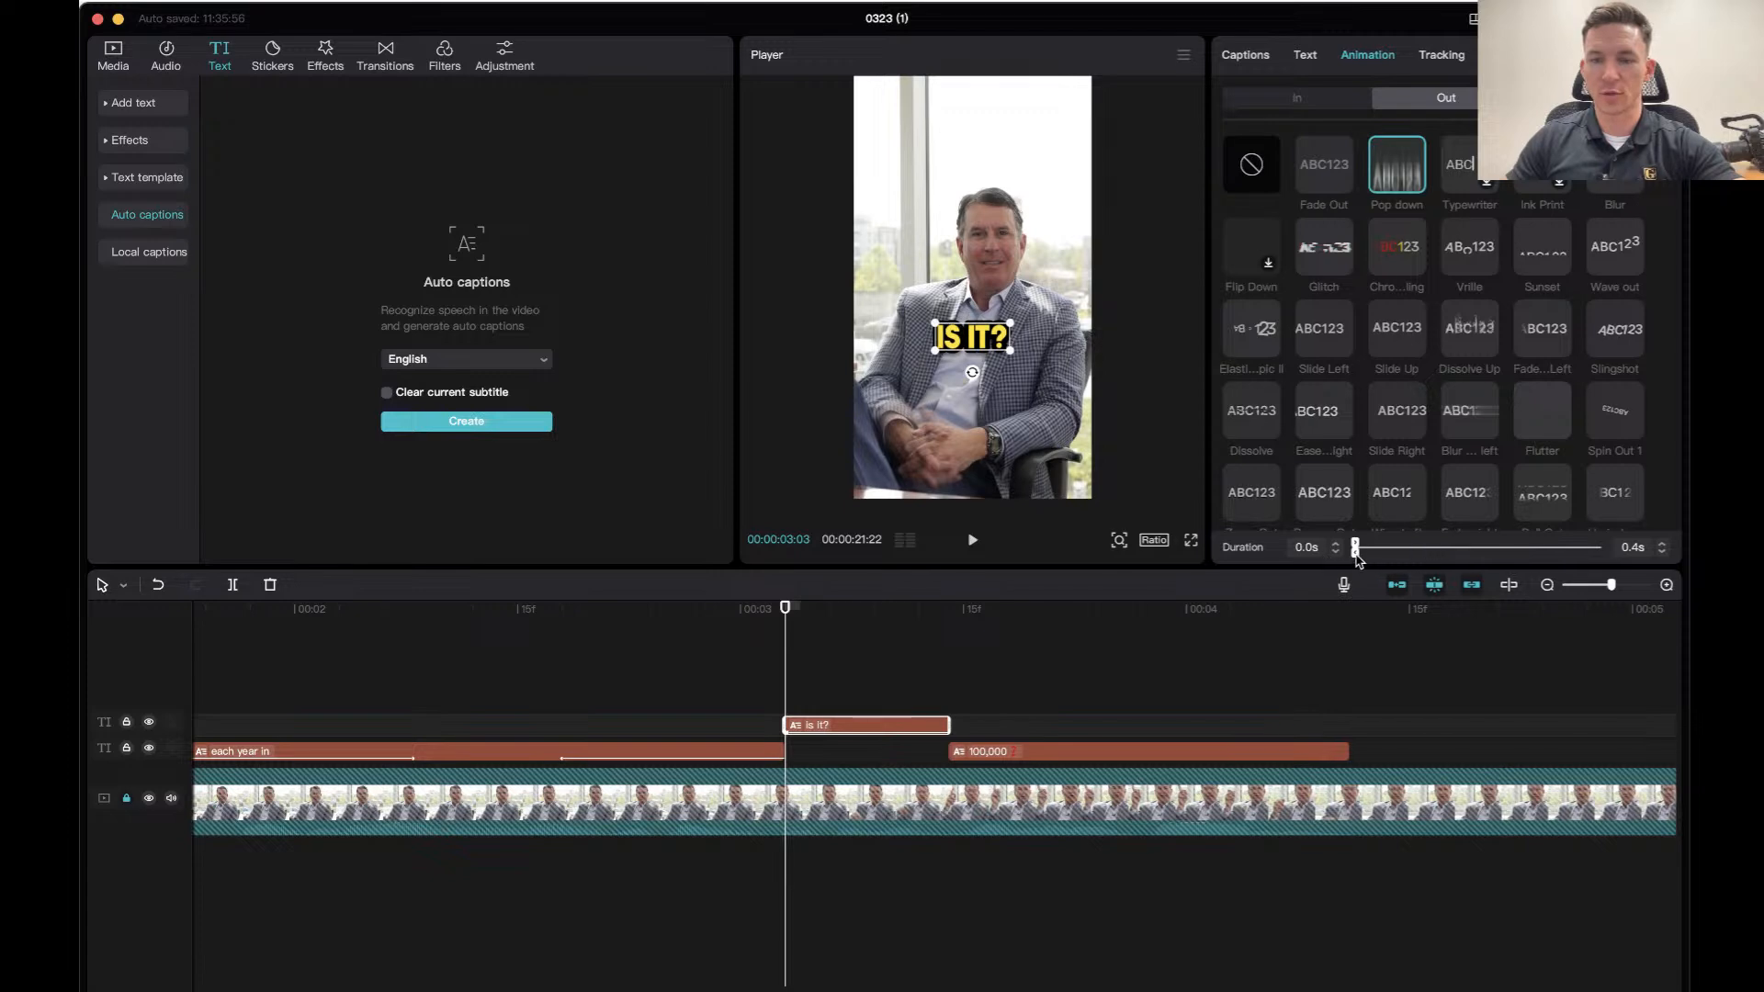
{"action": "left_click_drag", "start_coordinate": [1363, 556], "coordinate": [1467, 553]}
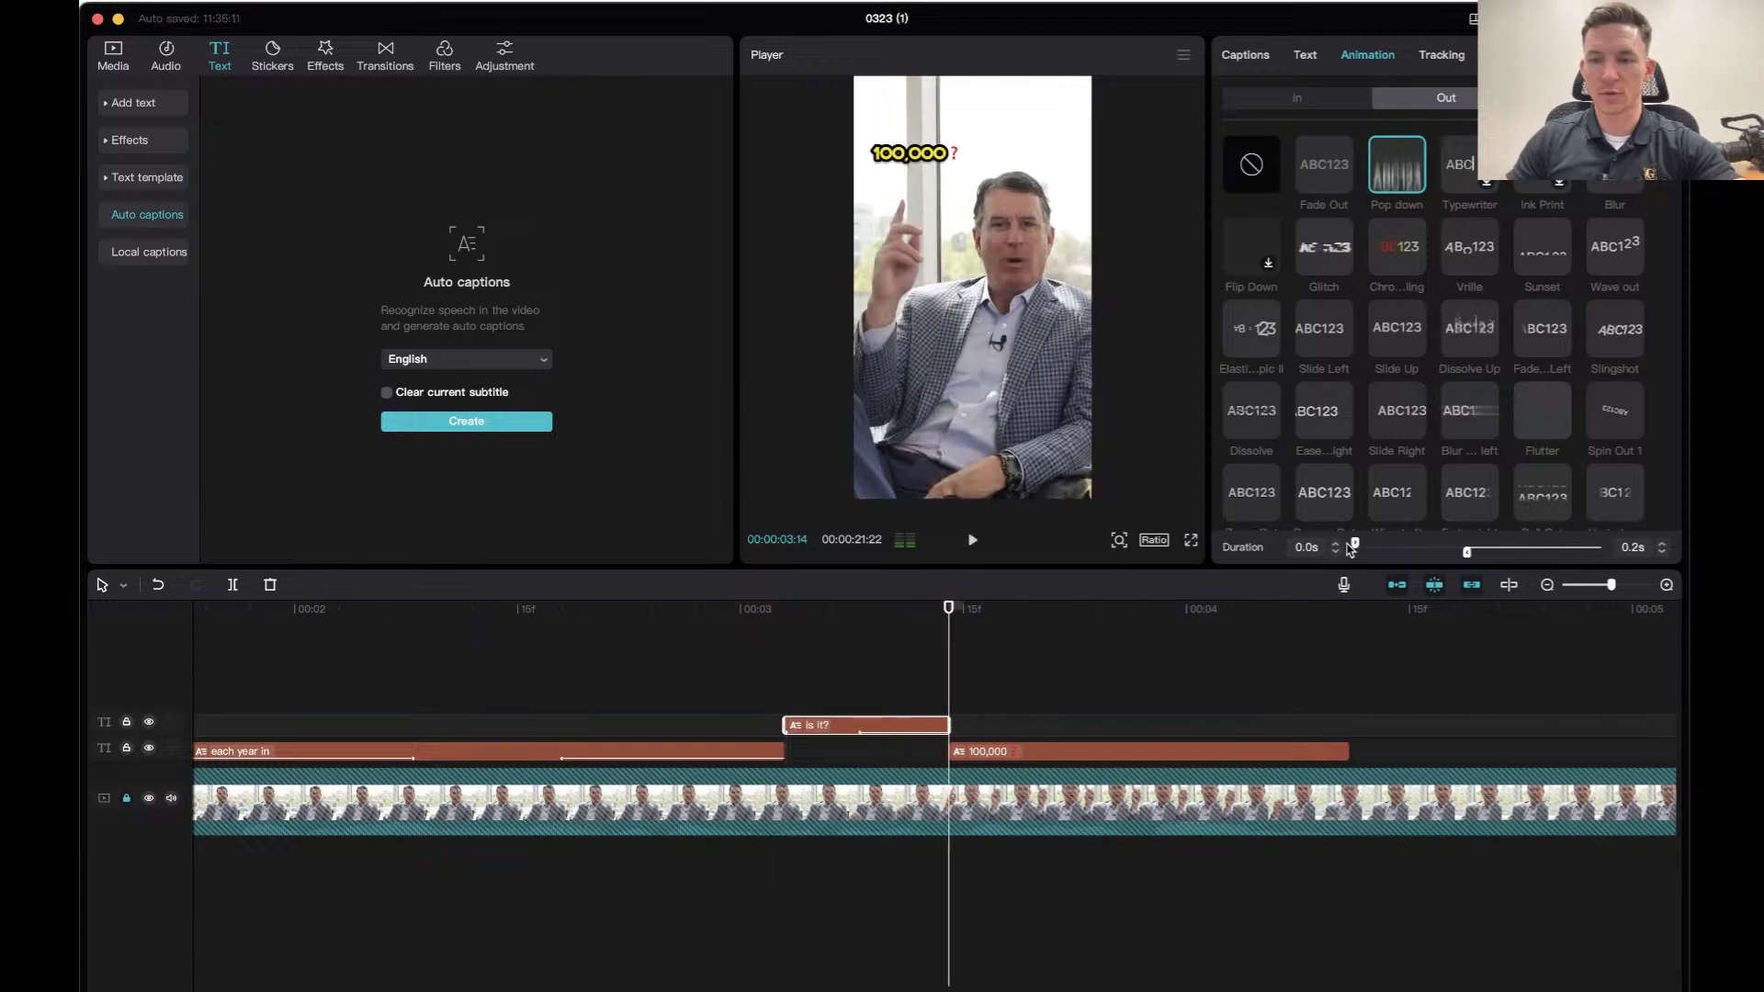
{"action": "left_click_drag", "start_coordinate": [1356, 548], "coordinate": [1392, 547]}
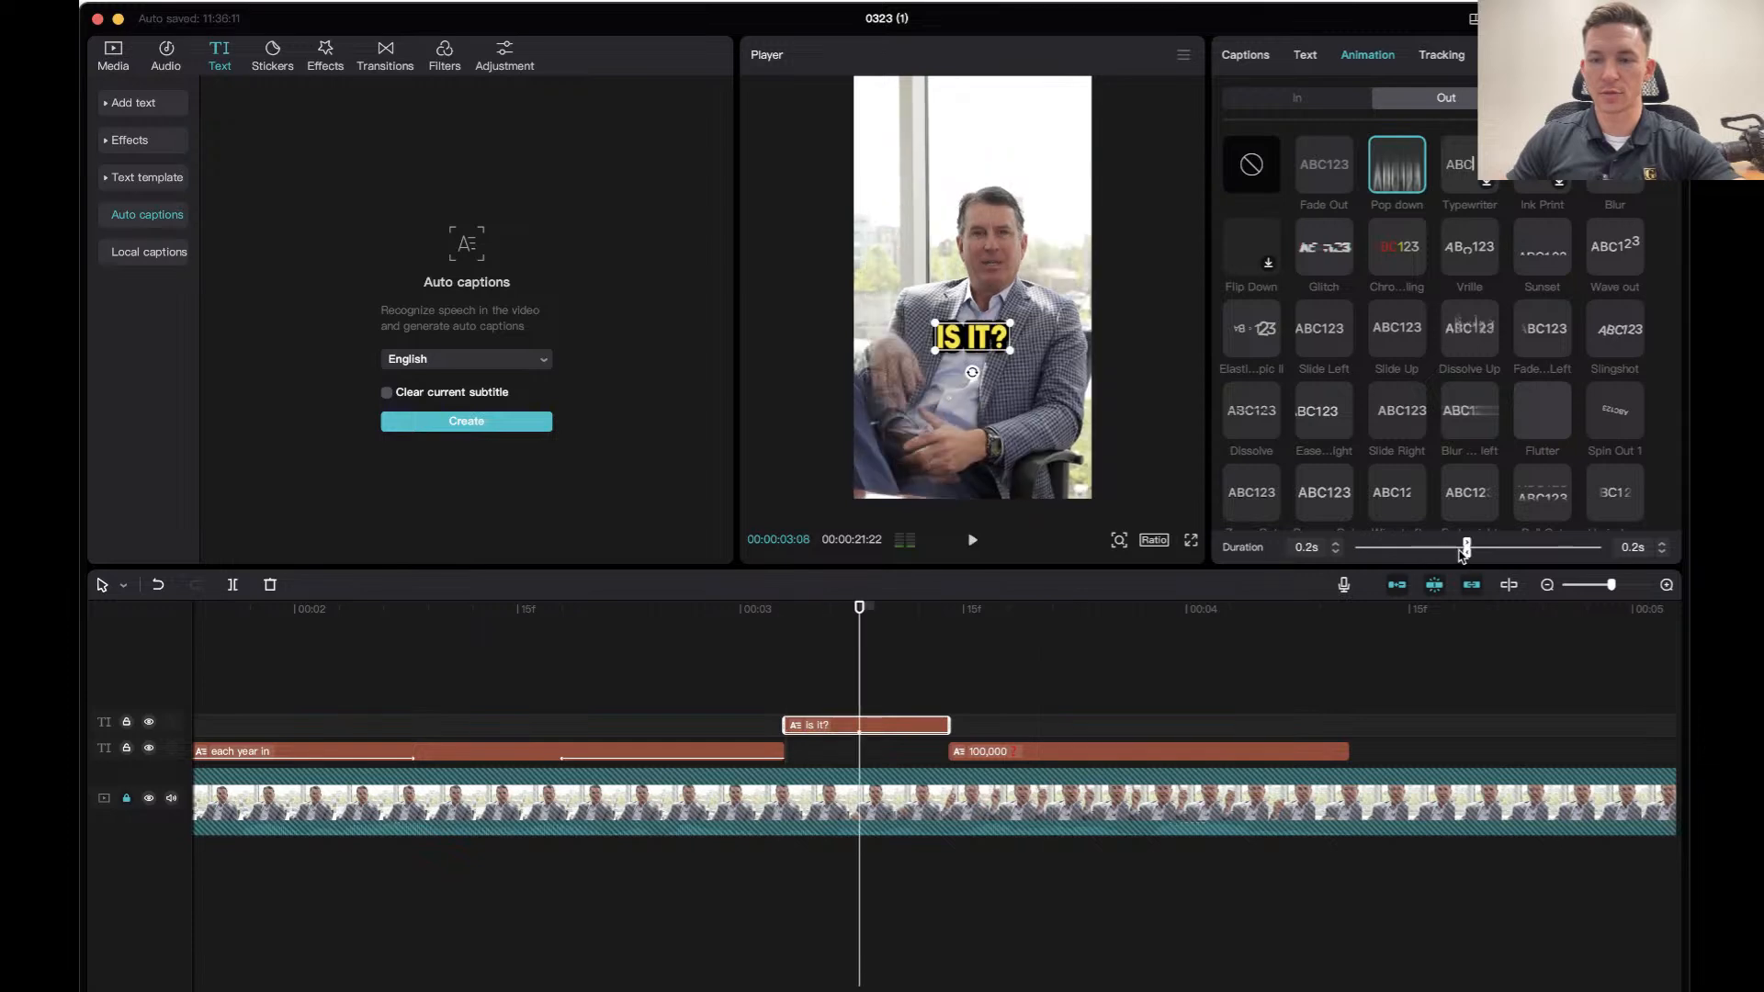
{"action": "left_click", "coordinate": [678, 634]}
{"action": "key", "text": "space"}
{"action": "left_click", "coordinate": [678, 624]}
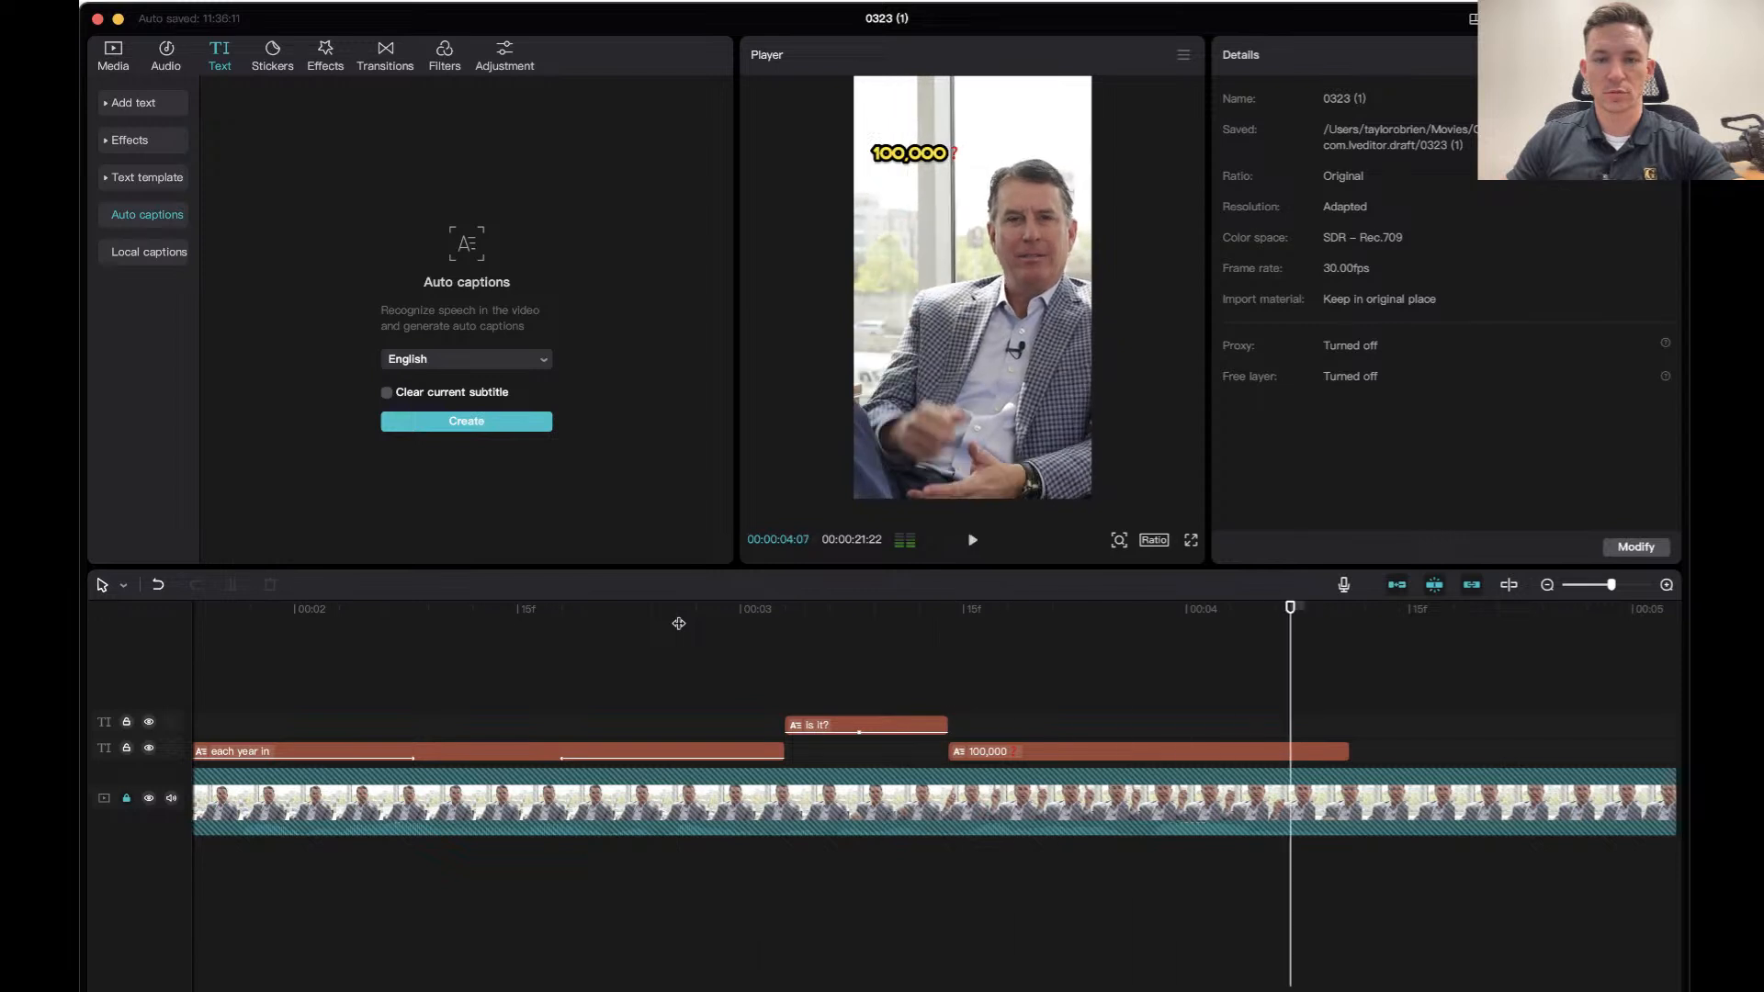
{"action": "left_click", "coordinate": [678, 624]}
{"action": "key", "text": "space"}
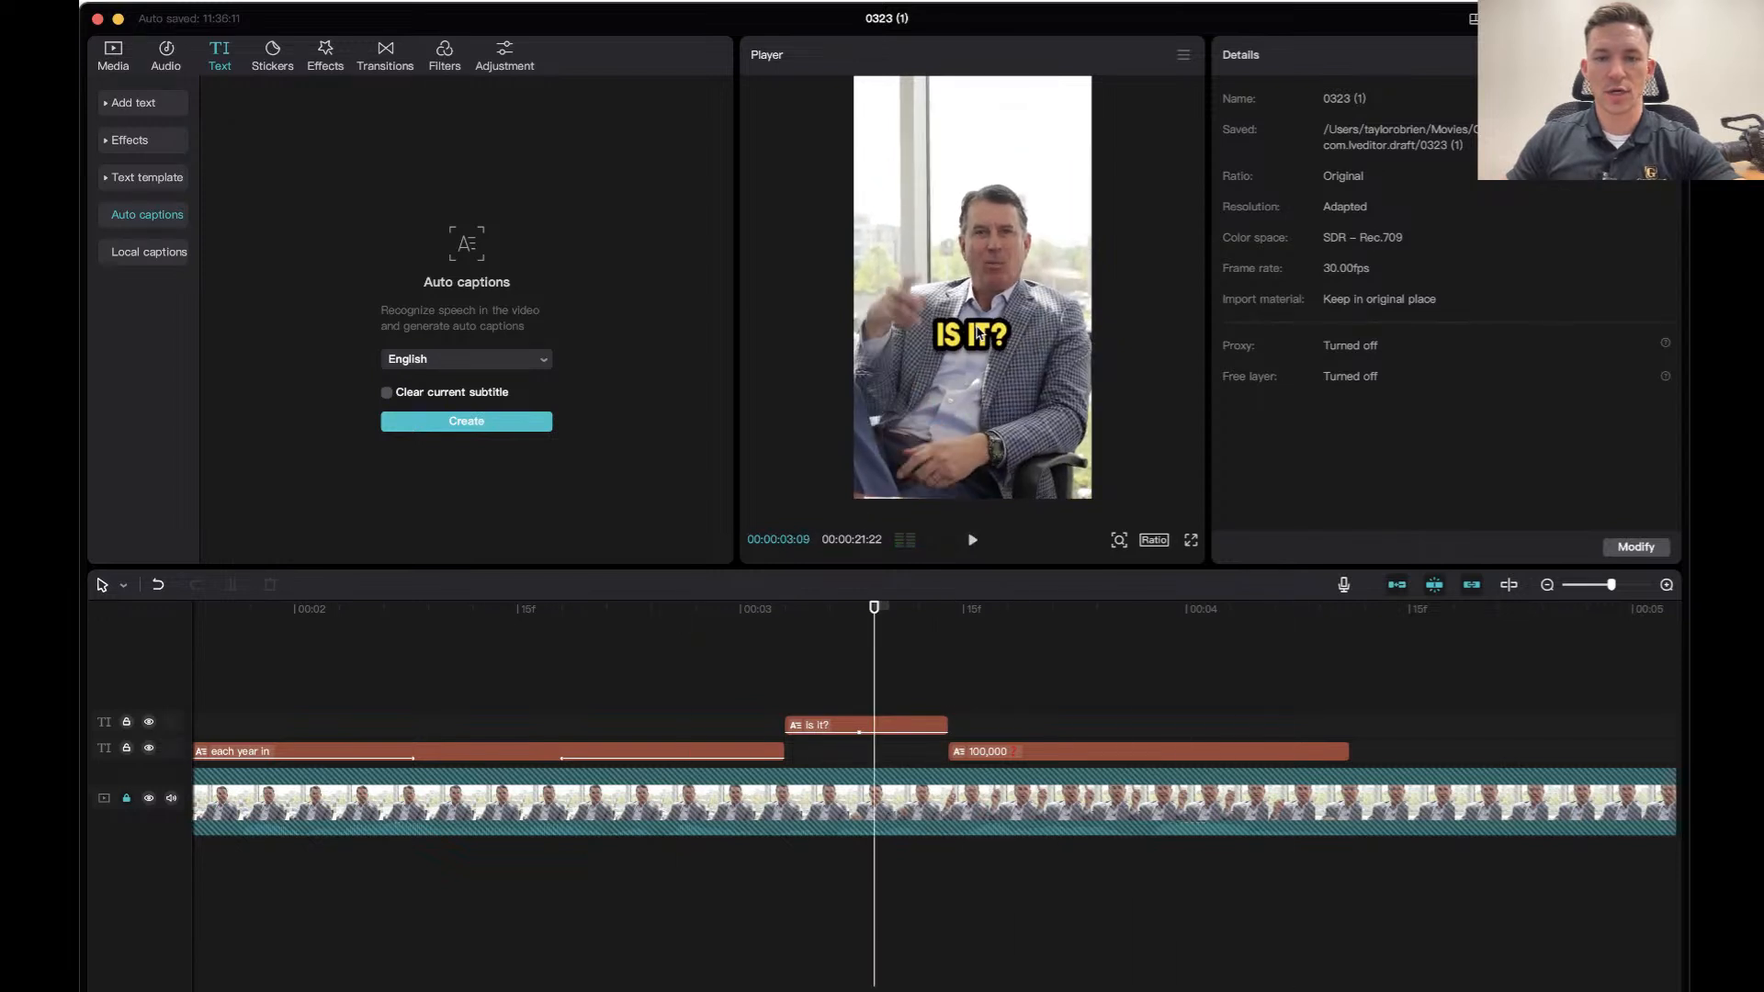
{"action": "key", "text": "space"}
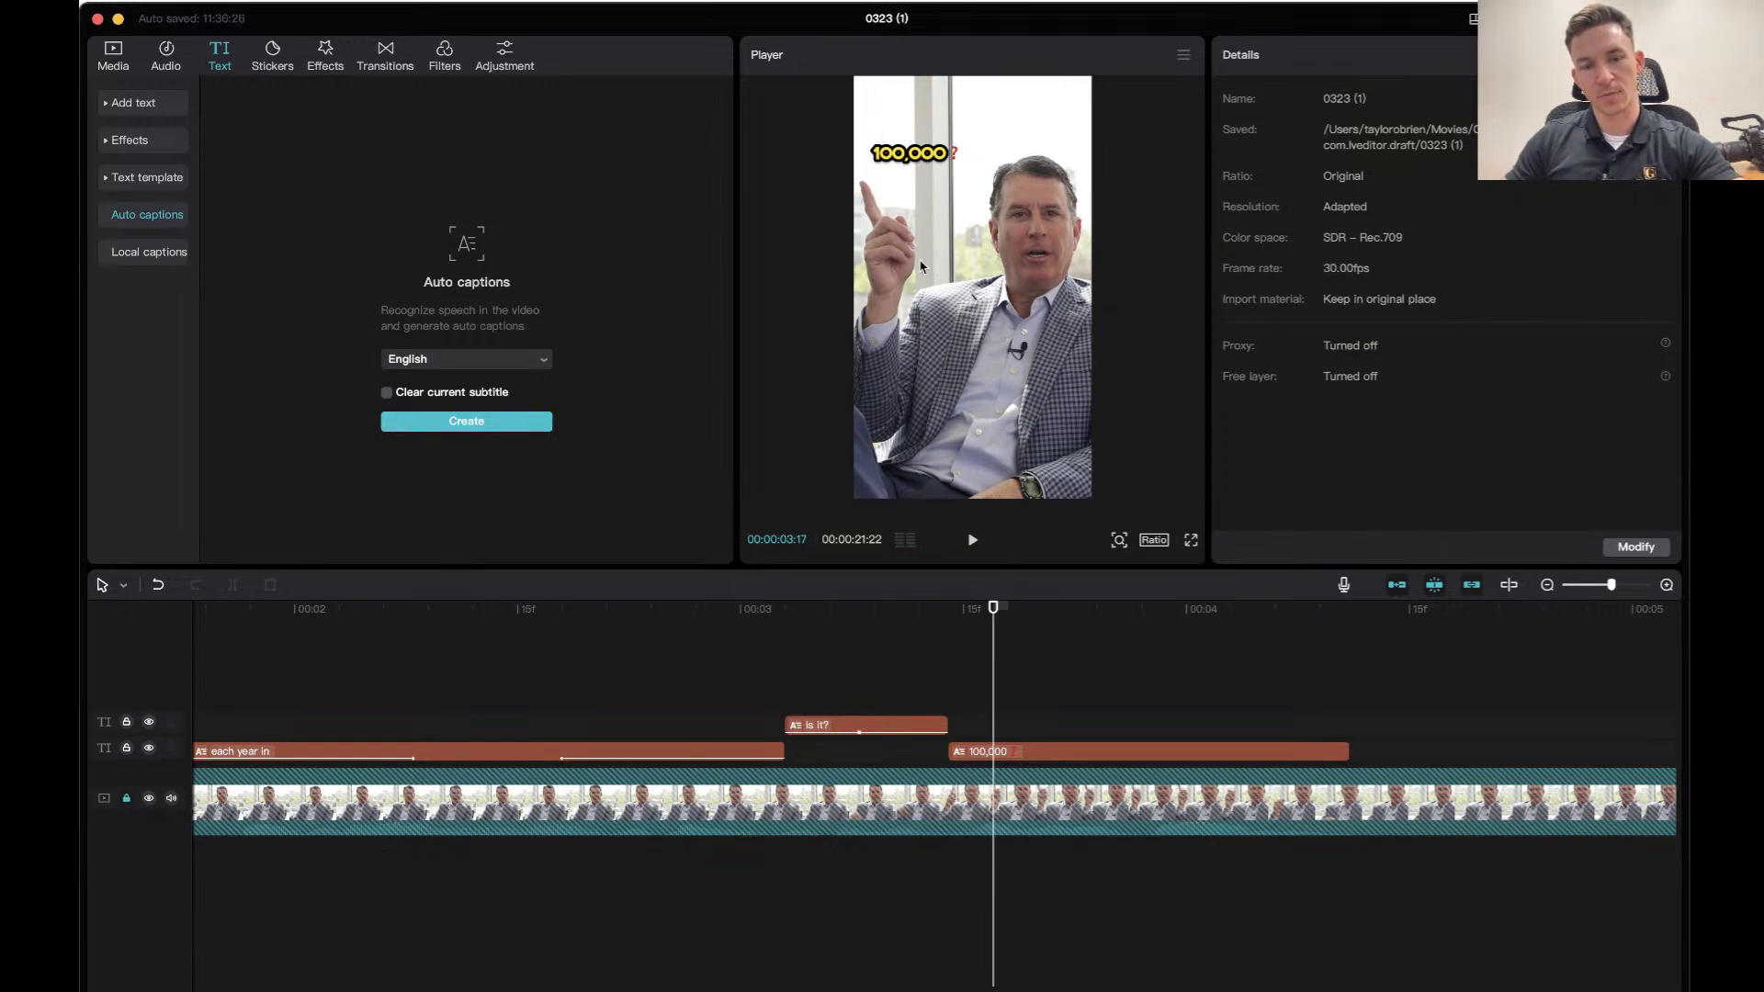
Examine the available exit animations and the tracking options for the "is it?" caption.
{"action": "left_click_drag", "start_coordinate": [990, 618], "coordinate": [873, 673]}
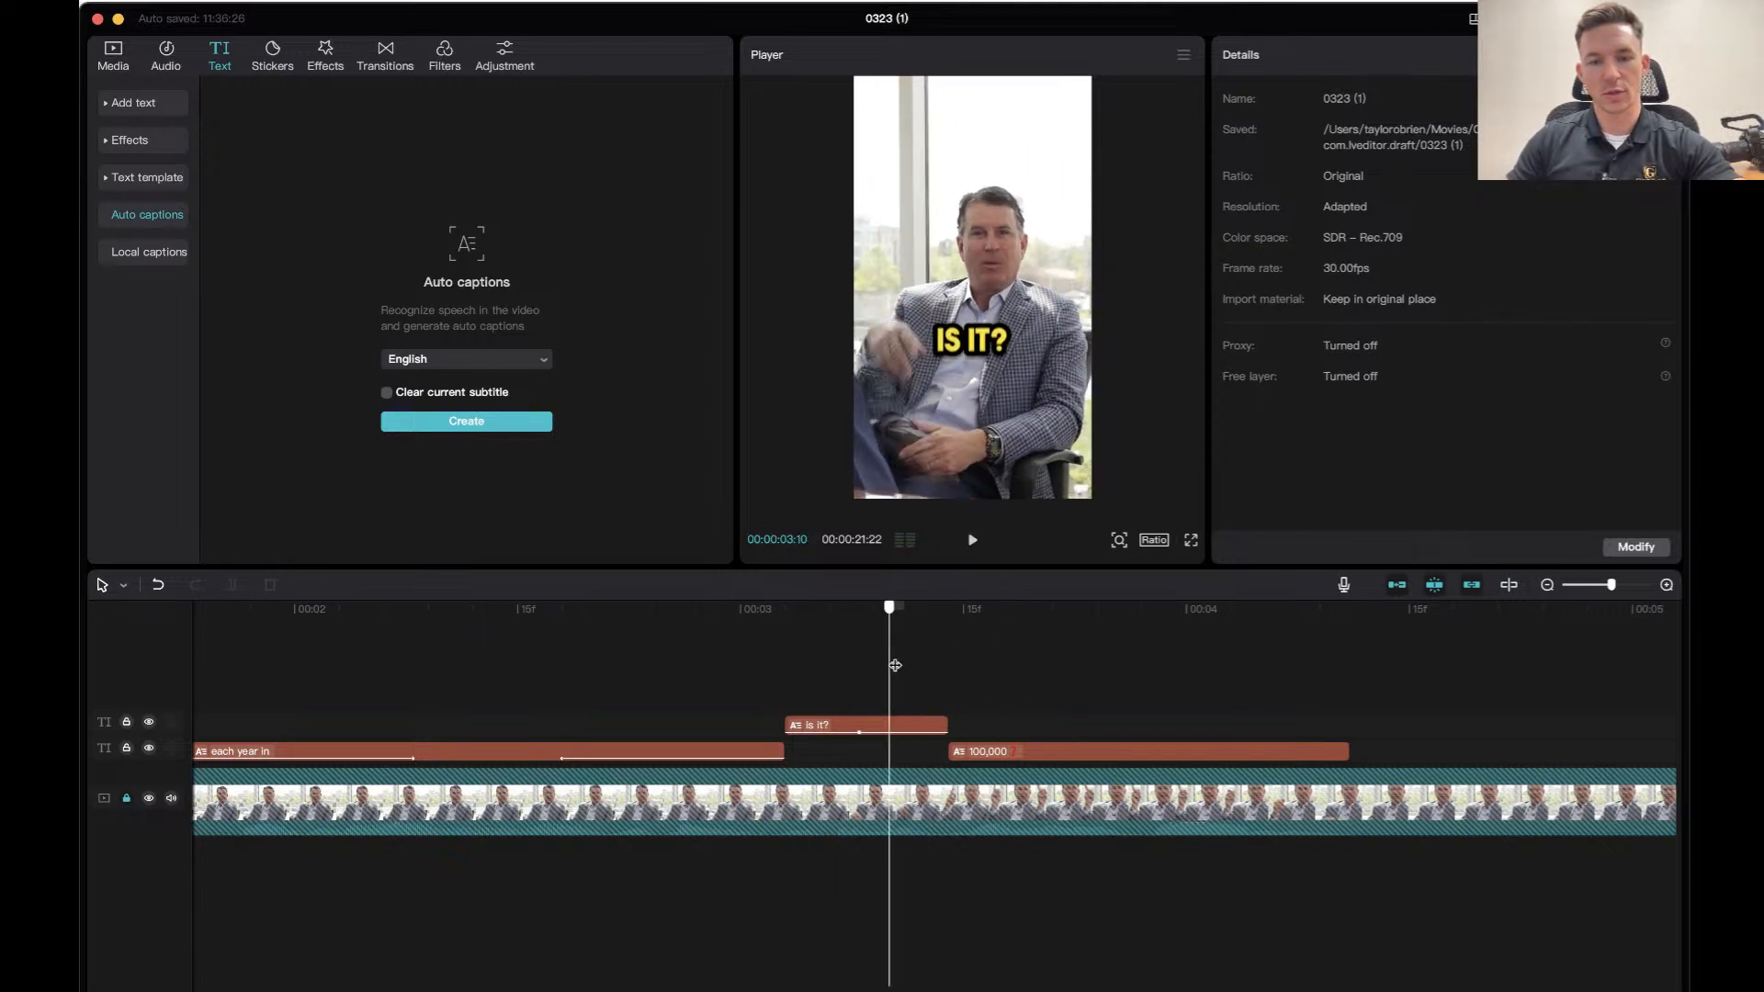
{"action": "left_click", "coordinate": [879, 726]}
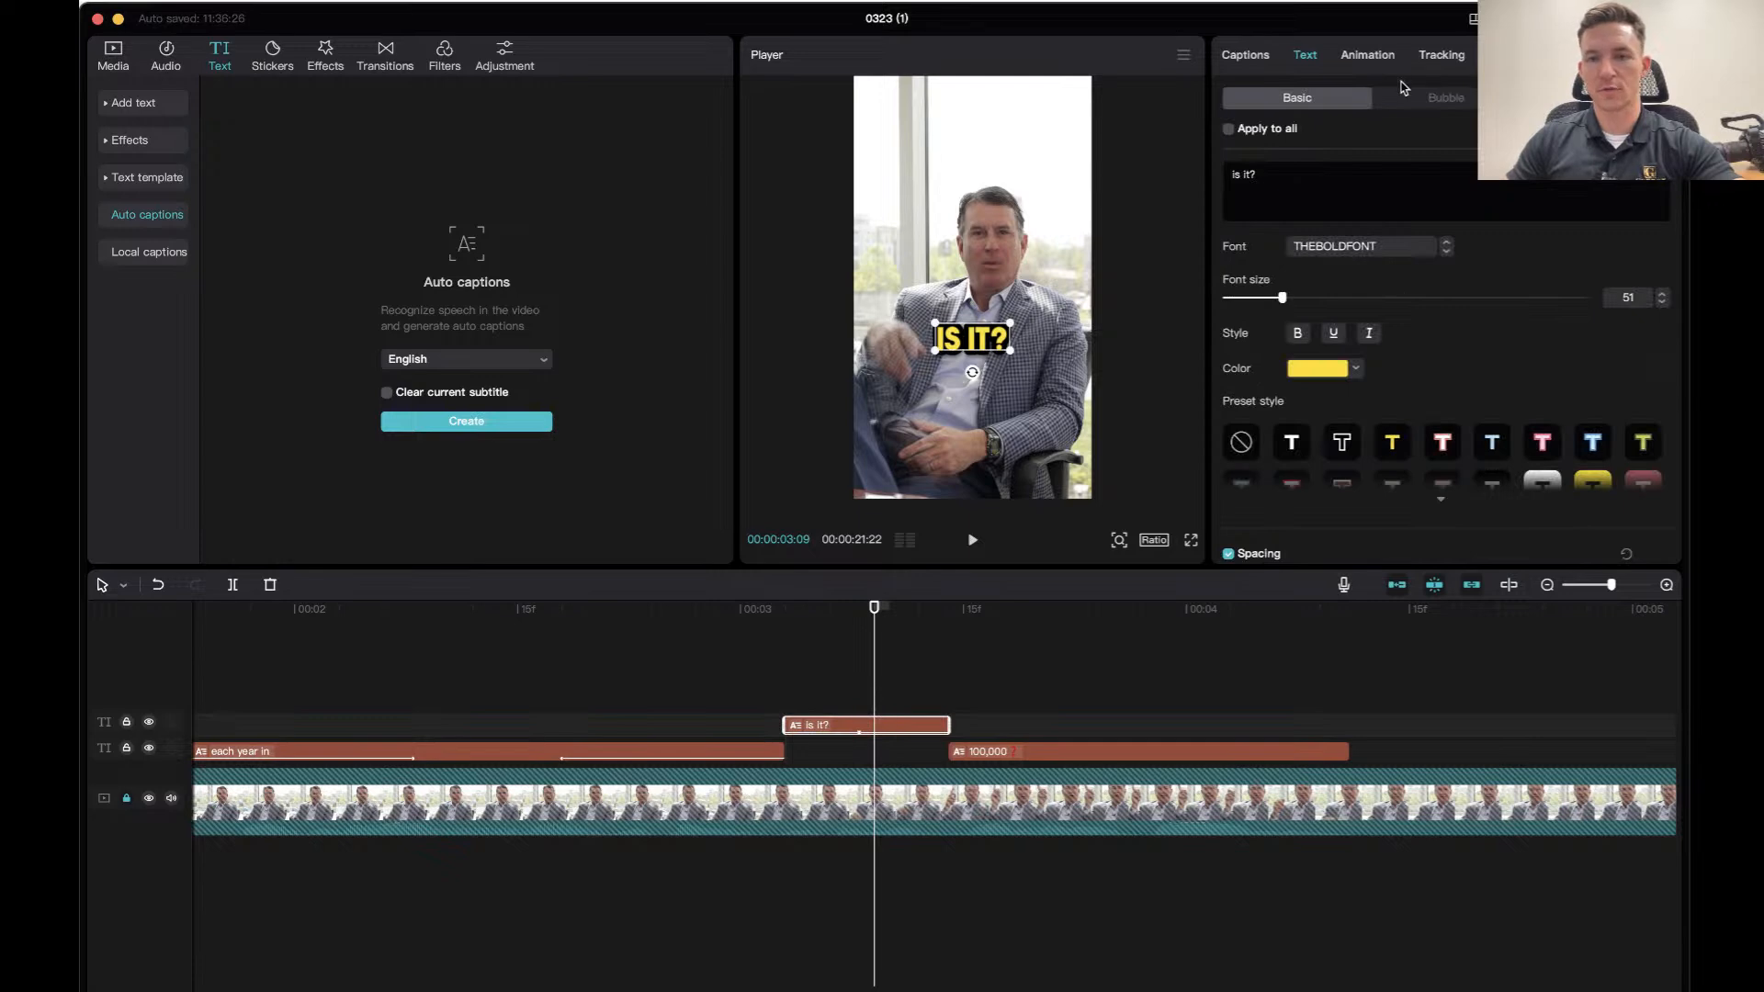
{"action": "left_click", "coordinate": [1382, 54]}
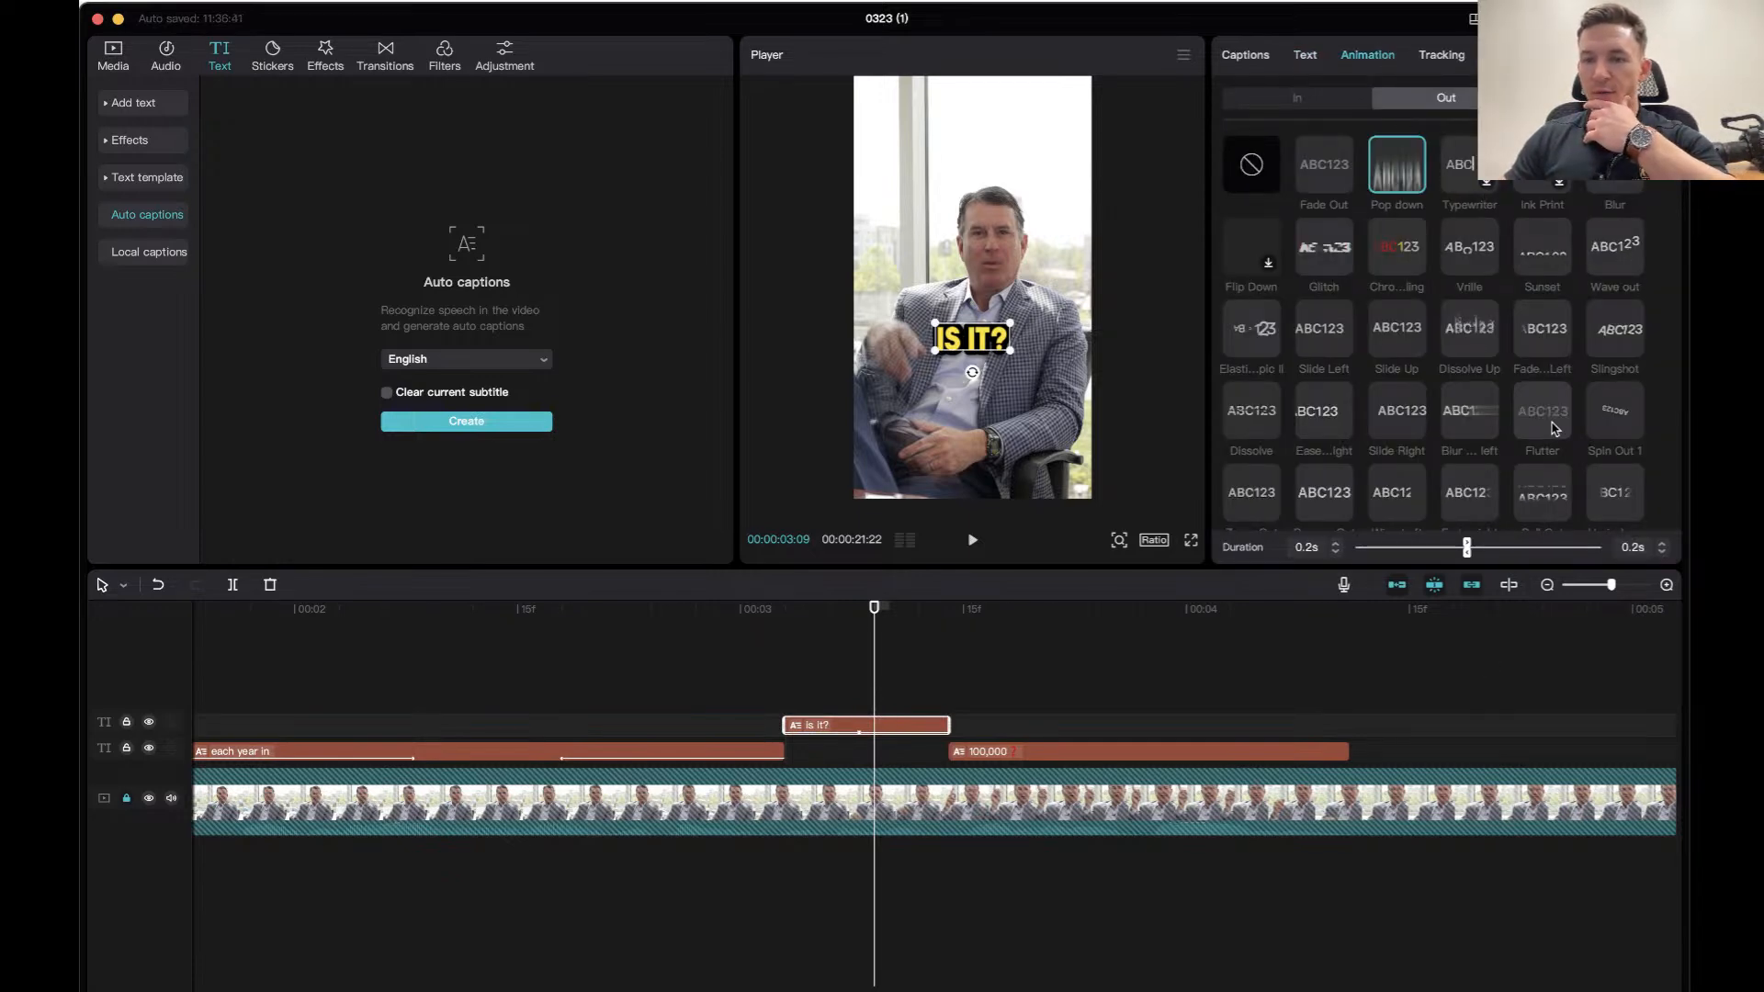
{"action": "scroll", "coordinate": [1459, 405], "scroll_direction": "down", "scroll_amount": 3}
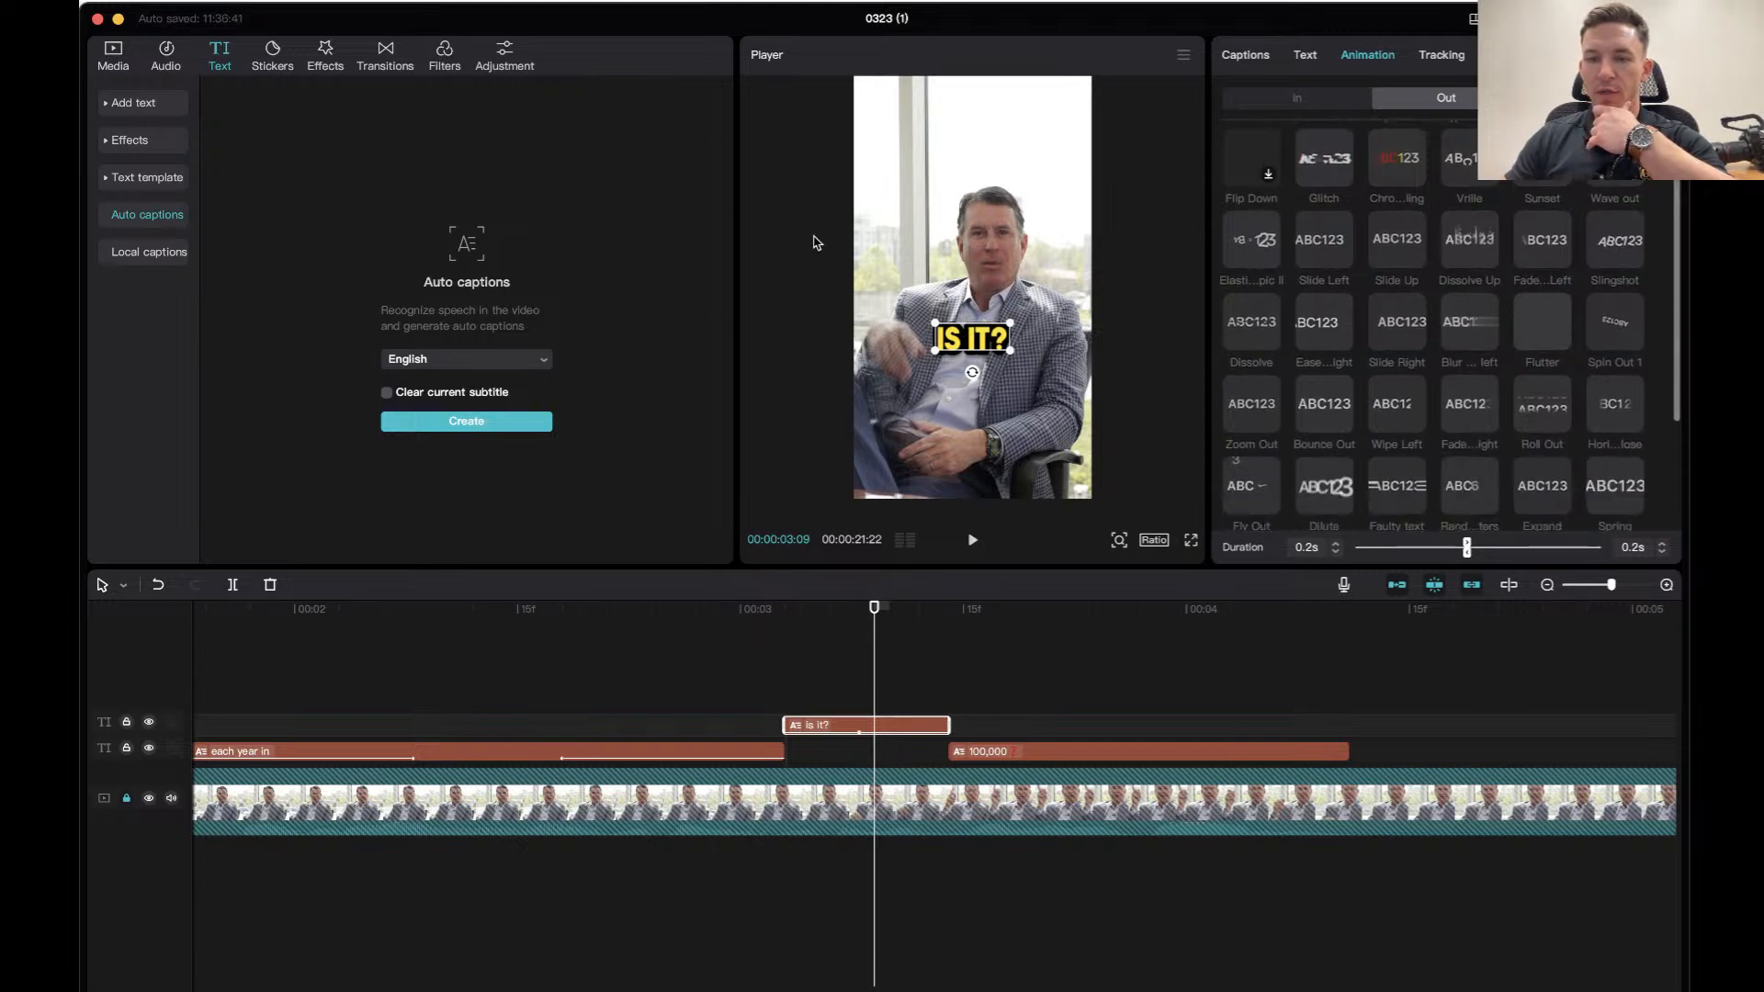
{"action": "scroll", "coordinate": [1508, 295], "scroll_direction": "down", "scroll_amount": 5}
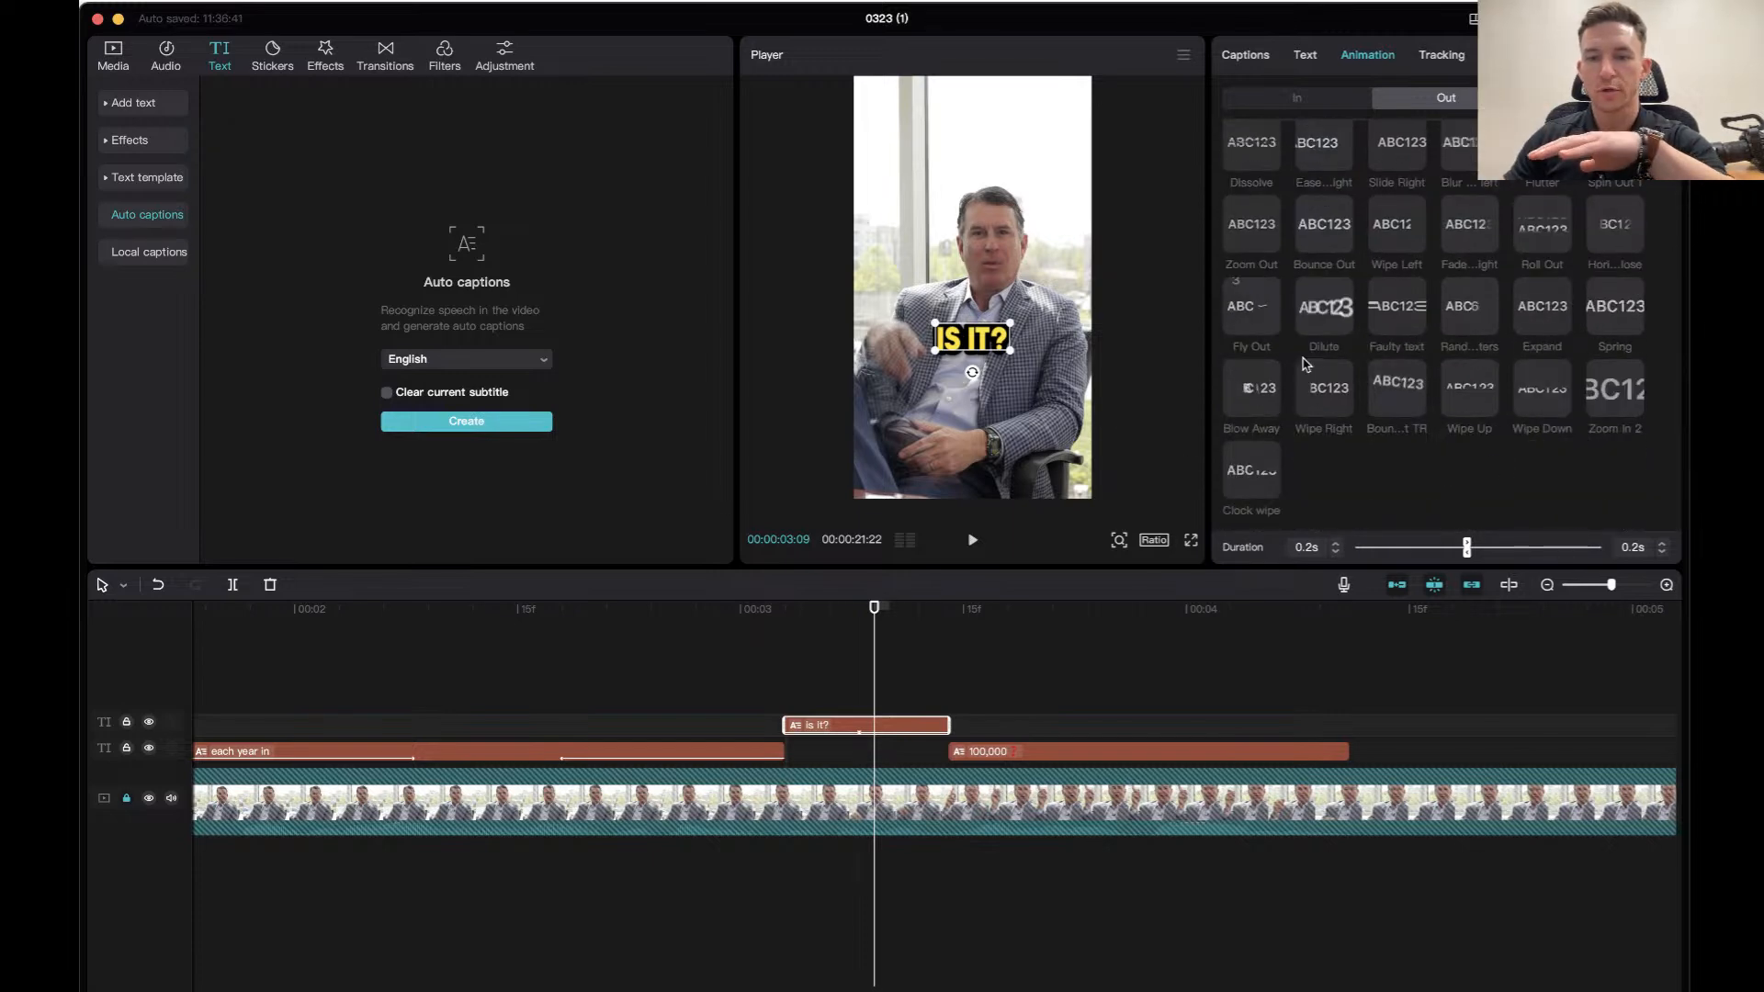
{"action": "scroll", "coordinate": [1271, 340], "scroll_direction": "up", "scroll_amount": 1}
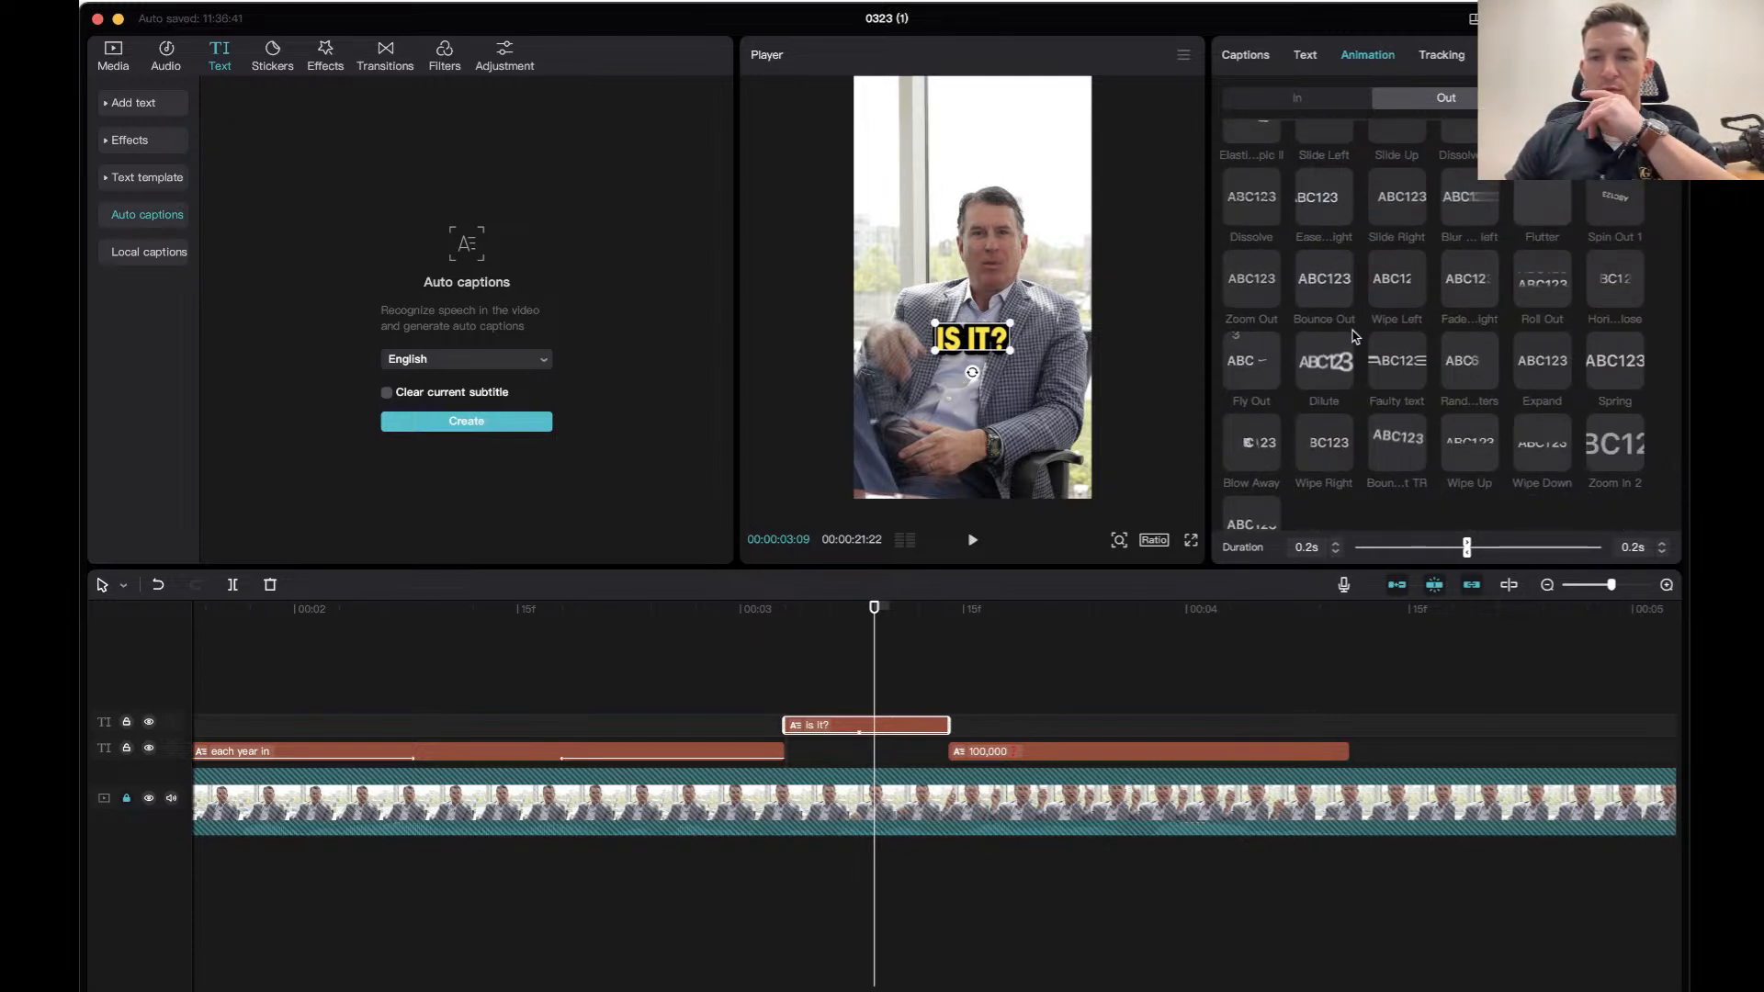
{"action": "scroll", "coordinate": [1375, 327], "scroll_direction": "up", "scroll_amount": 2}
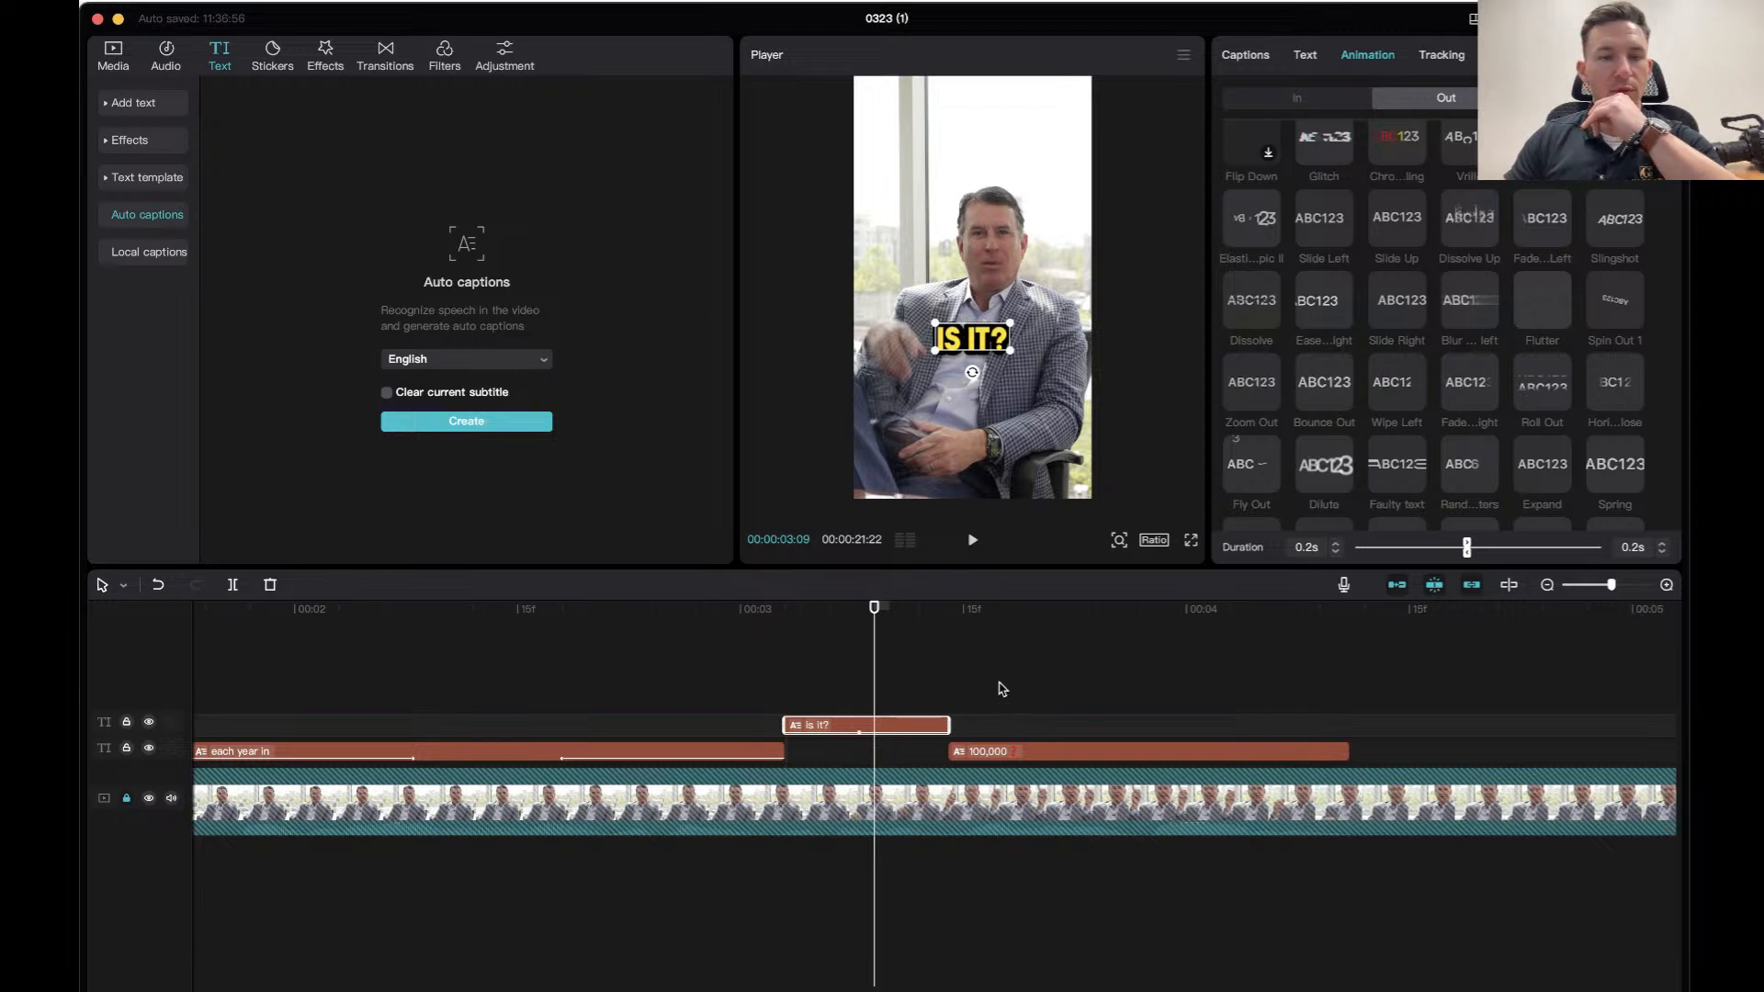
{"action": "right_click", "coordinate": [852, 722]}
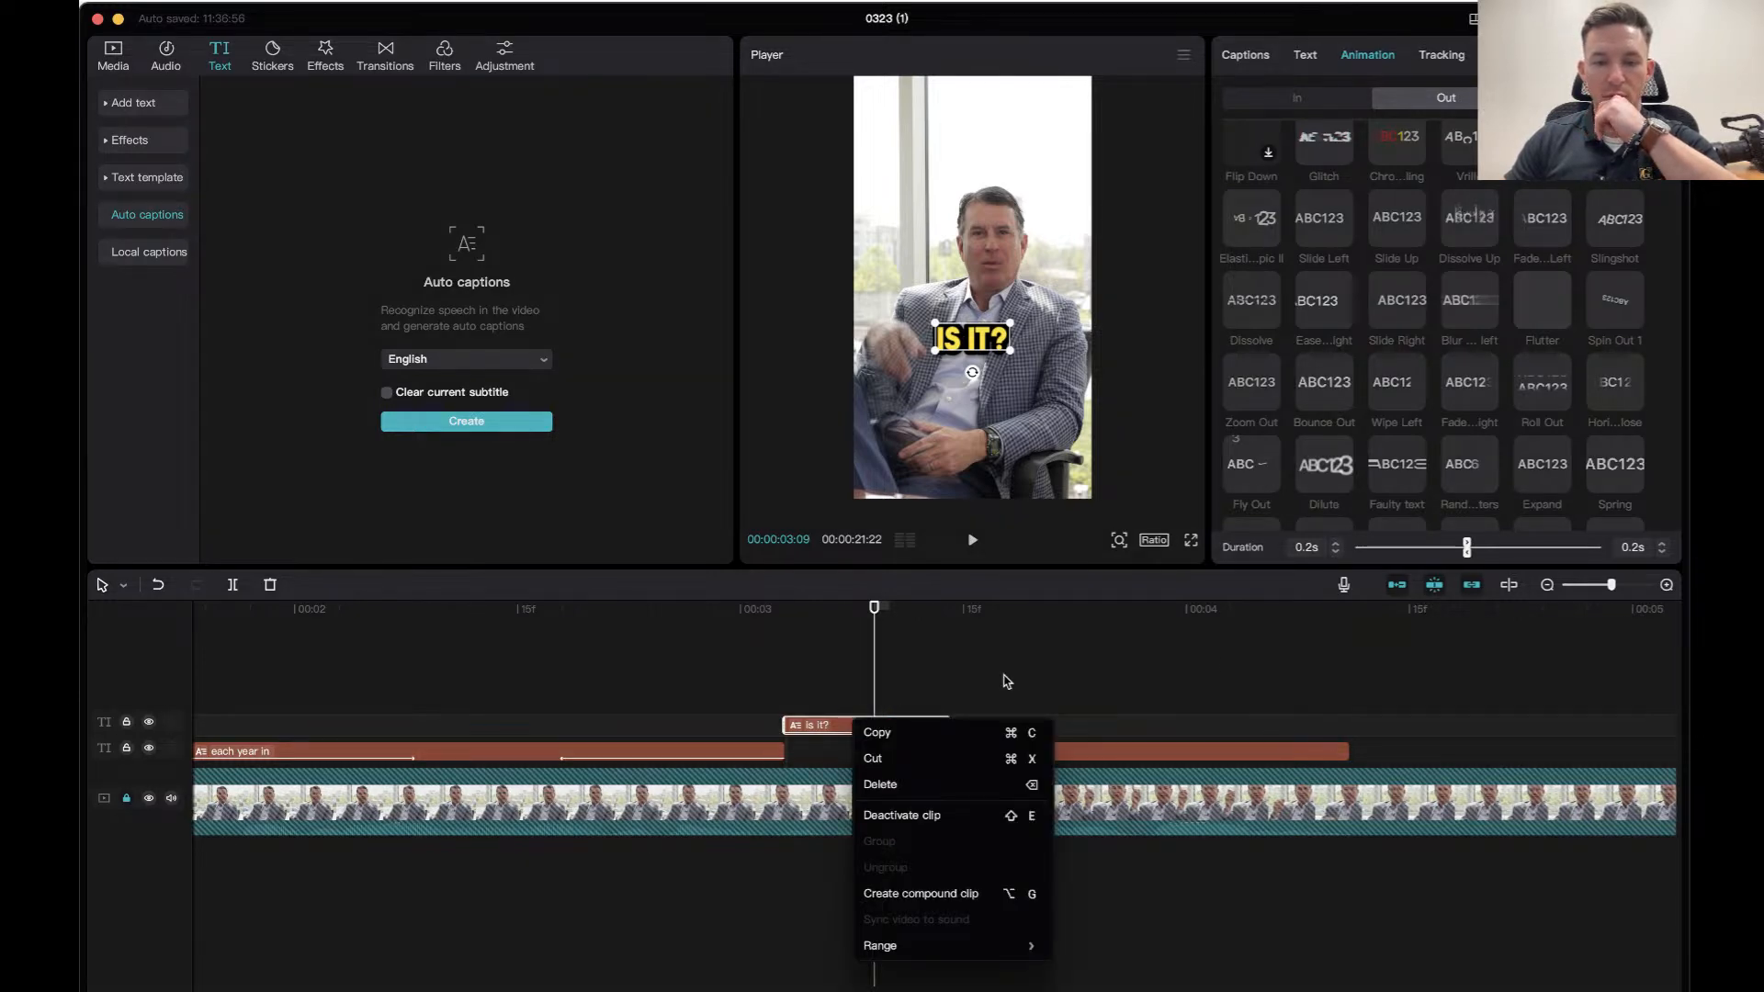
{"action": "left_click", "coordinate": [1028, 657]}
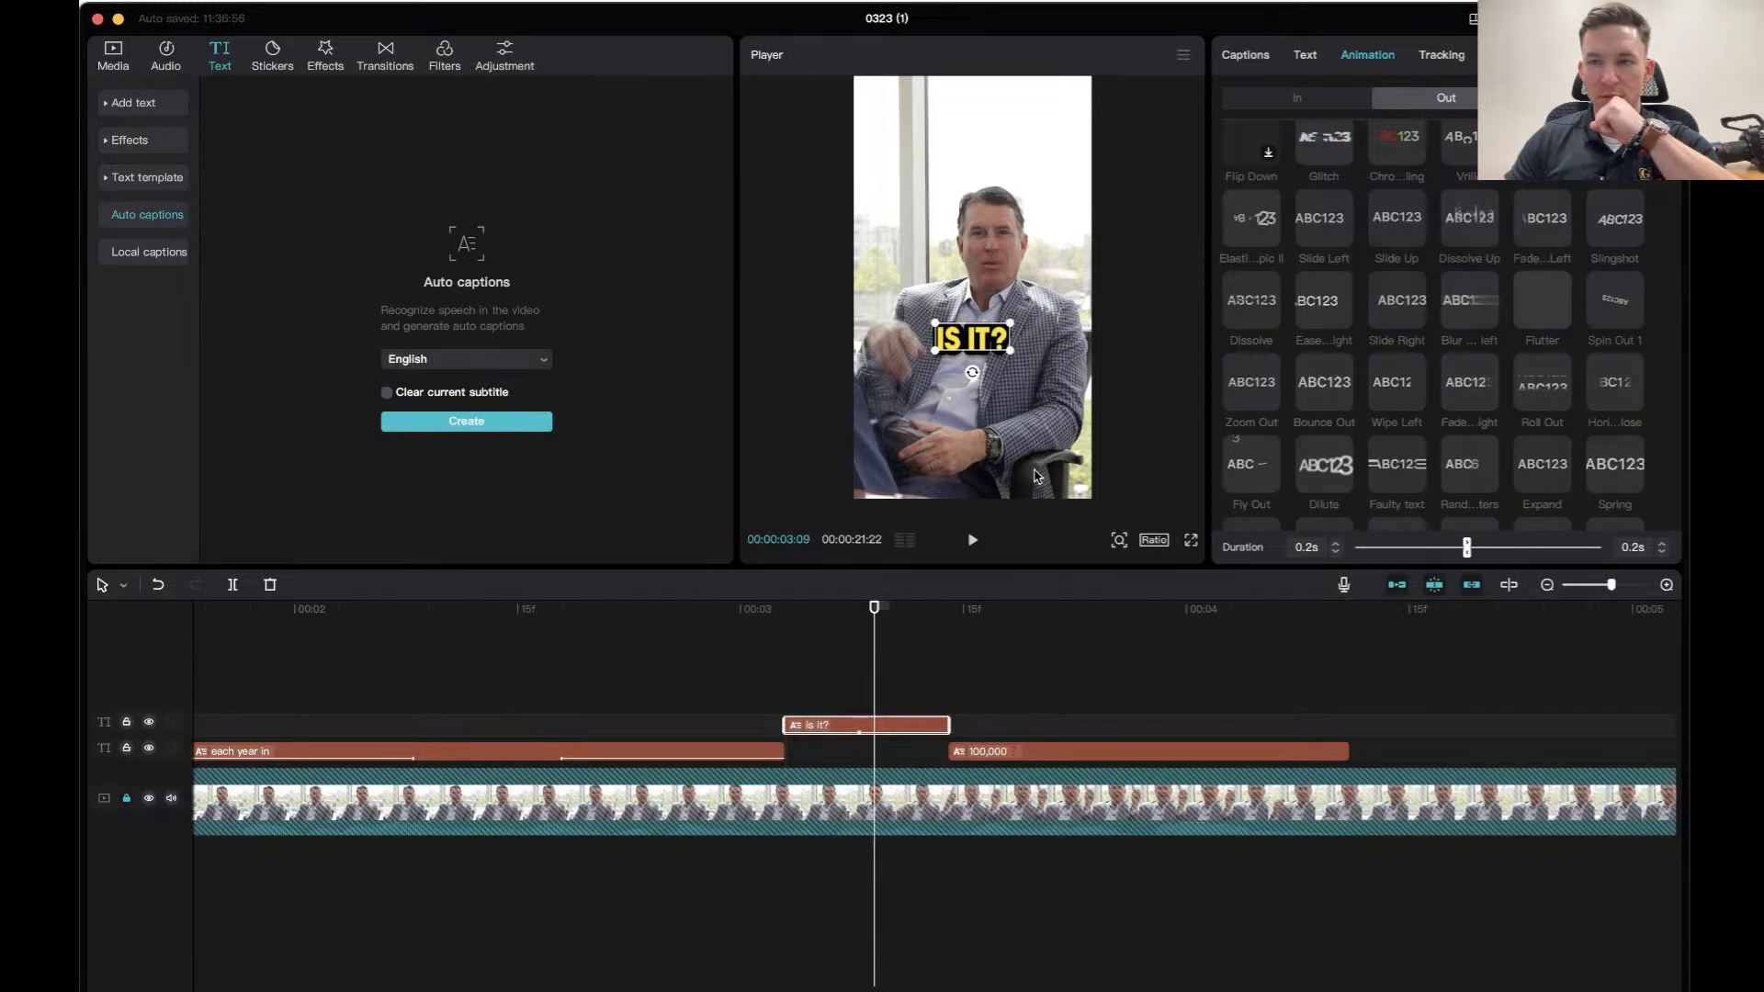
{"action": "left_click", "coordinate": [1440, 57]}
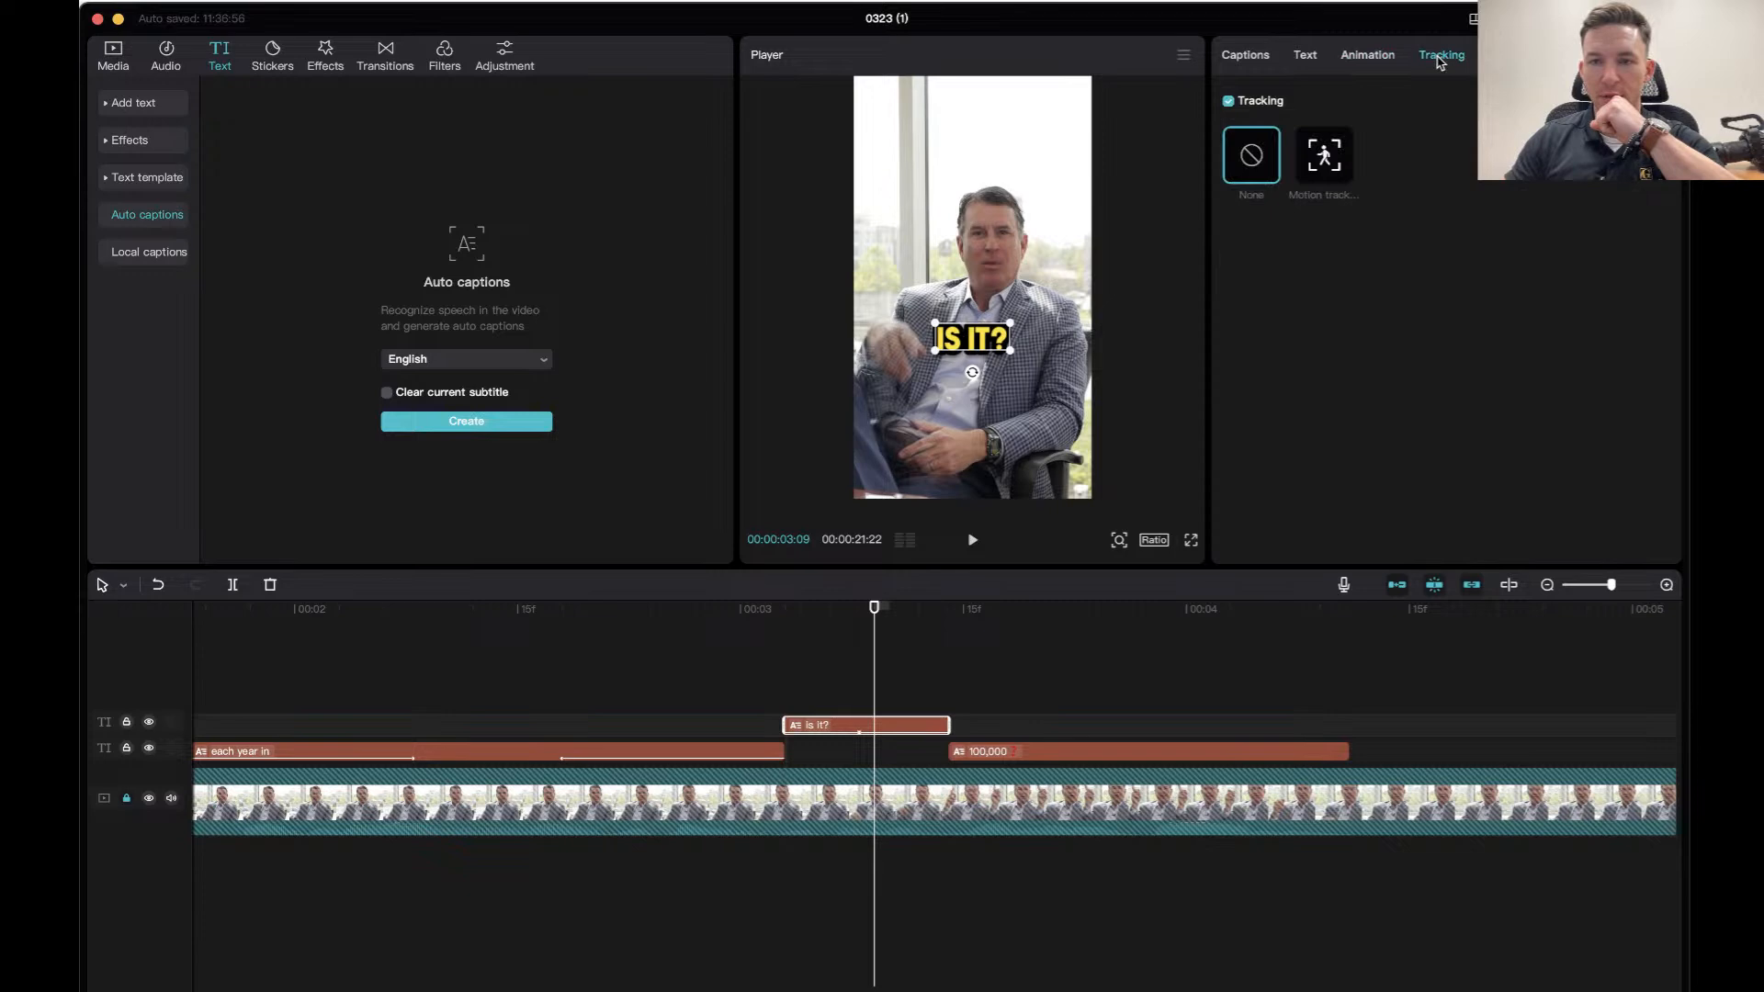
{"action": "left_click", "coordinate": [1371, 57]}
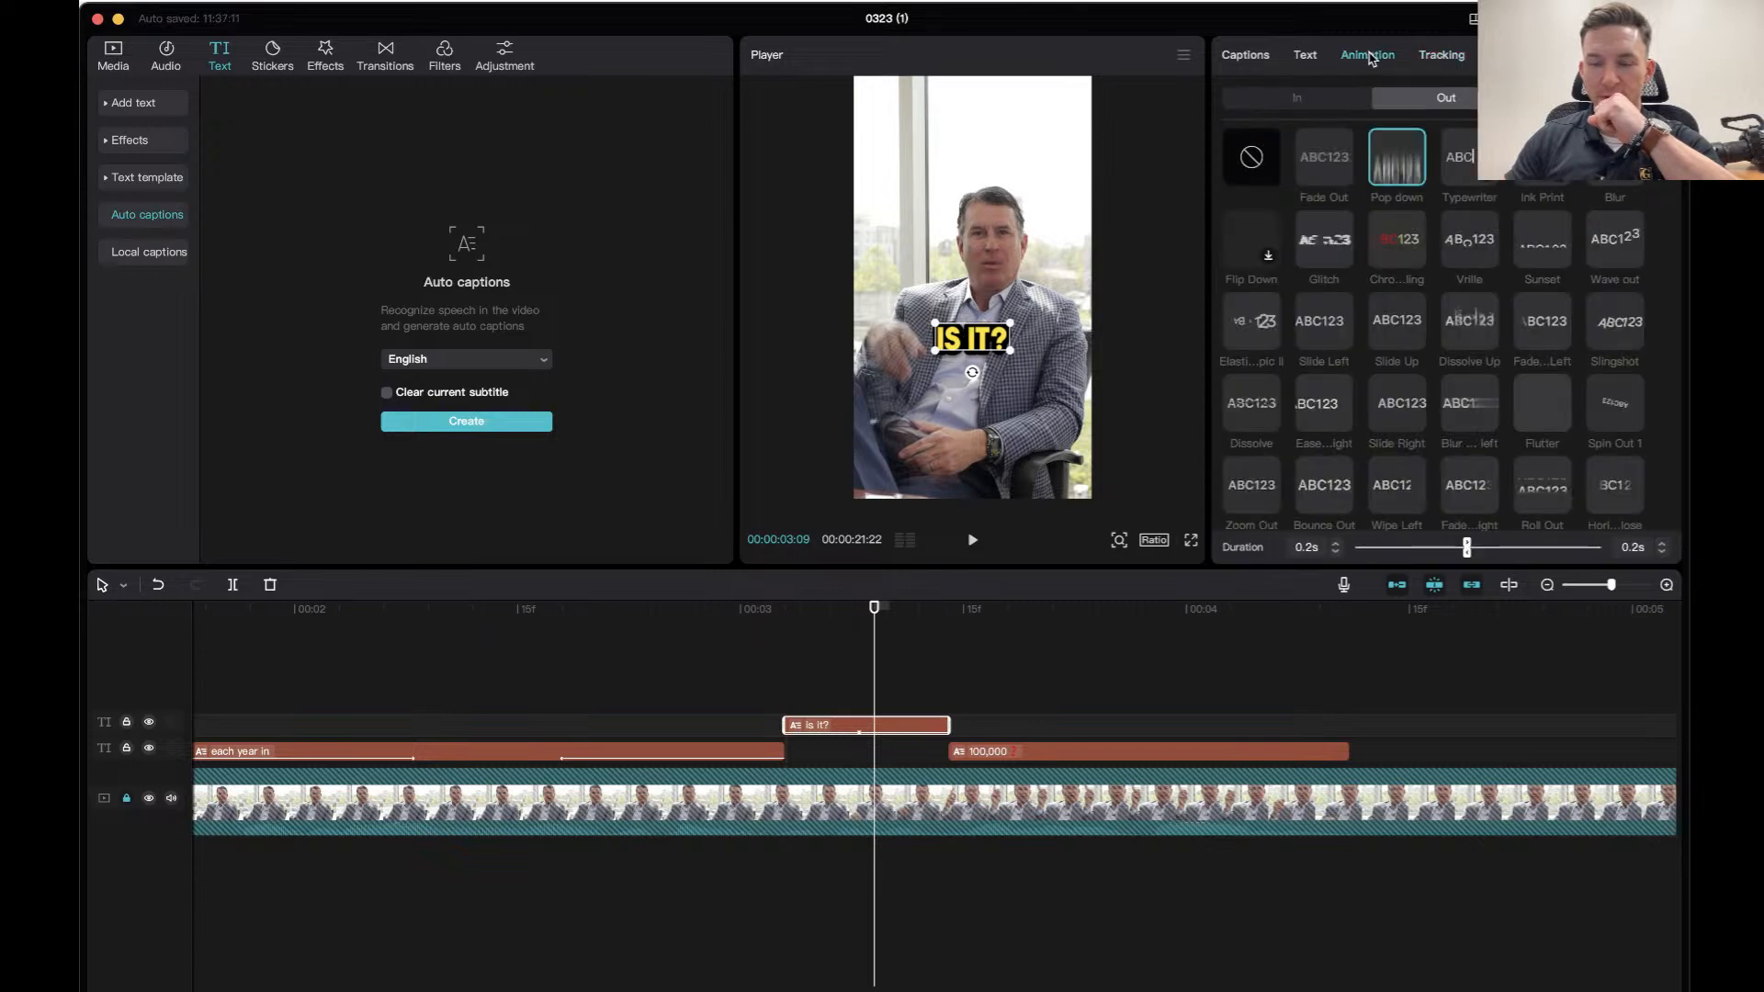
Change the exit animation of the "is it?" caption to Slide Up and play it back.
{"action": "left_click", "coordinate": [864, 625]}
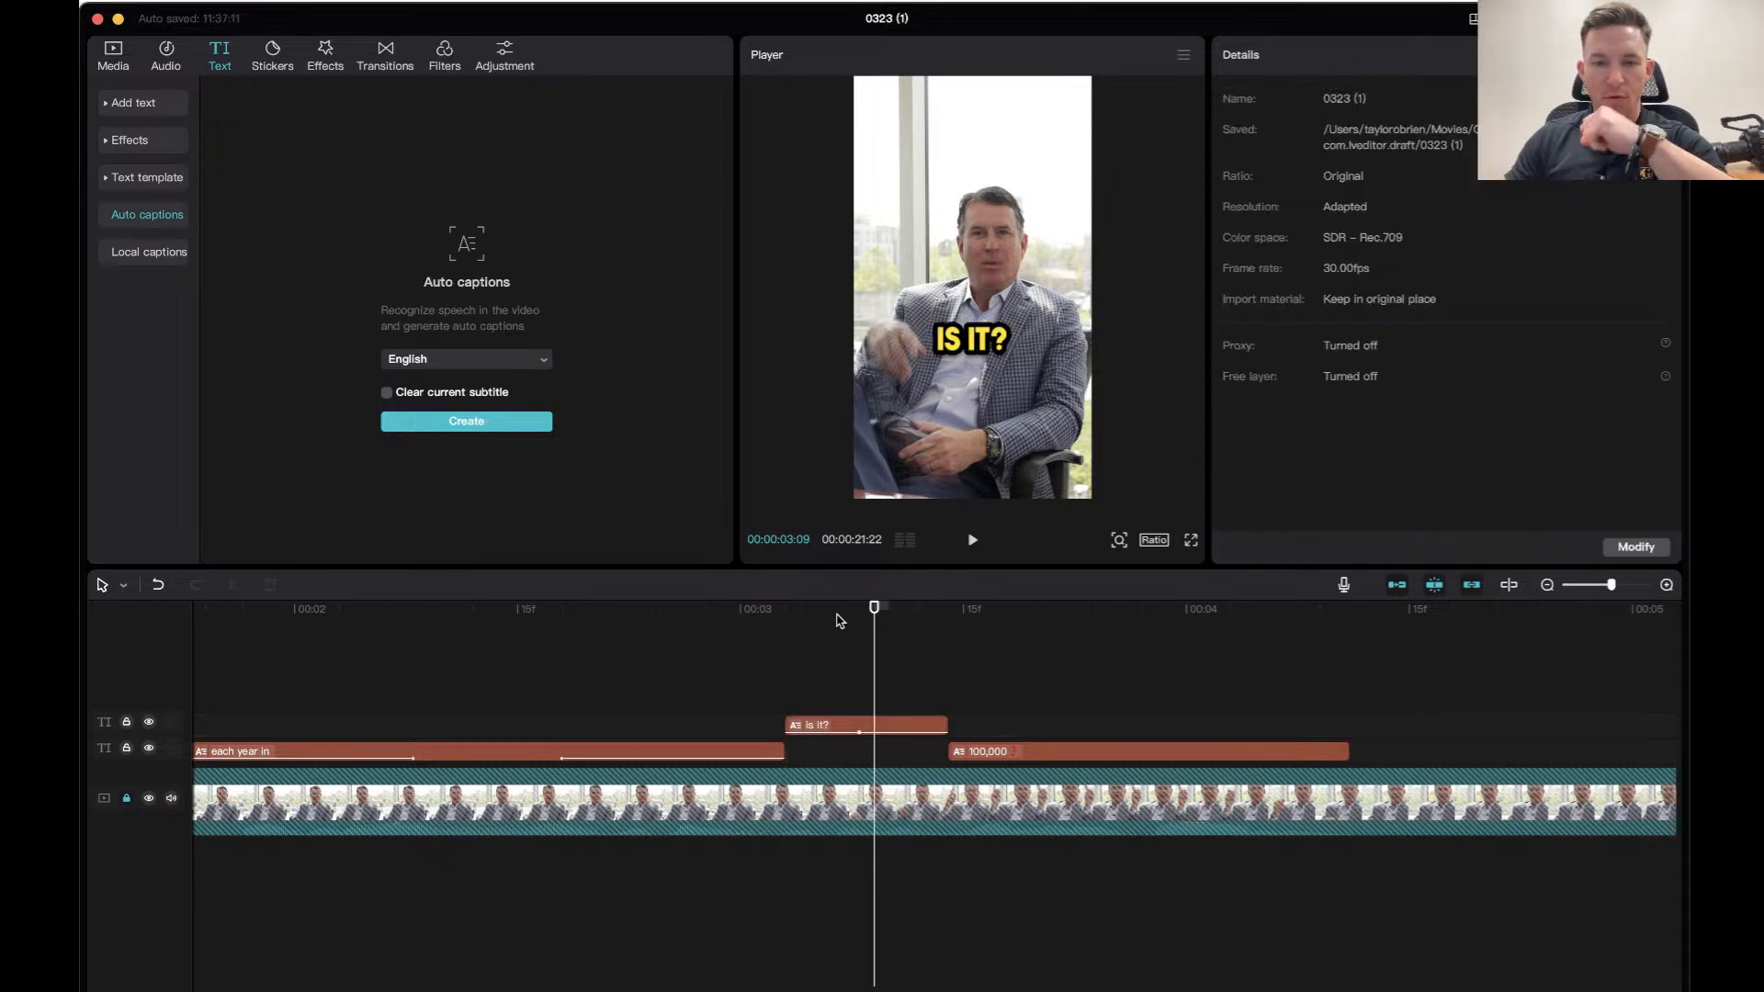
{"action": "left_click", "coordinate": [856, 611]}
{"action": "left_click", "coordinate": [919, 723]}
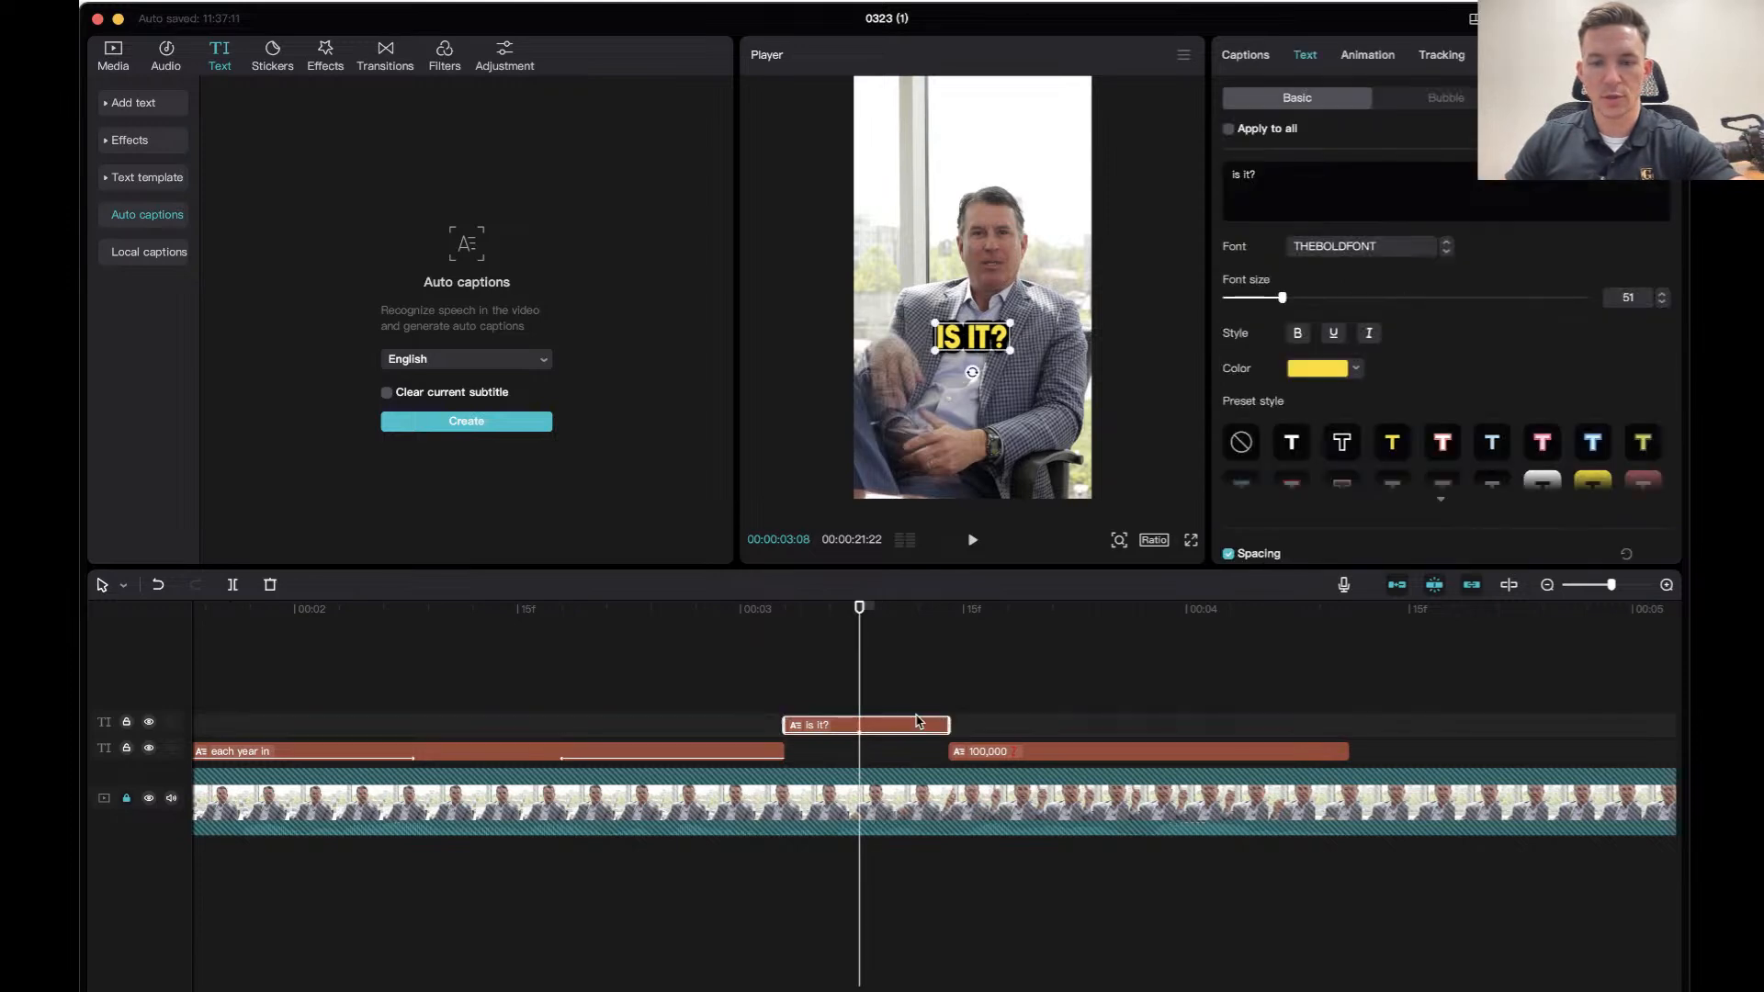
{"action": "left_click", "coordinate": [1352, 65]}
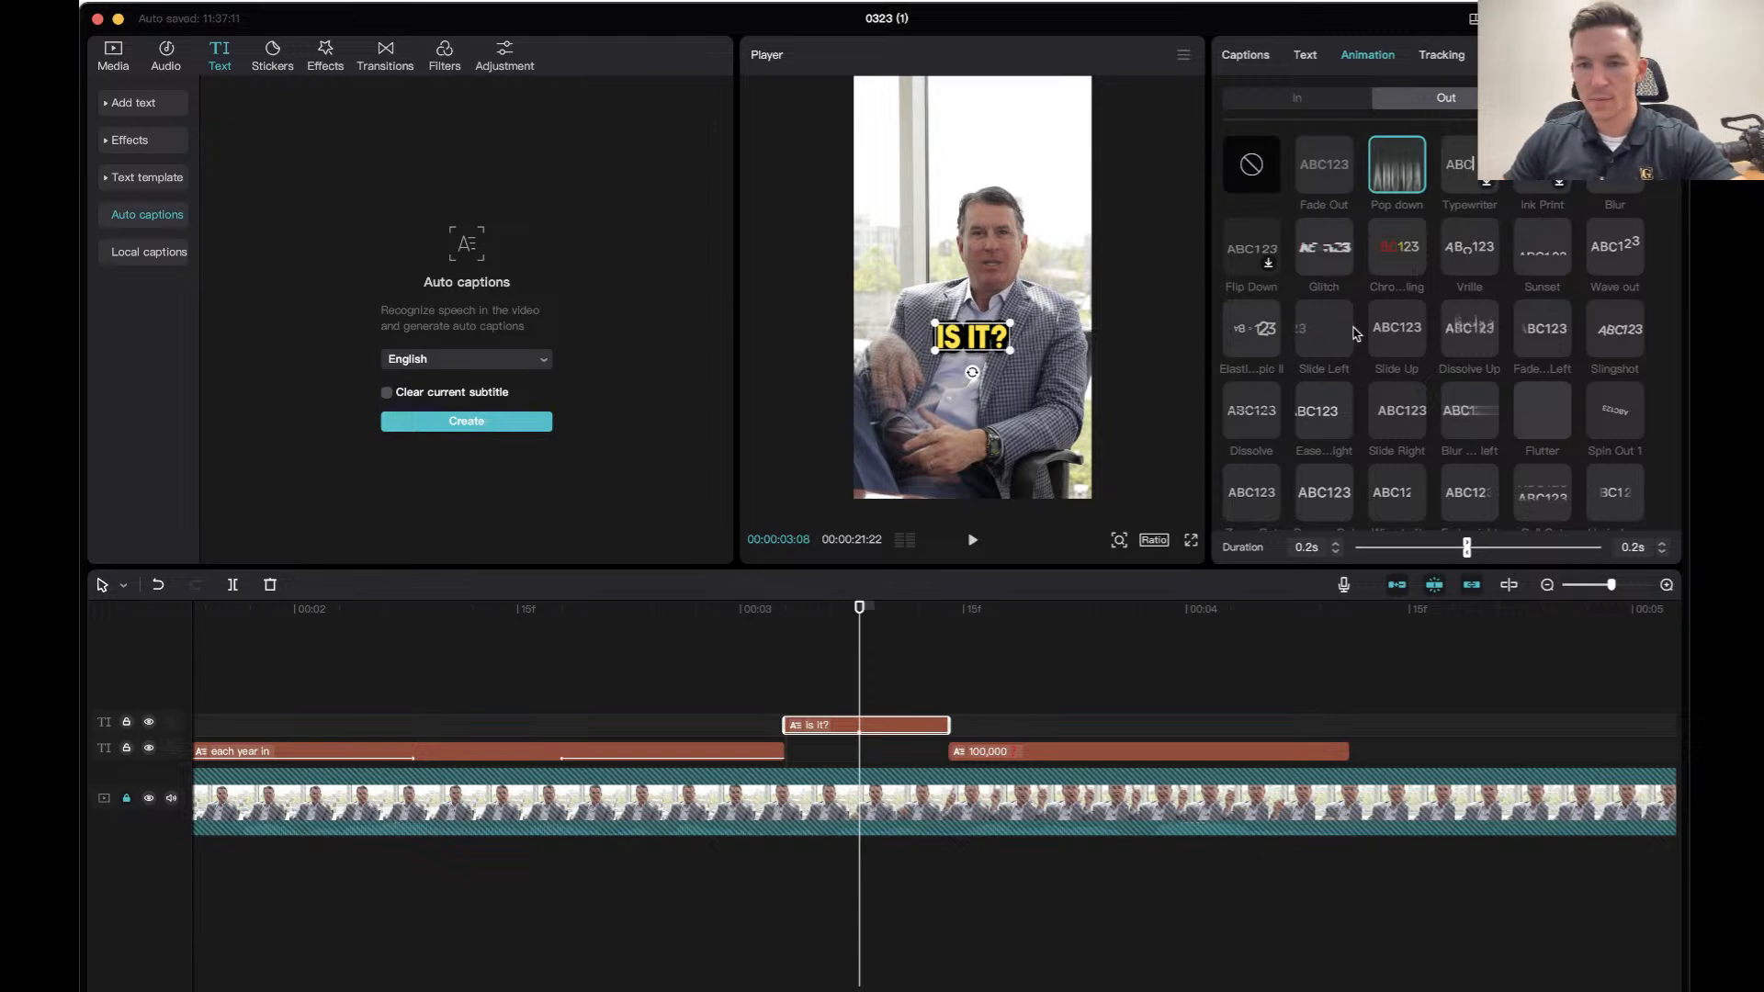
{"action": "left_click", "coordinate": [1396, 329]}
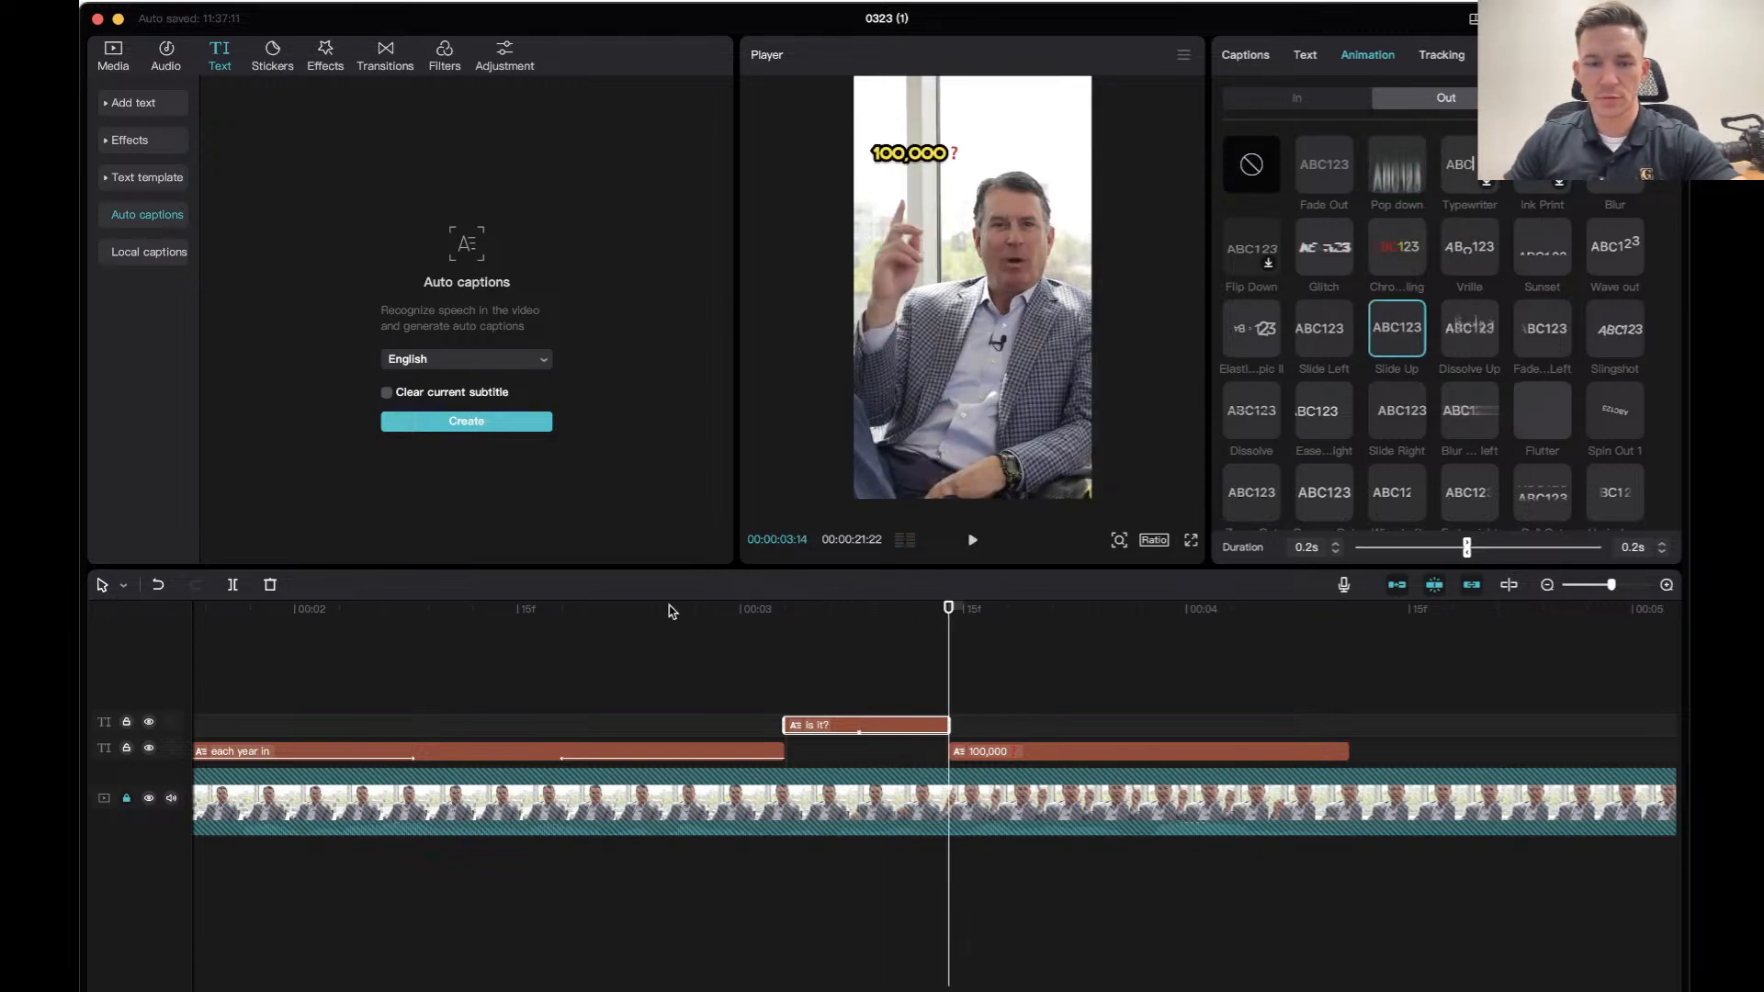
{"action": "left_click", "coordinate": [737, 612]}
{"action": "key", "text": "space"}
{"action": "left_click", "coordinate": [737, 622]}
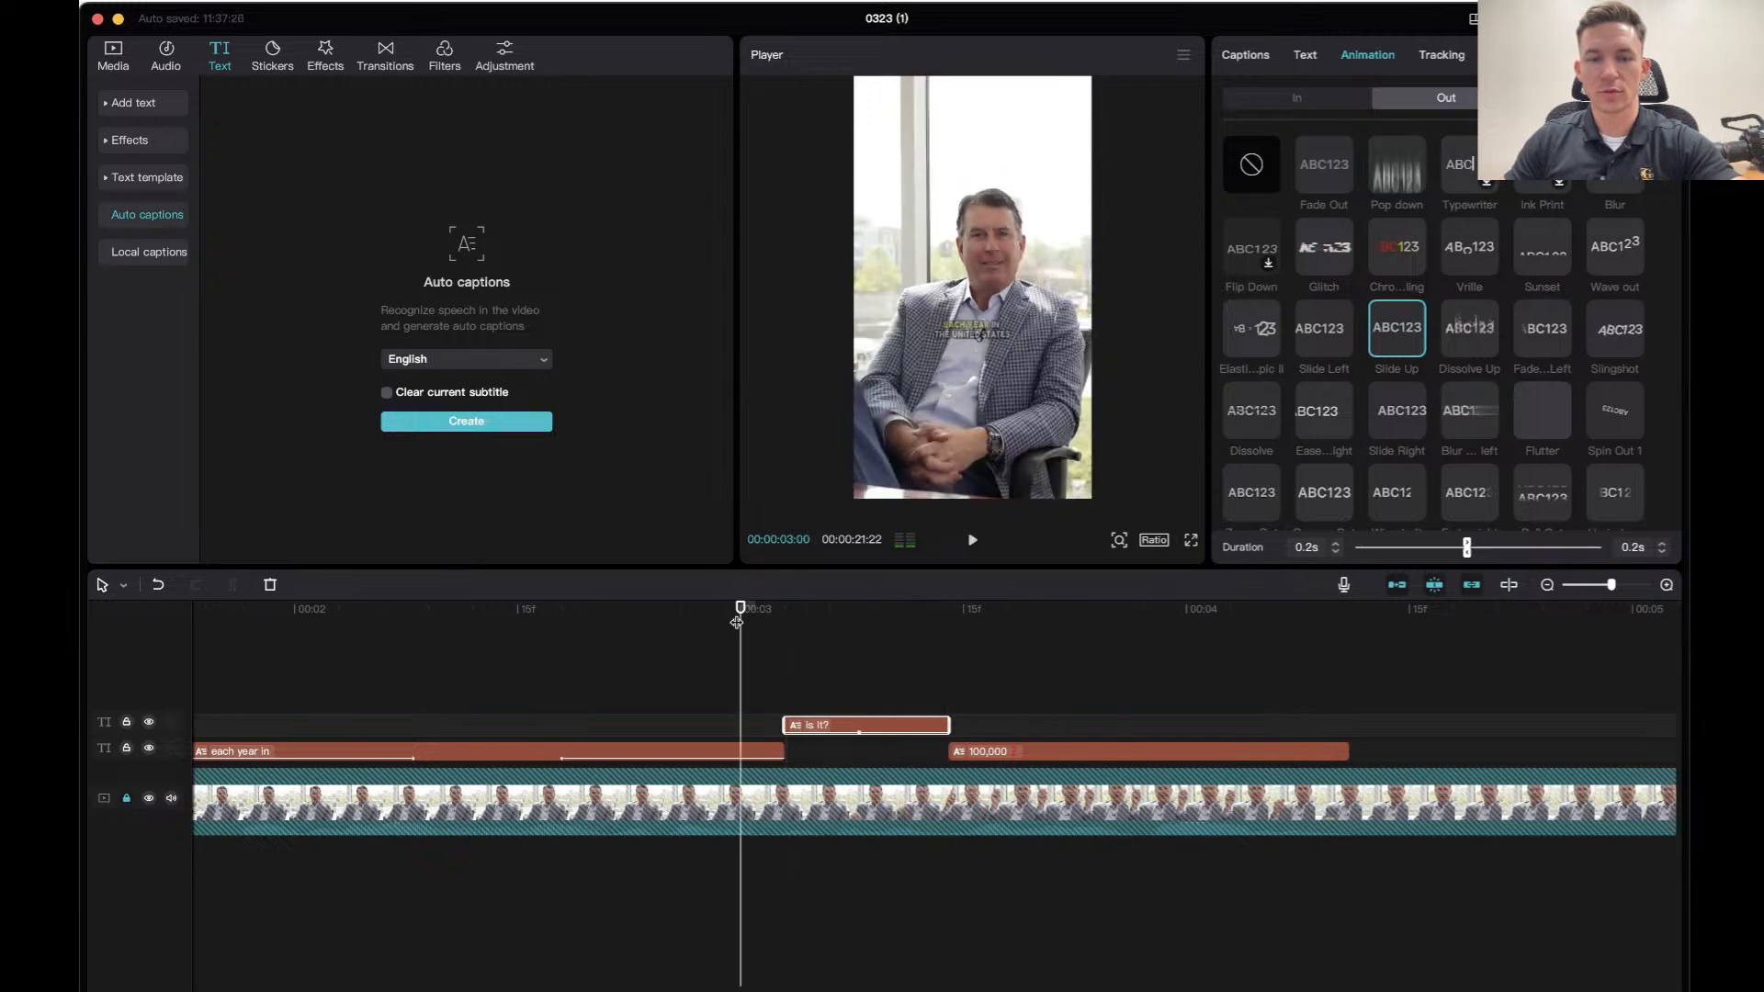
{"action": "key", "text": "space"}
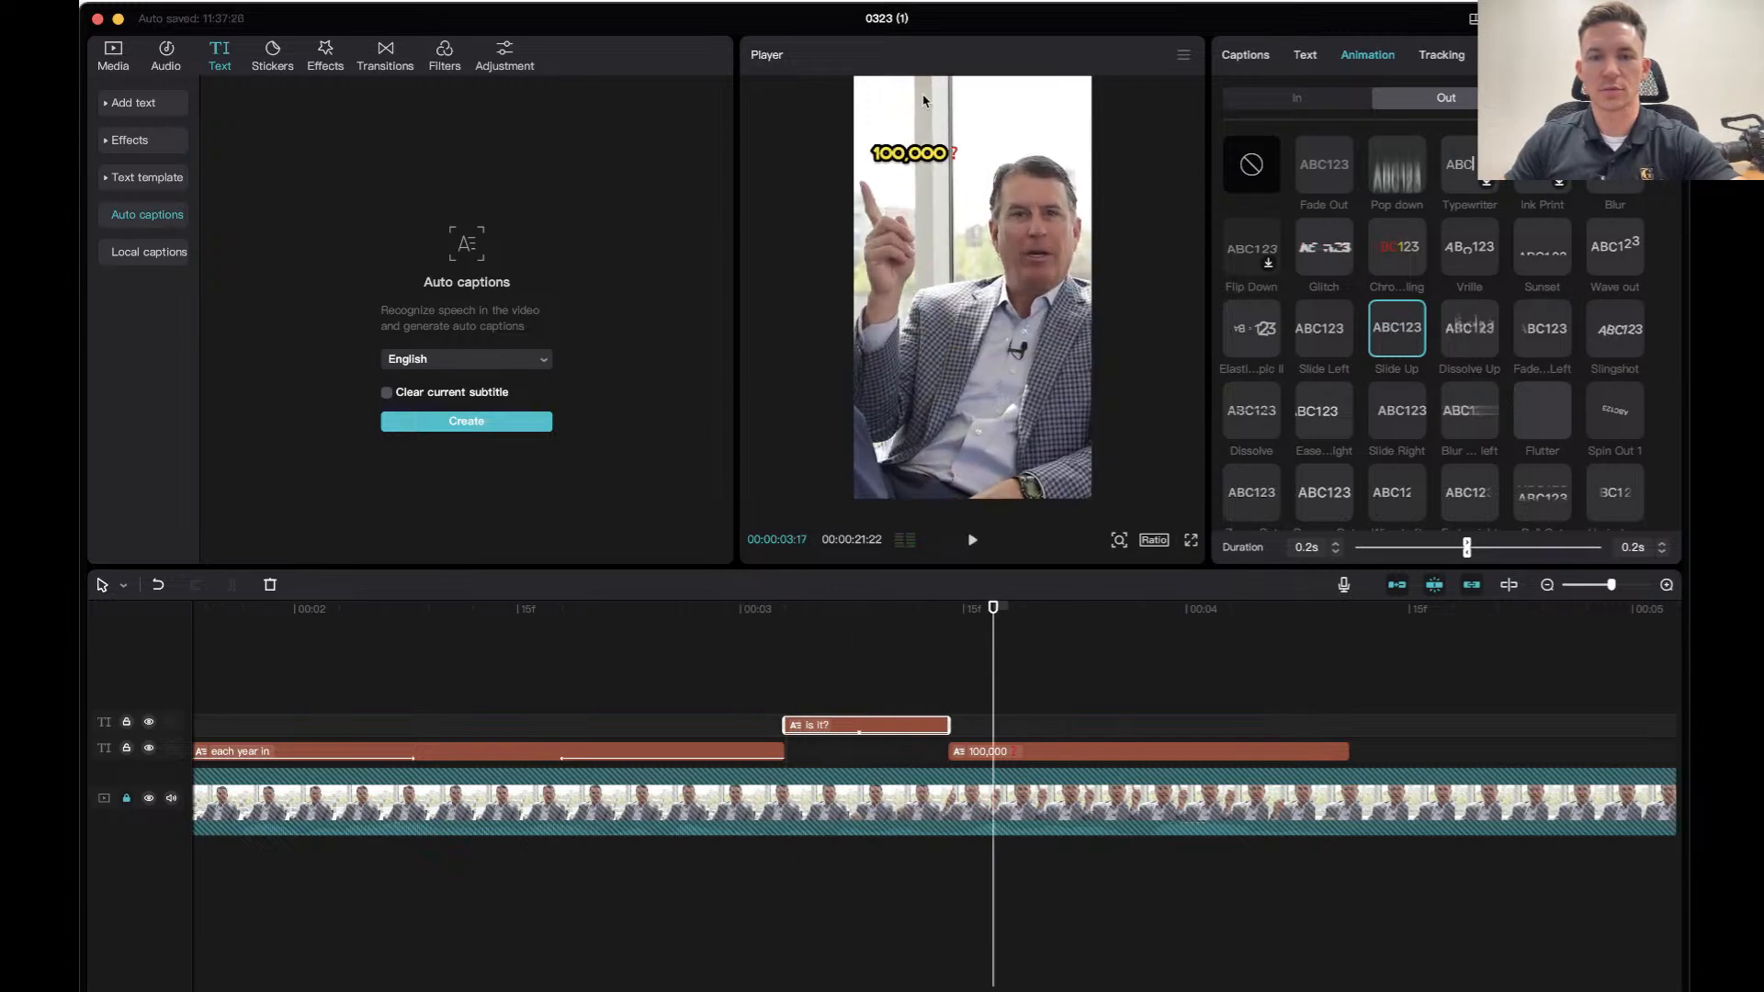
{"action": "left_click", "coordinate": [812, 639]}
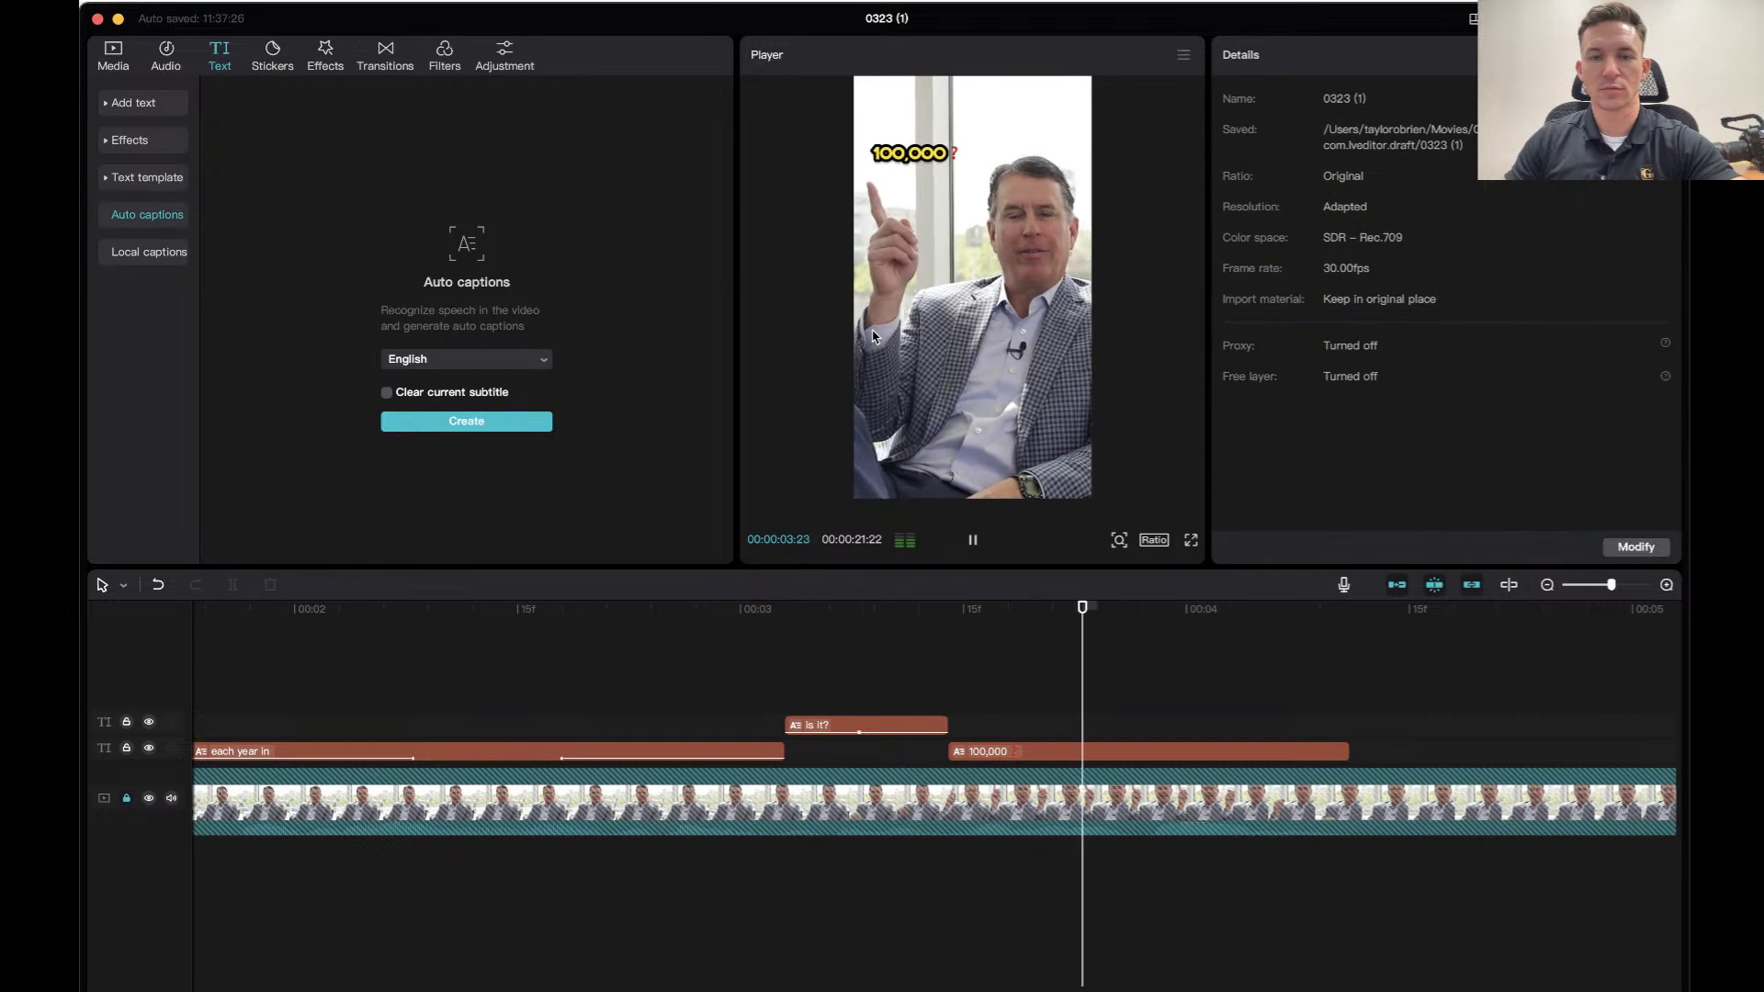
Add the Glitch exit animation to the "100,000" caption and scrub the playhead through the caption.
{"action": "left_click", "coordinate": [1130, 757]}
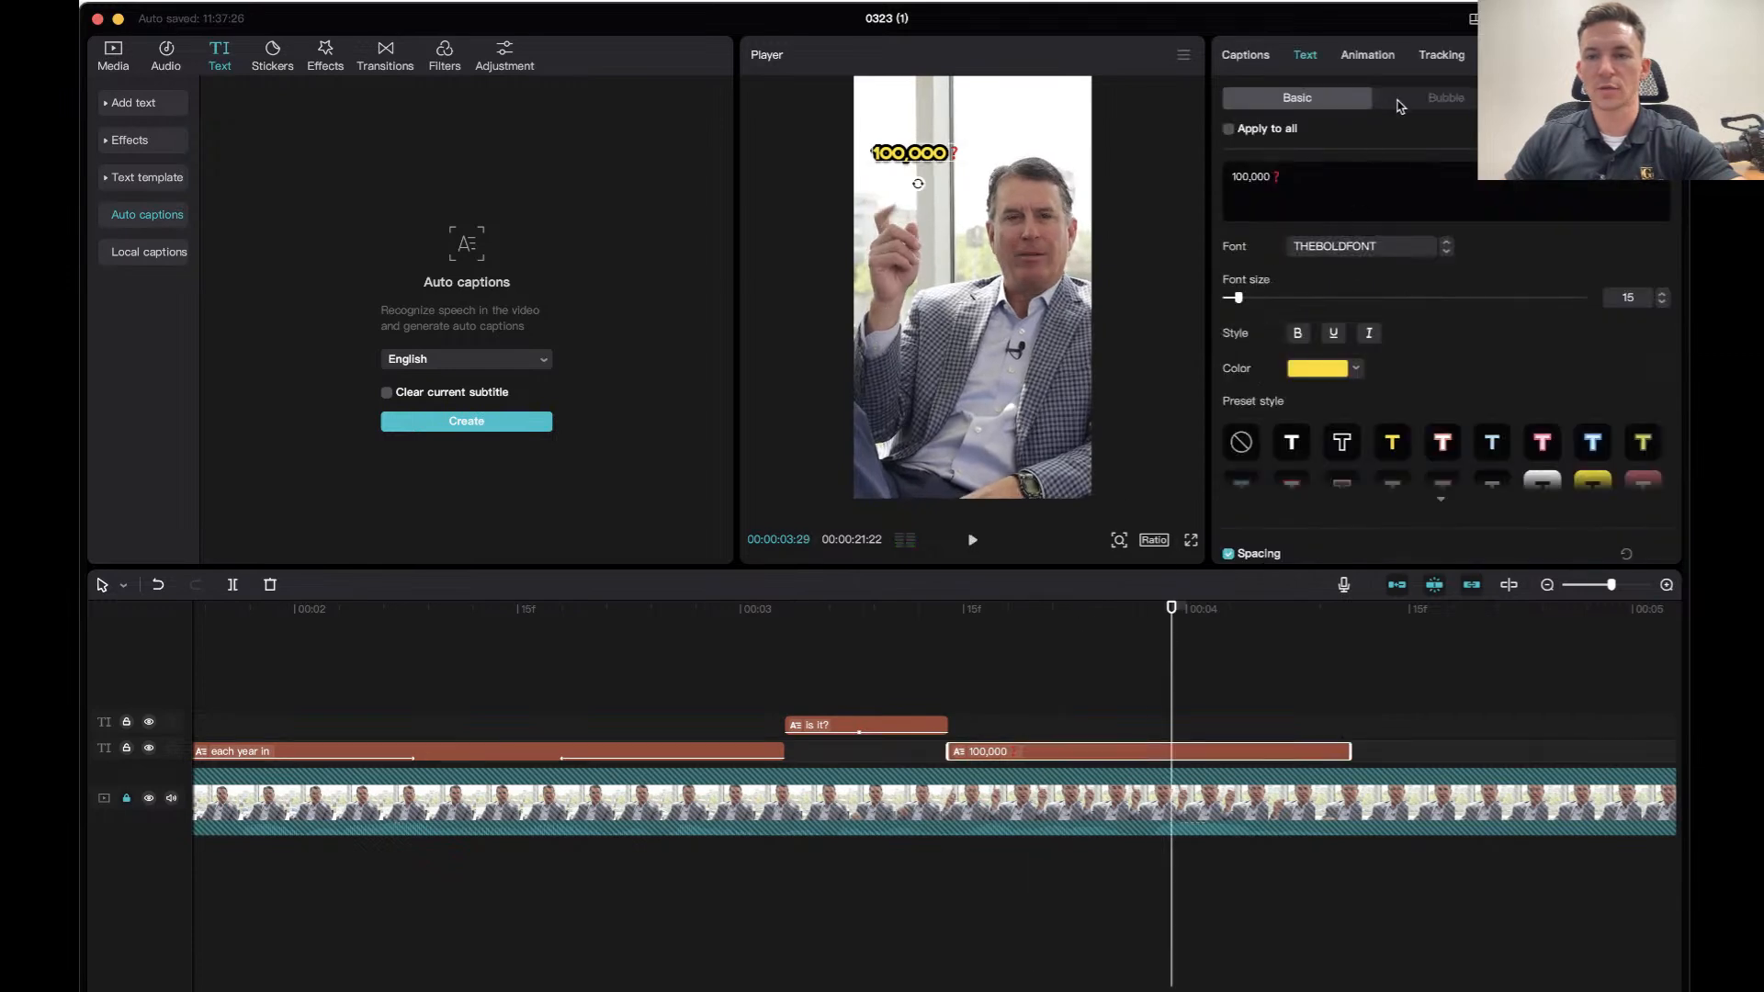
{"action": "left_click", "coordinate": [1377, 57]}
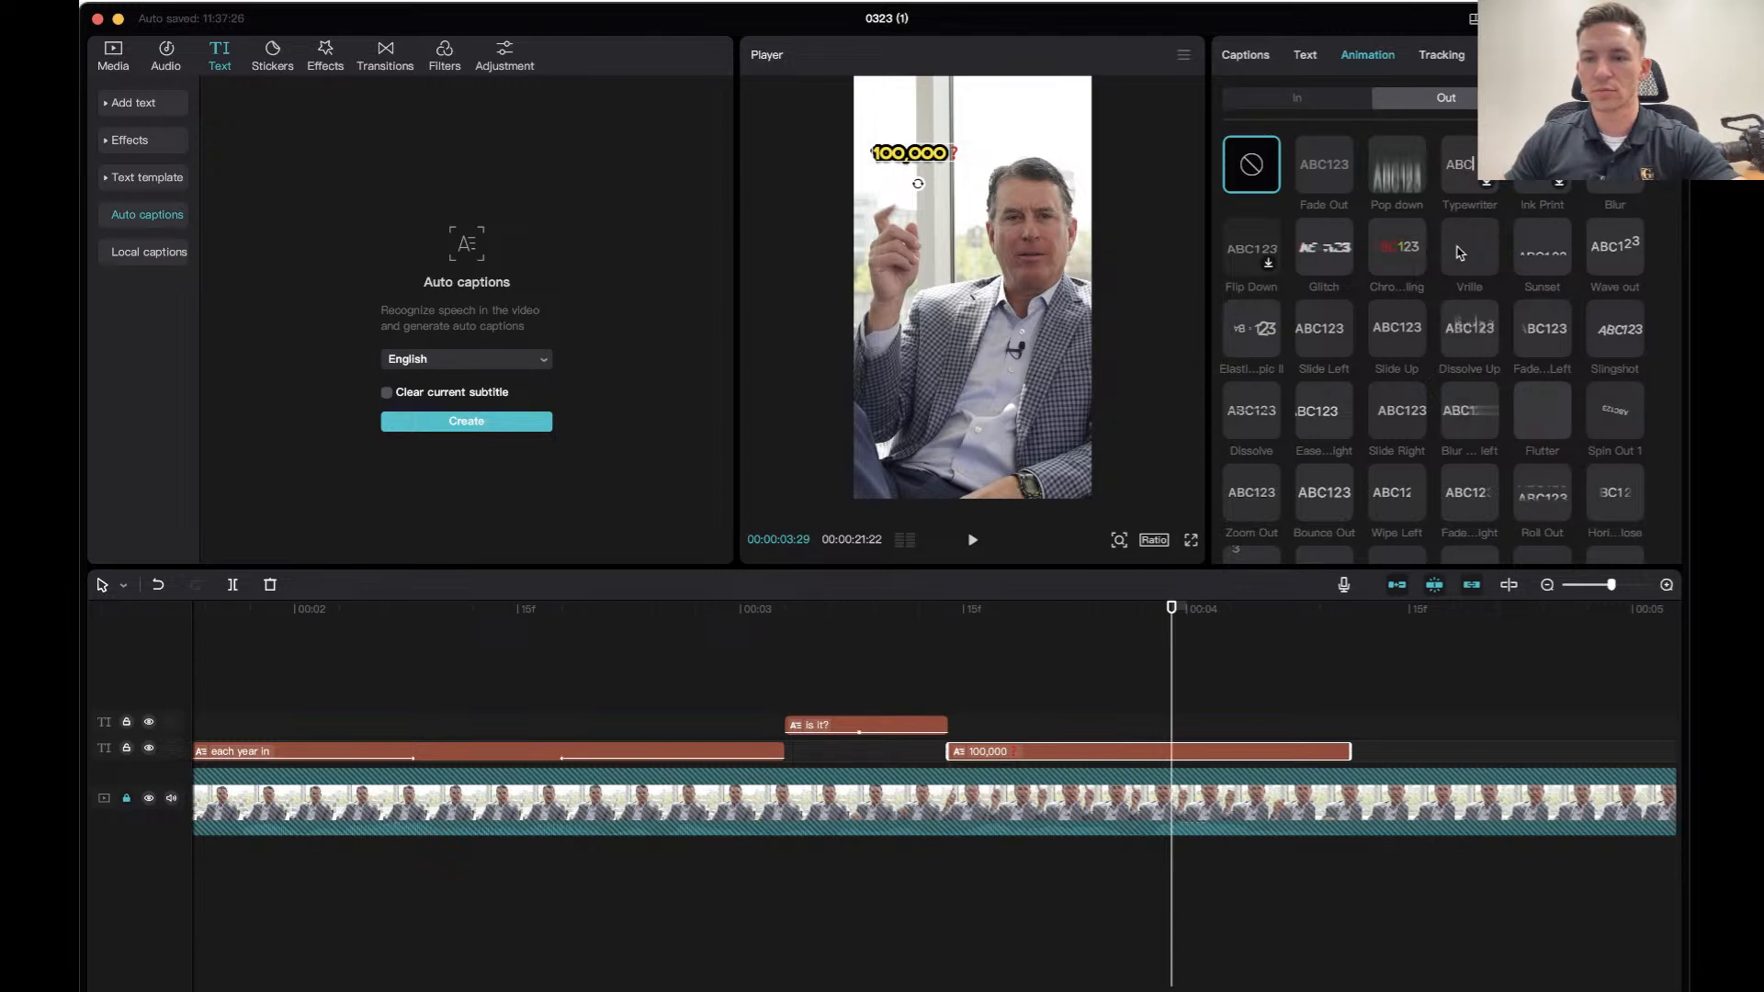
{"action": "left_click", "coordinate": [1328, 255]}
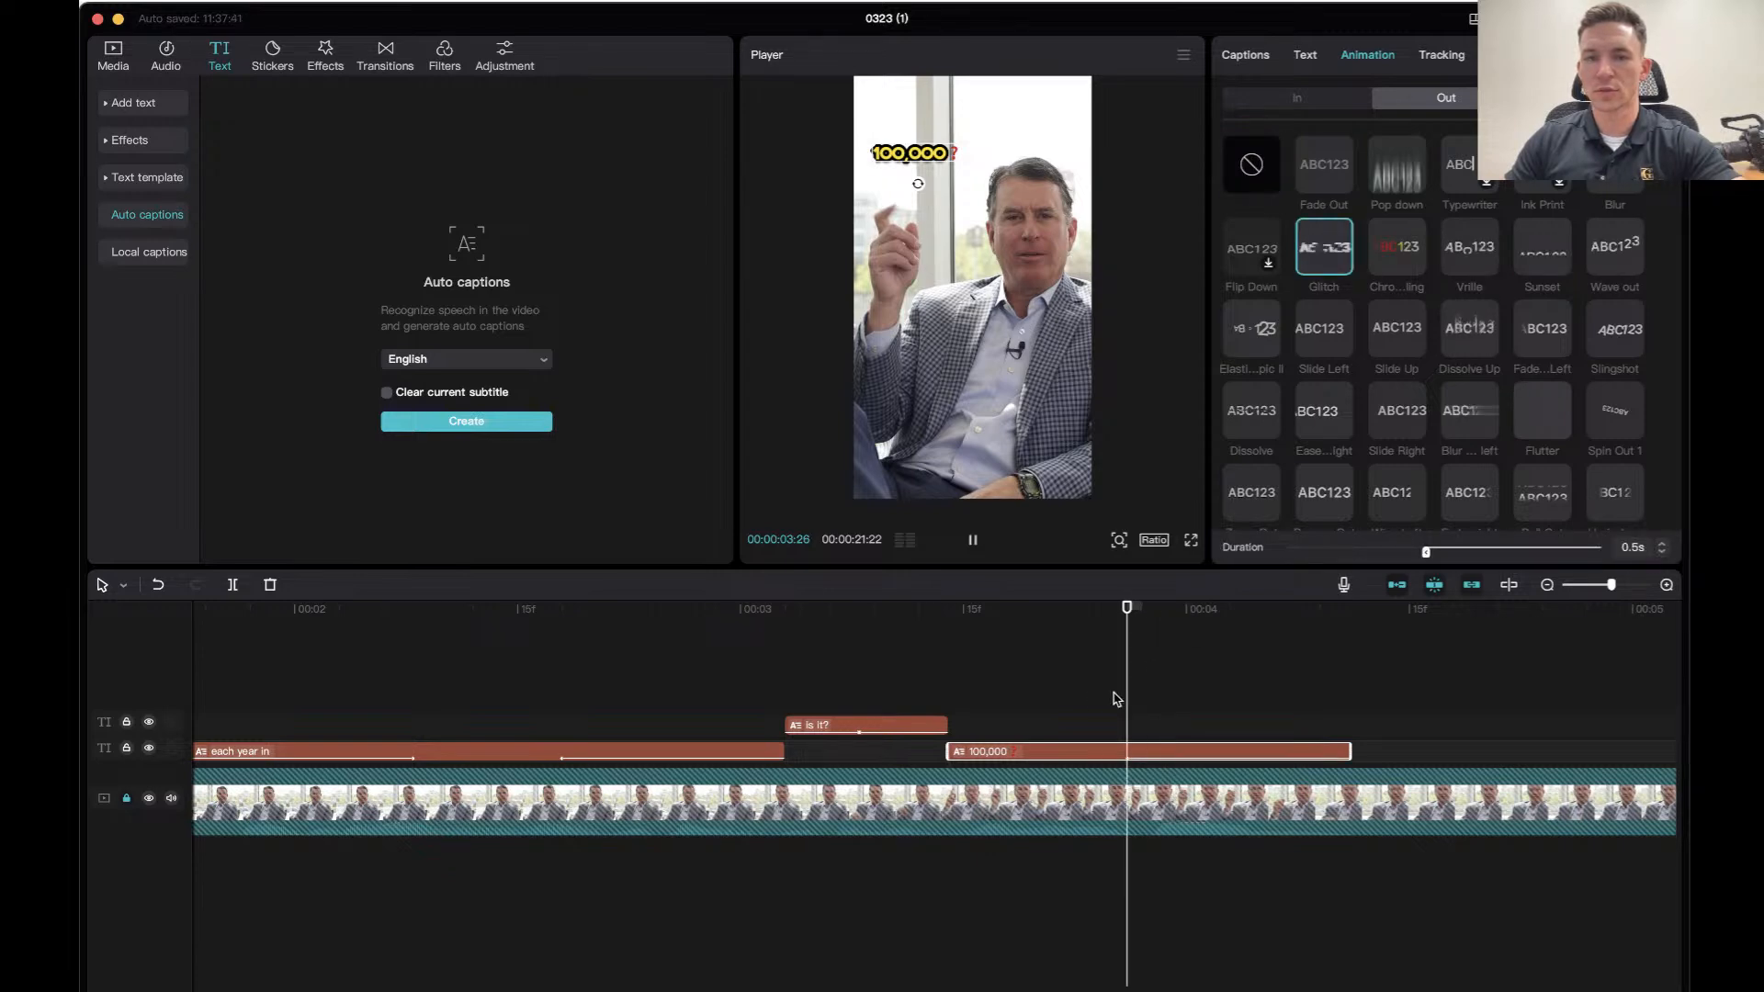
{"action": "left_click", "coordinate": [891, 613]}
{"action": "left_click_drag", "start_coordinate": [890, 612], "coordinate": [1169, 612]}
{"action": "left_click", "coordinate": [1161, 708]}
Add the Bounce In entrance animation to the "100,000" caption and play it back from the preceding caption.
{"action": "left_click", "coordinate": [1159, 752]}
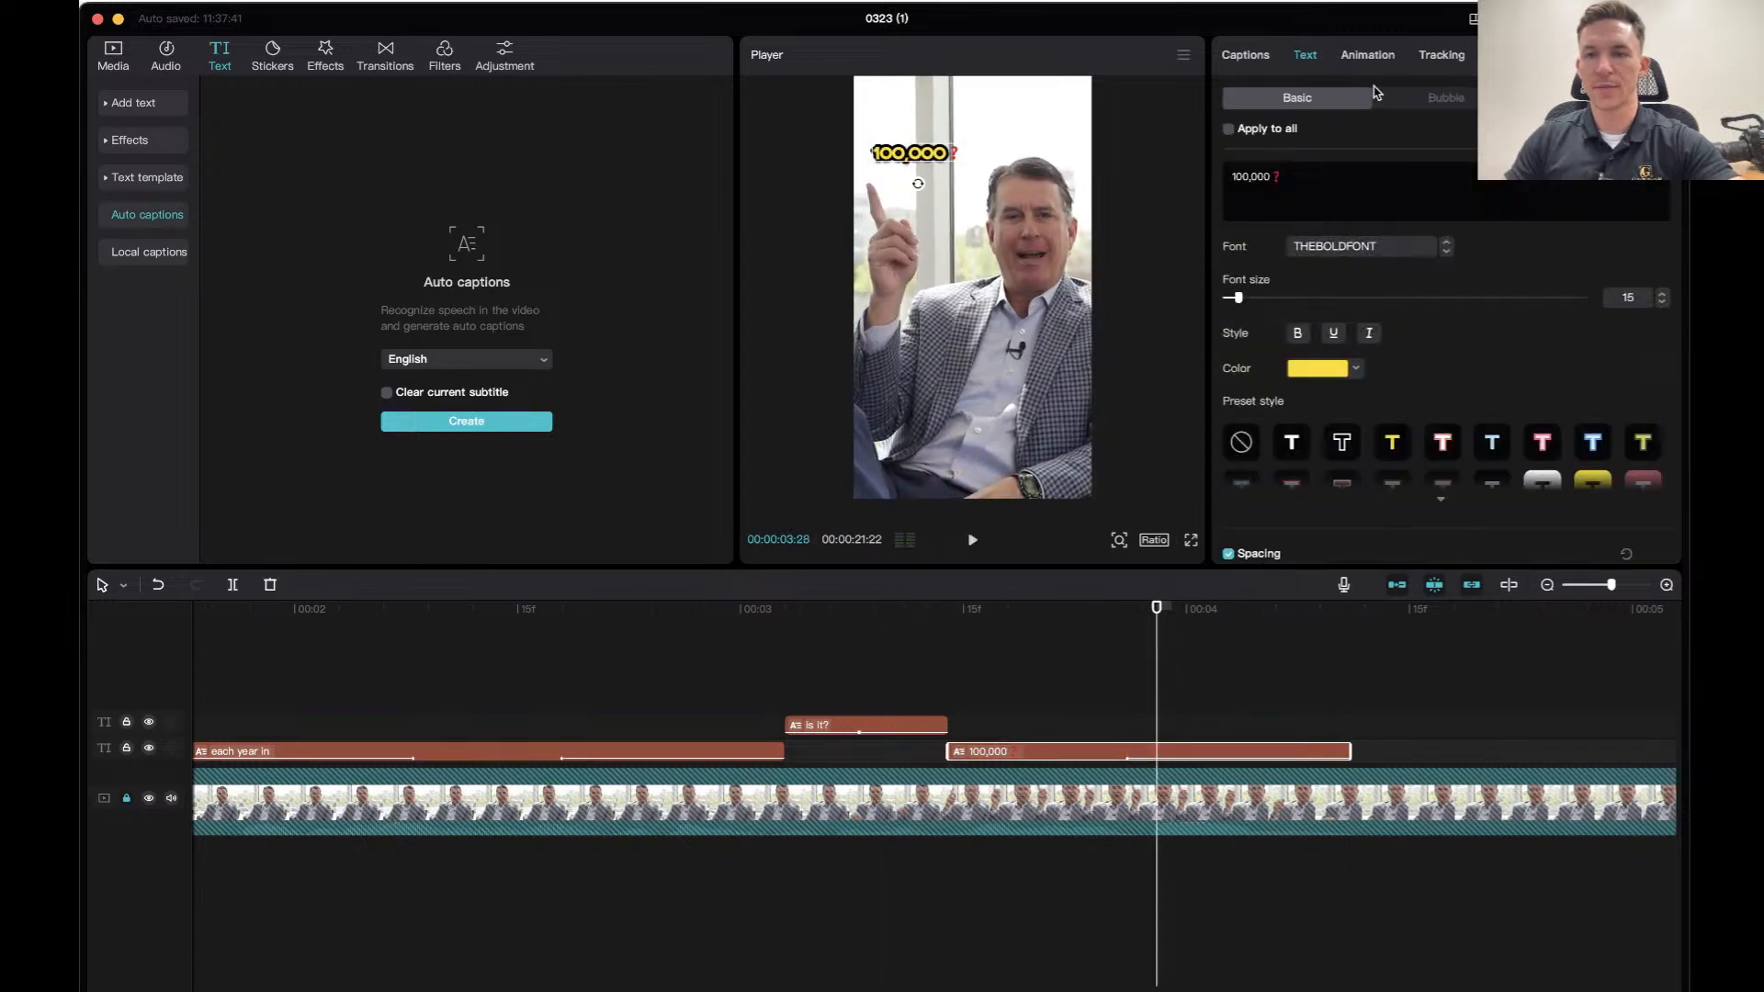
{"action": "left_click", "coordinate": [1369, 57]}
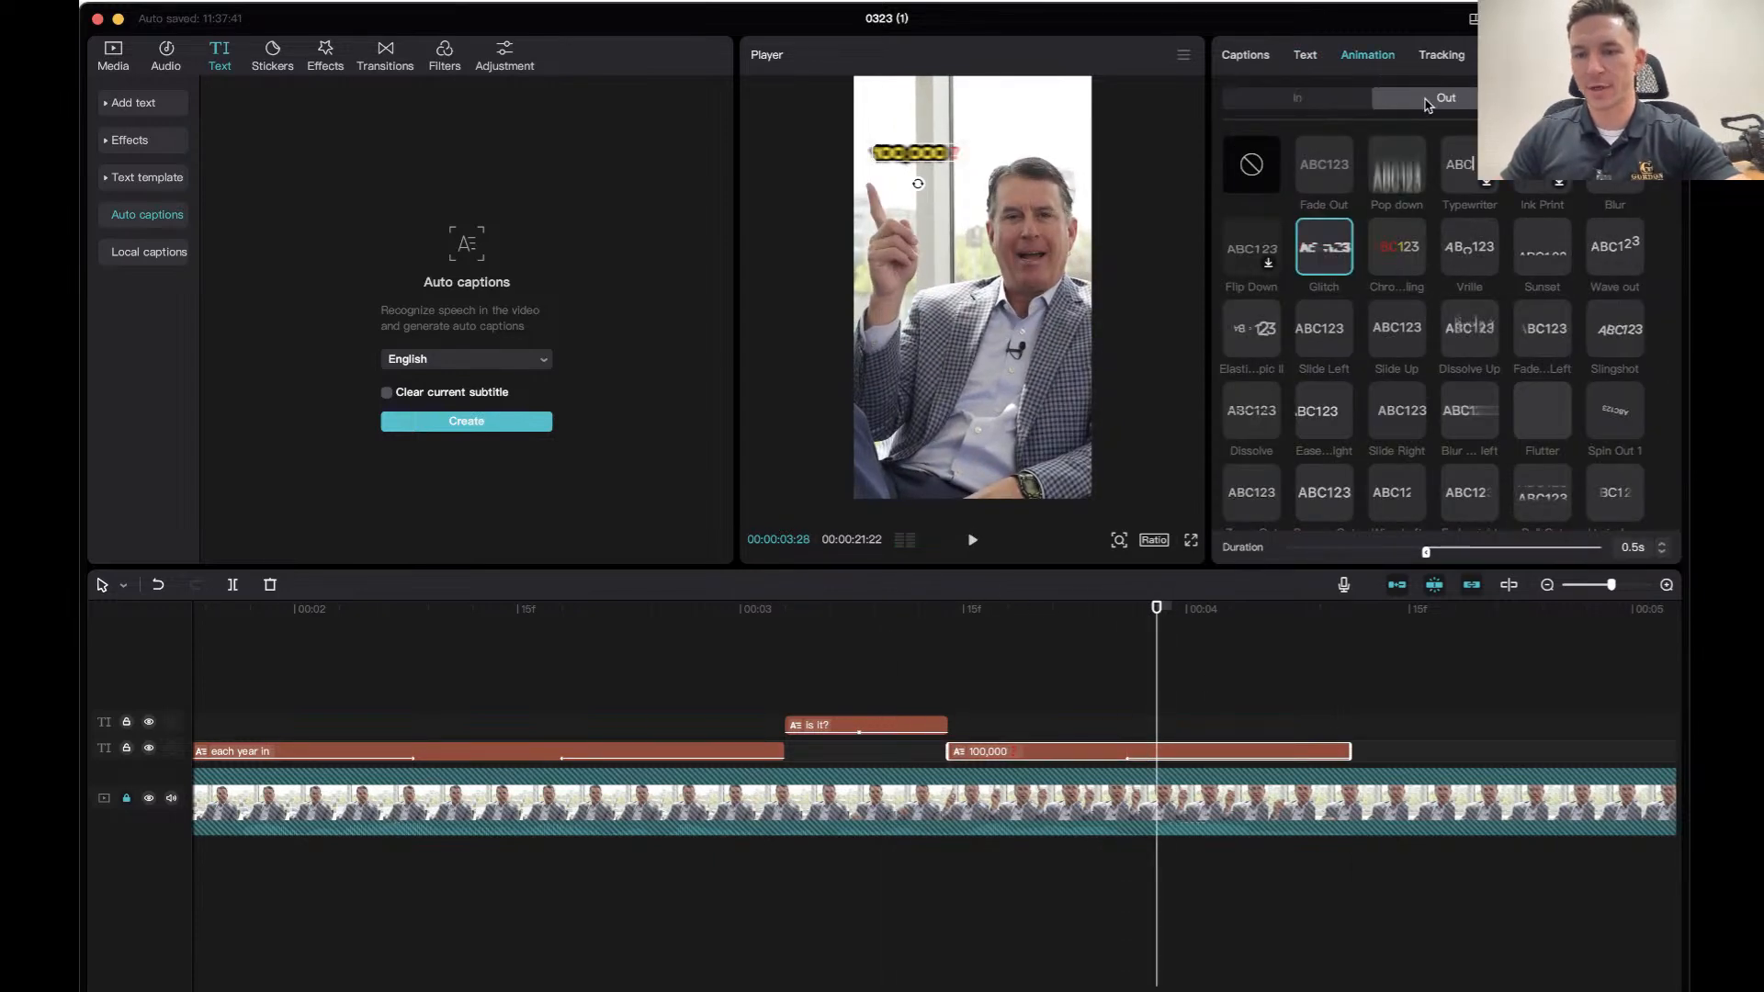
{"action": "left_click", "coordinate": [1354, 104]}
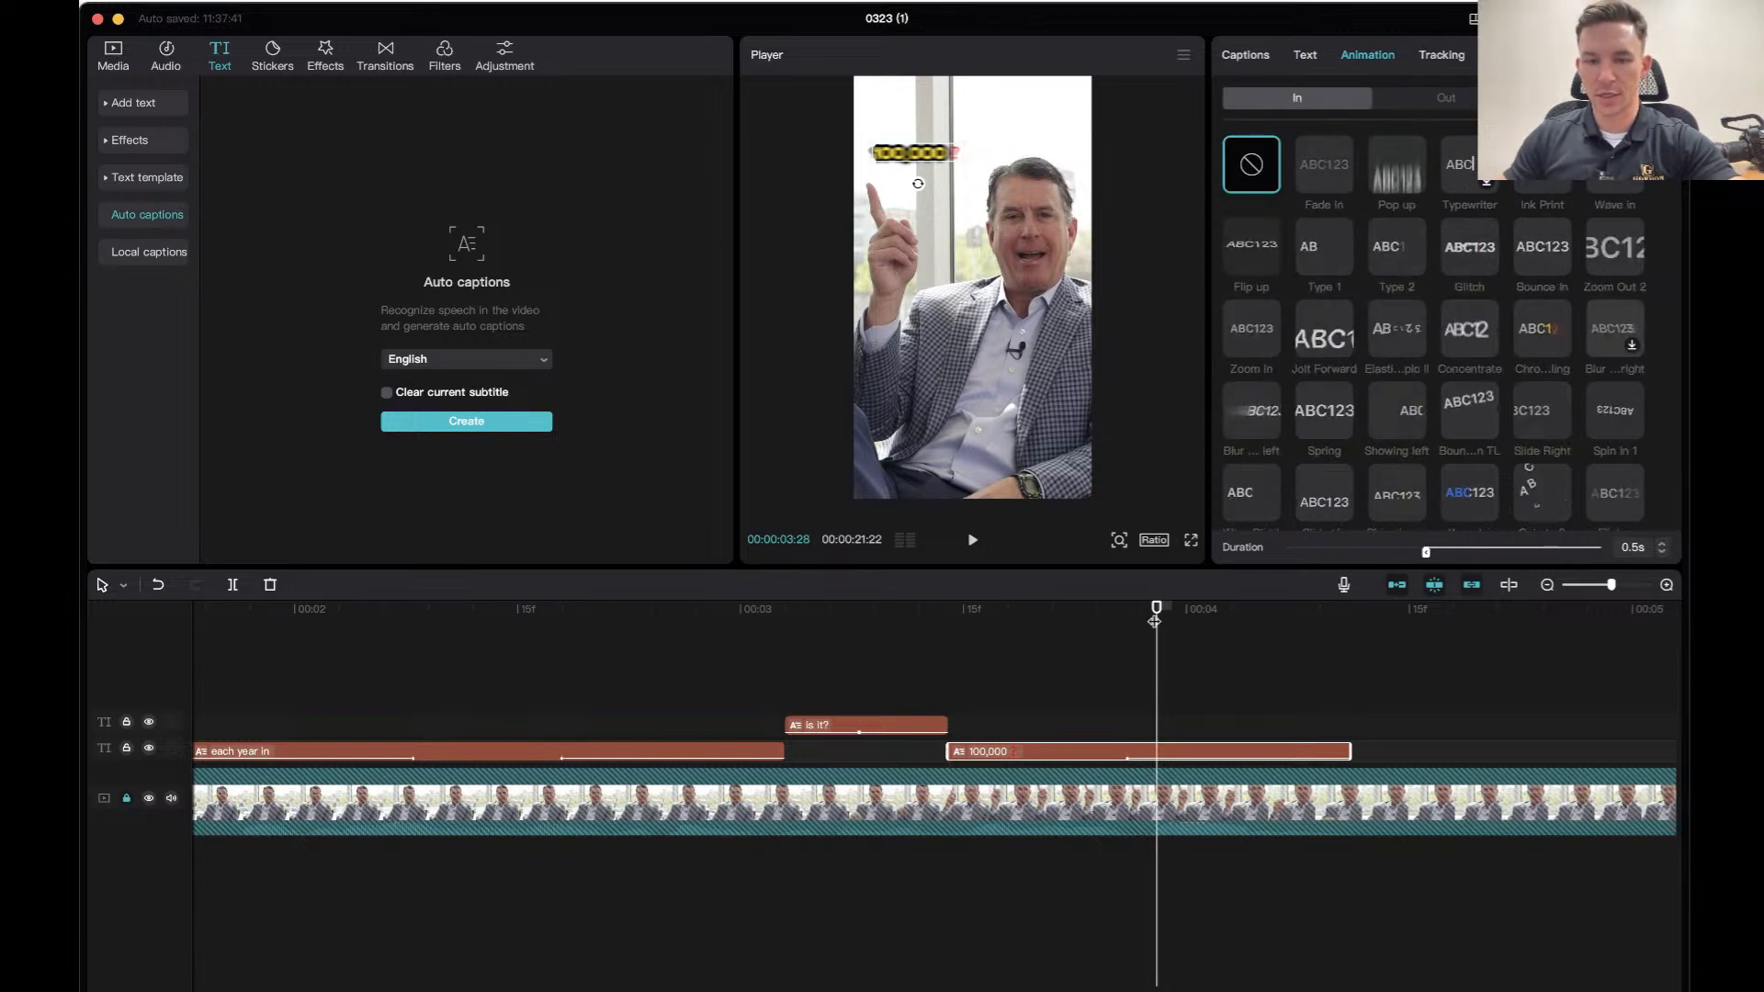
{"action": "left_click_drag", "start_coordinate": [1158, 610], "coordinate": [1048, 708]}
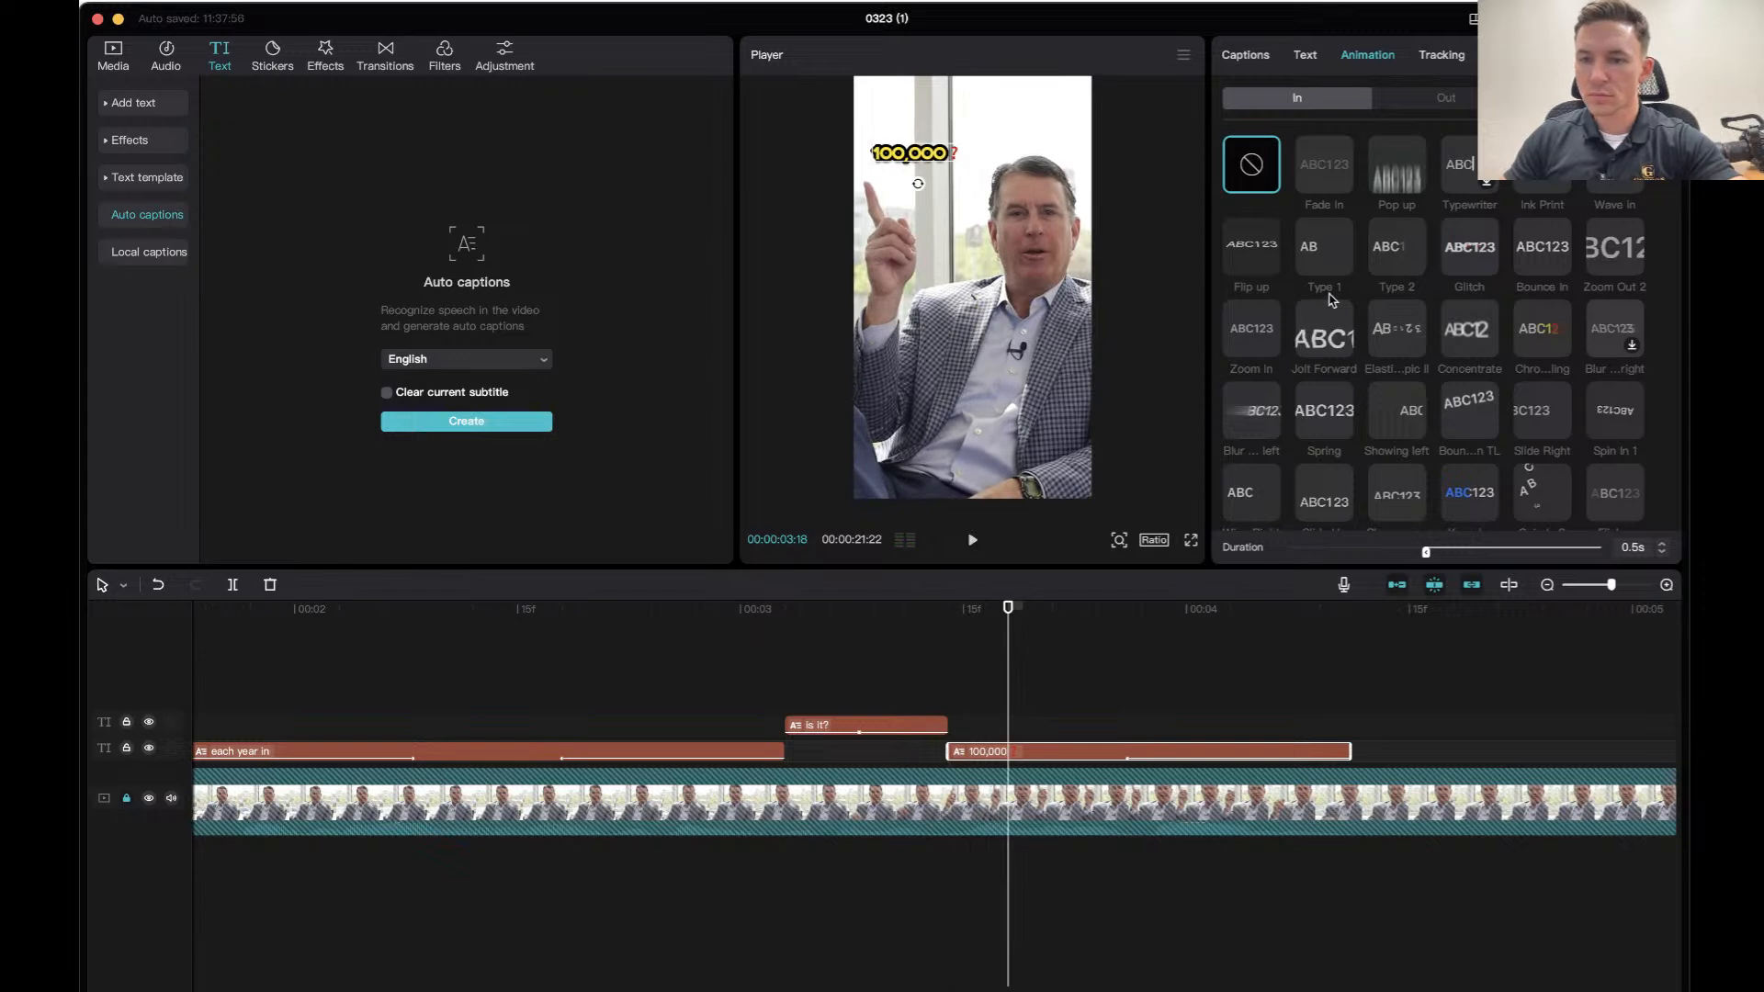
{"action": "left_click", "coordinate": [1560, 263]}
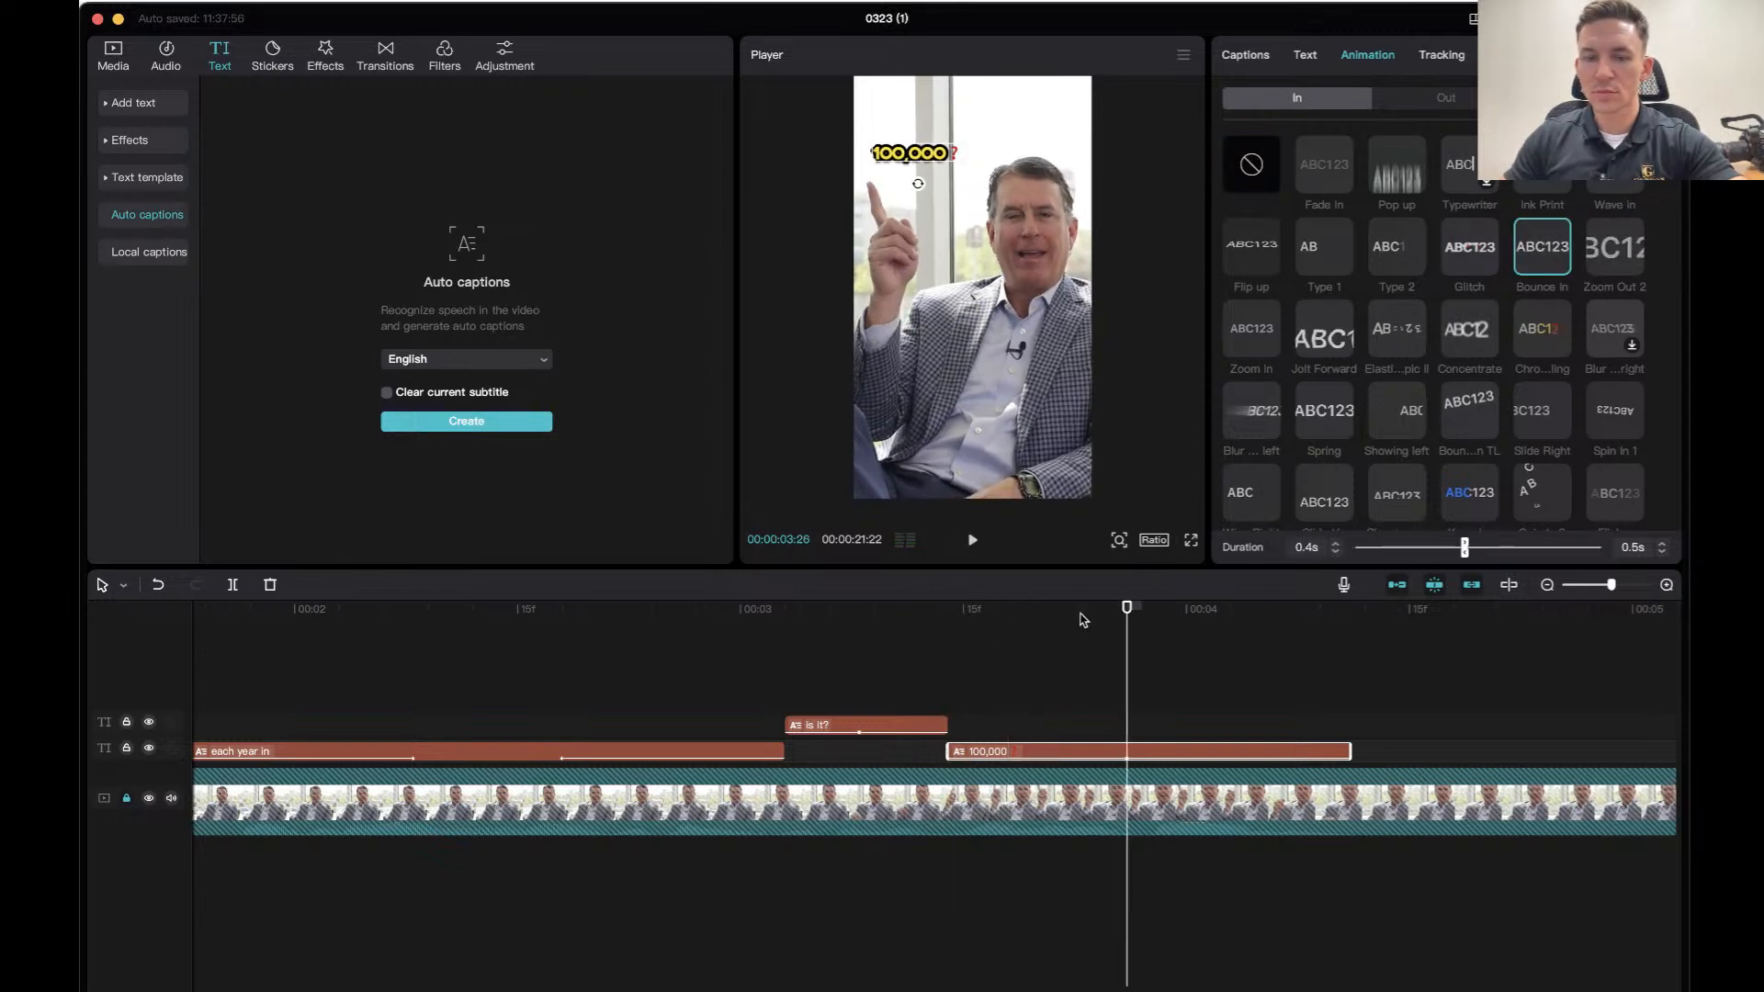
{"action": "left_click", "coordinate": [914, 621]}
{"action": "key", "text": "space"}
{"action": "key", "text": "space"}
{"action": "left_click", "coordinate": [939, 616]}
{"action": "key", "text": "space"}
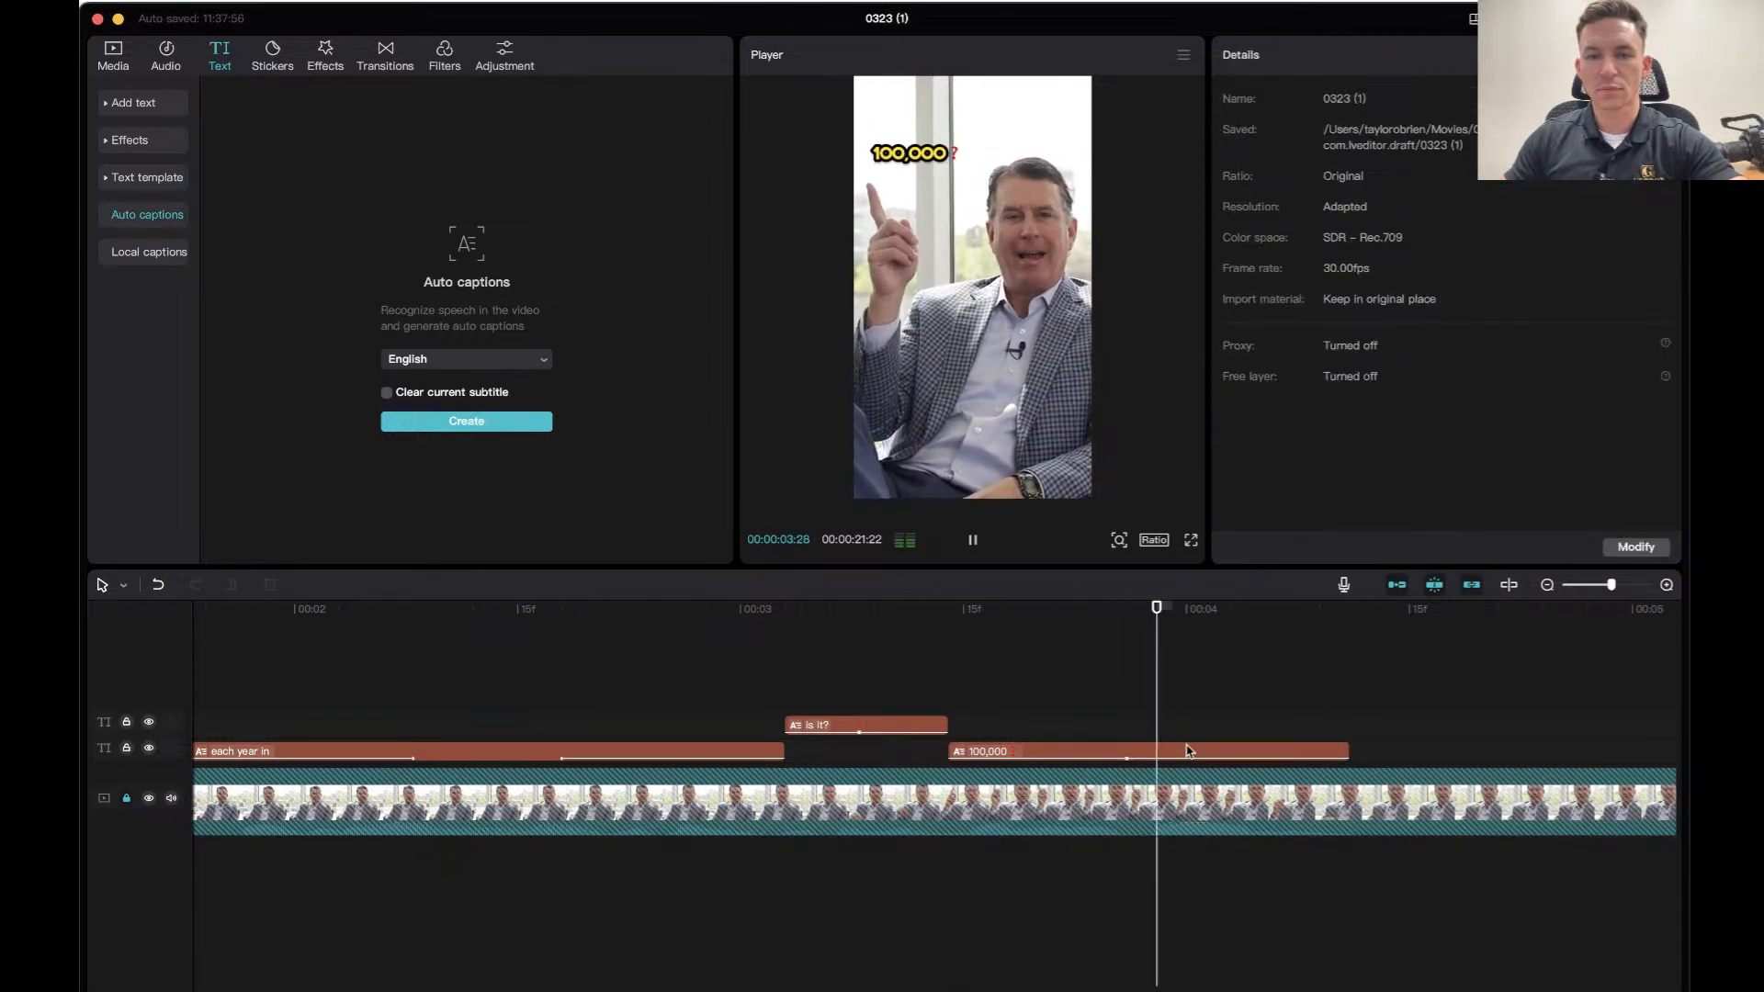
Try the Bounce Out TR exit animation on the "100,000" caption and play it back.
{"action": "left_click", "coordinate": [1125, 750]}
{"action": "left_click", "coordinate": [1375, 58]}
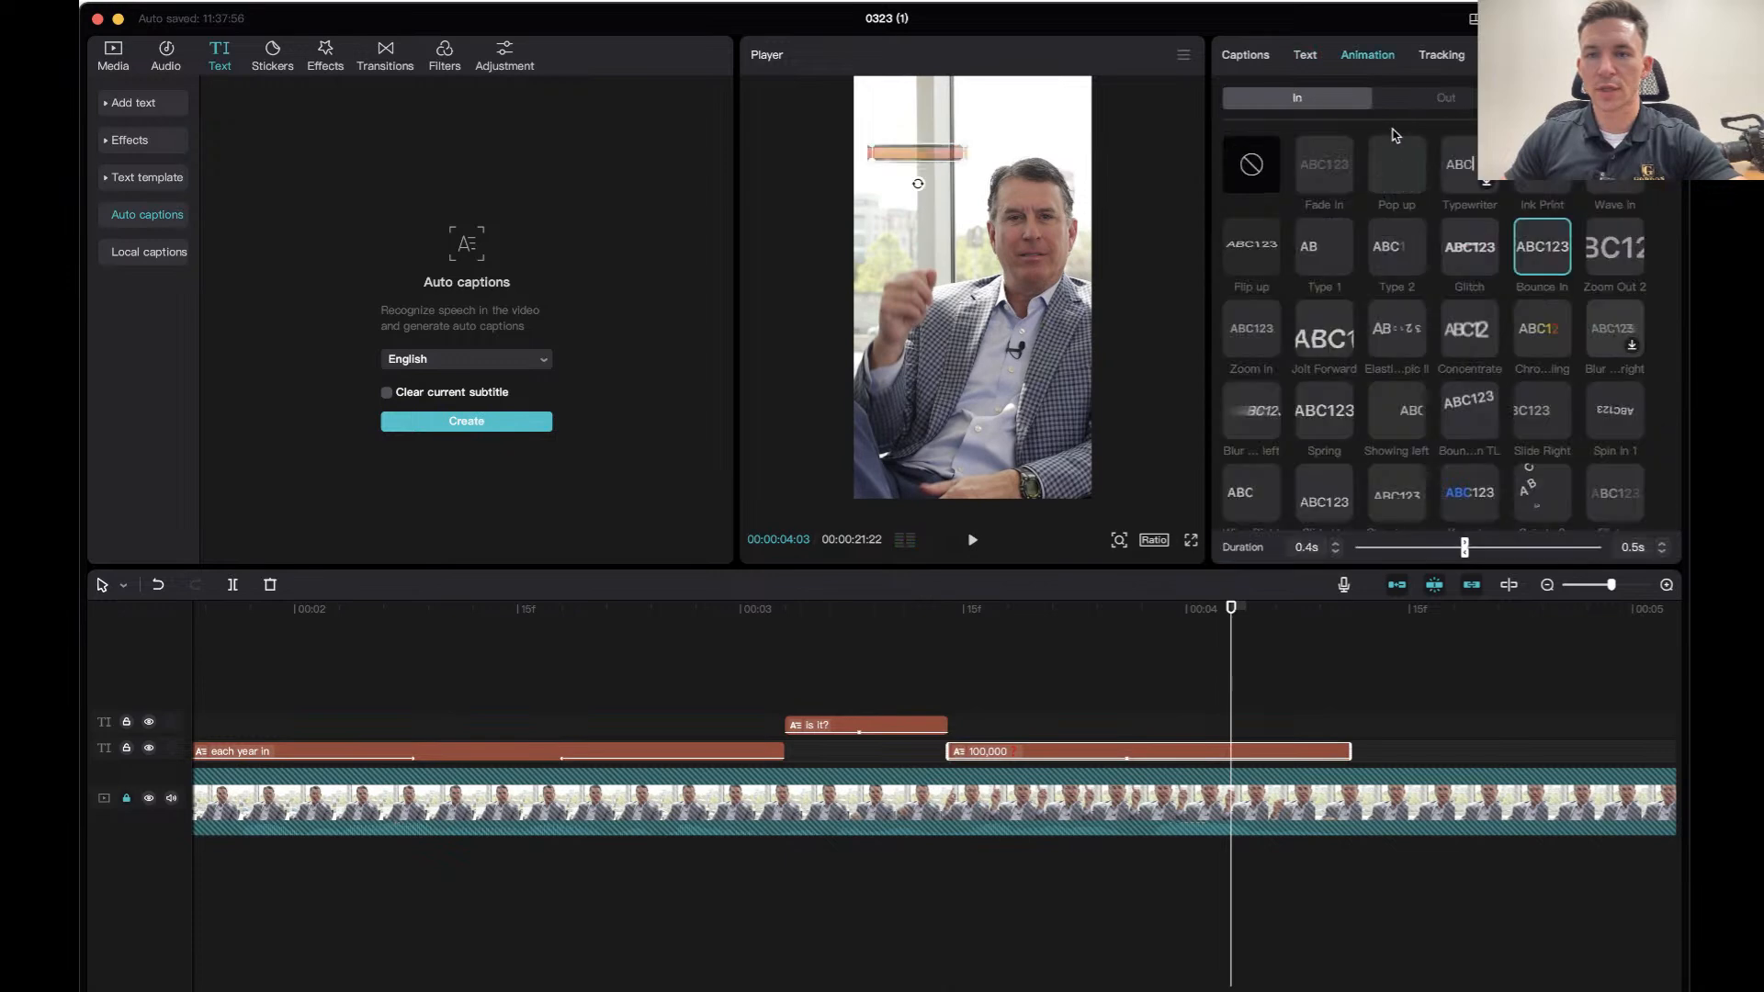
{"action": "left_click", "coordinate": [1416, 100]}
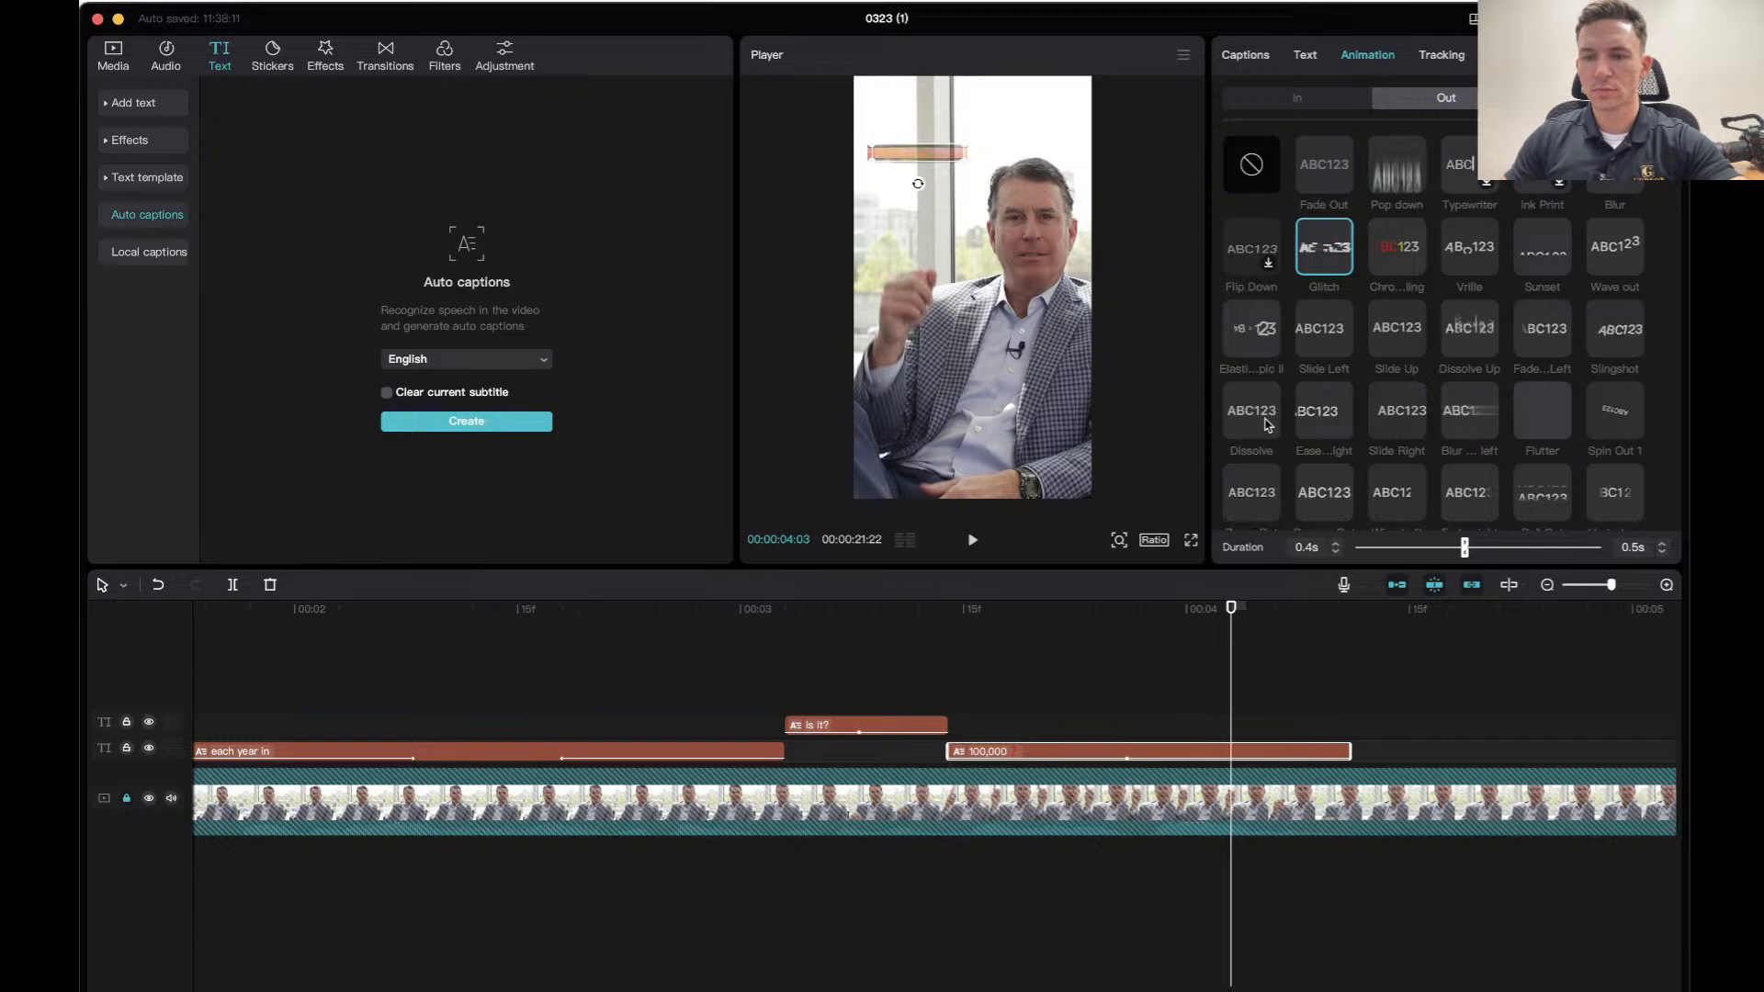
{"action": "scroll", "coordinate": [1470, 460], "scroll_direction": "down", "scroll_amount": 1}
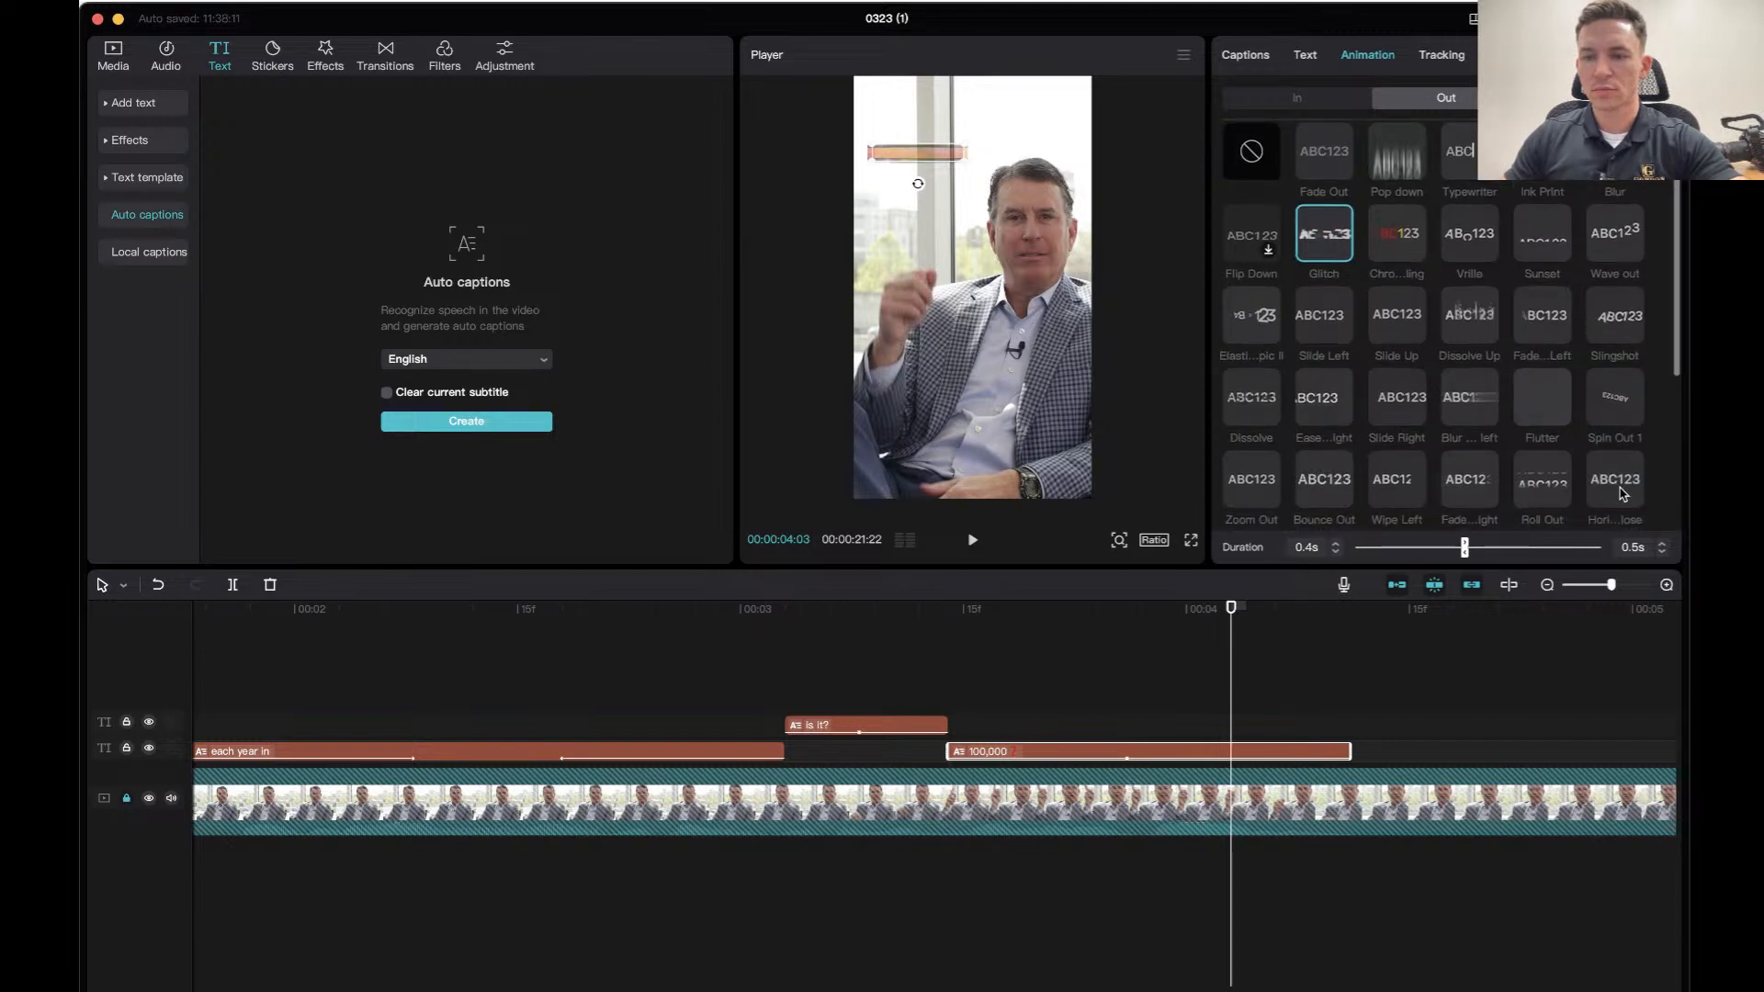
{"action": "scroll", "coordinate": [1617, 496], "scroll_direction": "down", "scroll_amount": 3}
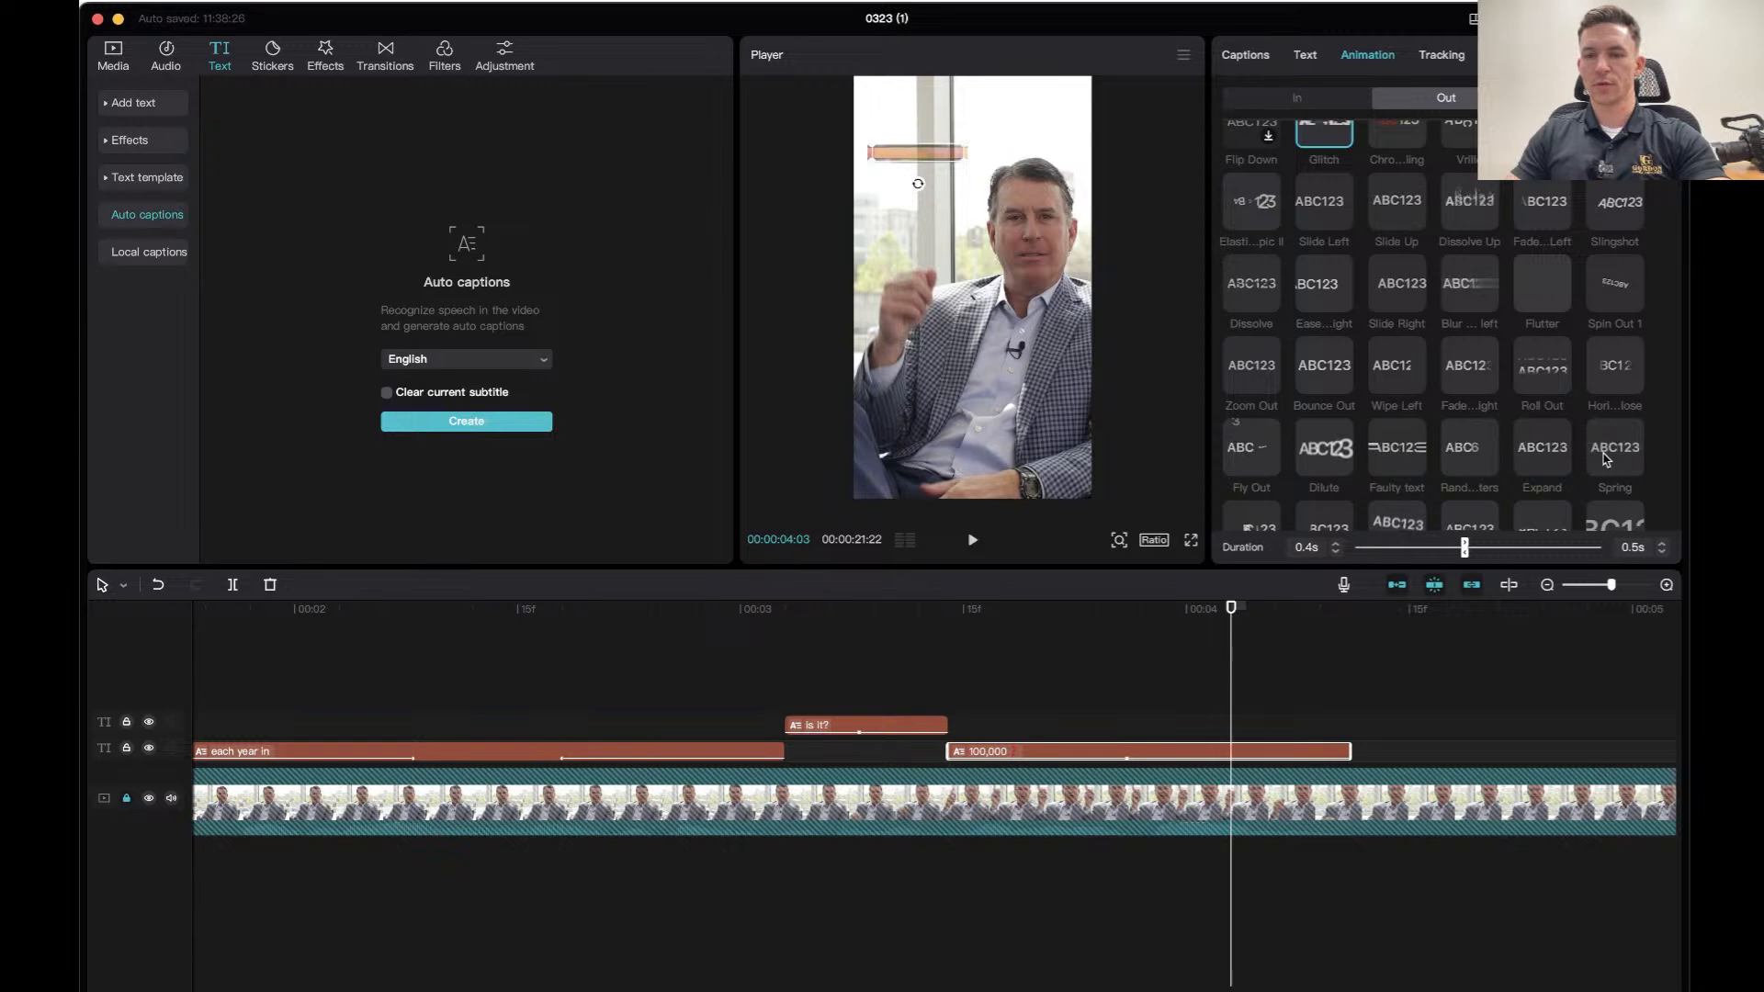
{"action": "scroll", "coordinate": [1606, 460], "scroll_direction": "down", "scroll_amount": 5}
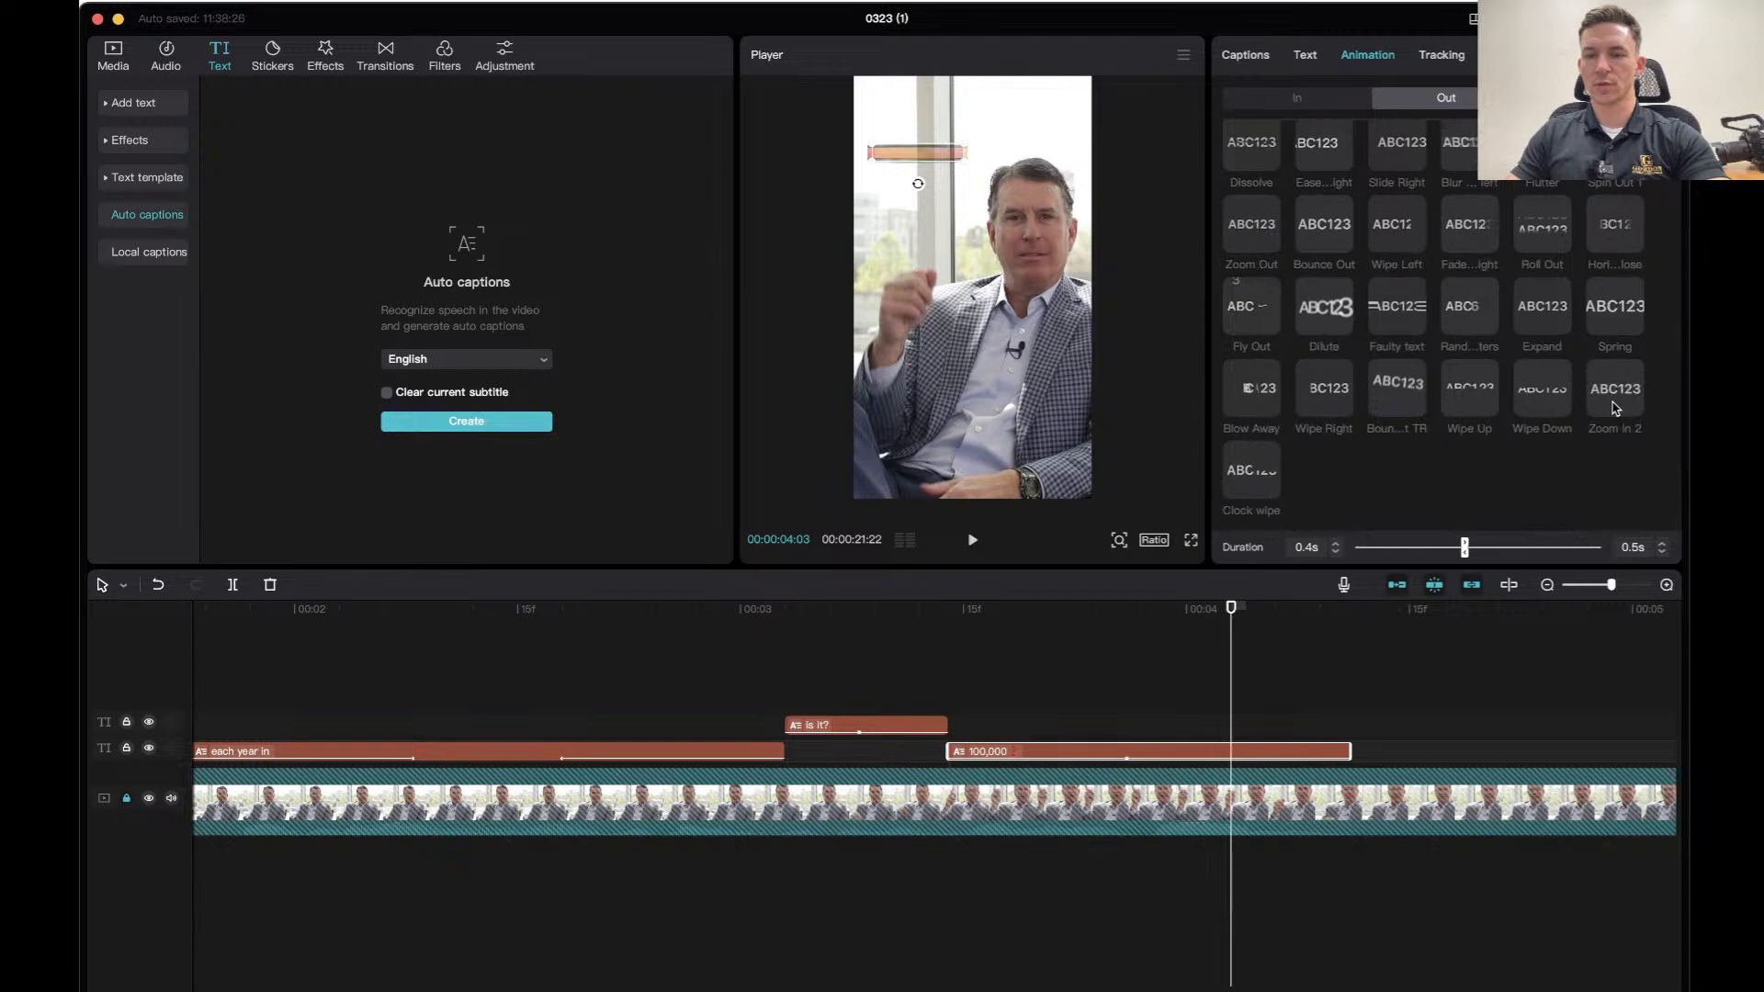
{"action": "left_click", "coordinate": [1401, 399]}
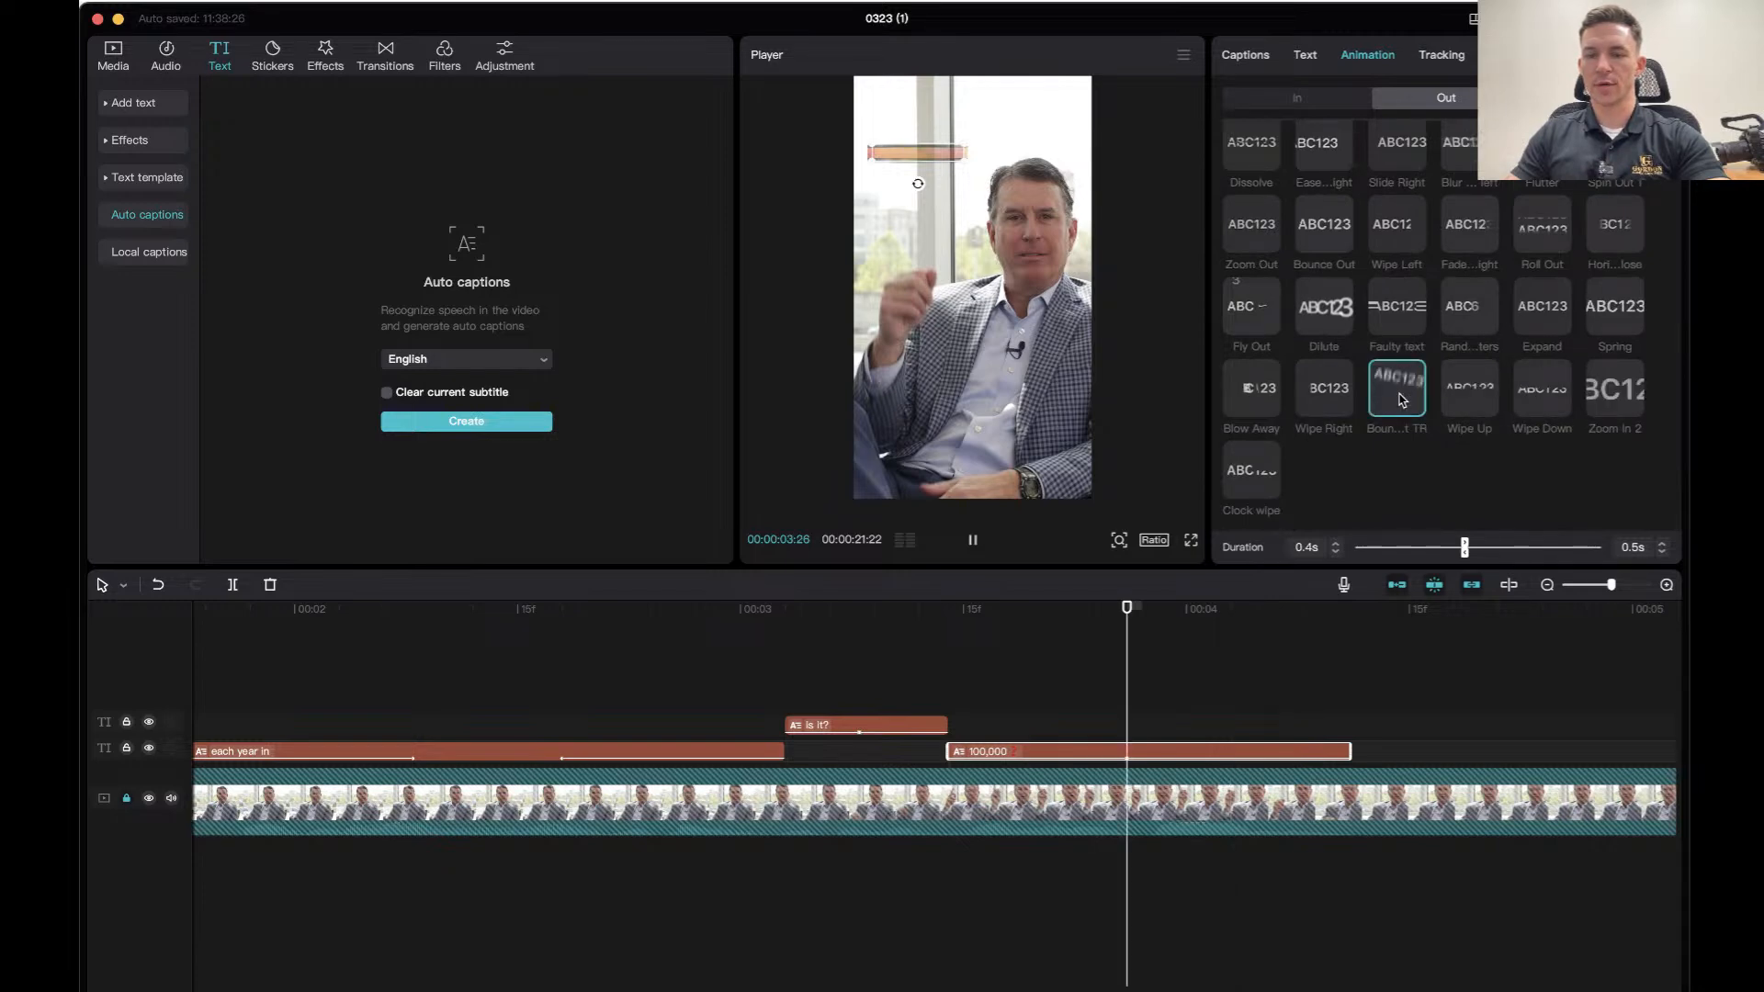
{"action": "left_click", "coordinate": [878, 622]}
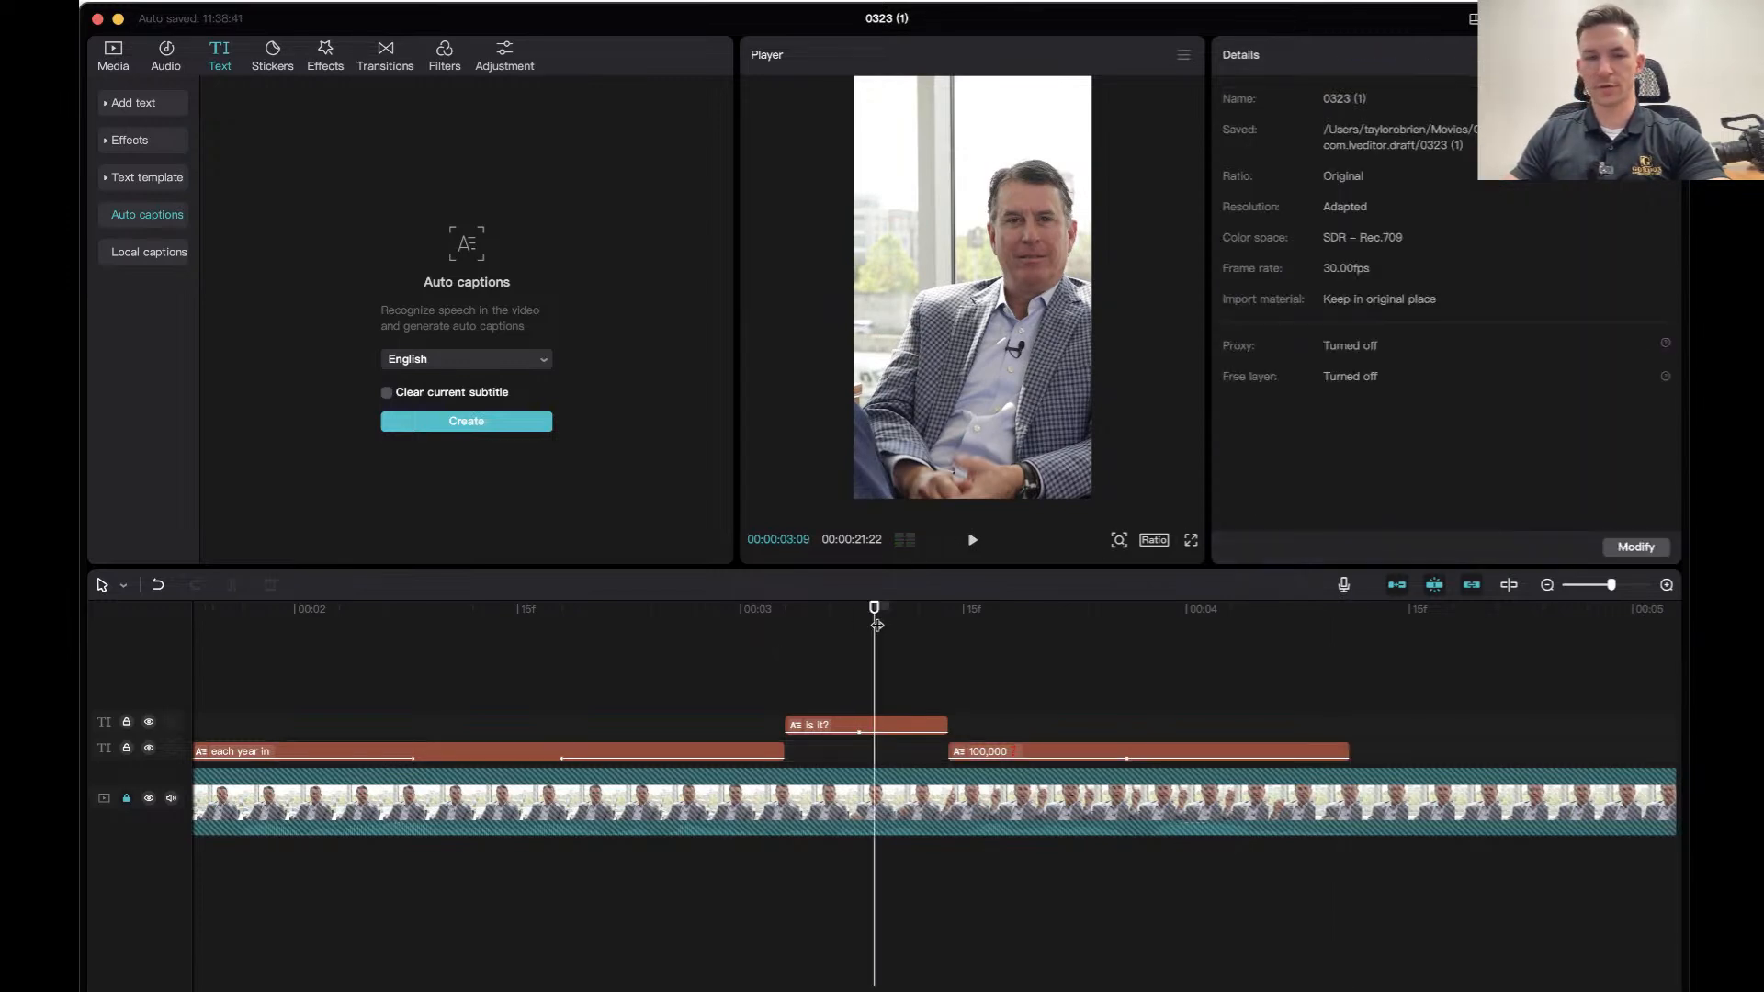
{"action": "key", "text": "space"}
Set the exit animation of the "100,000" caption to Pop down and play through to the "200,000" caption.
{"action": "left_click", "coordinate": [1157, 761]}
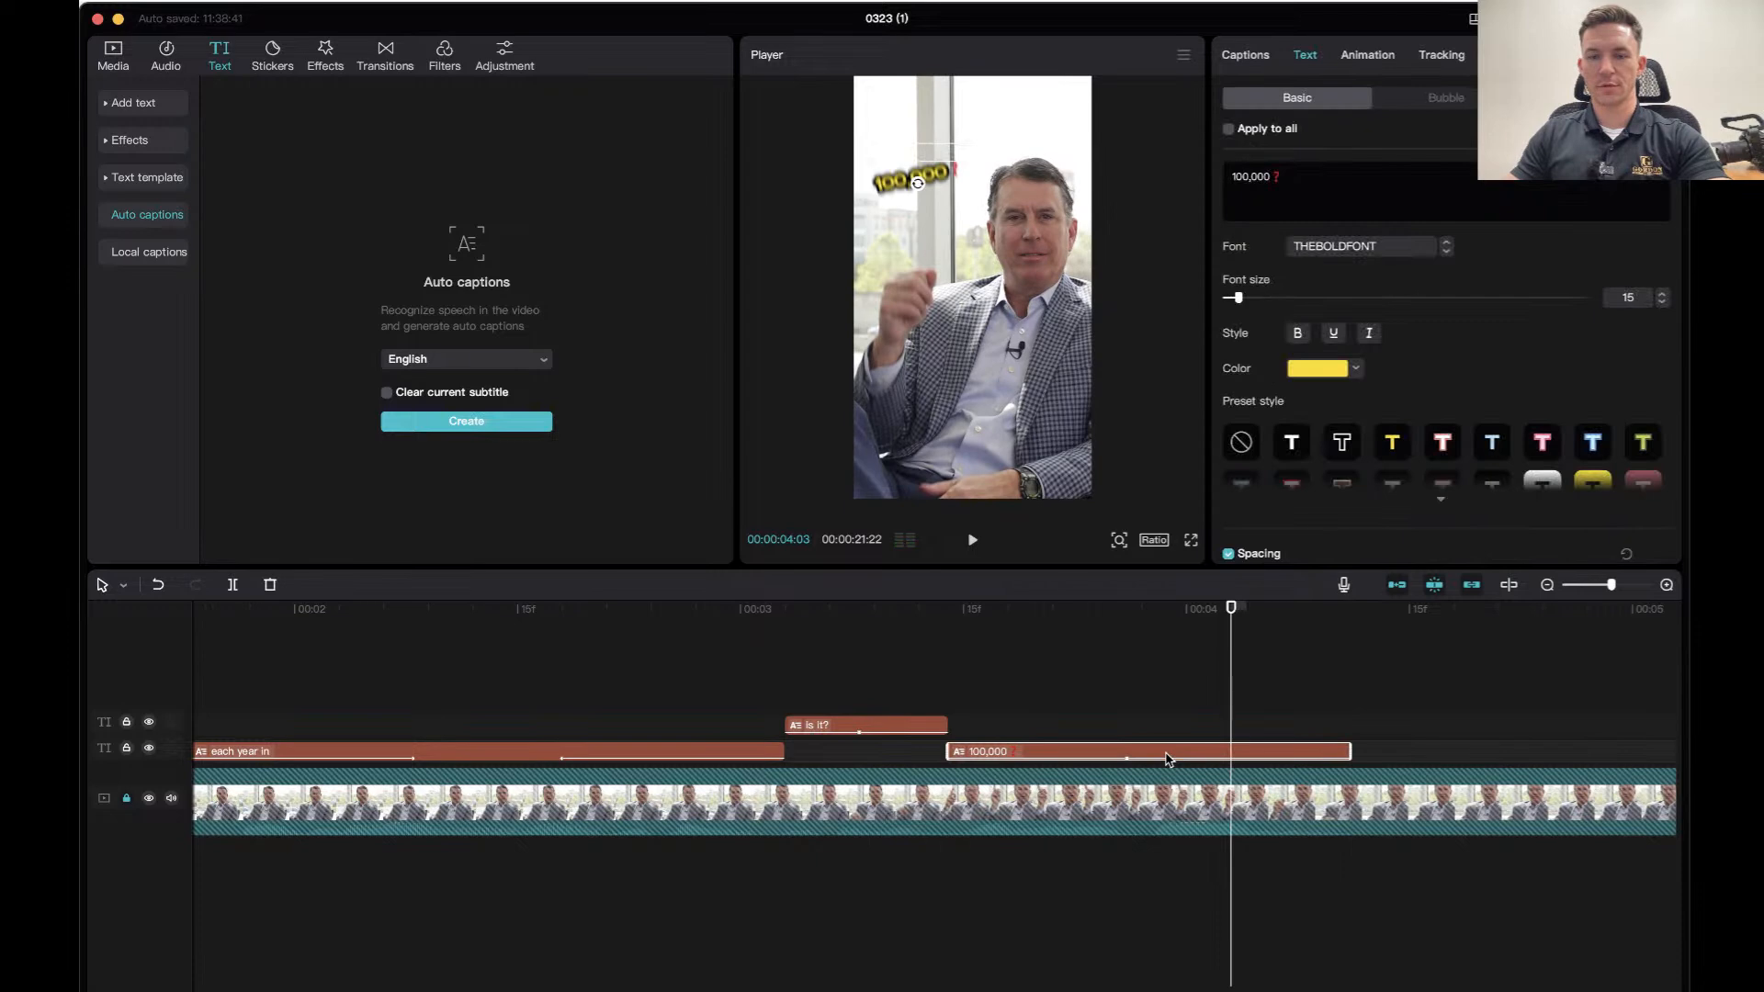
{"action": "left_click", "coordinate": [1369, 56]}
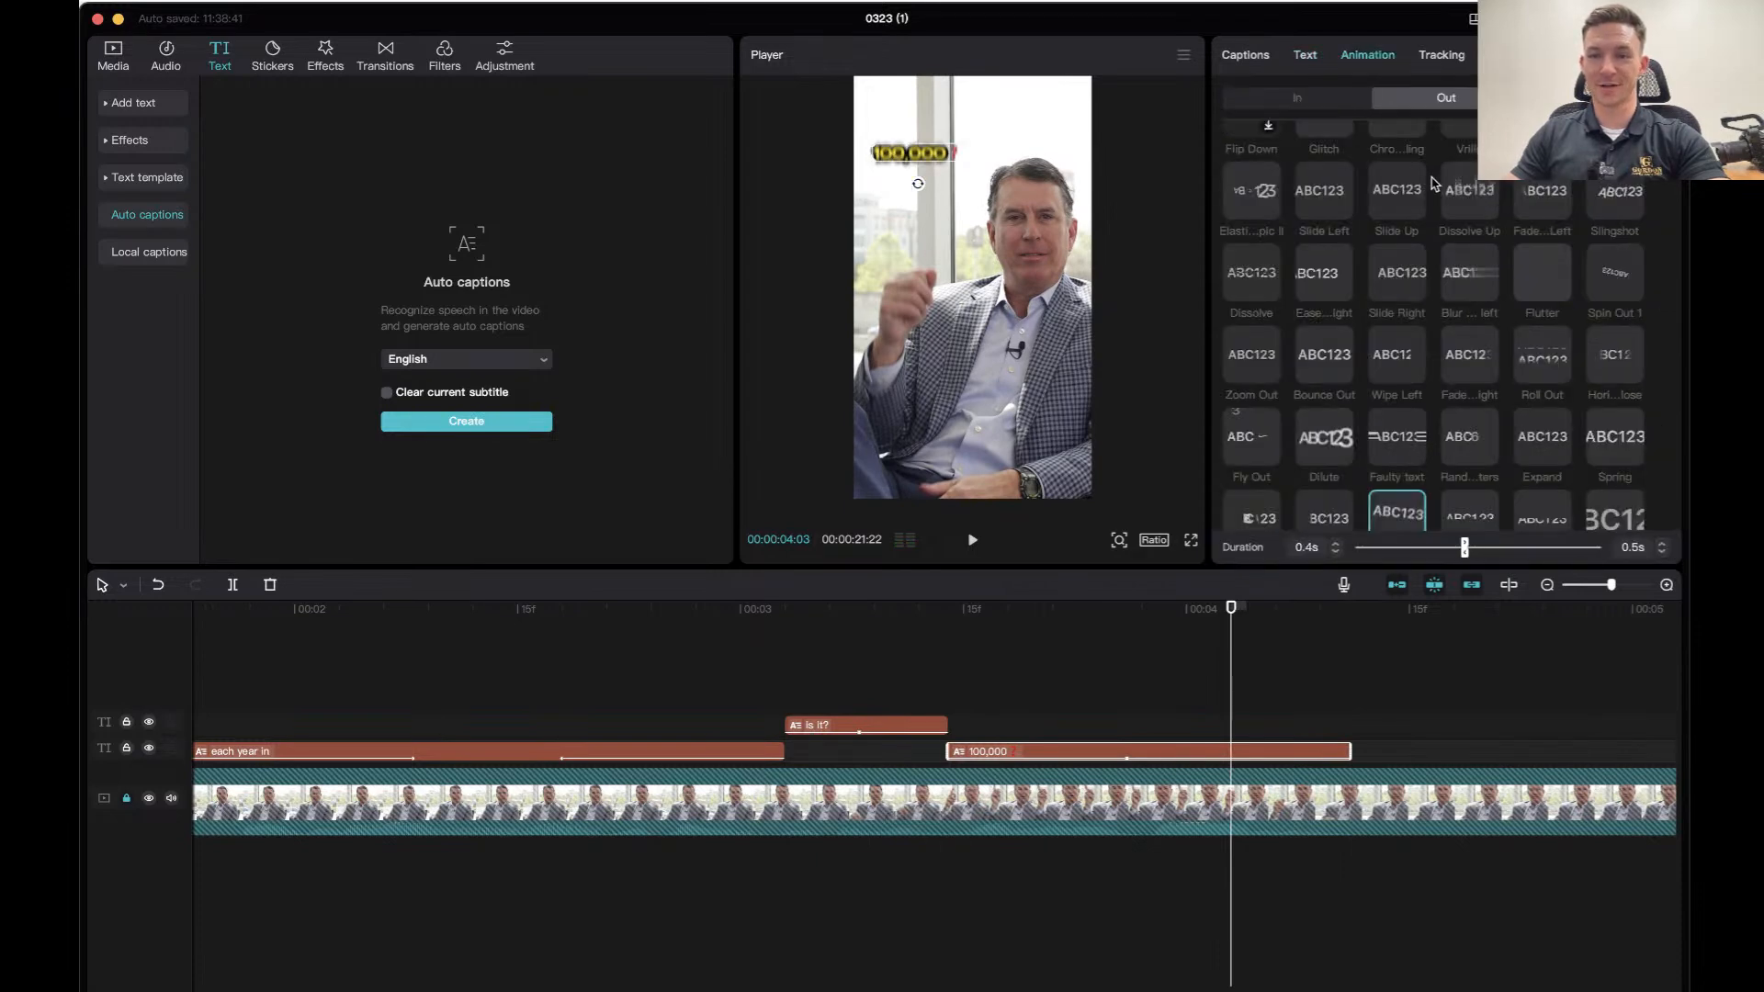
{"action": "scroll", "coordinate": [1507, 393], "scroll_direction": "up", "scroll_amount": 3}
{"action": "left_click", "coordinate": [1398, 170]}
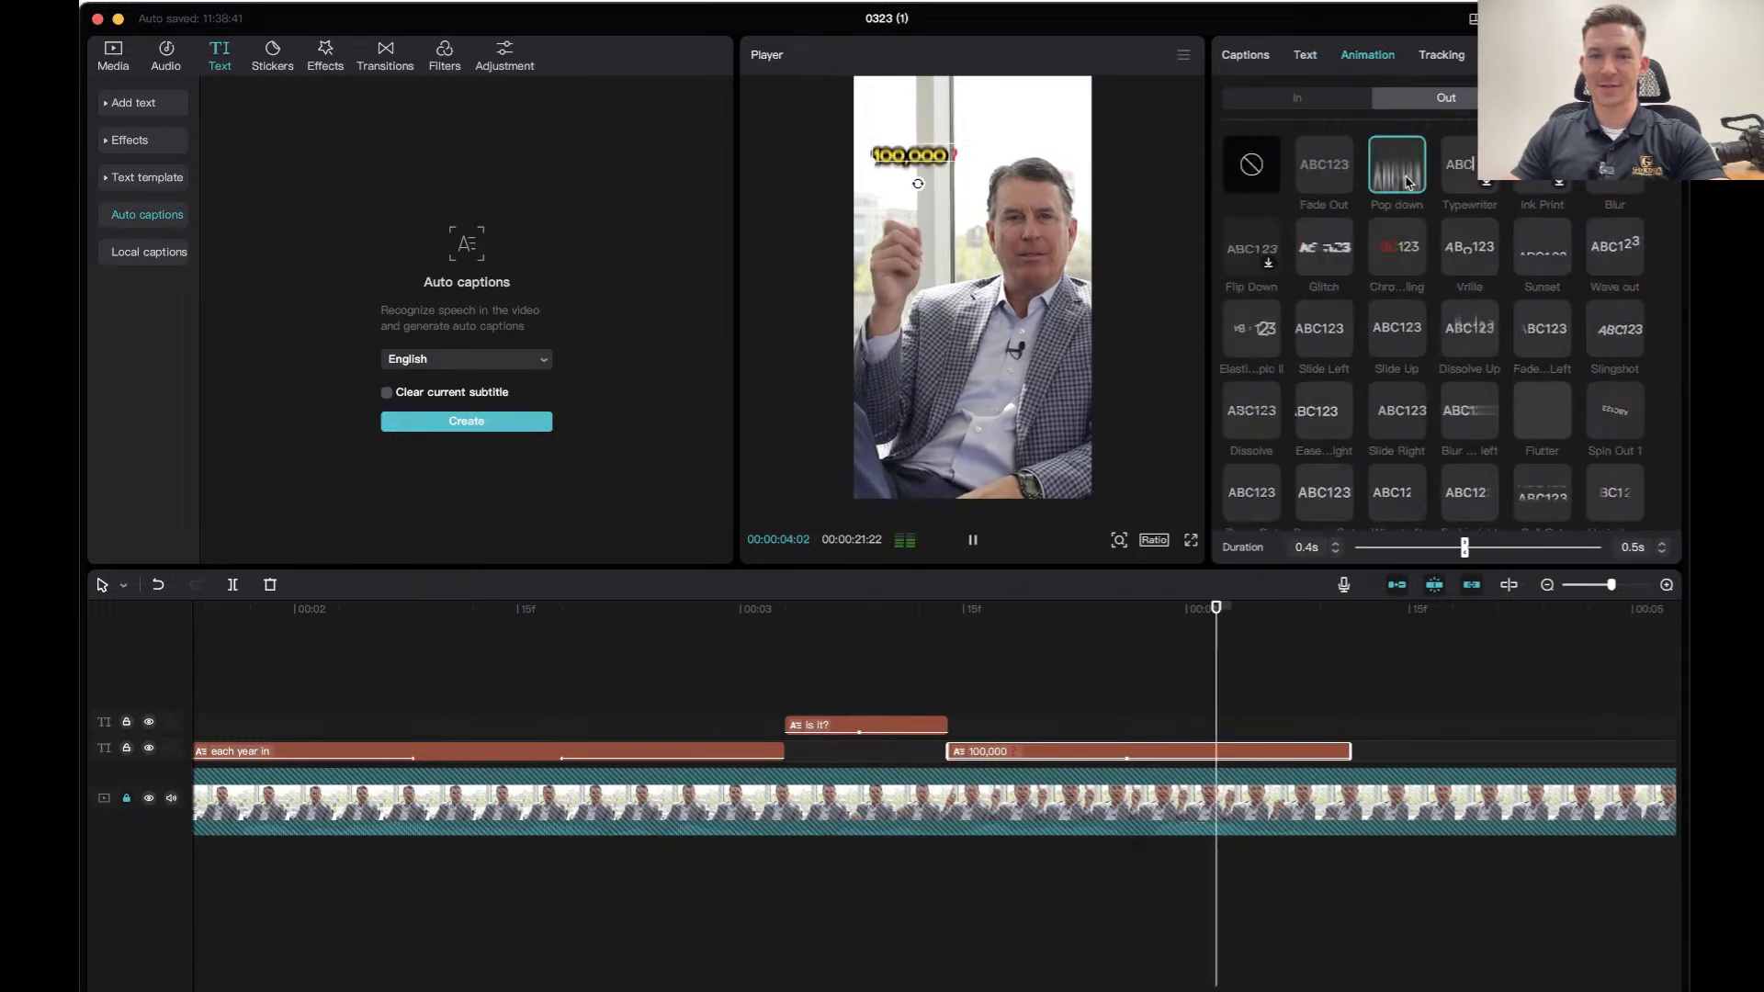
{"action": "left_click", "coordinate": [844, 620]}
{"action": "key", "text": "space"}
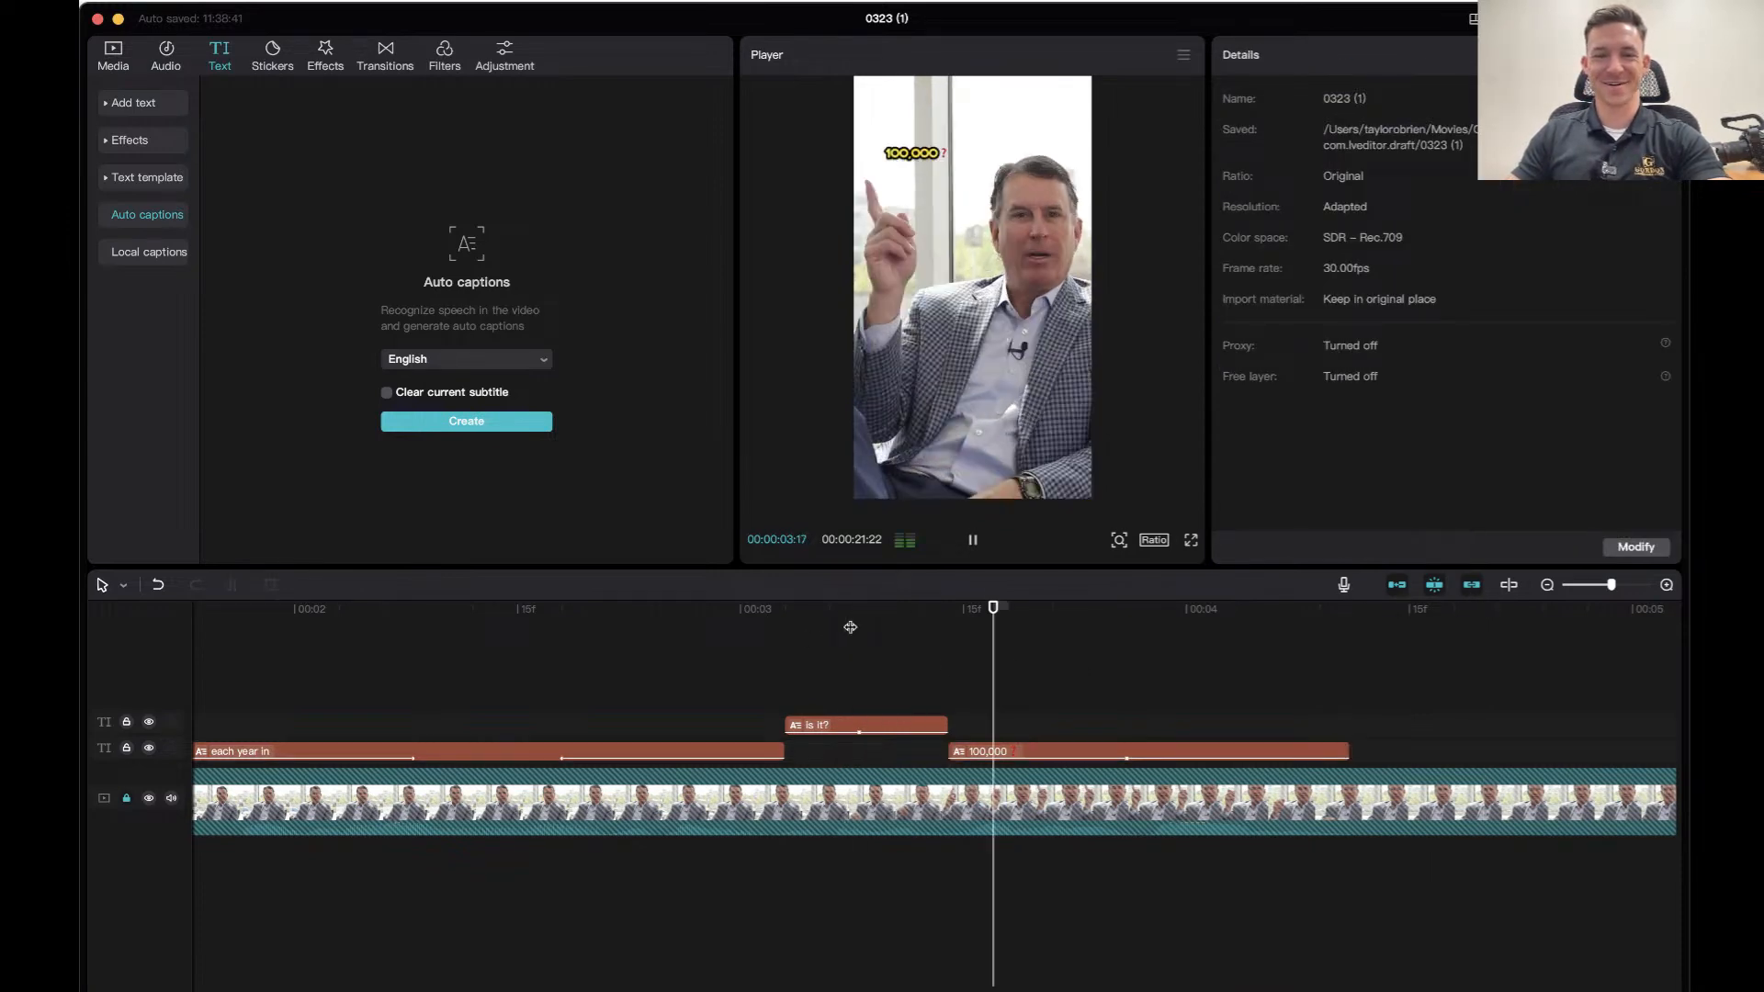
{"action": "key", "text": "space"}
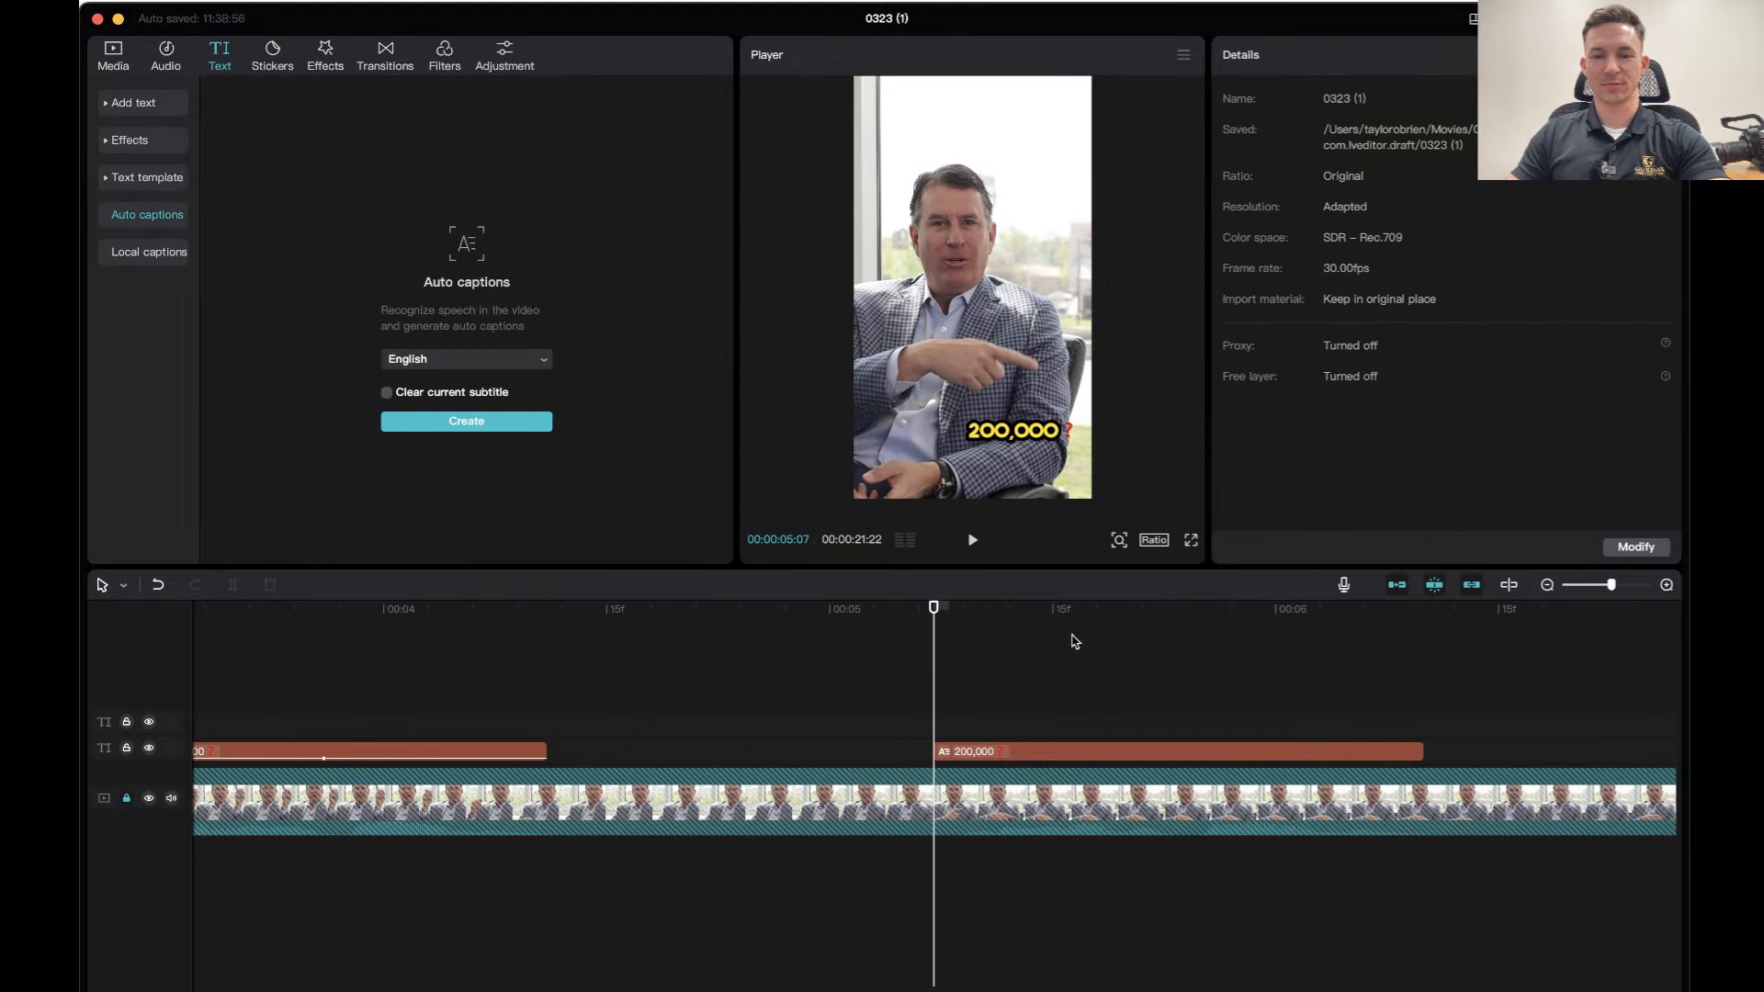
Try the Slide Left exit animation on the "200,000" caption, and remove it again.
{"action": "left_click", "coordinate": [1018, 751]}
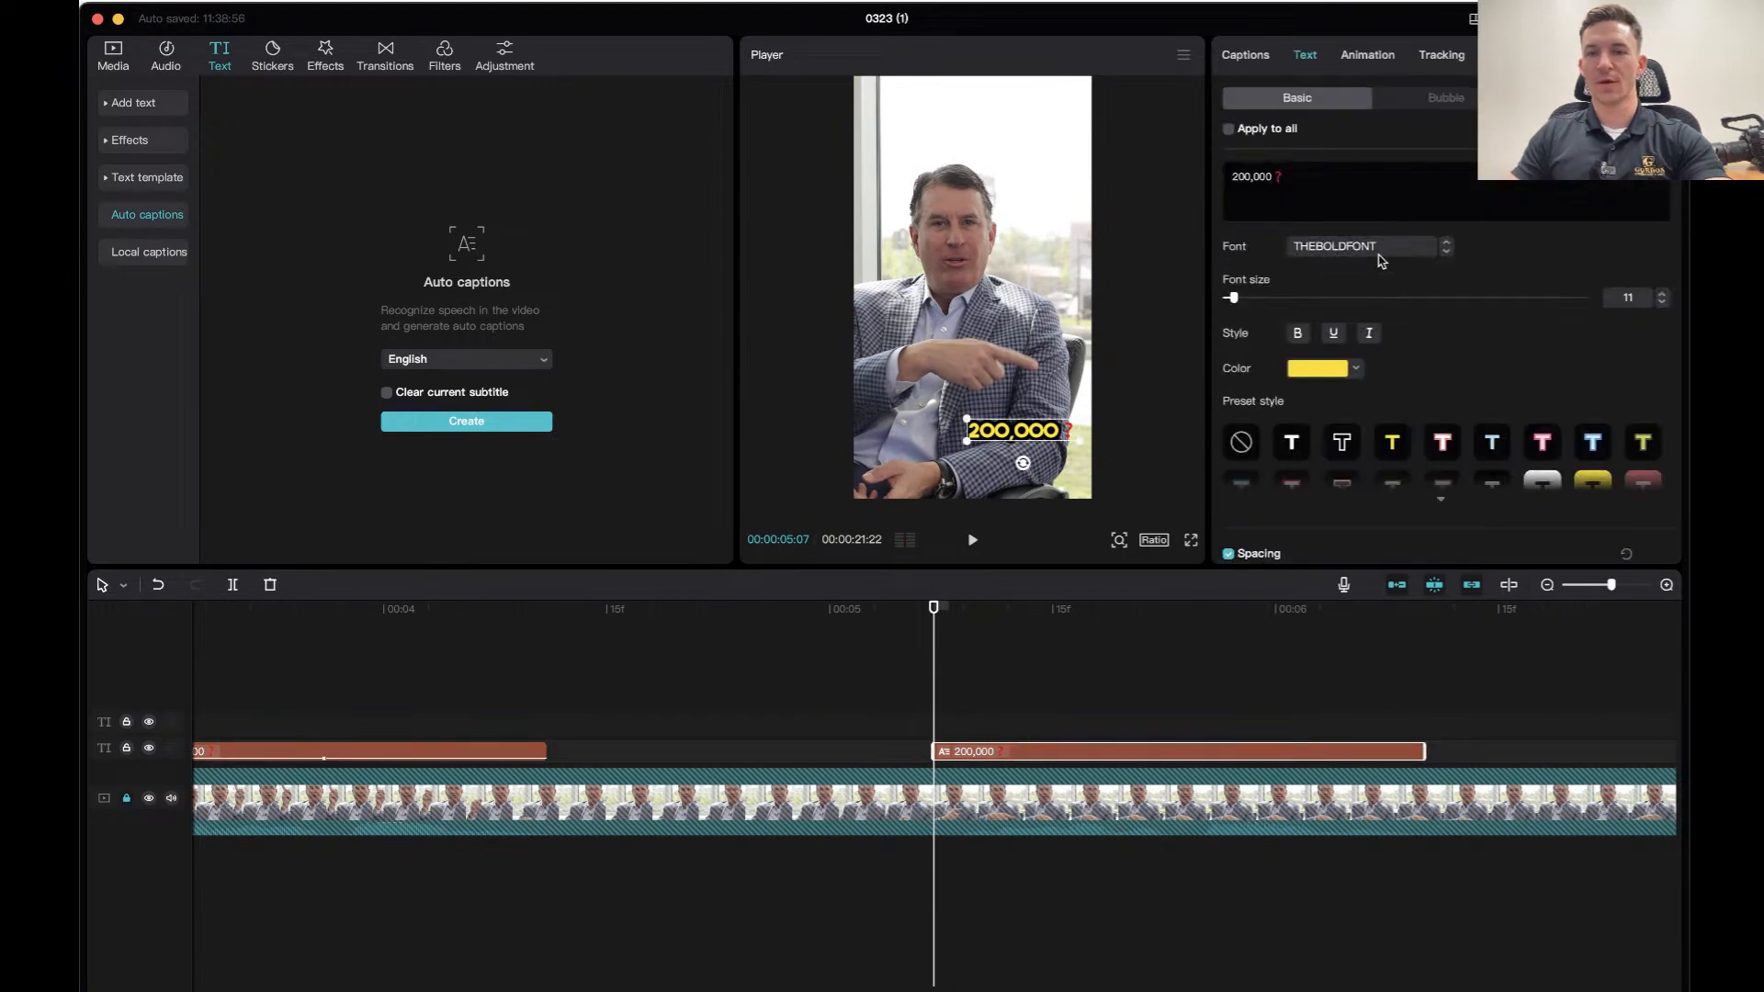
{"action": "left_click", "coordinate": [1369, 57]}
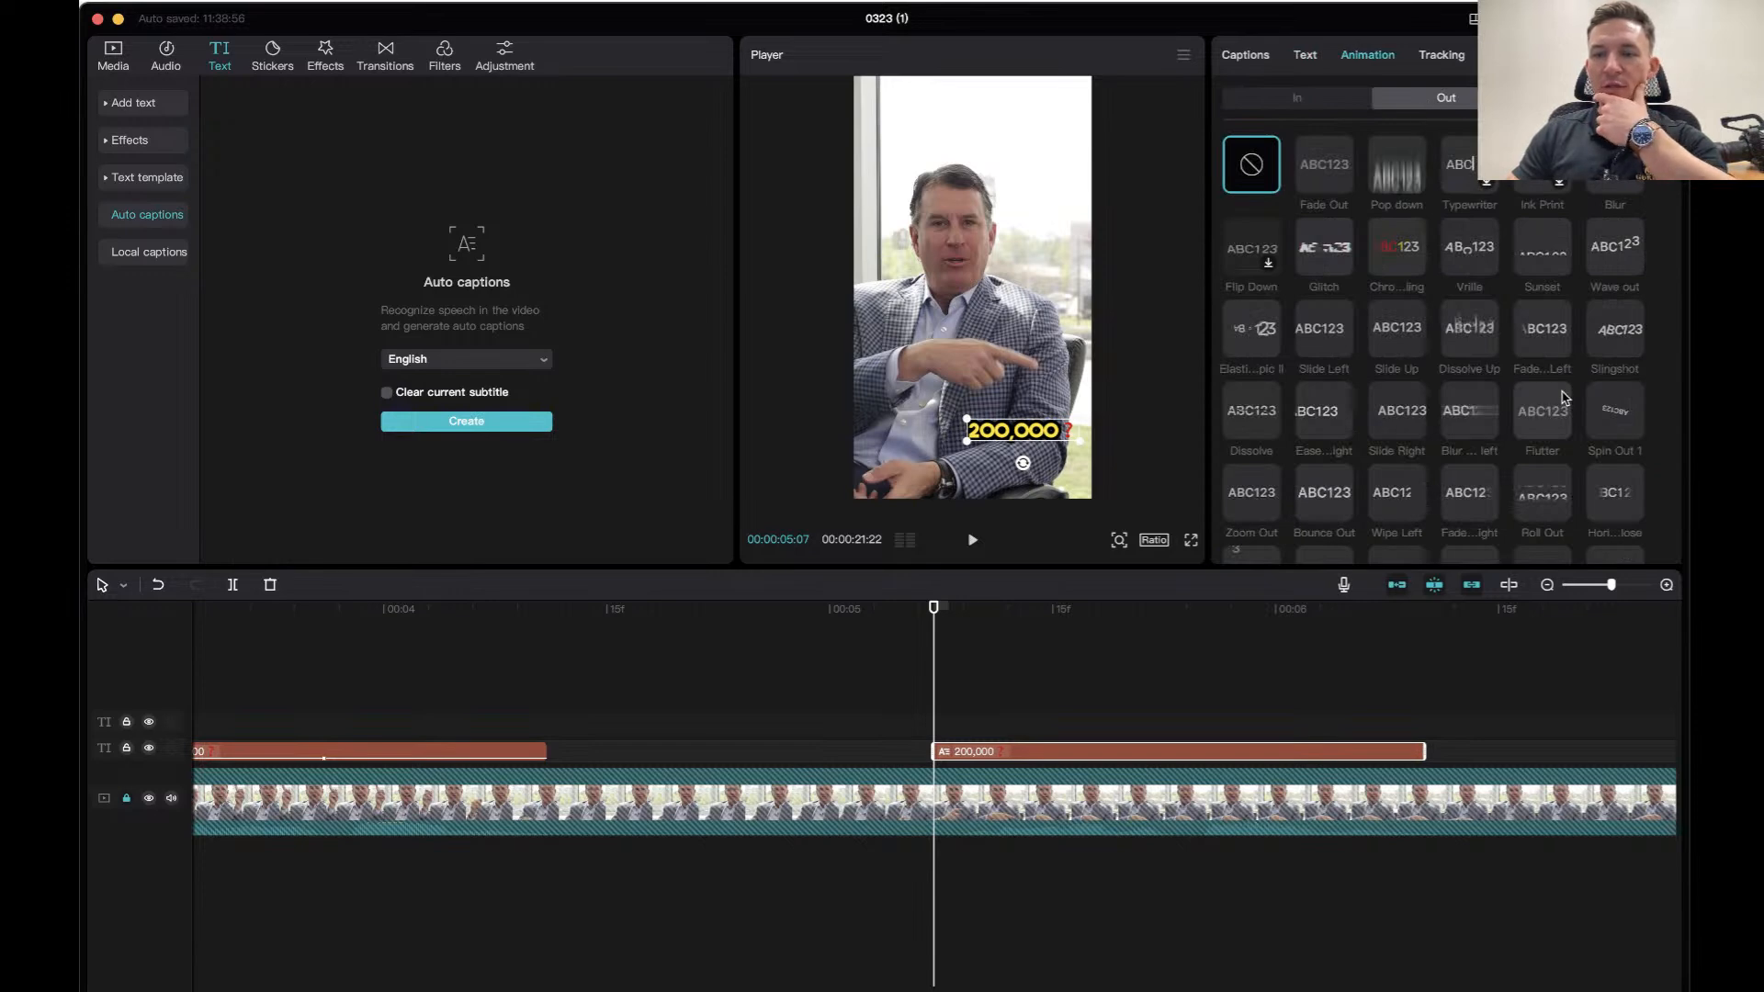
{"action": "left_click", "coordinate": [1316, 339]}
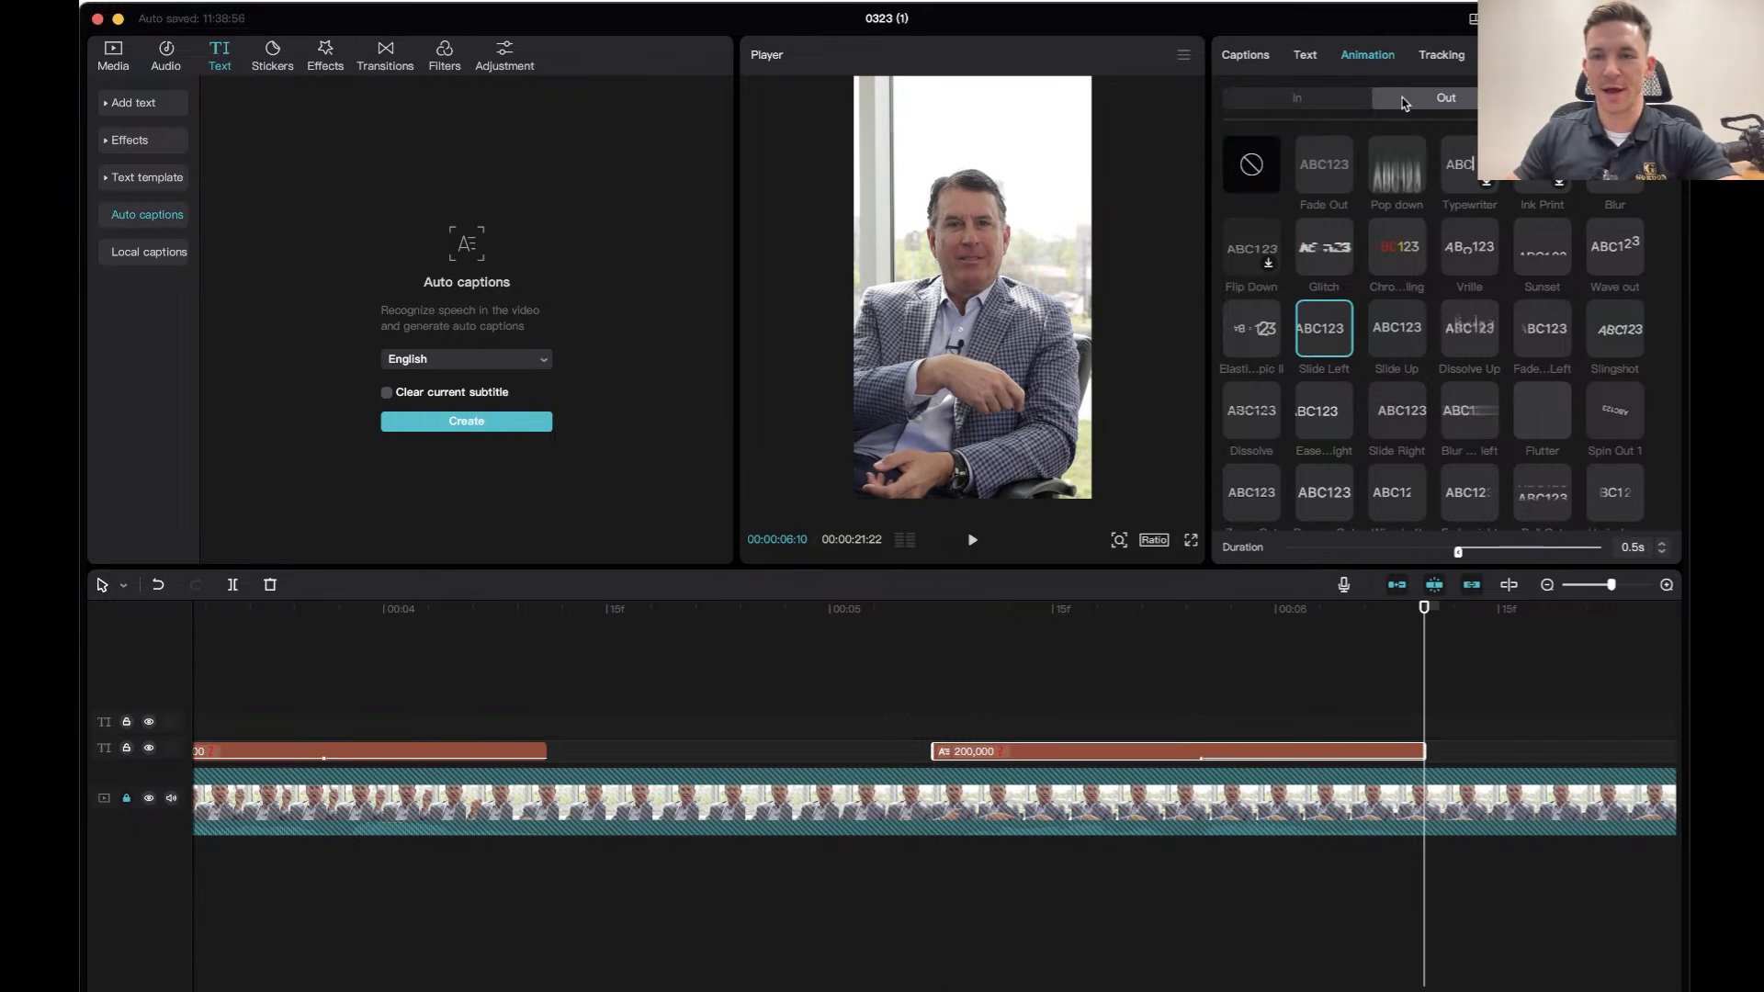
{"action": "left_click", "coordinate": [1261, 179]}
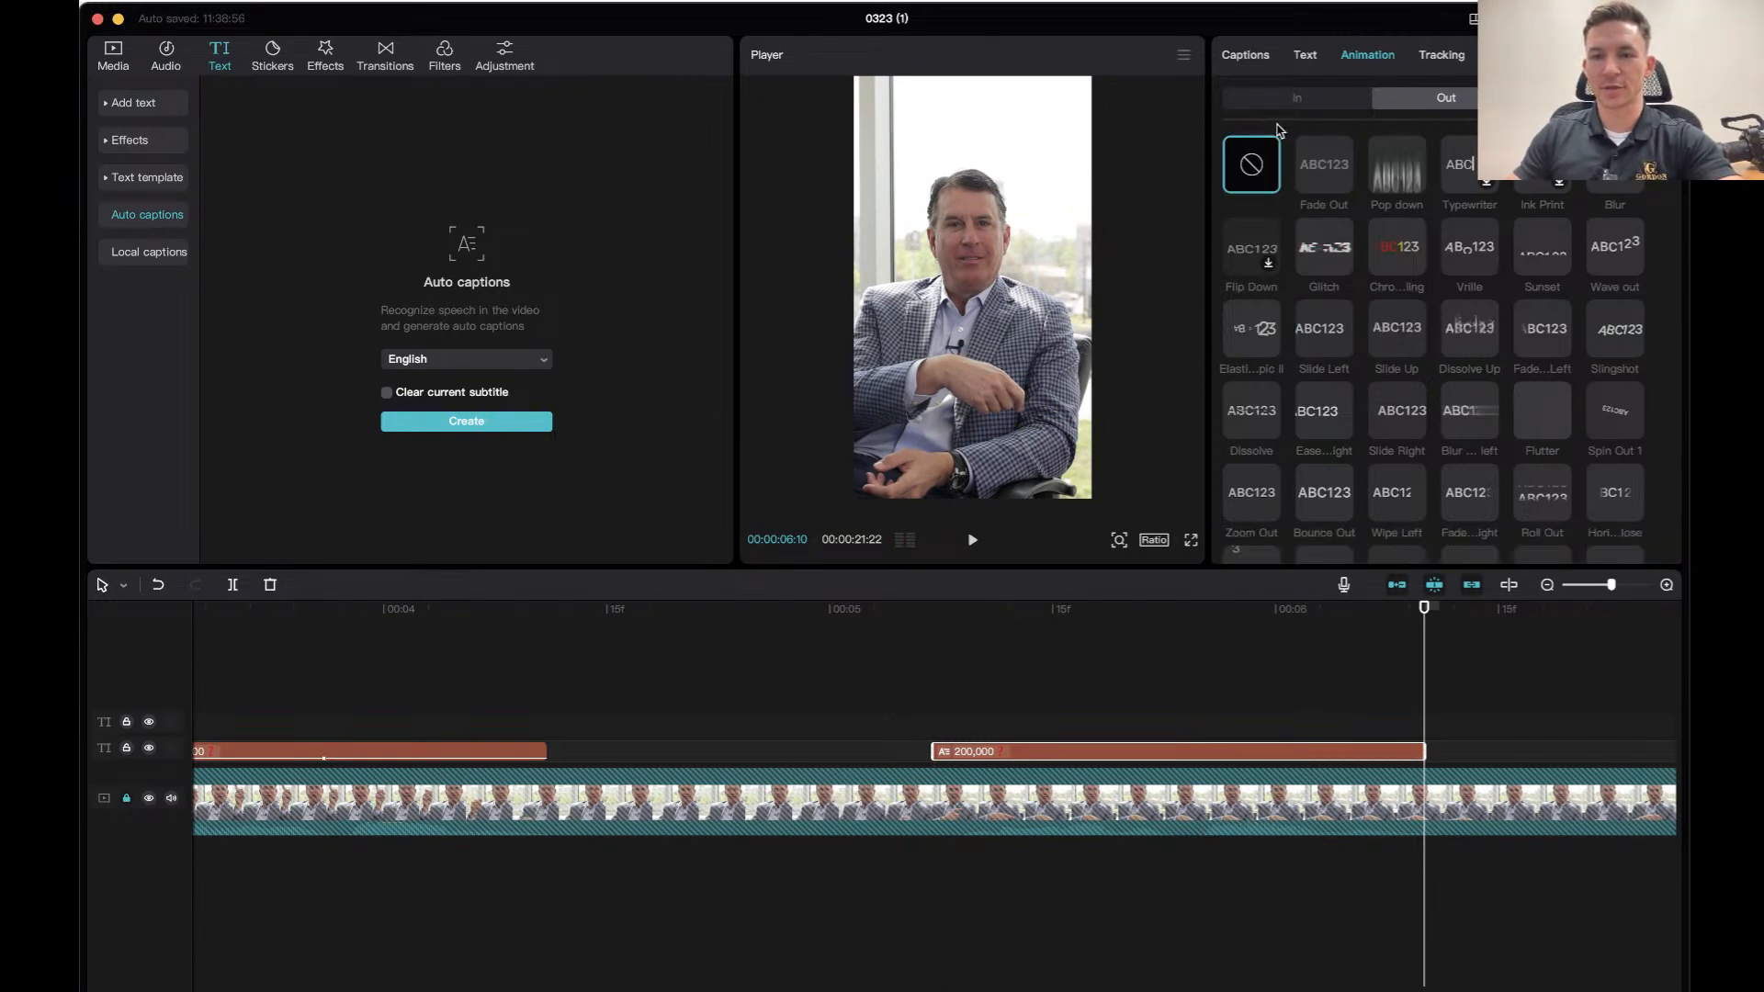
Try the Jolt Forward entrance animation on the "200,000" caption and preview the caption's opening.
{"action": "left_click", "coordinate": [1298, 94]}
{"action": "left_click_drag", "start_coordinate": [1426, 668], "coordinate": [979, 668]}
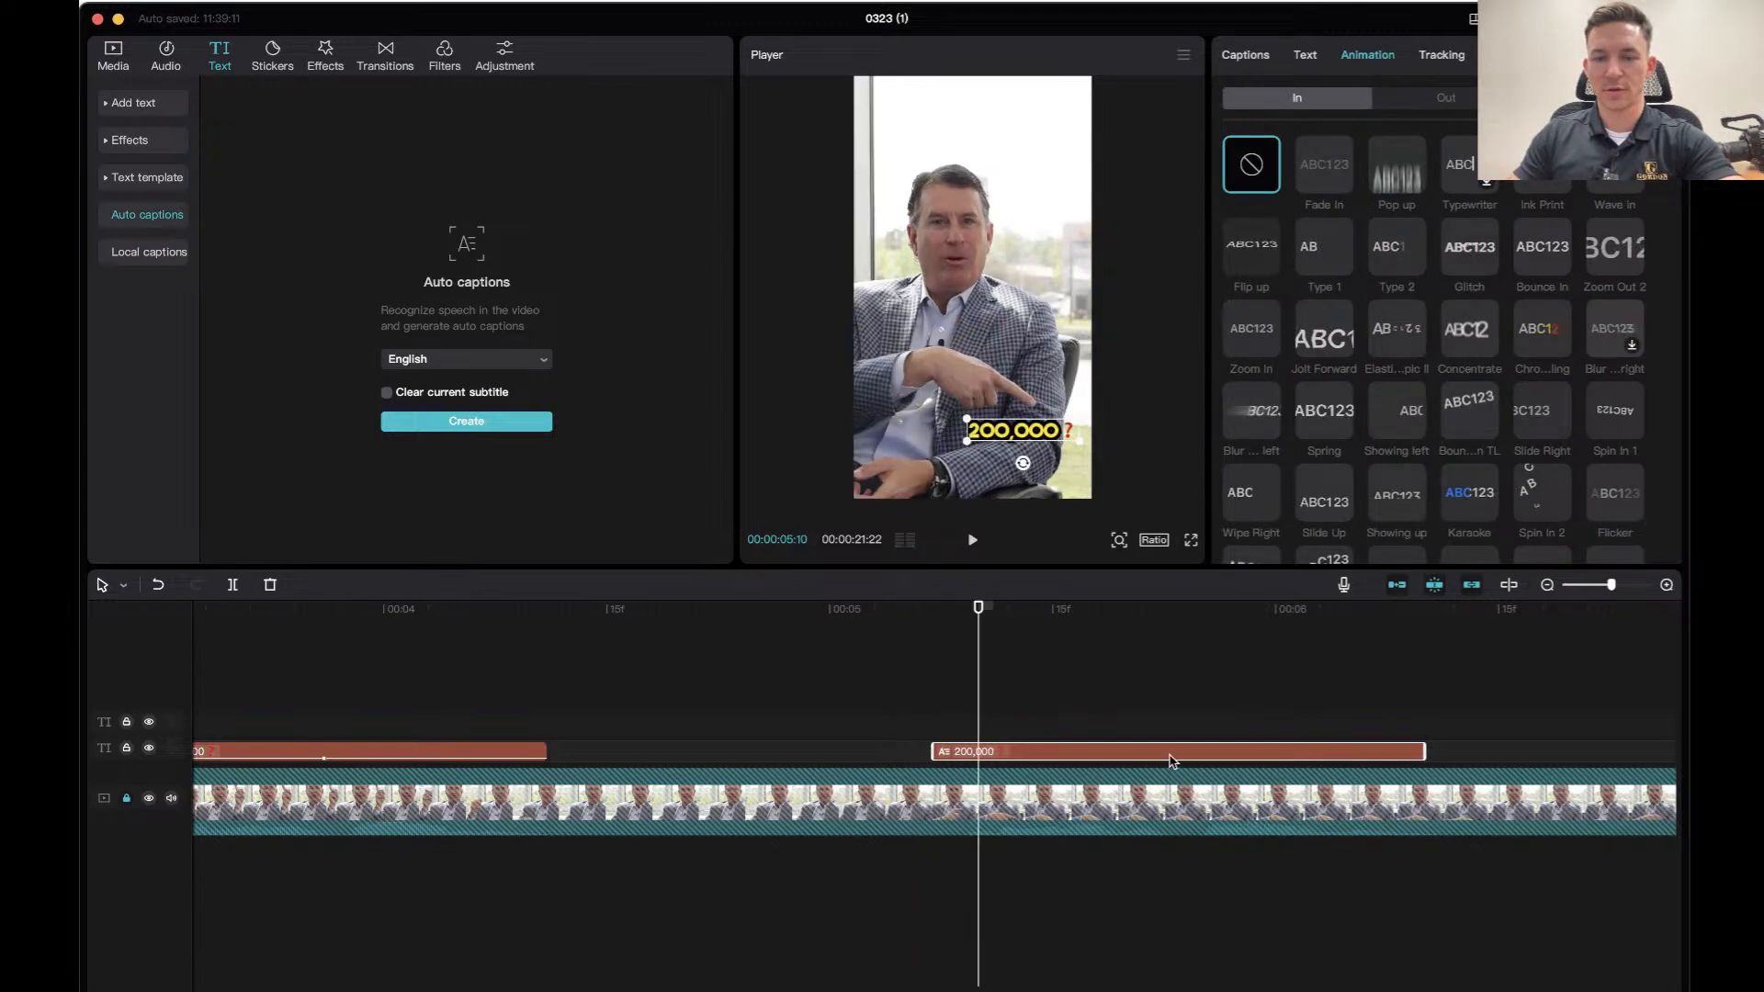
{"action": "left_click", "coordinate": [1305, 351]}
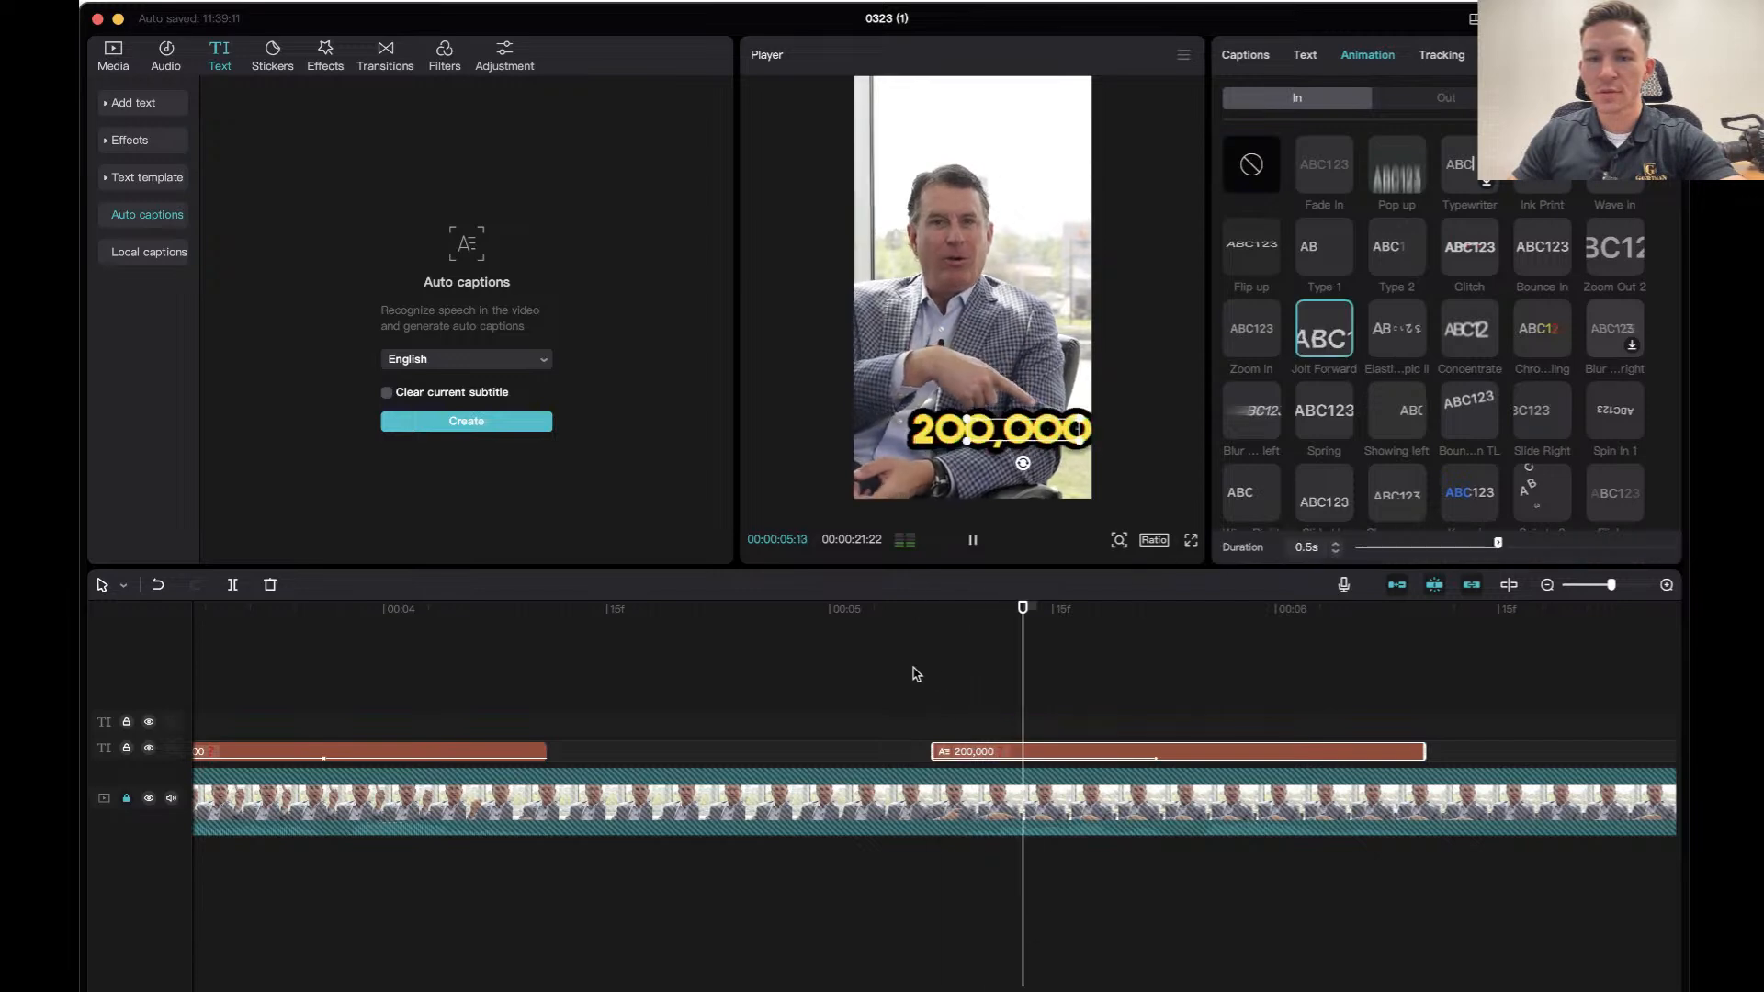
{"action": "left_click", "coordinate": [832, 613]}
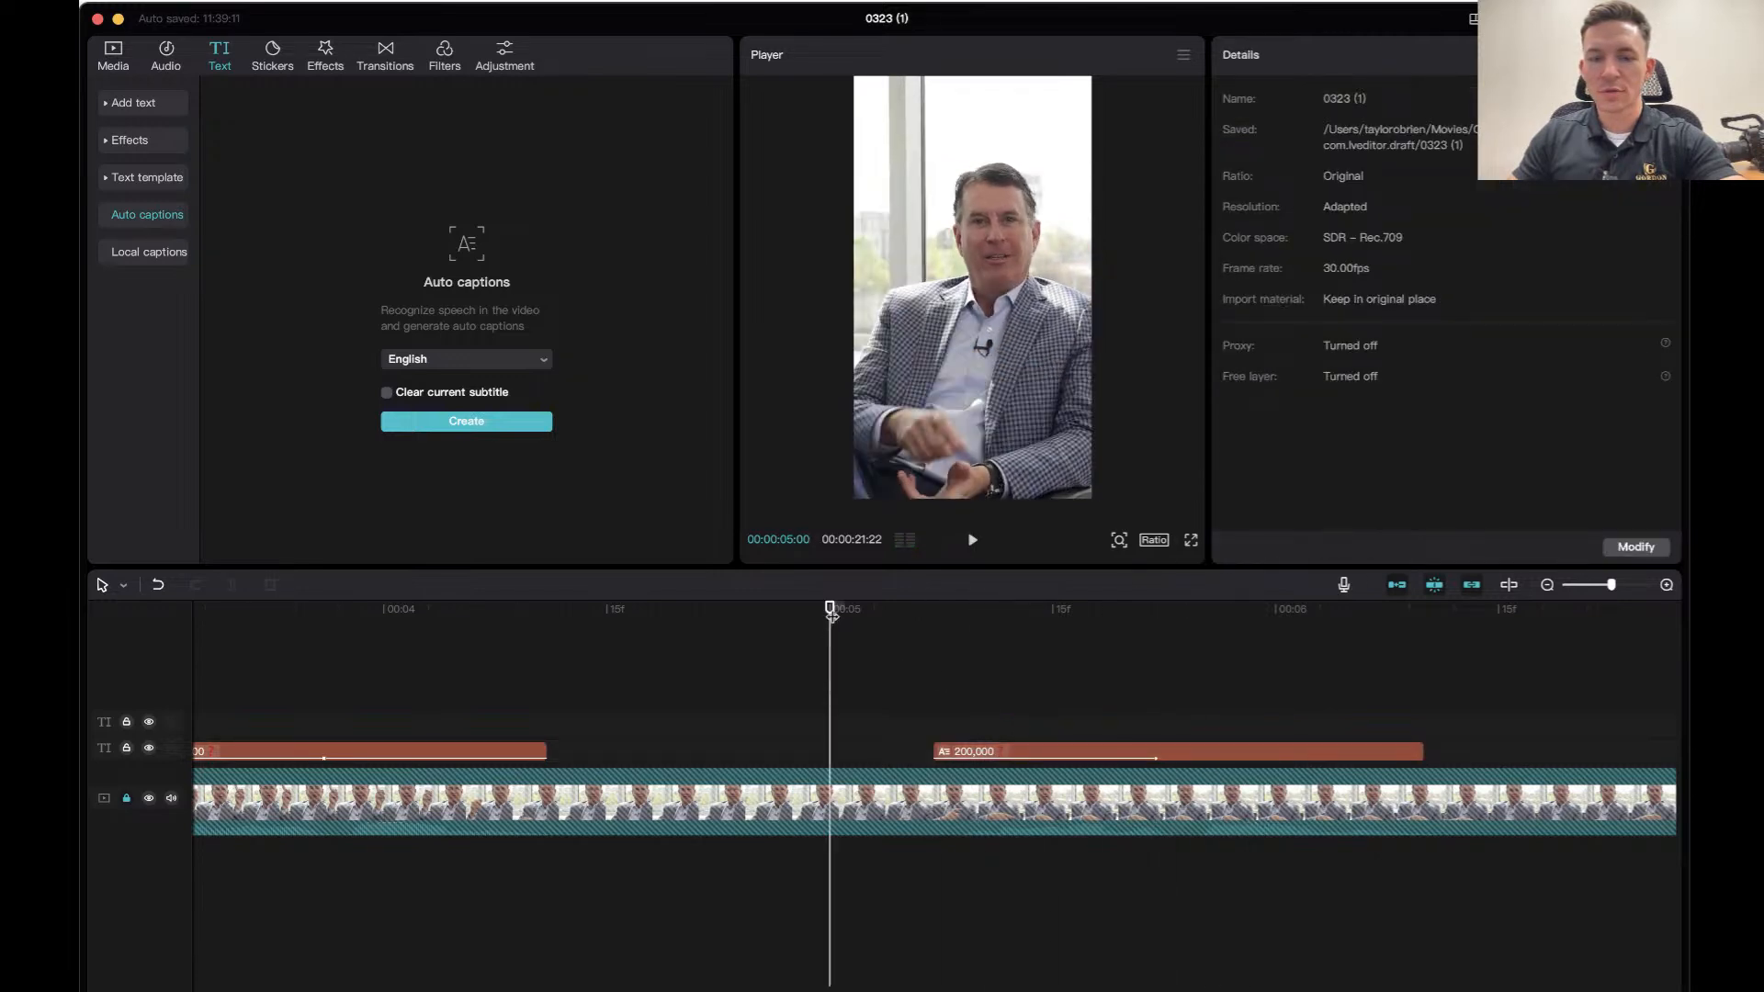
{"action": "left_click", "coordinate": [1324, 751]}
{"action": "left_click", "coordinate": [1010, 611]}
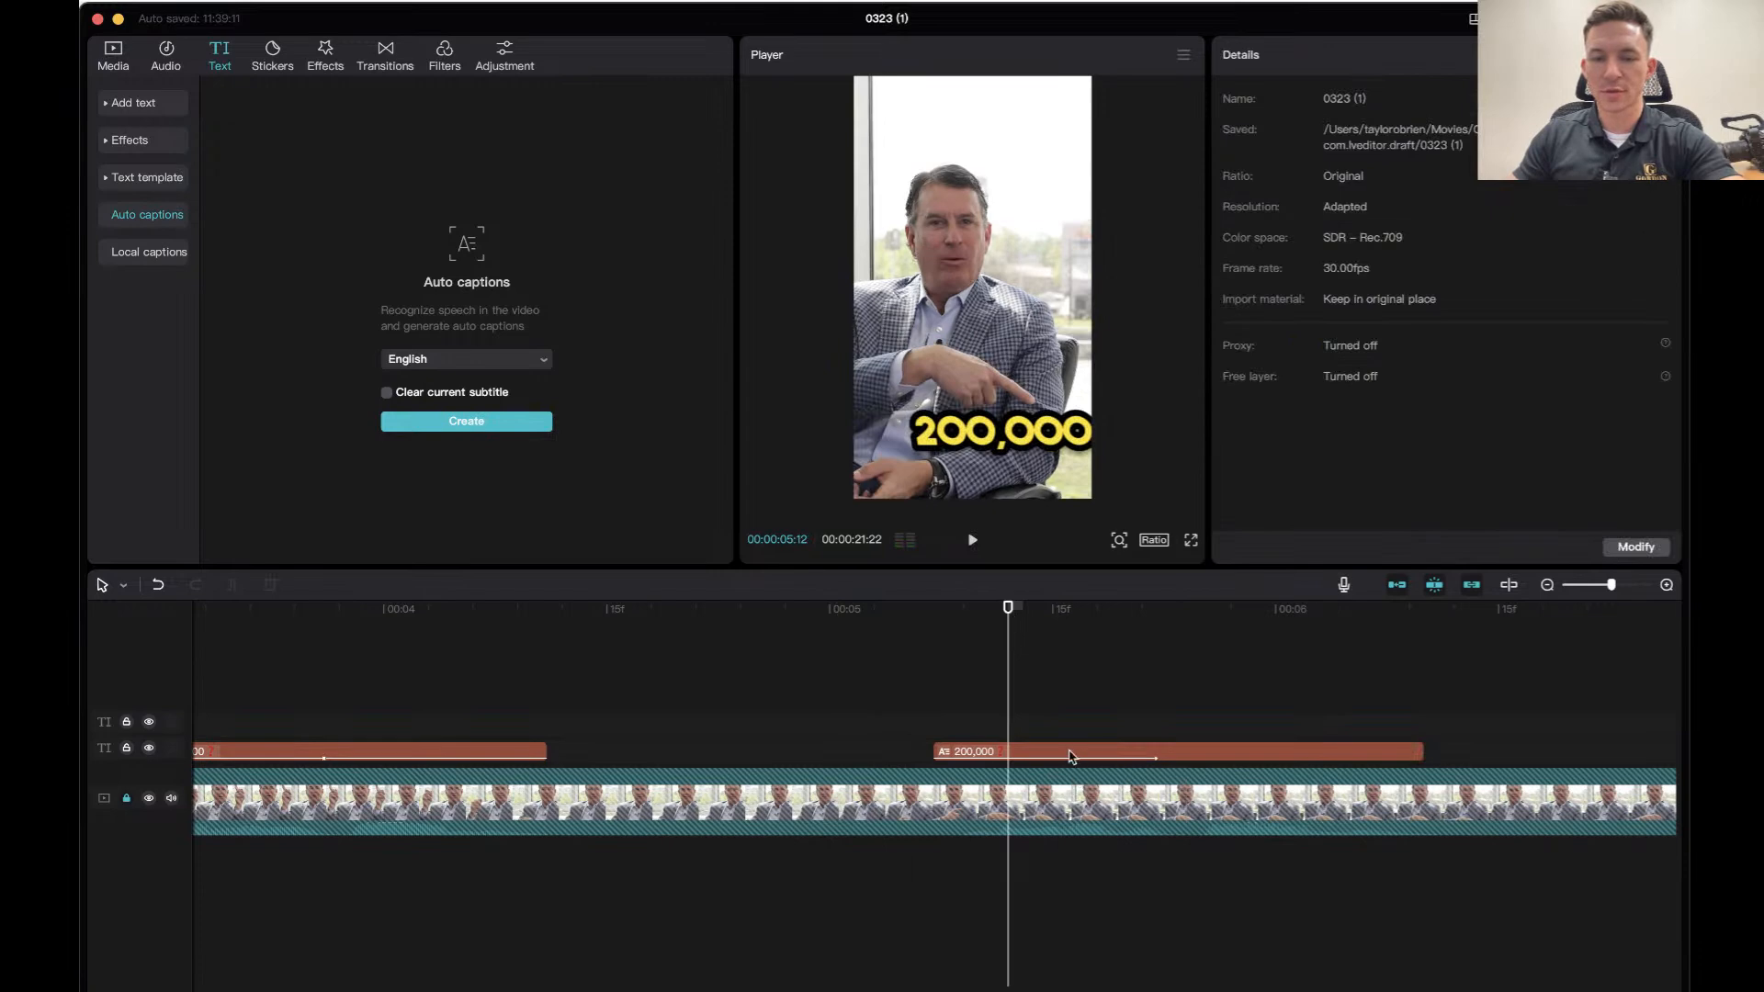
Set the entrance animation of the "200,000" caption to Spring and play it back from before the caption.
{"action": "left_click", "coordinate": [1072, 756]}
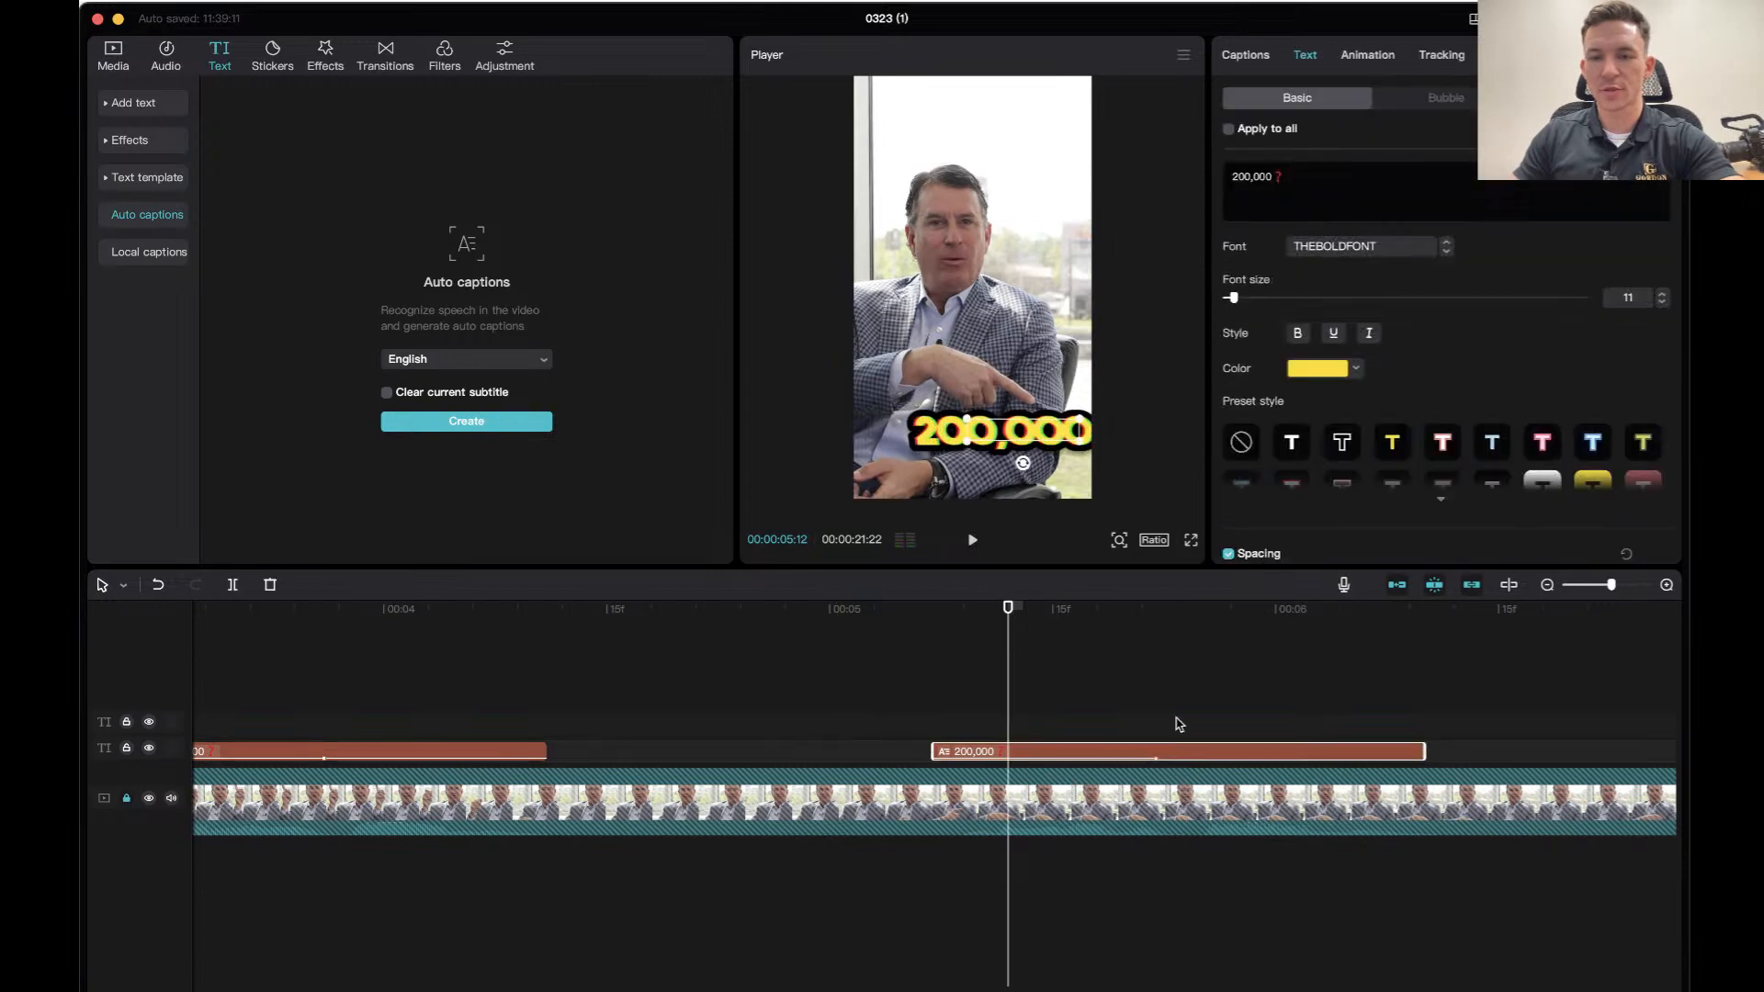
{"action": "left_click", "coordinate": [1360, 60]}
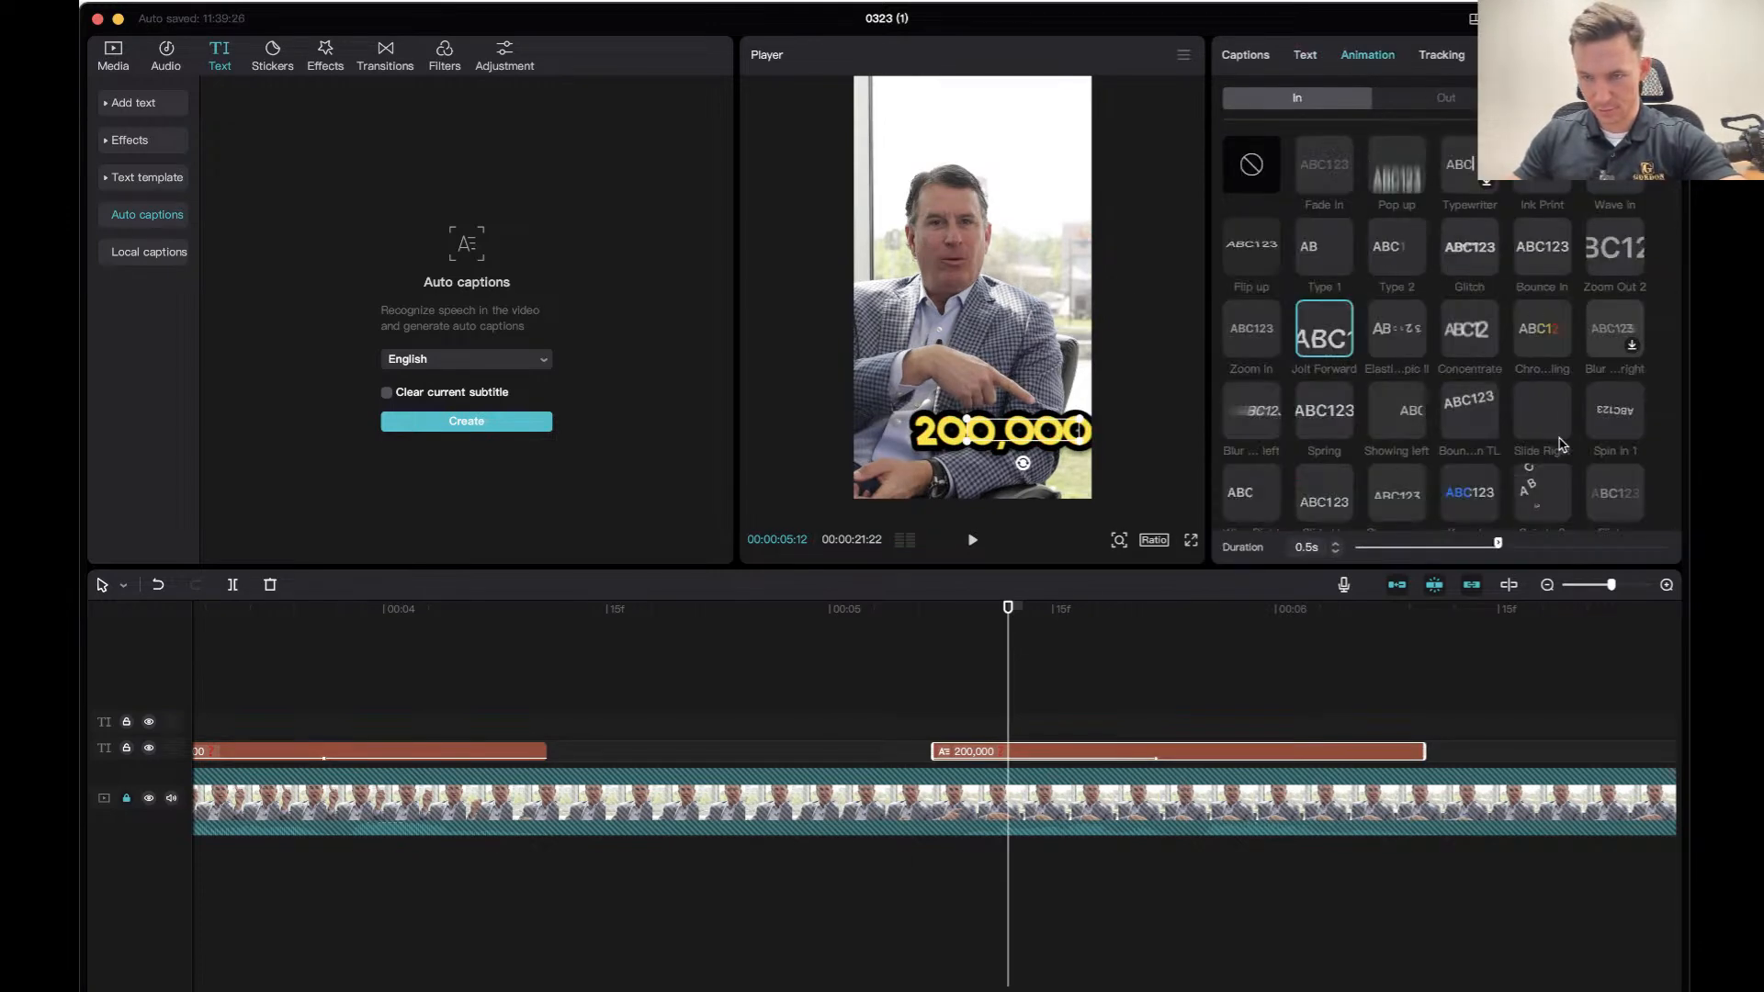
{"action": "left_click", "coordinate": [1393, 396]}
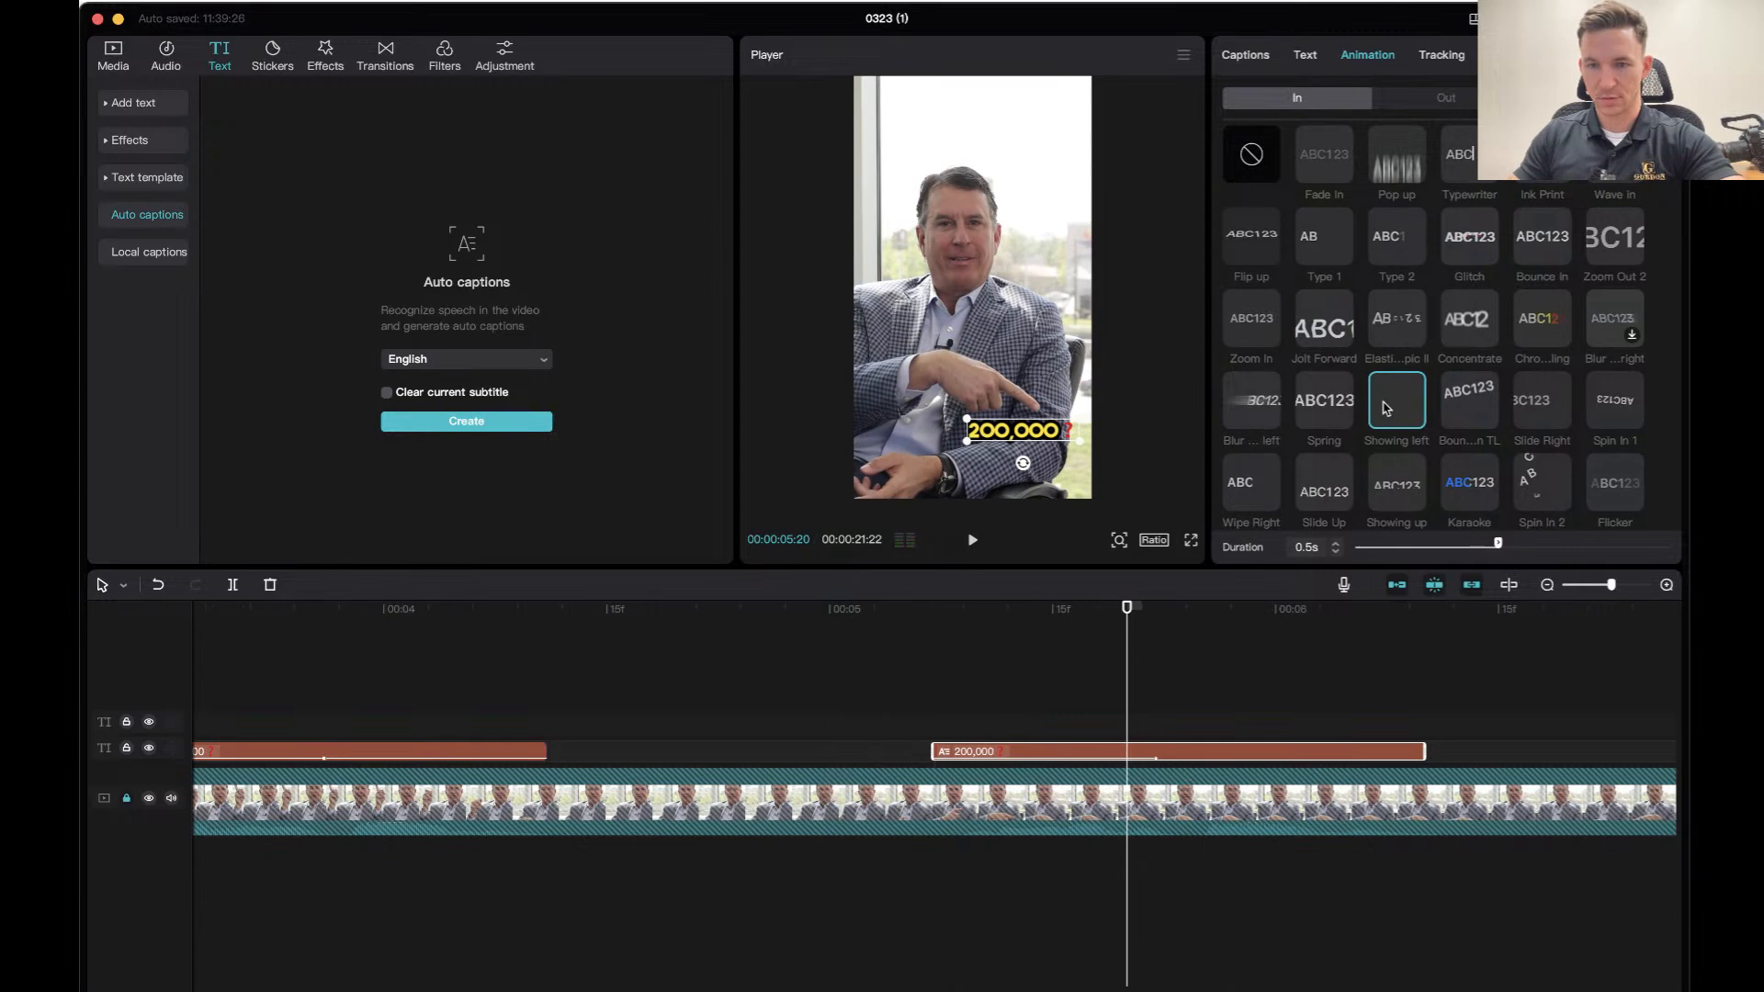
{"action": "left_click", "coordinate": [1332, 405]}
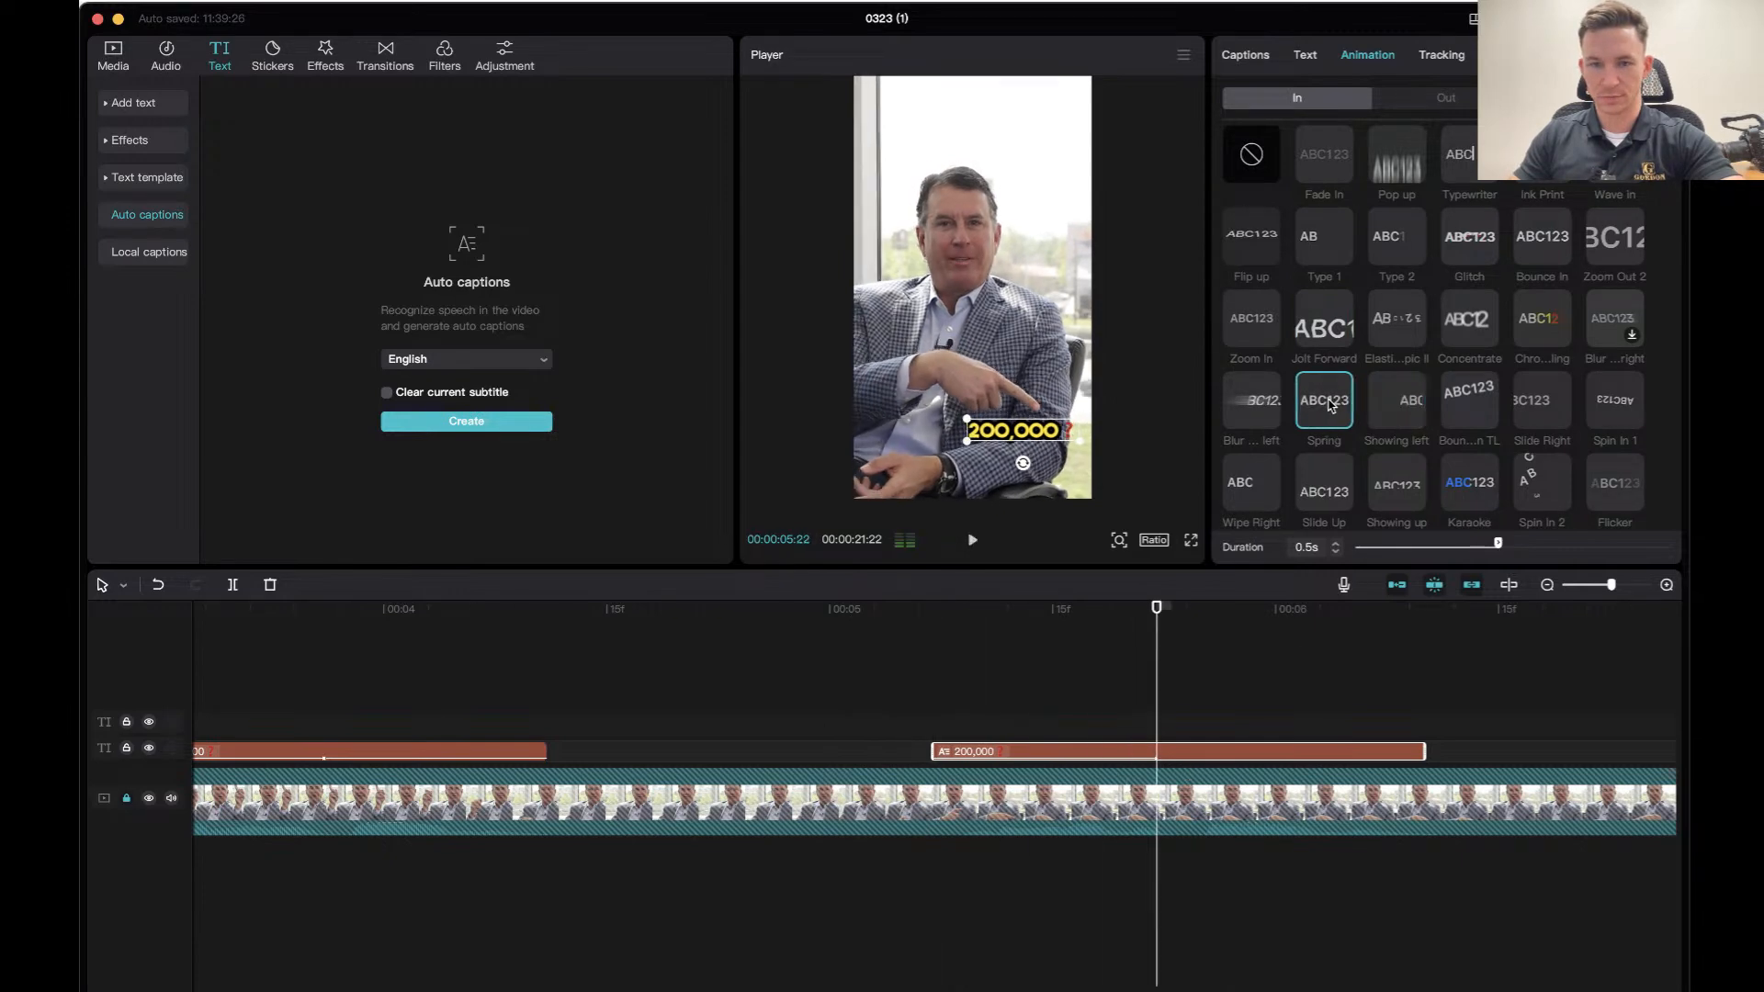
{"action": "left_click", "coordinate": [836, 632]}
{"action": "key", "text": "space"}
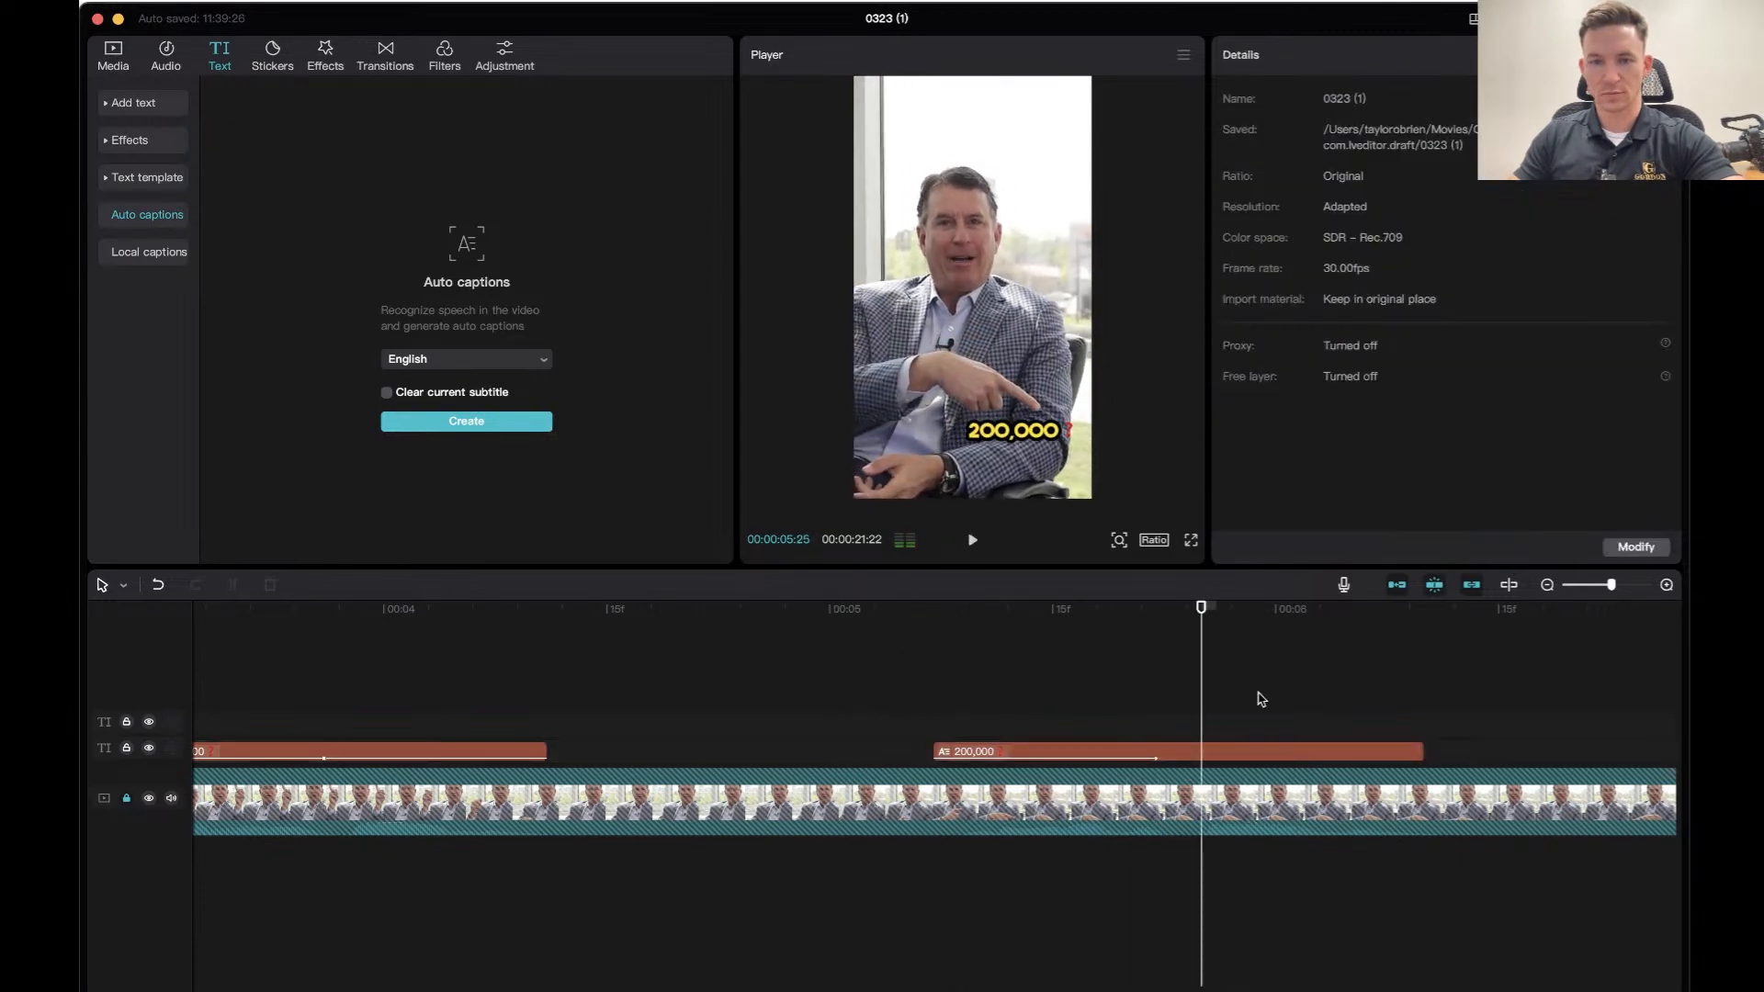
Try the Slide Right exit animation on the "200,000" caption and play it back from before the caption.
{"action": "left_click", "coordinate": [1371, 756]}
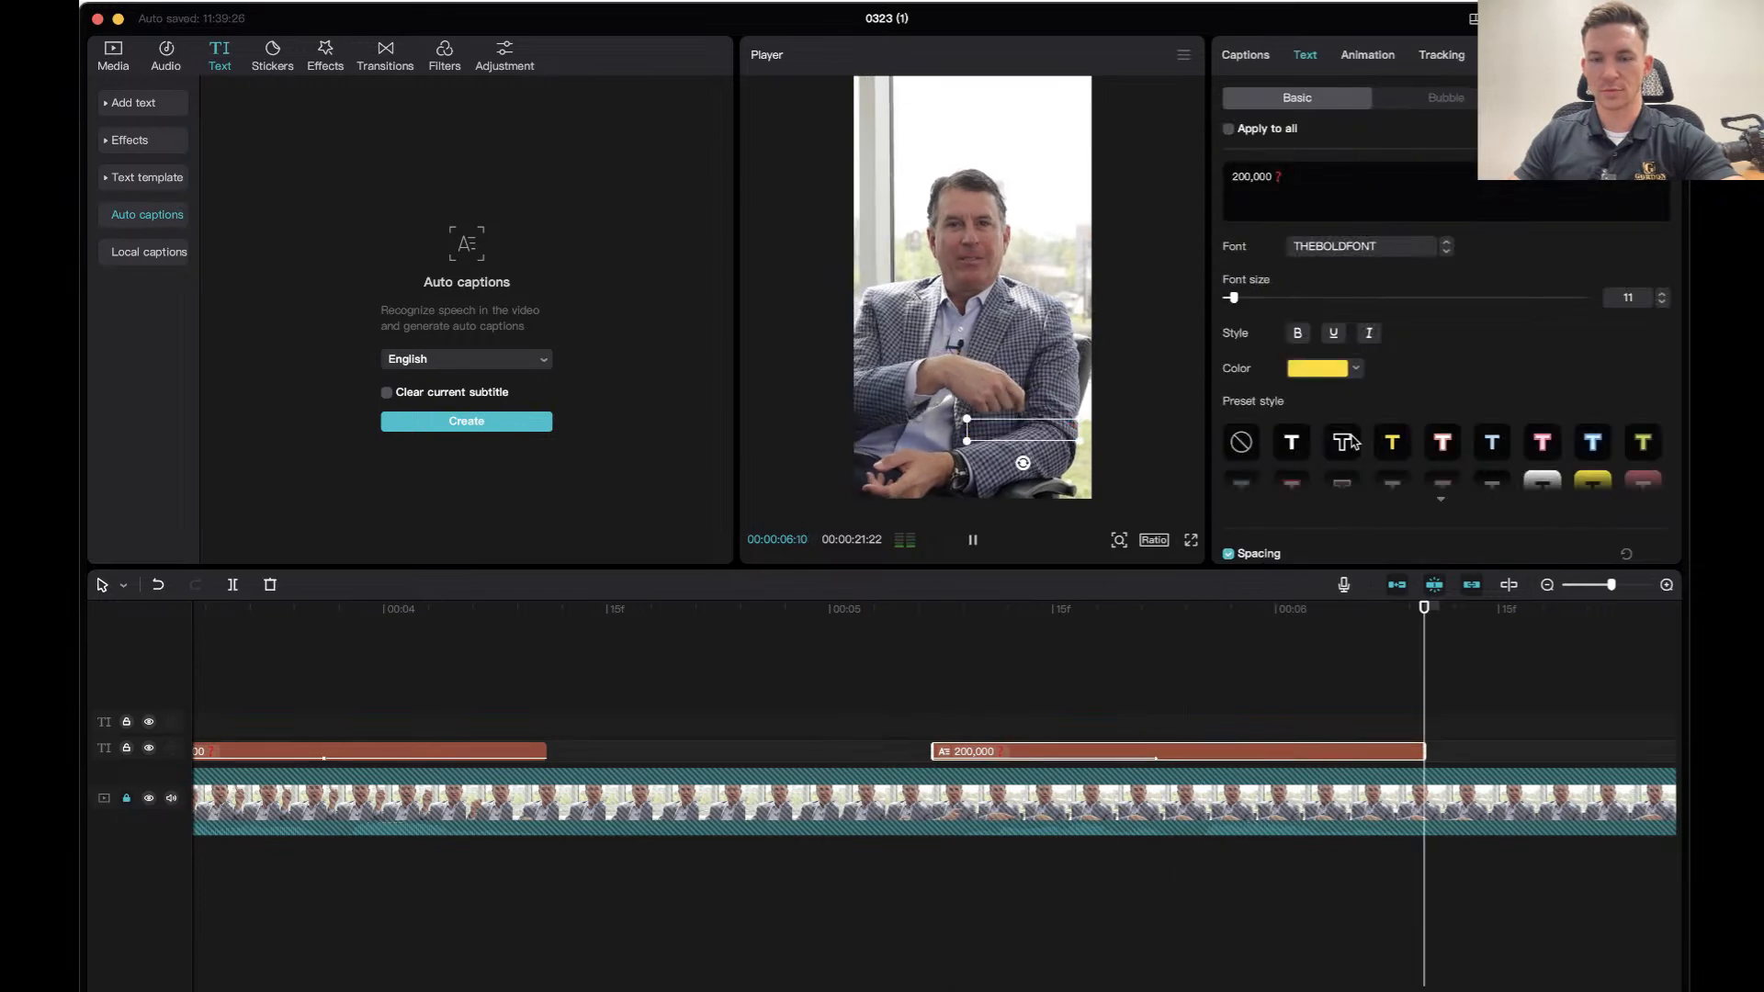
{"action": "left_click", "coordinate": [1257, 629]}
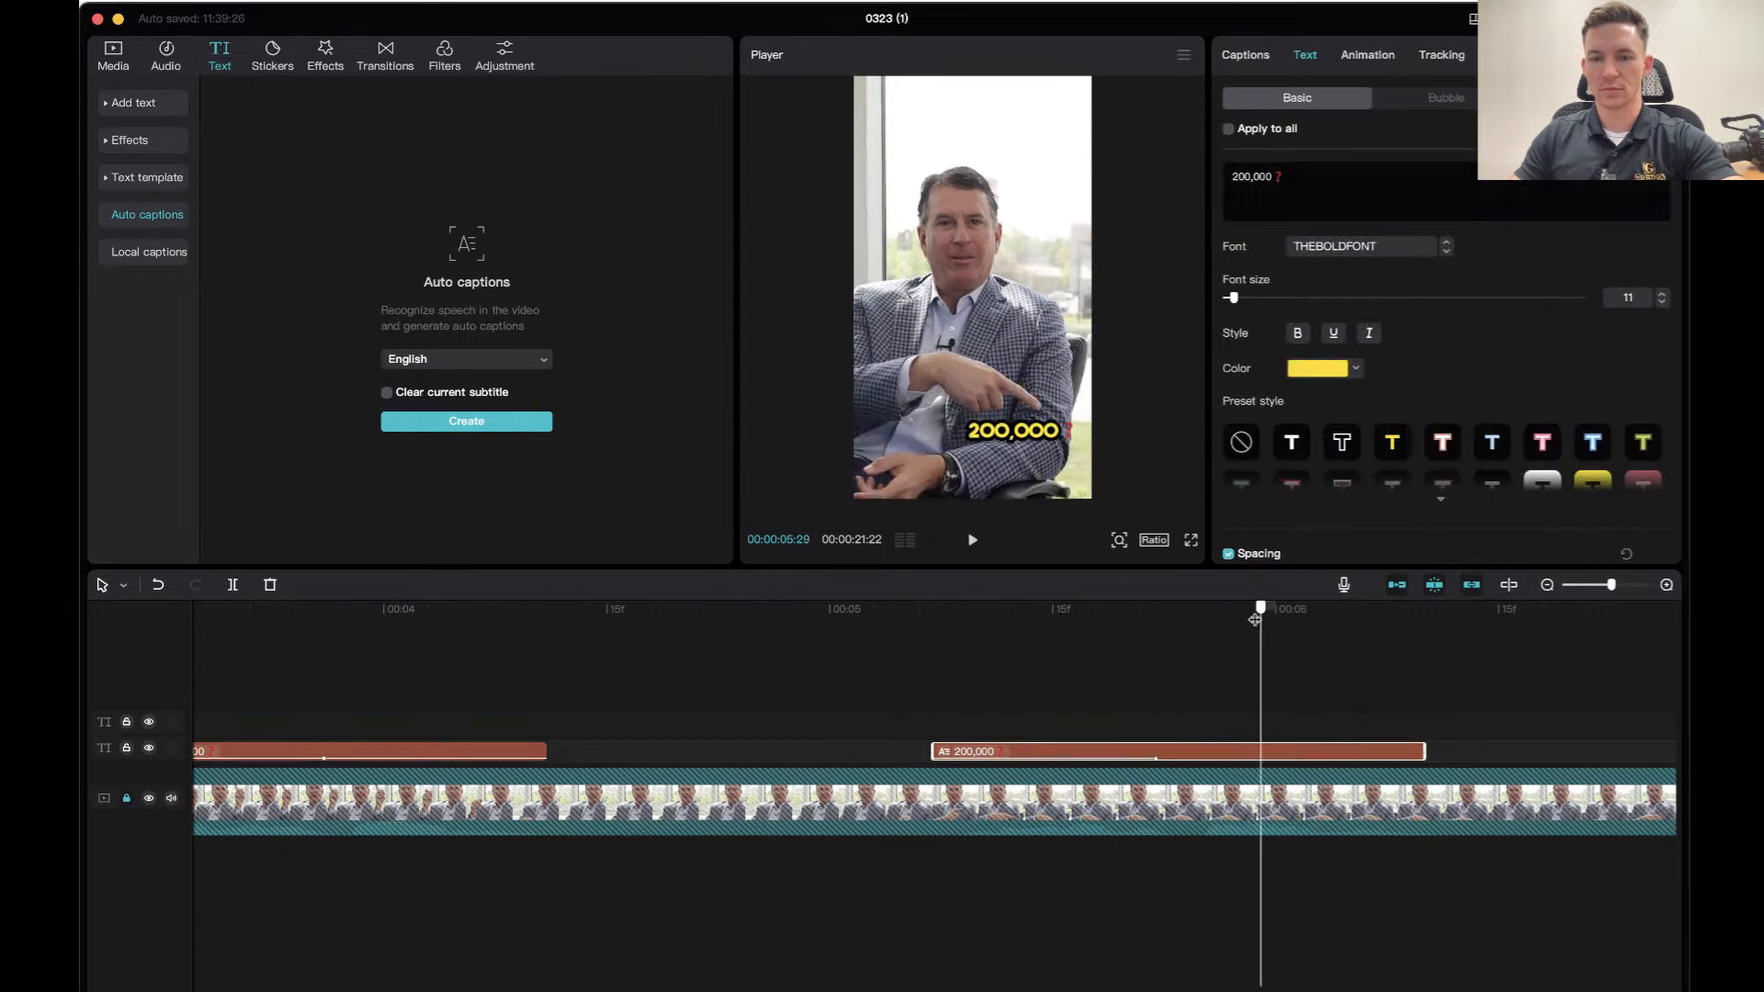
{"action": "left_click", "coordinate": [1368, 57]}
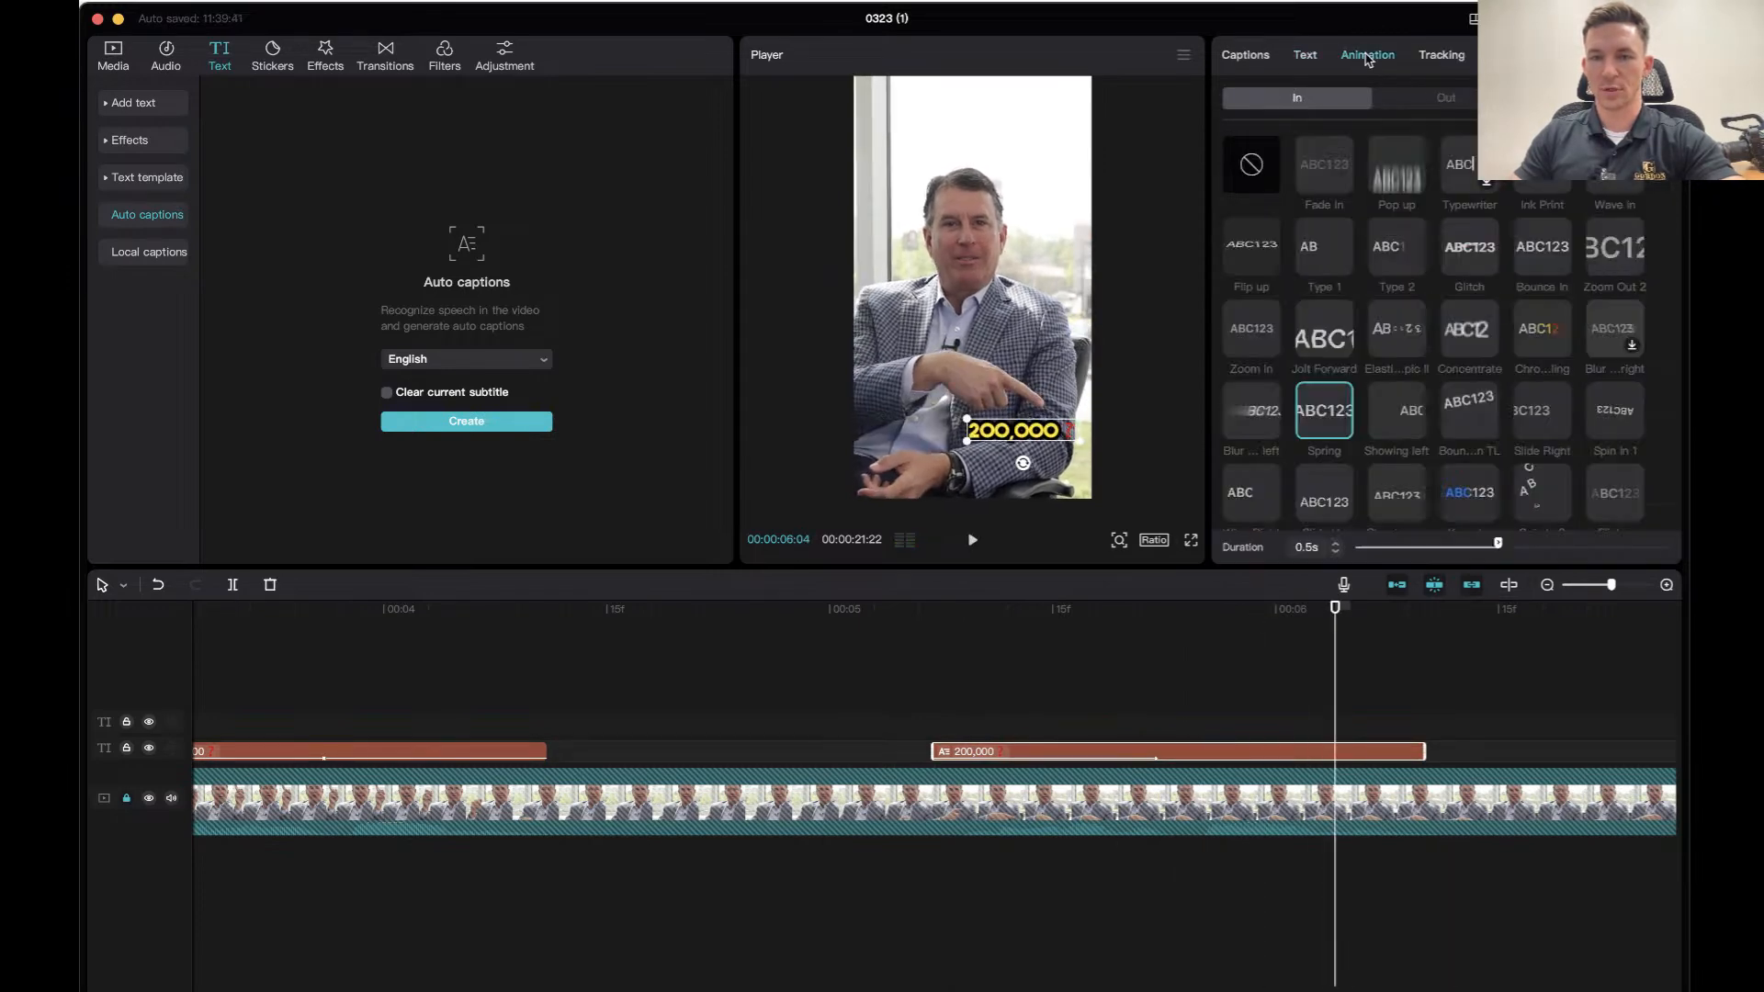
{"action": "left_click", "coordinate": [1415, 99]}
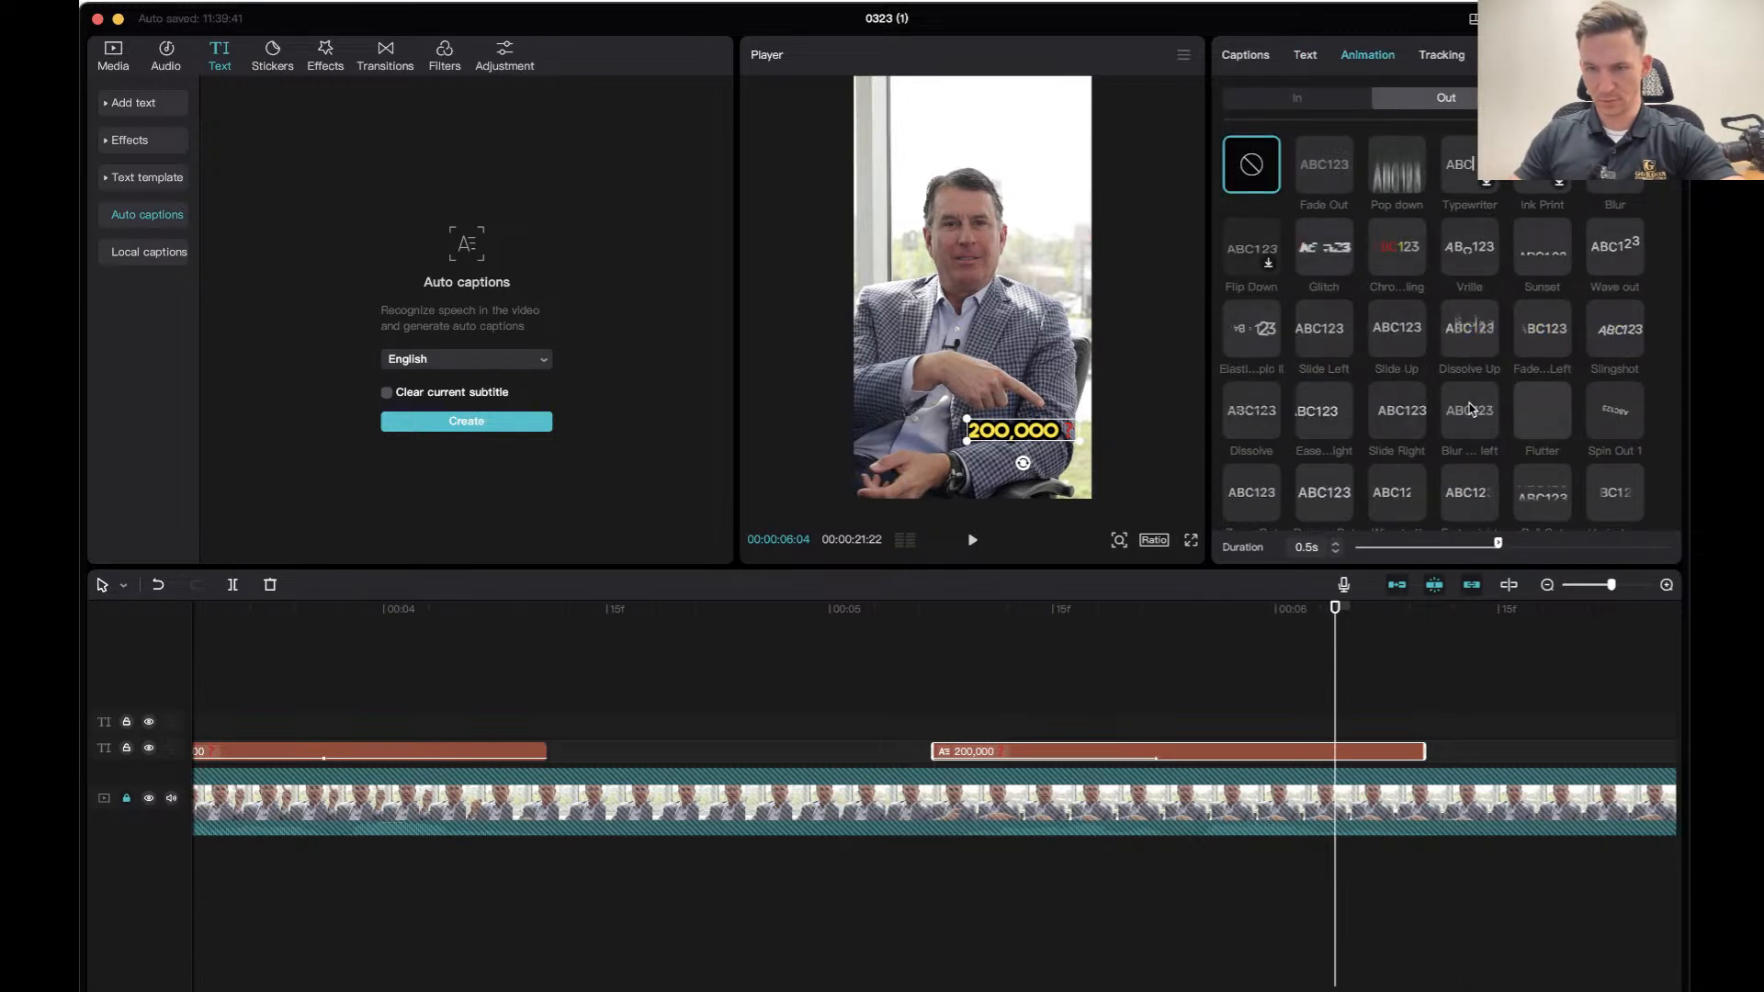
{"action": "left_click", "coordinate": [1387, 424]}
{"action": "left_click", "coordinate": [891, 623]}
{"action": "key", "text": "space"}
{"action": "left_click", "coordinate": [1080, 611]}
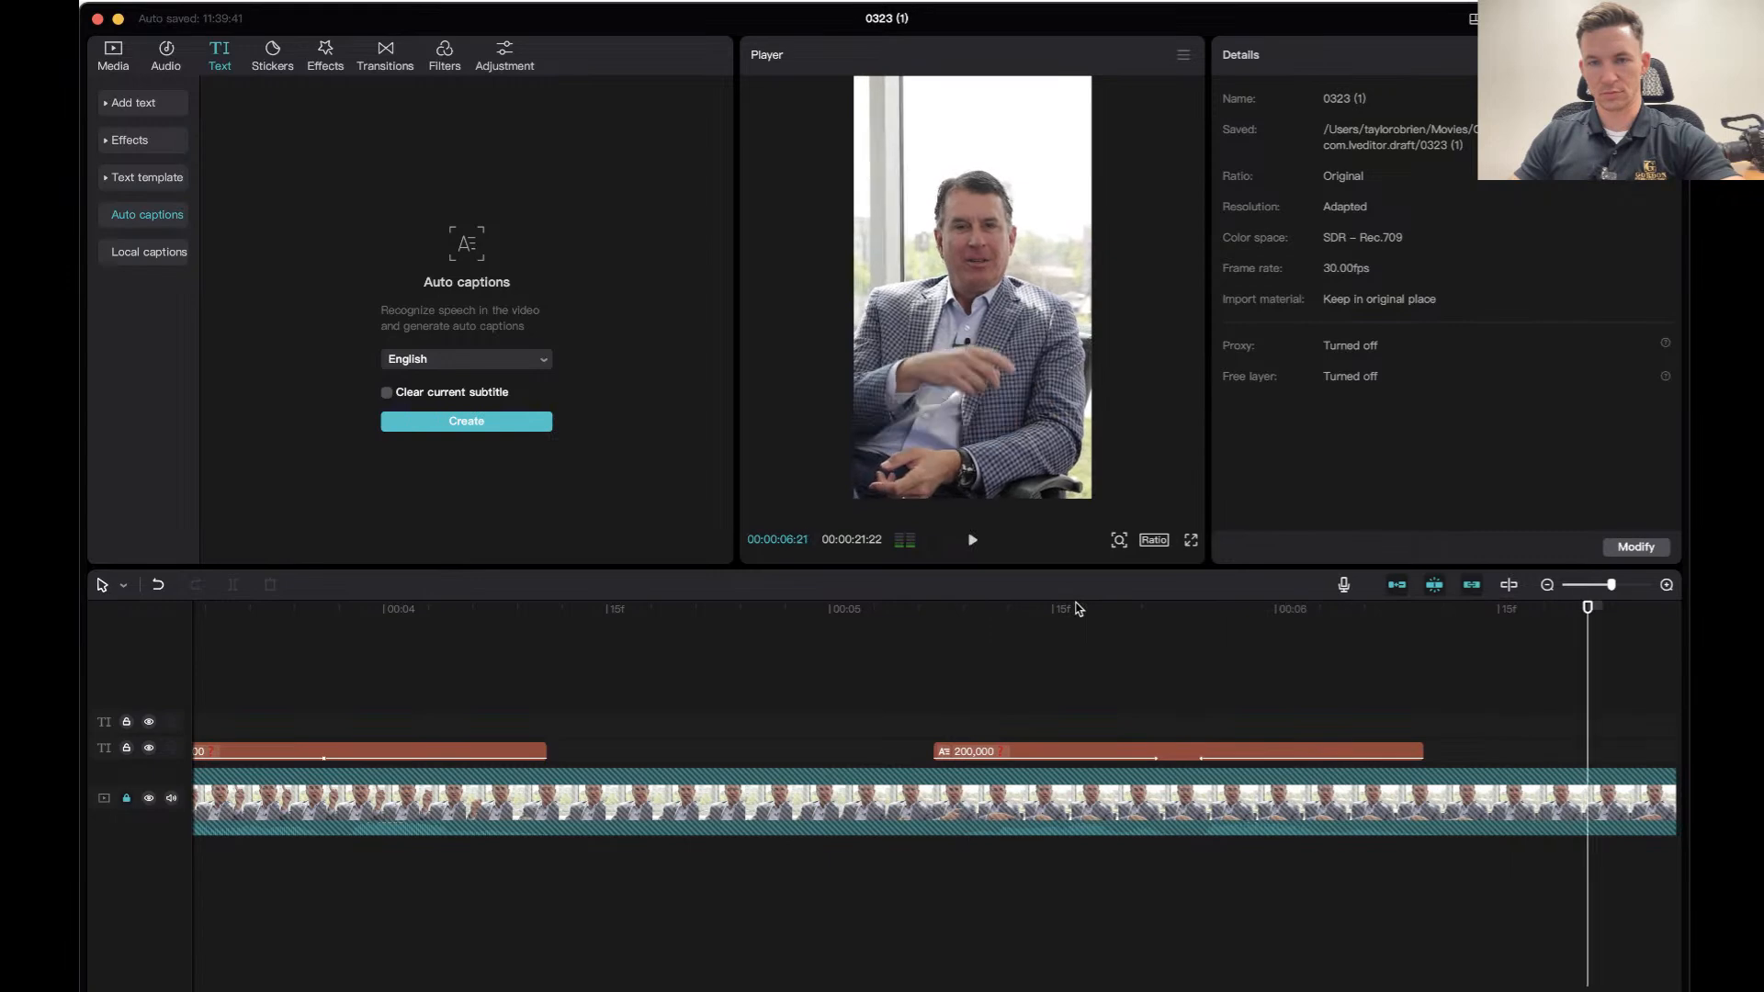
{"action": "left_click", "coordinate": [1080, 610]}
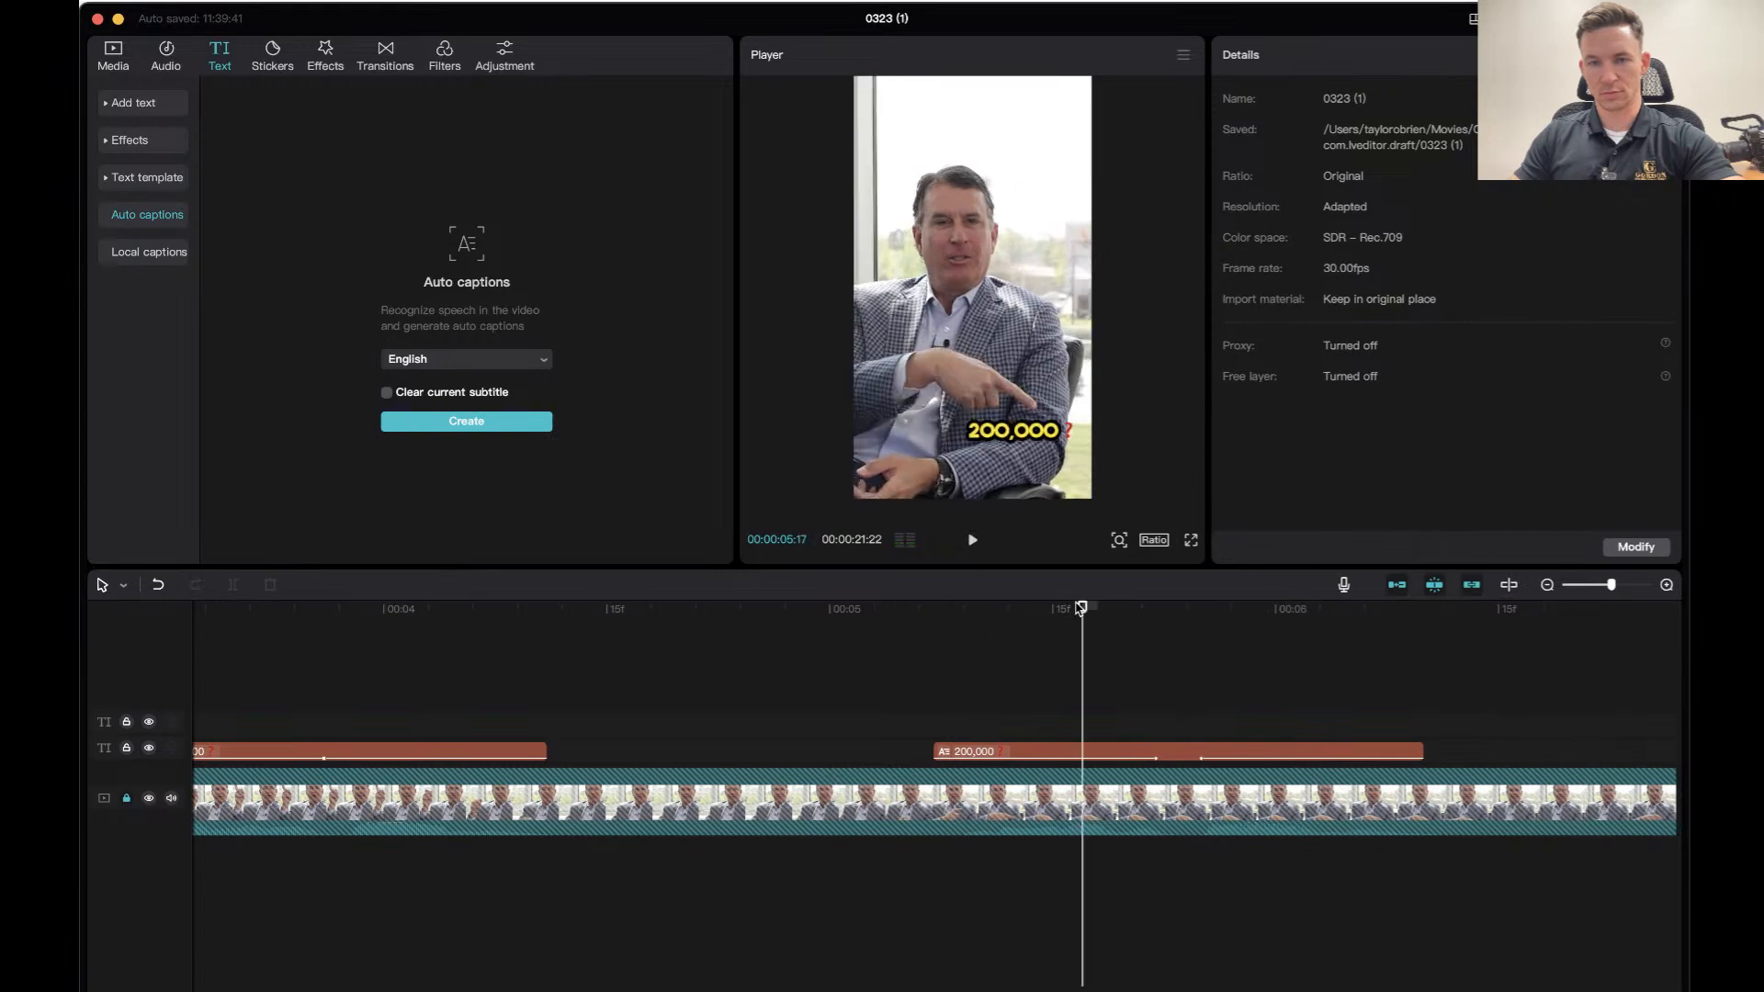
Look through the exit animations for the "200,000" caption and try Dissolve Up.
{"action": "left_click", "coordinate": [1348, 742]}
{"action": "left_click", "coordinate": [1364, 749]}
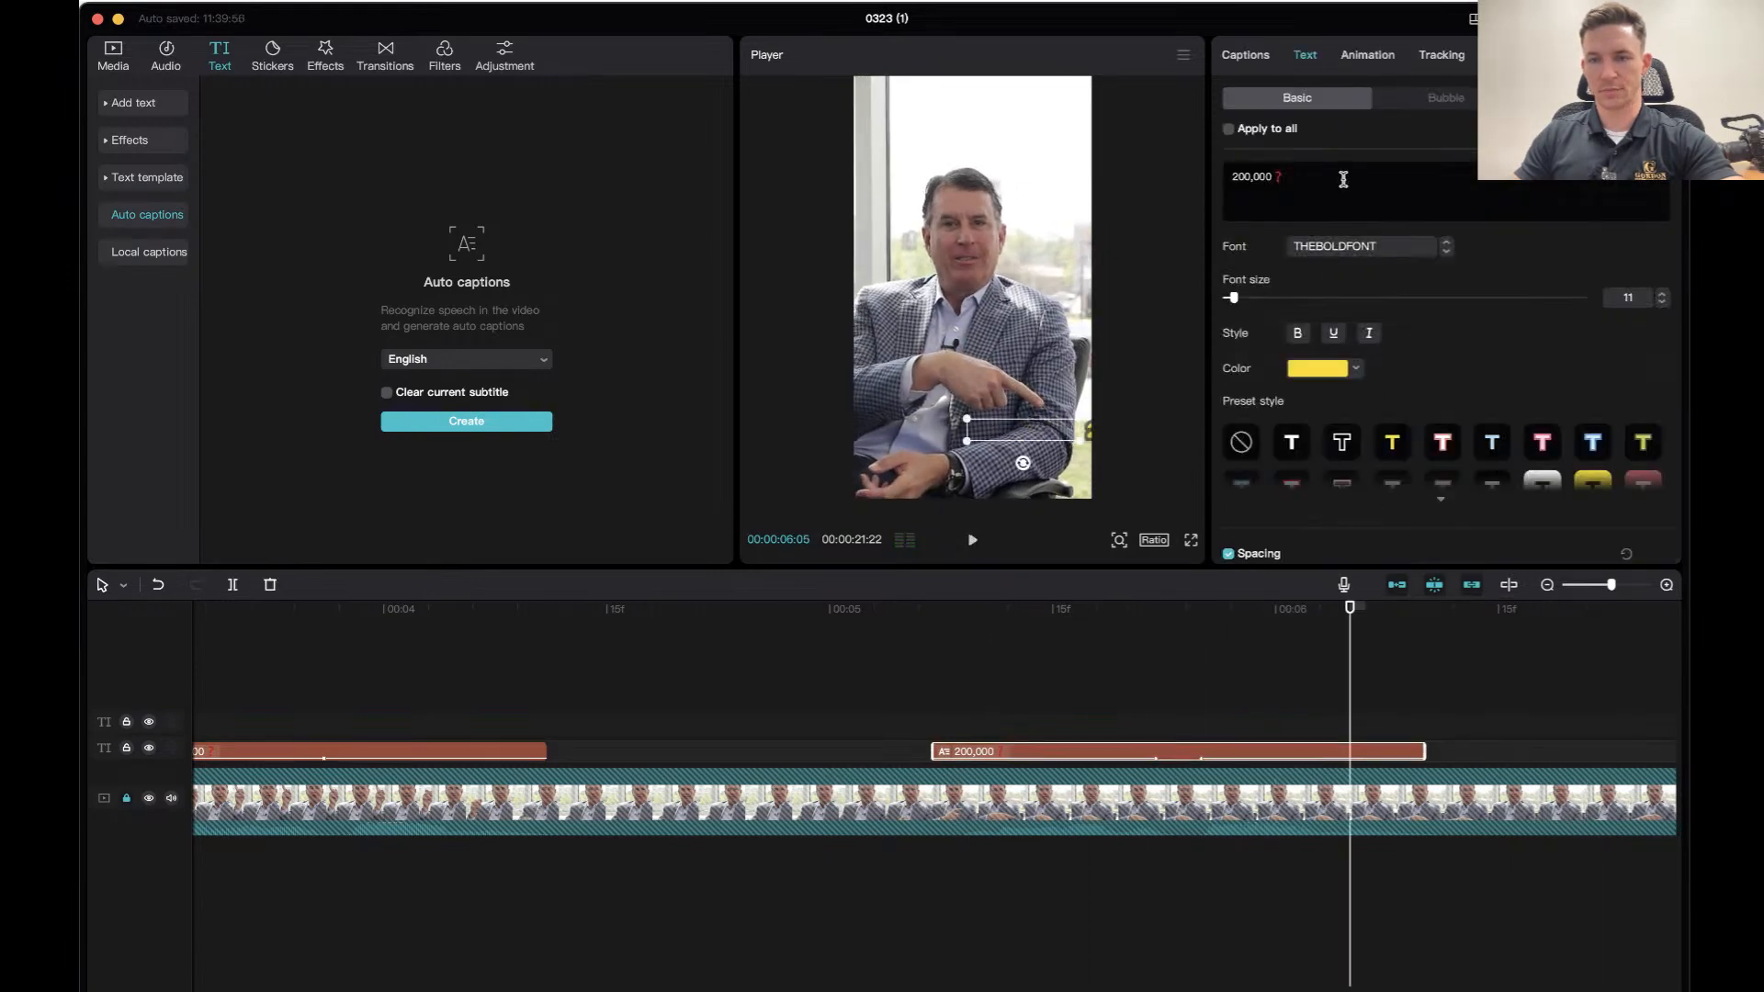
{"action": "left_click", "coordinate": [1369, 57]}
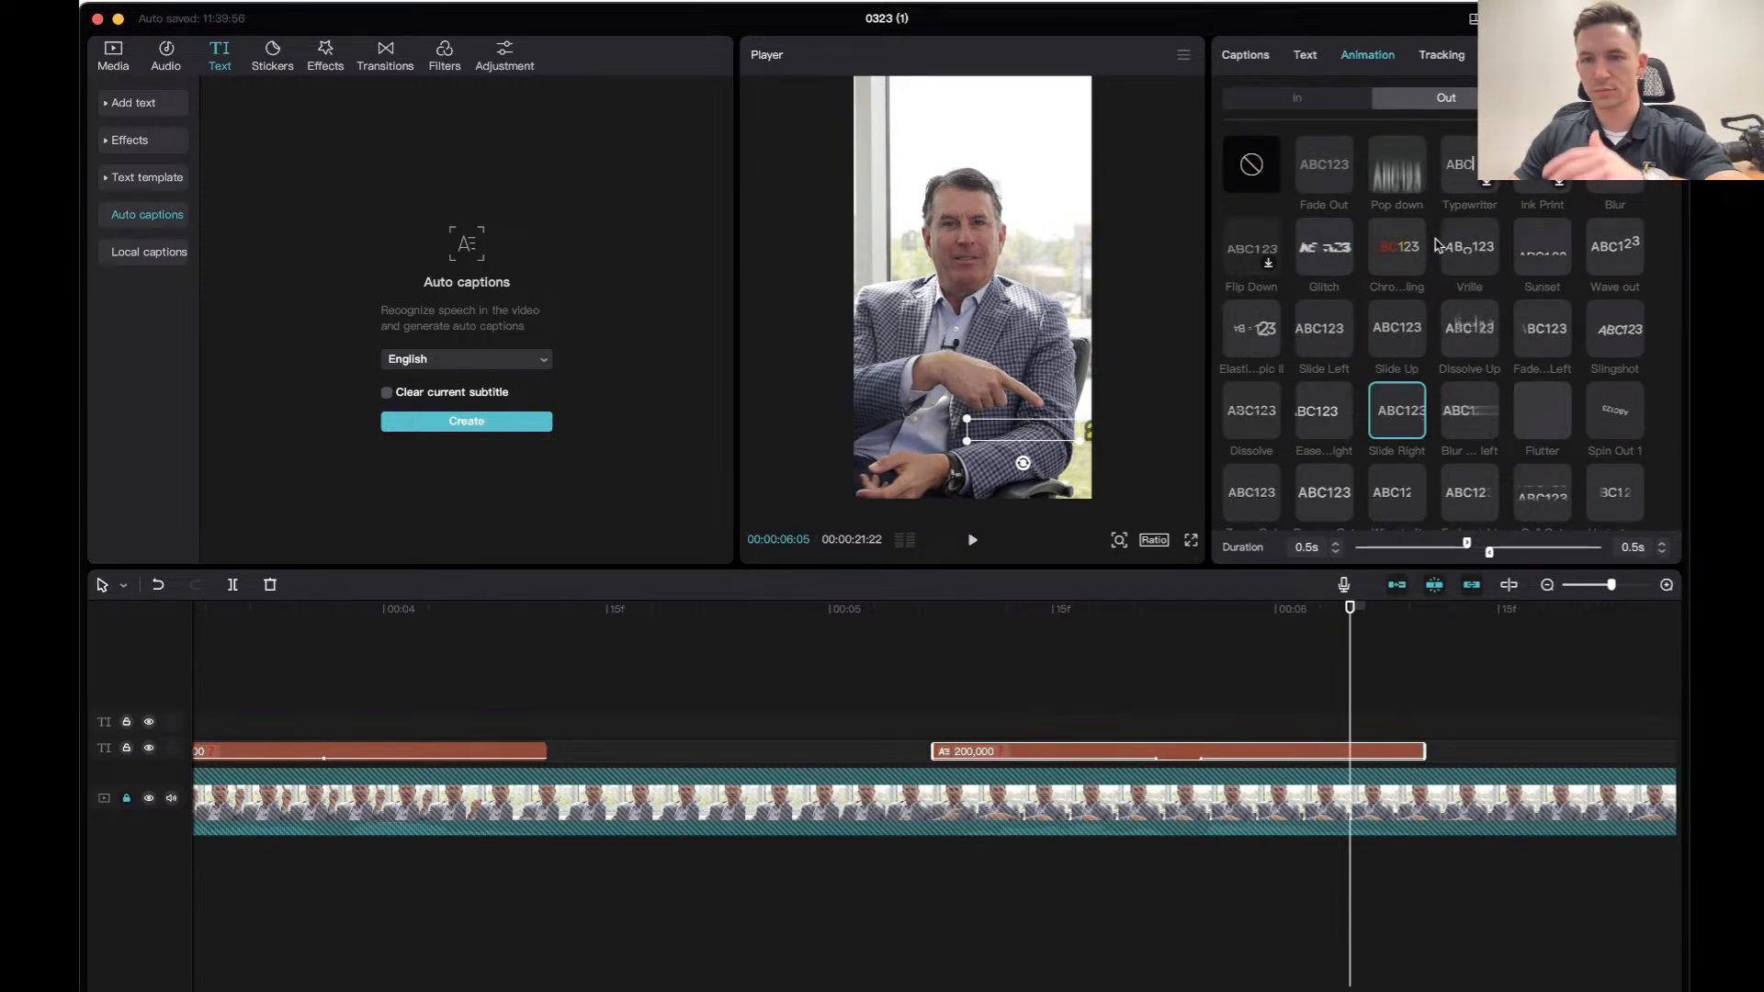
{"action": "scroll", "coordinate": [1518, 350], "scroll_direction": "down", "scroll_amount": 1}
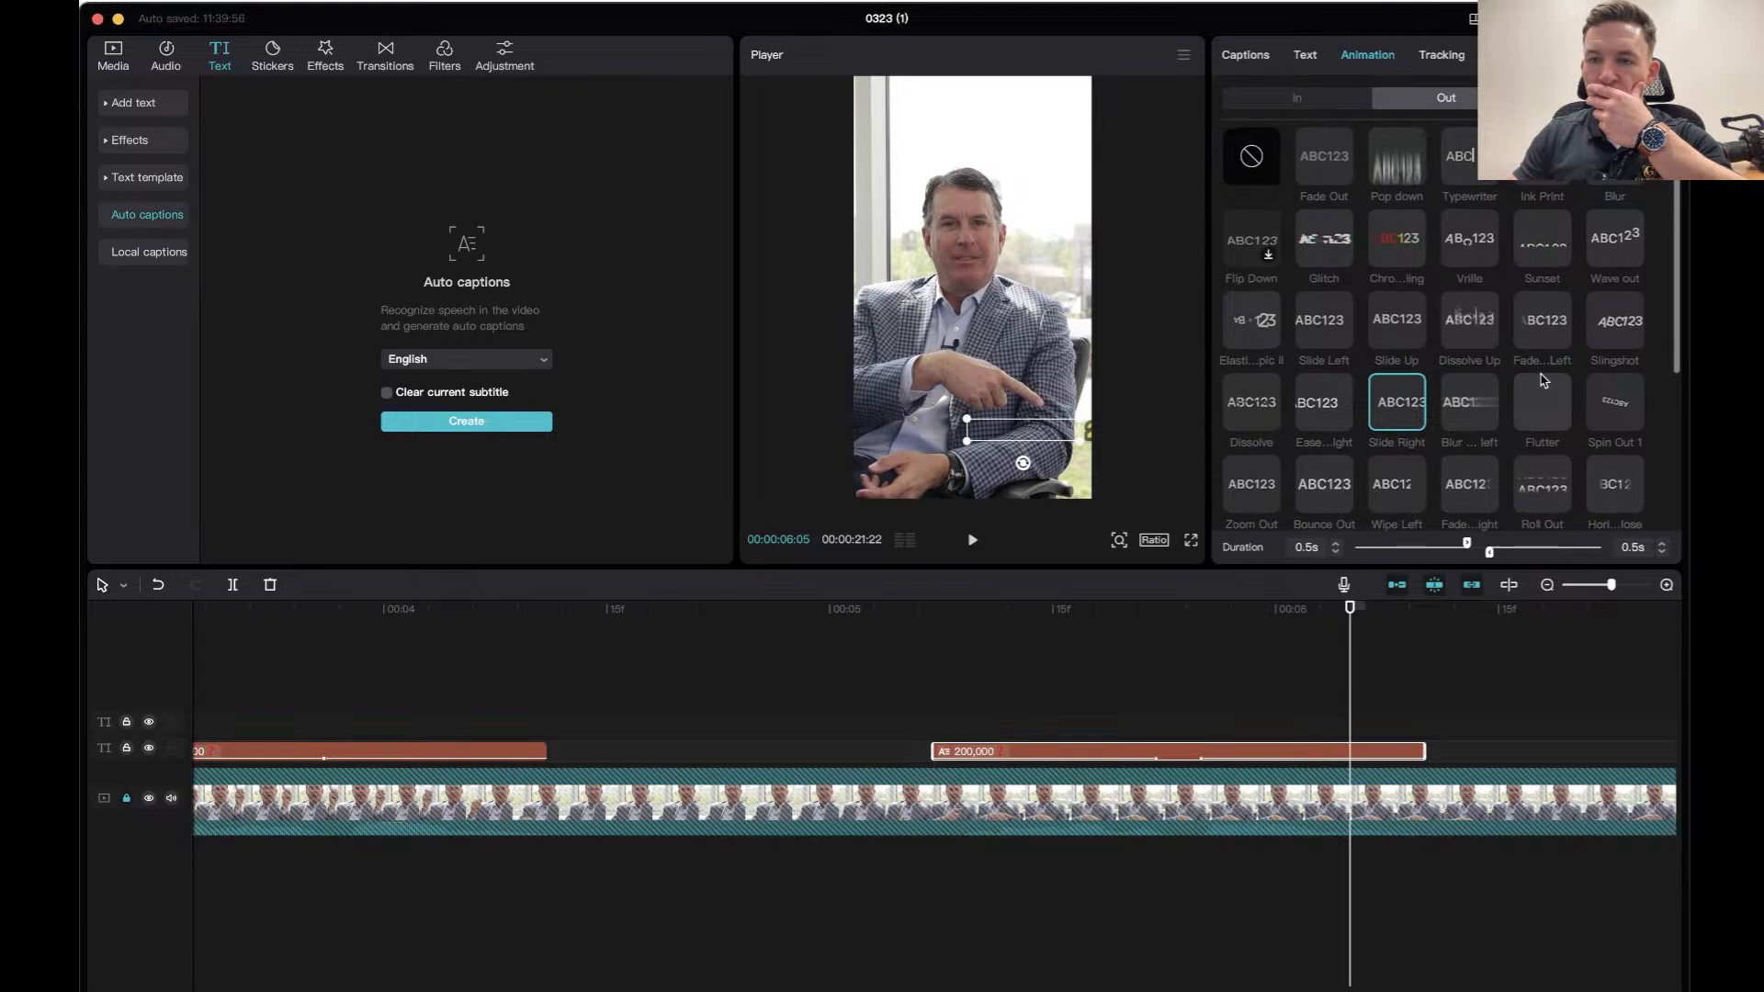
{"action": "scroll", "coordinate": [1320, 432], "scroll_direction": "down", "scroll_amount": 3}
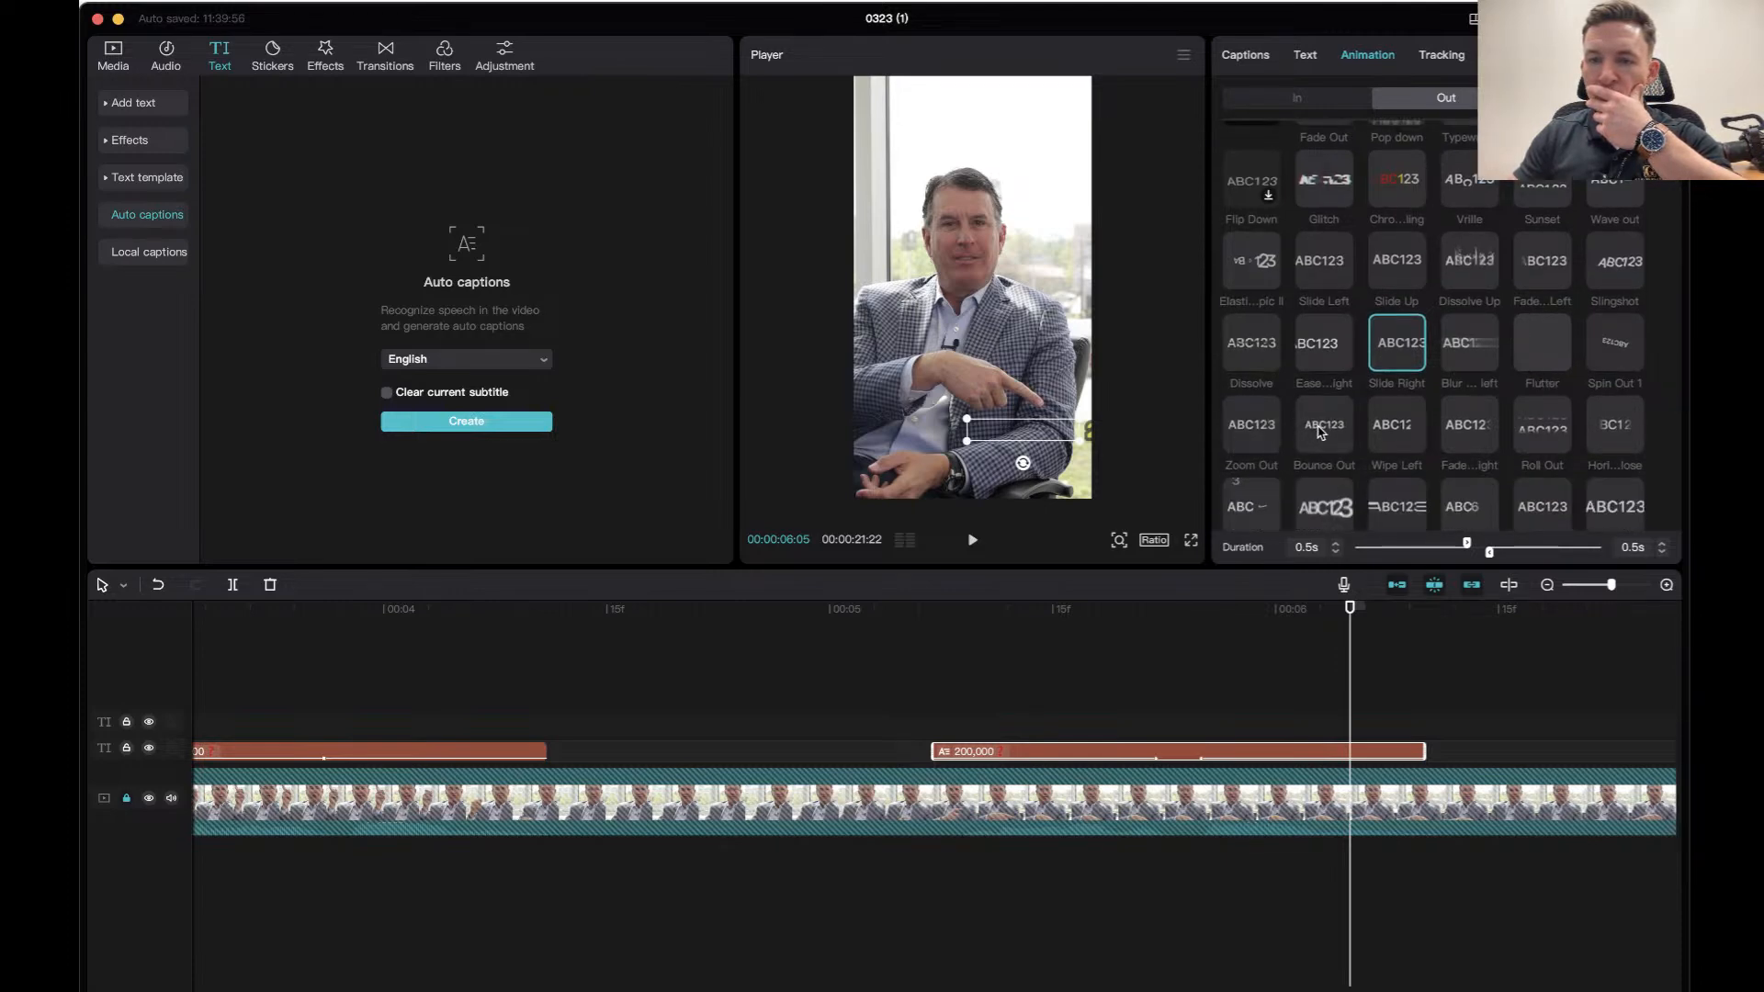
{"action": "scroll", "coordinate": [1321, 431], "scroll_direction": "down", "scroll_amount": 6}
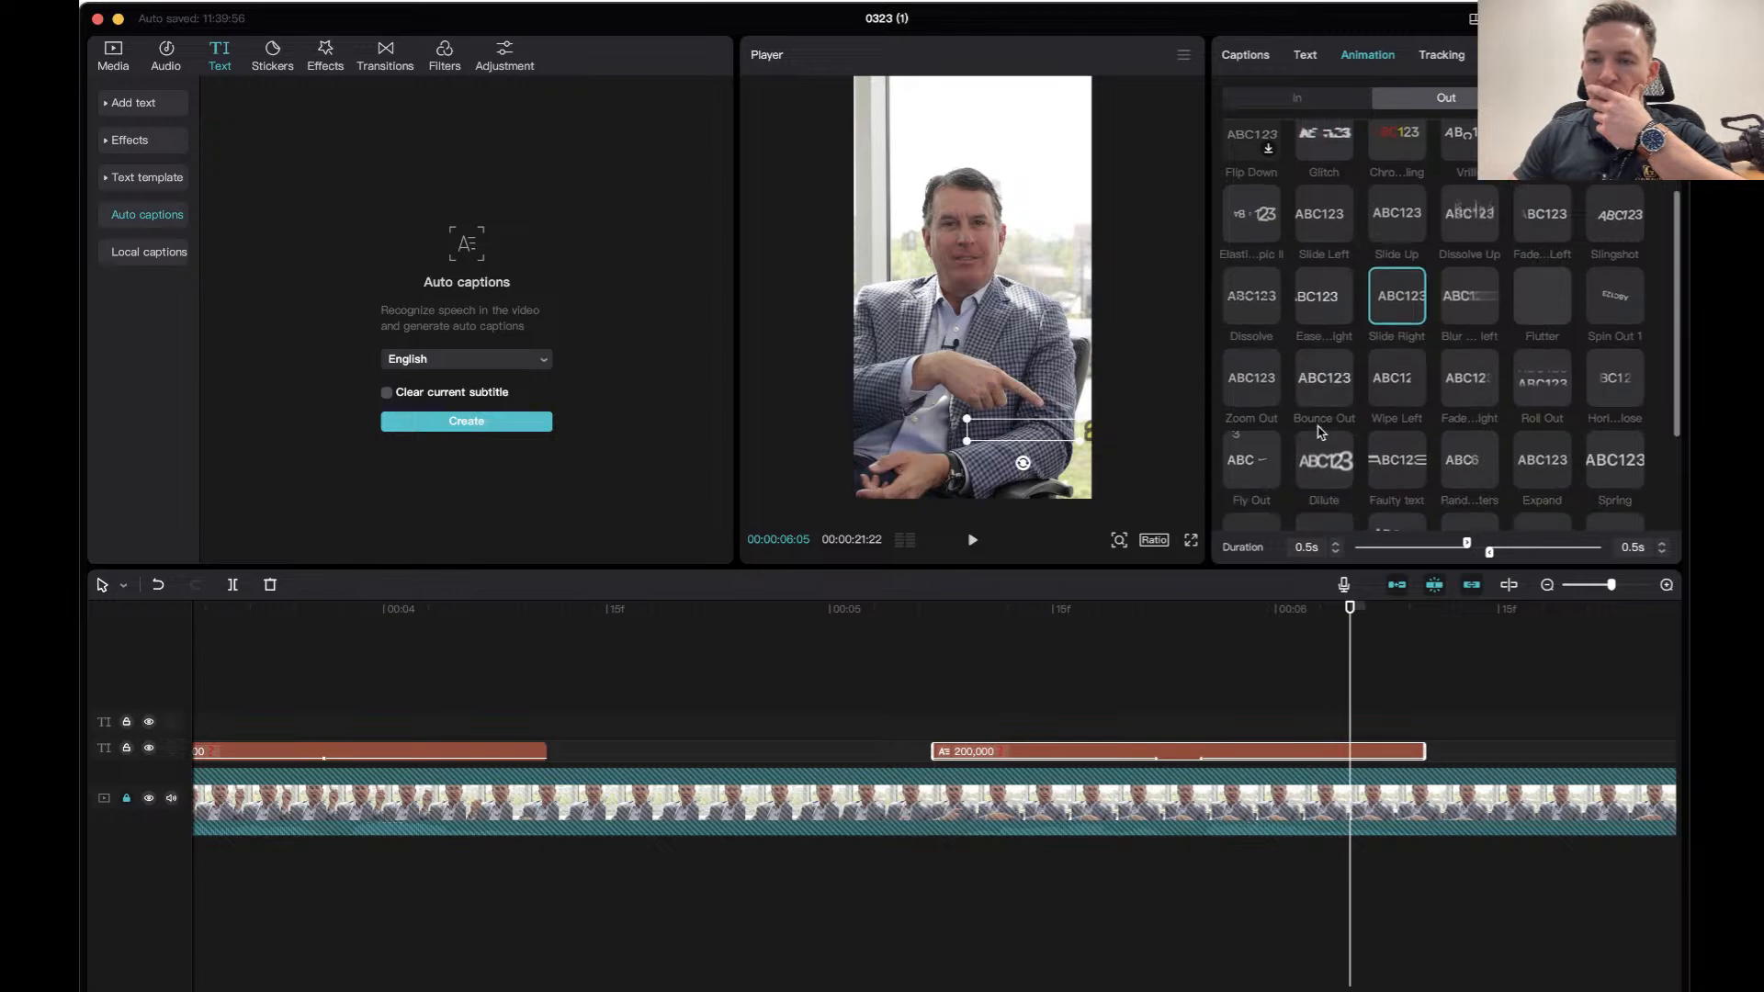
{"action": "scroll", "coordinate": [1320, 432], "scroll_direction": "down", "scroll_amount": 3}
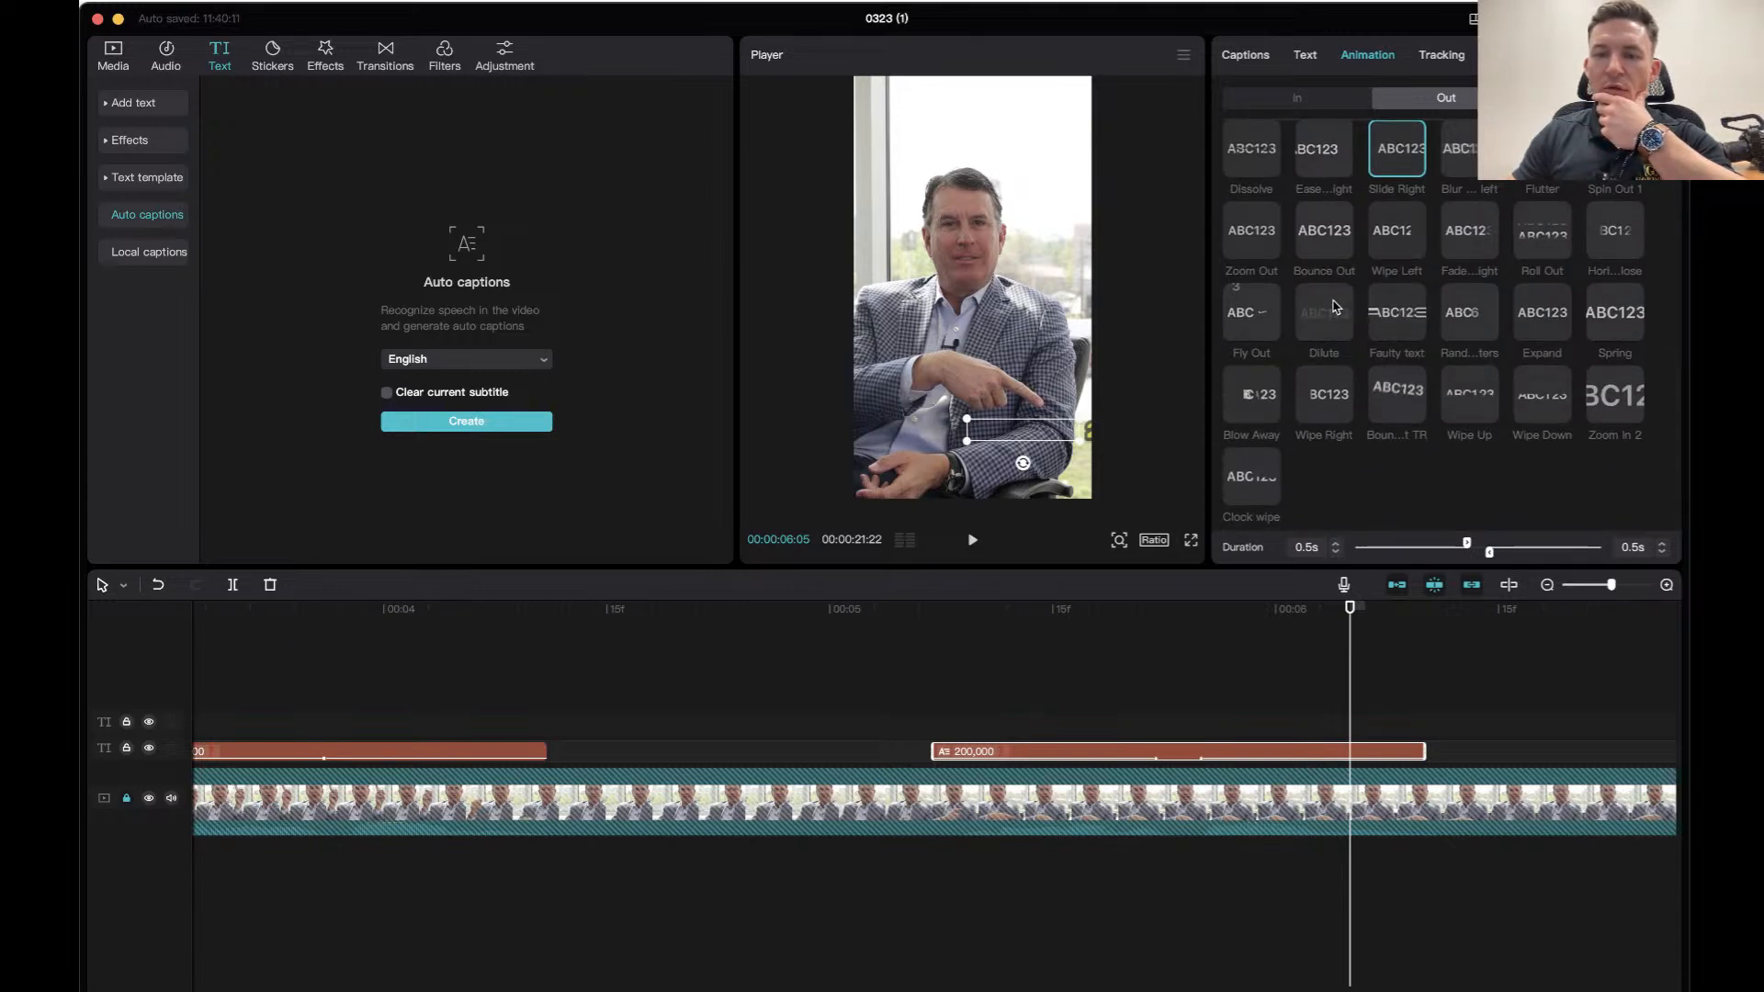
{"action": "scroll", "coordinate": [1334, 308], "scroll_direction": "up", "scroll_amount": 4}
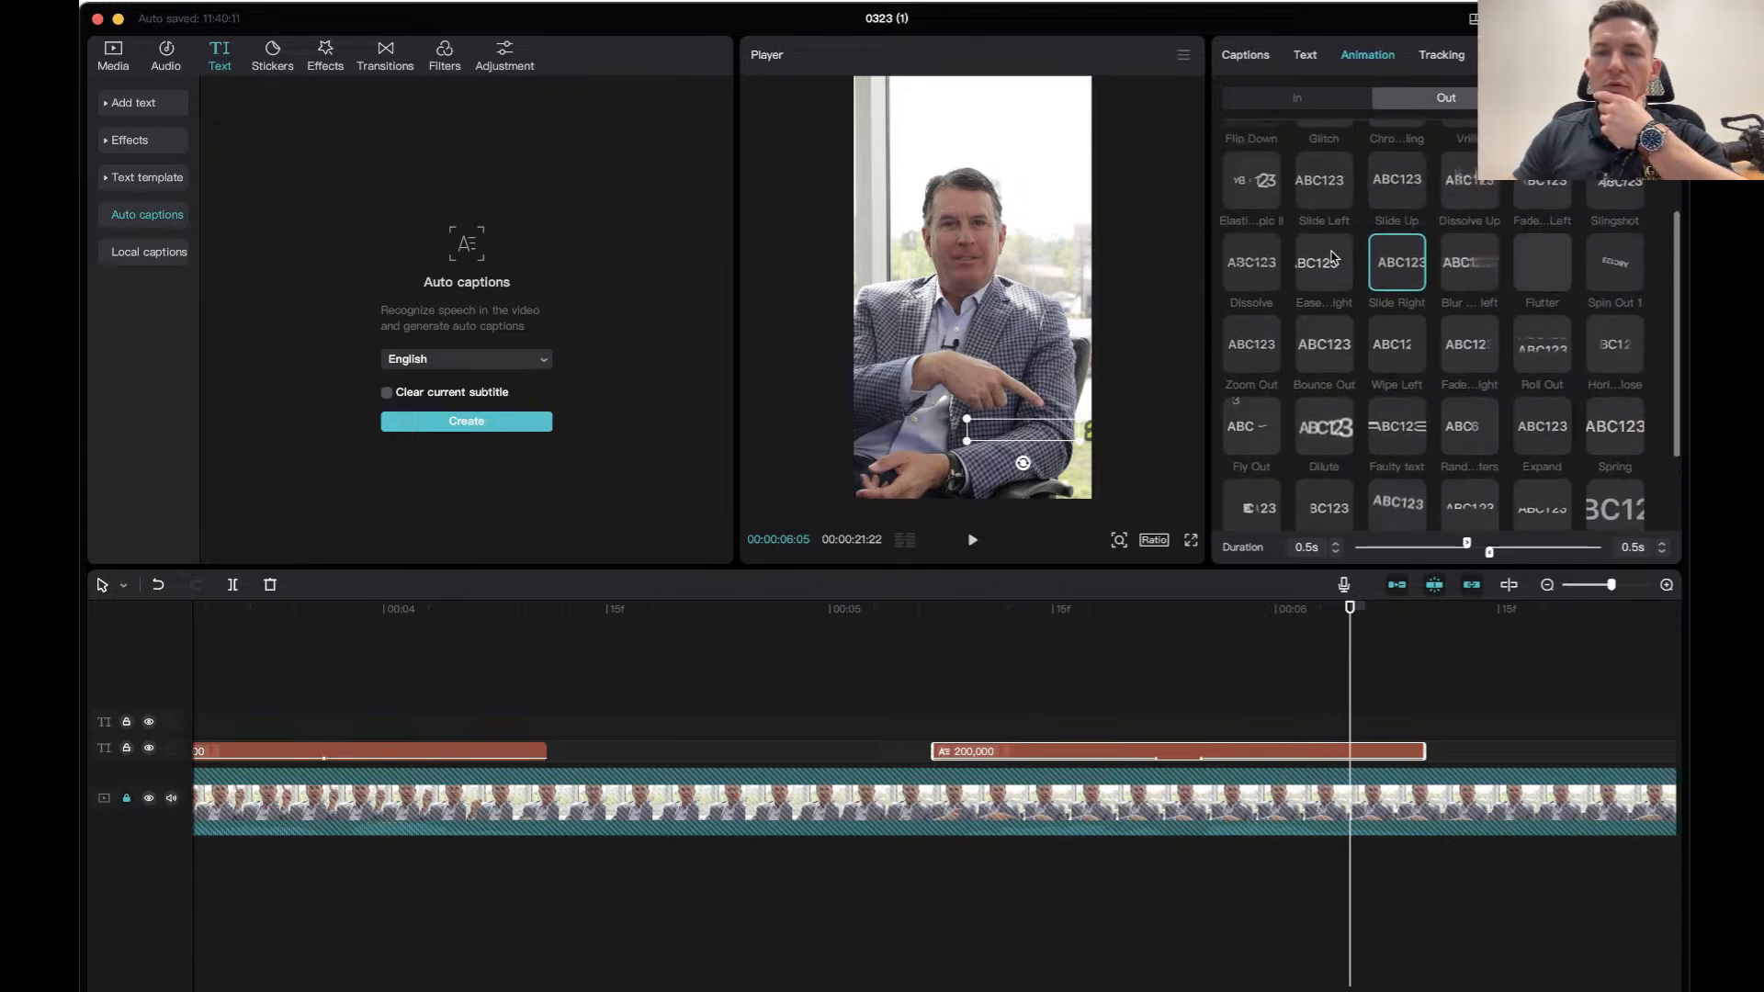
{"action": "scroll", "coordinate": [1335, 260], "scroll_direction": "up", "scroll_amount": 5}
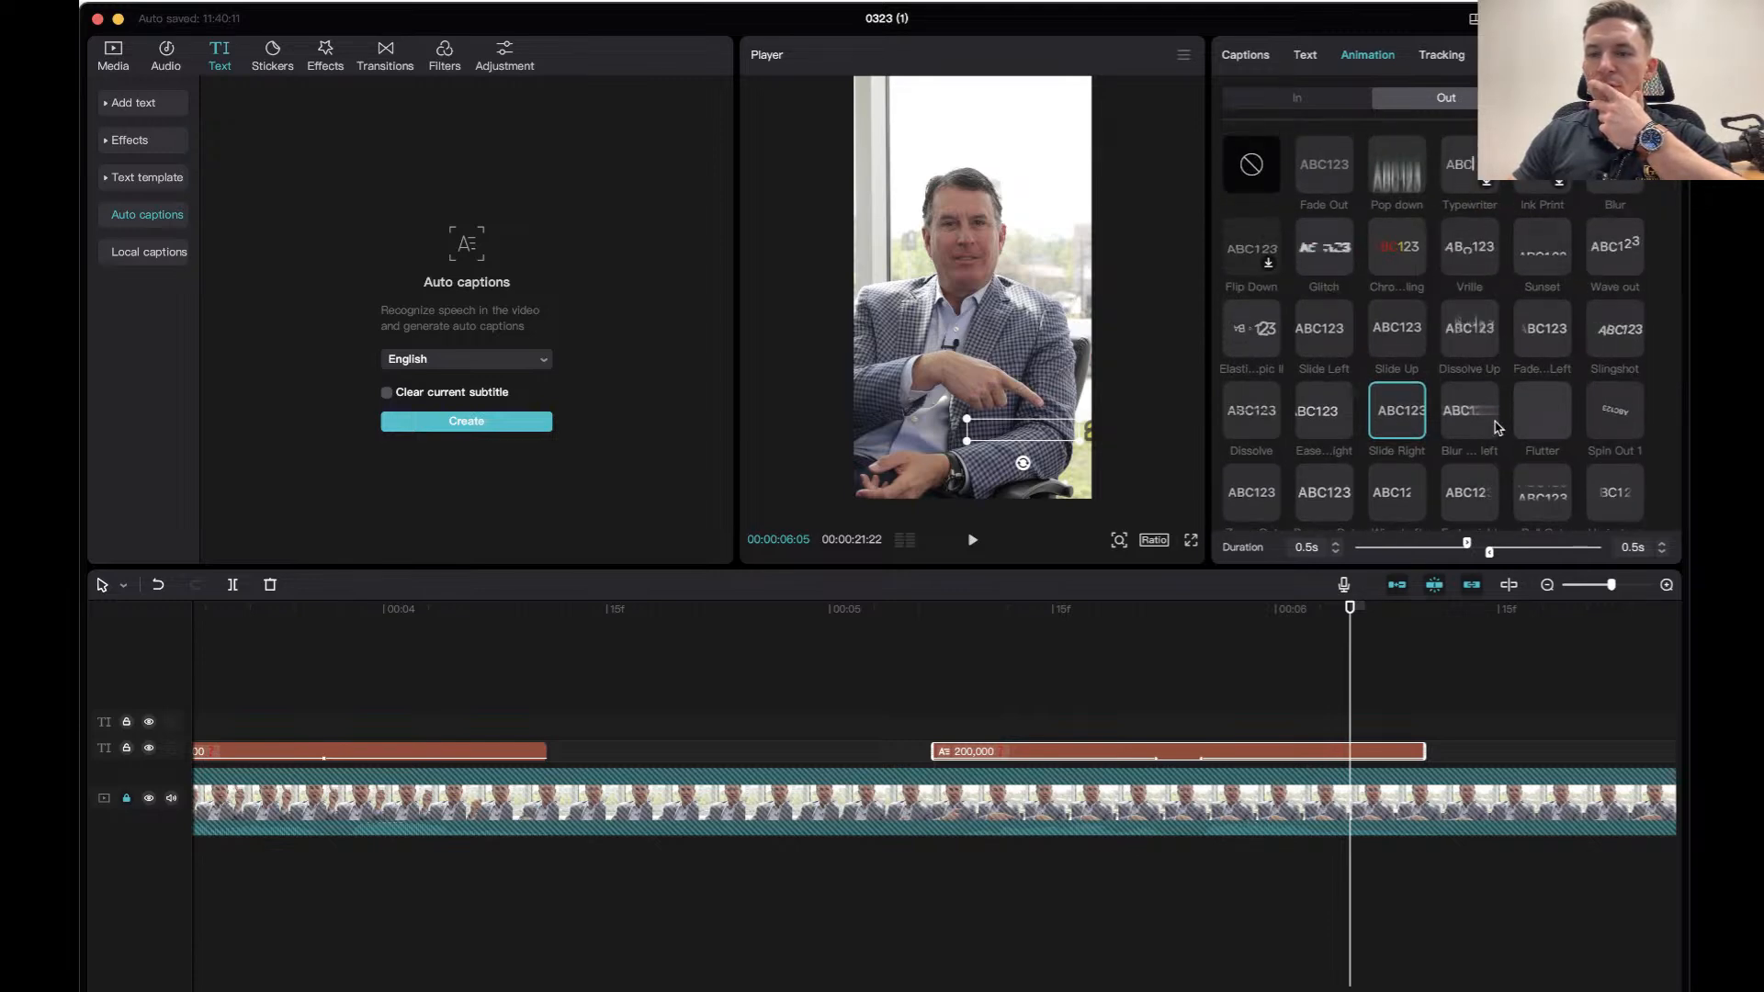
{"action": "left_click", "coordinate": [1476, 343]}
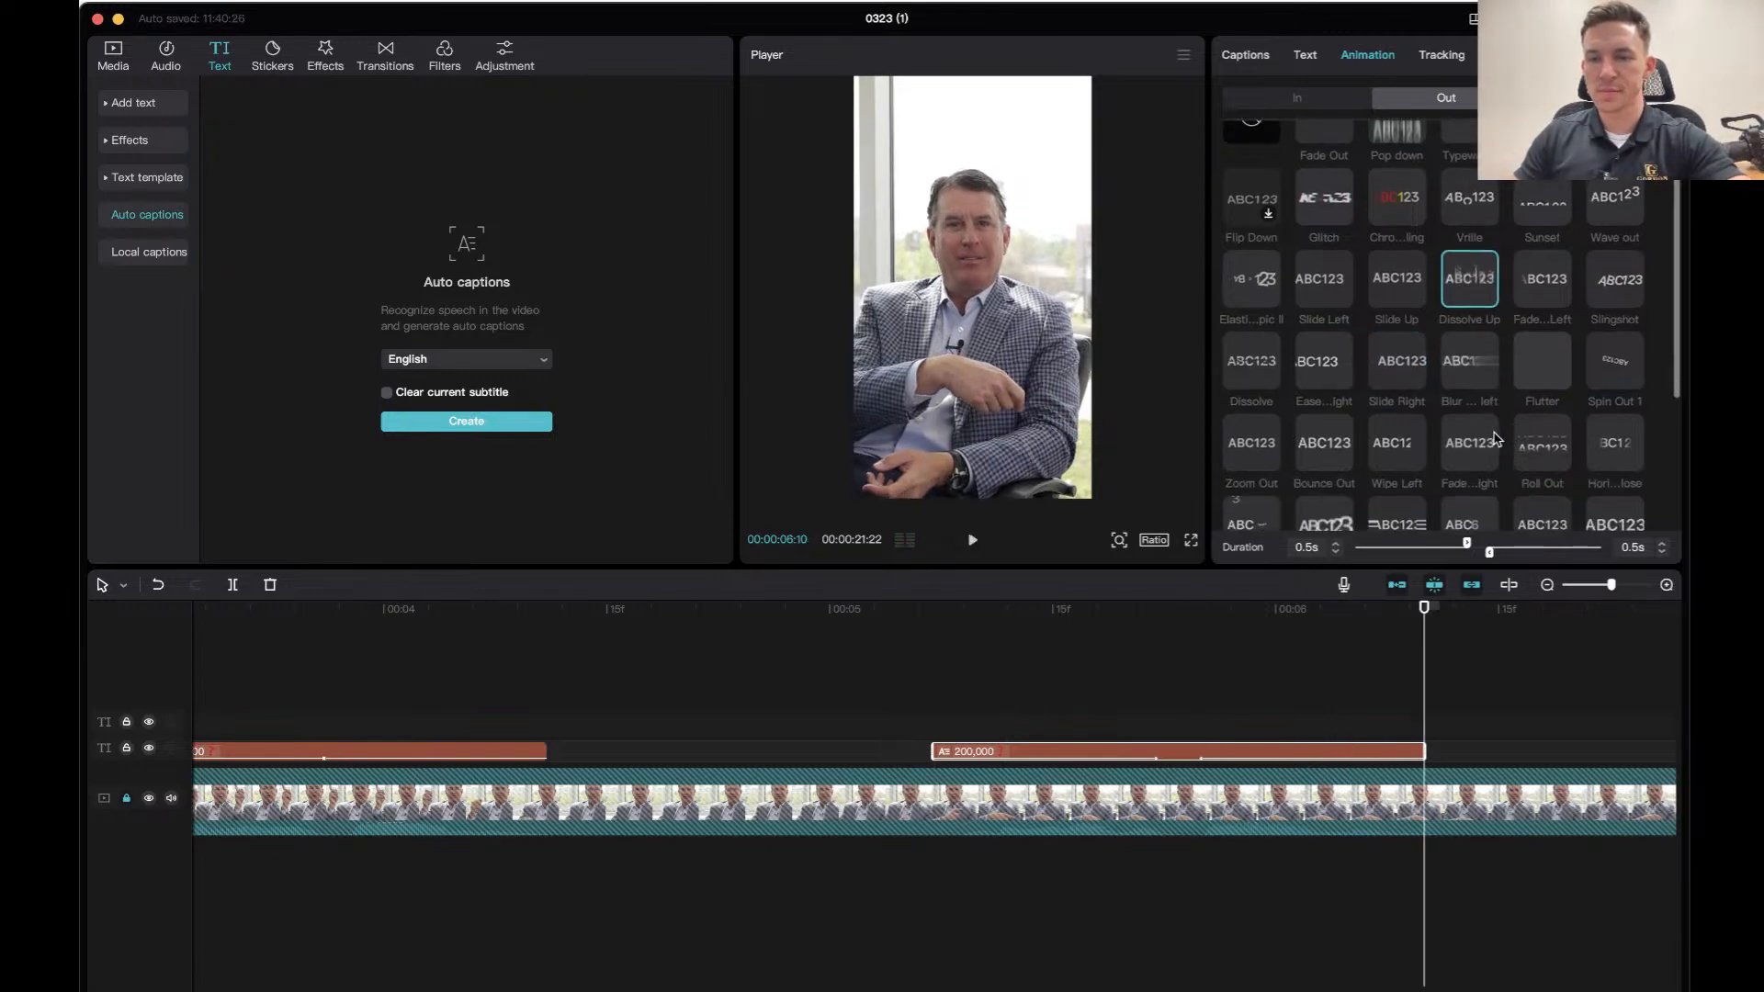
Set the exit animation of the "200,000" caption to Bounce Out and play through to the "300,000" caption.
{"action": "scroll", "coordinate": [1310, 406], "scroll_direction": "down", "scroll_amount": 3}
{"action": "left_click", "coordinate": [1328, 384]}
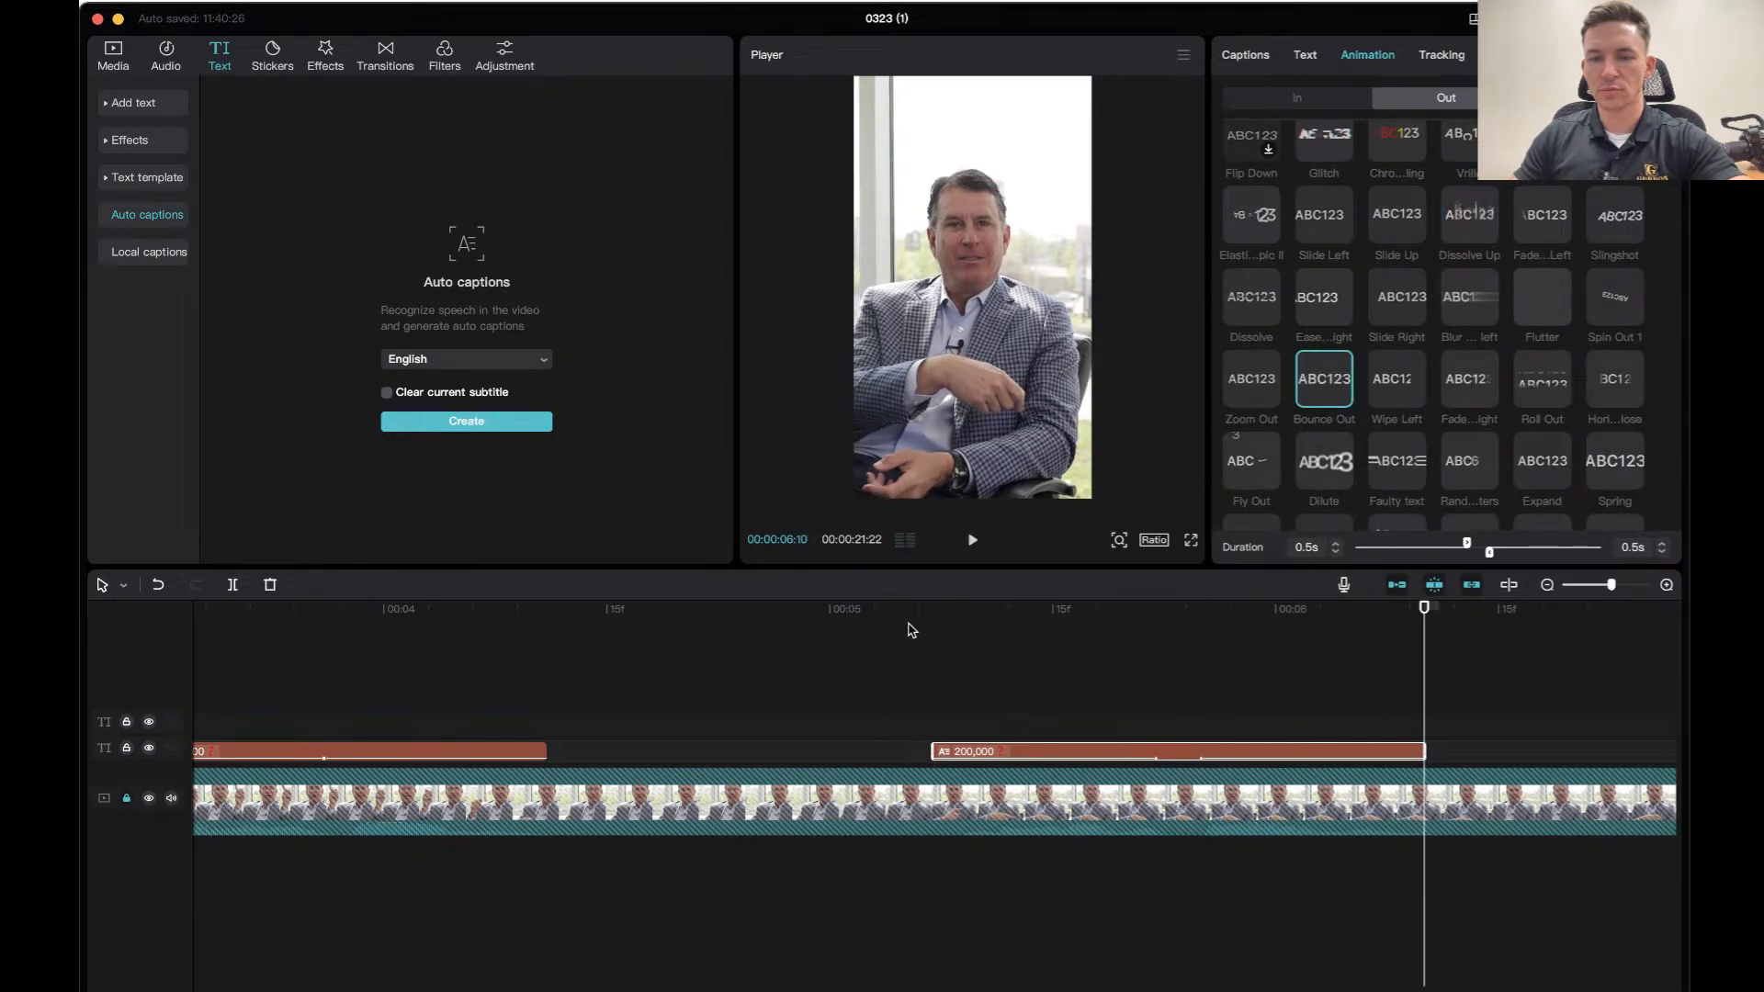
{"action": "left_click", "coordinate": [887, 629]}
{"action": "key", "text": "space"}
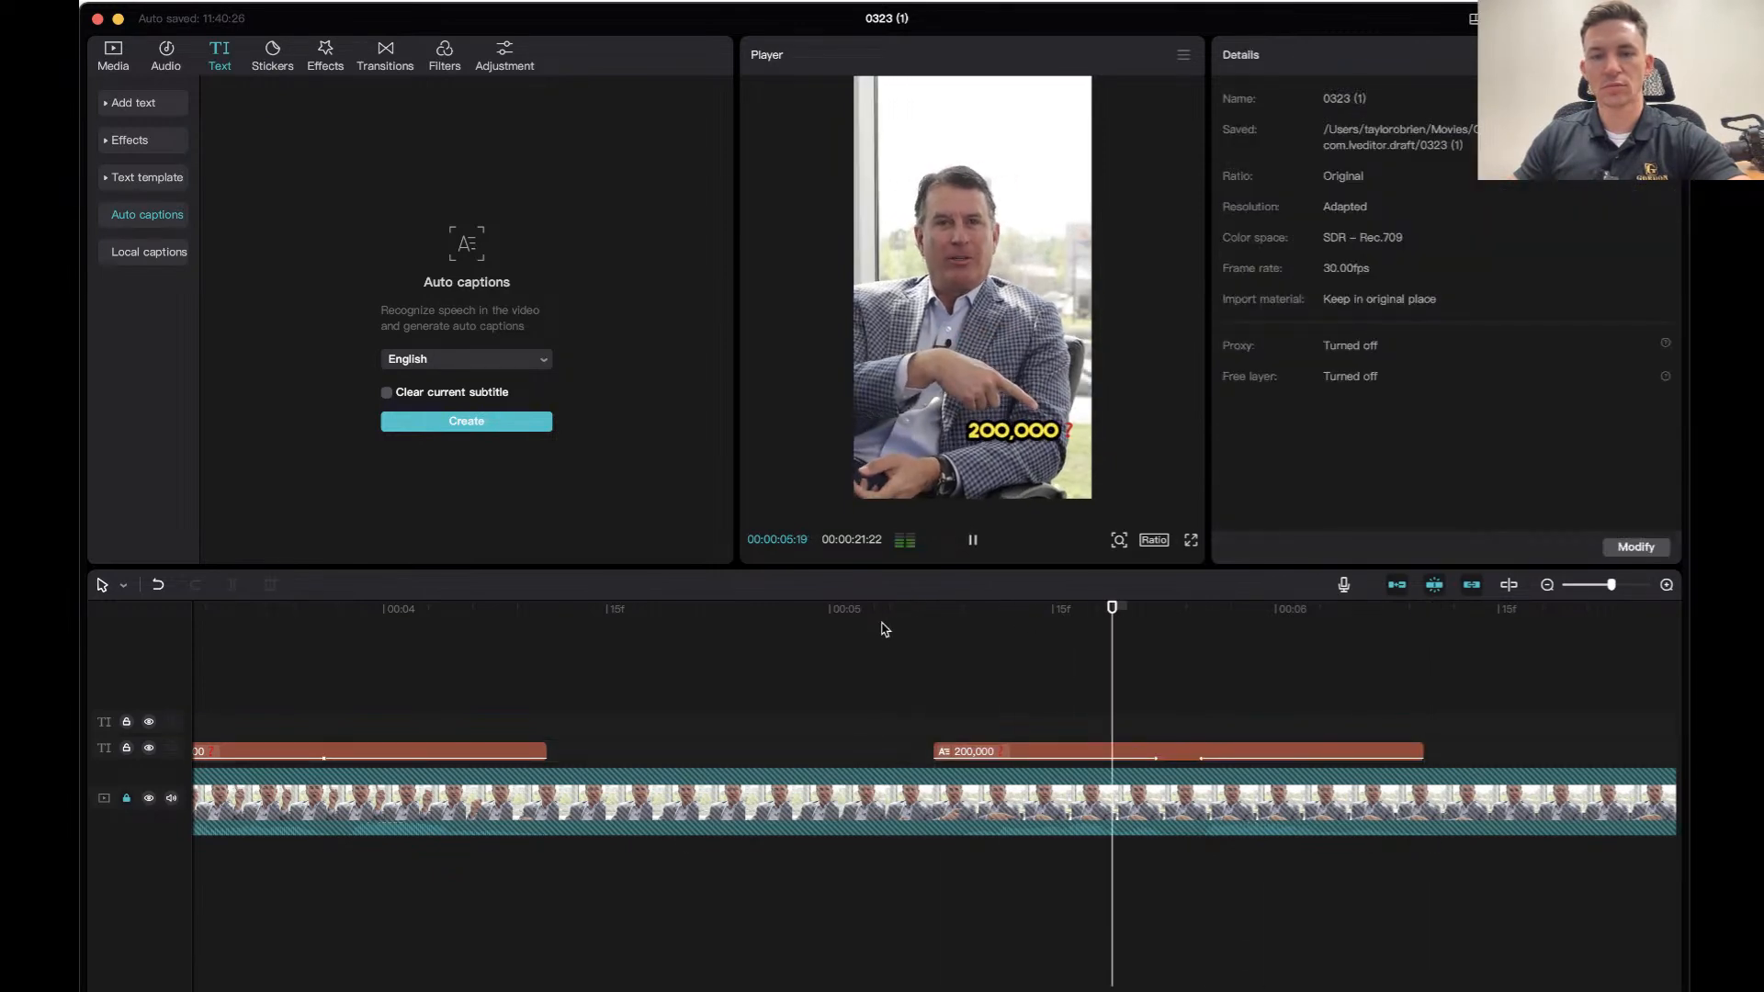
{"action": "key", "text": "space"}
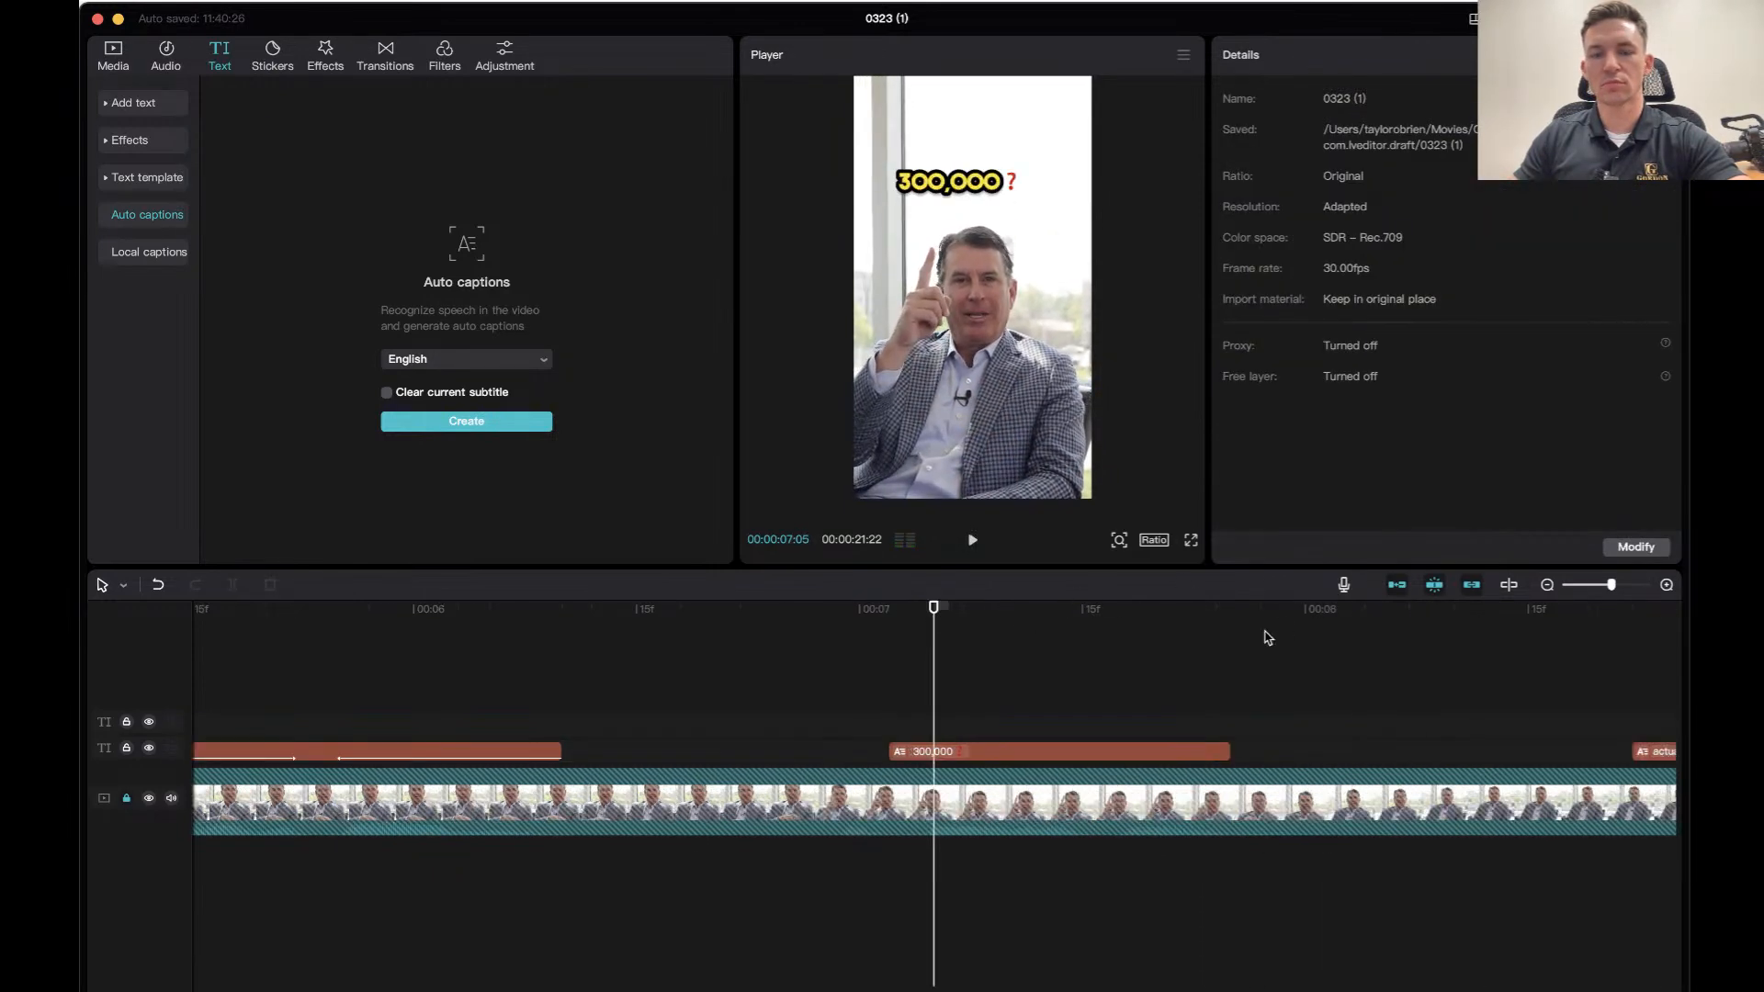
Try the Pop up, Jolt Forward and Zoom In entrance animations on the "300,000" caption, previewing each from before it.
{"action": "left_click", "coordinate": [1045, 748]}
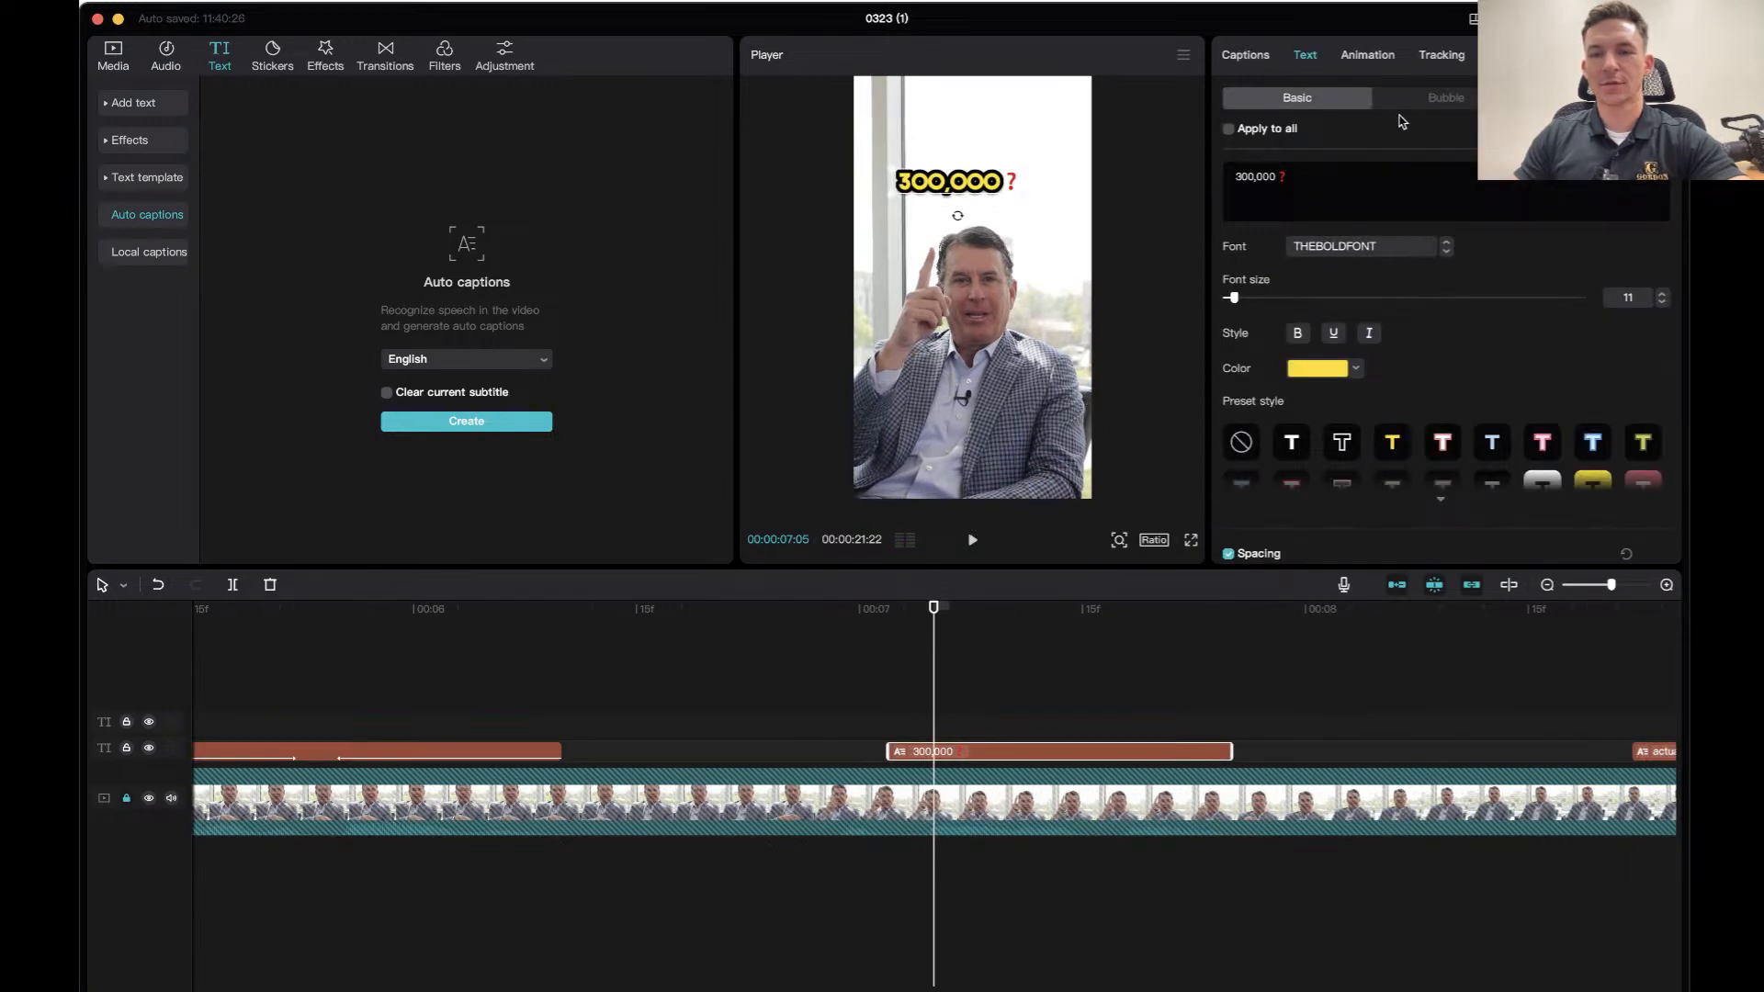
{"action": "left_click", "coordinate": [1368, 55]}
{"action": "left_click", "coordinate": [1396, 166]}
{"action": "left_click", "coordinate": [786, 610]}
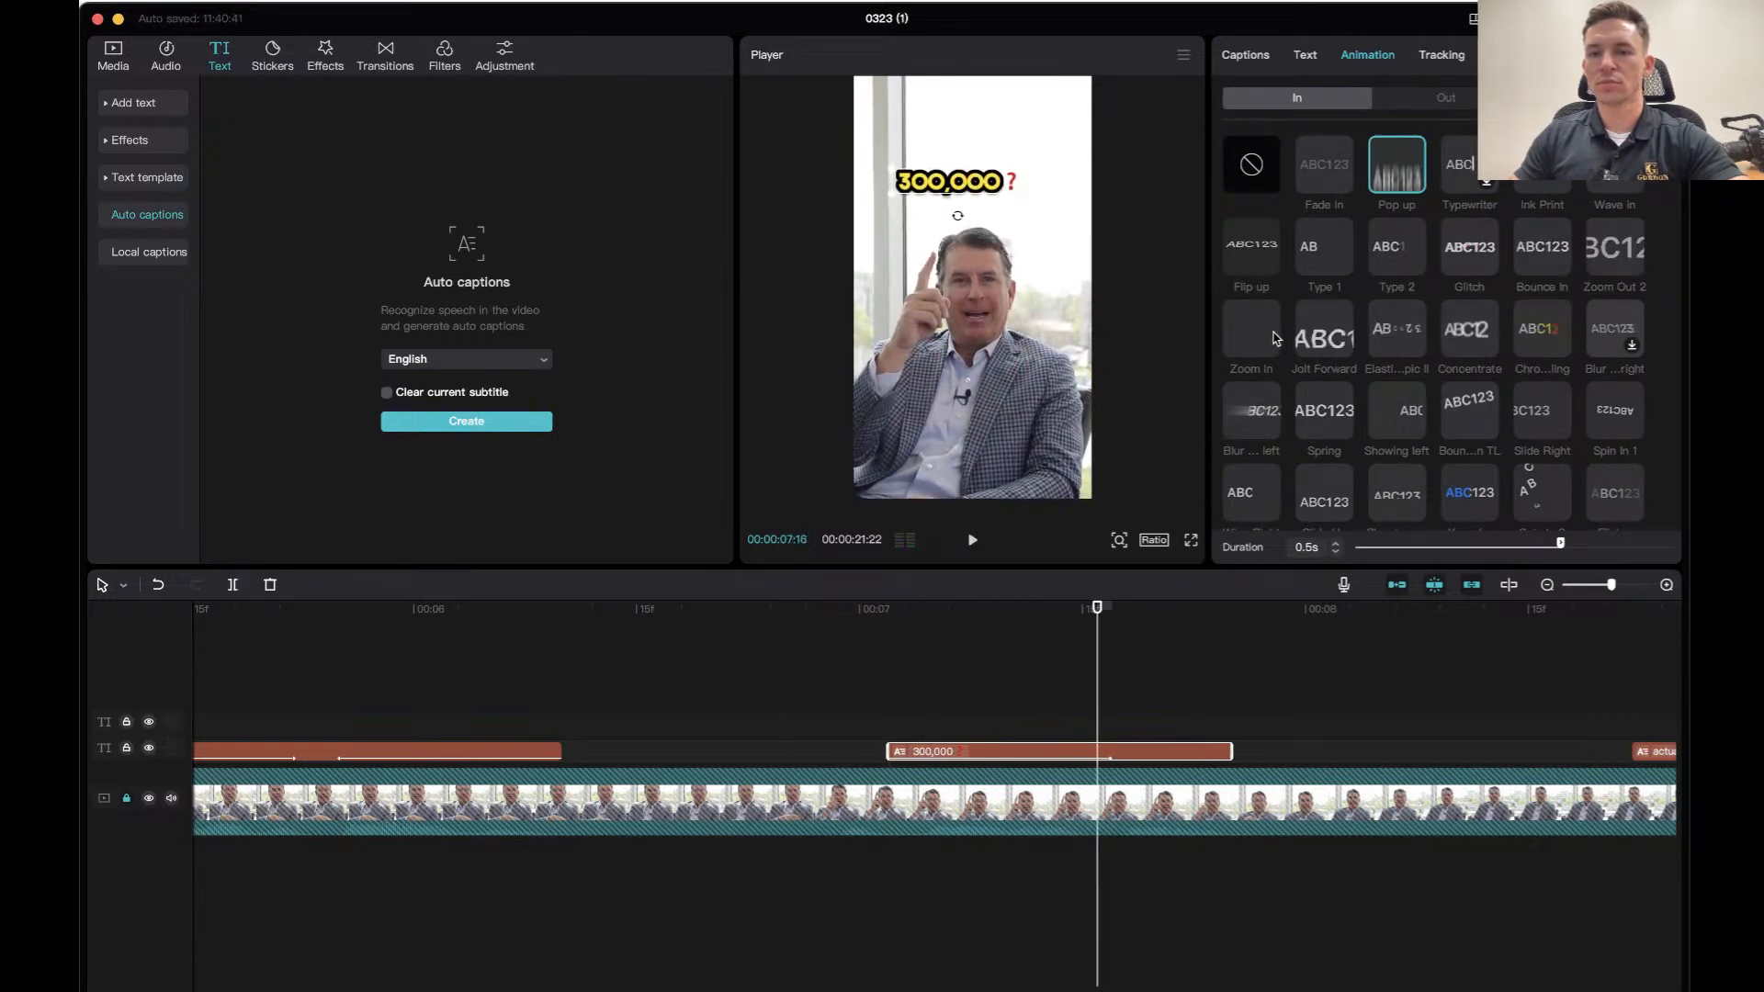
{"action": "left_click", "coordinate": [1323, 335]}
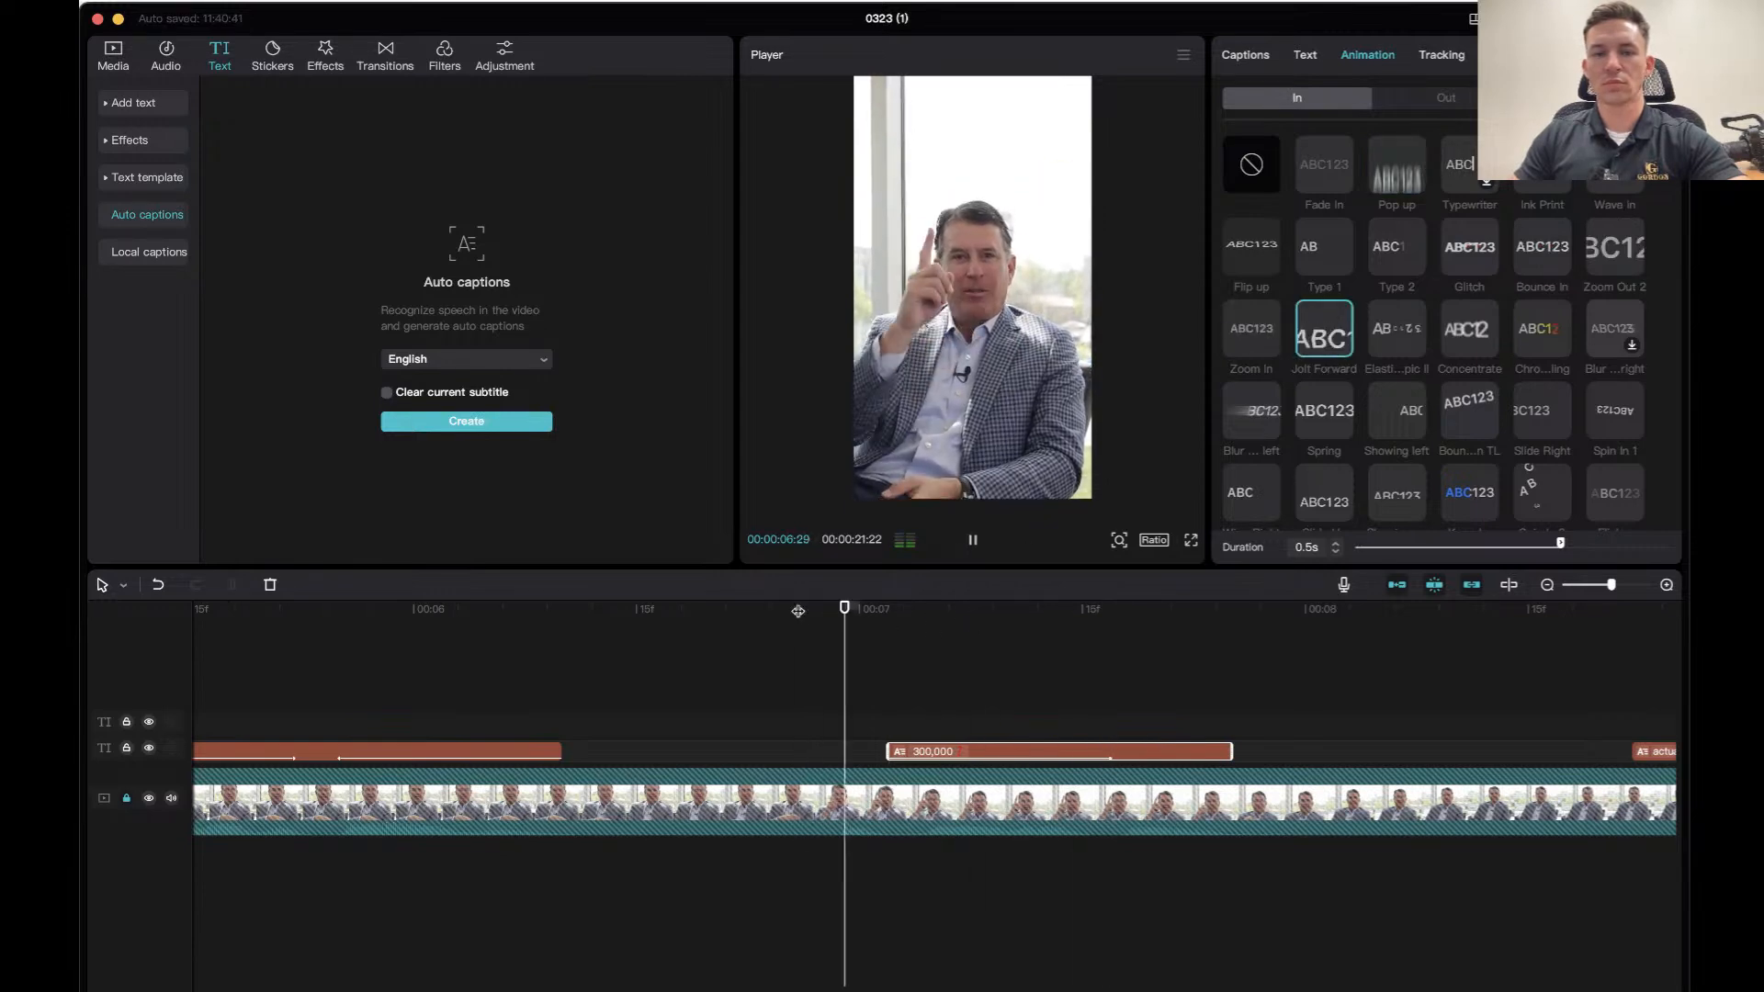
{"action": "left_click", "coordinate": [1255, 328]}
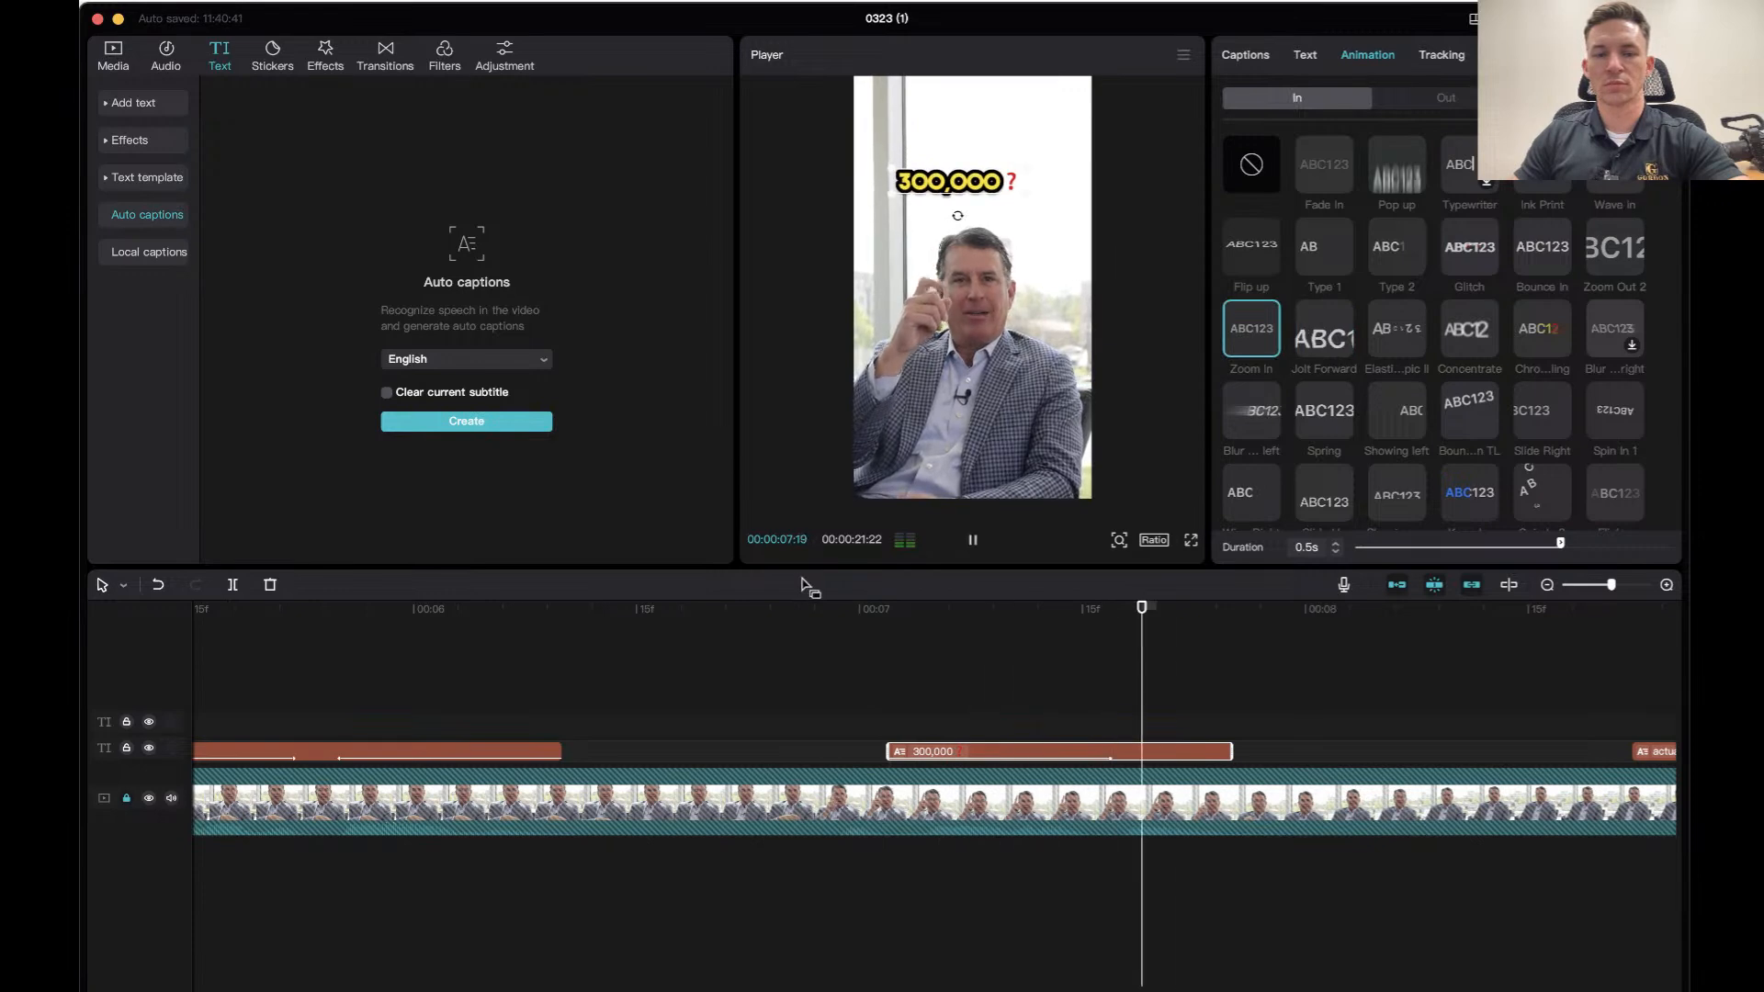
{"action": "left_click", "coordinate": [773, 606]}
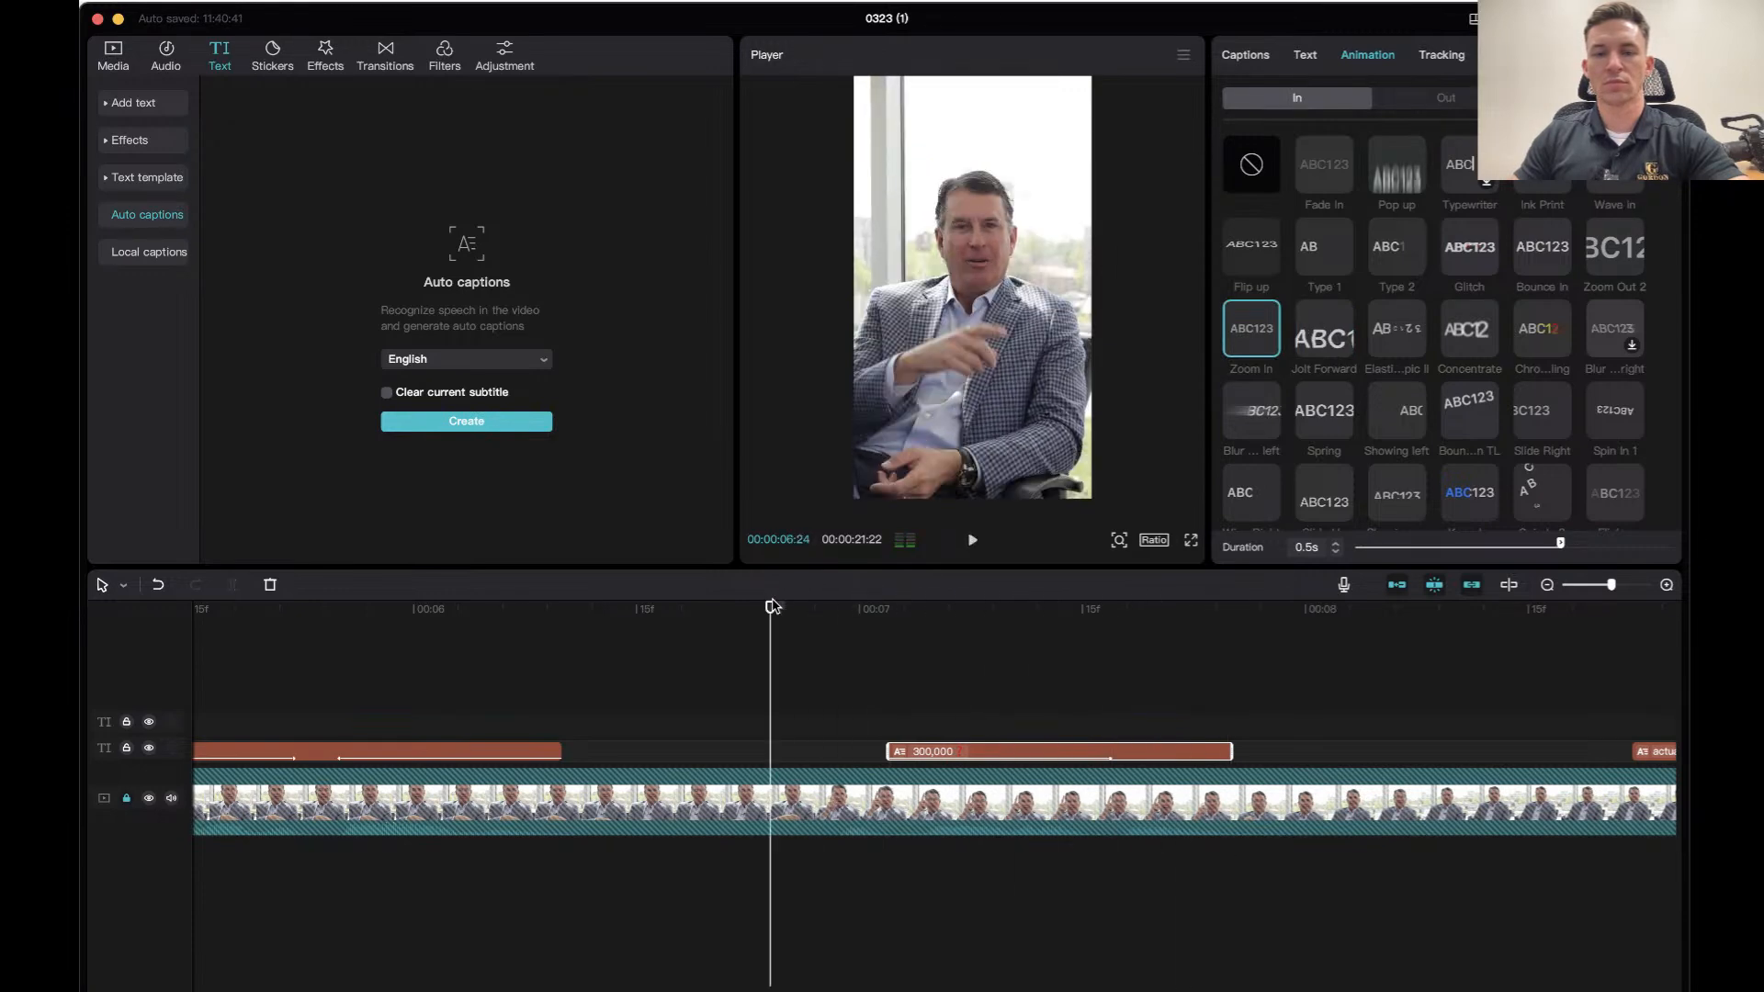
Set the entrance animation of the "300,000" caption to Spring and play it back from before the caption.
{"action": "left_click", "coordinate": [1325, 430]}
{"action": "left_click", "coordinate": [813, 624]}
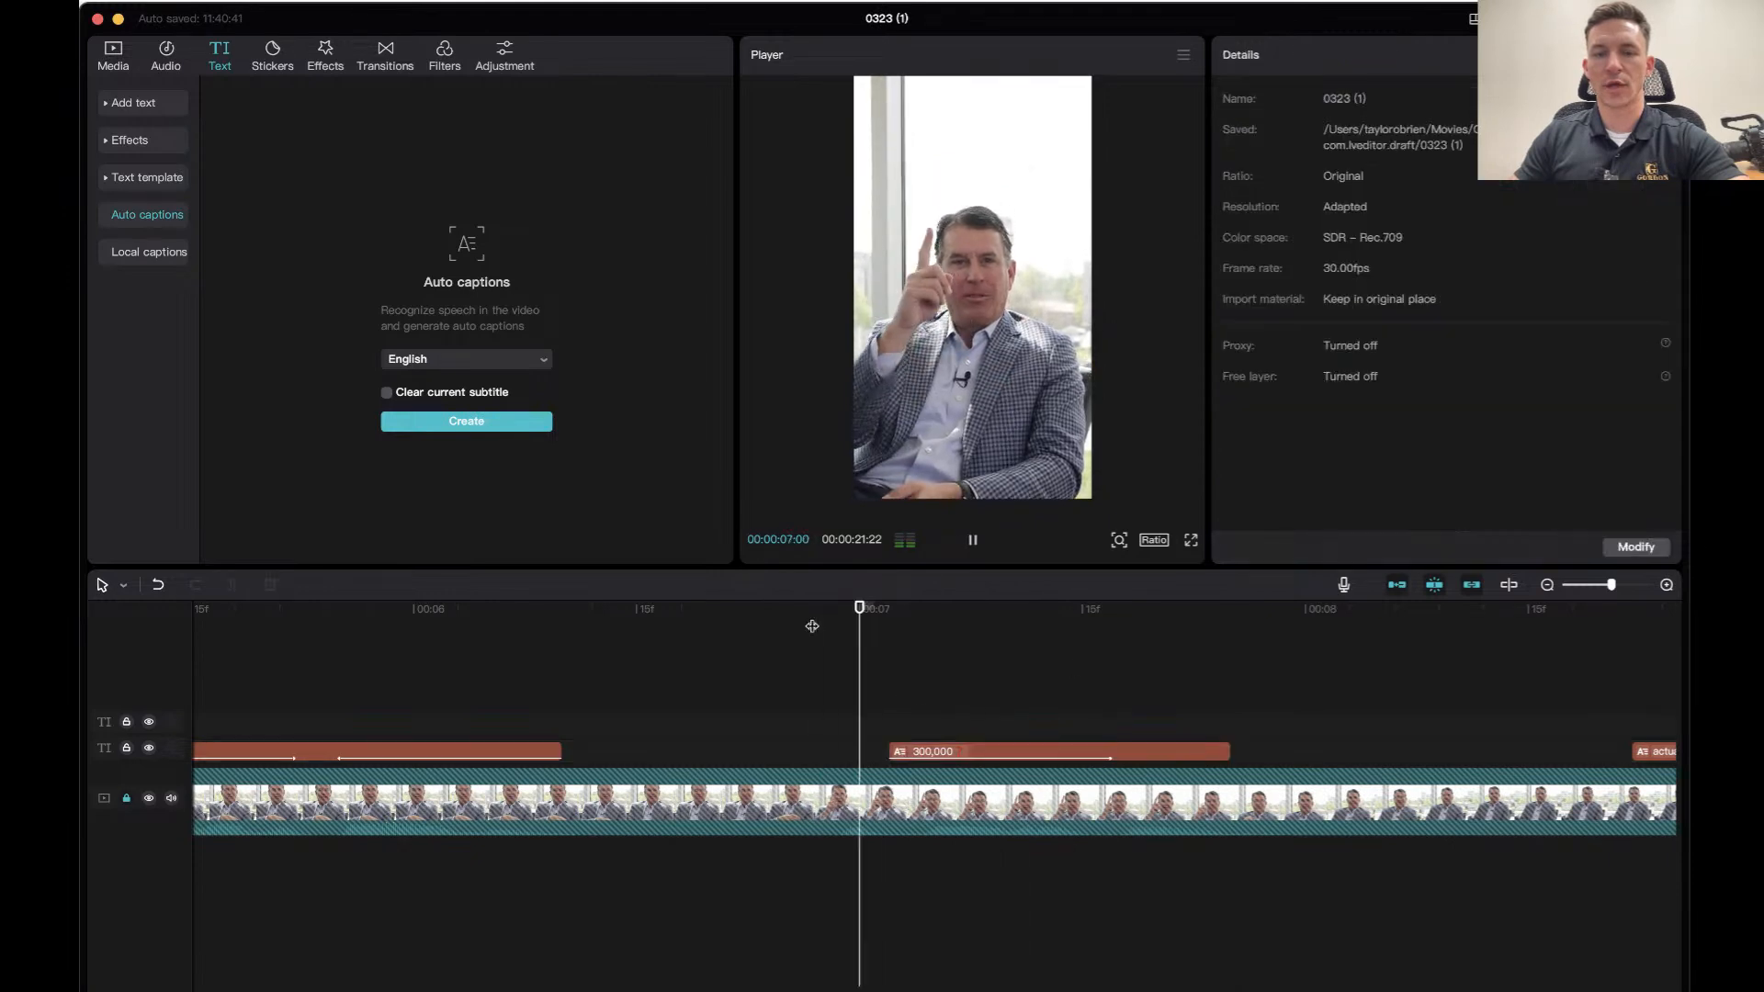
{"action": "key", "text": "space"}
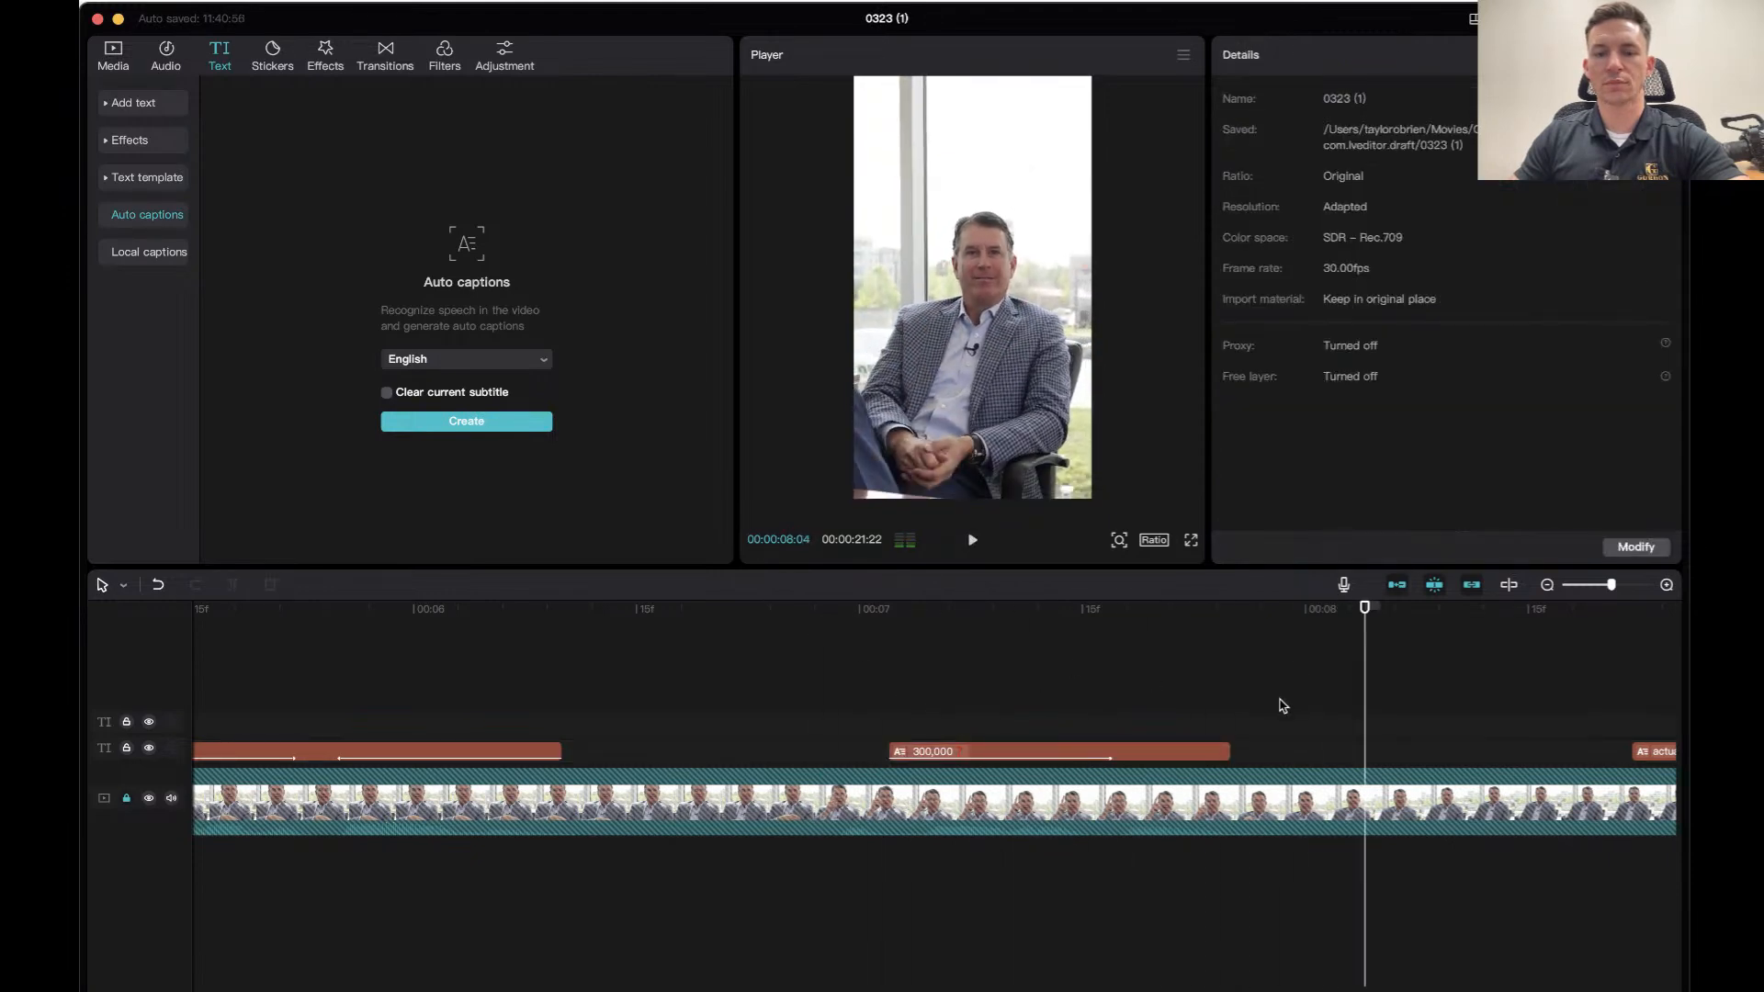
Try the Elastic exit animation on the "300,000" caption, play it back and check the caption near its end.
{"action": "left_click", "coordinate": [1144, 627]}
{"action": "left_click", "coordinate": [1178, 751]}
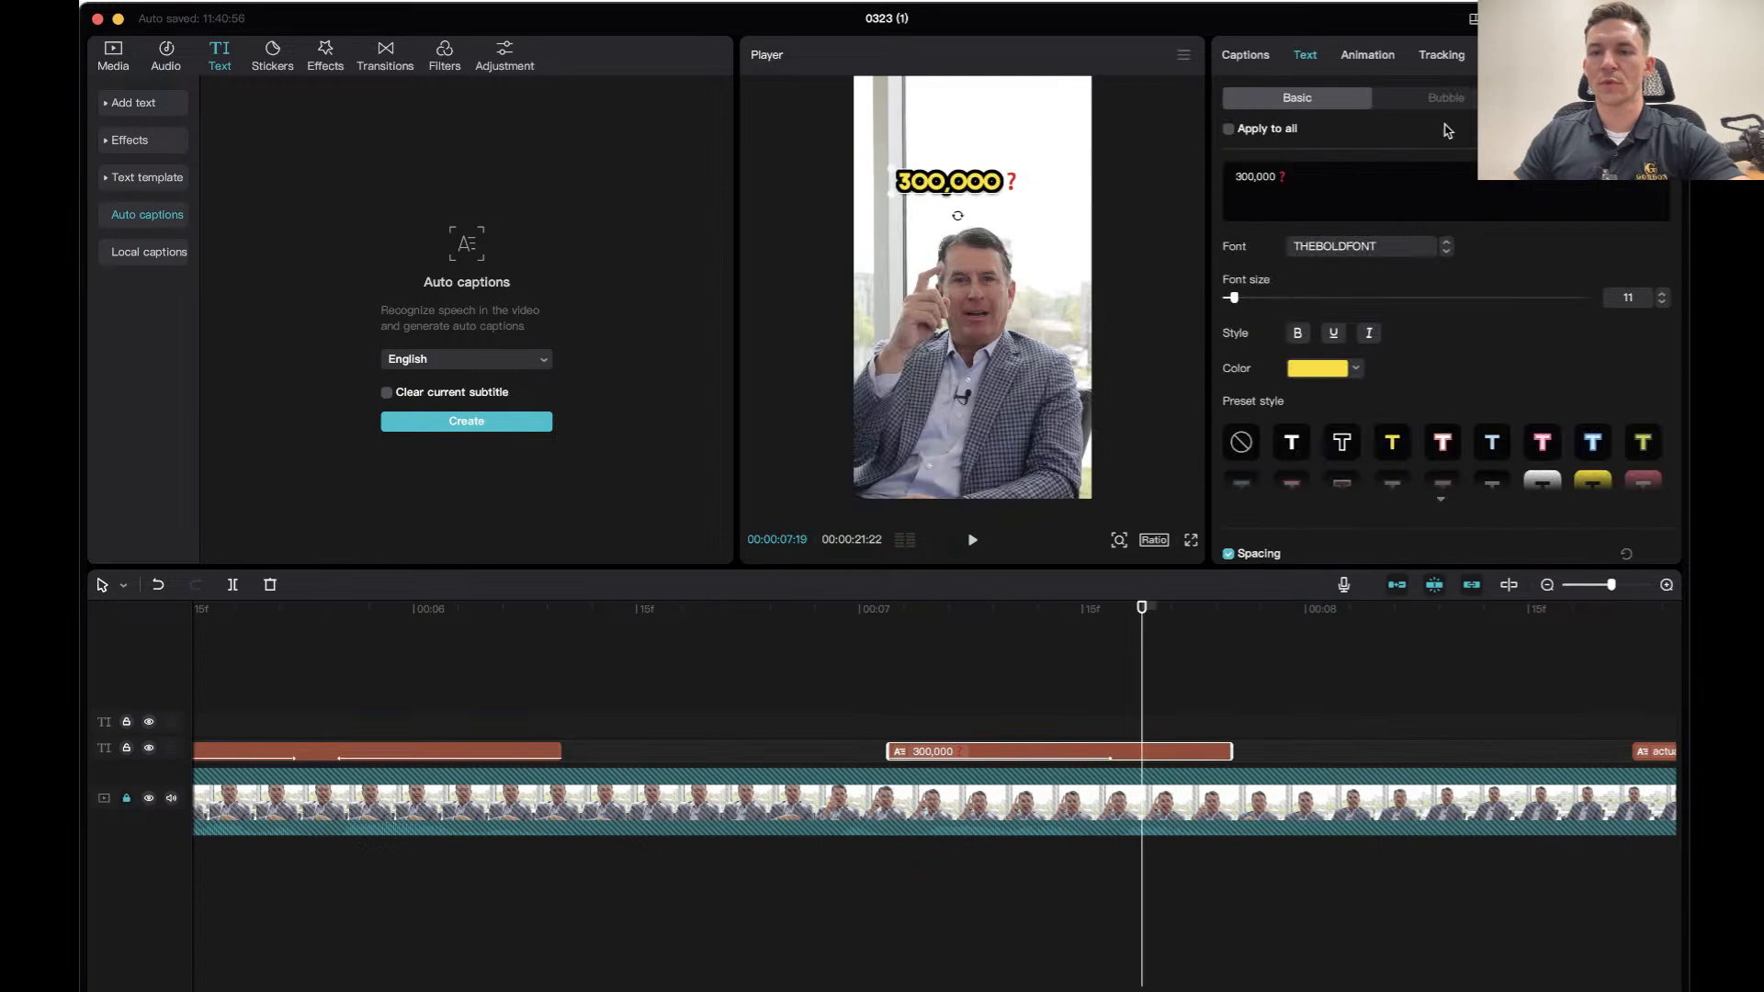
{"action": "left_click", "coordinate": [1374, 65]}
{"action": "left_click", "coordinate": [1392, 101]}
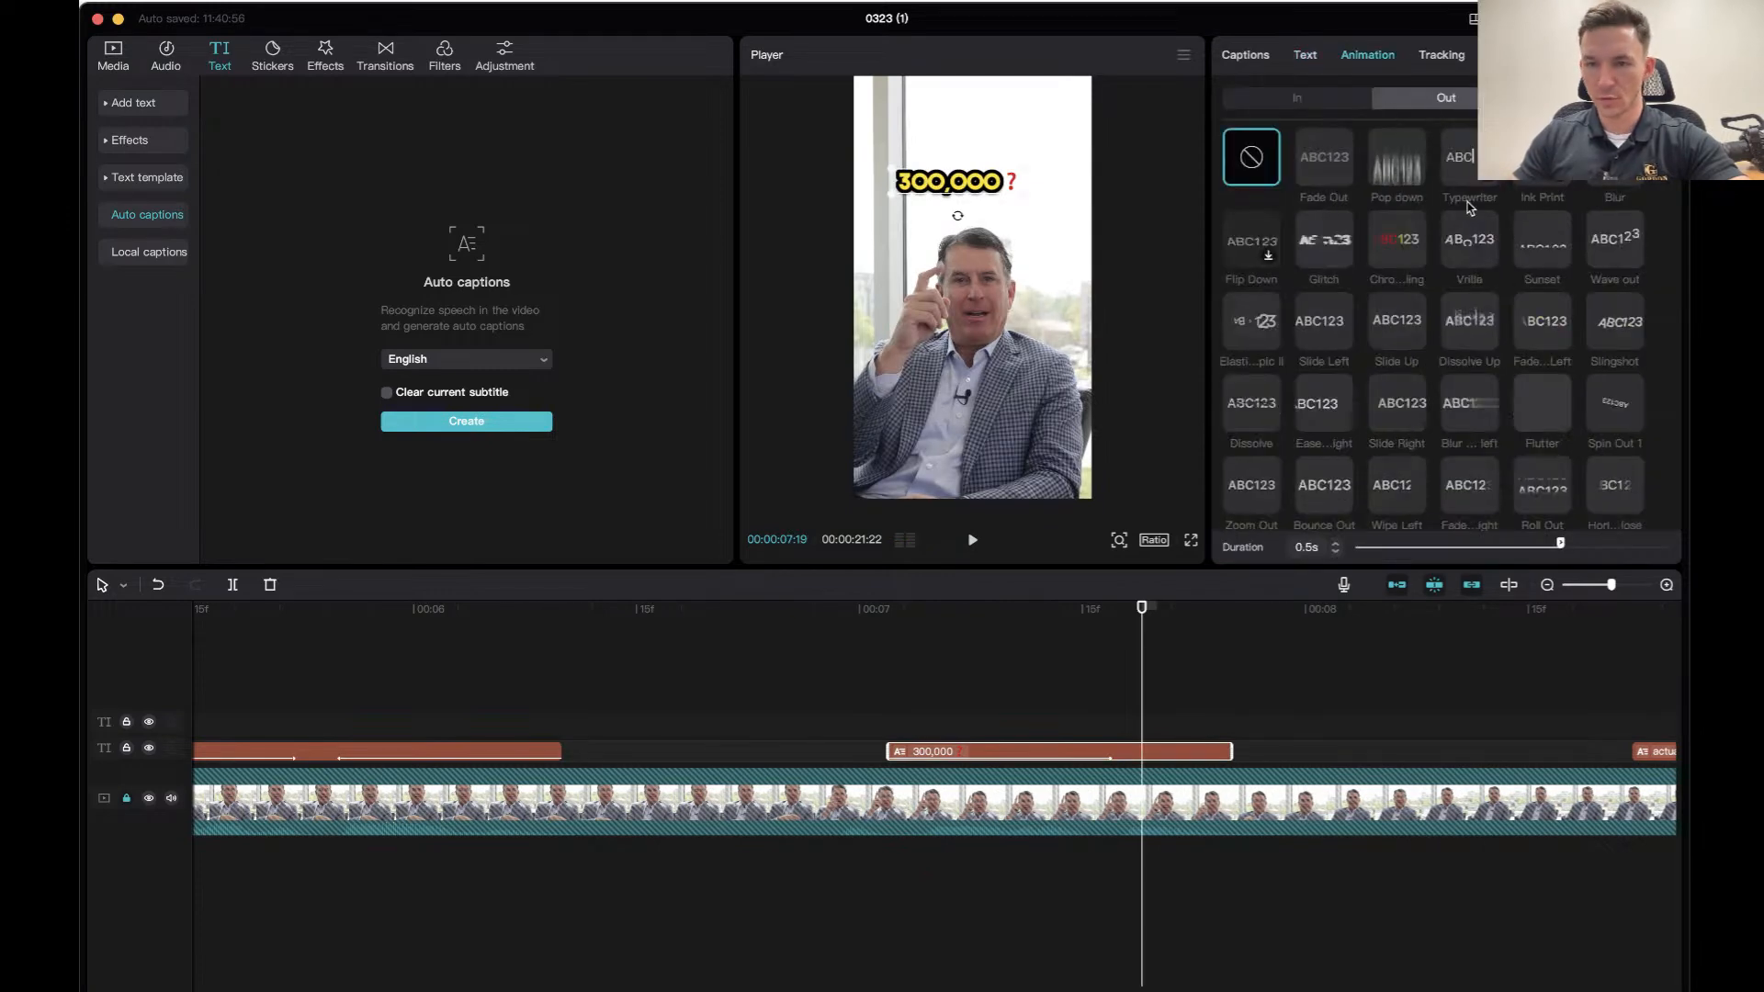
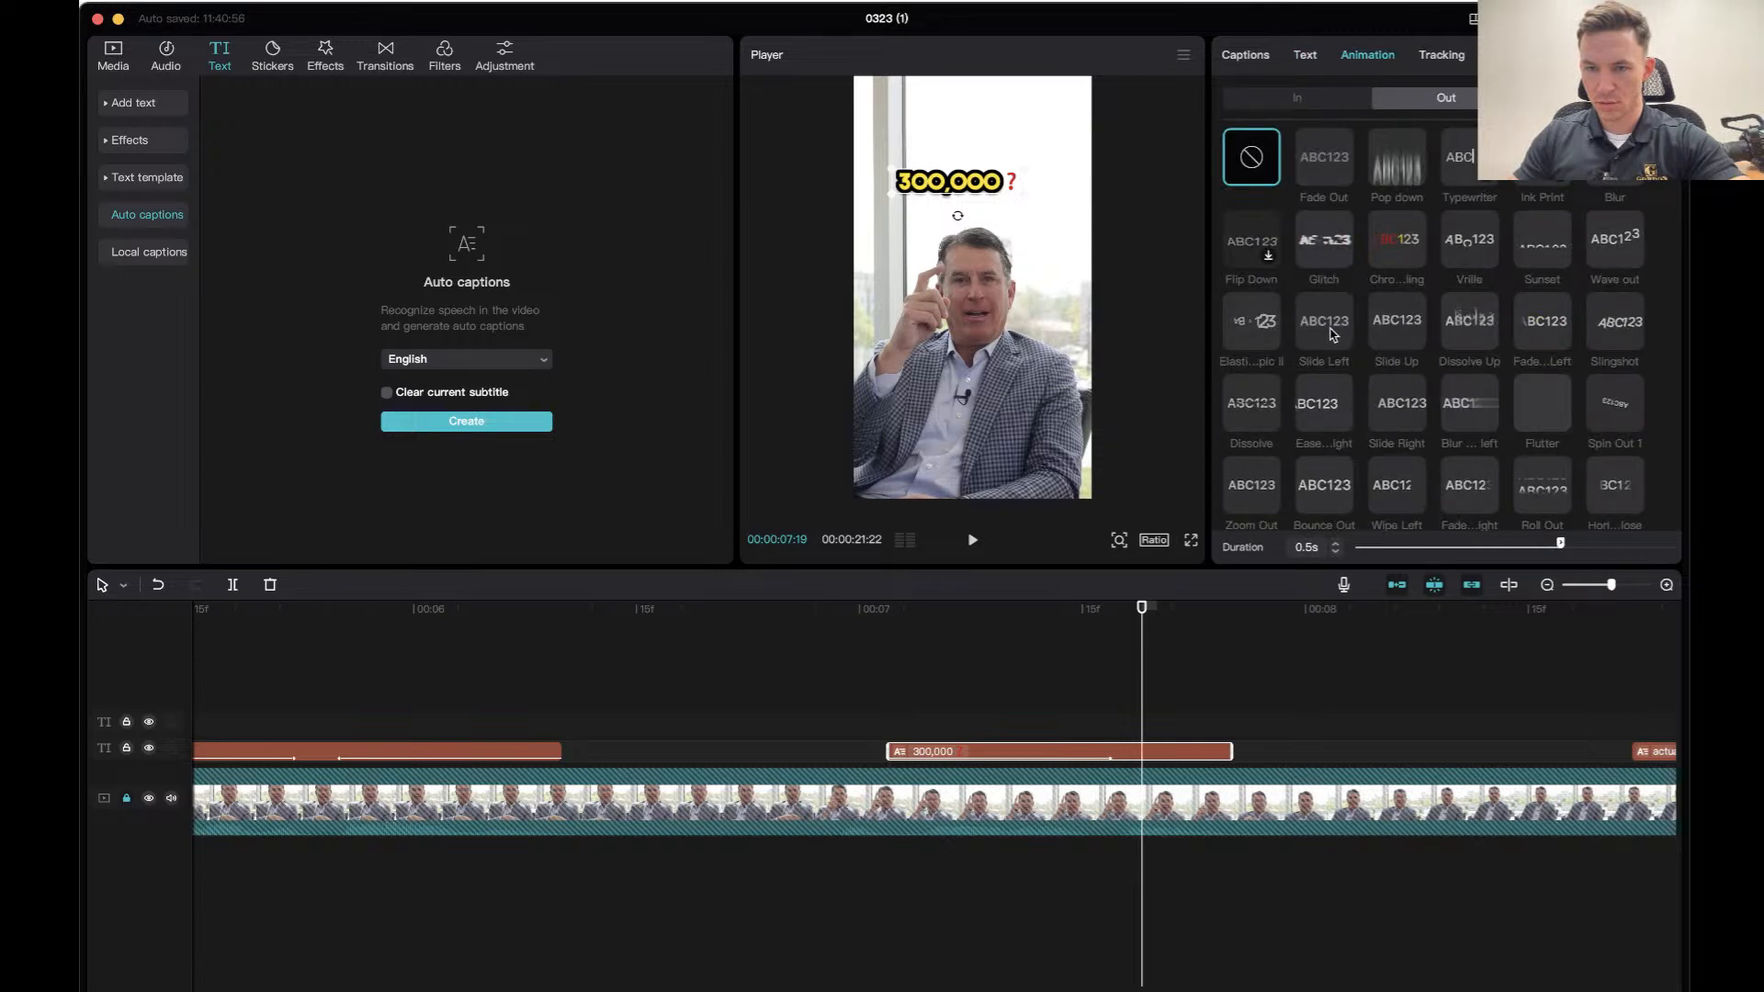
{"action": "left_click", "coordinate": [1255, 322]}
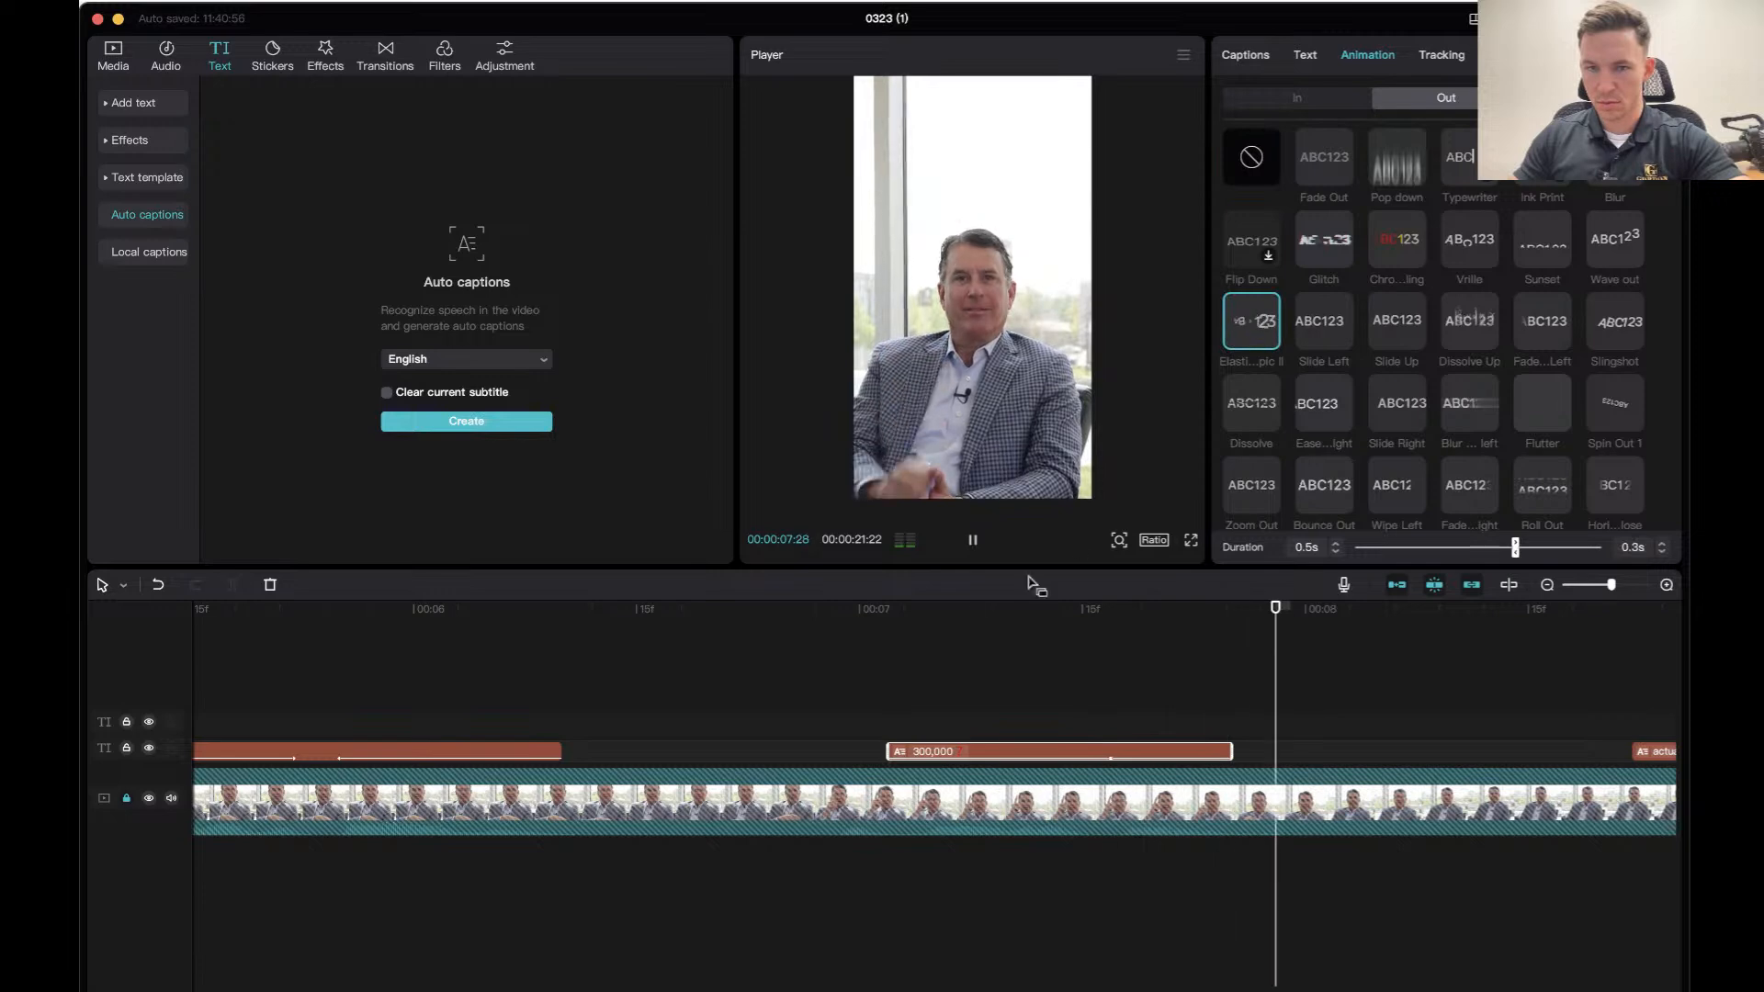
{"action": "left_click", "coordinate": [853, 610]}
{"action": "key", "text": "space"}
{"action": "left_click", "coordinate": [1171, 612]}
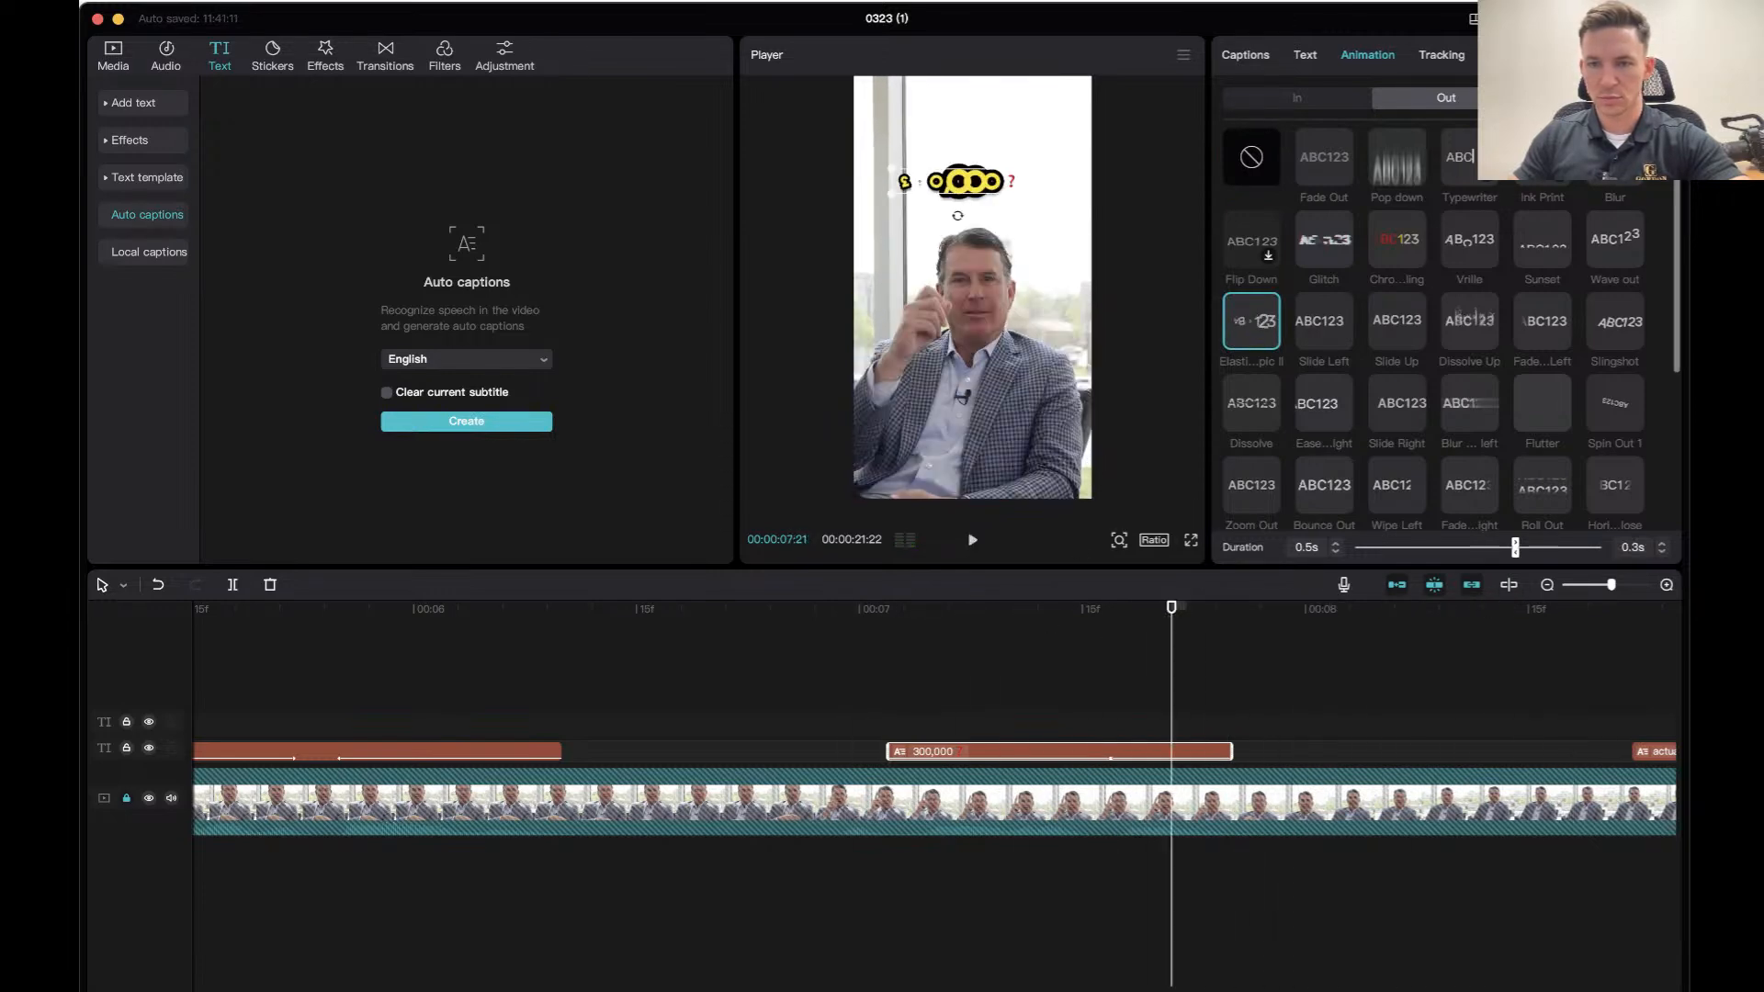
Set the exit animation of the "300,000" caption to Spin Out 1 and play back the caption.
{"action": "left_click", "coordinate": [1619, 401]}
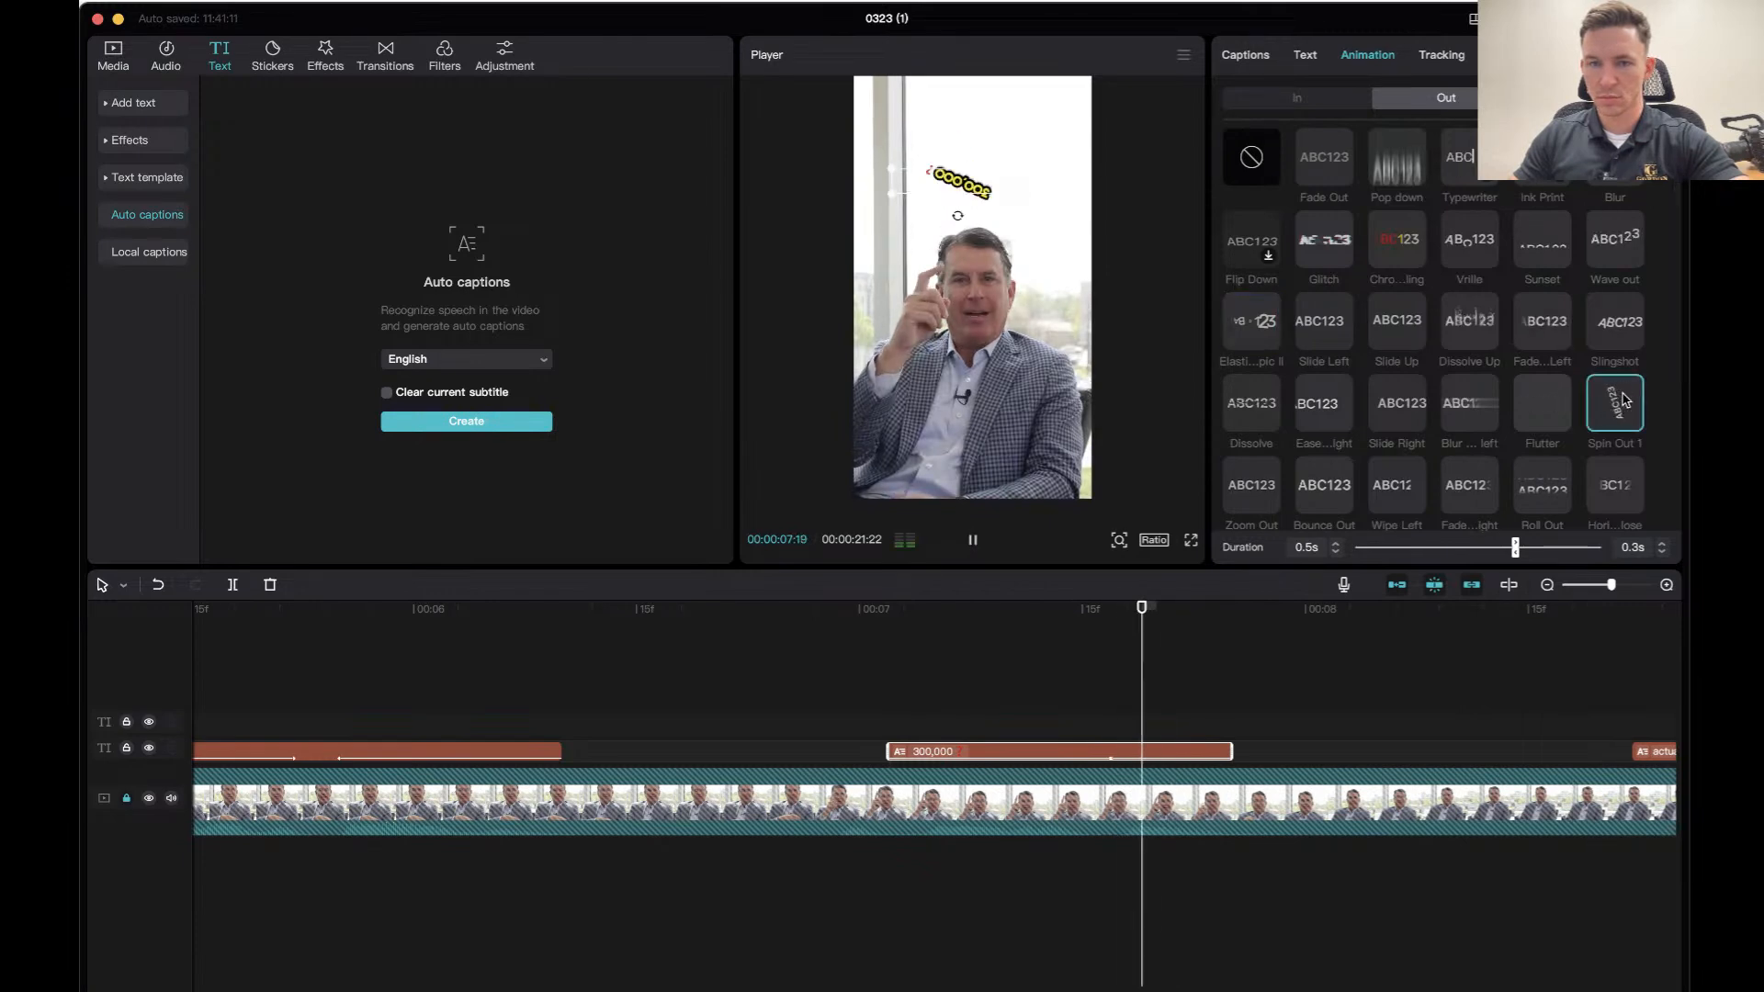
{"action": "left_click", "coordinate": [949, 630]}
{"action": "key", "text": "space"}
{"action": "key", "text": "space"}
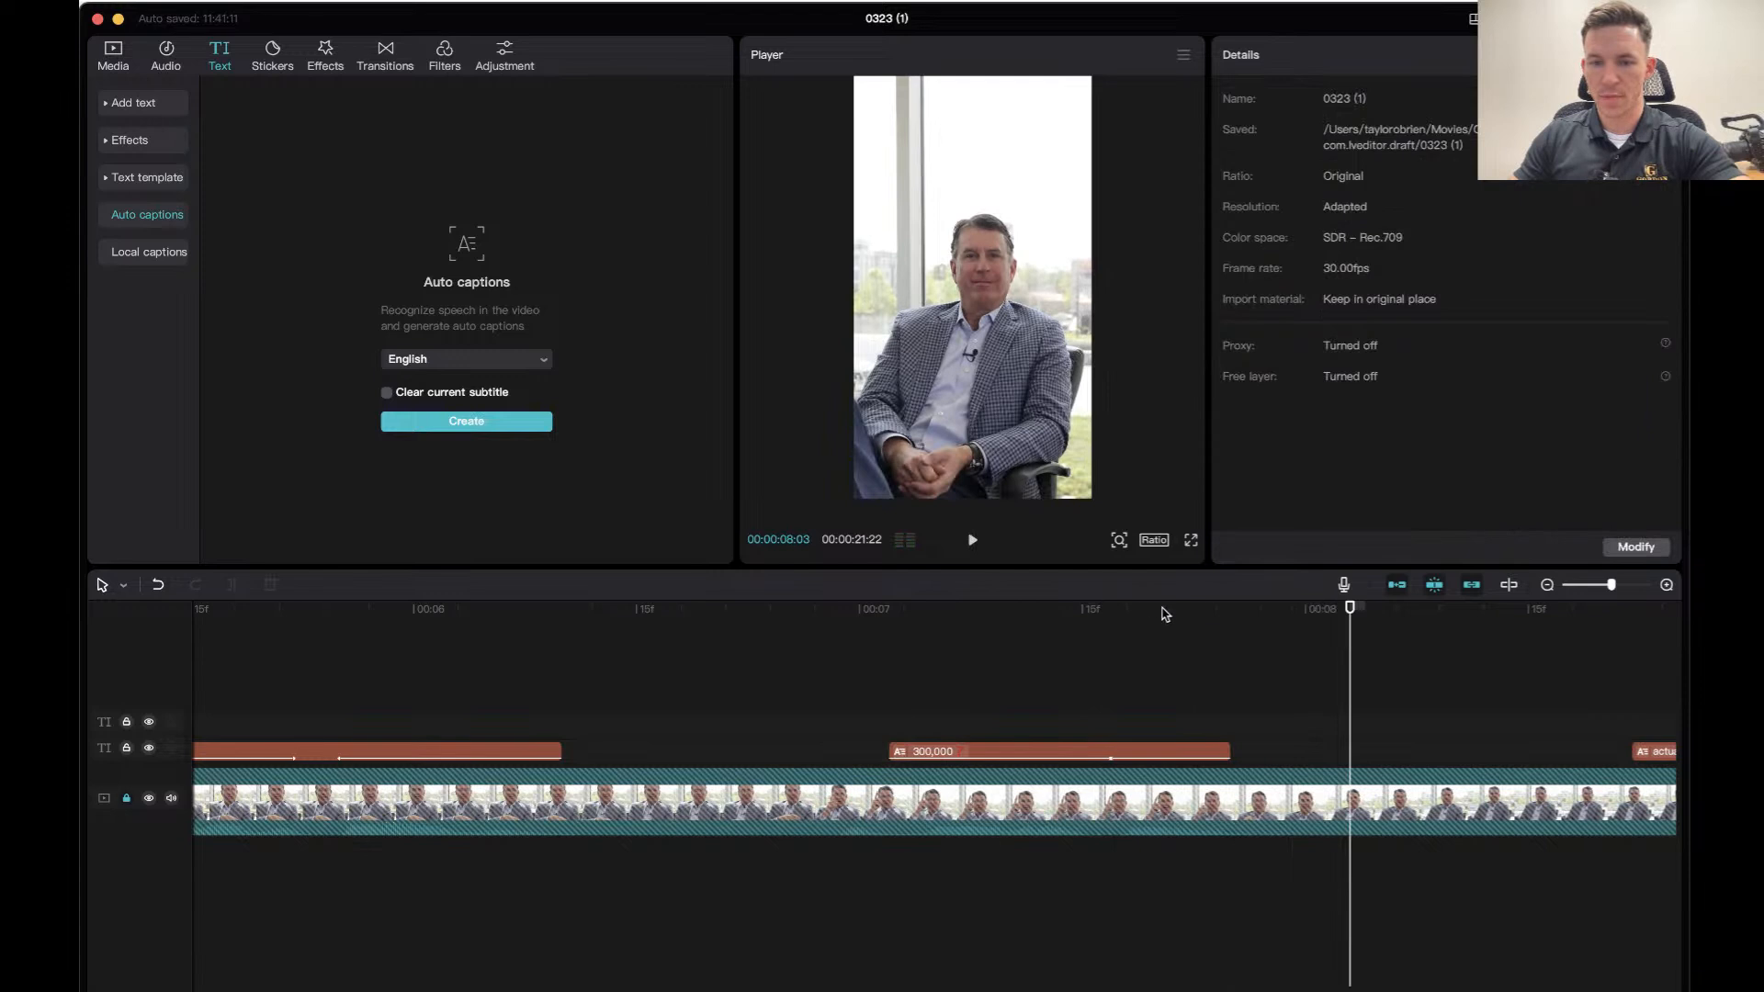
Try the Fly Out exit animation on the "300,000" caption and play it back.
{"action": "left_click", "coordinate": [1104, 757]}
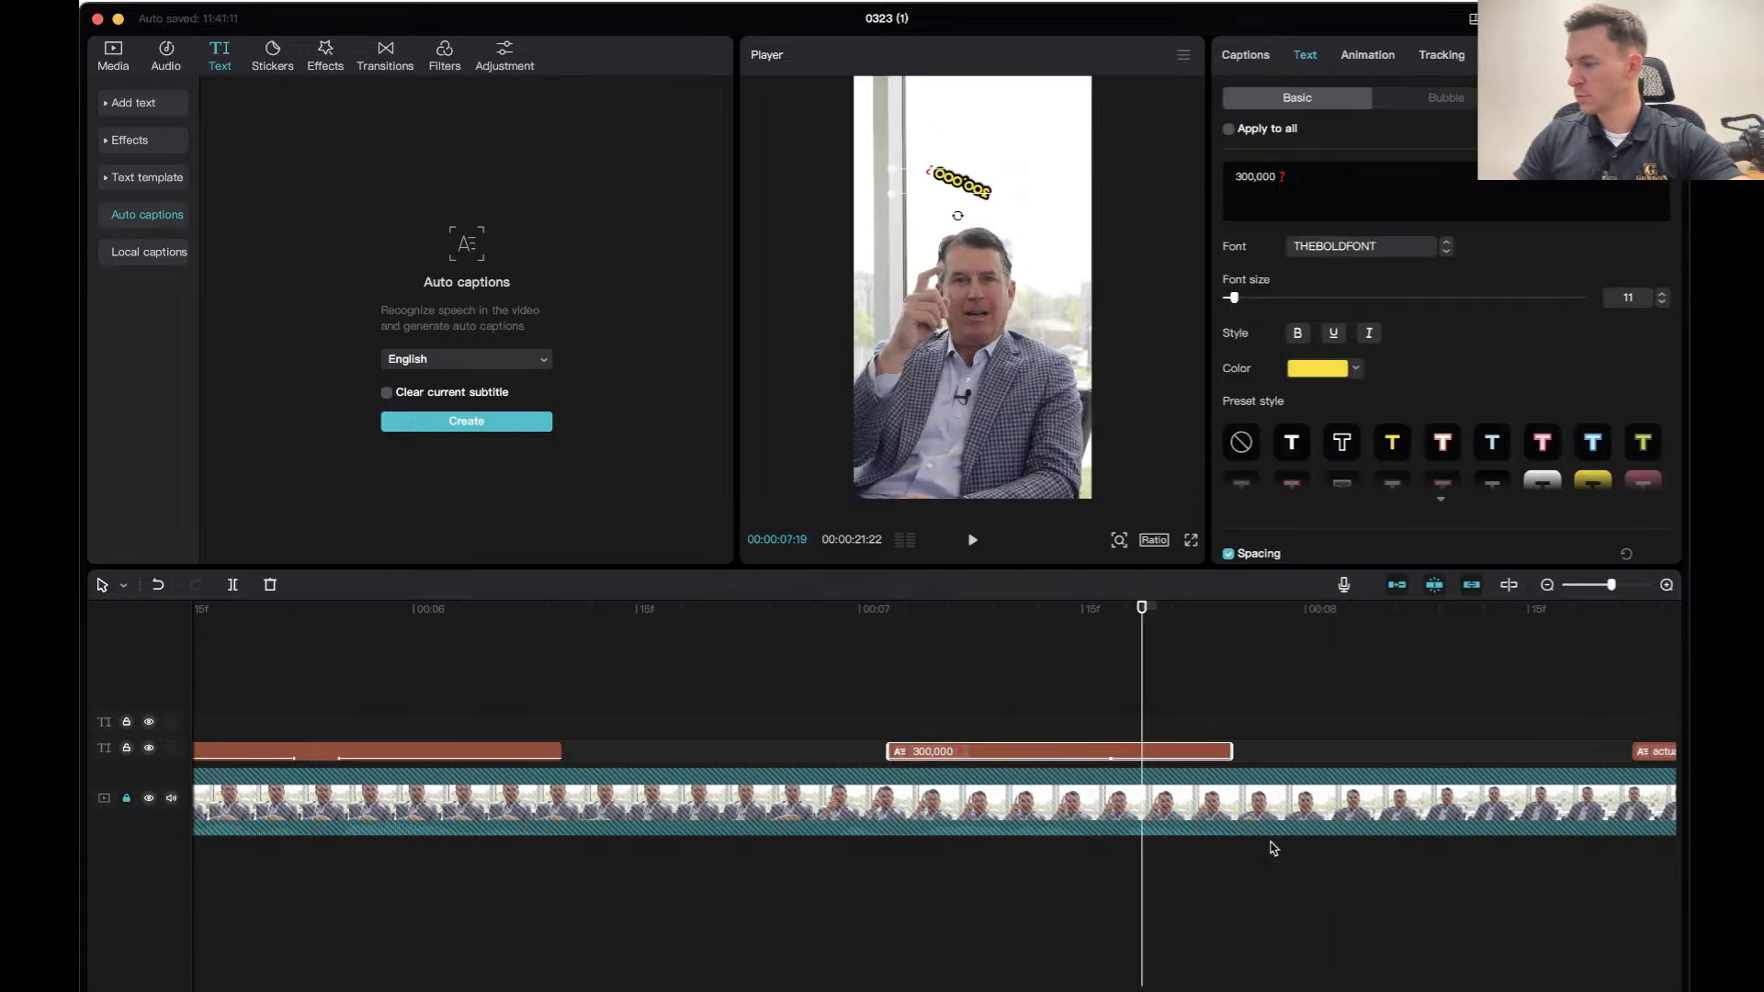
{"action": "left_click", "coordinate": [1367, 54]}
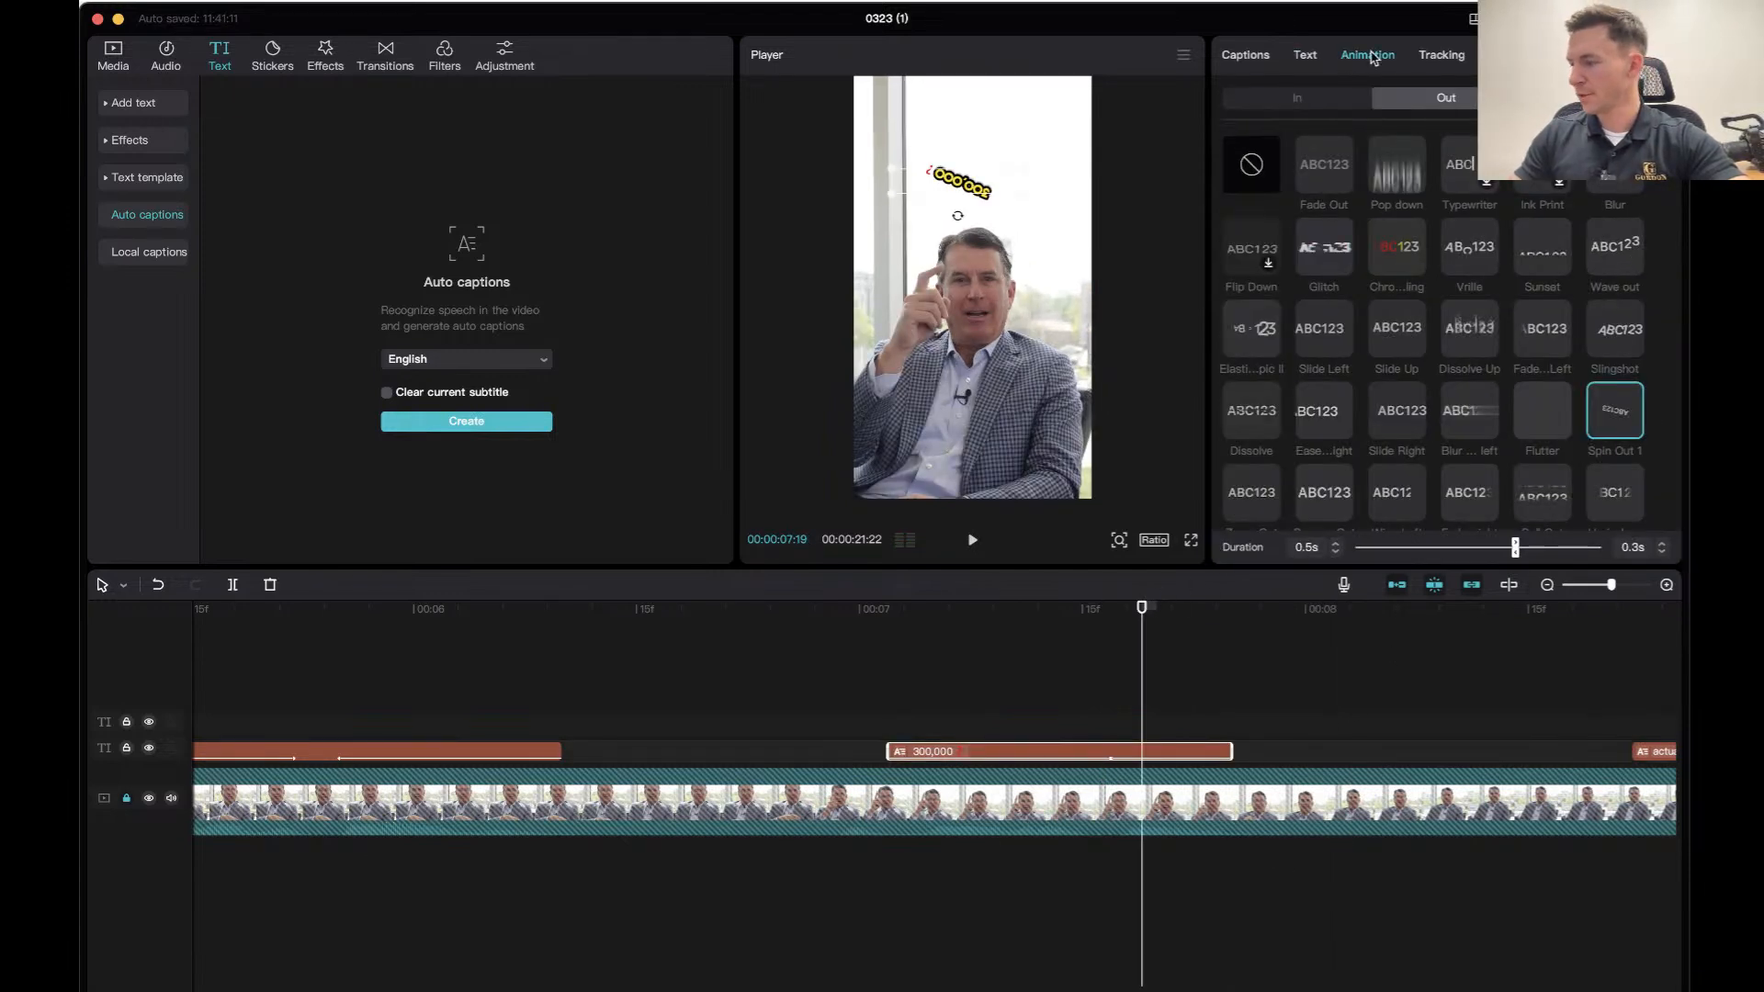
{"action": "scroll", "coordinate": [1479, 410], "scroll_direction": "down", "scroll_amount": 4}
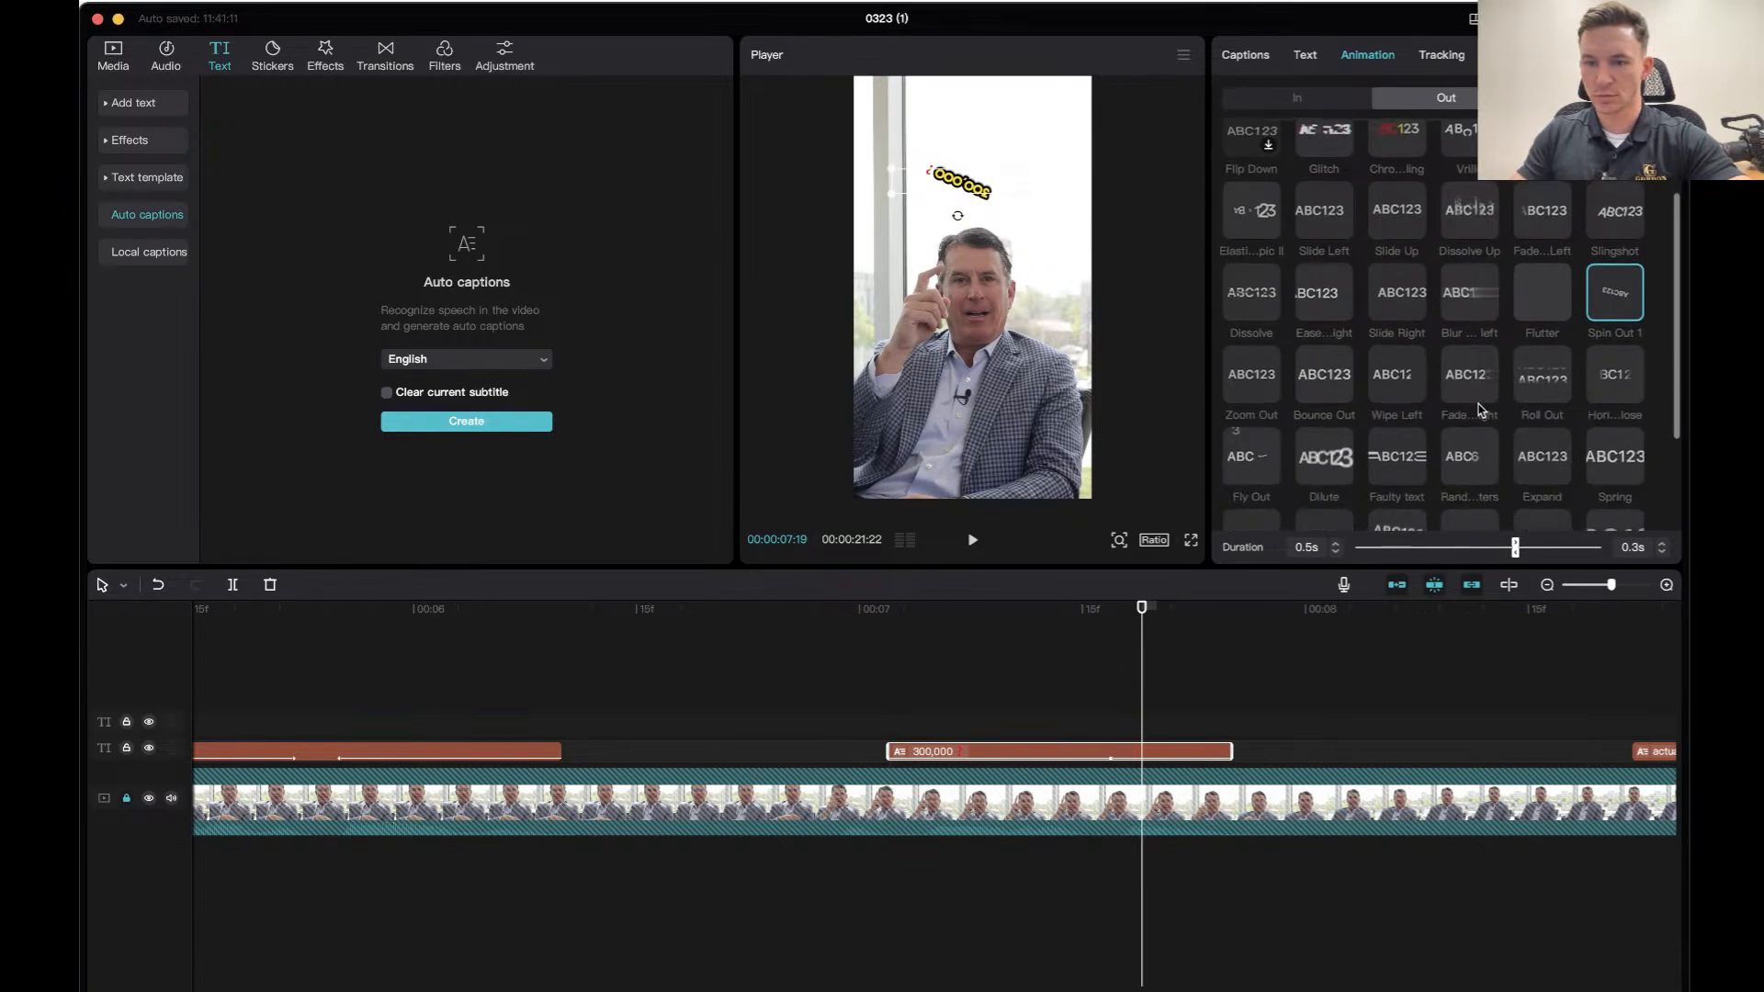
{"action": "left_click", "coordinate": [1265, 407]}
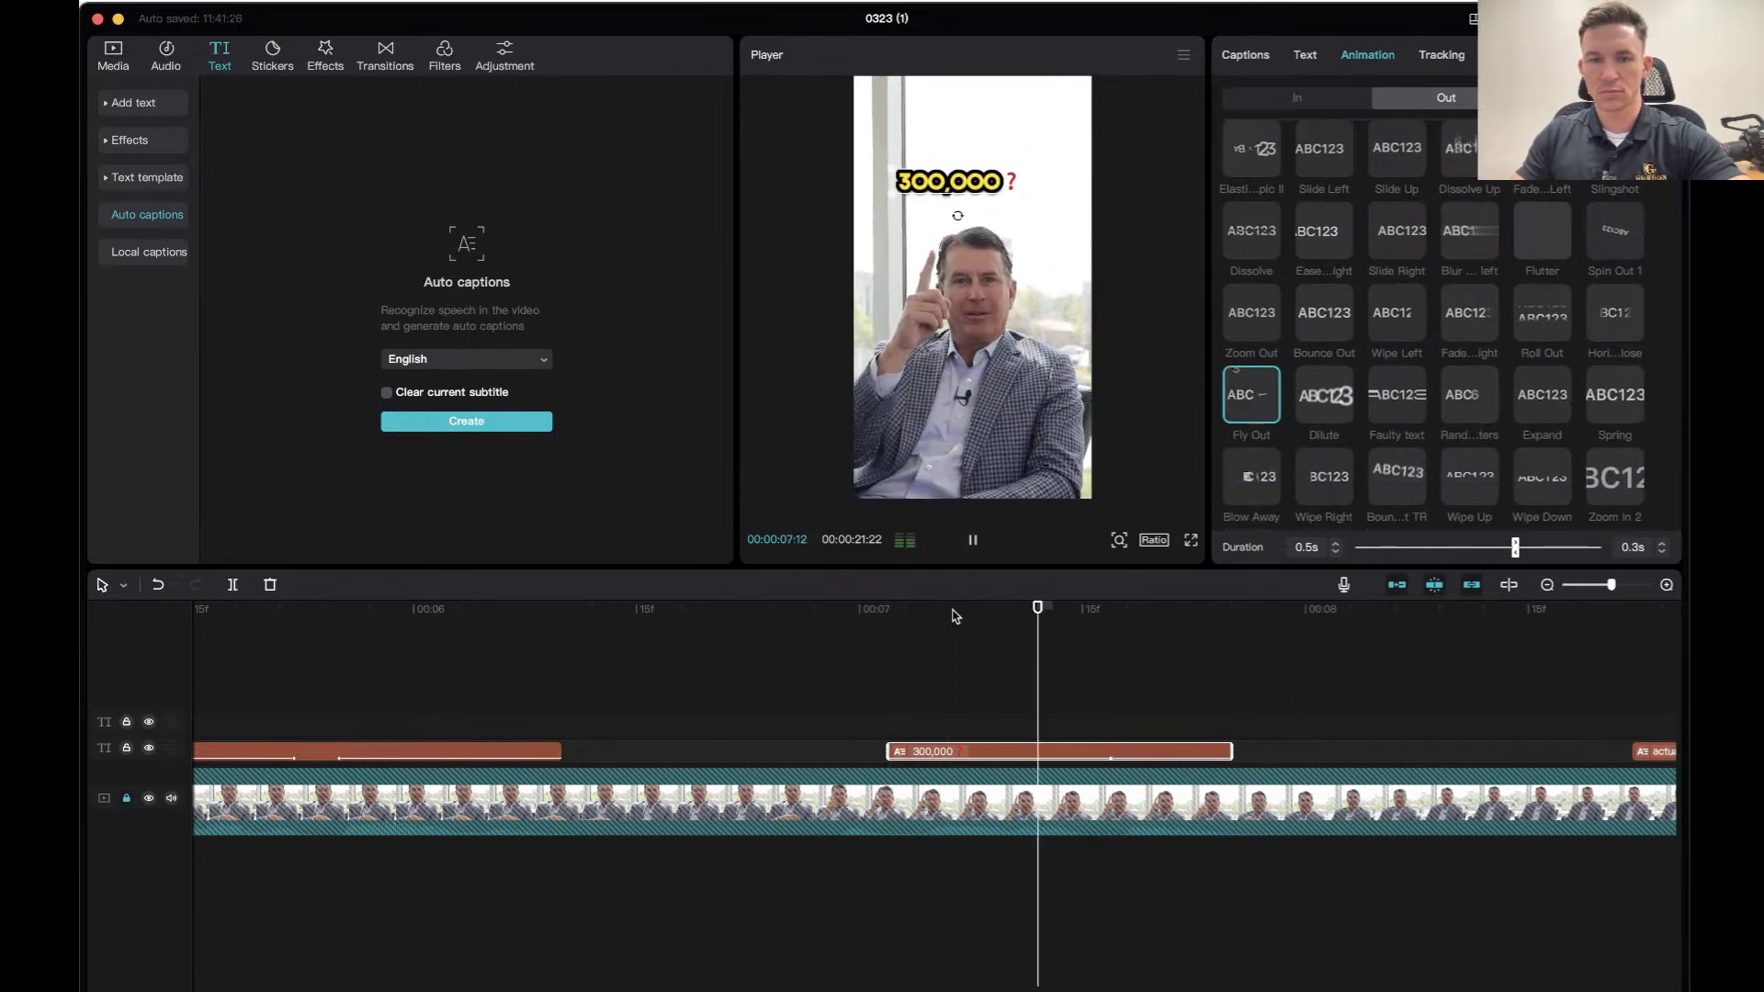
{"action": "scroll", "coordinate": [1320, 461], "scroll_direction": "down", "scroll_amount": 2}
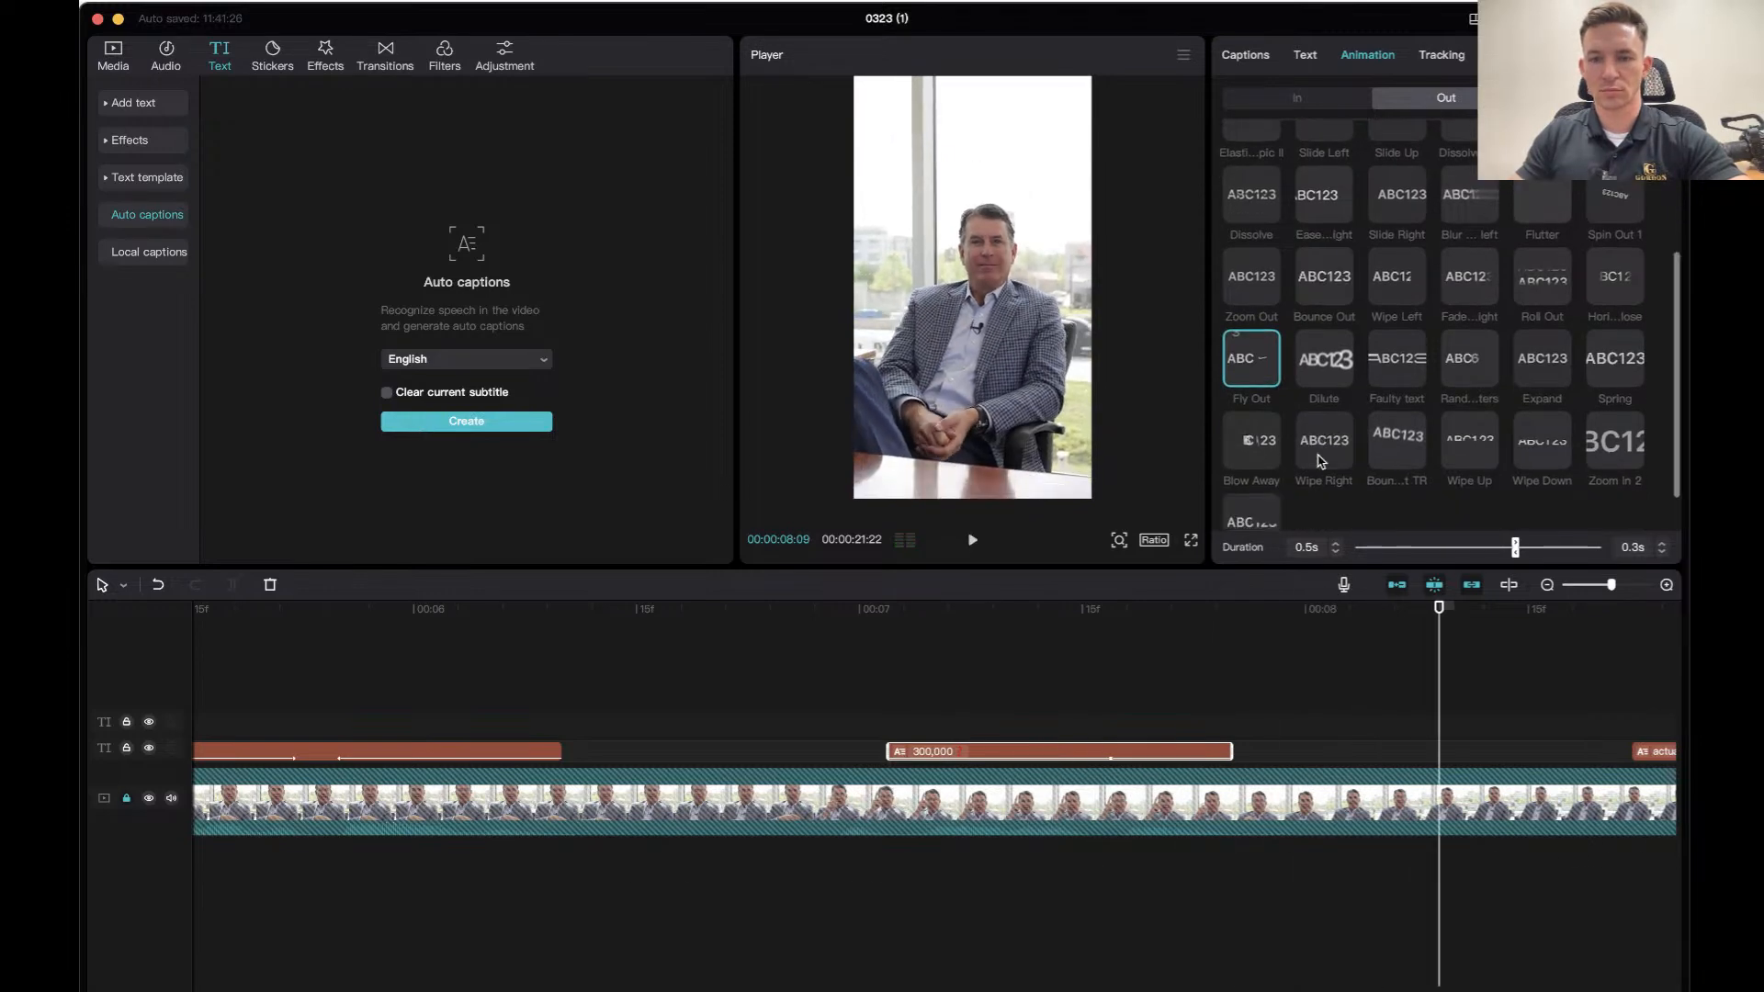
Try the Zoom in 2 exit animation on the "300,000" caption and play it back from before the caption.
{"action": "scroll", "coordinate": [1320, 461], "scroll_direction": "down", "scroll_amount": 1}
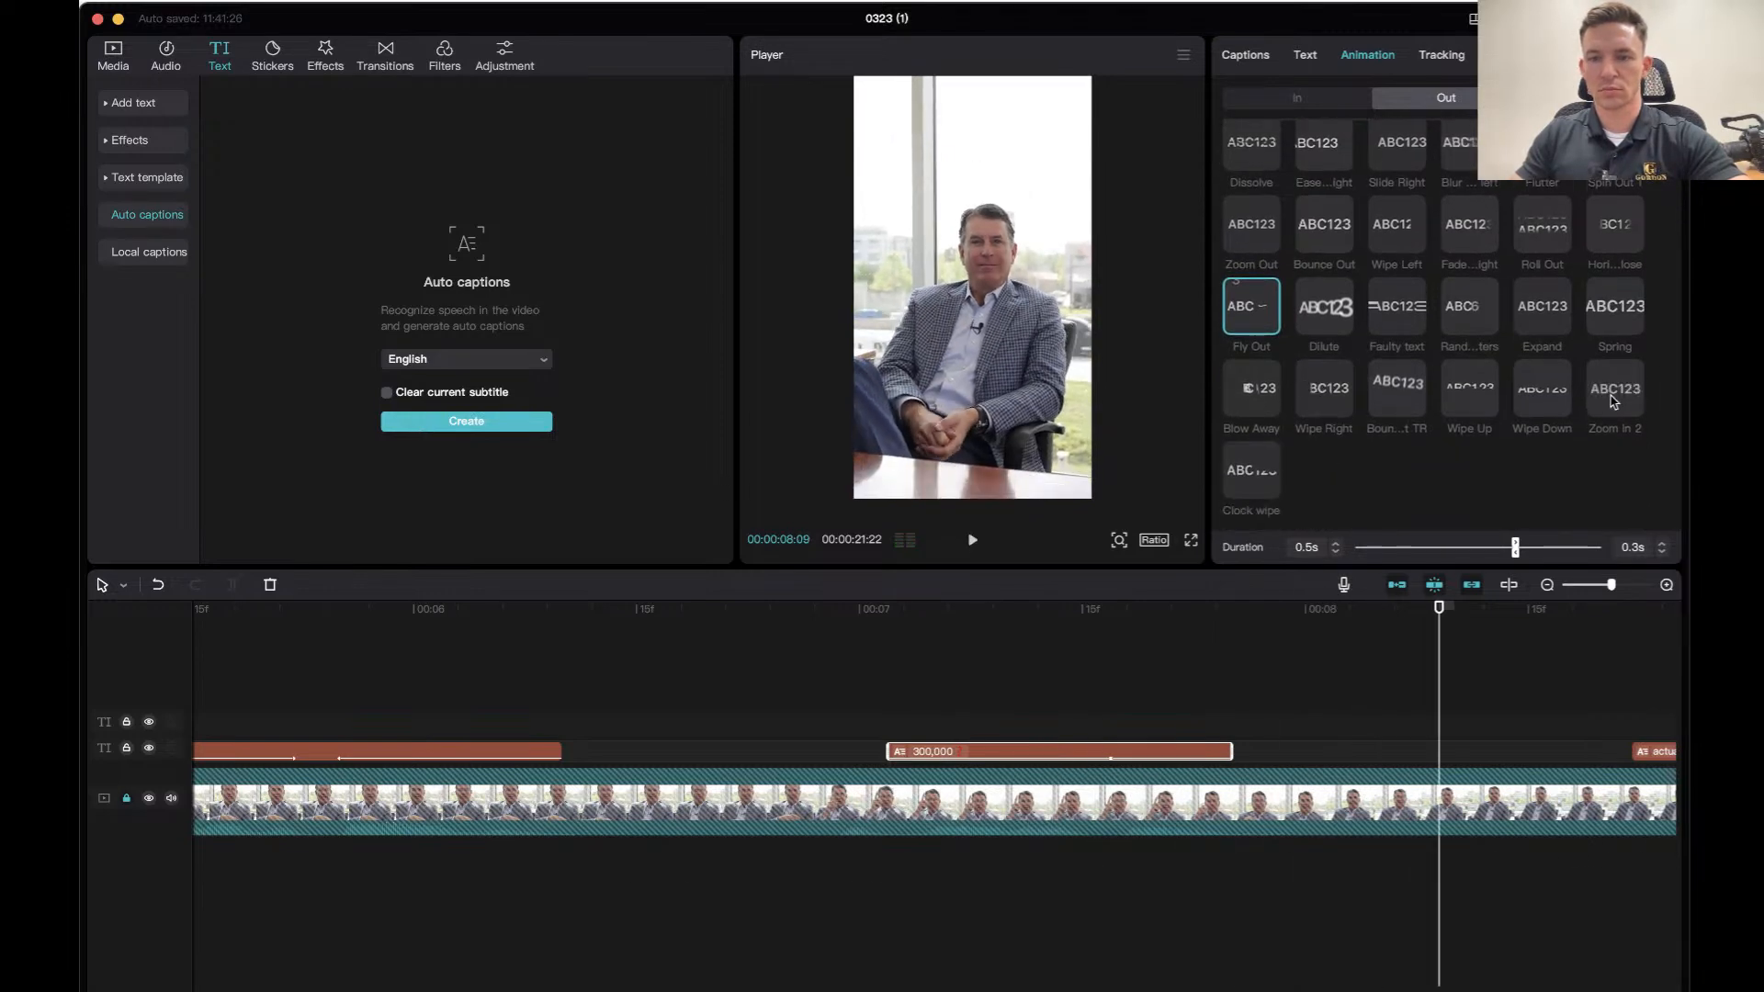
{"action": "left_click", "coordinate": [1147, 621]}
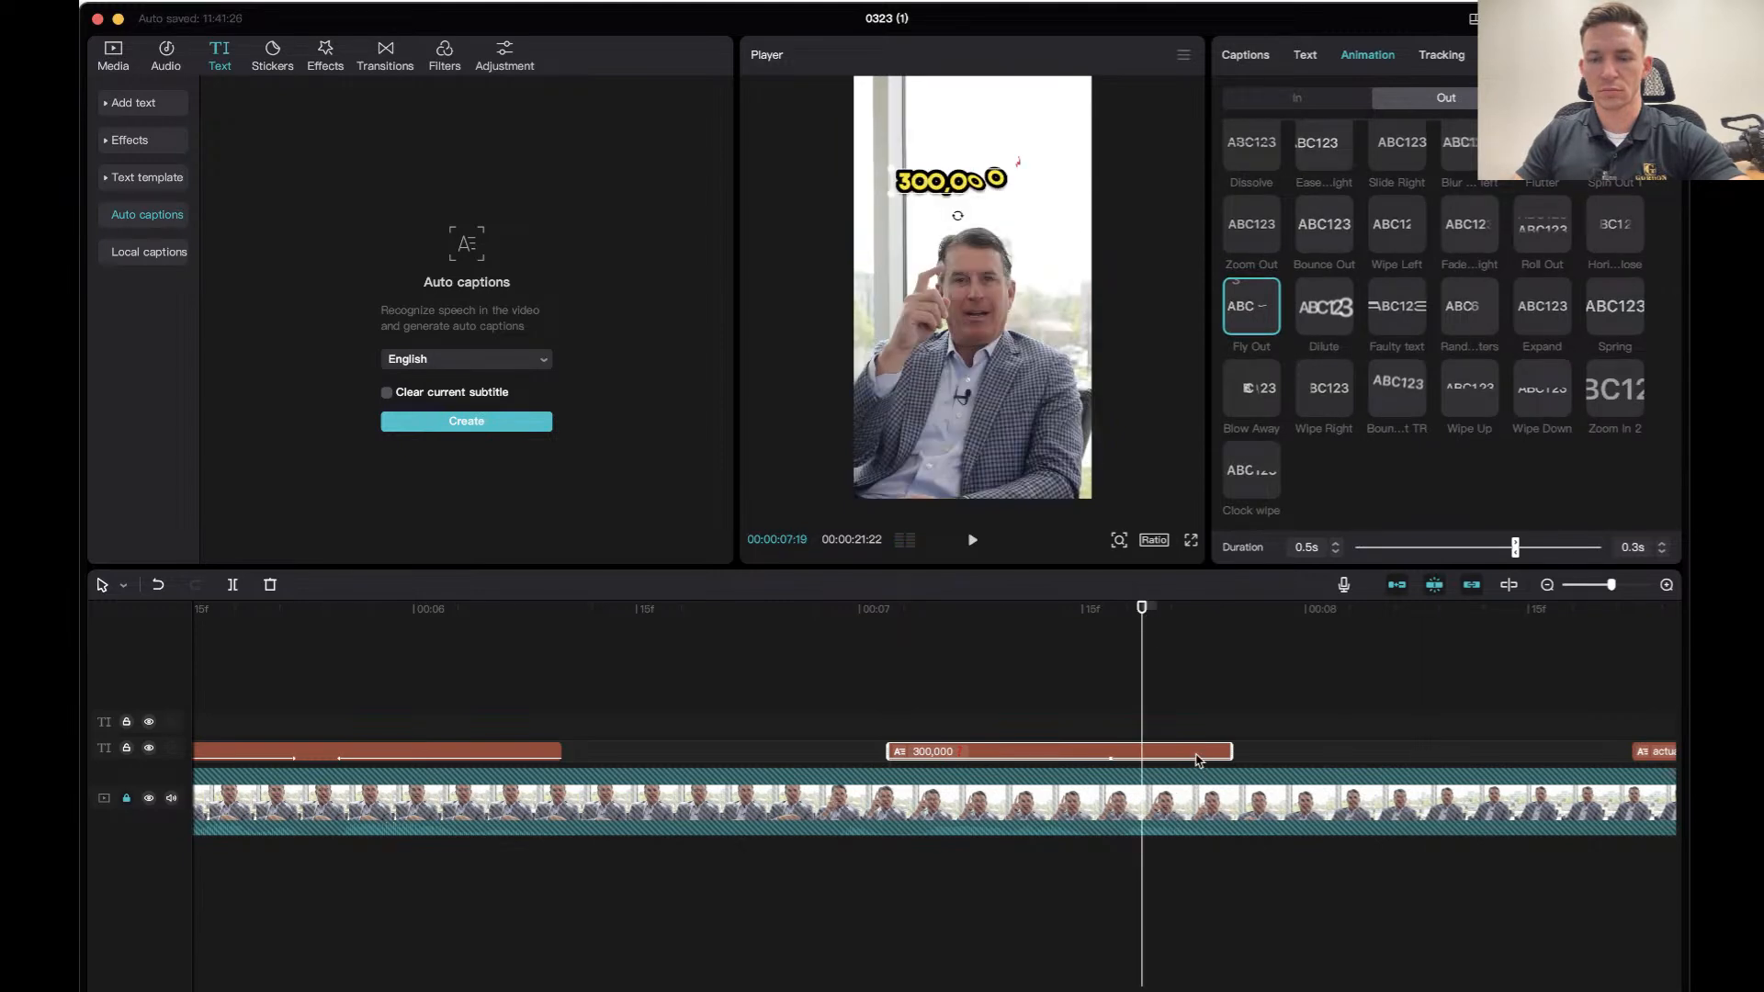
{"action": "left_click", "coordinate": [1596, 396]}
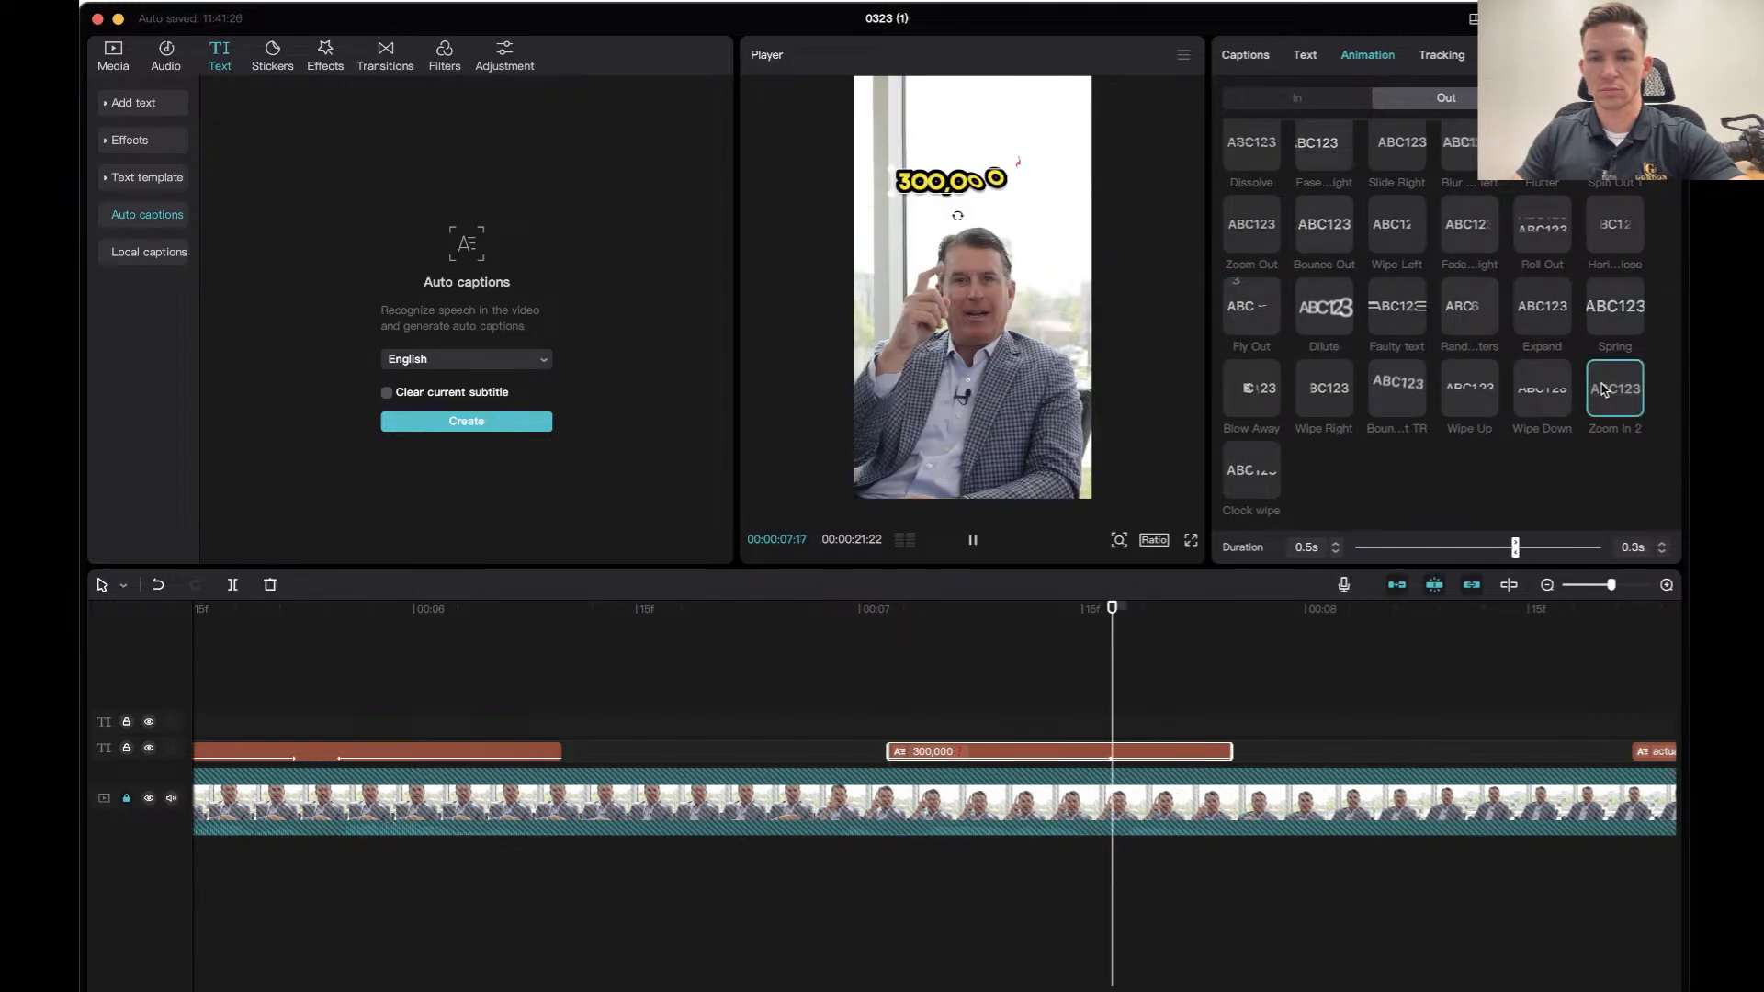
{"action": "left_click", "coordinate": [881, 626]}
{"action": "key", "text": "space"}
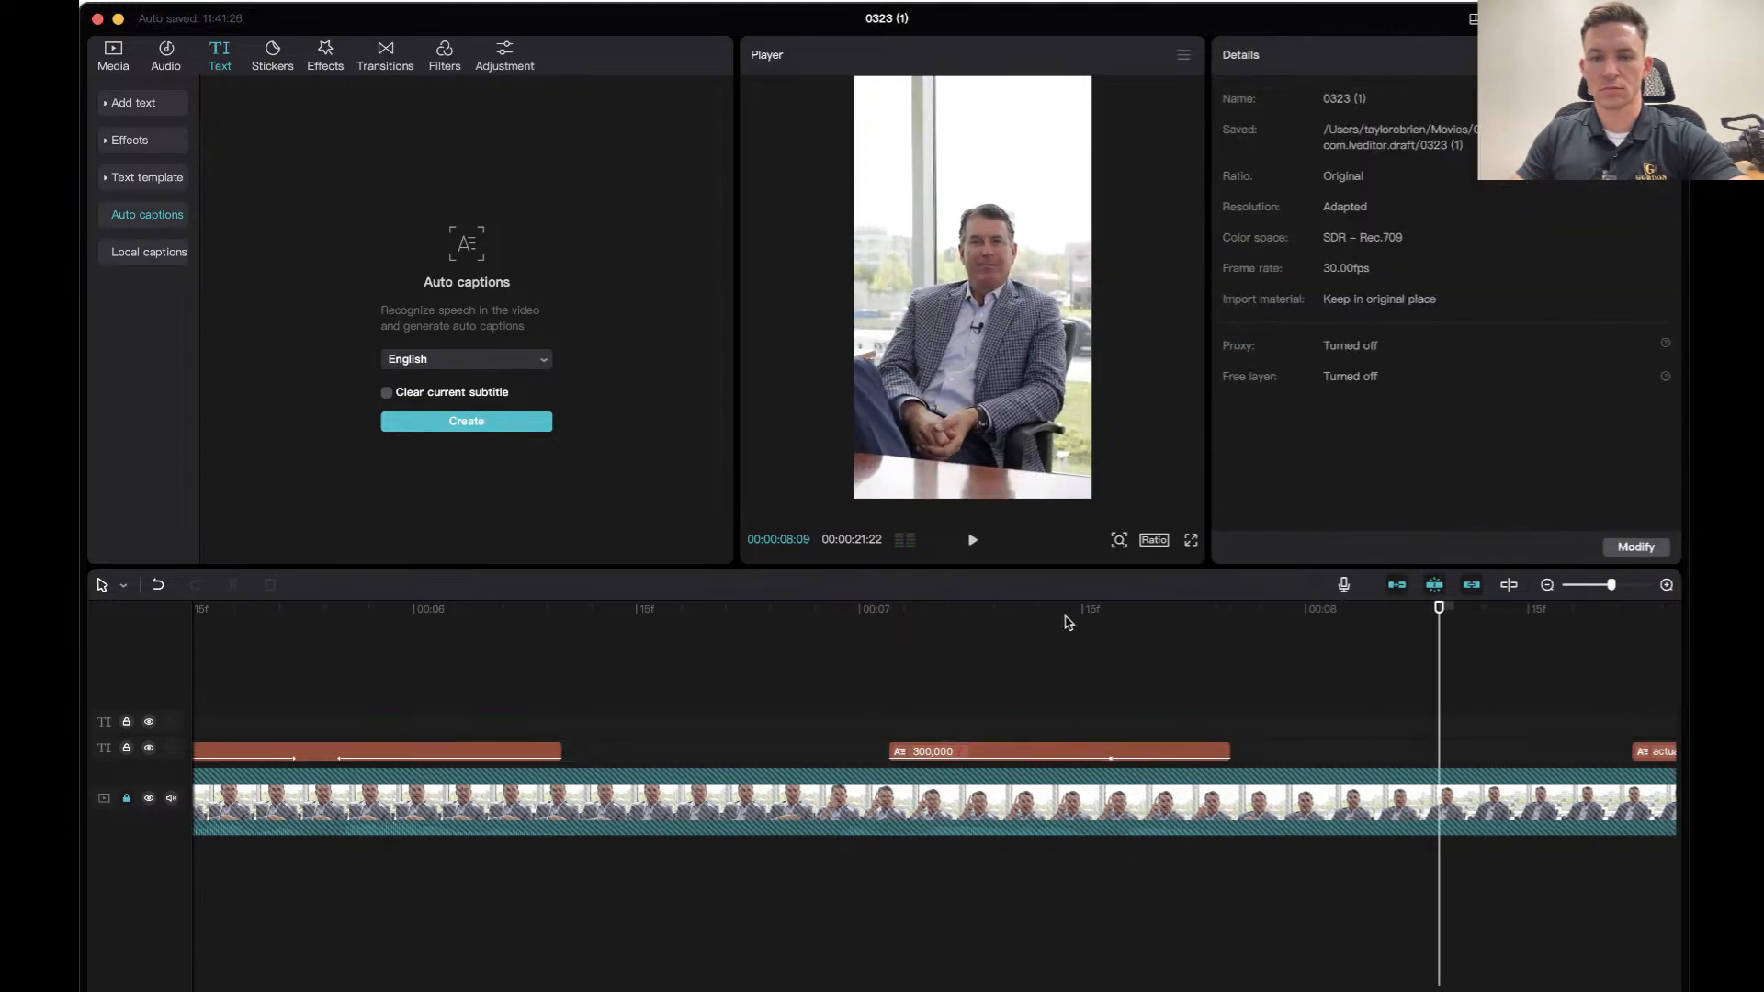
Set the exit animation of the "300,000" caption to Blow Away and play it back from before the caption.
{"action": "left_click", "coordinate": [1097, 617]}
{"action": "left_click", "coordinate": [1127, 754]}
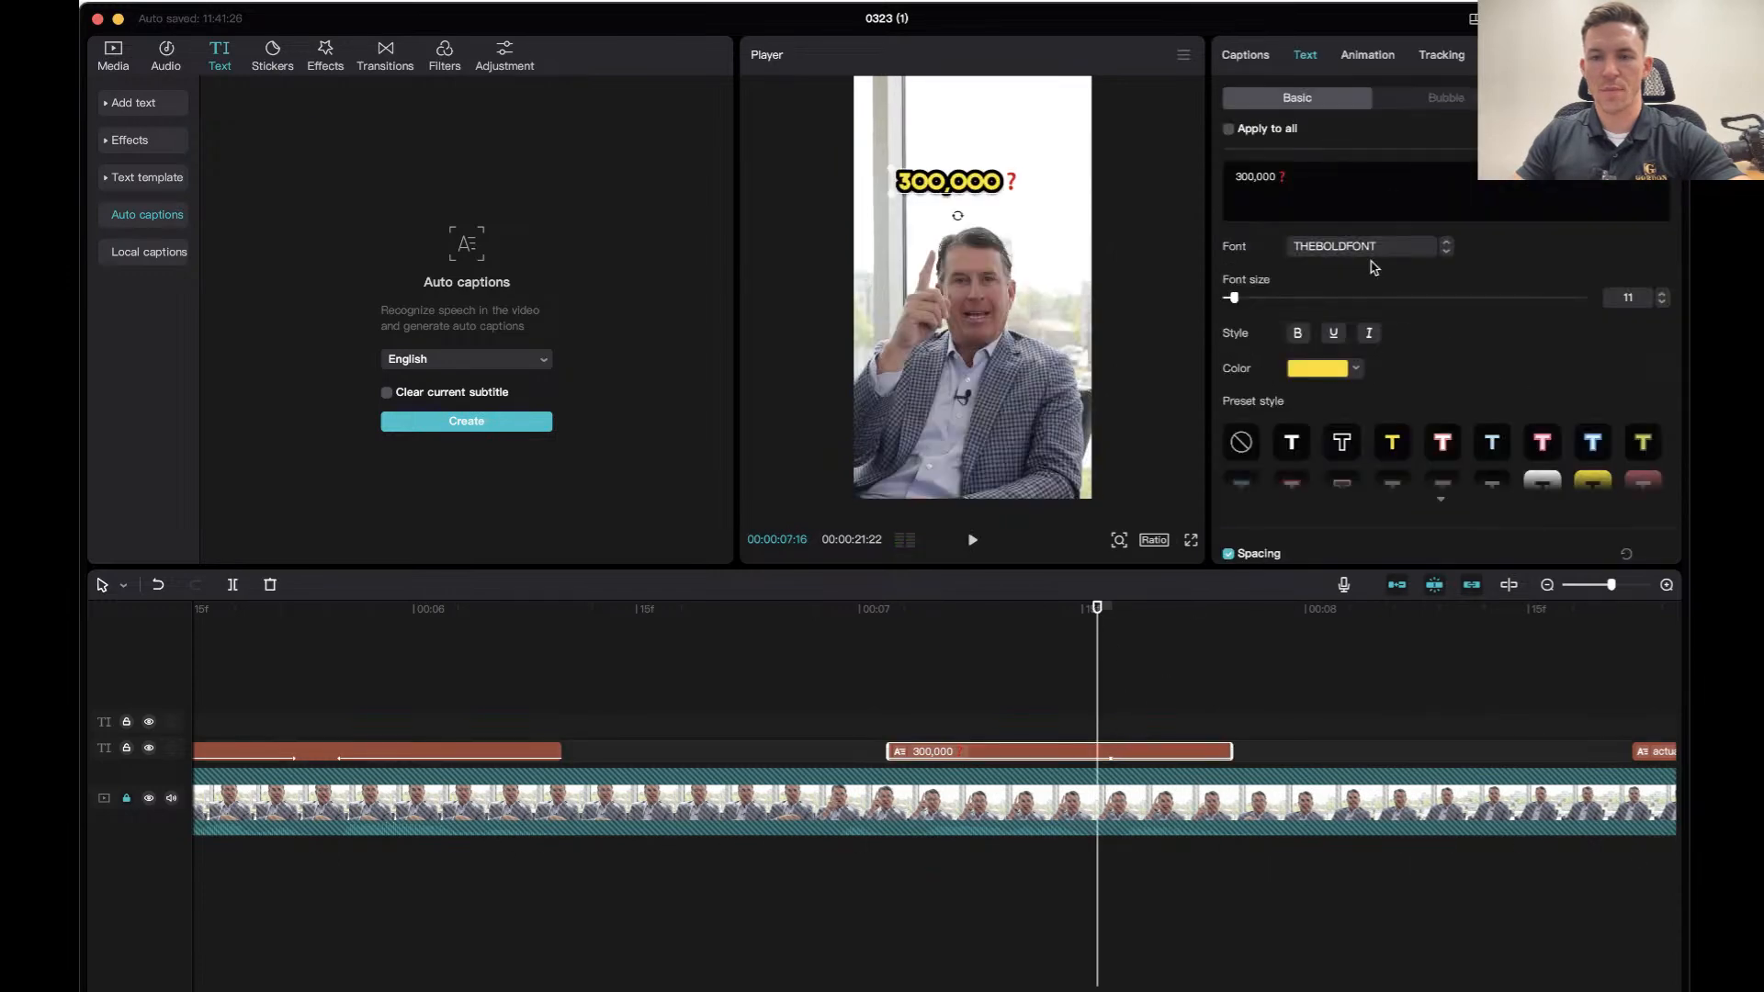
{"action": "left_click", "coordinate": [1366, 58]}
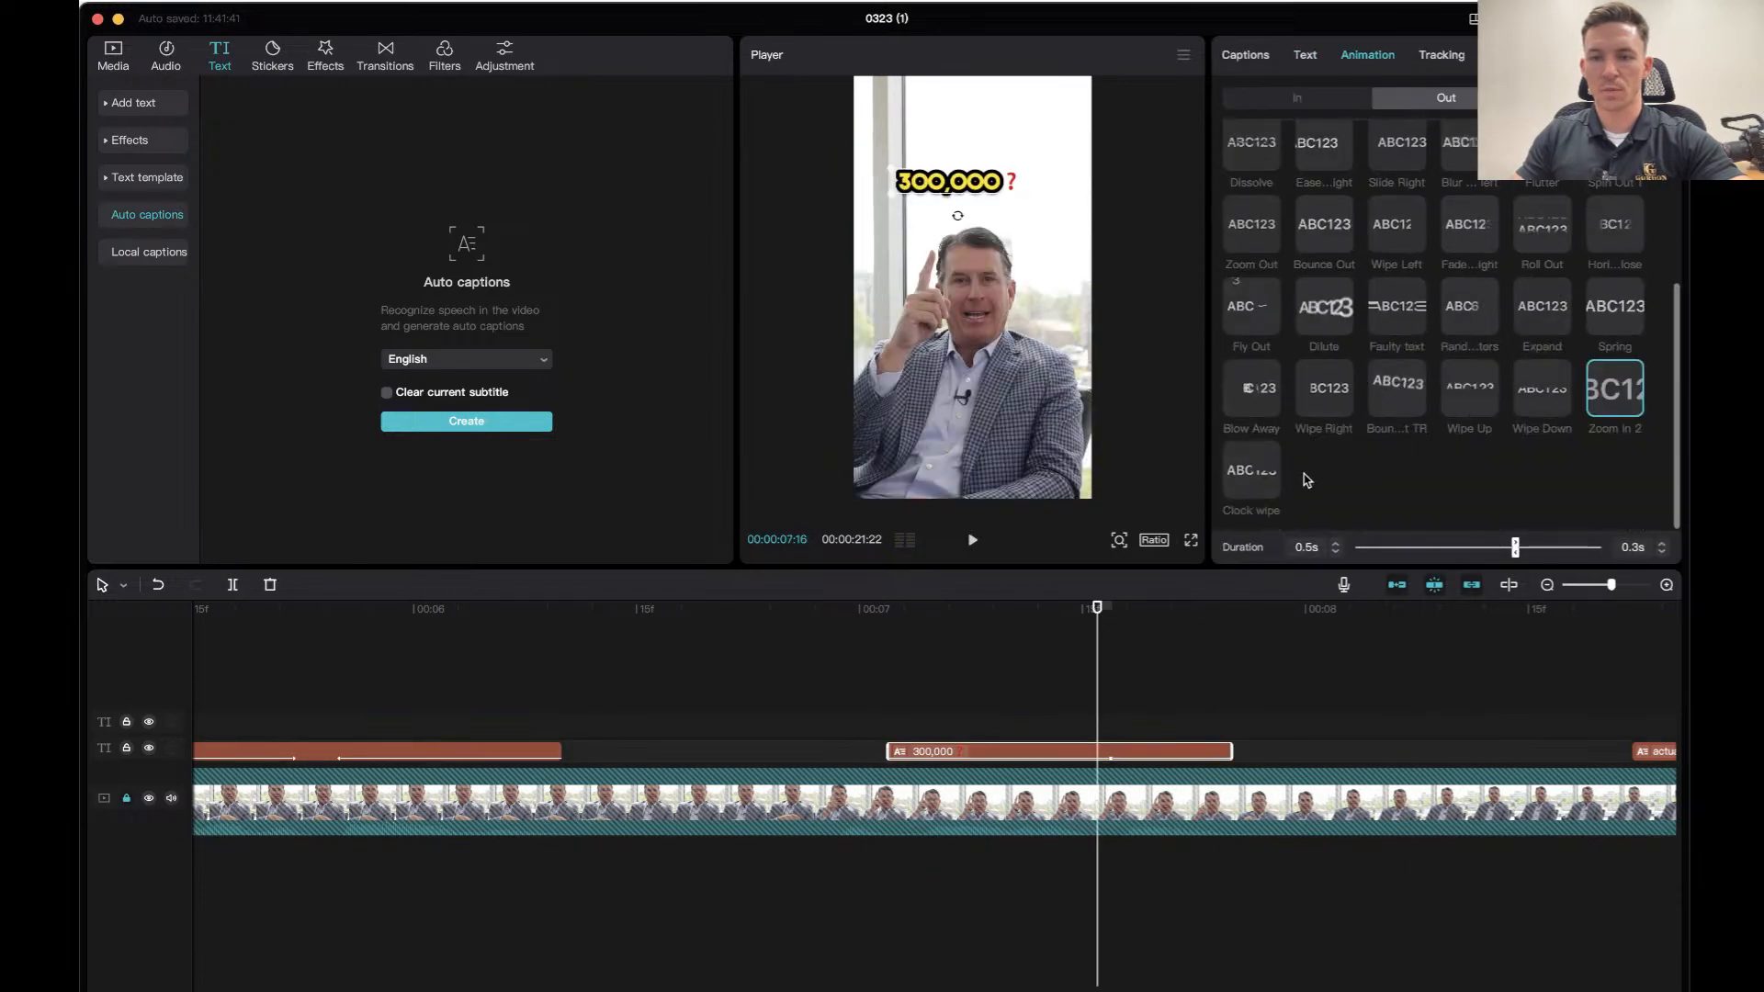
{"action": "left_click", "coordinate": [1257, 391]}
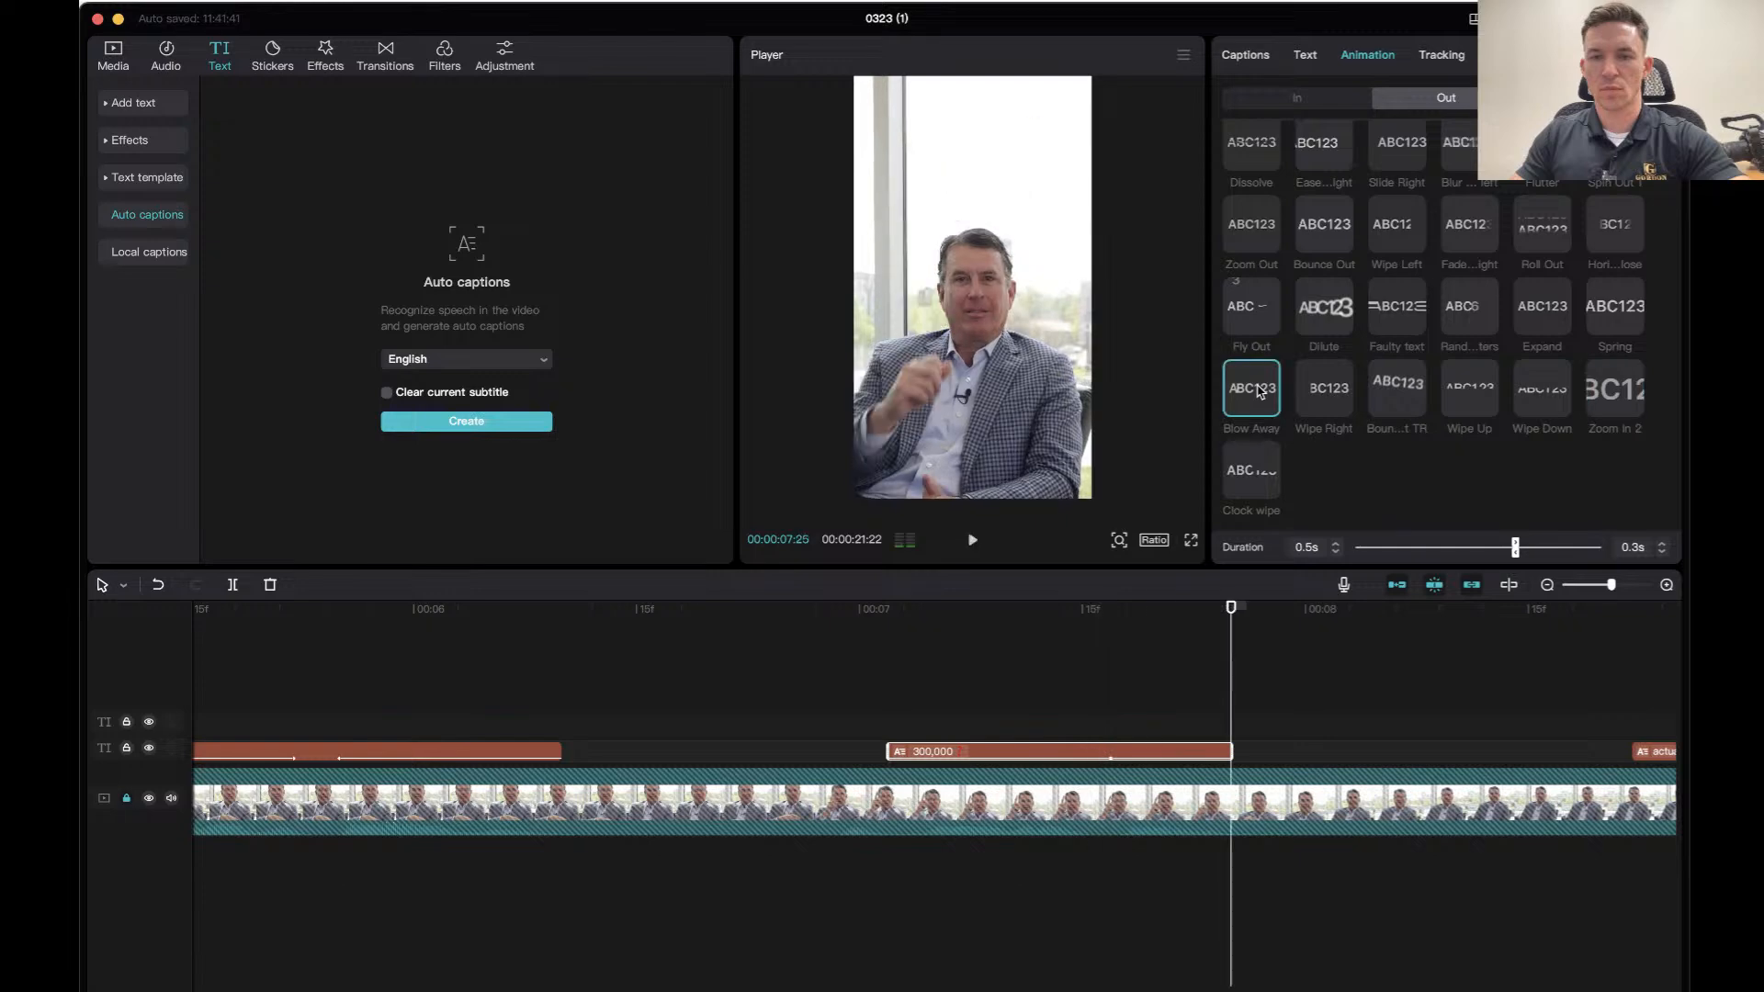
{"action": "left_click", "coordinate": [874, 609]}
{"action": "key", "text": "space"}
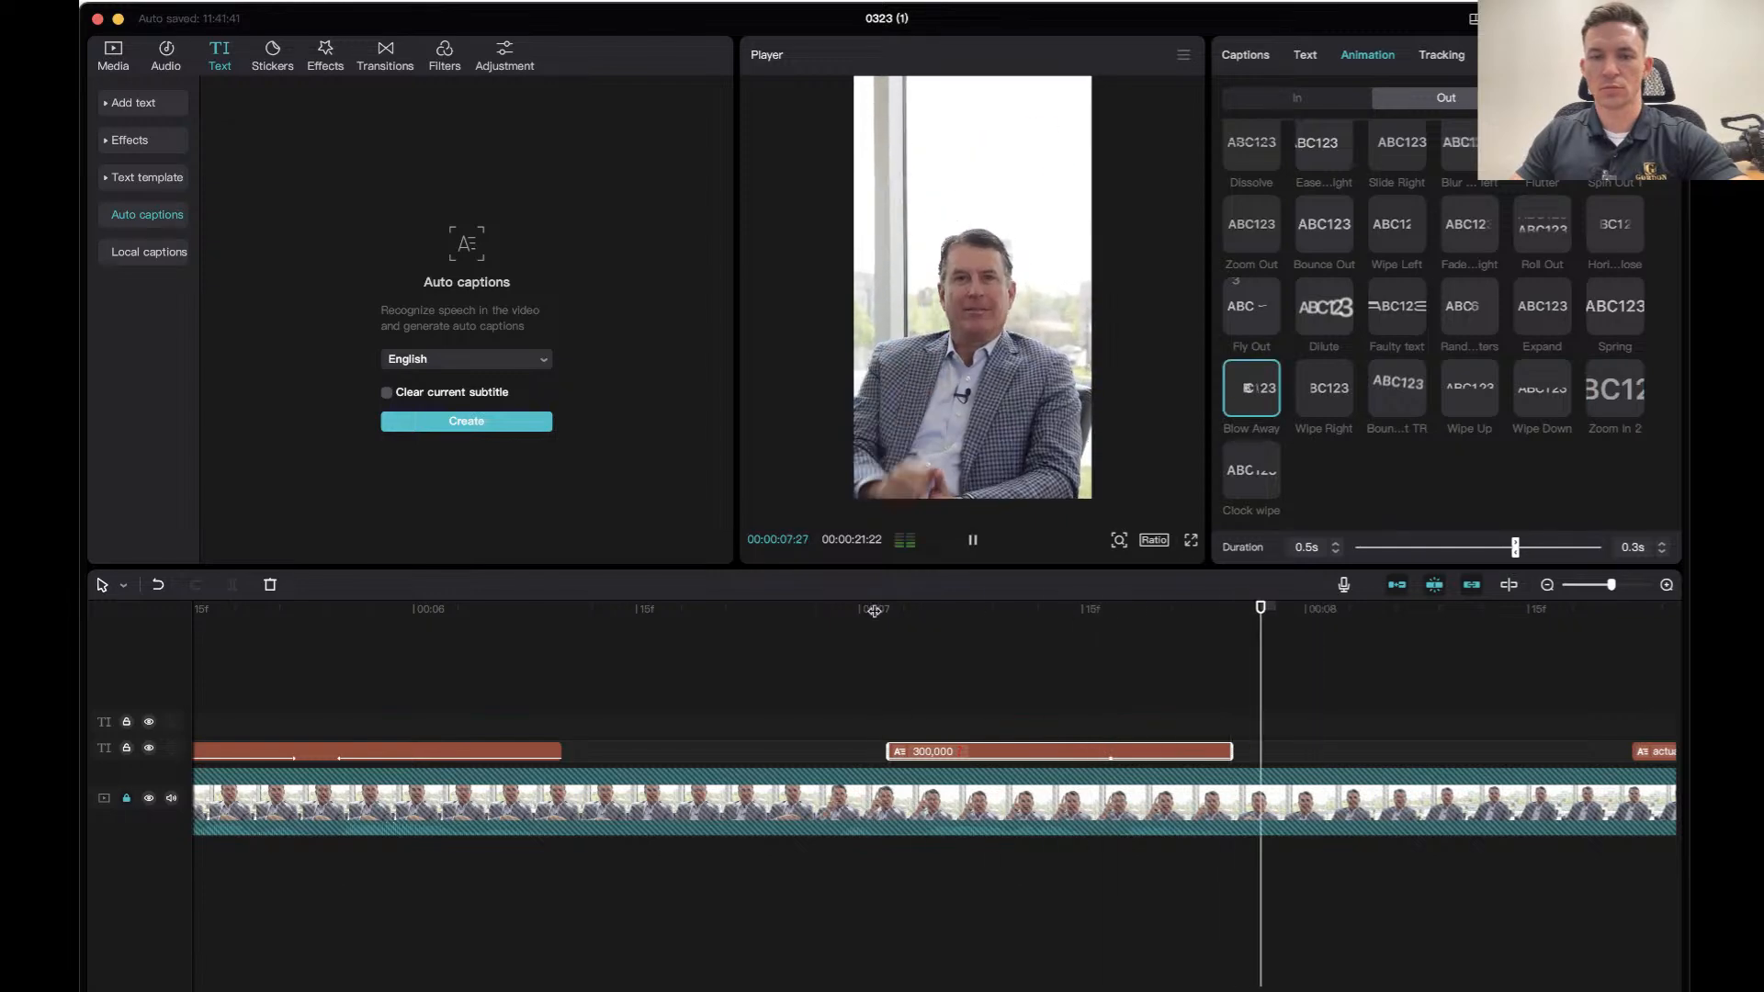
{"action": "key", "text": "space"}
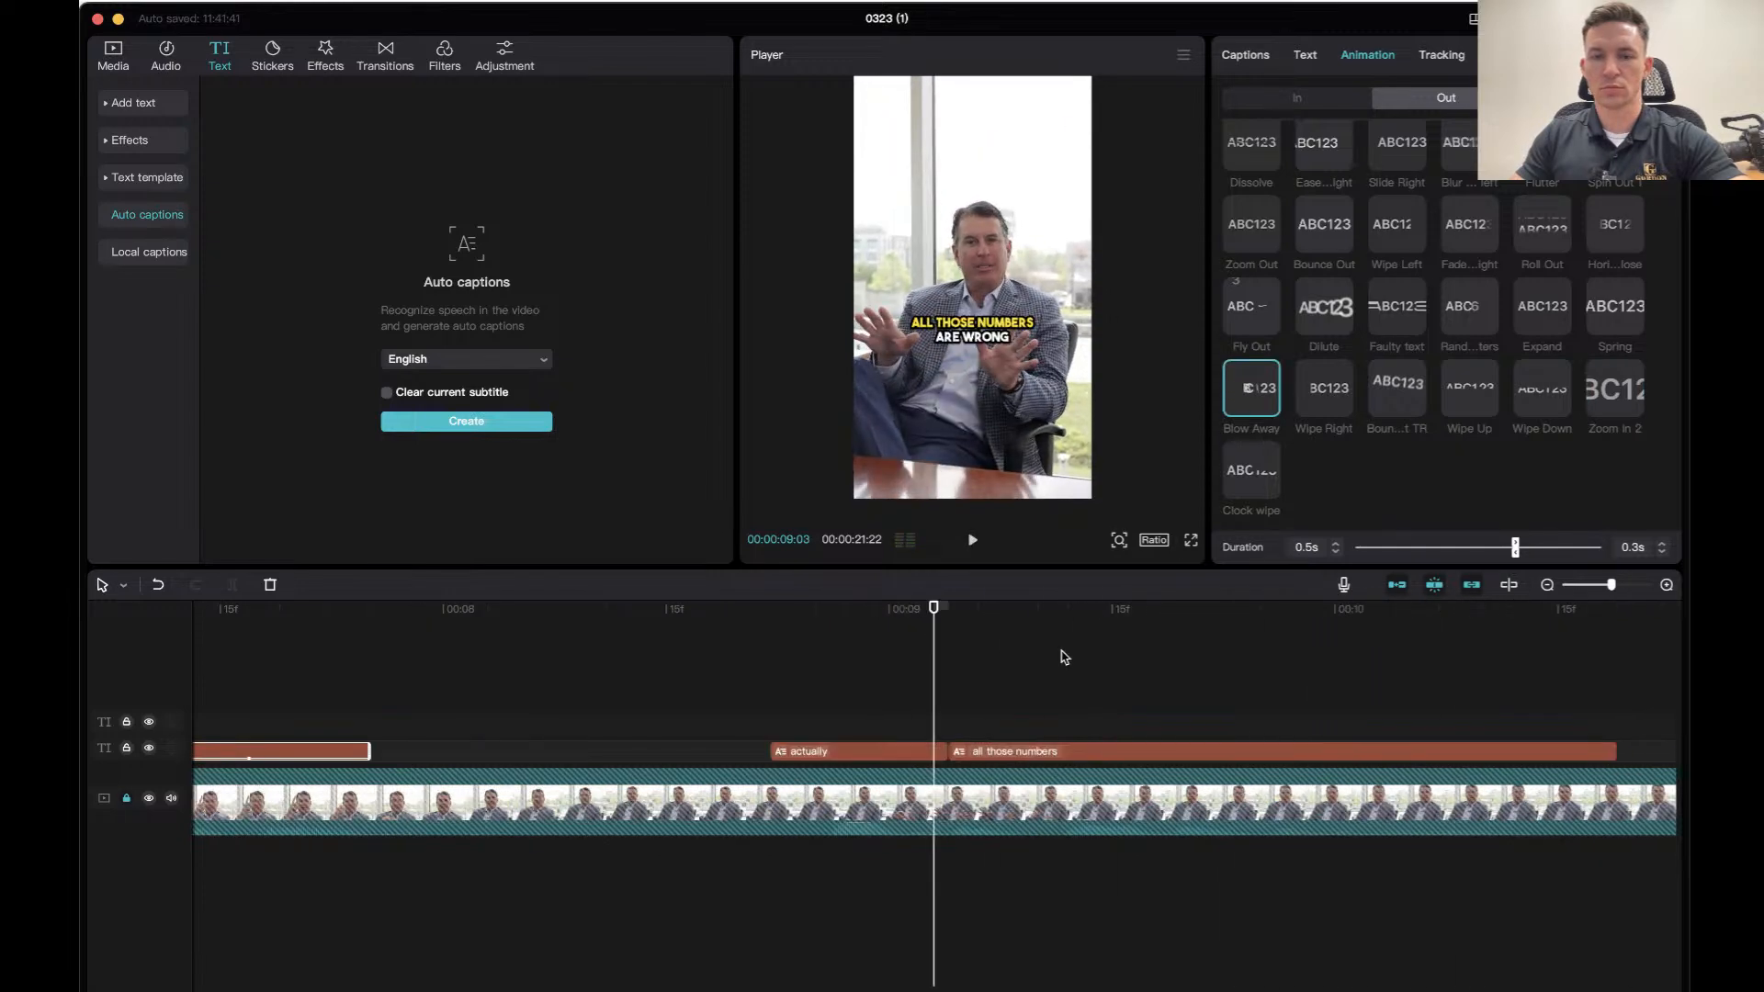
Play back the "actually" caption and try the Type 1 entrance animation on it.
{"action": "left_click", "coordinate": [582, 622]}
{"action": "left_click", "coordinate": [591, 611]}
{"action": "key", "text": "space"}
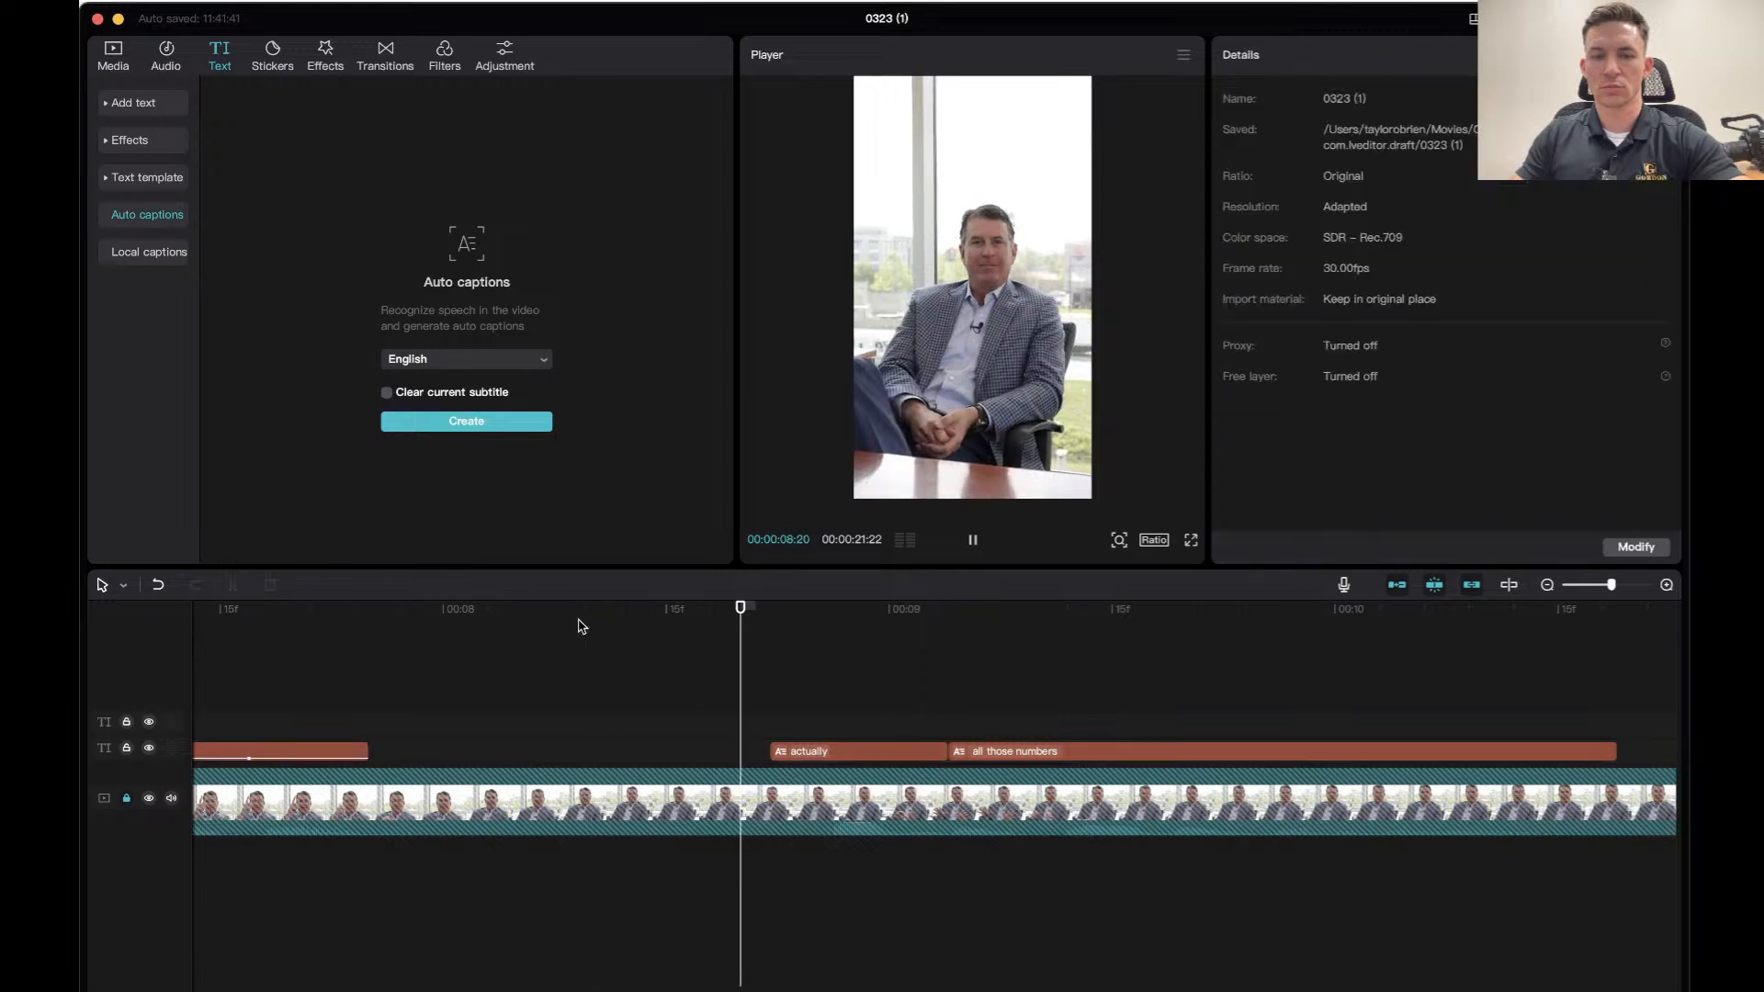
{"action": "left_click", "coordinate": [820, 754]}
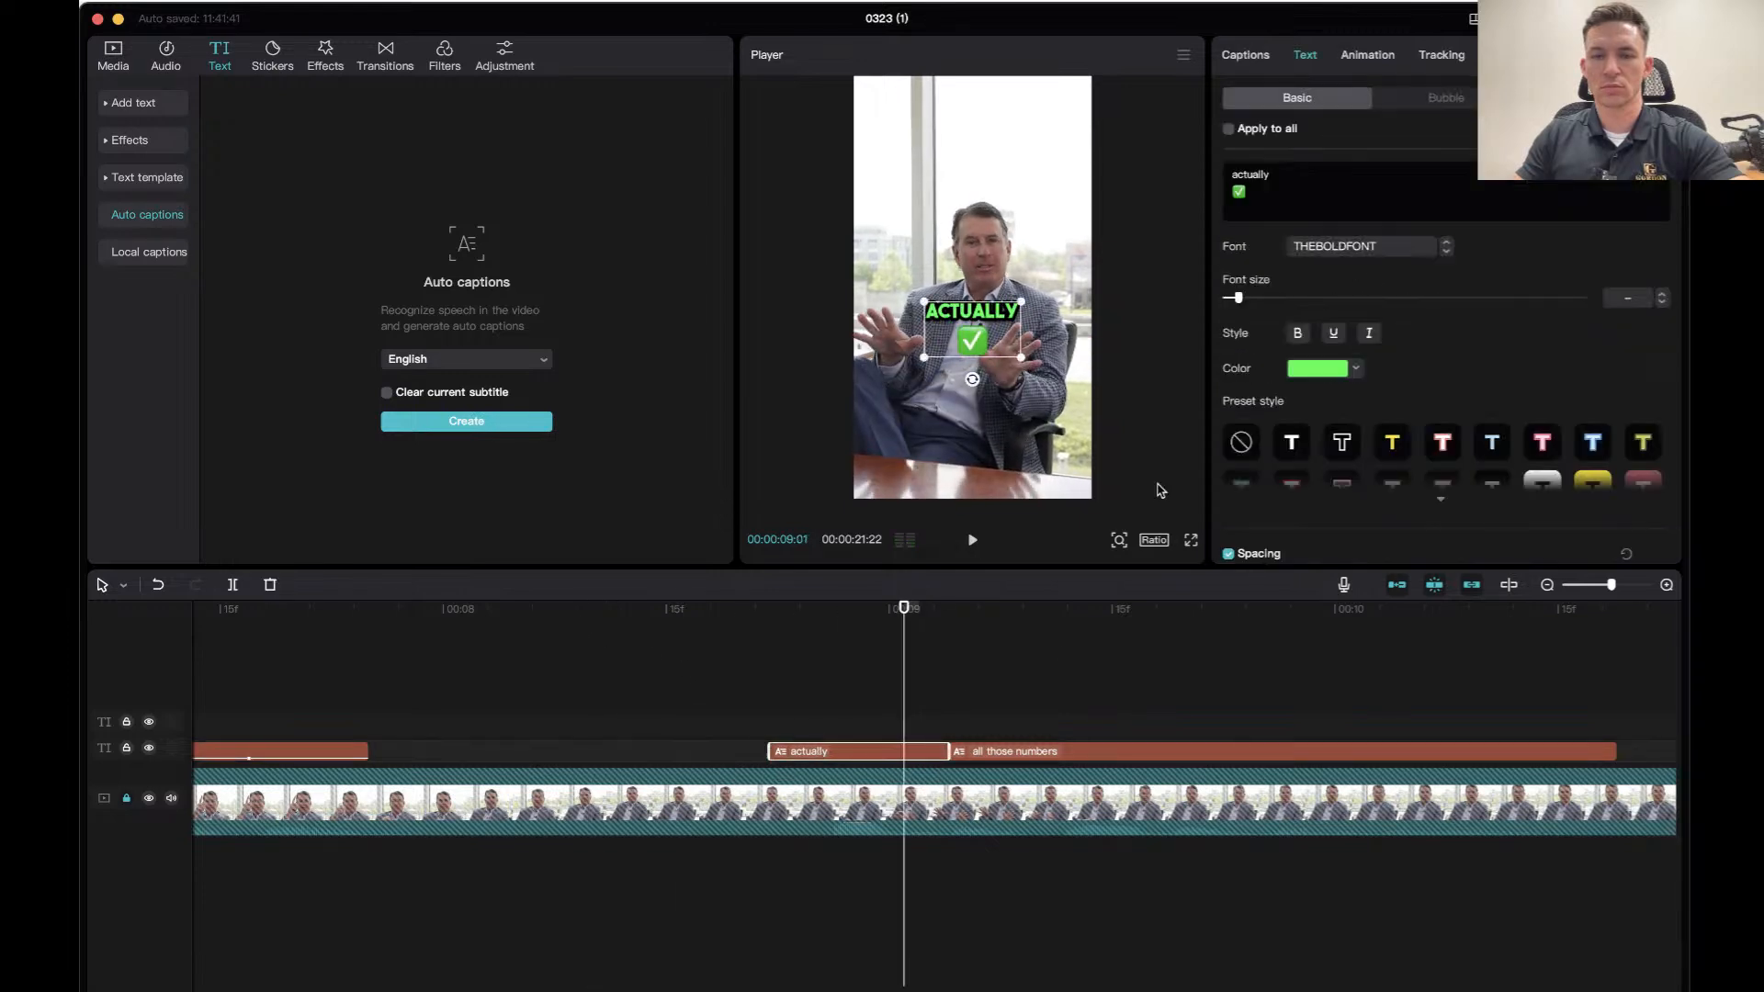
{"action": "left_click", "coordinate": [1354, 55]}
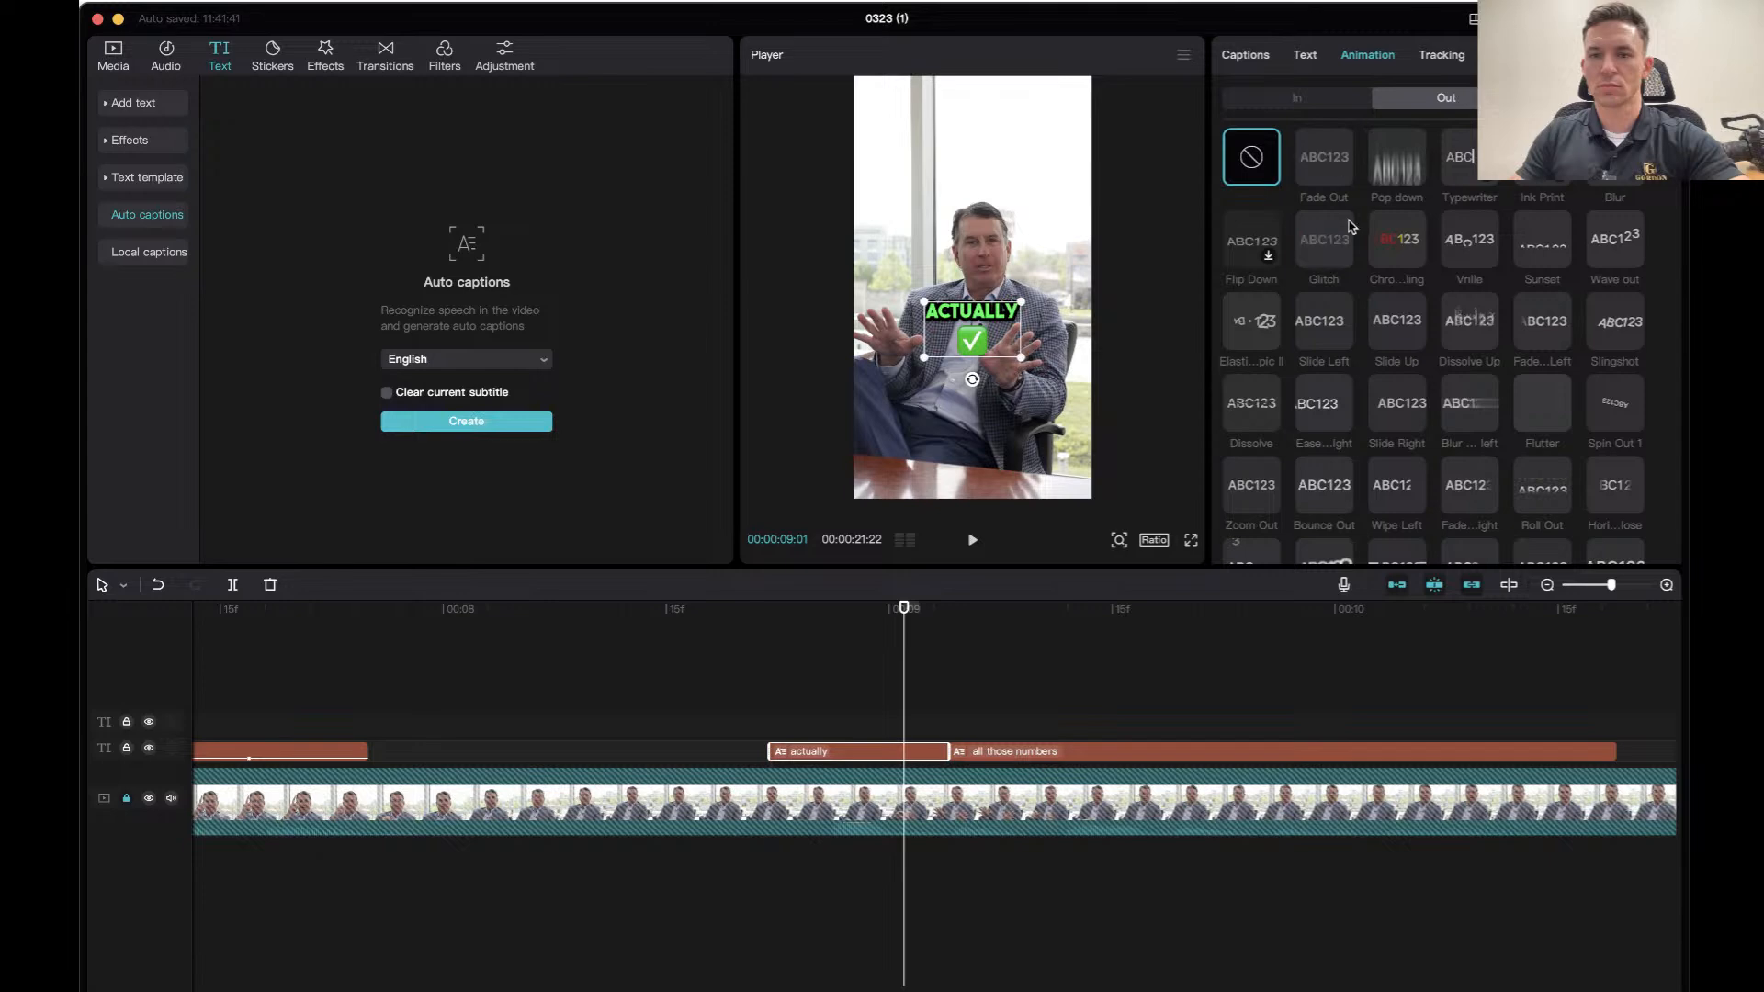
{"action": "left_click", "coordinate": [1291, 97]}
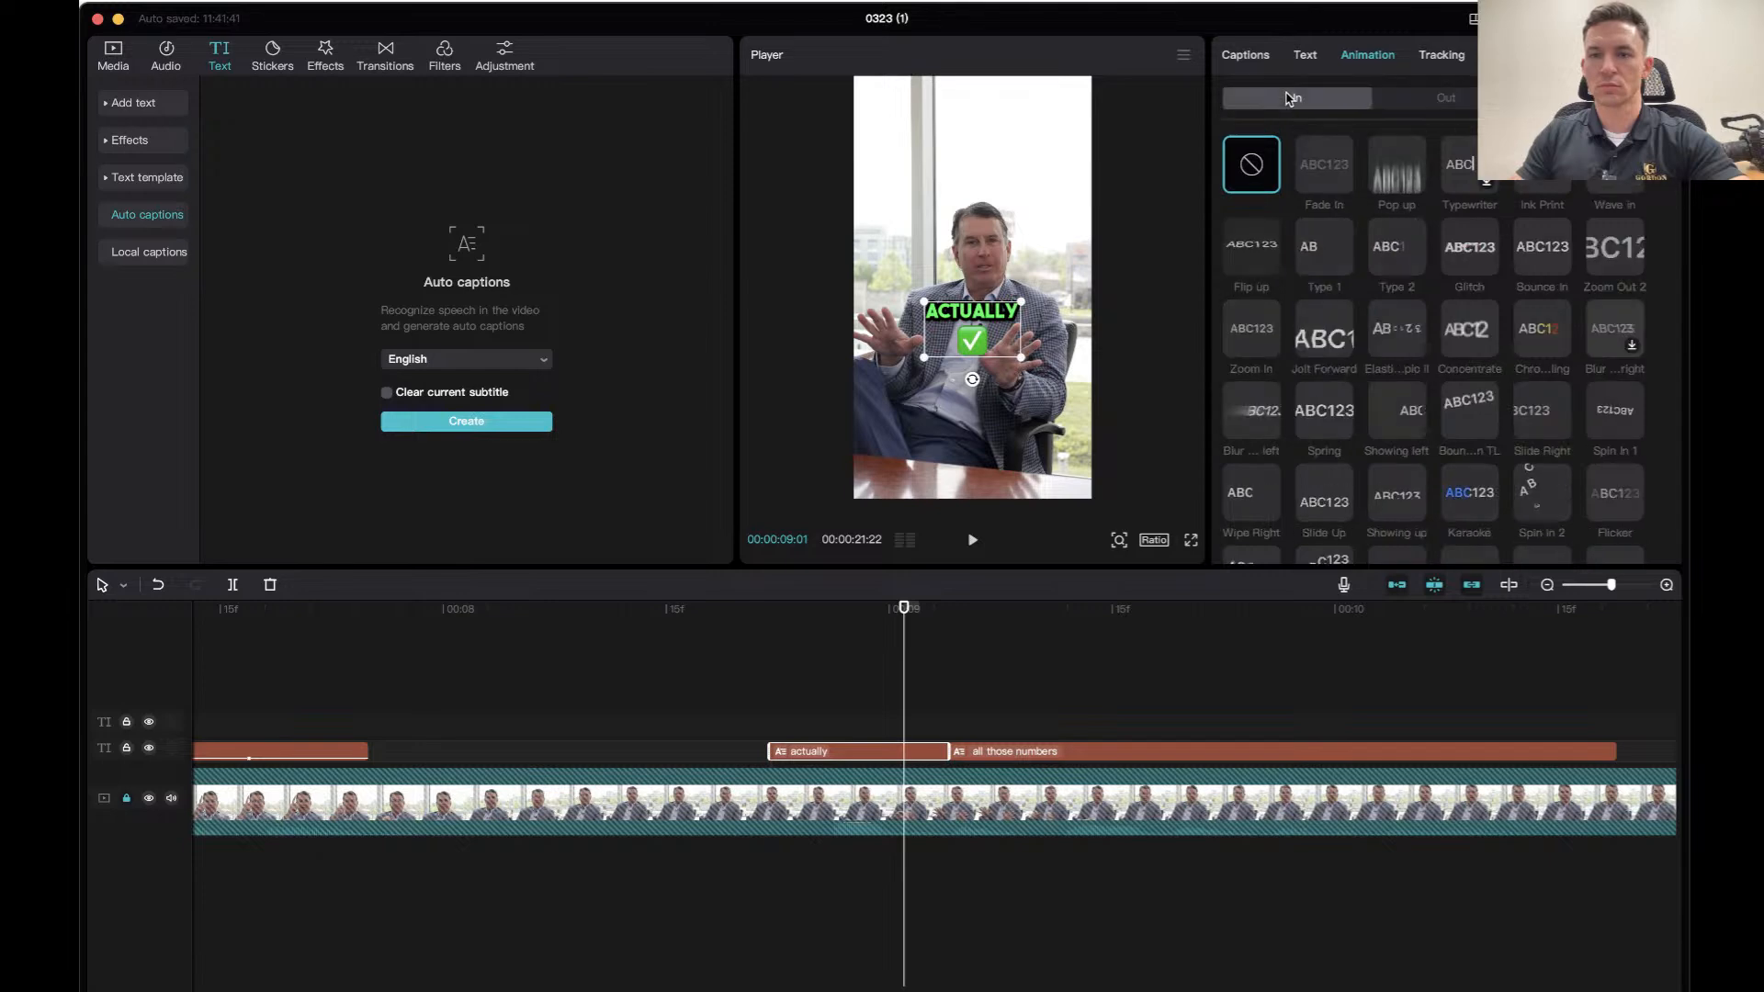
{"action": "left_click", "coordinate": [1337, 243]}
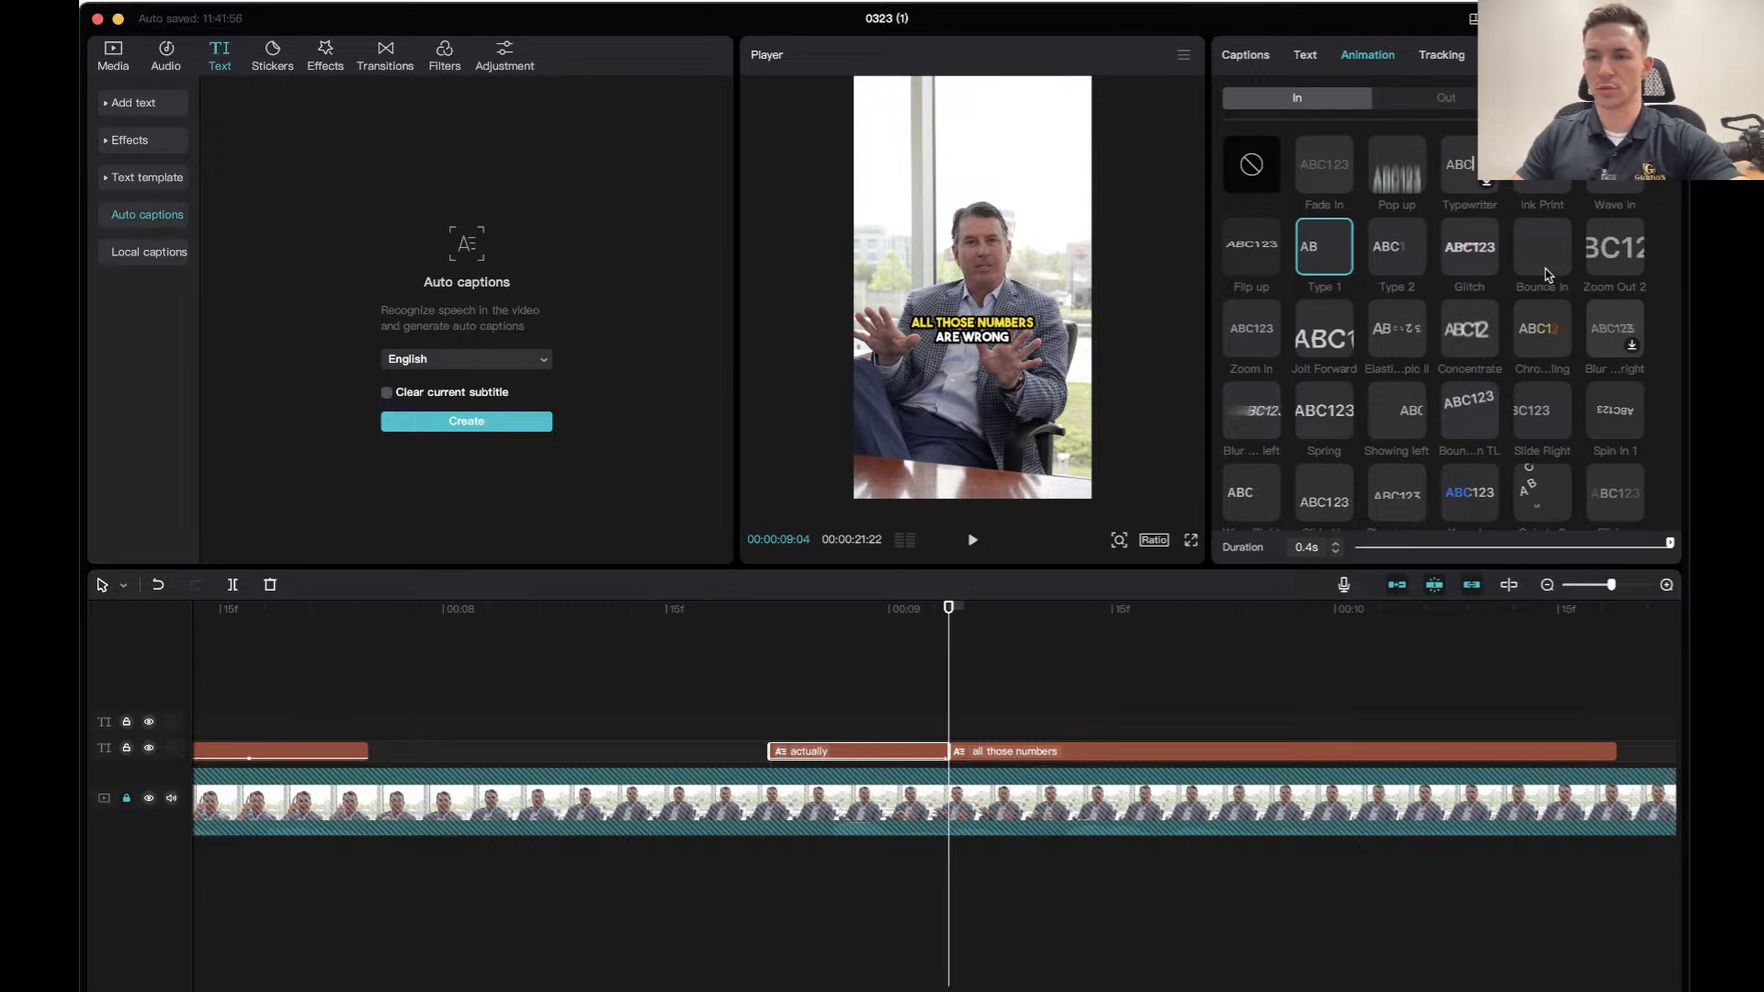
Try the Zoom In entrance animation on the "actually" caption, playing it back repeatedly from before the caption.
{"action": "left_click", "coordinate": [1250, 338]}
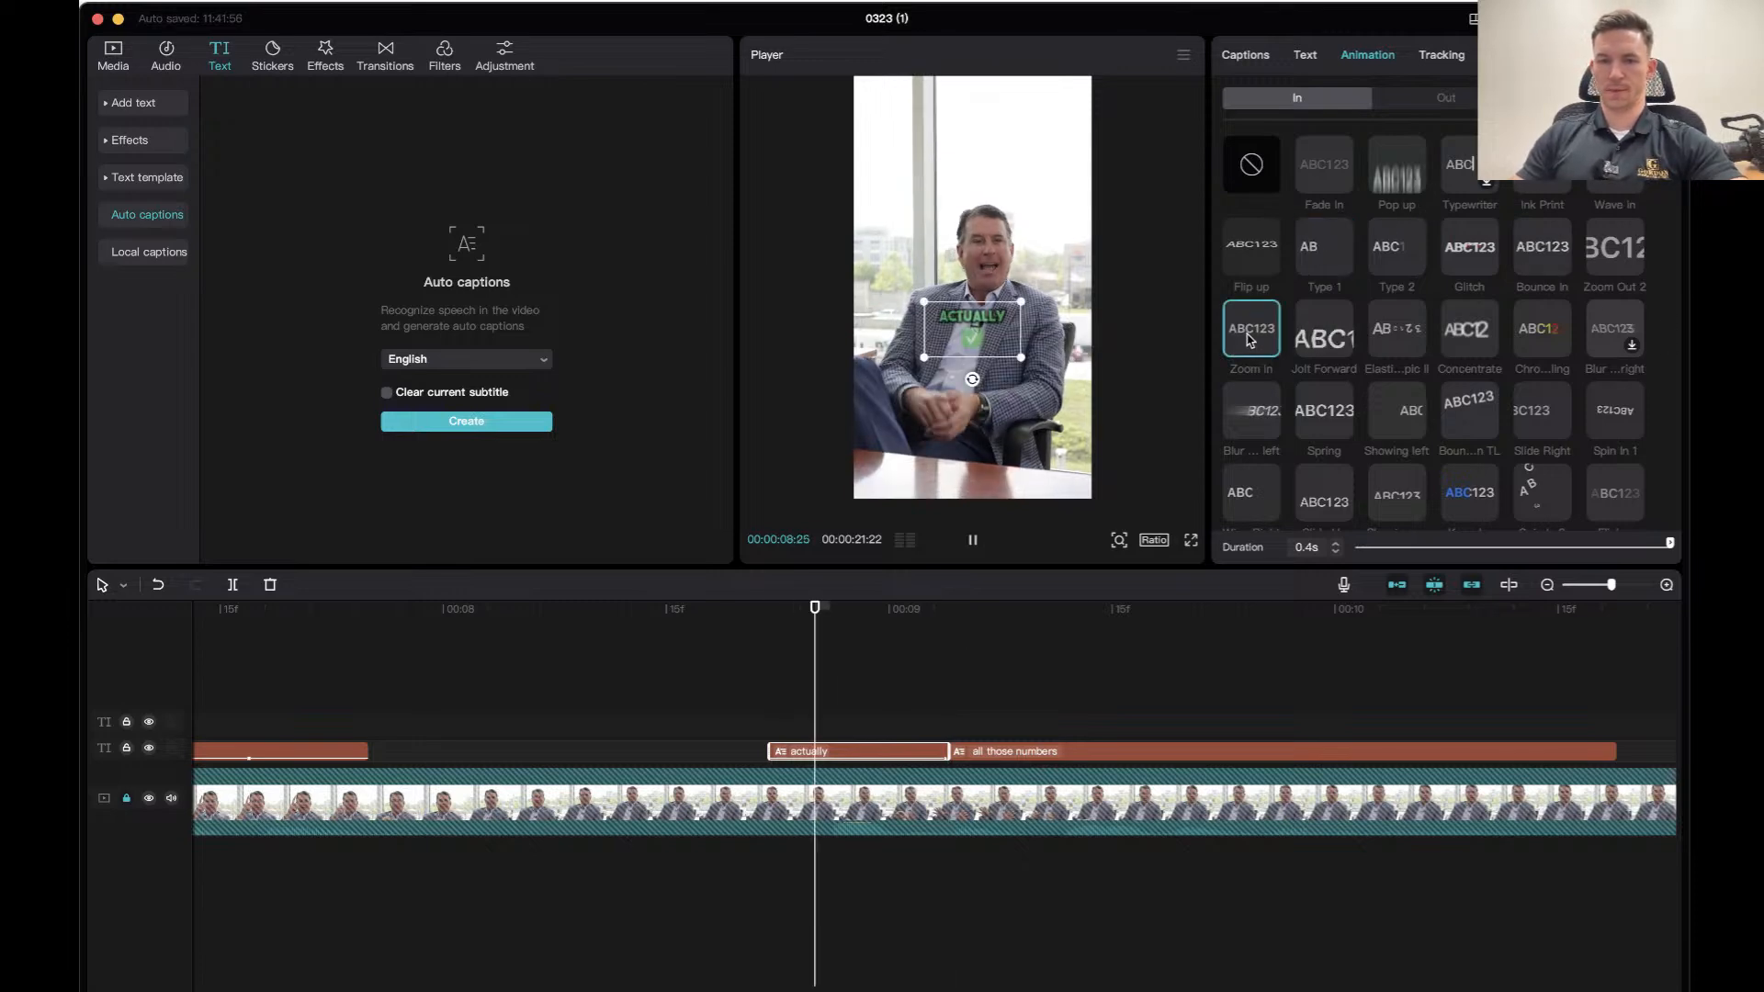
{"action": "left_click", "coordinate": [744, 608]}
{"action": "key", "text": "space"}
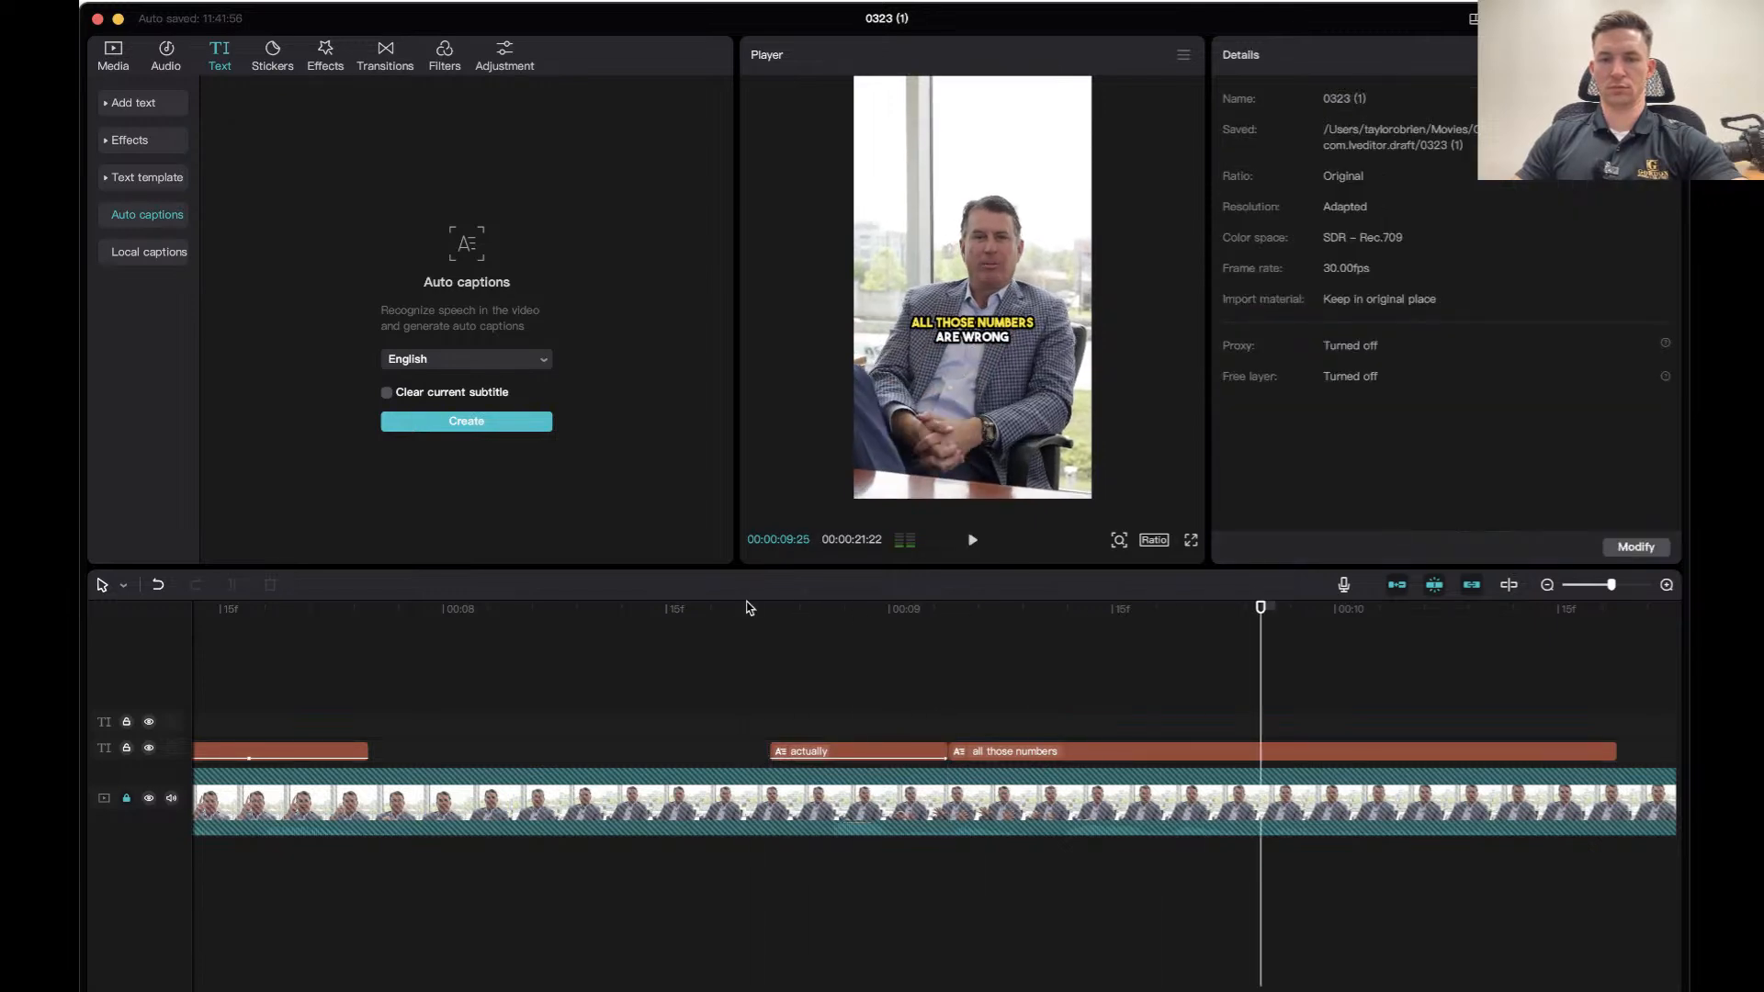
{"action": "left_click", "coordinate": [748, 608]}
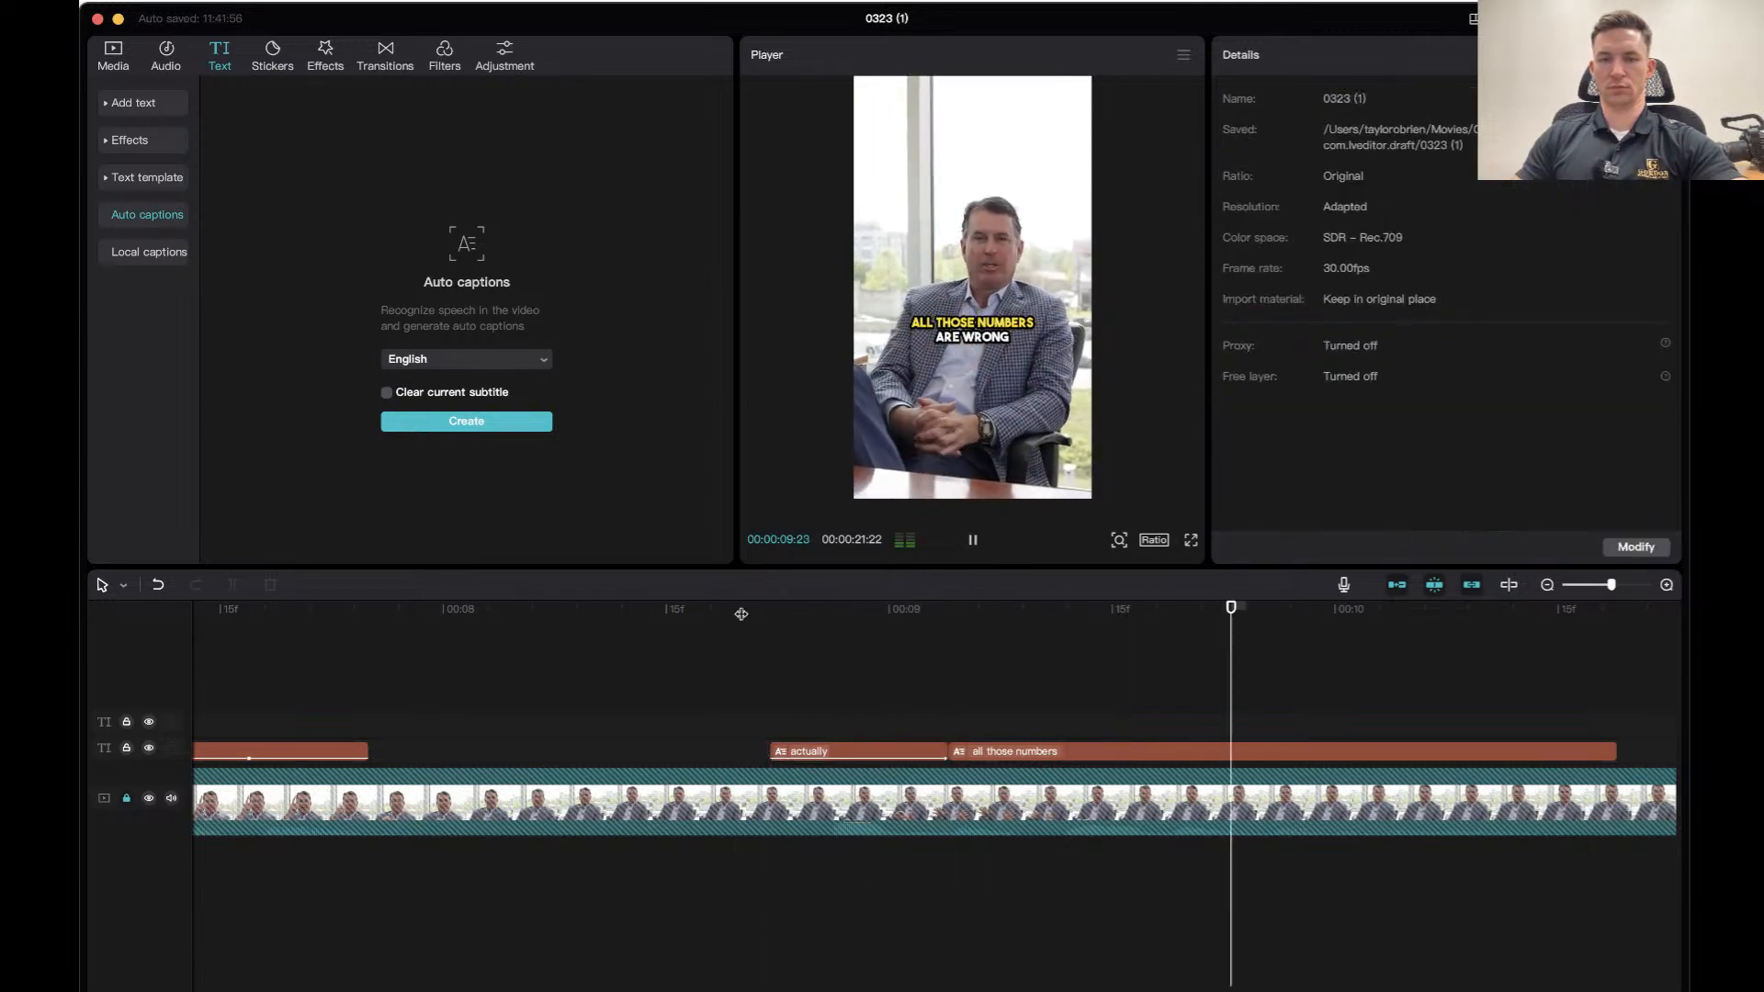
{"action": "left_click", "coordinate": [742, 609]}
{"action": "left_click", "coordinate": [742, 610]}
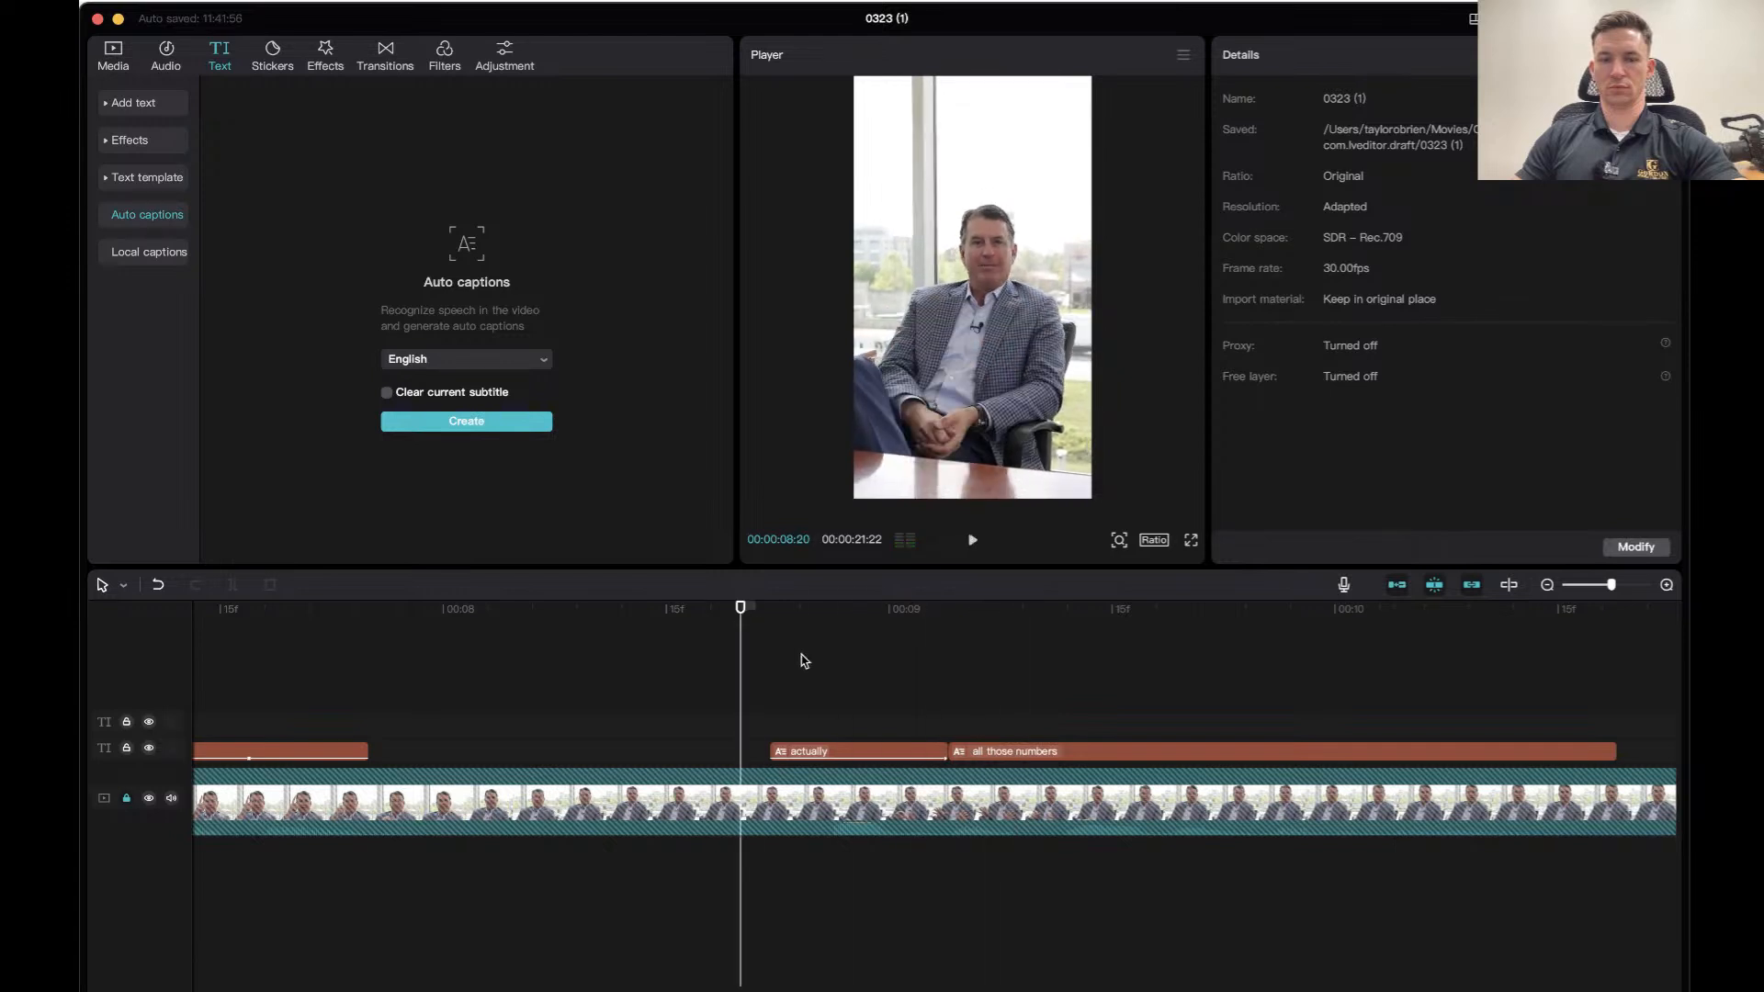
Set the entrance animation of the "actually" caption to Bounce In and play it back twice from before the caption.
{"action": "left_click", "coordinate": [835, 751]}
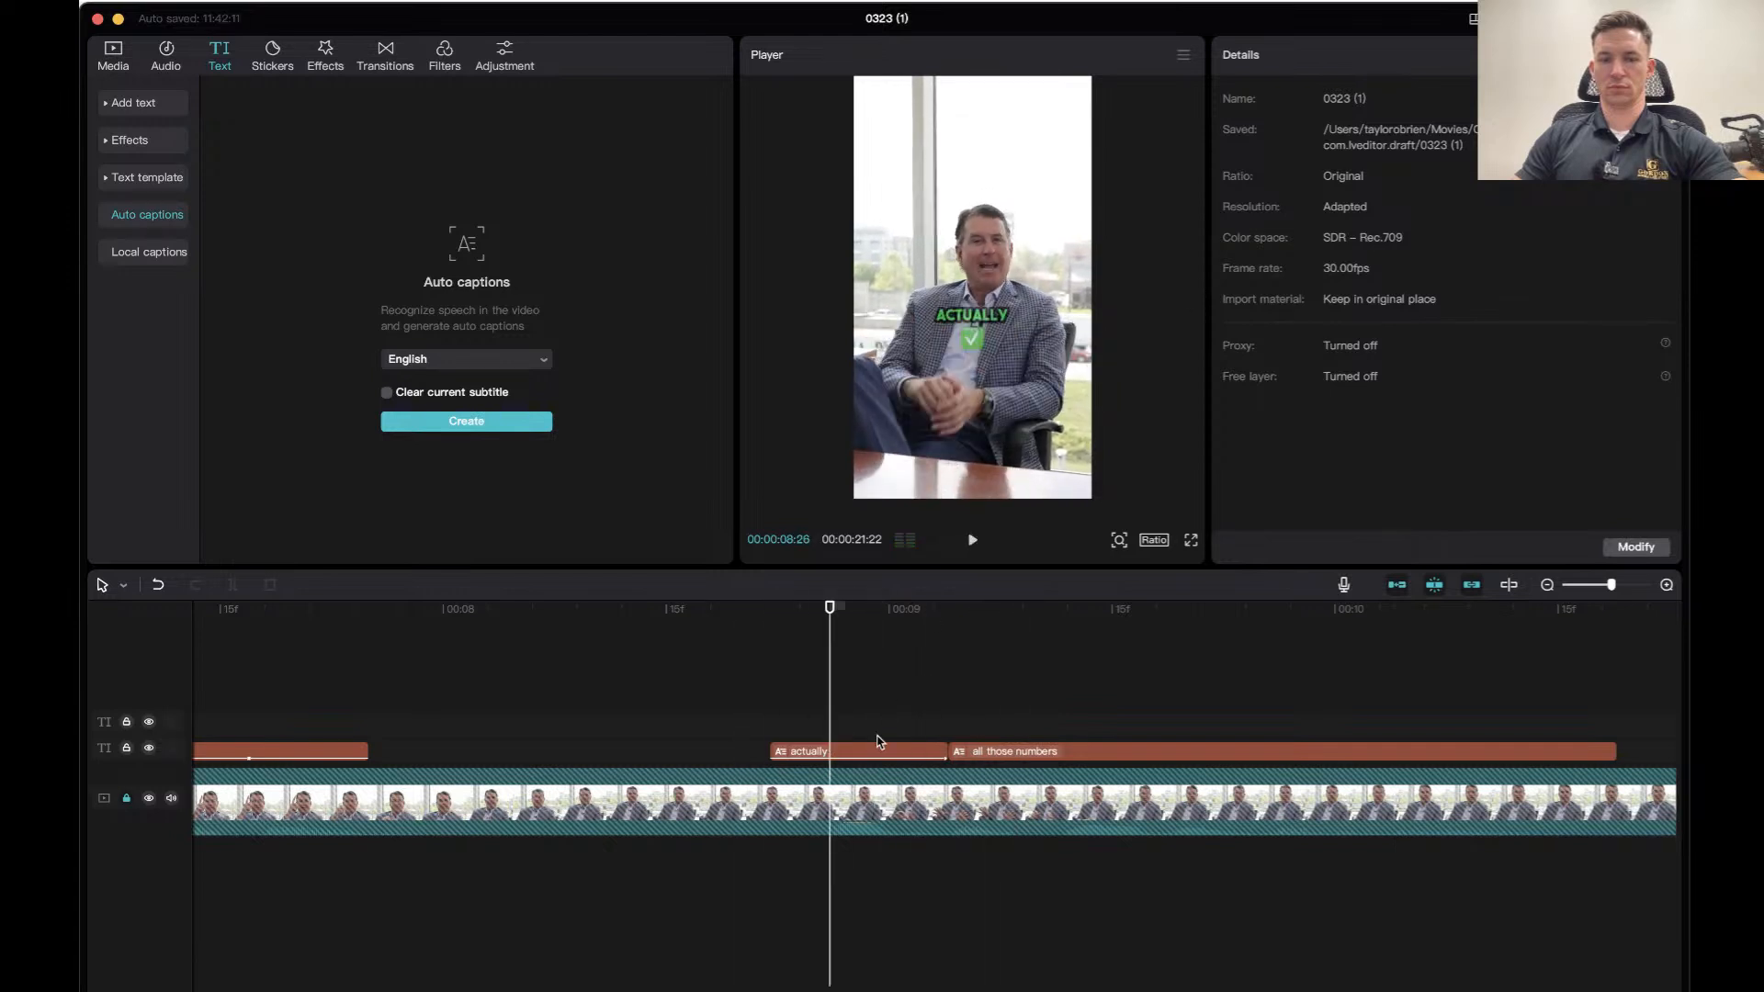
{"action": "left_click", "coordinate": [875, 751]}
{"action": "left_click", "coordinate": [847, 749]}
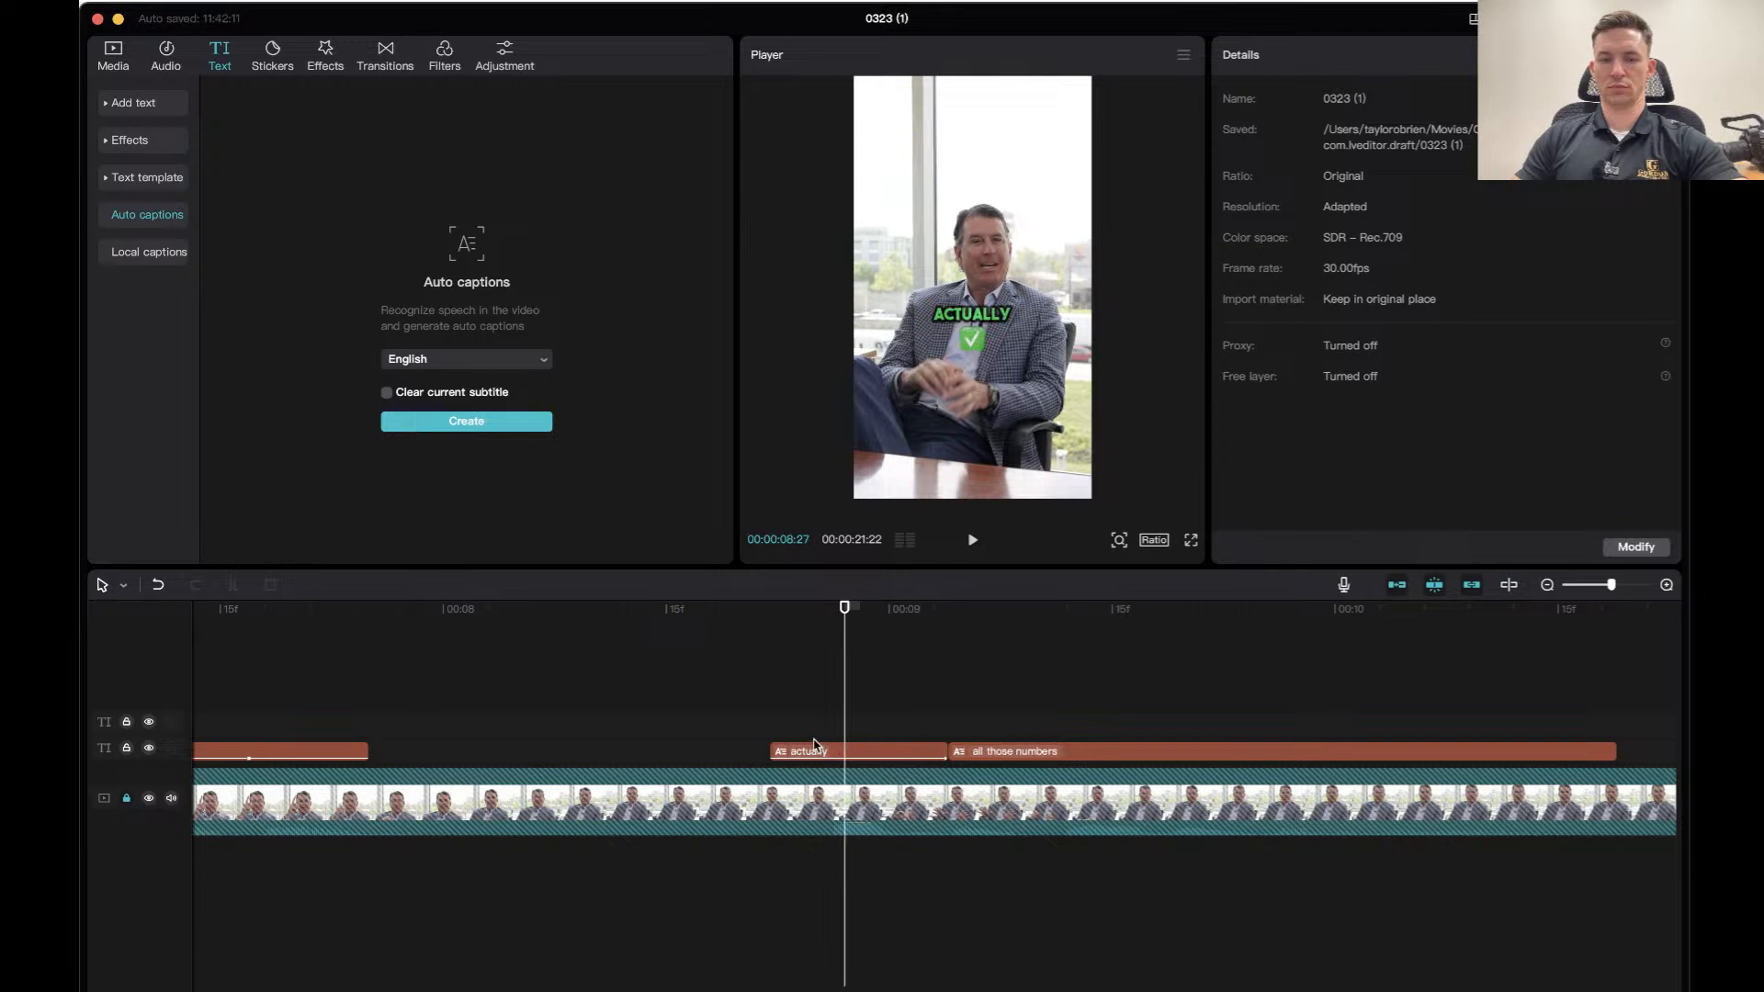
{"action": "left_click", "coordinate": [814, 749]}
{"action": "left_click", "coordinate": [855, 752]}
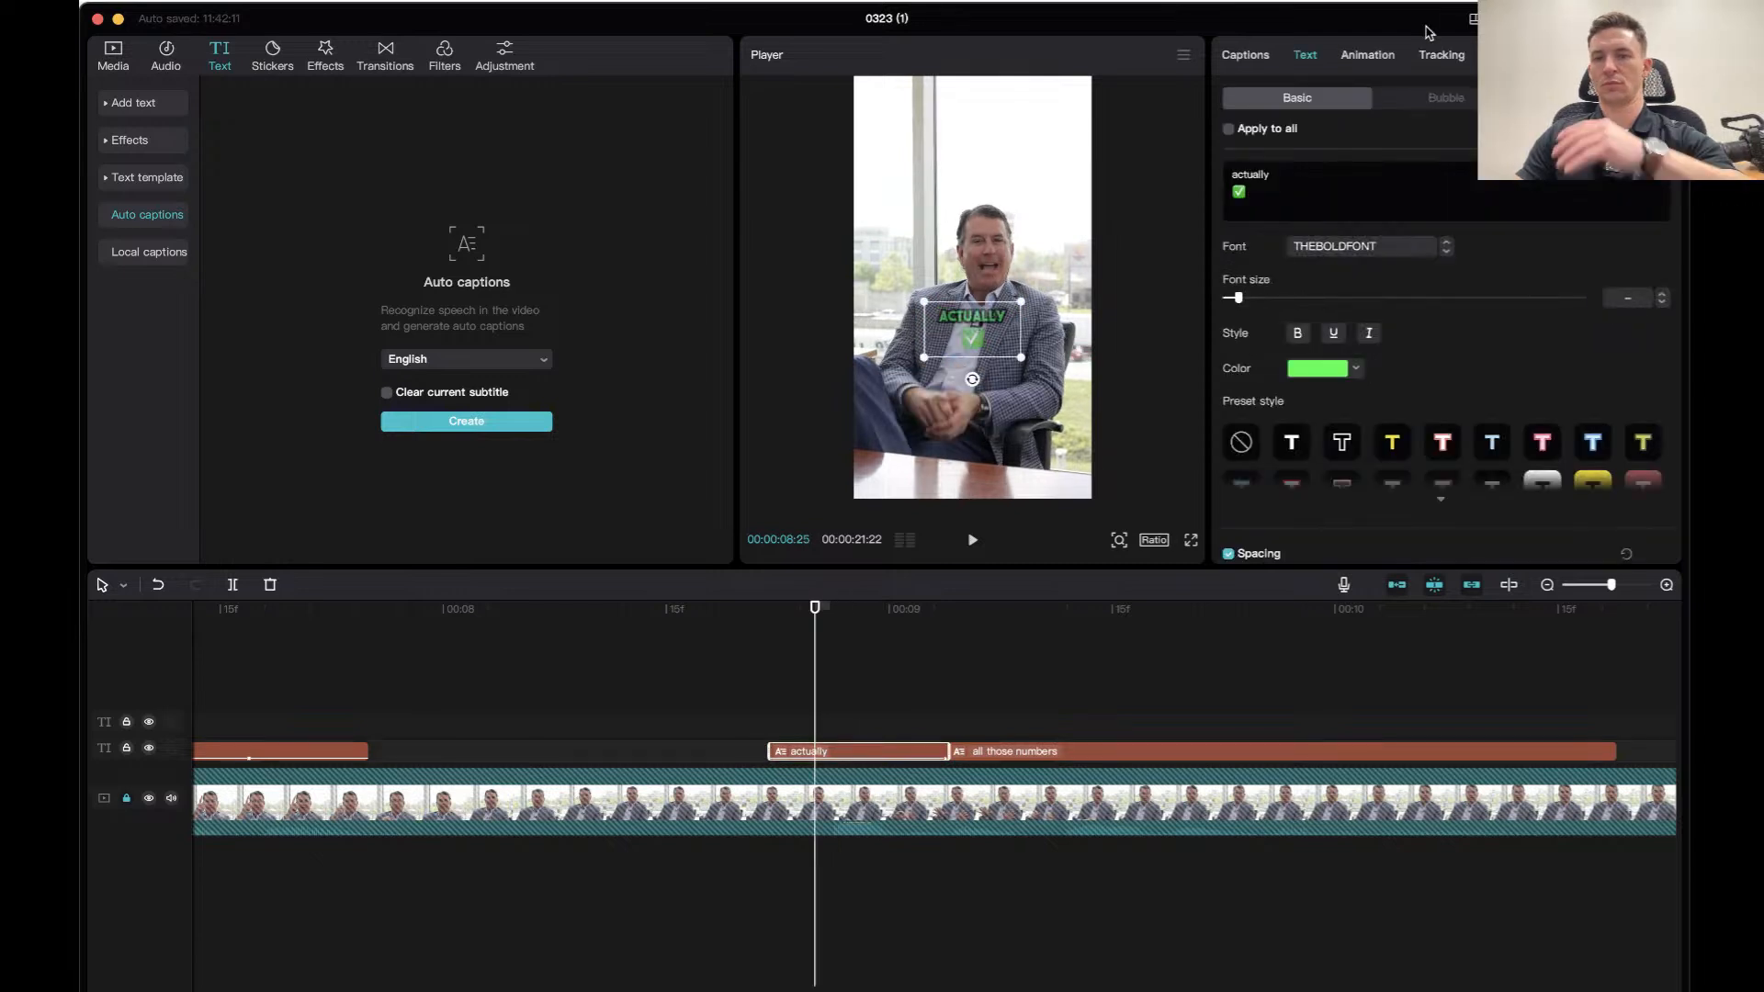
{"action": "left_click", "coordinate": [1367, 55]}
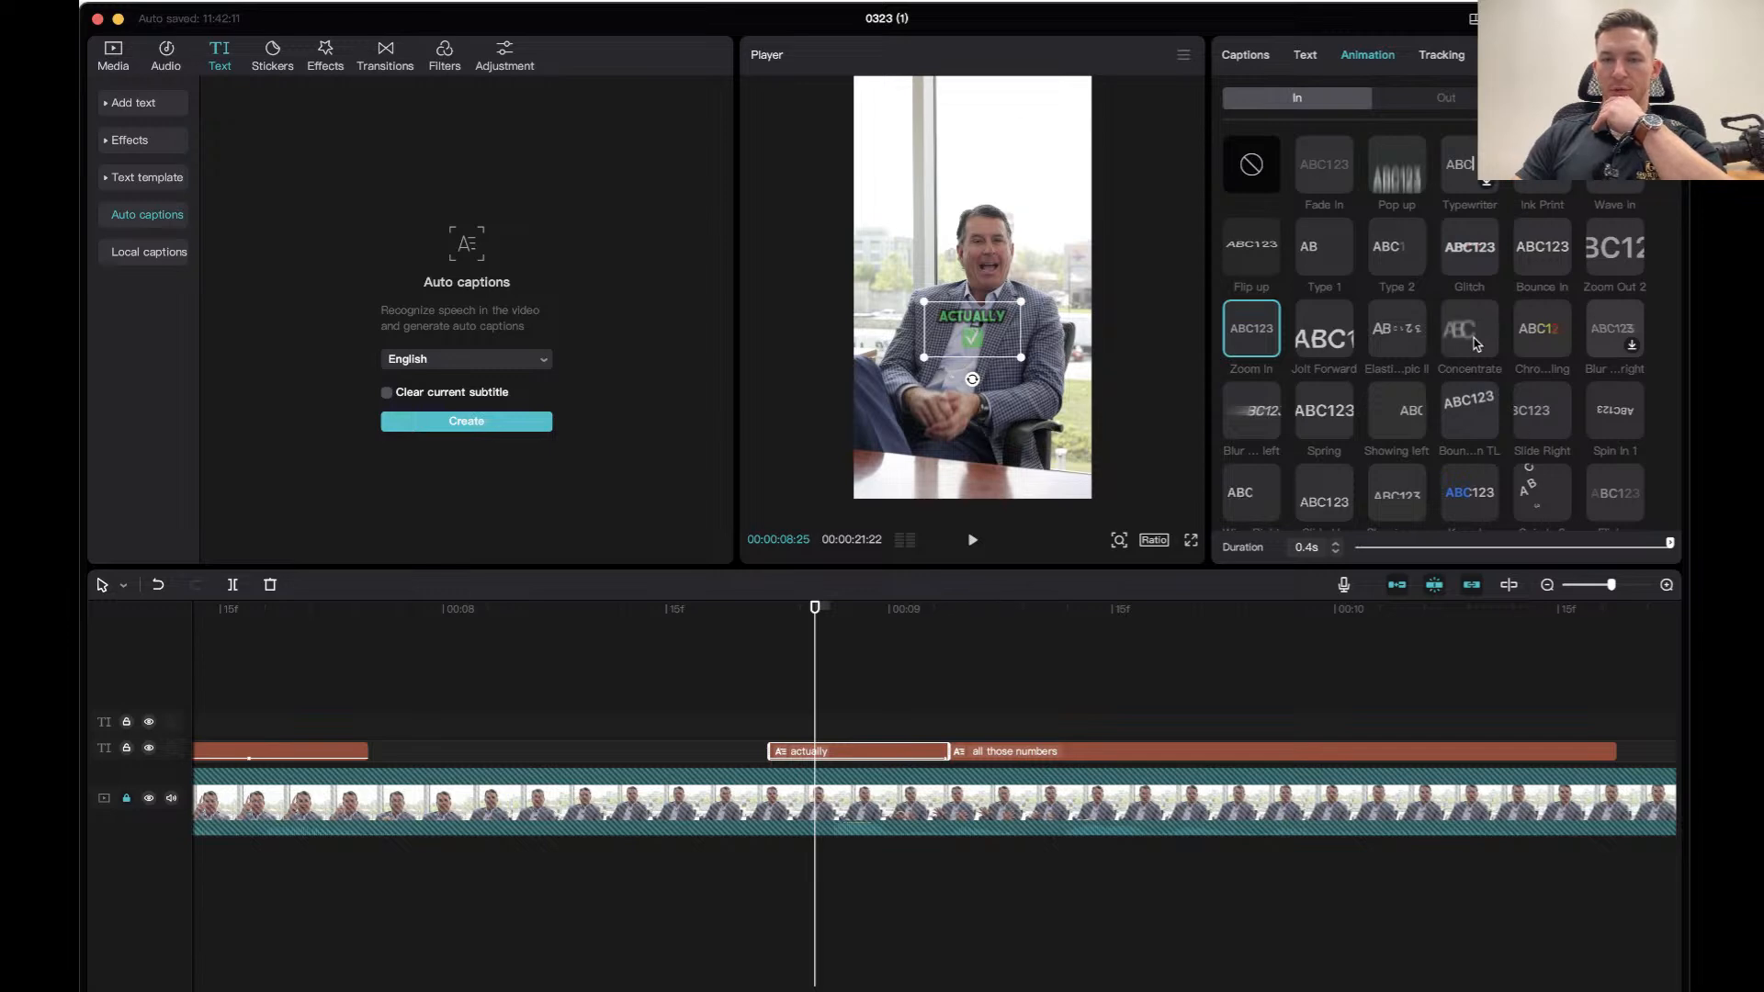
{"action": "left_click", "coordinate": [1530, 260]}
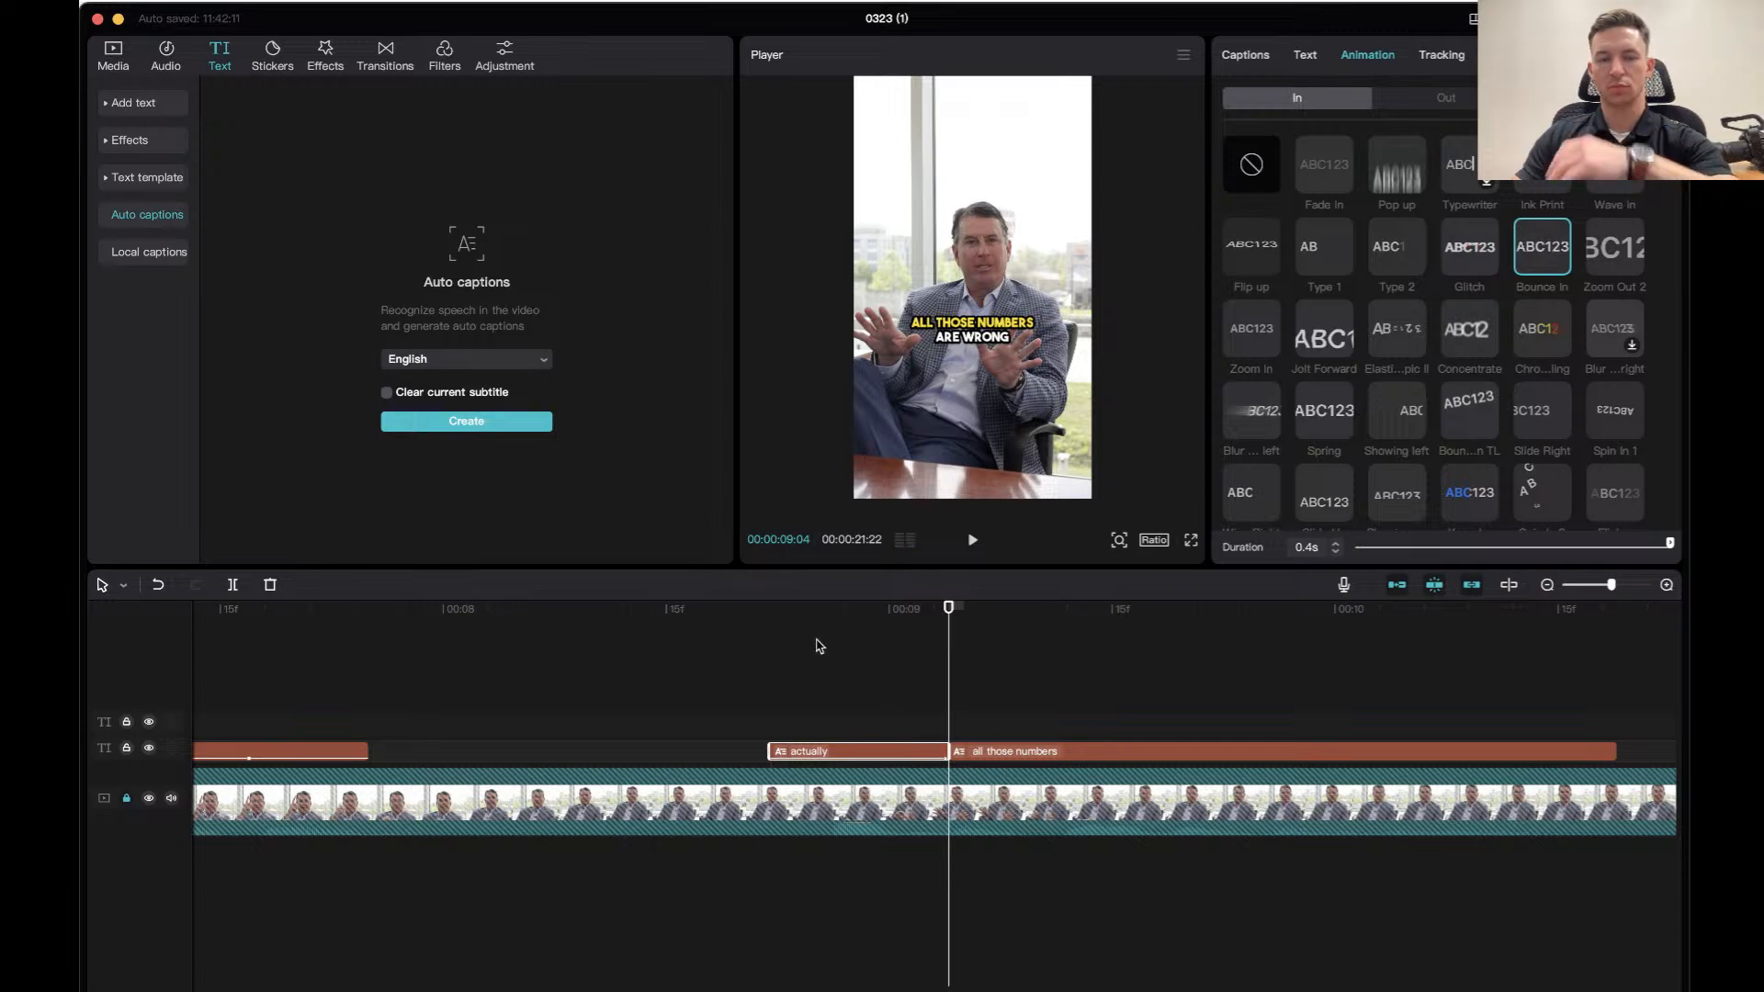
{"action": "left_click", "coordinate": [732, 619]}
{"action": "key", "text": "space"}
{"action": "key", "text": "space"}
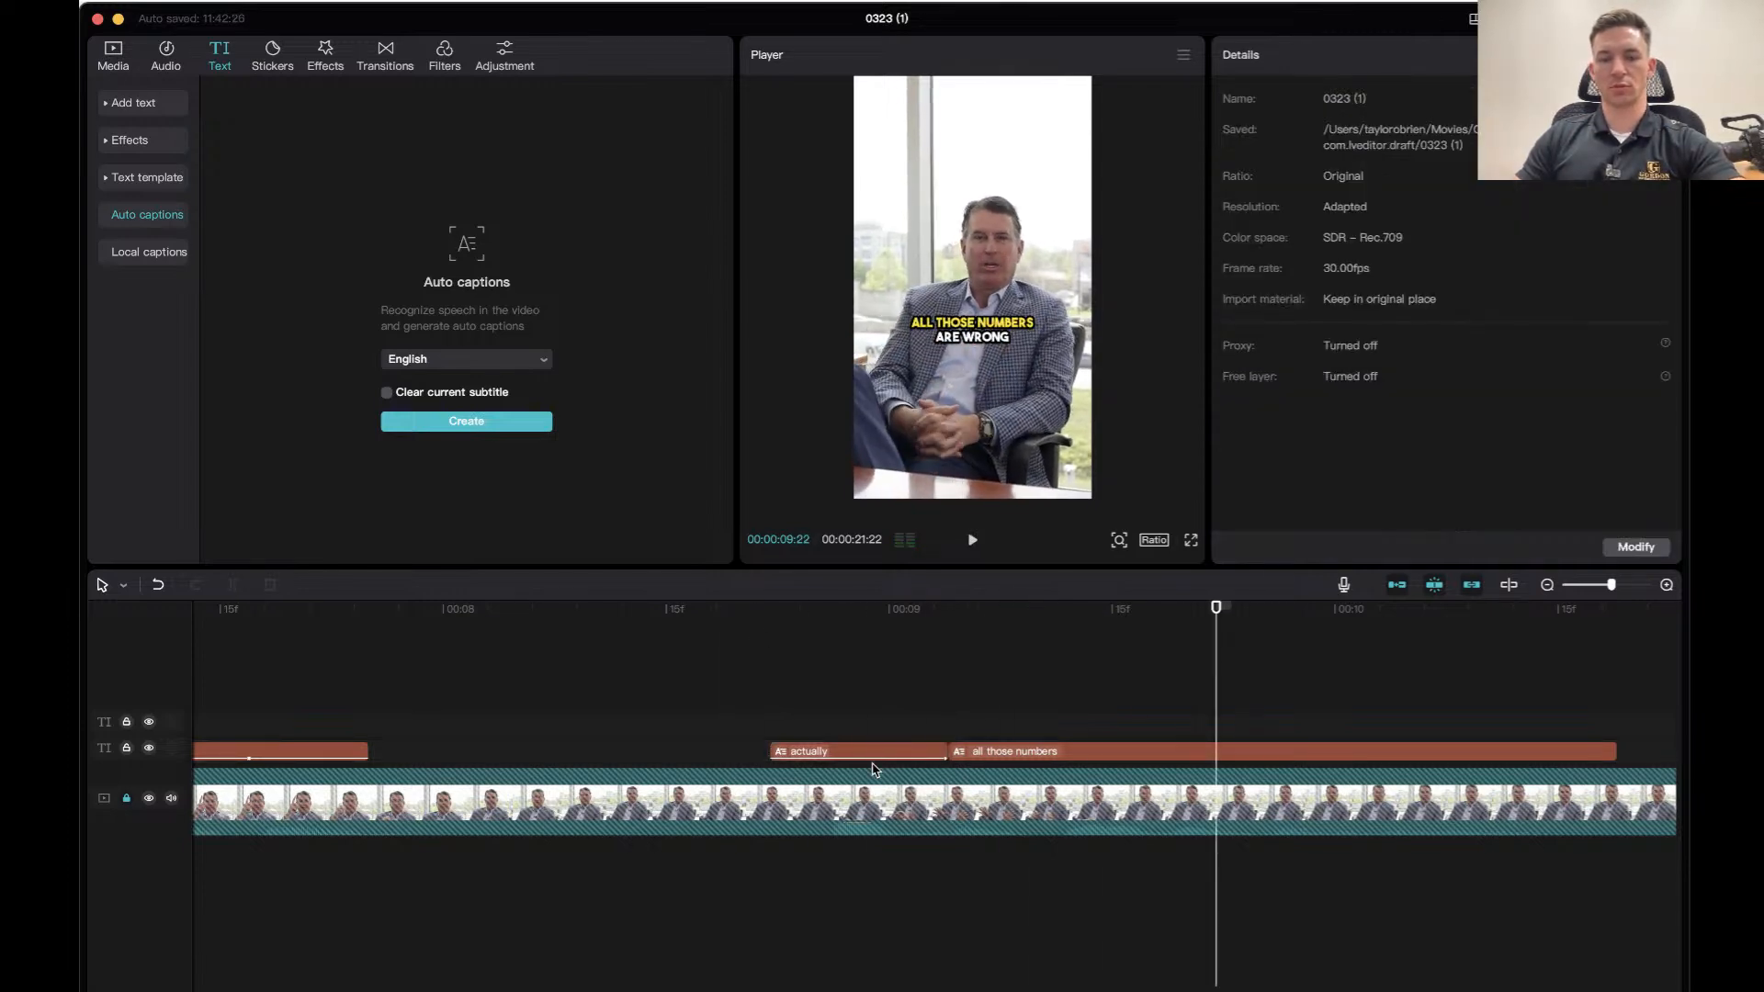
{"action": "left_click", "coordinate": [745, 613]}
{"action": "key", "text": "space"}
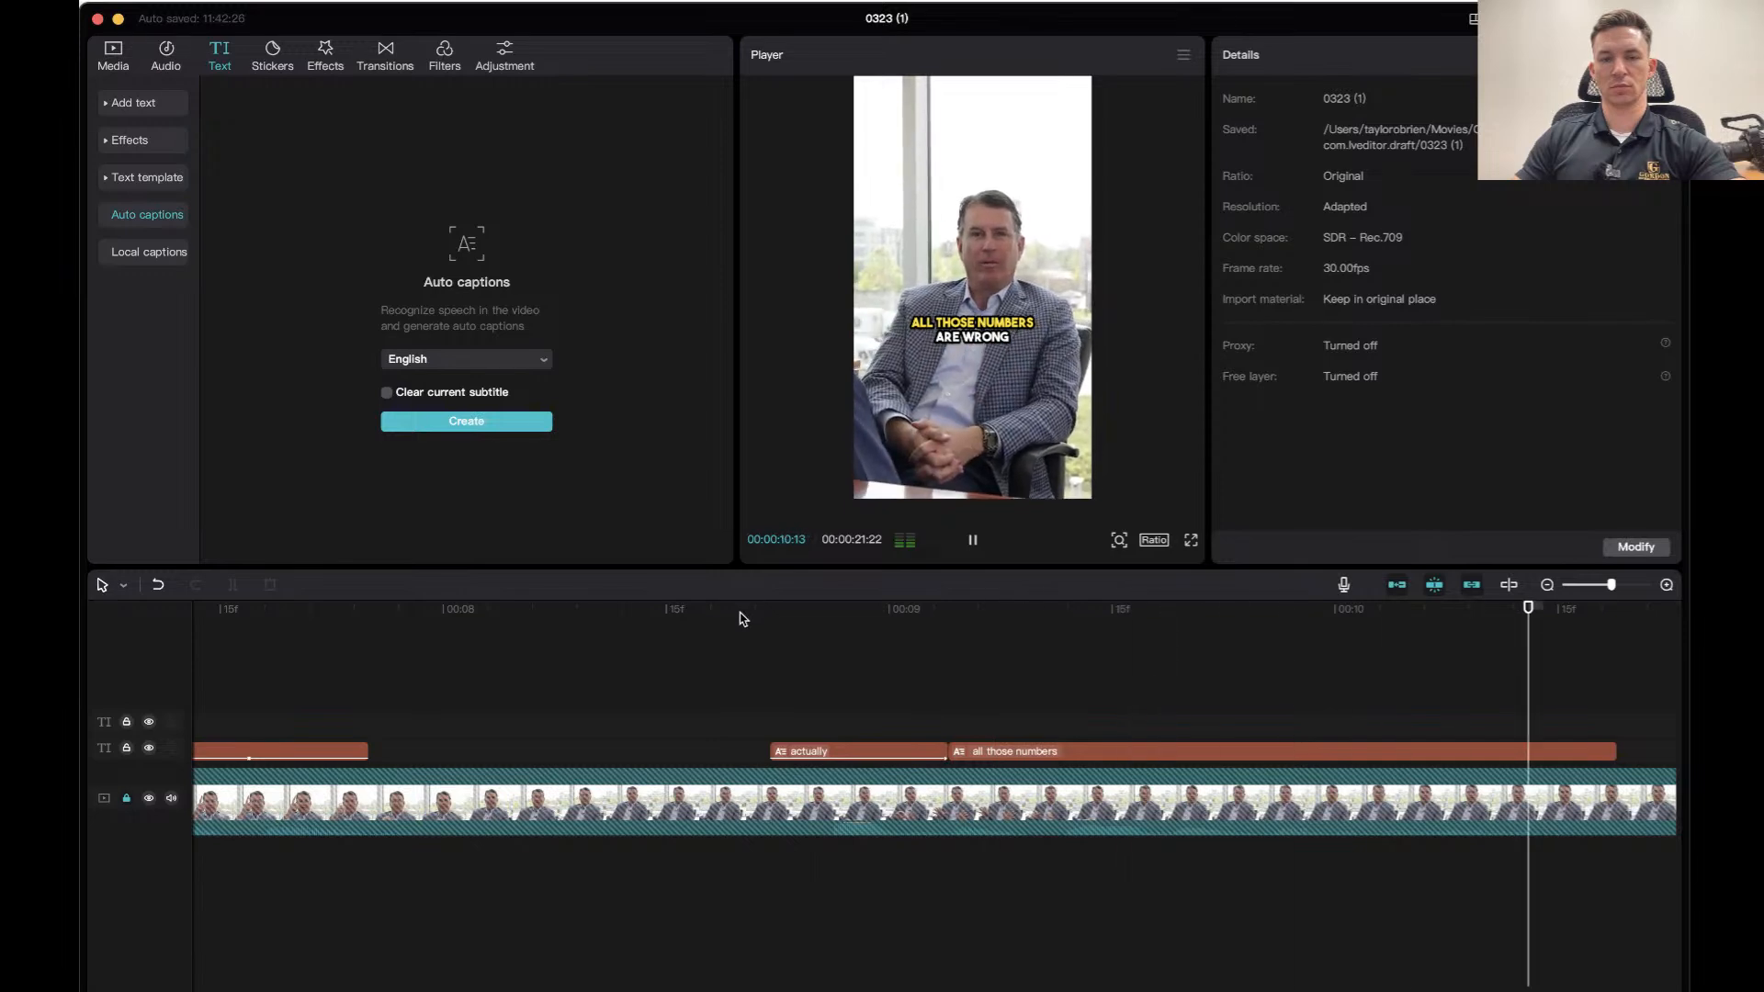
{"action": "key", "text": "space"}
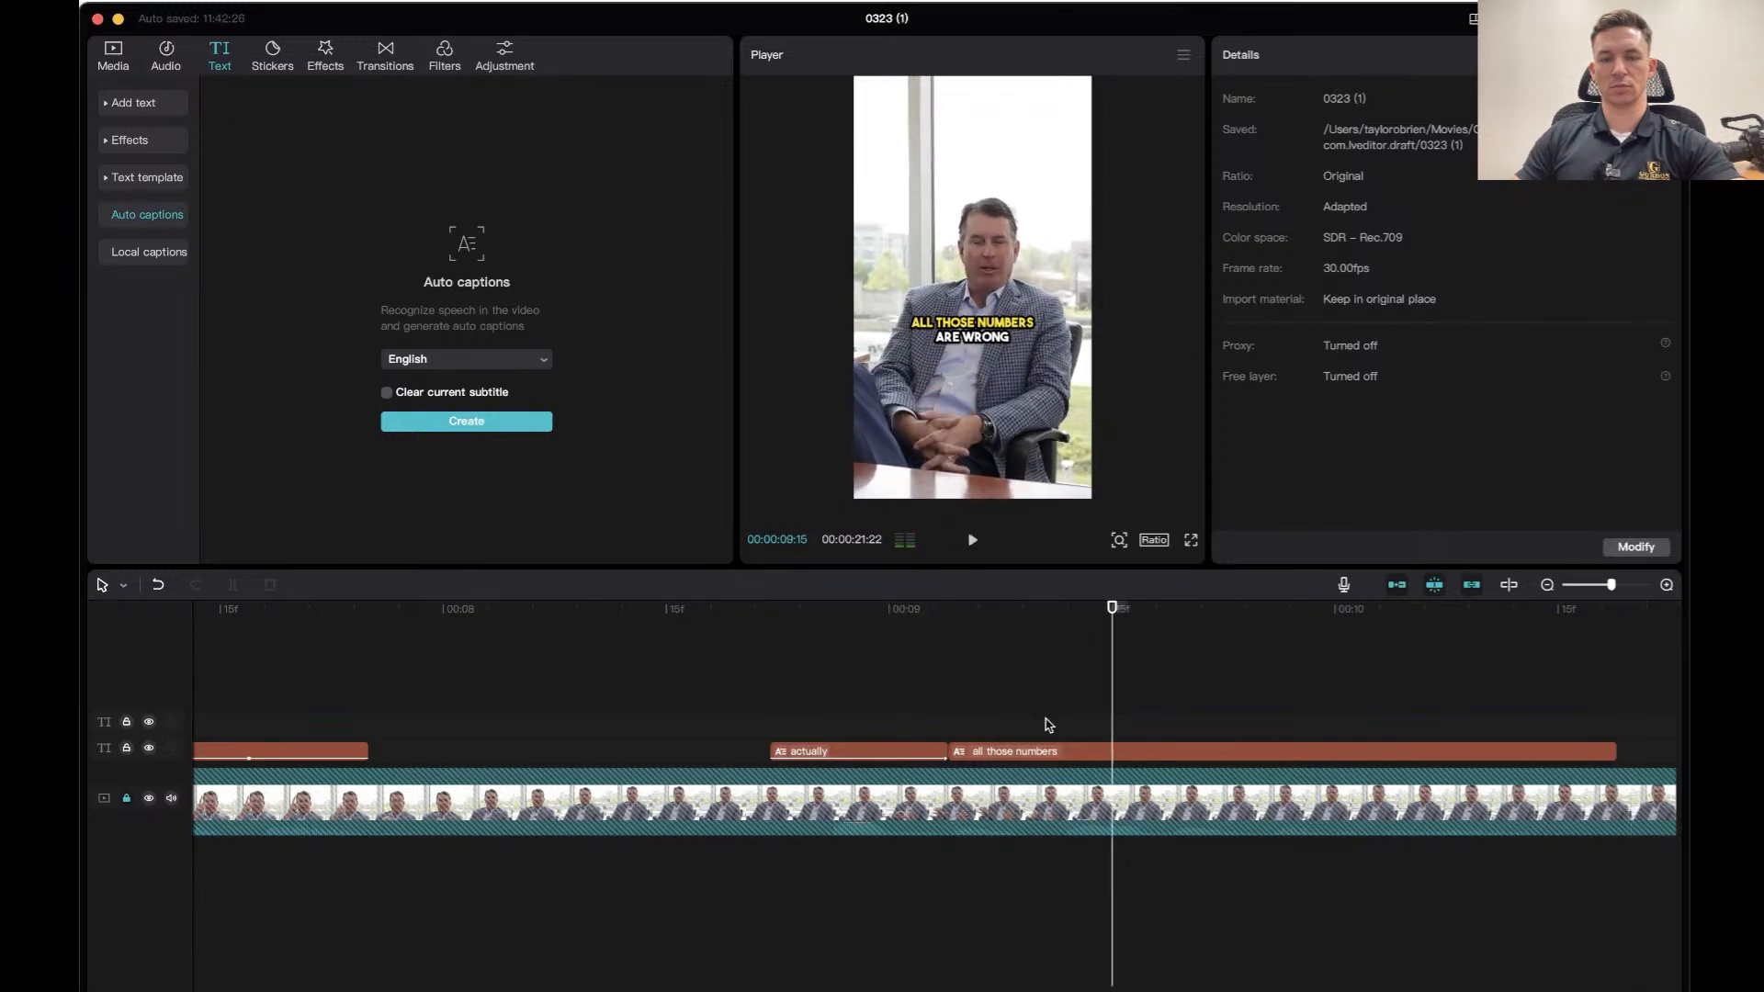
Apply the Fade In entrance animation to the "all those numbers are wrong" caption and play back from before it into the next caption.
{"action": "left_click", "coordinate": [1026, 749]}
{"action": "left_click", "coordinate": [1373, 57]}
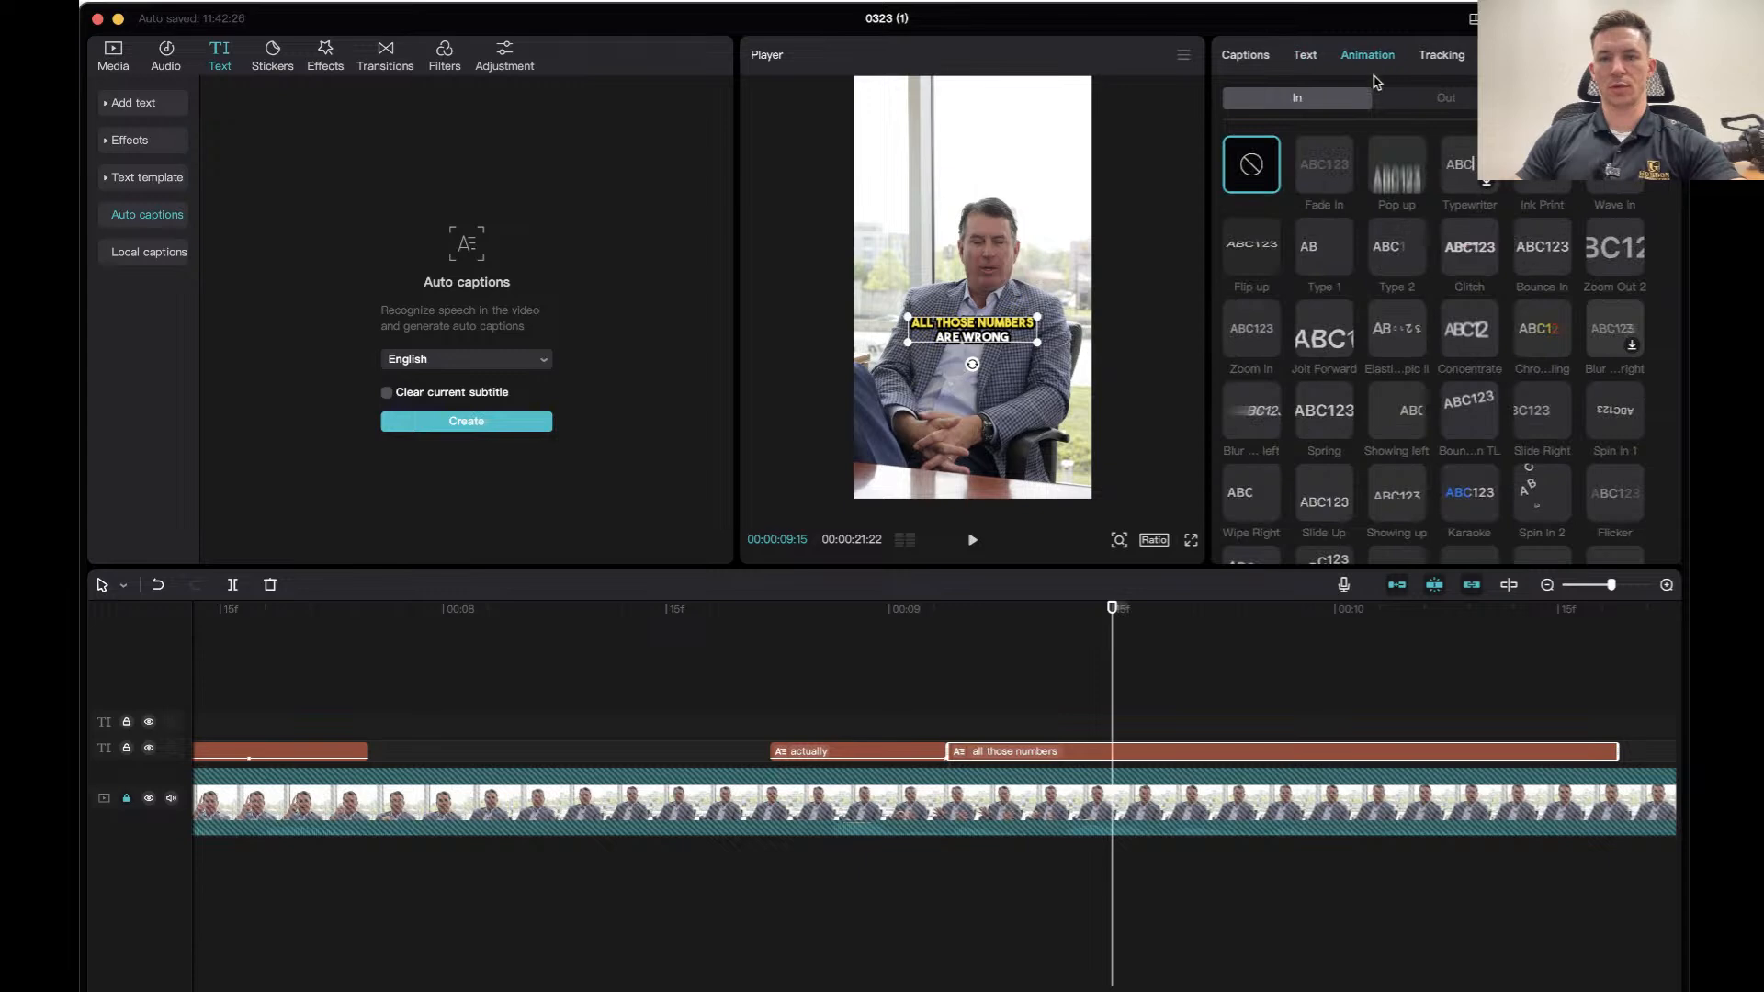
{"action": "left_click", "coordinate": [1324, 163]}
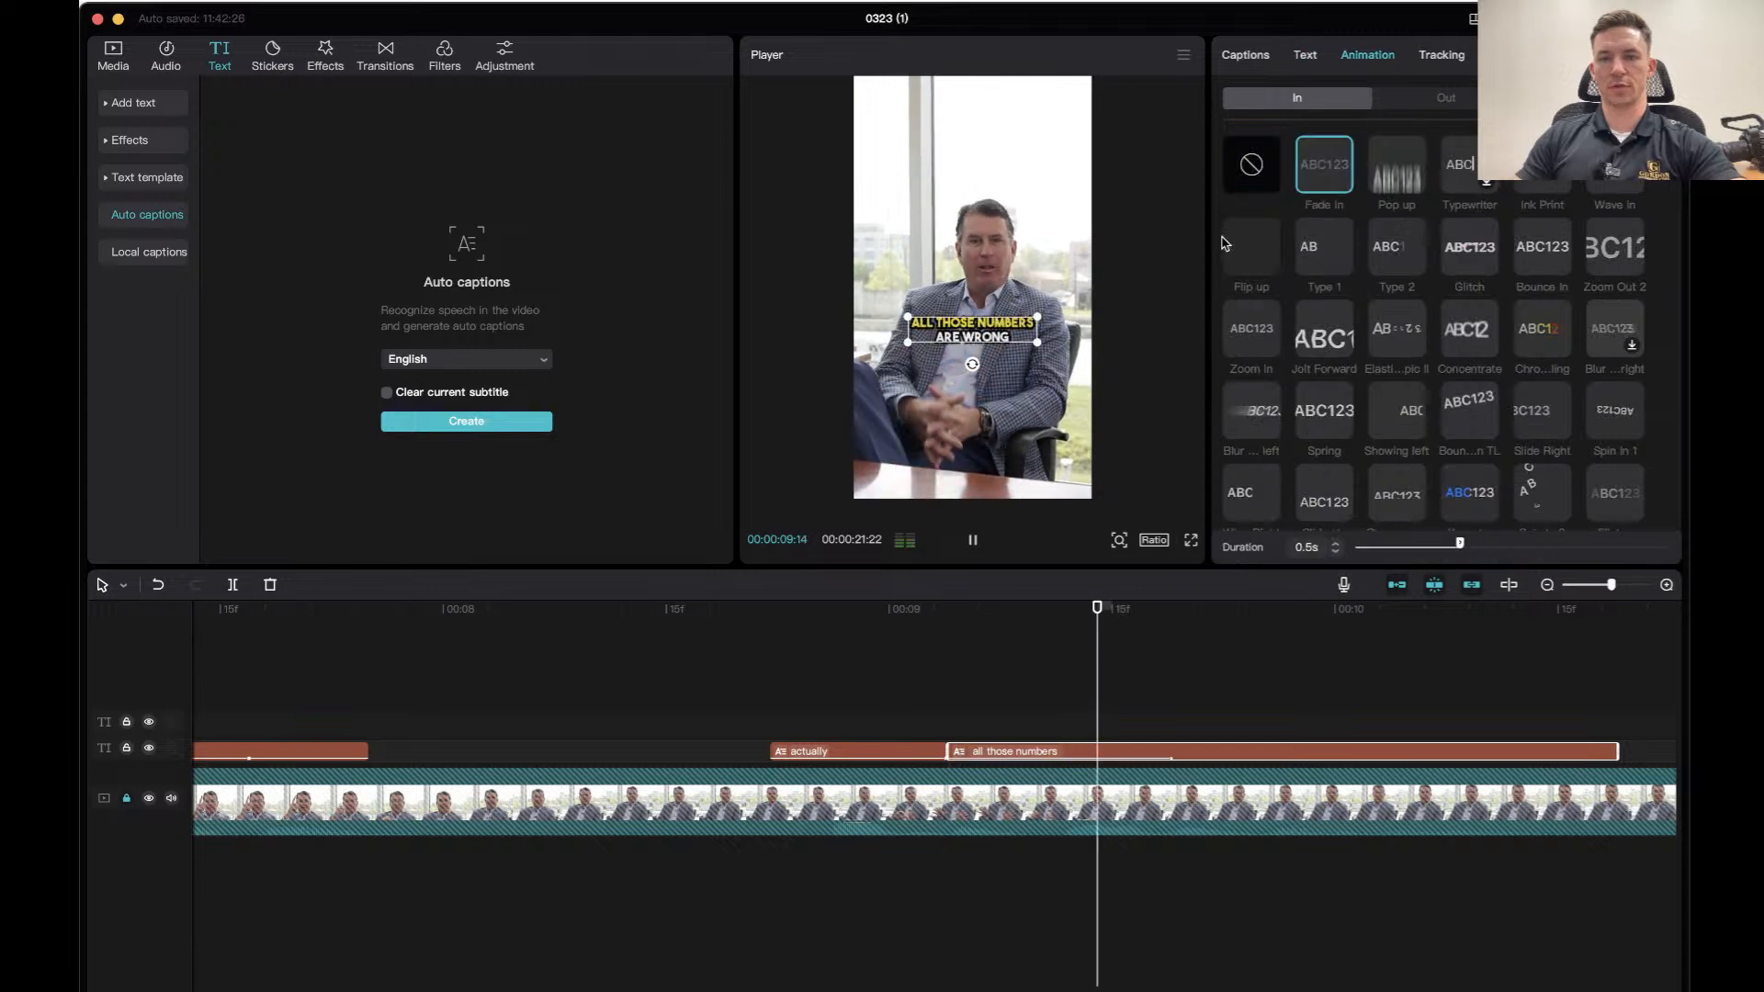
{"action": "left_click", "coordinate": [844, 613]}
{"action": "key", "text": "space"}
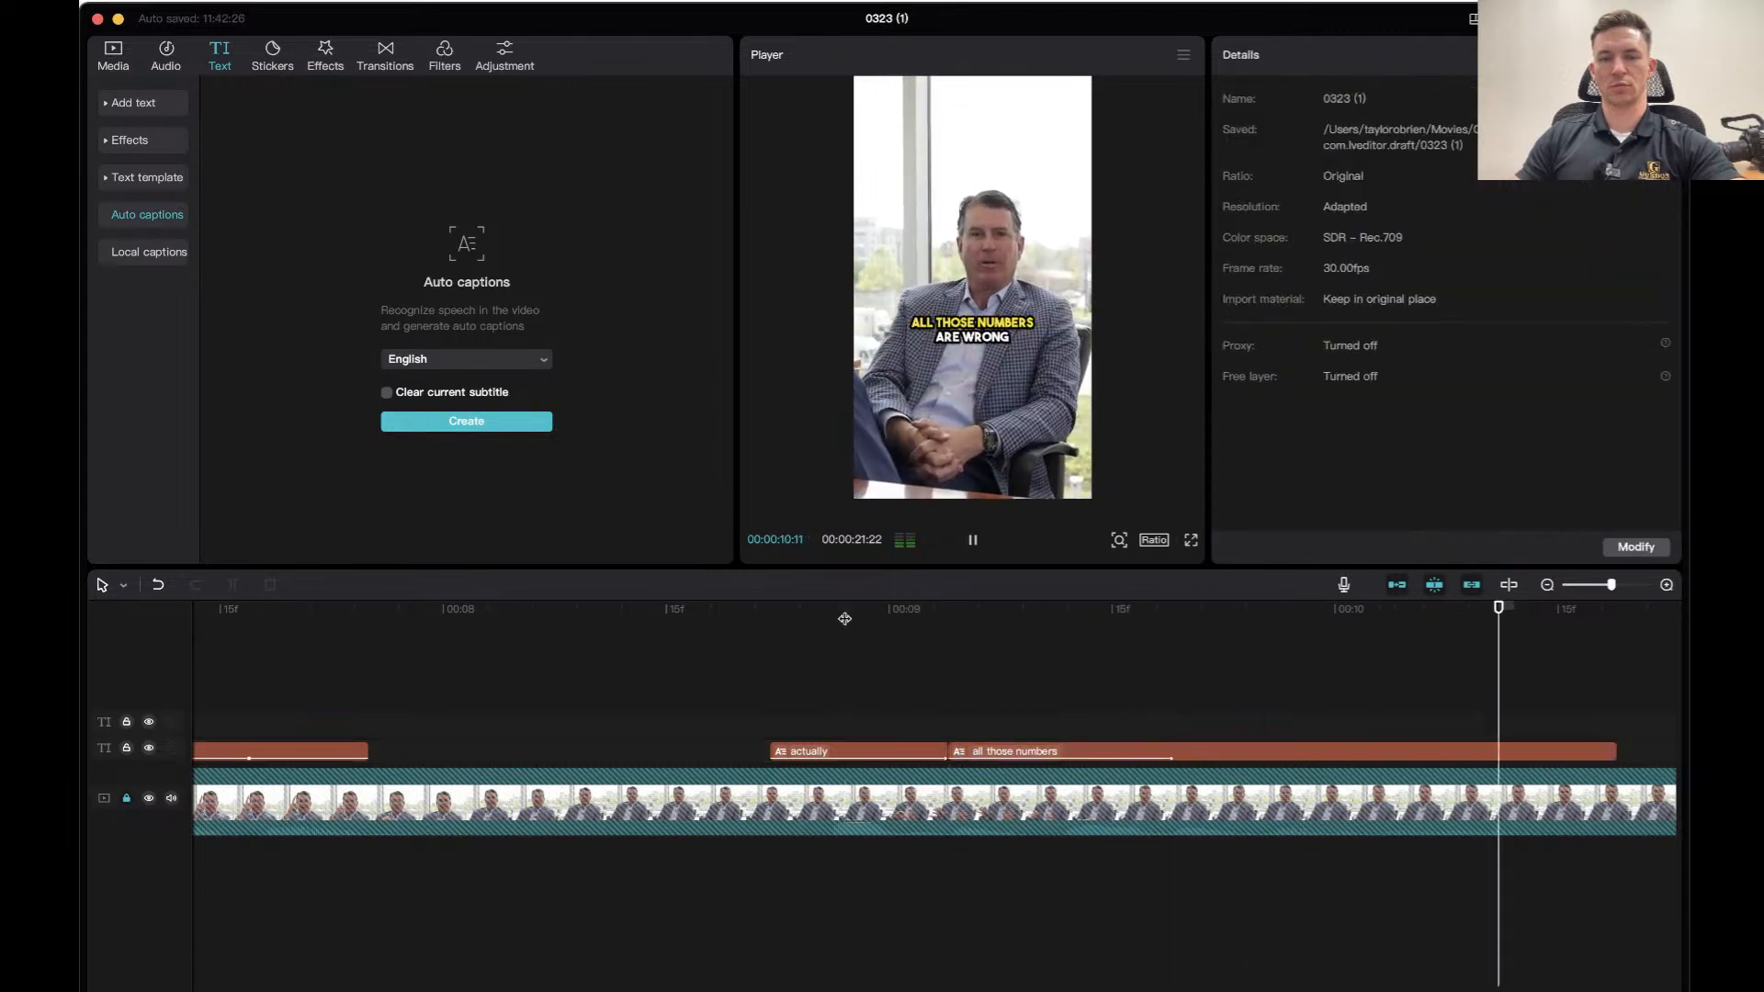
{"action": "key", "text": "space"}
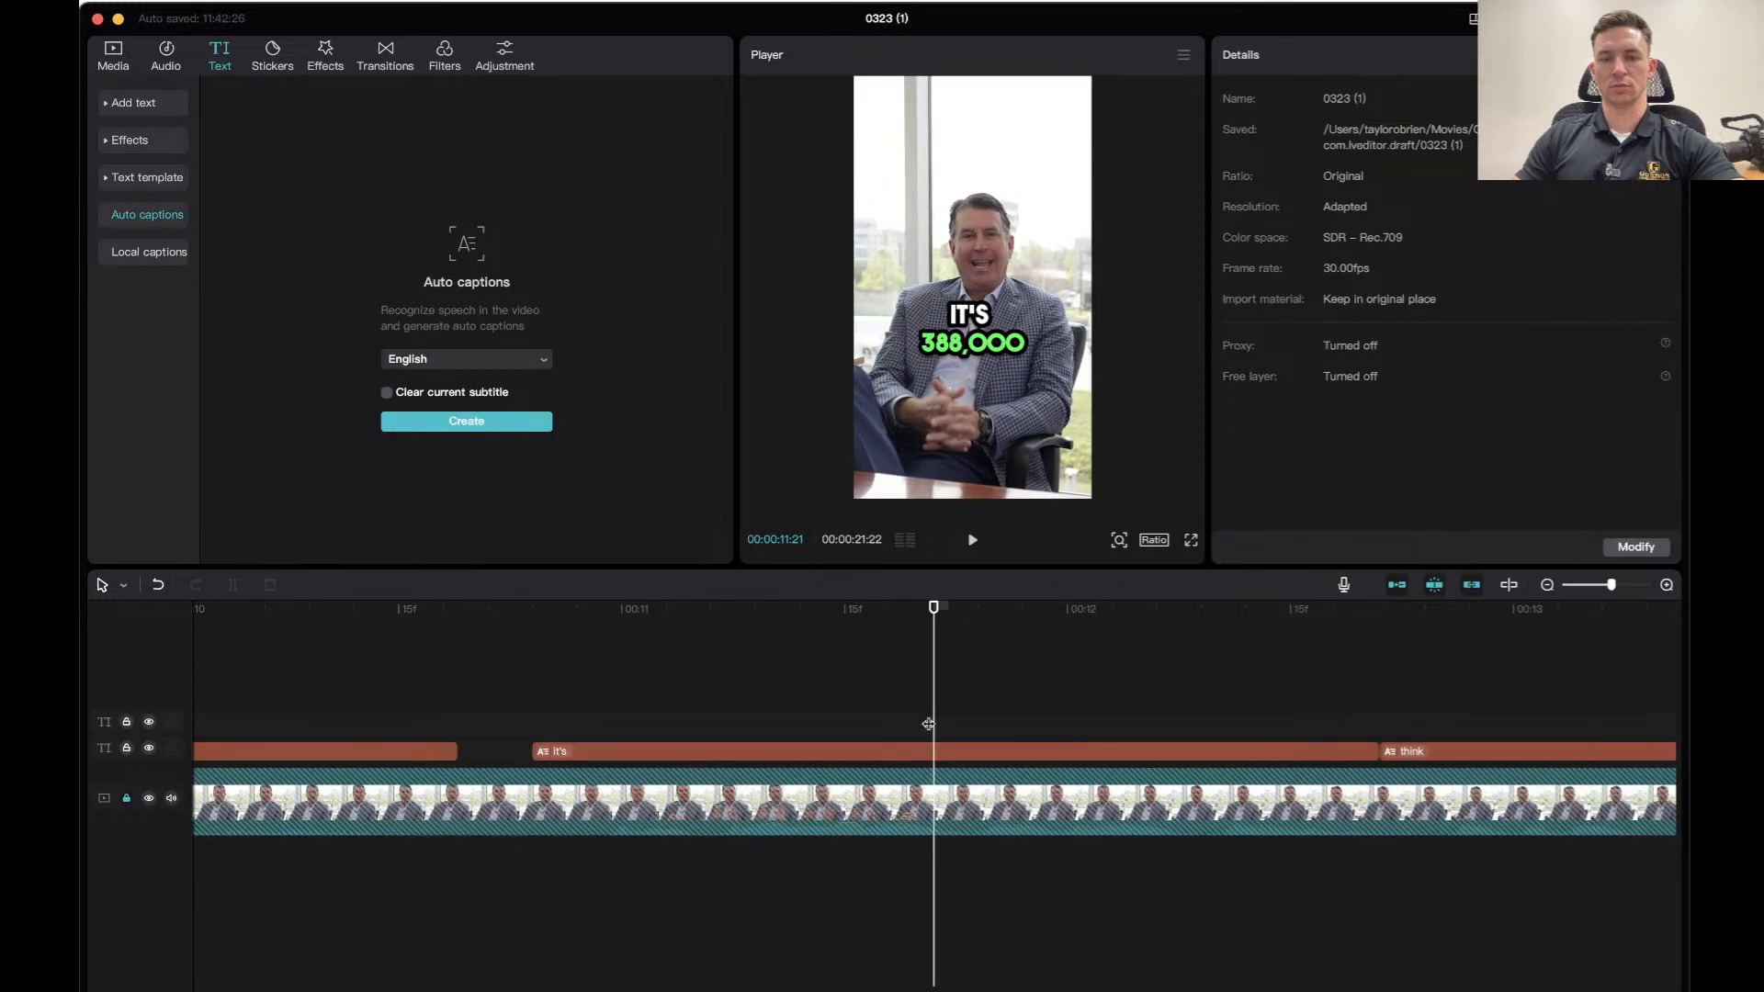
Try the Jolt Forward and Type 1 entrance animations on the "it's 388,000" caption, playing back from just before it.
{"action": "key", "text": "space"}
{"action": "key", "text": "space"}
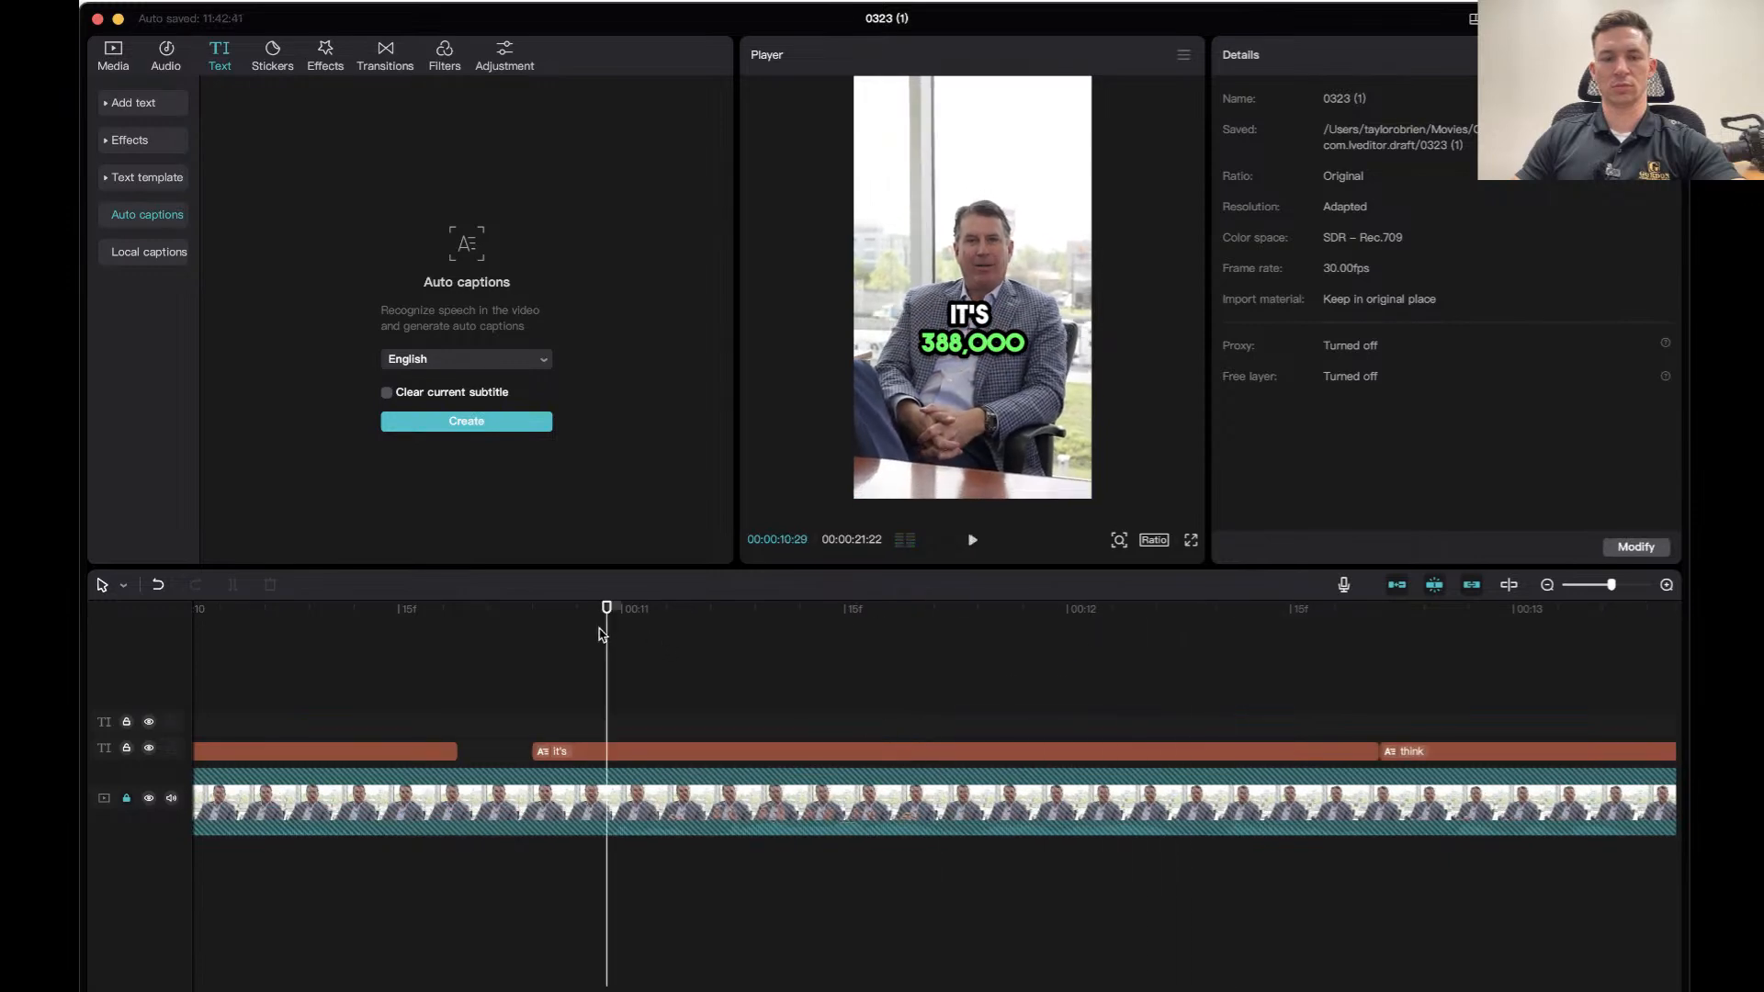
{"action": "left_click", "coordinate": [783, 748]}
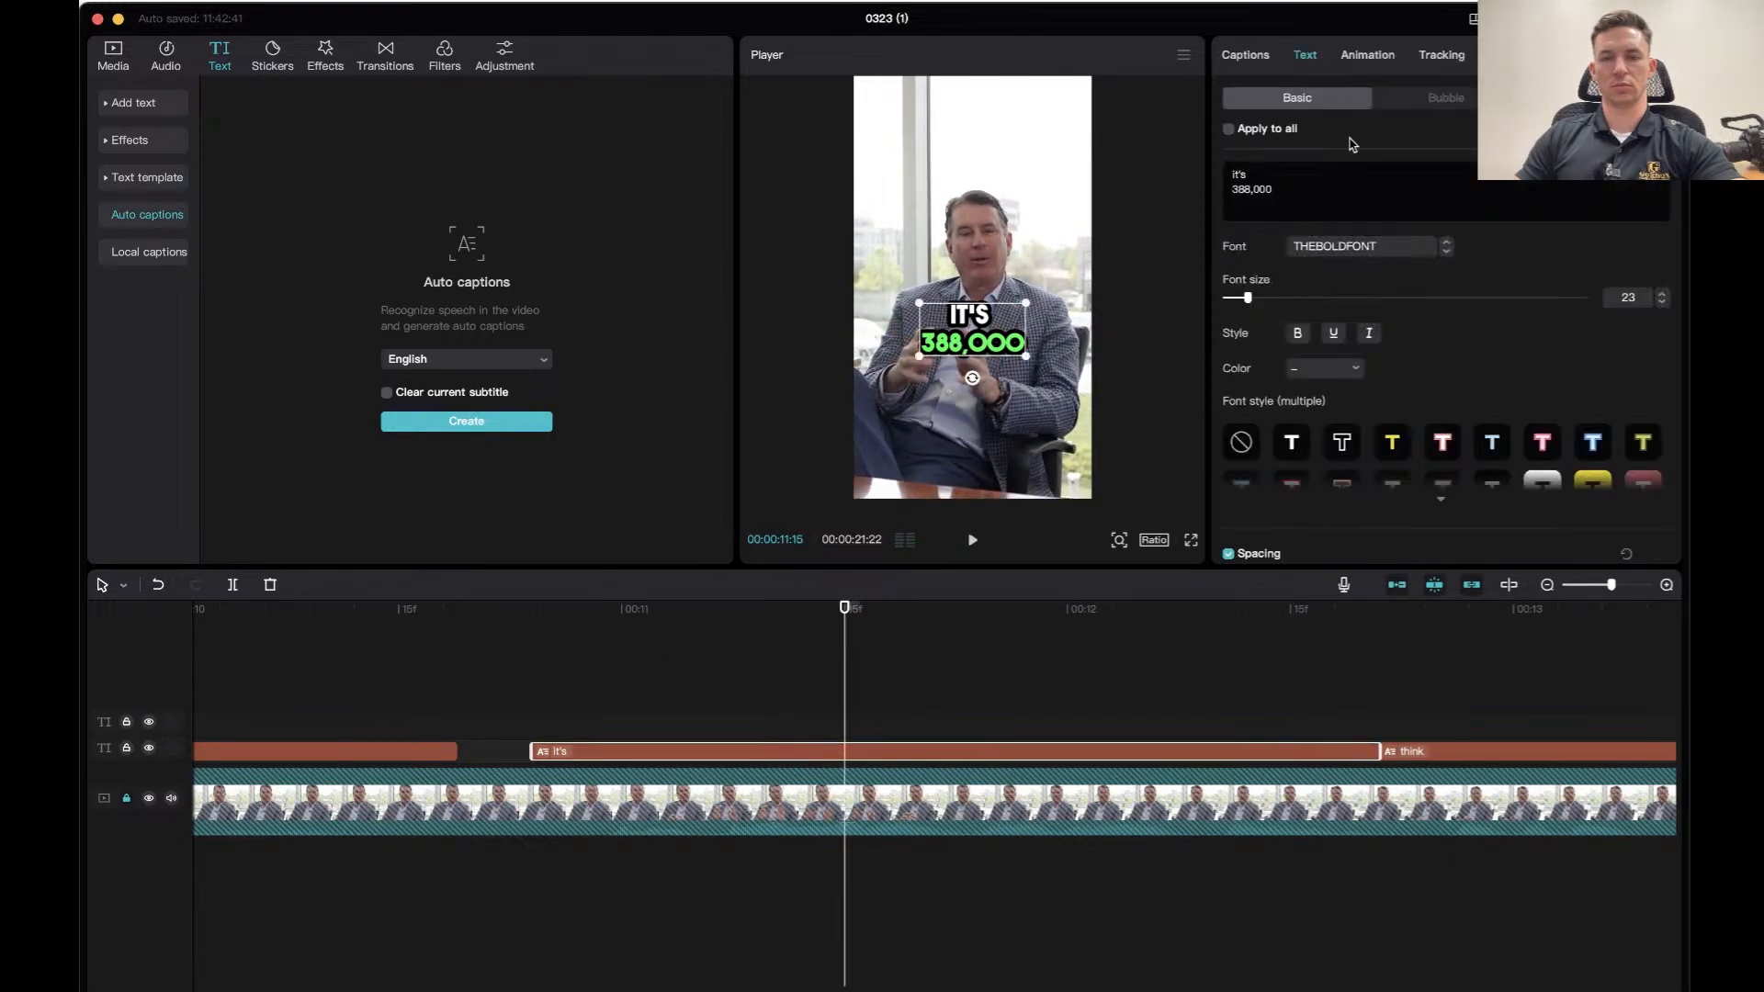
{"action": "left_click", "coordinate": [1379, 57]}
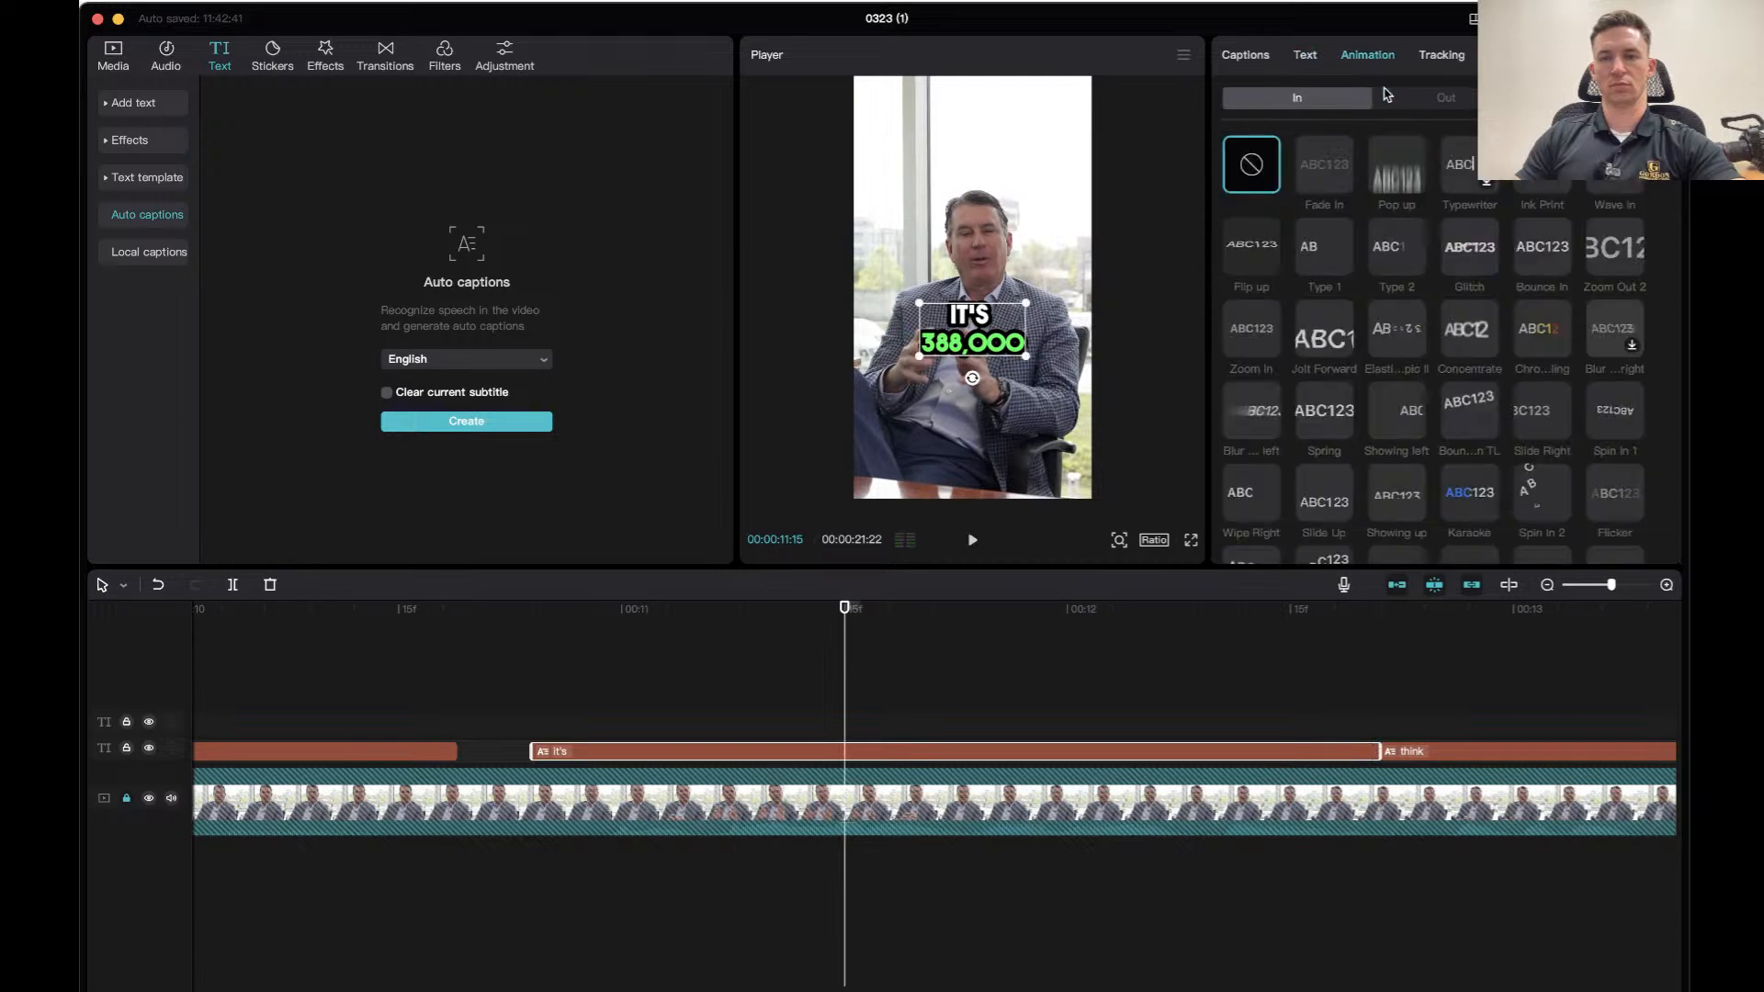
{"action": "left_click", "coordinate": [1335, 342]}
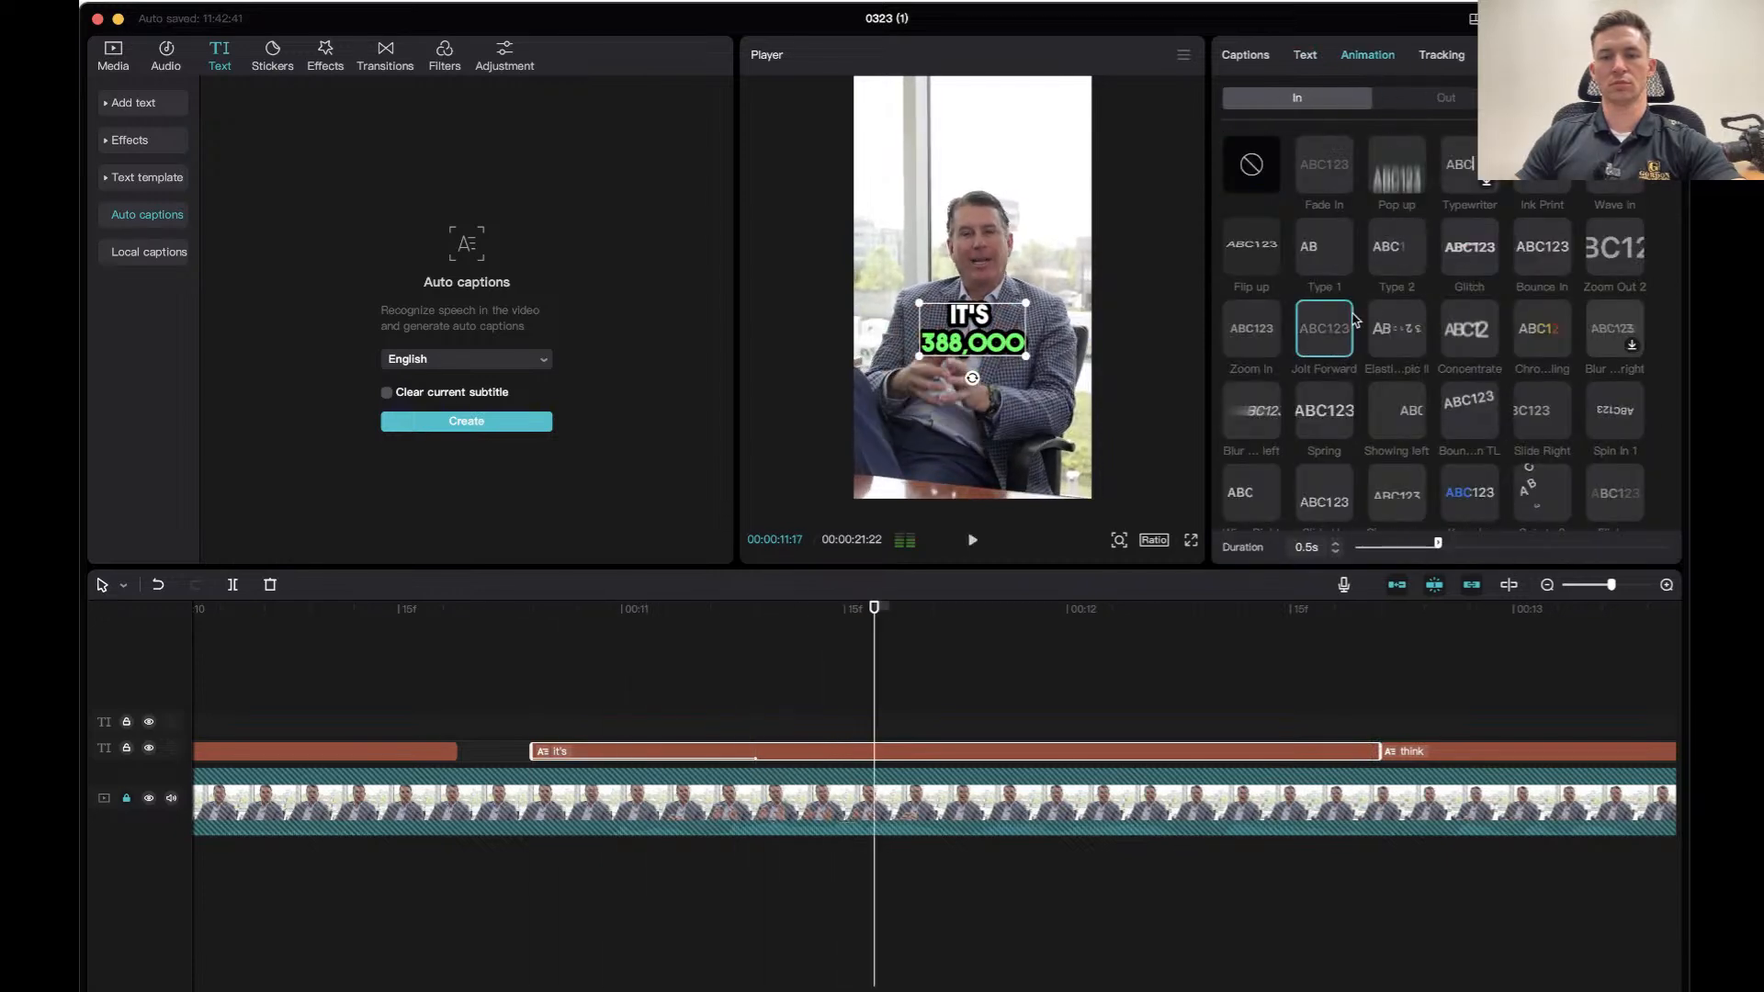
{"action": "left_click", "coordinate": [1340, 265]}
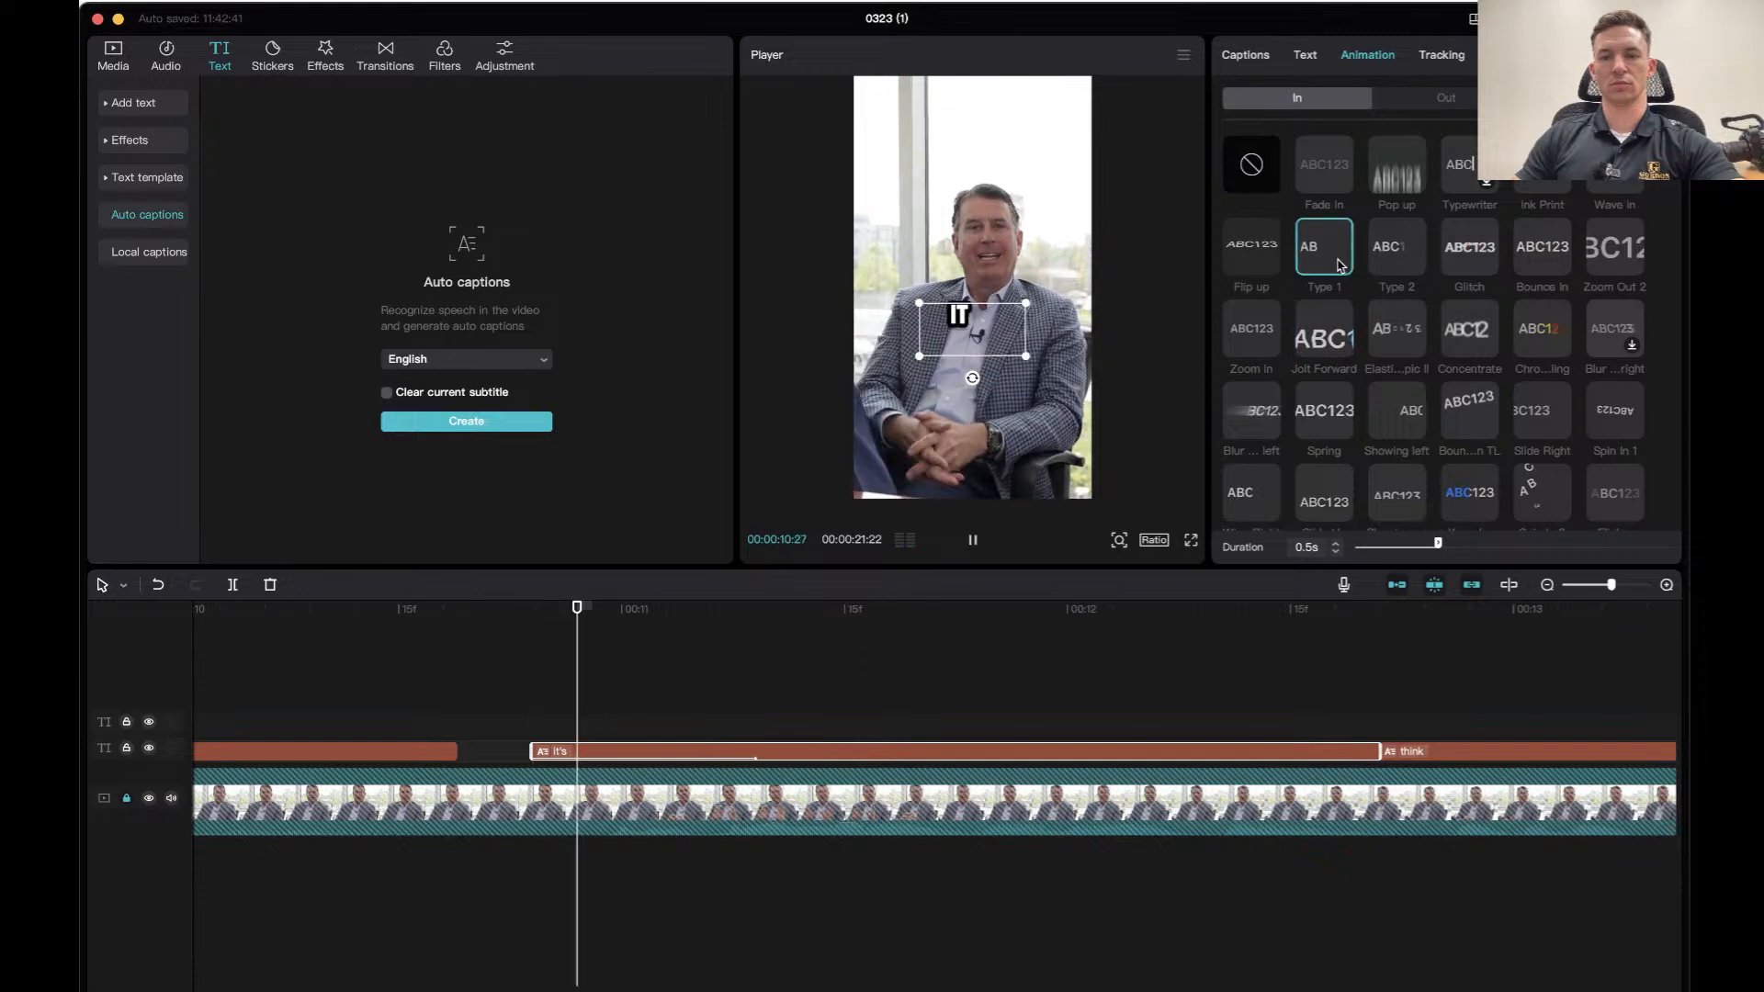
{"action": "left_click", "coordinate": [527, 618]}
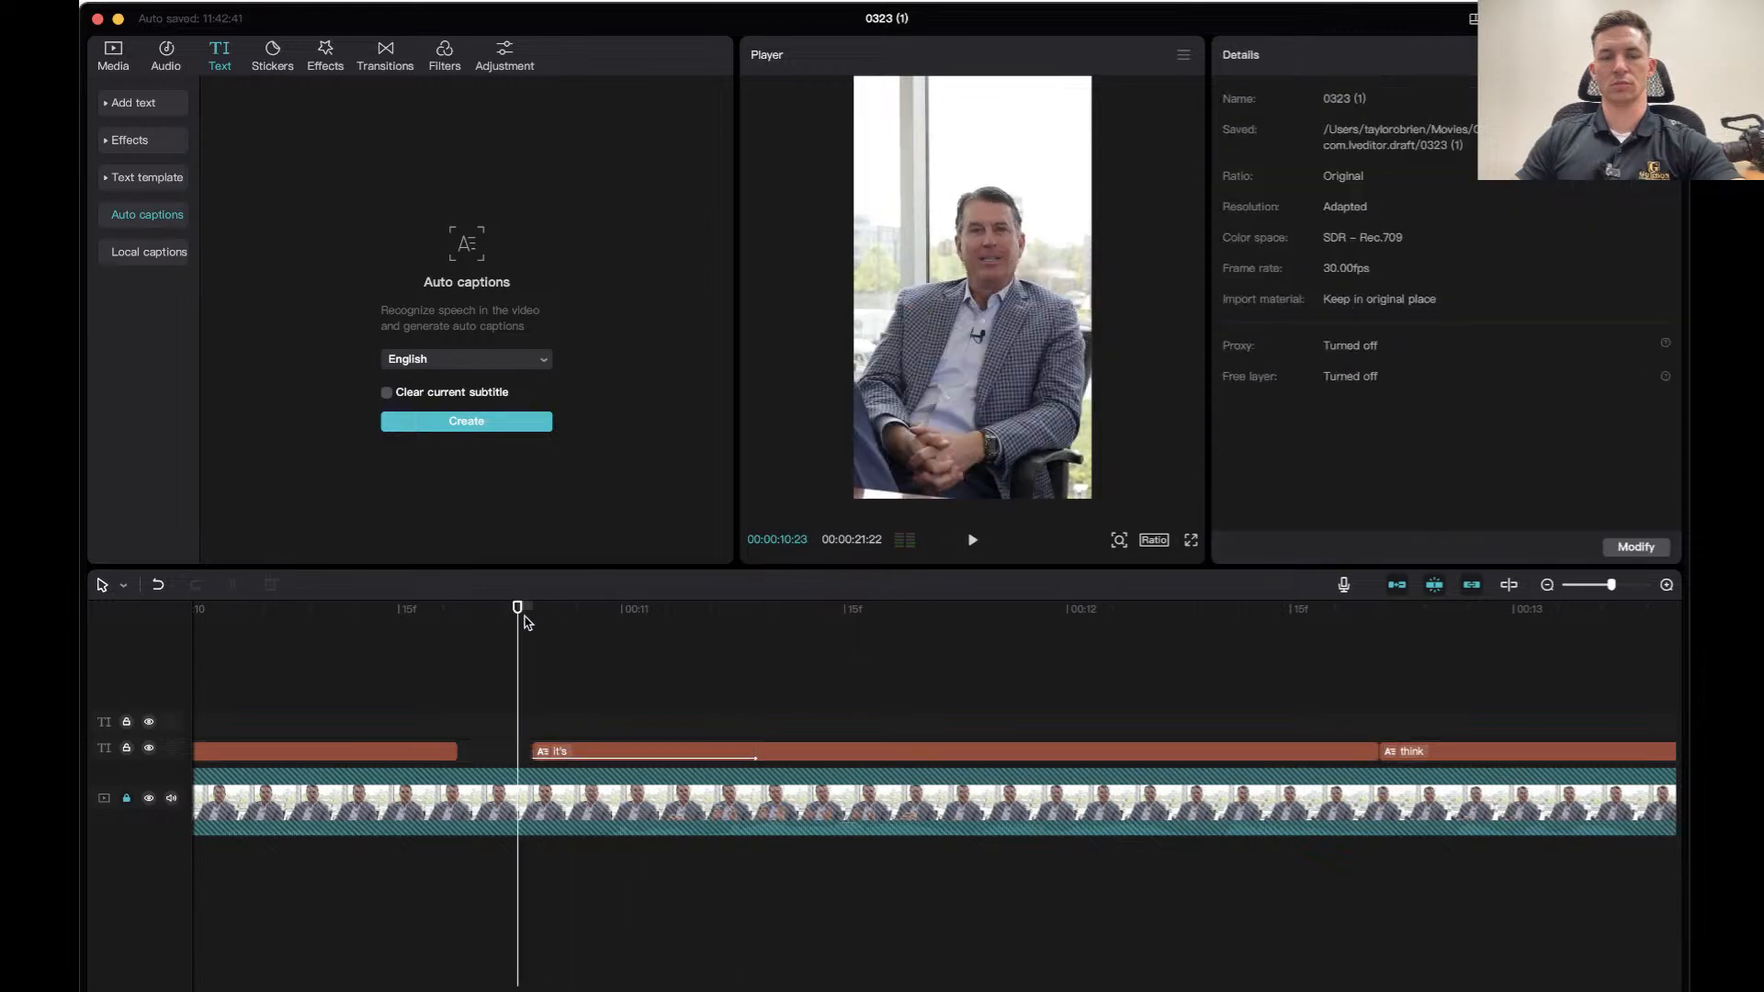
Set the entrance animation of the "it's 388,000" caption to Bounce In.
{"action": "left_click", "coordinate": [819, 752]}
{"action": "left_click", "coordinate": [1369, 63]}
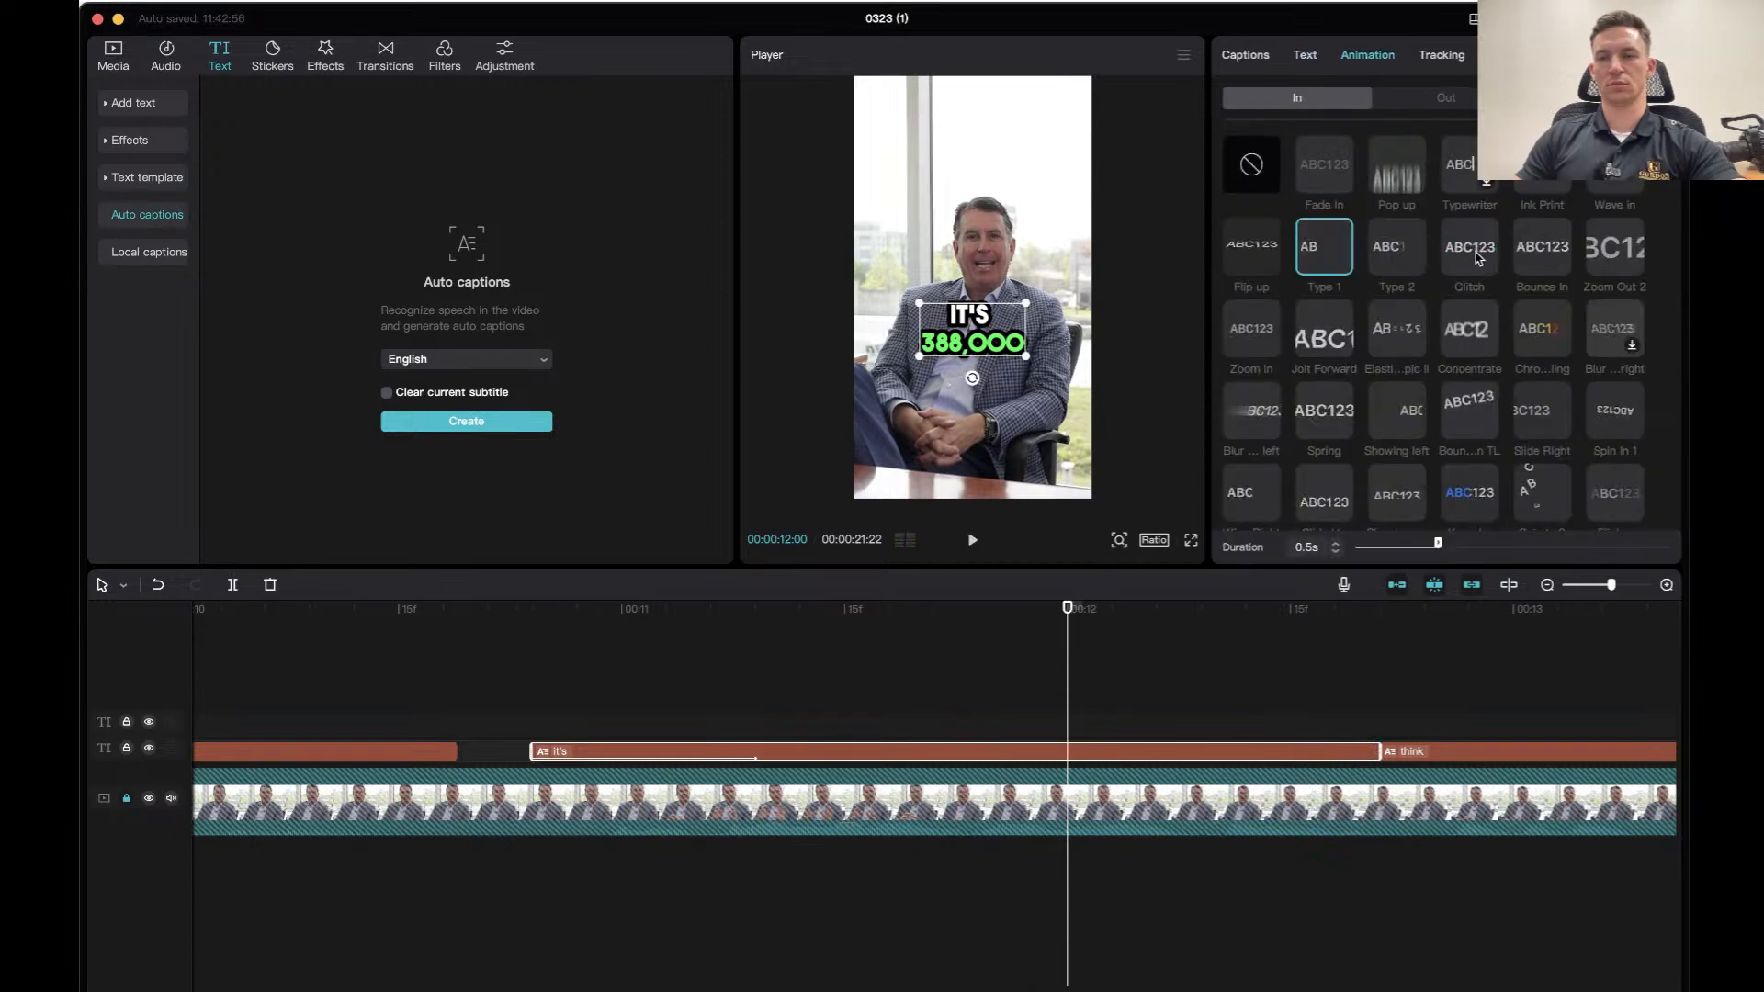
{"action": "left_click", "coordinate": [1536, 253]}
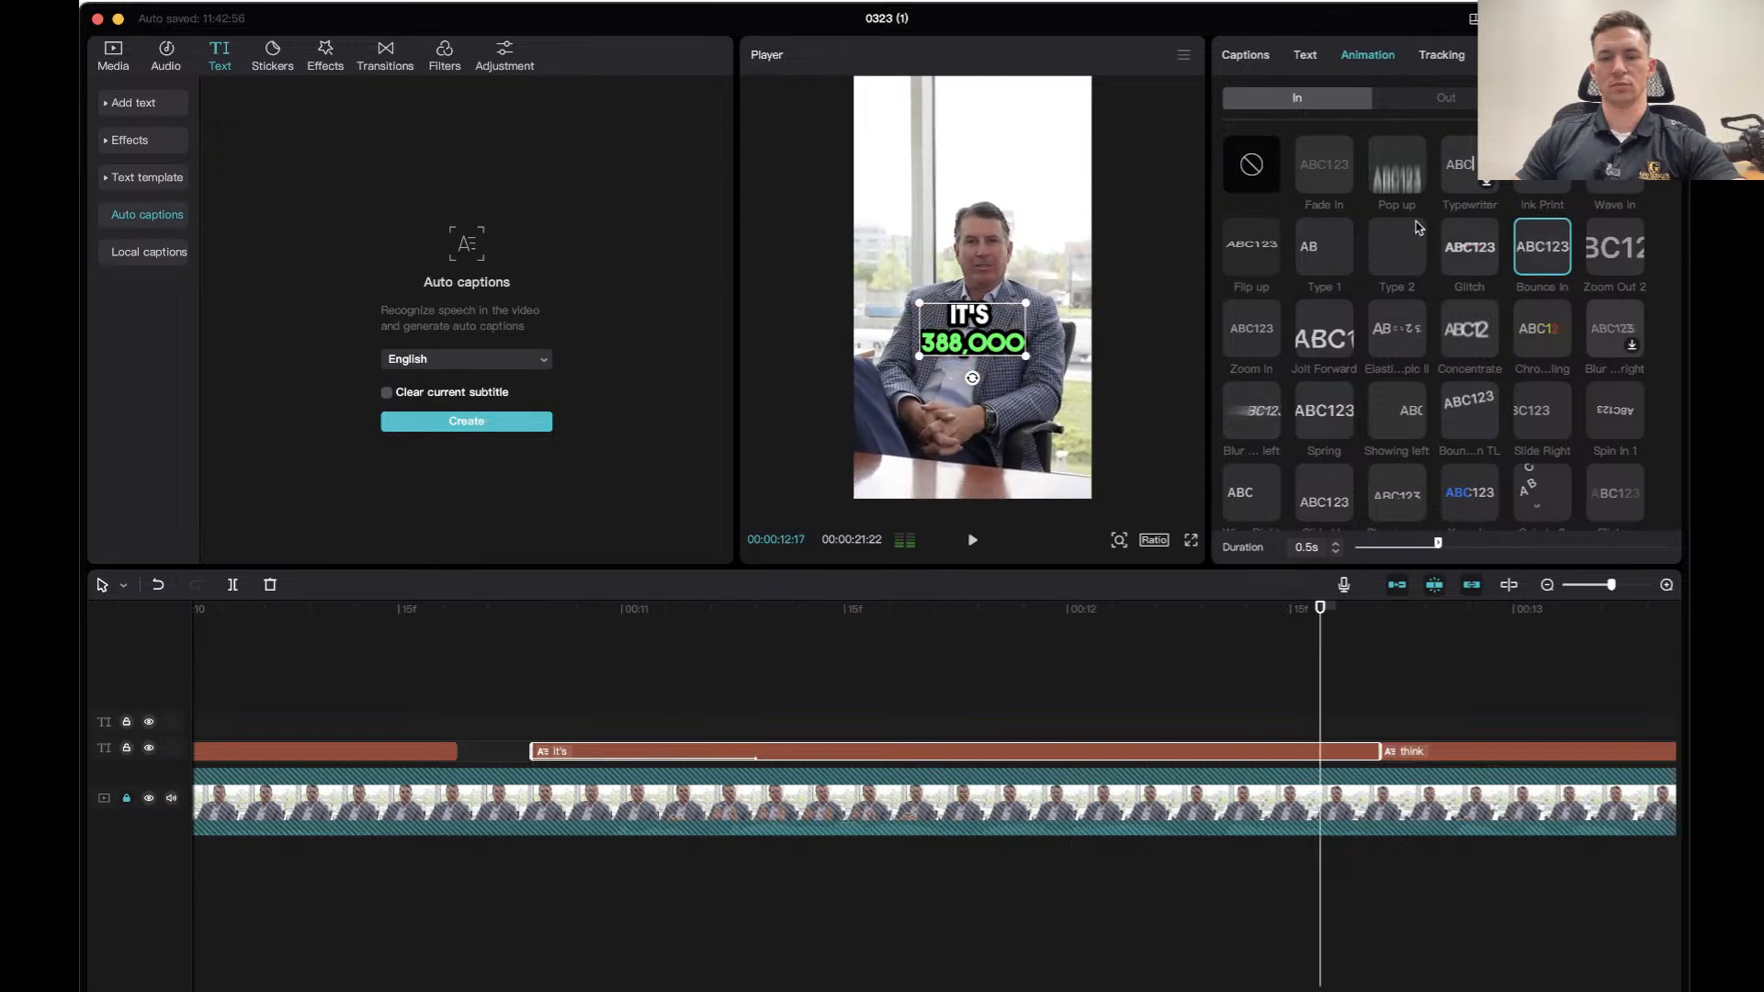
Try the Pop down exit animation on the "it's 388,000" caption, replaying its transition into the "think about that" caption several times.
{"action": "left_click", "coordinate": [1423, 98]}
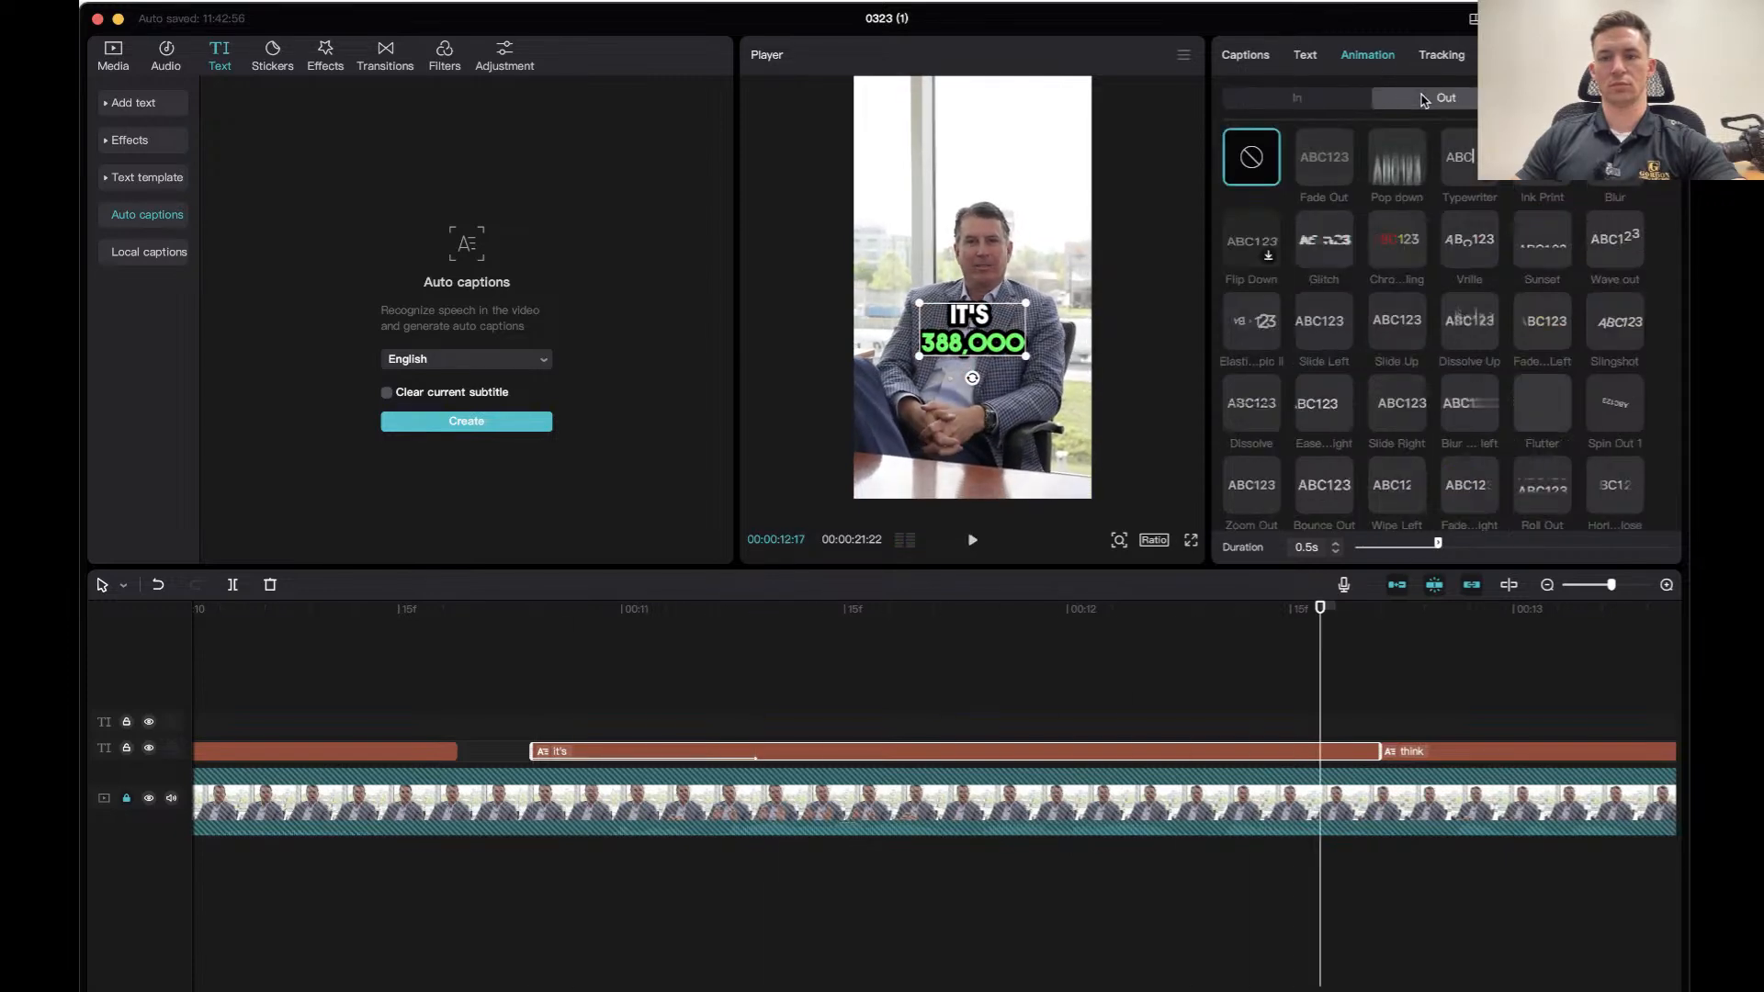
{"action": "left_click", "coordinate": [1402, 161]}
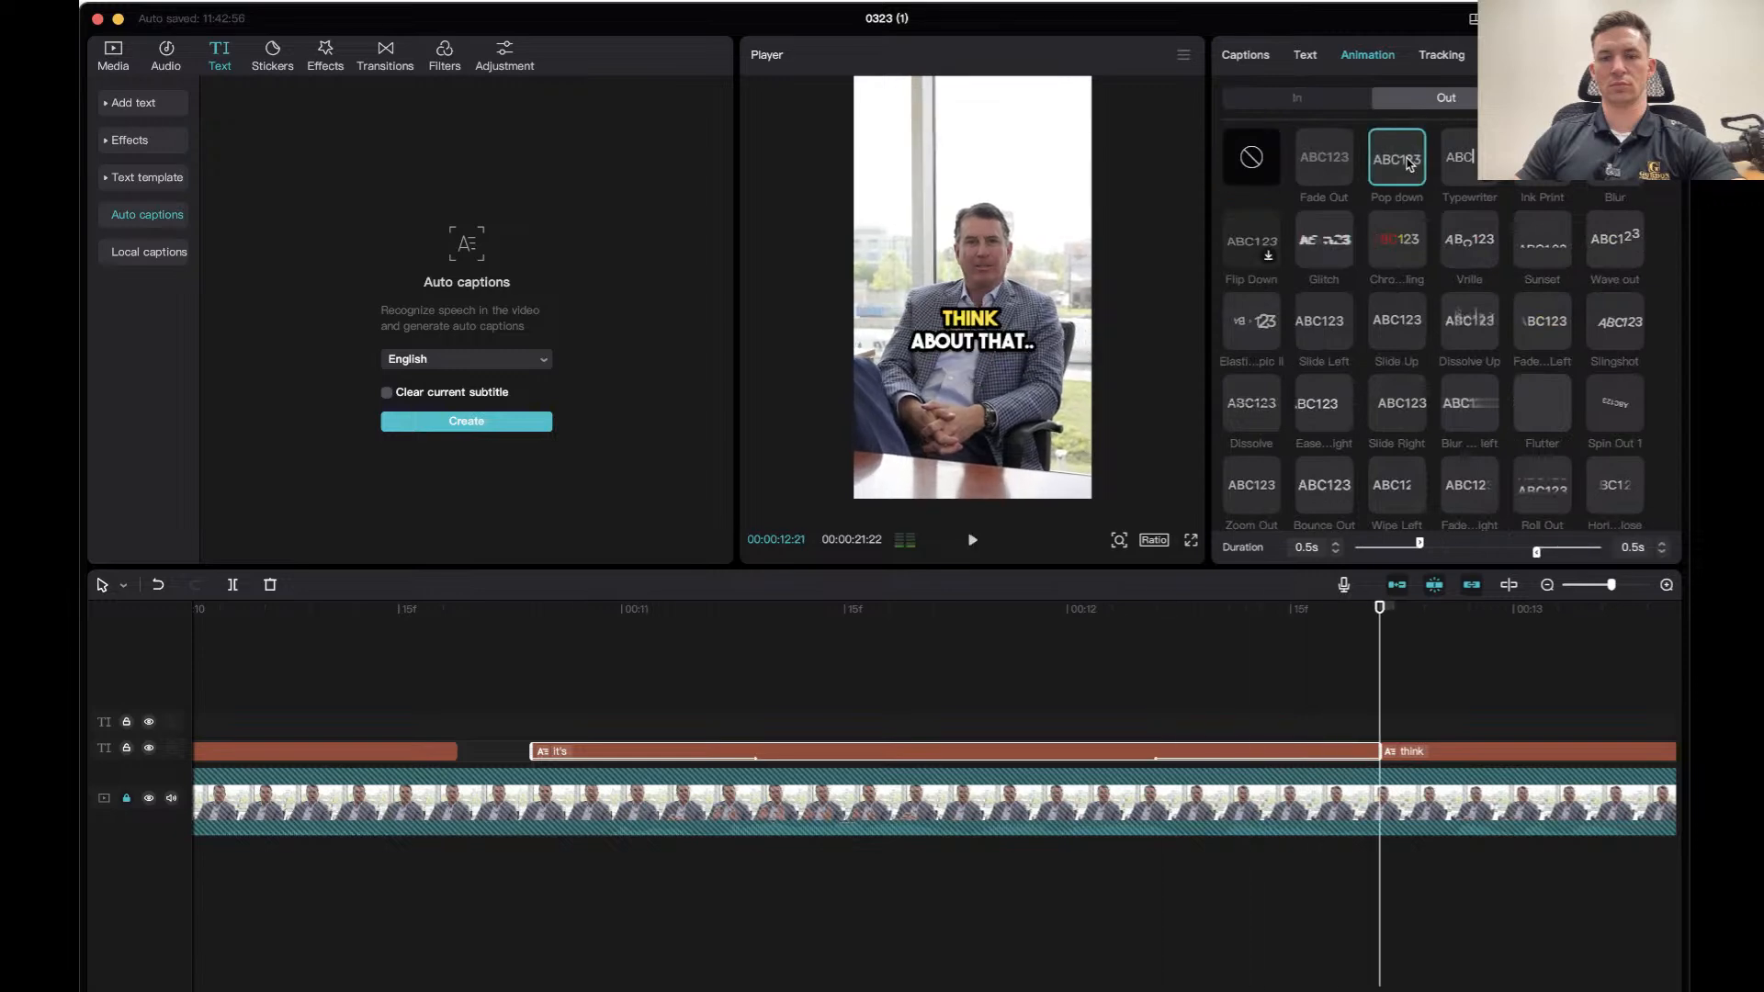
{"action": "left_click", "coordinate": [515, 643]}
{"action": "key", "text": "space"}
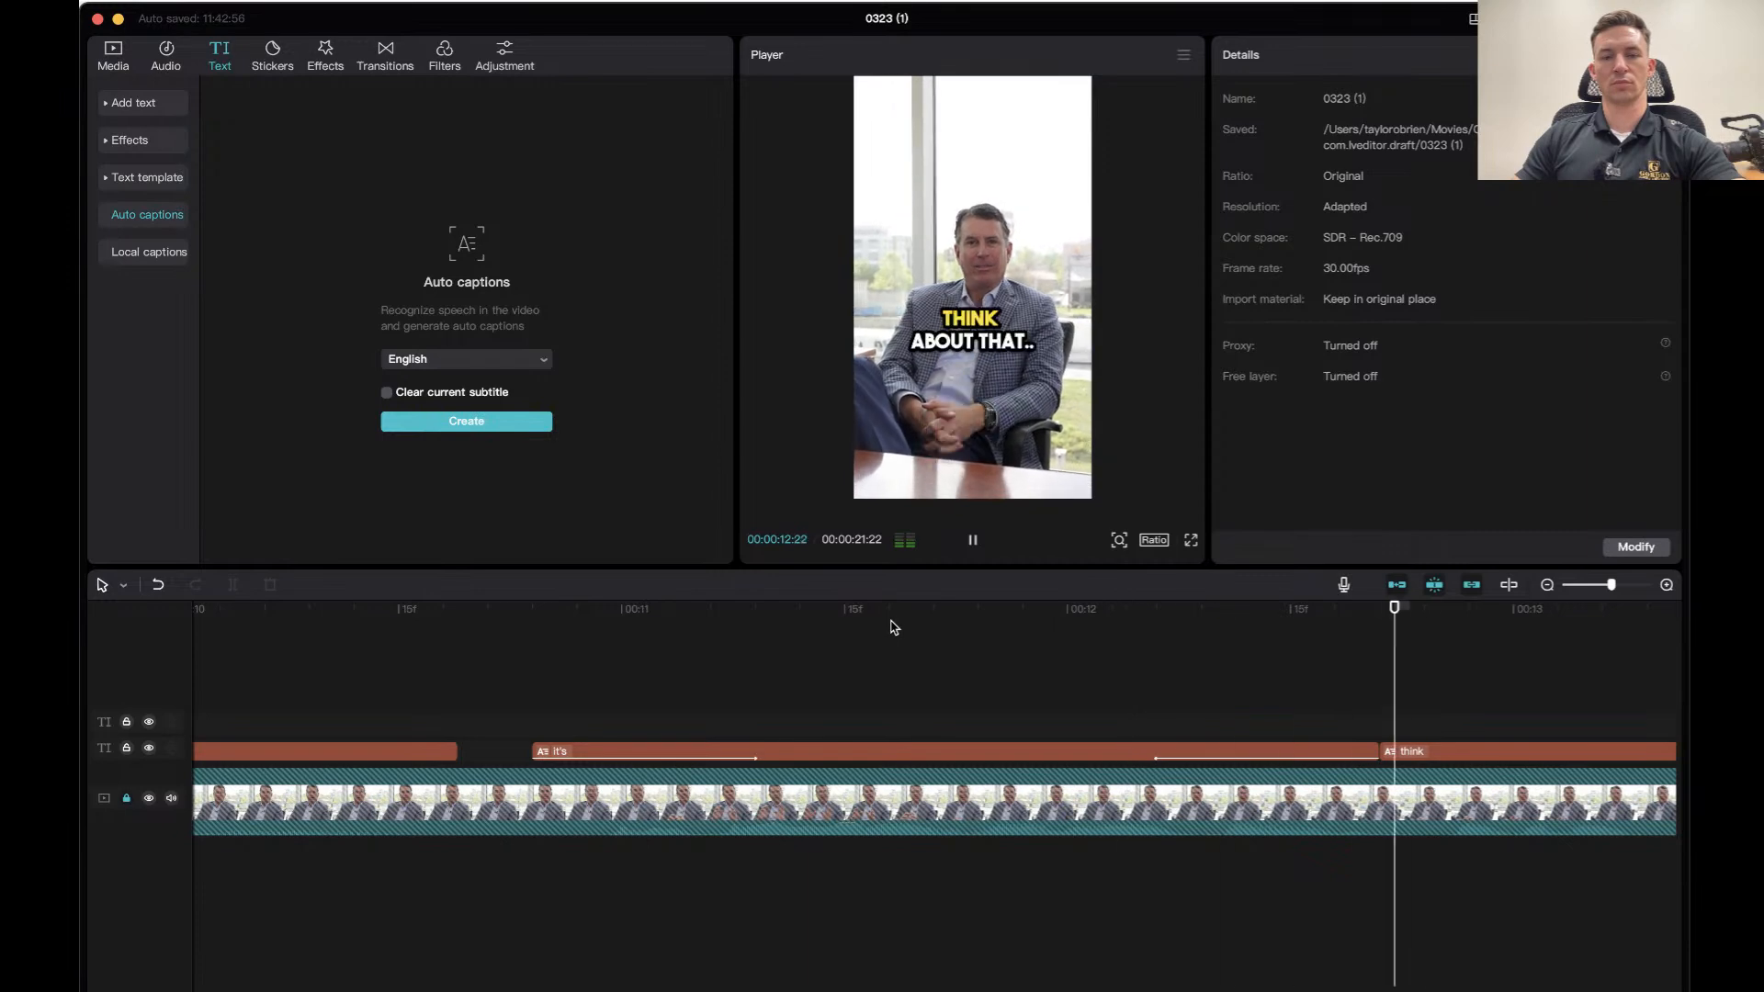
{"action": "left_click", "coordinate": [1001, 610]}
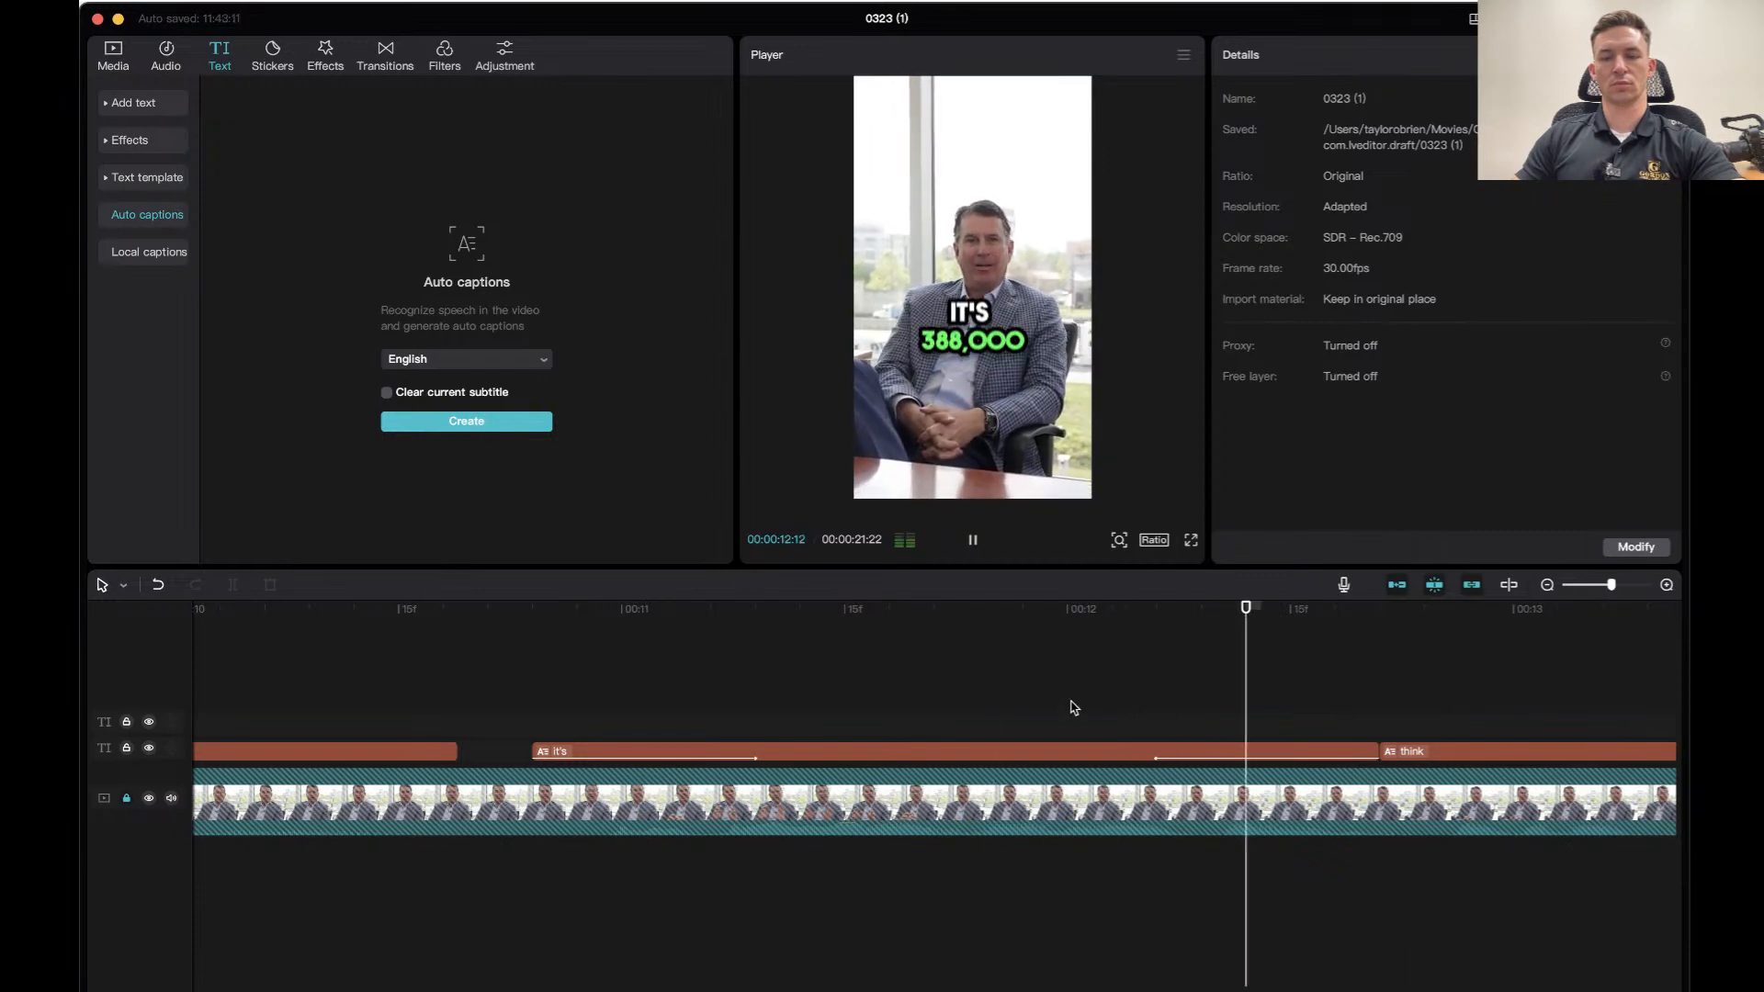
{"action": "key", "text": "space"}
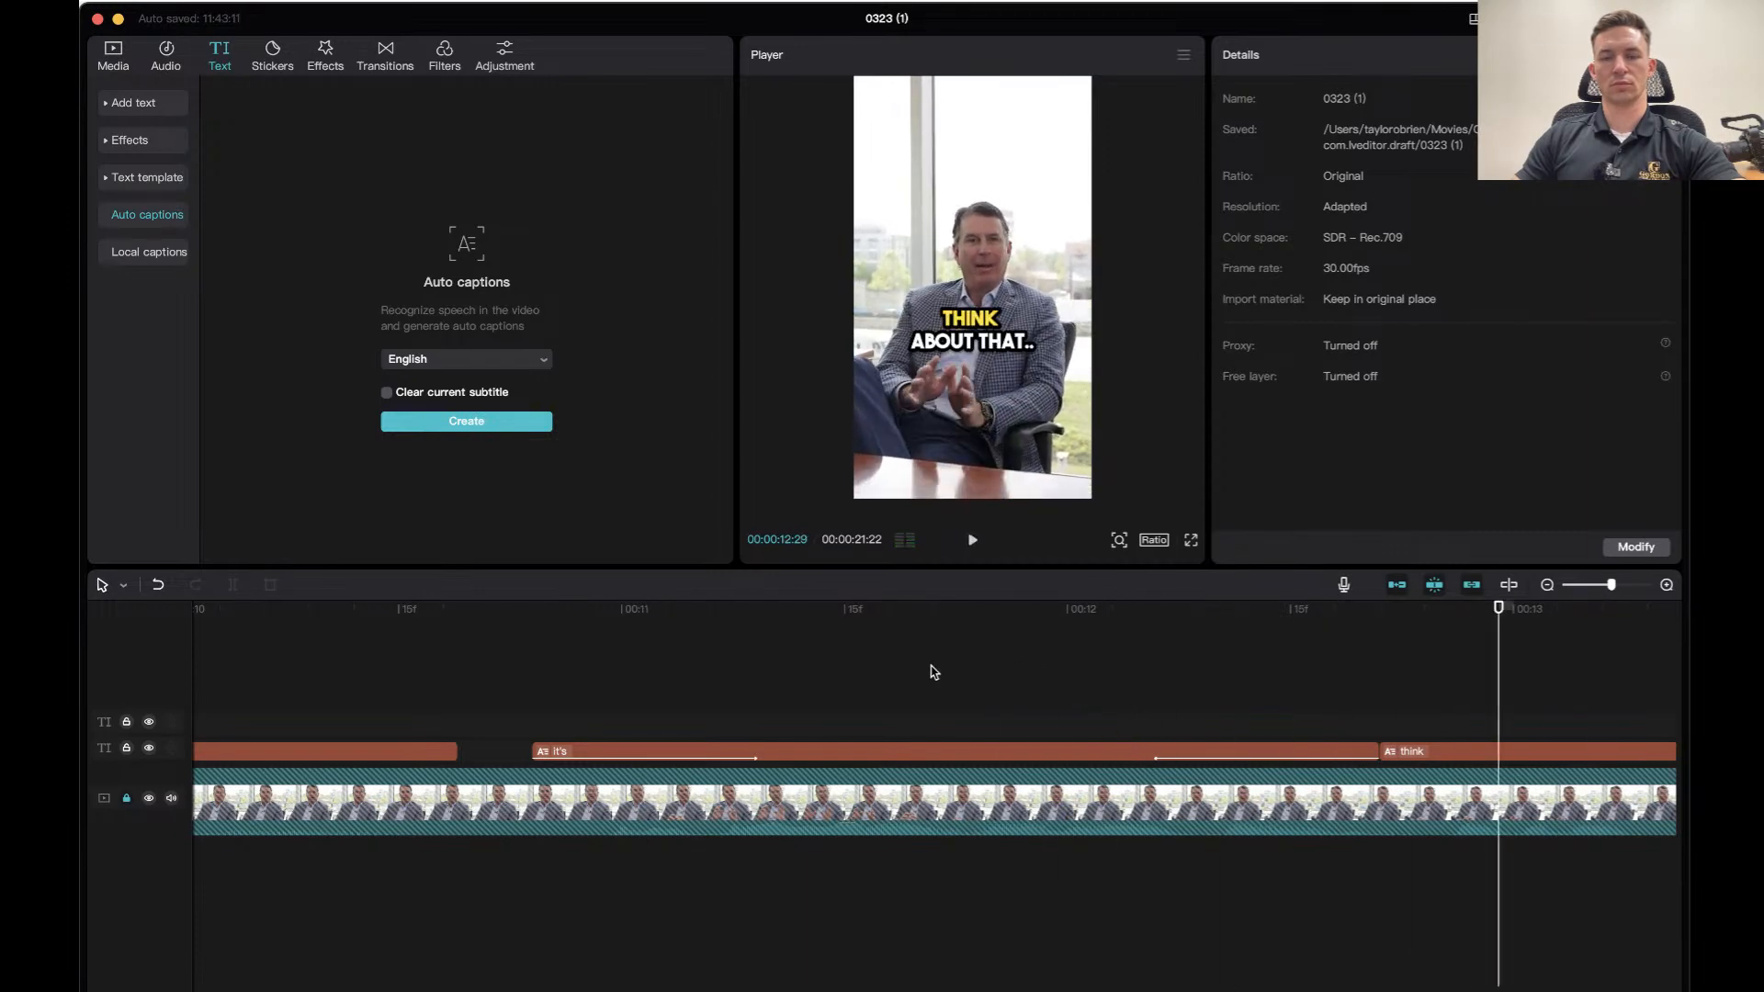
{"action": "left_click", "coordinate": [943, 618]}
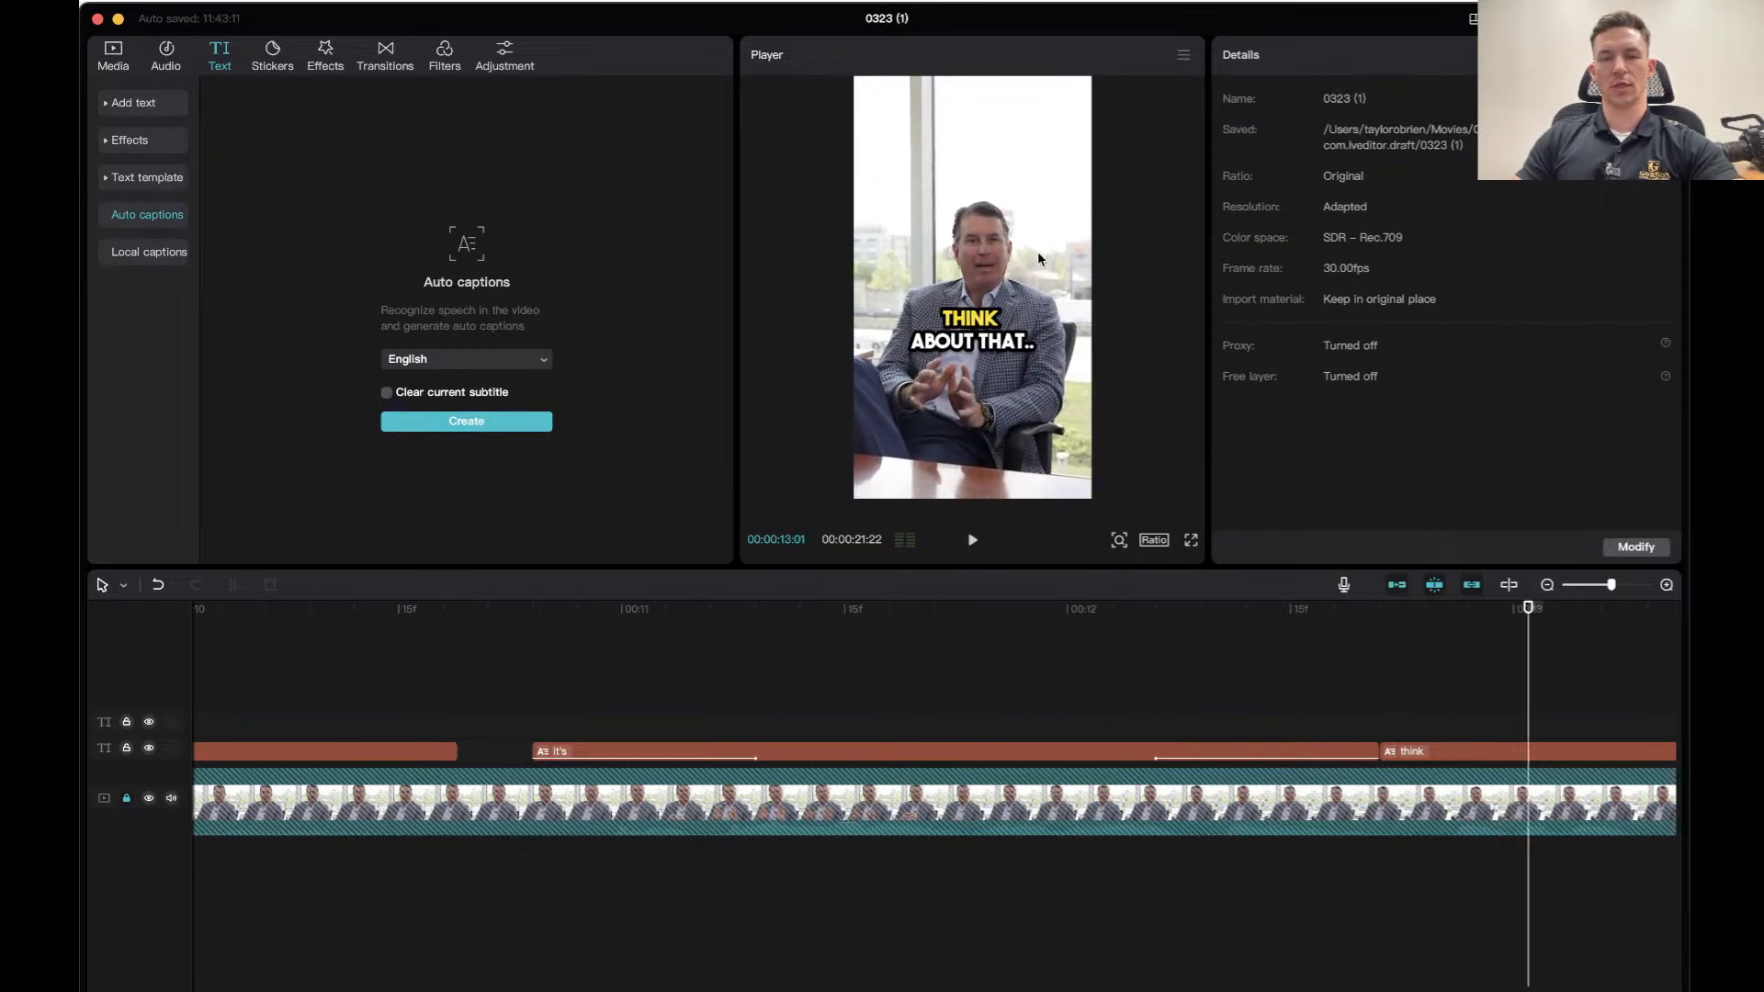
{"action": "left_click", "coordinate": [1038, 626]}
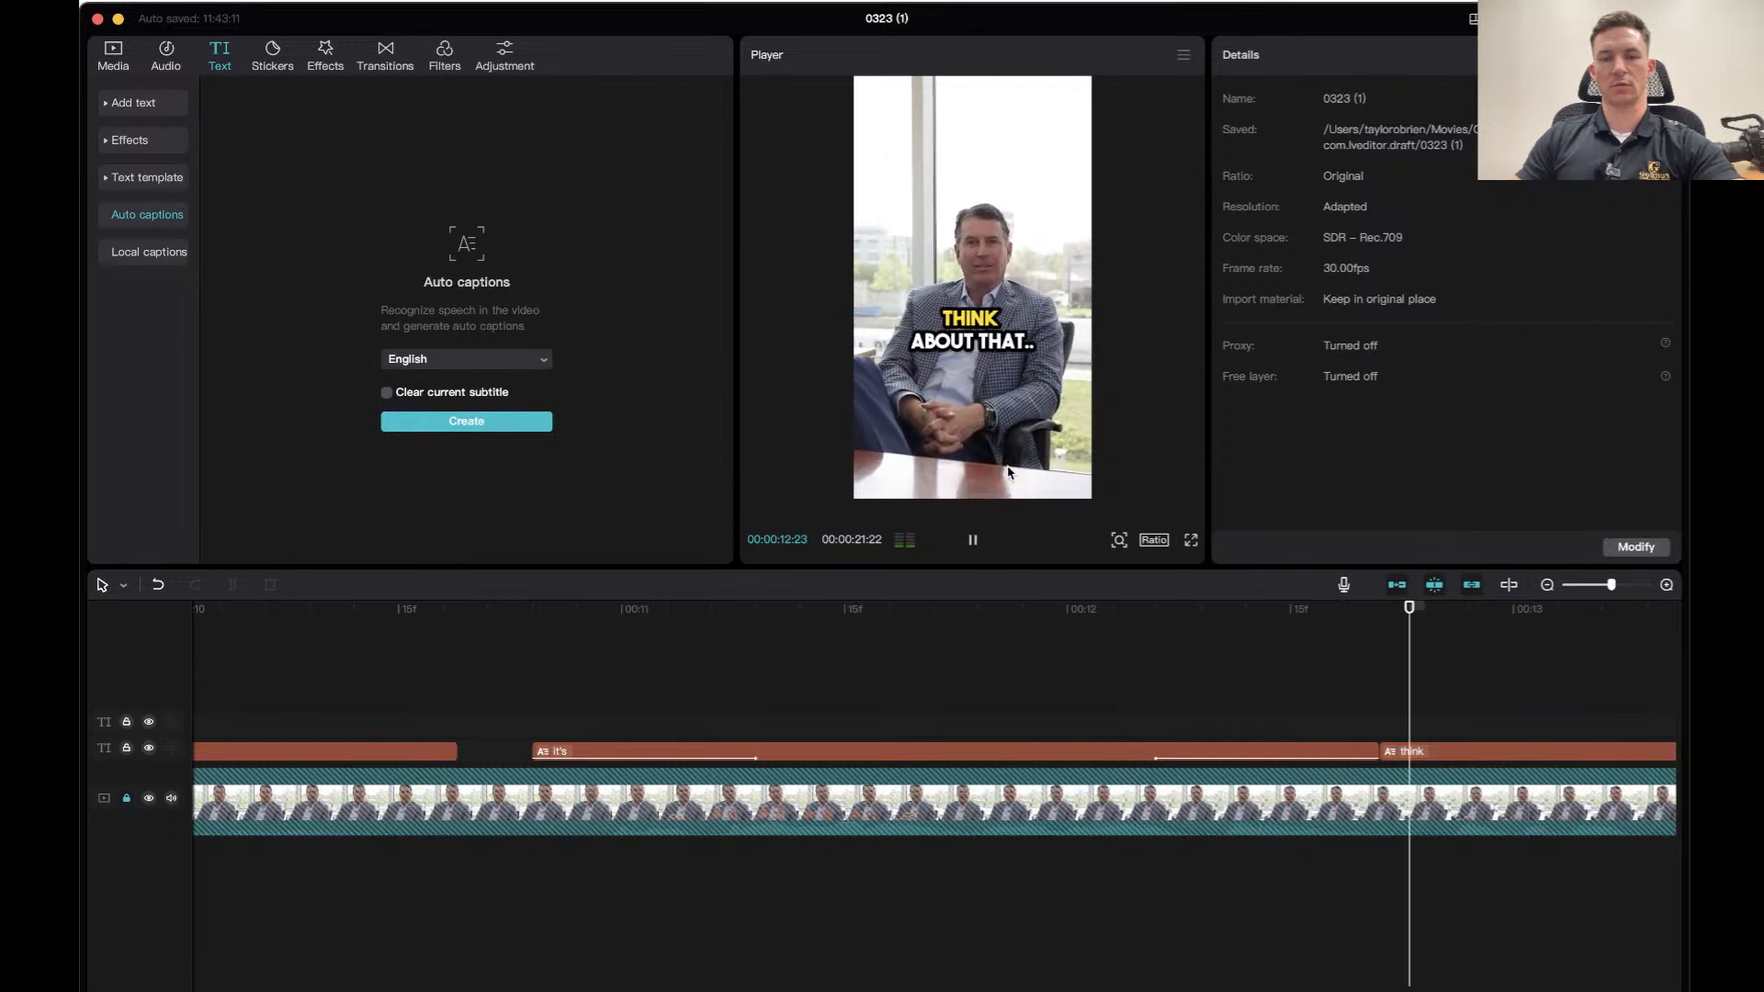
{"action": "key", "text": "space"}
{"action": "left_click", "coordinate": [1188, 608]}
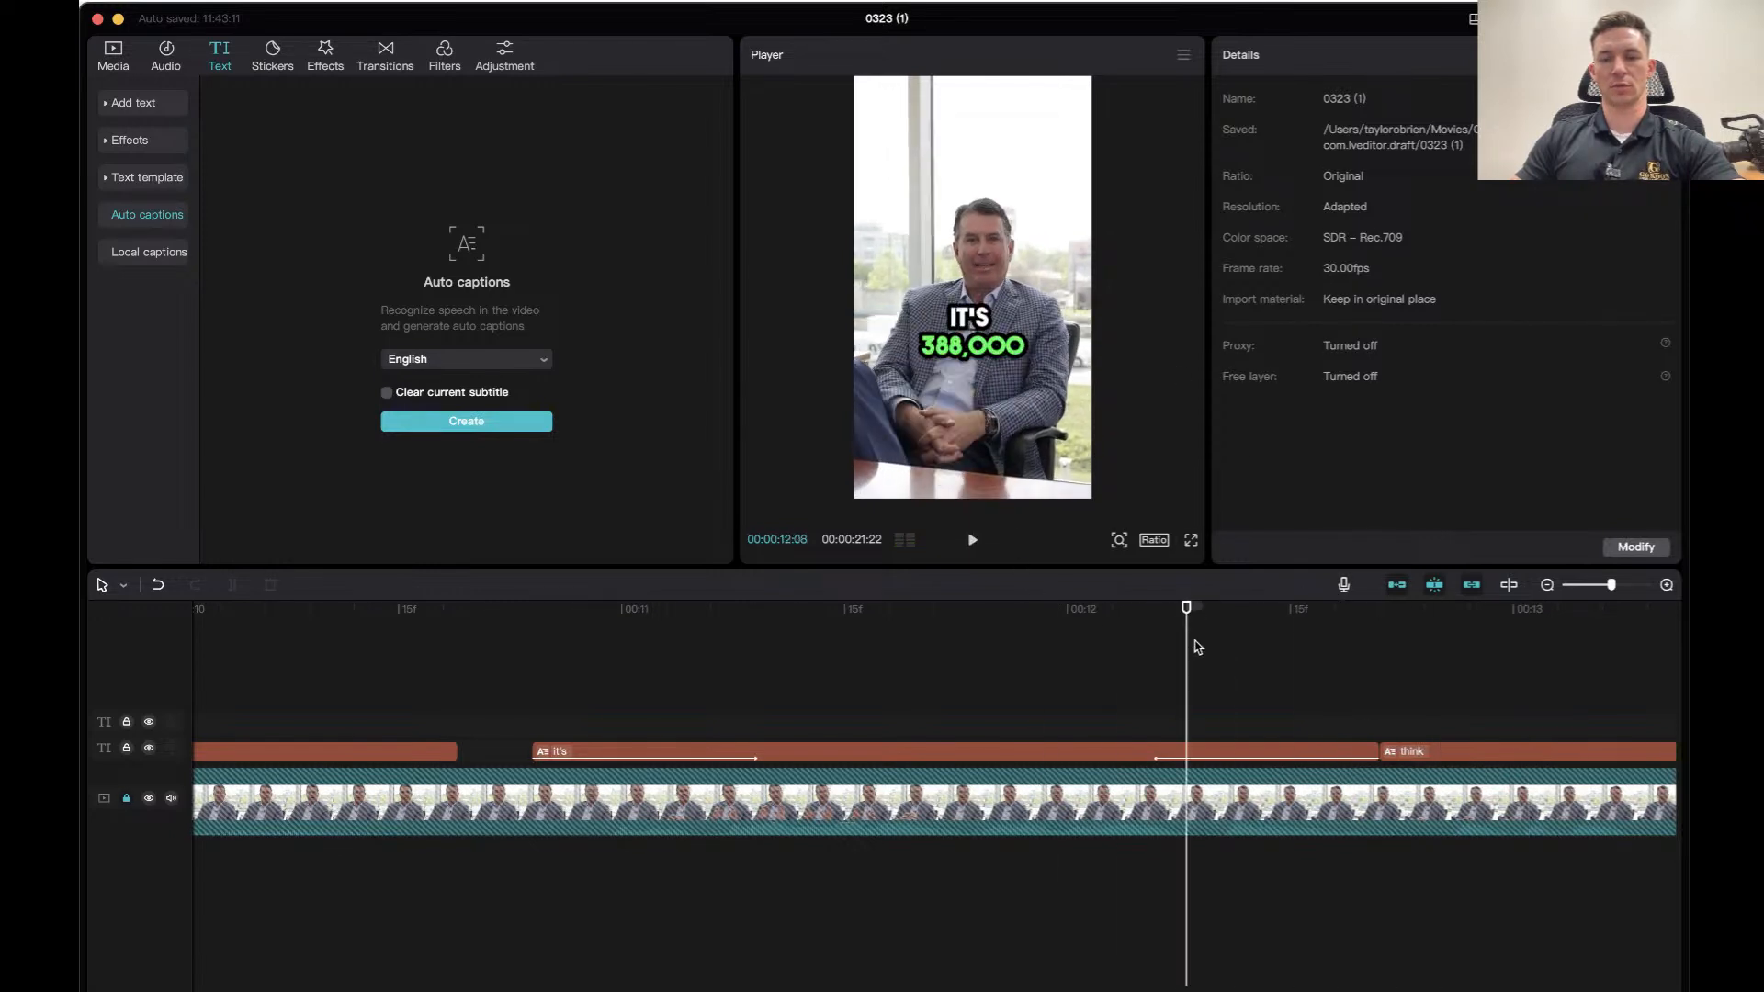
Try the Blur exit animation on the "it's 388,000" caption, settle on Zoom Out, and play back into the following caption.
{"action": "left_click", "coordinate": [1217, 749]}
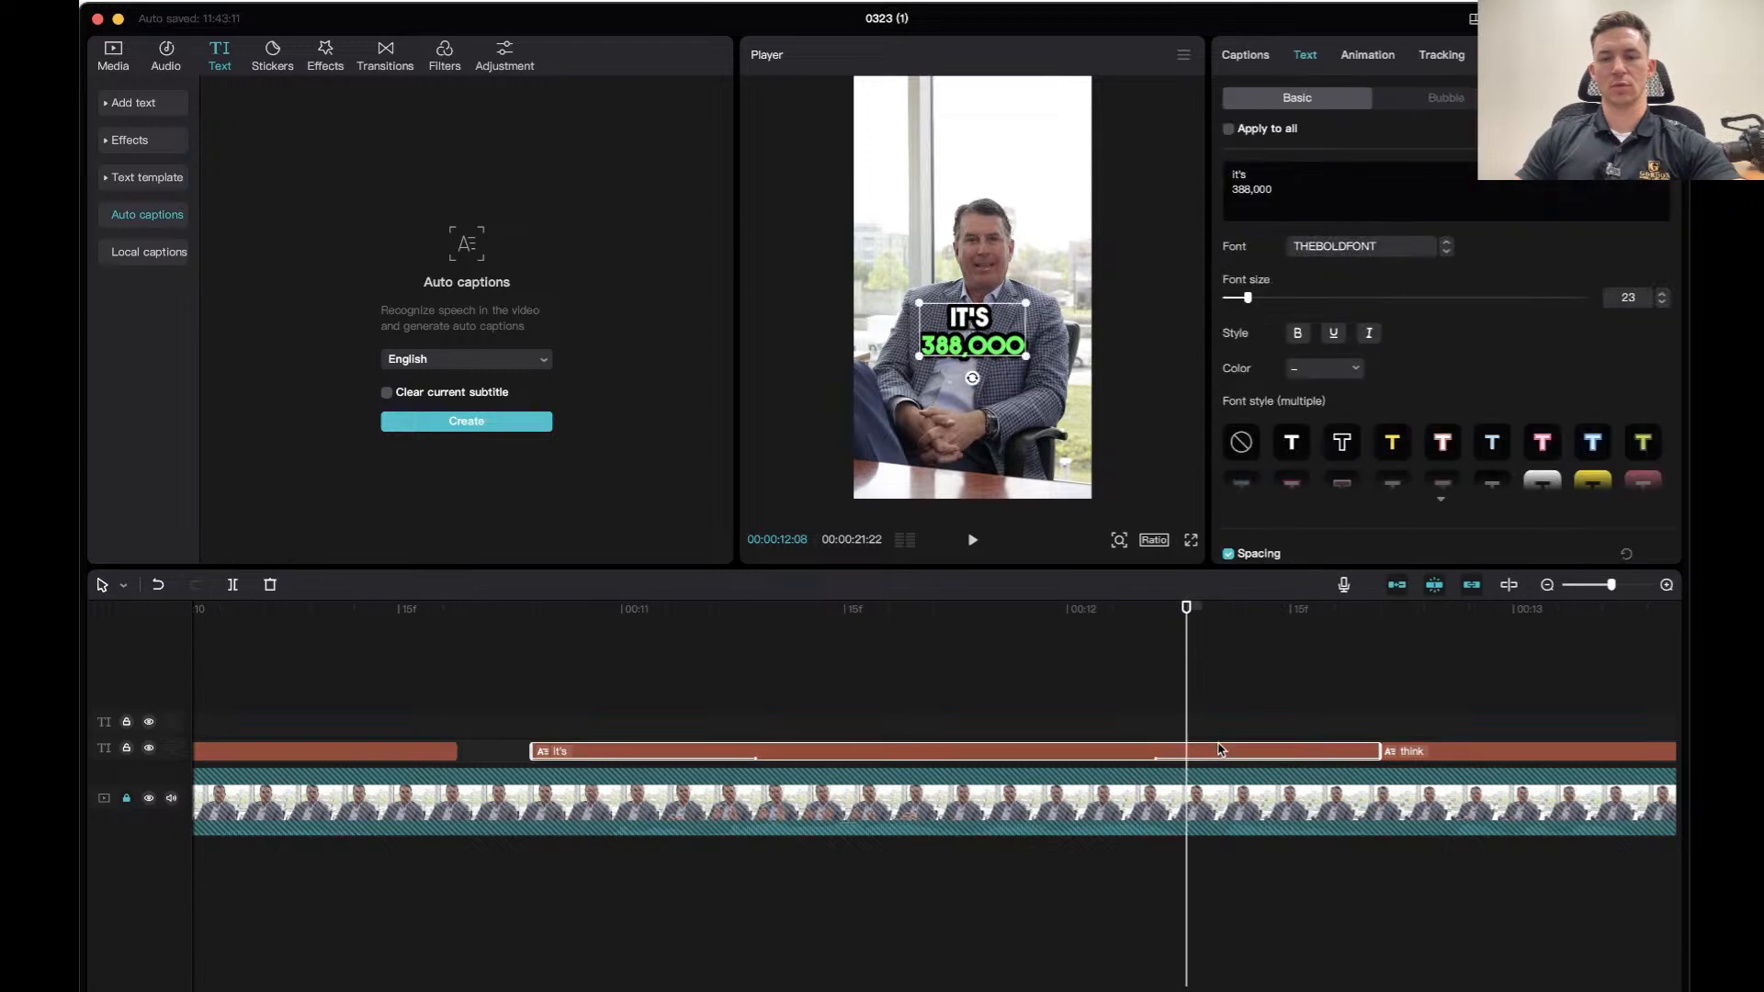
{"action": "left_click", "coordinate": [1360, 58]}
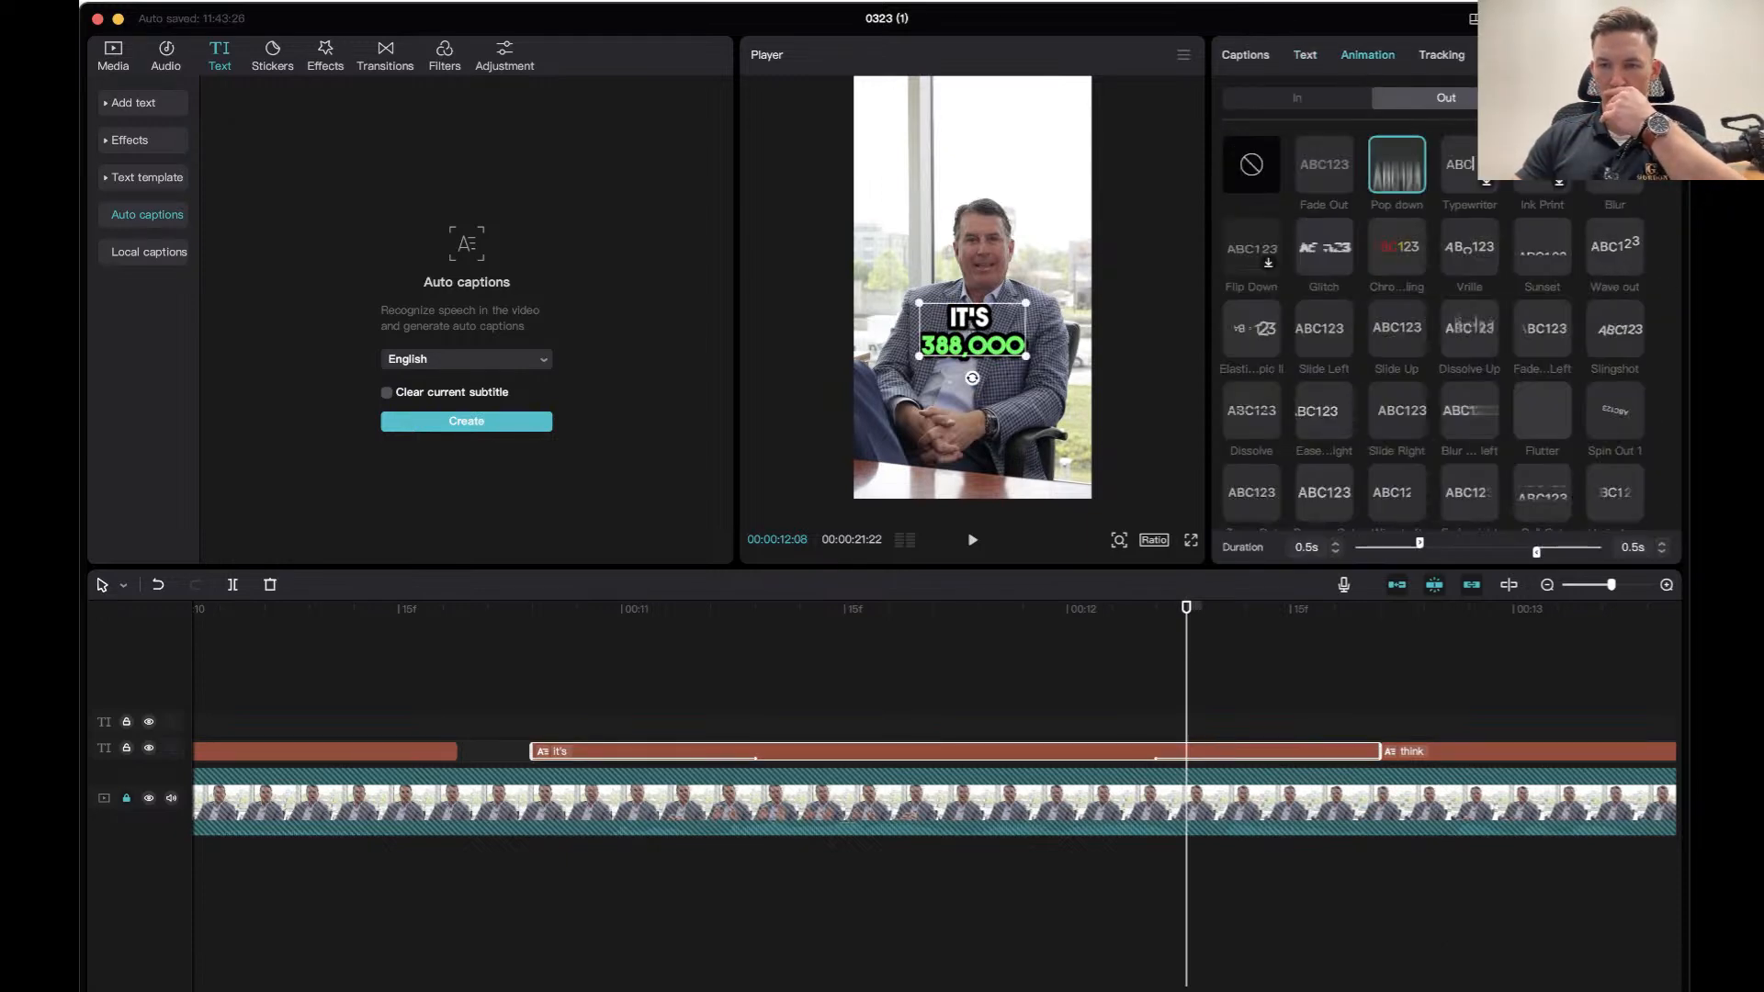
{"action": "left_click", "coordinate": [1604, 175]}
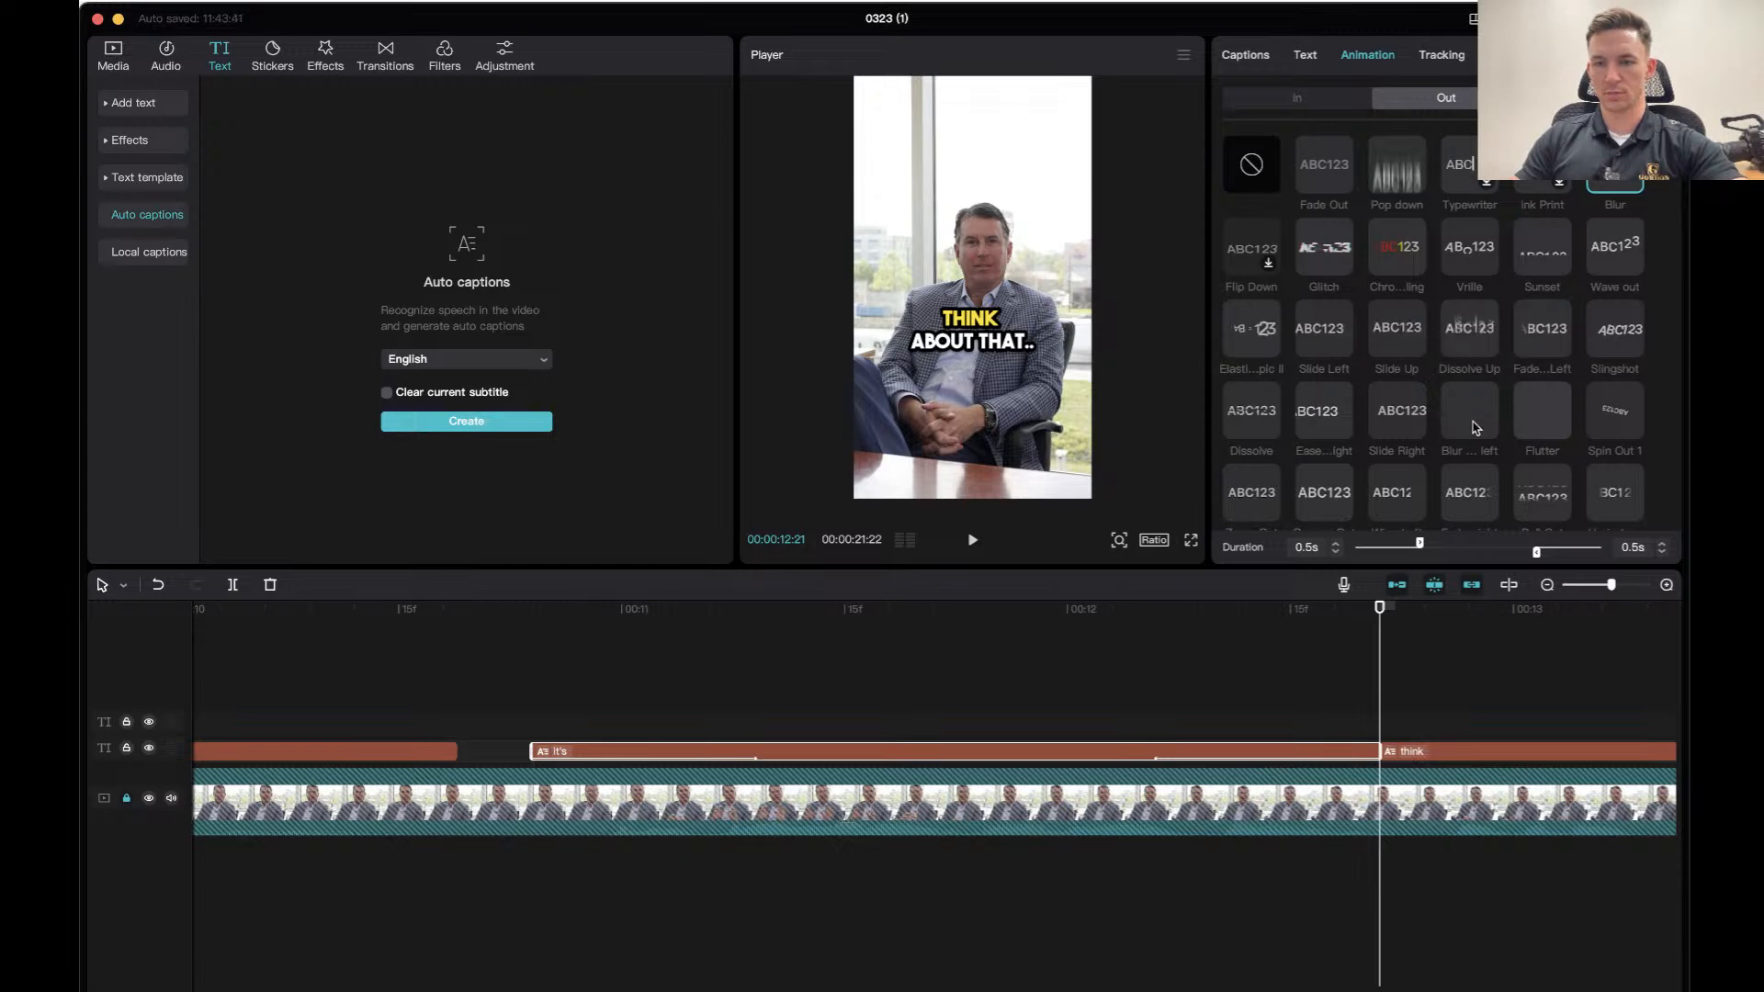
{"action": "scroll", "coordinate": [1476, 427], "scroll_direction": "down", "scroll_amount": 2}
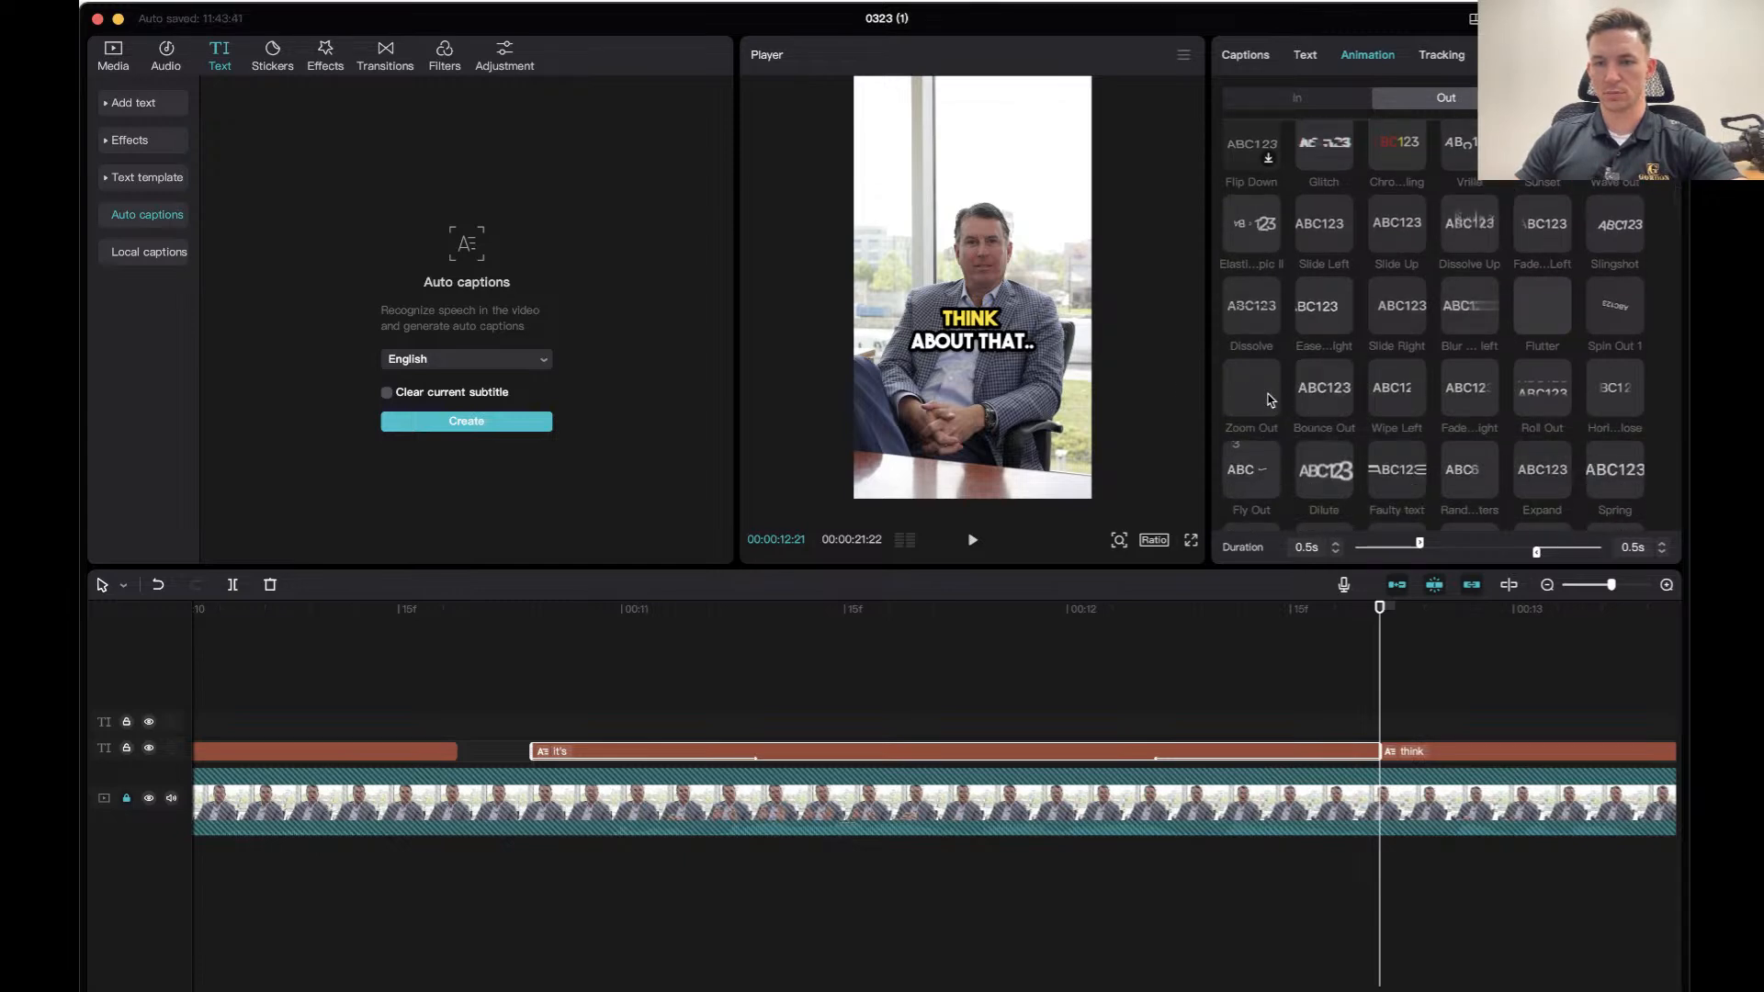
{"action": "left_click", "coordinate": [1253, 395]}
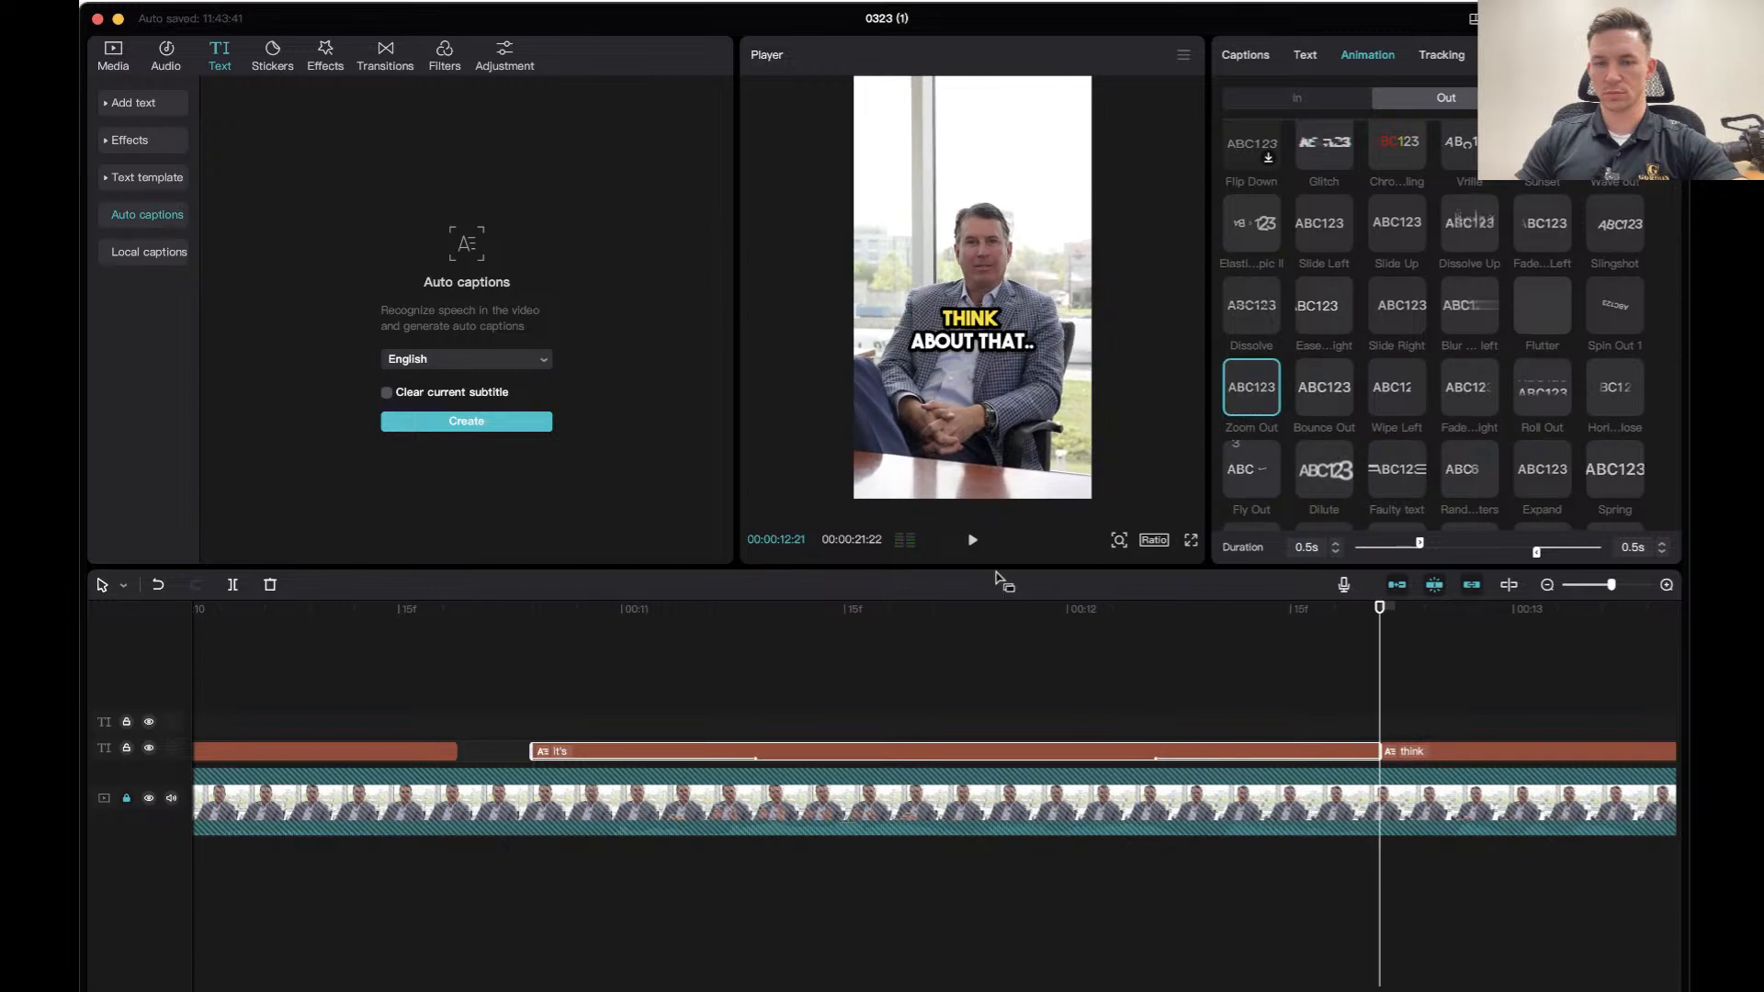
{"action": "left_click", "coordinate": [870, 610]}
{"action": "key", "text": "space"}
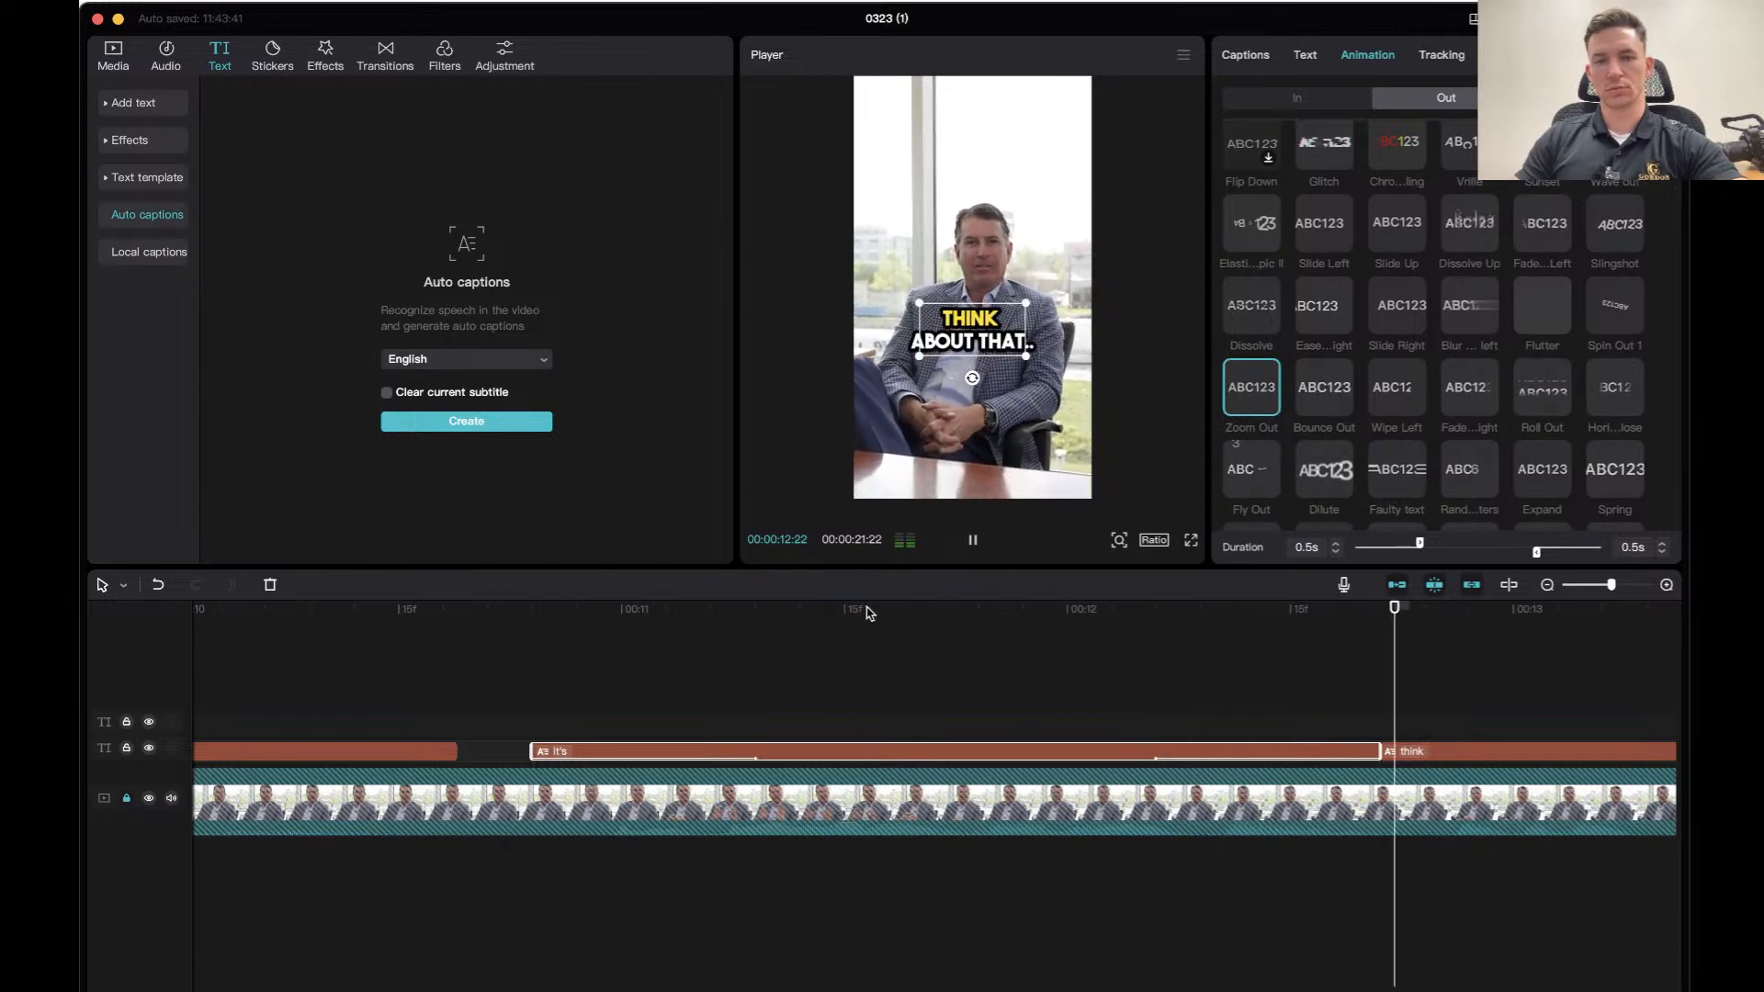
{"action": "key", "text": "space"}
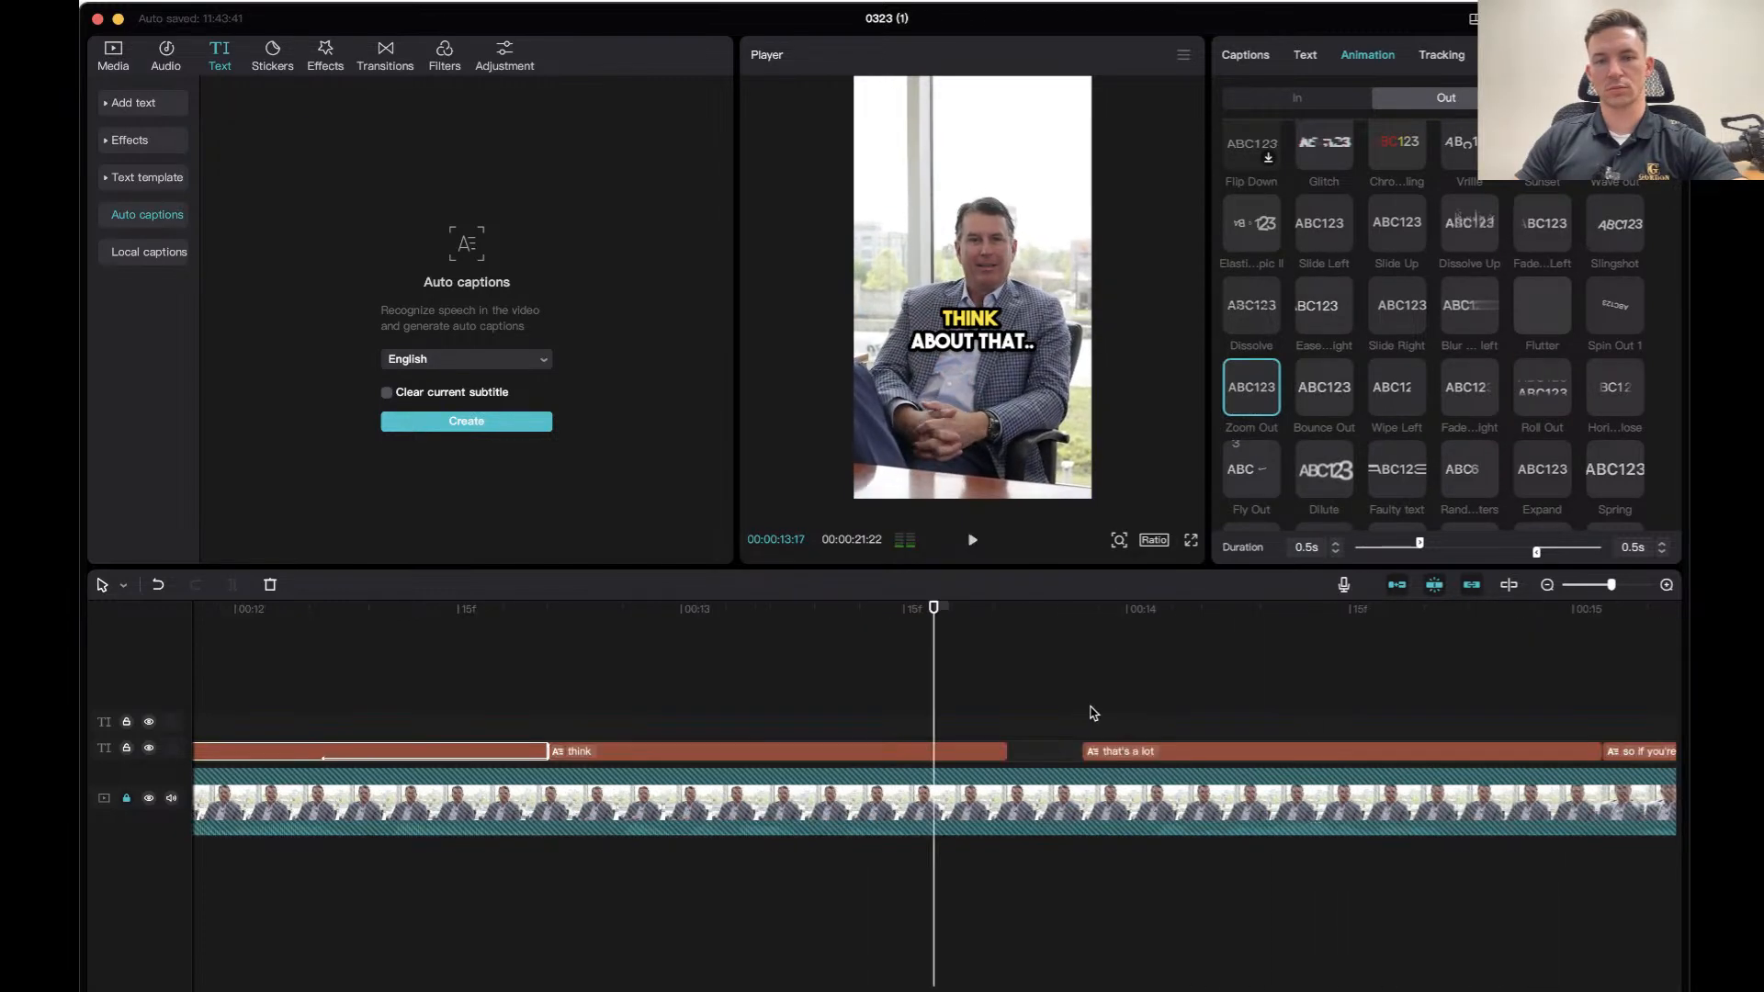
Apply the Bounce In entrance animation to the "think about that" caption.
{"action": "left_click", "coordinate": [925, 753]}
{"action": "left_click", "coordinate": [1360, 57]}
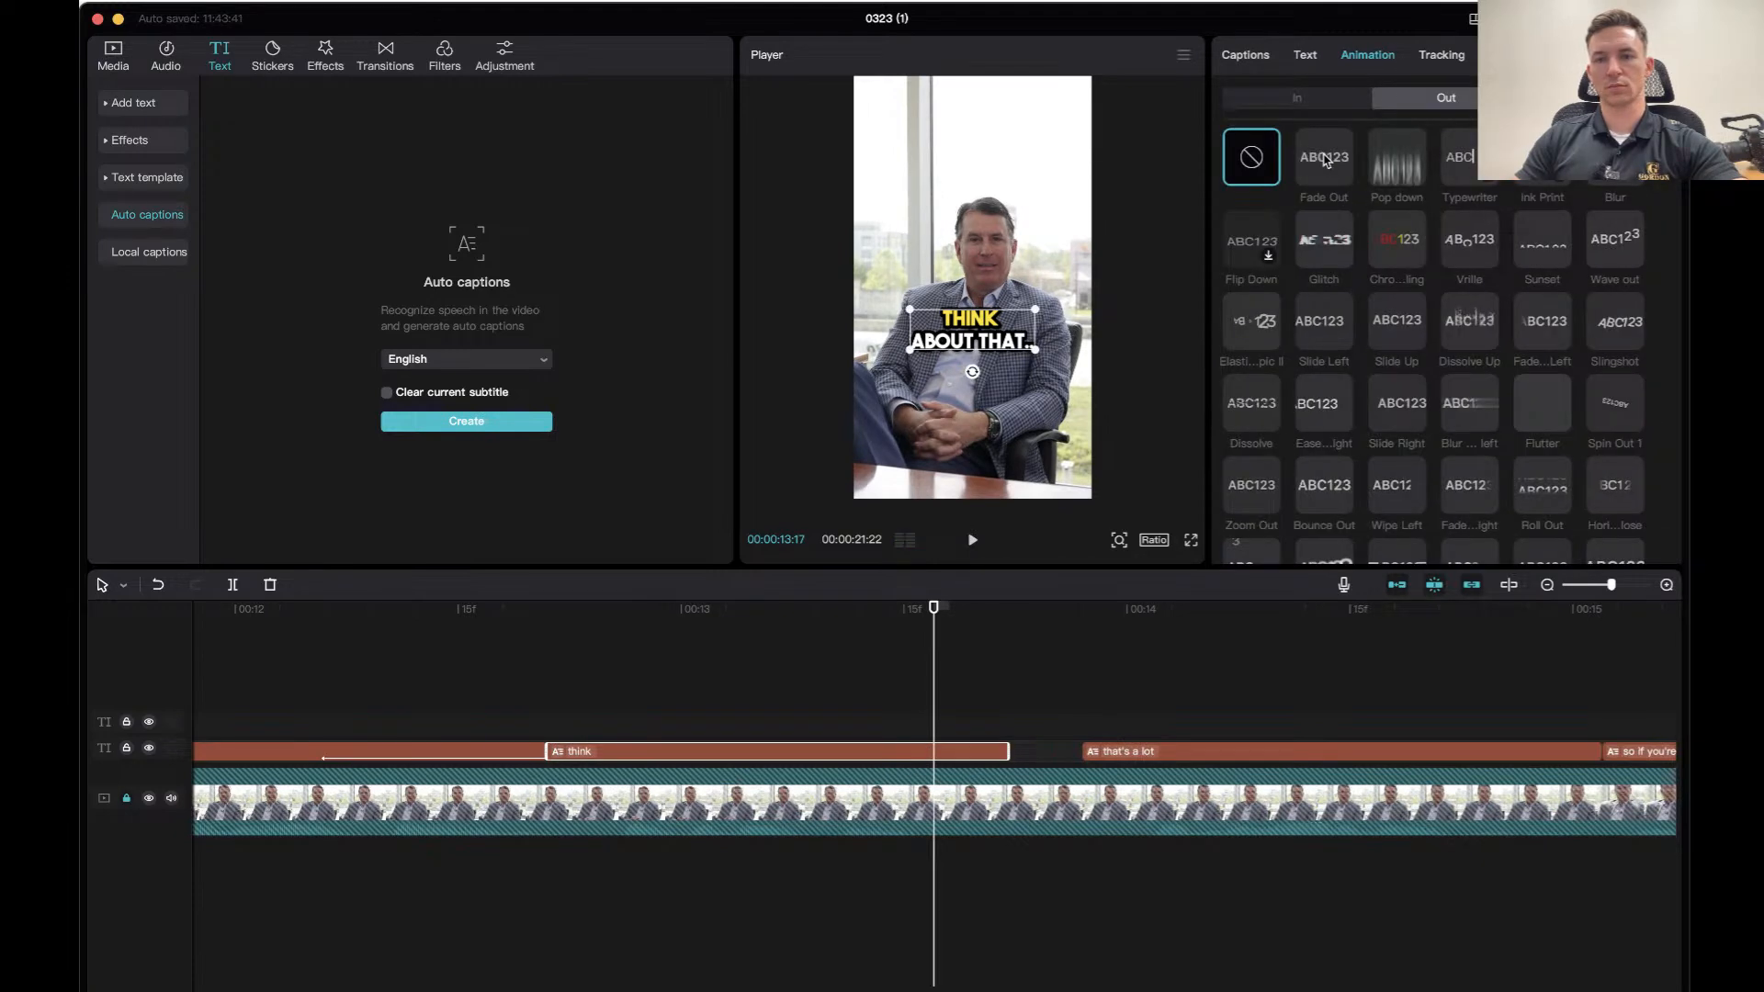
{"action": "left_click", "coordinate": [1312, 96]}
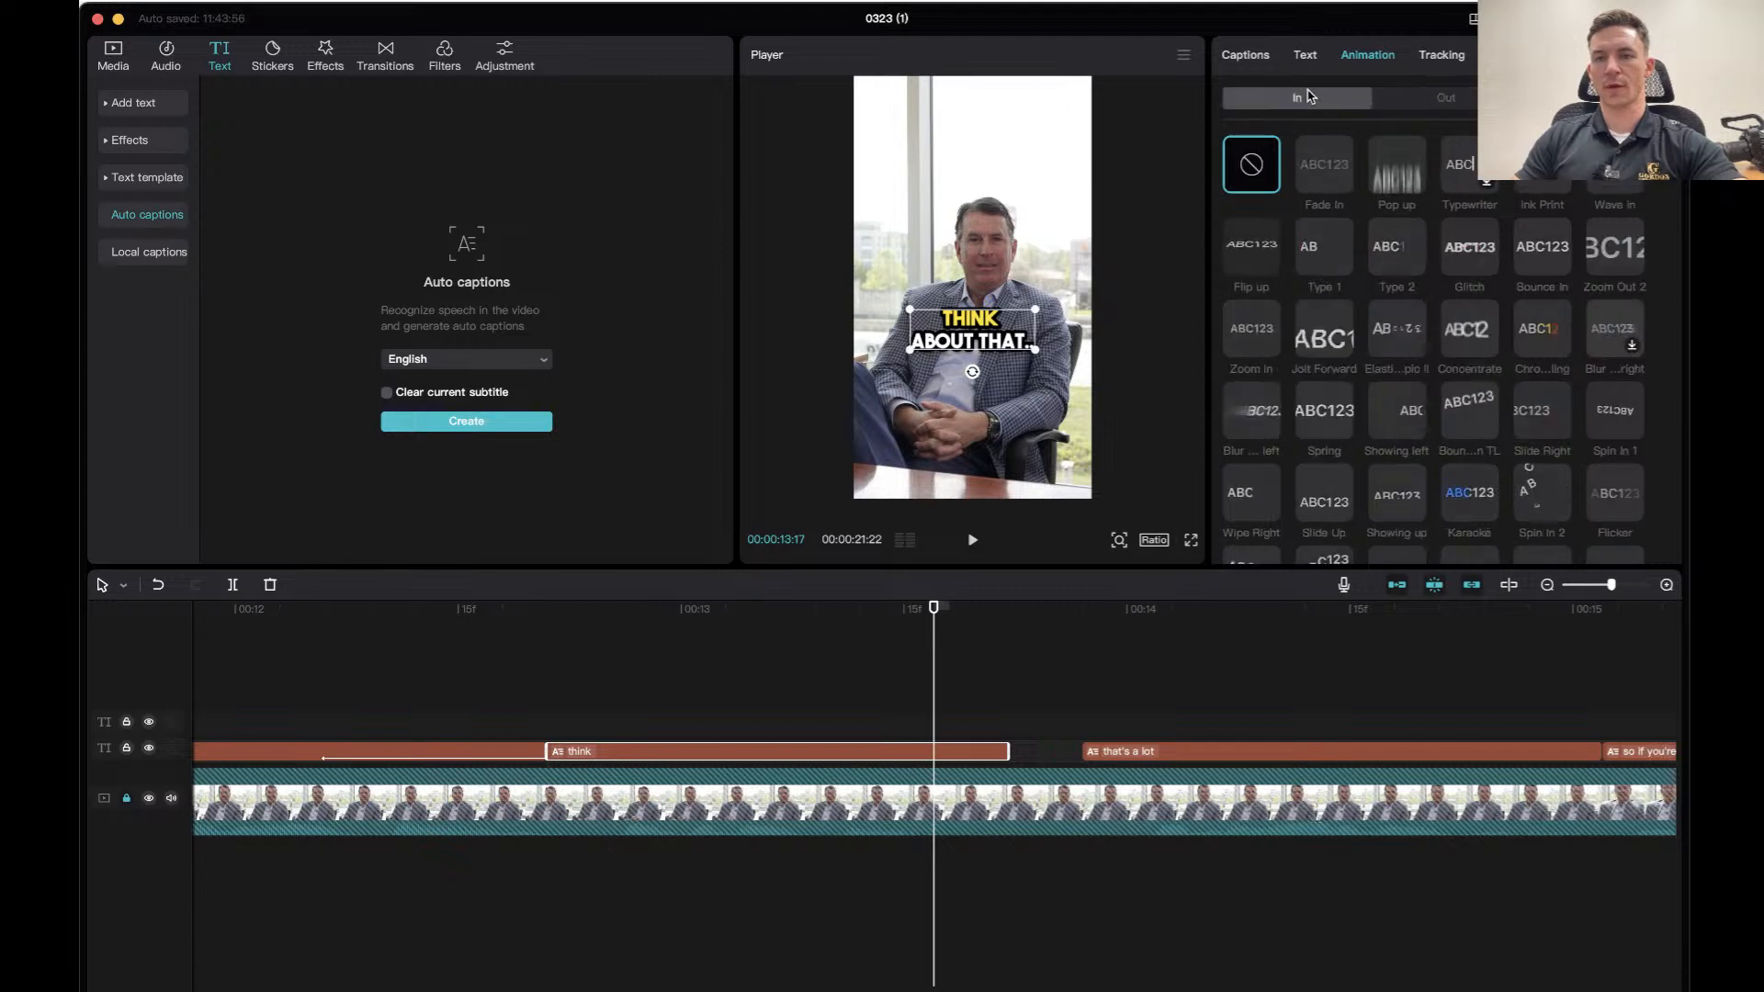
{"action": "left_click", "coordinate": [1528, 248]}
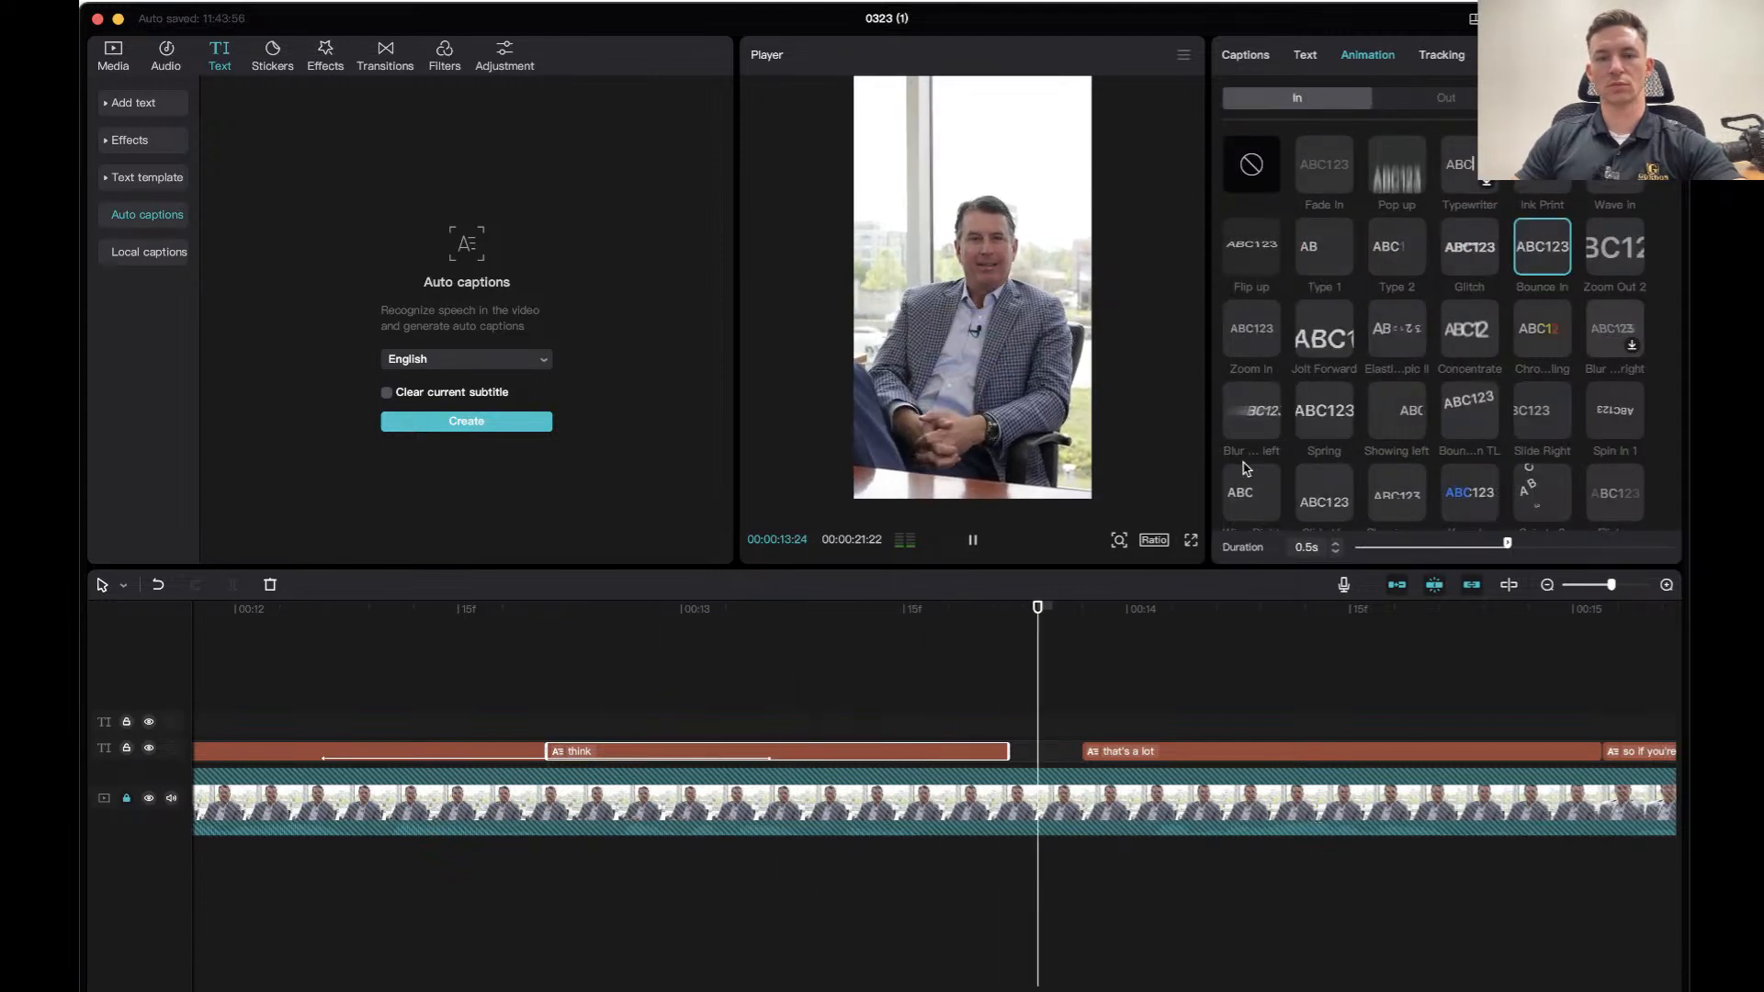
Try Fade In on the "that's a lot of accidents" caption, set its entrance animation to Flip up, and play it back.
{"action": "left_click", "coordinate": [1200, 759]}
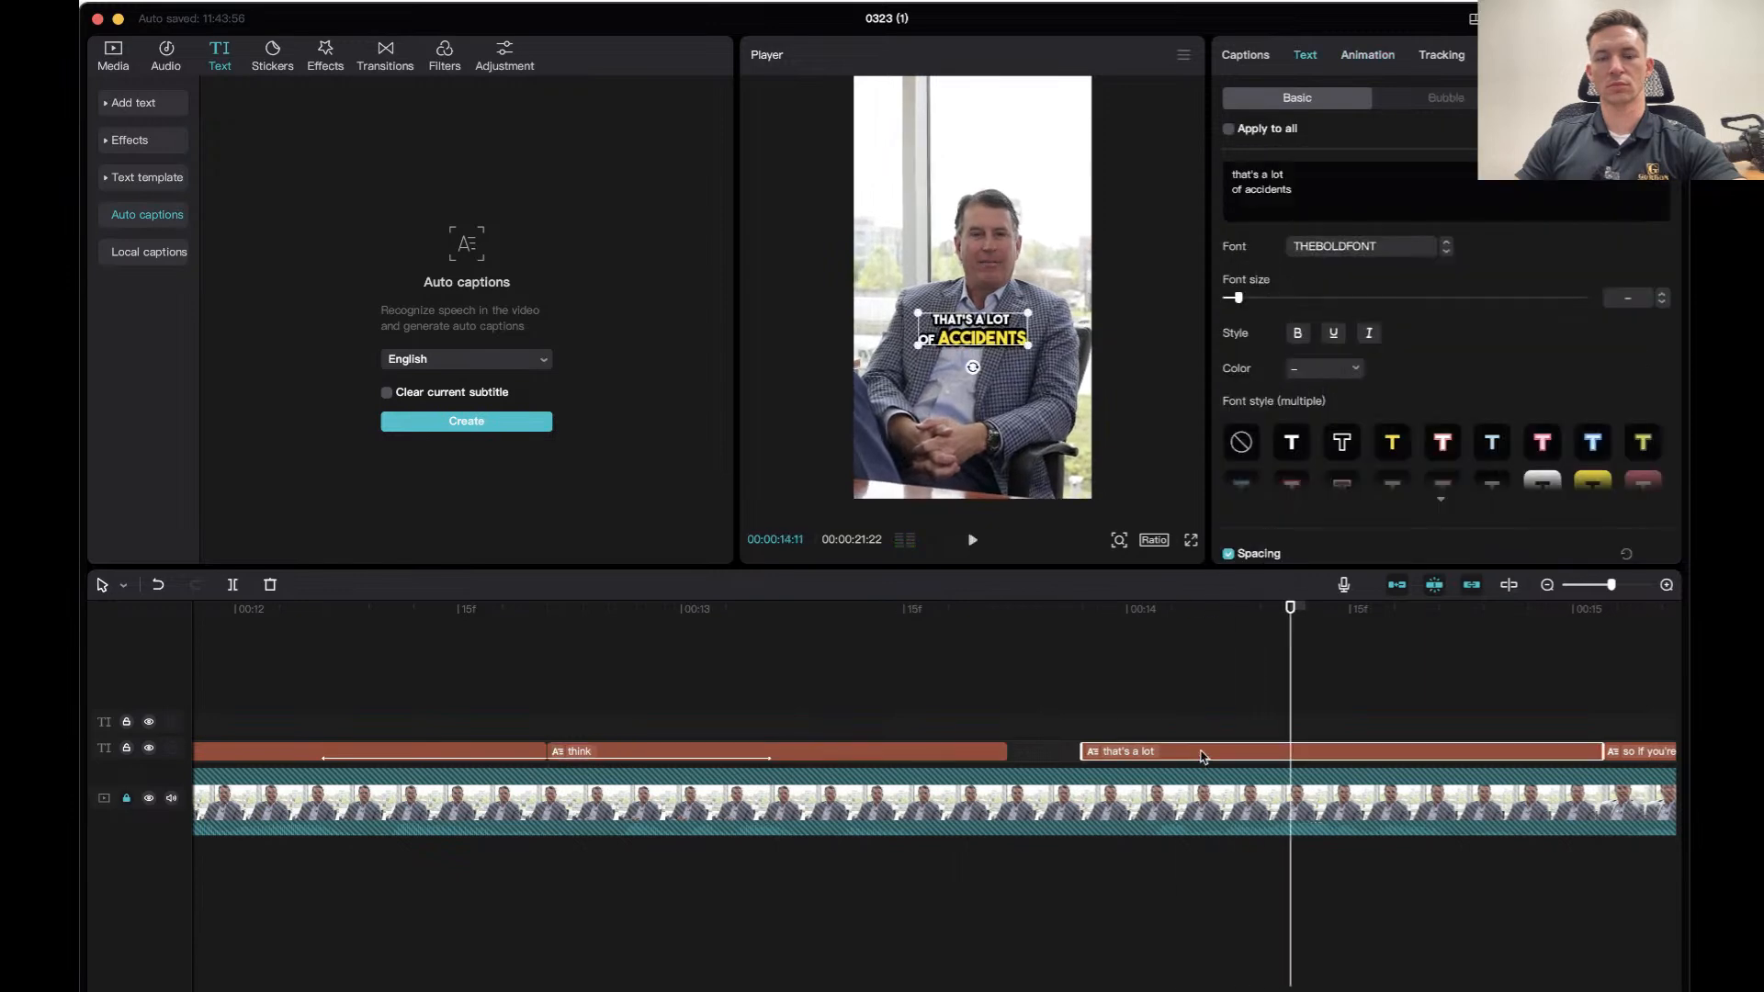
{"action": "left_click", "coordinate": [1358, 59]}
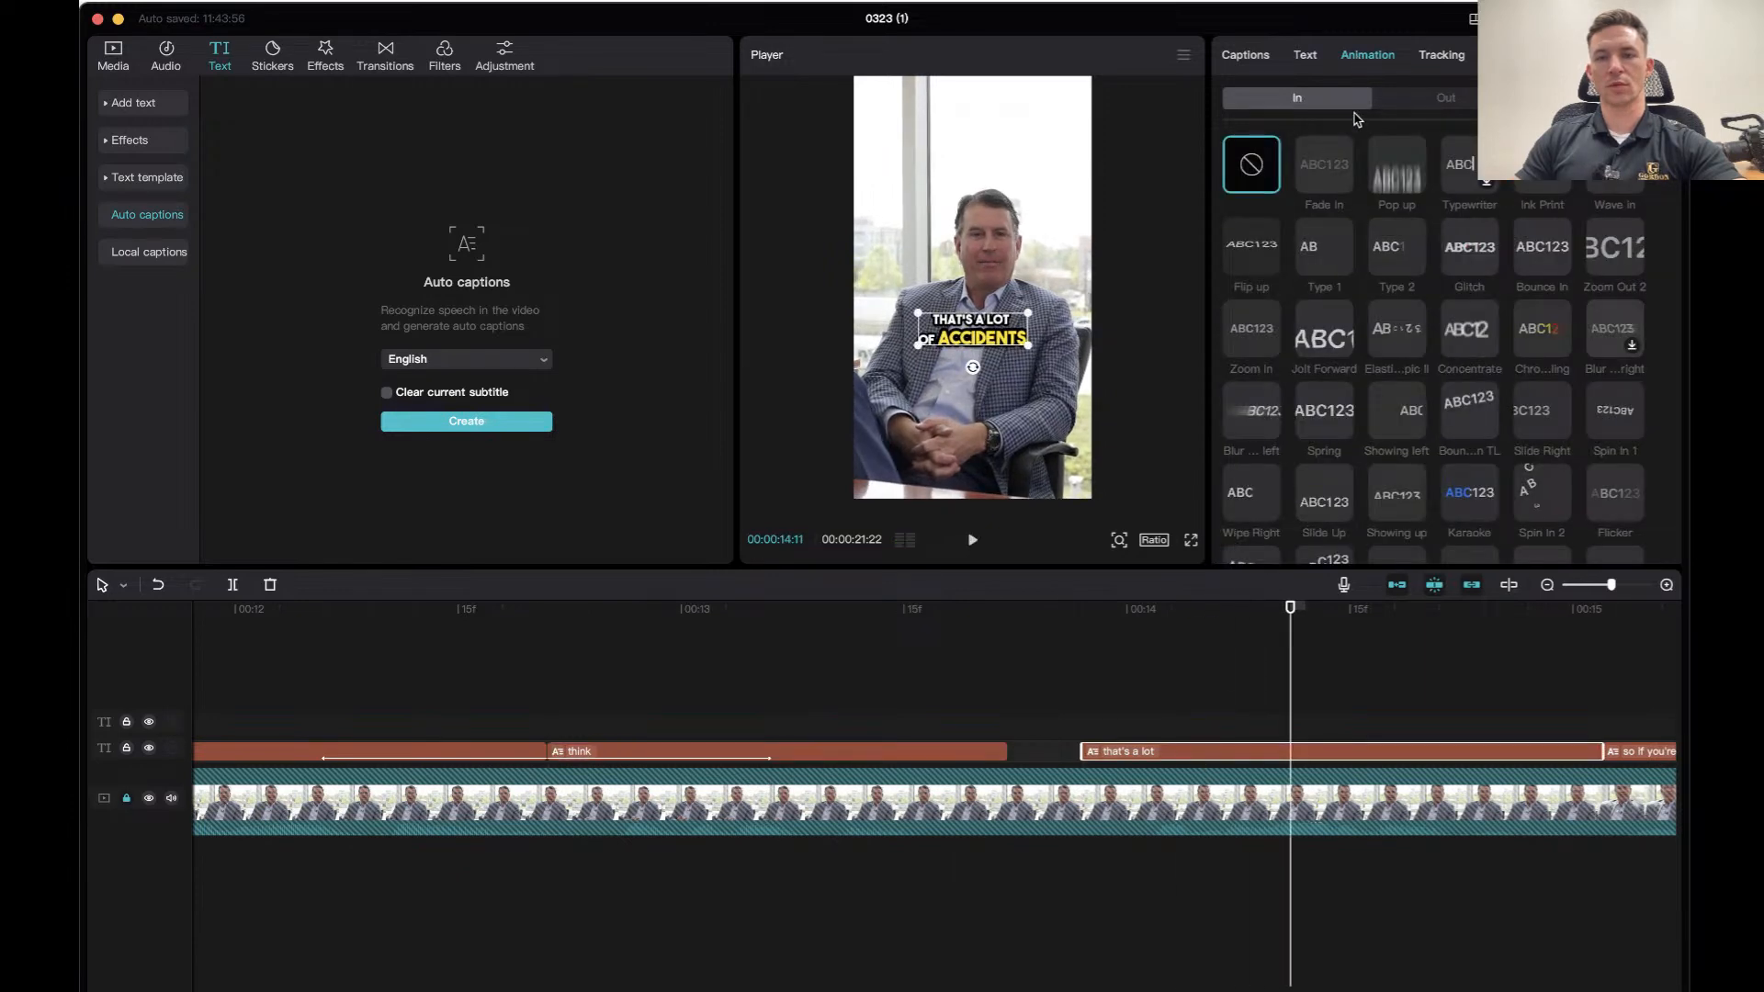
{"action": "left_click", "coordinate": [1326, 177]}
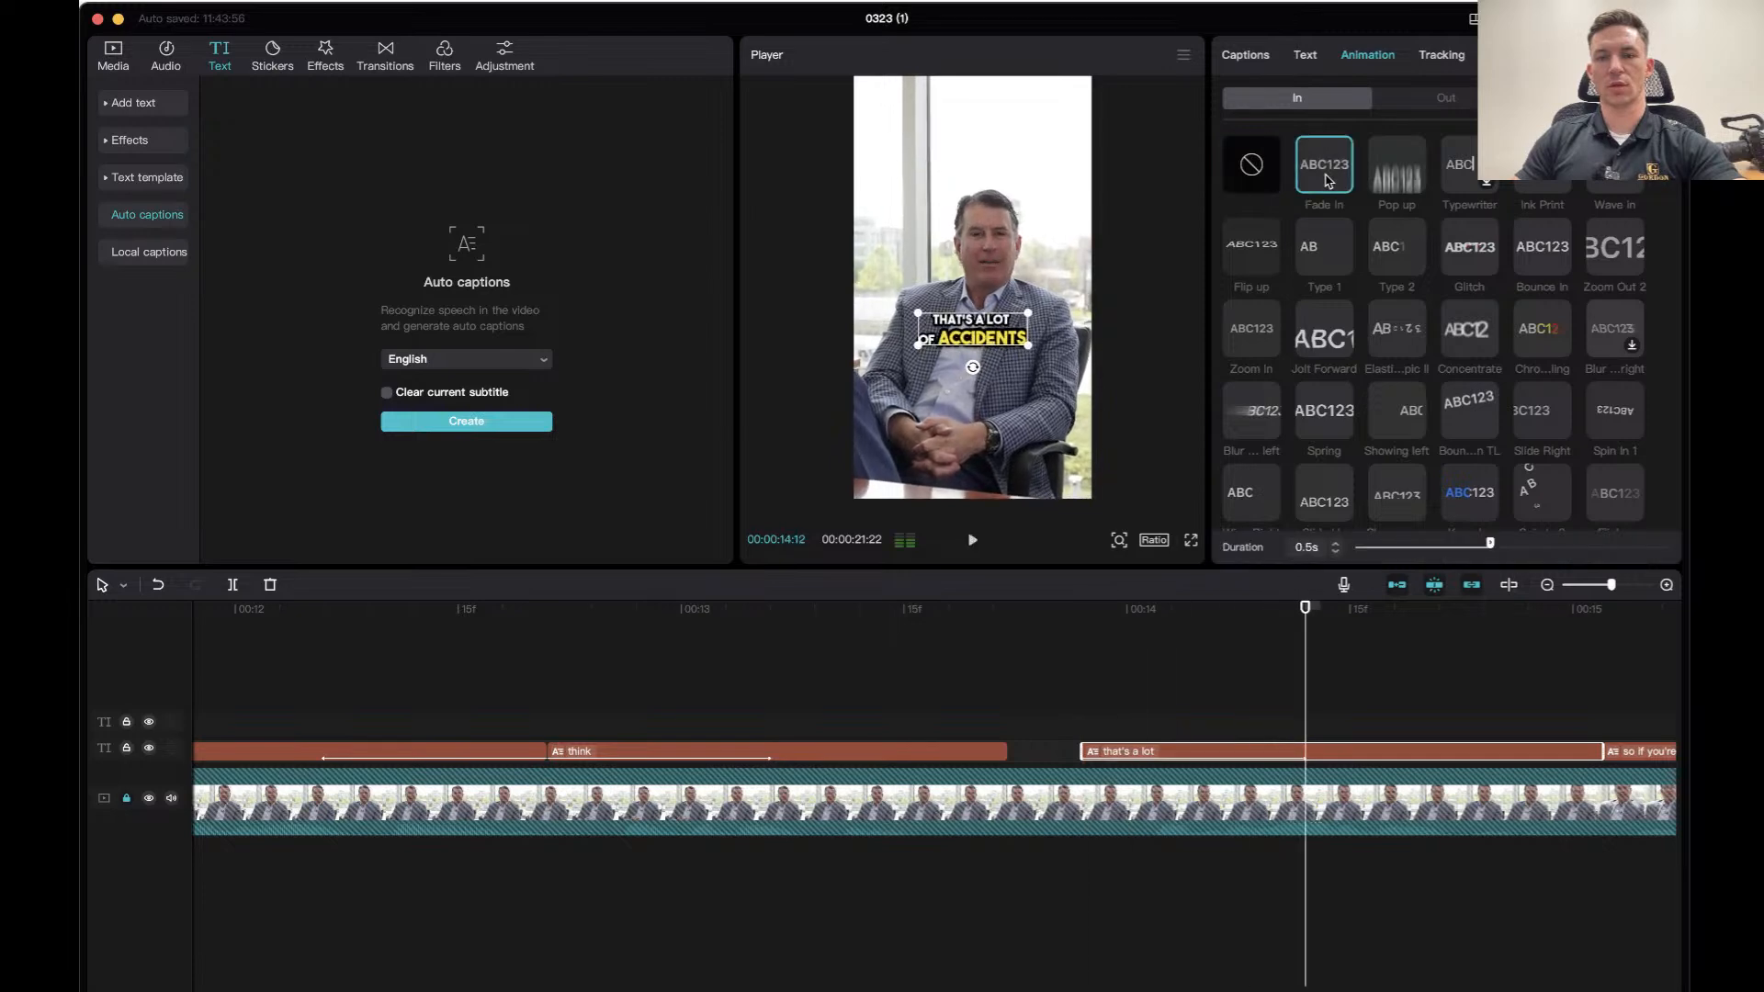
{"action": "left_click", "coordinate": [1258, 266]}
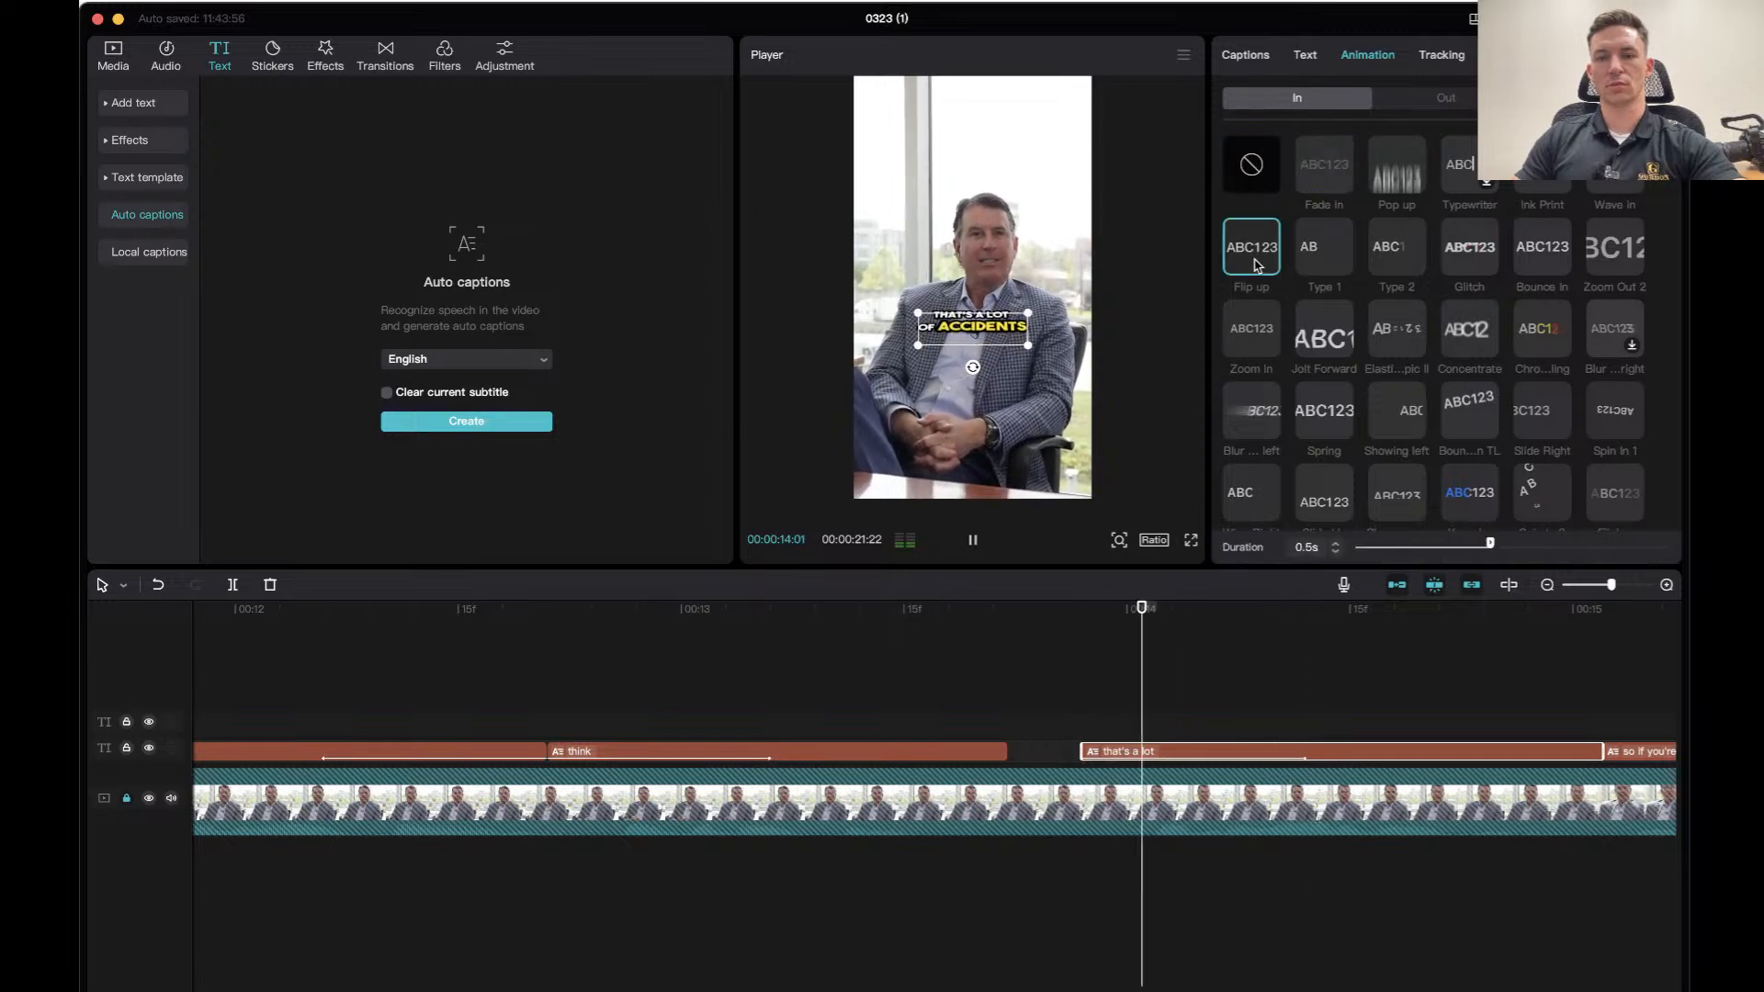
{"action": "left_click", "coordinate": [937, 616]}
{"action": "key", "text": "space"}
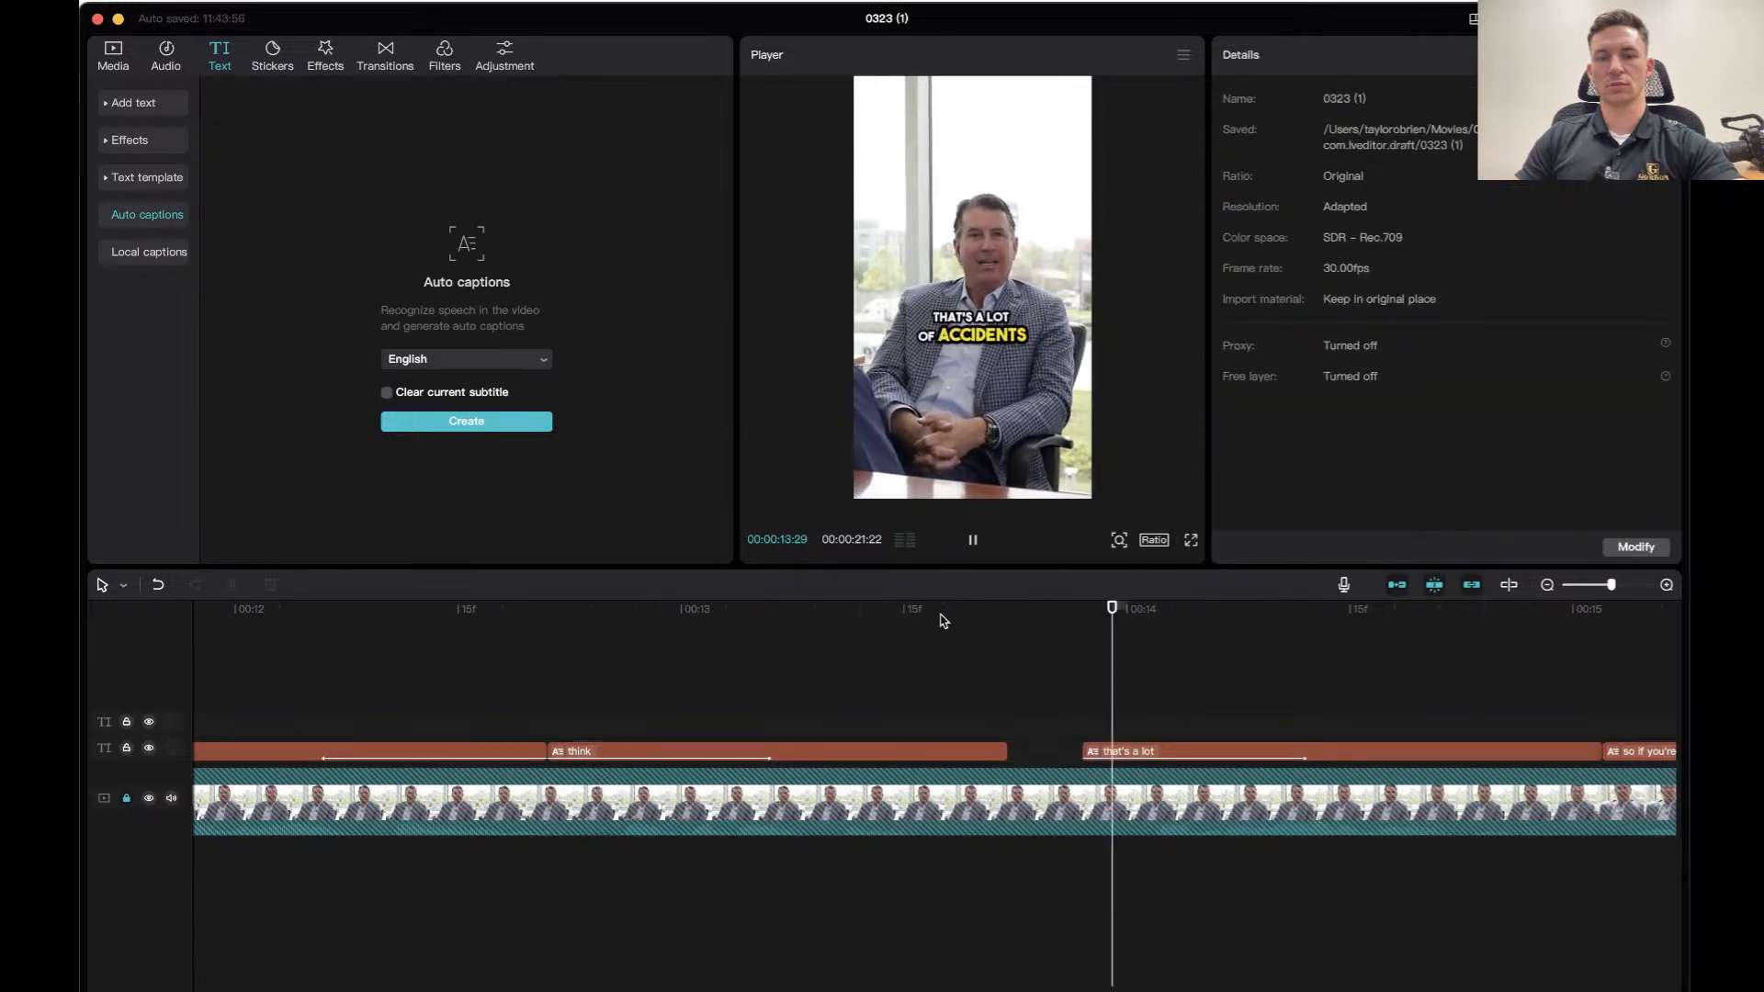
{"action": "key", "text": "space"}
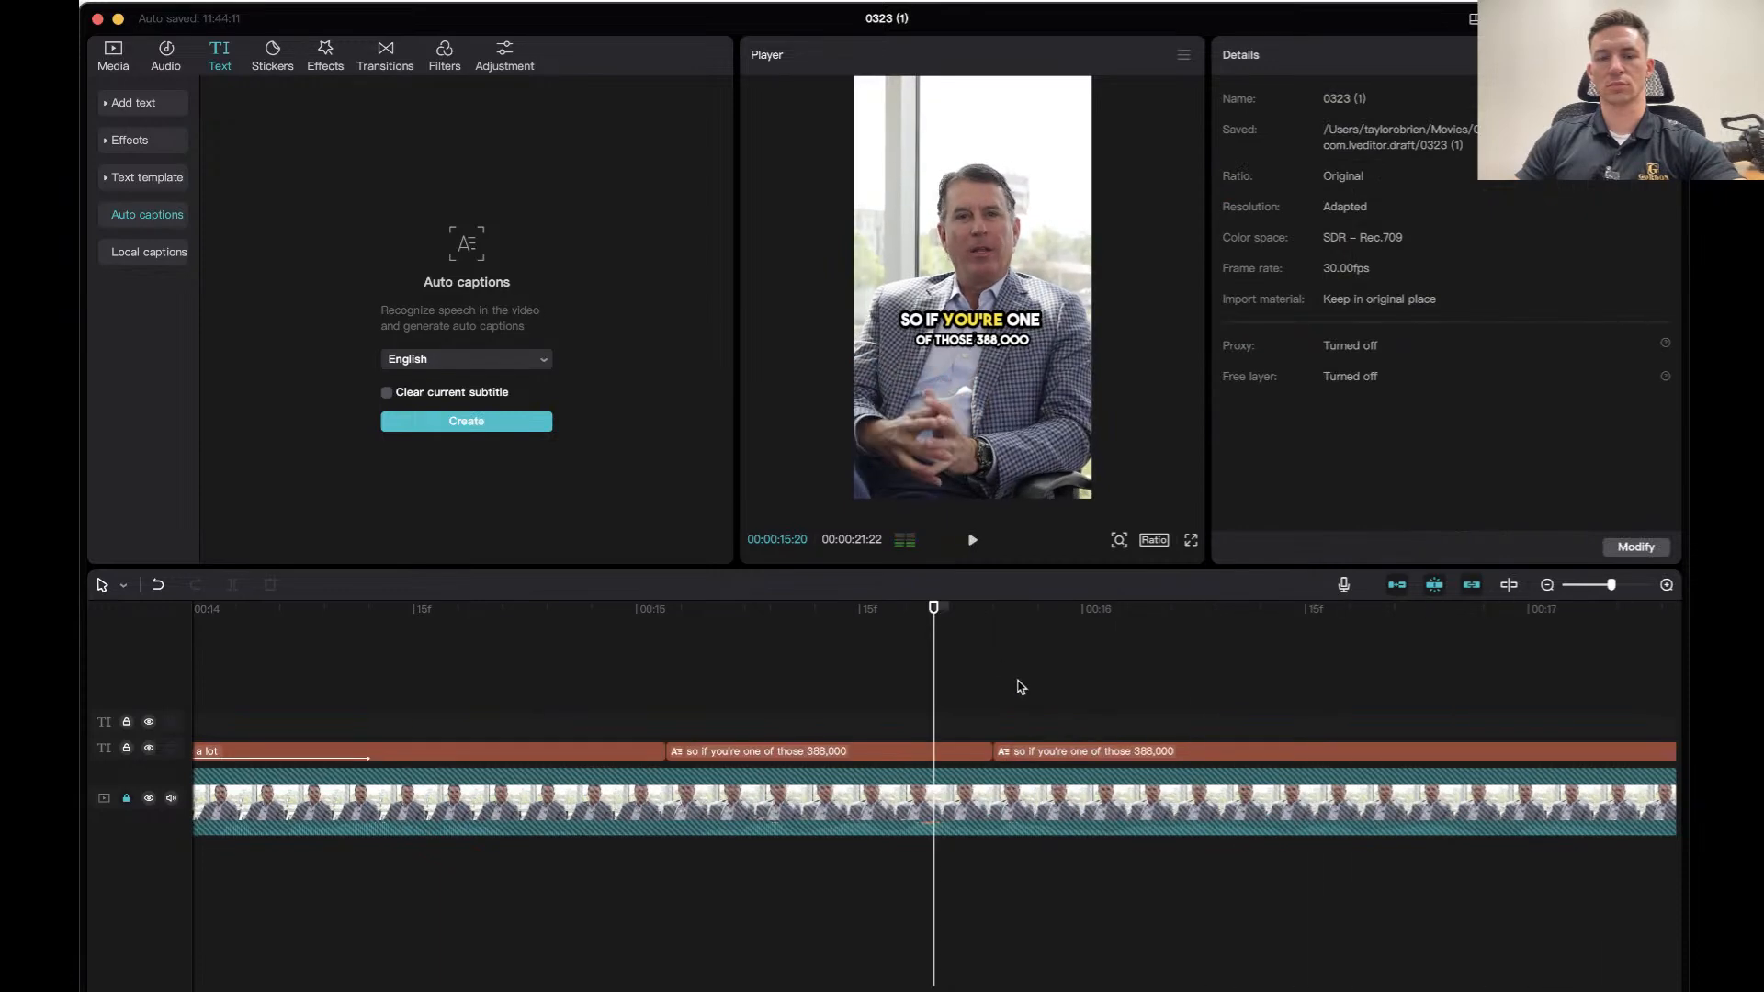
Play back both "so if you're one of those 388,000" captions, slightly enlarge the second one in the preview, and play on into the "go to" caption.
{"action": "left_click", "coordinate": [926, 756]}
{"action": "key", "text": "space"}
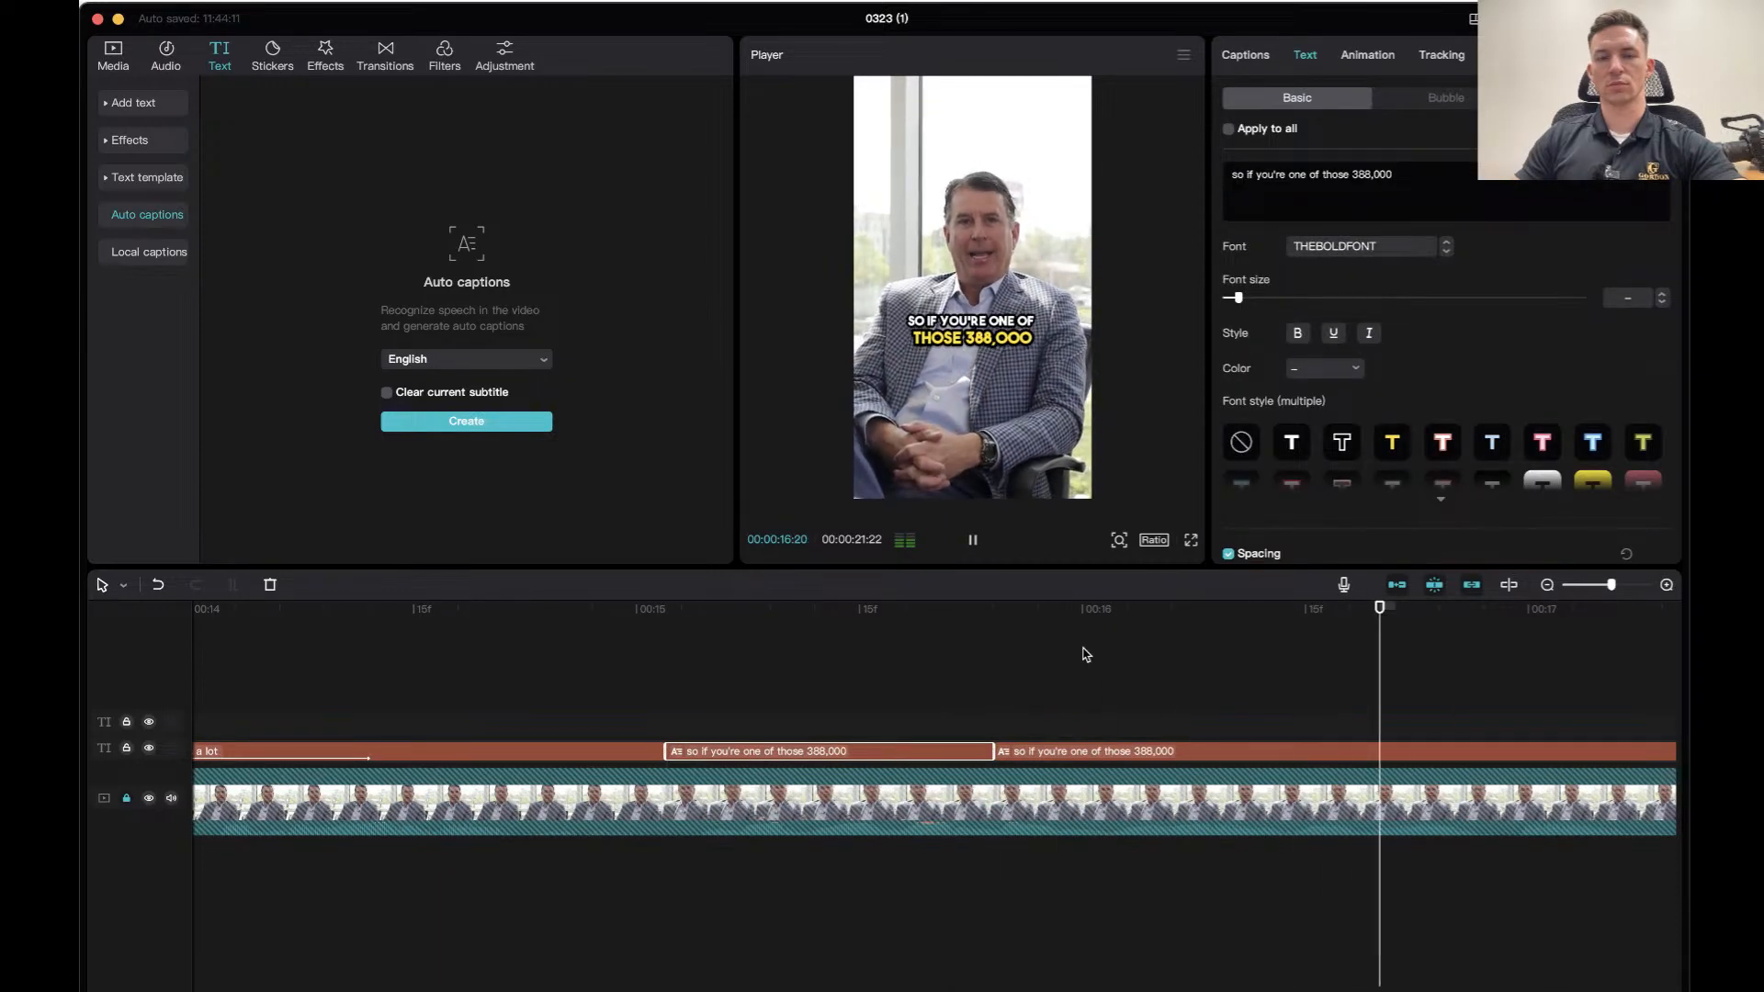
{"action": "key", "text": "space"}
{"action": "left_click", "coordinate": [604, 627]}
{"action": "key", "text": "space"}
{"action": "key", "text": "space"}
{"action": "left_click", "coordinate": [968, 336]}
{"action": "left_click_drag", "start_coordinate": [906, 313], "coordinate": [896, 303]}
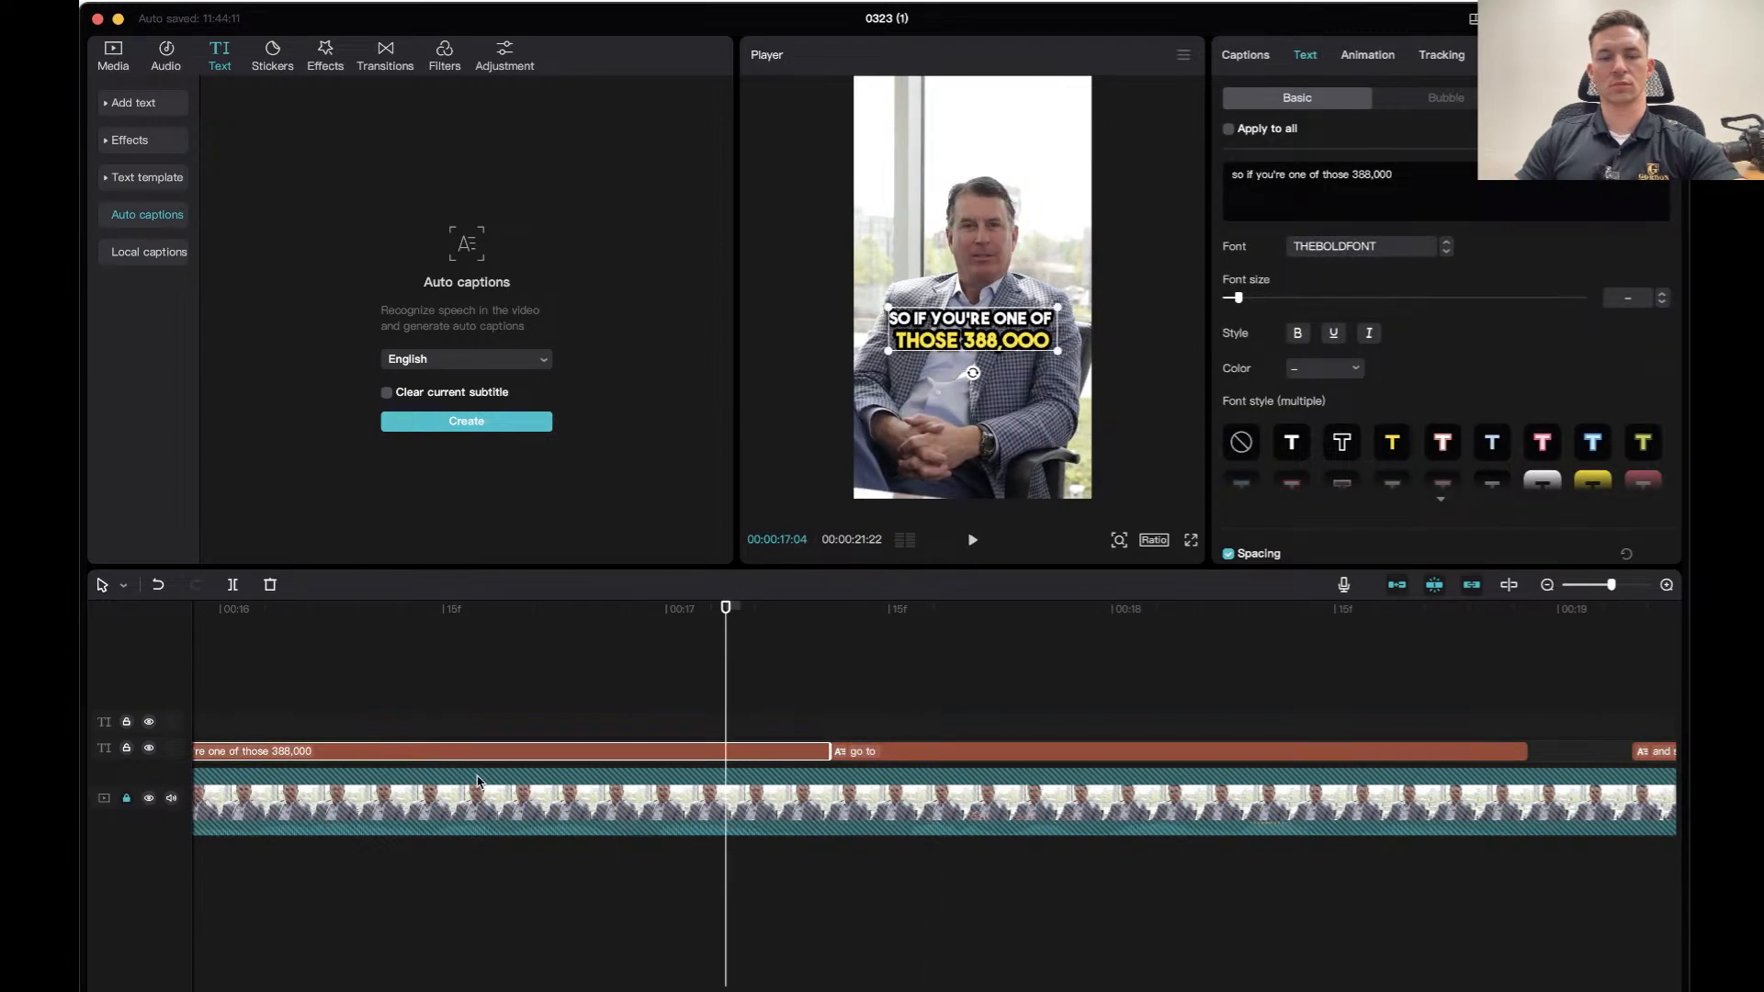
{"action": "key", "text": "space"}
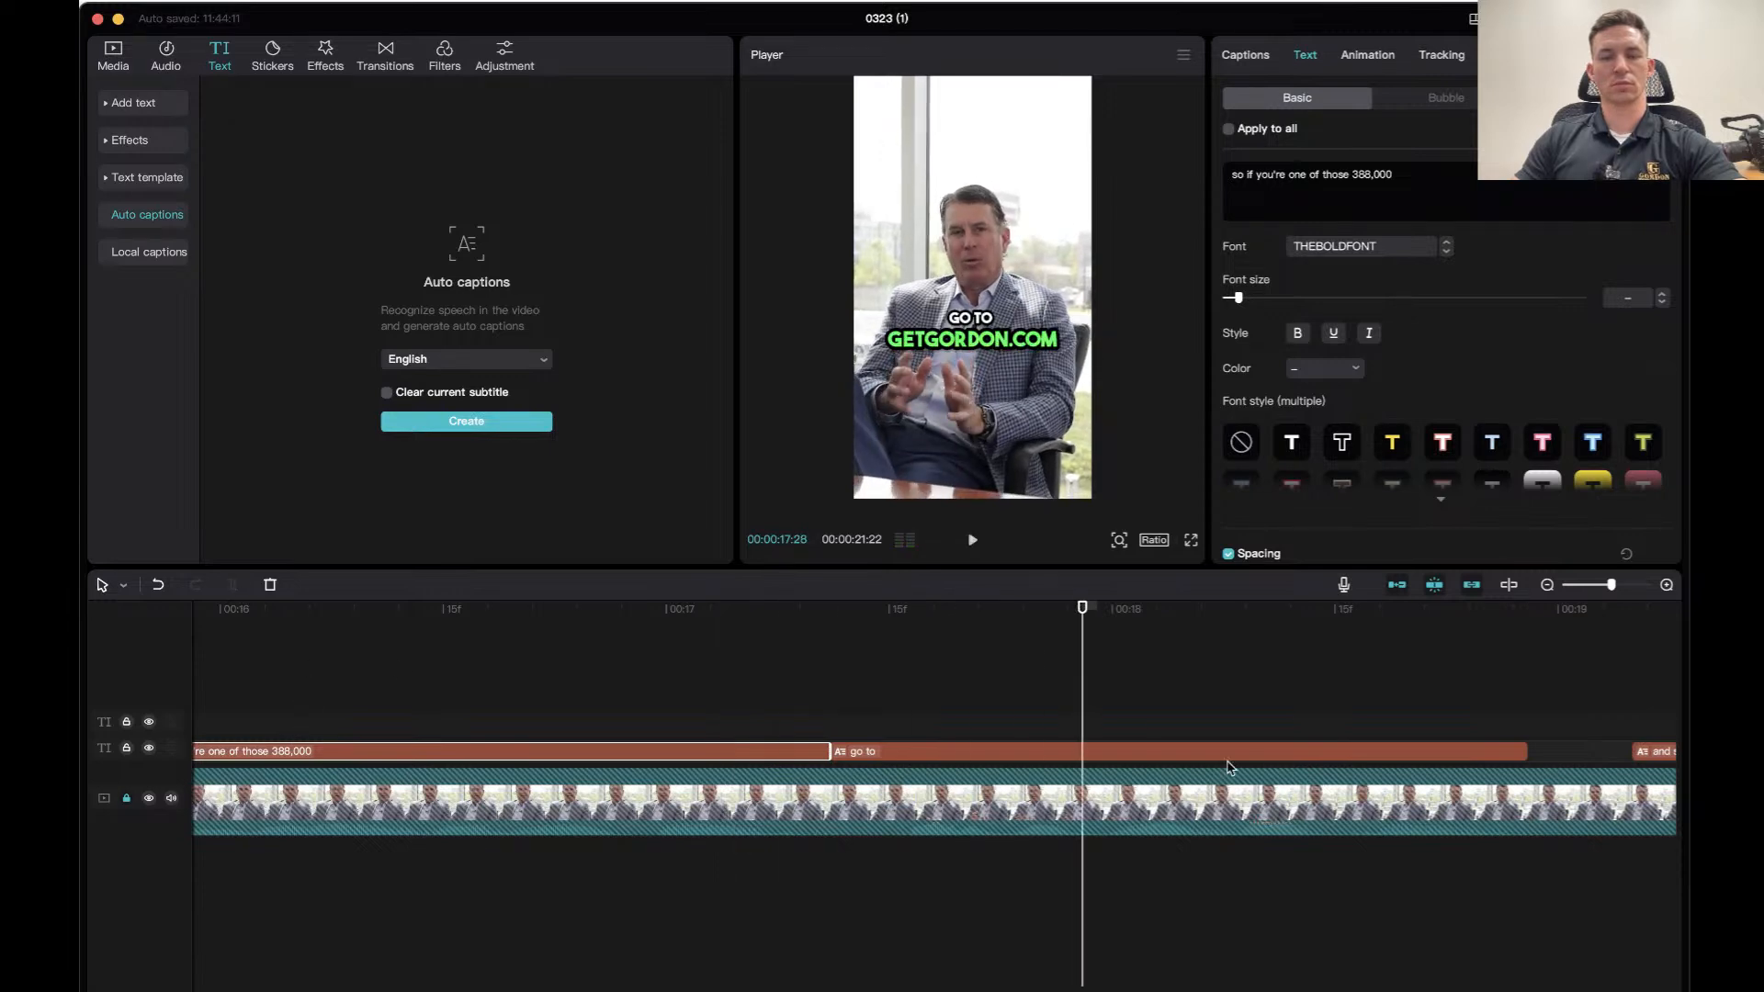
Play through the "go to getGordon.com" caption and give it the Fade Out exit animation.
{"action": "left_click", "coordinate": [1229, 770]}
{"action": "left_click", "coordinate": [1257, 752]}
{"action": "key", "text": "space"}
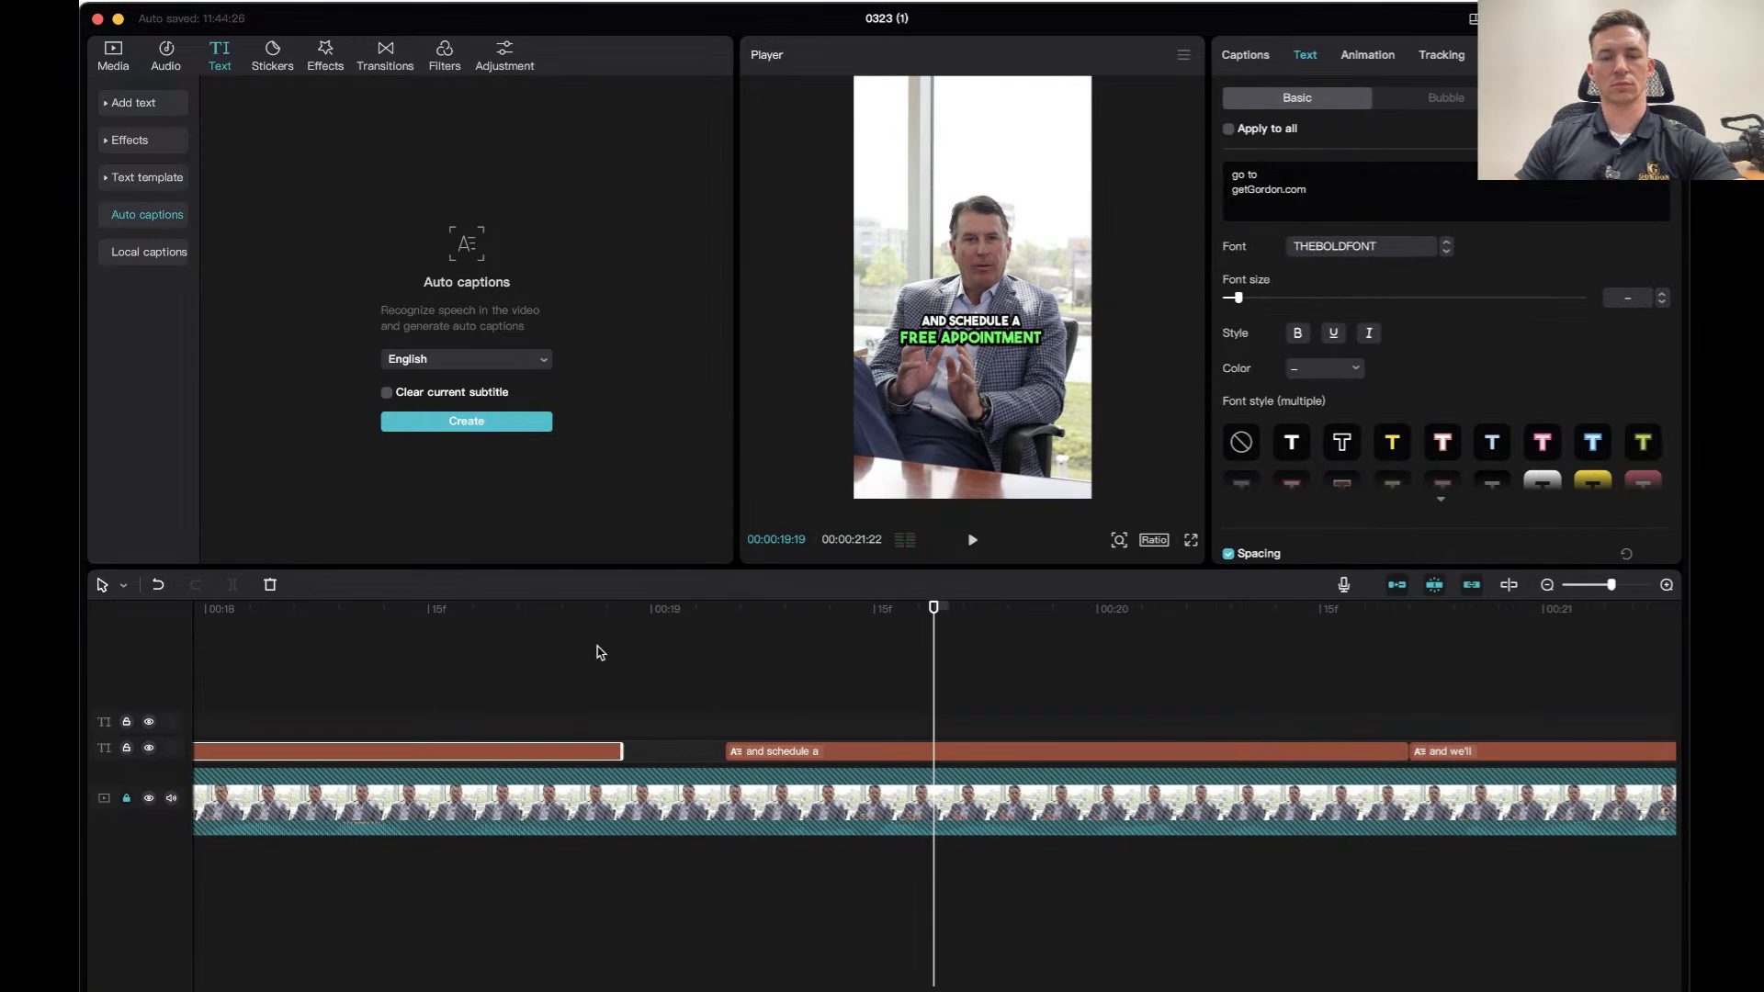
{"action": "left_click", "coordinate": [547, 657]}
{"action": "left_click", "coordinate": [504, 737]}
{"action": "left_click", "coordinate": [555, 750]}
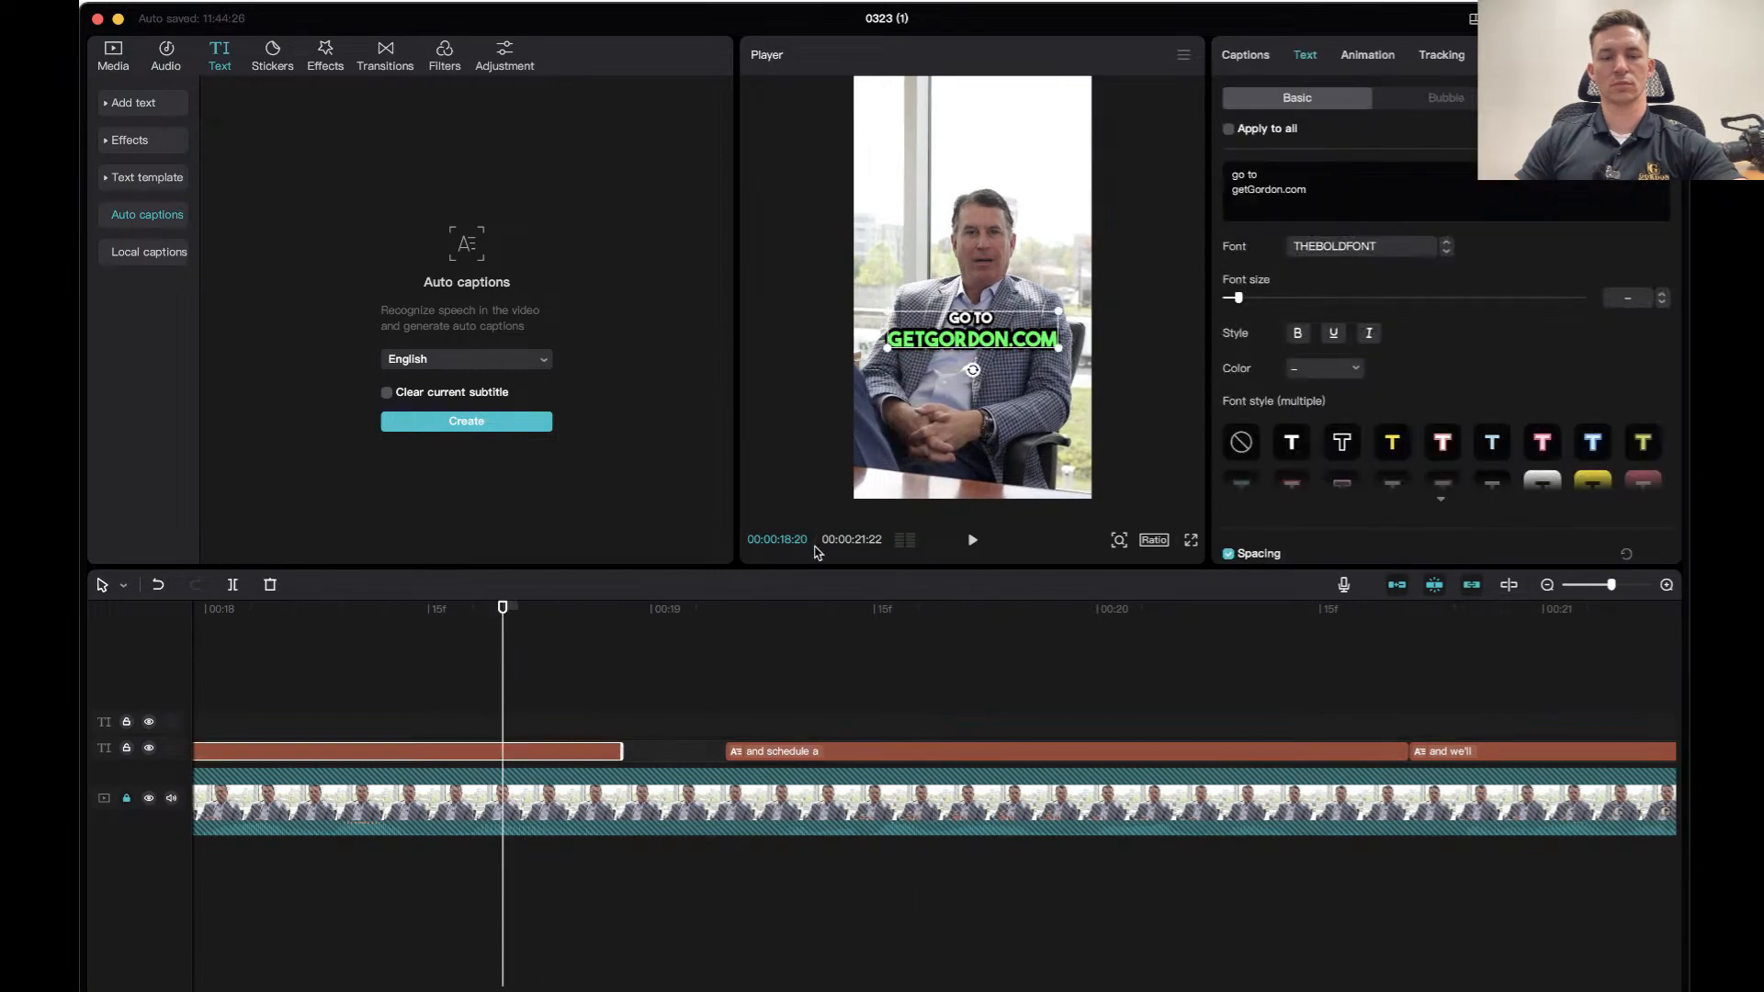
{"action": "left_click", "coordinate": [1367, 55]}
{"action": "left_click", "coordinate": [1392, 98]}
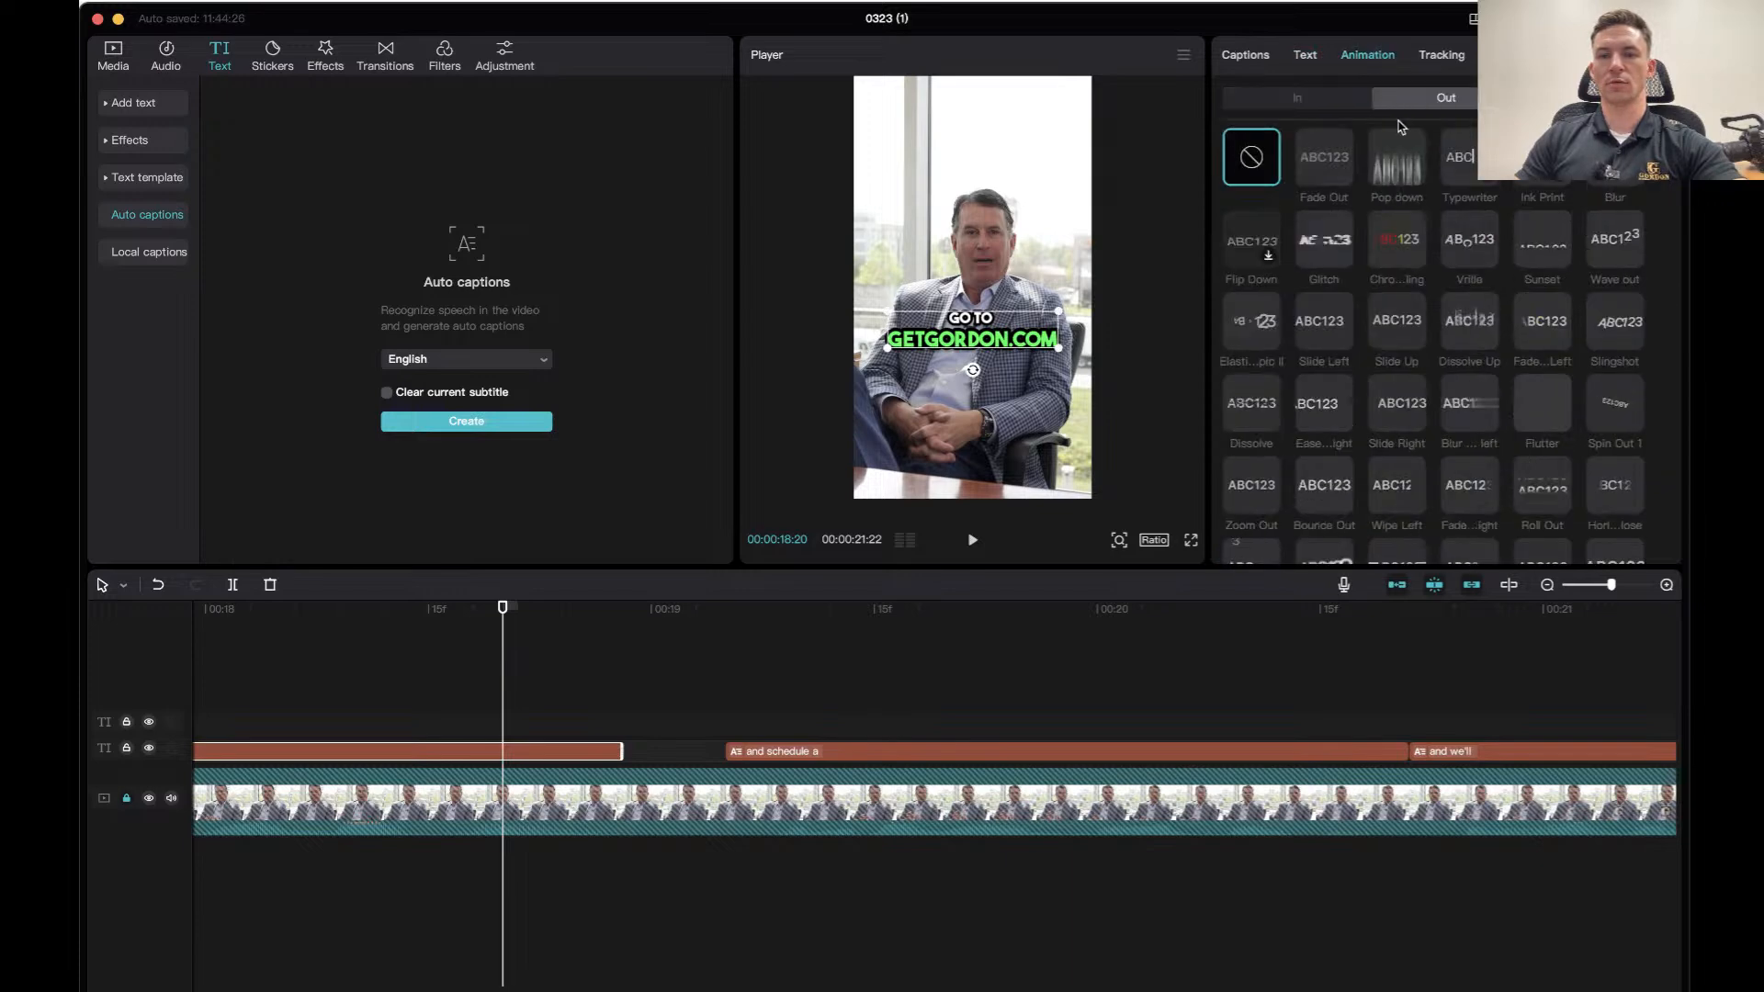
{"action": "left_click", "coordinate": [1319, 152]}
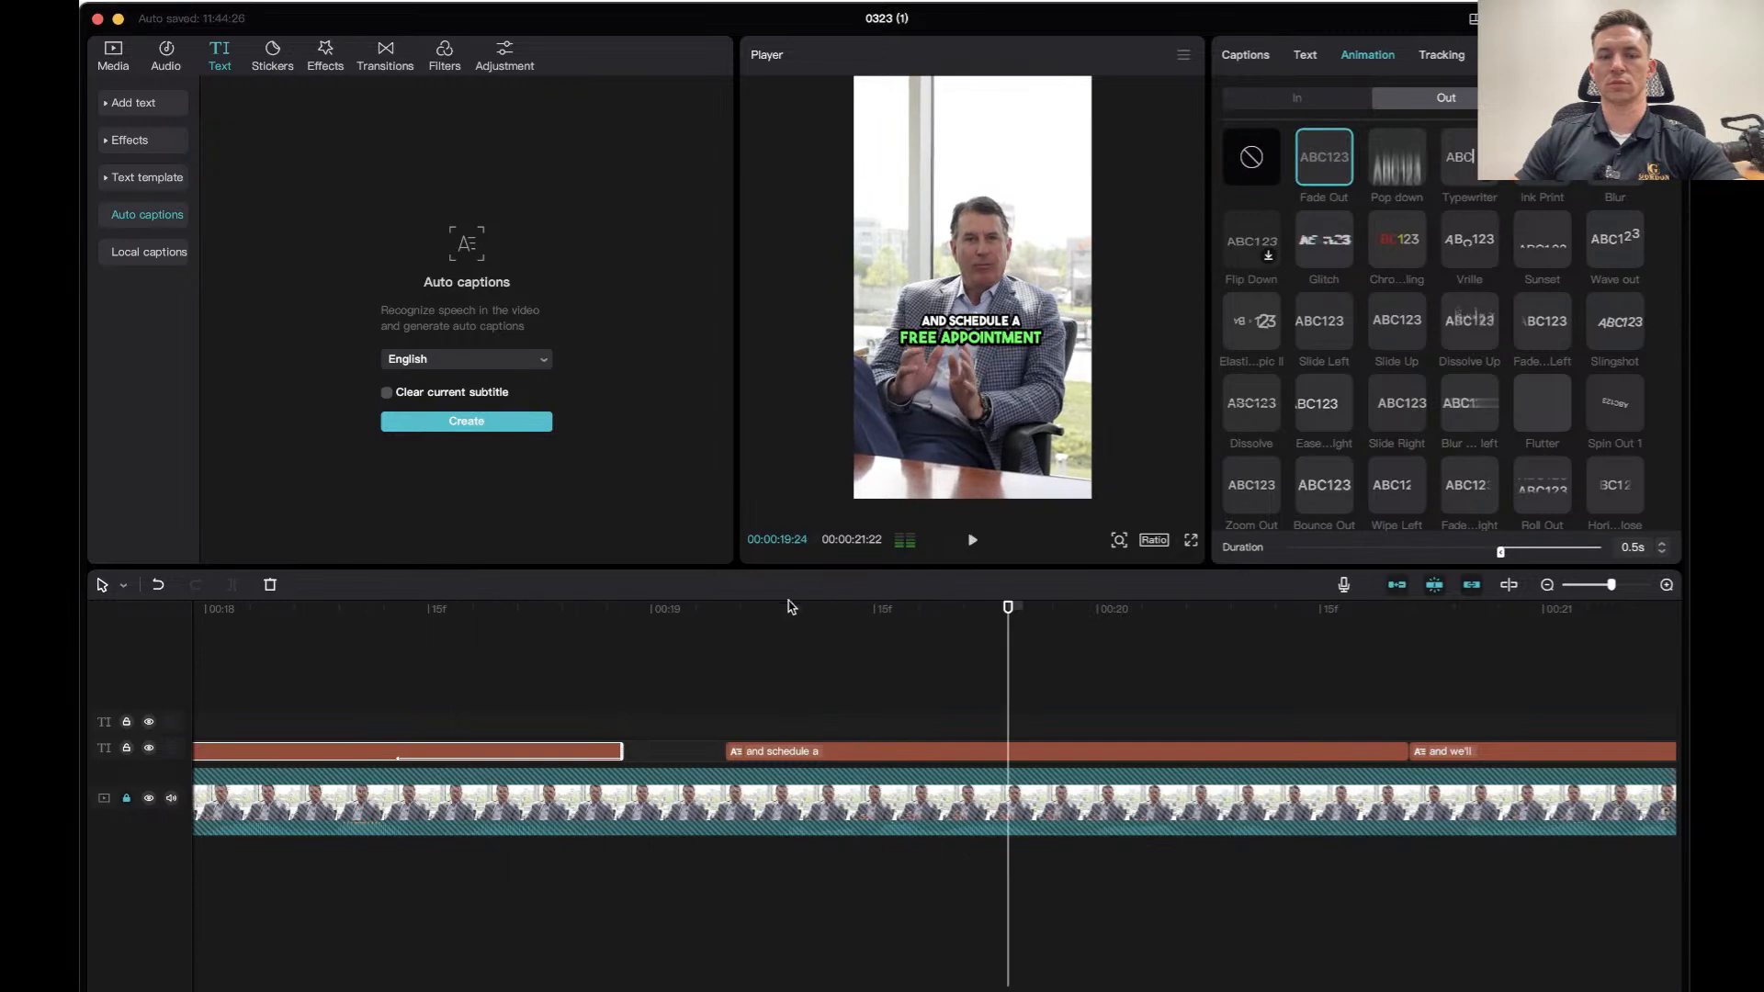
Play back the end of the "go to getGordon.com" caption and on into the "and schedule a free appointment" caption.
{"action": "left_click", "coordinate": [398, 619]}
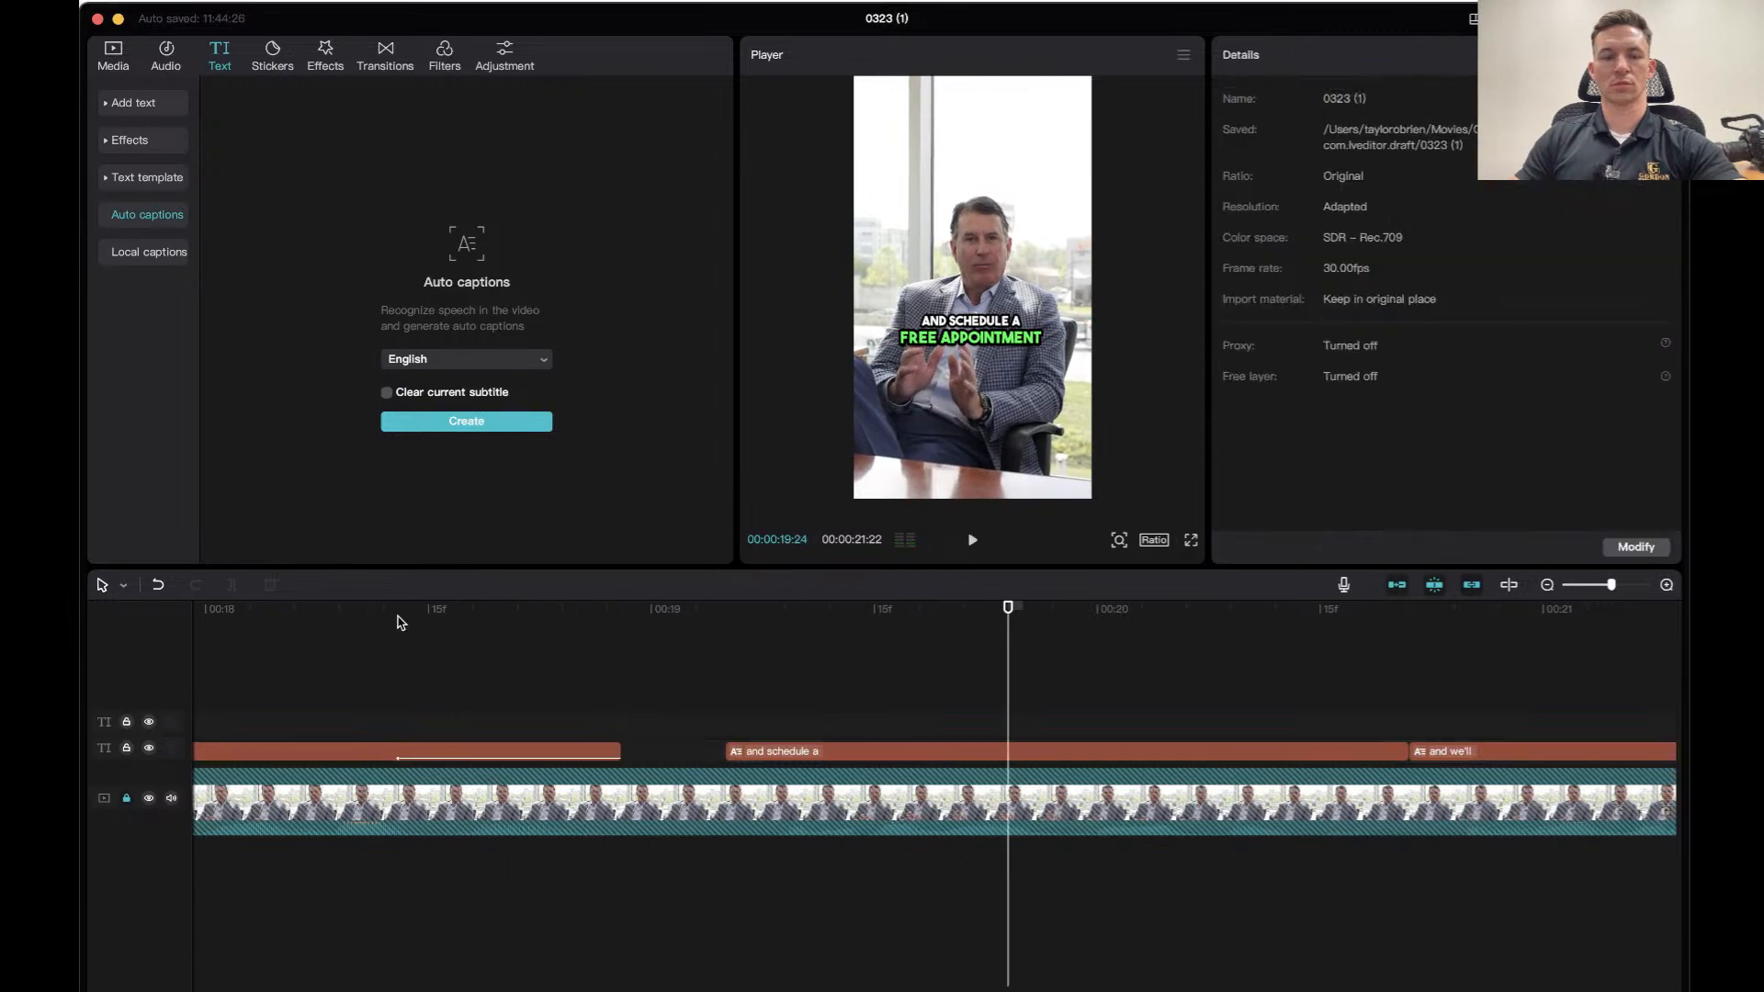
{"action": "left_click", "coordinate": [403, 610]}
{"action": "key", "text": "space"}
{"action": "key", "text": "space"}
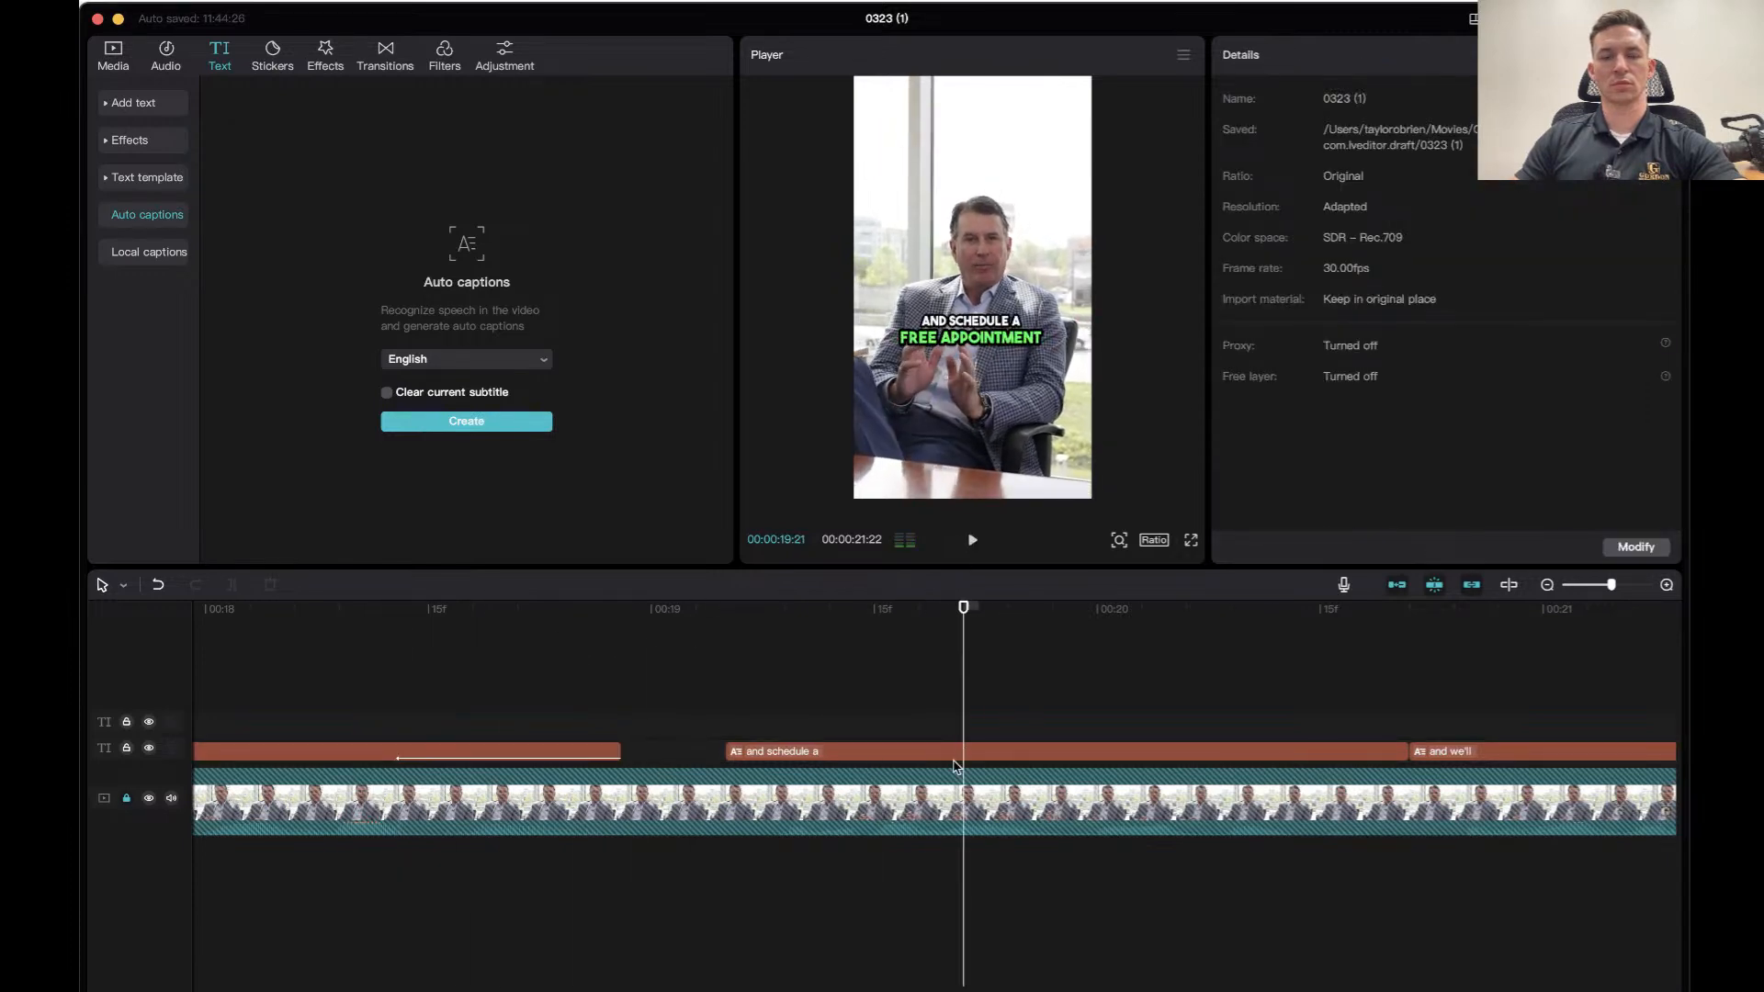
Apply the Typewriter entrance animation to the "and schedule a free appointment" caption.
{"action": "left_click", "coordinate": [988, 754]}
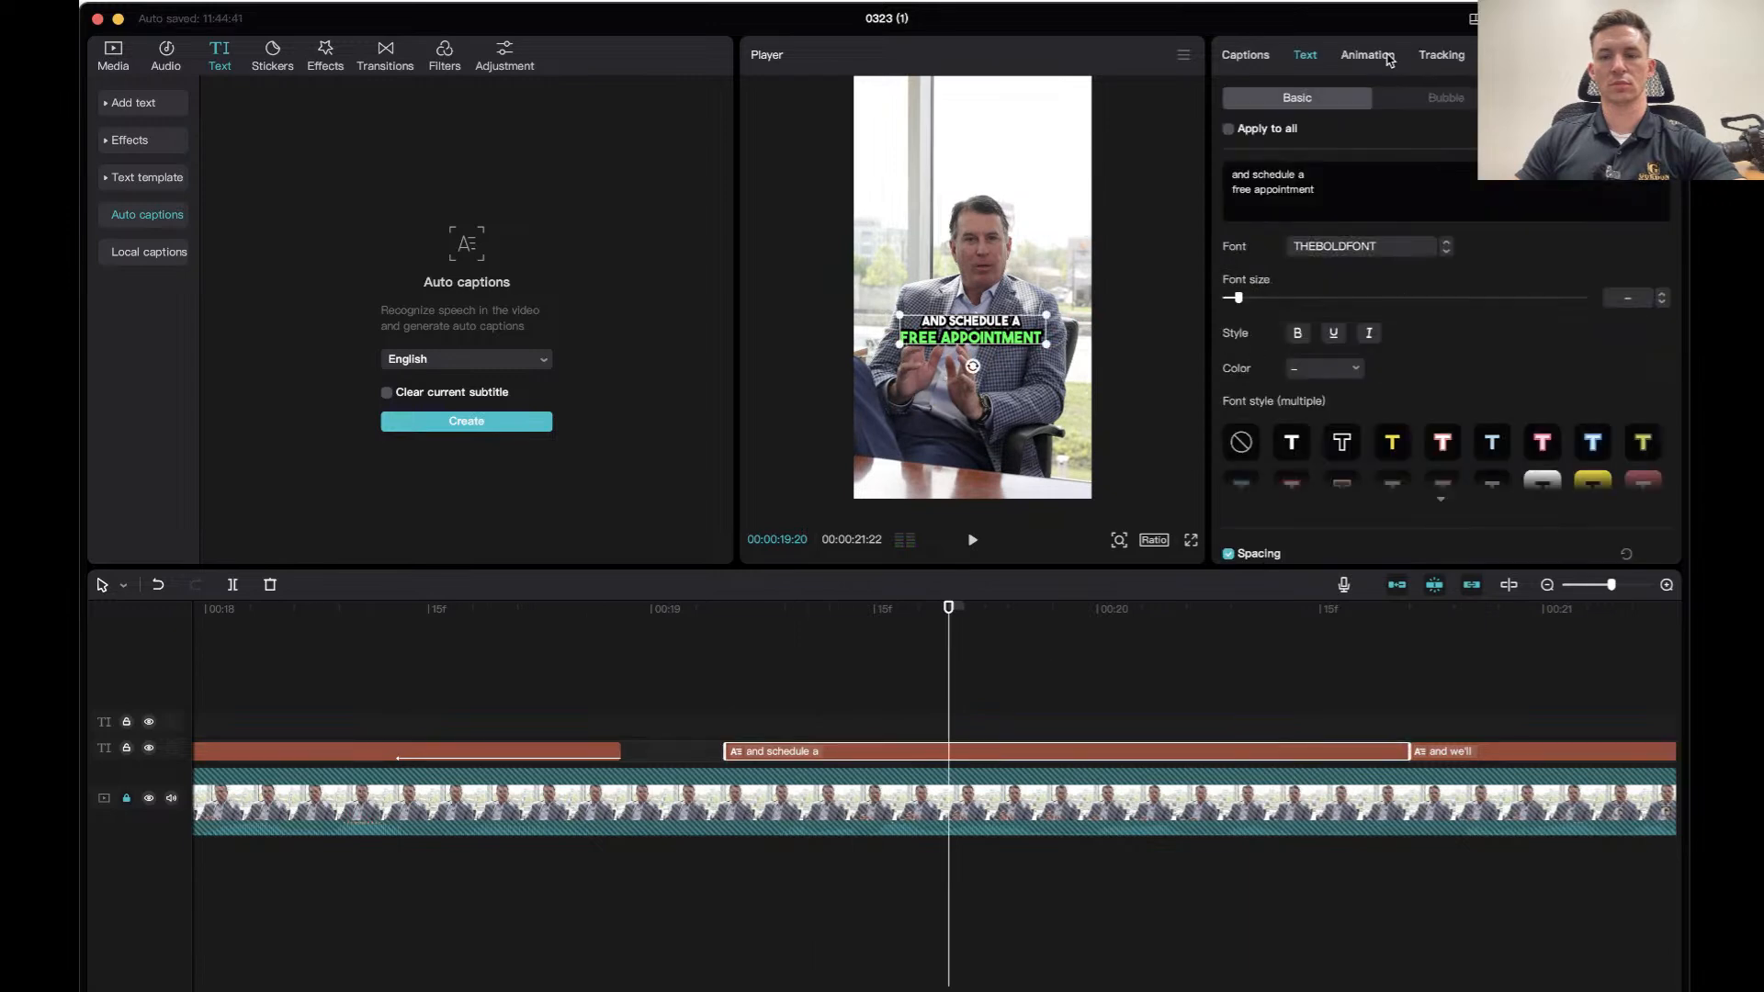
{"action": "left_click", "coordinate": [1389, 61]}
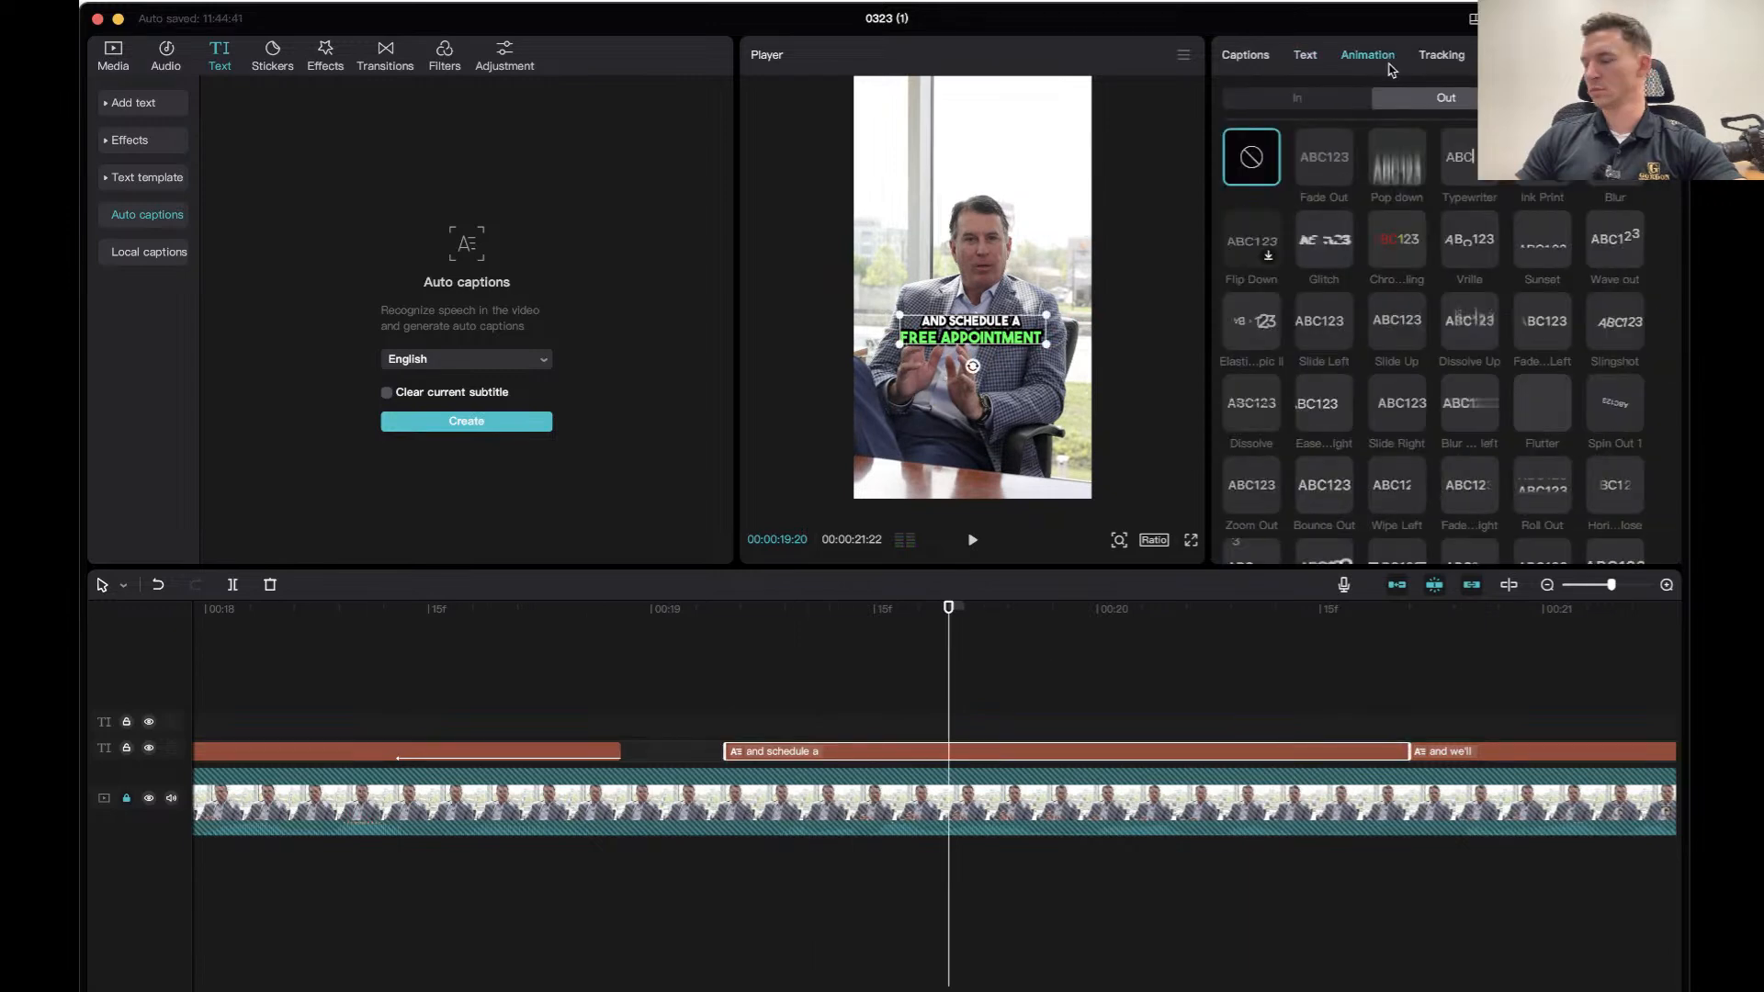
{"action": "left_click", "coordinate": [1334, 99]}
{"action": "left_click", "coordinate": [1468, 161]}
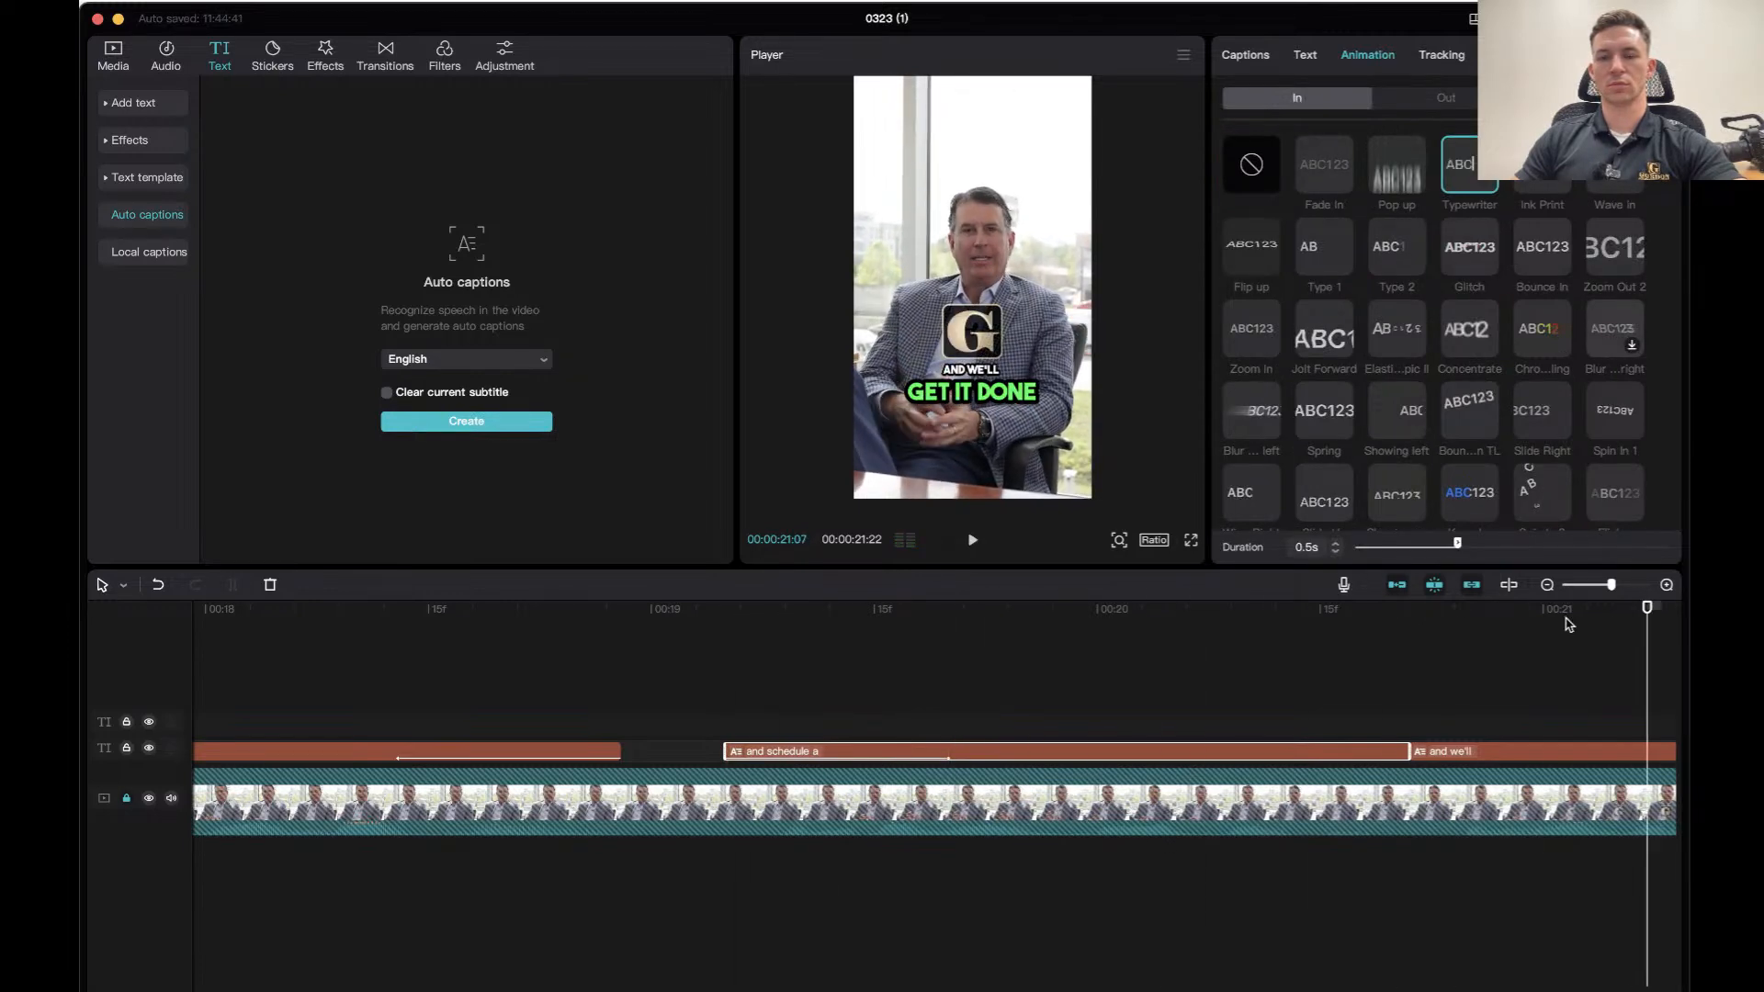
Apply the Zoom In entrance animation to the "and we'll get it done" caption and play it back to the end of the video.
{"action": "left_click", "coordinate": [1525, 753]}
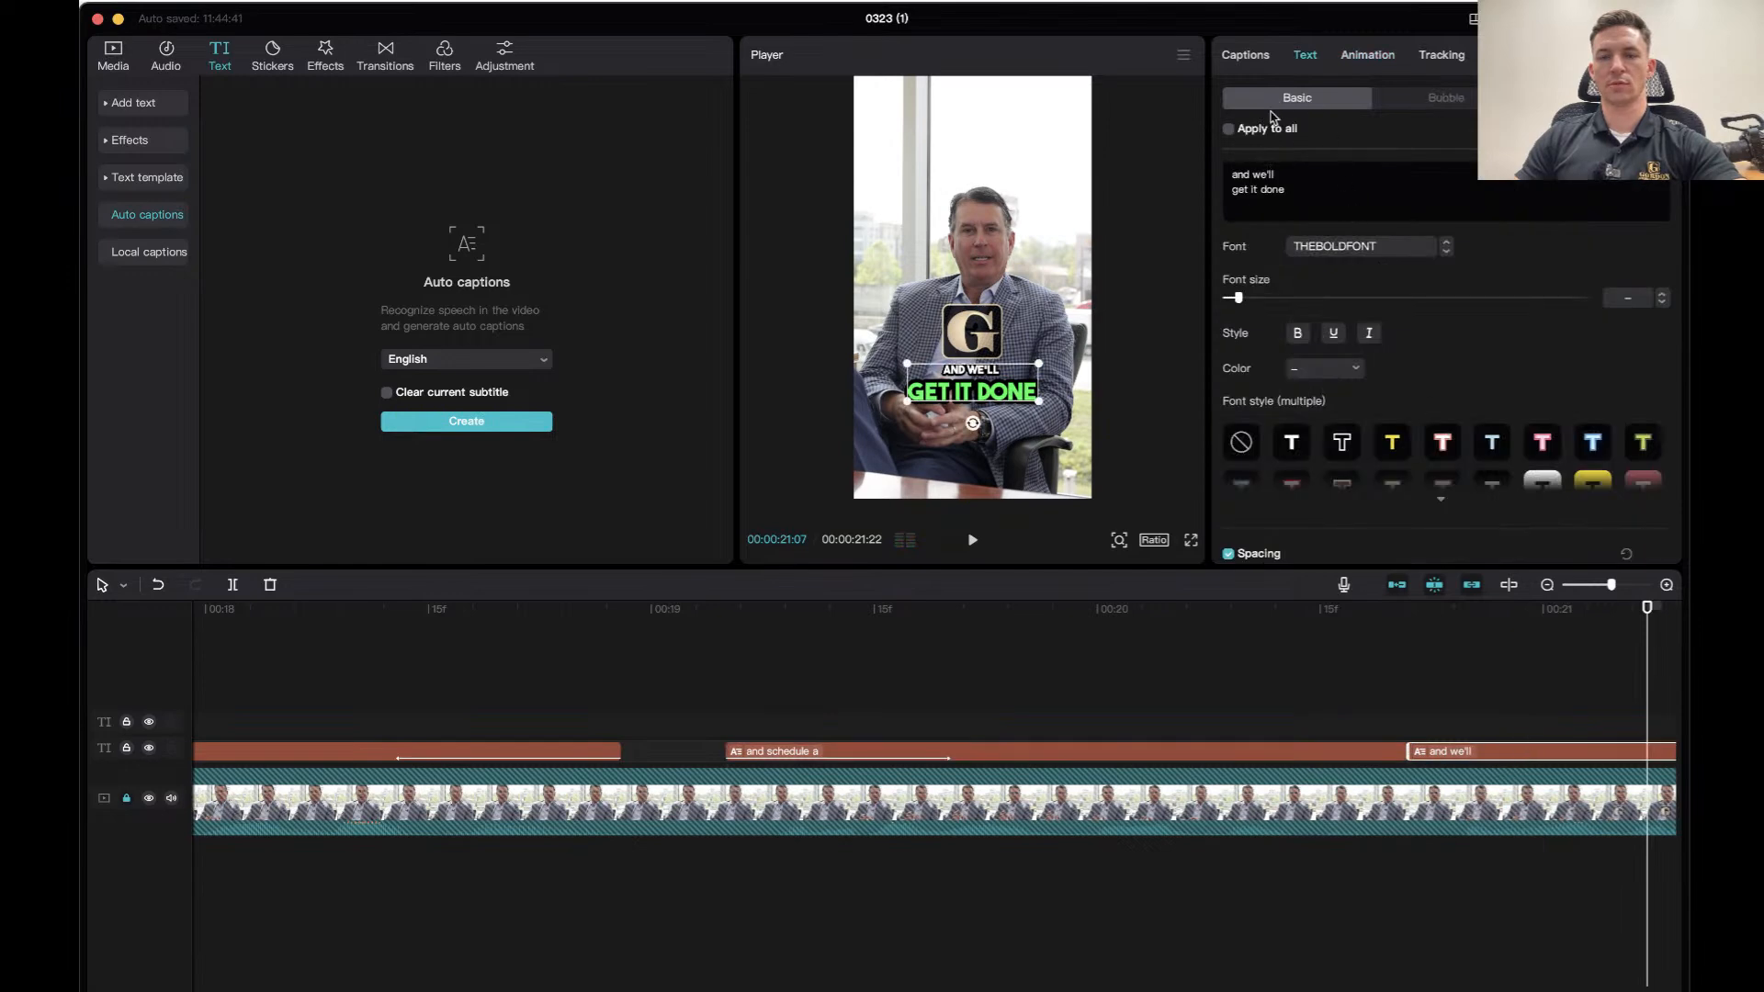
{"action": "left_click", "coordinate": [1366, 57]}
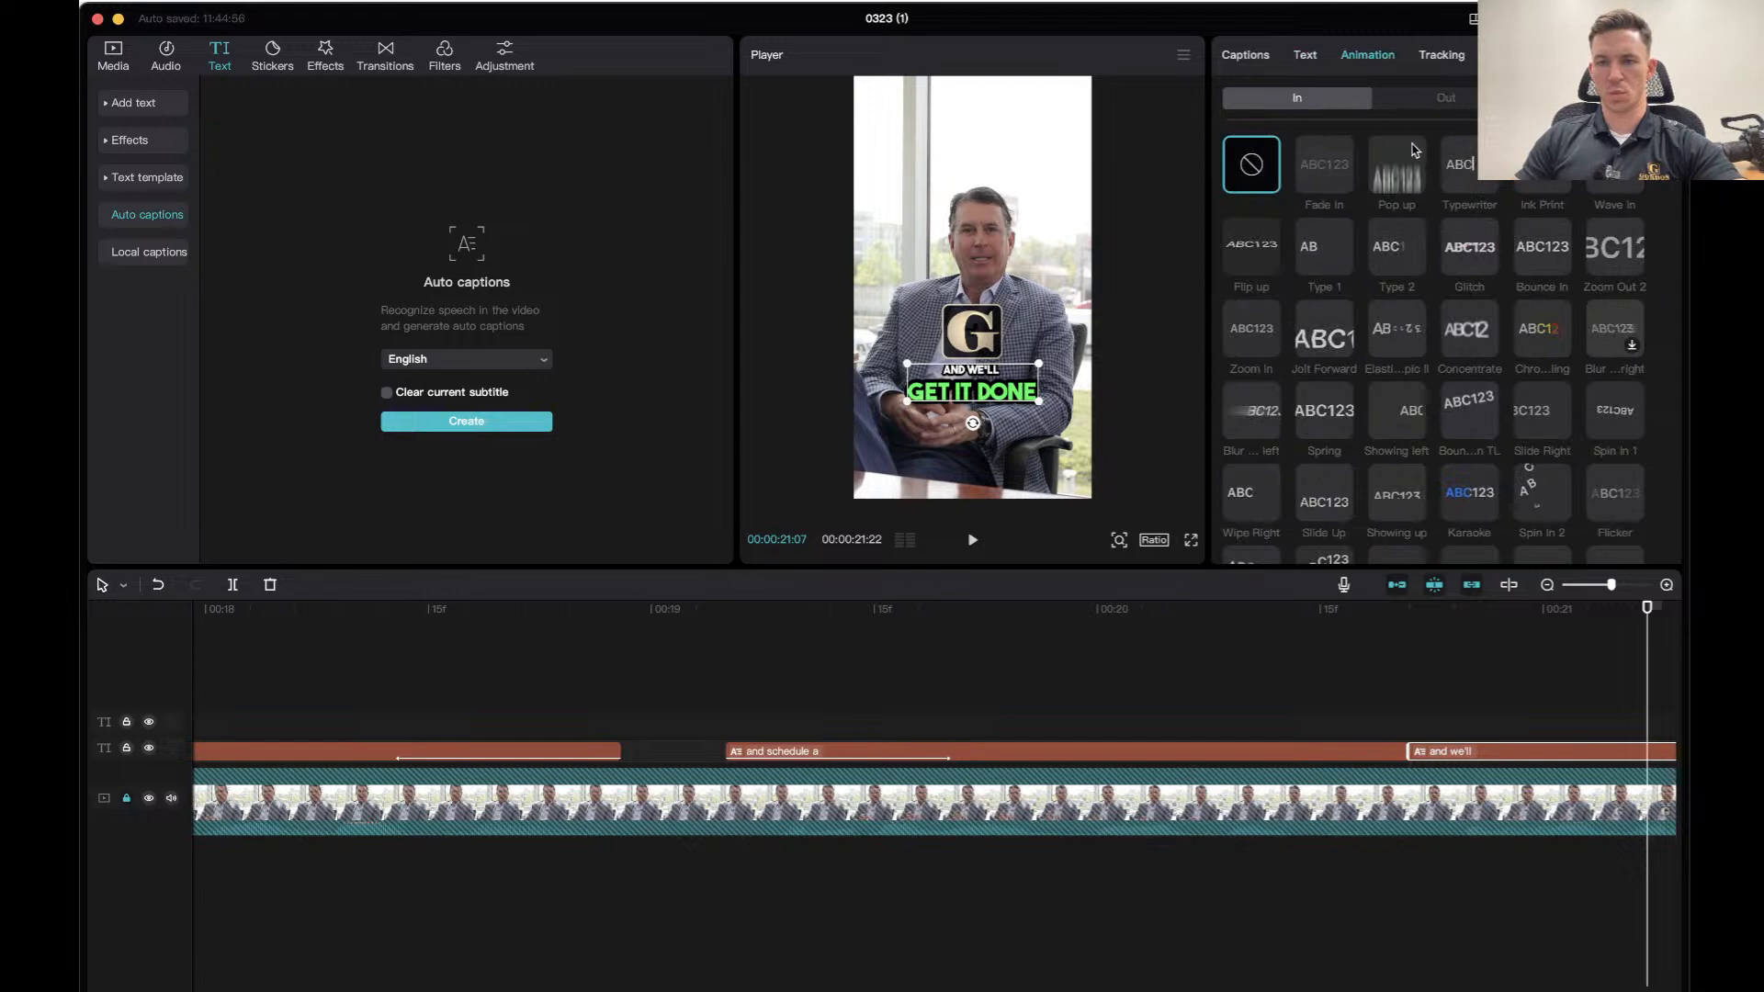
{"action": "left_click", "coordinate": [1253, 330]}
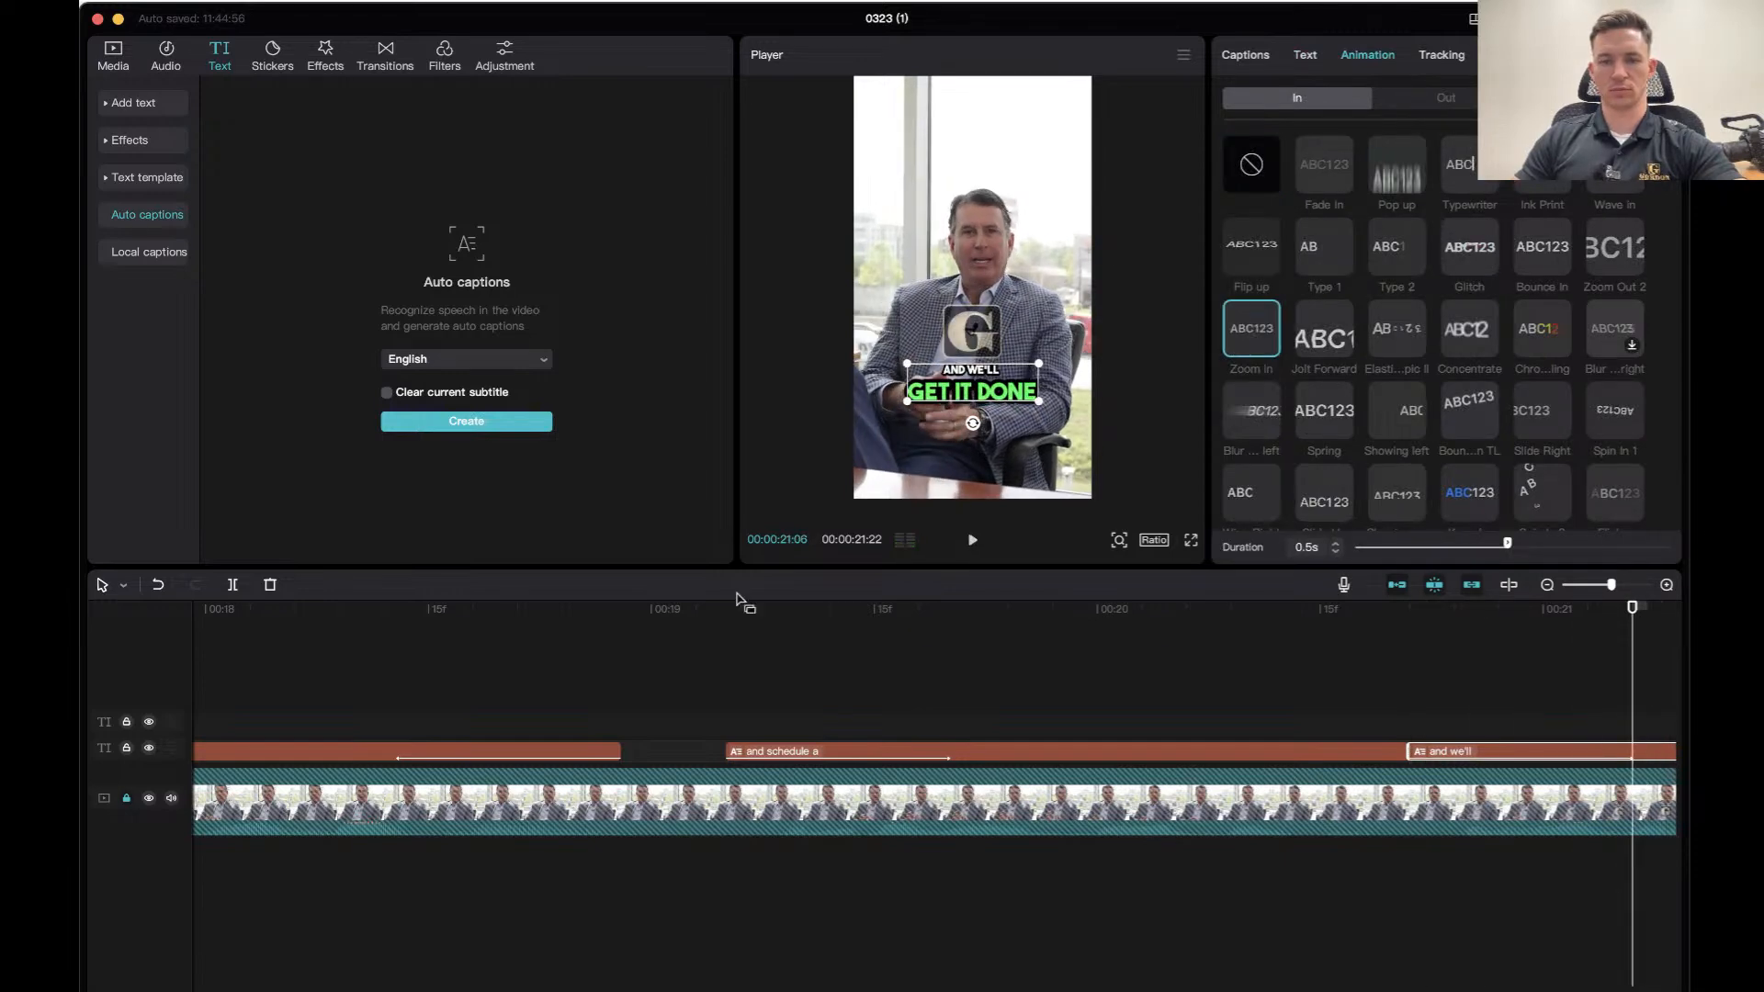
{"action": "left_click", "coordinate": [1338, 628]}
{"action": "key", "text": "space"}
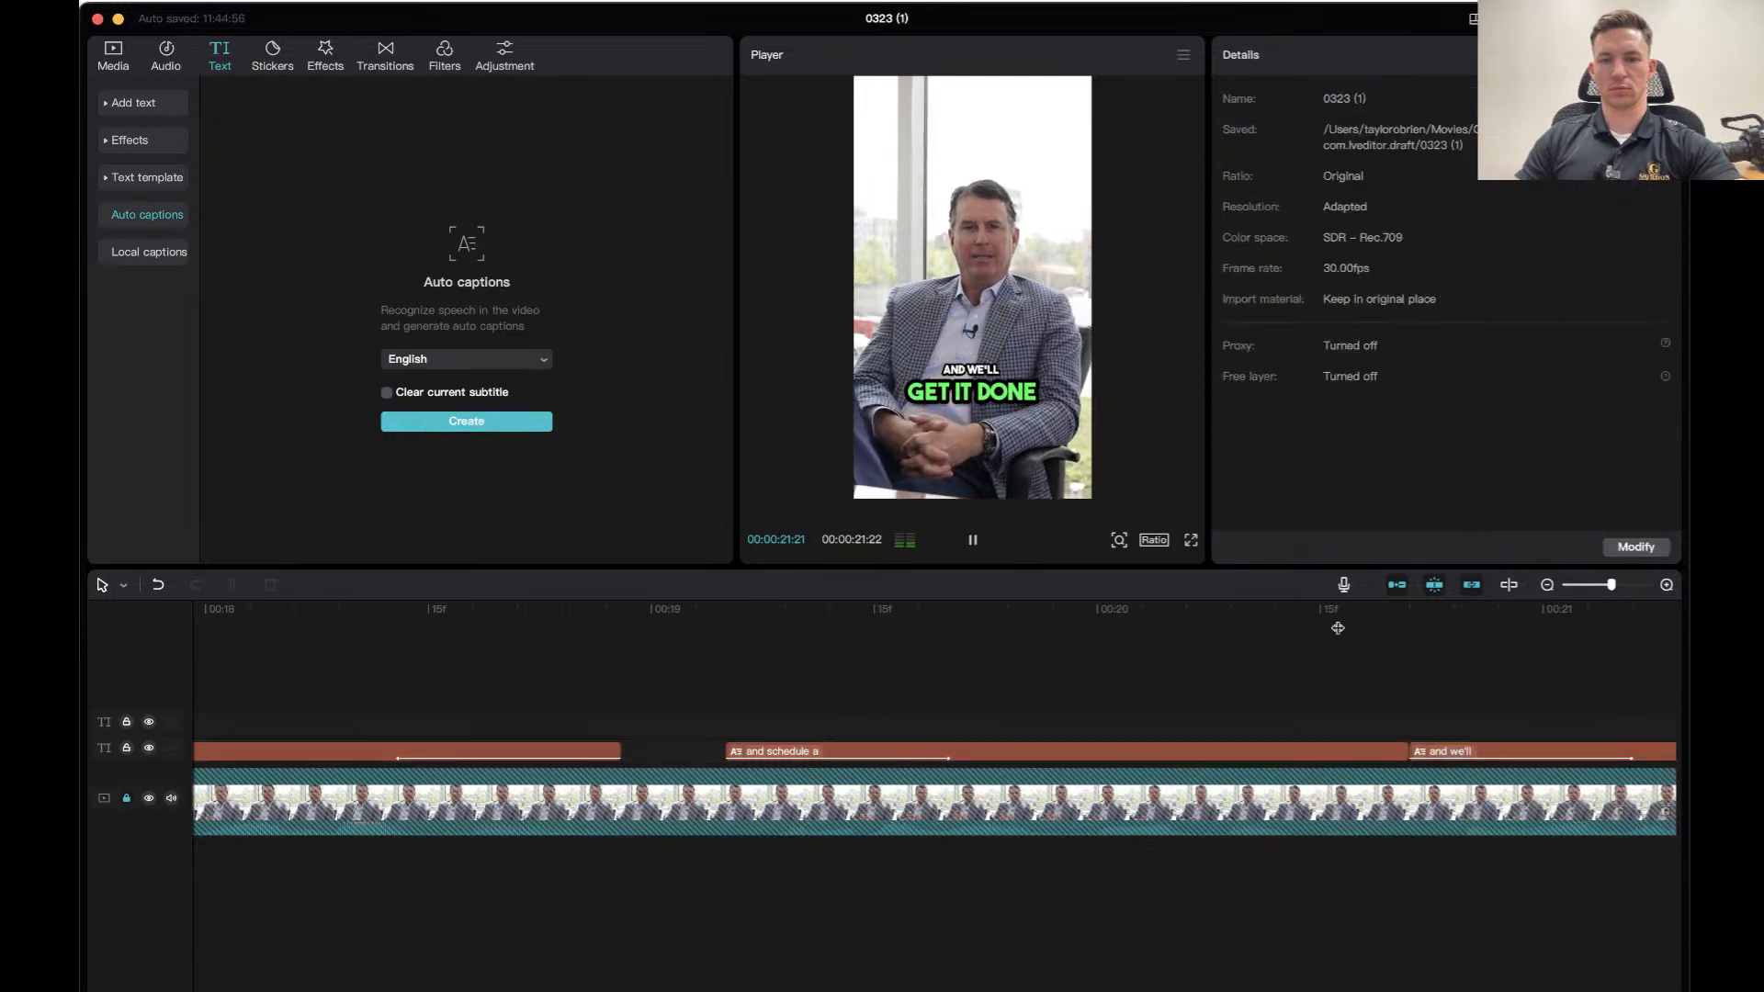
{"action": "key", "text": "space"}
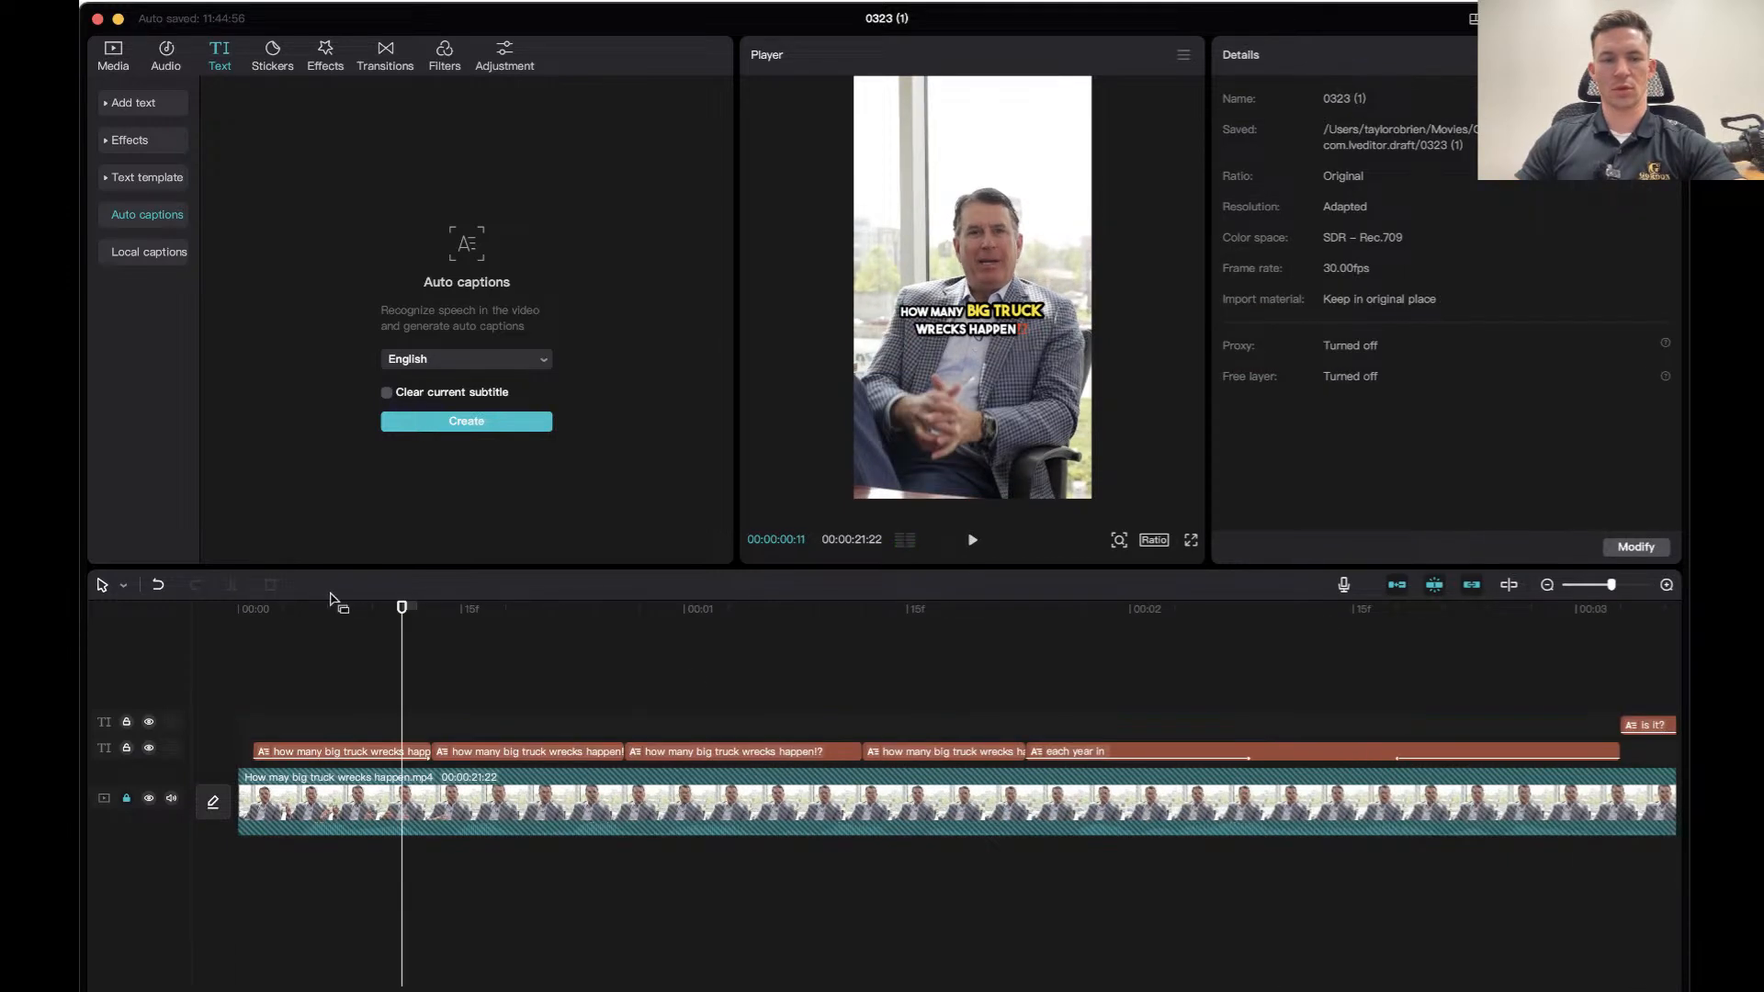
Play back the opening "how many big truck wrecks happen" captions from the start of the video.
{"action": "left_click_drag", "start_coordinate": [396, 608], "coordinate": [238, 608]}
{"action": "key", "text": "space"}
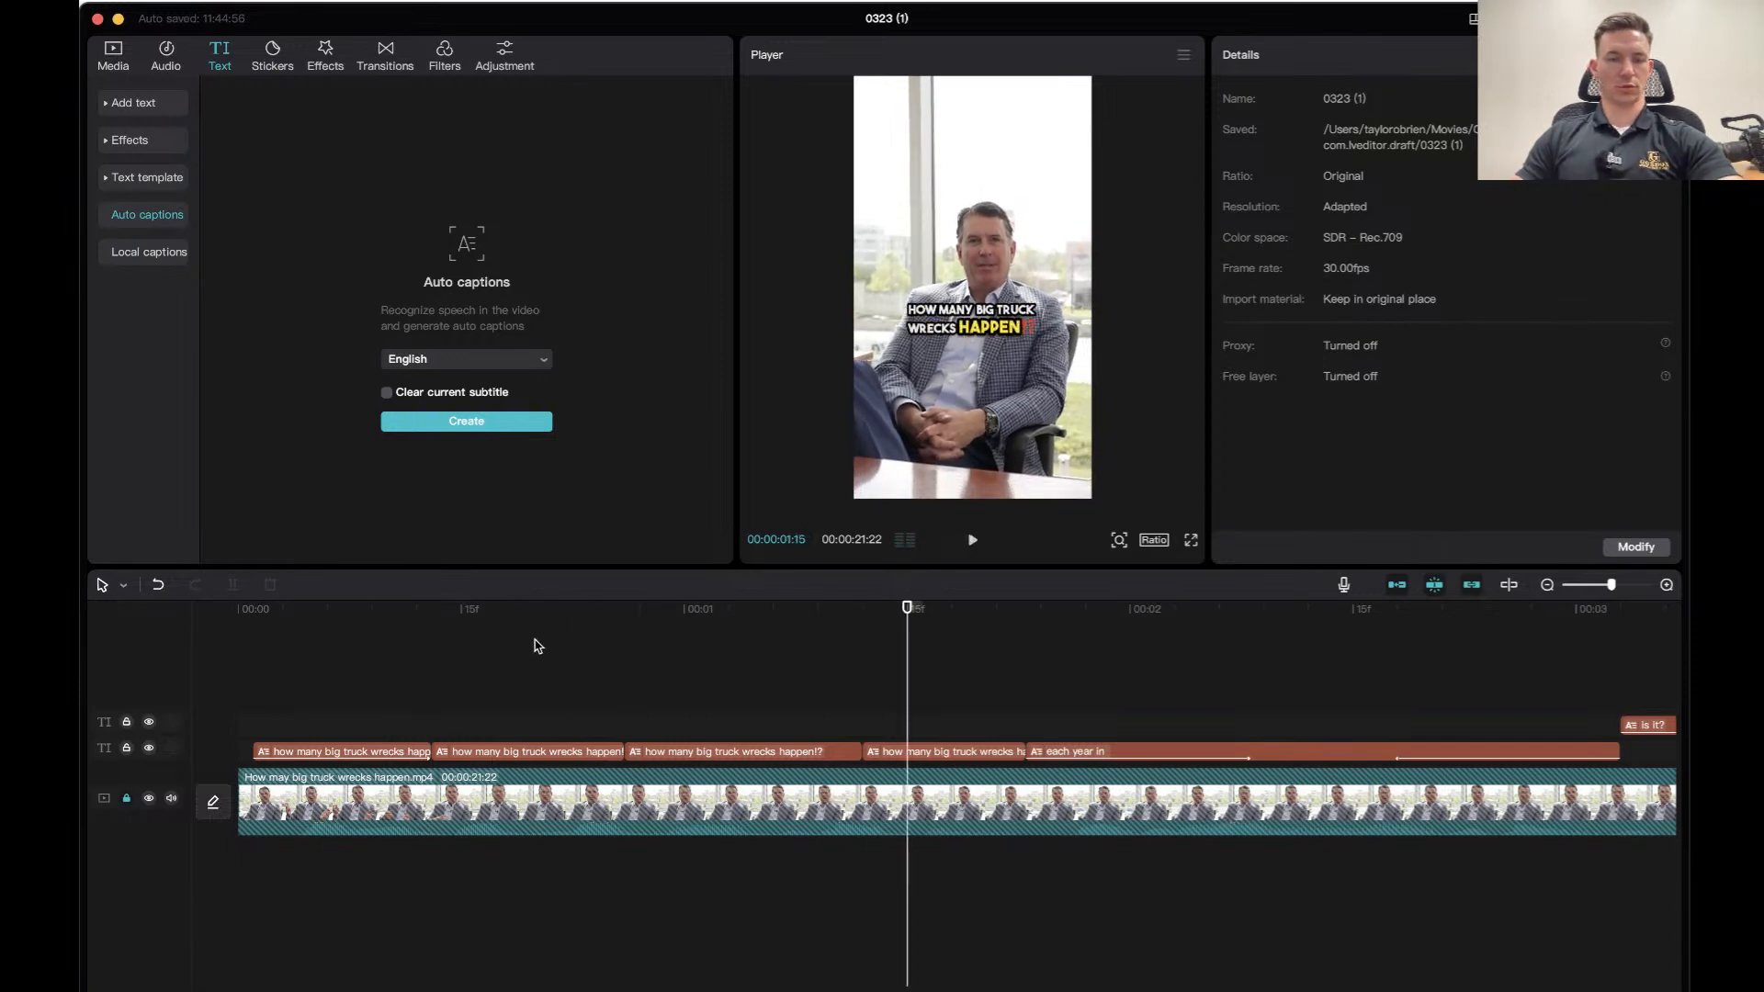
{"action": "left_click", "coordinate": [421, 632]}
{"action": "left_click_drag", "start_coordinate": [418, 622], "coordinate": [223, 634]}
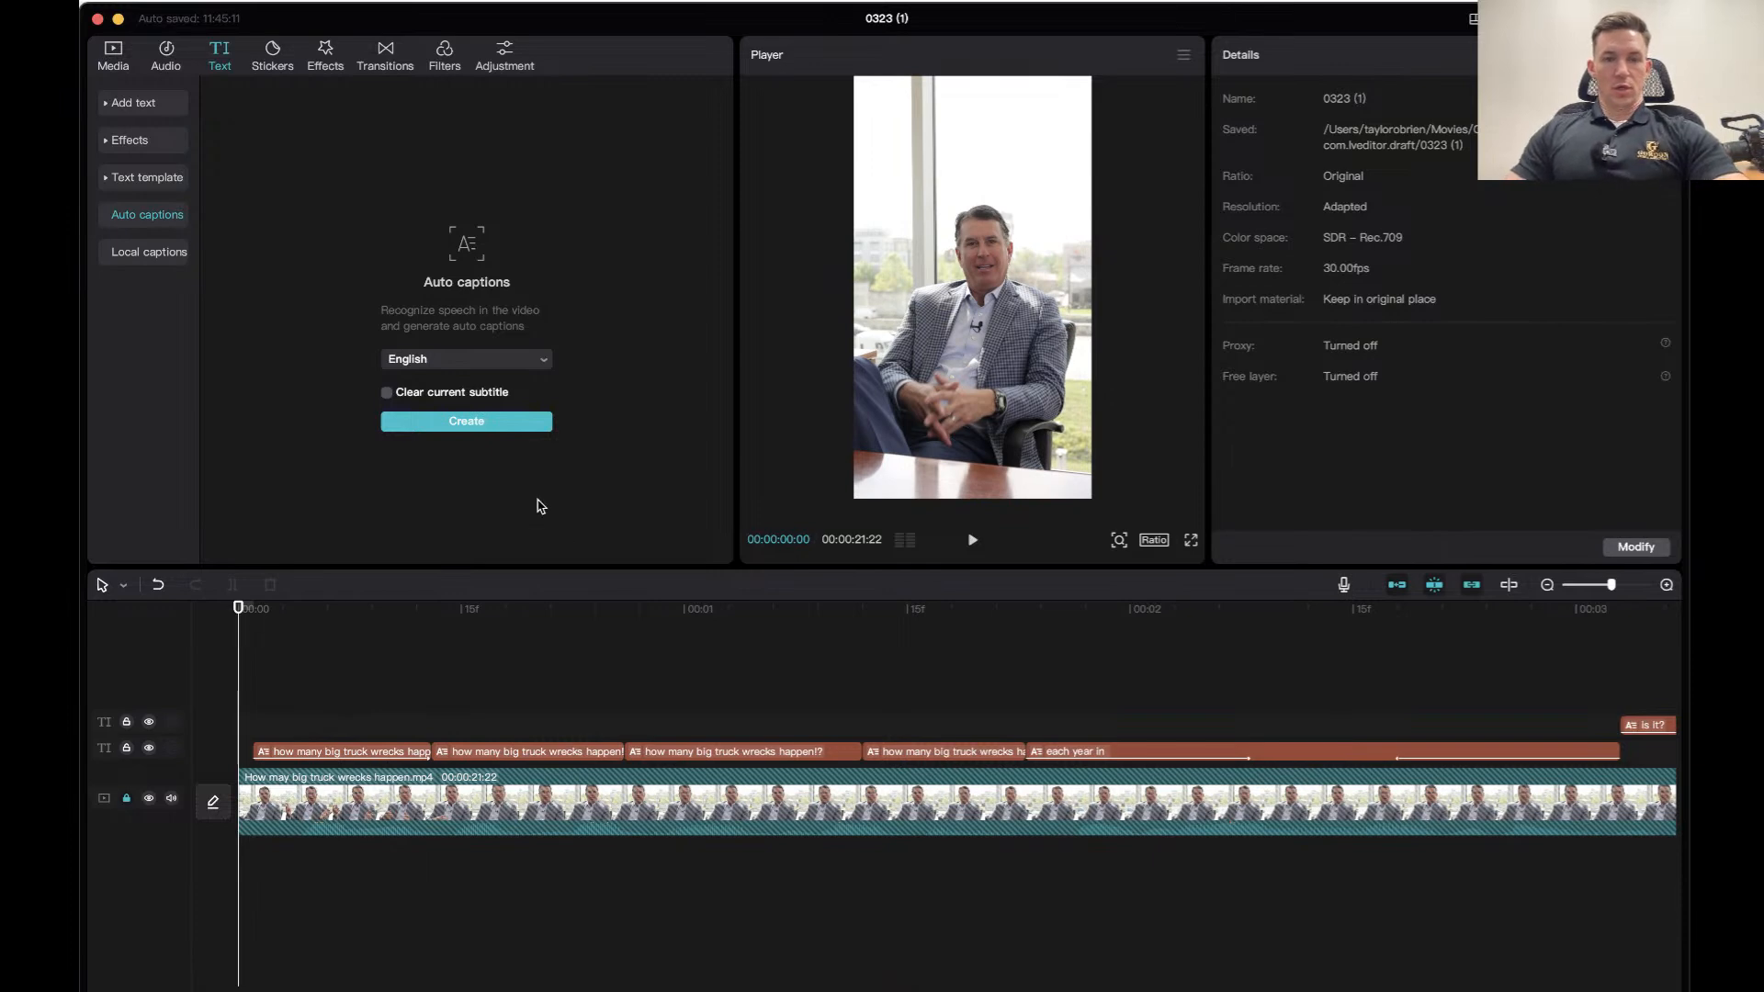
{"action": "key", "text": "space"}
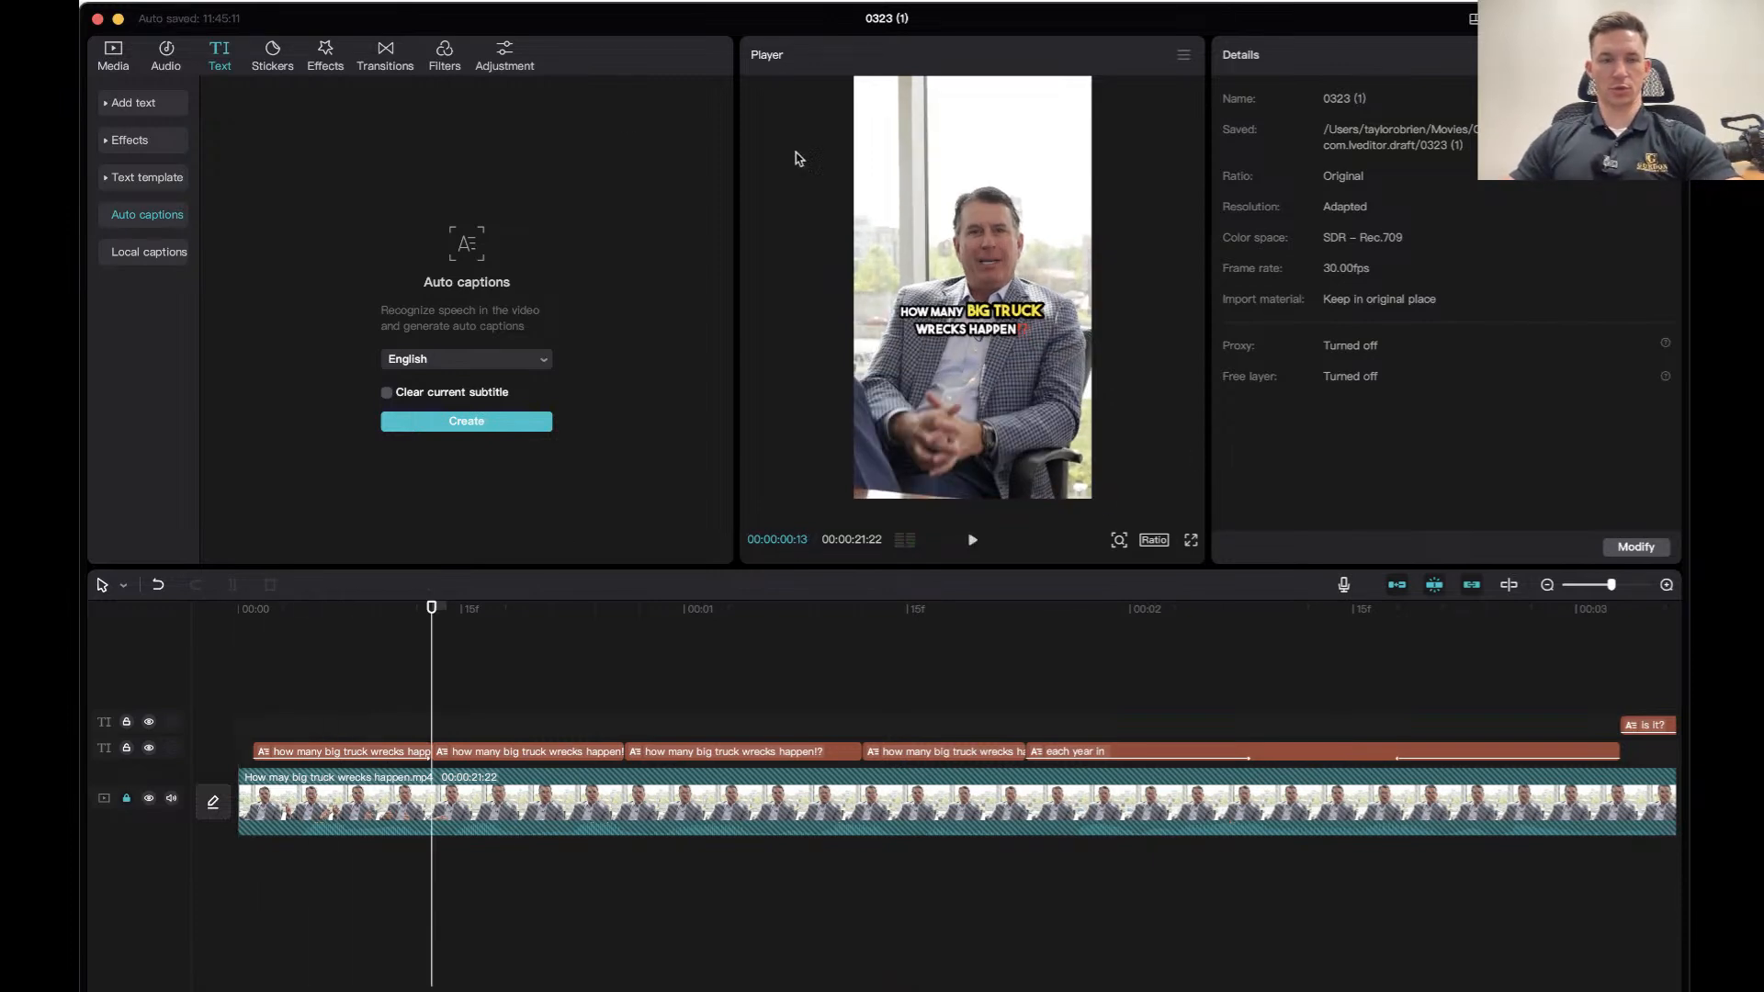
Browse the favorite stickers and preview the one with three yellow question marks.
{"action": "left_click", "coordinate": [272, 53]}
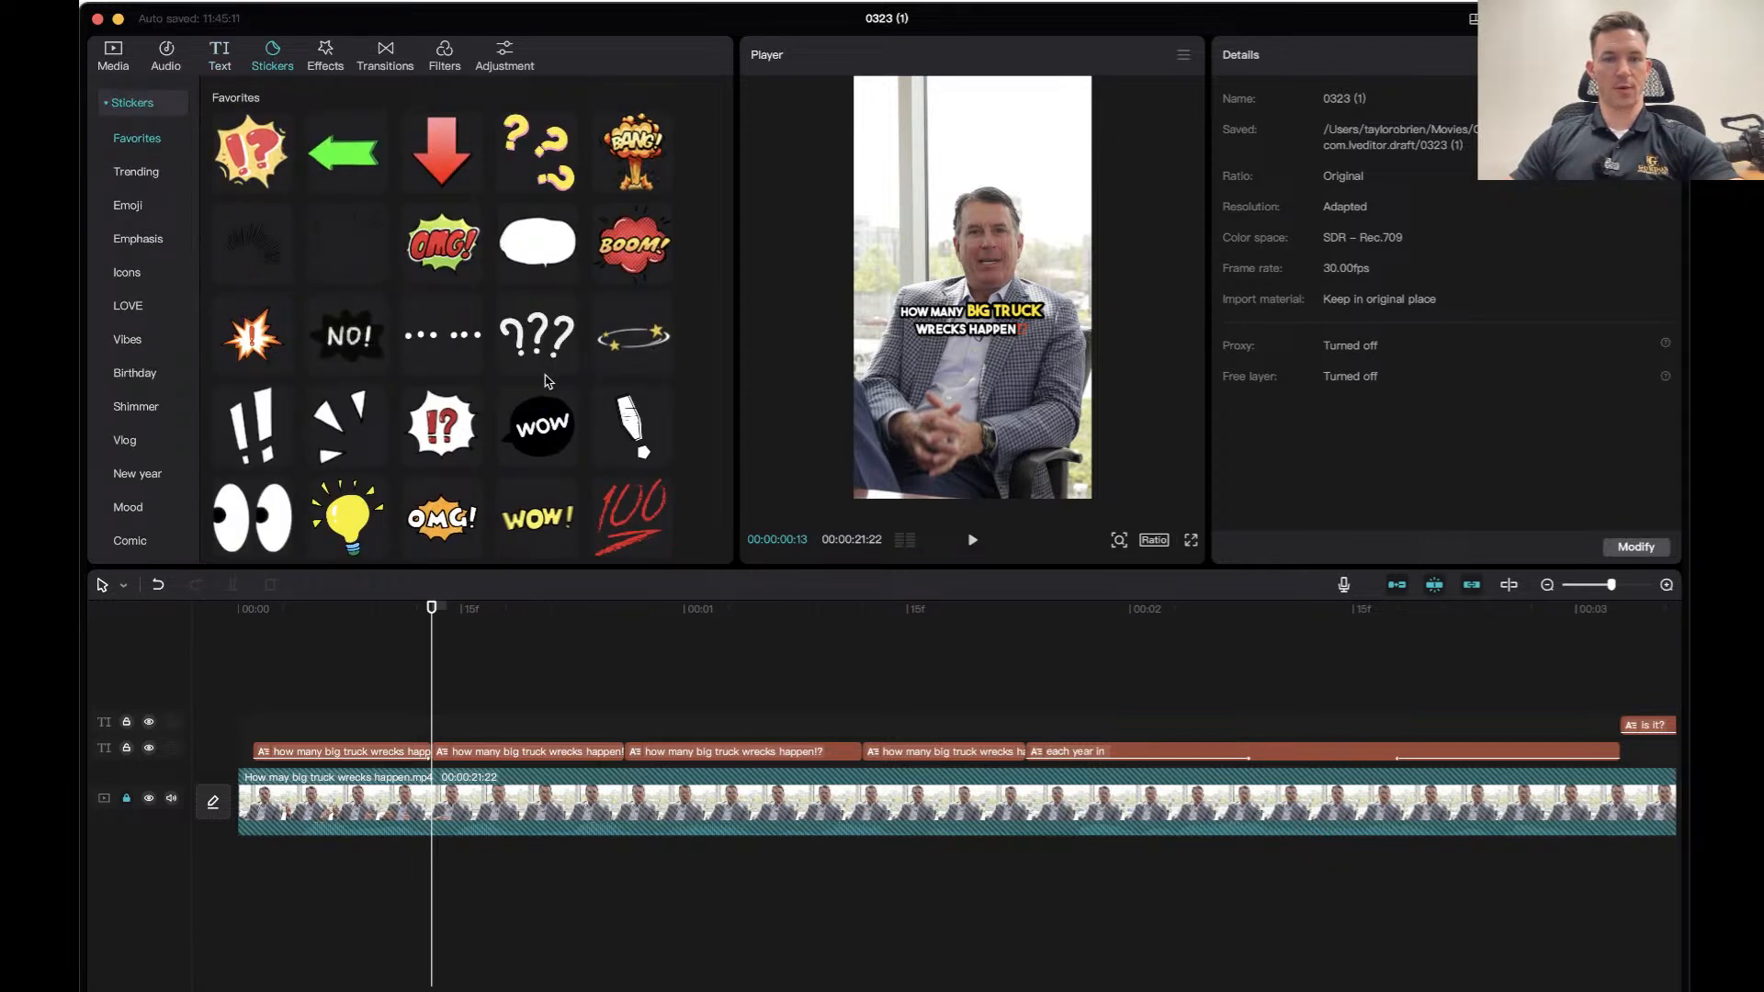
{"action": "mouse_move", "coordinate": [546, 158]}
{"action": "scroll", "coordinate": [470, 451], "scroll_direction": "down", "scroll_amount": 1}
{"action": "scroll", "coordinate": [469, 450], "scroll_direction": "down", "scroll_amount": 10}
{"action": "scroll", "coordinate": [481, 418], "scroll_direction": "up", "scroll_amount": 10}
{"action": "left_click", "coordinate": [548, 158]}
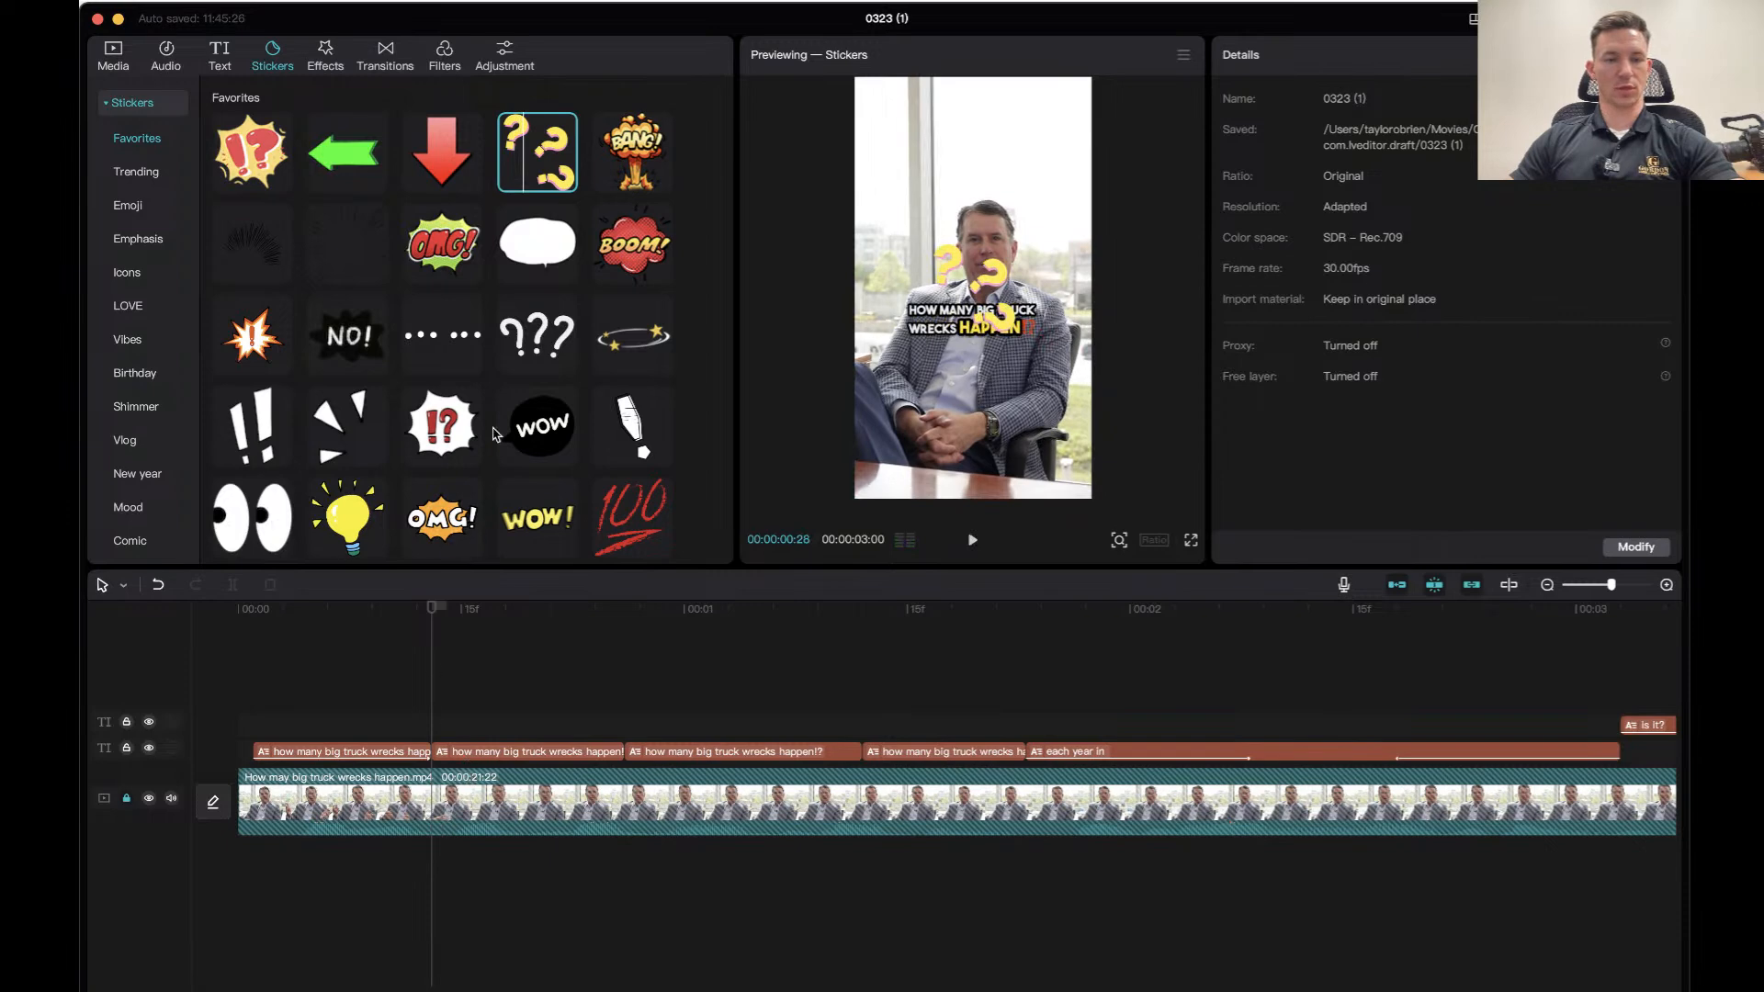
Browse the Emotion sticker collection for a question or exclamation sticker that suits the opening caption.
{"action": "mouse_move", "coordinate": [515, 158]}
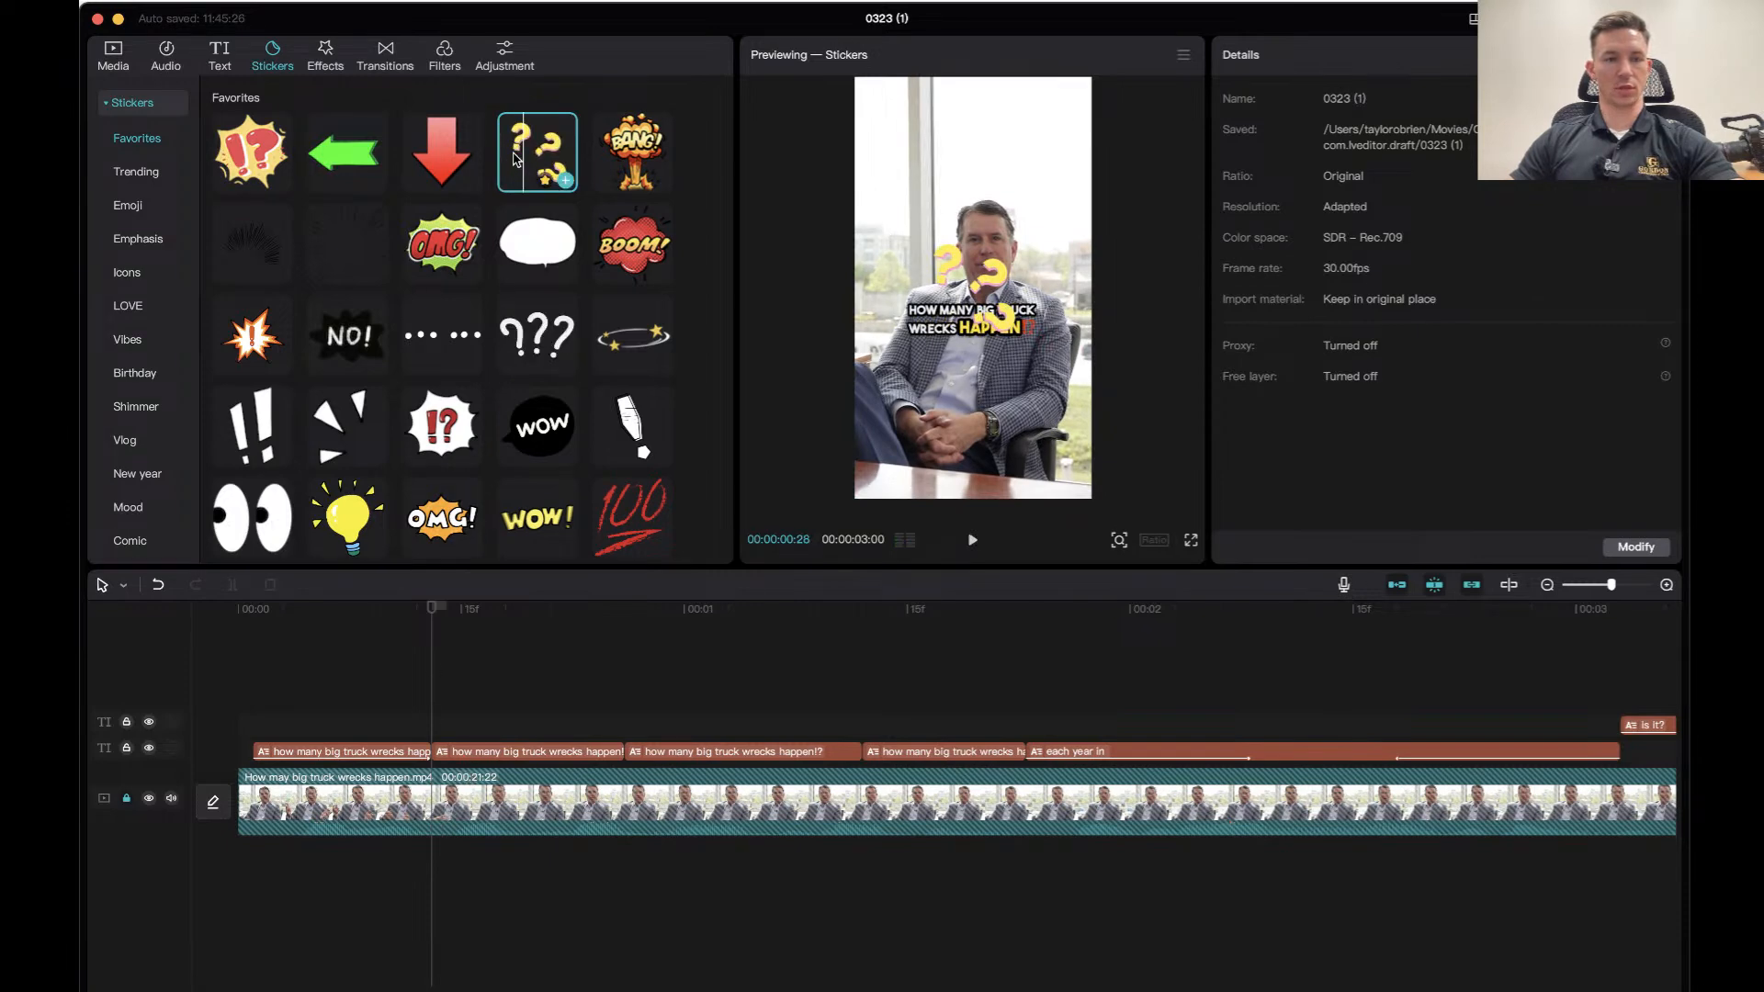
{"action": "scroll", "coordinate": [143, 391], "scroll_direction": "down", "scroll_amount": 10}
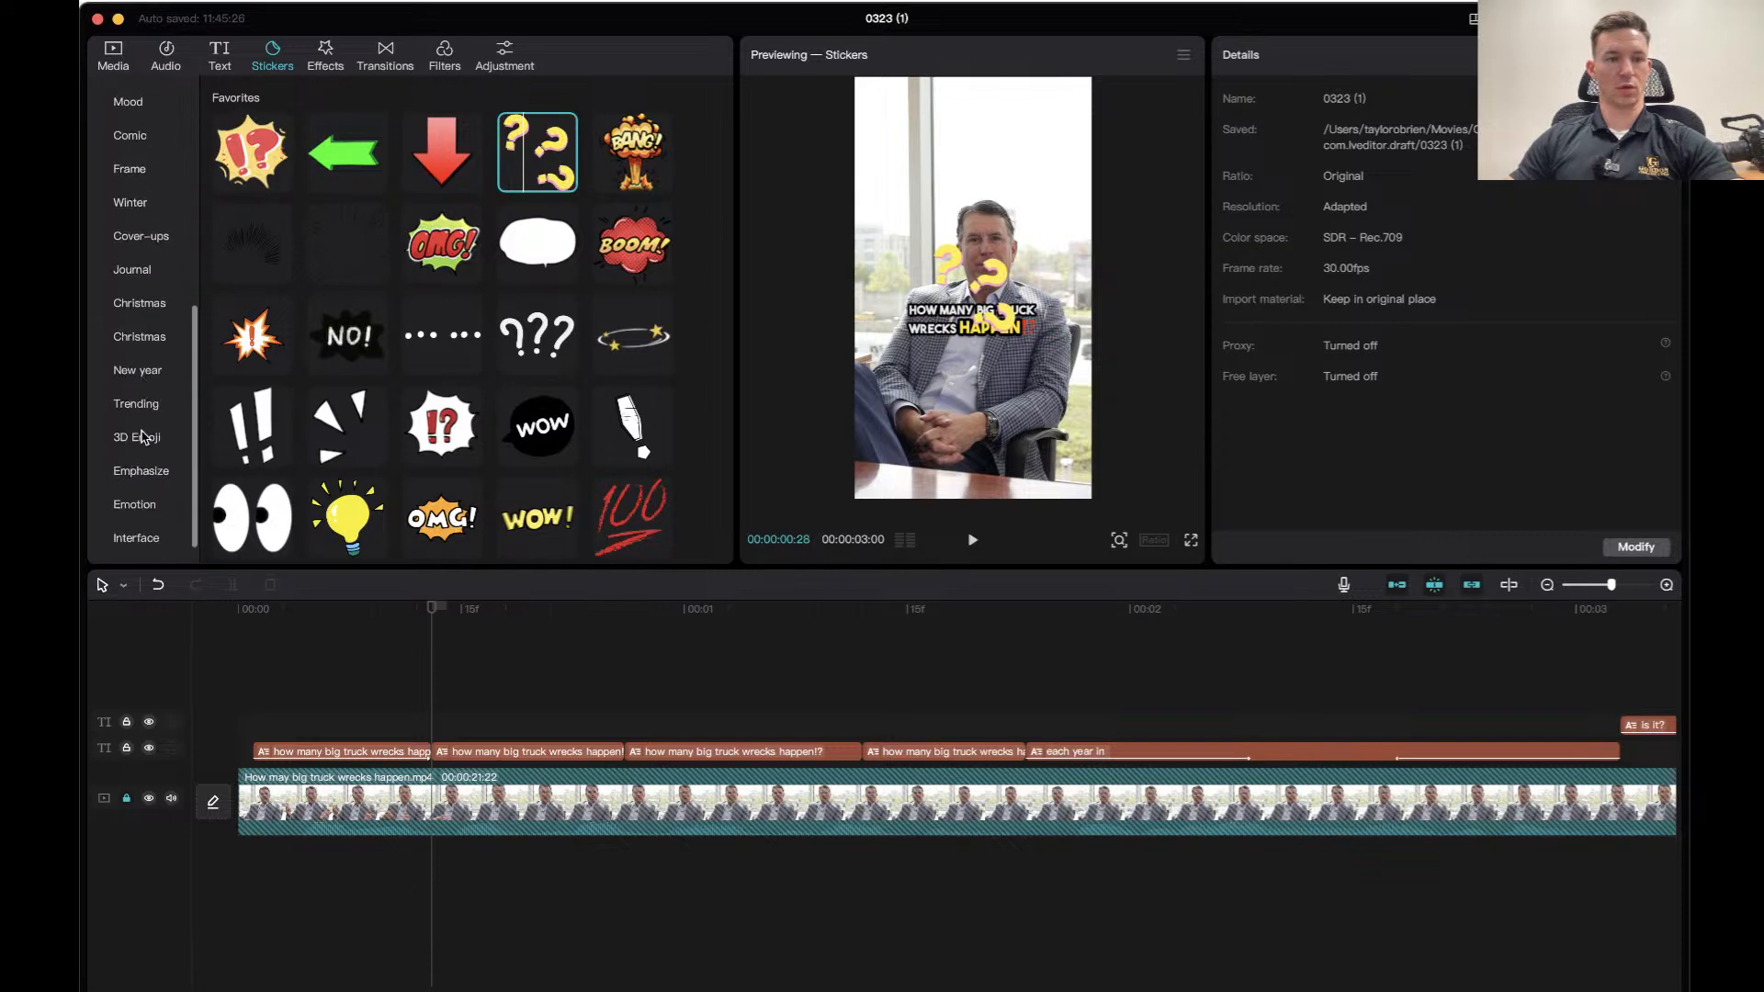
{"action": "left_click", "coordinate": [134, 505]}
{"action": "mouse_move", "coordinate": [384, 350]}
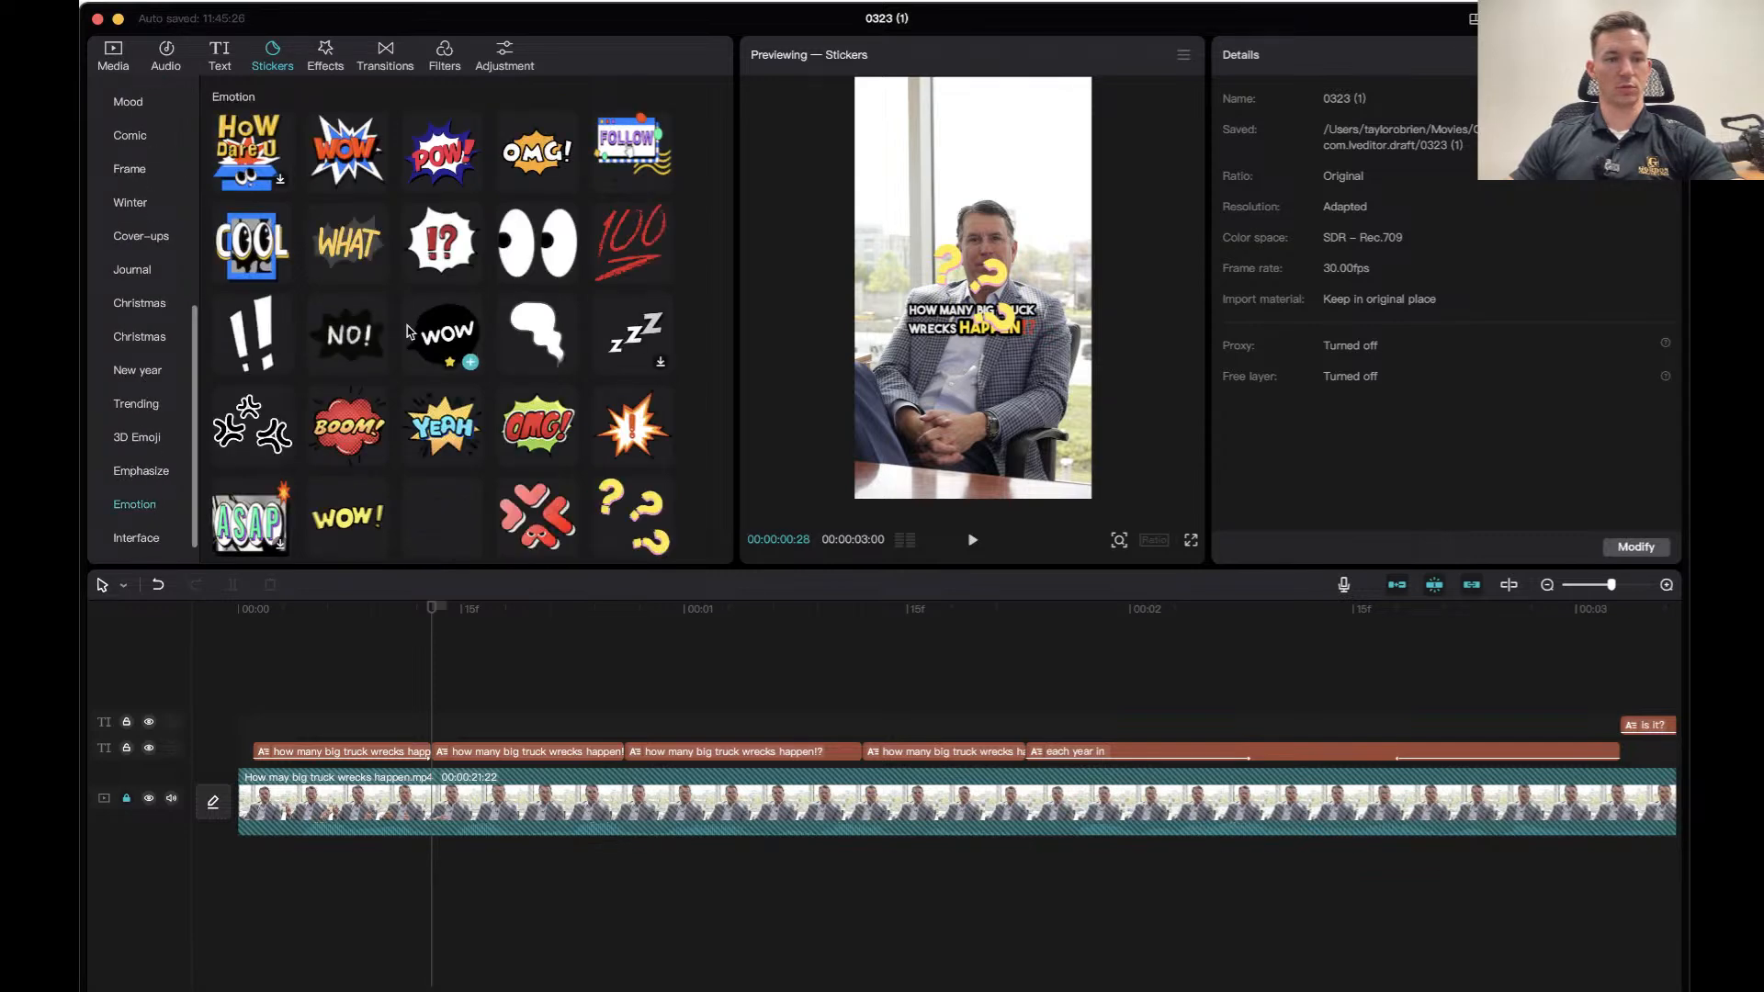
{"action": "scroll", "coordinate": [386, 349], "scroll_direction": "down", "scroll_amount": 2}
{"action": "scroll", "coordinate": [413, 330], "scroll_direction": "down", "scroll_amount": 3}
{"action": "scroll", "coordinate": [416, 331], "scroll_direction": "down", "scroll_amount": 10}
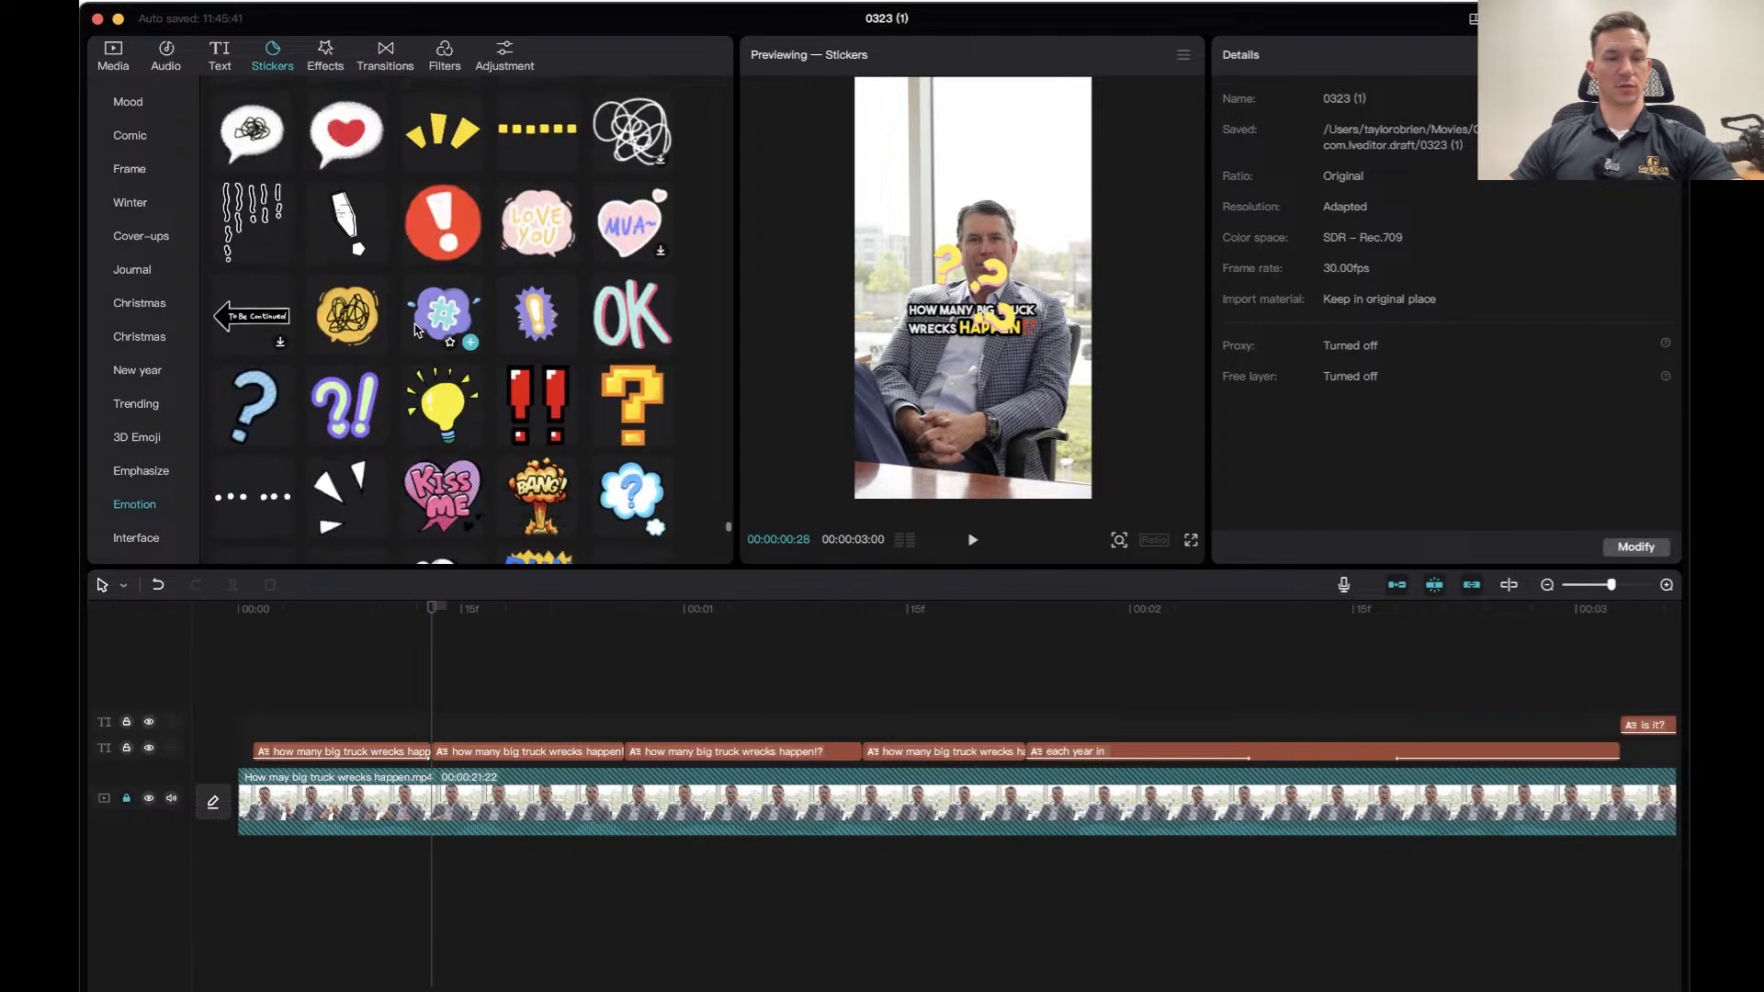
{"action": "scroll", "coordinate": [445, 386], "scroll_direction": "down", "scroll_amount": 1}
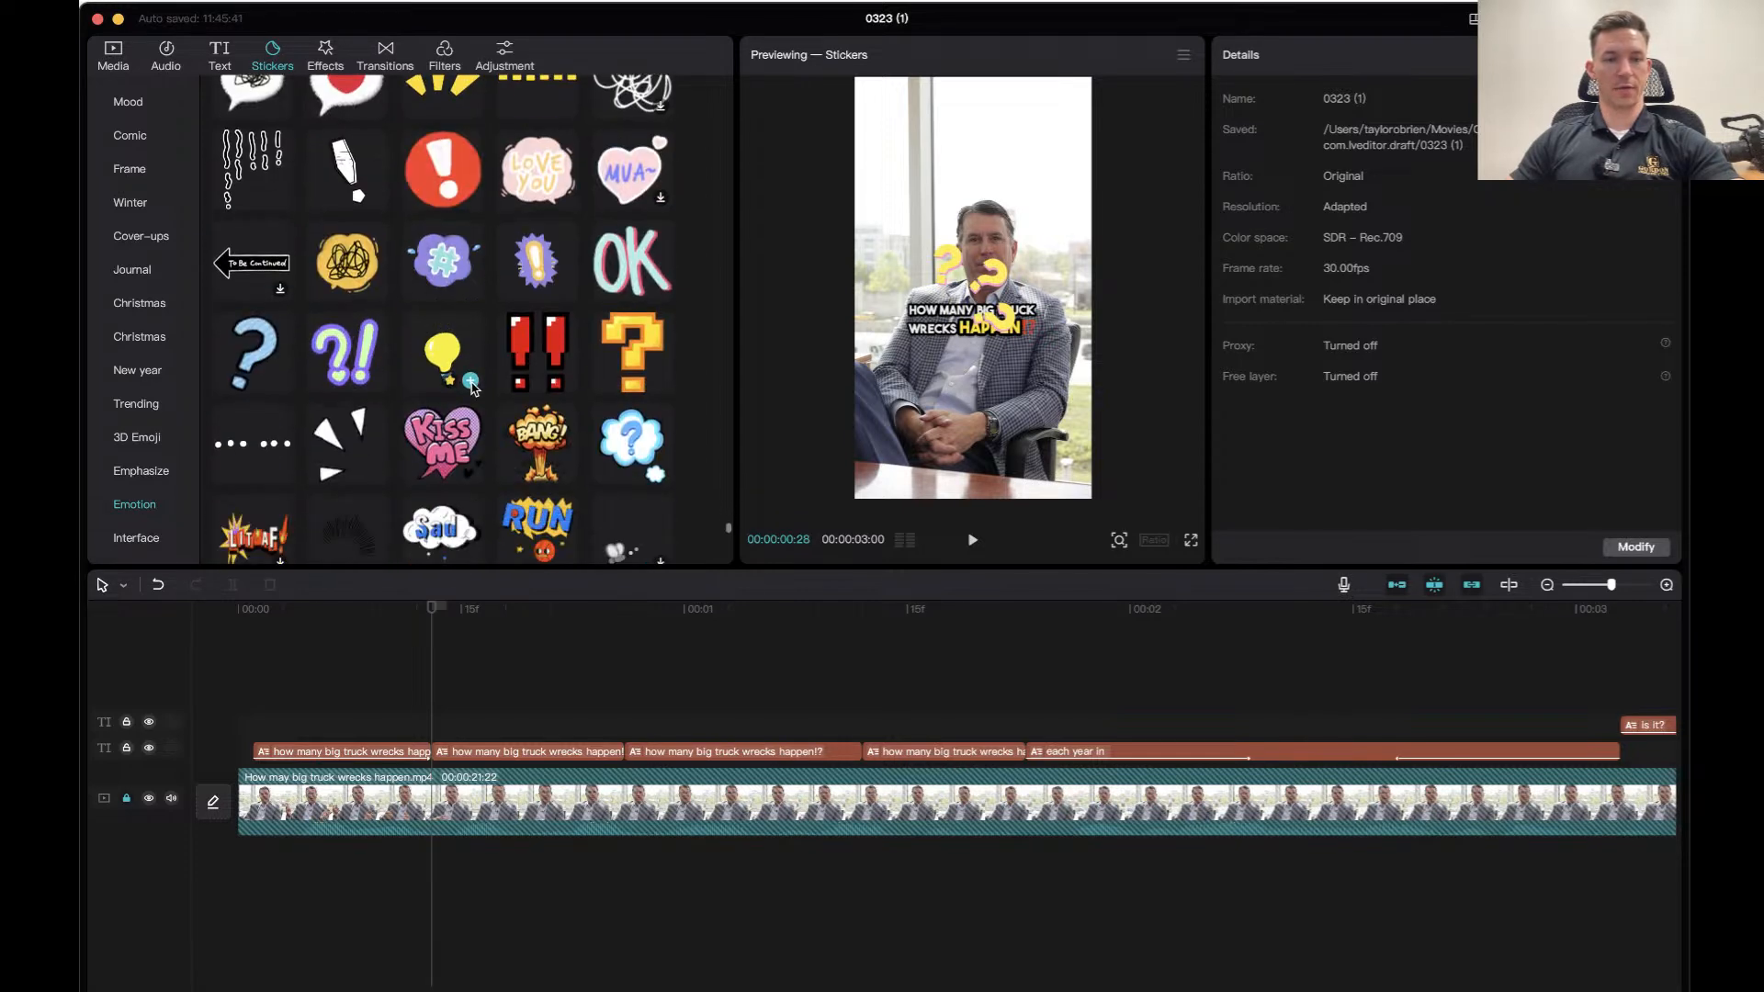
{"action": "scroll", "coordinate": [473, 387], "scroll_direction": "down", "scroll_amount": 6}
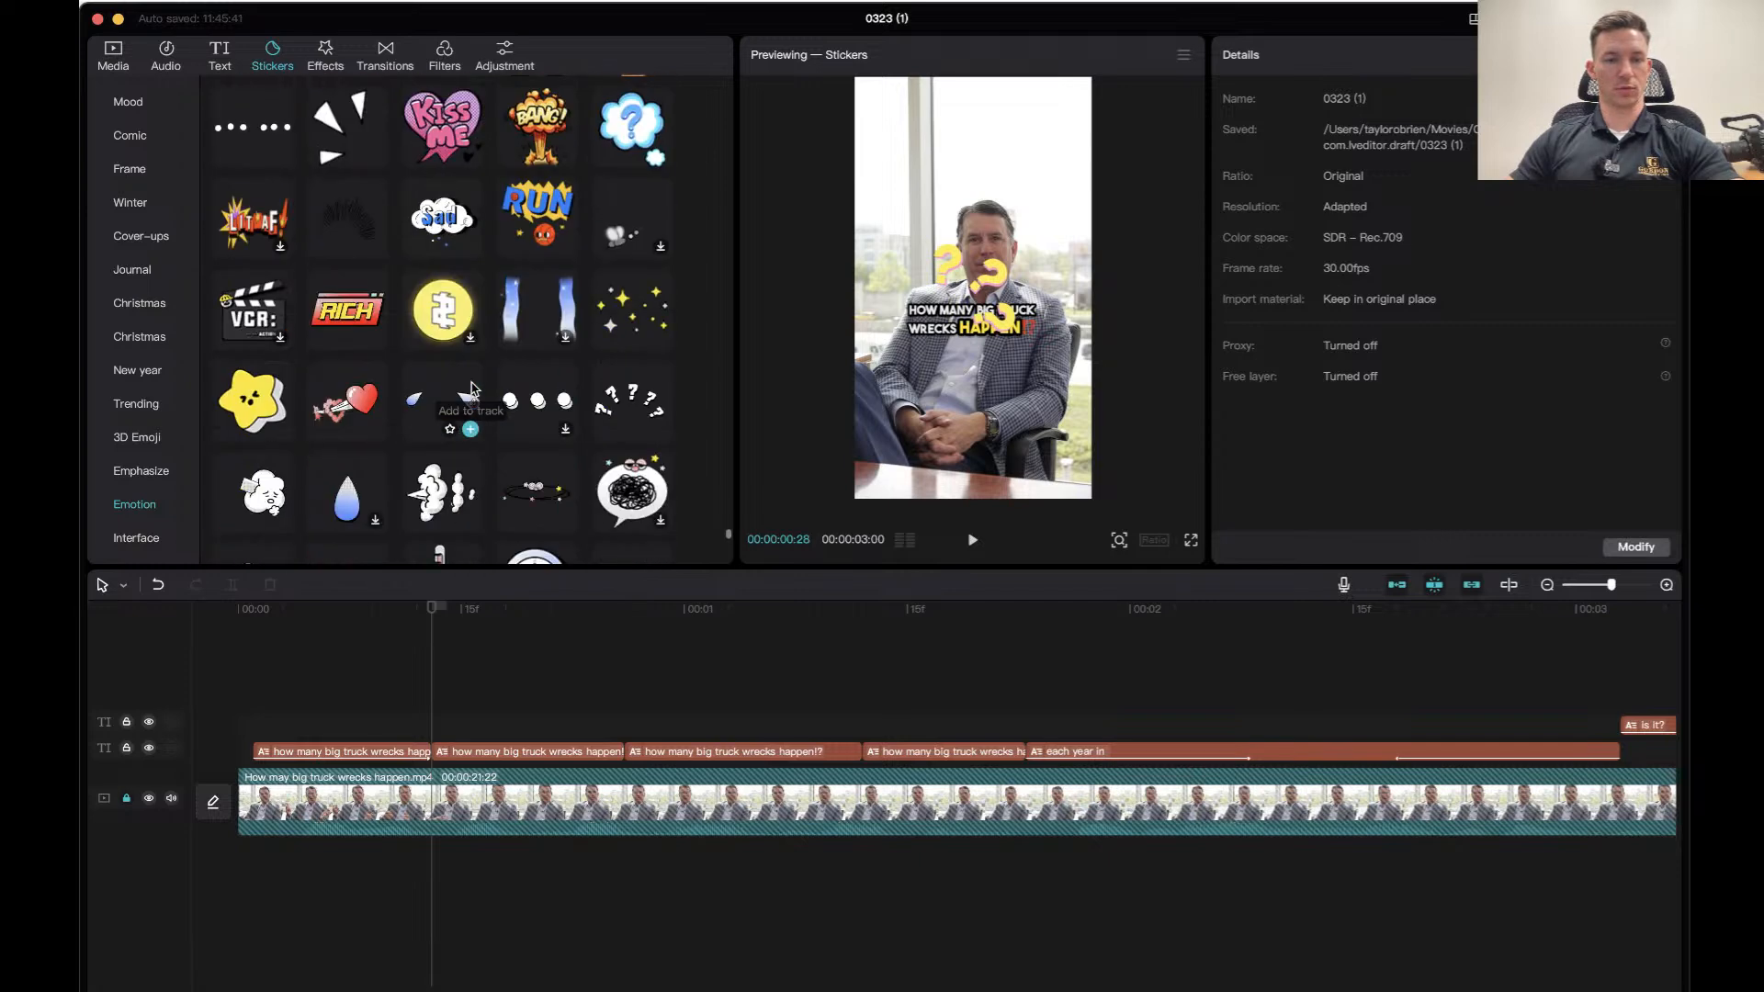
{"action": "scroll", "coordinate": [473, 388], "scroll_direction": "down", "scroll_amount": 5}
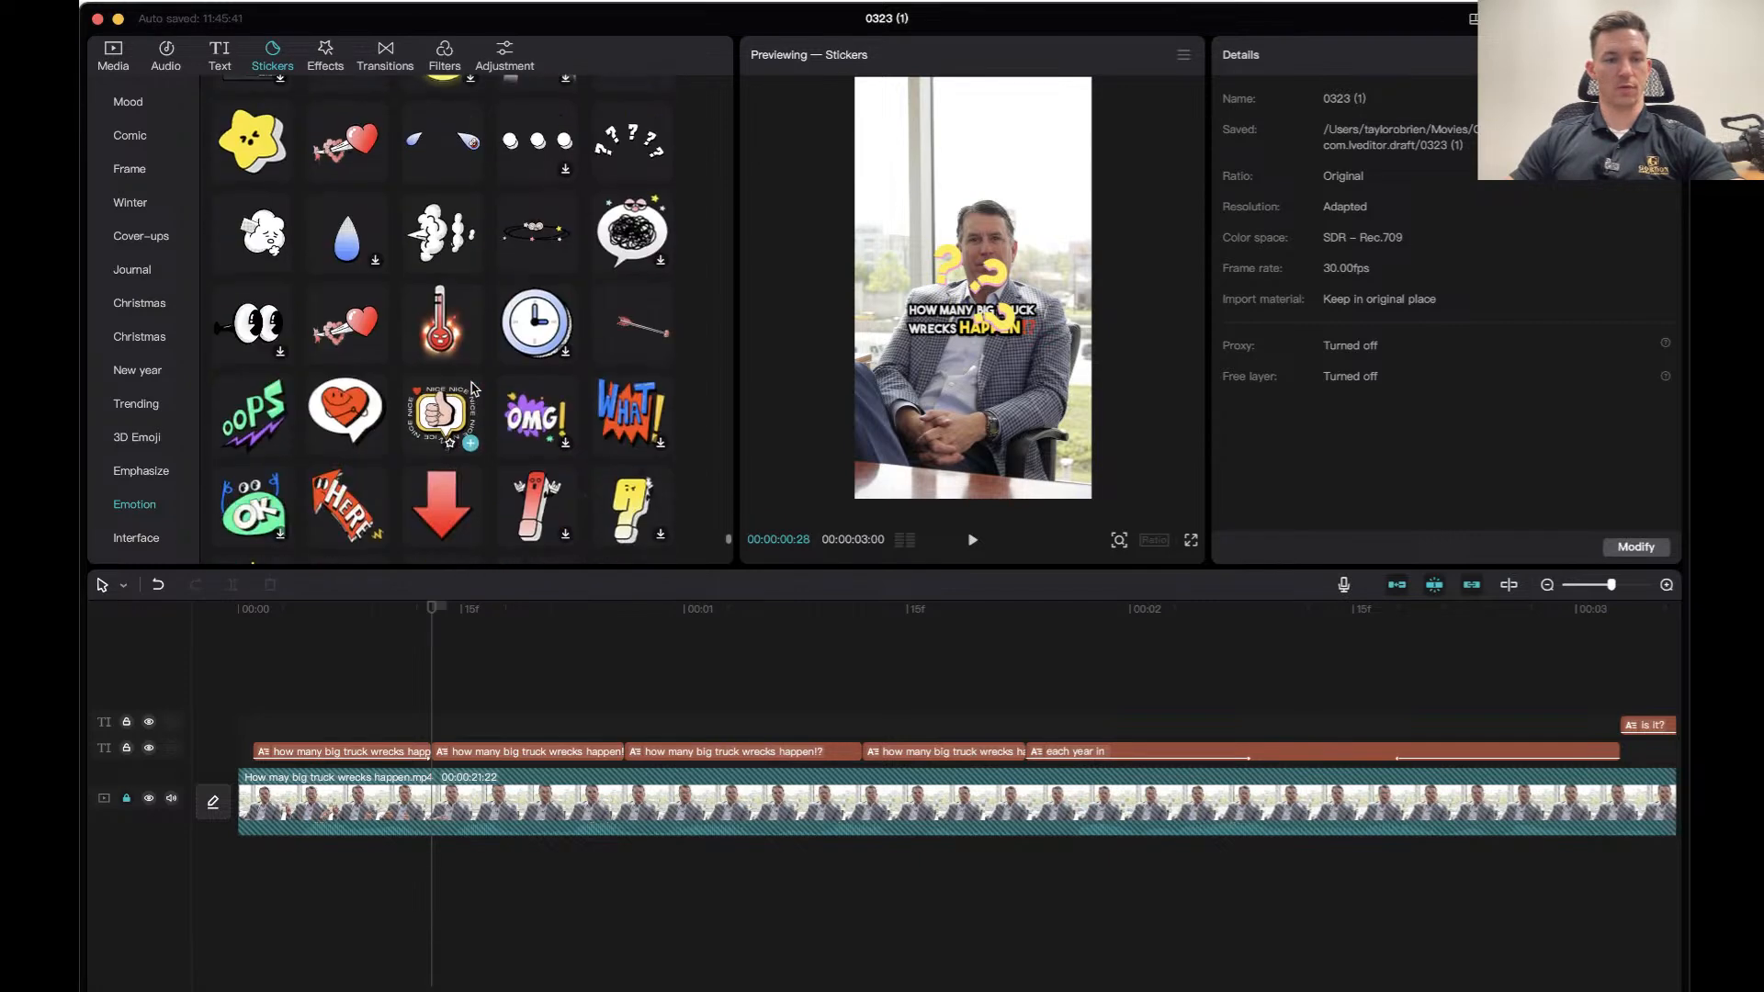
{"action": "scroll", "coordinate": [473, 388], "scroll_direction": "down", "scroll_amount": 7}
{"action": "scroll", "coordinate": [450, 372], "scroll_direction": "up", "scroll_amount": 14}
{"action": "scroll", "coordinate": [450, 372], "scroll_direction": "up", "scroll_amount": 5}
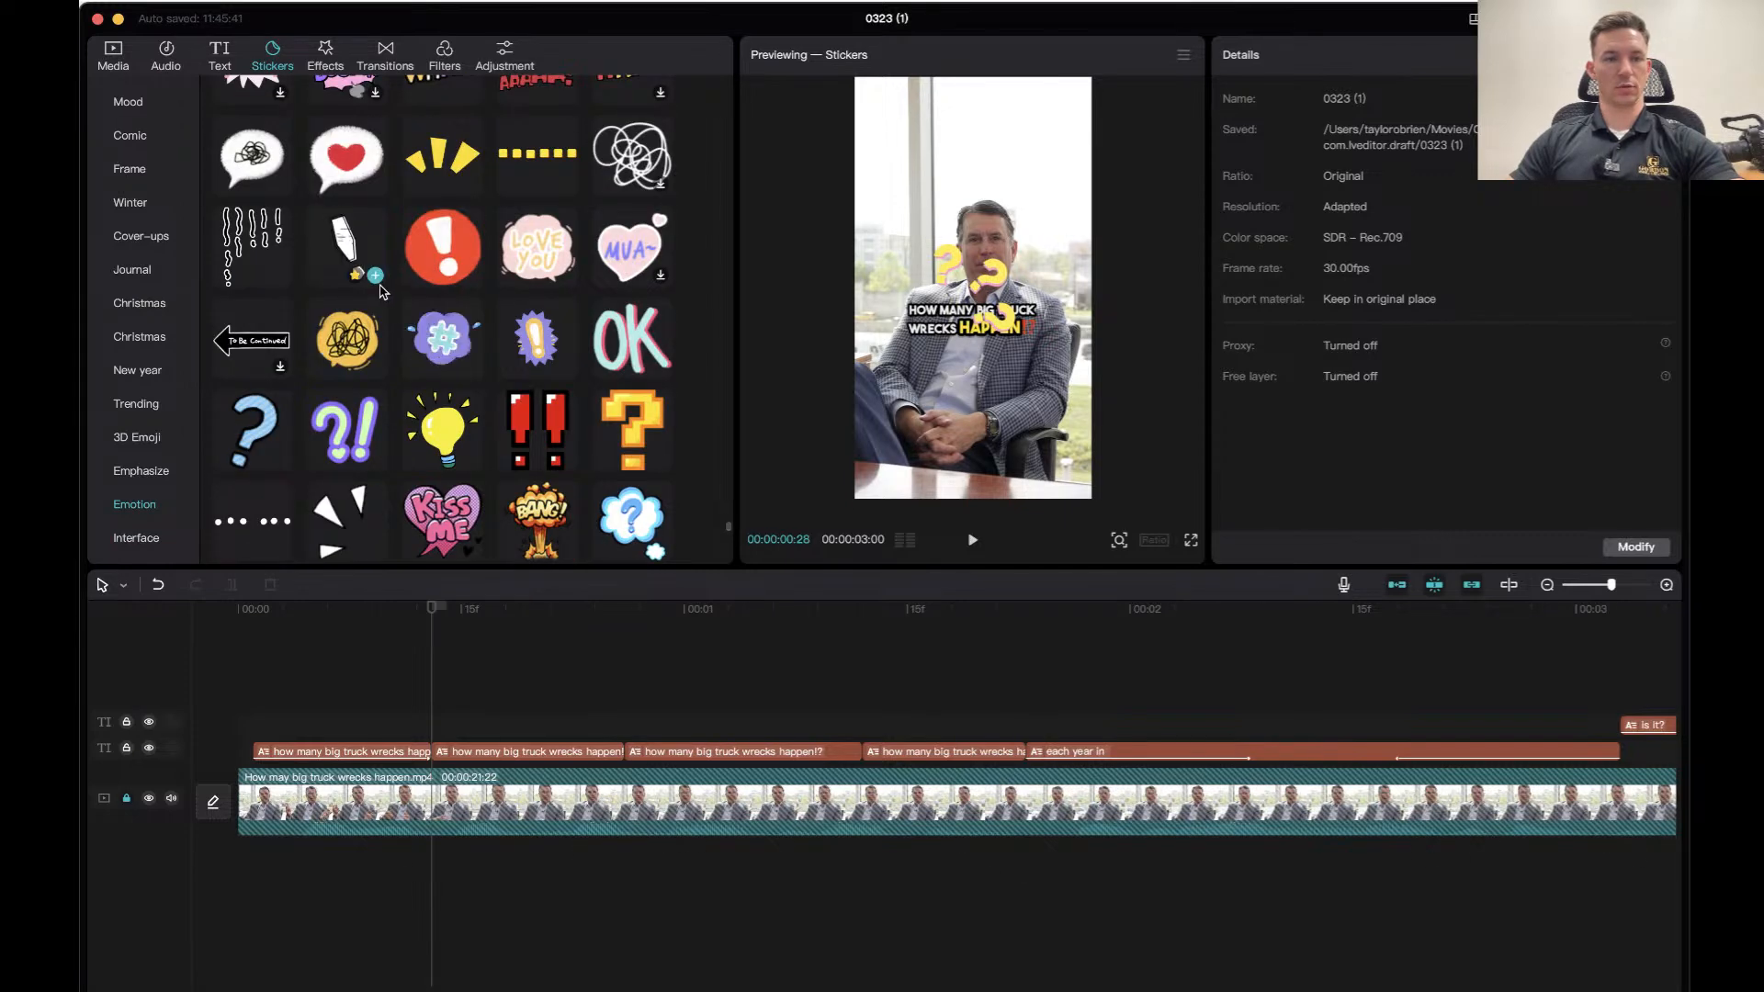
{"action": "scroll", "coordinate": [395, 381], "scroll_direction": "up", "scroll_amount": 2}
{"action": "scroll", "coordinate": [372, 368], "scroll_direction": "up", "scroll_amount": 2}
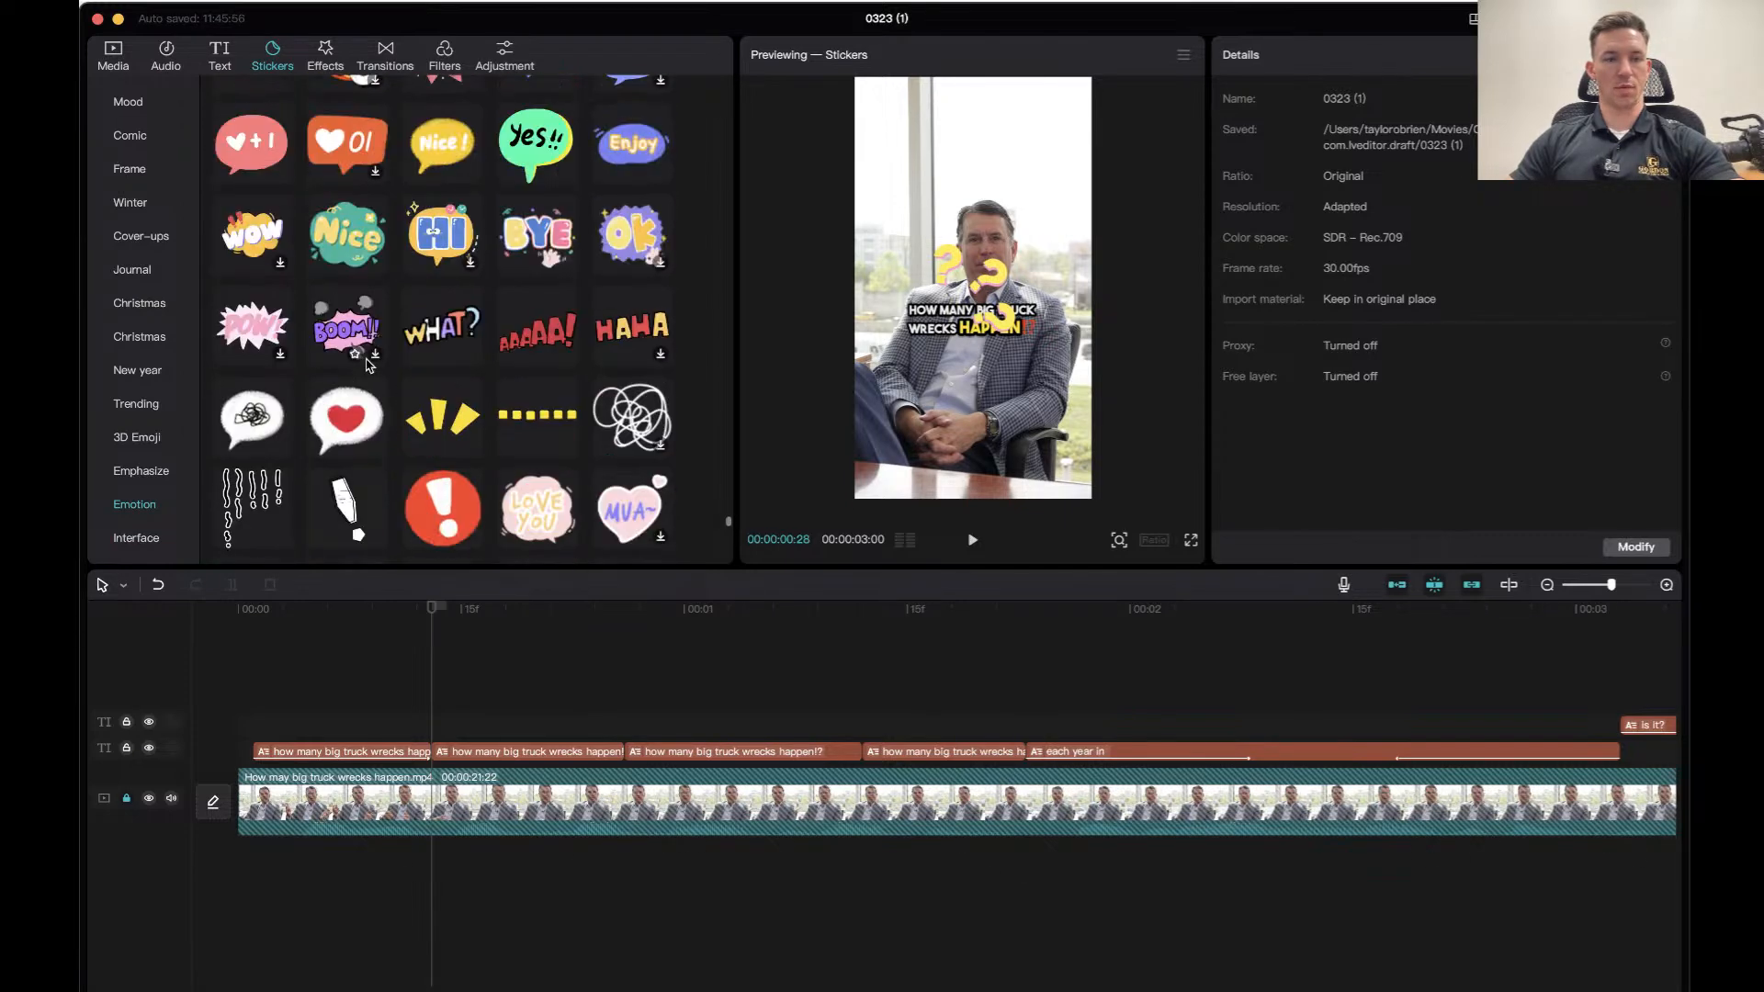
{"action": "scroll", "coordinate": [367, 365], "scroll_direction": "up", "scroll_amount": 5}
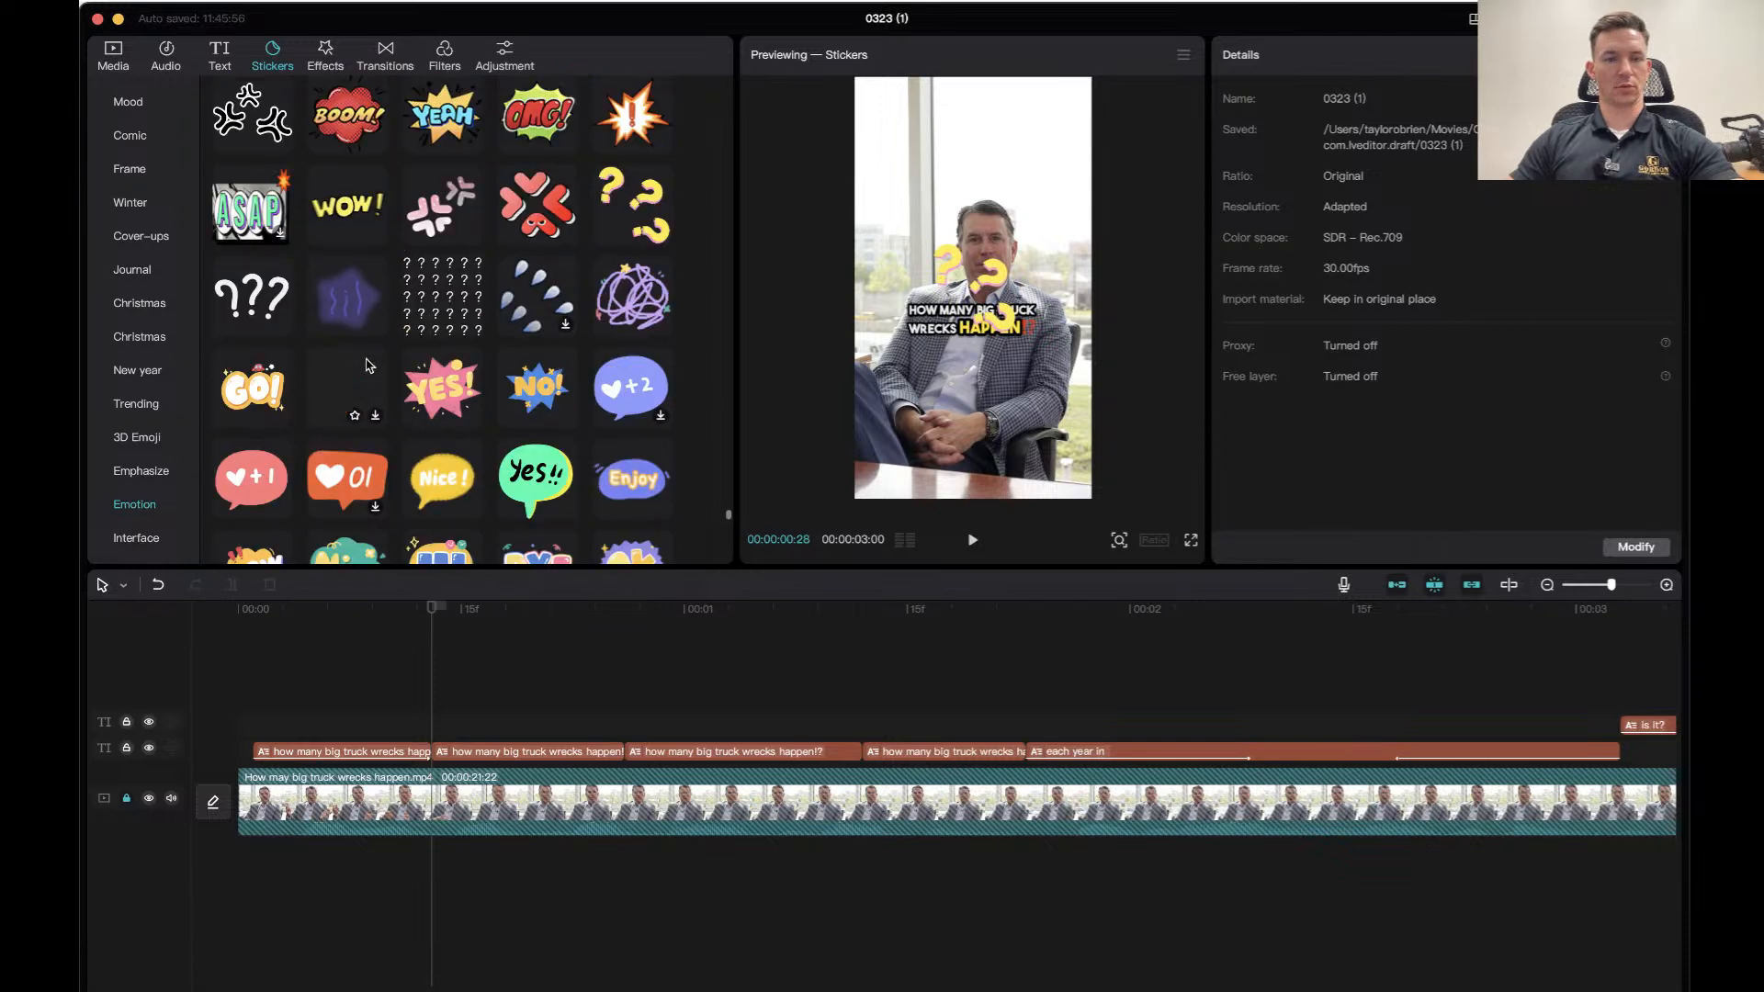
Try the white triple-question-mark sticker near the video's start, moving it below the caption and above the man's head, and undo the move.
{"action": "mouse_move", "coordinate": [283, 322]}
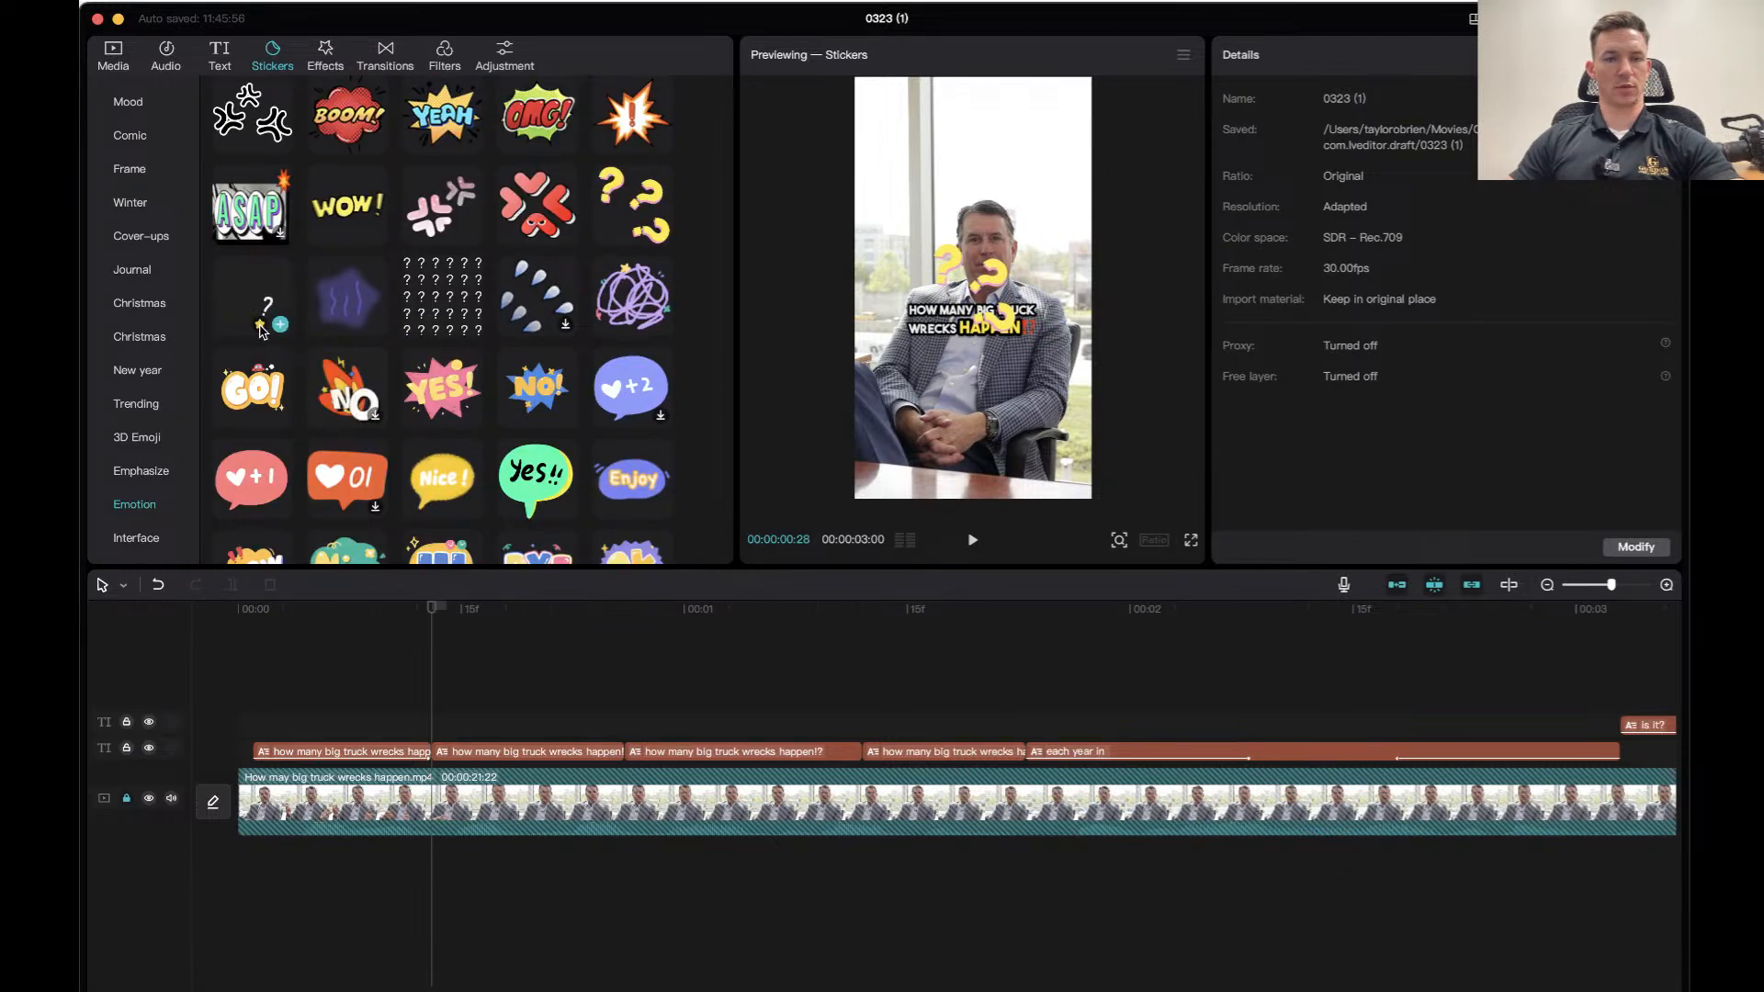
{"action": "left_click_drag", "start_coordinate": [283, 321], "coordinate": [308, 701]}
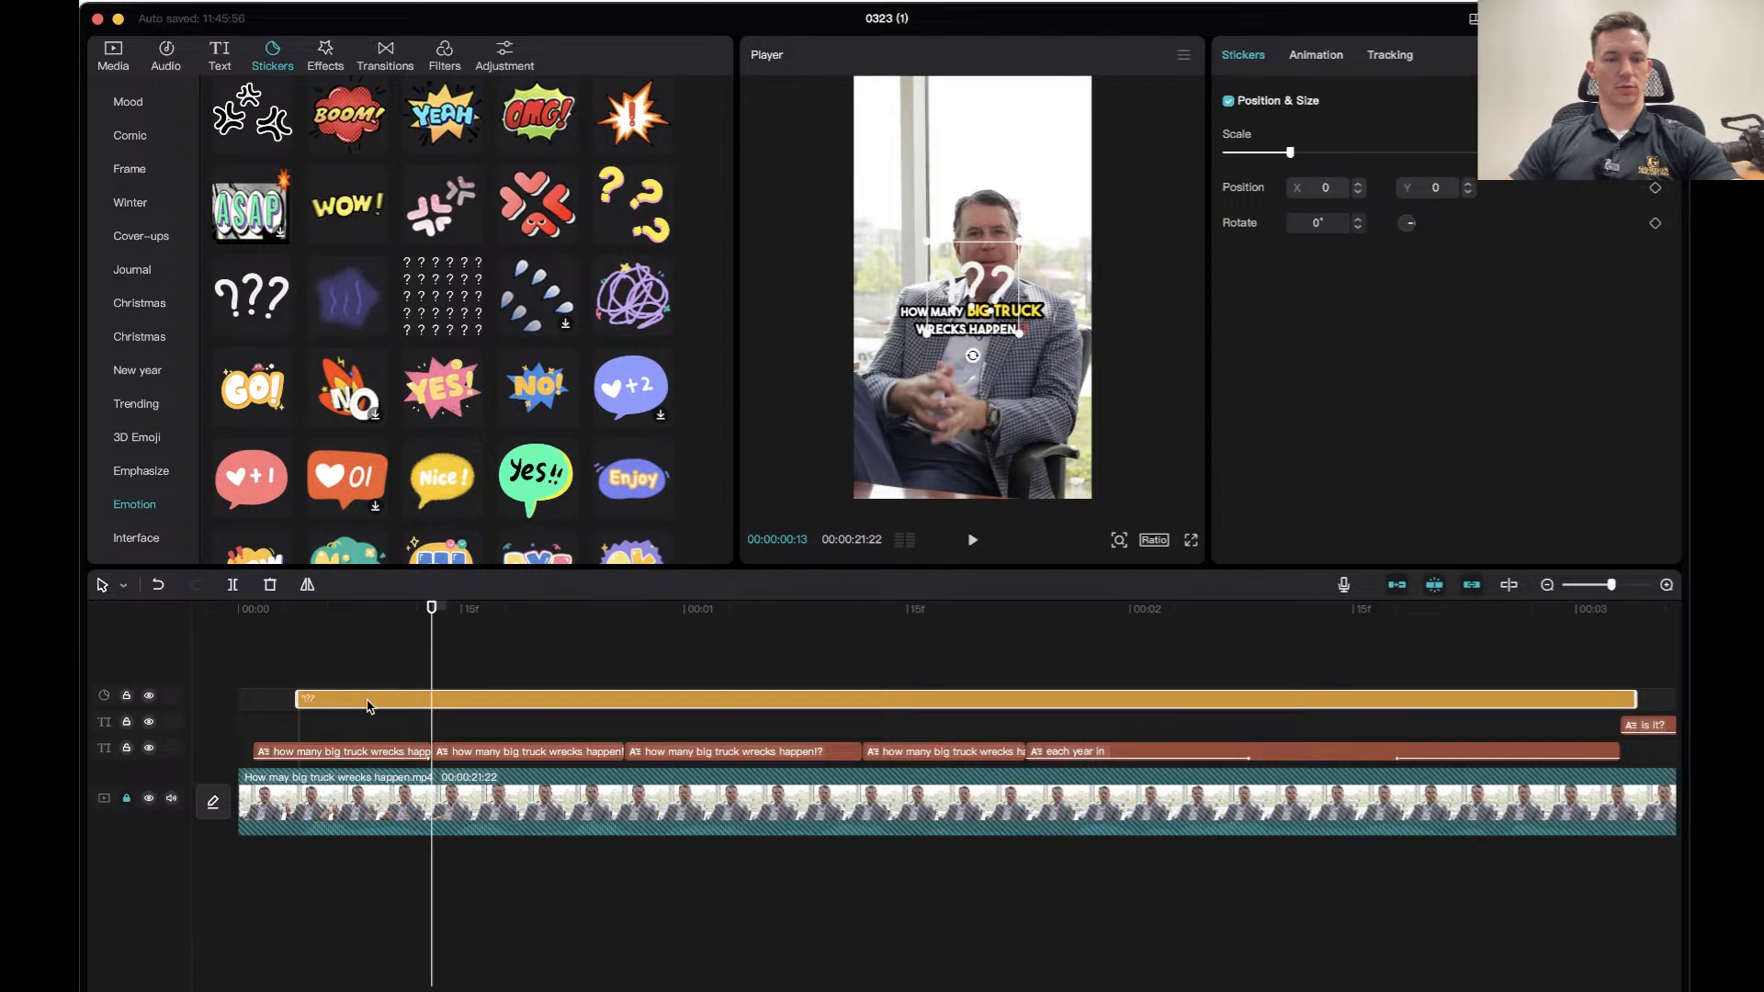
{"action": "left_click_drag", "start_coordinate": [972, 294], "coordinate": [974, 390]}
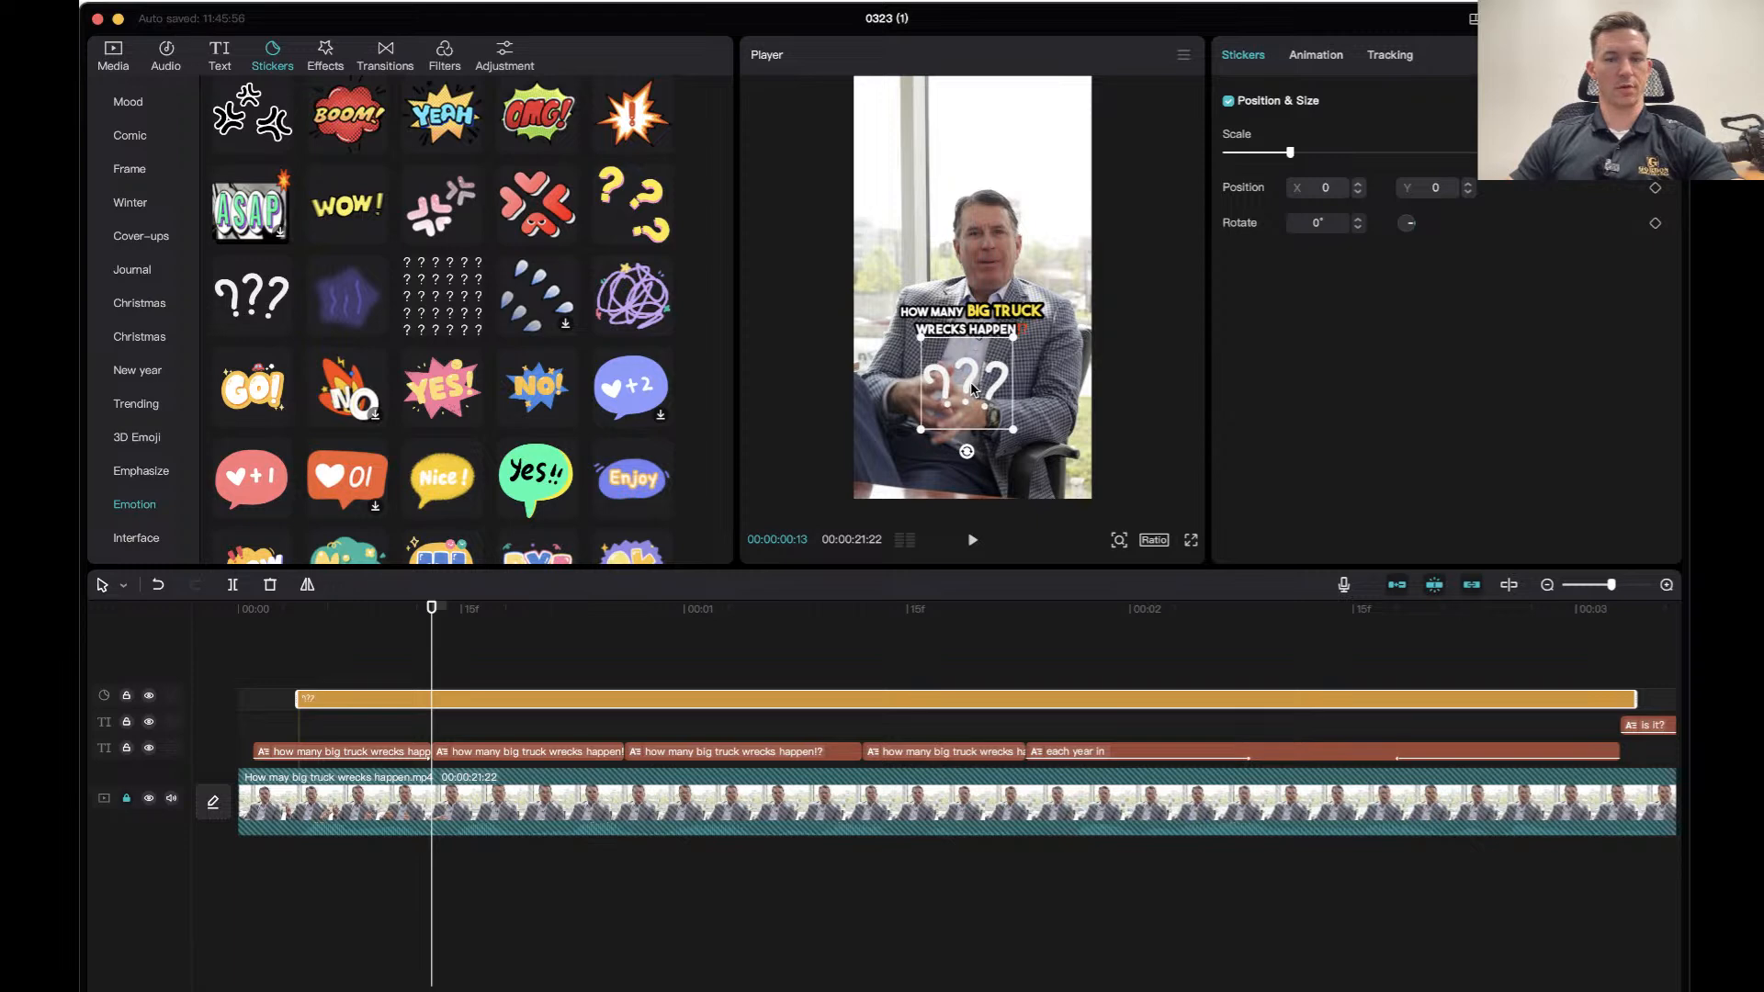
{"action": "left_click_drag", "start_coordinate": [972, 389], "coordinate": [995, 187]}
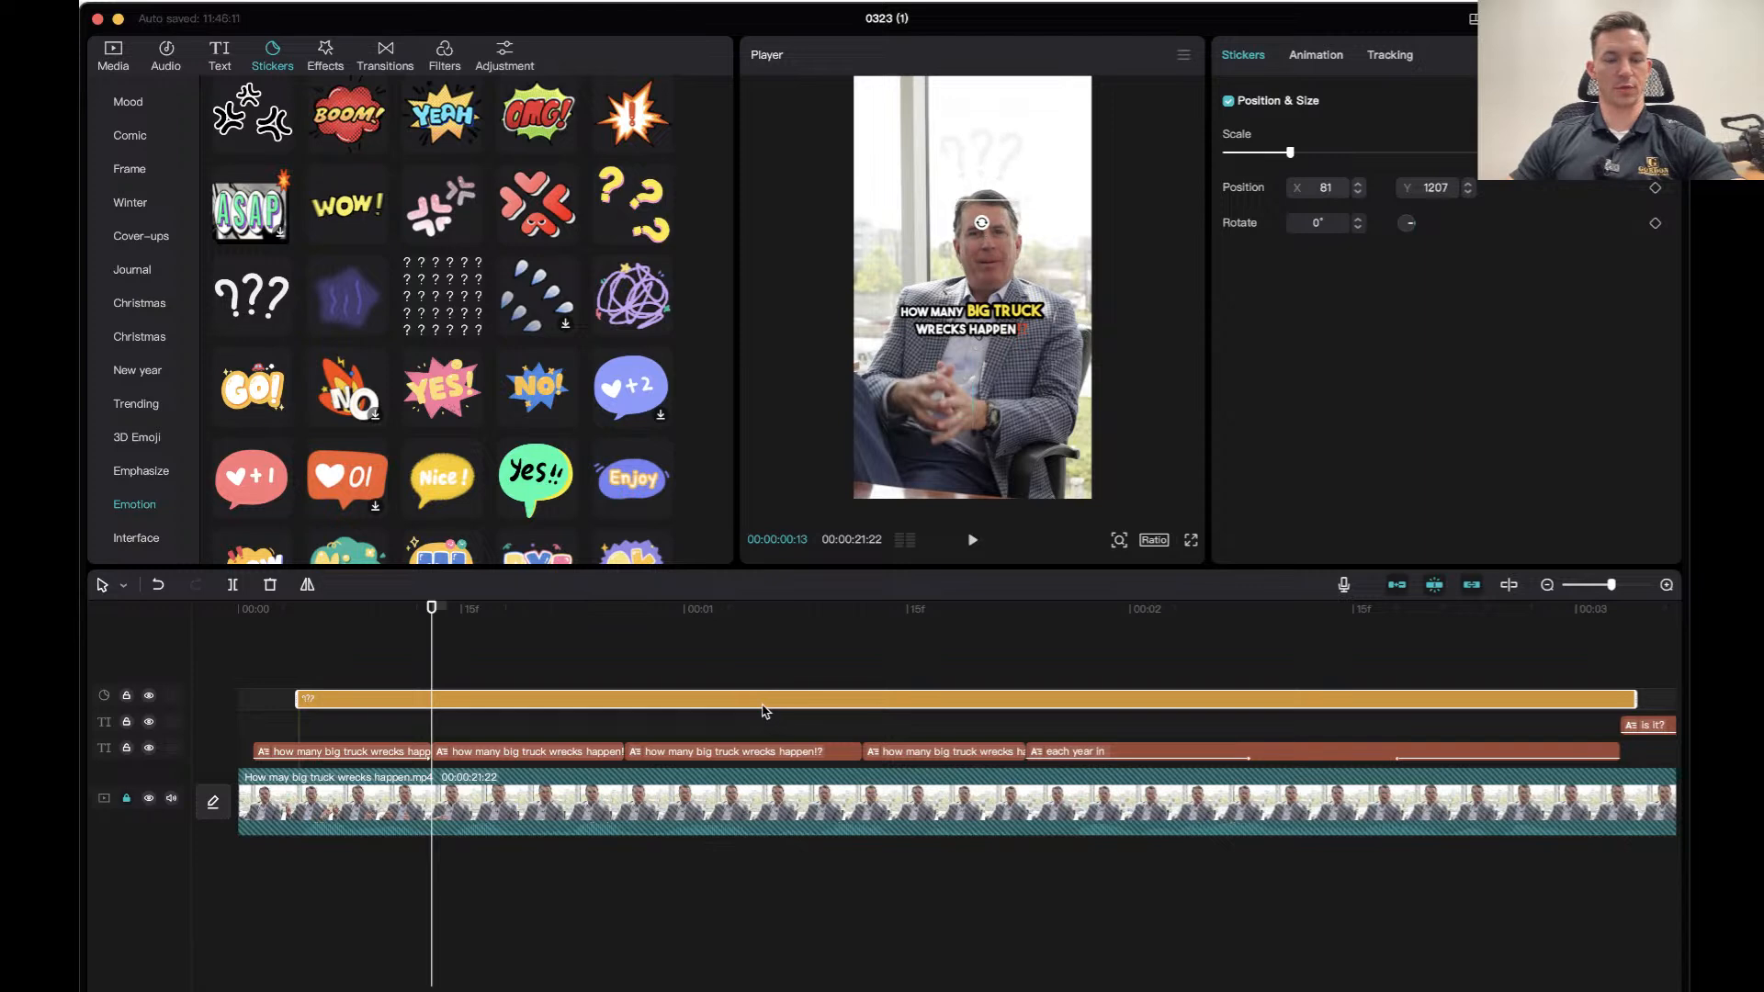
{"action": "key", "text": "super+z"}
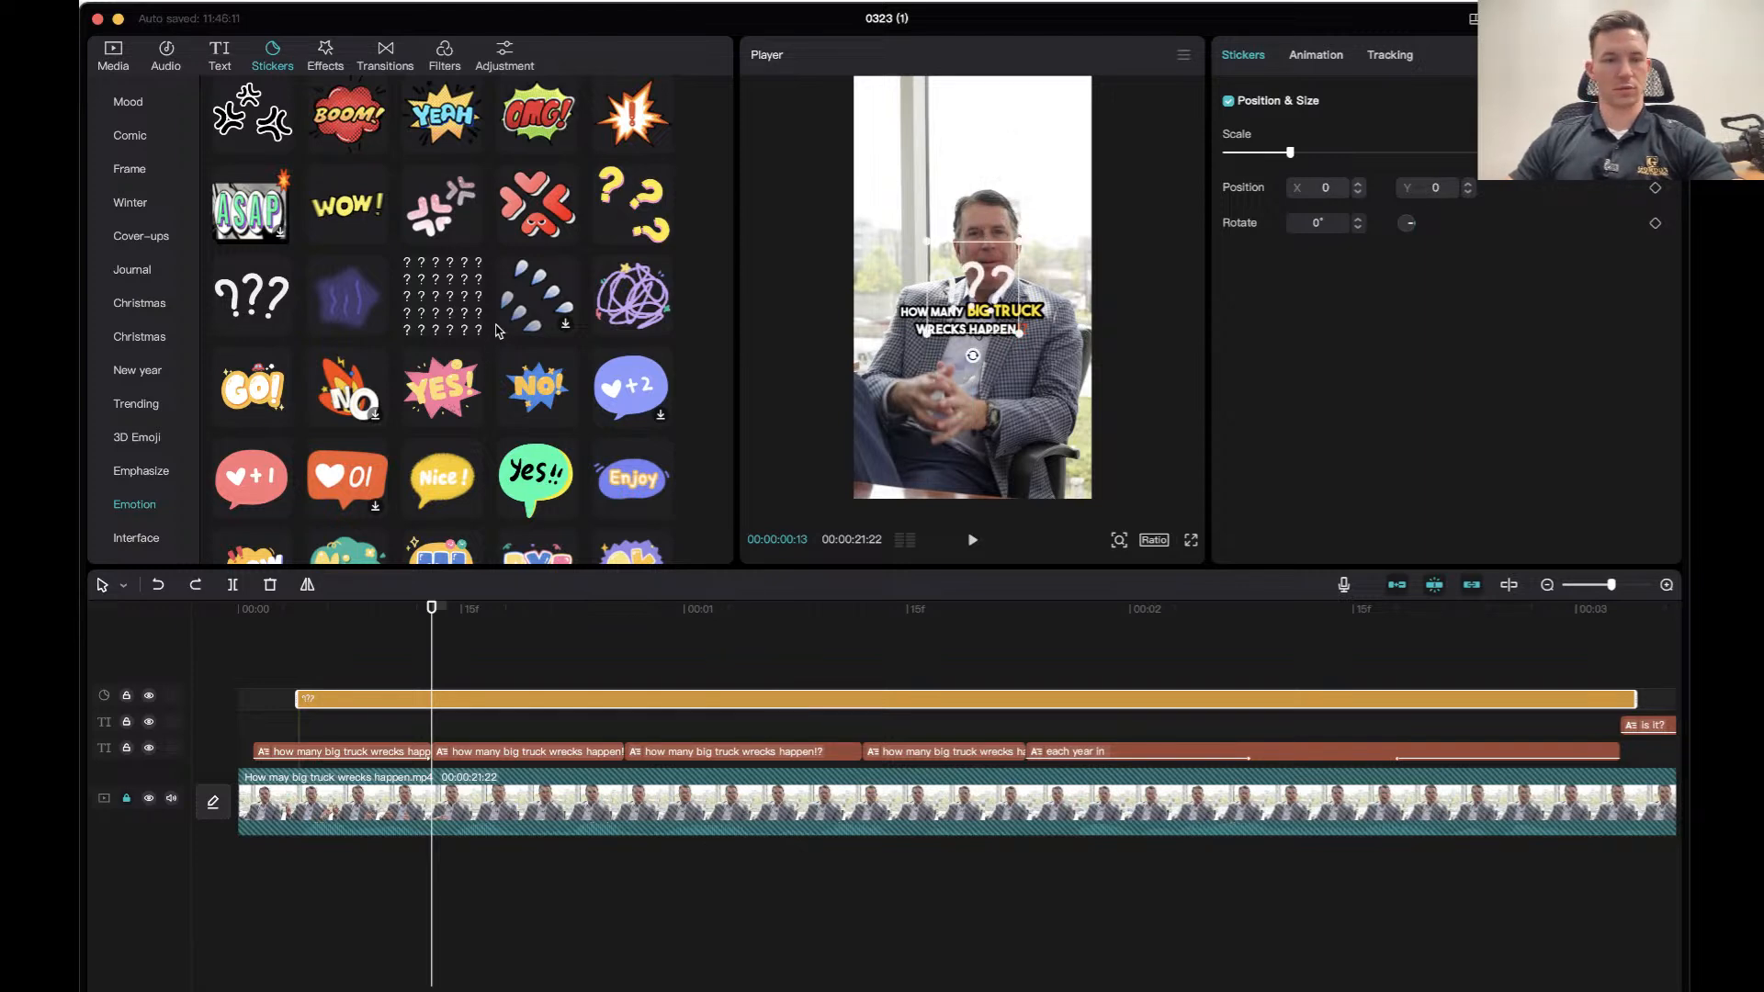
Replace the triple-question-mark sticker with the white burst "!?" sticker at the same start point on the timeline.
{"action": "scroll", "coordinate": [517, 164], "scroll_direction": "up", "scroll_amount": 5}
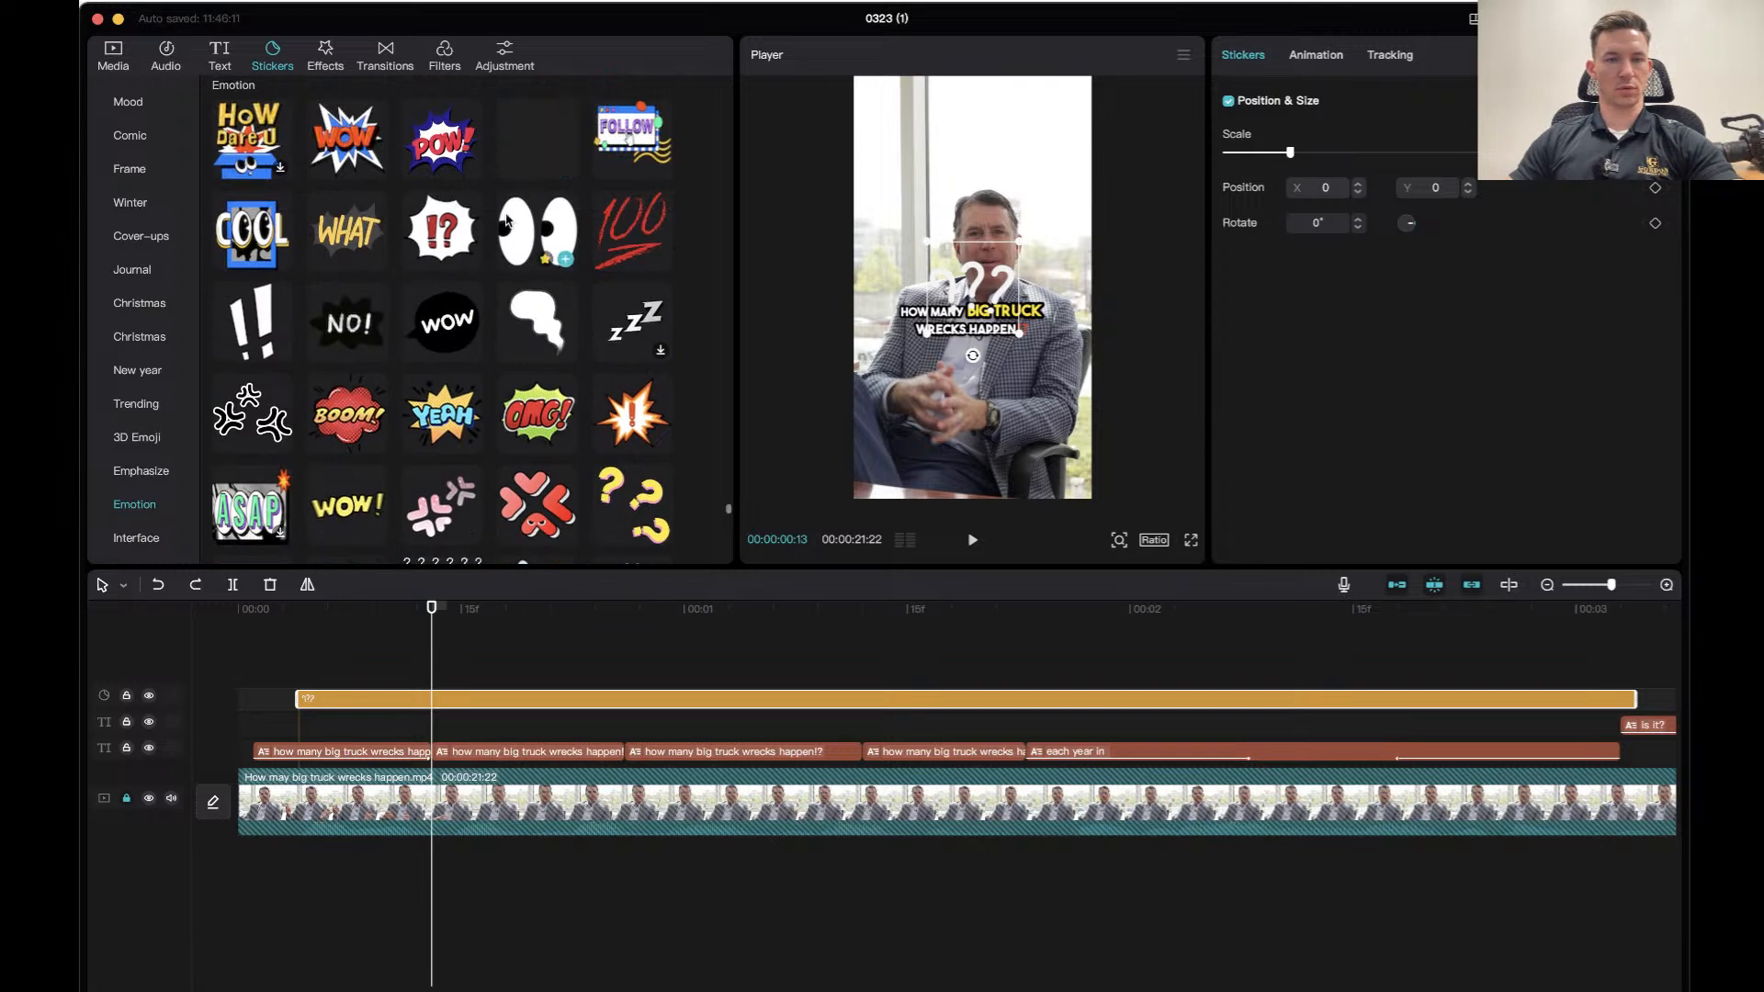
{"action": "left_click_drag", "start_coordinate": [520, 182], "coordinate": [312, 676]}
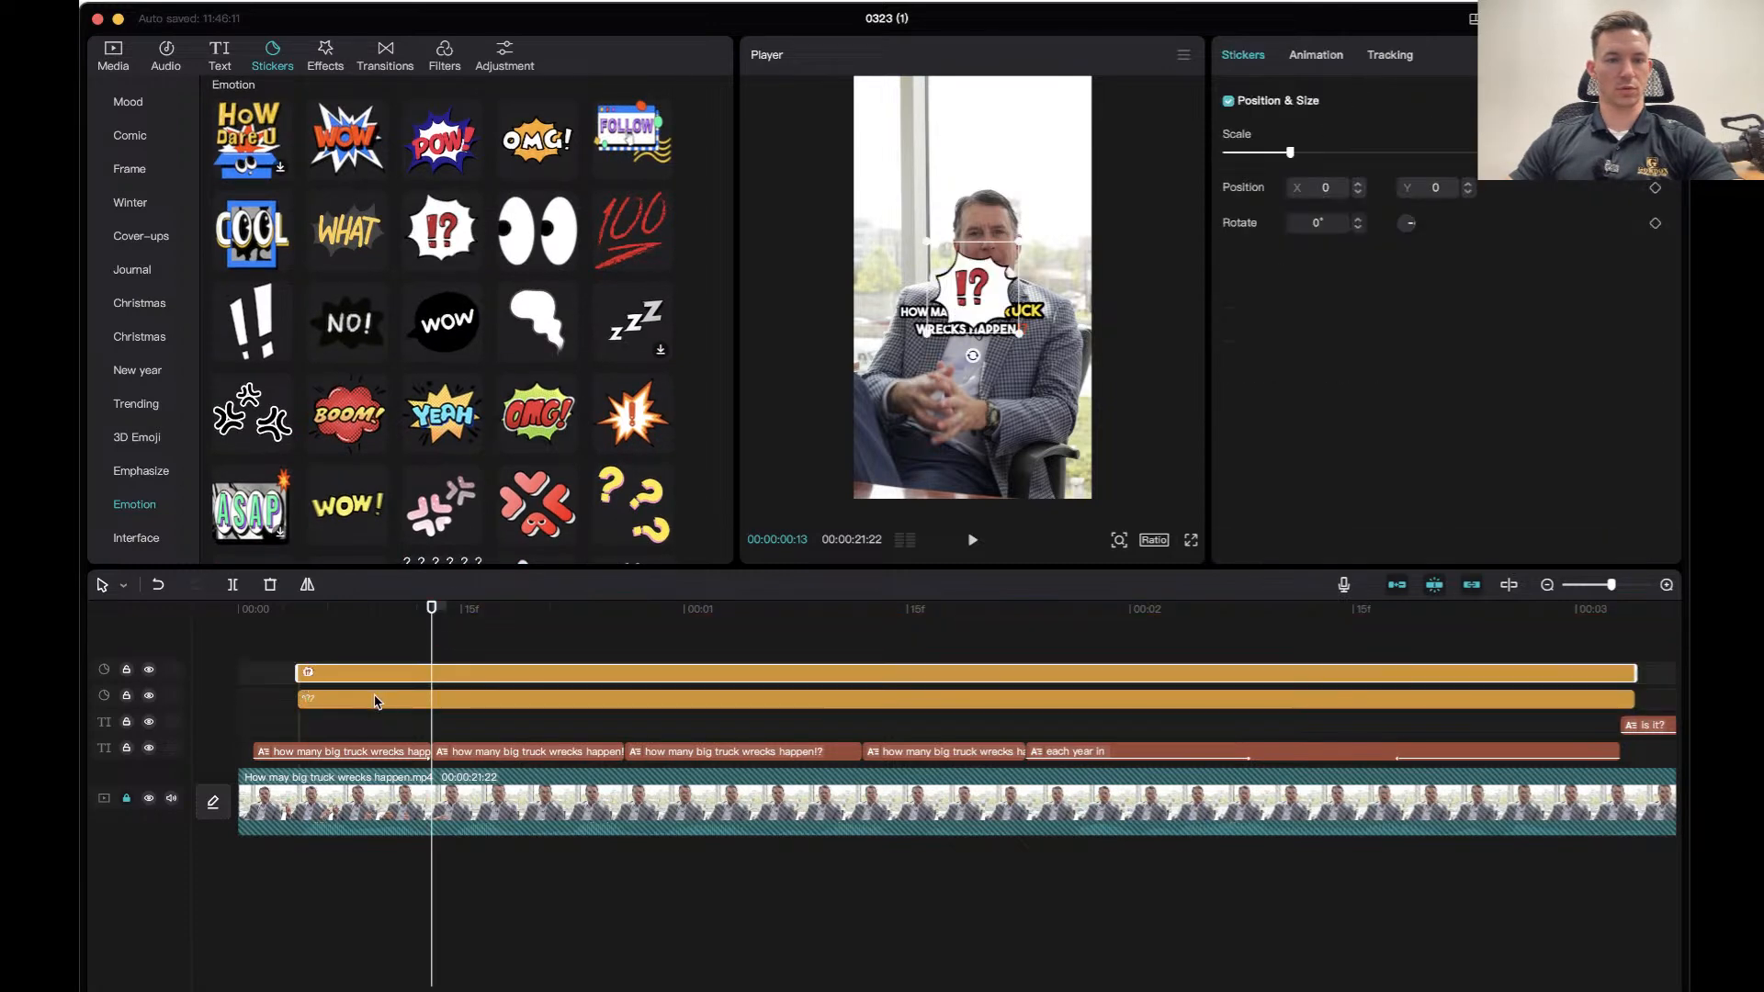
{"action": "left_click", "coordinate": [395, 702]}
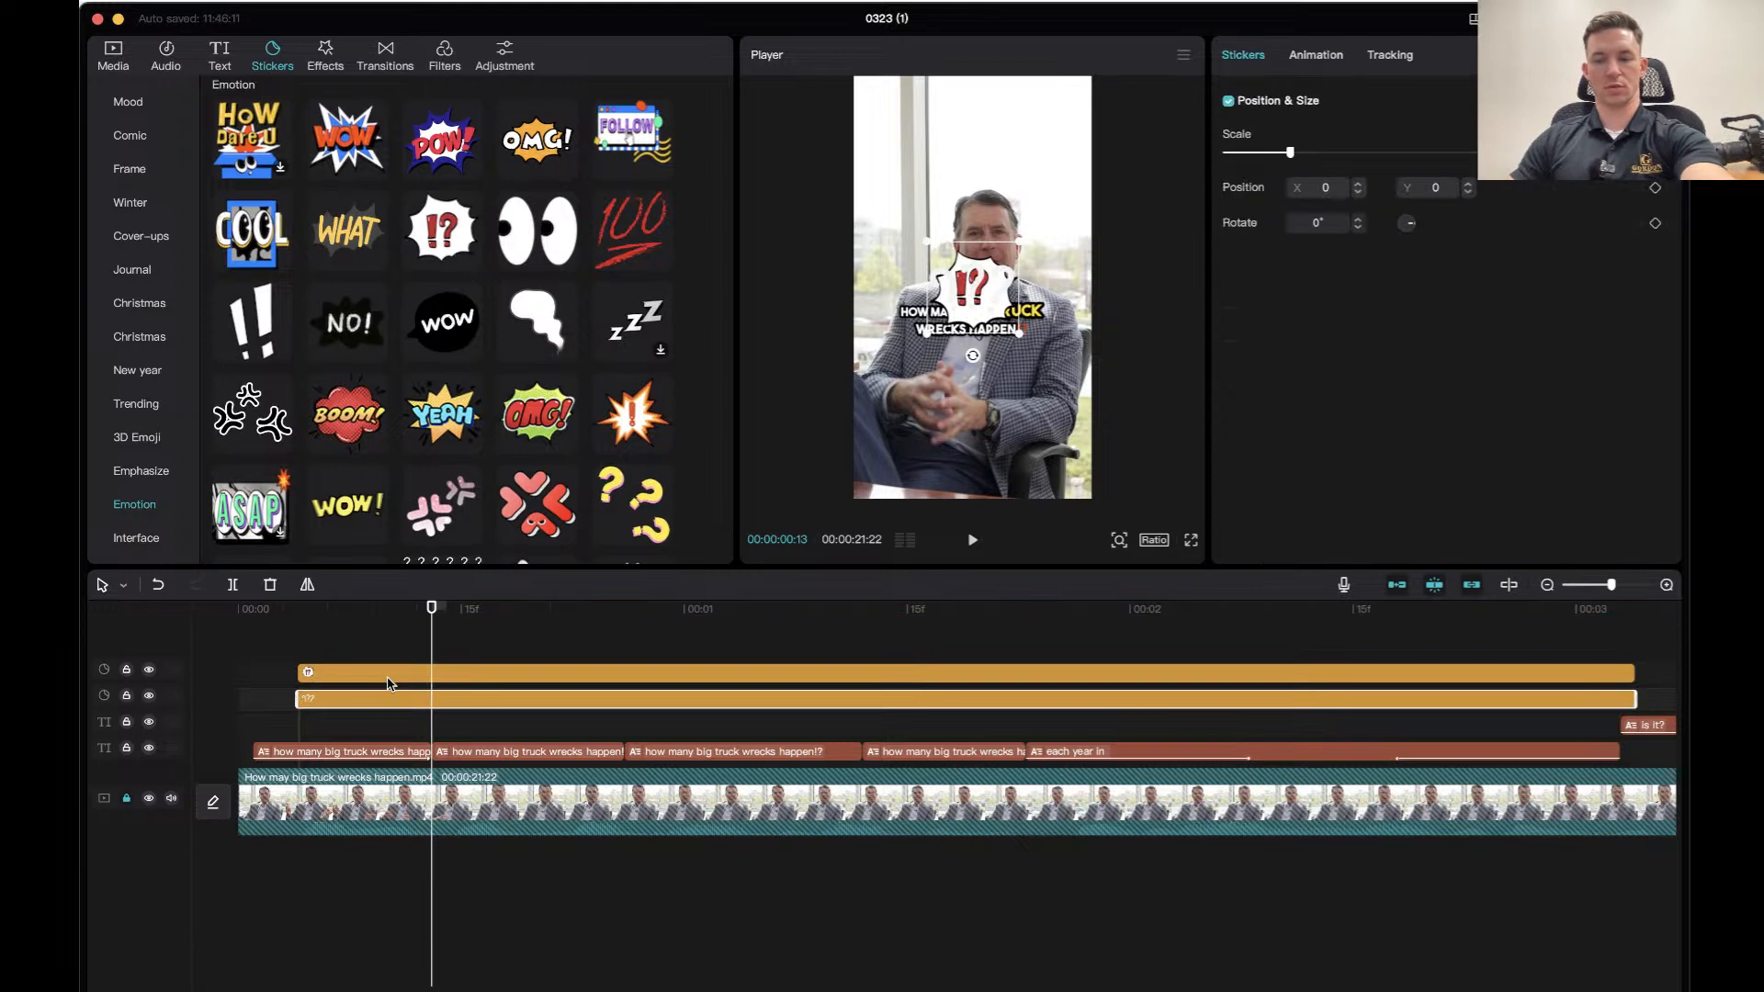
{"action": "key", "text": "Delete"}
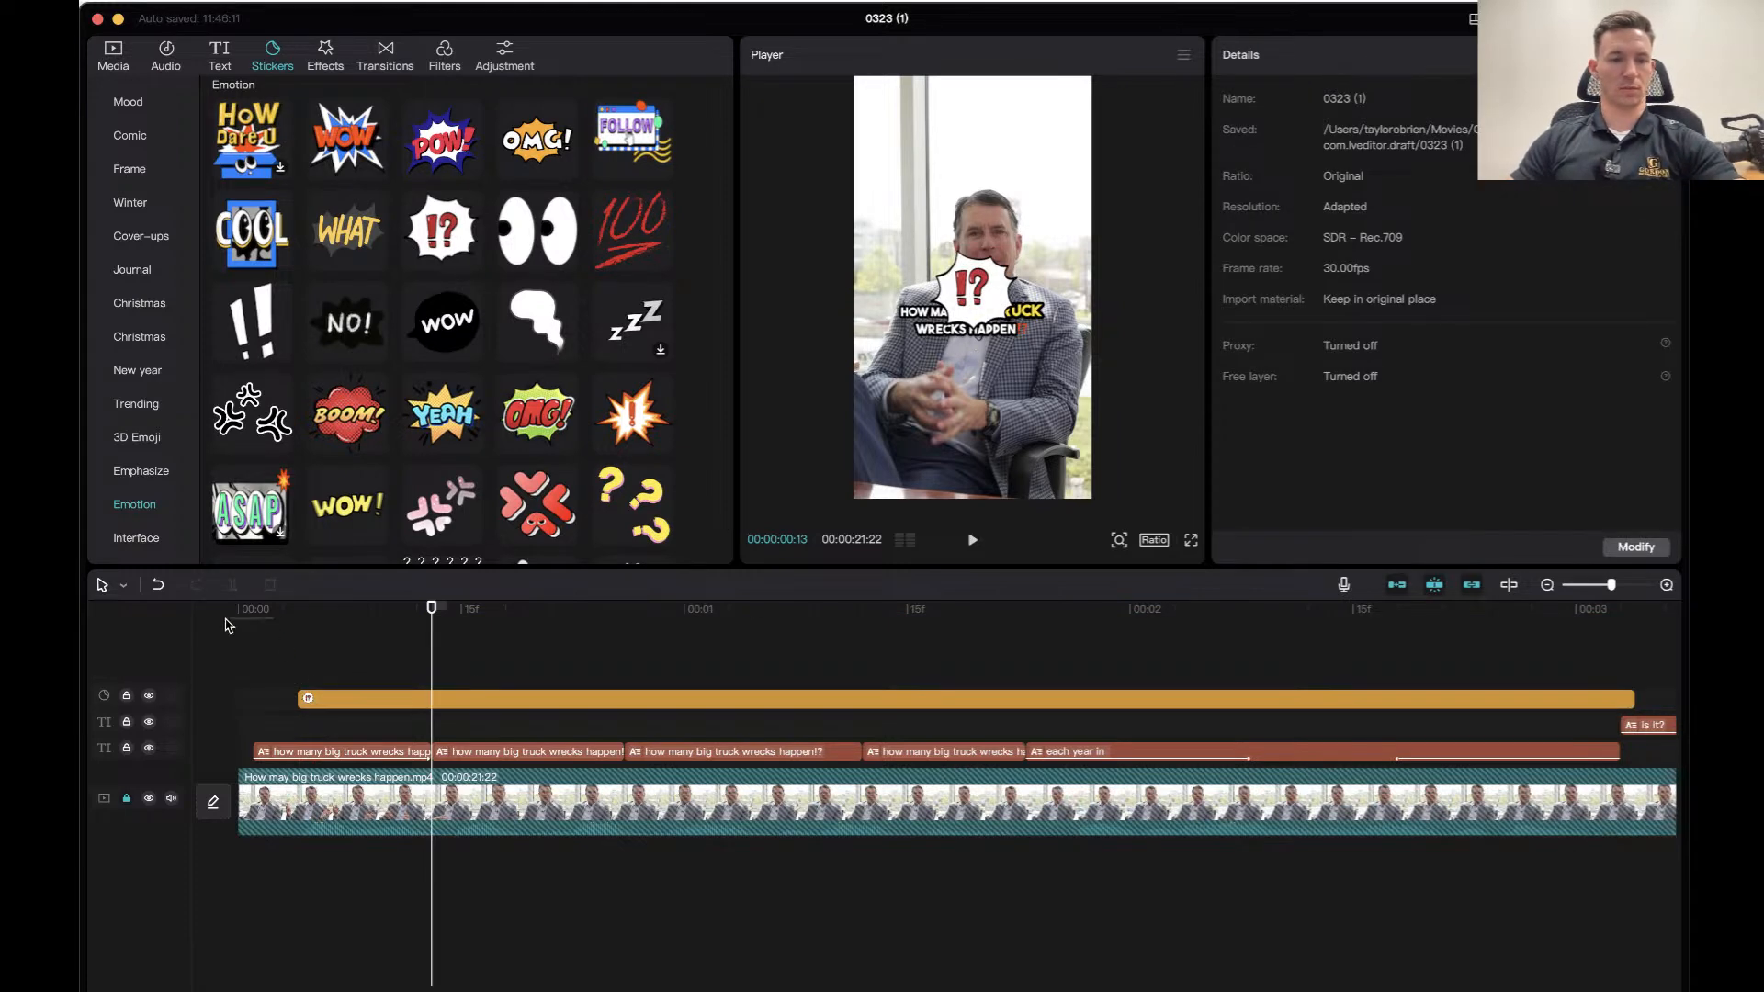
Try the "!?" sticker above the man's head at about X -87, Y 1375 and preview the opening.
{"action": "left_click_drag", "start_coordinate": [427, 615], "coordinate": [387, 645]}
{"action": "left_click", "coordinate": [512, 700]}
{"action": "left_click_drag", "start_coordinate": [975, 295], "coordinate": [966, 145]}
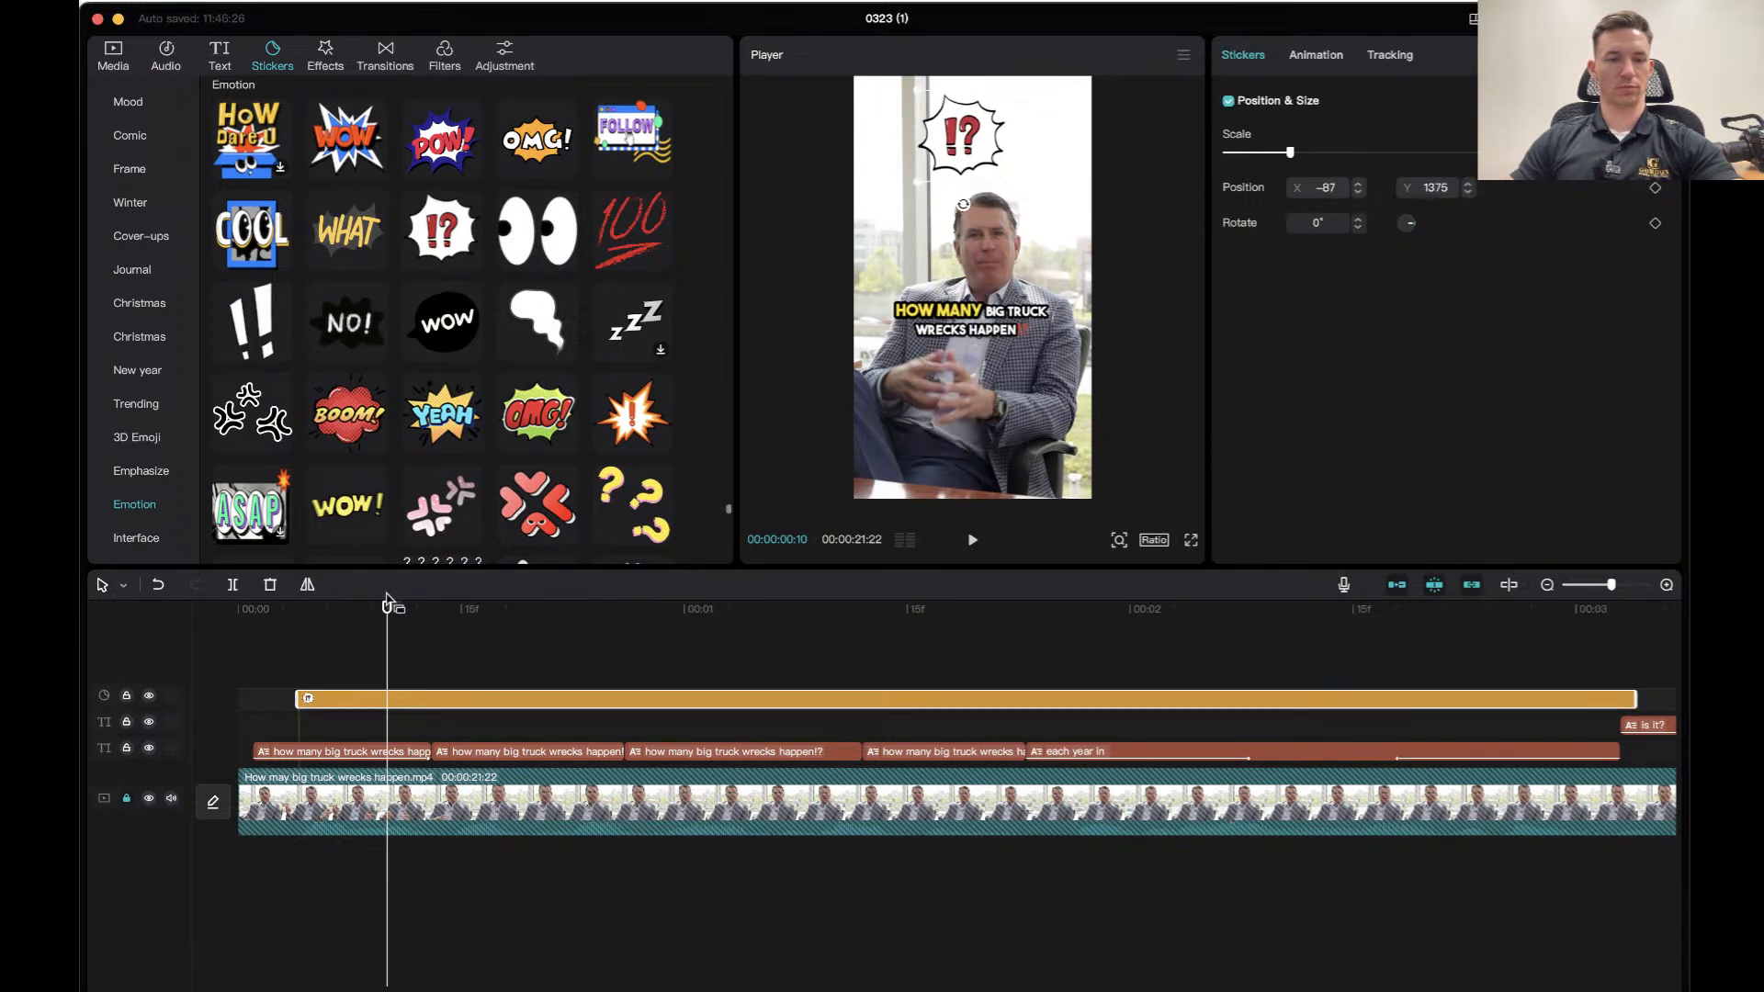
{"action": "left_click", "coordinate": [295, 608]}
{"action": "key", "text": "space"}
{"action": "key", "text": "space"}
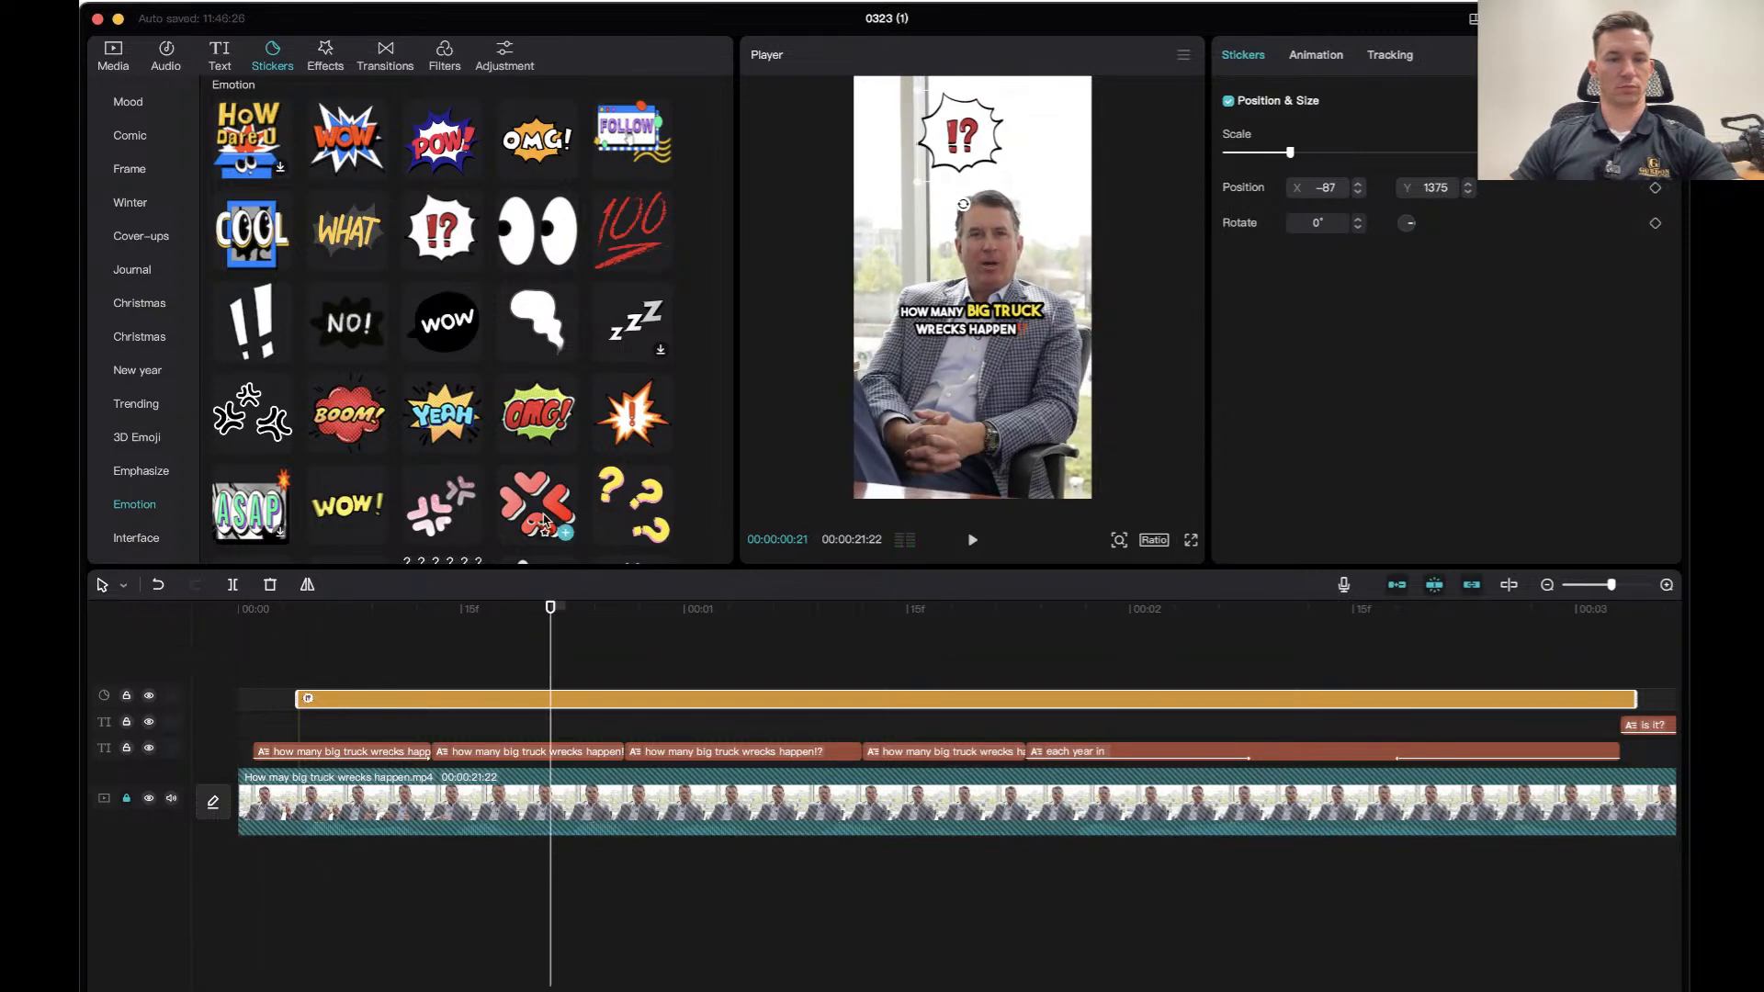
Centre the "!?" sticker just below the caption at about X 0, Y -797, preview it, and shrink it slightly.
{"action": "left_click_drag", "start_coordinate": [966, 144], "coordinate": [971, 378]}
{"action": "left_click_drag", "start_coordinate": [547, 608], "coordinate": [234, 609]}
{"action": "key", "text": "space"}
{"action": "key", "text": "space"}
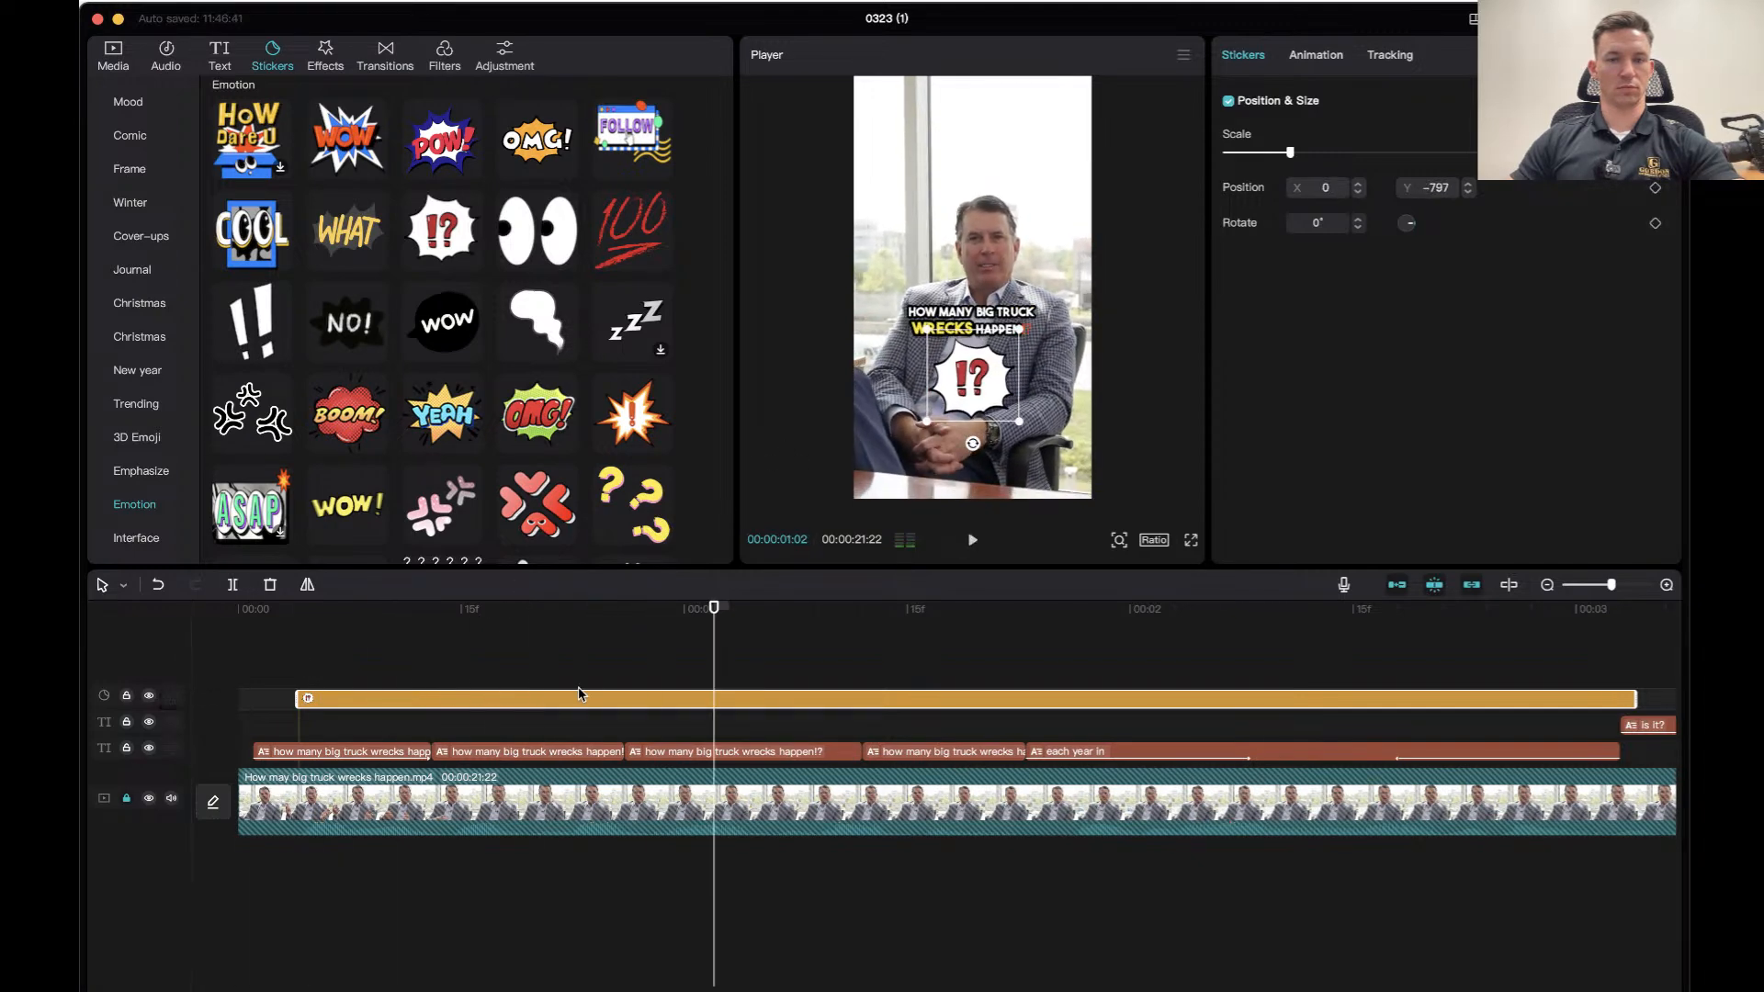
{"action": "left_click_drag", "start_coordinate": [708, 632], "coordinate": [372, 625]}
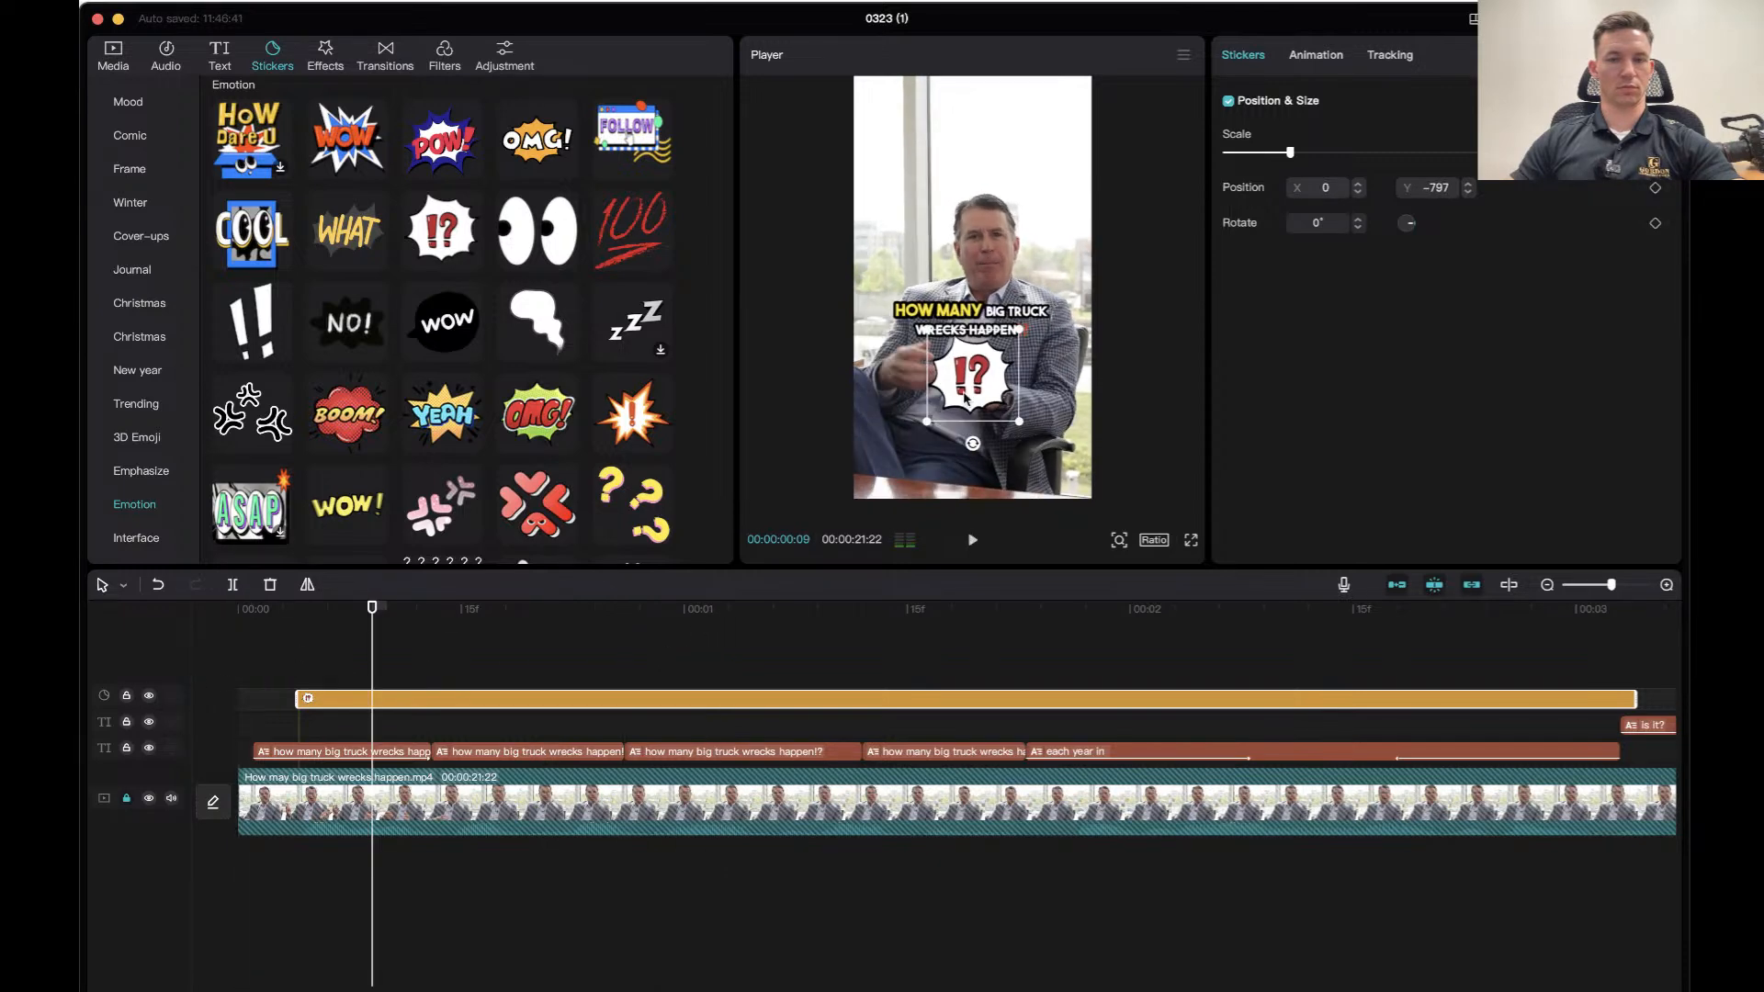
{"action": "left_click_drag", "start_coordinate": [933, 422], "coordinate": [939, 416]}
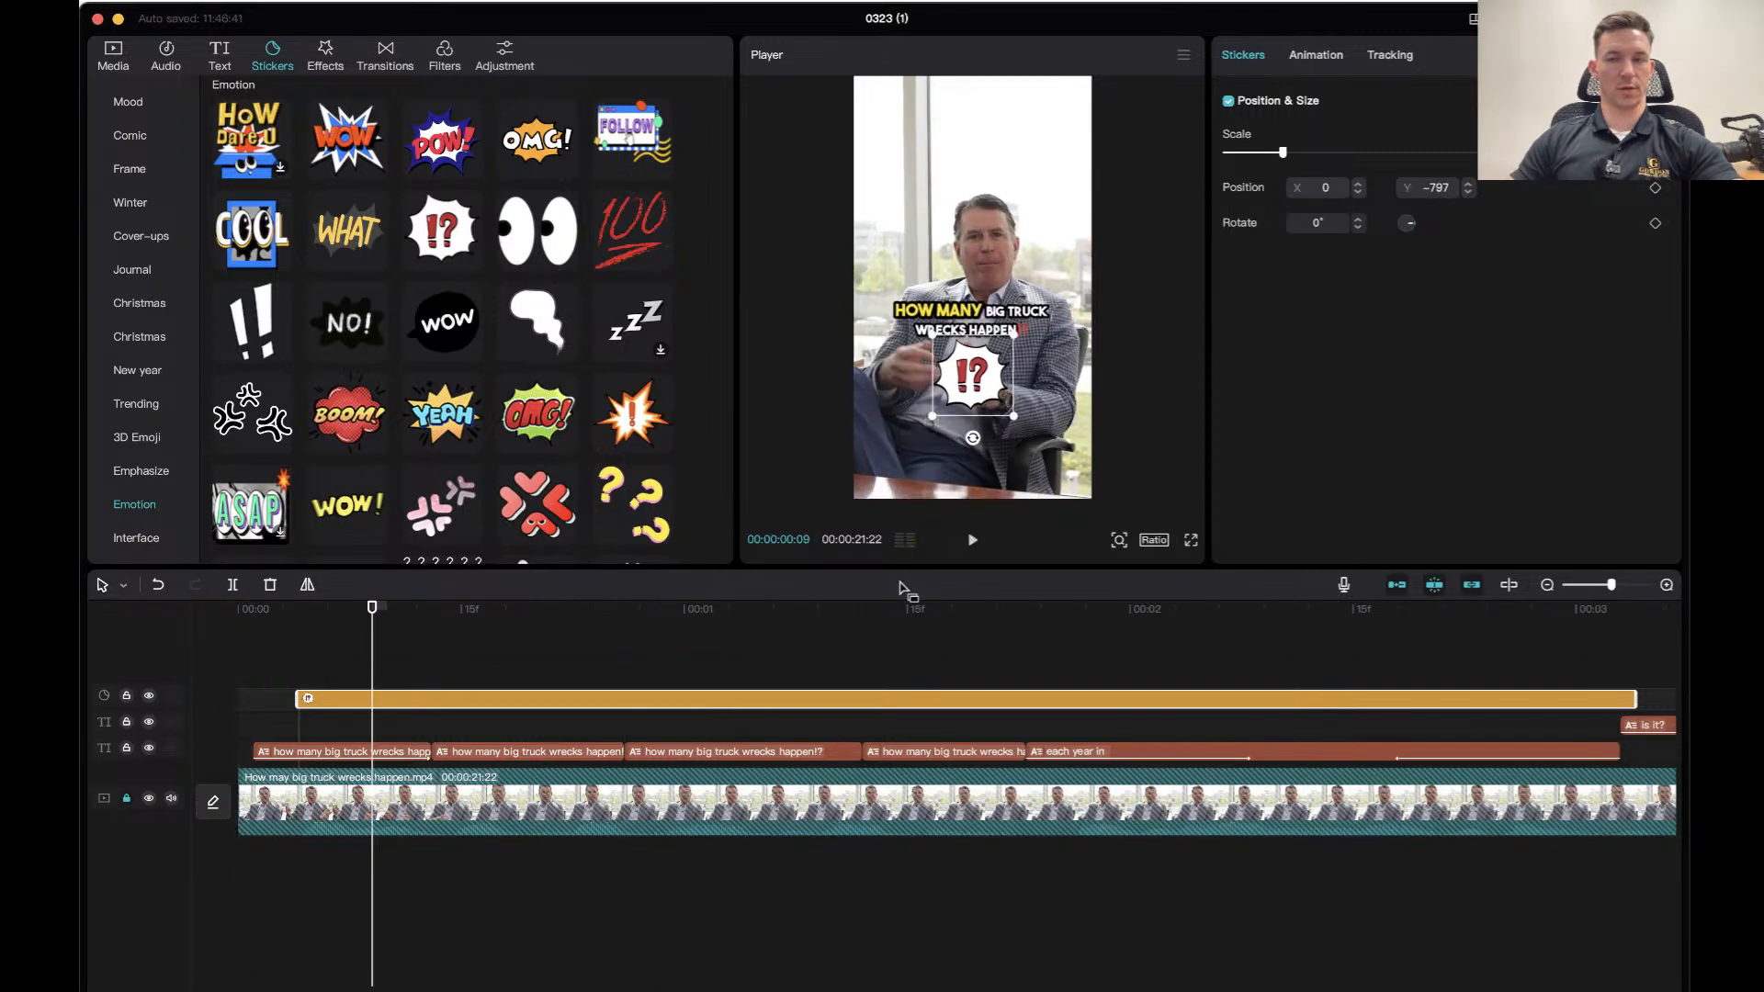
Apply the Bounce In entrance animation to the "!?" sticker and trim its clip to end at 00:00:01:02.
{"action": "left_click", "coordinate": [1319, 55]}
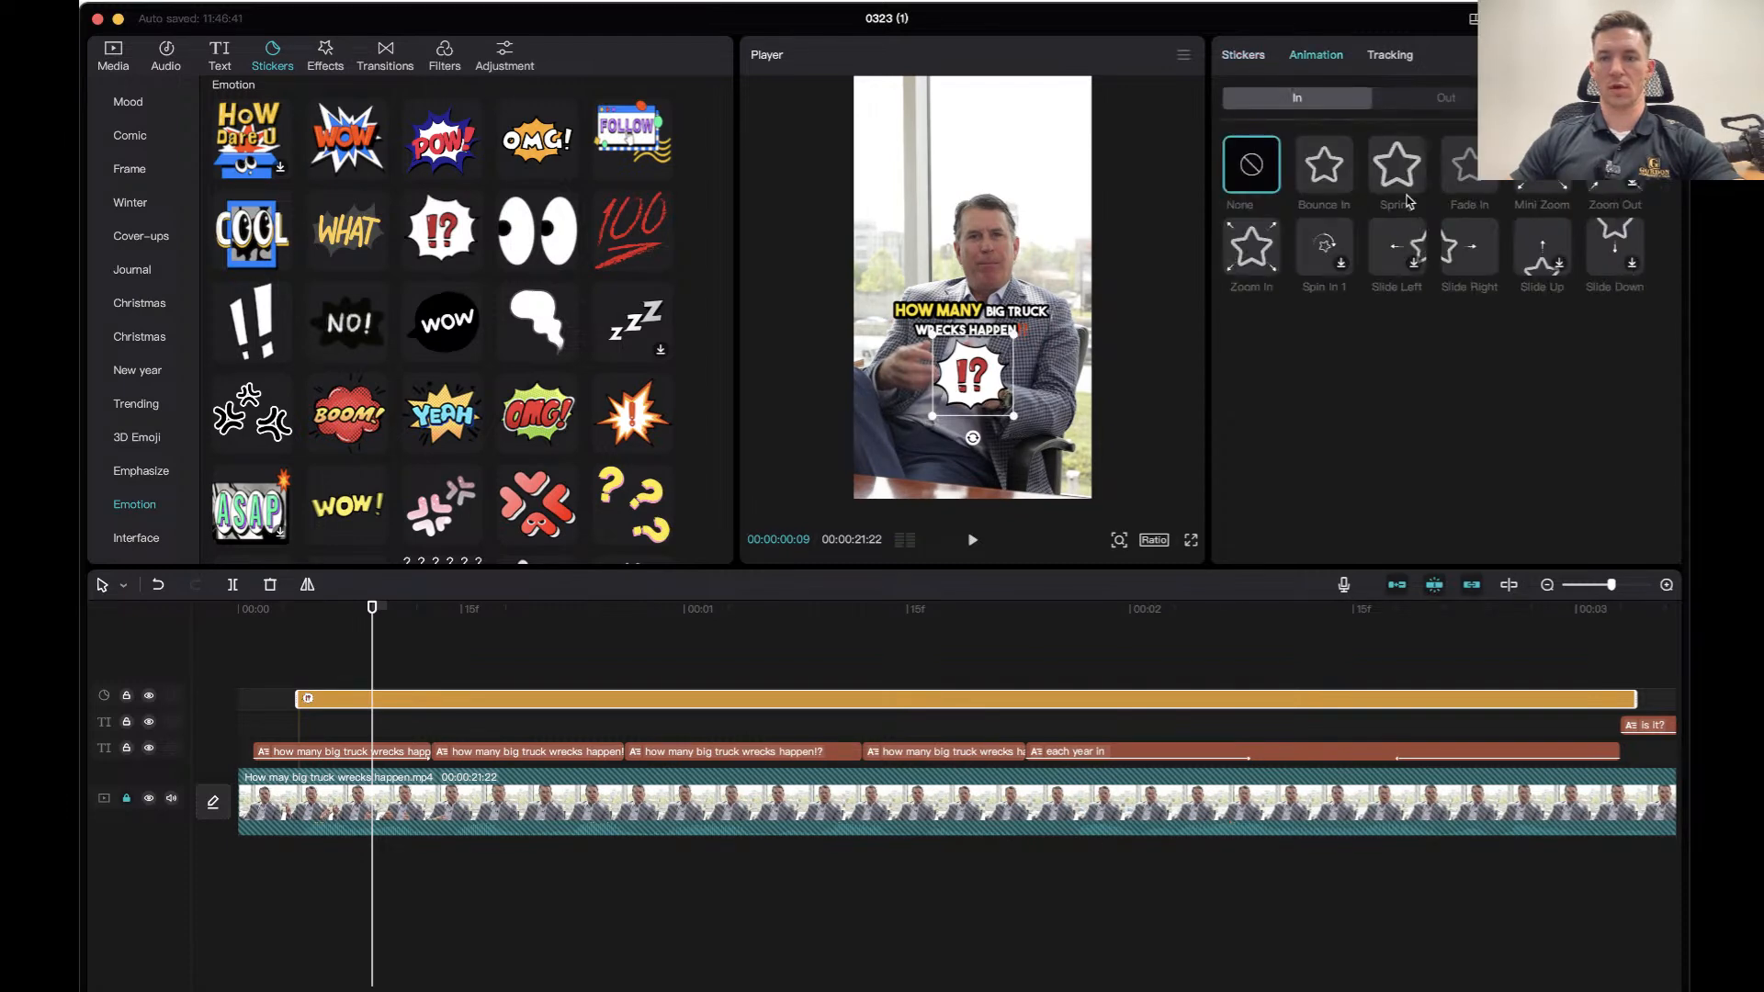
{"action": "left_click", "coordinate": [1335, 185]}
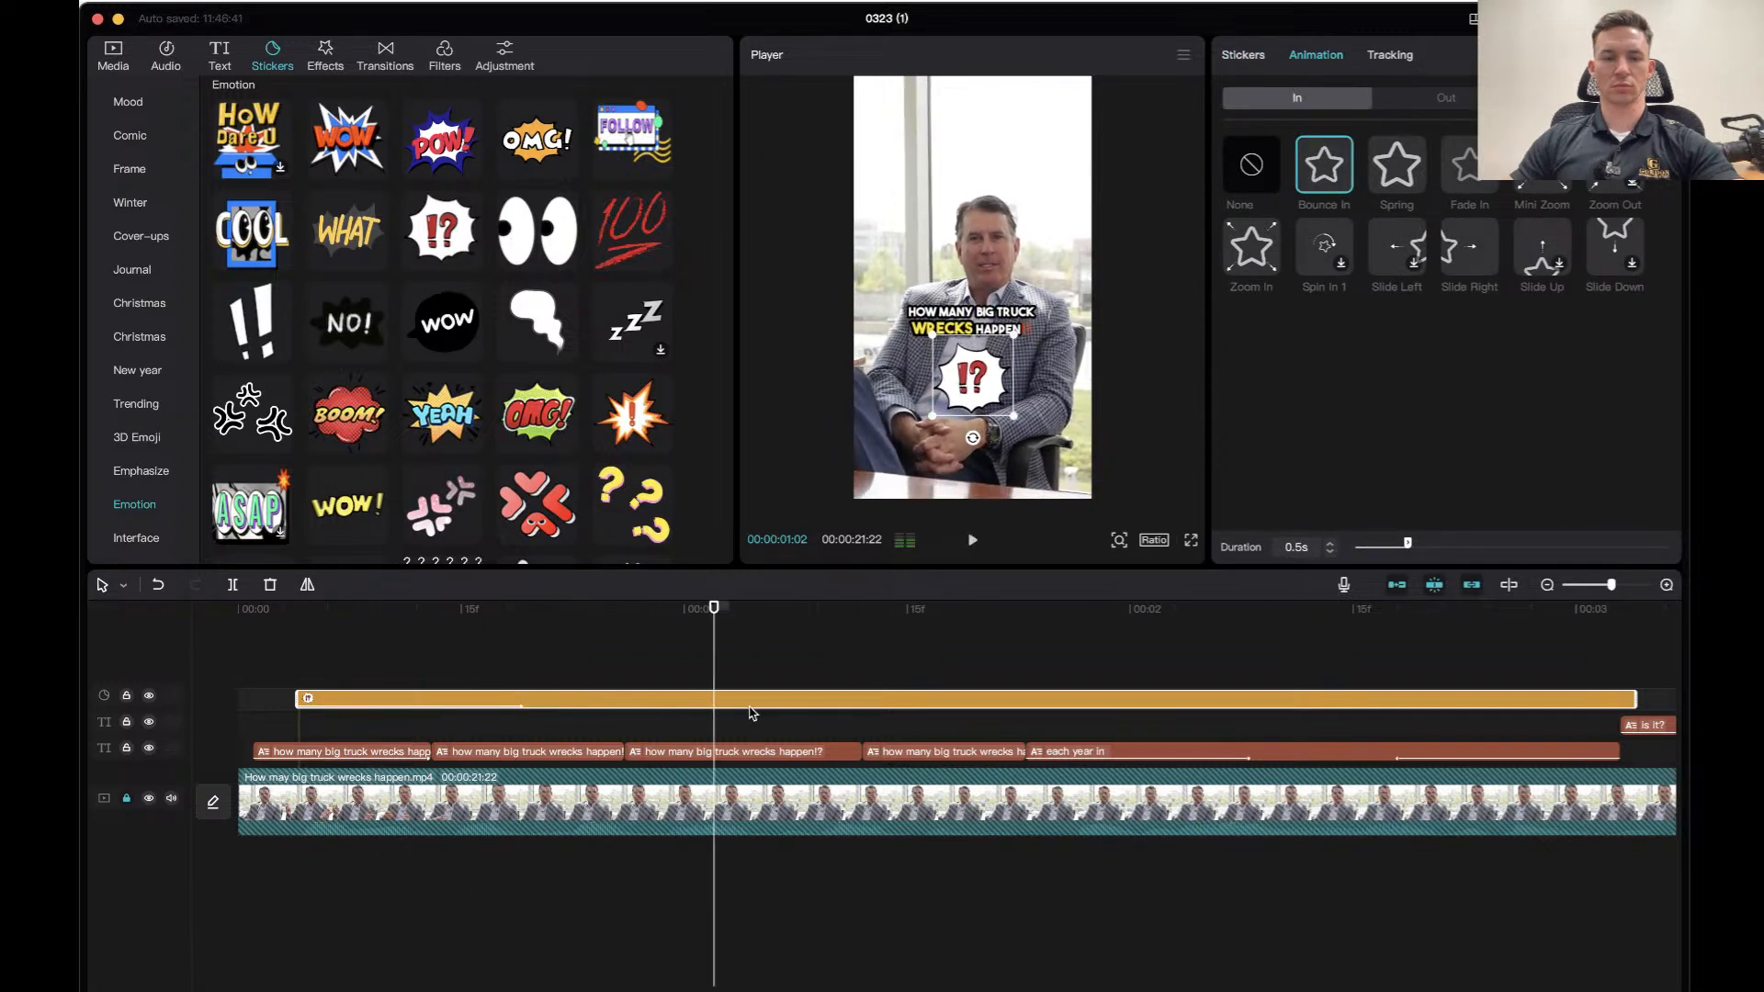
{"action": "left_click_drag", "start_coordinate": [1634, 691], "coordinate": [715, 698]}
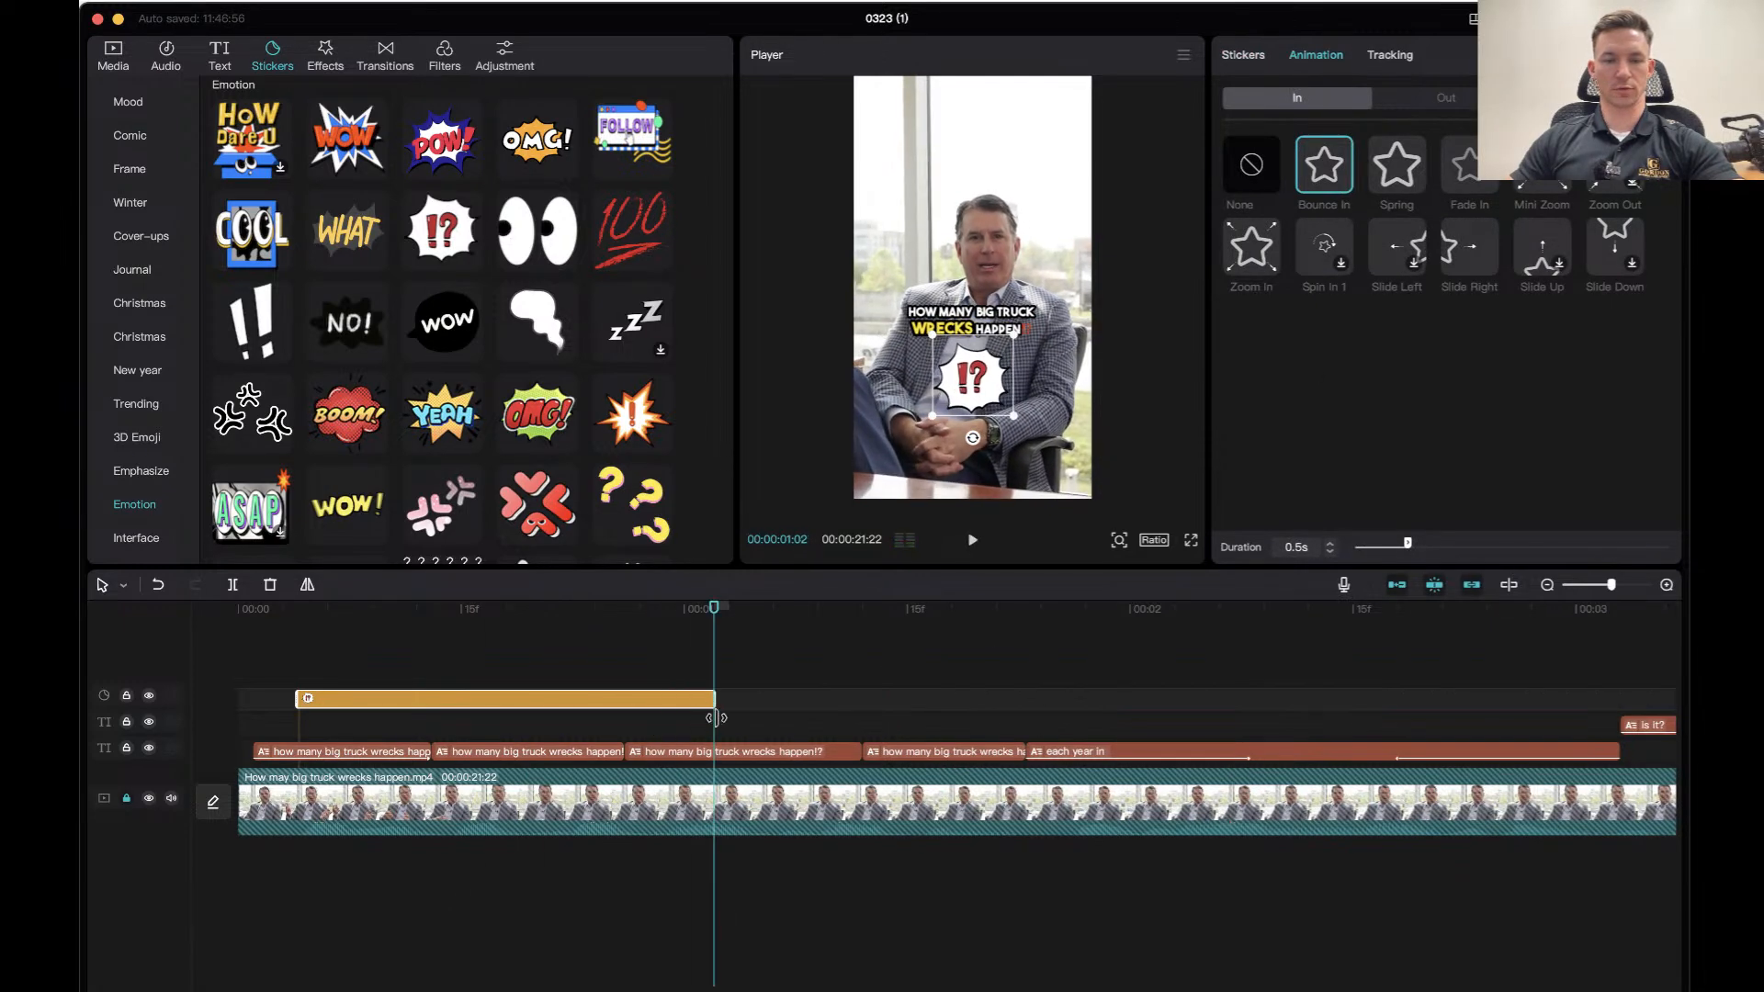
Try Fade Out and Mini Zoom as the sticker's exit animation, settle on Zoom Out, and preview the opening.
{"action": "left_click", "coordinate": [1447, 97]}
{"action": "left_click", "coordinate": [1451, 188]}
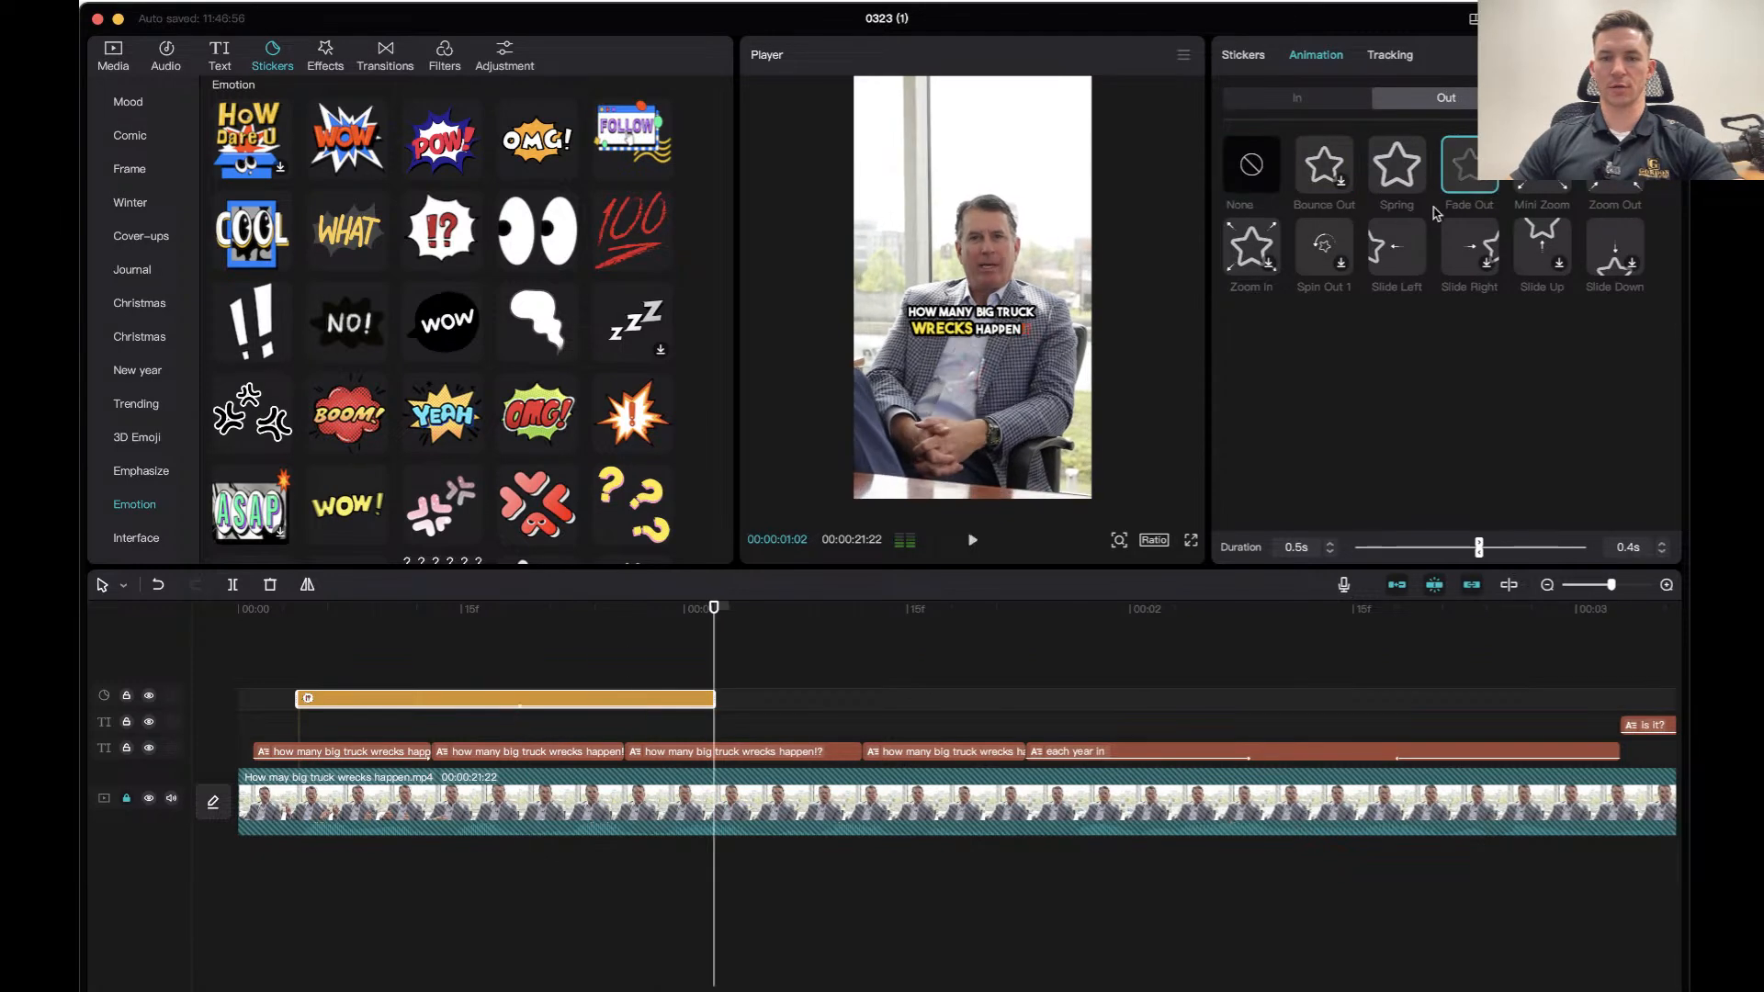
{"action": "left_click", "coordinate": [1534, 184]}
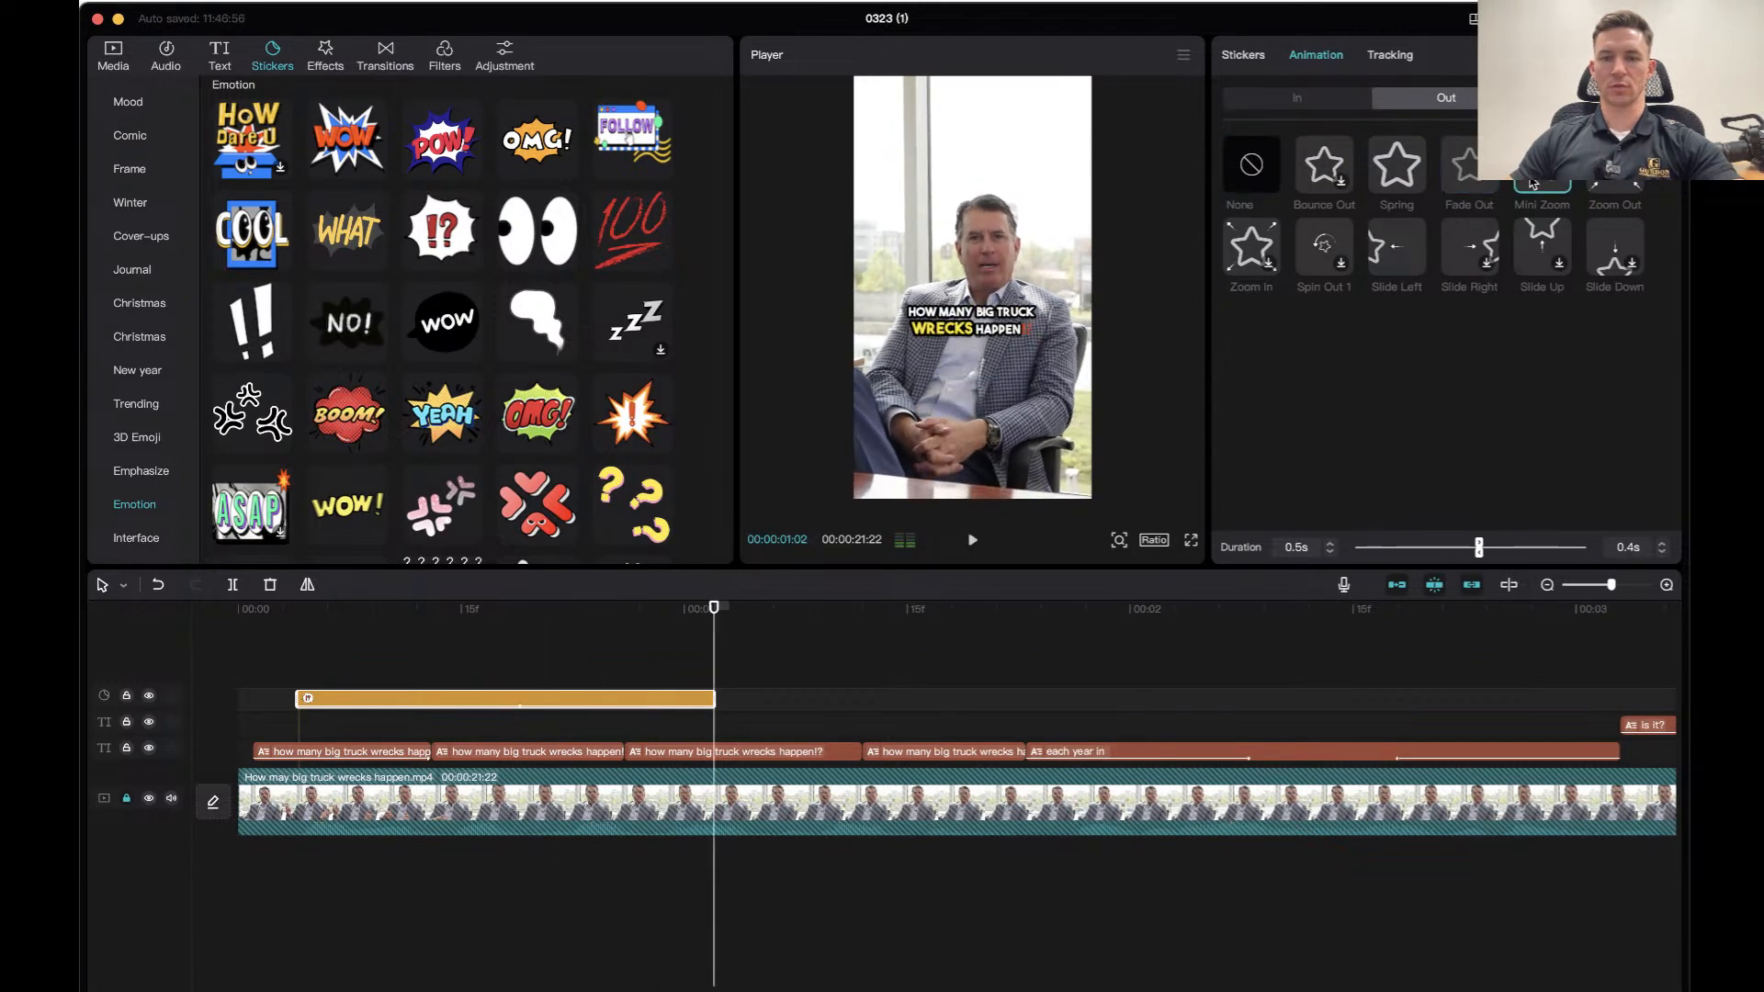
{"action": "left_click", "coordinate": [1614, 170]}
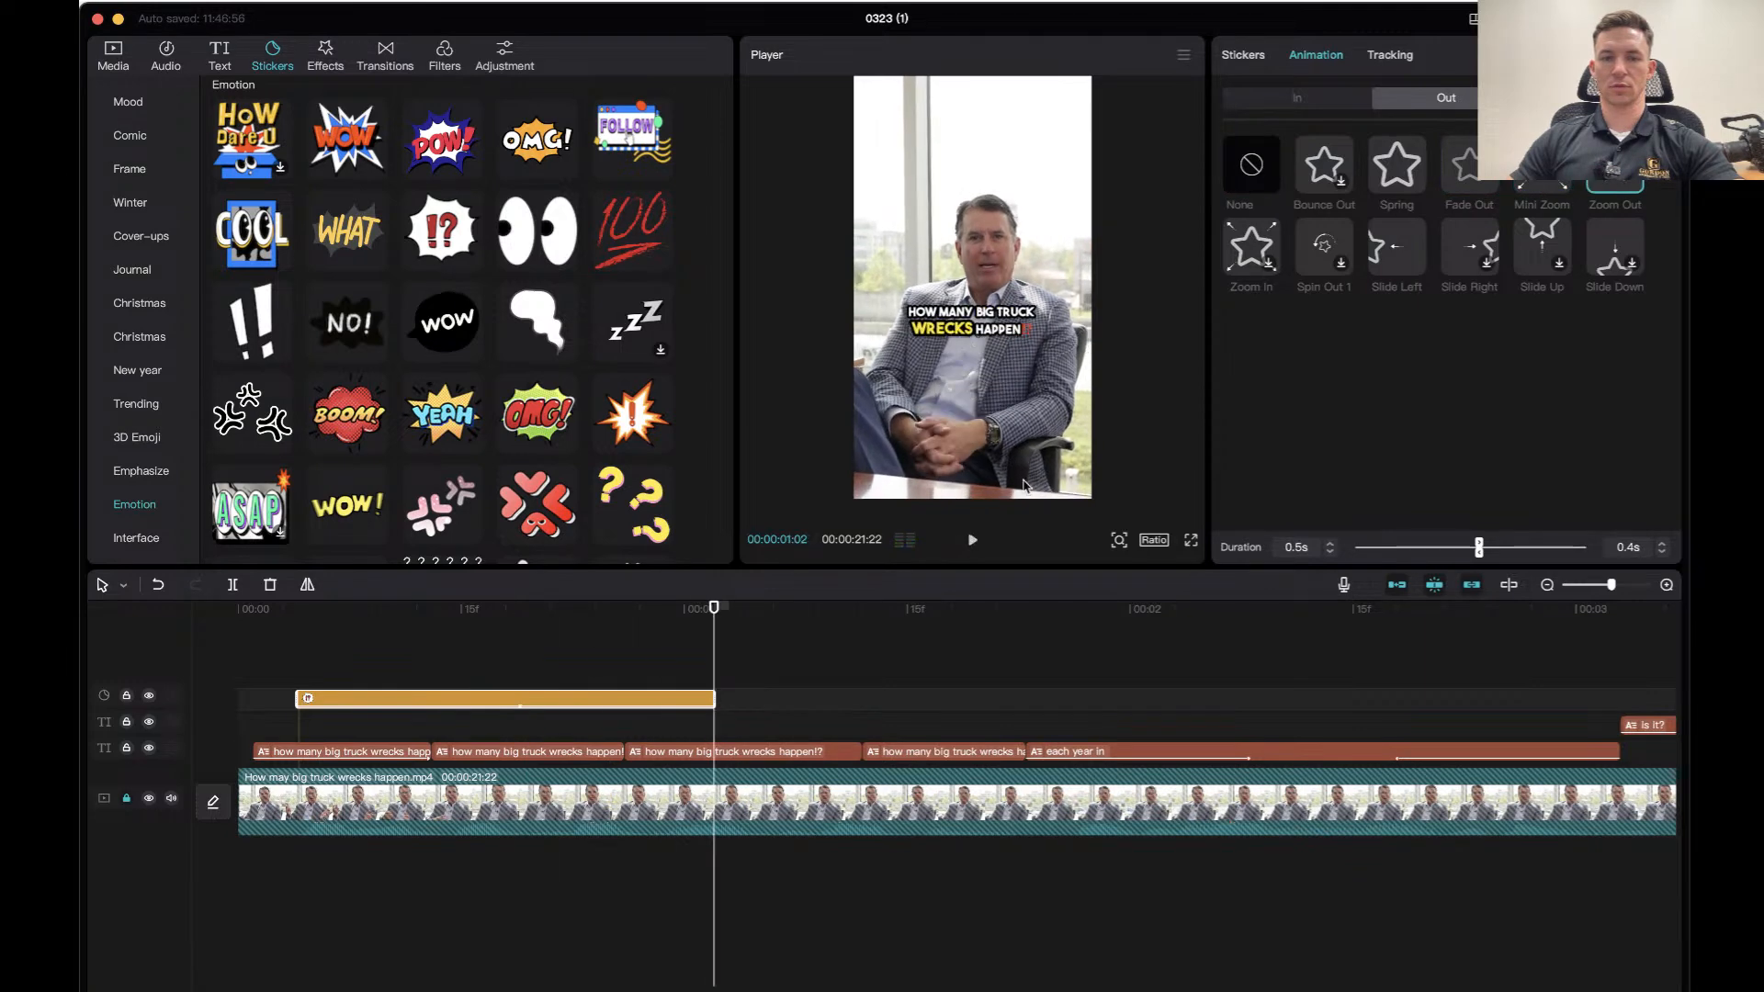
{"action": "left_click", "coordinate": [283, 615]}
{"action": "left_click", "coordinate": [220, 619]}
{"action": "key", "text": "space"}
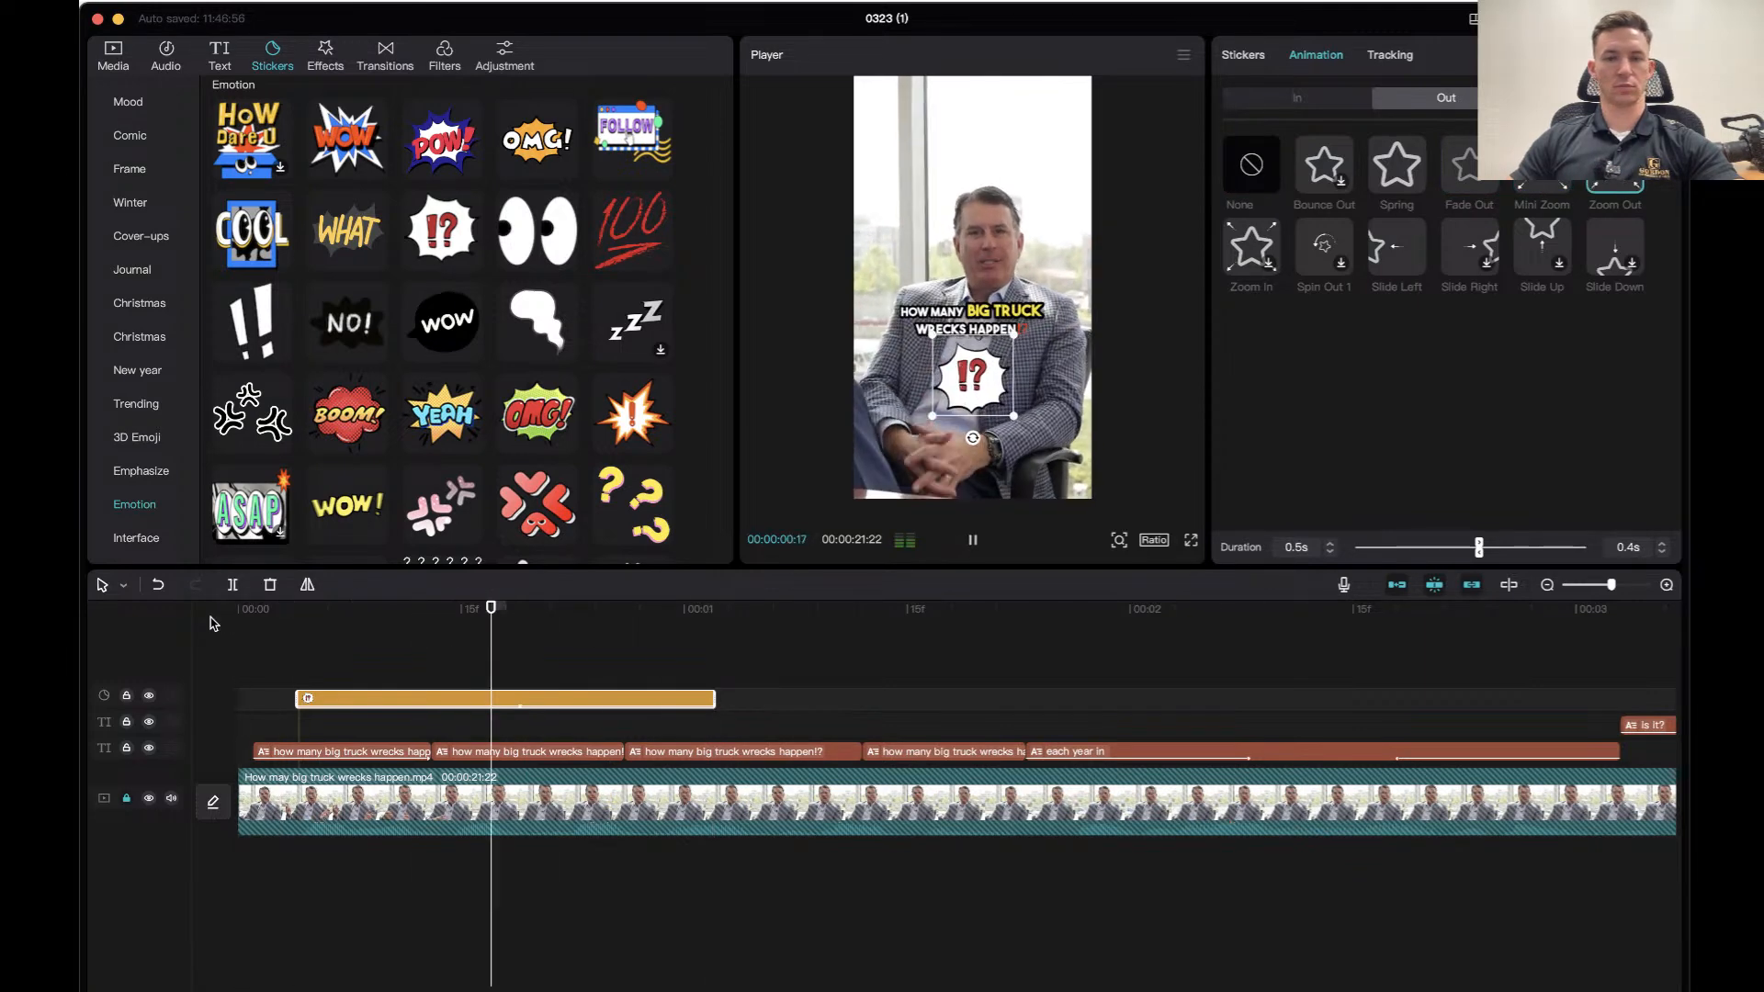
{"action": "left_click", "coordinate": [222, 621]}
{"action": "left_click", "coordinate": [222, 620]}
{"action": "key", "text": "space"}
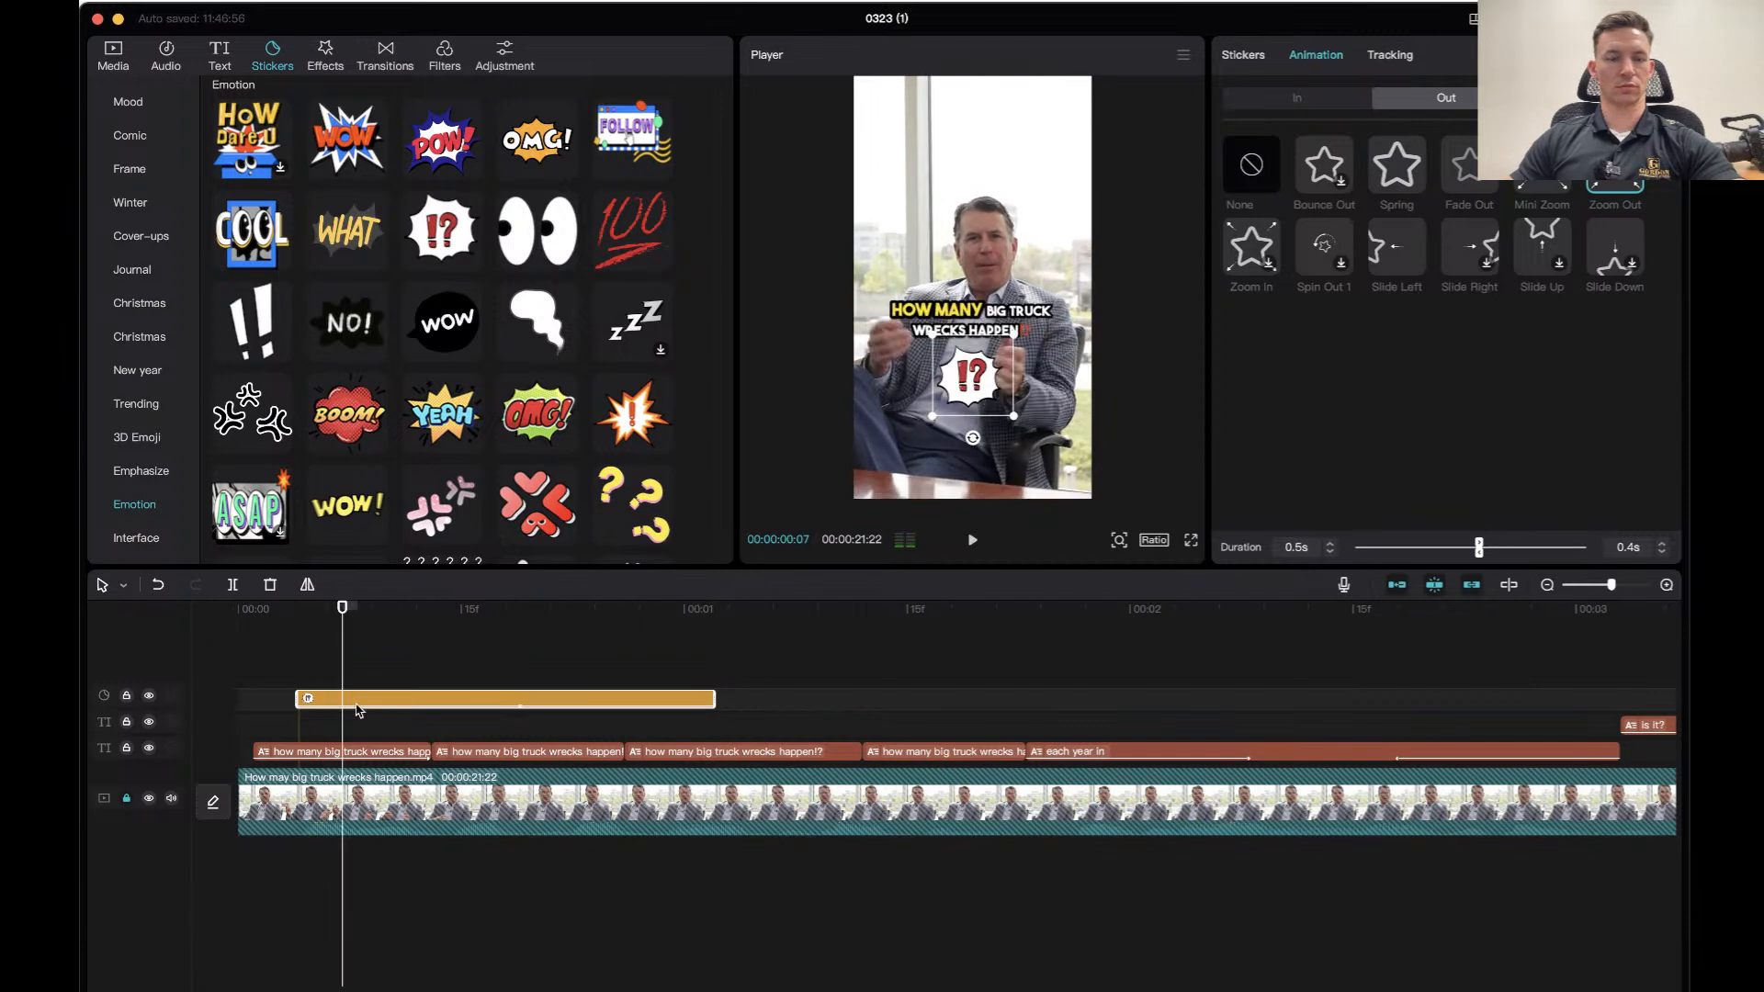
Shift the "!?" sticker clip slightly earlier, close to the start of the first caption, and replay the opening to check its timing.
{"action": "left_click_drag", "start_coordinate": [358, 705], "coordinate": [331, 706]}
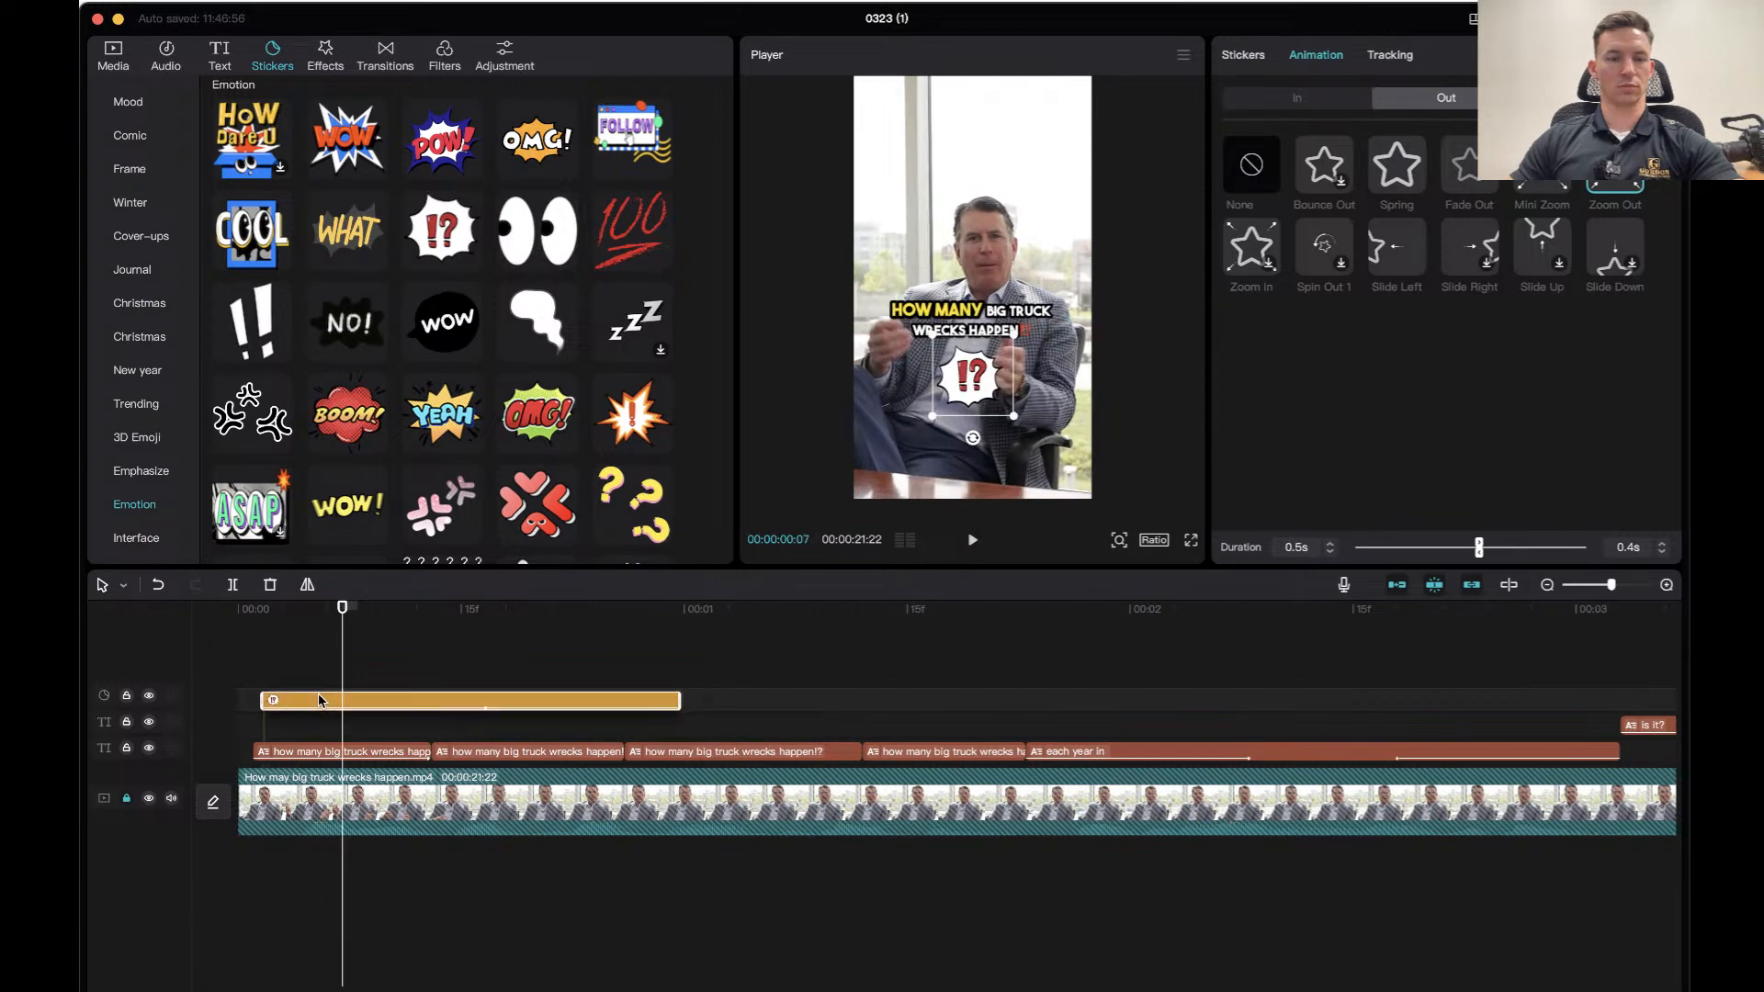
{"action": "left_click", "coordinate": [257, 622]}
{"action": "left_click", "coordinate": [222, 620]}
{"action": "key", "text": "space"}
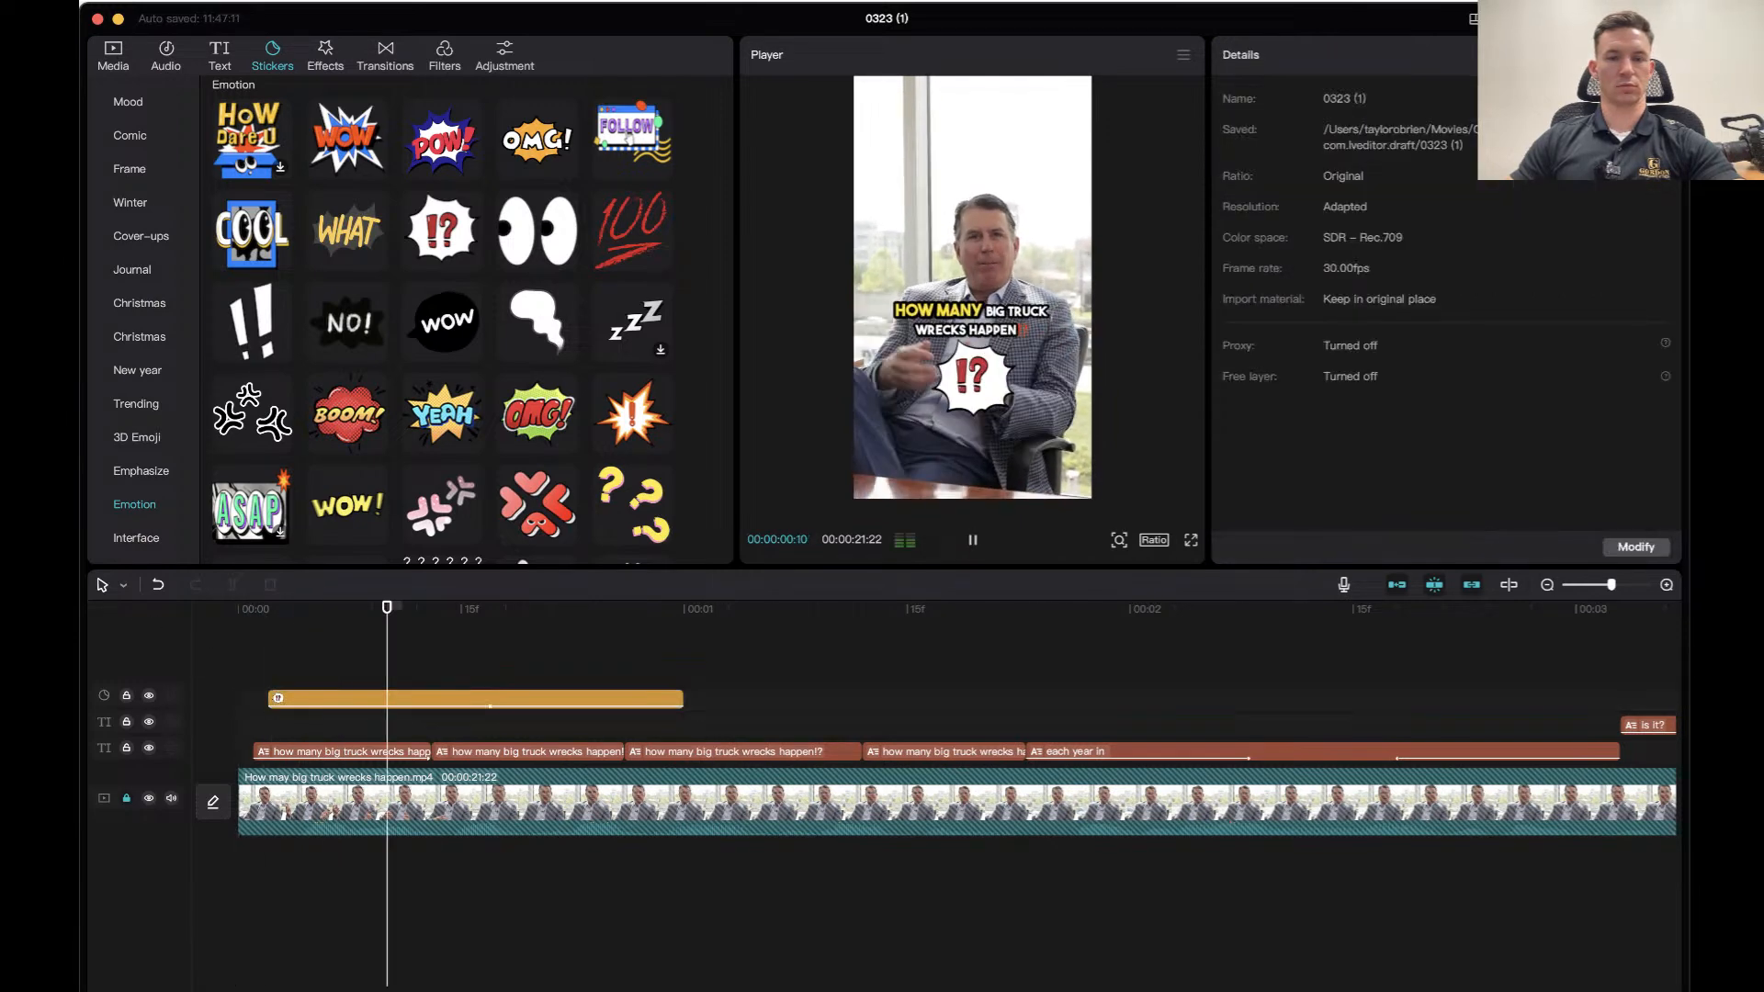
{"action": "key", "text": "space"}
{"action": "left_click", "coordinate": [222, 620]}
{"action": "key", "text": "space"}
{"action": "left_click", "coordinate": [222, 620]}
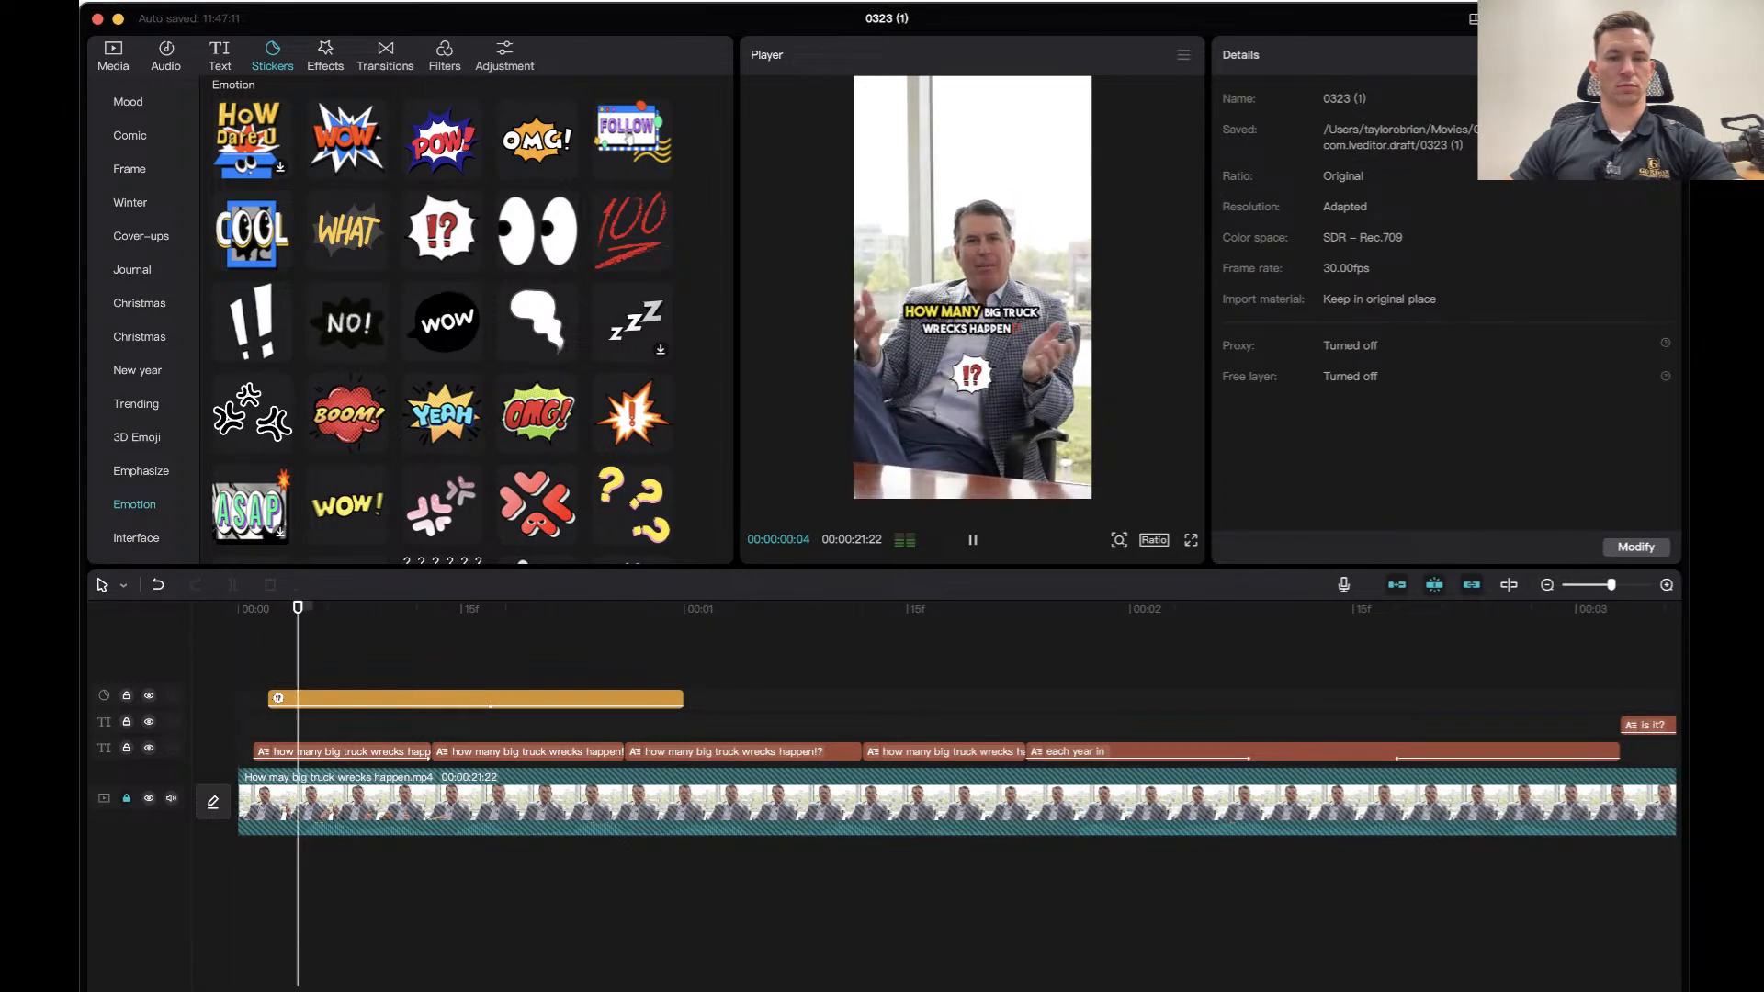
Play the opening again from the beginning to review the "!?" sticker against the captions.
{"action": "key", "text": "space"}
{"action": "left_click", "coordinate": [222, 620]}
{"action": "key", "text": "space"}
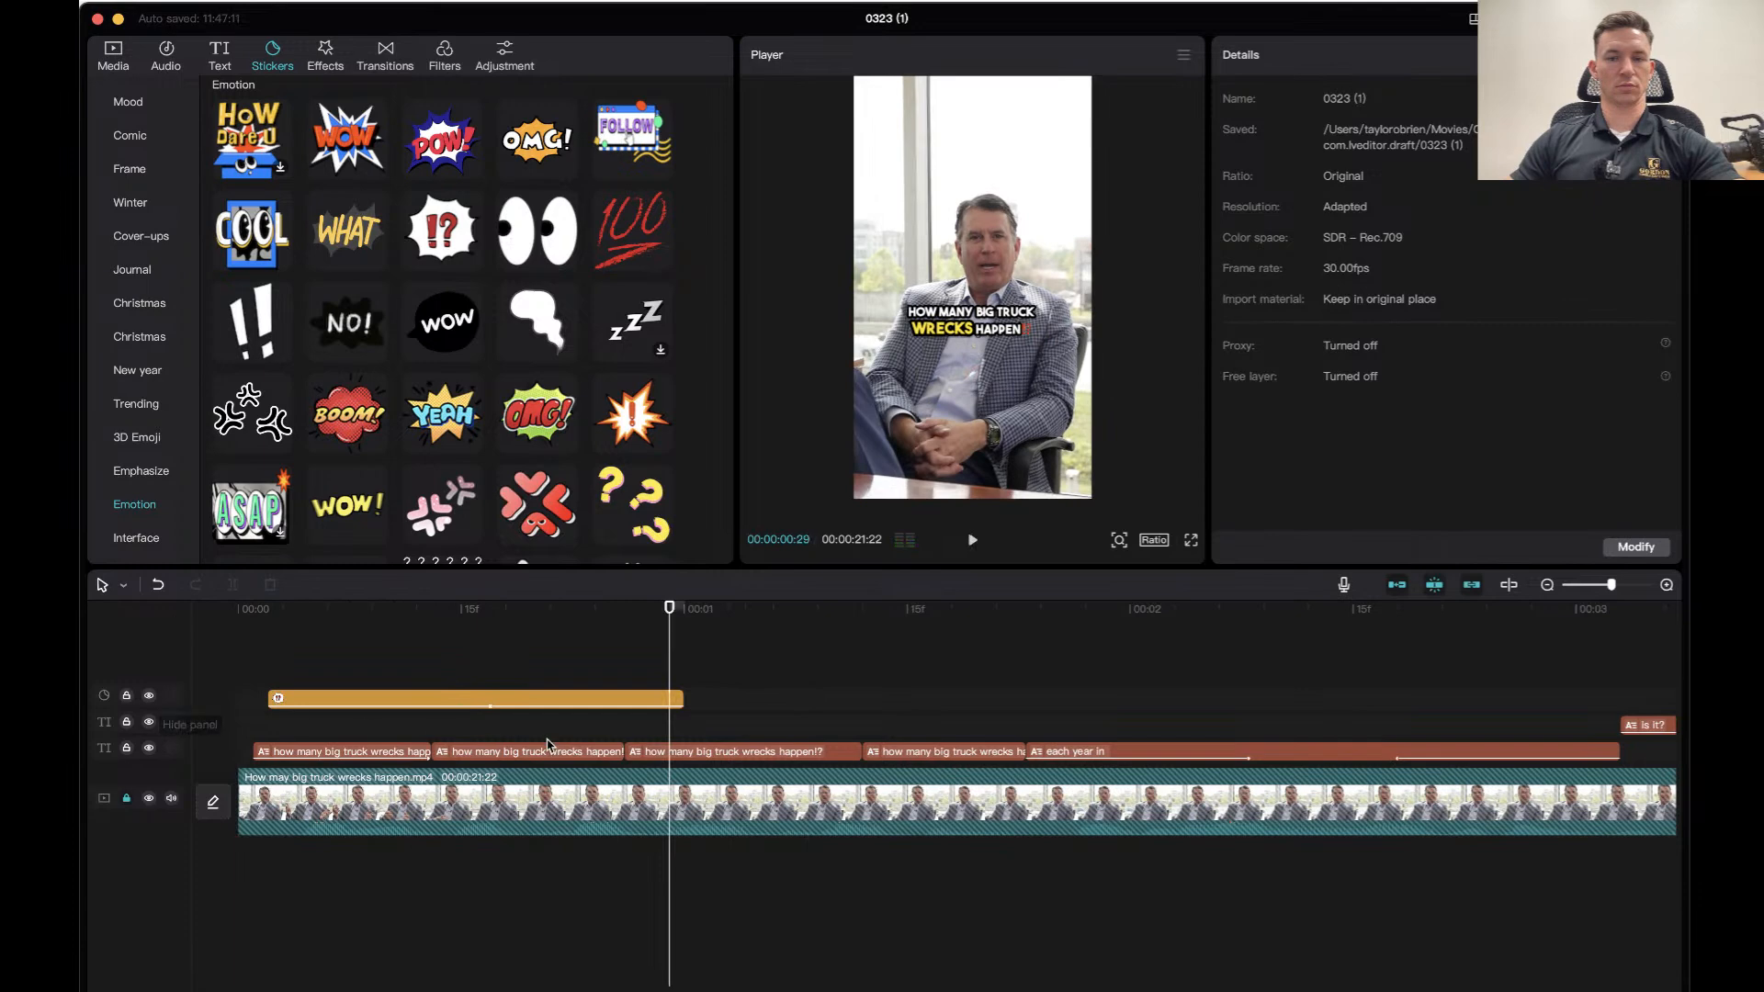
Browse the Winter, 3D Emoji and Favorites sticker categories for another graphic that suits the truck-wreck topic.
{"action": "left_click", "coordinate": [131, 203]}
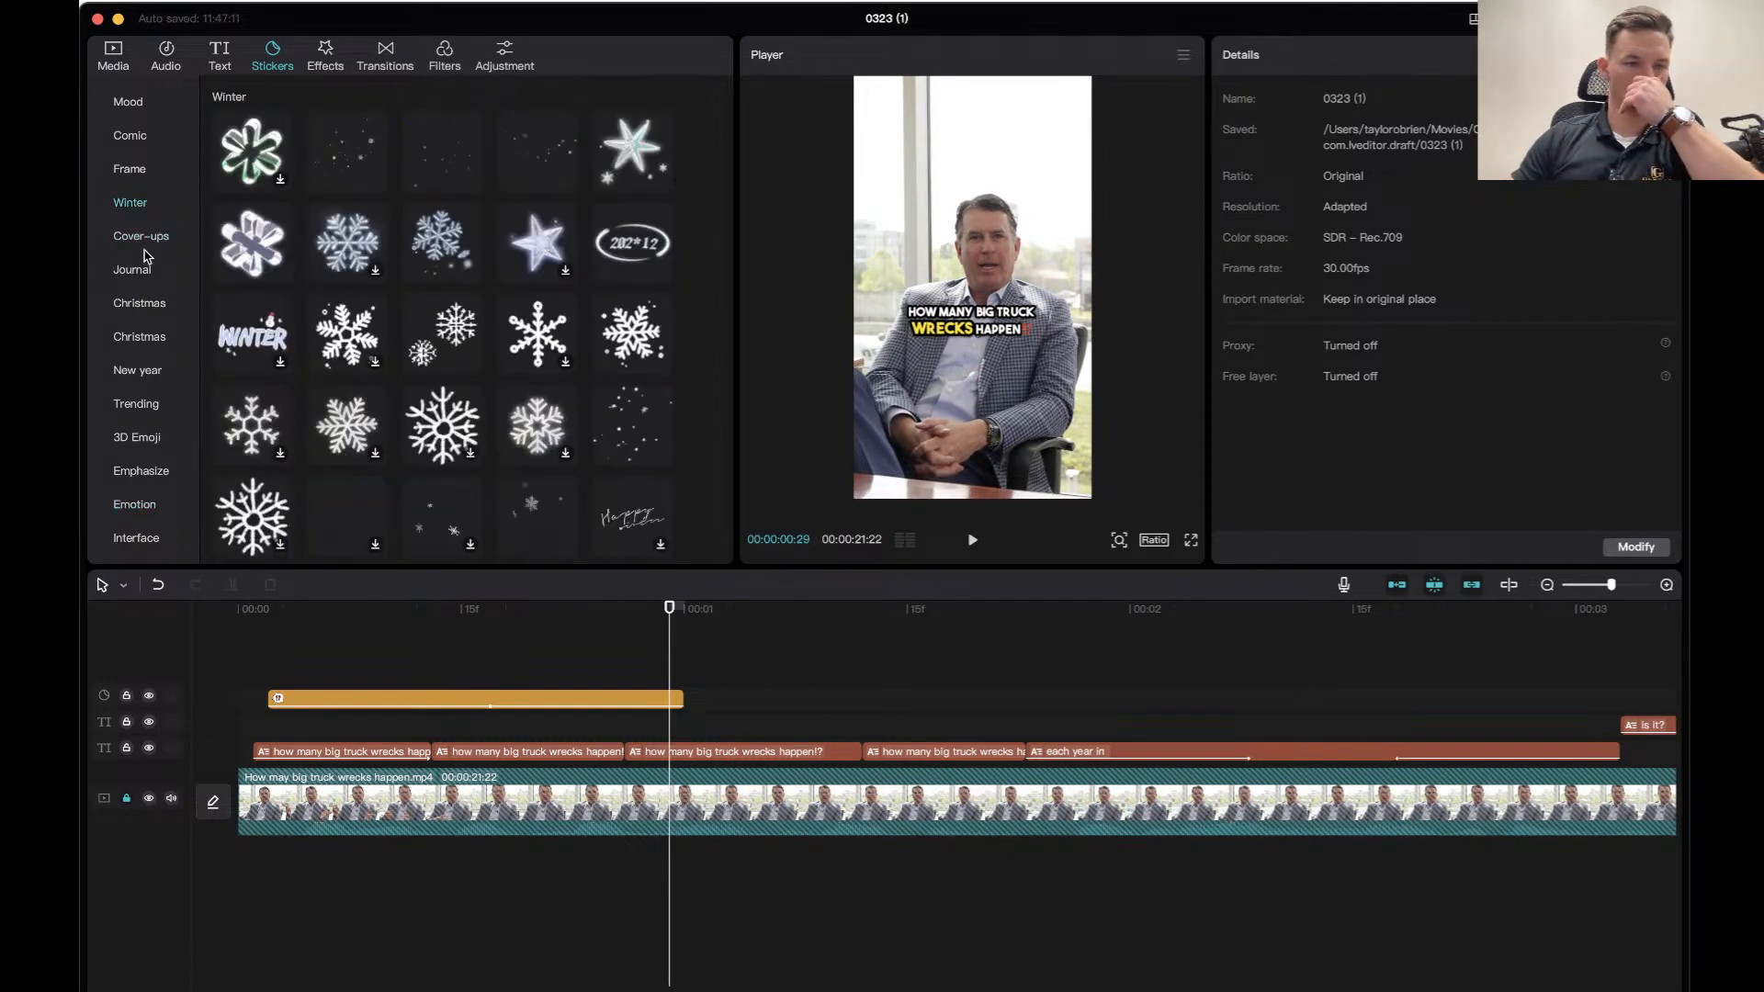
{"action": "left_click", "coordinate": [150, 441]}
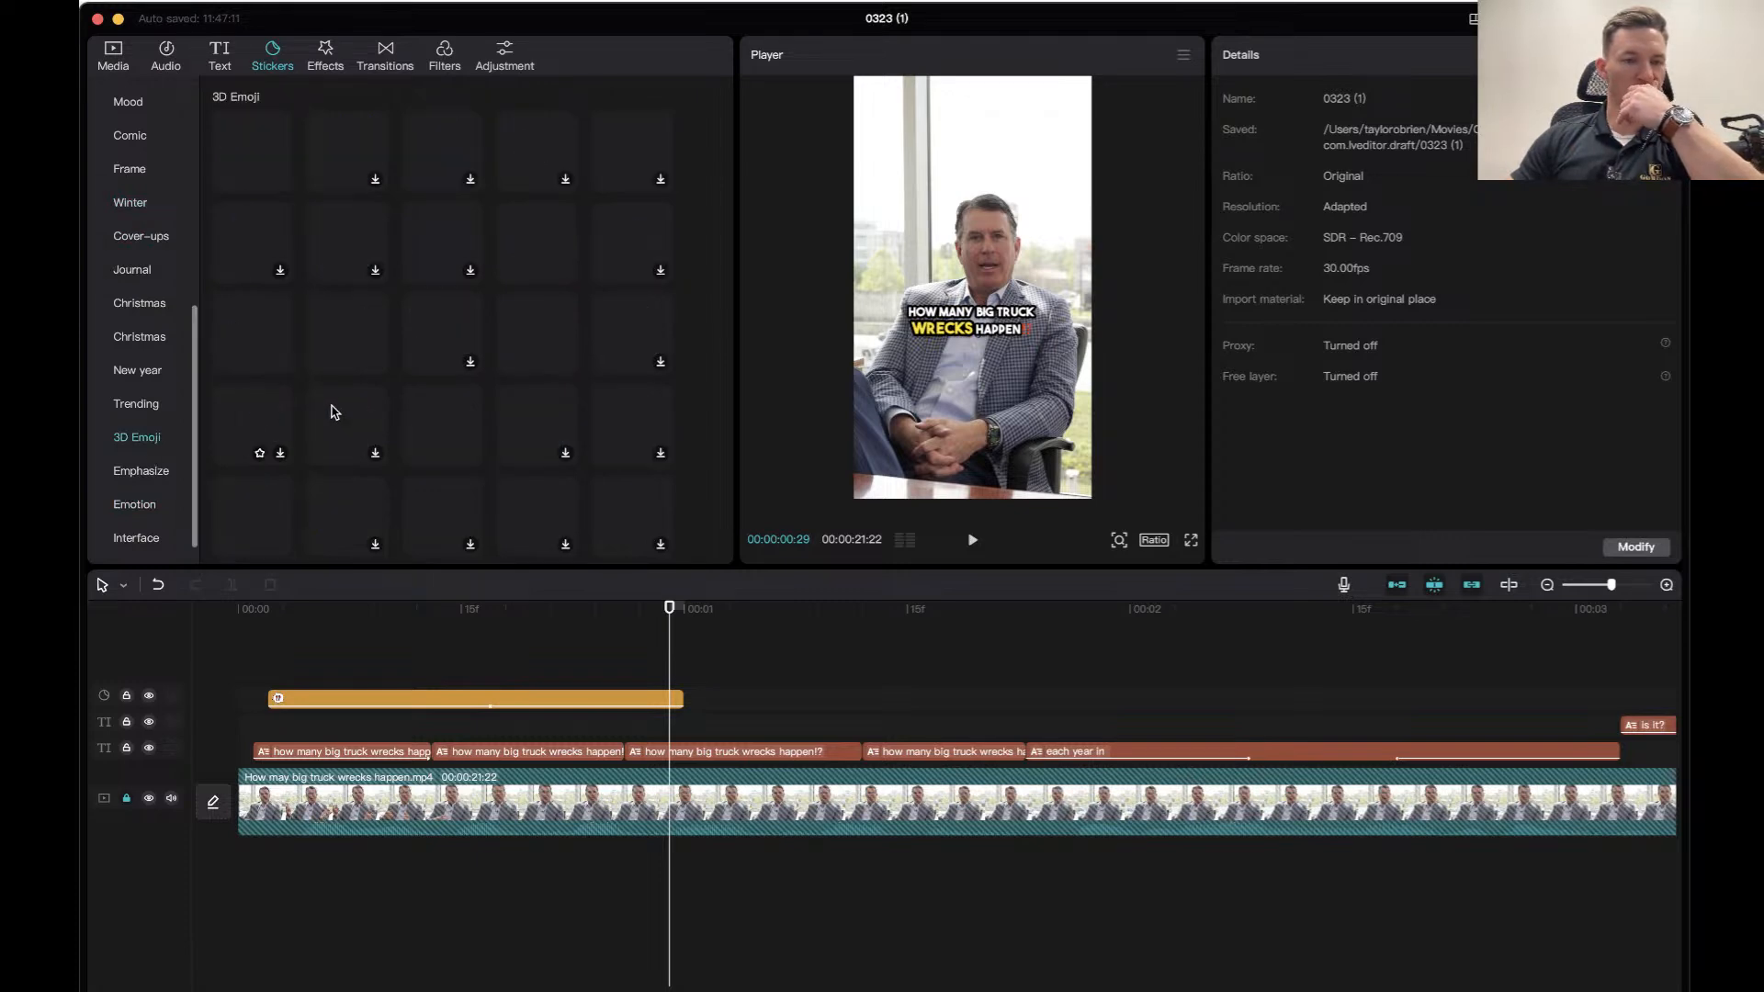
{"action": "scroll", "coordinate": [435, 434], "scroll_direction": "down", "scroll_amount": 3}
{"action": "scroll", "coordinate": [435, 434], "scroll_direction": "up", "scroll_amount": 15}
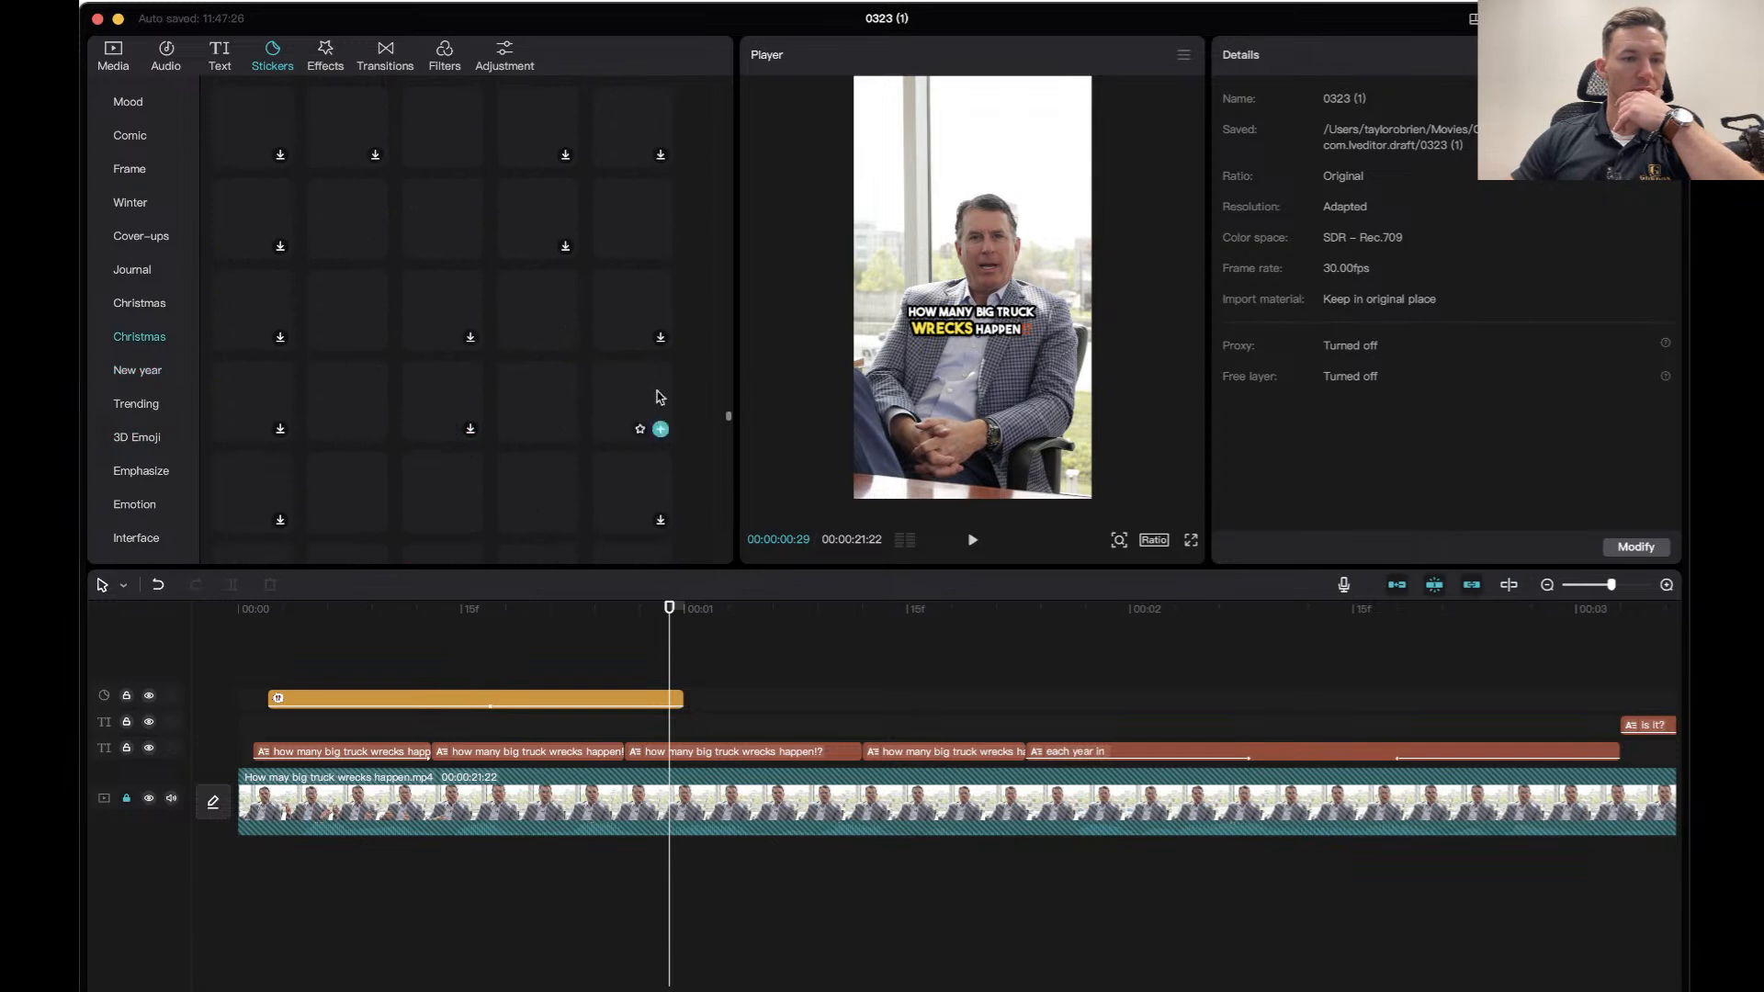
{"action": "left_click_drag", "start_coordinate": [741, 413], "coordinate": [708, 303]}
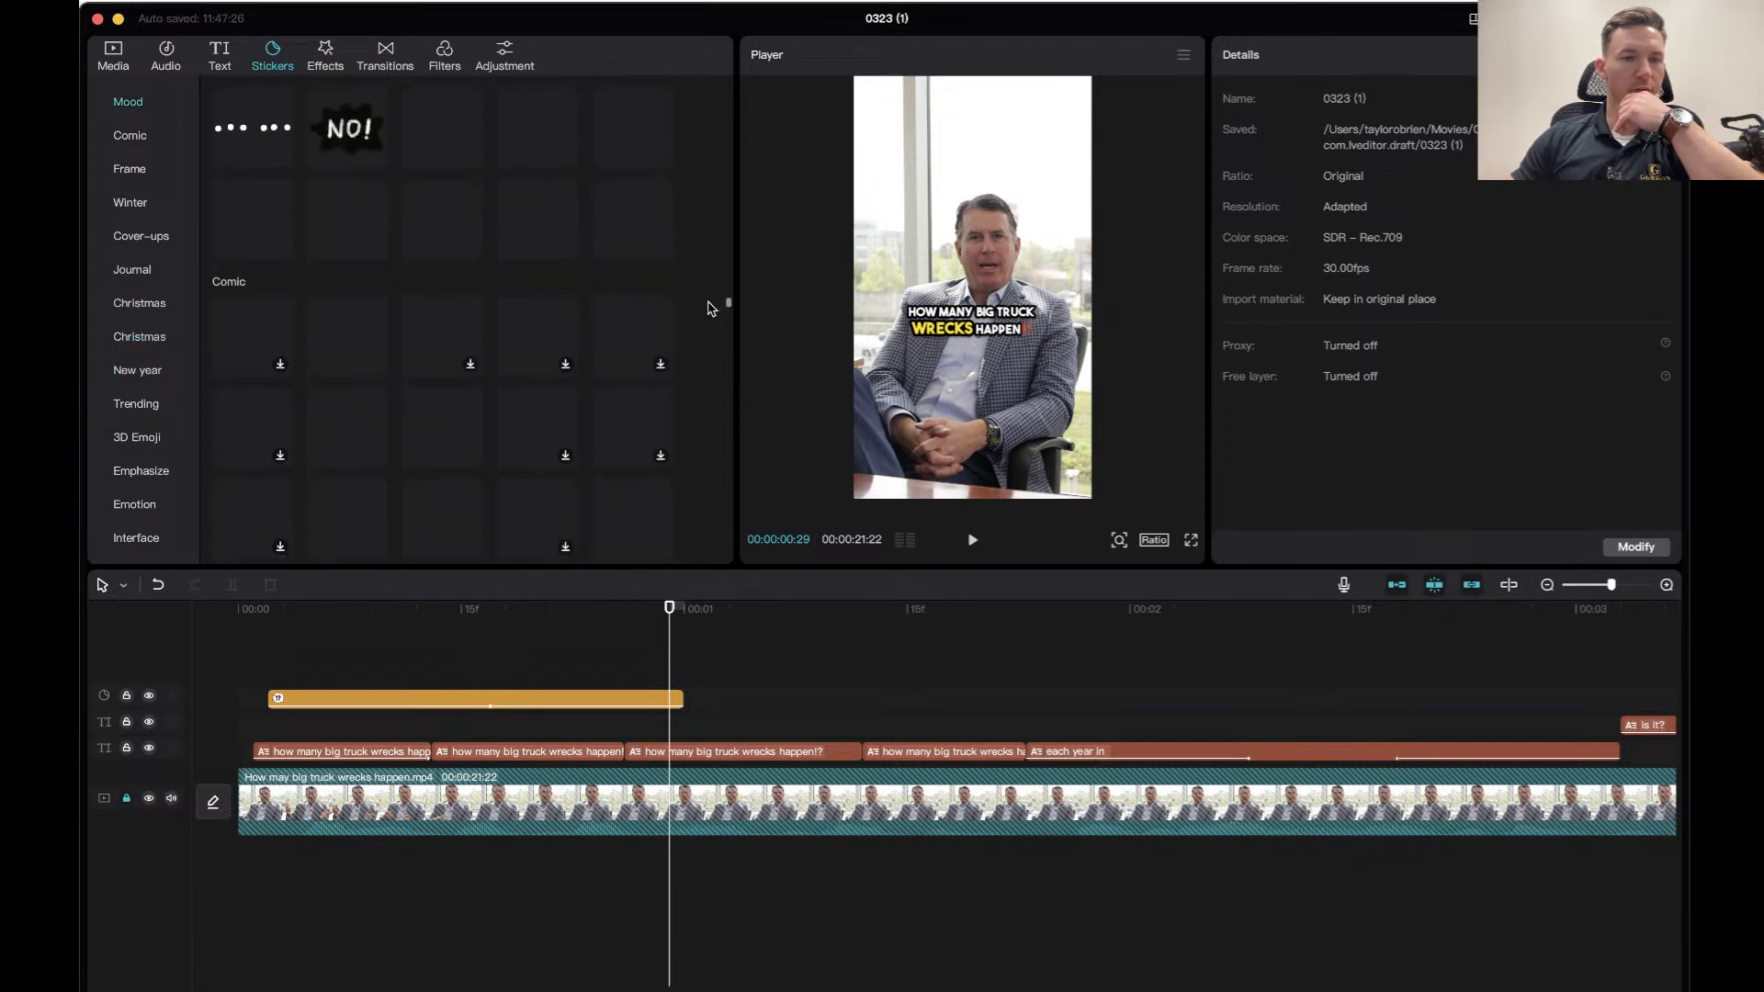
{"action": "scroll", "coordinate": [699, 294], "scroll_direction": "up", "scroll_amount": 10}
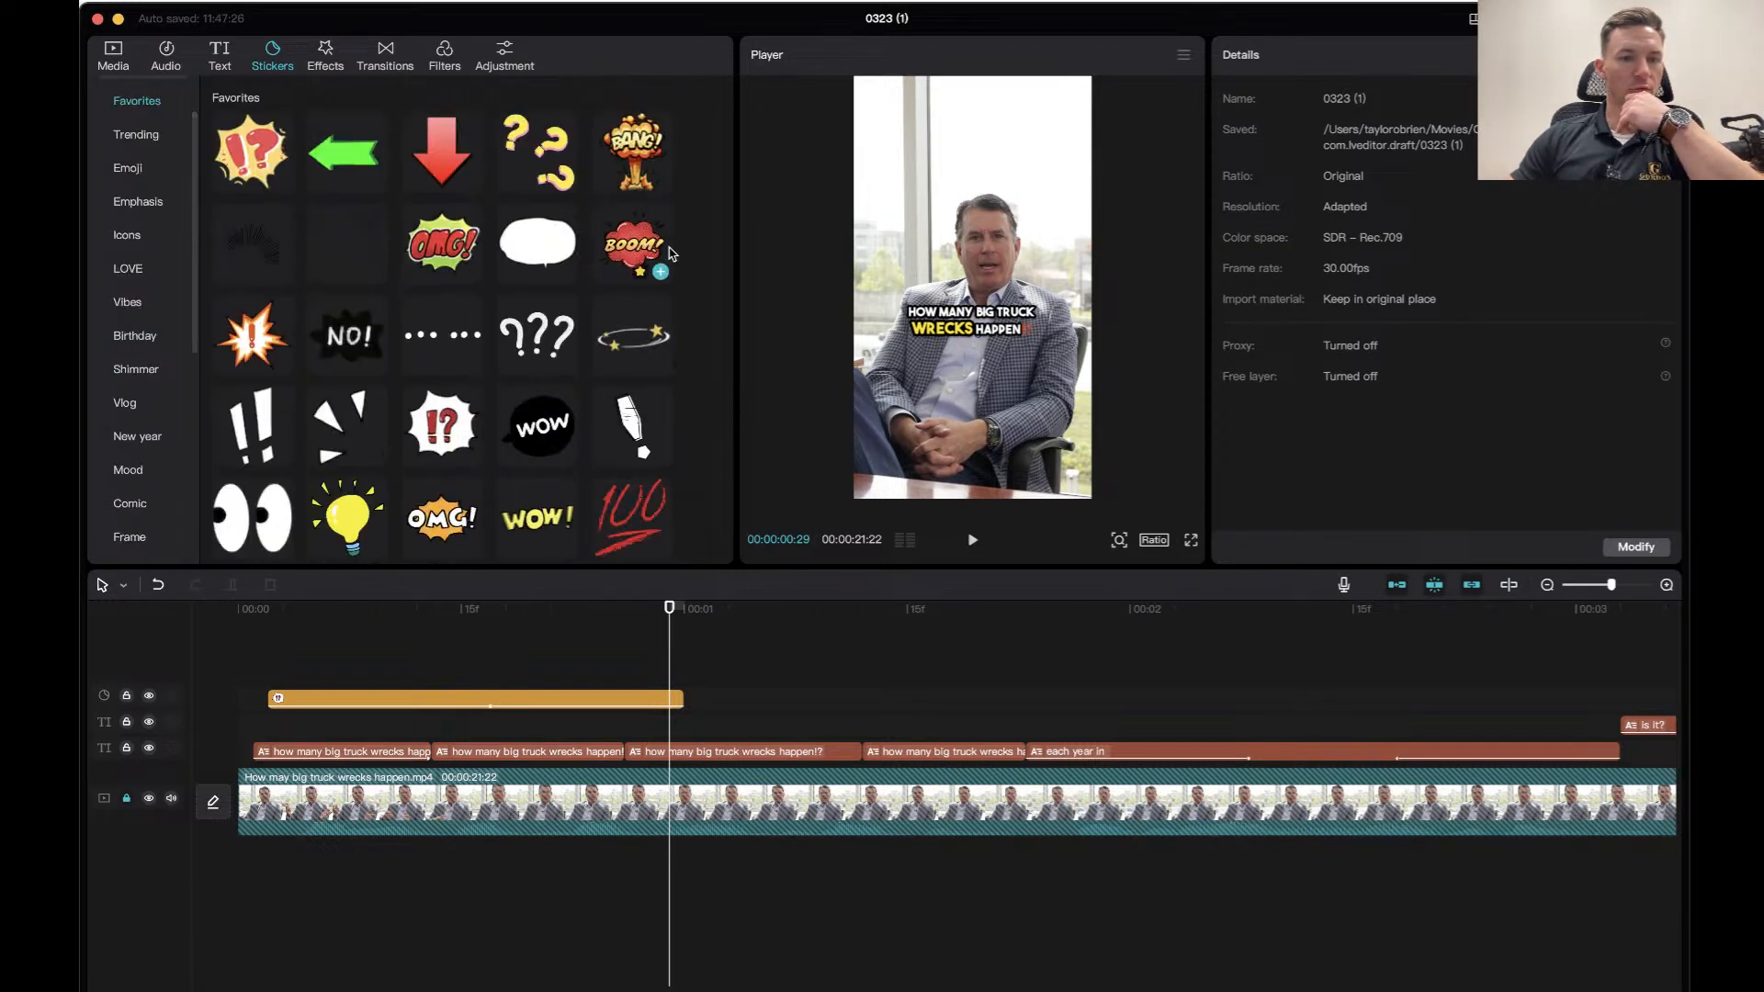
Switch to GIPHY in the Chrome browser, search for "big truck wrecks" and look through the GIF results.
{"action": "mouse_move", "coordinate": [761, 987]}
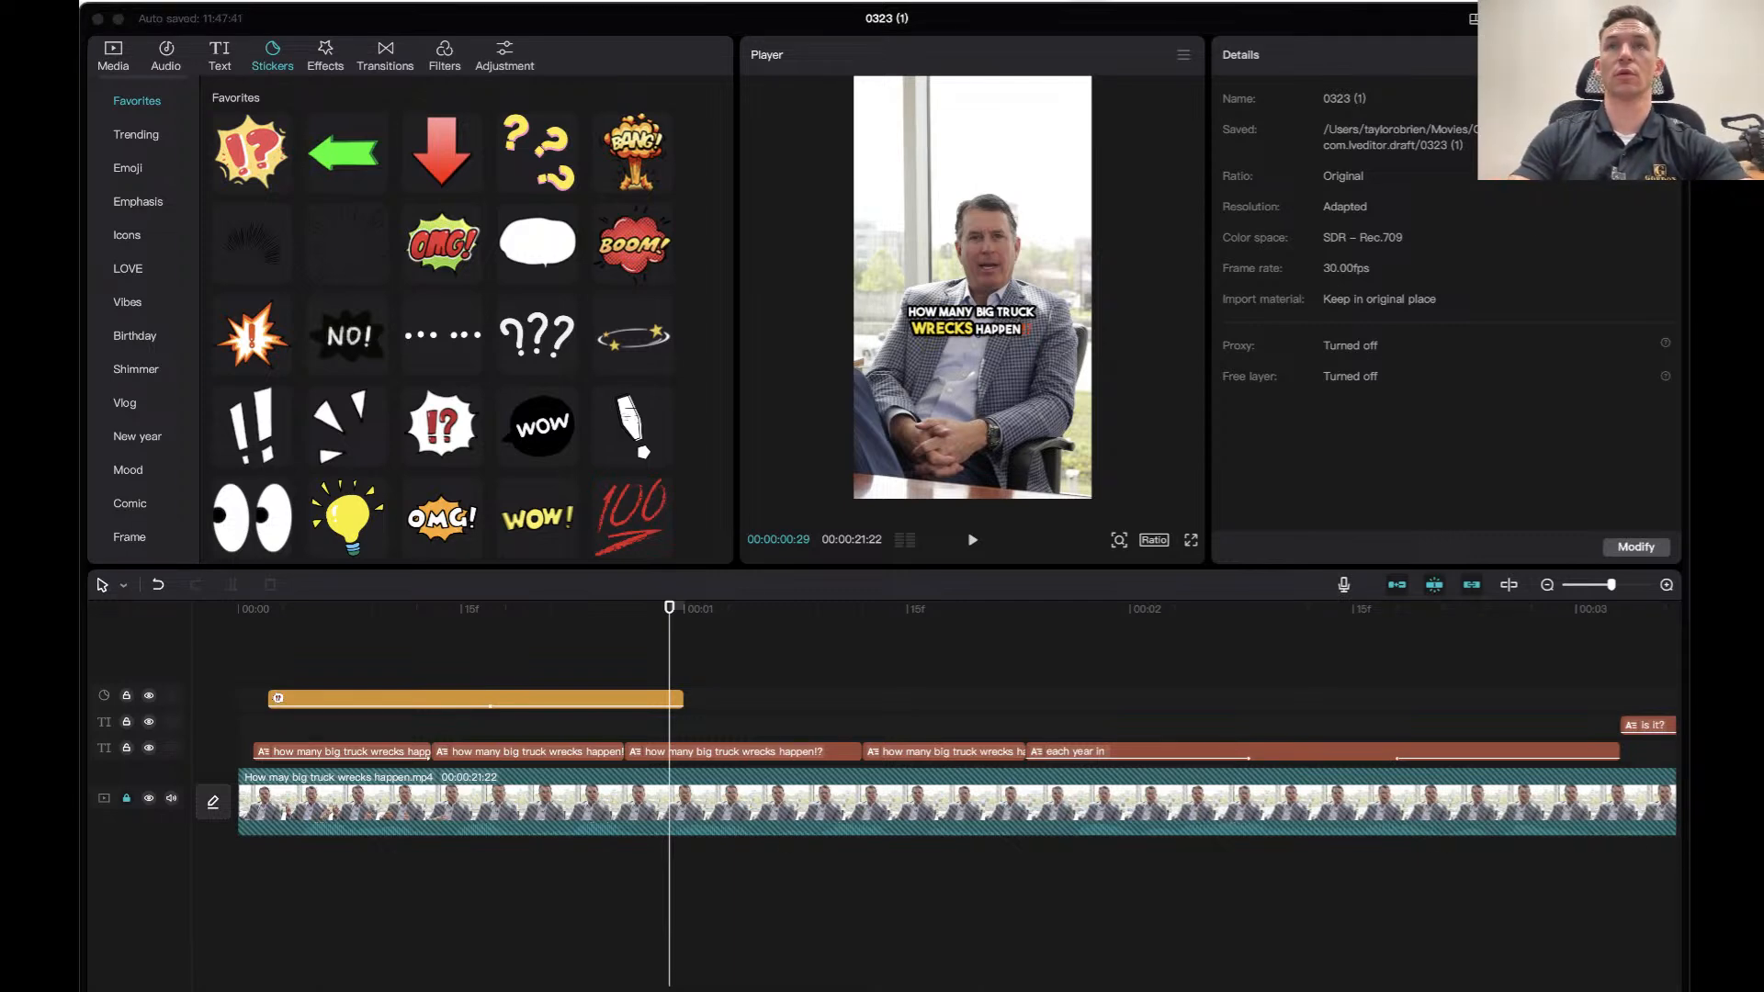
{"action": "left_click_drag", "start_coordinate": [1763, 115], "coordinate": [748, 67]}
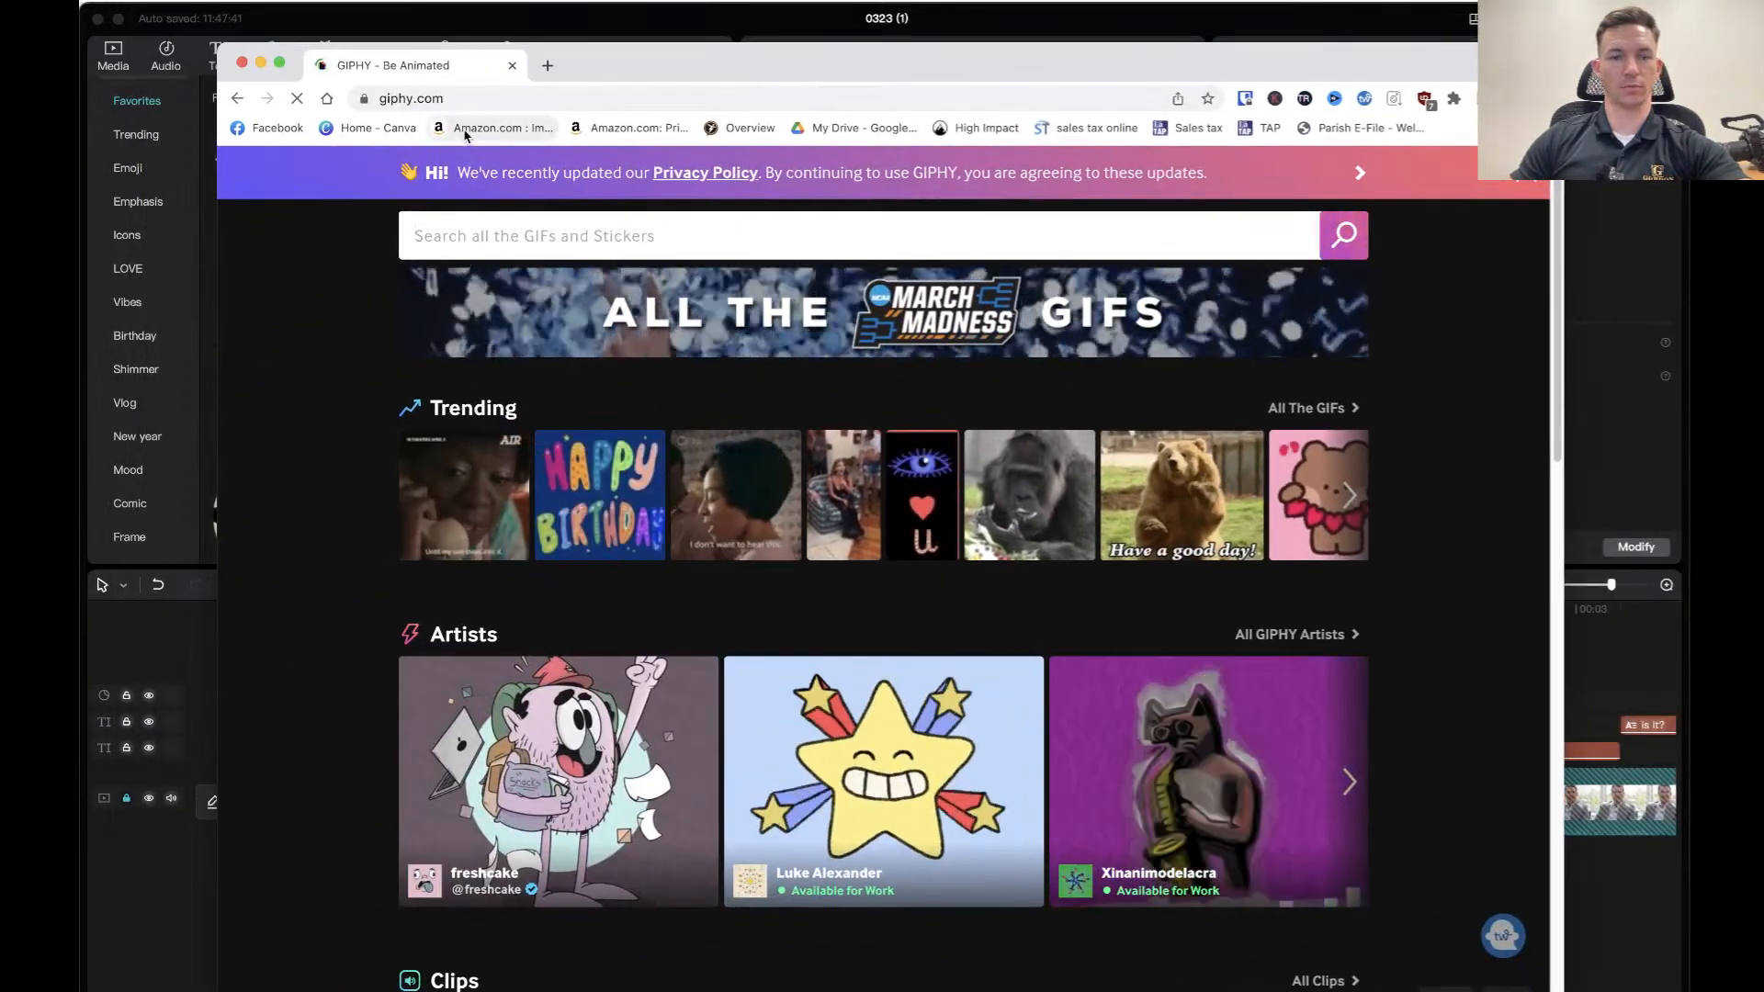
{"action": "left_click", "coordinate": [558, 241]}
{"action": "type", "text": "big truck"}
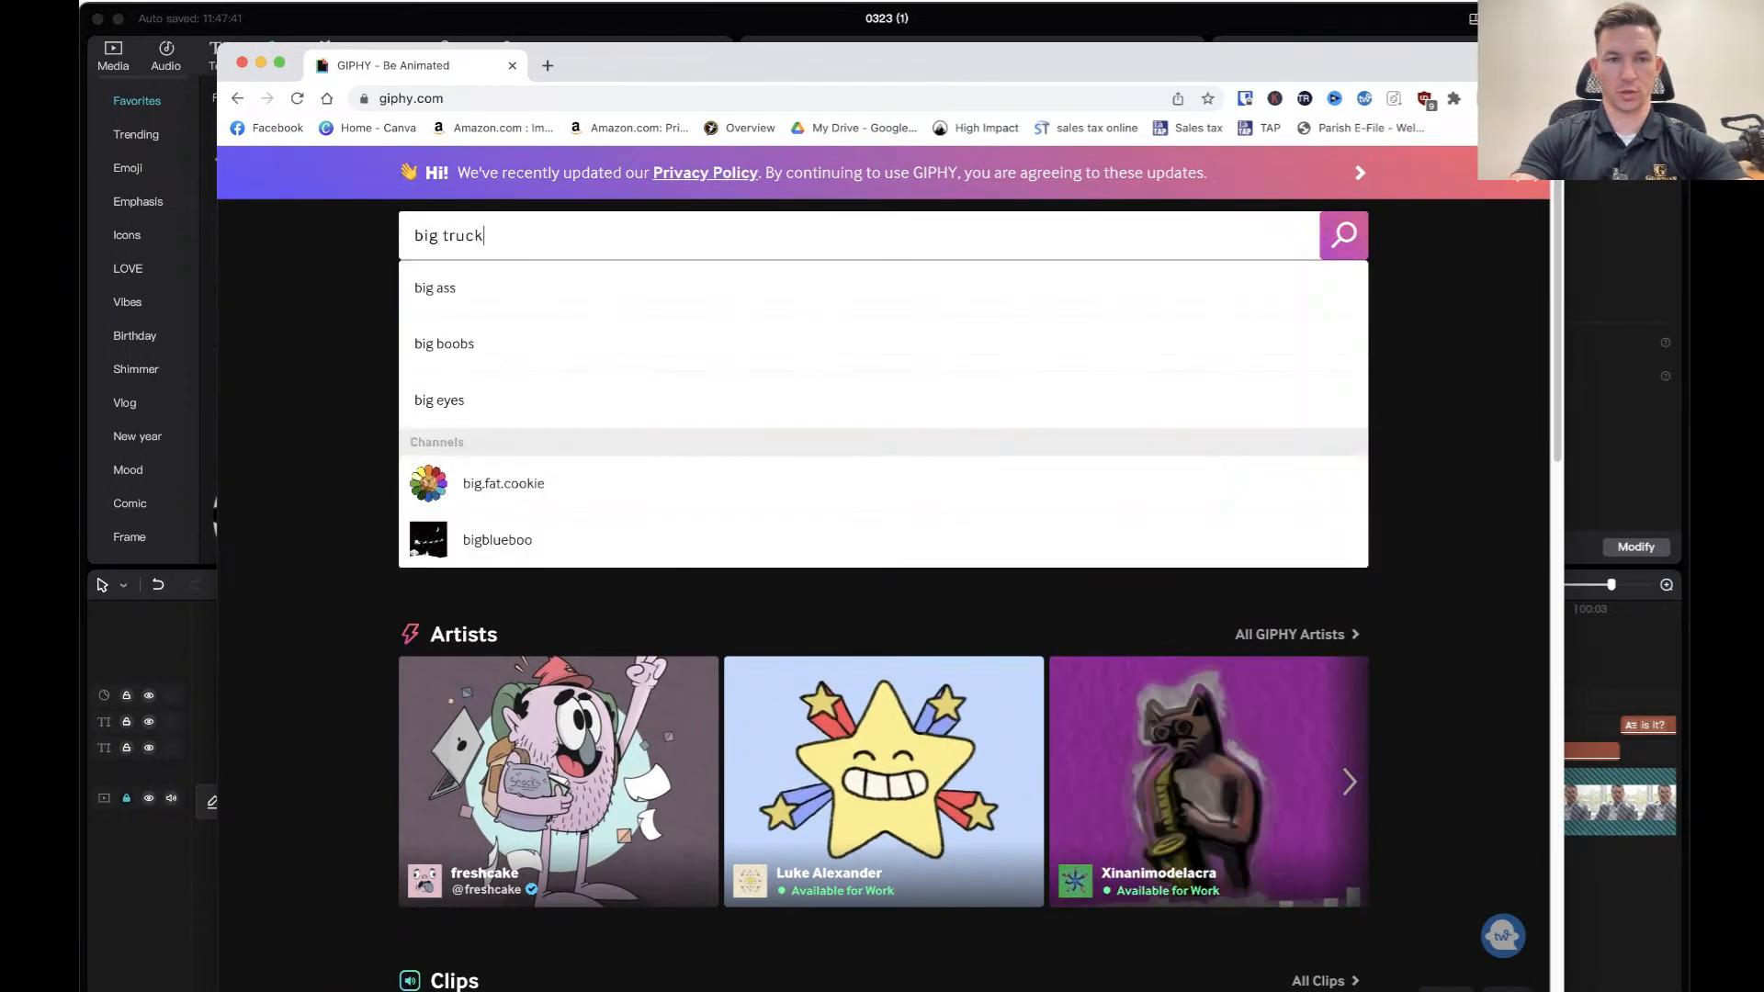
{"action": "type", "text": " wrecks"}
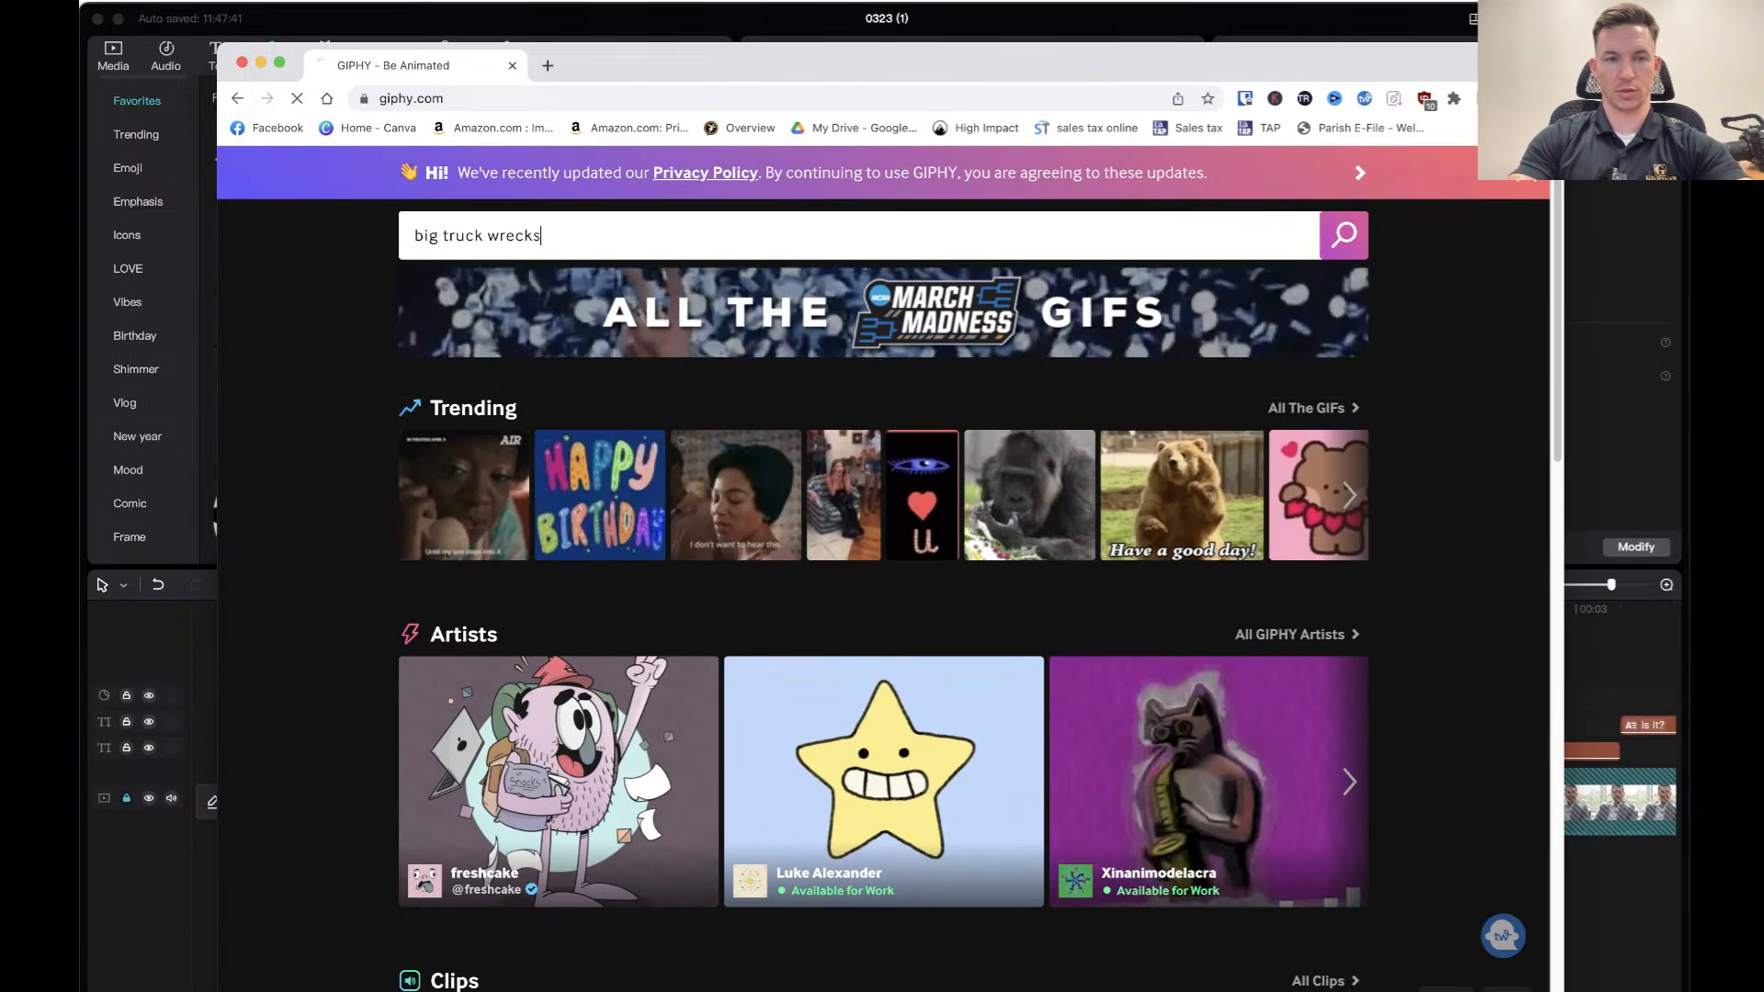
{"action": "key", "text": "Return"}
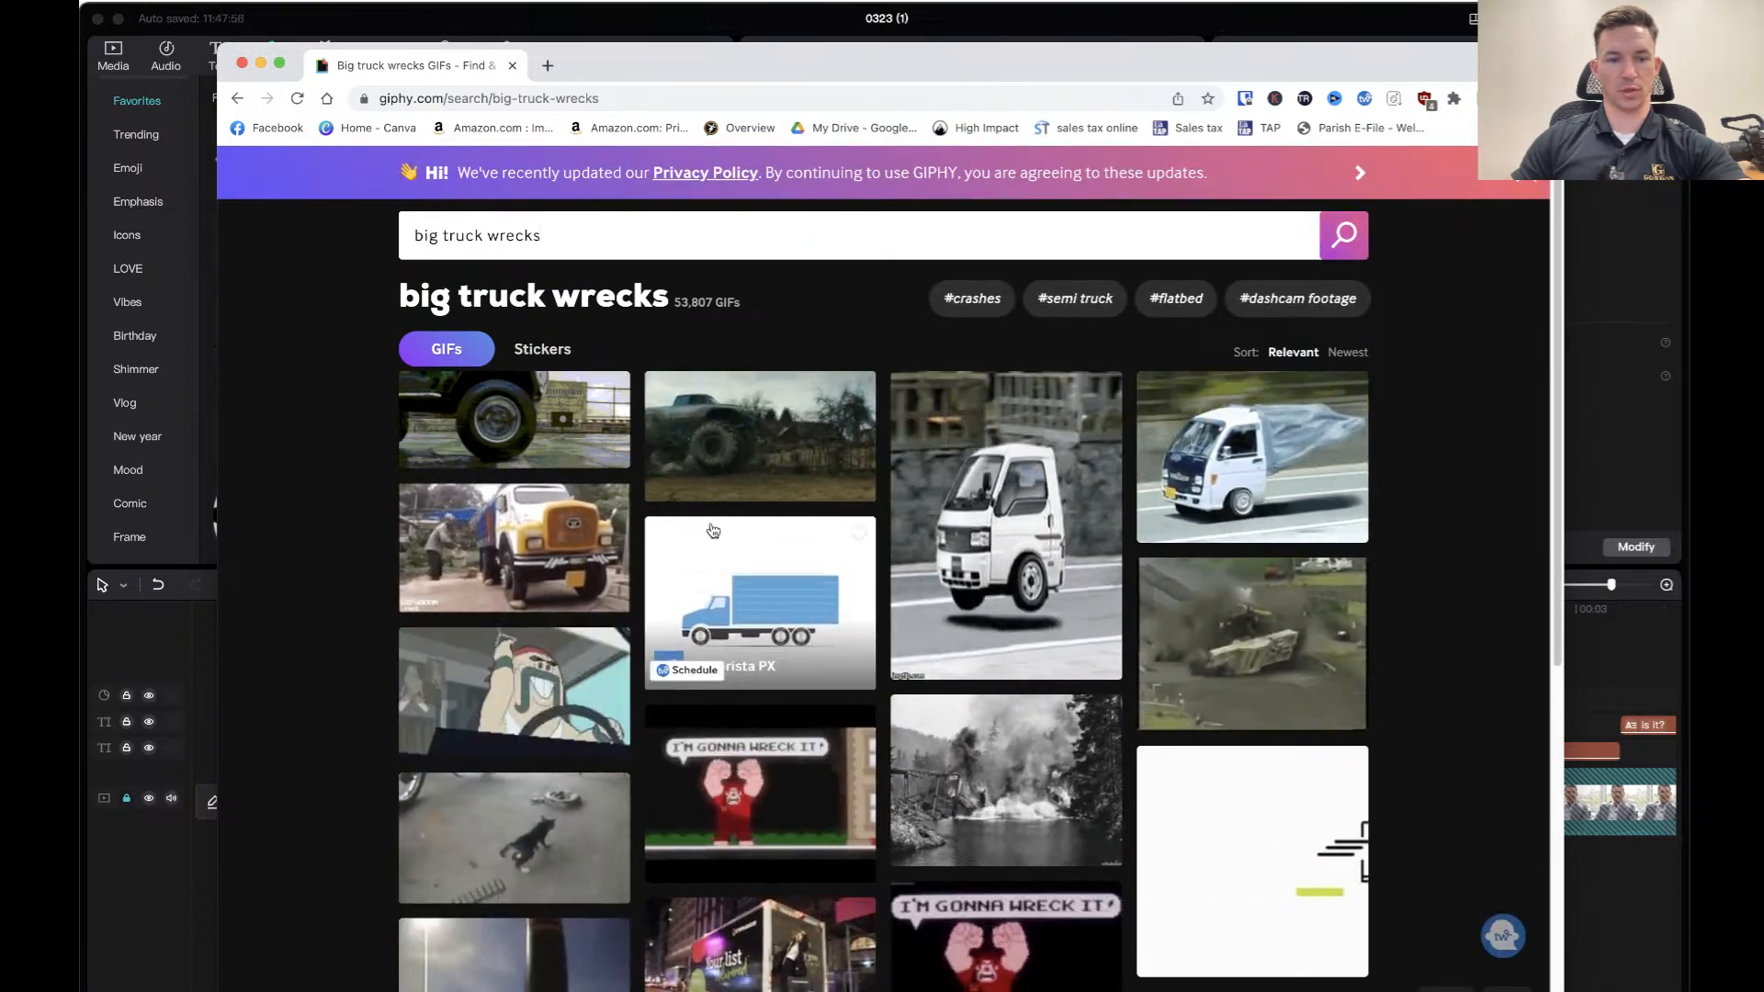
{"action": "scroll", "coordinate": [713, 530], "scroll_direction": "down", "scroll_amount": 4}
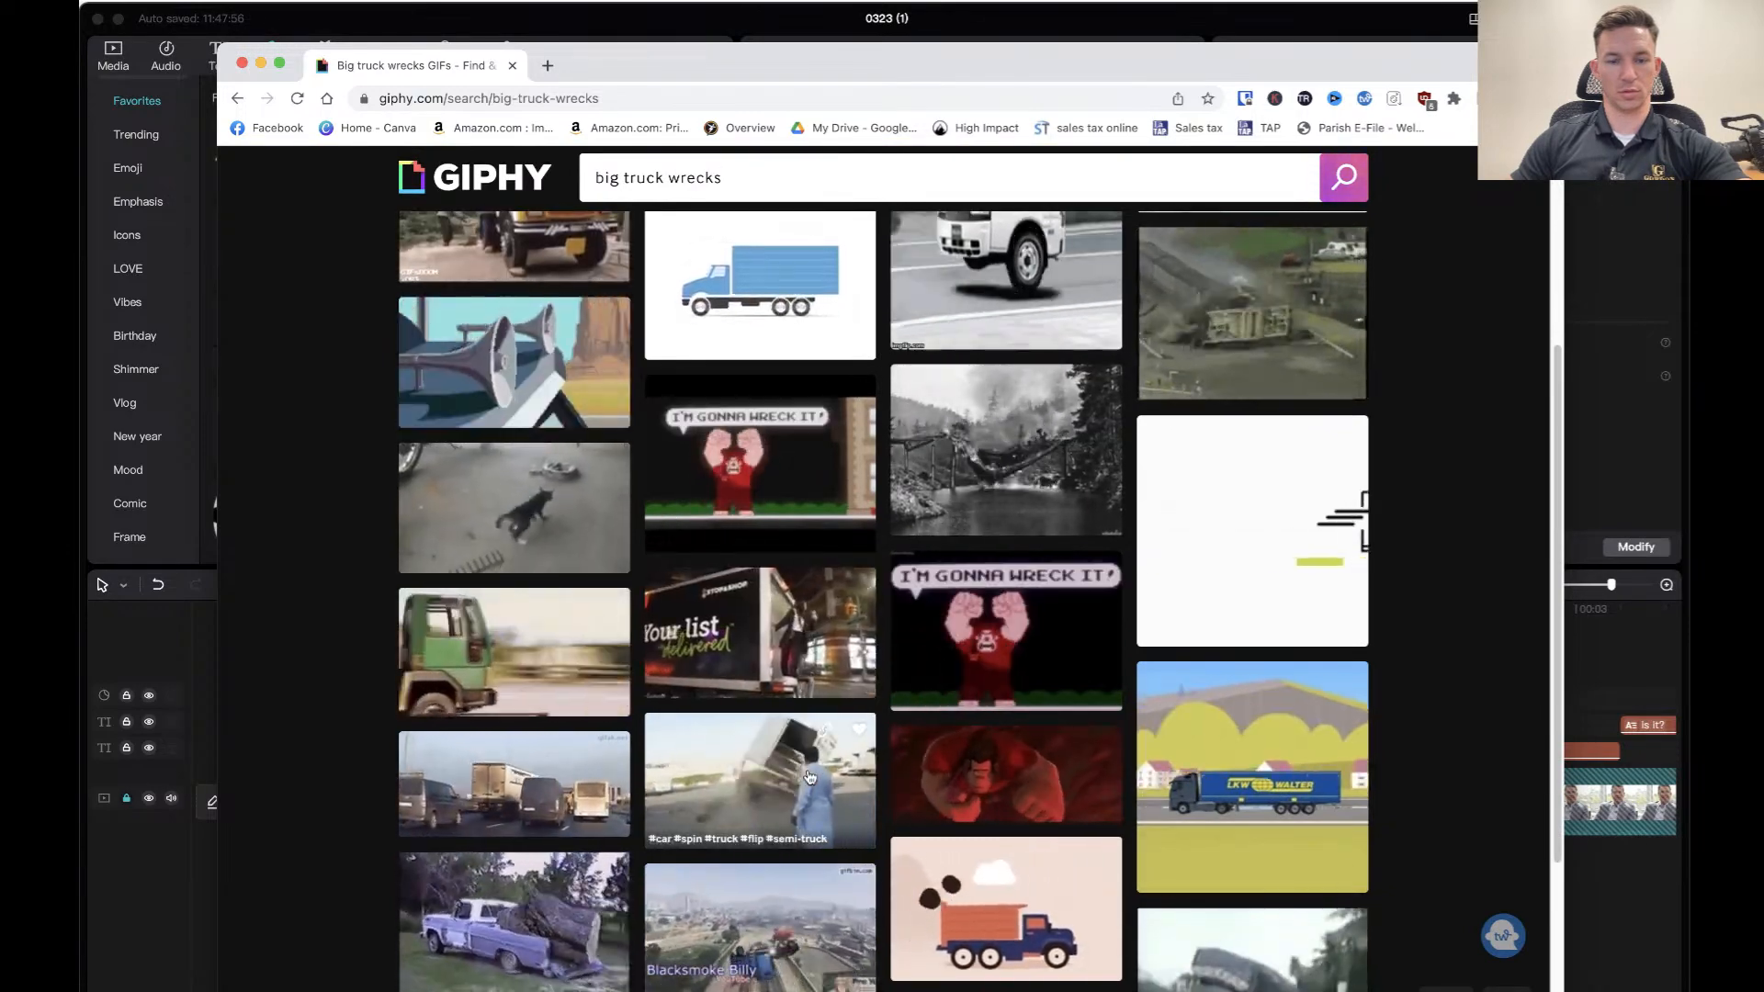
{"action": "scroll", "coordinate": [933, 746], "scroll_direction": "down", "scroll_amount": 3}
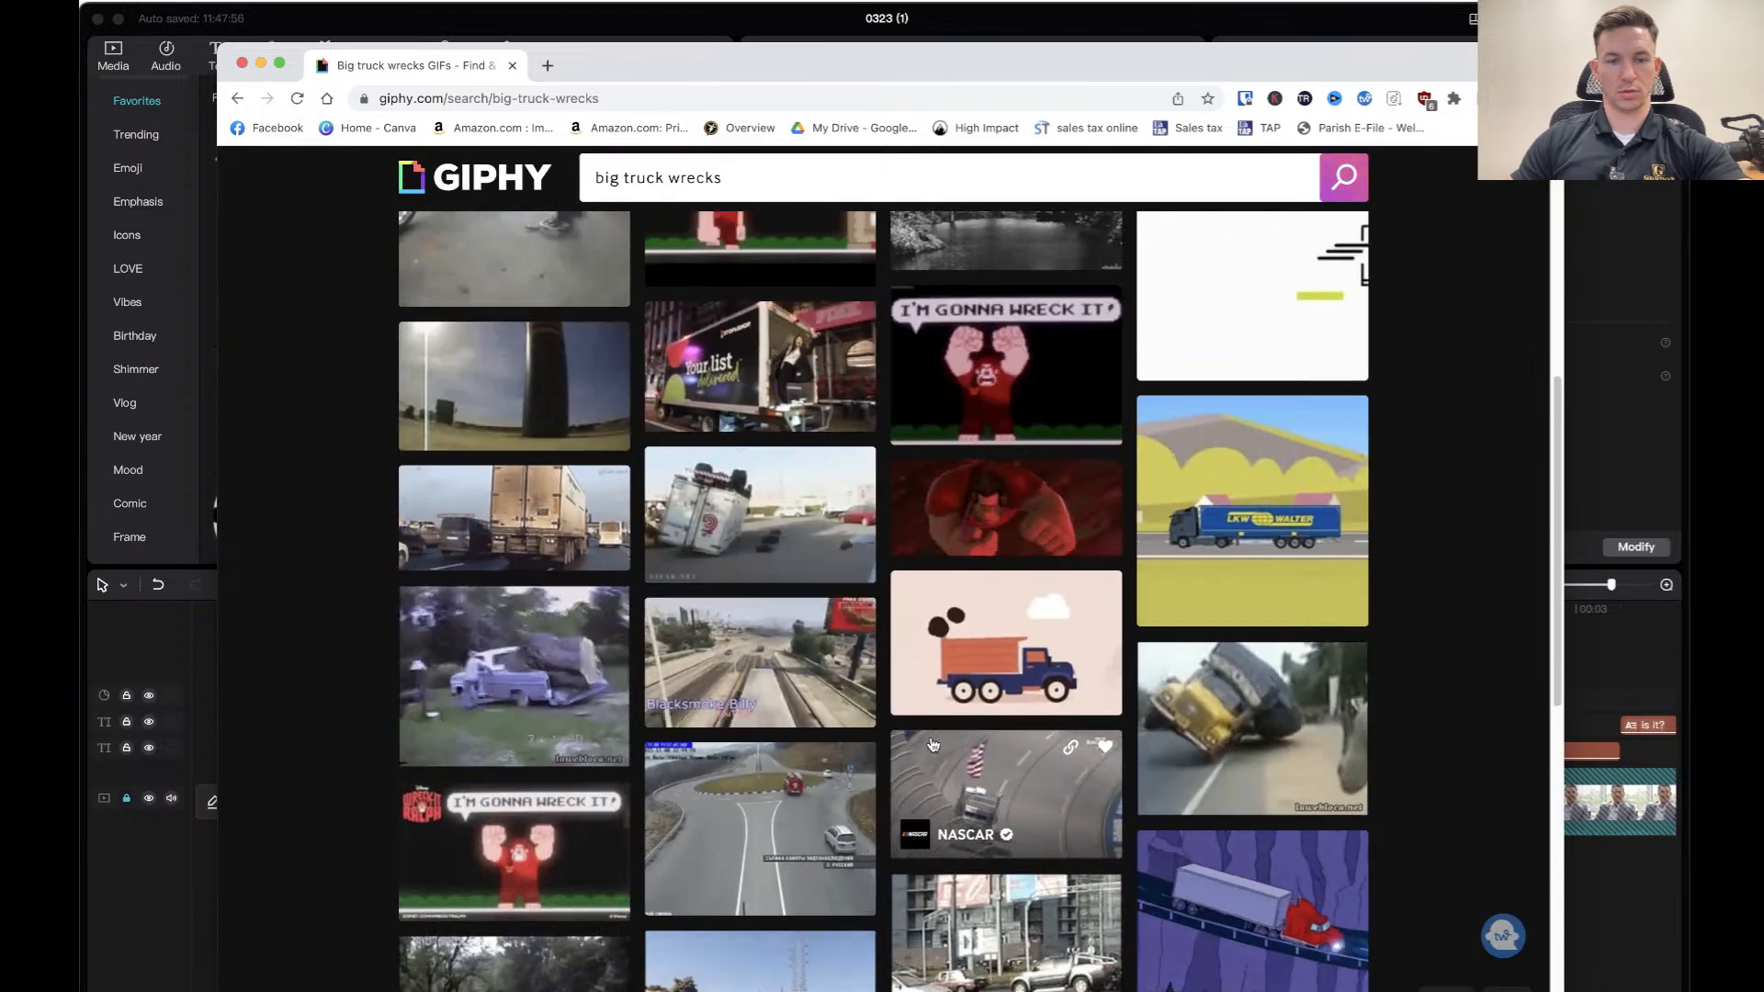
{"action": "scroll", "coordinate": [890, 718], "scroll_direction": "down", "scroll_amount": 7}
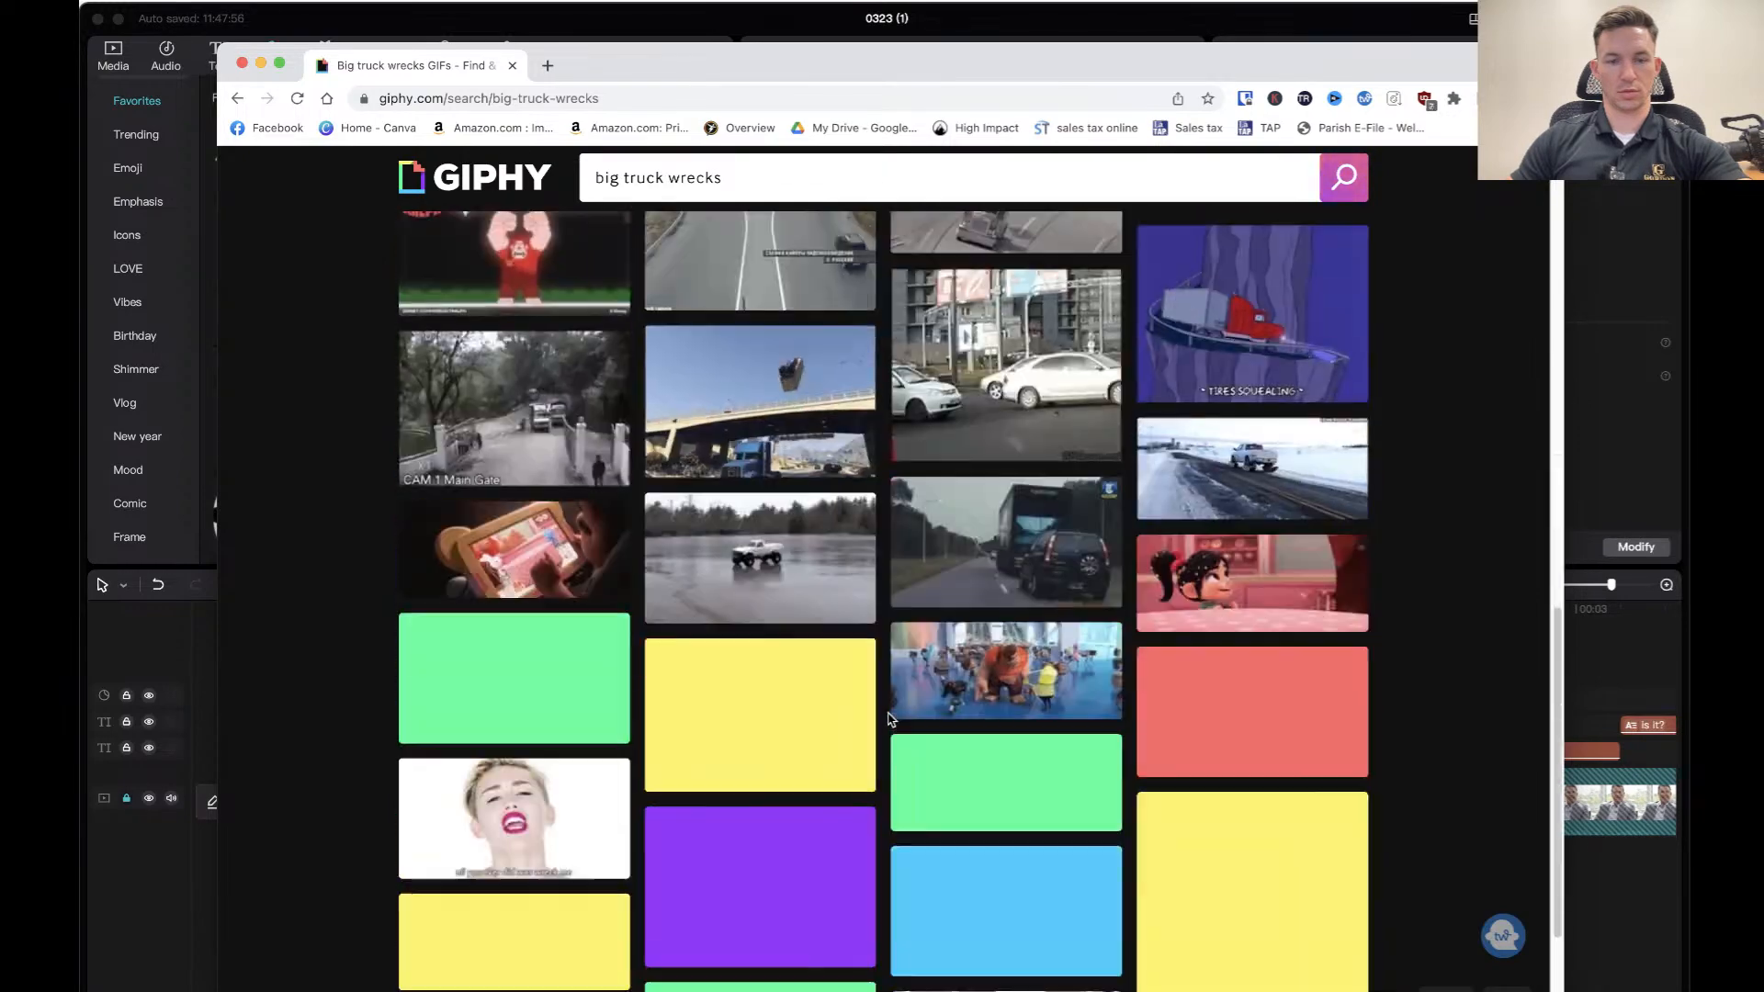
{"action": "scroll", "coordinate": [889, 719], "scroll_direction": "up", "scroll_amount": 10}
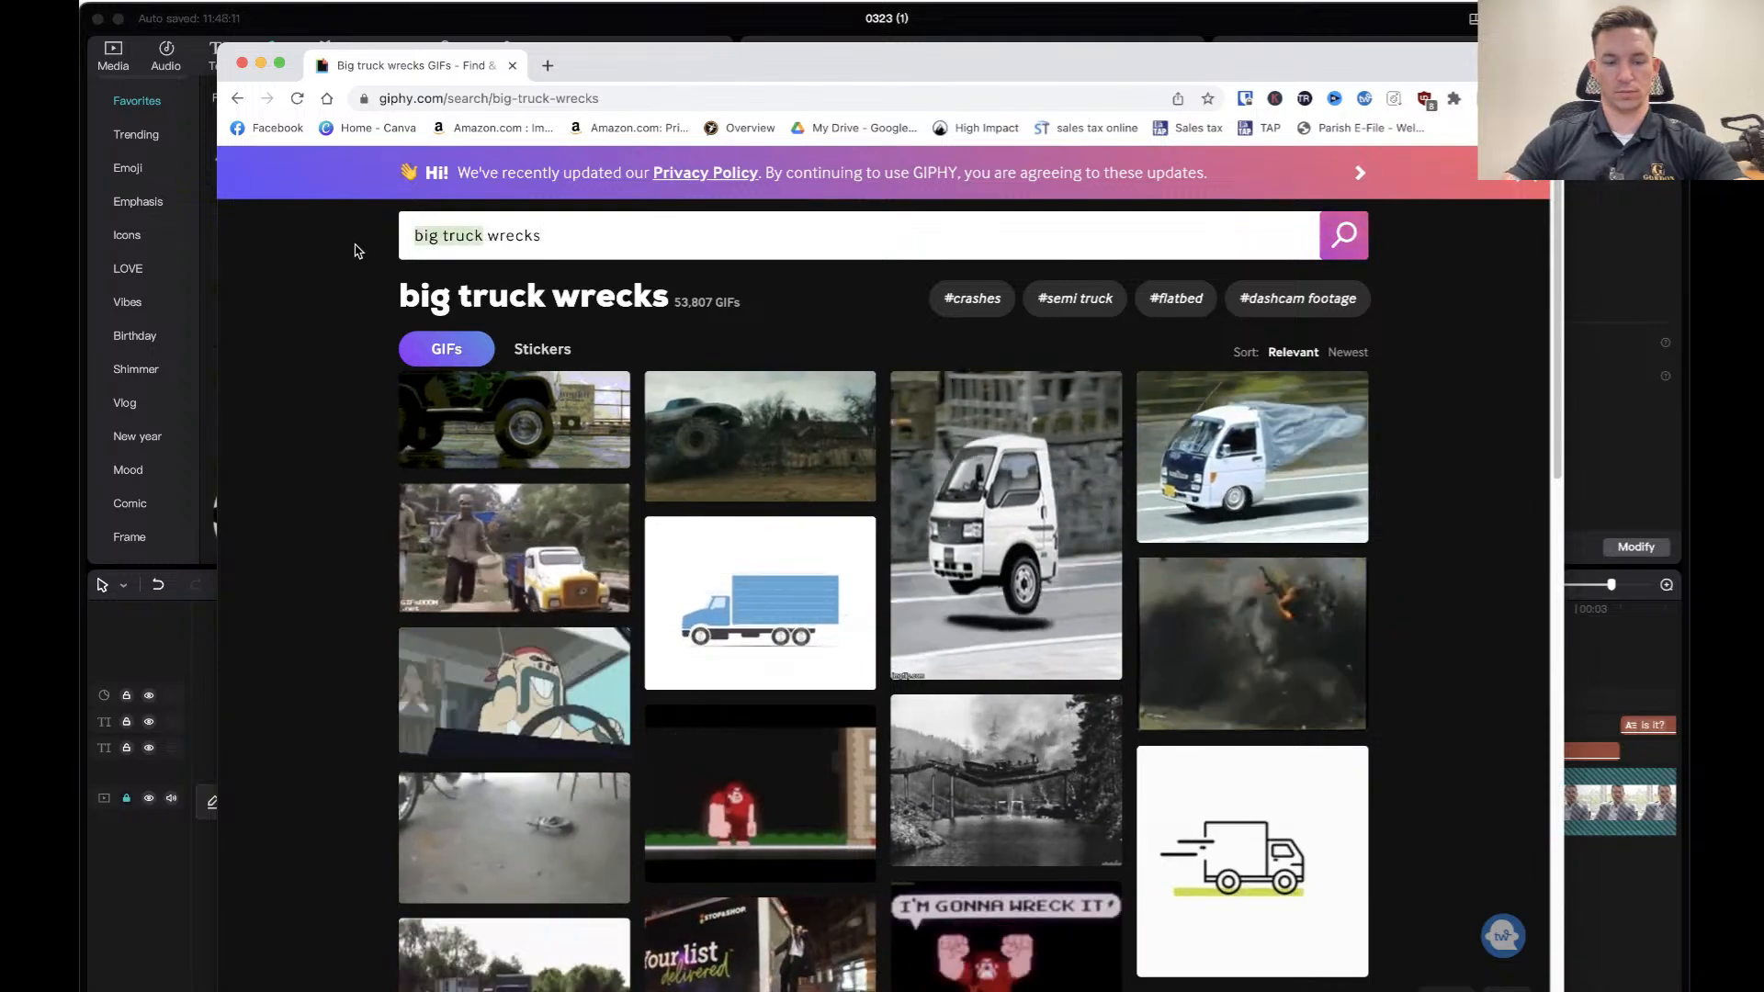
Search GIPHY for "18 wheeler wrecks" and look through the results.
{"action": "type", "text": "18"}
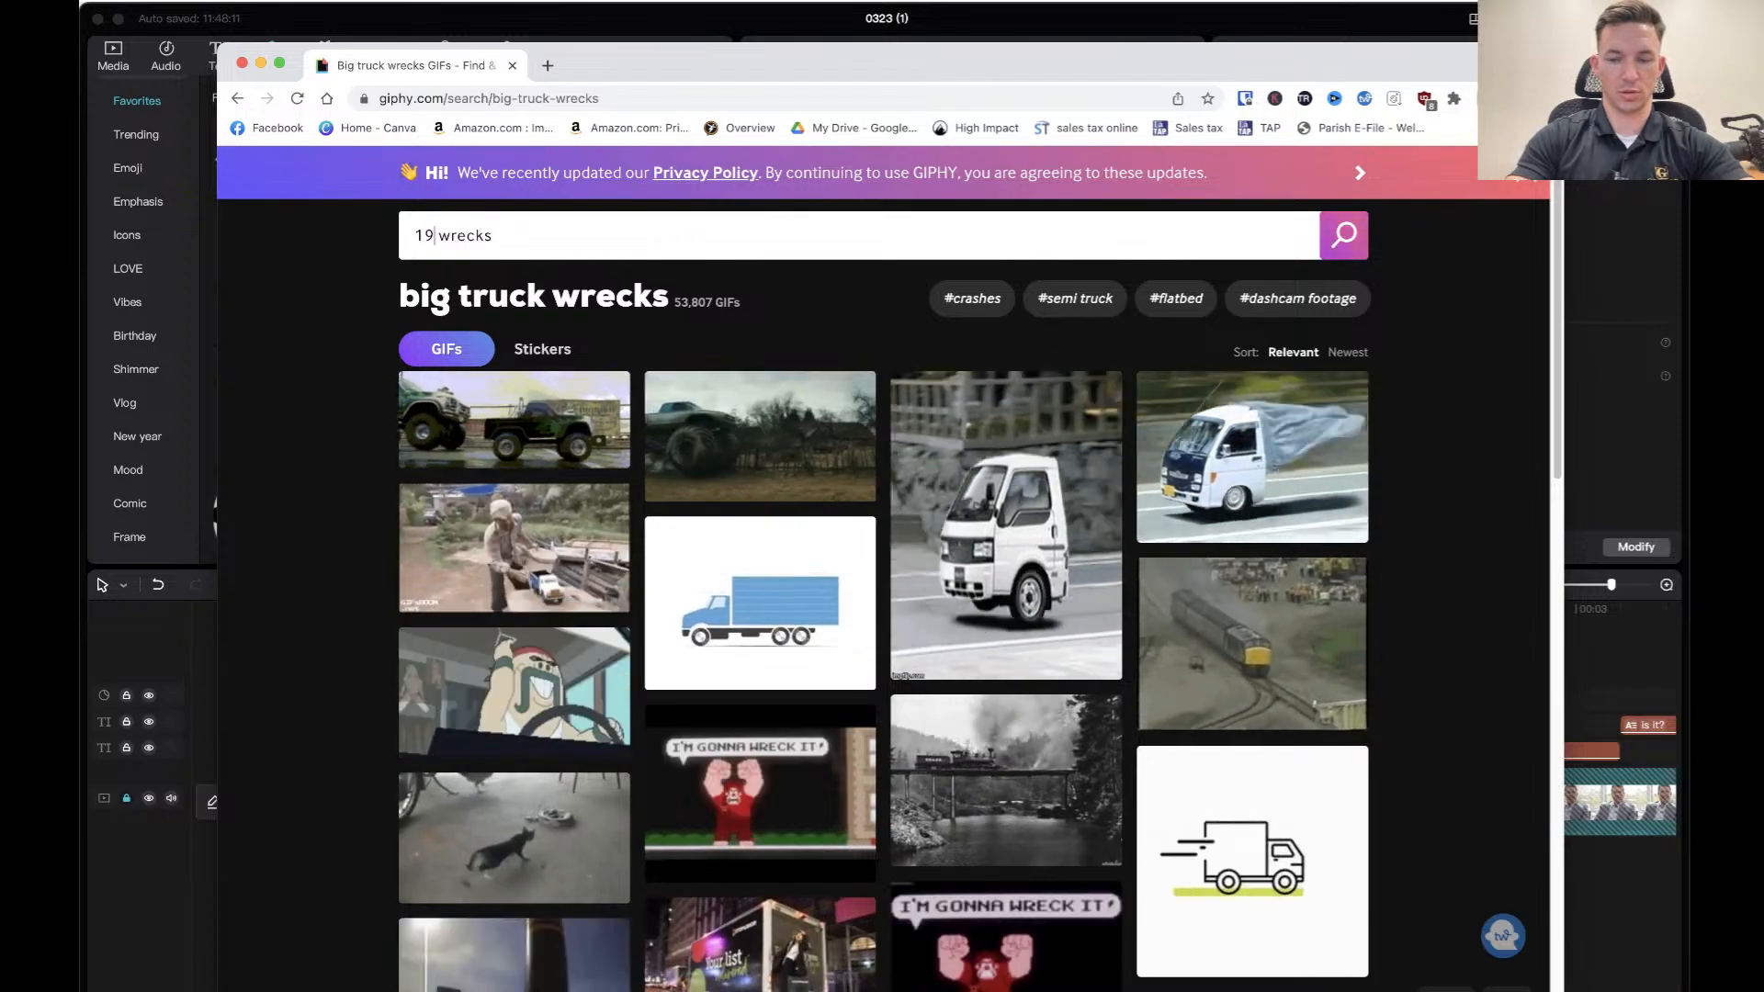
{"action": "key", "text": "Return"}
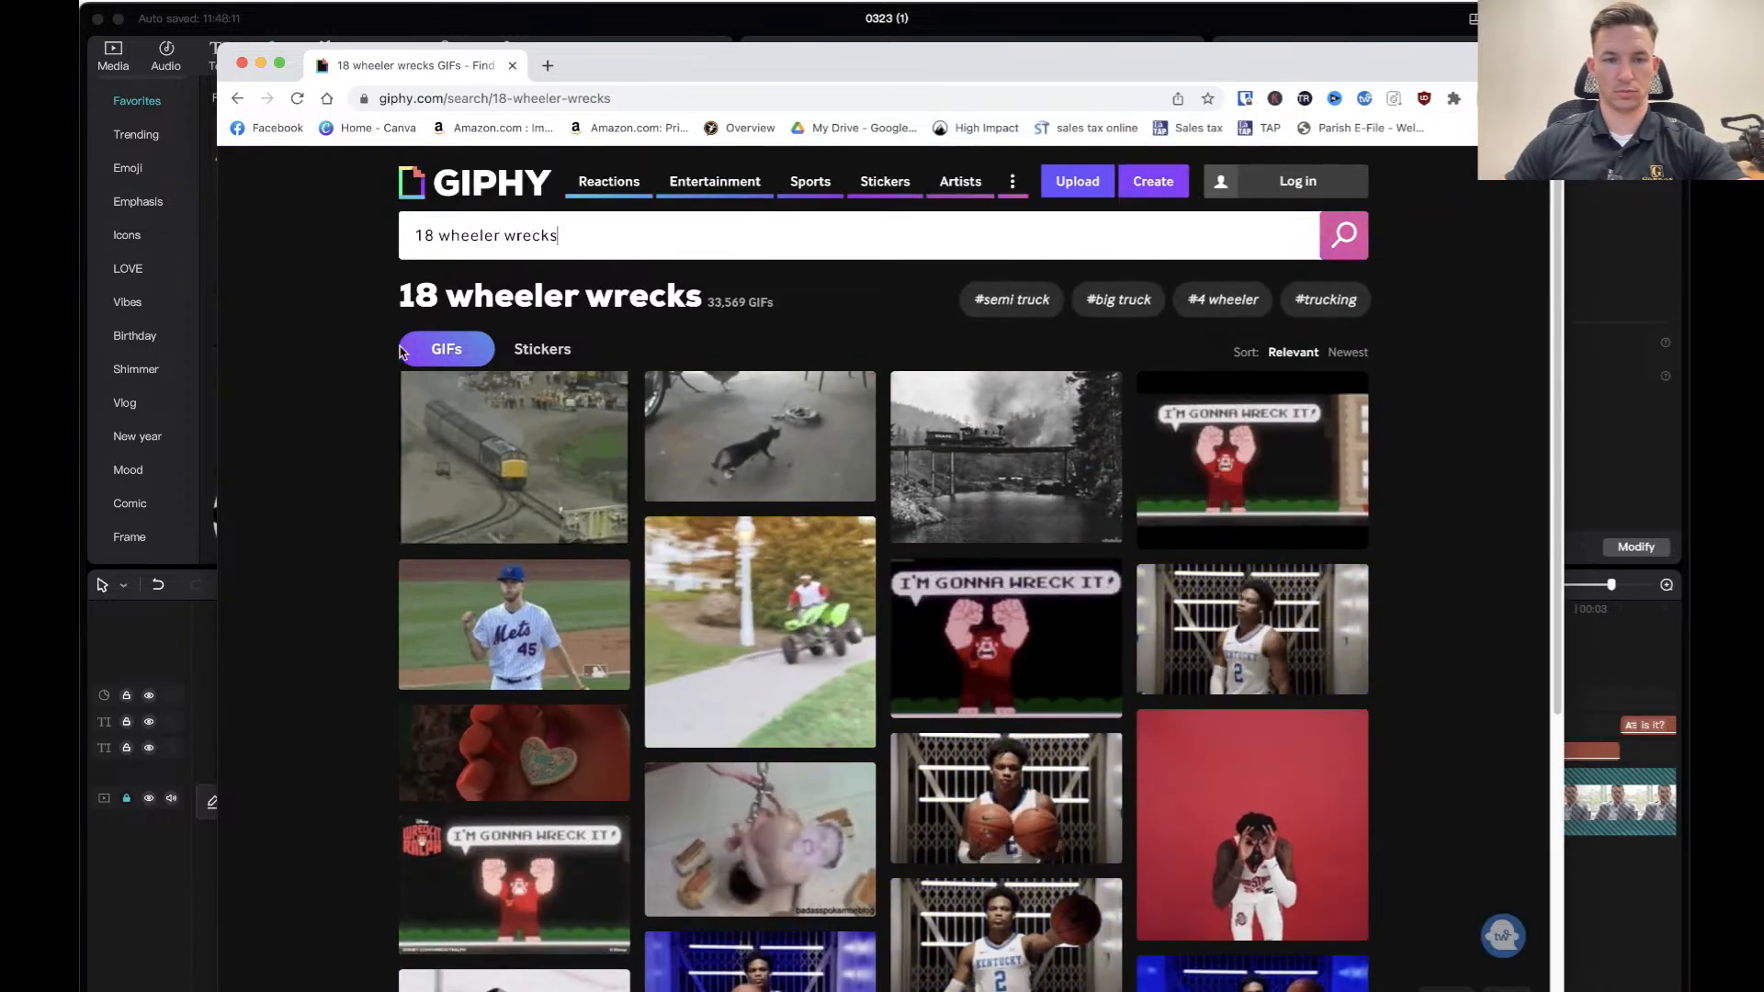
{"action": "scroll", "coordinate": [1080, 685], "scroll_direction": "down", "scroll_amount": 15}
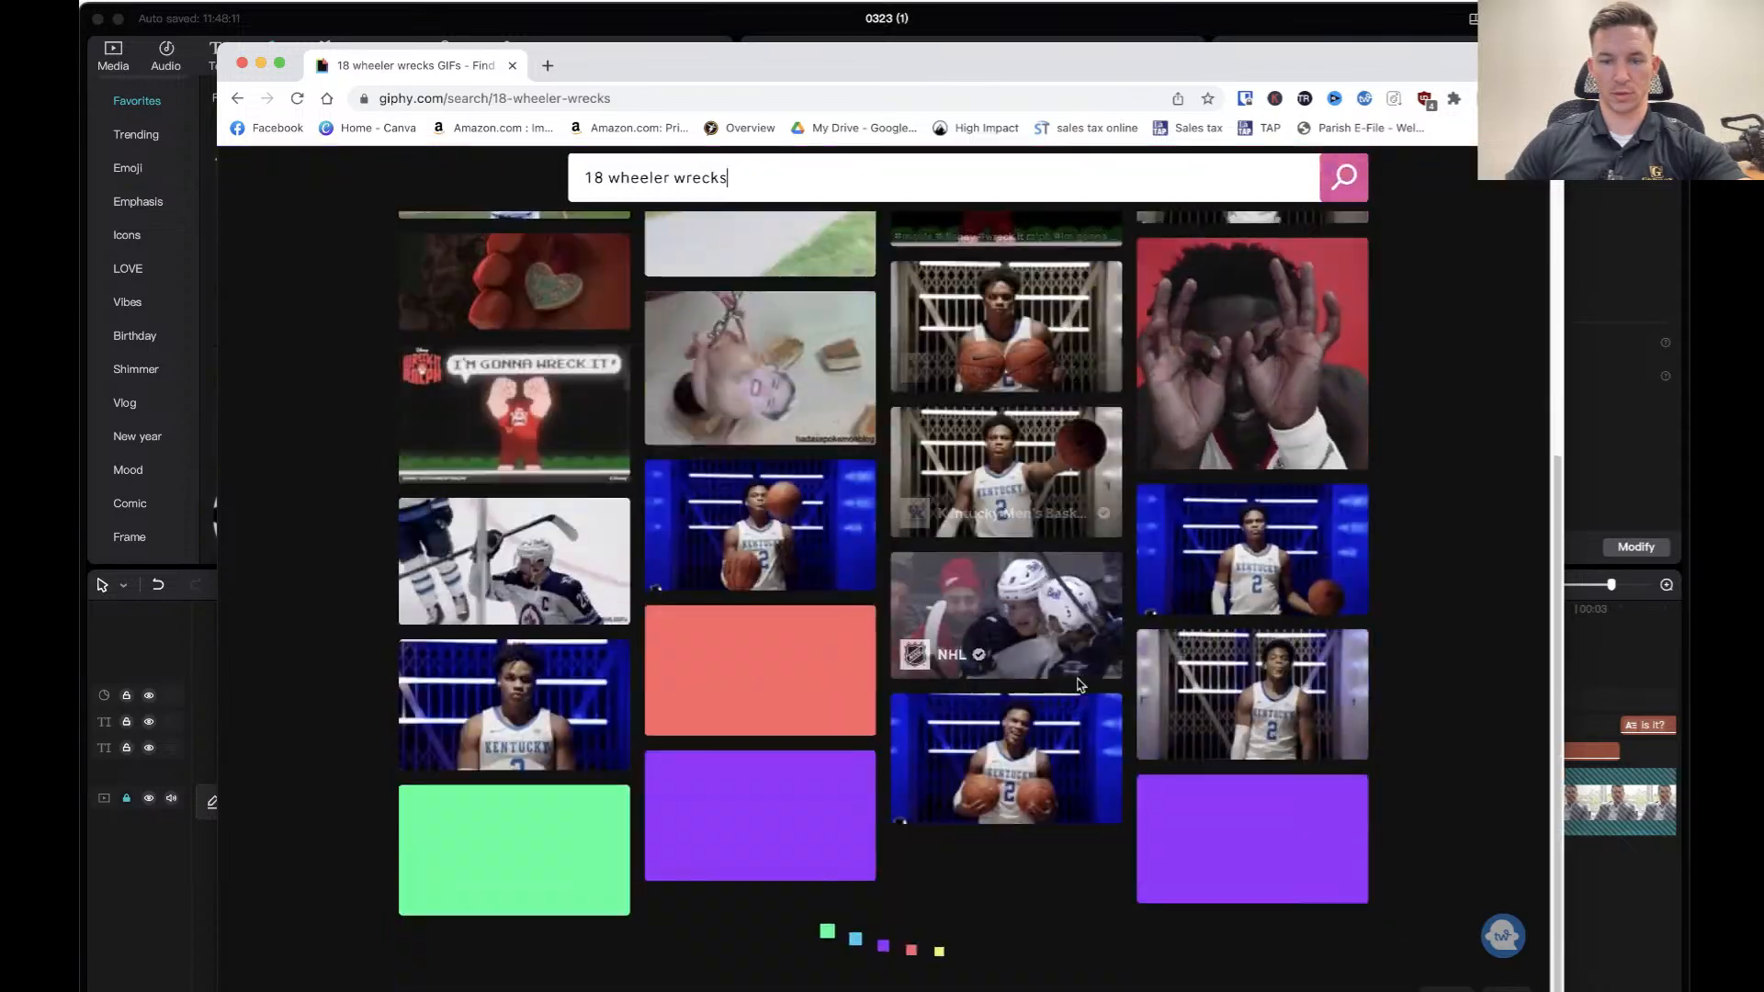
{"action": "scroll", "coordinate": [1079, 685], "scroll_direction": "up", "scroll_amount": 15}
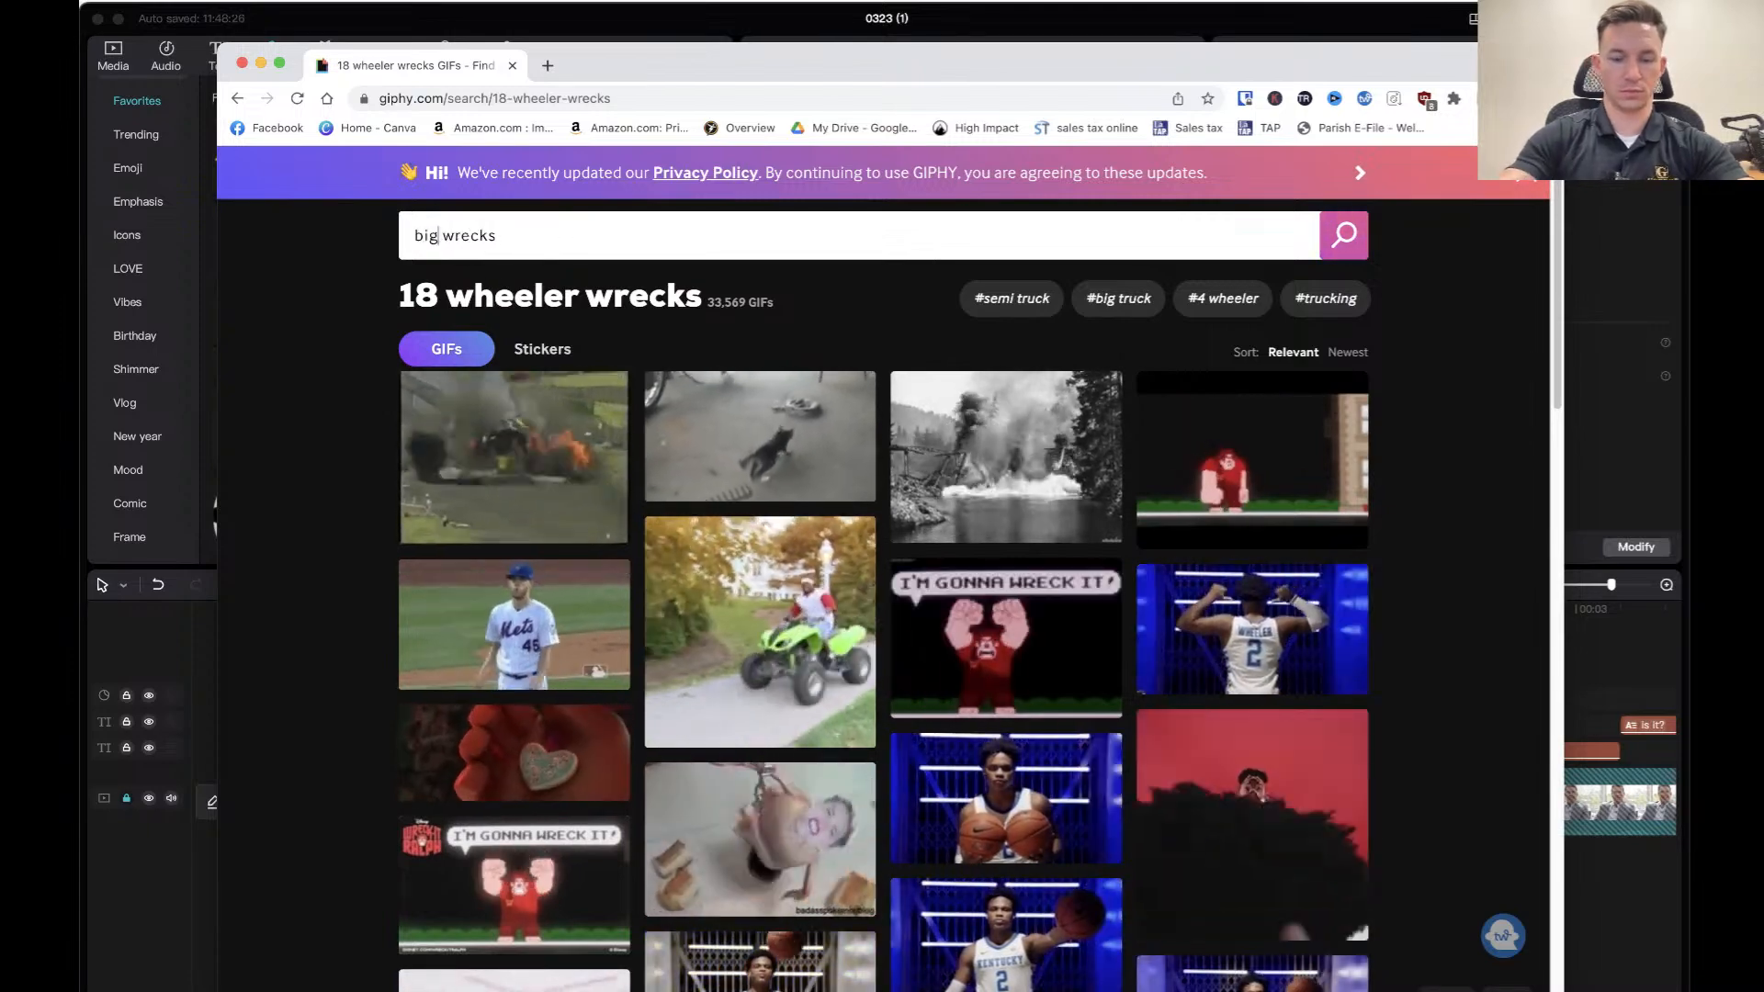
Search for "big truck wrecks" again and open the zigzag truck GIF filmed from behind in traffic.
{"action": "key", "text": "Return"}
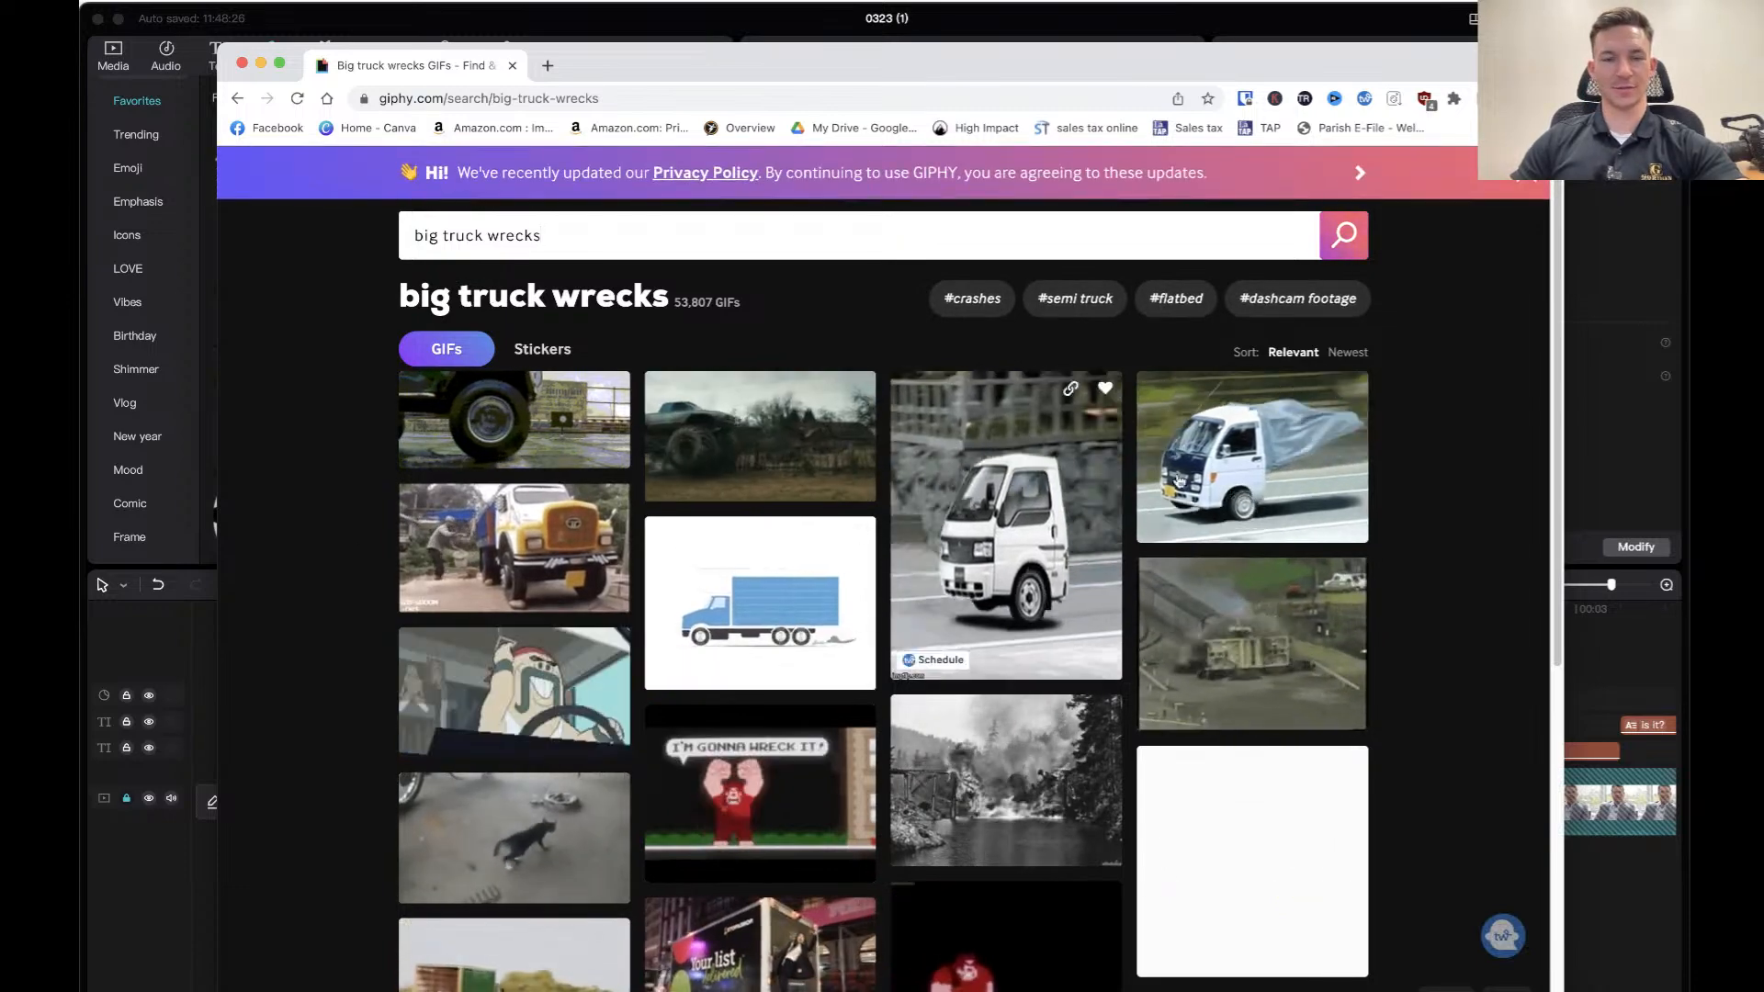
{"action": "scroll", "coordinate": [411, 519], "scroll_direction": "down", "scroll_amount": 6}
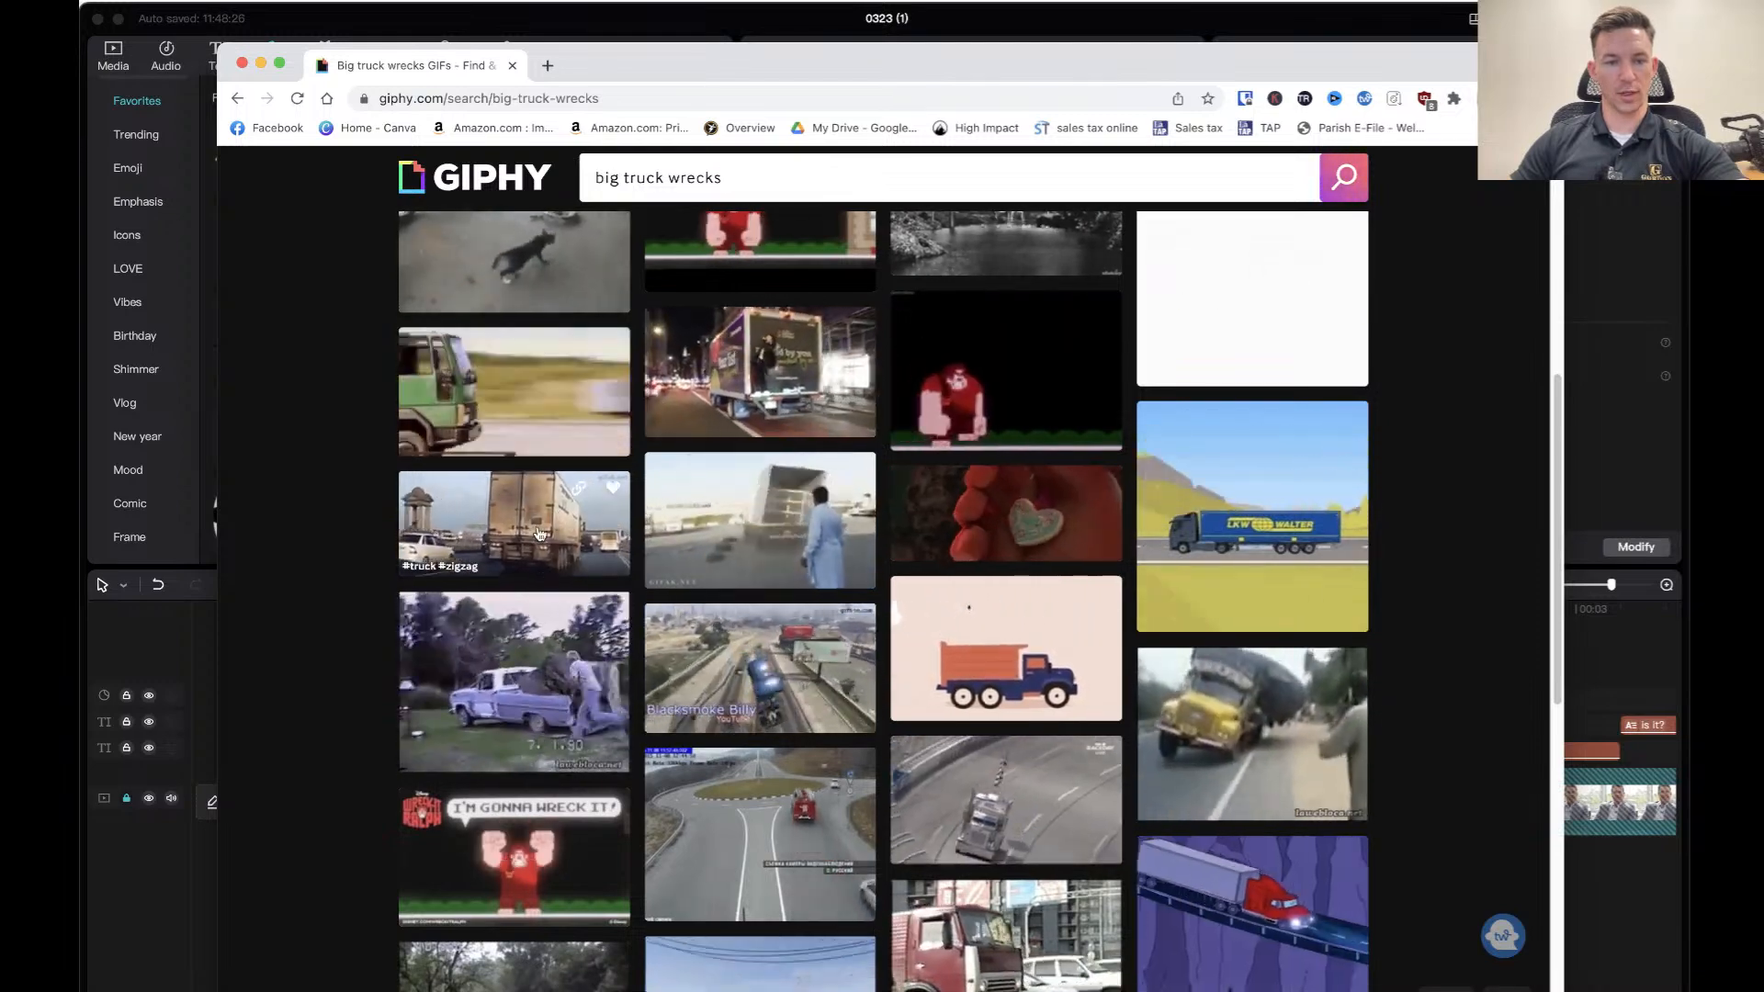
{"action": "left_click", "coordinate": [564, 565]}
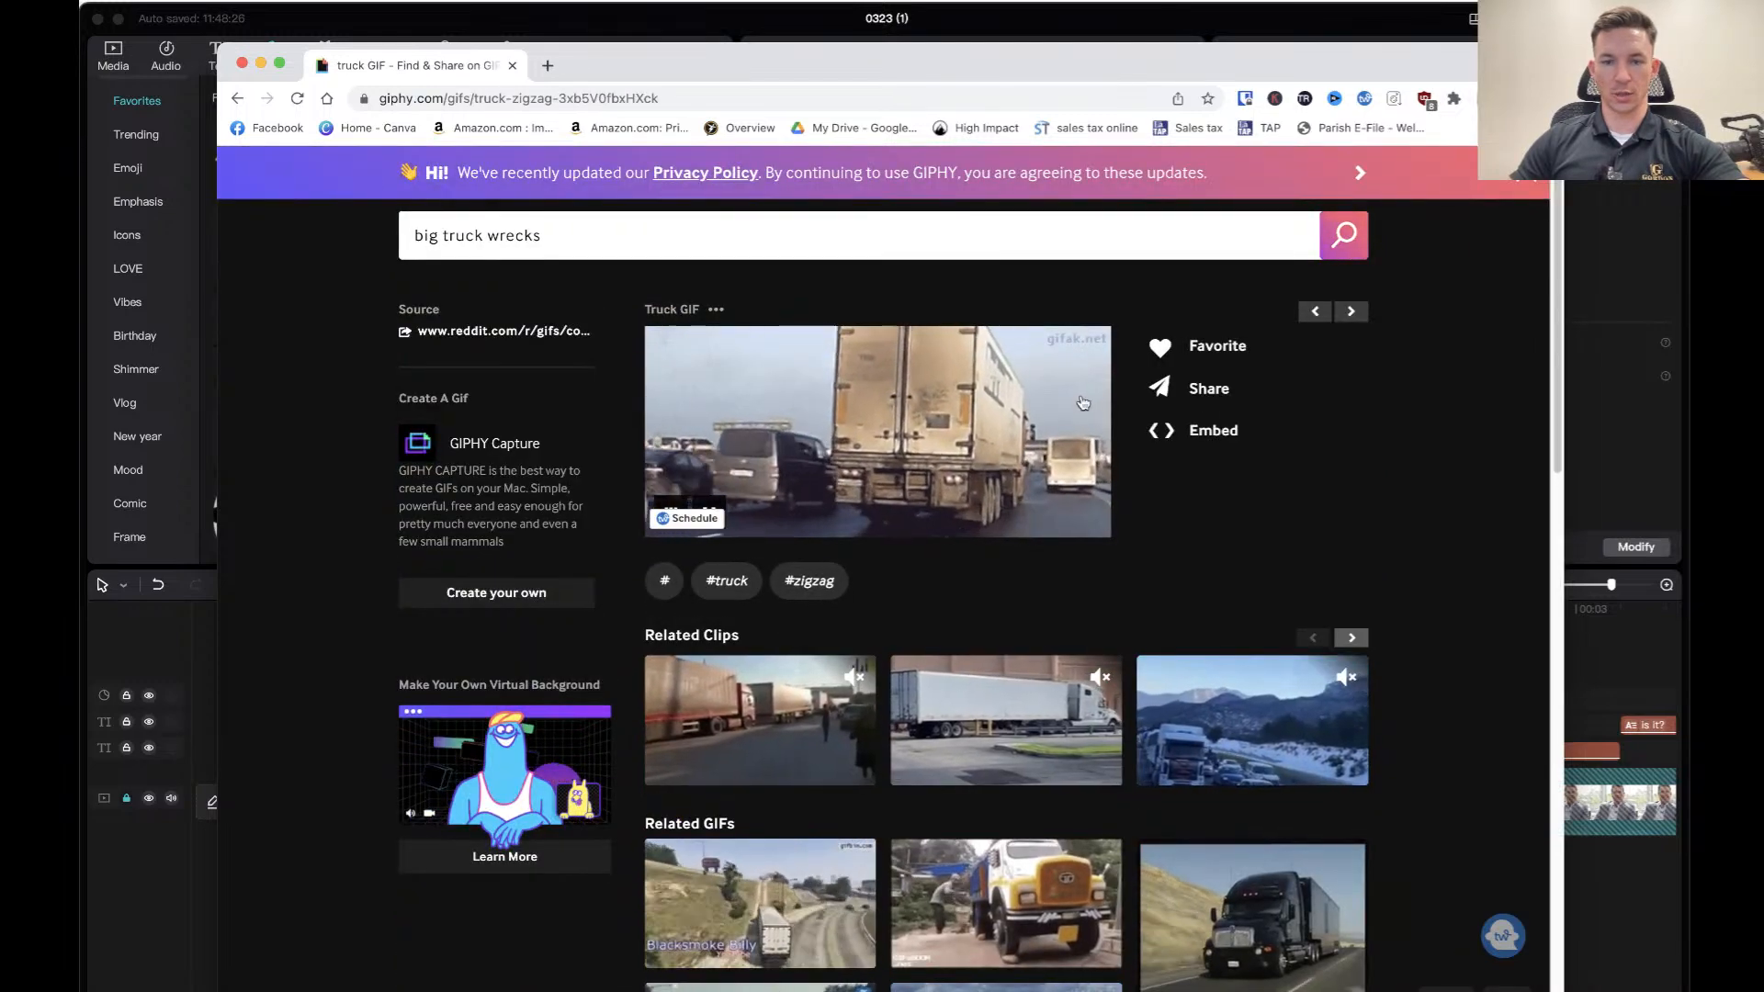
Save the zigzag truck GIF image to the Downloads folder under the name giphy.
{"action": "right_click", "coordinate": [1028, 408]}
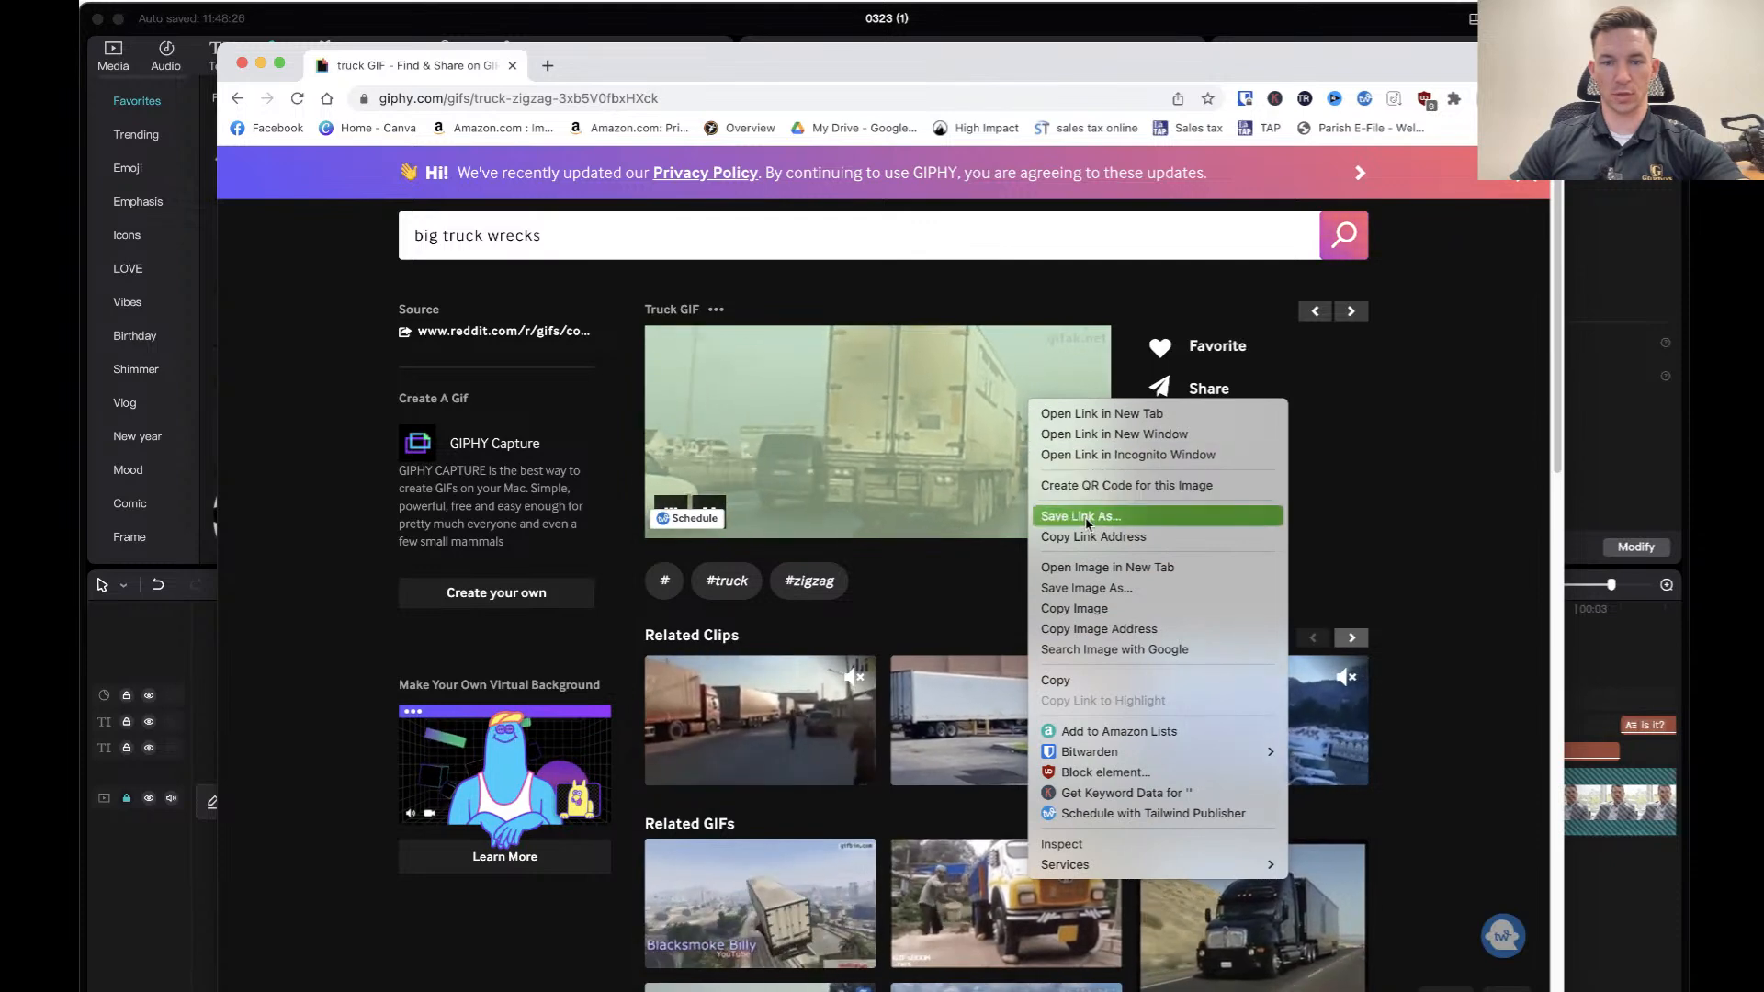
{"action": "left_click", "coordinate": [1104, 588]}
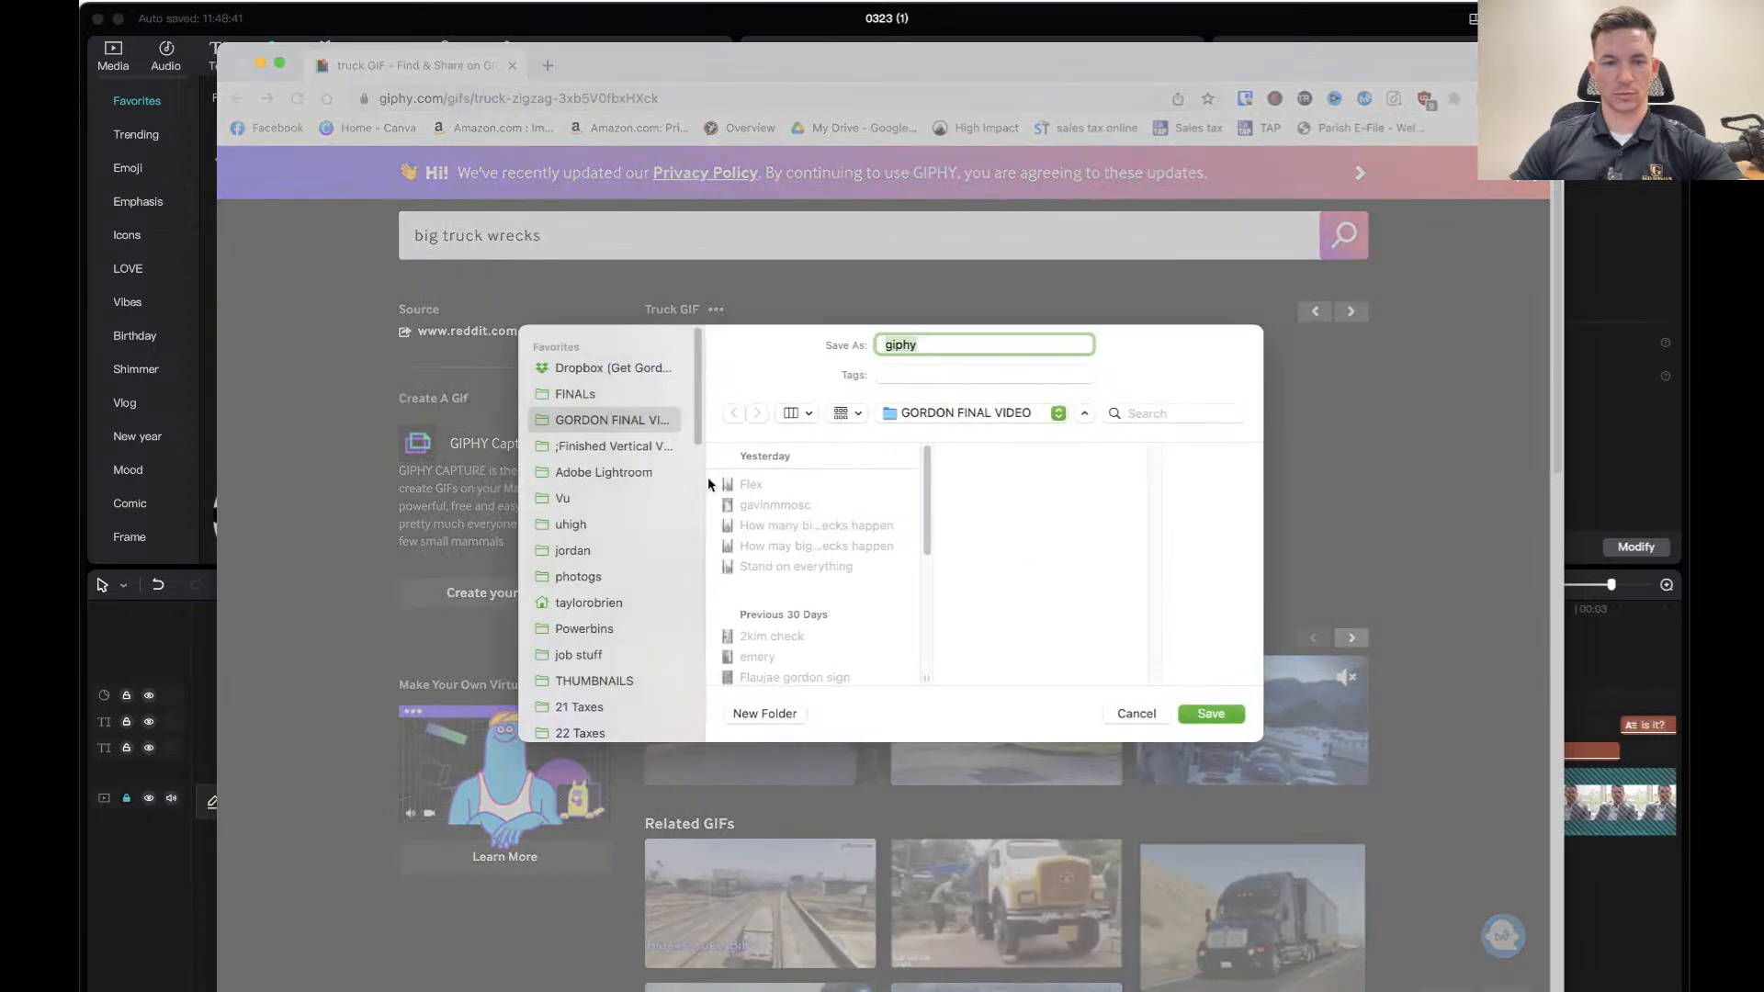
{"action": "scroll", "coordinate": [650, 646], "scroll_direction": "down", "scroll_amount": 10}
{"action": "scroll", "coordinate": [620, 668], "scroll_direction": "down", "scroll_amount": 5}
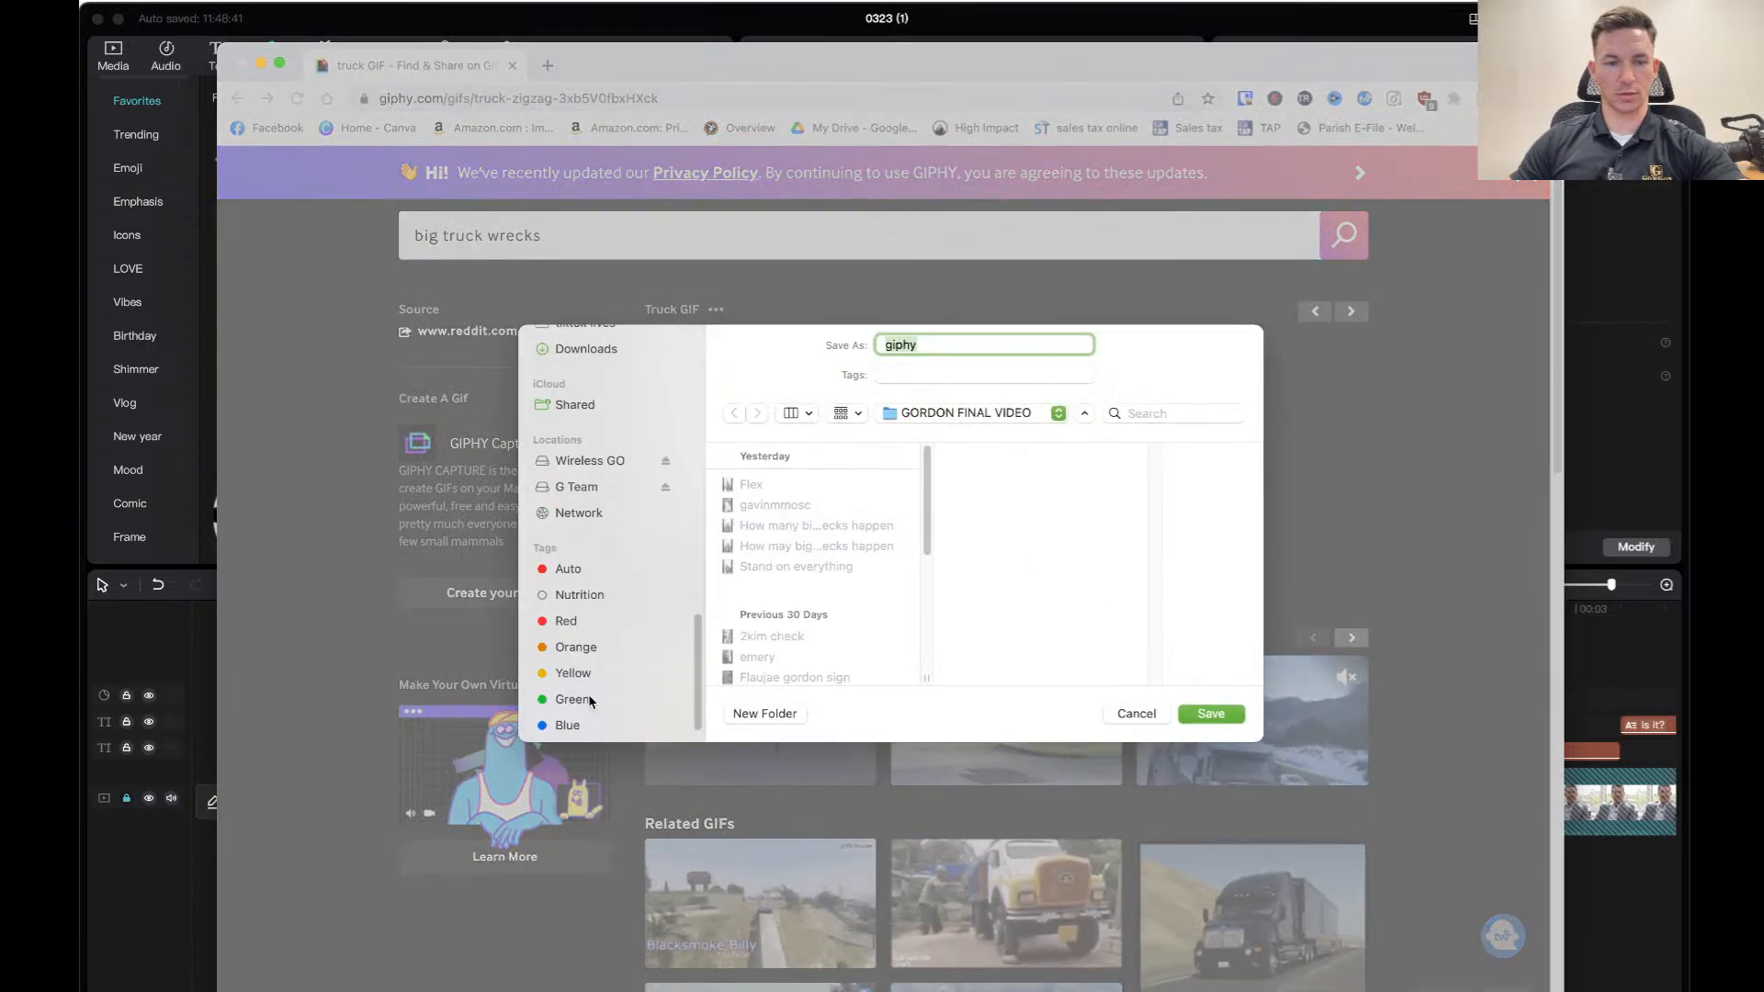
{"action": "left_click", "coordinate": [586, 372]}
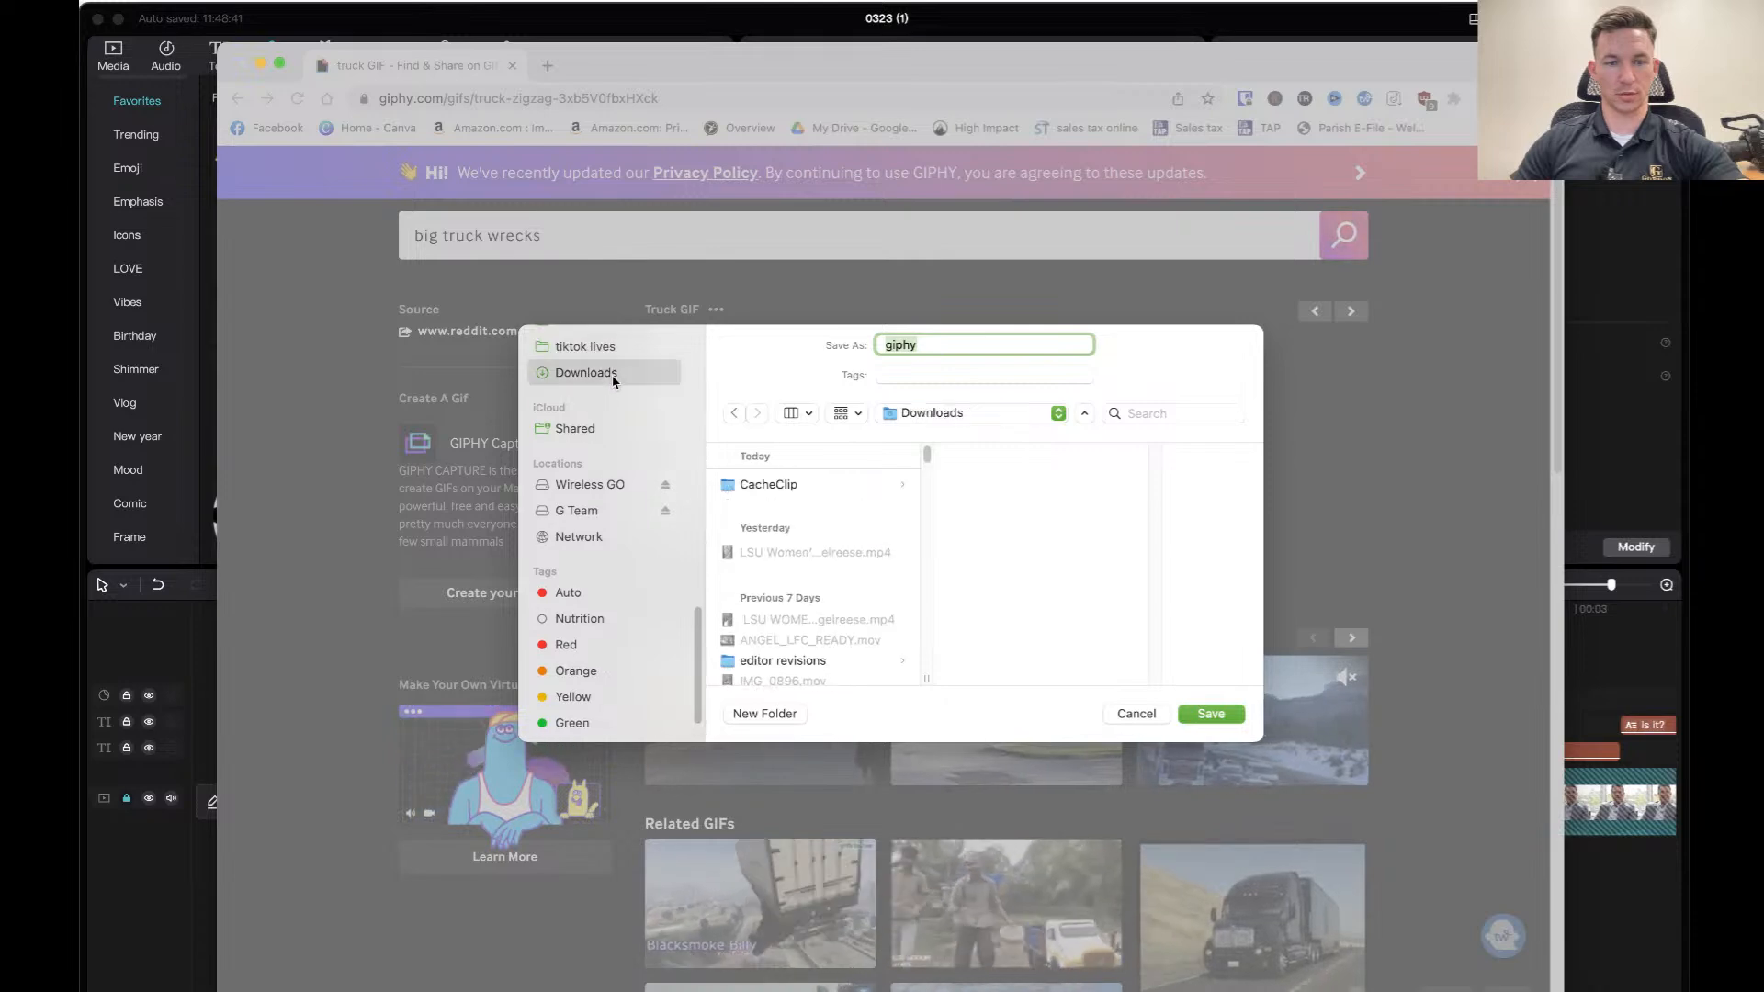
{"action": "key", "text": "Return"}
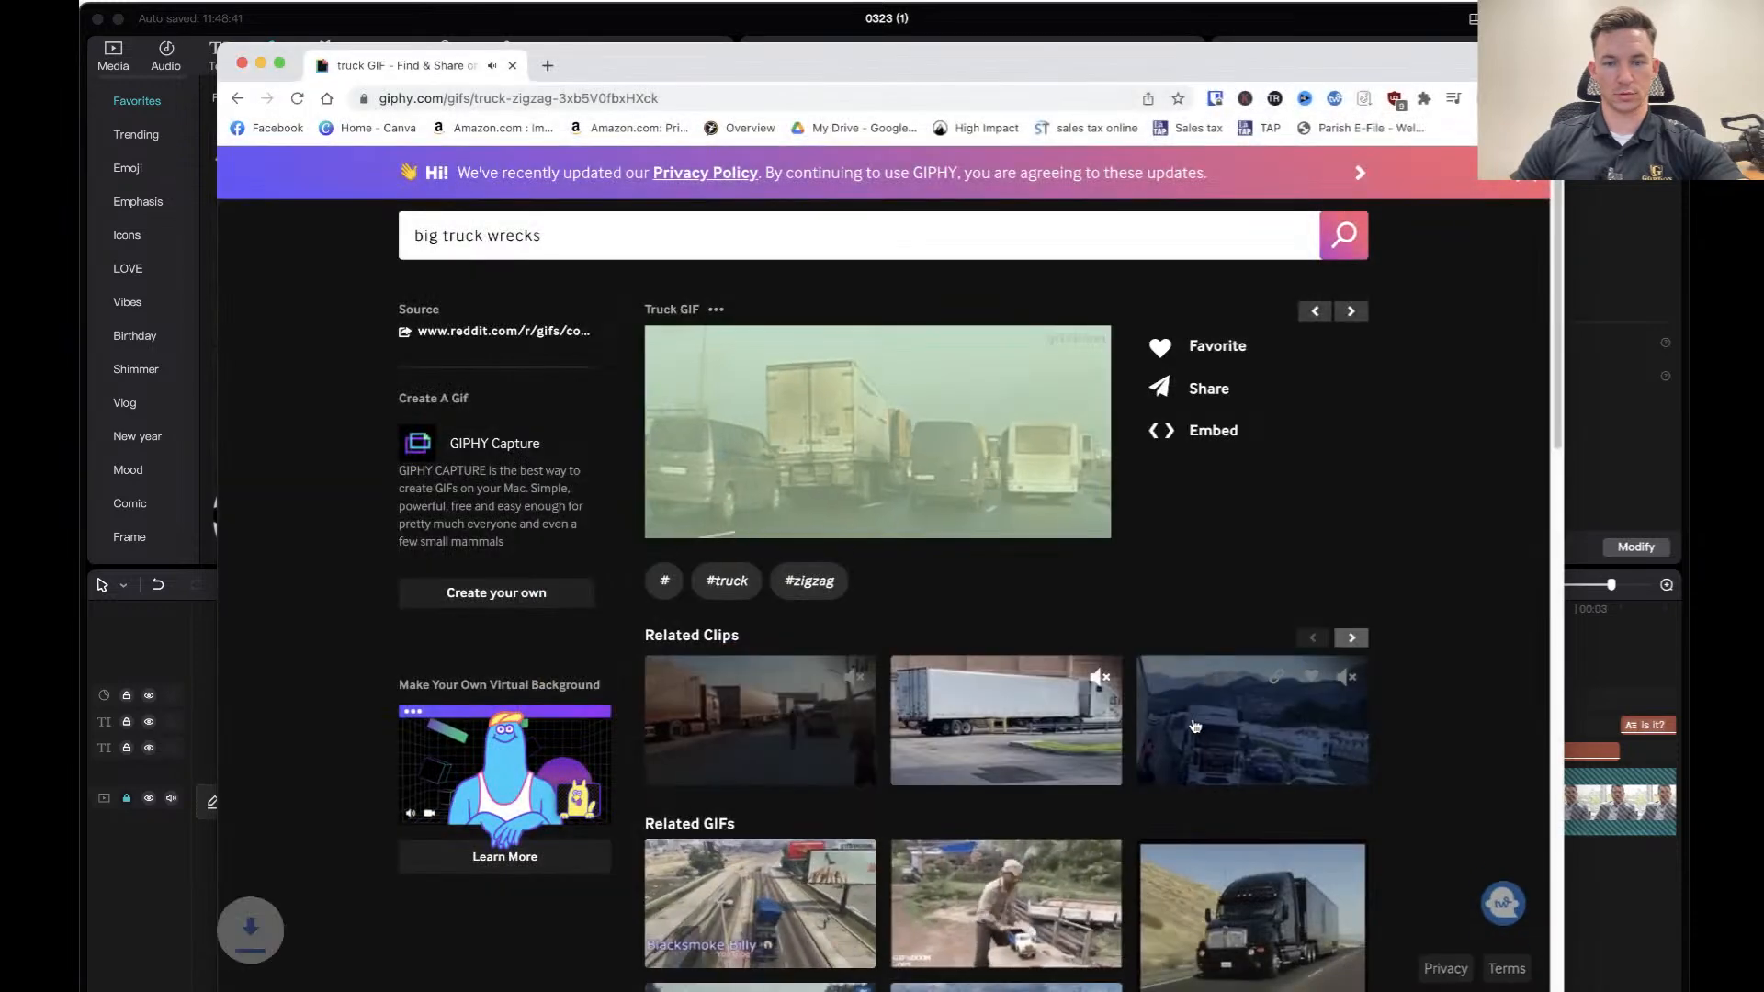
Return to CapCut and import giphy.gif from the Downloads folder into the project's local media.
{"action": "left_click", "coordinate": [260, 63]}
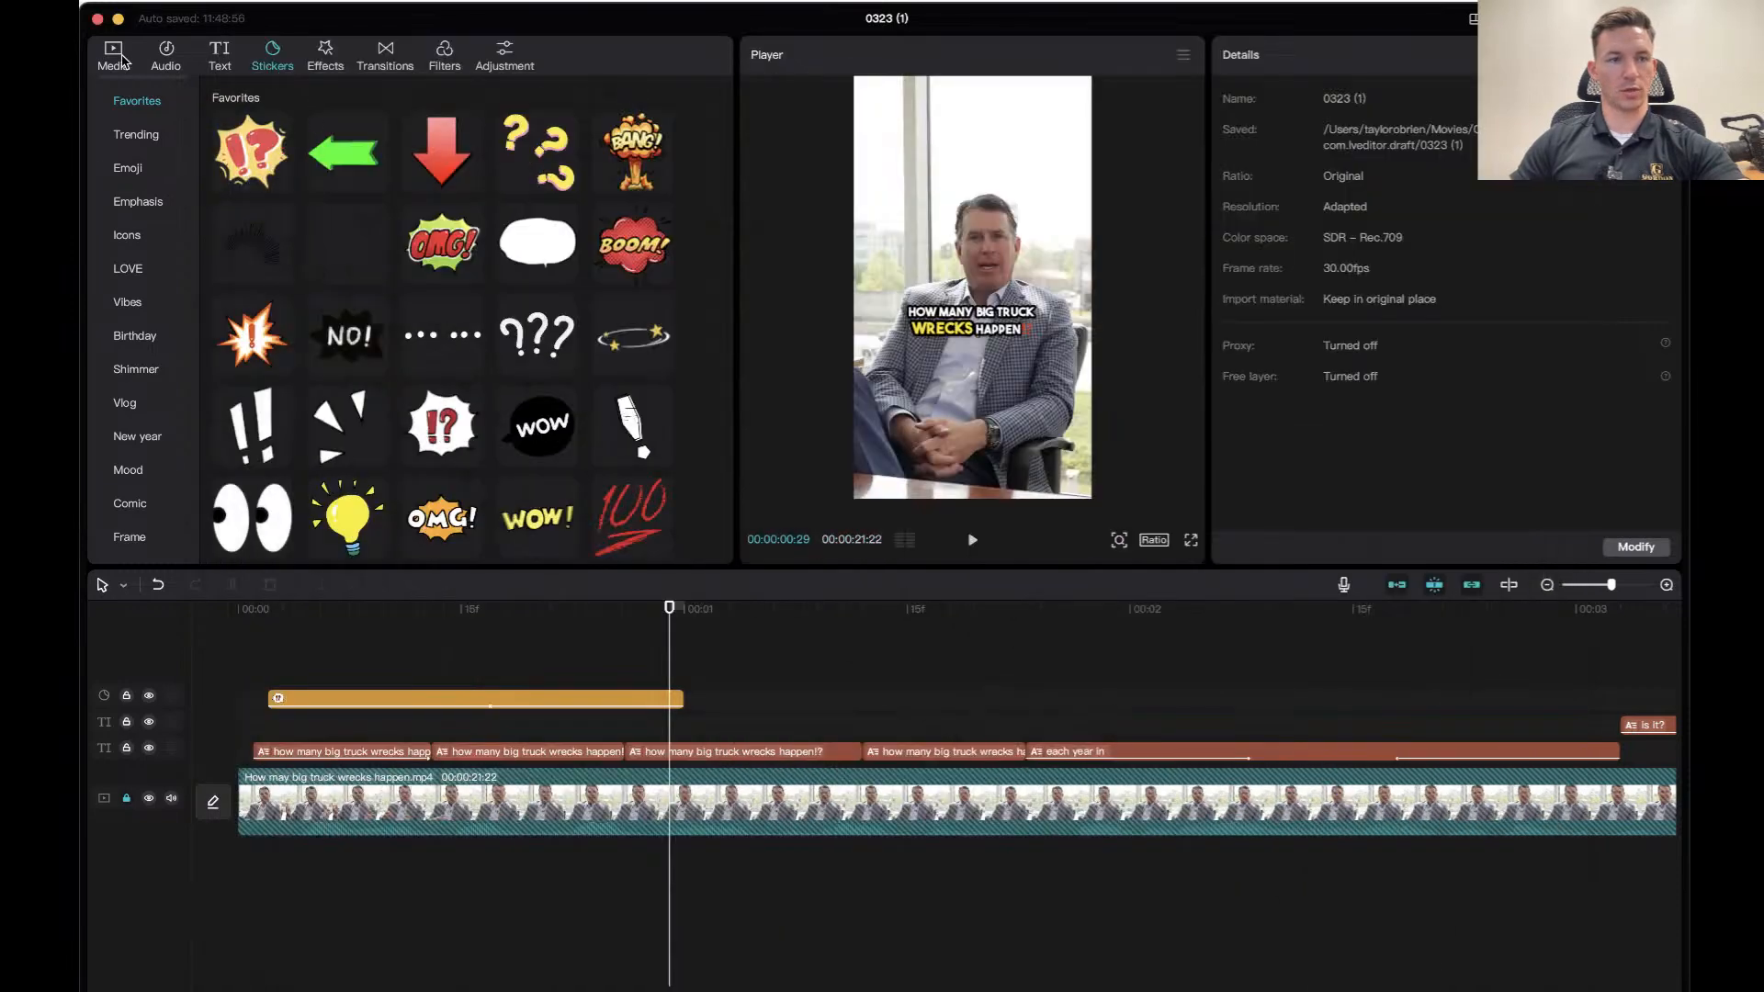
{"action": "left_click", "coordinate": [114, 56]}
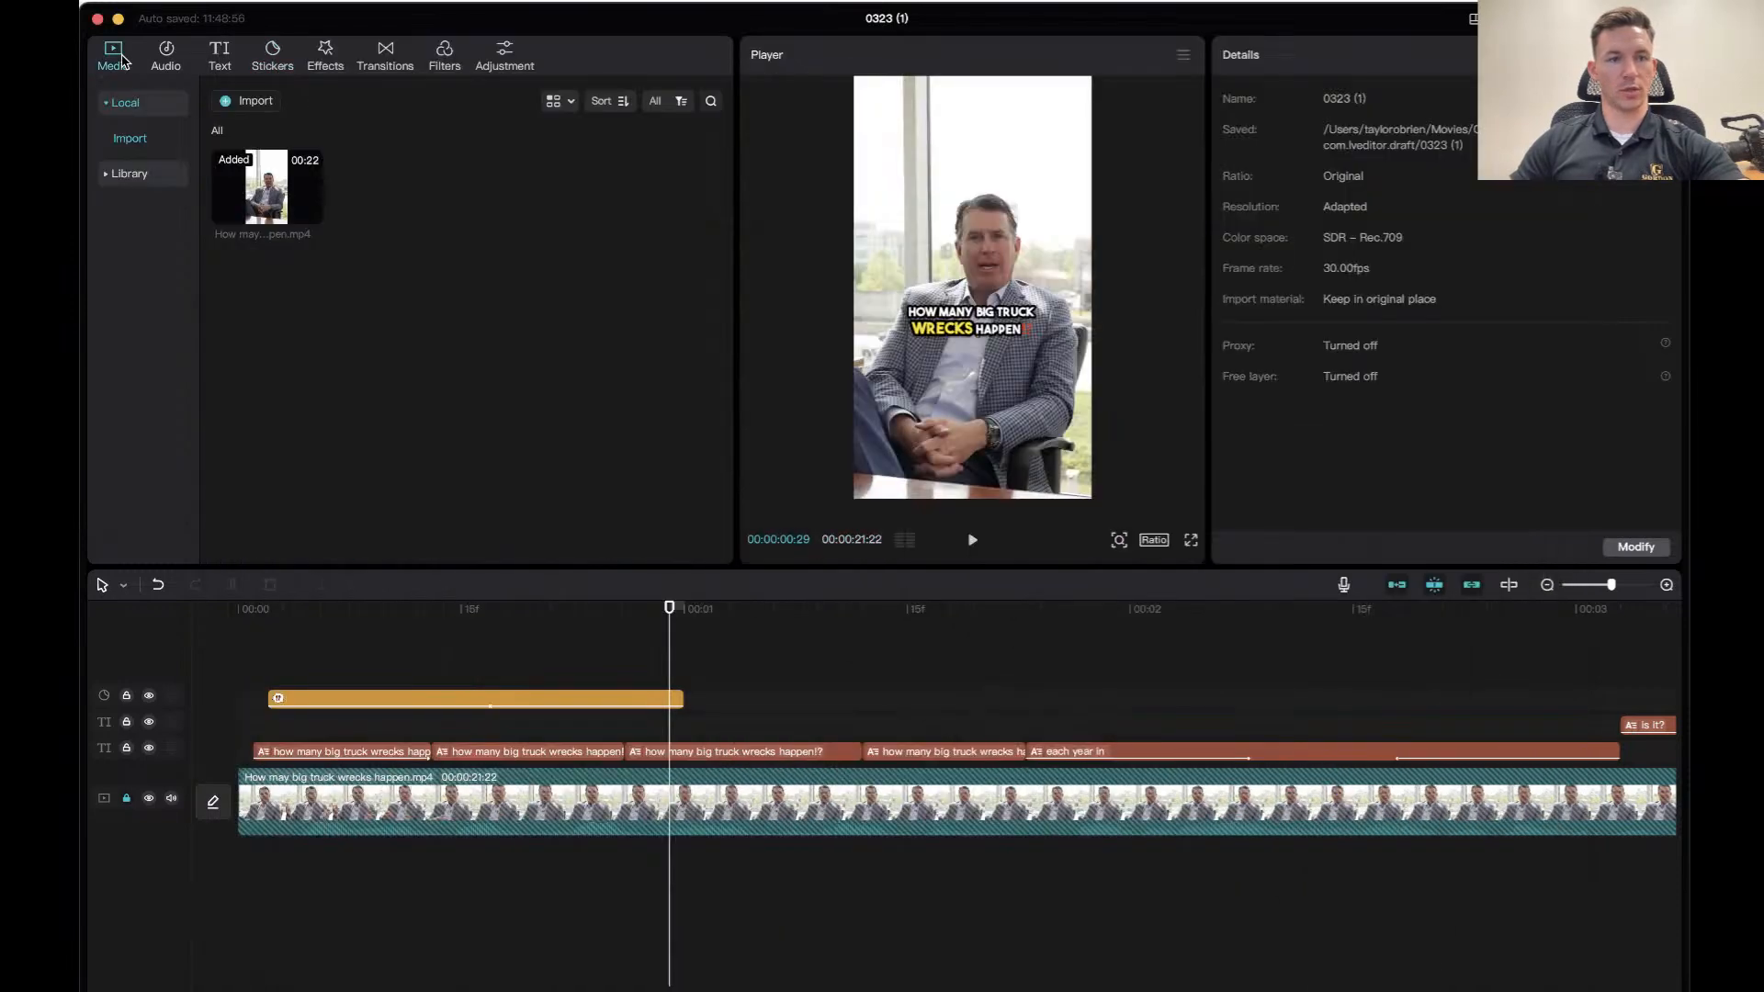
{"action": "left_click", "coordinate": [237, 103]}
{"action": "scroll", "coordinate": [619, 554], "scroll_direction": "down", "scroll_amount": 10}
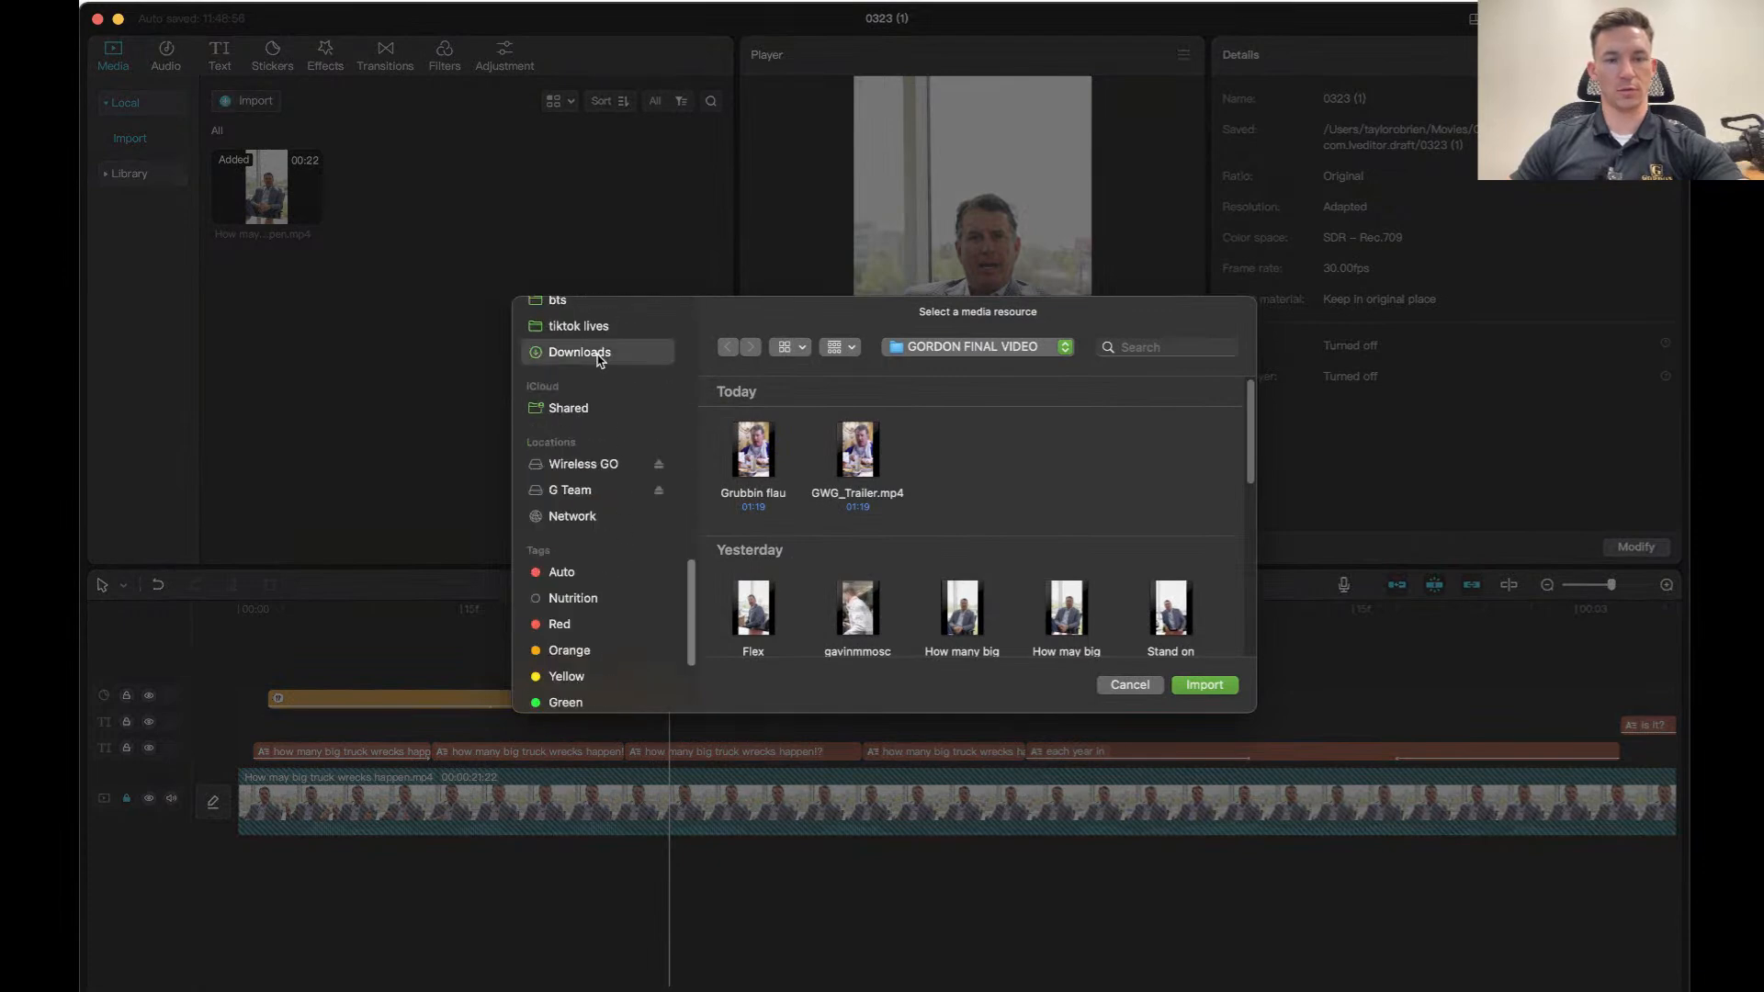
{"action": "left_click", "coordinate": [600, 357]}
{"action": "double_click", "coordinate": [859, 450]}
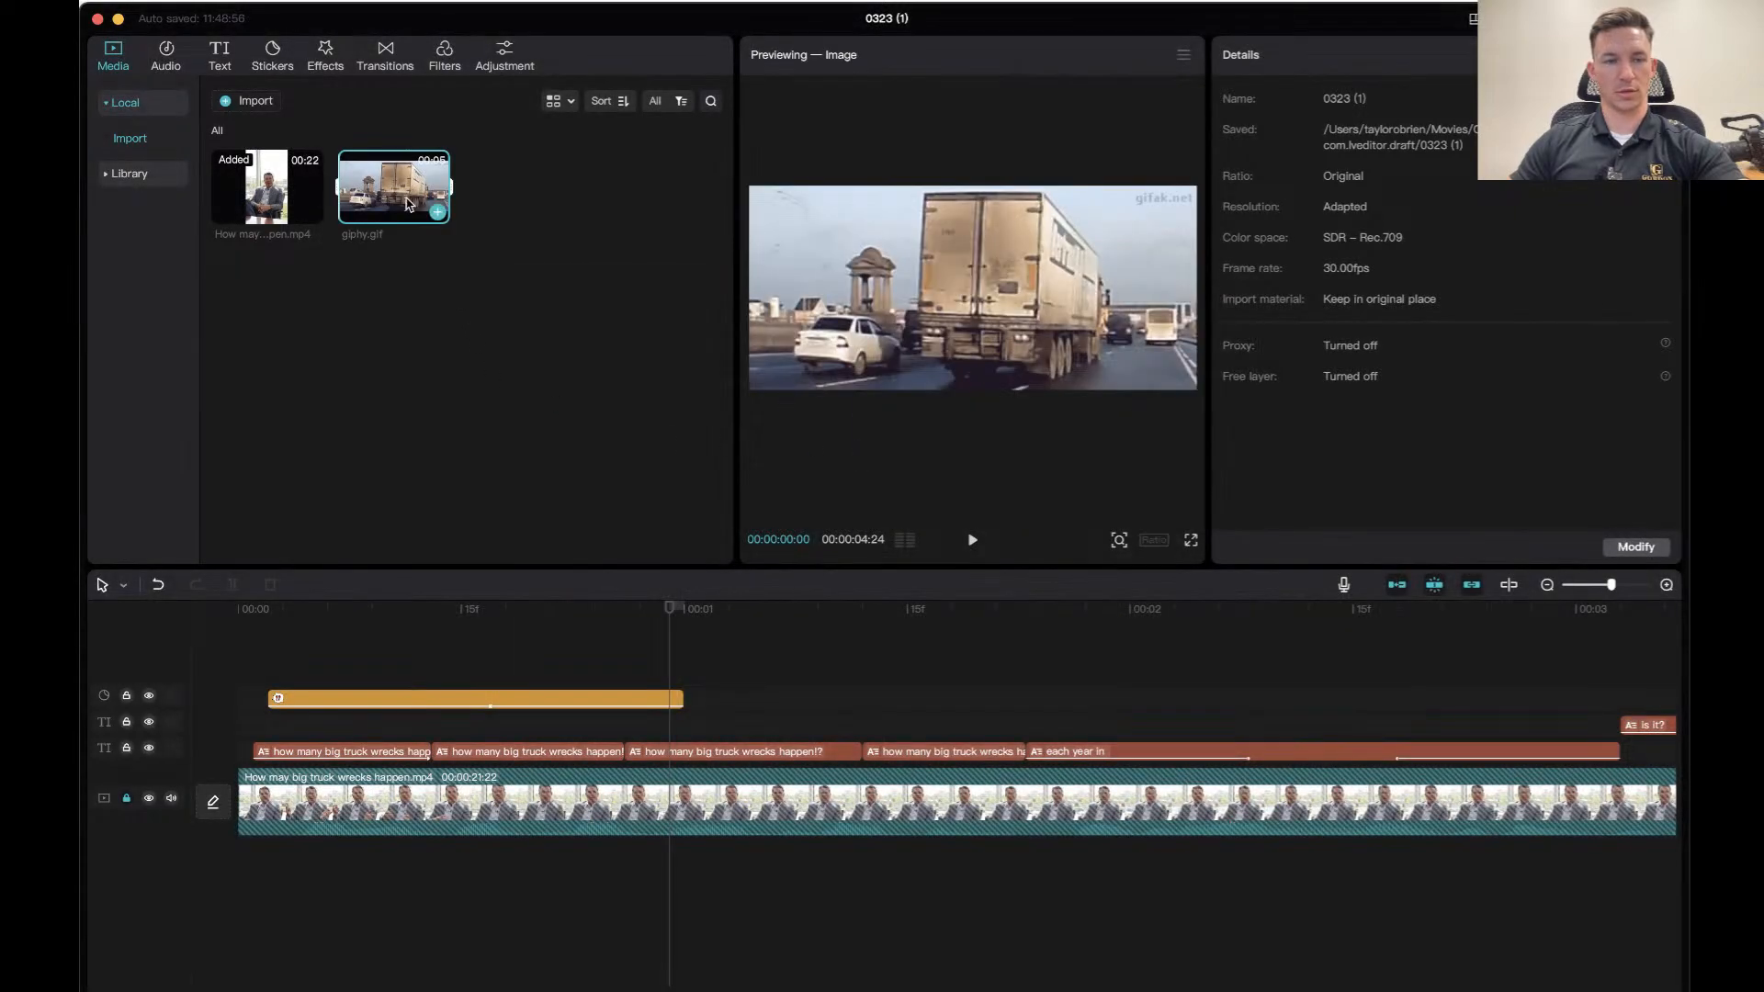
Overlay giphy.gif above the main video from 00:00, move it to the frame's upper edge at X 0, Y 1429, and preview the opening.
{"action": "left_click_drag", "start_coordinate": [395, 188], "coordinate": [245, 680]}
{"action": "left_click_drag", "start_coordinate": [673, 633], "coordinate": [238, 630]}
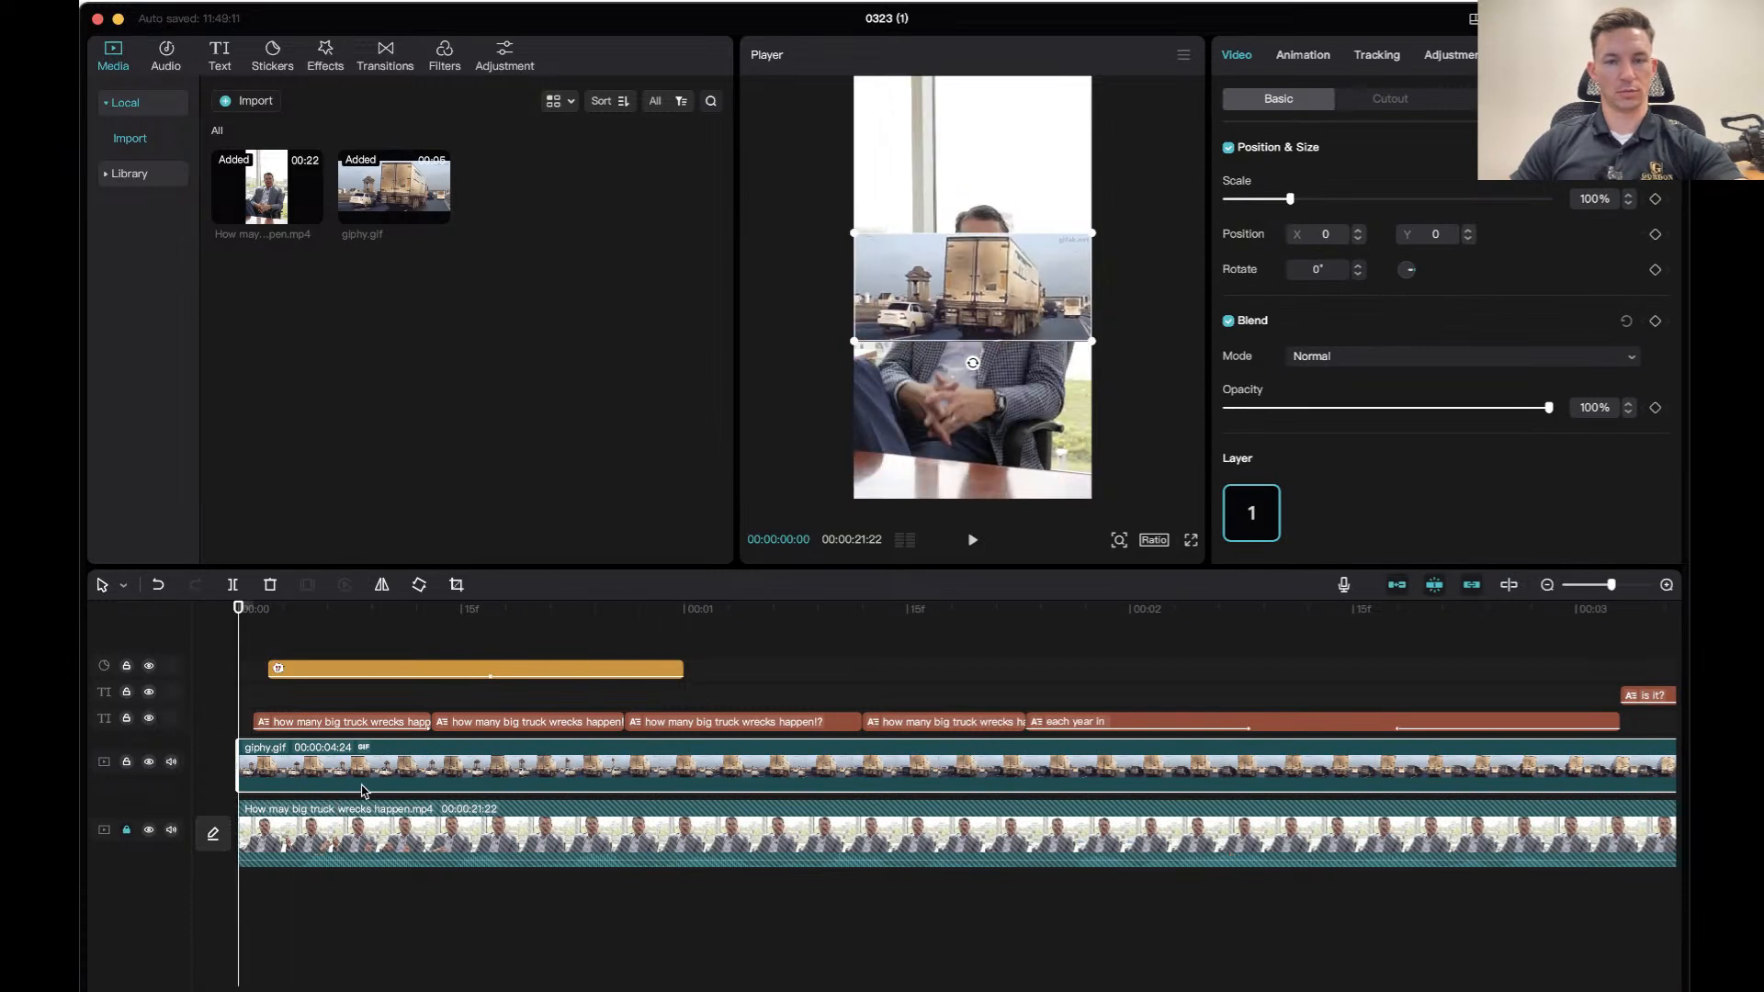
{"action": "left_click_drag", "start_coordinate": [1018, 299], "coordinate": [1018, 142]}
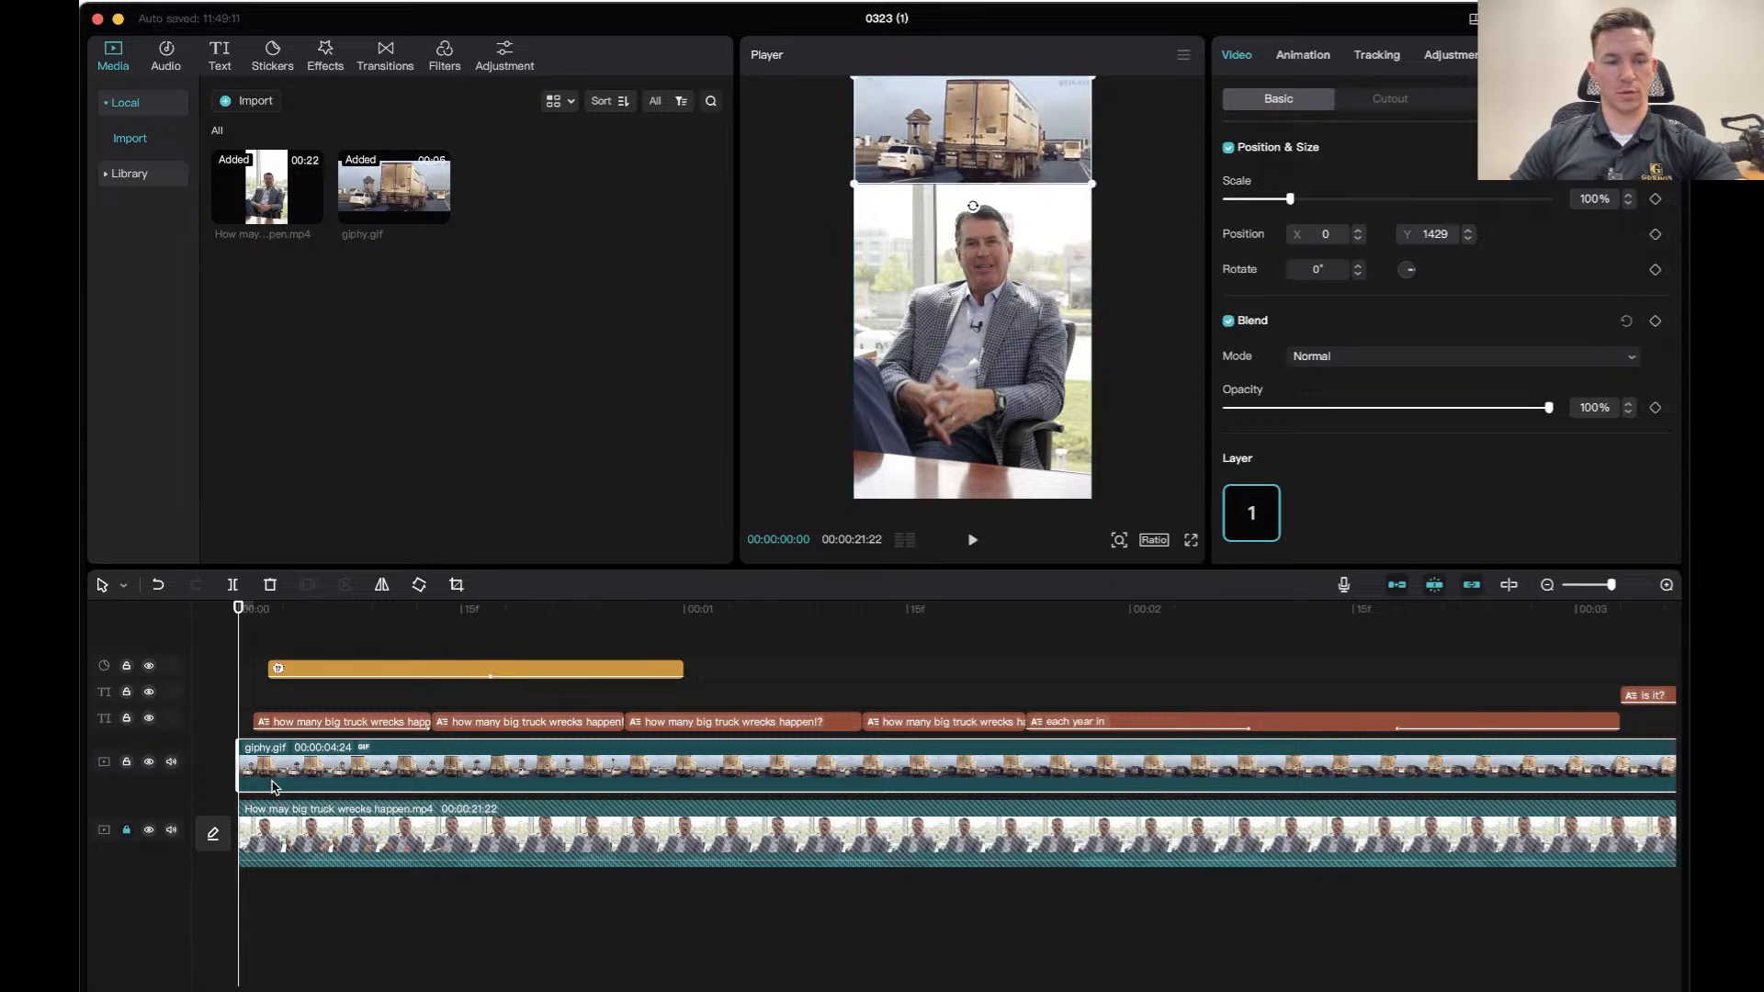
{"action": "key", "text": "space"}
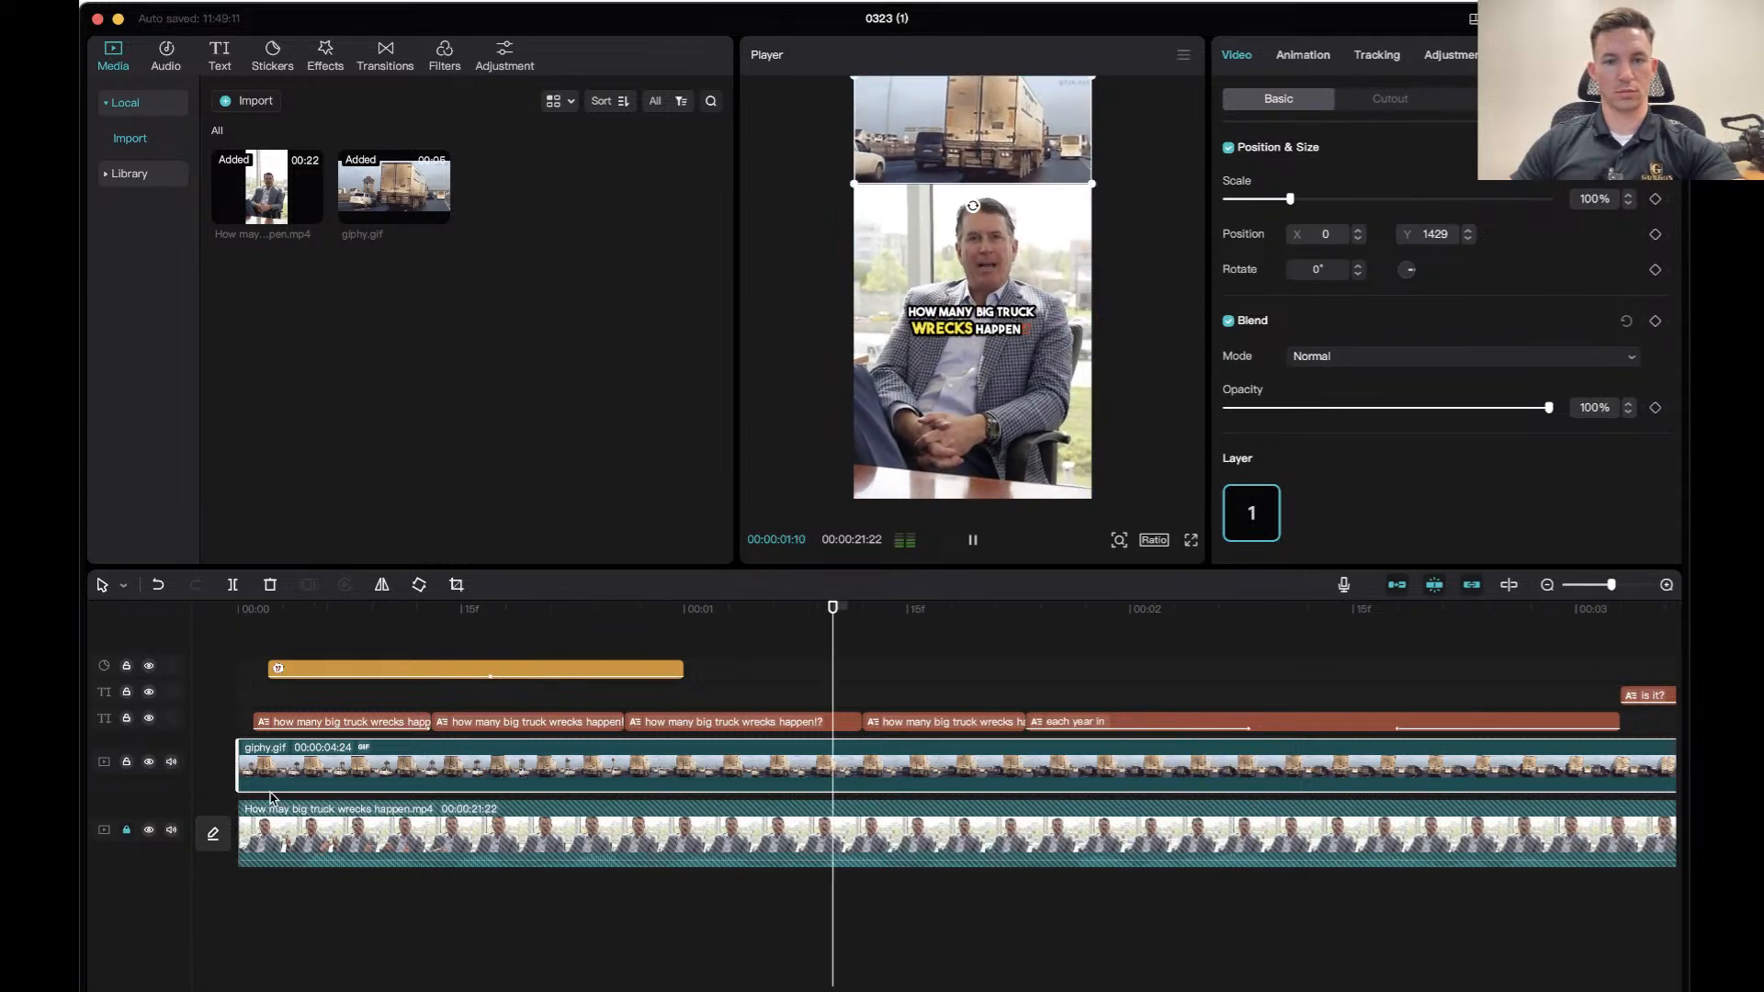
{"action": "key", "text": "space"}
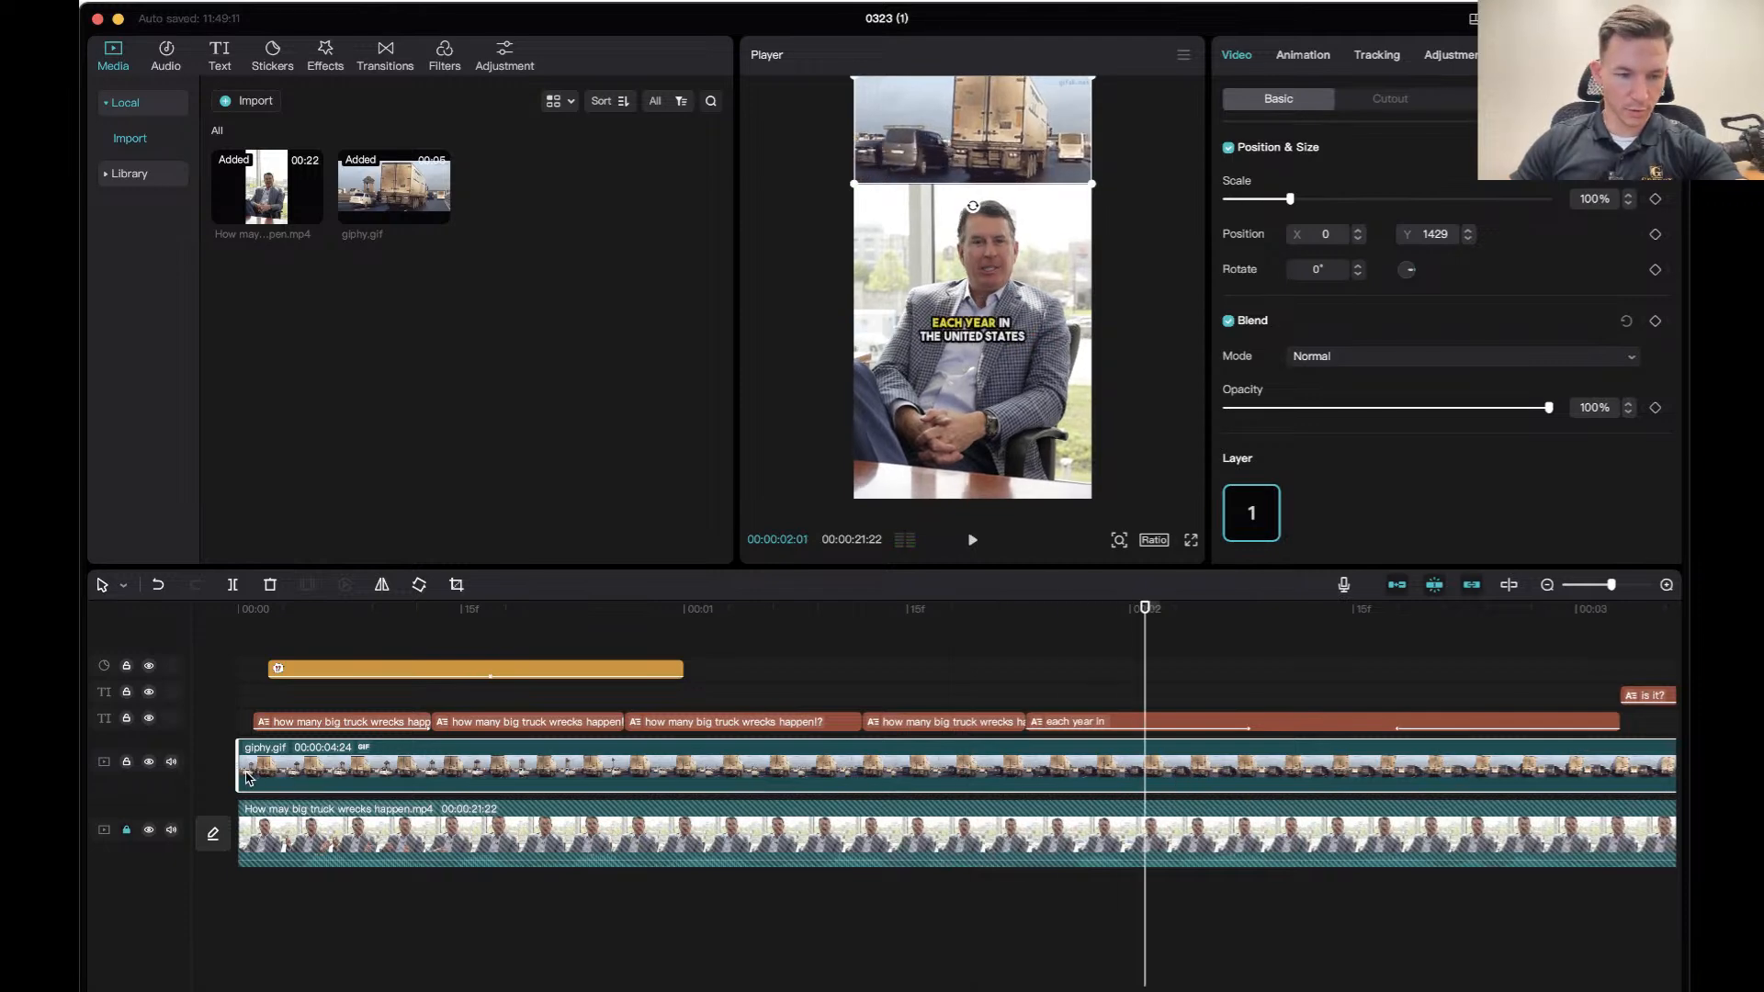
Trim giphy.gif to a duration of 00:00:02:22 and preview the opening.
{"action": "left_click_drag", "start_coordinate": [245, 768], "coordinate": [286, 770]}
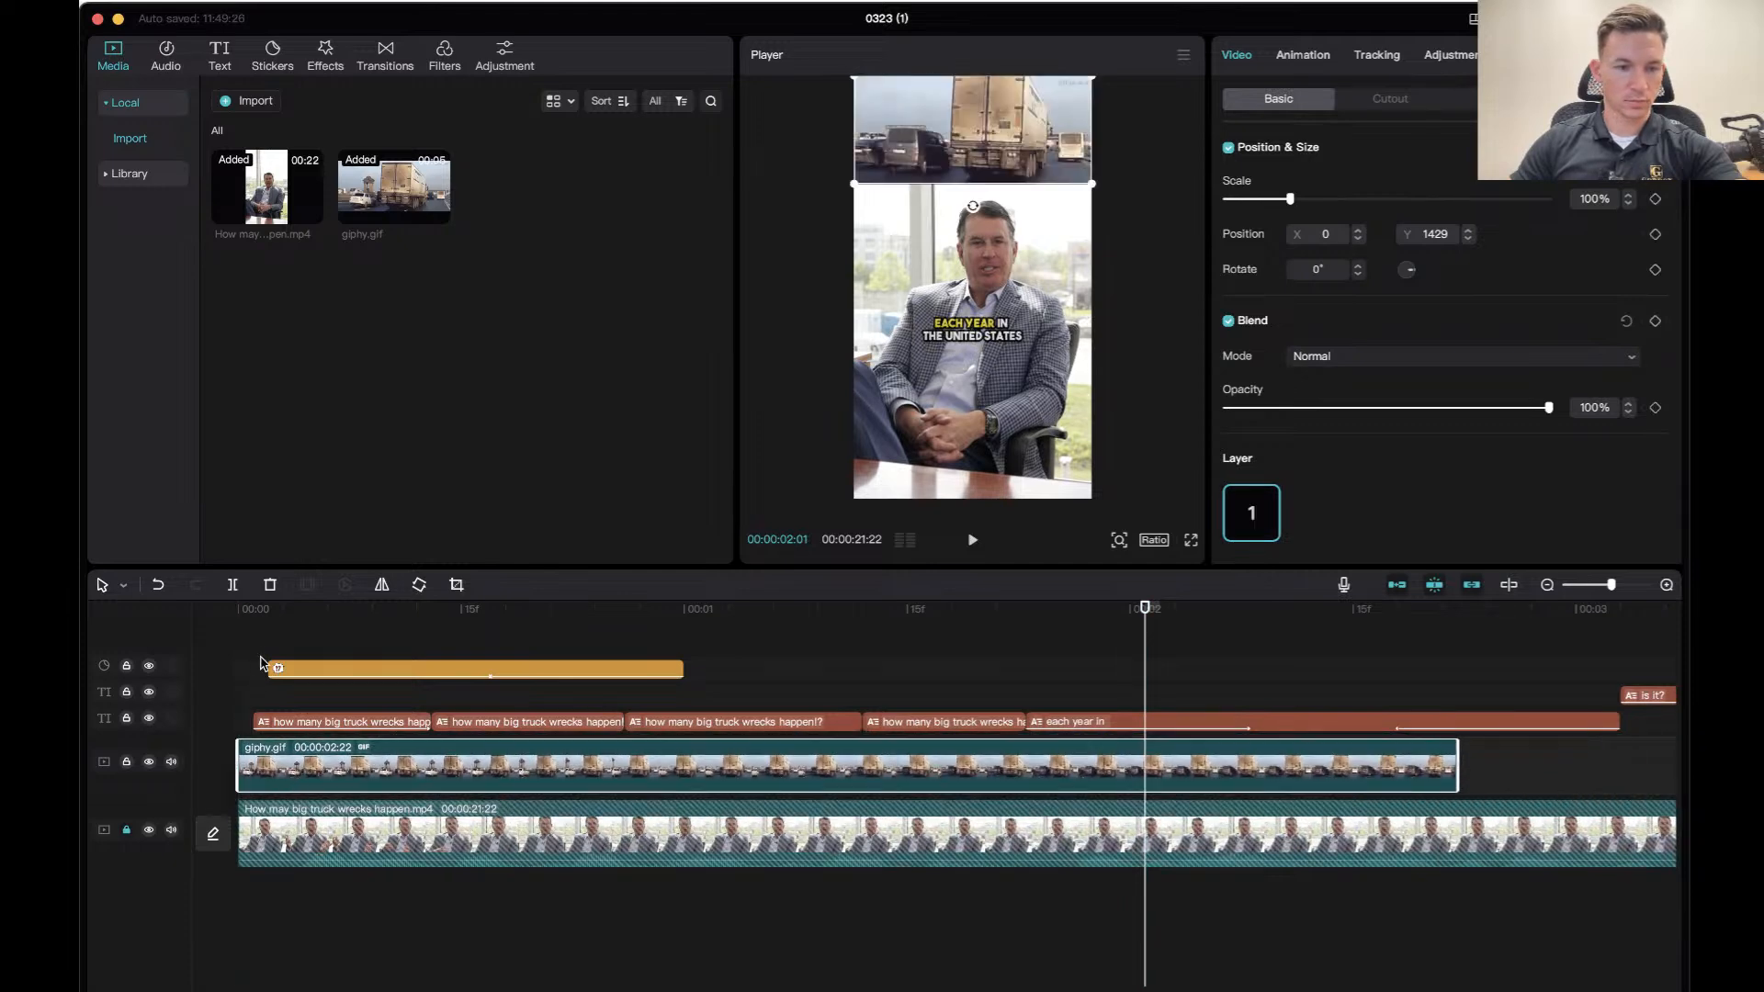
{"action": "left_click", "coordinate": [274, 629]}
{"action": "key", "text": "space"}
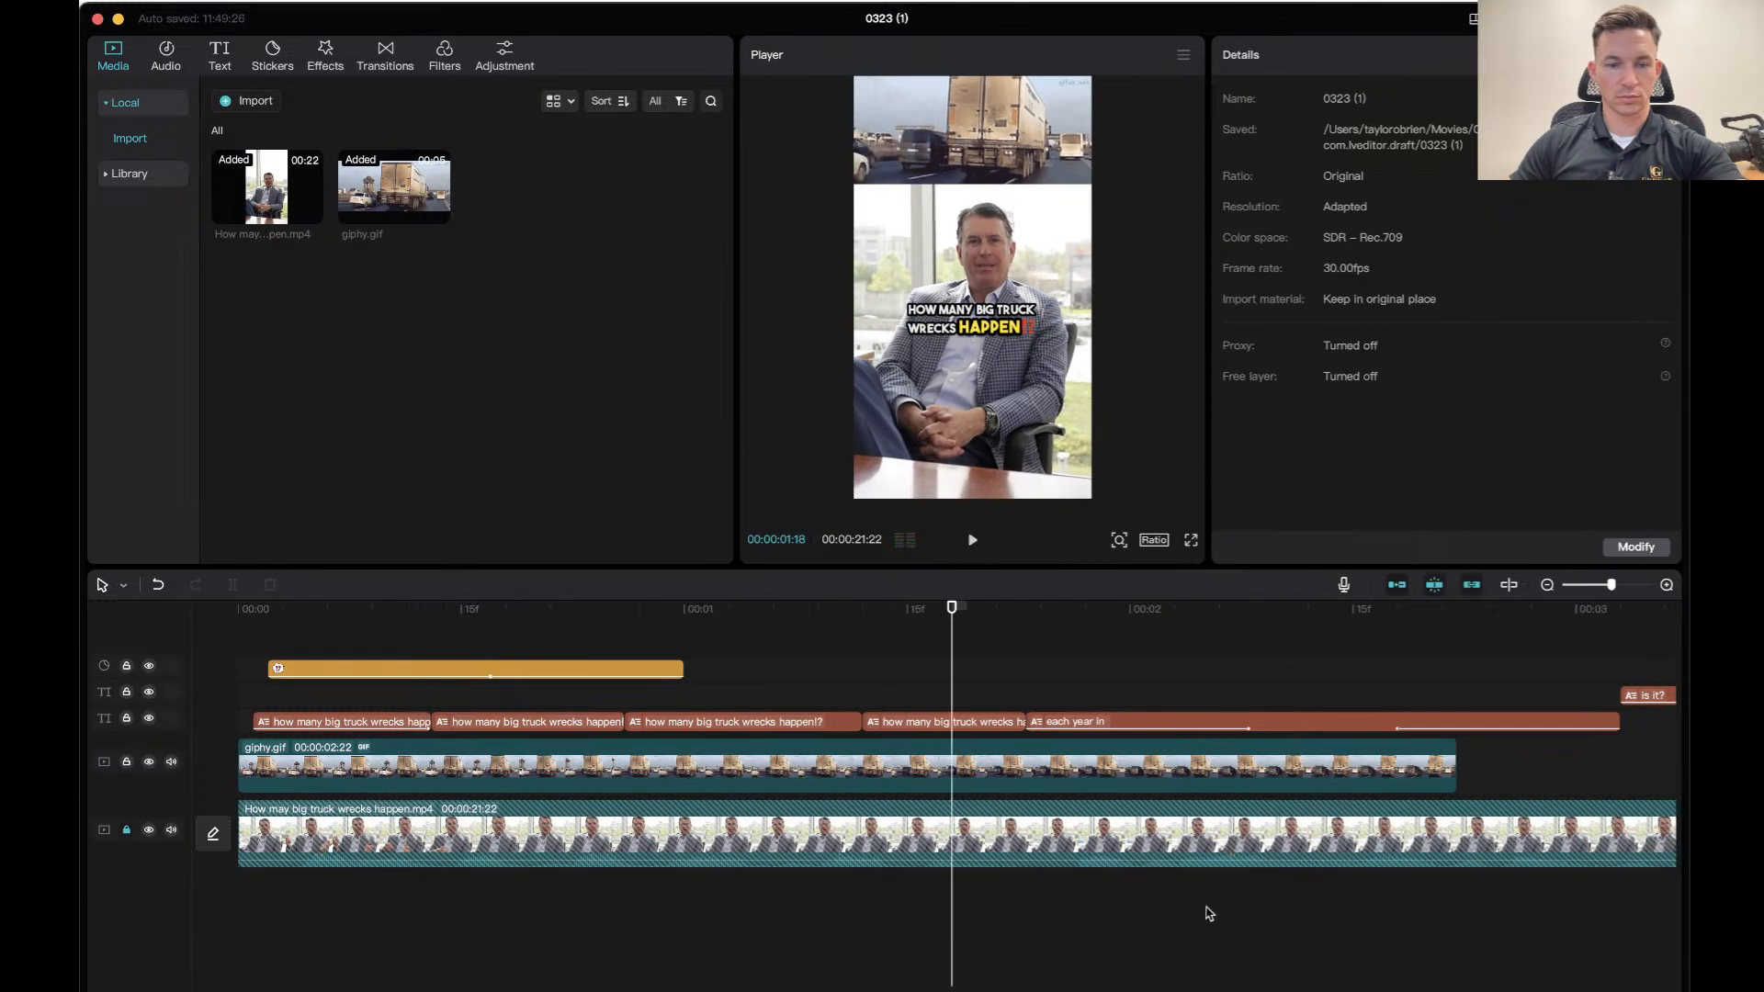
{"action": "key", "text": "space"}
{"action": "left_click", "coordinate": [1284, 775]}
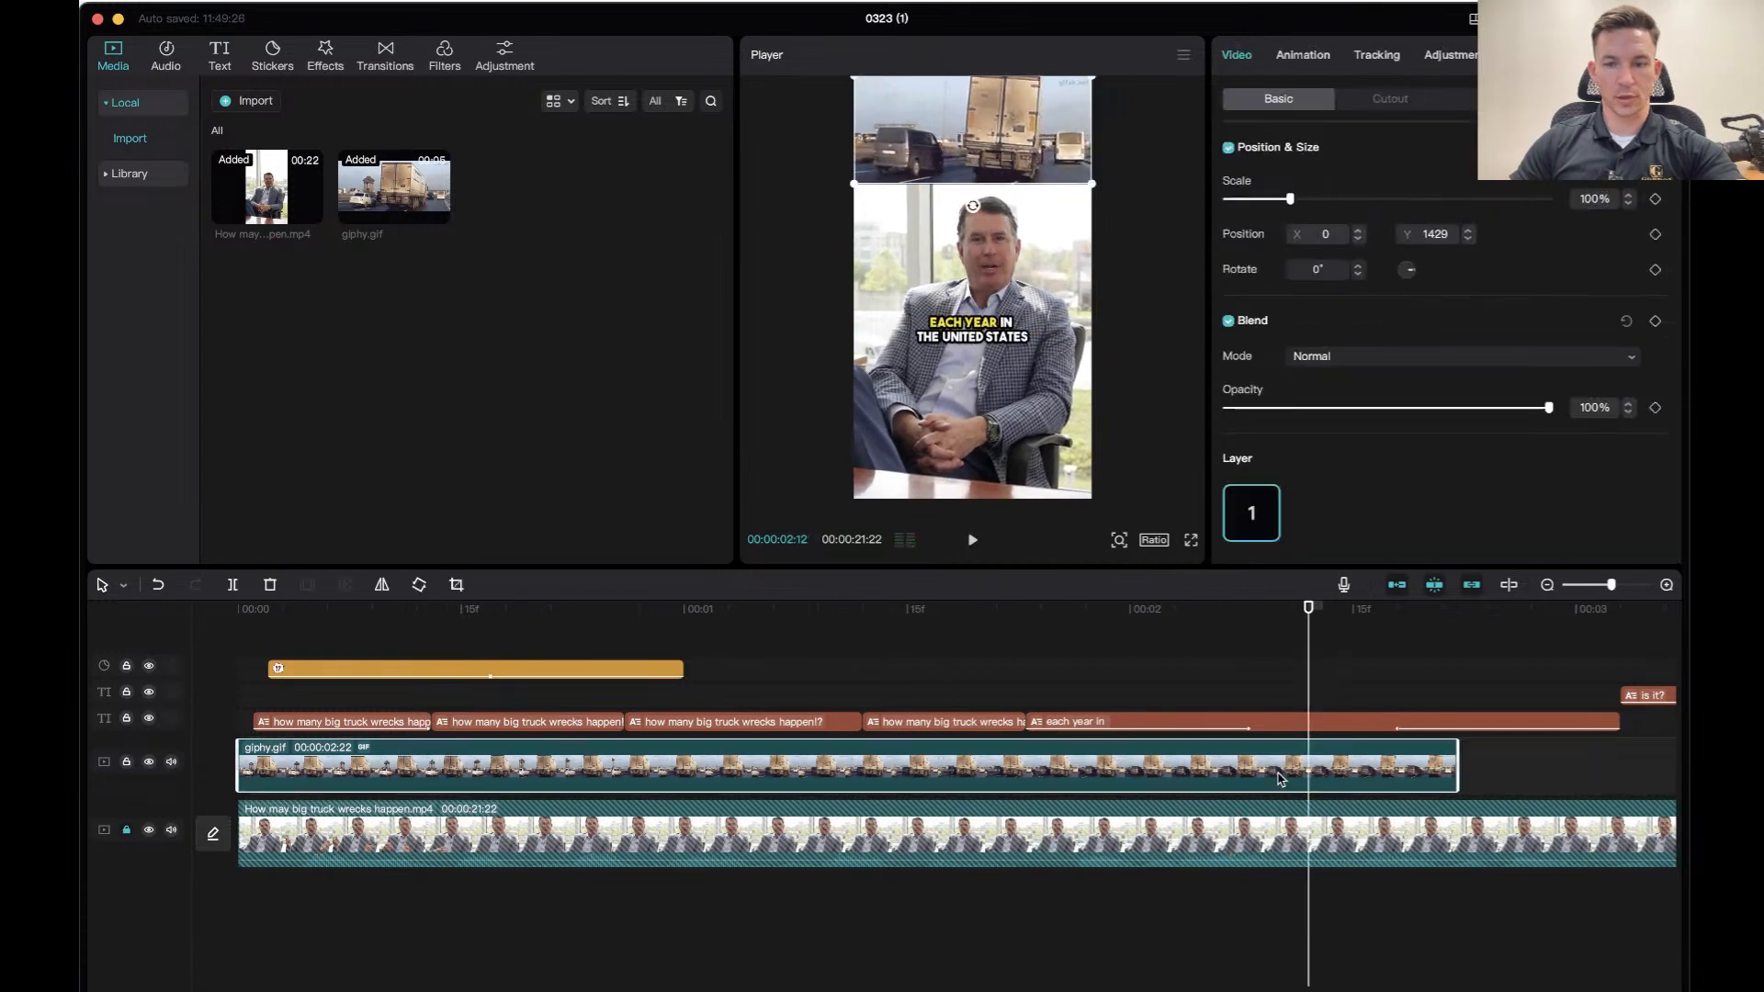
Trim the start of giphy.gif until it lasts 00:00:00:12, move it to the beginning of the timeline, and preview it.
{"action": "left_click_drag", "start_coordinate": [246, 770], "coordinate": [1274, 817]}
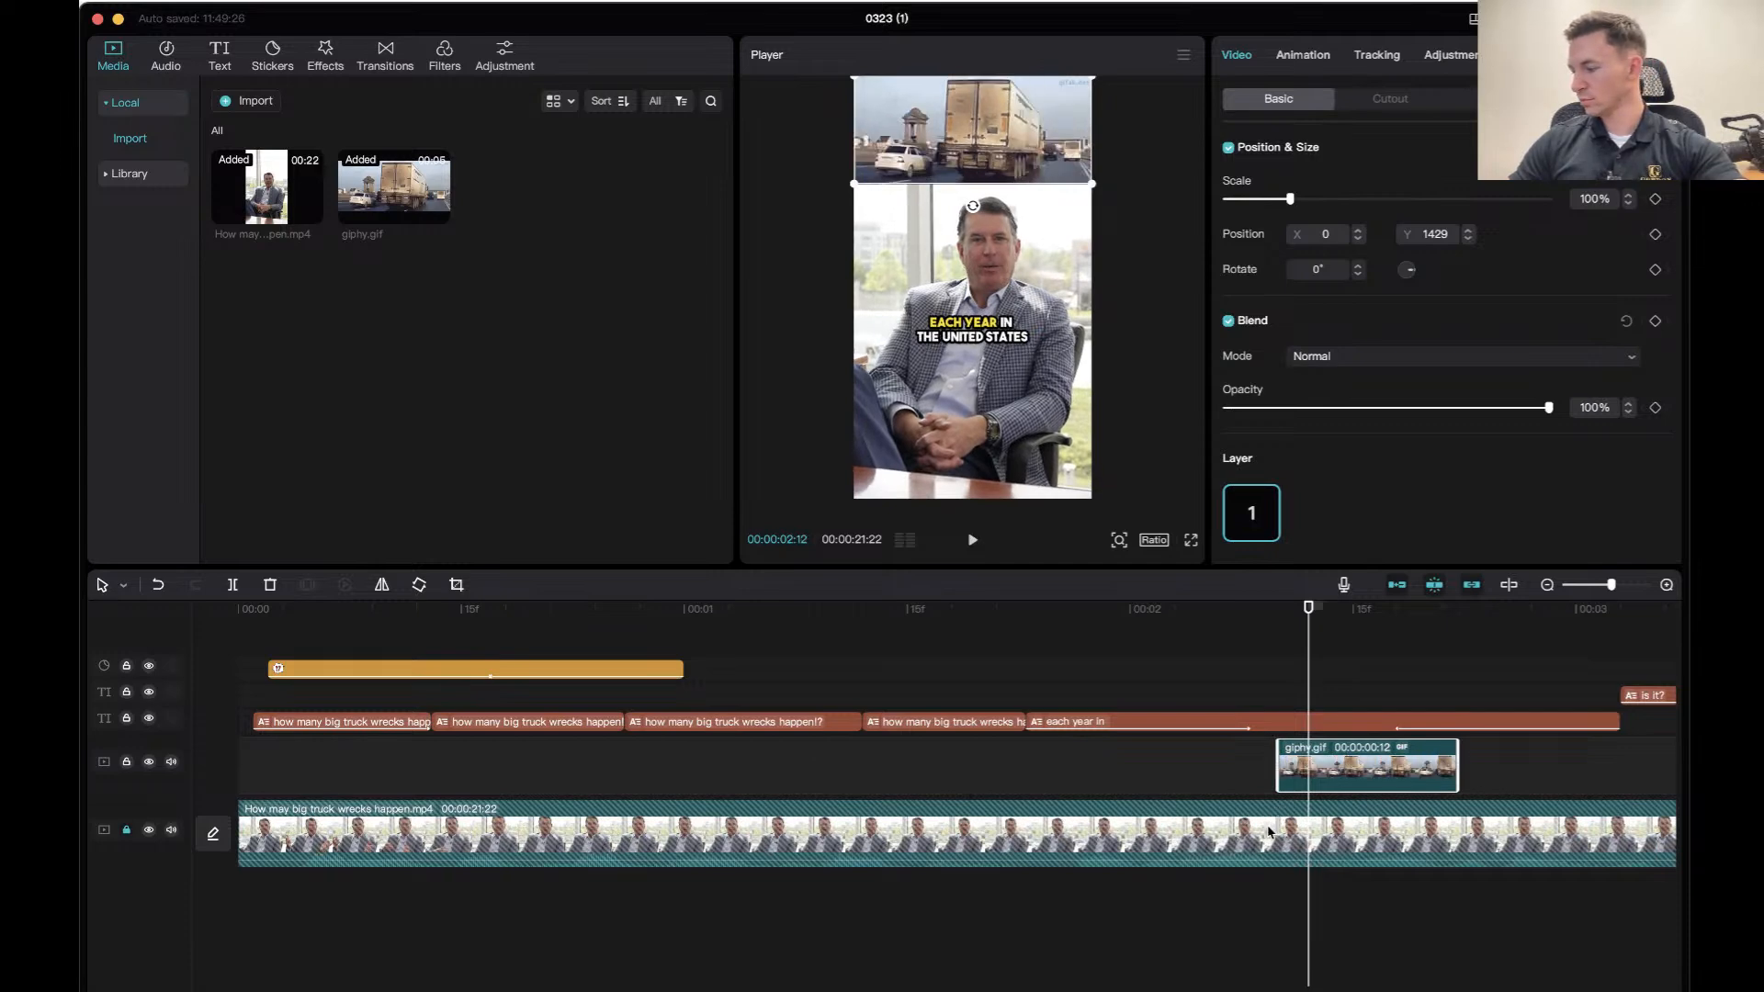
{"action": "left_click_drag", "start_coordinate": [1399, 770], "coordinate": [358, 770]}
{"action": "left_click", "coordinate": [254, 610]}
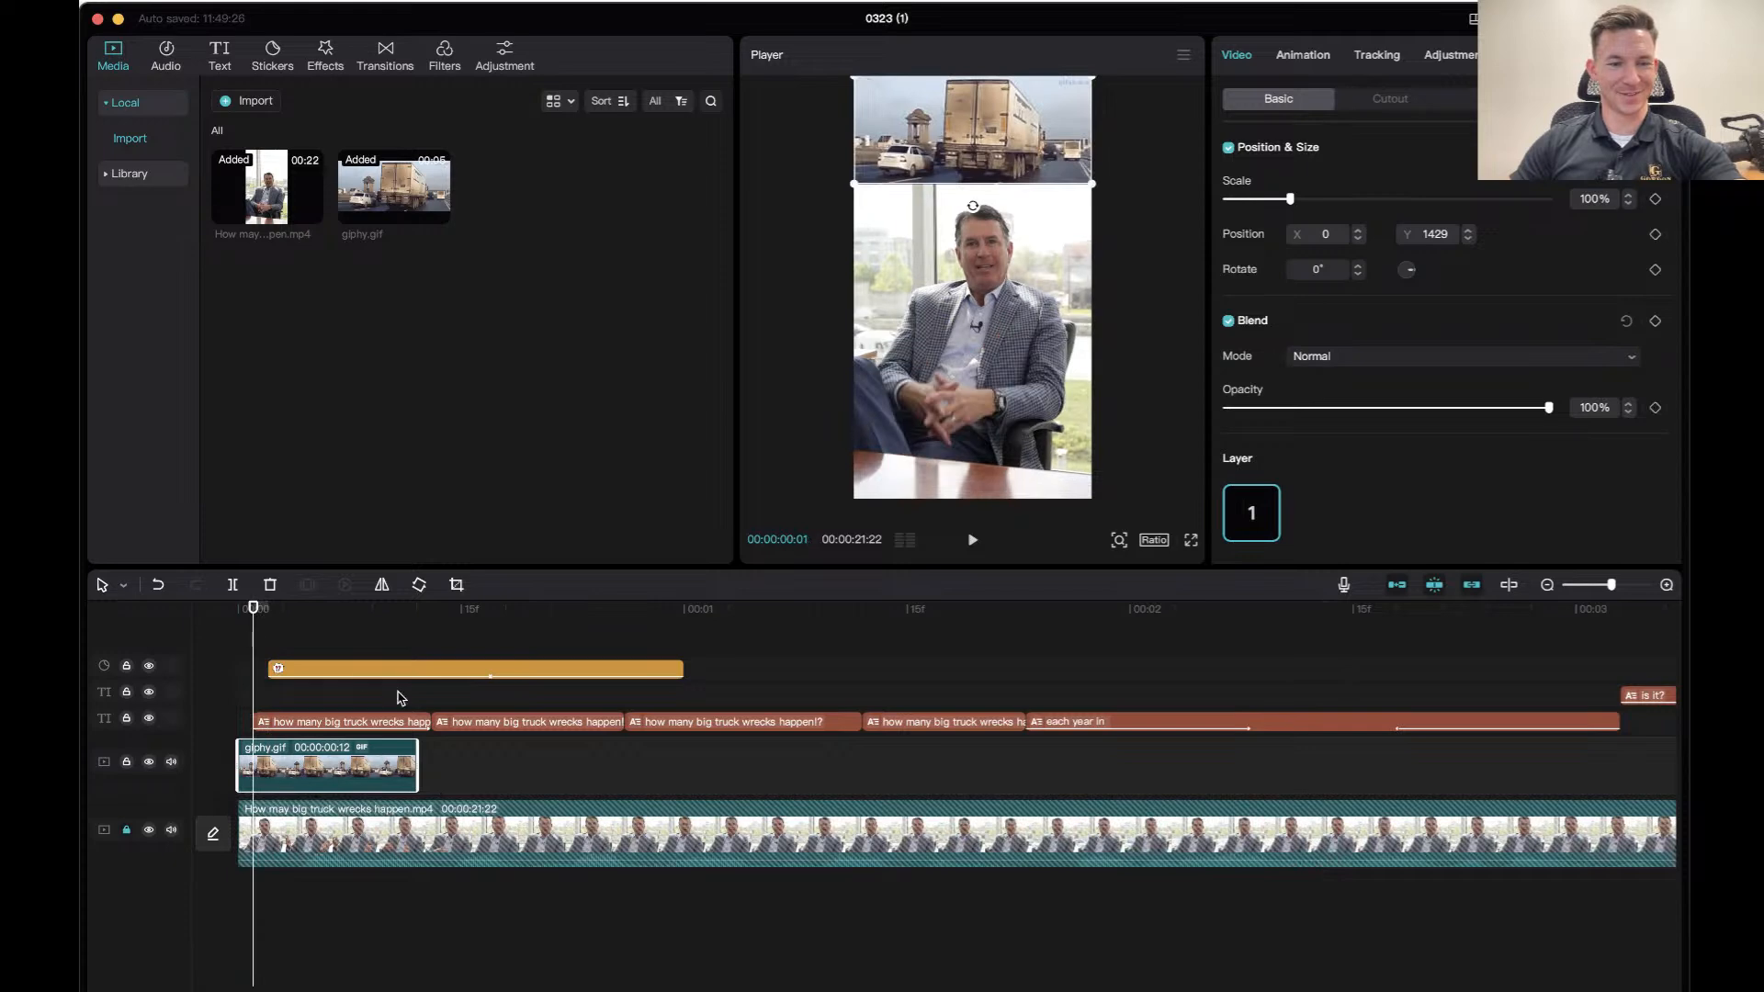
{"action": "key", "text": "space"}
{"action": "key", "text": "space"}
Extend the end of giphy.gif to a duration of 00:00:02:28, previewing the opening between adjustments.
{"action": "left_click_drag", "start_coordinate": [420, 777], "coordinate": [1396, 781]}
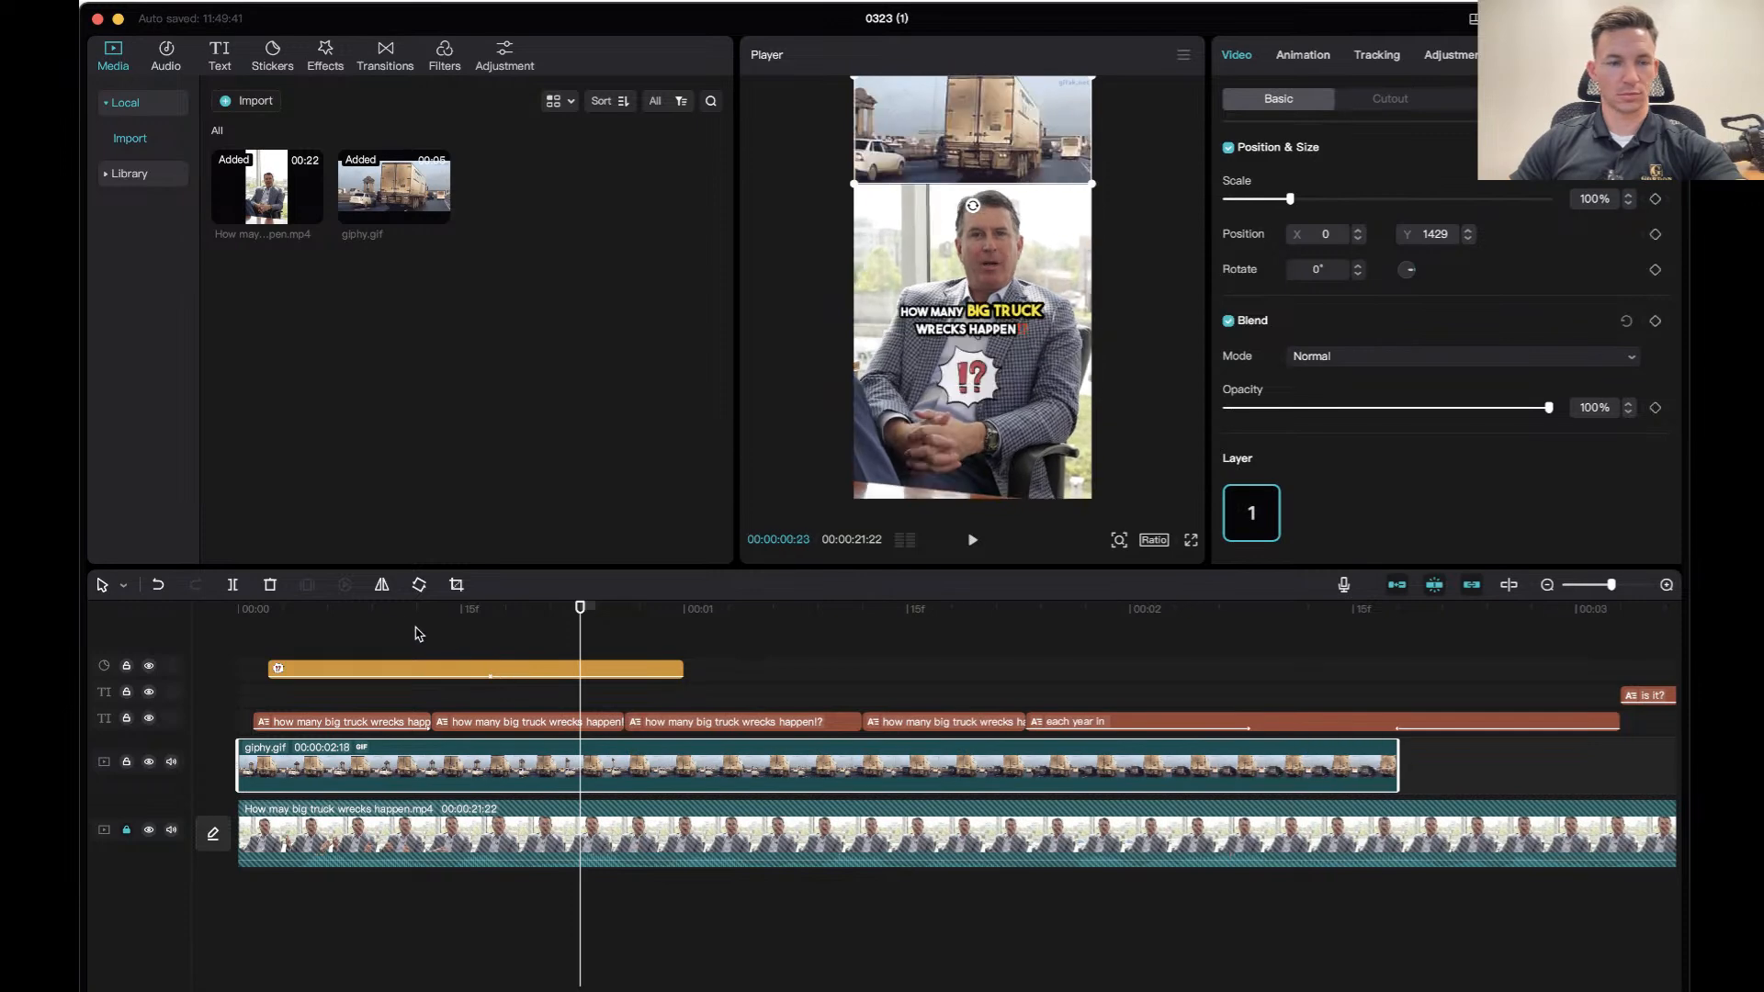
{"action": "left_click_drag", "start_coordinate": [361, 608], "coordinate": [211, 610]}
{"action": "key", "text": "space"}
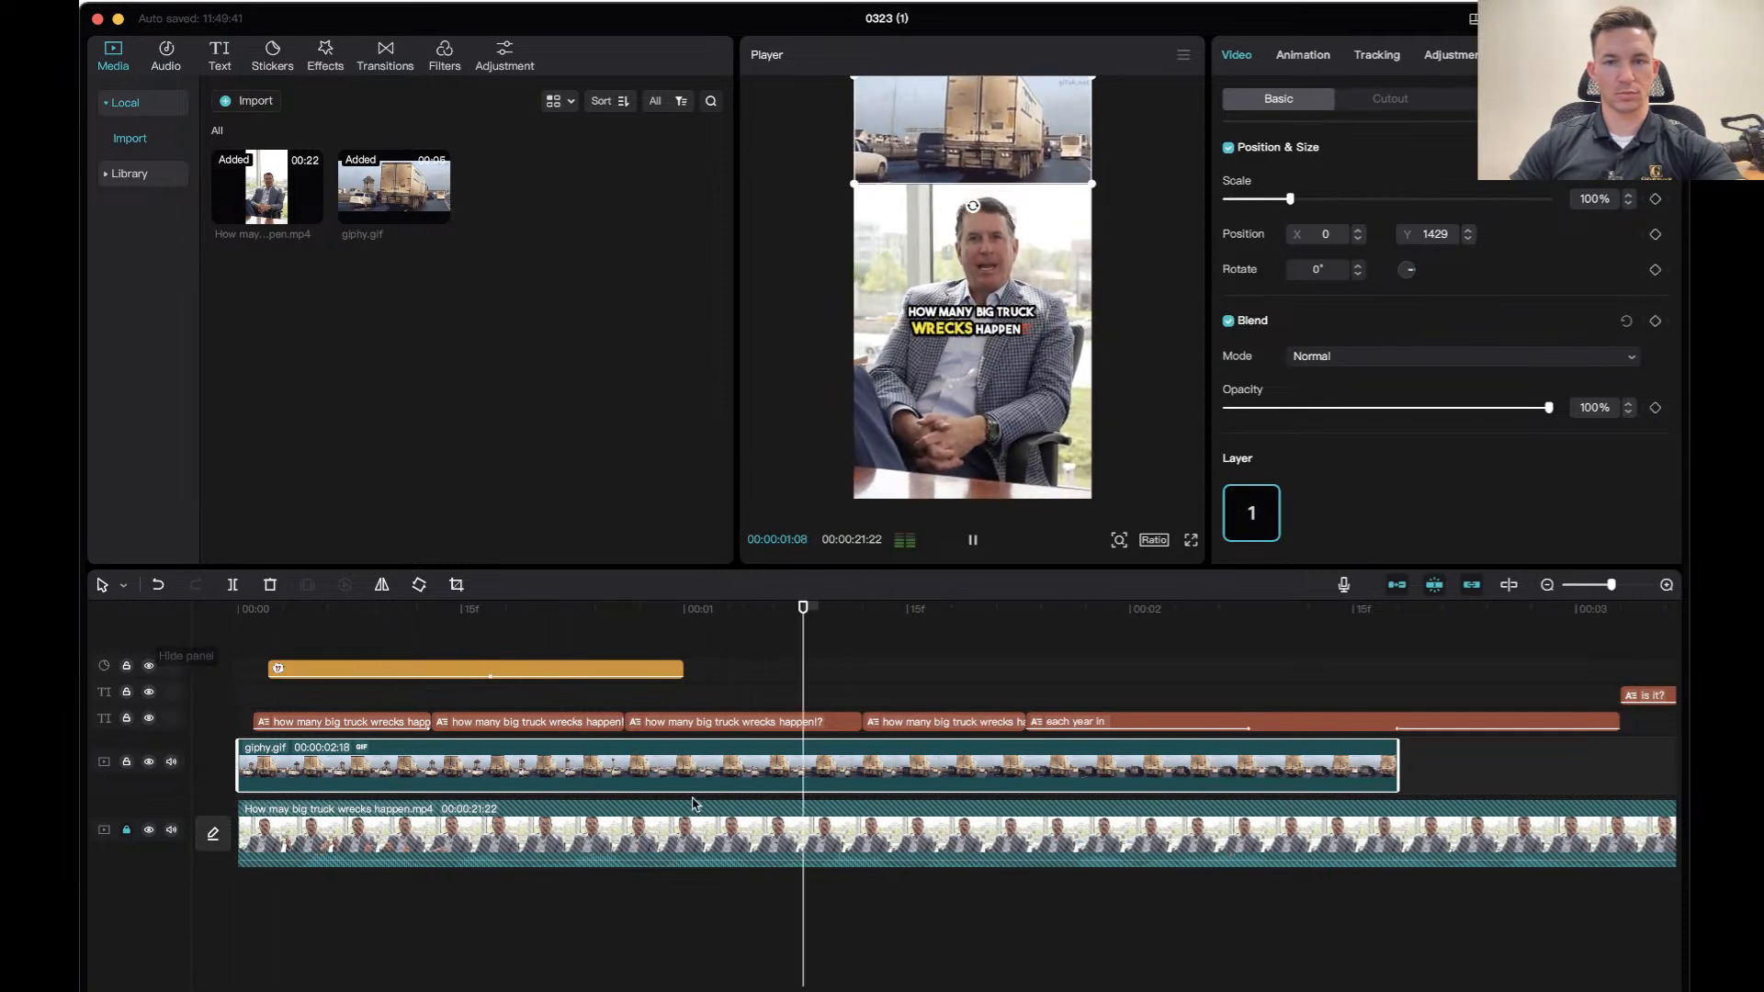
{"action": "key", "text": "space"}
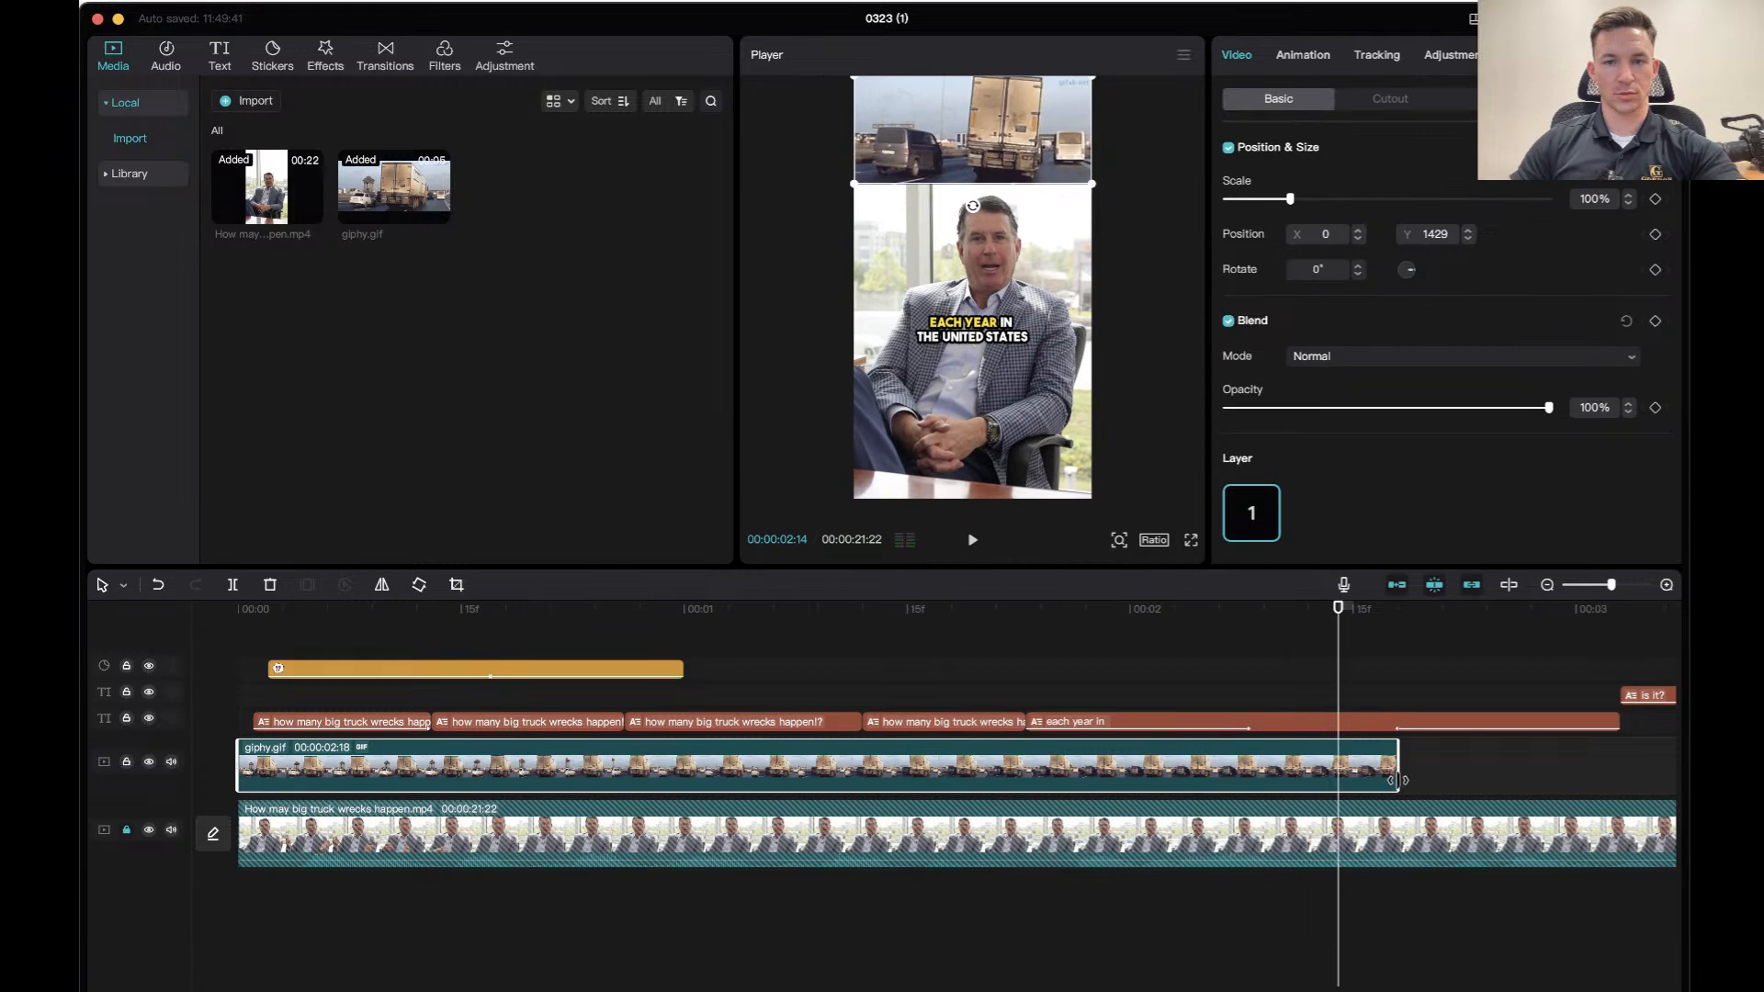
{"action": "left_click_drag", "start_coordinate": [1400, 774], "coordinate": [1545, 775]}
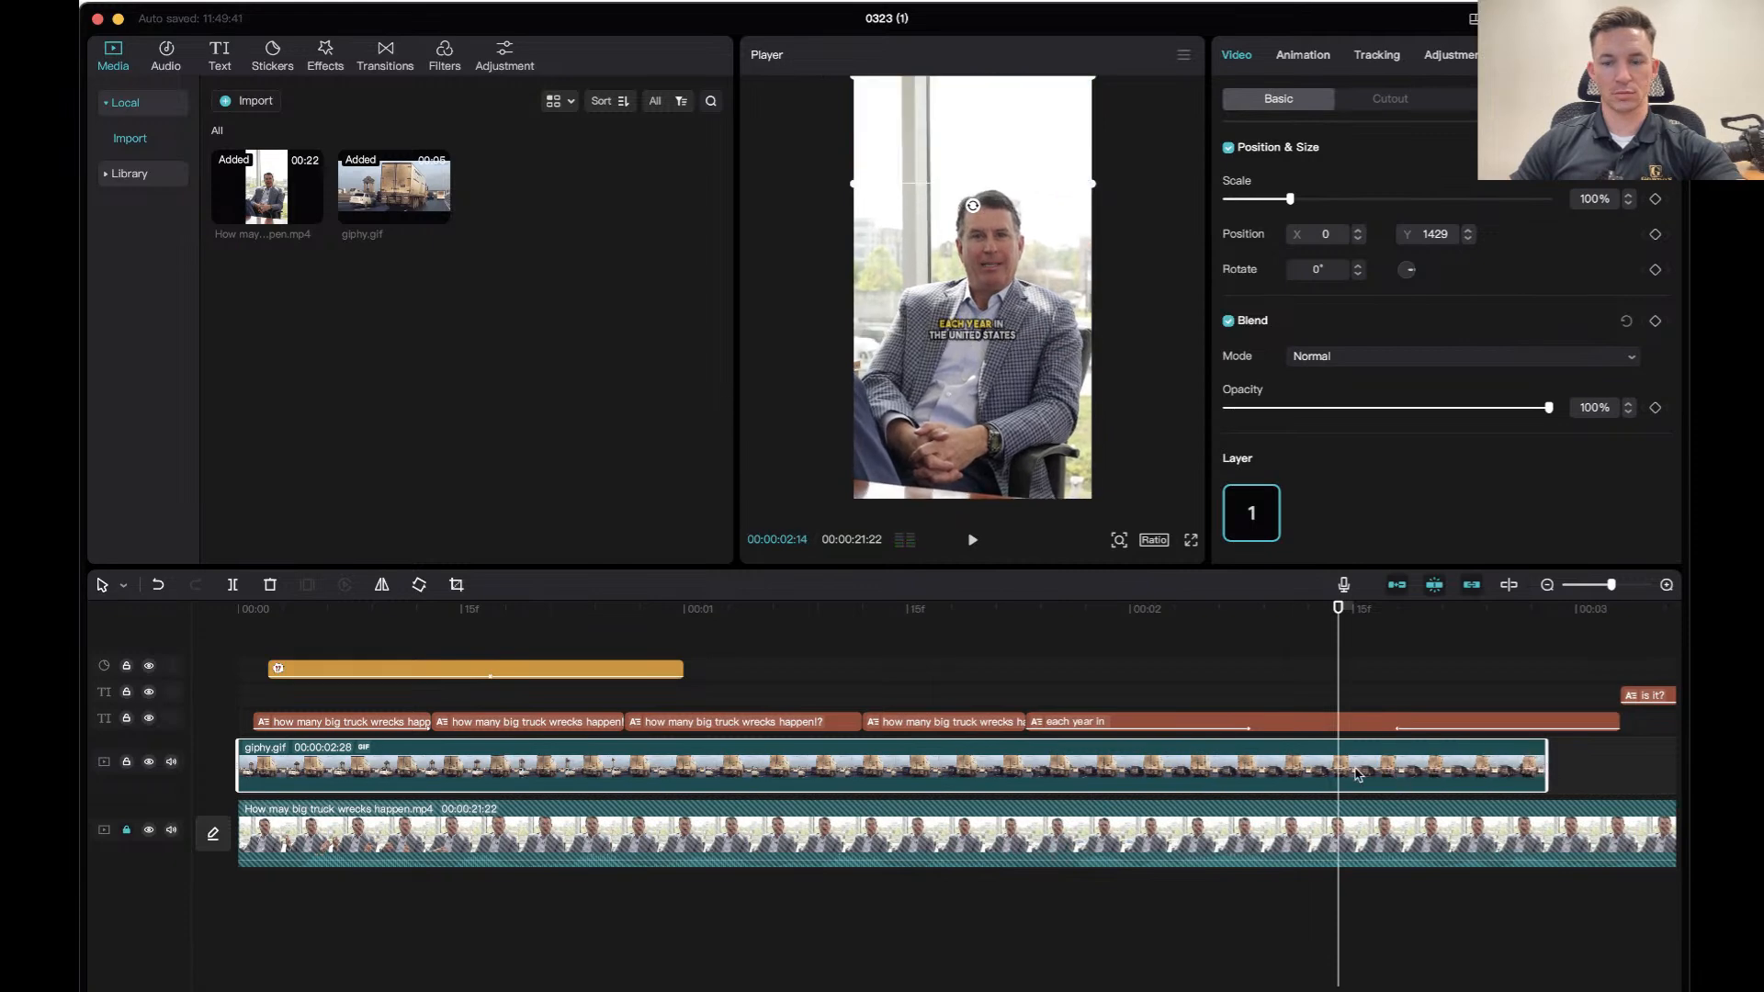
Trim the start of giphy.gif to a duration of 00:00:01:19 and preview it over the "each year in" caption.
{"action": "left_click", "coordinate": [1075, 625]}
{"action": "left_click", "coordinate": [237, 763]}
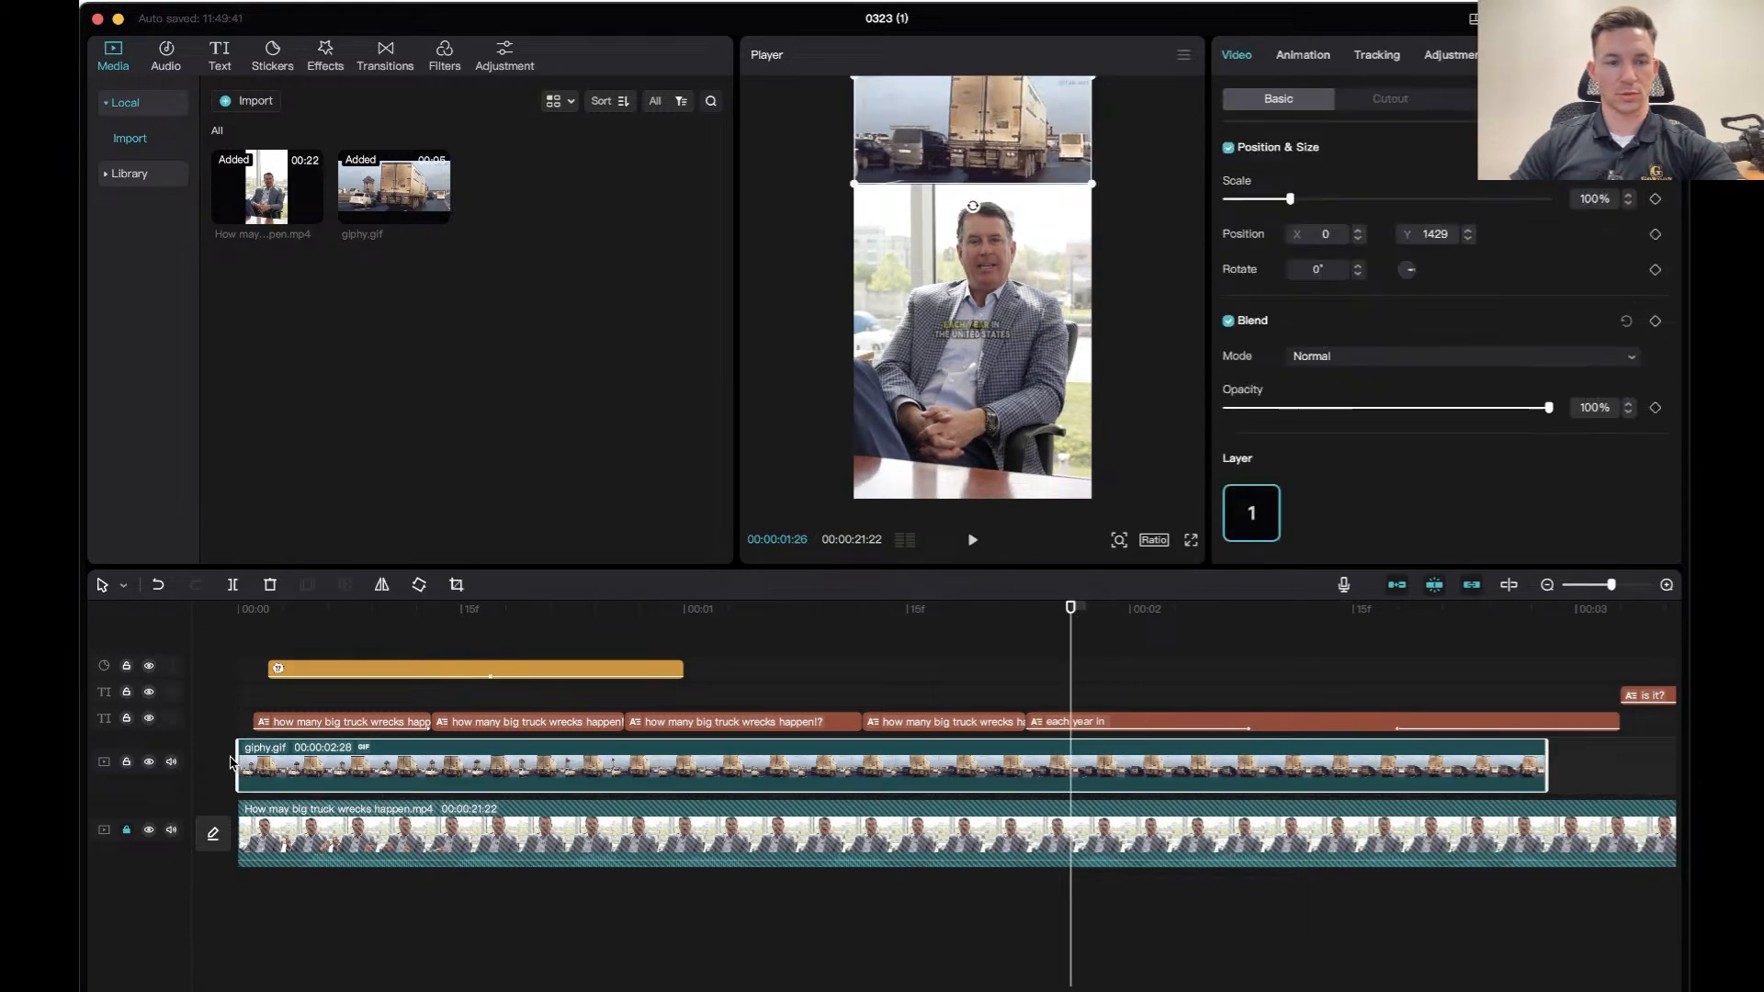
{"action": "left_click_drag", "start_coordinate": [239, 759], "coordinate": [808, 778]}
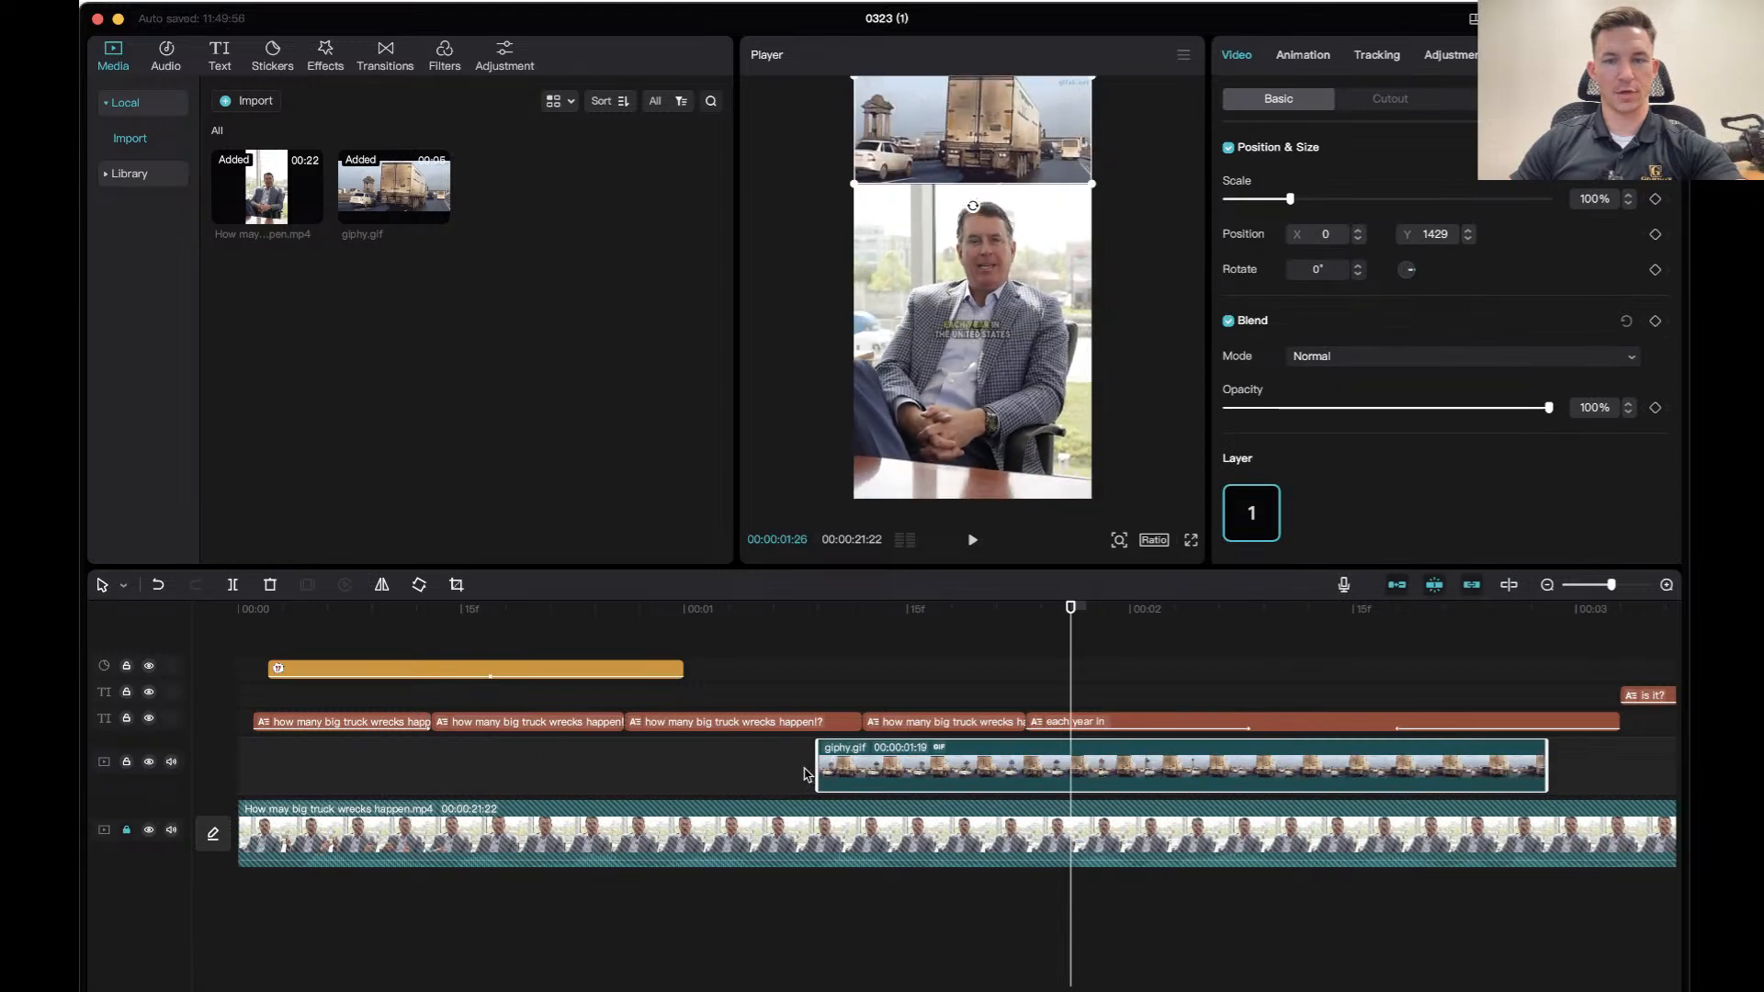
{"action": "left_click", "coordinate": [771, 625]}
{"action": "key", "text": "space"}
{"action": "key", "text": "space"}
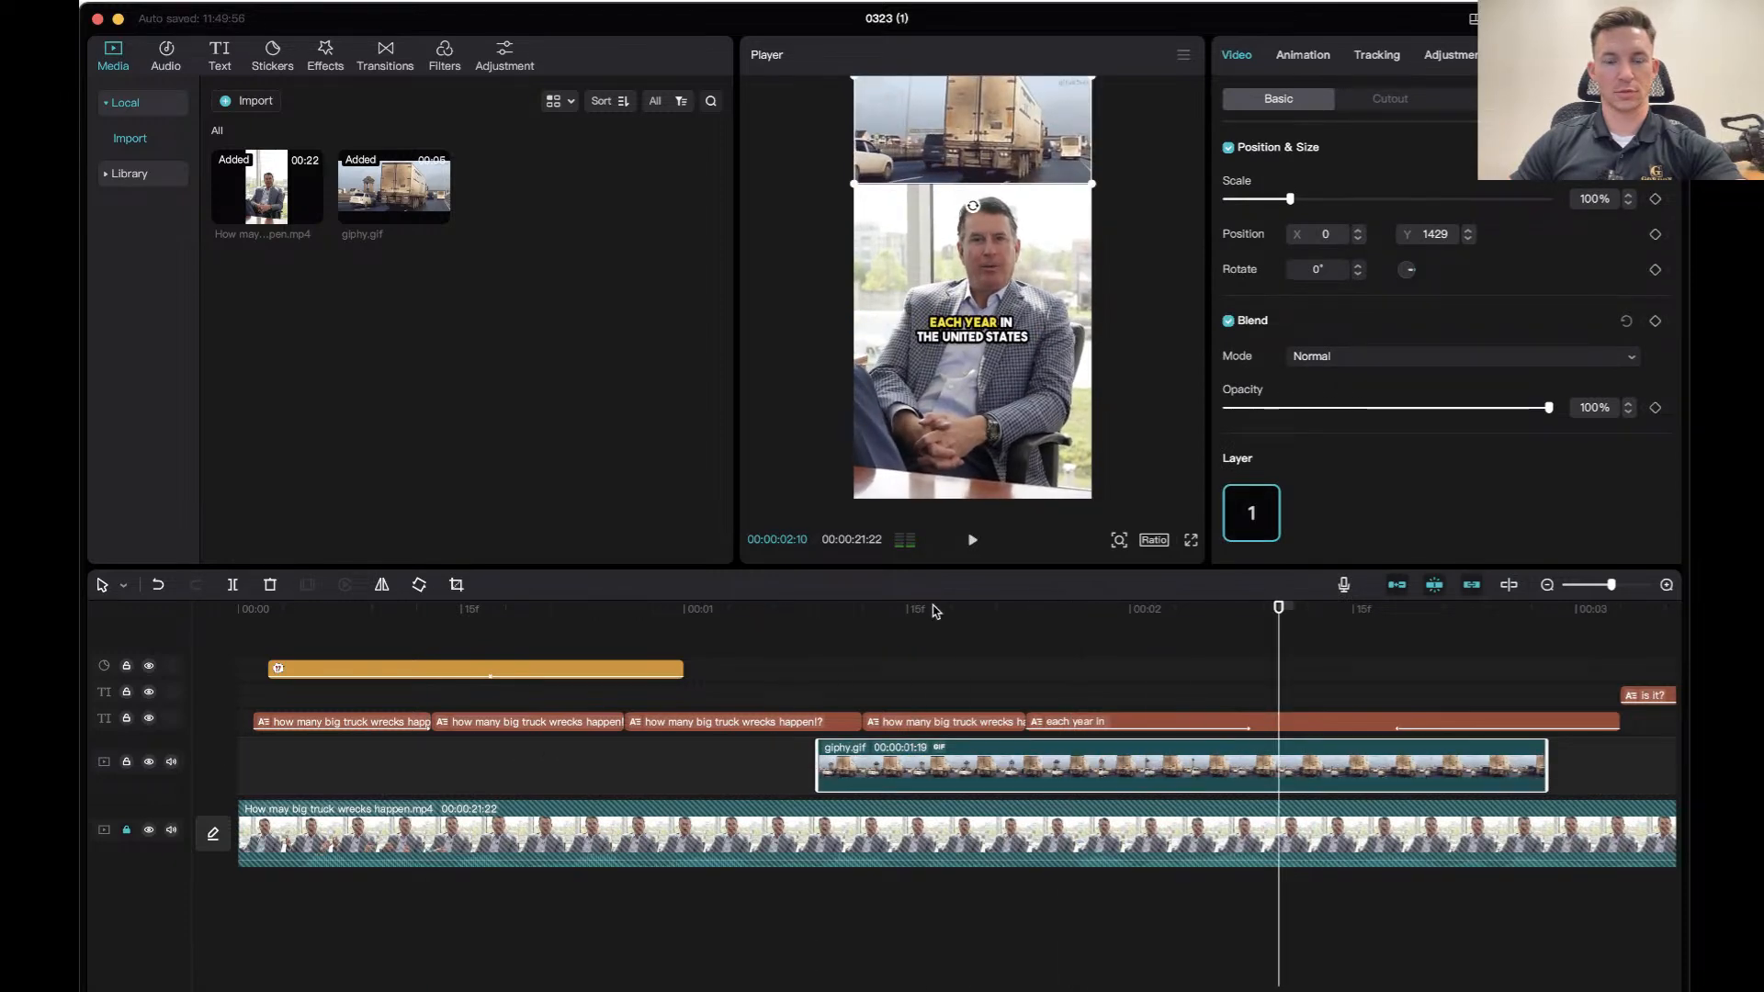
Trim the start of giphy.gif further to a duration of 00:00:00:23 and preview it up to the "is it?" caption.
{"action": "right_click", "coordinate": [1310, 775]}
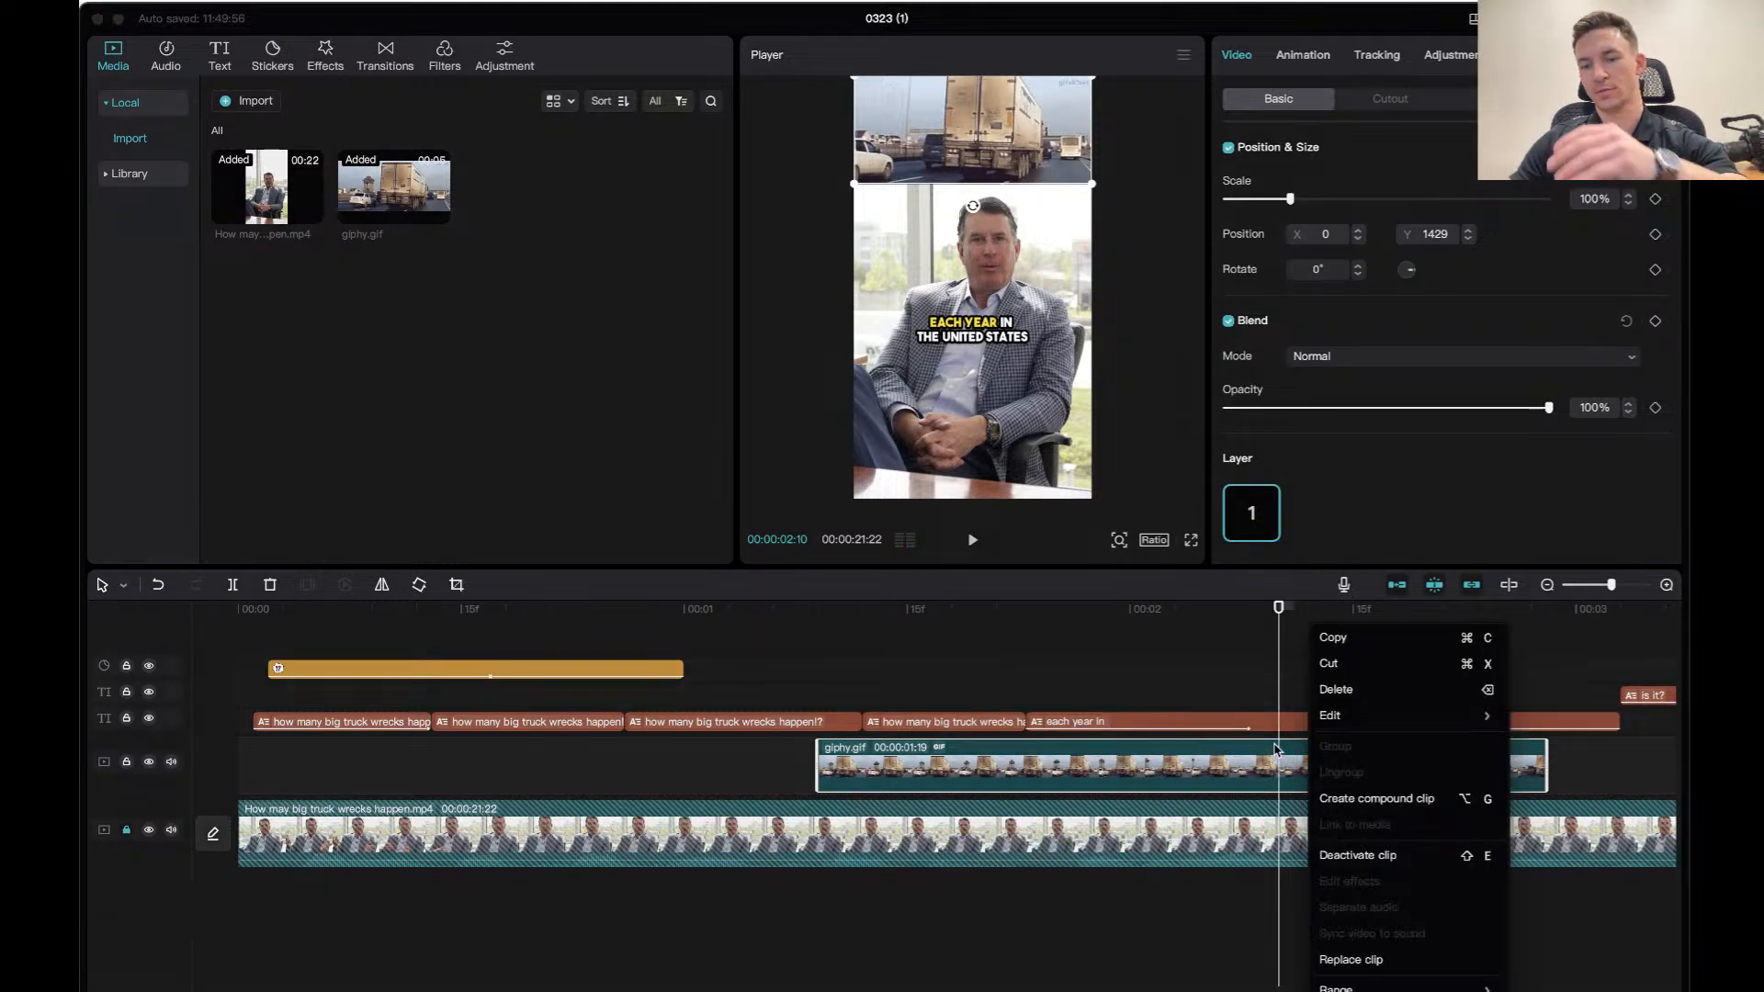
{"action": "left_click", "coordinate": [1274, 748]}
{"action": "left_click_drag", "start_coordinate": [805, 775], "coordinate": [1195, 772]}
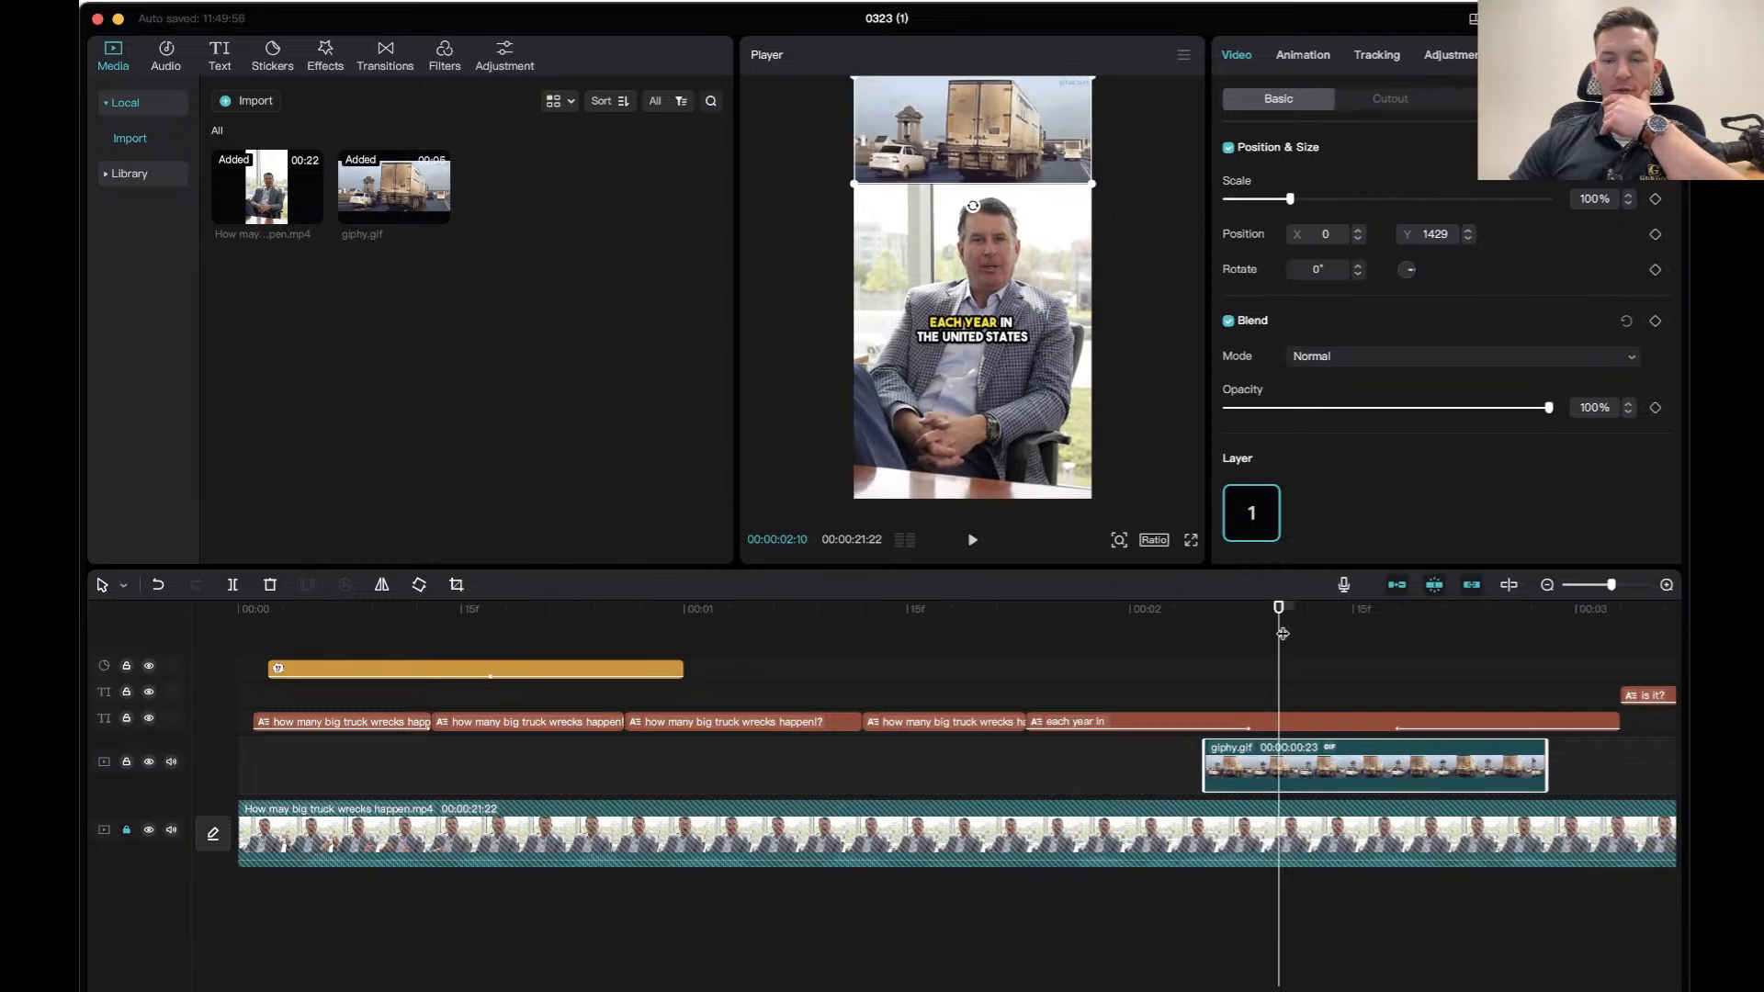
{"action": "left_click_drag", "start_coordinate": [1278, 611], "coordinate": [1204, 611]}
{"action": "key", "text": "space"}
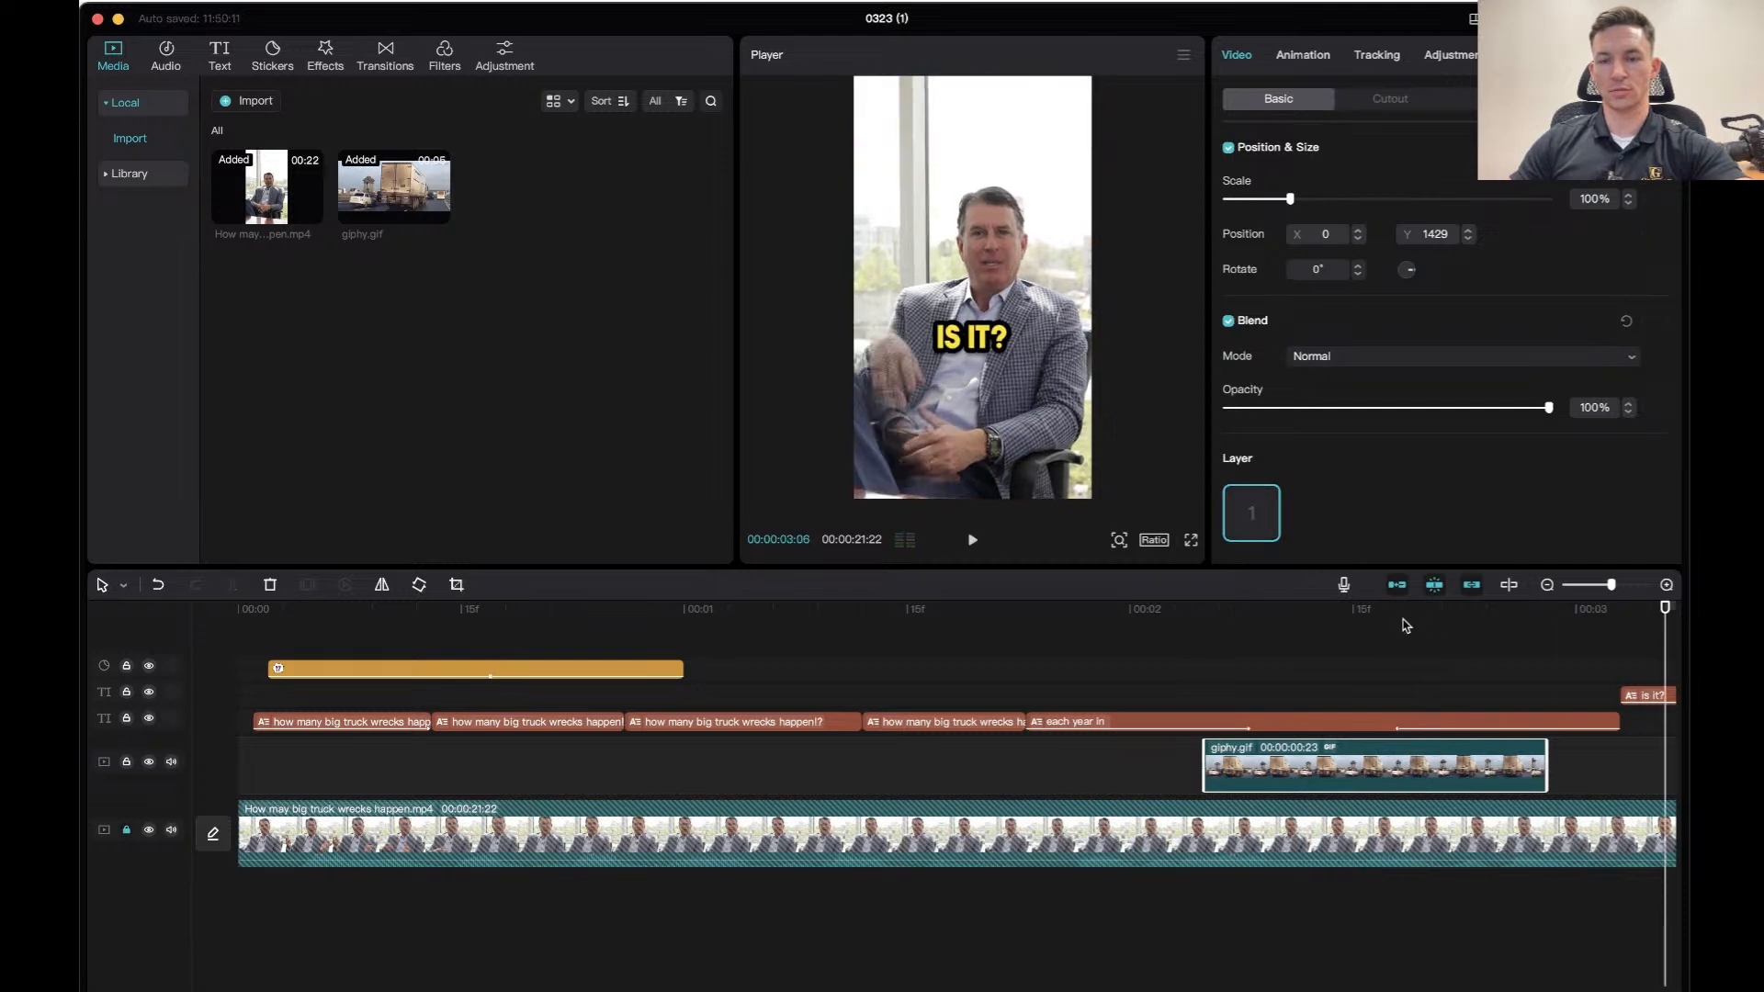
Extend the start of giphy.gif back to 00:00 and preview the opening from the beginning.
{"action": "left_click_drag", "start_coordinate": [1204, 759], "coordinate": [241, 759]}
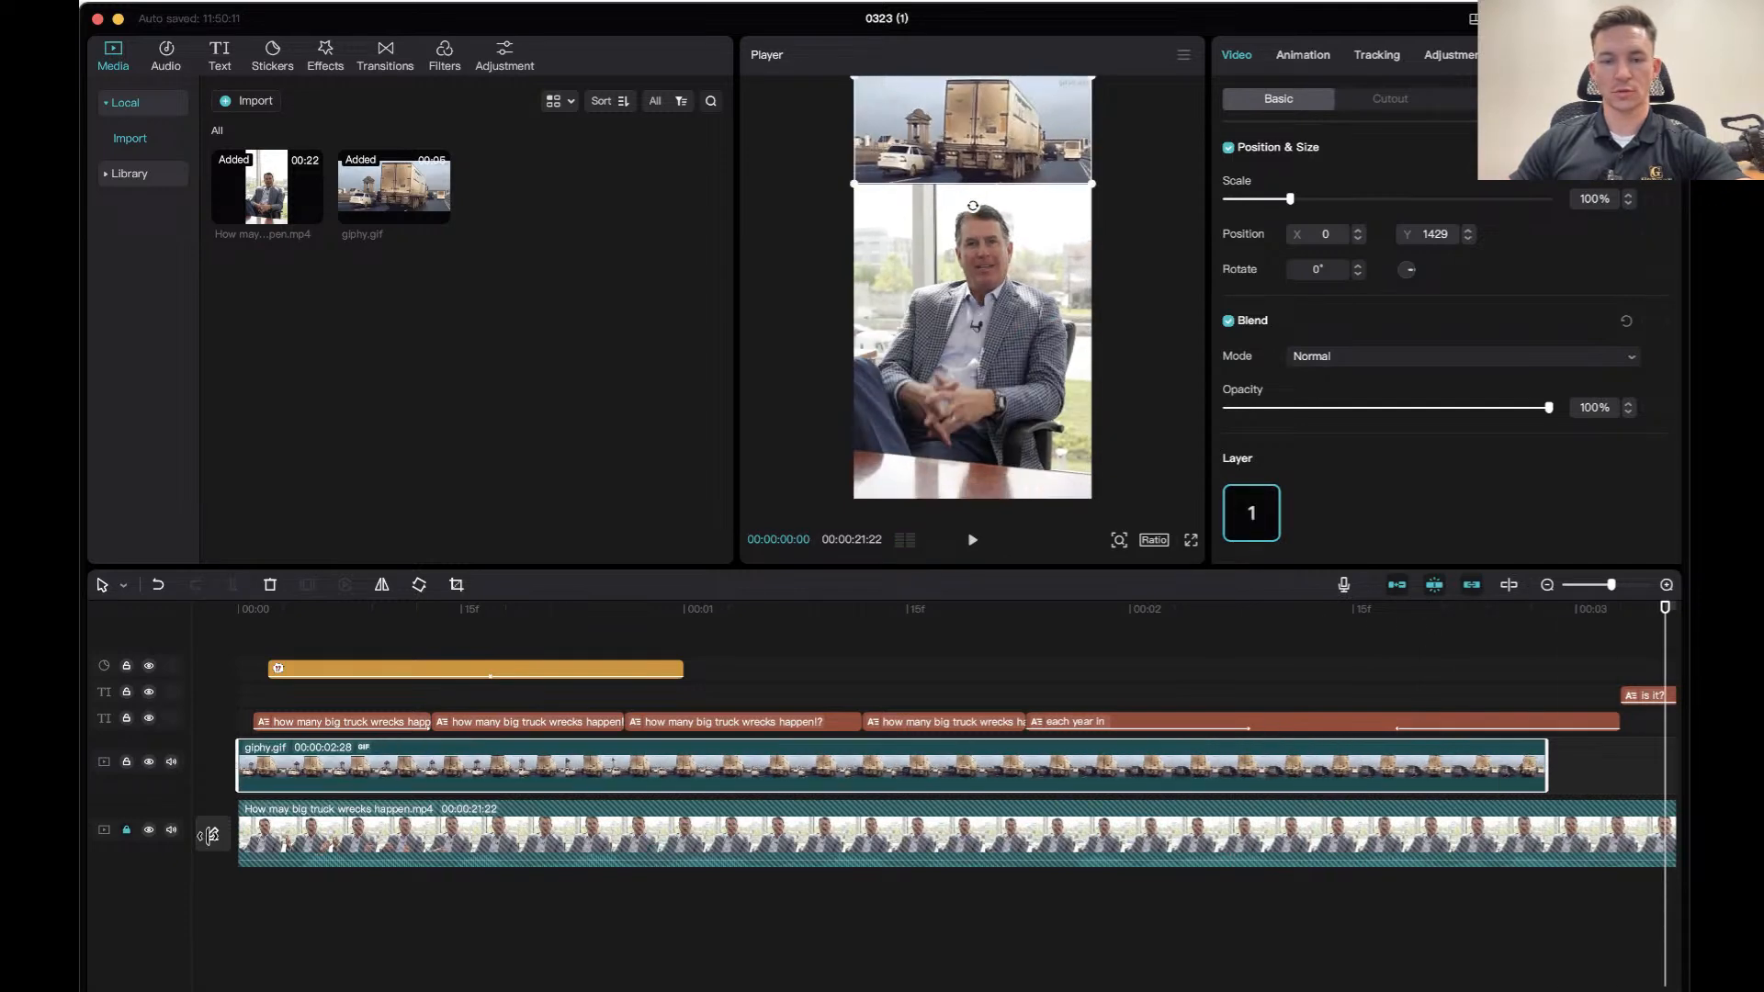
{"action": "left_click", "coordinate": [232, 621]}
{"action": "left_click", "coordinate": [258, 611]}
{"action": "left_click", "coordinate": [237, 611]}
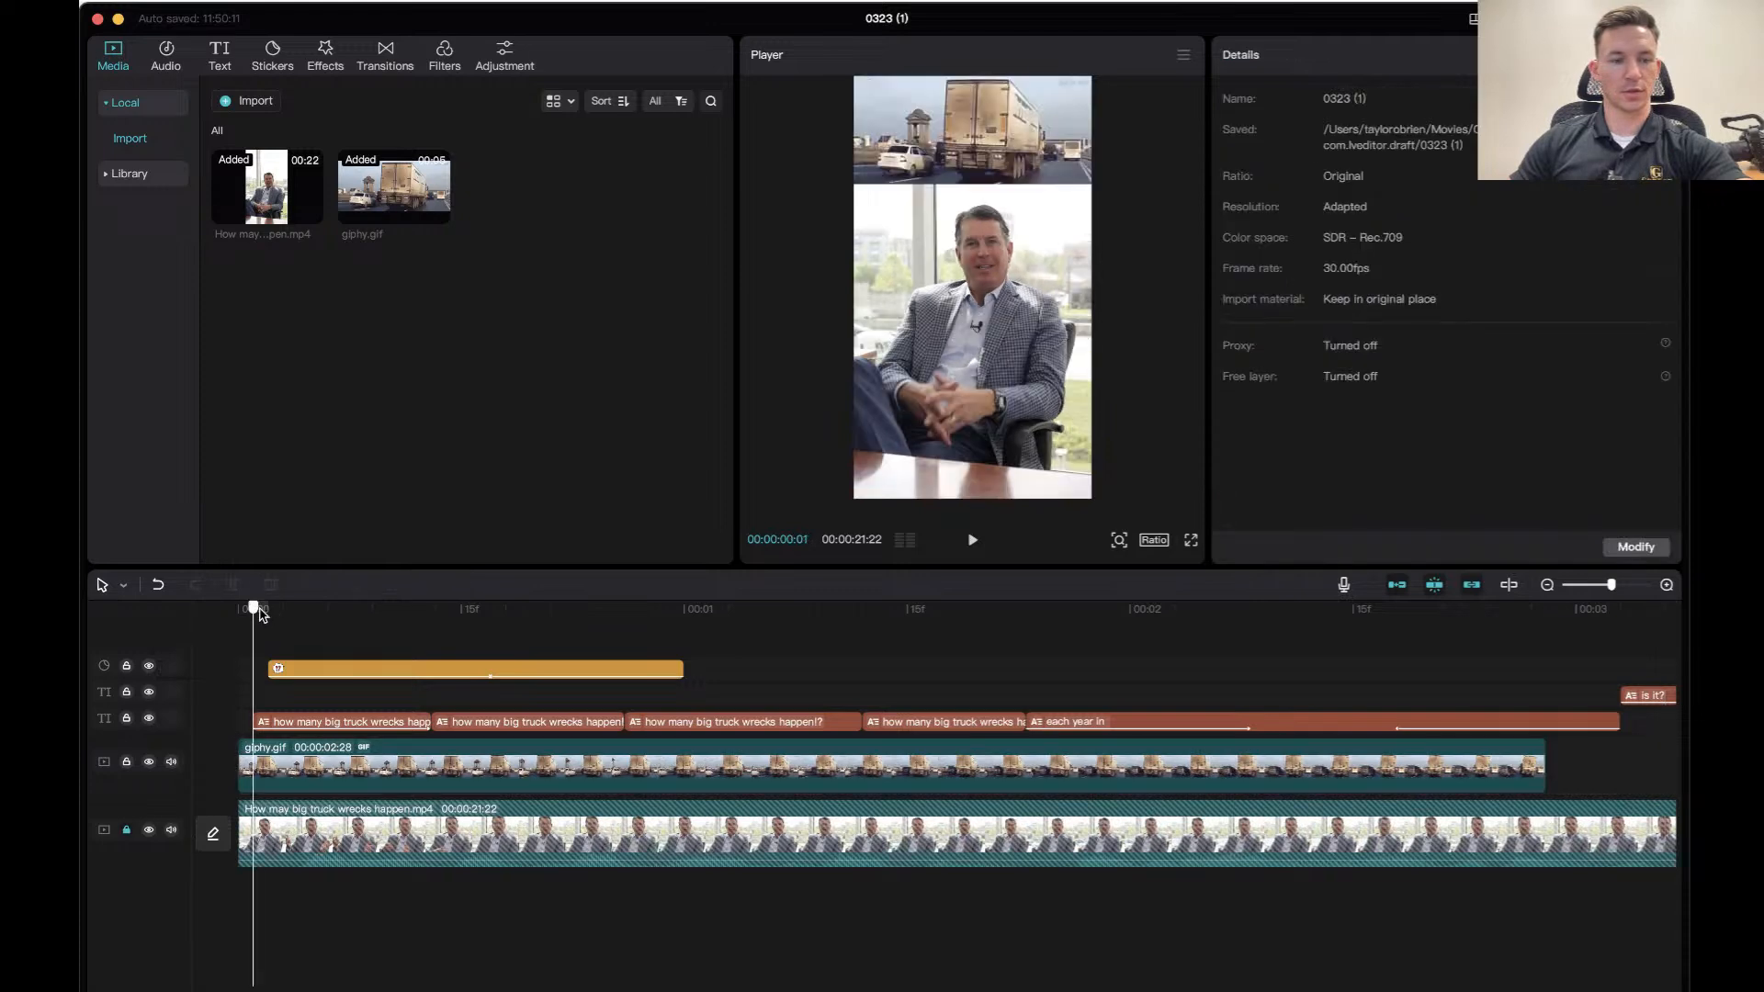
{"action": "key", "text": "space"}
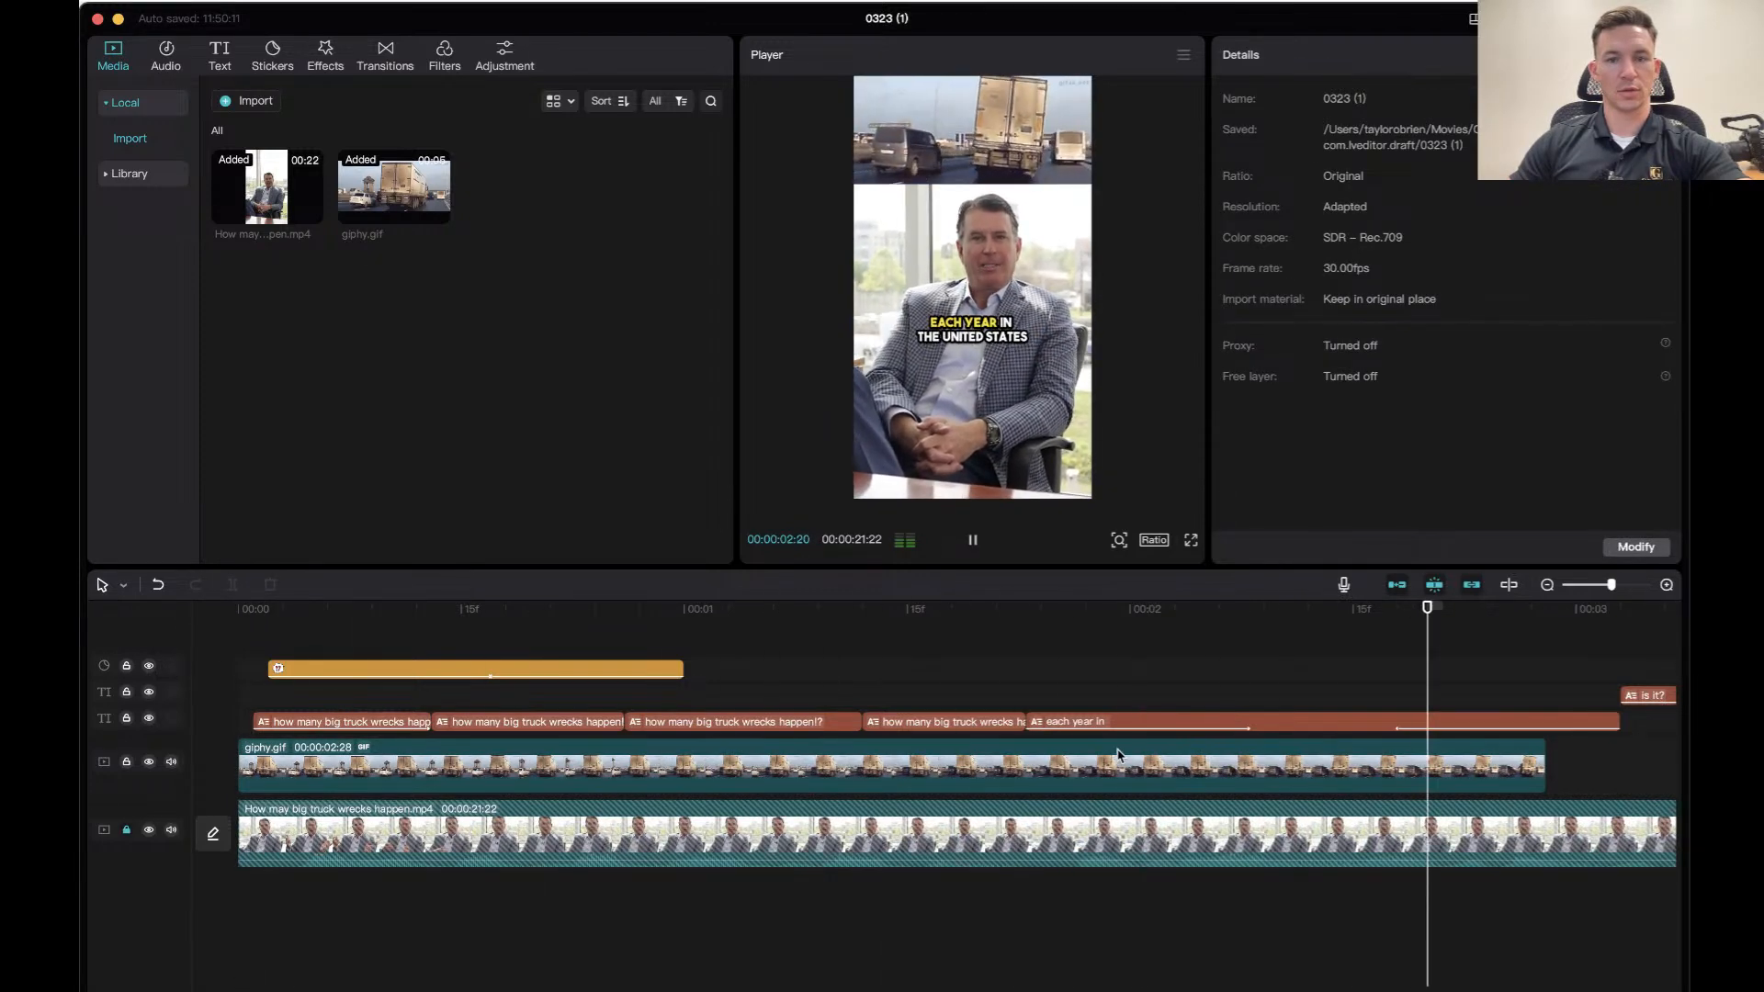
{"action": "key", "text": "space"}
Extend the end of giphy.gif over the "is it?" caption to a duration of 00:00:03:05 and preview it.
{"action": "left_click_drag", "start_coordinate": [795, 762], "coordinate": [957, 763]}
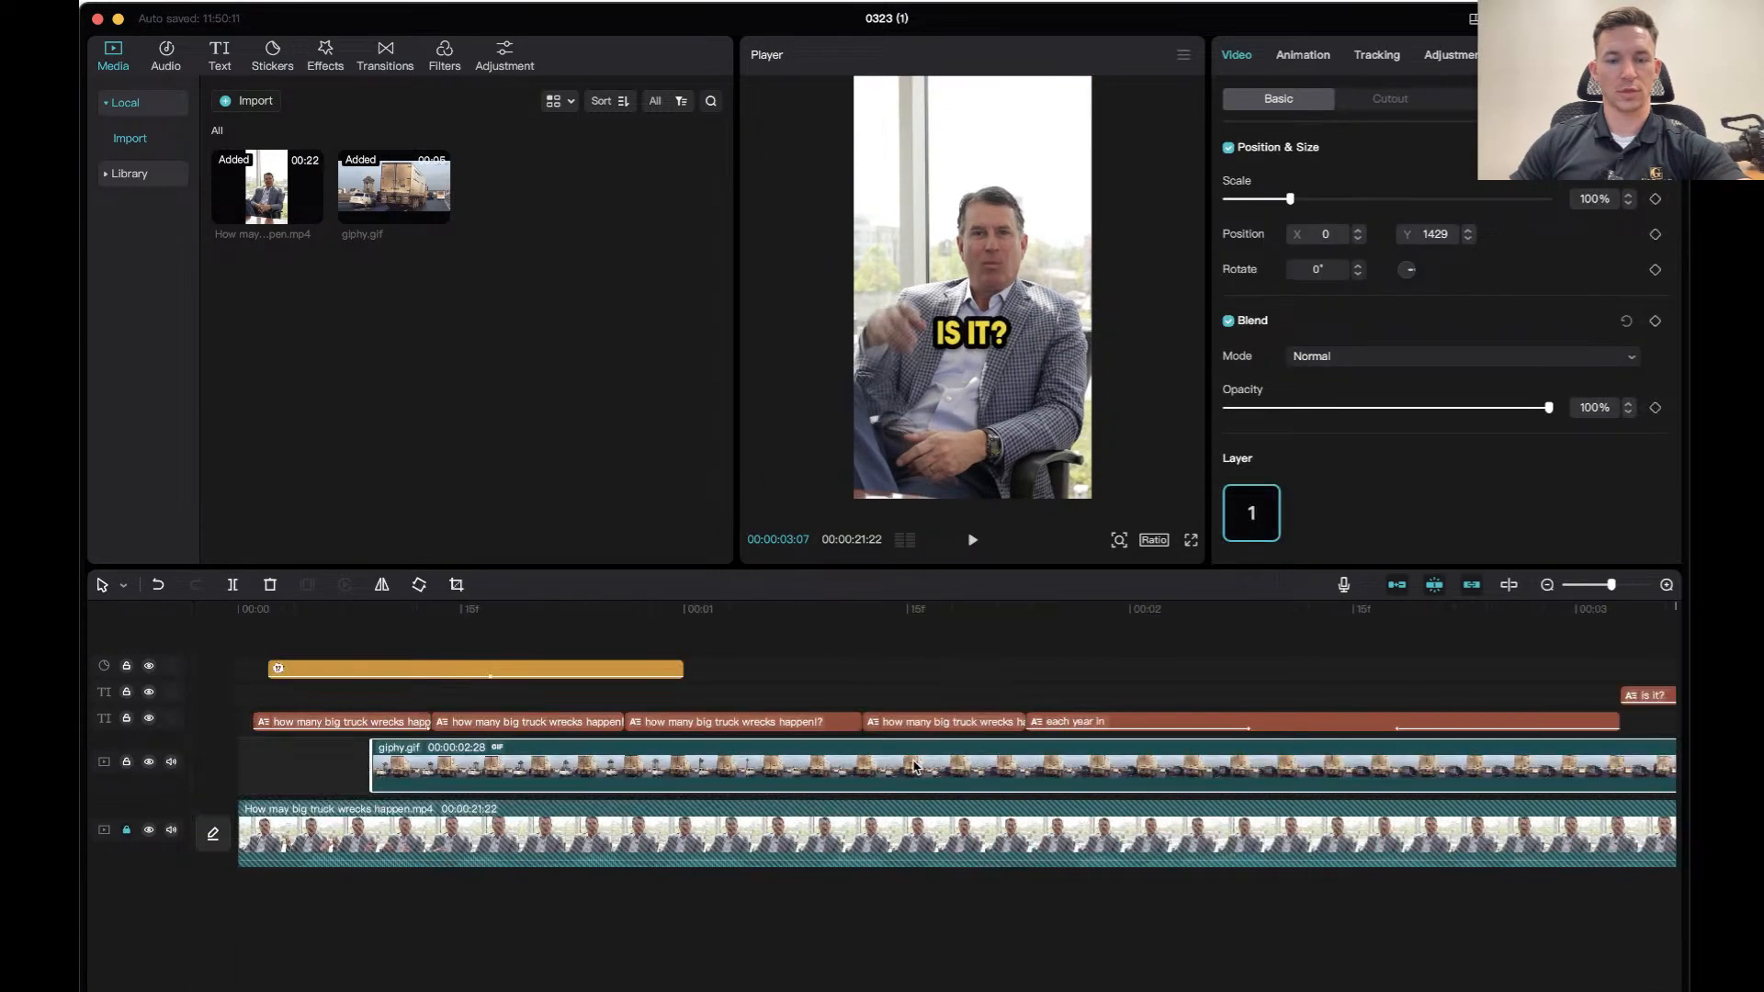
{"action": "key", "text": "super+z"}
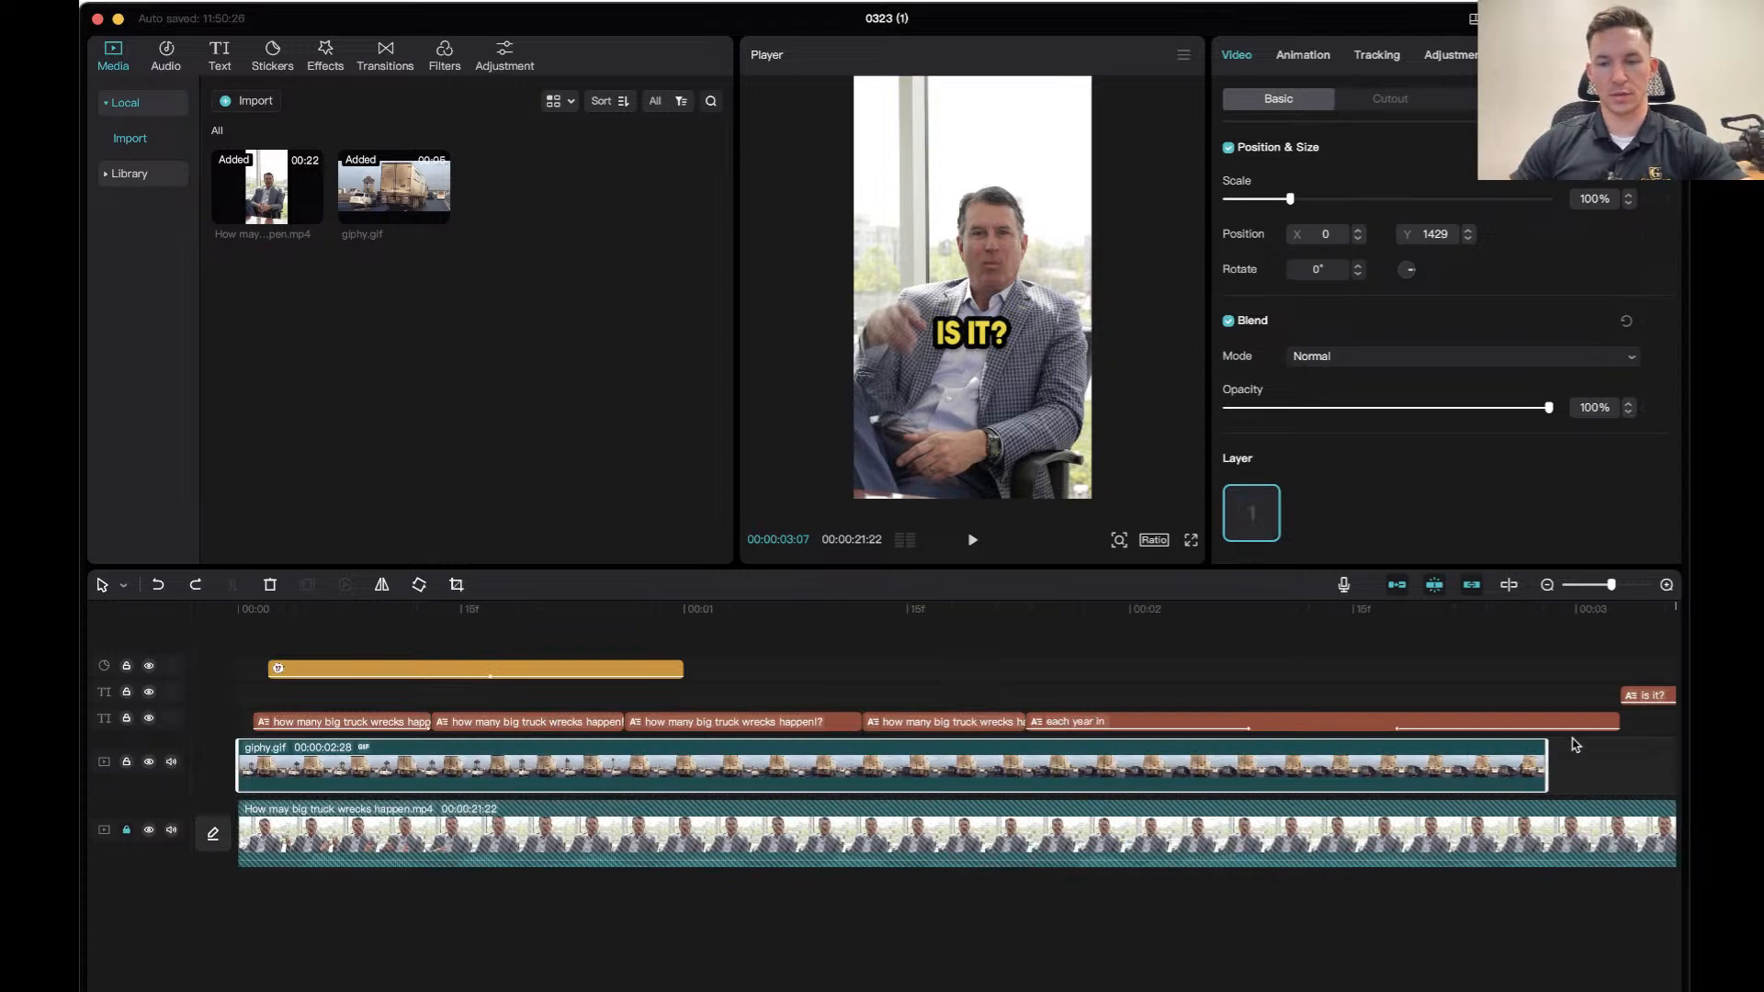
{"action": "left_click_drag", "start_coordinate": [1547, 760], "coordinate": [1651, 759]}
{"action": "left_click", "coordinate": [307, 642]}
{"action": "left_click", "coordinate": [248, 608]}
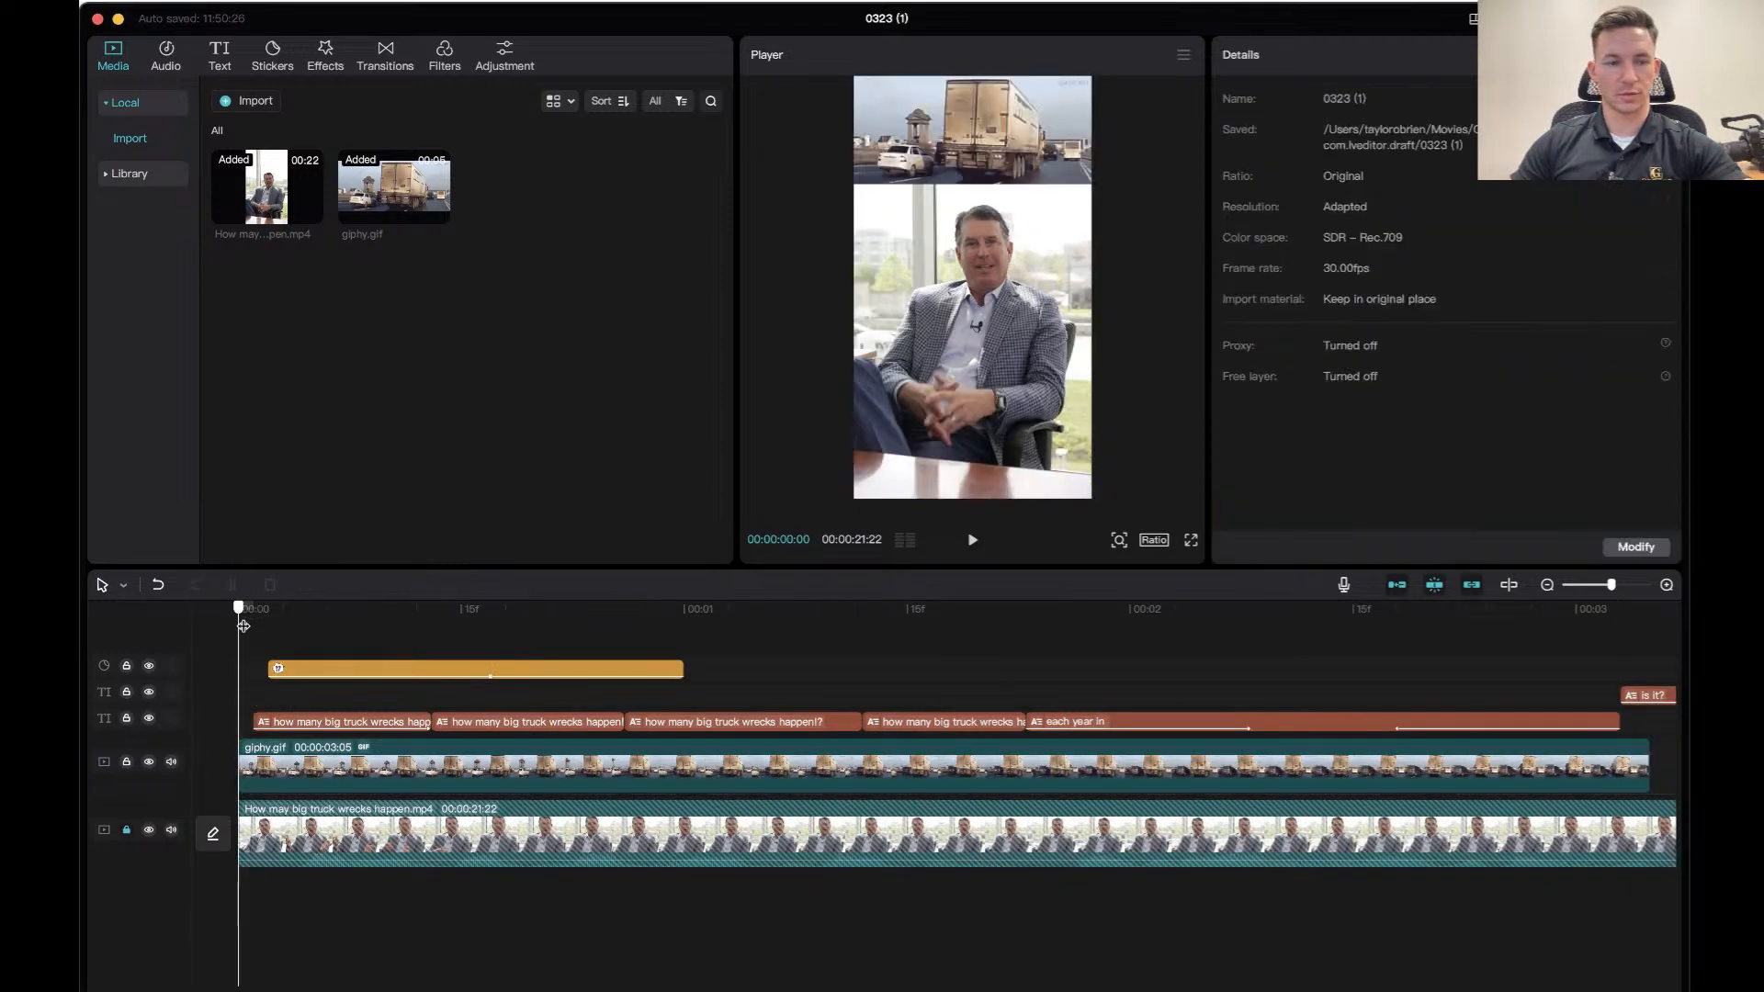
{"action": "key", "text": "space"}
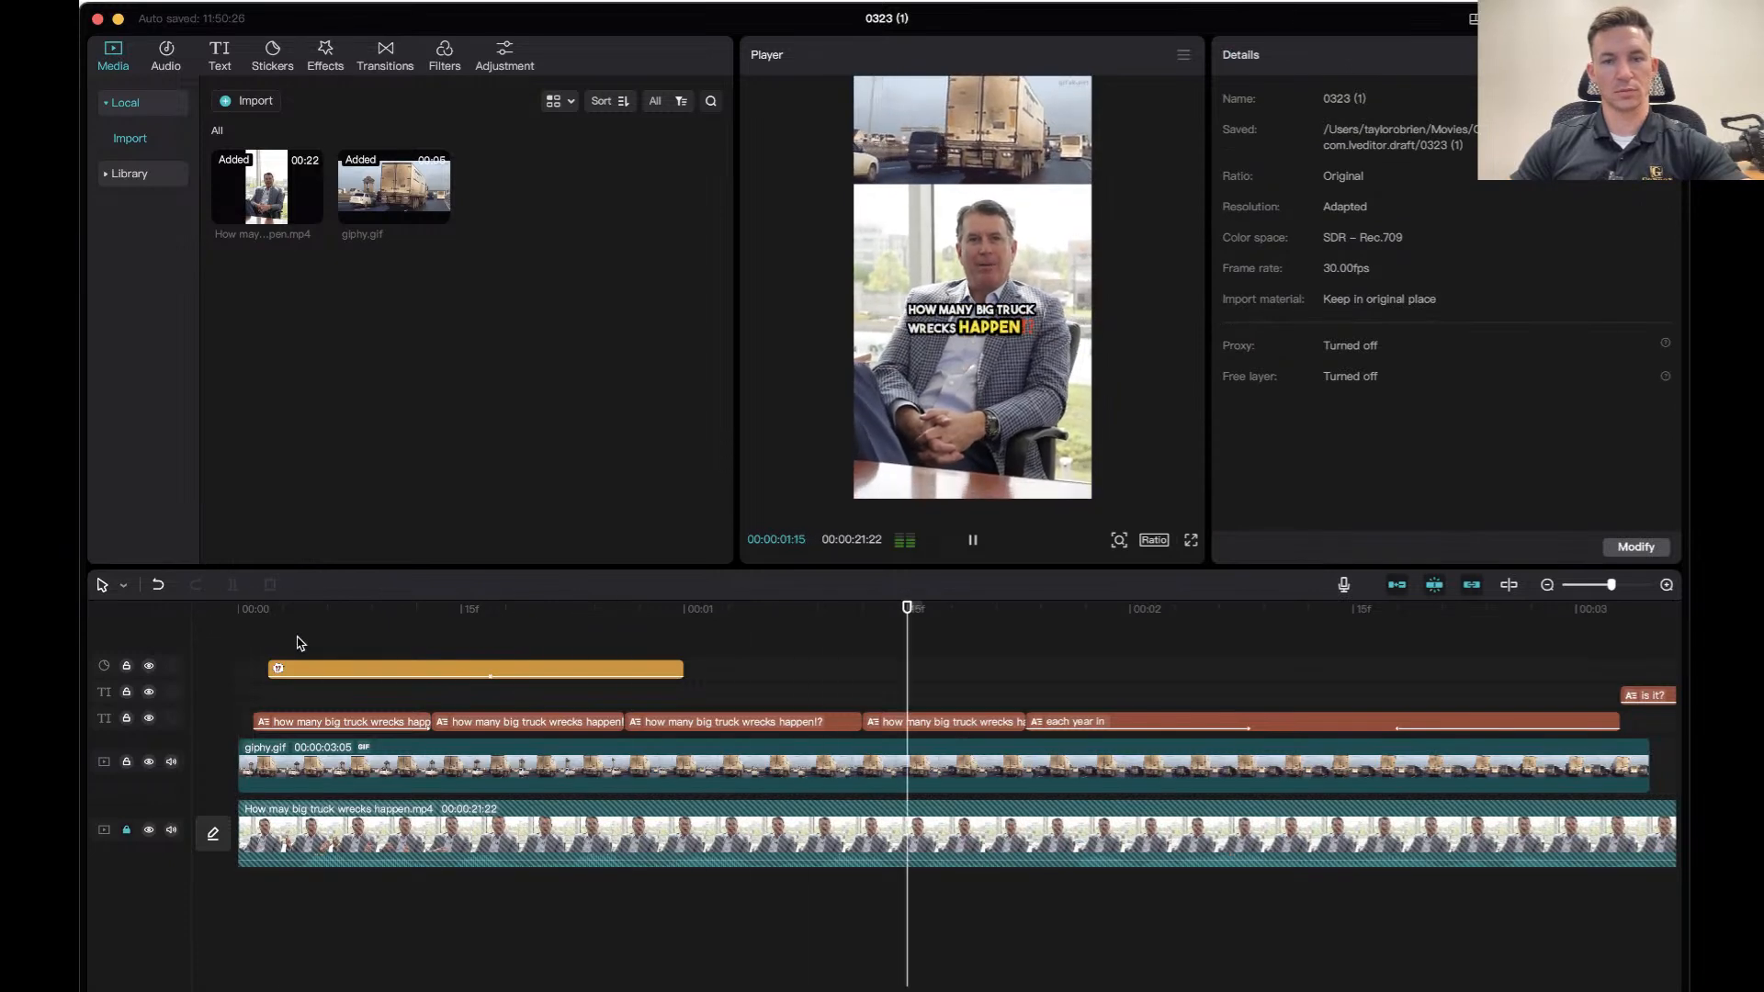
{"action": "key", "text": "space"}
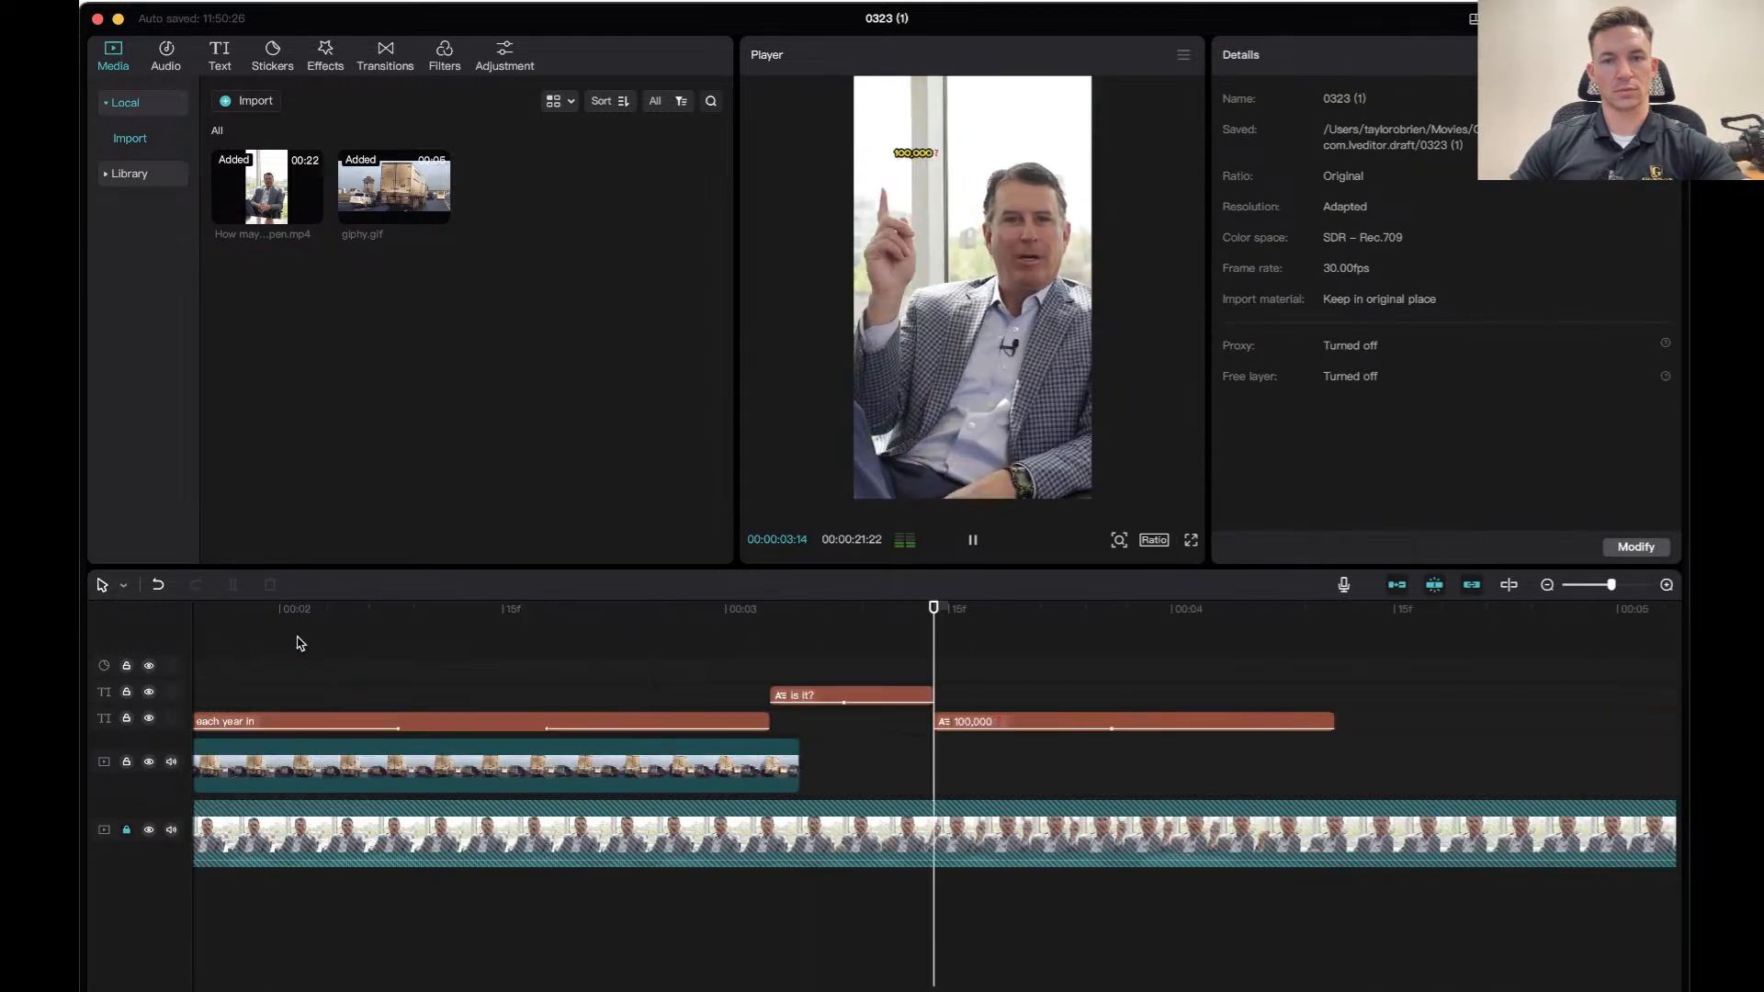
Extend the end of giphy.gif past the "100,000" caption to a duration of 00:00:04:26 and preview from the beginning.
{"action": "left_click_drag", "start_coordinate": [796, 770], "coordinate": [1552, 791]}
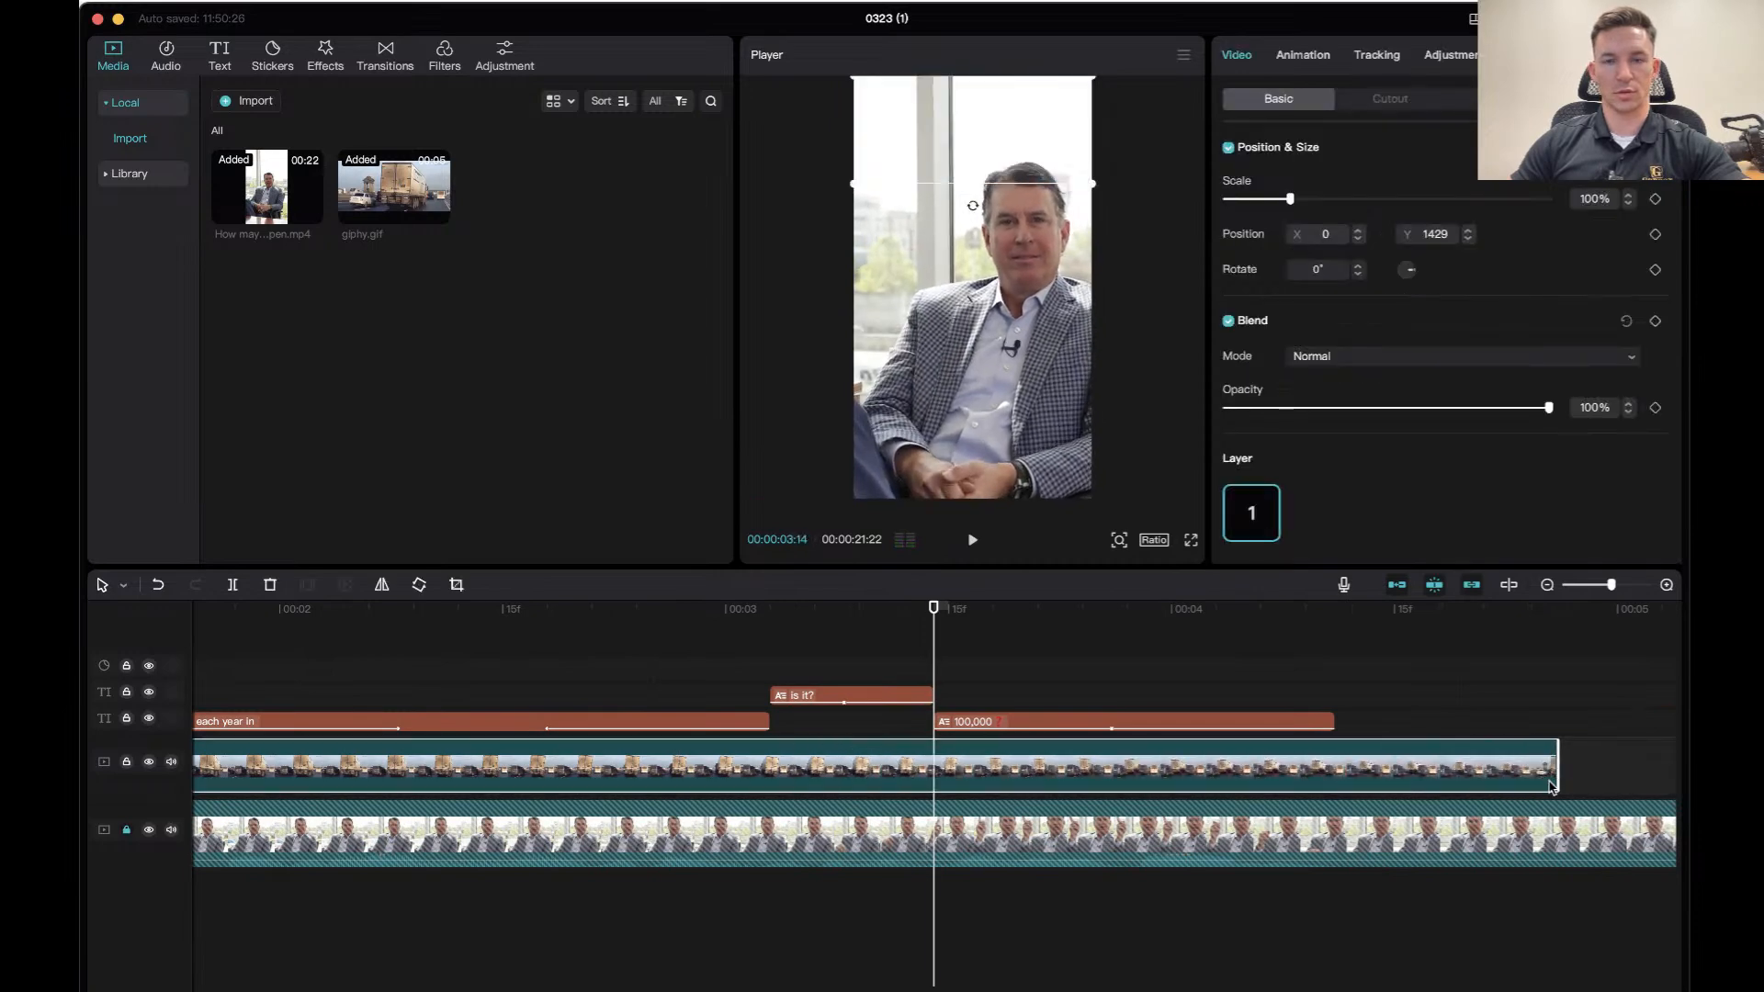
{"action": "left_click", "coordinate": [465, 618]}
{"action": "left_click", "coordinate": [411, 611]}
{"action": "key", "text": "Home"}
{"action": "key", "text": "space"}
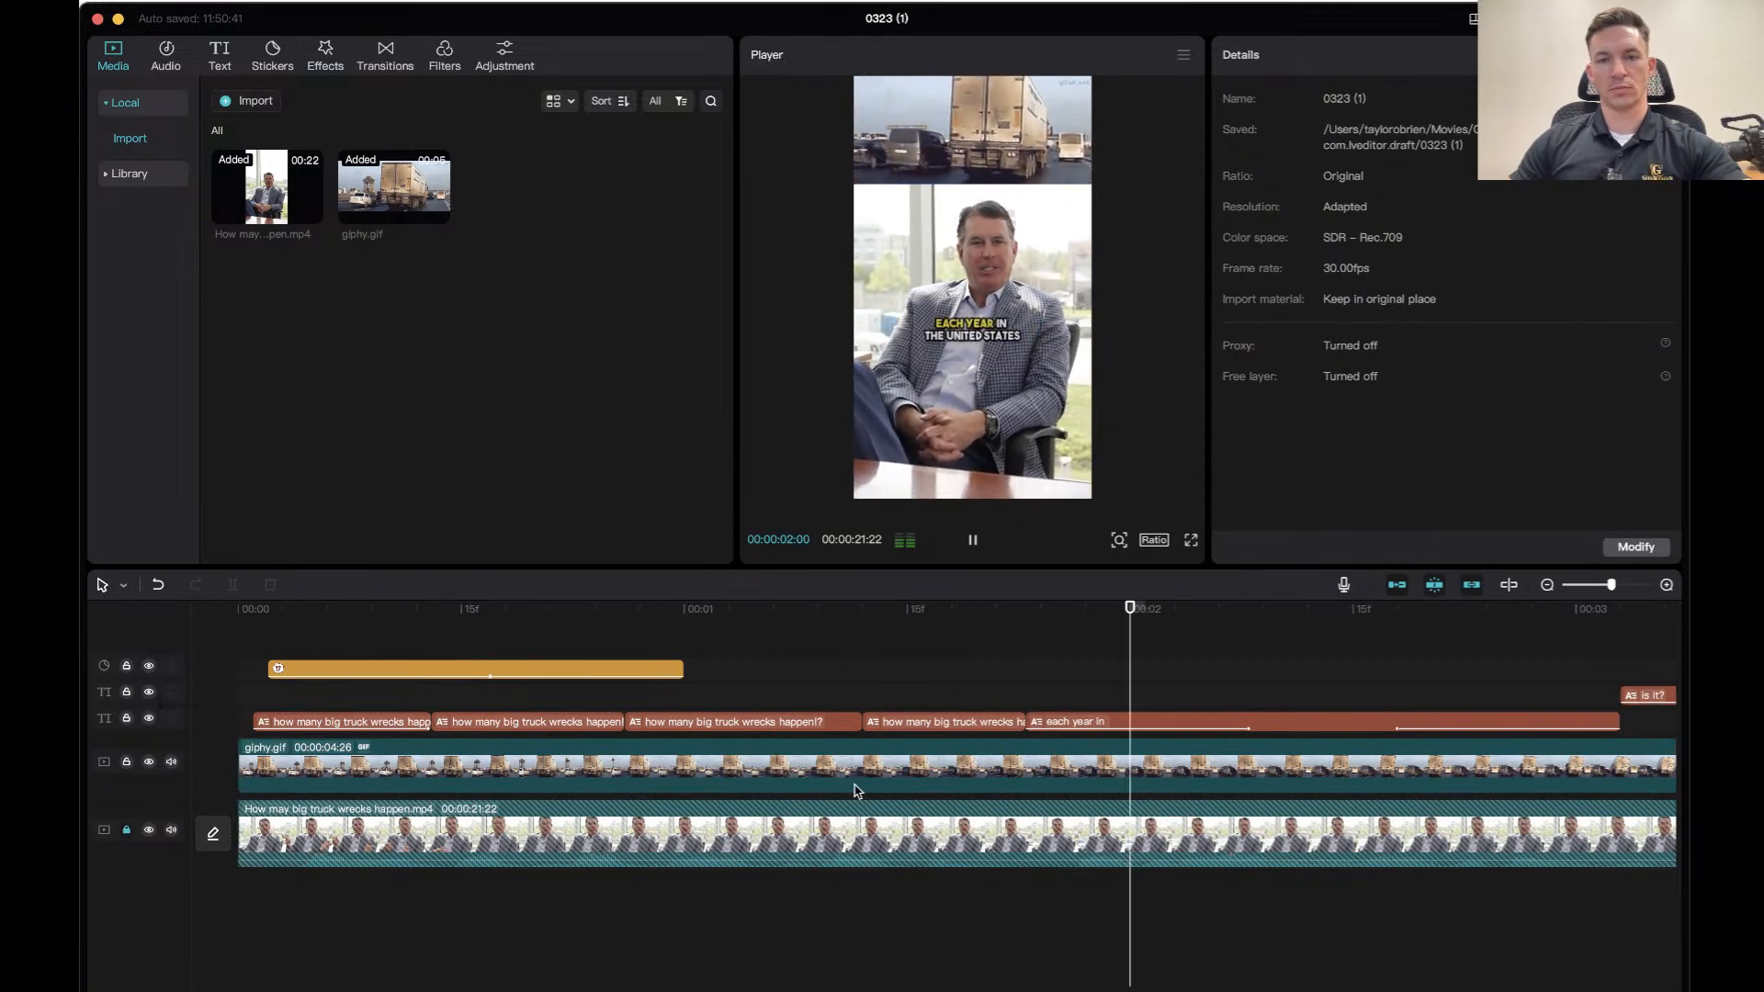
{"action": "key", "text": "space"}
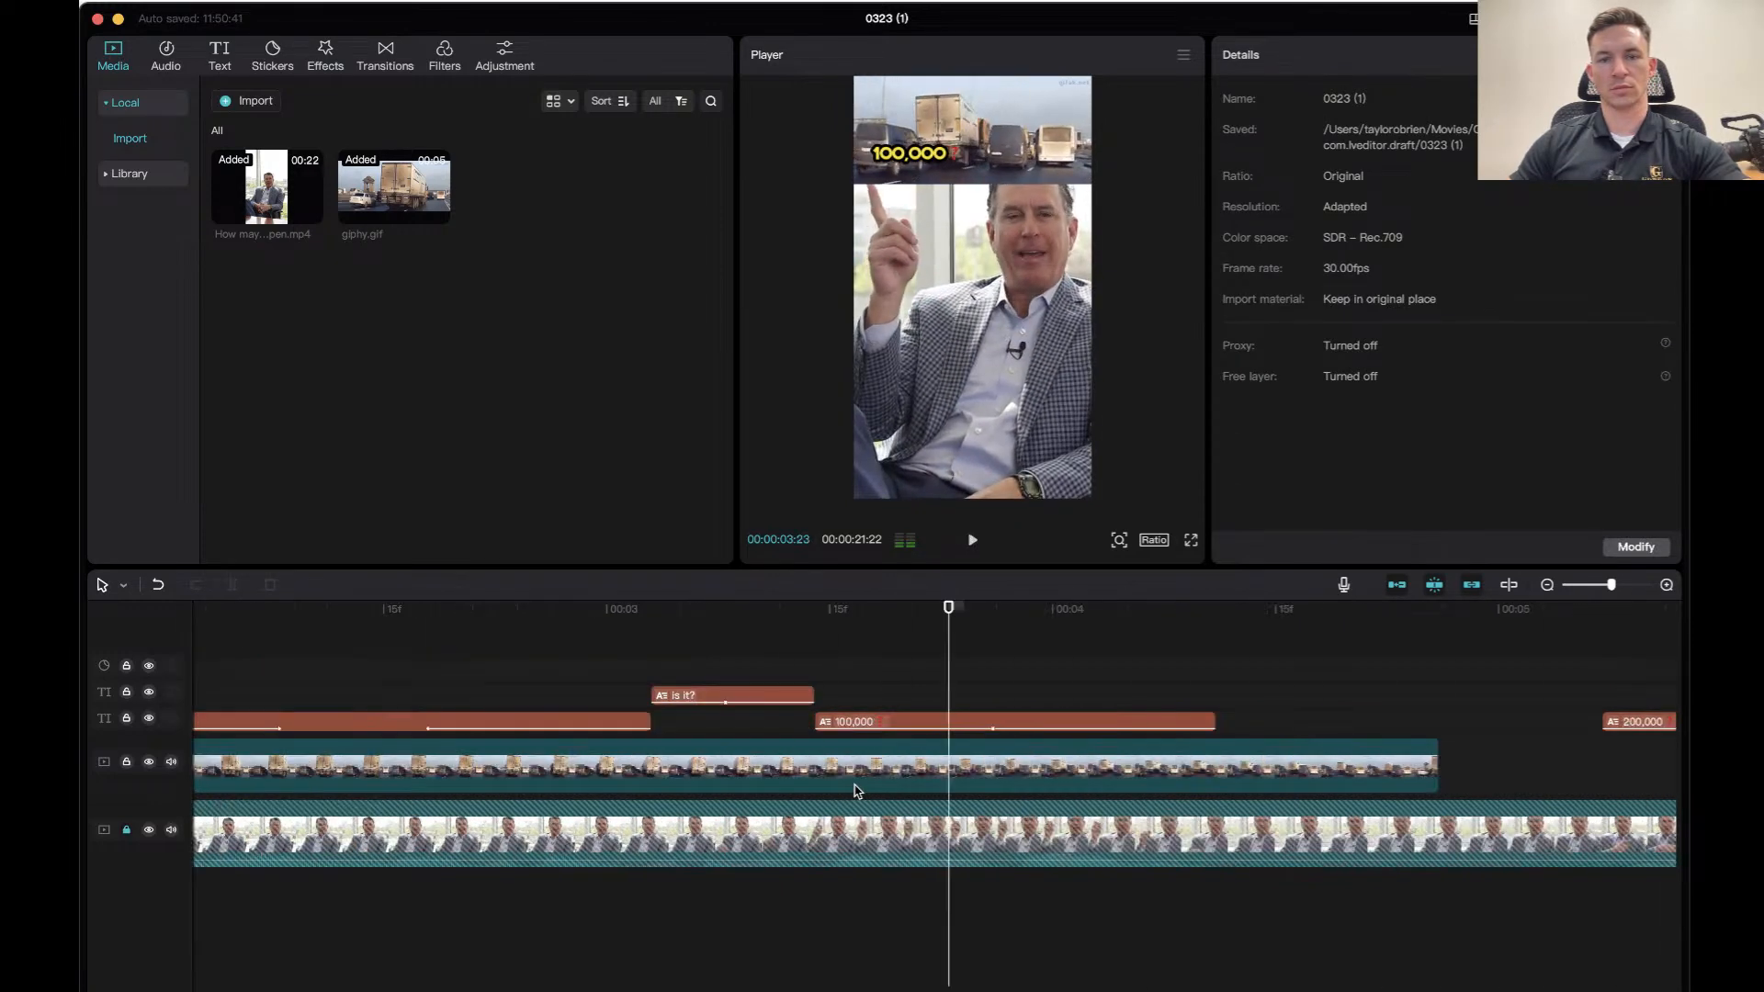
Trim giphy.gif to end with the "is it?" caption, at a duration of 00:00:03:14, and preview the opening.
{"action": "left_click", "coordinate": [1087, 770]}
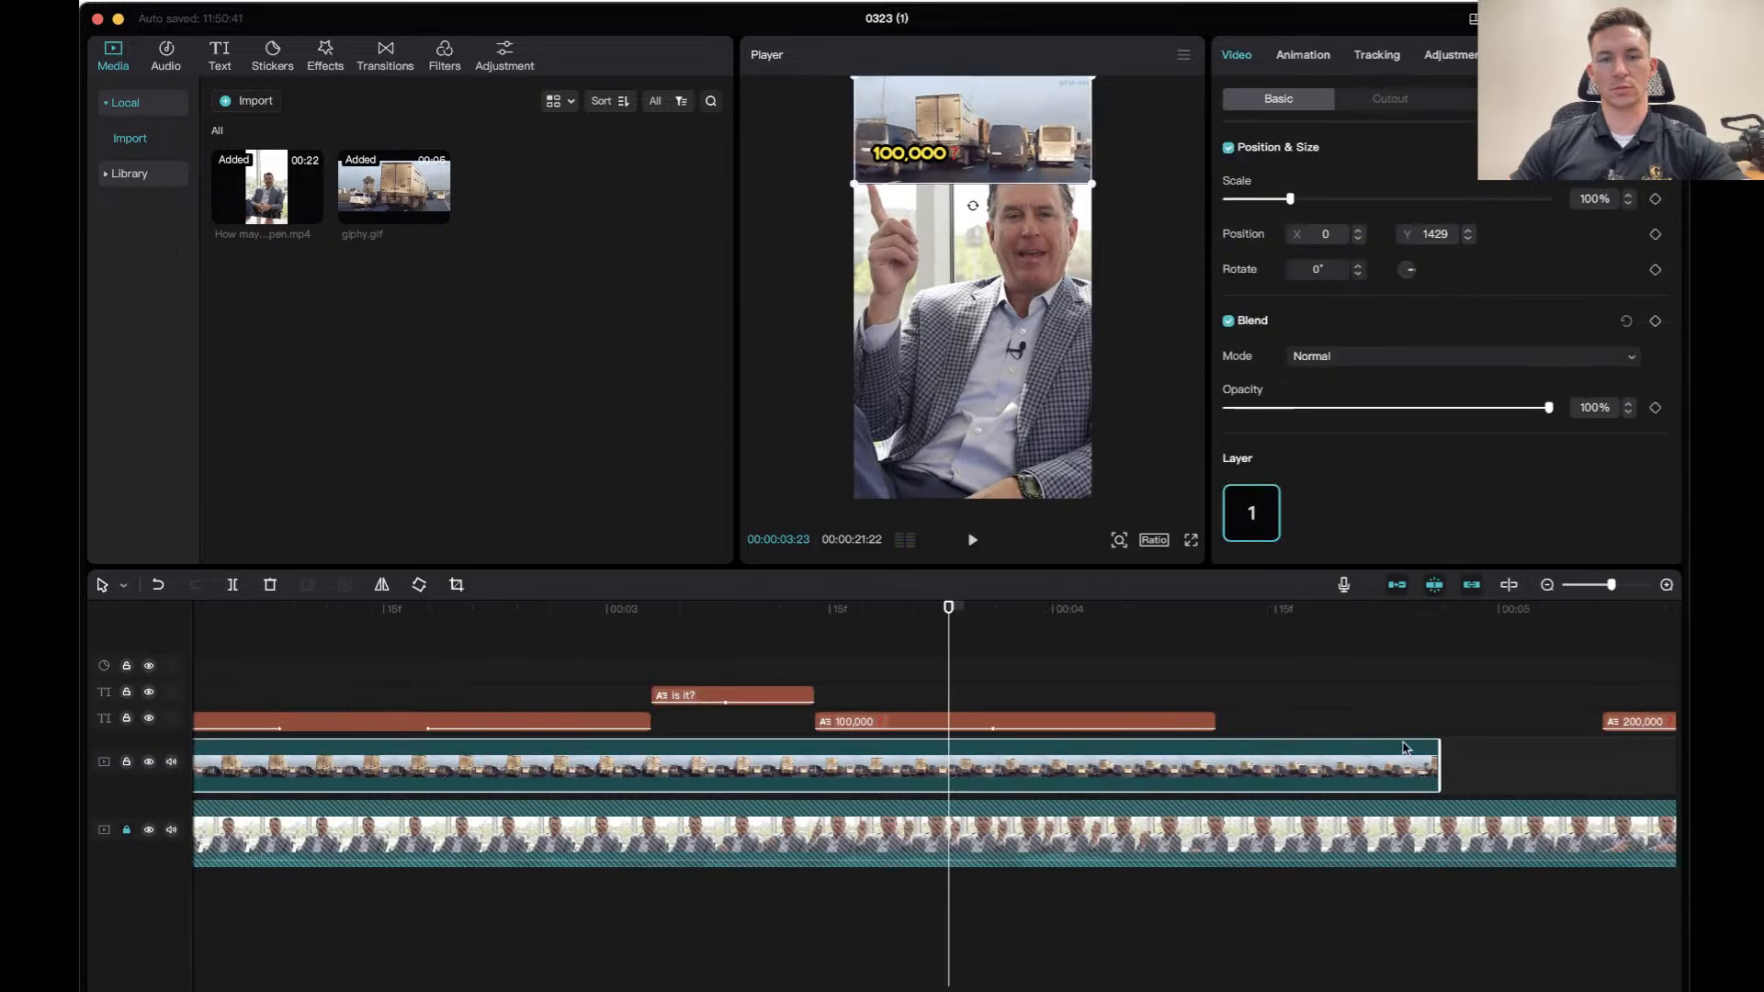
{"action": "left_click_drag", "start_coordinate": [1436, 761], "coordinate": [805, 785]}
{"action": "left_click_drag", "start_coordinate": [408, 608], "coordinate": [197, 611]}
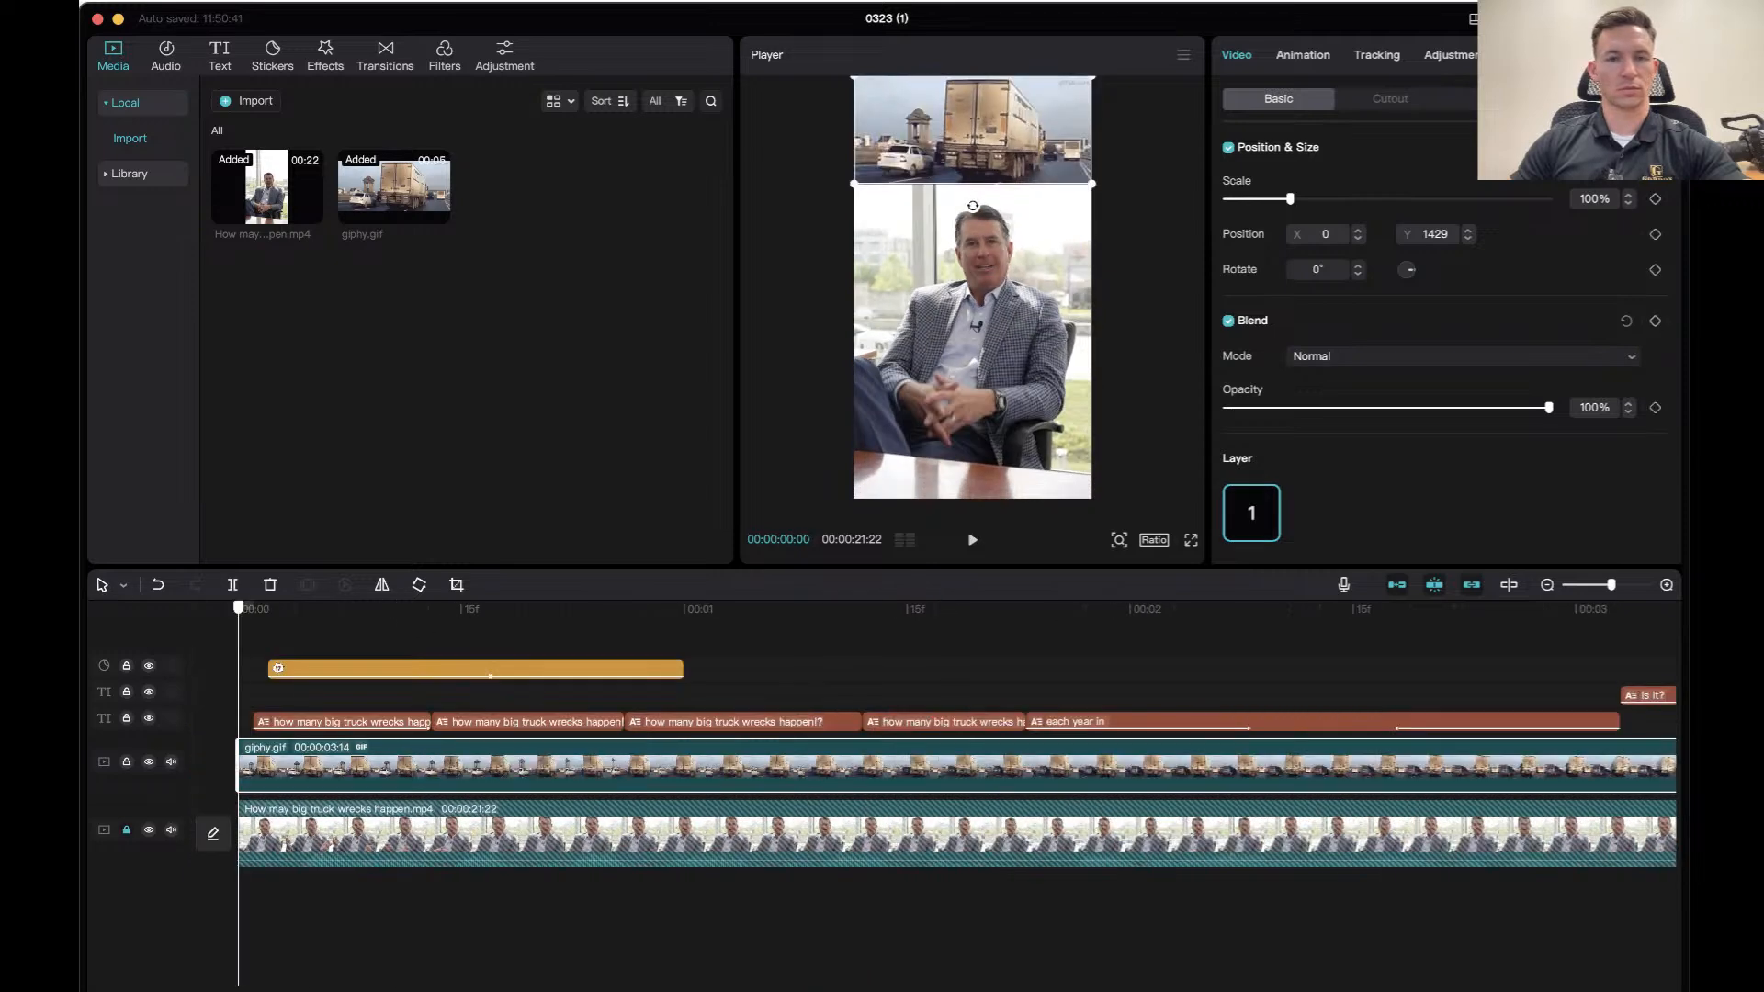
{"action": "key", "text": "space"}
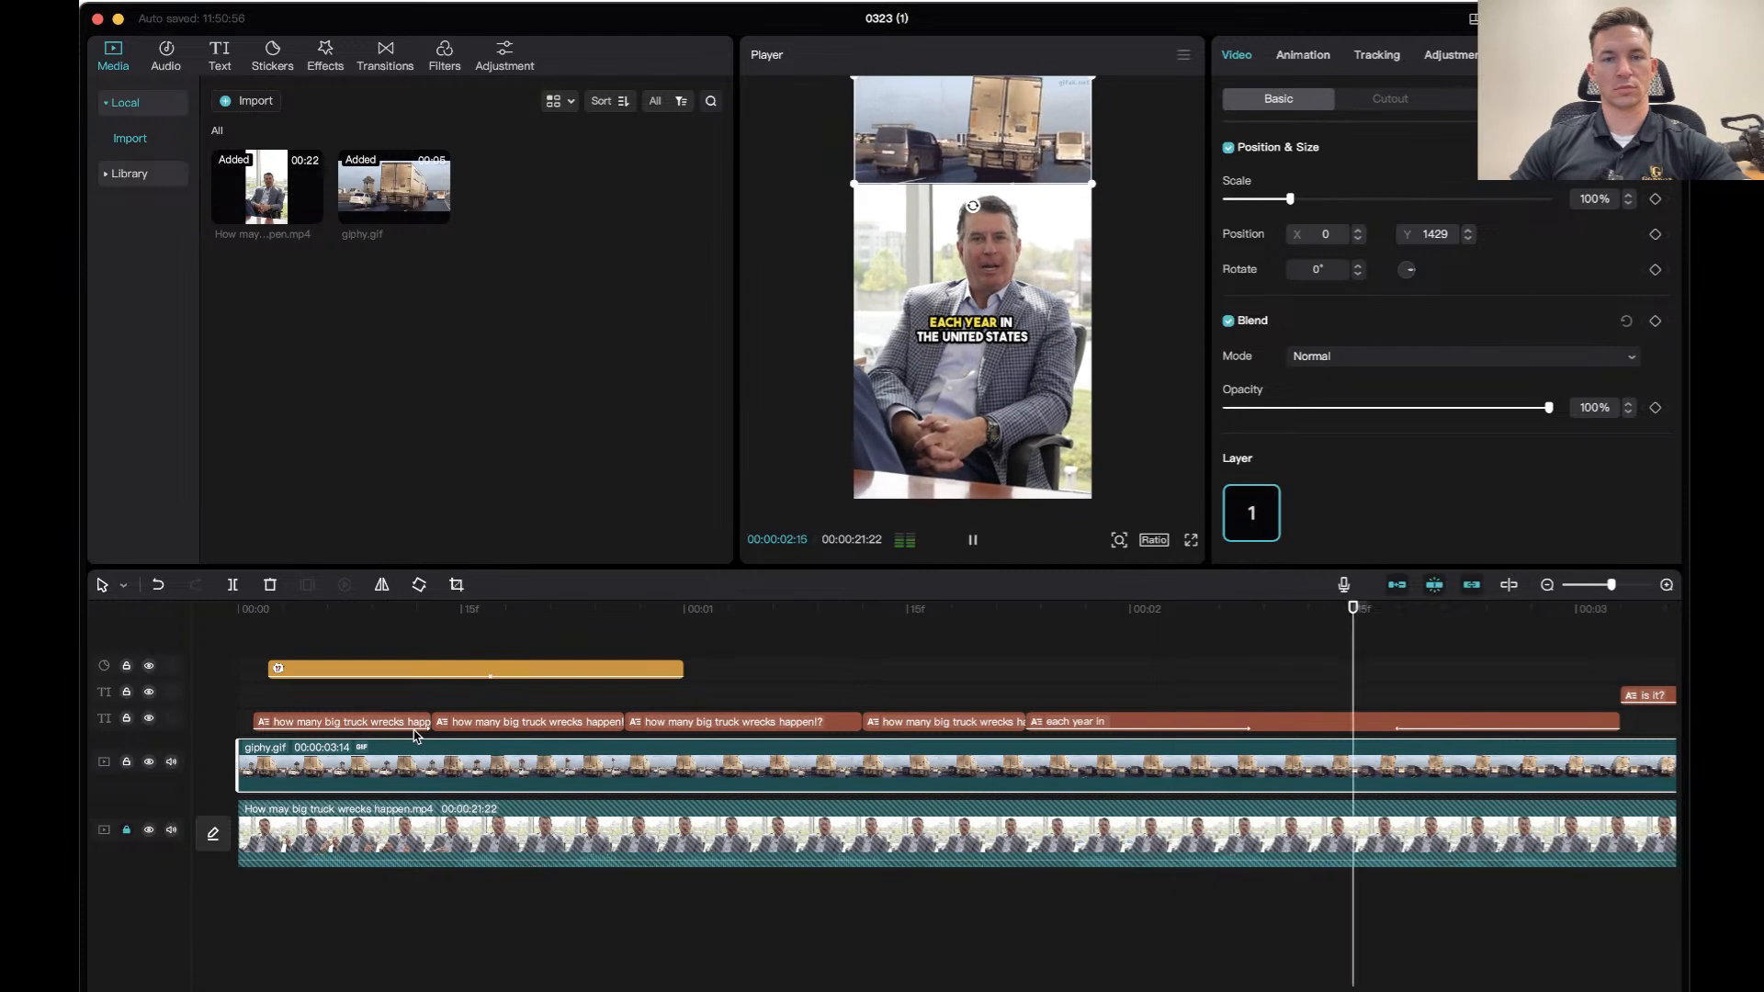
{"action": "key", "text": "space"}
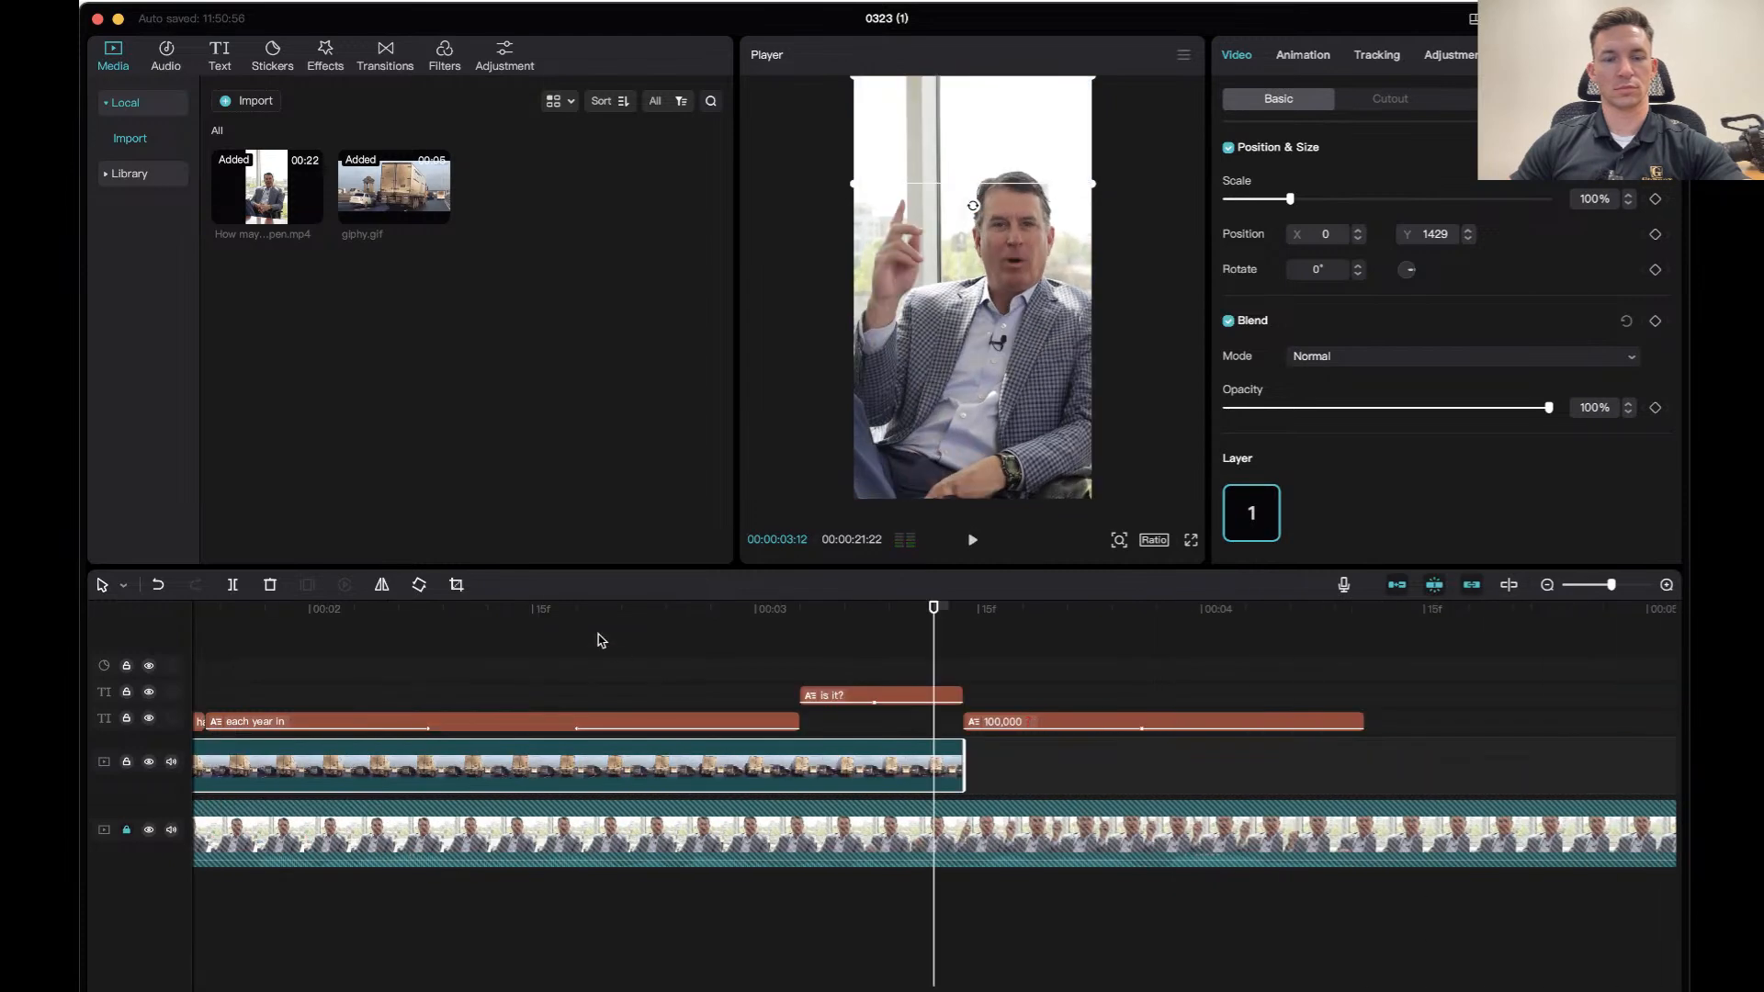
Play the opening again from the beginning through the "100,000" caption to check the GIF's timing.
{"action": "key", "text": "Home"}
{"action": "key", "text": "space"}
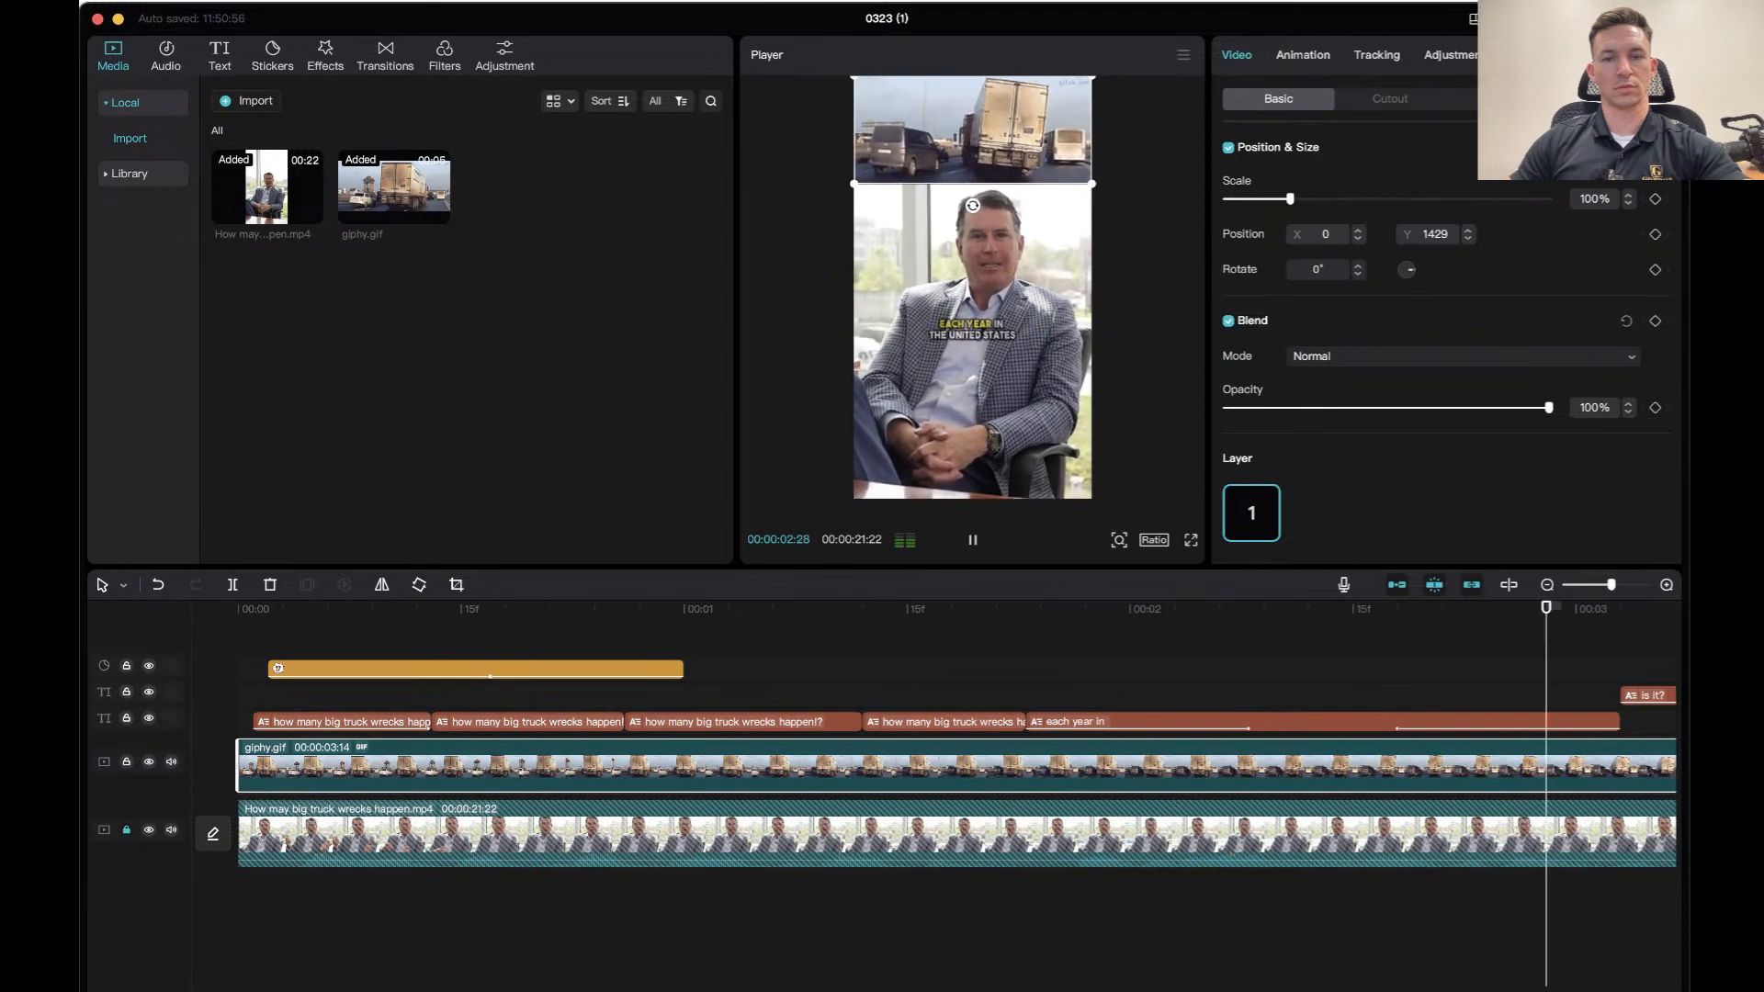
{"action": "key", "text": "space"}
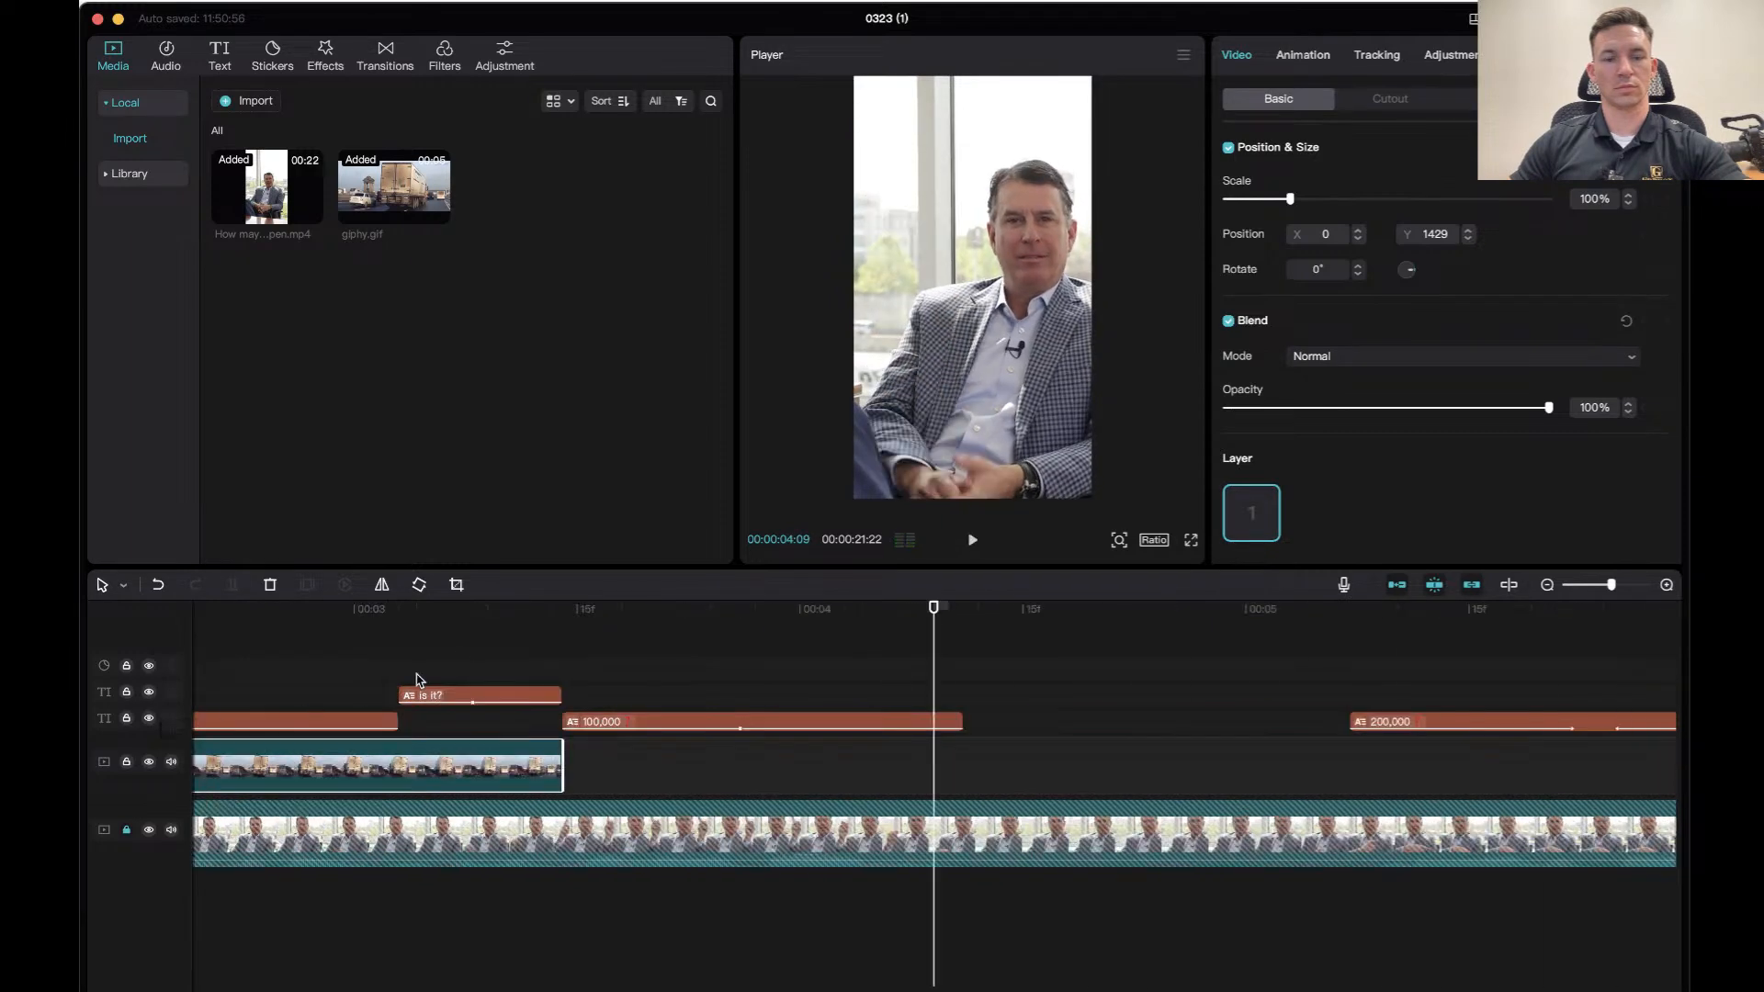
{"action": "left_click", "coordinate": [402, 631]}
{"action": "scroll", "coordinate": [233, 626], "scroll_direction": "left", "scroll_amount": 10}
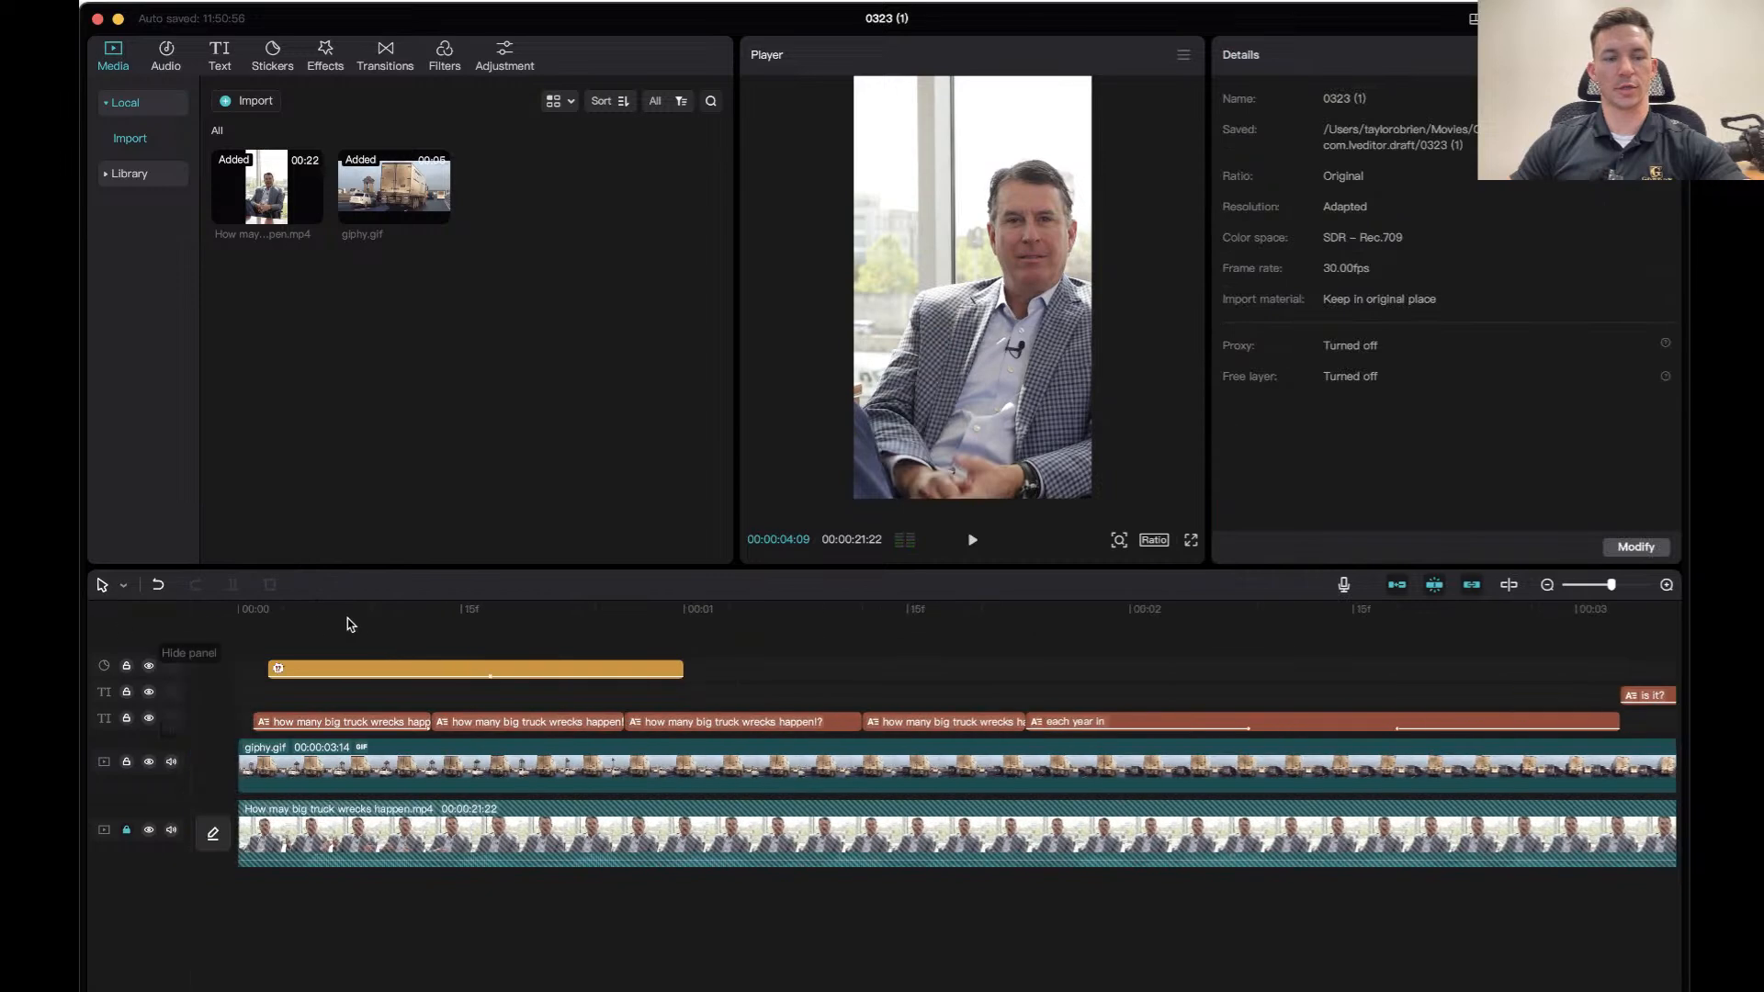
Select giphy.gif at 00:00:00:09 and examine its animation, tracking, color adjustment and basic video settings.
{"action": "left_click", "coordinate": [241, 614]}
{"action": "left_click", "coordinate": [373, 611]}
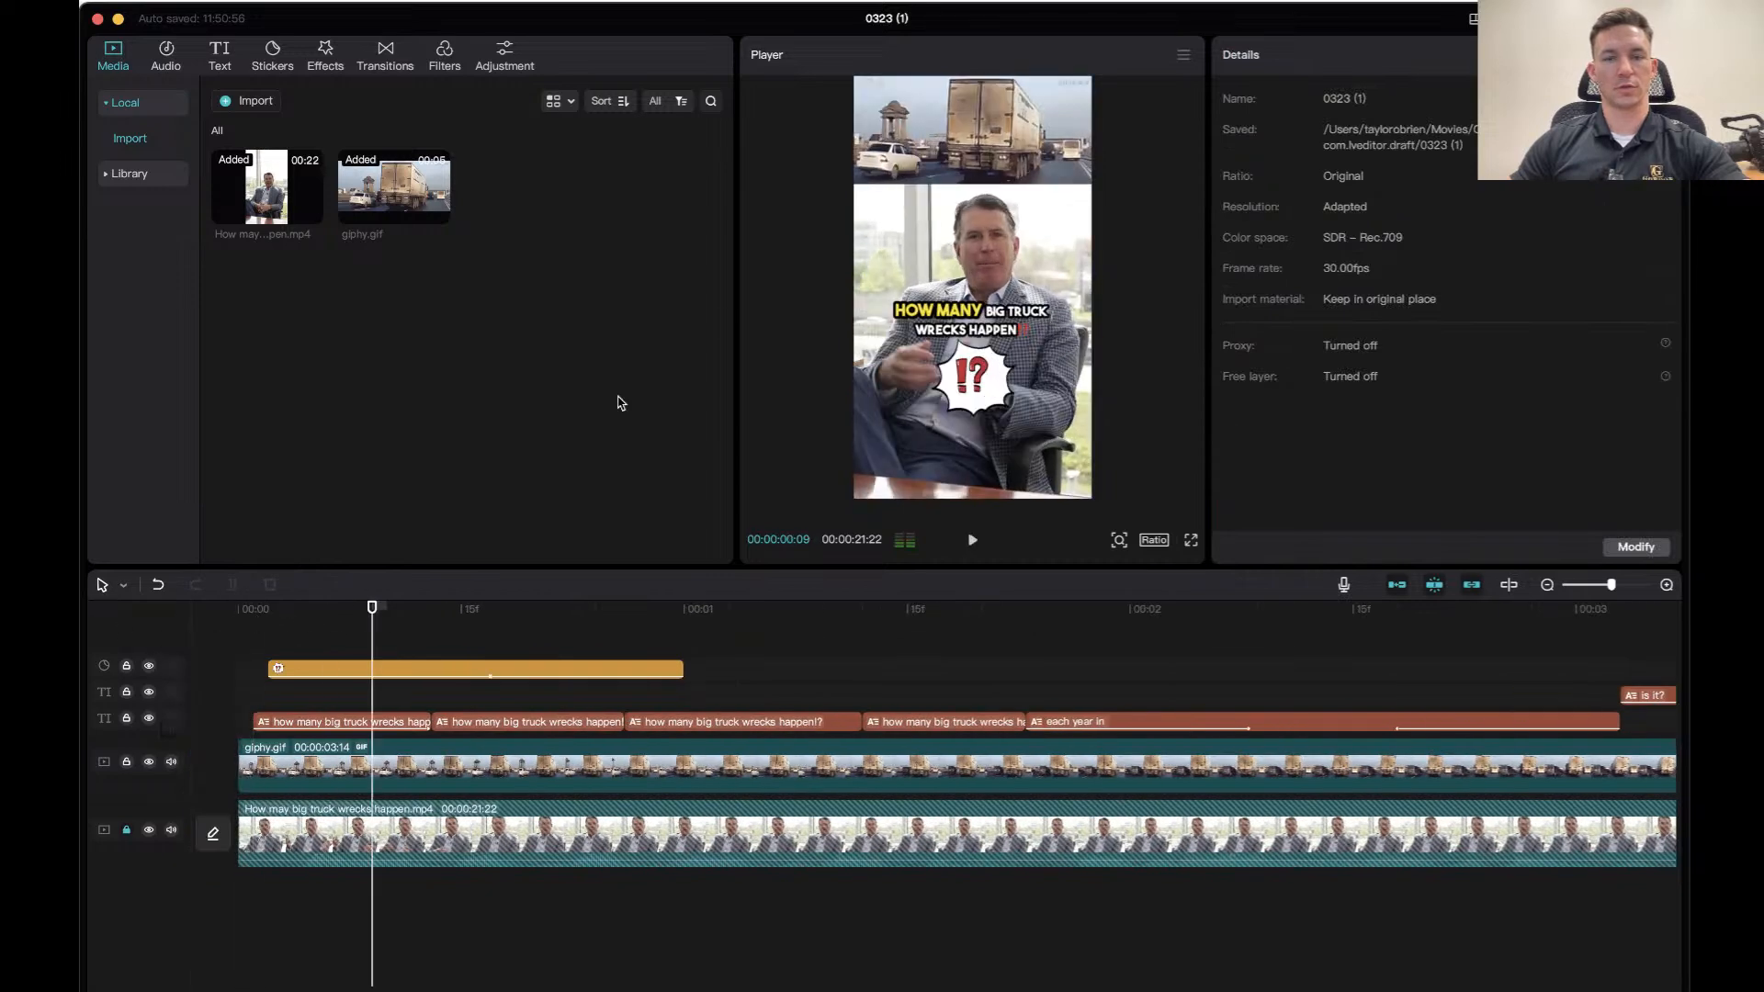
{"action": "left_click", "coordinate": [972, 133]}
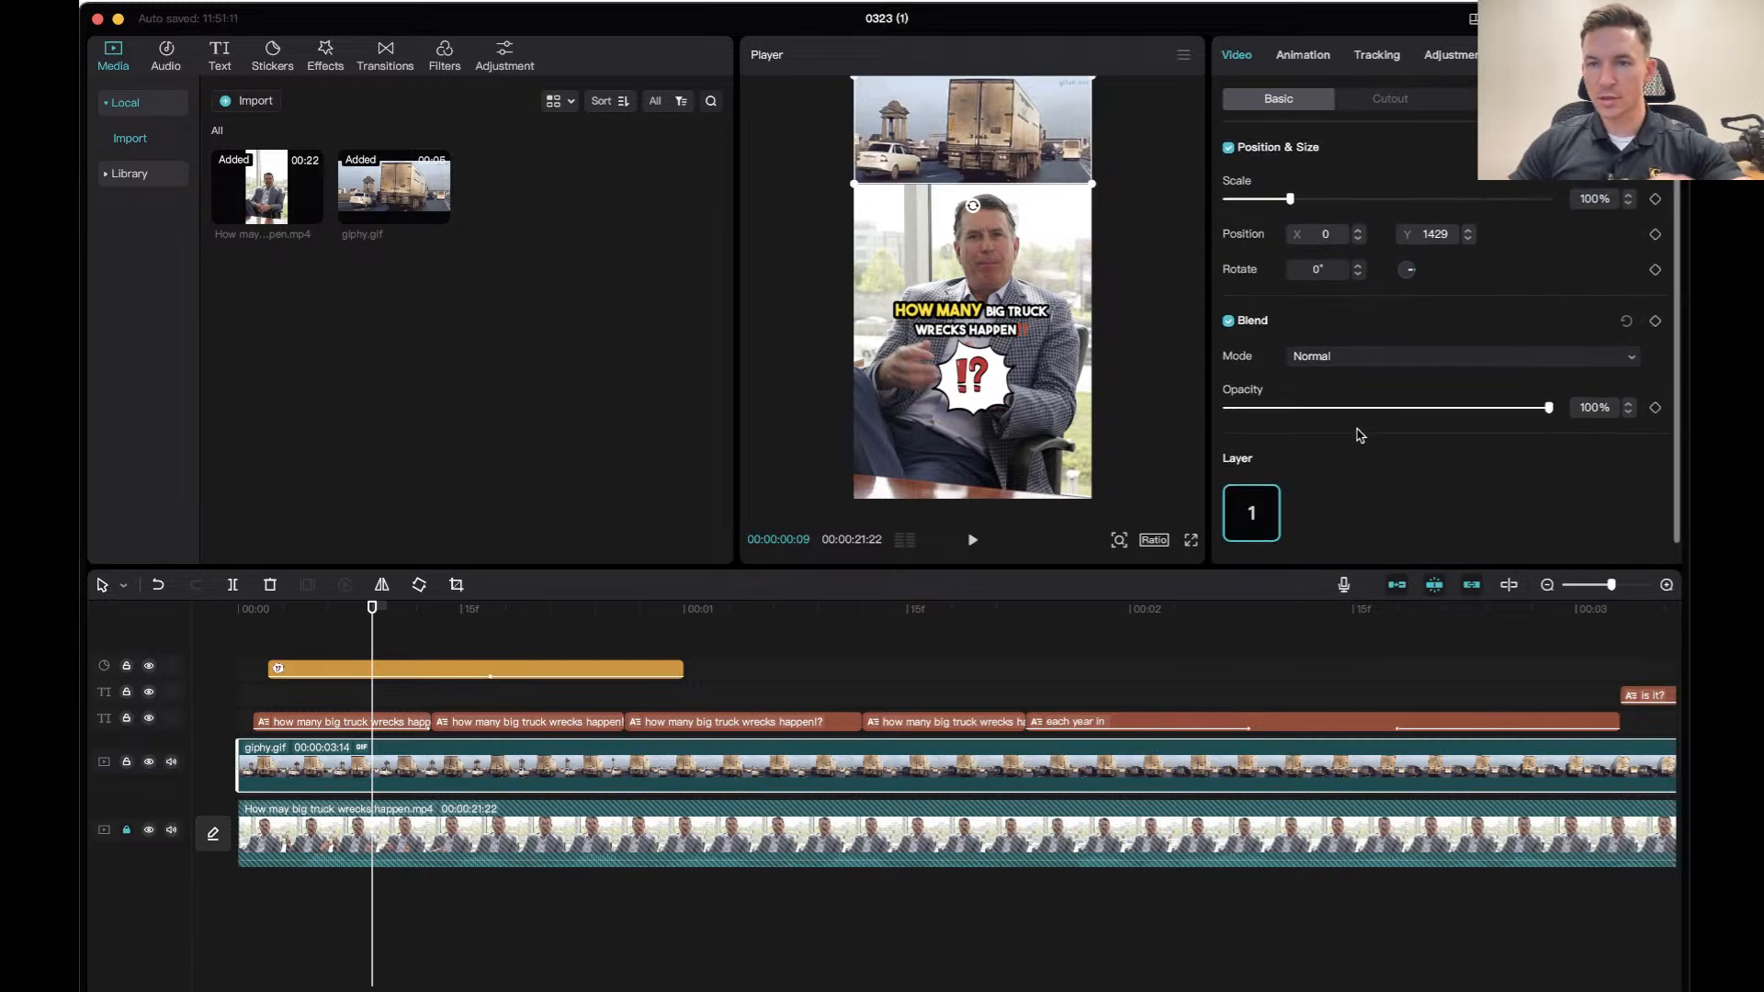
{"action": "left_click", "coordinate": [1323, 57]}
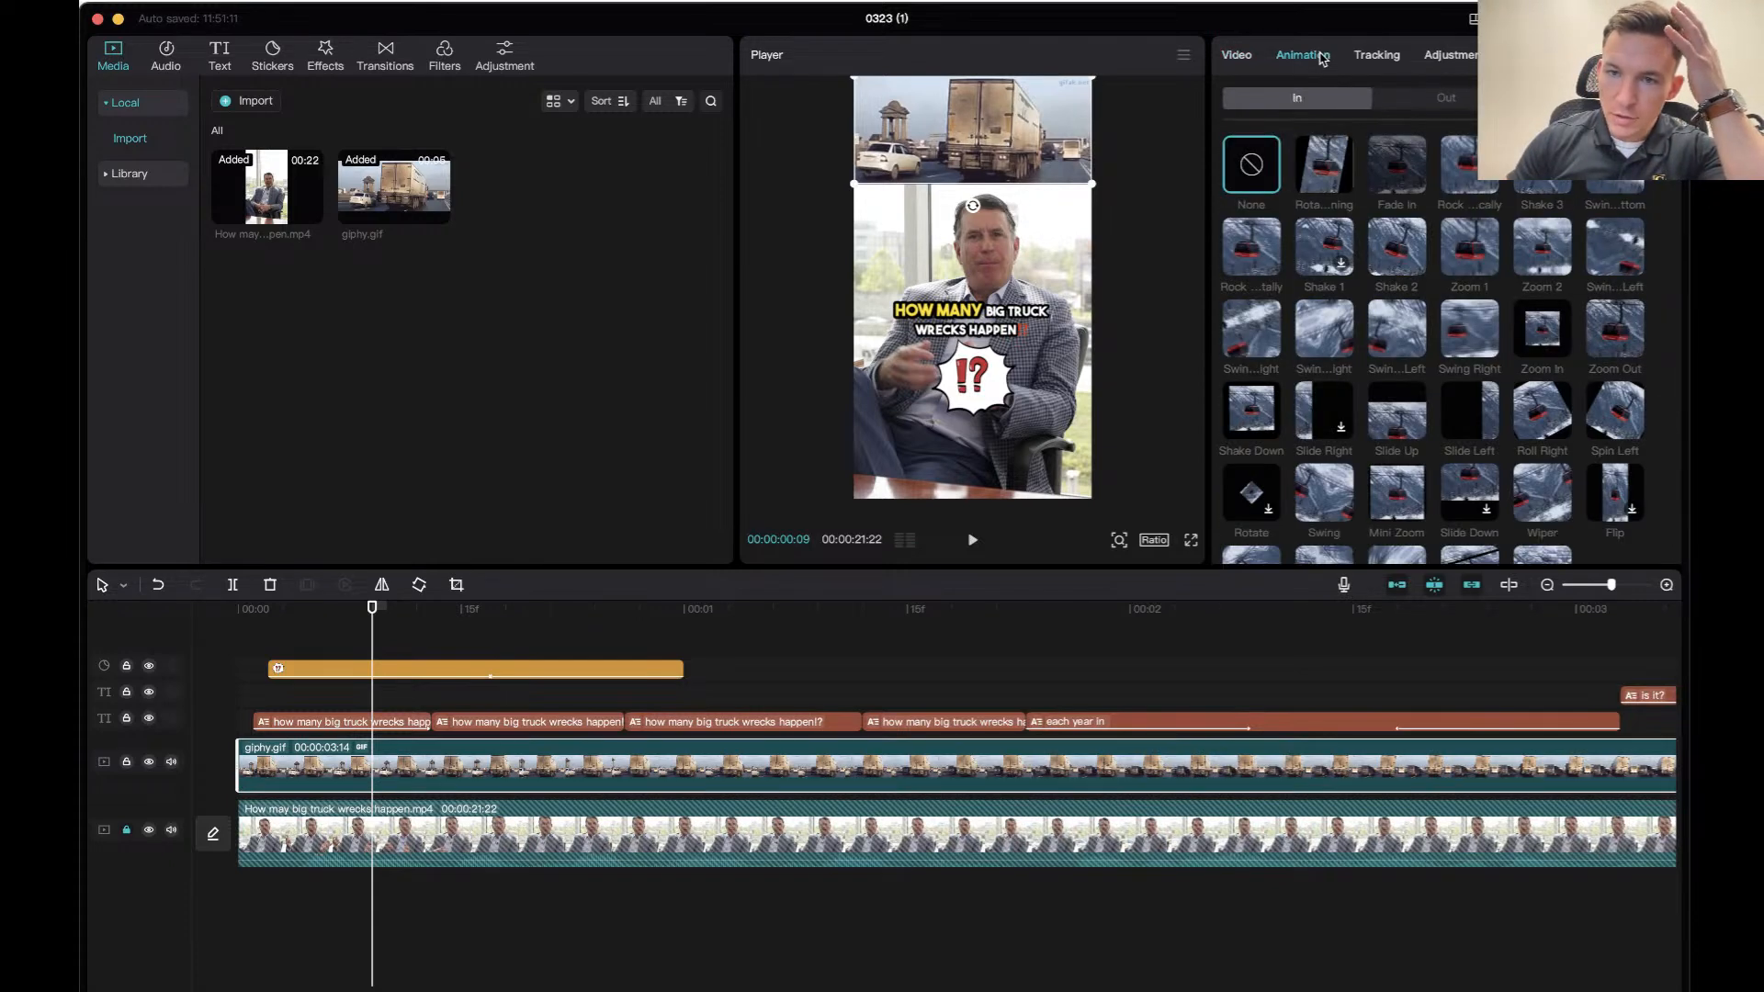
{"action": "left_click", "coordinate": [1370, 57]}
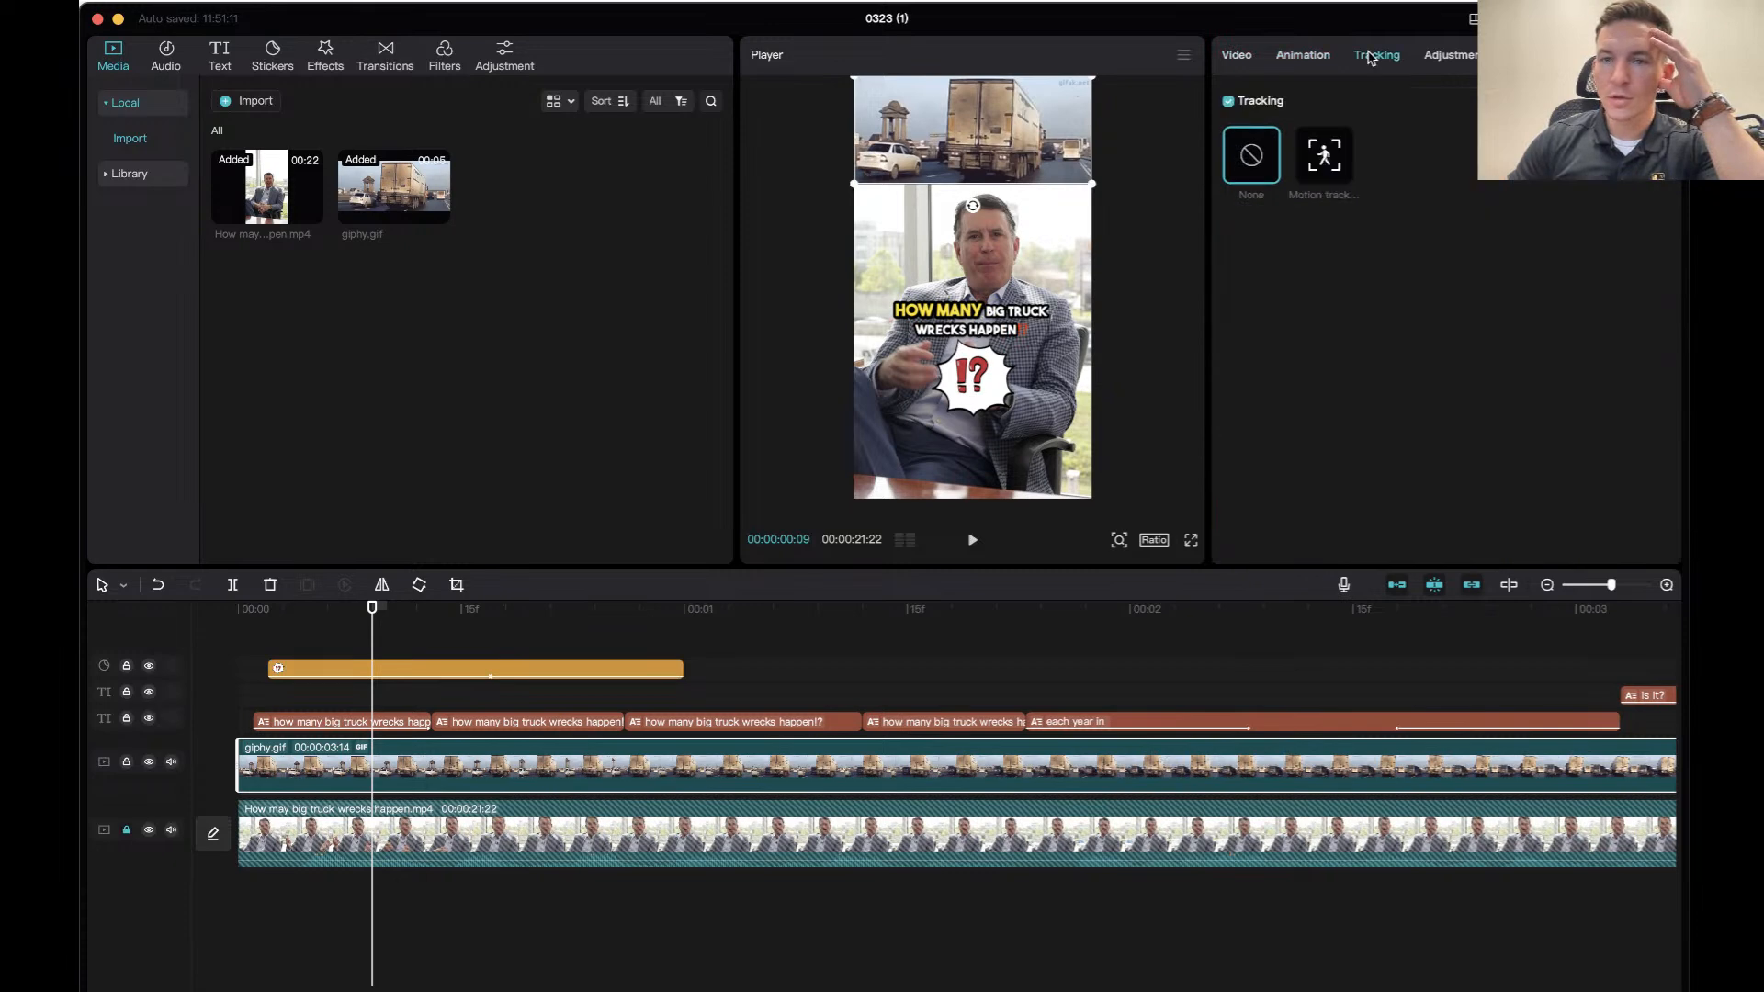
{"action": "left_click", "coordinate": [1433, 57]}
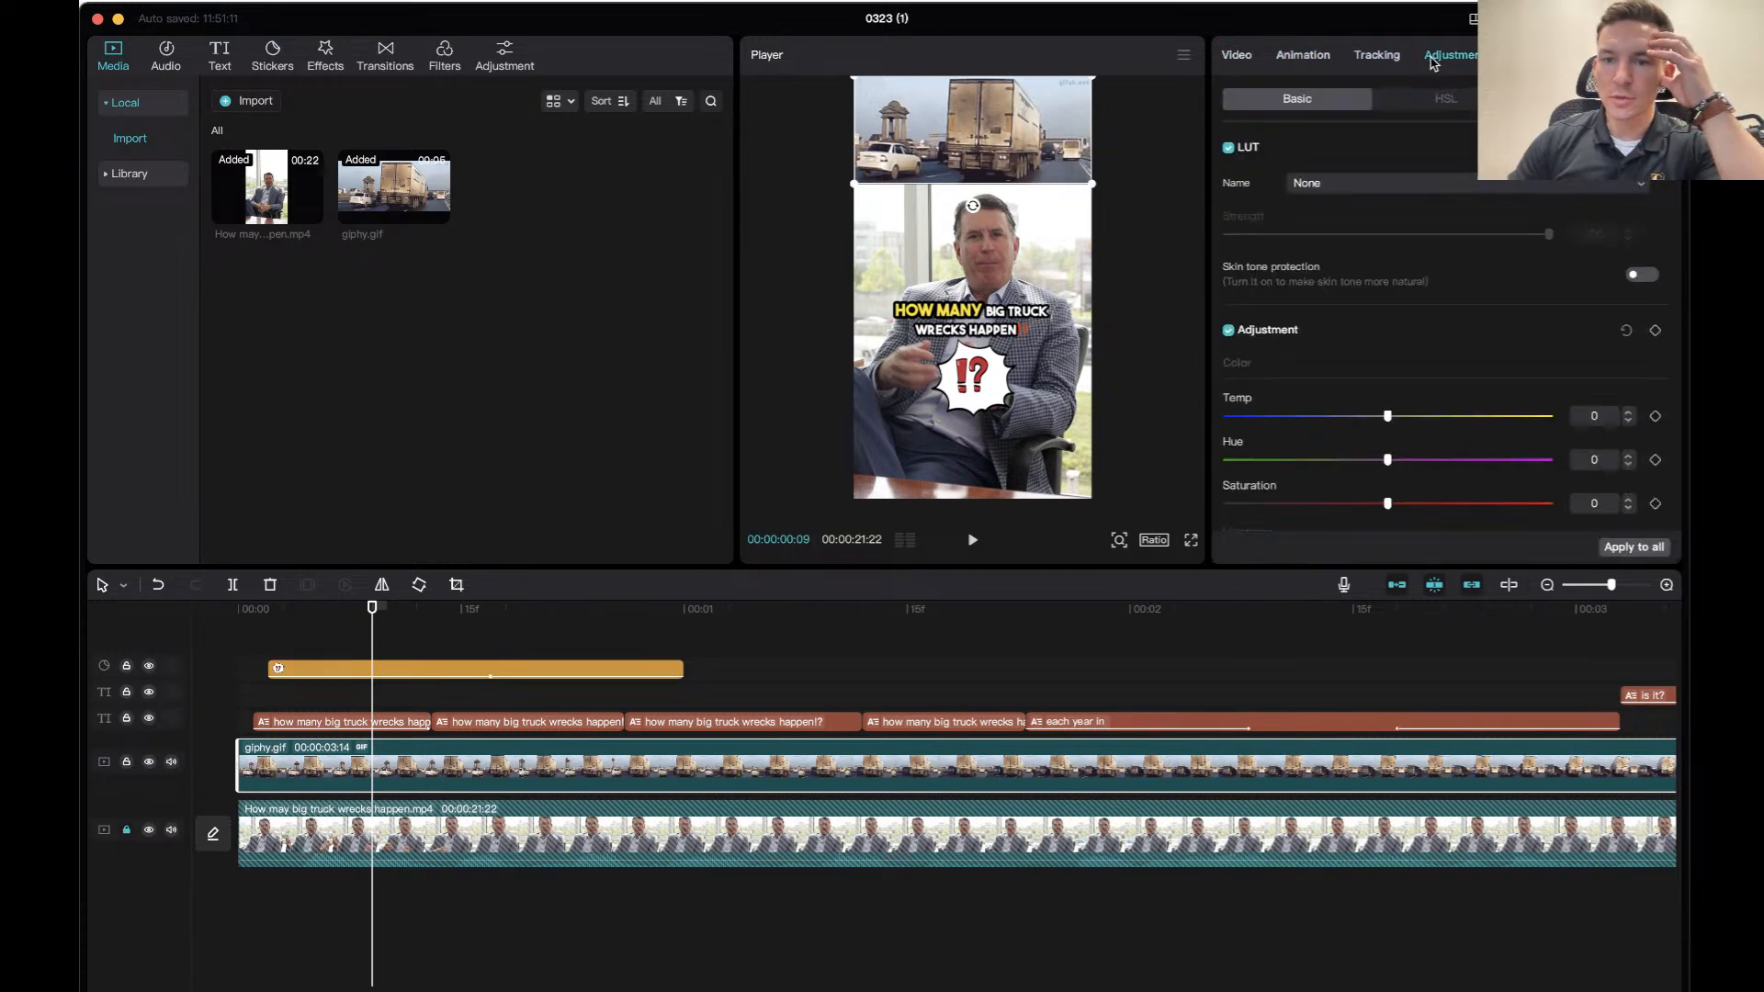
{"action": "scroll", "coordinate": [1479, 384], "scroll_direction": "down", "scroll_amount": 5}
{"action": "scroll", "coordinate": [1479, 384], "scroll_direction": "up", "scroll_amount": 5}
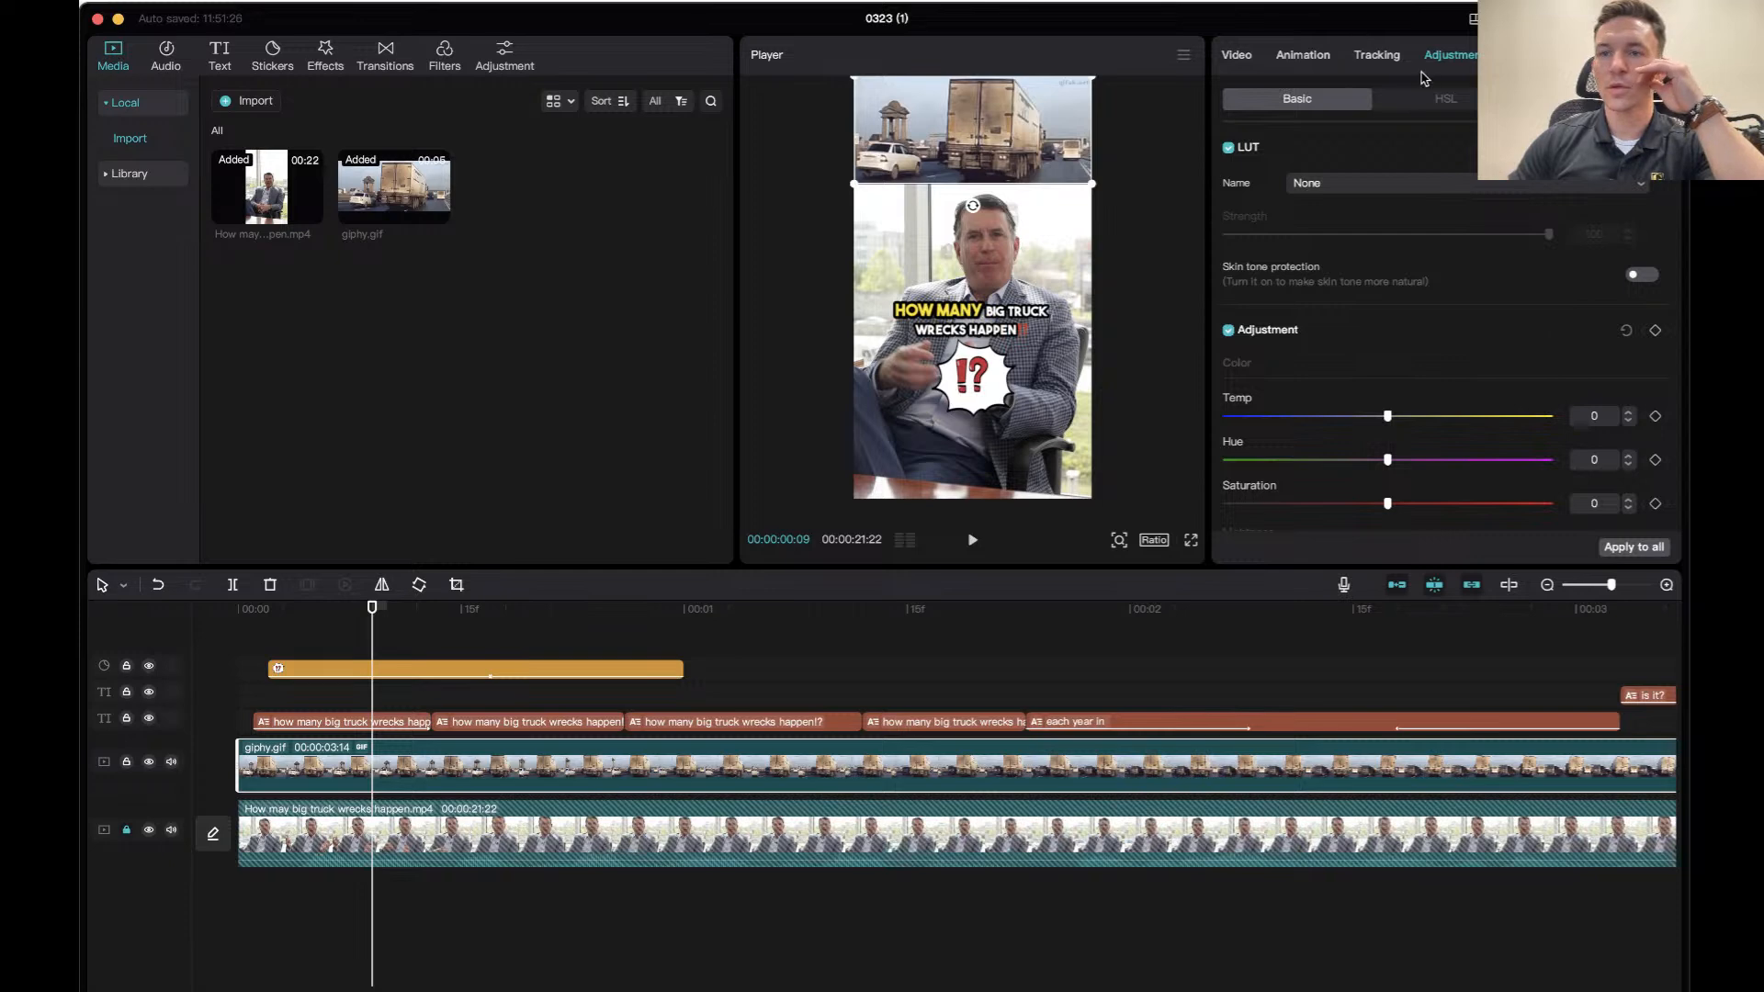
{"action": "left_click", "coordinate": [1236, 54]}
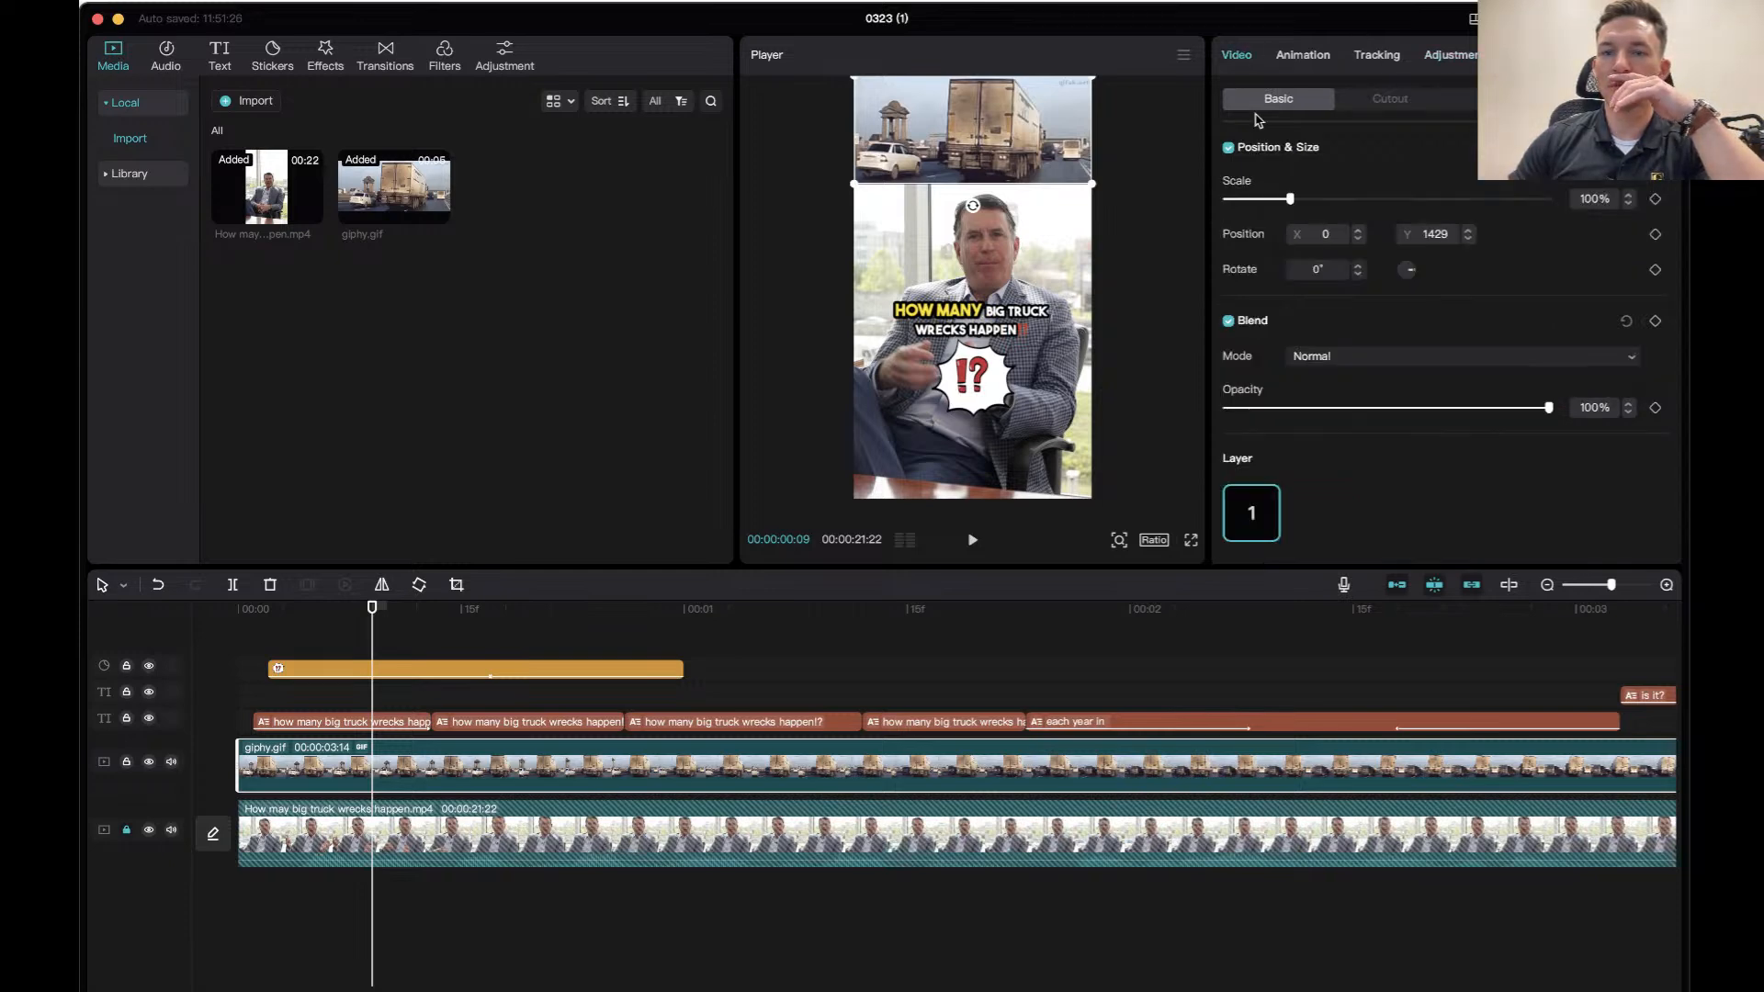
{"action": "scroll", "coordinate": [1289, 380], "scroll_direction": "down", "scroll_amount": 1}
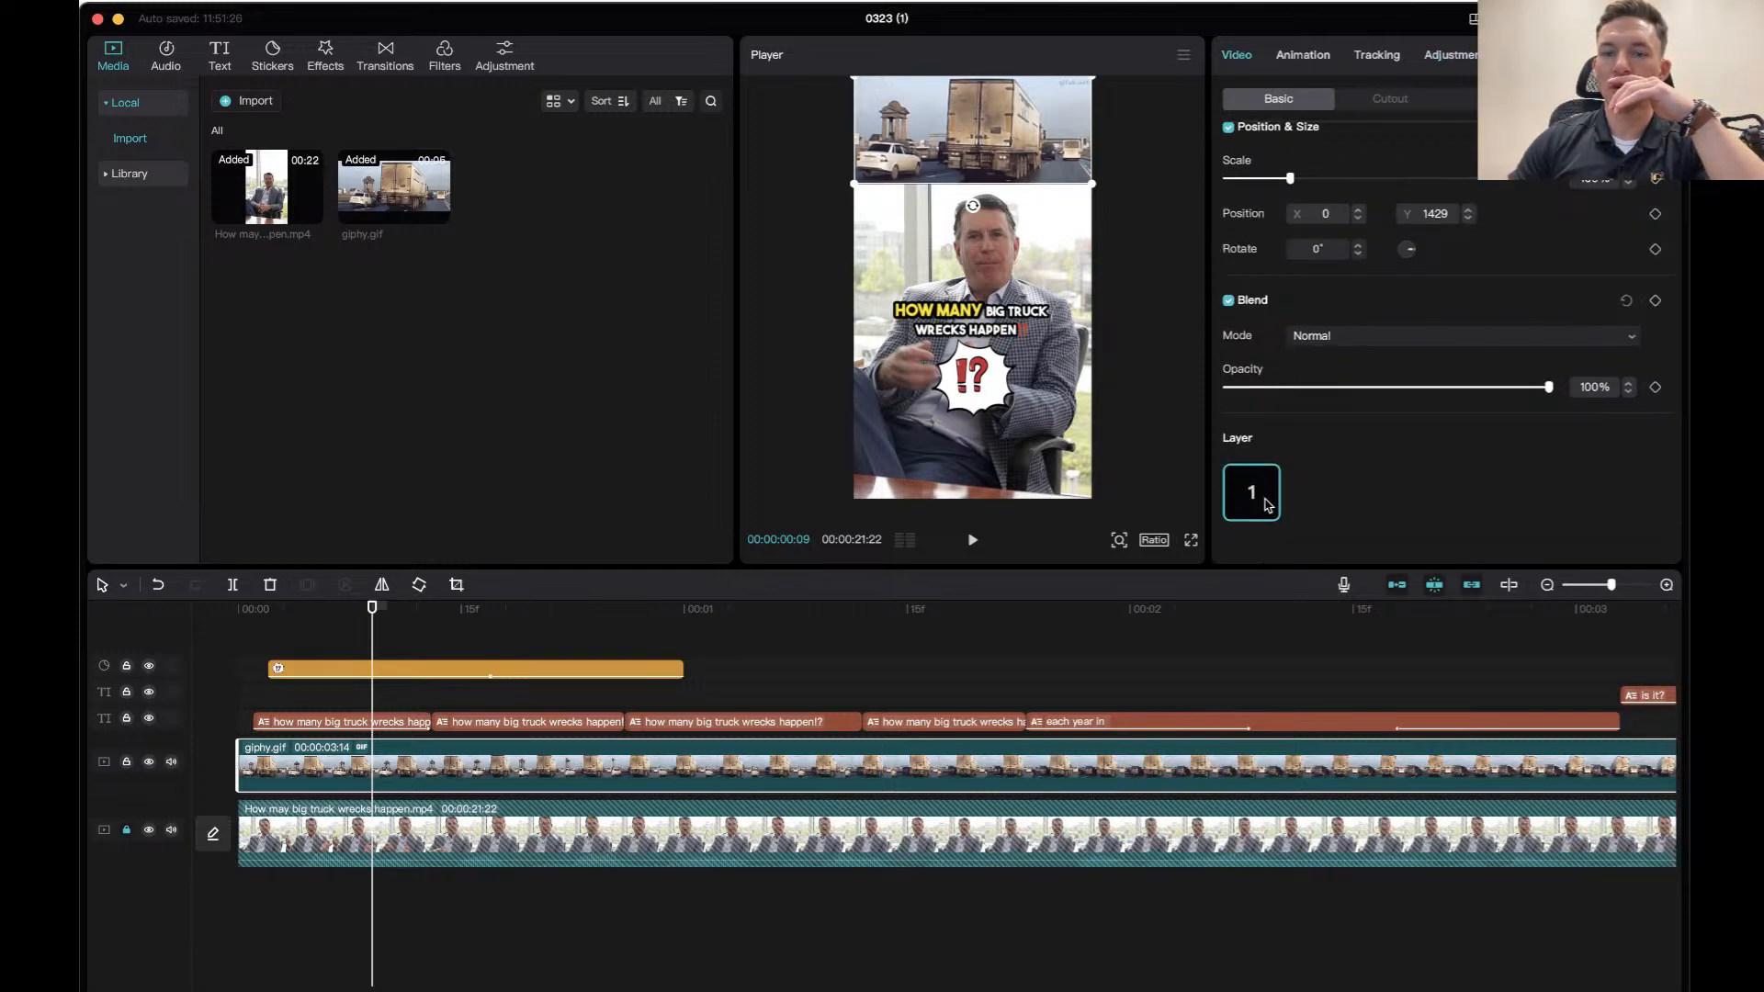
{"action": "scroll", "coordinate": [1316, 415], "scroll_direction": "up", "scroll_amount": 1}
Try Auto cutout on giphy.gif, preview the result, and turn the cutout back off.
{"action": "left_click", "coordinate": [1390, 99]}
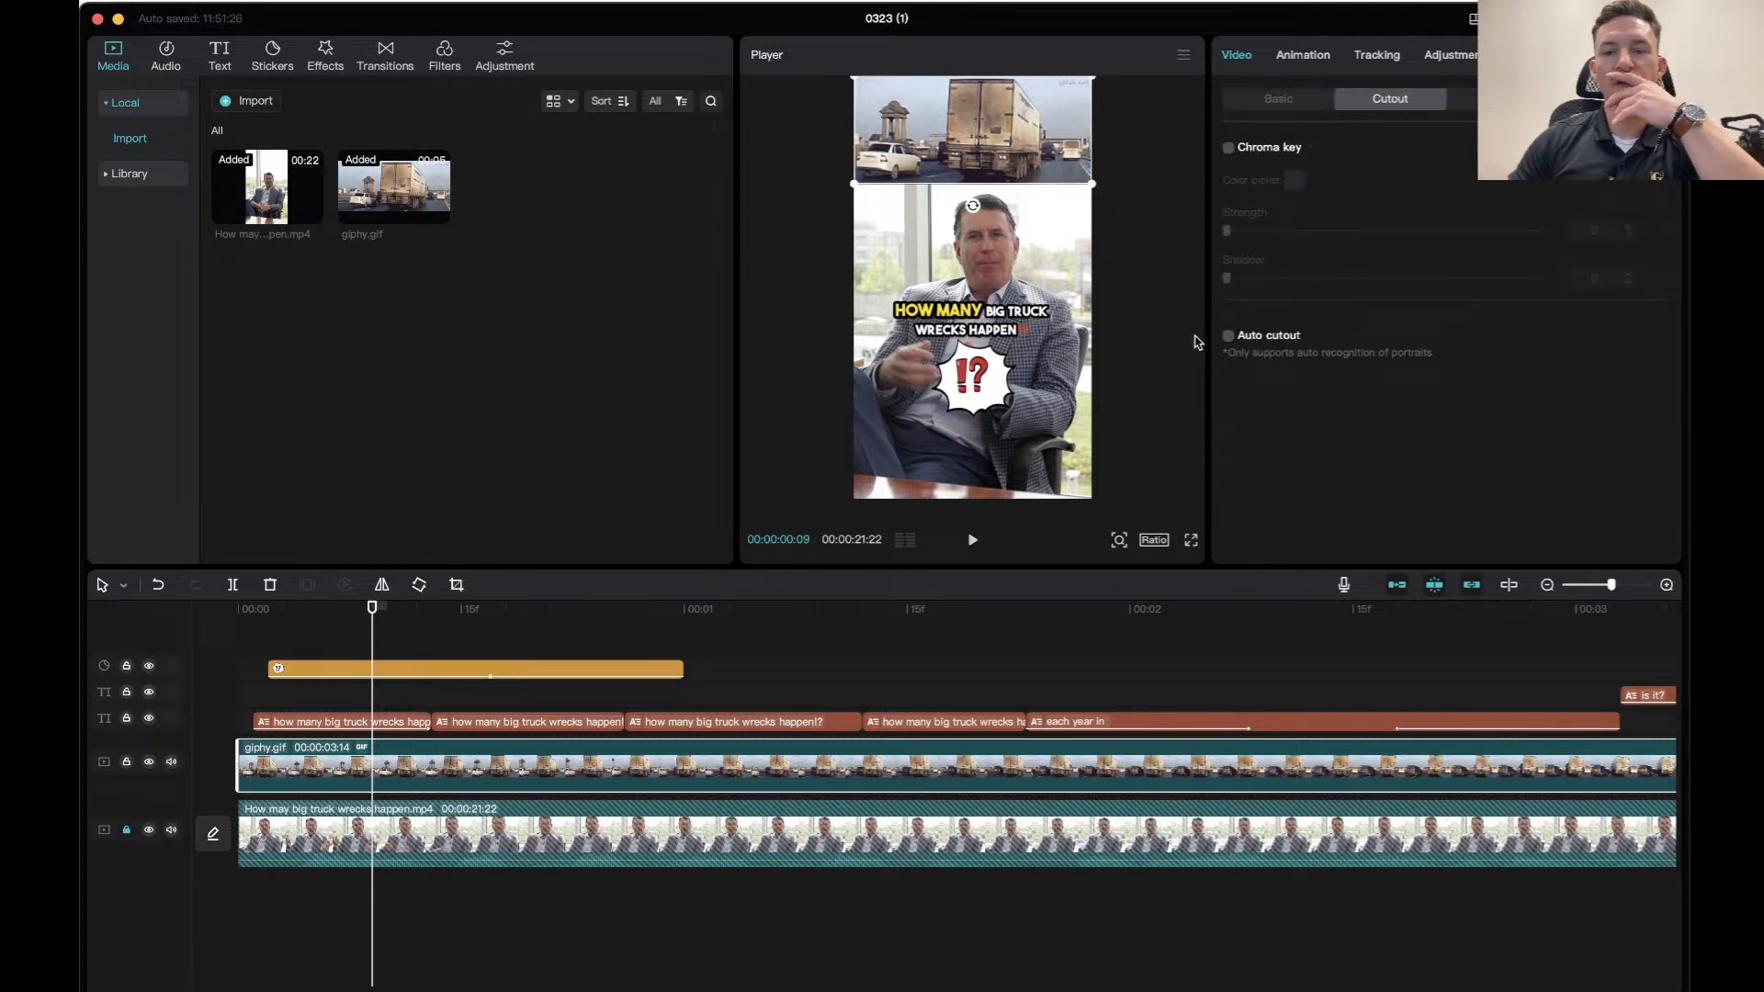
{"action": "left_click", "coordinate": [1230, 336]}
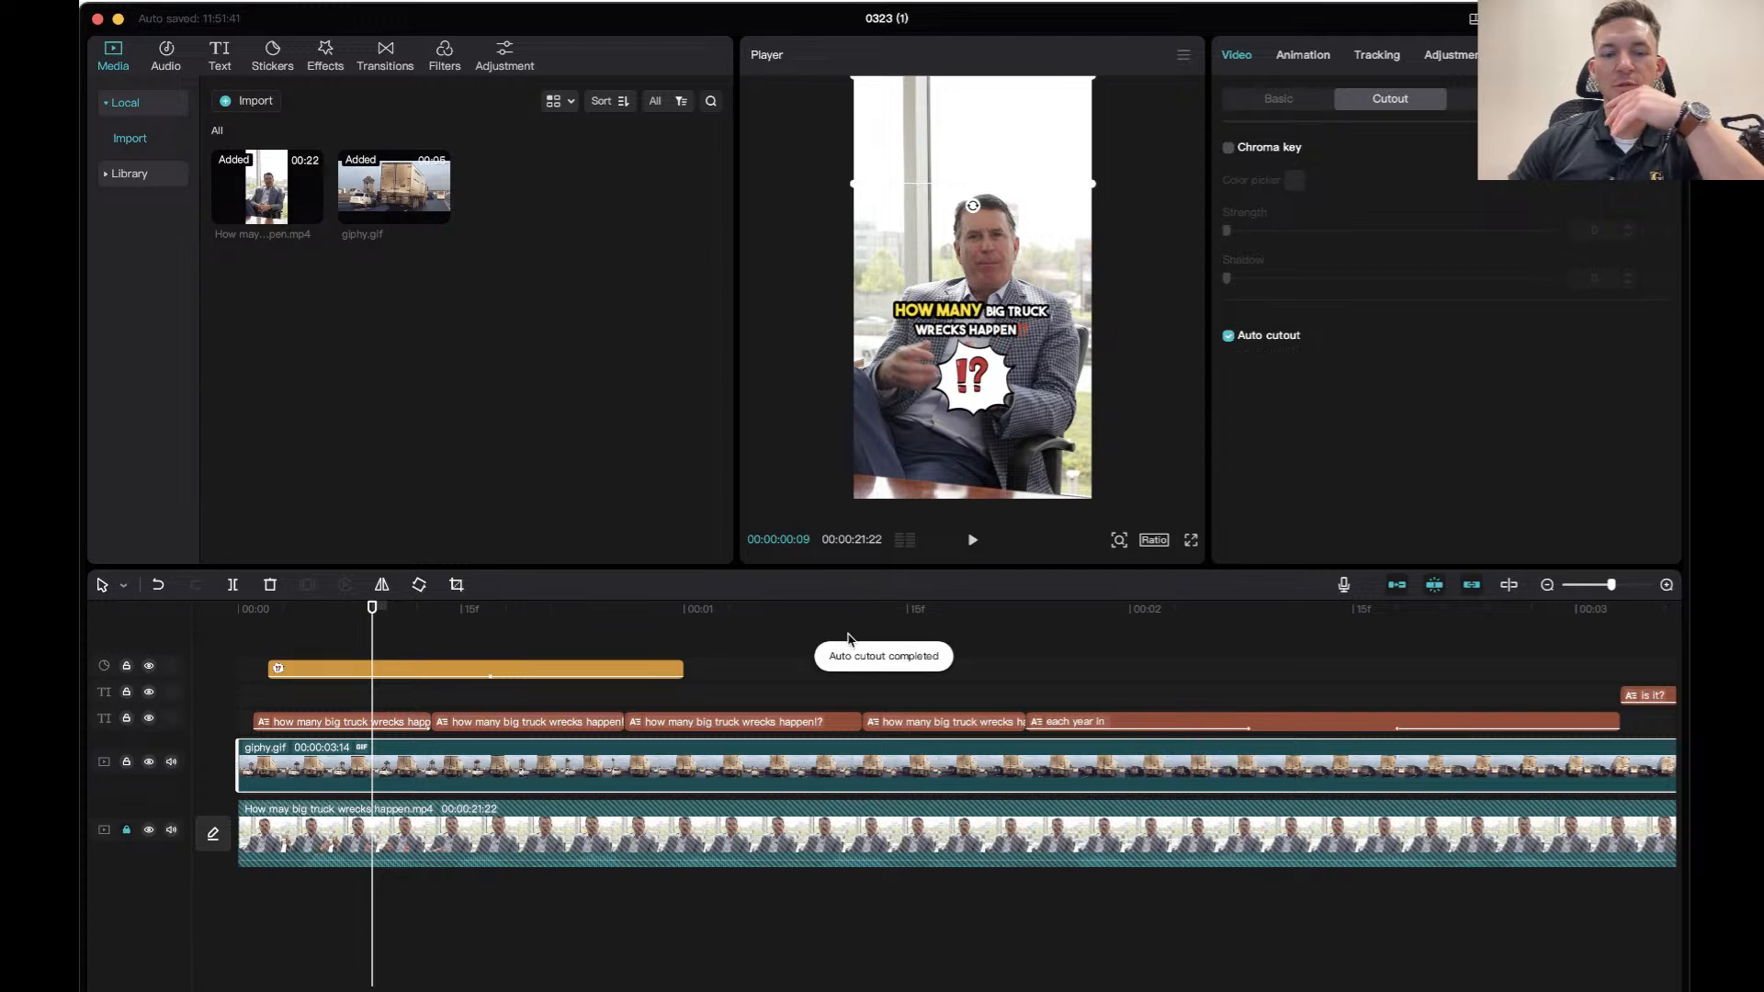
{"action": "key", "text": "space"}
{"action": "key", "text": "space"}
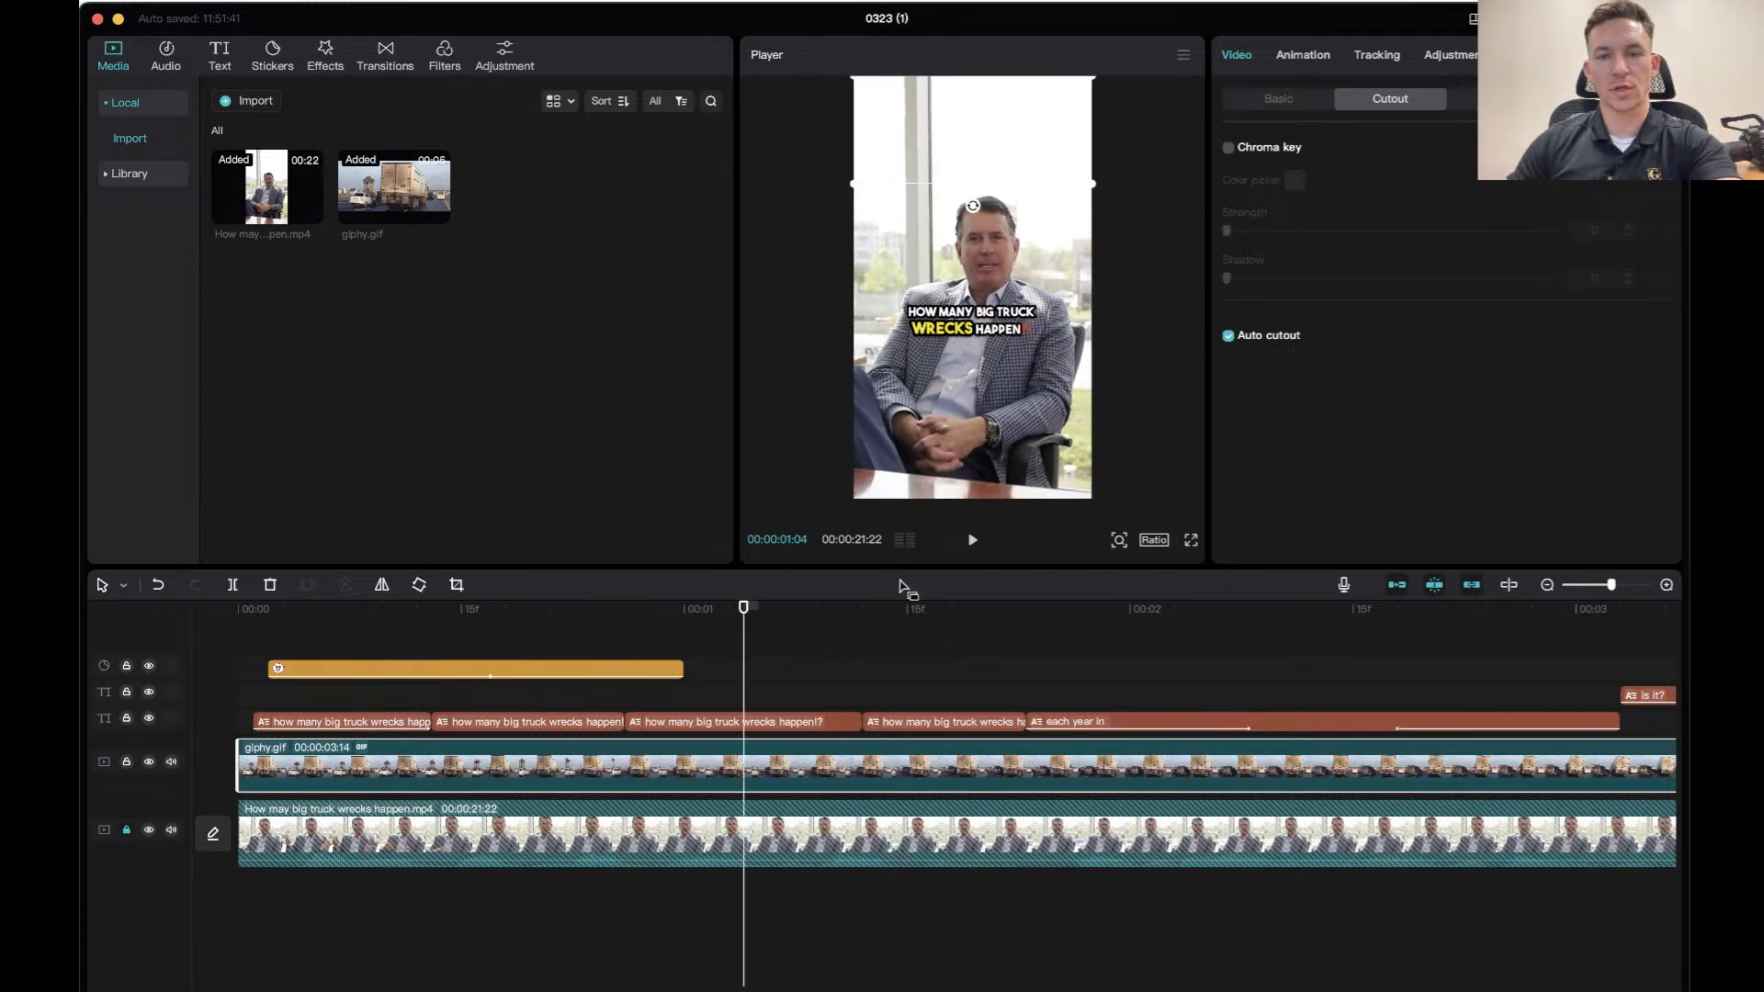
{"action": "left_click", "coordinate": [1229, 337]}
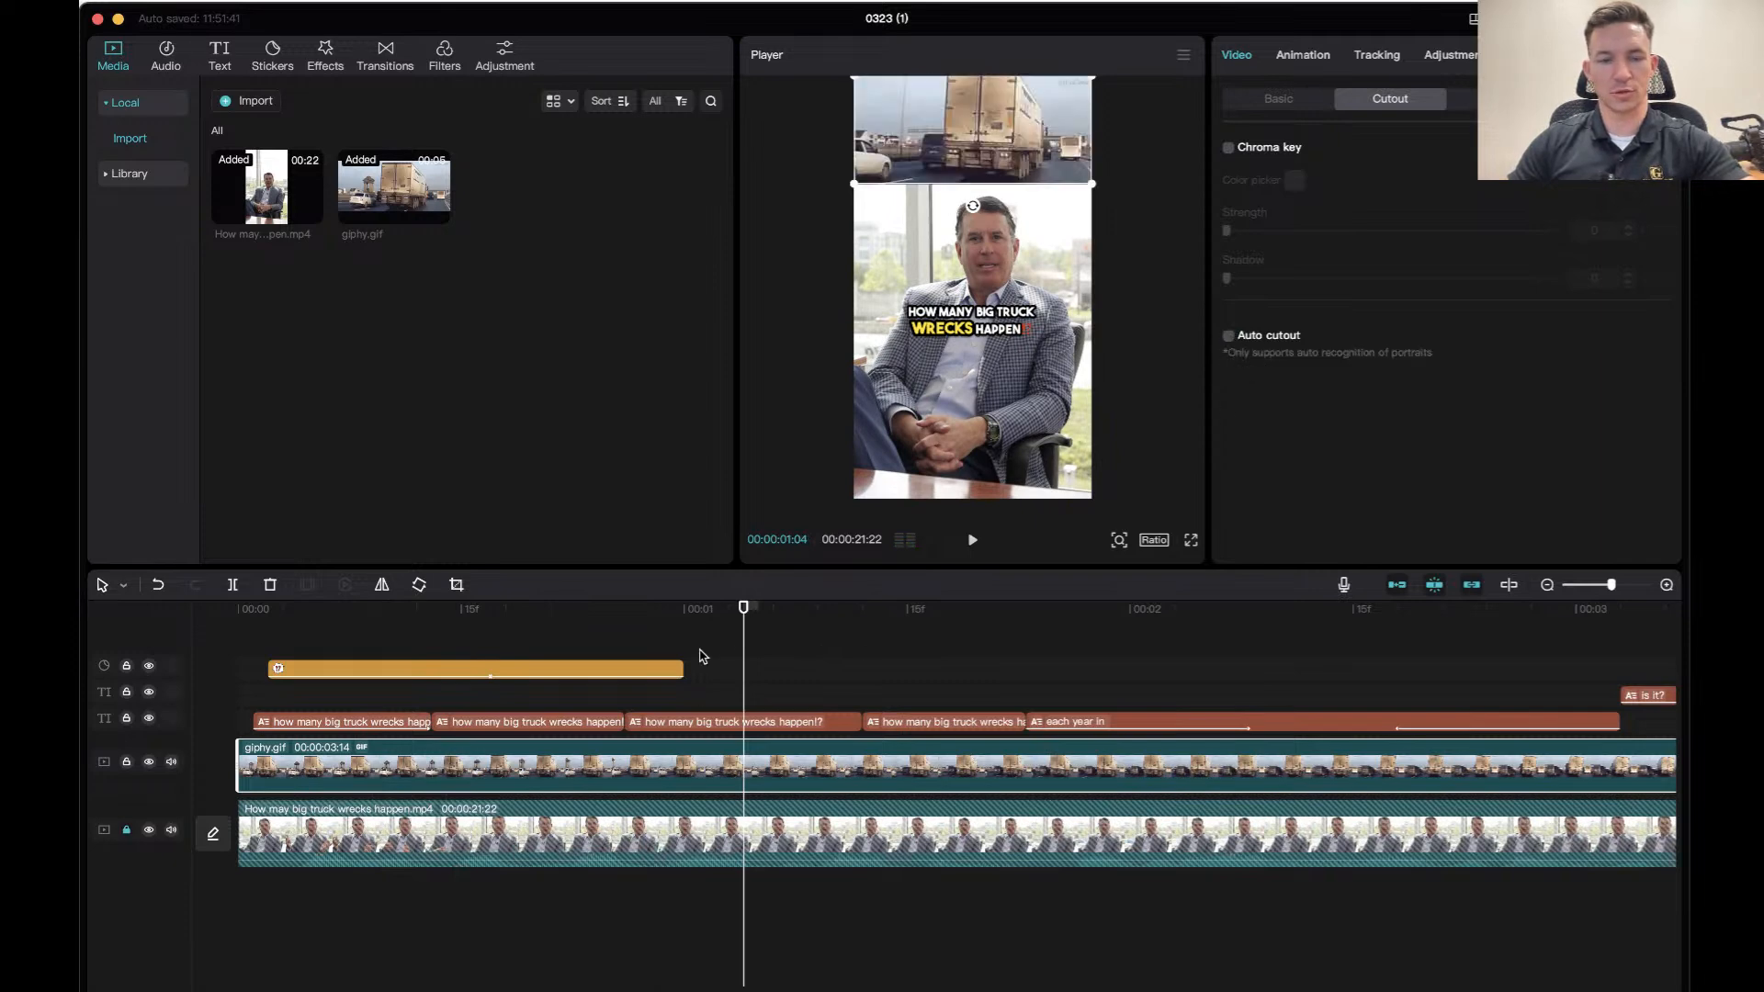
Play the video from the beginning until just past the "300,000" caption.
{"action": "left_click_drag", "start_coordinate": [740, 620], "coordinate": [230, 614]}
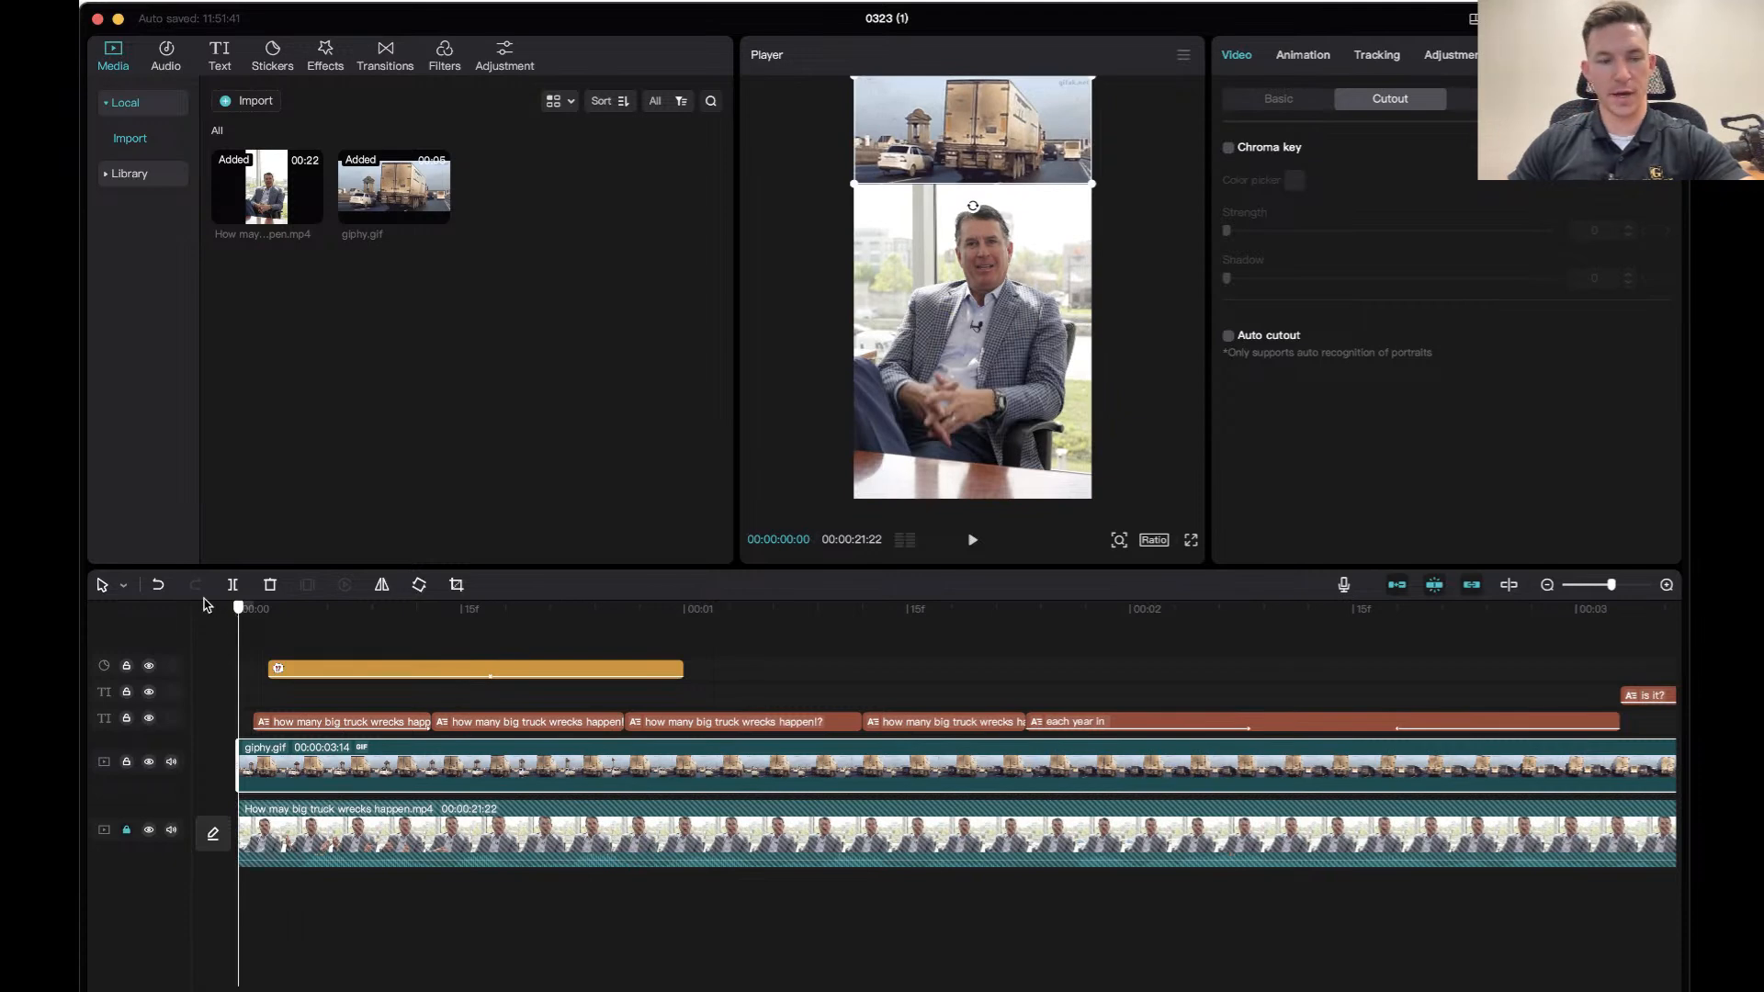
{"action": "key", "text": "space"}
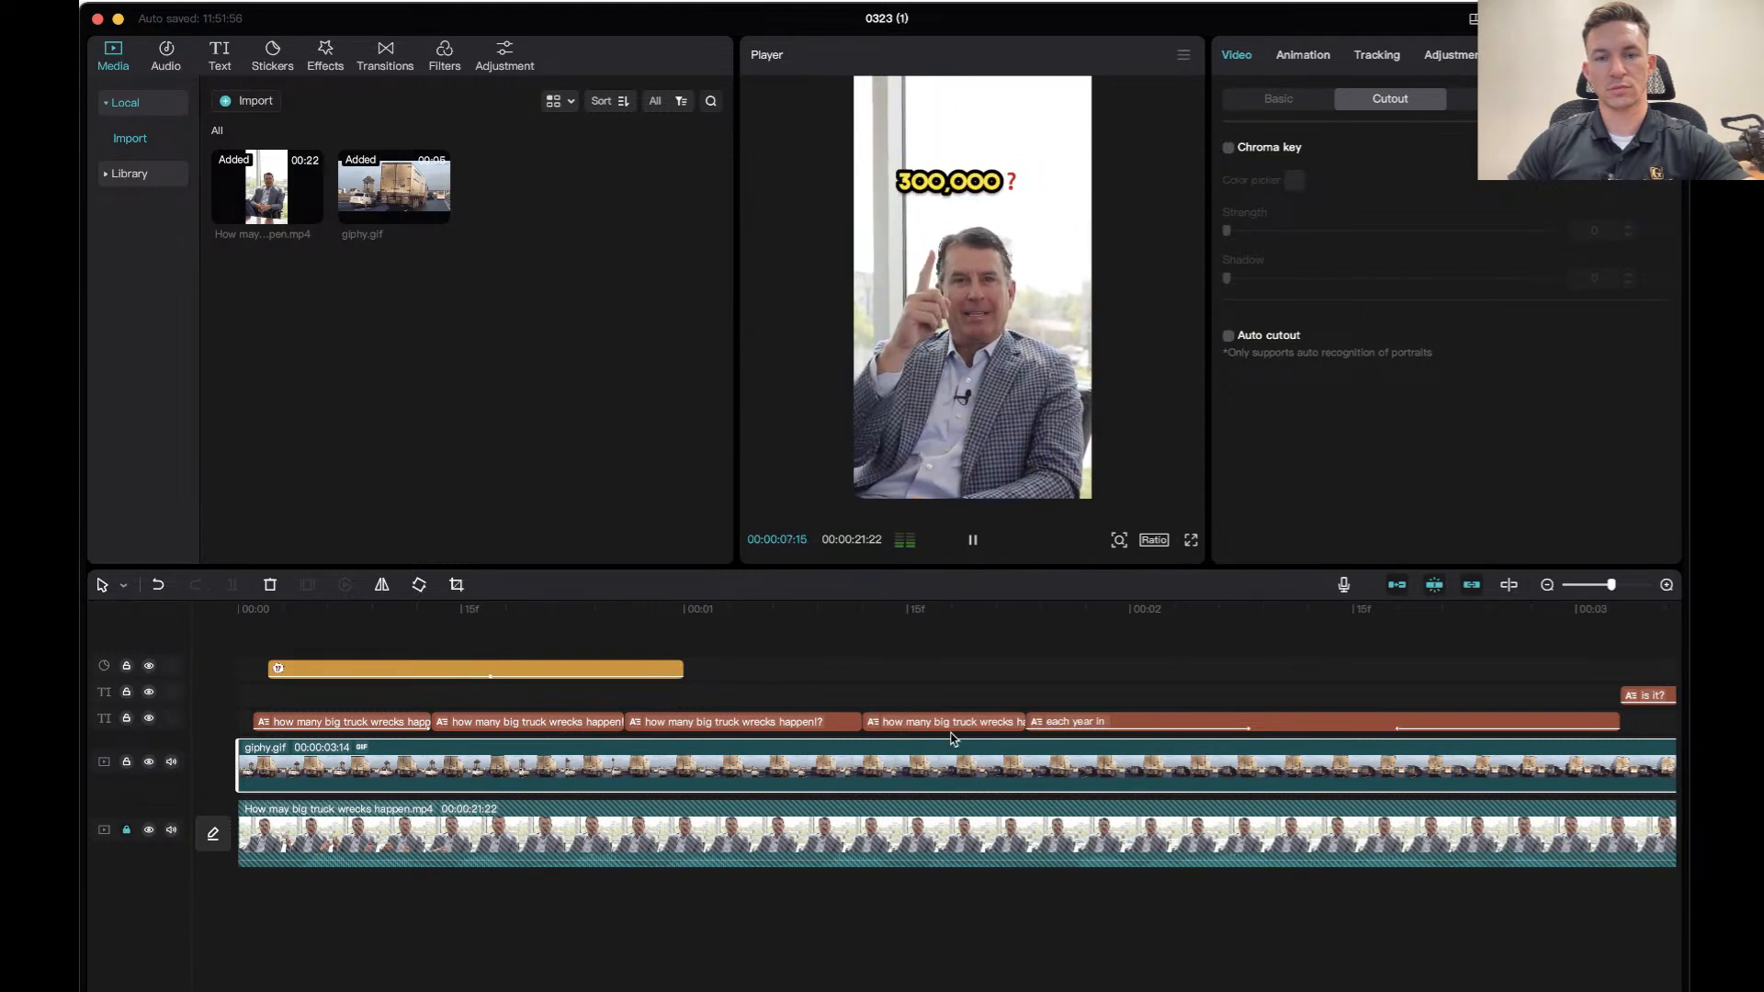
{"action": "key", "text": "space"}
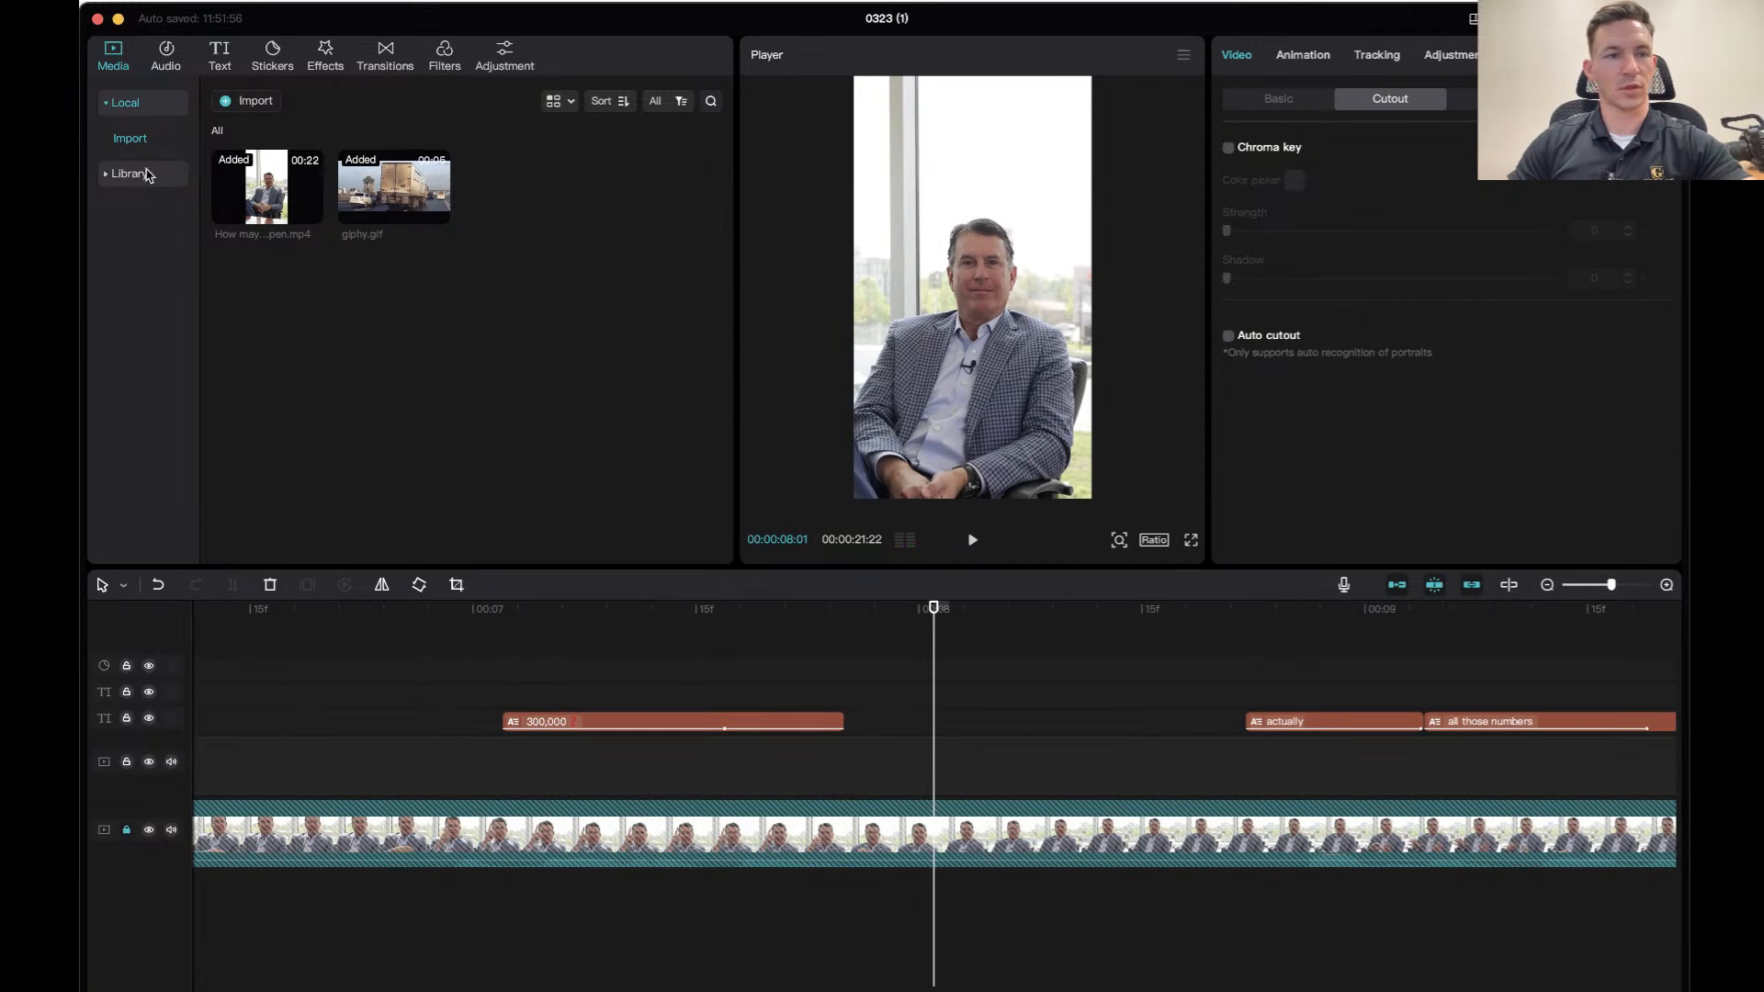
Switch to Chrome and search GIPHY for "math problem".
{"action": "mouse_move", "coordinate": [863, 974]}
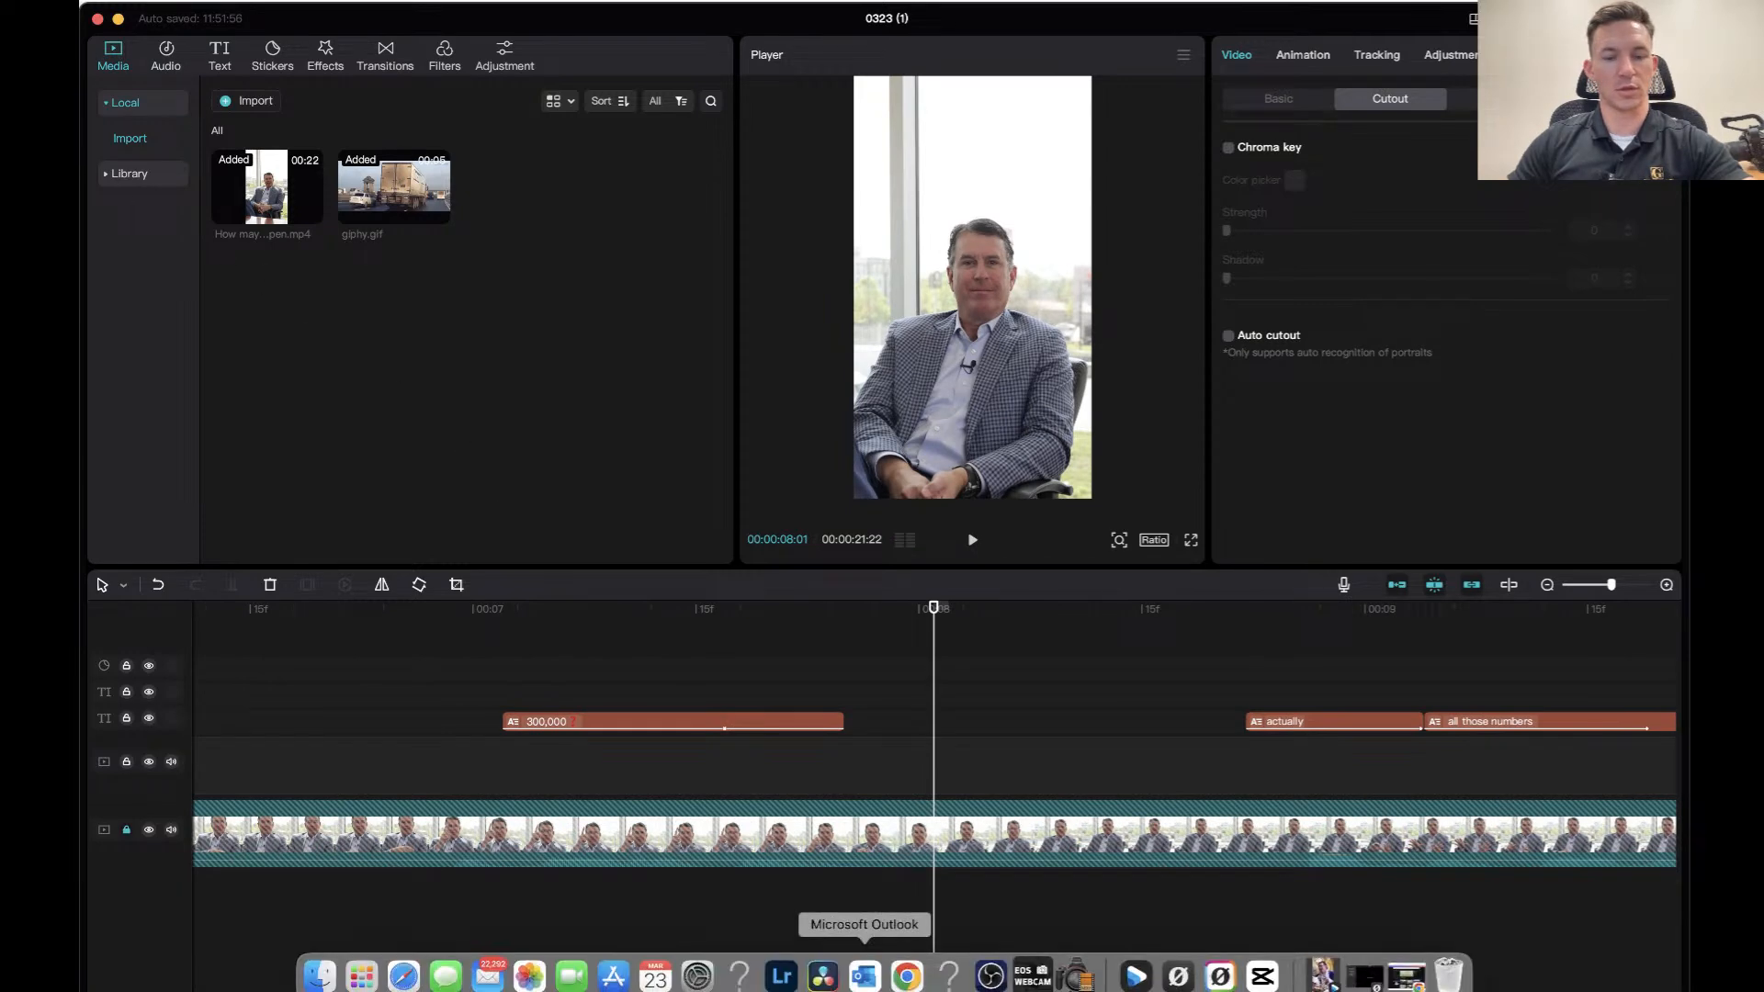
{"action": "left_click", "coordinate": [906, 976]}
{"action": "left_click_drag", "start_coordinate": [553, 218], "coordinate": [366, 218]}
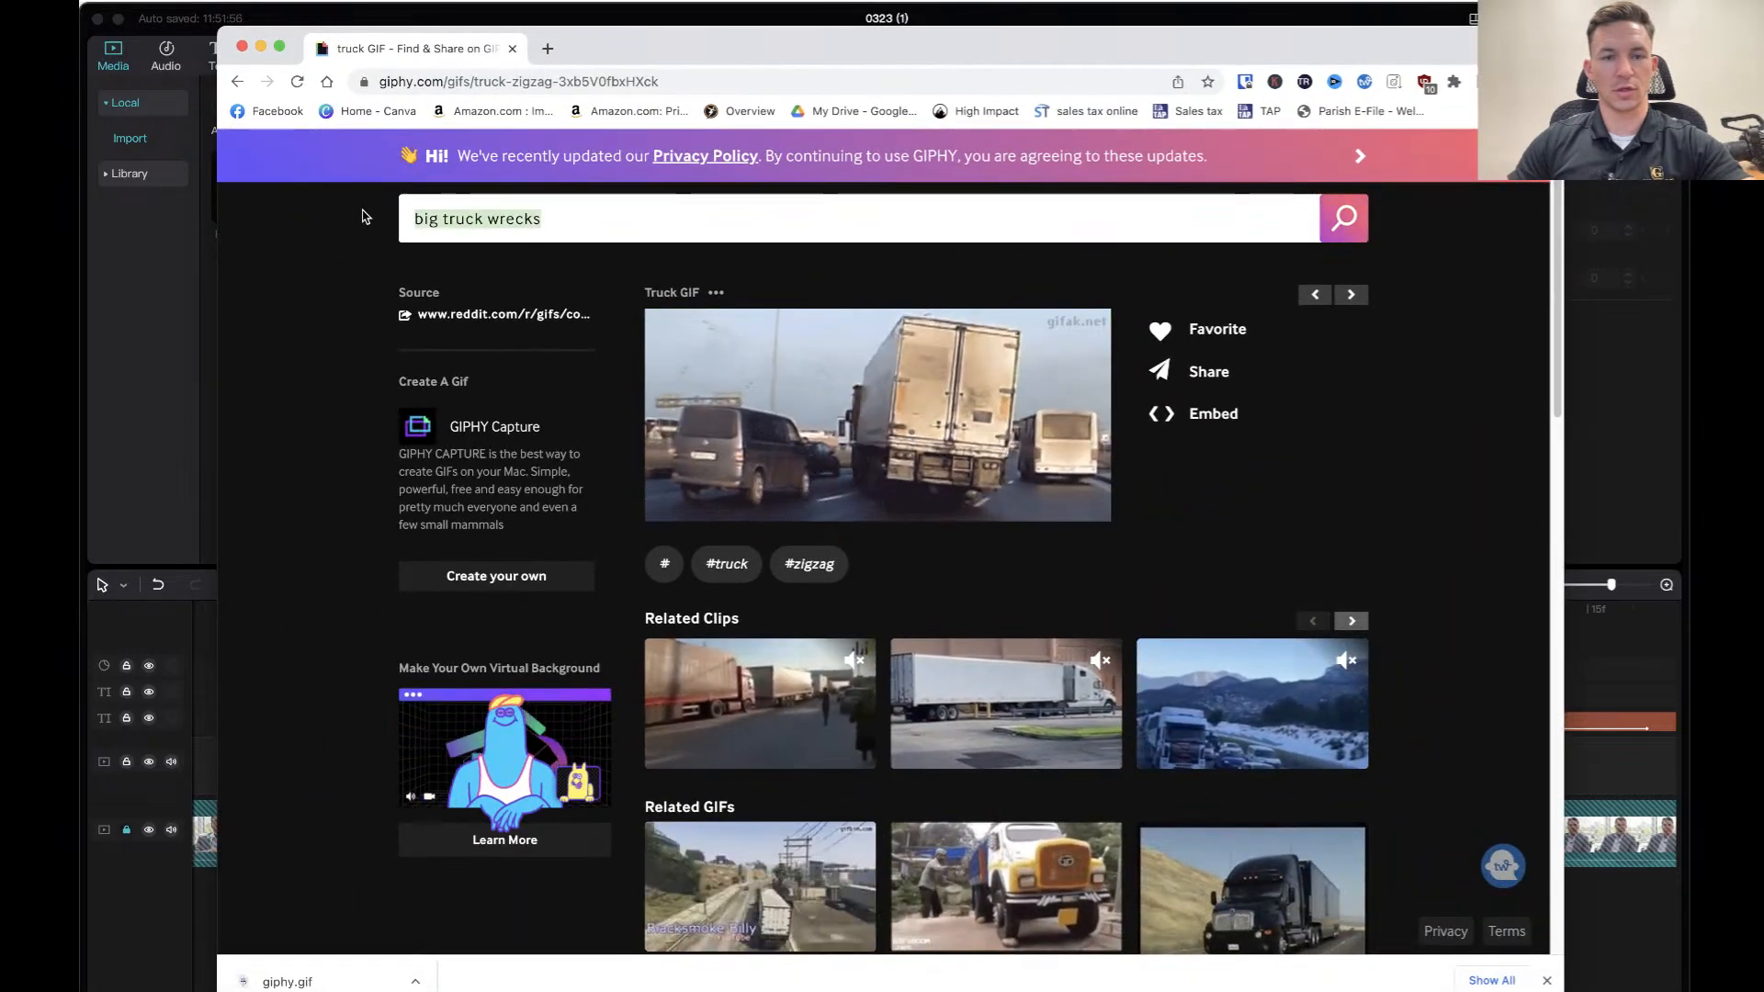
{"action": "type", "text": "math problem"}
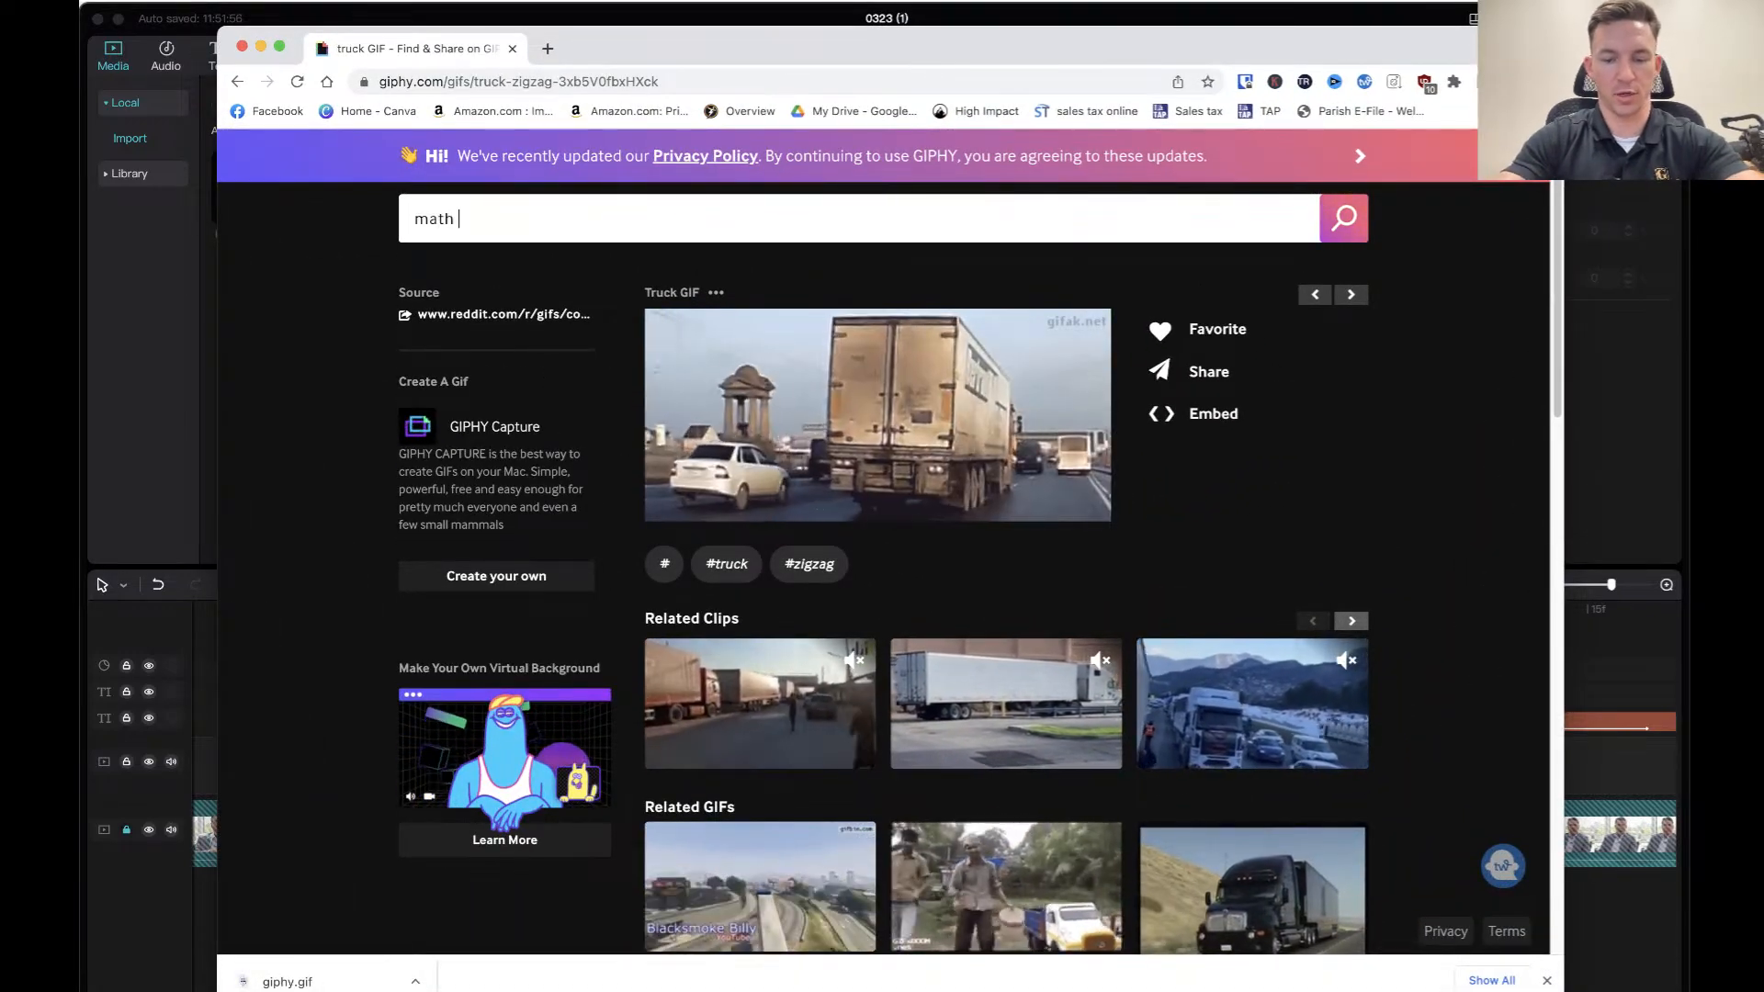
{"action": "key", "text": "Return"}
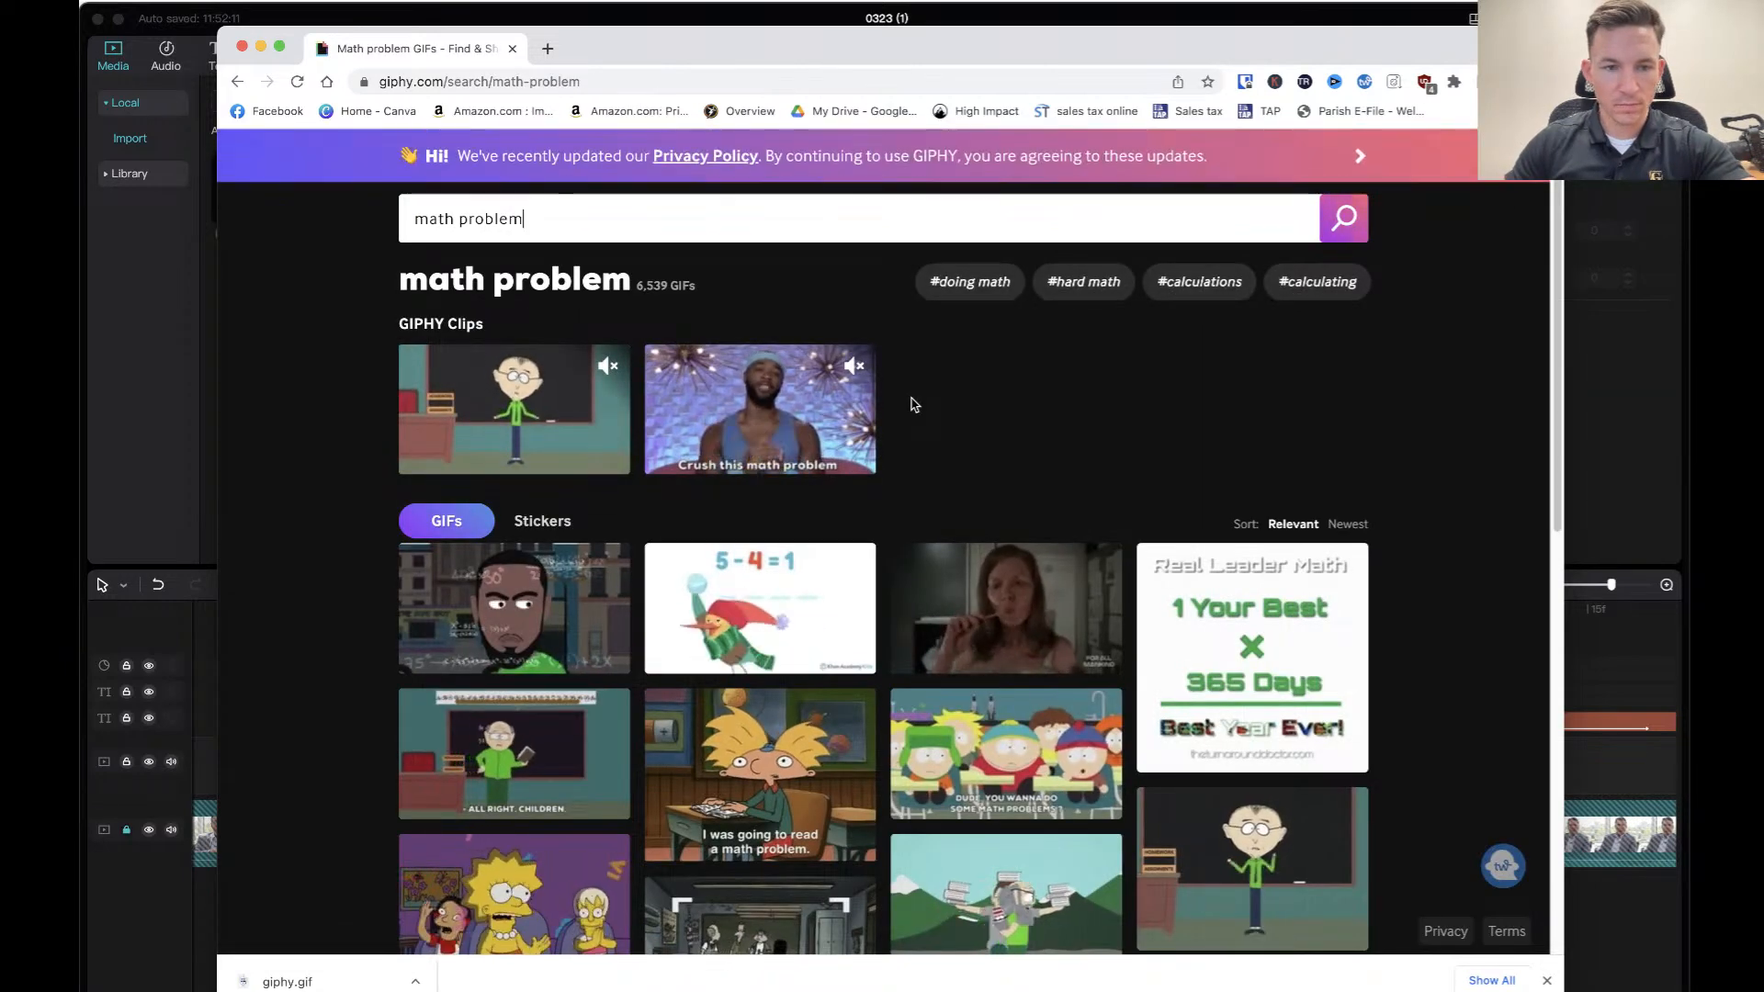
Browse the "math problem" results on GIPHY for a GIF that suits the captions about numbers.
{"action": "scroll", "coordinate": [582, 613], "scroll_direction": "down", "scroll_amount": 5}
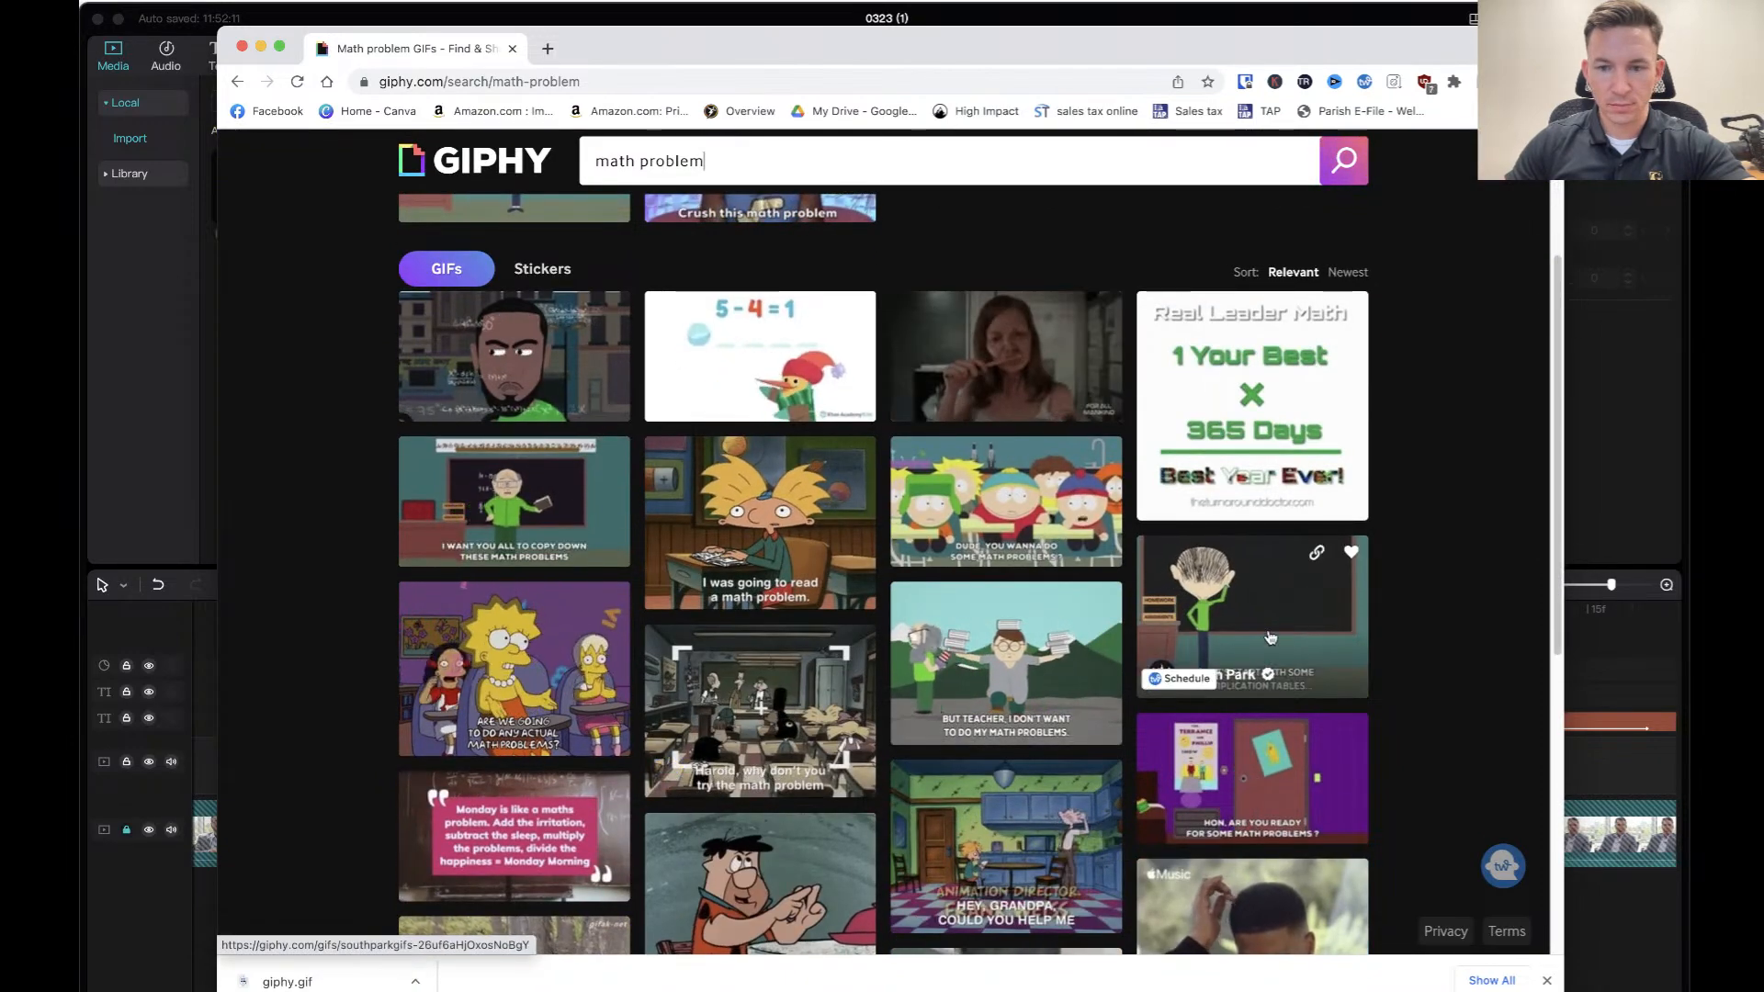
{"action": "scroll", "coordinate": [1121, 750], "scroll_direction": "down", "scroll_amount": 5}
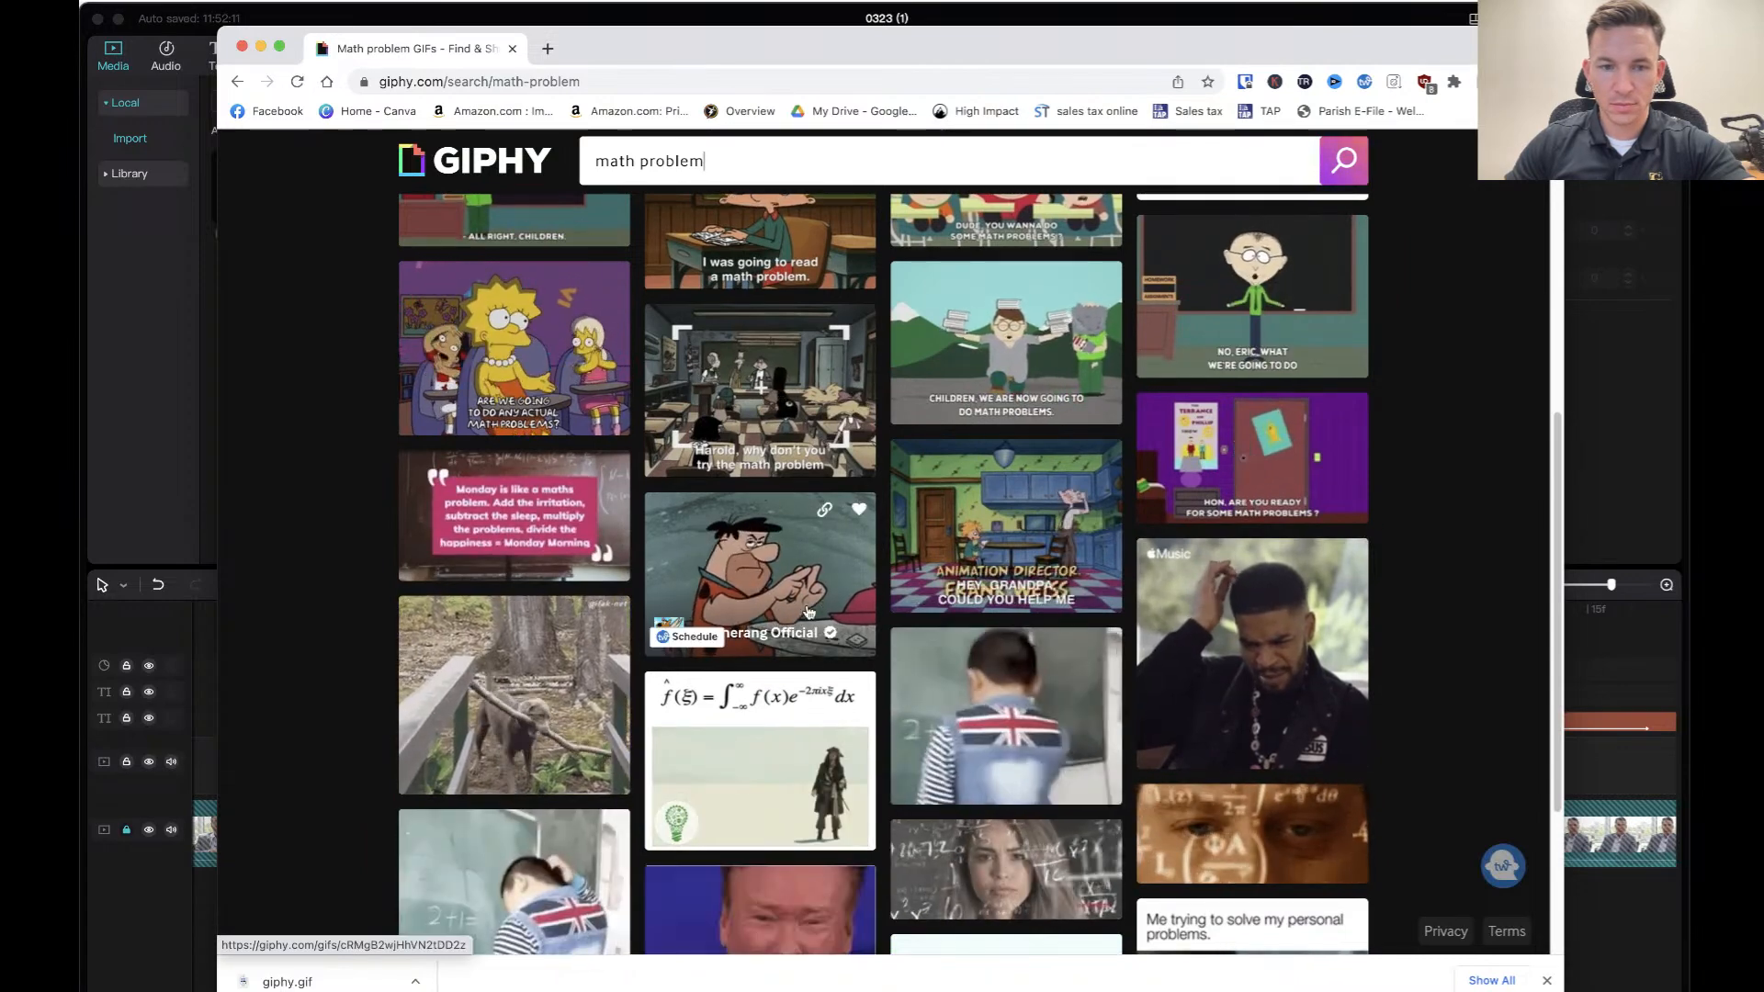
{"action": "scroll", "coordinate": [825, 608], "scroll_direction": "down", "scroll_amount": 3}
{"action": "scroll", "coordinate": [811, 407], "scroll_direction": "down", "scroll_amount": 1}
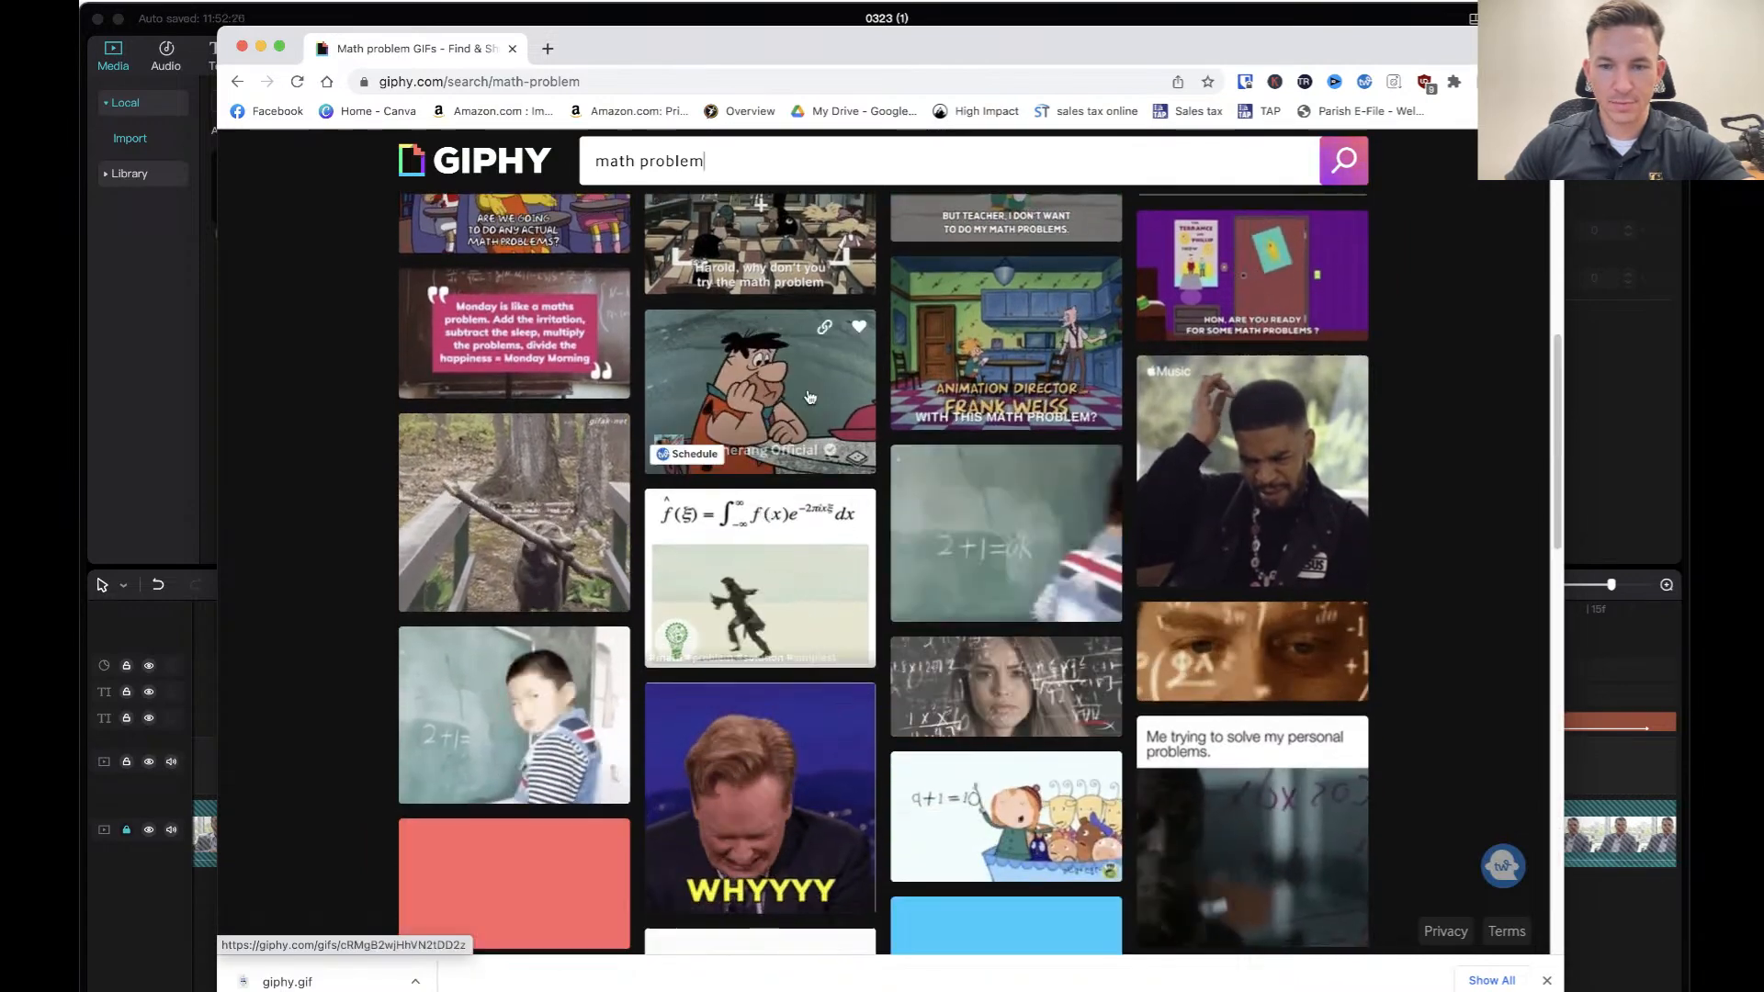
{"action": "scroll", "coordinate": [788, 408], "scroll_direction": "down", "scroll_amount": 5}
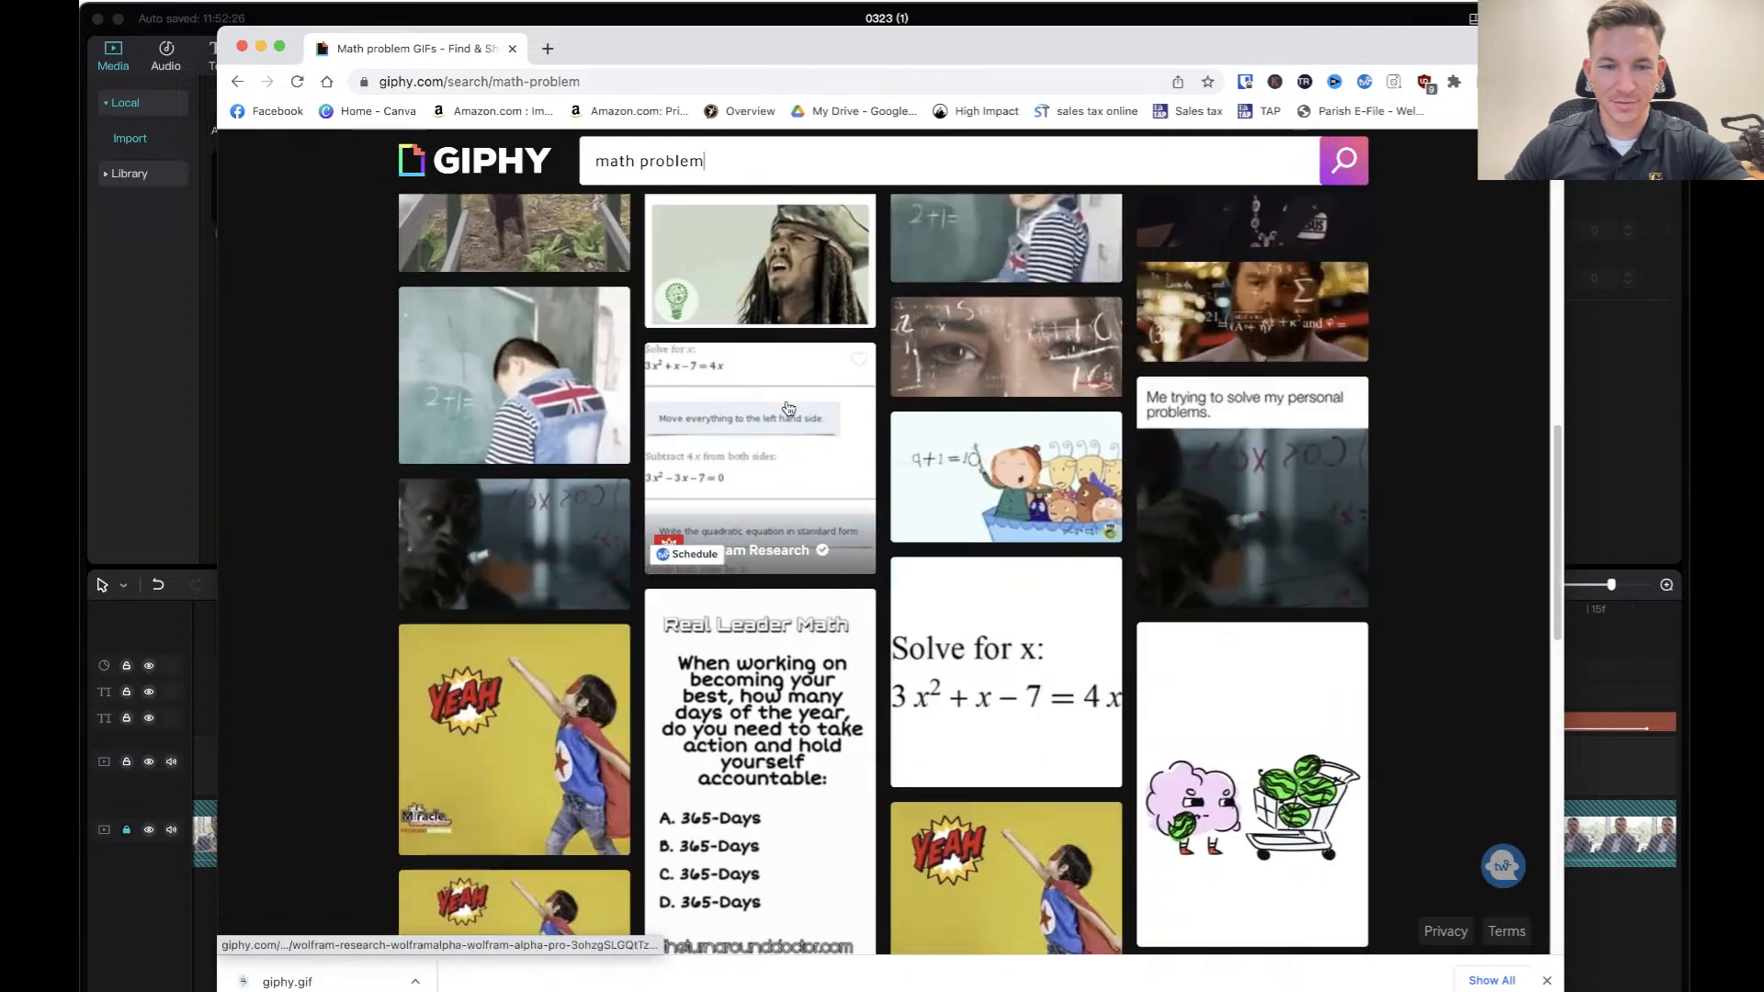
{"action": "scroll", "coordinate": [788, 408], "scroll_direction": "up", "scroll_amount": 5}
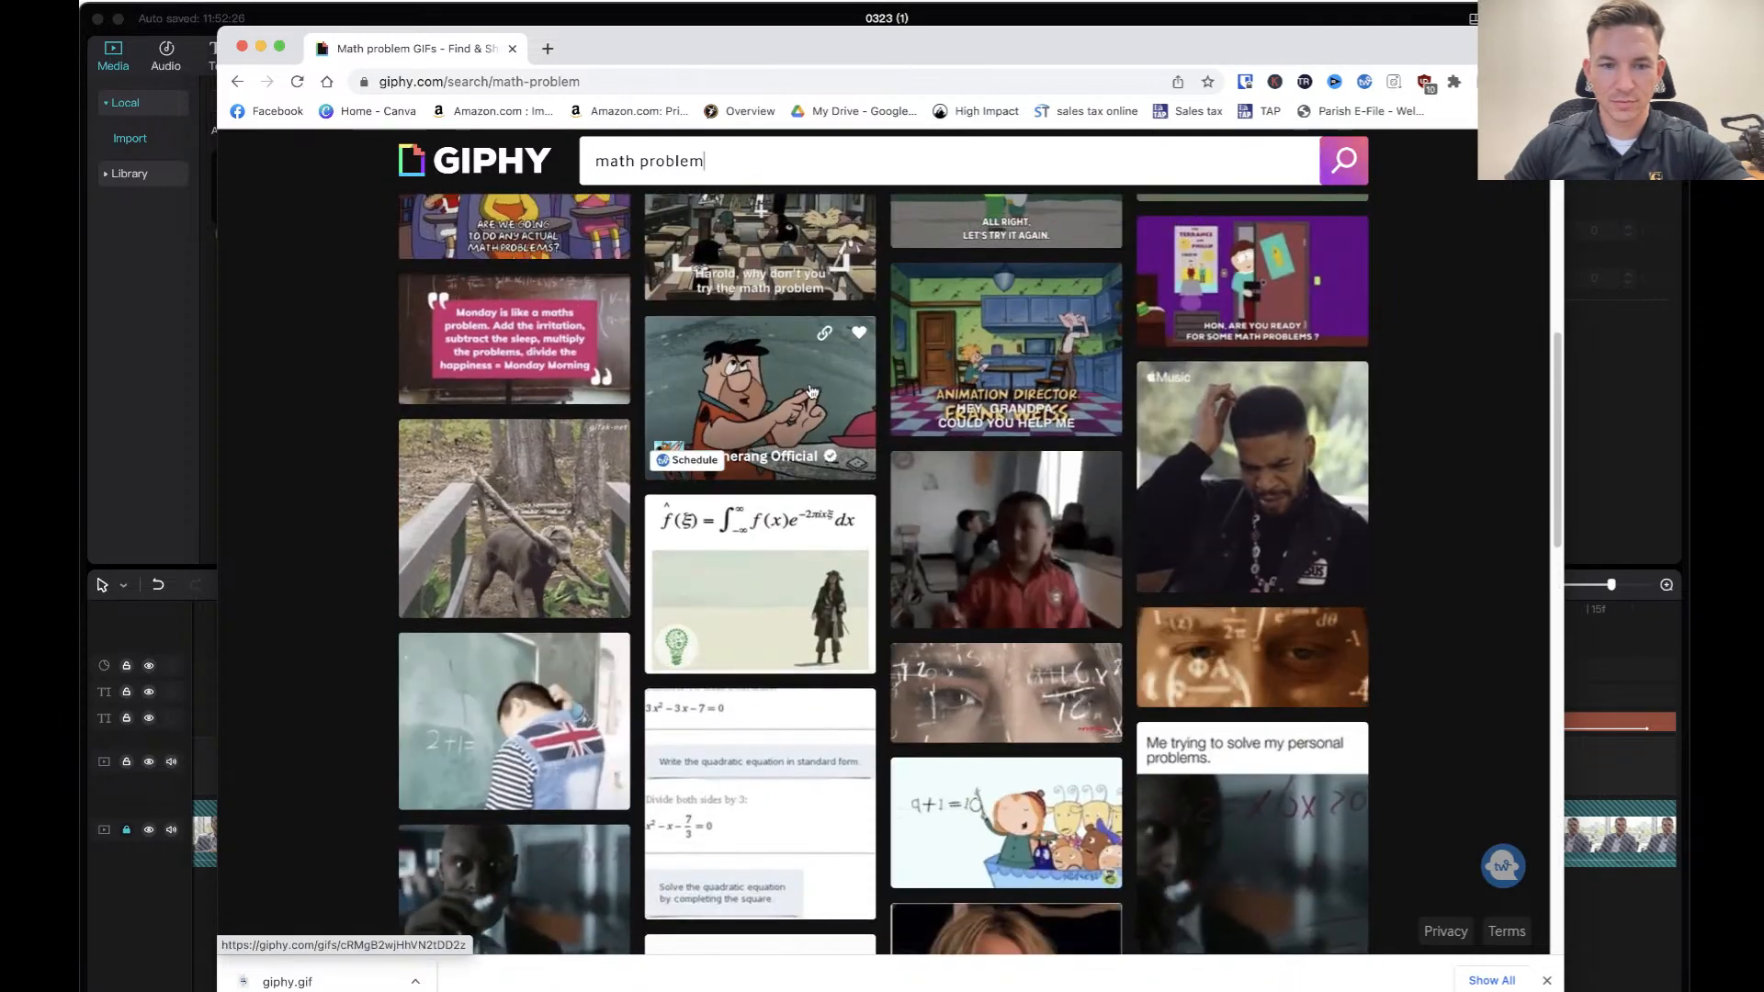
{"action": "scroll", "coordinate": [767, 612], "scroll_direction": "down", "scroll_amount": 10}
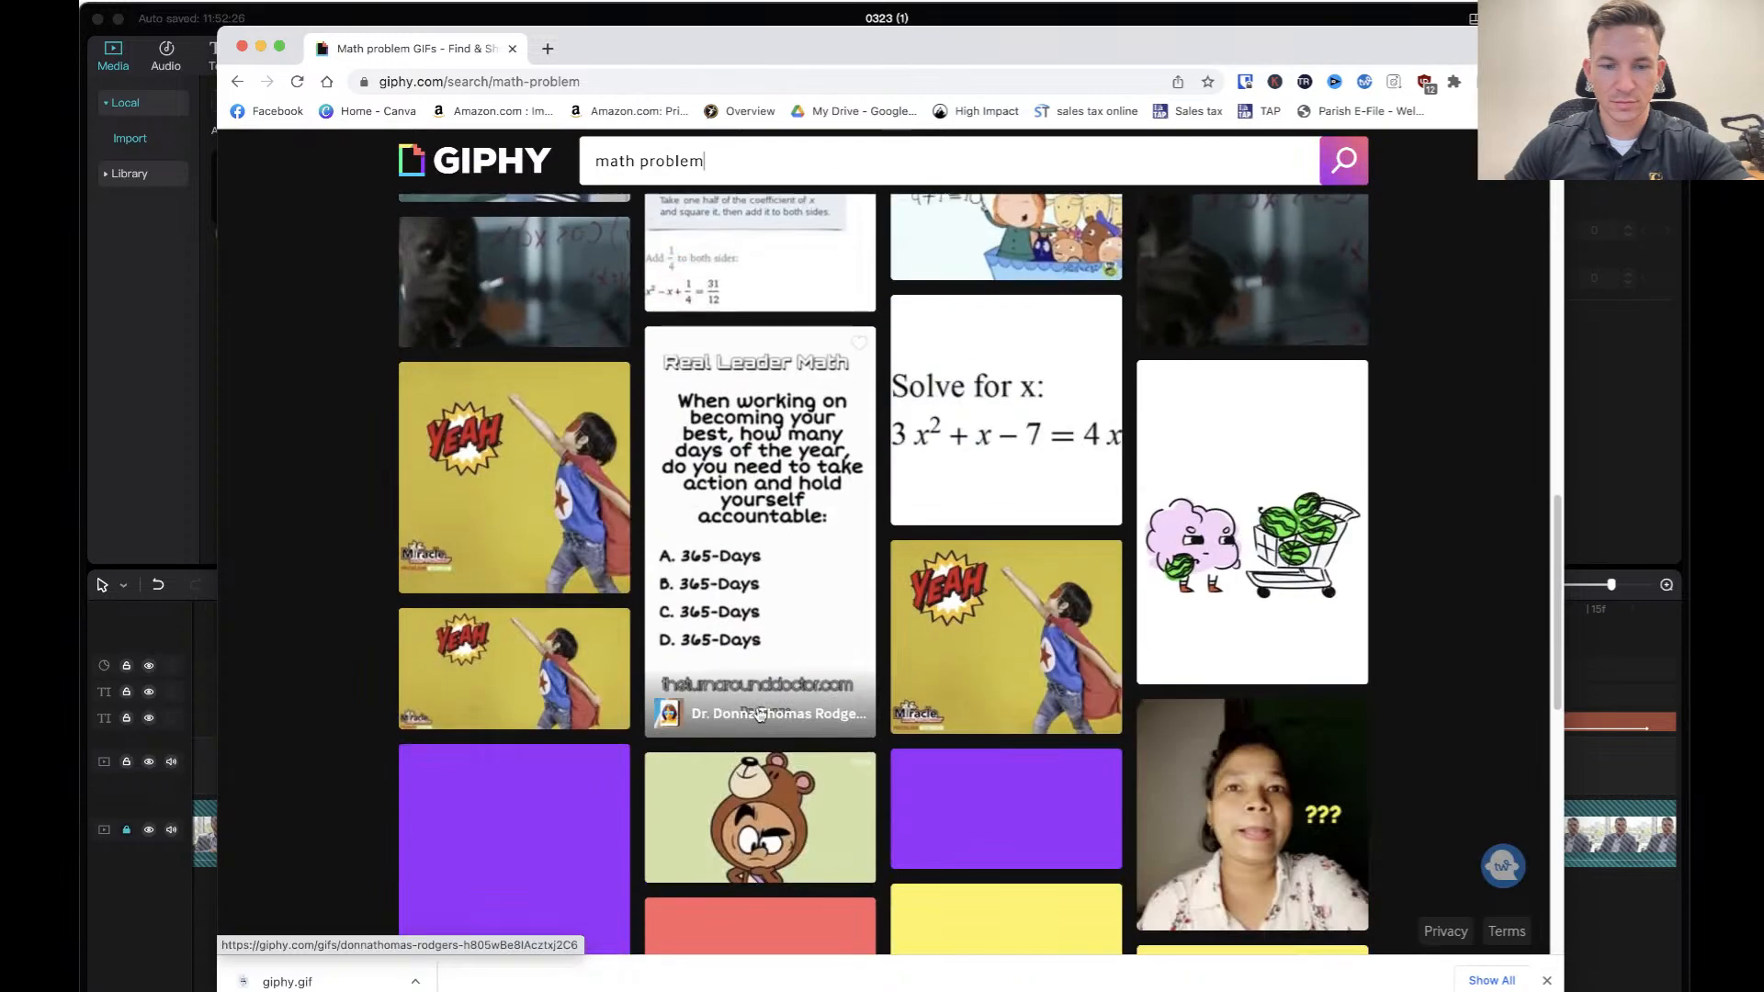
{"action": "scroll", "coordinate": [759, 715], "scroll_direction": "down", "scroll_amount": 9}
{"action": "scroll", "coordinate": [759, 714], "scroll_direction": "down", "scroll_amount": 5}
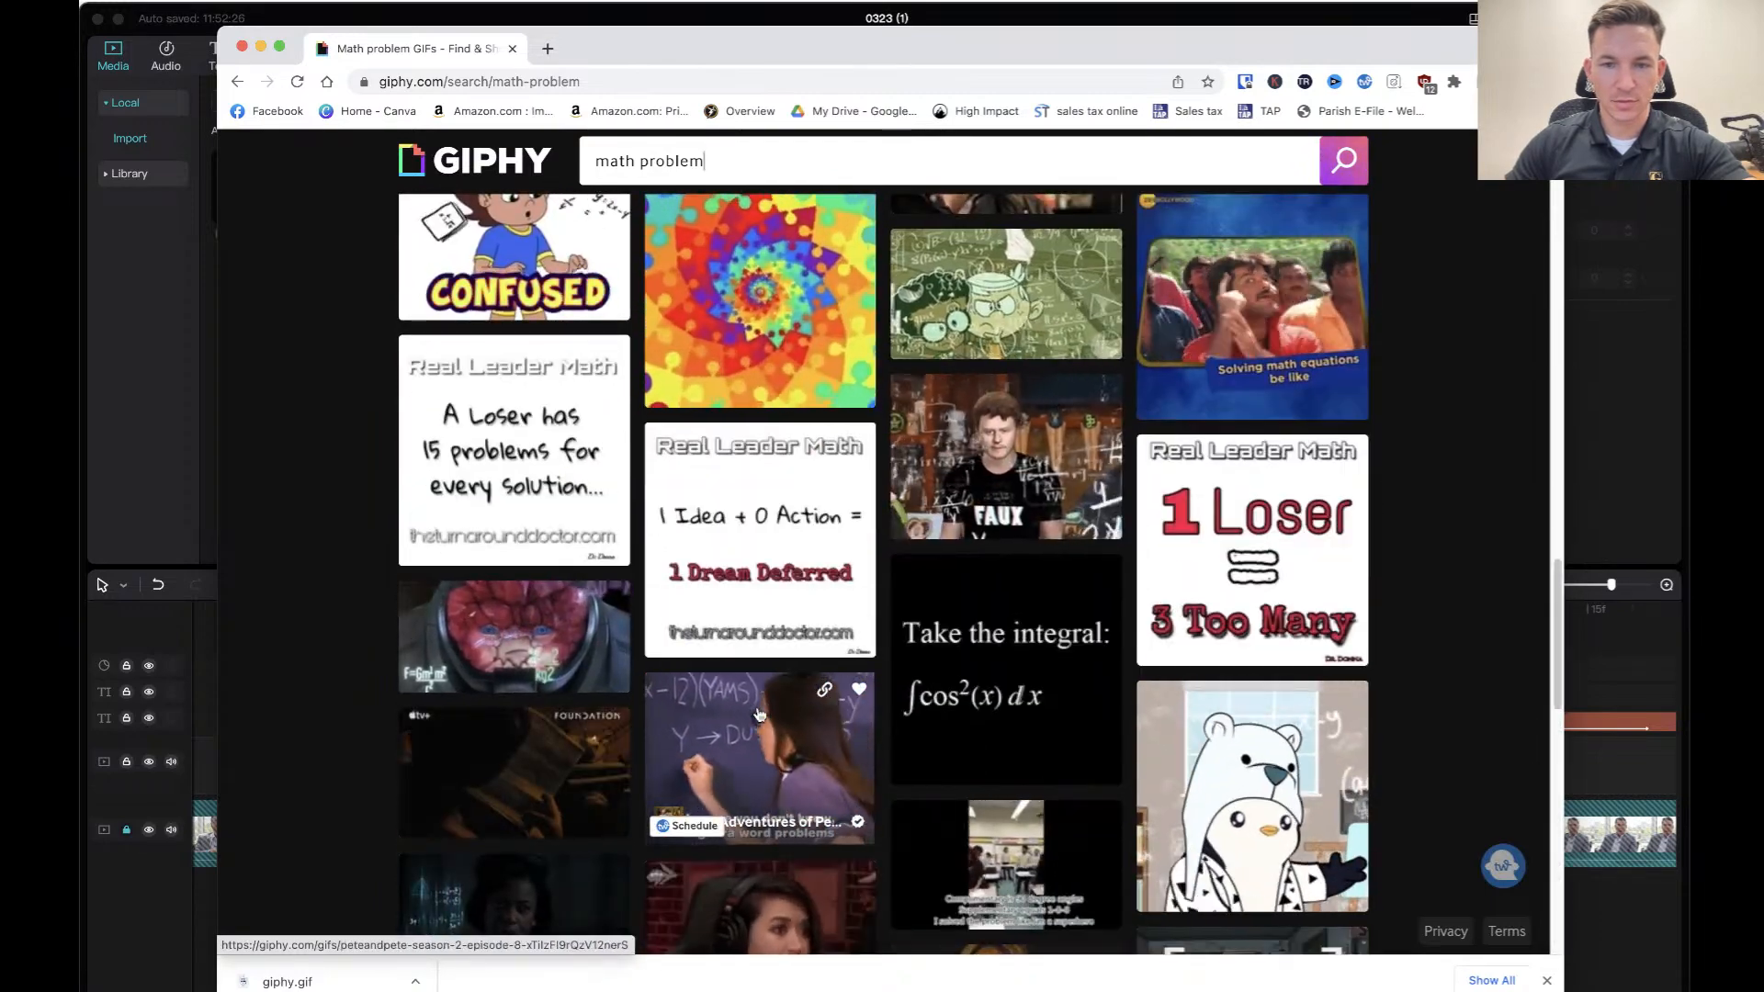
{"action": "scroll", "coordinate": [758, 715], "scroll_direction": "down", "scroll_amount": 15}
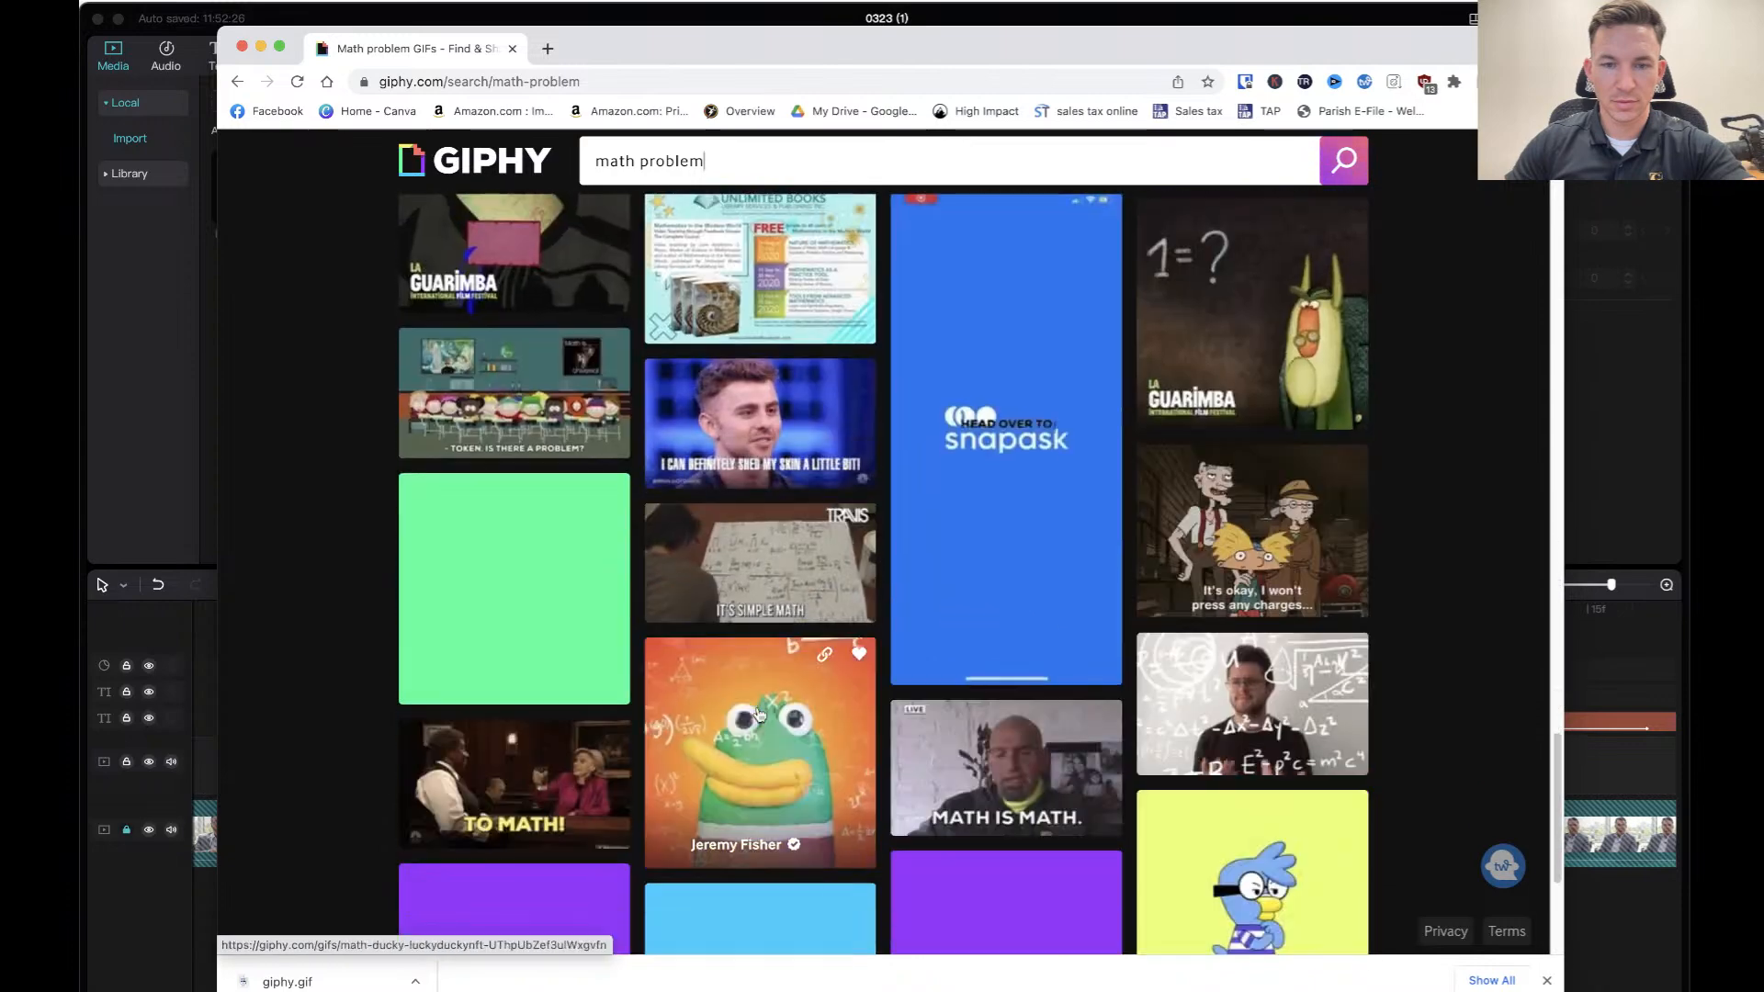
{"action": "scroll", "coordinate": [759, 715], "scroll_direction": "down", "scroll_amount": 6}
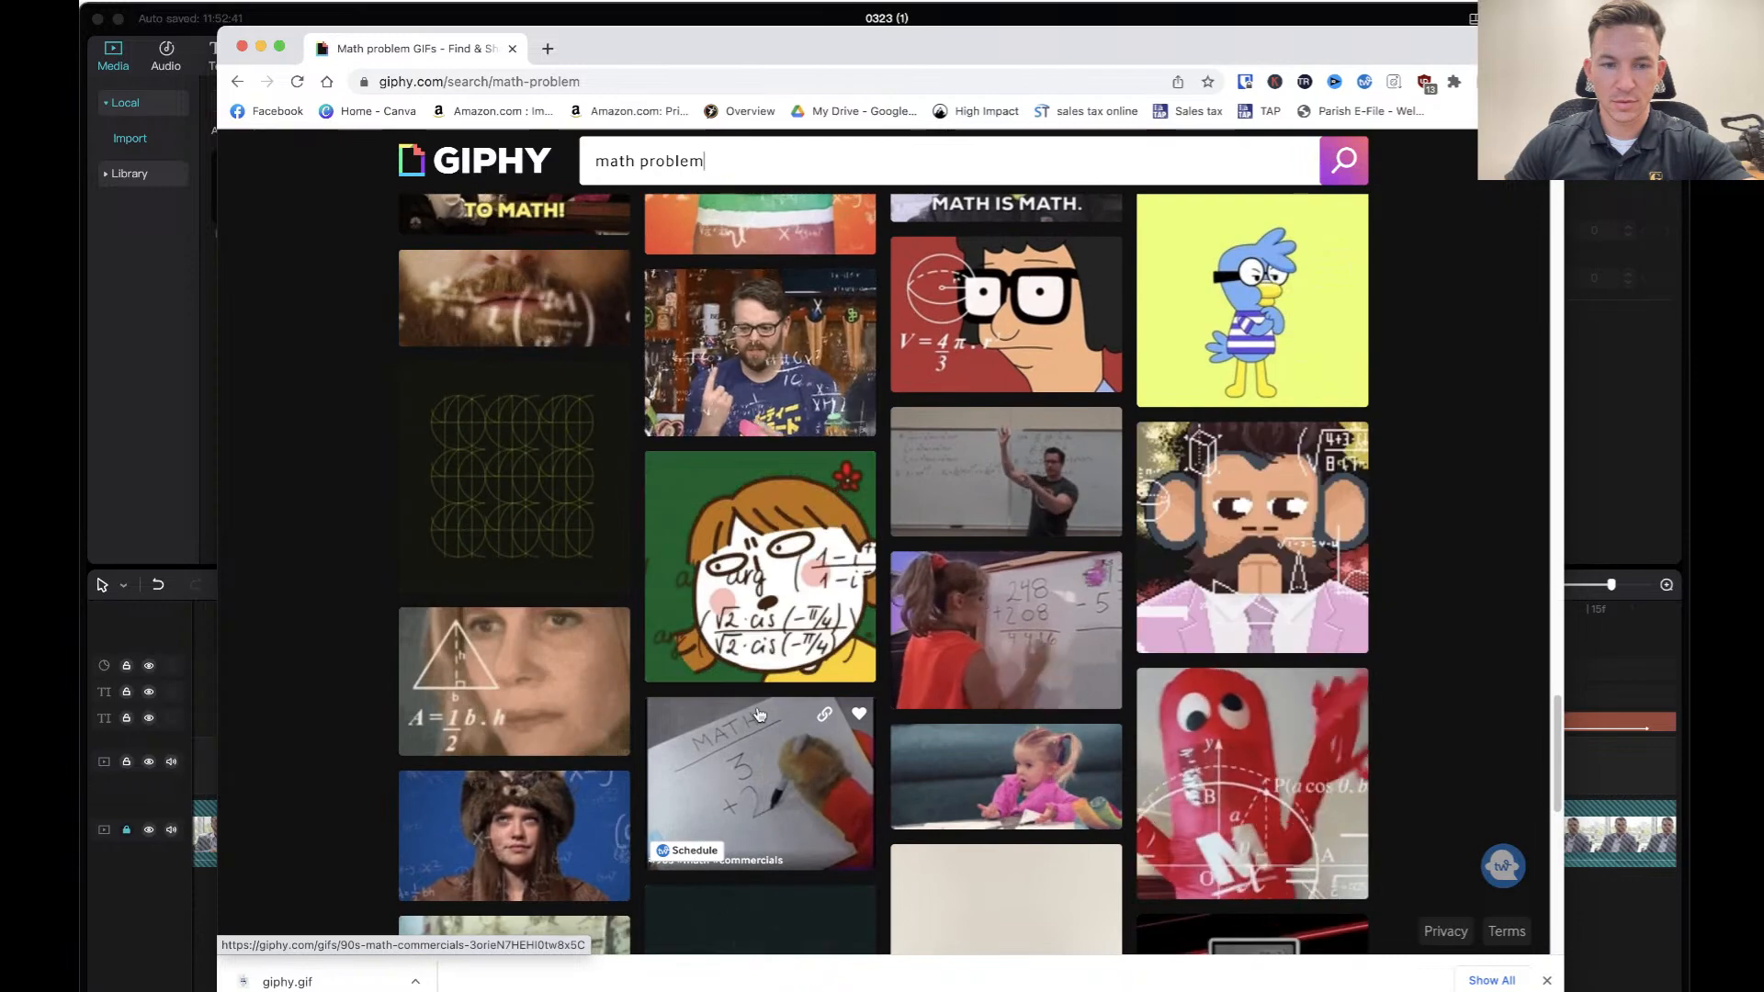
{"action": "scroll", "coordinate": [759, 715], "scroll_direction": "down", "scroll_amount": 5}
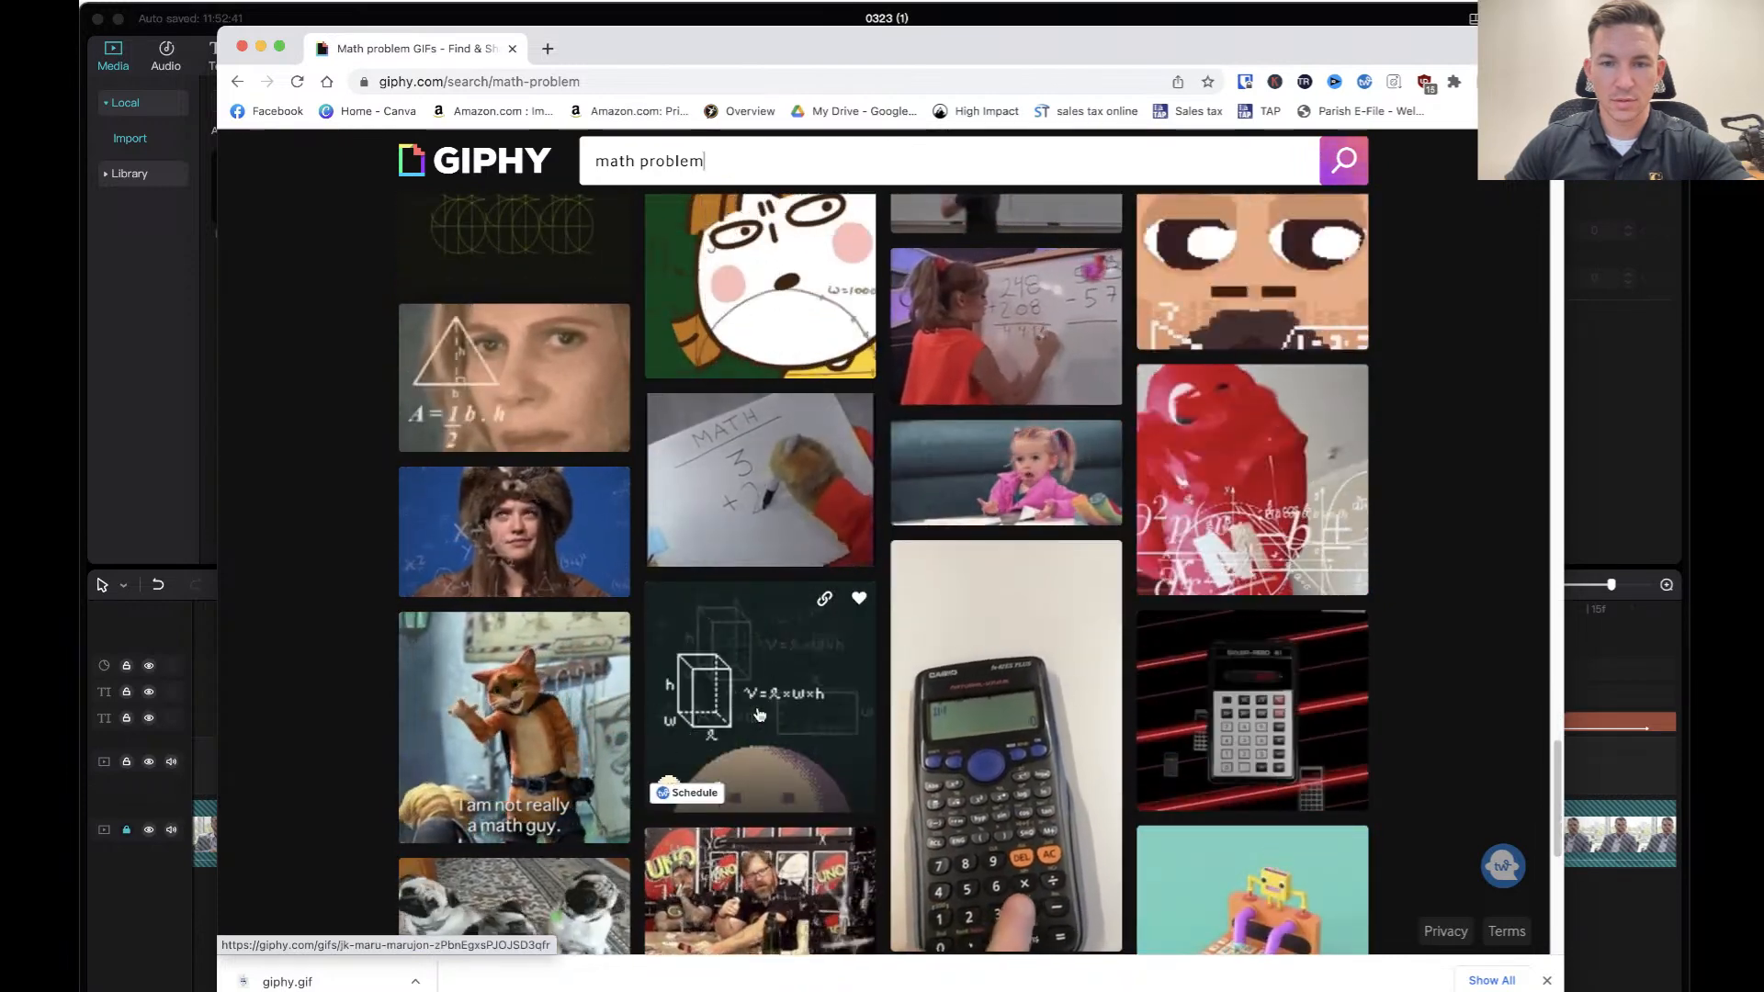
{"action": "scroll", "coordinate": [758, 715], "scroll_direction": "down", "scroll_amount": 5}
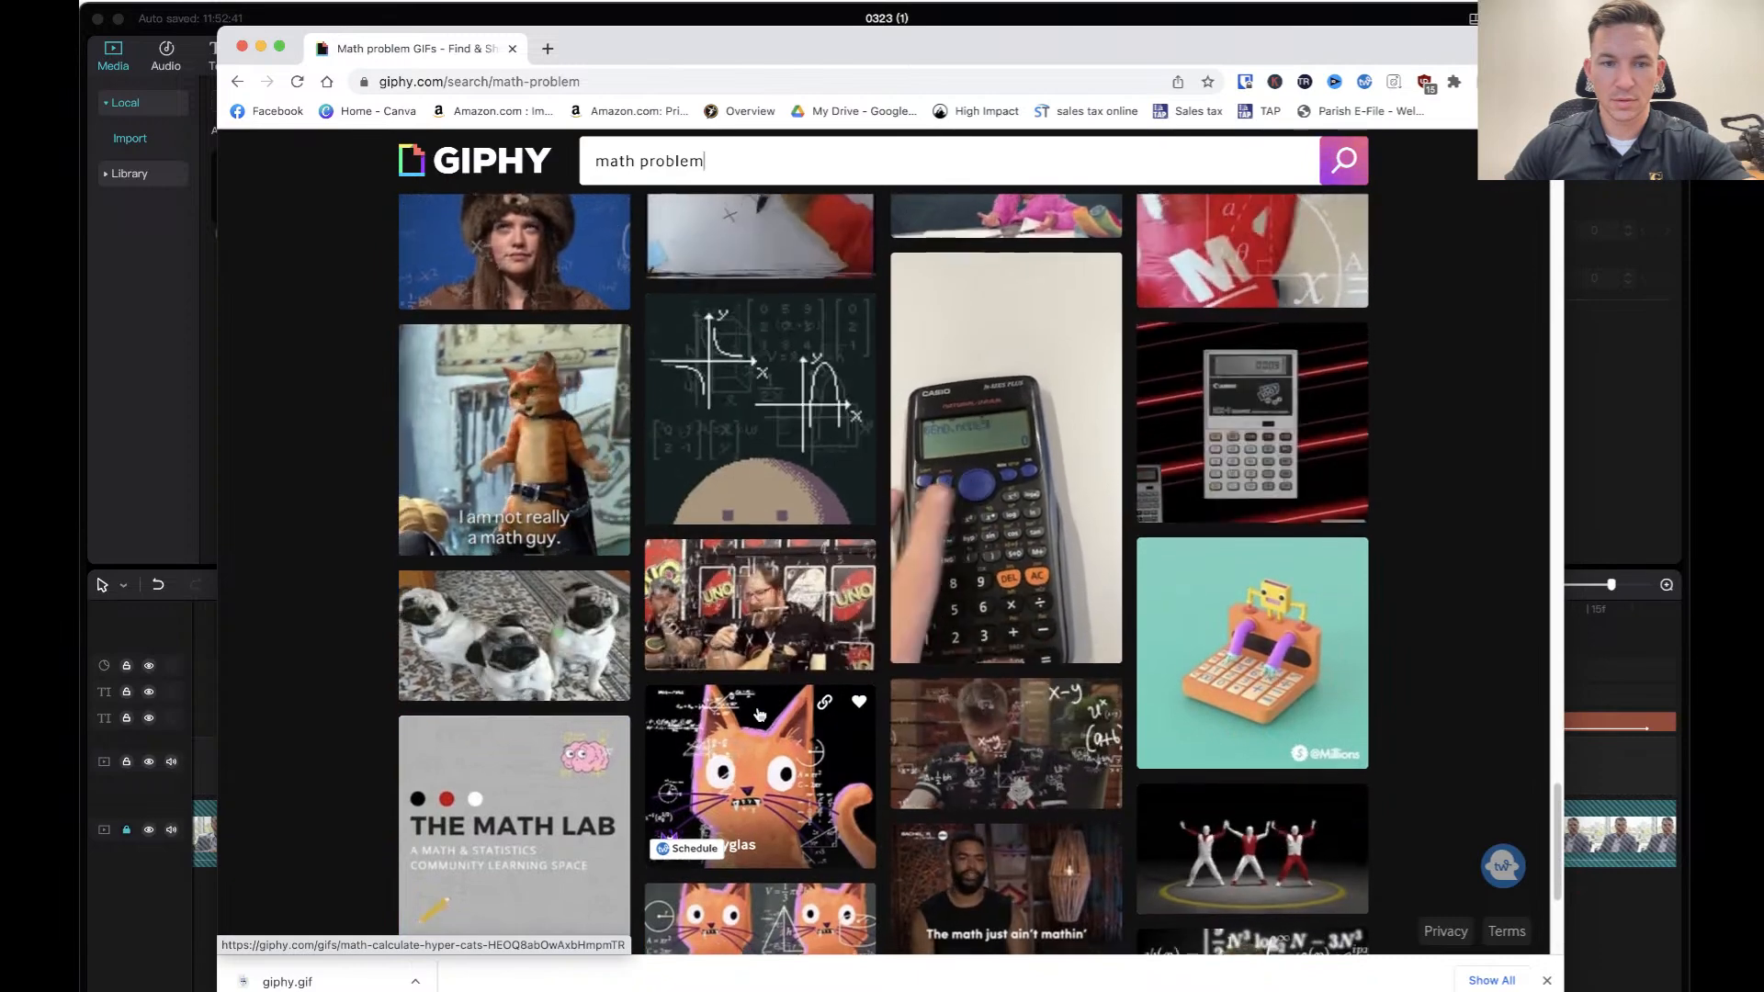
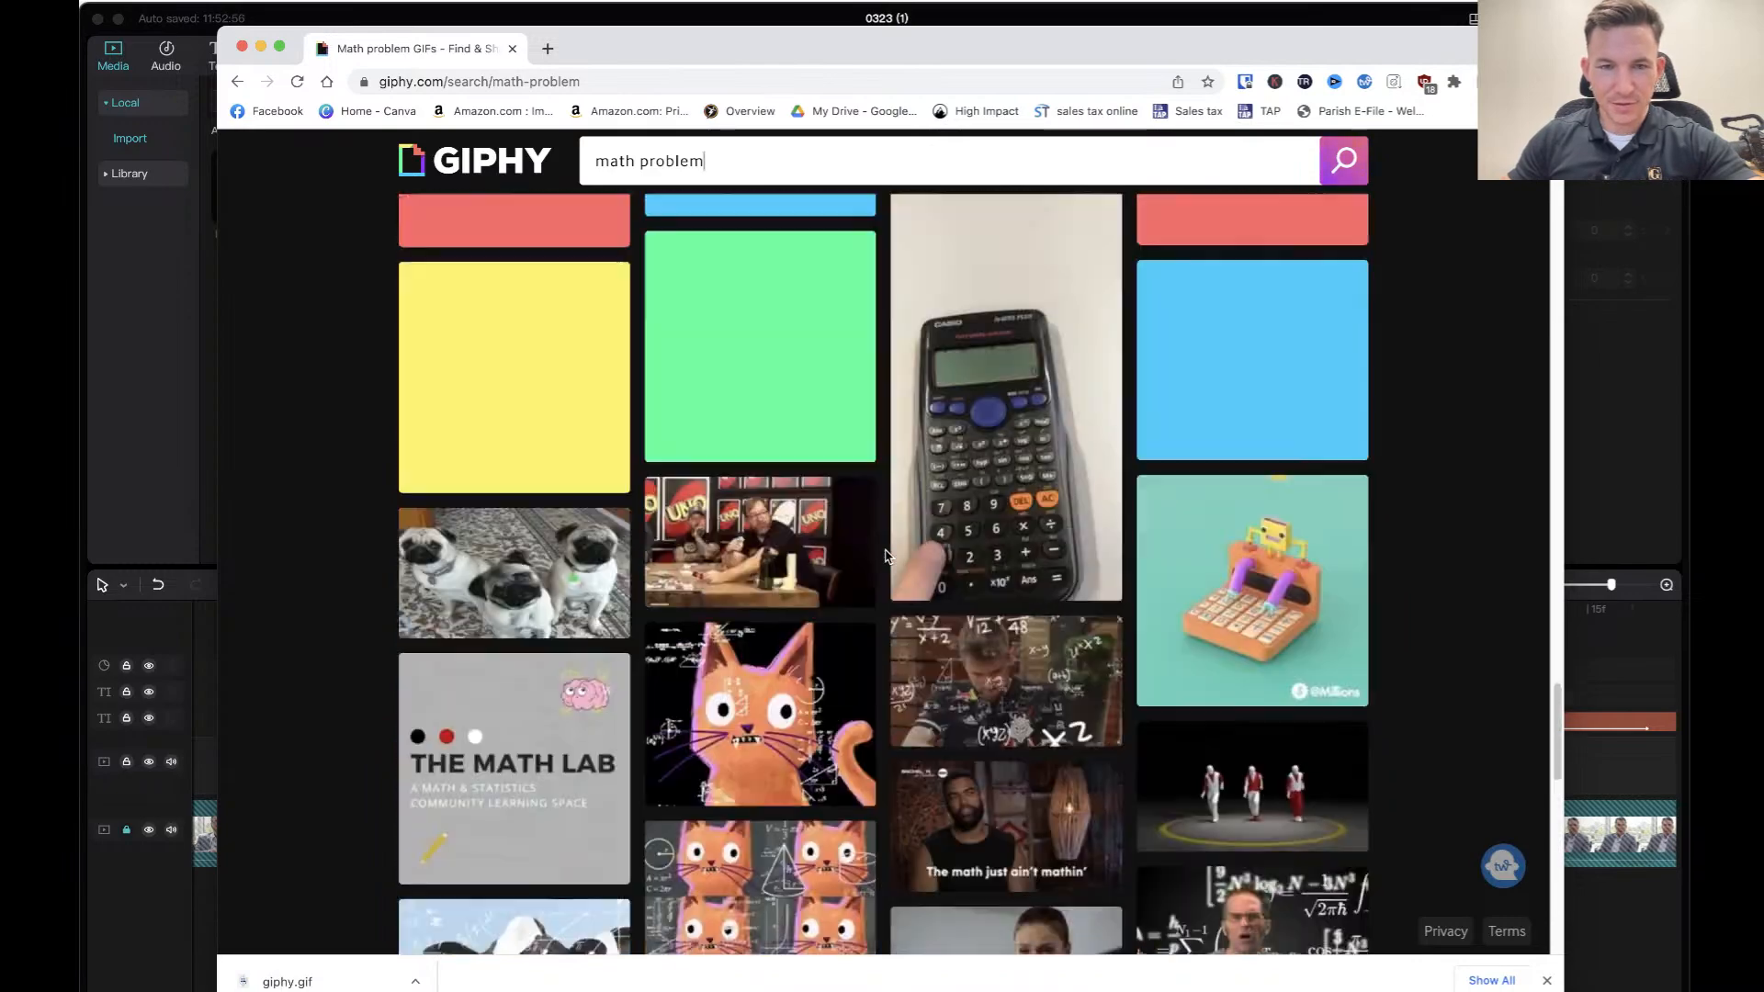
Open the Boomerang Flintstones finger-counting GIF from the "math problem" results and save it to Downloads as giphy (1).
{"action": "scroll", "coordinate": [885, 554], "scroll_direction": "up", "scroll_amount": 3}
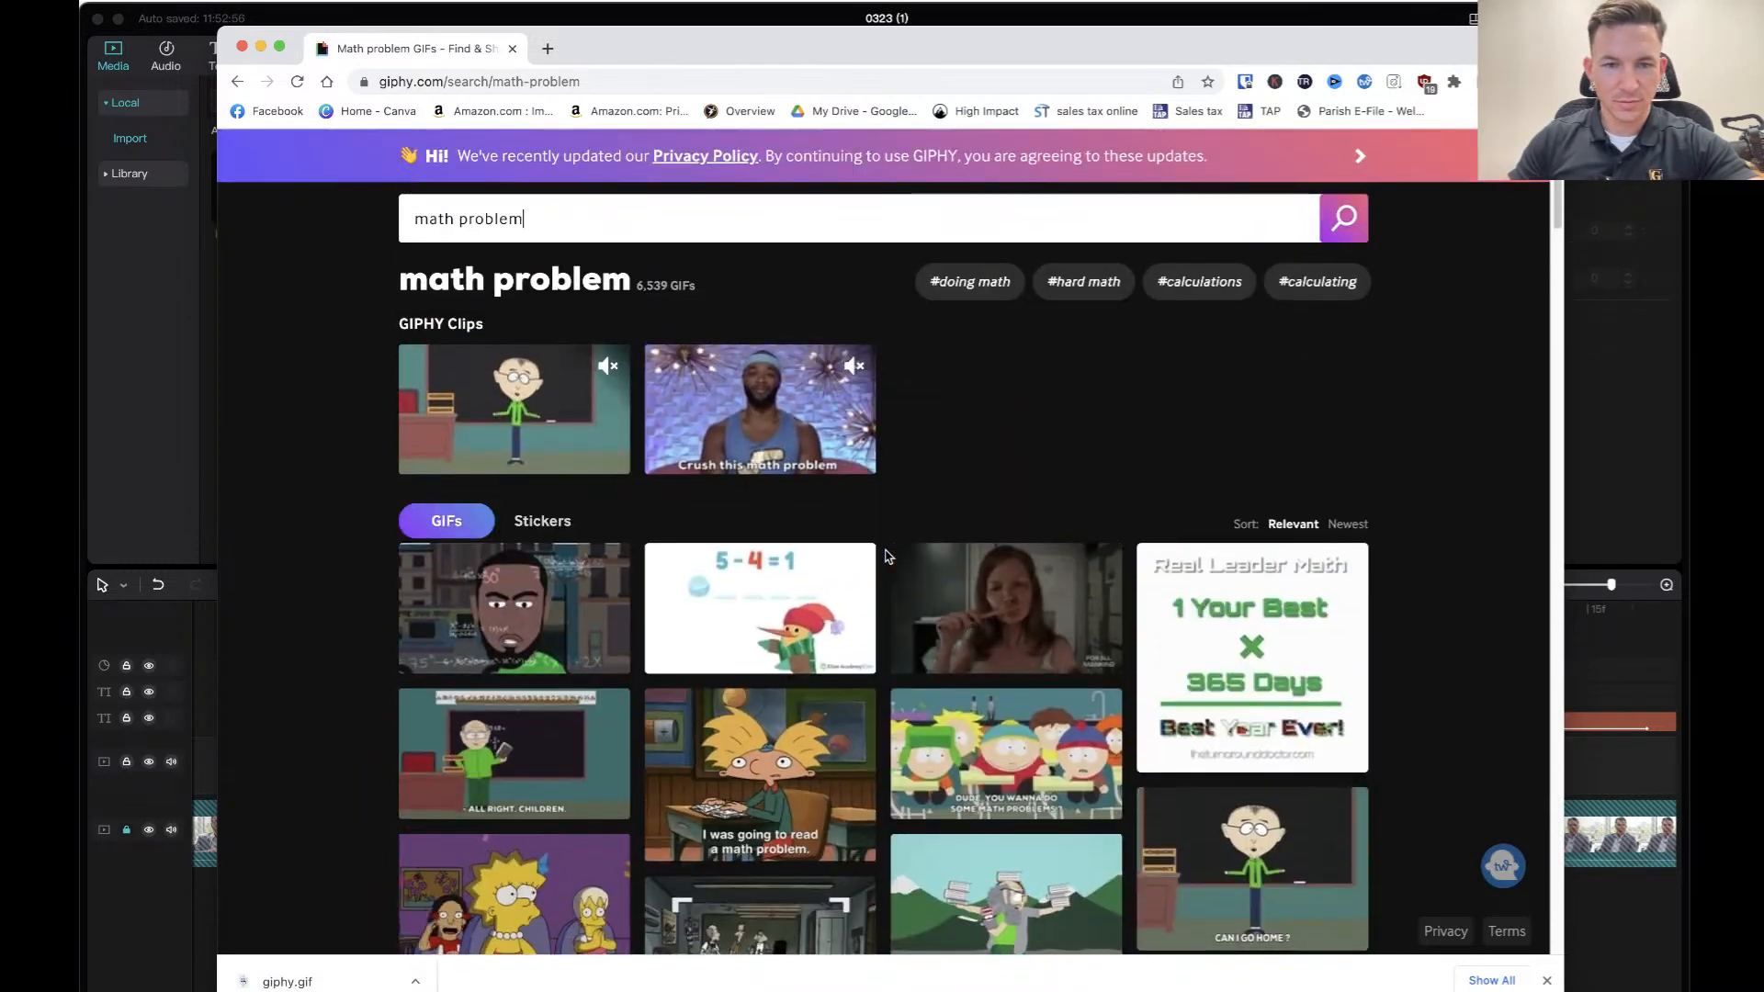
{"action": "scroll", "coordinate": [1068, 546], "scroll_direction": "down", "scroll_amount": 7}
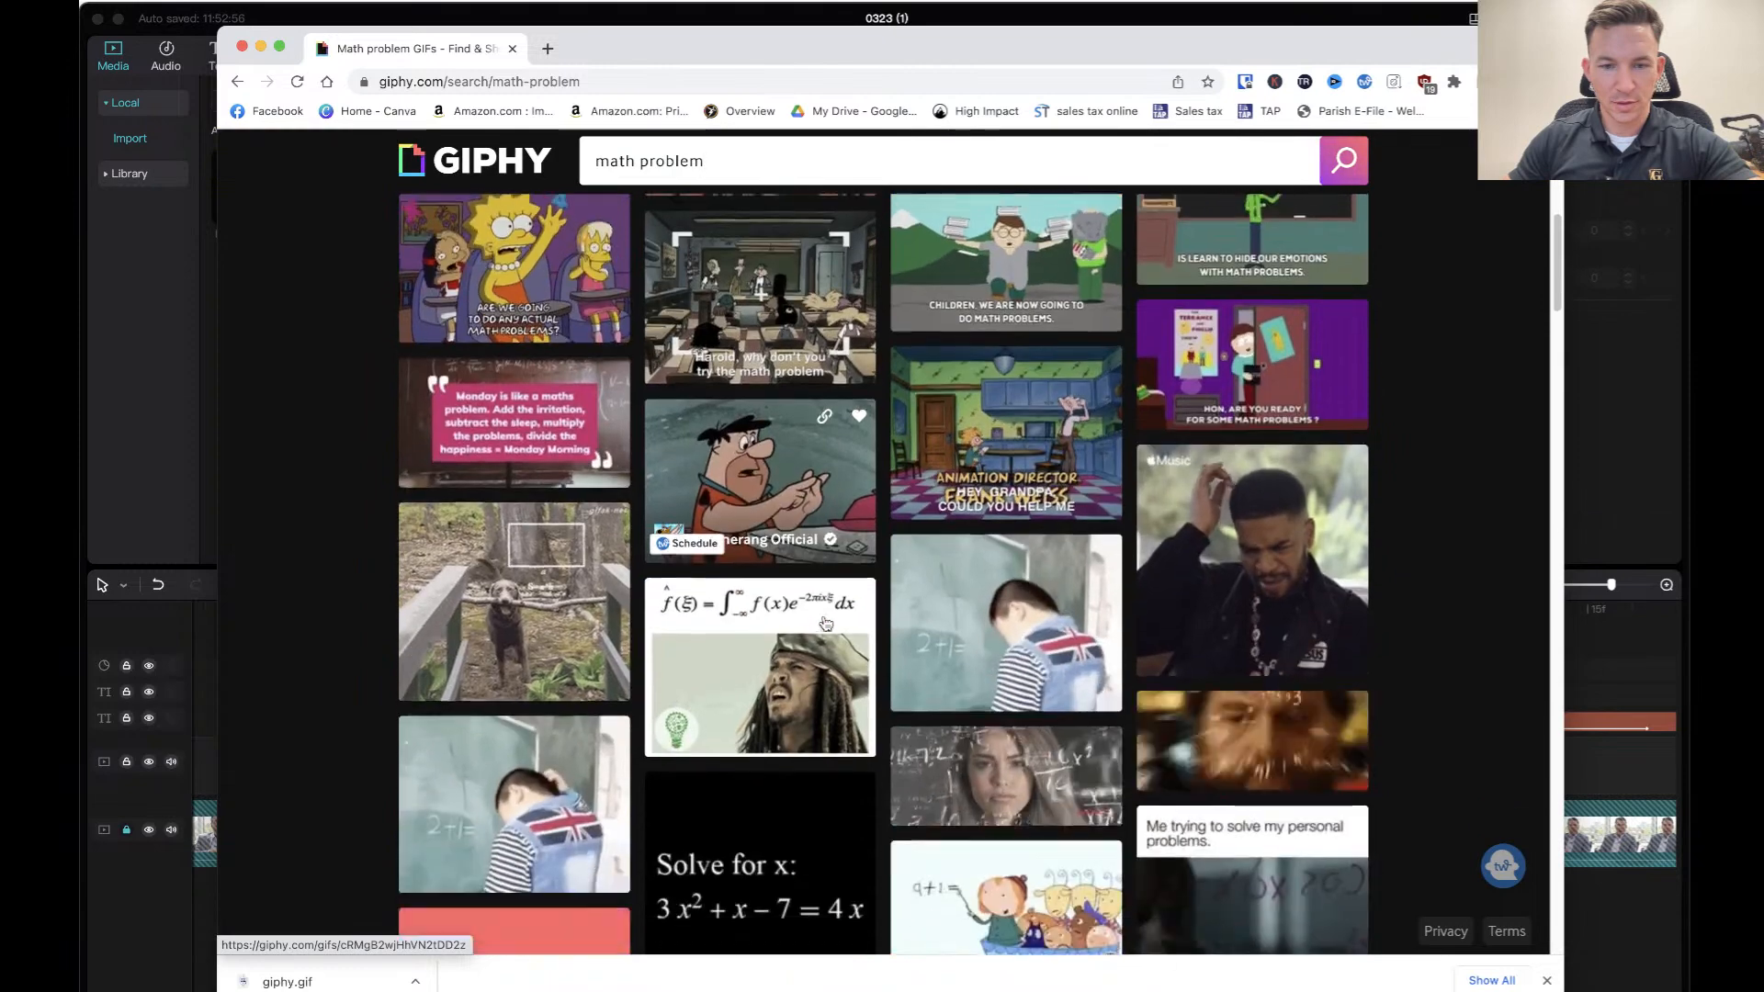
{"action": "left_click", "coordinate": [813, 546]}
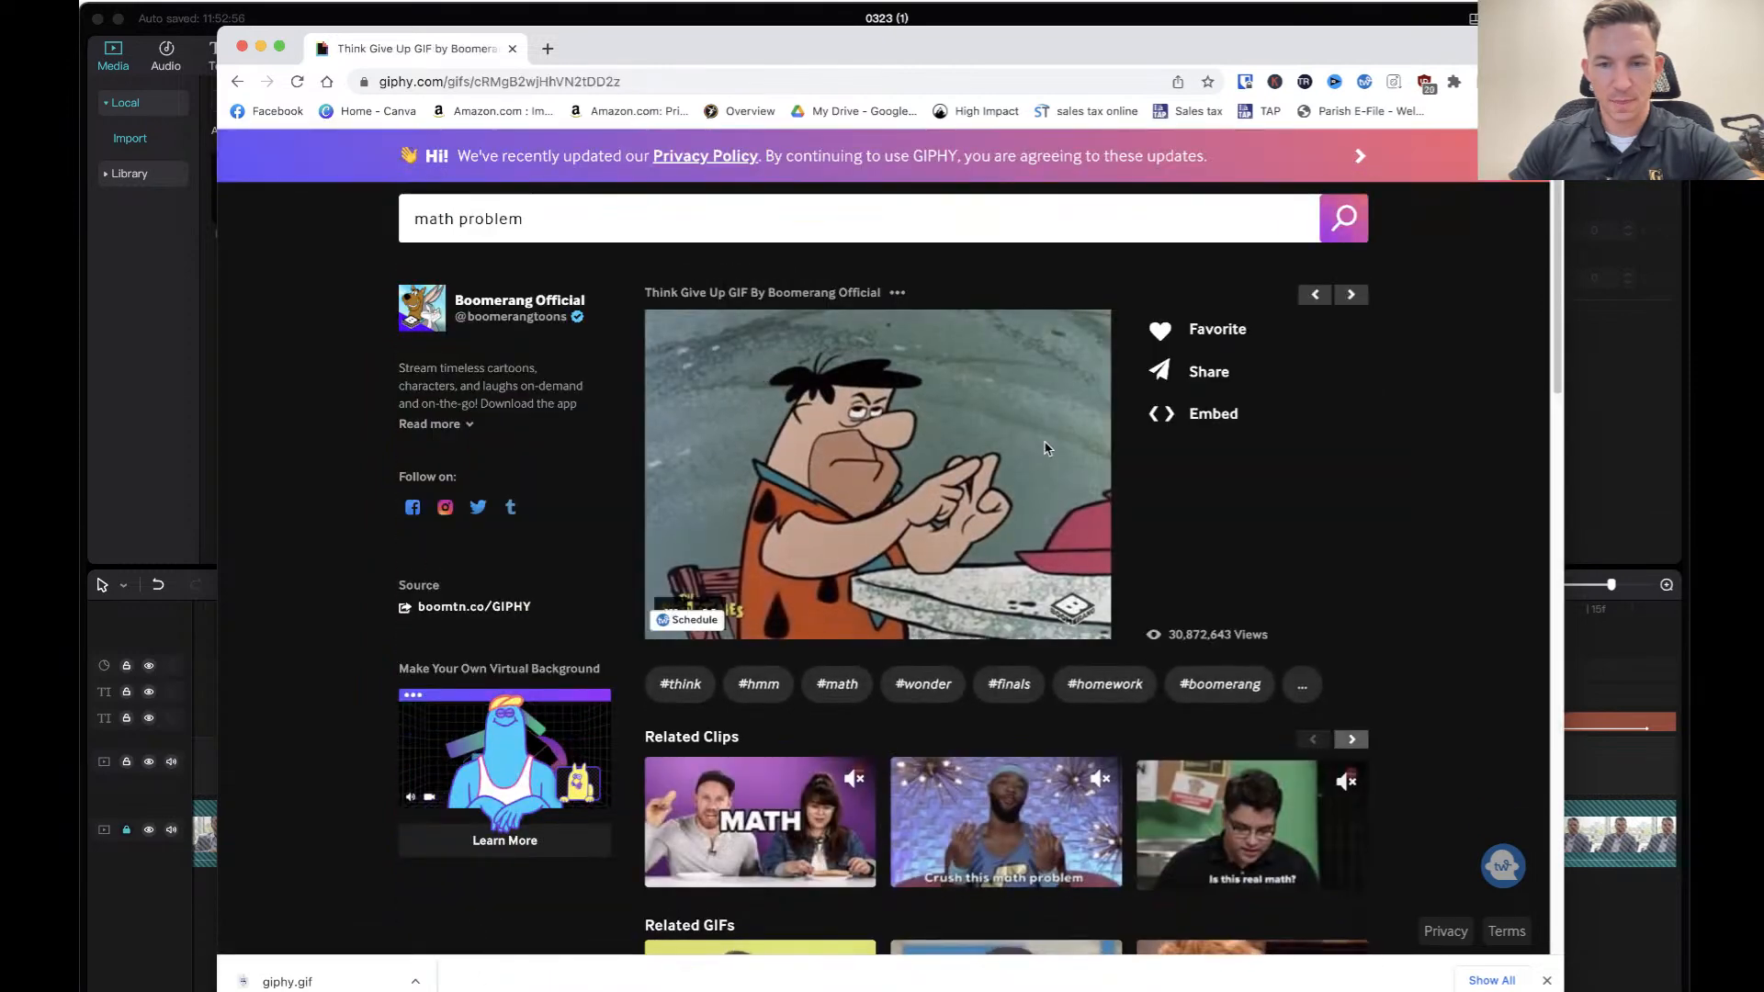
{"action": "right_click", "coordinate": [1048, 443]}
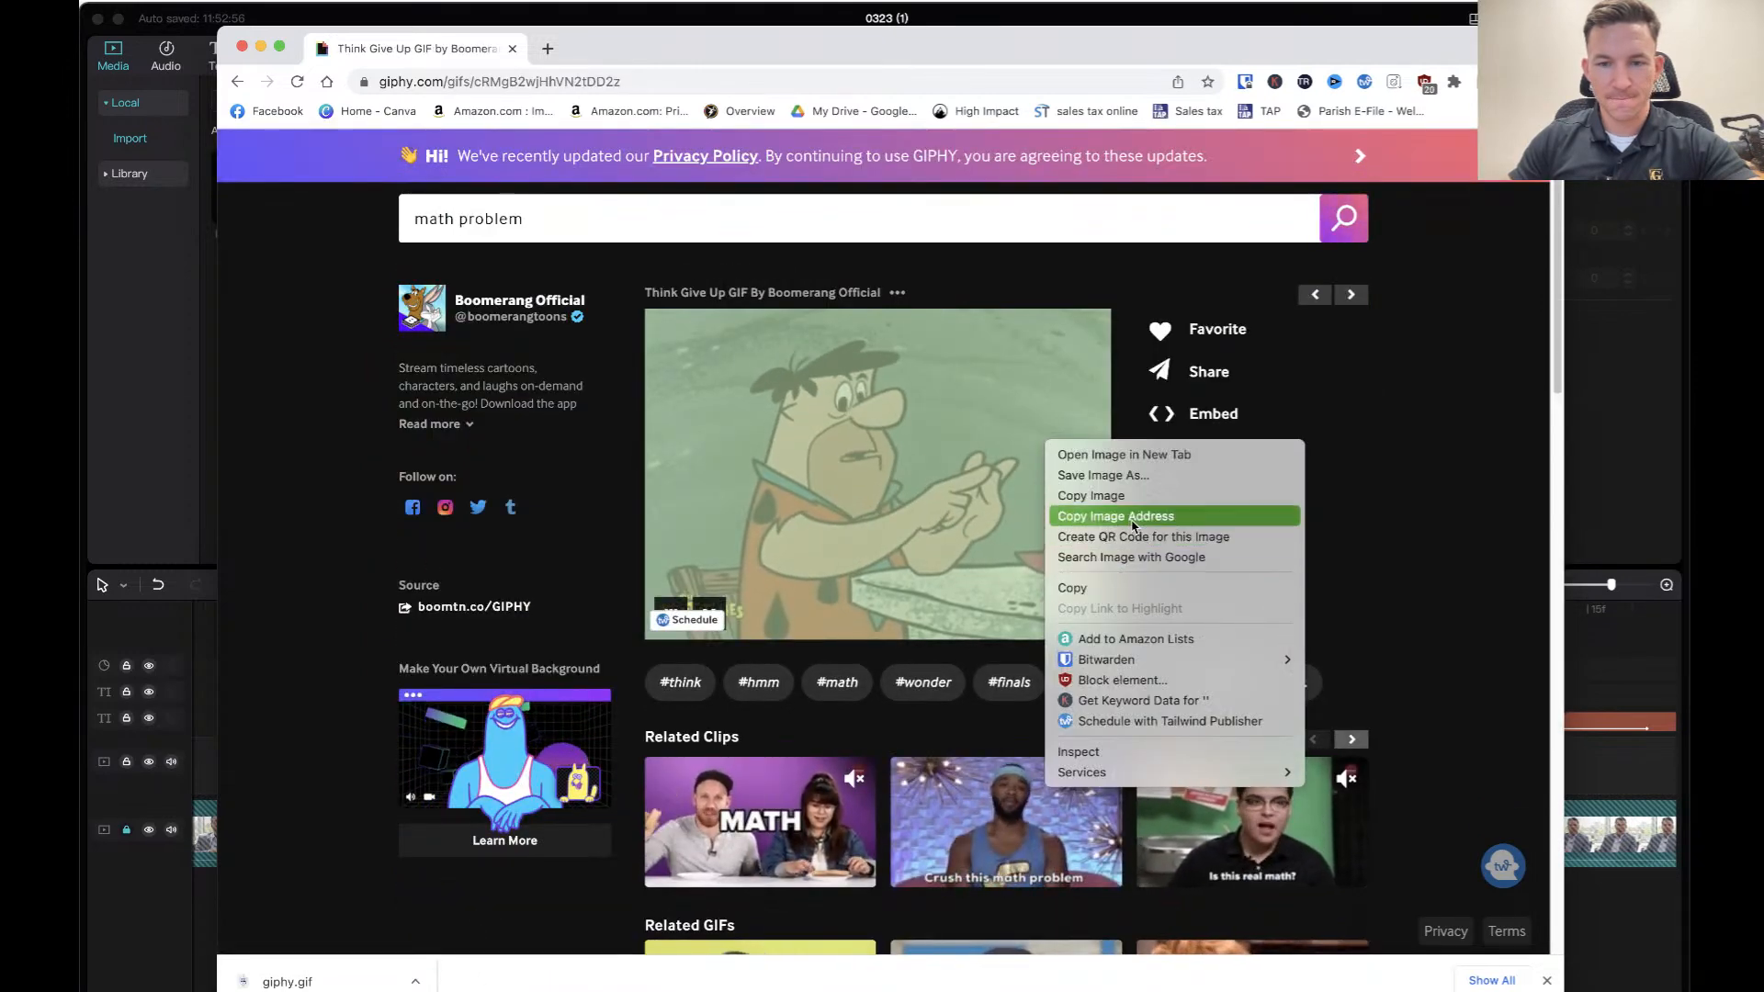
{"action": "left_click", "coordinate": [1116, 478]}
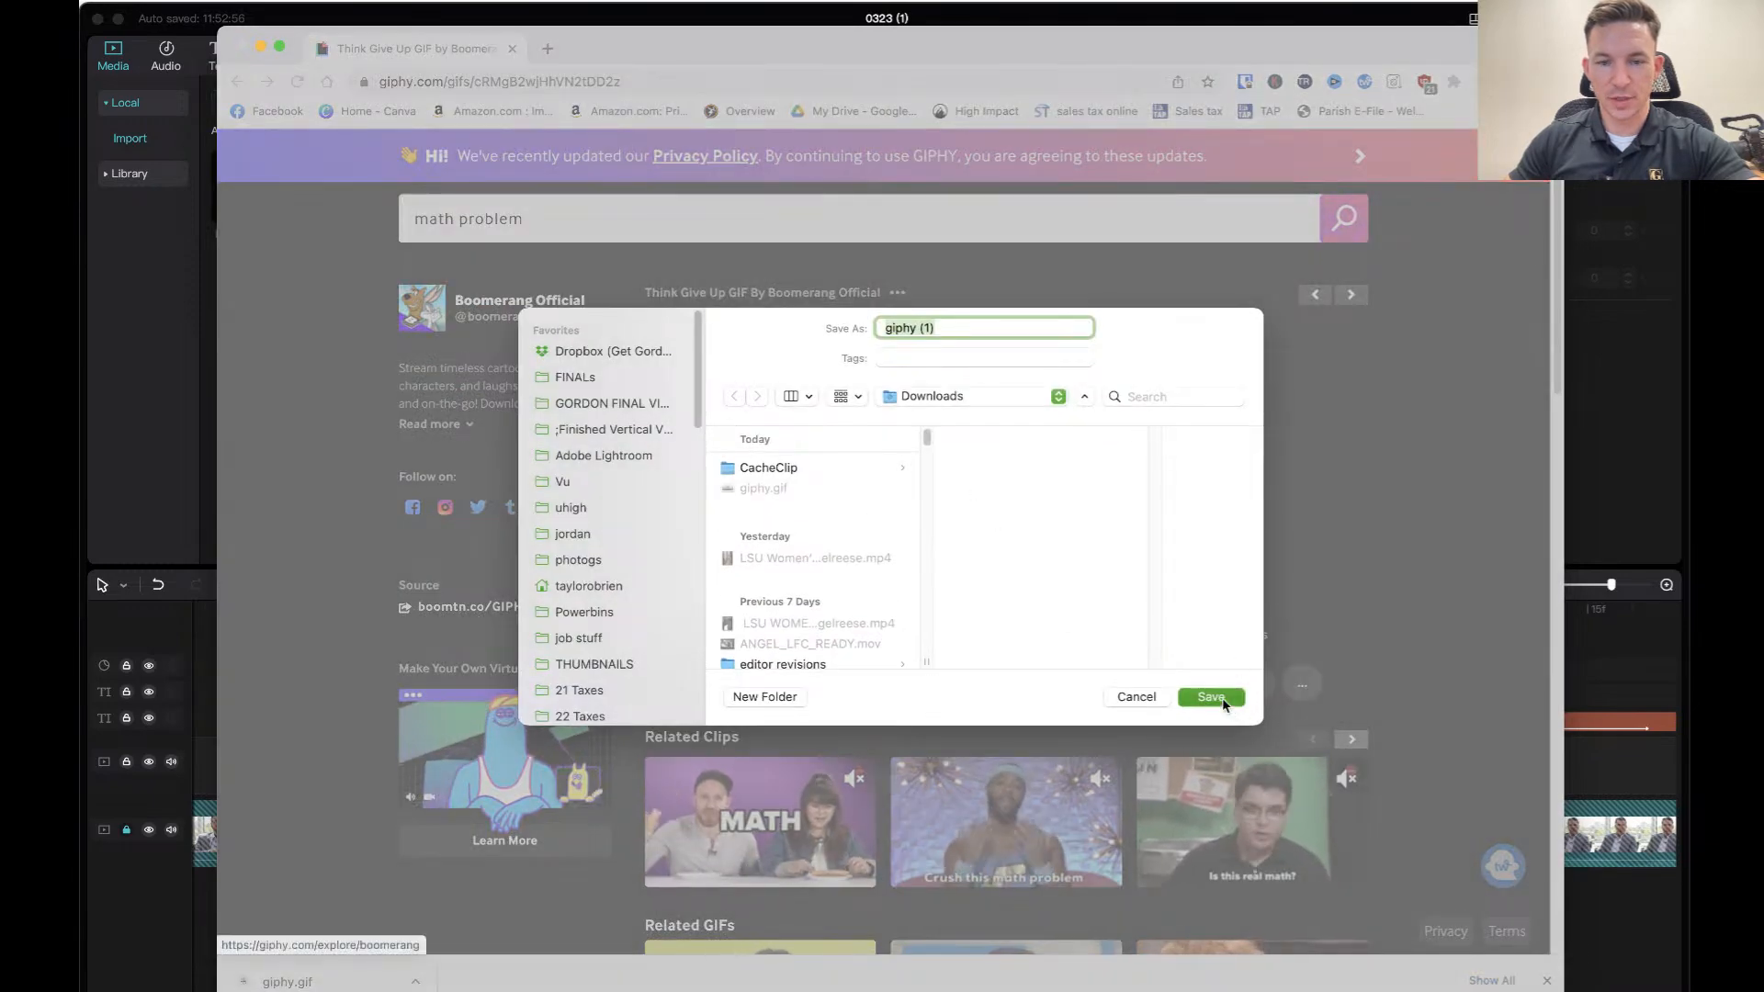
{"action": "left_click", "coordinate": [1223, 703]}
{"action": "mouse_move", "coordinate": [886, 975]}
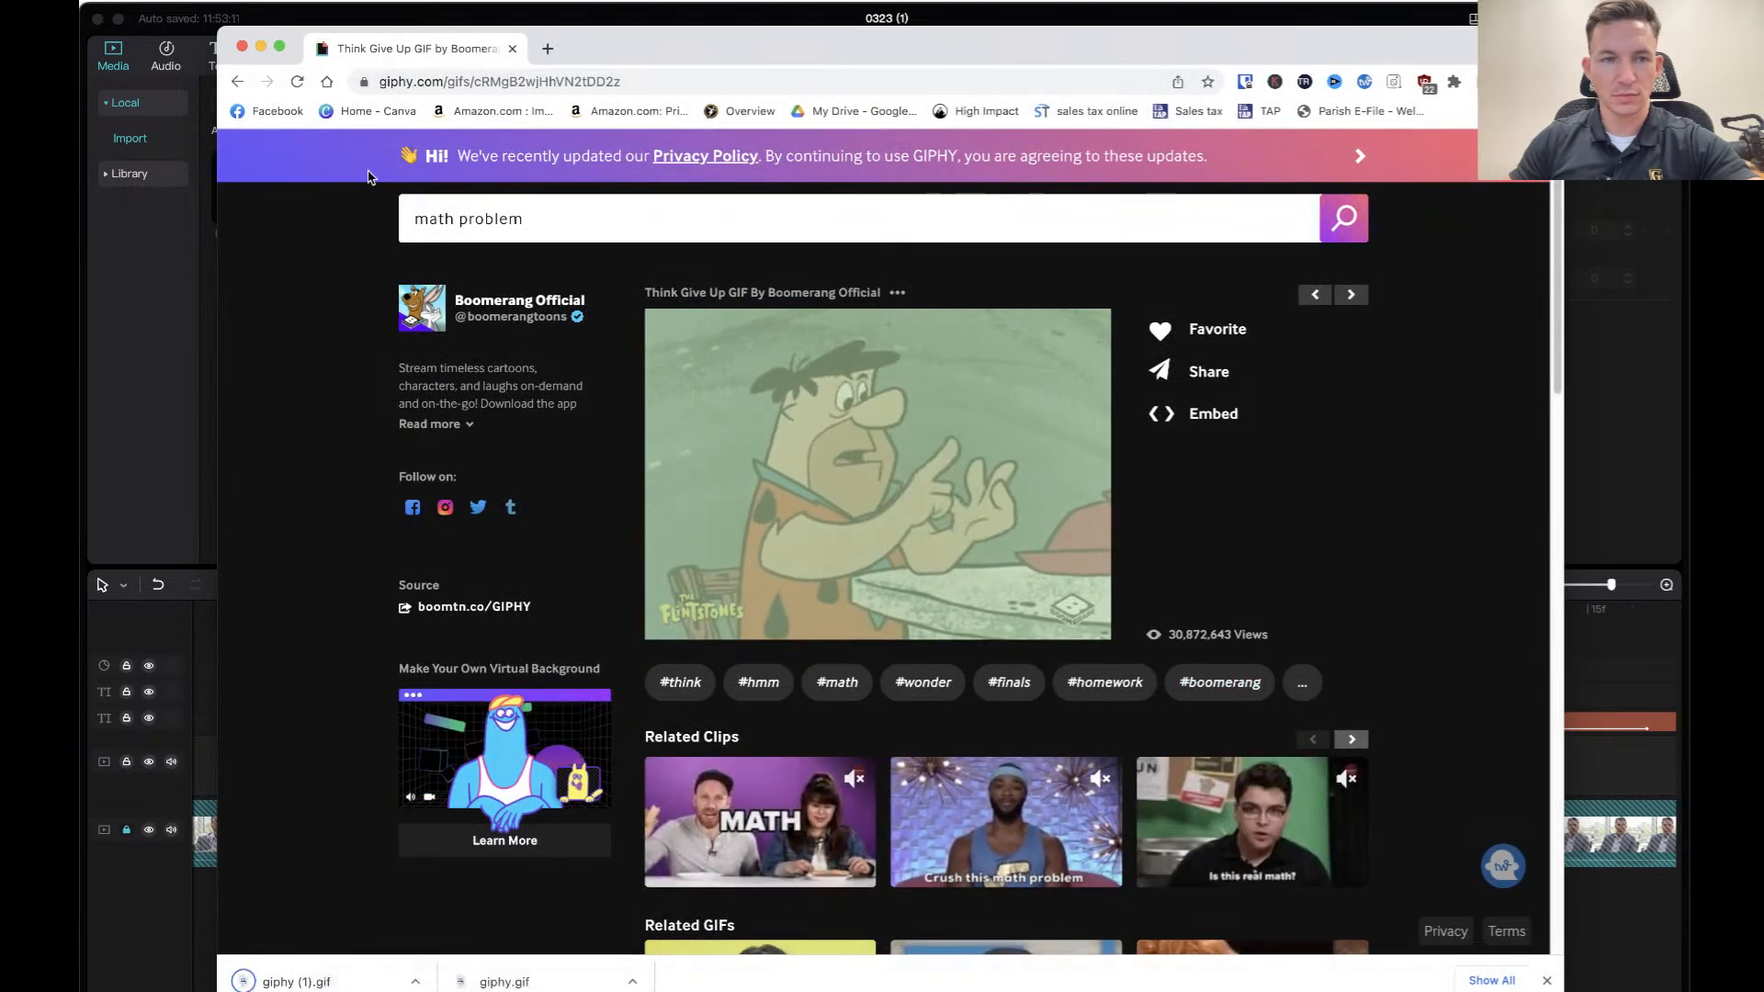
Switch back to CapCut and import giphy (1).gif from Downloads into the project media.
{"action": "left_click", "coordinate": [260, 46]}
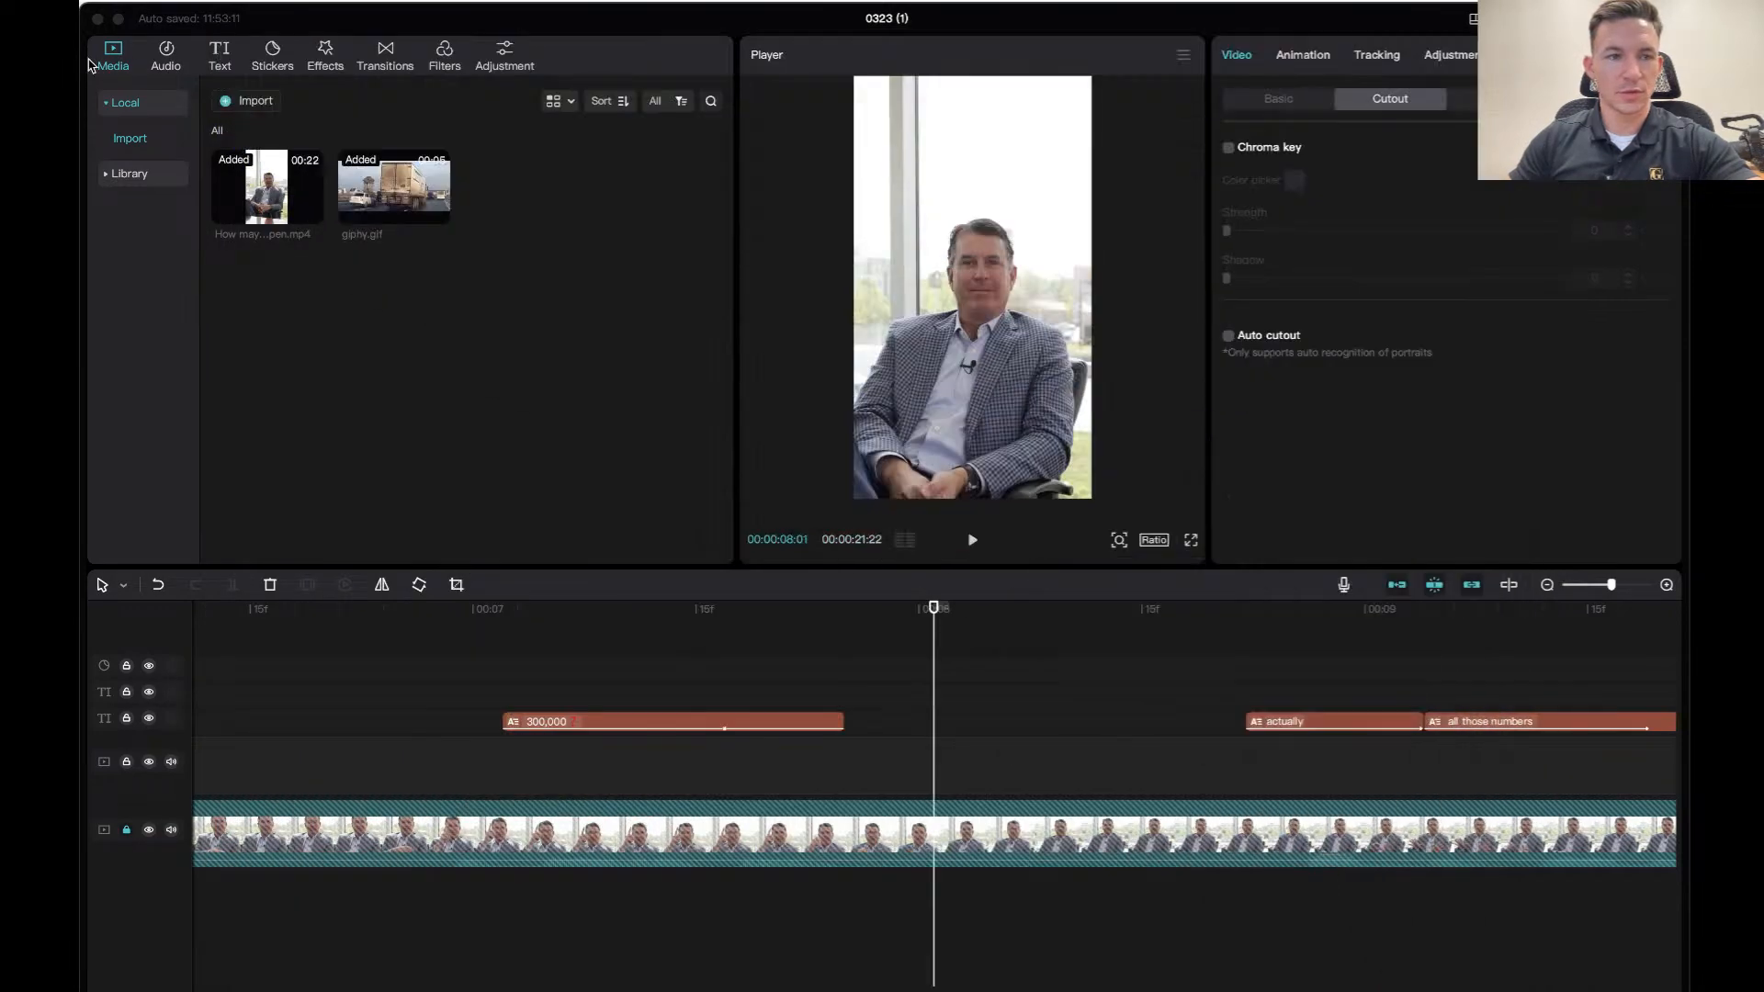
{"action": "left_click", "coordinate": [256, 103]}
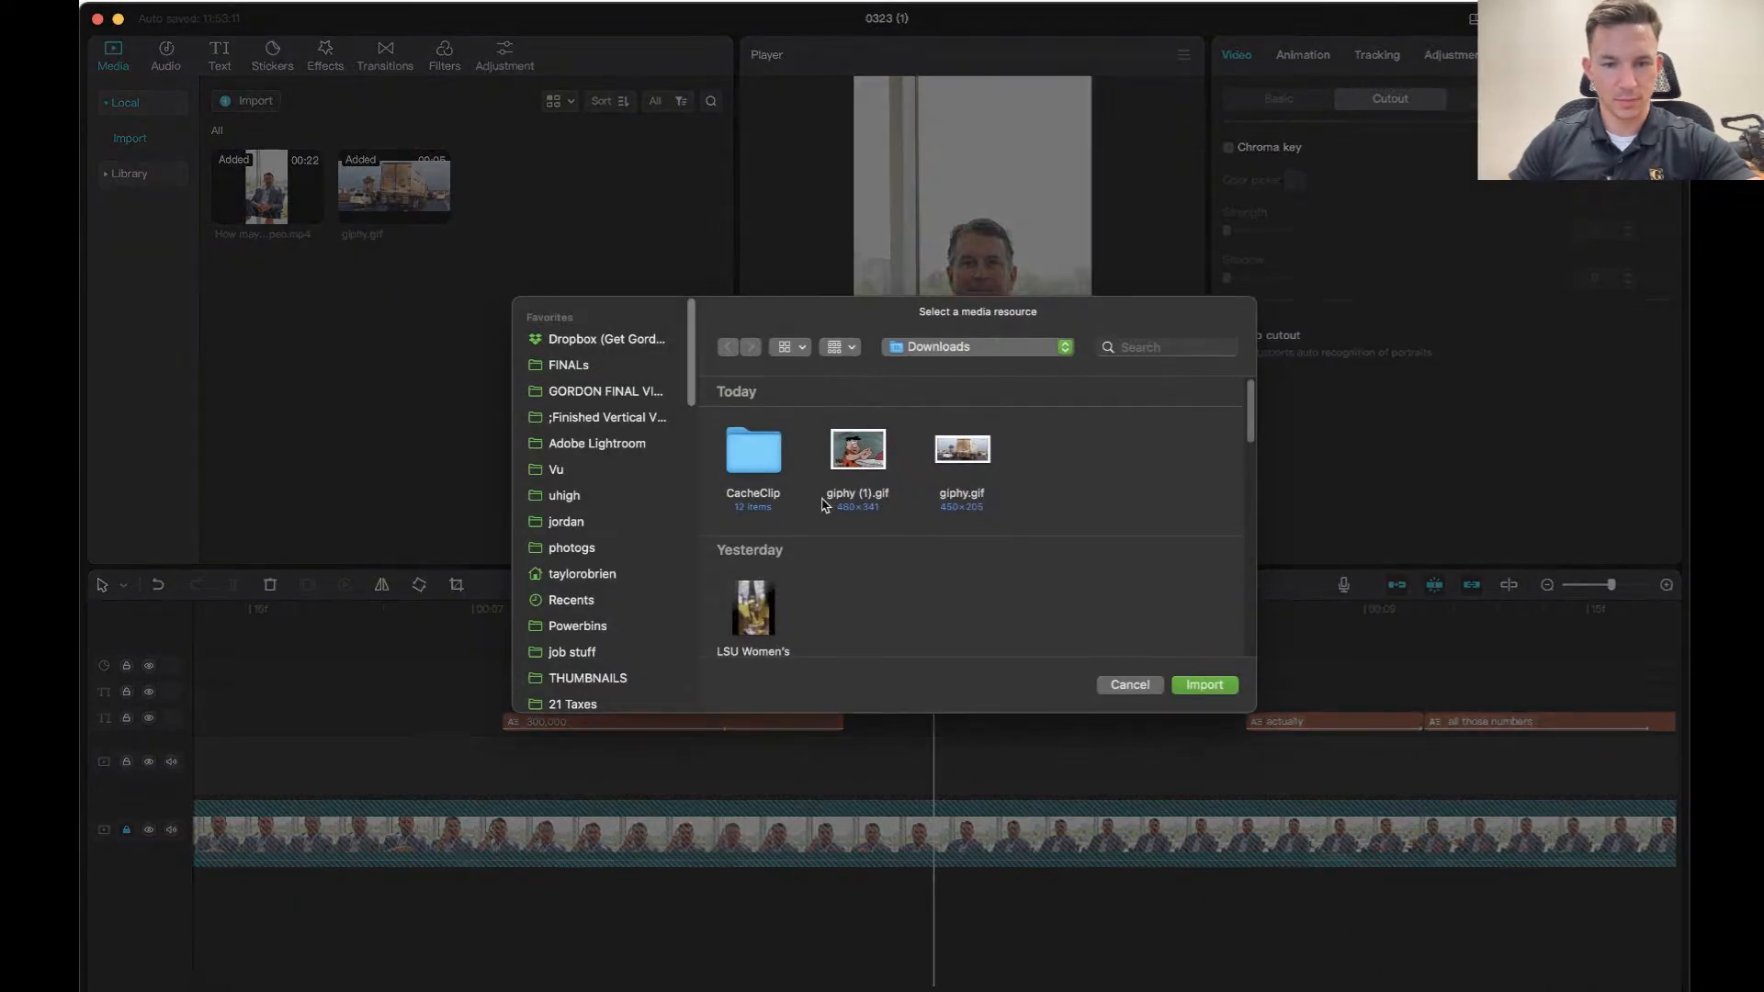
{"action": "left_click", "coordinate": [1205, 684]}
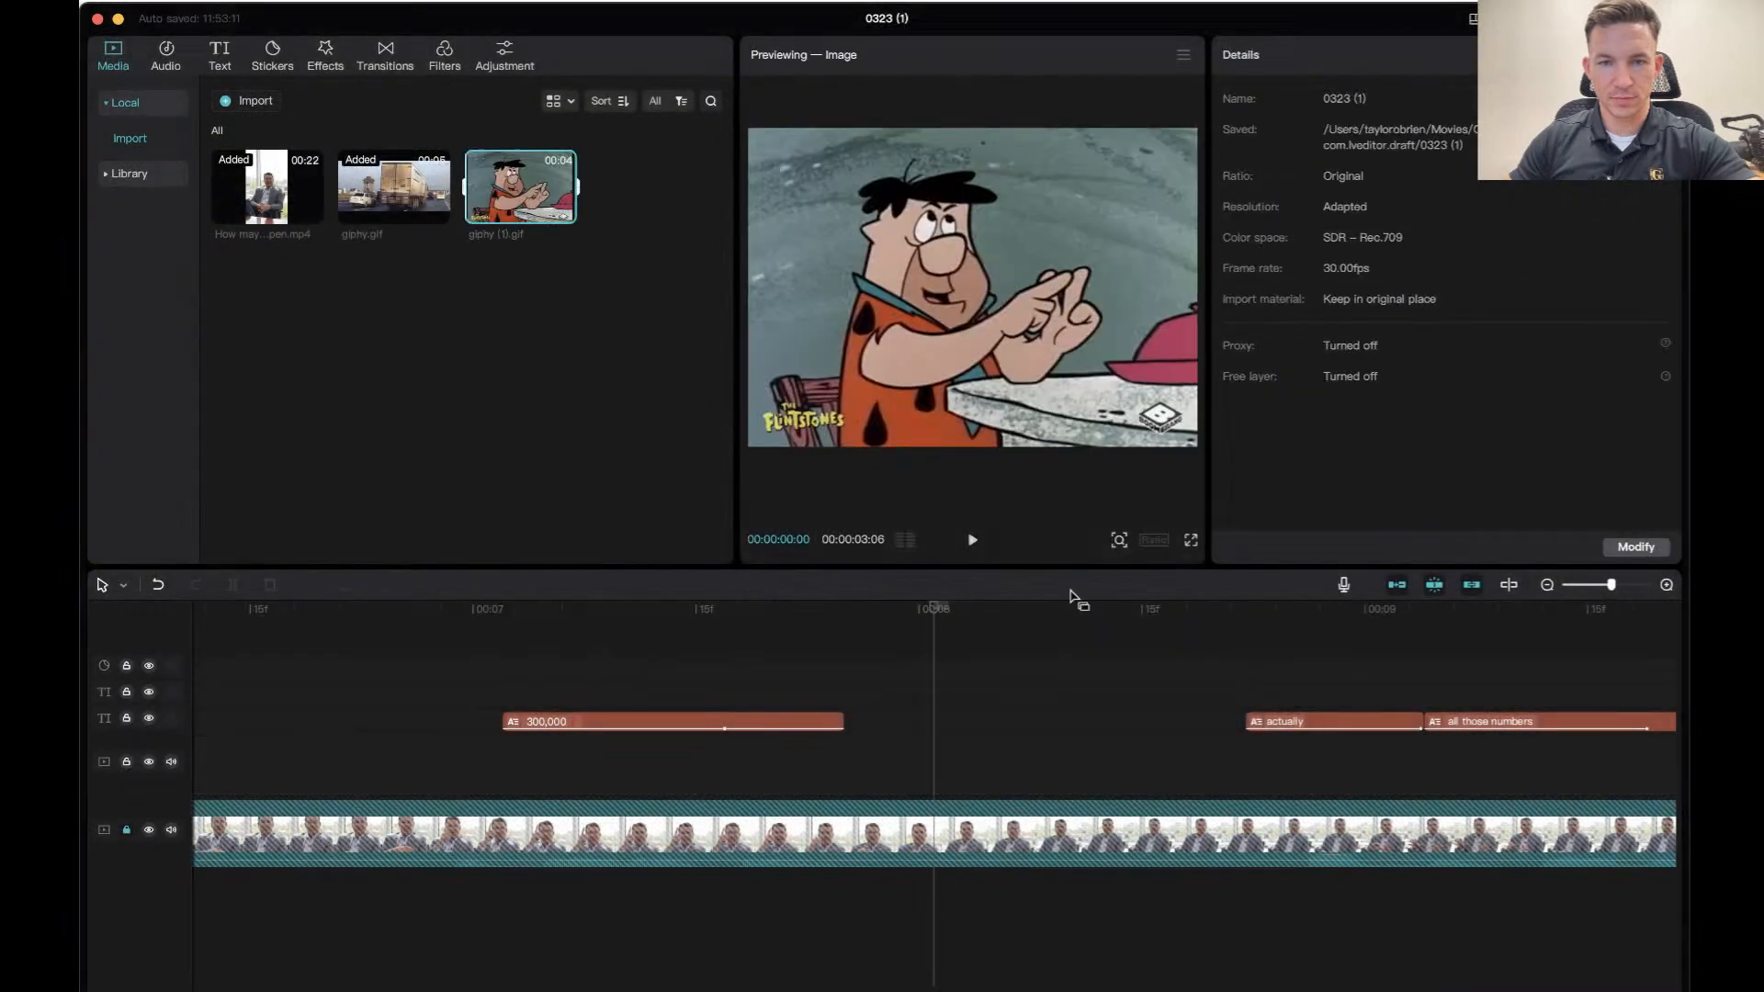
Place giphy (1).gif above the main video starting at 00:00:07:13, and position it at the bottom of the frame.
{"action": "left_click_drag", "start_coordinate": [471, 207], "coordinate": [814, 680]}
{"action": "left_click", "coordinate": [724, 610]}
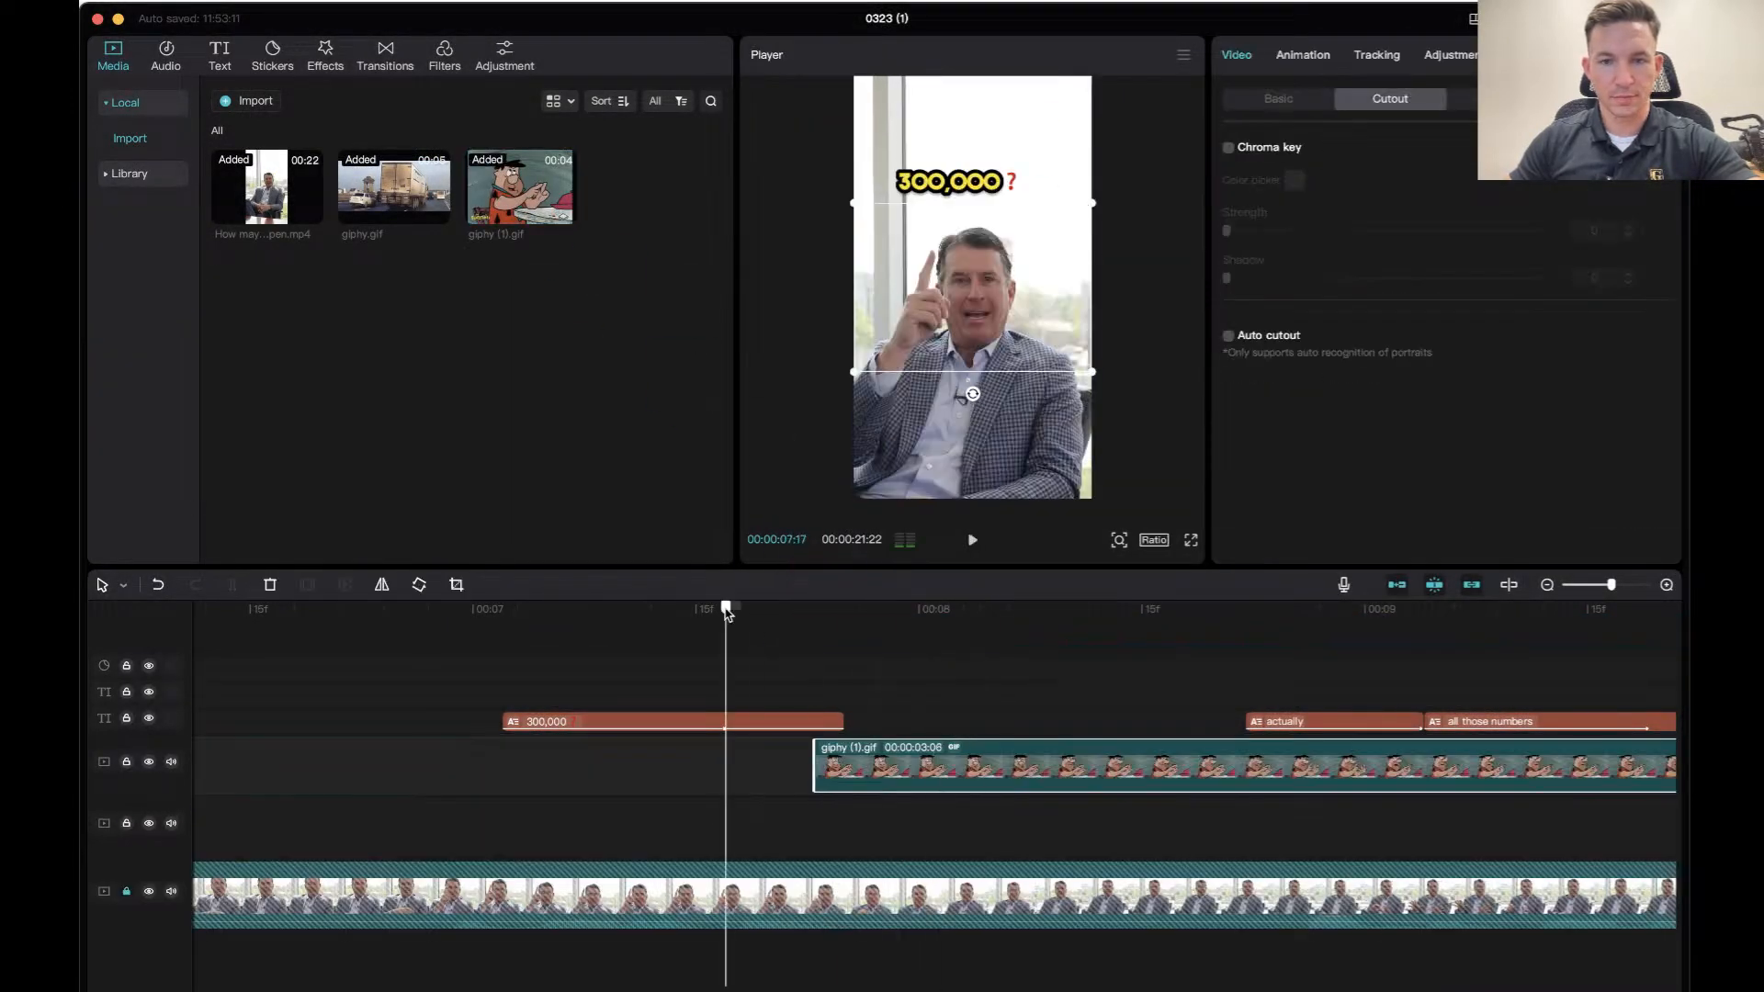
{"action": "left_click_drag", "start_coordinate": [725, 610], "coordinate": [666, 610]}
{"action": "left_click_drag", "start_coordinate": [951, 768], "coordinate": [804, 770]}
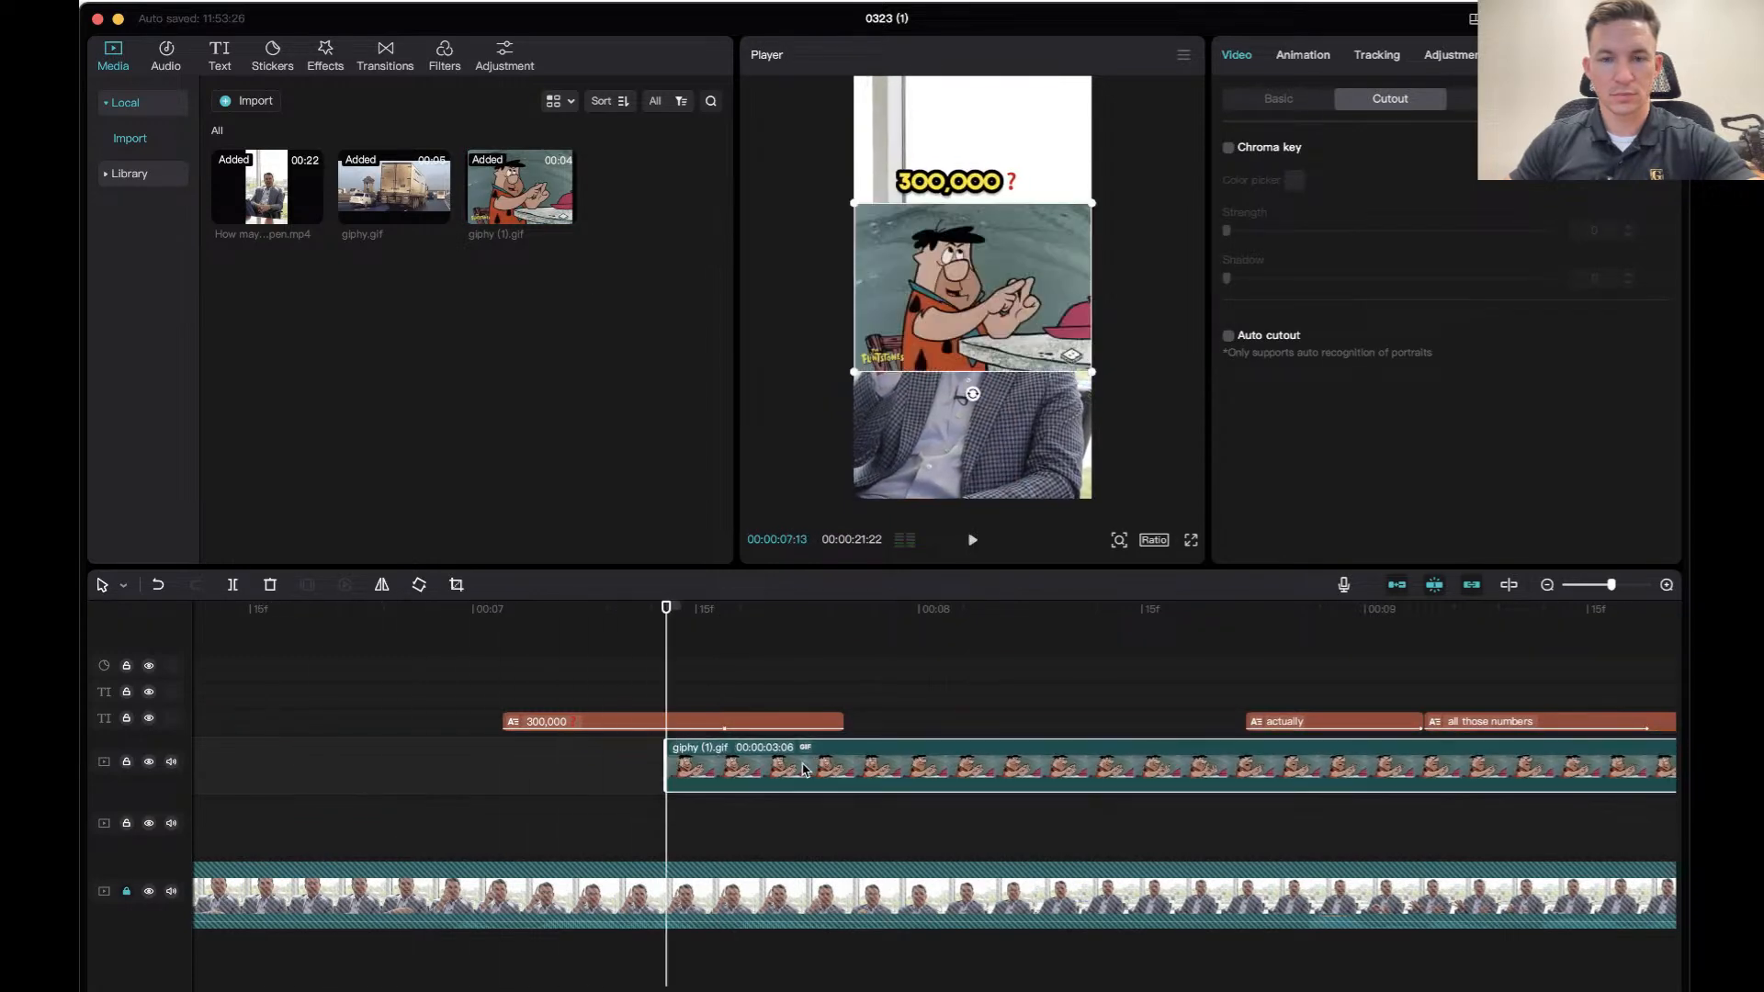
{"action": "left_click_drag", "start_coordinate": [972, 338], "coordinate": [971, 465]}
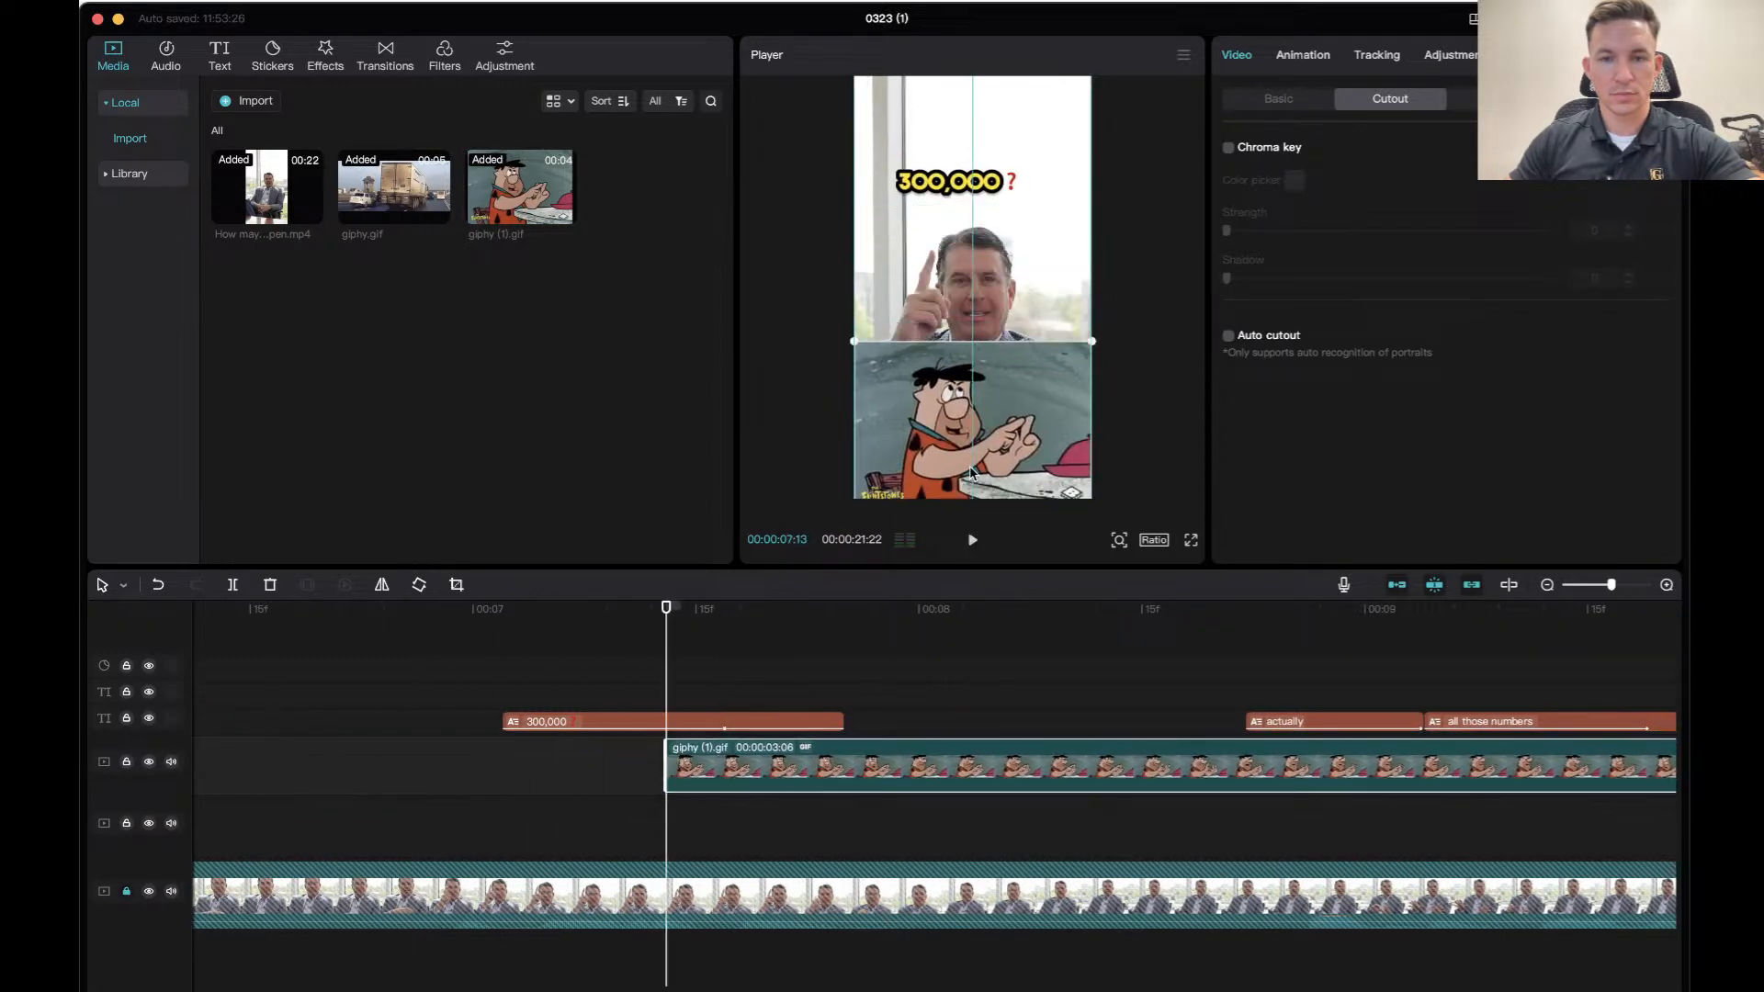
Try Auto cutout on giphy (1).gif, preview the result, and turn the cutout back off.
{"action": "left_click", "coordinate": [1229, 336]}
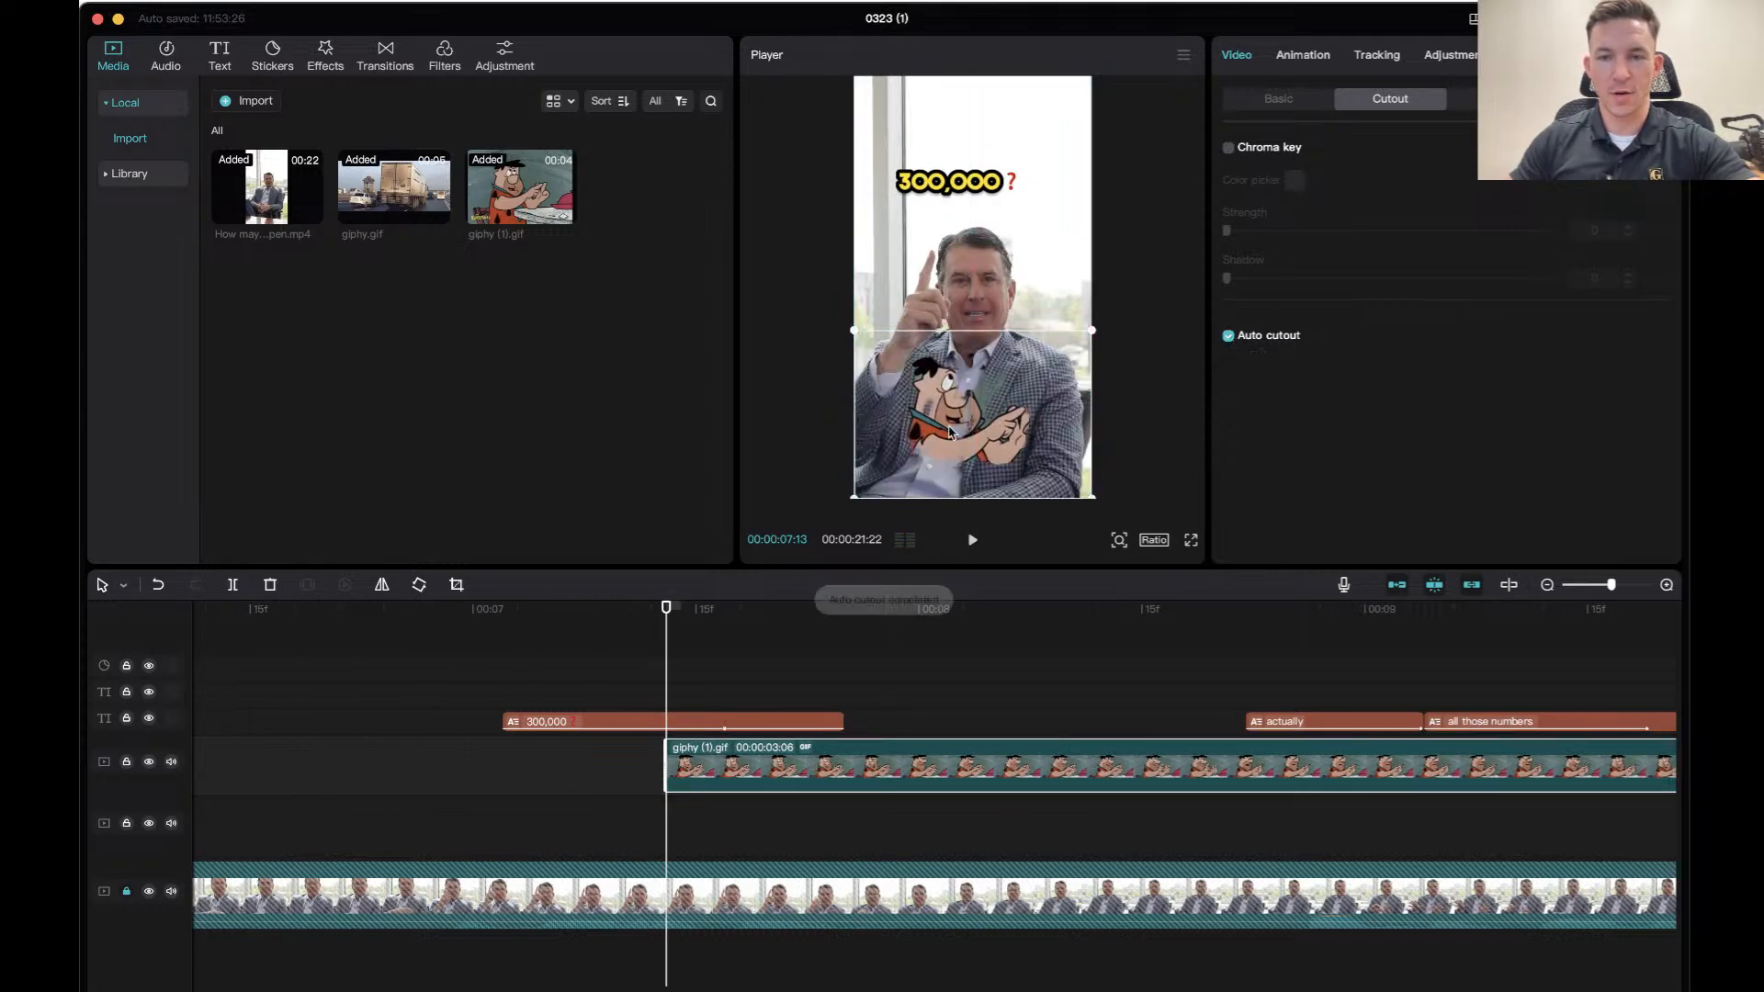
{"action": "key", "text": "space"}
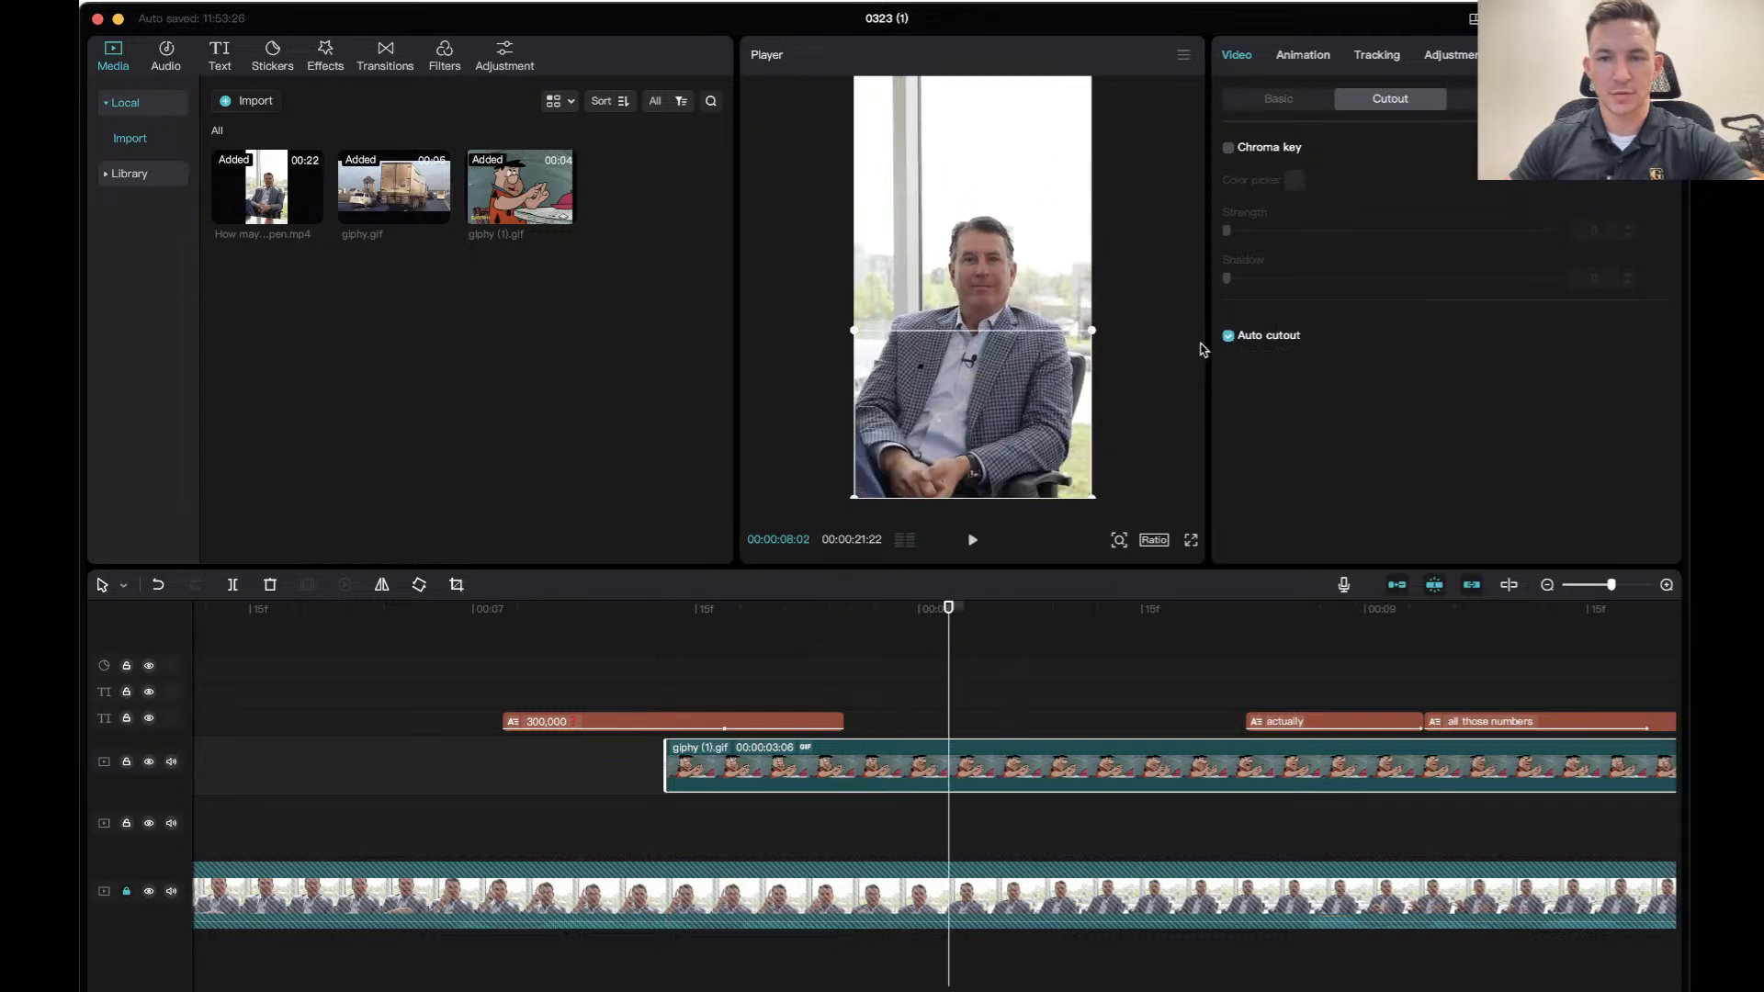
{"action": "left_click", "coordinate": [1229, 338]}
Preview giphy (1).gif, trim its start to near the end of the "300,000" caption, and replay that section.
{"action": "left_click", "coordinate": [419, 625]}
{"action": "key", "text": "space"}
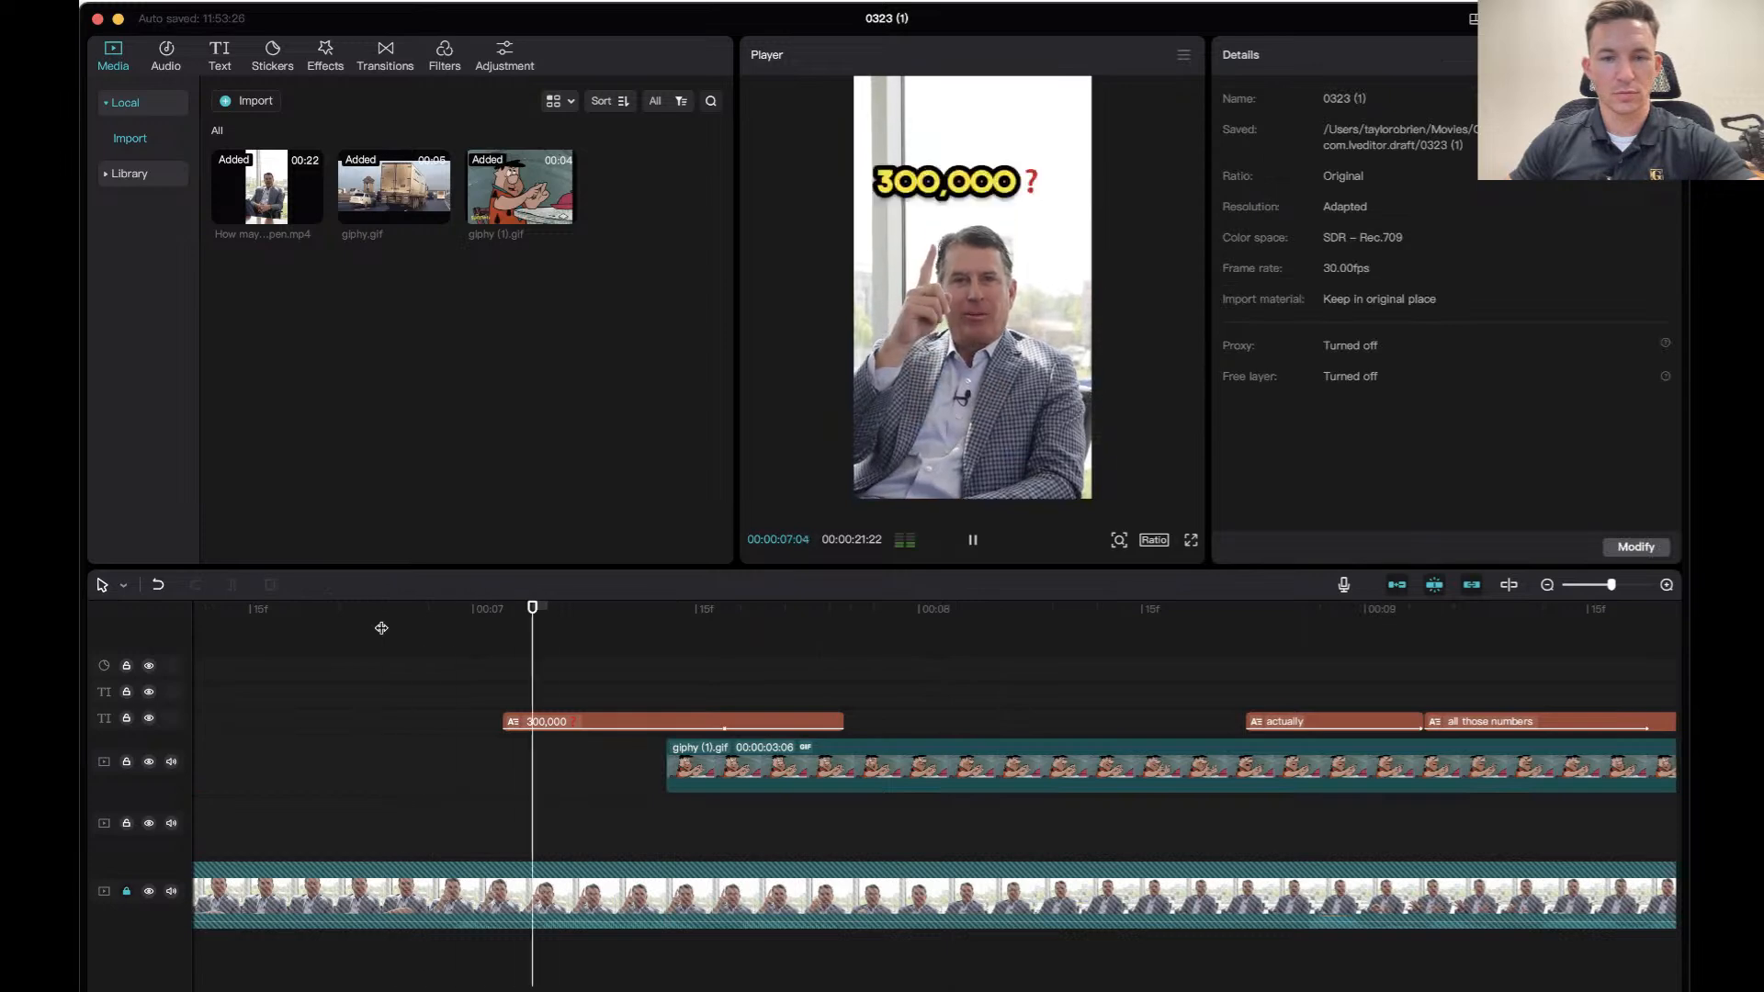
{"action": "left_click", "coordinate": [979, 784]}
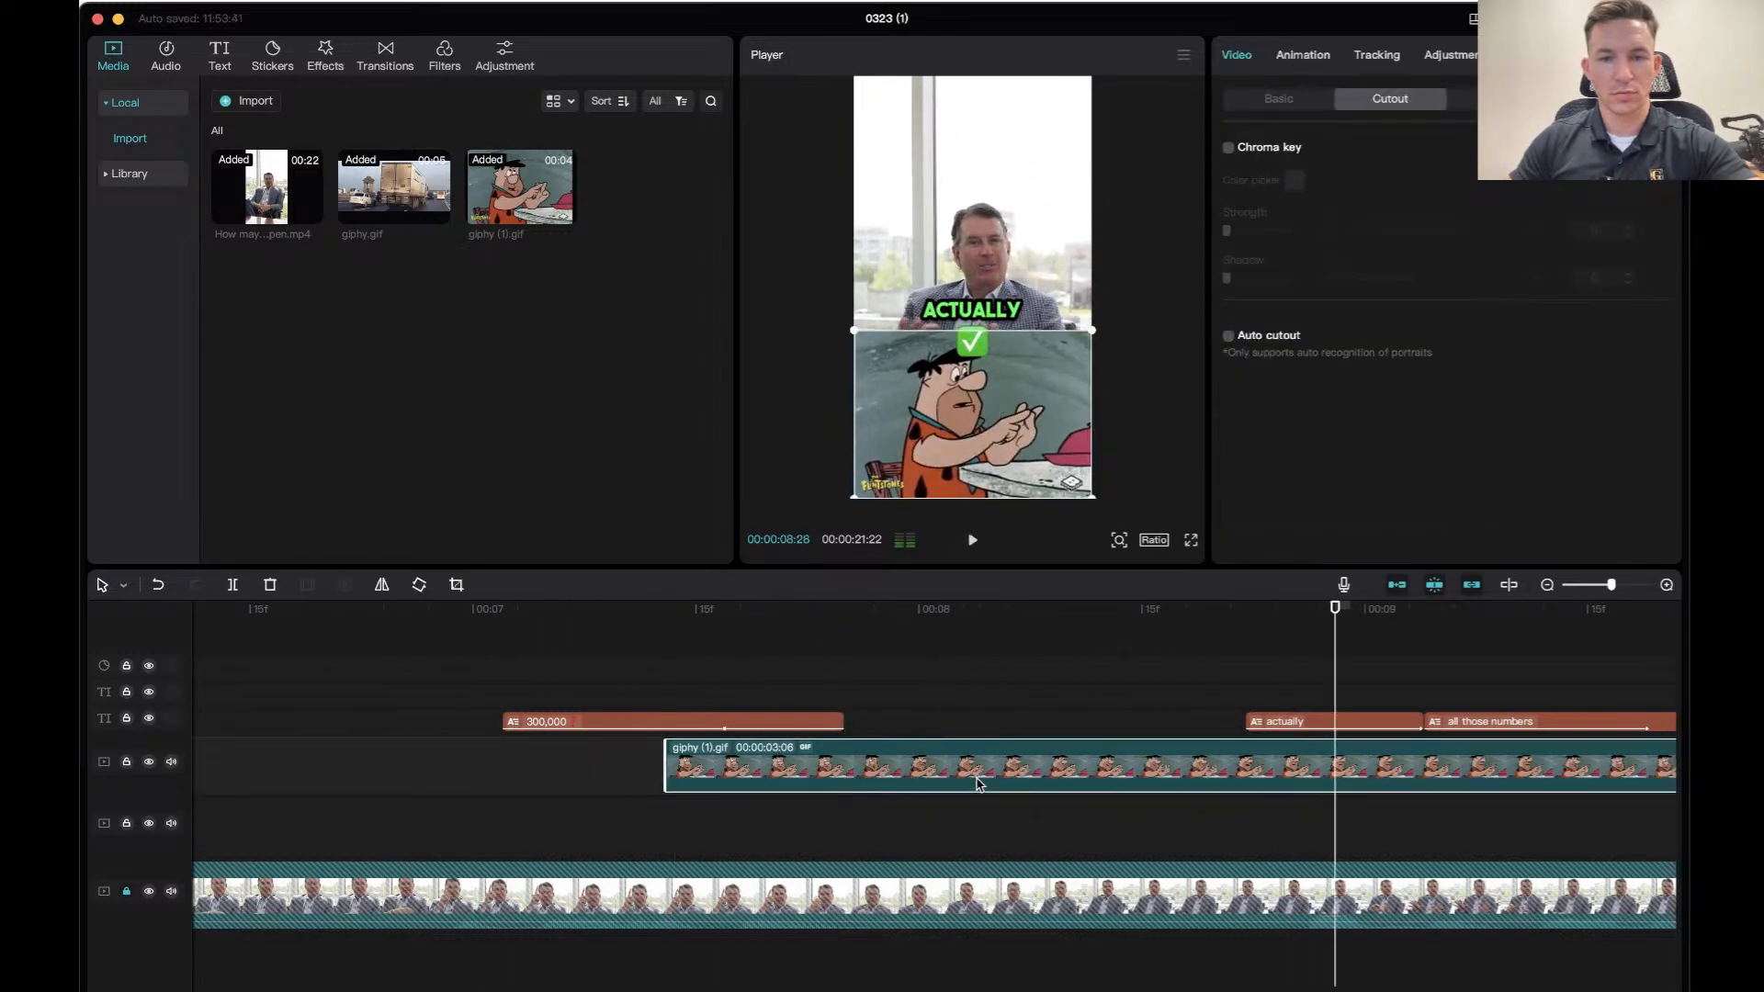
{"action": "left_click_drag", "start_coordinate": [668, 765], "coordinate": [908, 751]}
{"action": "left_click", "coordinate": [489, 632]}
{"action": "key", "text": "space"}
{"action": "key", "text": "space"}
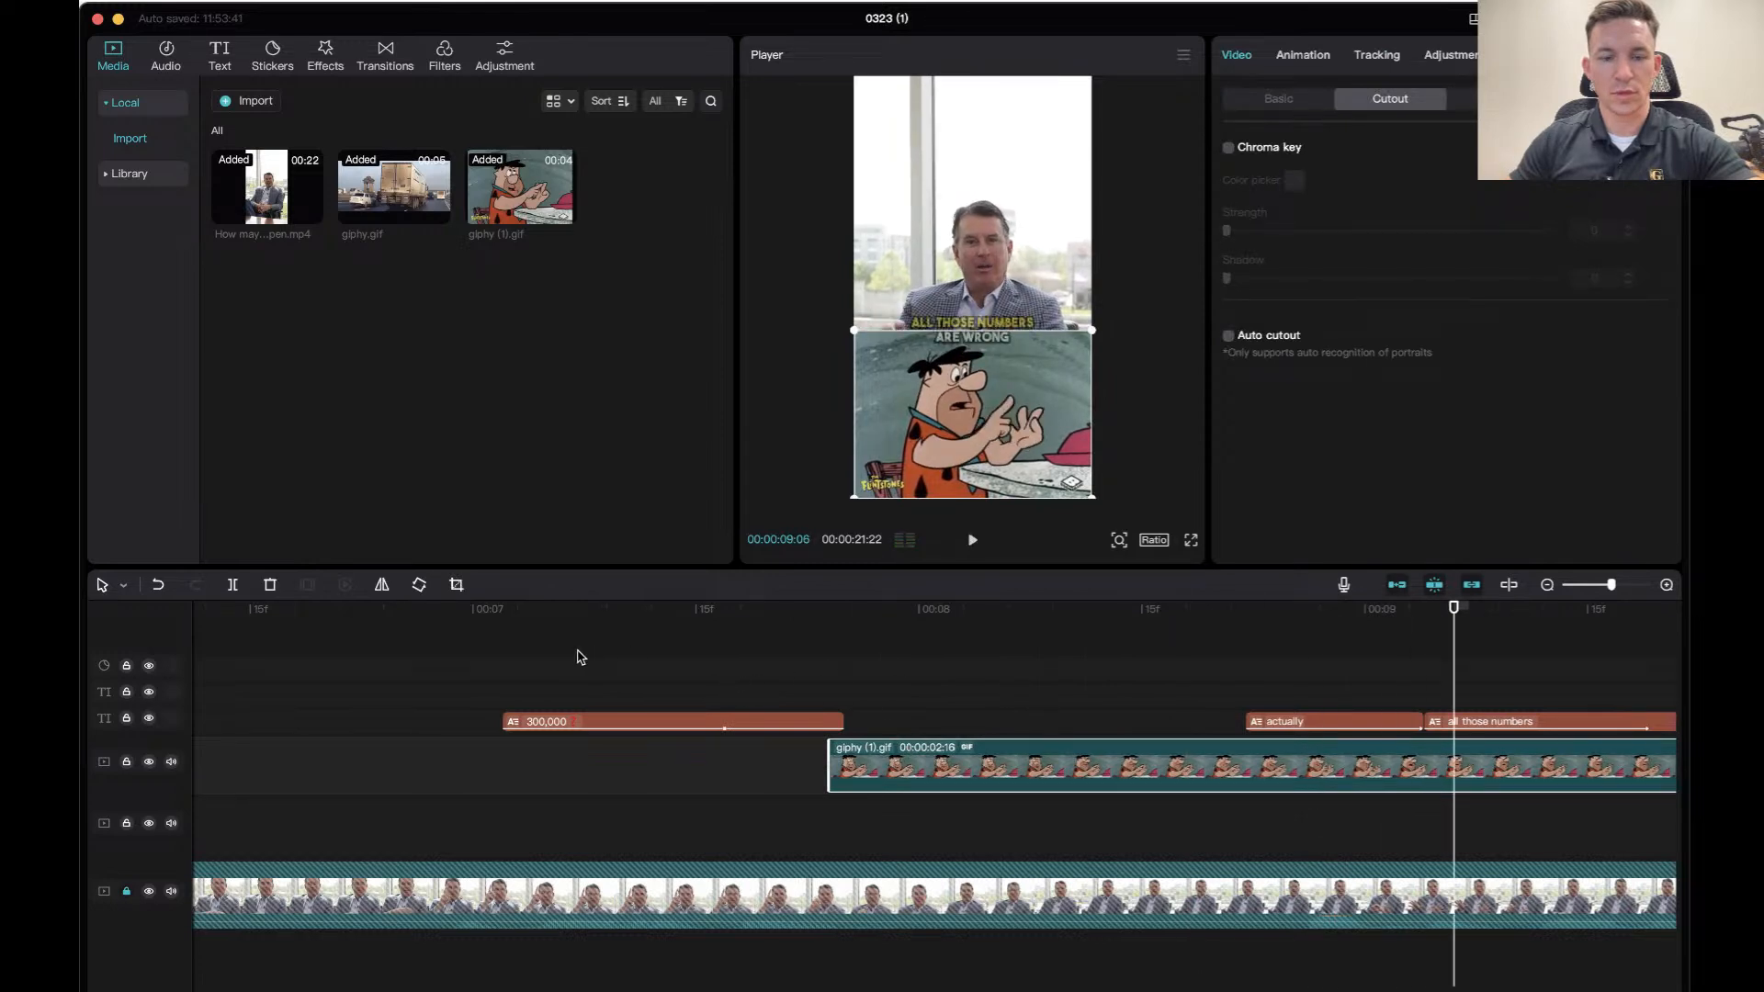
Move giphy (1).gif earlier on the timeline so it starts within the "100,000" caption.
{"action": "left_click", "coordinate": [1547, 586]}
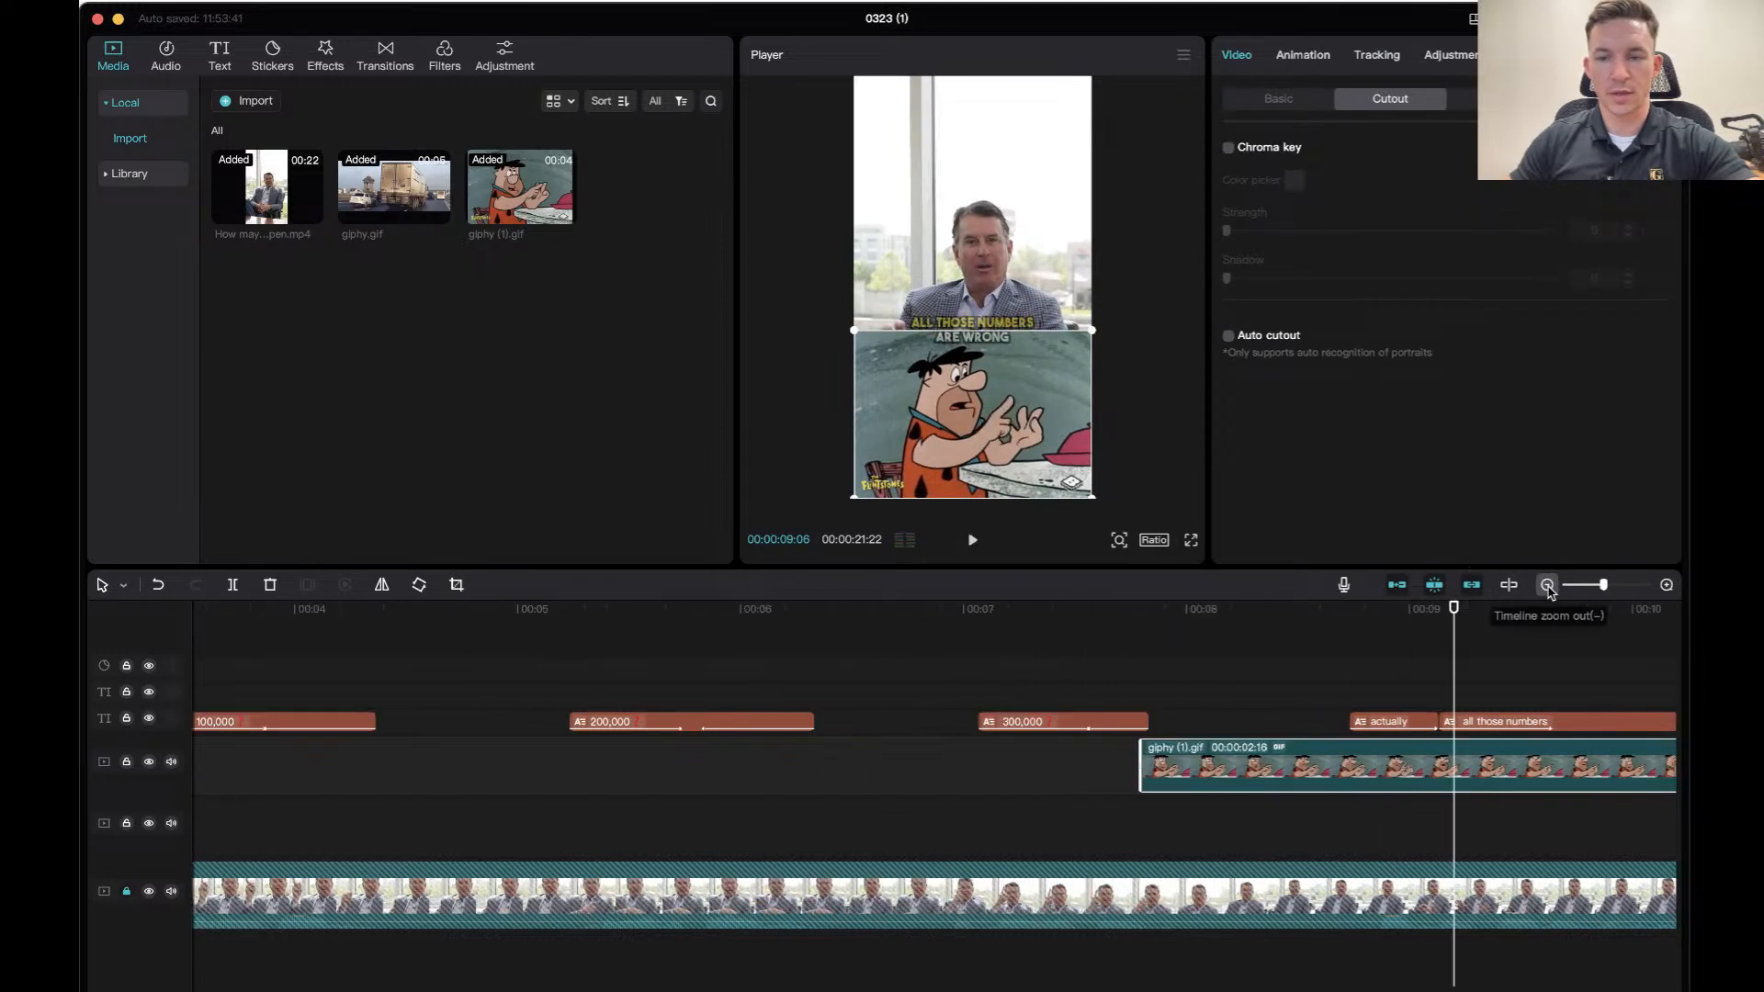
{"action": "left_click", "coordinate": [1547, 585]}
{"action": "left_click", "coordinate": [460, 628]}
{"action": "key", "text": "space"}
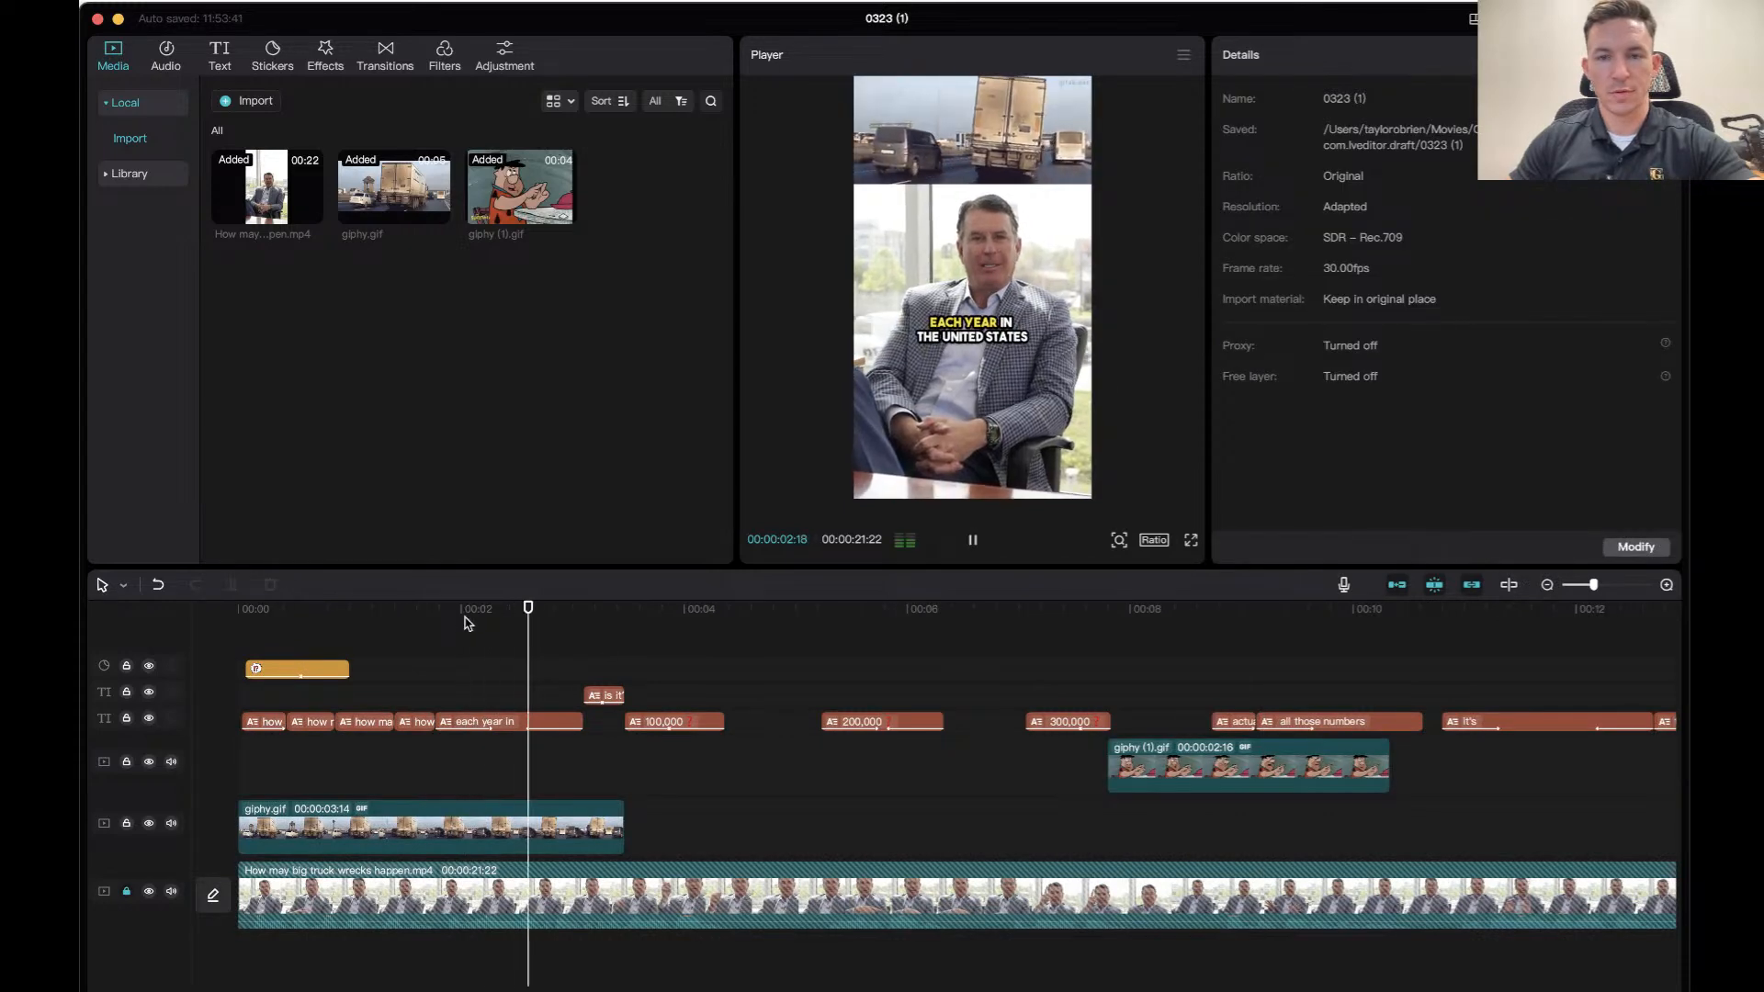
{"action": "left_click_drag", "start_coordinate": [1295, 773], "coordinate": [835, 789]}
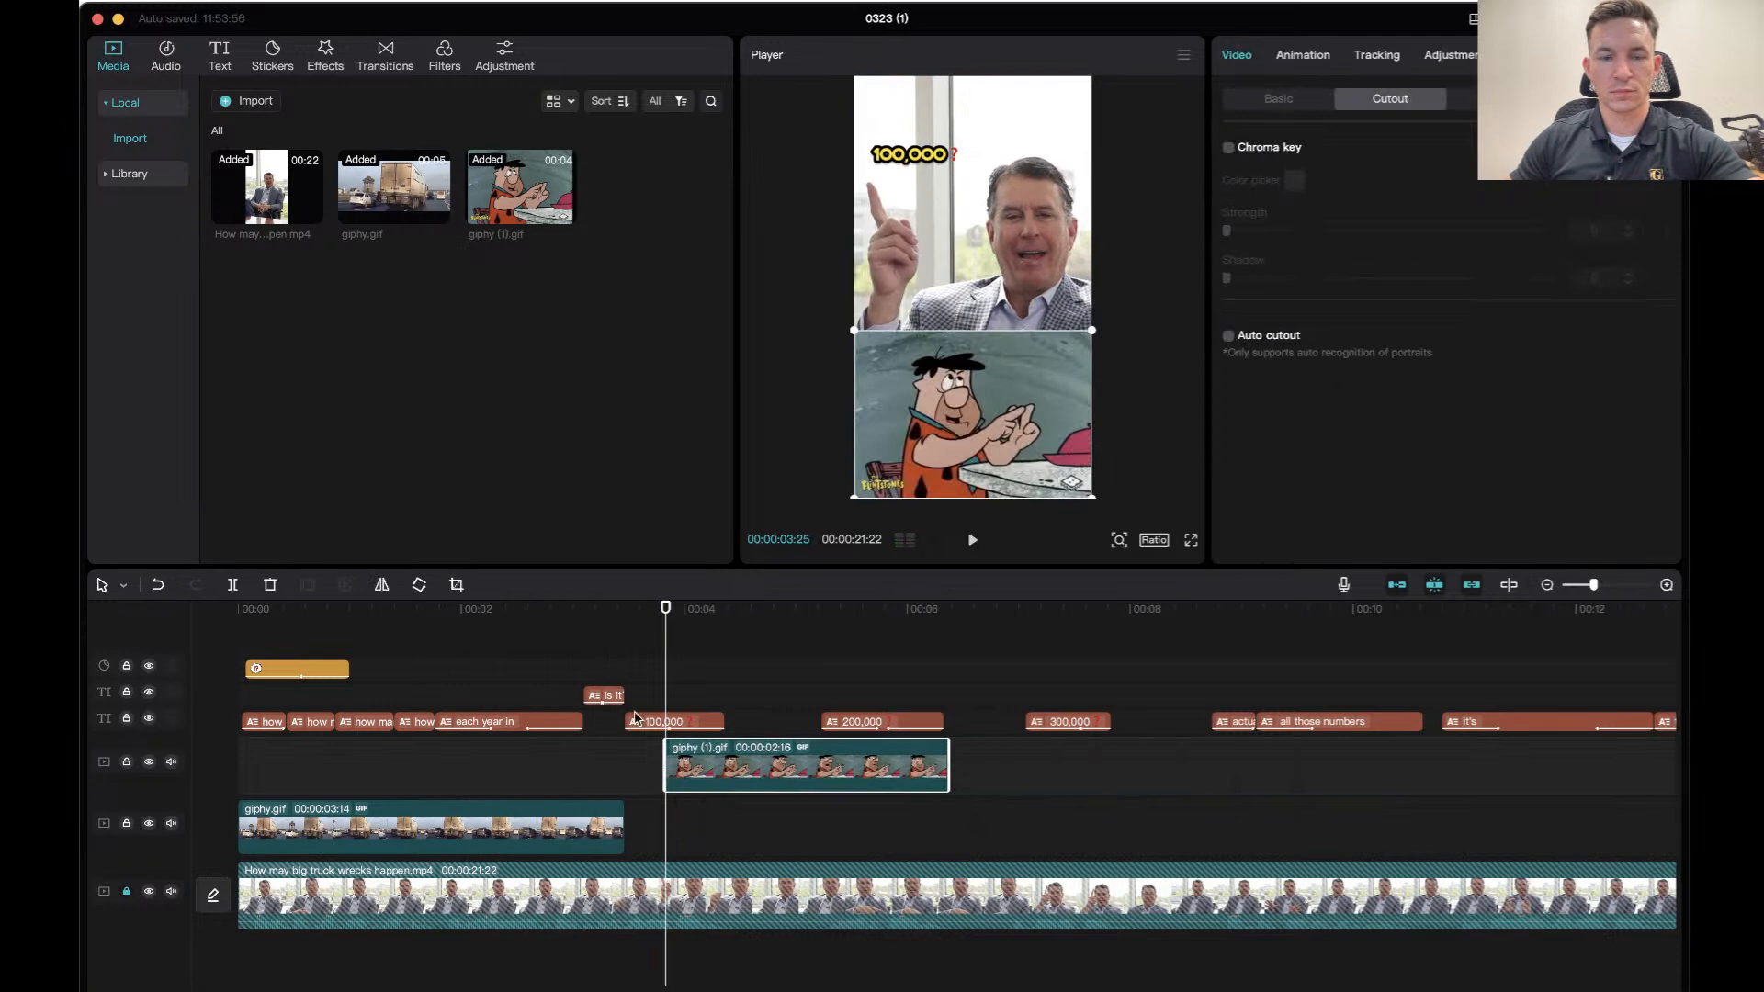
Align the start of giphy (1).gif with the start of the "100,000" caption and preview the transition from the truck GIF.
{"action": "left_click", "coordinate": [591, 611]}
{"action": "key", "text": "space"}
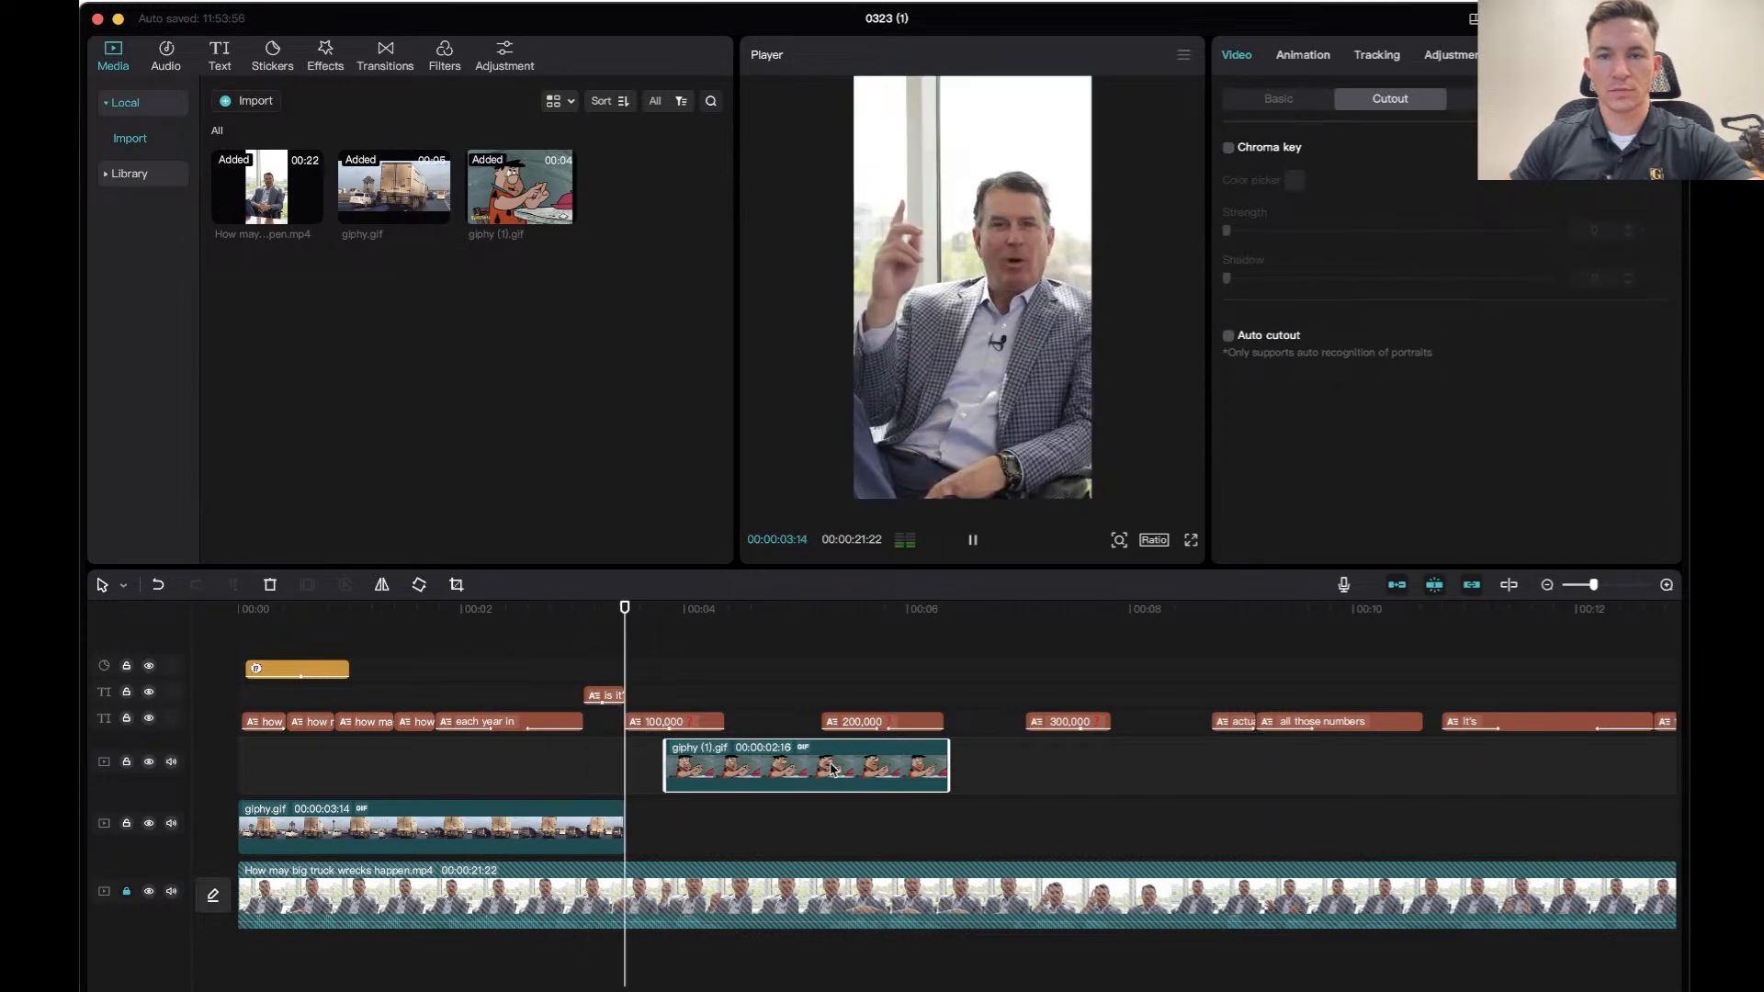
{"action": "key", "text": "space"}
{"action": "left_click_drag", "start_coordinate": [731, 770], "coordinate": [690, 764]}
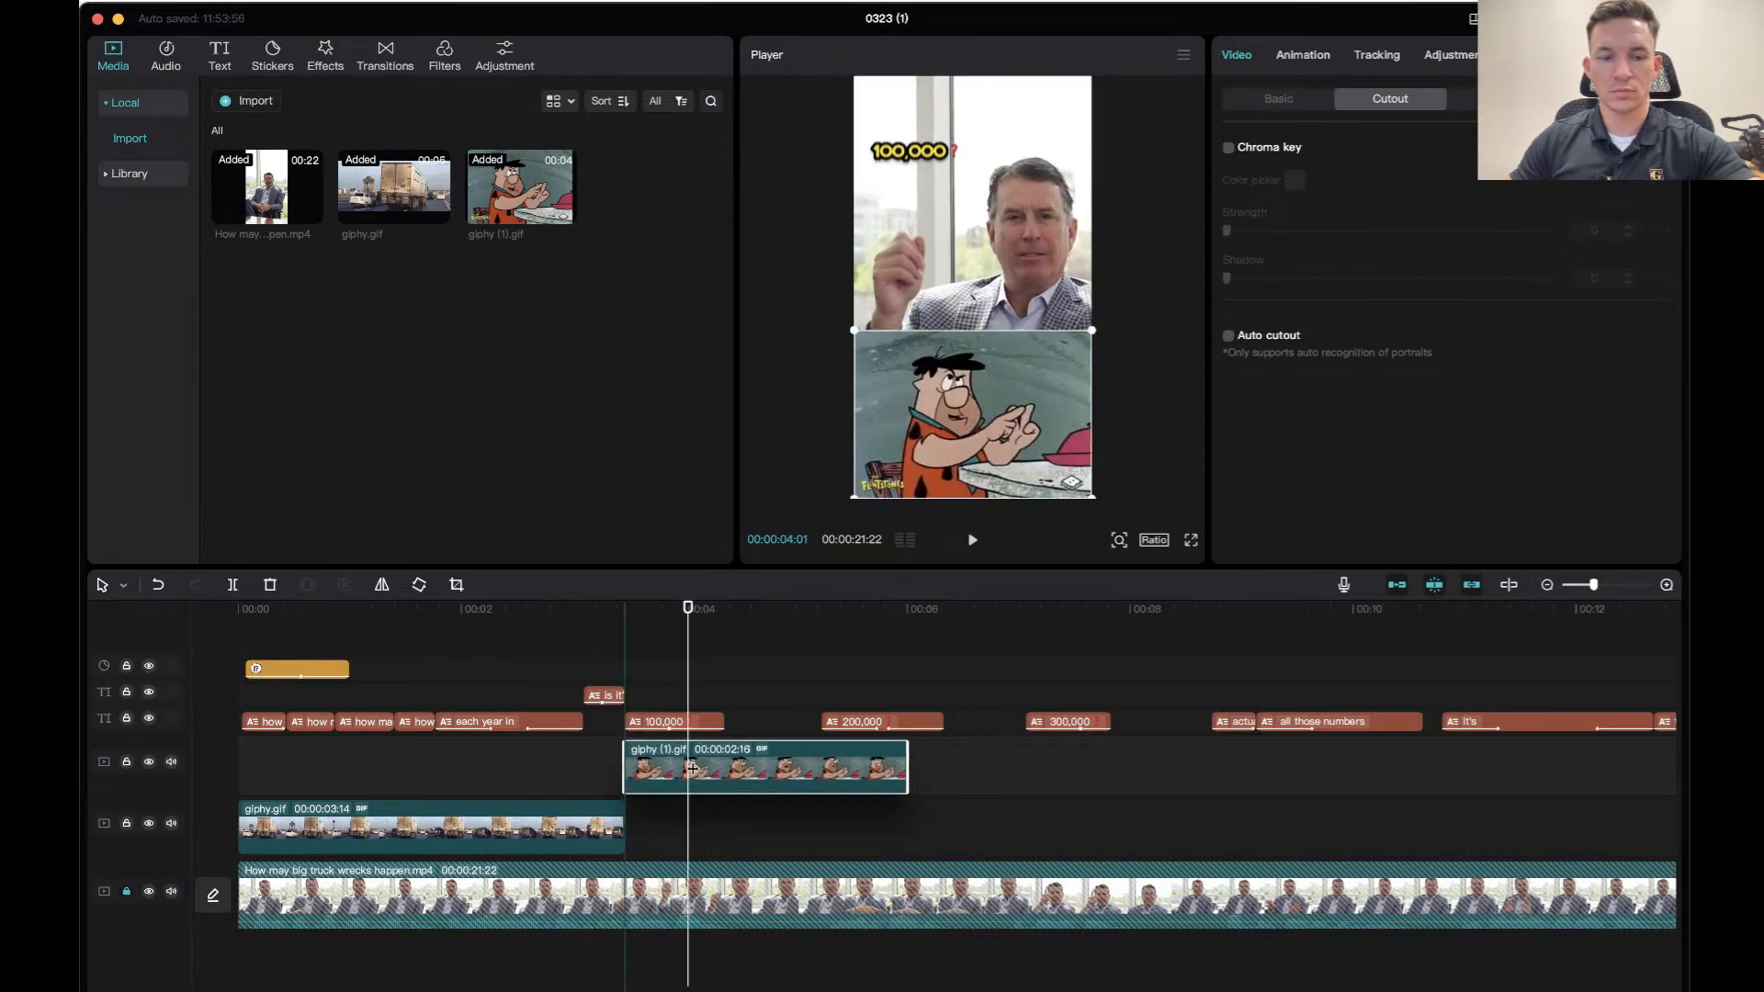
{"action": "left_click", "coordinate": [551, 611]}
{"action": "key", "text": "space"}
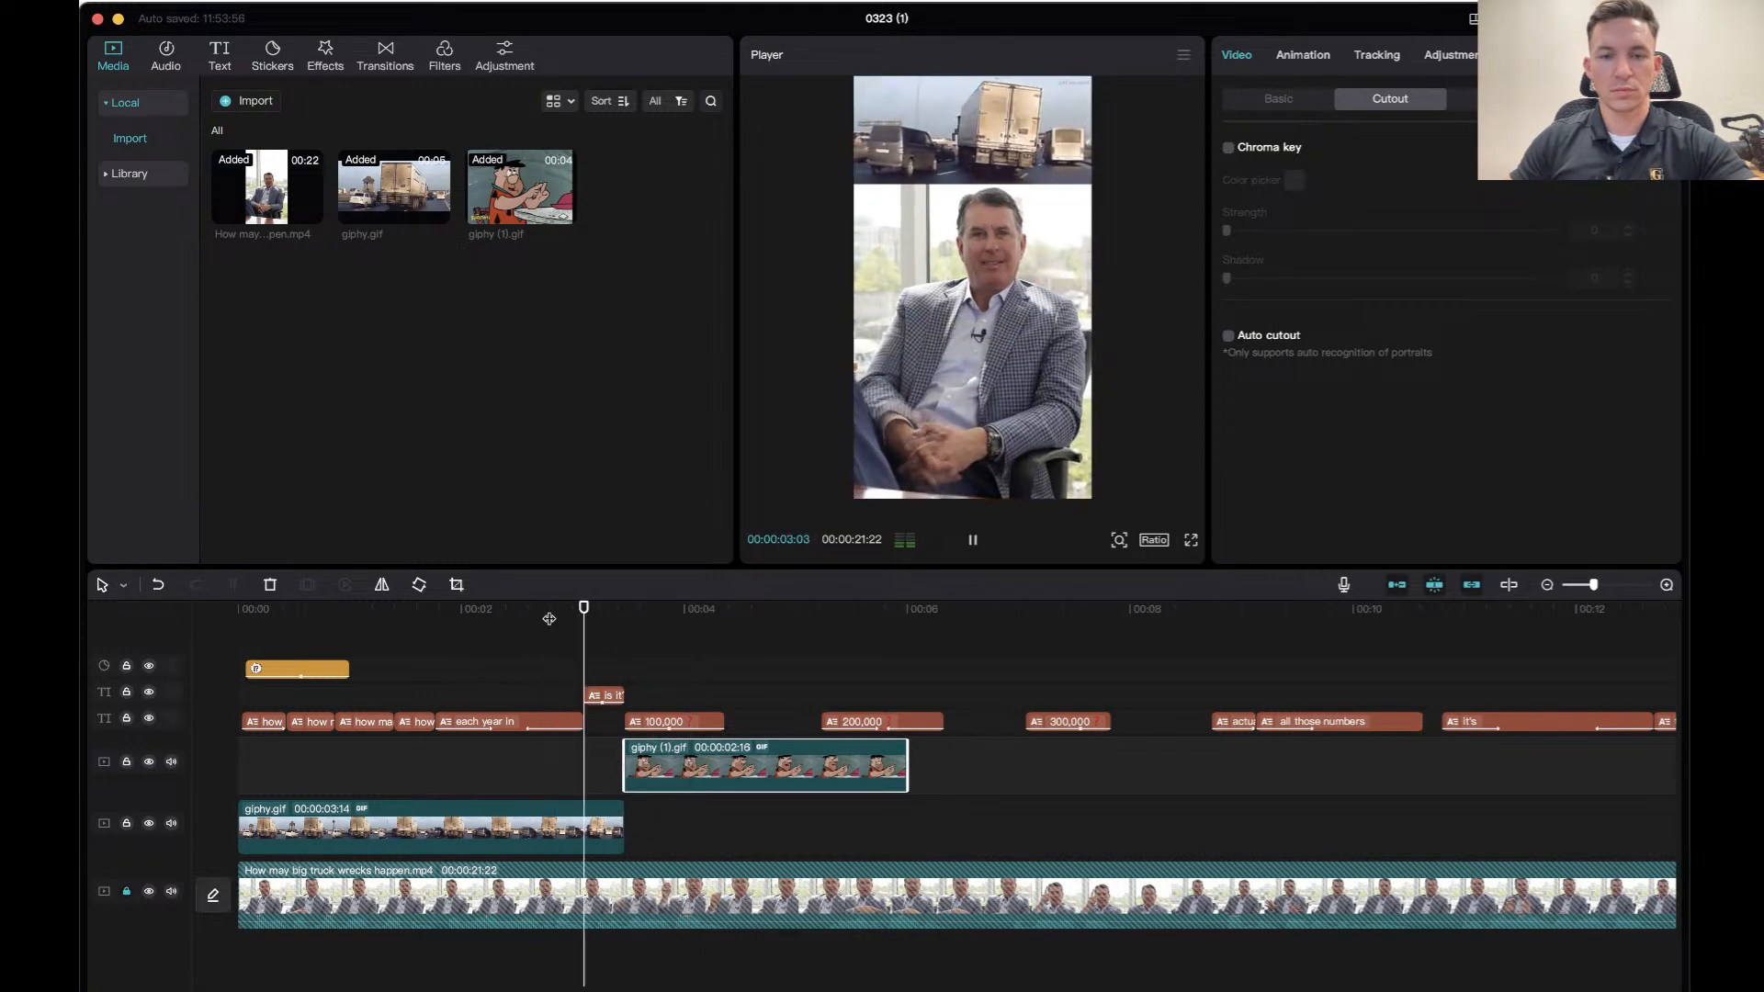
{"action": "key", "text": "space"}
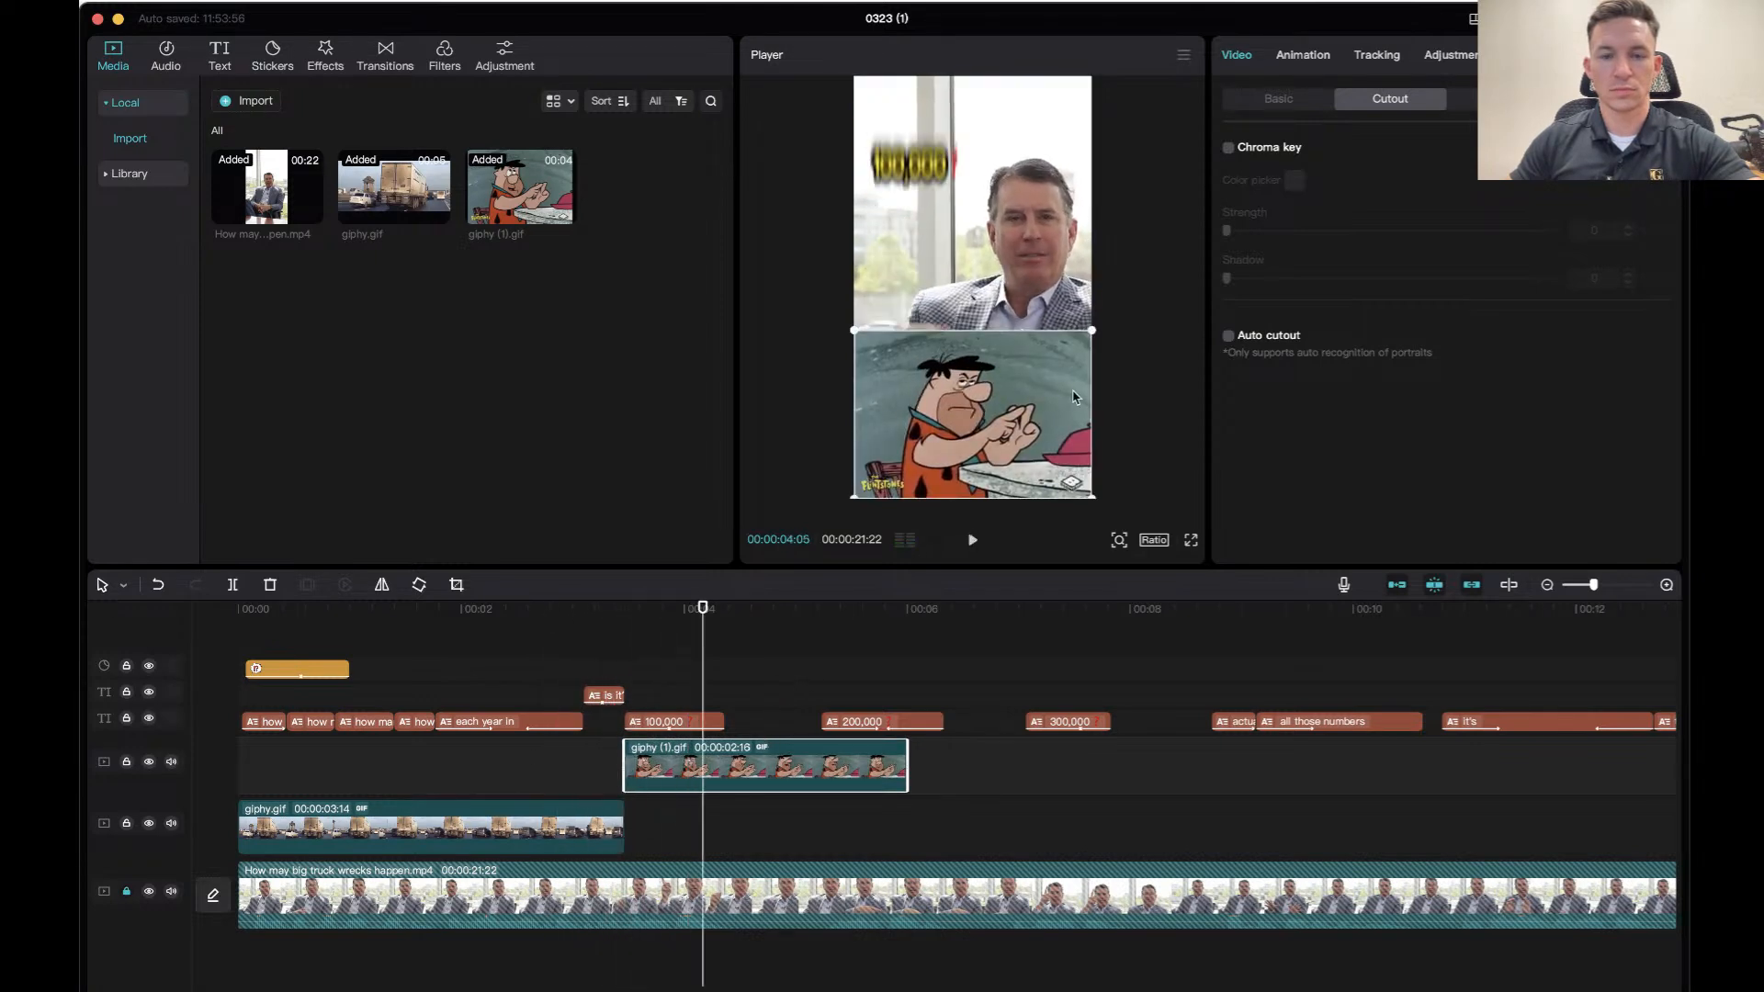
Shrink giphy (1).gif to about half the frame width over the speaker's lap and preview it.
{"action": "left_click_drag", "start_coordinate": [1093, 335], "coordinate": [1066, 367]}
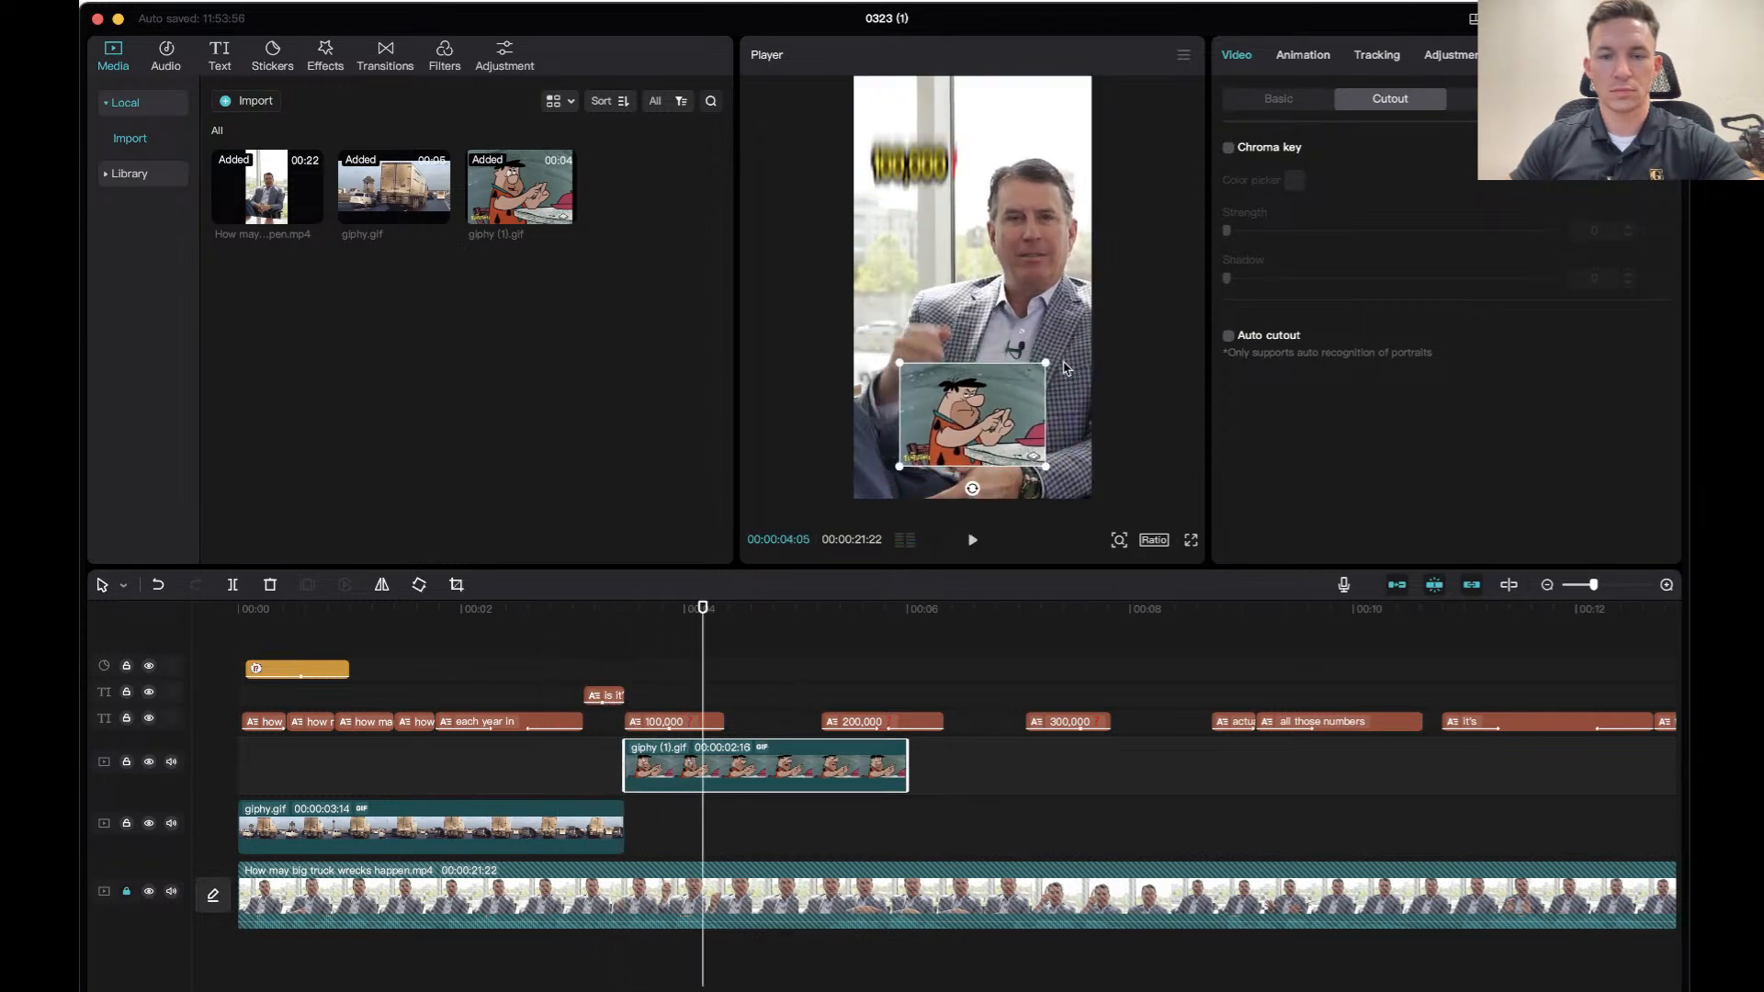
{"action": "key", "text": "space"}
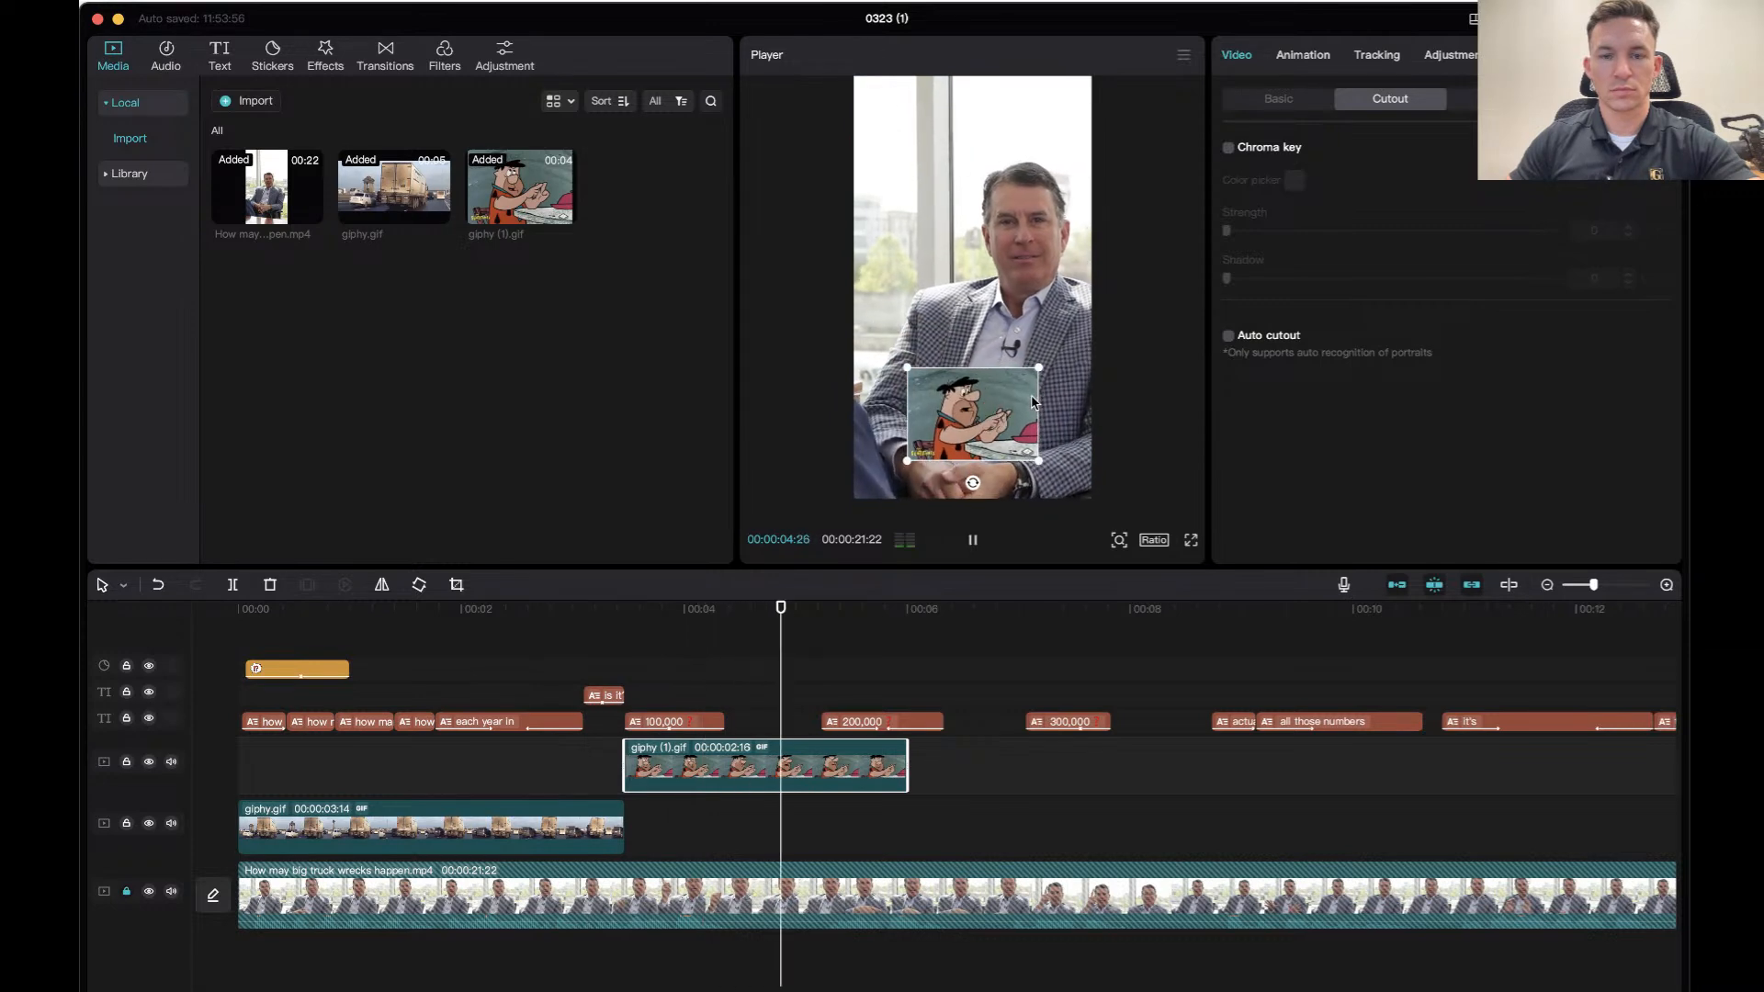
{"action": "key", "text": "space"}
{"action": "key", "text": "space"}
{"action": "key", "text": "space"}
Extend the end of giphy (1).gif past the "300,000" caption to a duration of 00:00:05:02 and preview it.
{"action": "left_click_drag", "start_coordinate": [905, 750], "coordinate": [1188, 750]}
{"action": "left_click", "coordinate": [566, 636]}
{"action": "key", "text": "space"}
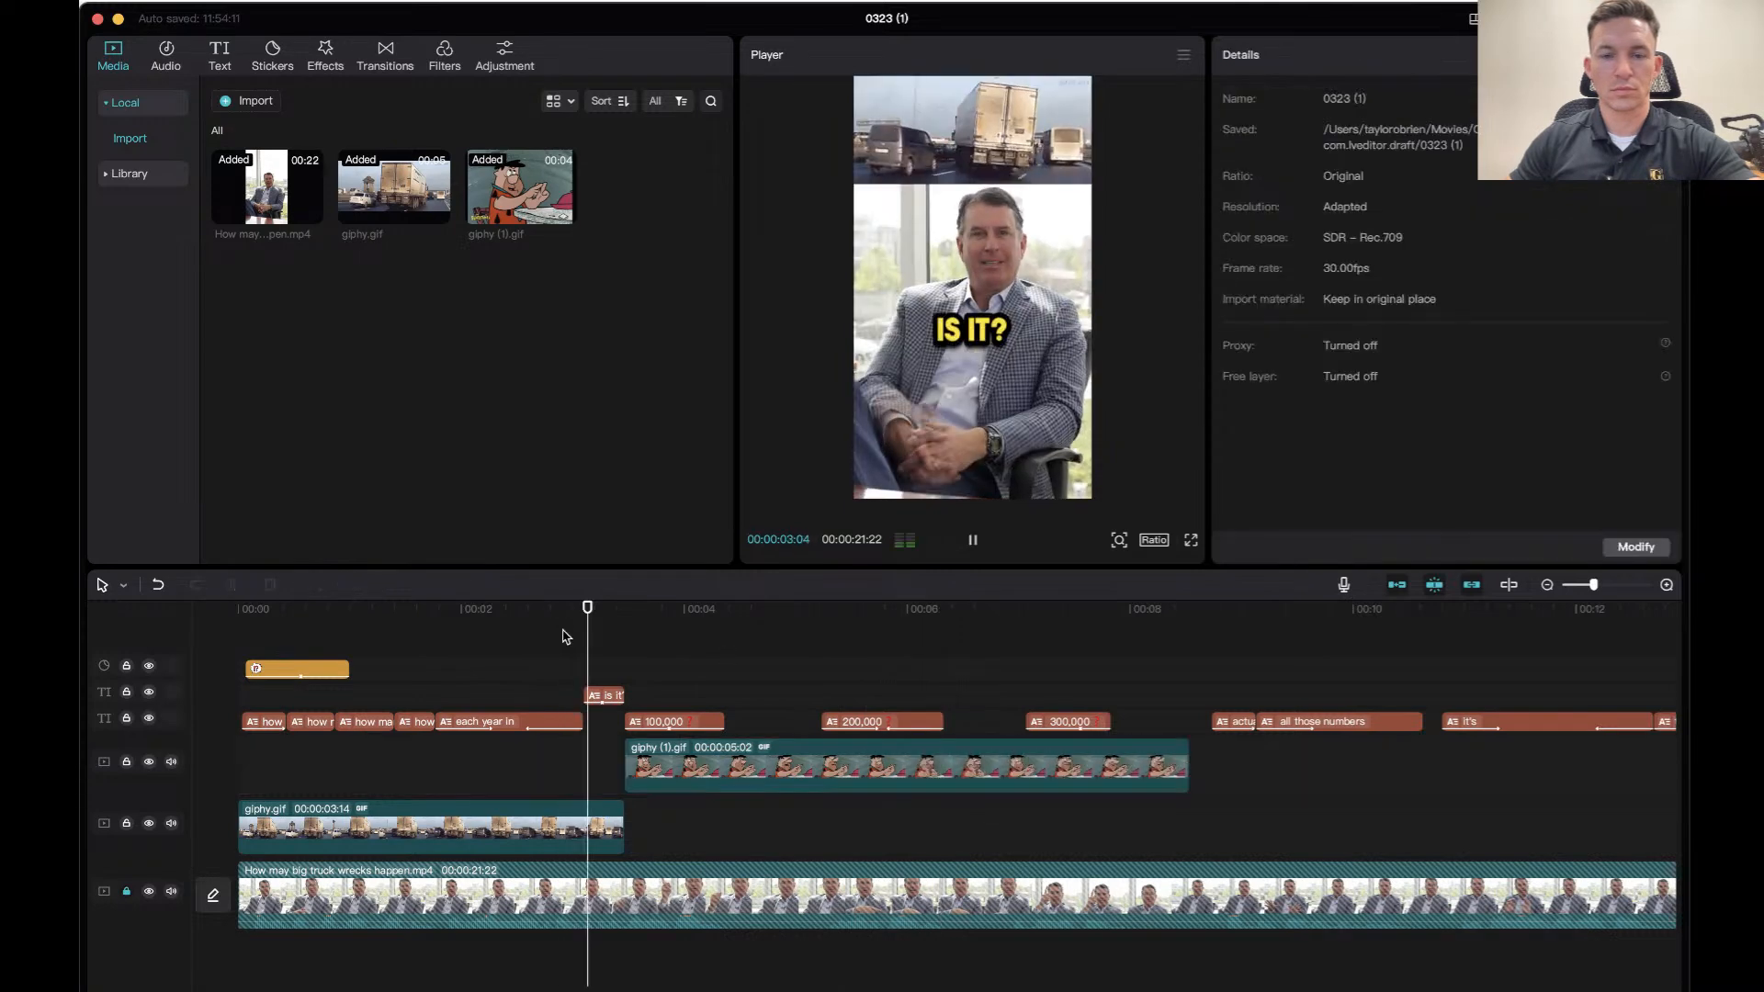
{"action": "key", "text": "space"}
Enlarge giphy (1).gif back to the full frame width and delete it from the timeline.
{"action": "left_click", "coordinate": [819, 762]}
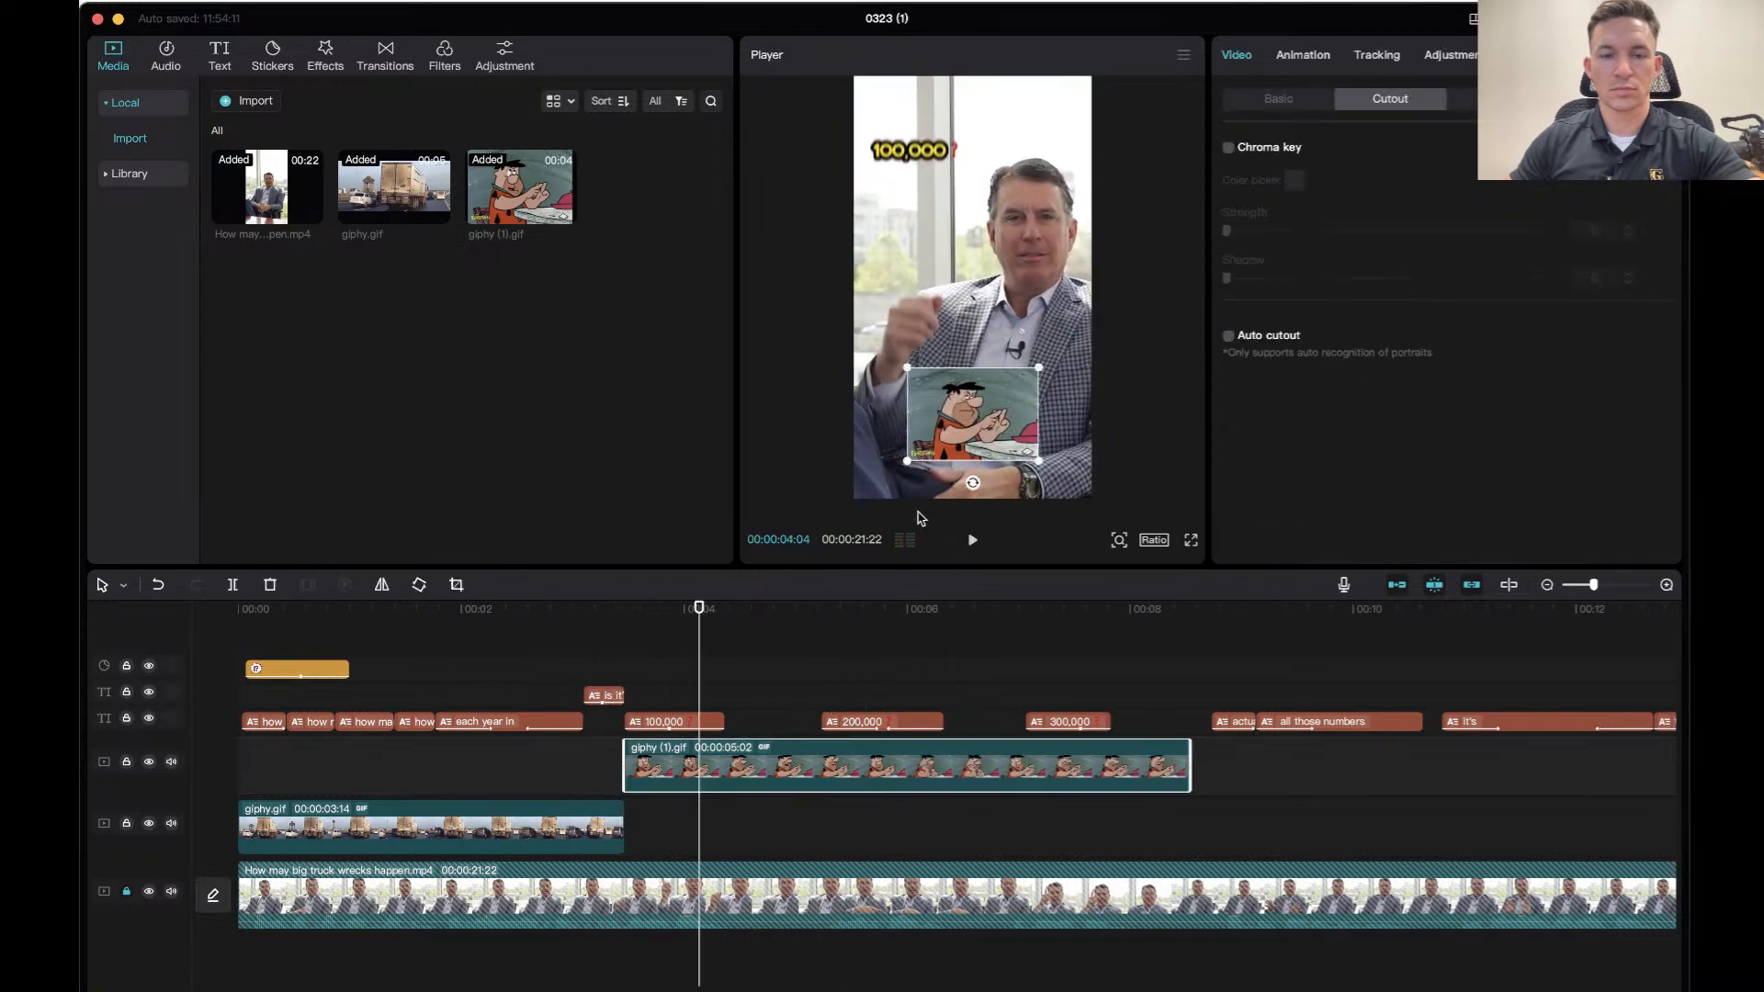
{"action": "left_click_drag", "start_coordinate": [910, 466], "coordinate": [876, 489]}
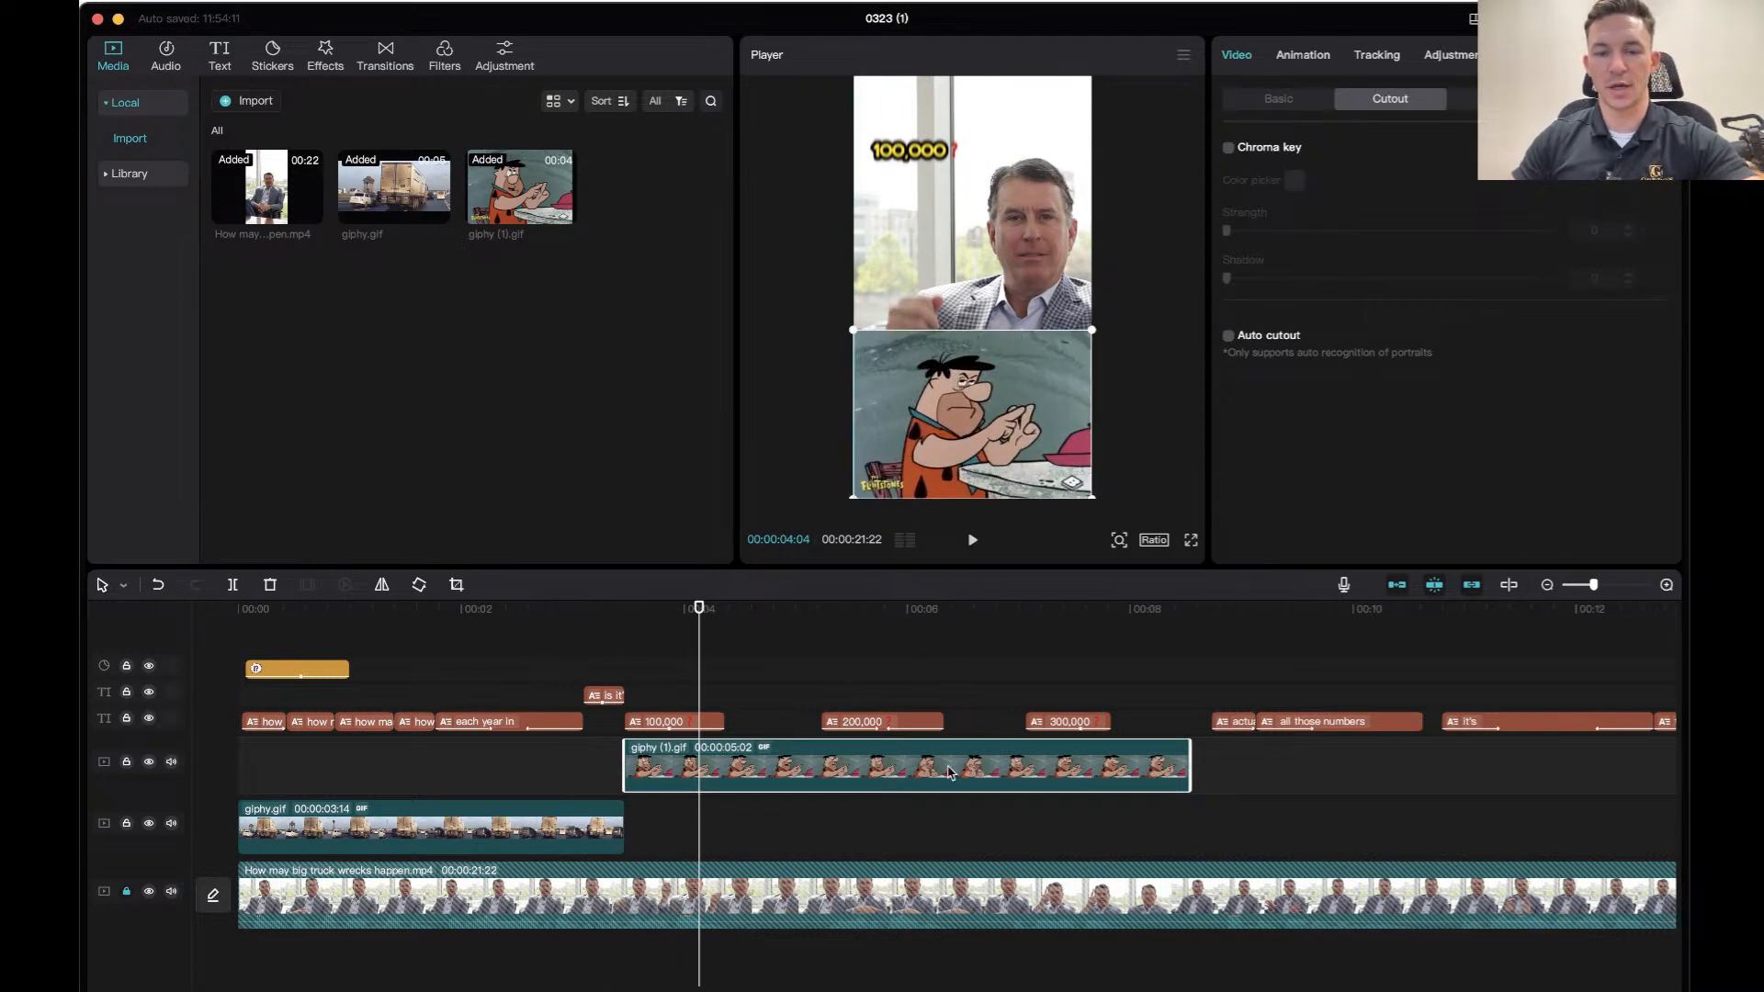
{"action": "key", "text": "Delete"}
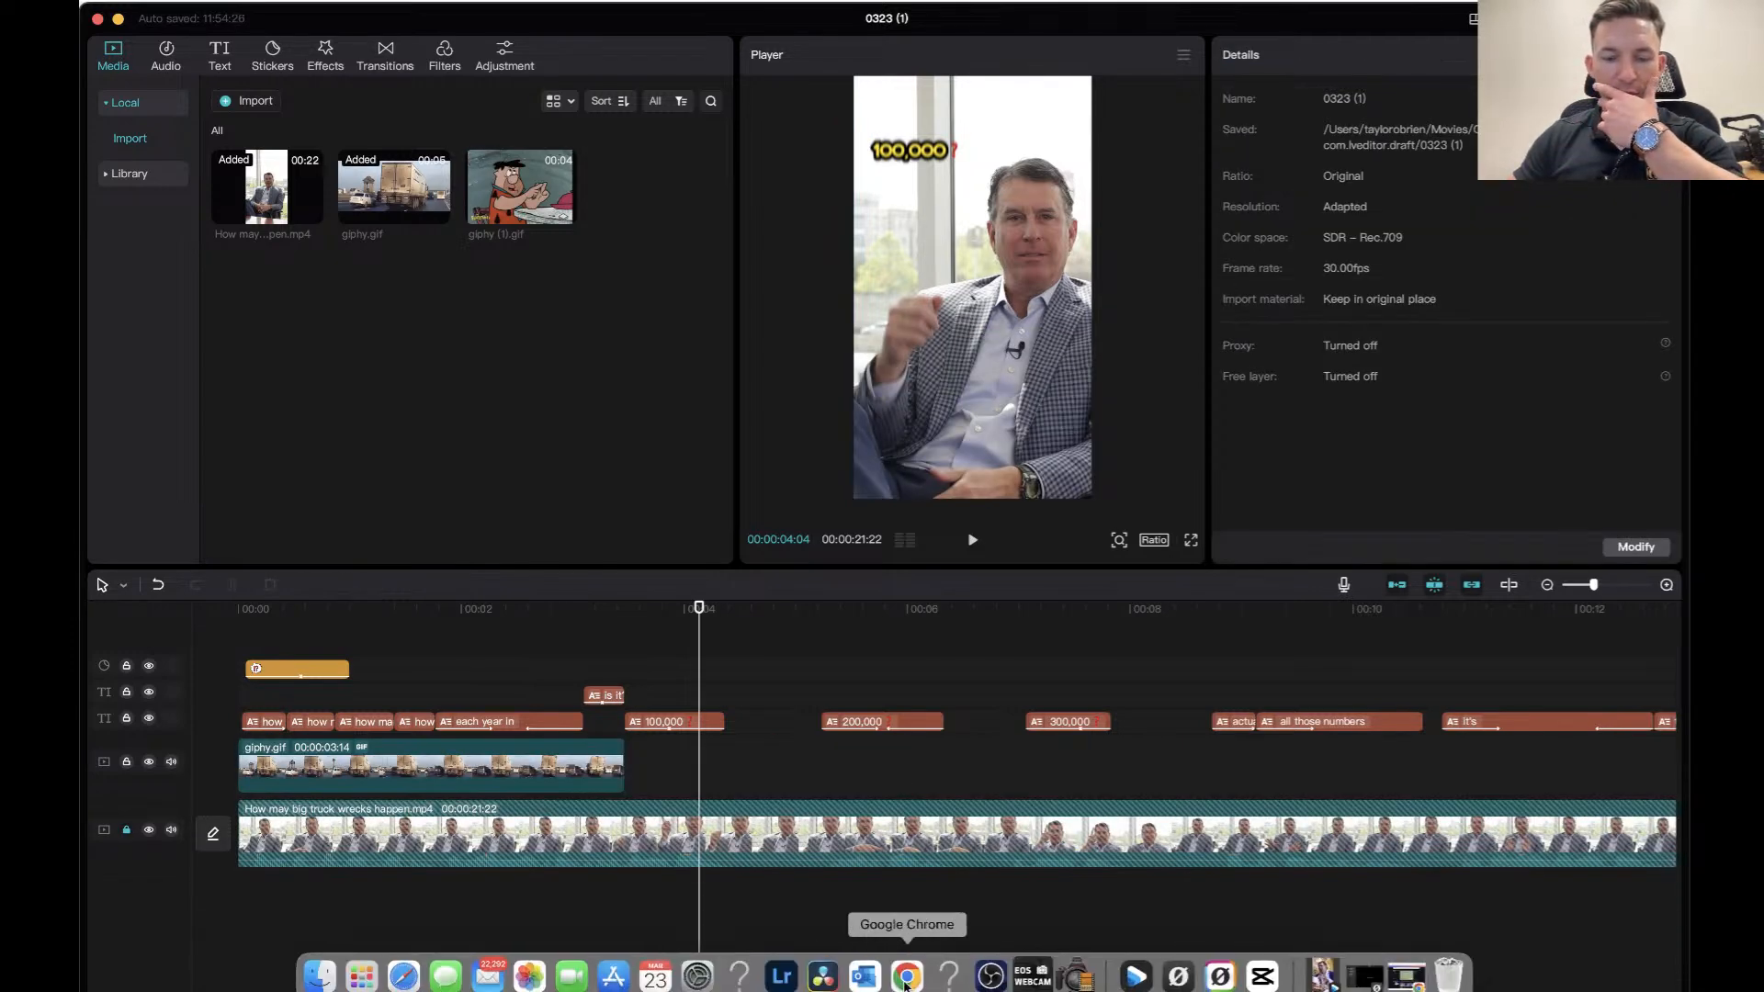
Switch to Chrome, return to GIPHY's "math problem" results and look through them for a GIF that fits the numbers captions.
{"action": "left_click", "coordinate": [905, 978]}
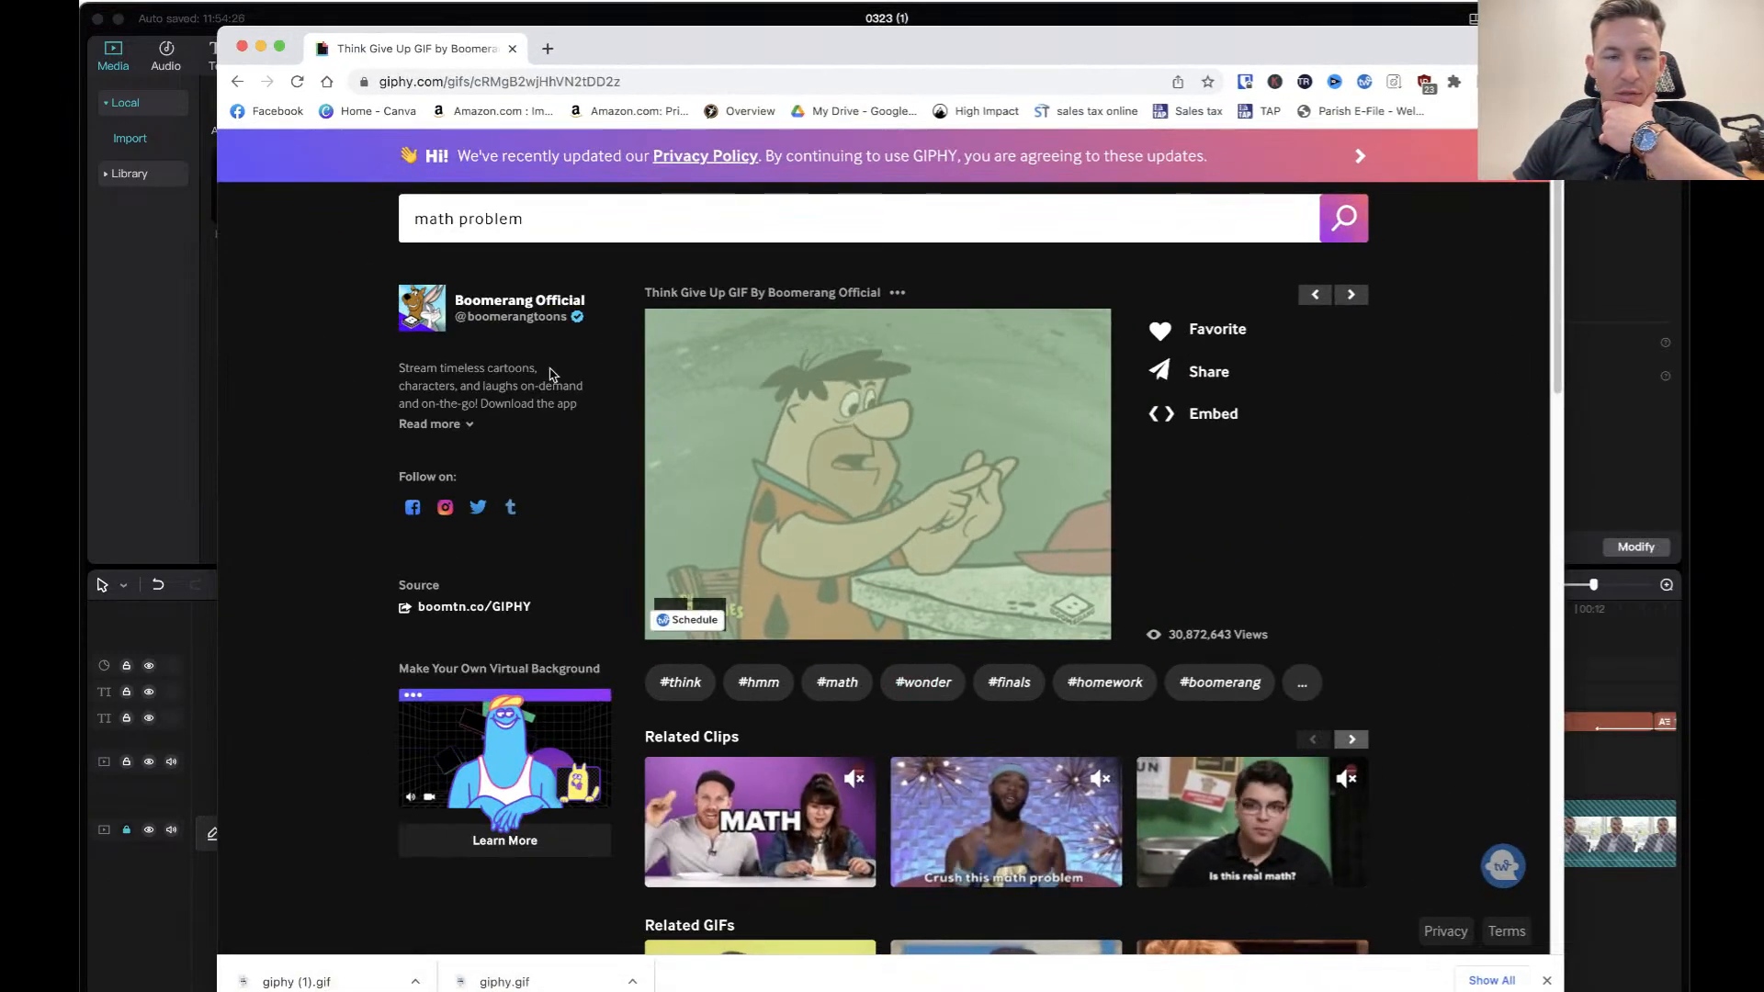
{"action": "left_click", "coordinate": [237, 81]}
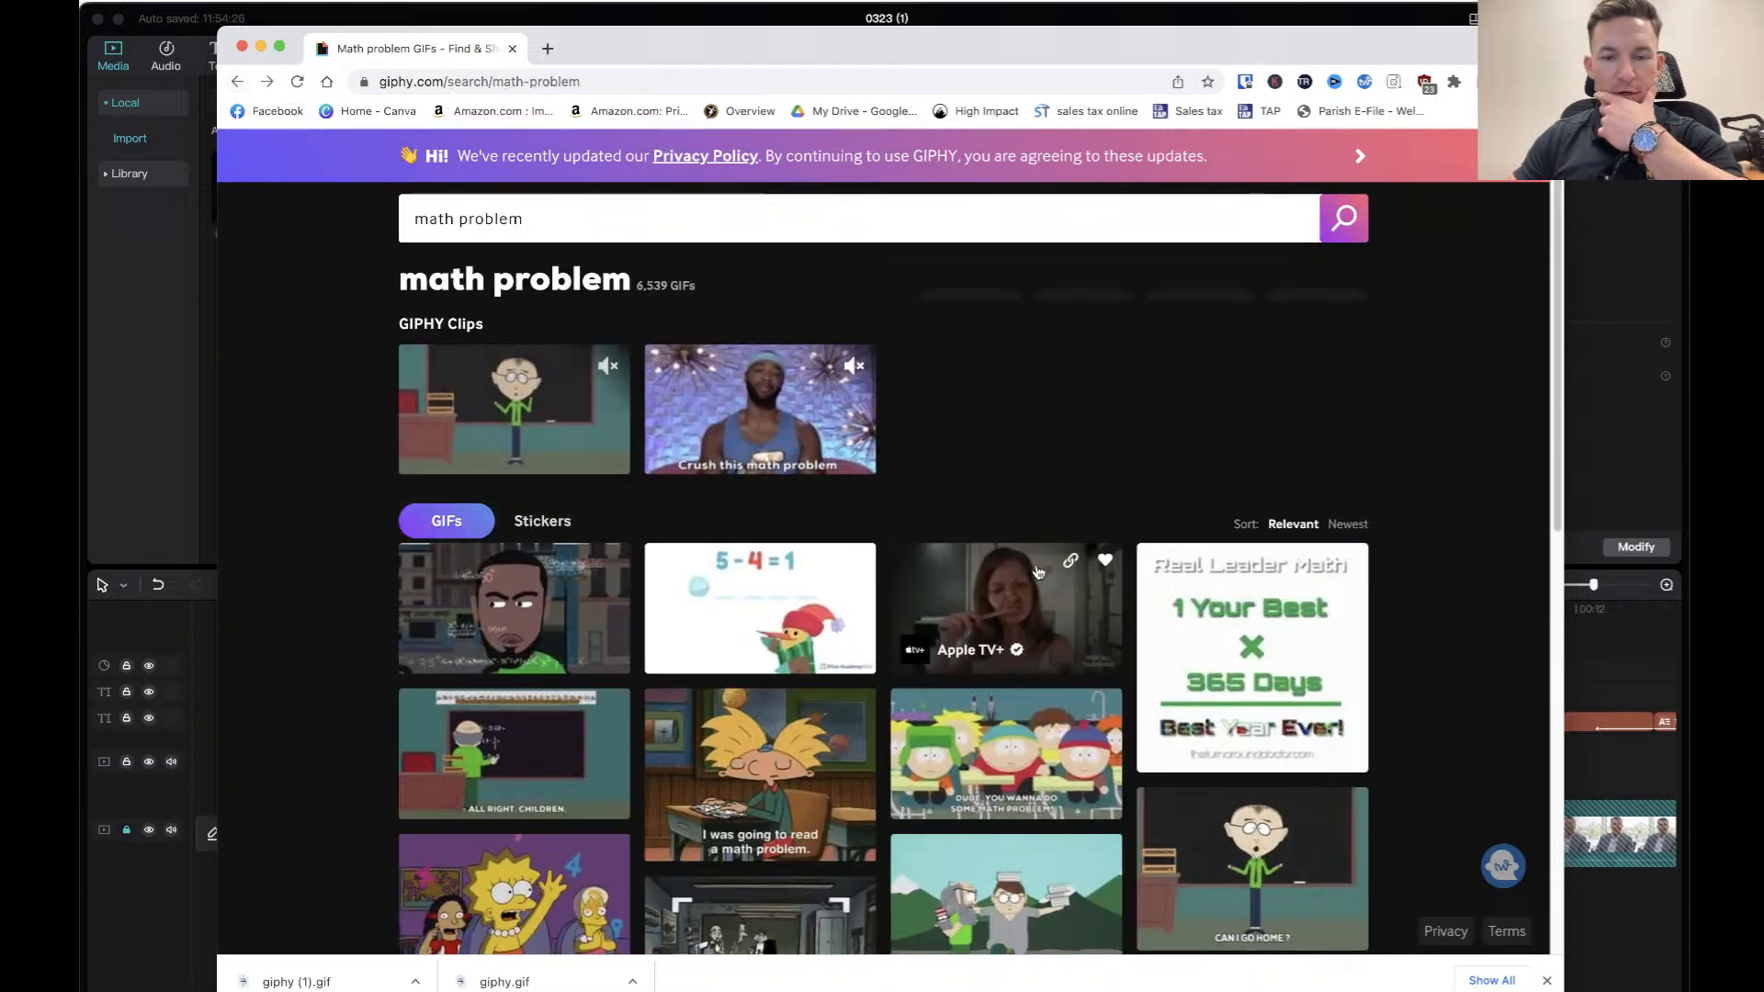
{"action": "scroll", "coordinate": [884, 686], "scroll_direction": "down", "scroll_amount": 5}
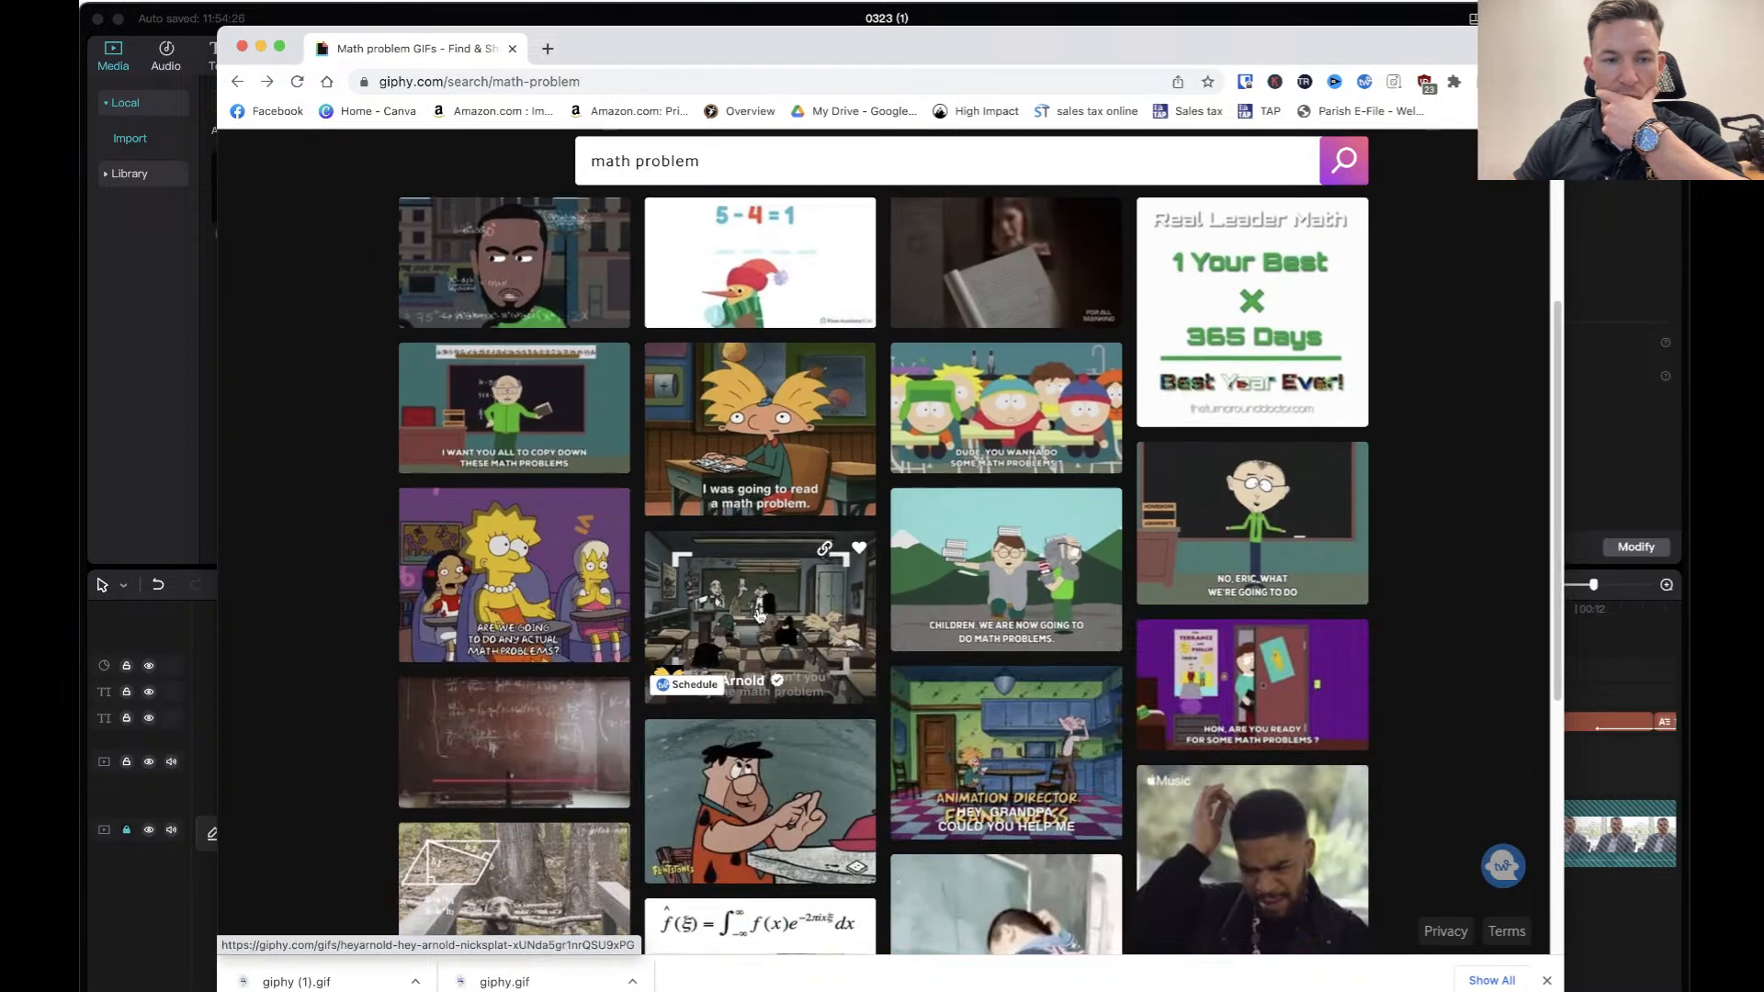
{"action": "scroll", "coordinate": [883, 686], "scroll_direction": "down", "scroll_amount": 7}
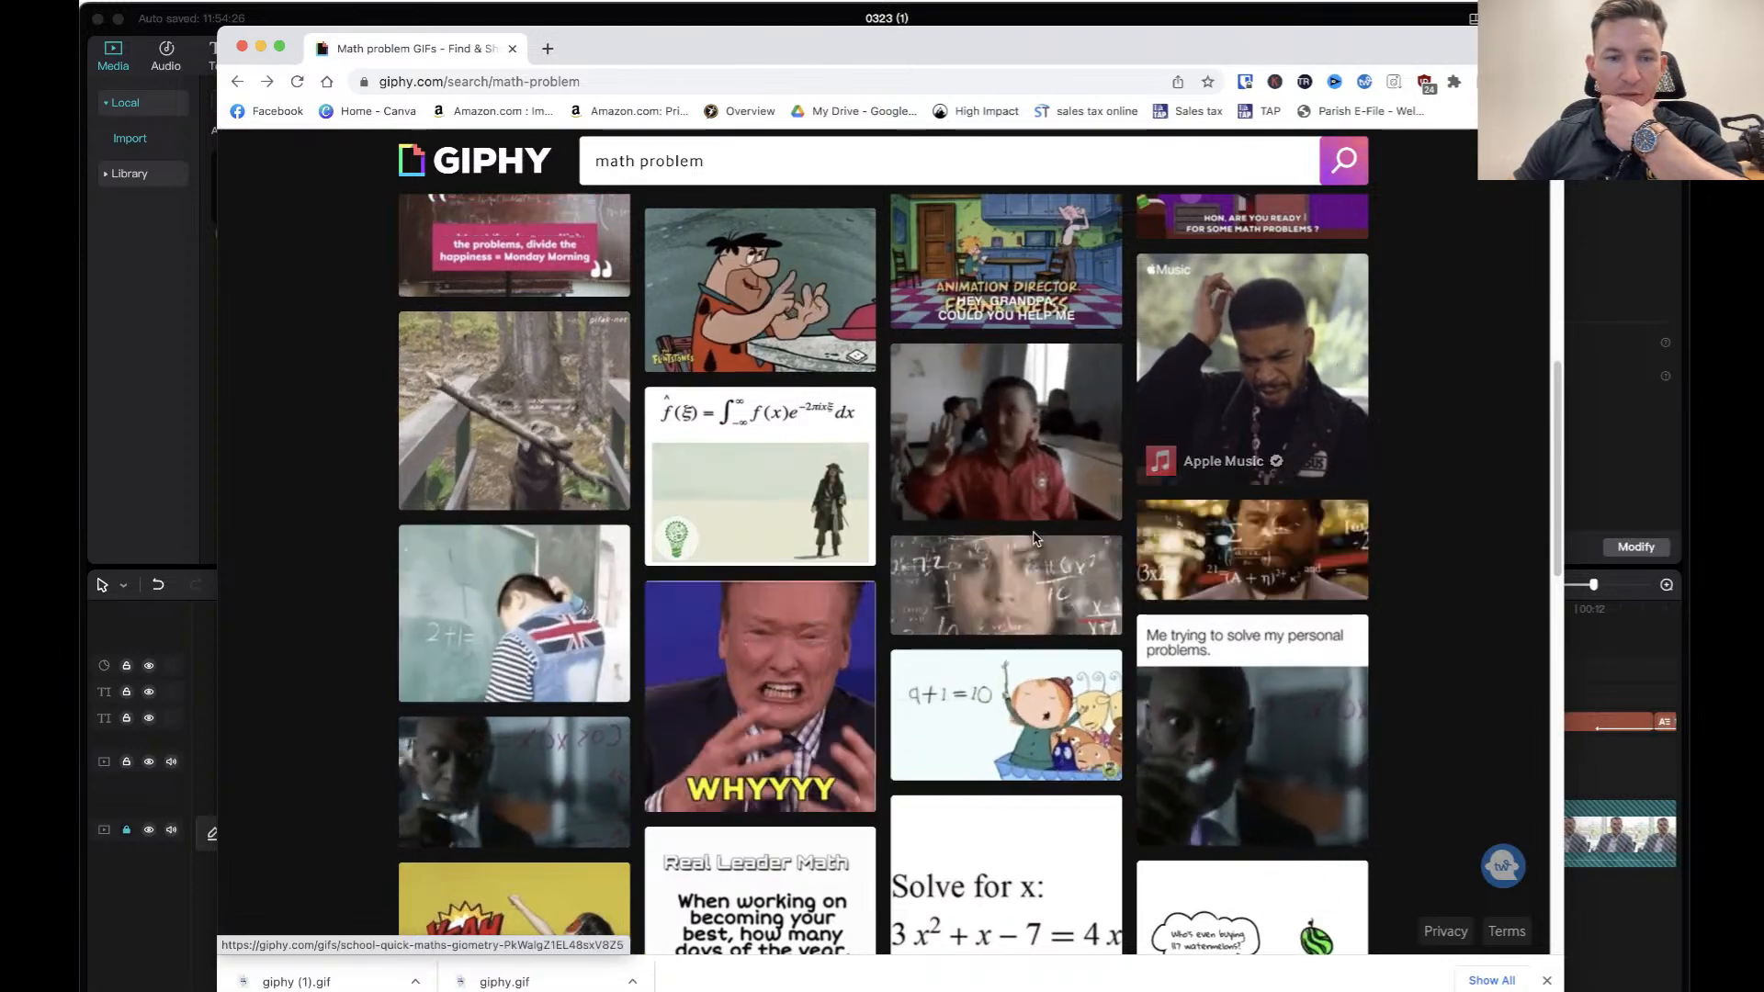
{"action": "scroll", "coordinate": [855, 573], "scroll_direction": "down", "scroll_amount": 5}
{"action": "scroll", "coordinate": [854, 573], "scroll_direction": "down", "scroll_amount": 4}
{"action": "scroll", "coordinate": [1070, 627], "scroll_direction": "down", "scroll_amount": 6}
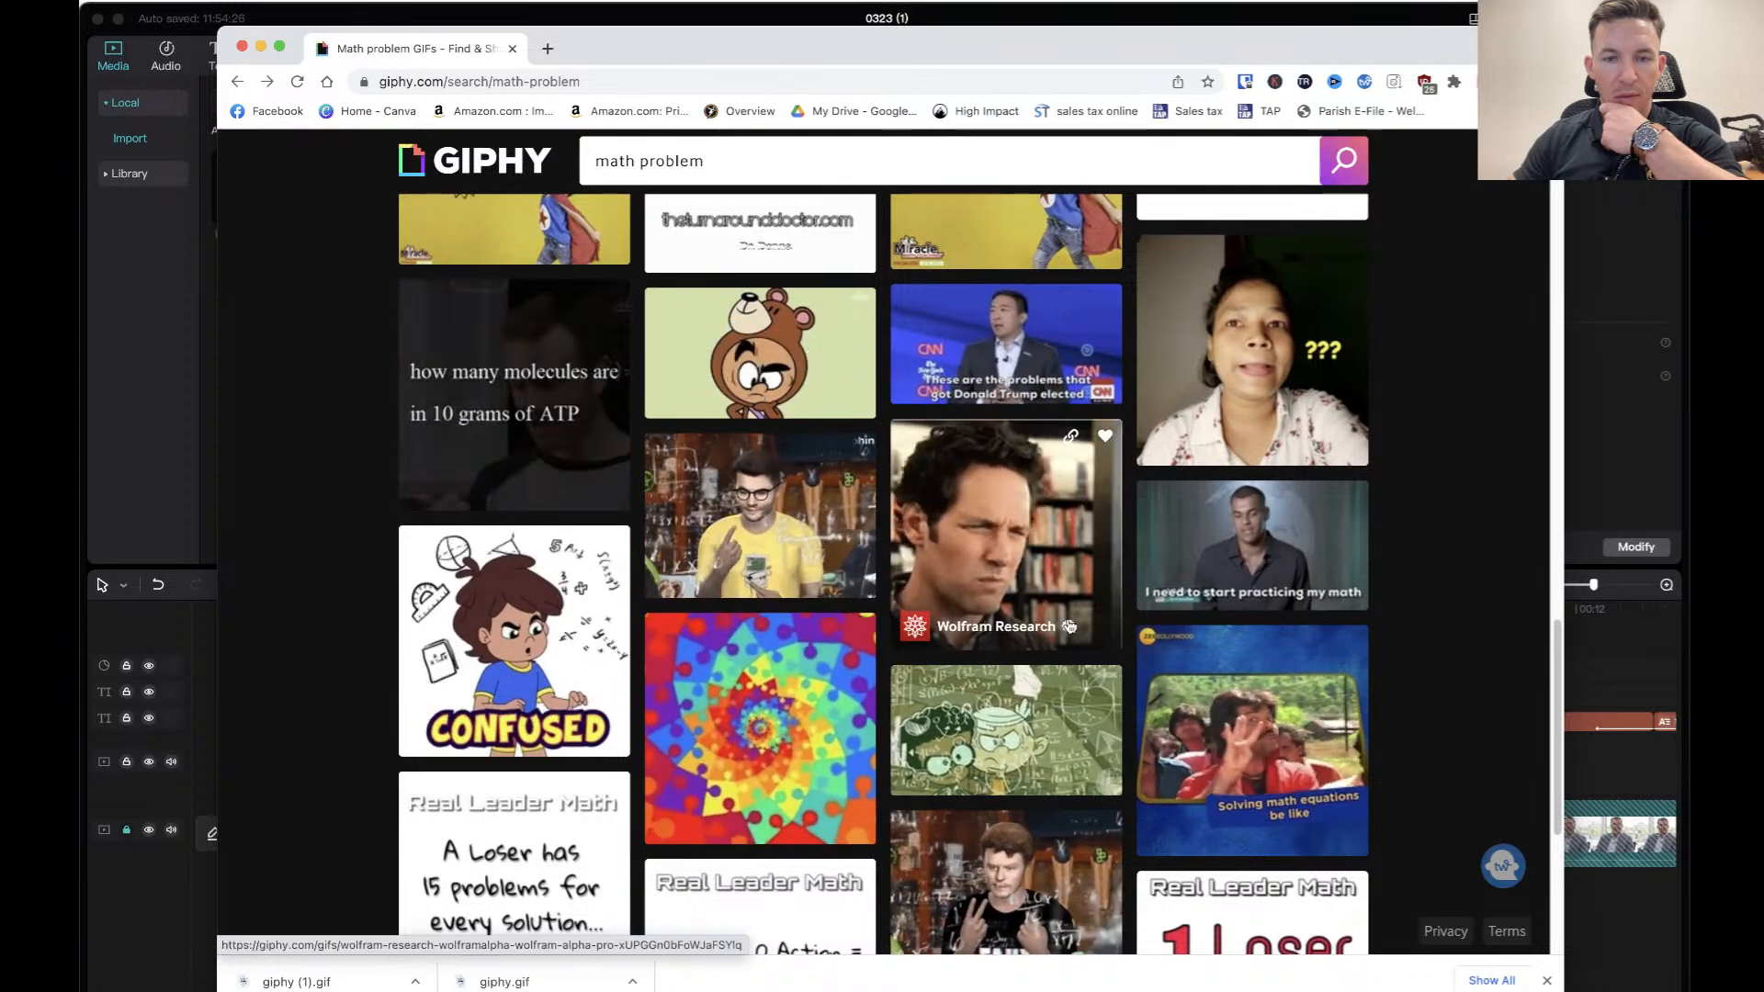
{"action": "scroll", "coordinate": [1069, 627], "scroll_direction": "down", "scroll_amount": 9}
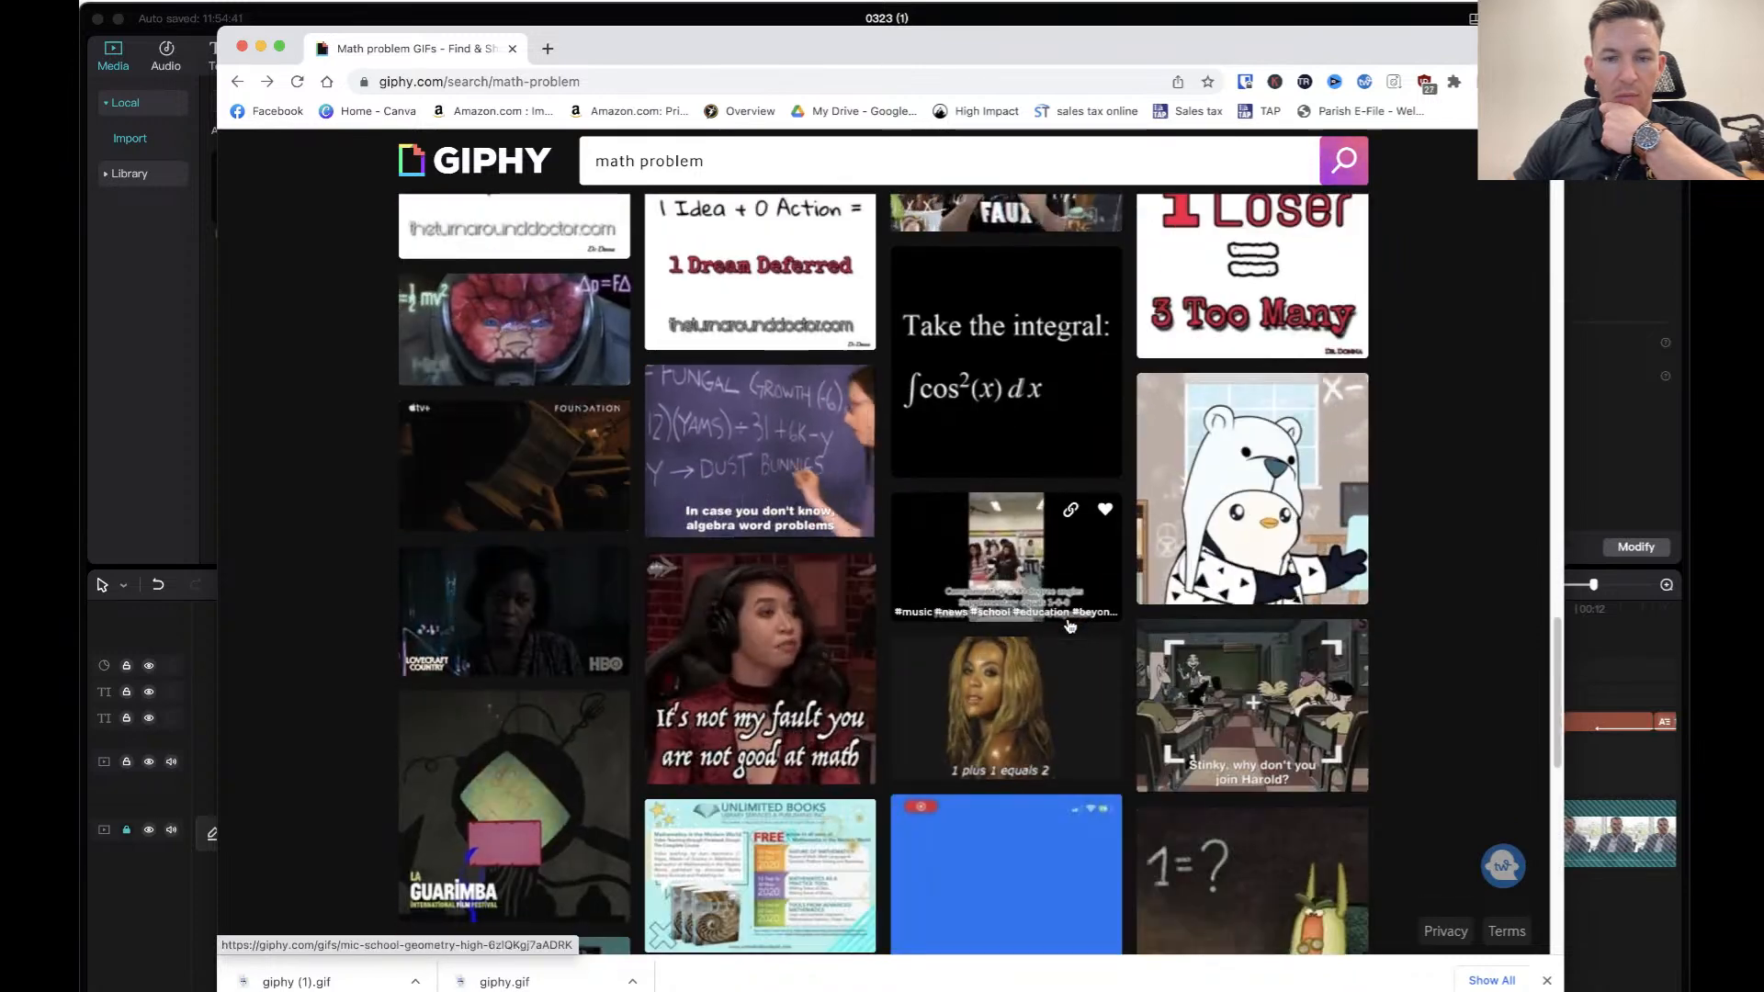
{"action": "scroll", "coordinate": [1070, 627], "scroll_direction": "down", "scroll_amount": 5}
{"action": "scroll", "coordinate": [1069, 627], "scroll_direction": "down", "scroll_amount": 4}
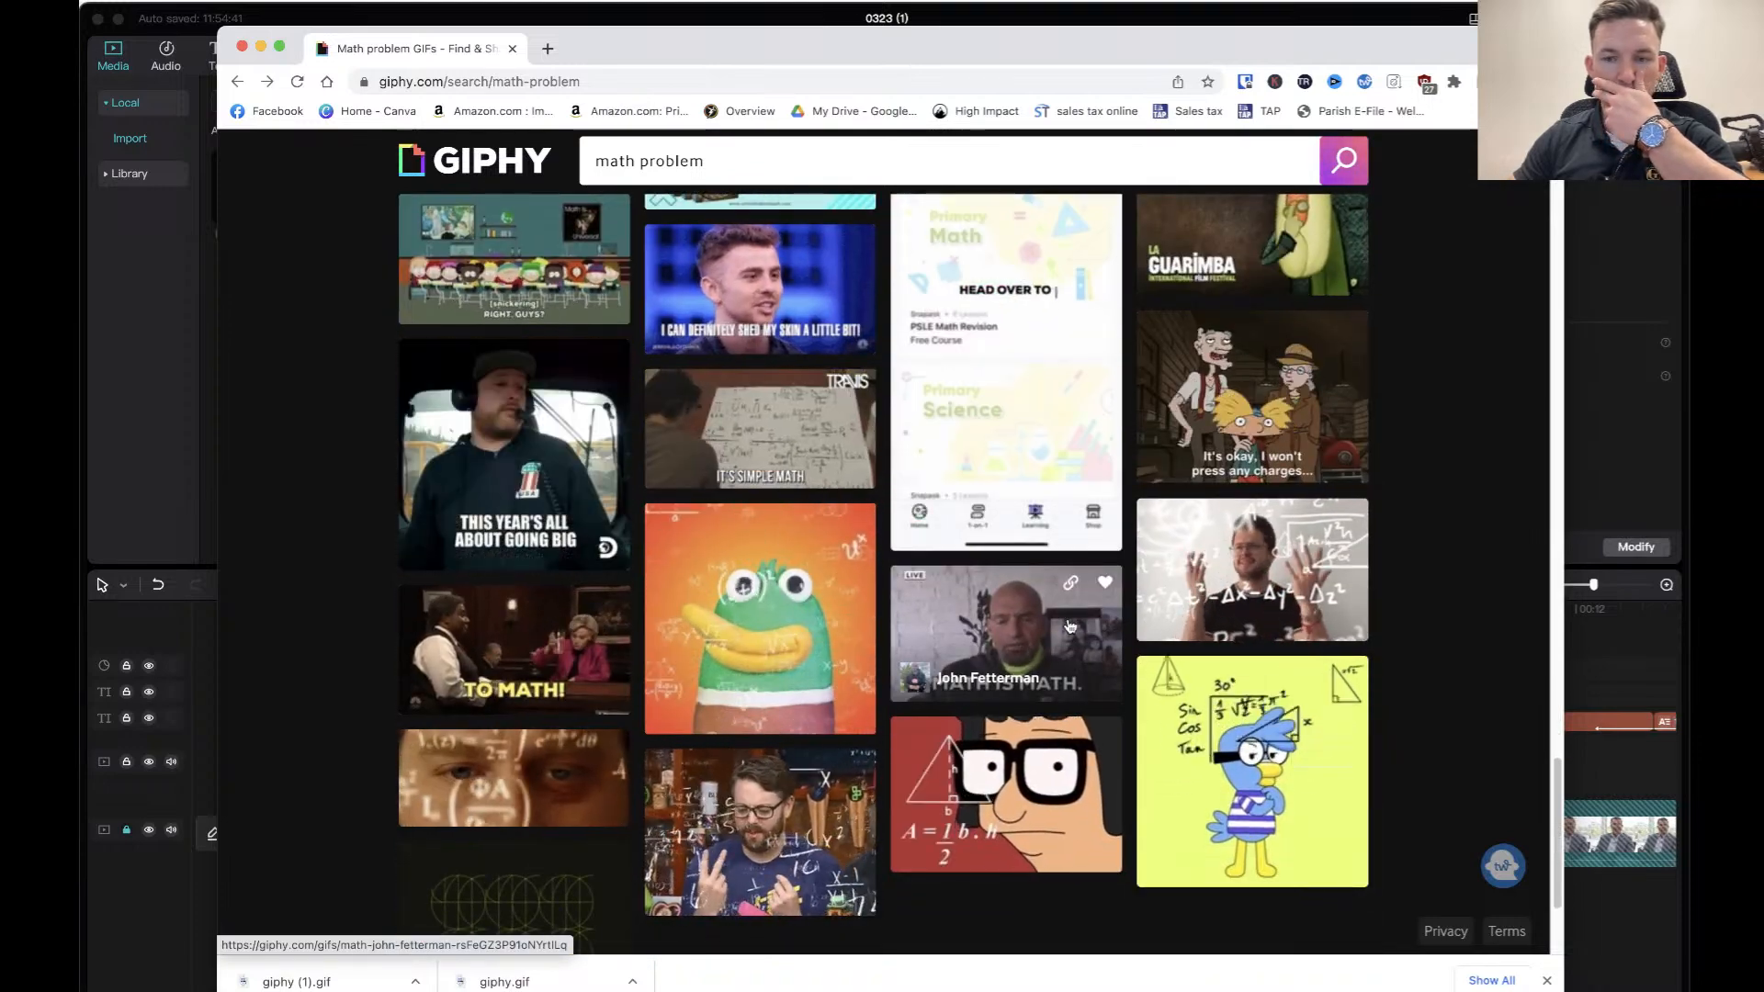
{"action": "scroll", "coordinate": [1070, 626], "scroll_direction": "down", "scroll_amount": 3}
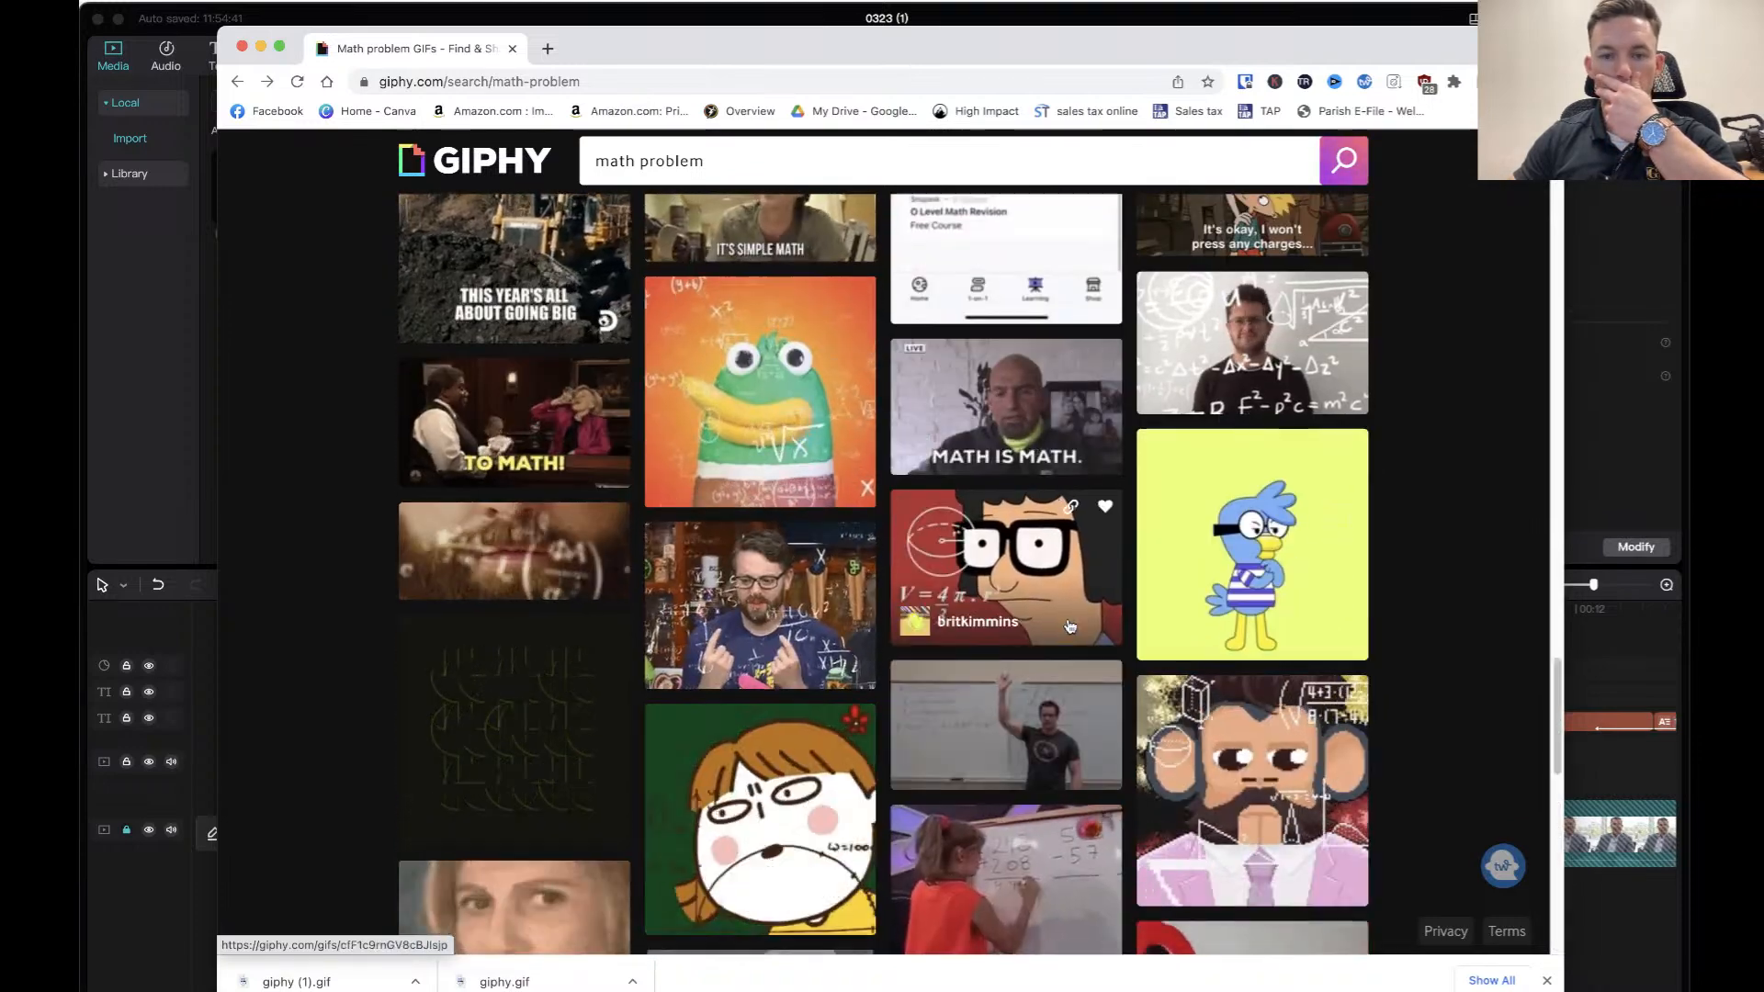
{"action": "scroll", "coordinate": [1069, 626], "scroll_direction": "down", "scroll_amount": 4}
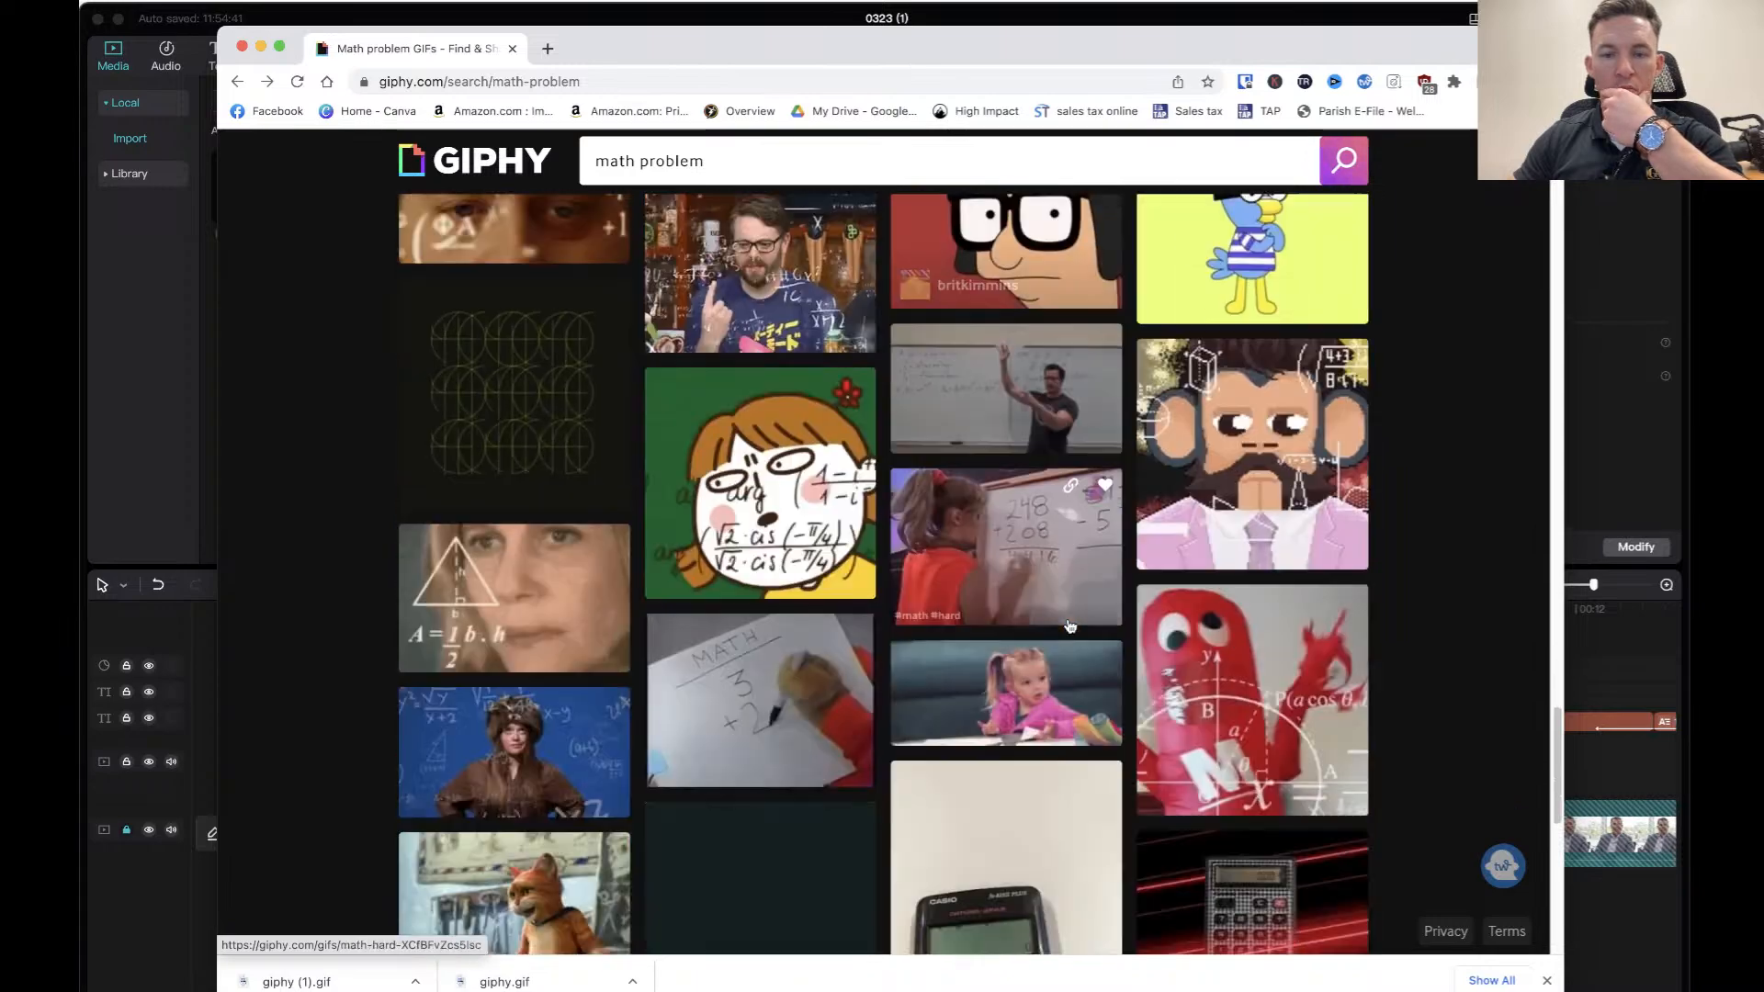
{"action": "scroll", "coordinate": [1070, 626], "scroll_direction": "down", "scroll_amount": 2}
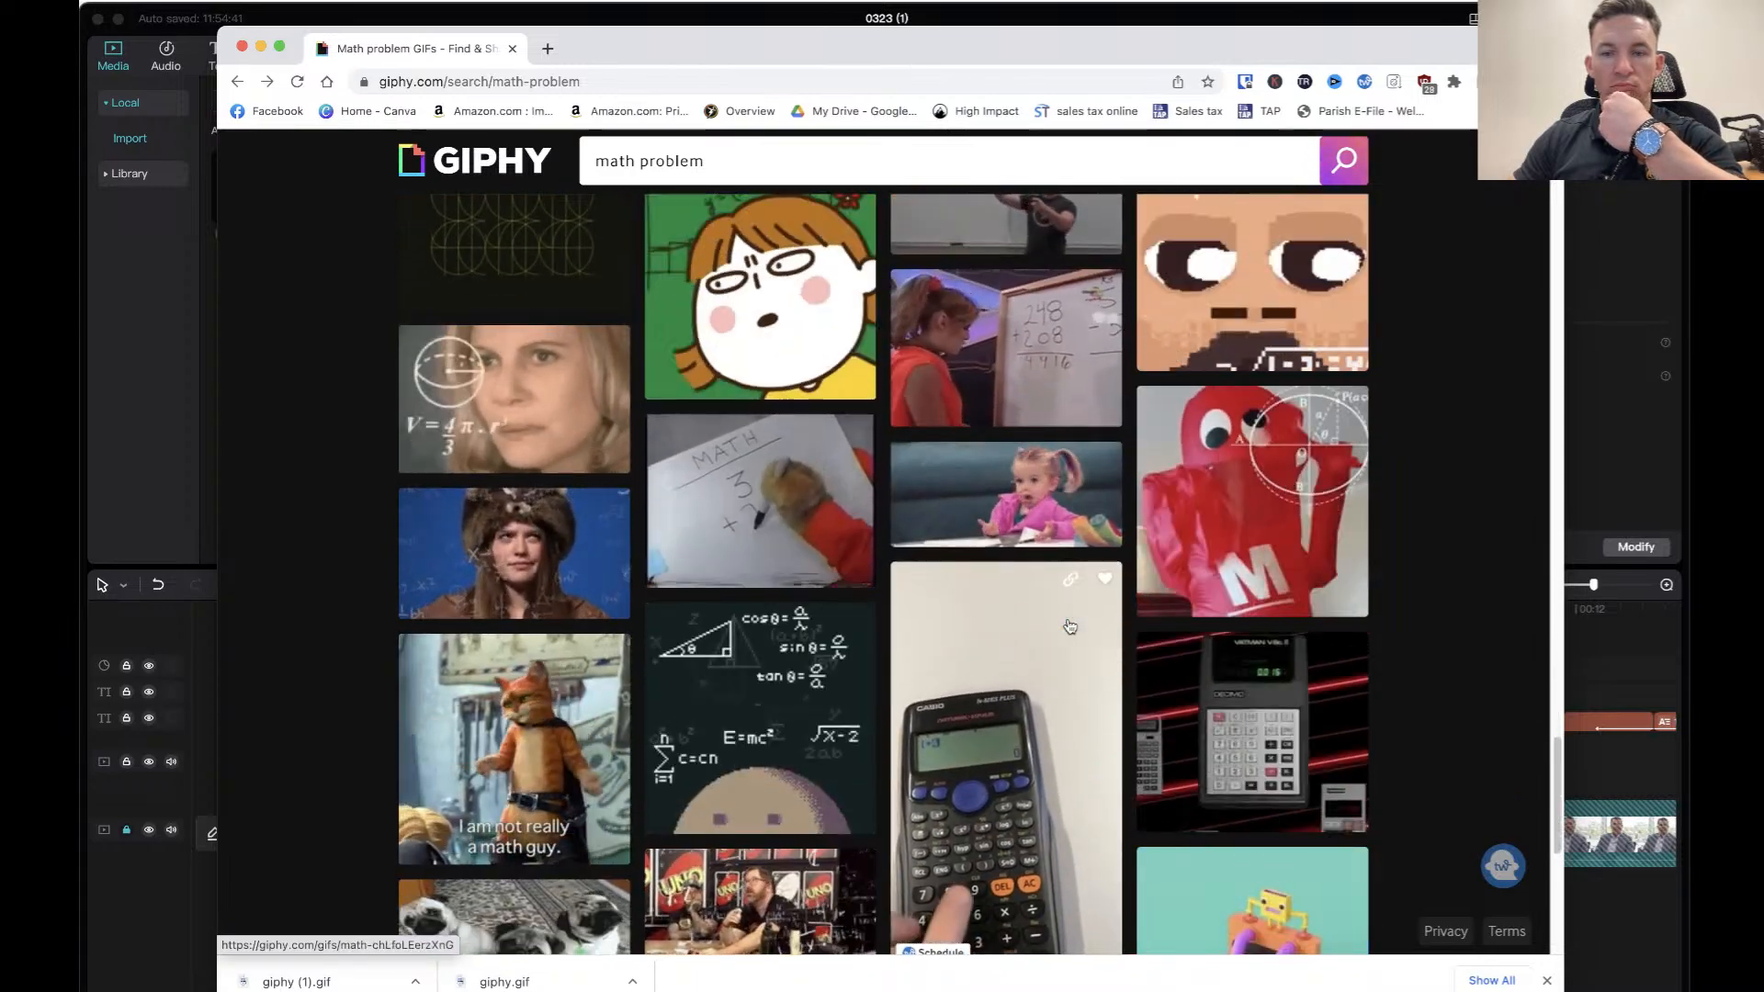
{"action": "scroll", "coordinate": [1069, 627], "scroll_direction": "down", "scroll_amount": 8}
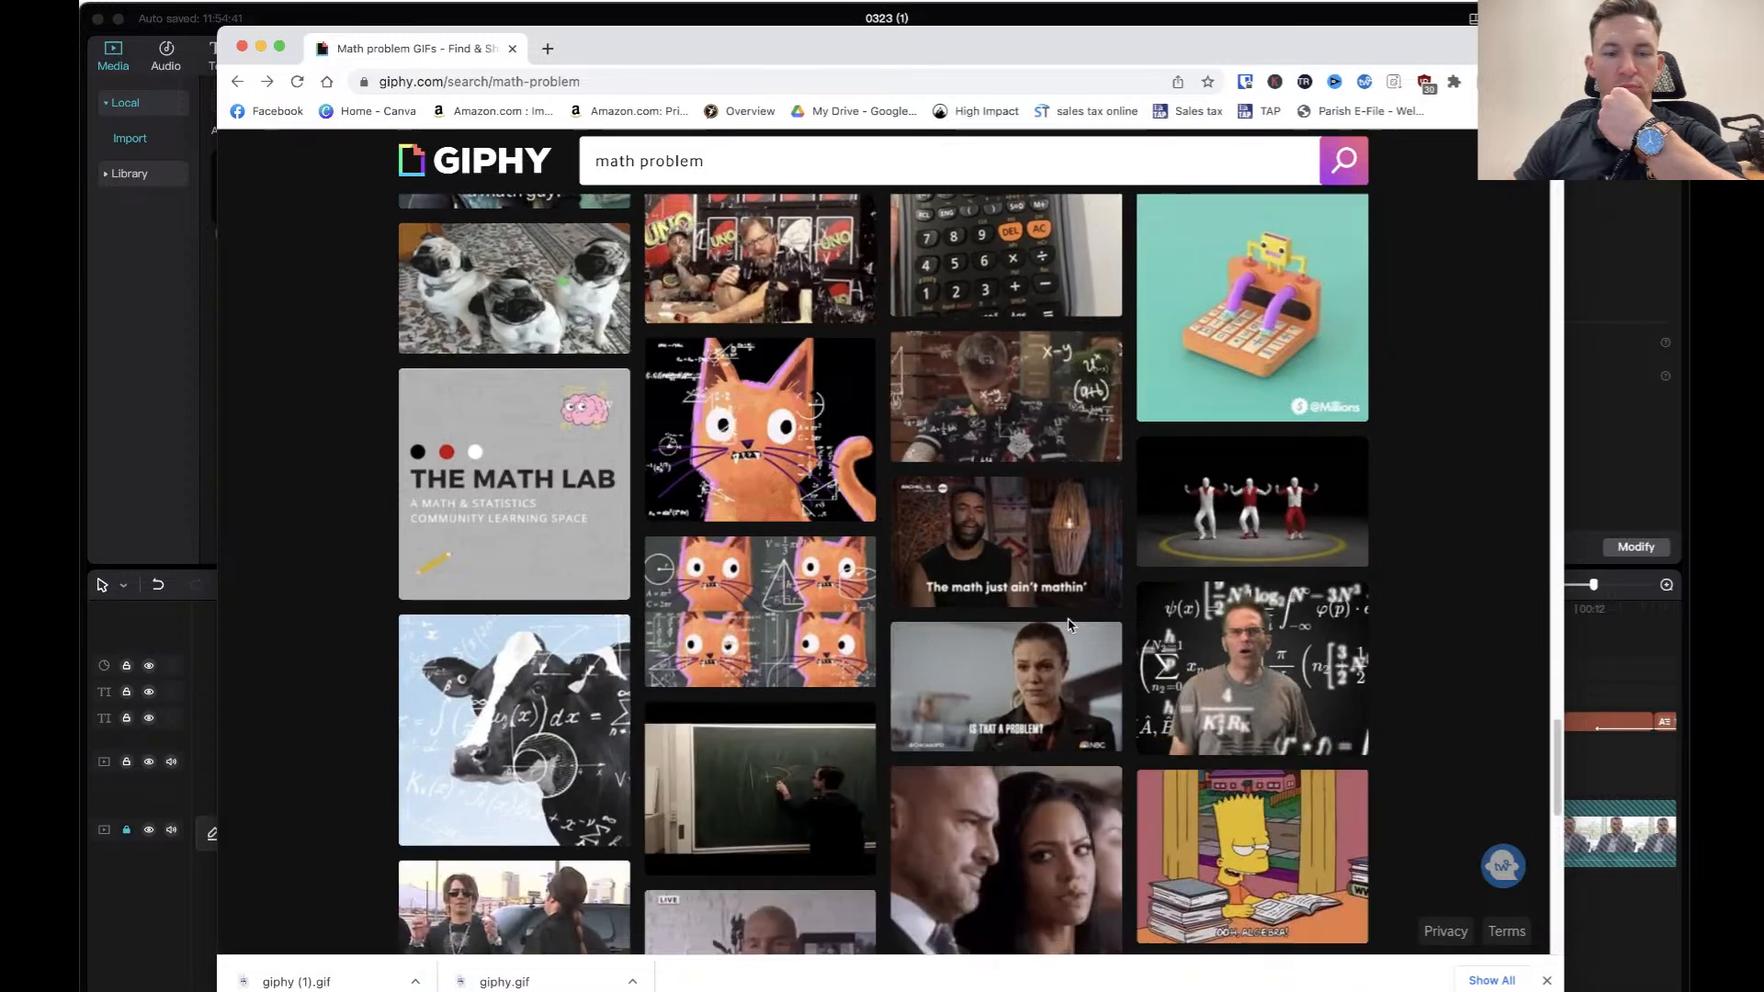
{"action": "scroll", "coordinate": [1070, 626], "scroll_direction": "down", "scroll_amount": 10}
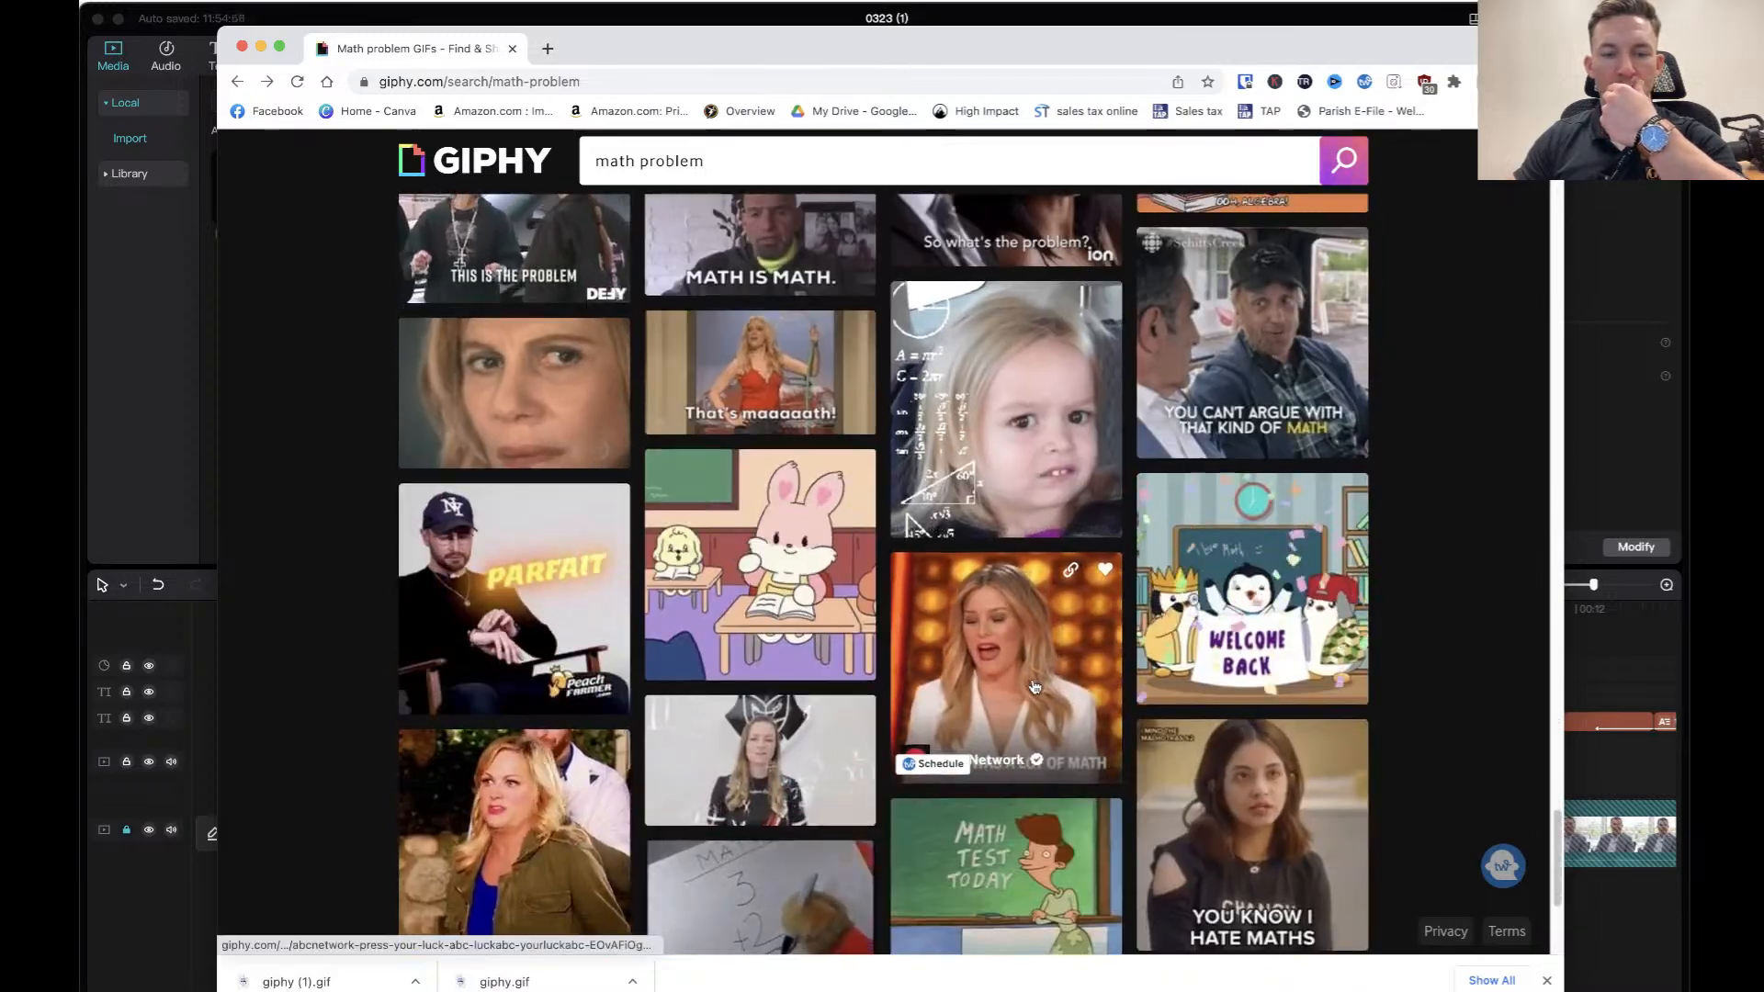
{"action": "scroll", "coordinate": [1031, 690], "scroll_direction": "down", "scroll_amount": 9}
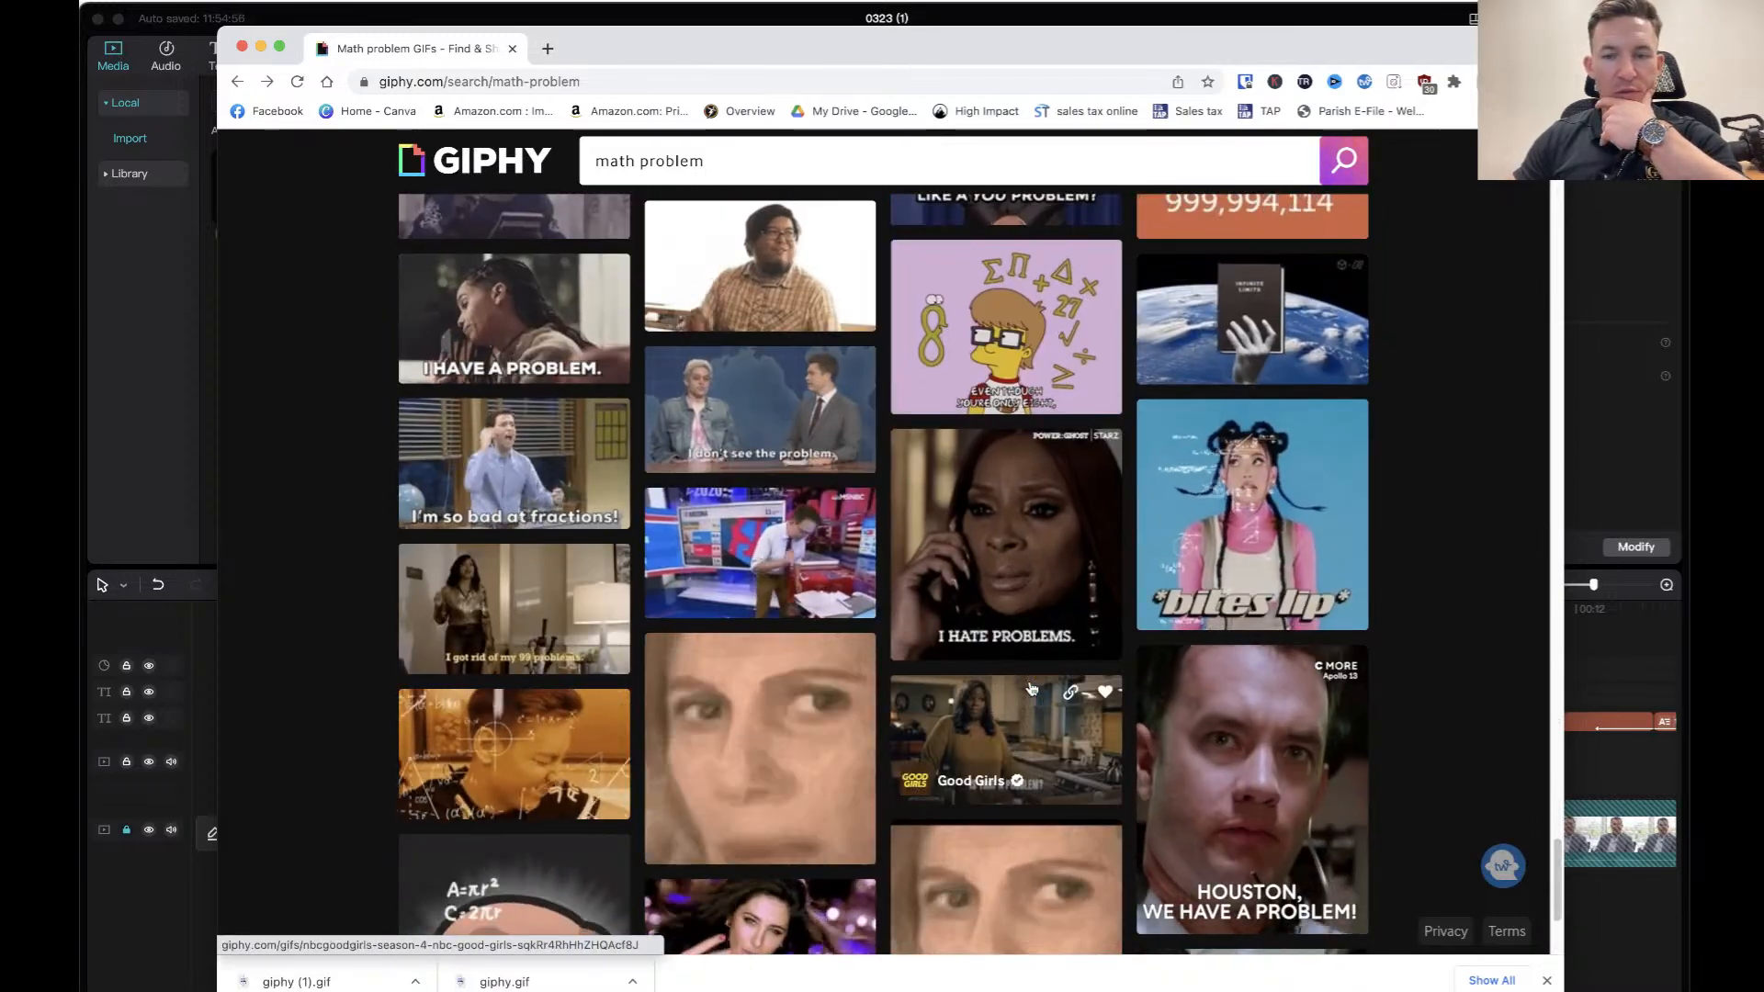
{"action": "scroll", "coordinate": [1033, 689], "scroll_direction": "down", "scroll_amount": 3}
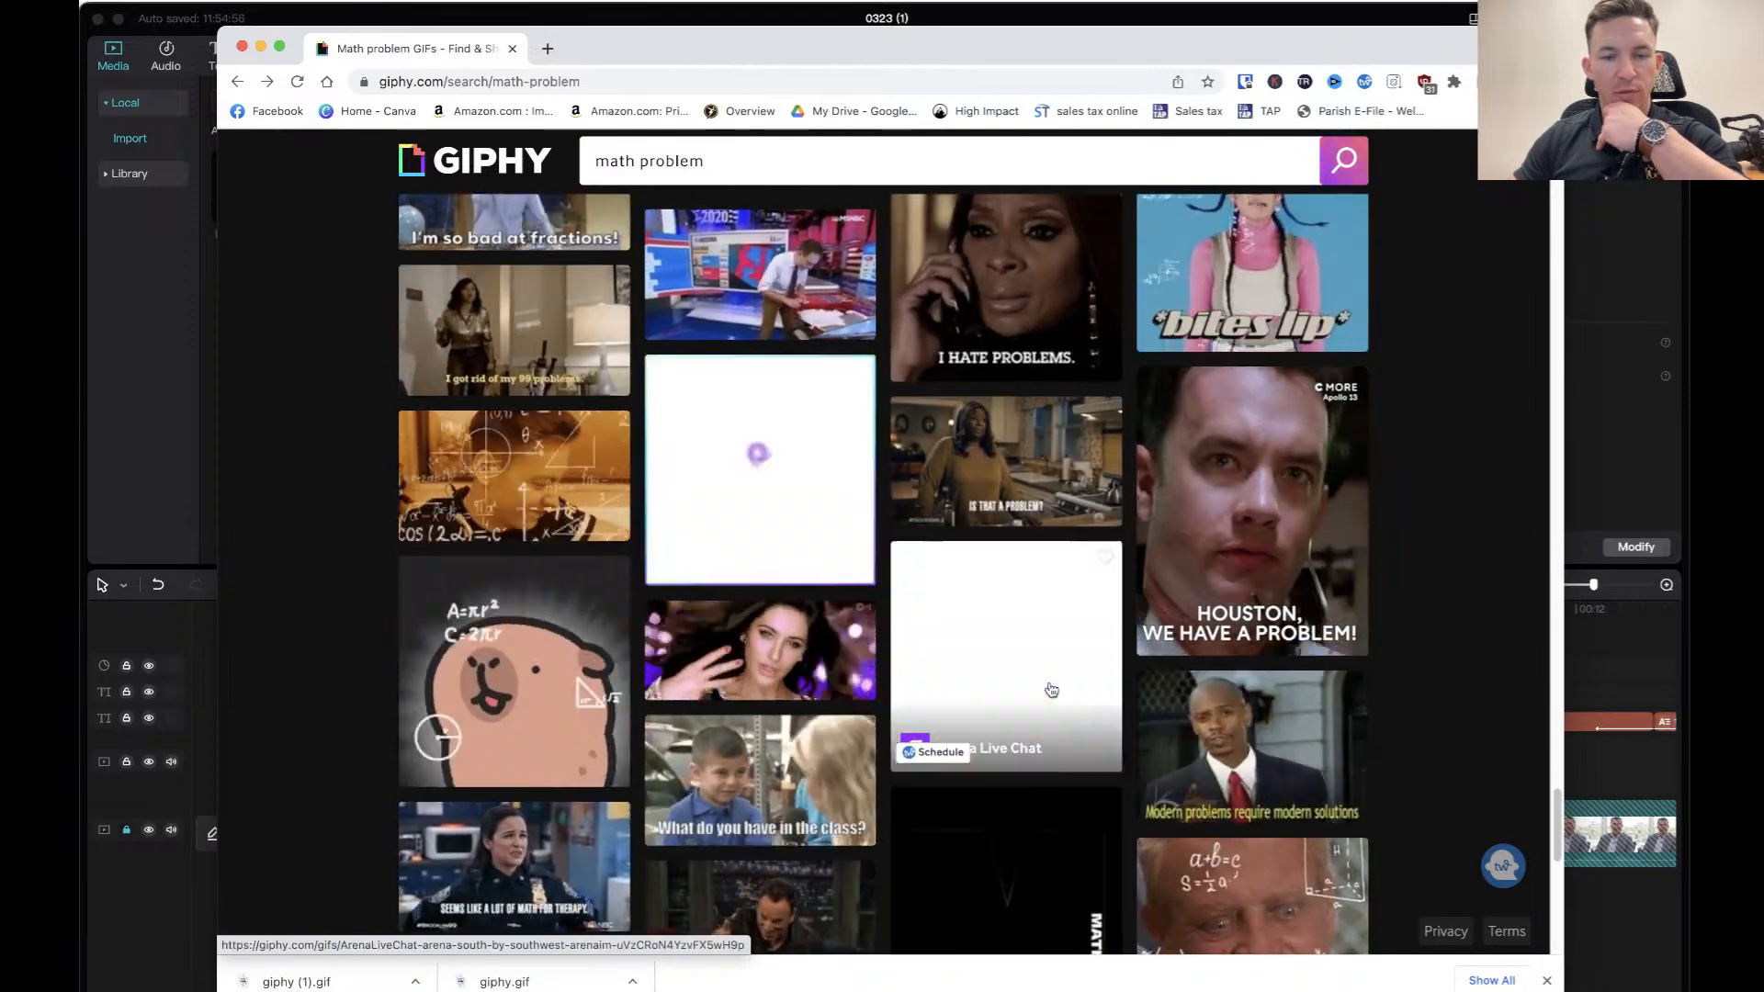
{"action": "scroll", "coordinate": [1051, 689], "scroll_direction": "down", "scroll_amount": 1}
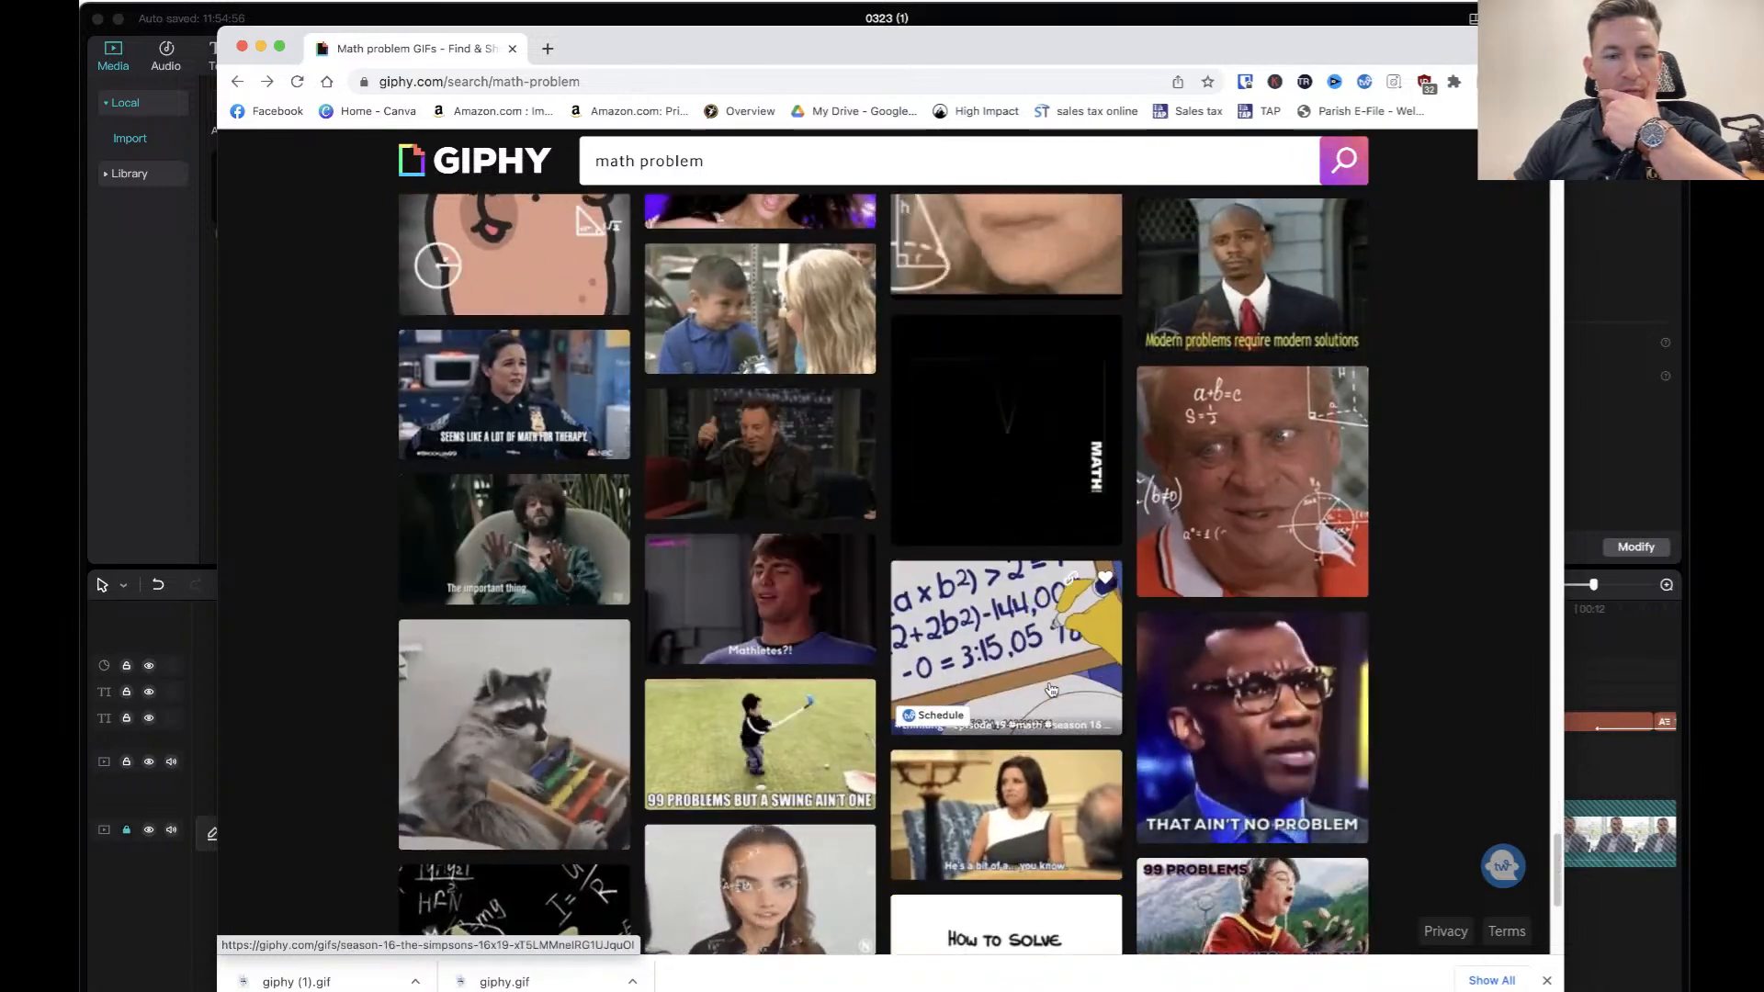
{"action": "scroll", "coordinate": [1051, 689], "scroll_direction": "down", "scroll_amount": 3}
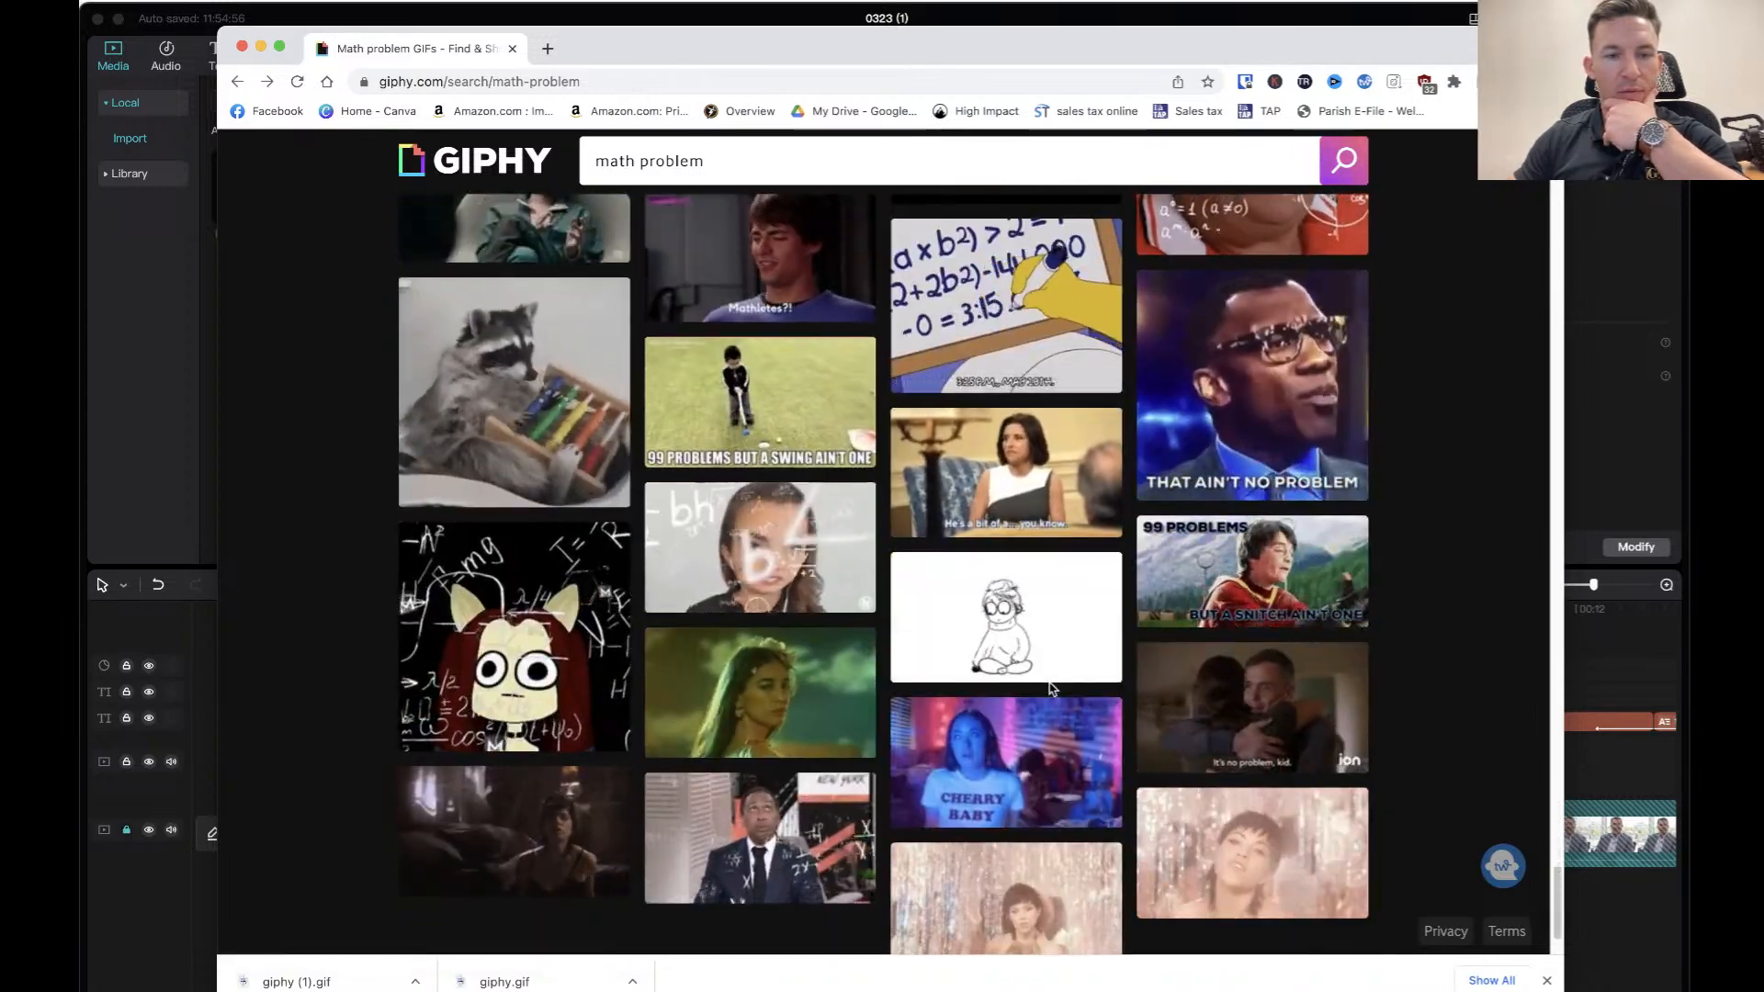
{"action": "mouse_move", "coordinate": [513, 407]}
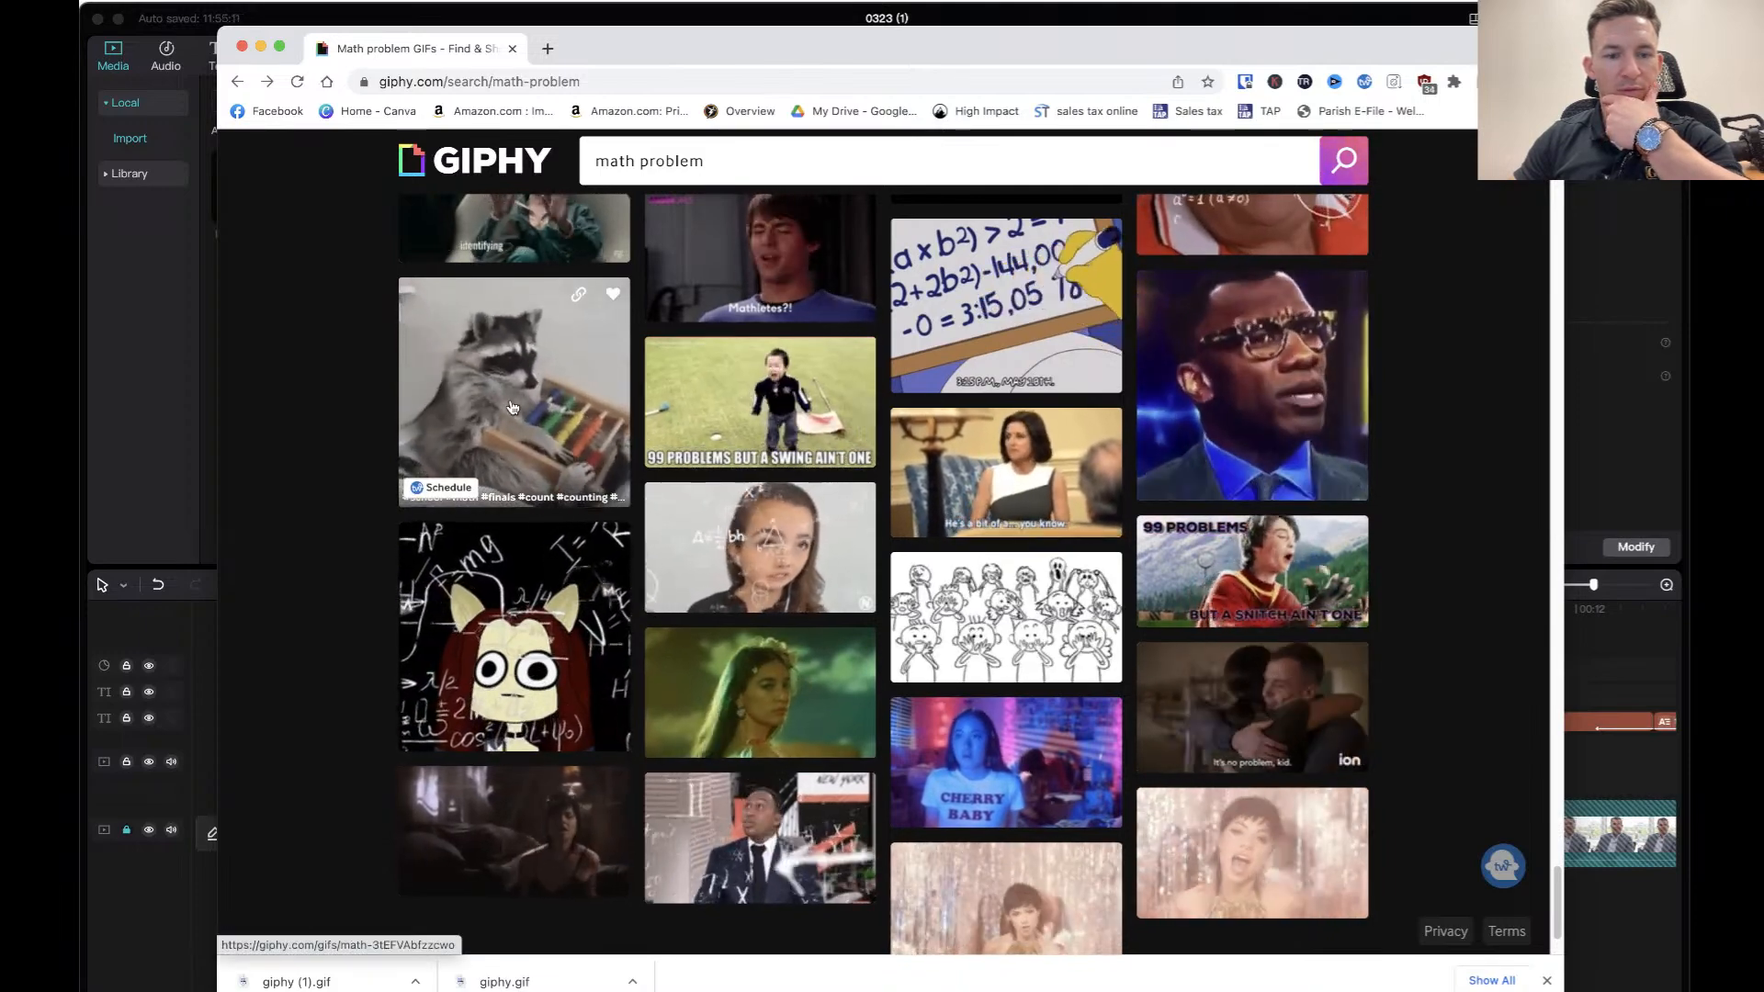
{"action": "scroll", "coordinate": [802, 717], "scroll_direction": "down", "scroll_amount": 1}
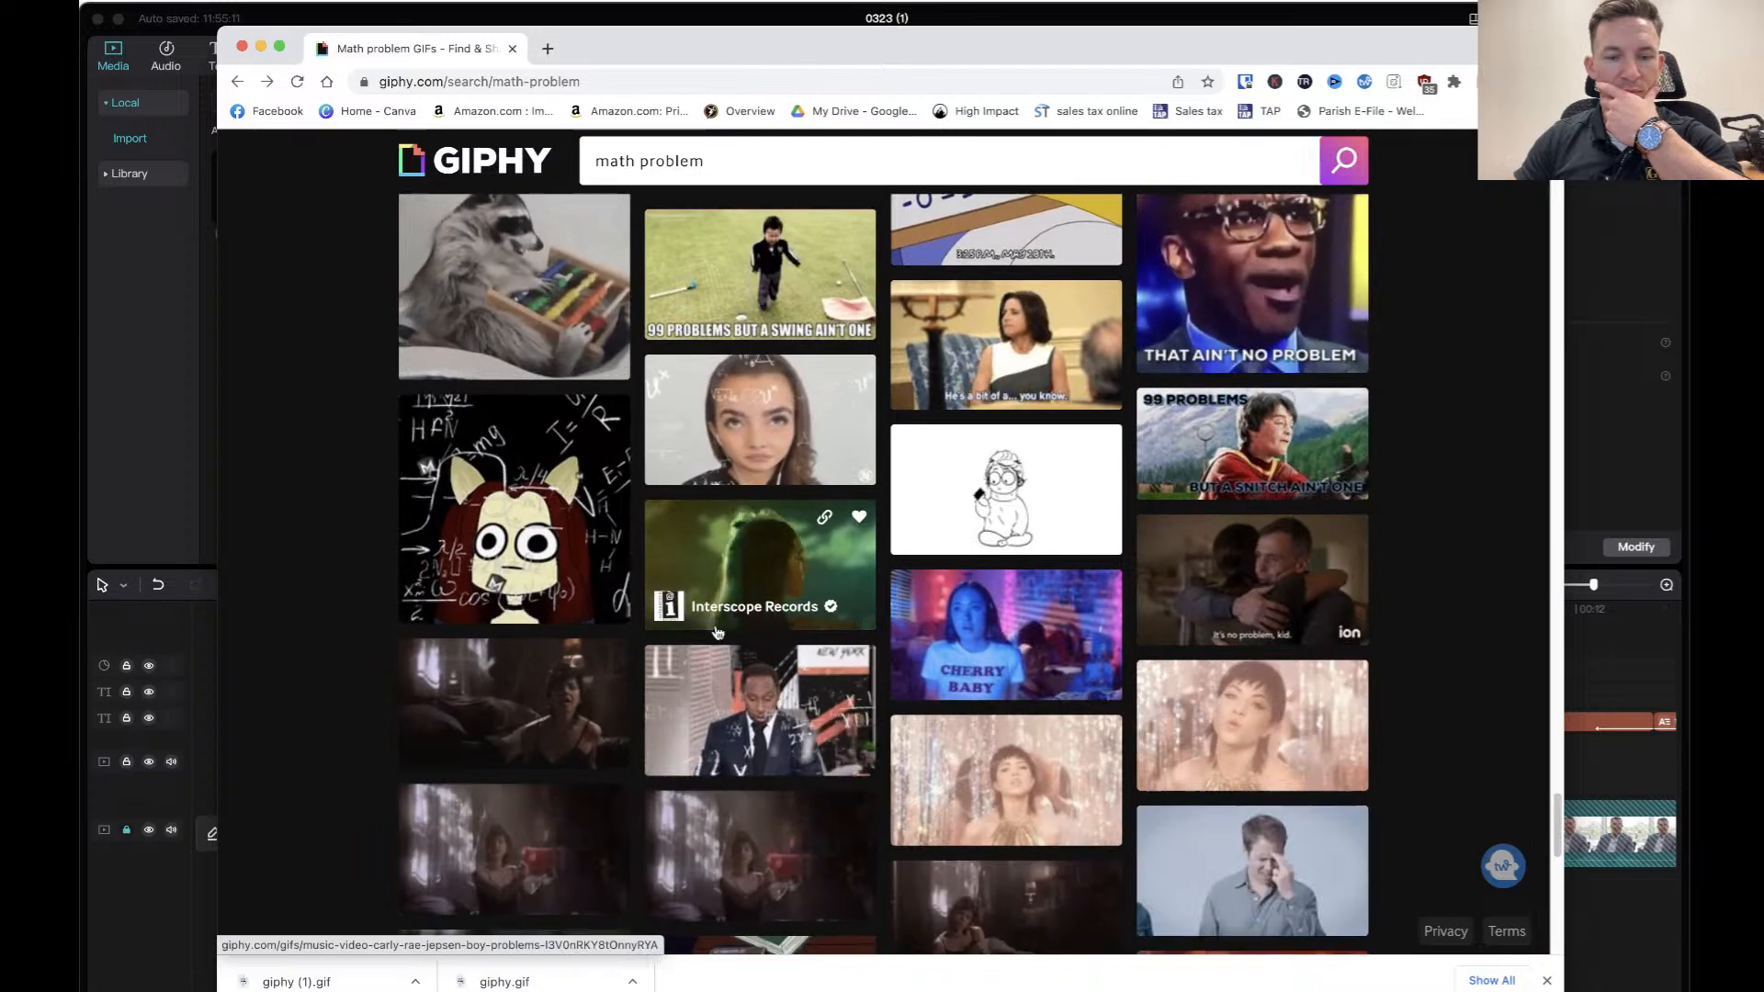
{"action": "scroll", "coordinate": [802, 716], "scroll_direction": "down", "scroll_amount": 1}
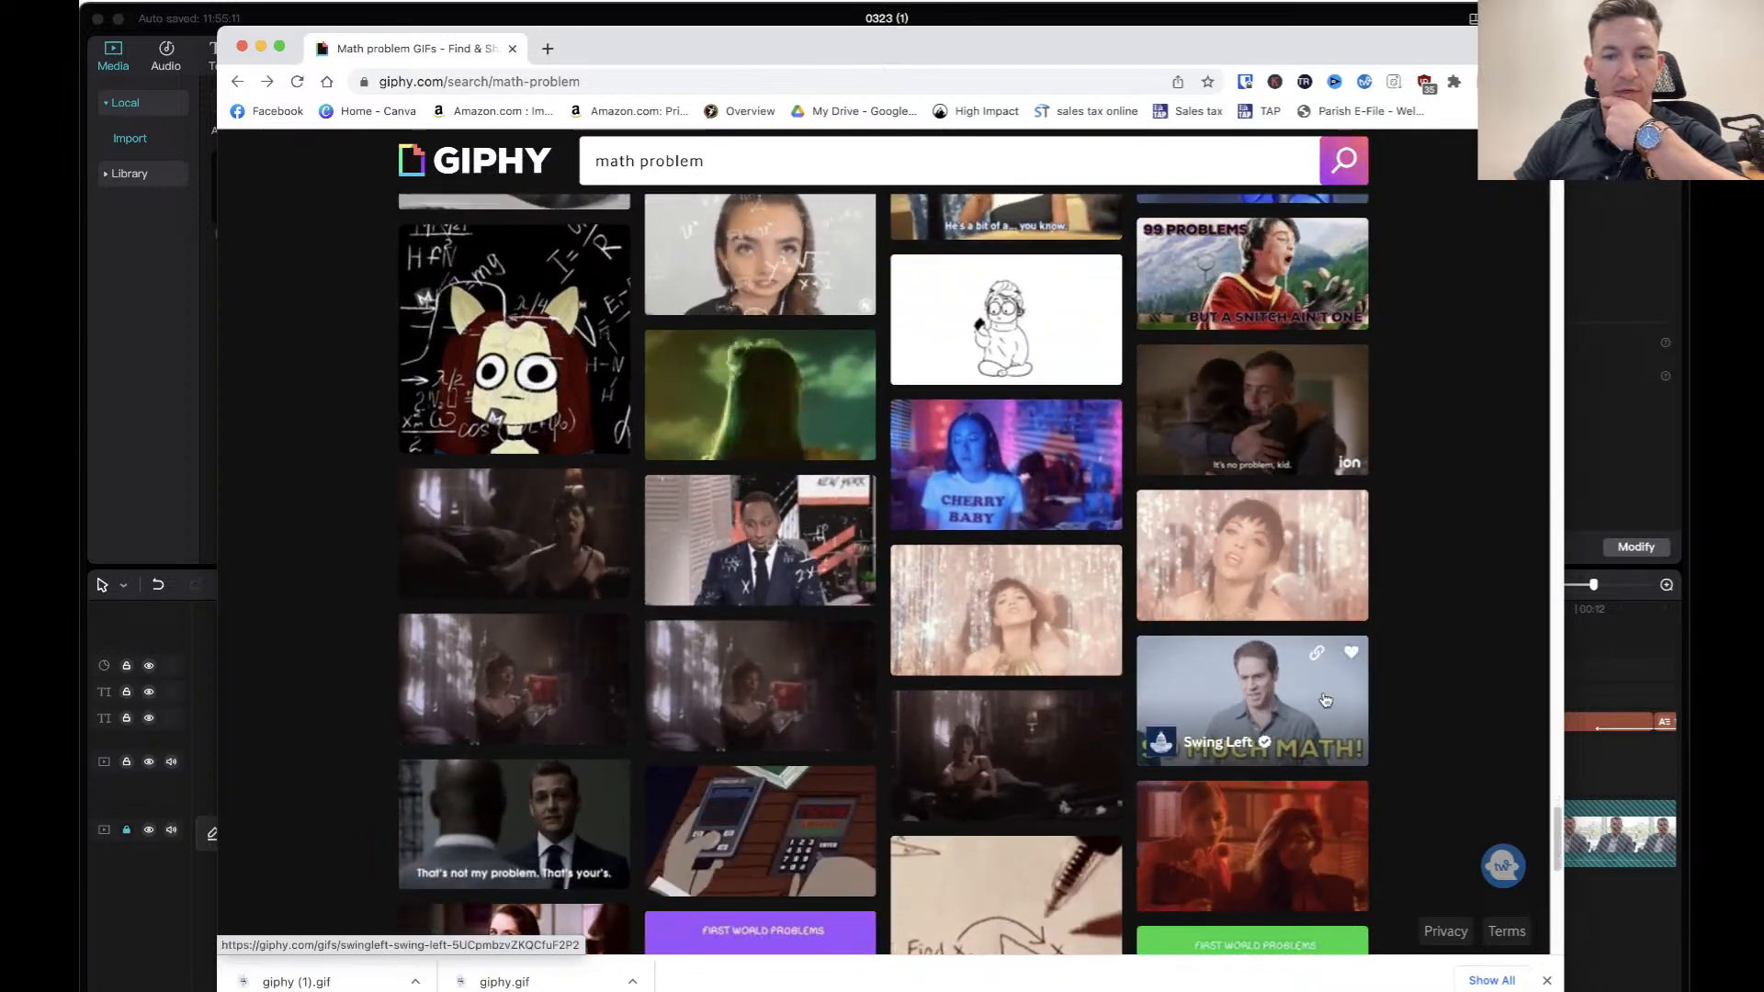
Open Swing Left's "So much math!" GIF and save it as giphy (2) in the giphy folder.
{"action": "left_click", "coordinate": [1288, 694]}
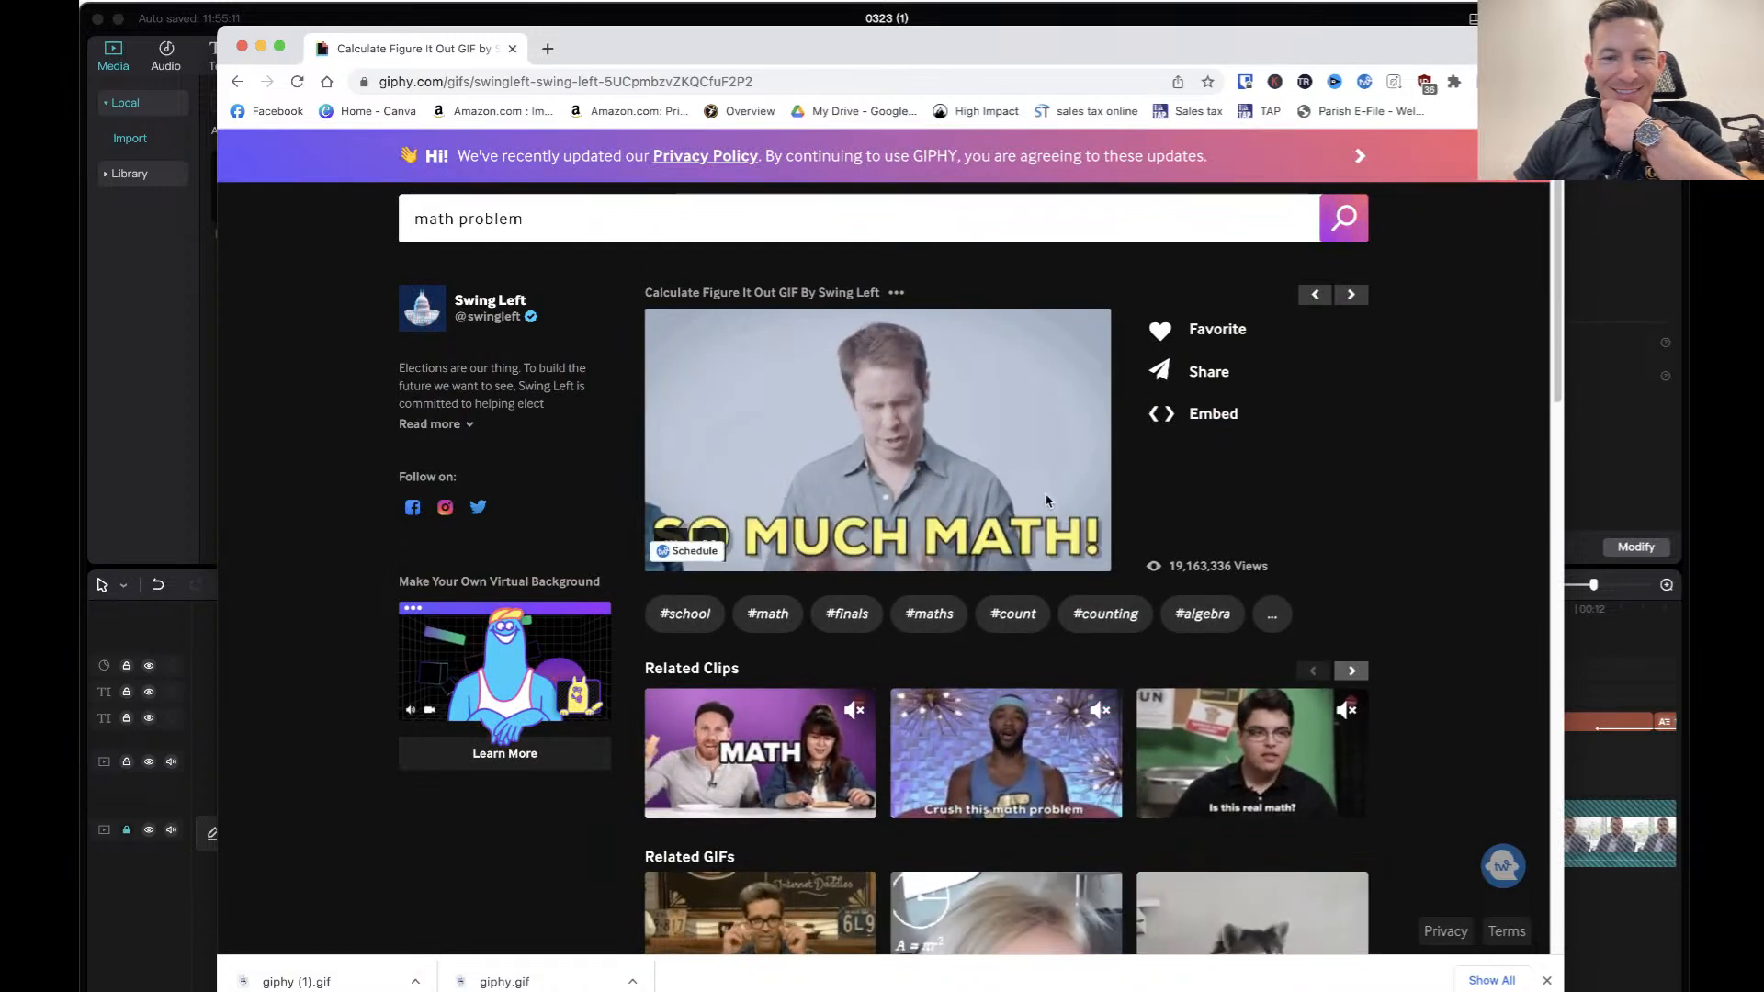
{"action": "right_click", "coordinate": [976, 442]}
{"action": "left_click", "coordinate": [1023, 470]}
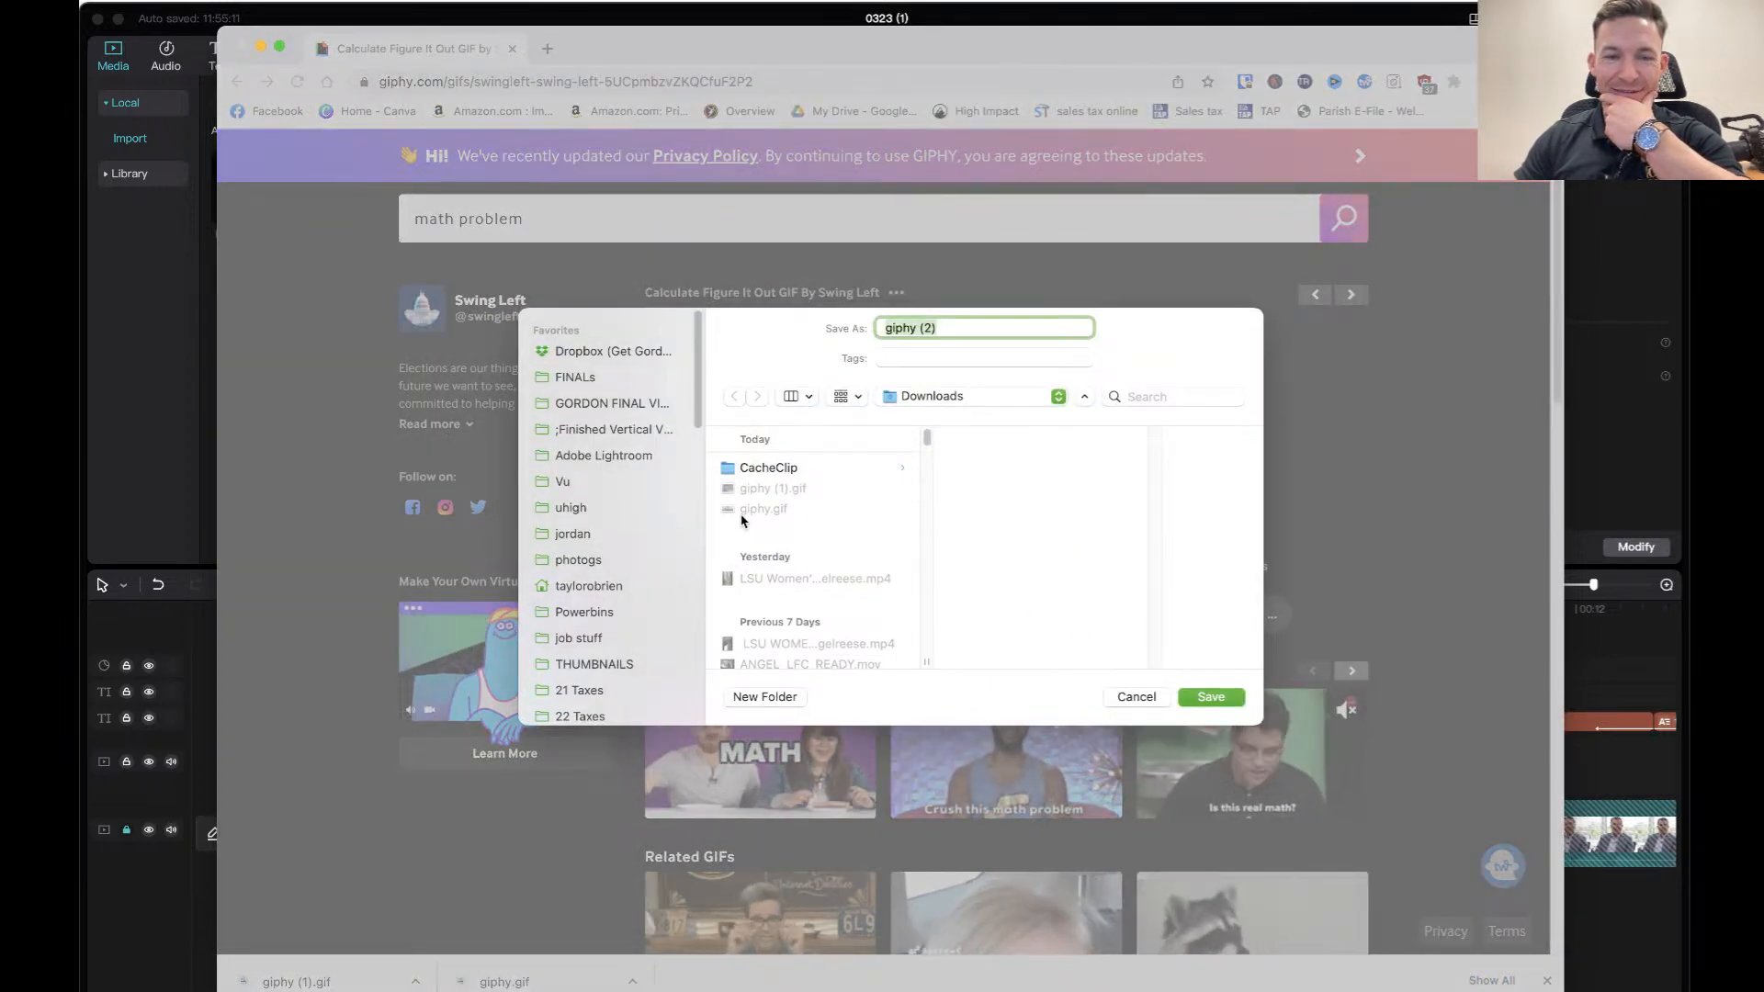
{"action": "scroll", "coordinate": [796, 542], "scroll_direction": "down", "scroll_amount": 10}
{"action": "left_click_drag", "start_coordinate": [926, 486], "coordinate": [886, 476]}
{"action": "scroll", "coordinate": [572, 584], "scroll_direction": "down", "scroll_amount": 10}
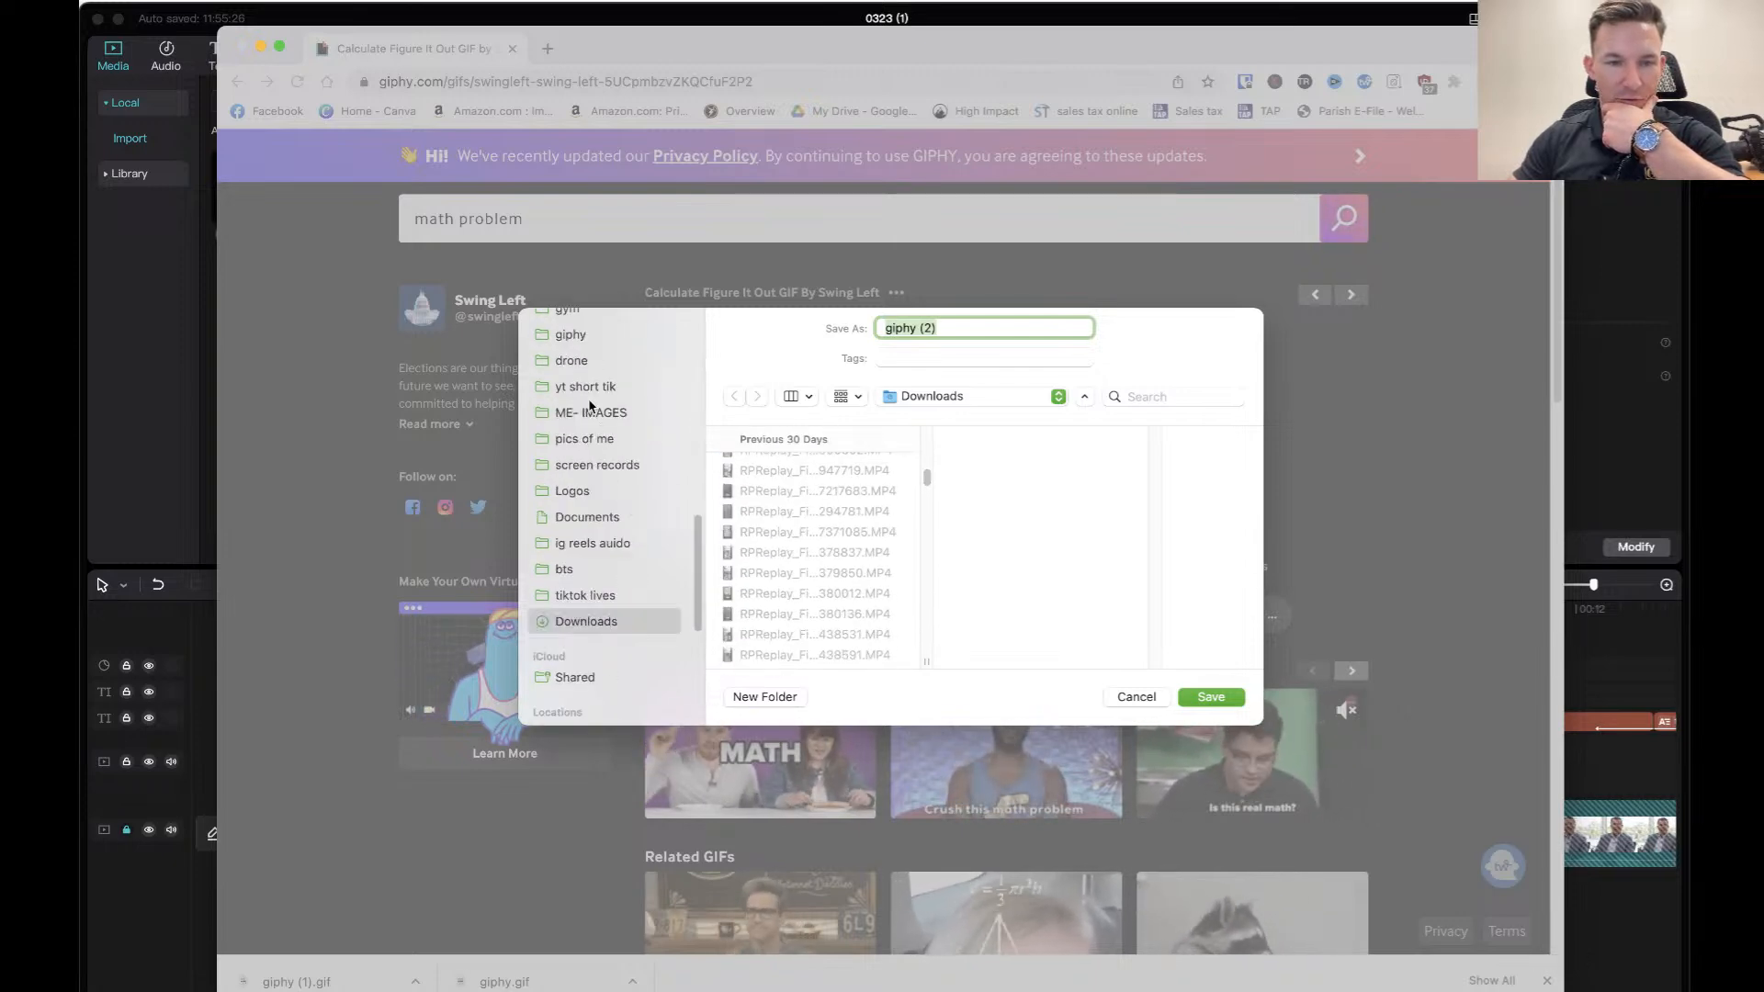
{"action": "left_click", "coordinate": [574, 333]}
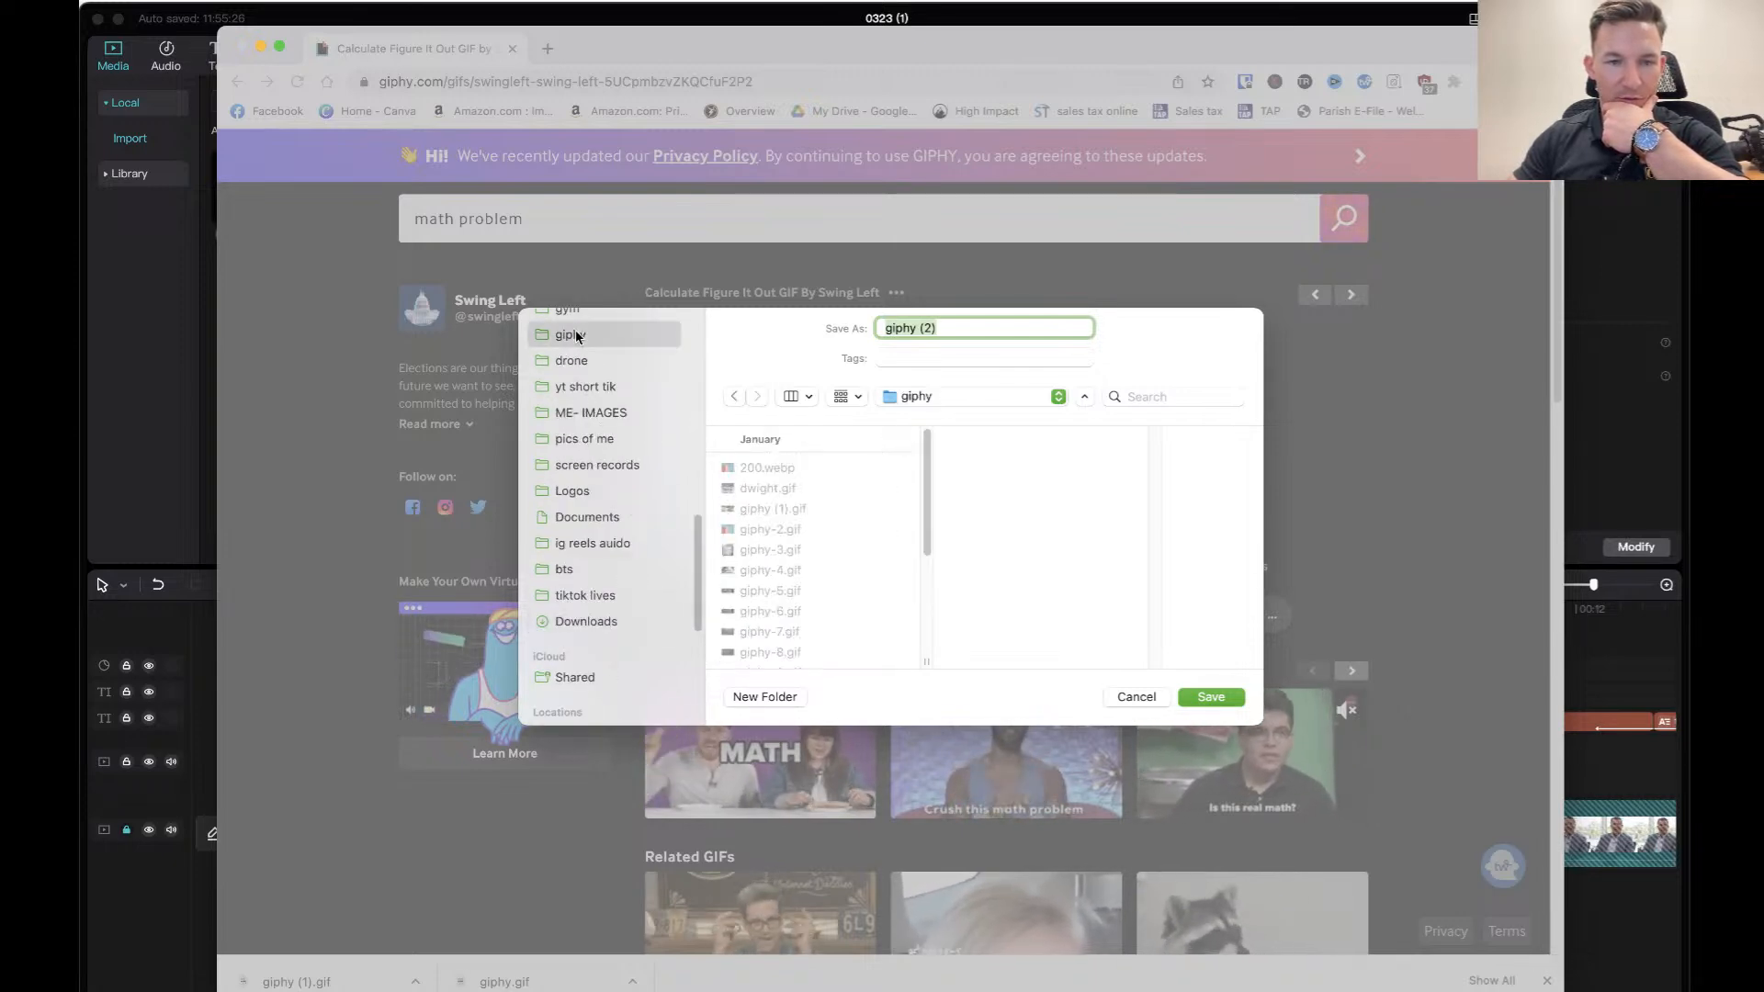
{"action": "left_click", "coordinate": [1209, 698]}
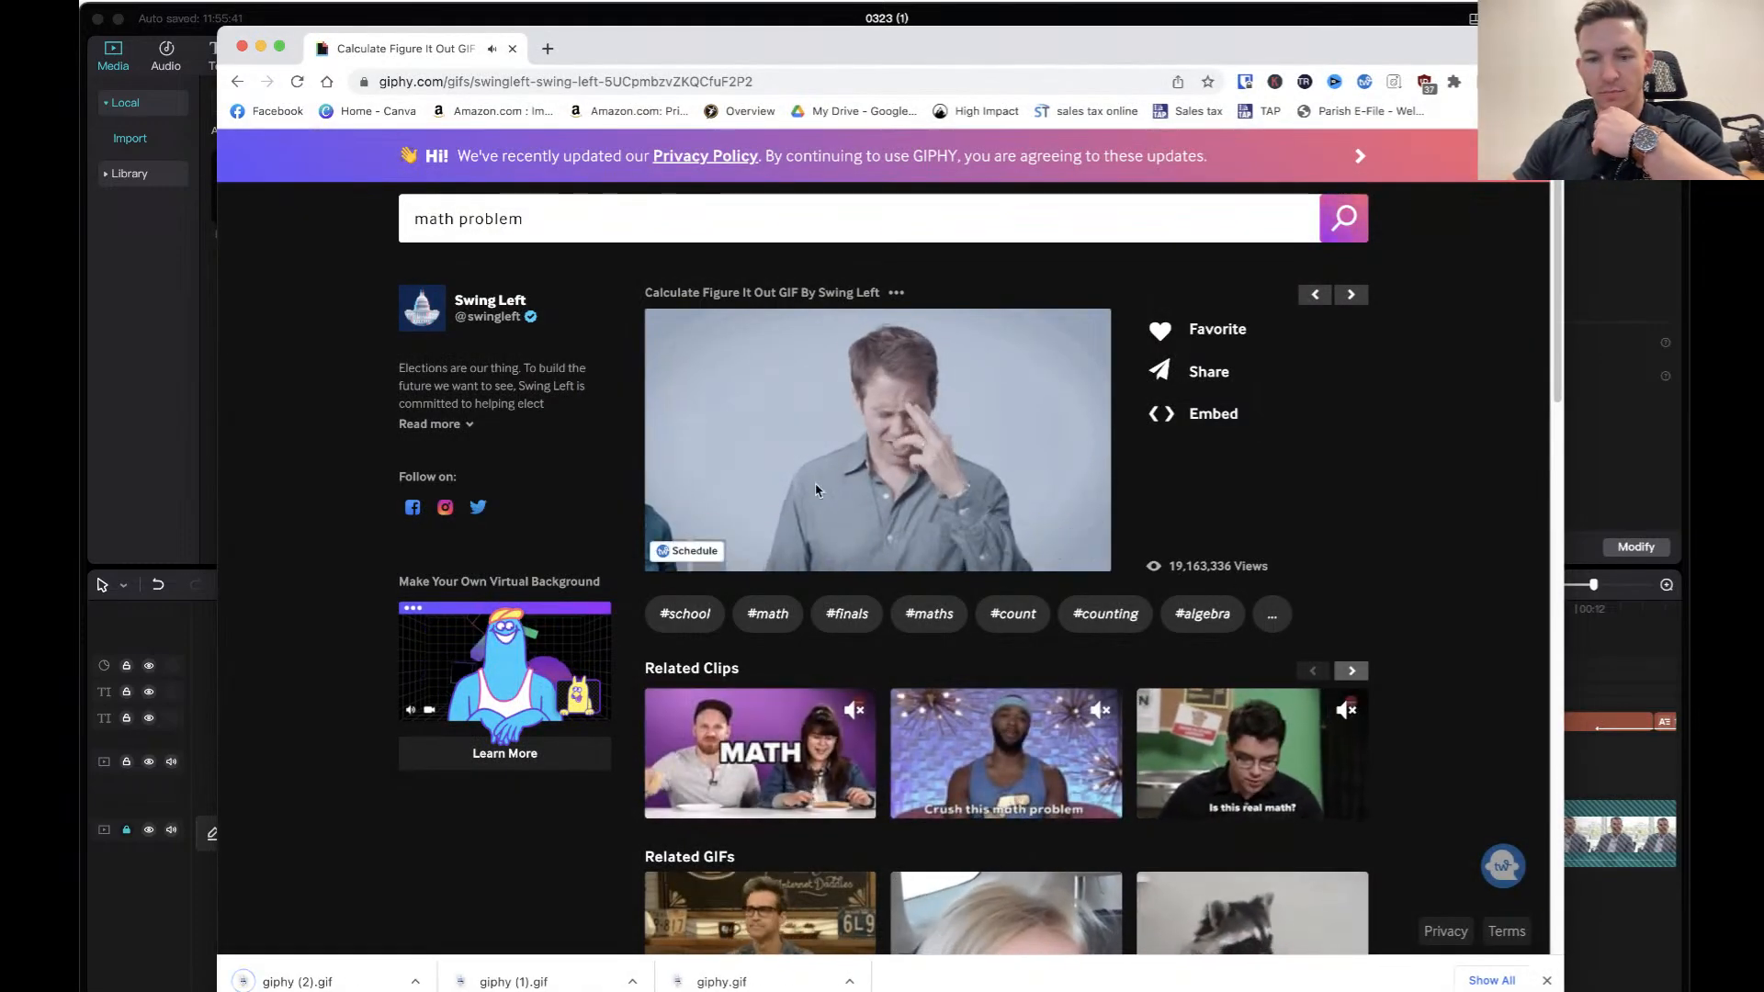
Switch back to CapCut and import giphy (2).gif from the giphy folder into the project media.
{"action": "left_click", "coordinate": [117, 106]}
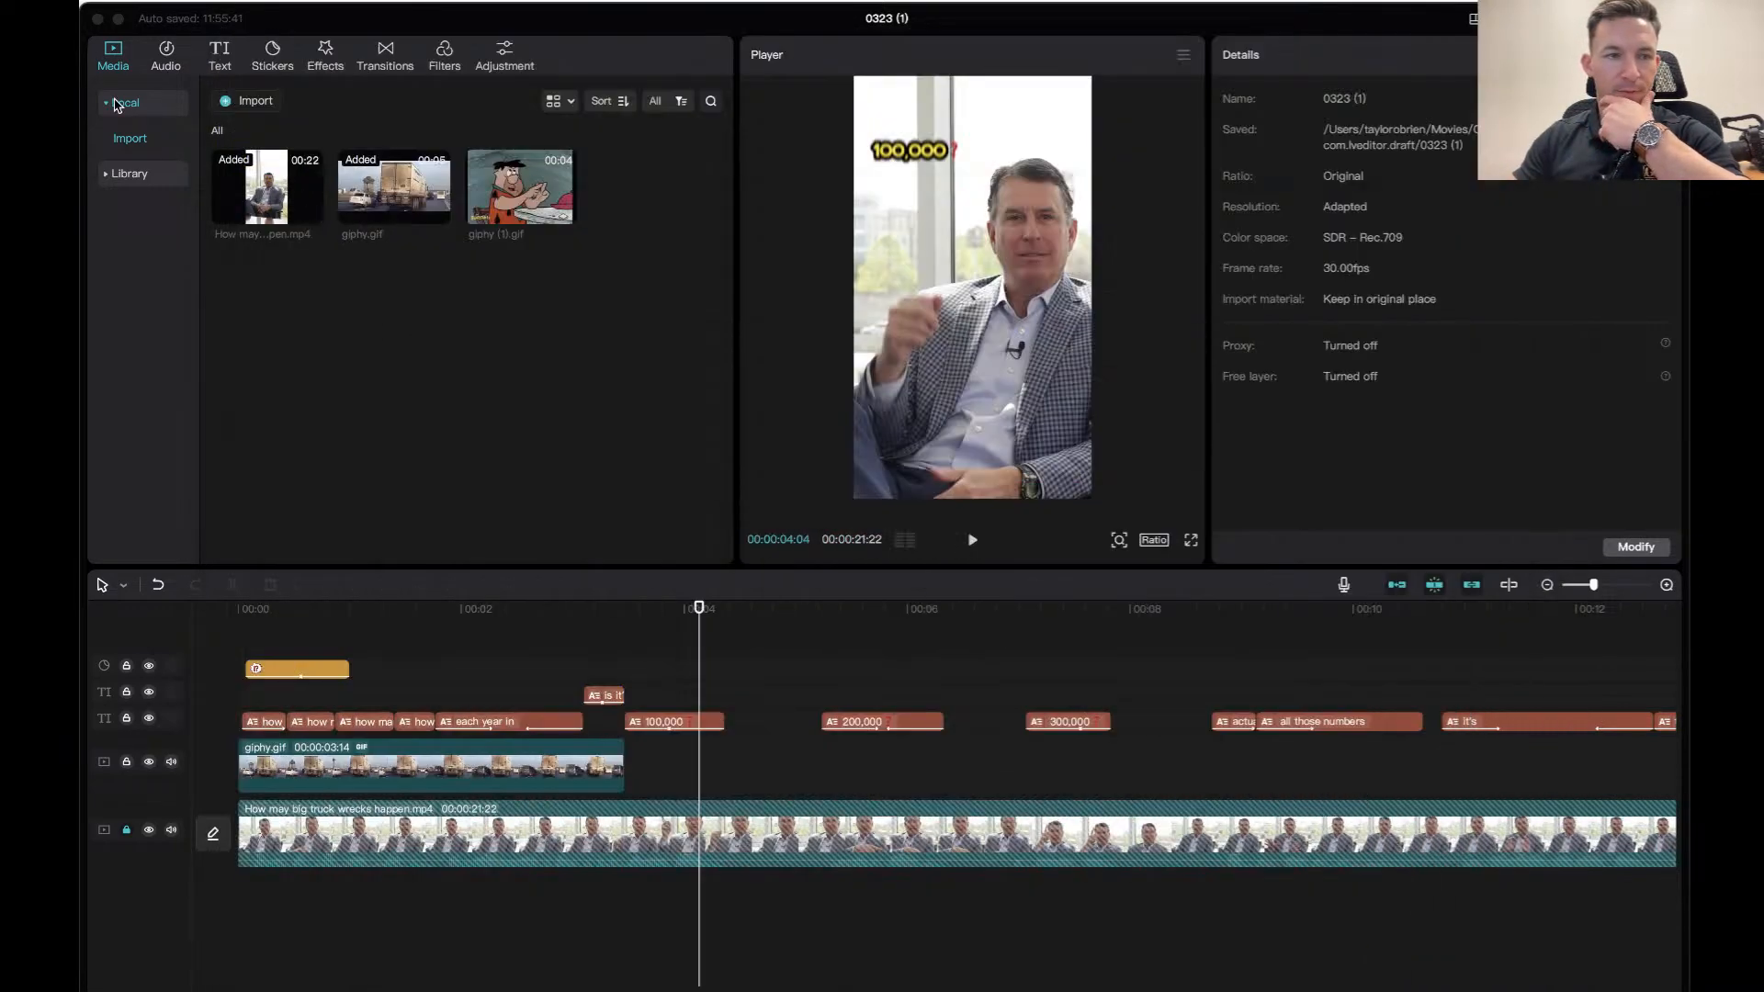
{"action": "left_click", "coordinate": [255, 101]}
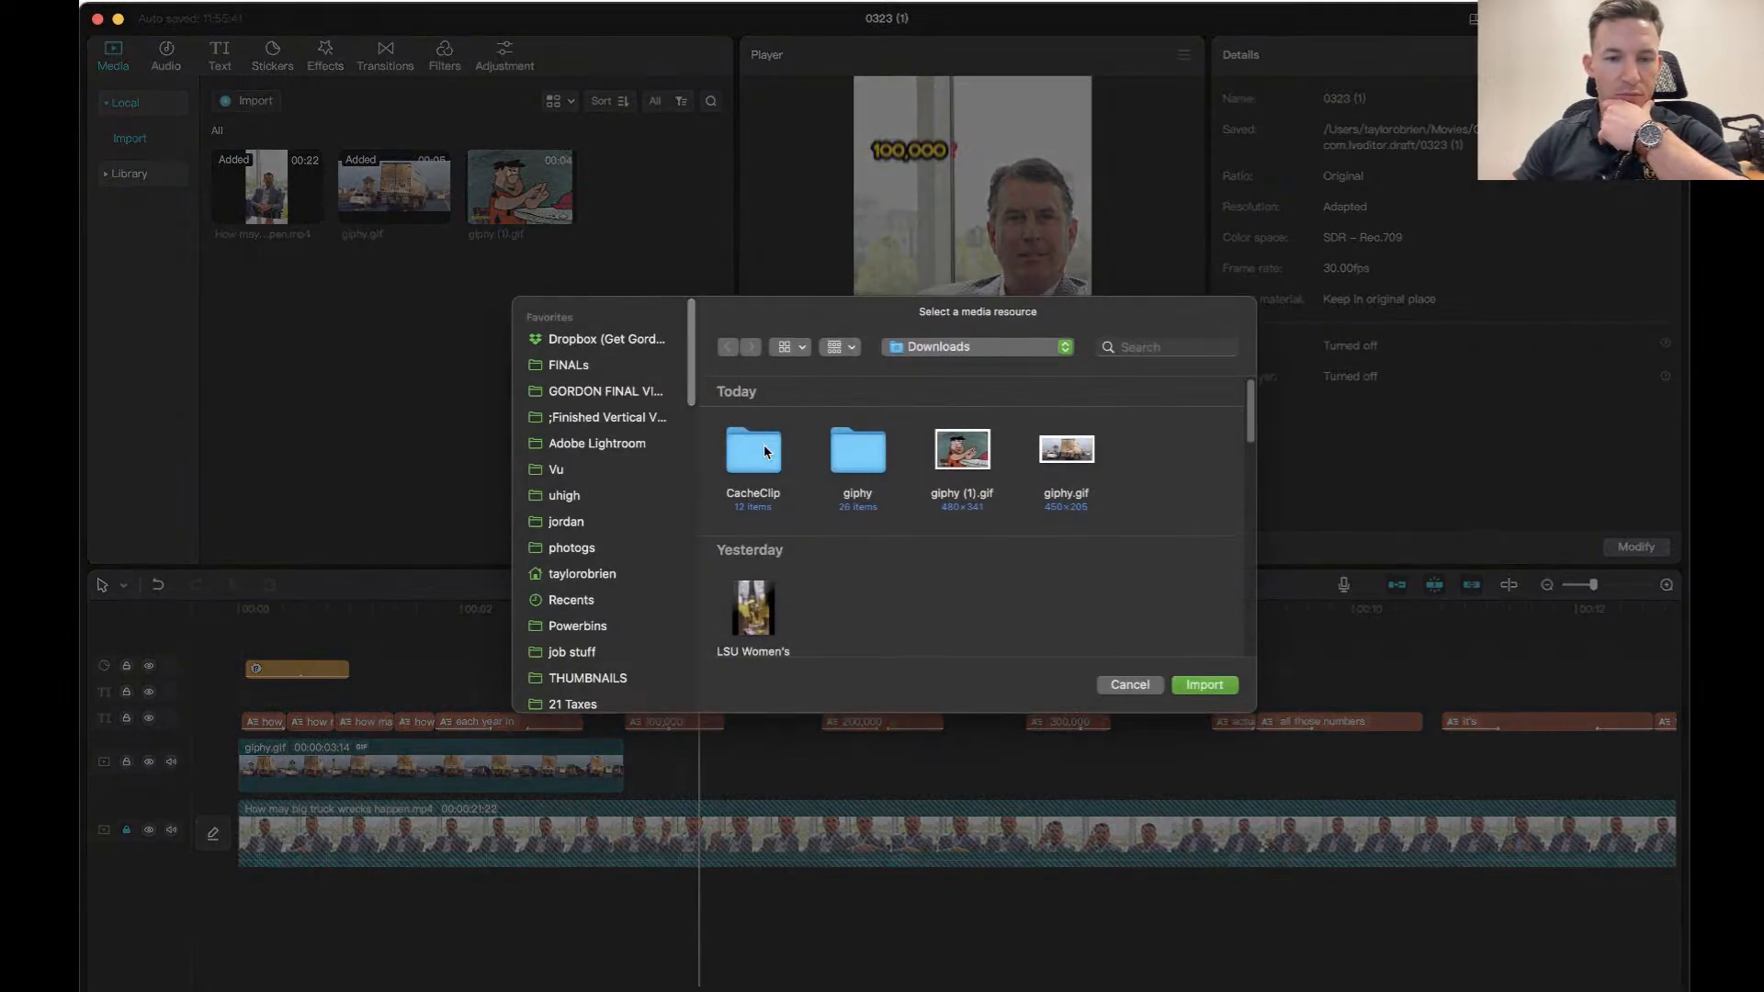
{"action": "scroll", "coordinate": [598, 529], "scroll_direction": "down", "scroll_amount": 3}
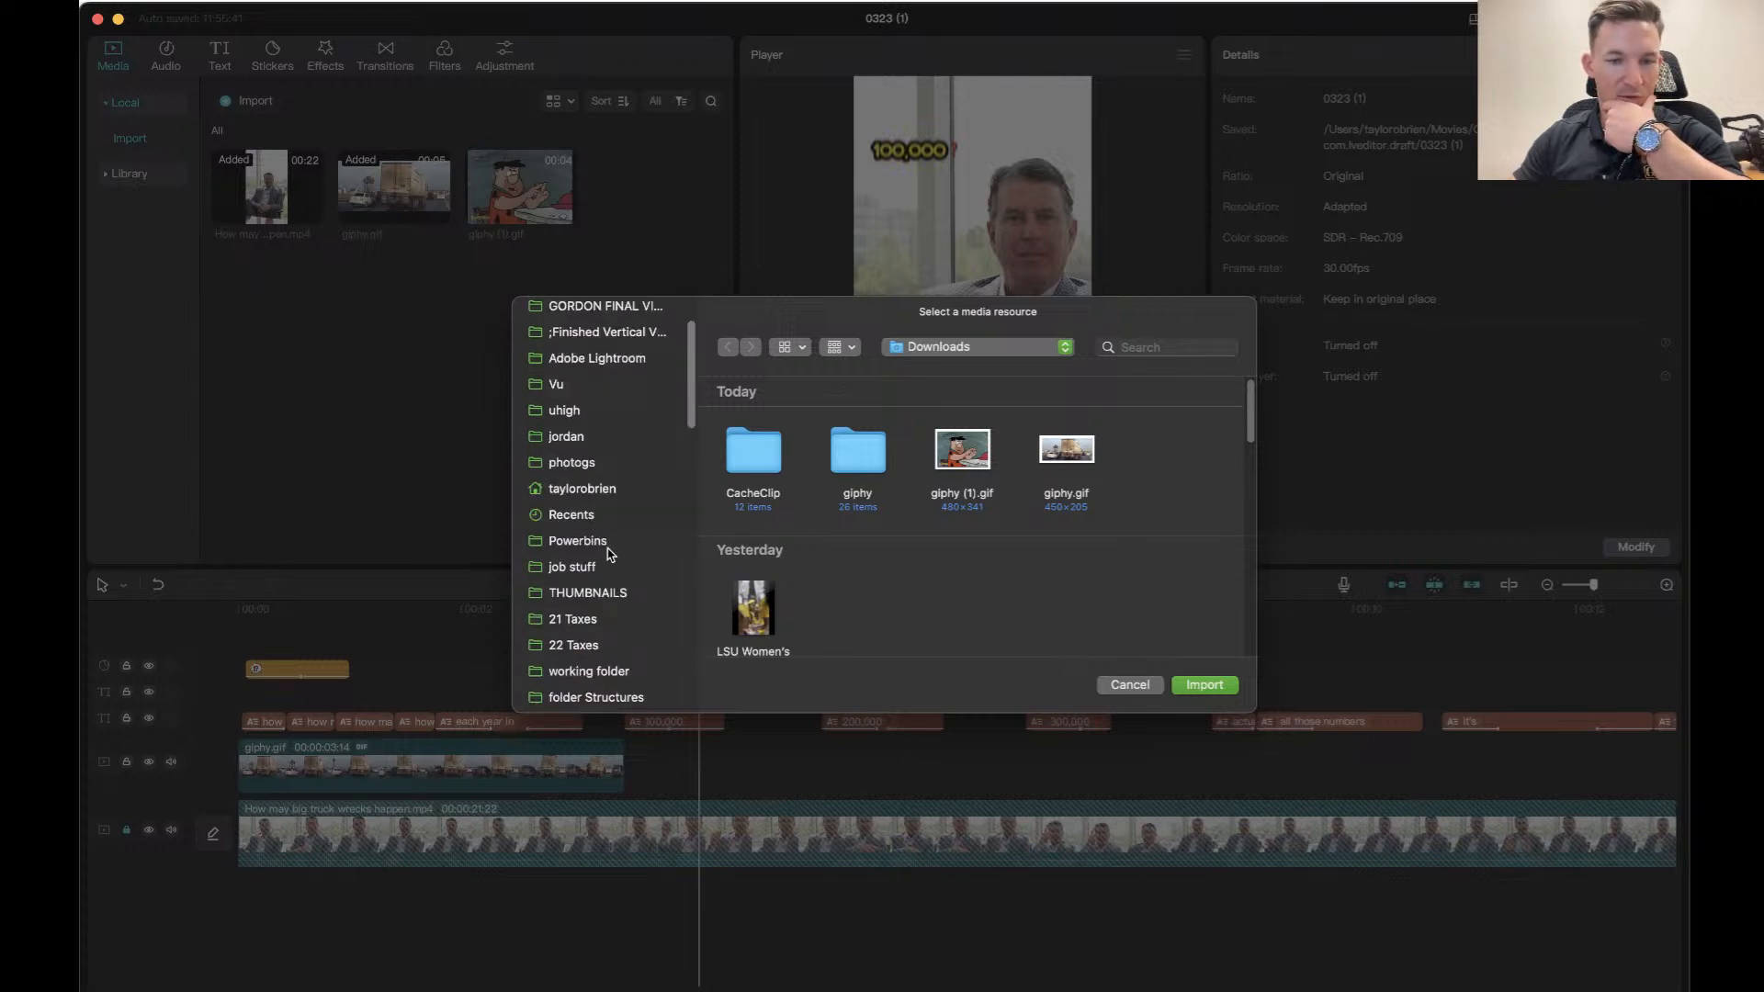
{"action": "scroll", "coordinate": [606, 554], "scroll_direction": "down", "scroll_amount": 9}
{"action": "scroll", "coordinate": [614, 553], "scroll_direction": "down", "scroll_amount": 4}
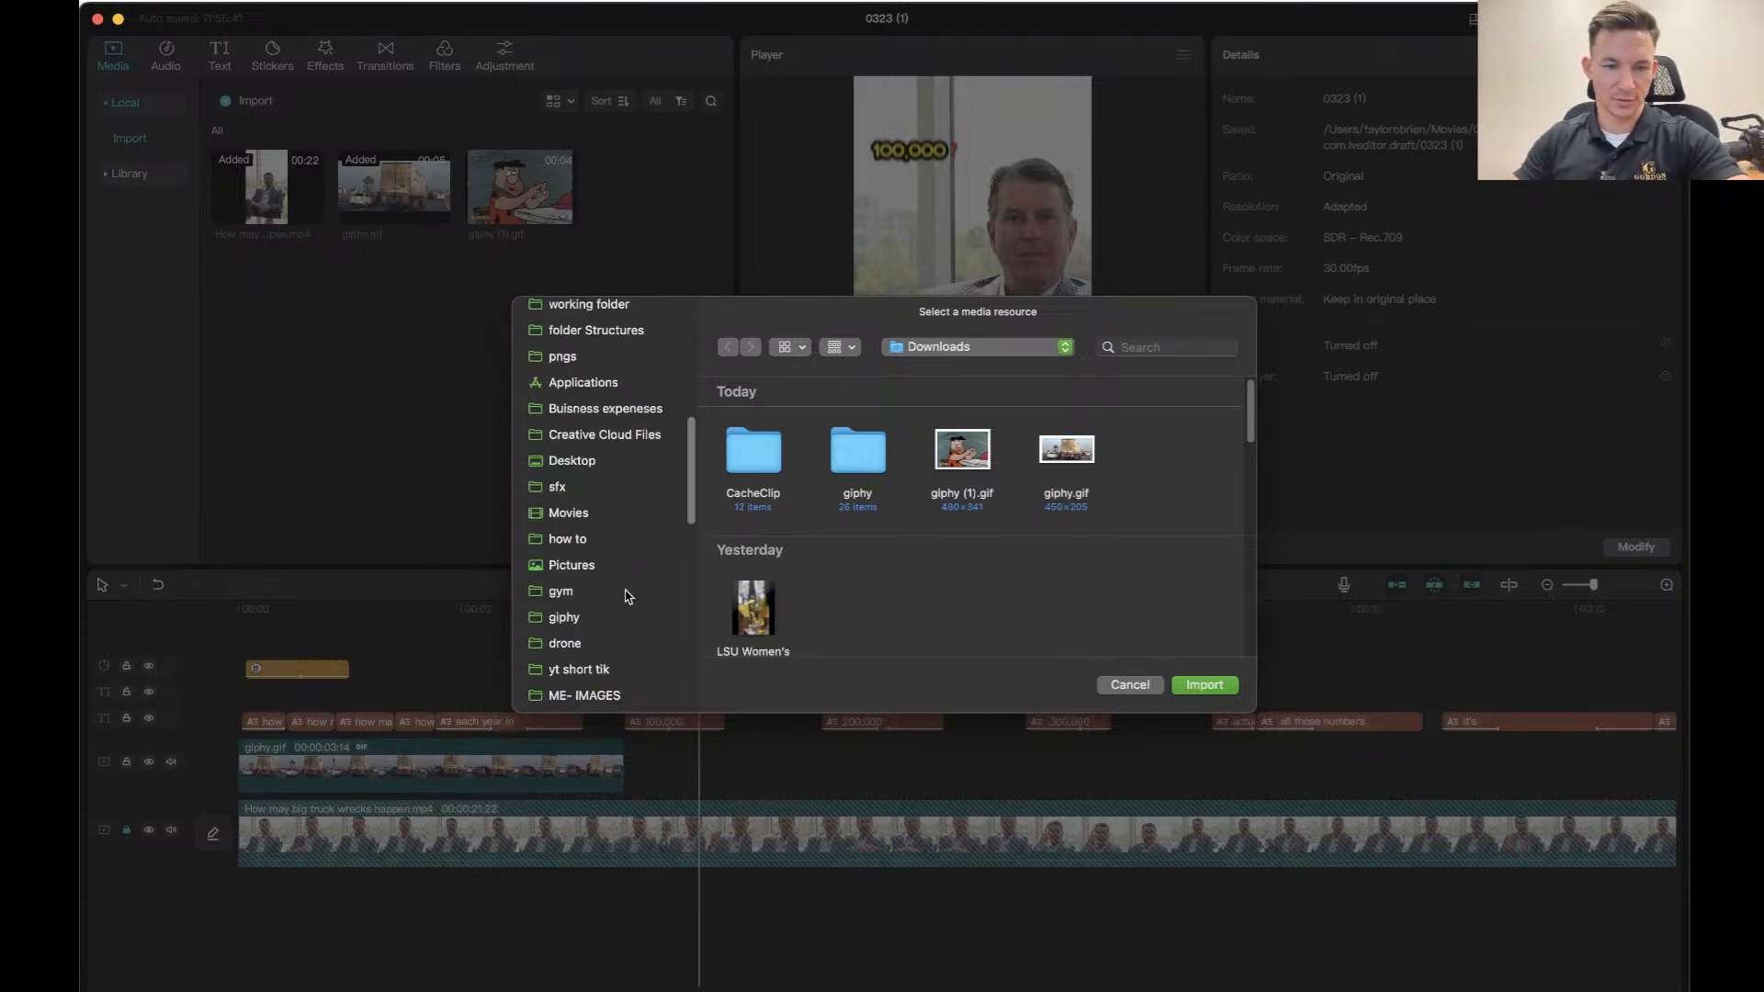
{"action": "left_click", "coordinate": [565, 617]}
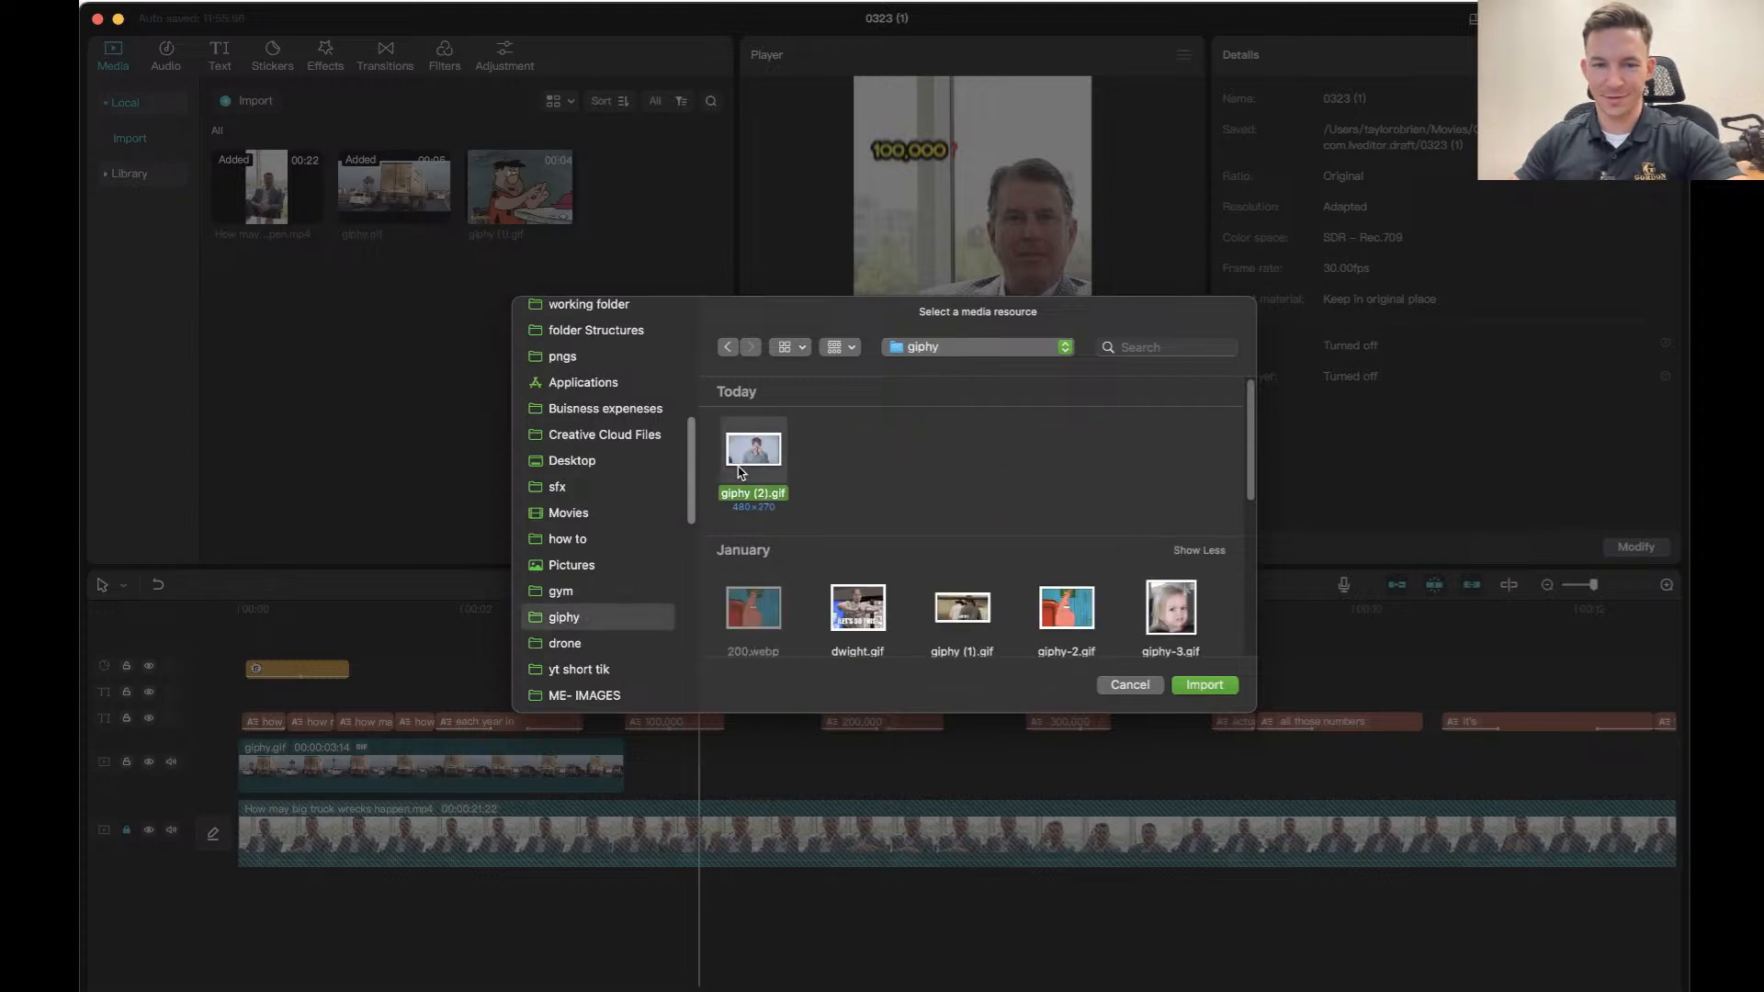
{"action": "double_click", "coordinate": [740, 472]}
Place giphy (2).gif right after the truck GIF, apply Auto cutout, and position it slightly enlarged over the speaker's lap.
{"action": "left_click_drag", "start_coordinate": [648, 189], "coordinate": [659, 767]}
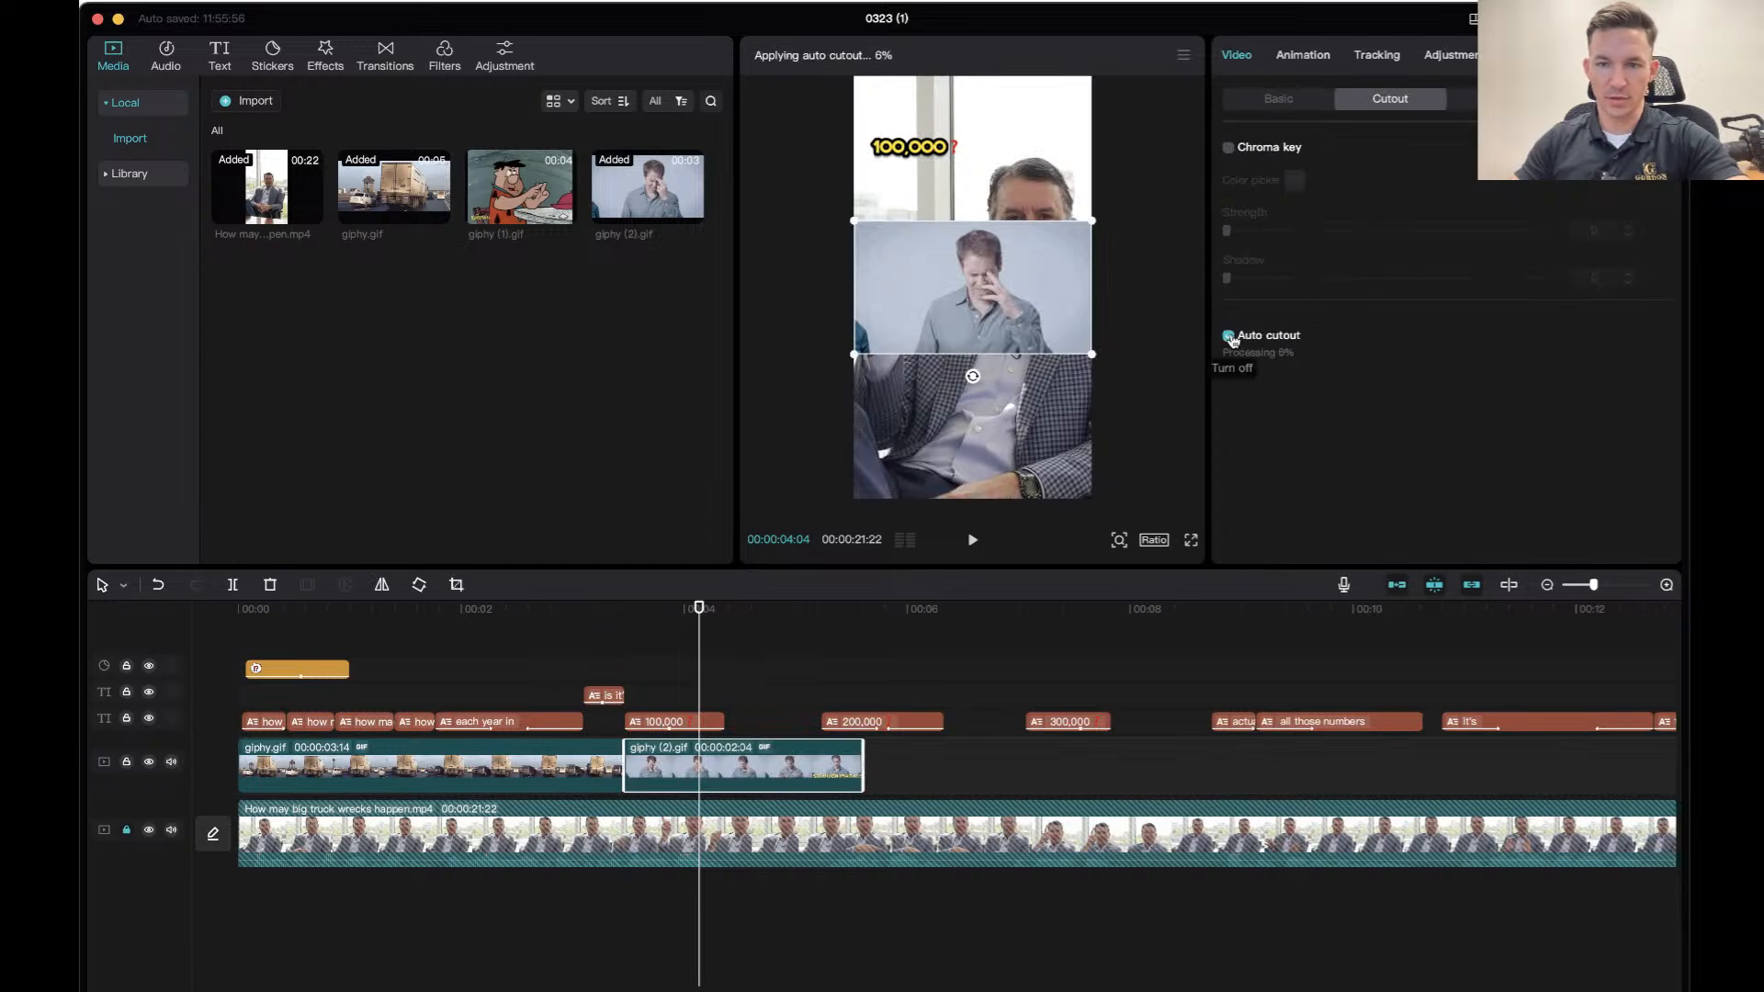
{"action": "left_click_drag", "start_coordinate": [1056, 322], "coordinate": [1052, 467]}
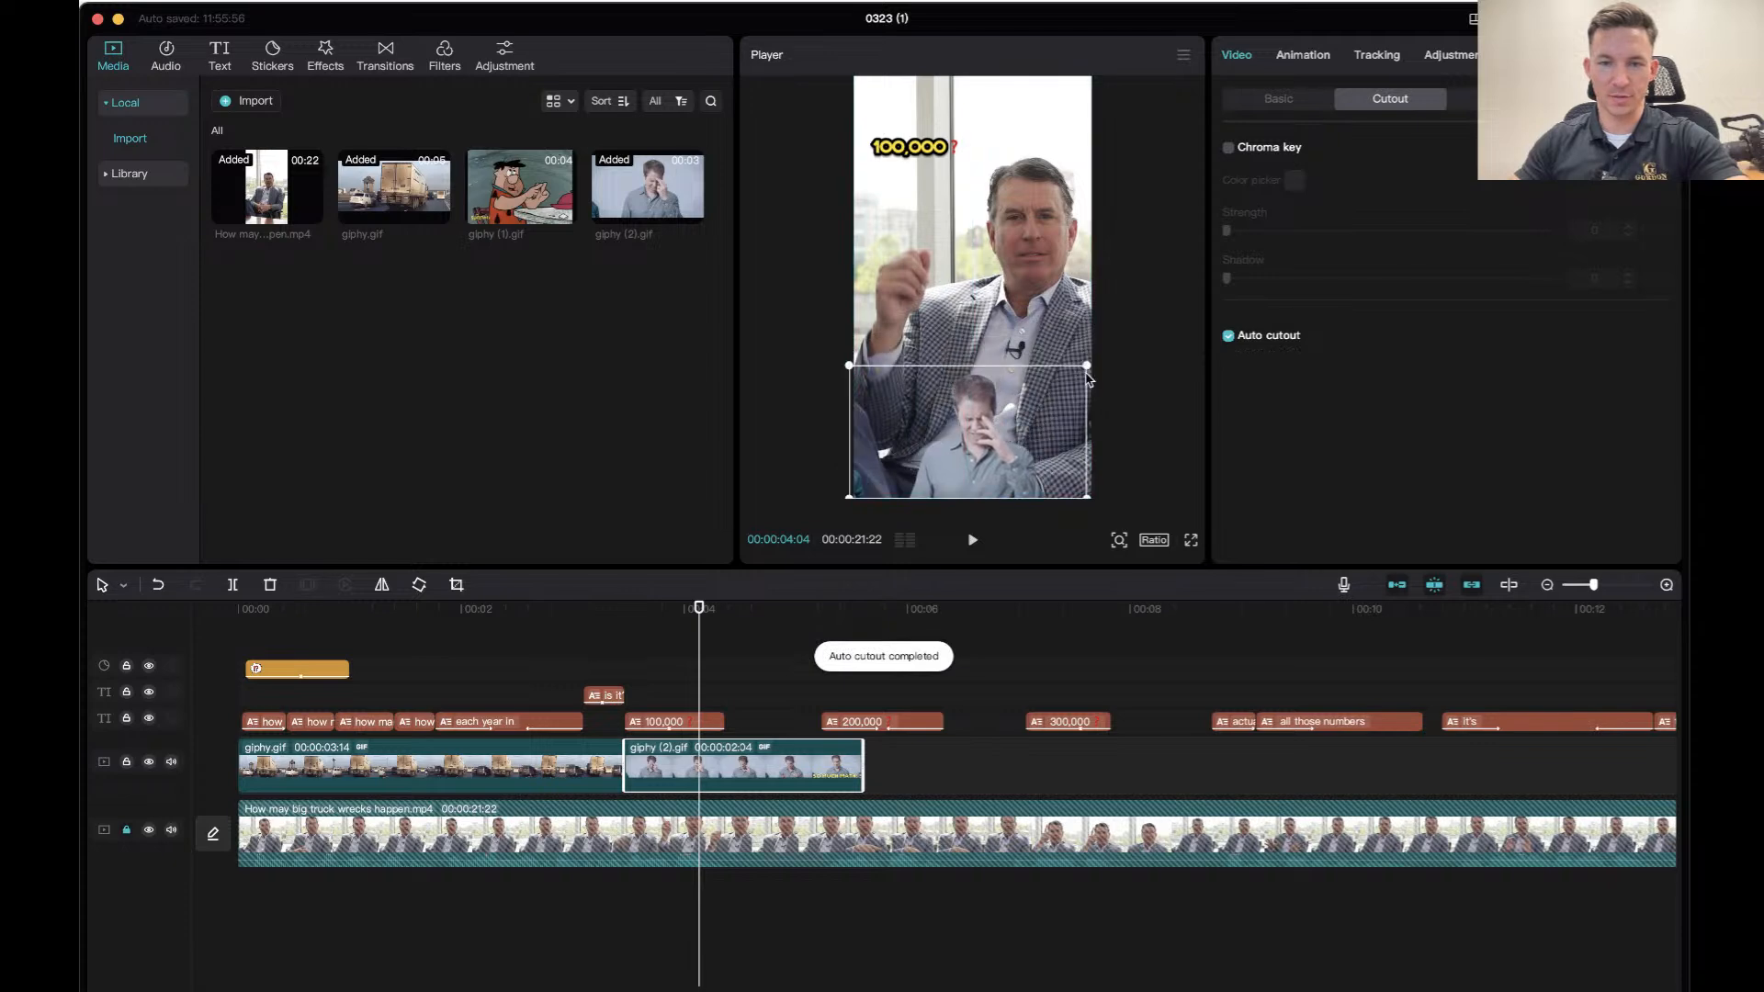
{"action": "left_click_drag", "start_coordinate": [1087, 367], "coordinate": [1098, 359]}
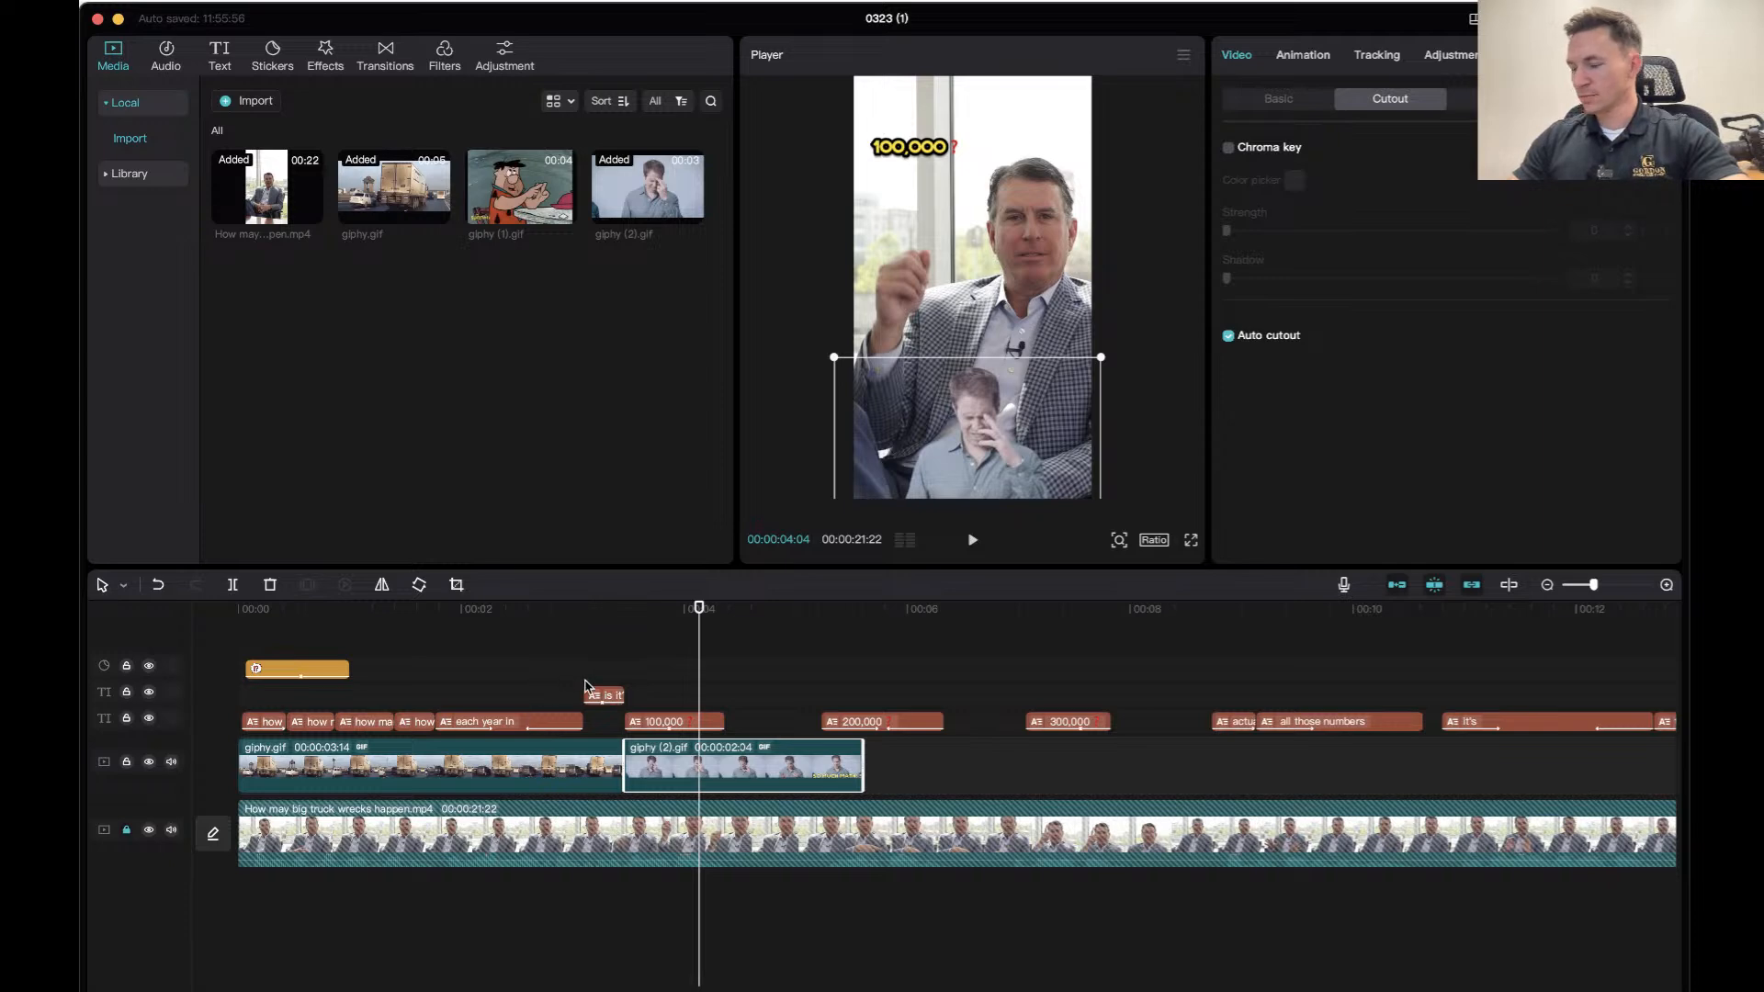
Preview giphy (2).gif with the captions, turn off its Auto cutout, and replay the transition from the truck GIF.
{"action": "left_click", "coordinate": [579, 615]}
{"action": "key", "text": "space"}
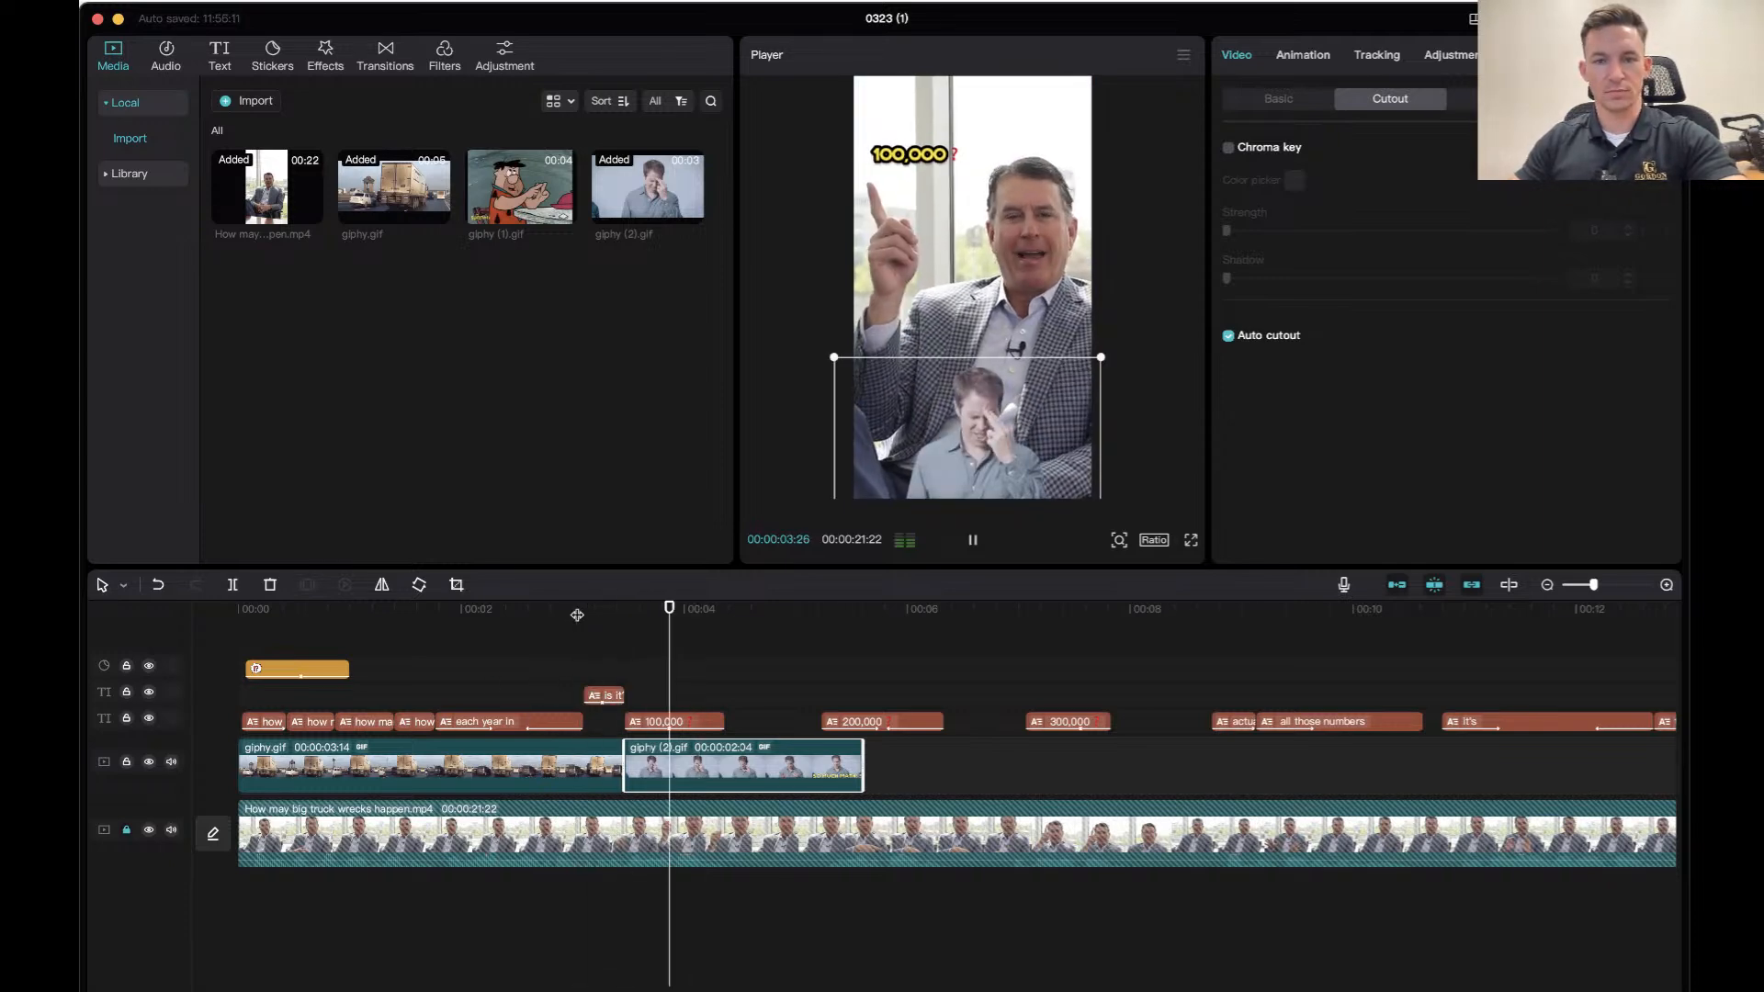
{"action": "key", "text": "space"}
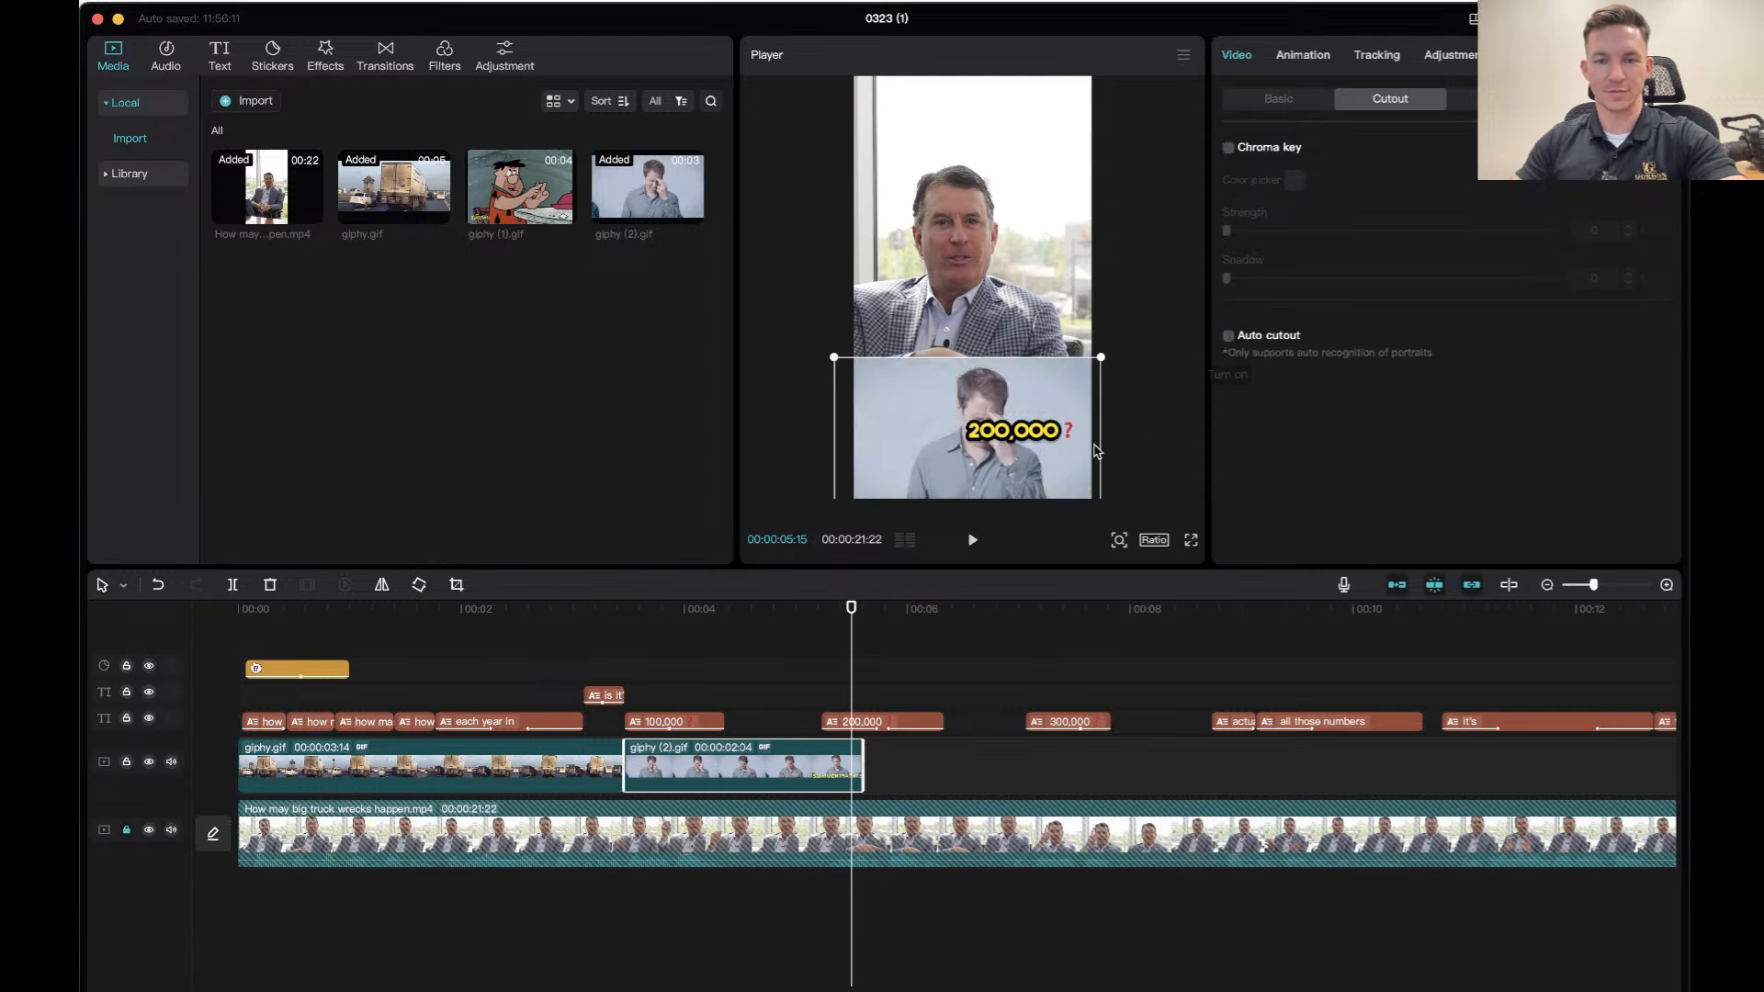
{"action": "left_click", "coordinate": [541, 615]}
{"action": "key", "text": "space"}
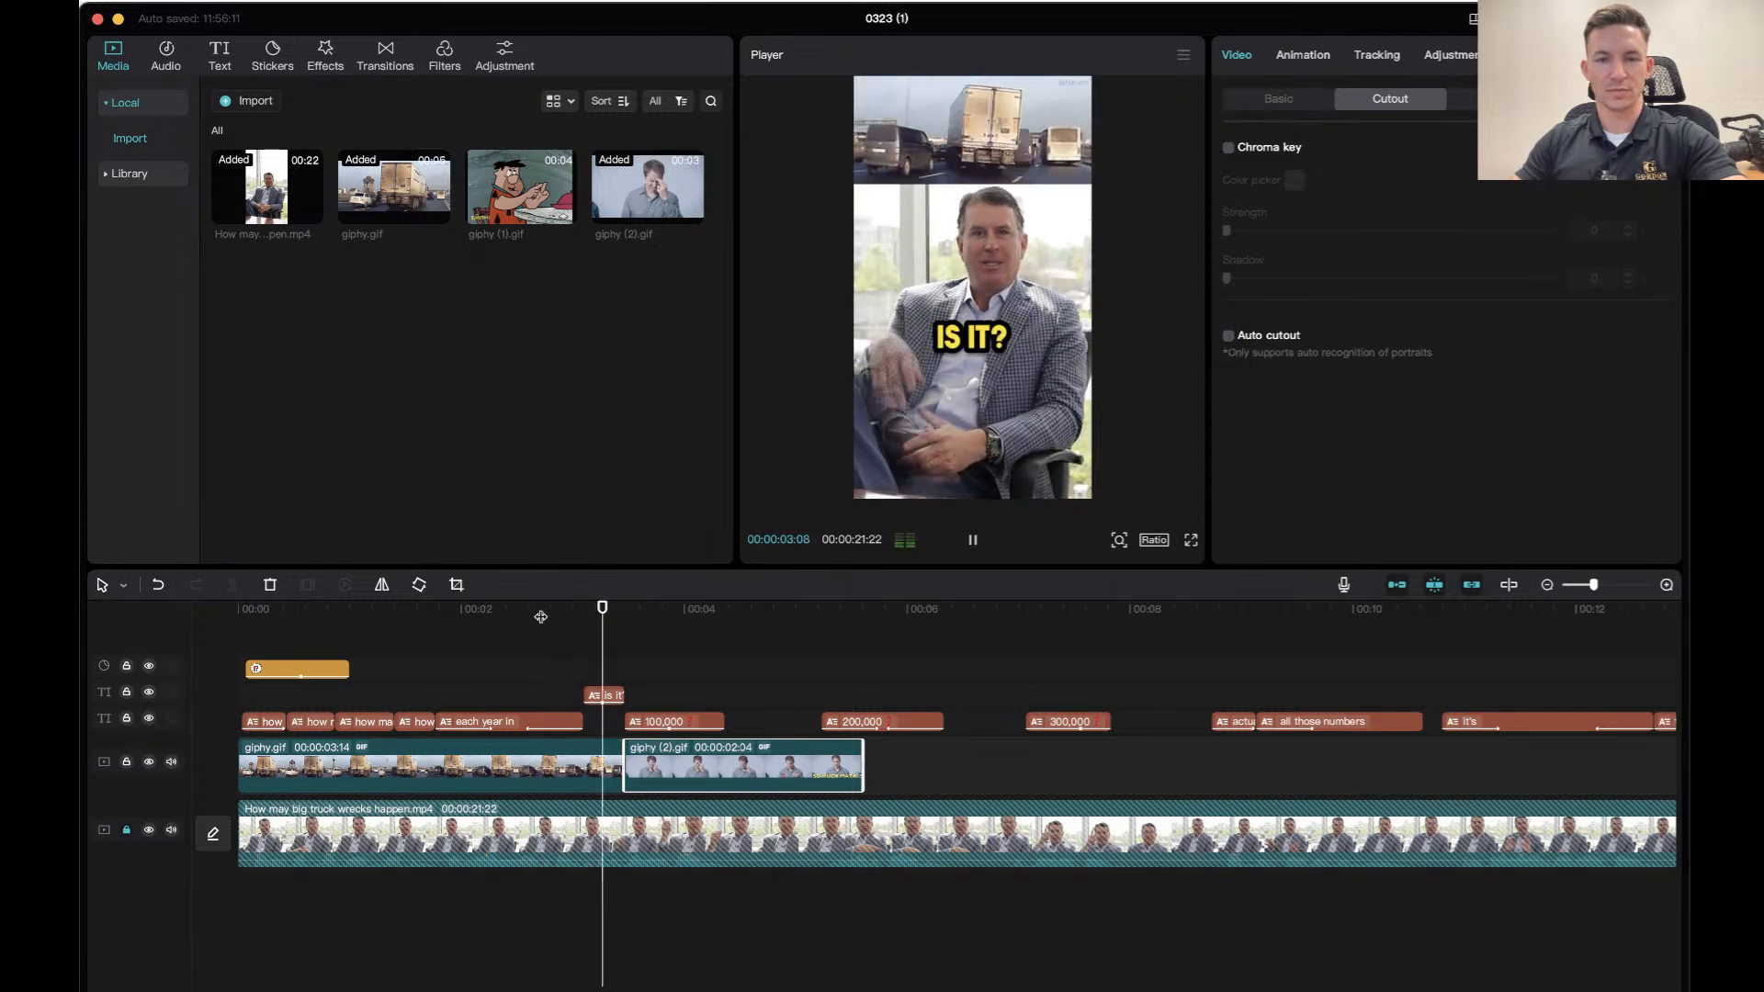
Shrink giphy (2).gif to fit inside the frame over the speaker's lap and replay it with the captions.
{"action": "key", "text": "space"}
{"action": "key", "text": "space"}
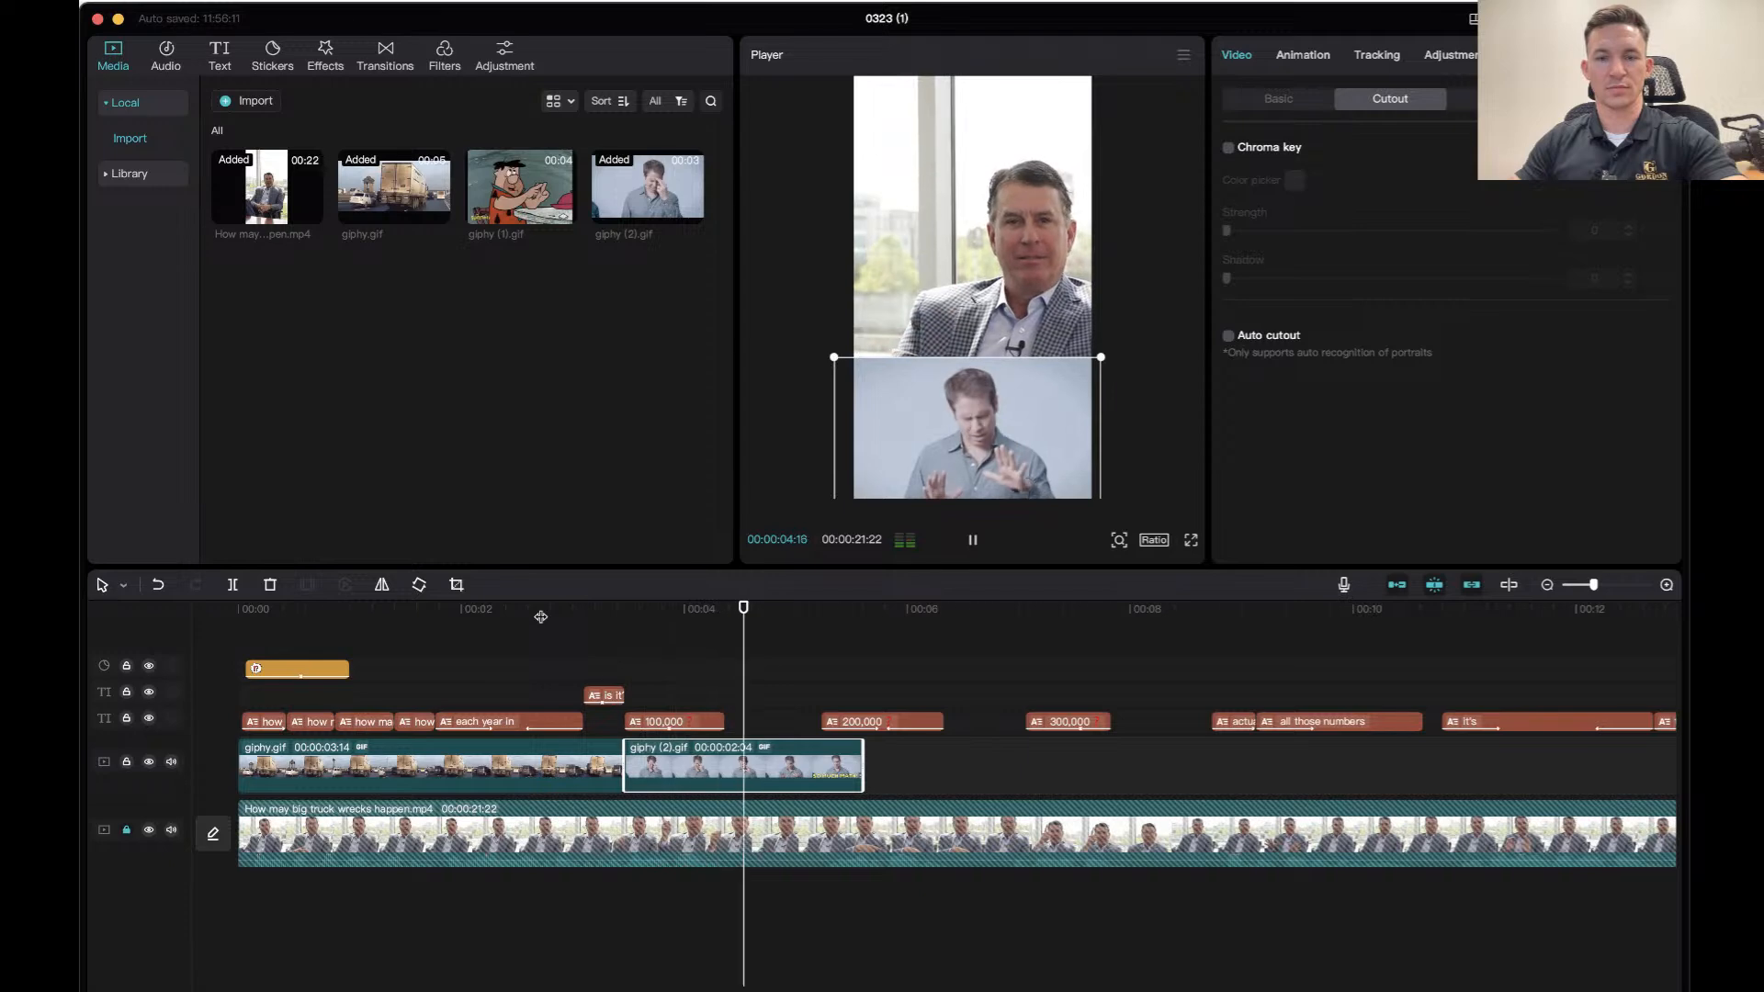
{"action": "key", "text": "space"}
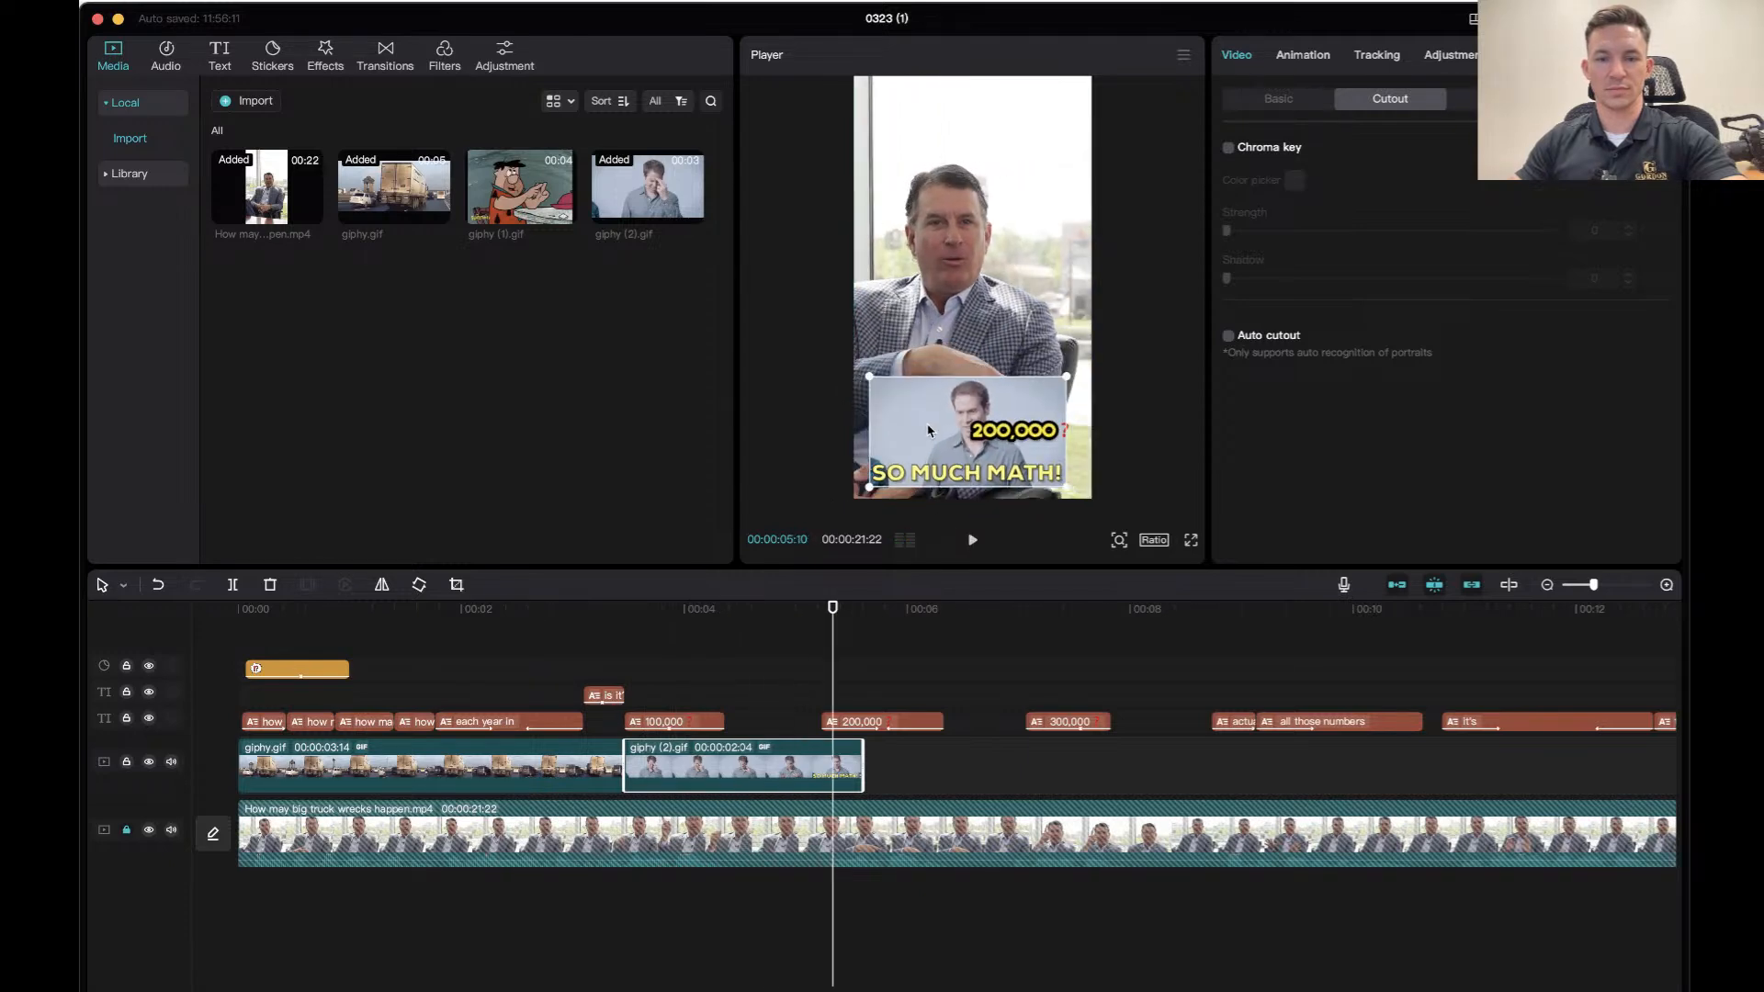
{"action": "left_click", "coordinate": [559, 621]}
{"action": "key", "text": "space"}
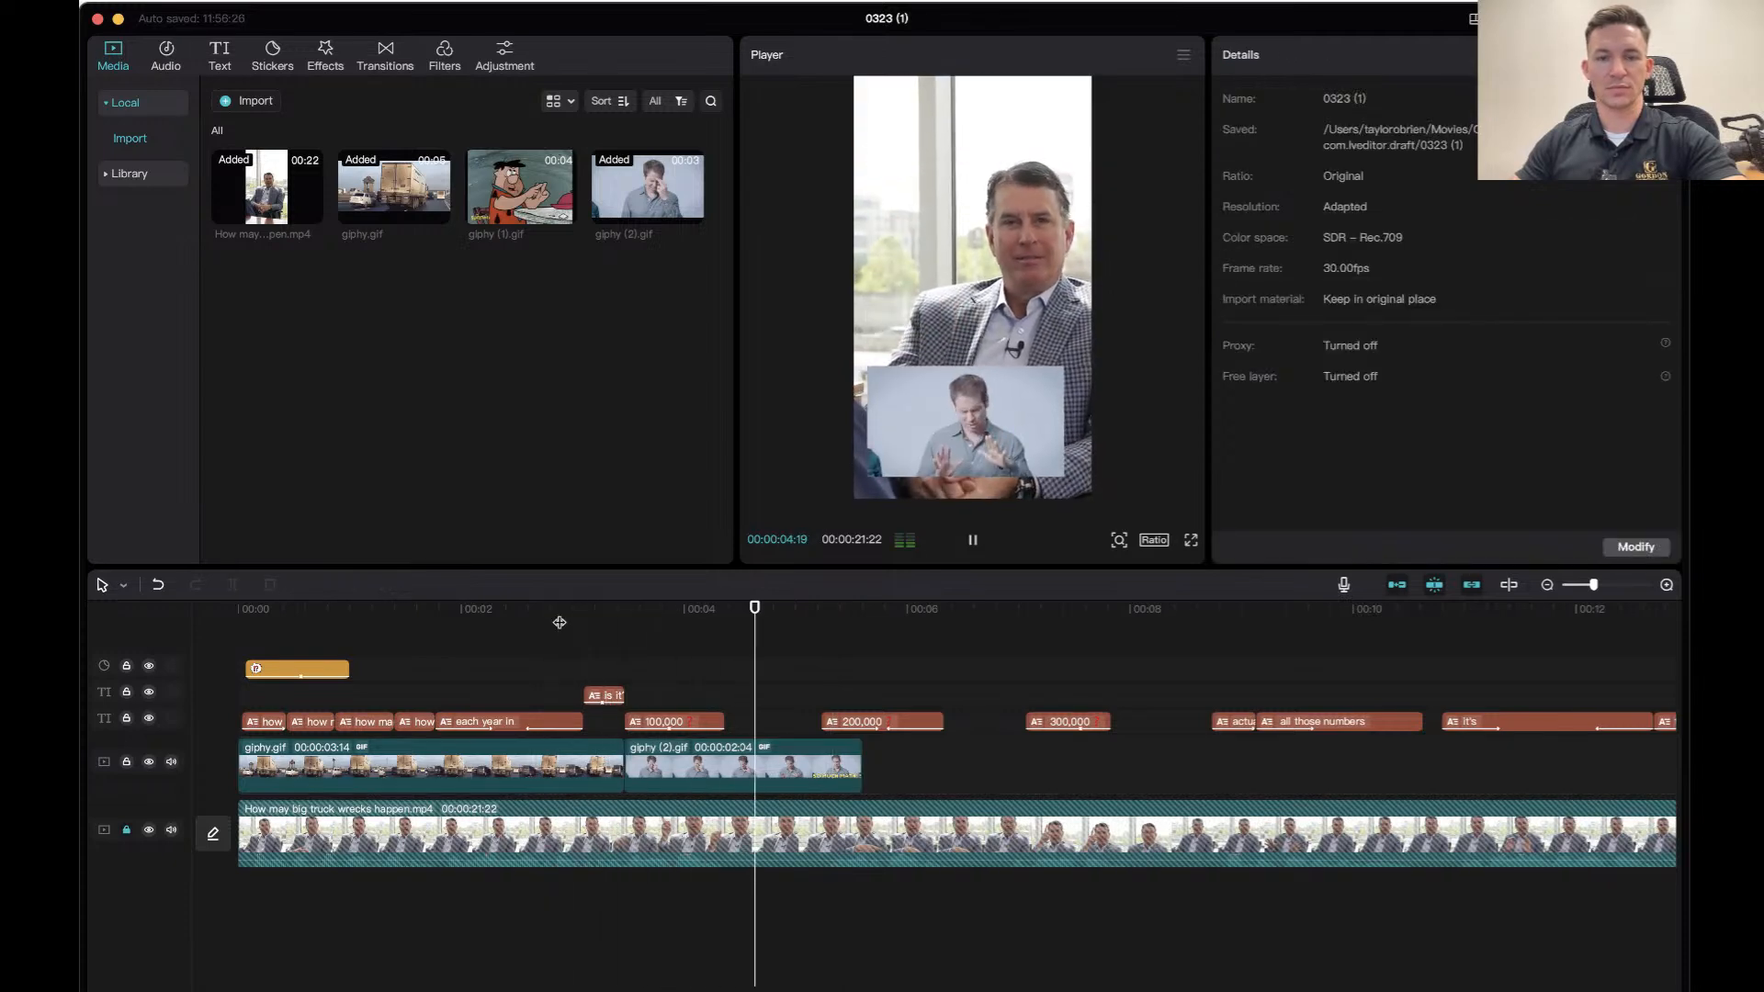
{"action": "key", "text": "space"}
Move giphy (2).gif later on the timeline so it starts shortly before the 300,000 caption, previewing the spoken numbers to time it.
{"action": "left_click_drag", "start_coordinate": [807, 747], "coordinate": [1065, 759]}
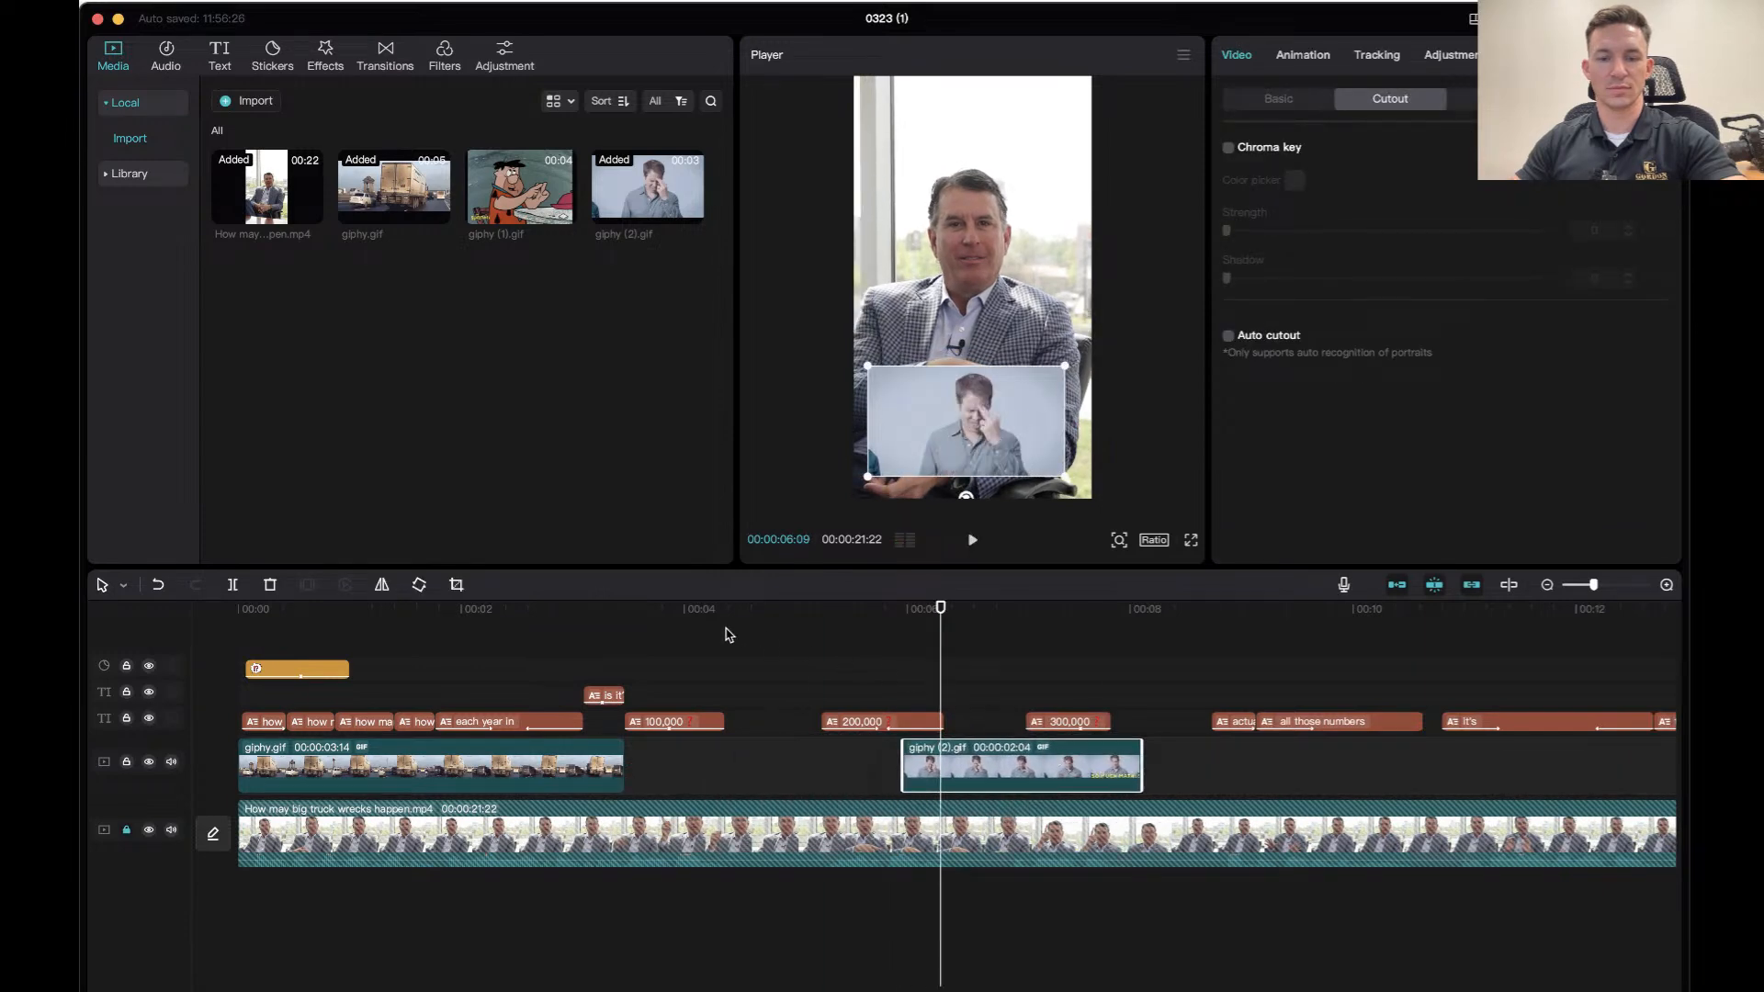
{"action": "left_click", "coordinate": [591, 628]}
{"action": "key", "text": "space"}
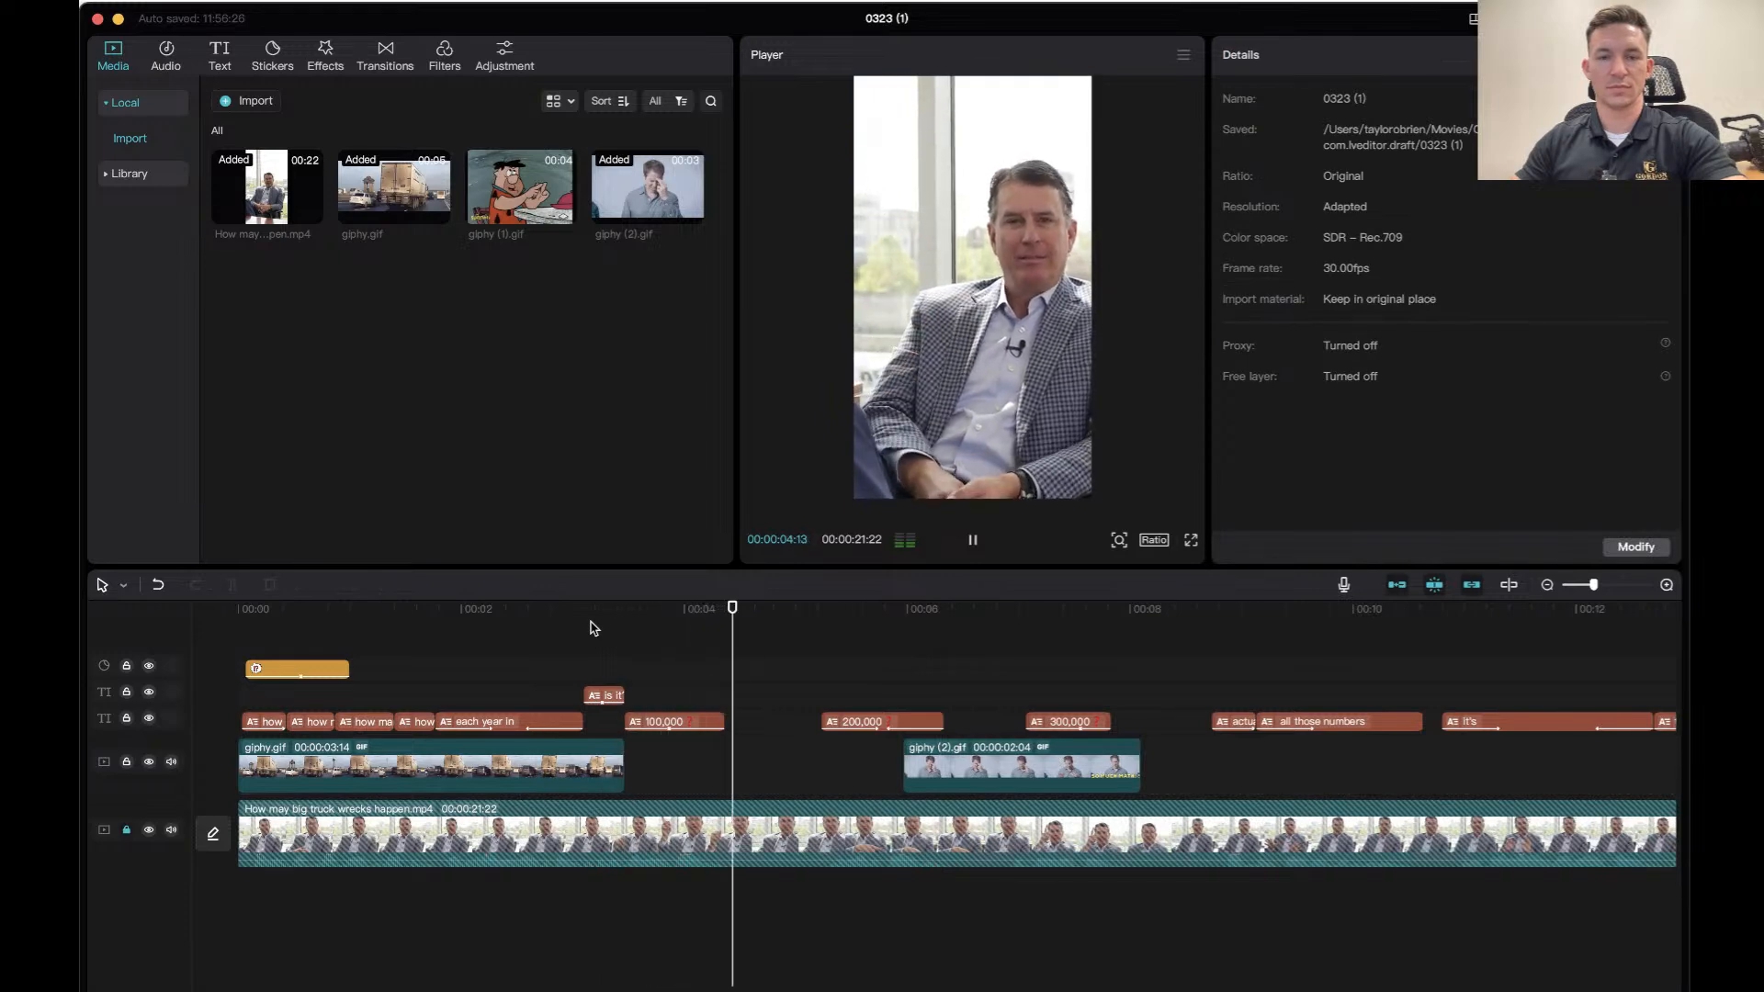
{"action": "key", "text": "space"}
{"action": "left_click_drag", "start_coordinate": [1036, 770], "coordinate": [1104, 770]}
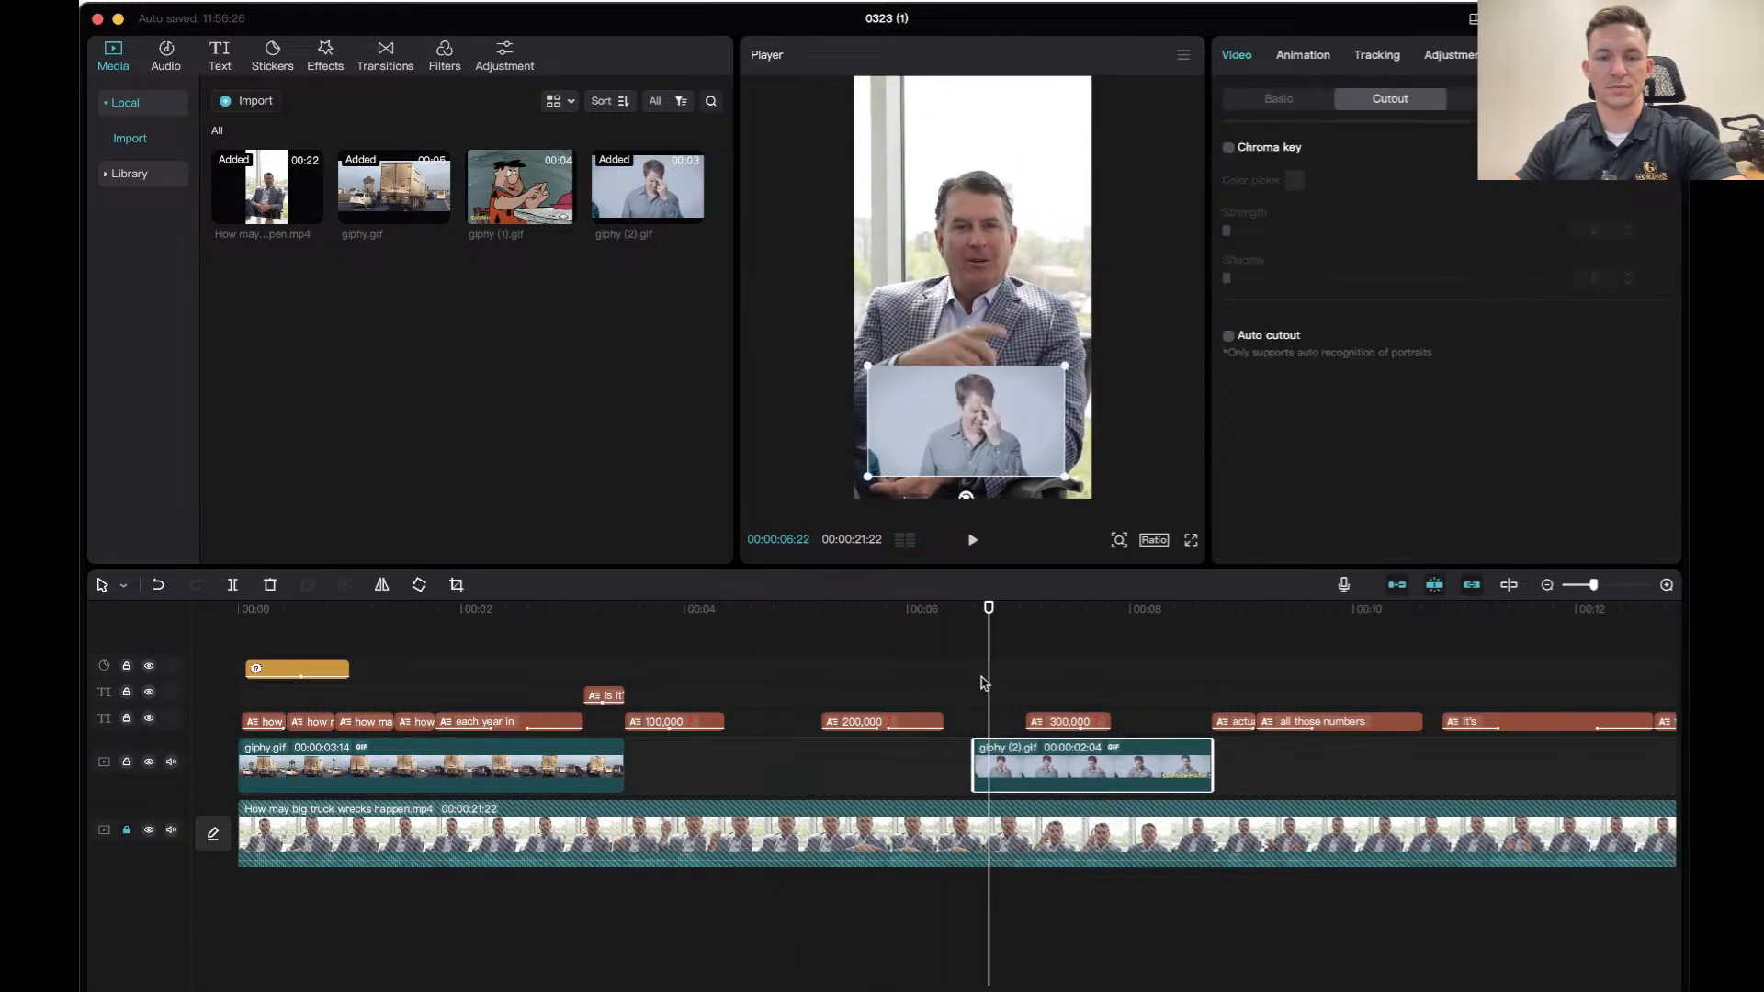
Enlarge giphy (2).gif to span the frame's full width and align it with the frame's lower edge.
{"action": "left_click_drag", "start_coordinate": [870, 477], "coordinate": [860, 497]}
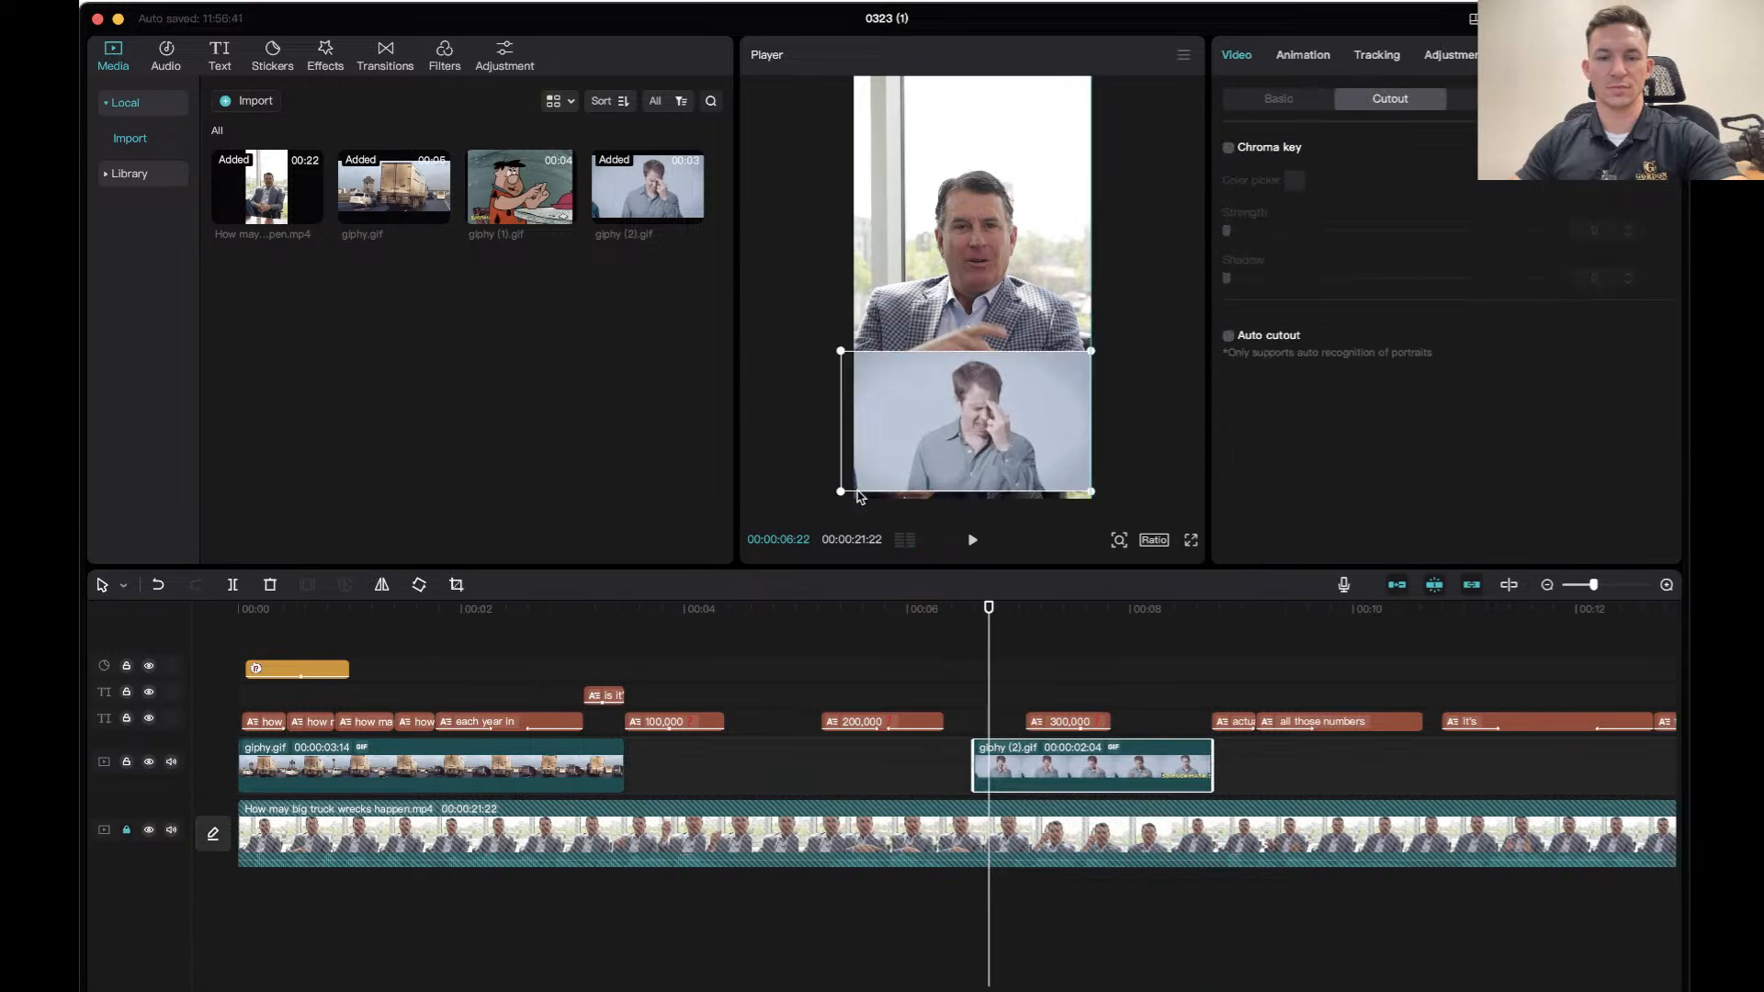
{"action": "left_click_drag", "start_coordinate": [960, 467], "coordinate": [961, 471]}
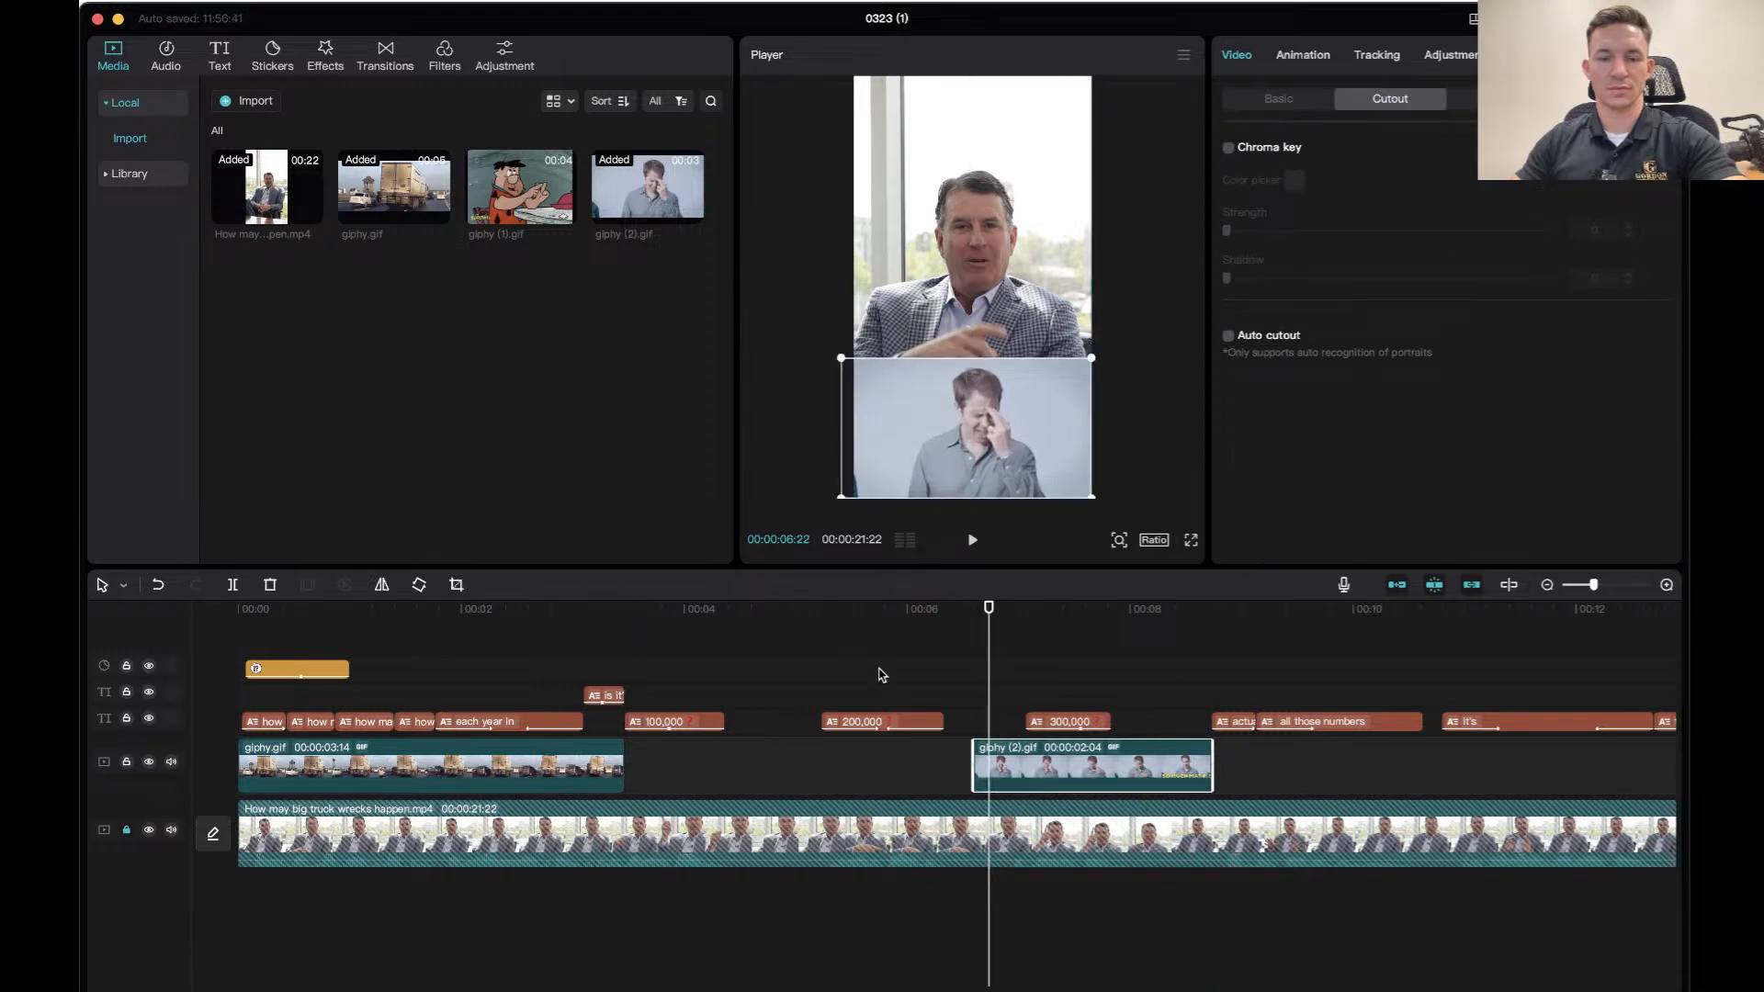
{"action": "left_click_drag", "start_coordinate": [843, 362], "coordinate": [851, 370]}
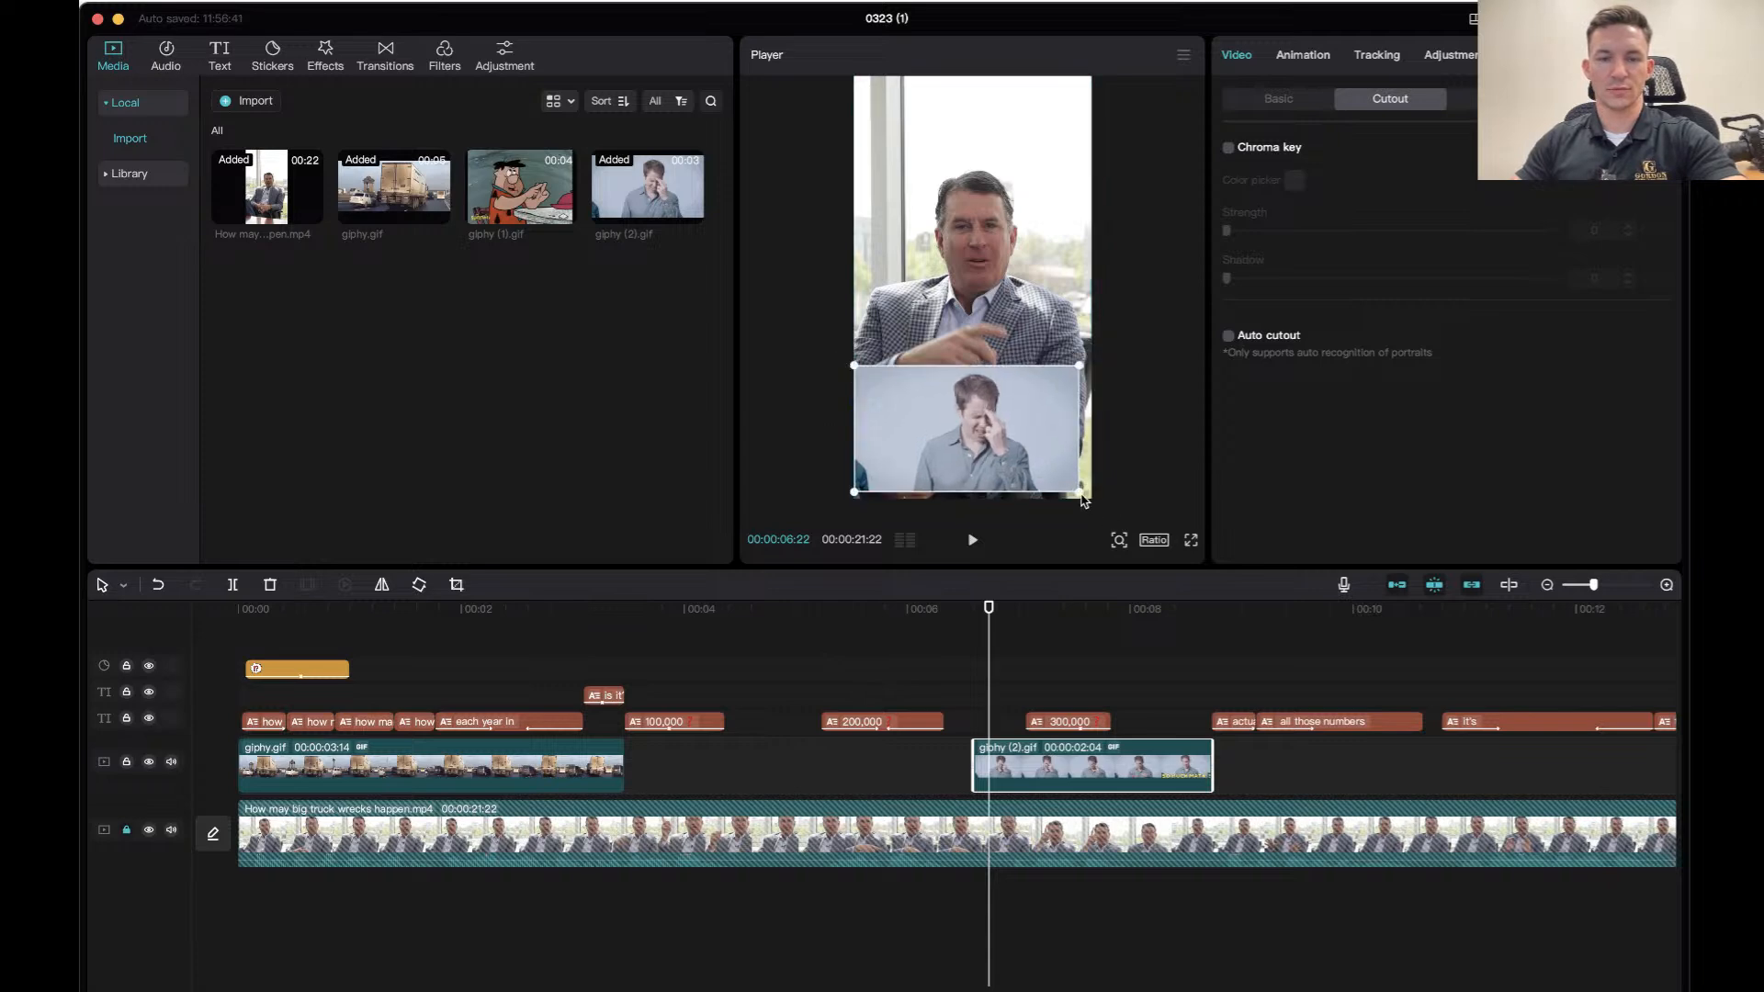
{"action": "left_click_drag", "start_coordinate": [1083, 501], "coordinate": [1088, 504]}
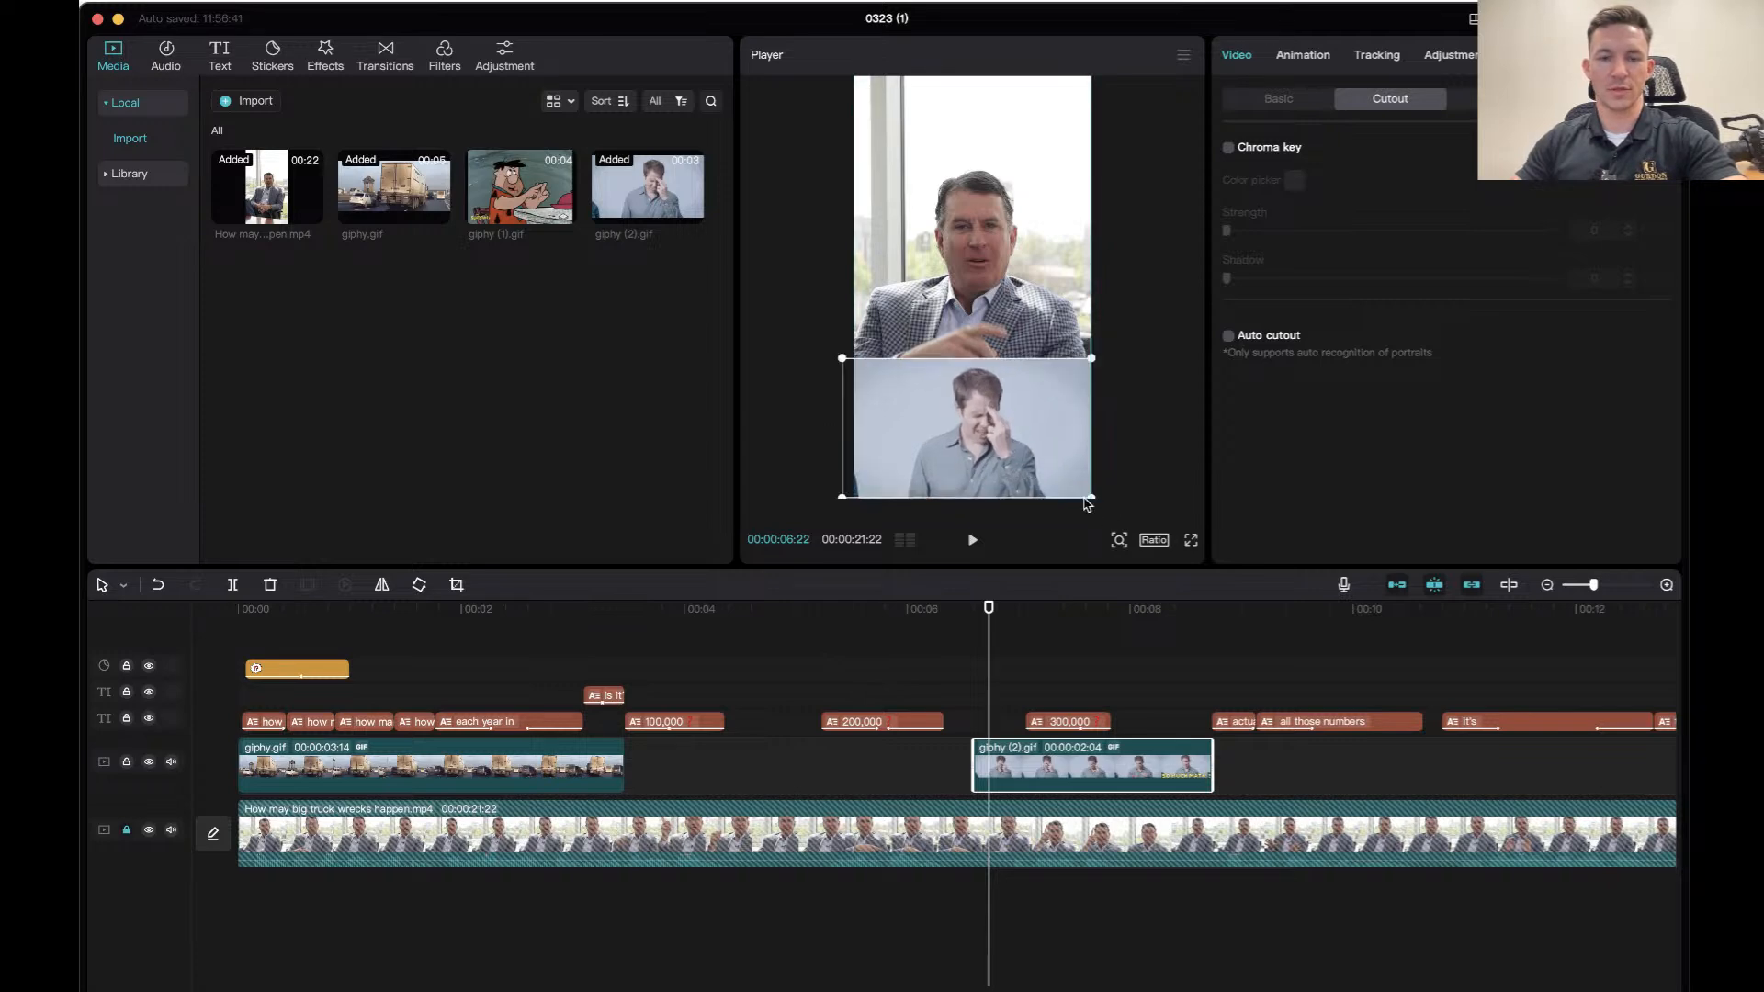
Replay the lead-in to giphy (2).gif and shift the clip slightly earlier on the timeline.
{"action": "left_click", "coordinate": [828, 631]}
{"action": "key", "text": "space"}
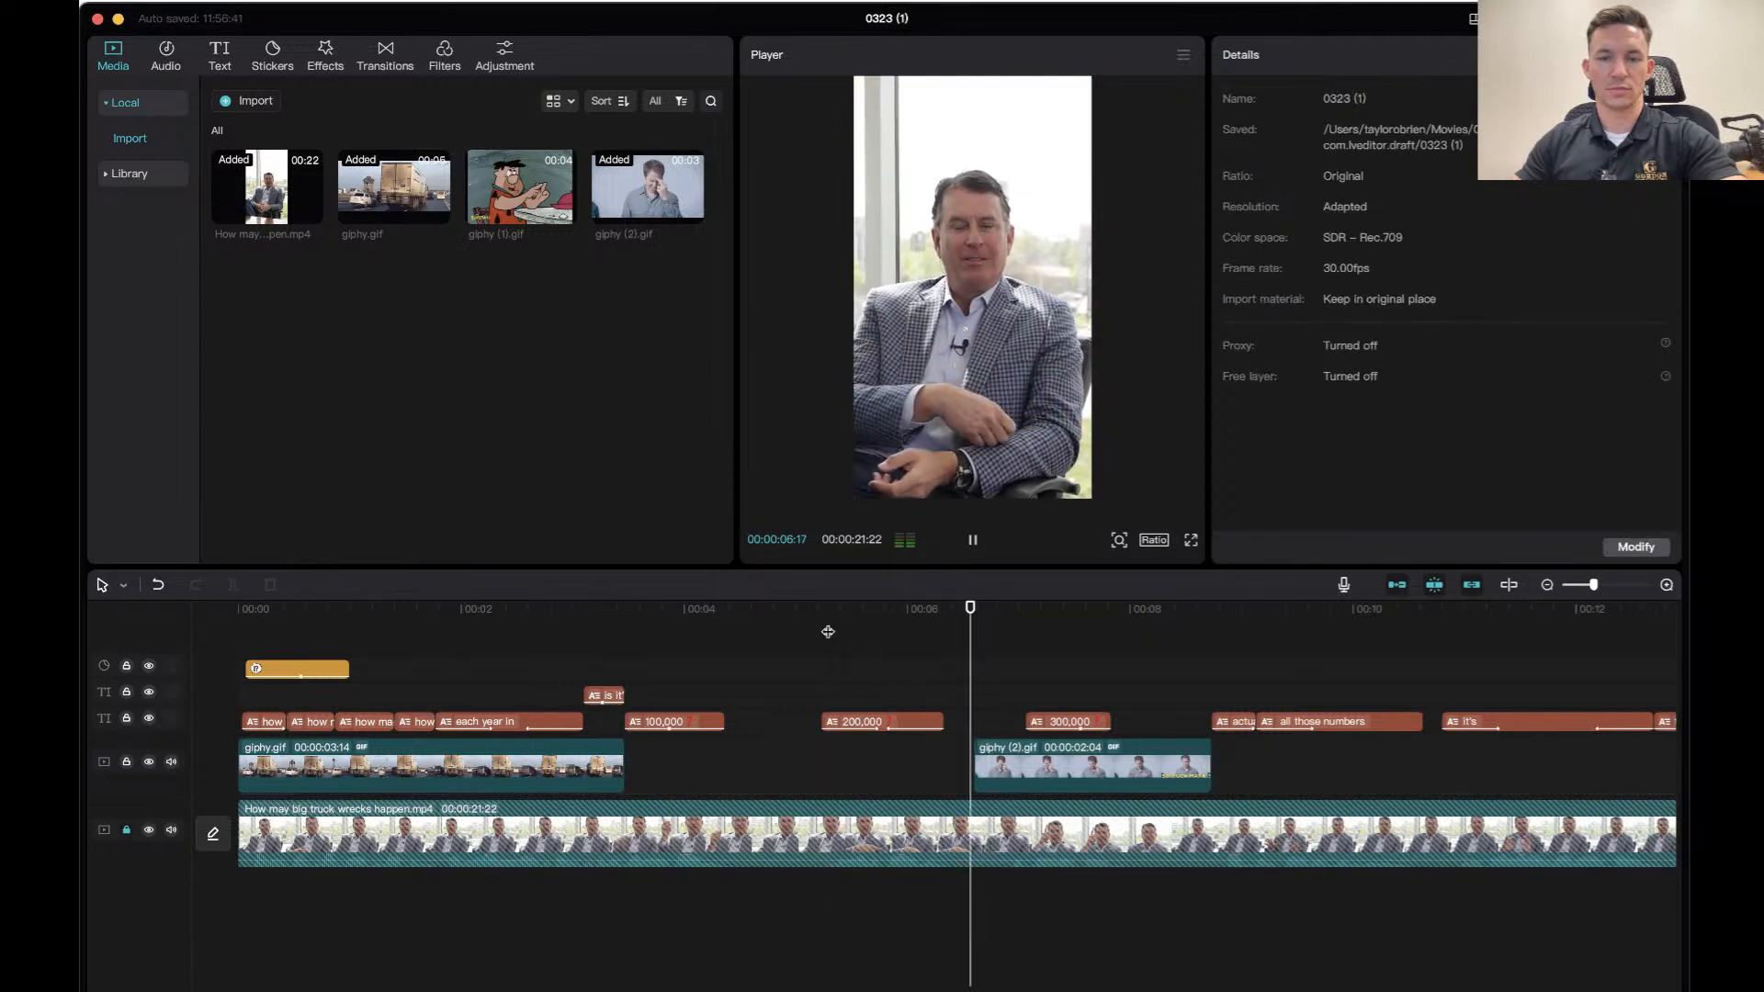
{"action": "key", "text": "space"}
{"action": "left_click_drag", "start_coordinate": [1050, 768], "coordinate": [1030, 768]}
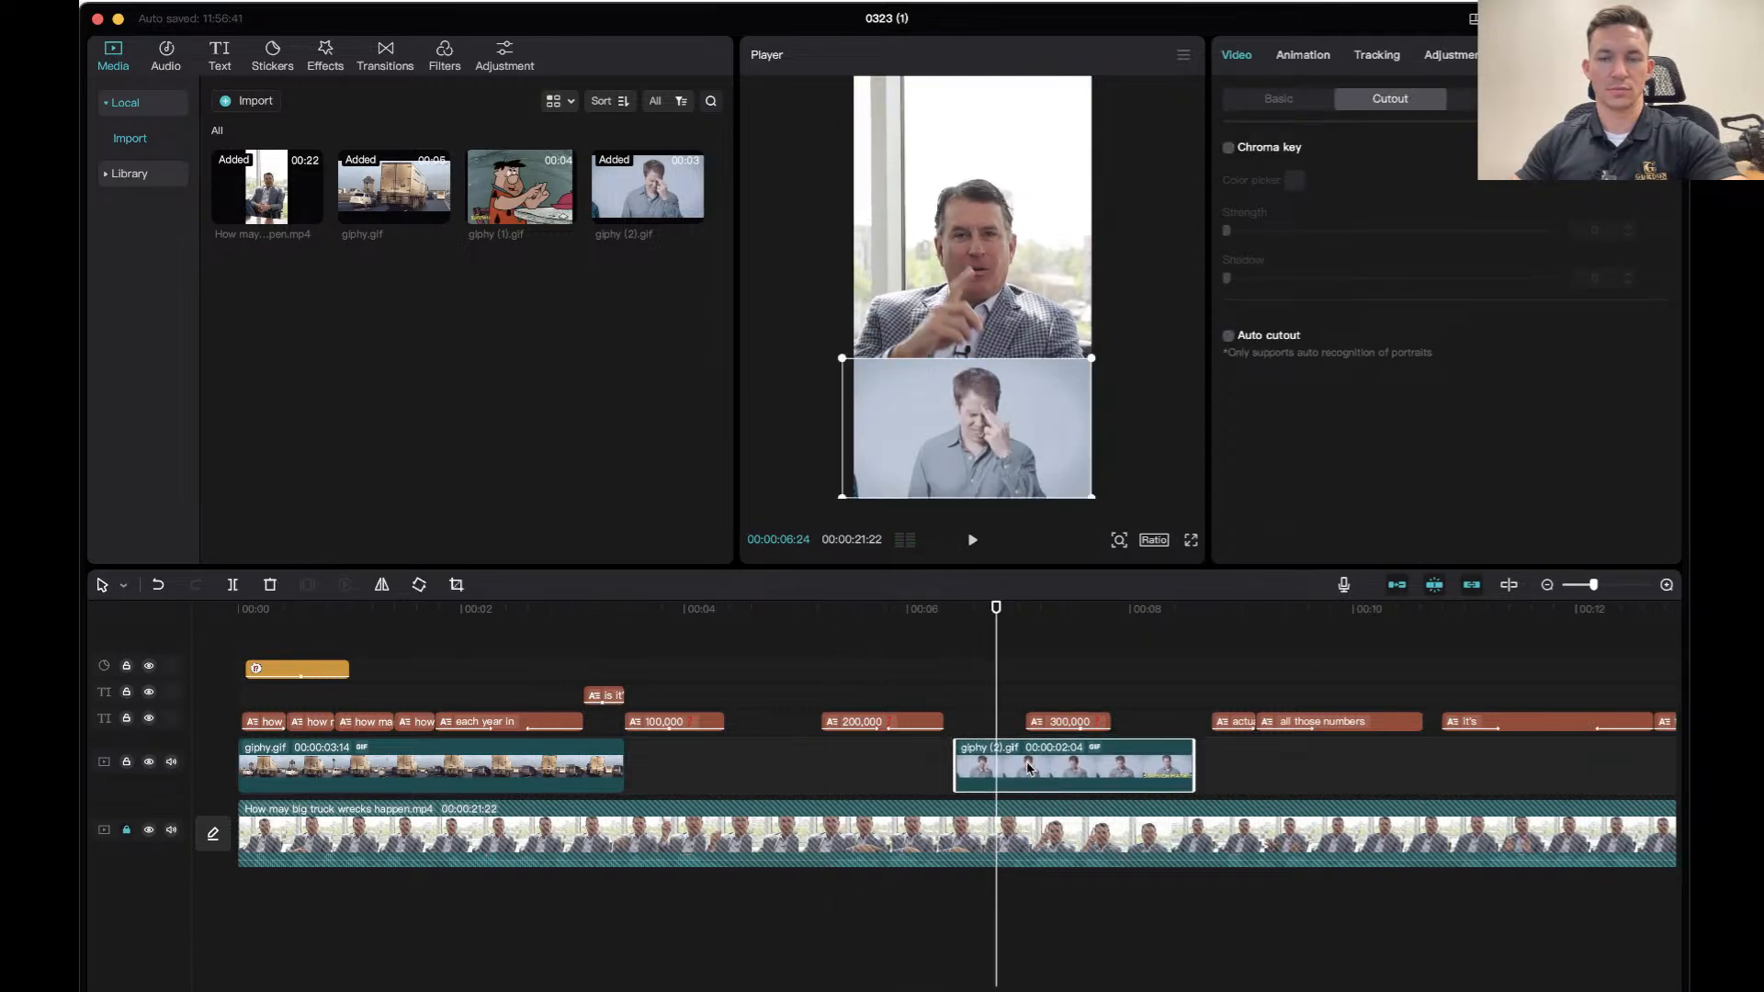
Apply the Fade In entrance animation to giphy (2).gif and play it through from before the 200,000 caption.
{"action": "left_click", "coordinate": [1284, 57]}
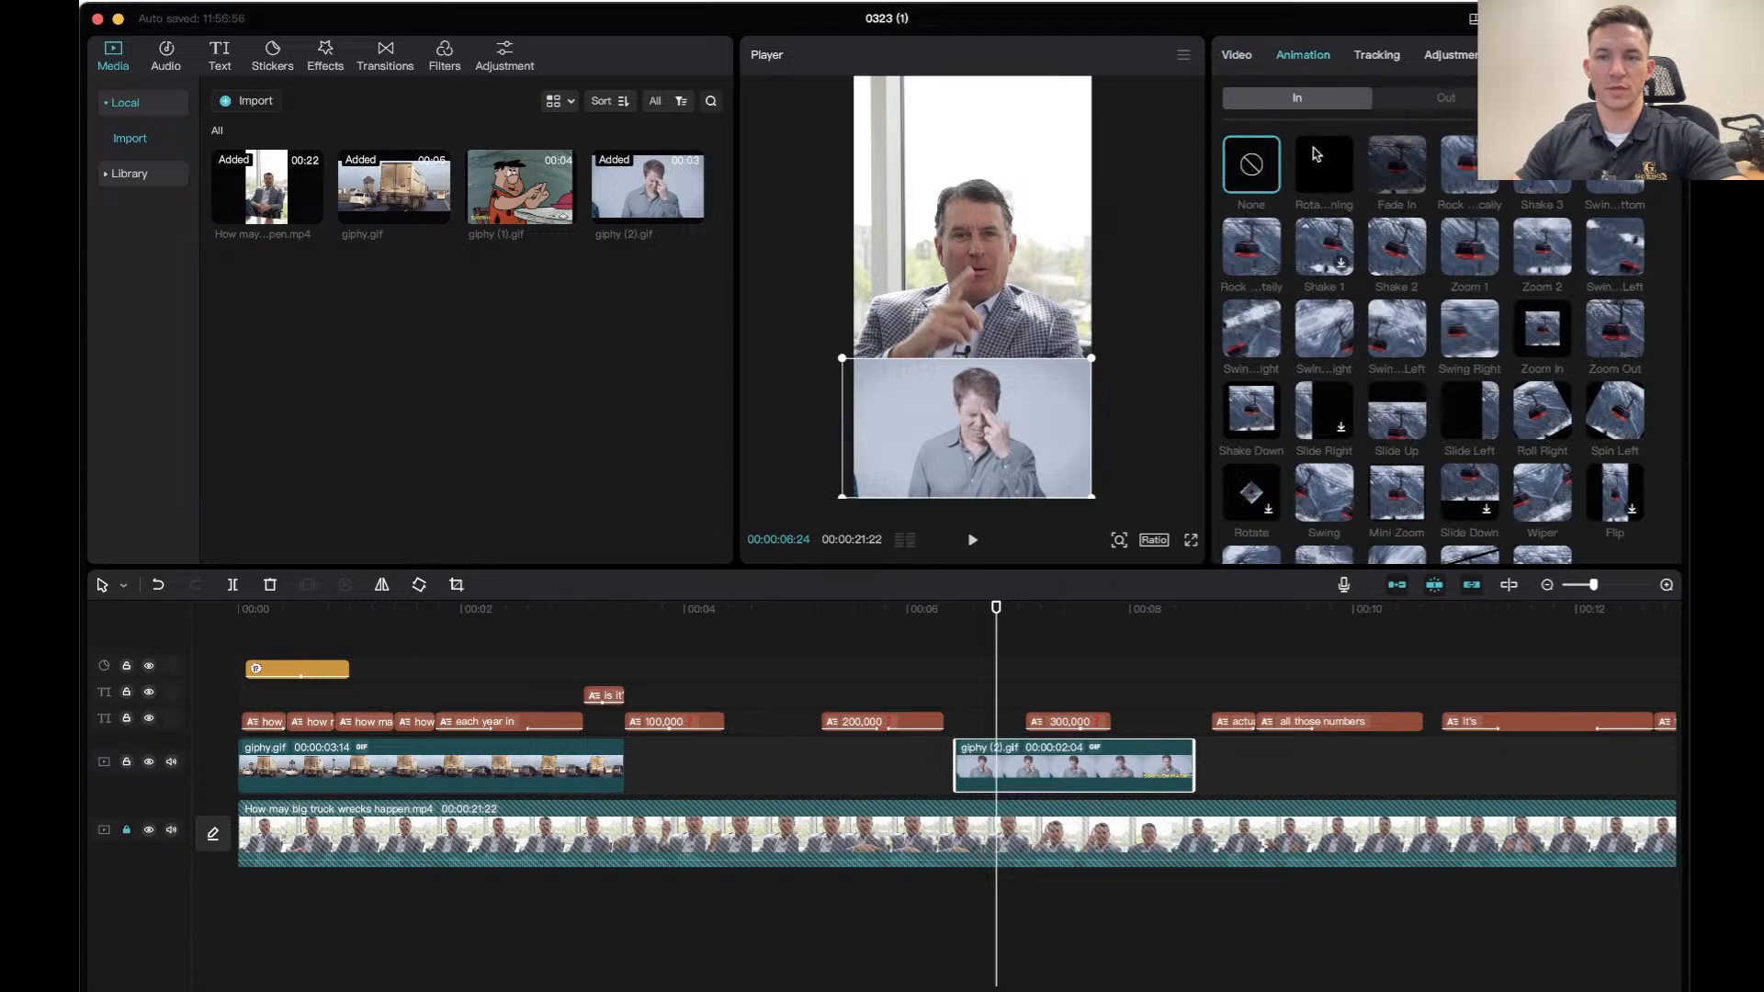
{"action": "left_click", "coordinate": [1396, 165]}
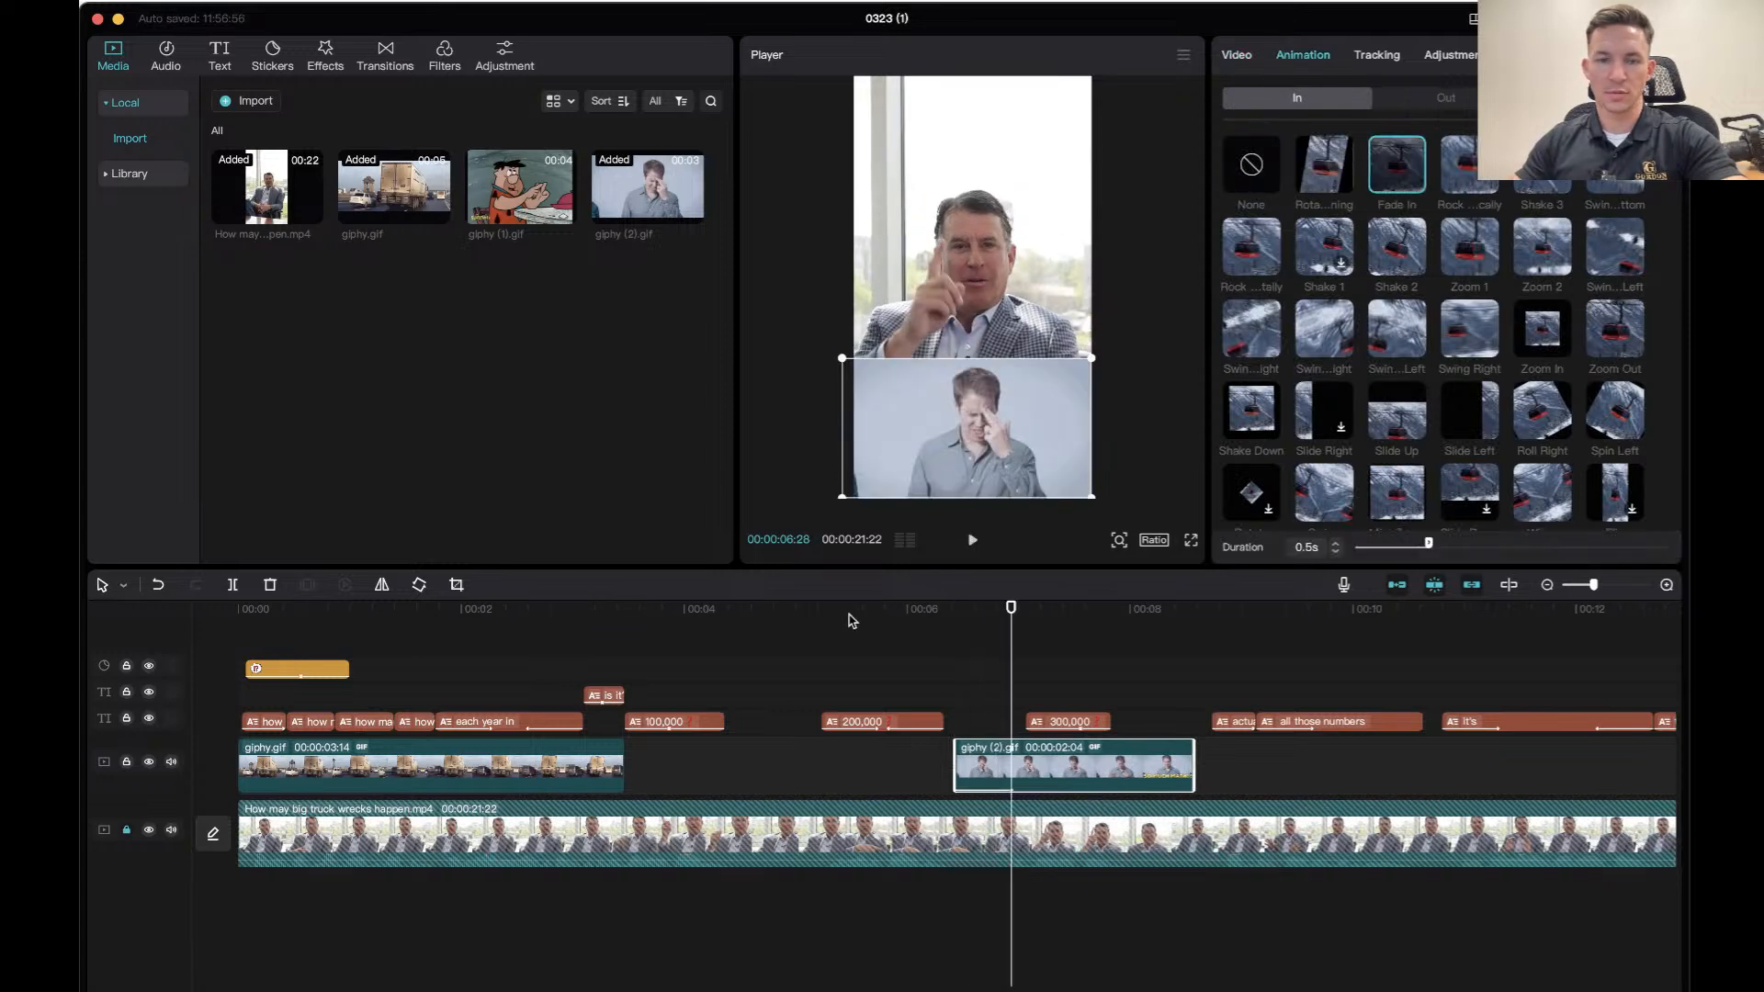
{"action": "left_click", "coordinate": [797, 621]}
{"action": "key", "text": "space"}
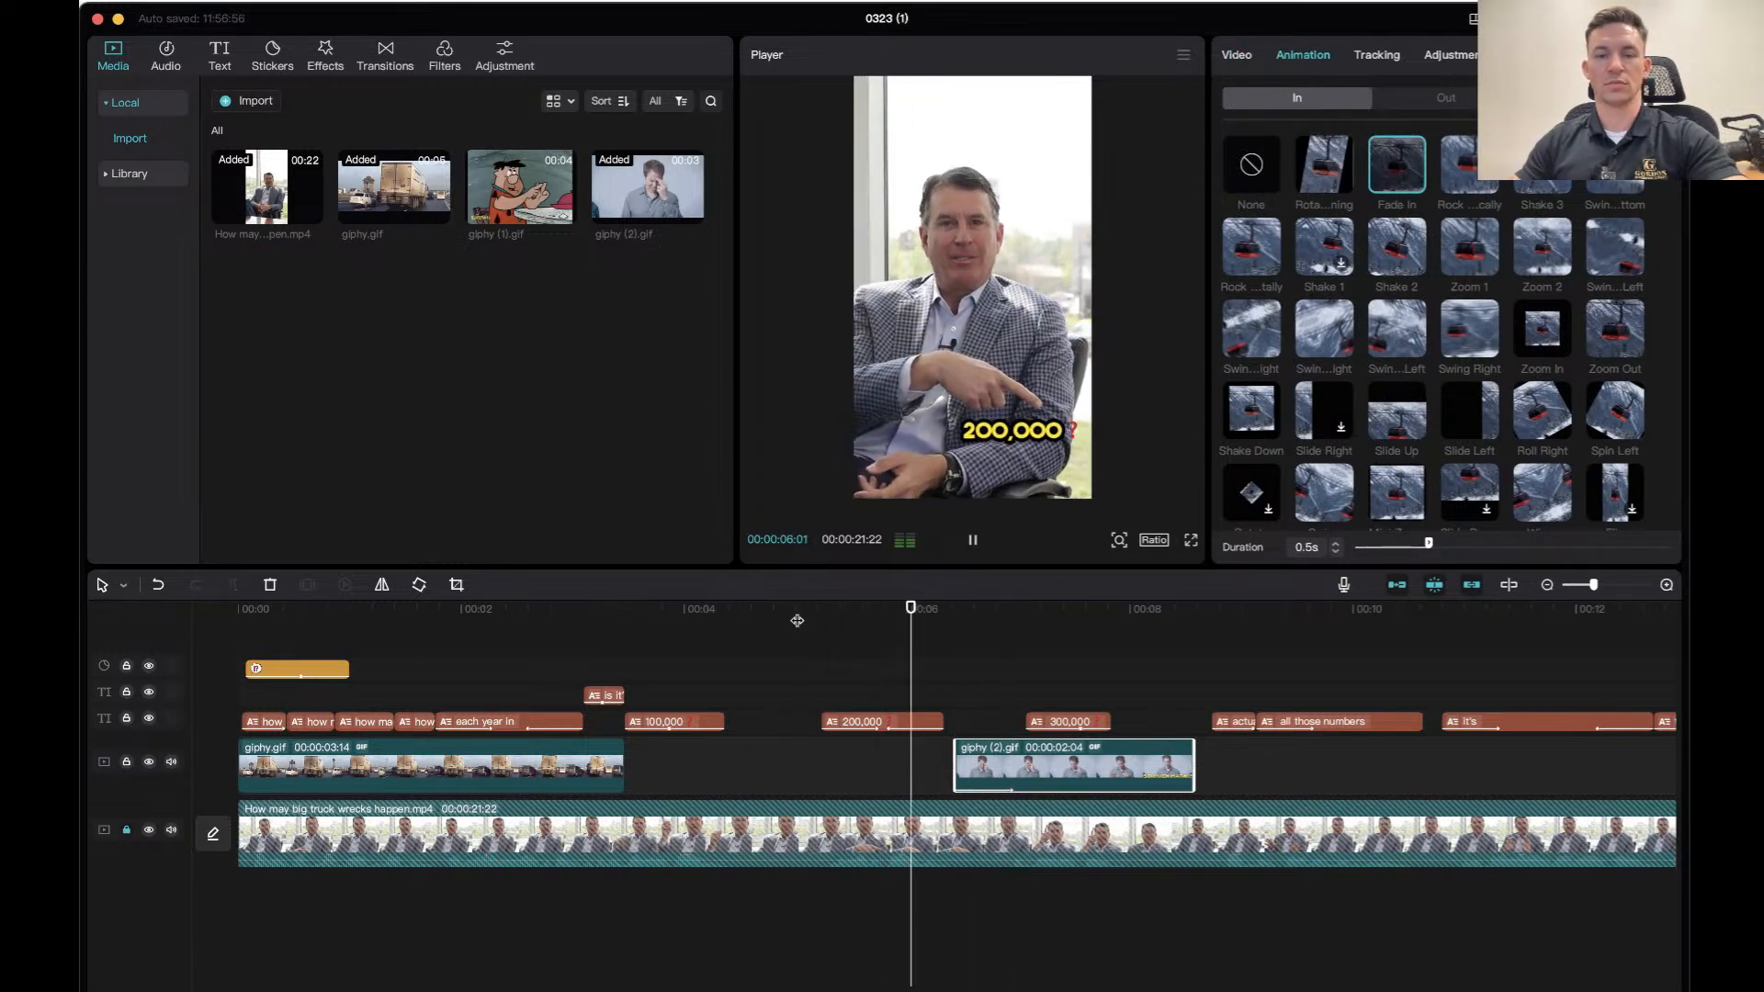
{"action": "key", "text": "space"}
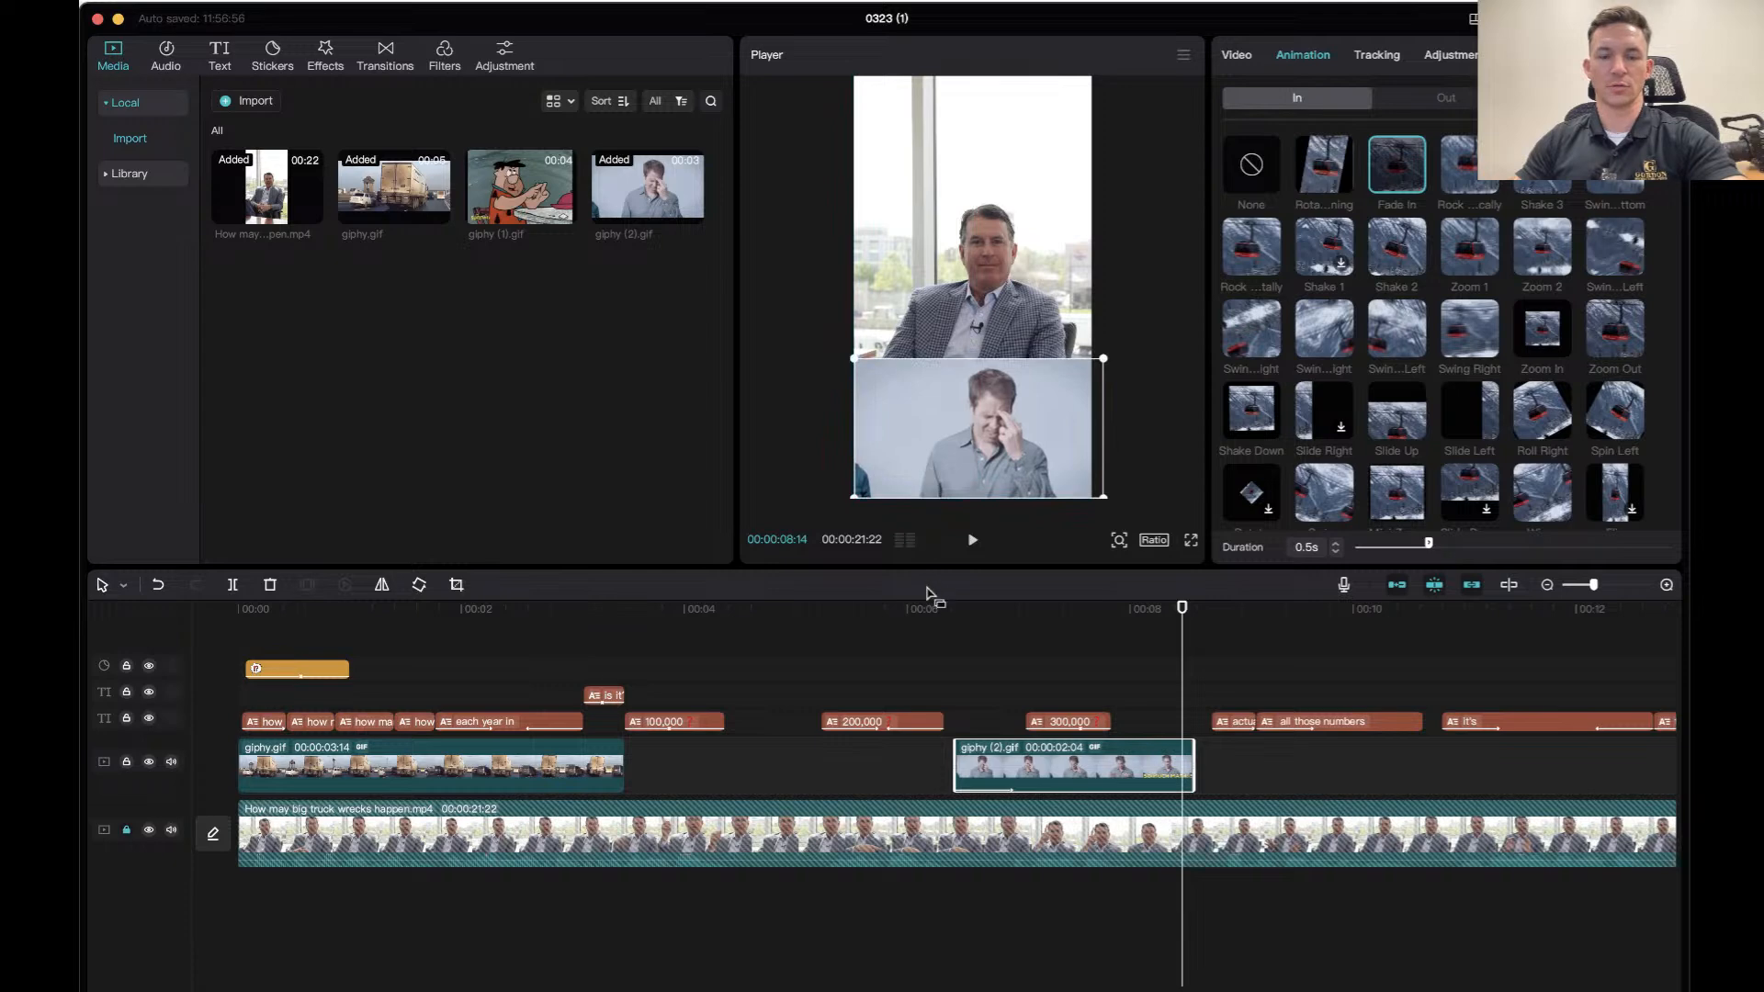
Shrink giphy (2).gif, centre it horizontally over the speaker's lap, and replay the section.
{"action": "left_click", "coordinate": [924, 622]}
{"action": "key", "text": "space"}
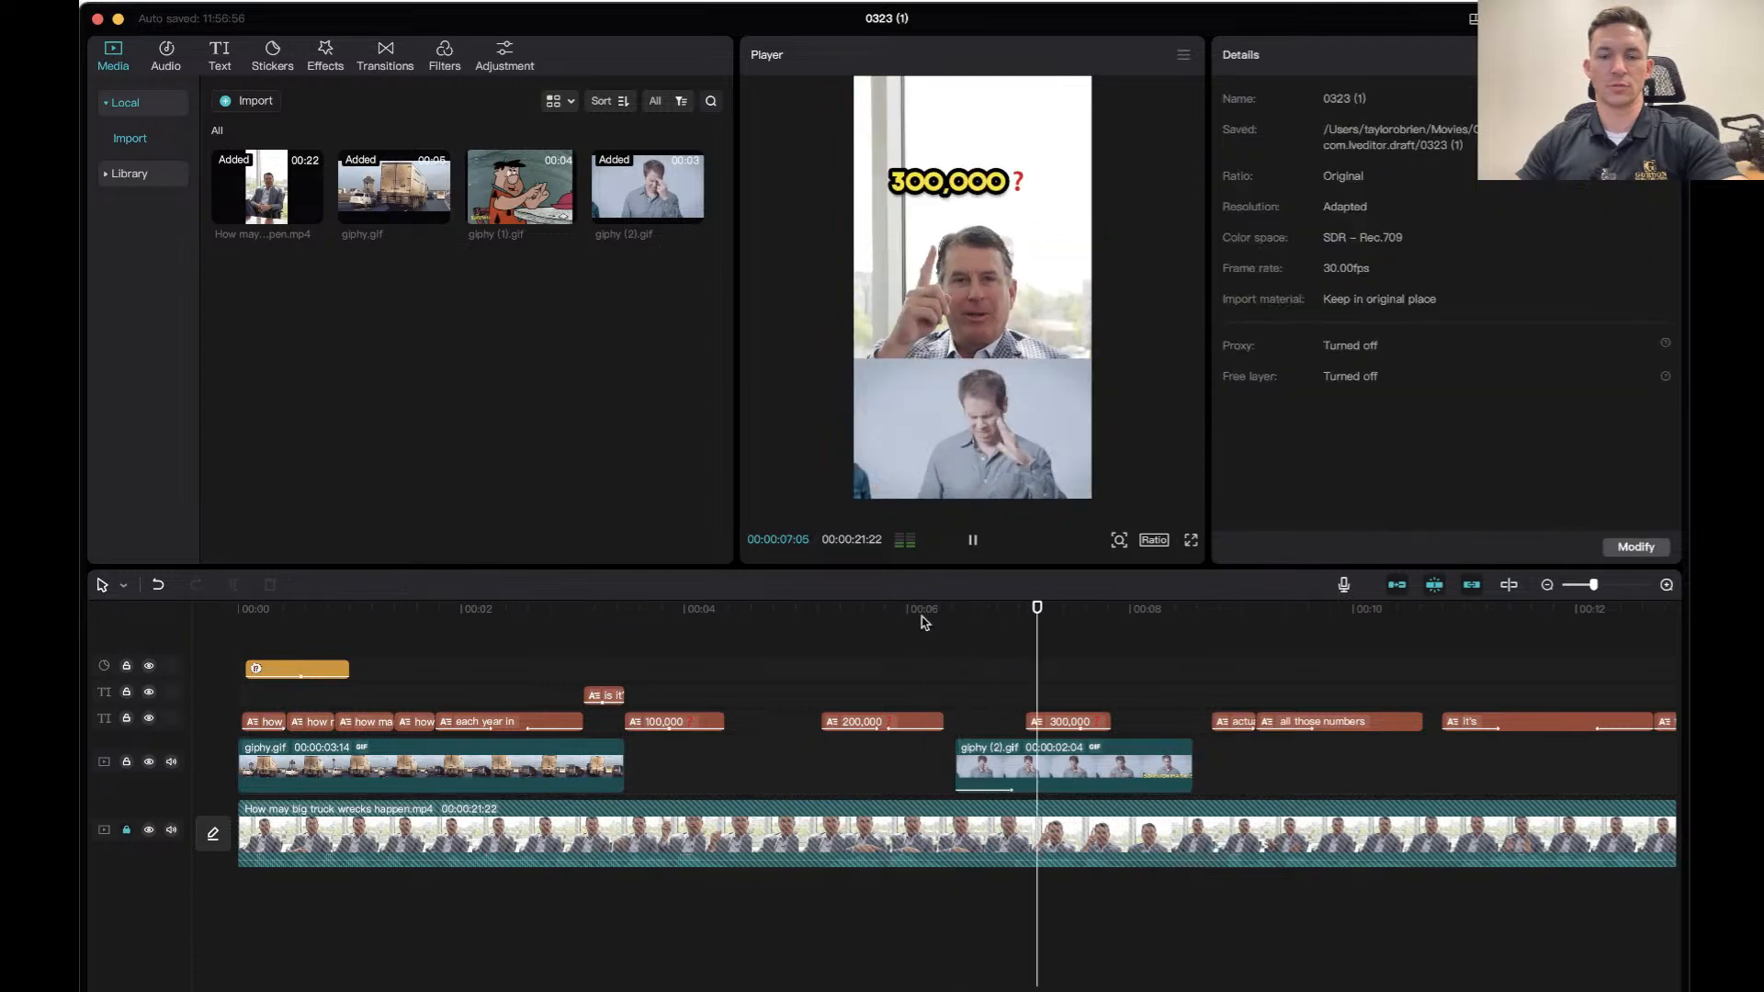
{"action": "key", "text": "space"}
{"action": "left_click", "coordinate": [1075, 459]}
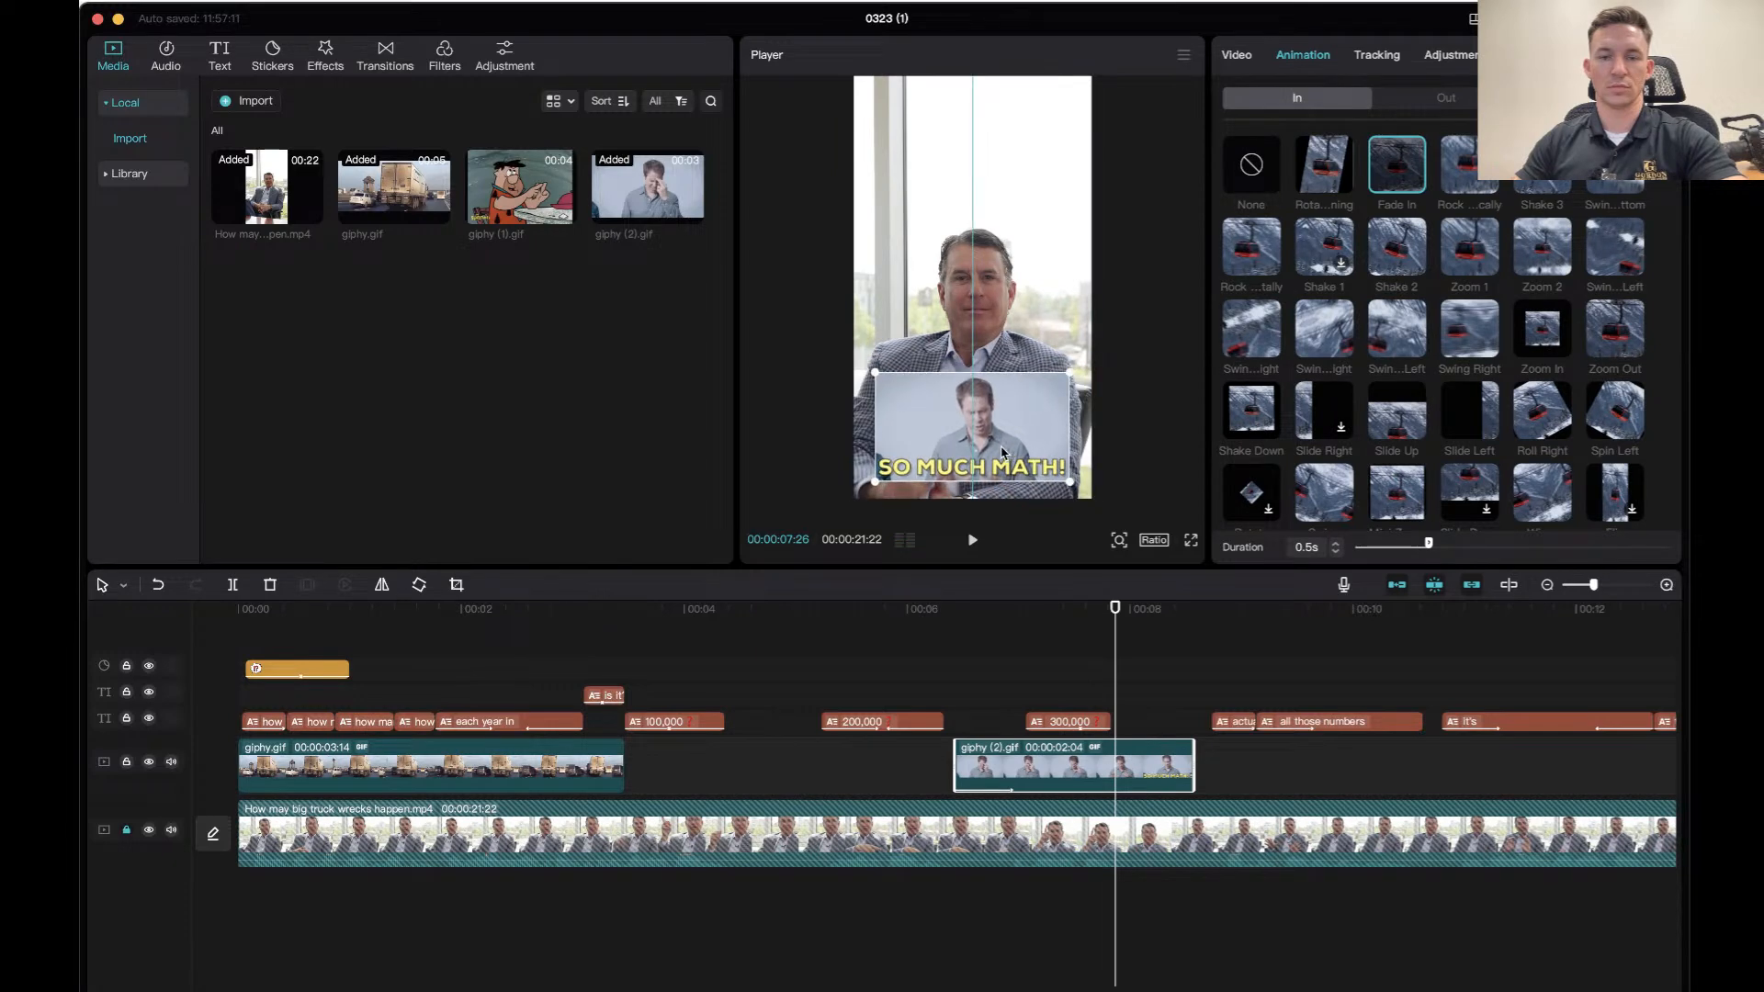
{"action": "left_click", "coordinate": [818, 622]}
{"action": "key", "text": "space"}
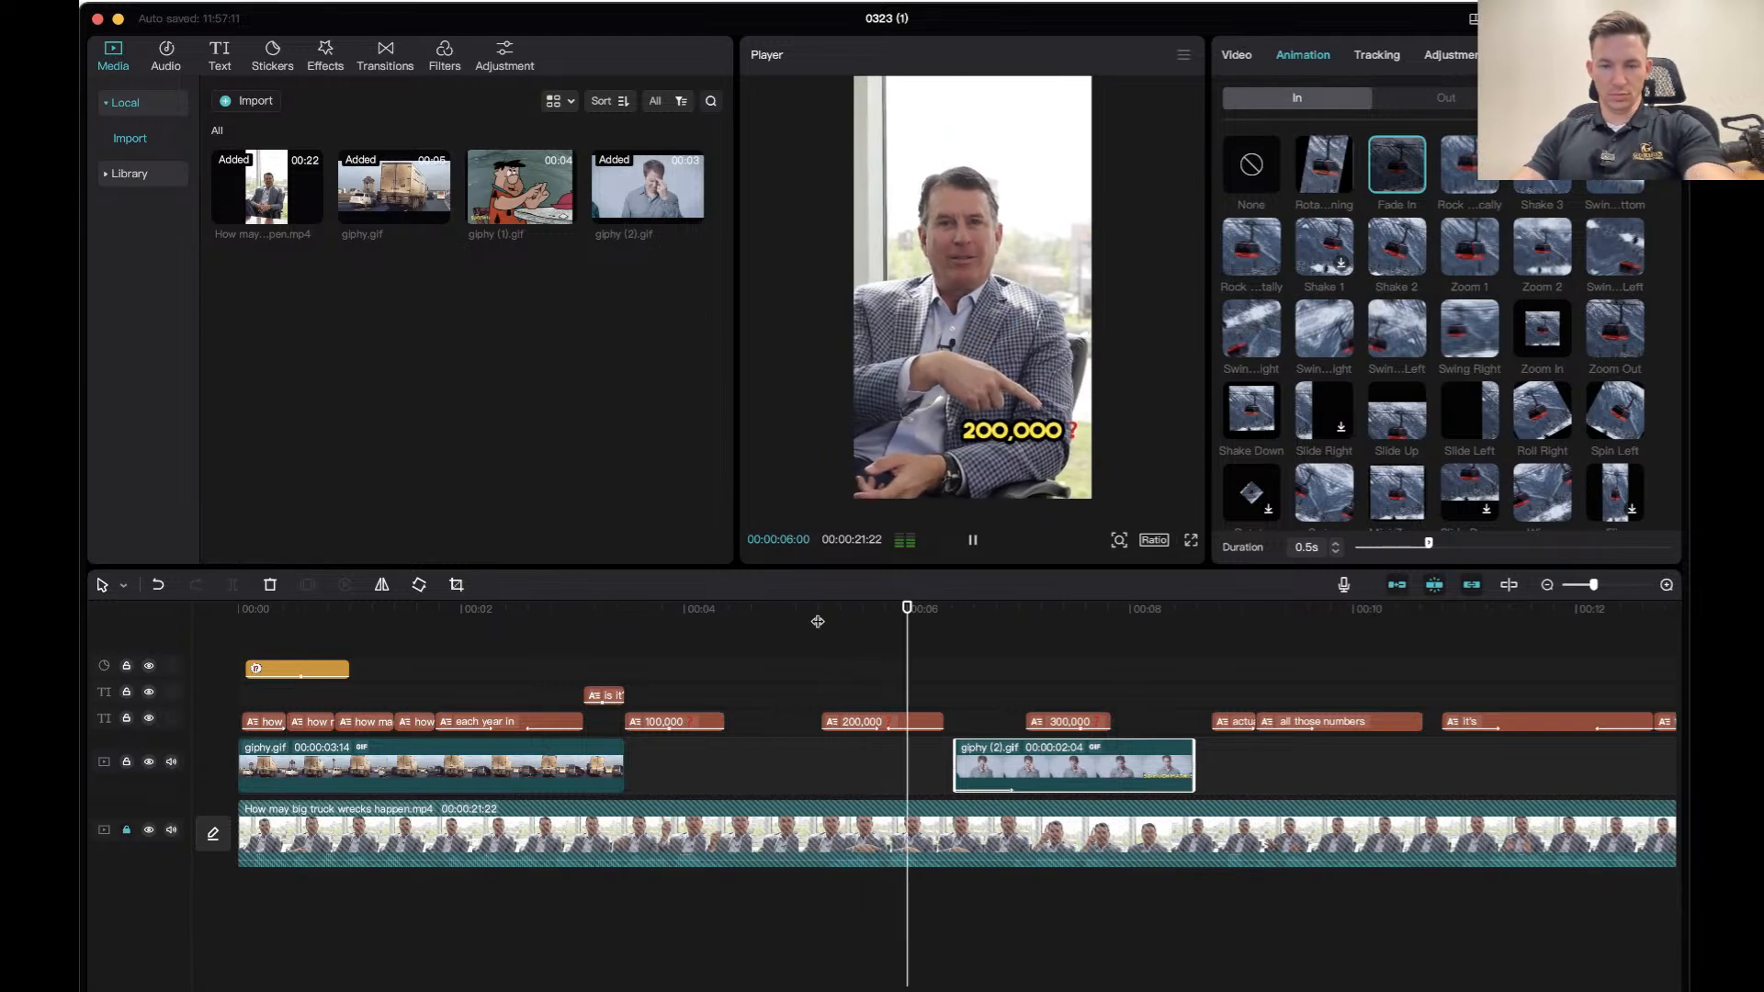
{"action": "key", "text": "space"}
{"action": "key", "text": "space"}
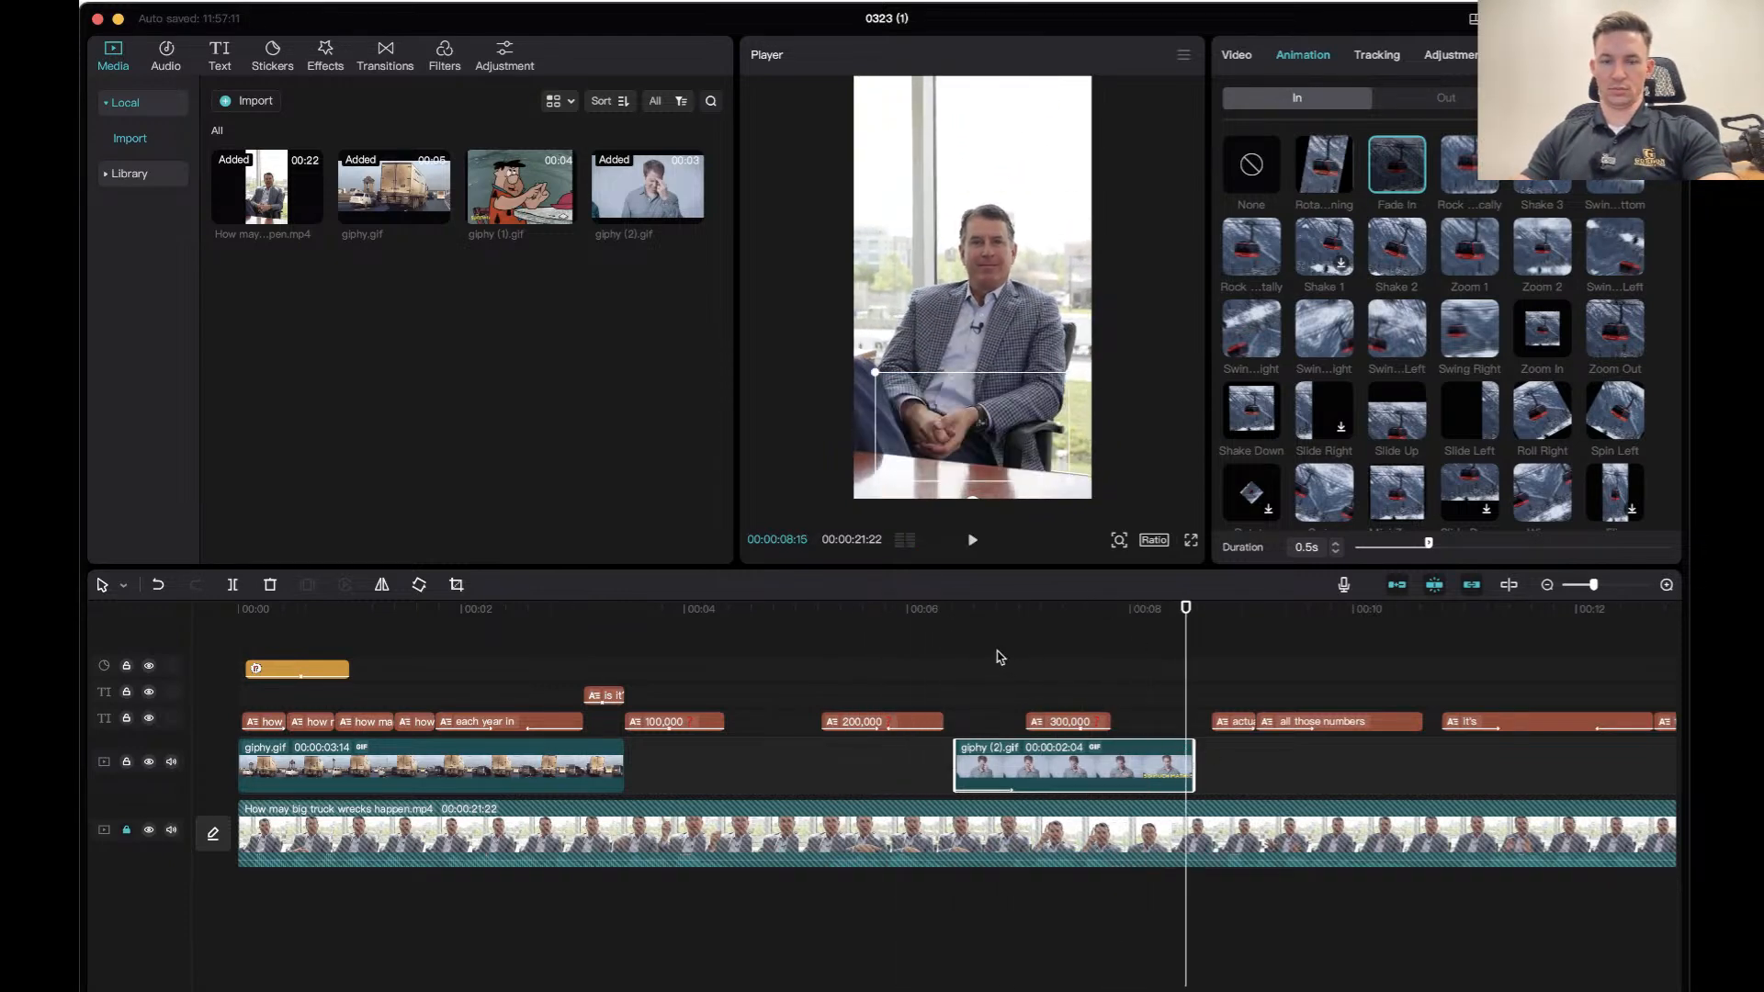
Try extending the end of giphy (2).gif to the start of the "actually" caption.
{"action": "left_click", "coordinate": [908, 625]}
{"action": "key", "text": "space"}
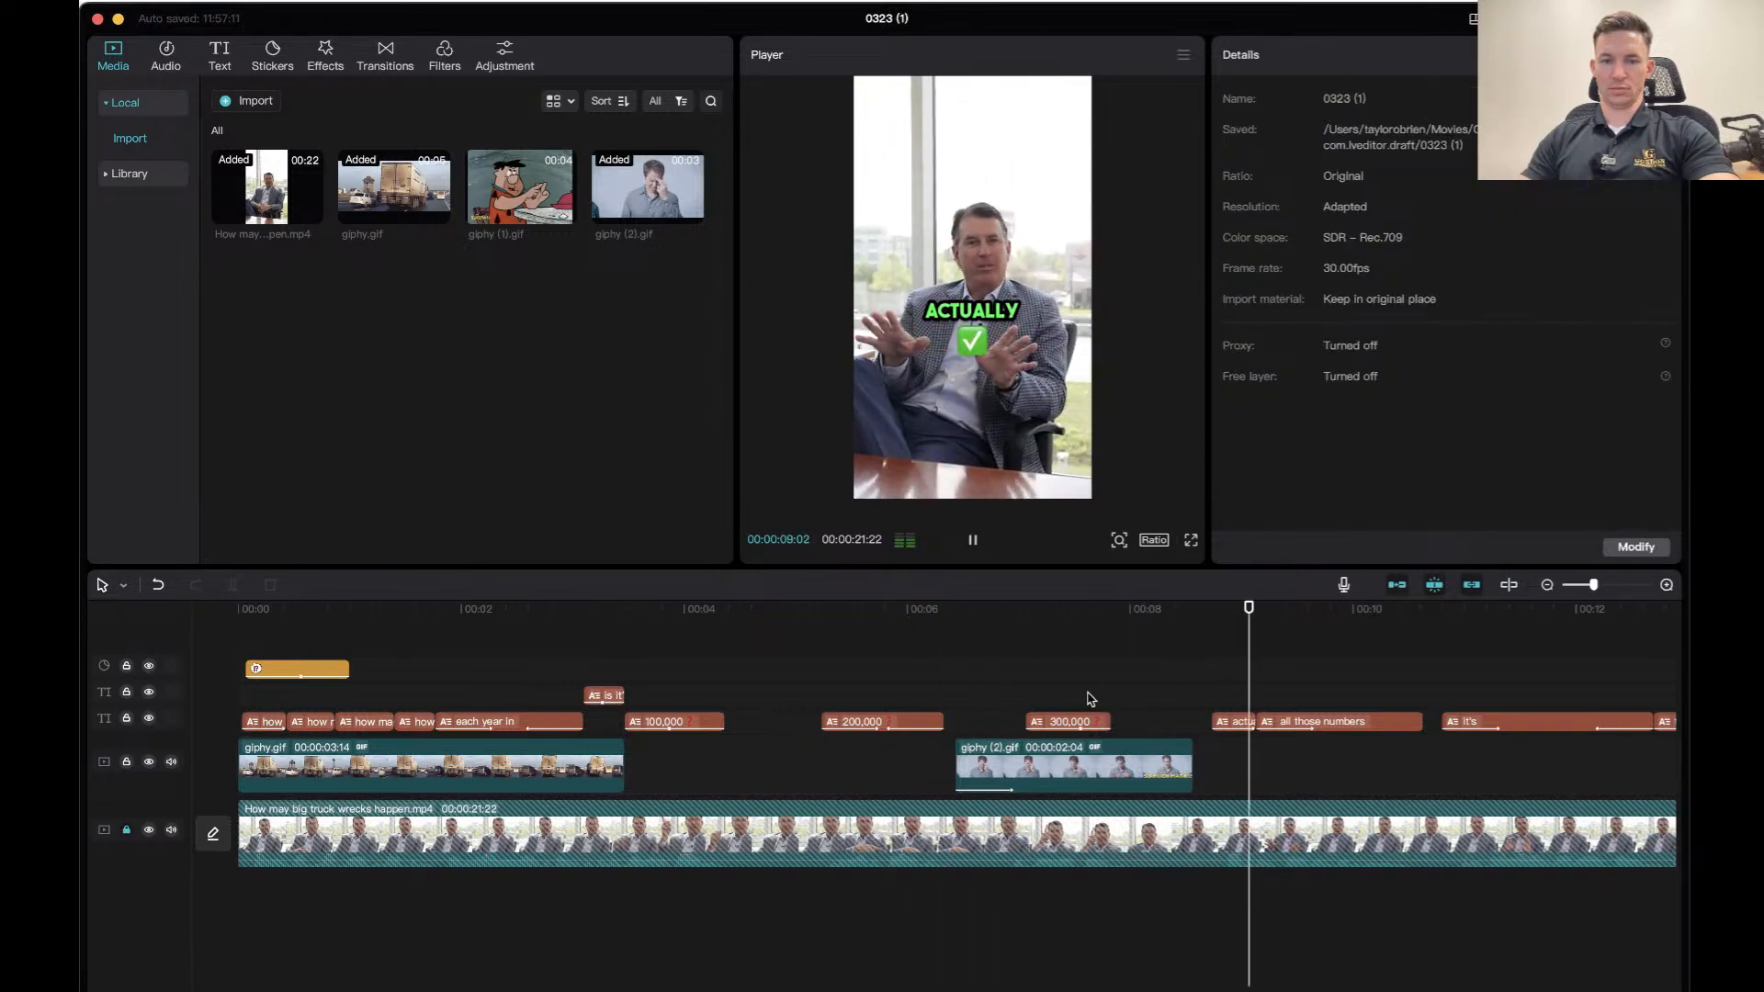
{"action": "left_click_drag", "start_coordinate": [1192, 763], "coordinate": [1215, 763]}
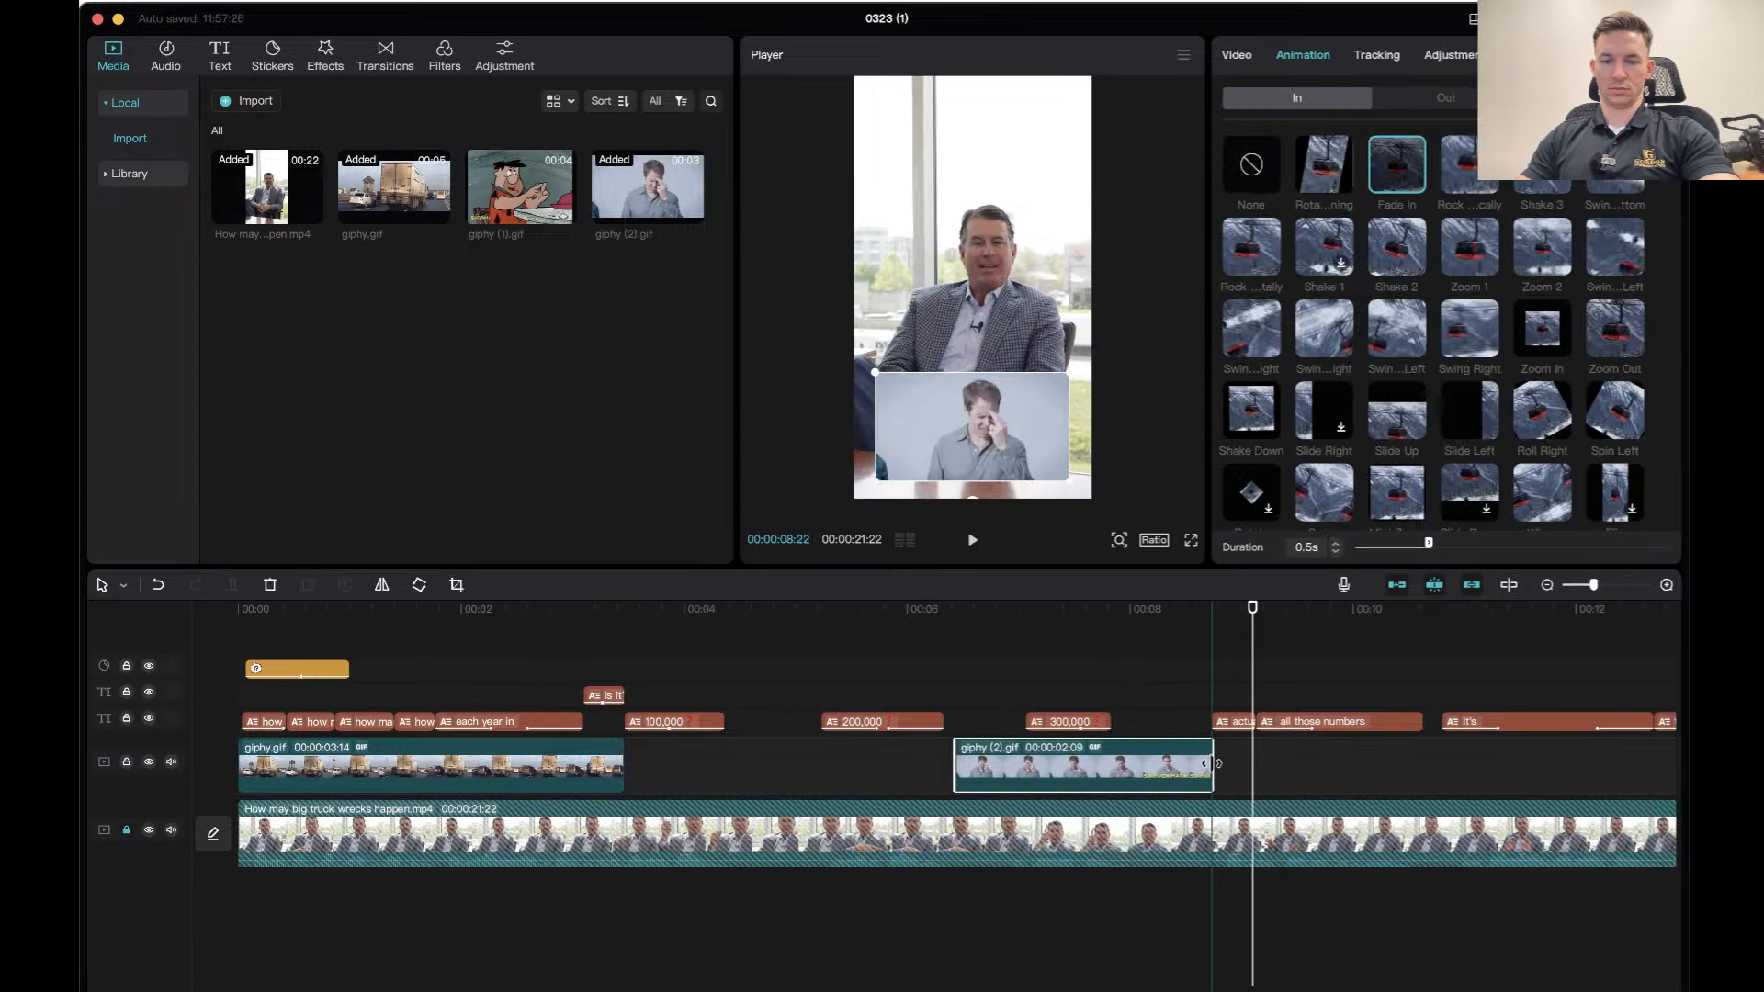
{"action": "left_click", "coordinate": [889, 621]}
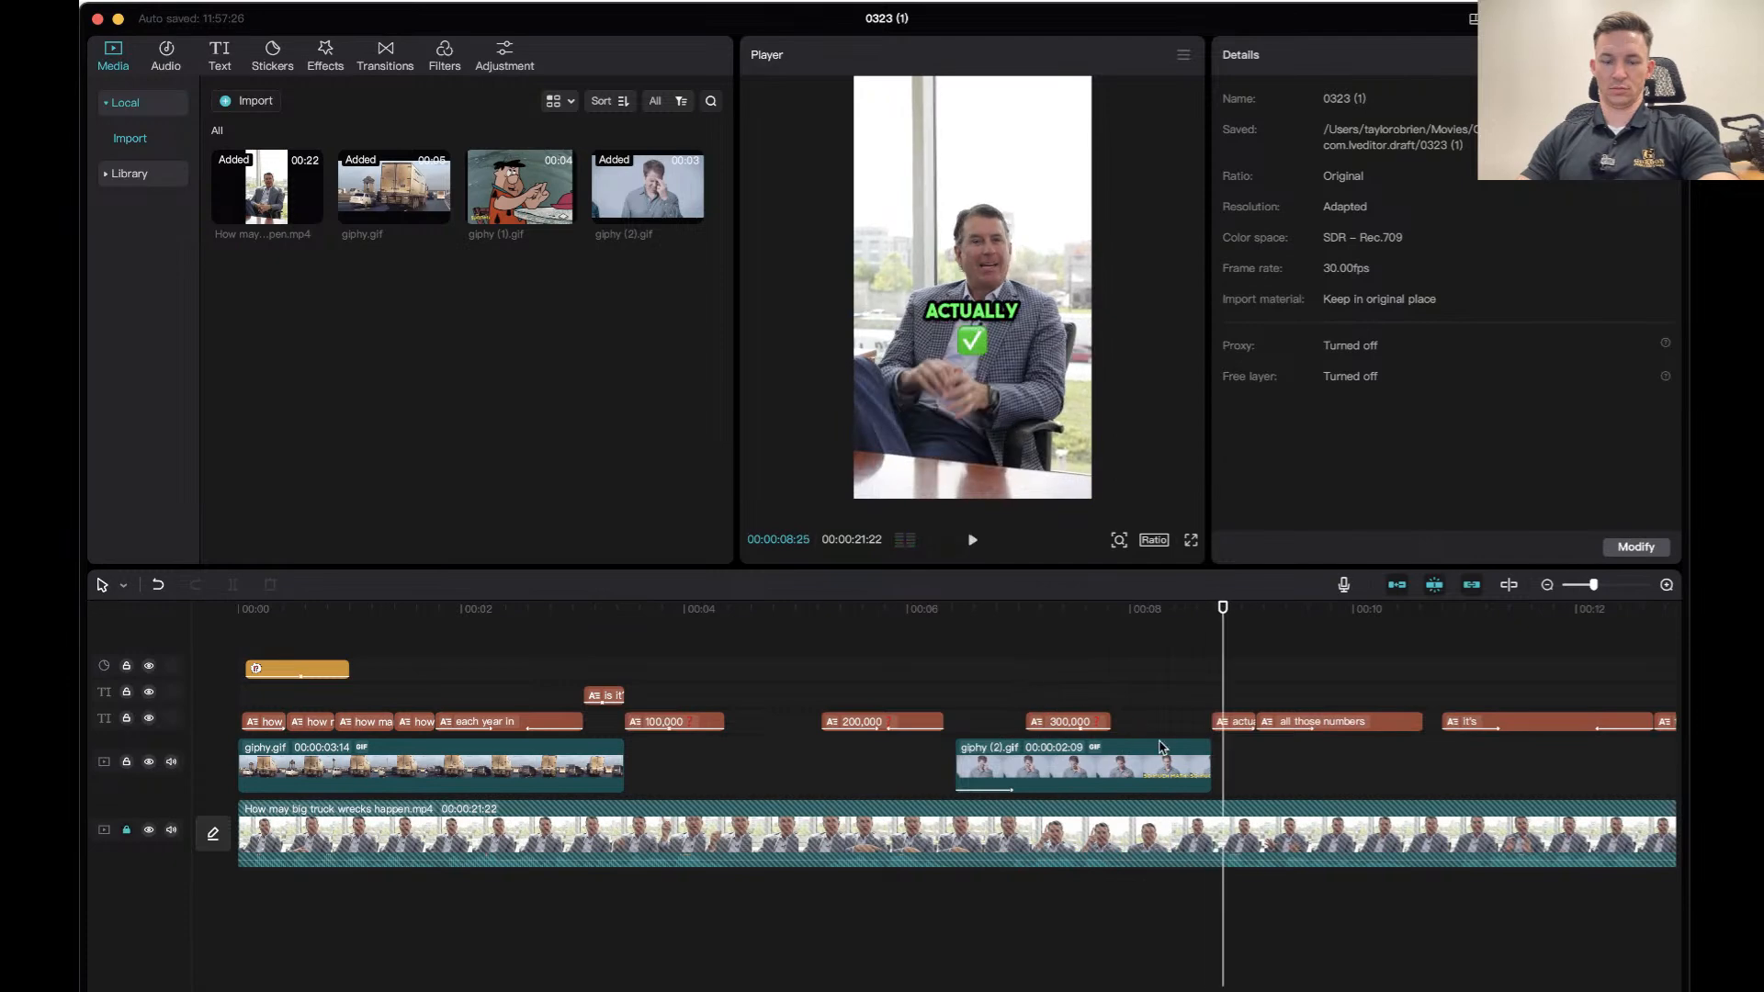
Shift giphy (2).gif slightly later so it ends where the "actually" caption starts, and replay the section.
{"action": "left_click_drag", "start_coordinate": [1144, 753], "coordinate": [1163, 755]}
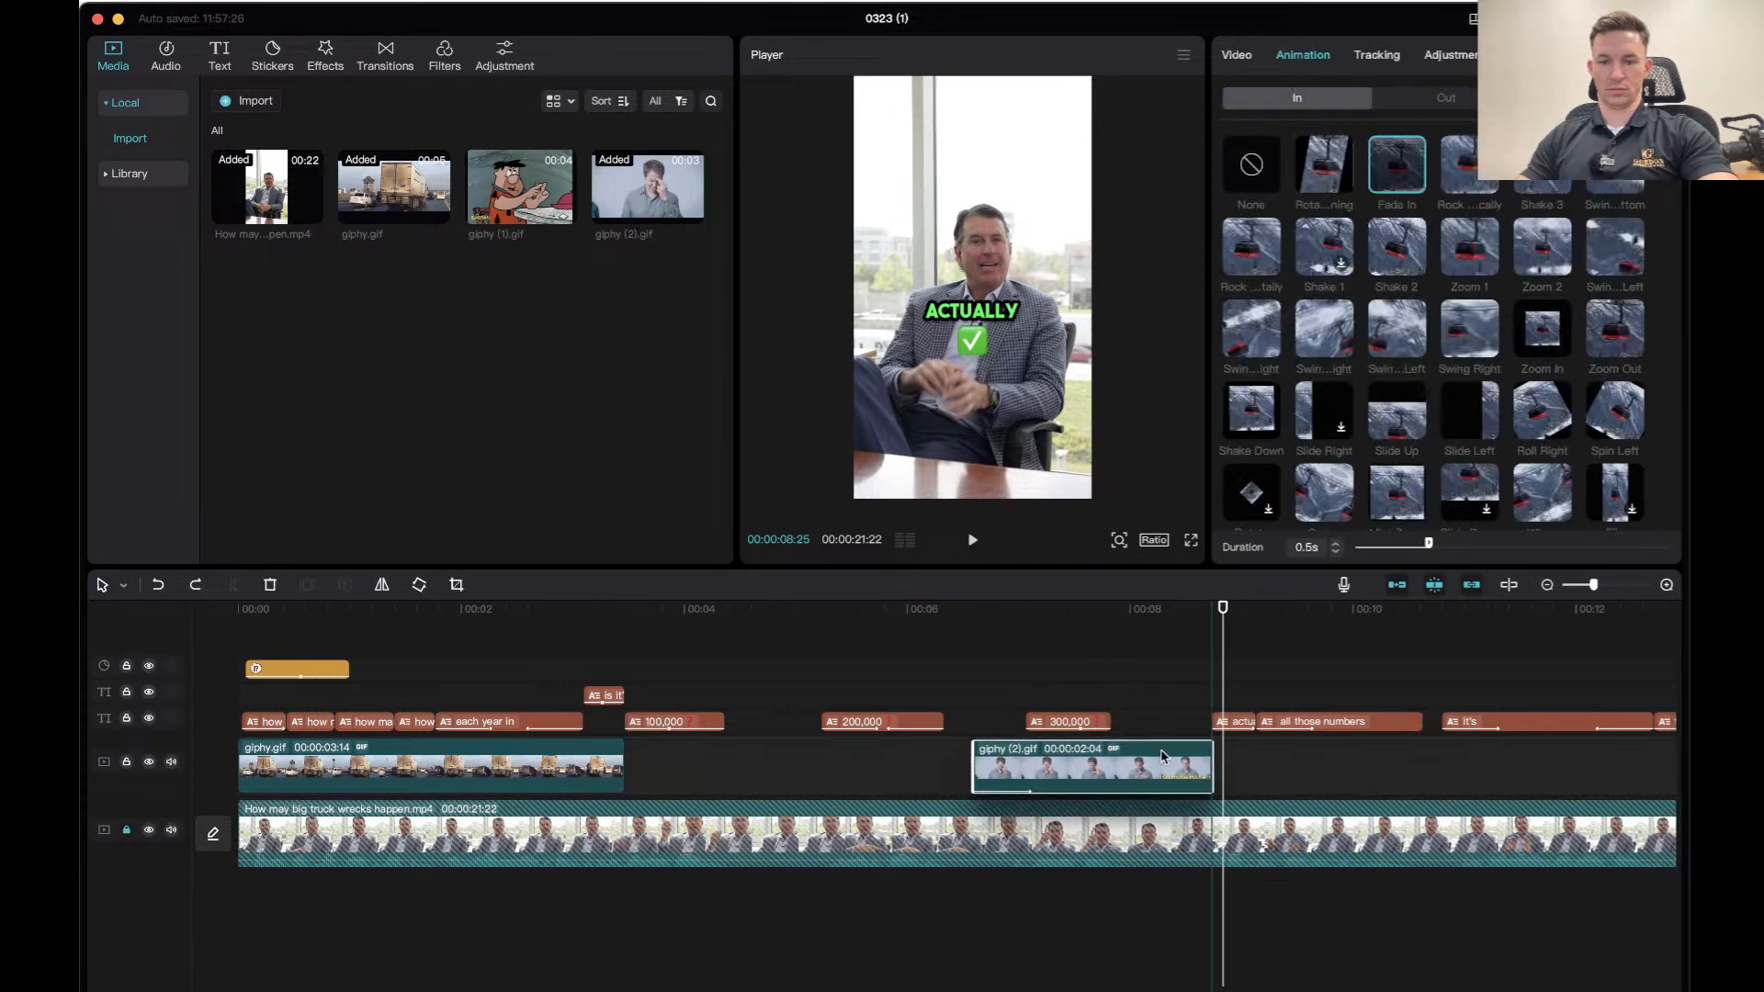
{"action": "left_click", "coordinate": [912, 615]}
{"action": "key", "text": "space"}
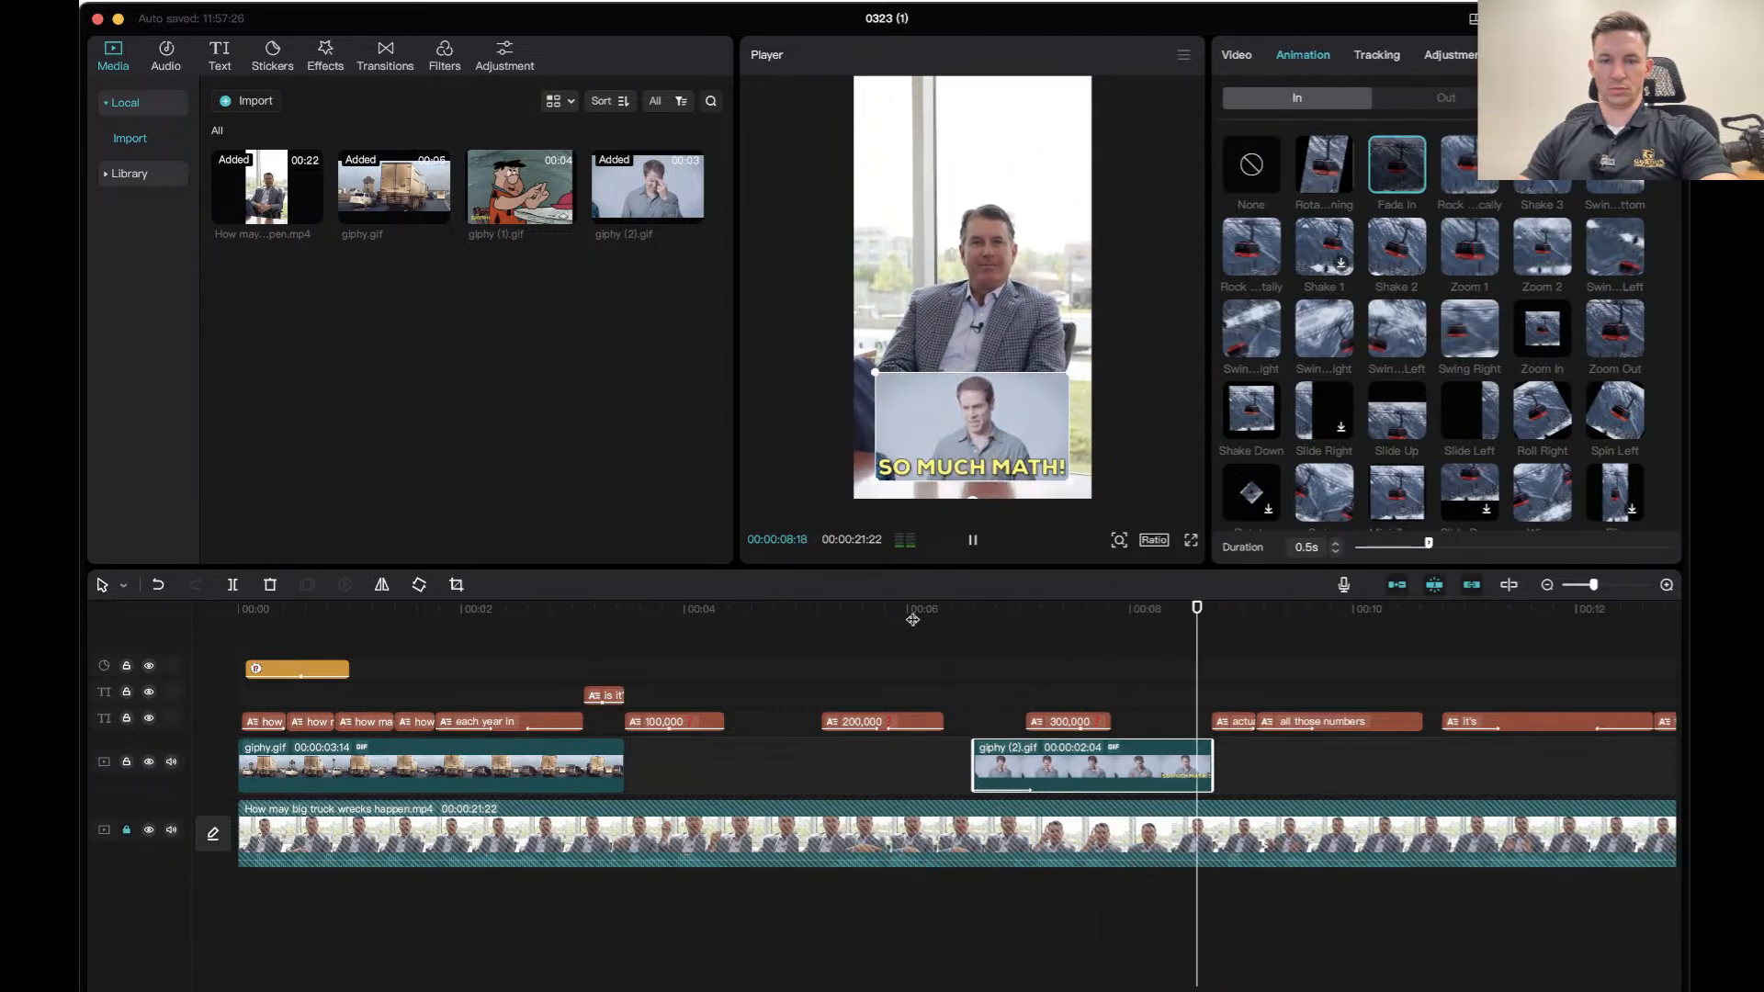
{"action": "key", "text": "space"}
{"action": "left_click", "coordinate": [1028, 622]}
{"action": "left_click", "coordinate": [1029, 616]}
{"action": "key", "text": "space"}
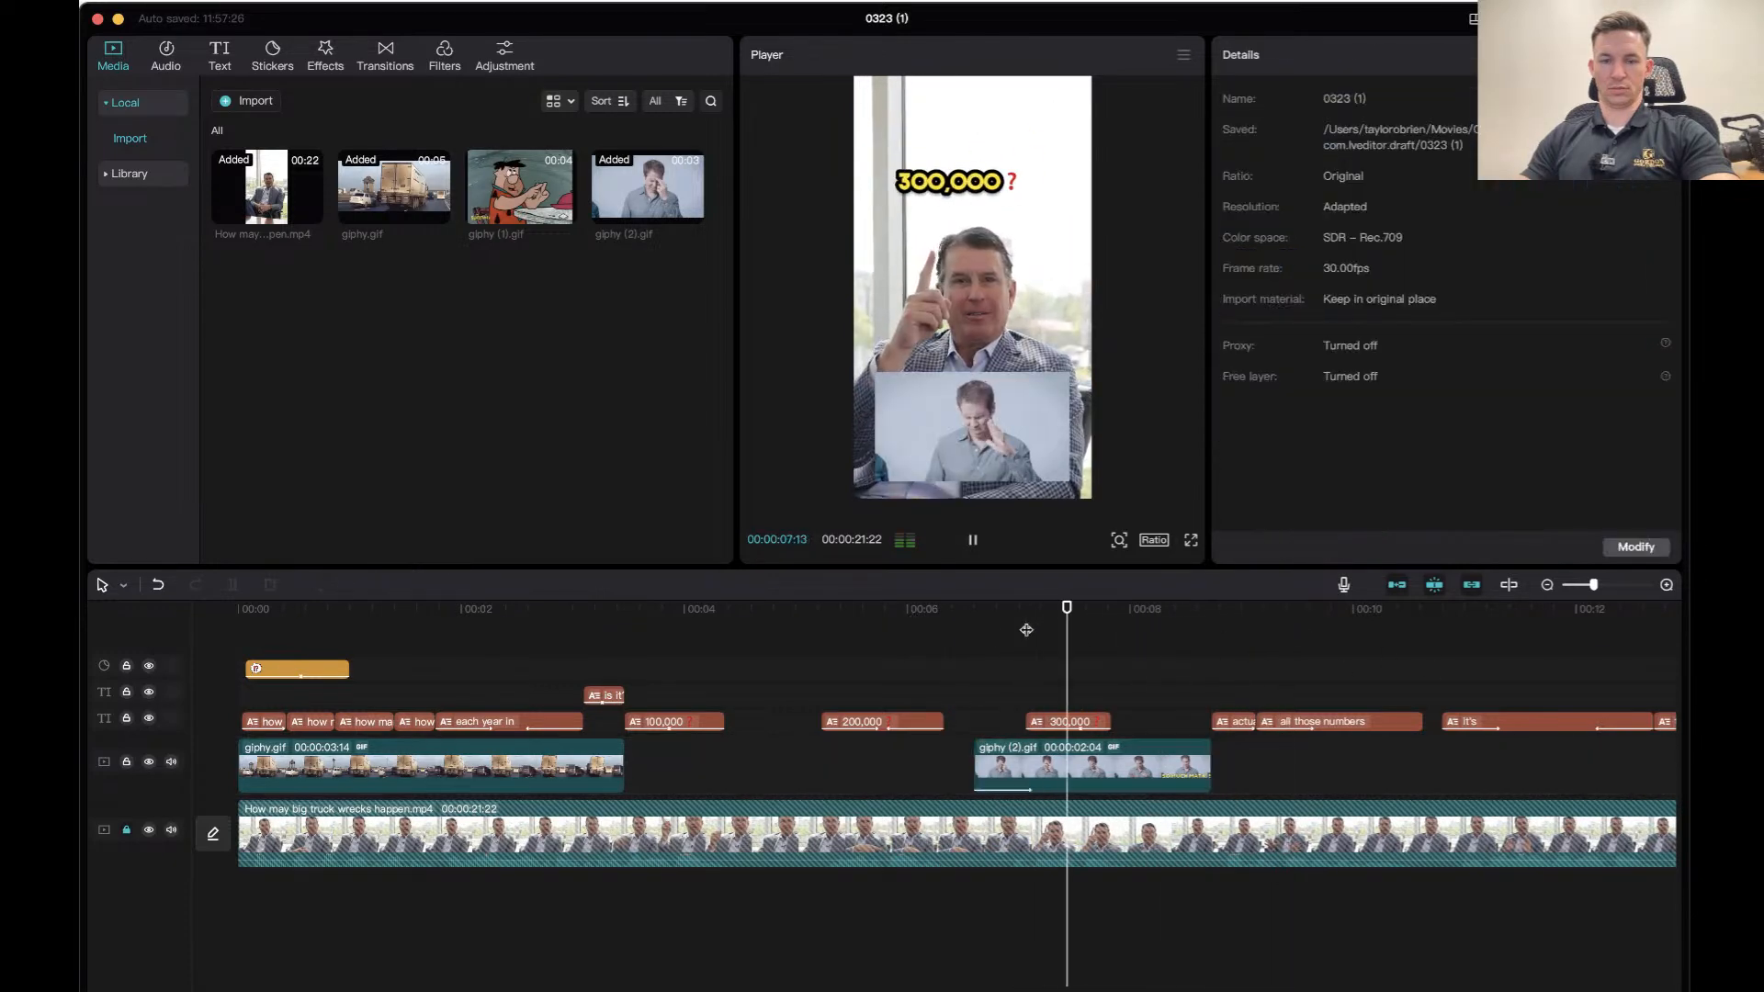
{"action": "key", "text": "space"}
{"action": "key", "text": "space"}
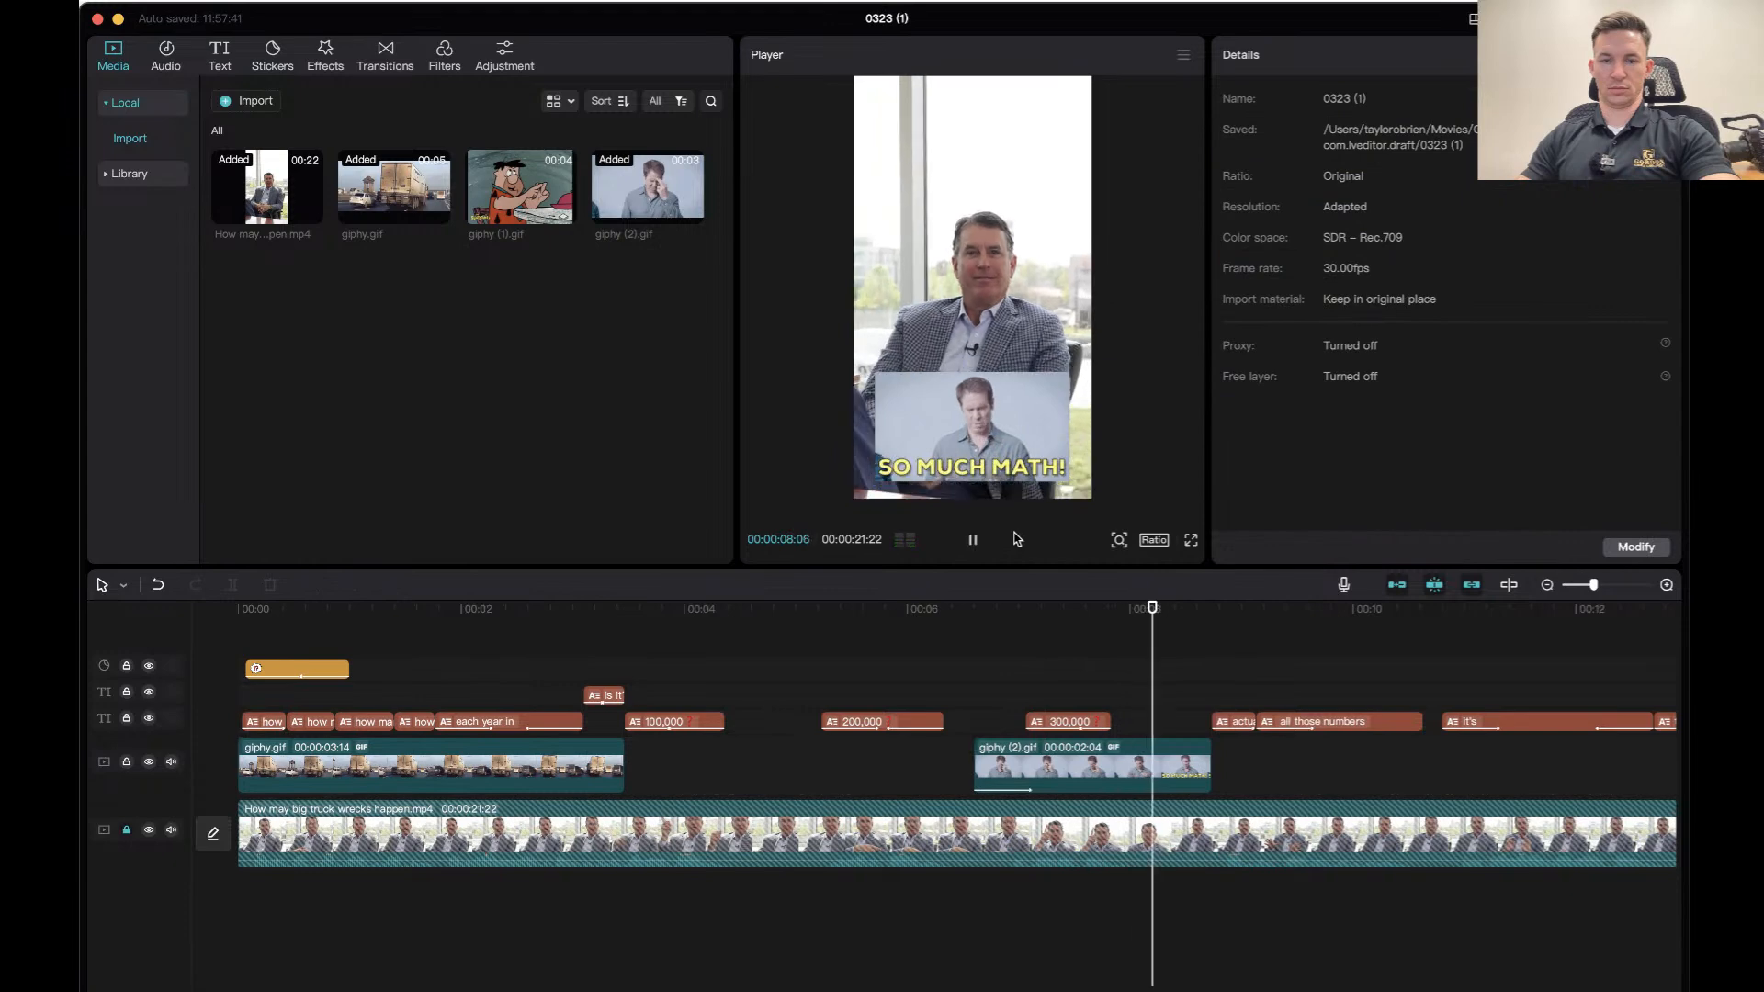
{"action": "key", "text": "space"}
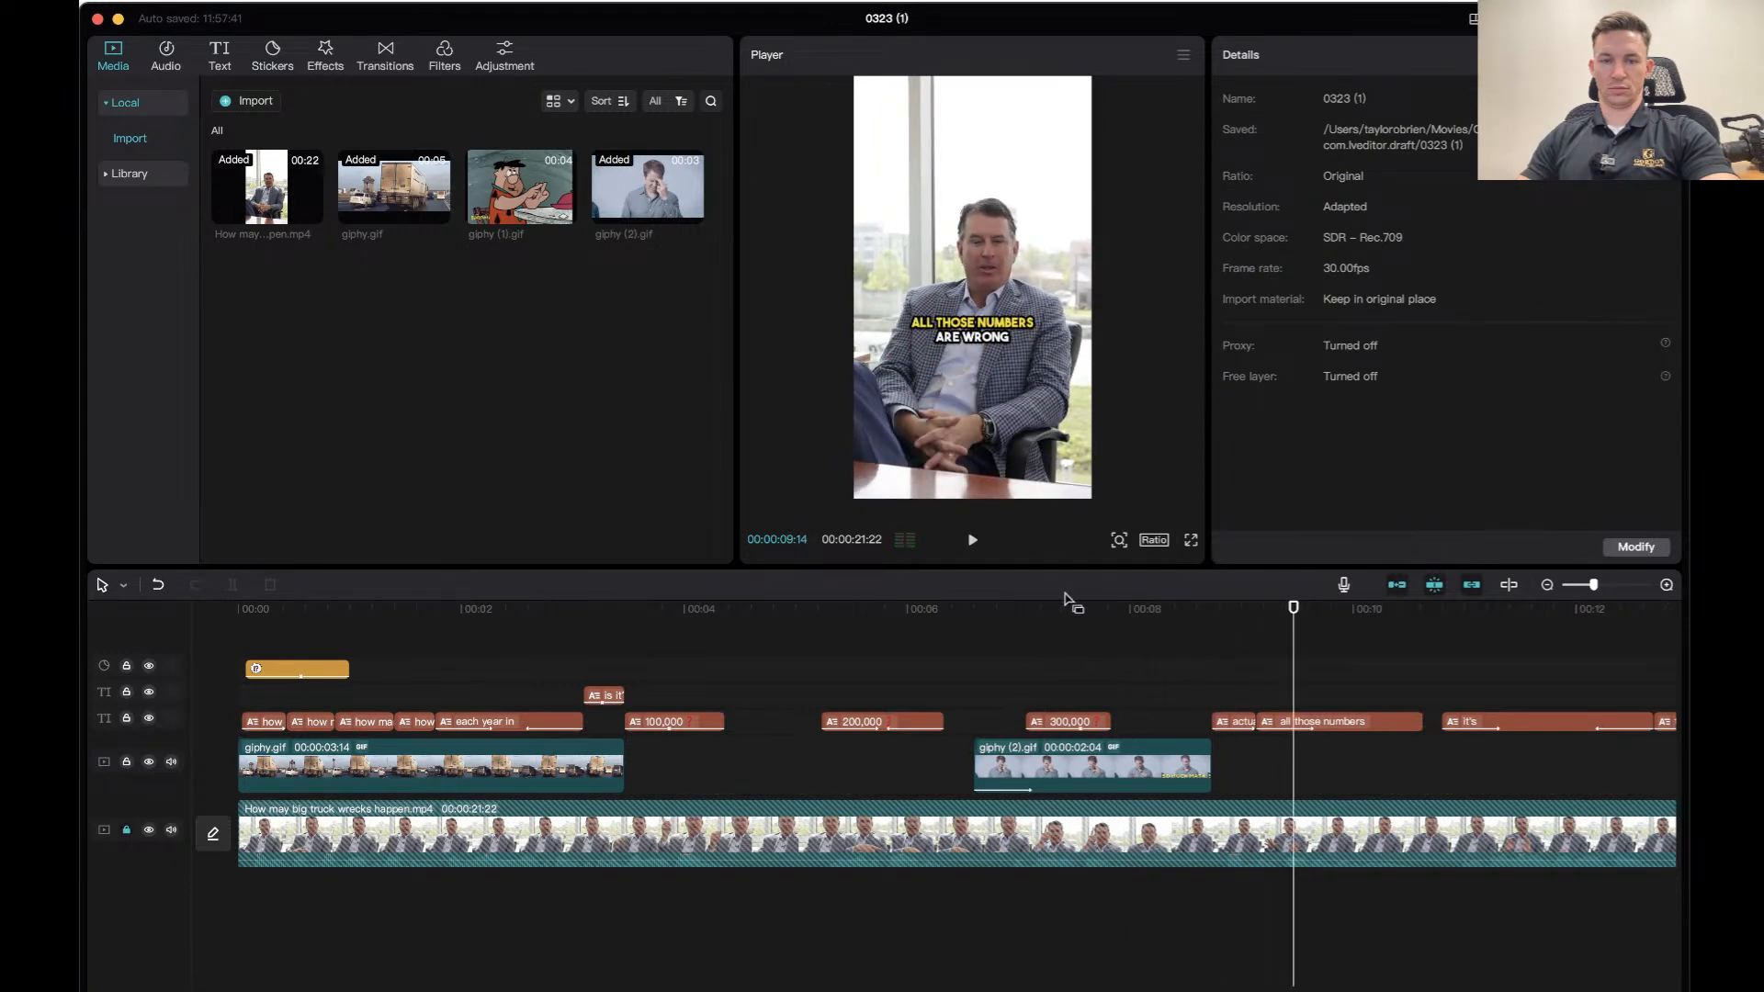
Apply the Slide Up exit animation to giphy (2).gif and preview how the clip leaves the frame.
{"action": "left_click", "coordinate": [1103, 768]}
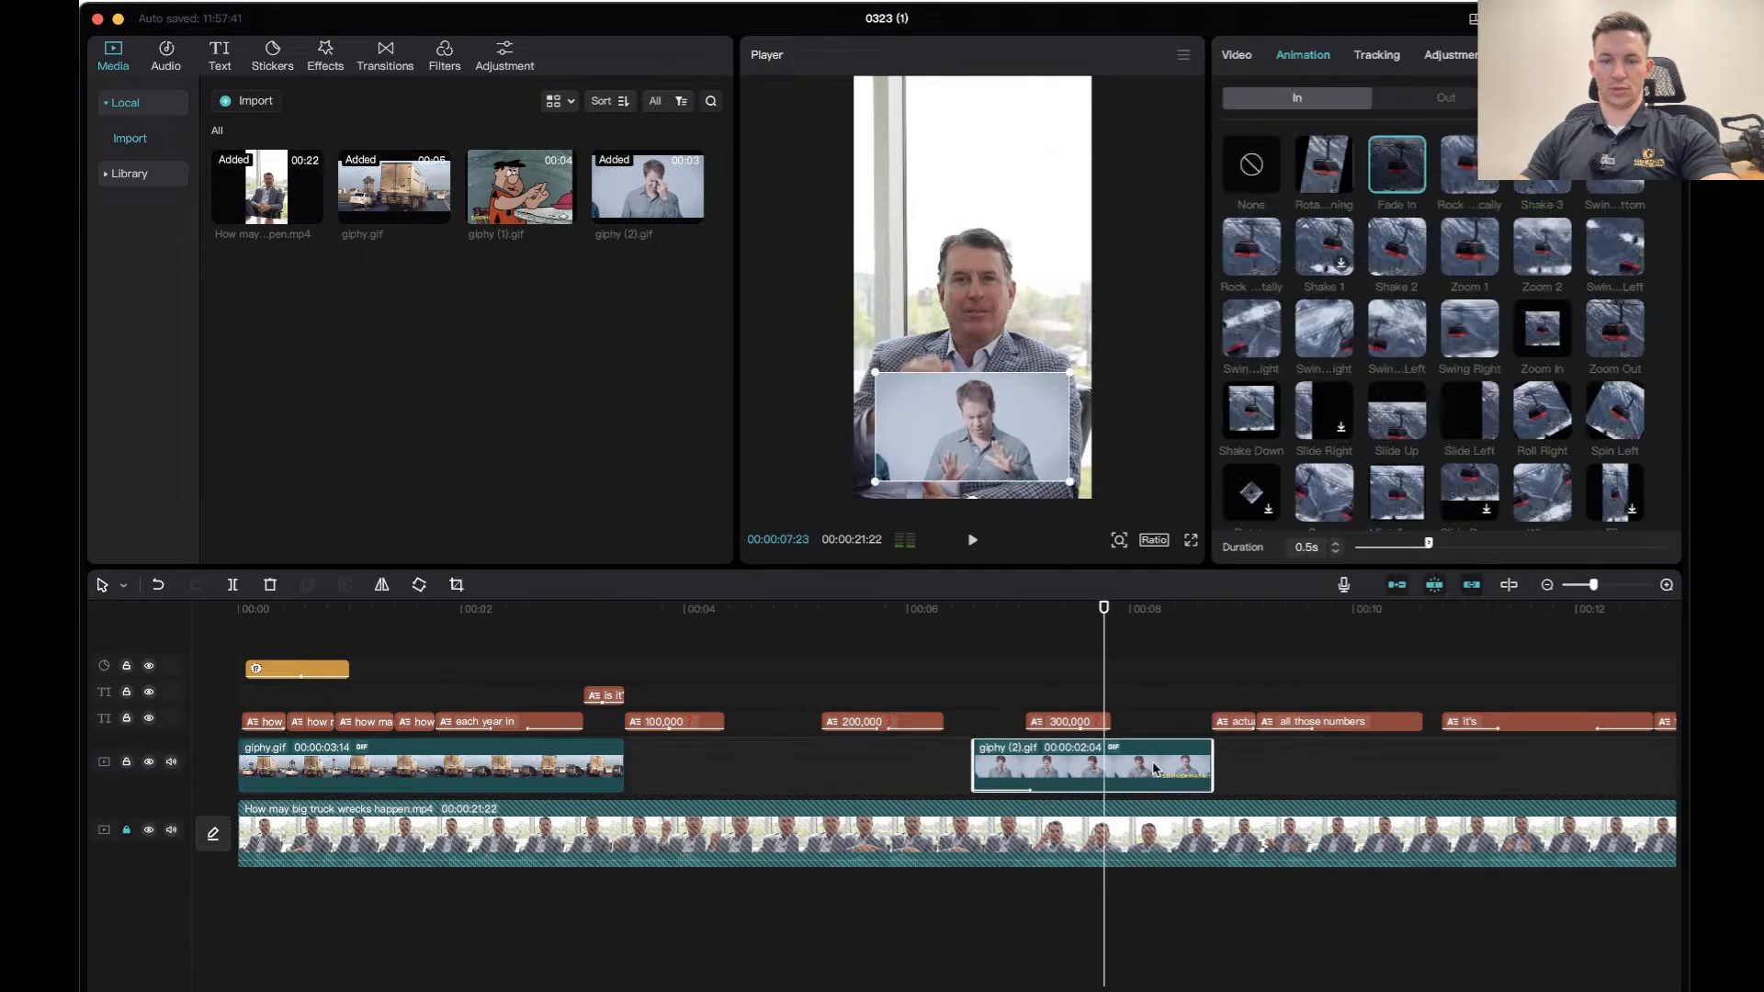
{"action": "left_click", "coordinate": [1403, 98]}
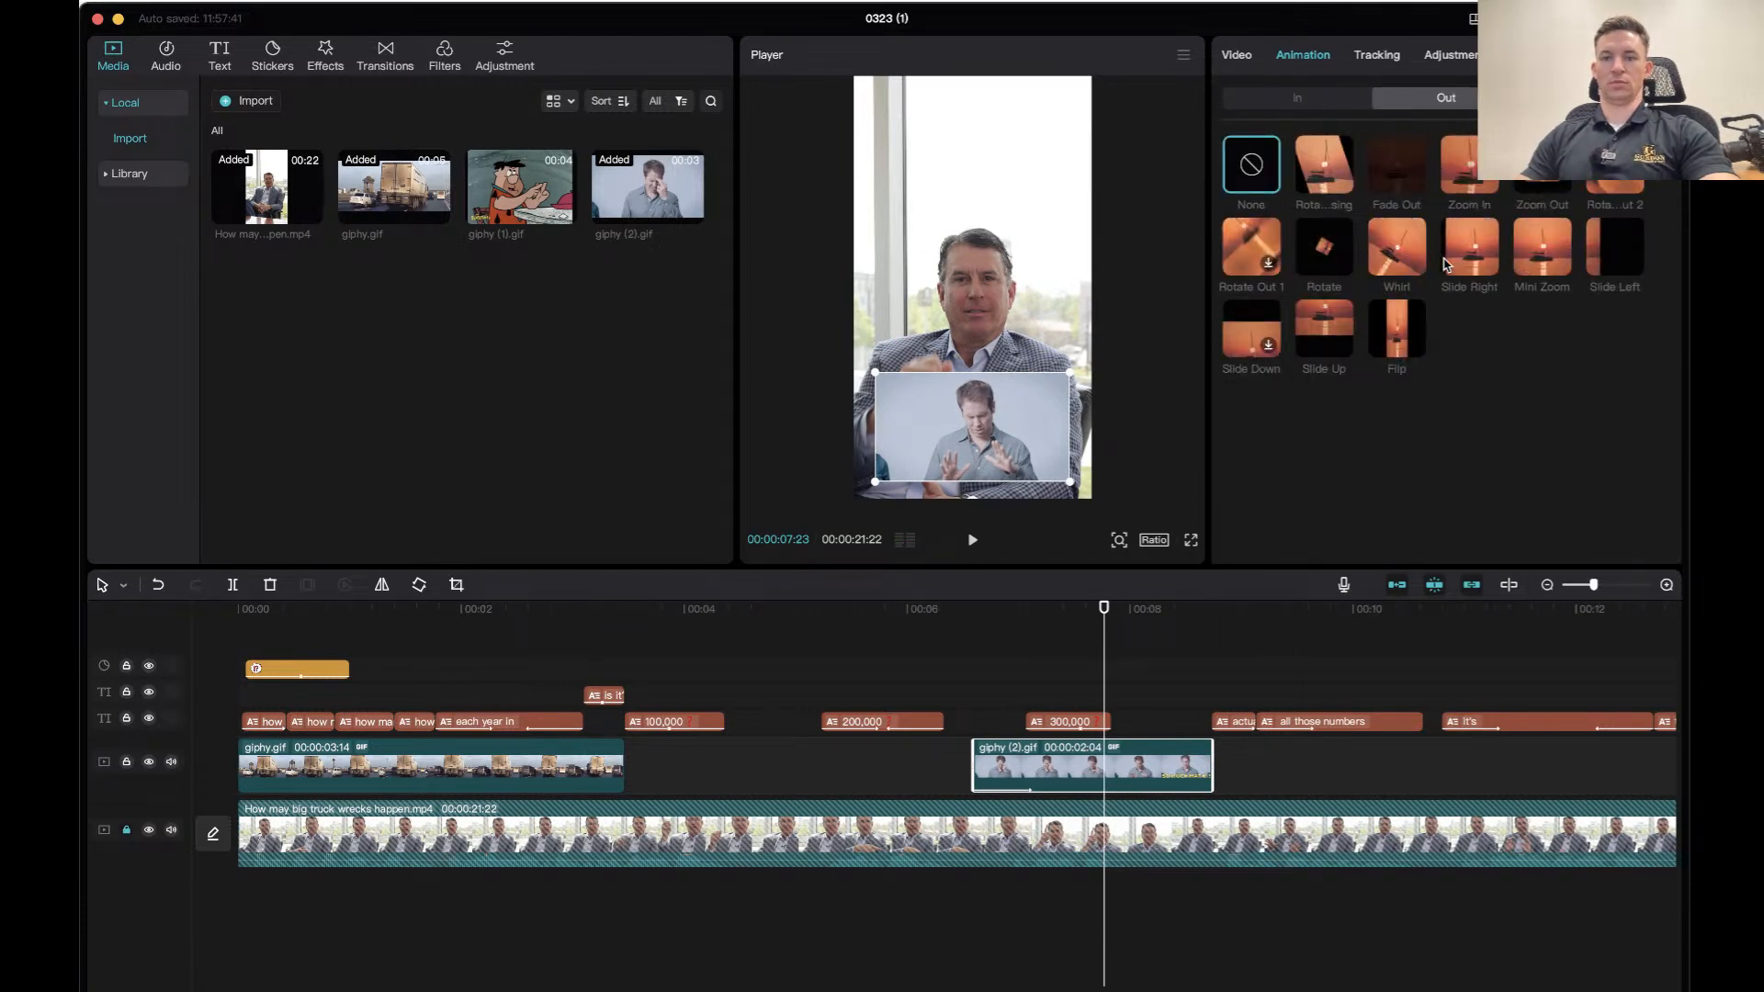
{"action": "left_click", "coordinate": [1345, 336]}
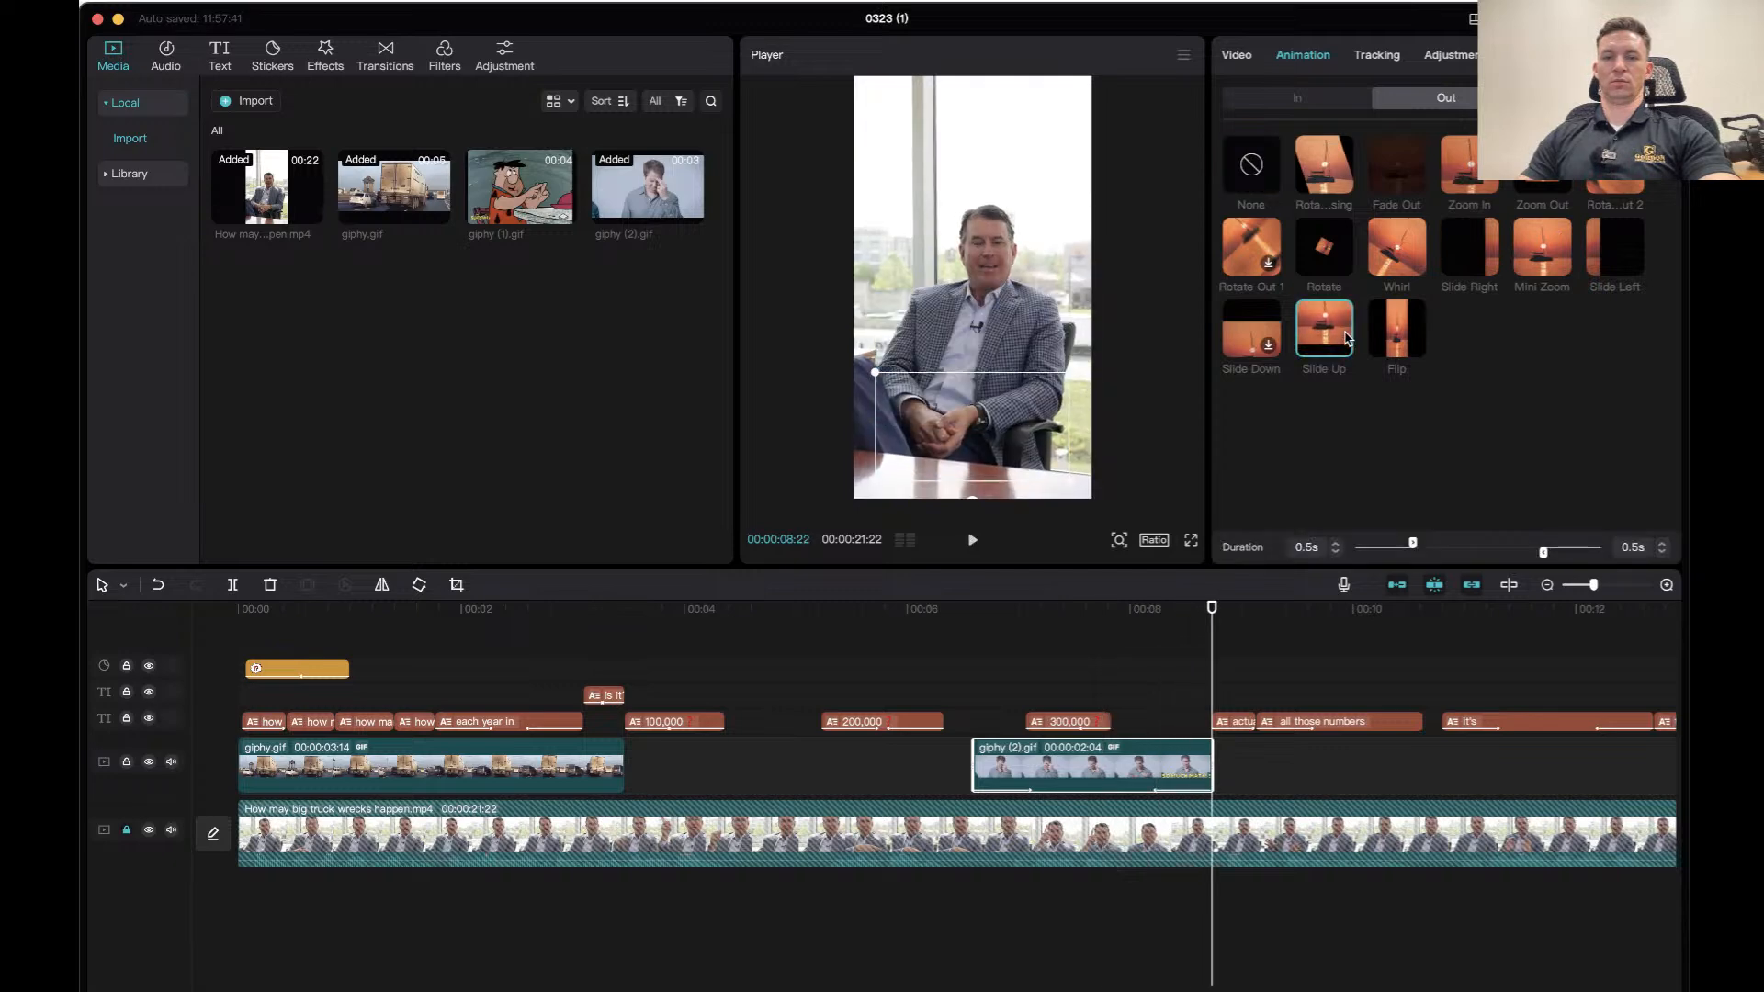
{"action": "left_click", "coordinate": [943, 614]}
{"action": "key", "text": "space"}
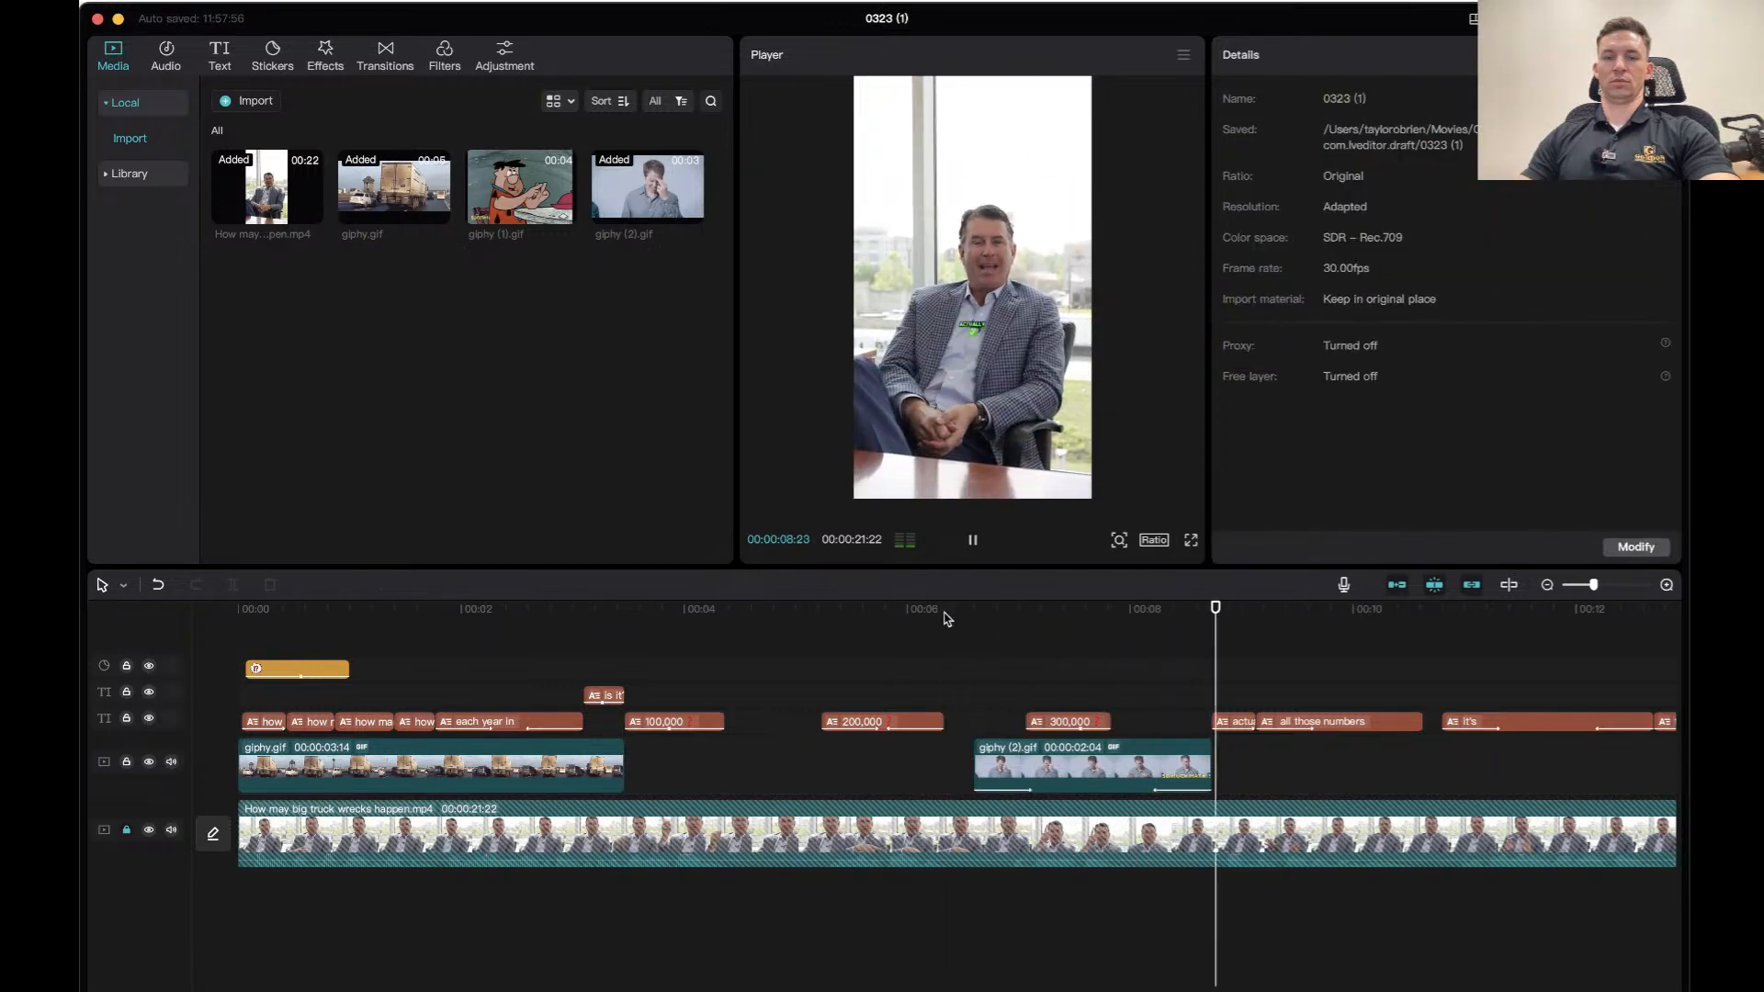
{"action": "key", "text": "space"}
{"action": "left_click", "coordinate": [1058, 622]}
{"action": "key", "text": "space"}
{"action": "key", "text": "space"}
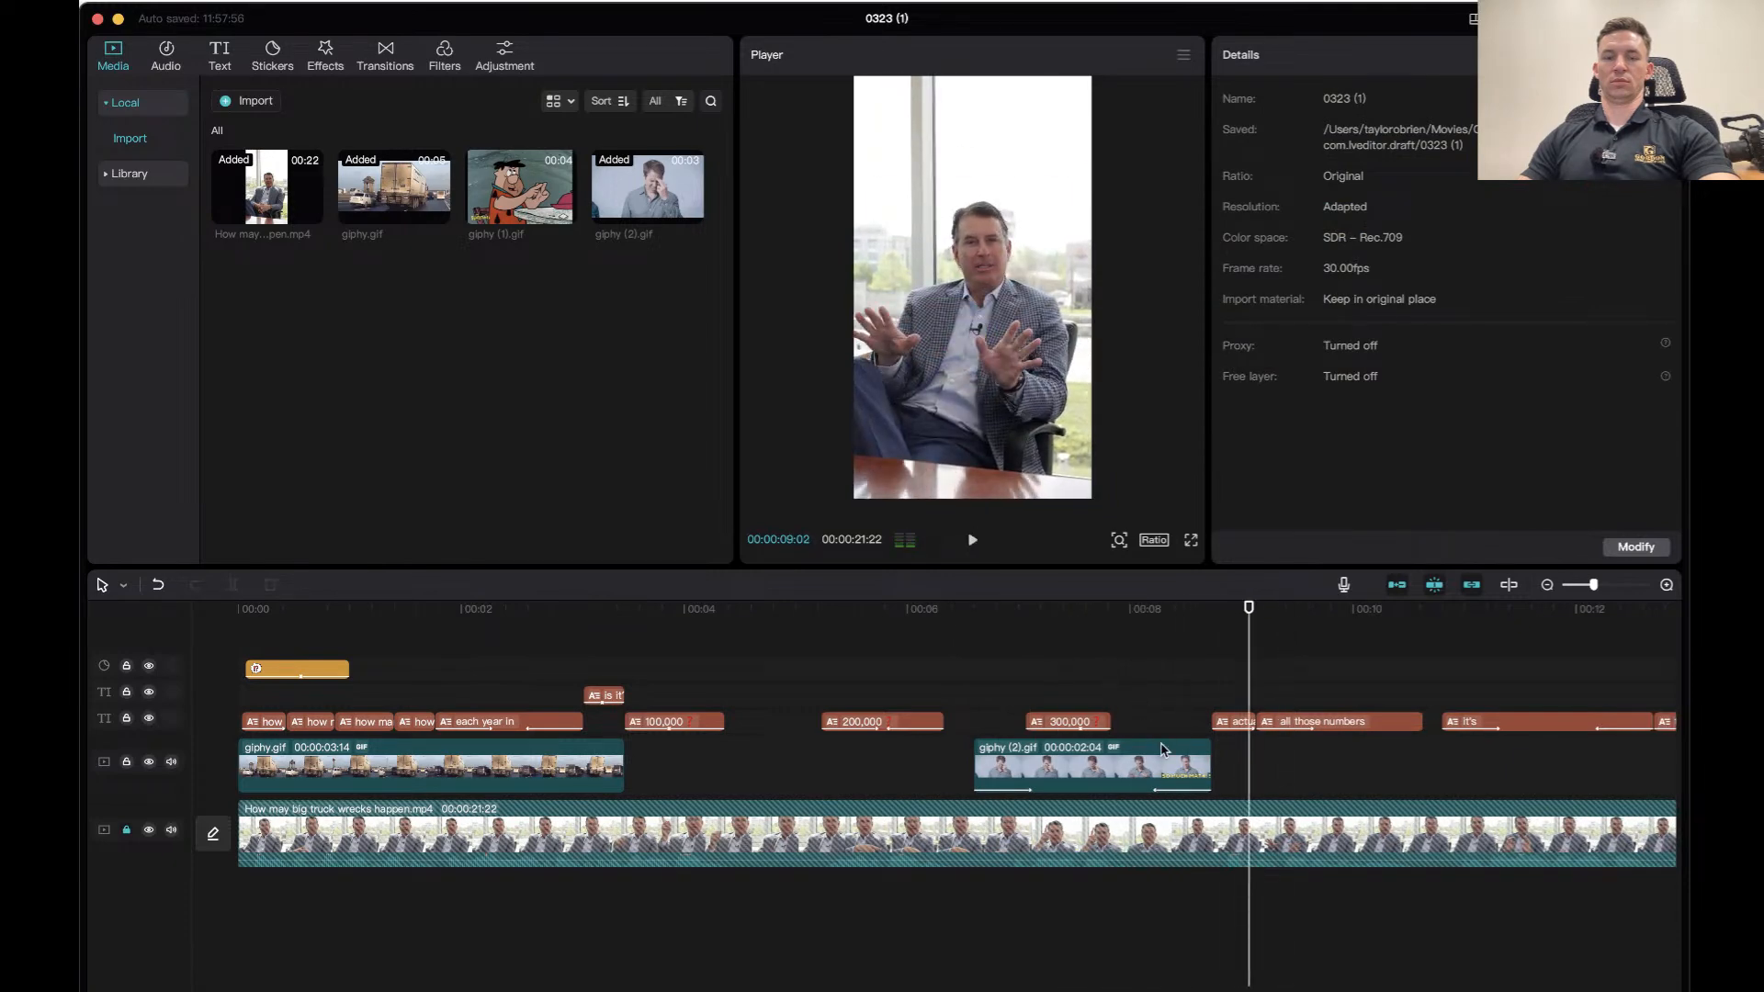
Try a rotating exit animation on giphy (2).gif and replay the section from the 300,000 caption.
{"action": "left_click", "coordinate": [1162, 625]}
{"action": "left_click", "coordinate": [1181, 776]}
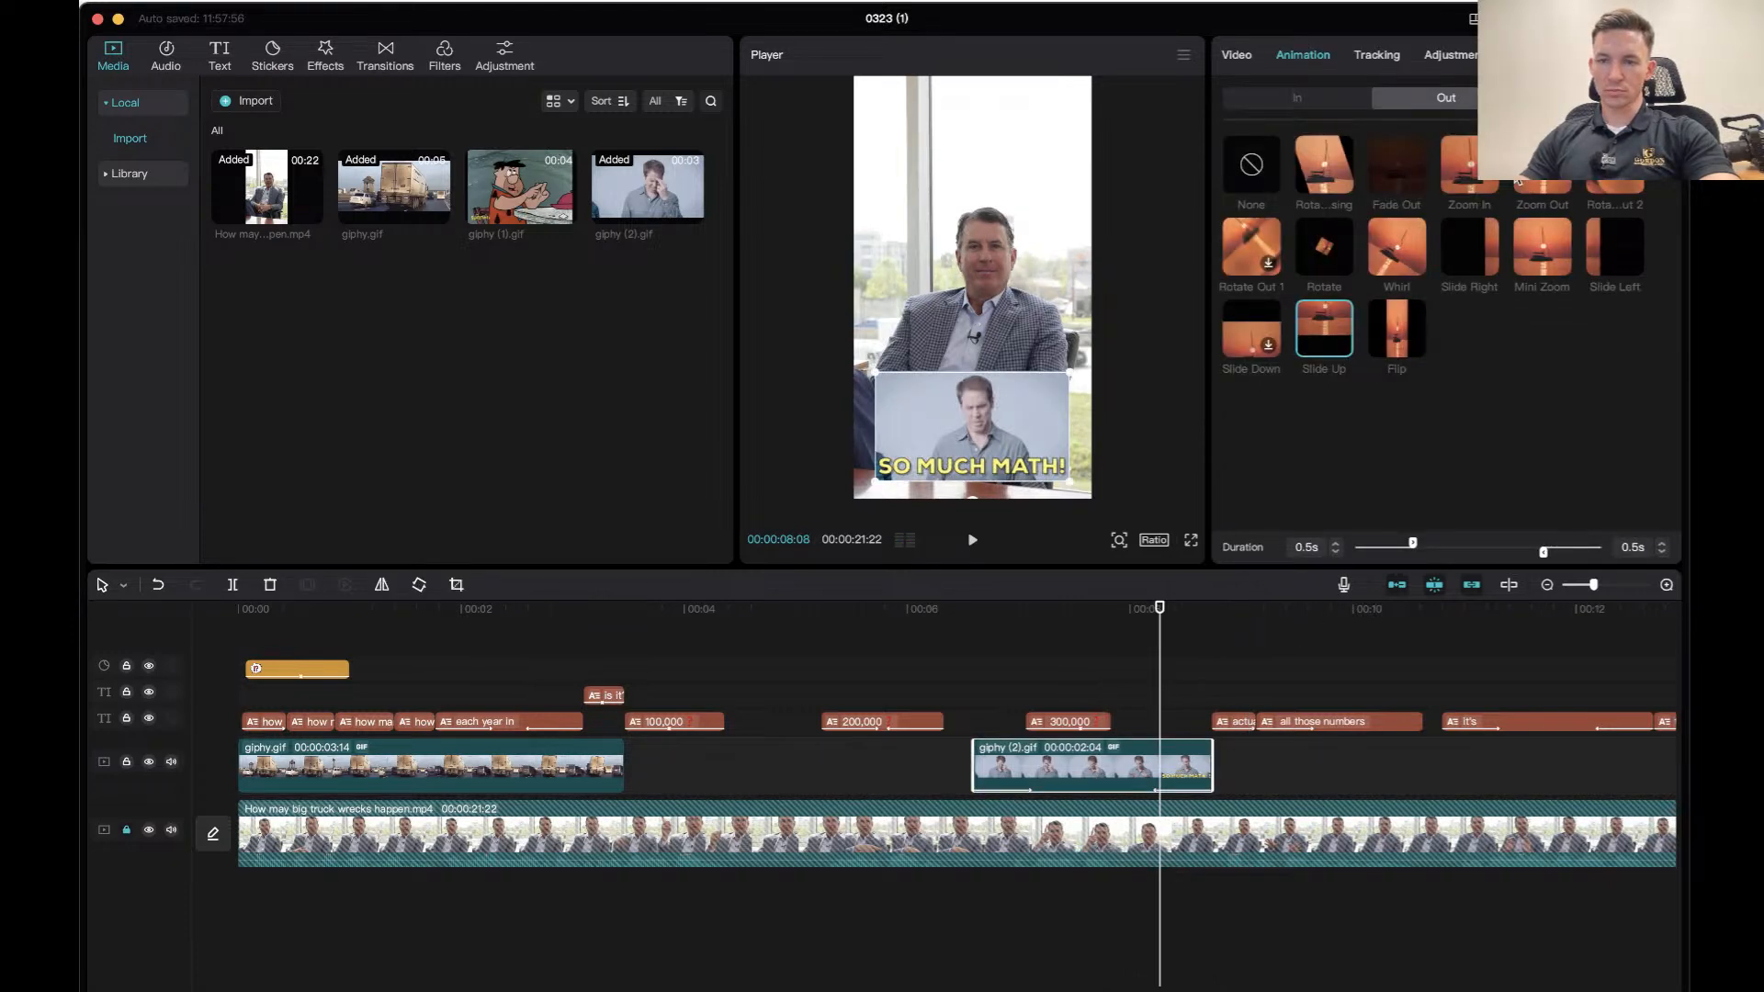
{"action": "left_click", "coordinate": [1488, 181]}
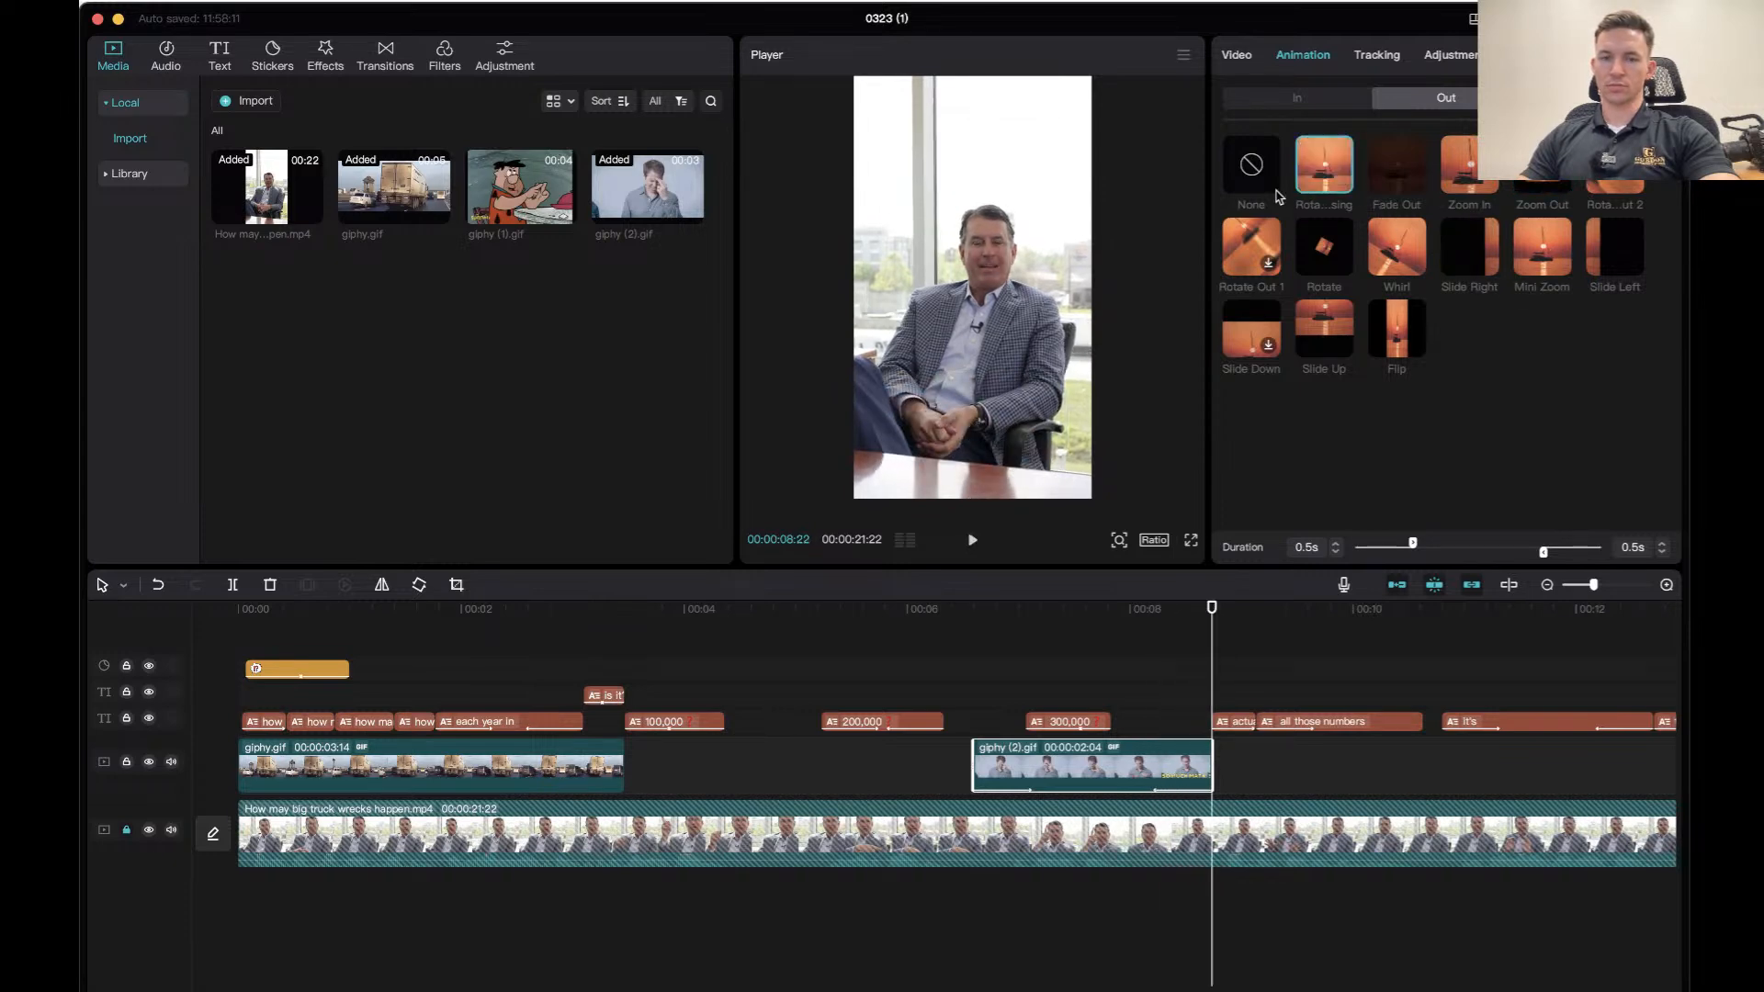
{"action": "left_click", "coordinate": [1039, 625]}
{"action": "key", "text": "space"}
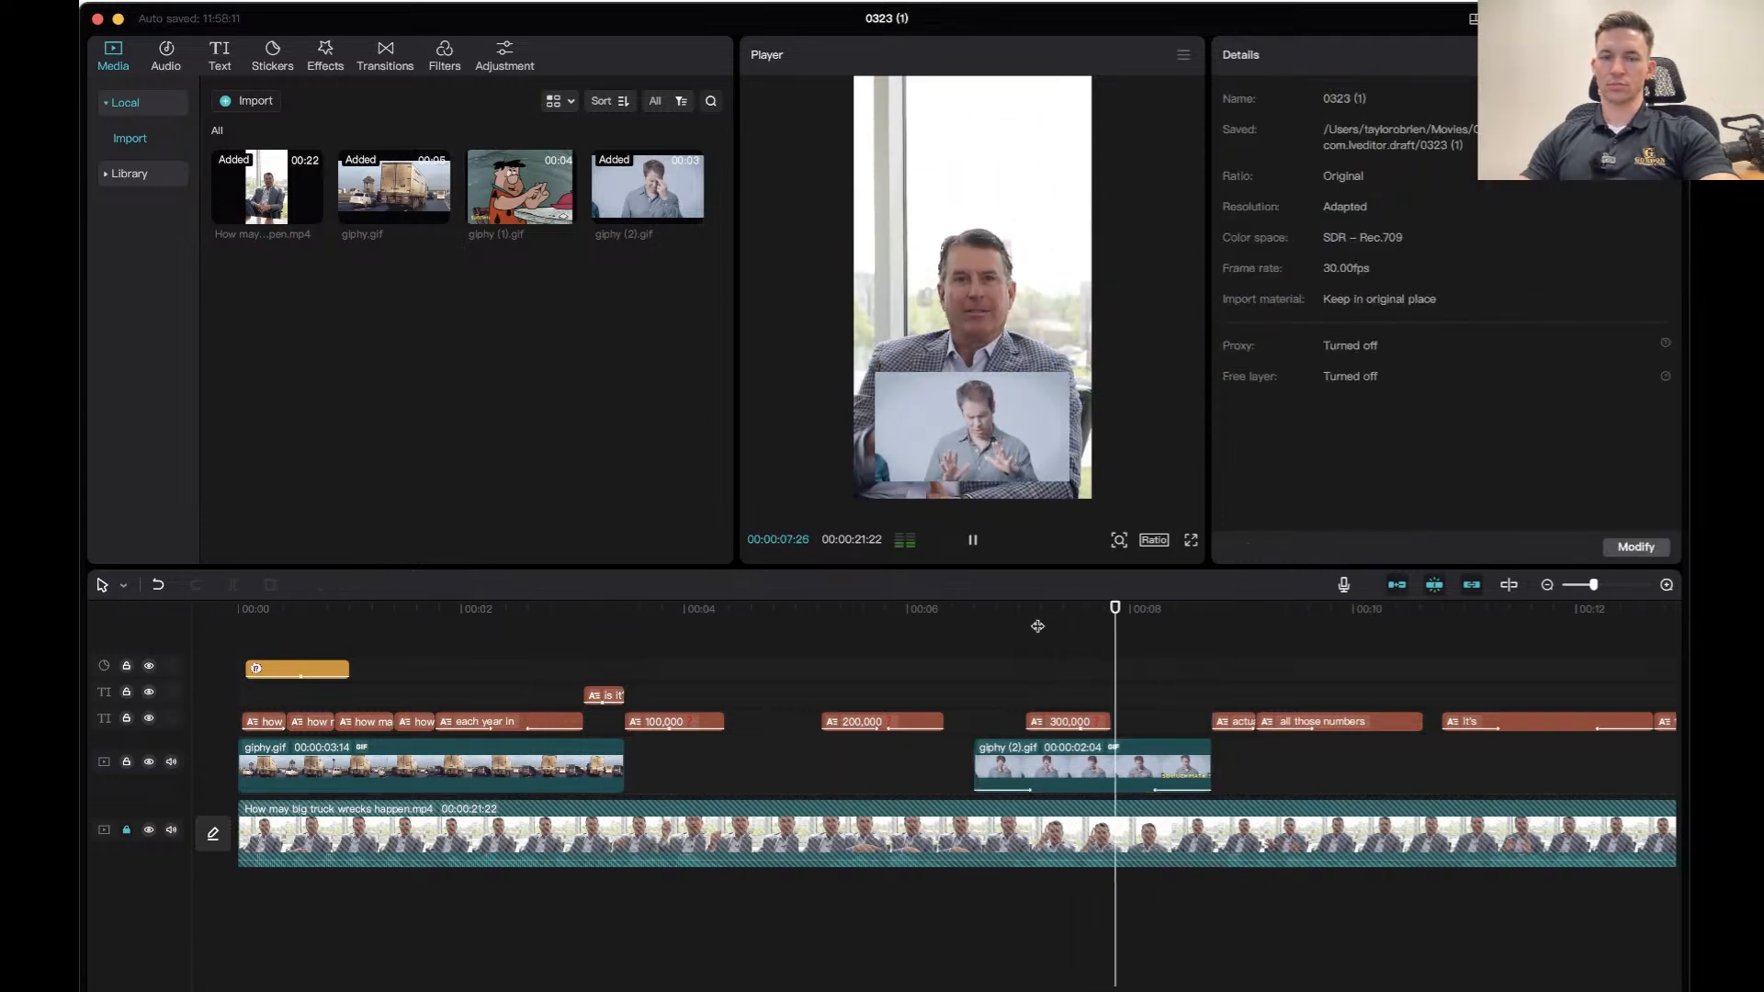
{"action": "left_click", "coordinate": [1121, 614]}
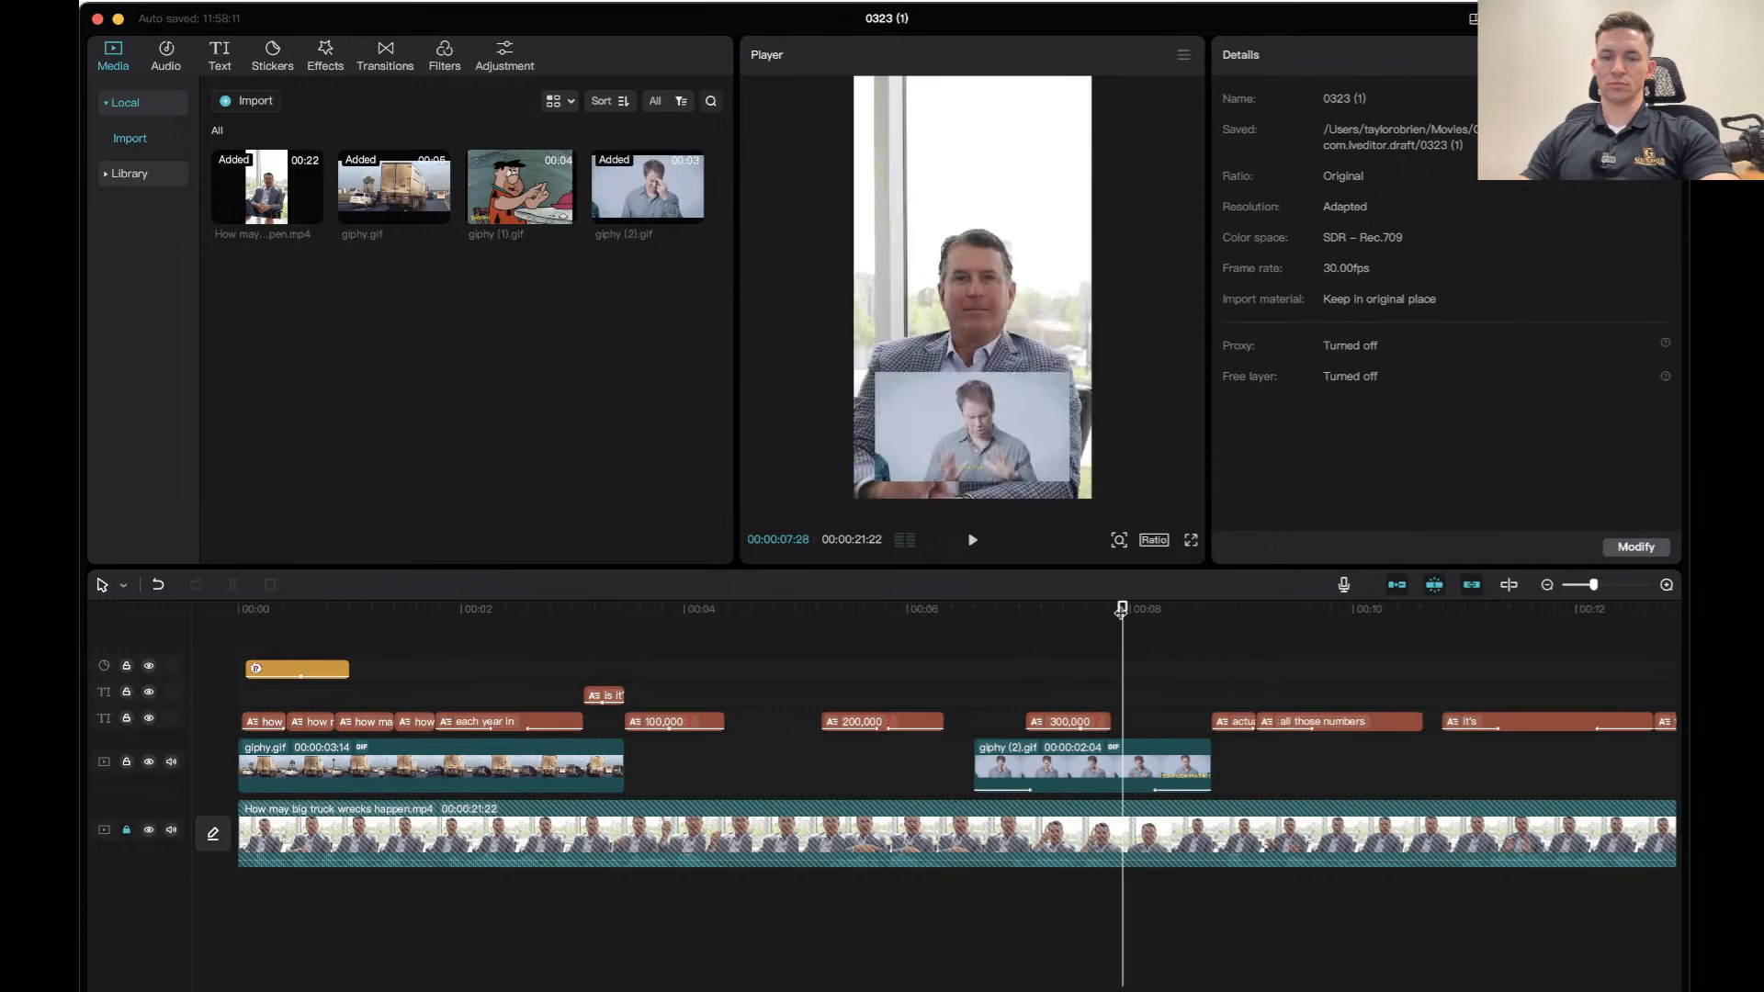
Apply the Fade Out exit animation to giphy (2).gif and play on through the "all those numbers" caption.
{"action": "left_click", "coordinate": [1165, 745]}
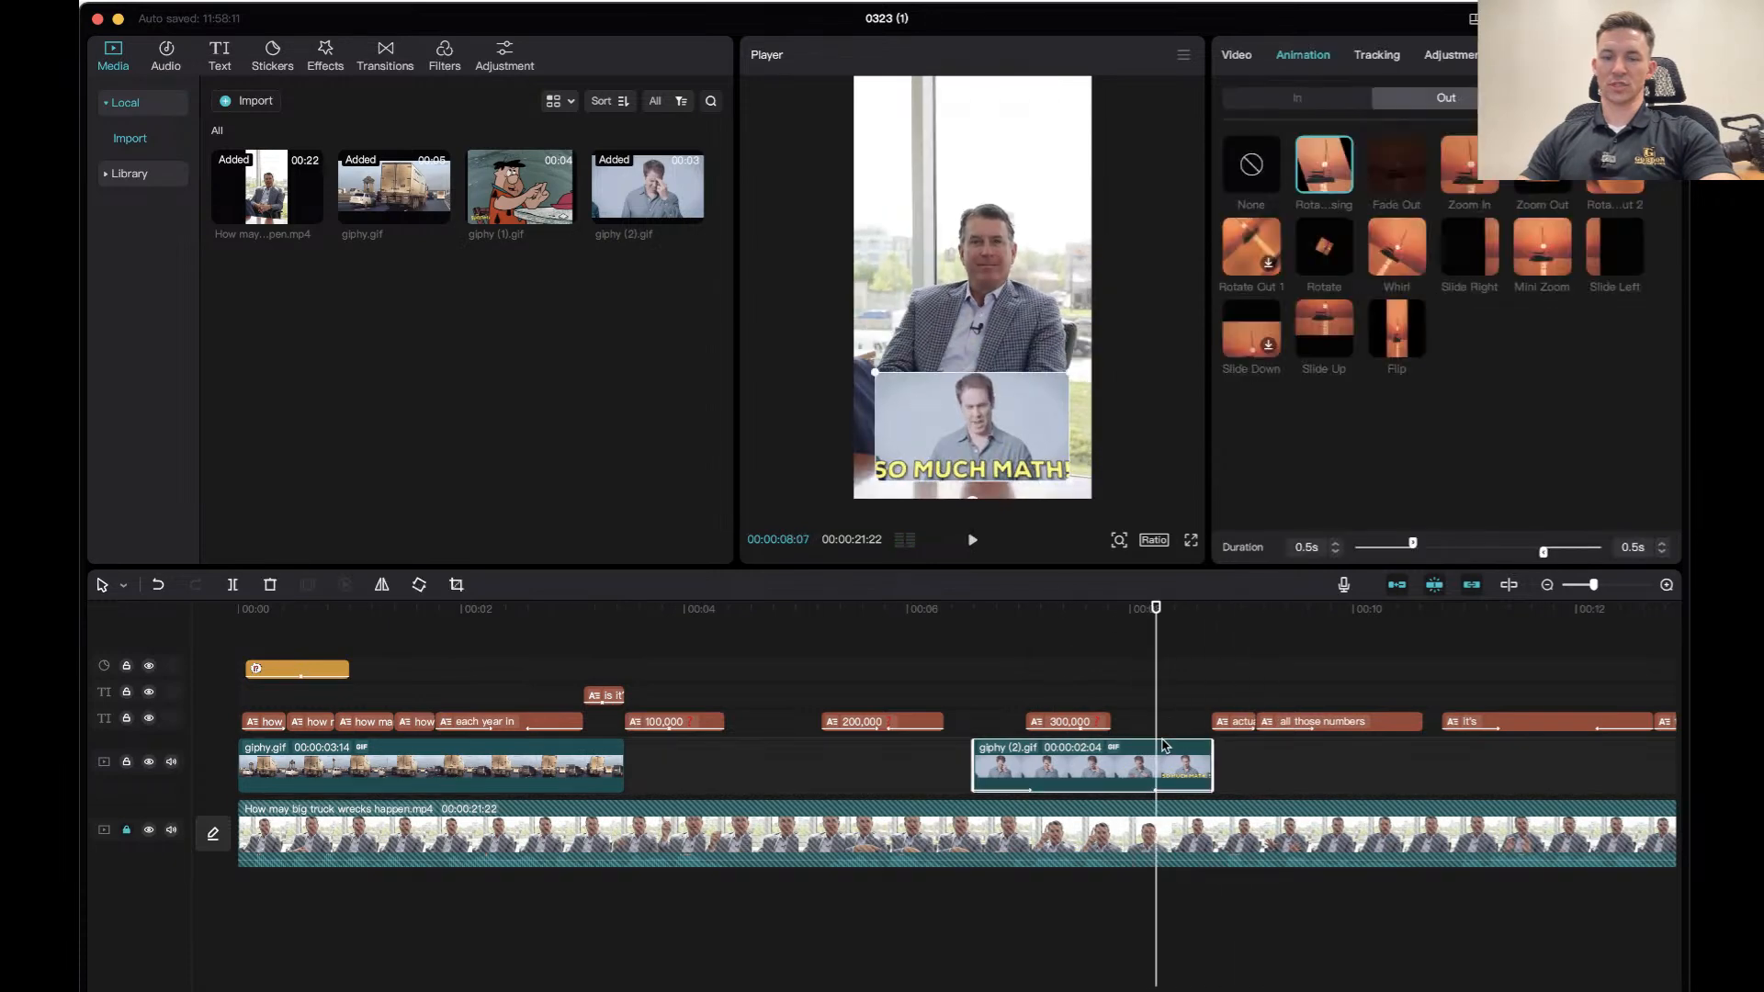
{"action": "left_click", "coordinate": [1396, 167]}
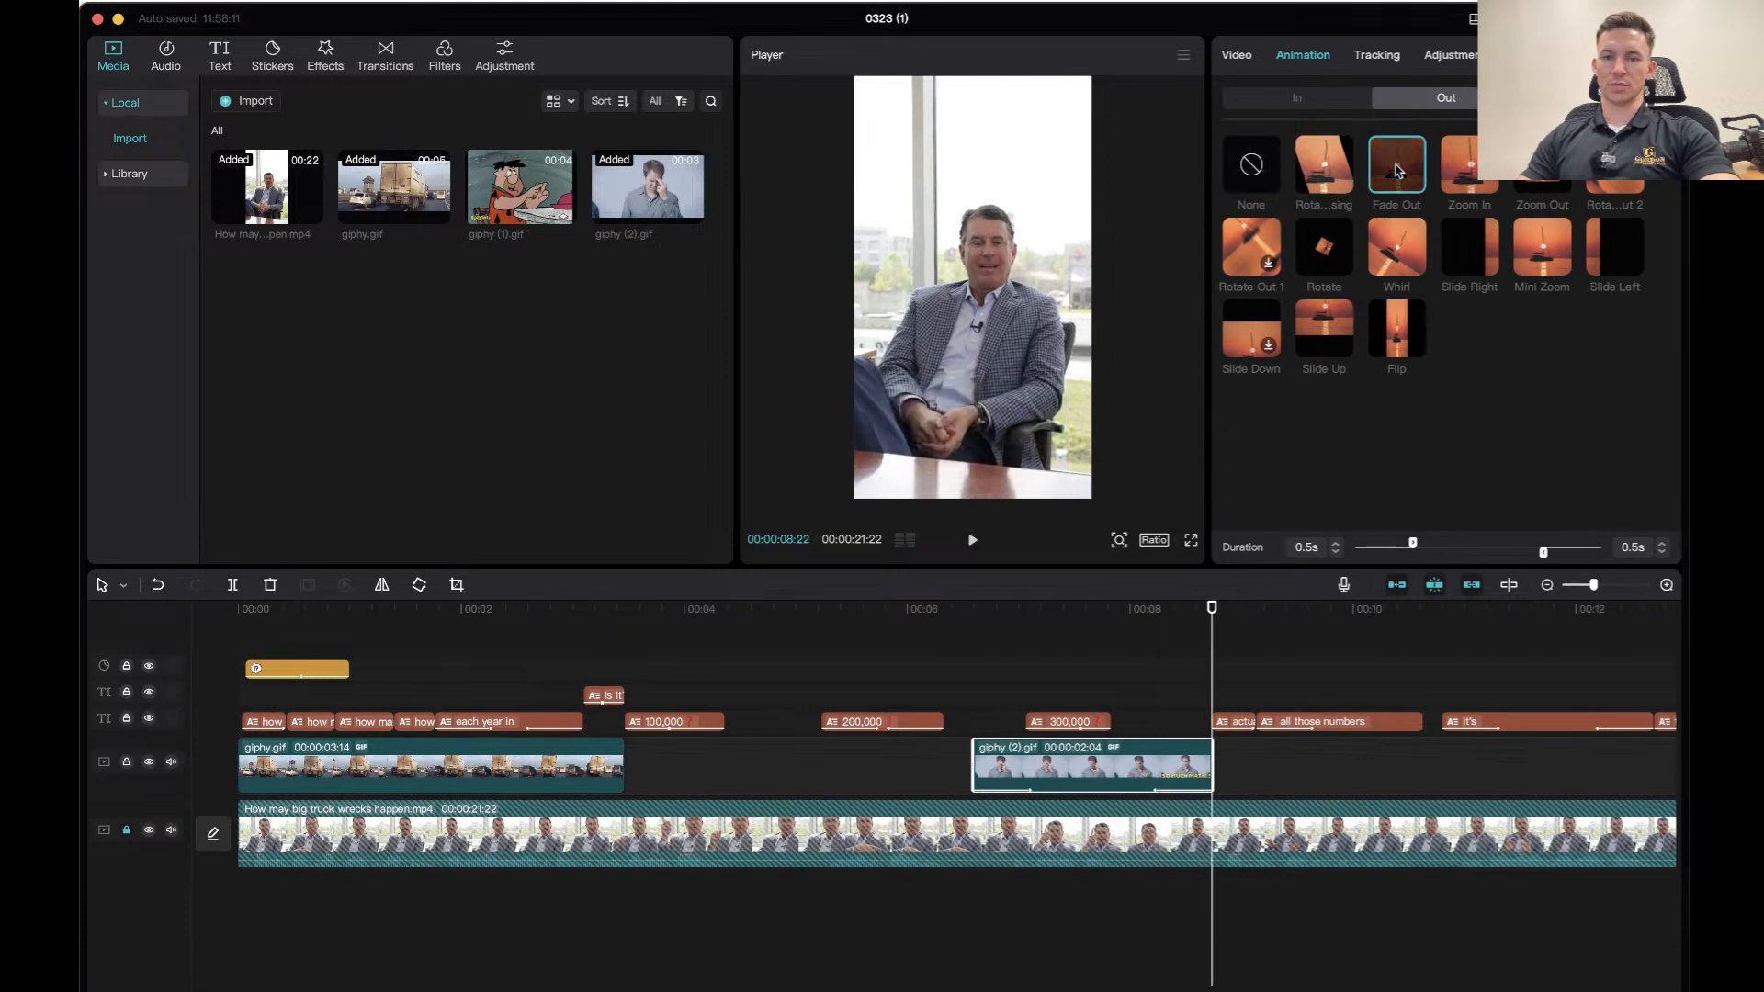
{"action": "key", "text": "space"}
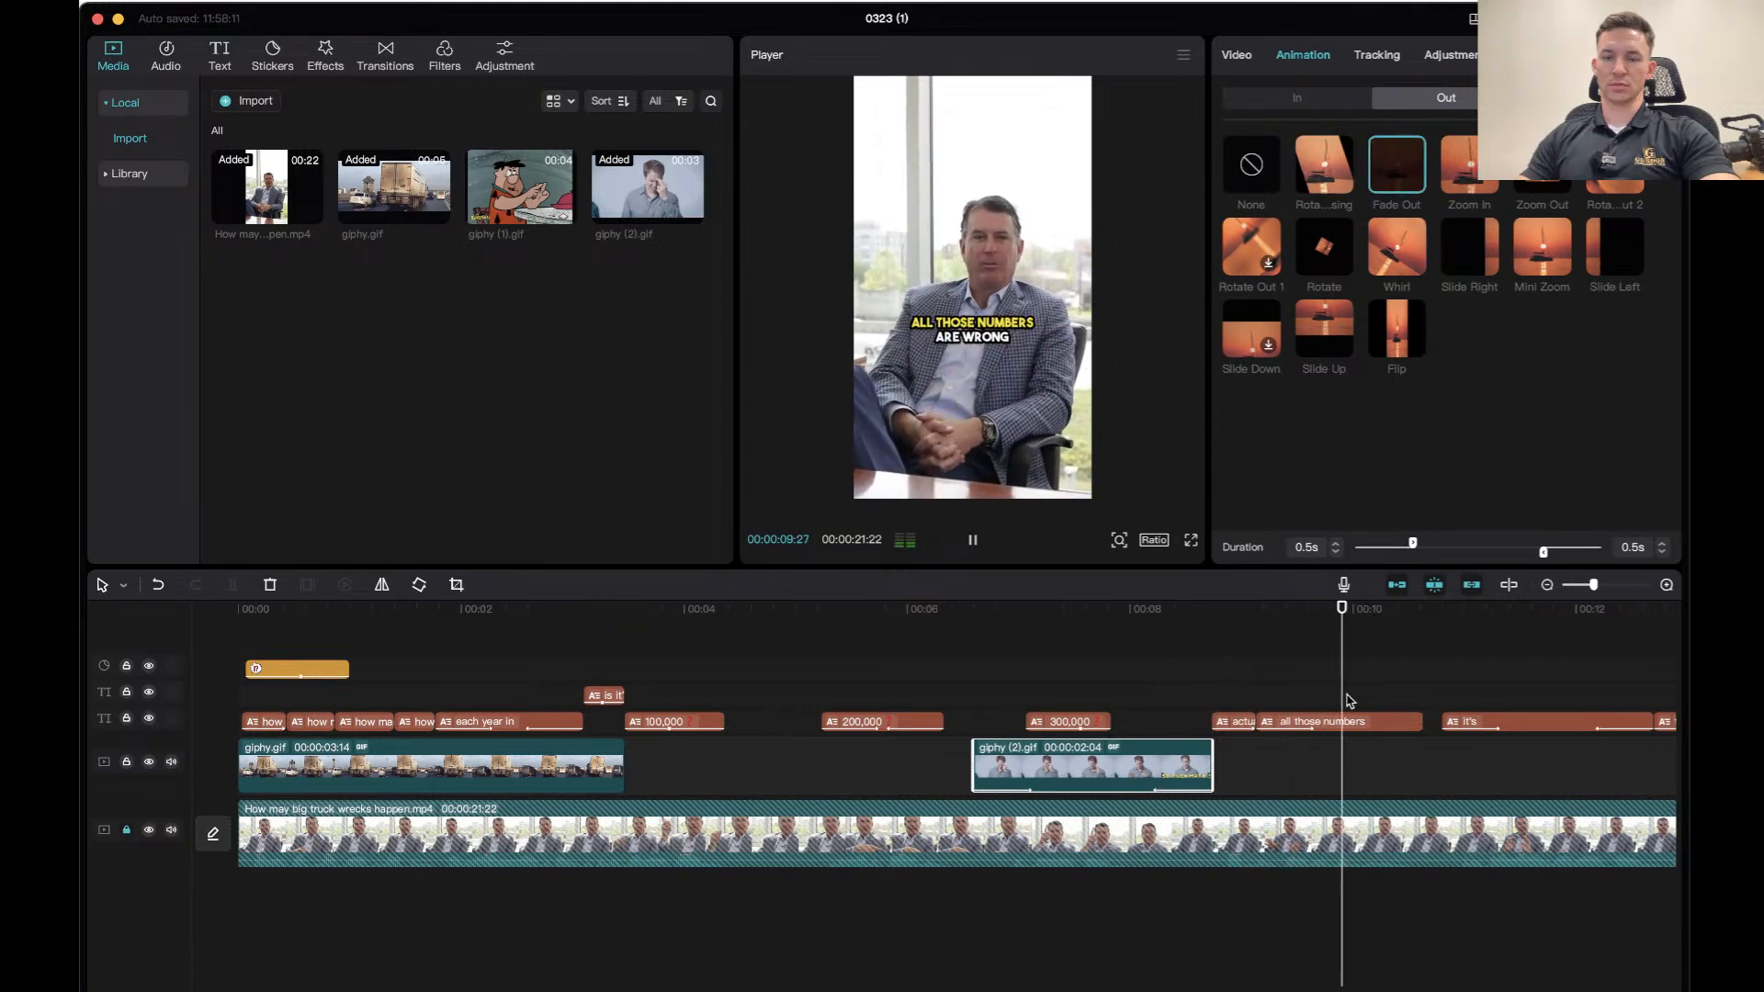
{"action": "key", "text": "space"}
{"action": "left_click", "coordinate": [1342, 648]}
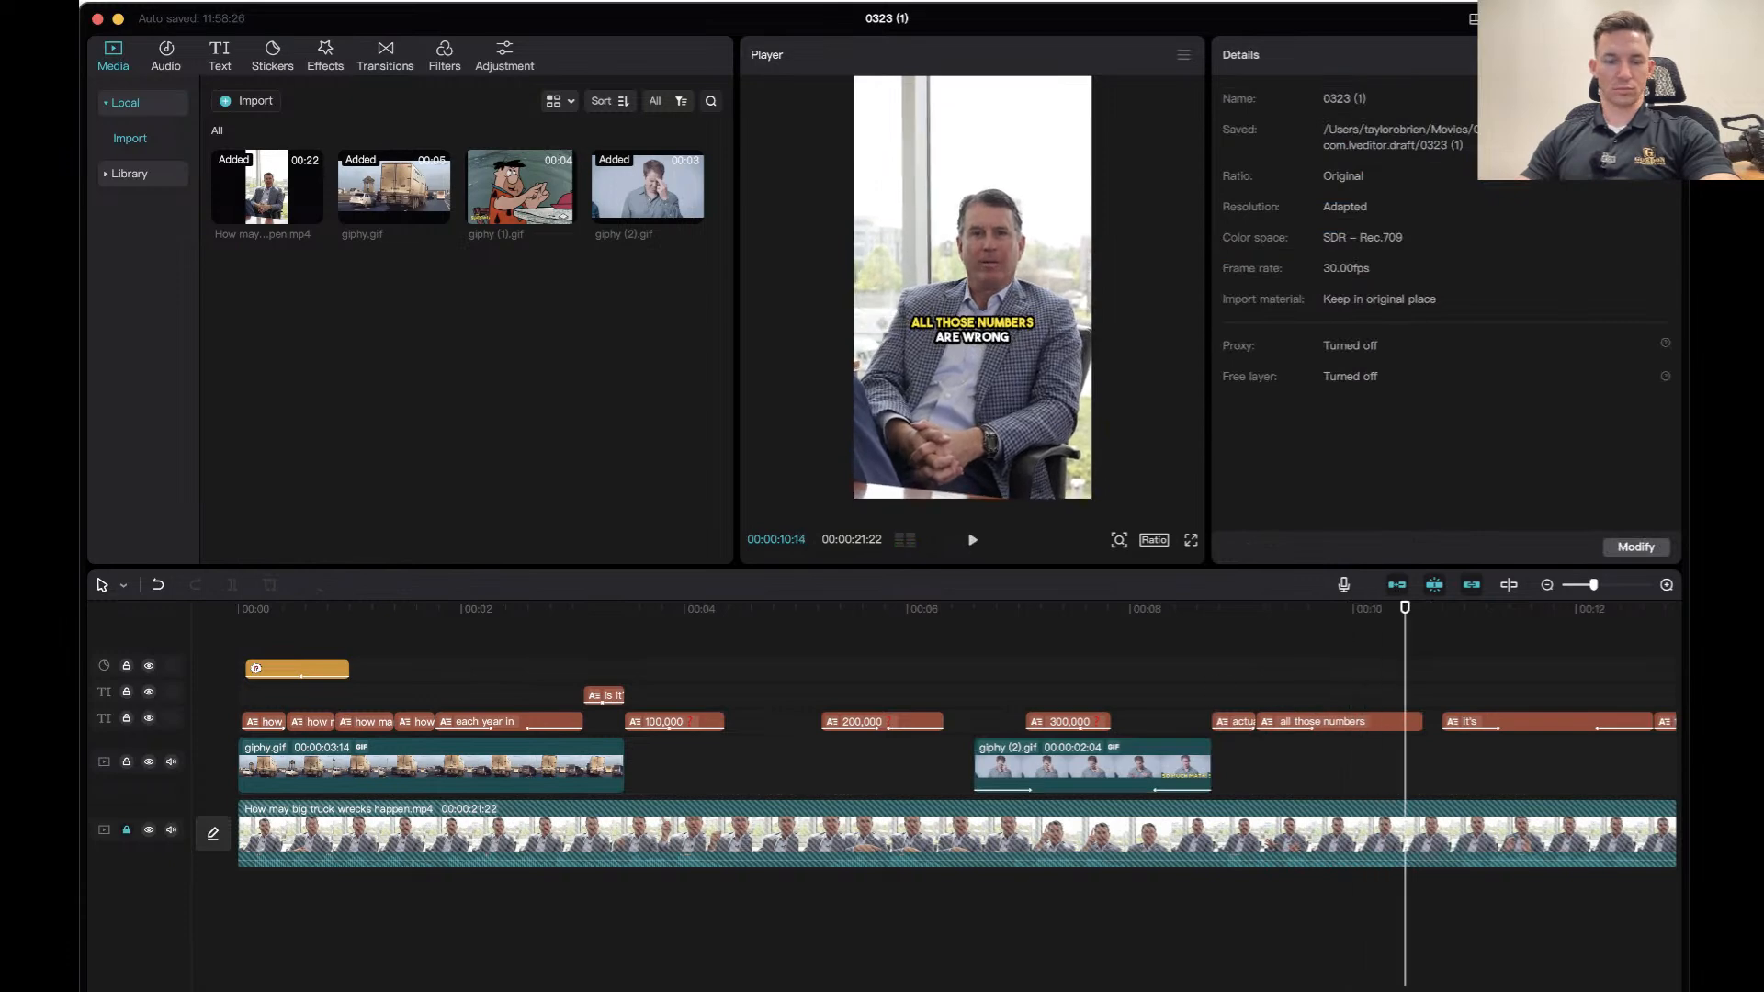
Switch to the browser, search GIPHY for "what" and look through the GIF results.
{"action": "left_click", "coordinate": [917, 979]}
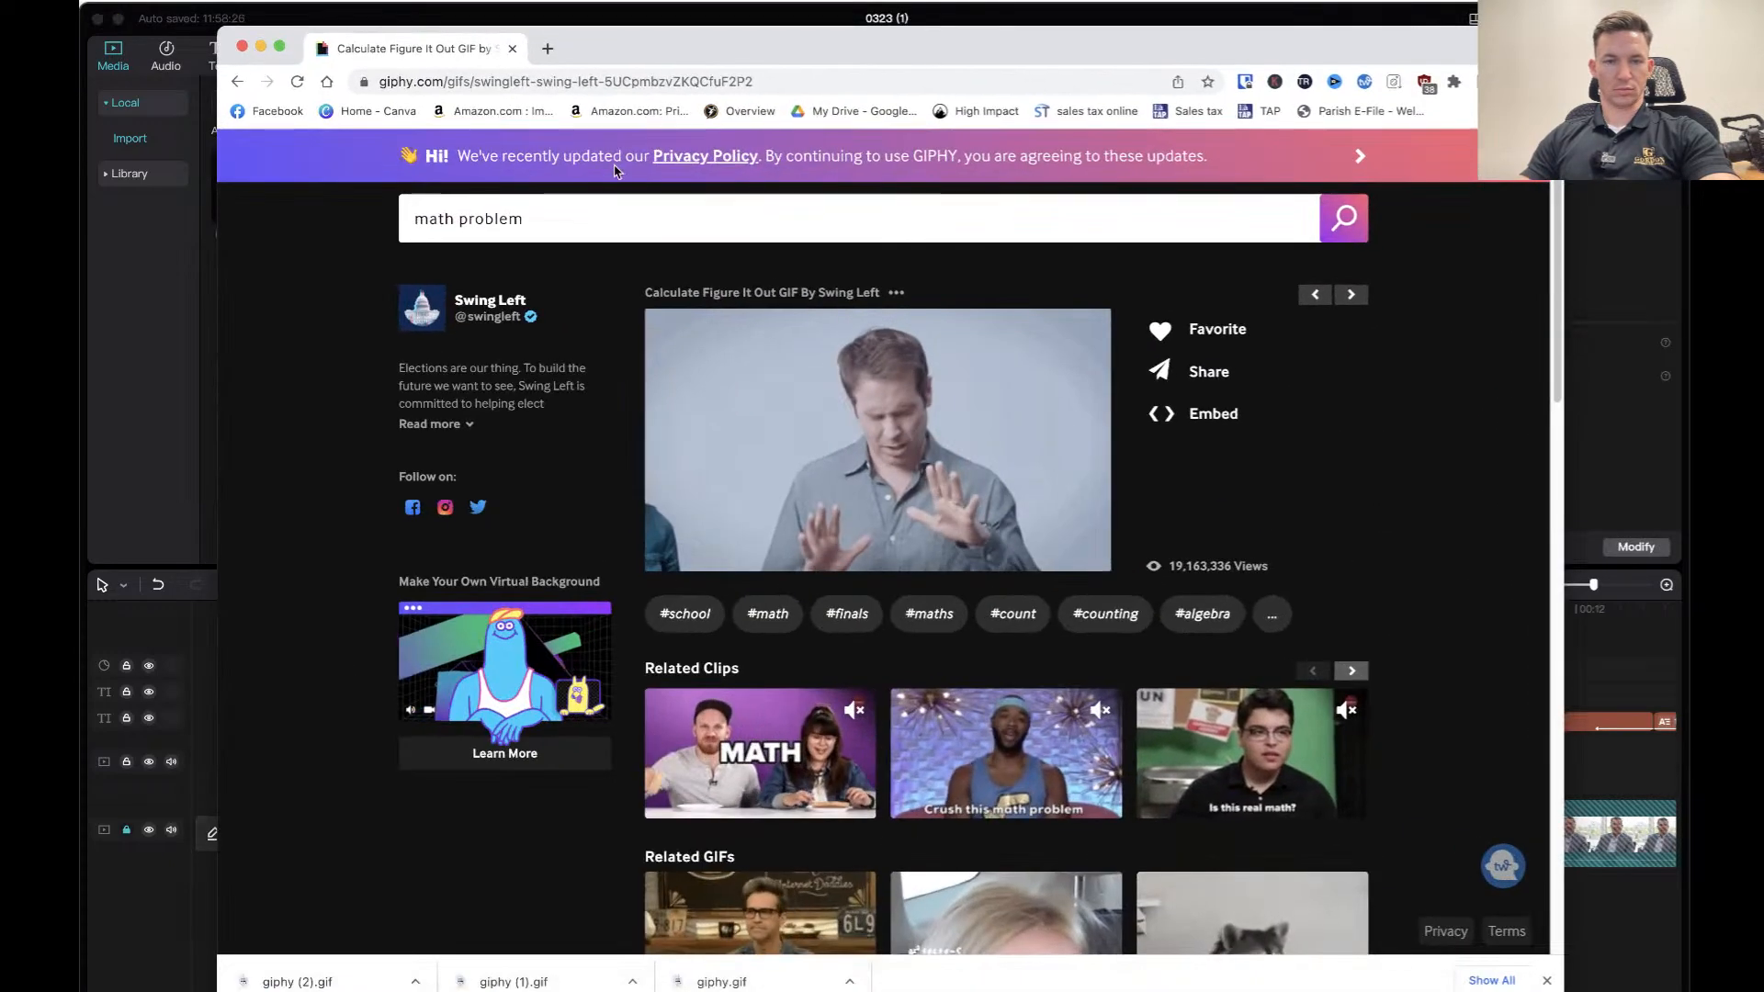
{"action": "type", "text": "what"}
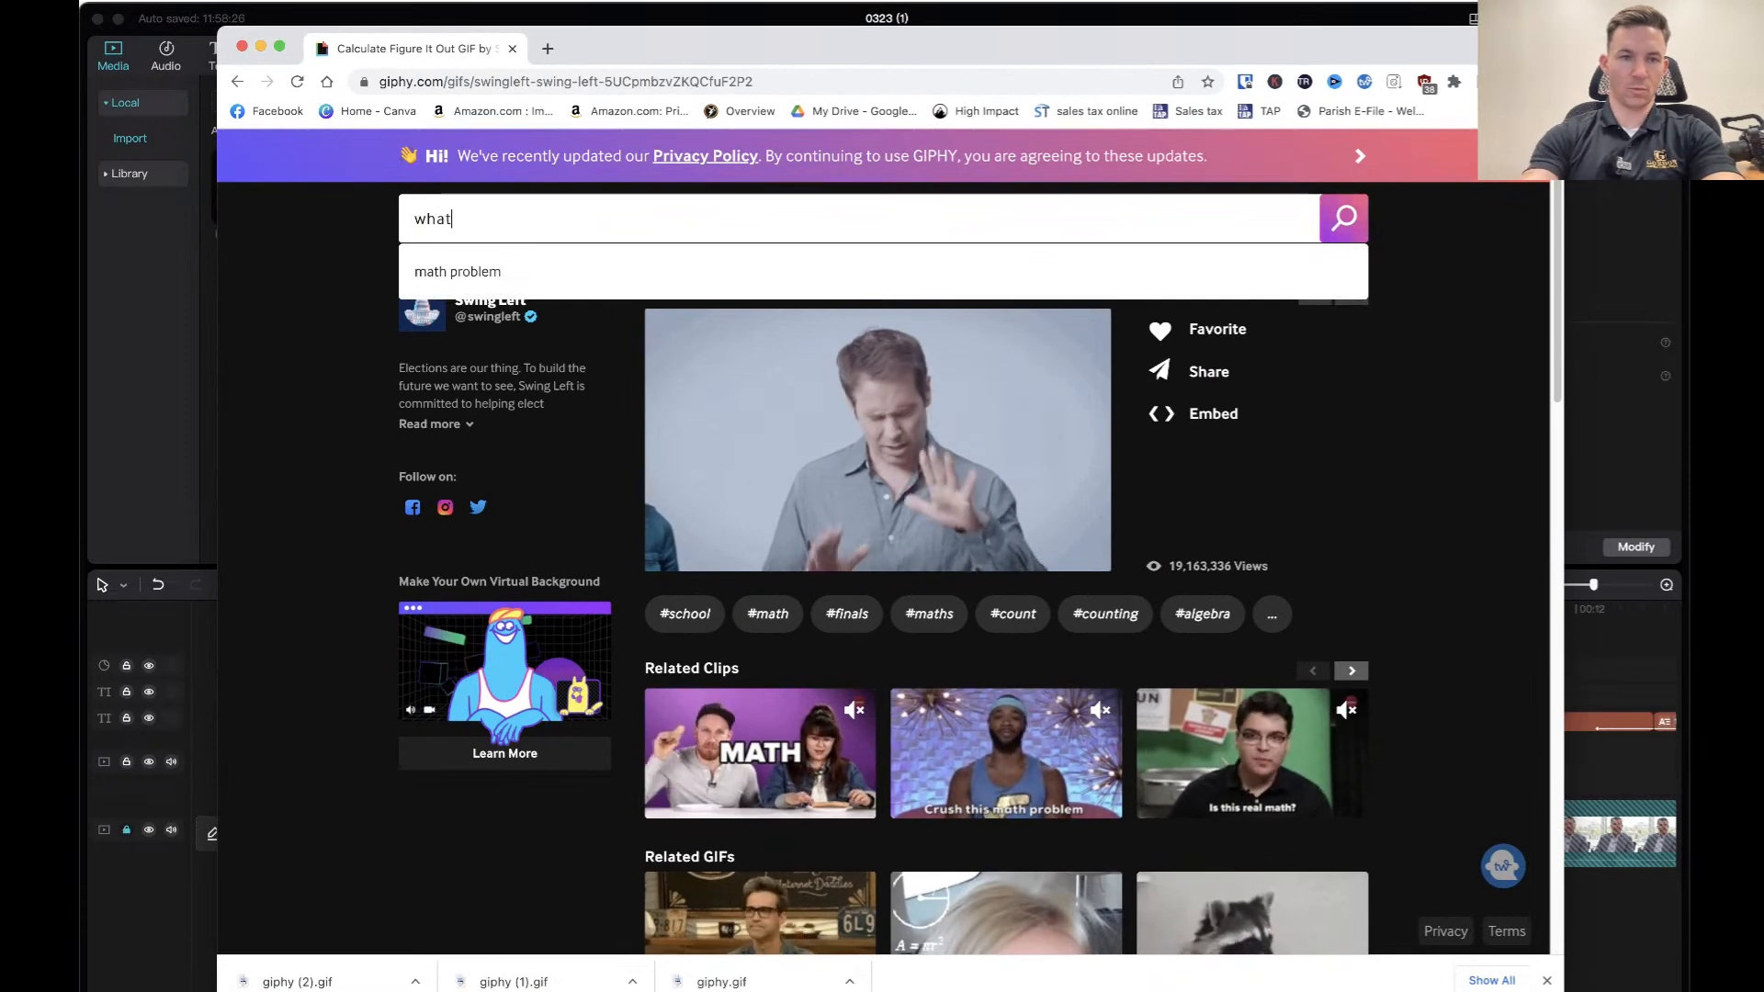
{"action": "key", "text": "Return"}
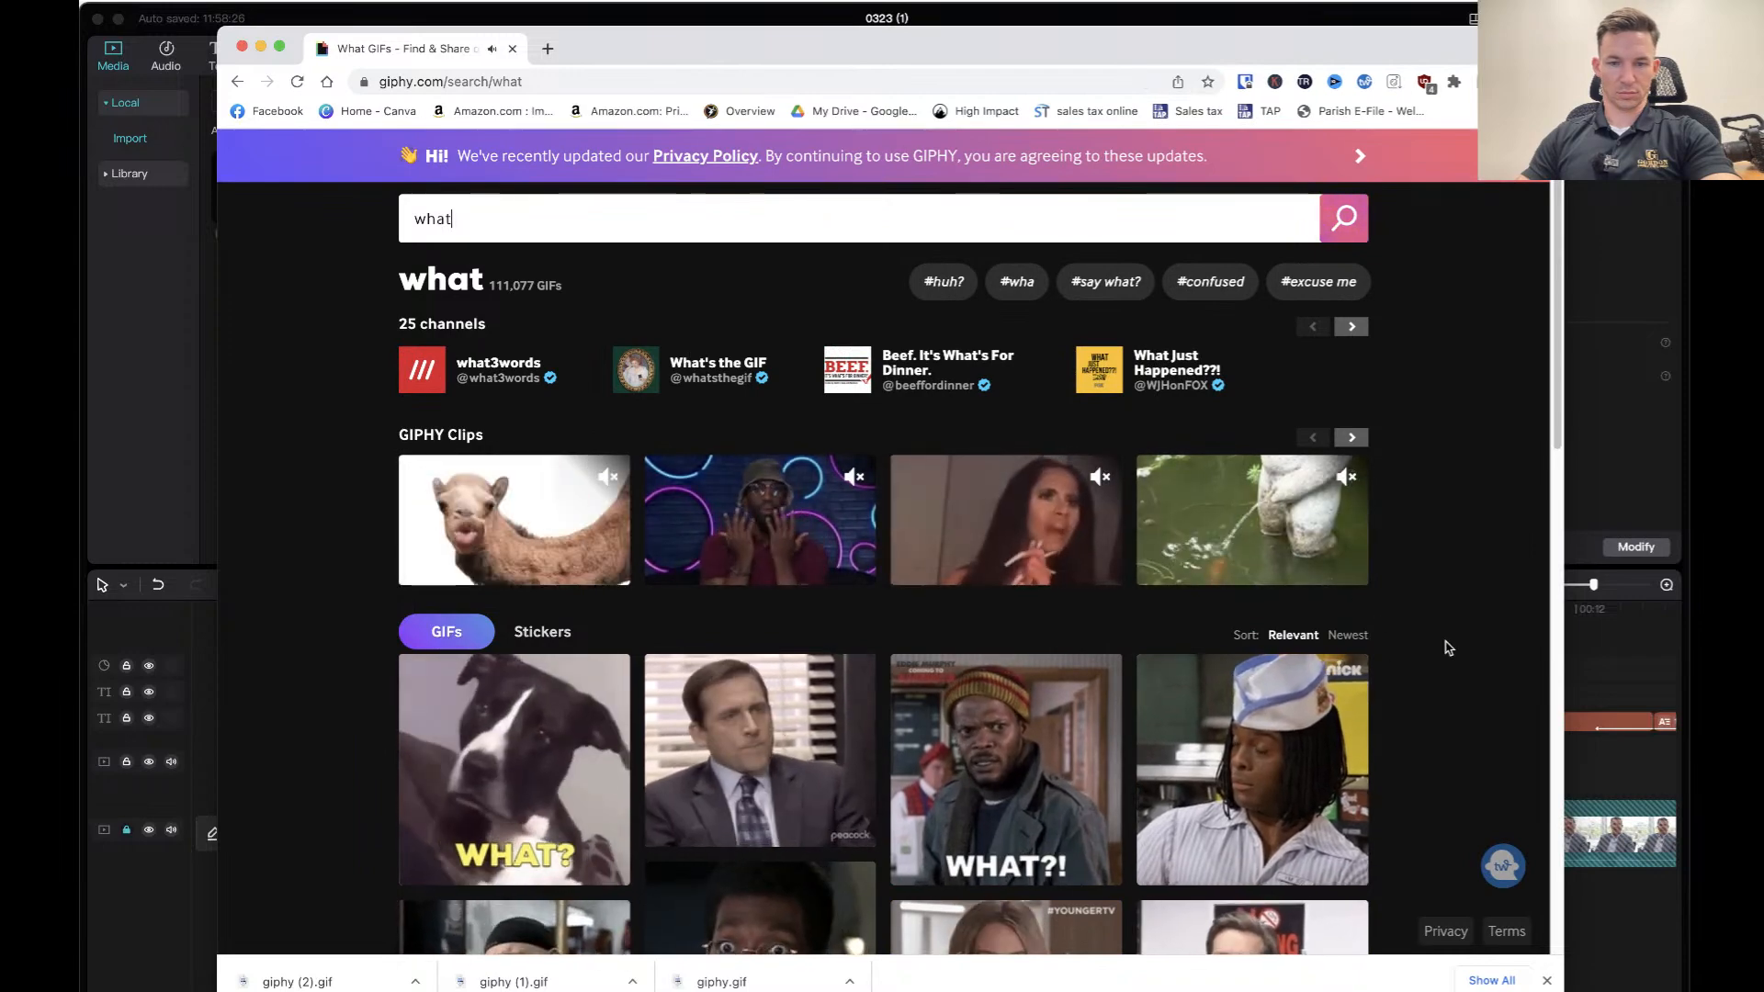
{"action": "scroll", "coordinate": [1448, 648], "scroll_direction": "down", "scroll_amount": 5}
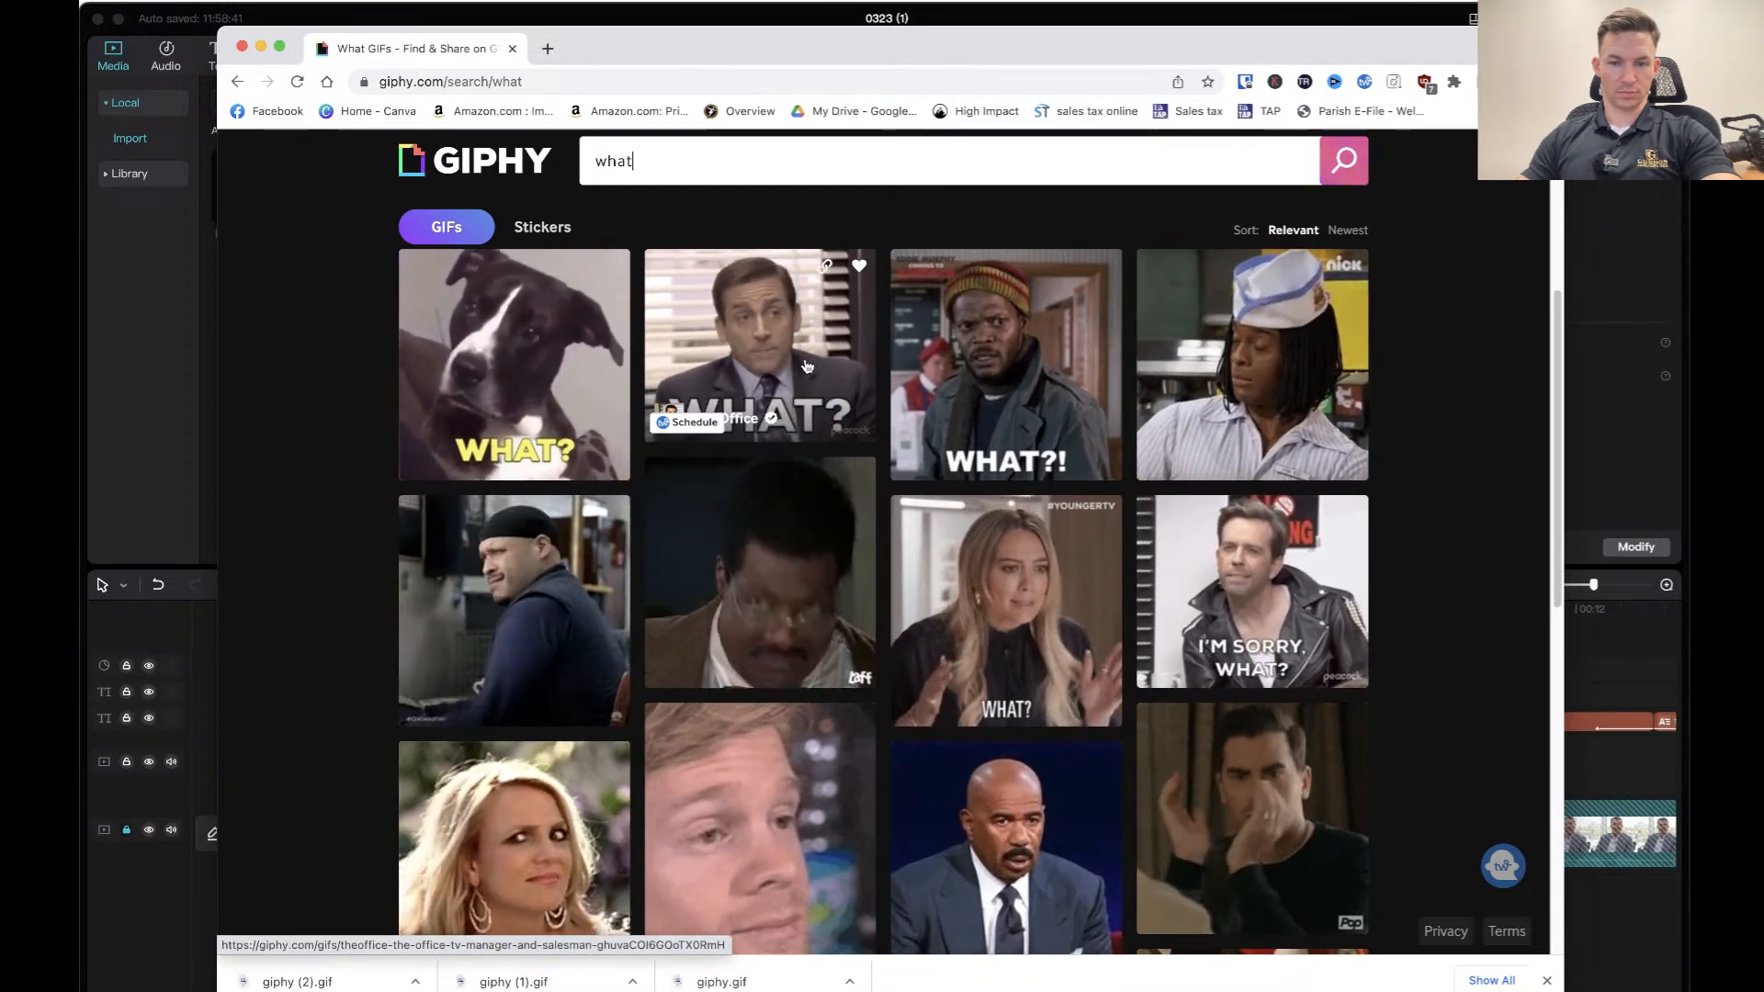
{"action": "scroll", "coordinate": [769, 687], "scroll_direction": "down", "scroll_amount": 2}
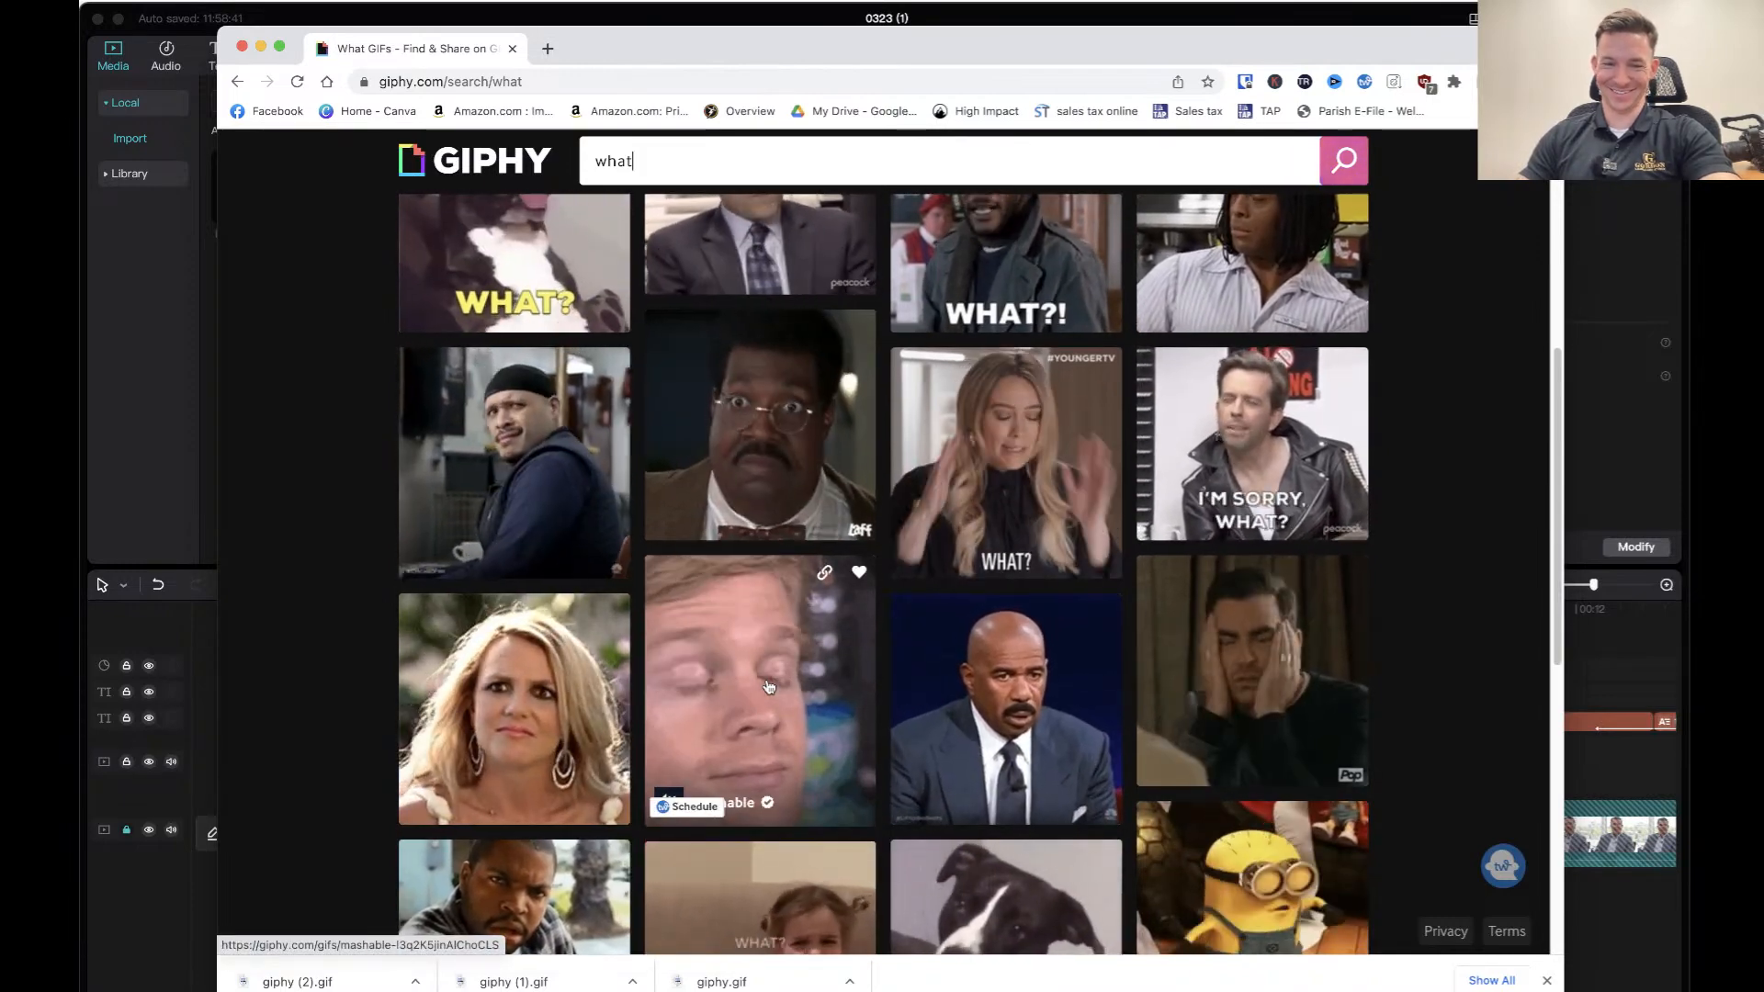
Save the Mashable blinking-man GIF to the giphy folder as giphy (3), and return to the video editor.
{"action": "left_click", "coordinate": [769, 686]}
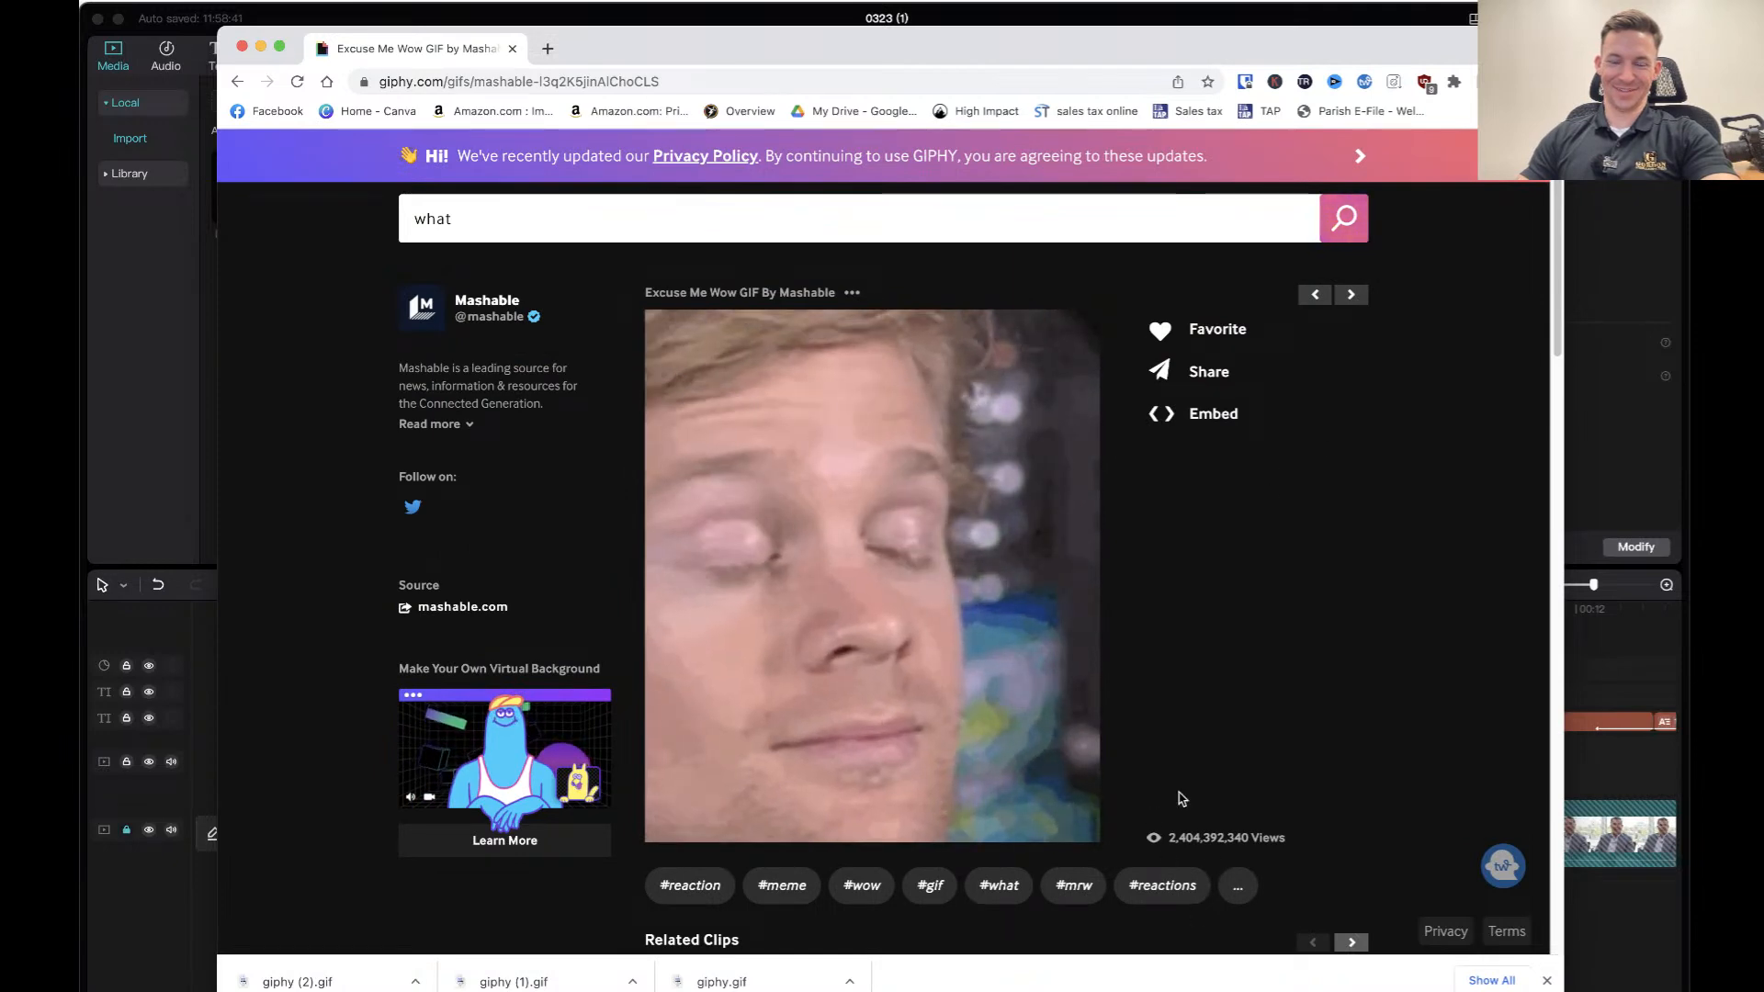
{"action": "right_click", "coordinate": [996, 614]}
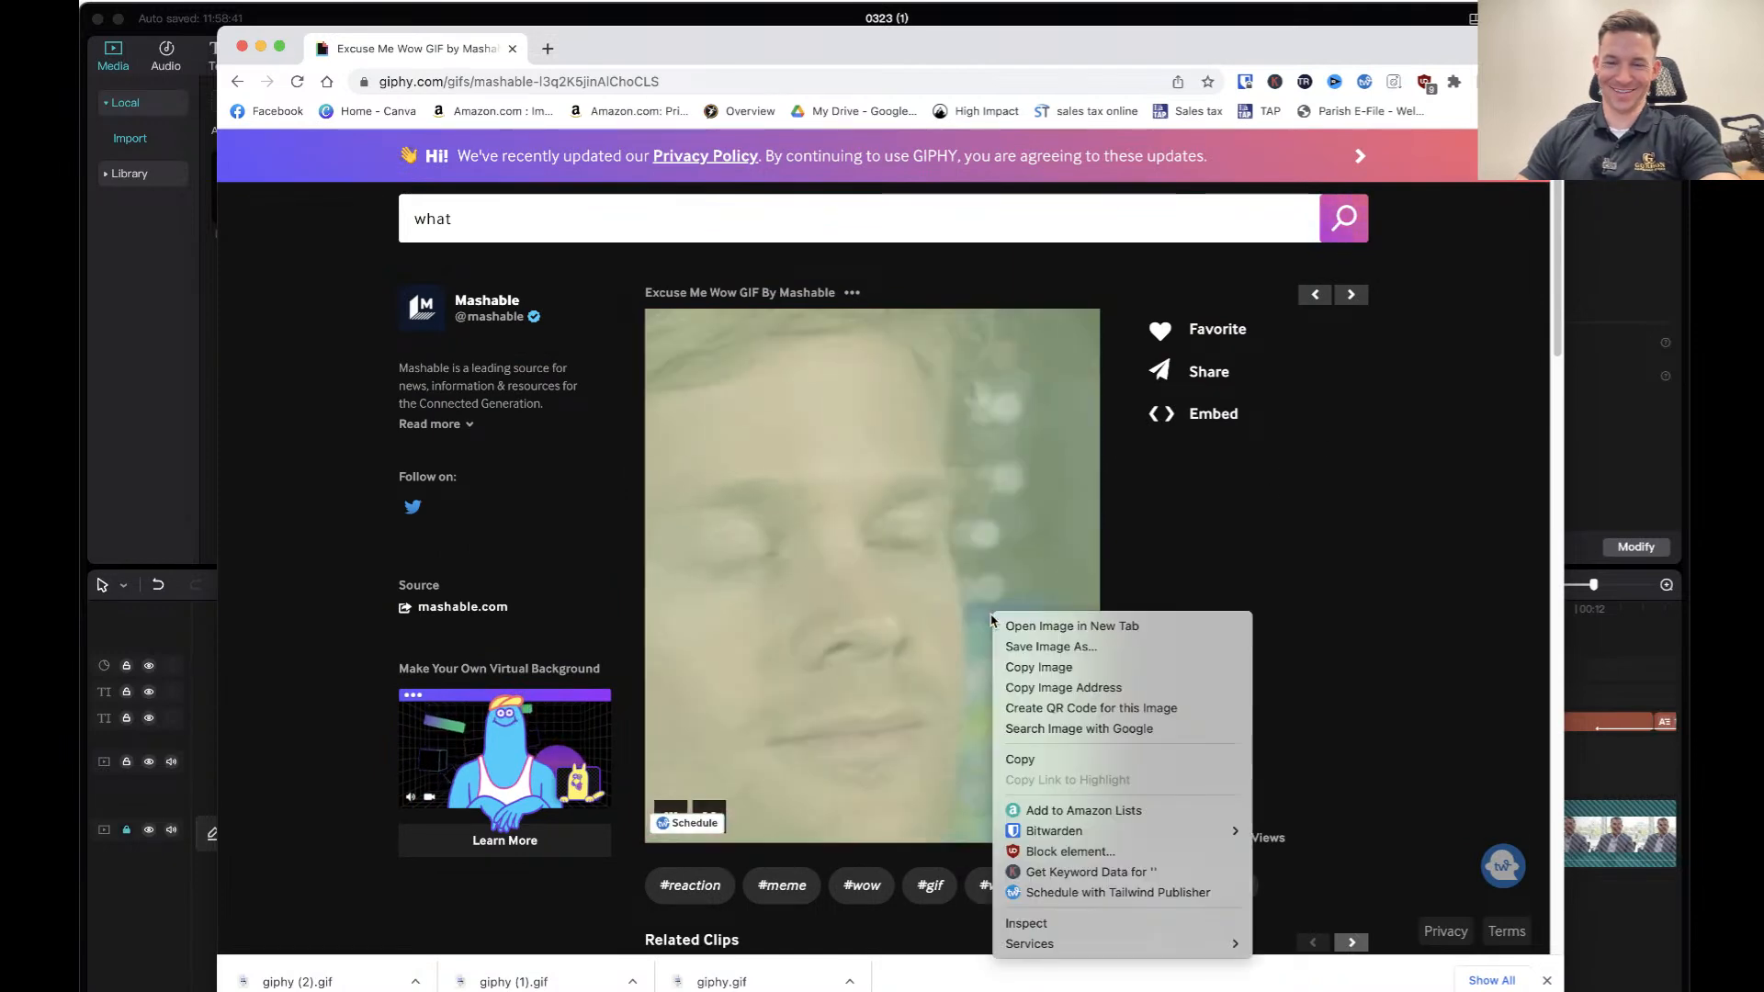
{"action": "left_click", "coordinate": [1105, 647]}
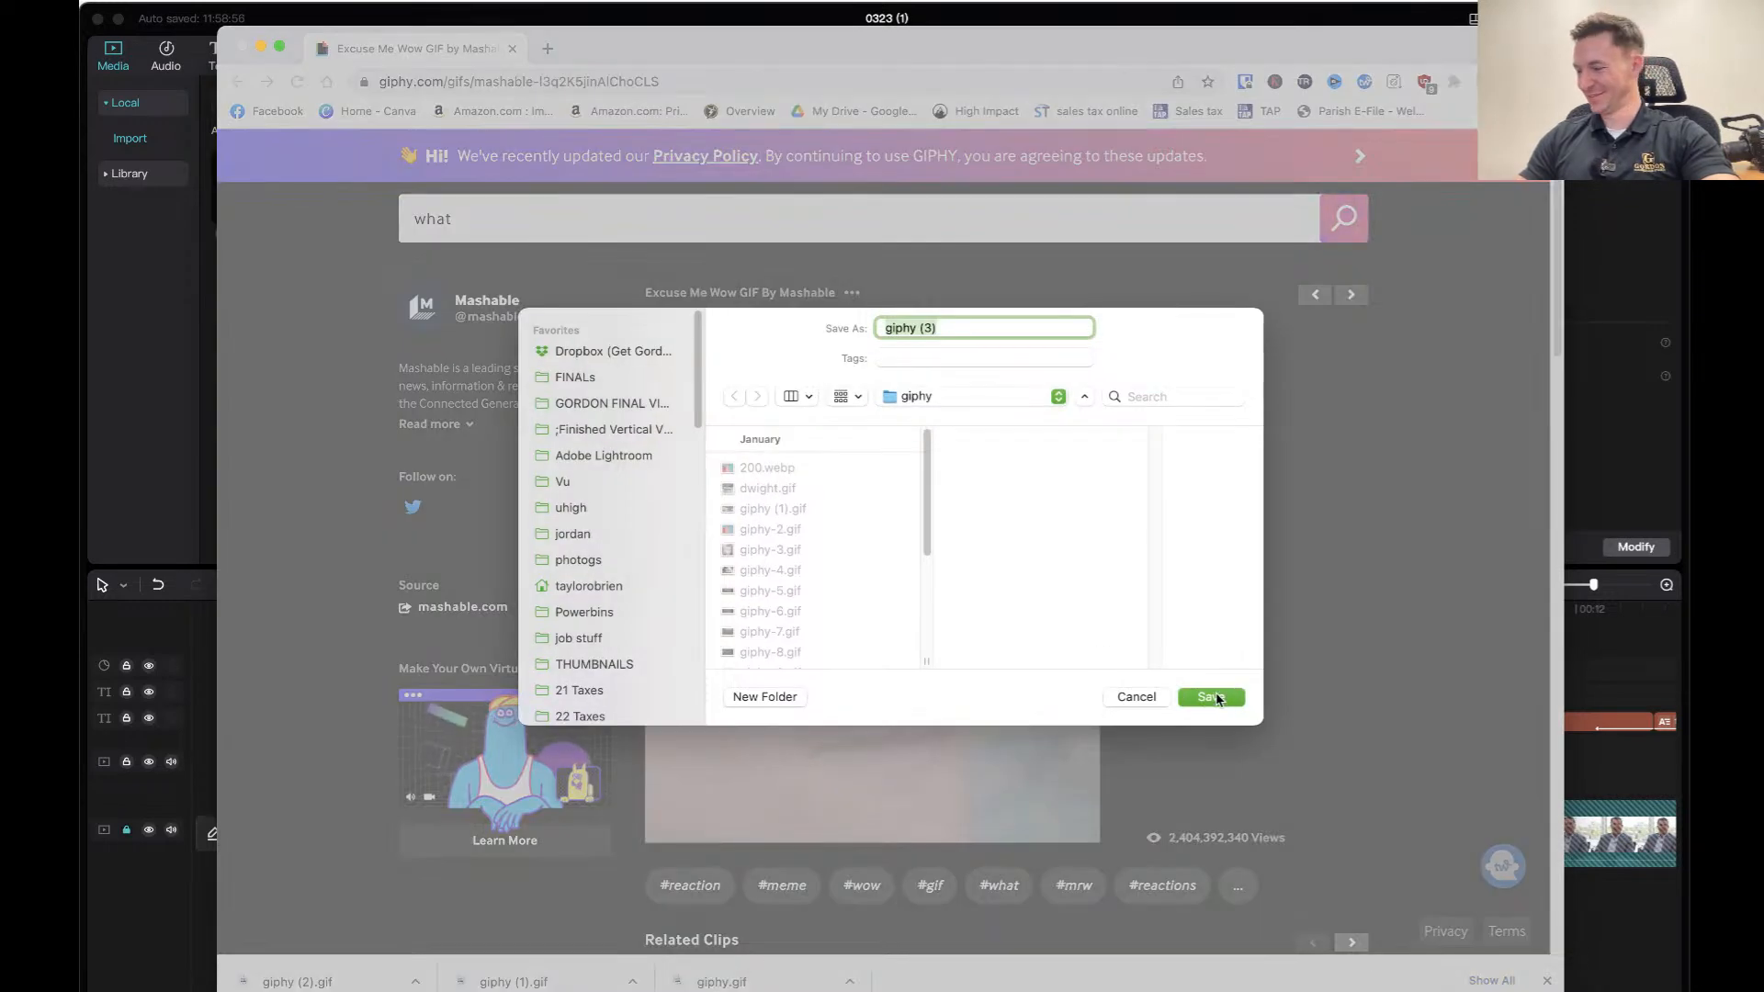
{"action": "left_click", "coordinate": [1213, 697]}
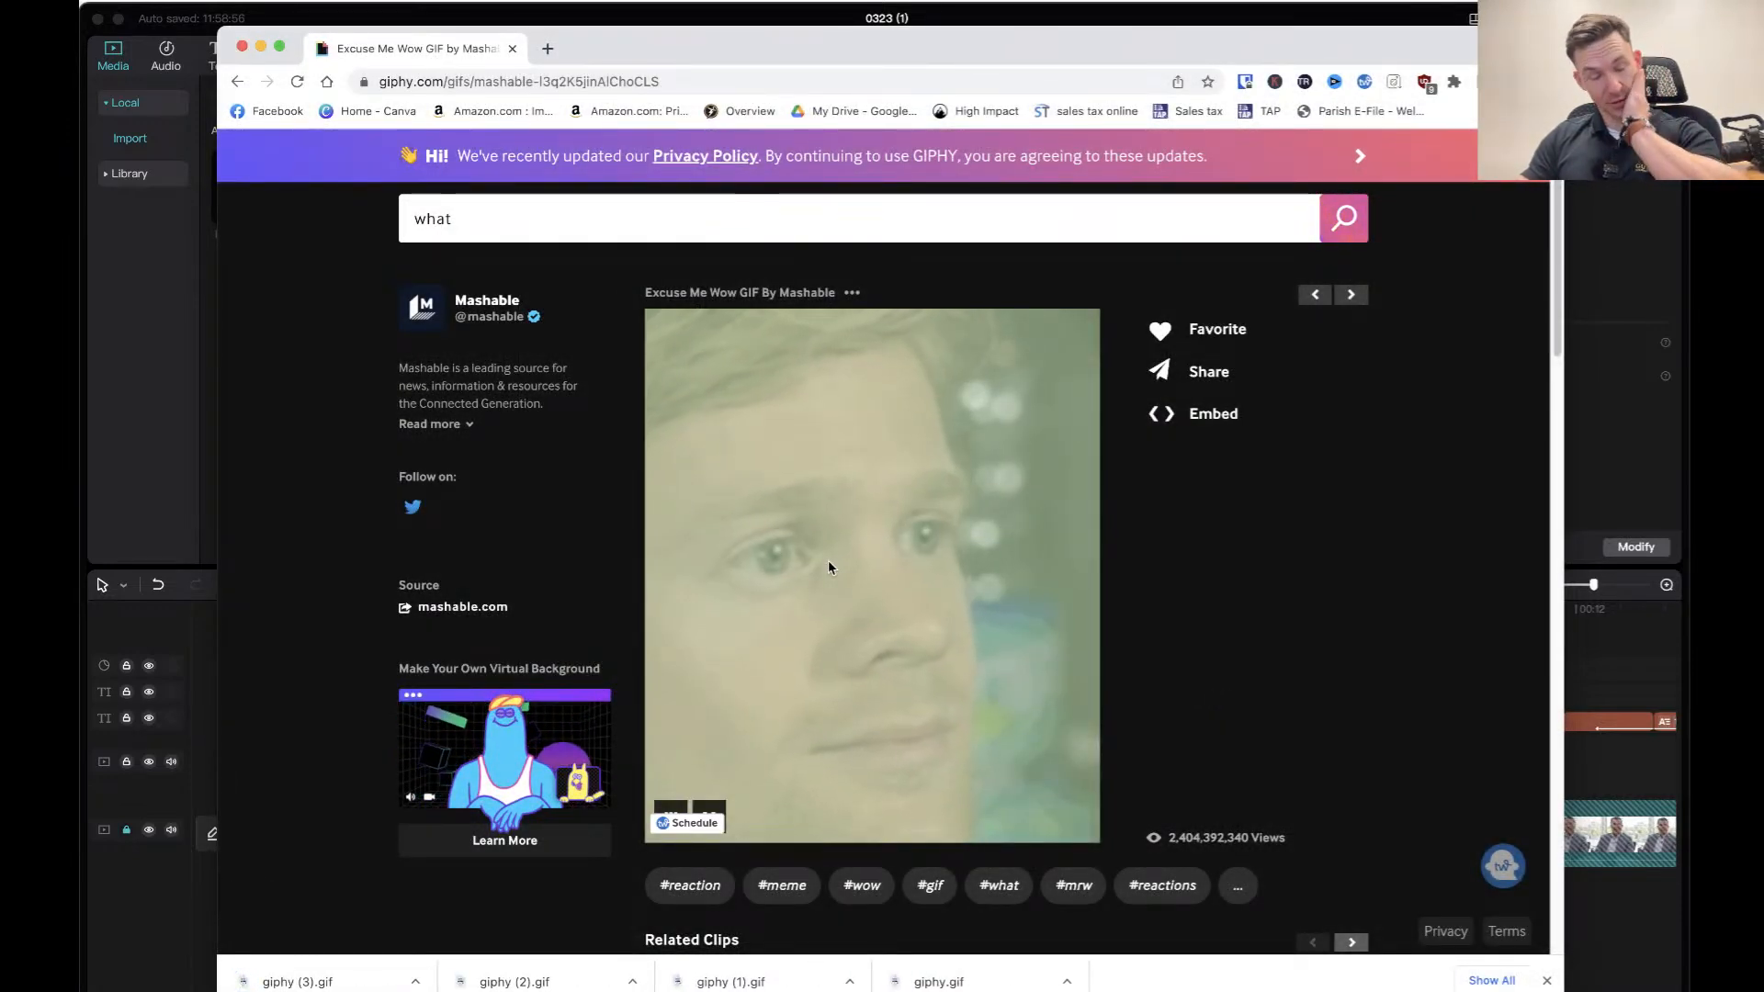
{"action": "left_click", "coordinate": [260, 48]}
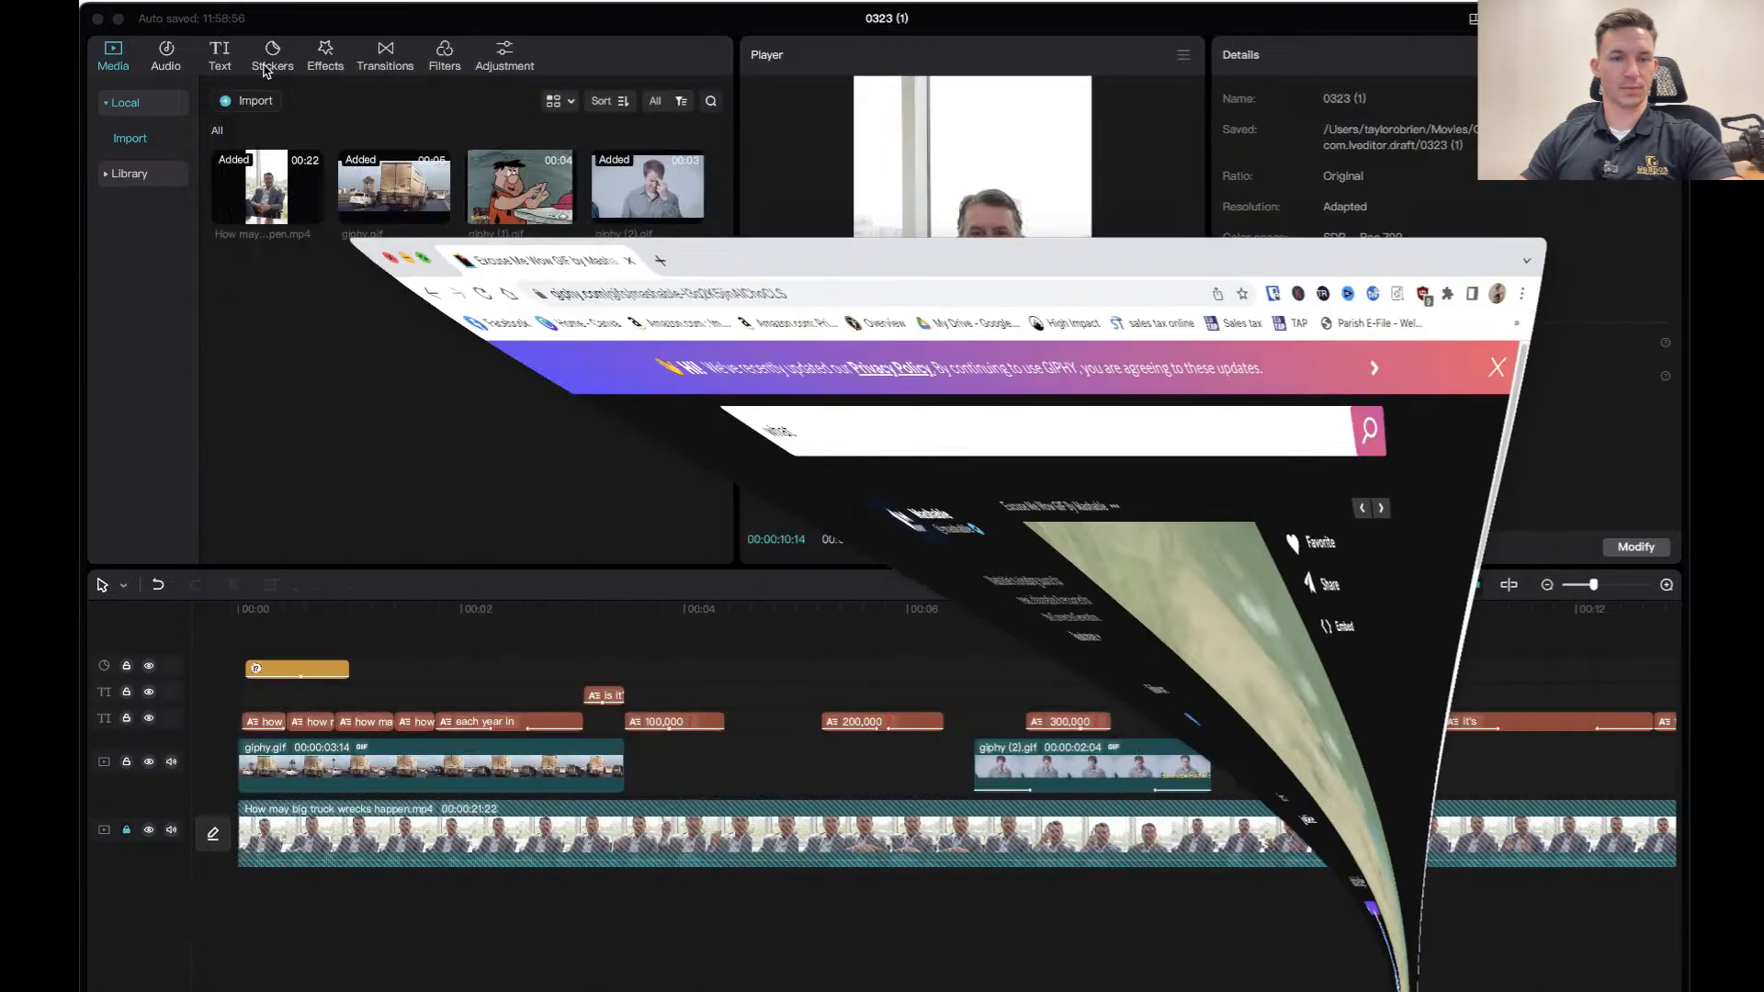
Replay the captioned numbers section to check when giphy (2).gif appears and where it sits in the frame.
{"action": "left_click", "coordinate": [751, 611]}
{"action": "key", "text": "space"}
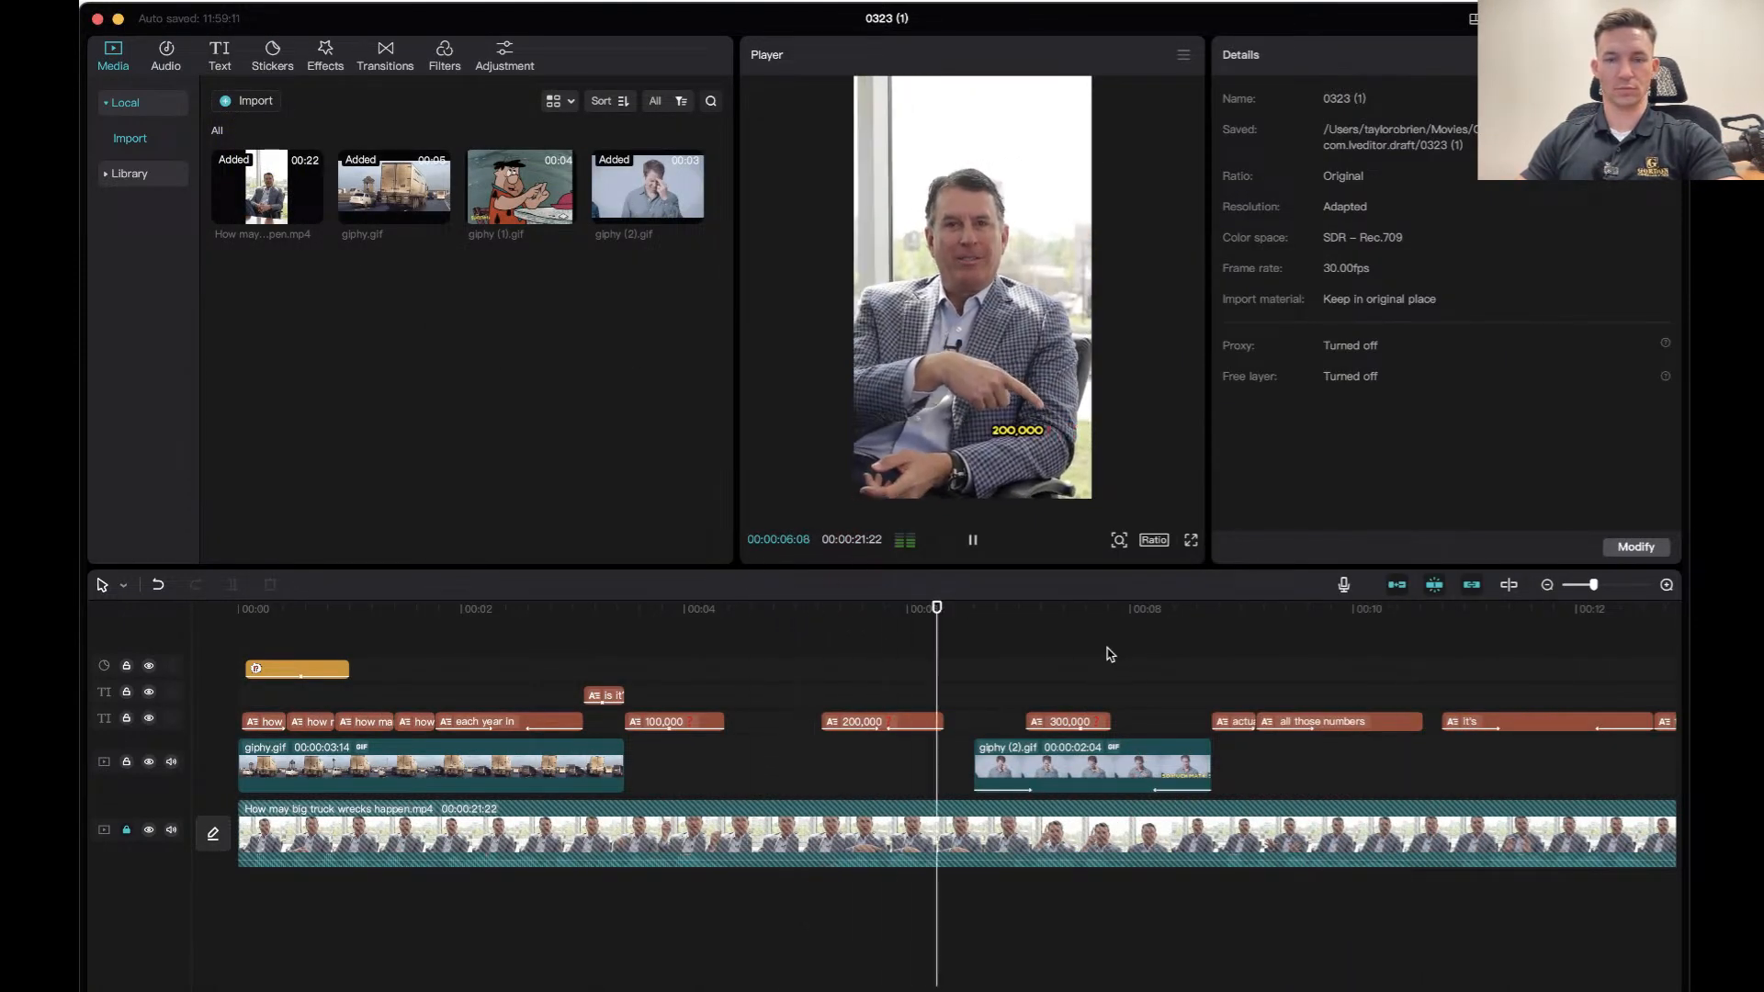
{"action": "key", "text": "space"}
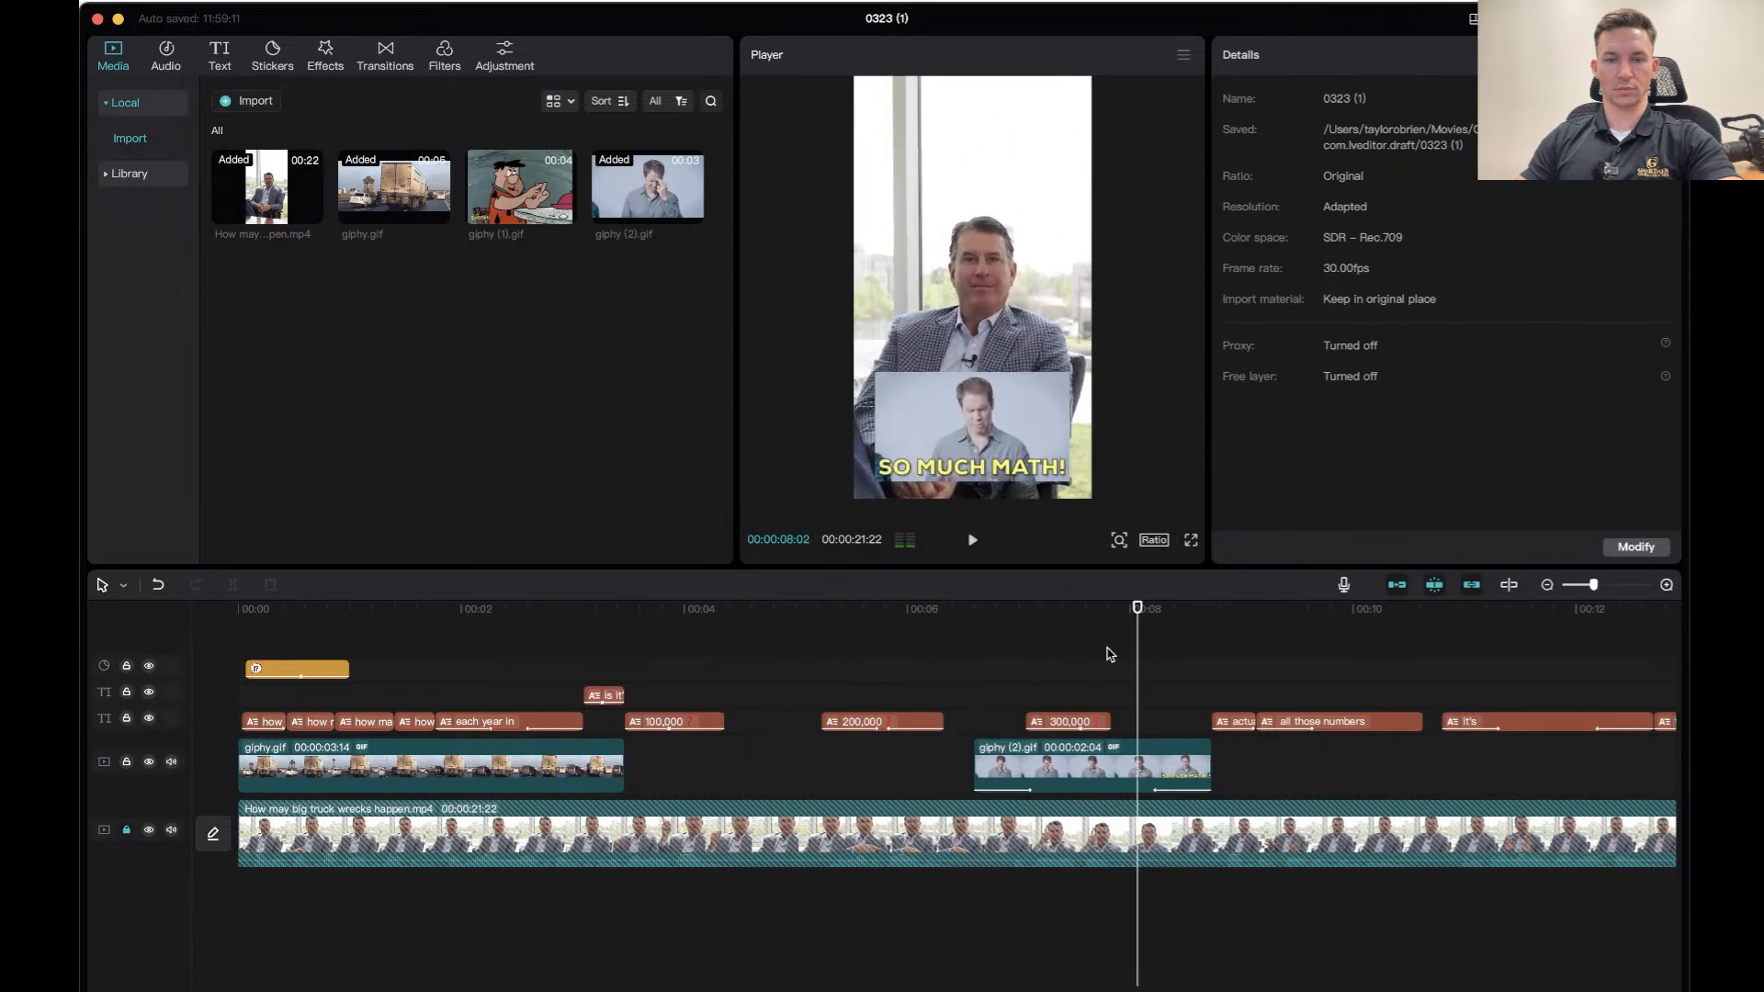
{"action": "left_click", "coordinate": [982, 433]}
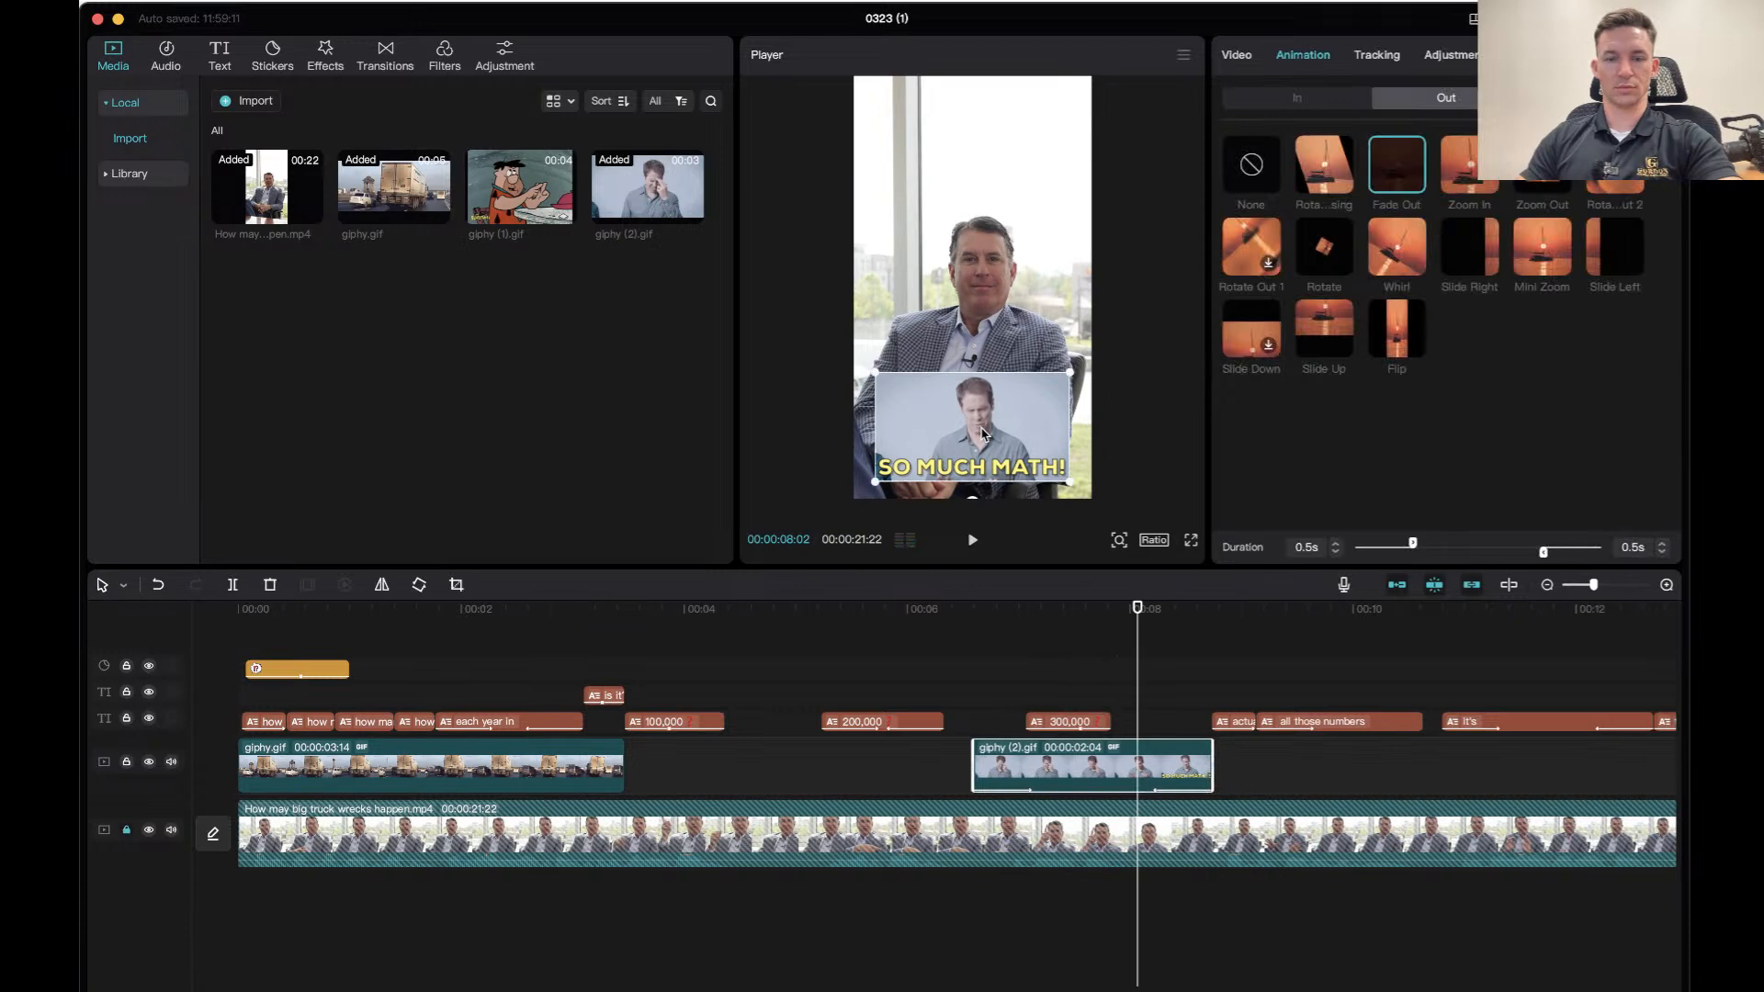
{"action": "left_click", "coordinate": [978, 614]}
{"action": "key", "text": "space"}
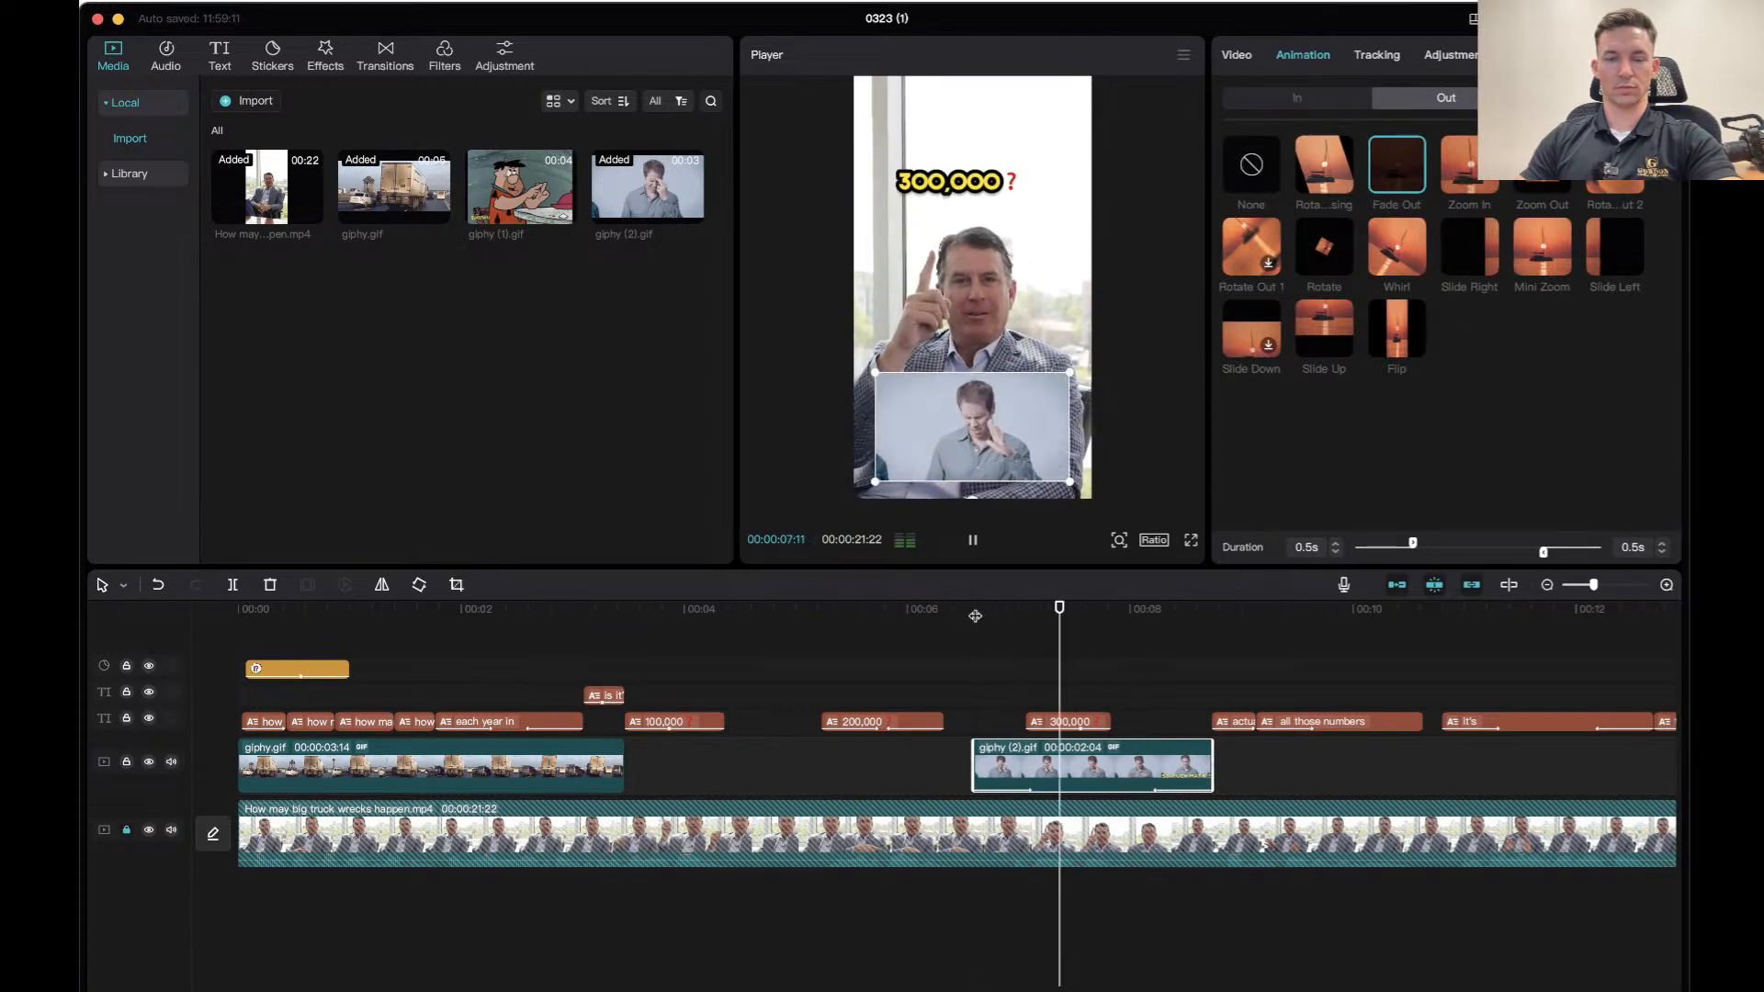
Shift giphy (2).gif later to start at the end of the 300,000 caption, move it above the speaker's head, and preview.
{"action": "left_click_drag", "start_coordinate": [1059, 759], "coordinate": [1197, 760]}
{"action": "left_click_drag", "start_coordinate": [1033, 424], "coordinate": [1016, 147]}
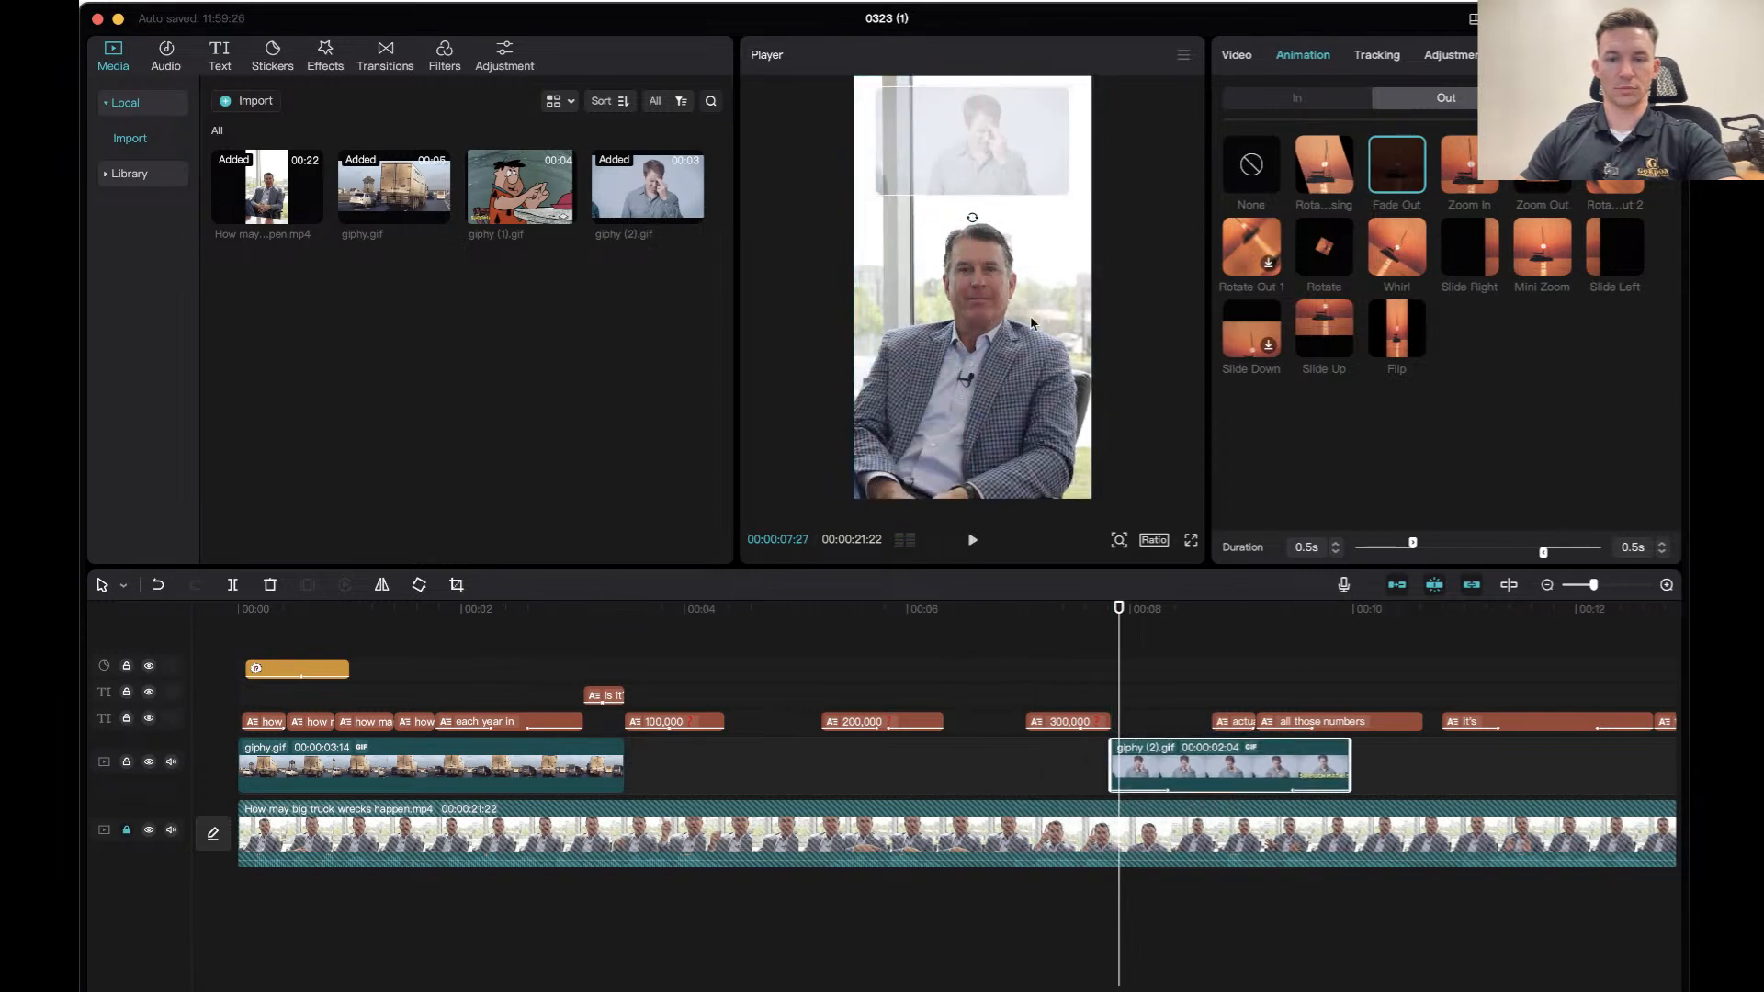
{"action": "key", "text": "space"}
{"action": "key", "text": "space"}
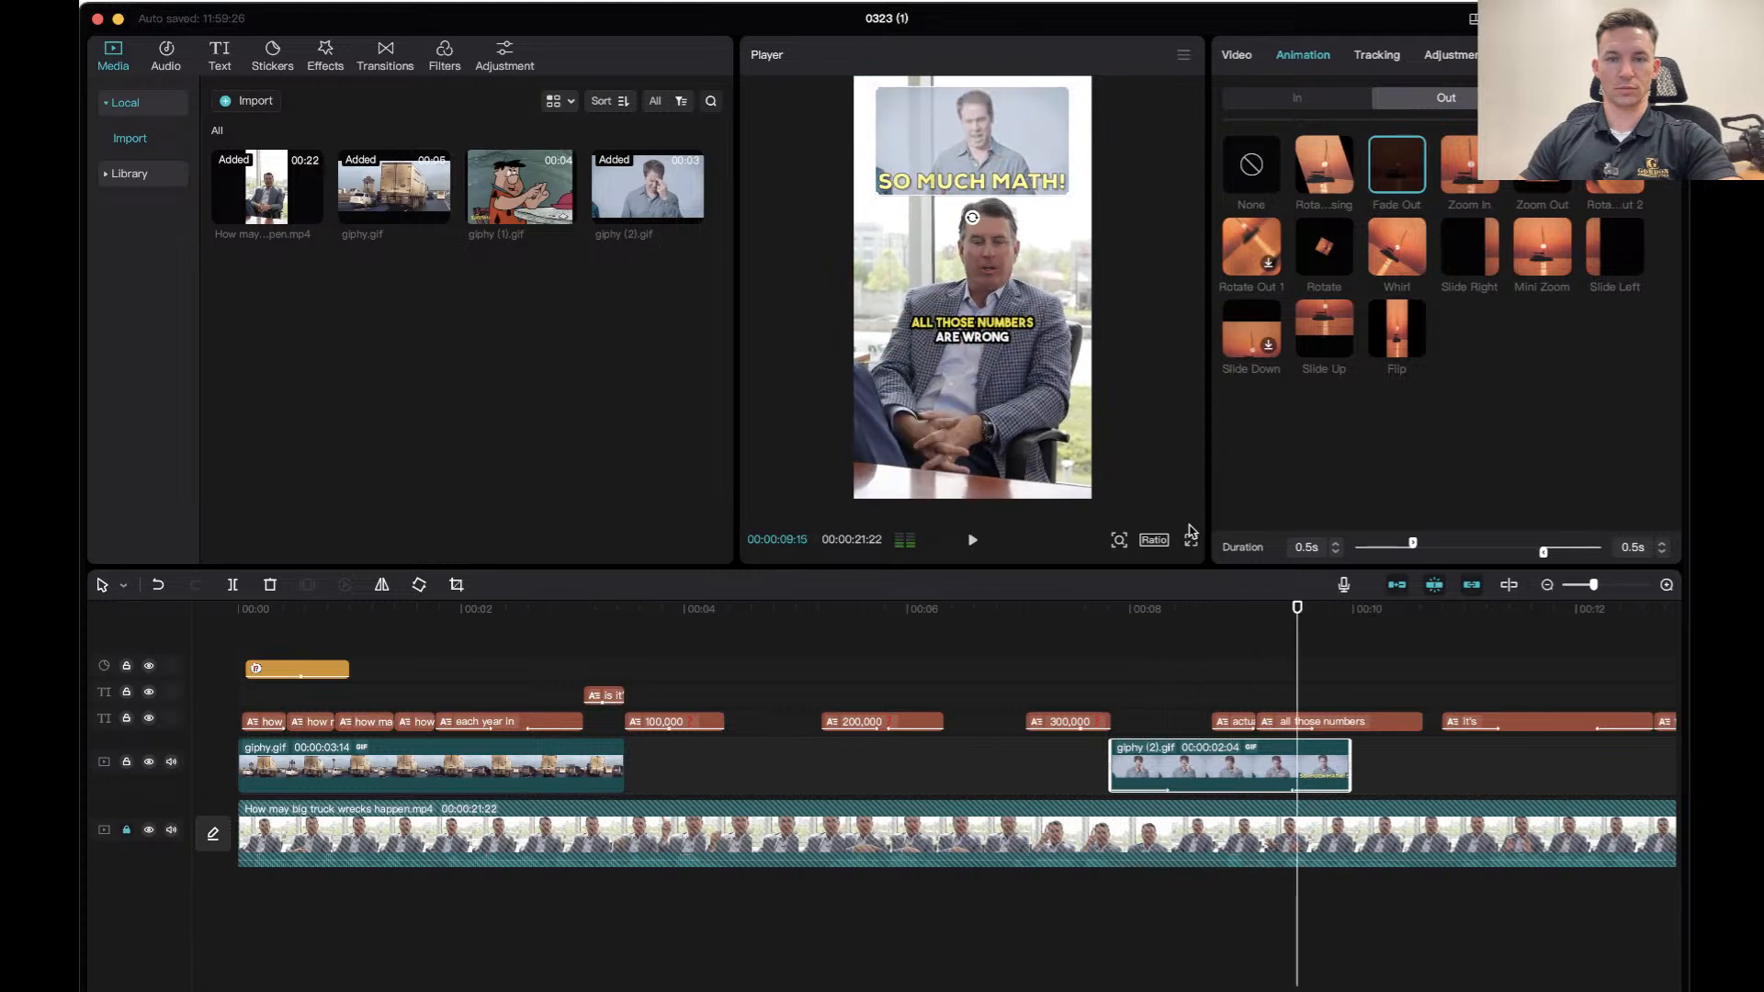
{"action": "left_click", "coordinate": [1056, 607]}
{"action": "key", "text": "space"}
{"action": "key", "text": "space"}
Shift giphy (2).gif earlier so it starts partway through the 300,000 caption, and replay the section.
{"action": "left_click_drag", "start_coordinate": [1144, 779], "coordinate": [1095, 756]}
{"action": "left_click", "coordinate": [1025, 609]}
{"action": "key", "text": "space"}
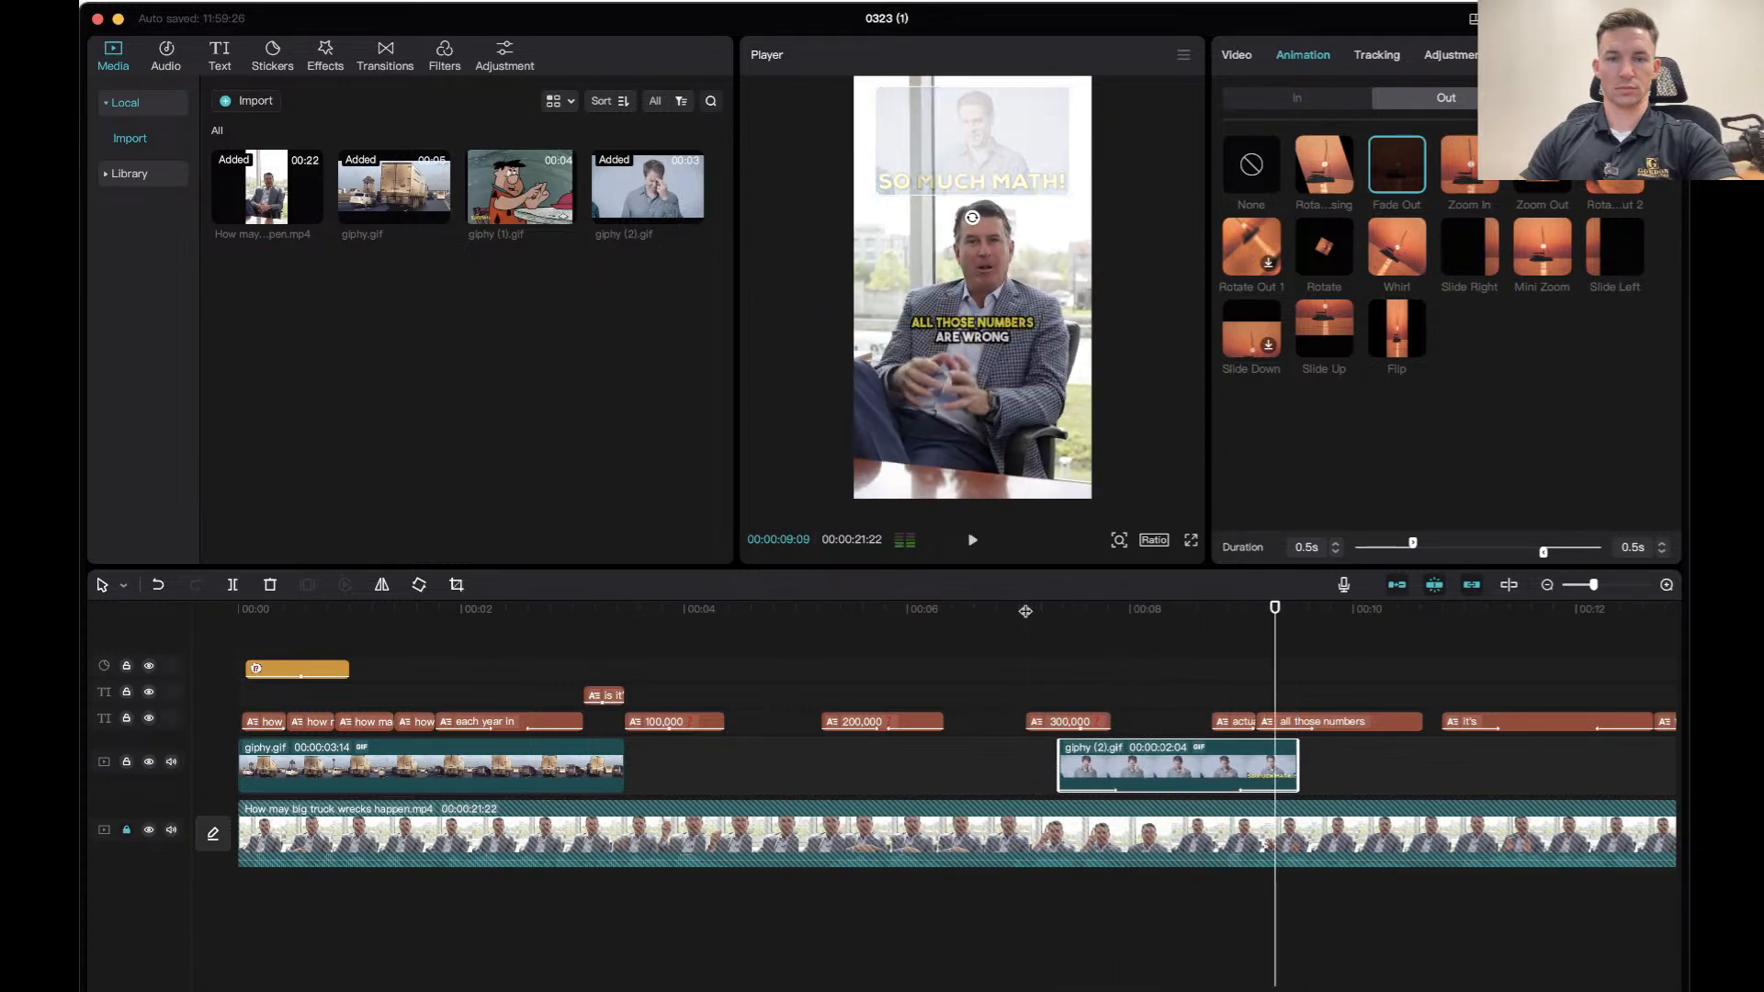
{"action": "left_click", "coordinate": [1025, 609]}
{"action": "key", "text": "space"}
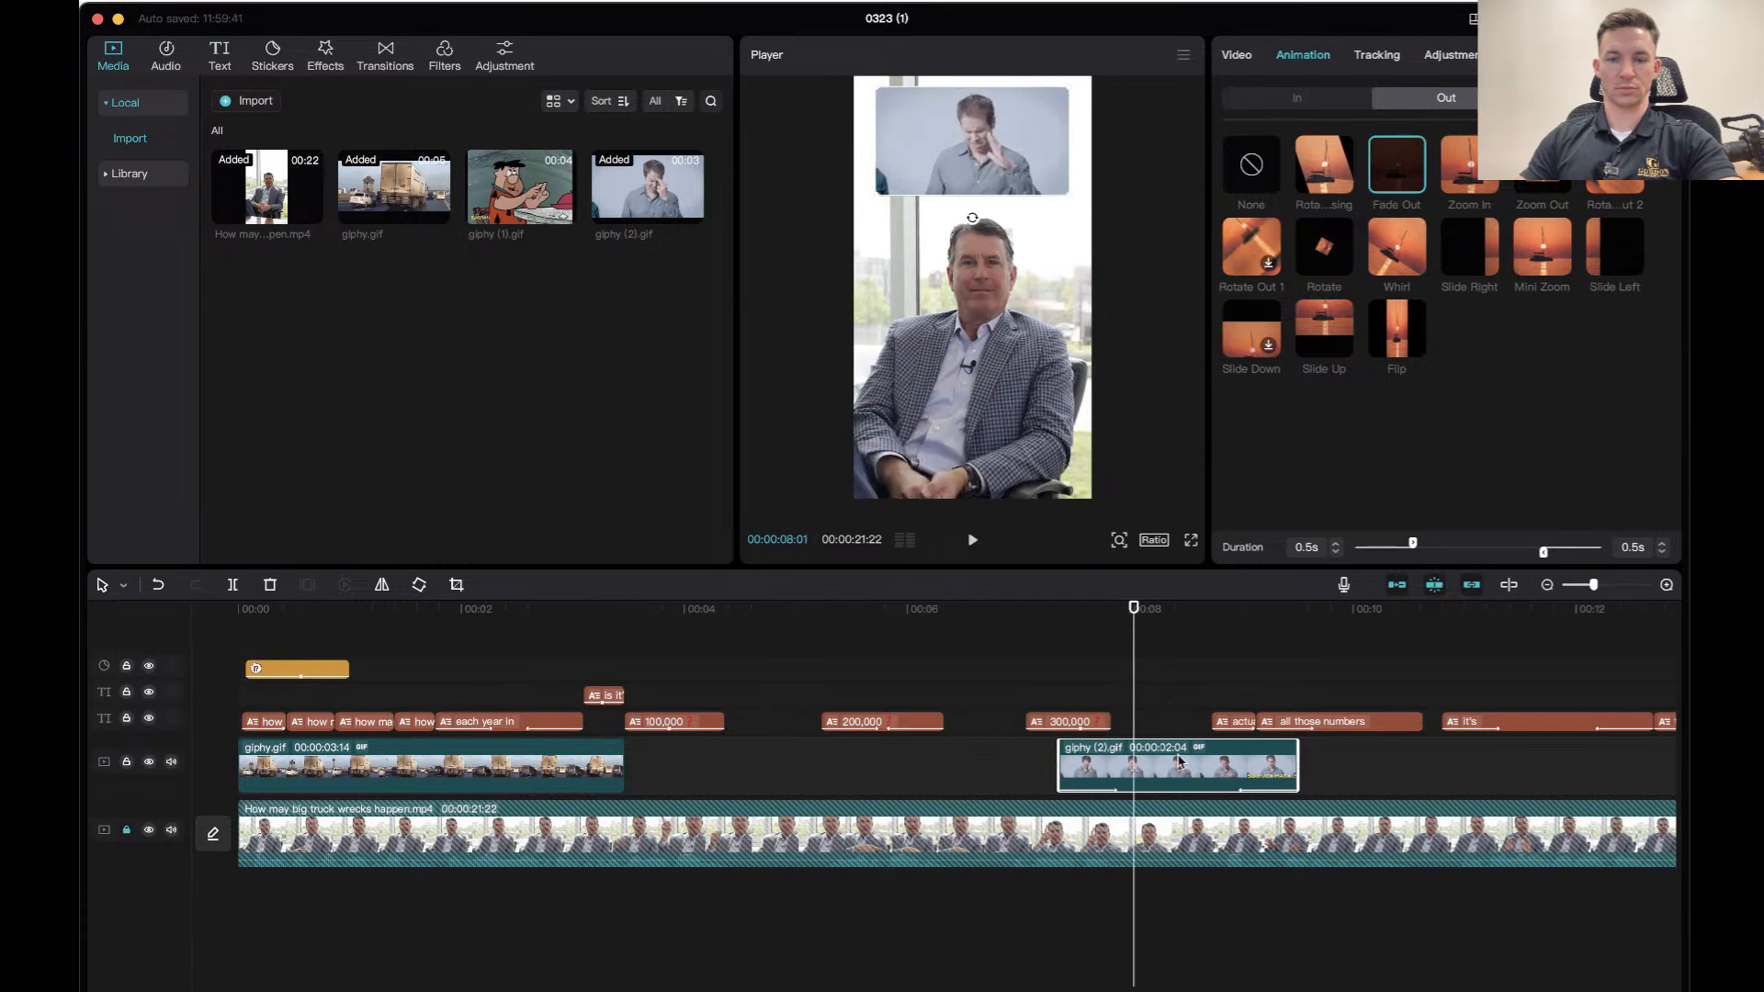
Enlarge giphy (2).gif to span the full frame width at the upper edge of the video, and replay the section.
{"action": "mouse_move", "coordinate": [1070, 200]}
{"action": "left_mouse_down"}
{"action": "mouse_move", "coordinate": [1080, 211]}
{"action": "mouse_move", "coordinate": [1027, 169]}
{"action": "mouse_move", "coordinate": [1093, 204]}
{"action": "left_mouse_up"}
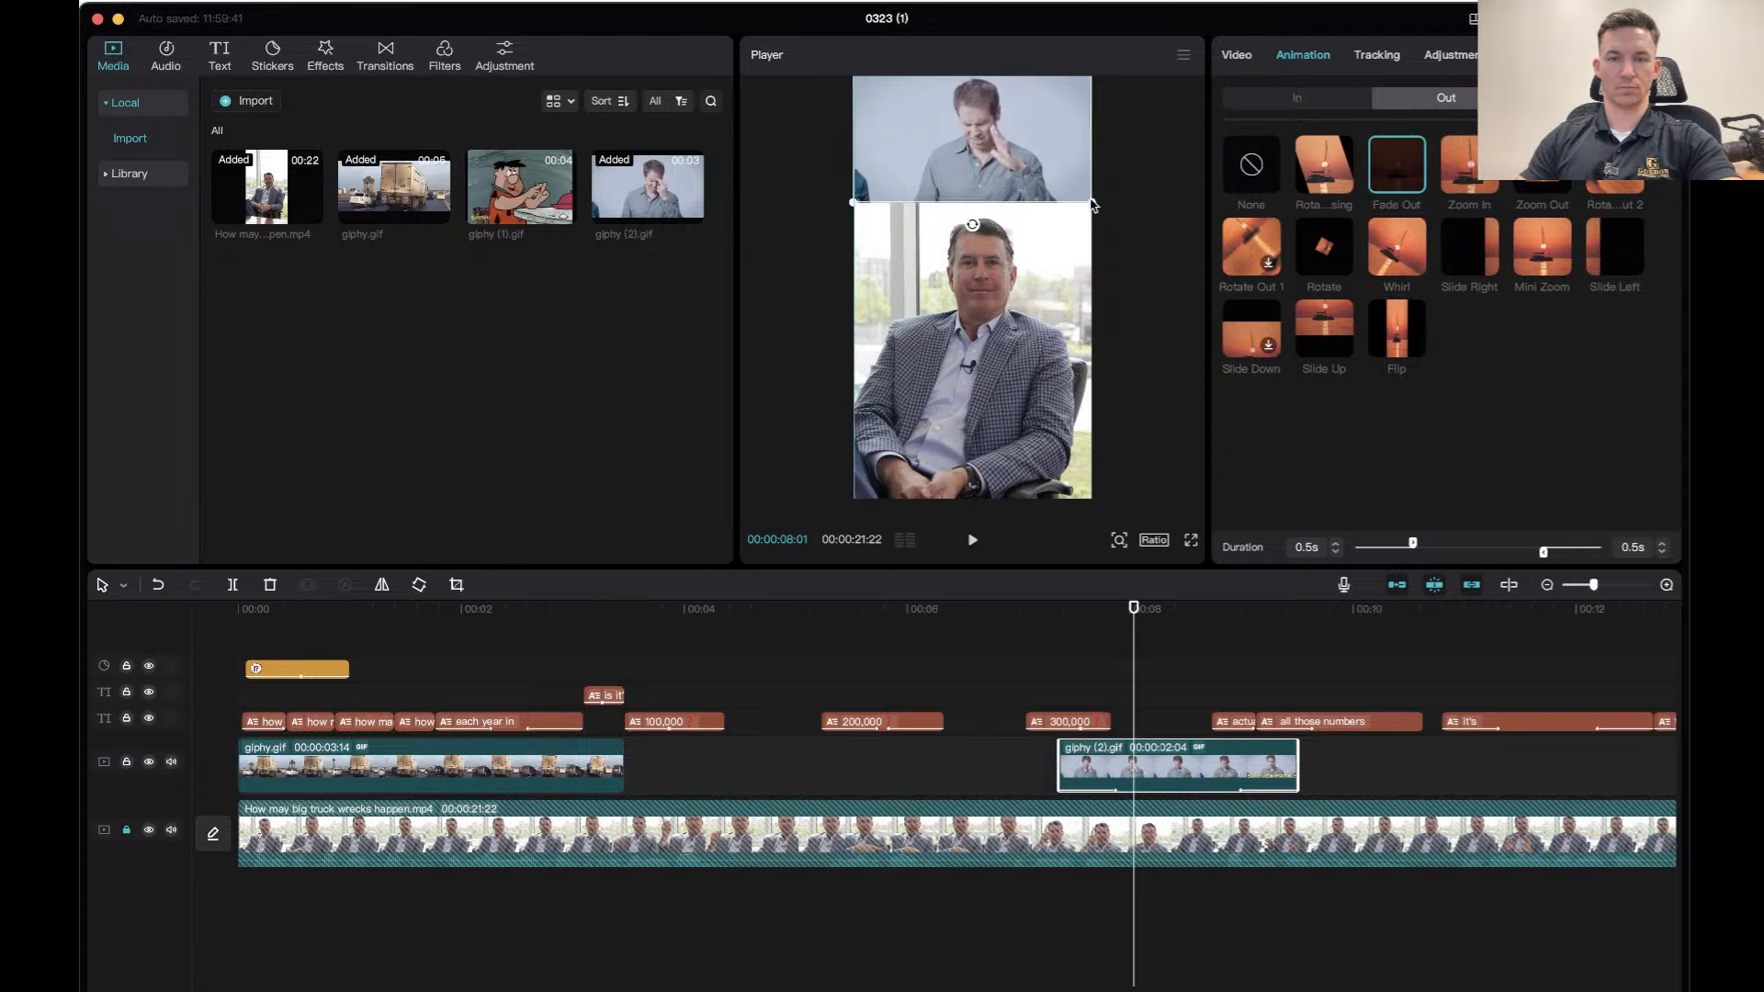
{"action": "left_click", "coordinate": [939, 608]}
{"action": "key", "text": "space"}
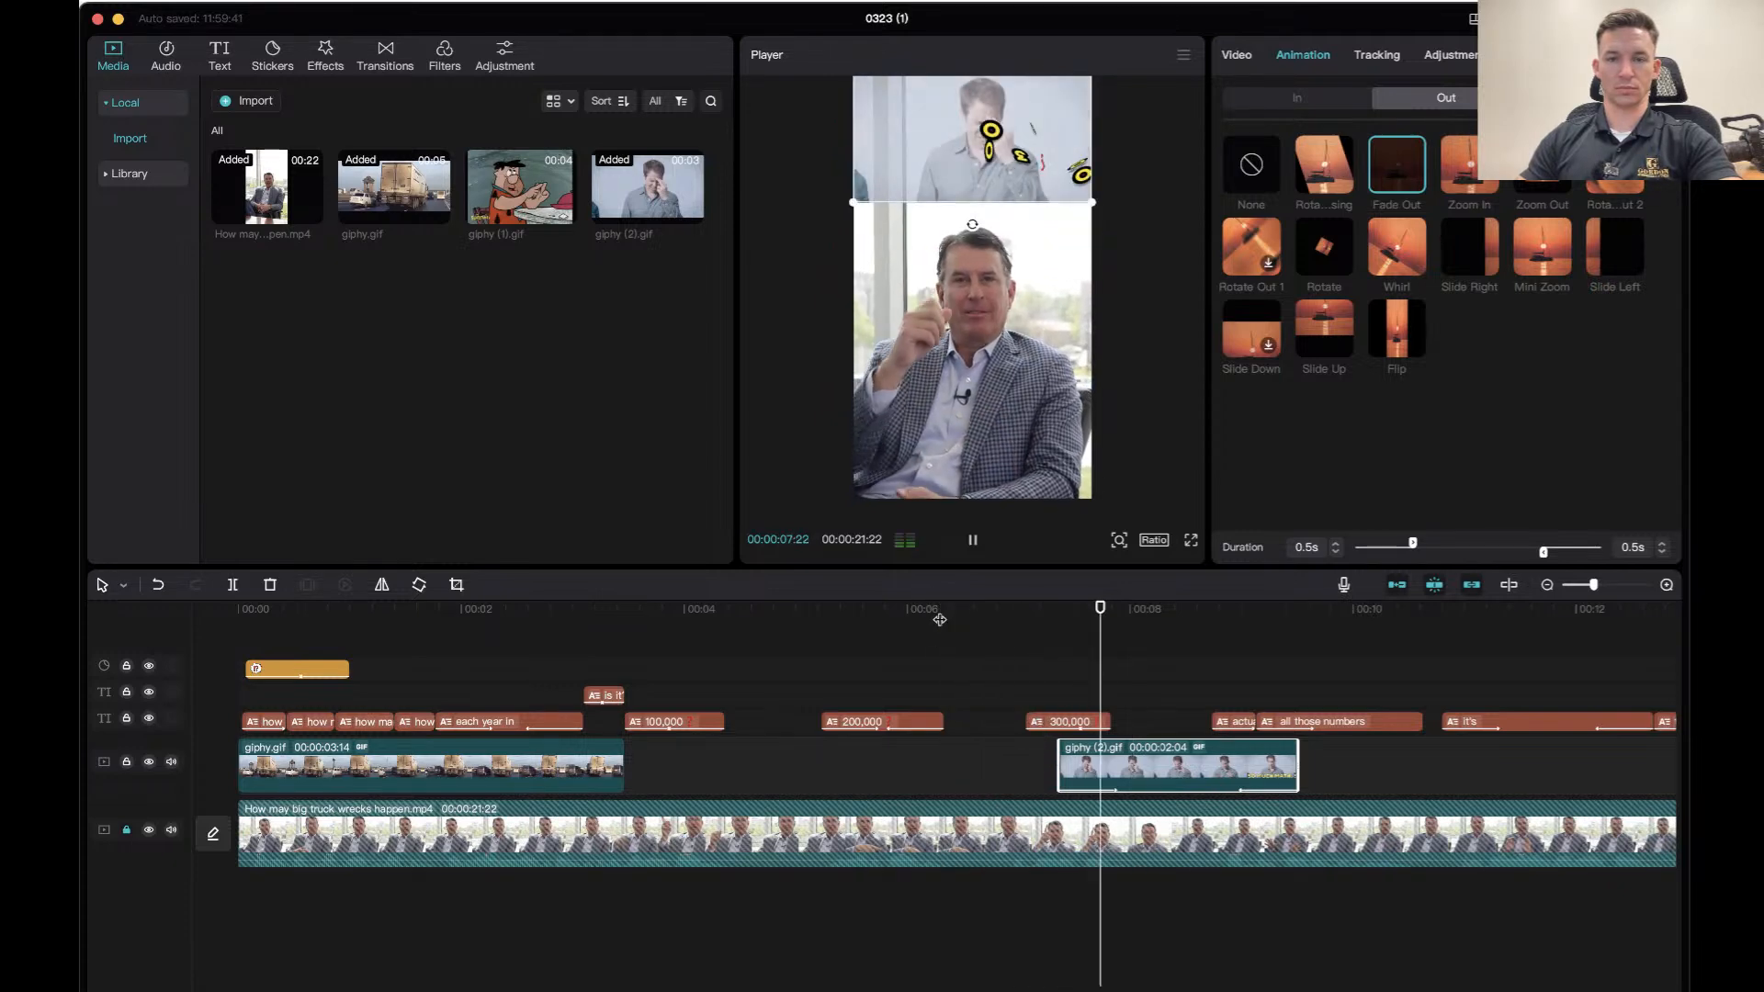
{"action": "key", "text": "space"}
{"action": "key", "text": "space"}
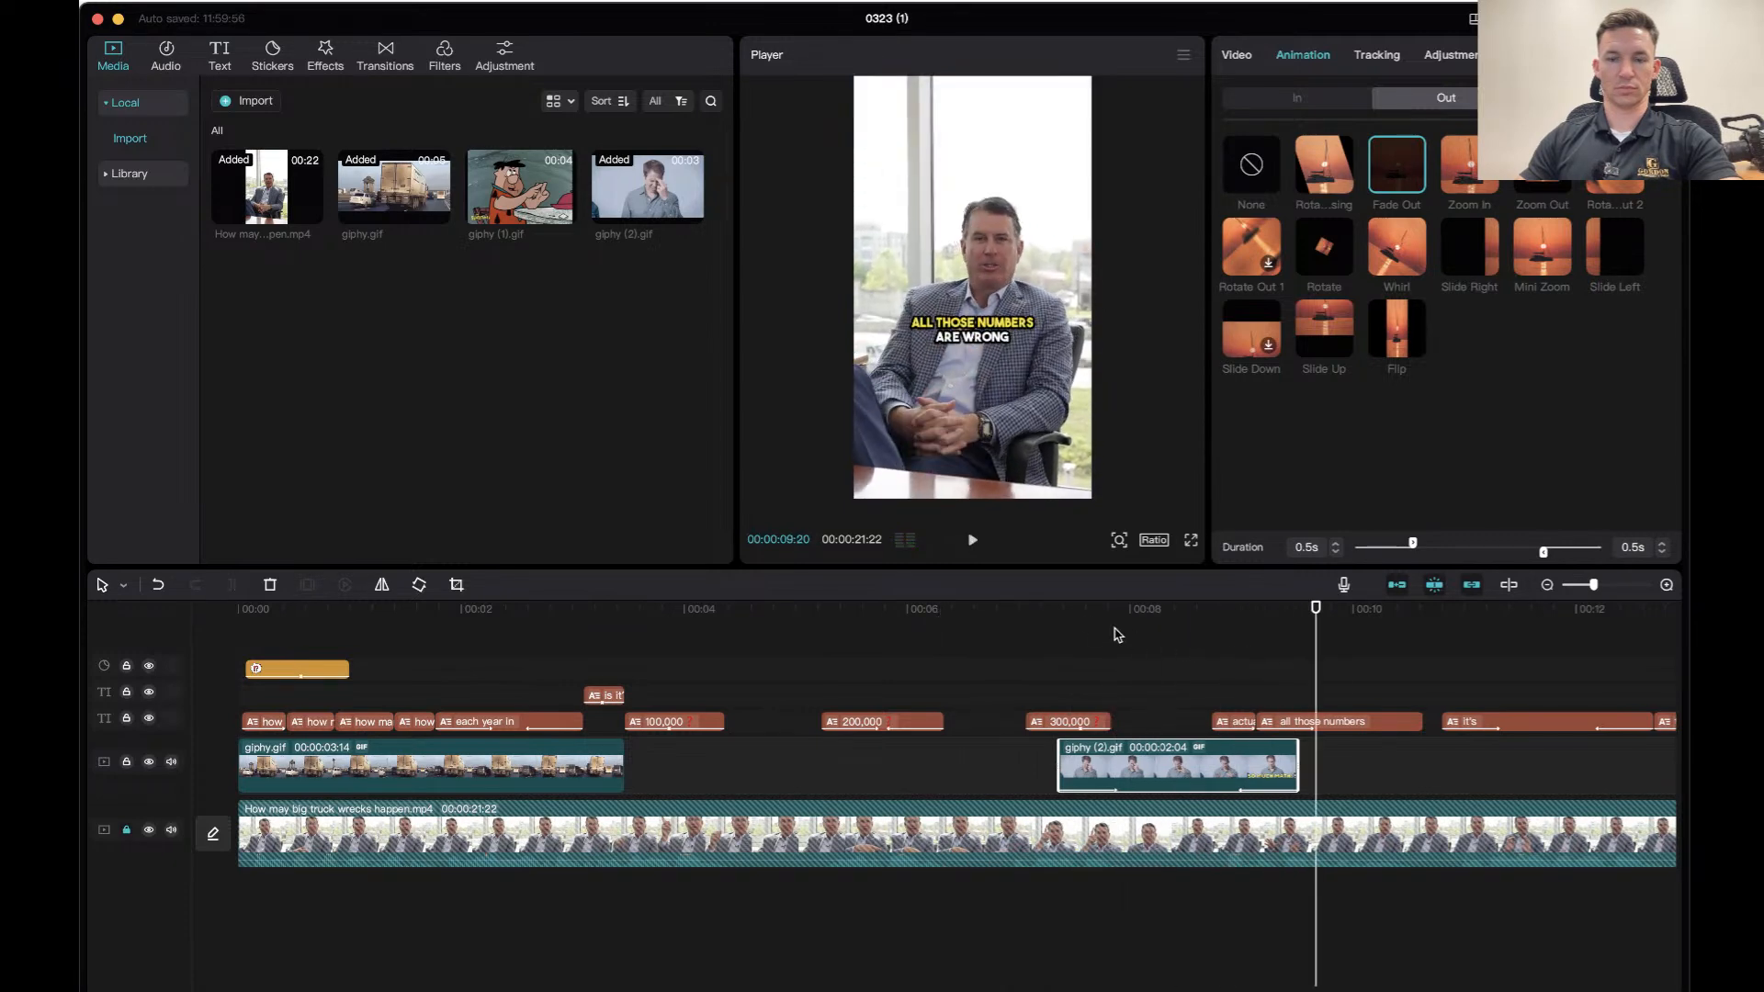
{"action": "left_click", "coordinate": [1066, 613]}
{"action": "key", "text": "space"}
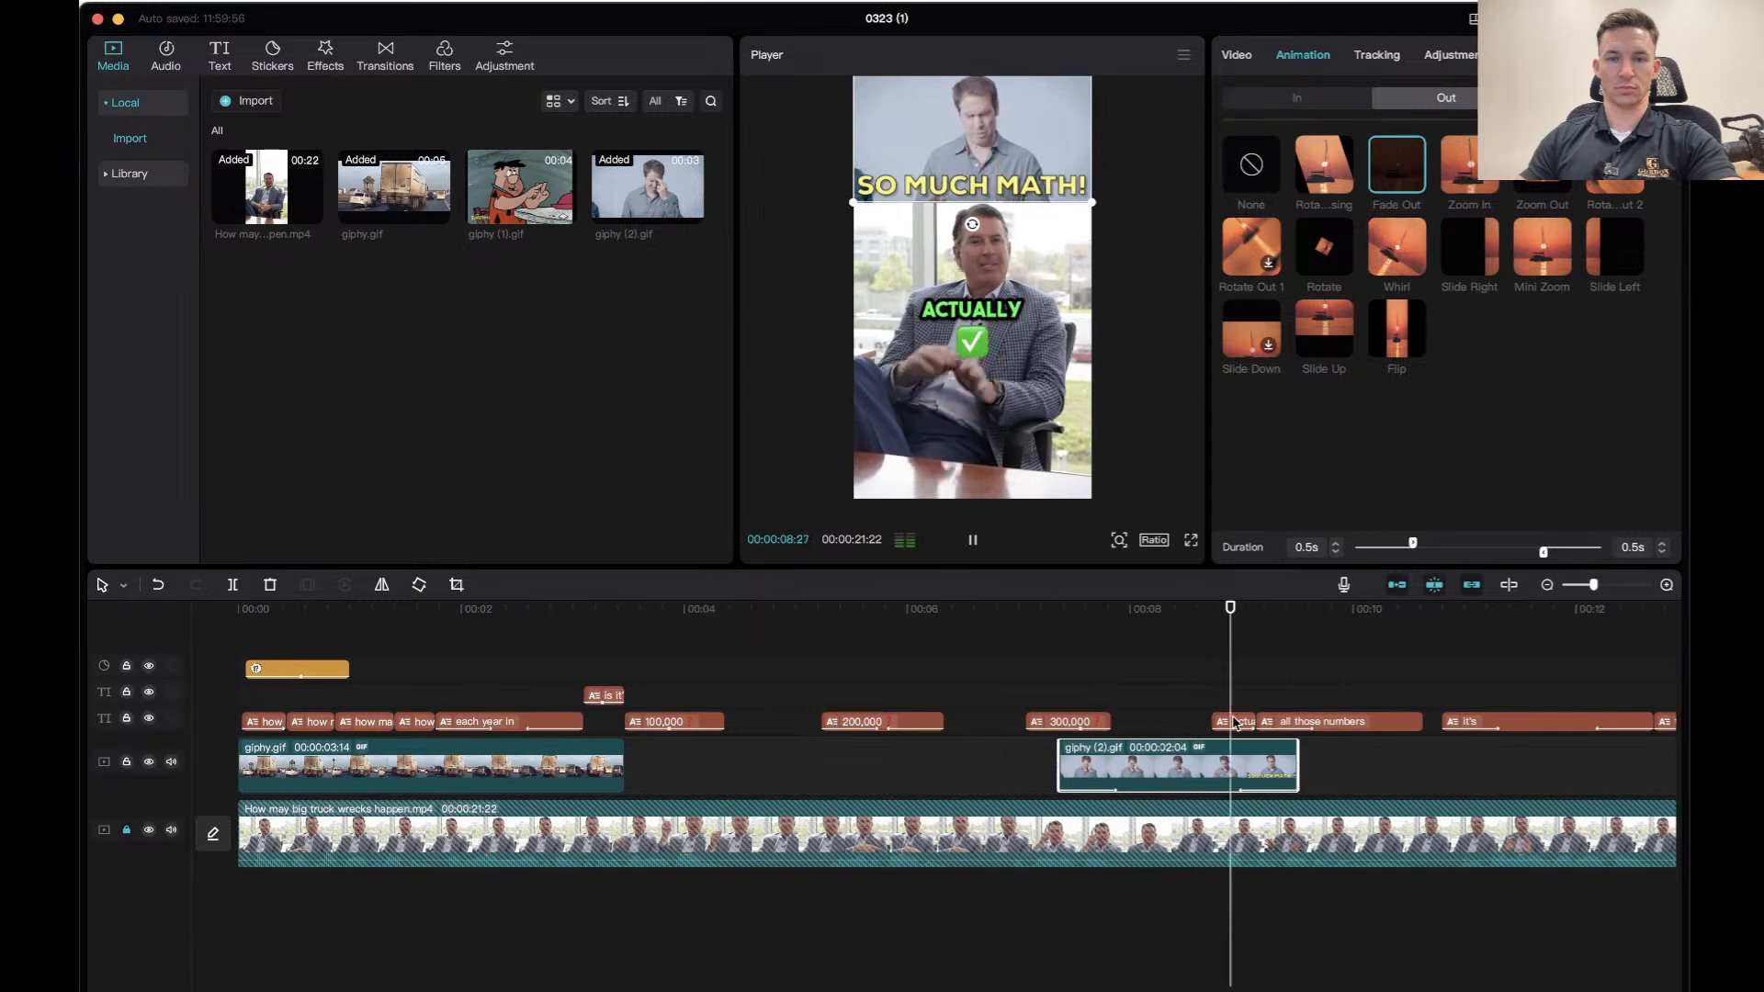
{"action": "key", "text": "space"}
{"action": "key", "text": "space"}
{"action": "key", "text": "space"}
Trim the end of giphy (2).gif back to the start of the "all those numbers" caption, and replay the section.
{"action": "left_click_drag", "start_coordinate": [1298, 777], "coordinate": [1257, 777]}
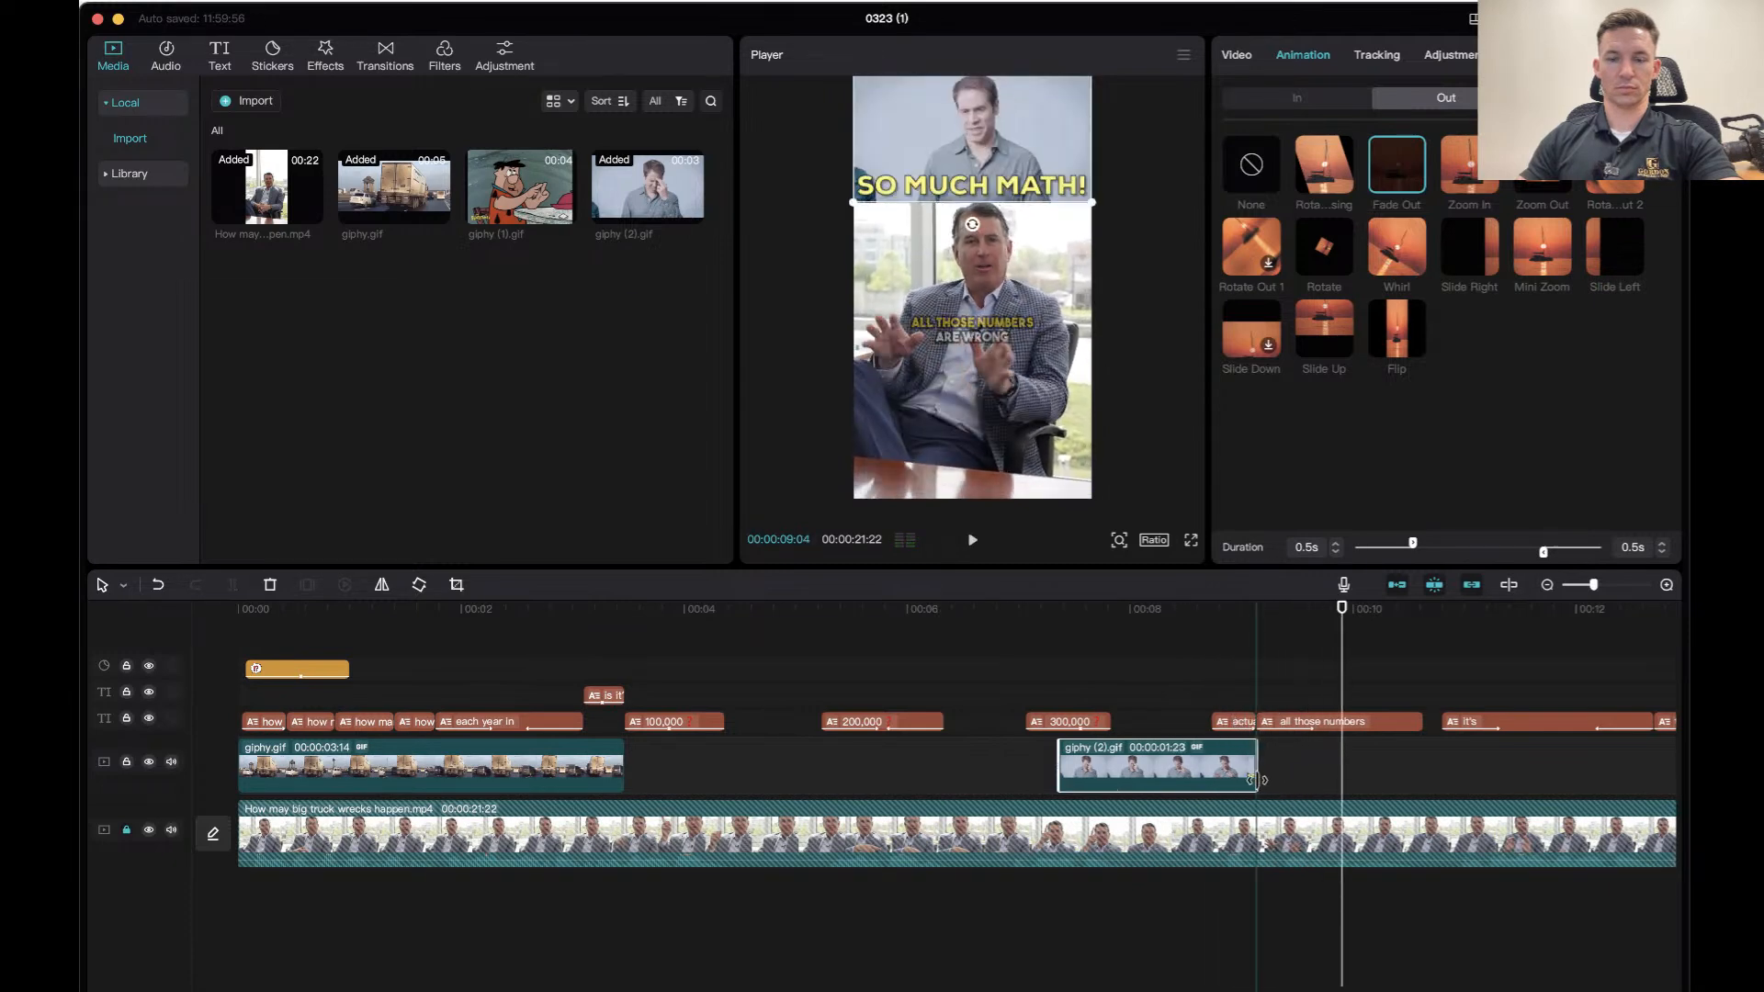
{"action": "left_click", "coordinate": [1029, 632]}
{"action": "key", "text": "space"}
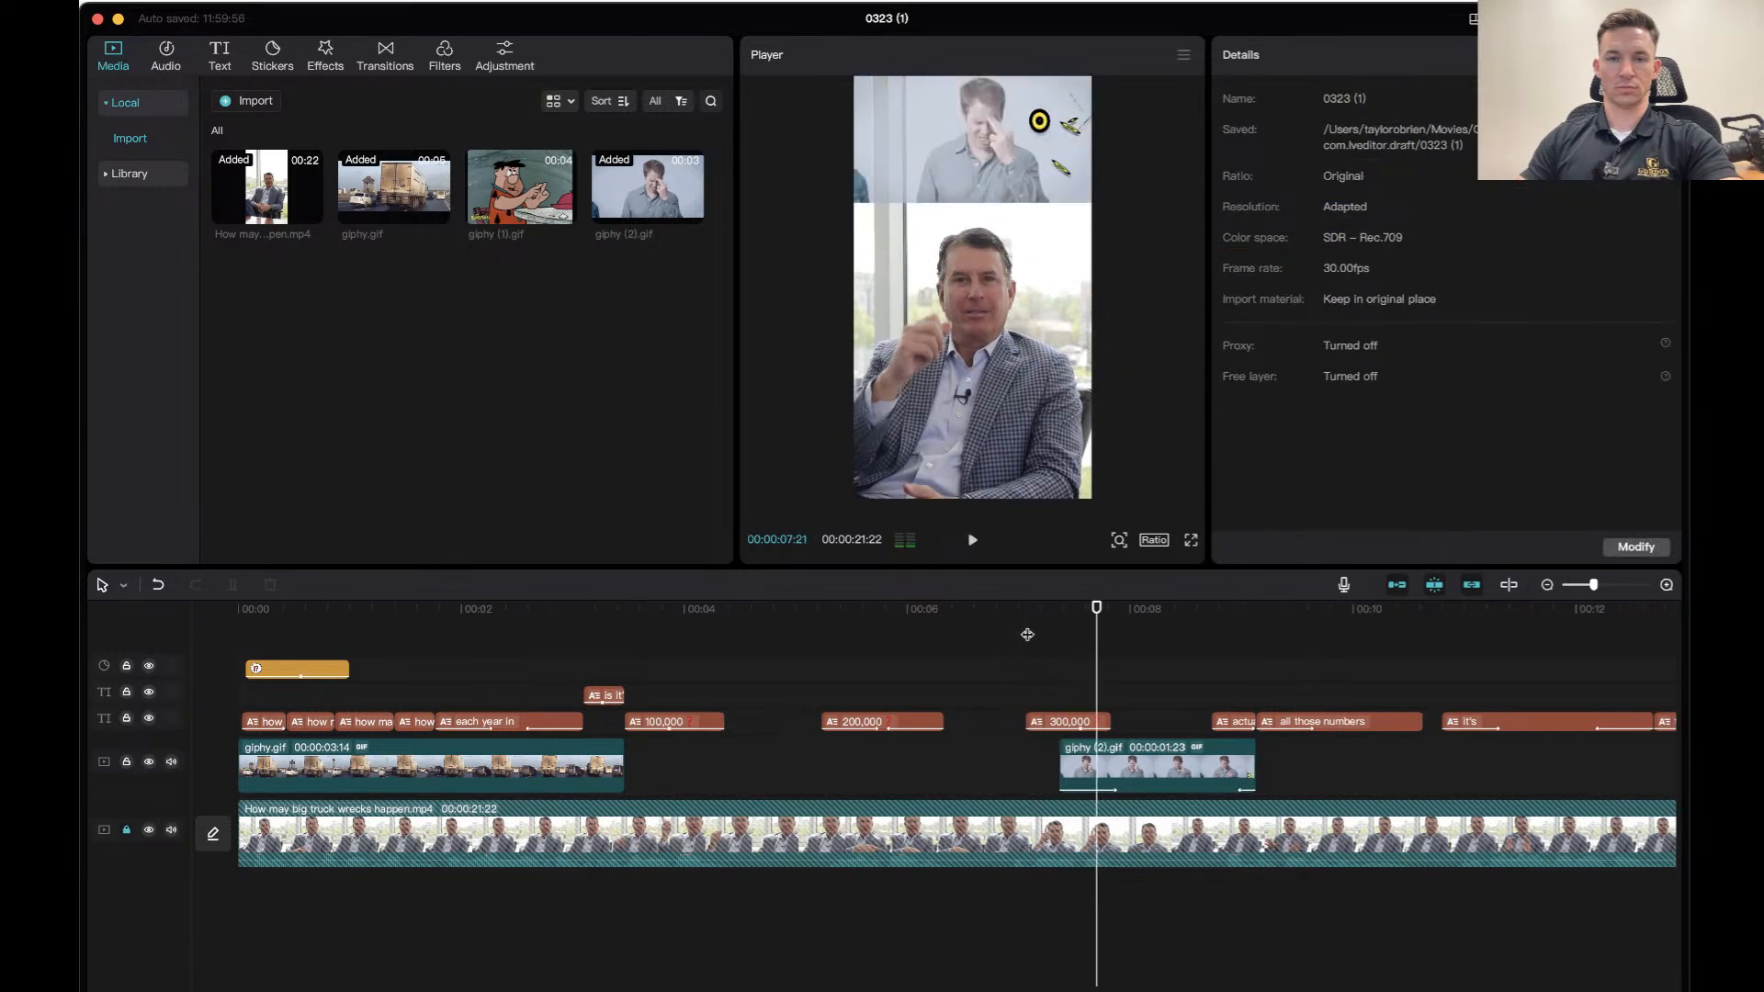
{"action": "key", "text": "space"}
{"action": "left_click", "coordinate": [1068, 631]}
{"action": "key", "text": "space"}
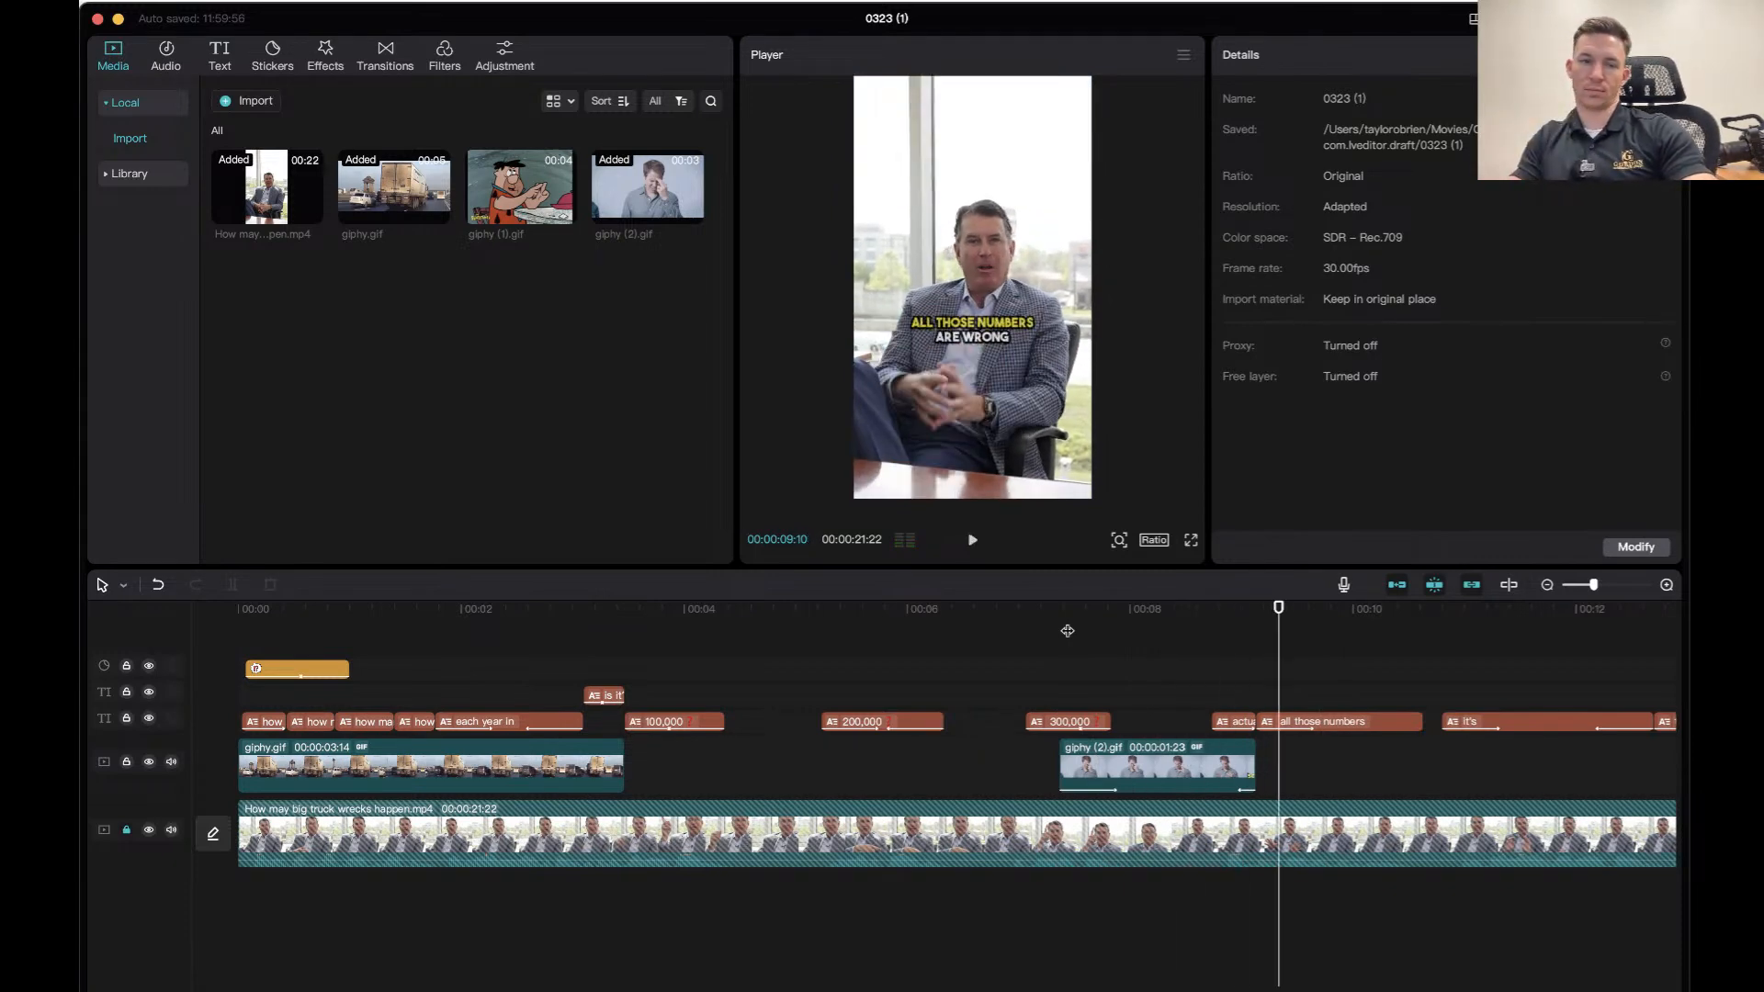
{"action": "key", "text": "space"}
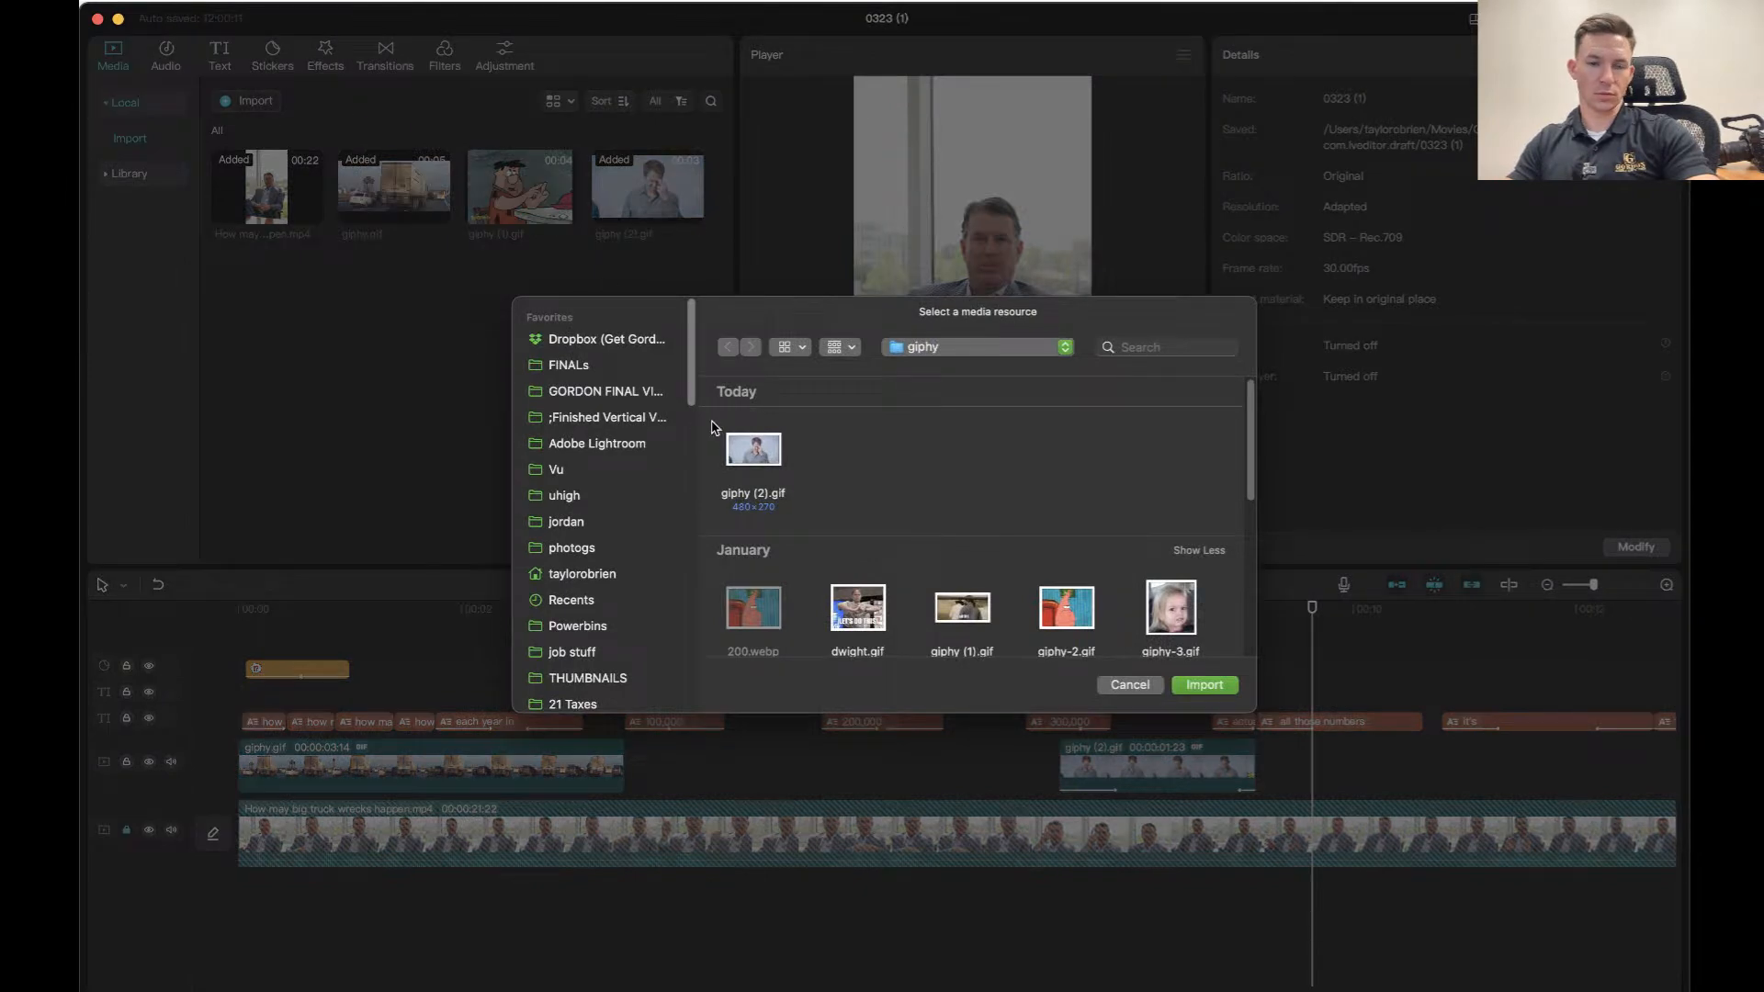
Import giphy (3).gif, place it on the overlay track directly after giphy (2).gif, and replay the section.
{"action": "double_click", "coordinate": [739, 448]}
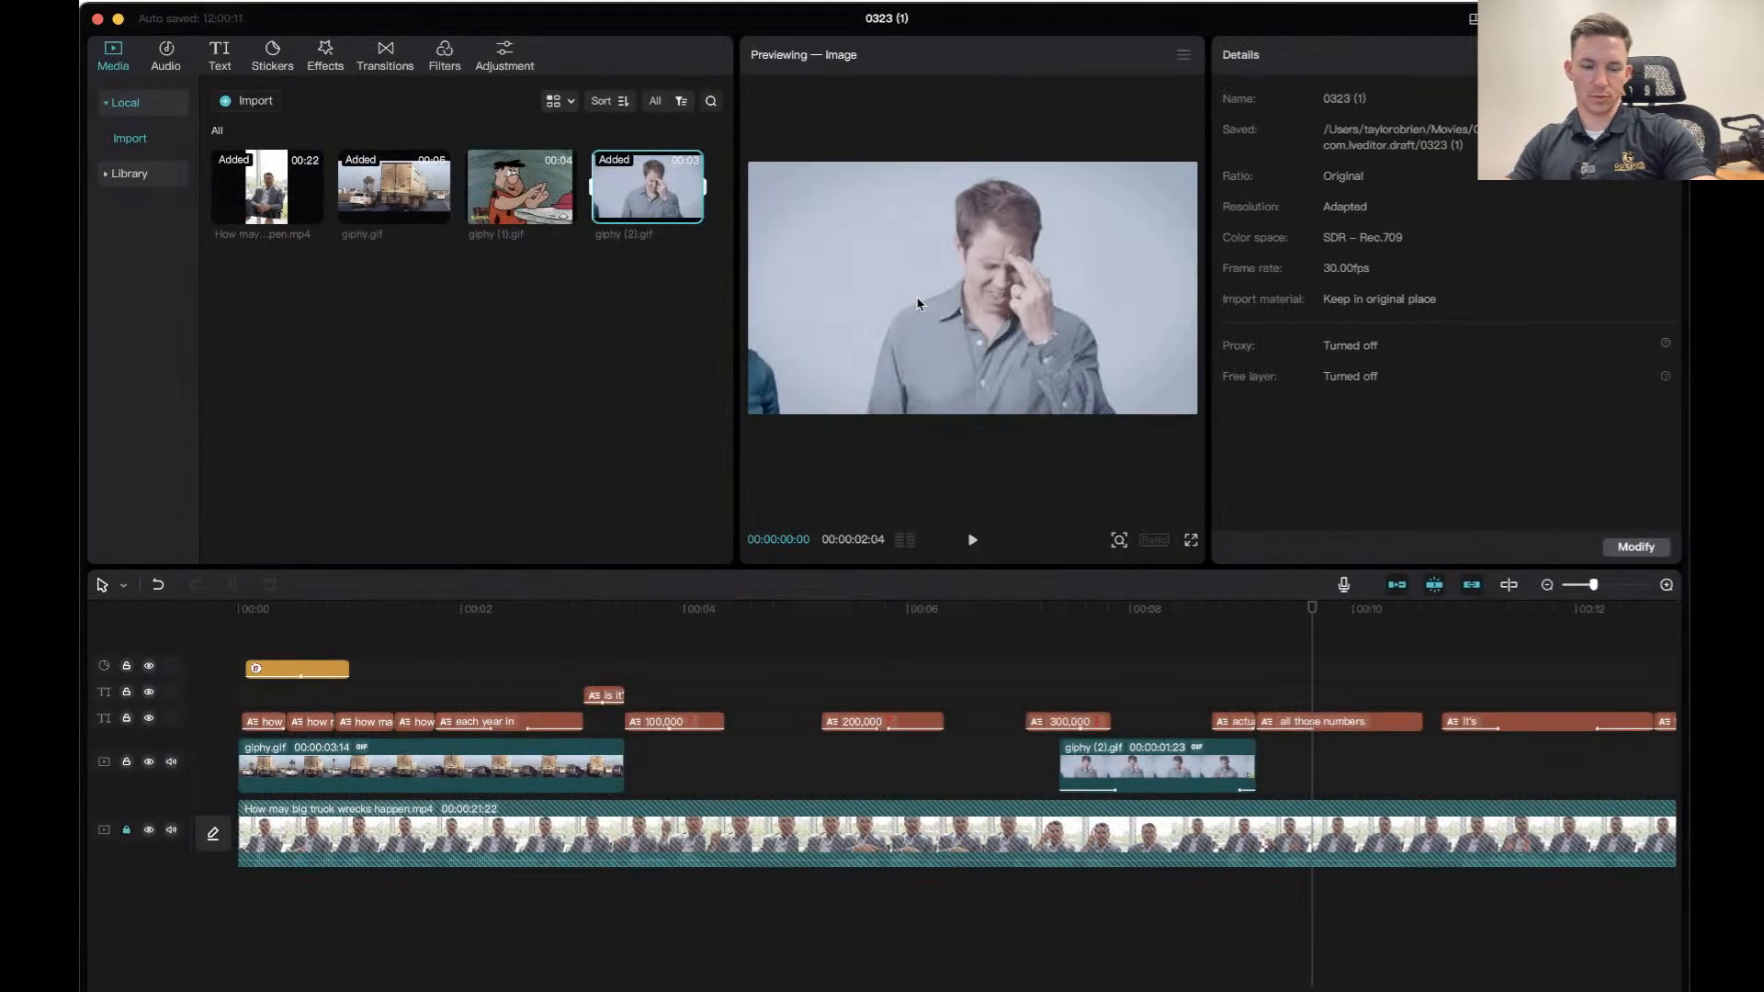
{"action": "key", "text": "super+z"}
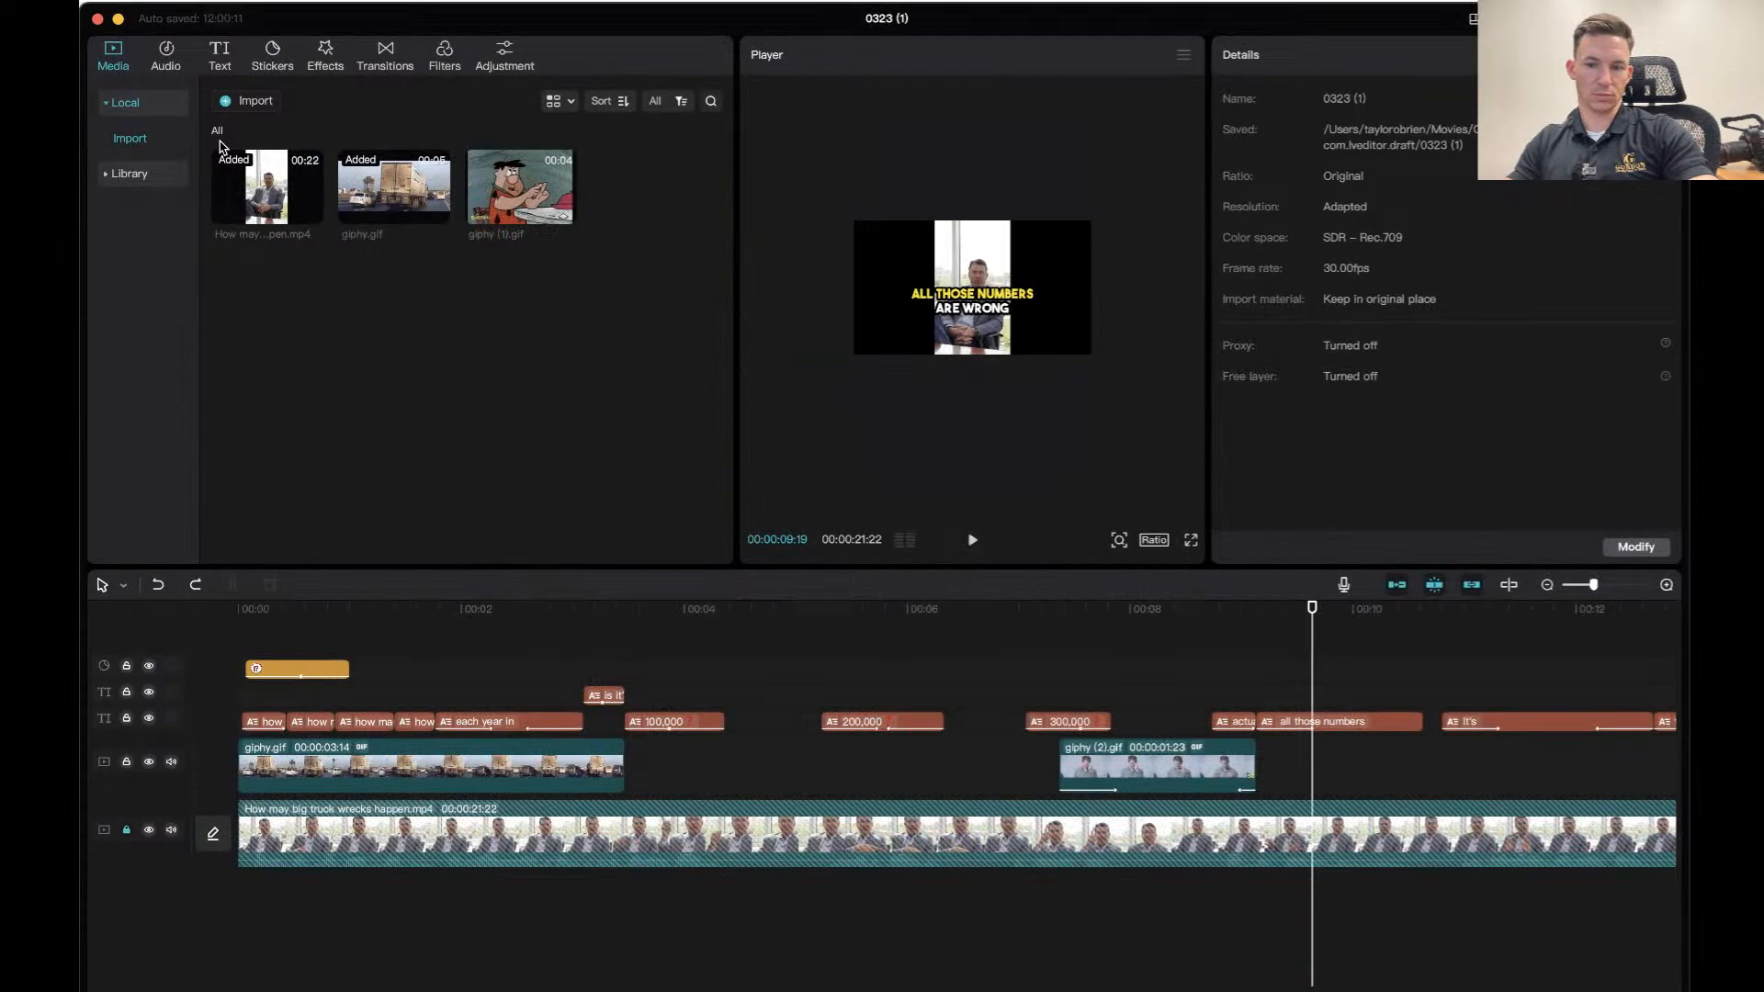
{"action": "left_click", "coordinate": [236, 101]}
{"action": "double_click", "coordinate": [877, 487]}
{"action": "left_click_drag", "start_coordinate": [657, 209], "coordinate": [1254, 726]}
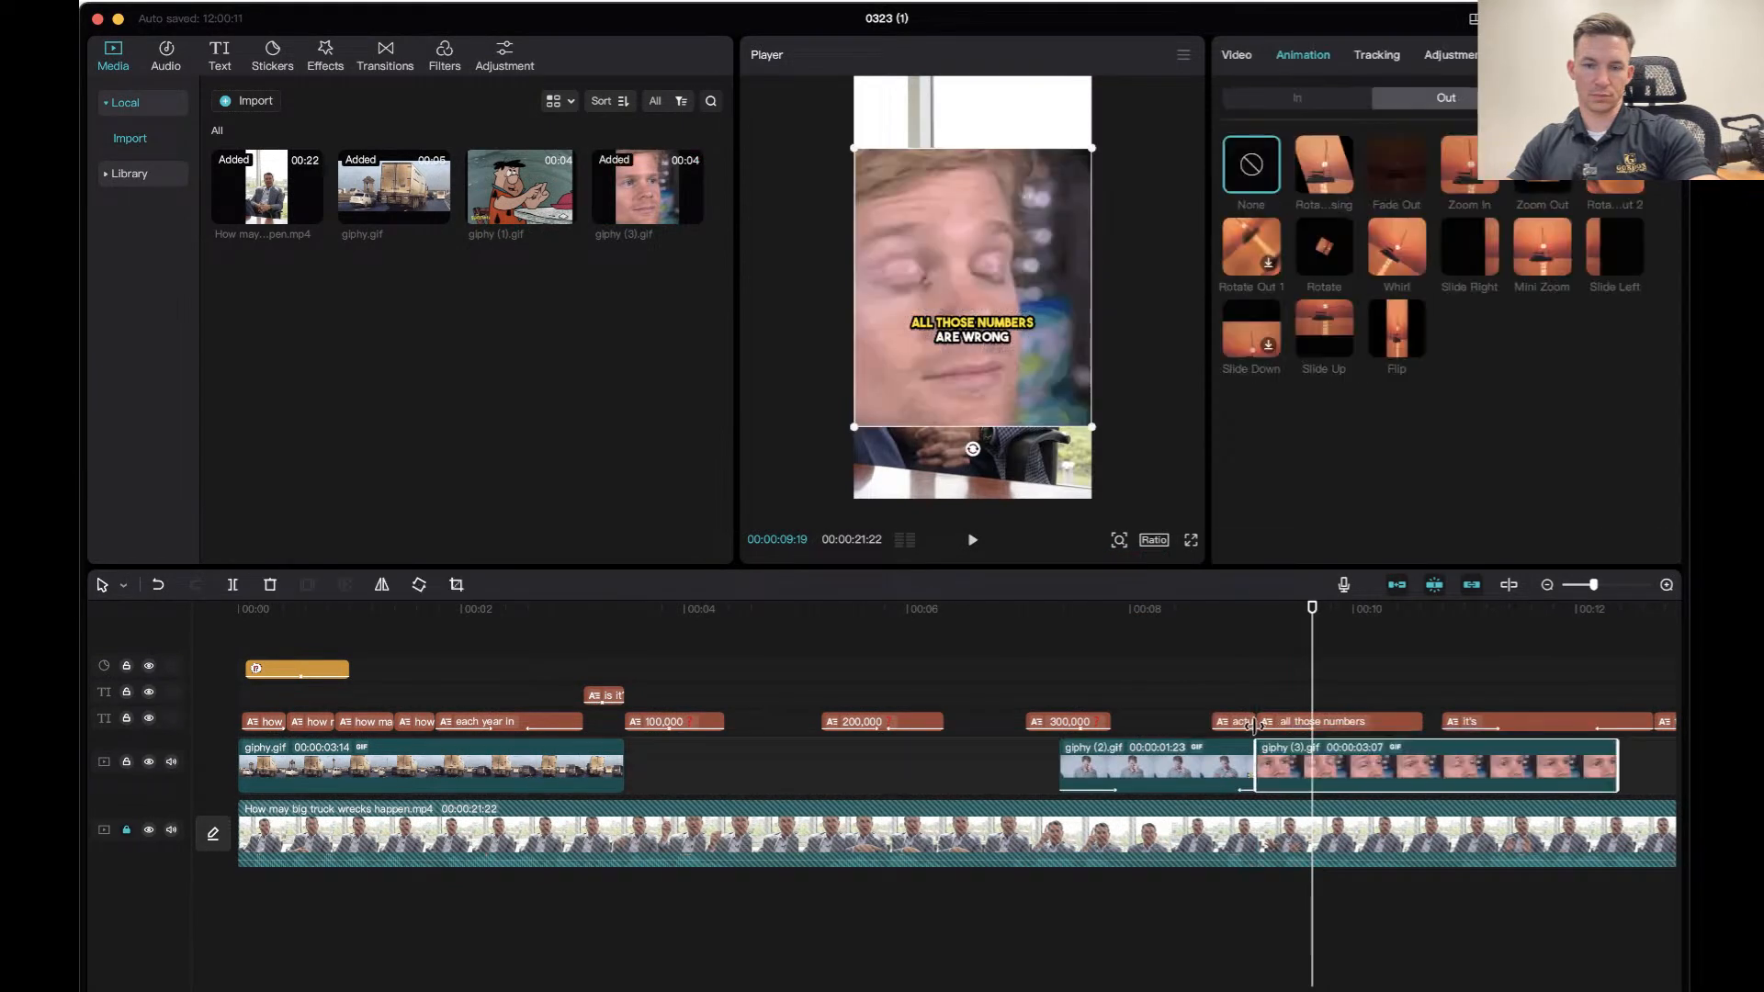
{"action": "left_click", "coordinate": [1152, 632]}
{"action": "key", "text": "space"}
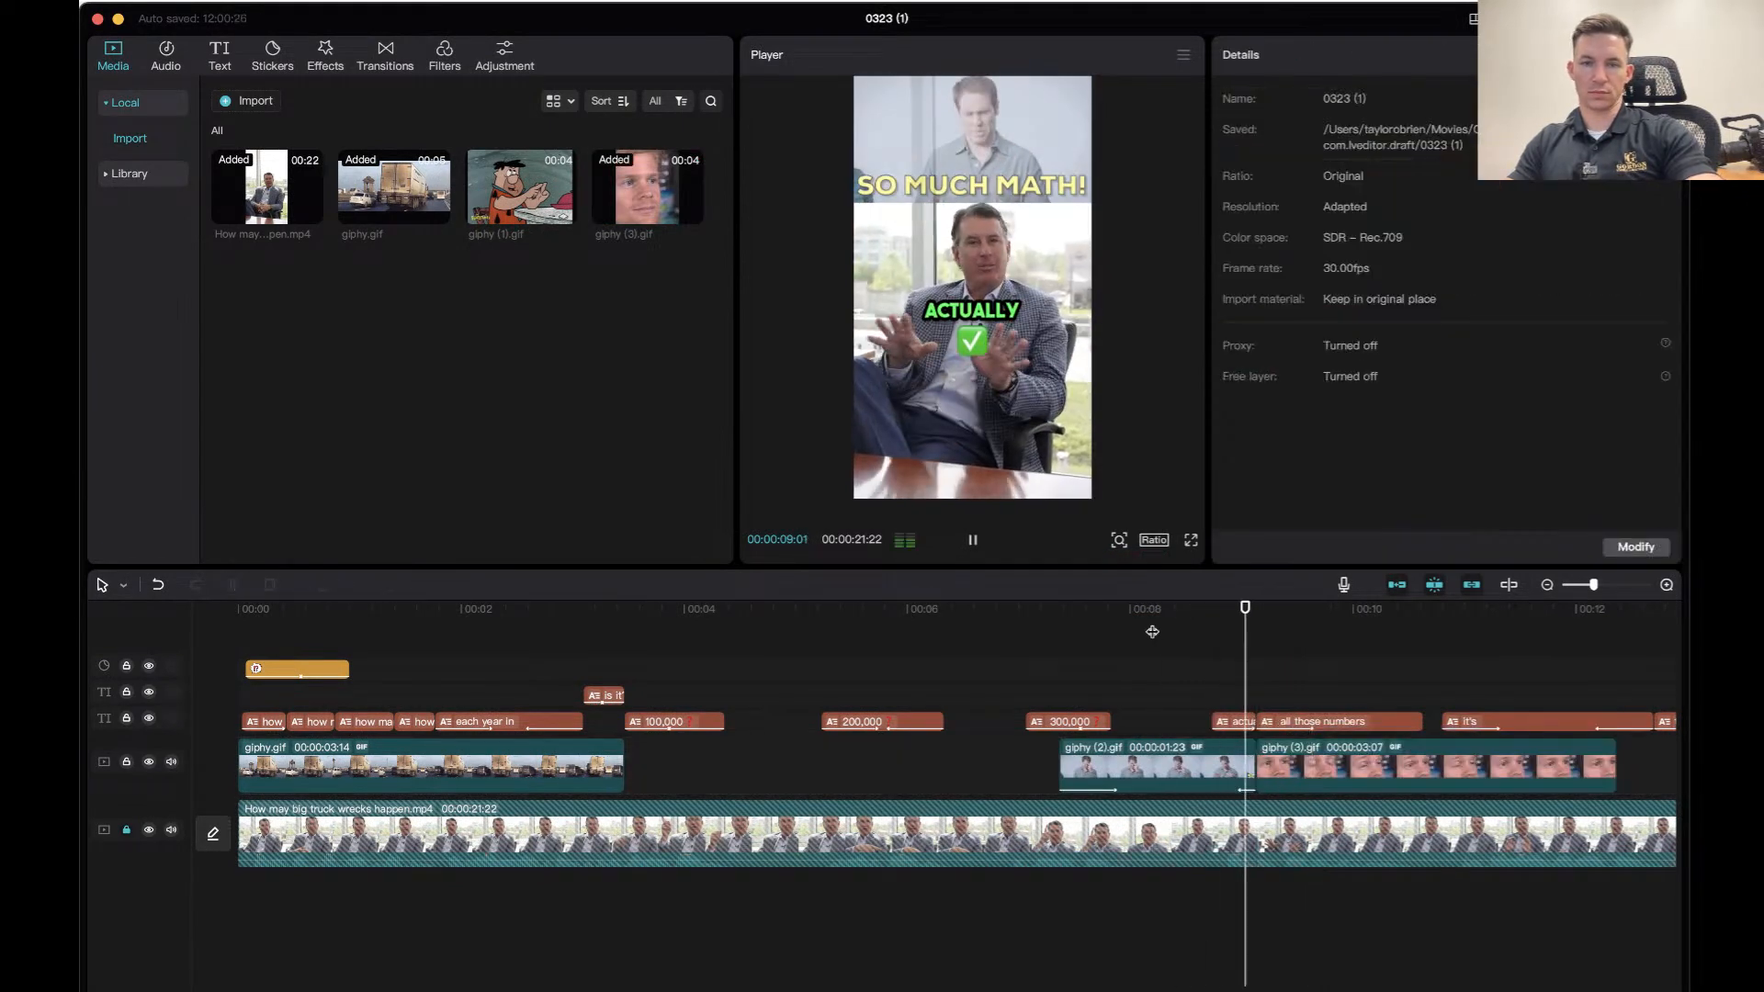
Shift giphy (3).gif later so it starts partway through the "all those numbers" caption, and replay the section.
{"action": "left_click", "coordinate": [1389, 774]}
{"action": "left_click_drag", "start_coordinate": [1388, 774], "coordinate": [1477, 775]}
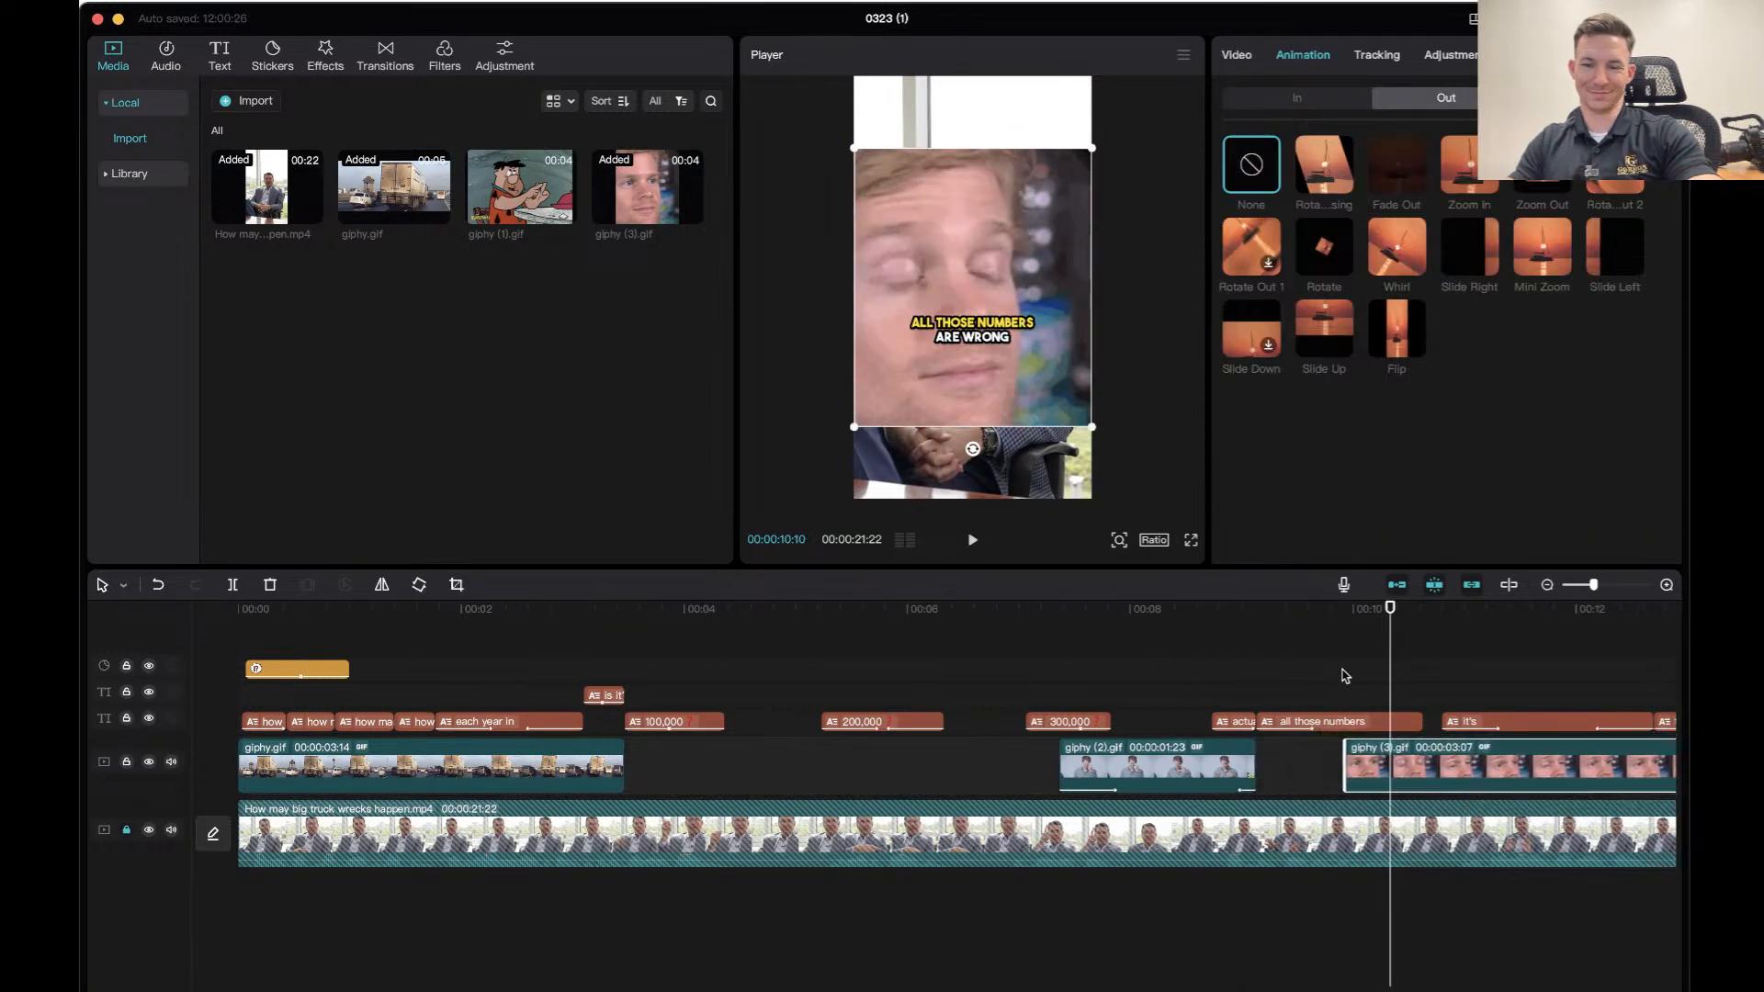
{"action": "left_click", "coordinate": [1291, 614]}
{"action": "key", "text": "space"}
{"action": "key", "text": "space"}
Try Auto cutout on giphy (3).gif and replay the section.
{"action": "left_click", "coordinate": [1237, 56]}
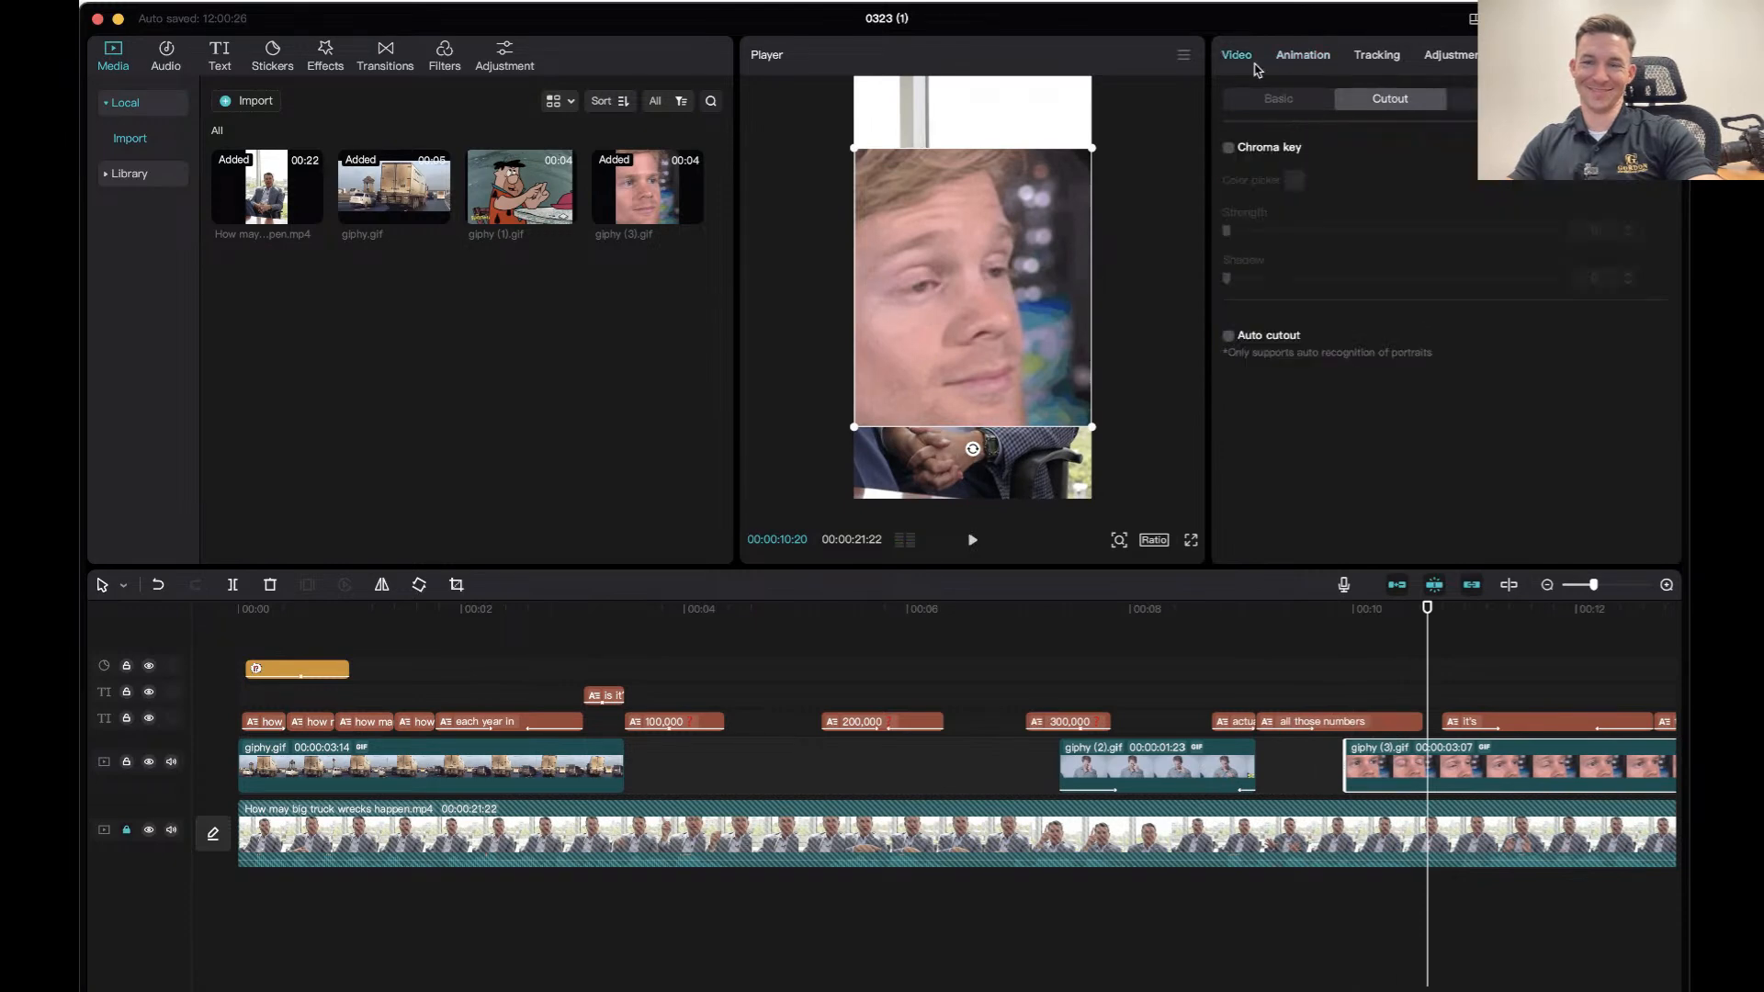
{"action": "left_click", "coordinate": [1230, 336]}
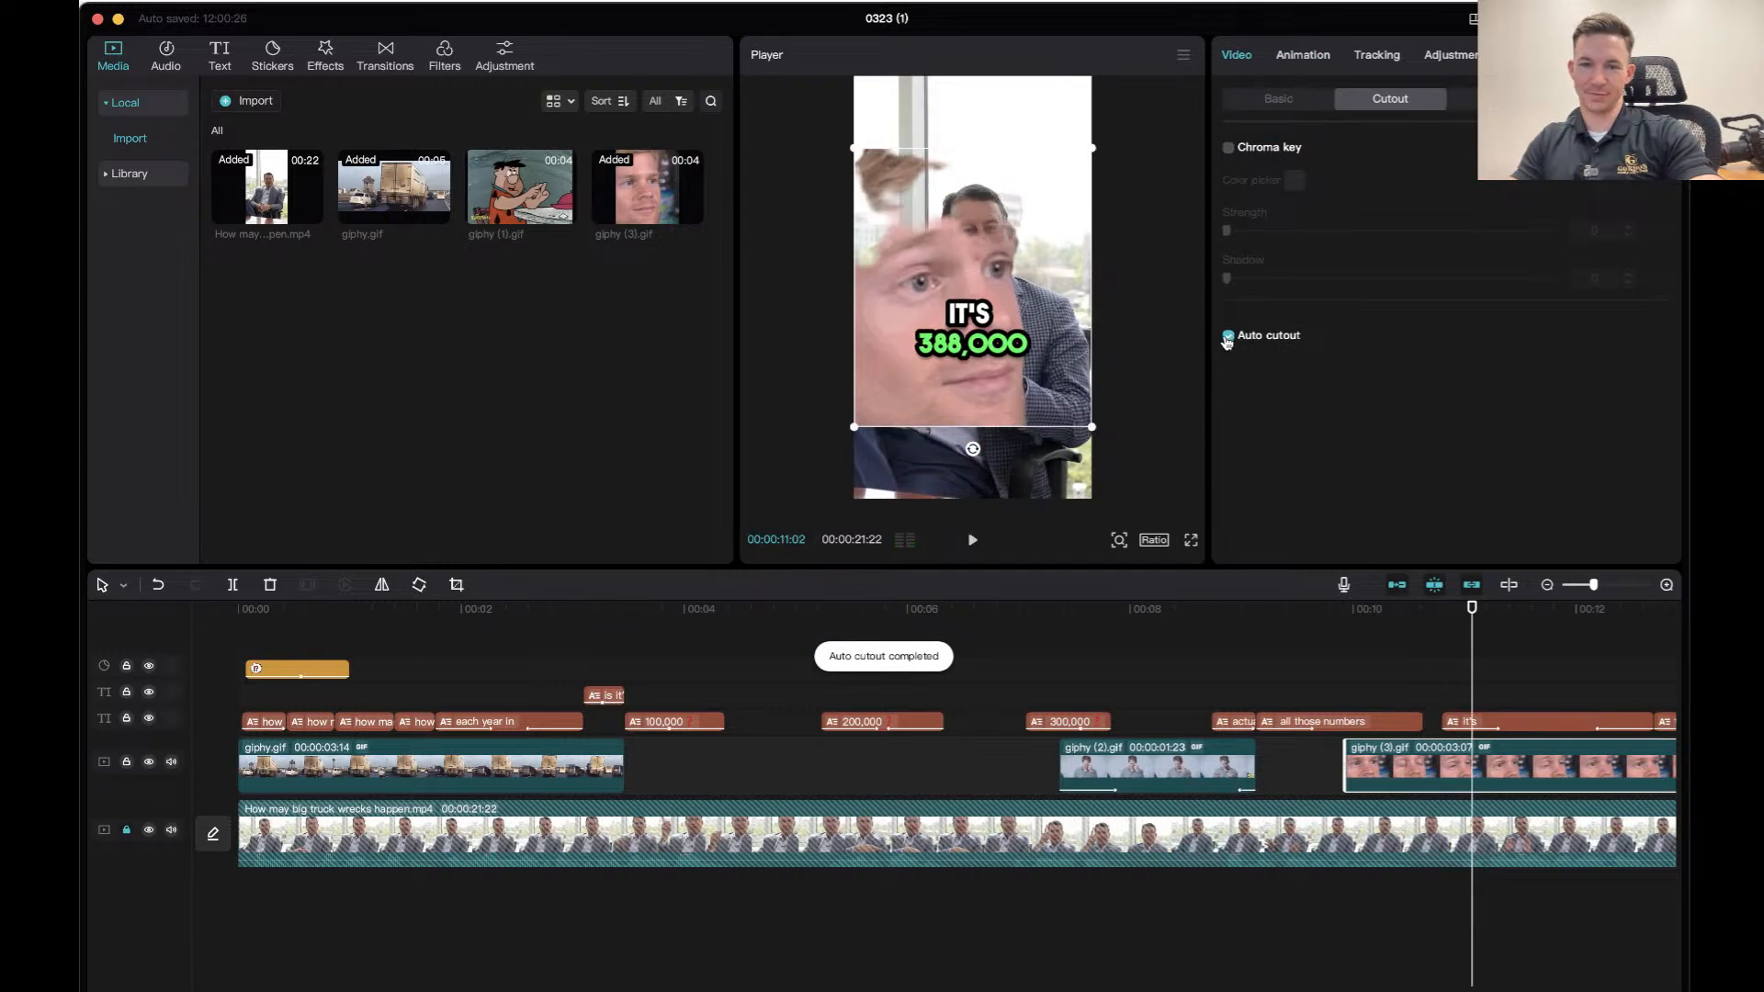
{"action": "left_click", "coordinate": [1215, 622]}
{"action": "key", "text": "space"}
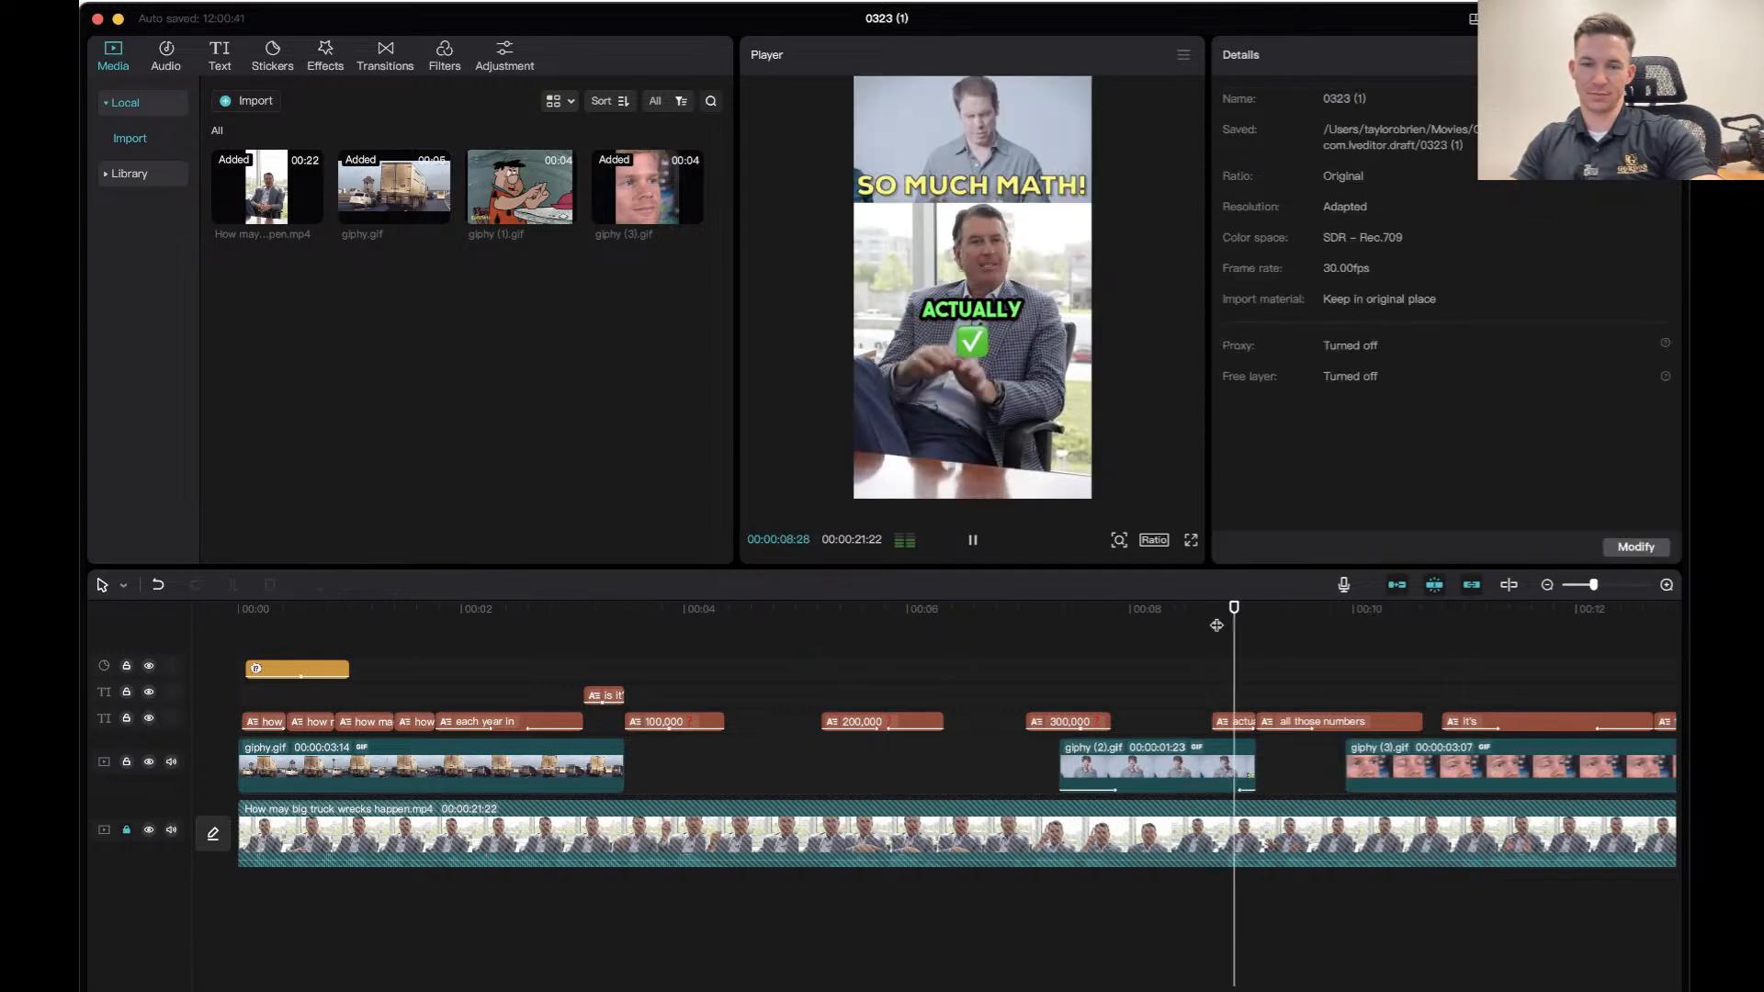
Compare entrance animations for giphy (3).gif, apply Shake 2, and replay the section.
{"action": "left_click", "coordinate": [1461, 773]}
{"action": "left_click", "coordinate": [1311, 97]}
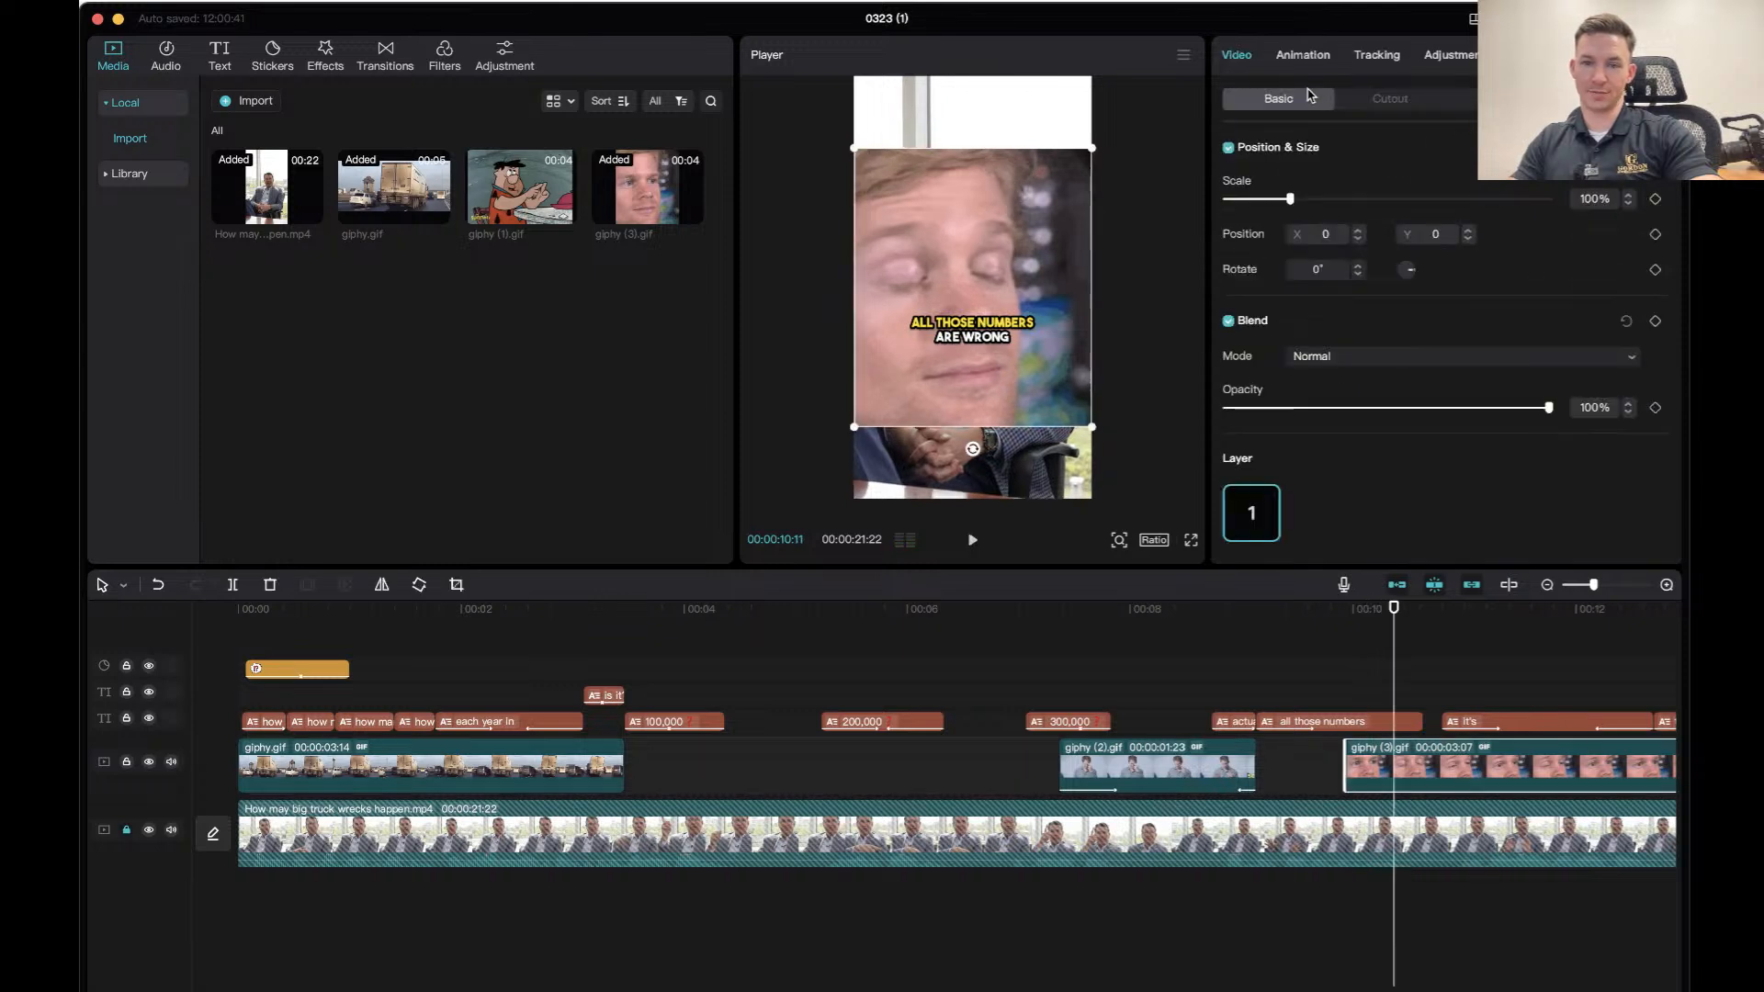
{"action": "left_click", "coordinate": [1389, 99]}
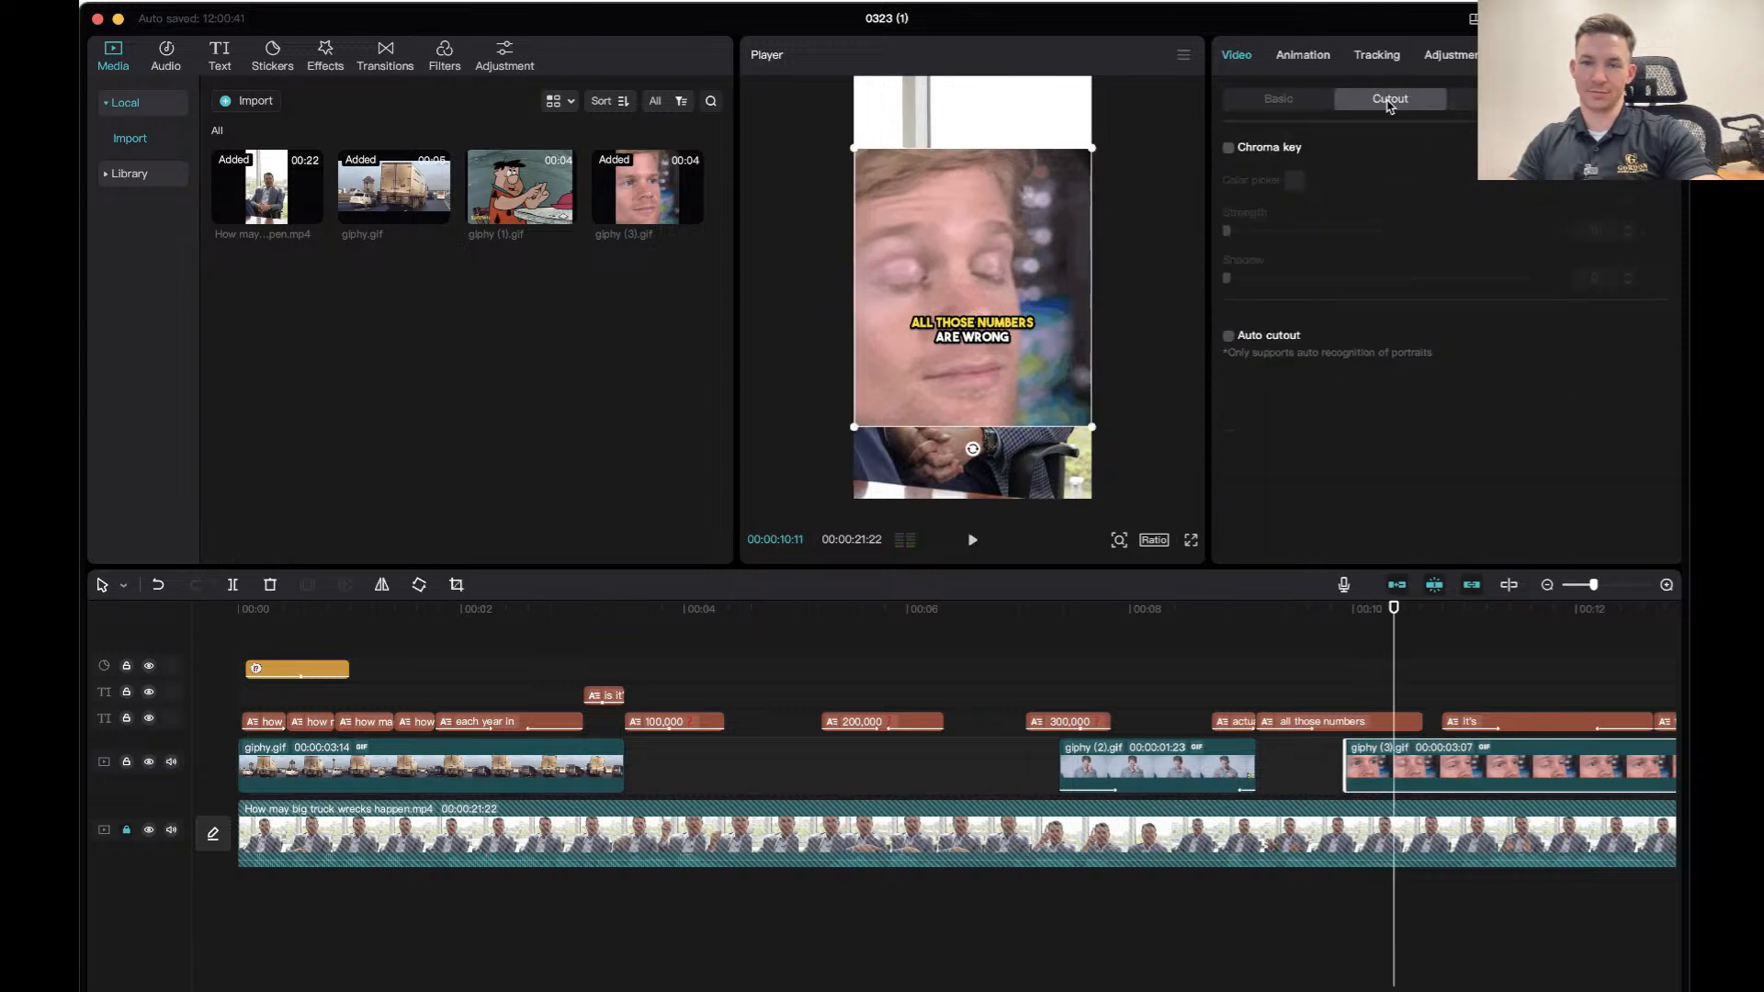
{"action": "left_click", "coordinate": [1302, 57]}
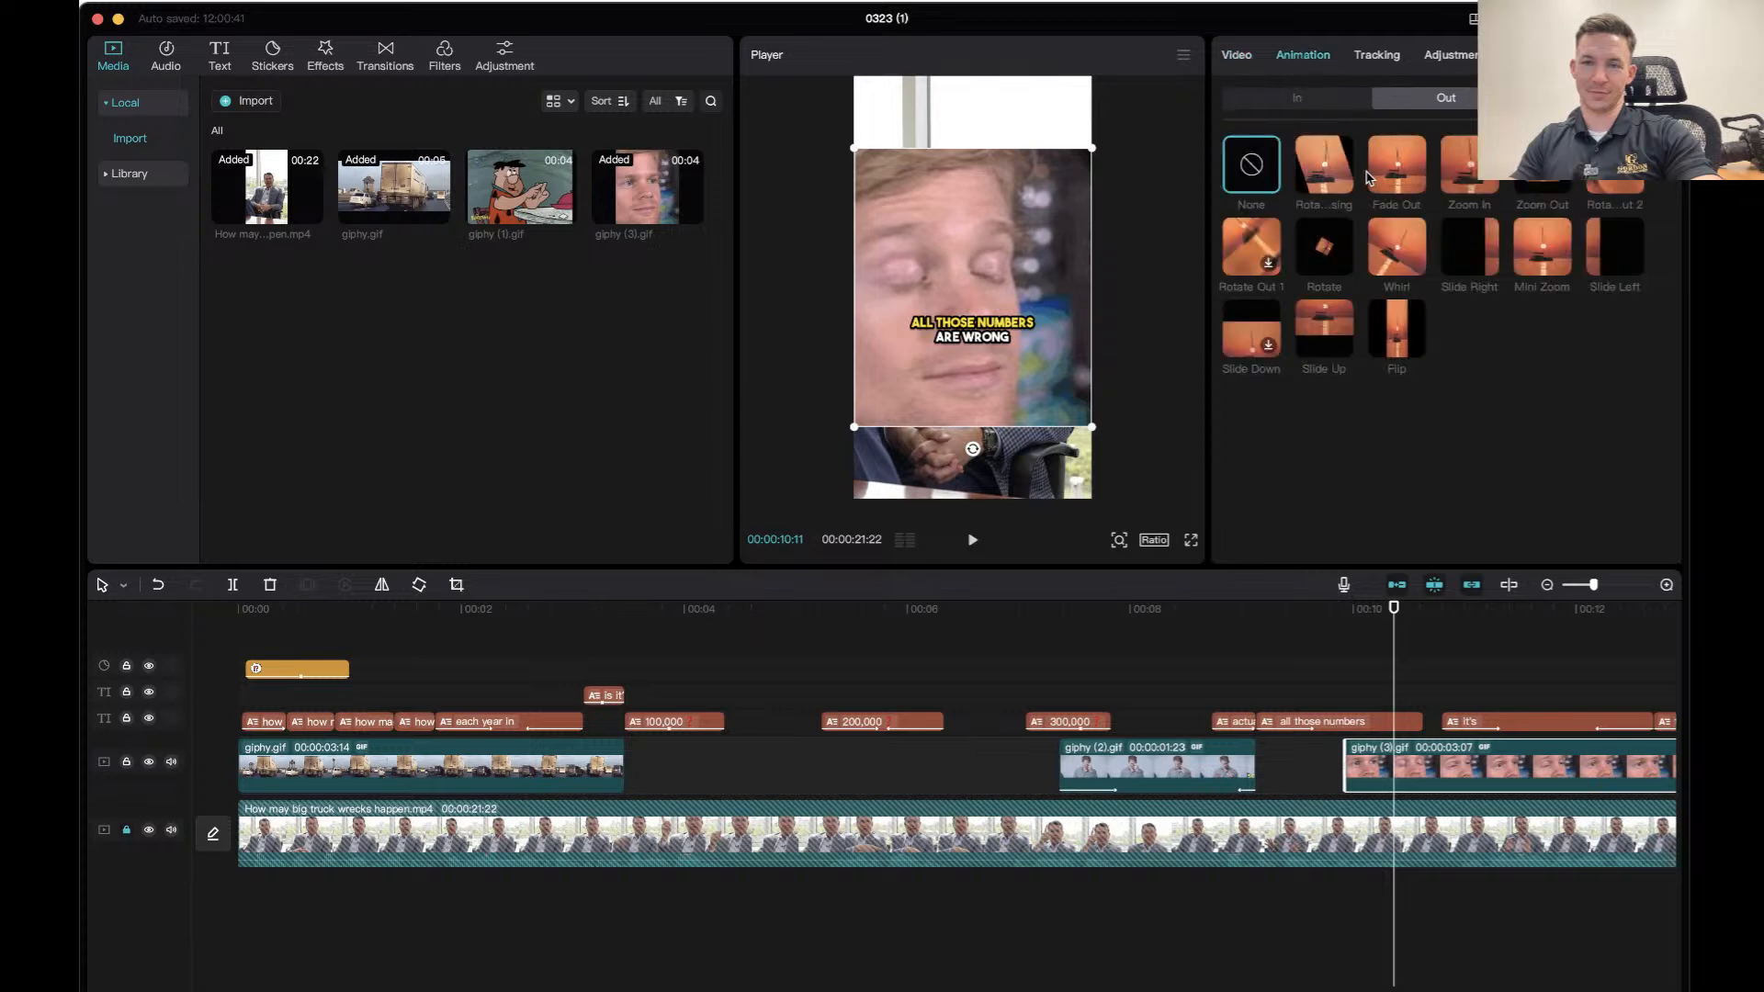
{"action": "left_click", "coordinate": [1329, 102]}
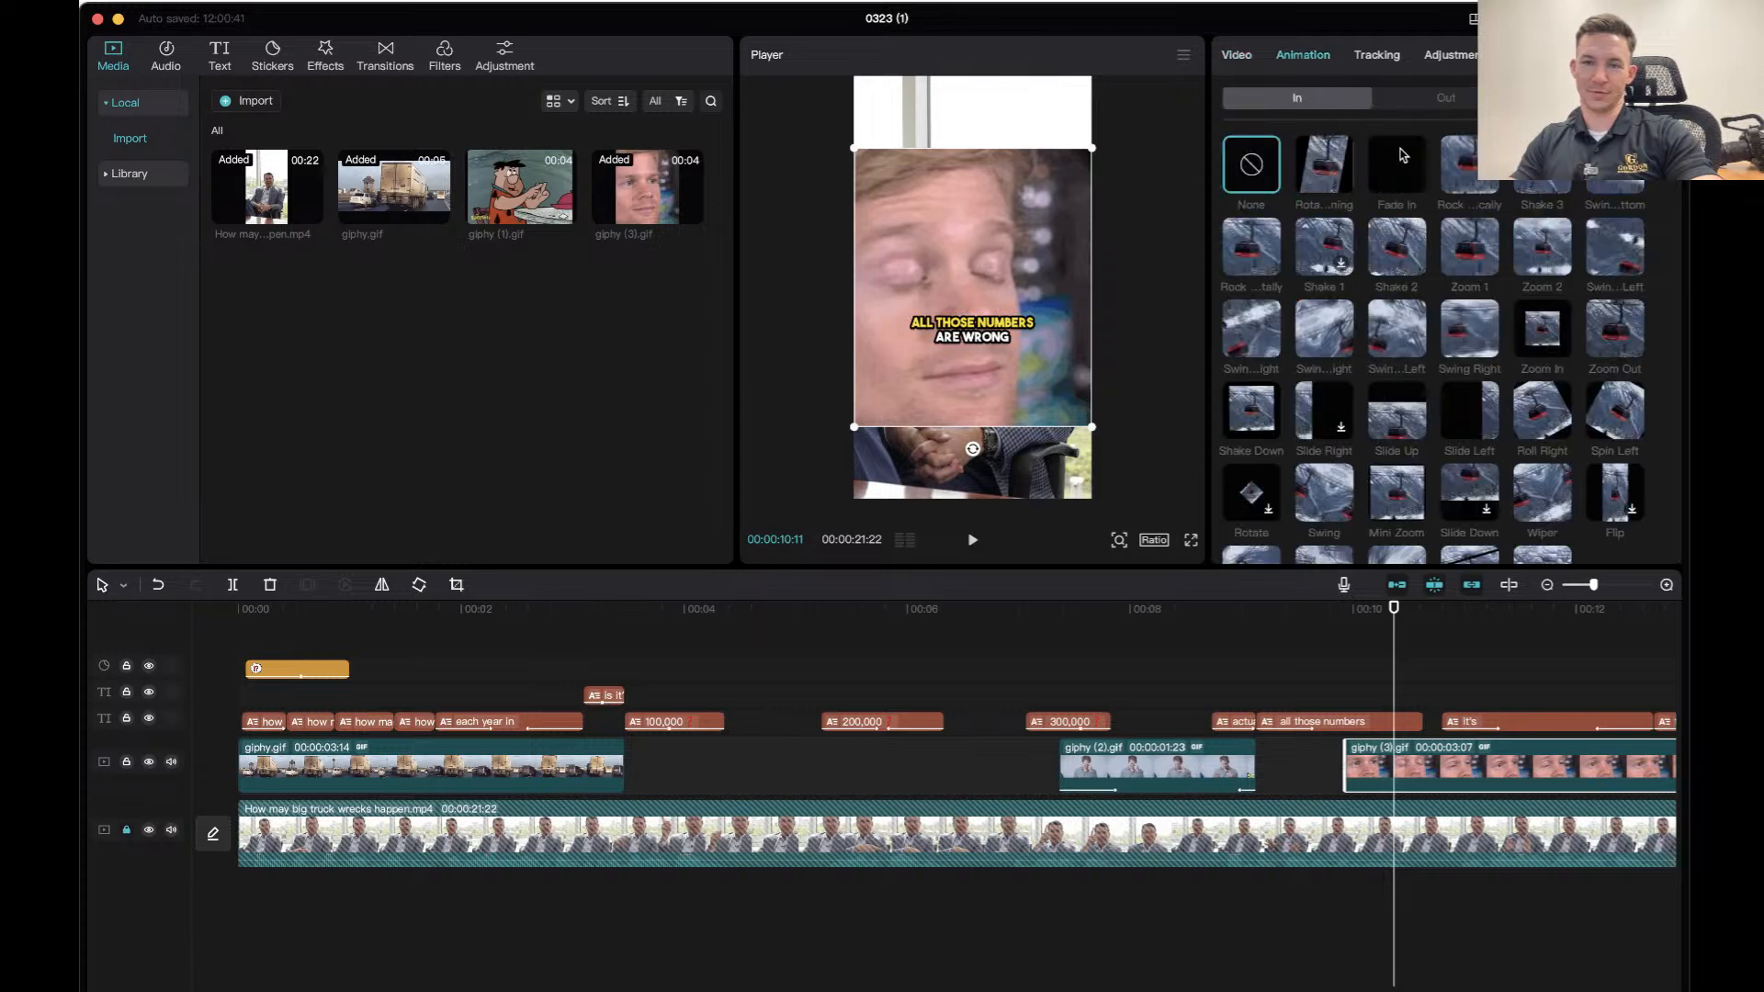
{"action": "left_click", "coordinate": [1254, 250]}
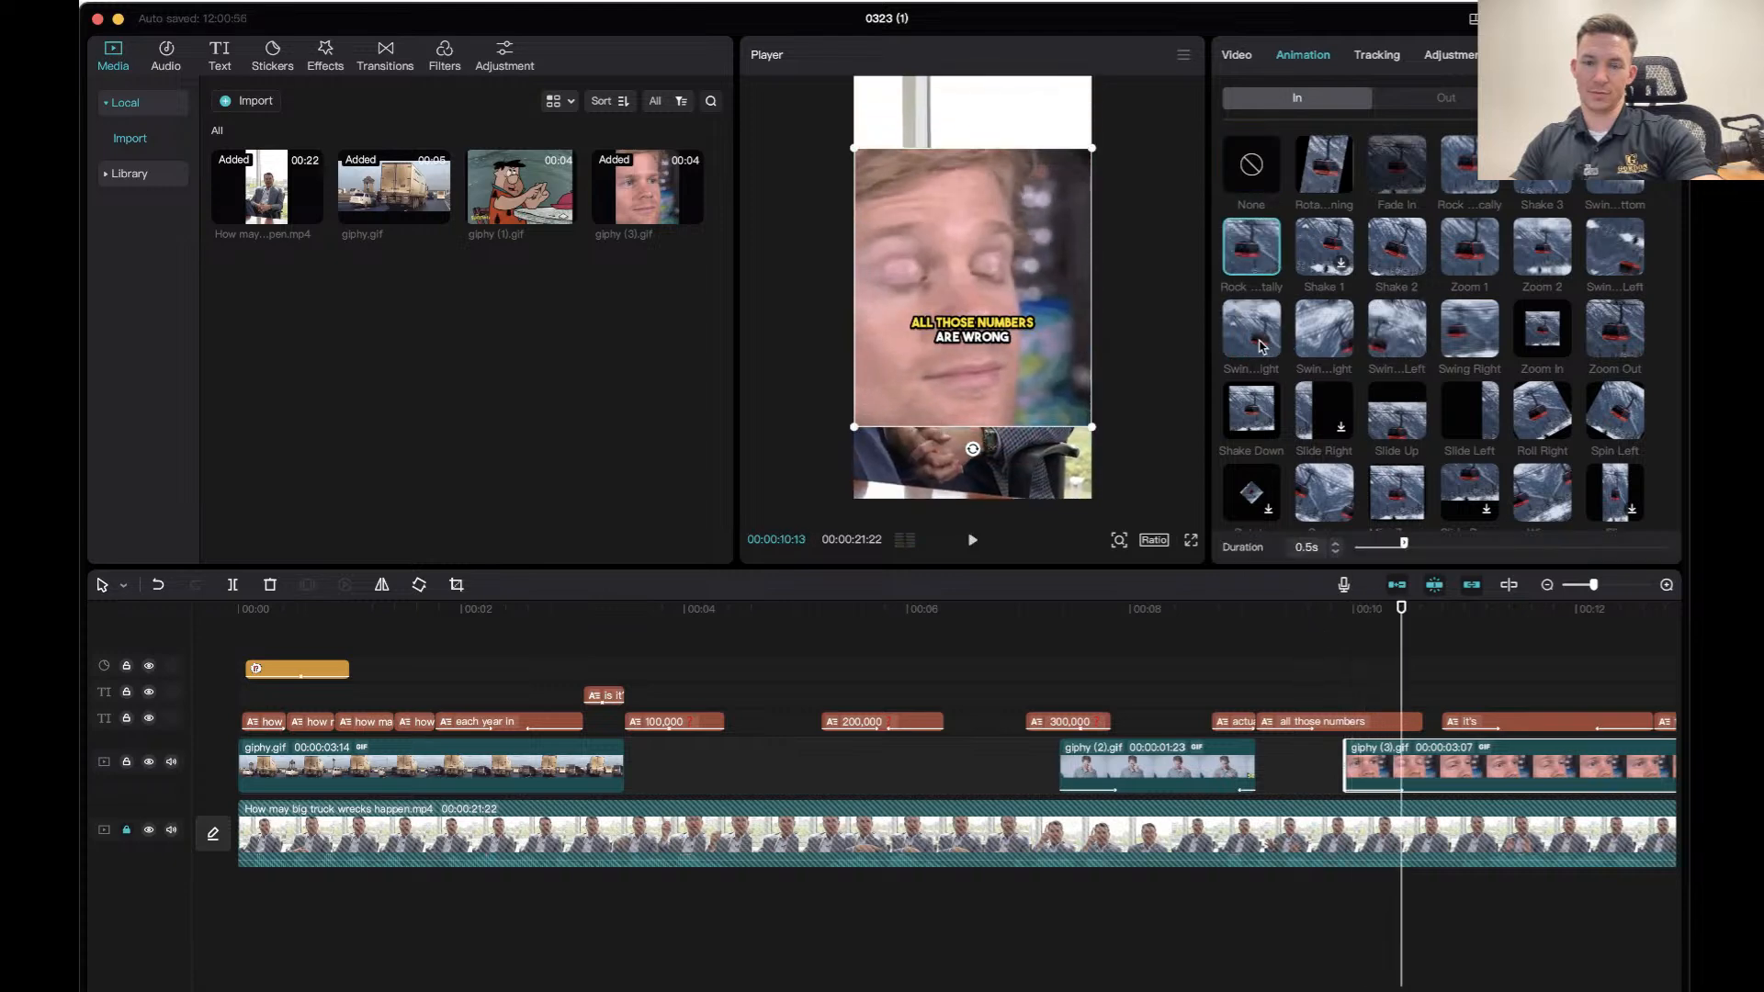
{"action": "left_click", "coordinate": [1305, 333]}
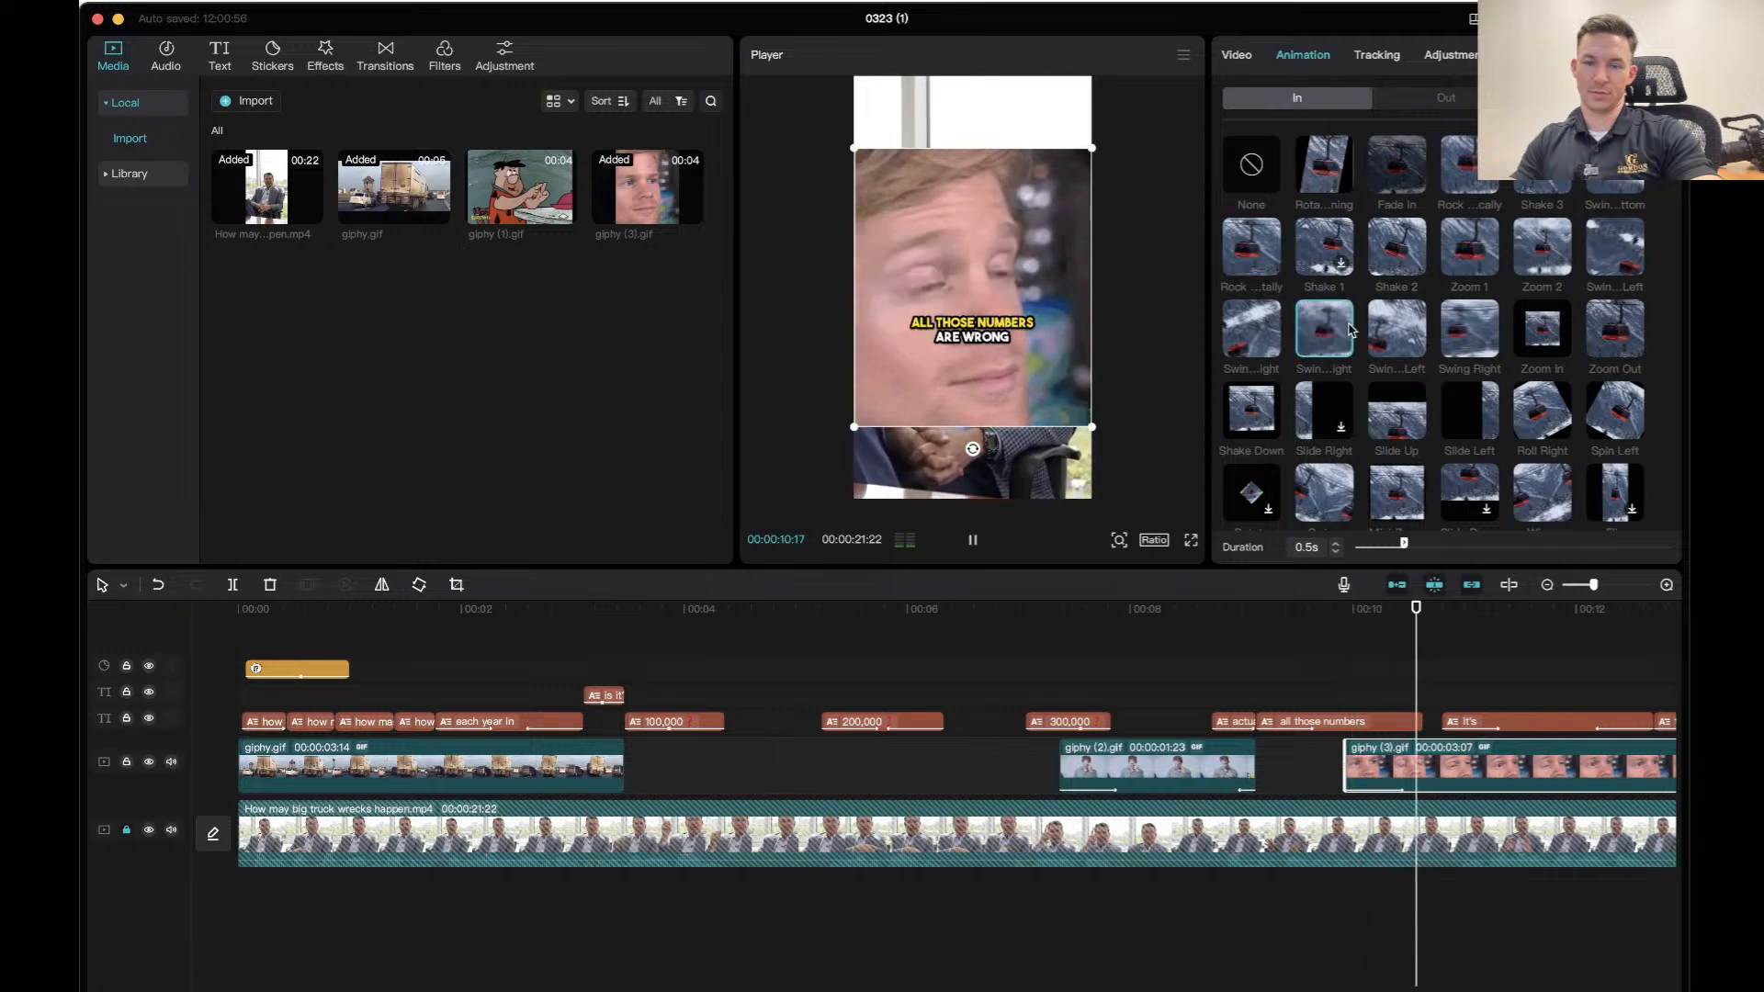
{"action": "left_click", "coordinate": [1387, 252]}
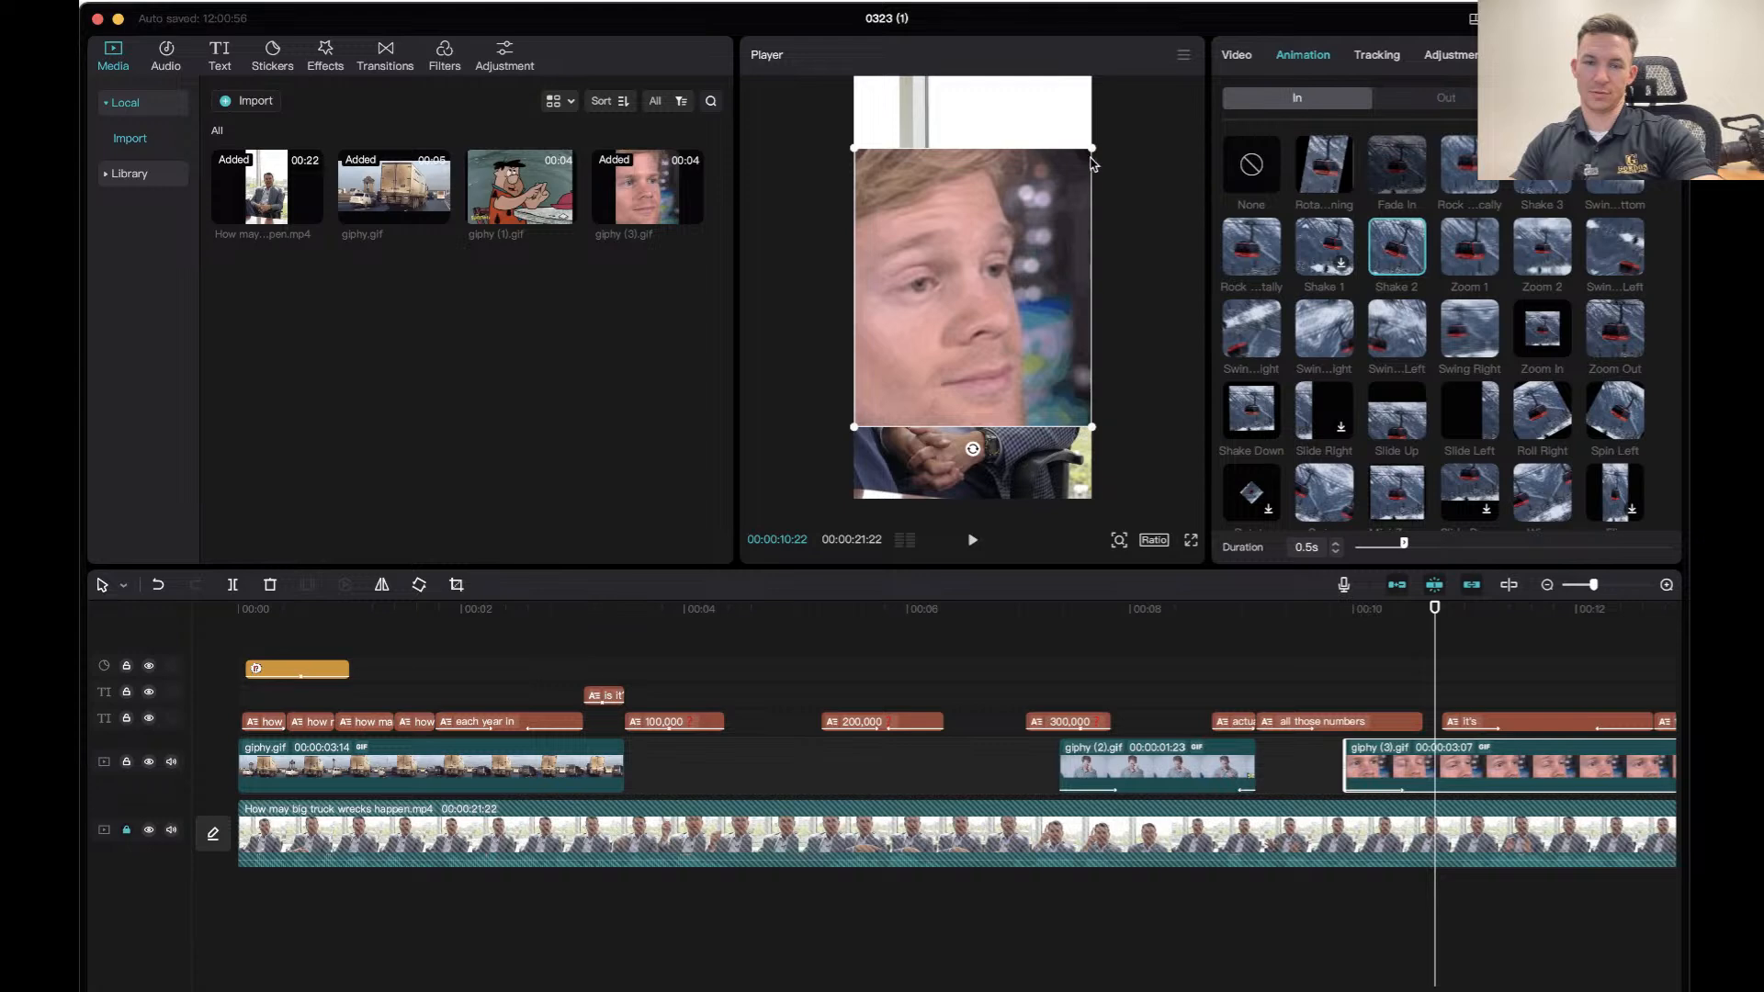
{"action": "left_click", "coordinate": [1212, 621]}
{"action": "key", "text": "space"}
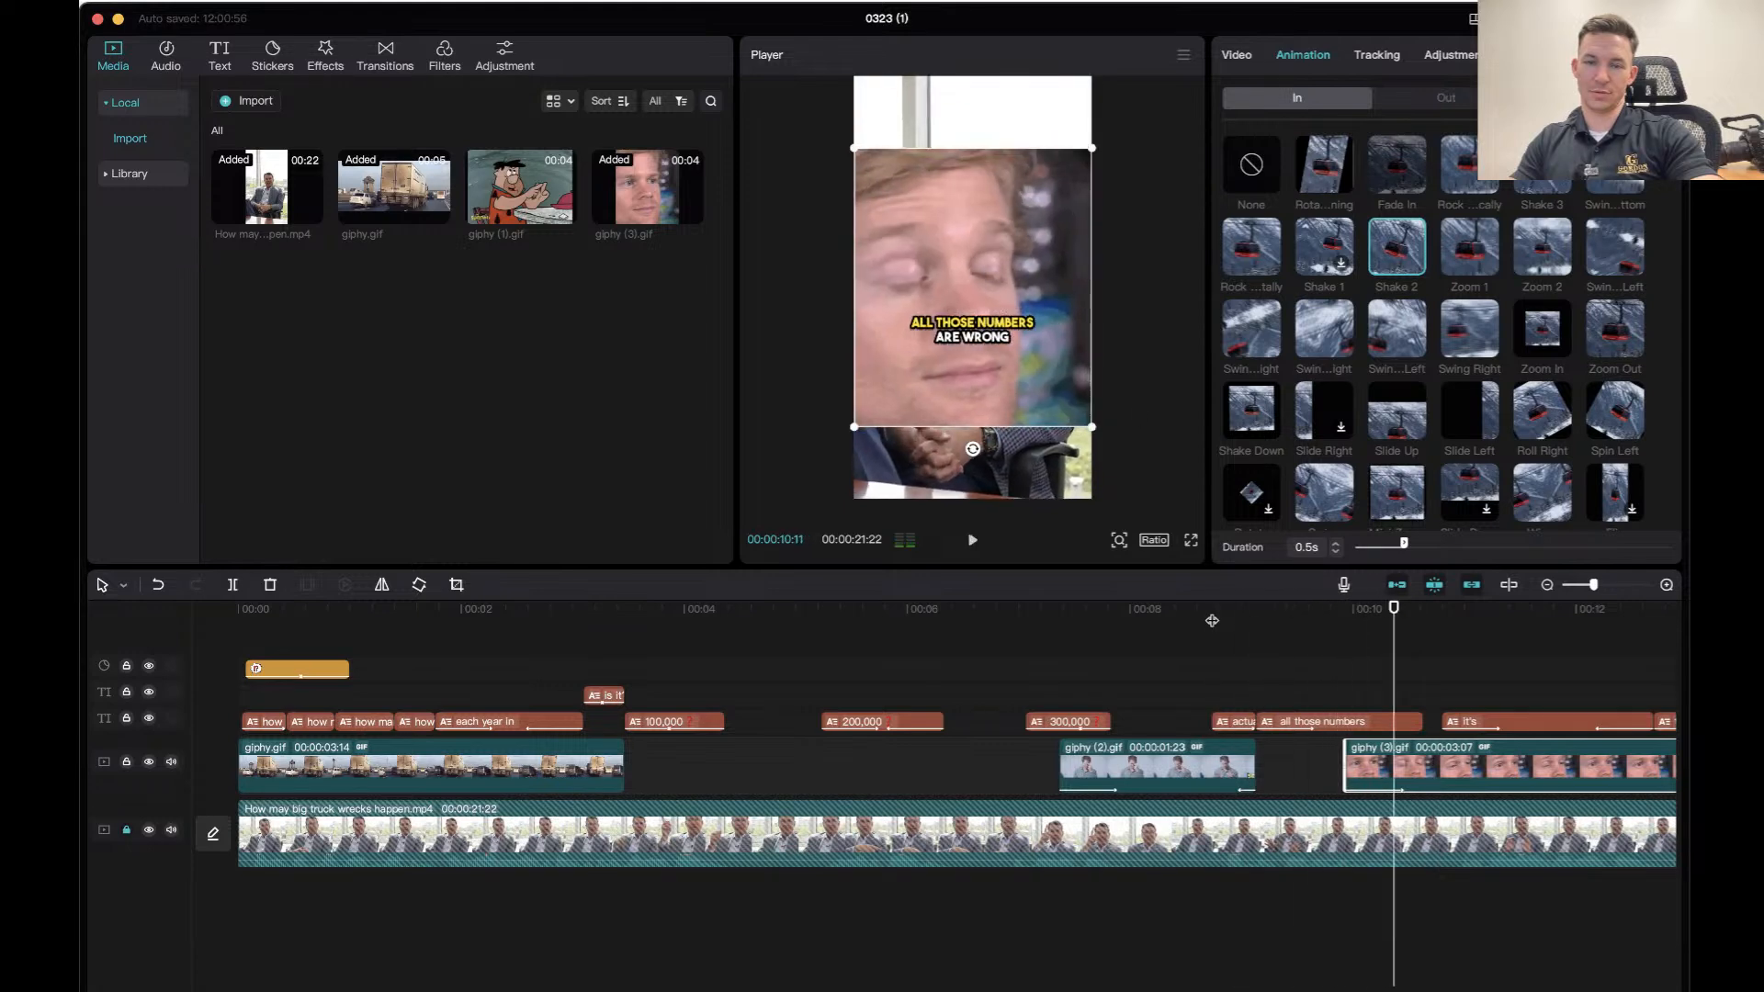
{"action": "key", "text": "space"}
Move giphy (3).gif down and shrink it to sit centred just below the 388,000 caption, and replay the section.
{"action": "left_click_drag", "start_coordinate": [1033, 406], "coordinate": [1033, 446]}
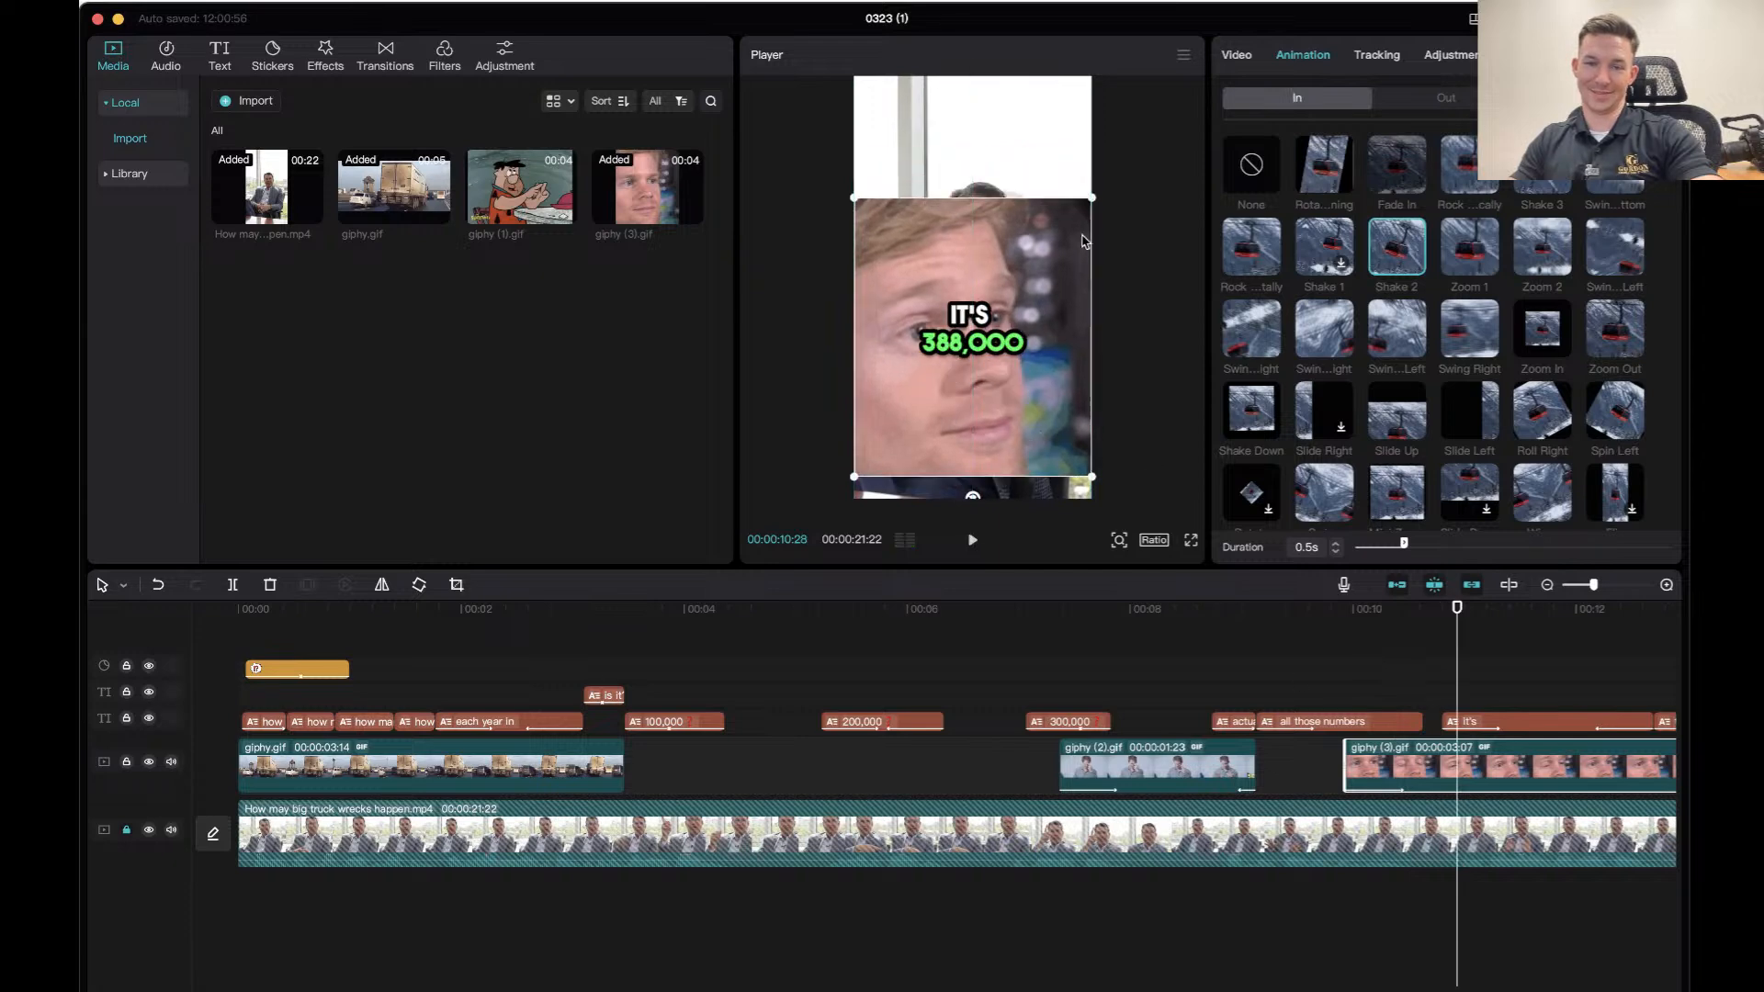
{"action": "left_click_drag", "start_coordinate": [1092, 200], "coordinate": [1013, 372]}
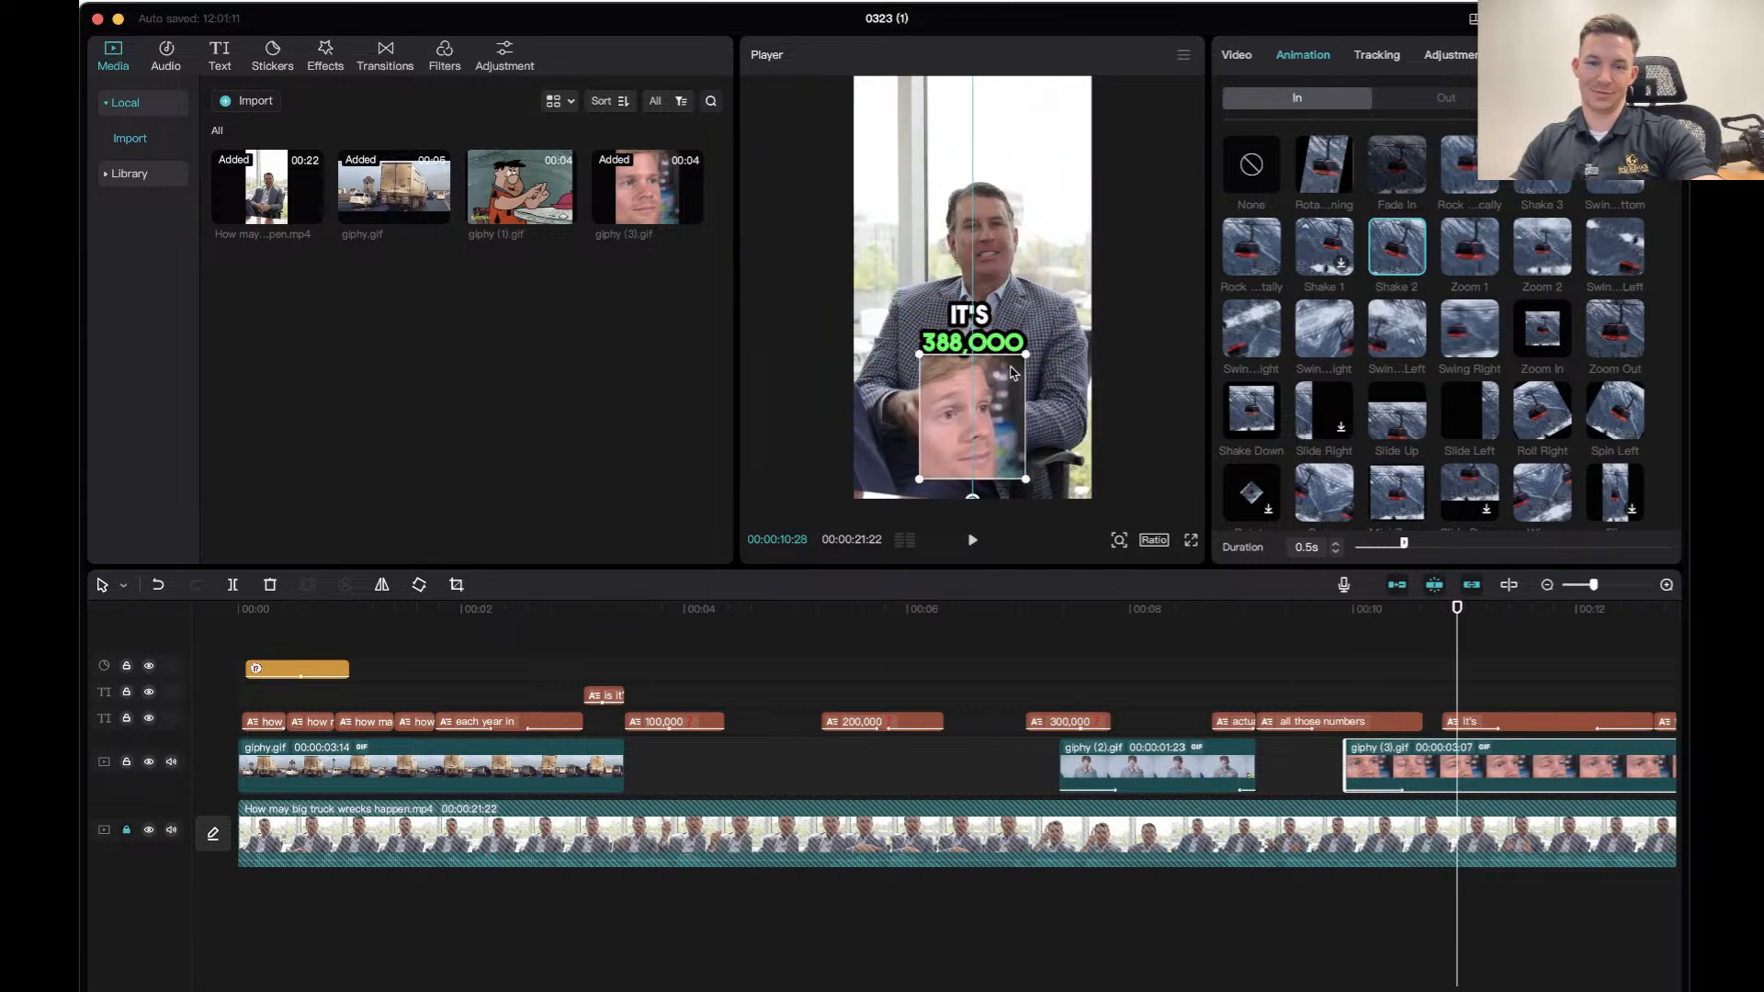
{"action": "key", "text": "space"}
{"action": "key", "text": "space"}
{"action": "left_click", "coordinate": [1290, 613]}
{"action": "key", "text": "space"}
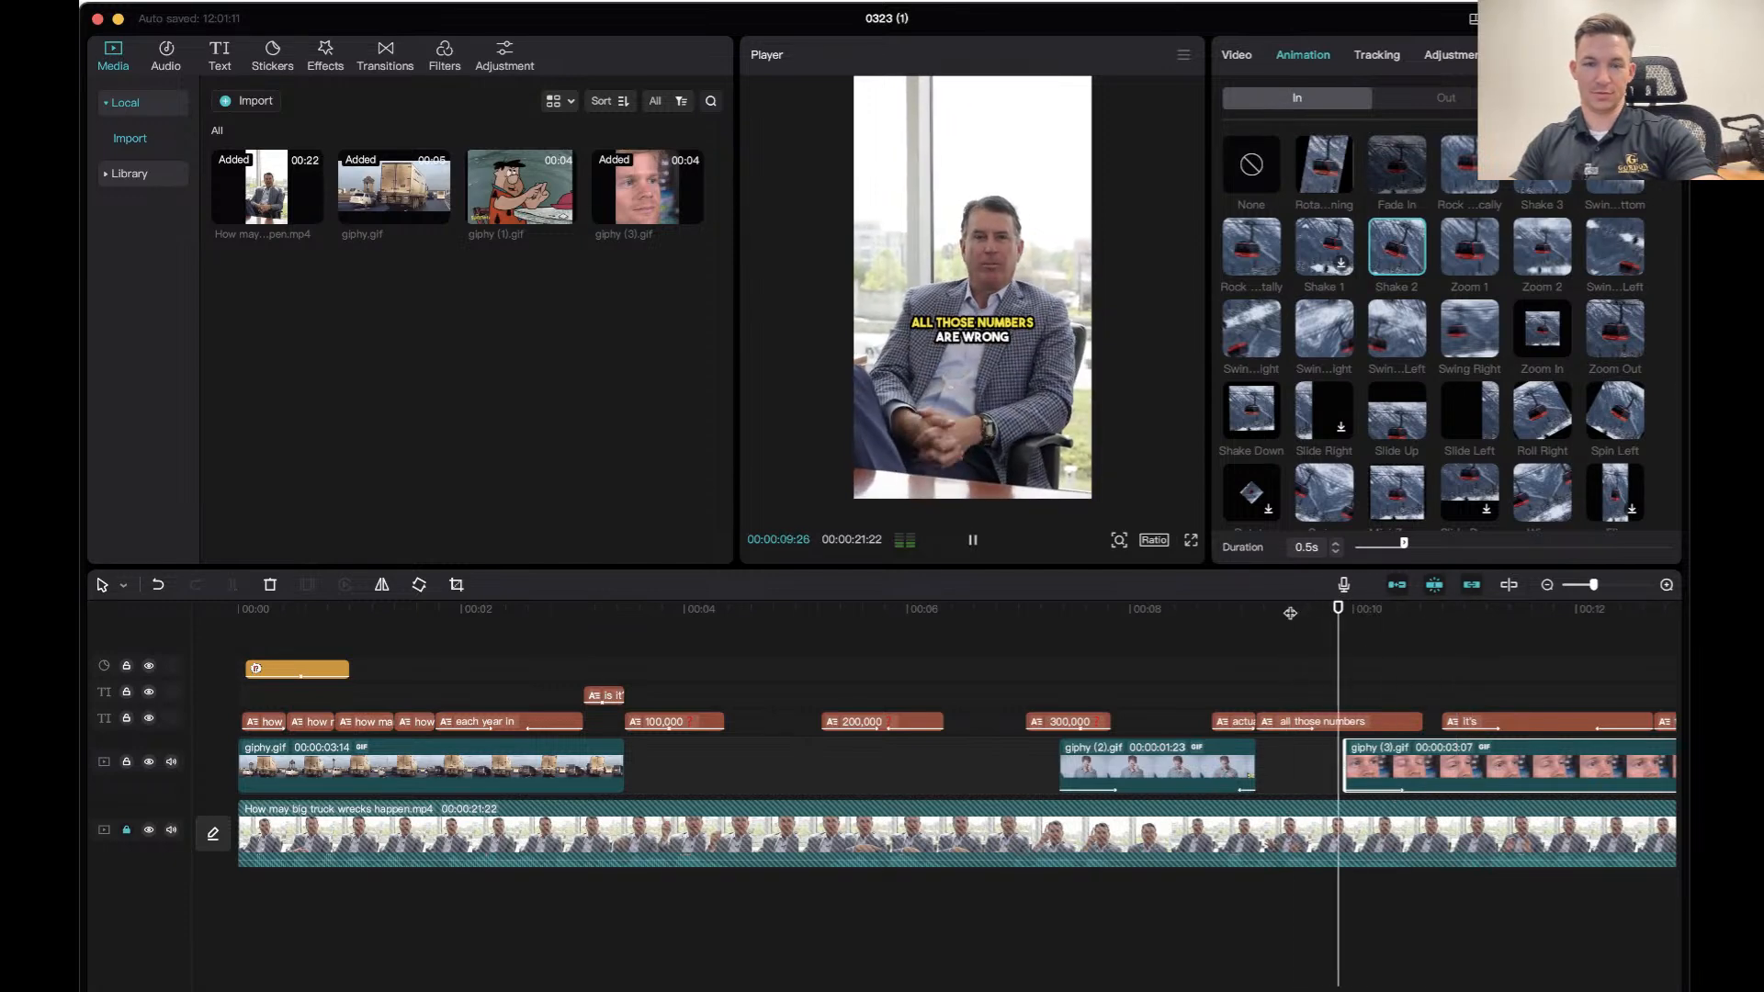
{"action": "left_click", "coordinate": [1290, 613]}
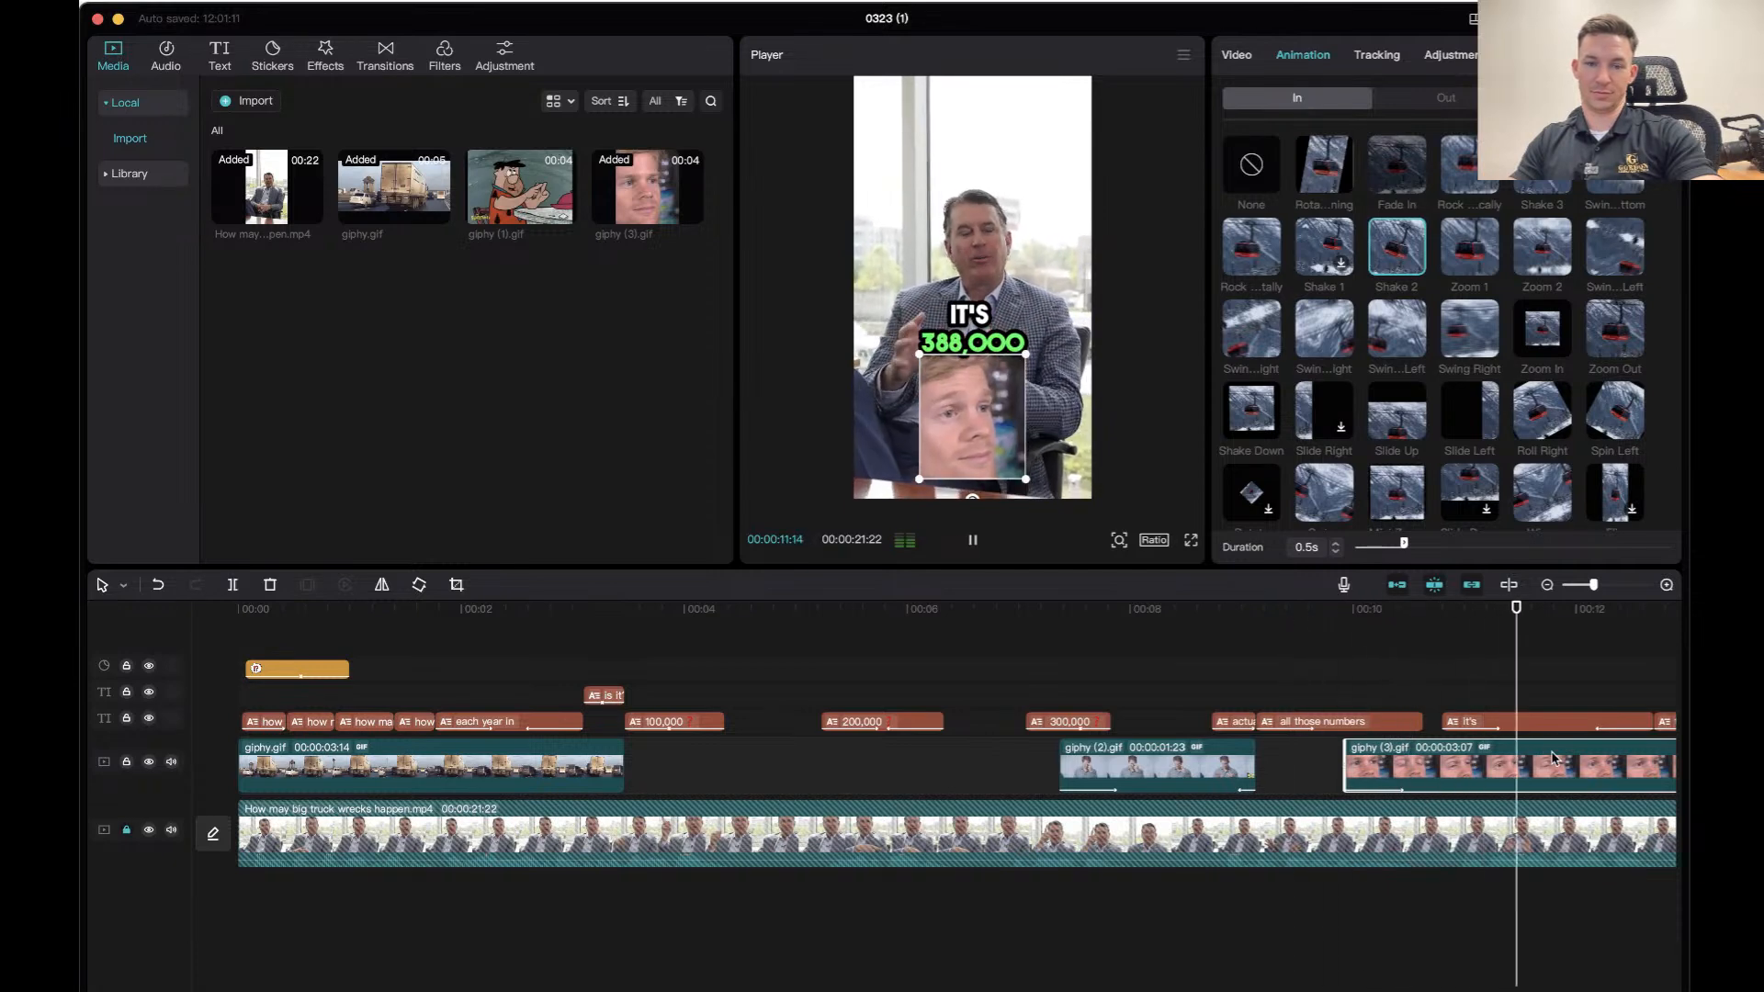
Trim the end of giphy (3).gif back to 00:00:12:05 and replay the section.
{"action": "key", "text": "space"}
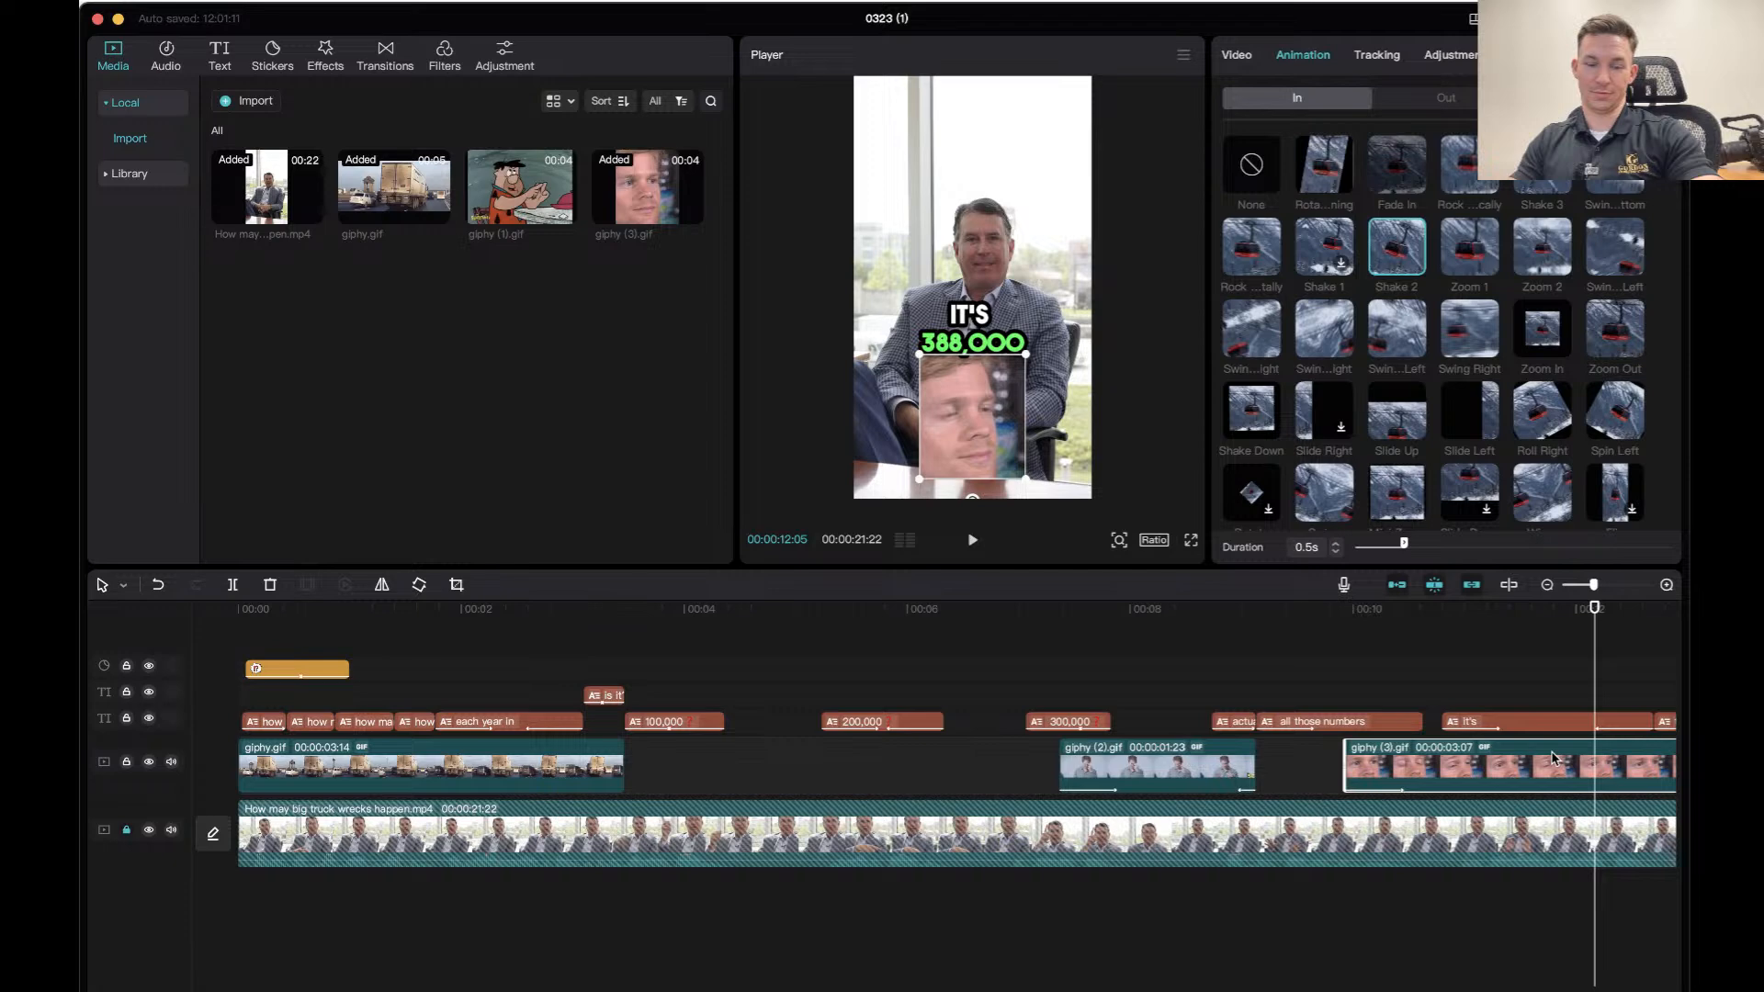
{"action": "left_click", "coordinate": [1549, 586]}
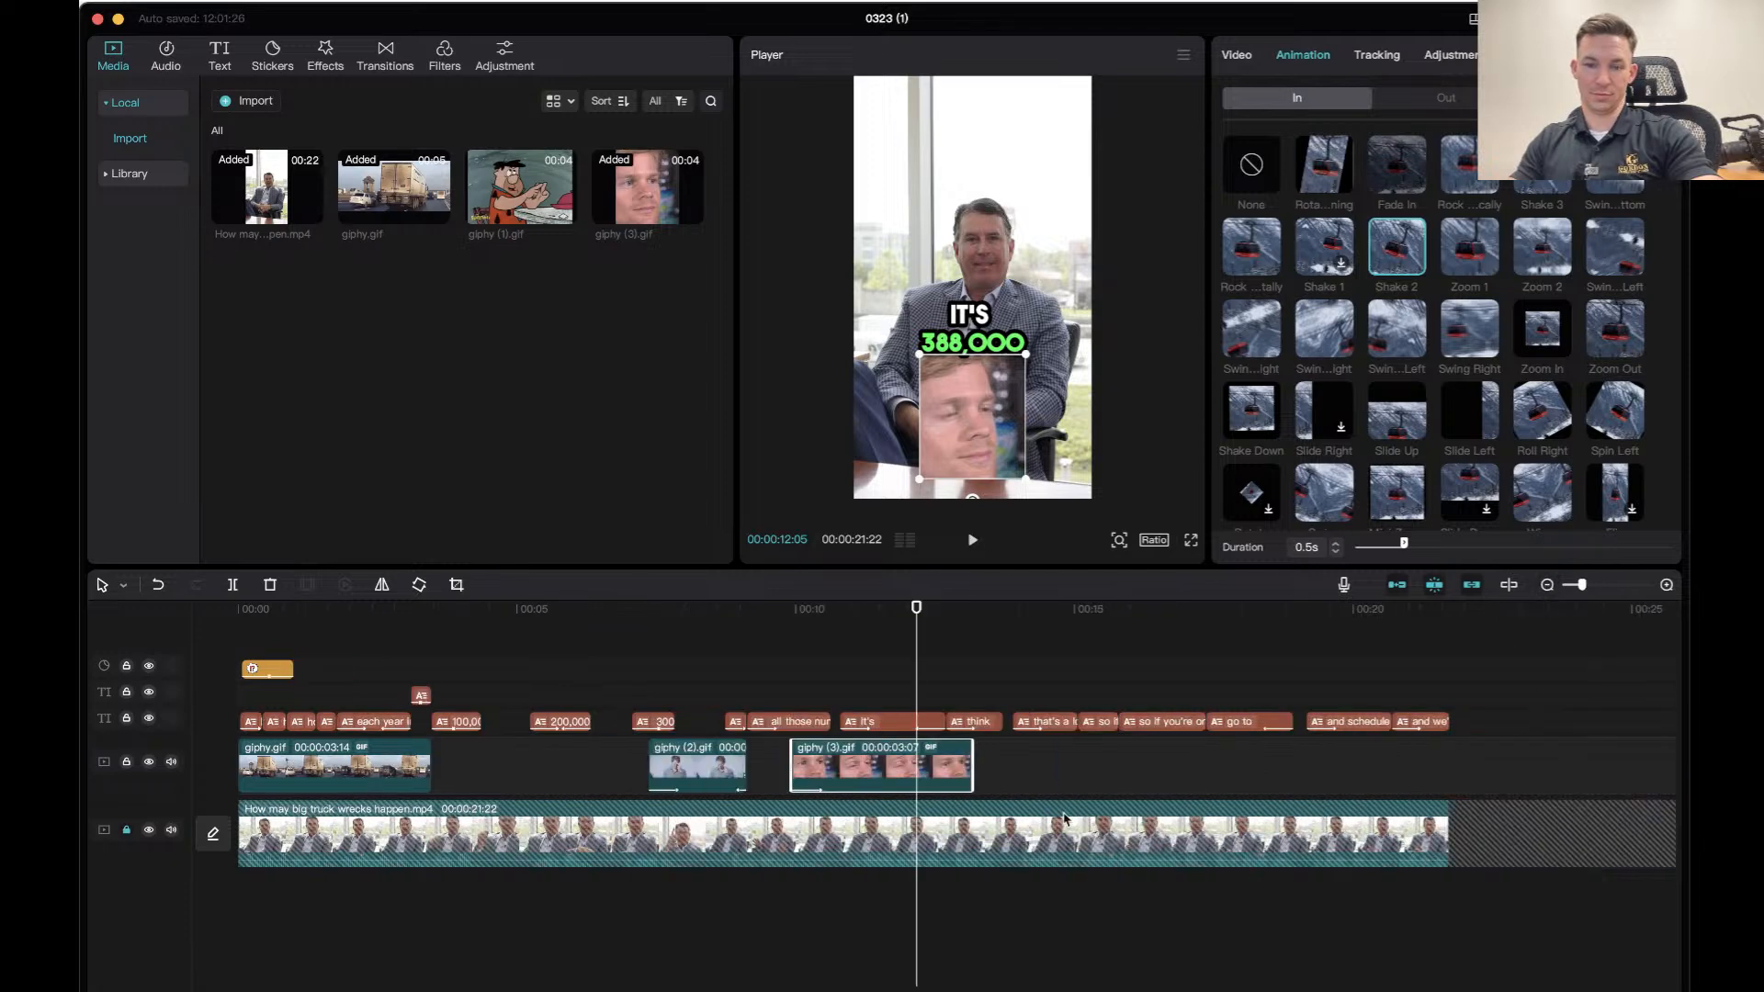
{"action": "left_click_drag", "start_coordinate": [970, 765], "coordinate": [917, 764]}
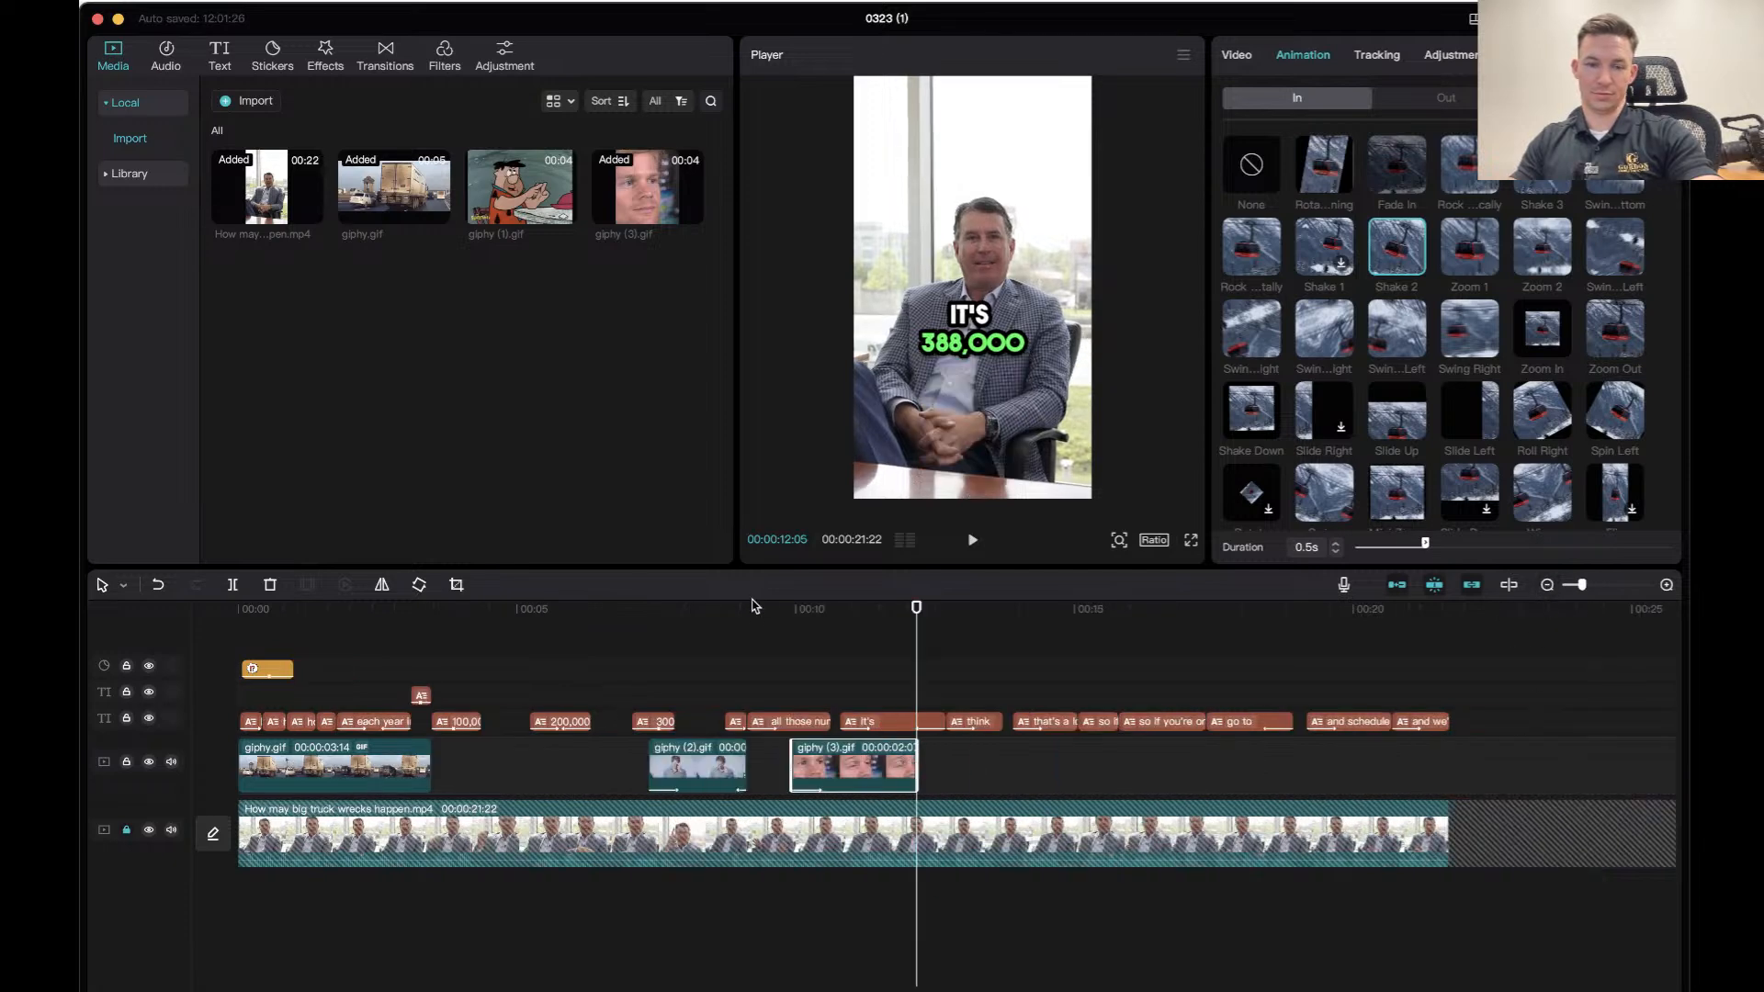
{"action": "left_click", "coordinate": [726, 624]}
{"action": "left_click", "coordinate": [726, 624]}
{"action": "key", "text": "space"}
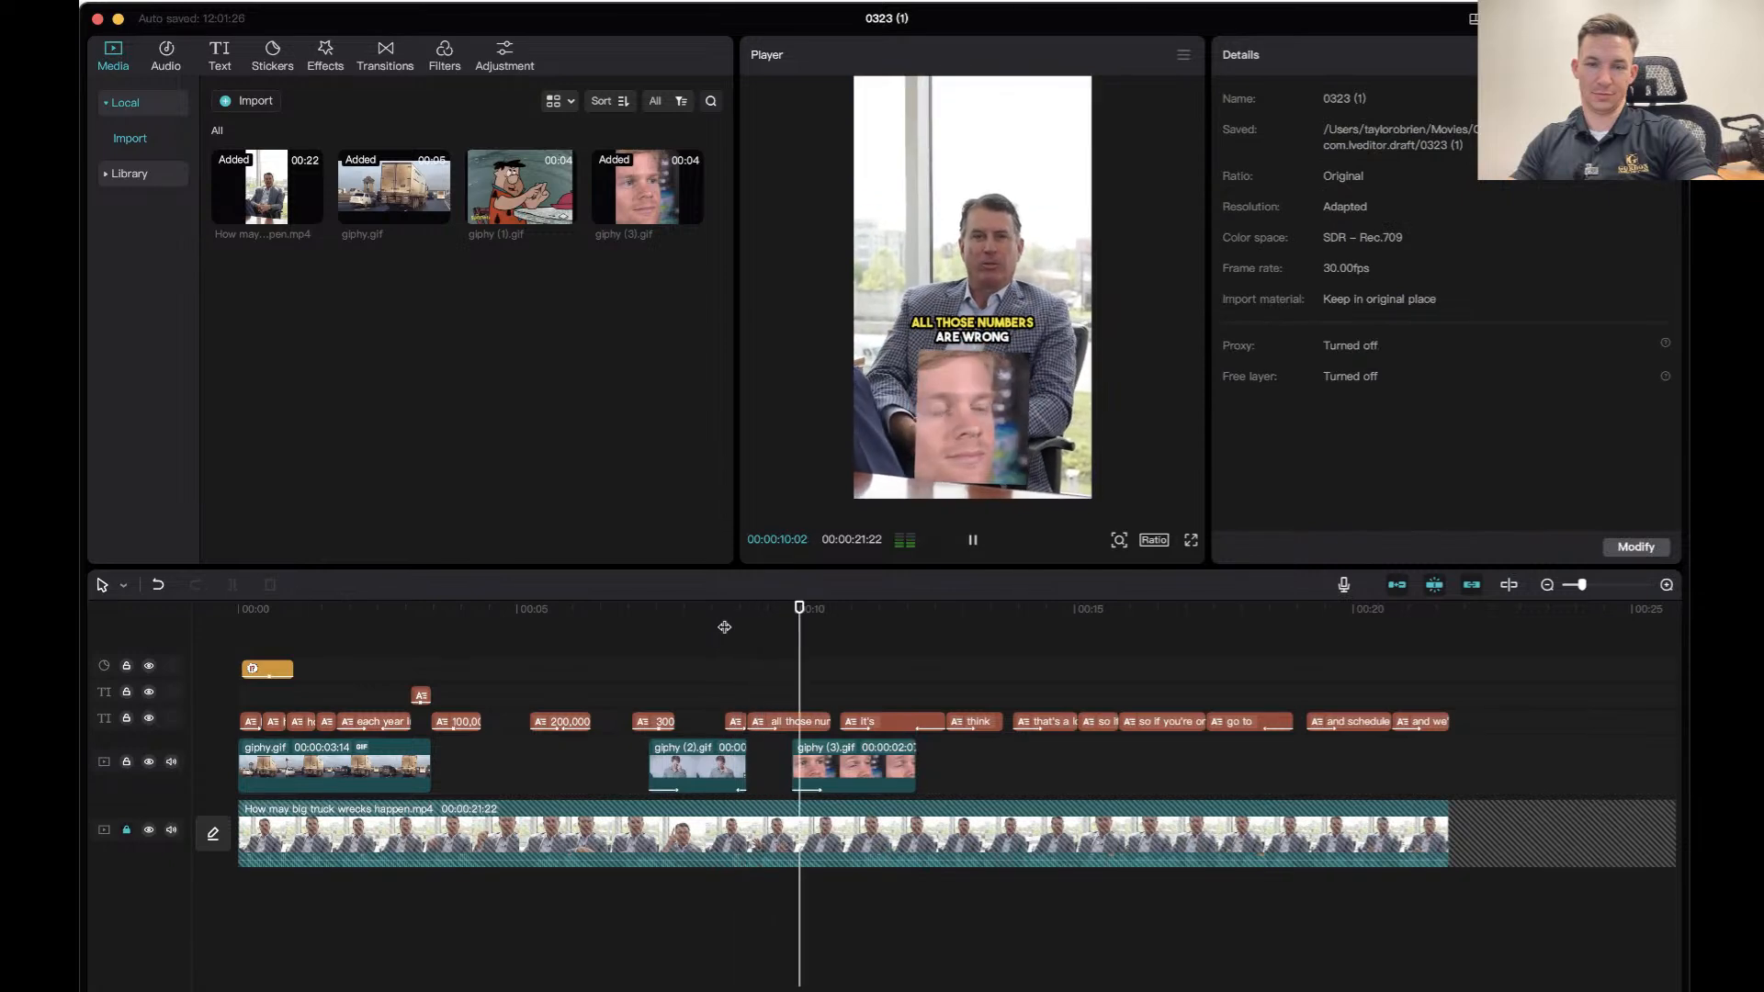
Trim the end of giphy (3).gif back to 00:00:11:01, just after the 388,000 caption starts, and replay the section.
{"action": "key", "text": "space"}
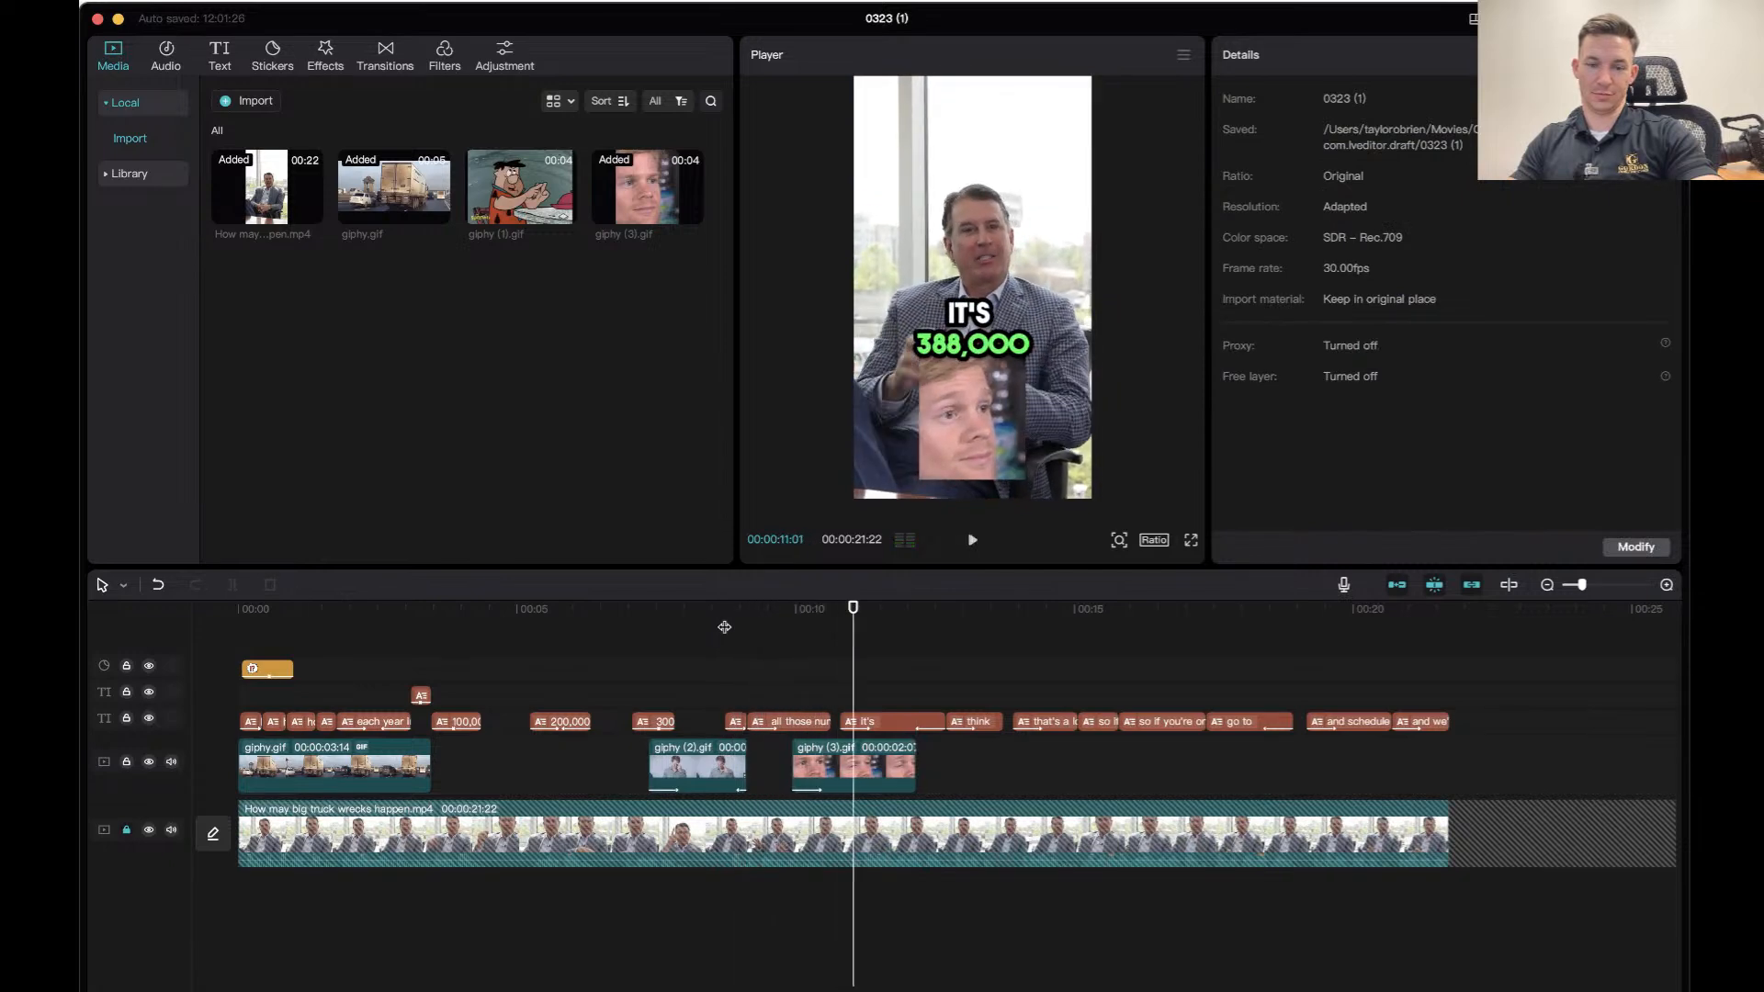
{"action": "left_click", "coordinate": [896, 752]}
{"action": "left_click_drag", "start_coordinate": [913, 753], "coordinate": [850, 759]}
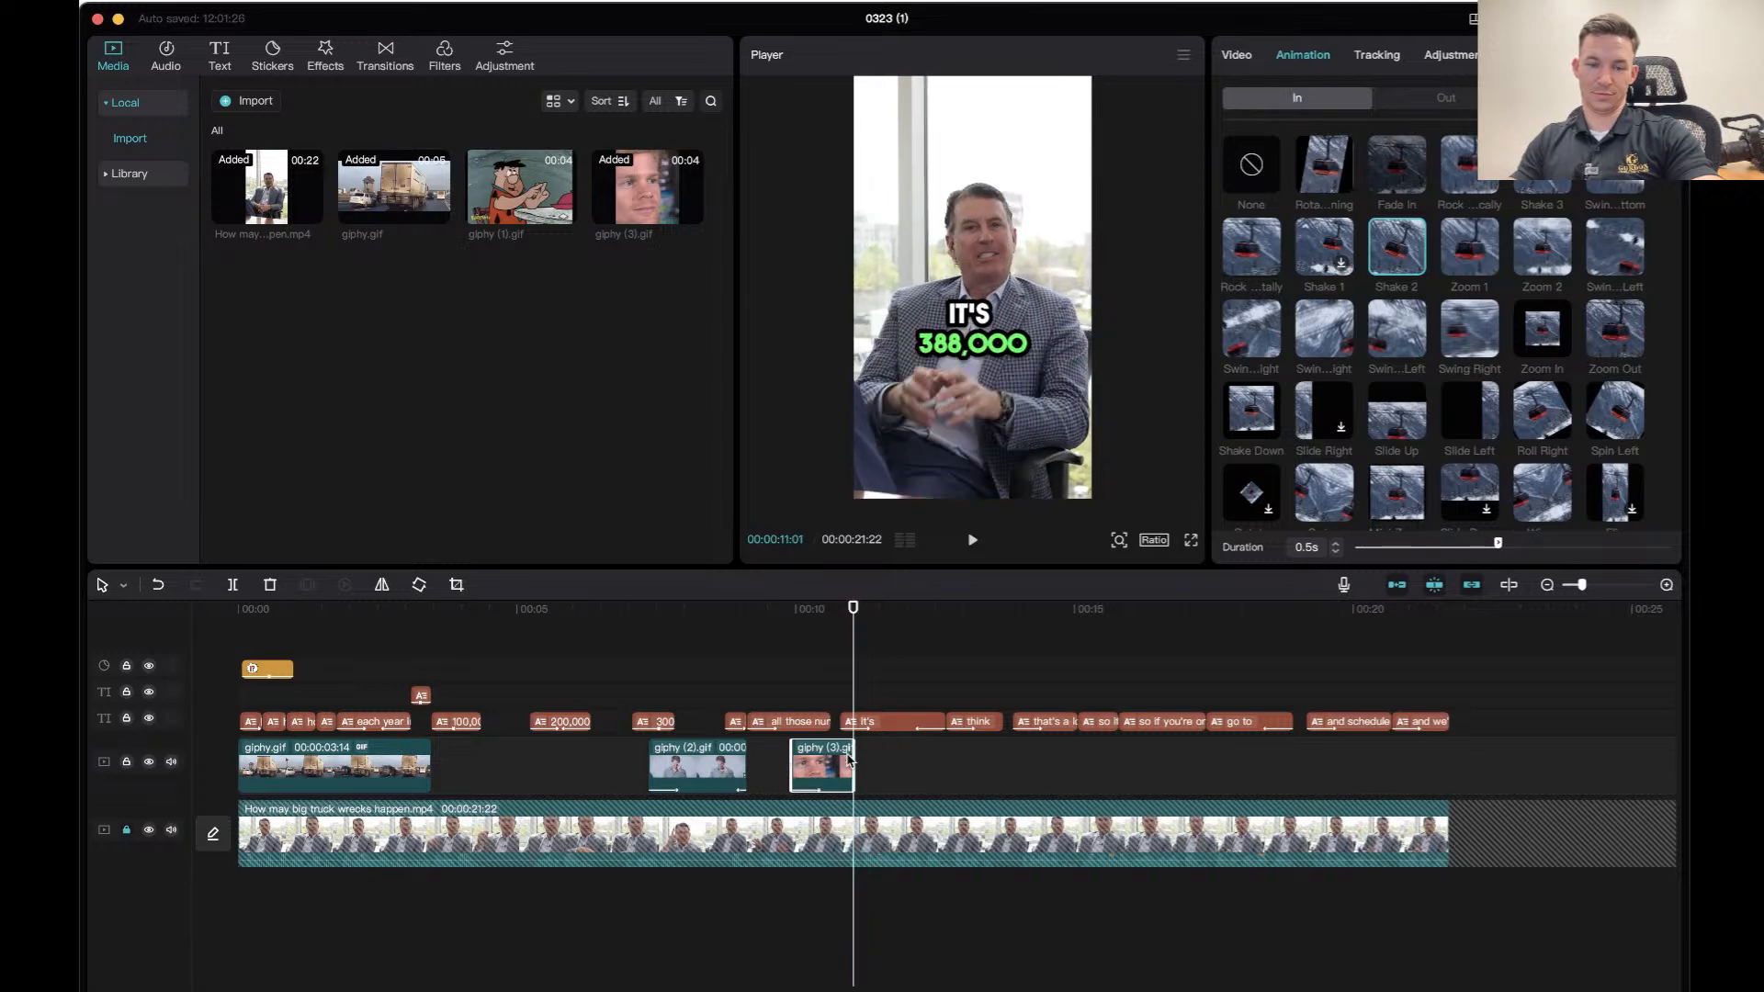
{"action": "left_click", "coordinate": [750, 620]}
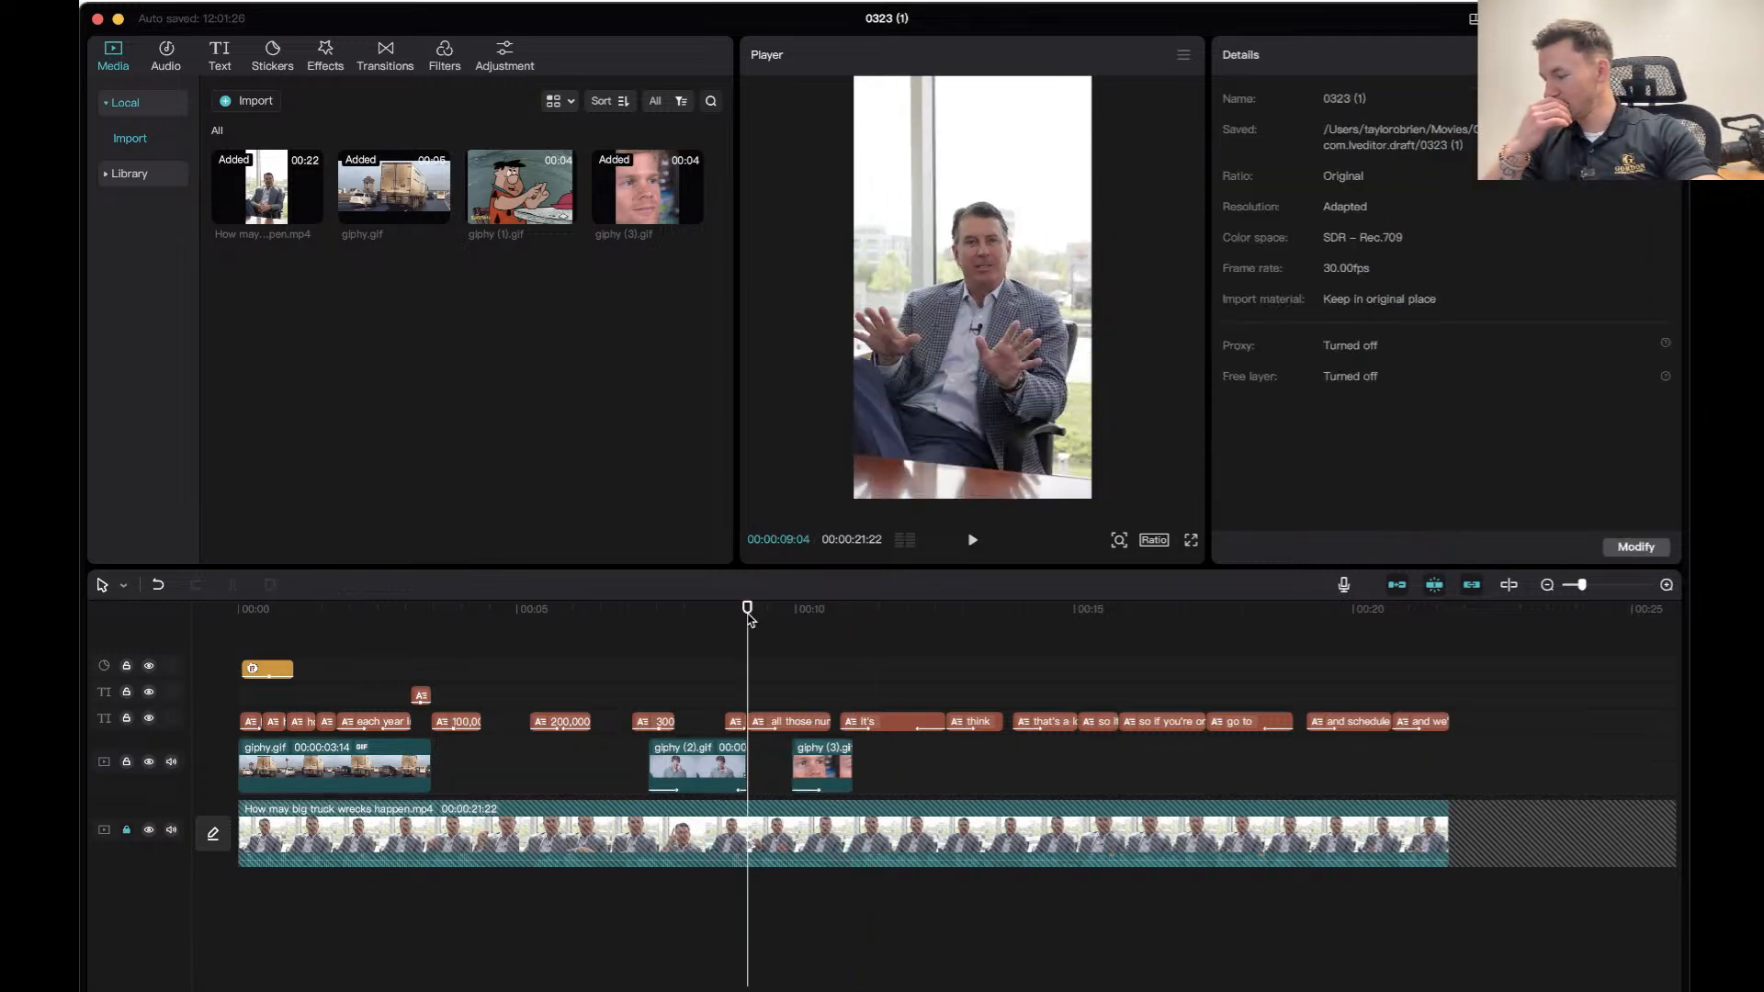
{"action": "key", "text": "space"}
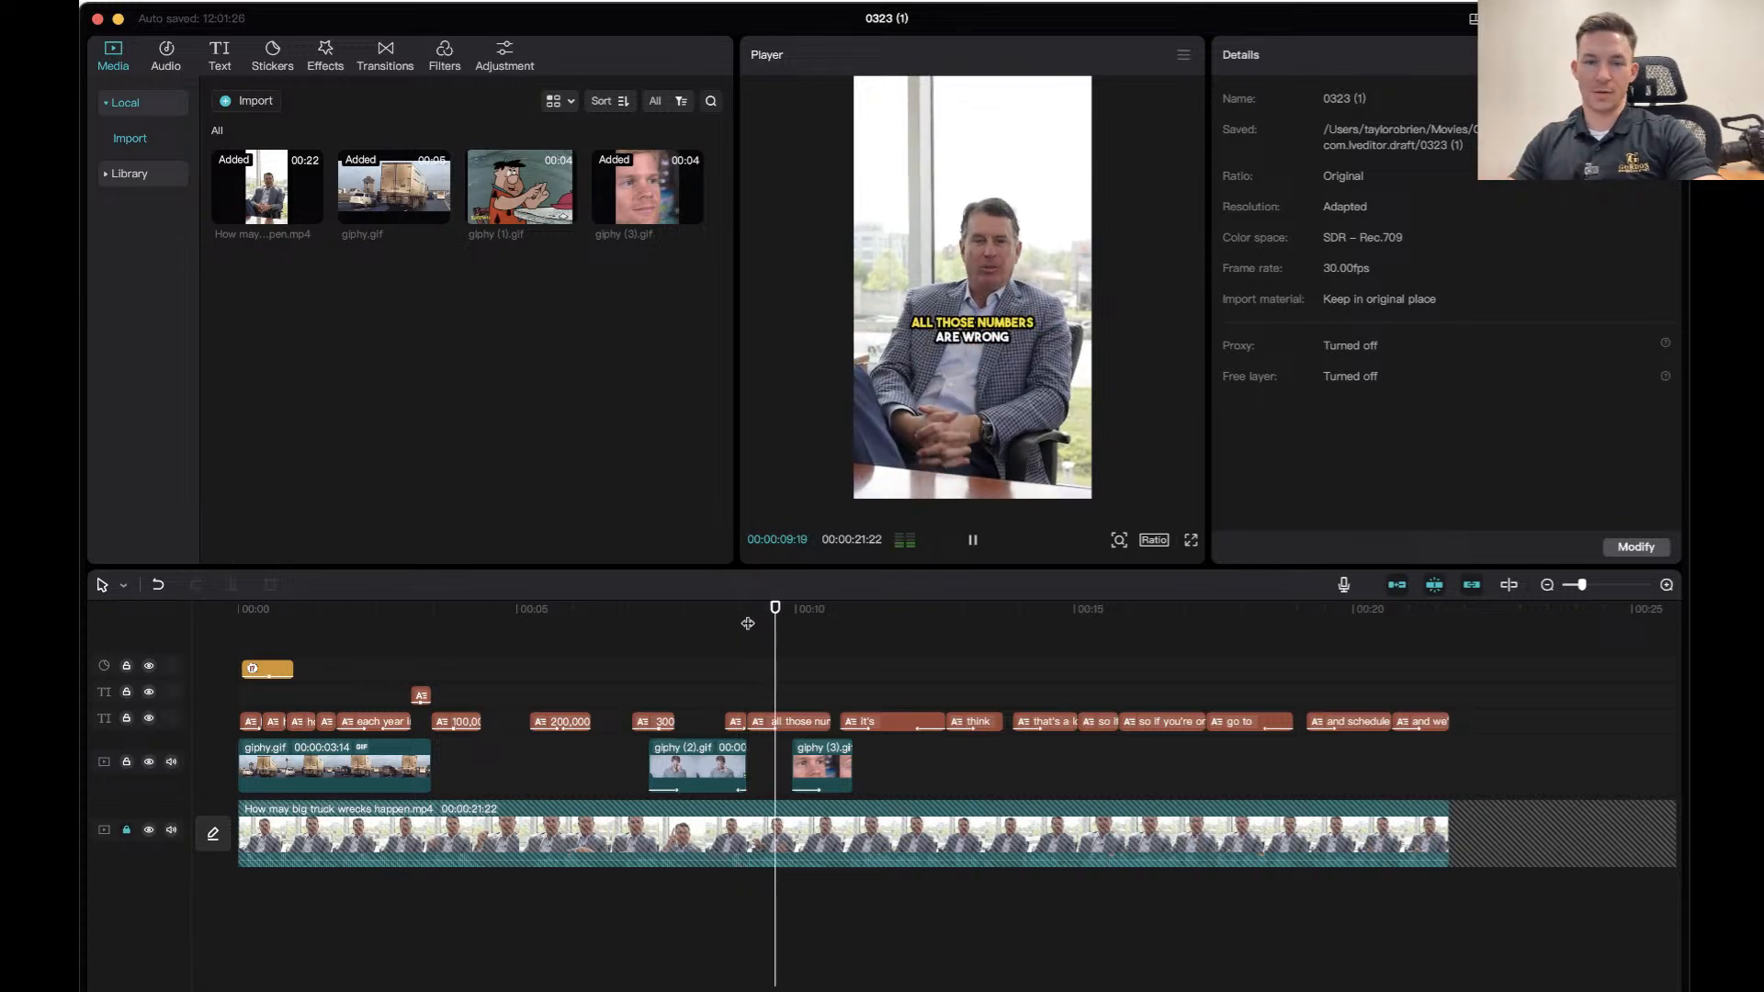
{"action": "key", "text": "space"}
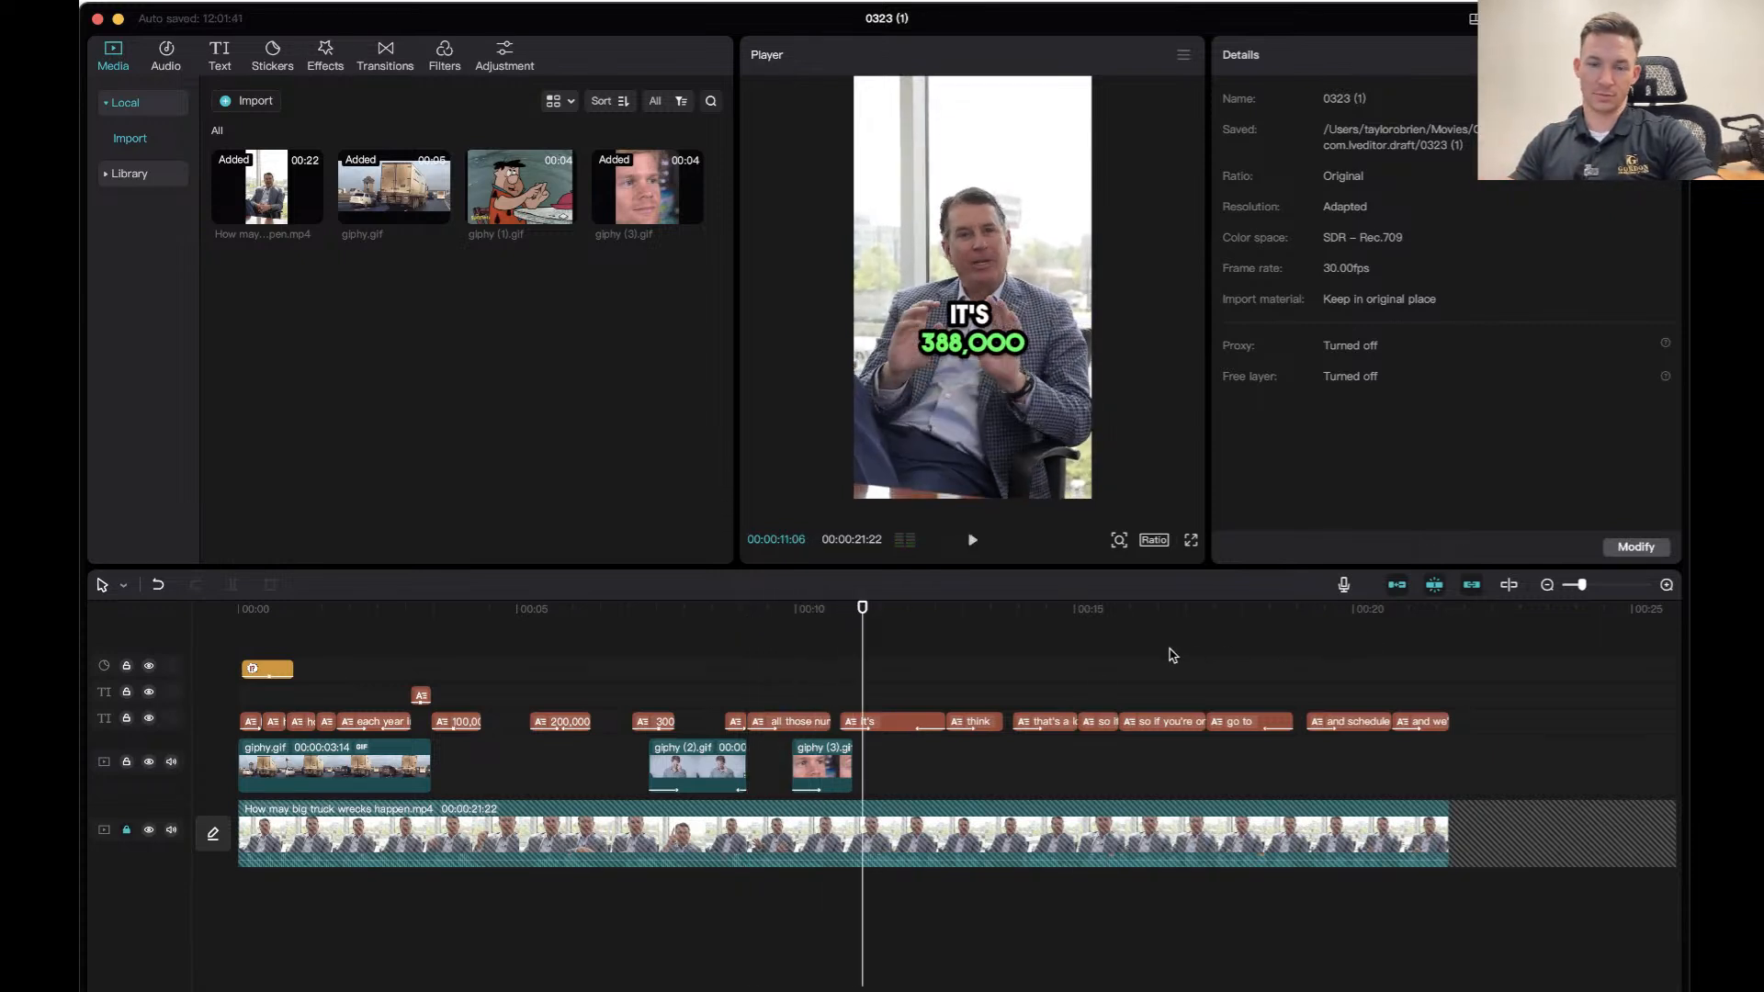
{"action": "key", "text": "space"}
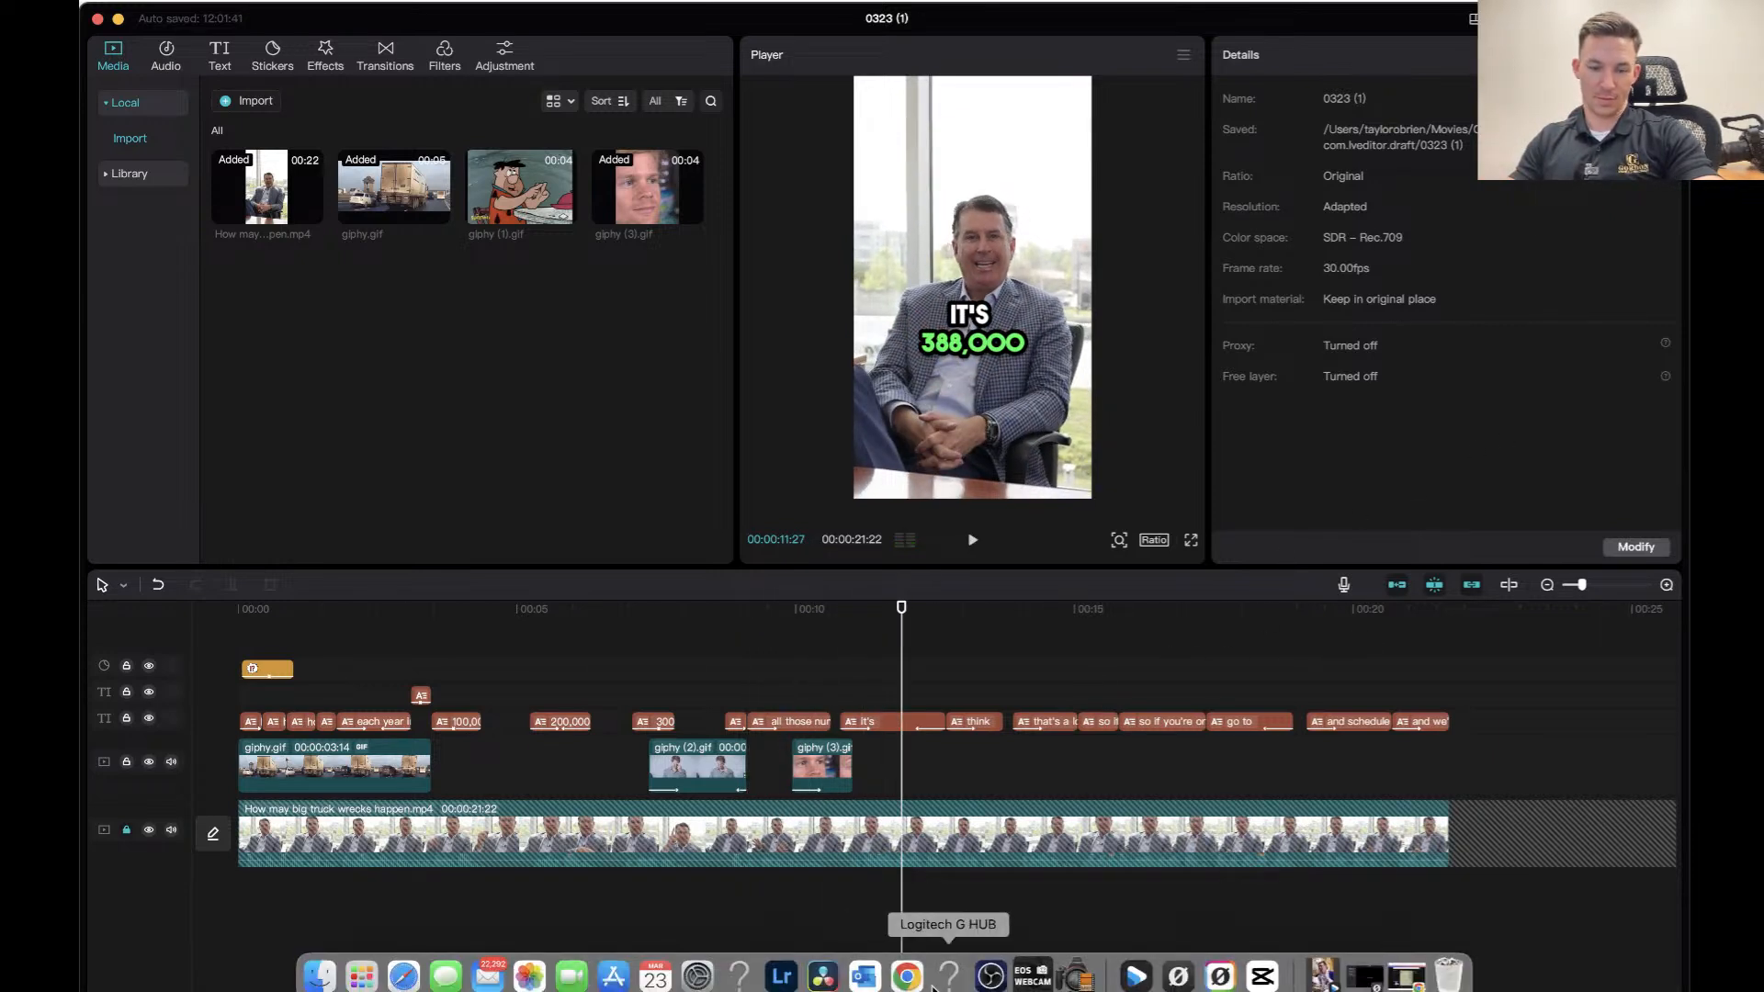
Switch to Chrome, go back to the GIPHY results for "what", and browse them for another reaction GIF.
{"action": "left_click", "coordinate": [905, 982]}
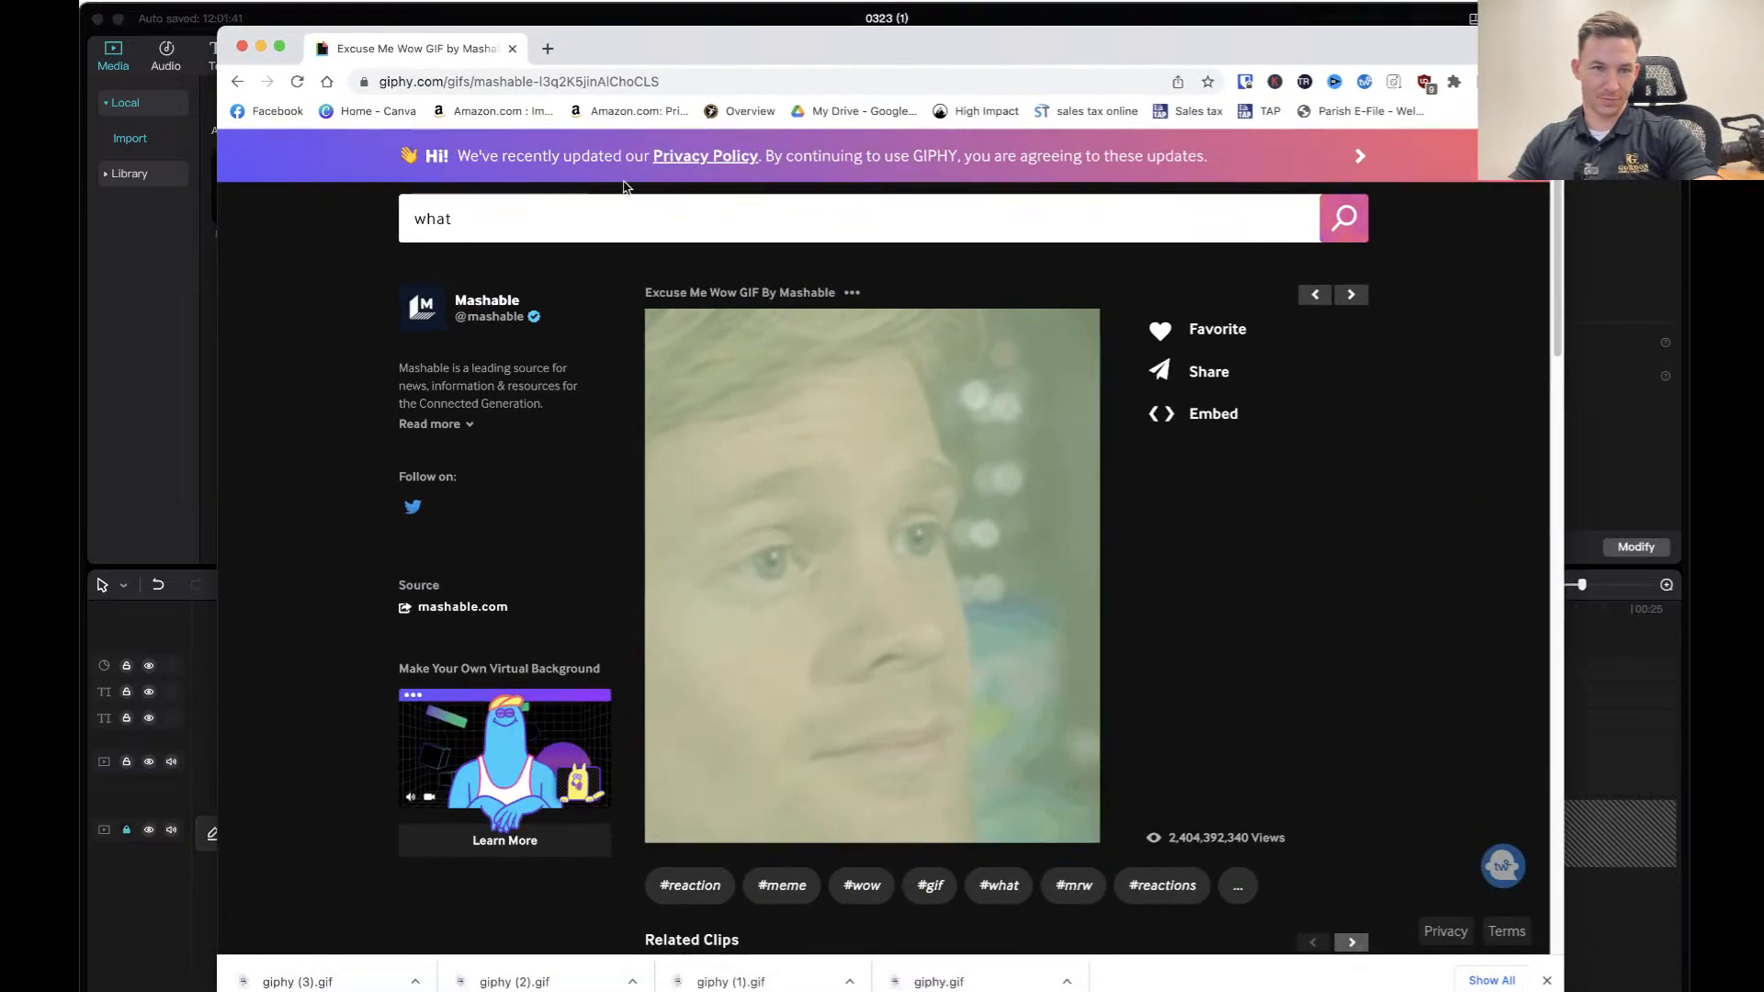
{"action": "left_click", "coordinate": [237, 81]}
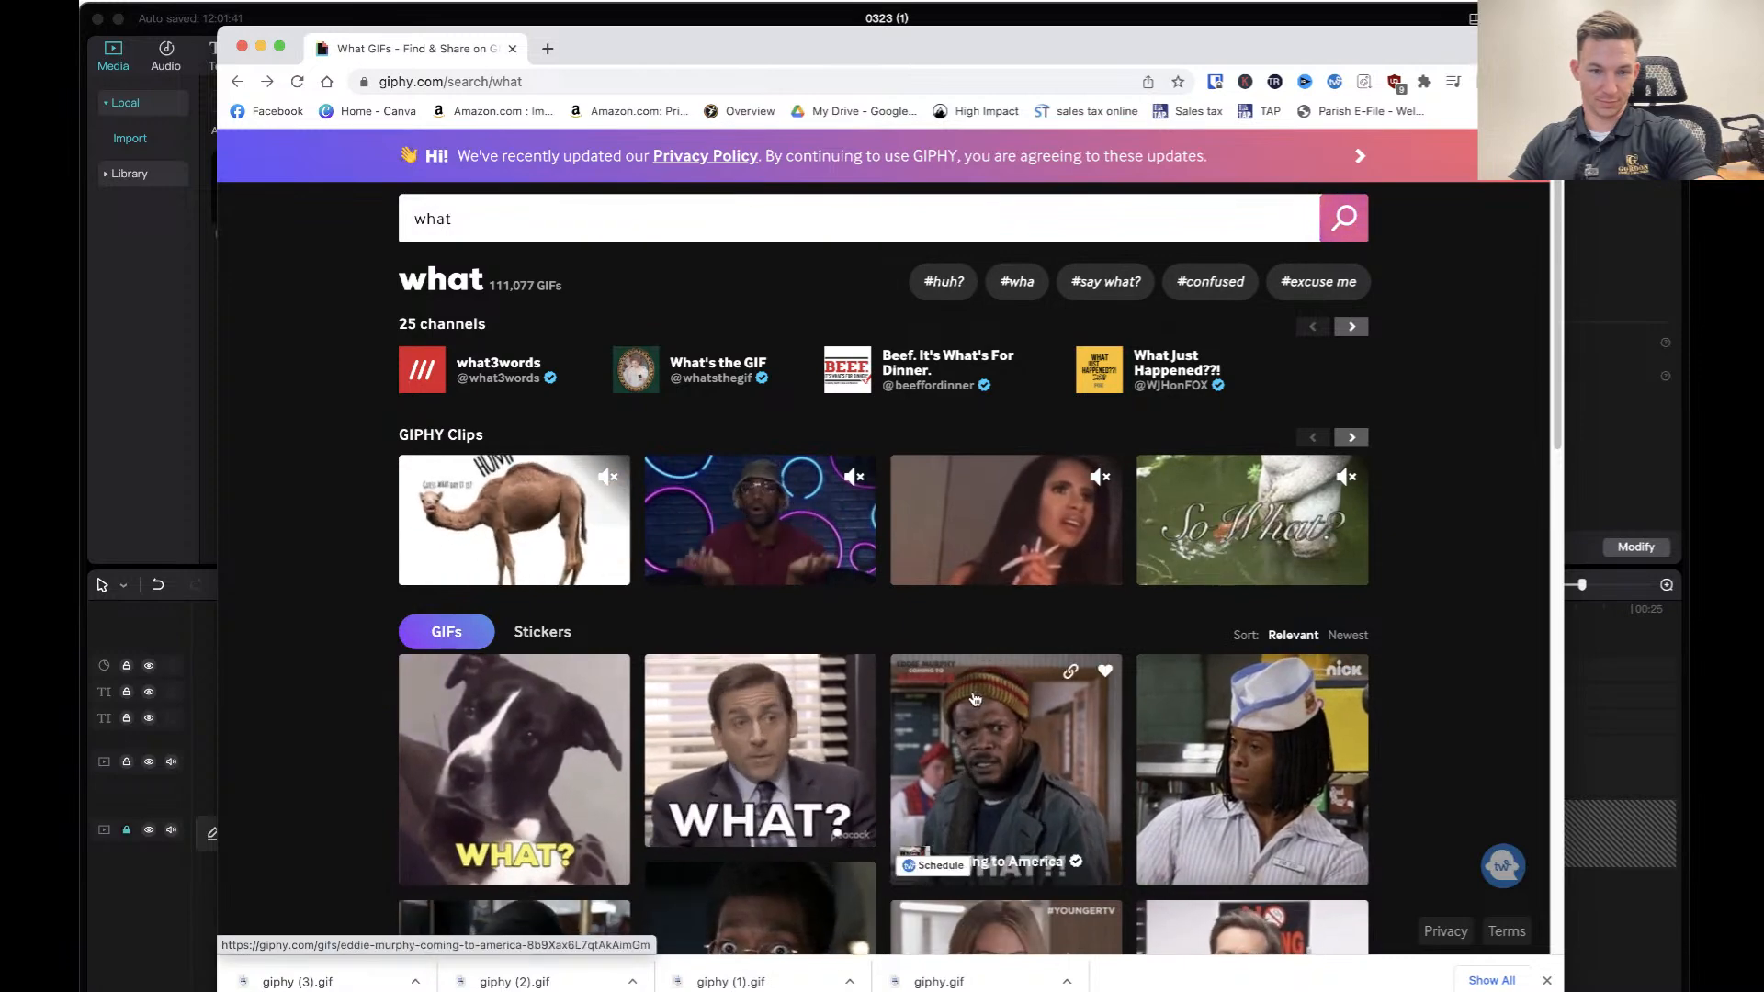
{"action": "scroll", "coordinate": [976, 700], "scroll_direction": "down", "scroll_amount": 6}
{"action": "scroll", "coordinate": [976, 700], "scroll_direction": "down", "scroll_amount": 7}
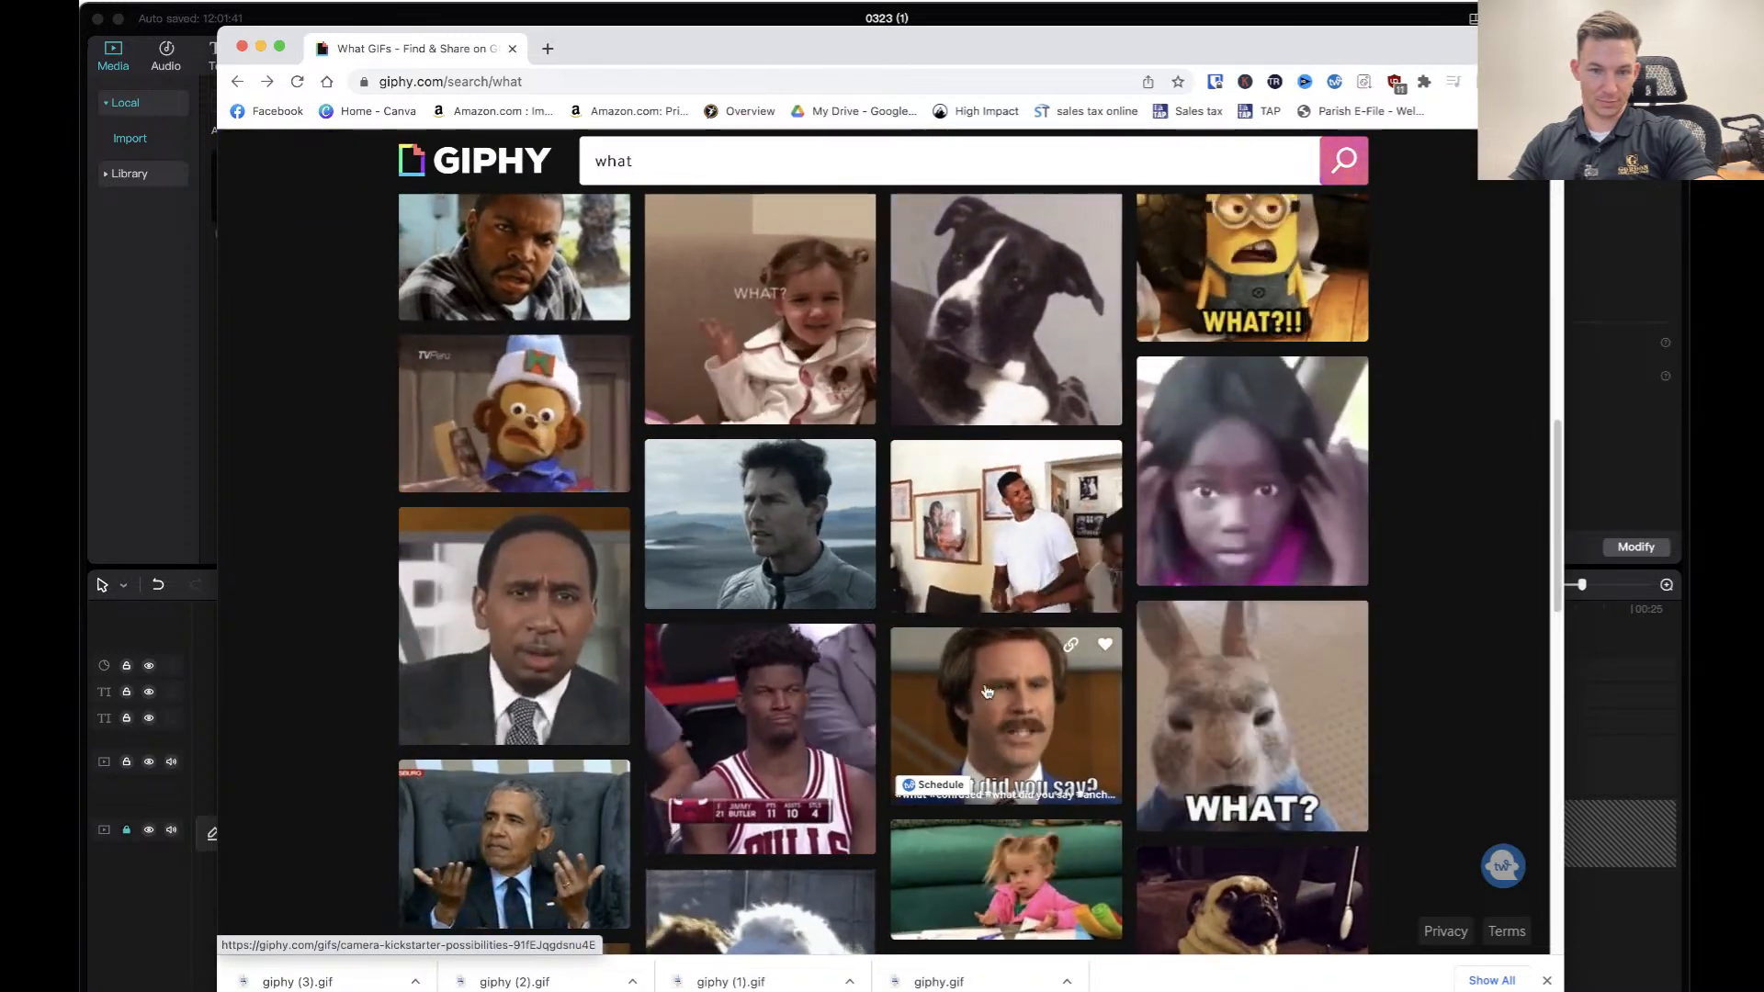
{"action": "scroll", "coordinate": [1001, 681], "scroll_direction": "down", "scroll_amount": 3}
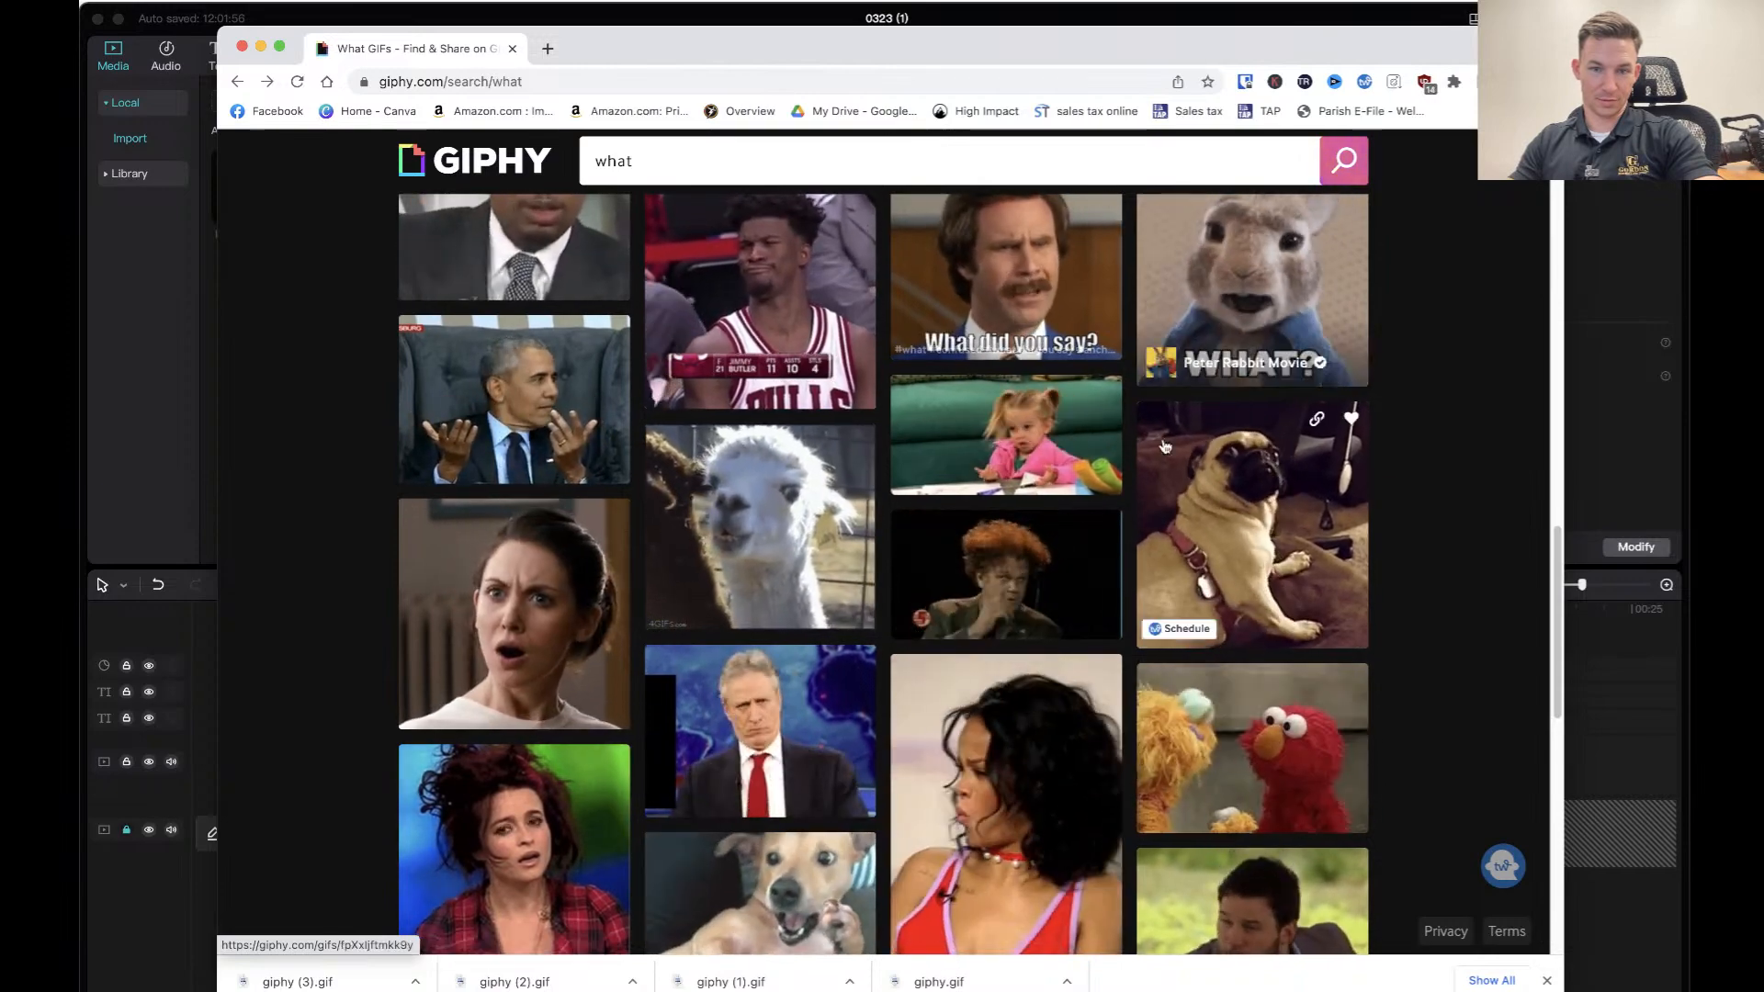
{"action": "scroll", "coordinate": [990, 502], "scroll_direction": "down", "scroll_amount": 3}
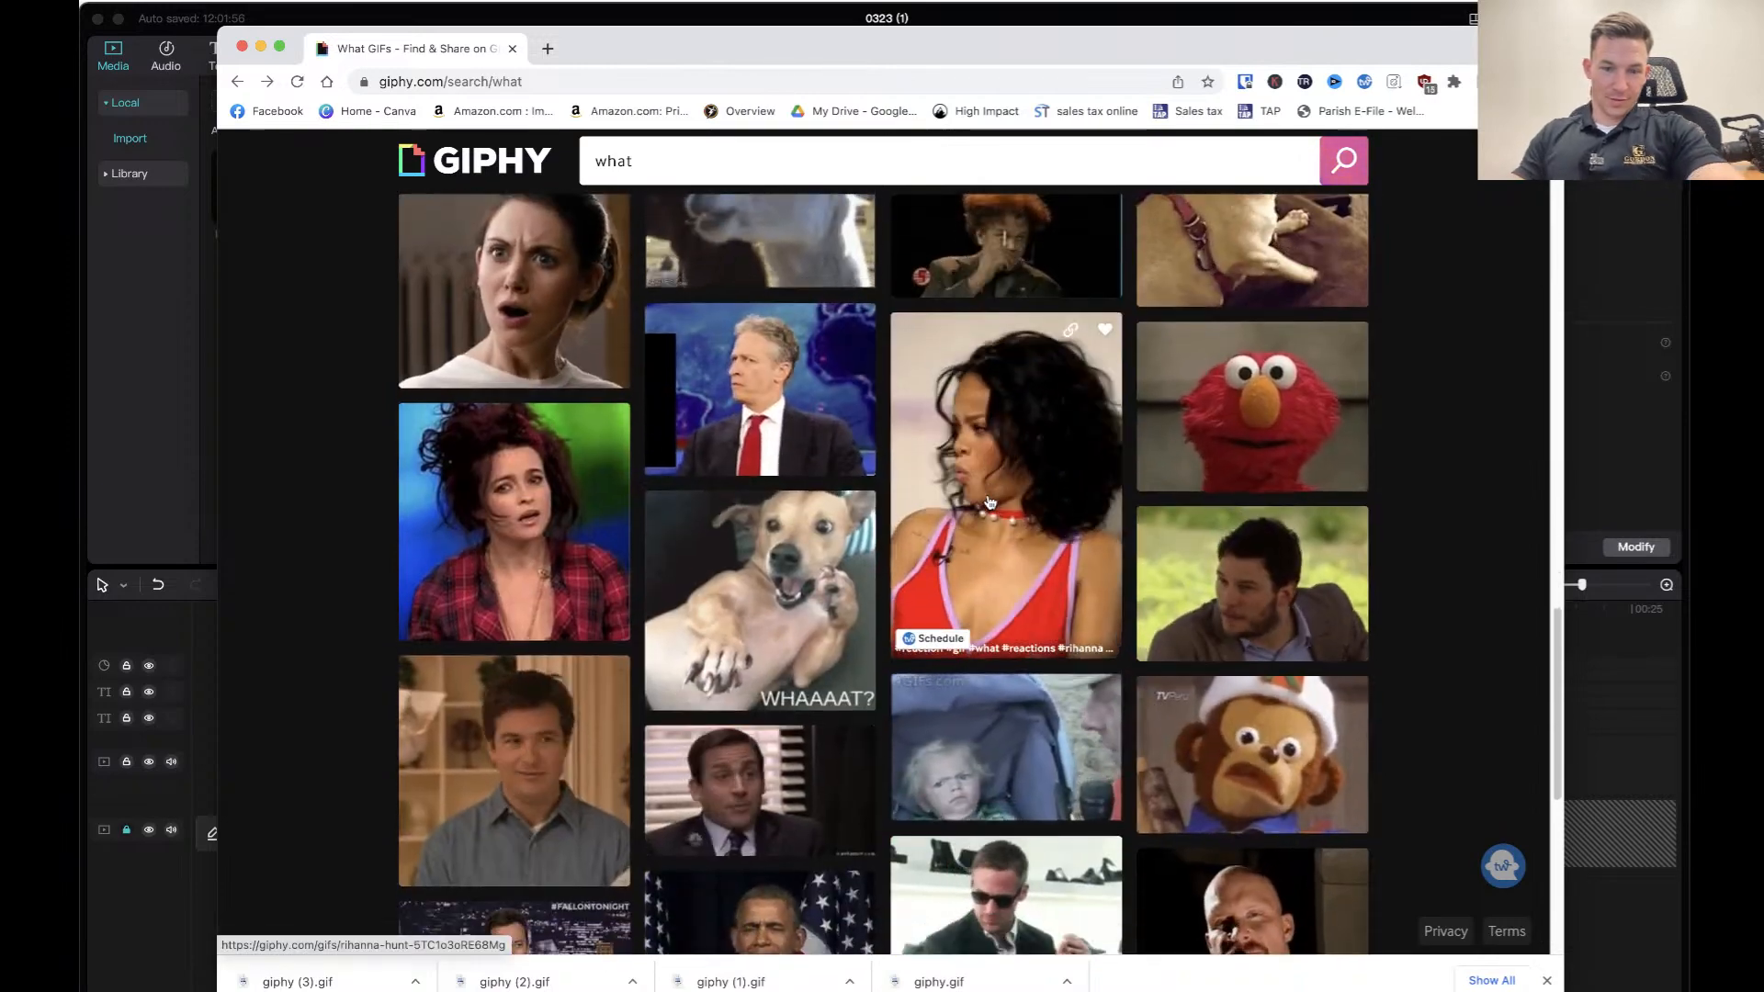
{"action": "scroll", "coordinate": [1011, 624], "scroll_direction": "down", "scroll_amount": 3}
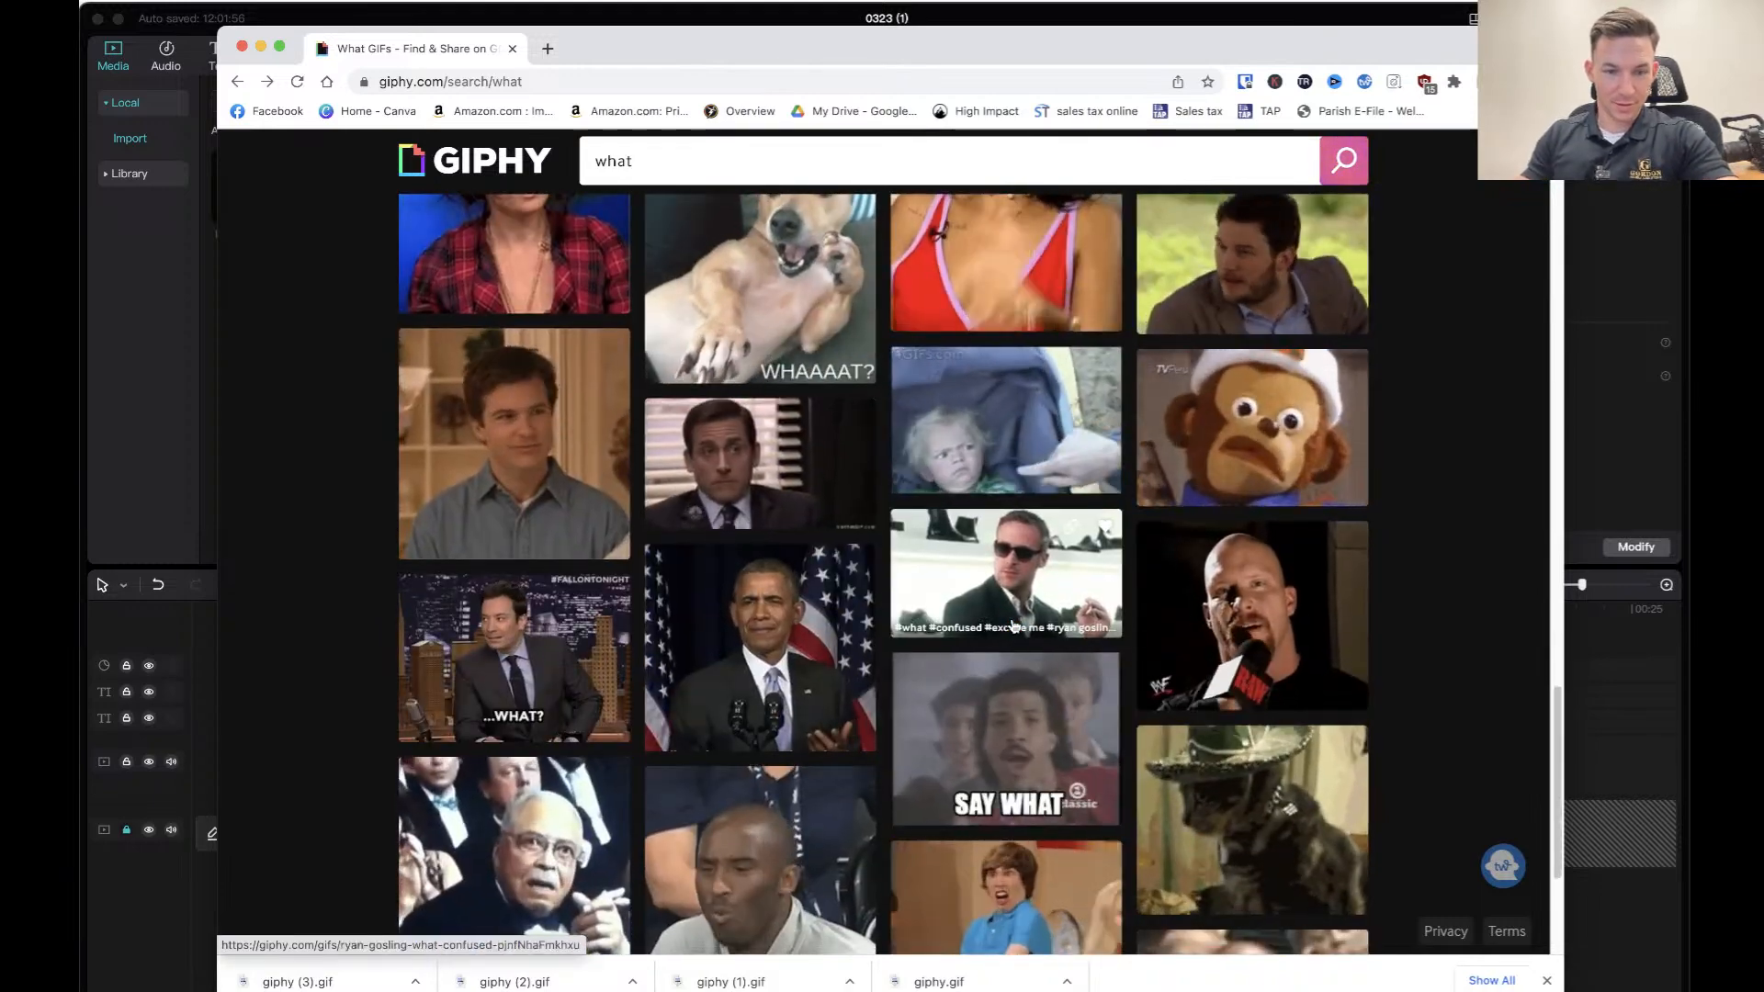
{"action": "scroll", "coordinate": [1011, 625], "scroll_direction": "down", "scroll_amount": 3}
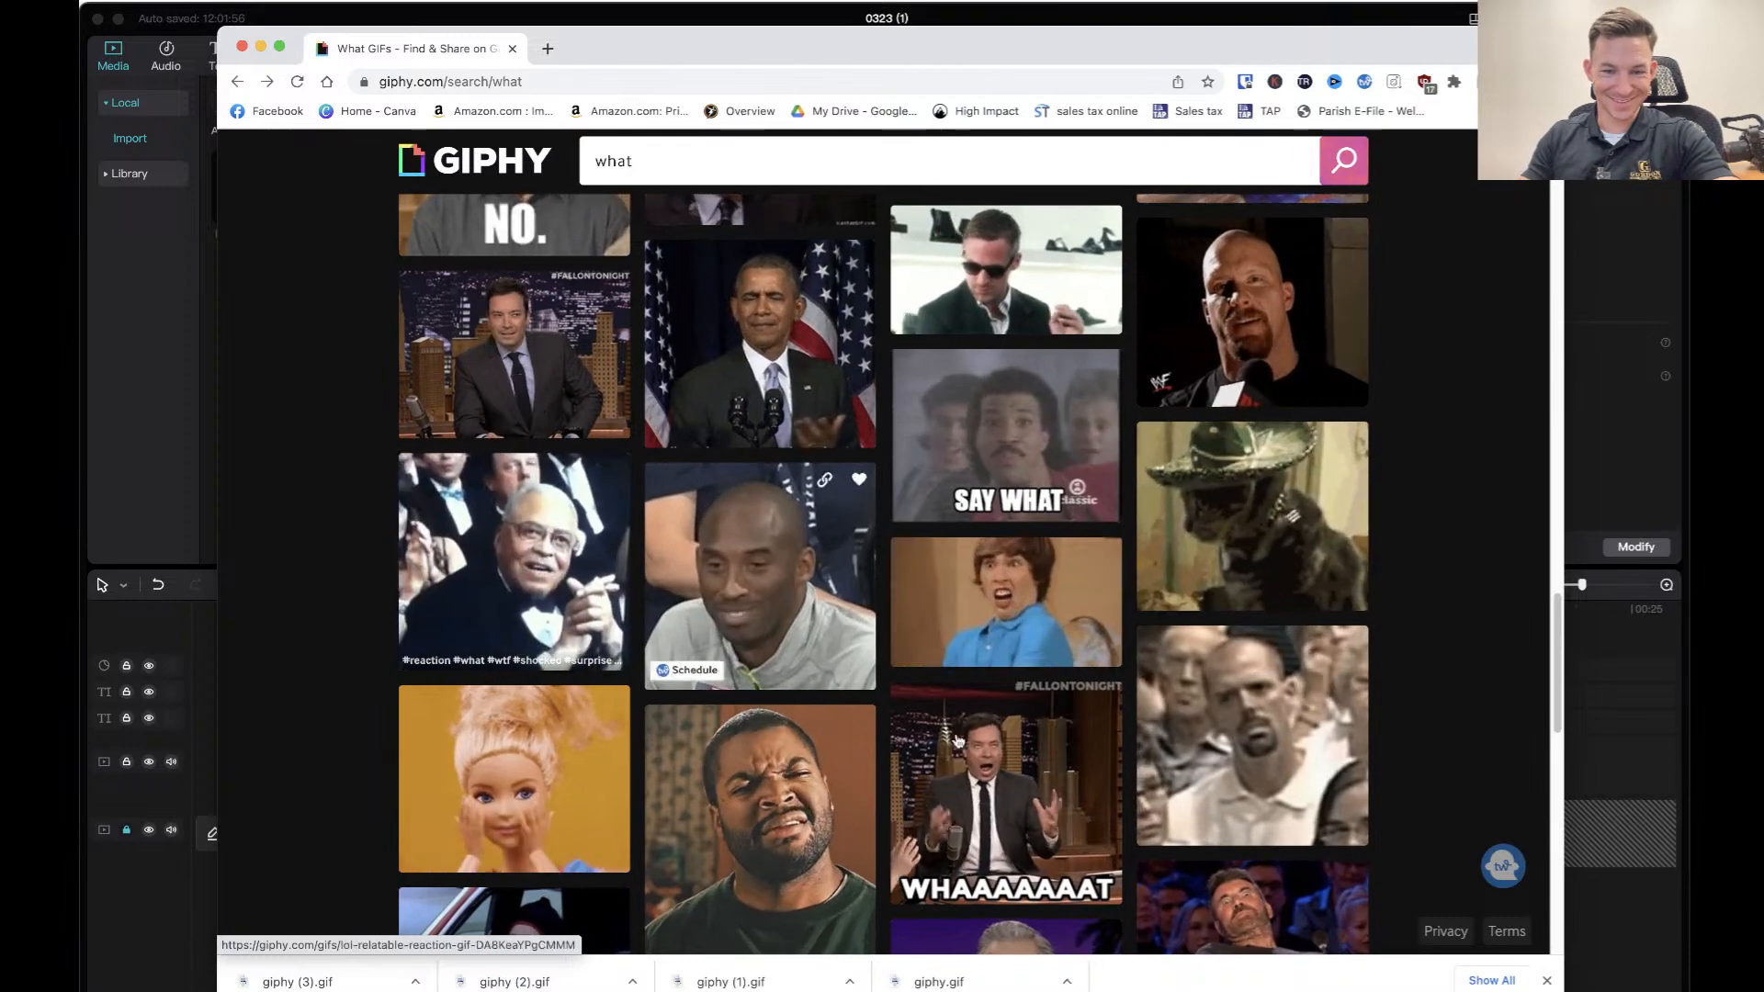
{"action": "scroll", "coordinate": [823, 680], "scroll_direction": "down", "scroll_amount": 3}
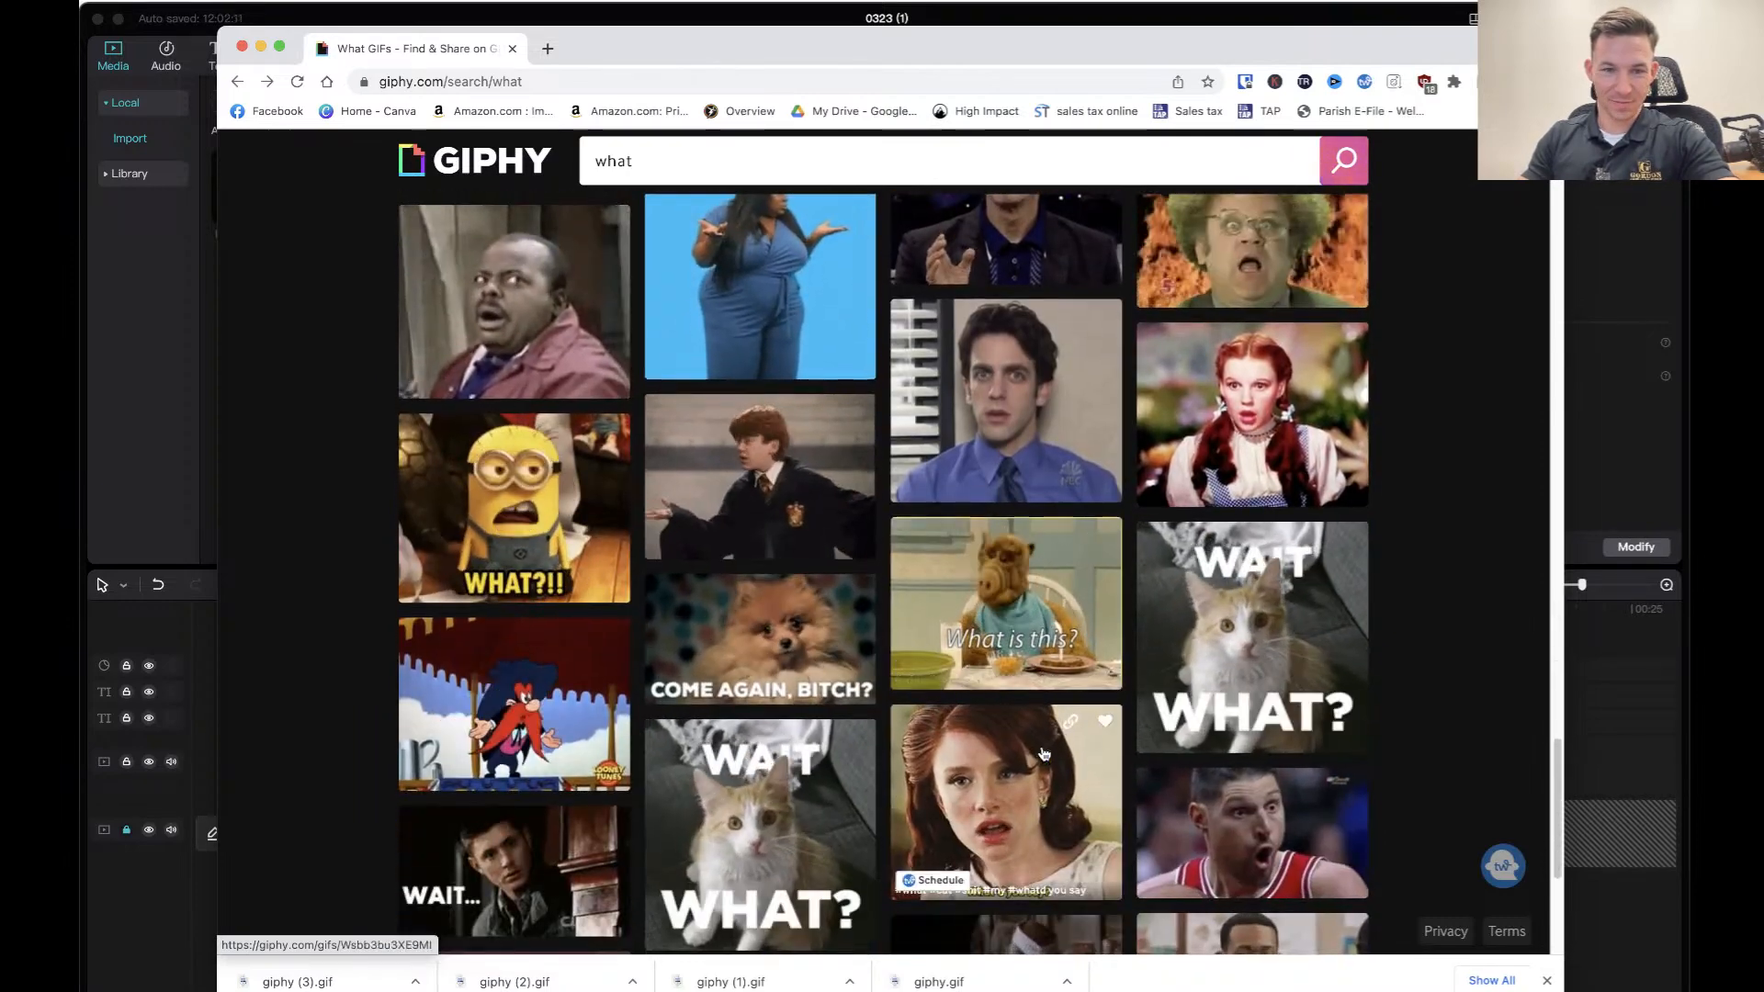
{"action": "scroll", "coordinate": [1044, 754], "scroll_direction": "down", "scroll_amount": 4}
{"action": "scroll", "coordinate": [1044, 754], "scroll_direction": "down", "scroll_amount": 4}
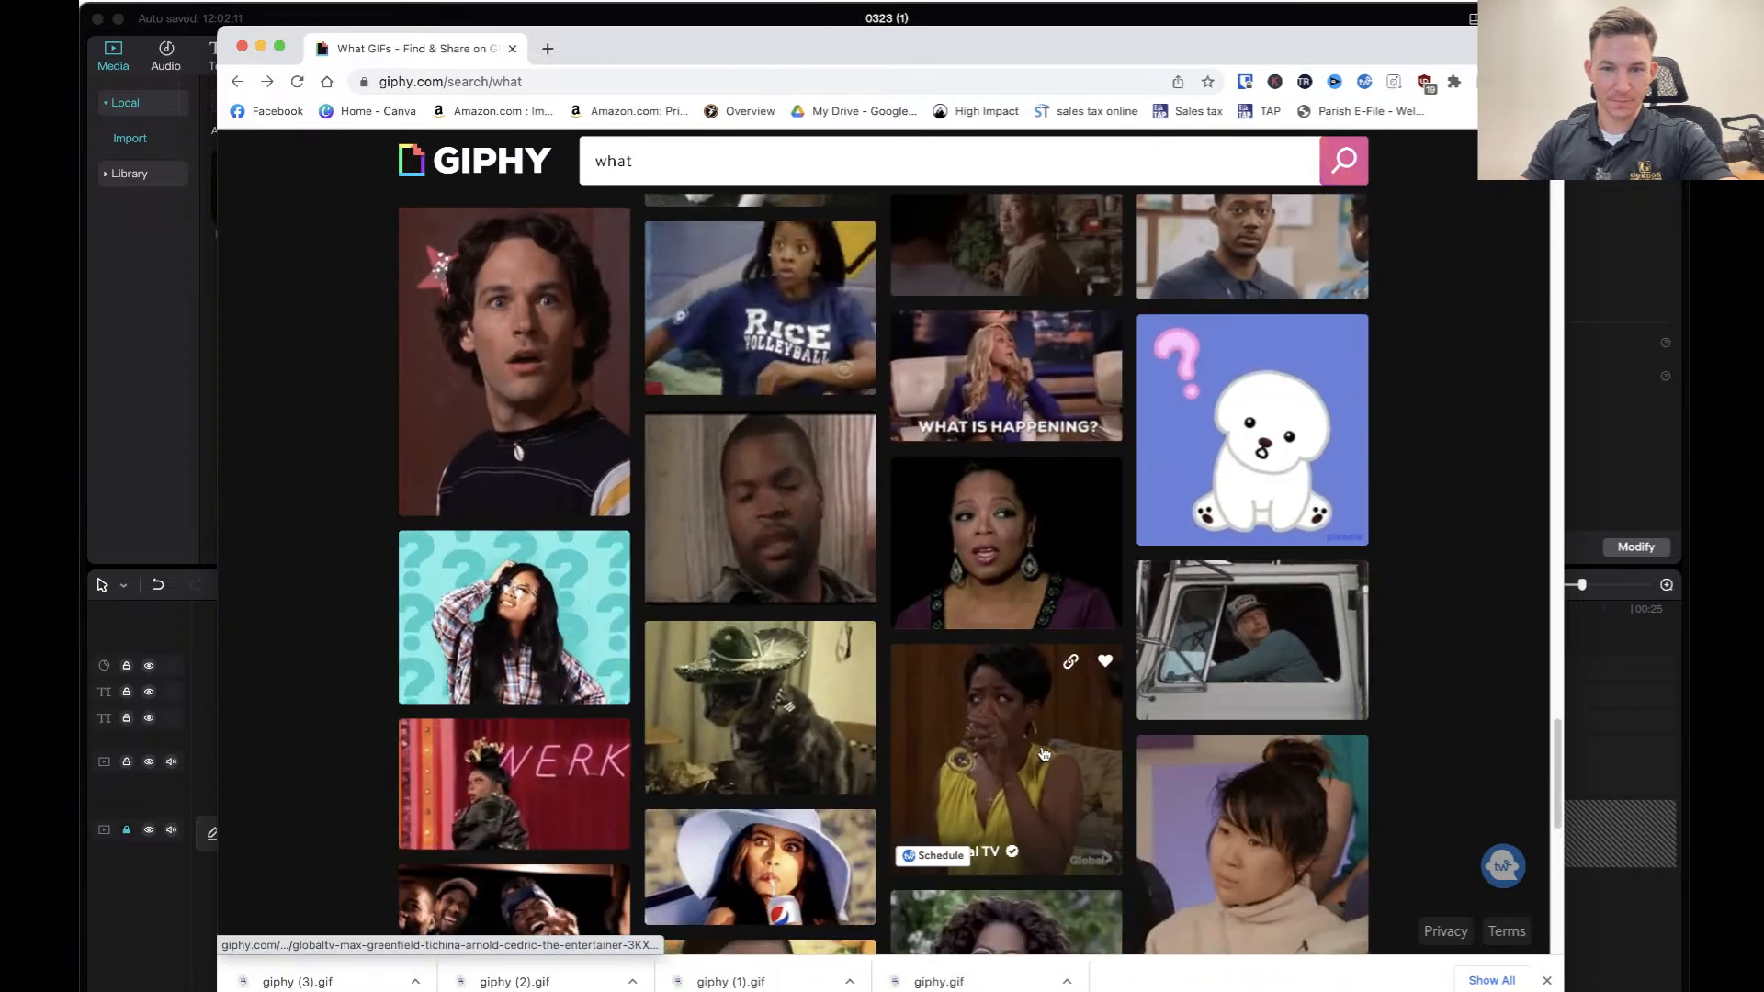
{"action": "scroll", "coordinate": [1043, 754], "scroll_direction": "down", "scroll_amount": 6}
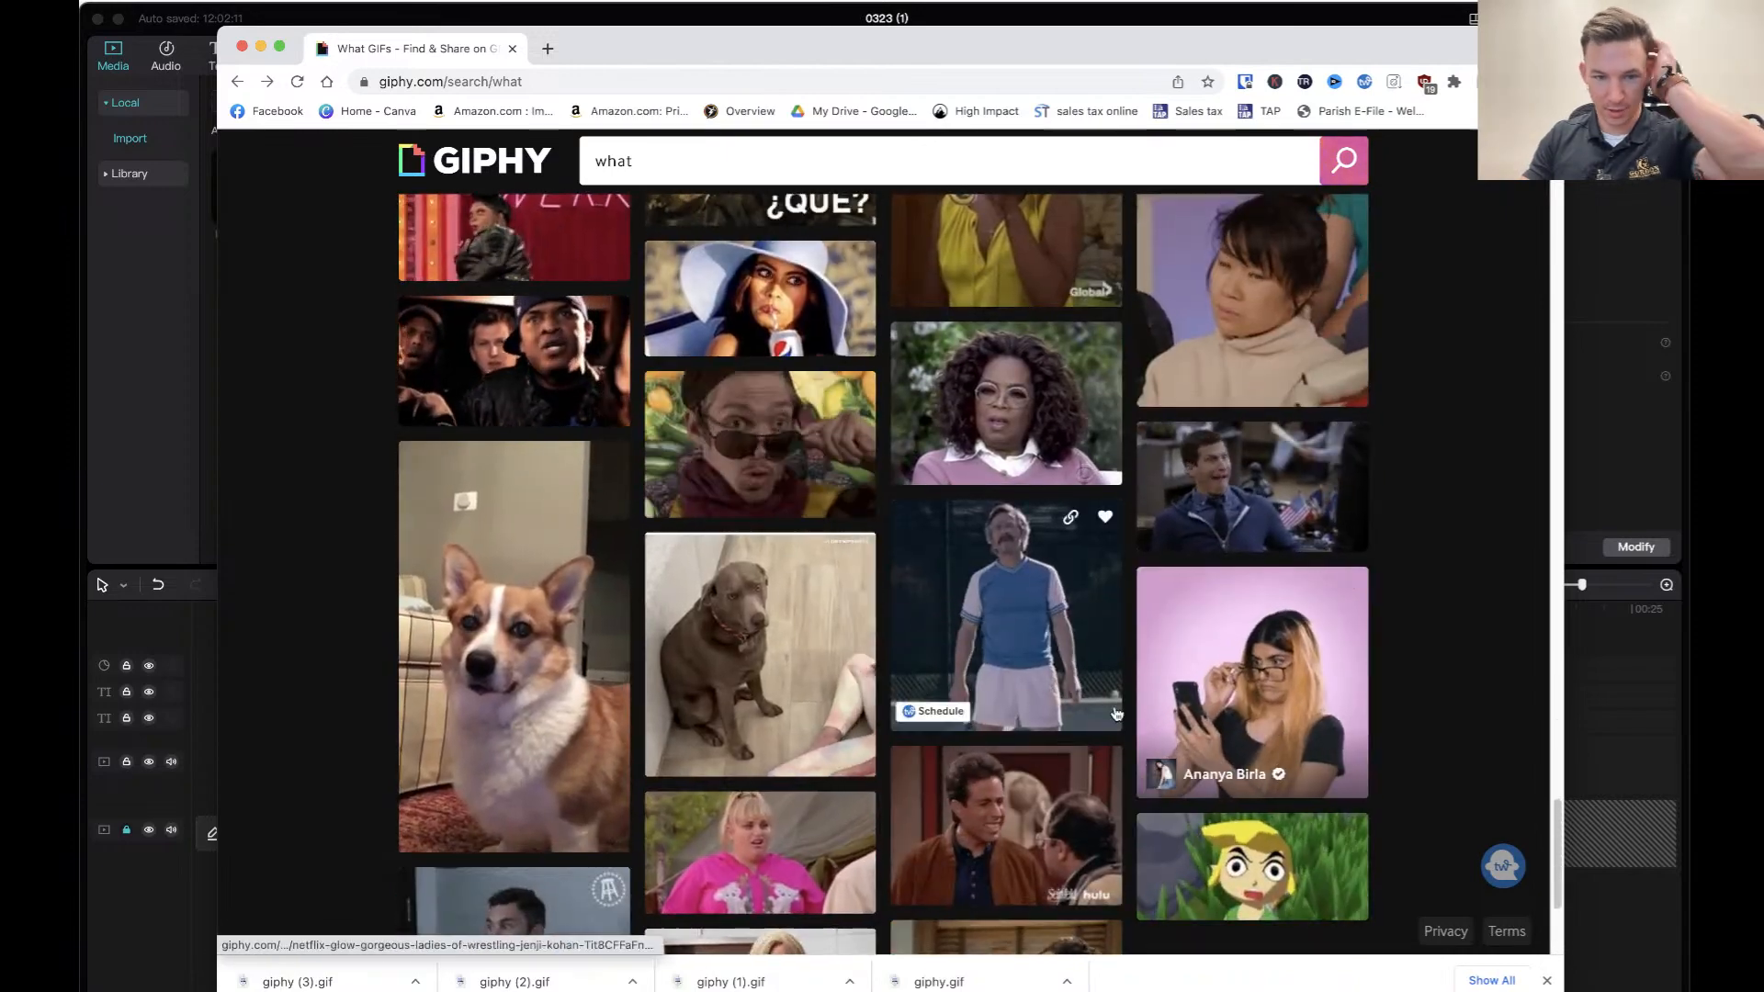
{"action": "scroll", "coordinate": [1116, 713], "scroll_direction": "down", "scroll_amount": 3}
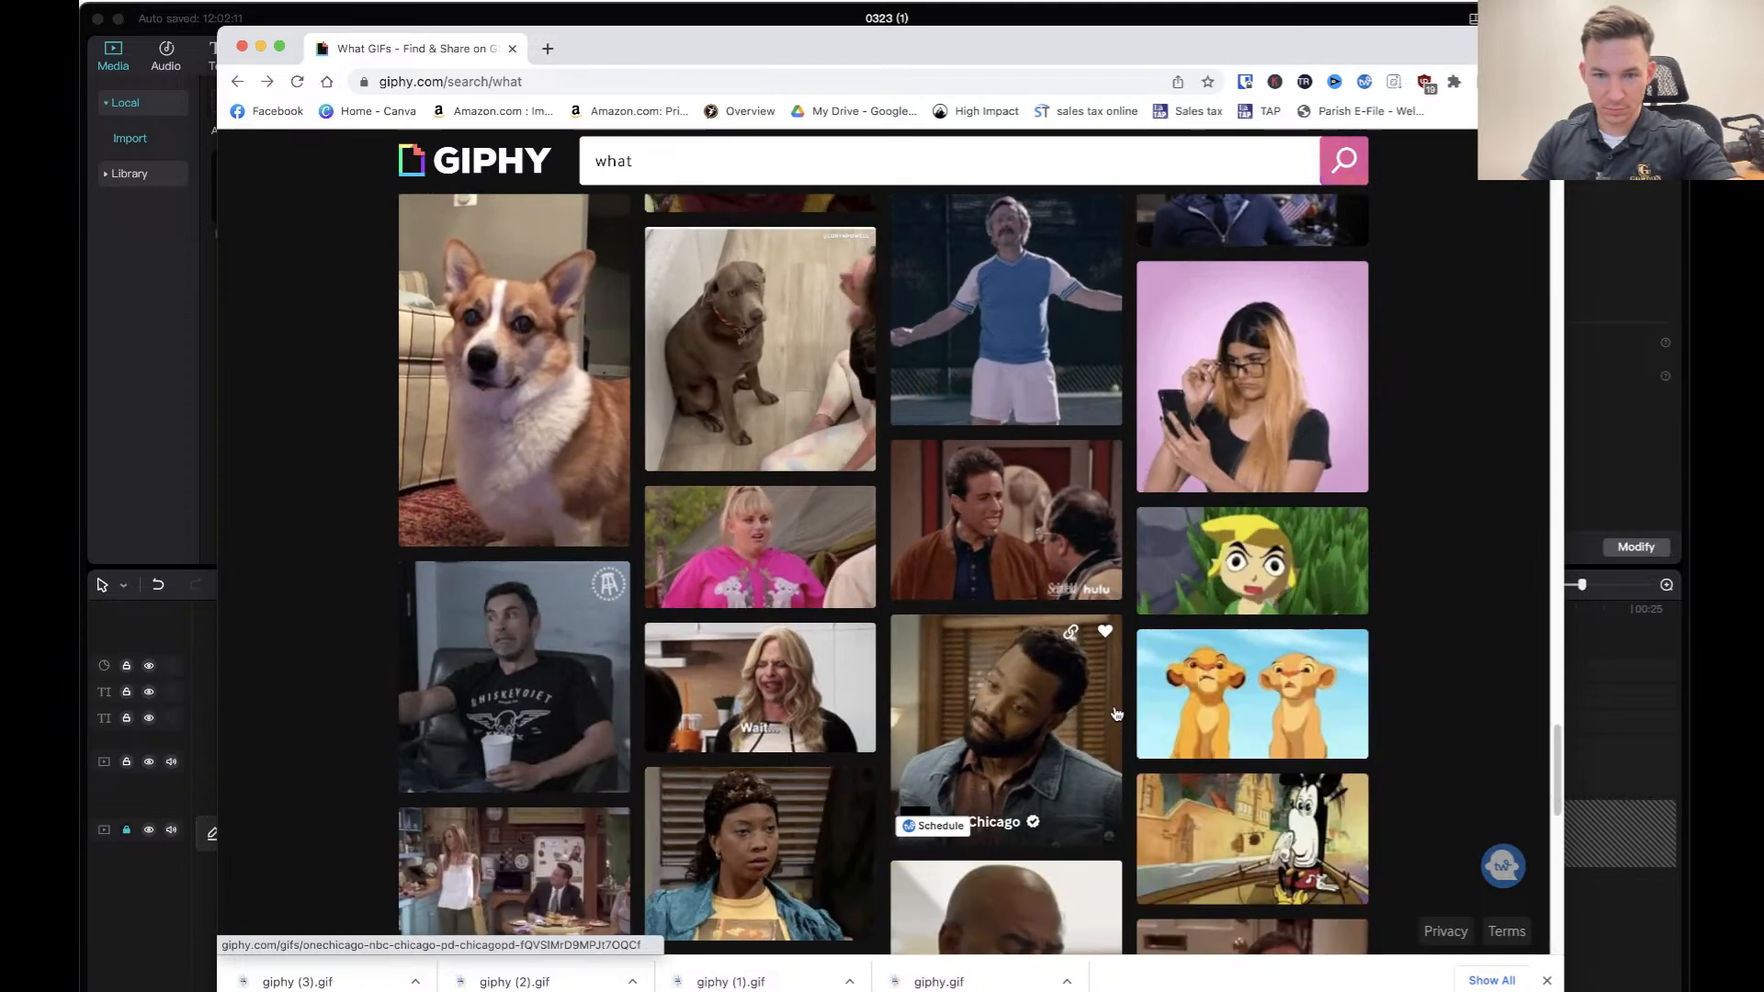
{"action": "scroll", "coordinate": [1116, 713], "scroll_direction": "down", "scroll_amount": 4}
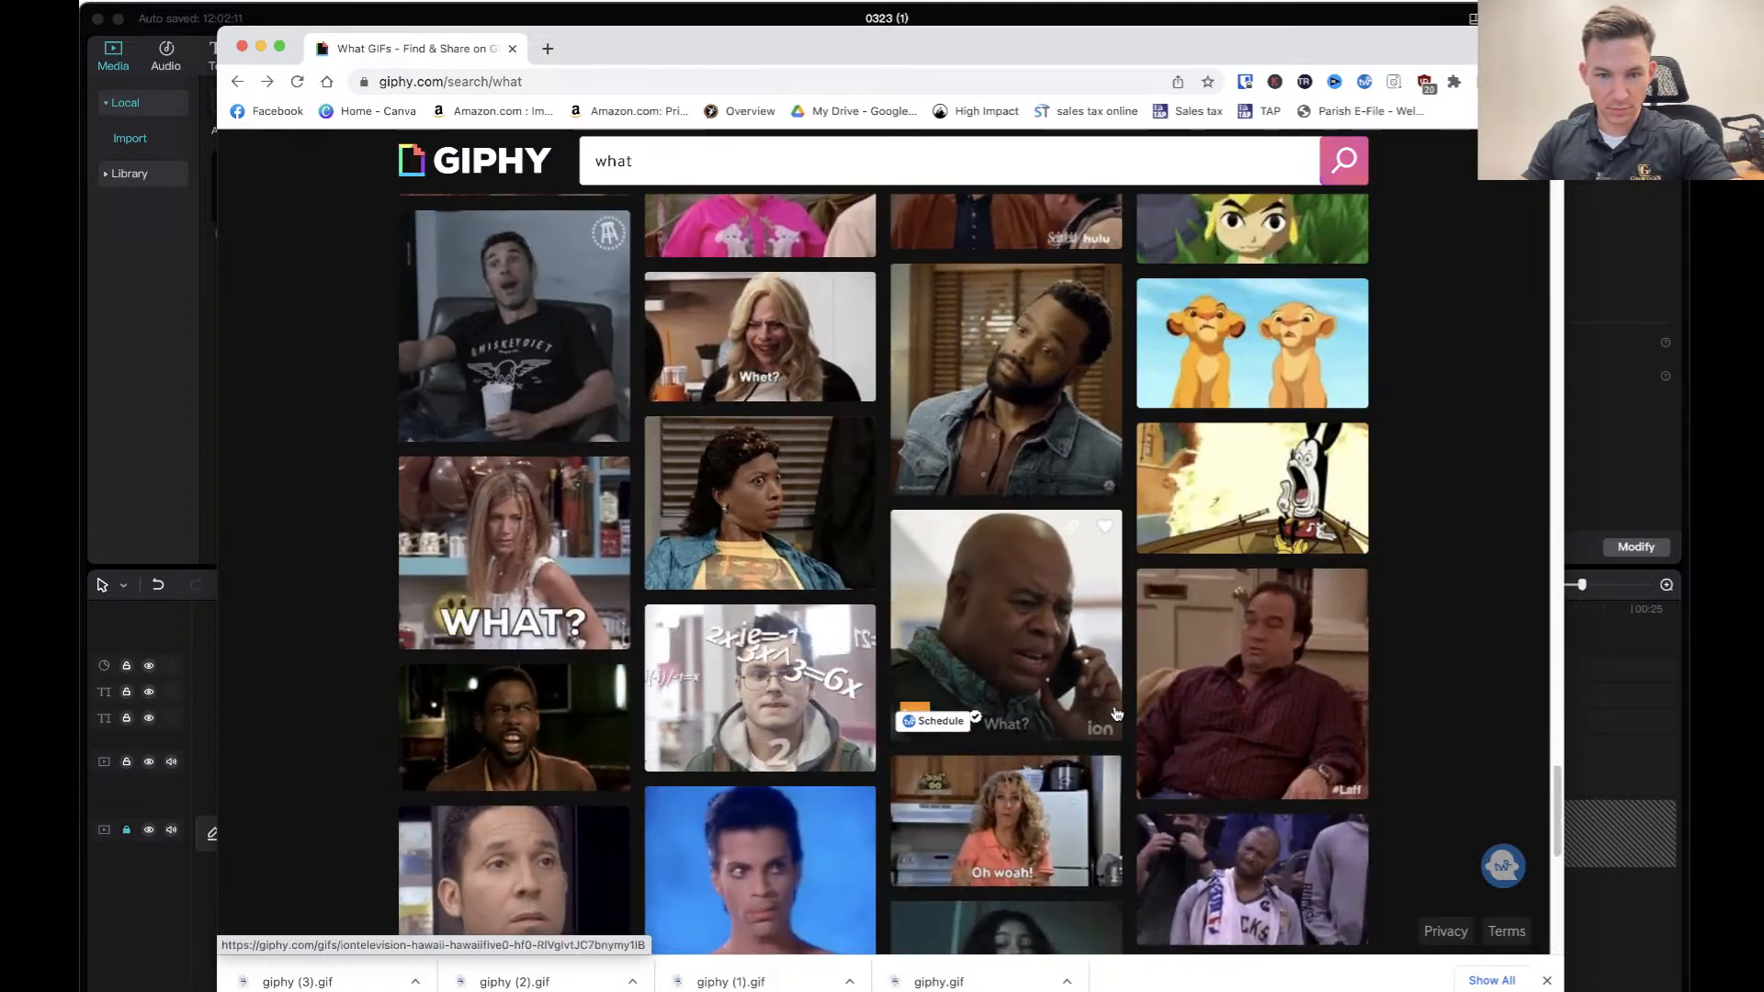
{"action": "scroll", "coordinate": [1117, 713], "scroll_direction": "down", "scroll_amount": 6}
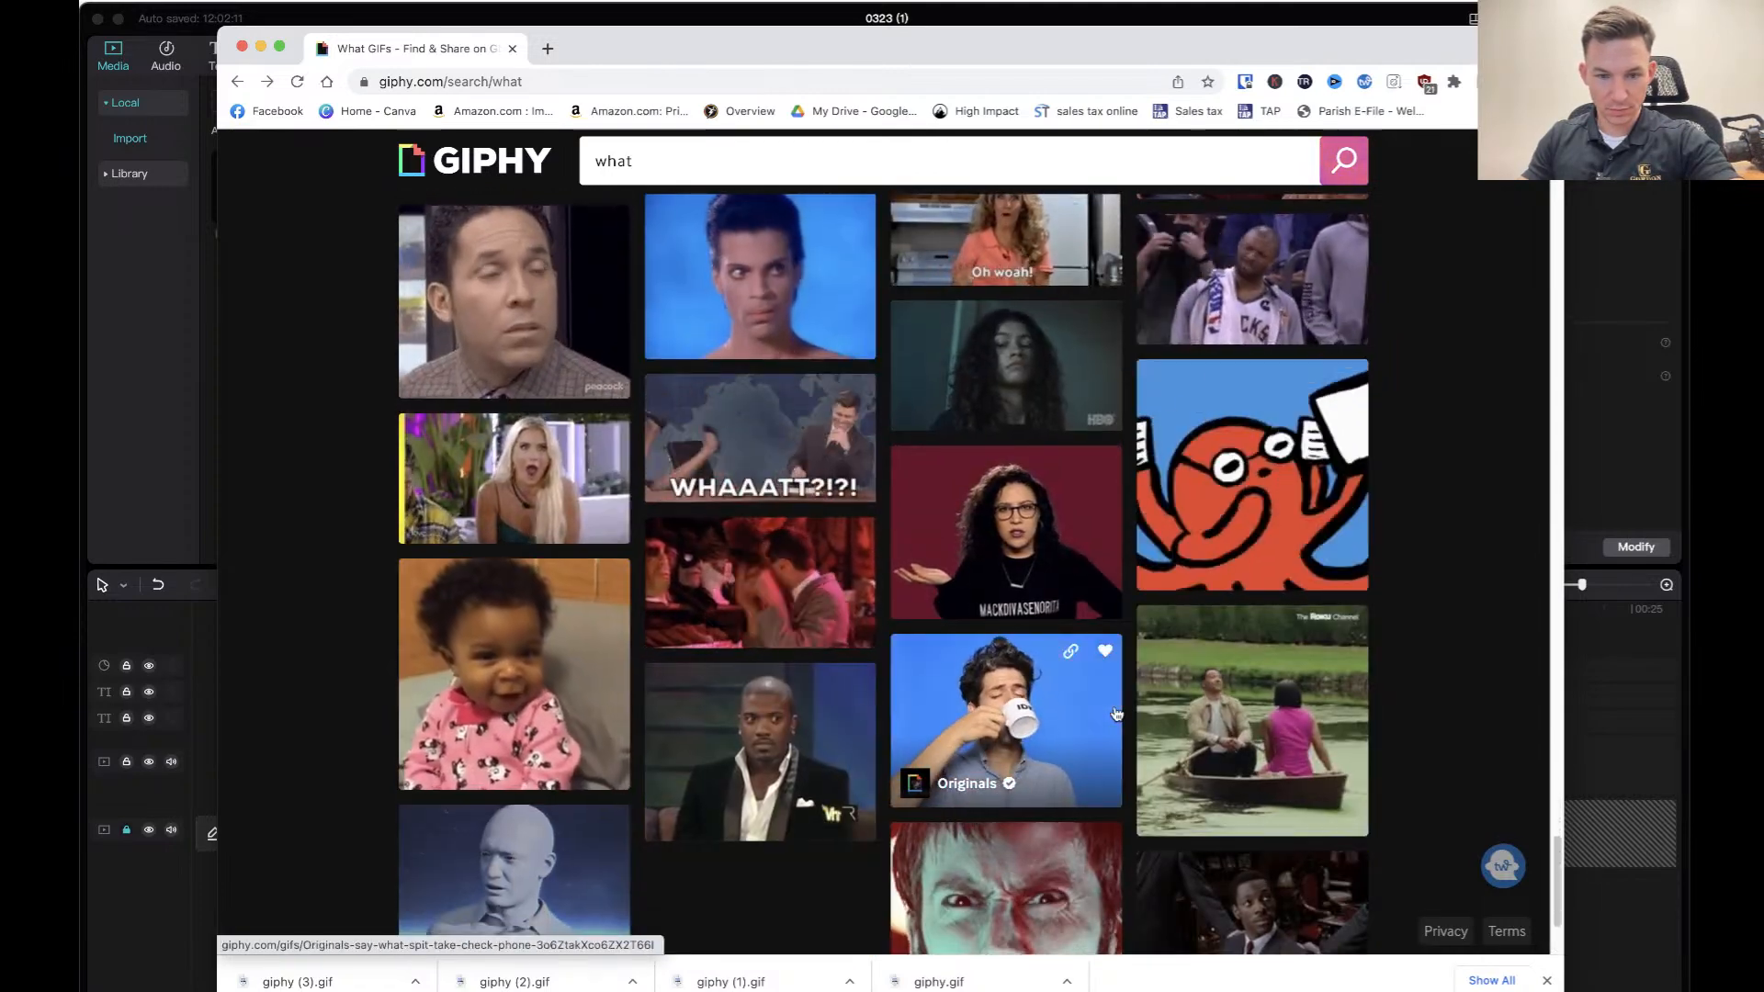
{"action": "scroll", "coordinate": [1116, 713], "scroll_direction": "up", "scroll_amount": 20}
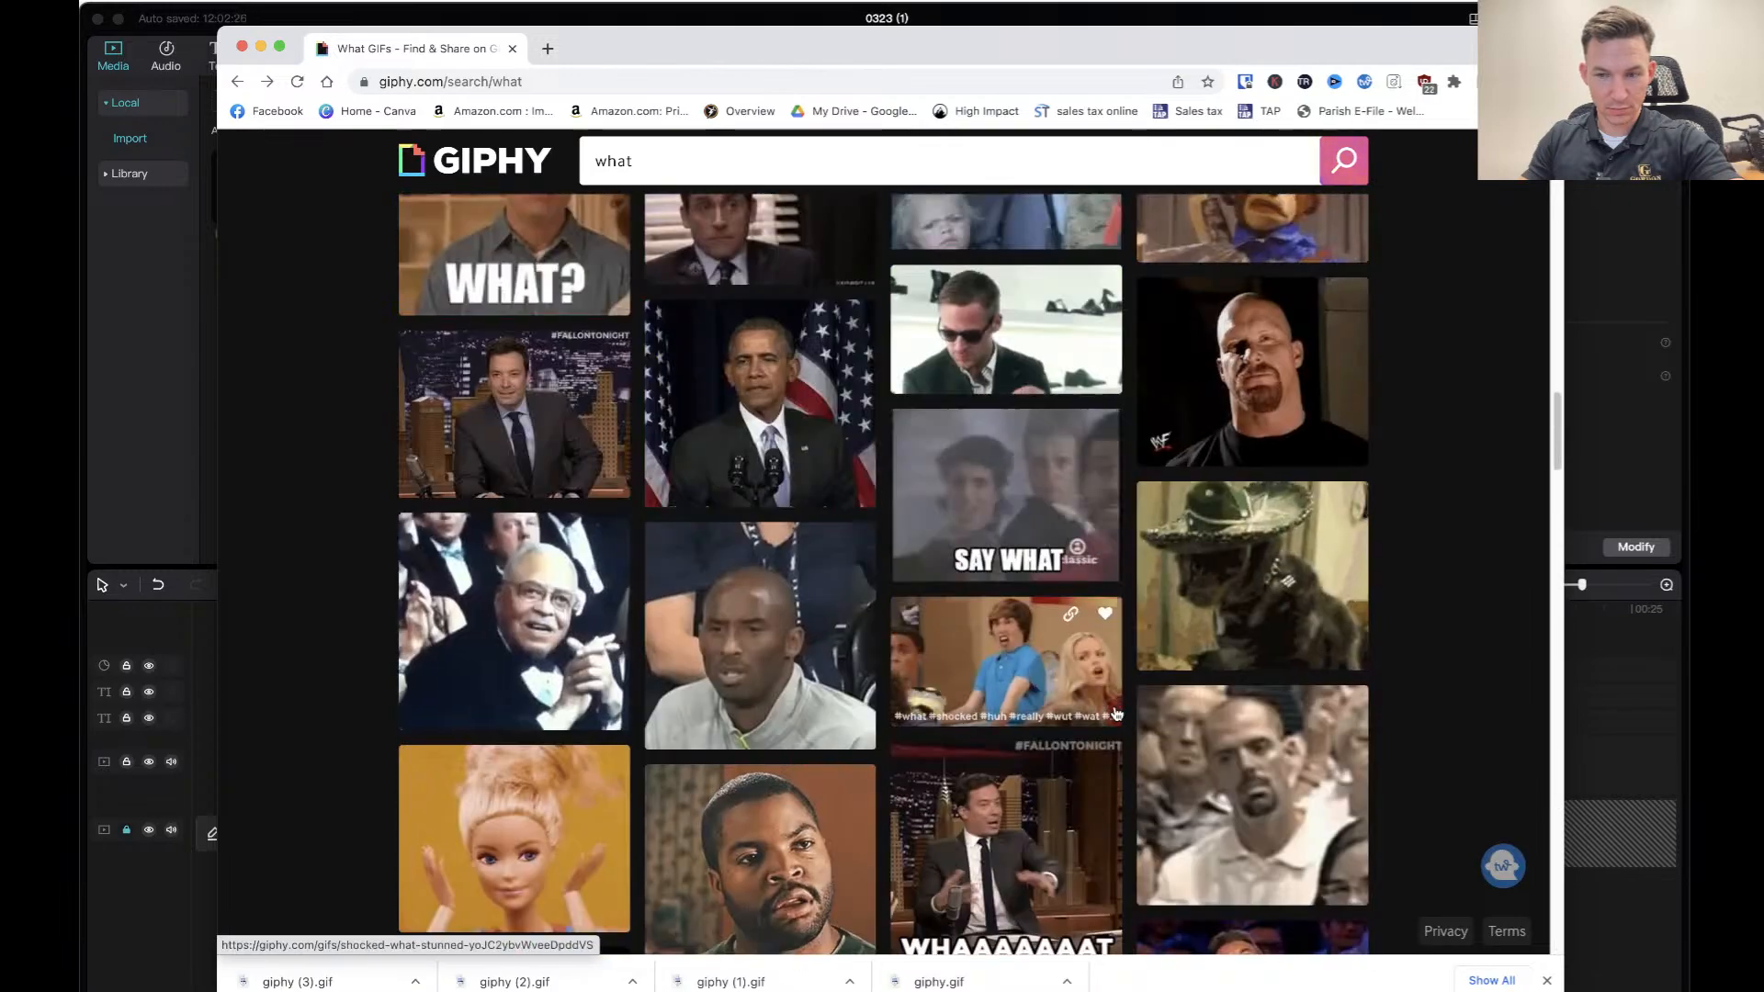
{"action": "scroll", "coordinate": [1116, 713], "scroll_direction": "up", "scroll_amount": 4}
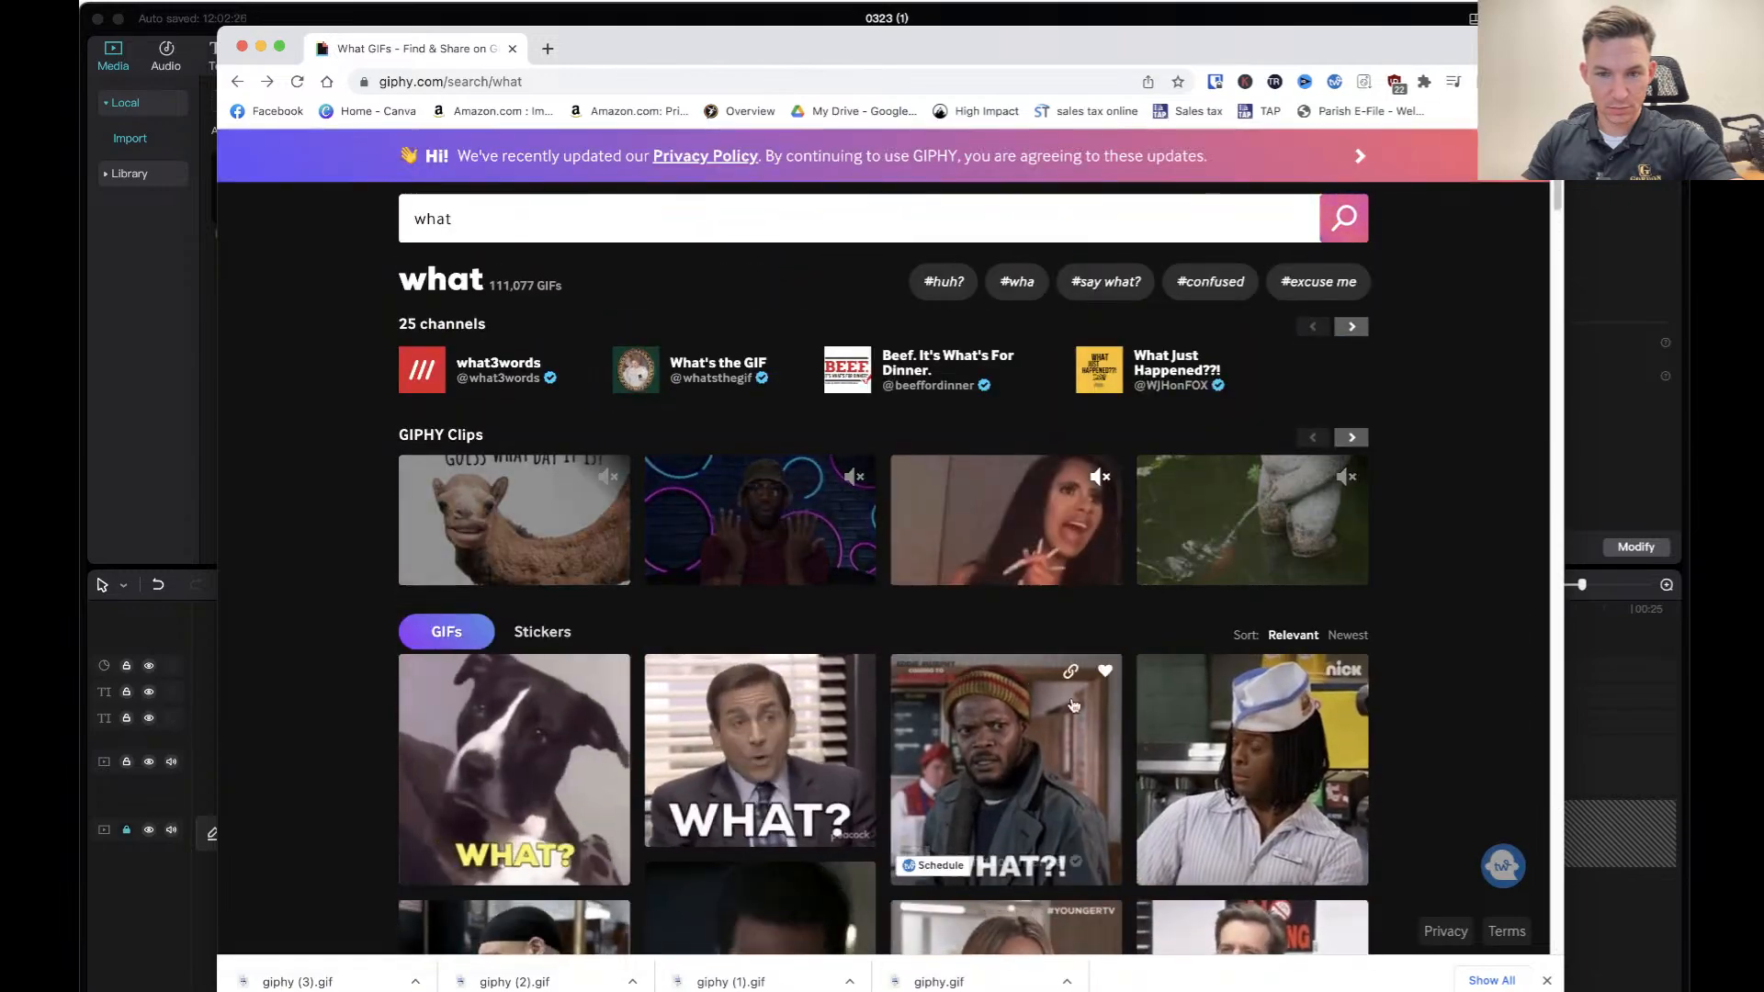
Open the Nebraska Humane Society "WHAT?" dog GIF and save it as giphy (4) in the giphy folder.
{"action": "scroll", "coordinate": [1073, 704], "scroll_direction": "down", "scroll_amount": 7}
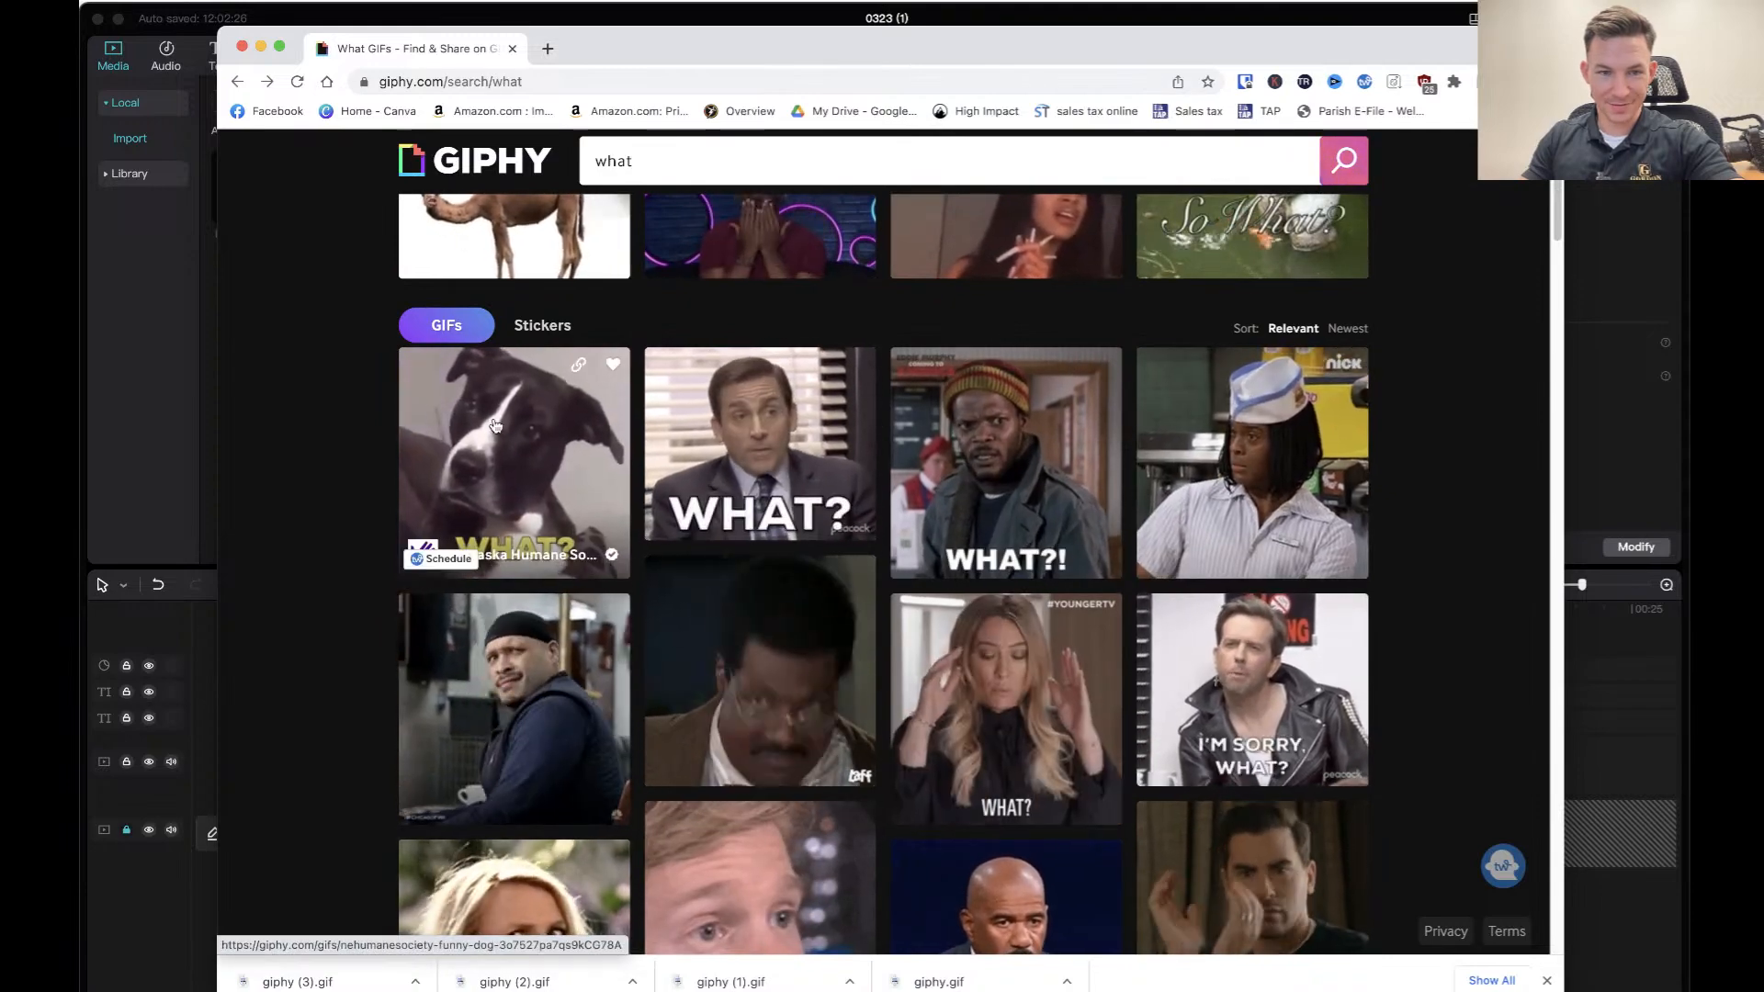
{"action": "left_click", "coordinate": [494, 425]}
{"action": "right_click", "coordinate": [972, 525]}
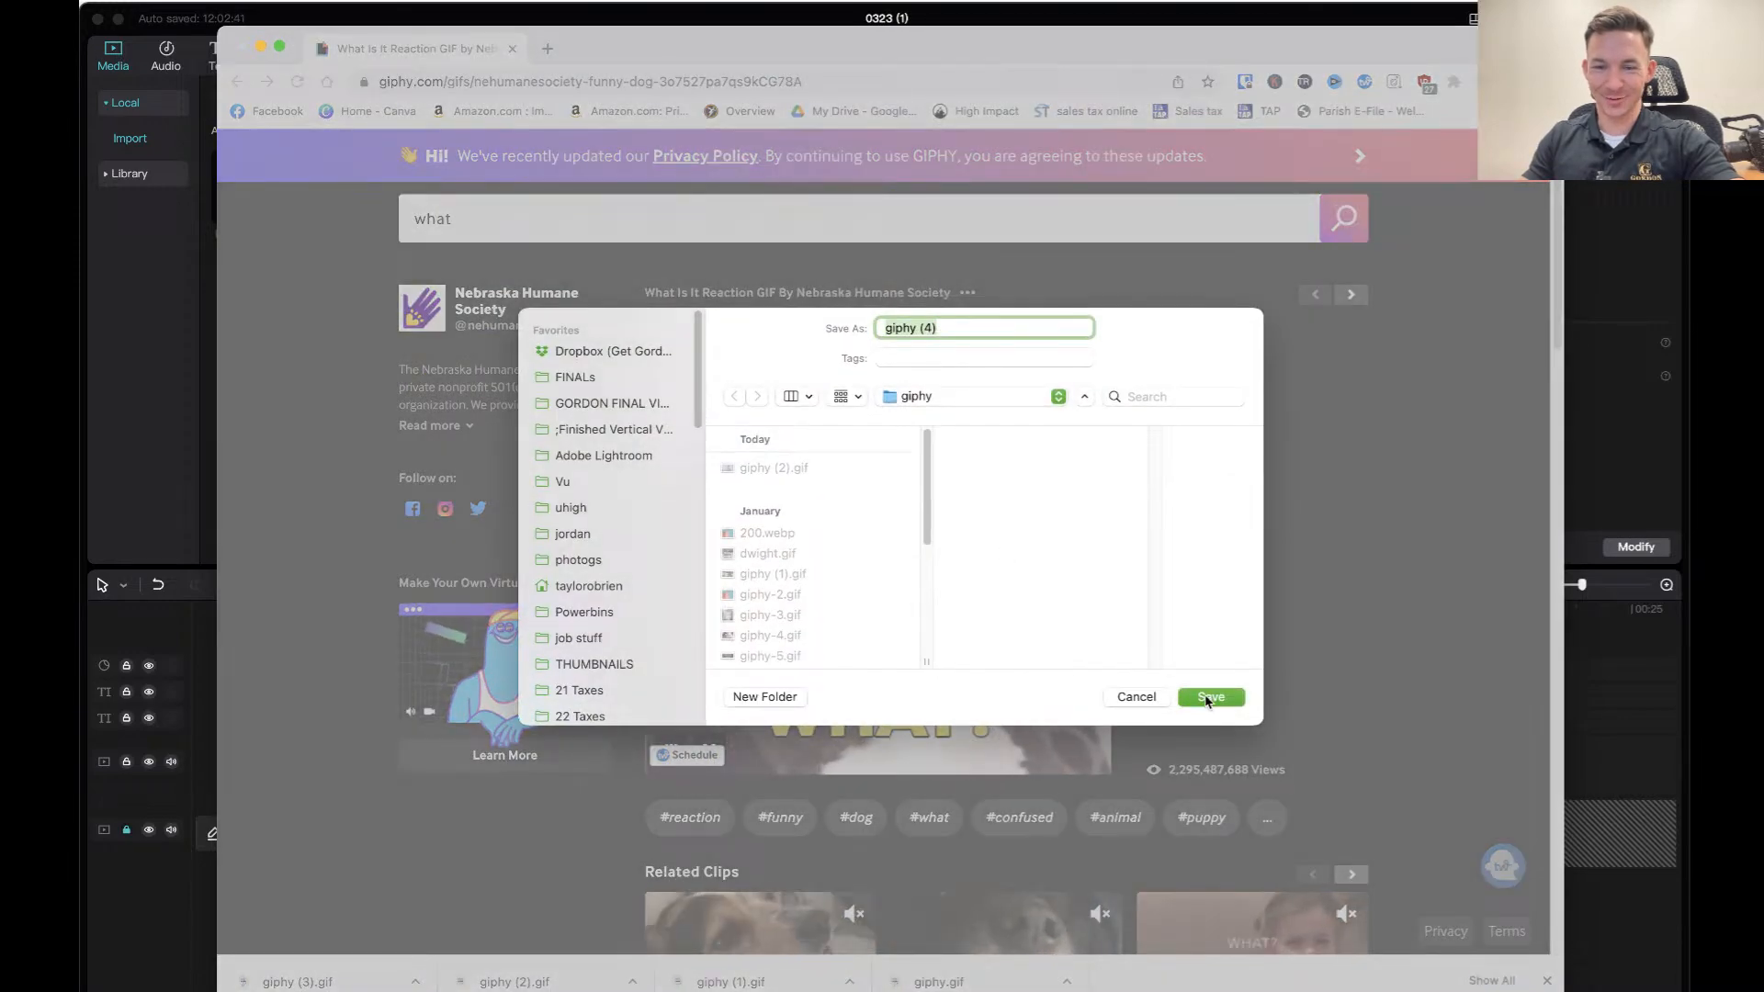
{"action": "left_click", "coordinate": [1208, 698]}
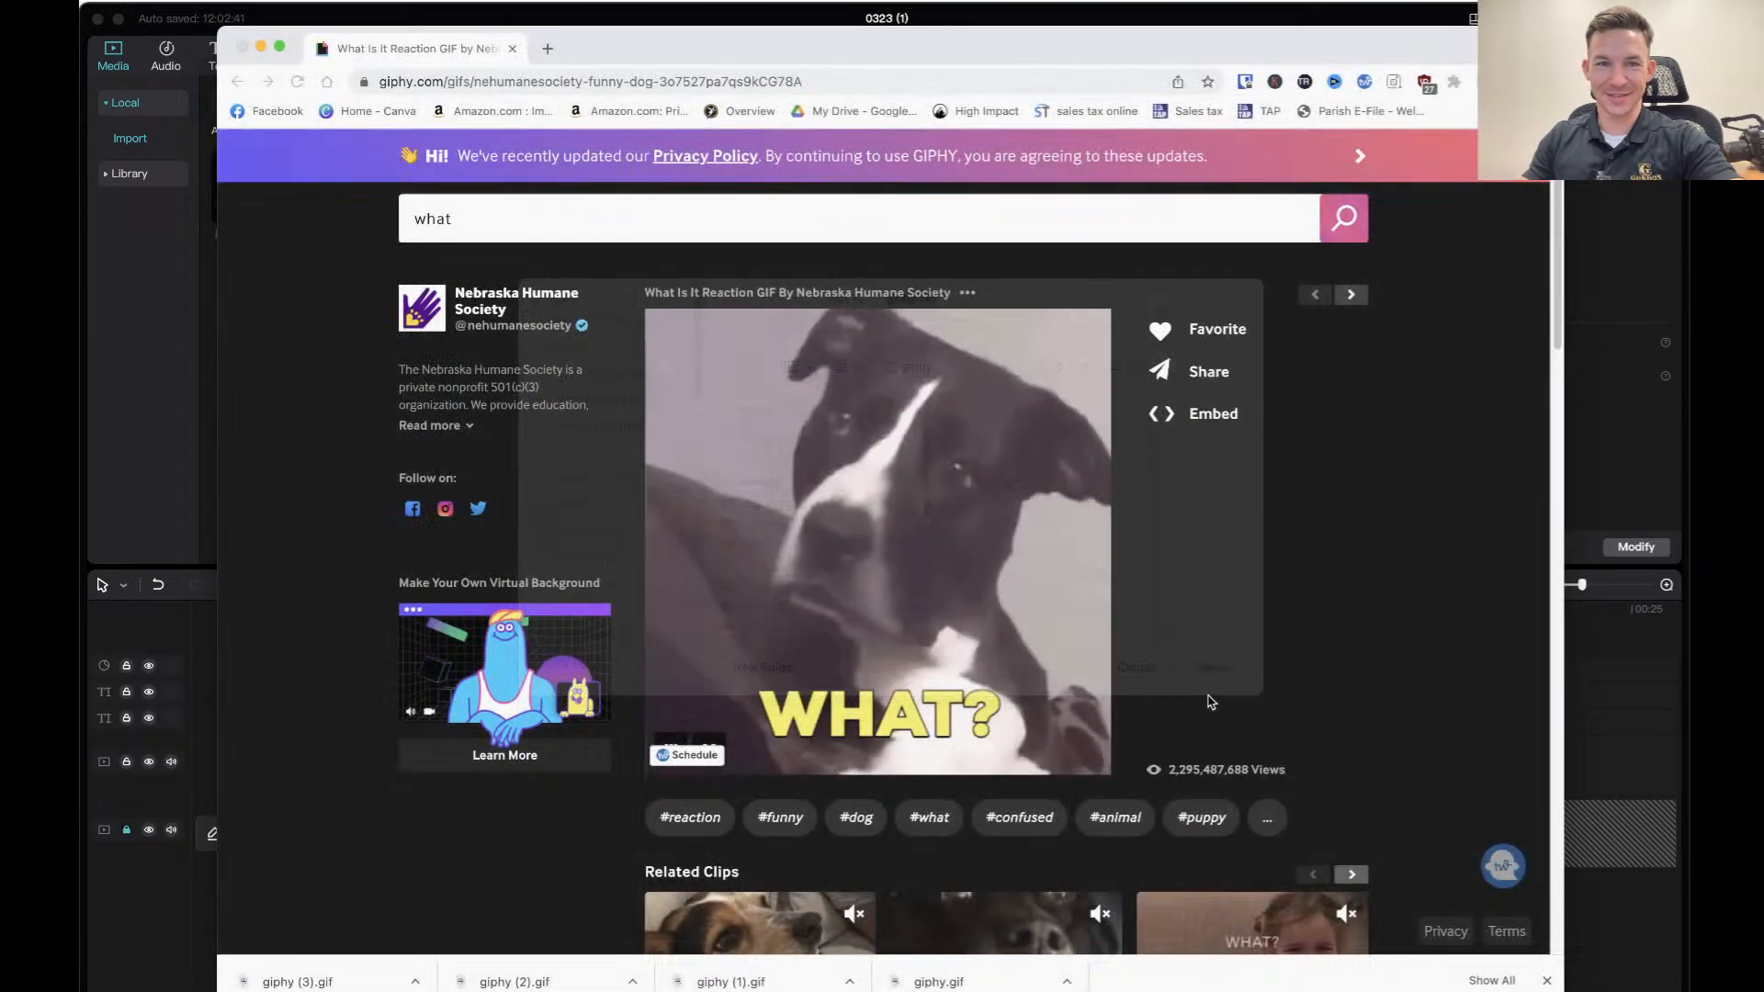
Return to CapCut and import giphy (4).gif from the giphy folder into the project media.
{"action": "left_click", "coordinate": [260, 48]}
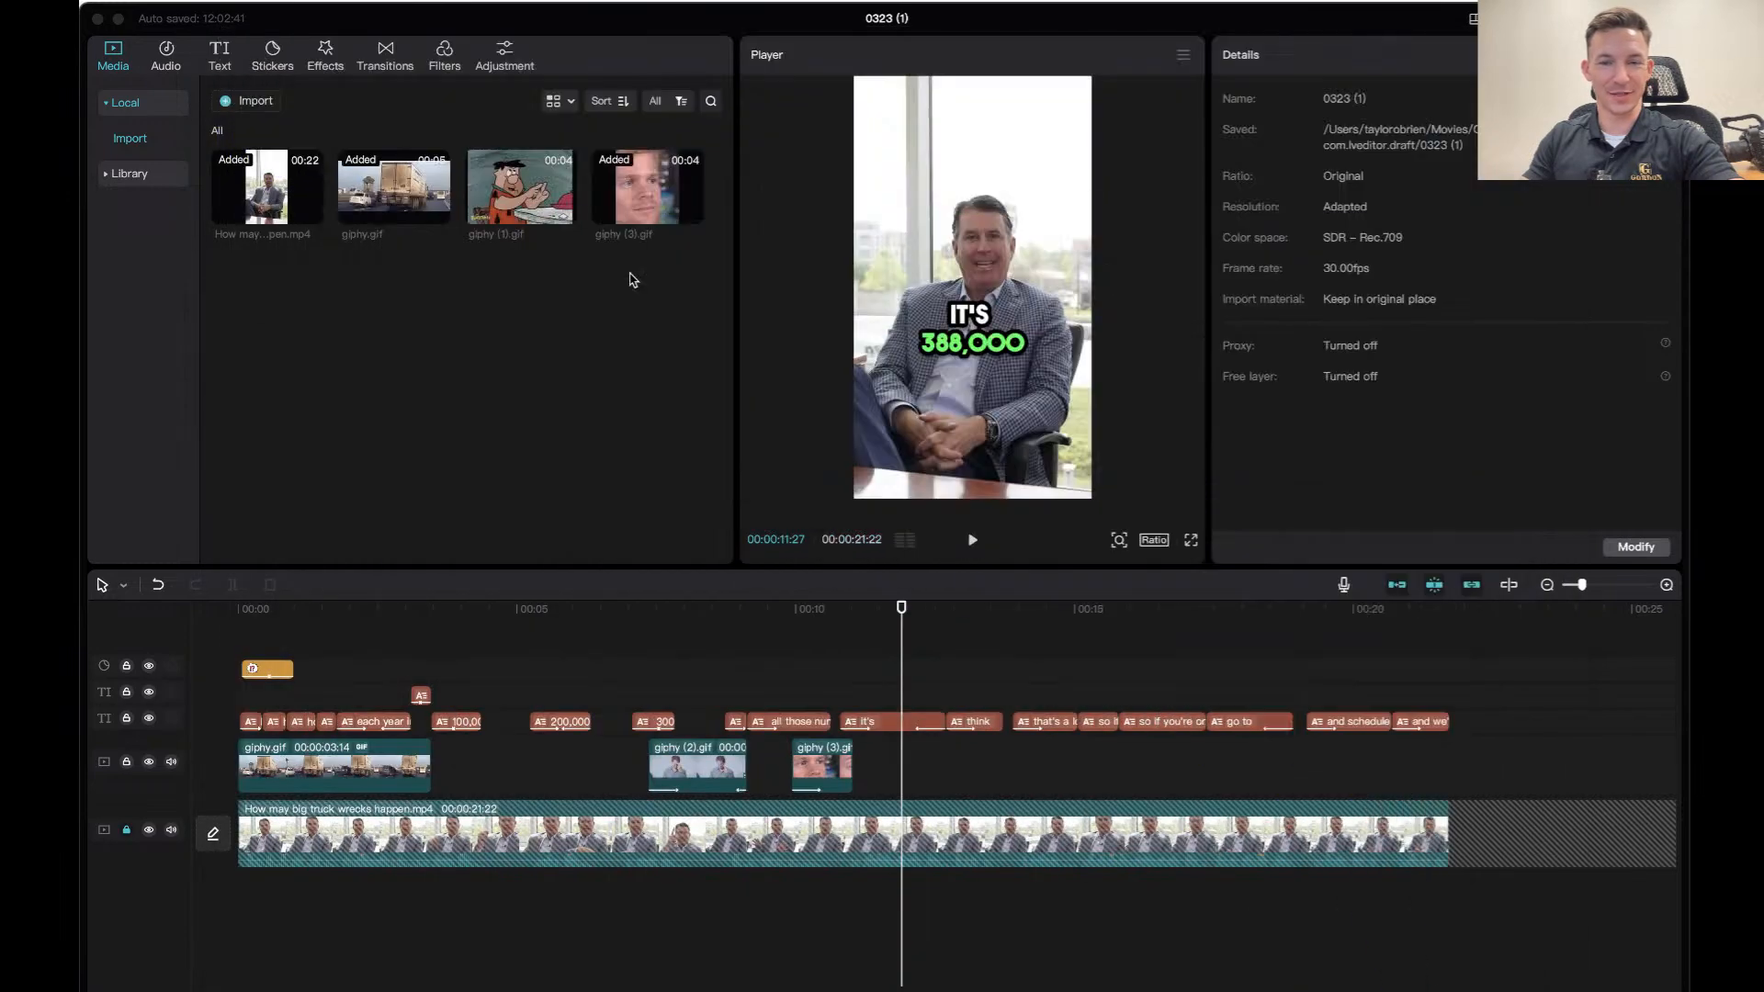
{"action": "left_click", "coordinate": [231, 106]}
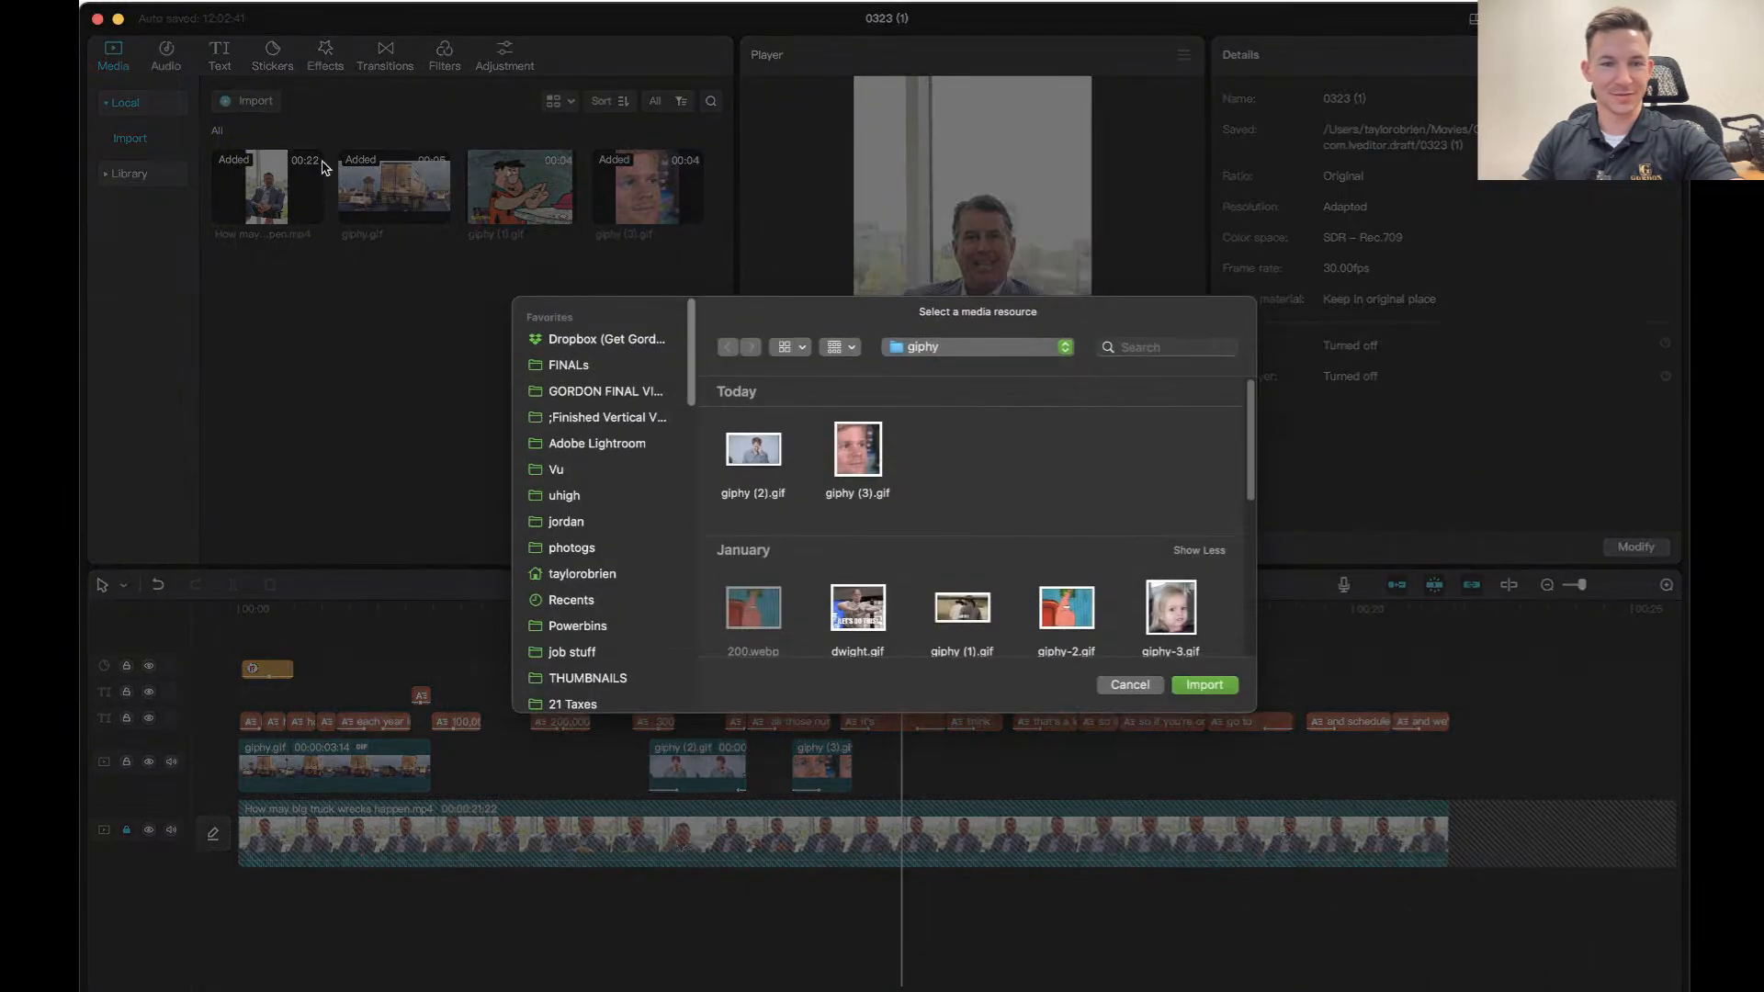
{"action": "scroll", "coordinate": [623, 547], "scroll_direction": "down", "scroll_amount": 1}
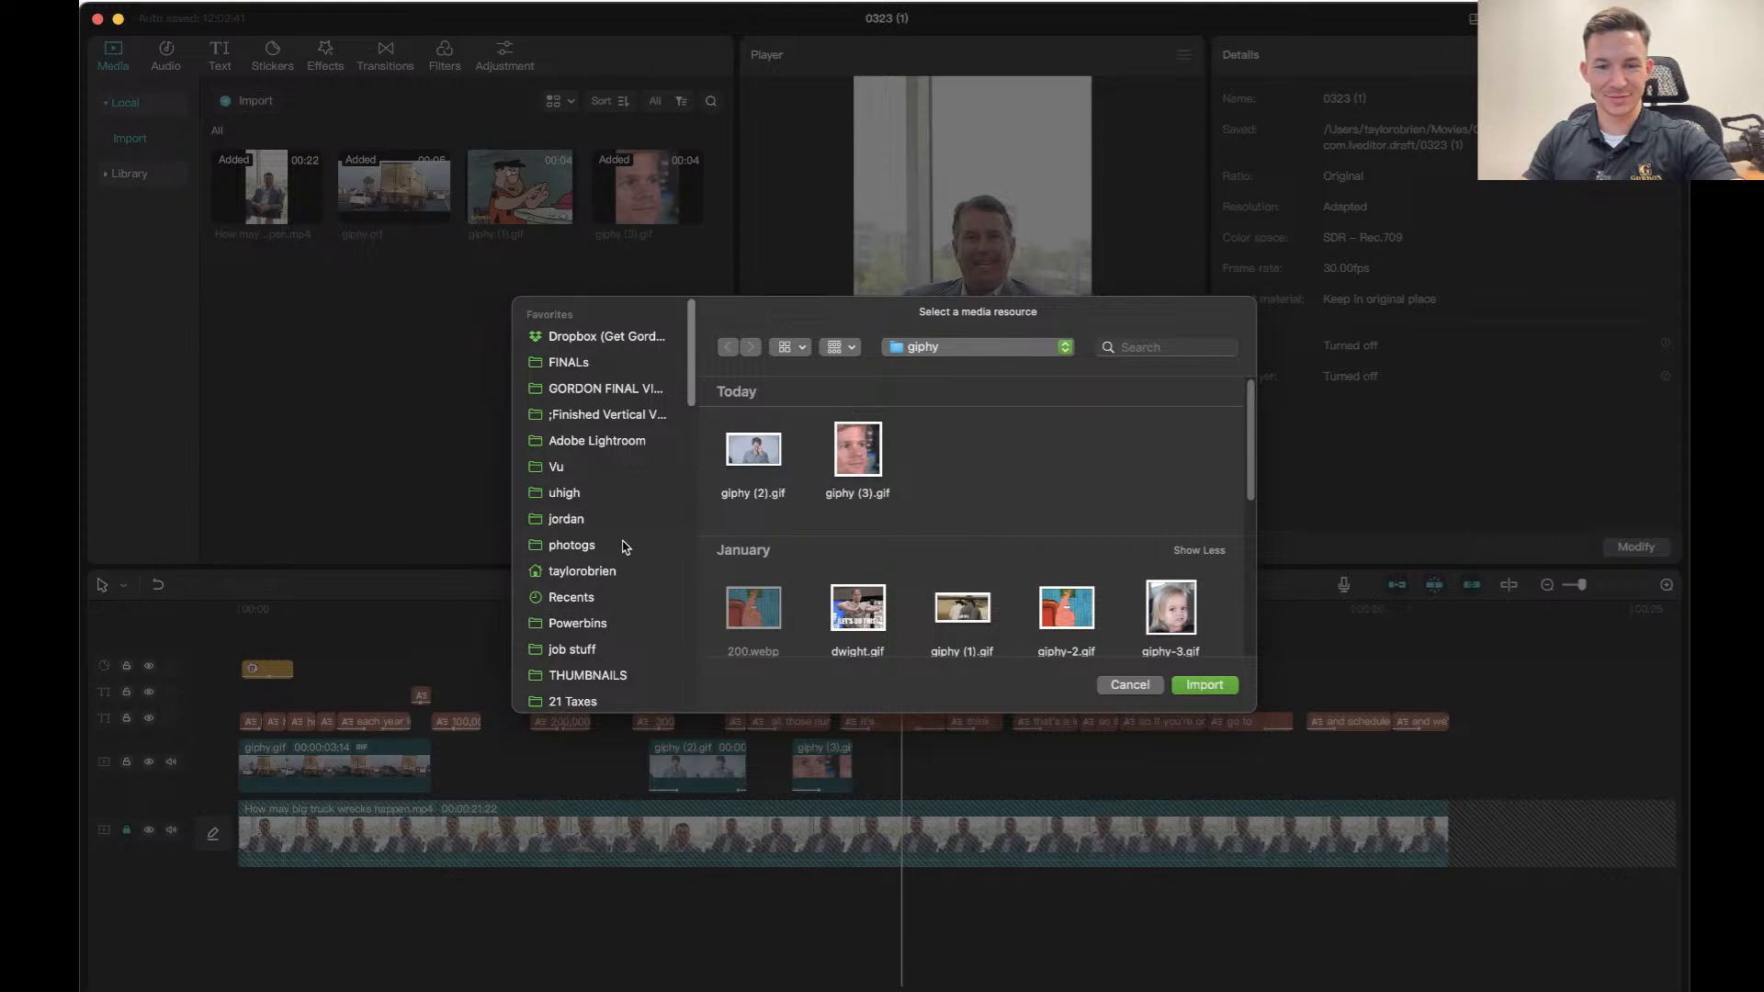
{"action": "scroll", "coordinate": [602, 524], "scroll_direction": "down", "scroll_amount": 2}
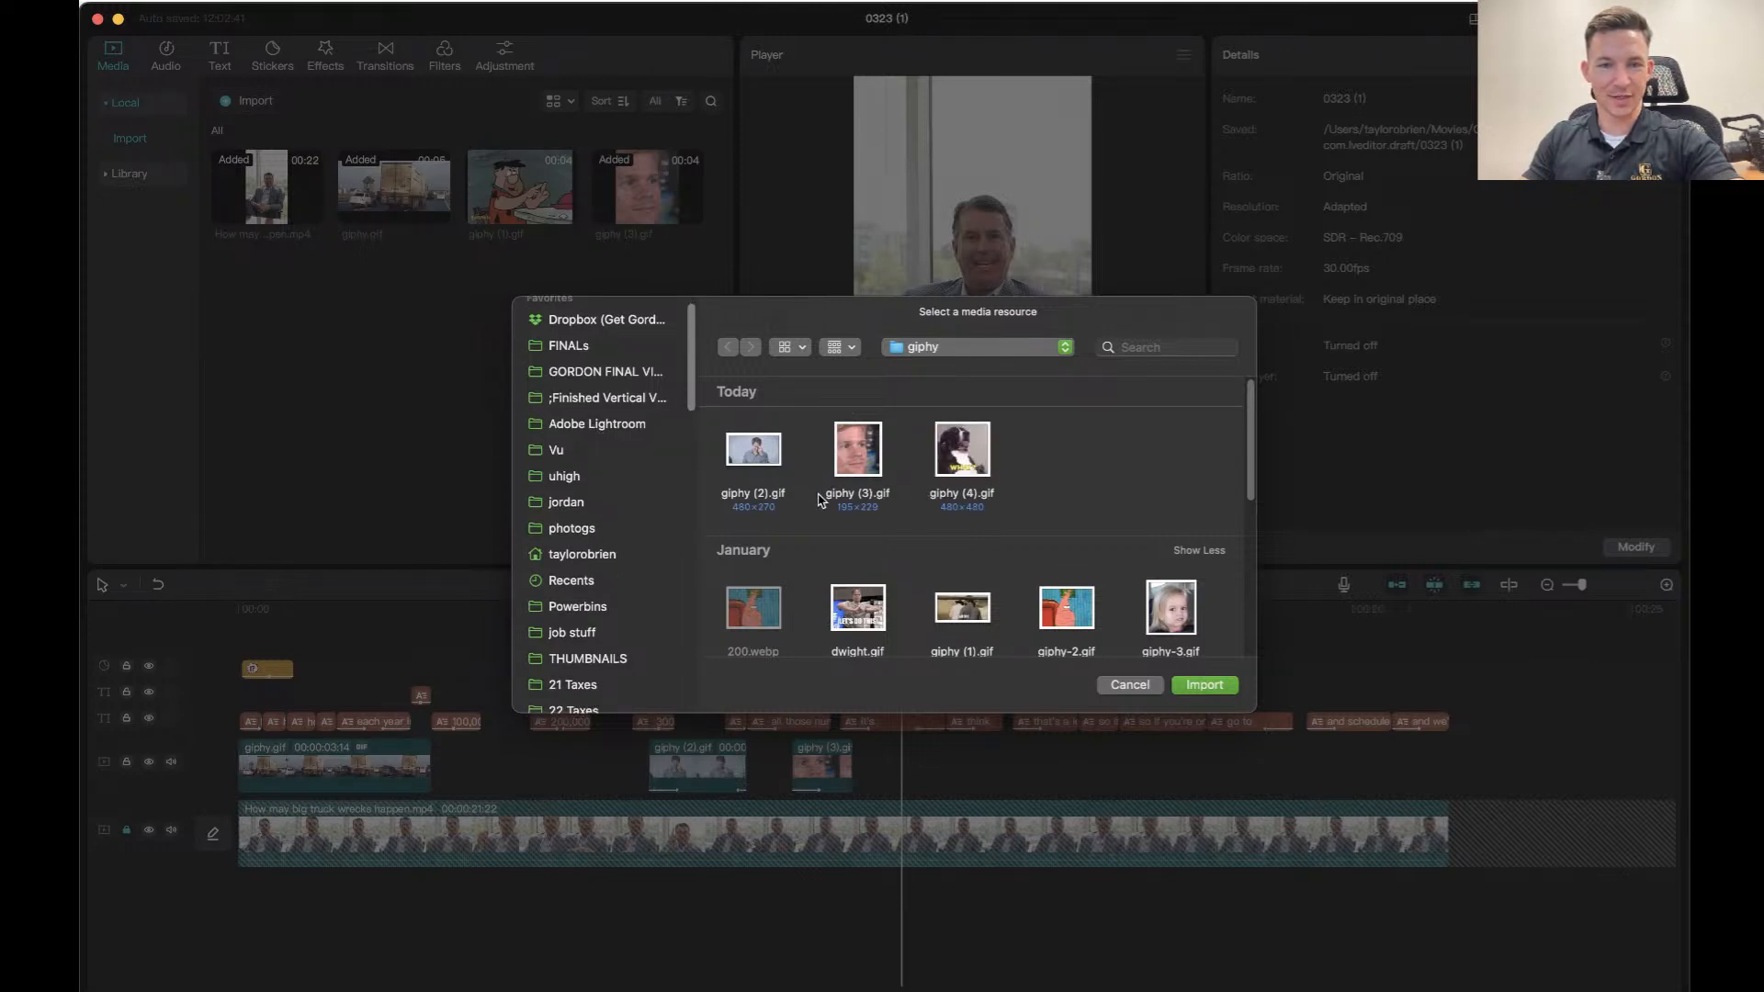
{"action": "left_click", "coordinate": [940, 456]}
{"action": "left_click", "coordinate": [1214, 680]}
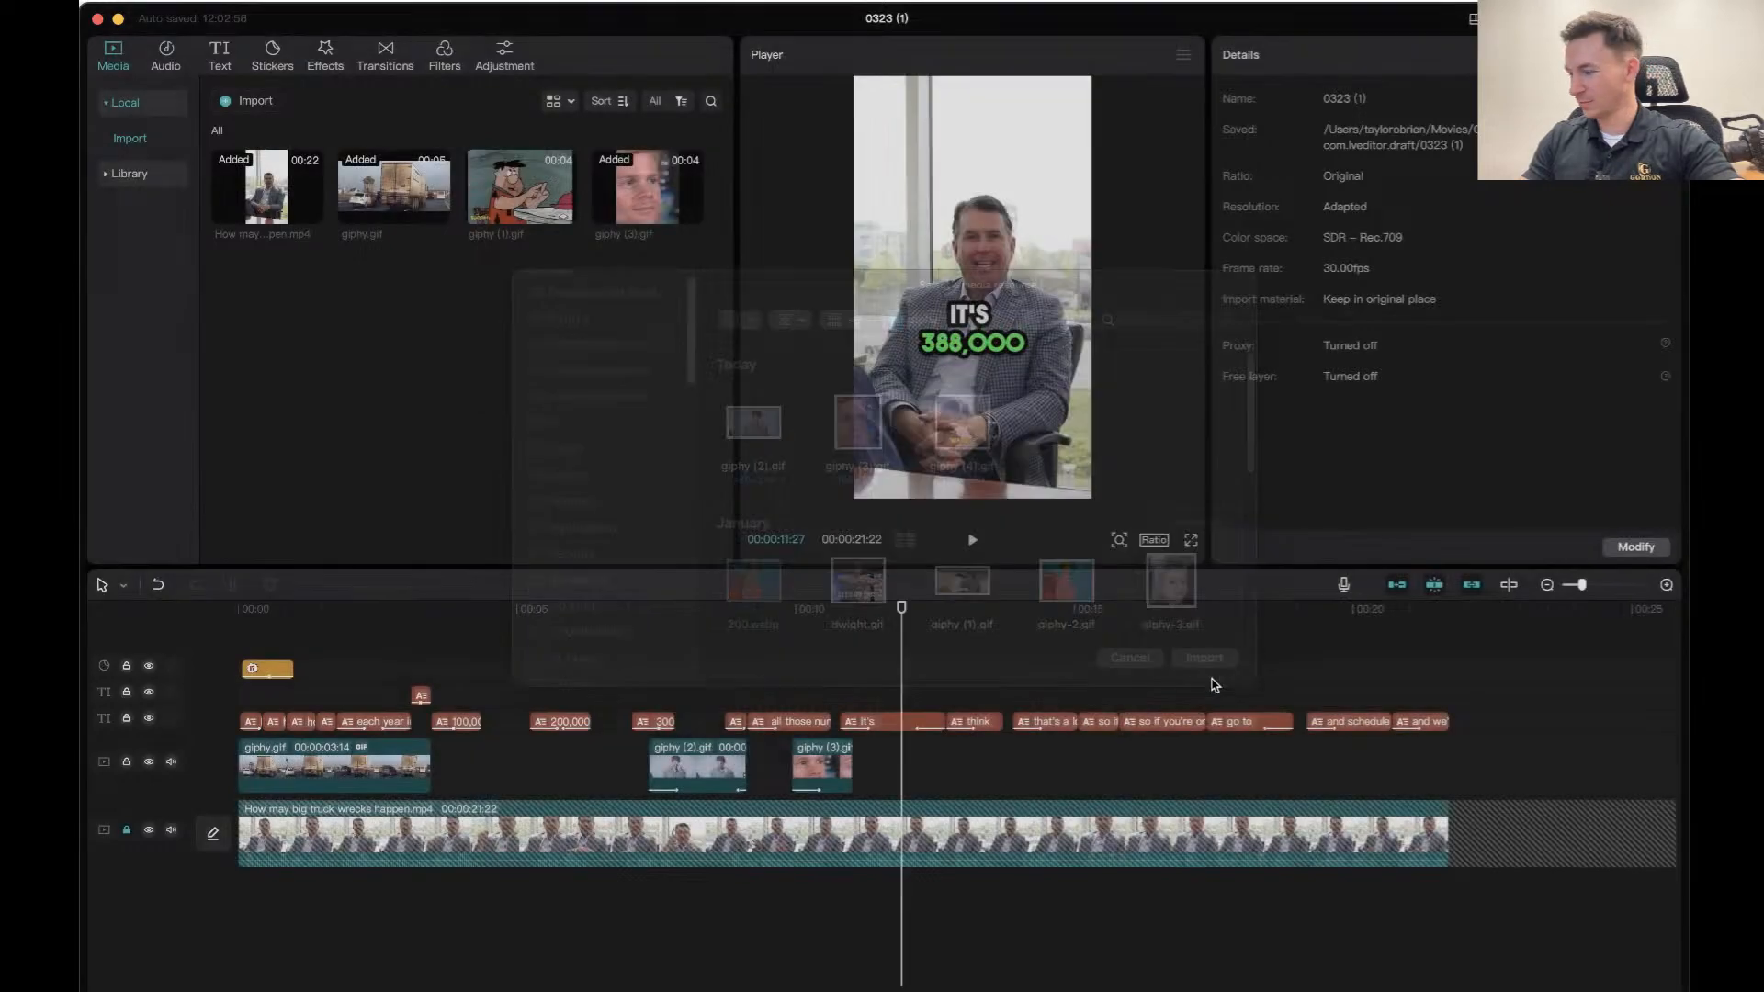
Place giphy (4).gif on the GIF track directly after giphy (3).gif and play back the section.
{"action": "left_click_drag", "start_coordinate": [293, 290], "coordinate": [859, 763]}
{"action": "left_click", "coordinate": [770, 627]}
{"action": "key", "text": "space"}
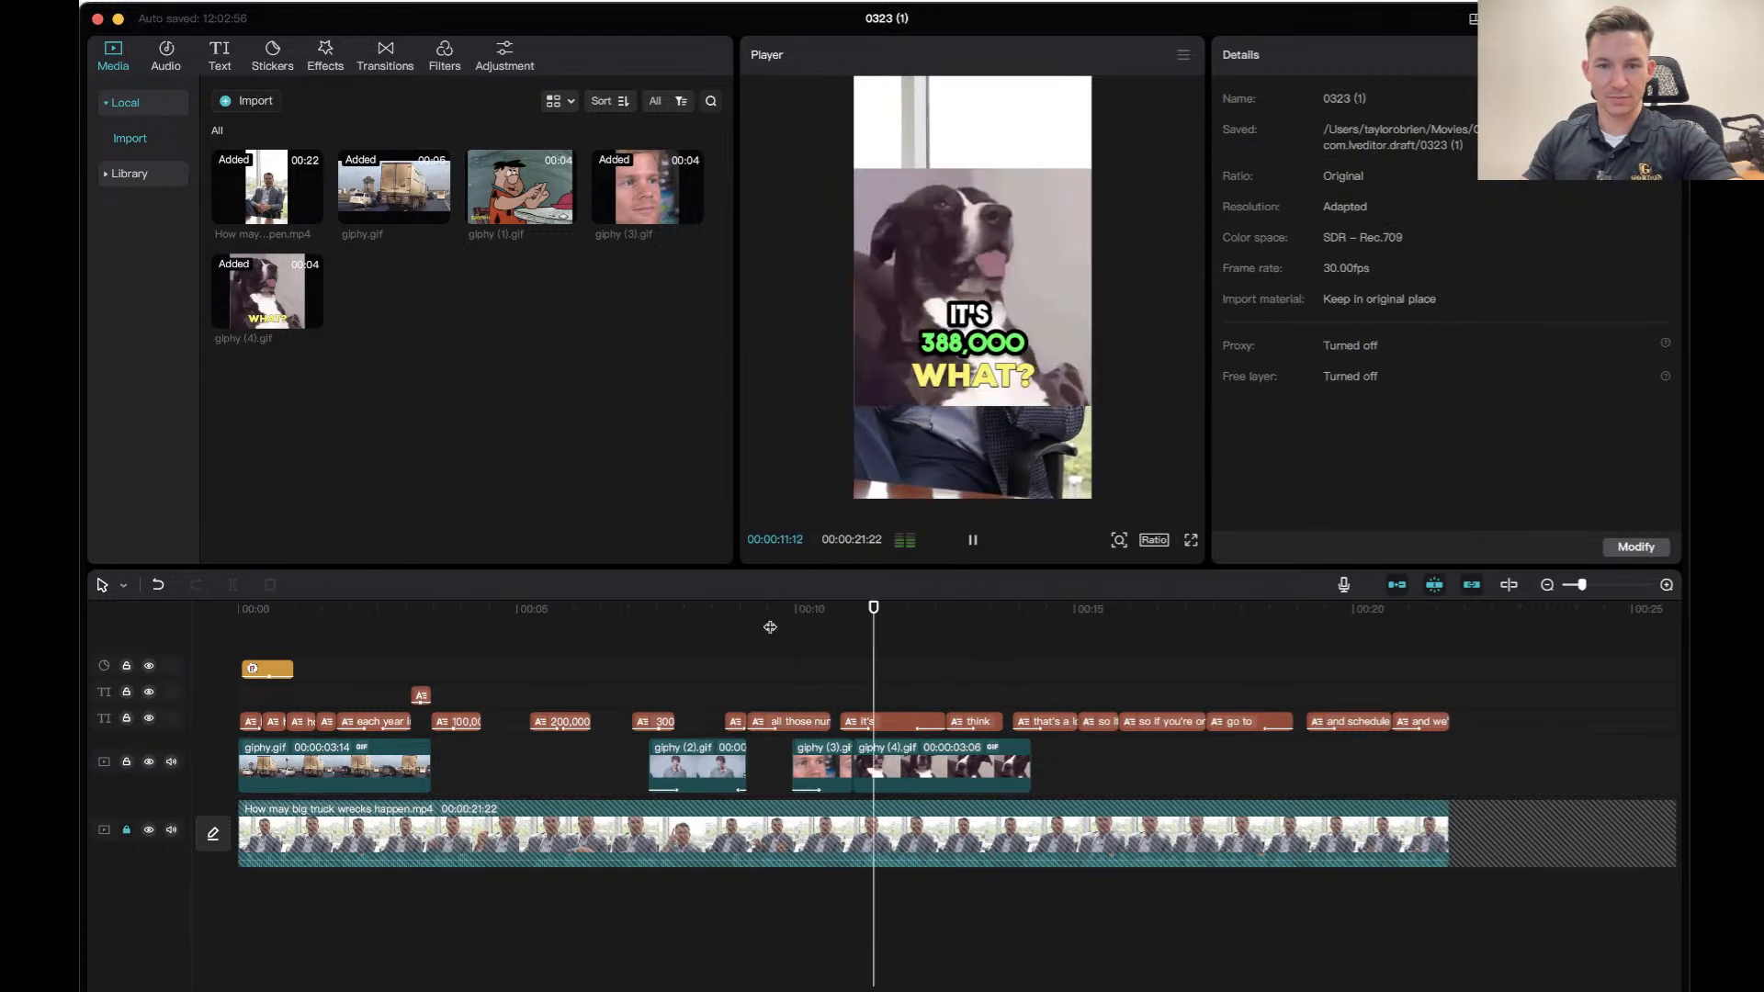
{"action": "key", "text": "space"}
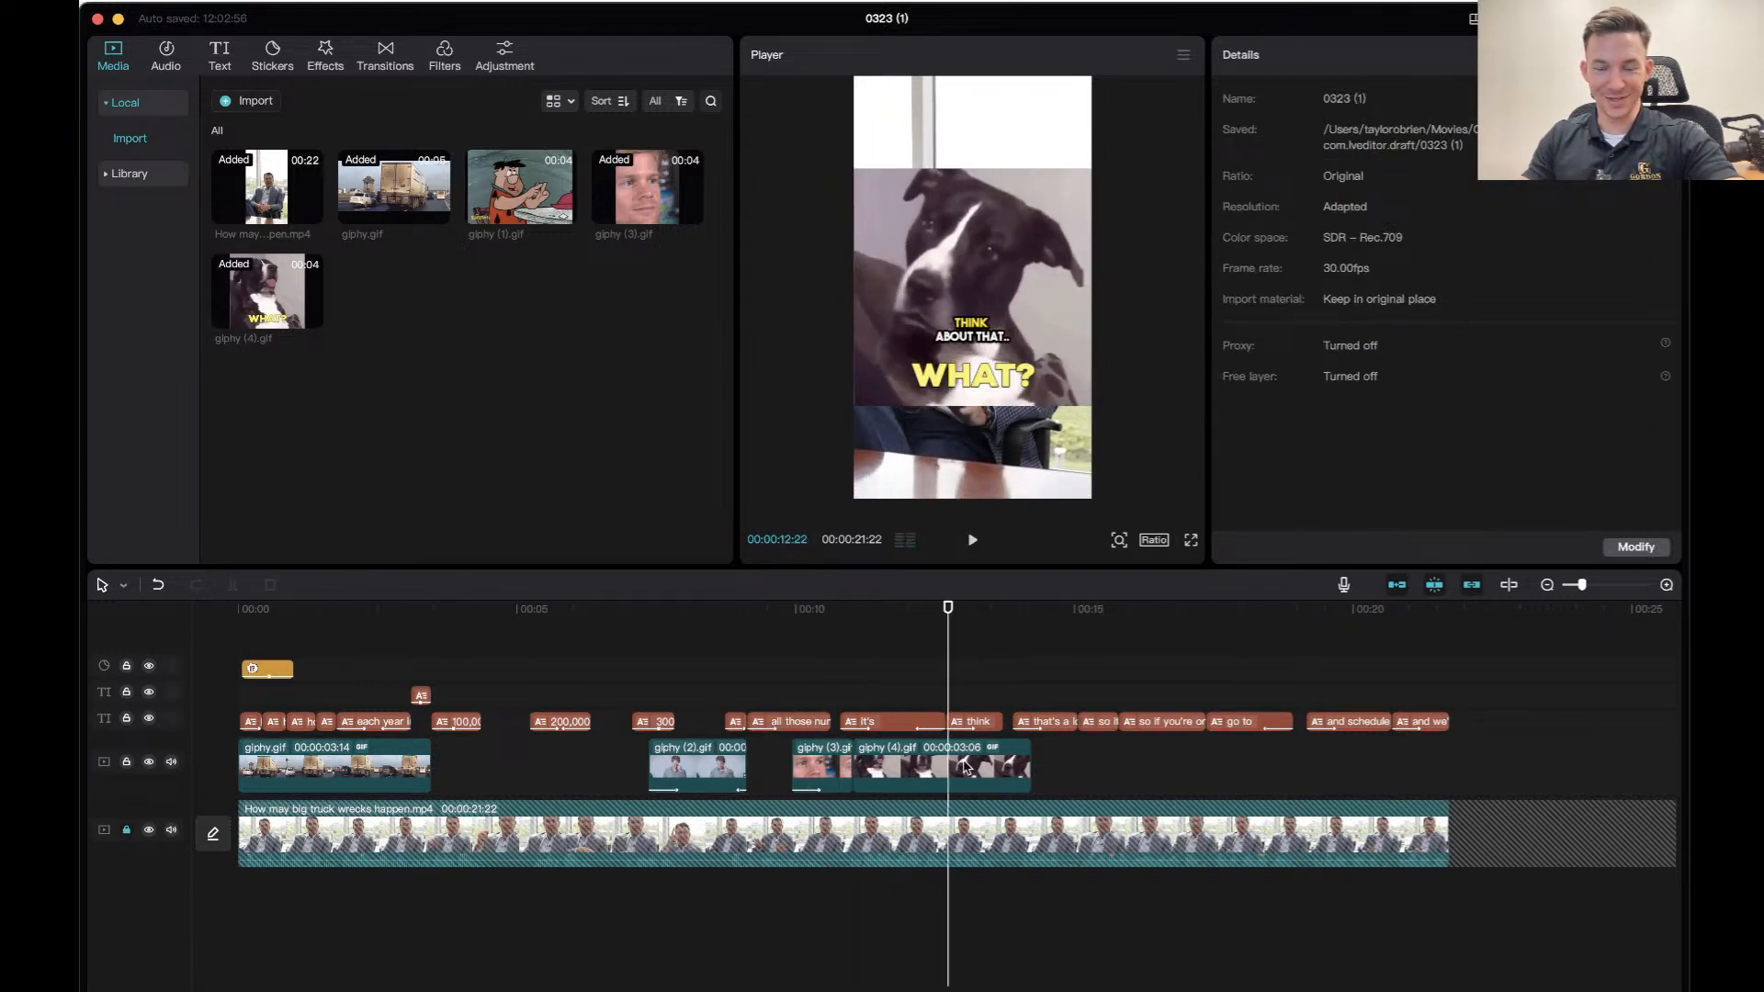
Select giphy (4).gif on the timeline and show its video settings.
{"action": "left_click", "coordinate": [965, 766]}
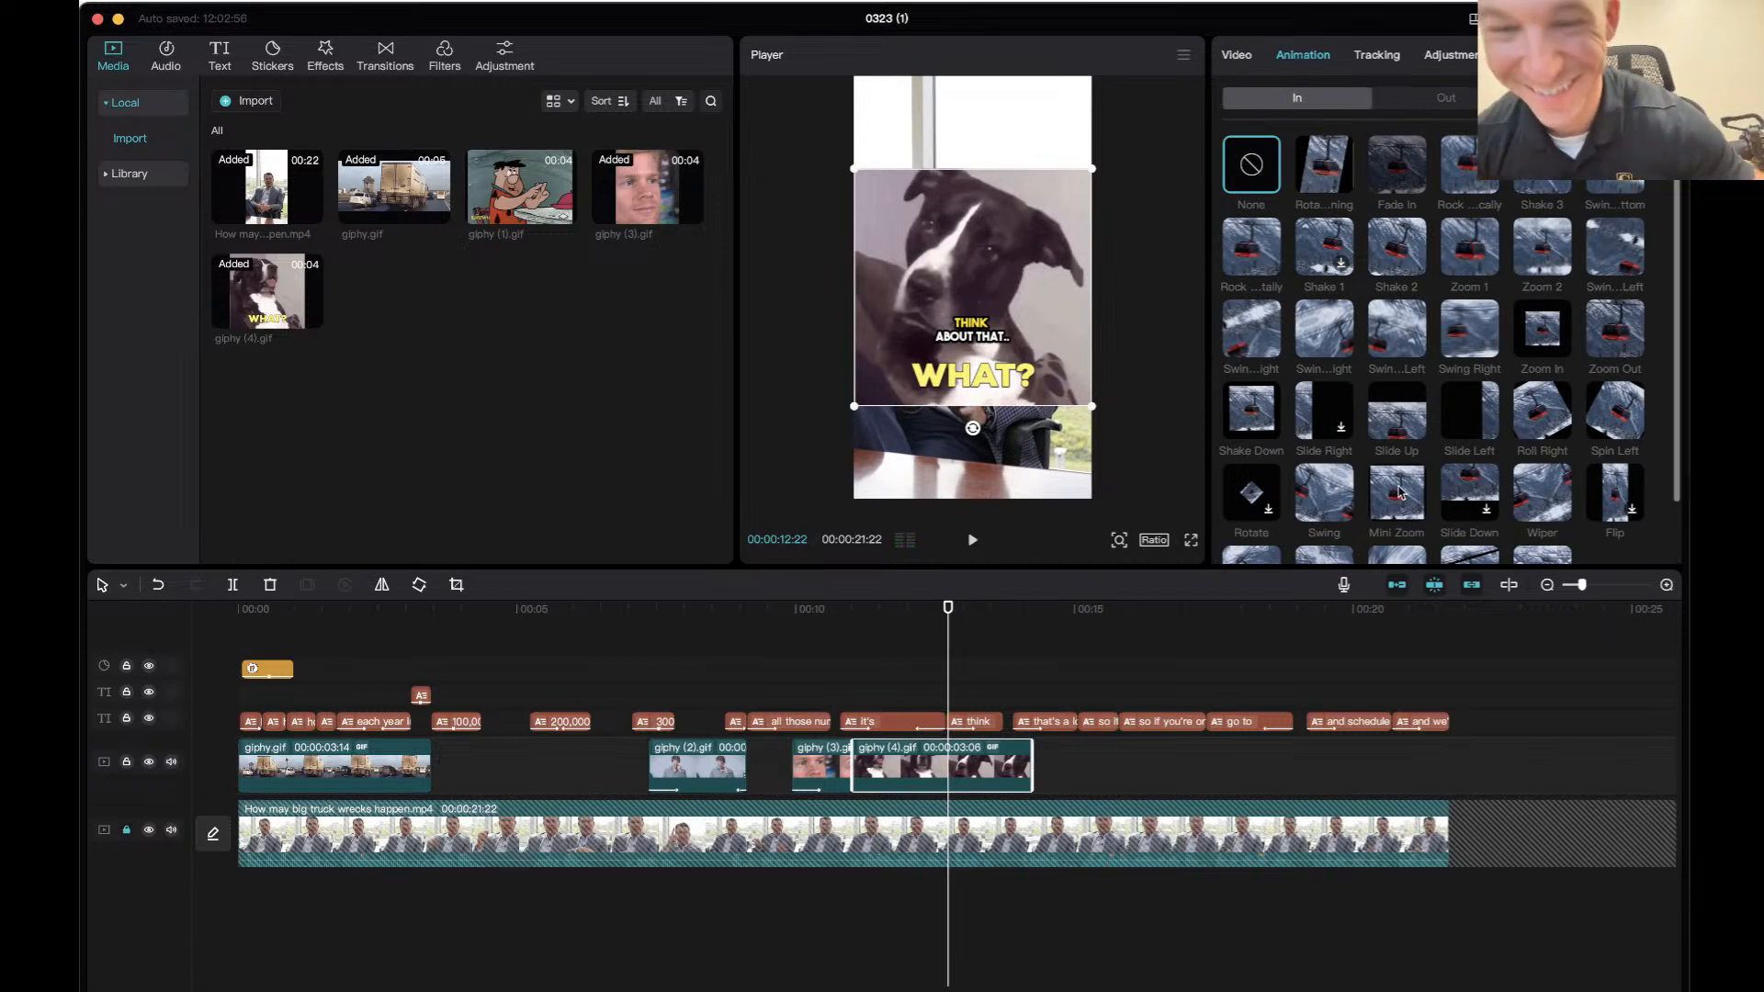
{"action": "left_click", "coordinate": [1237, 57]}
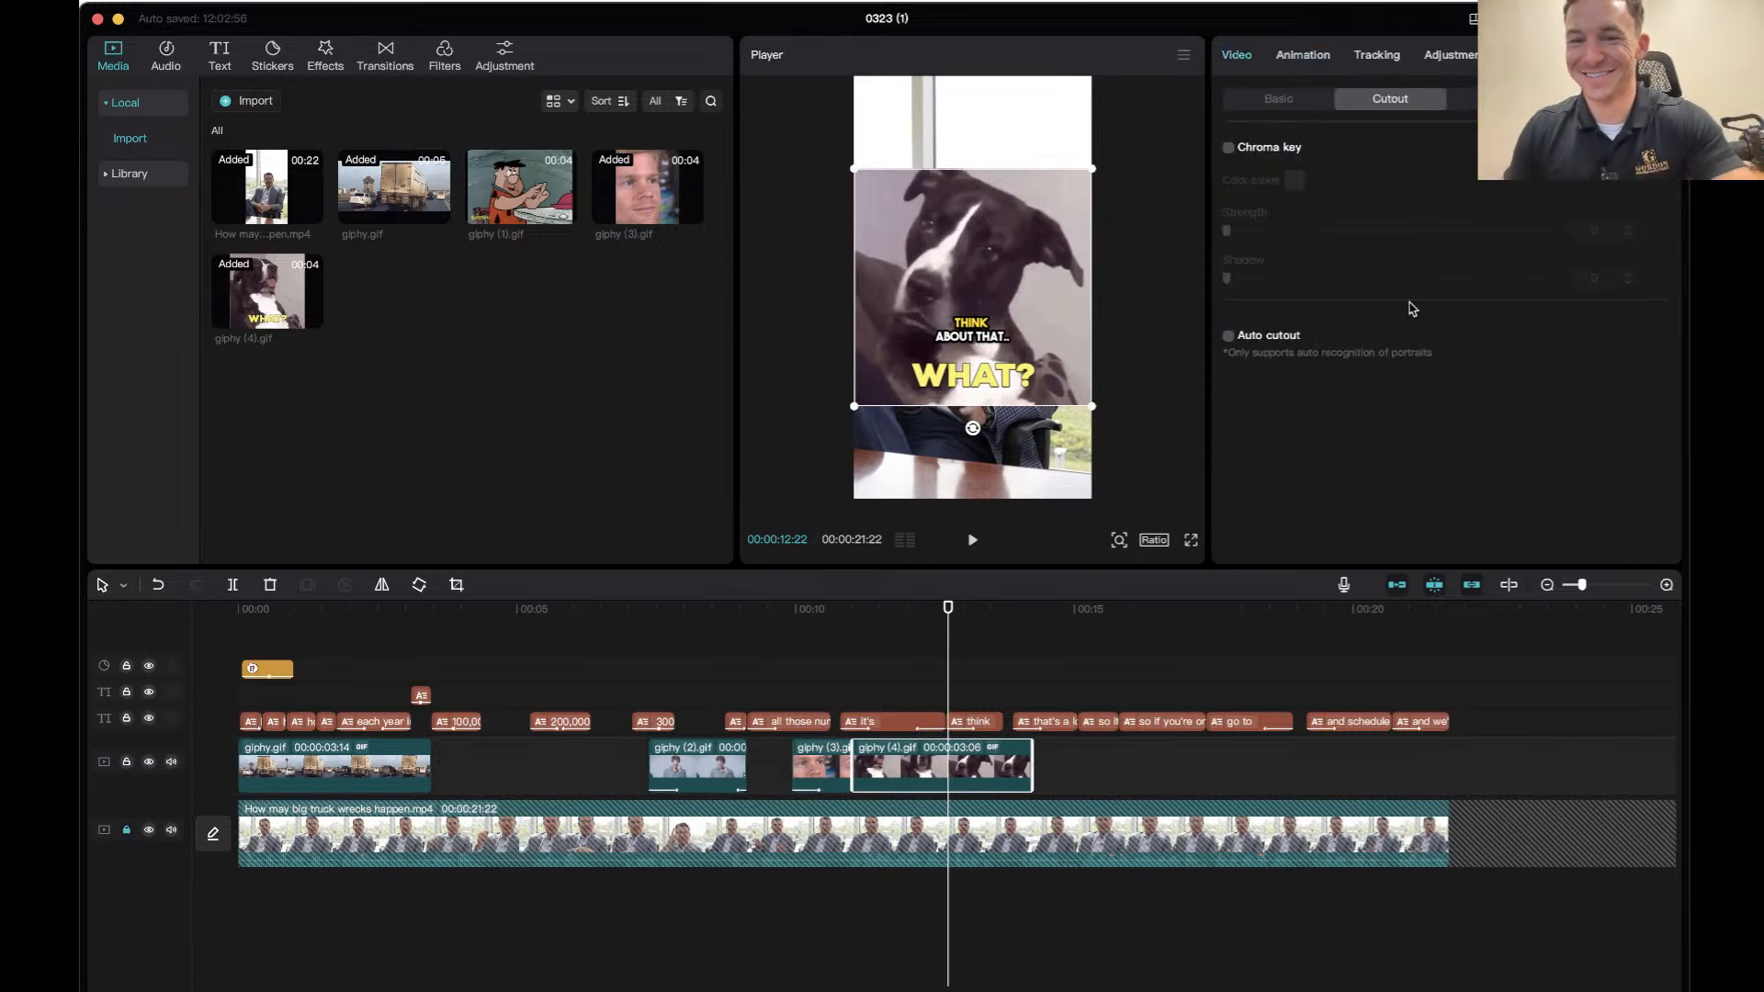
Try an auto cutout on the dog GIF, with the dog placed lower in the frame, and play it over the speaker.
{"action": "left_click", "coordinate": [1236, 339]}
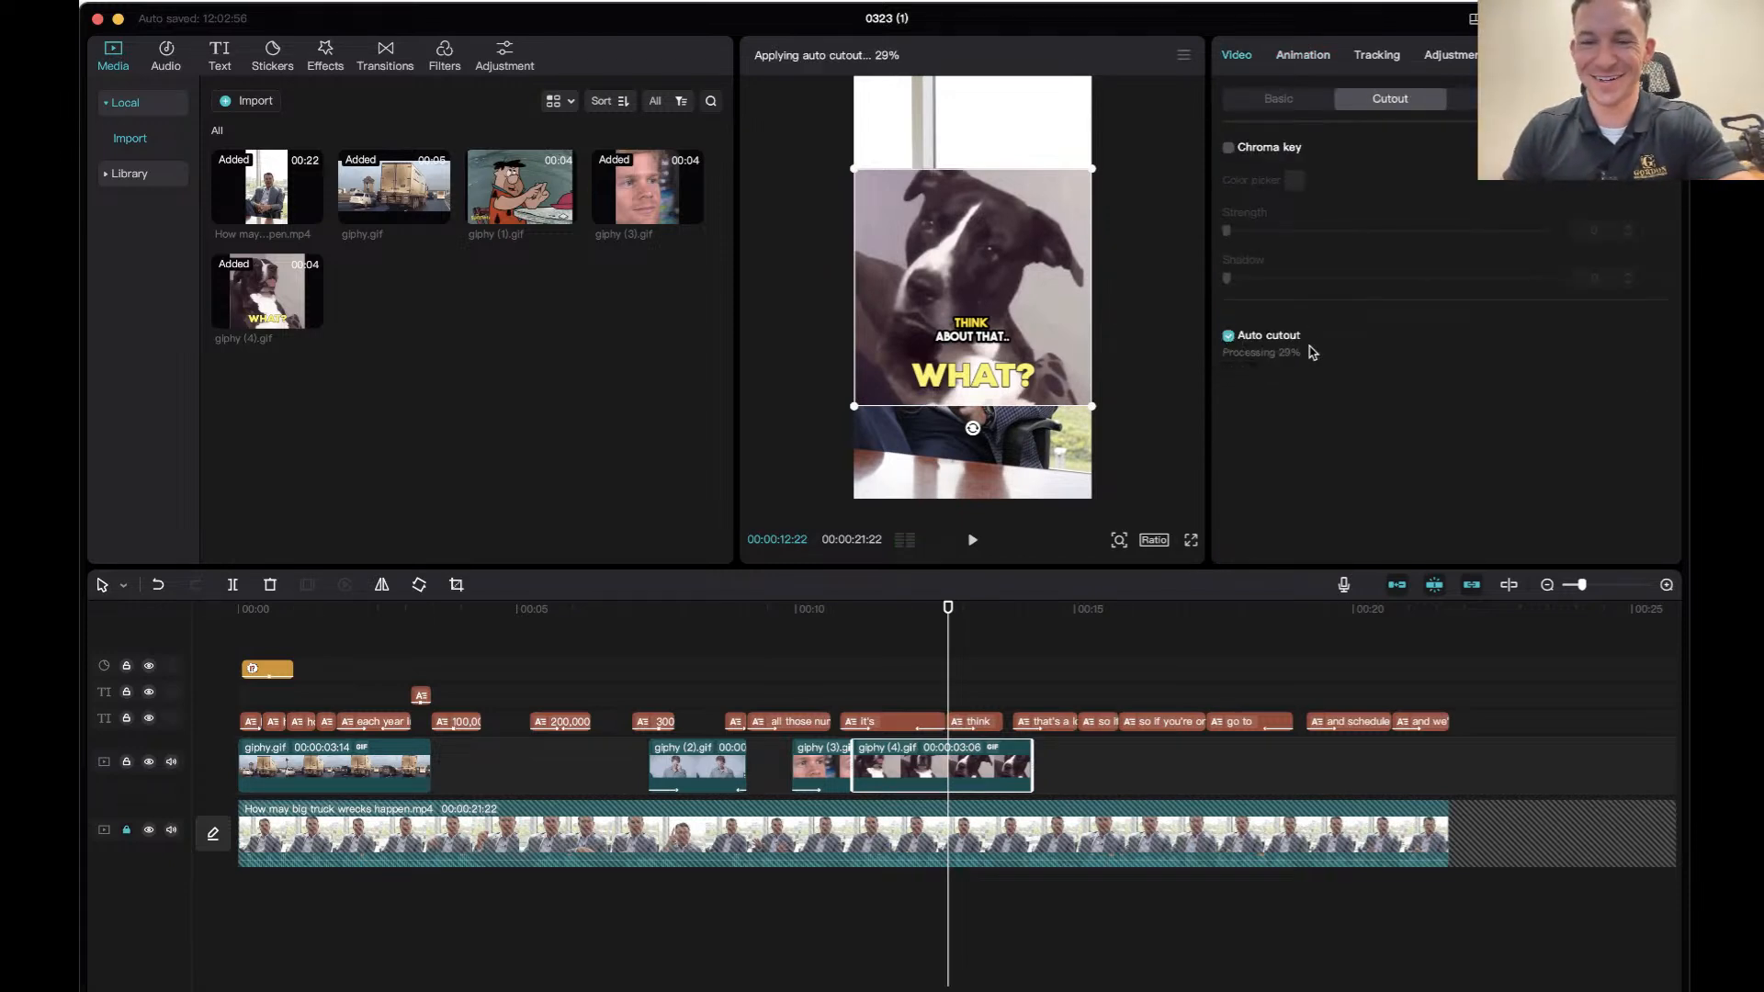
{"action": "left_click_drag", "start_coordinate": [1038, 271], "coordinate": [1022, 354]}
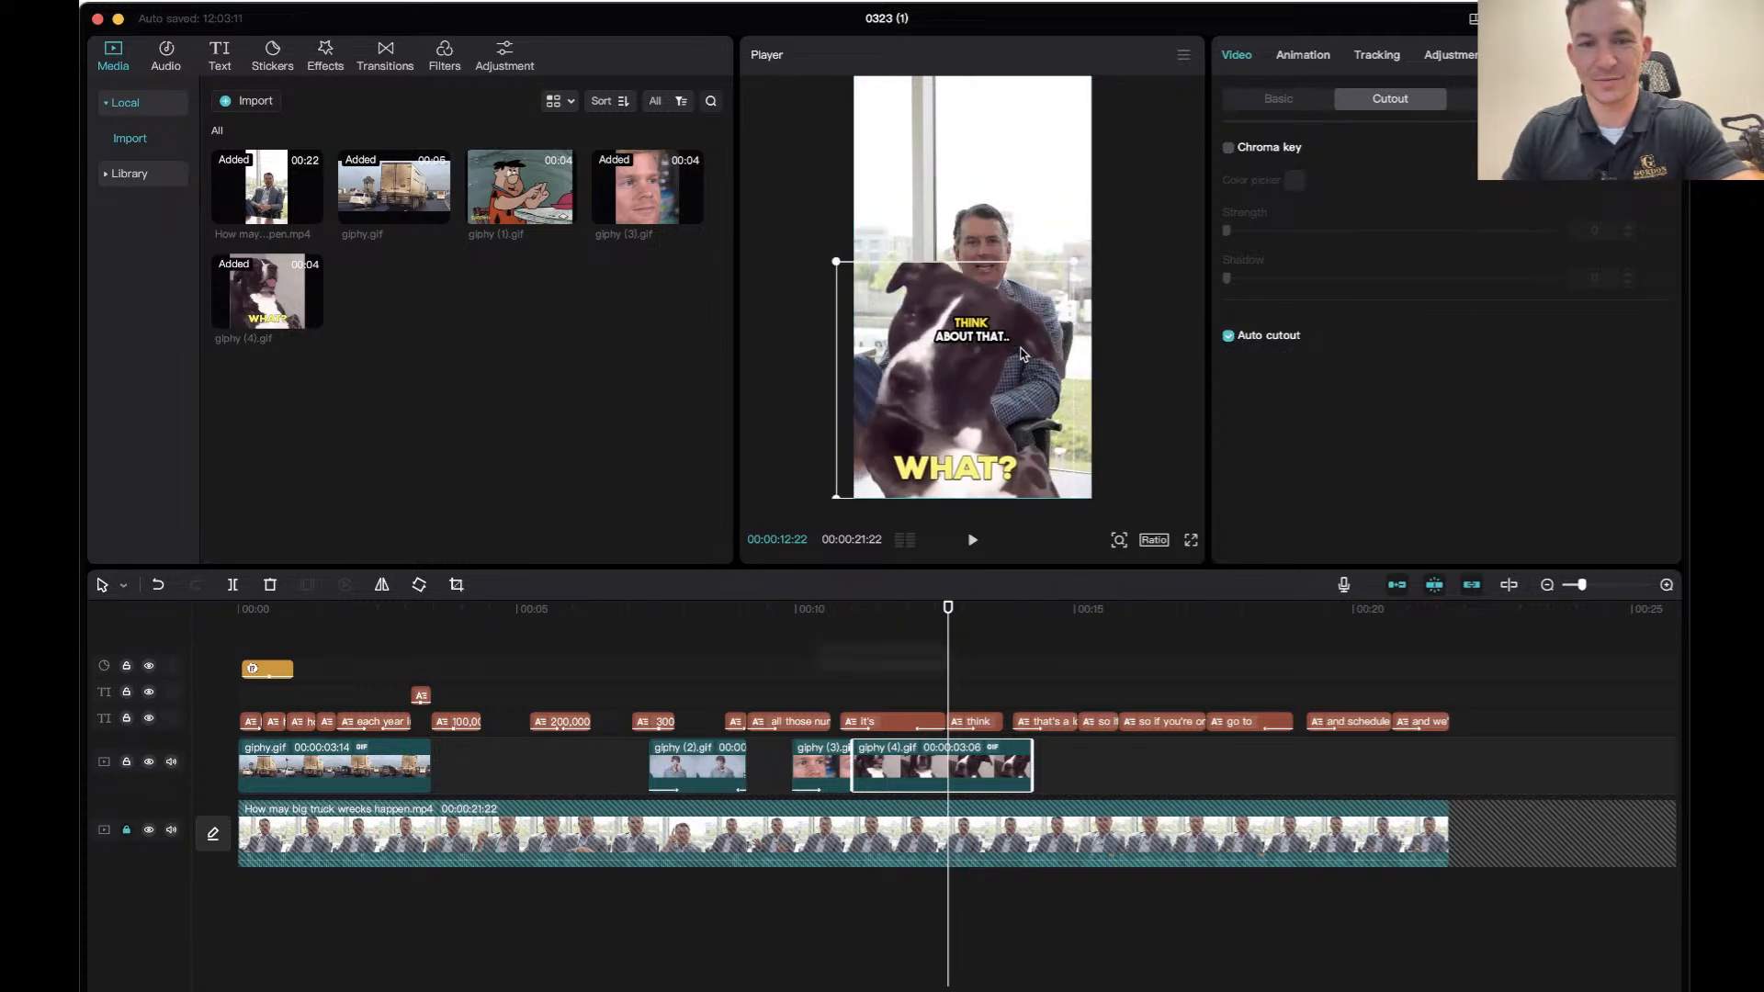
{"action": "left_click", "coordinate": [771, 613]}
{"action": "key", "text": "space"}
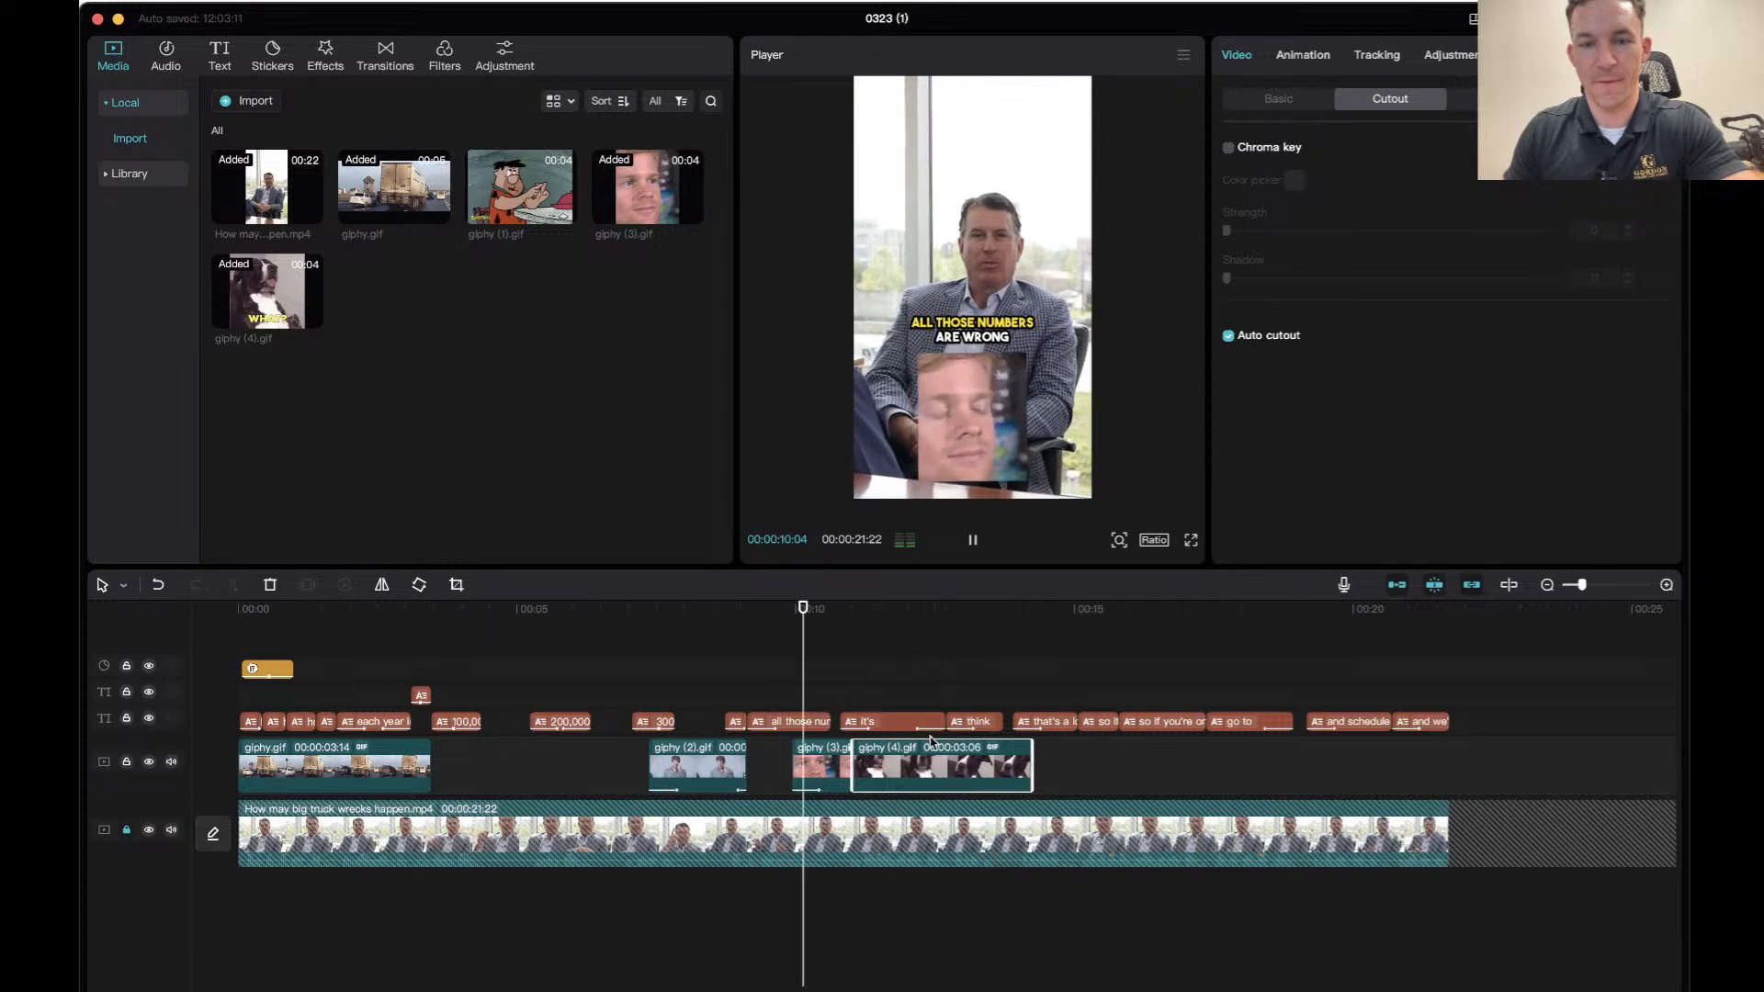
{"action": "key", "text": "space"}
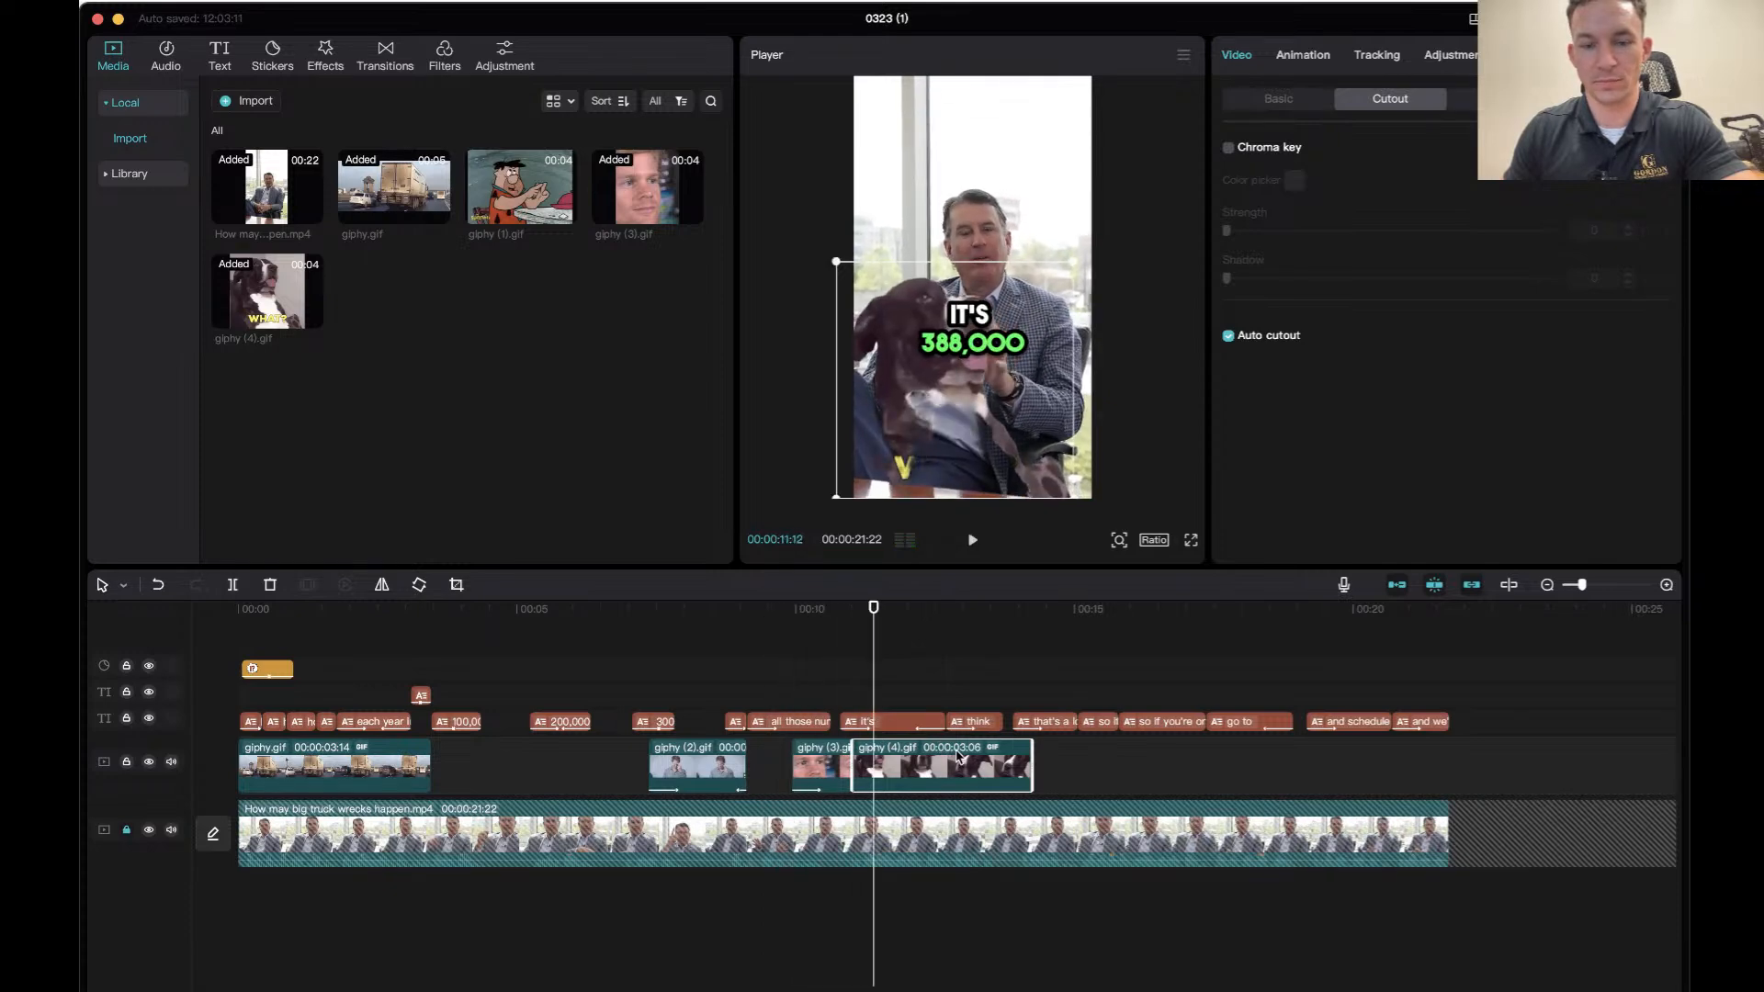
{"action": "left_click", "coordinate": [1228, 336]}
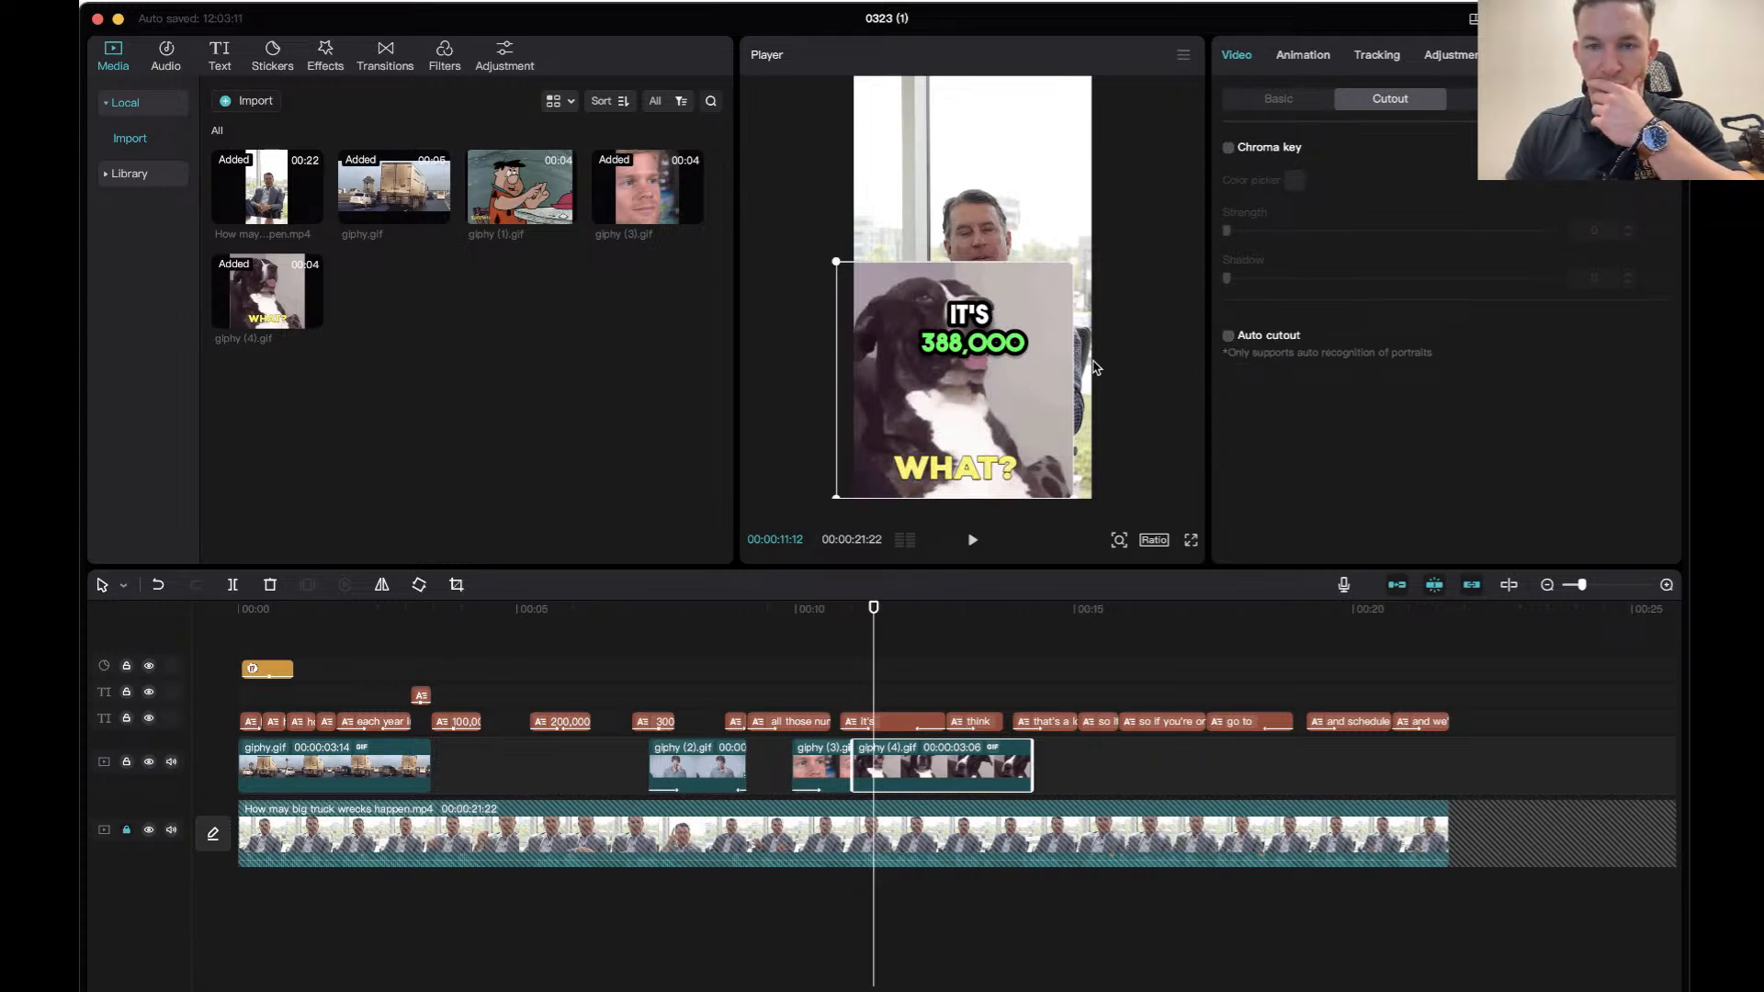
Play the dog GIF section, then enlarge the GIF to fill the whole vertical frame.
{"action": "left_click", "coordinate": [830, 628]}
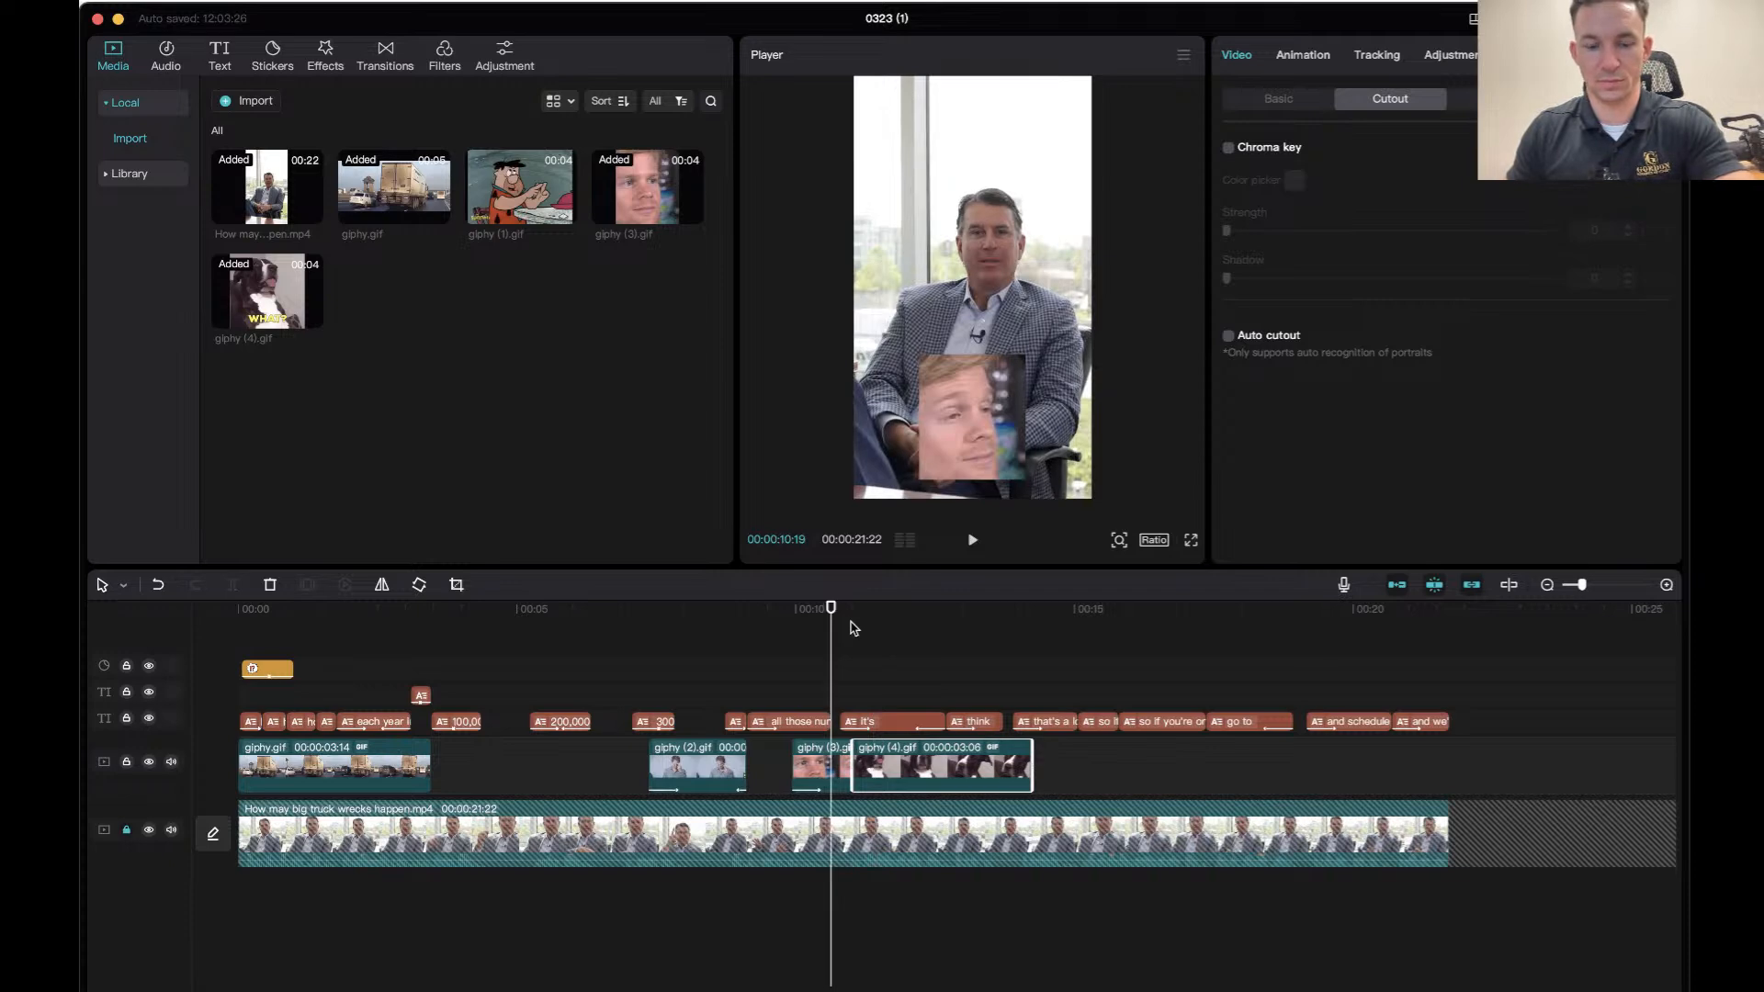
{"action": "key", "text": "space"}
{"action": "key", "text": "space"}
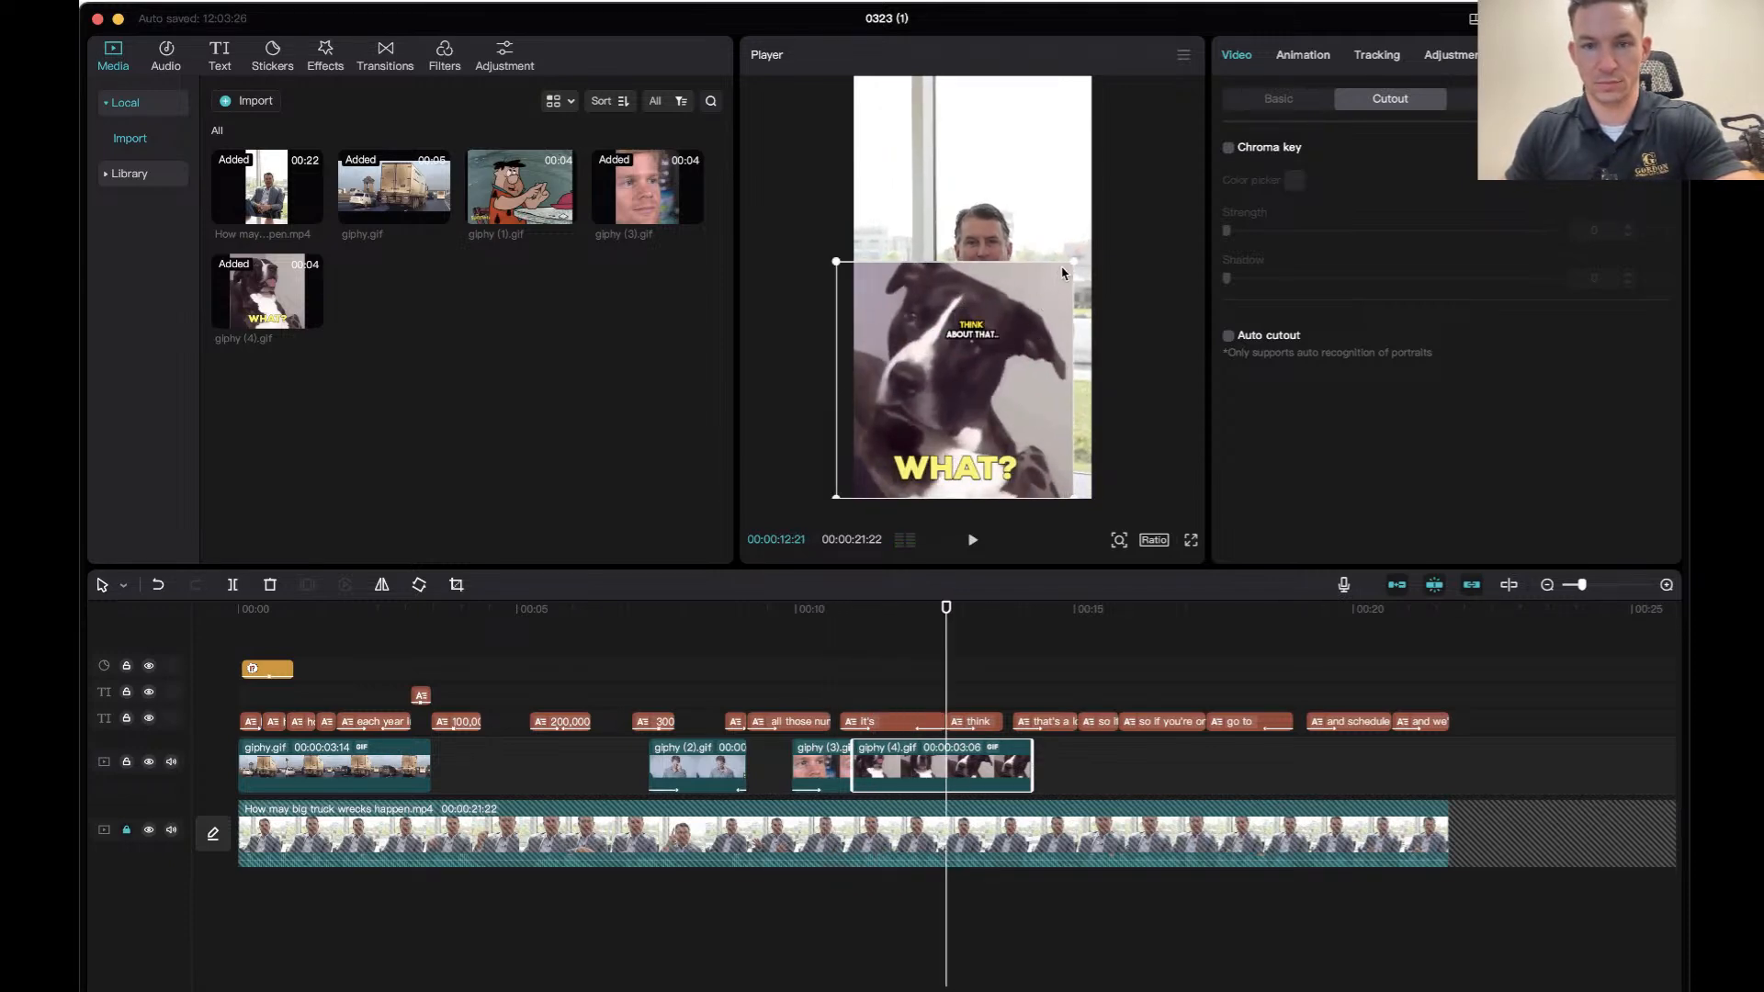
{"action": "left_click_drag", "start_coordinate": [1077, 267], "coordinate": [1103, 168]}
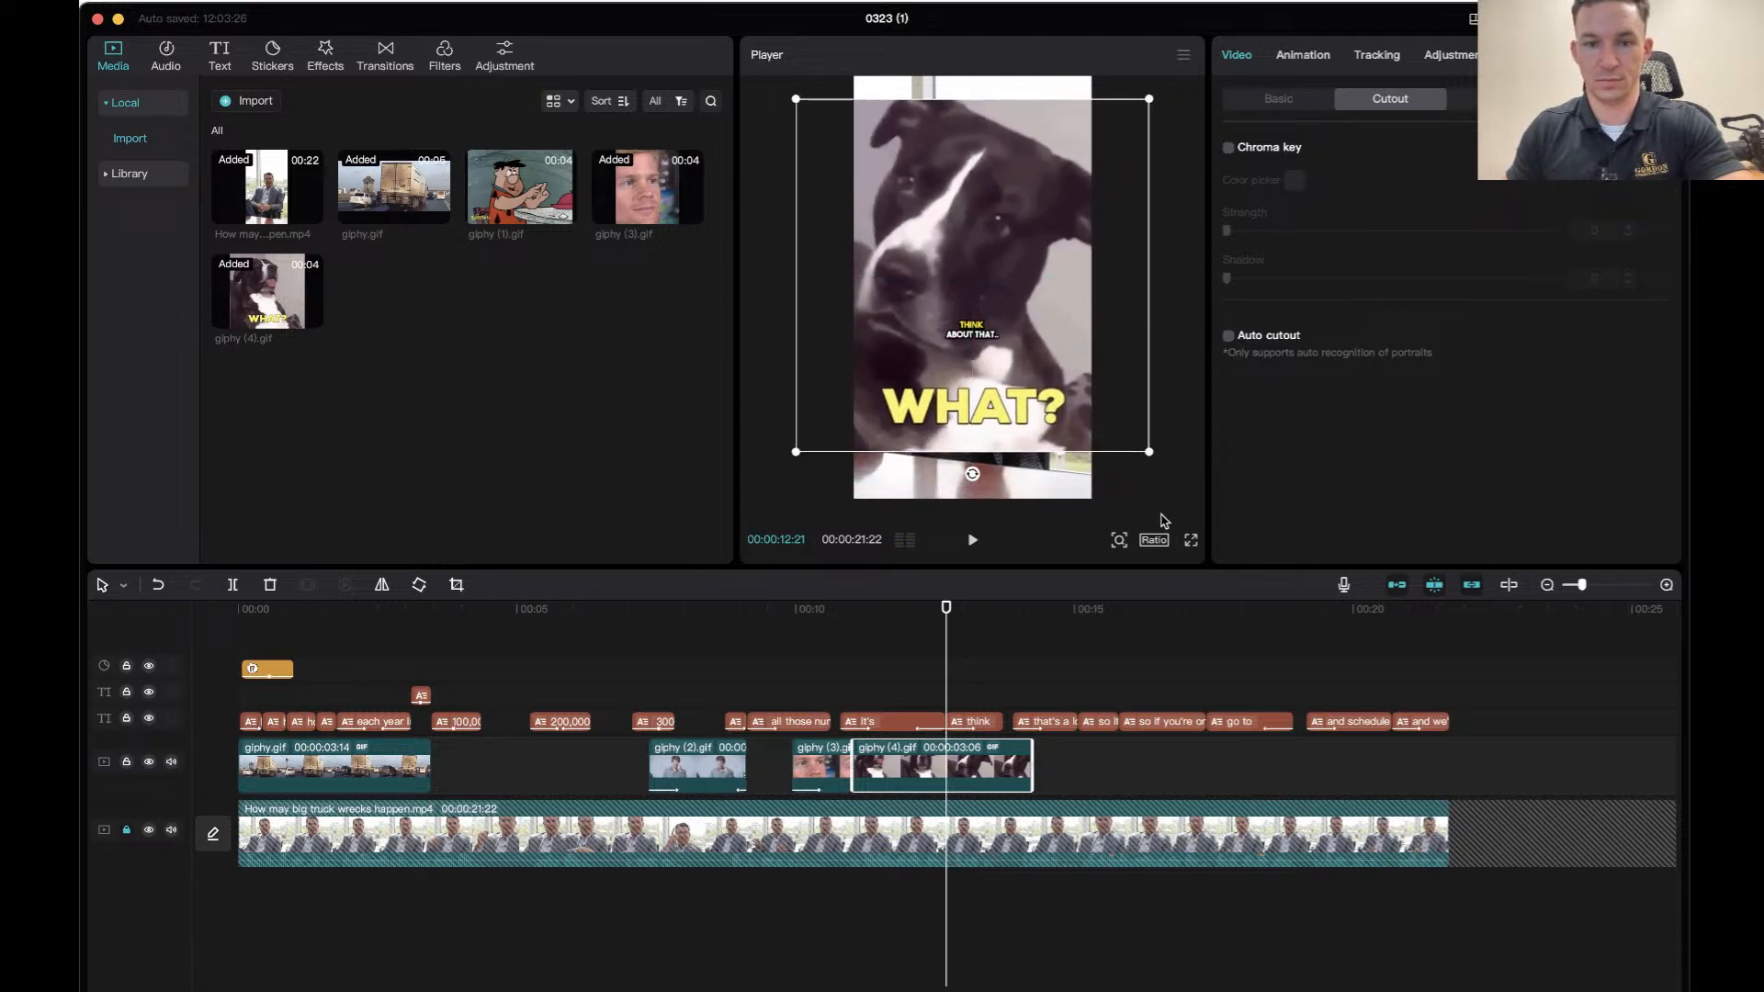
{"action": "left_click_drag", "start_coordinate": [1151, 459], "coordinate": [1185, 490]}
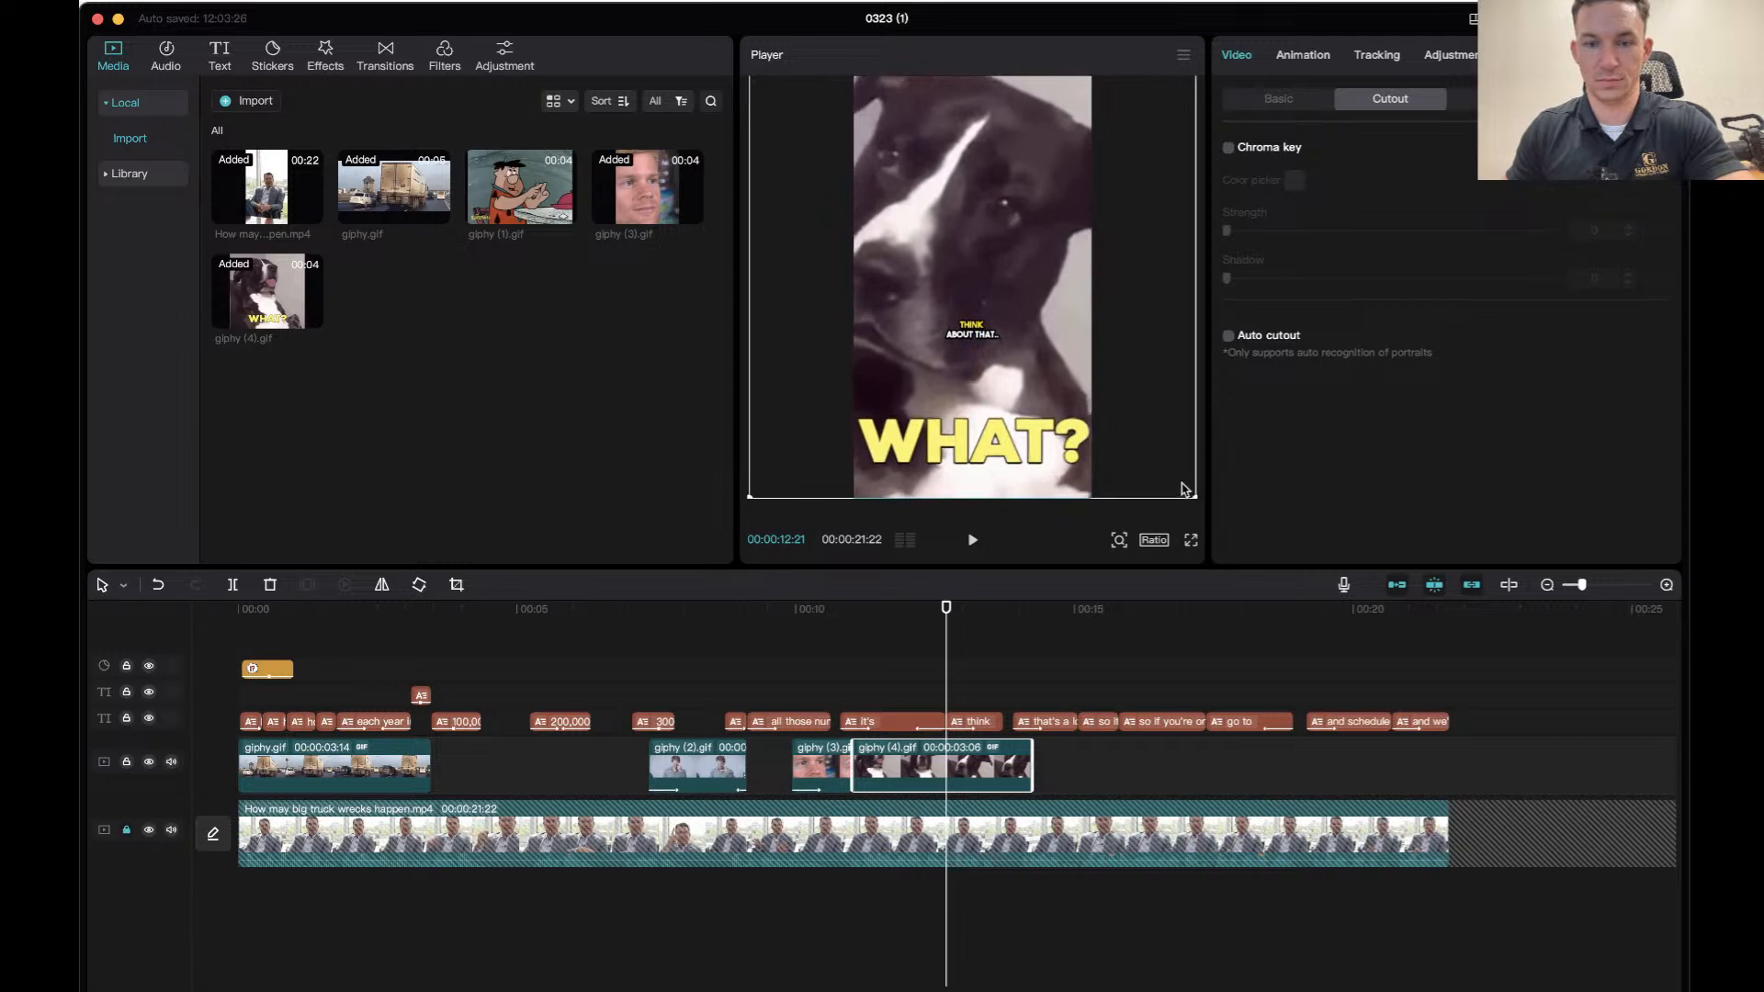
Trim the end of the giphy (4).gif clip to 00:00:12:25, near the start of the "Think about that" caption.
{"action": "left_click", "coordinate": [804, 621]}
{"action": "key", "text": "space"}
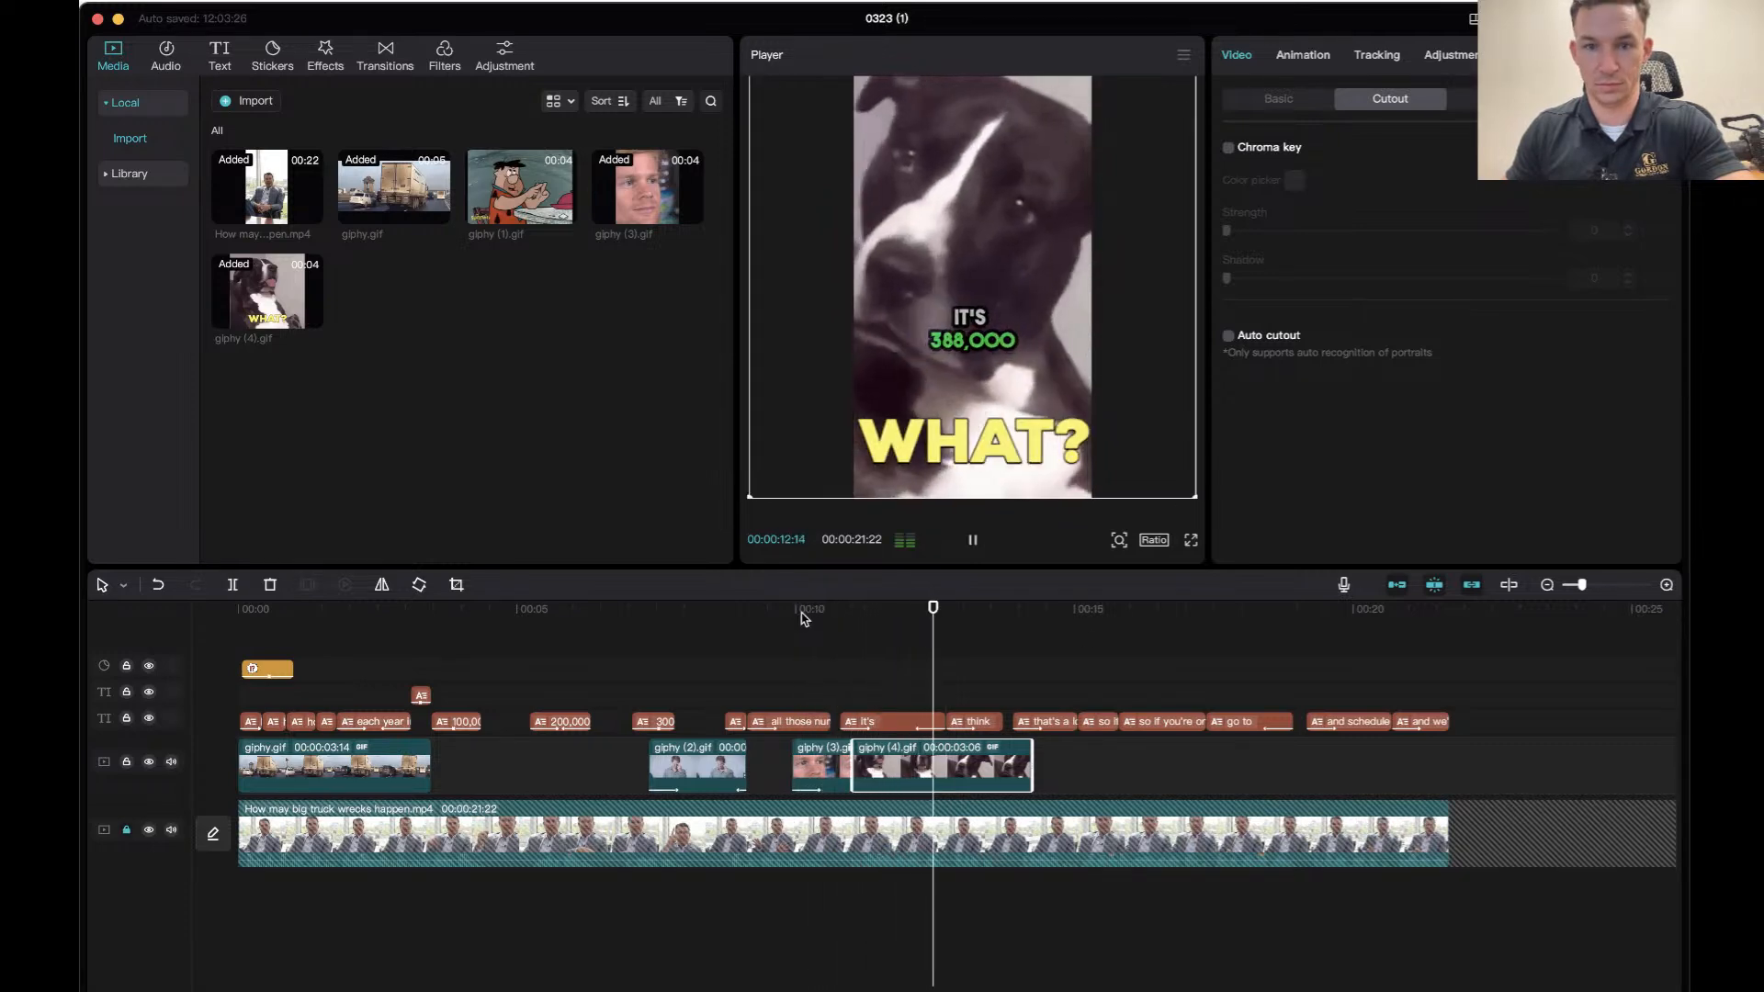
{"action": "key", "text": "space"}
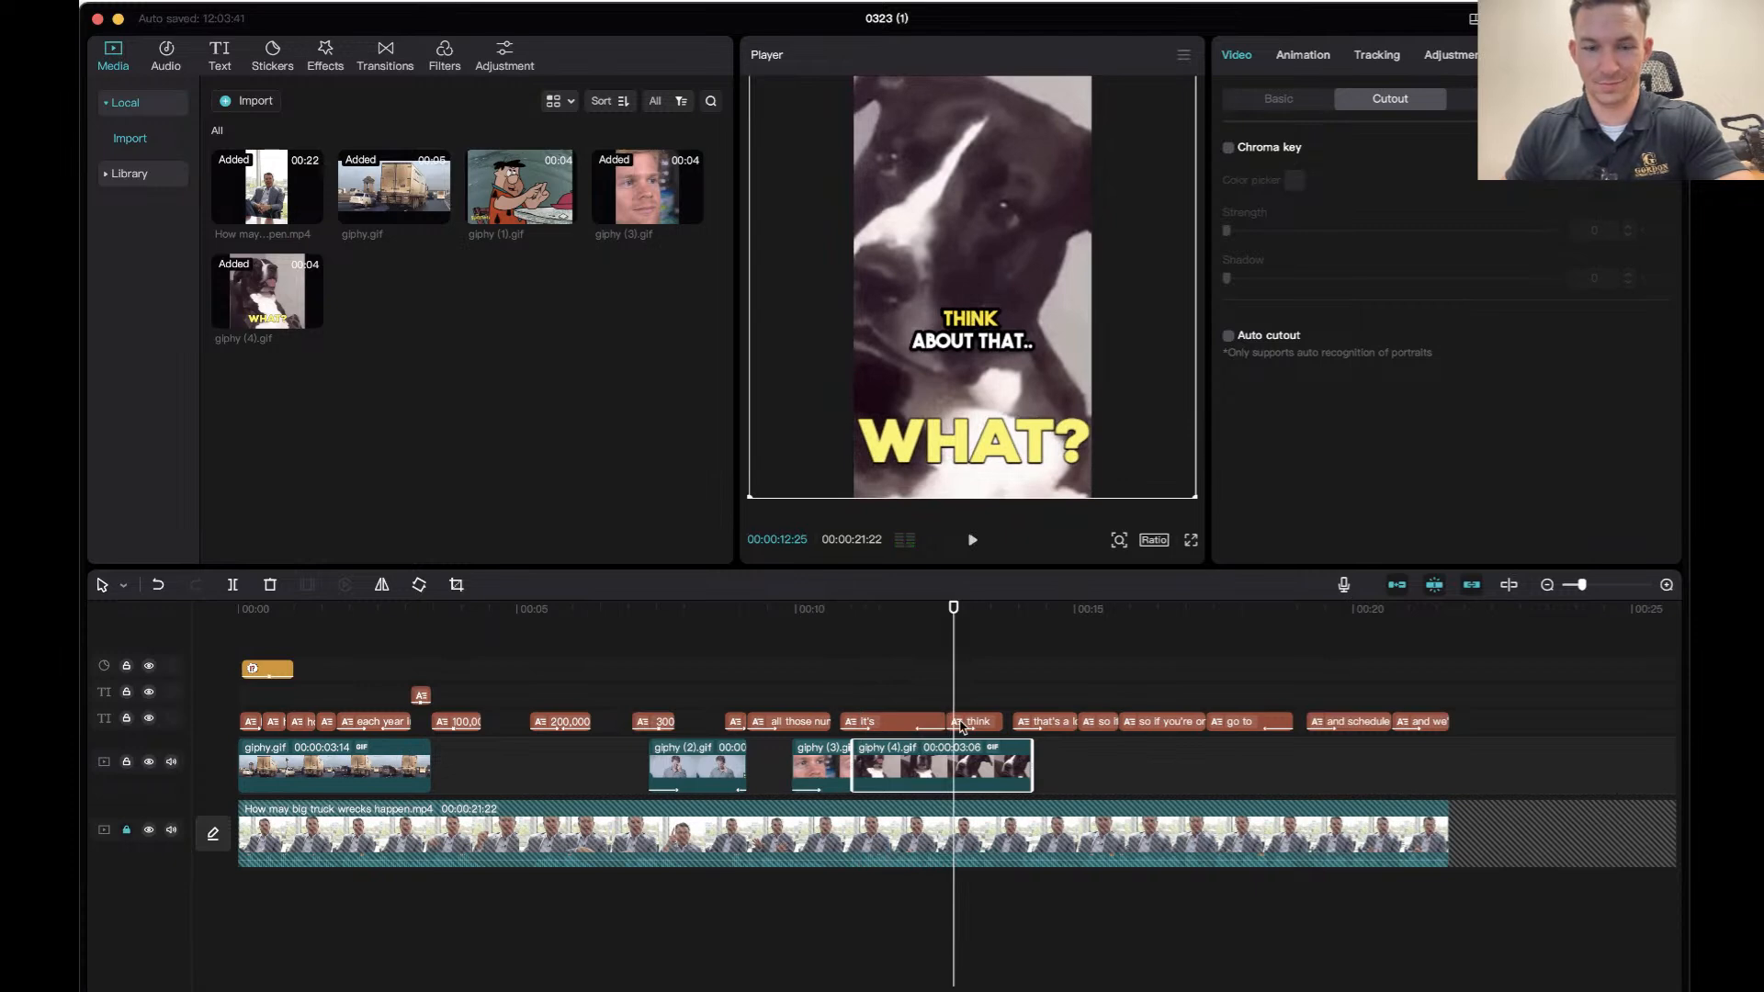
{"action": "left_click_drag", "start_coordinate": [1039, 776], "coordinate": [957, 776]}
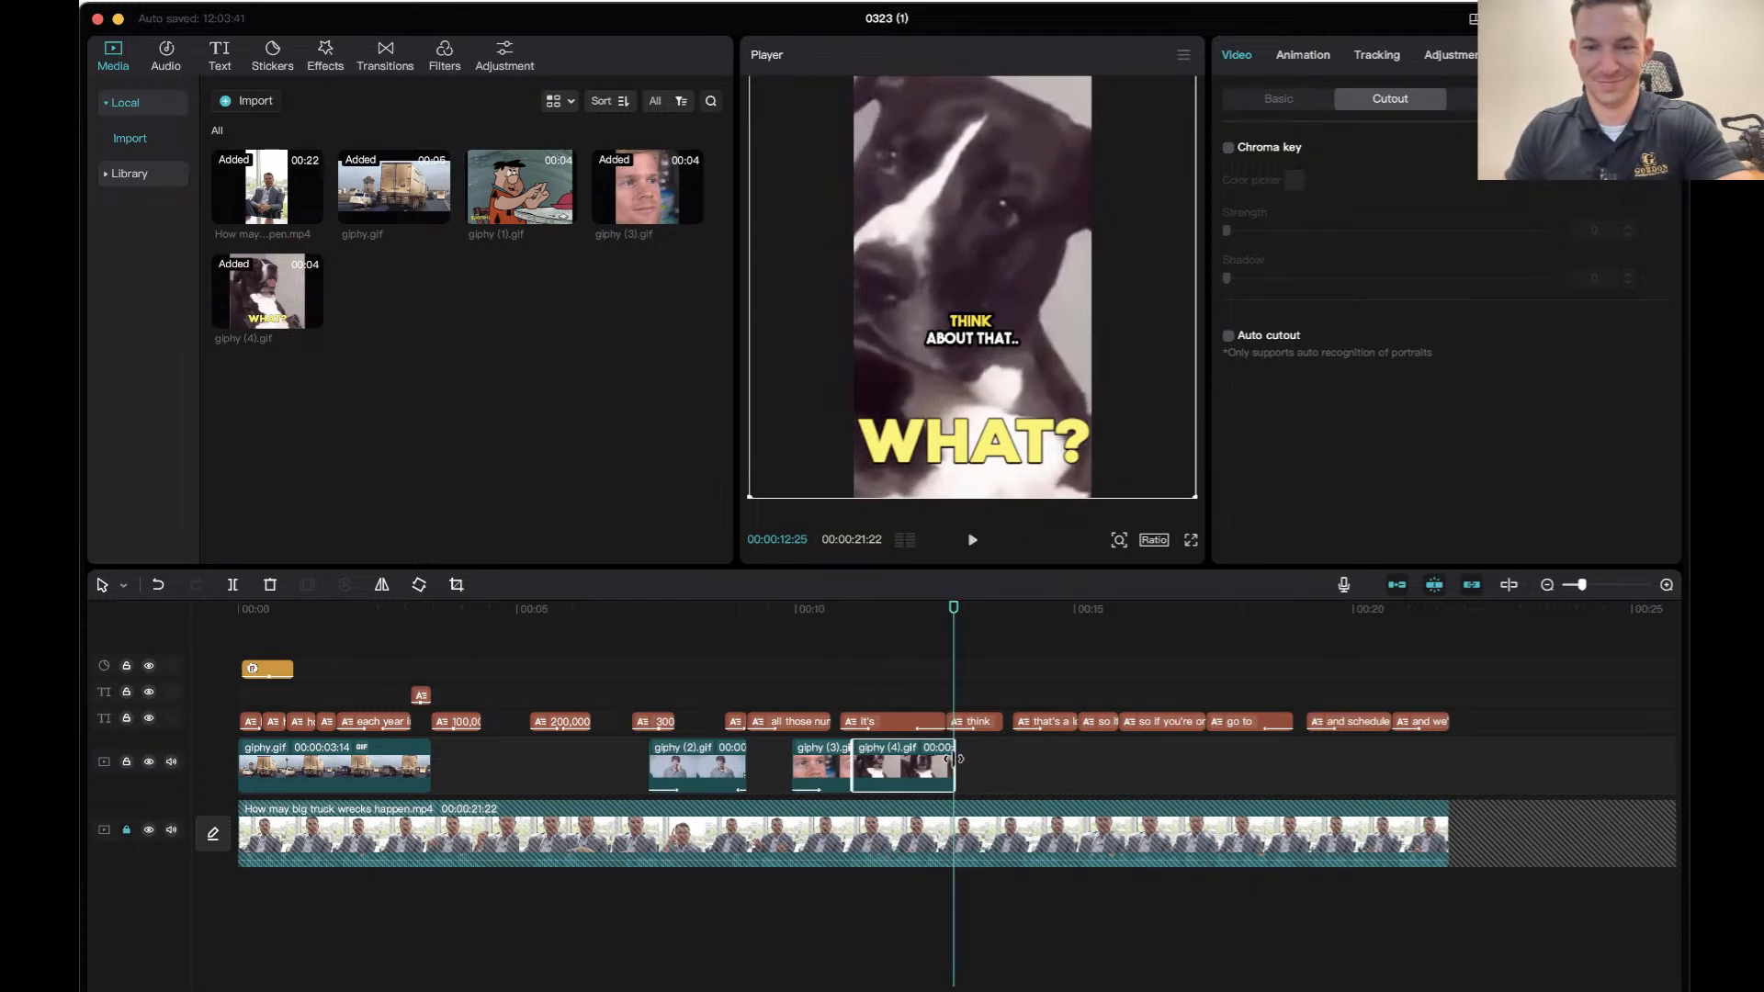
Play back the section from about 10 seconds to check the full-frame dog GIF and its trimmed end.
{"action": "left_click", "coordinate": [810, 618]}
{"action": "key", "text": "space"}
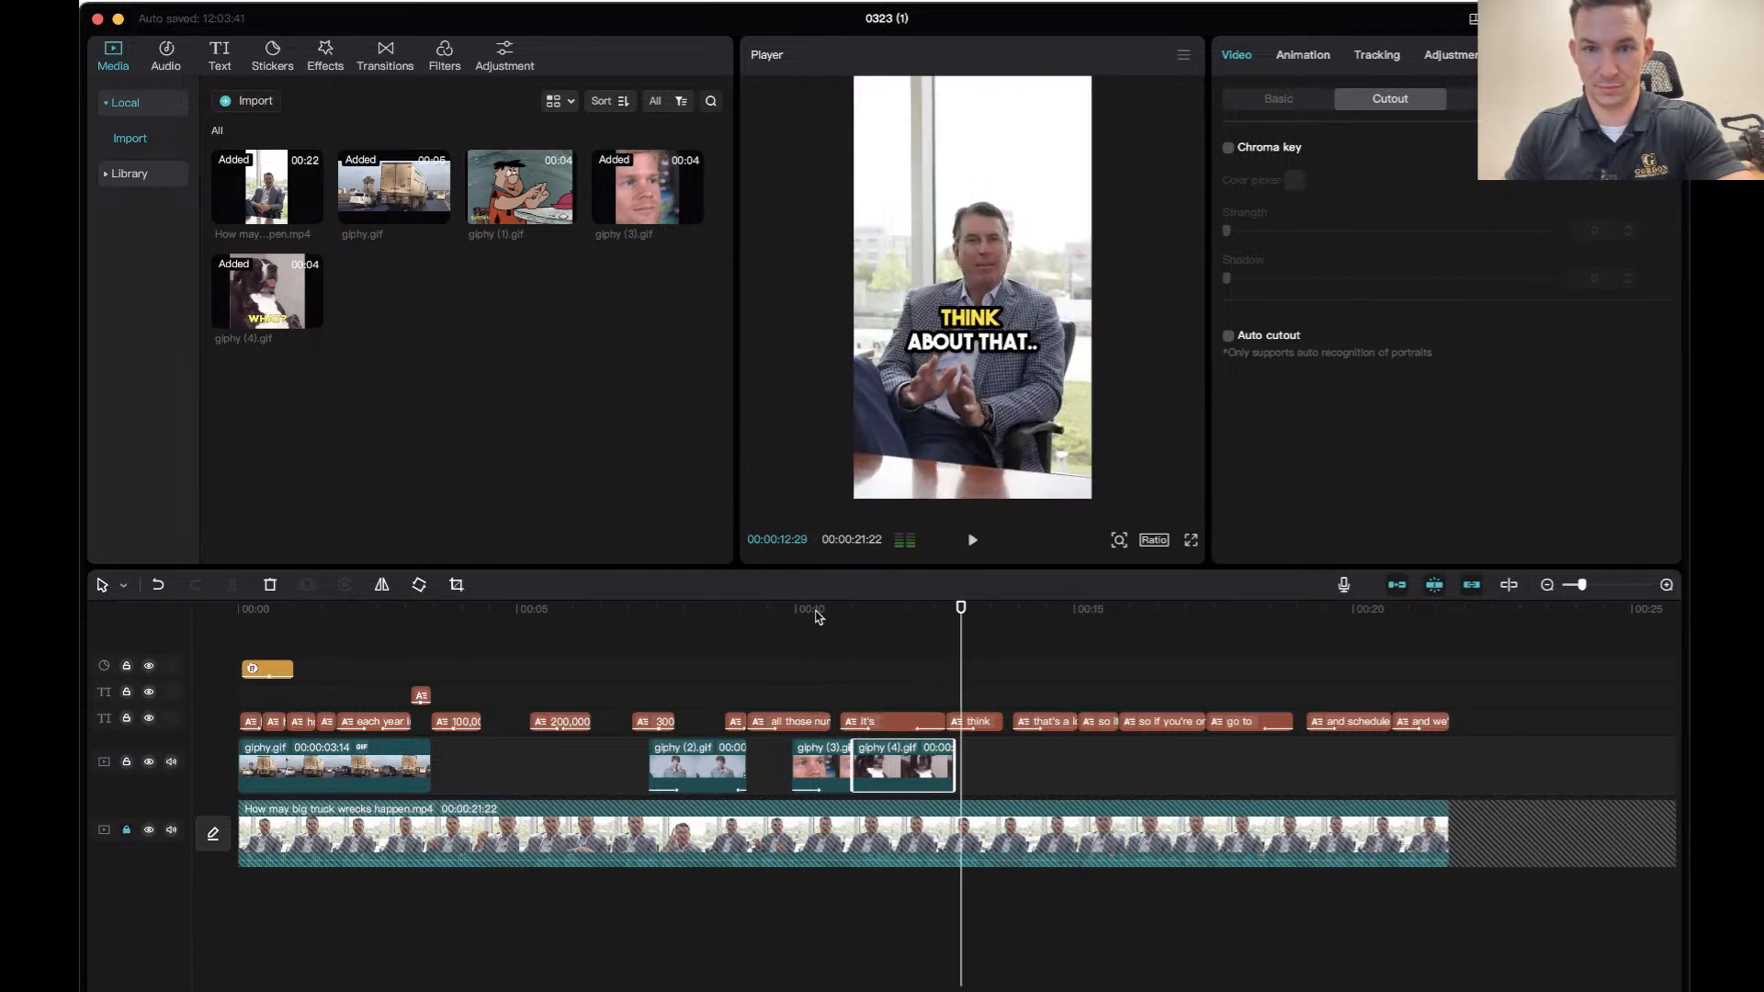
{"action": "left_click", "coordinate": [839, 625]}
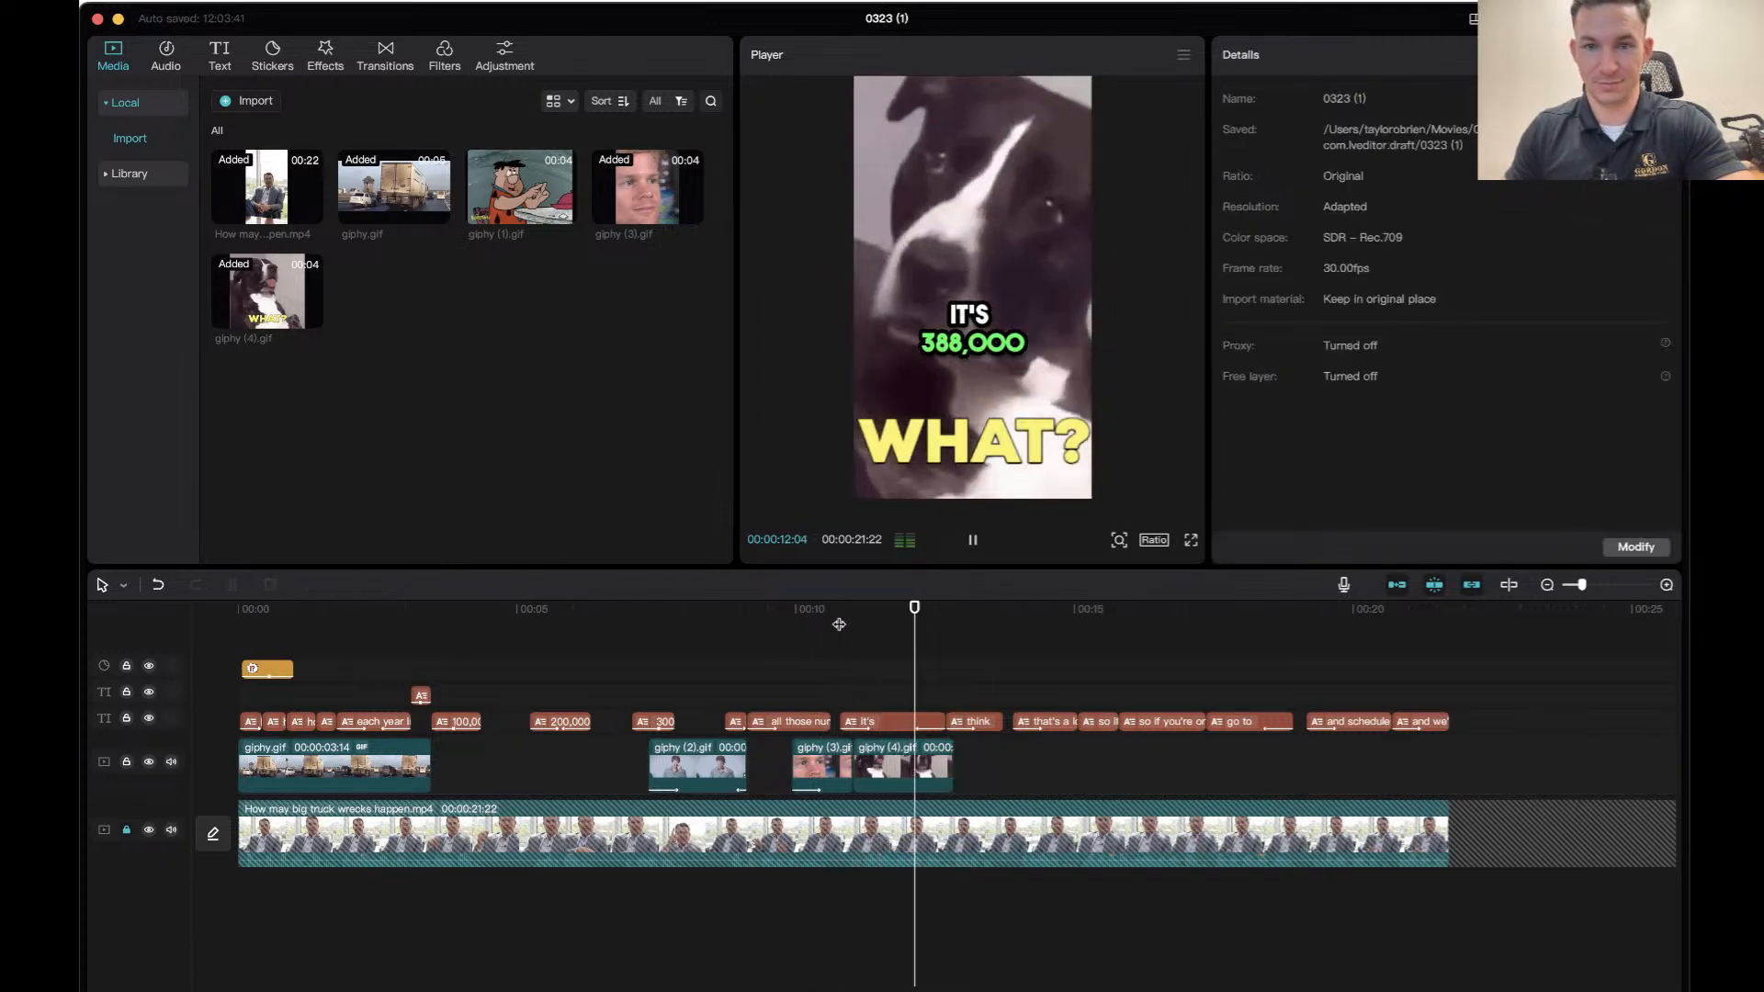
{"action": "key", "text": "space"}
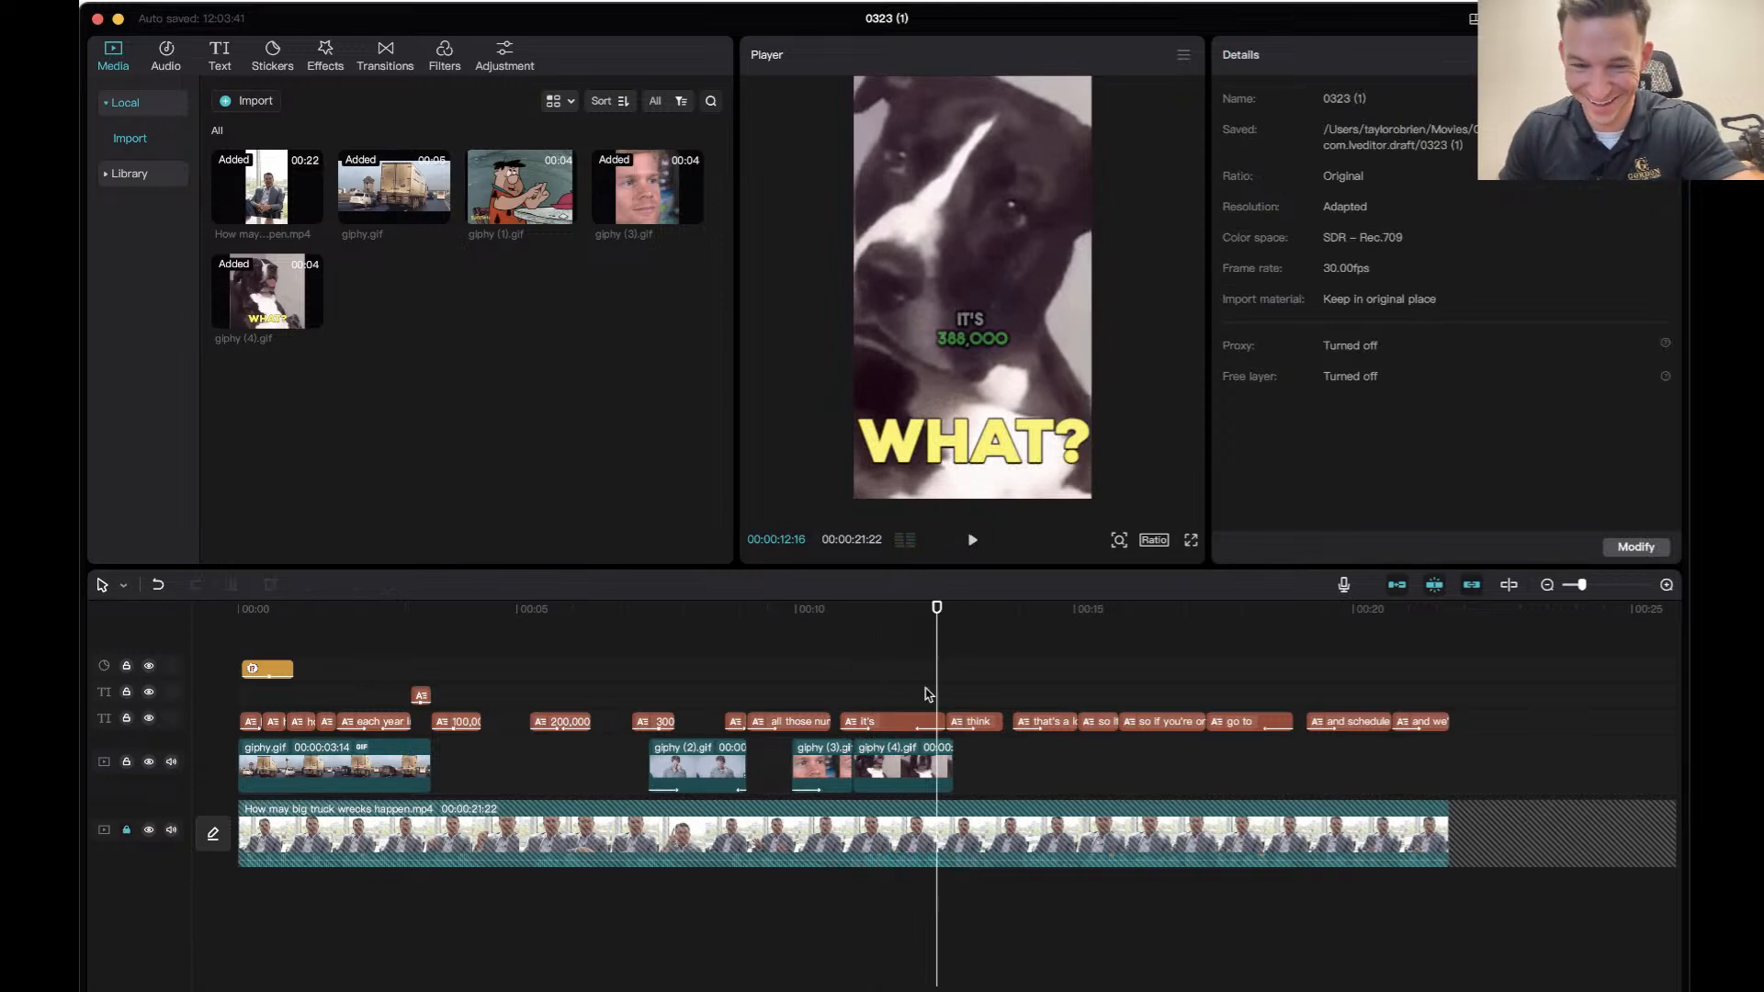
{"action": "left_click", "coordinate": [917, 786]}
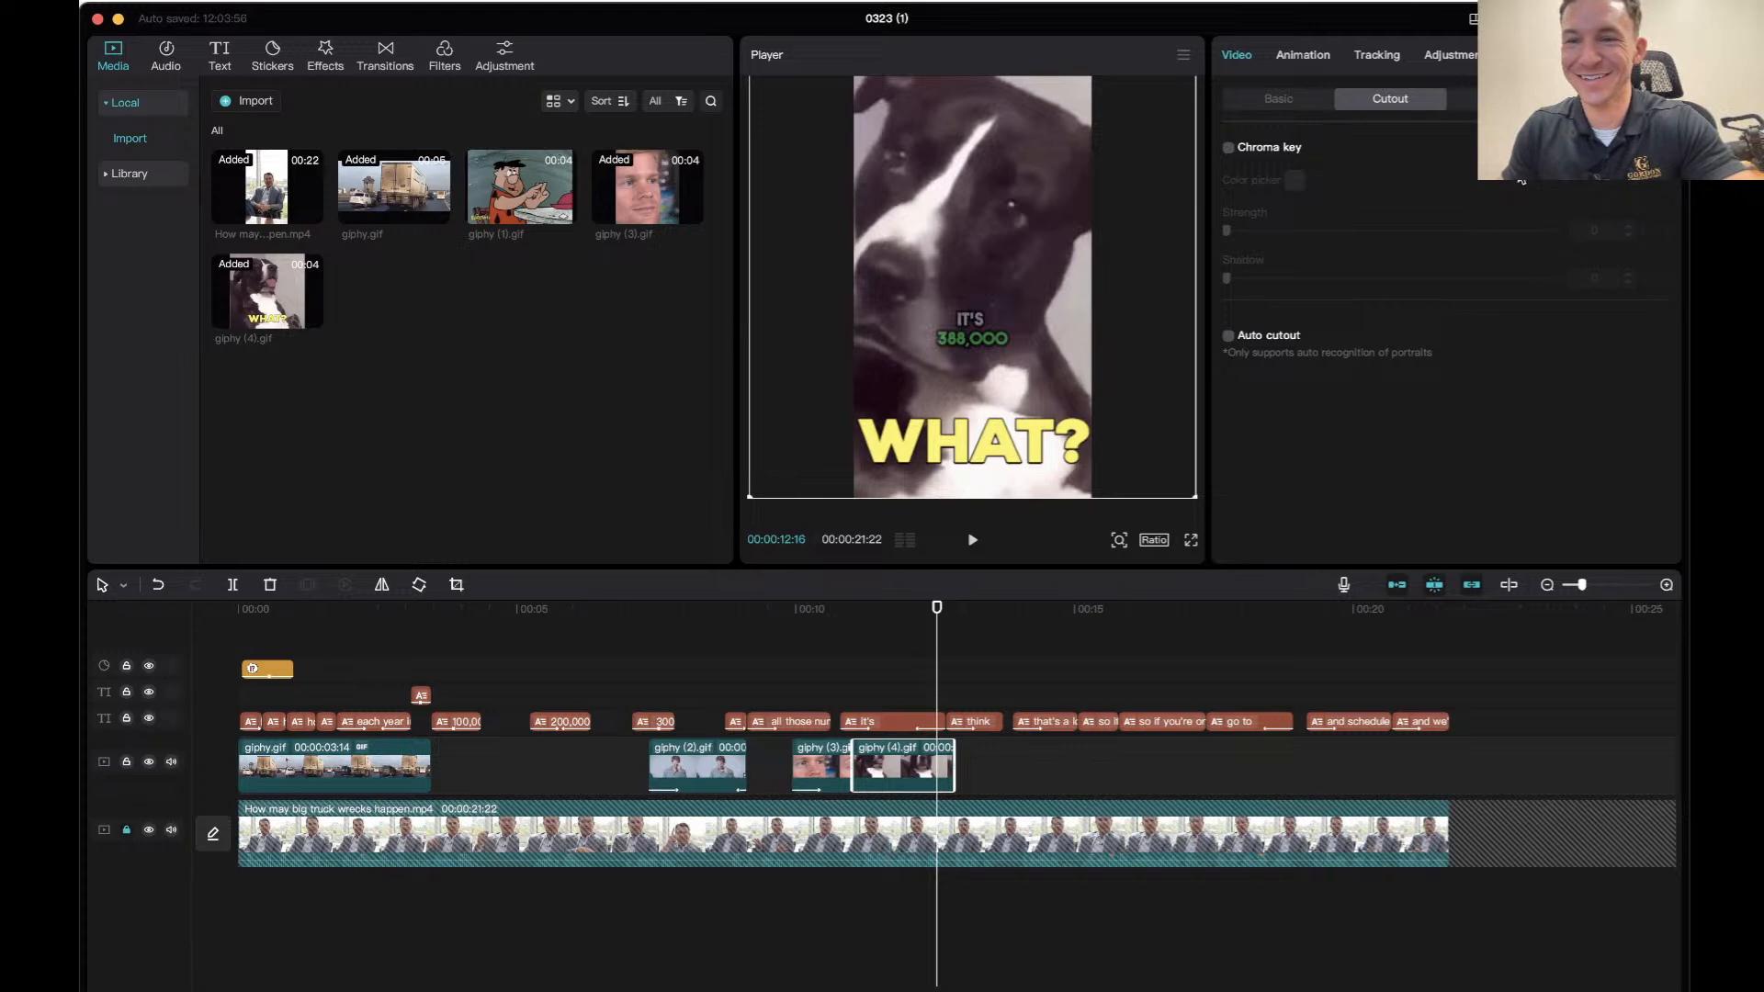
{"action": "left_click_drag", "start_coordinate": [1582, 587], "coordinate": [1581, 585]}
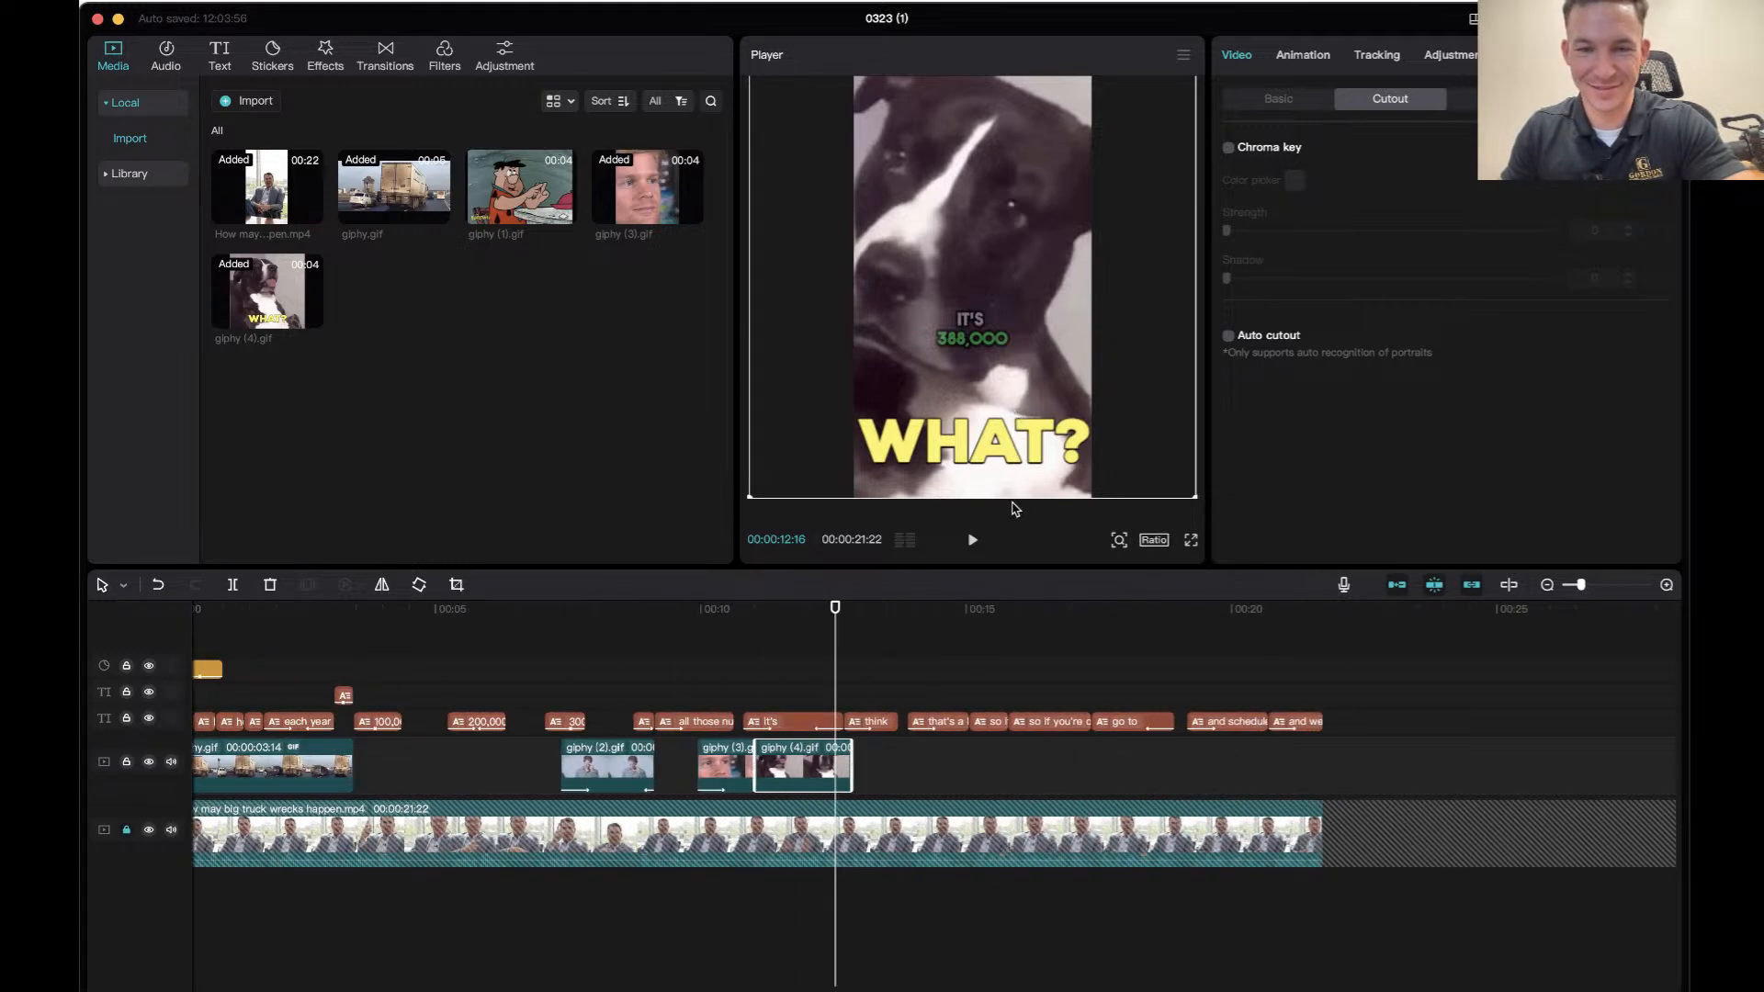
{"action": "left_click", "coordinate": [741, 612]}
{"action": "key", "text": "space"}
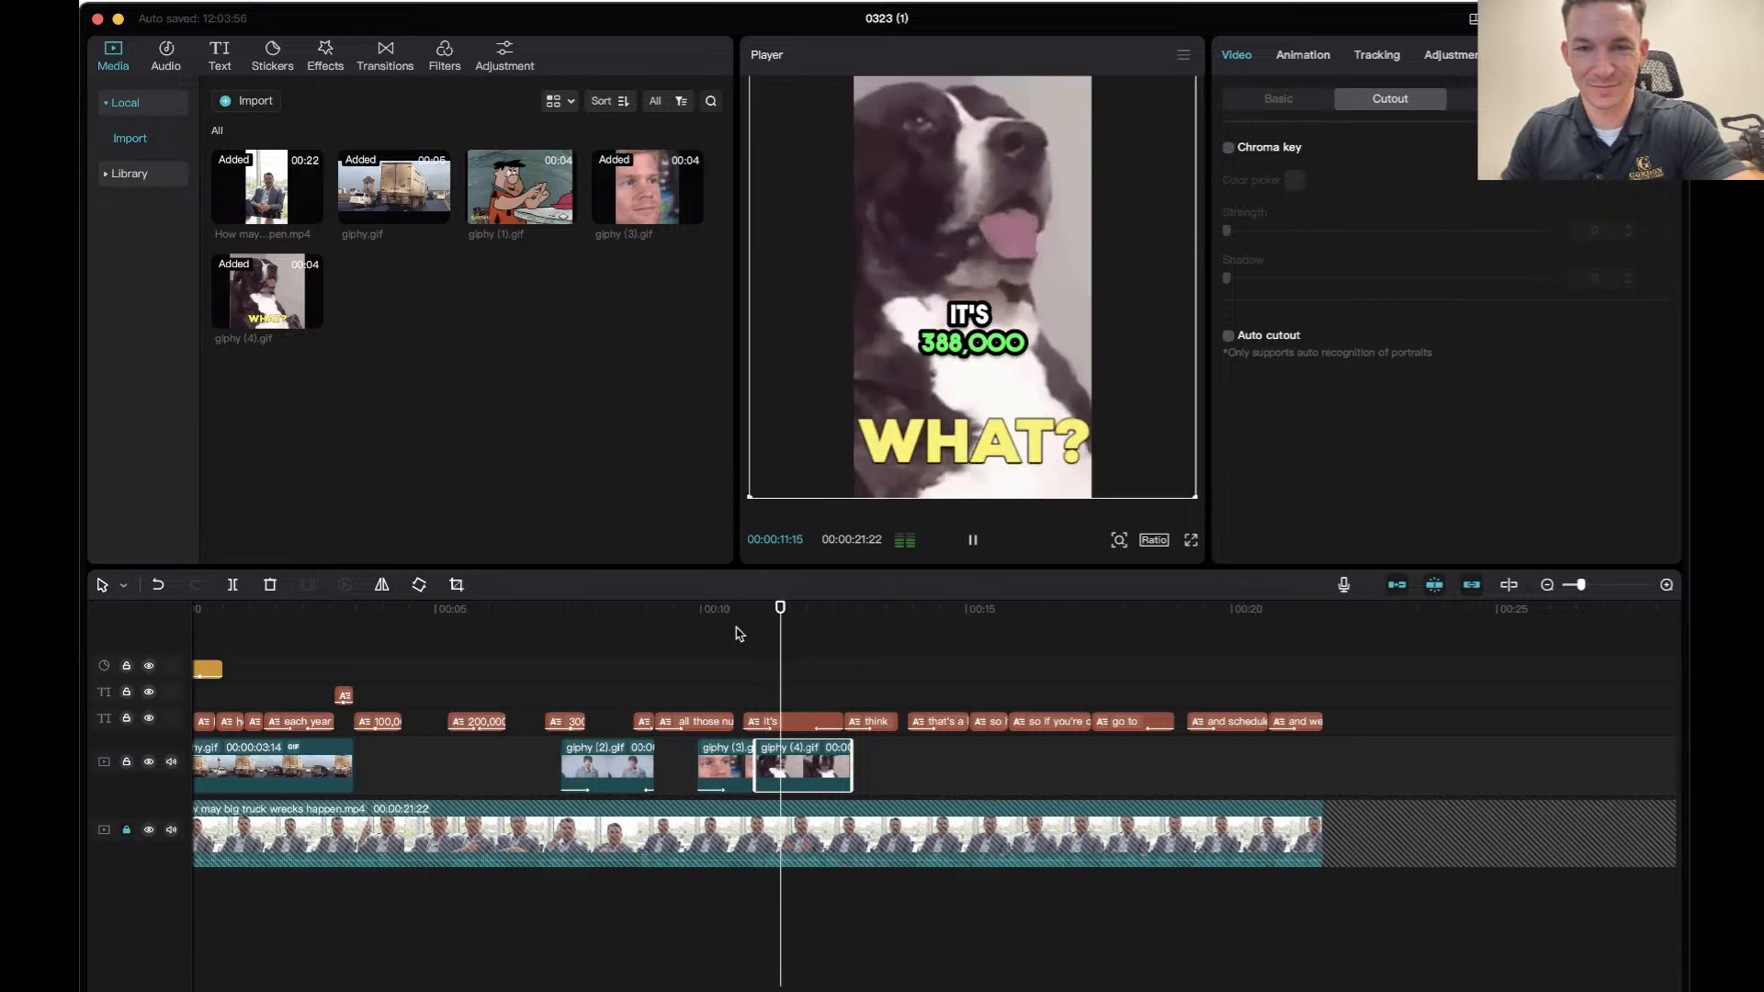
{"action": "key", "text": "space"}
{"action": "key", "text": "space"}
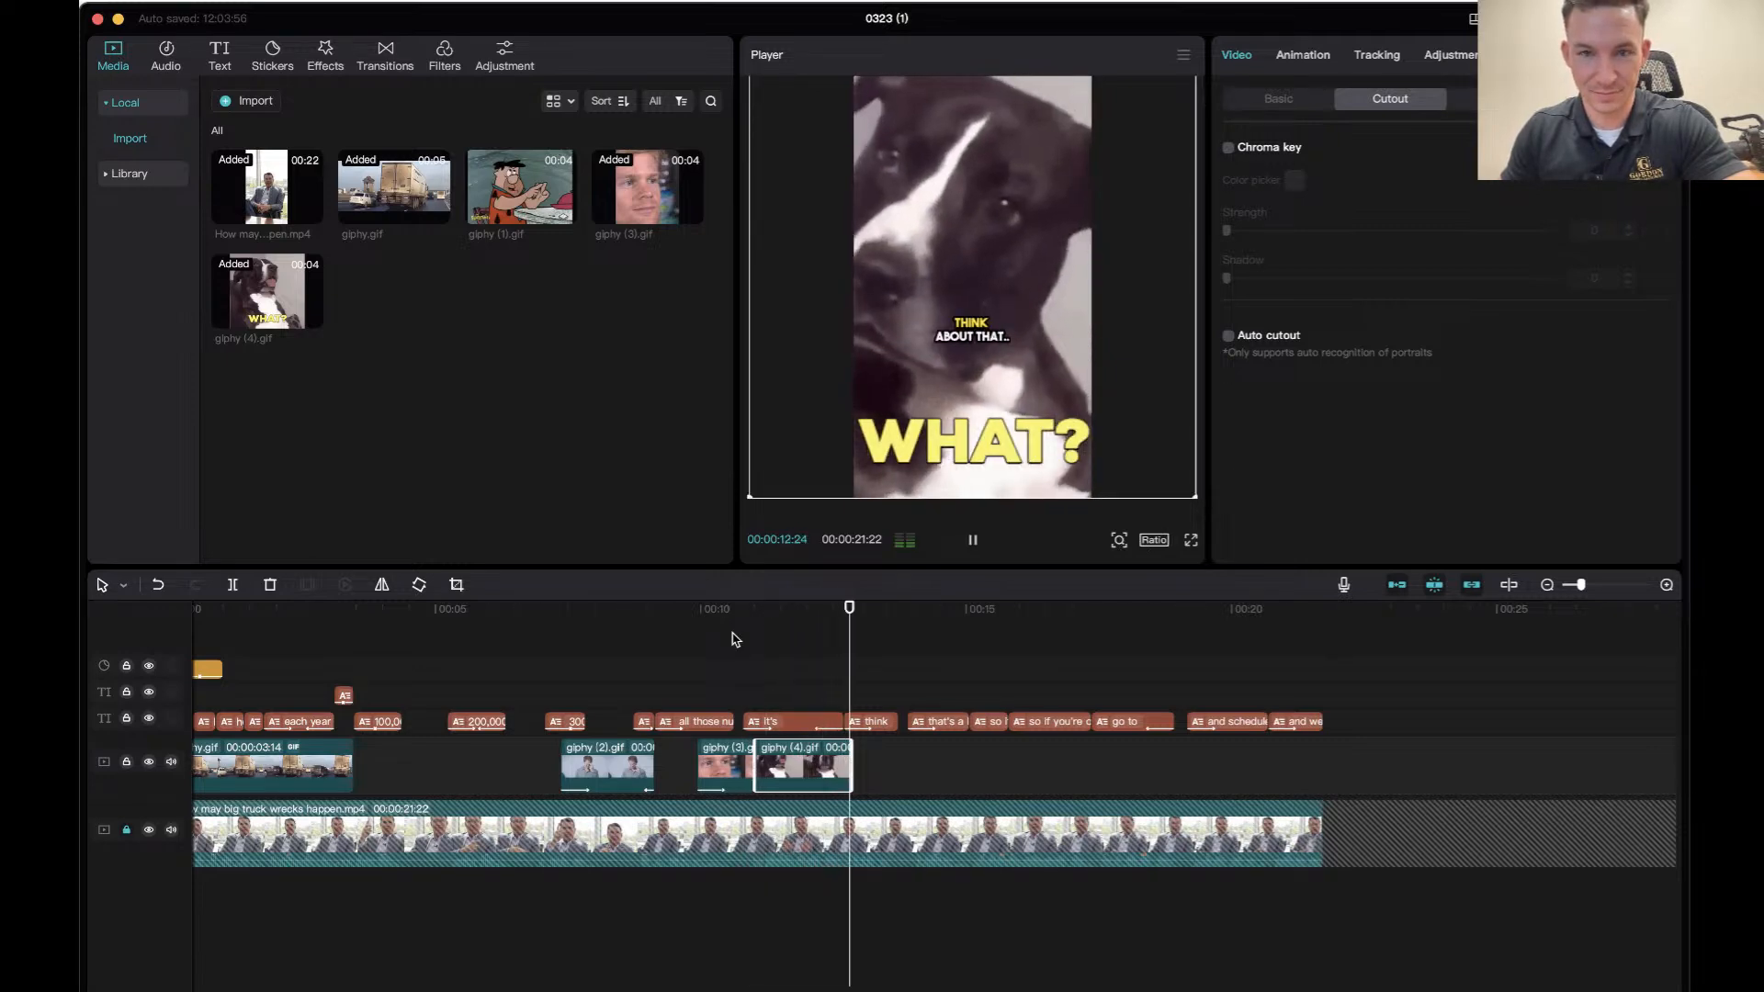
{"action": "left_click", "coordinate": [687, 612]}
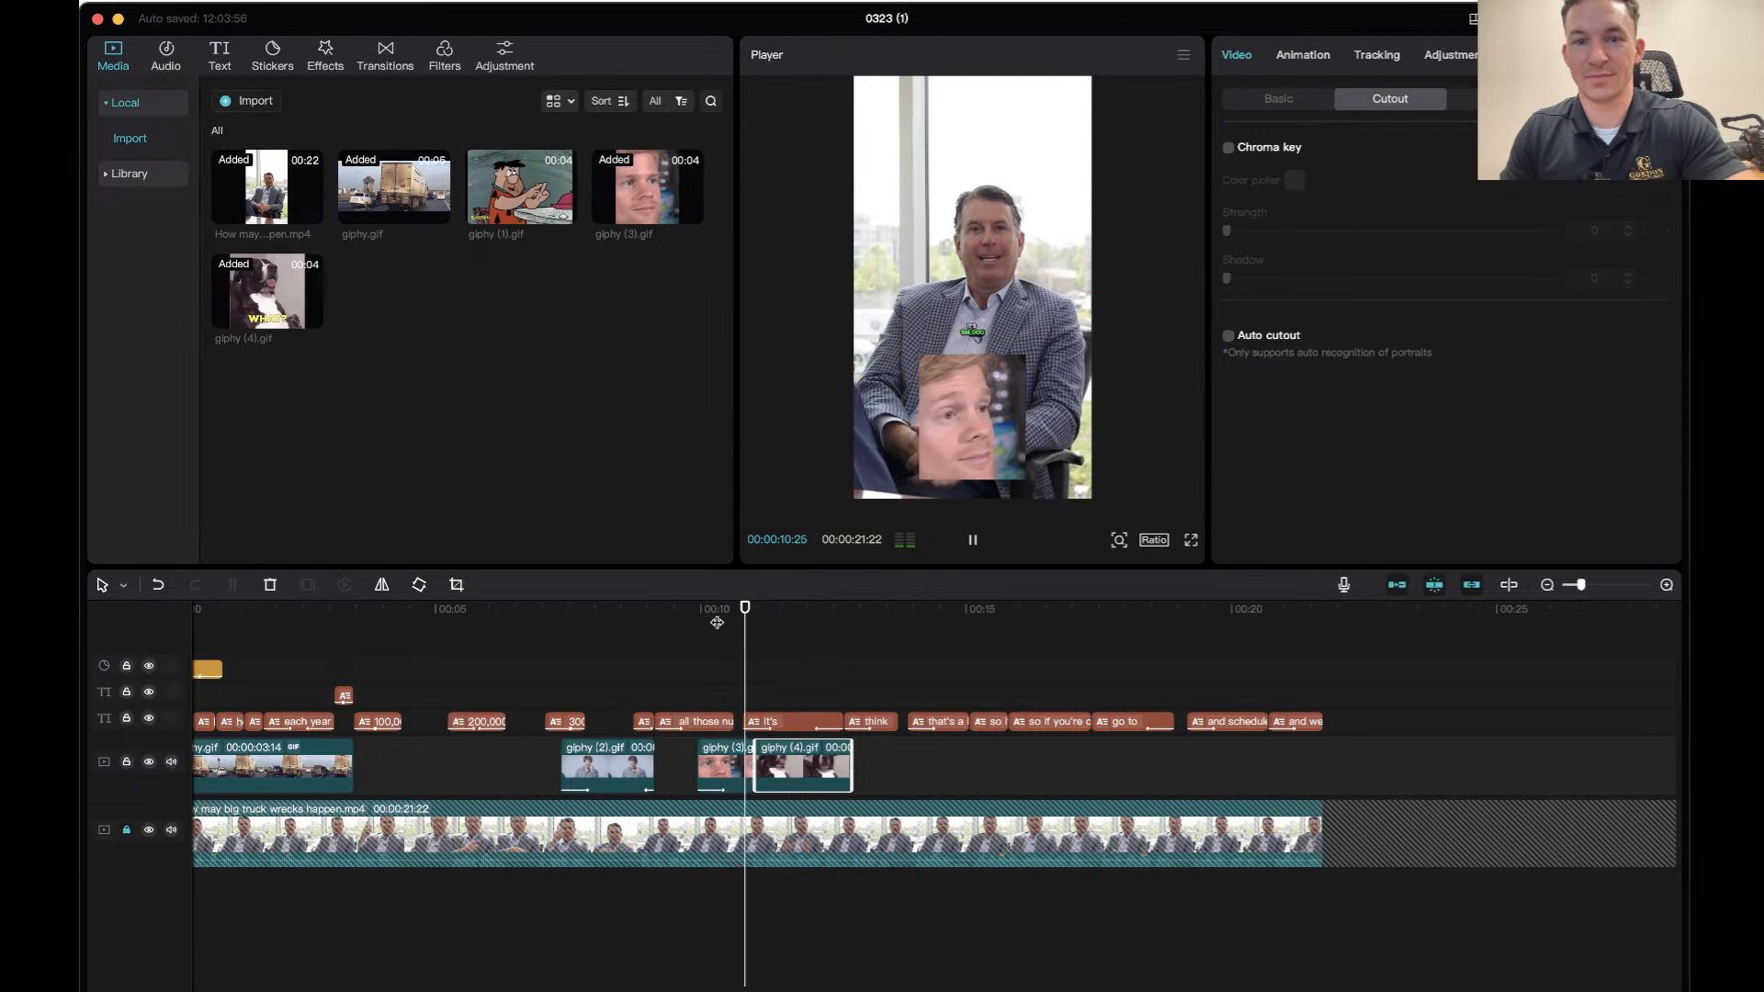
{"action": "key", "text": "space"}
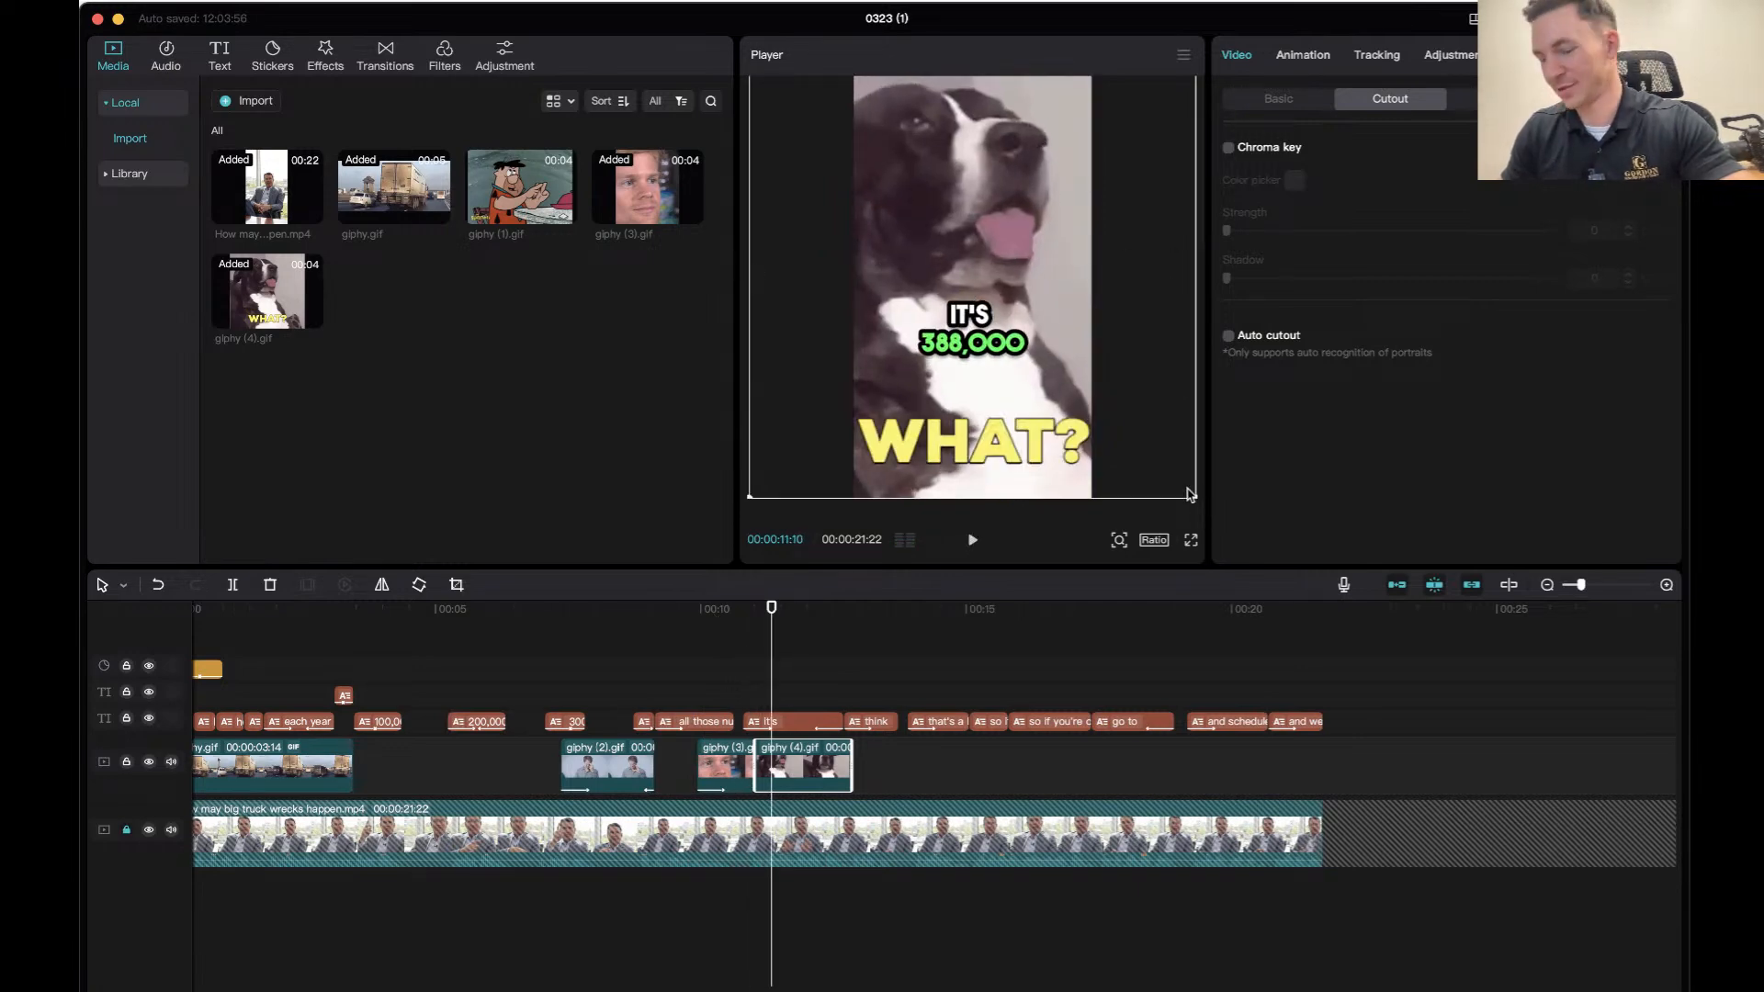
Shrink the dog GIF, centre it directly below the "It's 388,000" caption, and play the section back.
{"action": "left_click_drag", "start_coordinate": [1197, 502], "coordinate": [1113, 461]}
{"action": "left_click_drag", "start_coordinate": [1055, 339], "coordinate": [1008, 478]}
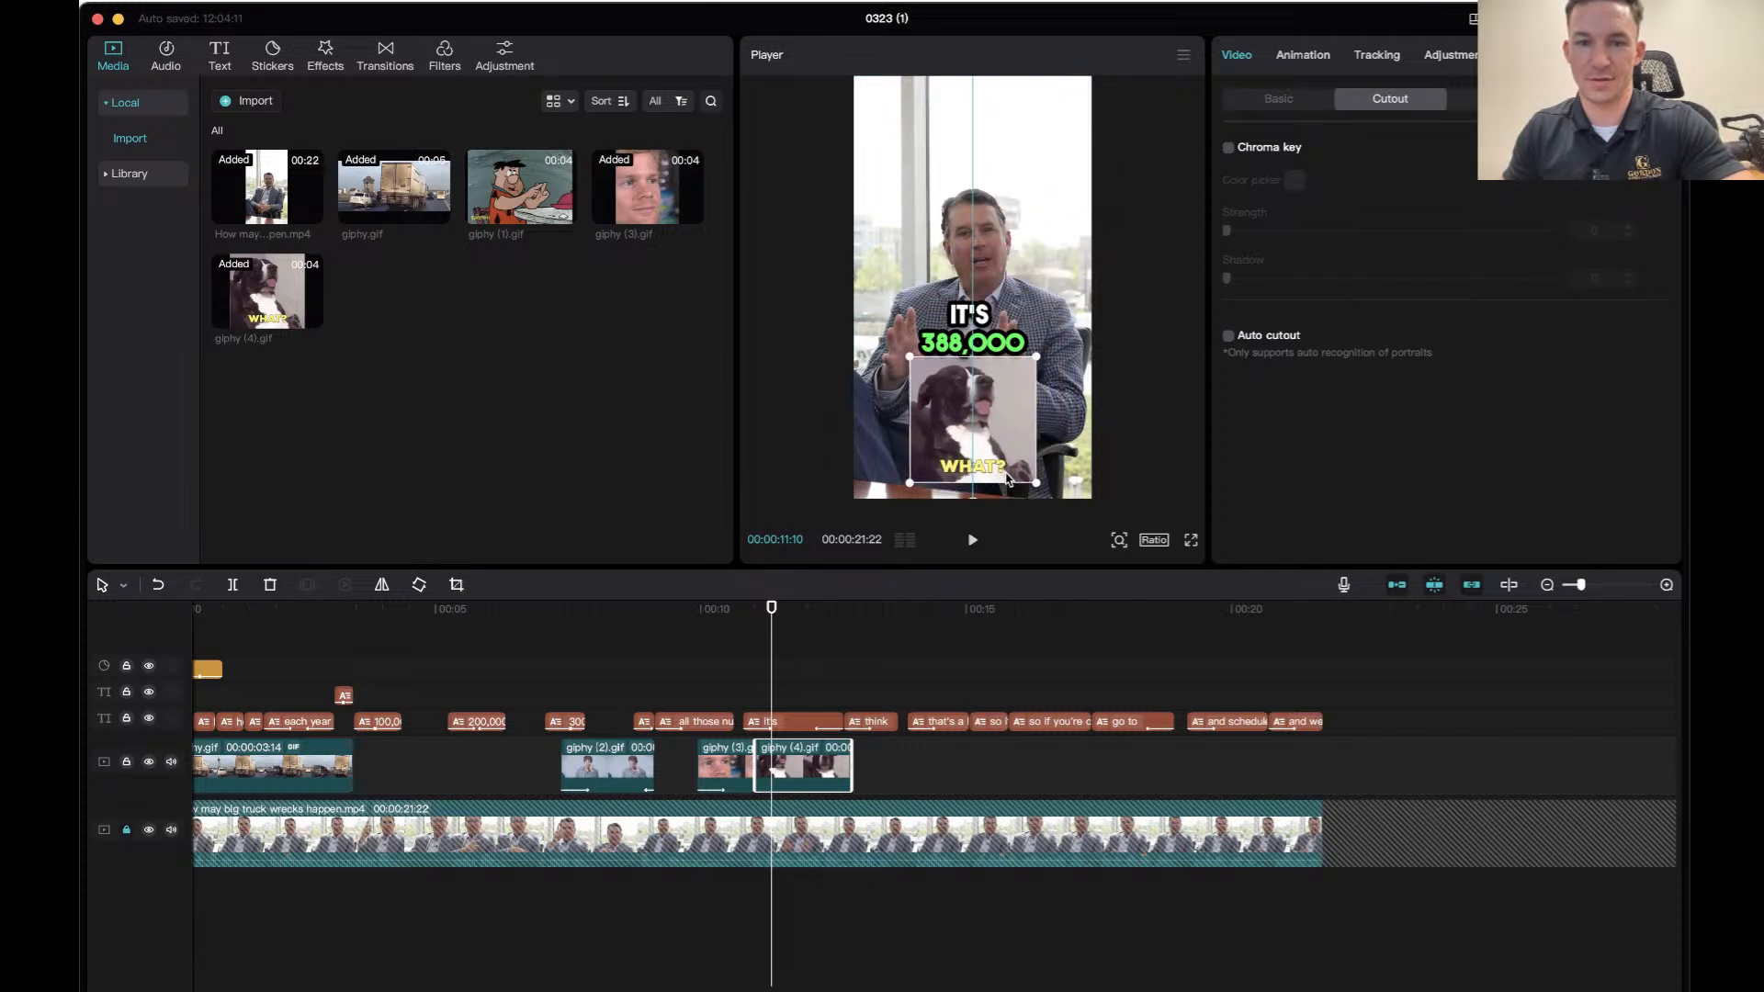
{"action": "left_click", "coordinate": [729, 611]}
{"action": "key", "text": "space"}
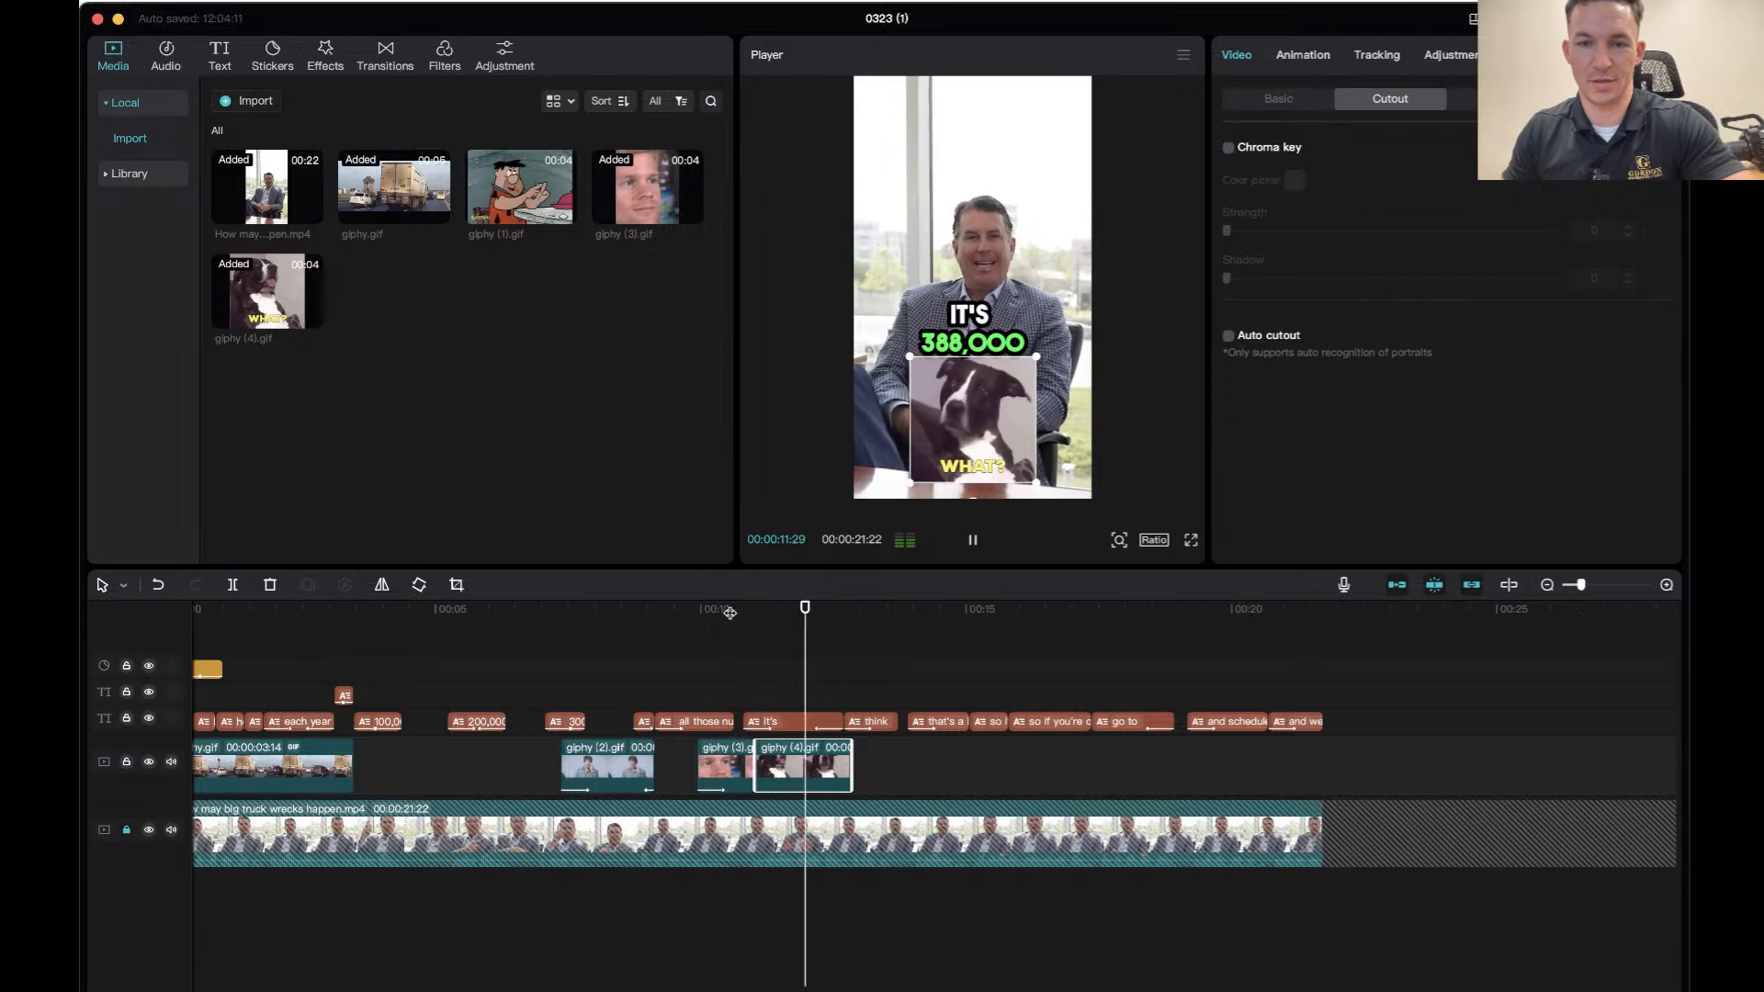
{"action": "left_click", "coordinate": [729, 611]}
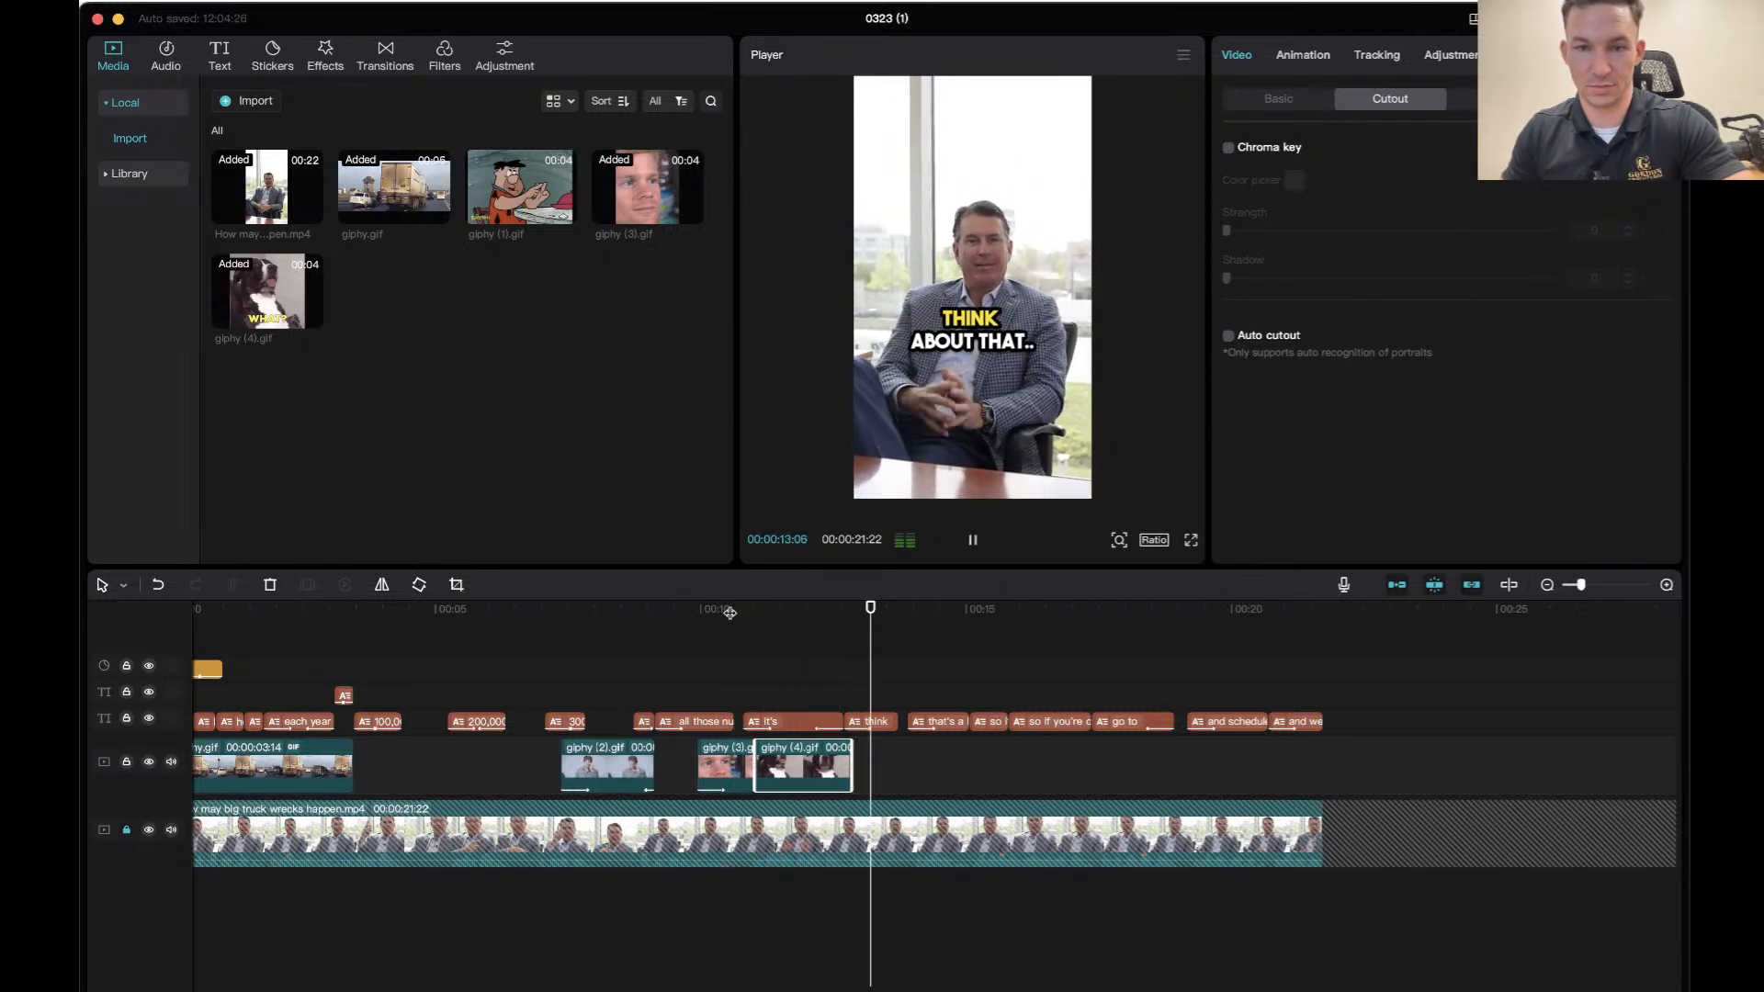
{"action": "key", "text": "space"}
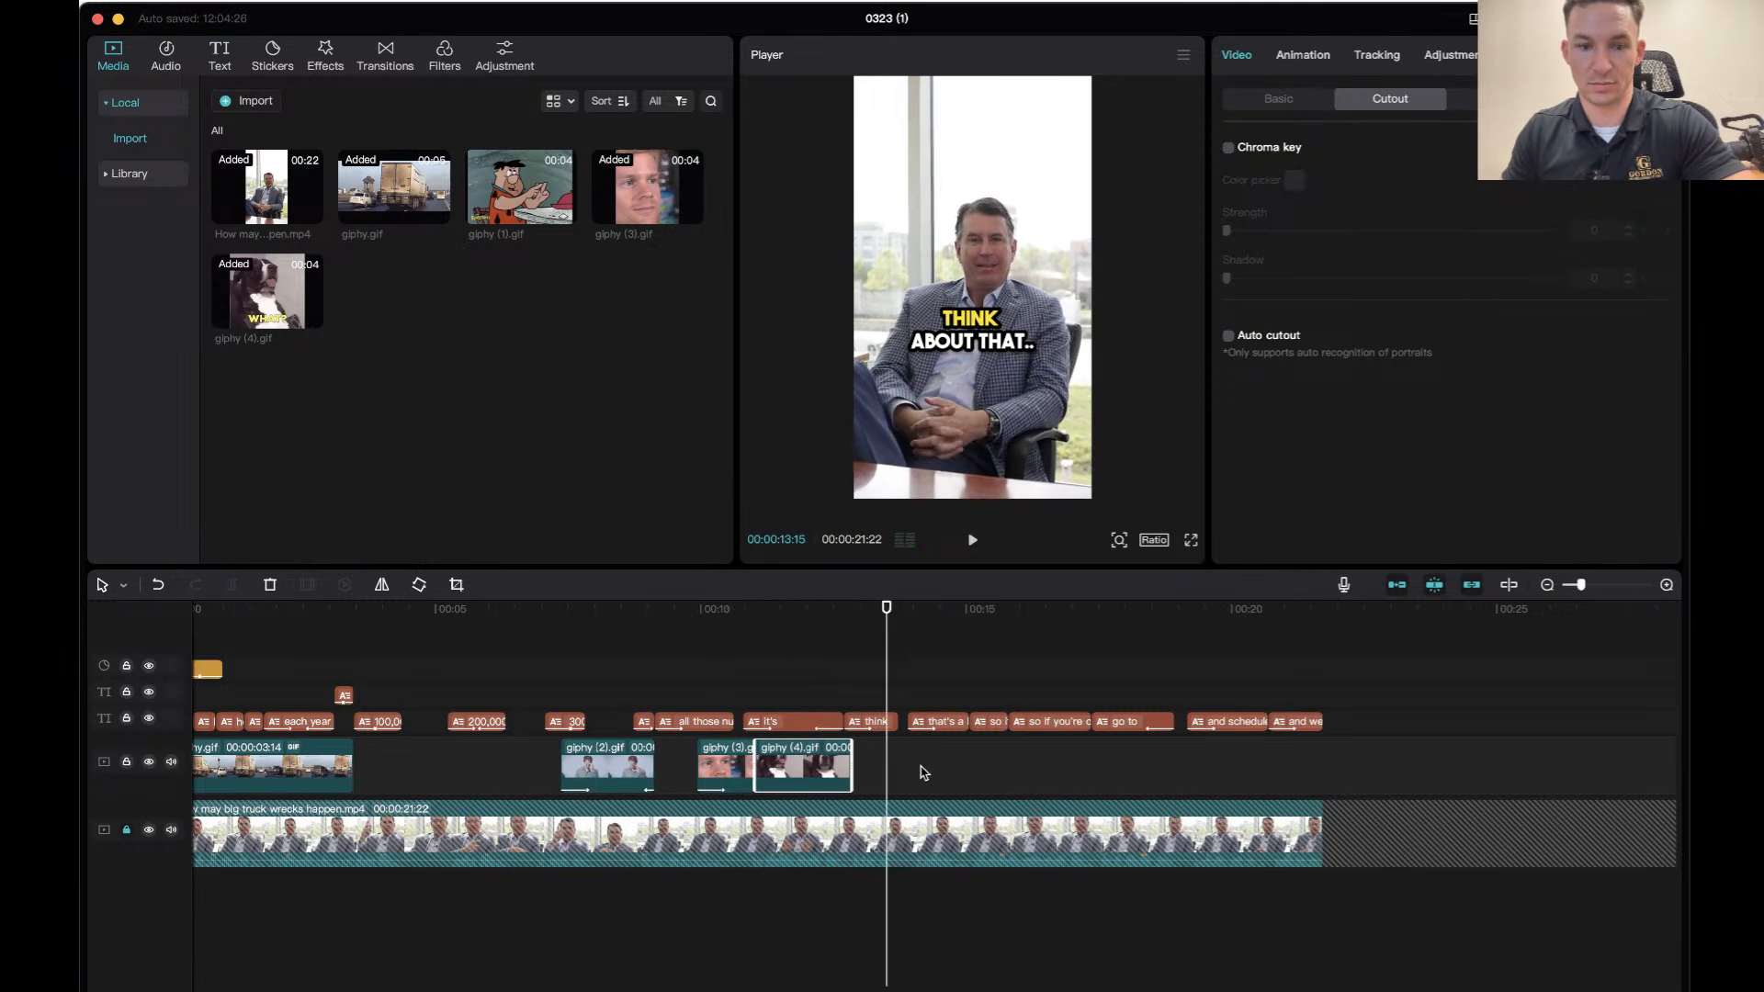
Add giphy (1).gif directly after the dog GIF clip and move it lower in the frame.
{"action": "left_click_drag", "start_coordinate": [519, 193], "coordinate": [871, 770]}
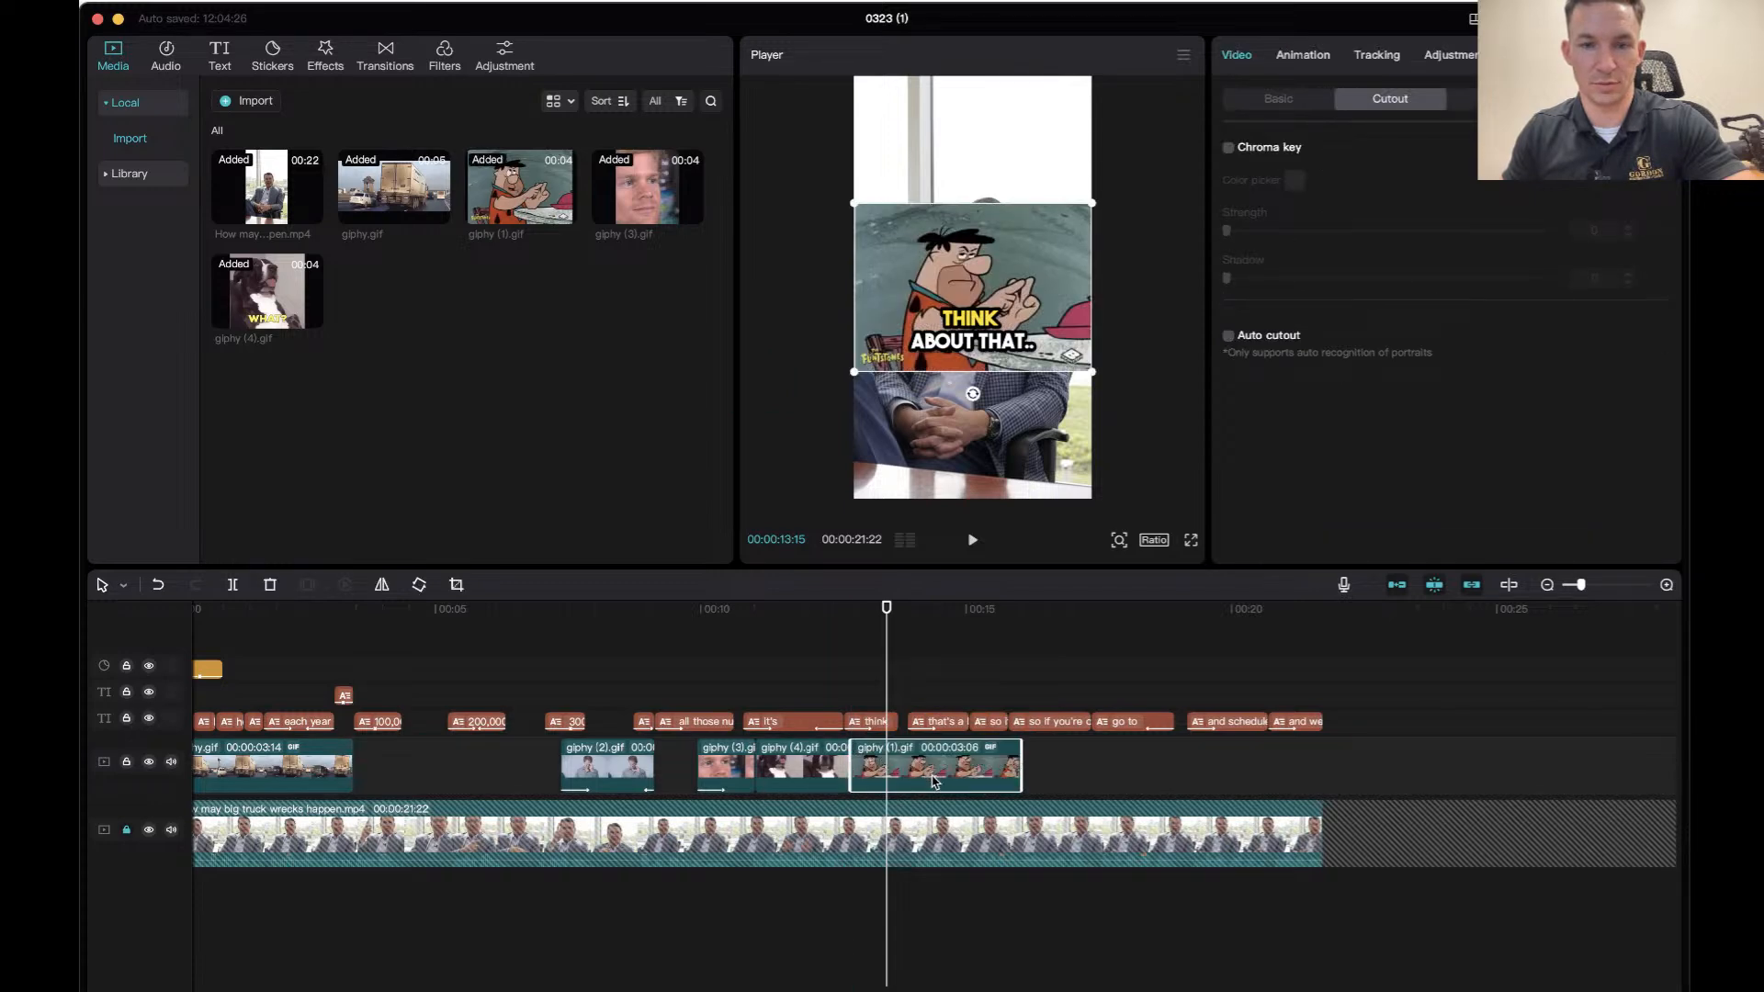
{"action": "left_click", "coordinate": [775, 609]}
{"action": "key", "text": "space"}
{"action": "key", "text": "space"}
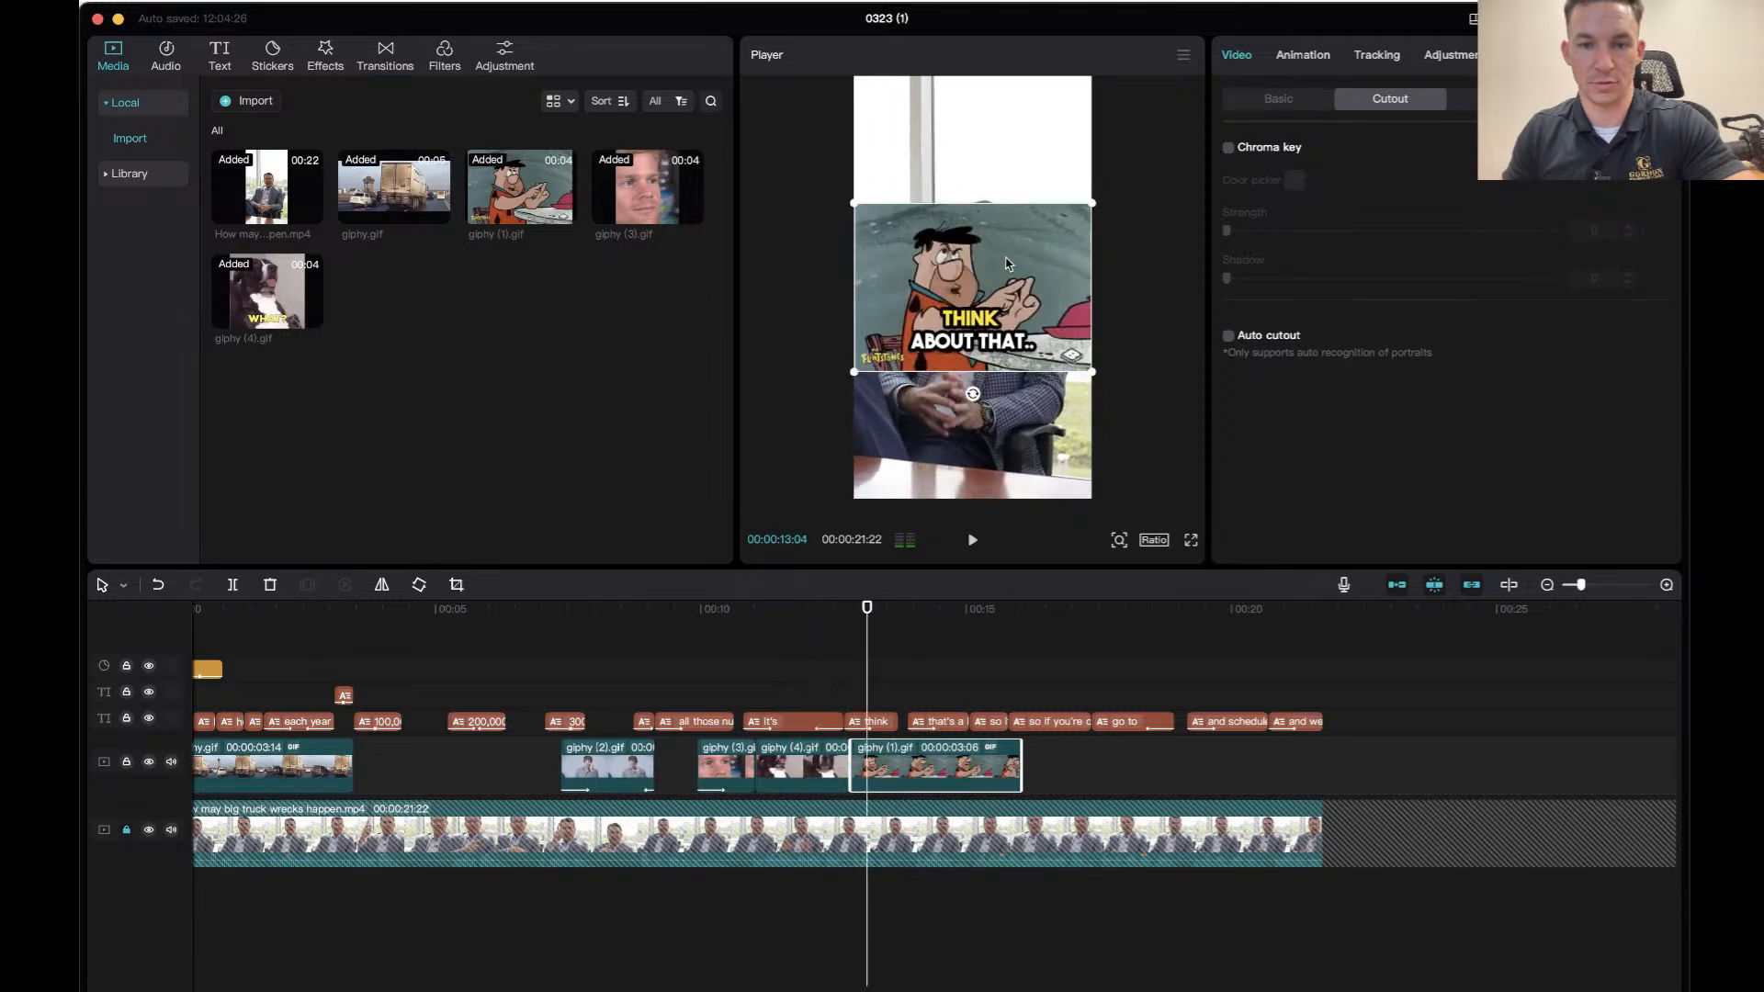
{"action": "left_click_drag", "start_coordinate": [1026, 244], "coordinate": [1026, 370]}
{"action": "key", "text": "space"}
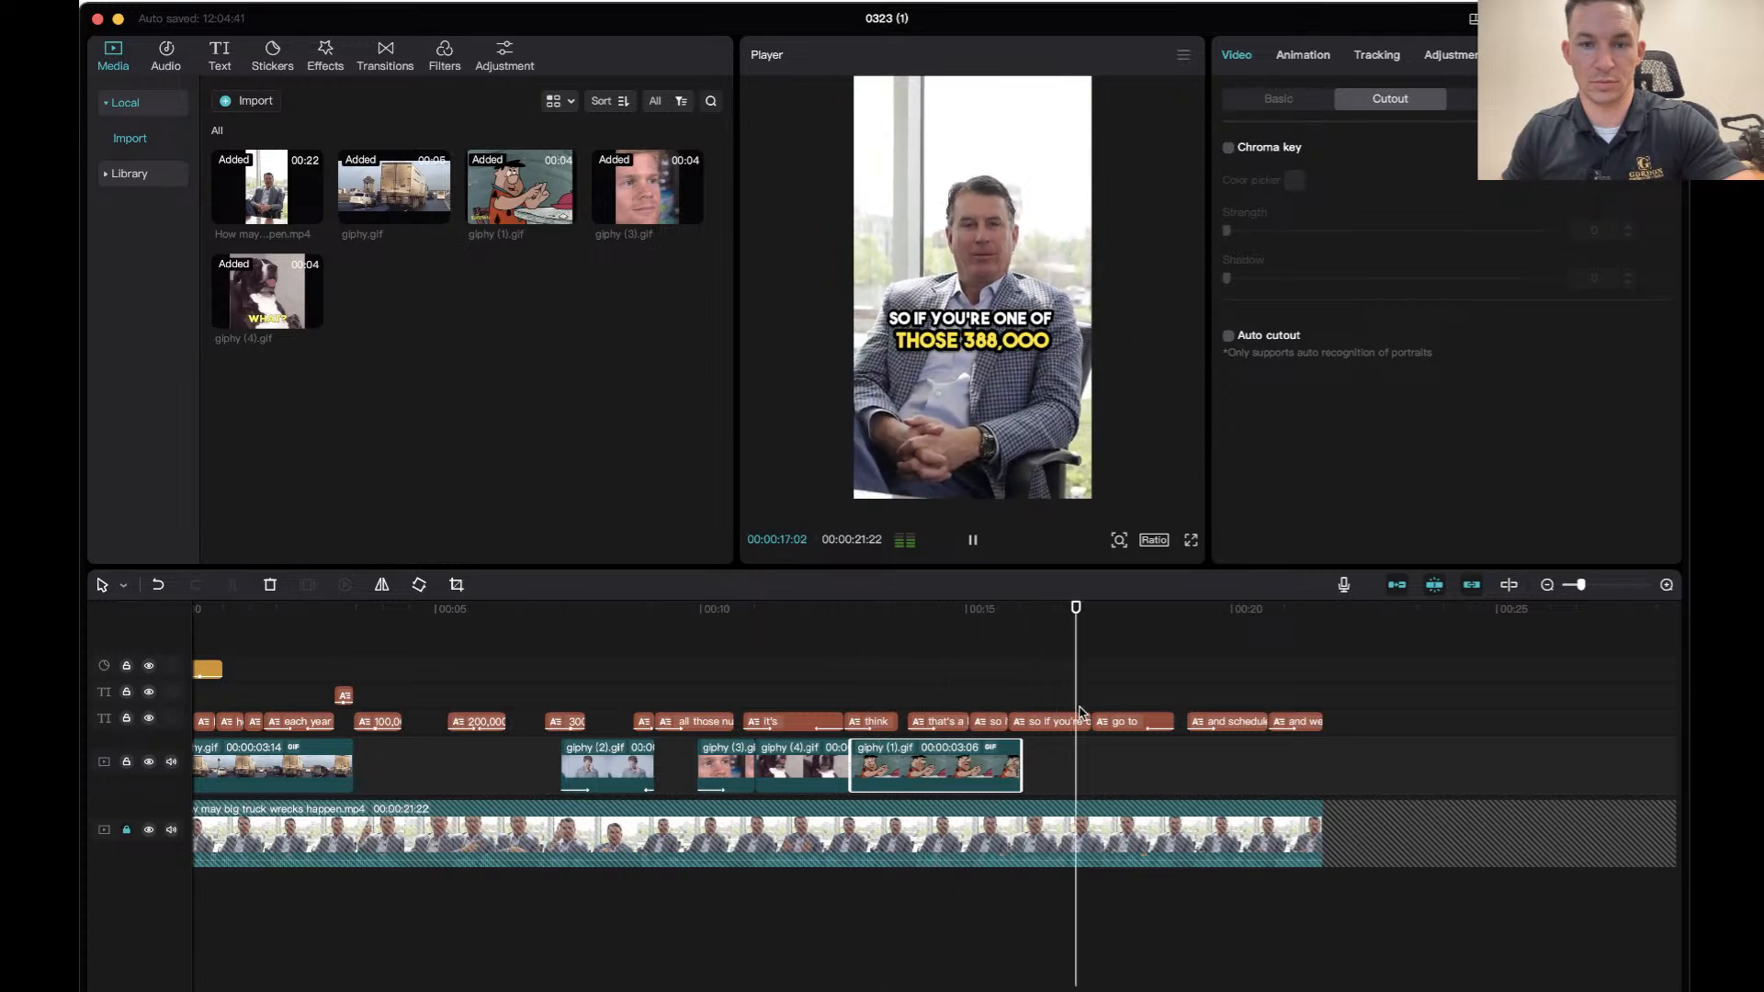
Play back the dog GIF section and examine the clip's mask, tracking and adjustment options.
{"action": "left_click", "coordinate": [747, 615]}
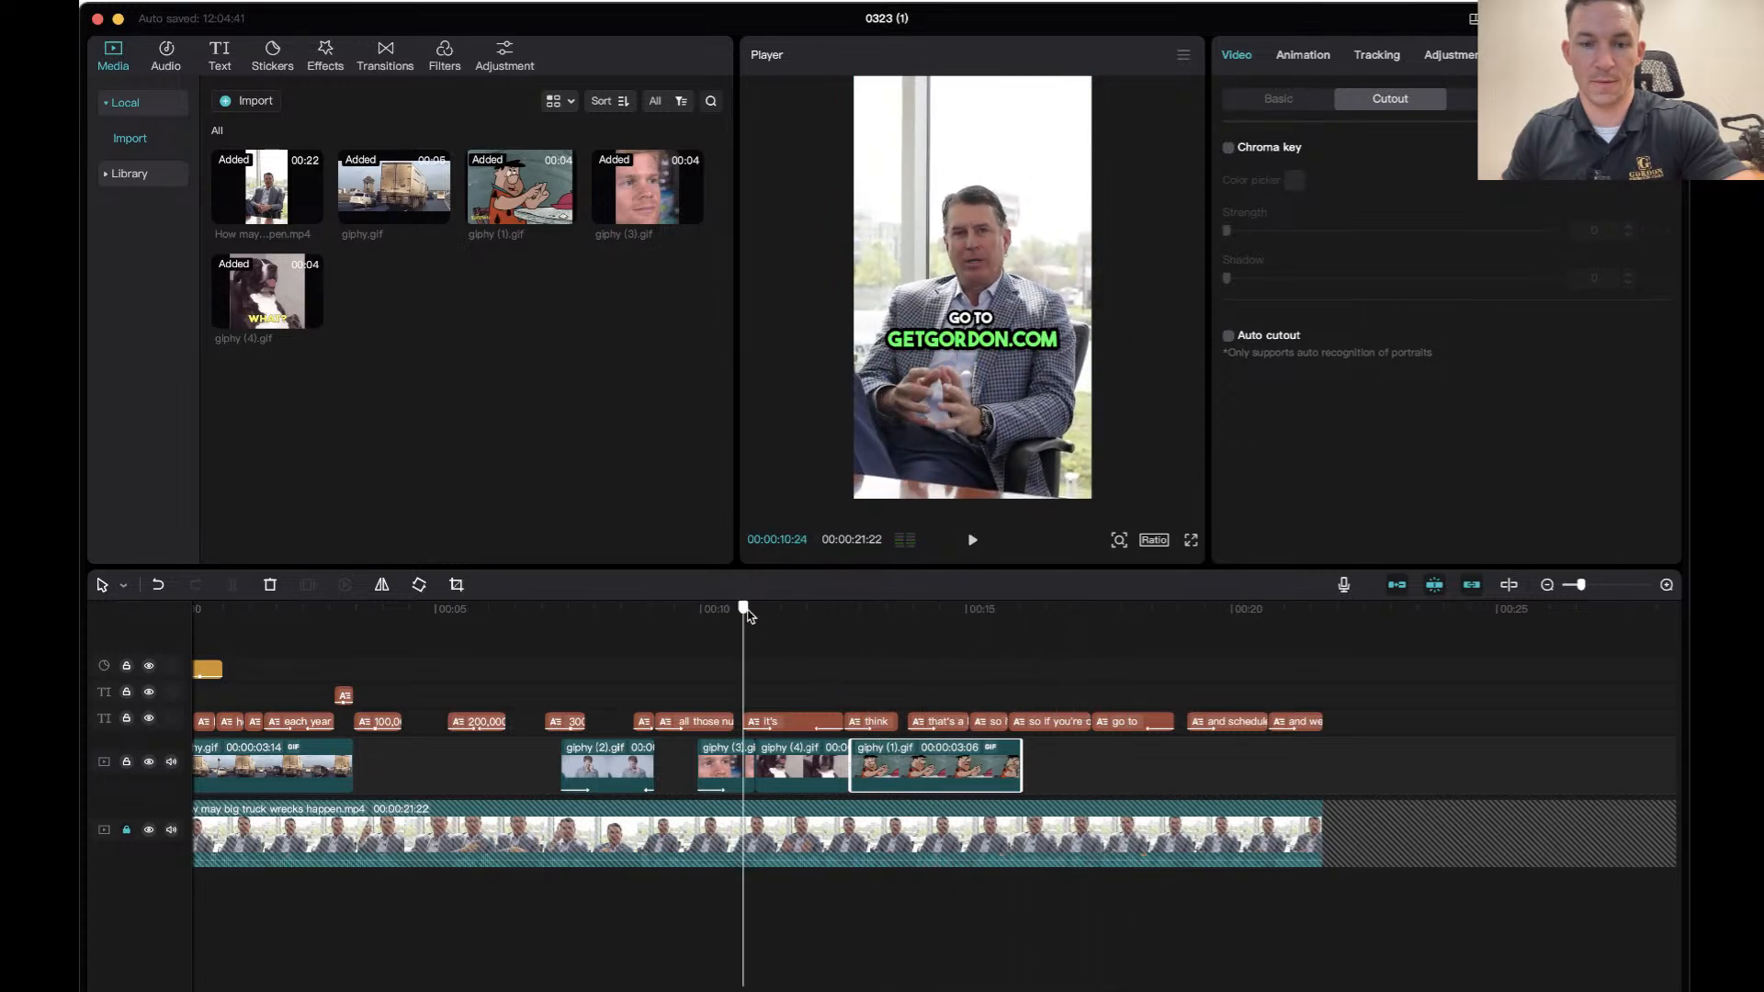
{"action": "key", "text": "space"}
{"action": "key", "text": "space"}
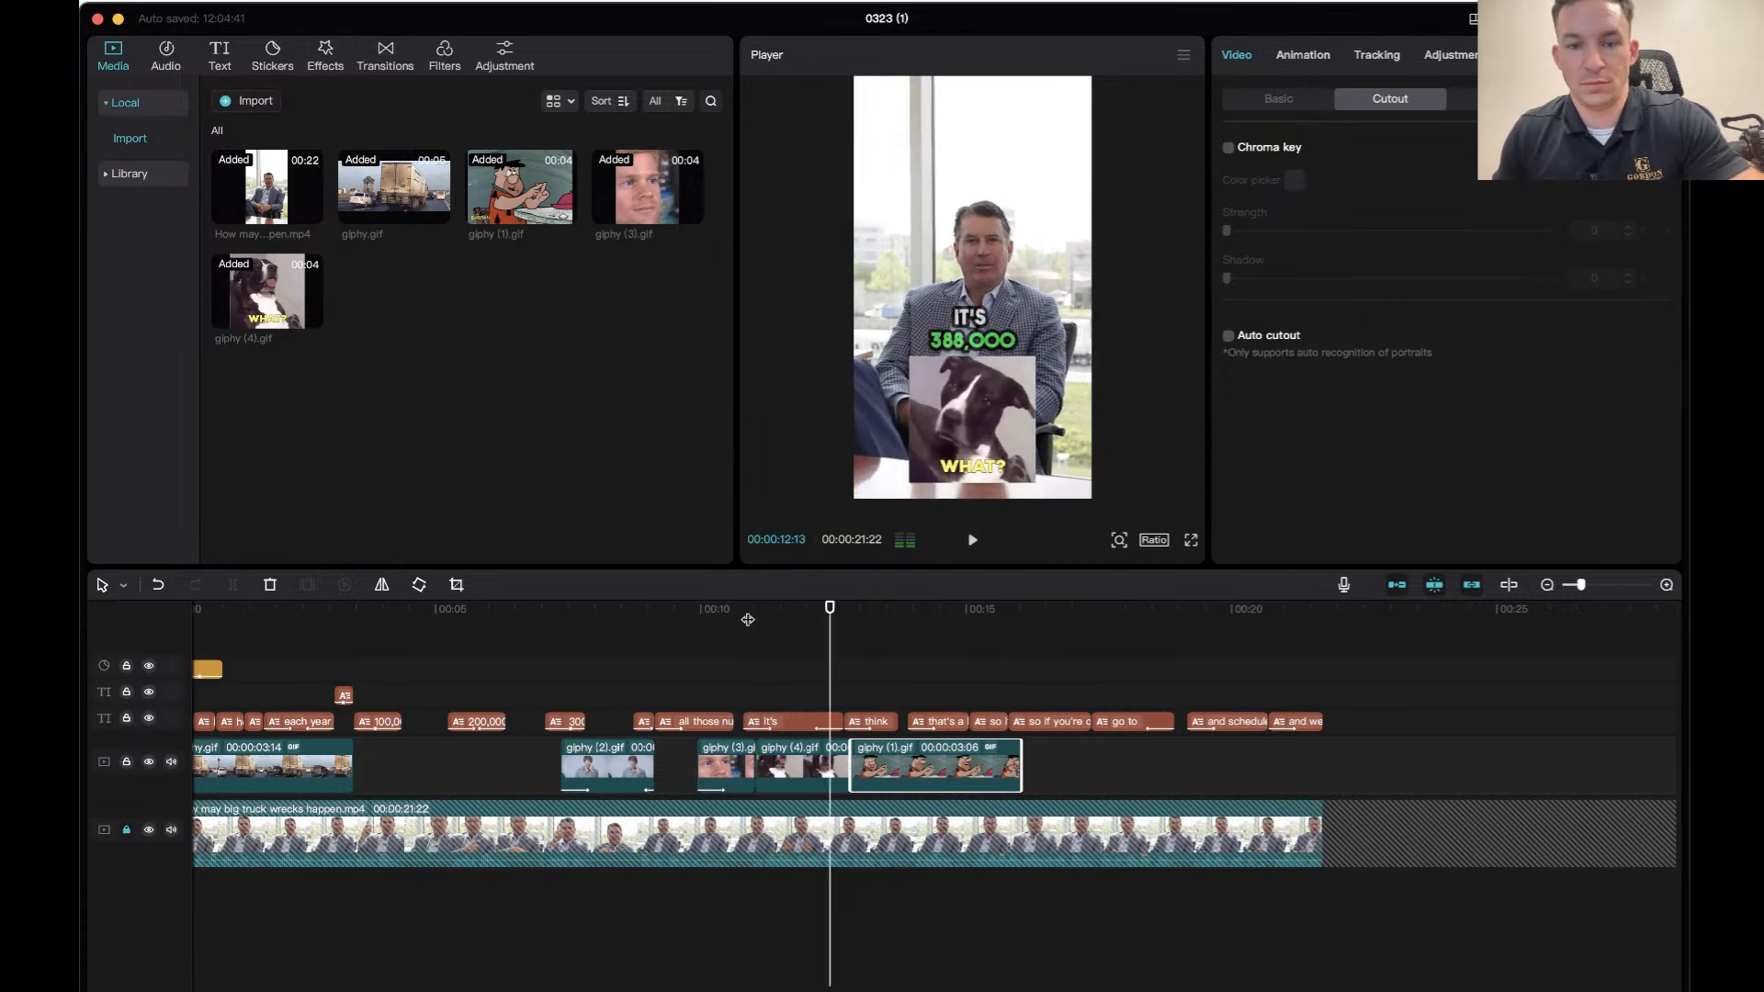
{"action": "left_click", "coordinate": [806, 764]}
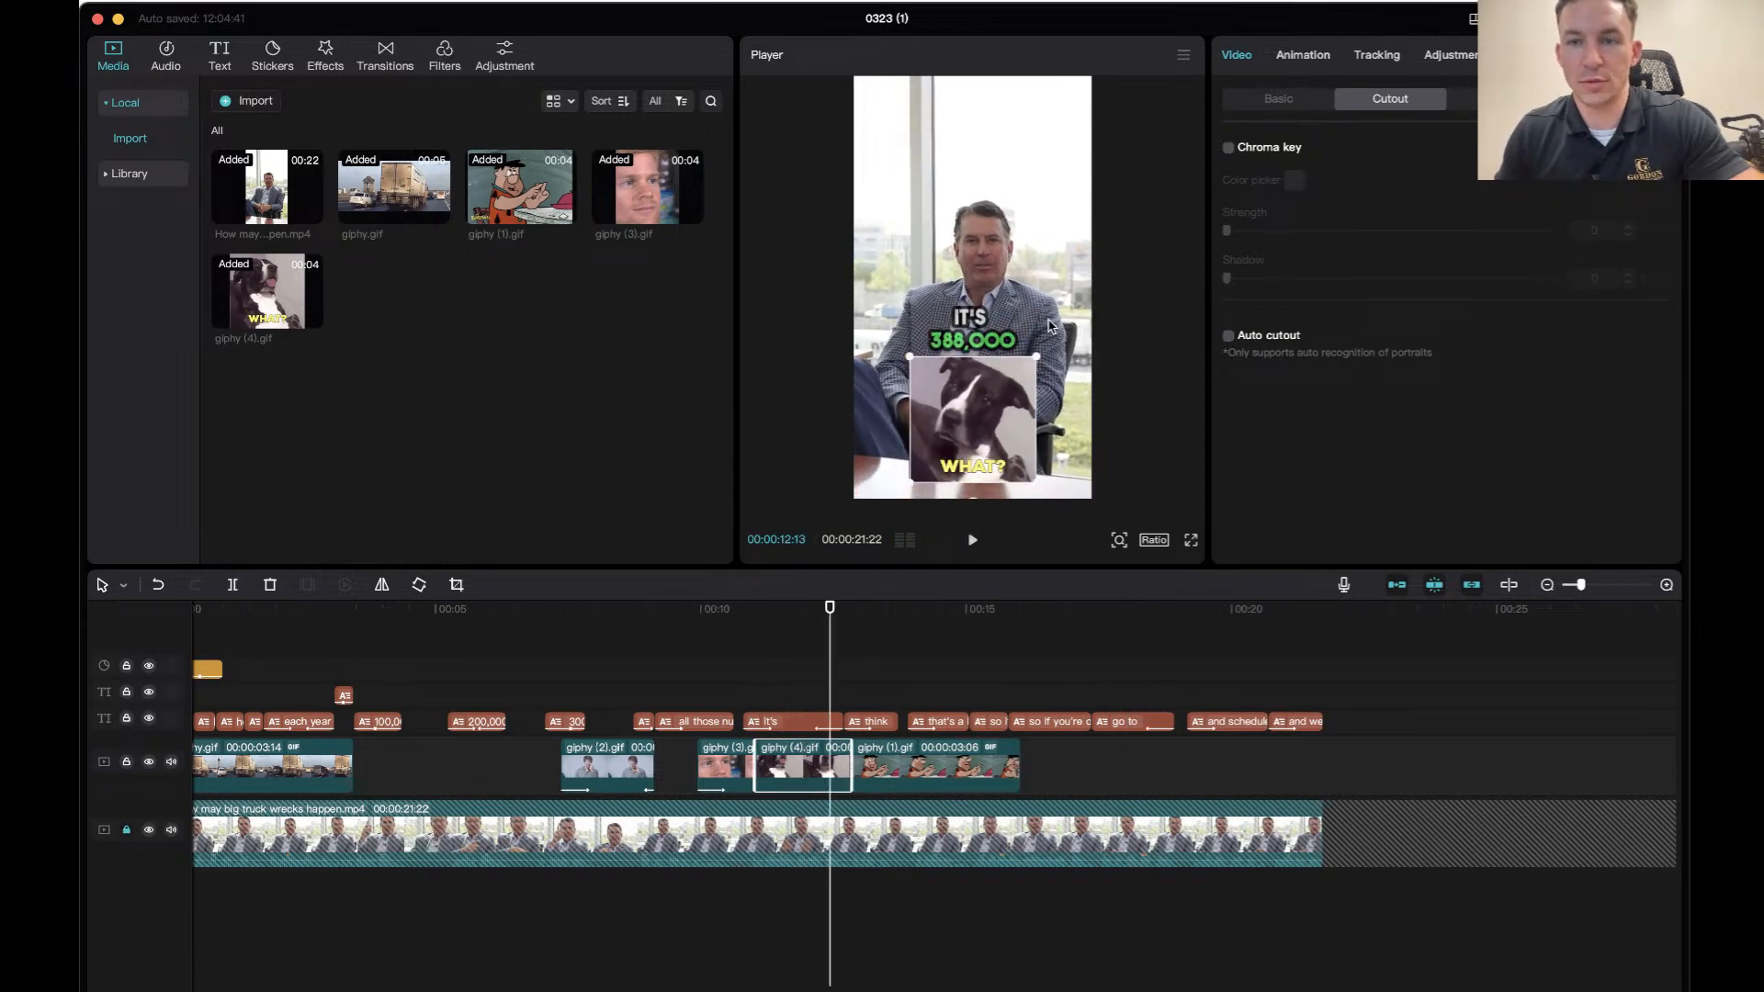
{"action": "left_click", "coordinate": [1502, 98]}
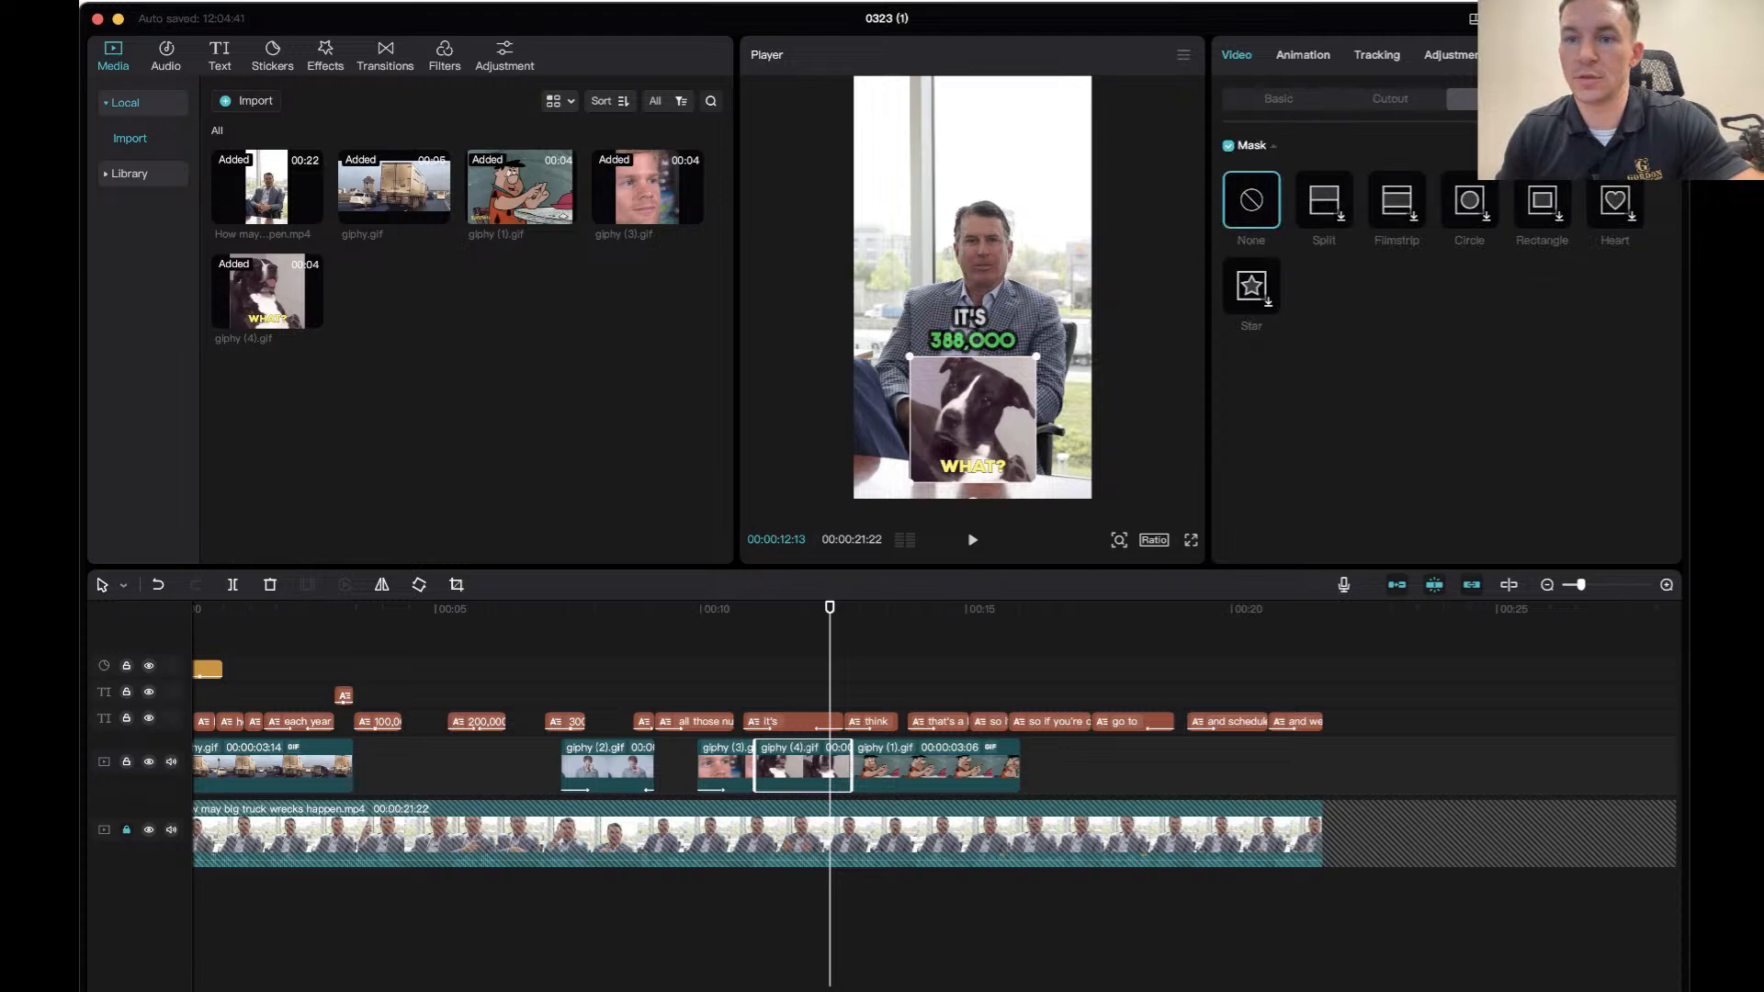
{"action": "left_click", "coordinate": [1380, 57]}
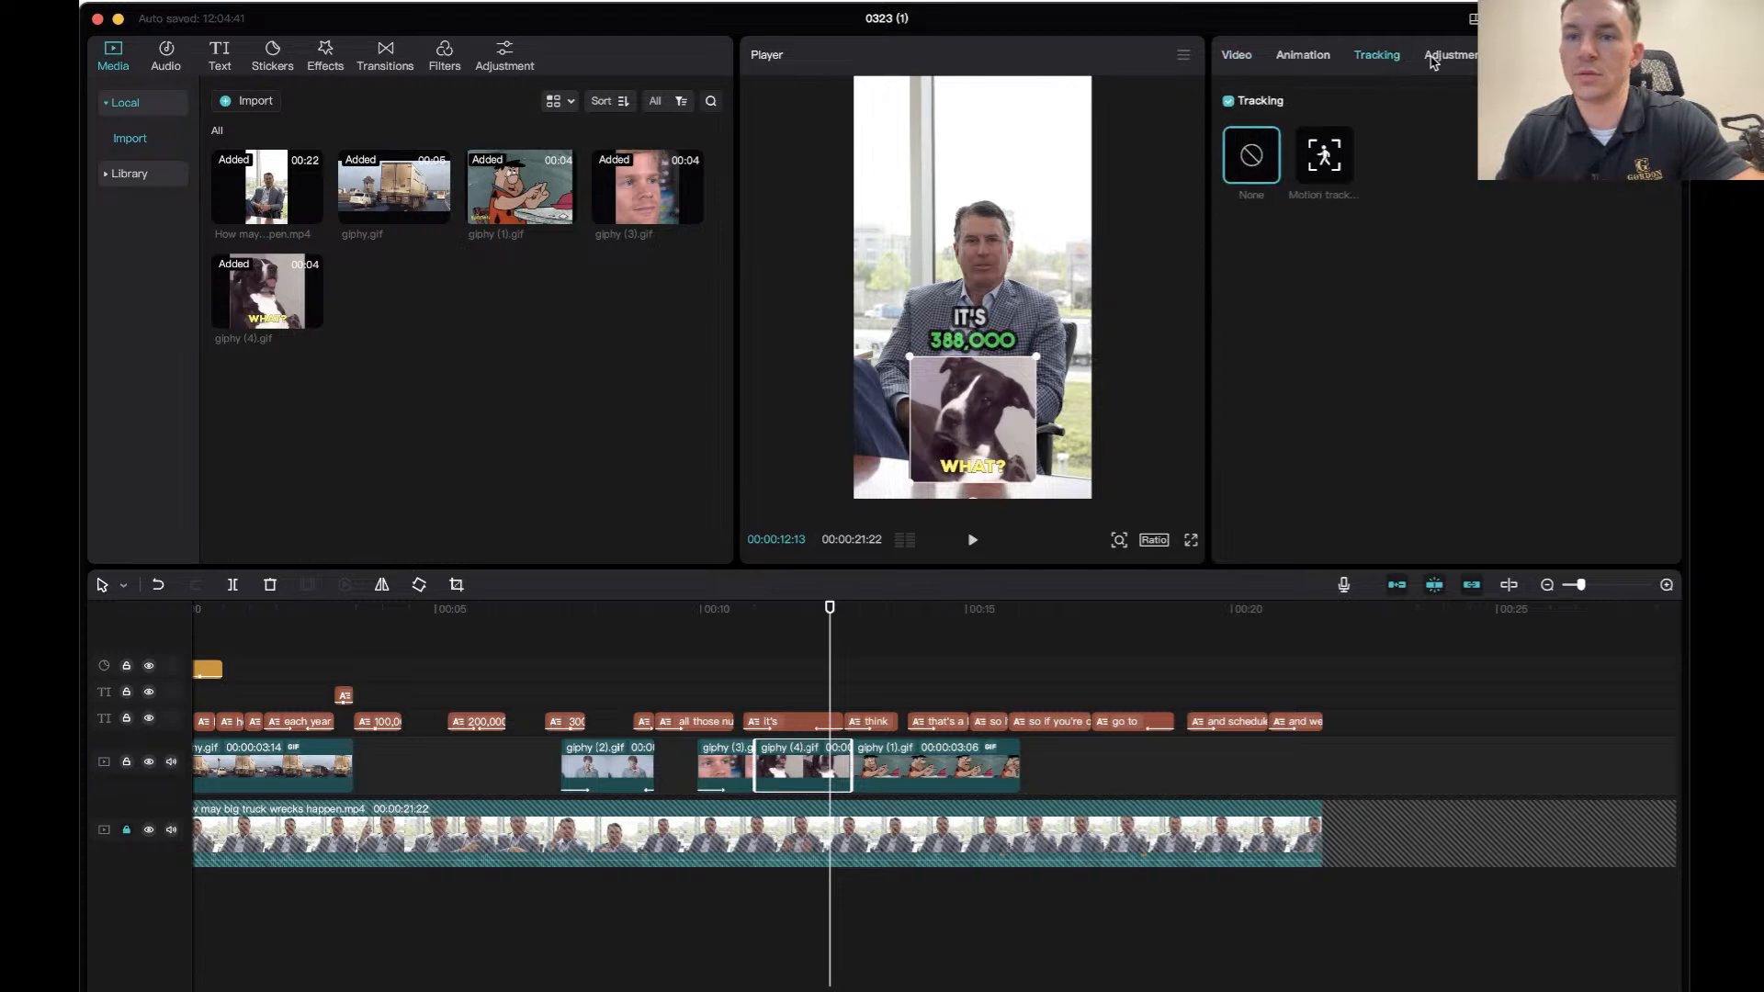
{"action": "left_click", "coordinate": [1439, 59]}
{"action": "scroll", "coordinate": [1383, 386], "scroll_direction": "down", "scroll_amount": 10}
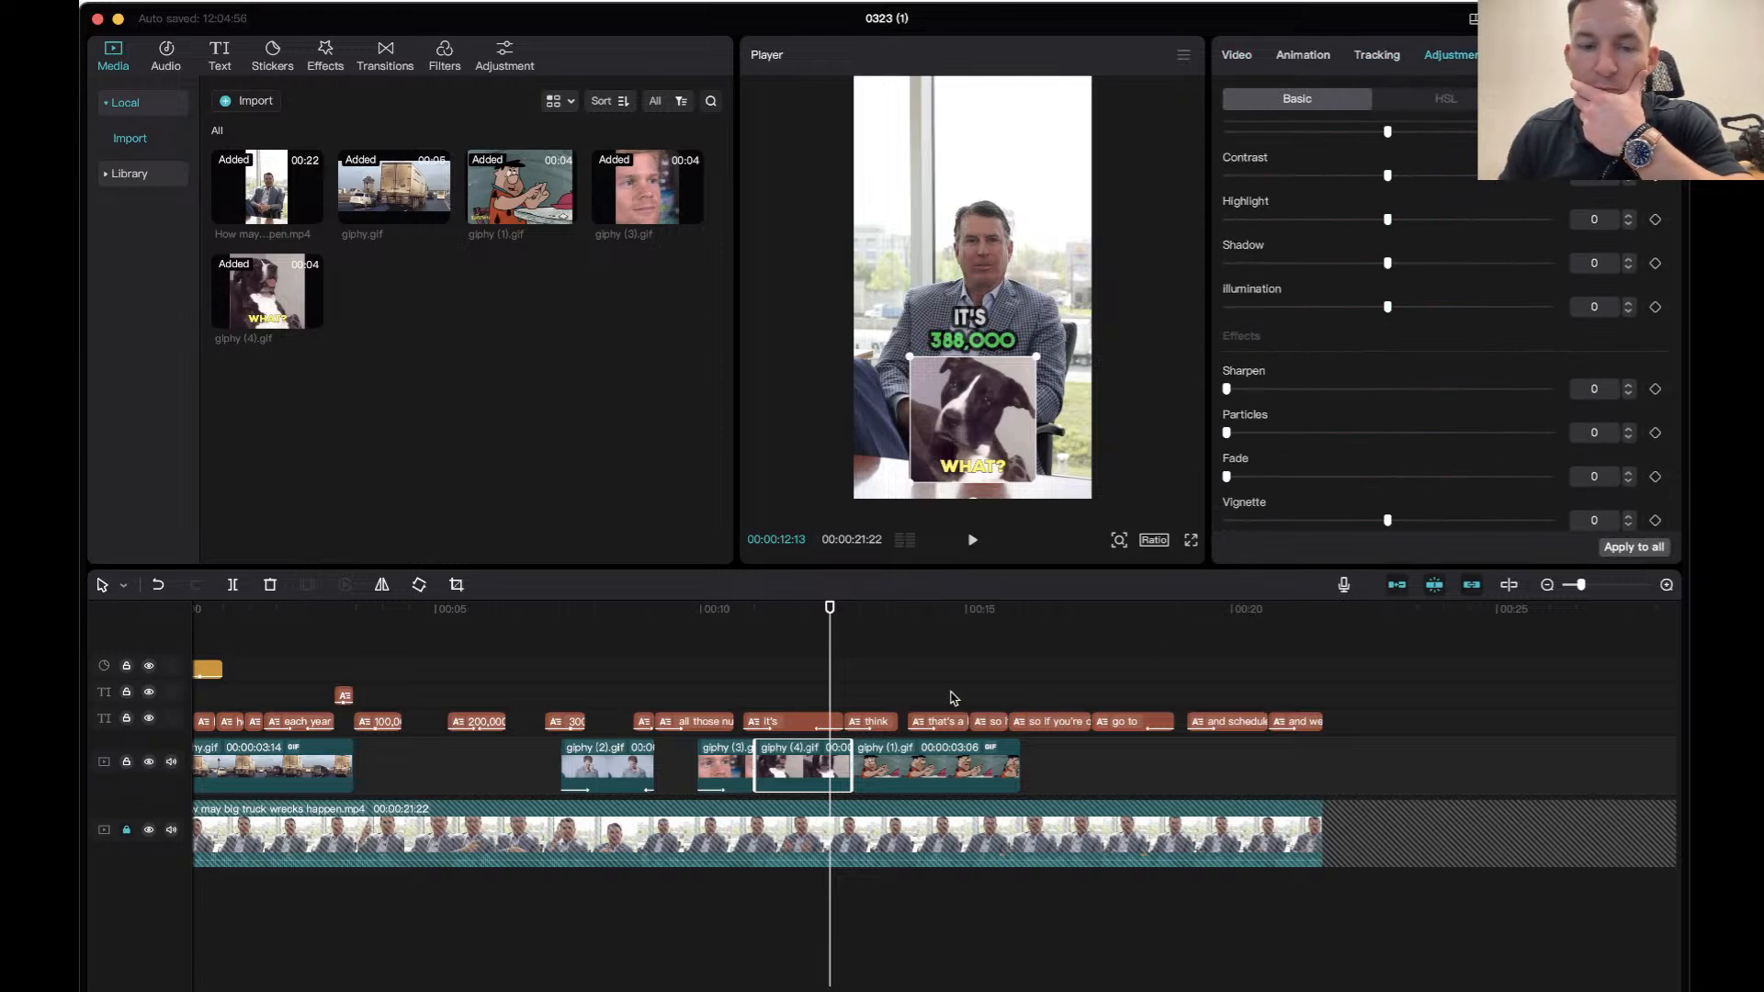
{"action": "left_click", "coordinate": [1237, 57]}
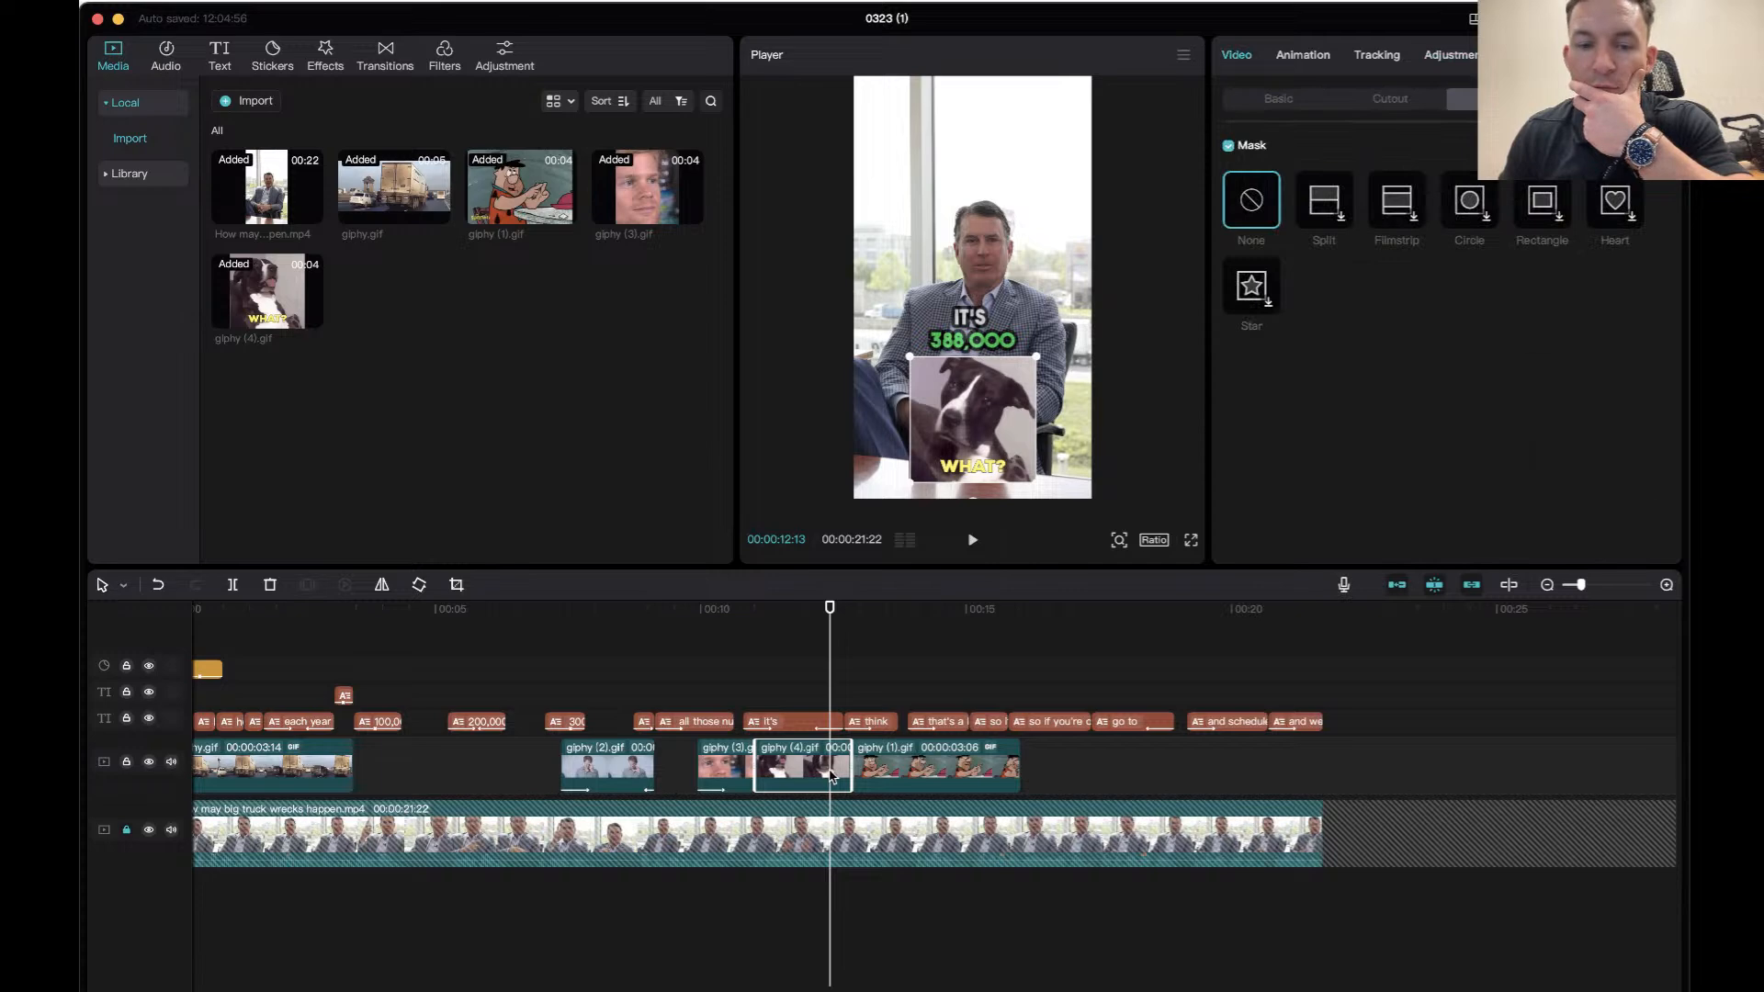
Examine the dog GIF's position, blend, animation, tracking and colour adjustment options, trying the Shadow setting and resetting it to 0.
{"action": "left_click", "coordinate": [1293, 101]}
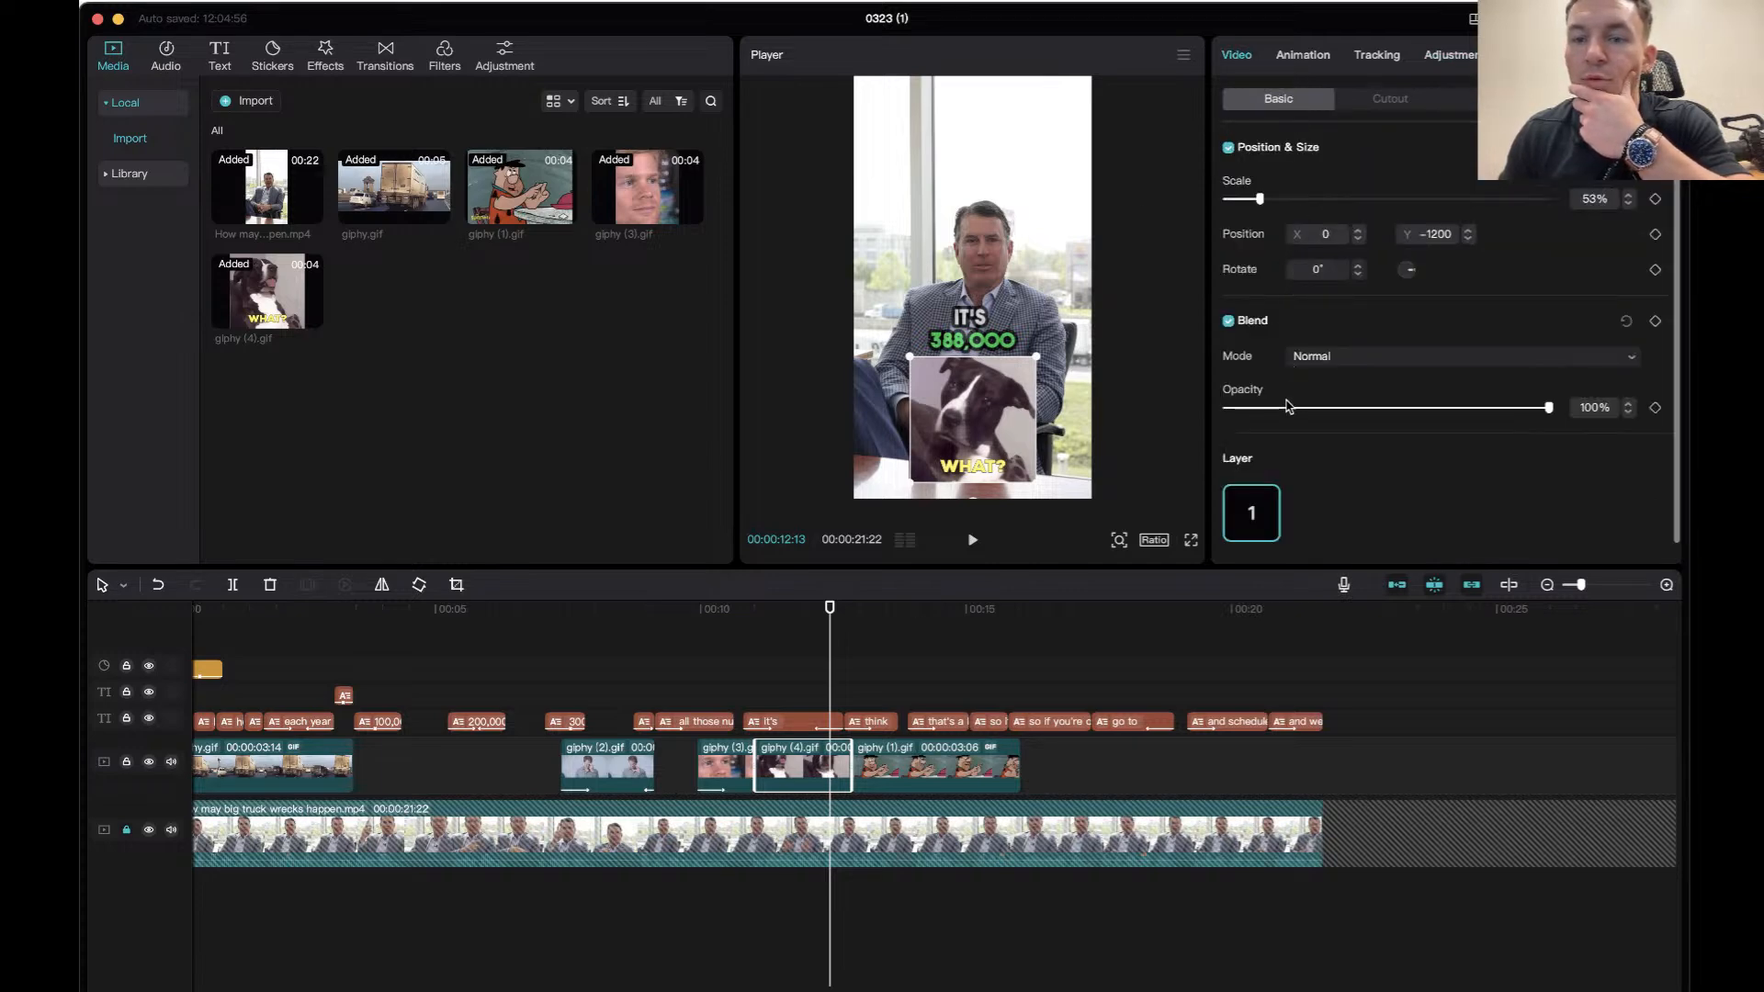
{"action": "scroll", "coordinate": [1288, 407], "scroll_direction": "down", "scroll_amount": 1}
{"action": "left_click", "coordinate": [1319, 335]}
{"action": "left_click", "coordinate": [1351, 302]}
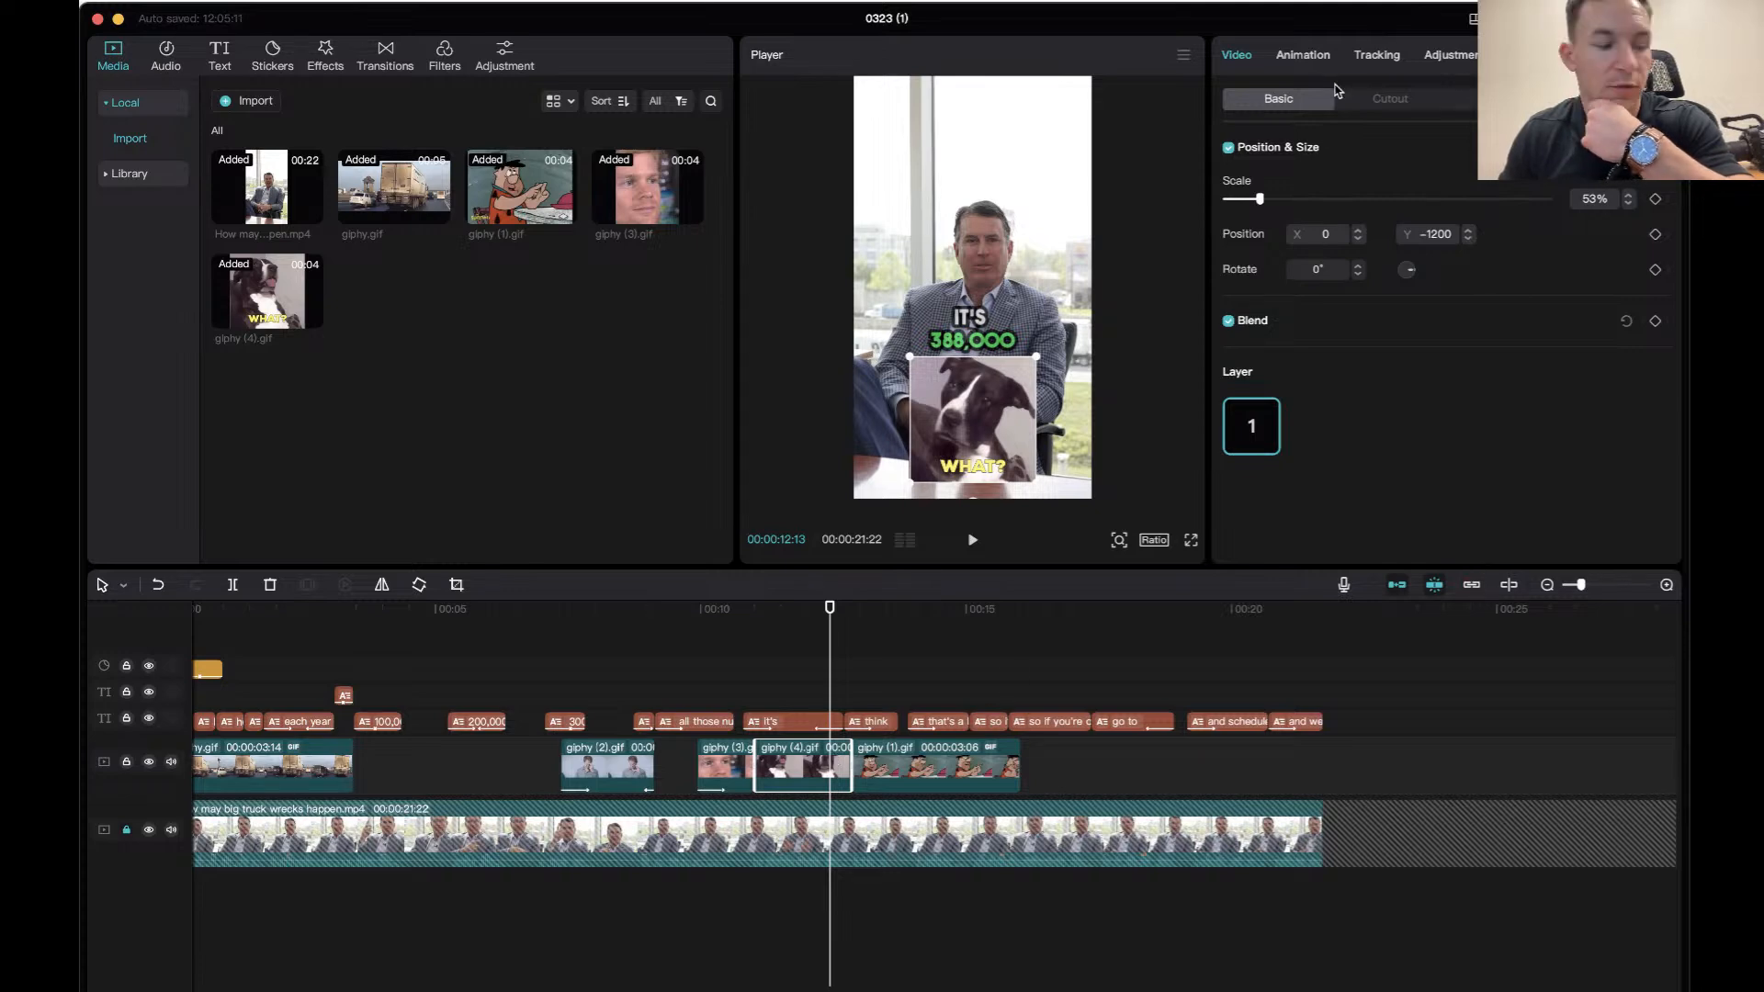
{"action": "left_click", "coordinate": [1303, 54]}
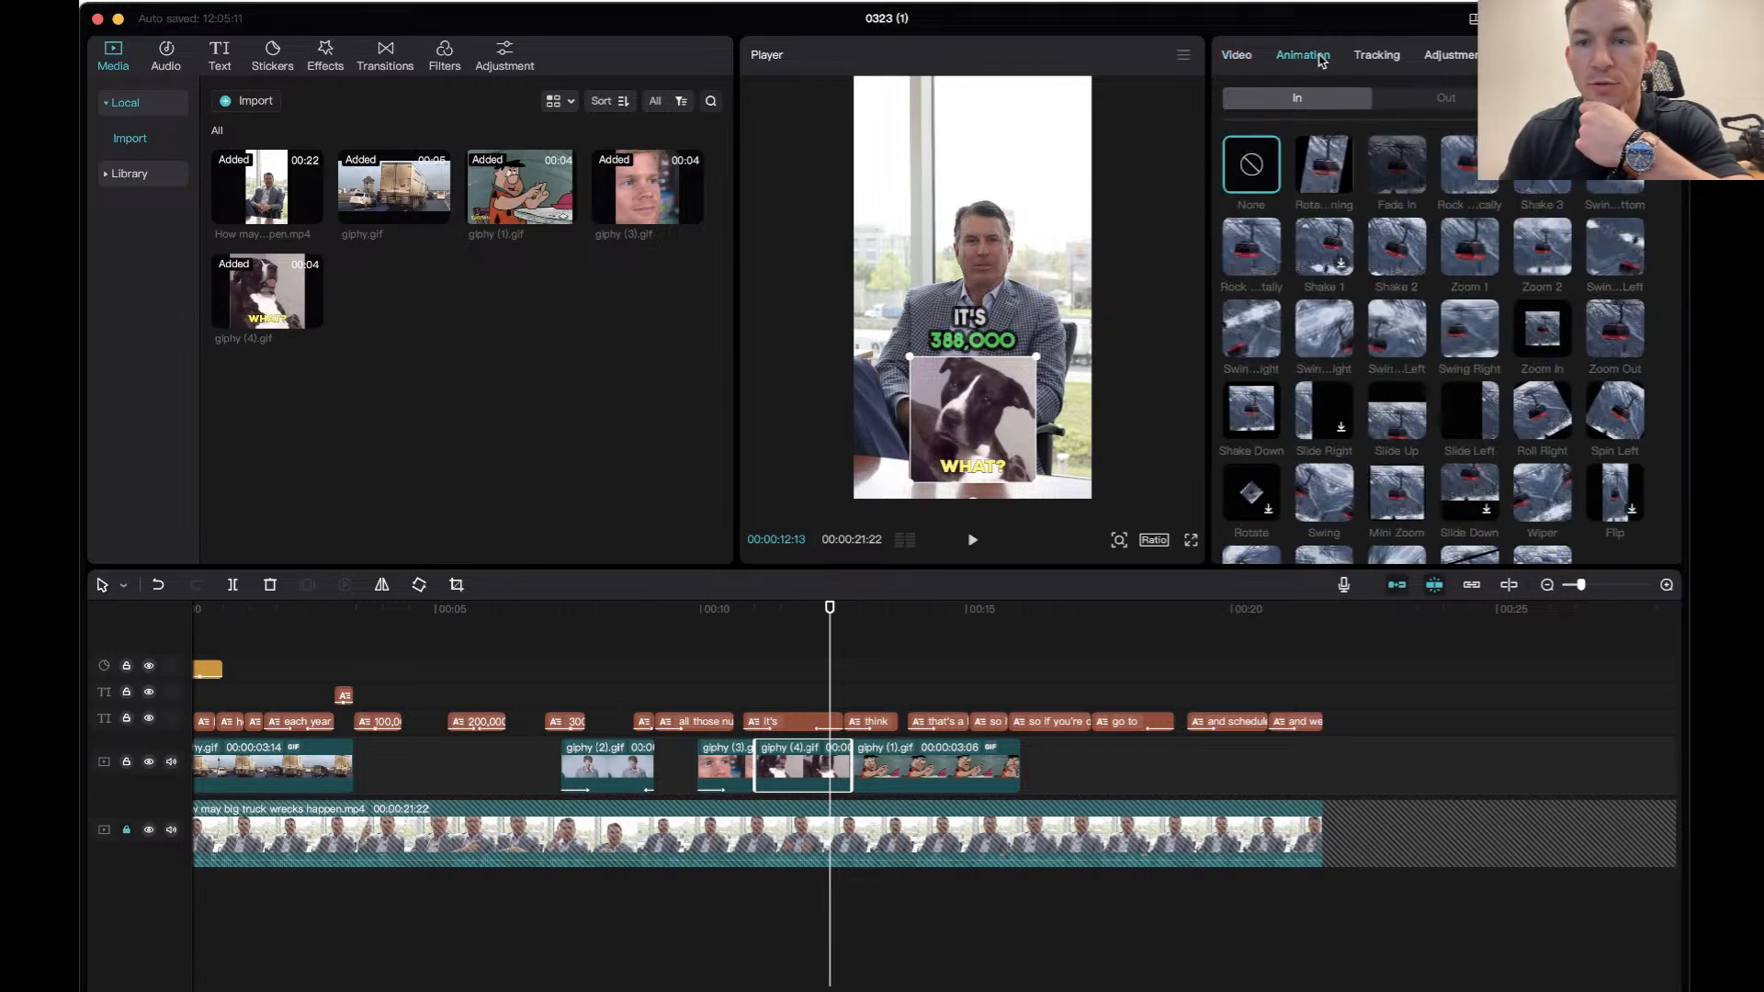
{"action": "left_click", "coordinate": [1373, 54]}
{"action": "left_click", "coordinate": [1436, 56]}
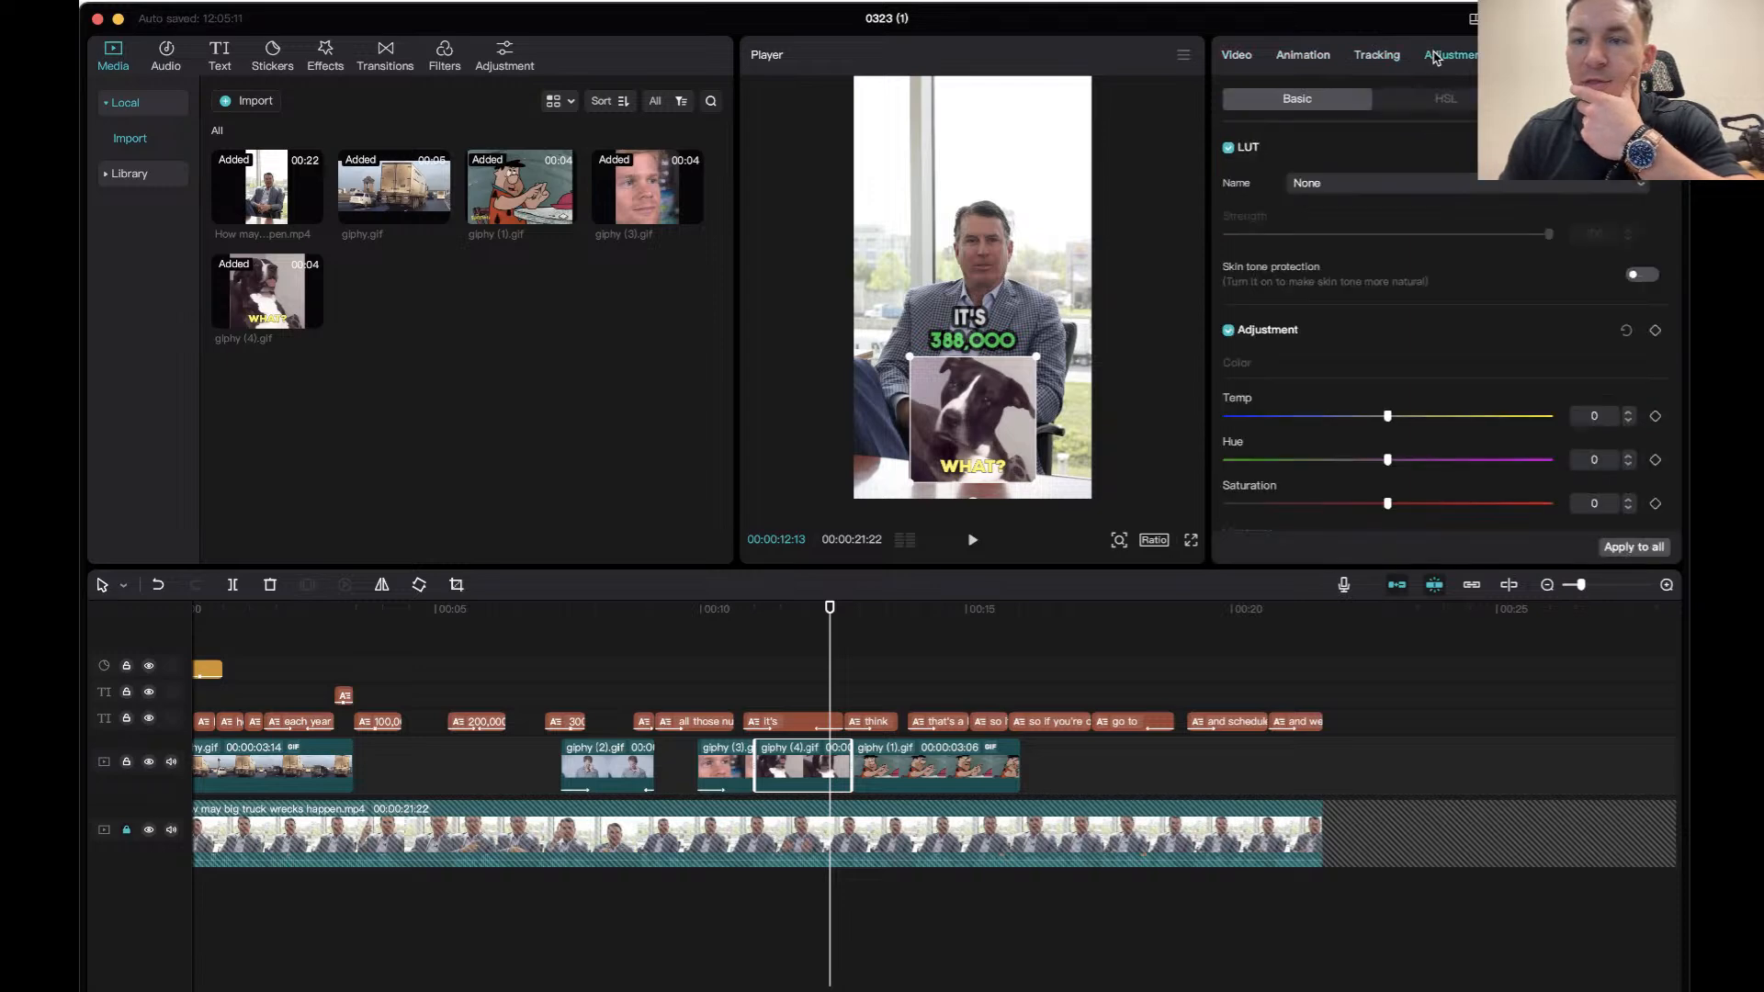
{"action": "scroll", "coordinate": [1375, 279], "scroll_direction": "down", "scroll_amount": 8}
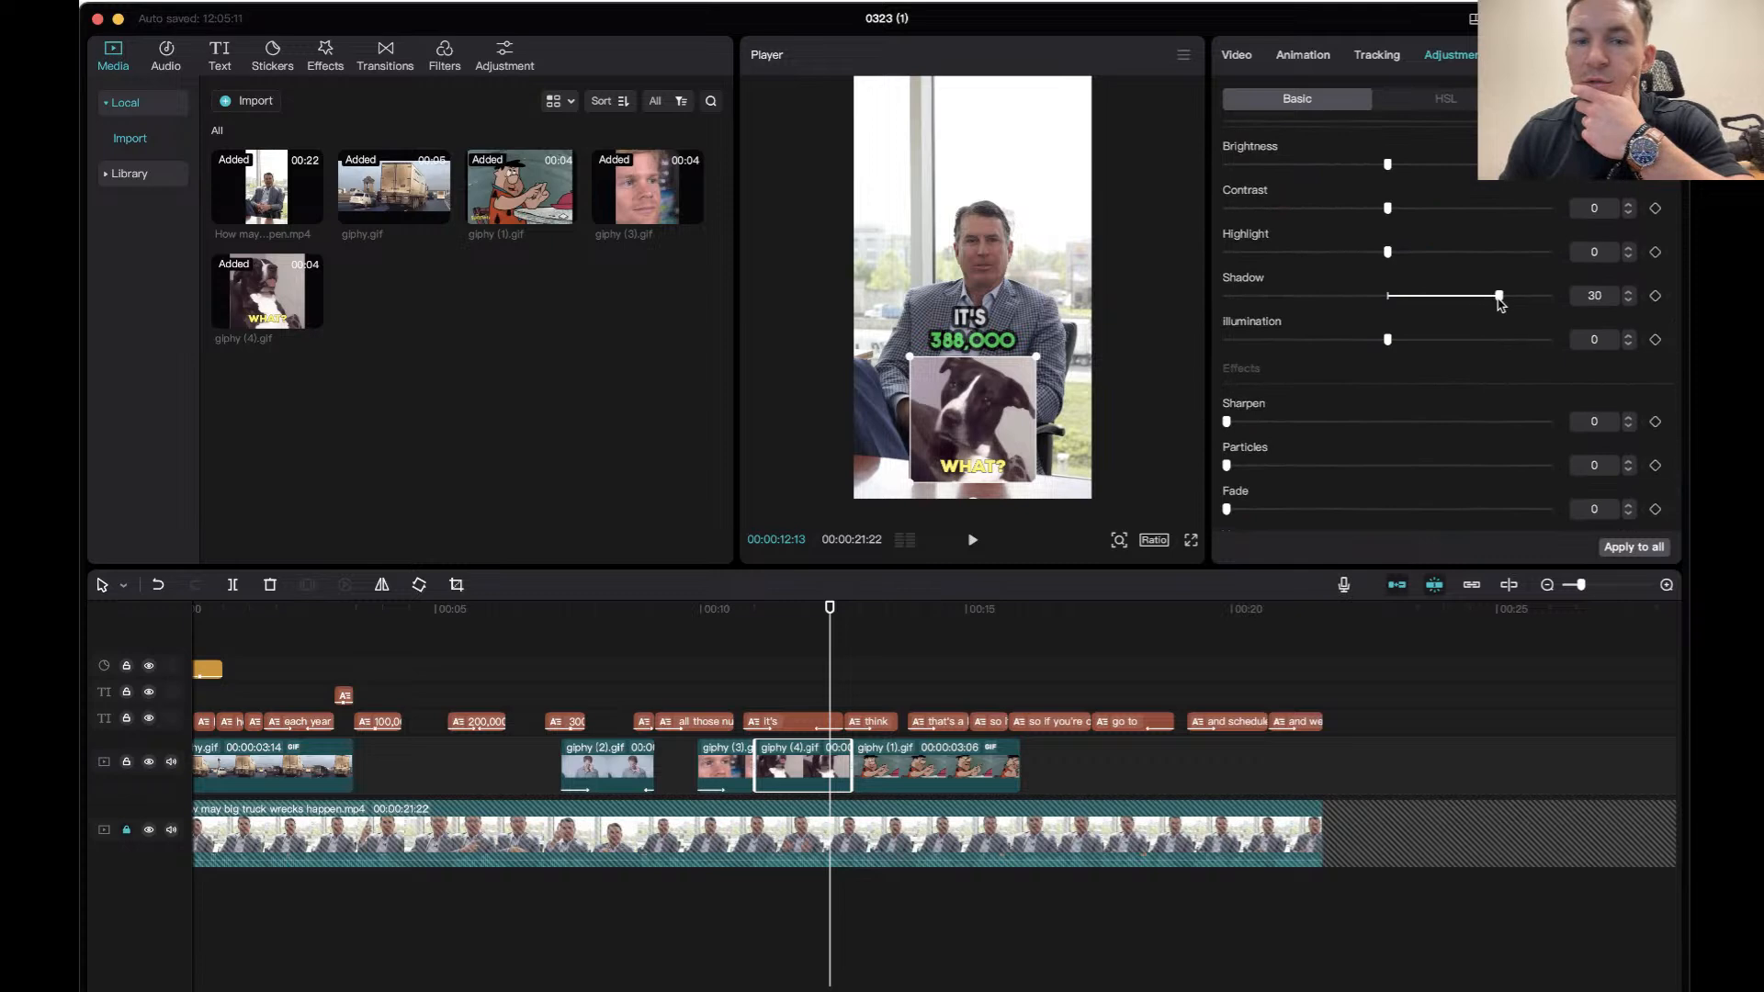
{"action": "left_click_drag", "start_coordinate": [1376, 295], "coordinate": [1387, 295]}
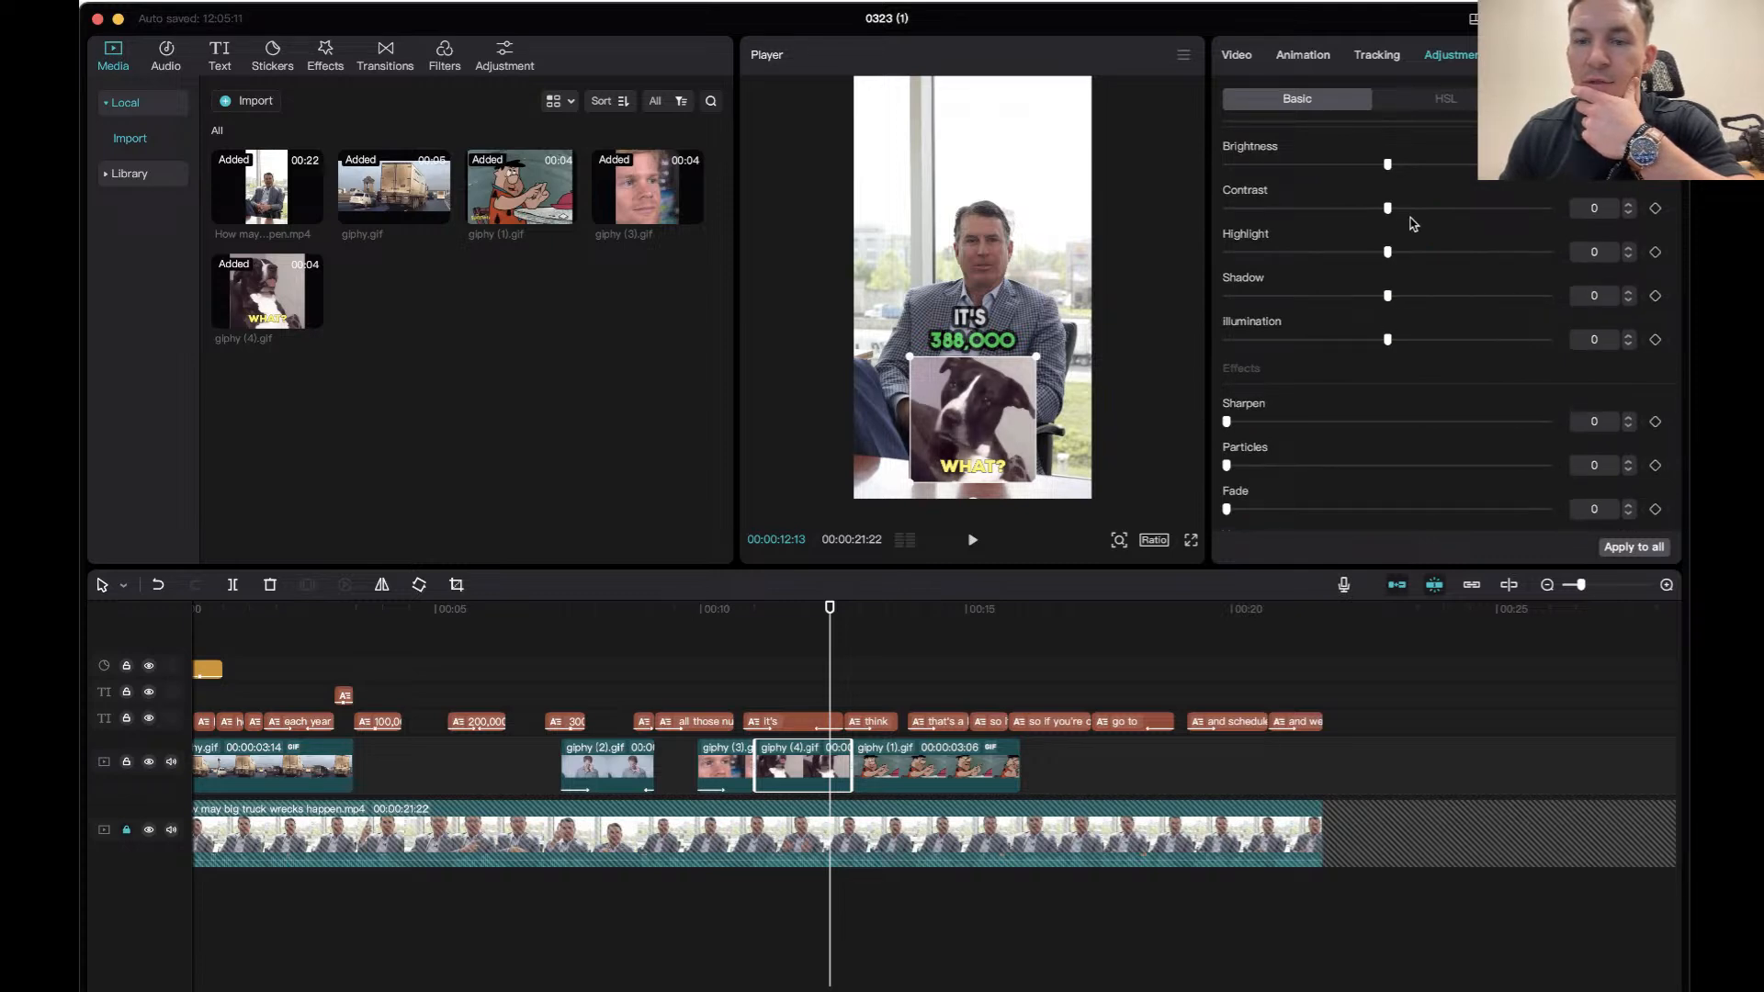
{"action": "scroll", "coordinate": [1445, 312], "scroll_direction": "up", "scroll_amount": 8}
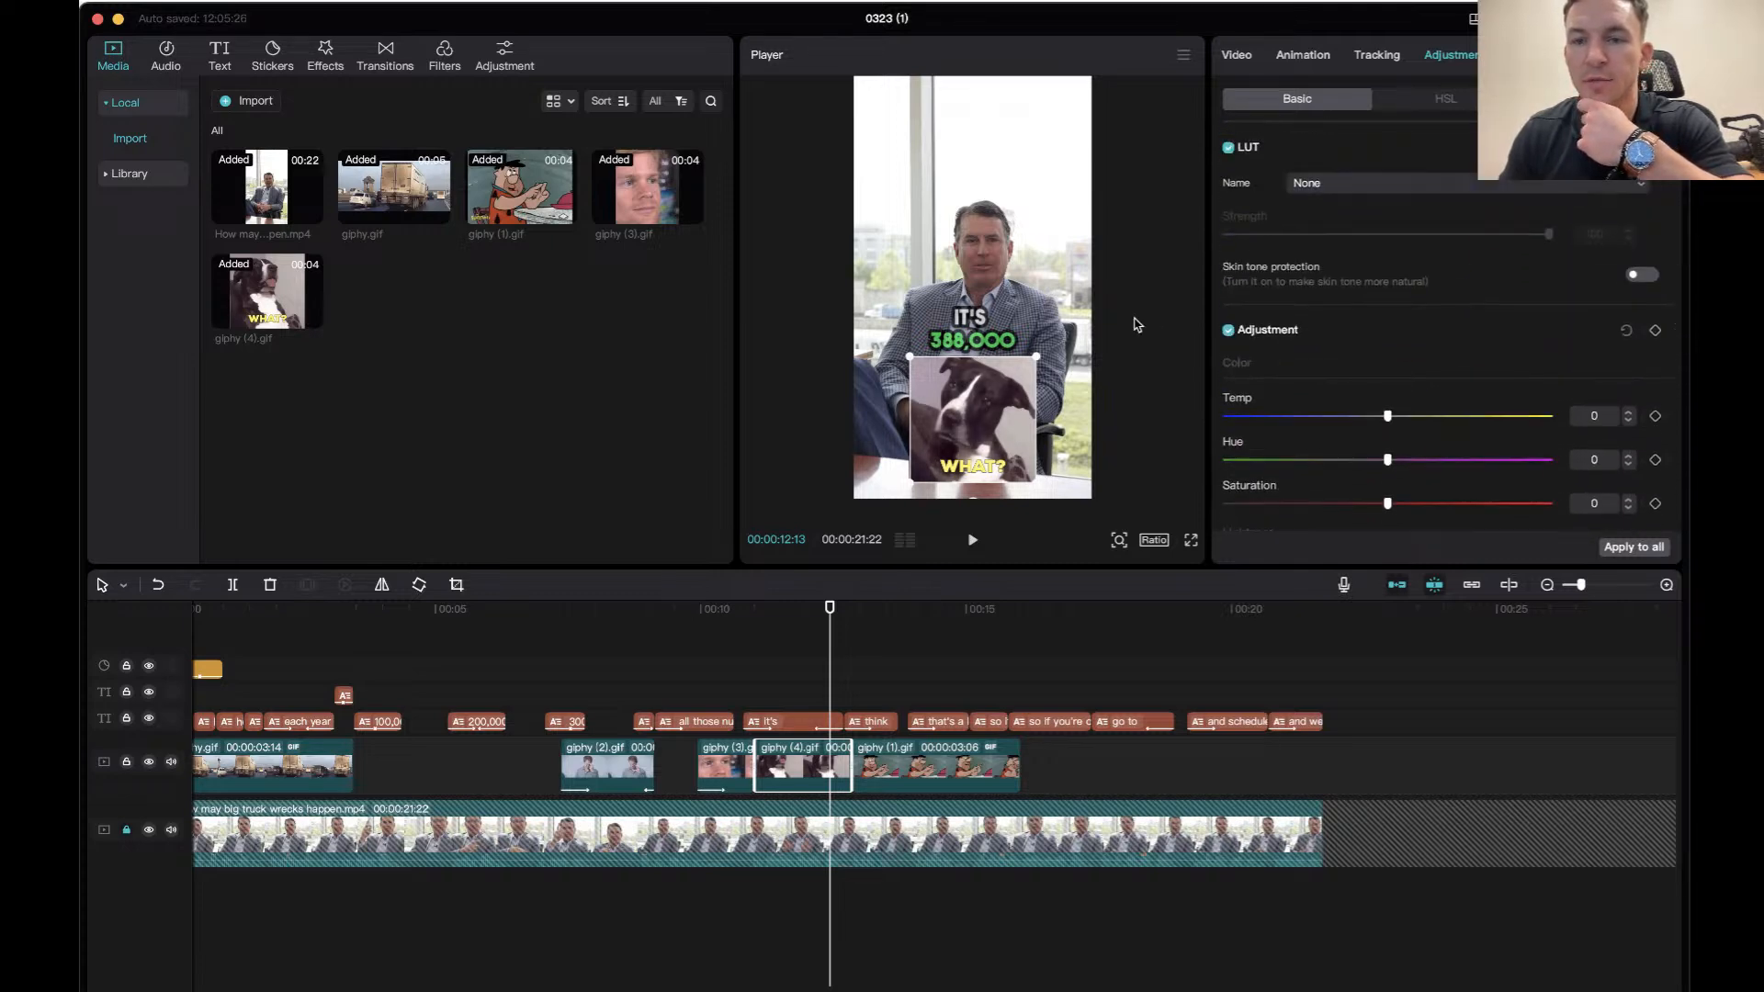
Play back the video from about 10 seconds, and replay the part around the "GO TO GETGORDON.COM" caption.
{"action": "left_click", "coordinate": [713, 609]}
{"action": "key", "text": "space"}
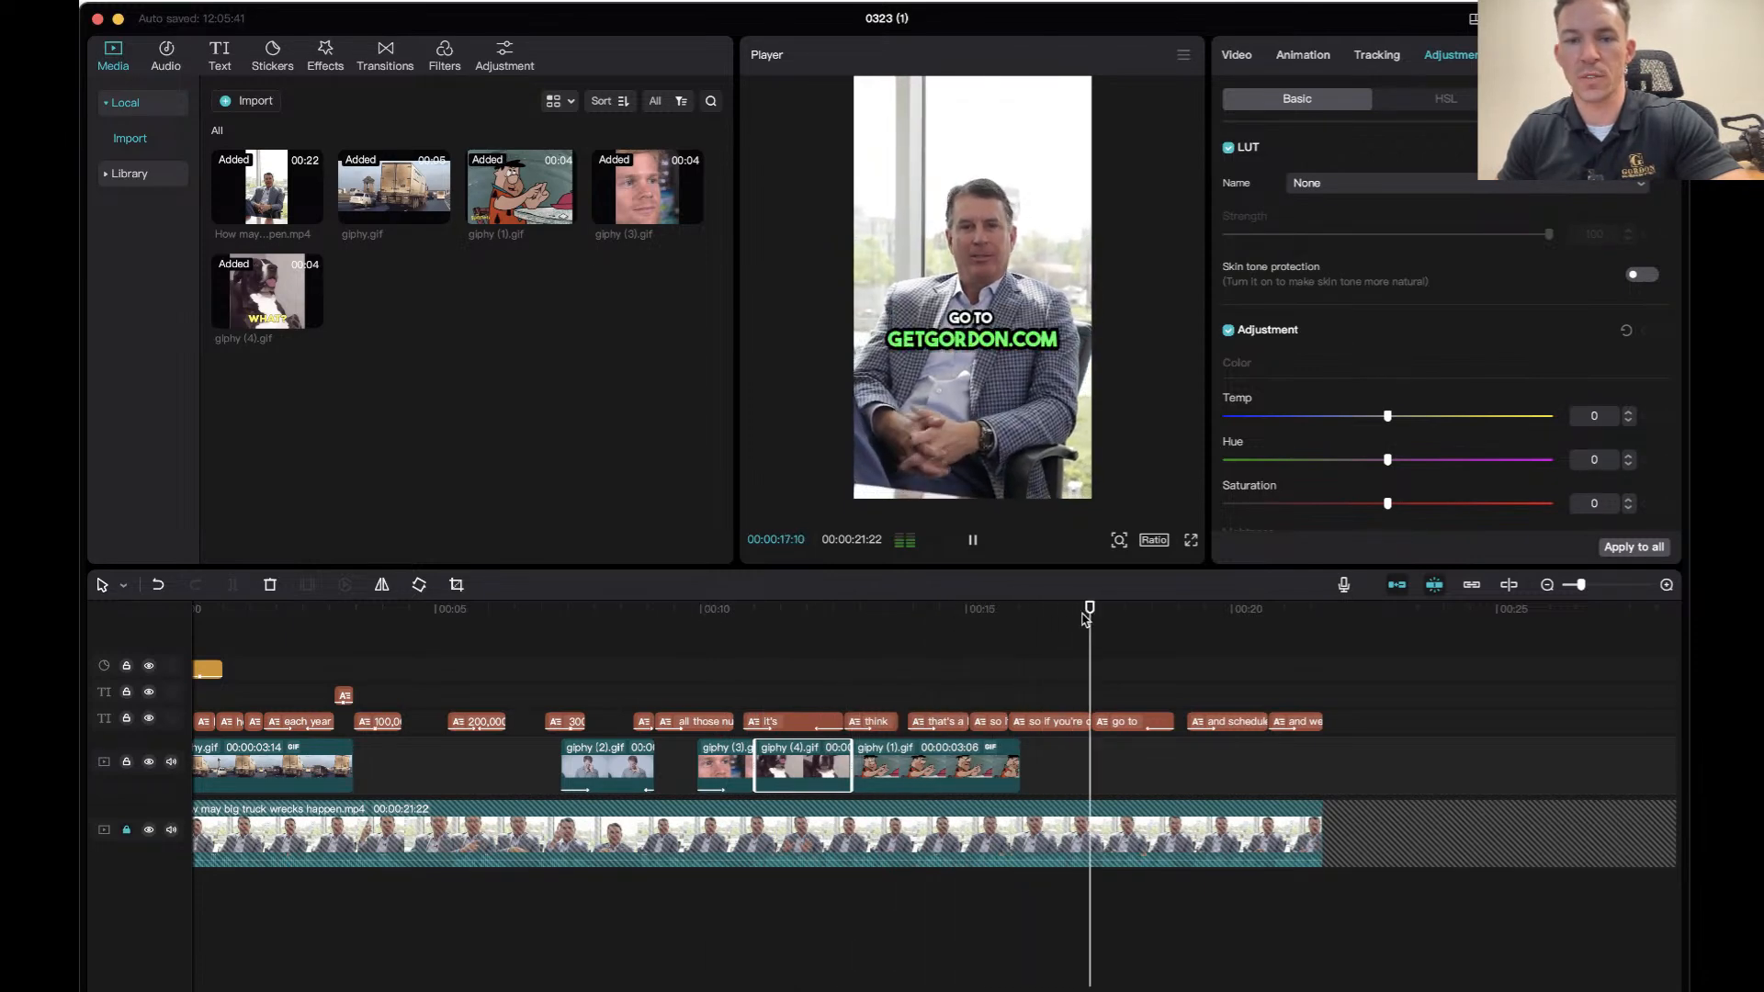
{"action": "key", "text": "space"}
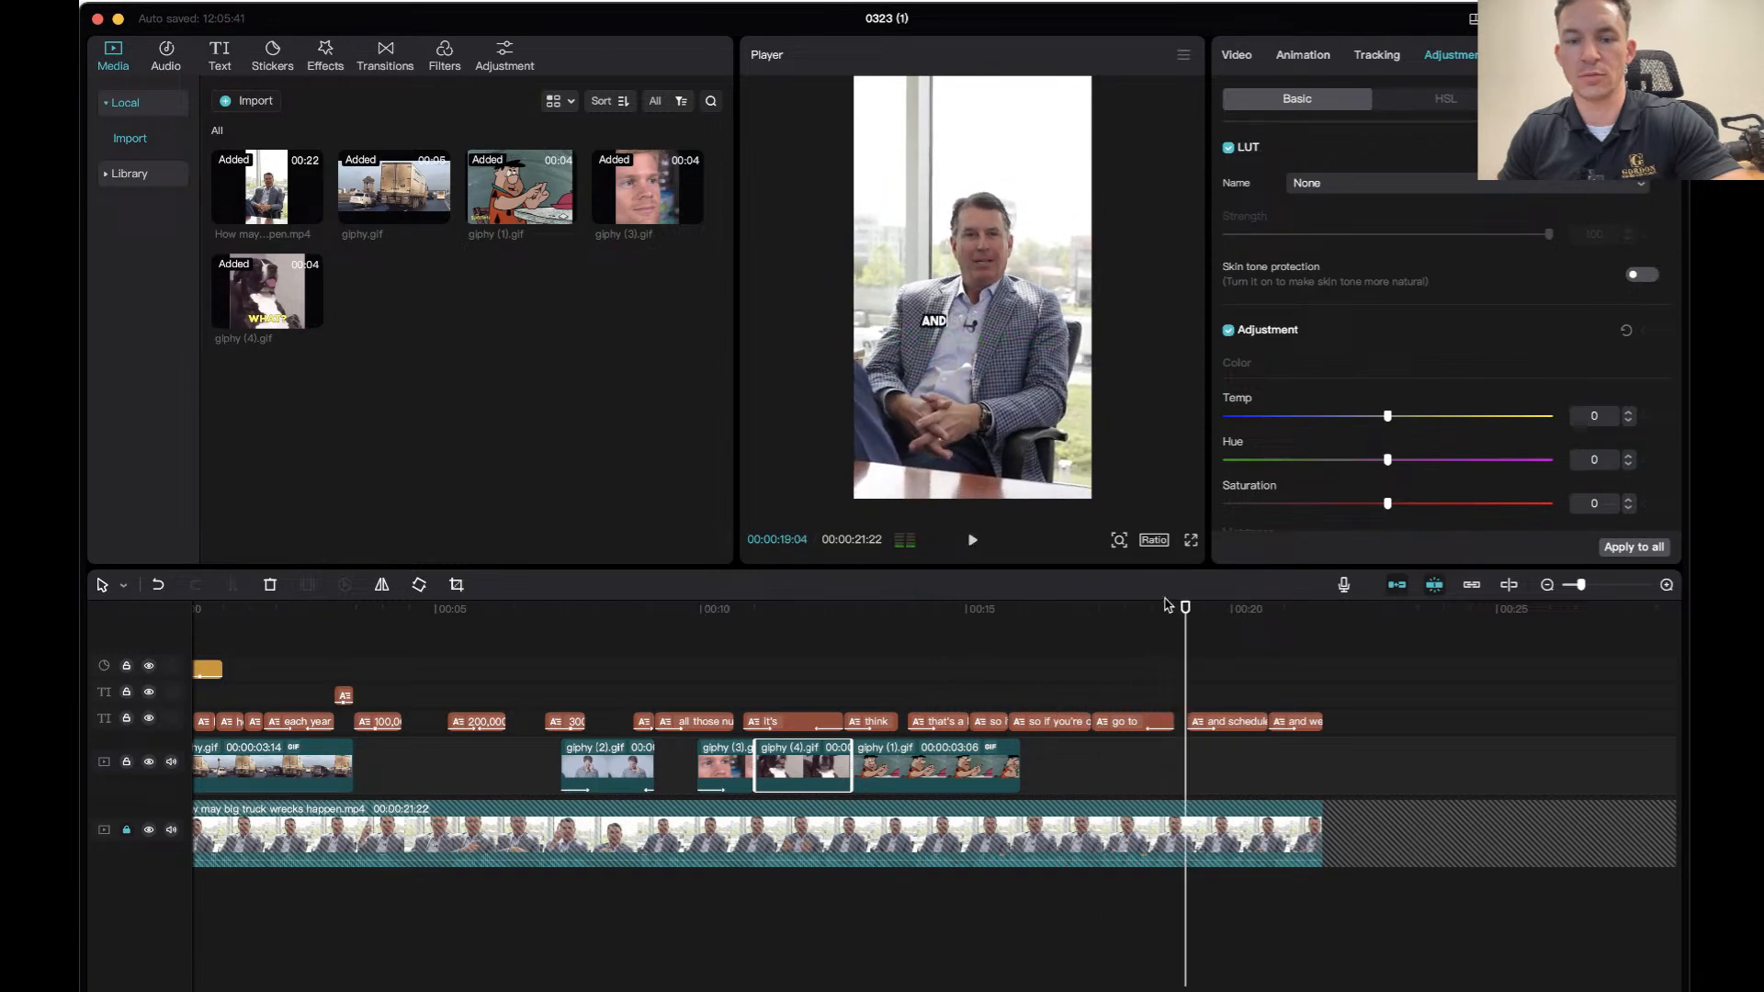
{"action": "left_click", "coordinate": [1017, 621]}
{"action": "key", "text": "space"}
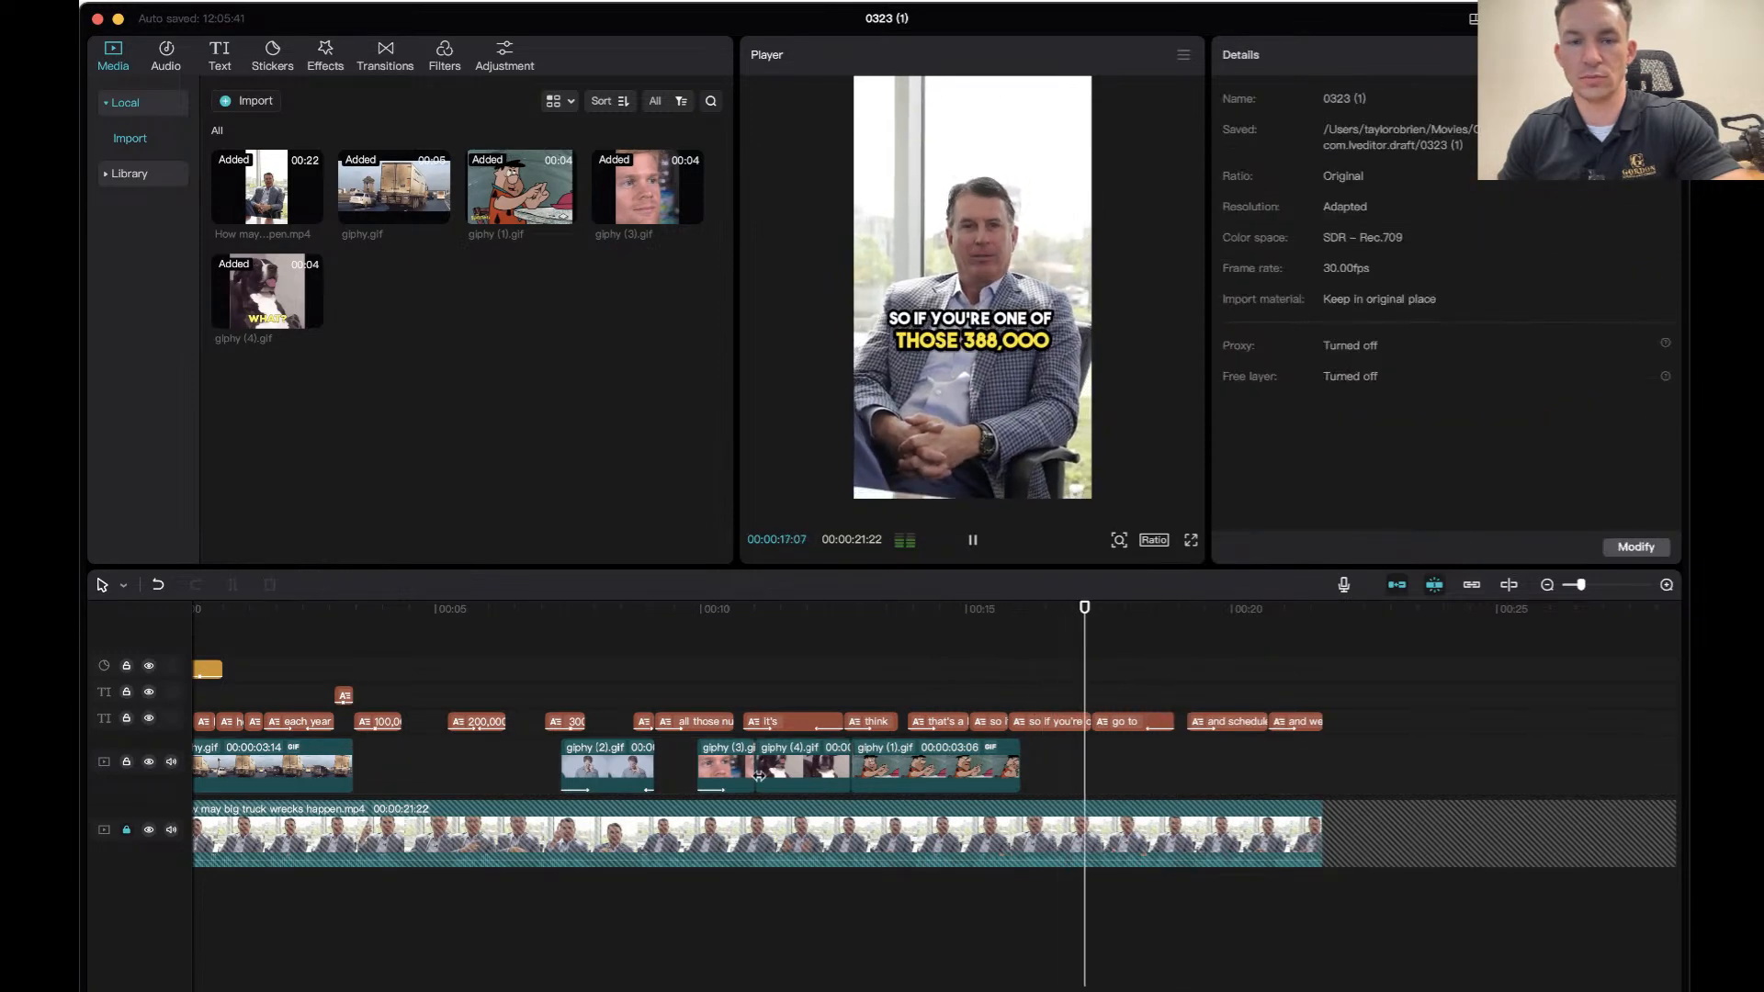
Switch to GIPHY in Chrome and search for "typing fast" GIFs.
{"action": "mouse_move", "coordinate": [821, 978]}
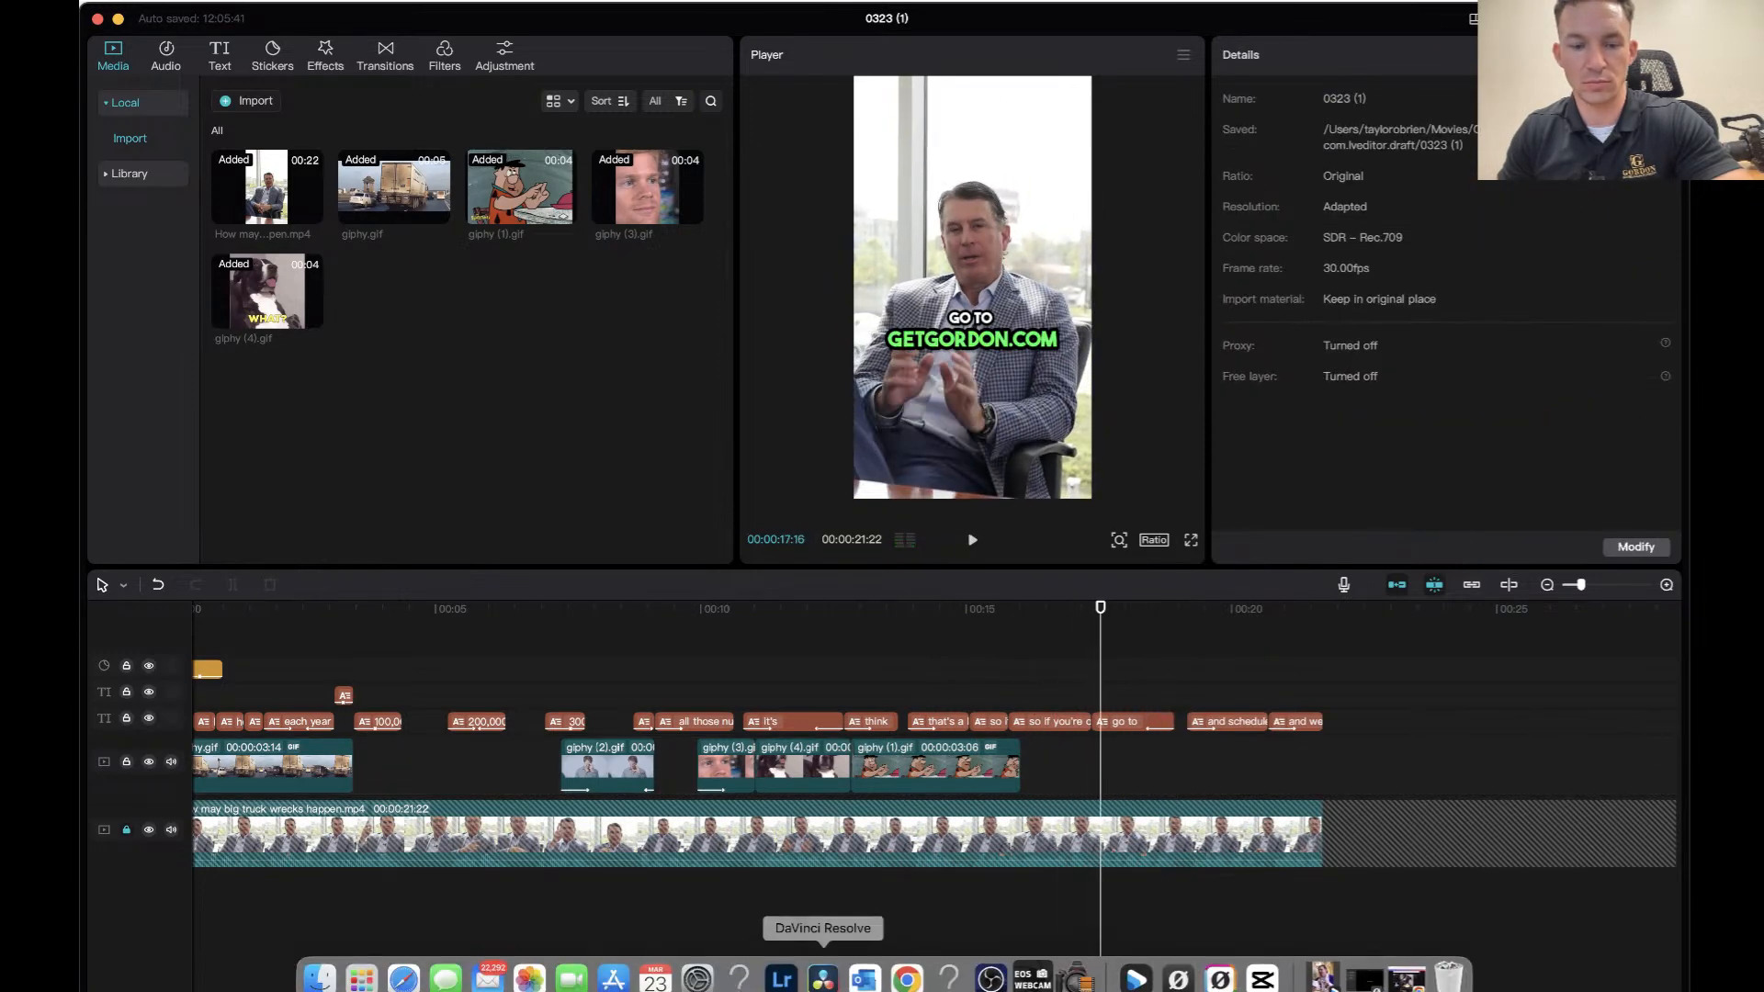
{"action": "left_click", "coordinate": [905, 979]}
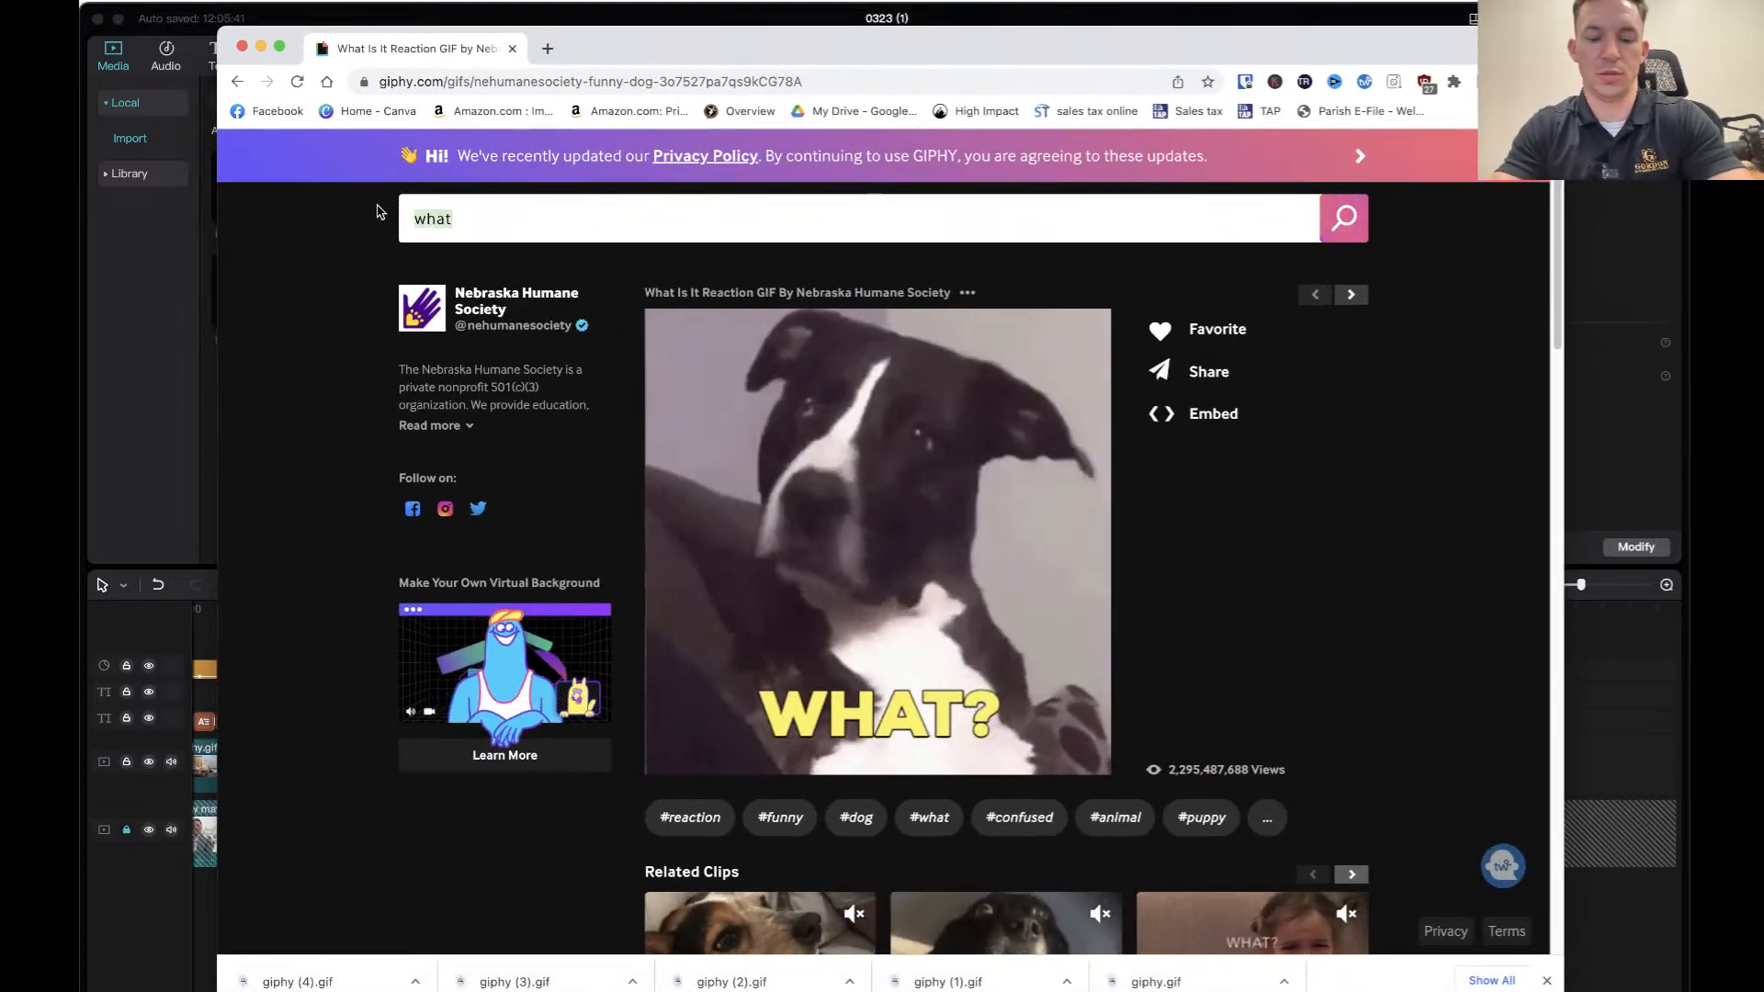
{"action": "type", "text": "ty"}
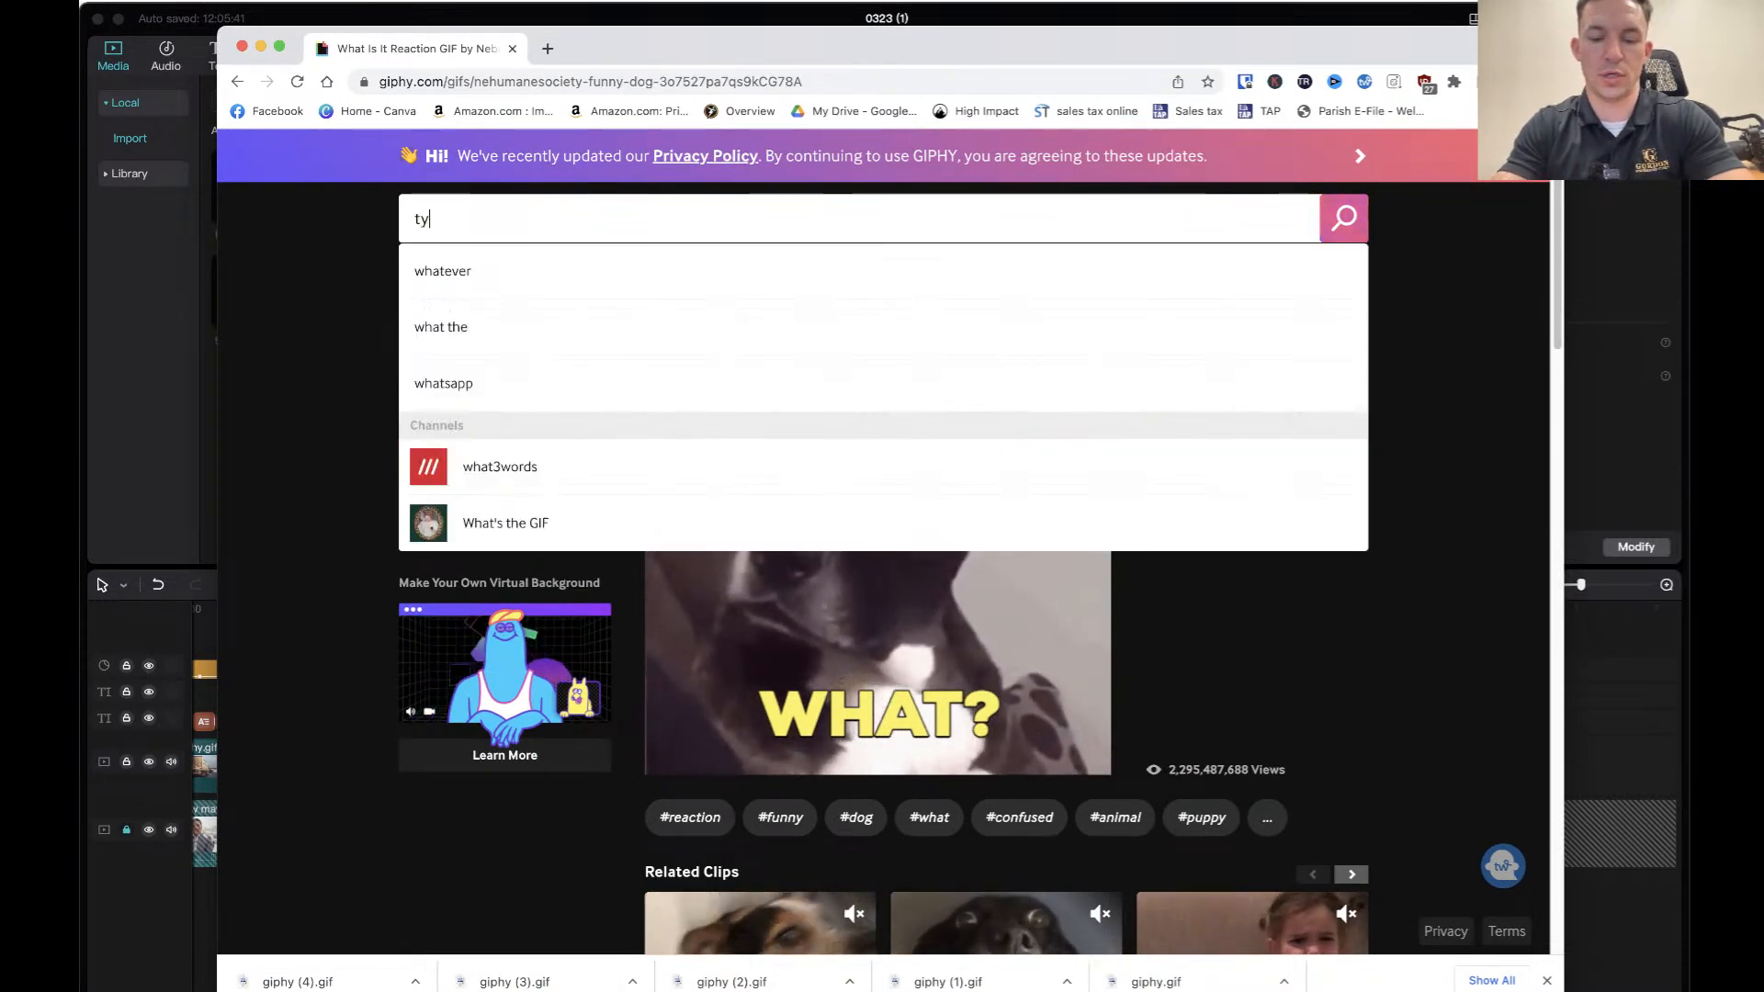
{"action": "type", "text": "ping"}
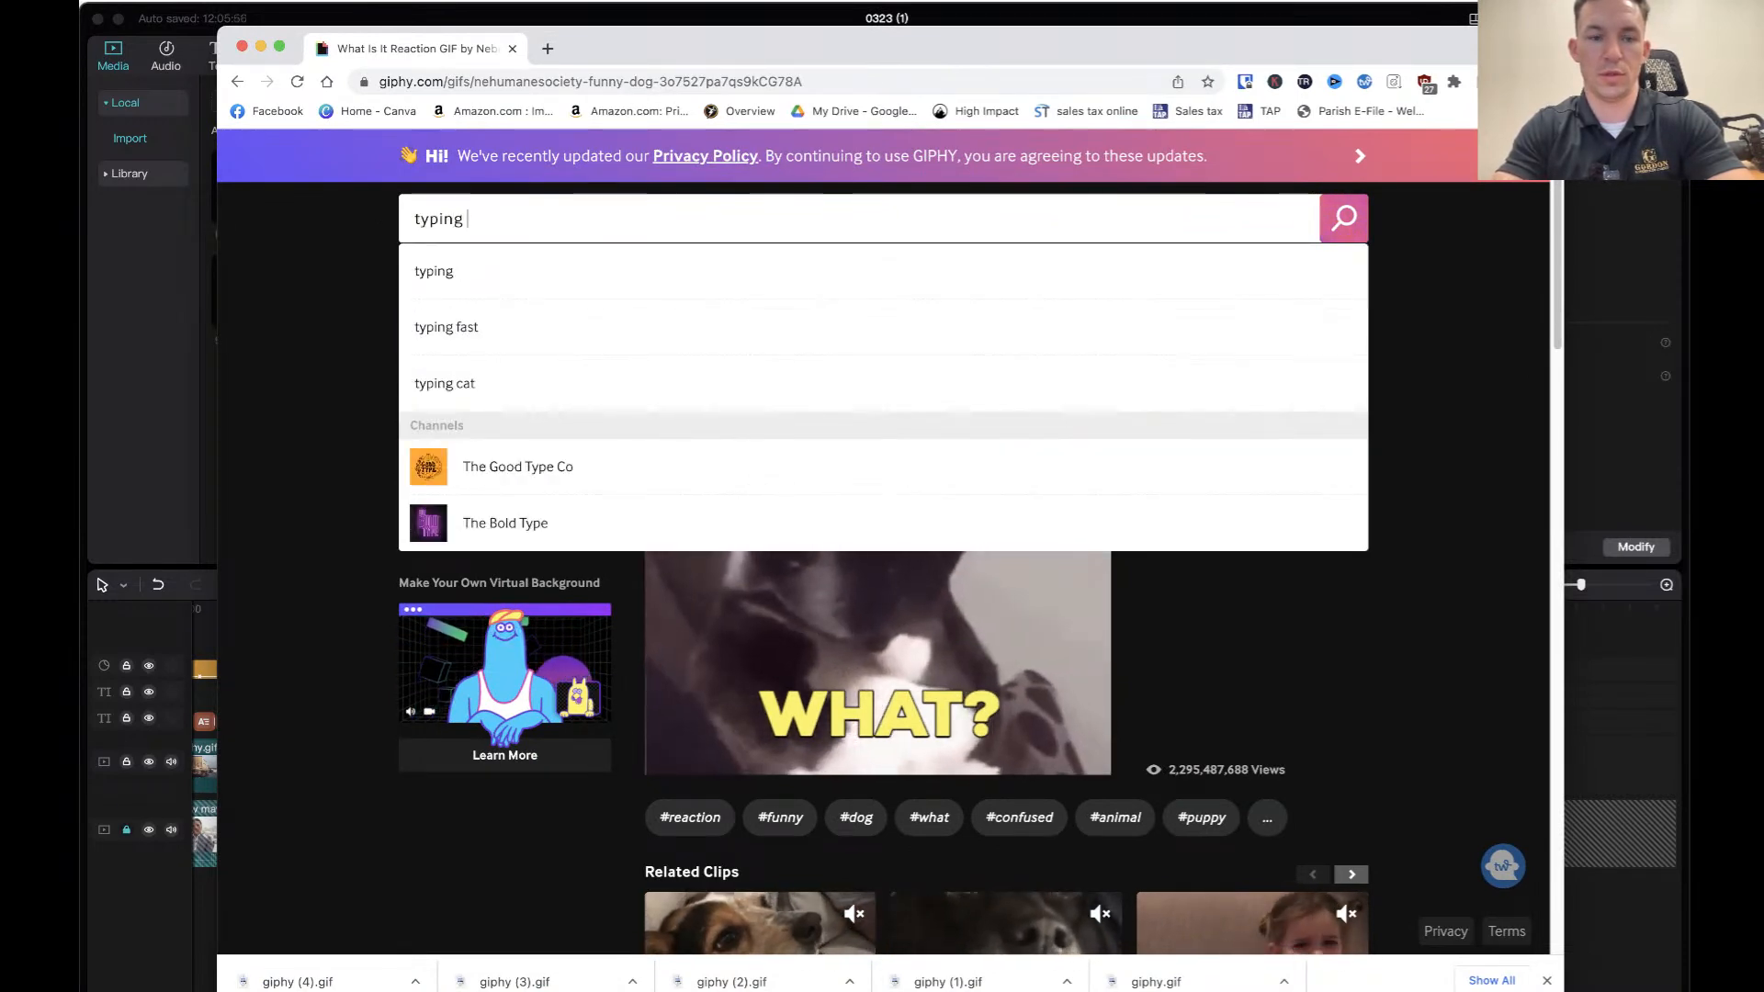
{"action": "left_click", "coordinate": [470, 335]}
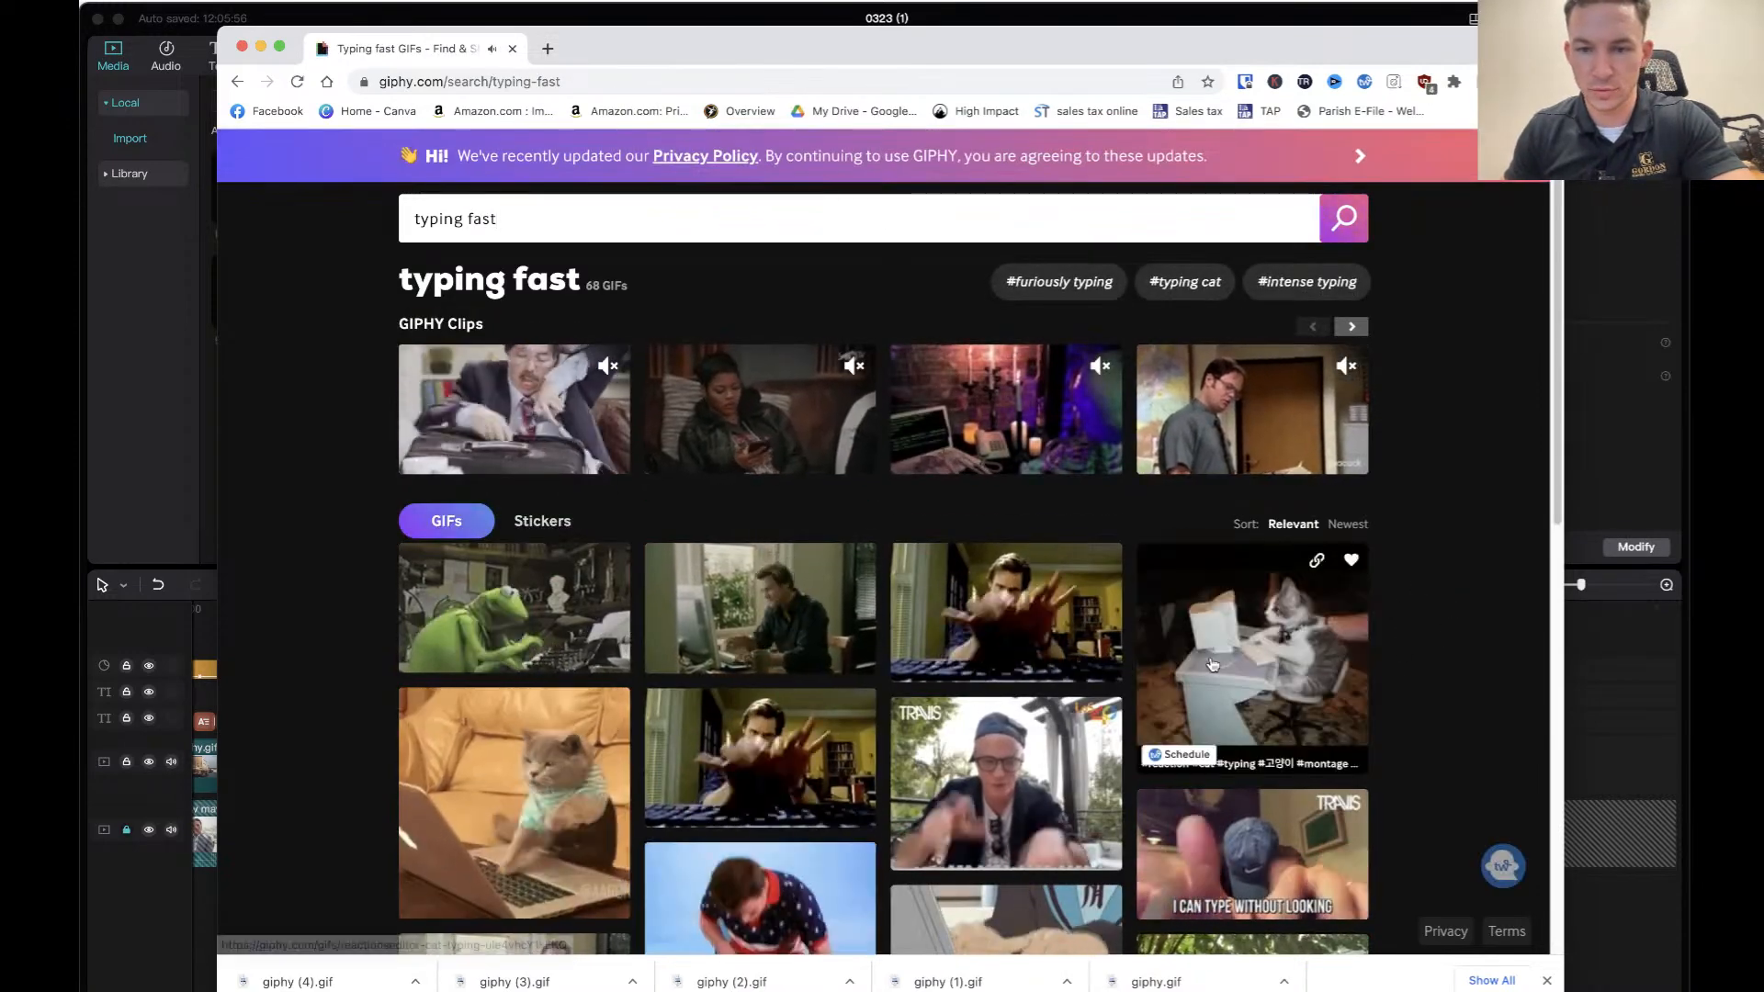
Look through the "typing fast" results and open the GIF of a cat at a laptop on a coffee table.
{"action": "mouse_move", "coordinate": [1027, 650]}
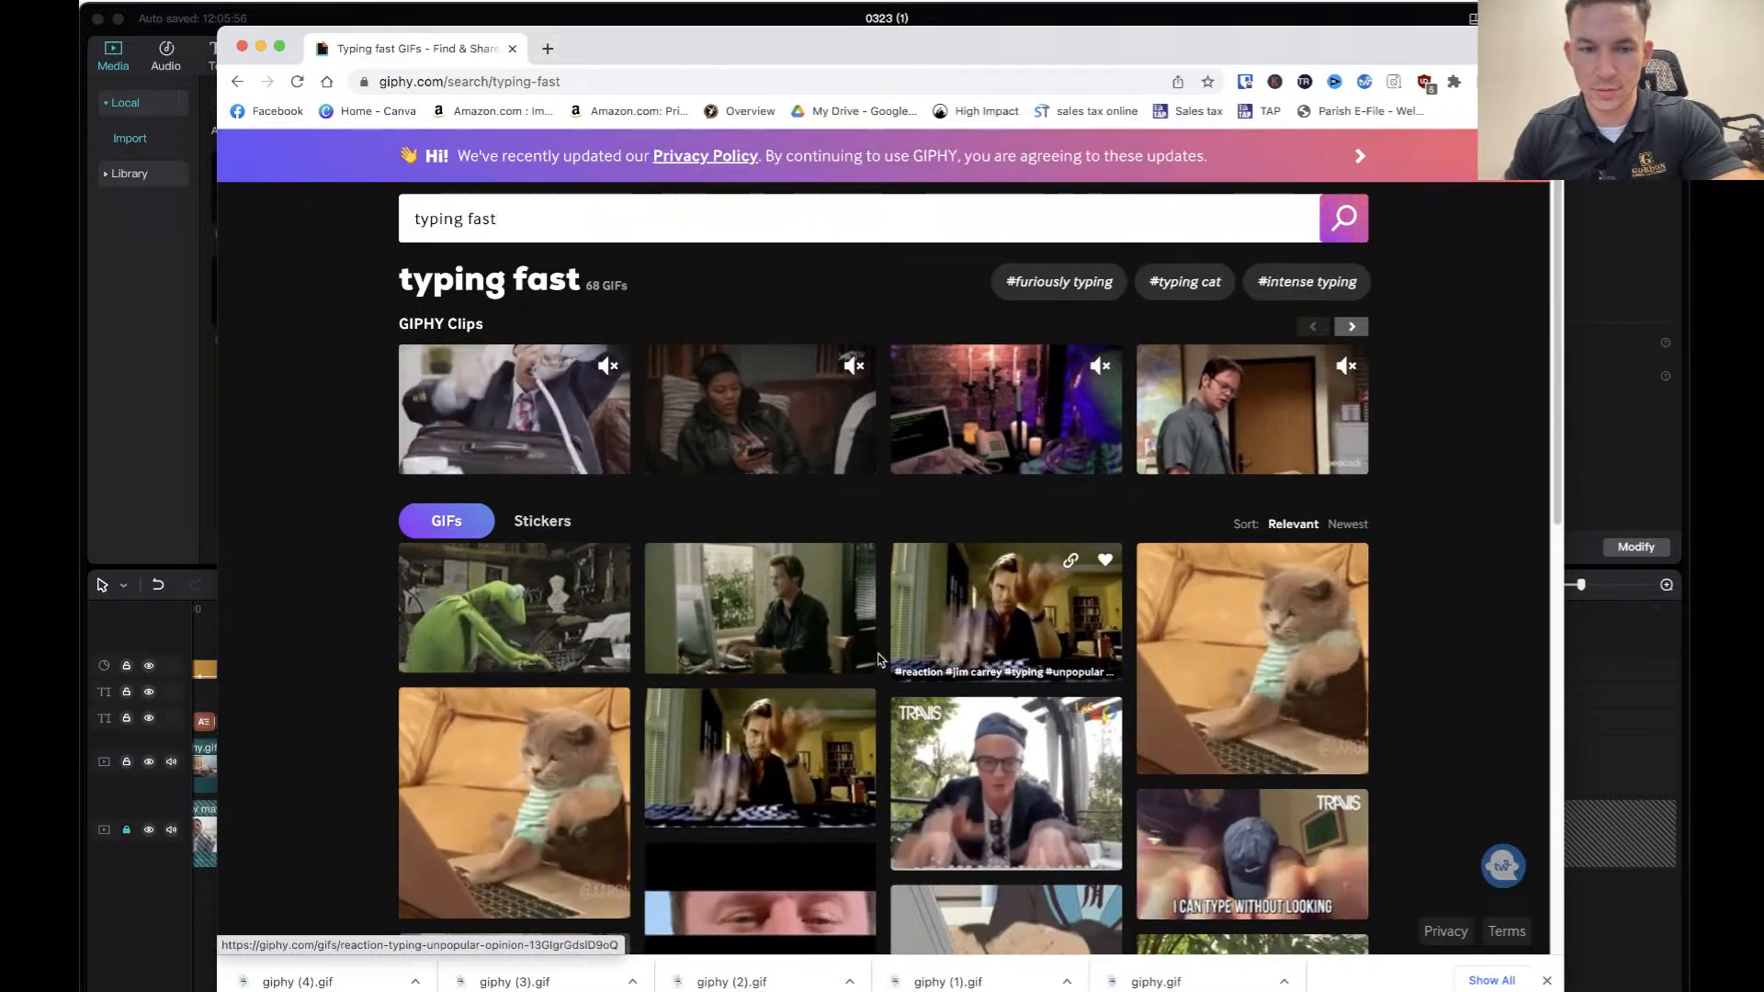
{"action": "scroll", "coordinate": [389, 567], "scroll_direction": "down", "scroll_amount": 1}
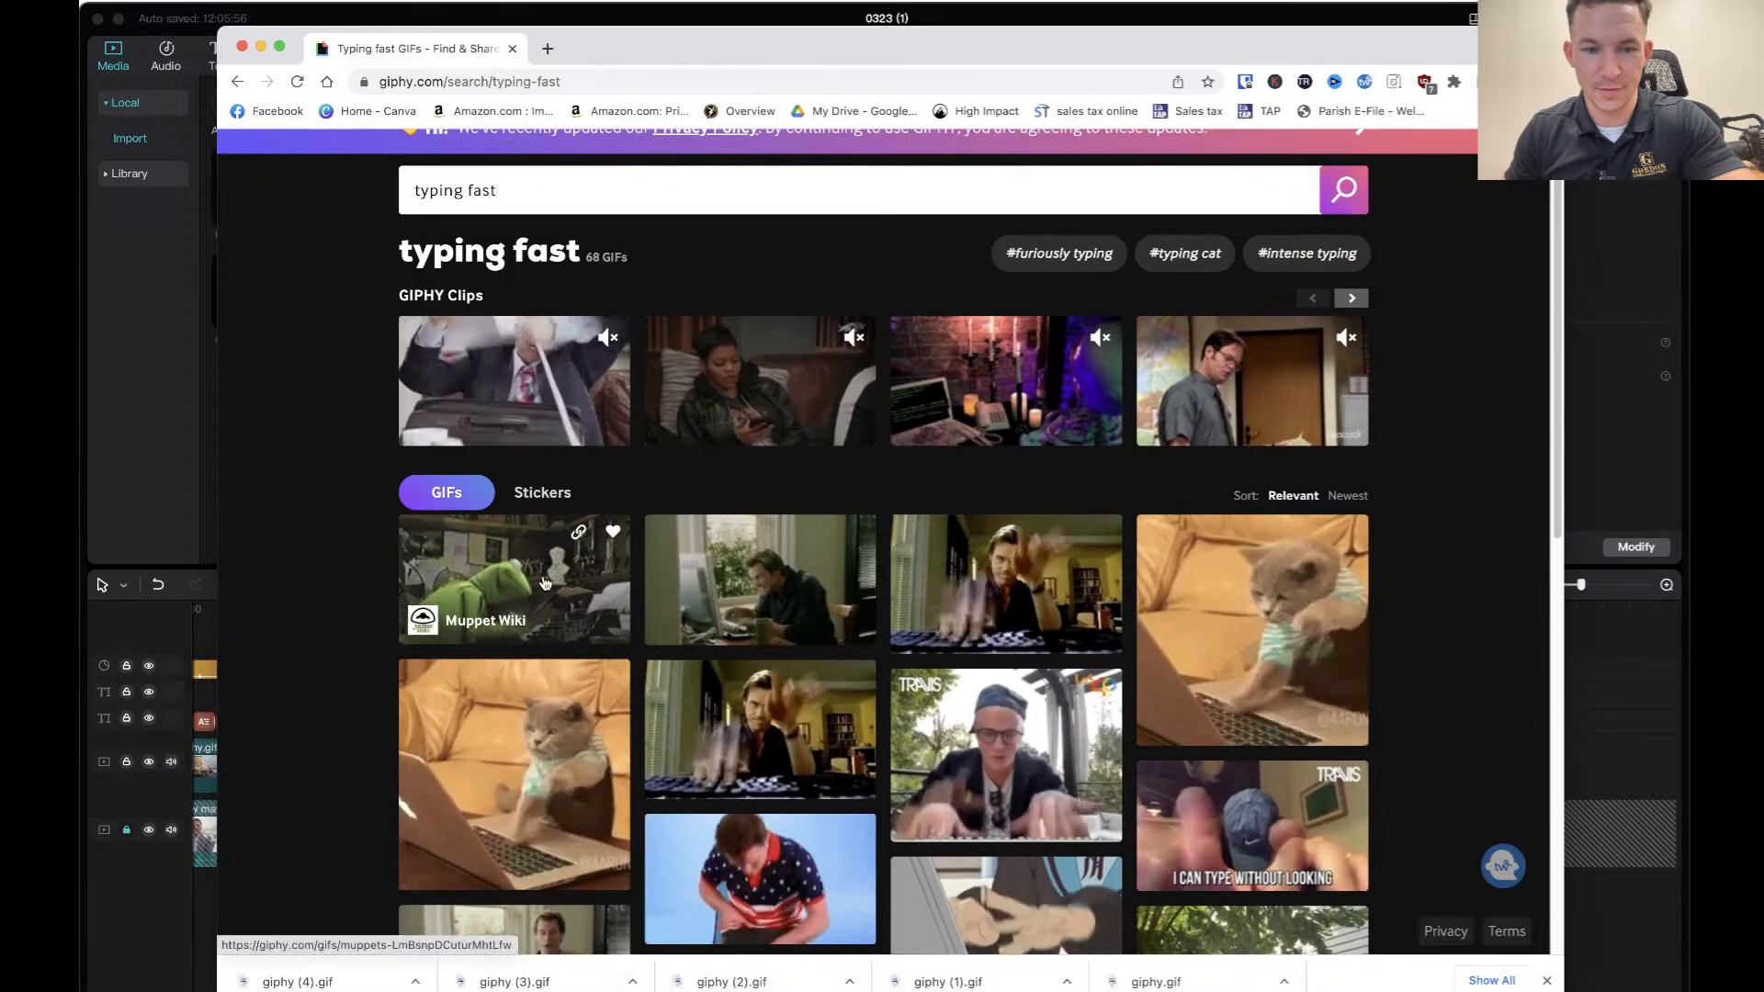
{"action": "scroll", "coordinate": [545, 583], "scroll_direction": "down", "scroll_amount": 2}
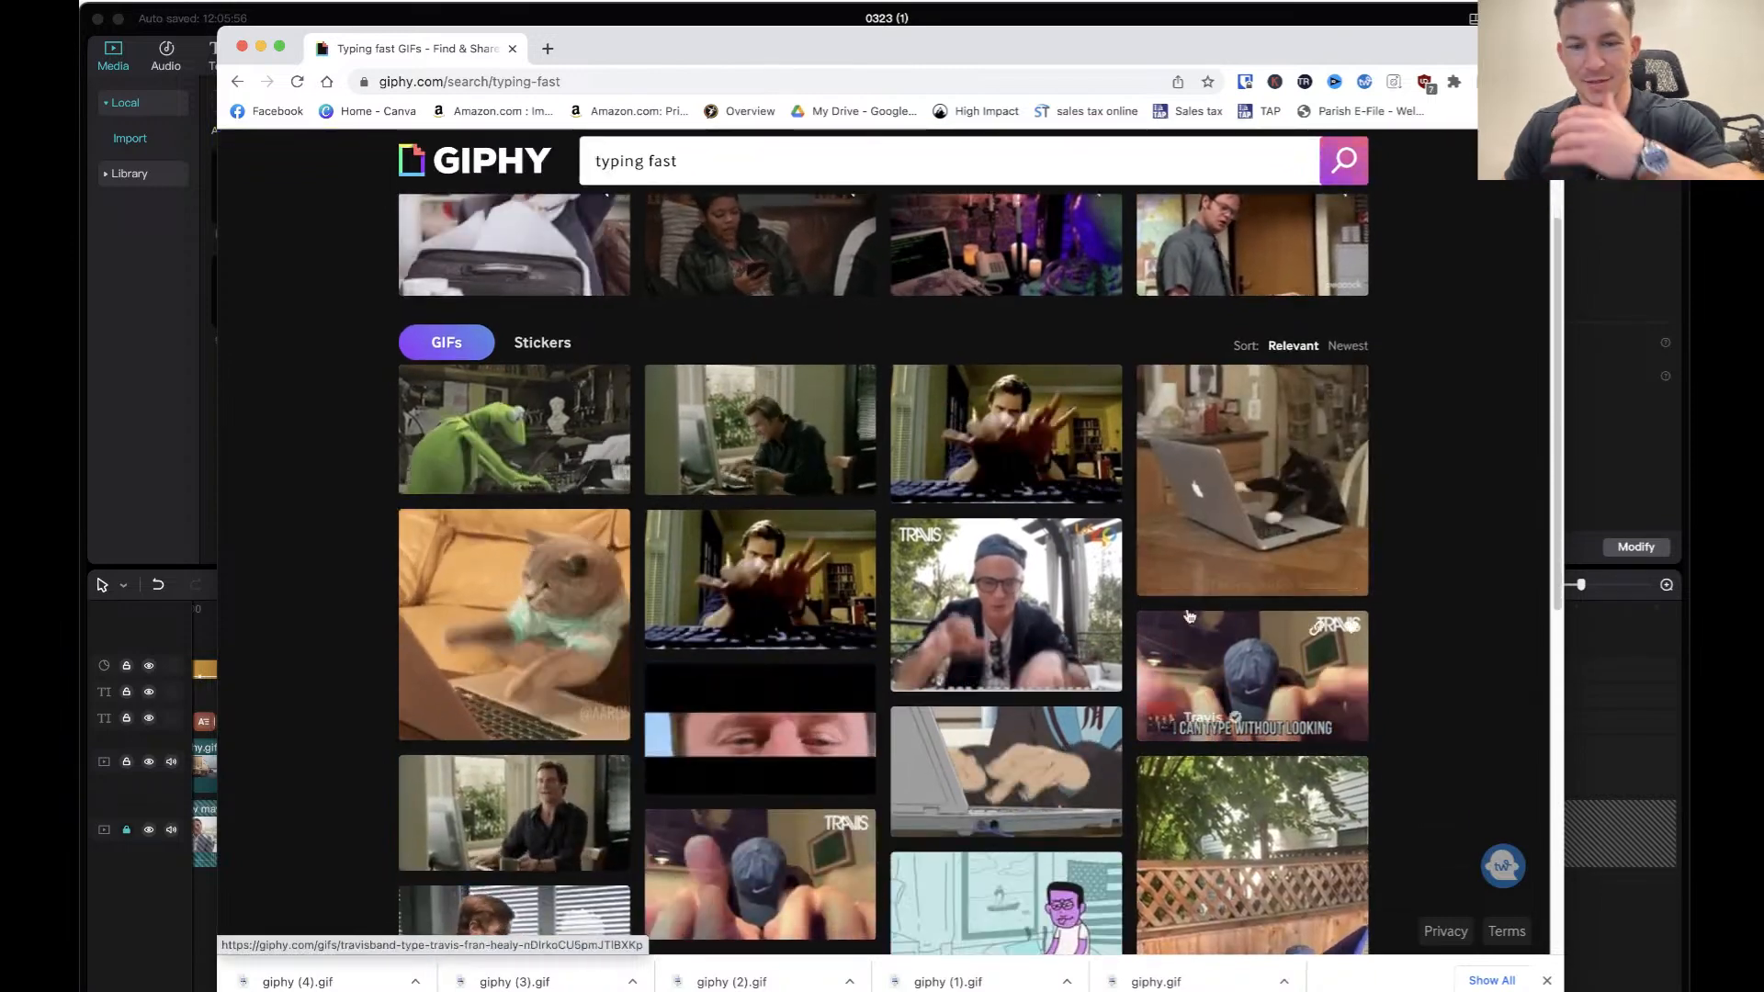
{"action": "scroll", "coordinate": [349, 555], "scroll_direction": "down", "scroll_amount": 1}
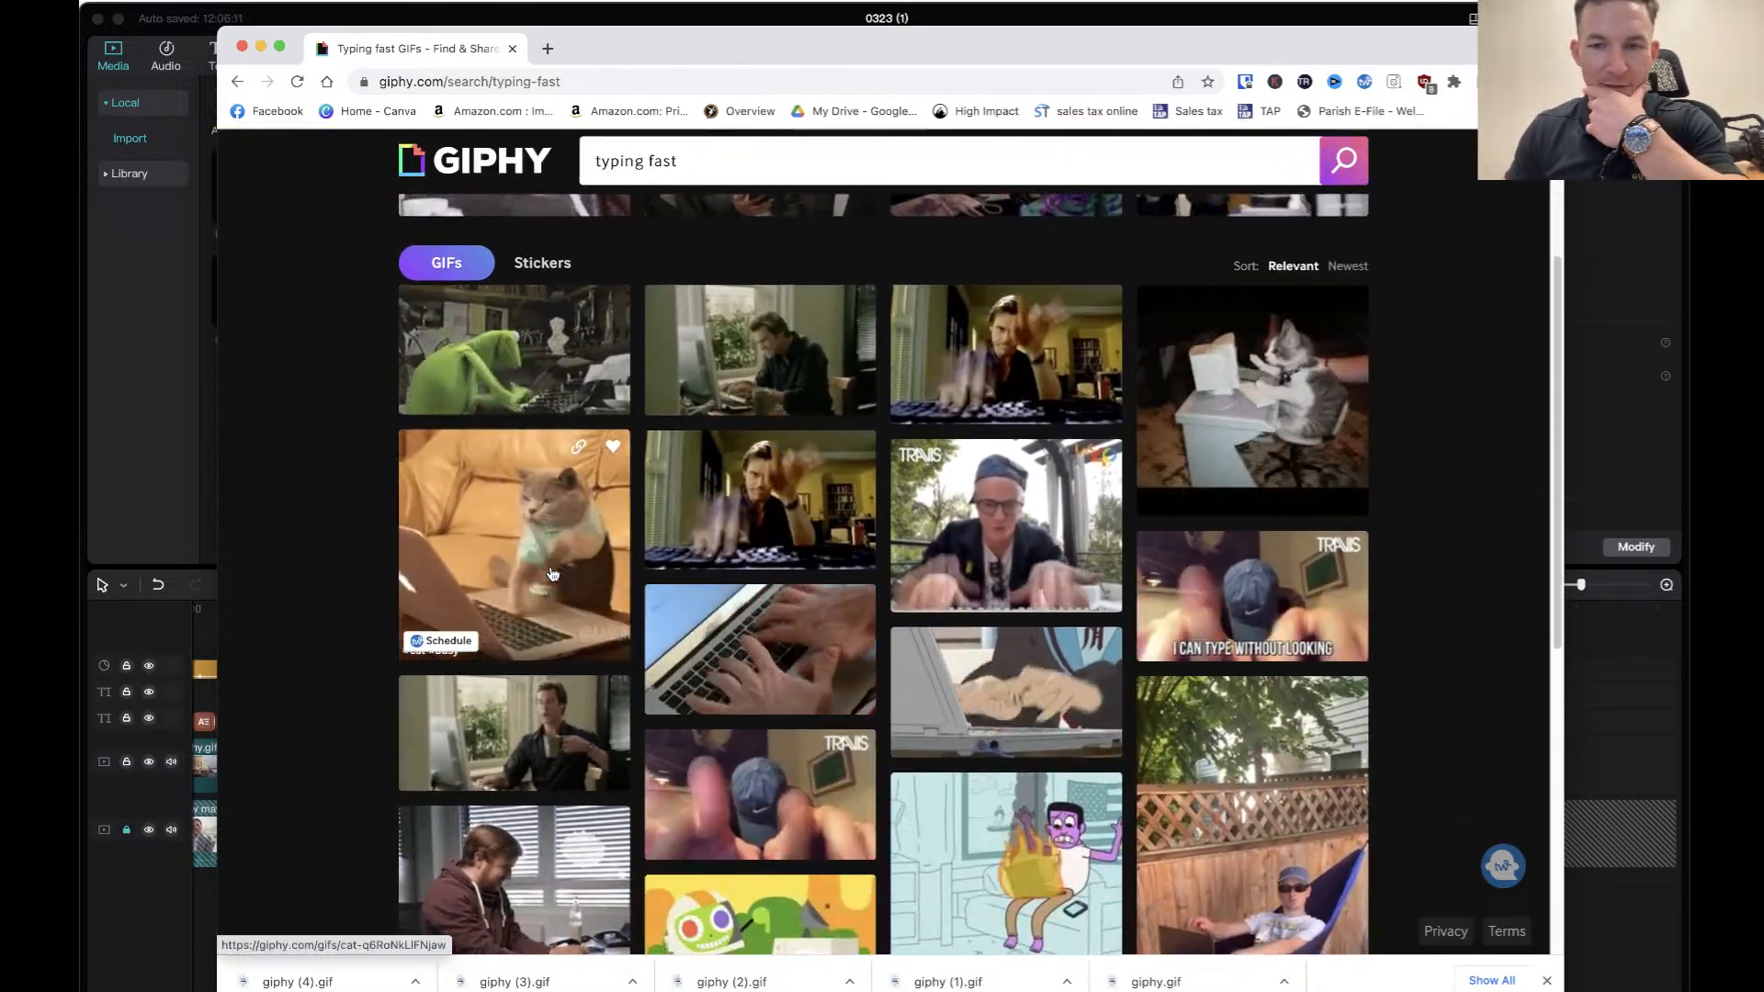
{"action": "scroll", "coordinate": [551, 574], "scroll_direction": "down", "scroll_amount": 4}
{"action": "scroll", "coordinate": [882, 631], "scroll_direction": "down", "scroll_amount": 3}
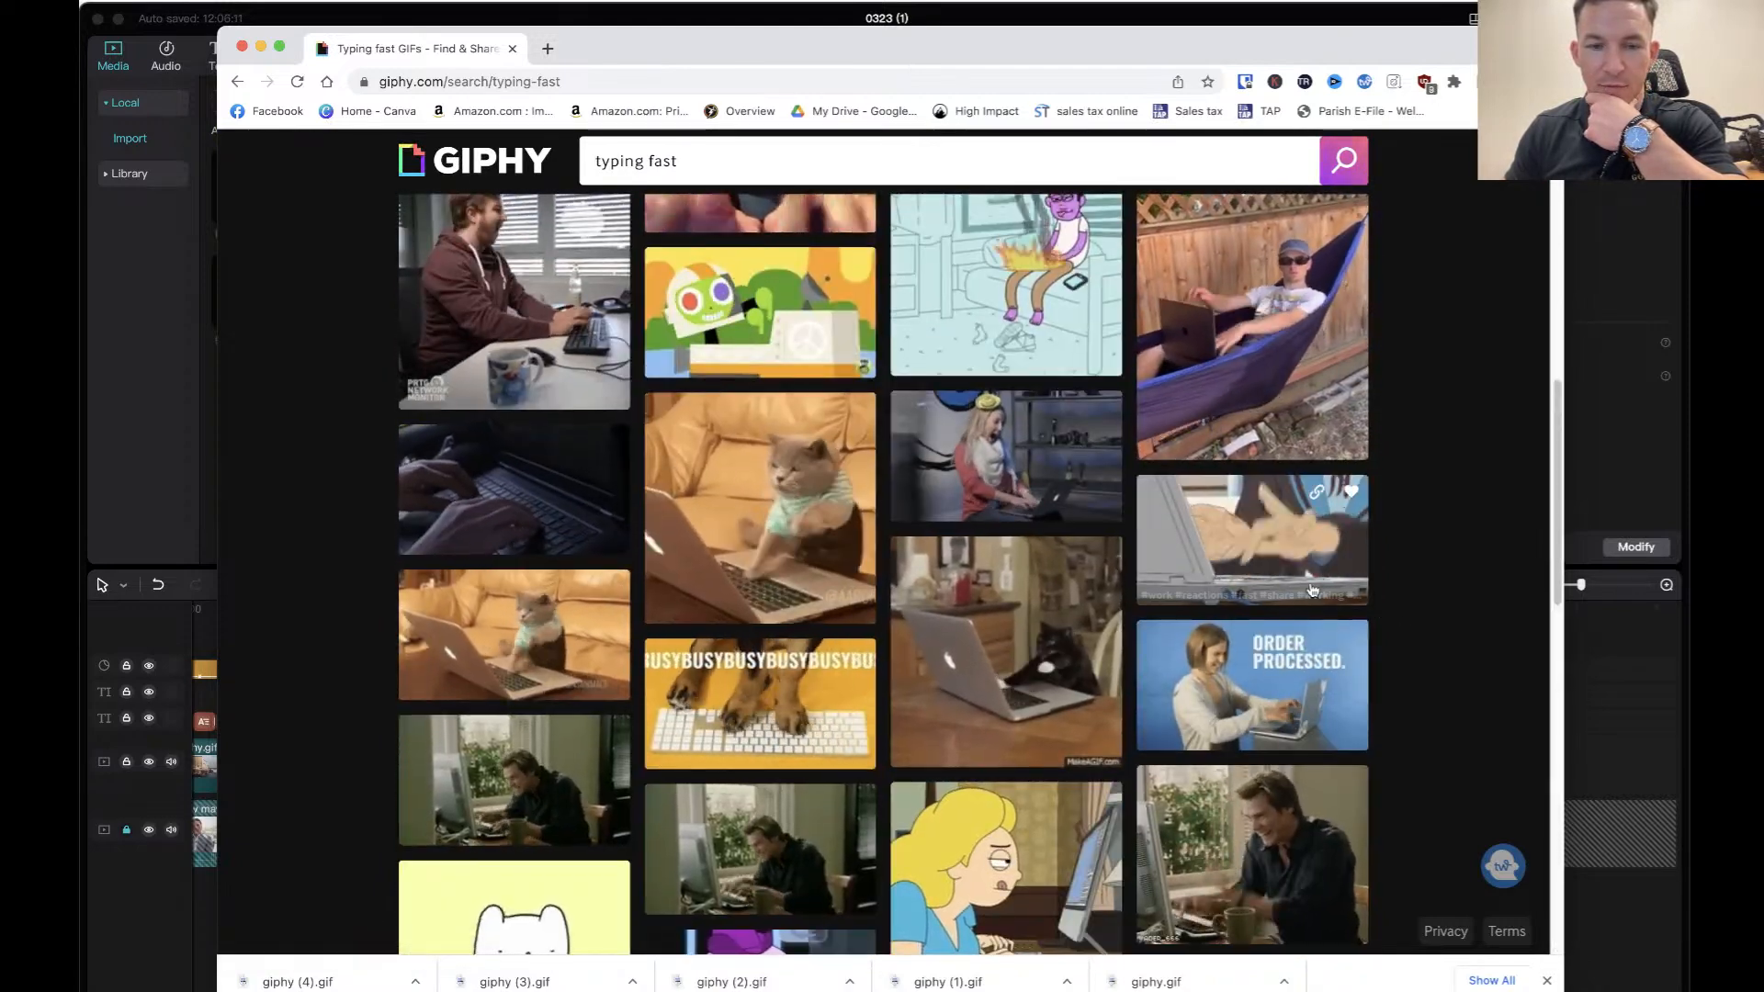
{"action": "scroll", "coordinate": [1367, 707], "scroll_direction": "down", "scroll_amount": 4}
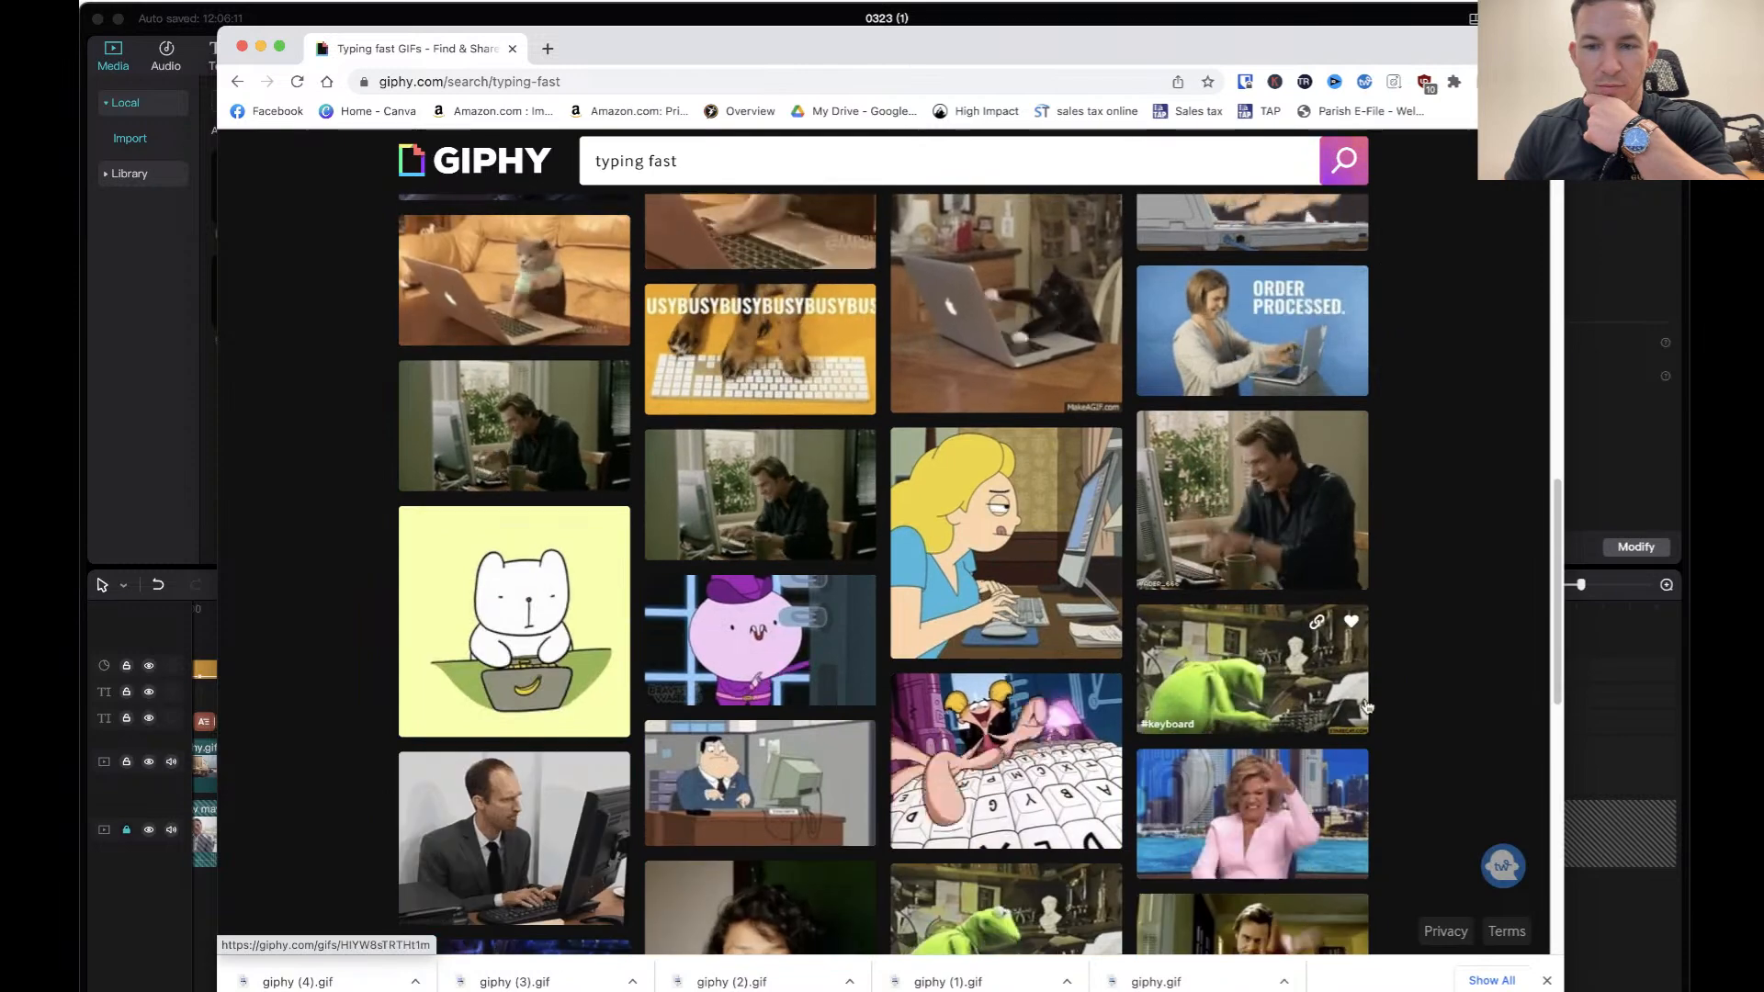
{"action": "scroll", "coordinate": [1165, 668], "scroll_direction": "down", "scroll_amount": 4}
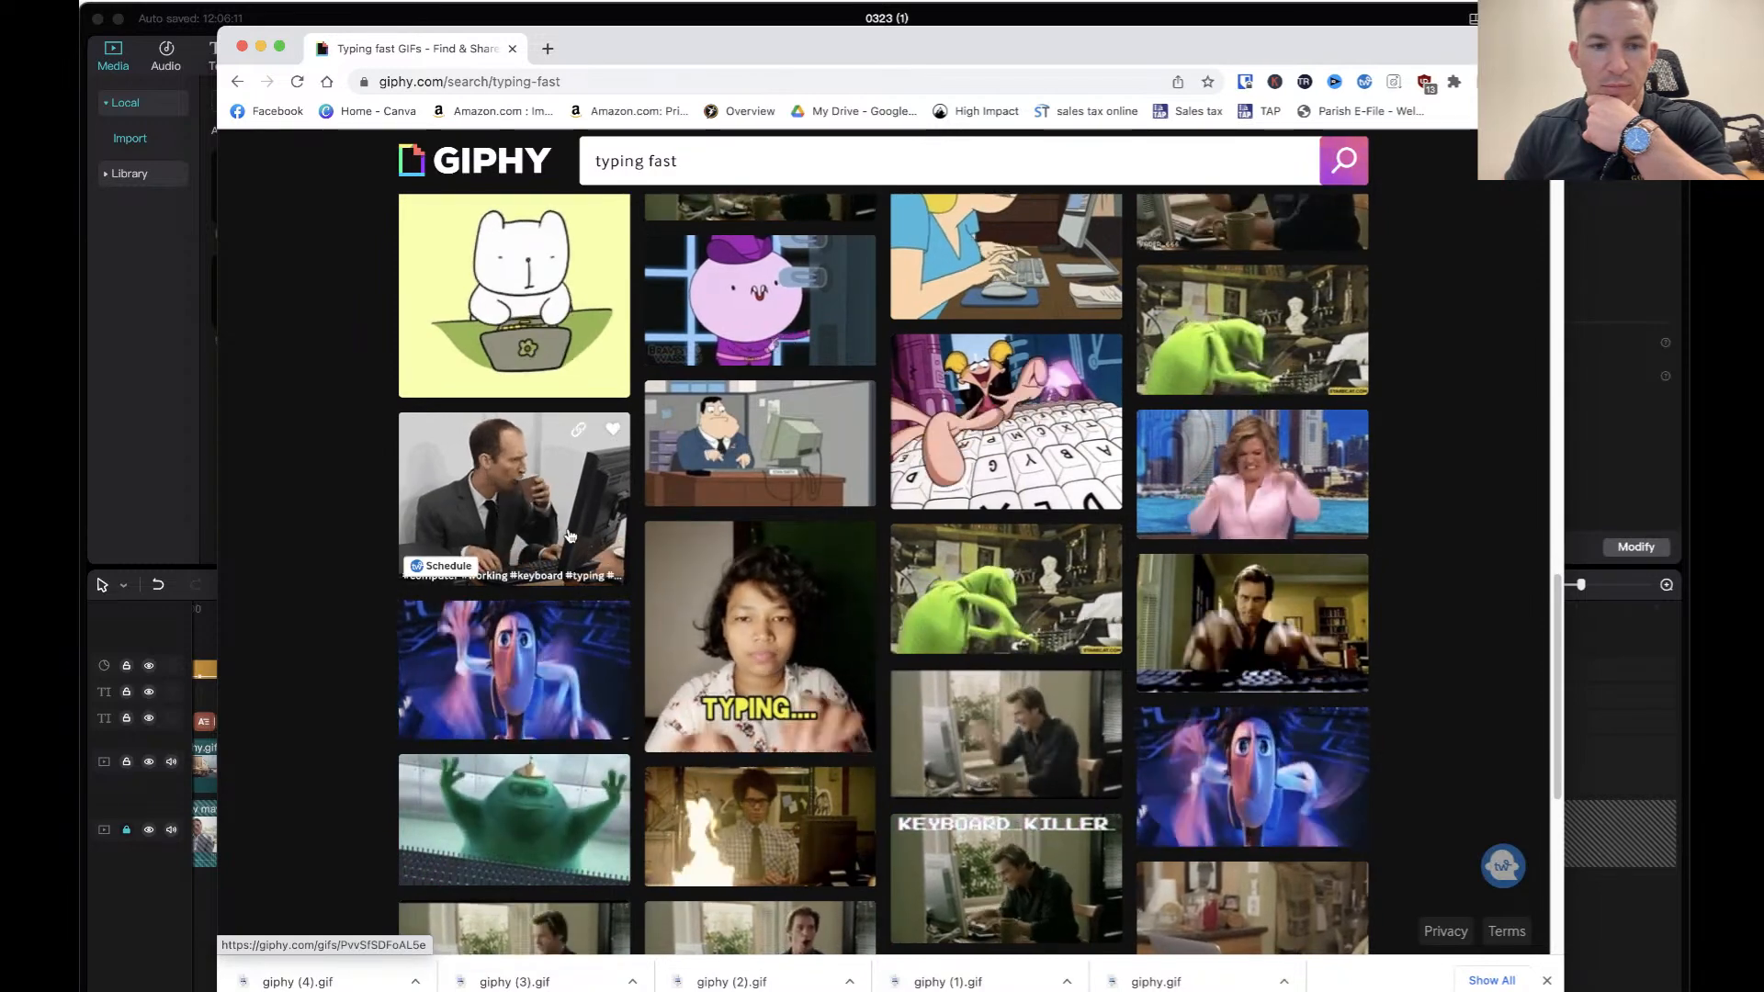
{"action": "scroll", "coordinate": [1250, 668], "scroll_direction": "down", "scroll_amount": 4}
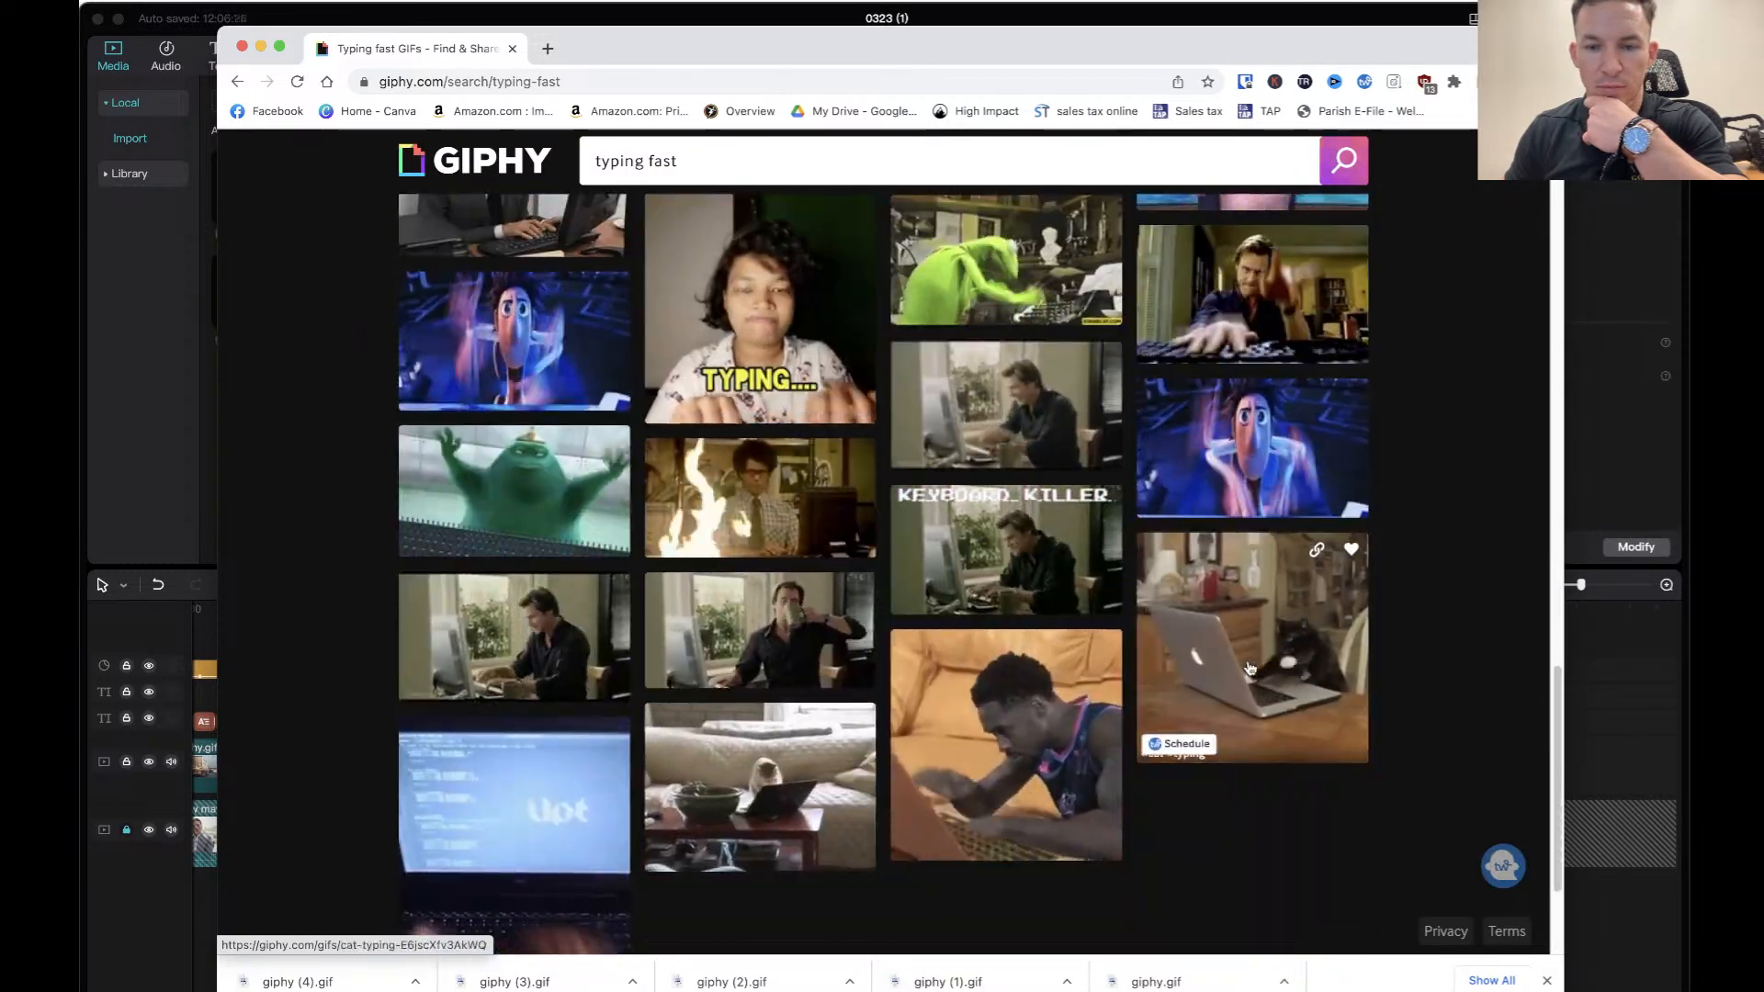
{"action": "scroll", "coordinate": [1250, 668], "scroll_direction": "down", "scroll_amount": 3}
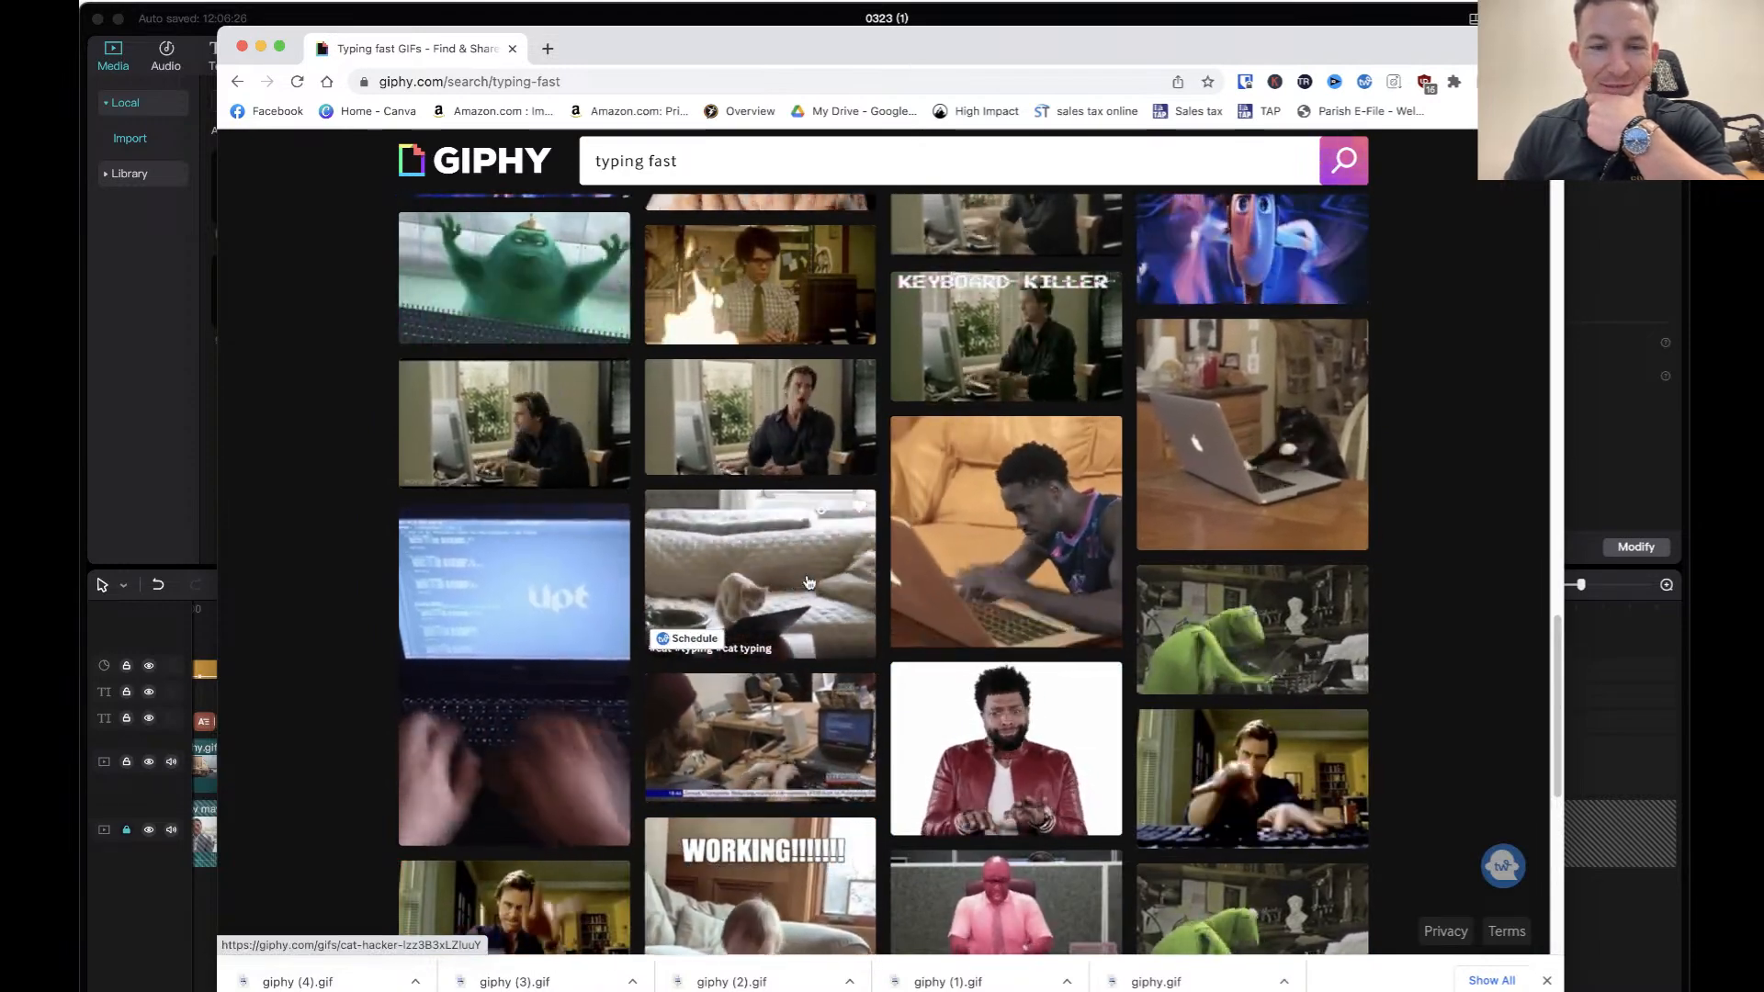
{"action": "left_click", "coordinate": [808, 582]}
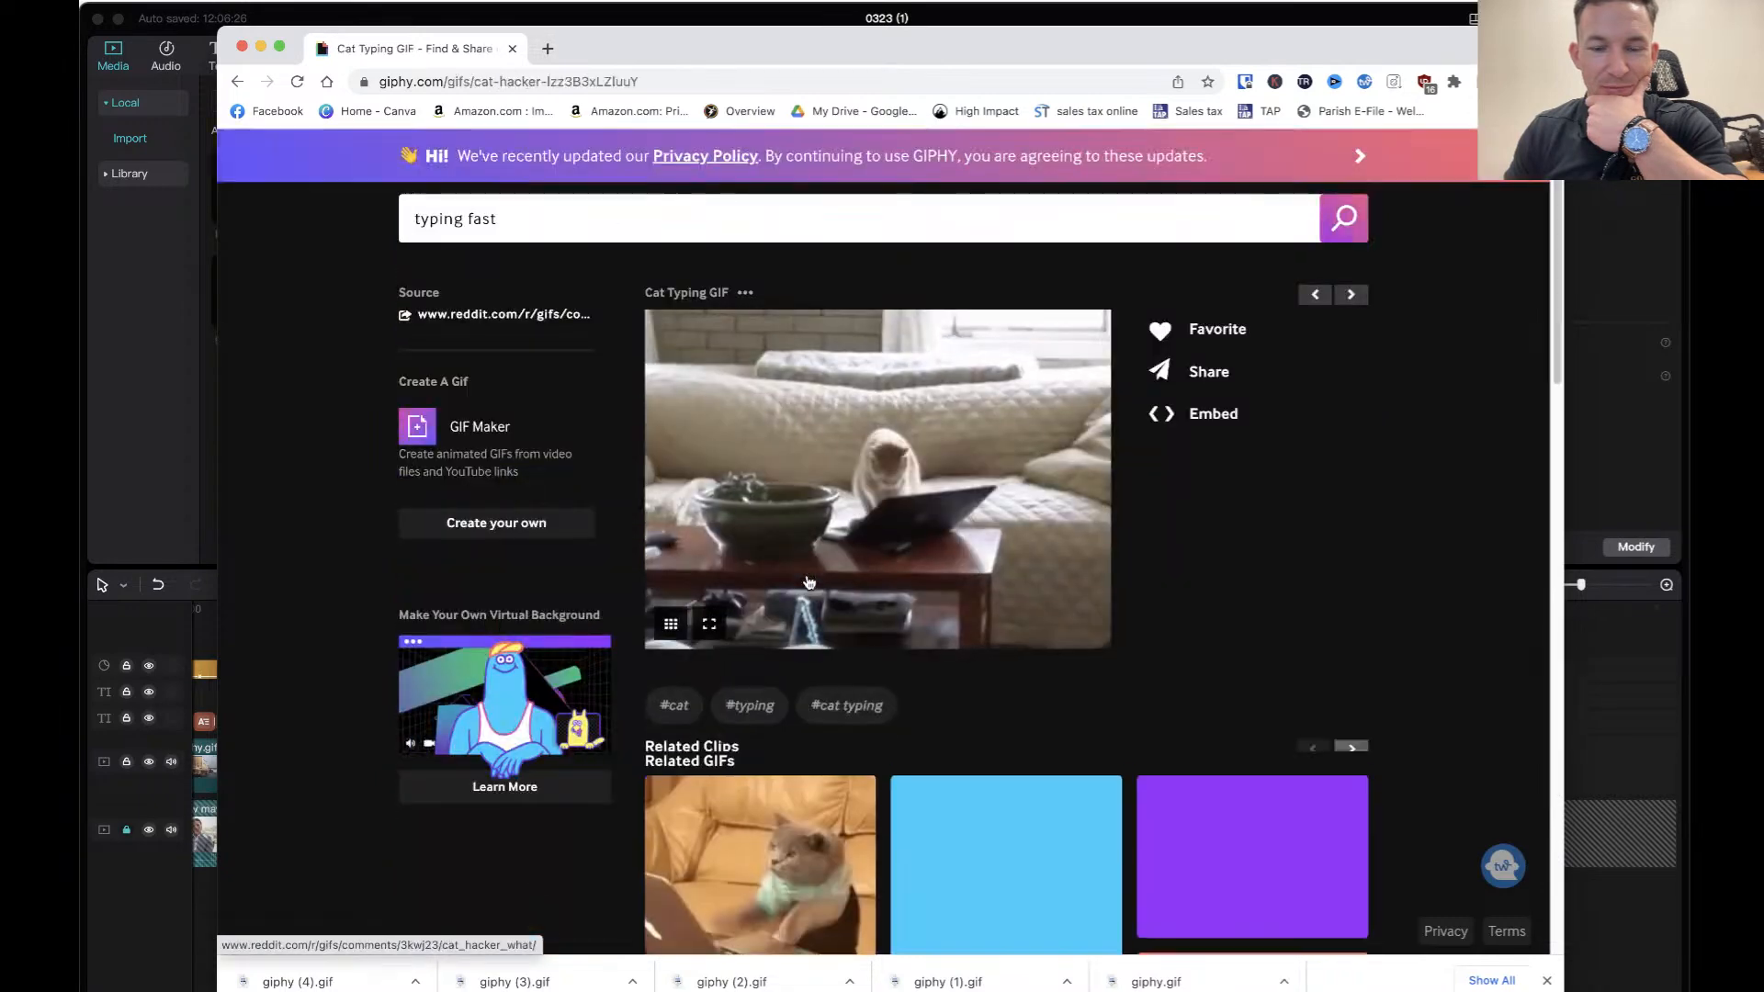
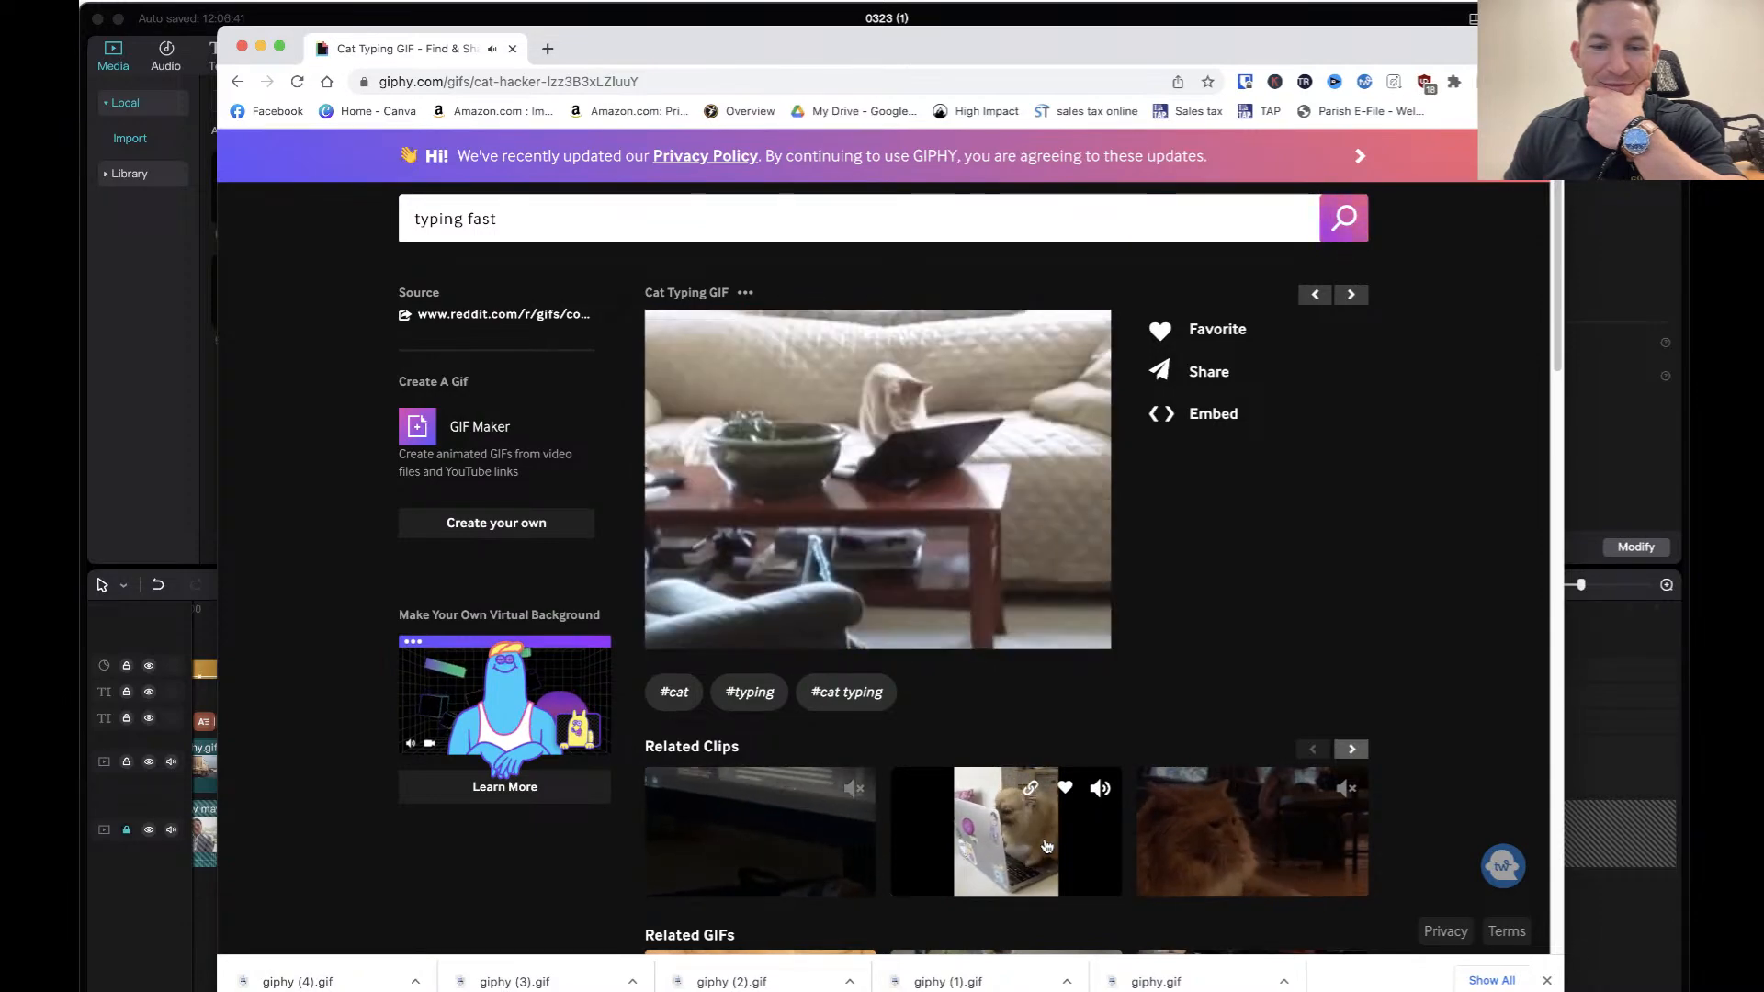
Return to the "typing fast" results and look through them again for a suitable typing GIF.
{"action": "left_click", "coordinate": [237, 81]}
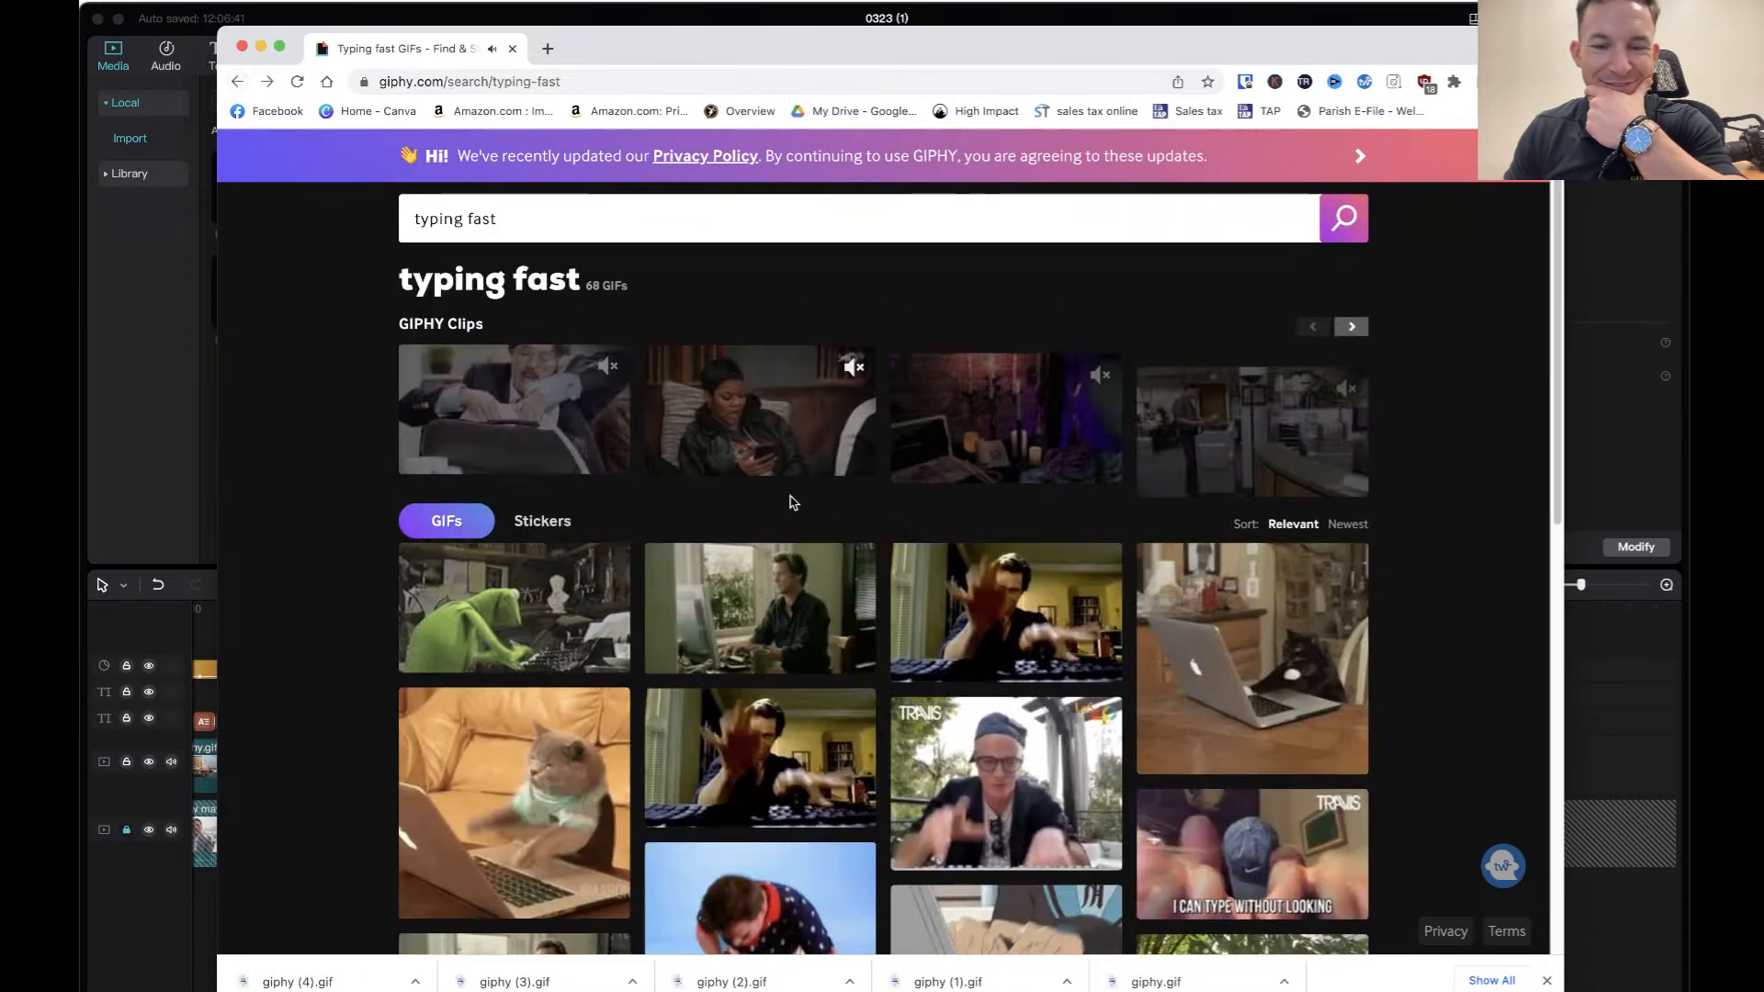
{"action": "scroll", "coordinate": [993, 639], "scroll_direction": "down", "scroll_amount": 10}
{"action": "scroll", "coordinate": [993, 639], "scroll_direction": "down", "scroll_amount": 3}
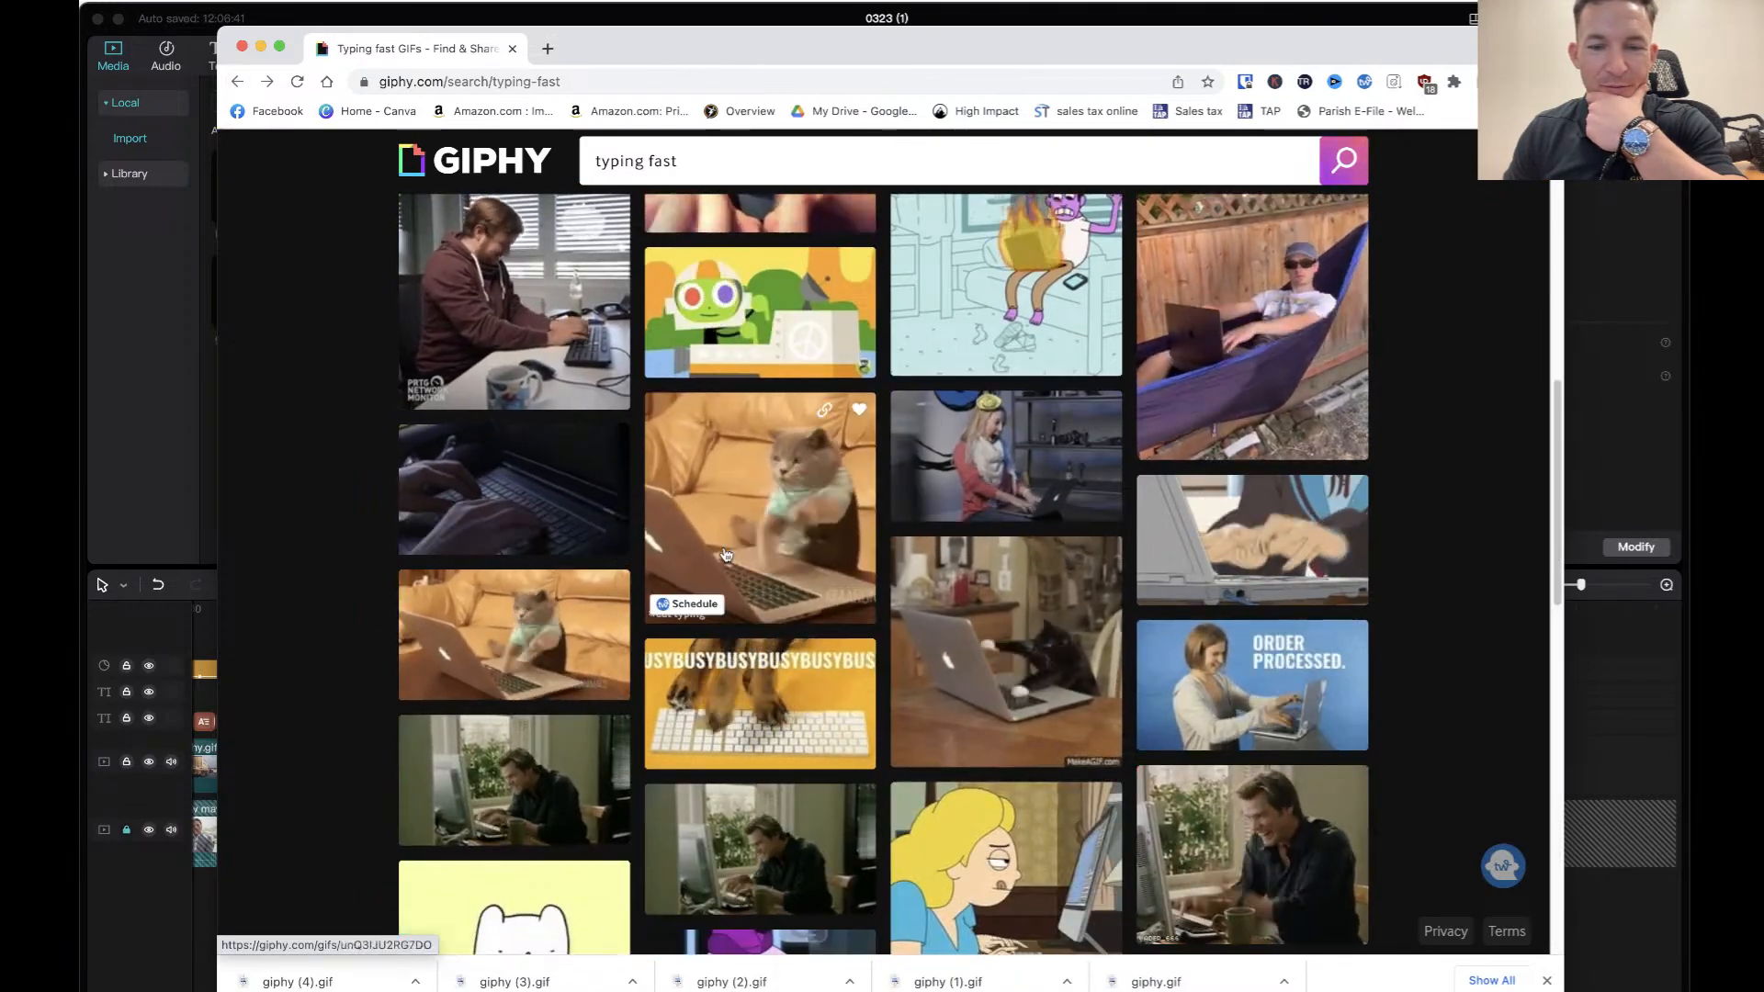
{"action": "scroll", "coordinate": [993, 639], "scroll_direction": "down", "scroll_amount": 5}
{"action": "scroll", "coordinate": [900, 586], "scroll_direction": "down", "scroll_amount": 6}
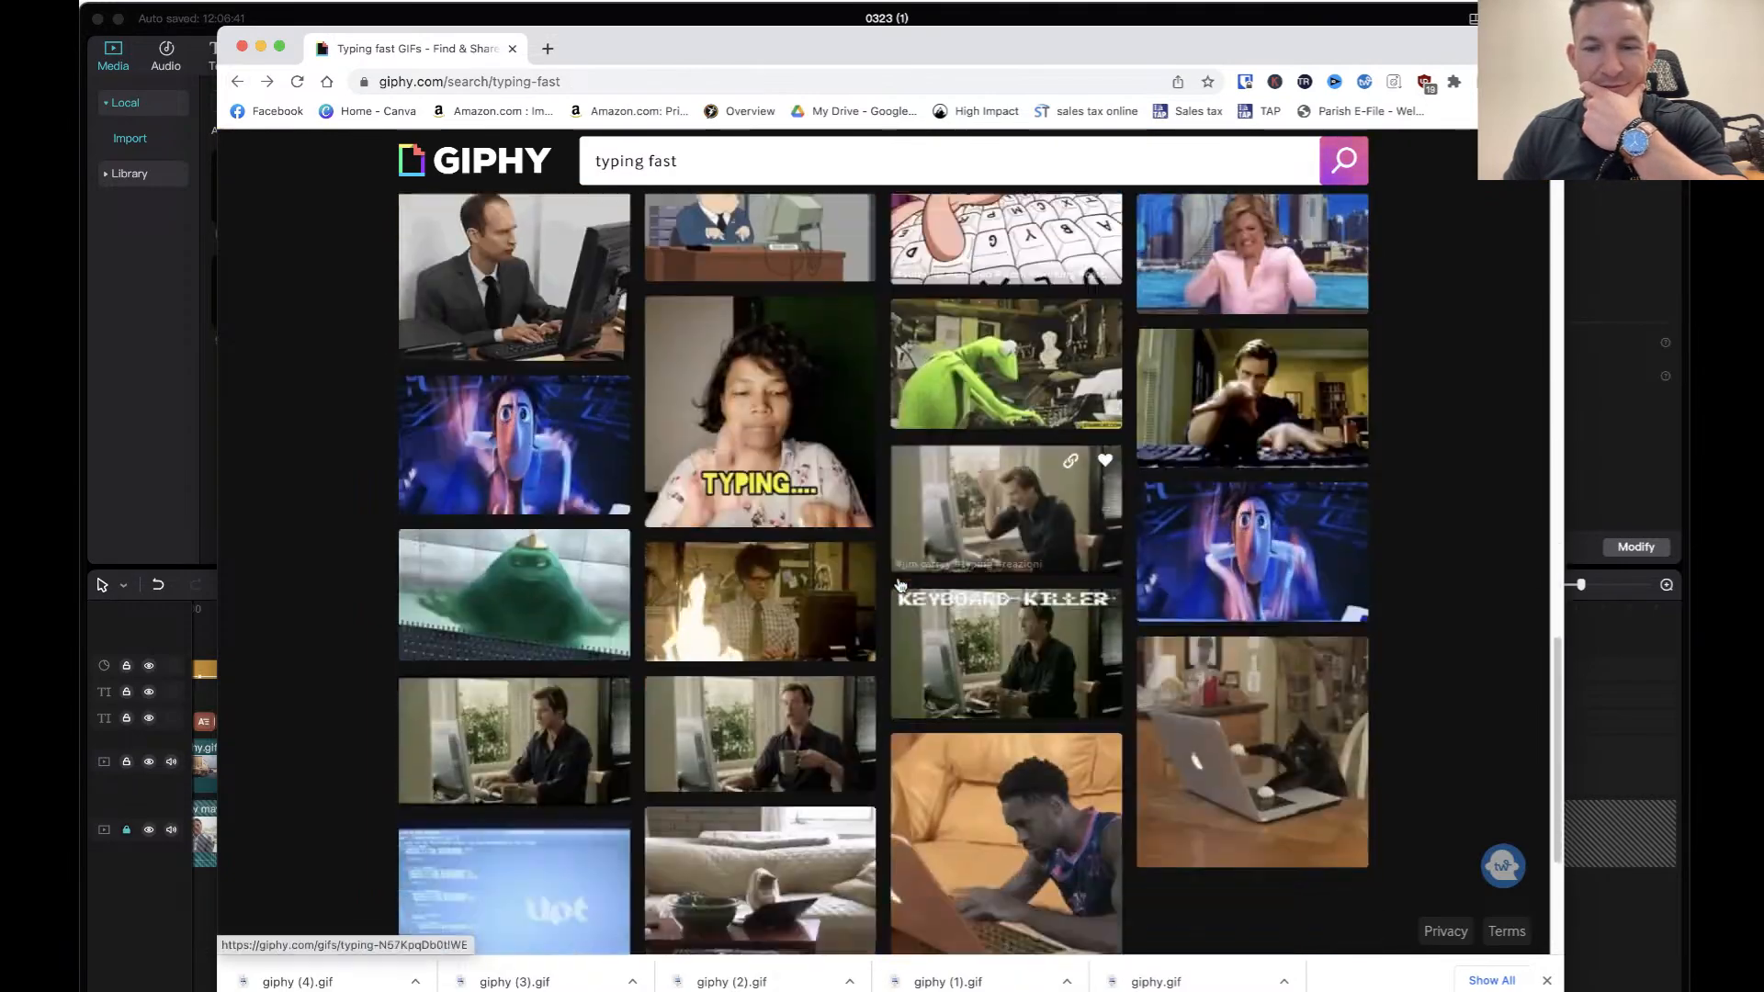
{"action": "scroll", "coordinate": [899, 585], "scroll_direction": "down", "scroll_amount": 9}
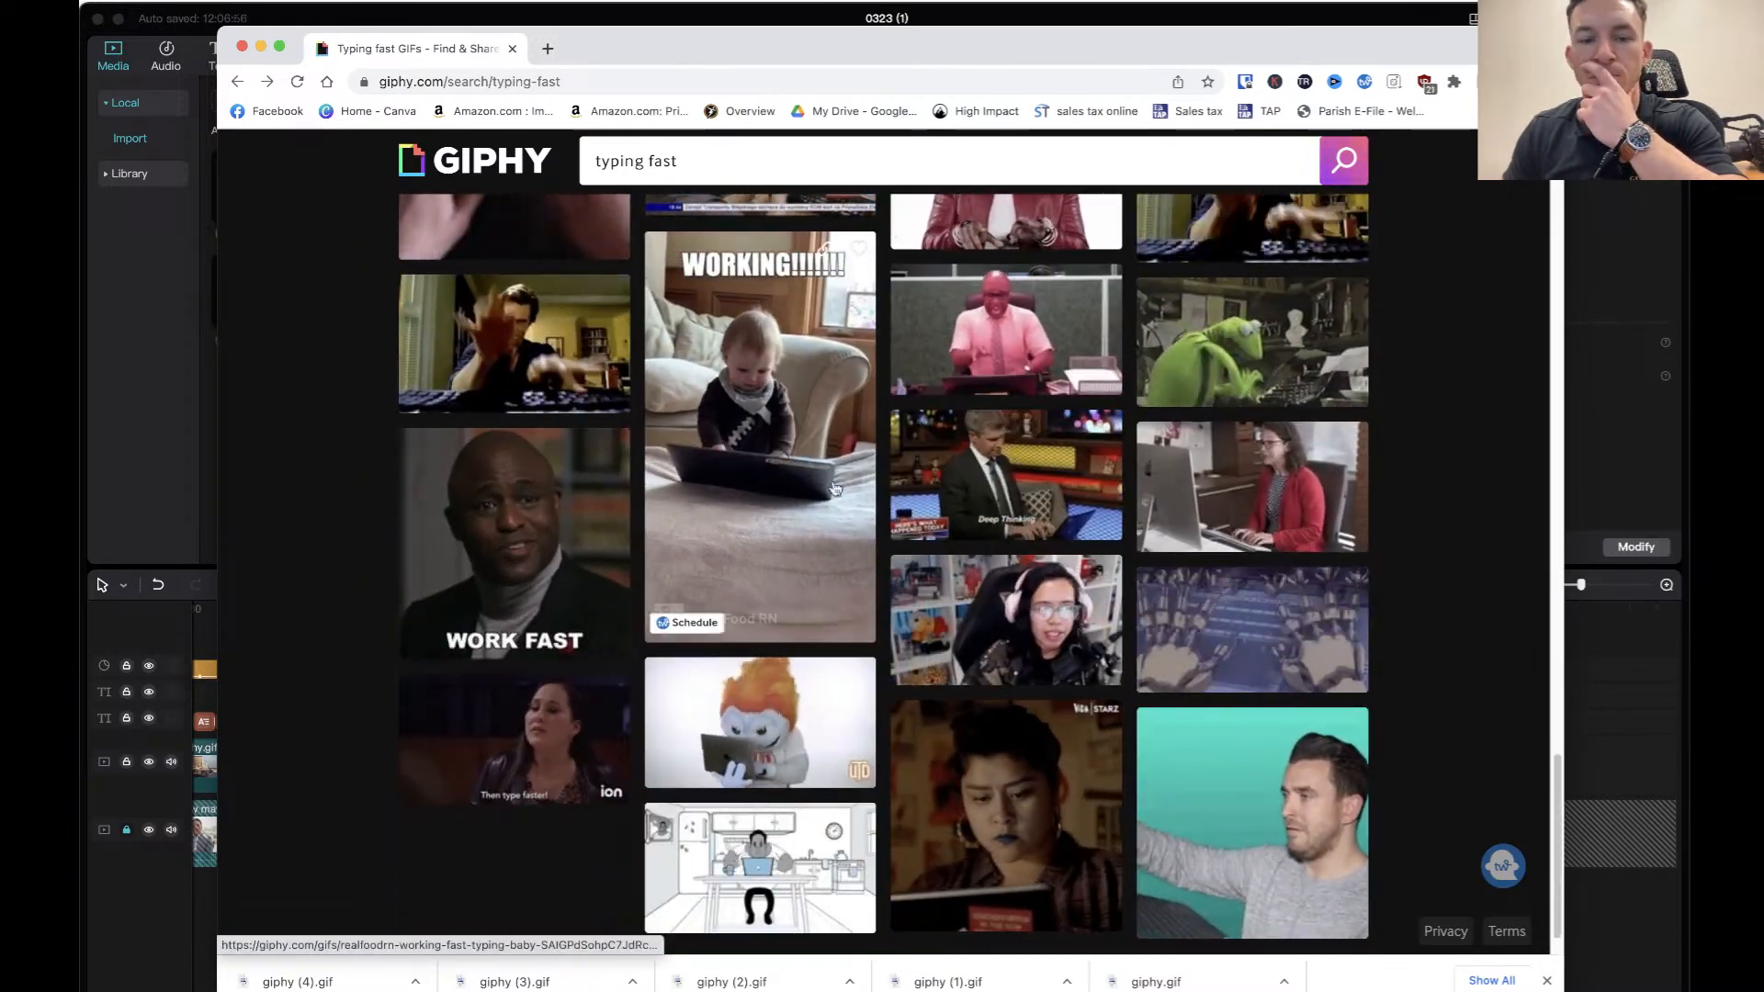
{"action": "scroll", "coordinate": [795, 496], "scroll_direction": "down", "scroll_amount": 1}
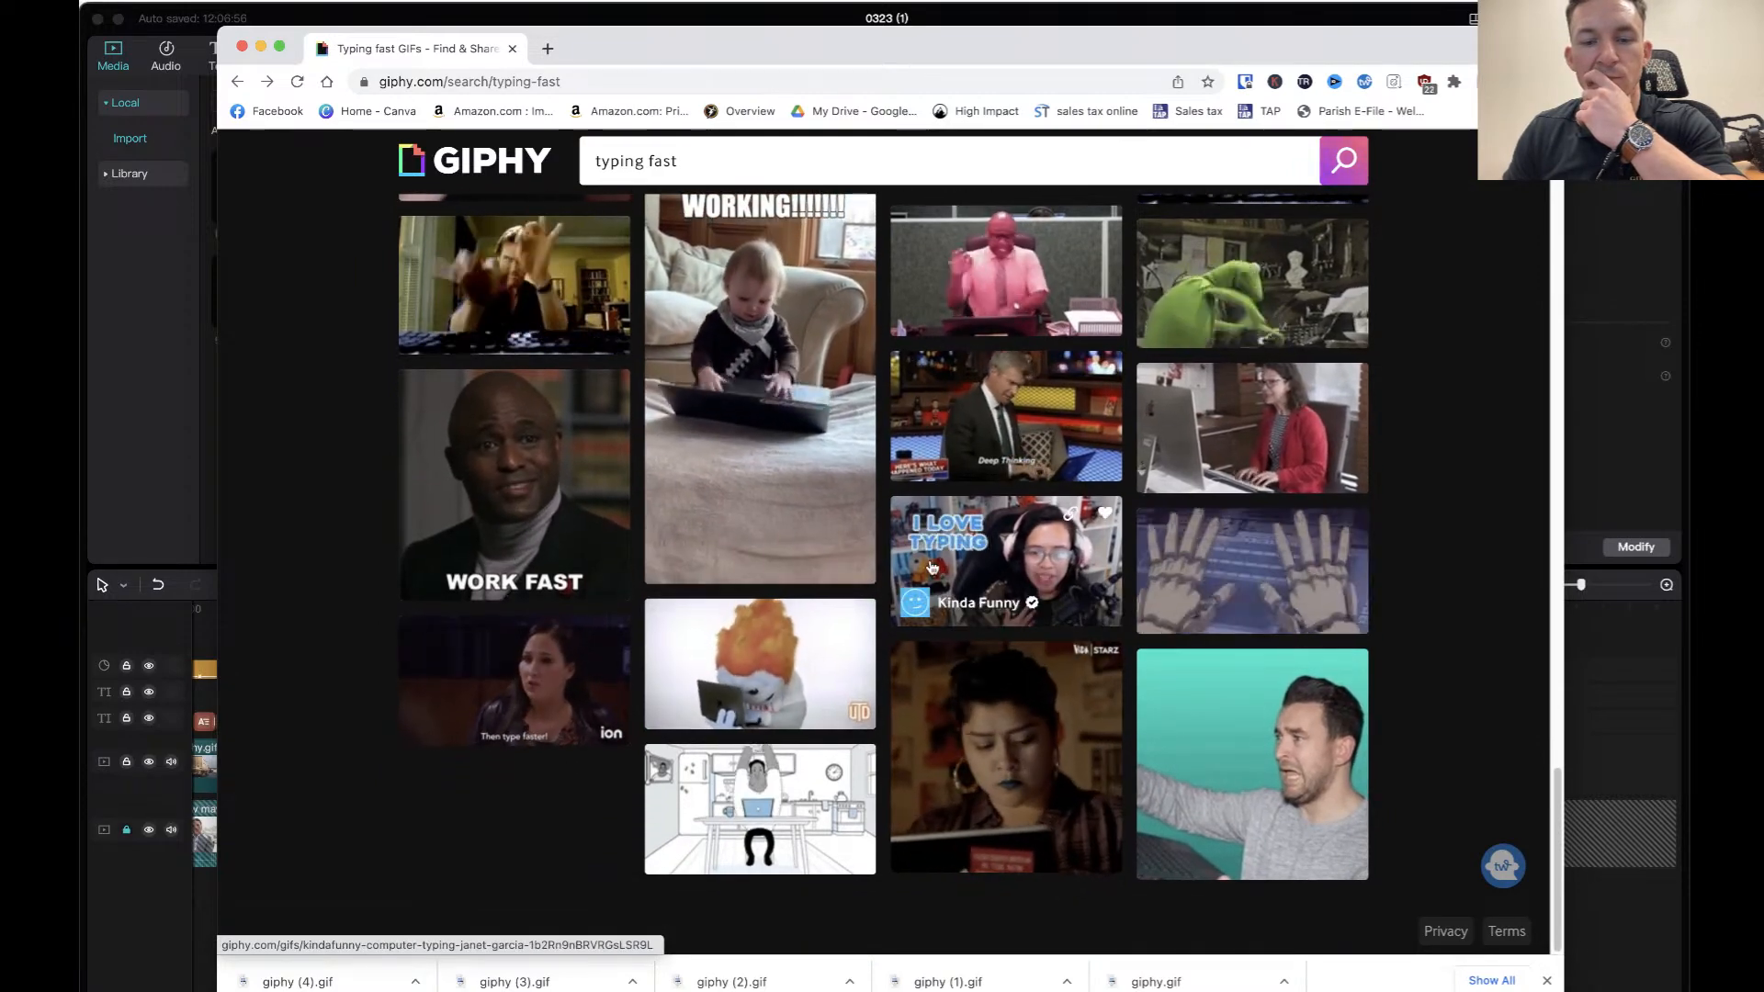
{"action": "scroll", "coordinate": [563, 462], "scroll_direction": "up", "scroll_amount": 3}
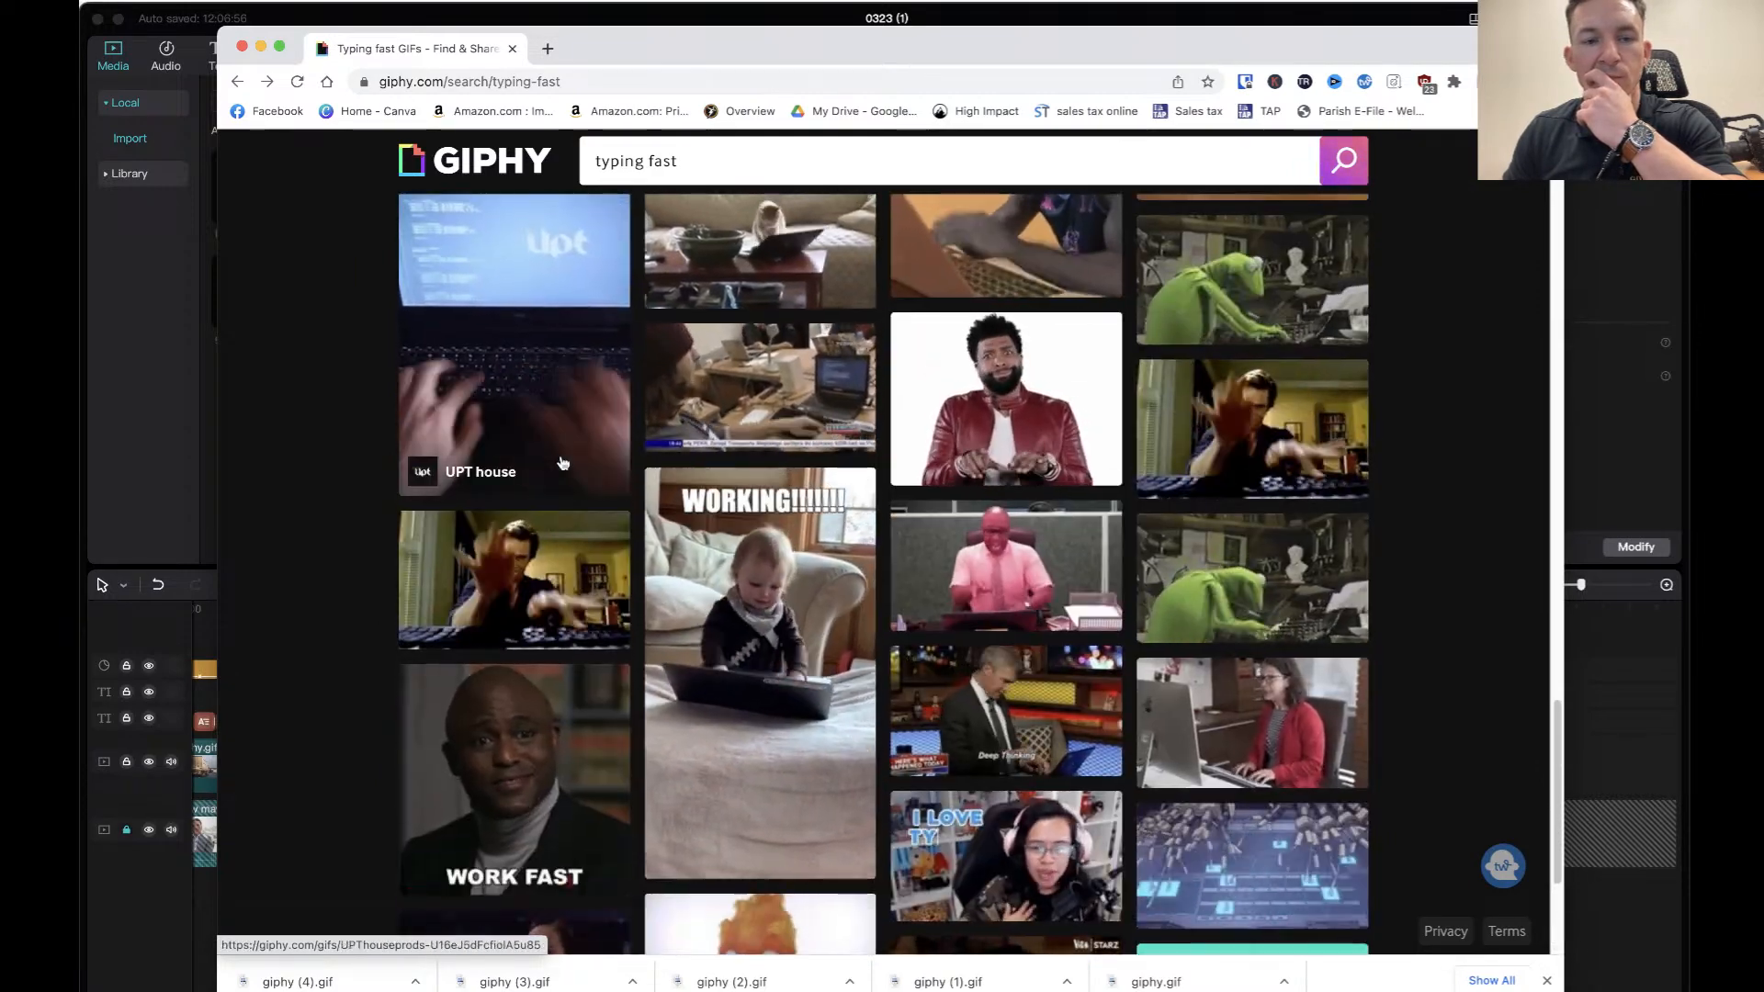
{"action": "scroll", "coordinate": [563, 462], "scroll_direction": "up", "scroll_amount": 3}
{"action": "scroll", "coordinate": [804, 400], "scroll_direction": "up", "scroll_amount": 3}
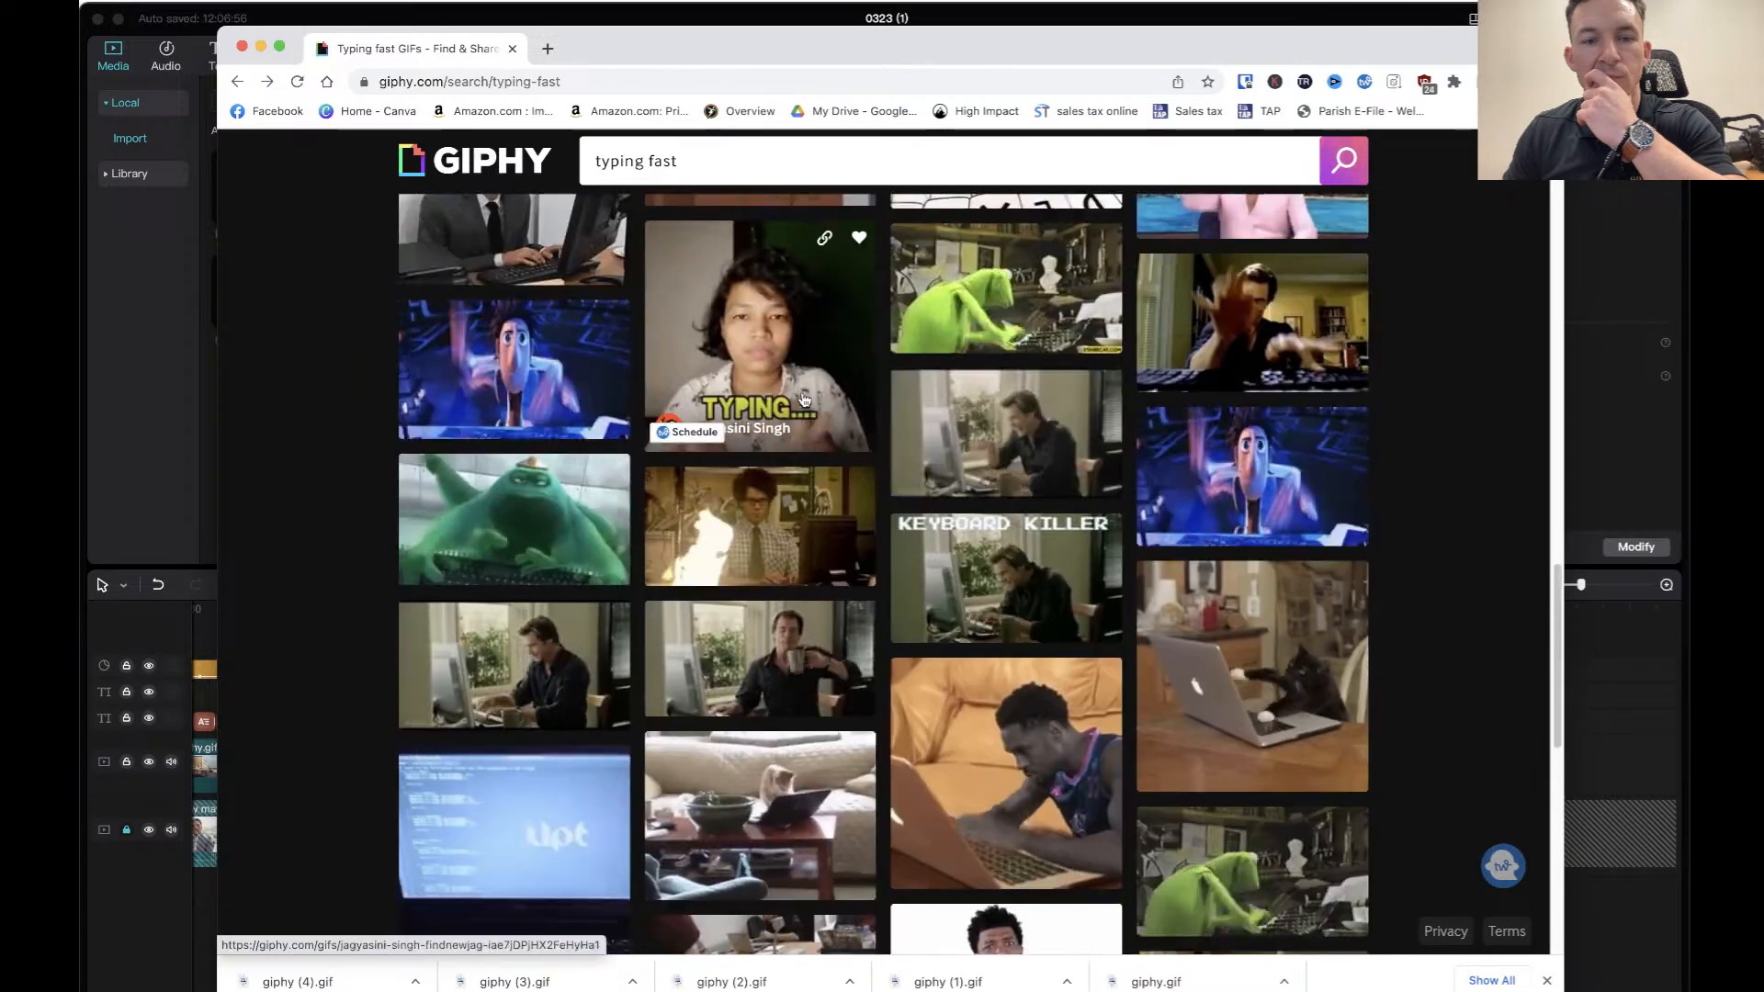
{"action": "scroll", "coordinate": [779, 399], "scroll_direction": "up", "scroll_amount": 3}
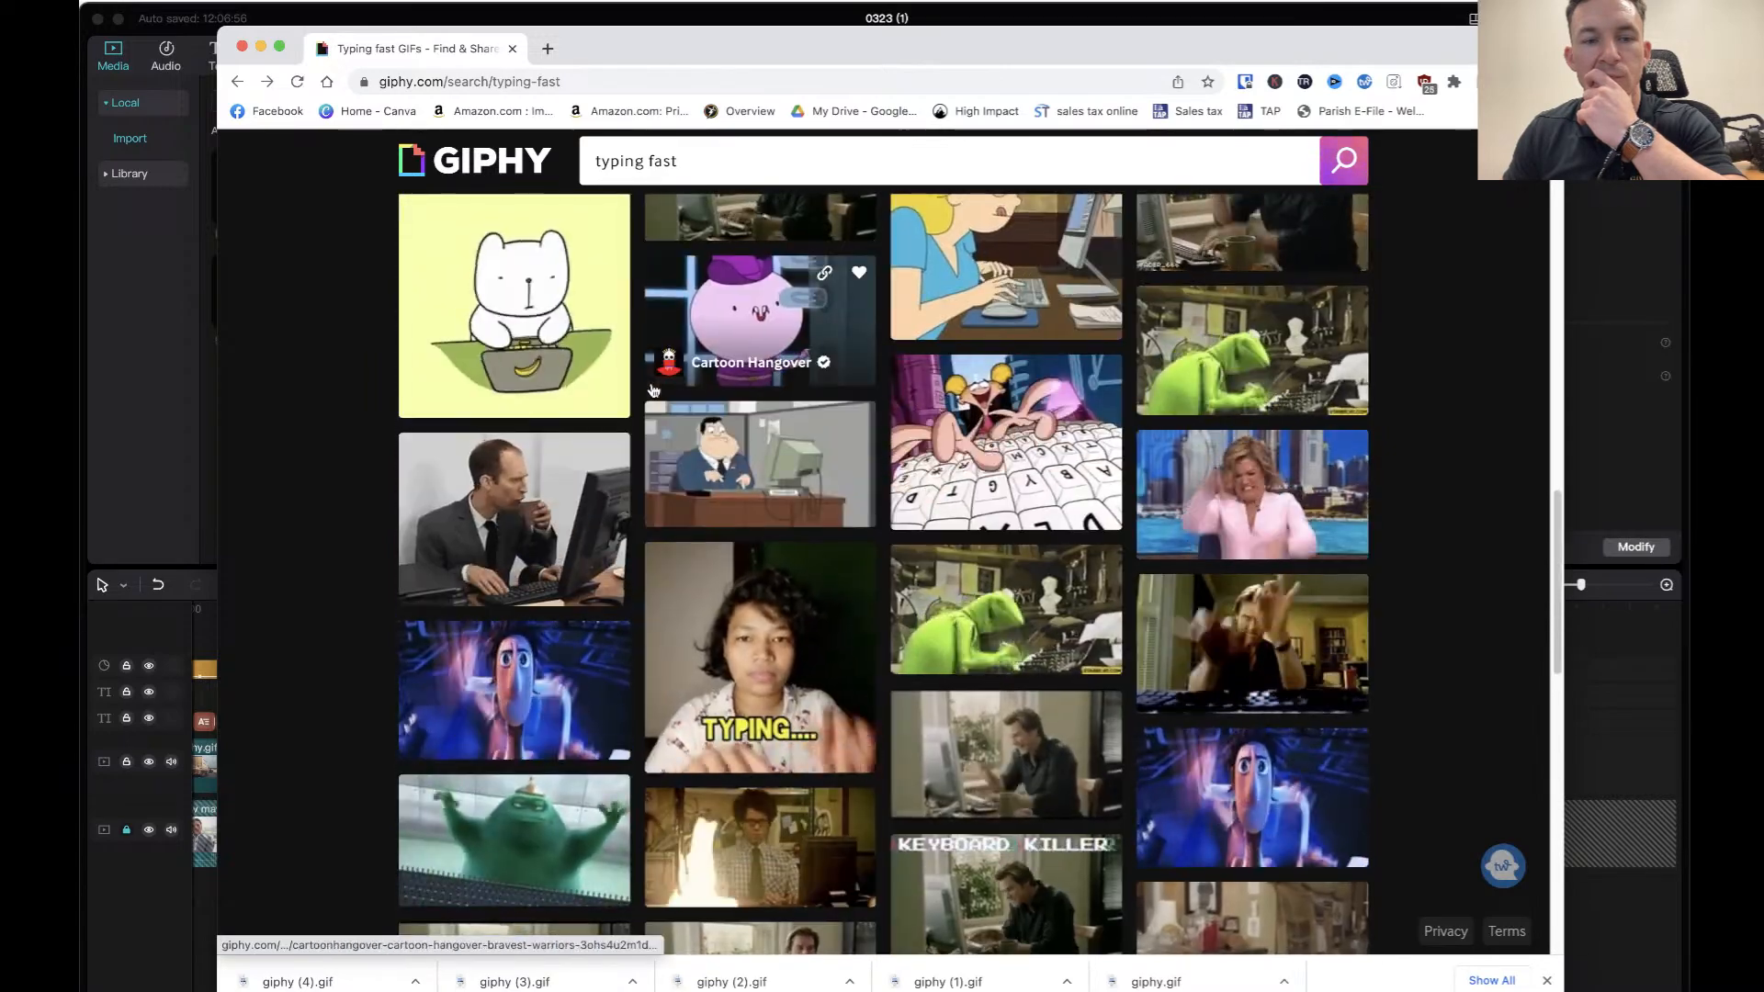
{"action": "scroll", "coordinate": [653, 390], "scroll_direction": "up", "scroll_amount": 4}
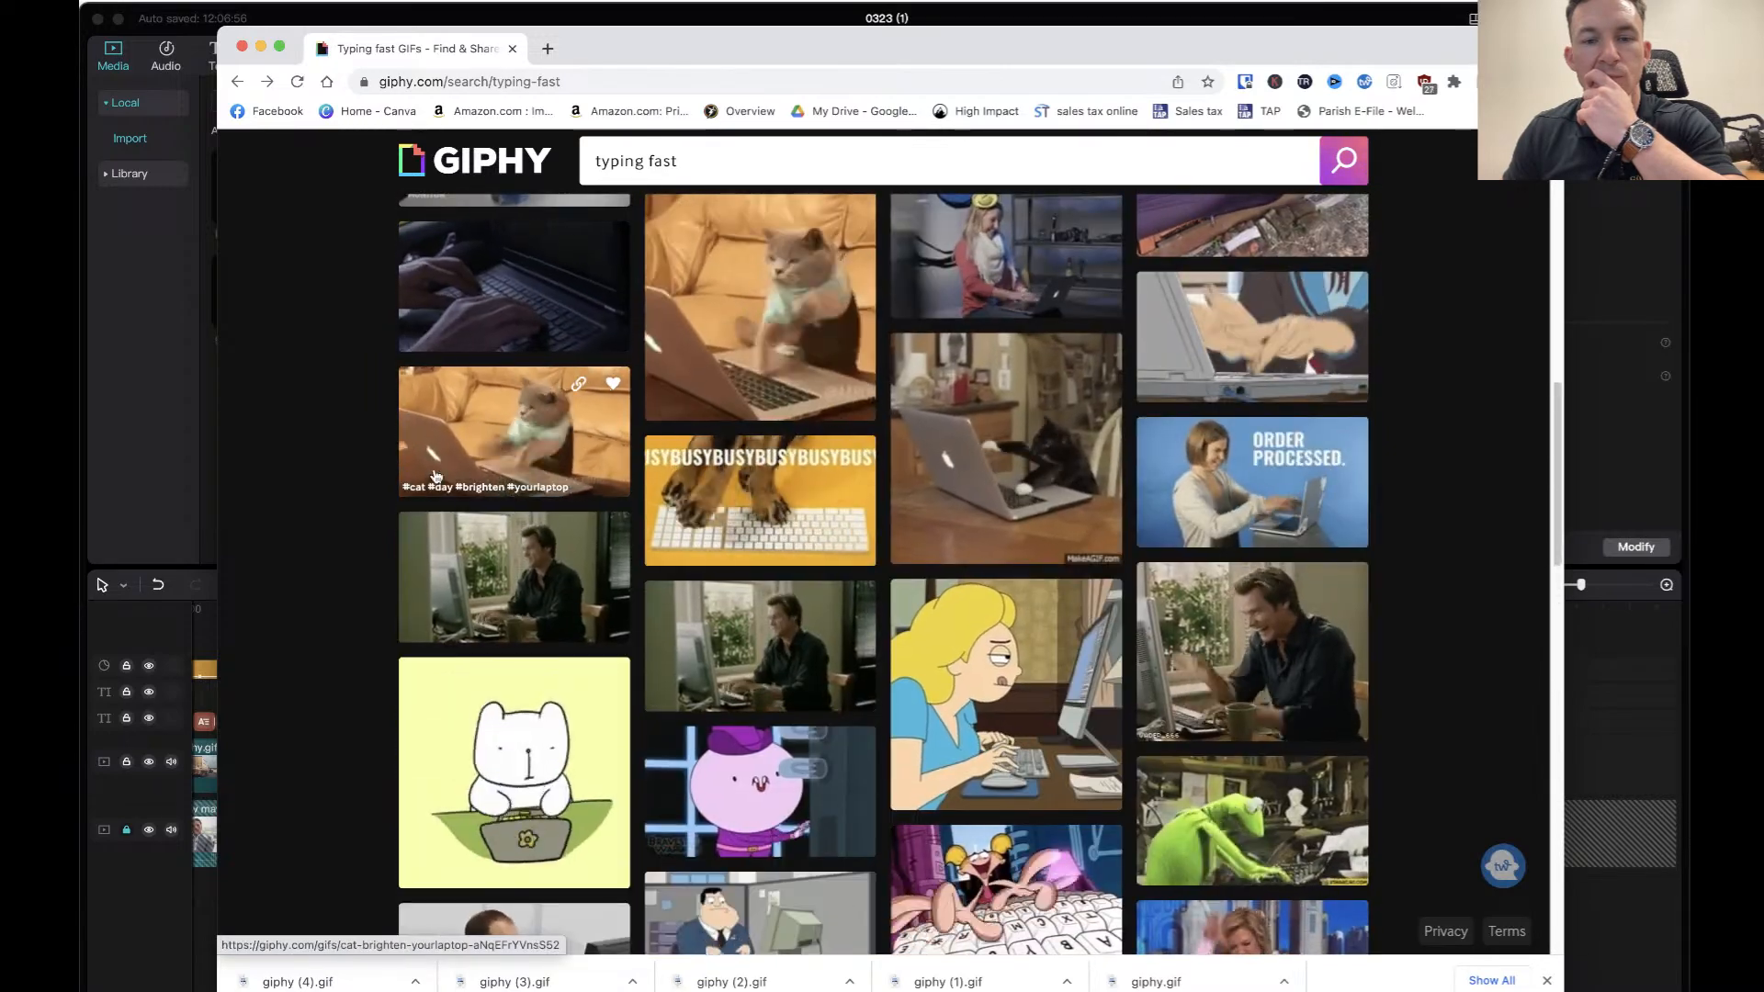
{"action": "scroll", "coordinate": [837, 465], "scroll_direction": "up", "scroll_amount": 3}
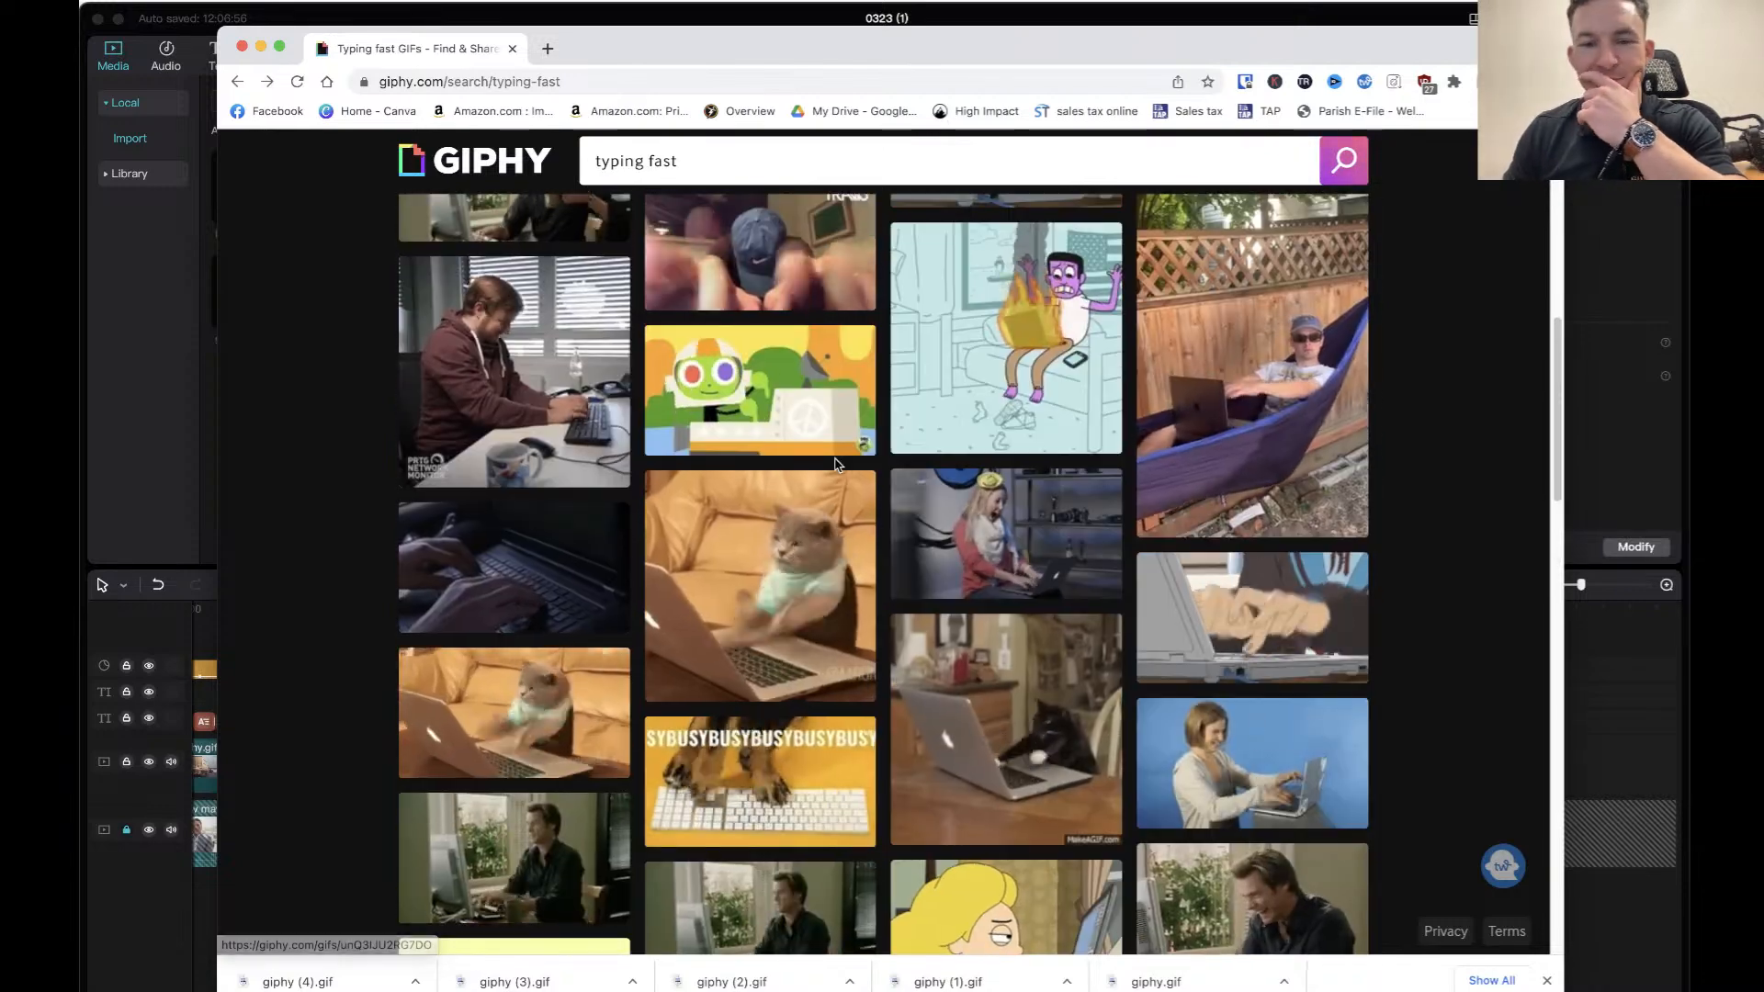
{"action": "scroll", "coordinate": [746, 464], "scroll_direction": "up", "scroll_amount": 5}
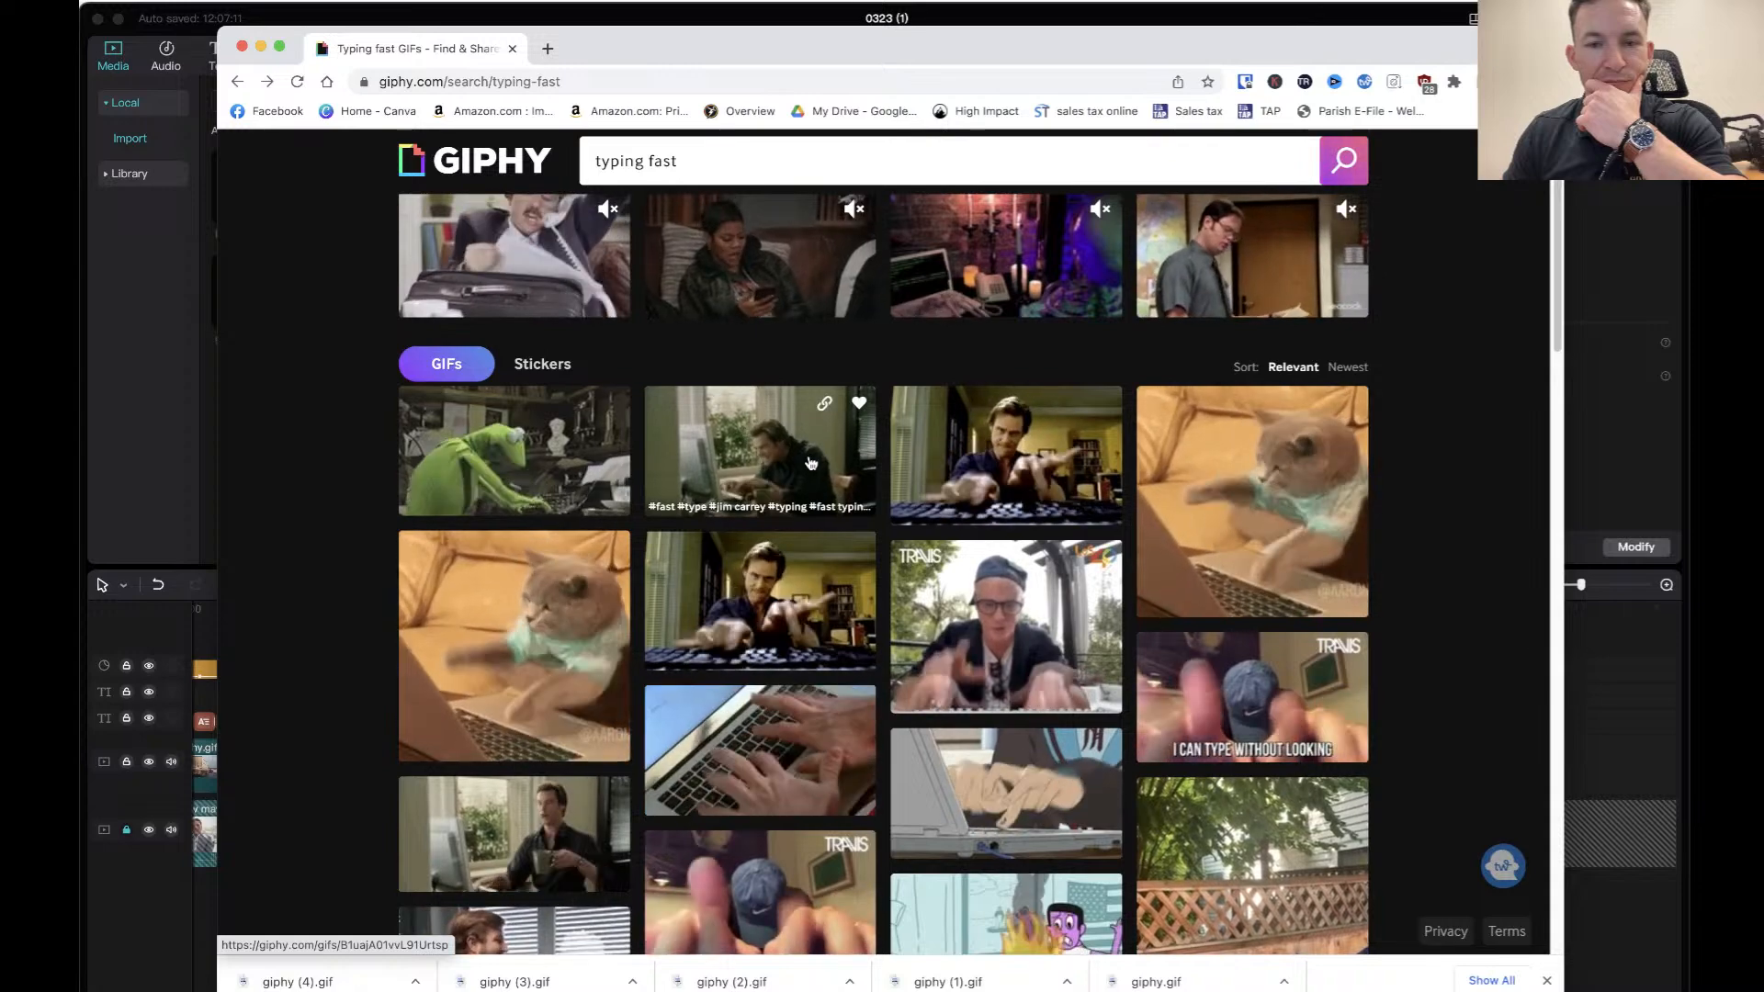
{"action": "scroll", "coordinate": [810, 463], "scroll_direction": "up", "scroll_amount": 2}
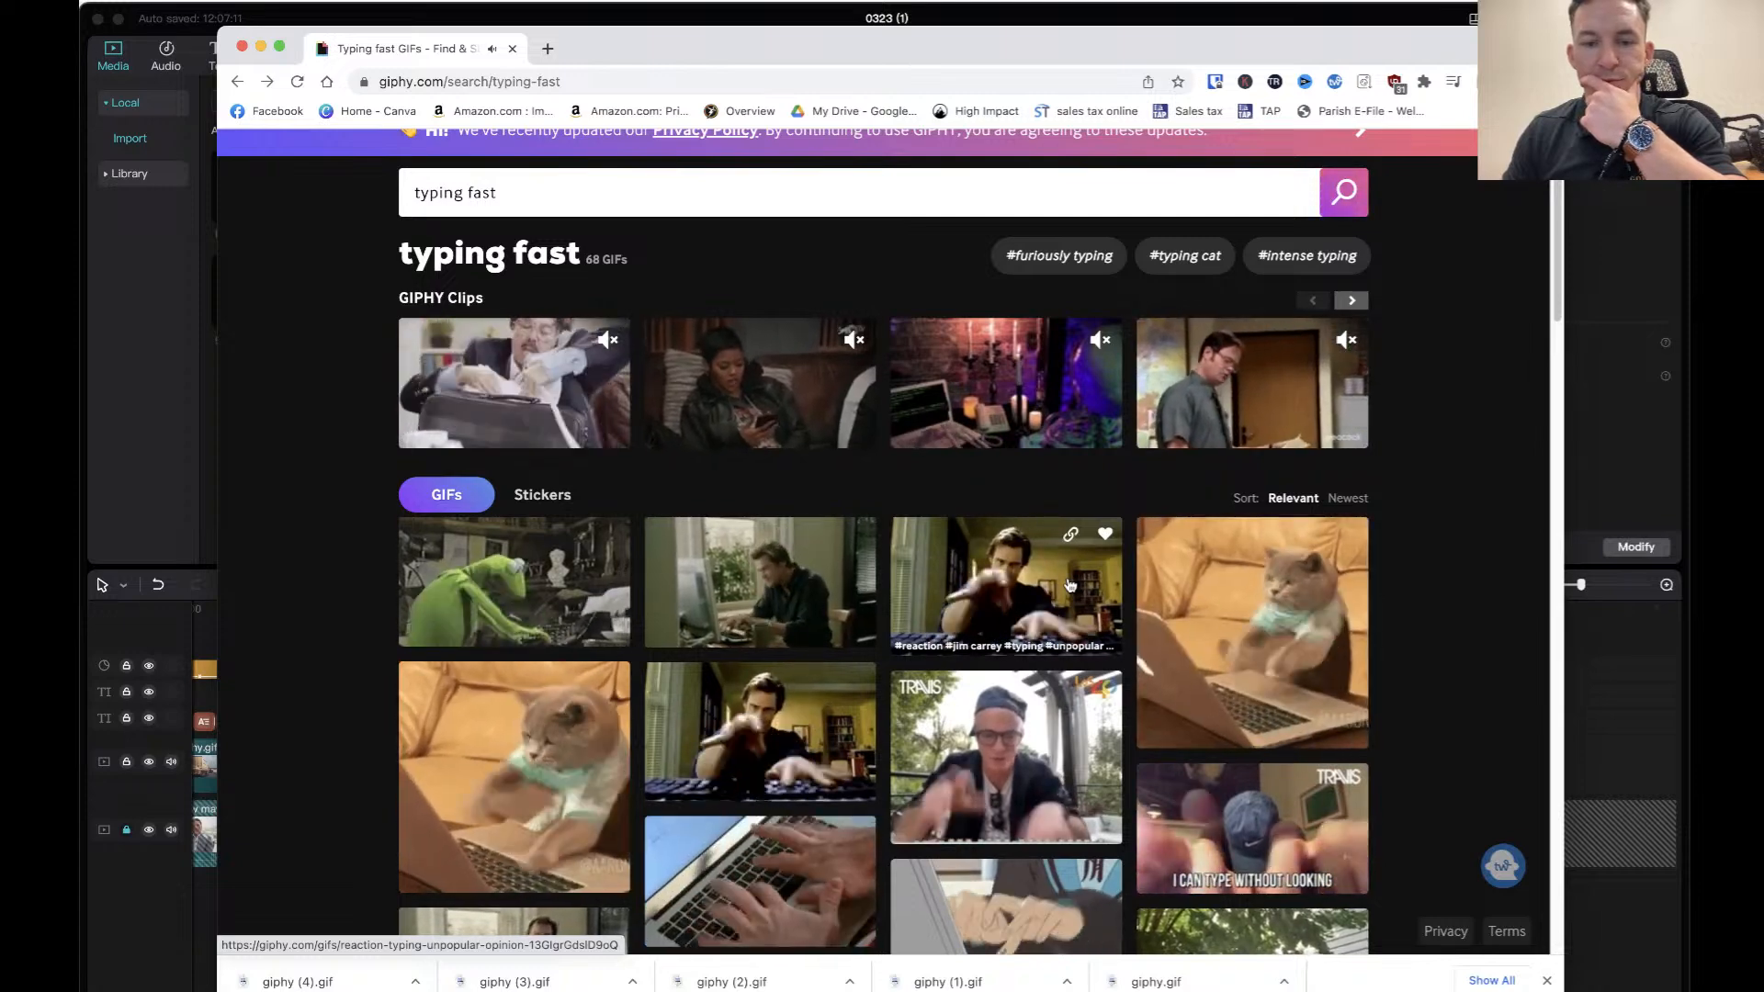
{"action": "scroll", "coordinate": [1070, 585], "scroll_direction": "down", "scroll_amount": 3}
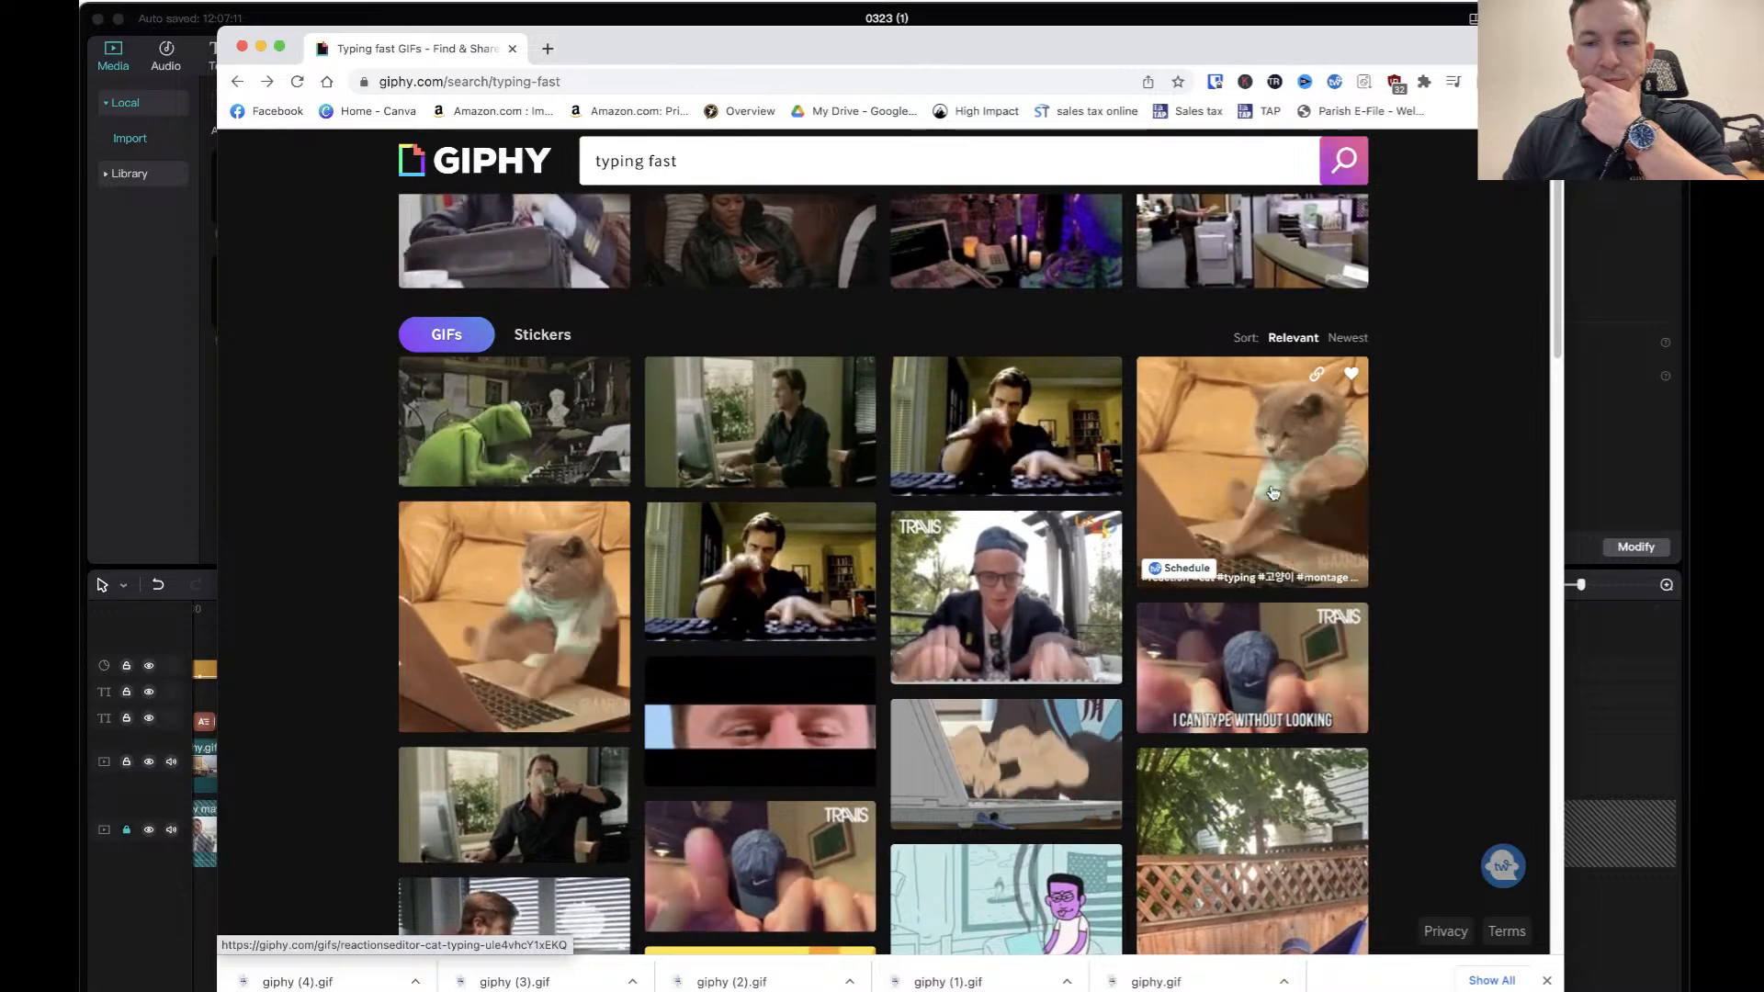
{"action": "scroll", "coordinate": [1272, 493], "scroll_direction": "down", "scroll_amount": 5}
{"action": "scroll", "coordinate": [1095, 568], "scroll_direction": "down", "scroll_amount": 5}
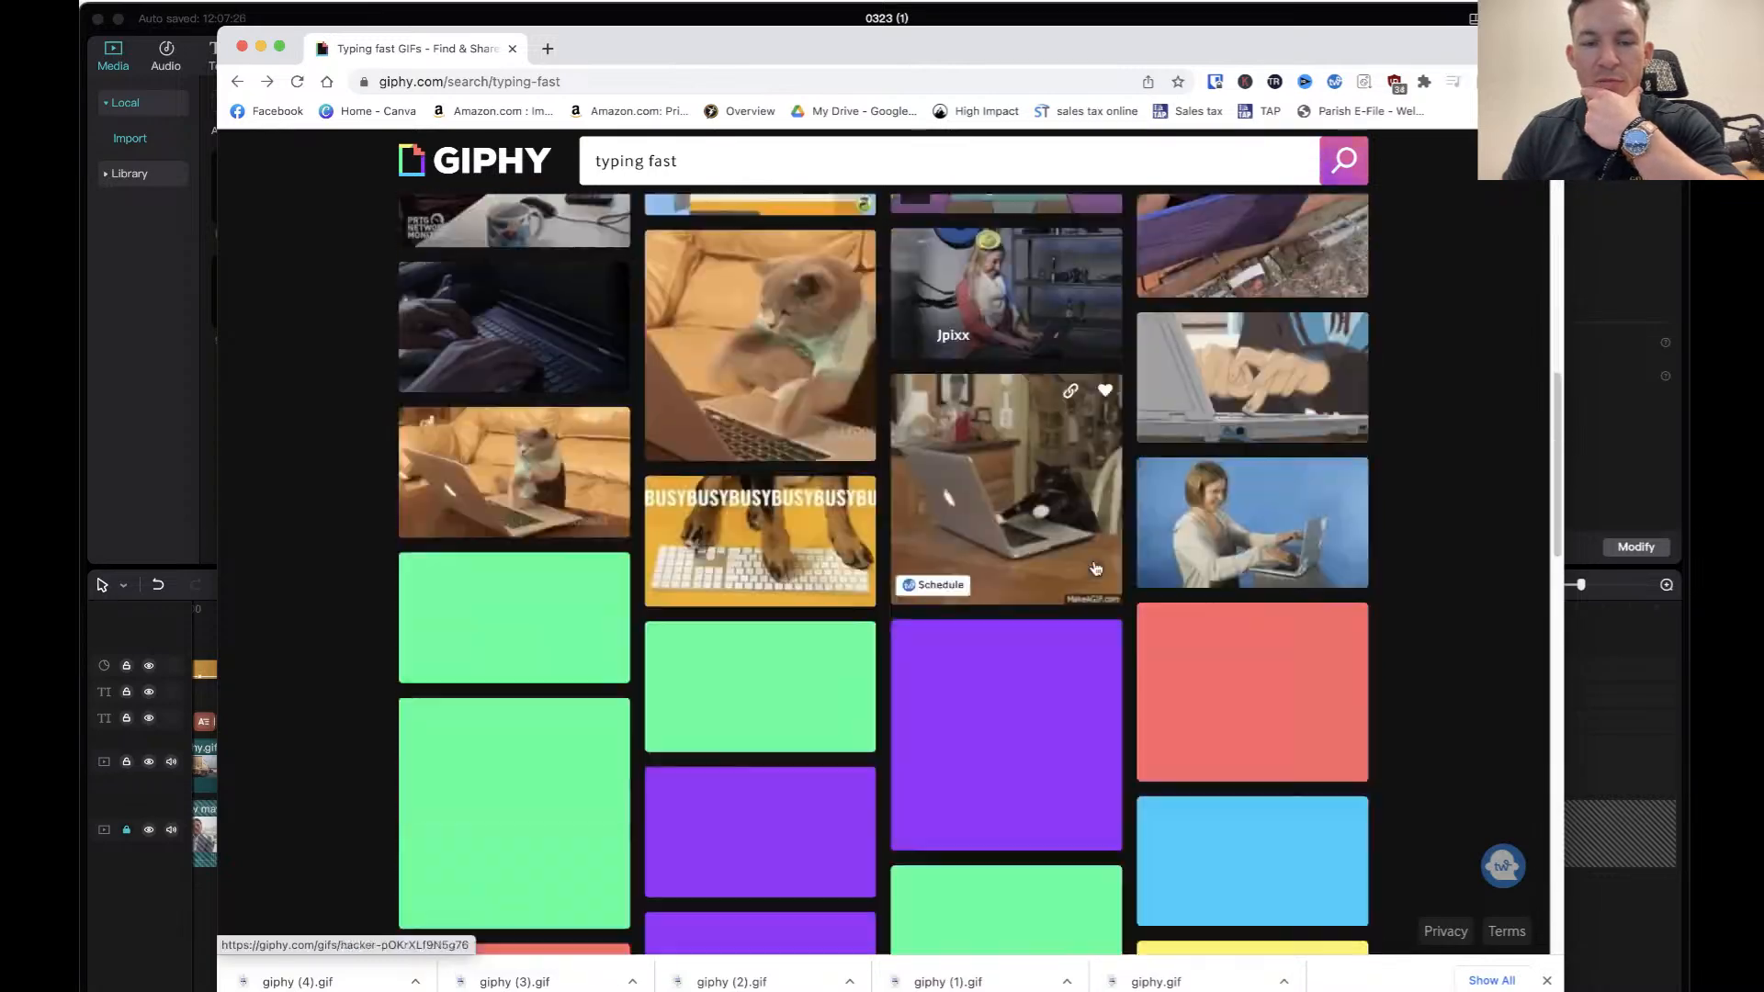
{"action": "scroll", "coordinate": [1095, 568], "scroll_direction": "down", "scroll_amount": 8}
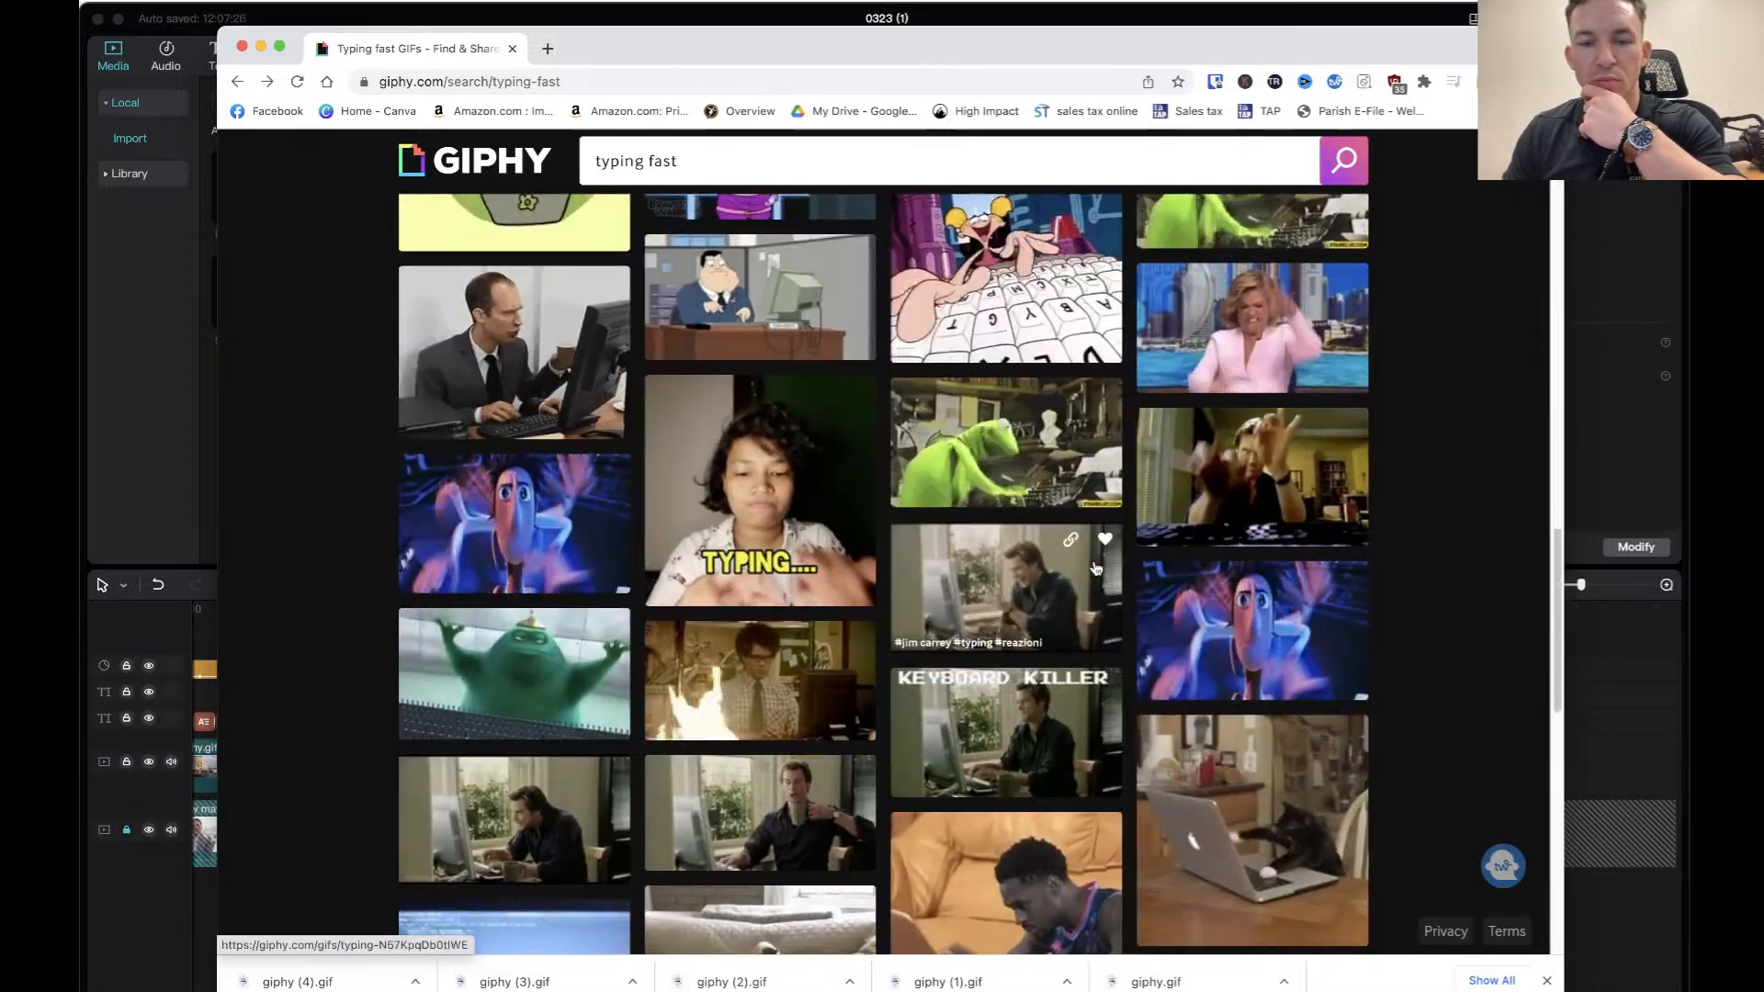
{"action": "scroll", "coordinate": [1096, 568], "scroll_direction": "down", "scroll_amount": 5}
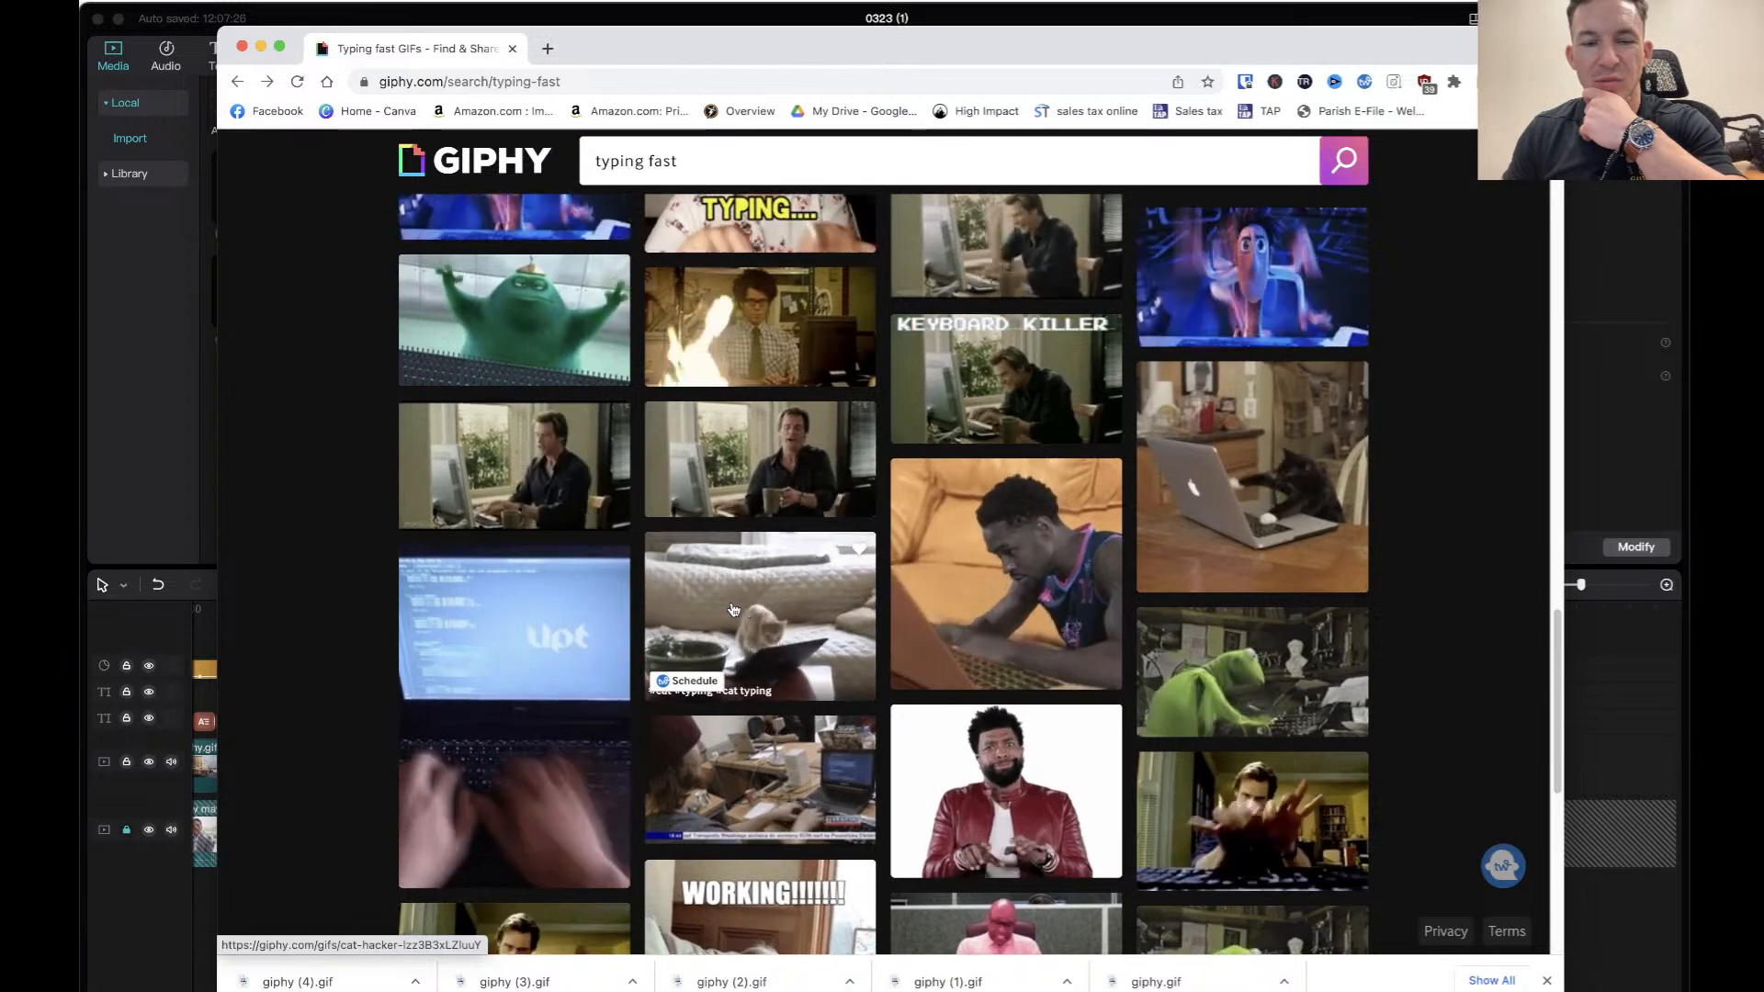
{"action": "scroll", "coordinate": [735, 611], "scroll_direction": "down", "scroll_amount": 6}
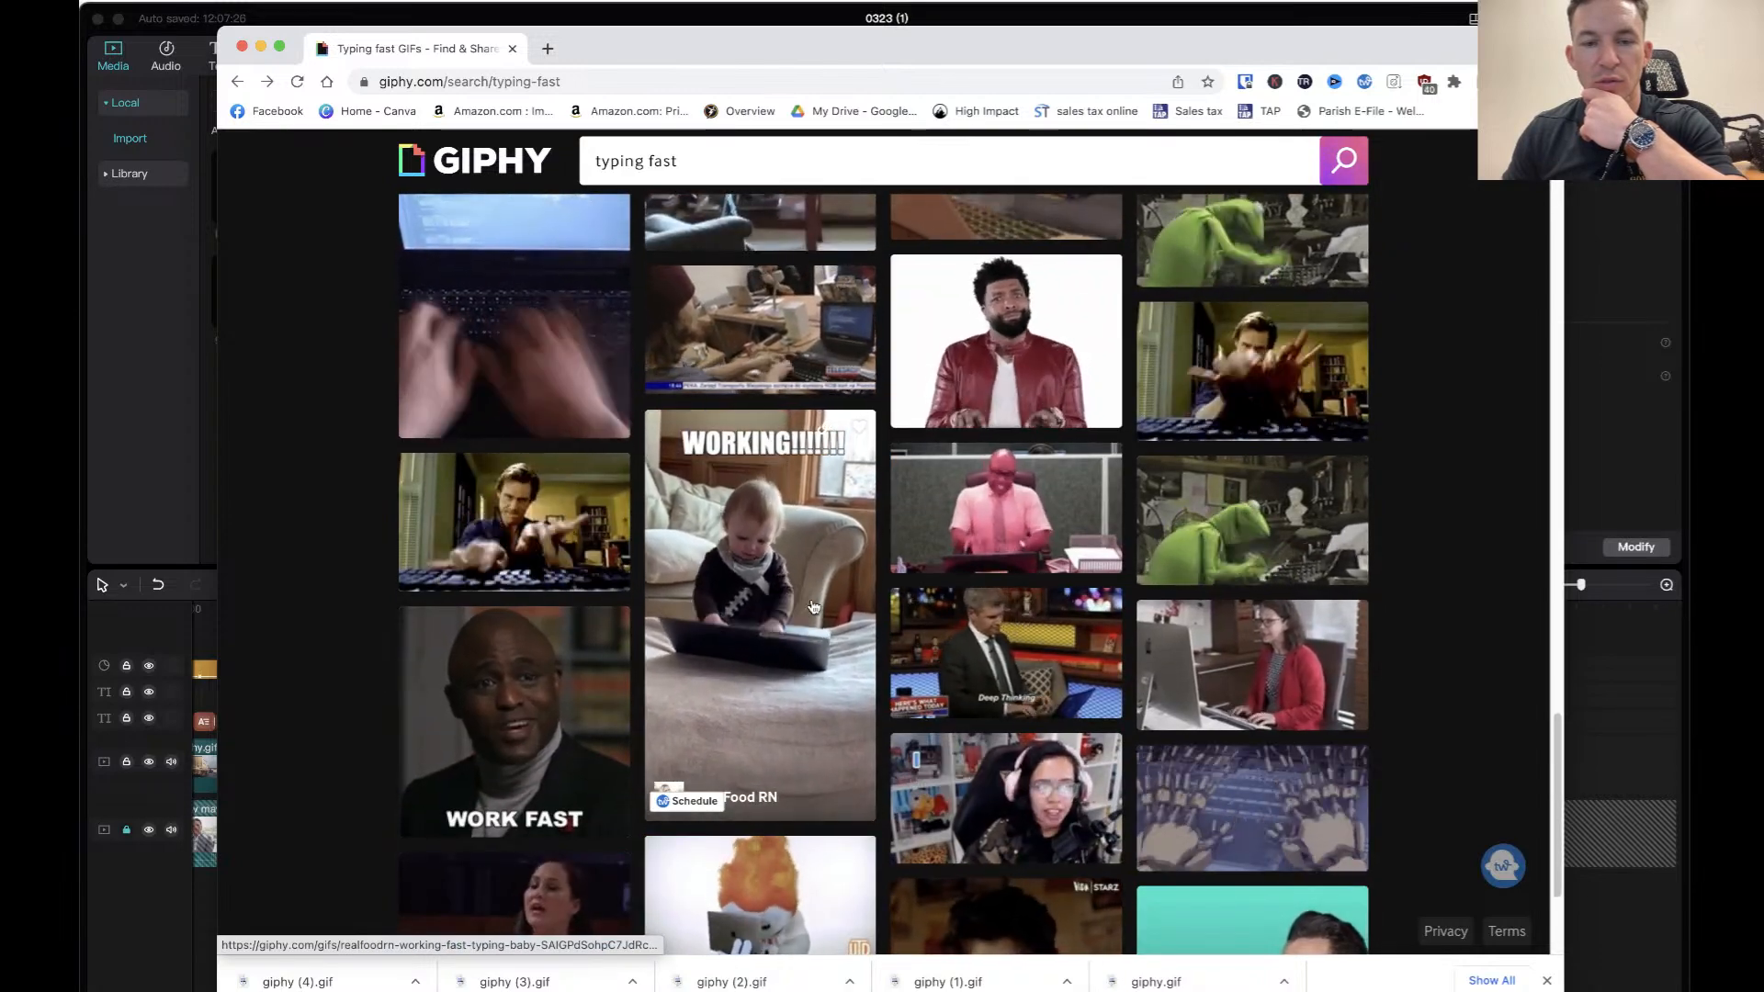
{"action": "scroll", "coordinate": [850, 620], "scroll_direction": "down", "scroll_amount": 3}
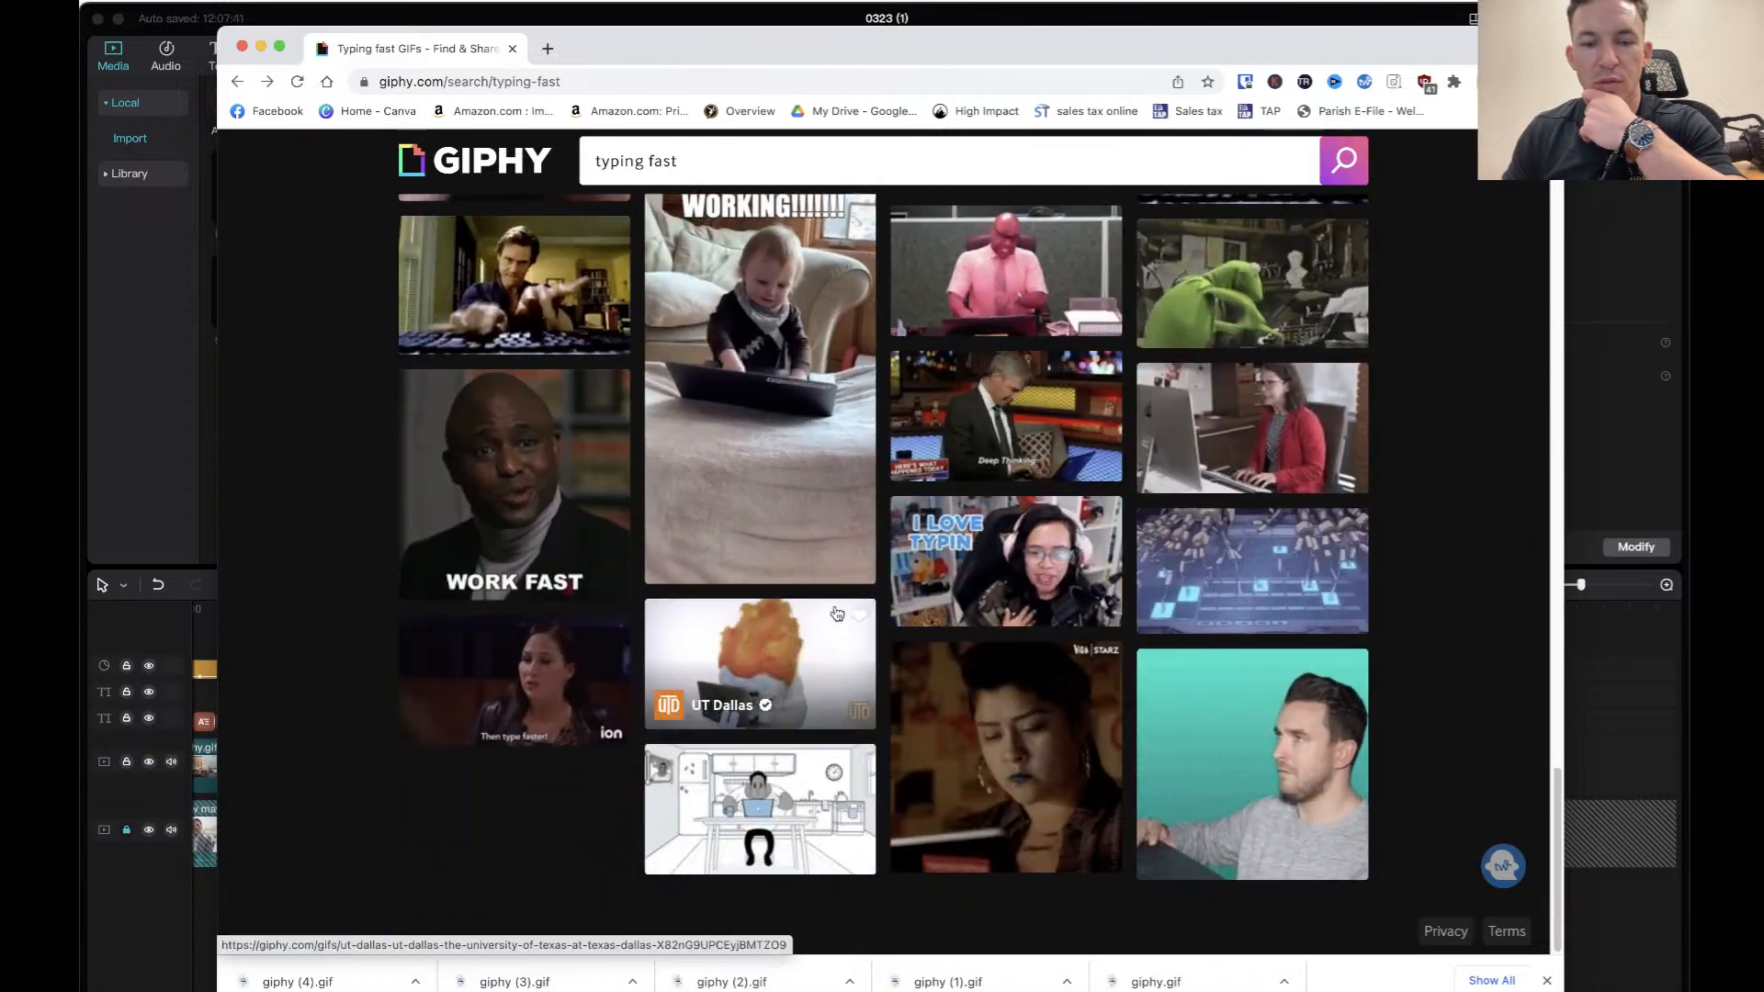
{"action": "scroll", "coordinate": [845, 617], "scroll_direction": "up", "scroll_amount": 13}
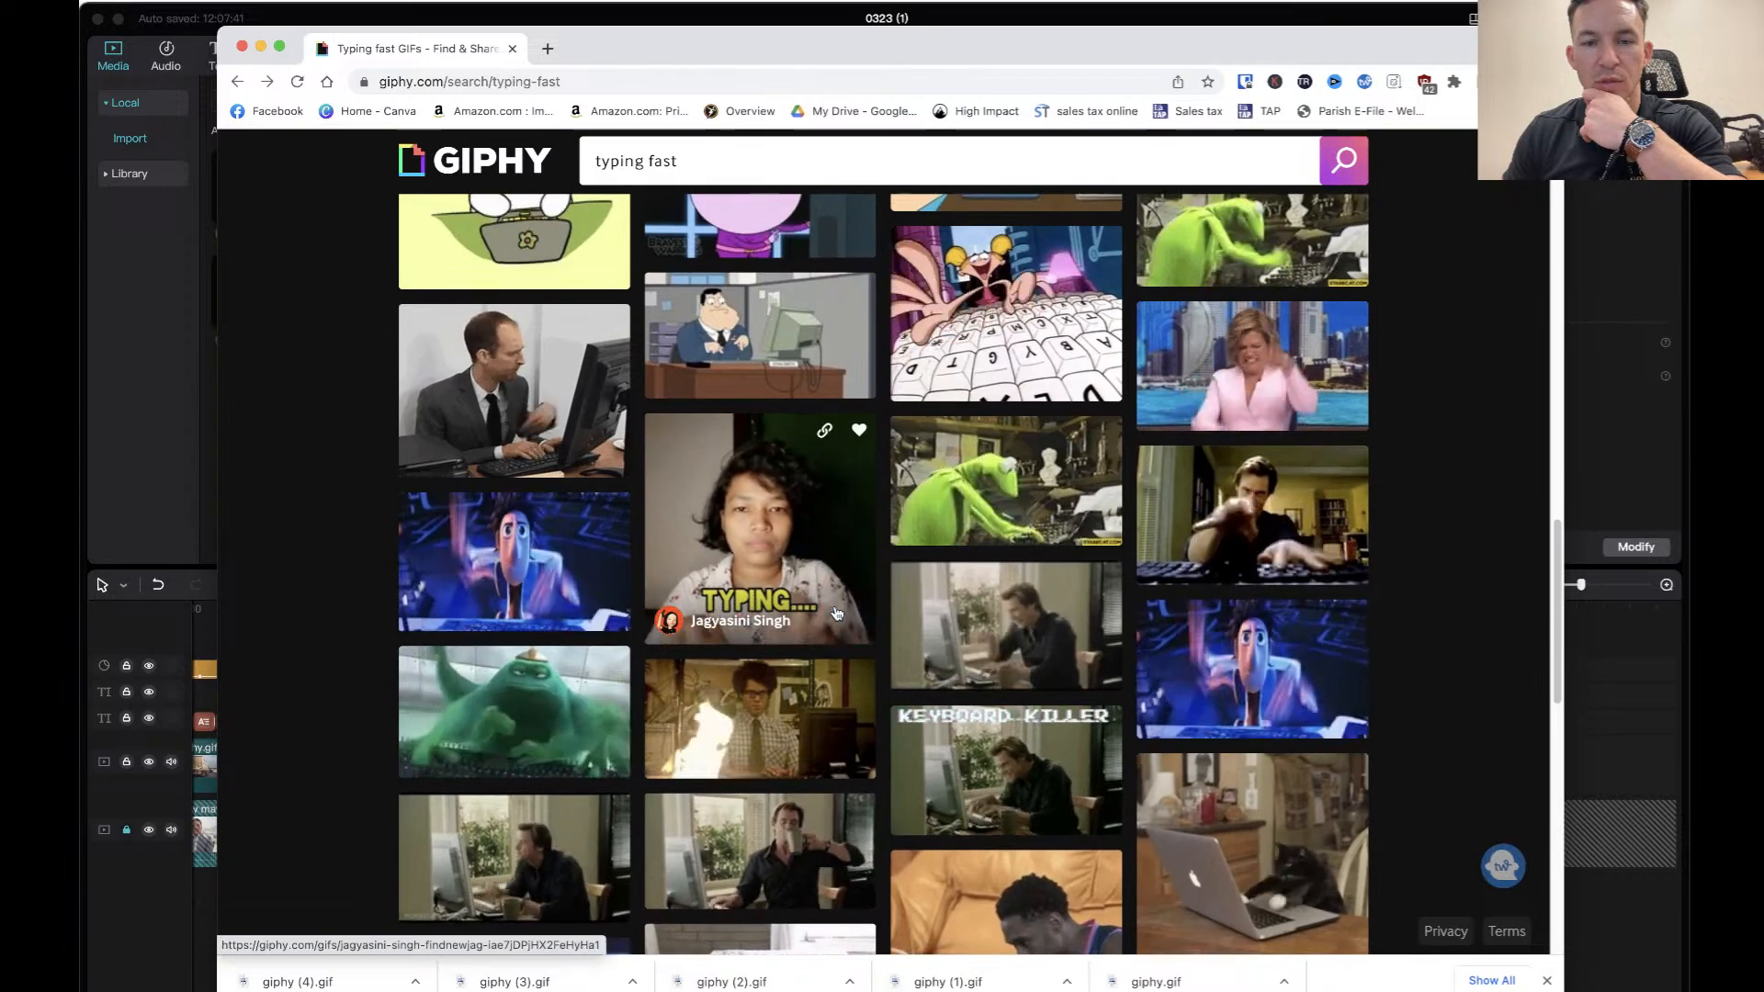
{"action": "scroll", "coordinate": [1259, 512], "scroll_direction": "up", "scroll_amount": 7}
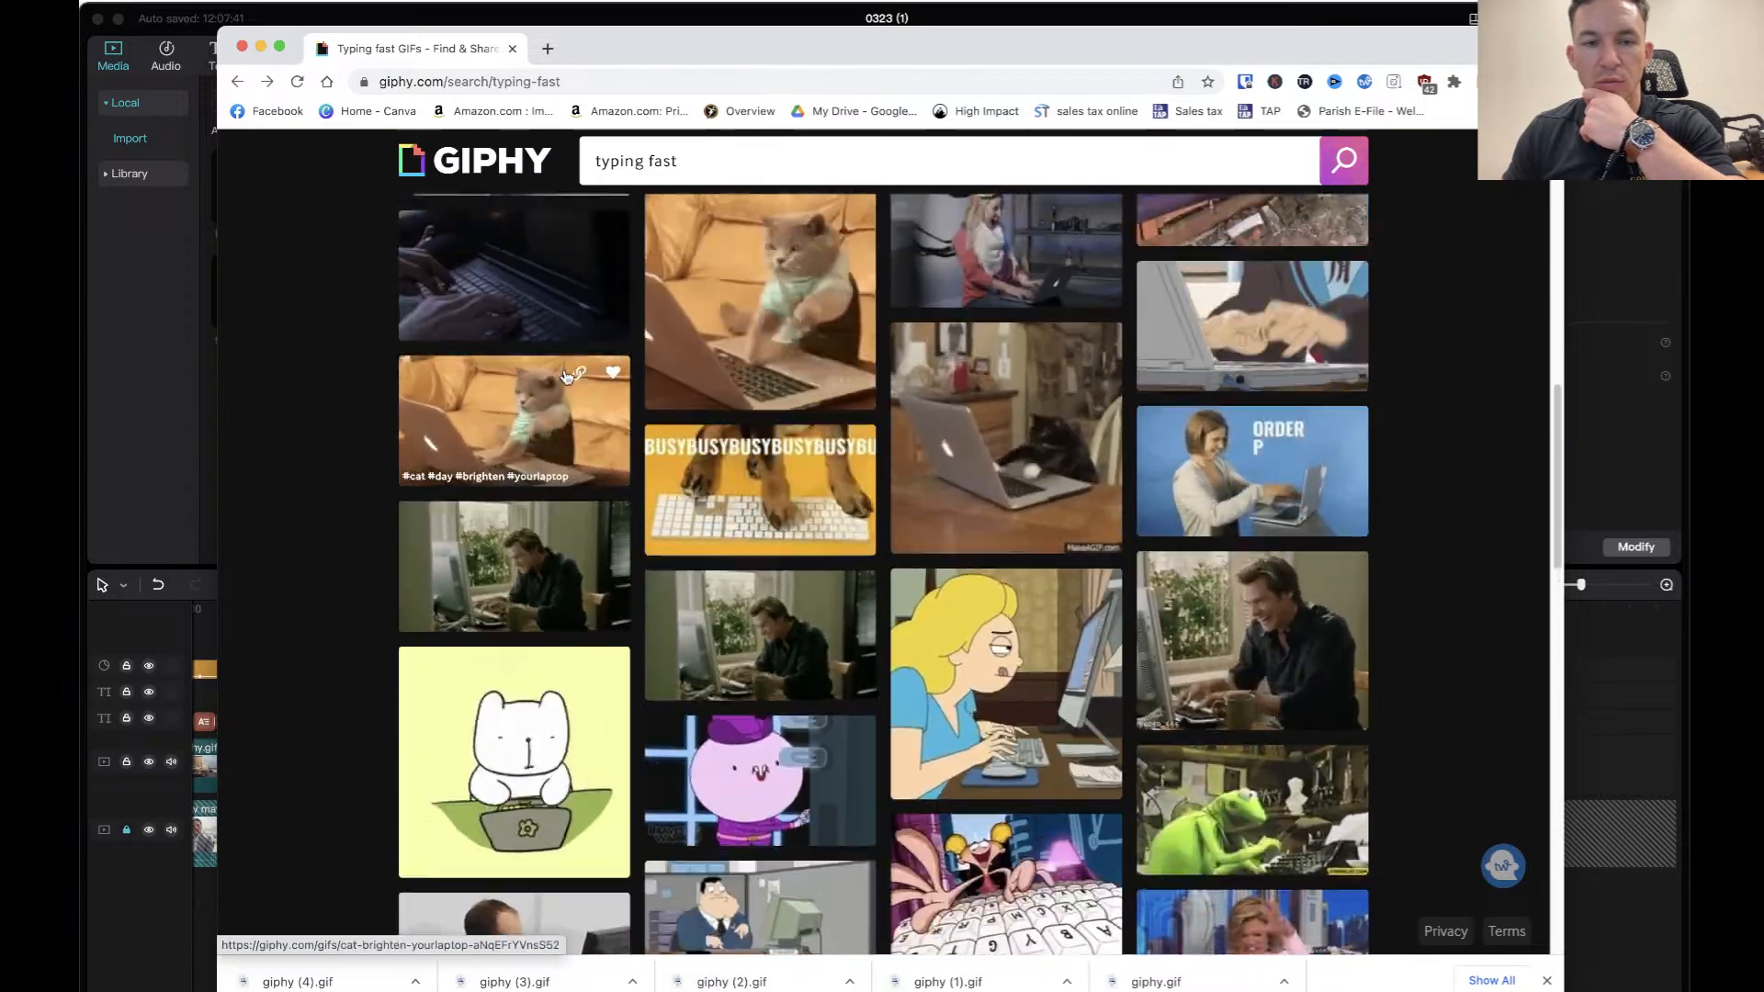
Open the wide GIF of the grey cat typing on a laptop on a couch and save it as "giphy (5)" in the giphy folder.
{"action": "scroll", "coordinate": [478, 510], "scroll_direction": "up", "scroll_amount": 2}
{"action": "left_click", "coordinate": [478, 509]}
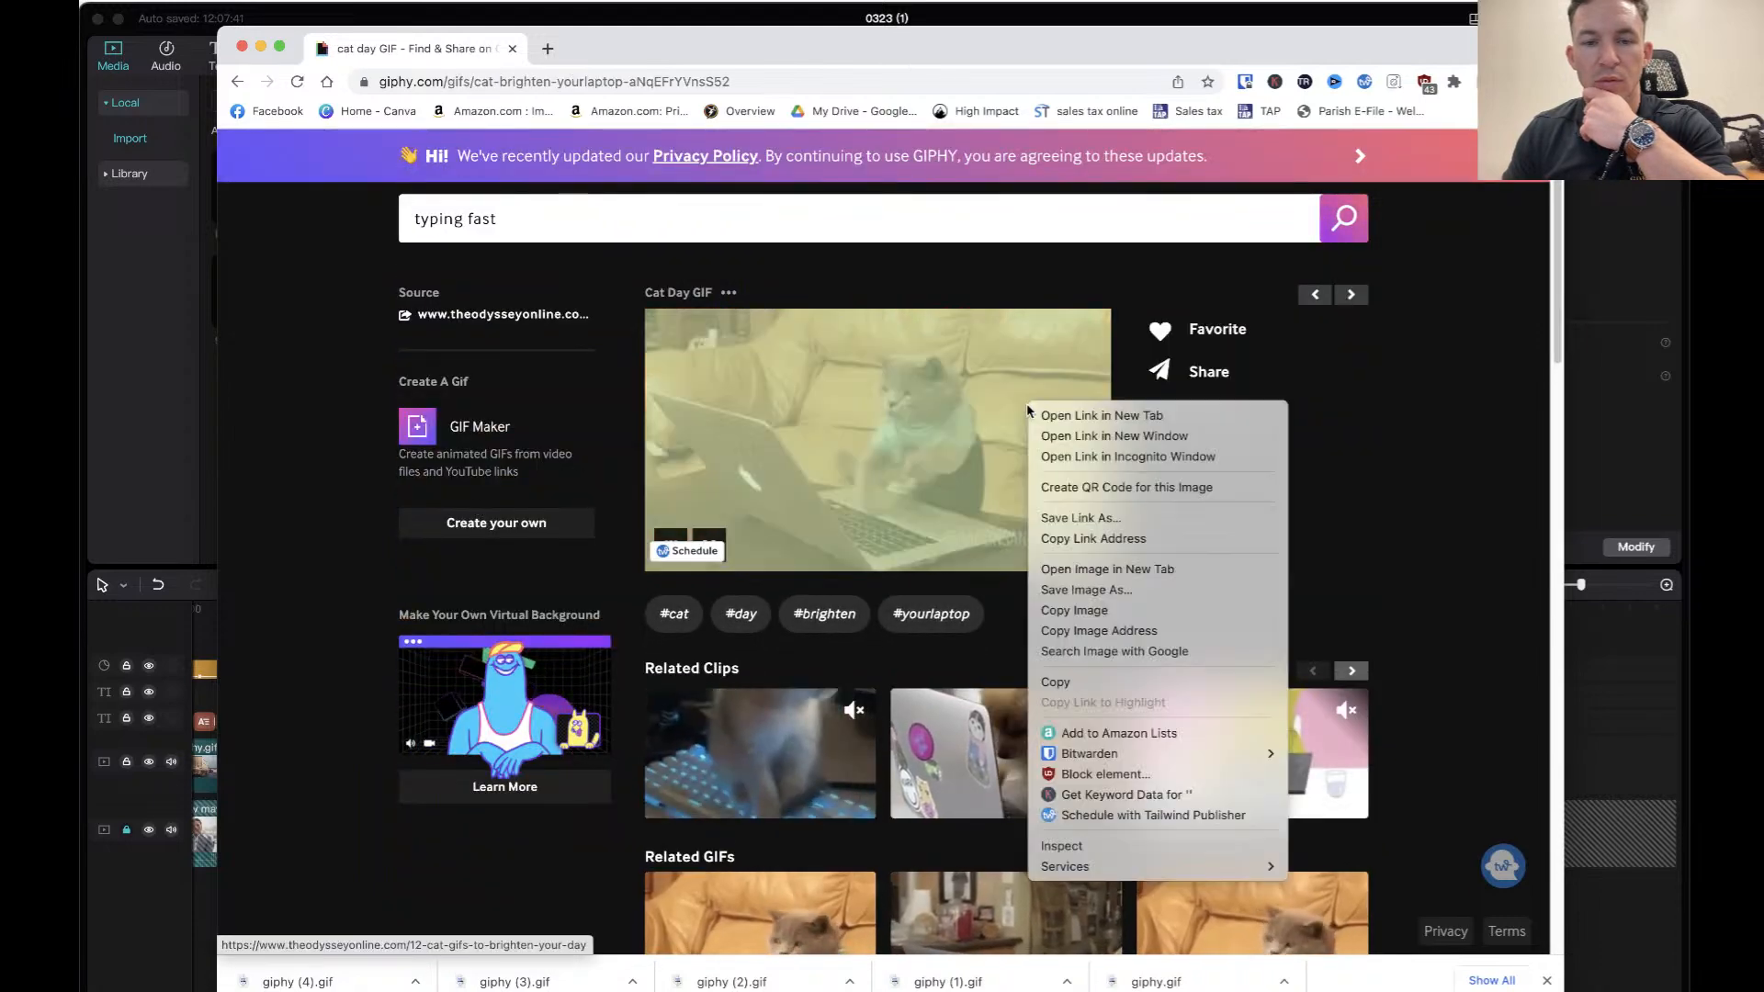
{"action": "left_click", "coordinate": [1135, 593]}
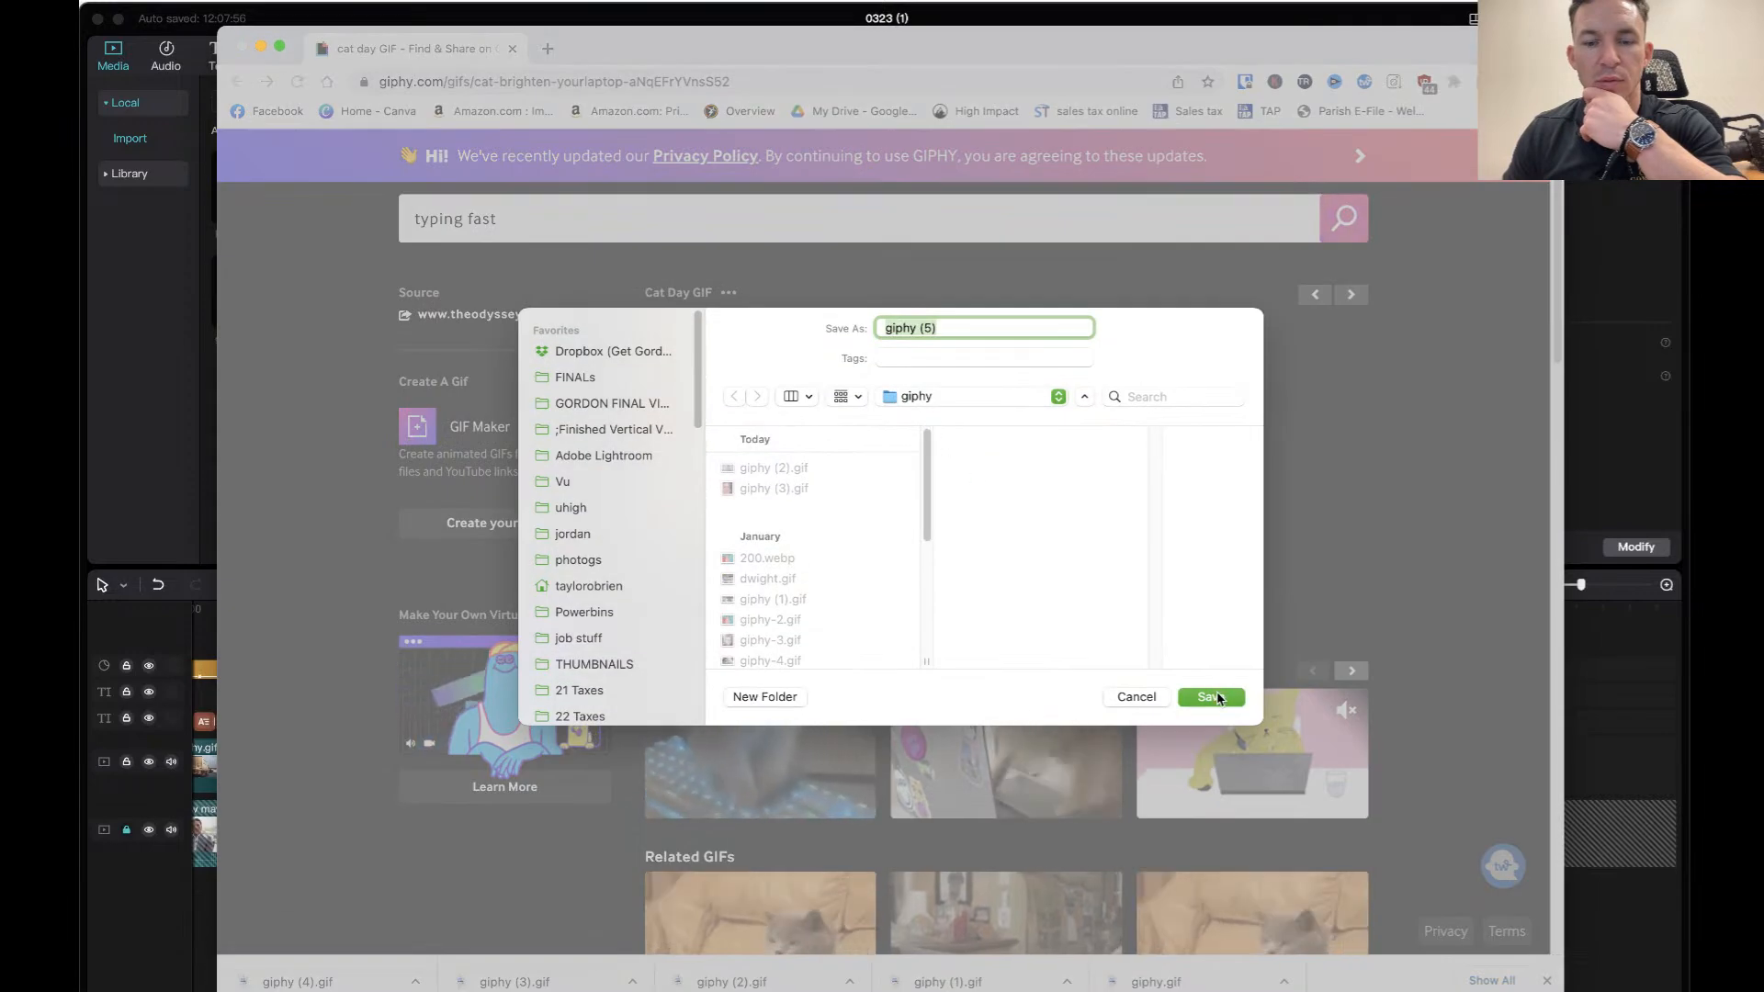
{"action": "left_click", "coordinate": [1211, 697]}
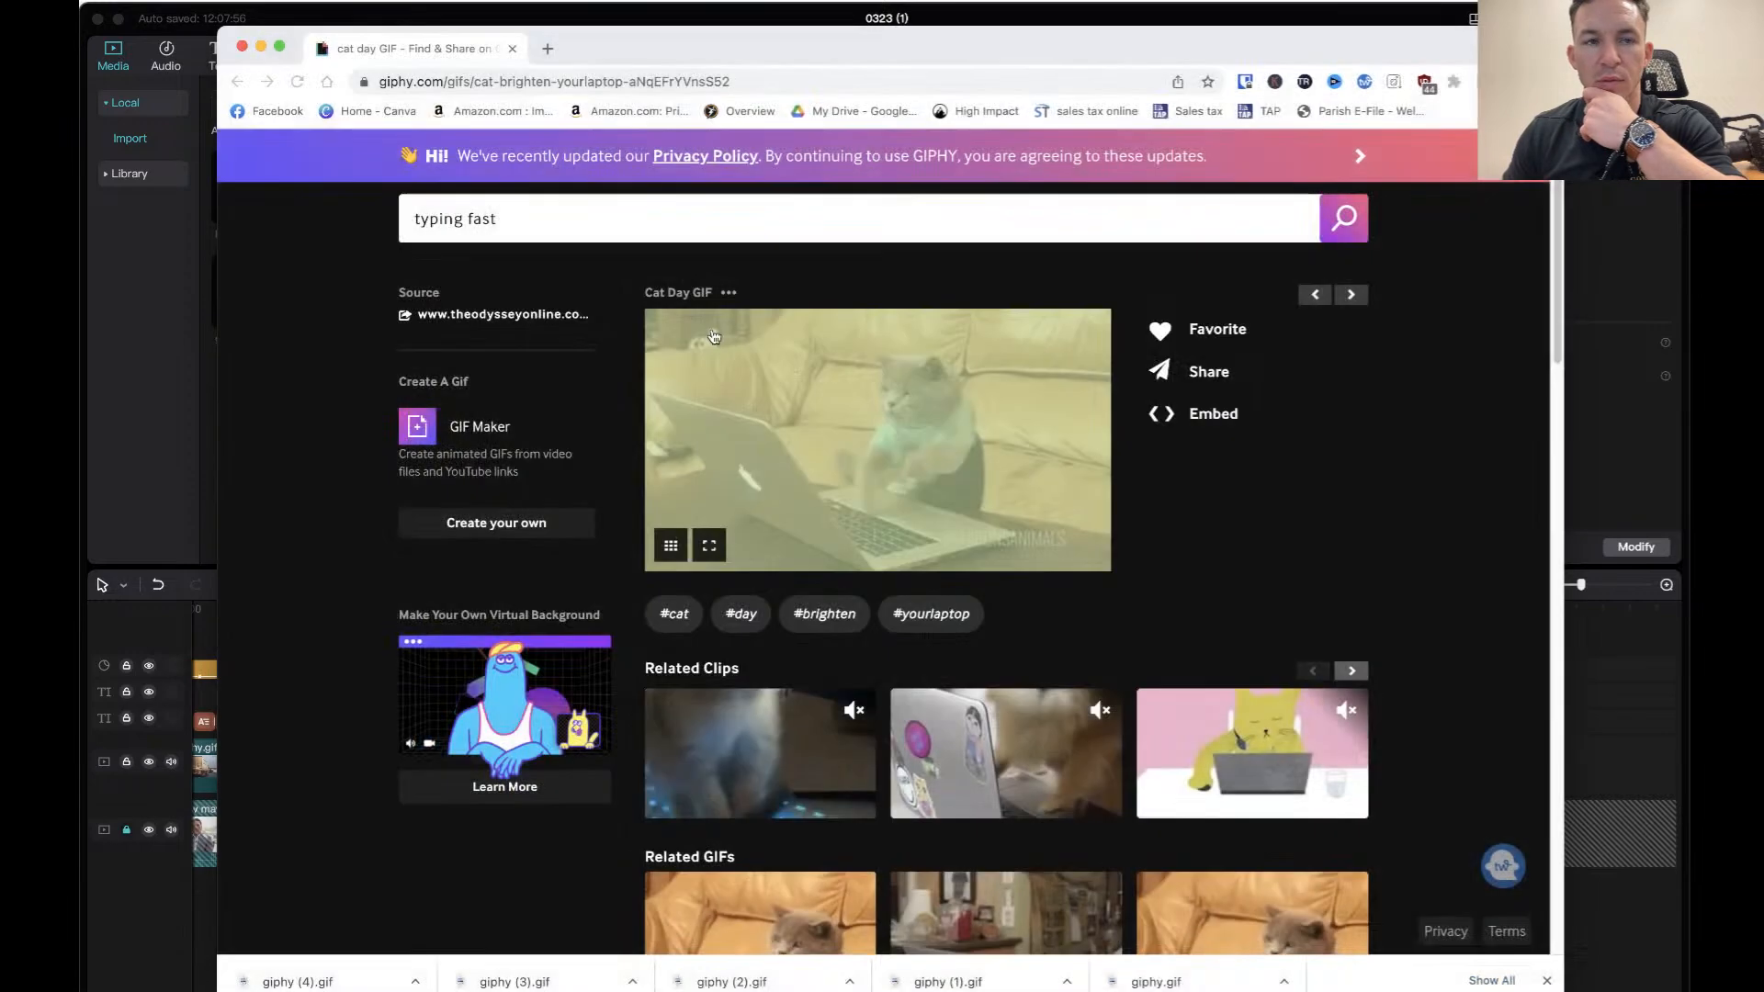
Switch to CapCut, import giphy (5).gif and place it on the GIF track at the "GO TO GETGORDON.COM" caption.
{"action": "left_click", "coordinate": [260, 47]}
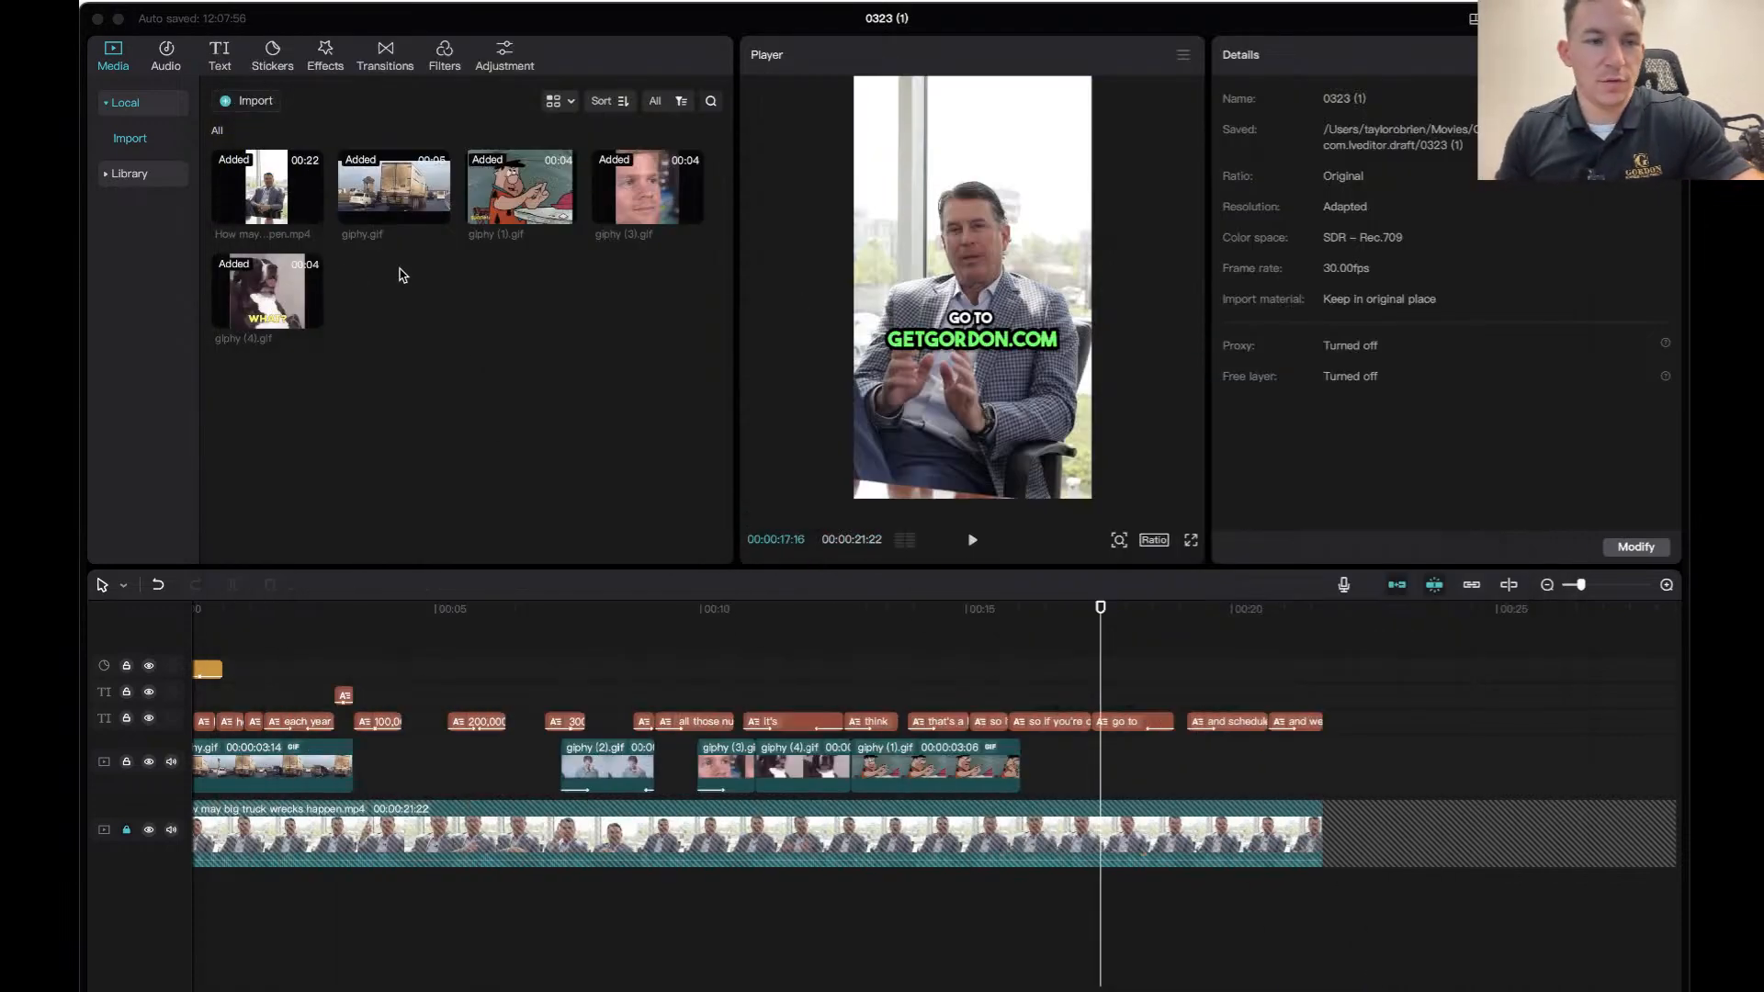
{"action": "left_click", "coordinate": [257, 102]}
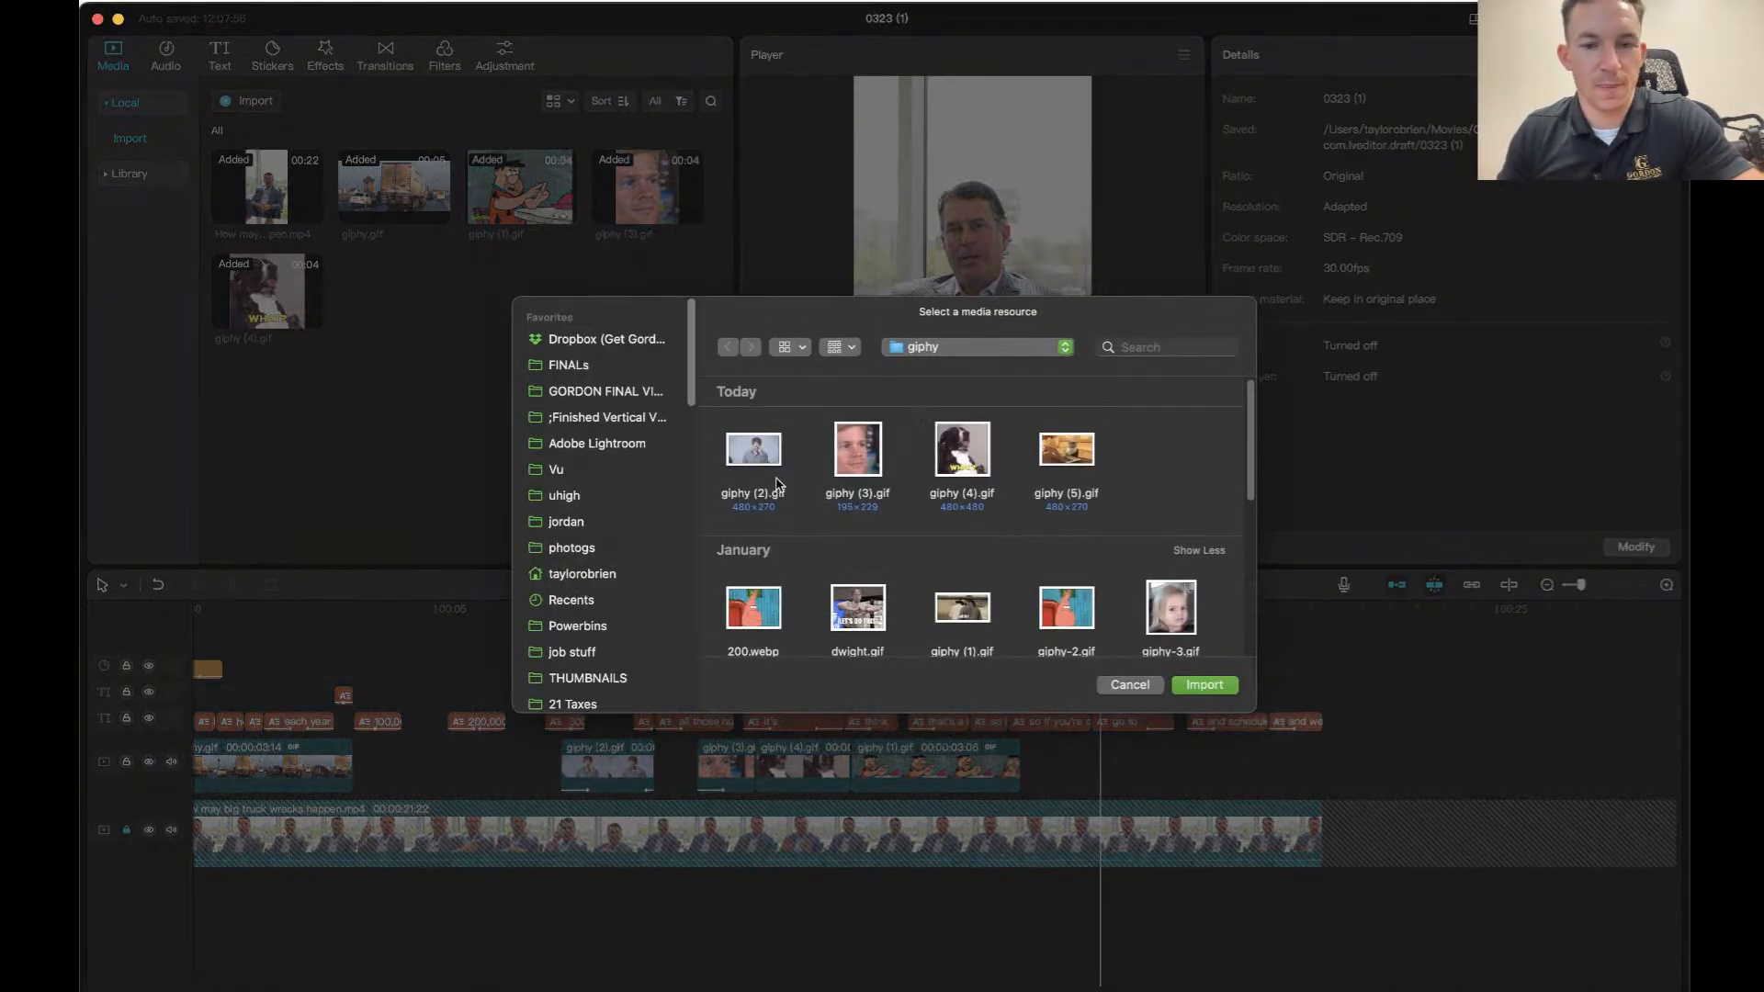
{"action": "double_click", "coordinate": [1073, 459]}
{"action": "left_click_drag", "start_coordinate": [394, 290], "coordinate": [1080, 759]}
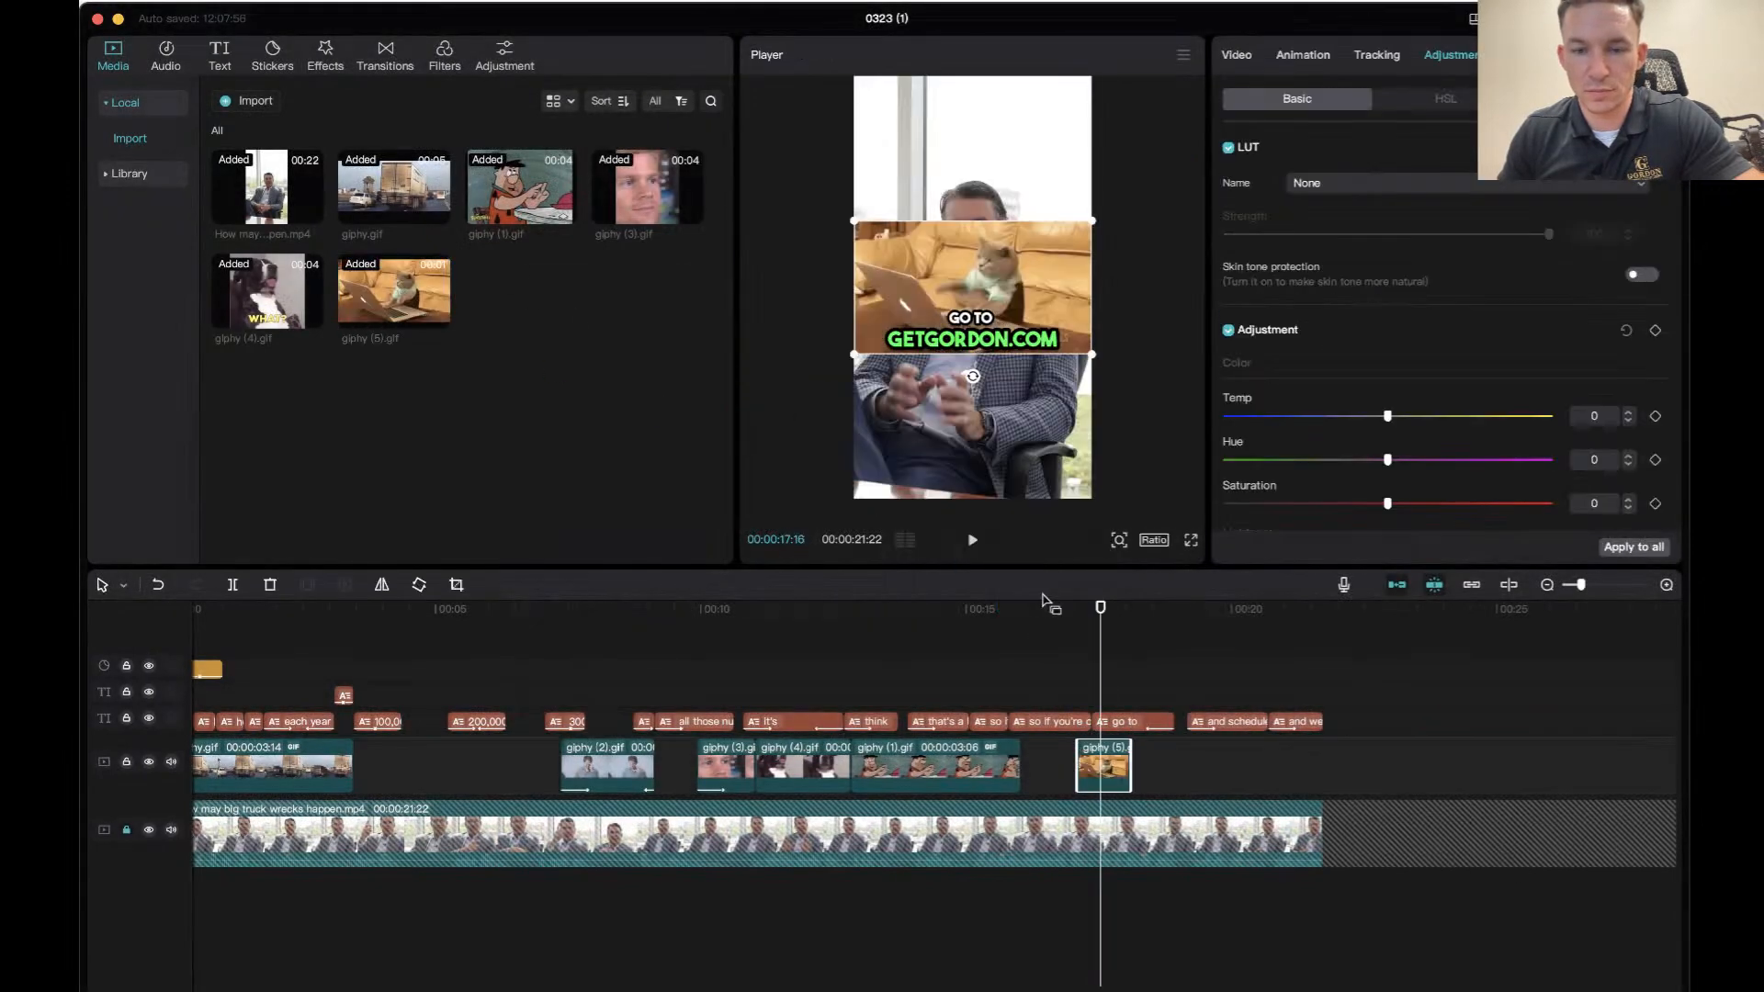
Move the cat GIF to the lower part of the frame, just under the caption, and enlarge it slightly beyond the frame's width.
{"action": "left_click", "coordinate": [1029, 623]}
{"action": "key", "text": "space"}
{"action": "key", "text": "space"}
{"action": "left_click_drag", "start_coordinate": [1017, 269], "coordinate": [1029, 471]}
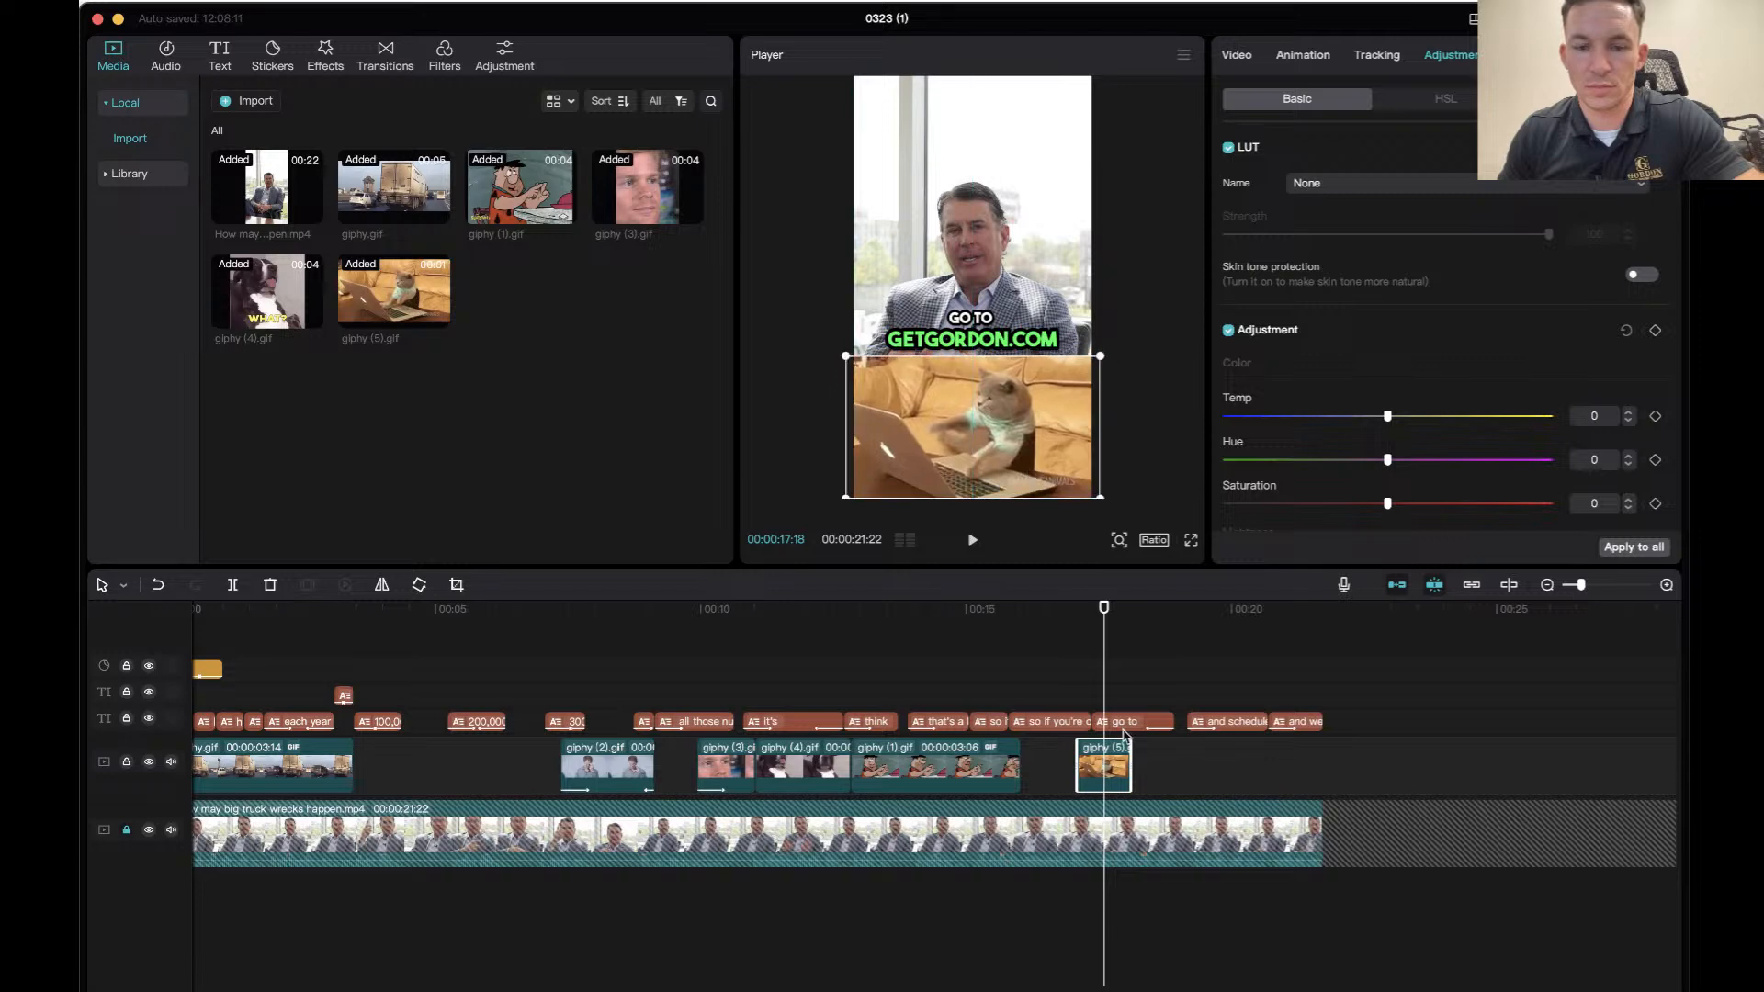
Play back the lead-in to the website caption and shift the cat GIF clip to start at about 17:22.
{"action": "left_click", "coordinate": [1036, 608]}
{"action": "key", "text": "space"}
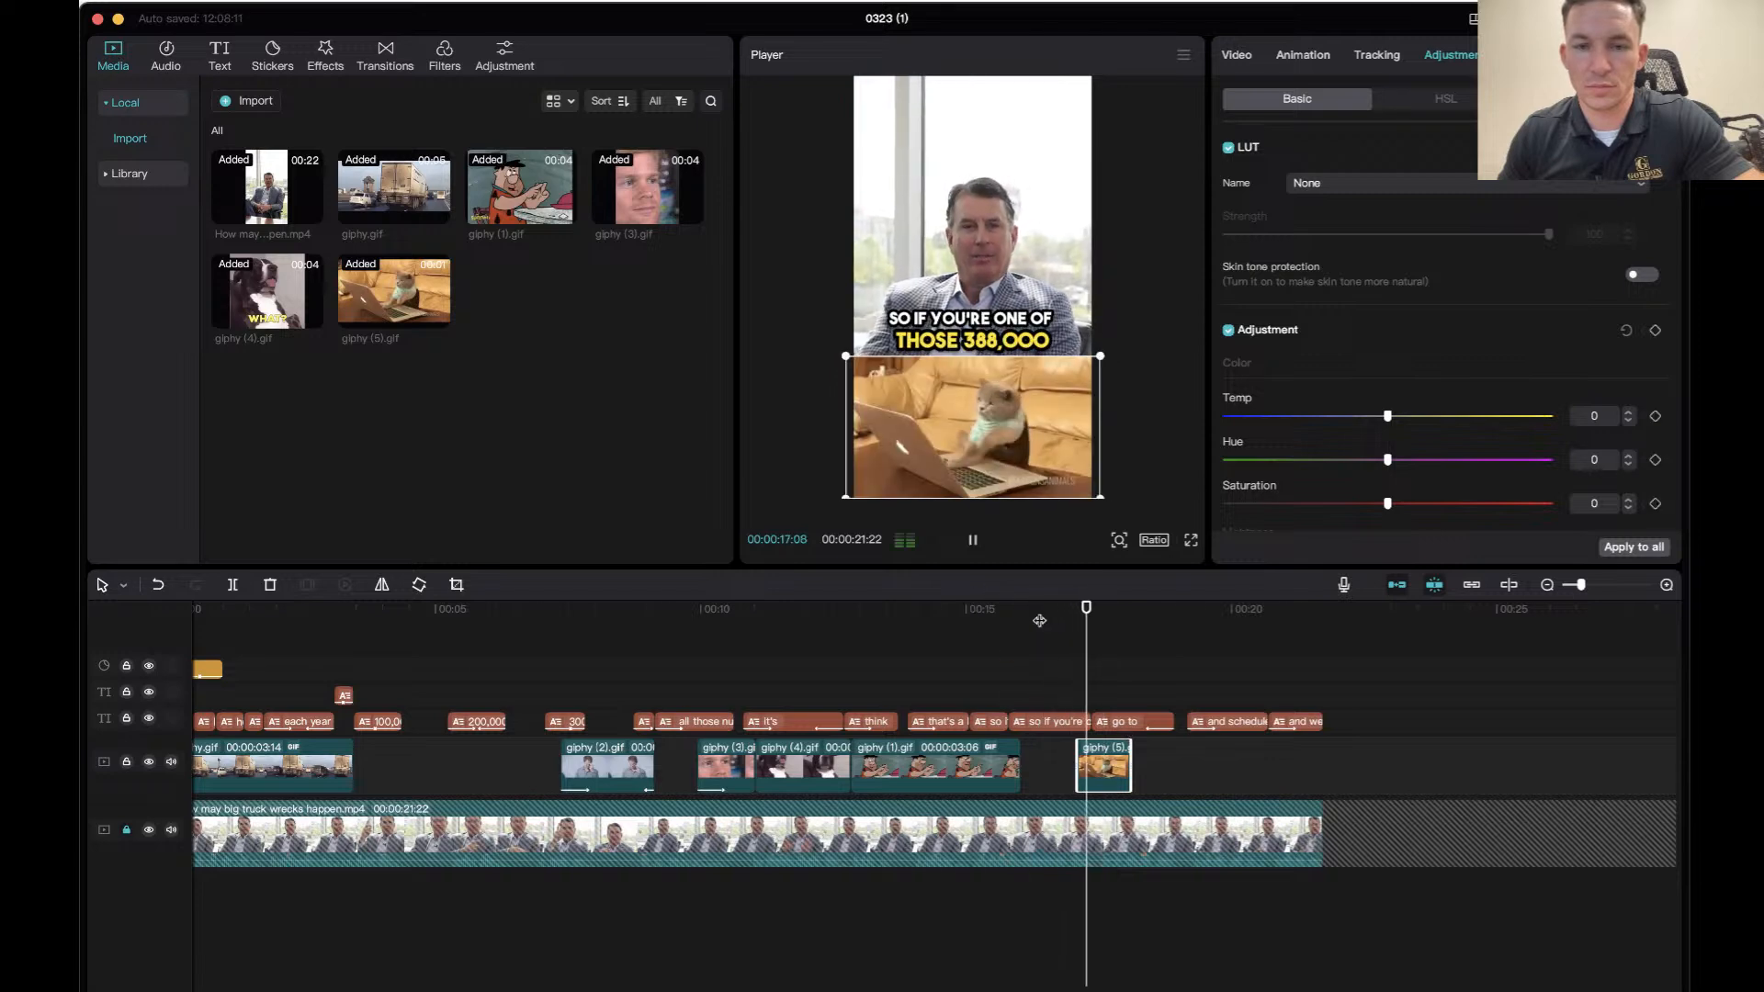
{"action": "left_click_drag", "start_coordinate": [1120, 743], "coordinate": [1152, 743]}
Apply the Zoom 1 entrance animation to the cat GIF and play it back.
{"action": "left_click", "coordinate": [1306, 62]}
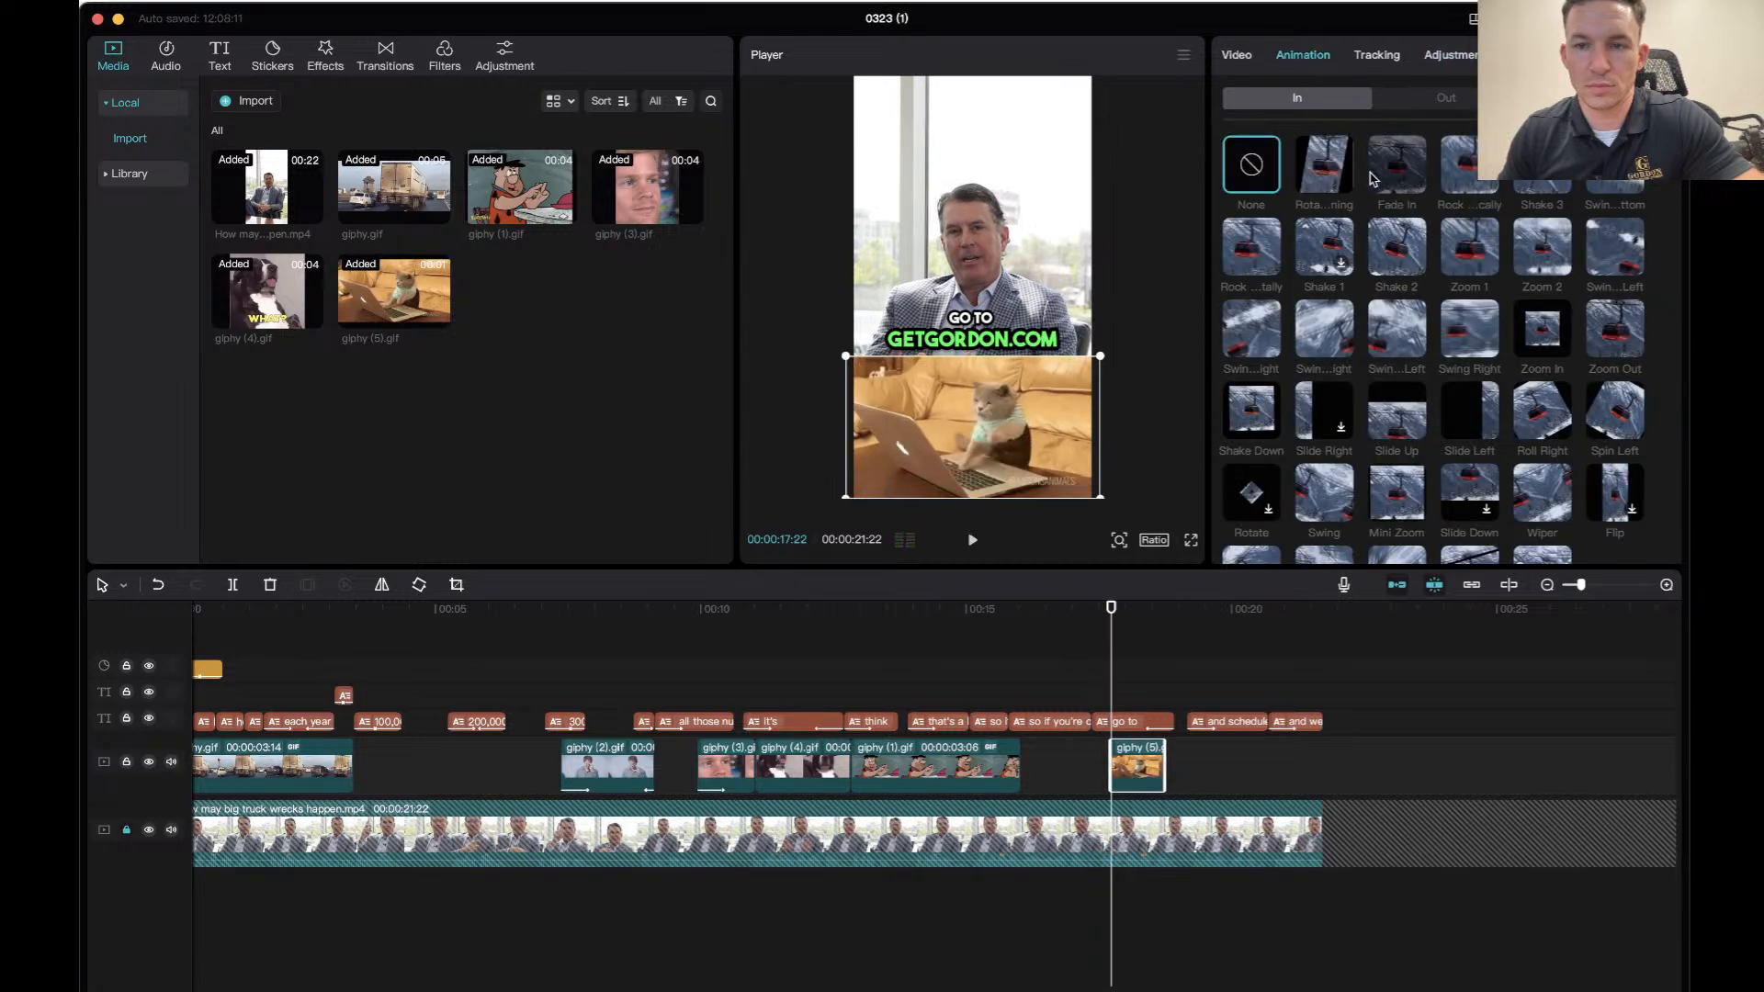
{"action": "left_click", "coordinate": [1471, 255]}
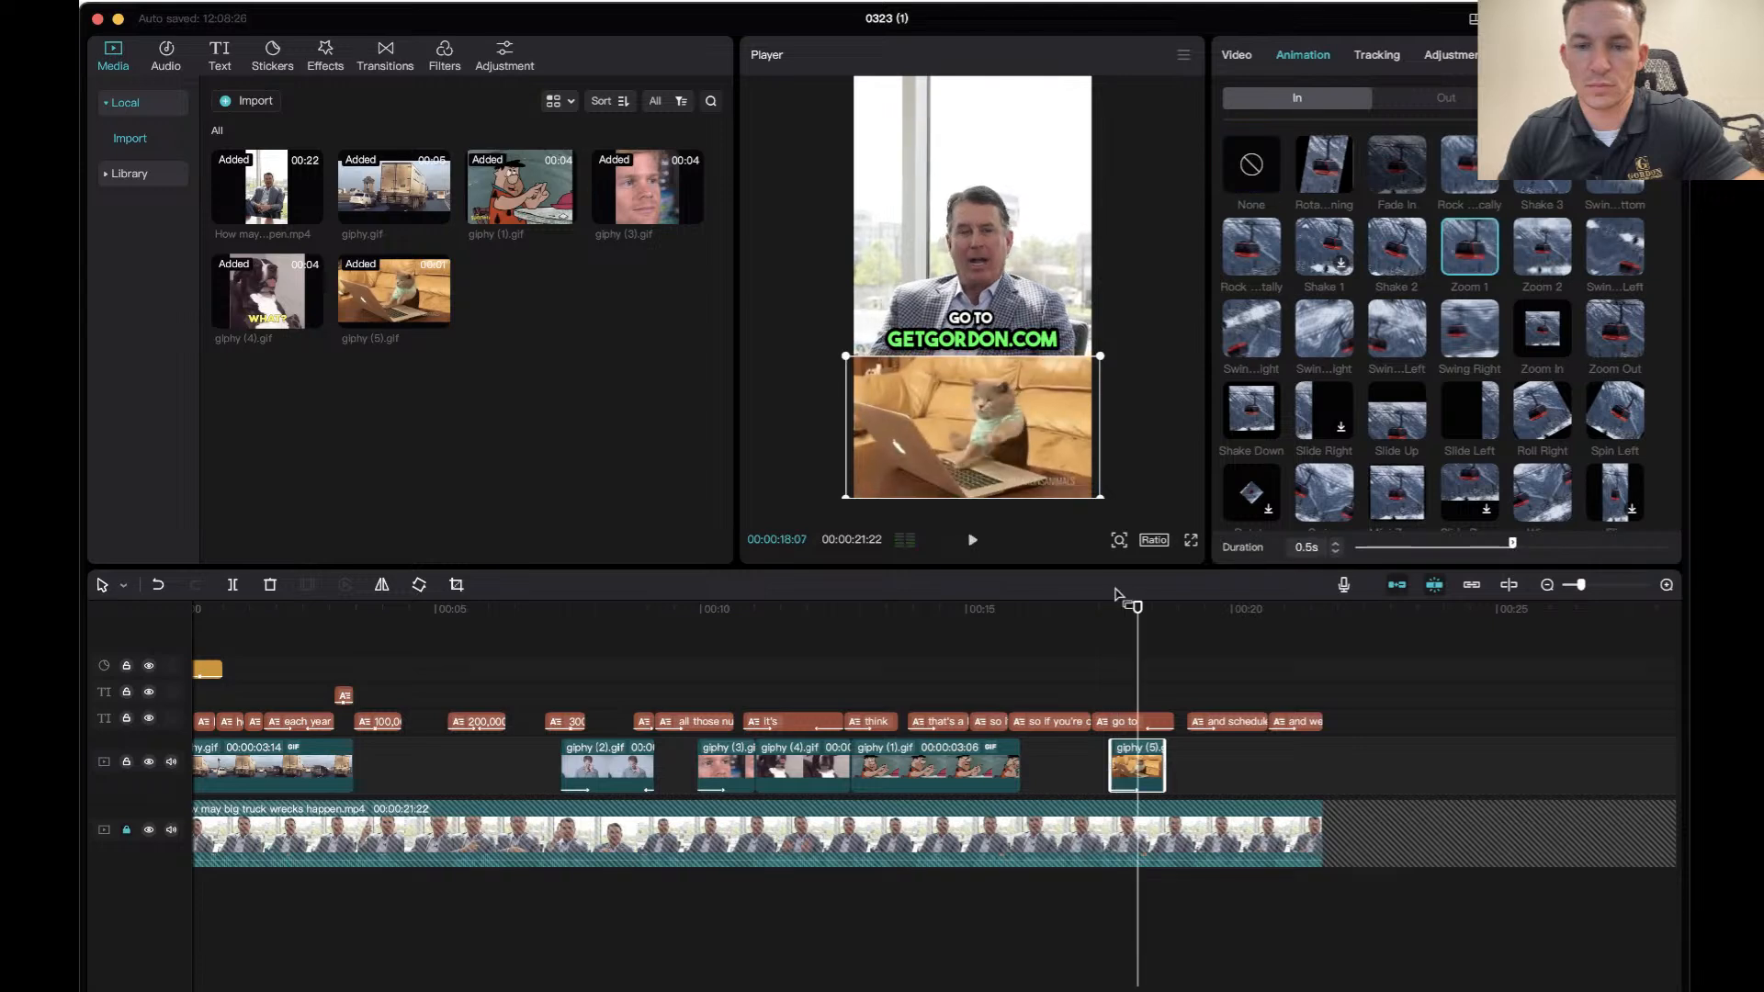
{"action": "left_click", "coordinate": [1052, 617]}
{"action": "key", "text": "space"}
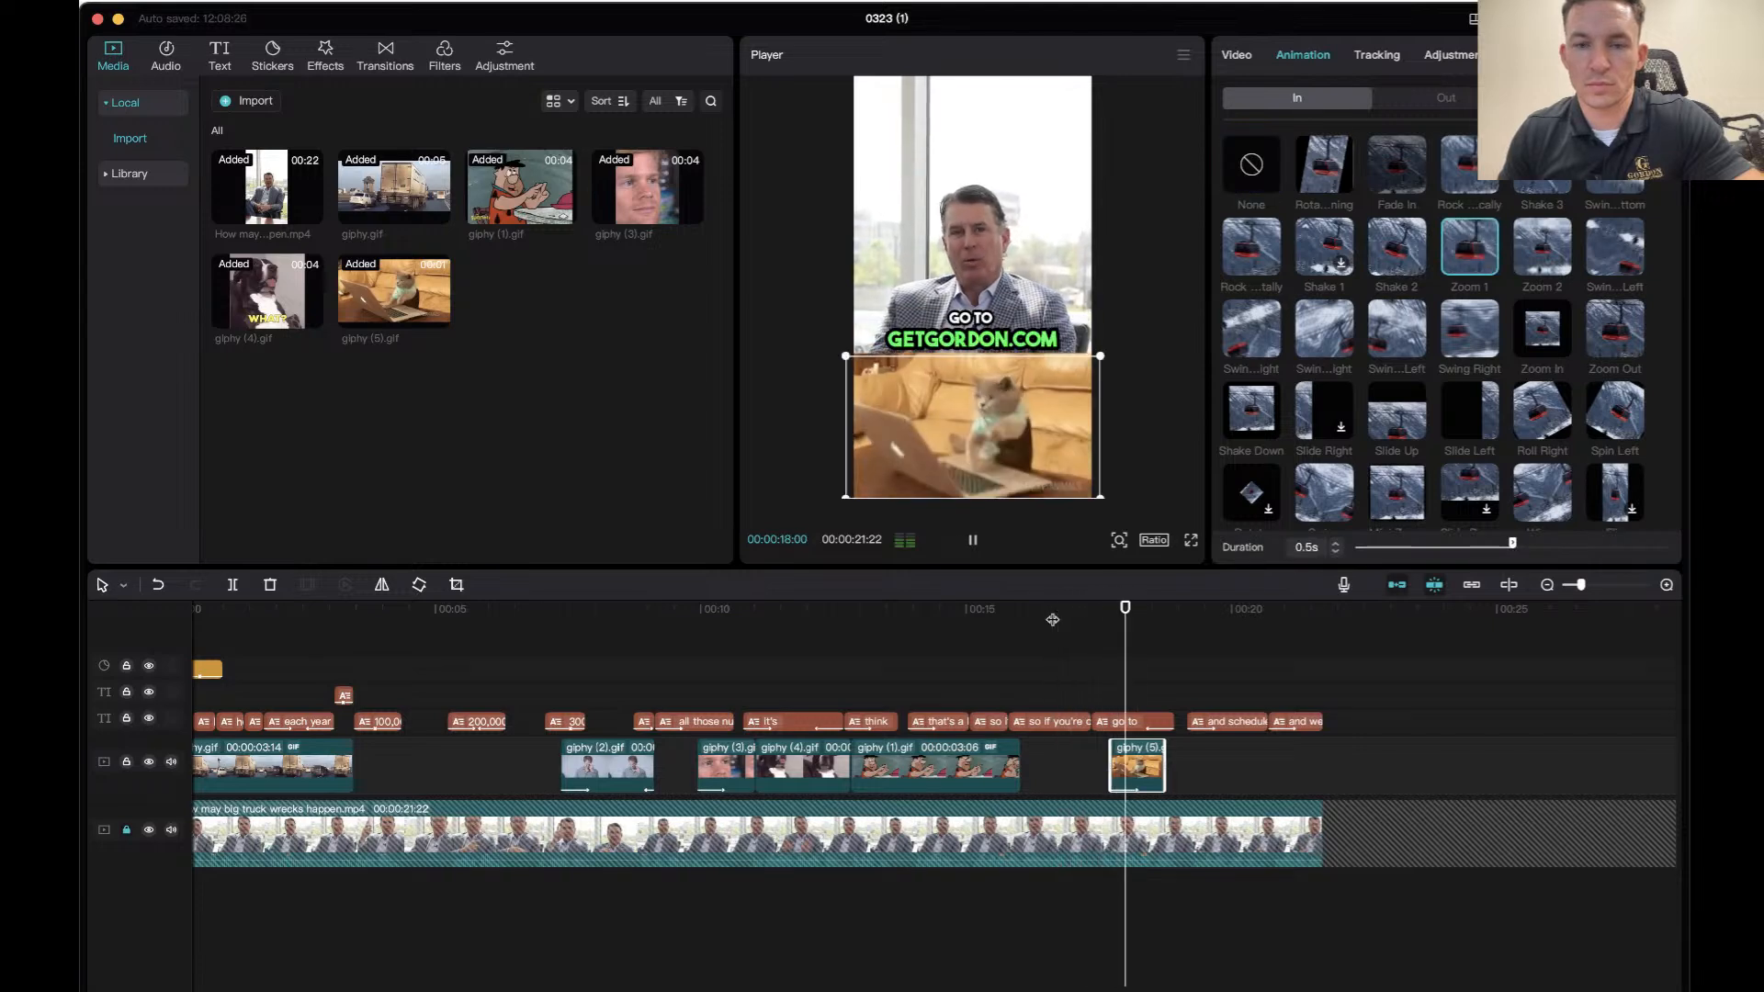
{"action": "key", "text": "space"}
Replay the cat GIF's entrance several times from about 17:11 and check its frames up to about 18:07.
{"action": "left_click", "coordinate": [1093, 608]}
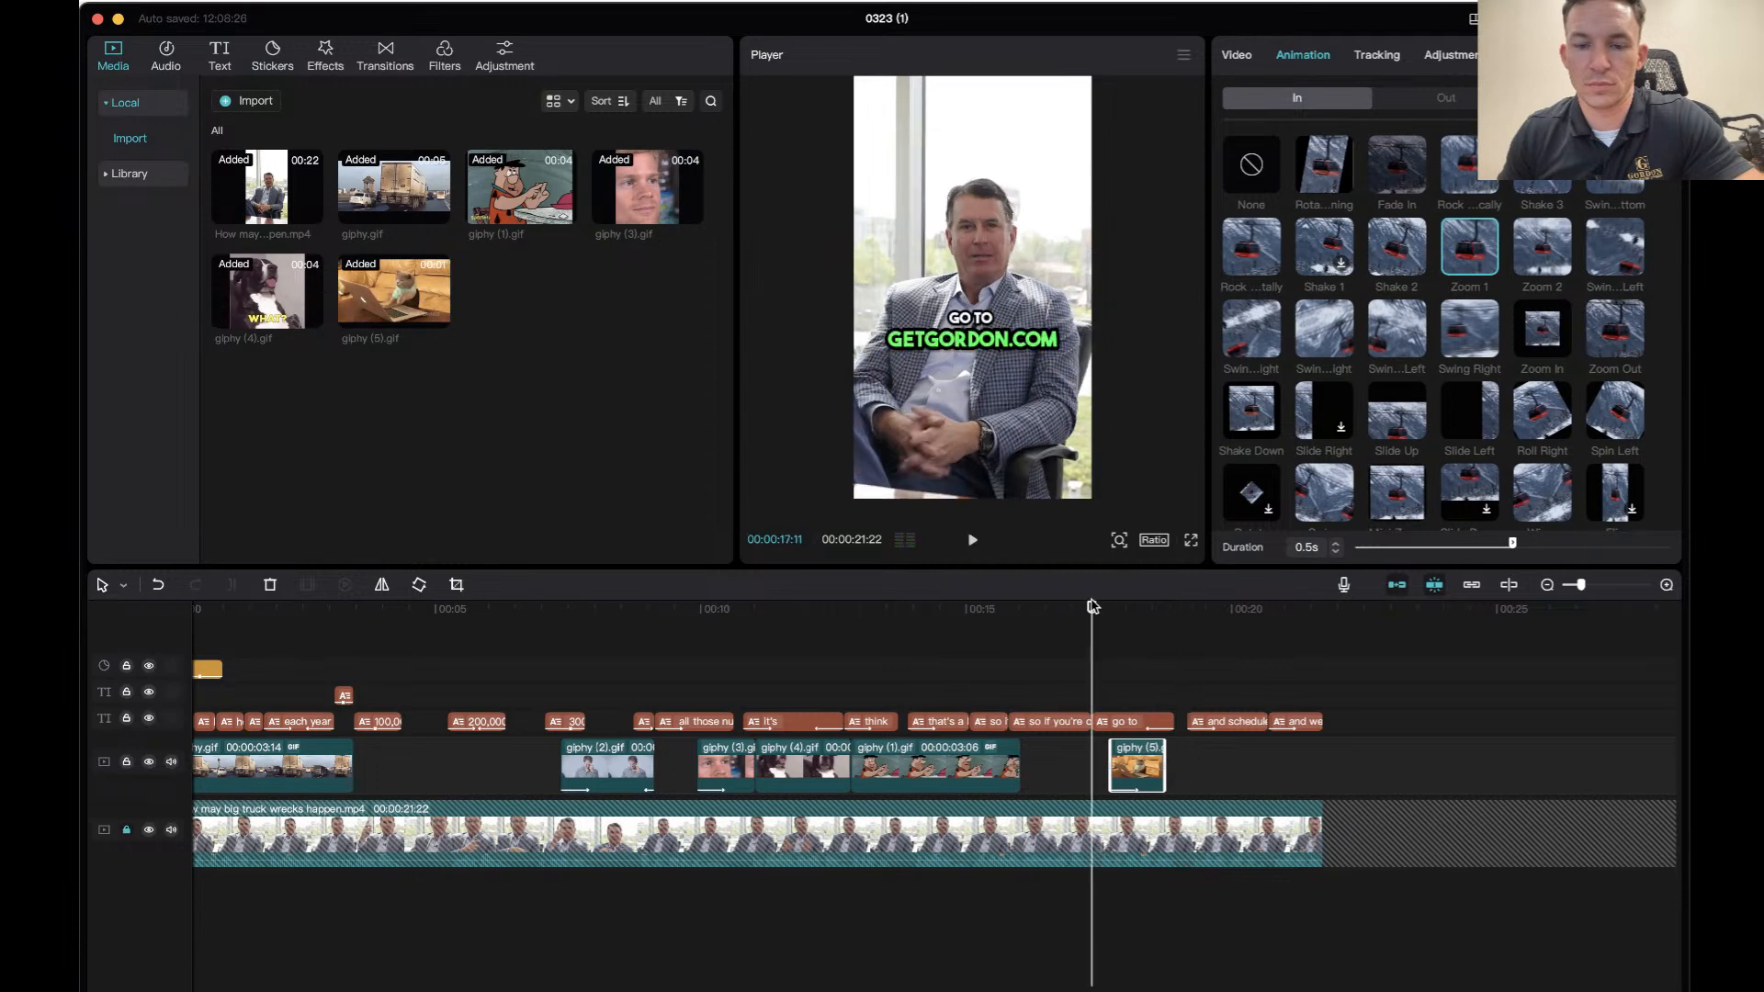
{"action": "key", "text": "space"}
{"action": "left_click", "coordinate": [1093, 608]}
{"action": "key", "text": "space"}
{"action": "left_click", "coordinate": [1091, 608]}
{"action": "key", "text": "space"}
{"action": "left_click_drag", "start_coordinate": [1092, 607], "coordinate": [1126, 607]}
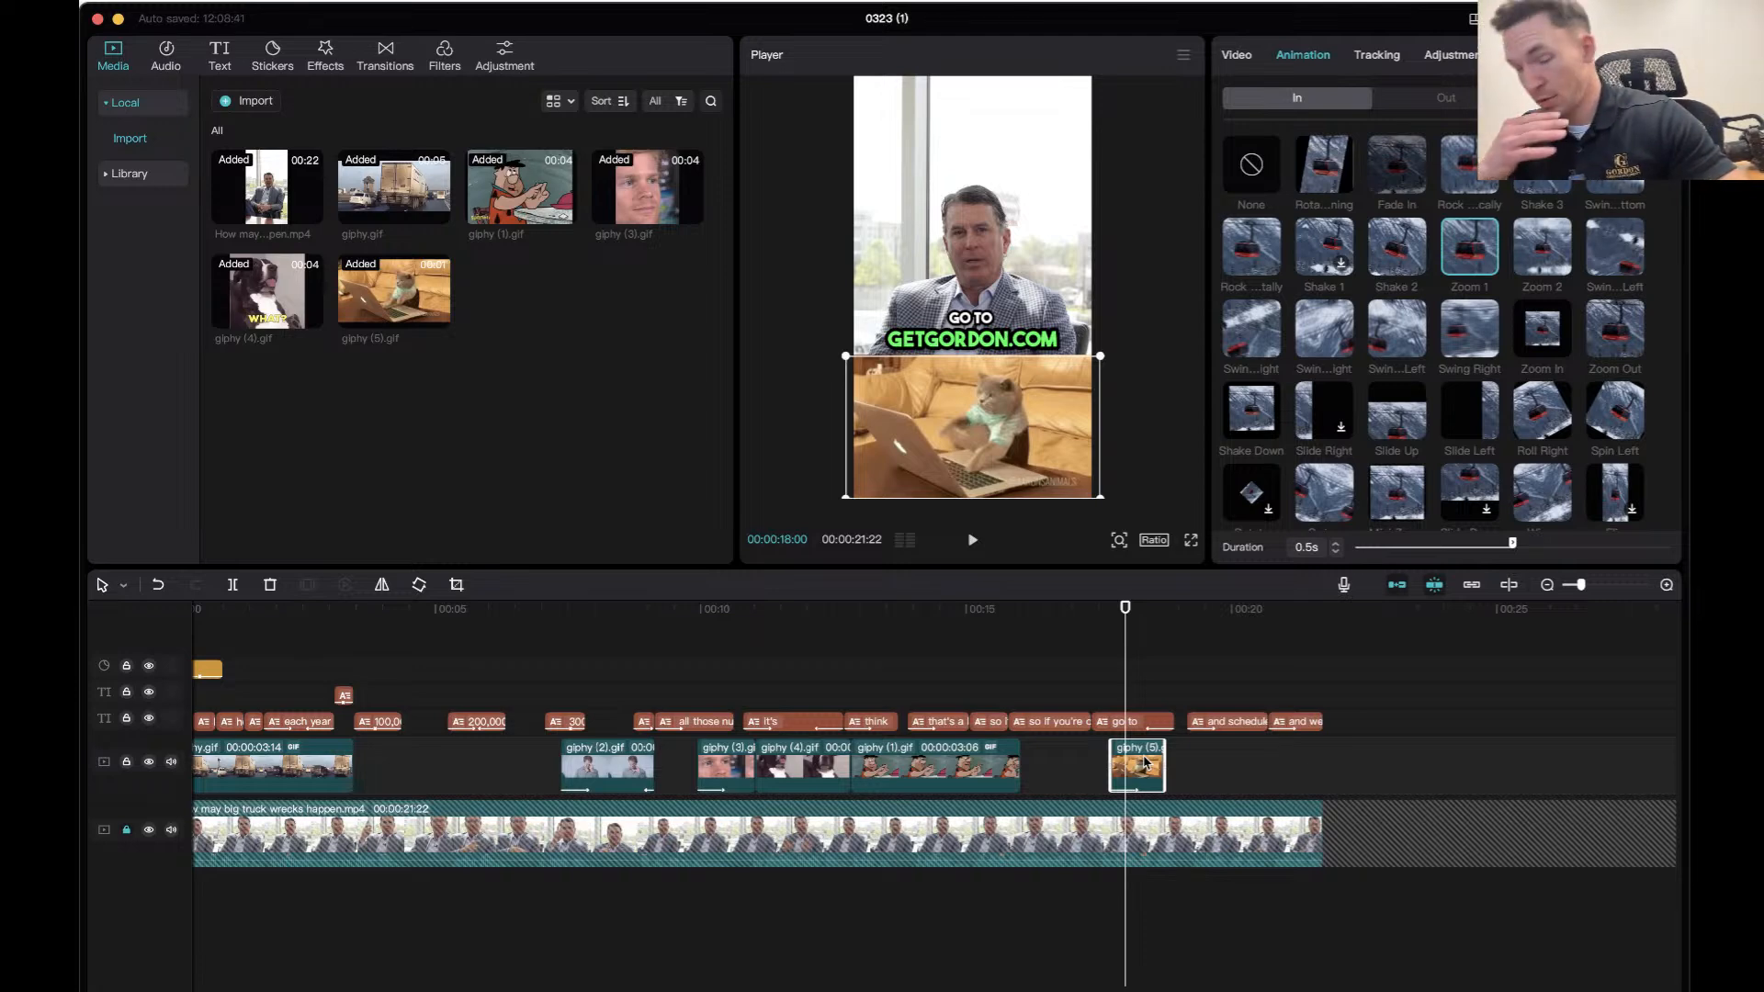
{"action": "left_click", "coordinate": [1106, 608]}
{"action": "left_click", "coordinate": [1137, 608]}
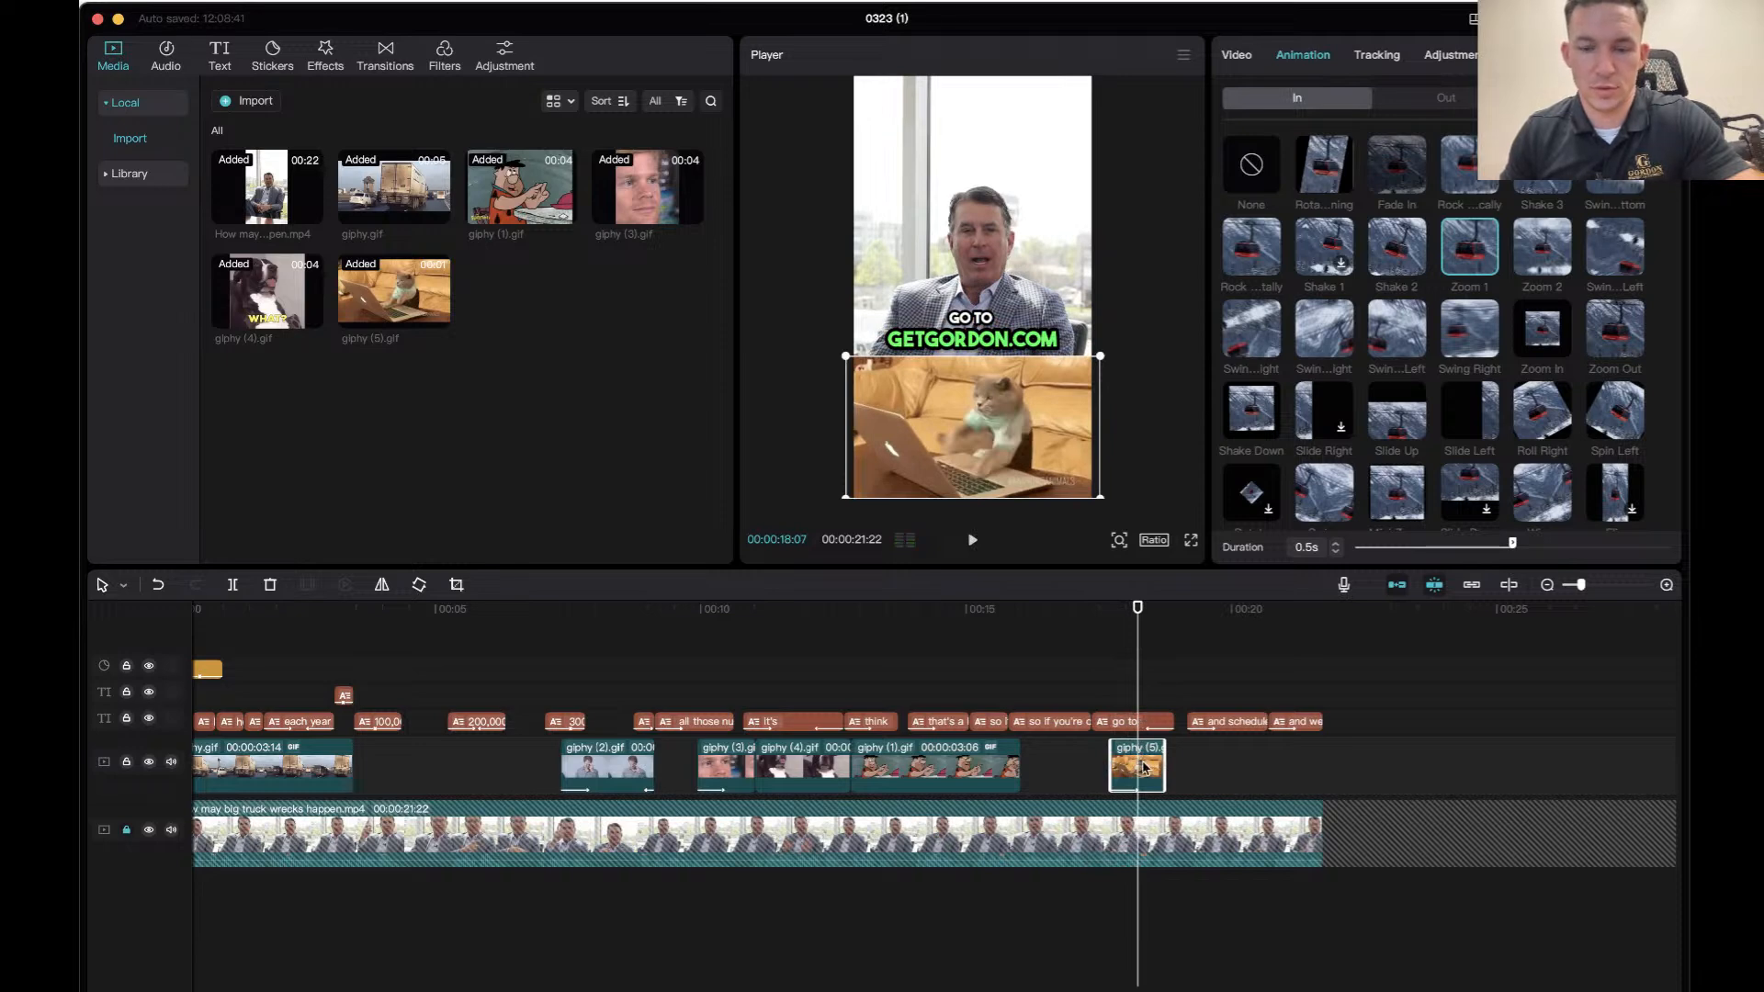
Delete the cat GIF clip at the website caption from the timeline.
{"action": "right_click", "coordinate": [1096, 758]}
{"action": "left_click", "coordinate": [1217, 735]}
{"action": "right_click", "coordinate": [1128, 768]}
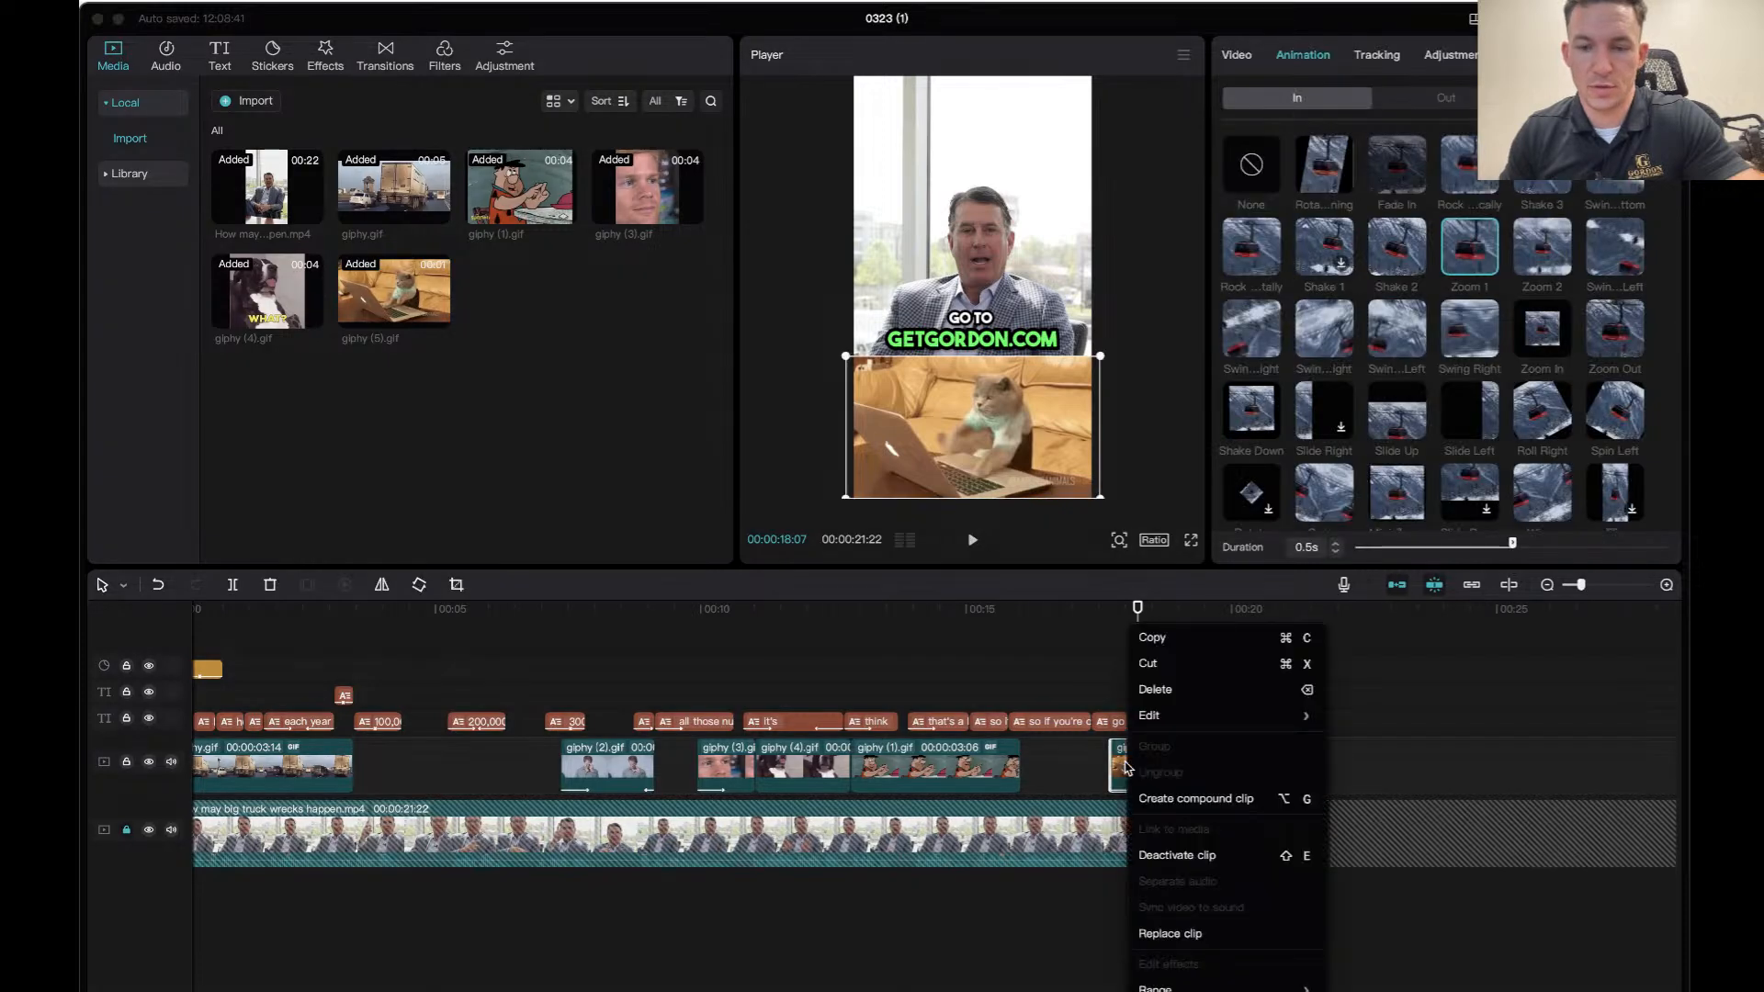
{"action": "left_click", "coordinate": [1157, 689]}
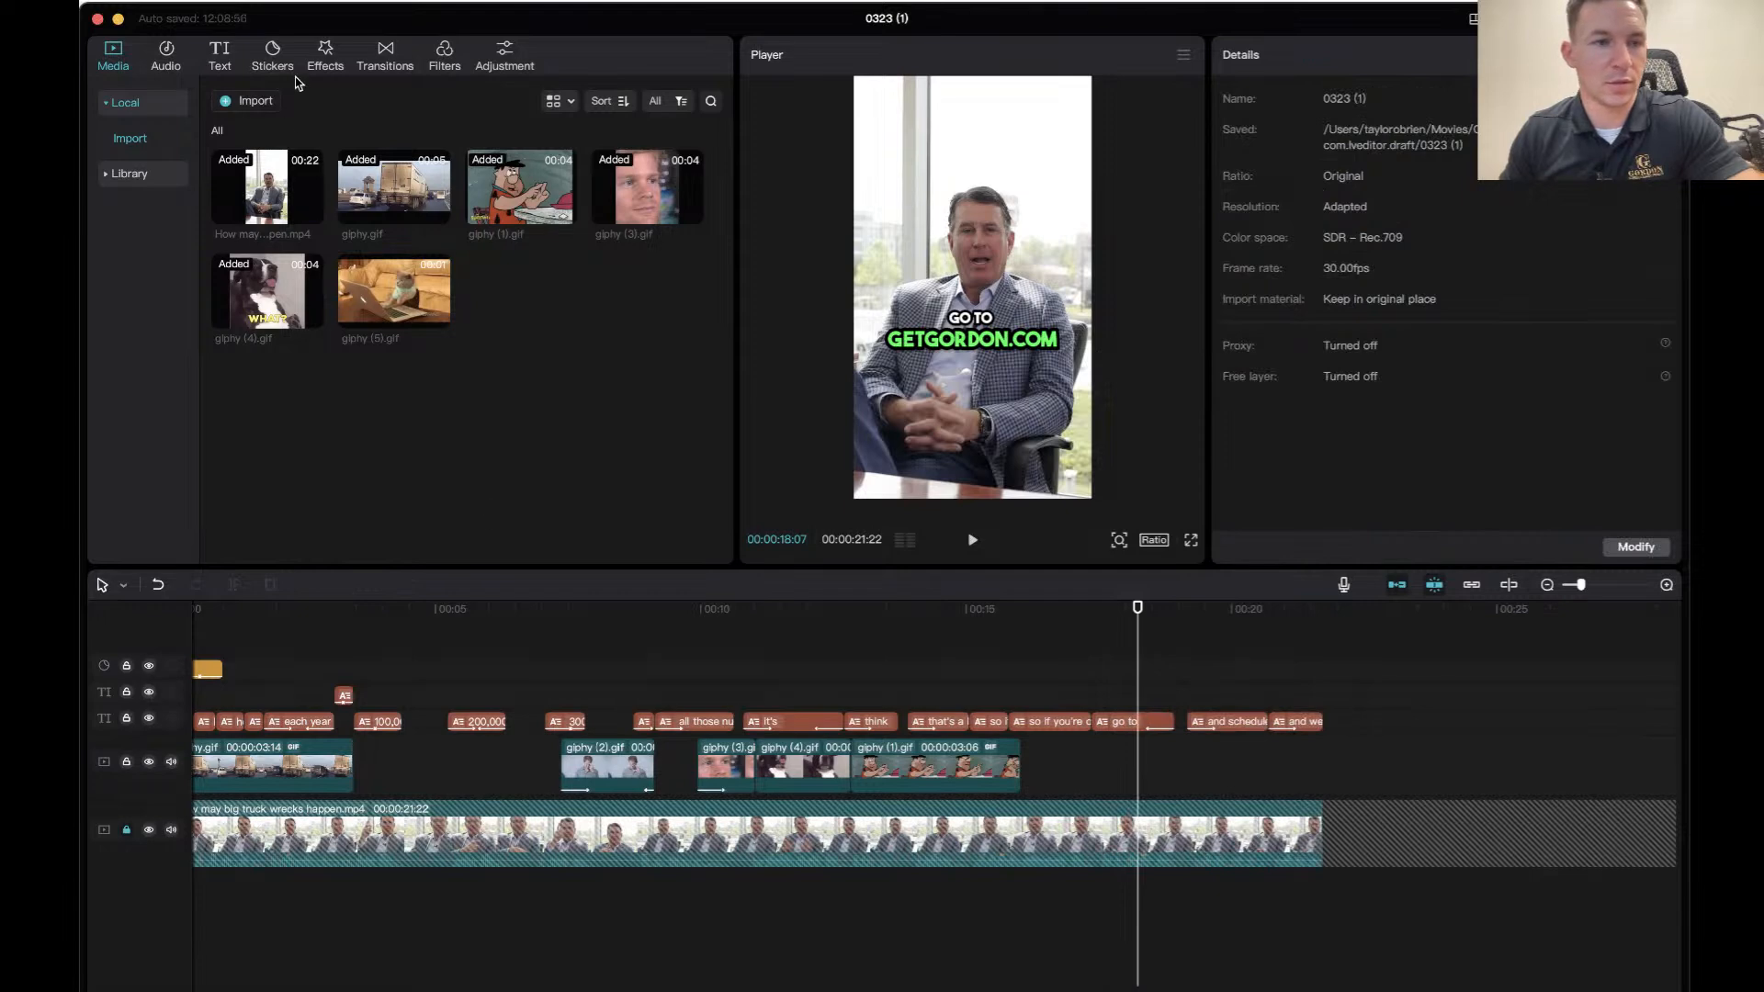
Try the red-and-white down-arrow sticker from the Trending stickers at the website caption and remove it.
{"action": "left_click", "coordinate": [273, 57]}
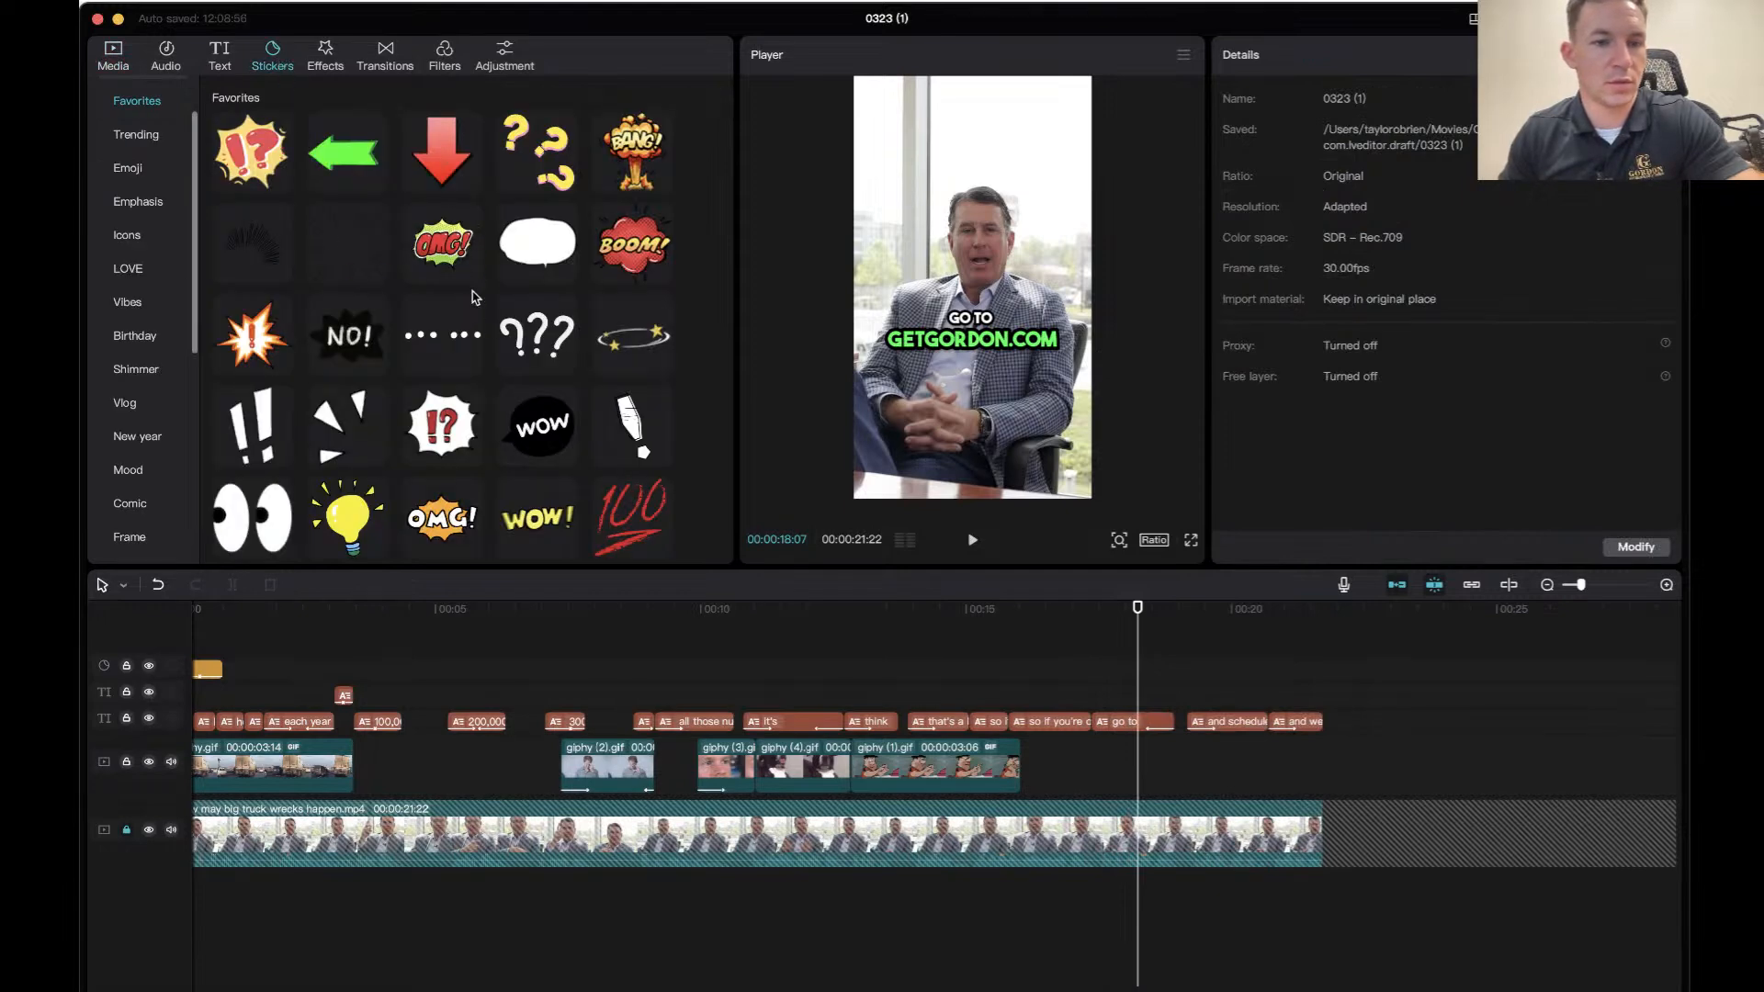
{"action": "scroll", "coordinate": [506, 354], "scroll_direction": "down", "scroll_amount": 10}
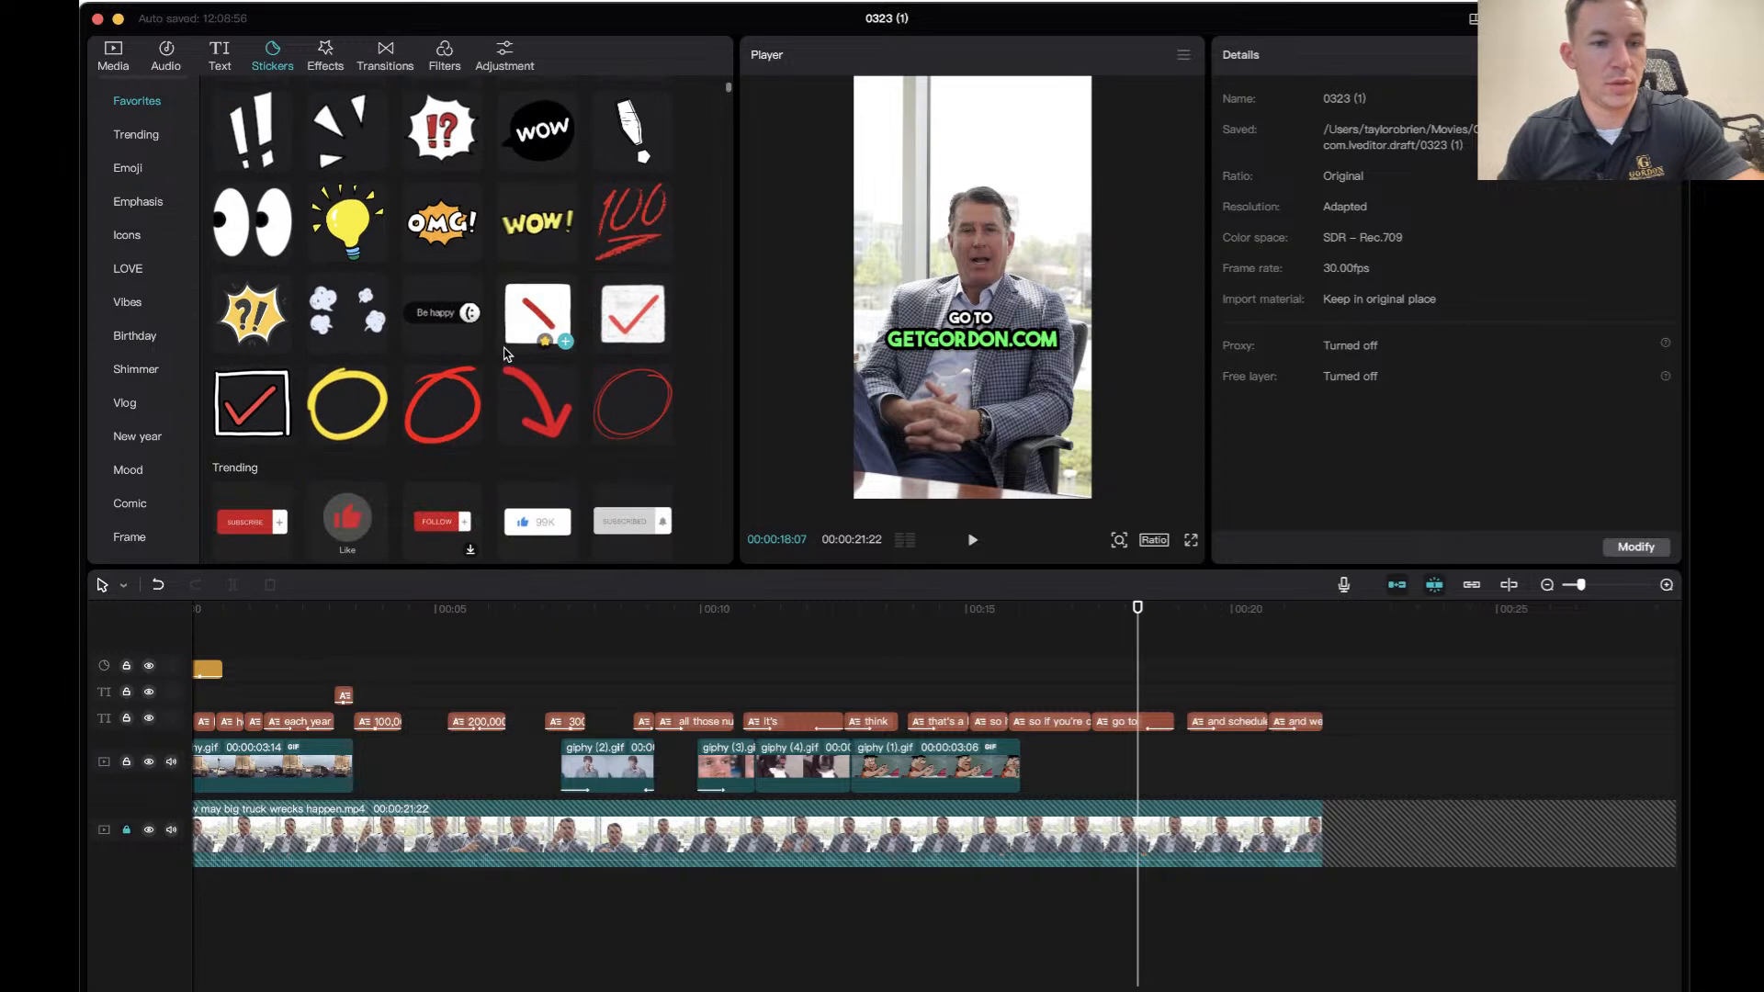
{"action": "scroll", "coordinate": [507, 354], "scroll_direction": "down", "scroll_amount": 5}
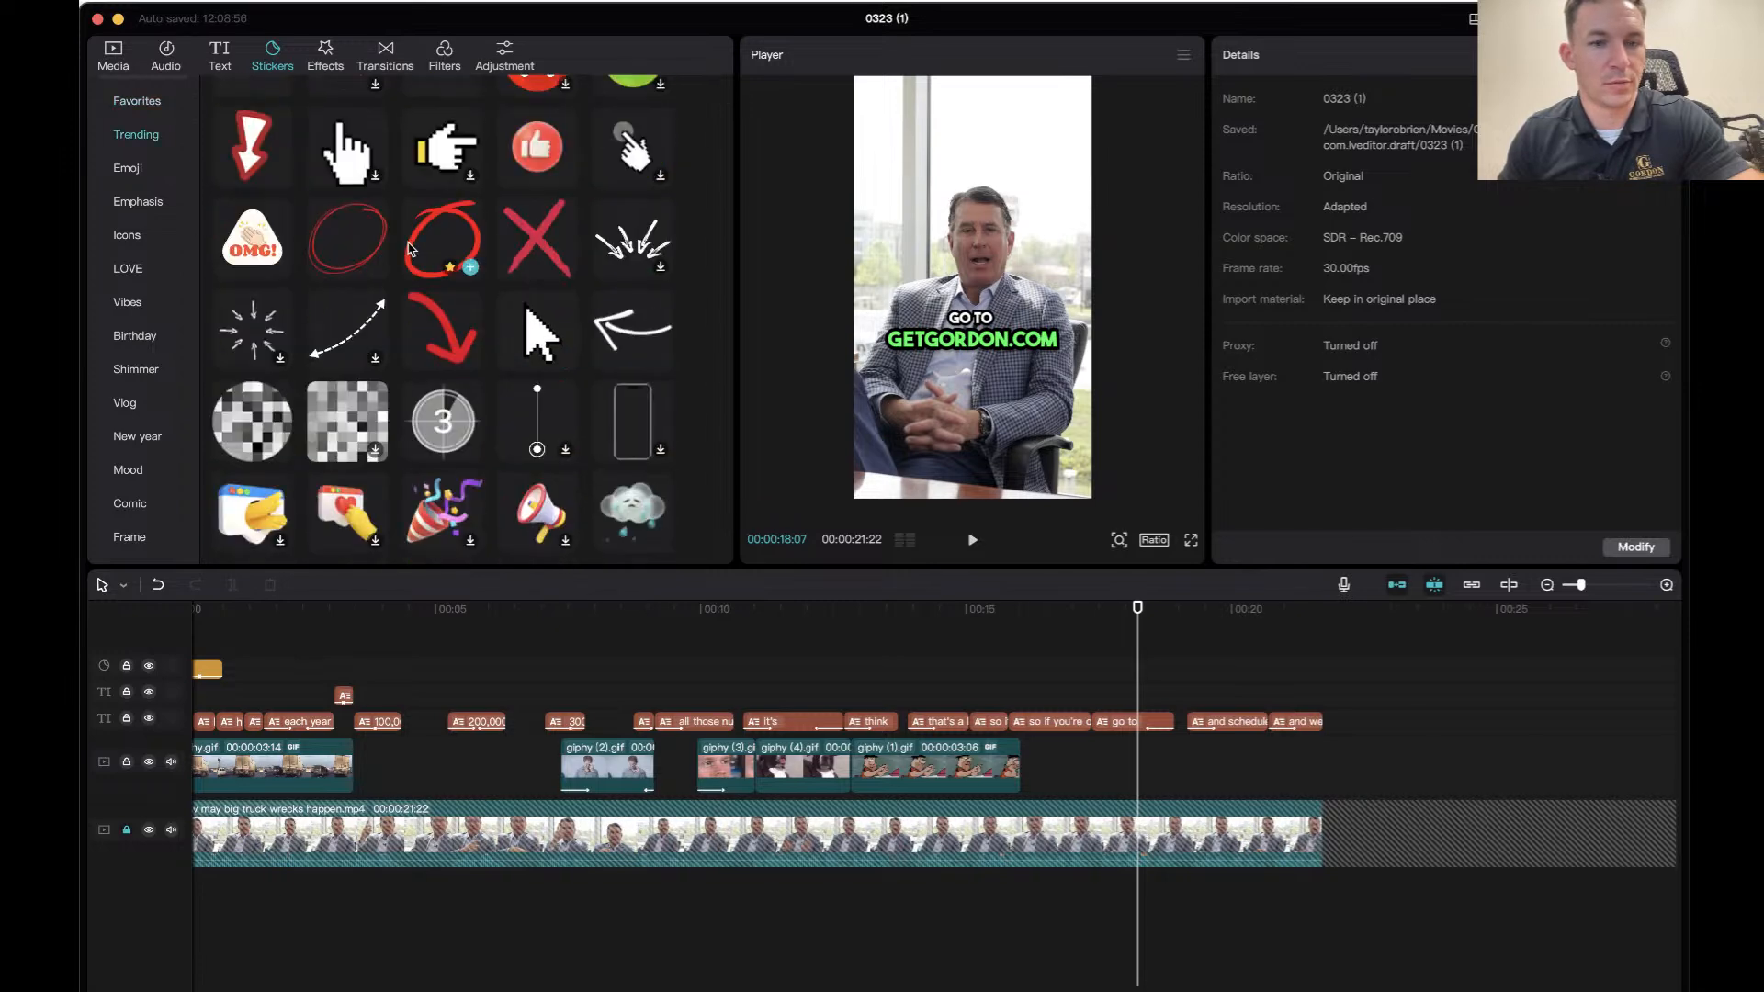
{"action": "scroll", "coordinate": [361, 145], "scroll_direction": "up", "scroll_amount": 1}
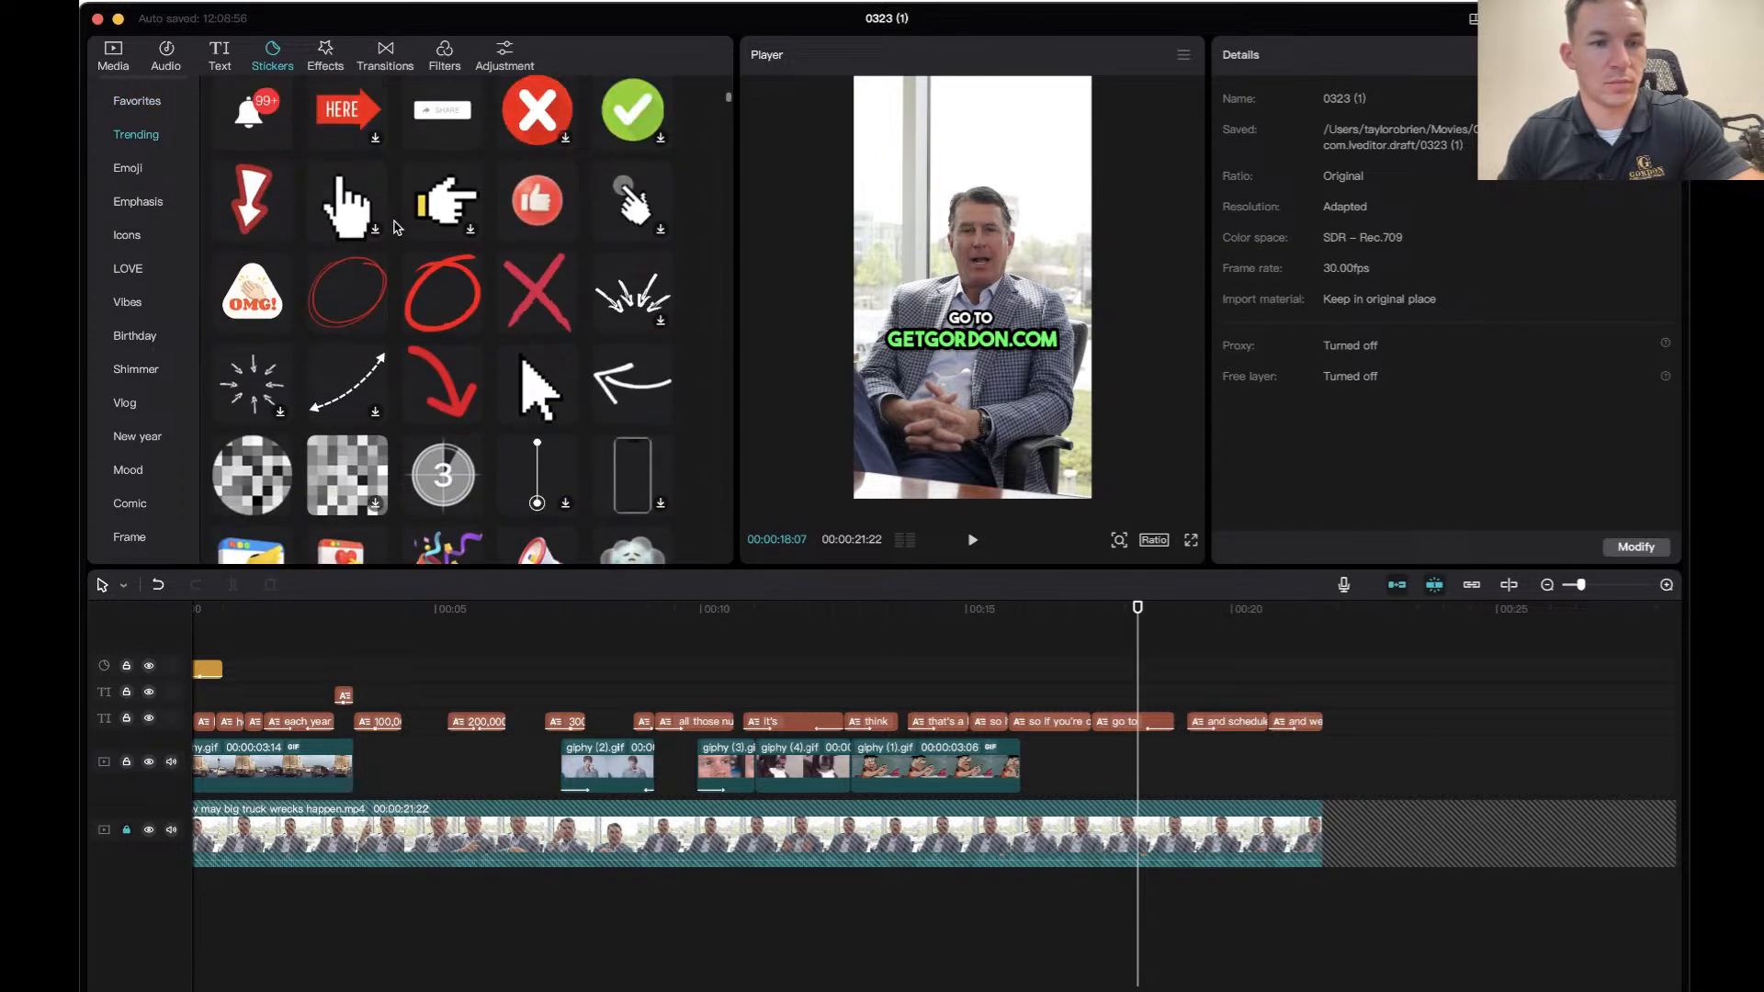
{"action": "left_click_drag", "start_coordinate": [250, 206], "coordinate": [1058, 735]}
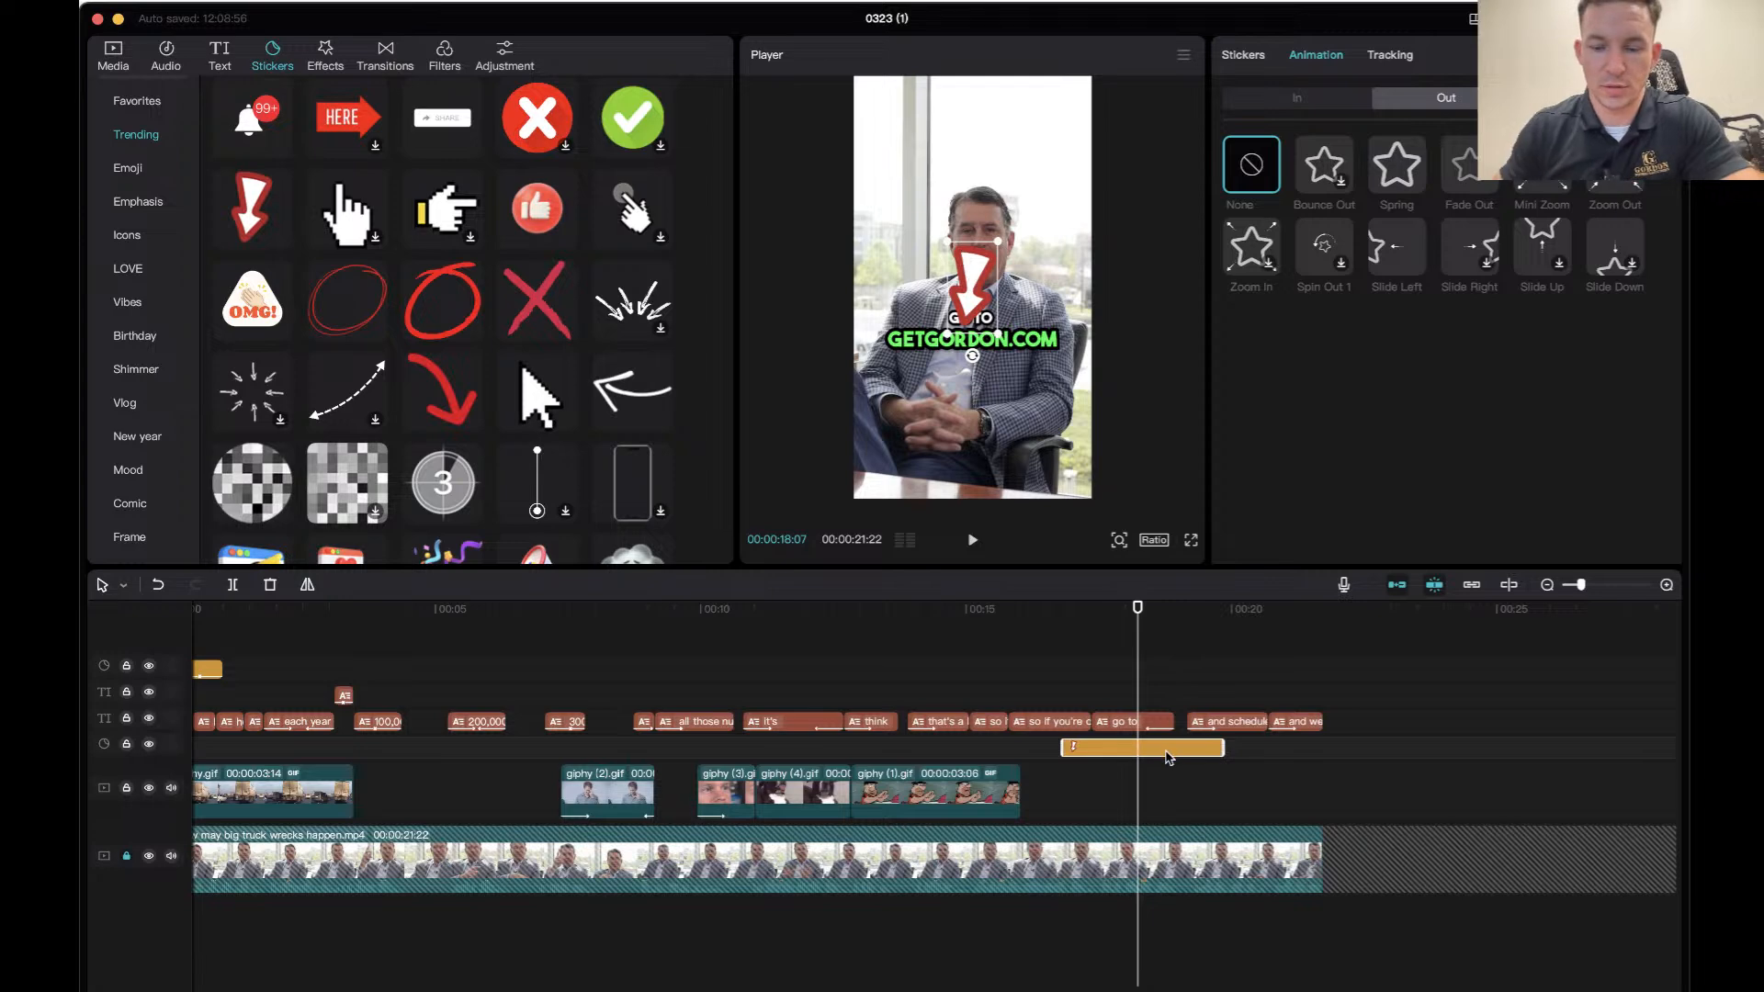
{"action": "key", "text": "Delete"}
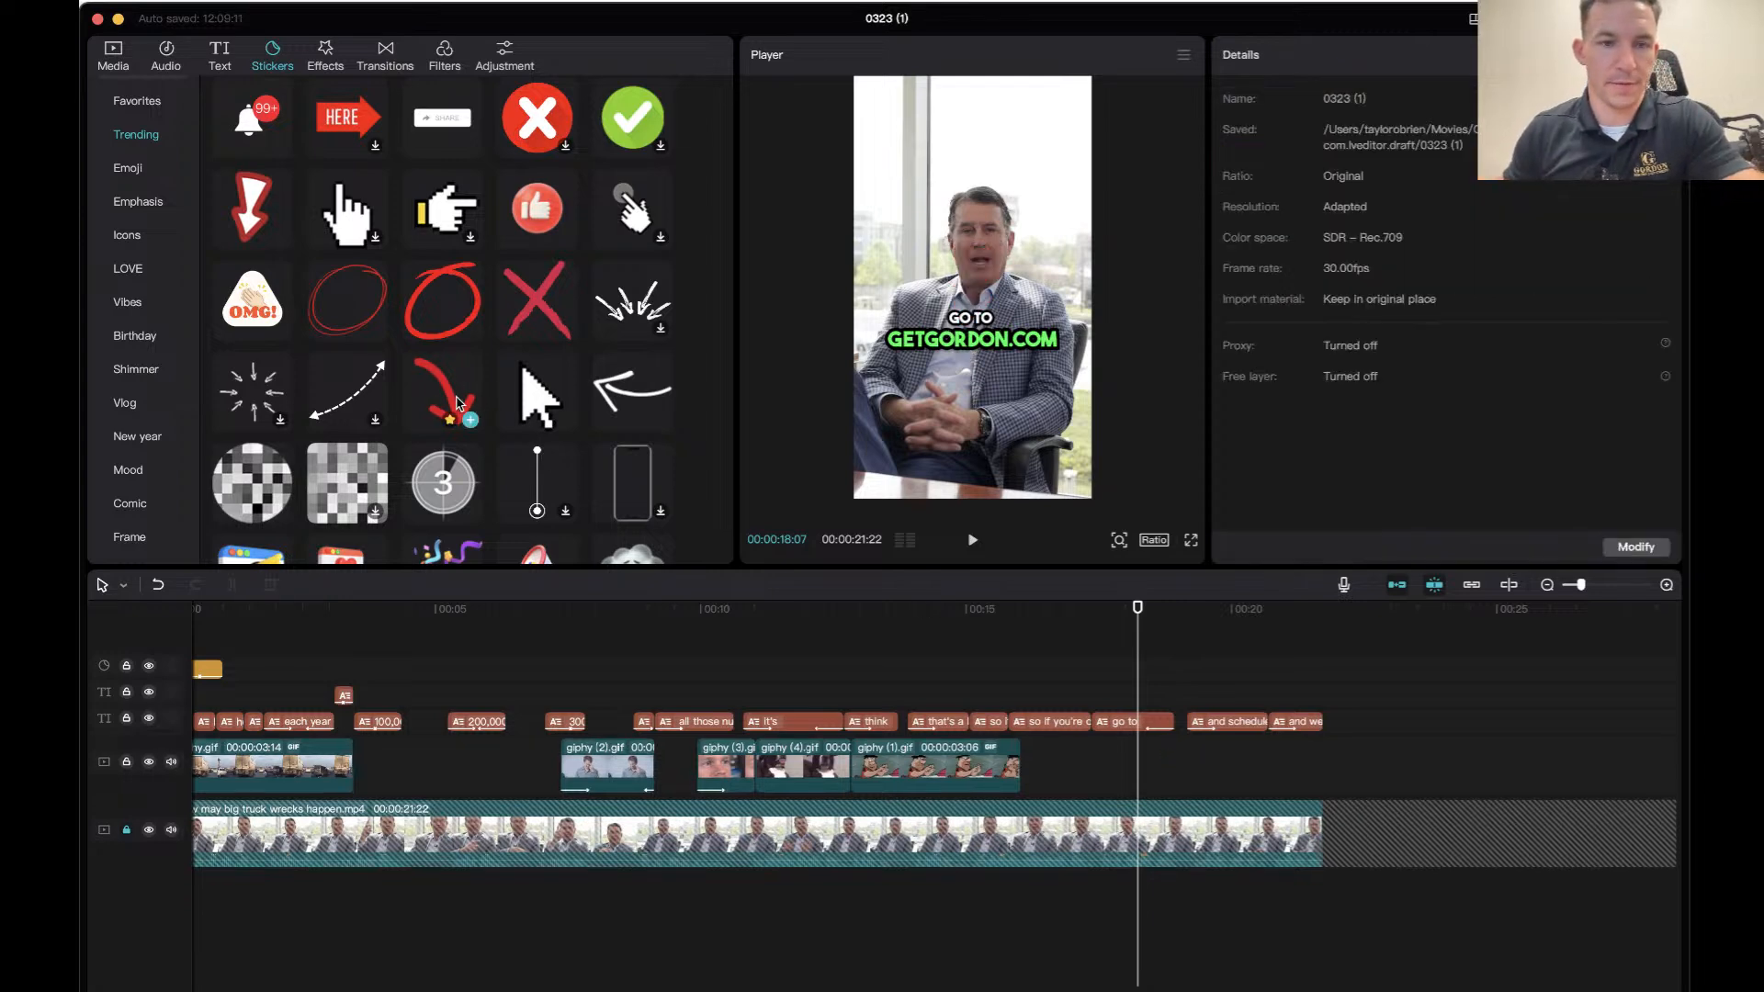
Find the white converging-arrows sticker among the Emphasis stickers and add it to the timeline around the website caption.
{"action": "scroll", "coordinate": [423, 303], "scroll_direction": "up", "scroll_amount": 5}
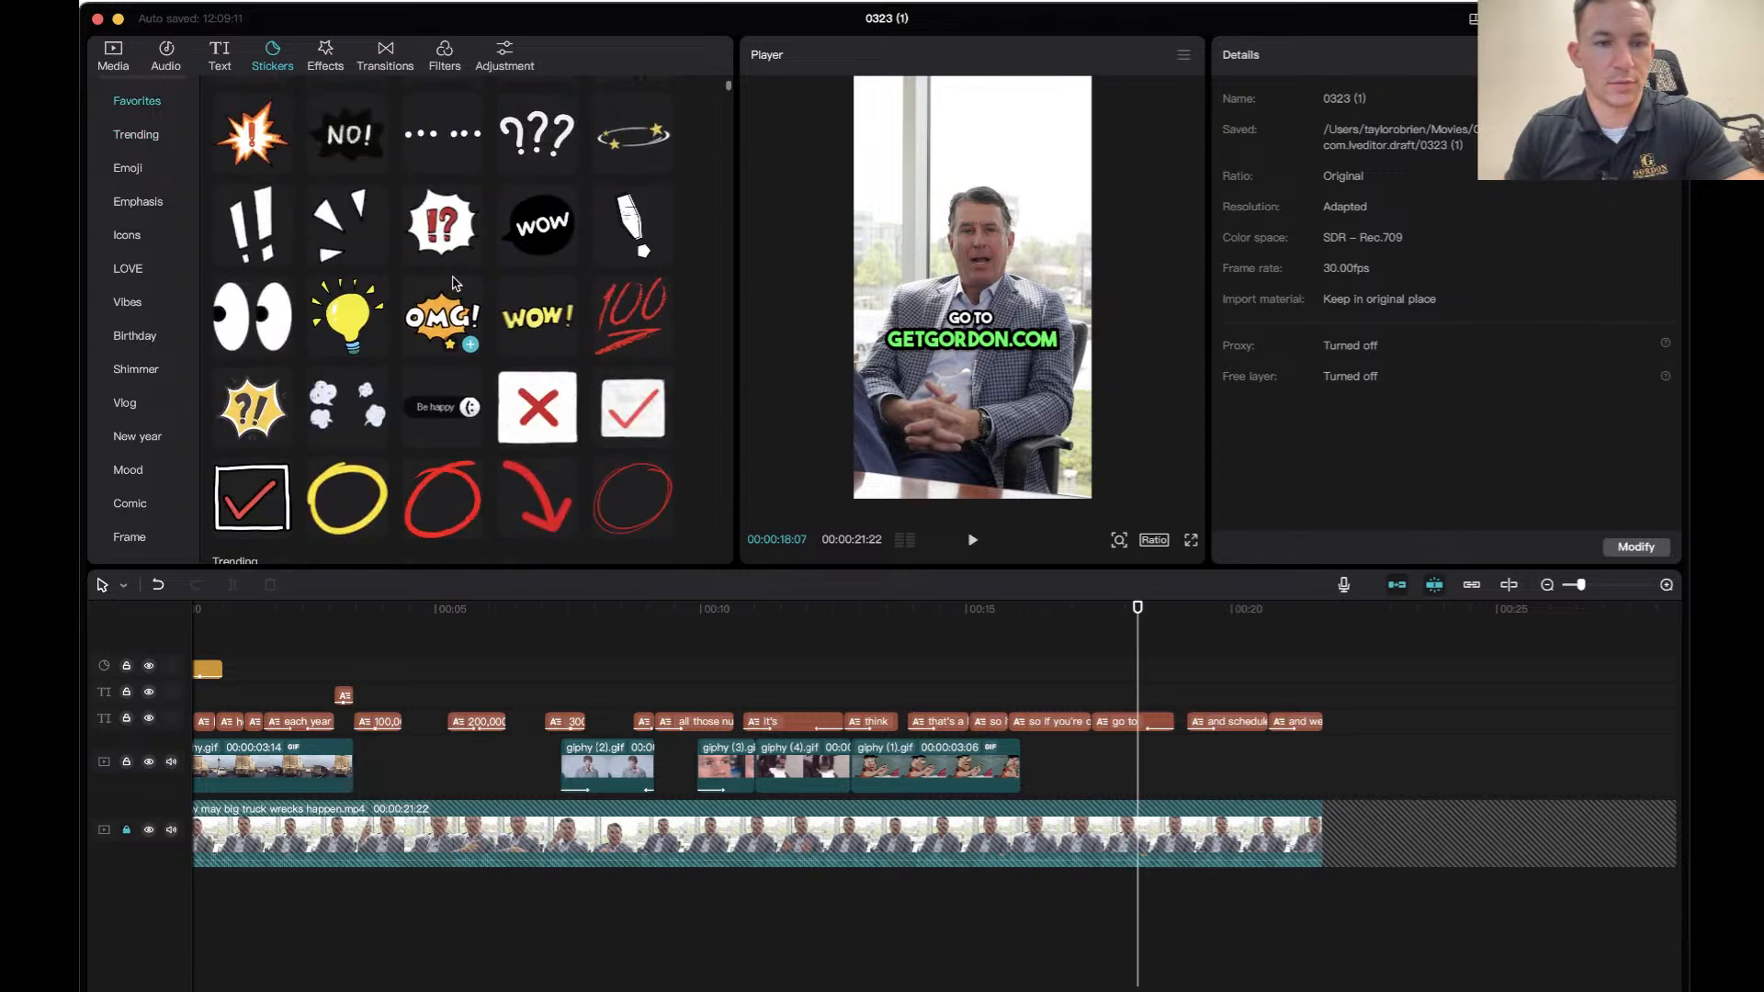
{"action": "scroll", "coordinate": [453, 283], "scroll_direction": "down", "scroll_amount": 5}
{"action": "scroll", "coordinate": [453, 283], "scroll_direction": "down", "scroll_amount": 10}
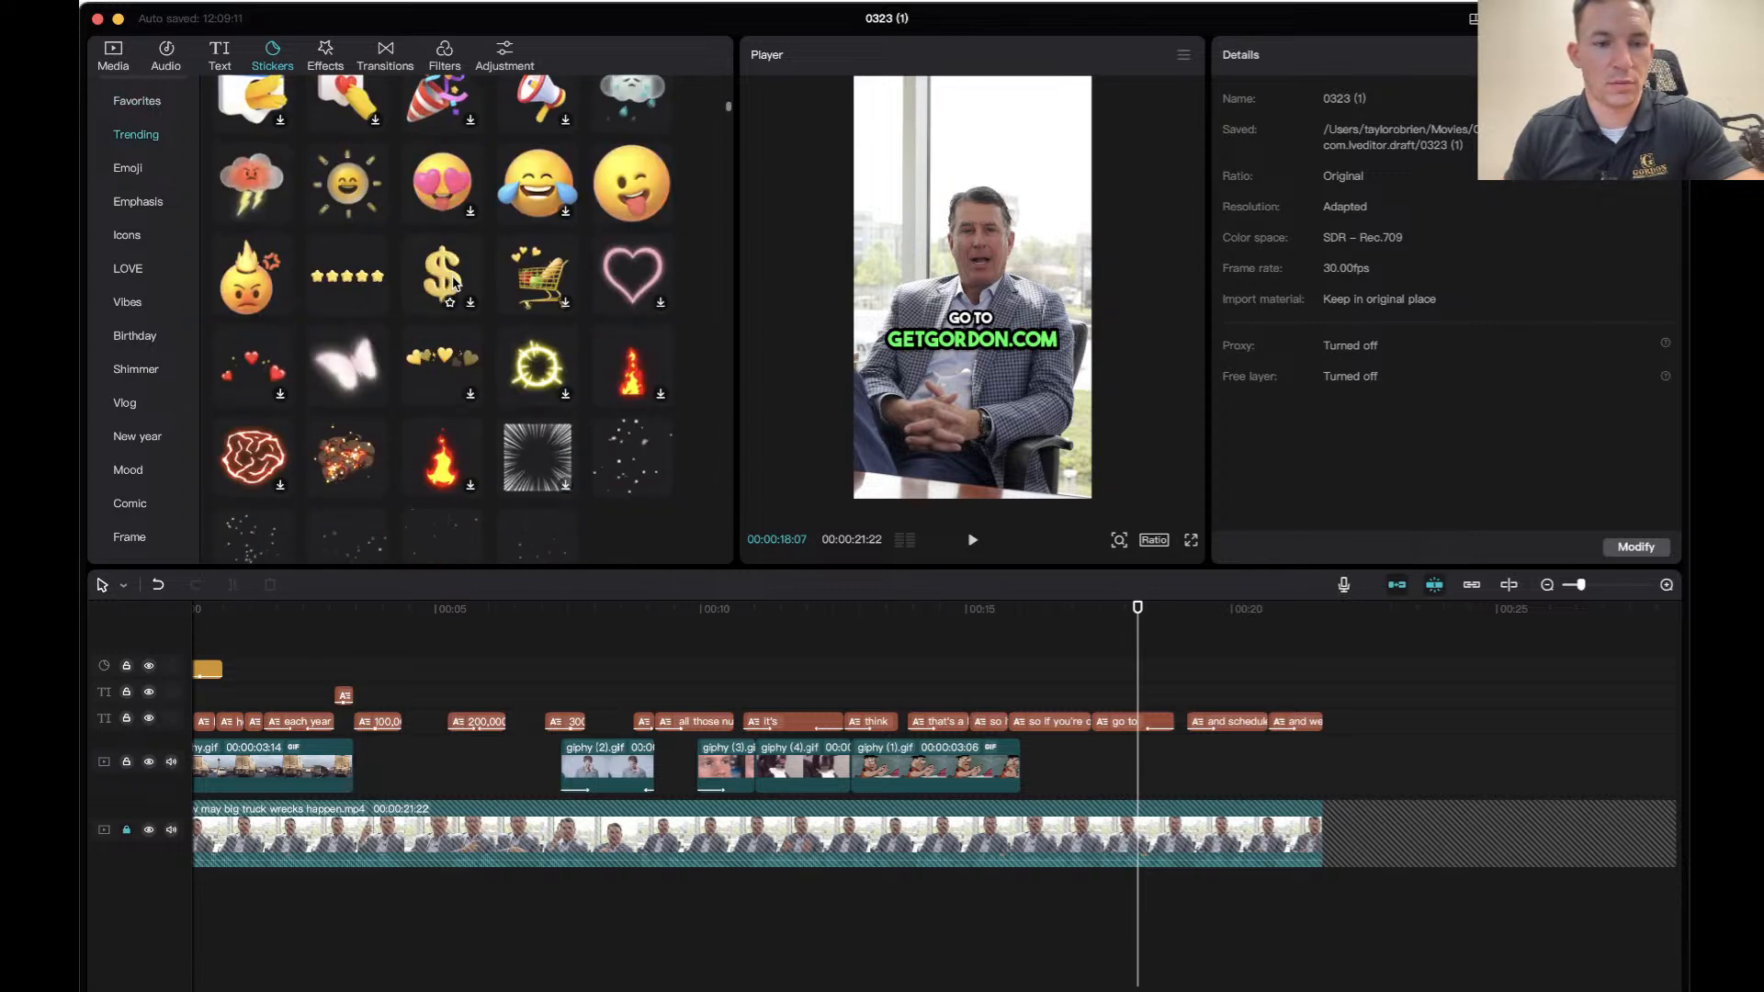
{"action": "scroll", "coordinate": [453, 283], "scroll_direction": "down", "scroll_amount": 10}
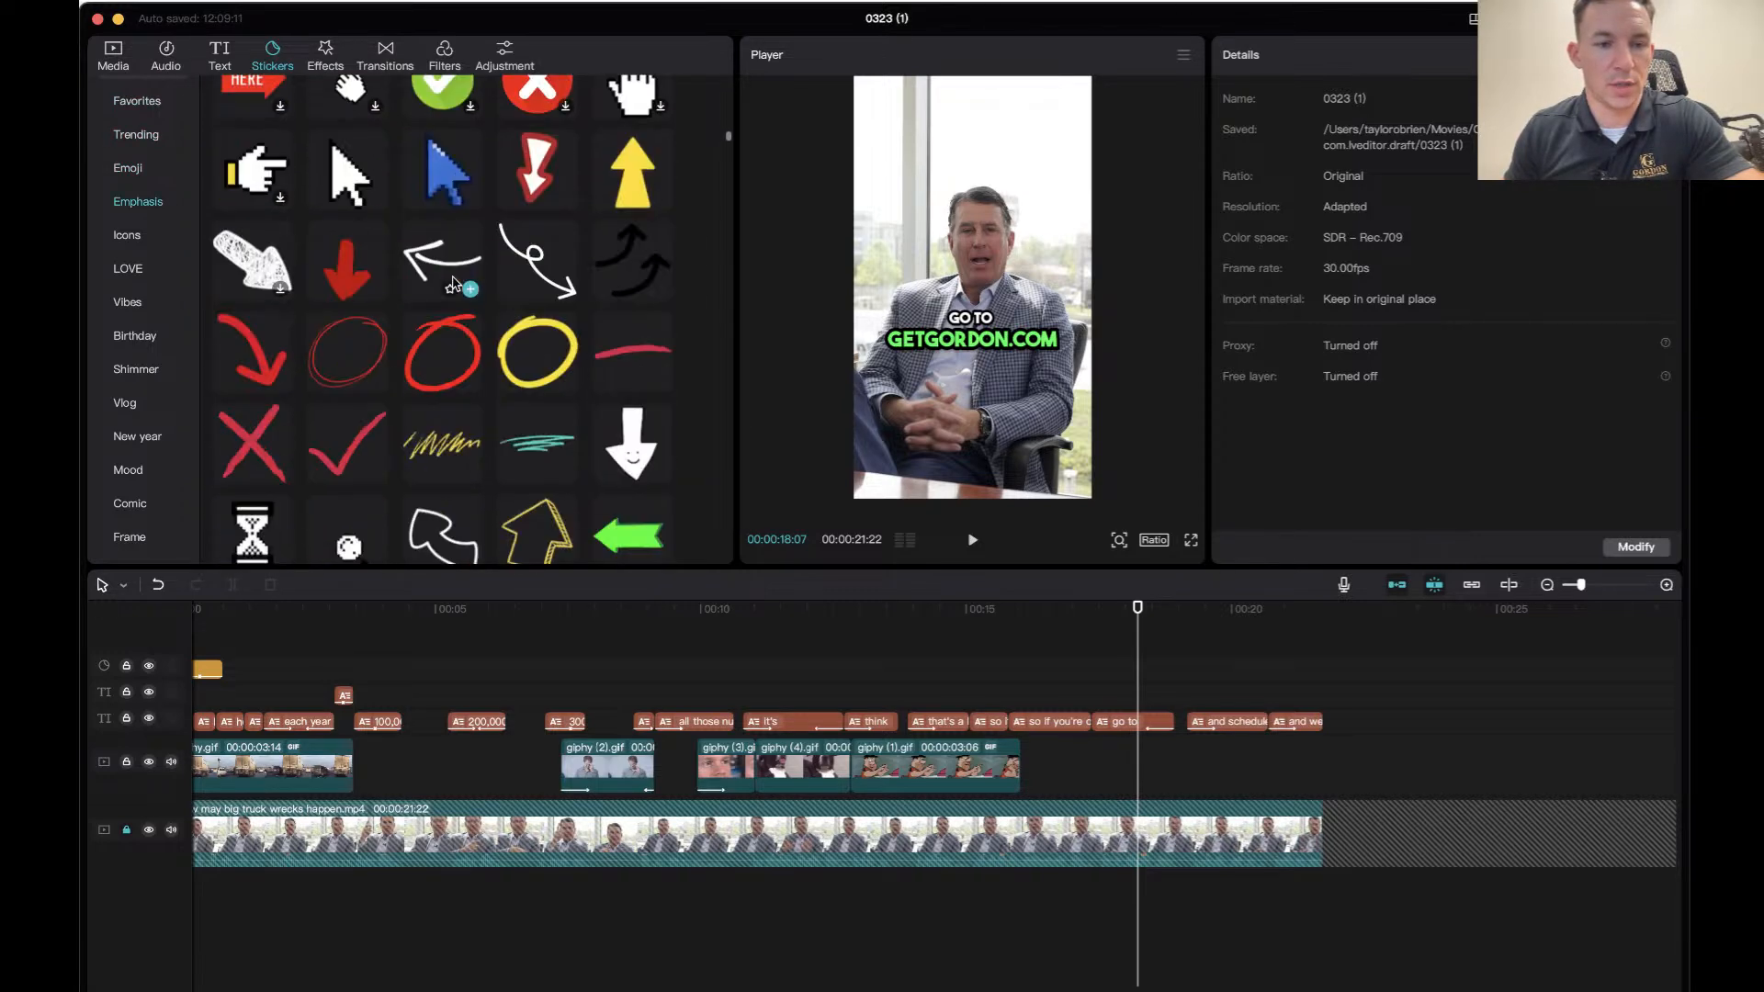
{"action": "scroll", "coordinate": [312, 390], "scroll_direction": "up", "scroll_amount": 3}
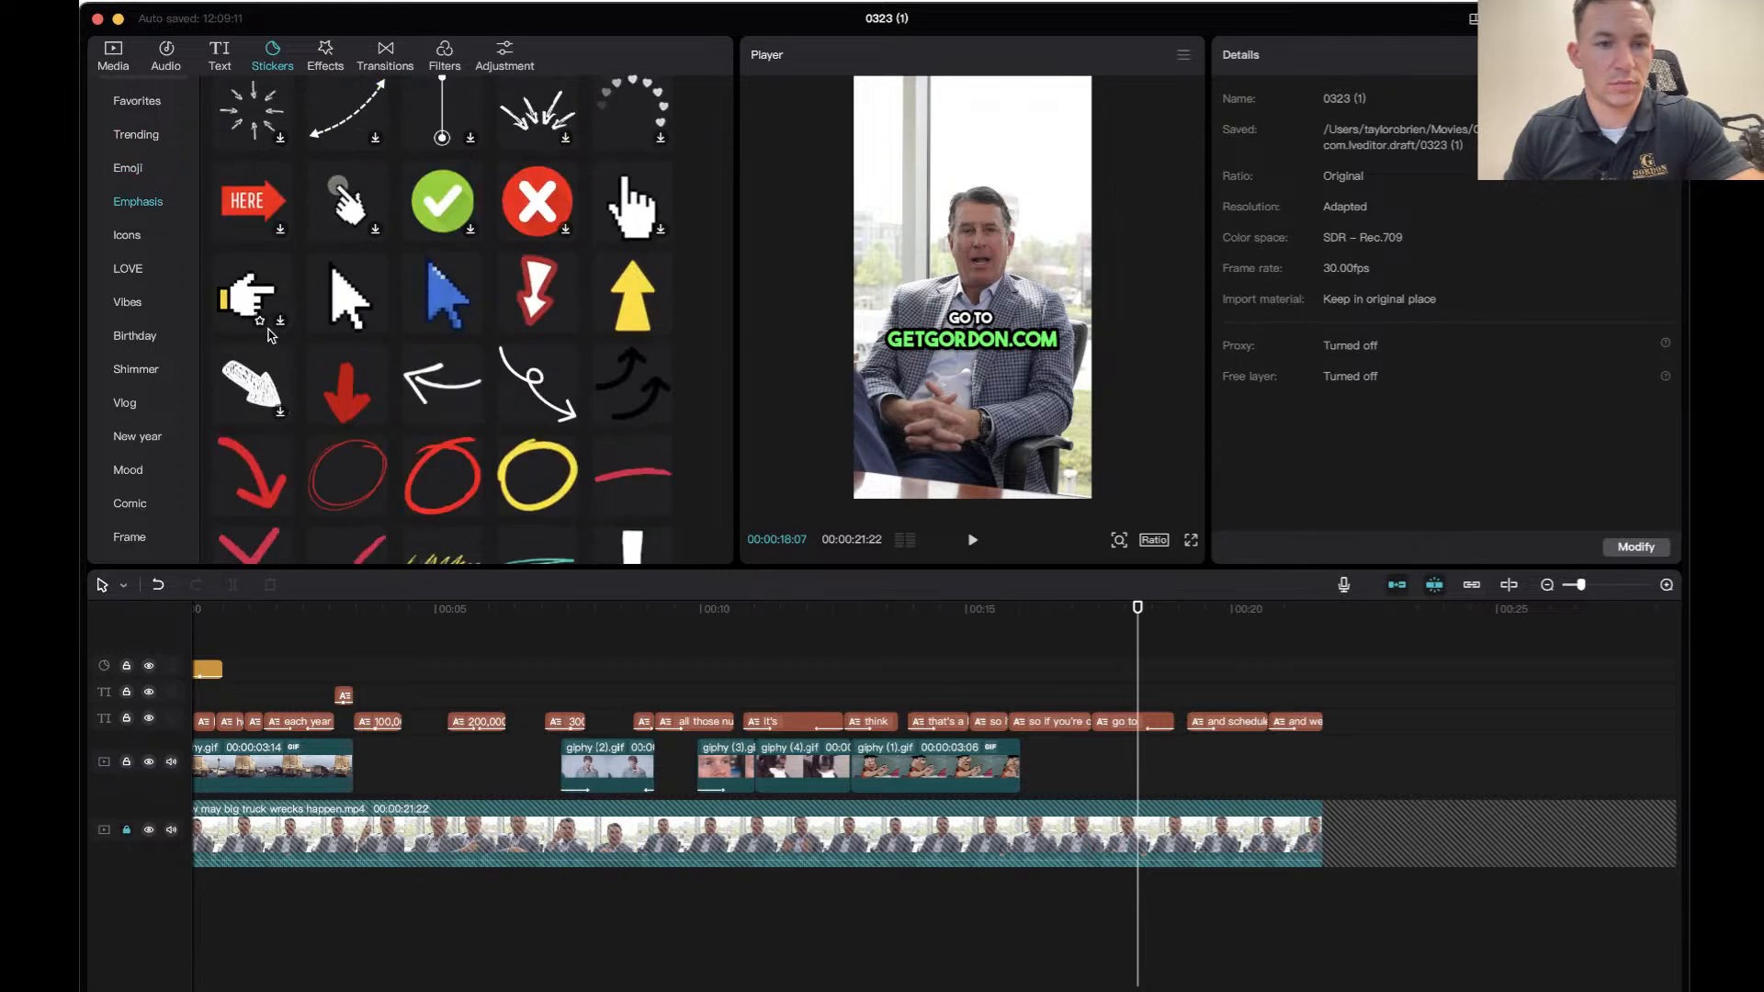
{"action": "scroll", "coordinate": [351, 271], "scroll_direction": "up", "scroll_amount": 2}
{"action": "scroll", "coordinate": [366, 262], "scroll_direction": "up", "scroll_amount": 2}
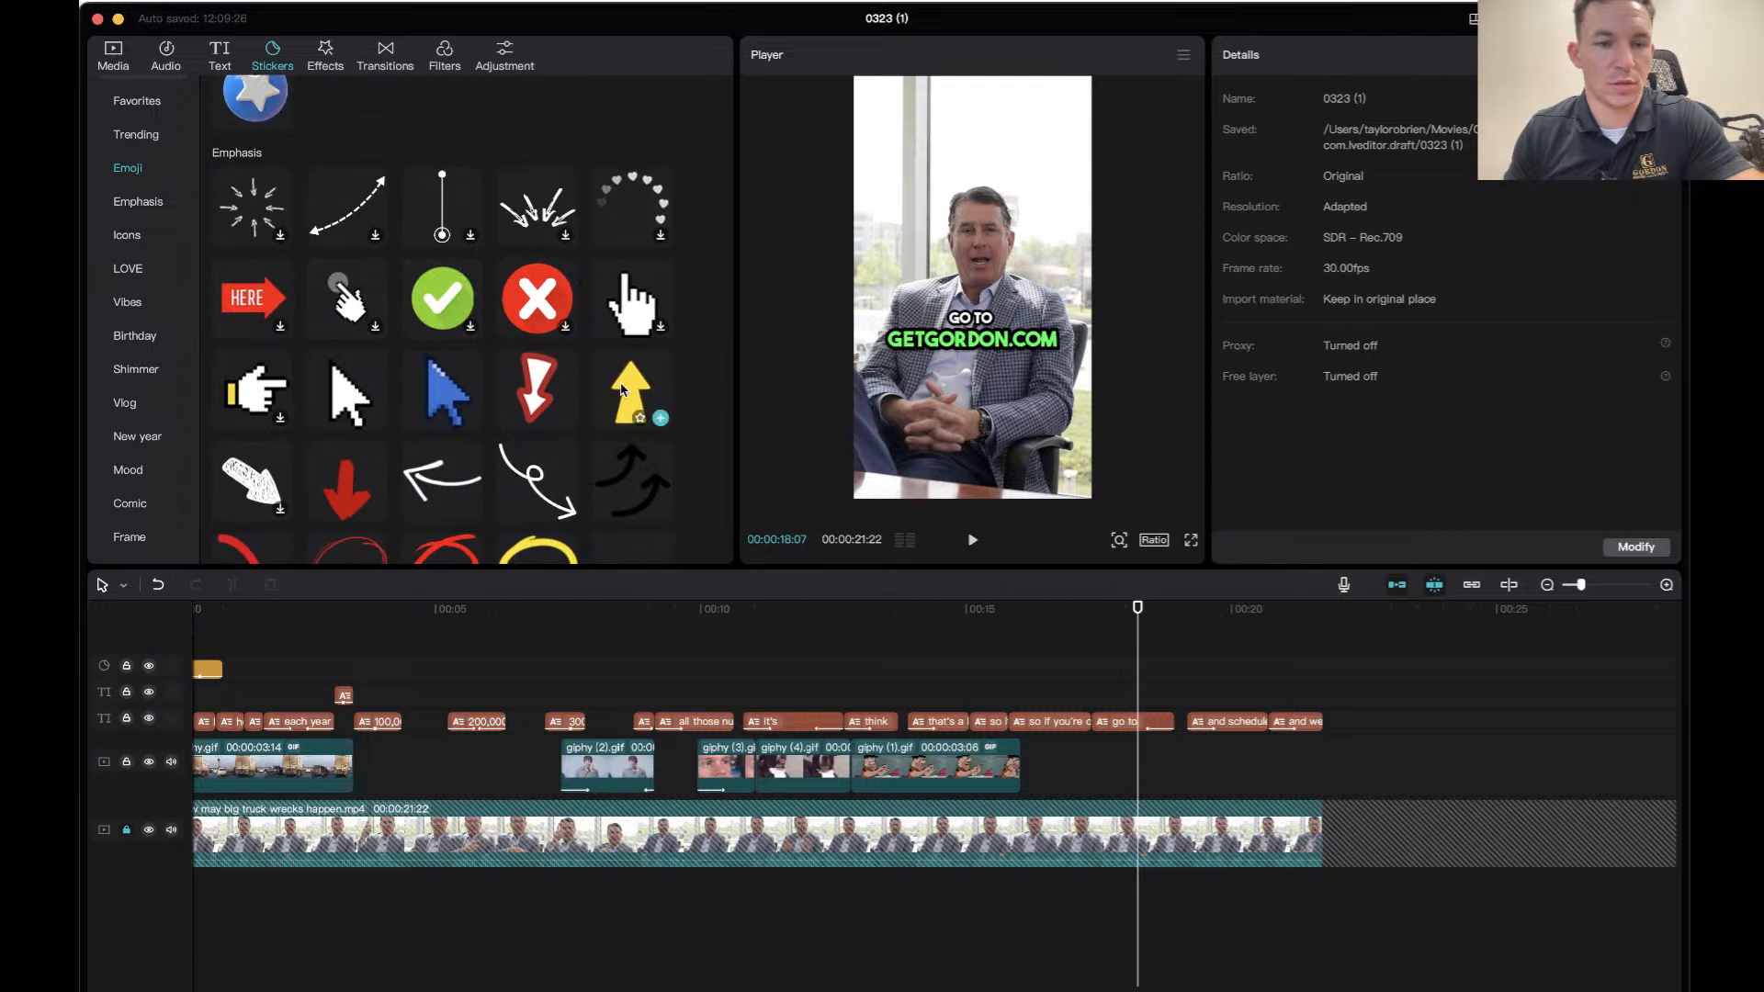
{"action": "left_click", "coordinate": [577, 229]}
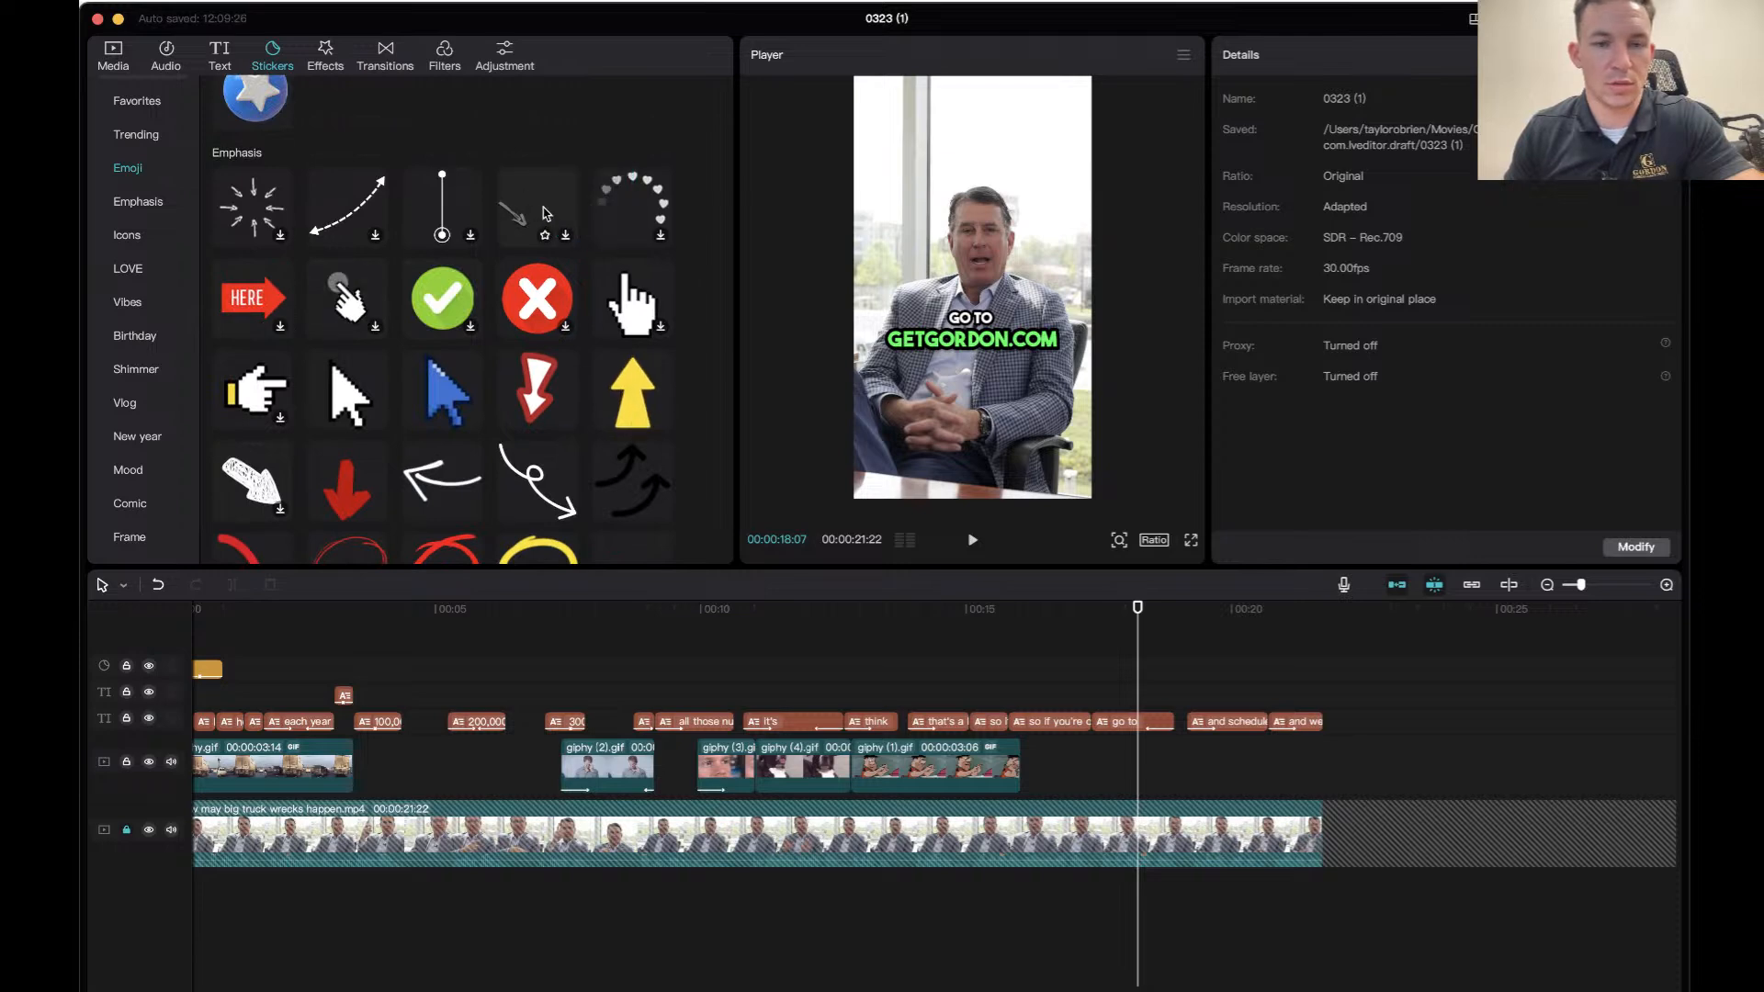
{"action": "scroll", "coordinate": [577, 229], "scroll_direction": "up", "scroll_amount": 5}
{"action": "scroll", "coordinate": [492, 325], "scroll_direction": "down", "scroll_amount": 4}
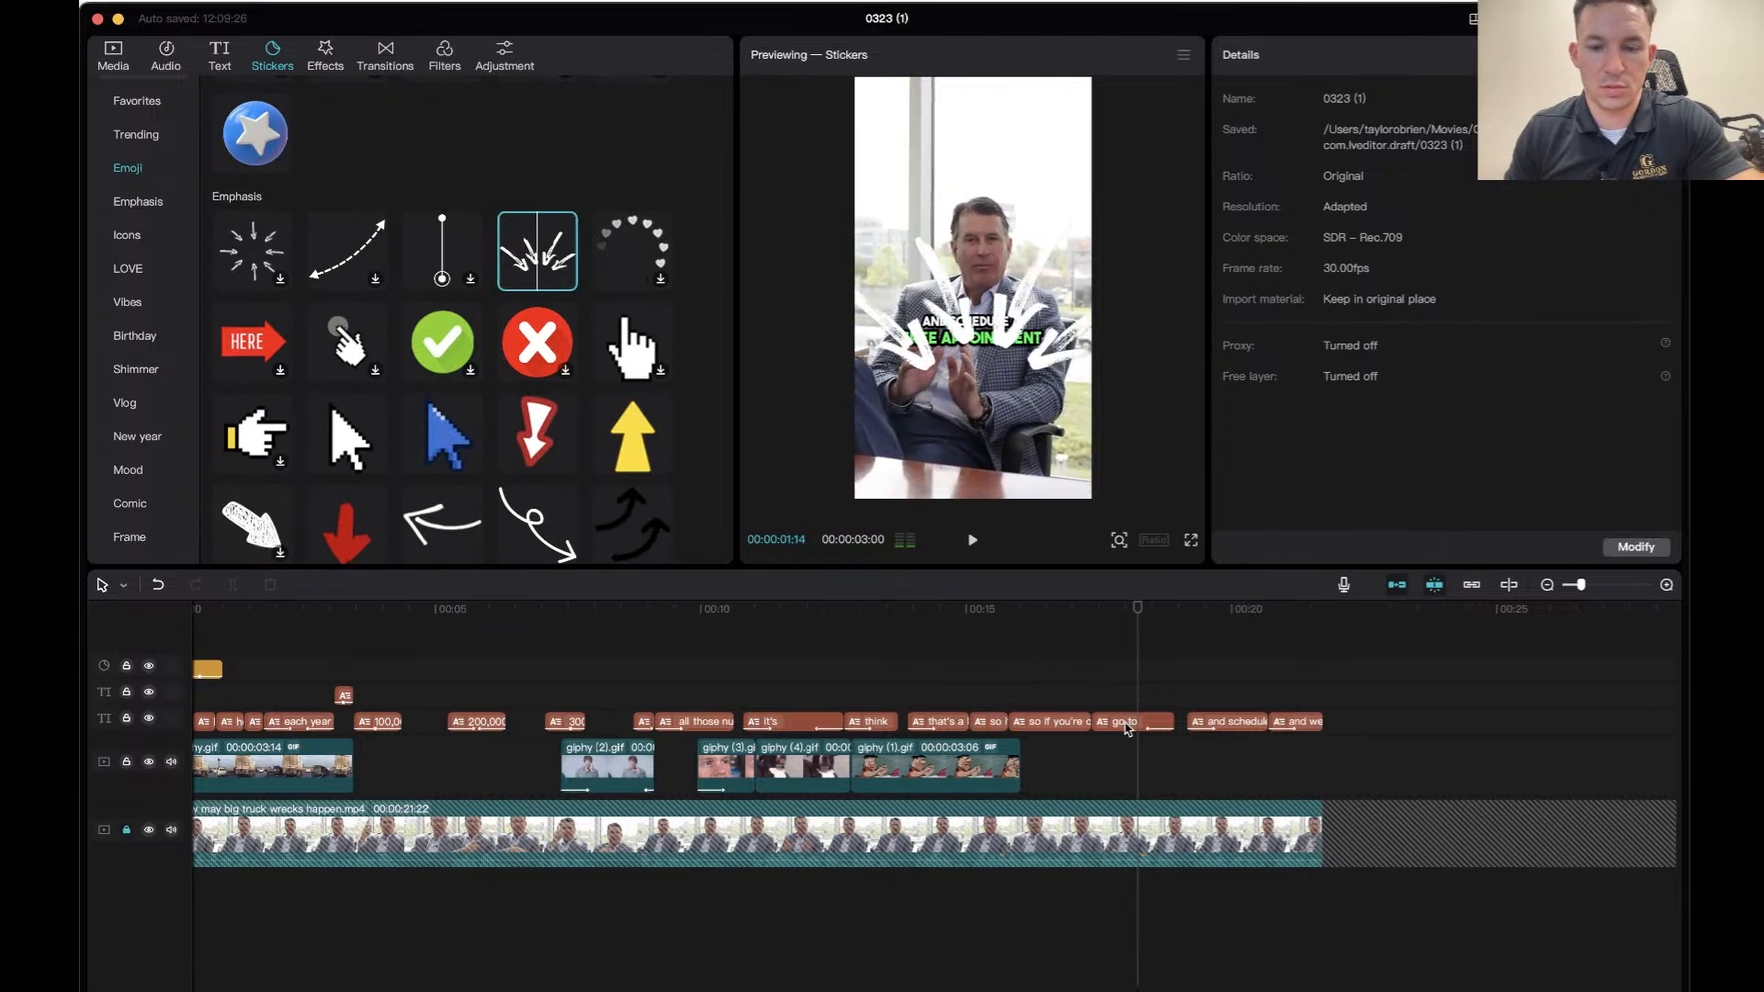
{"action": "left_click_drag", "start_coordinate": [537, 251], "coordinate": [1095, 772]}
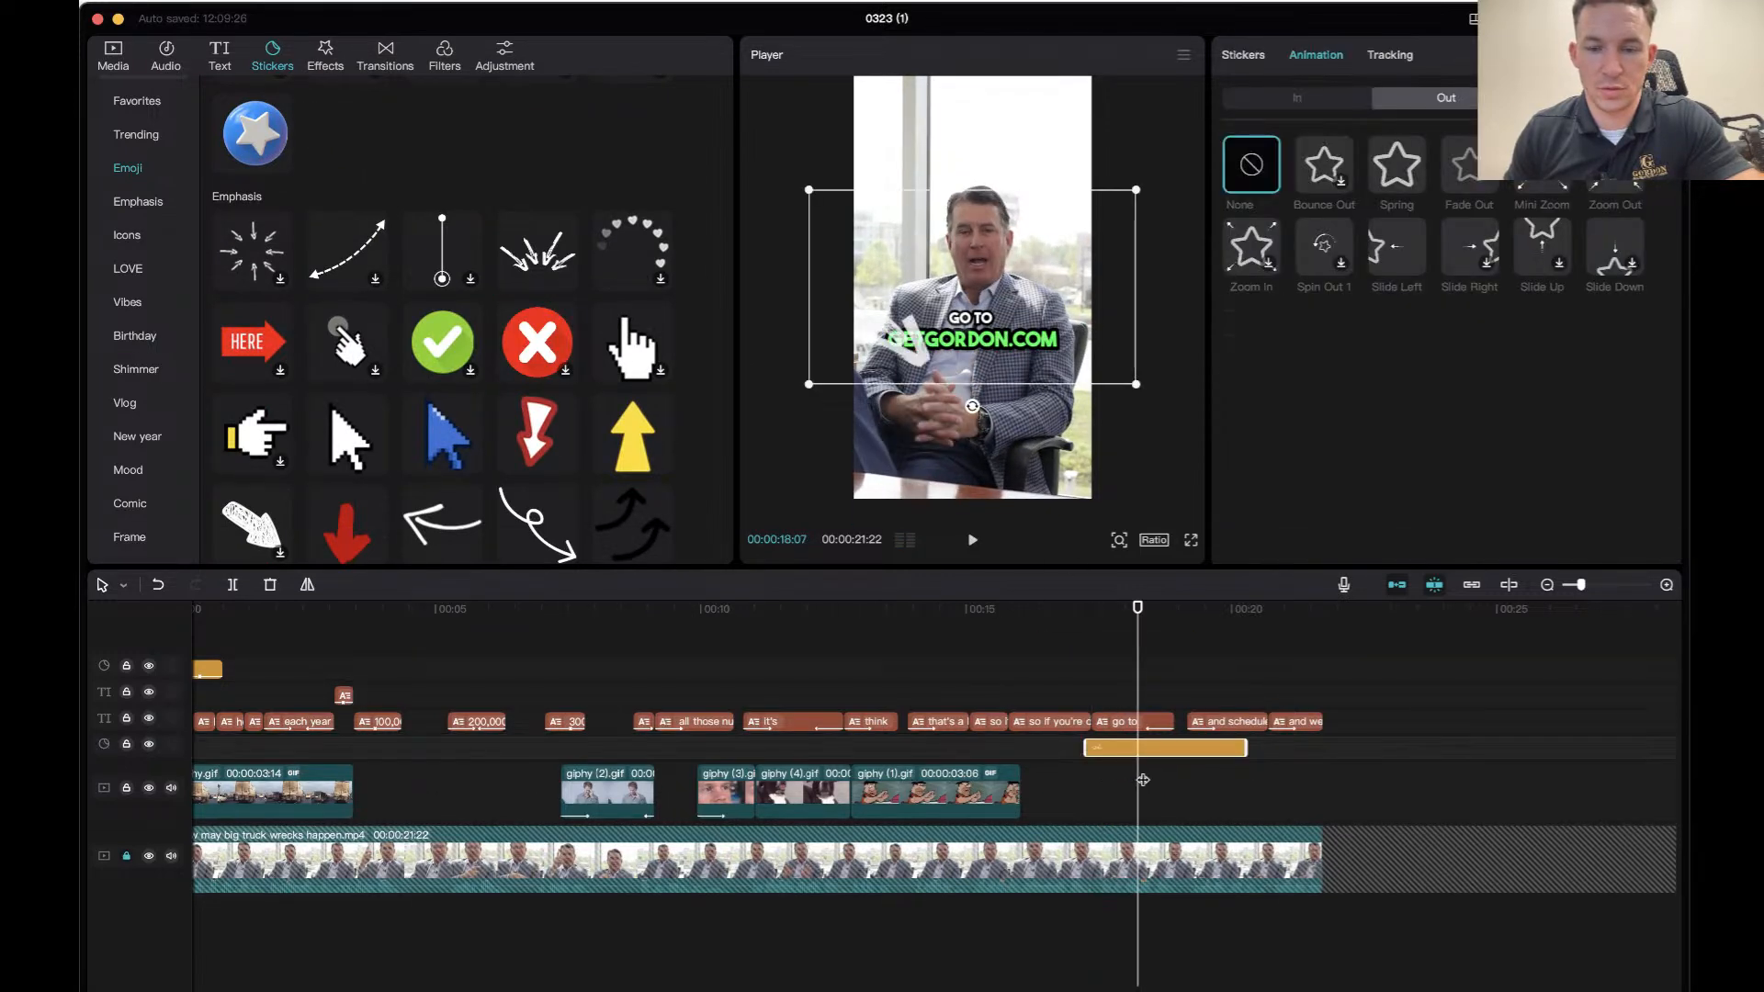
Turn the arrows sticker around so it points up at the website caption, move it below the text and shrink it.
{"action": "left_click_drag", "start_coordinate": [972, 406], "coordinate": [1060, 474]}
{"action": "left_click", "coordinate": [1162, 658]}
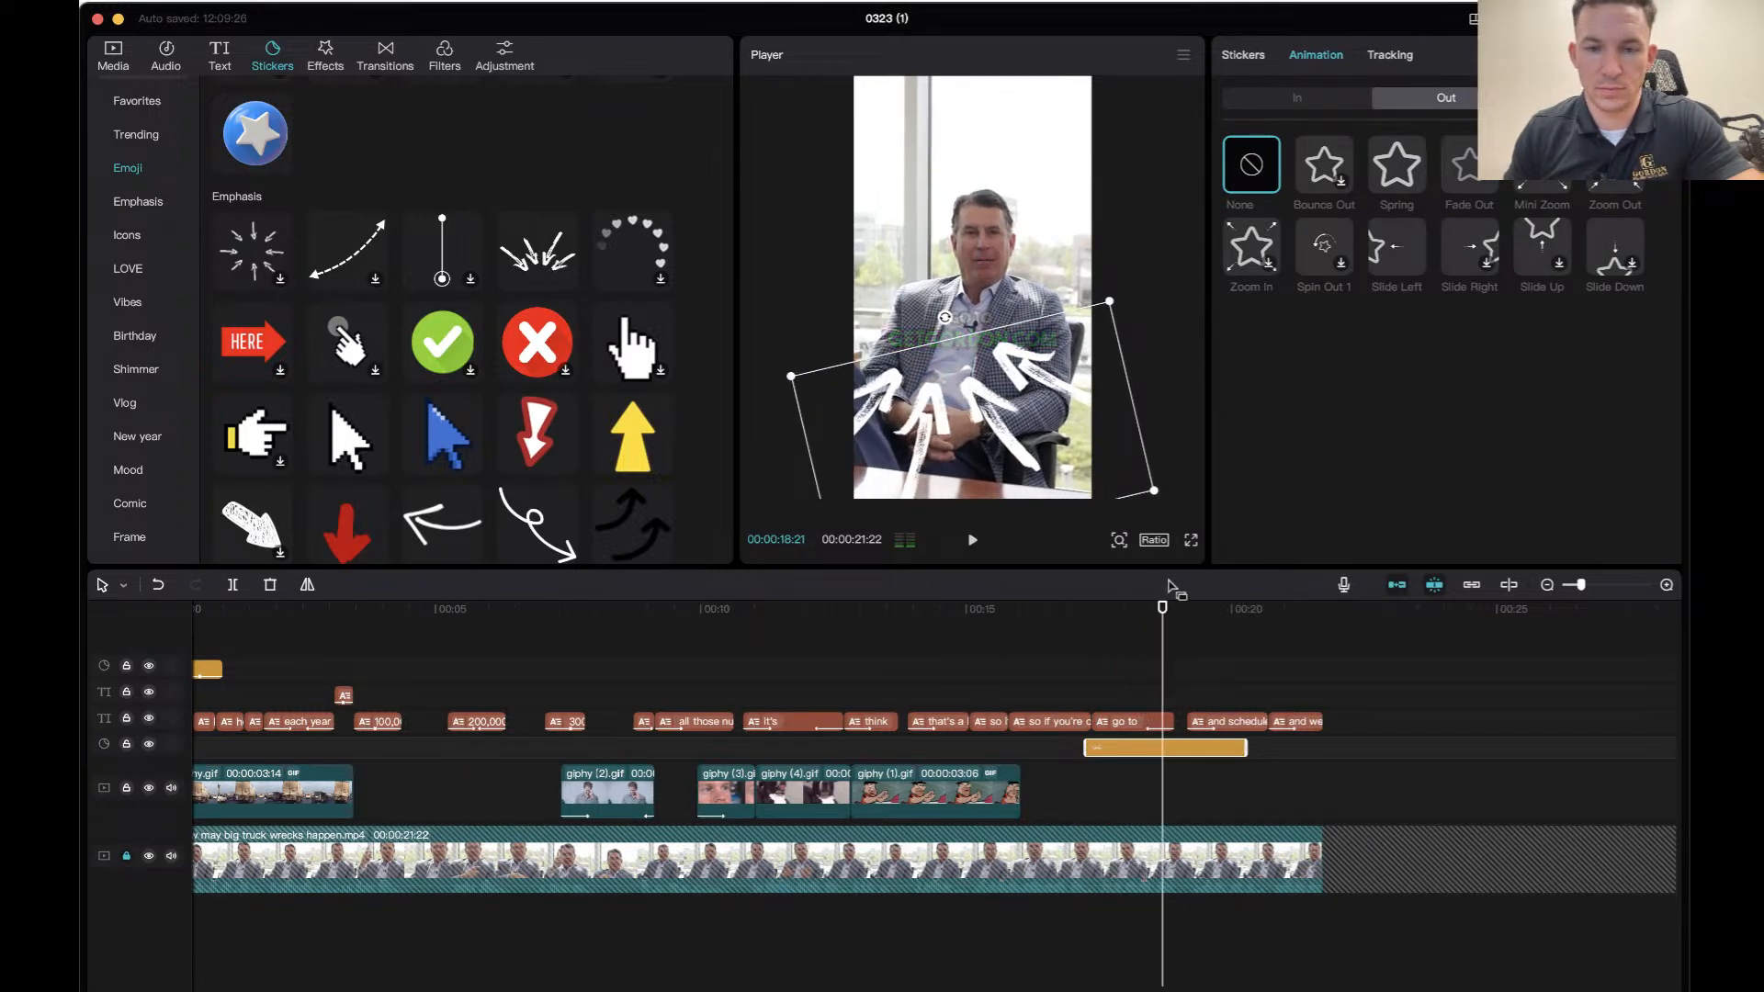
{"action": "left_click_drag", "start_coordinate": [1159, 493], "coordinate": [1053, 432]}
Shift the arrows sticker clip to start just before the website caption, then level it and enlarge it slightly beyond the frame's width.
{"action": "left_click", "coordinate": [1014, 643]}
{"action": "key", "text": "space"}
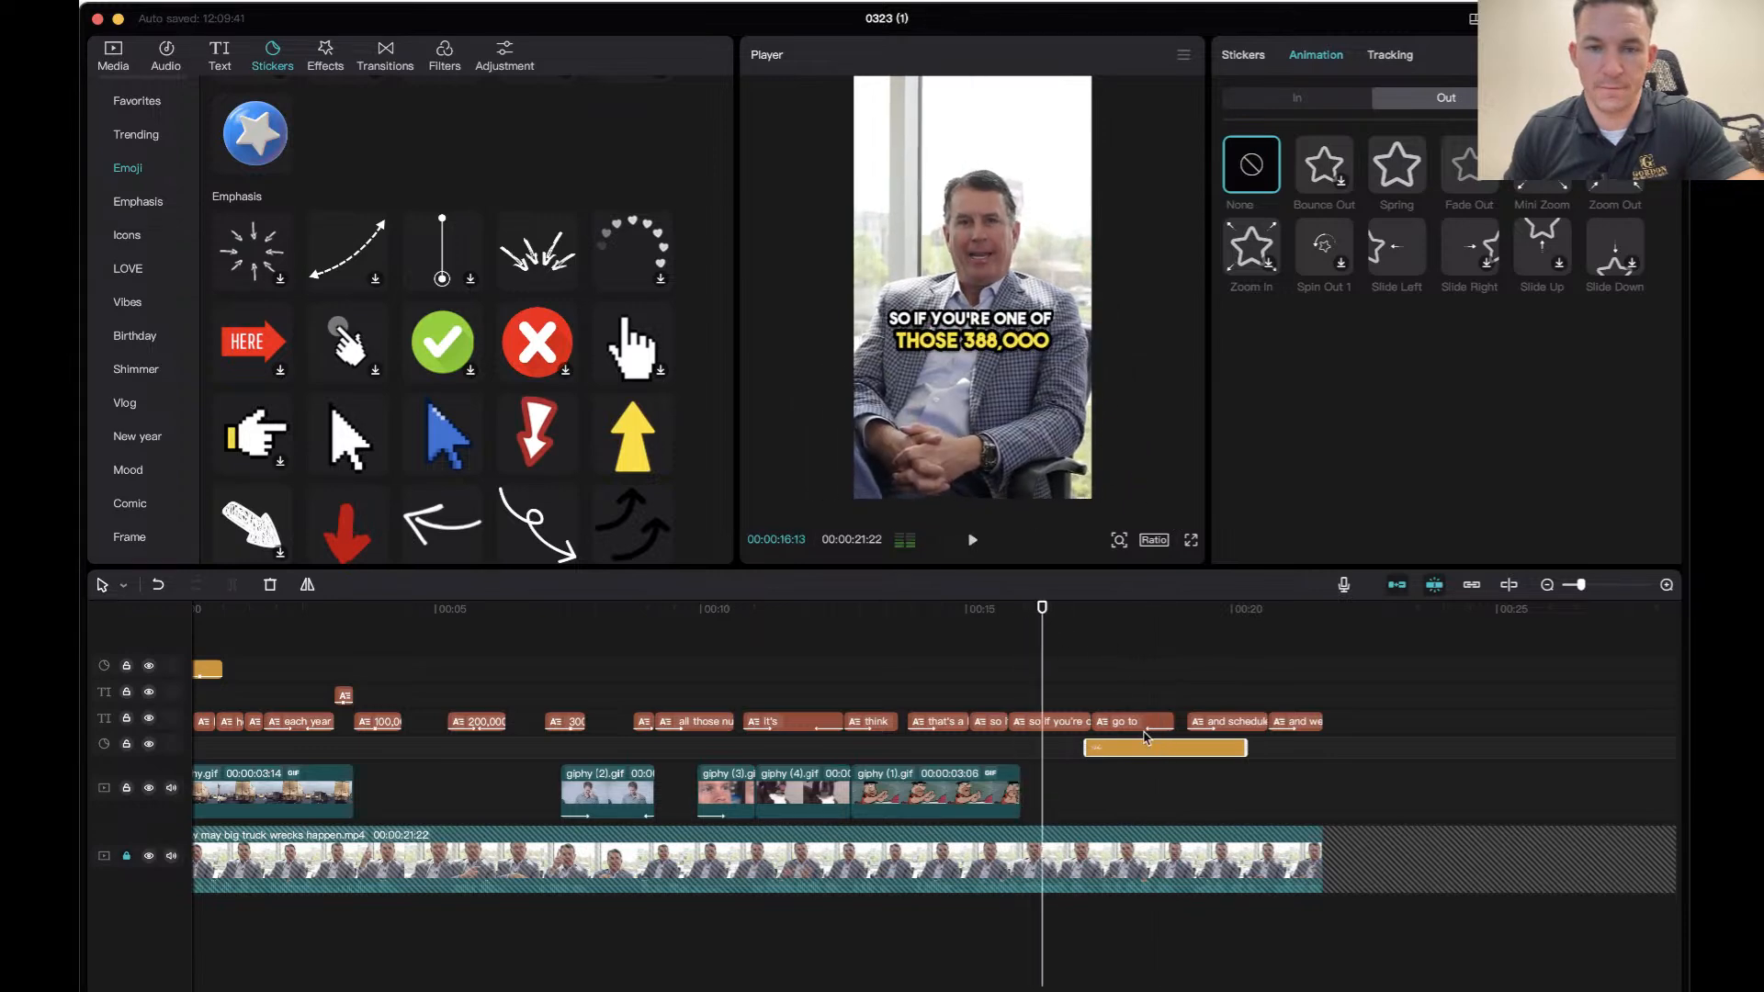
{"action": "left_click_drag", "start_coordinate": [1157, 759], "coordinate": [1140, 757]}
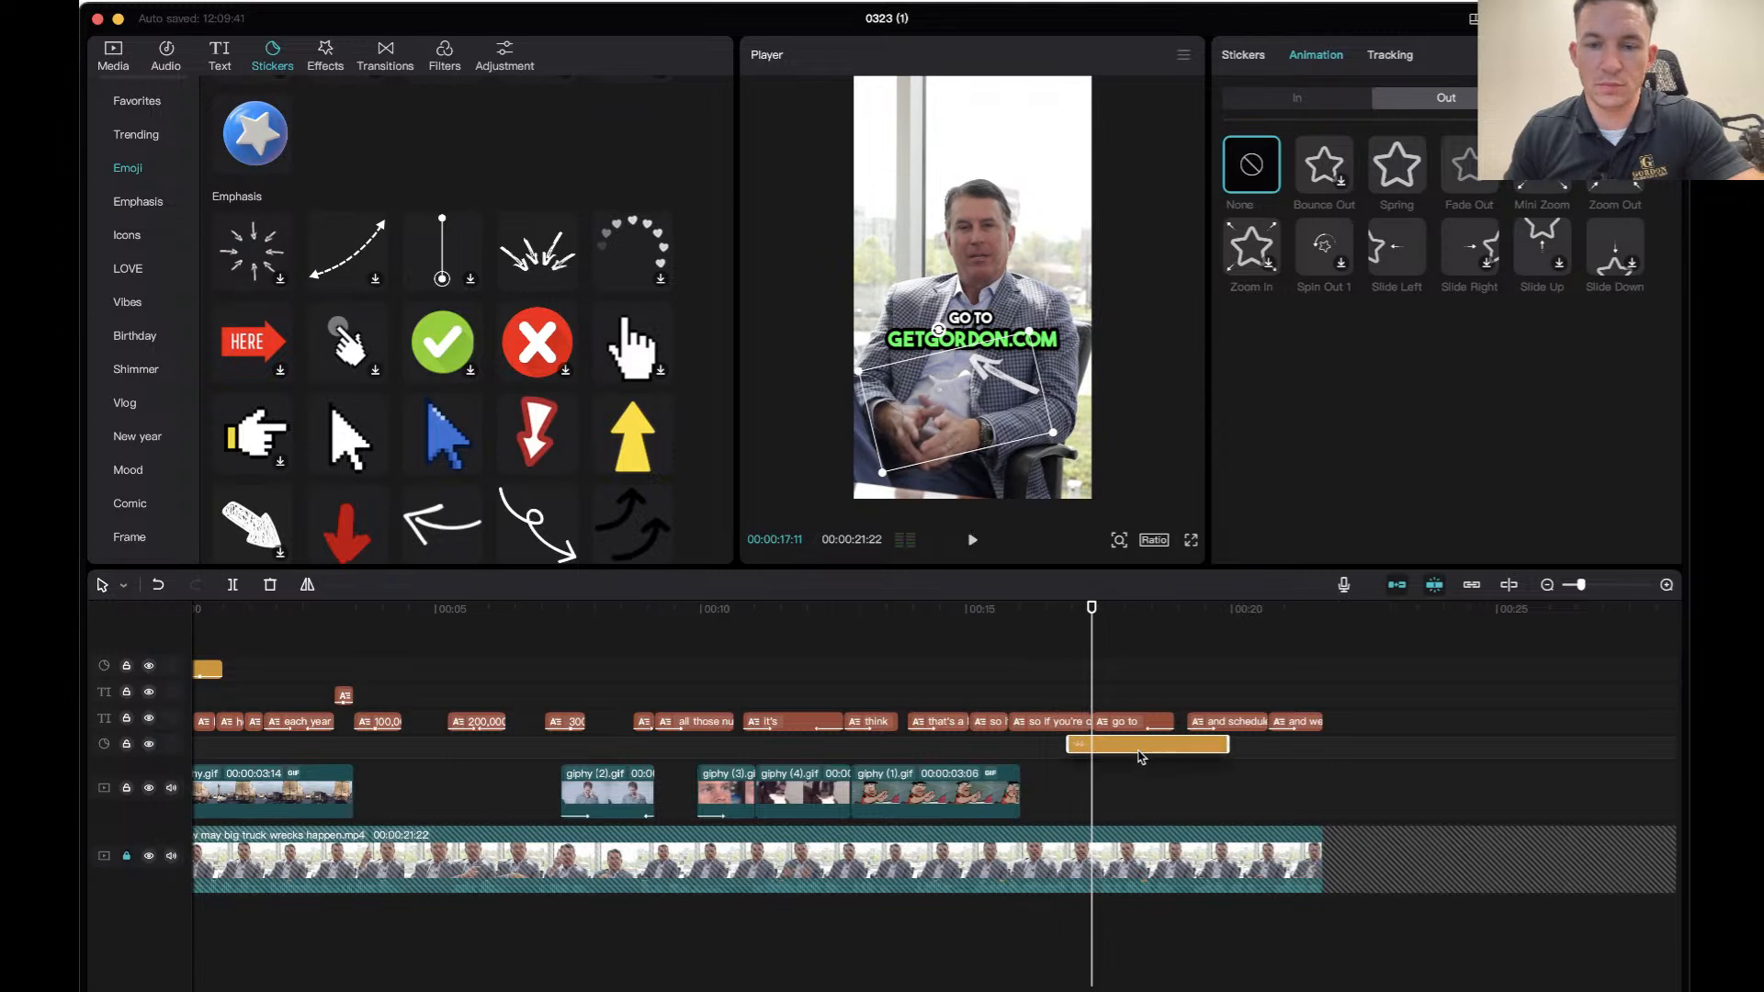
{"action": "key", "text": "space"}
{"action": "key", "text": "space"}
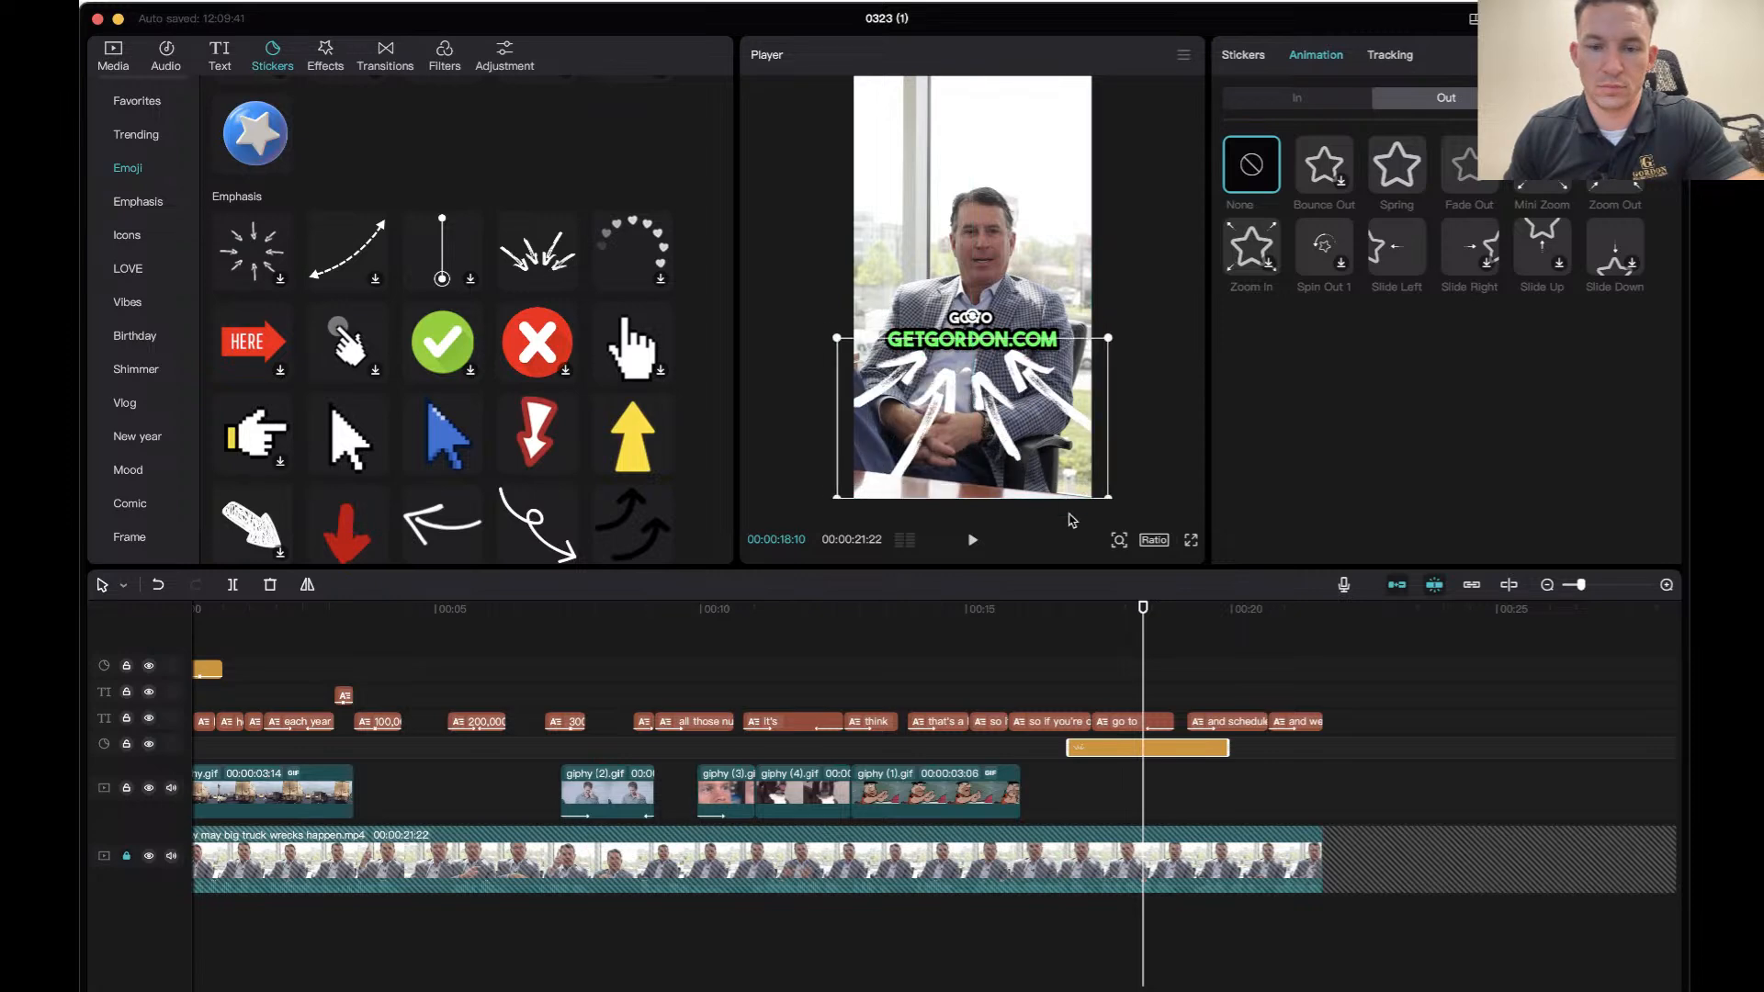
{"action": "left_click", "coordinate": [1023, 610]}
{"action": "key", "text": "space"}
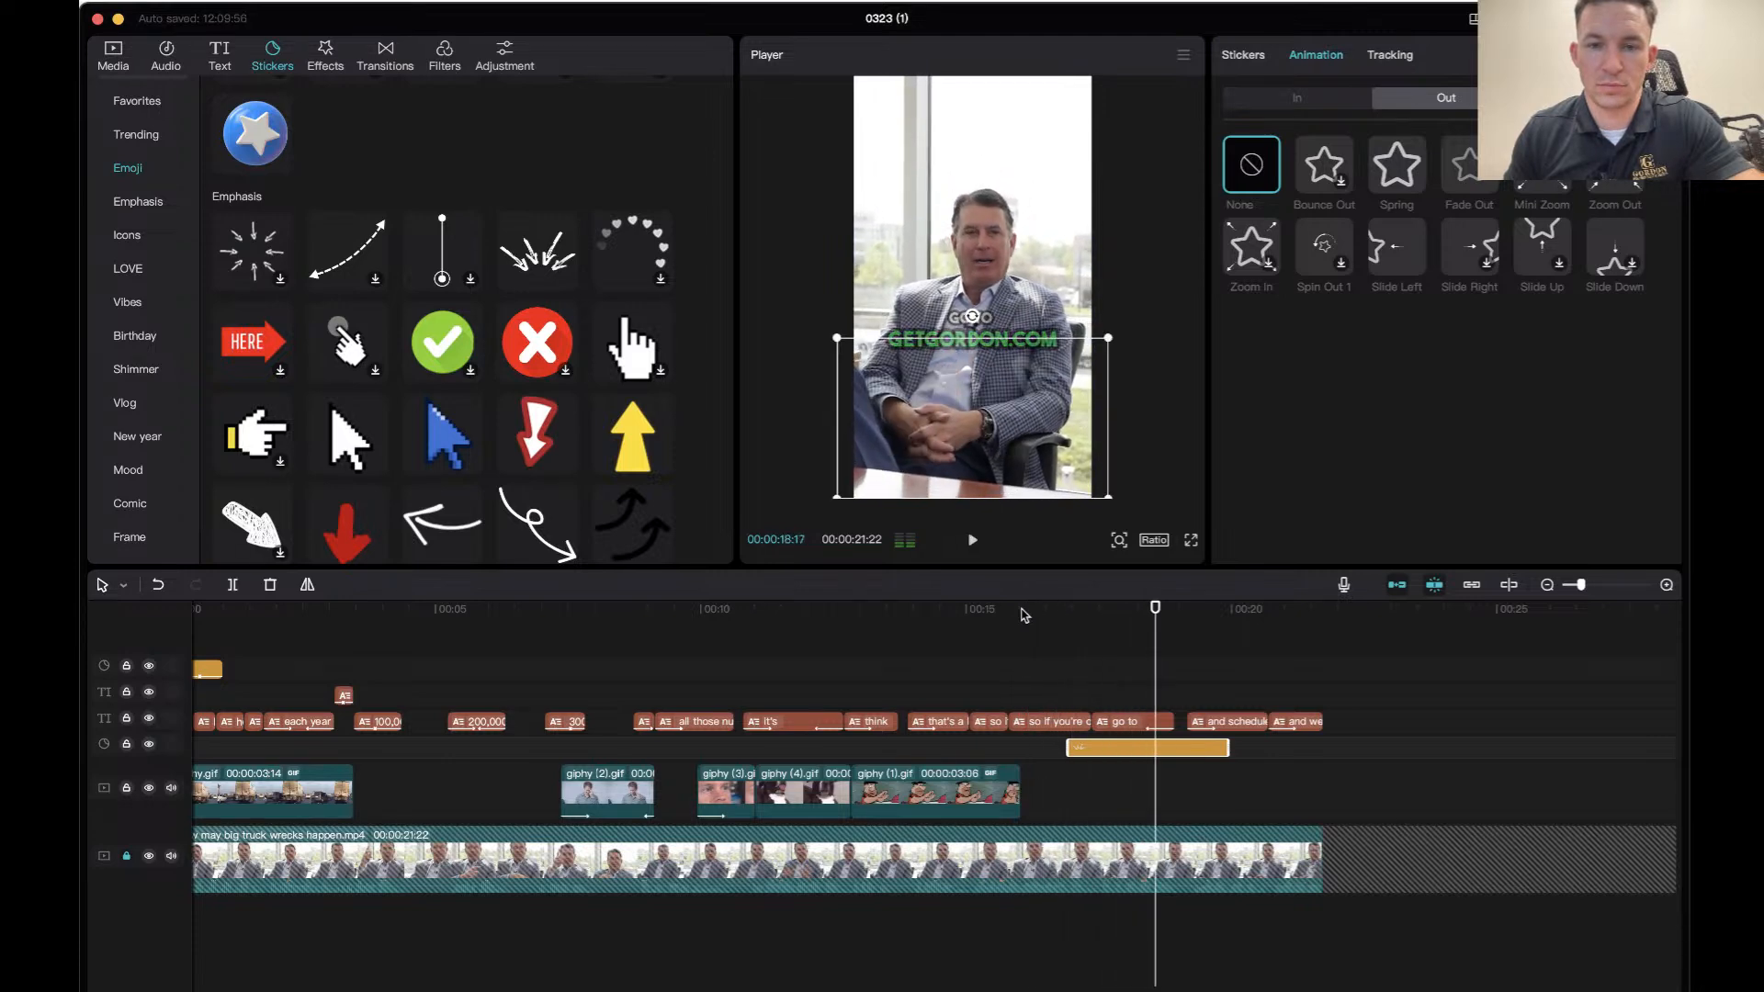
Trim the end of the arrows sticker clip to about 18:20 and play it back from about 16:15.
{"action": "left_click_drag", "start_coordinate": [1229, 748], "coordinate": [1158, 748]}
{"action": "left_click", "coordinate": [1049, 621]}
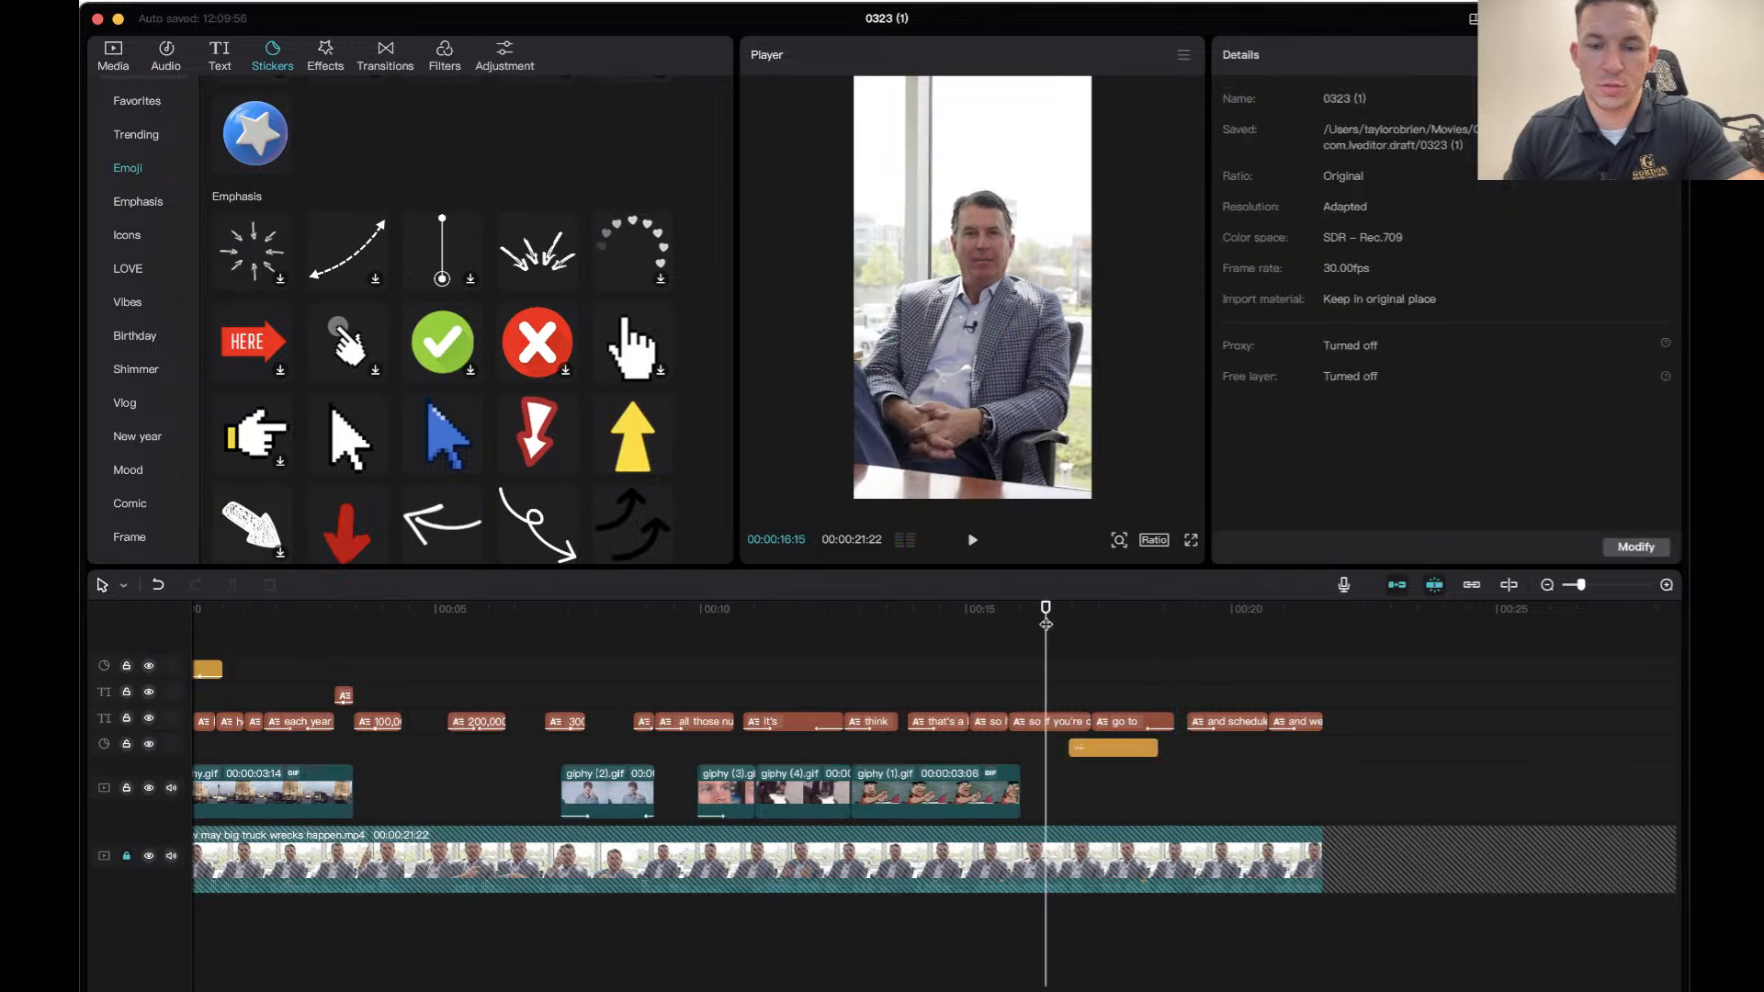
{"action": "left_click", "coordinate": [1047, 623]}
{"action": "key", "text": "space"}
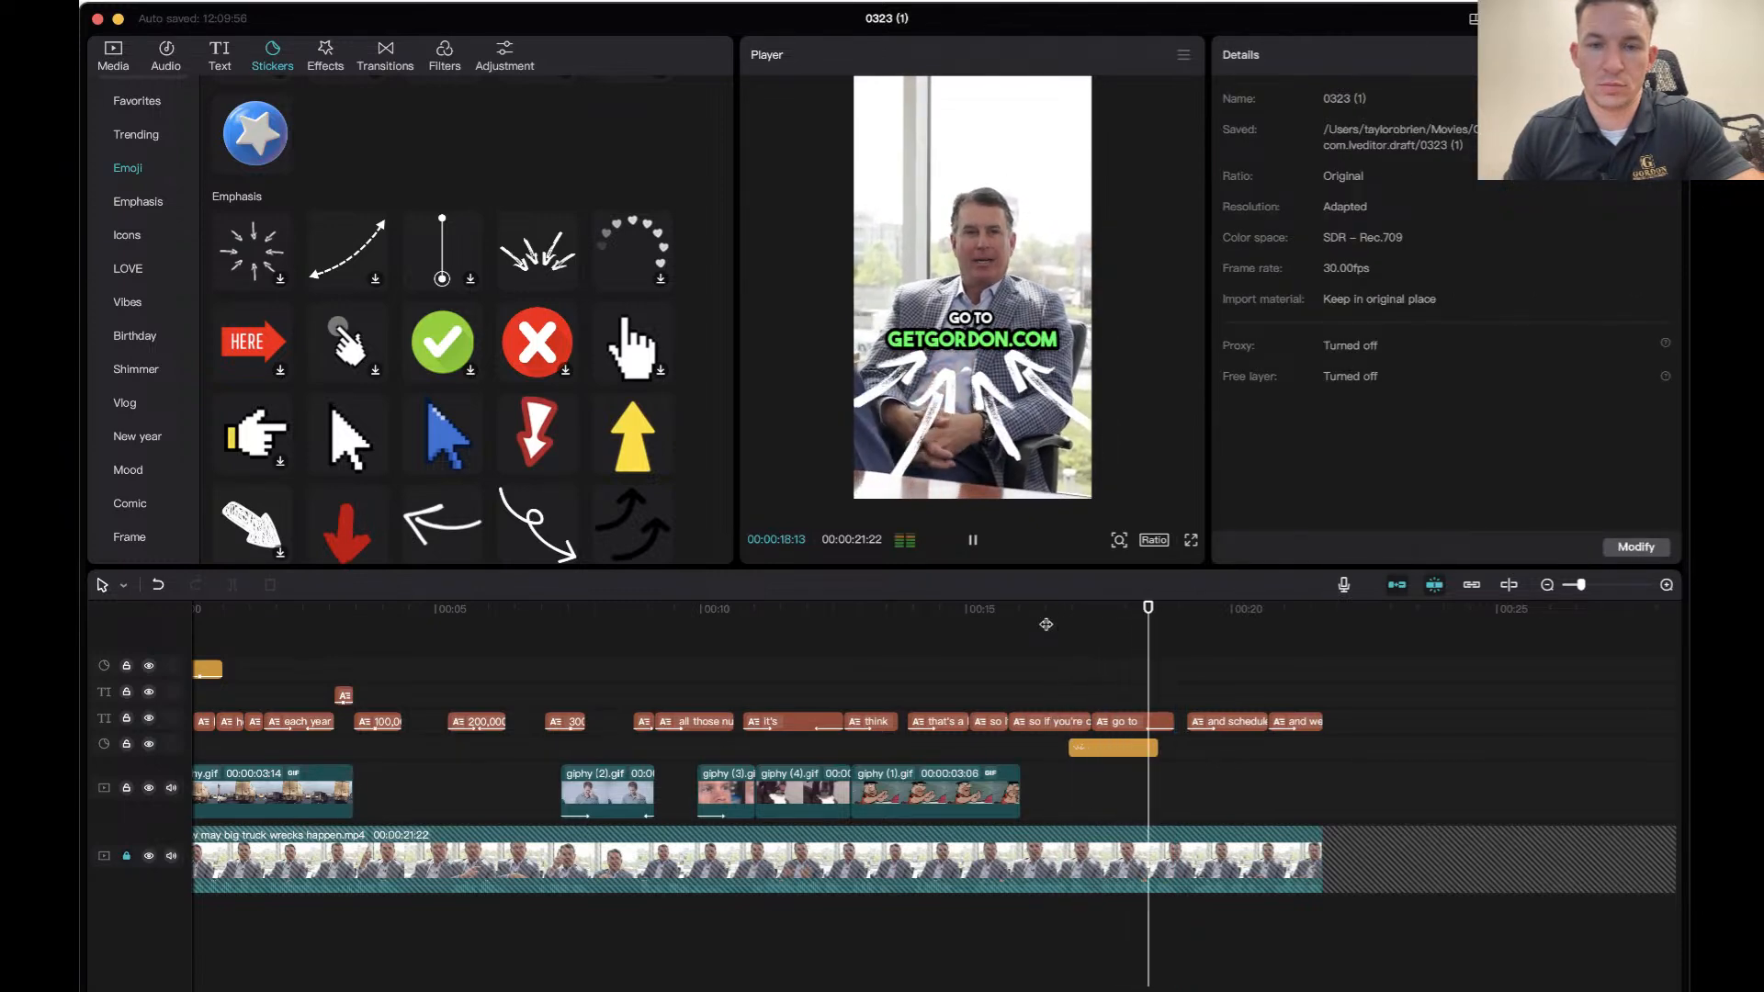
{"action": "left_click", "coordinate": [1047, 624]}
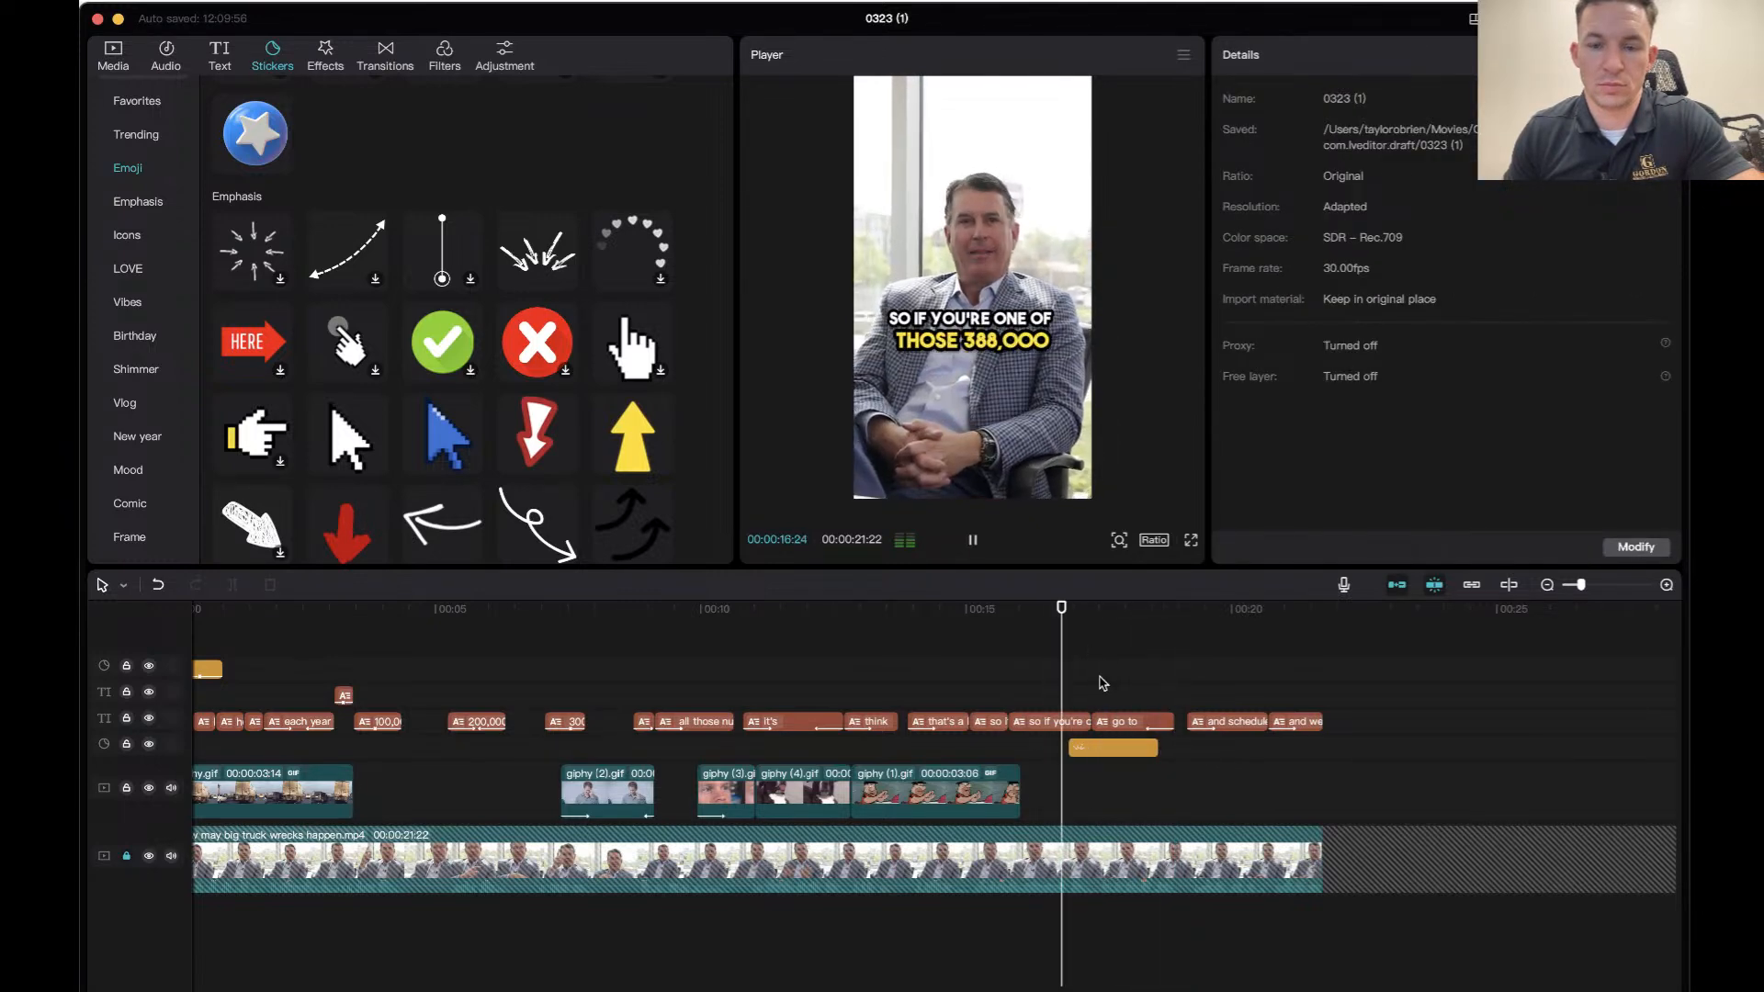
Apply the Zoom In entrance animation to the arrows sticker and play back the website caption.
{"action": "left_click", "coordinate": [1138, 751]}
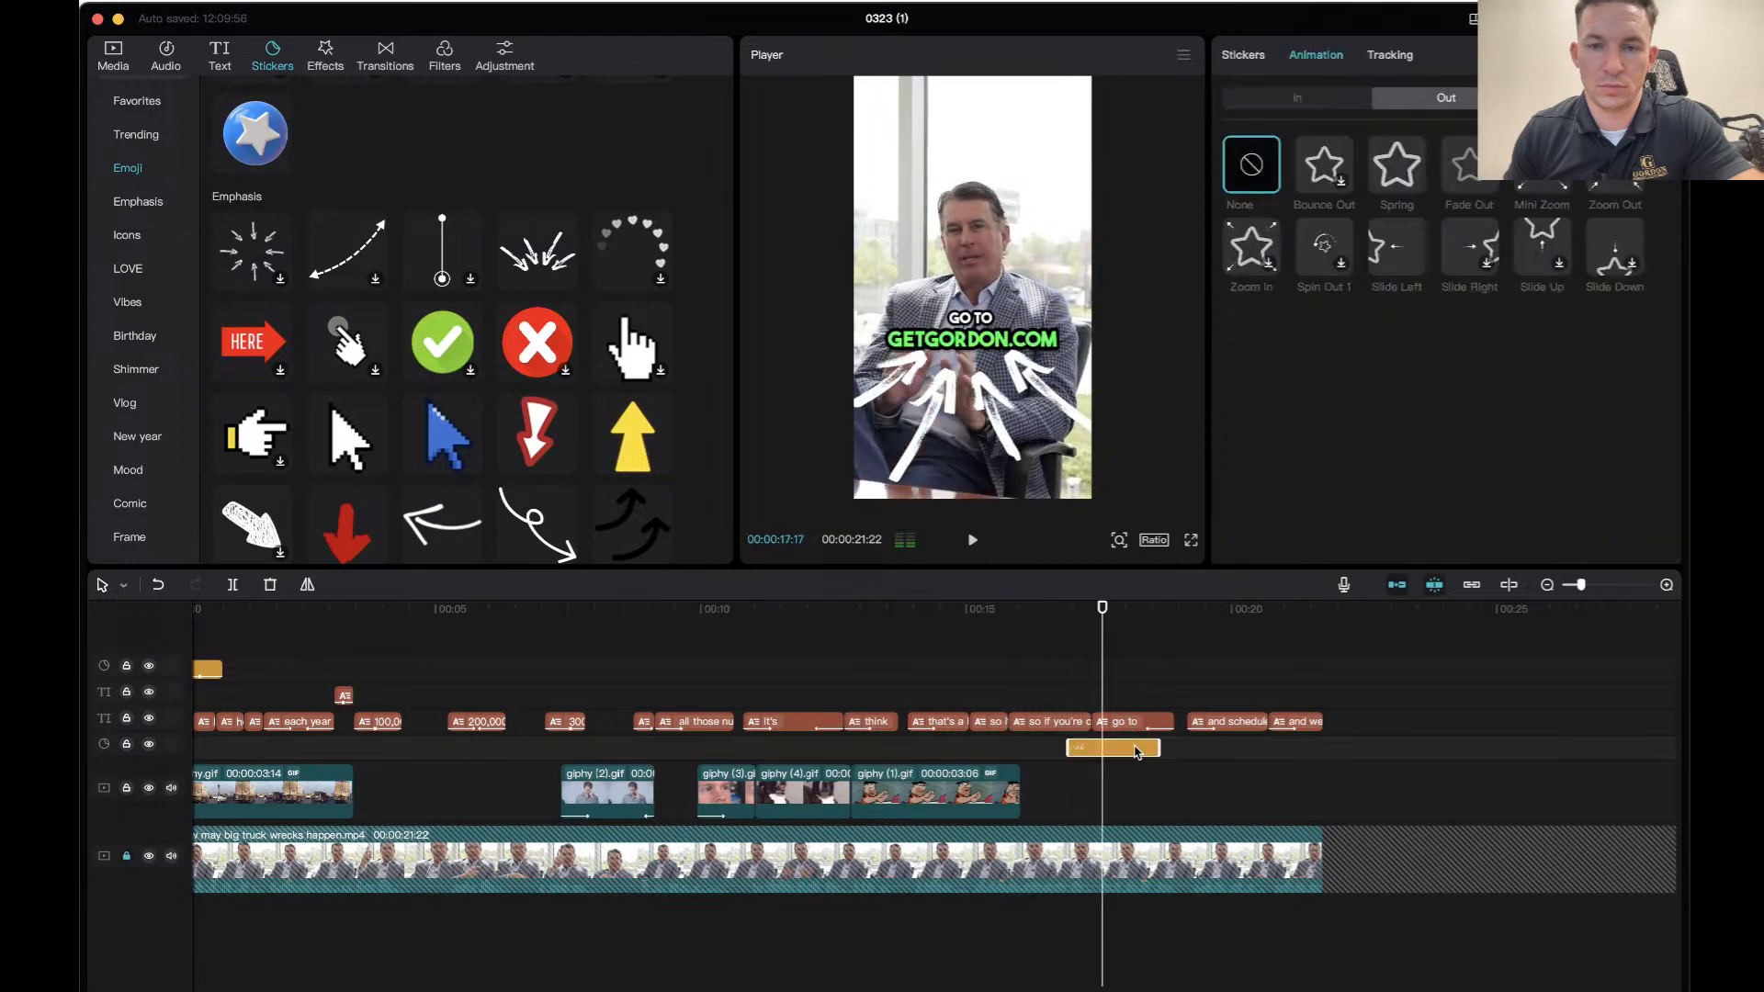
{"action": "left_click", "coordinate": [1310, 95]}
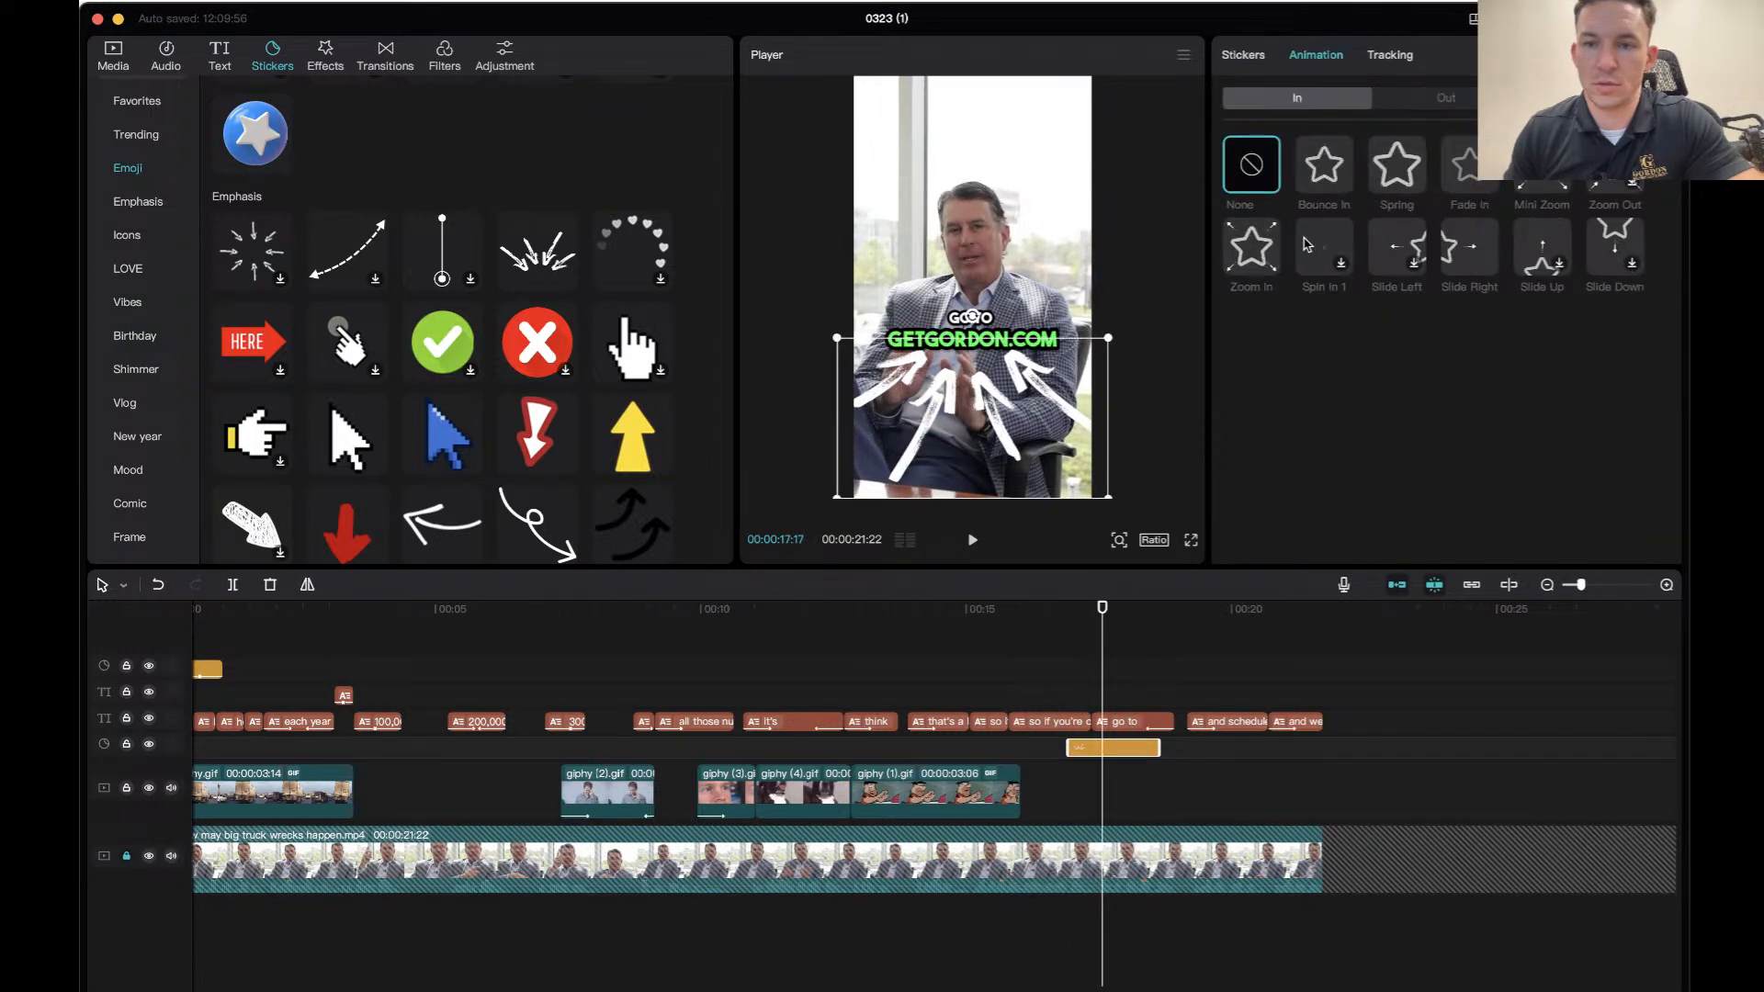
{"action": "left_click", "coordinate": [1271, 261]}
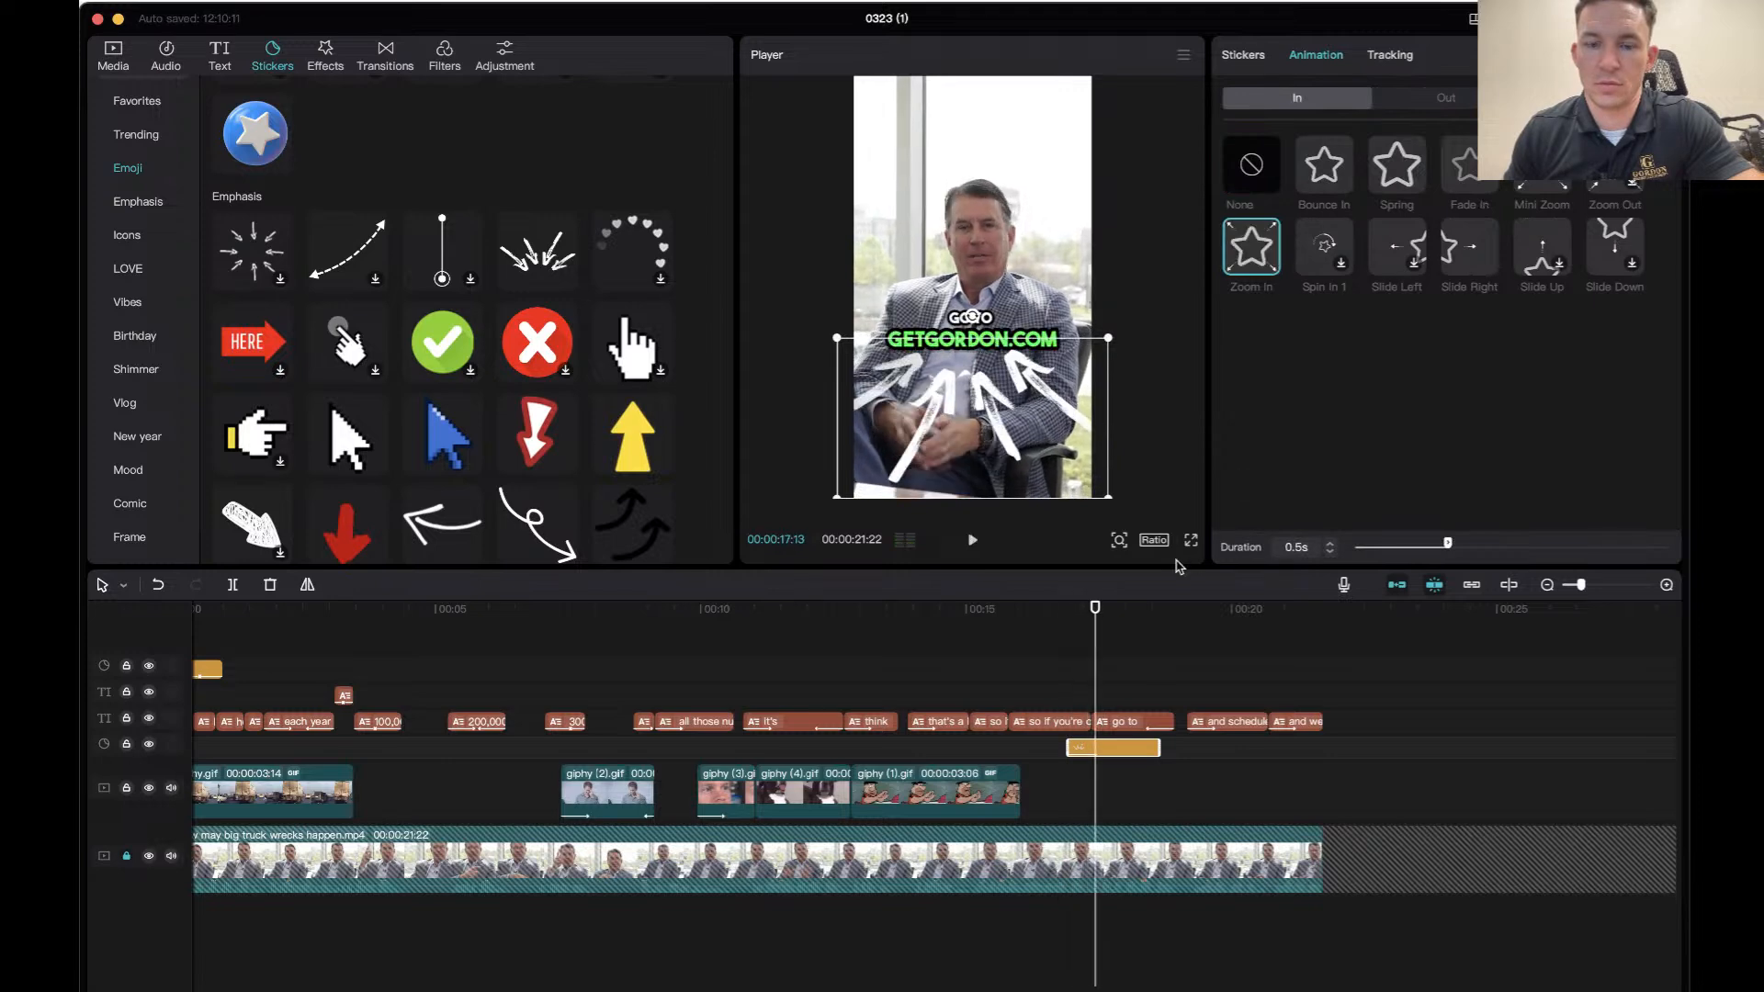
{"action": "left_click", "coordinate": [1026, 606]}
{"action": "key", "text": "space"}
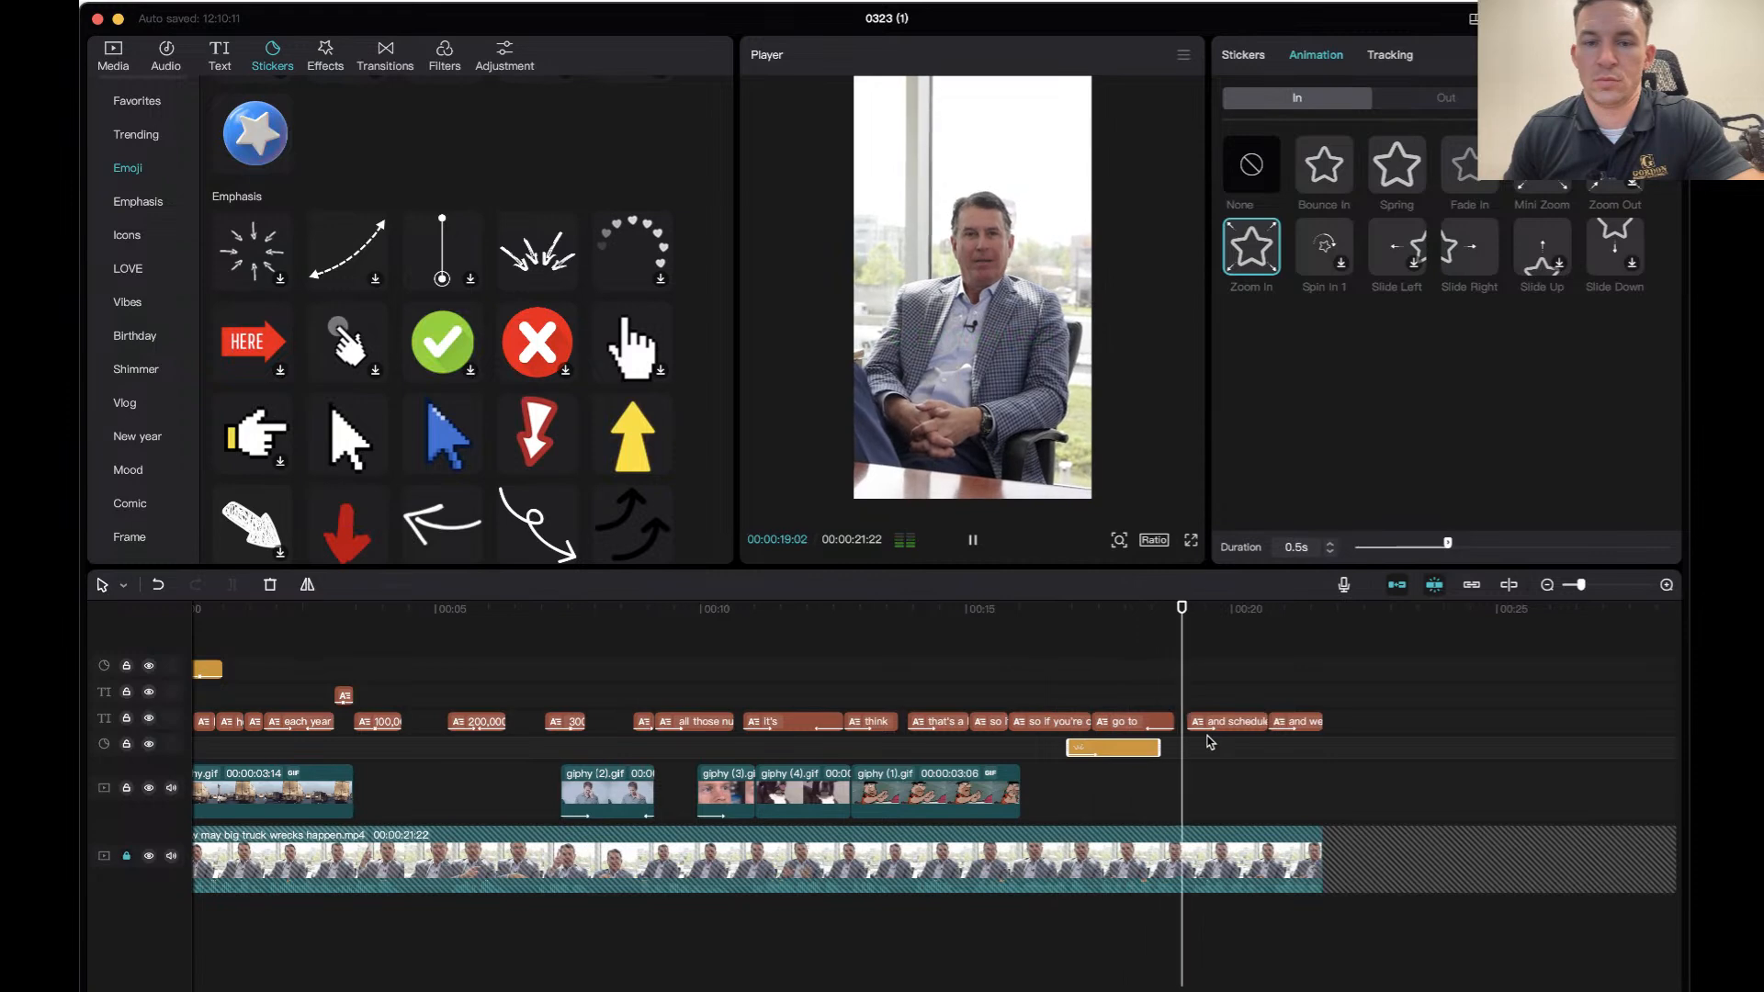
{"action": "left_click", "coordinate": [1120, 620]}
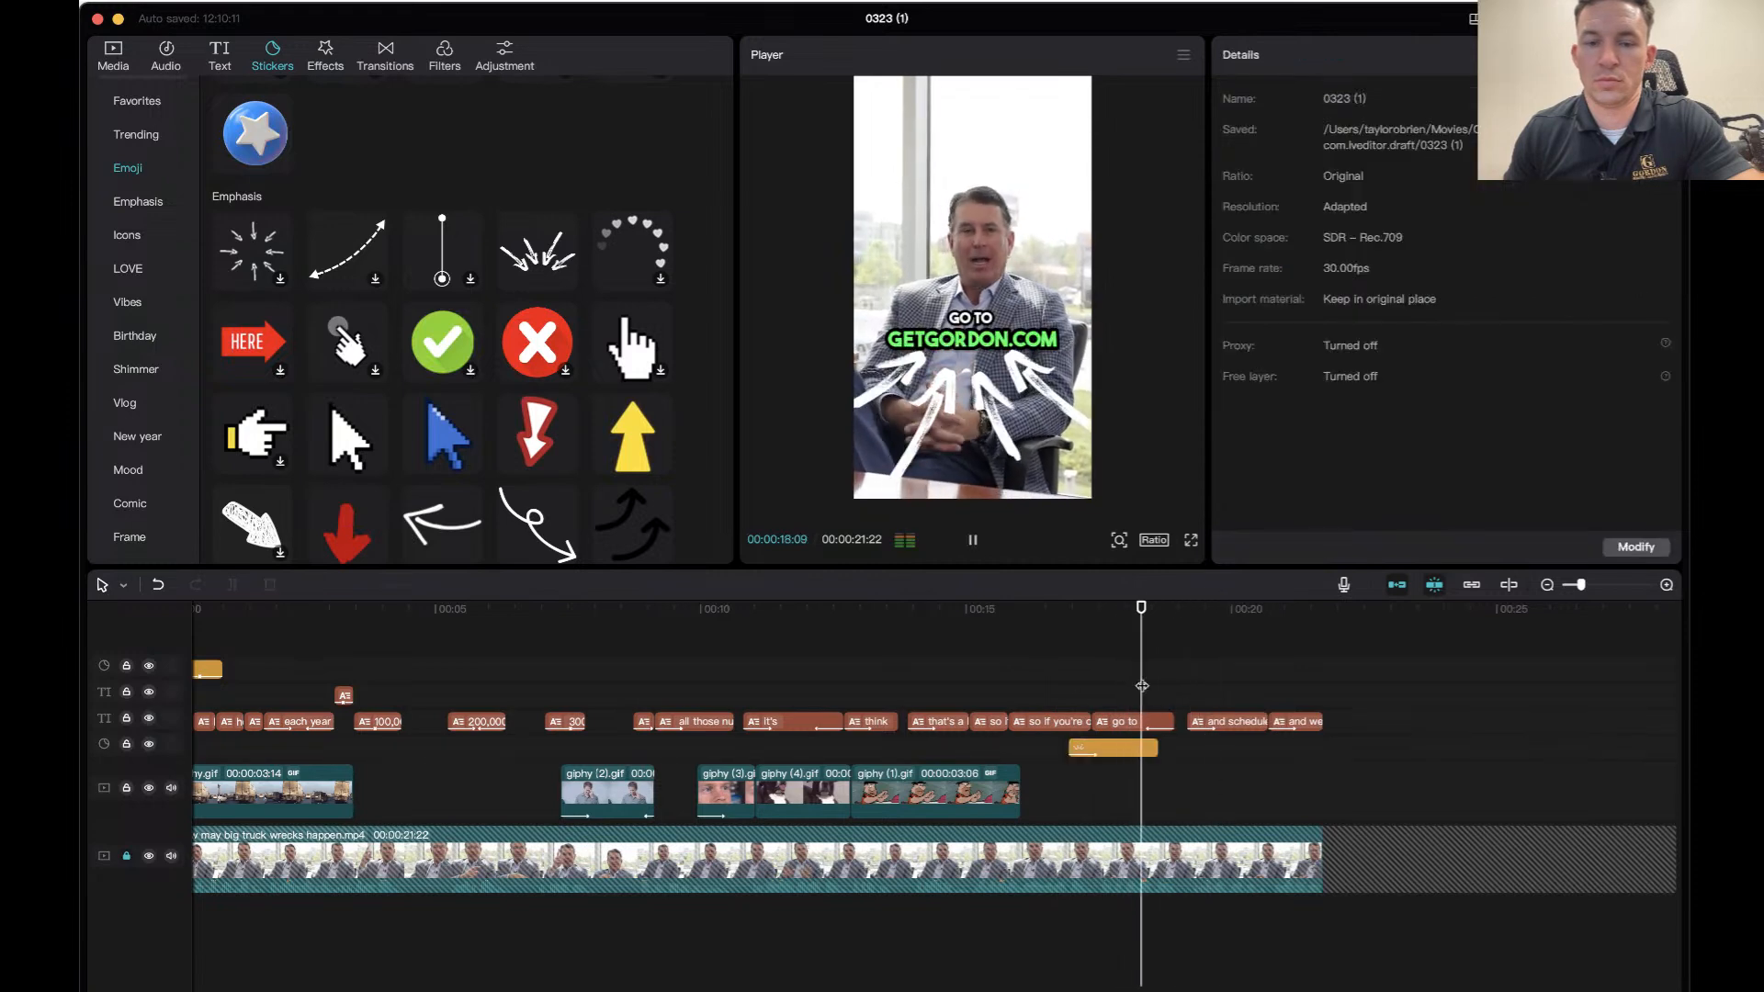
Extend the arrows sticker clip to the end of the website caption and give it the Fade Out exit animation.
{"action": "left_click", "coordinate": [1138, 727]}
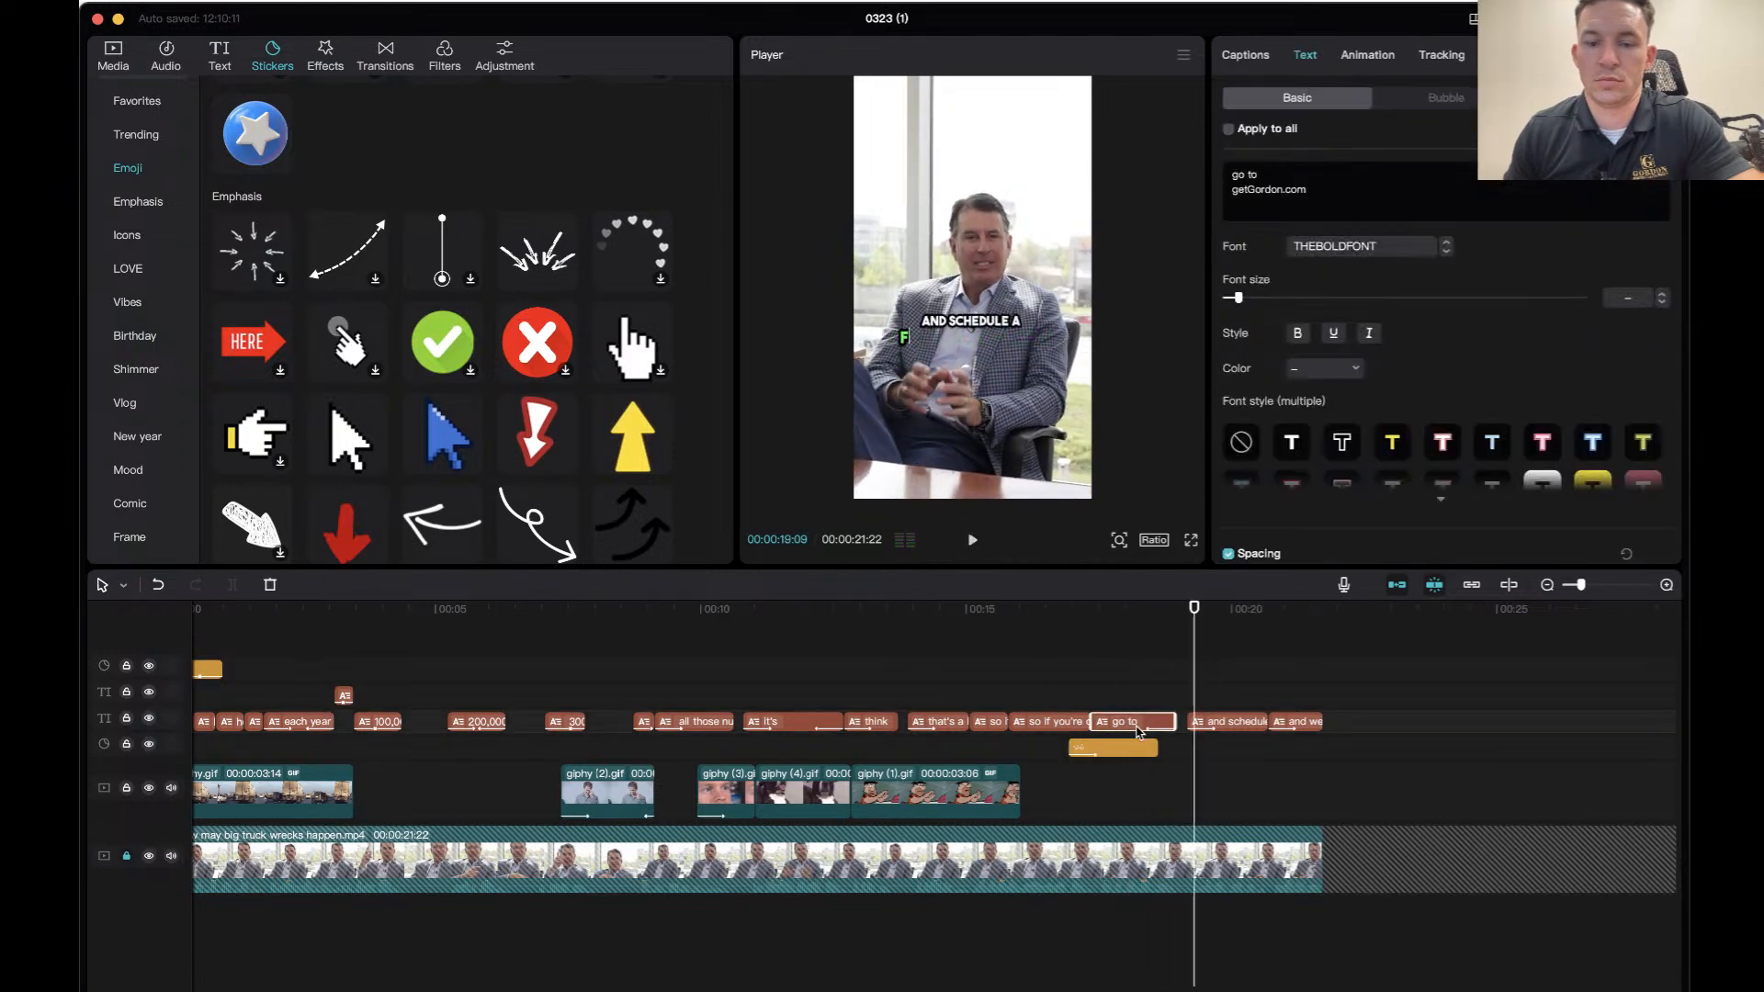
{"action": "left_click", "coordinate": [1152, 751]}
{"action": "left_click_drag", "start_coordinate": [1152, 747], "coordinate": [1176, 747]}
{"action": "left_click", "coordinate": [1421, 101]}
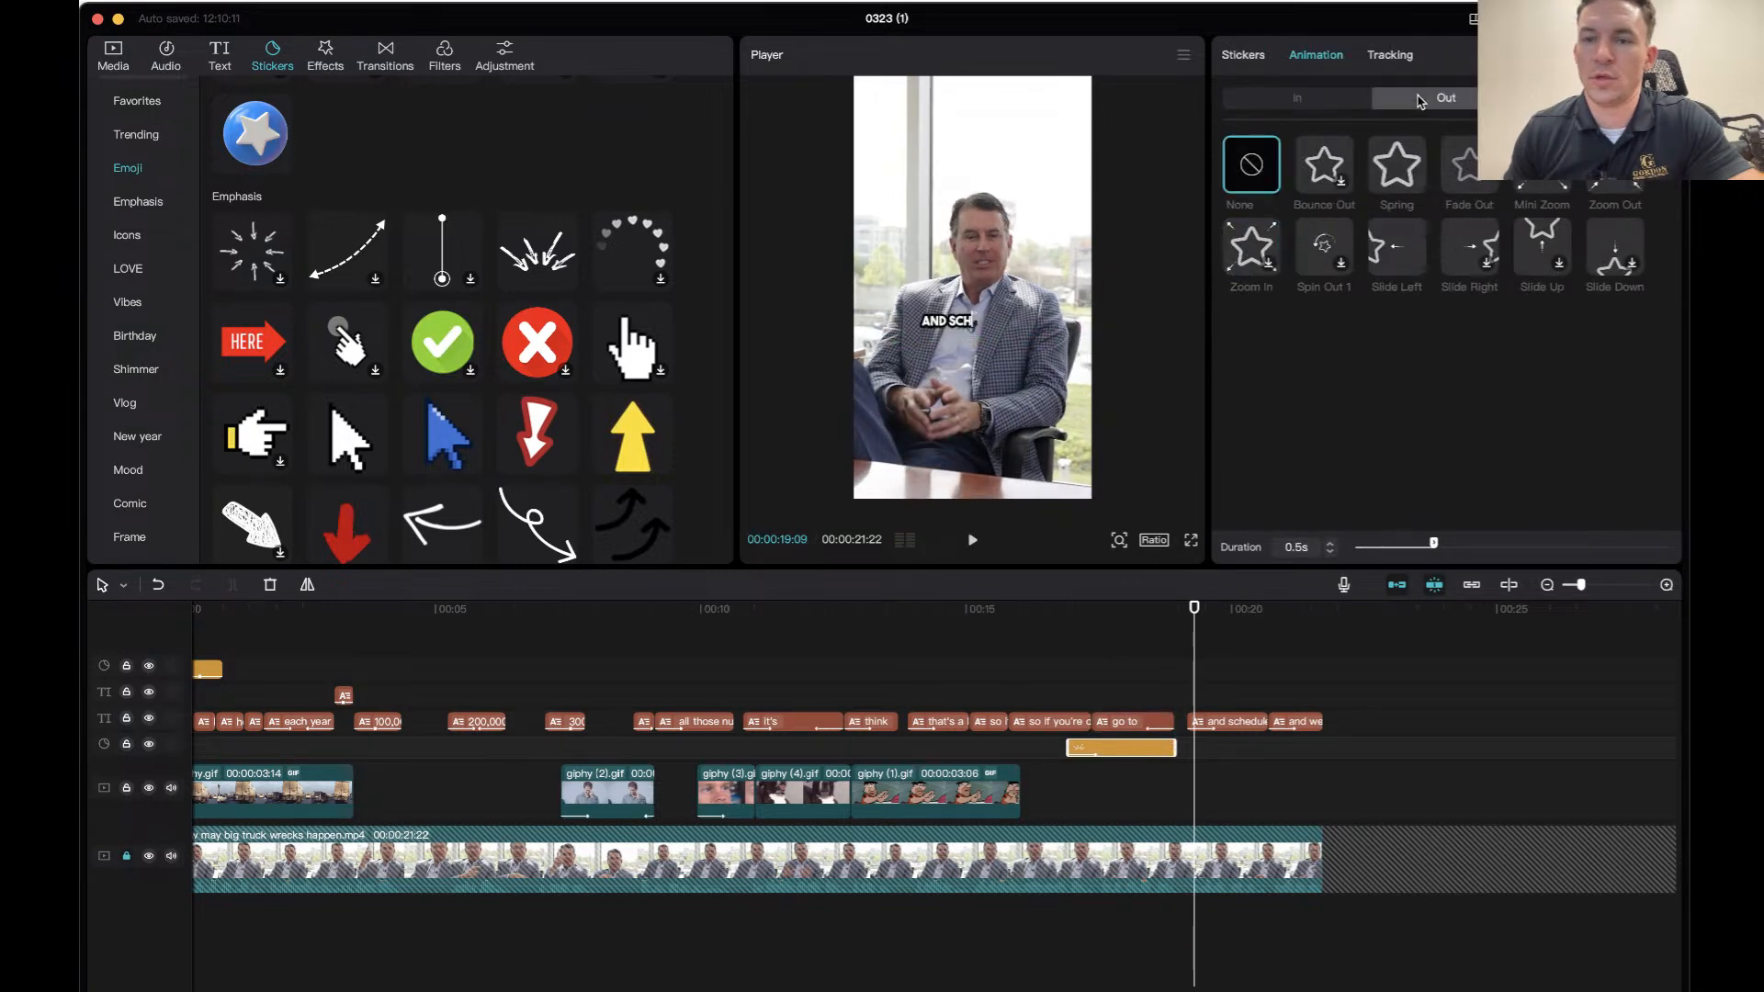
{"action": "left_click", "coordinate": [1464, 167]}
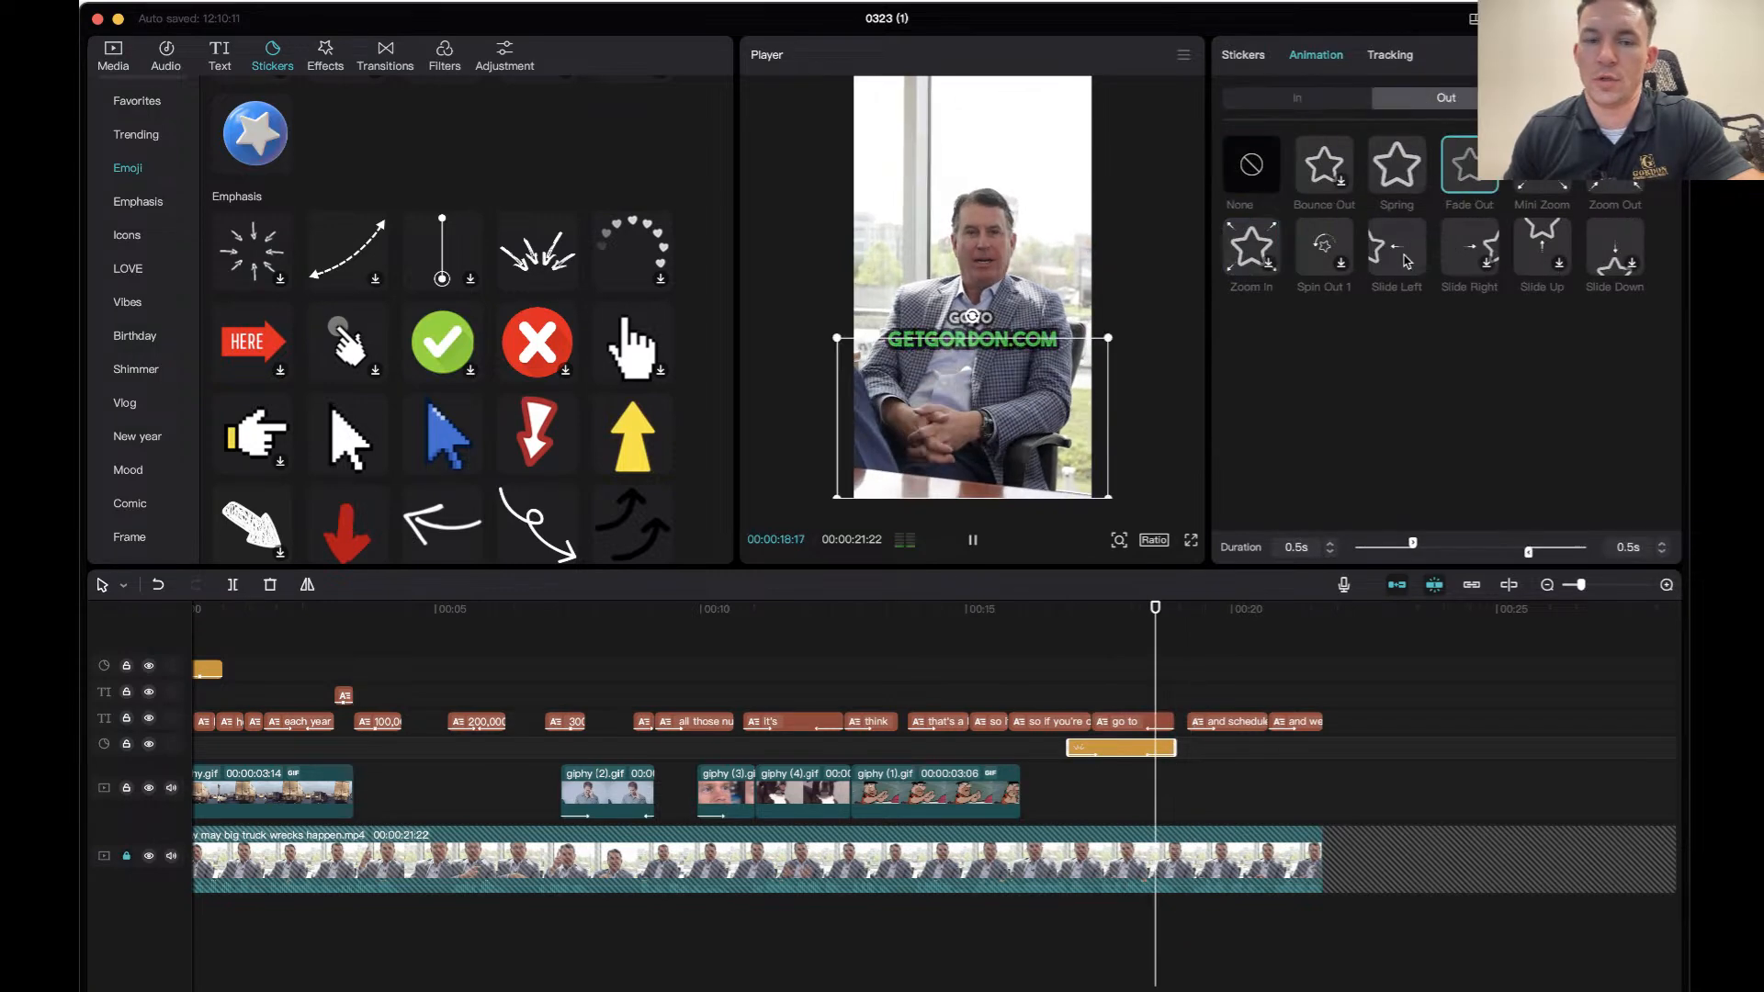
{"action": "left_click", "coordinate": [1070, 618]}
Browse the emoji, emphasis, icon, trending and favorite stickers for one to suit the "and schedule a free appointment" caption.
{"action": "left_click", "coordinate": [1232, 726]}
{"action": "scroll", "coordinate": [589, 464], "scroll_direction": "down", "scroll_amount": 5}
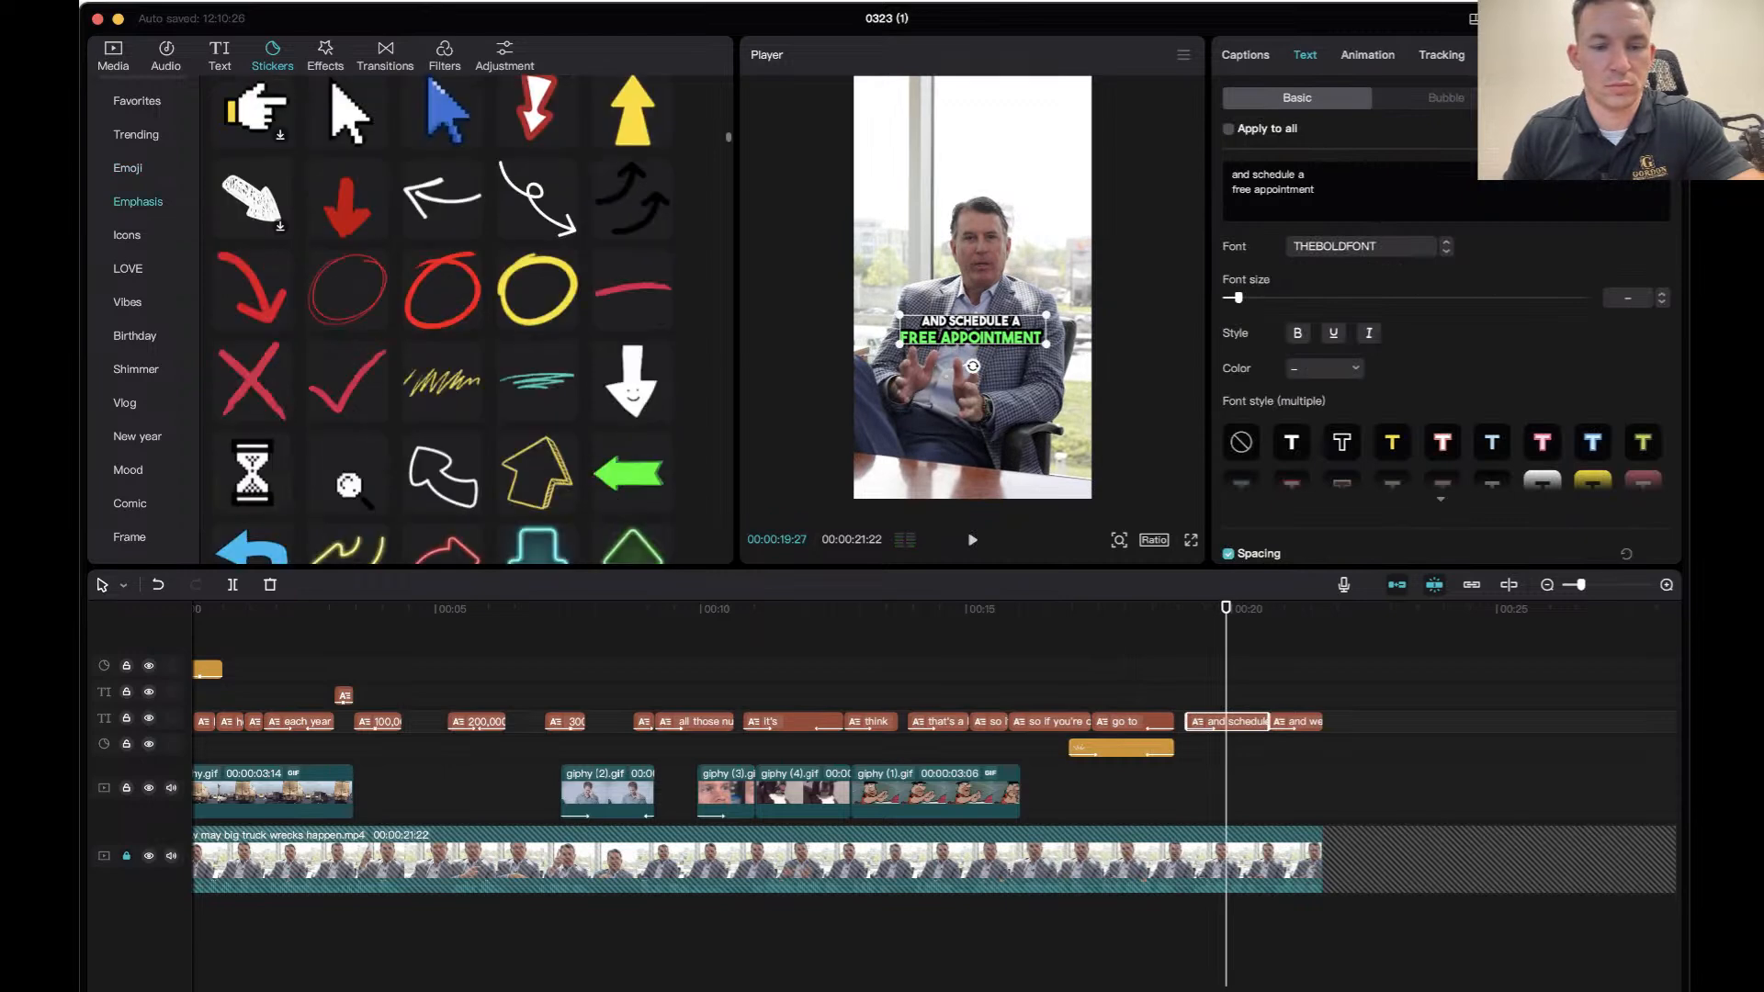
{"action": "scroll", "coordinate": [425, 395], "scroll_direction": "down", "scroll_amount": 5}
{"action": "scroll", "coordinate": [426, 395], "scroll_direction": "down", "scroll_amount": 7}
{"action": "scroll", "coordinate": [426, 395], "scroll_direction": "down", "scroll_amount": 10}
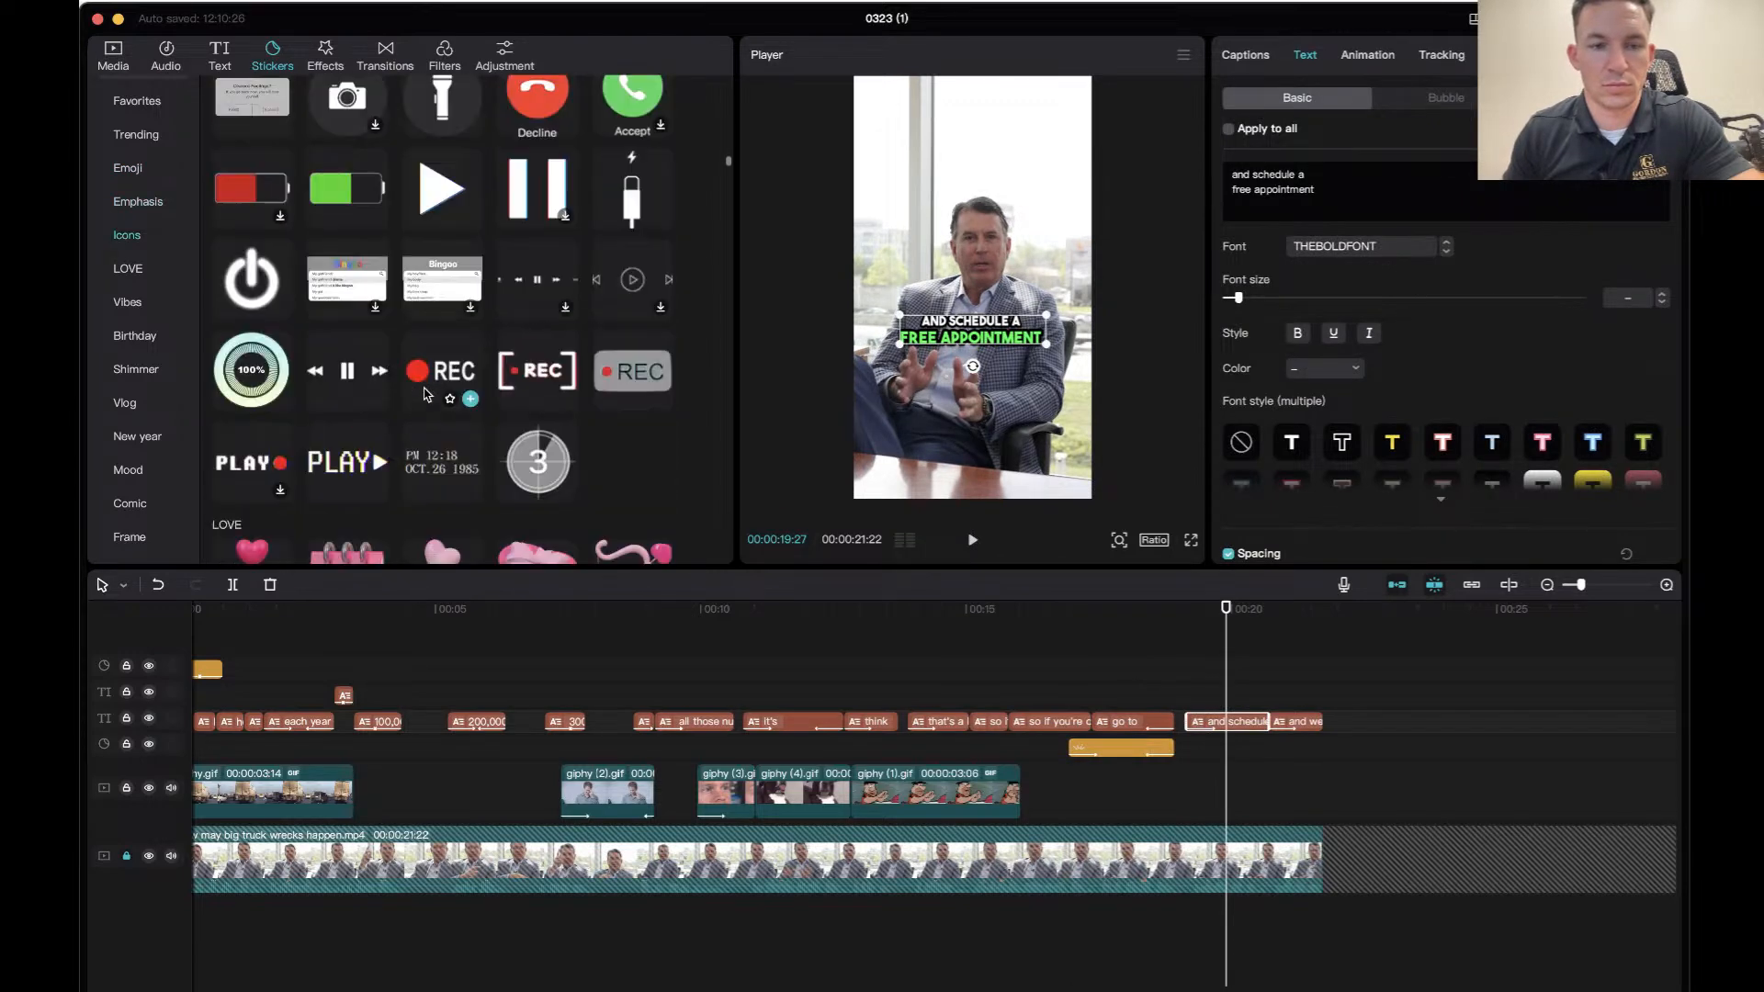
{"action": "scroll", "coordinate": [425, 395], "scroll_direction": "down", "scroll_amount": 5}
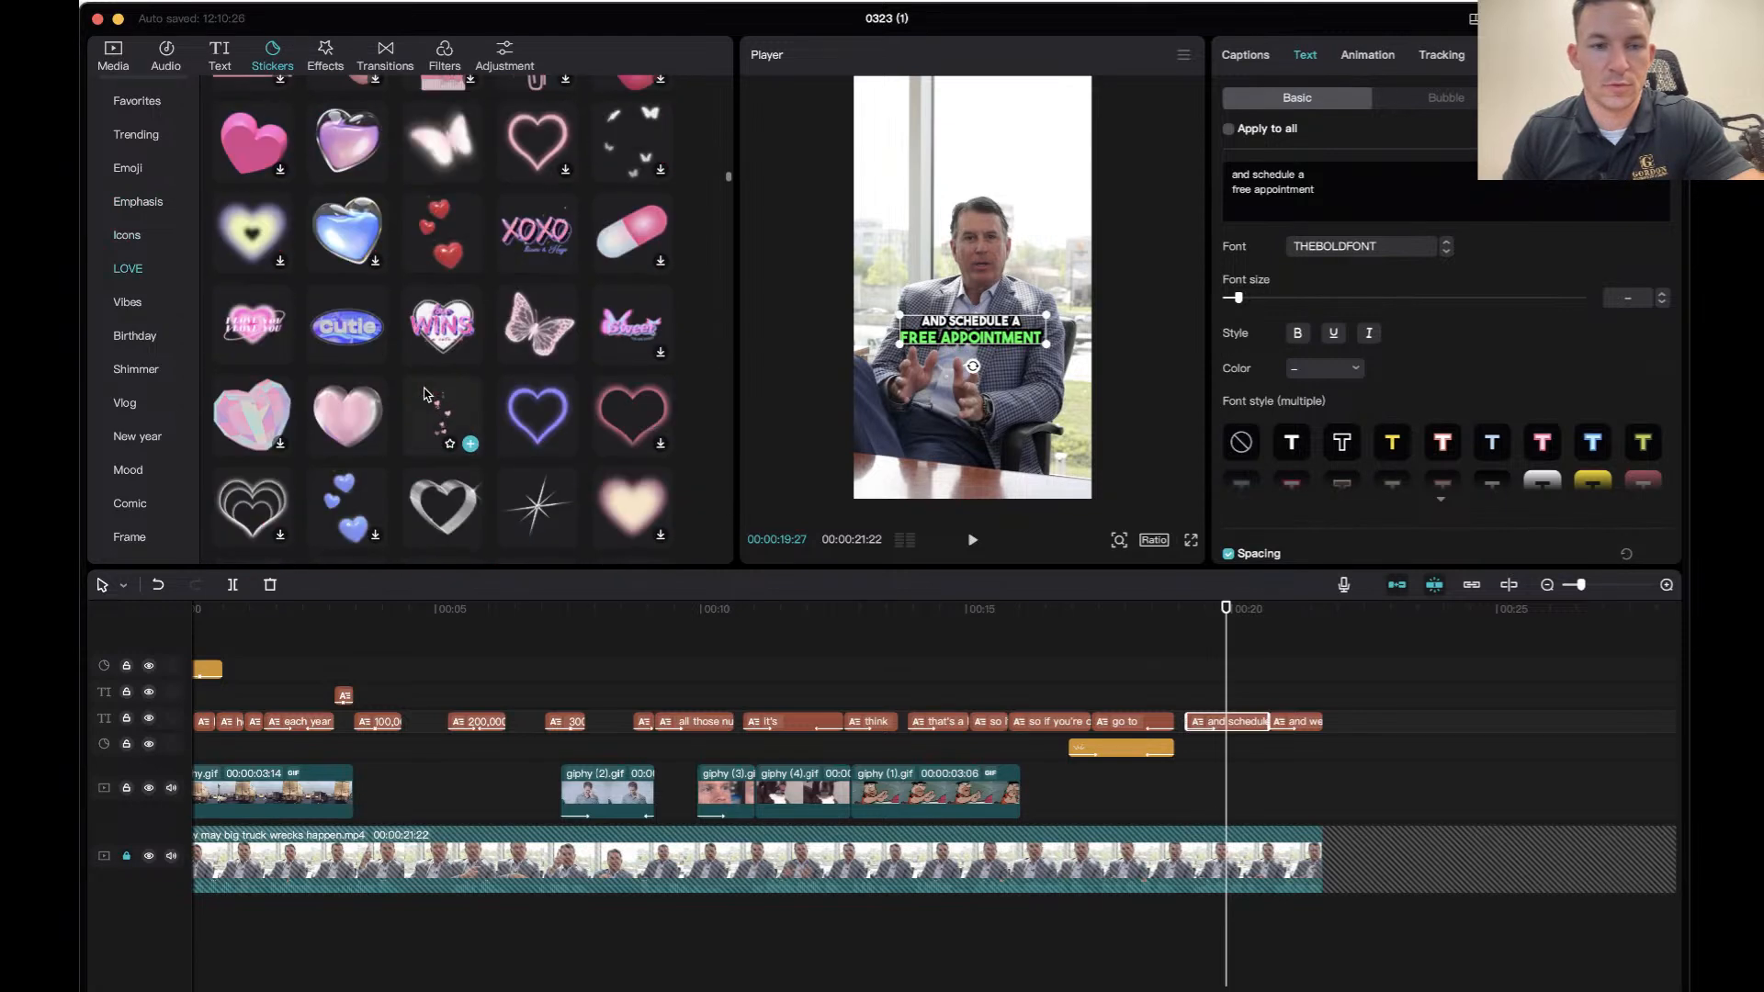
{"action": "scroll", "coordinate": [315, 418], "scroll_direction": "down", "scroll_amount": 20}
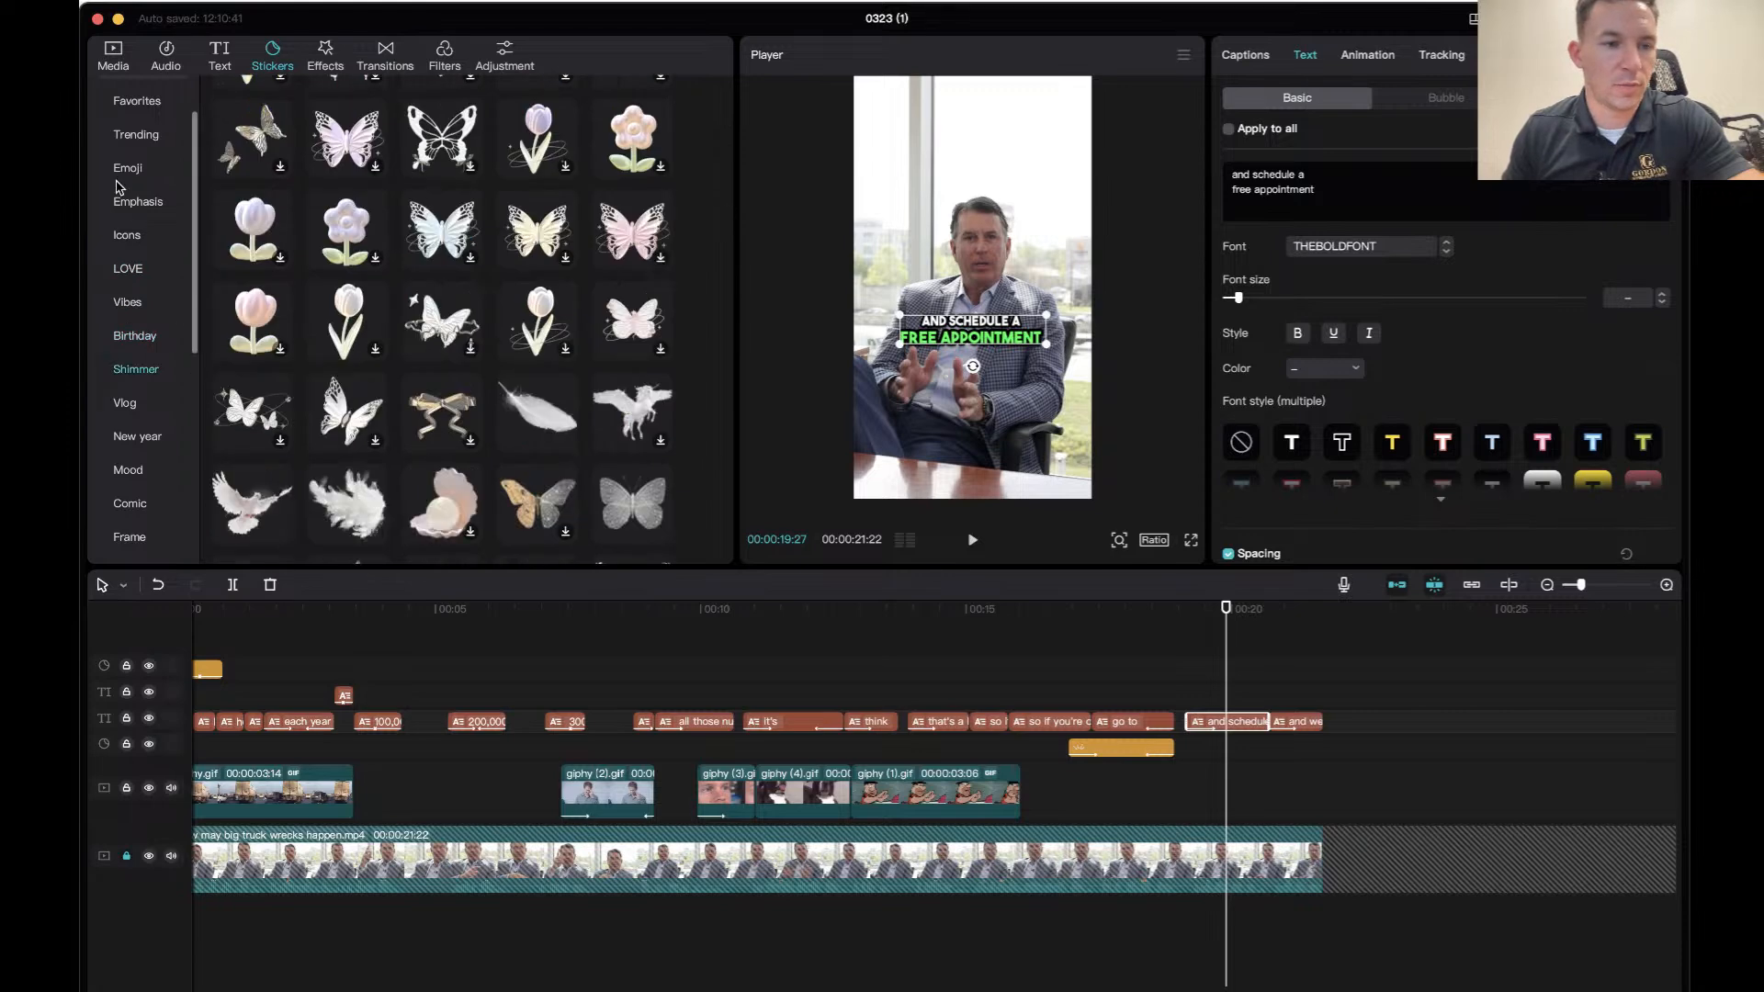
{"action": "left_click", "coordinate": [126, 171]}
{"action": "scroll", "coordinate": [282, 307], "scroll_direction": "down", "scroll_amount": 10}
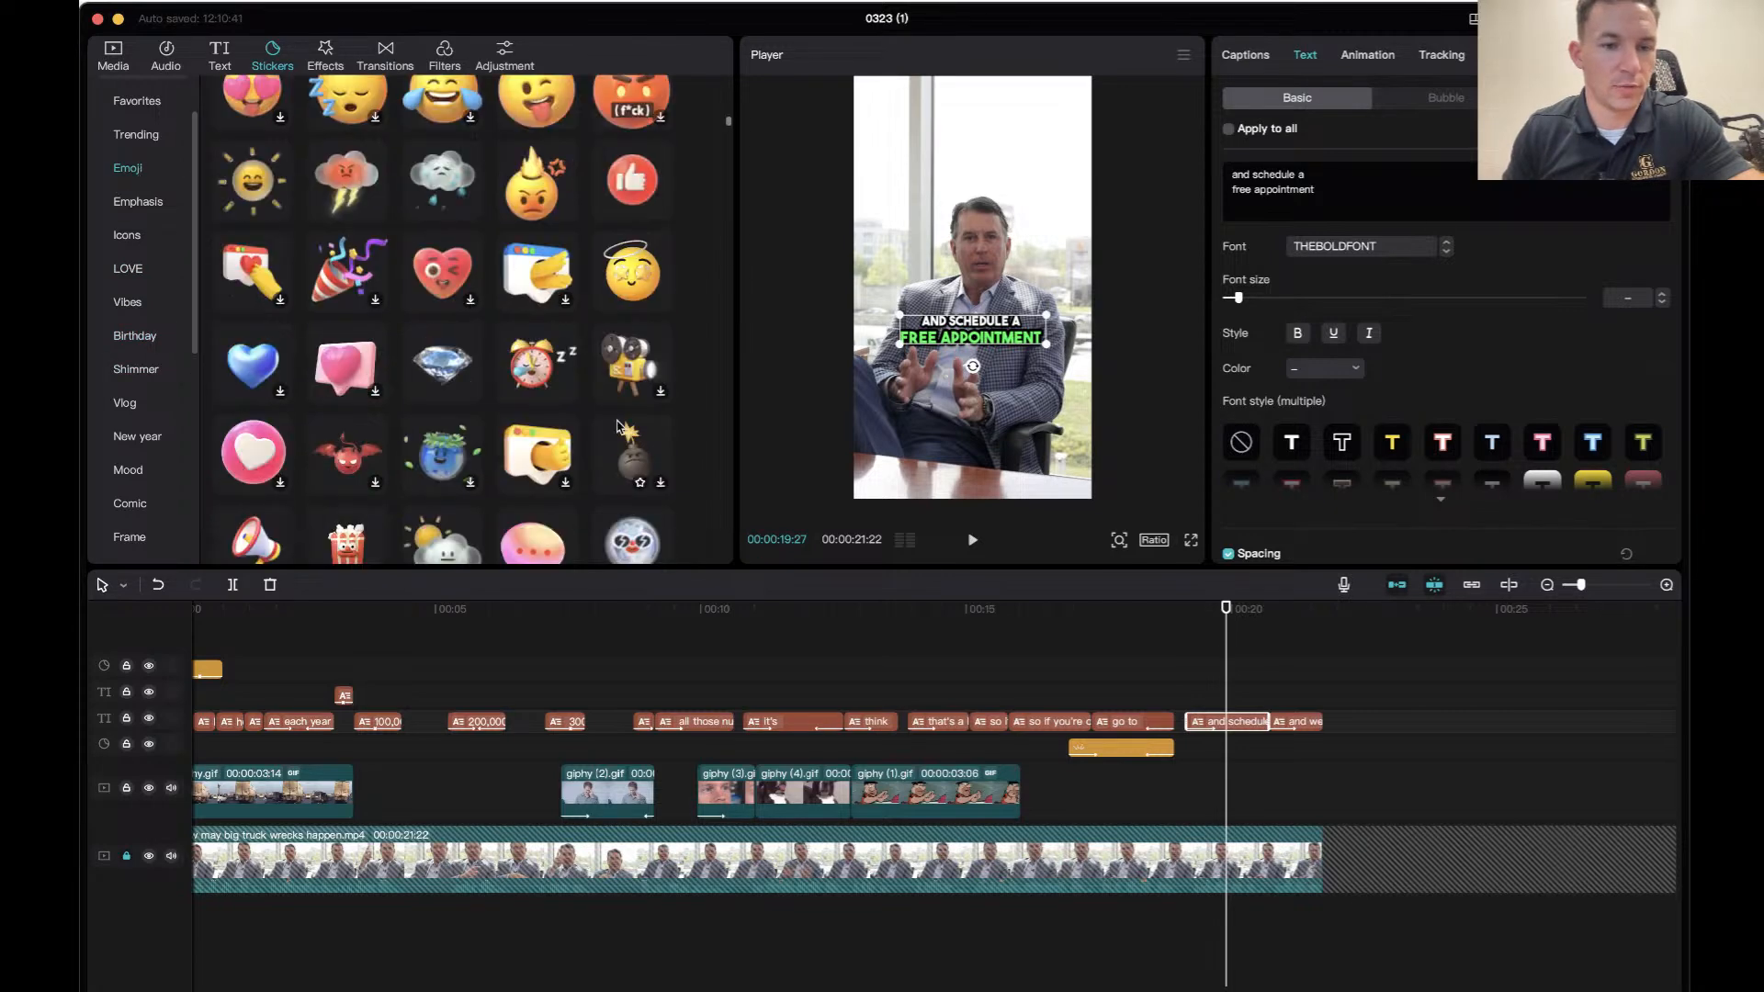
{"action": "scroll", "coordinate": [424, 453], "scroll_direction": "down", "scroll_amount": 5}
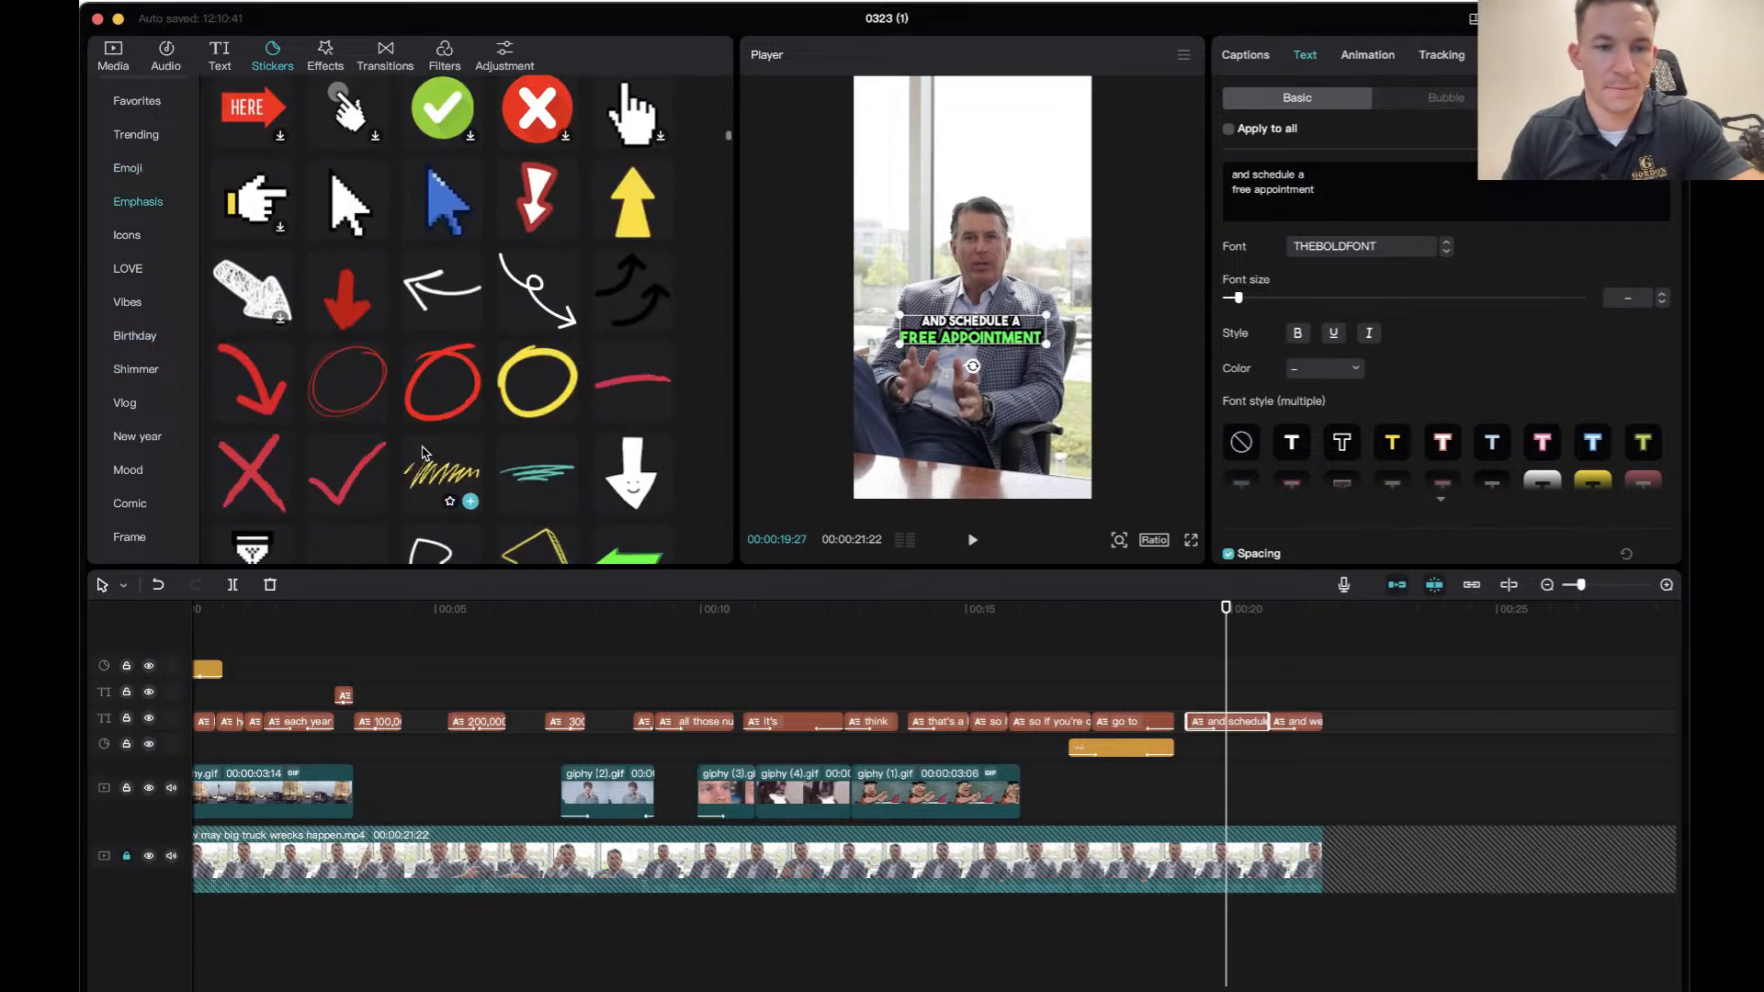
{"action": "scroll", "coordinate": [425, 453], "scroll_direction": "down", "scroll_amount": 6}
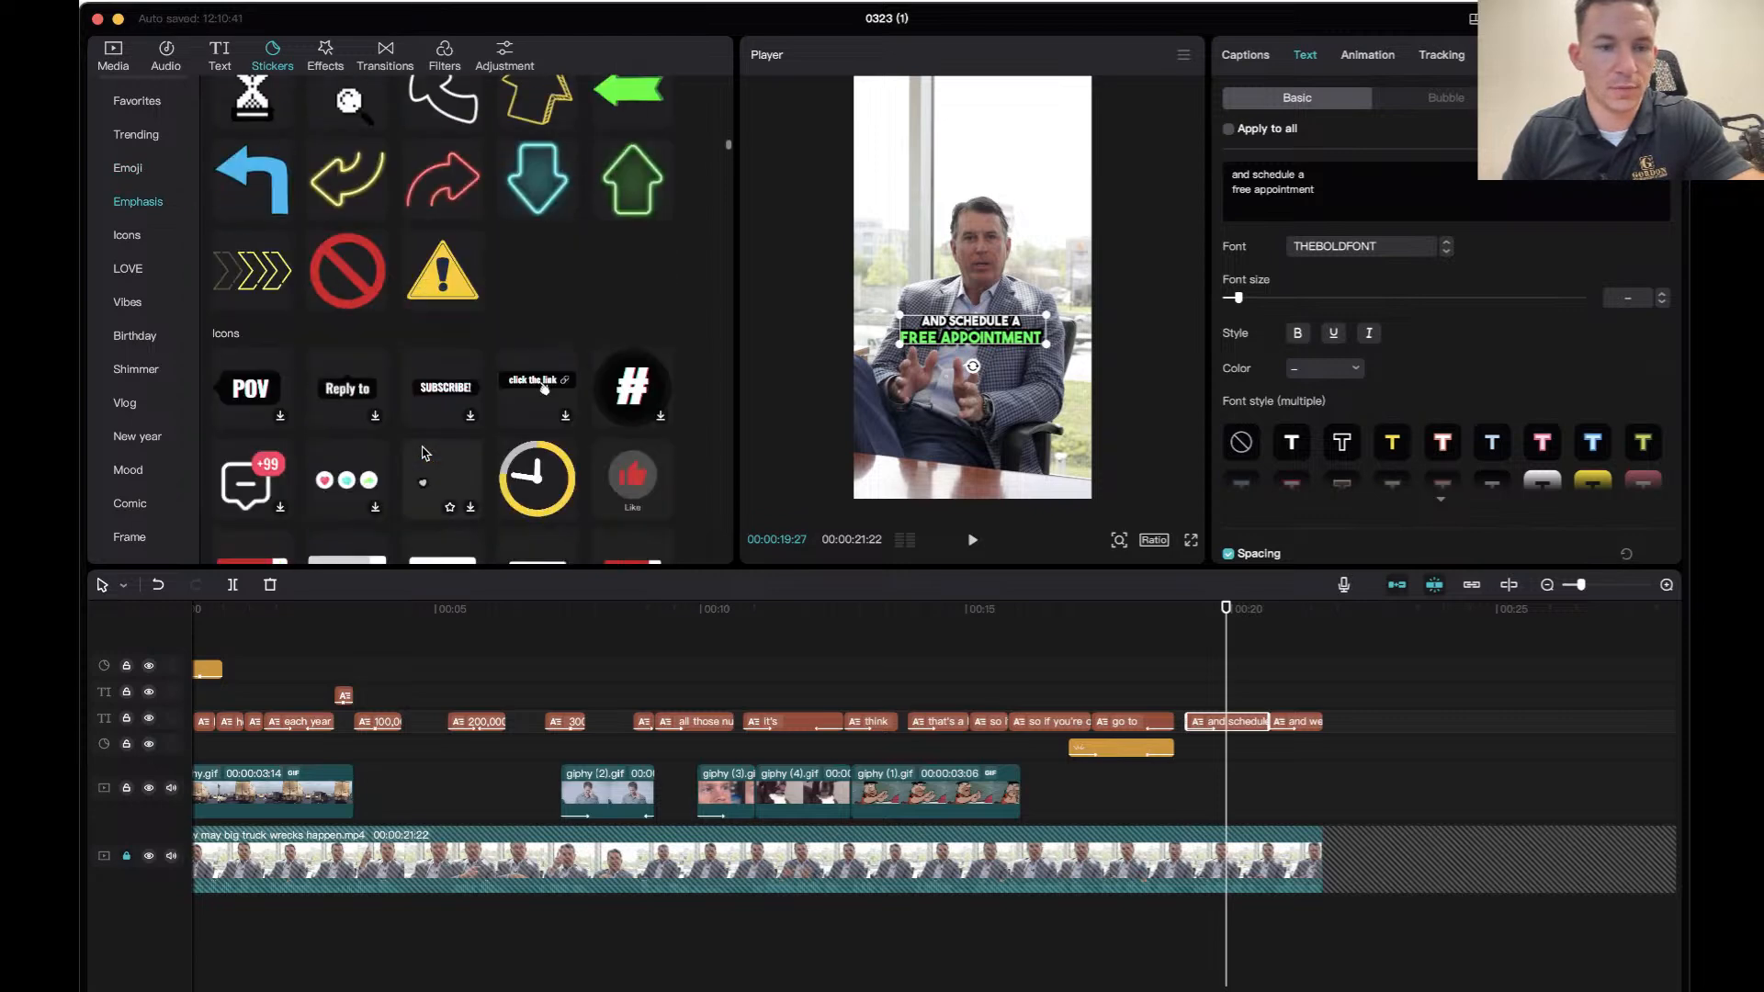
{"action": "scroll", "coordinate": [425, 453], "scroll_direction": "up", "scroll_amount": 15}
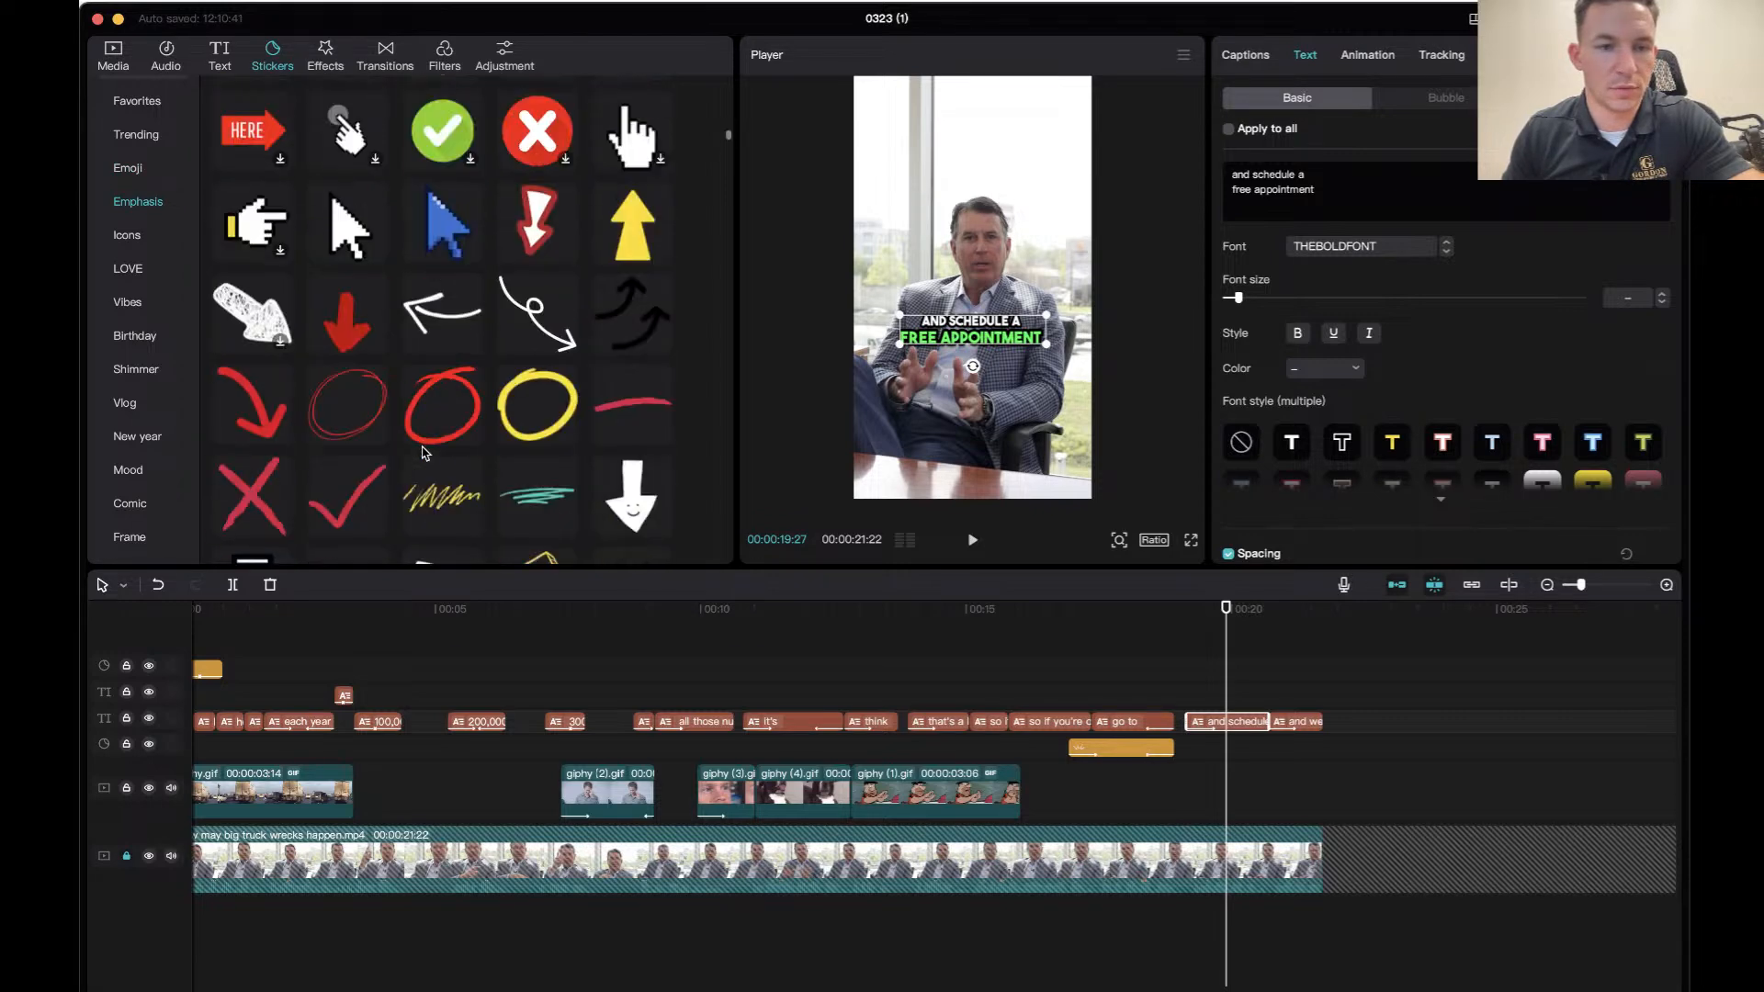
{"action": "scroll", "coordinate": [424, 453], "scroll_direction": "up", "scroll_amount": 15}
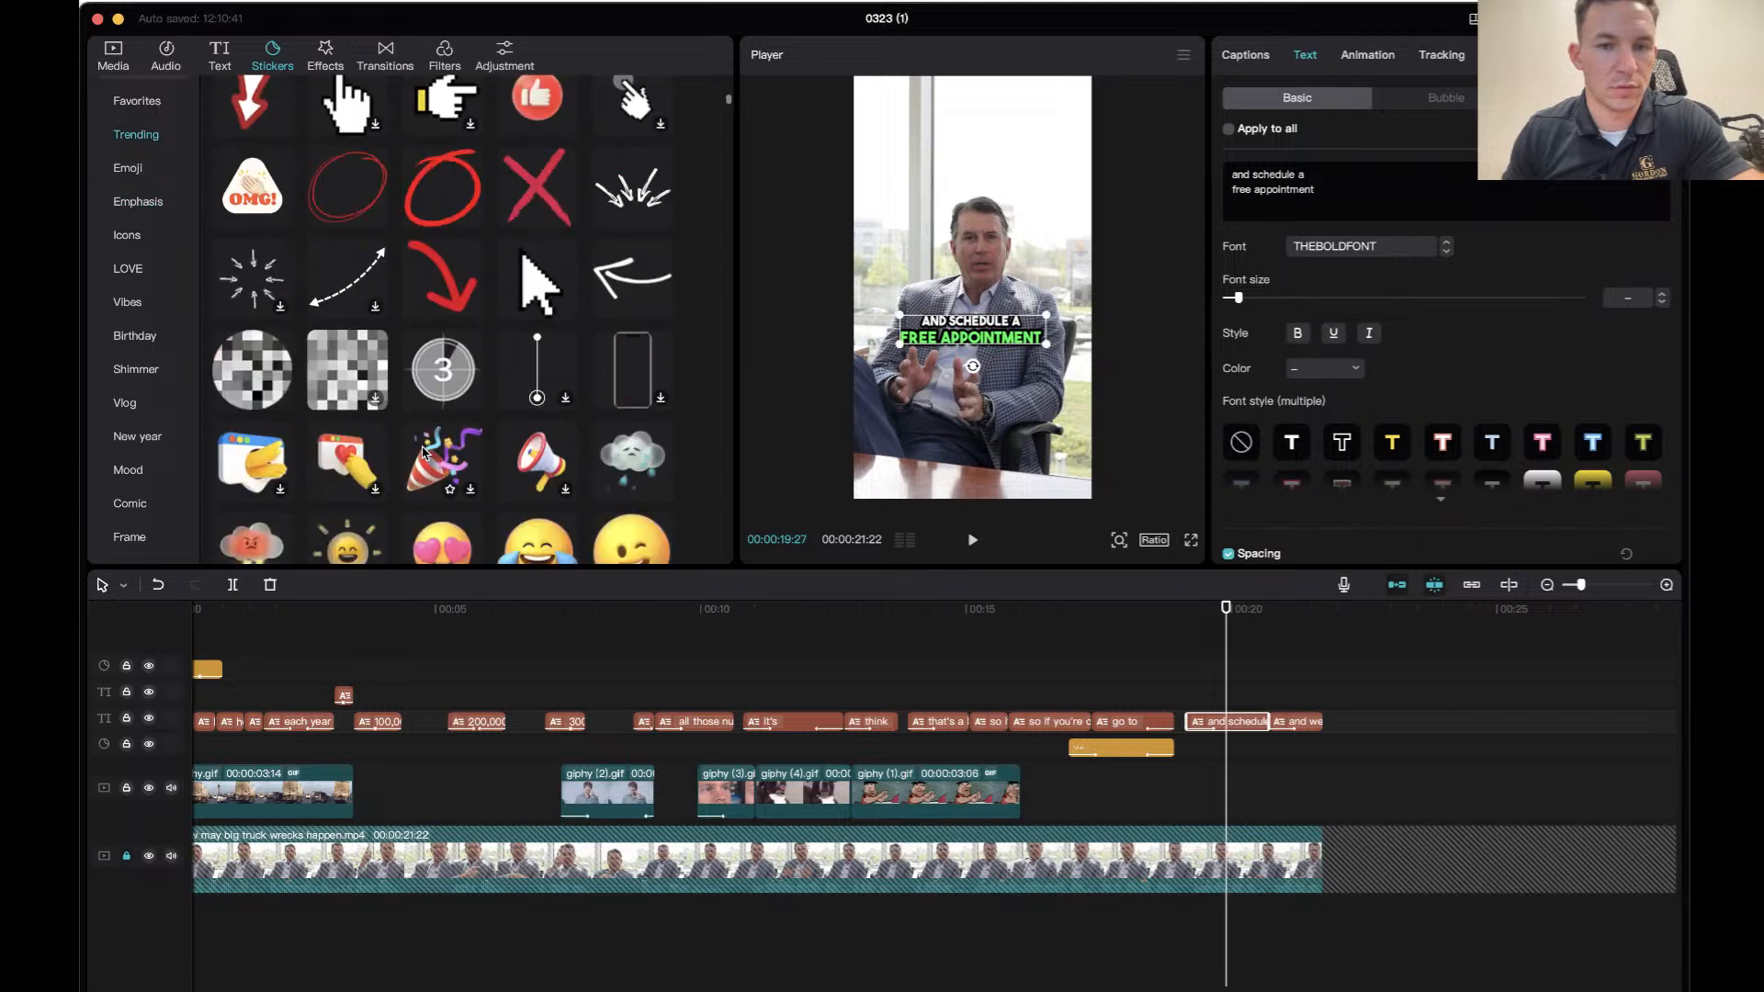
{"action": "scroll", "coordinate": [425, 453], "scroll_direction": "down", "scroll_amount": 5}
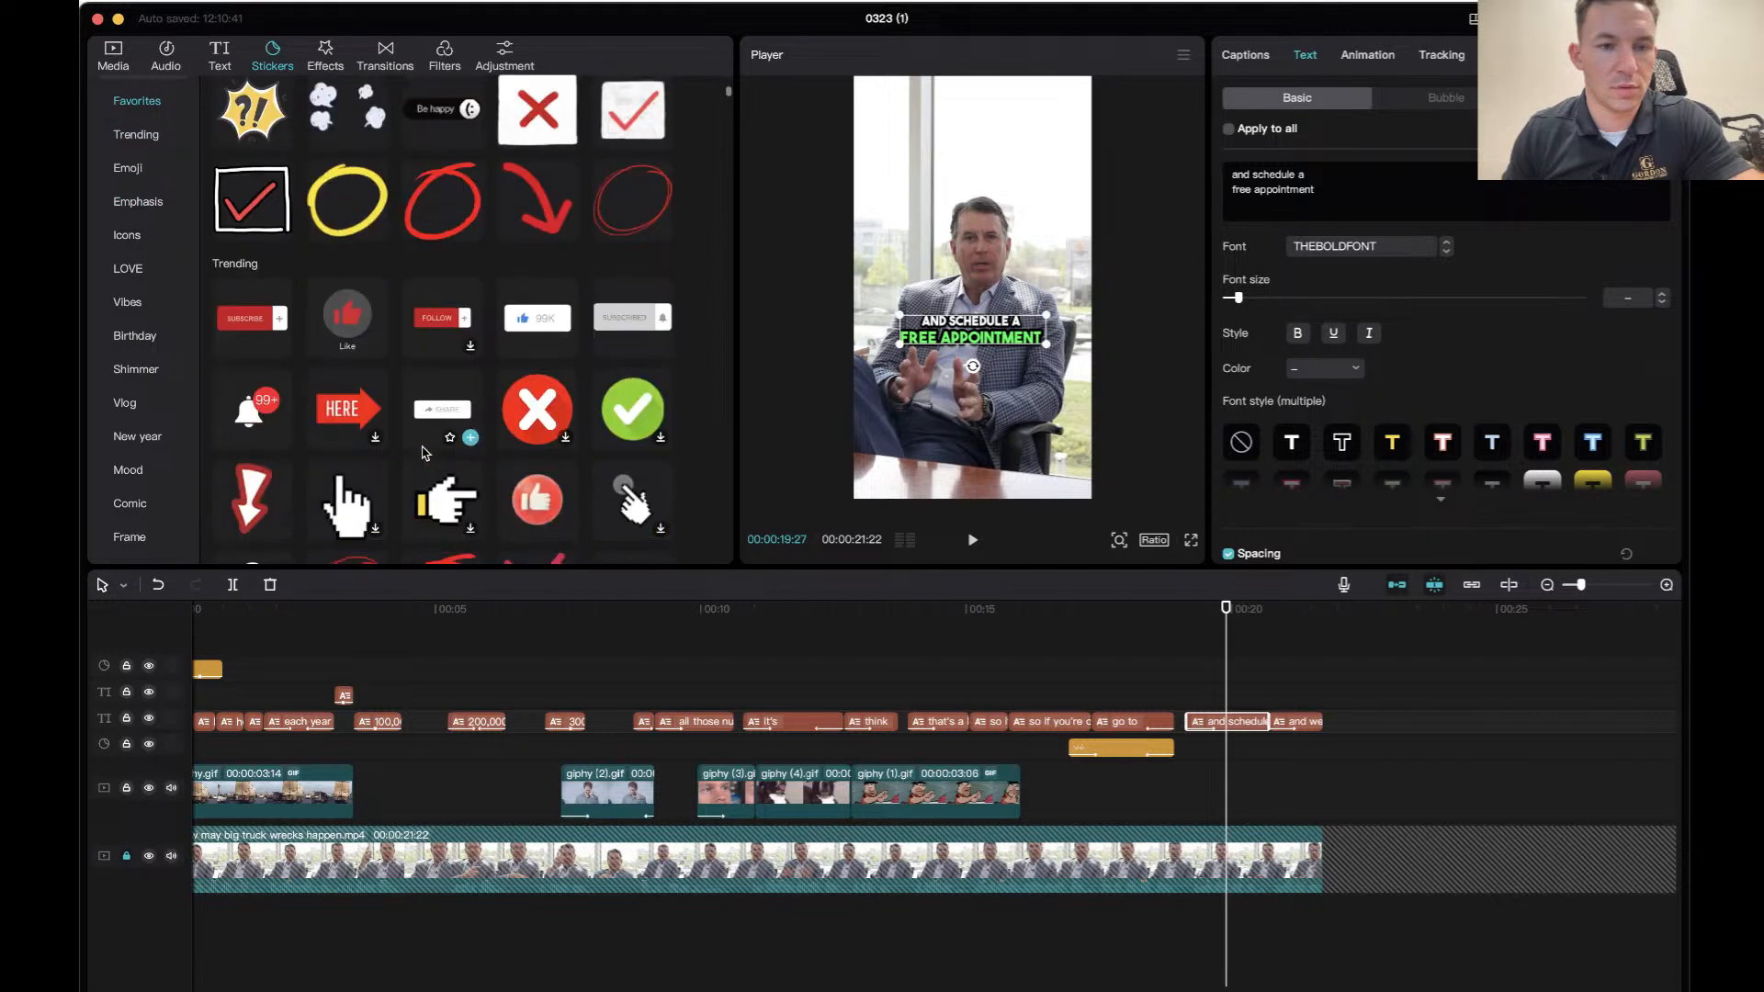
{"action": "scroll", "coordinate": [425, 453], "scroll_direction": "up", "scroll_amount": 8}
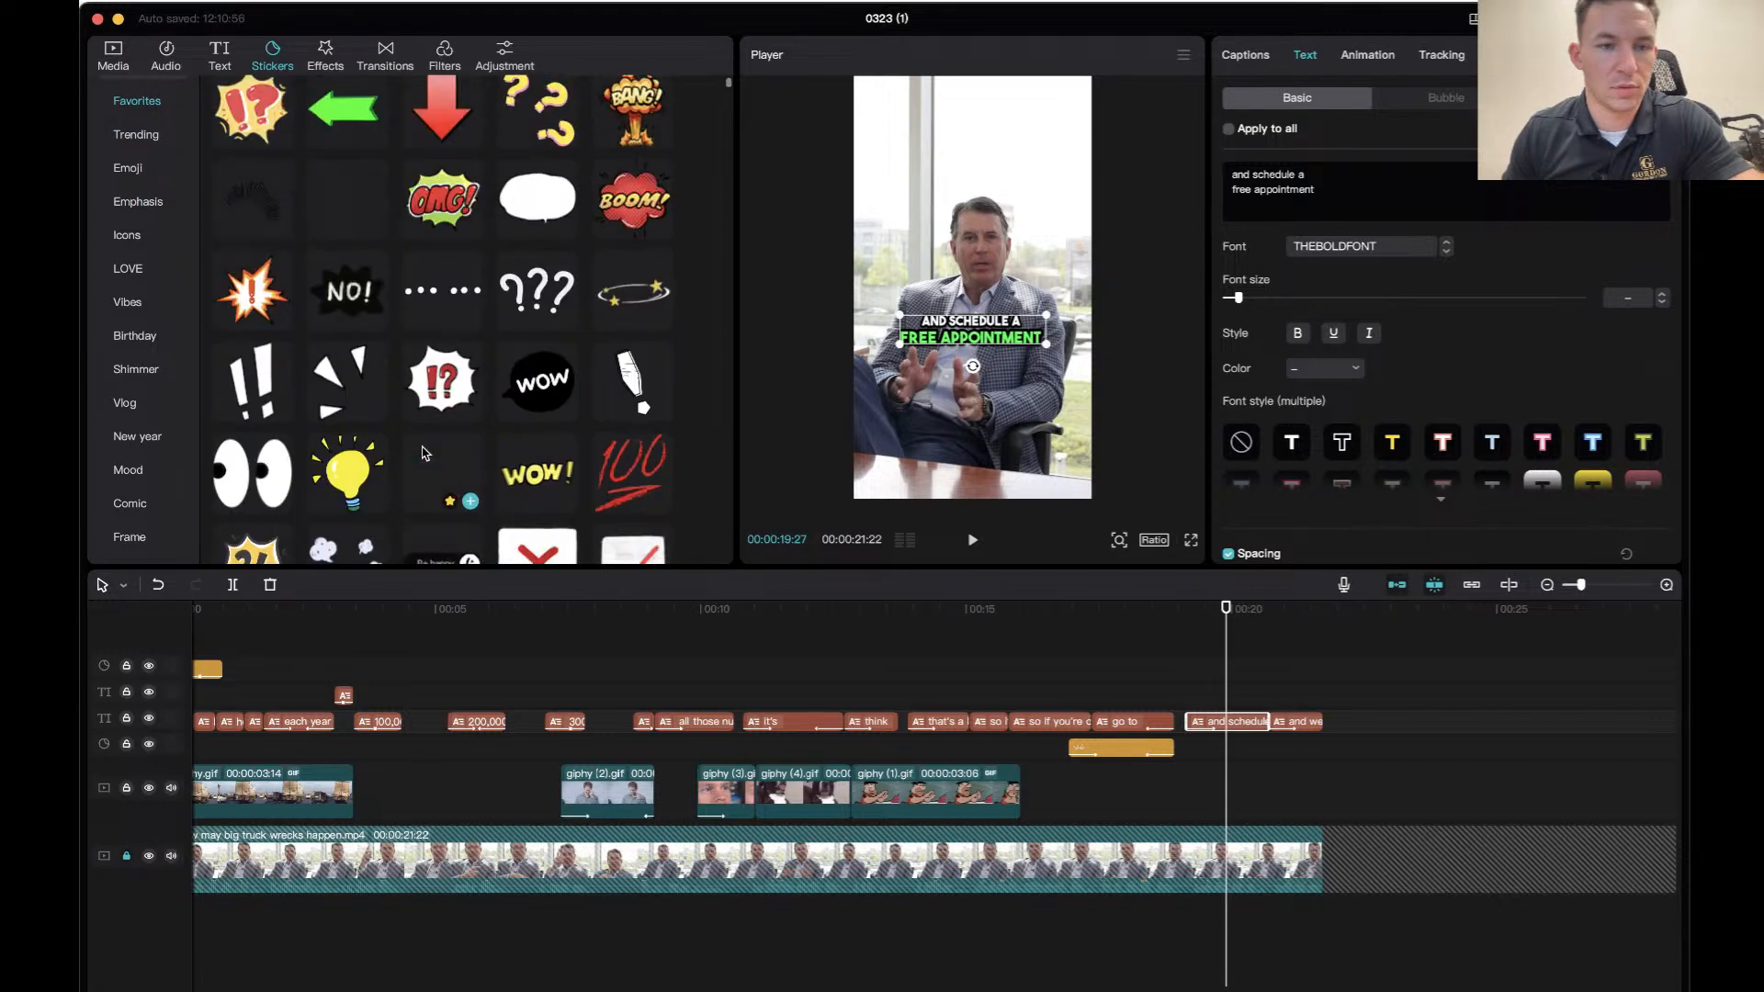
{"action": "scroll", "coordinate": [425, 453], "scroll_direction": "up", "scroll_amount": 2}
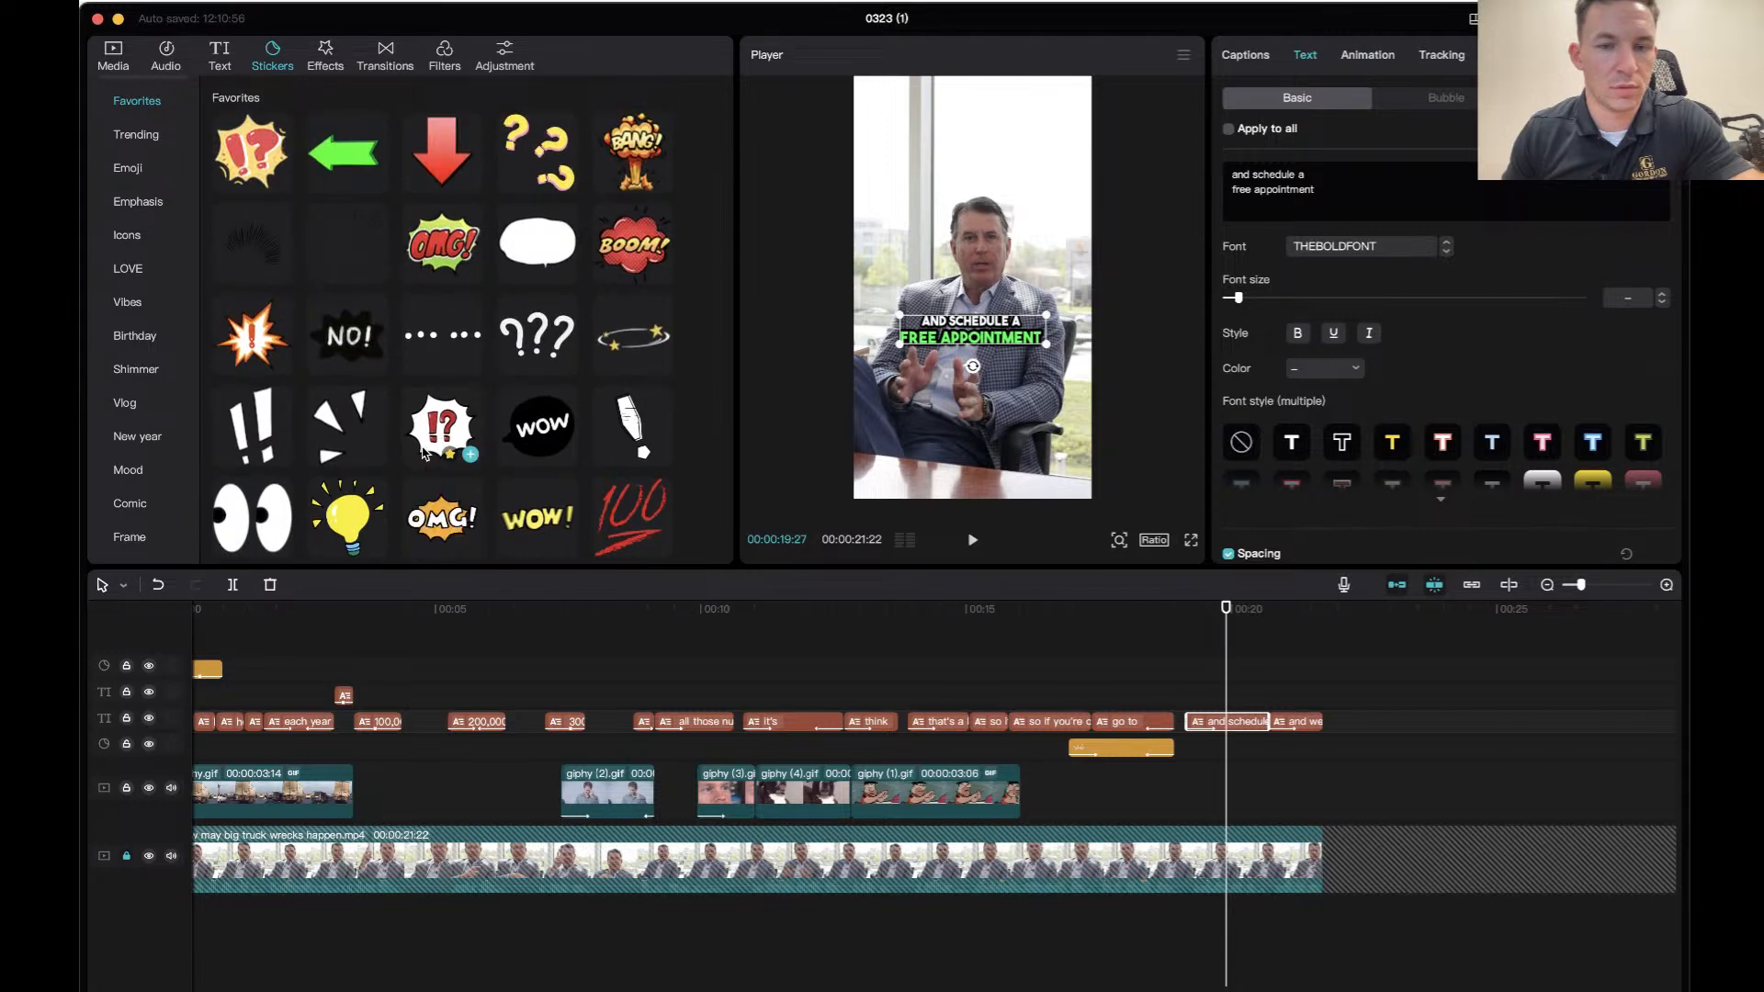
Play back the closing part of the video through the "and we'll get it done" caption.
{"action": "left_click", "coordinate": [1129, 610]}
{"action": "key", "text": "space"}
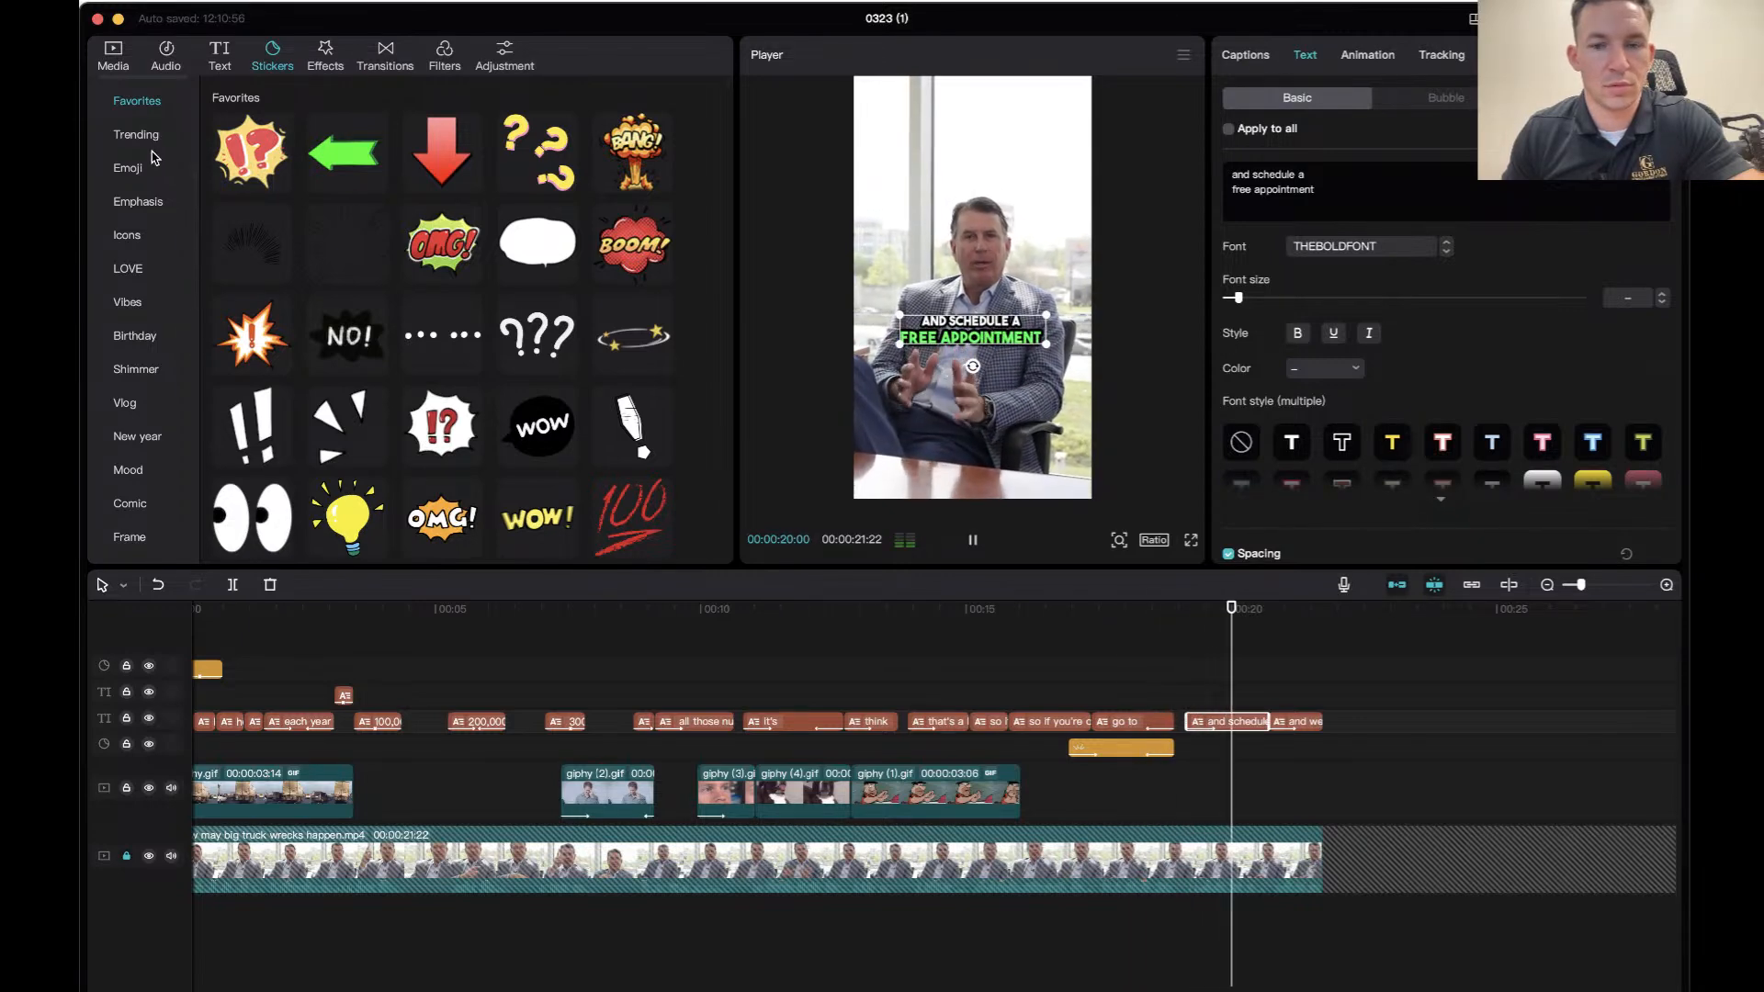
{"action": "key", "text": "space"}
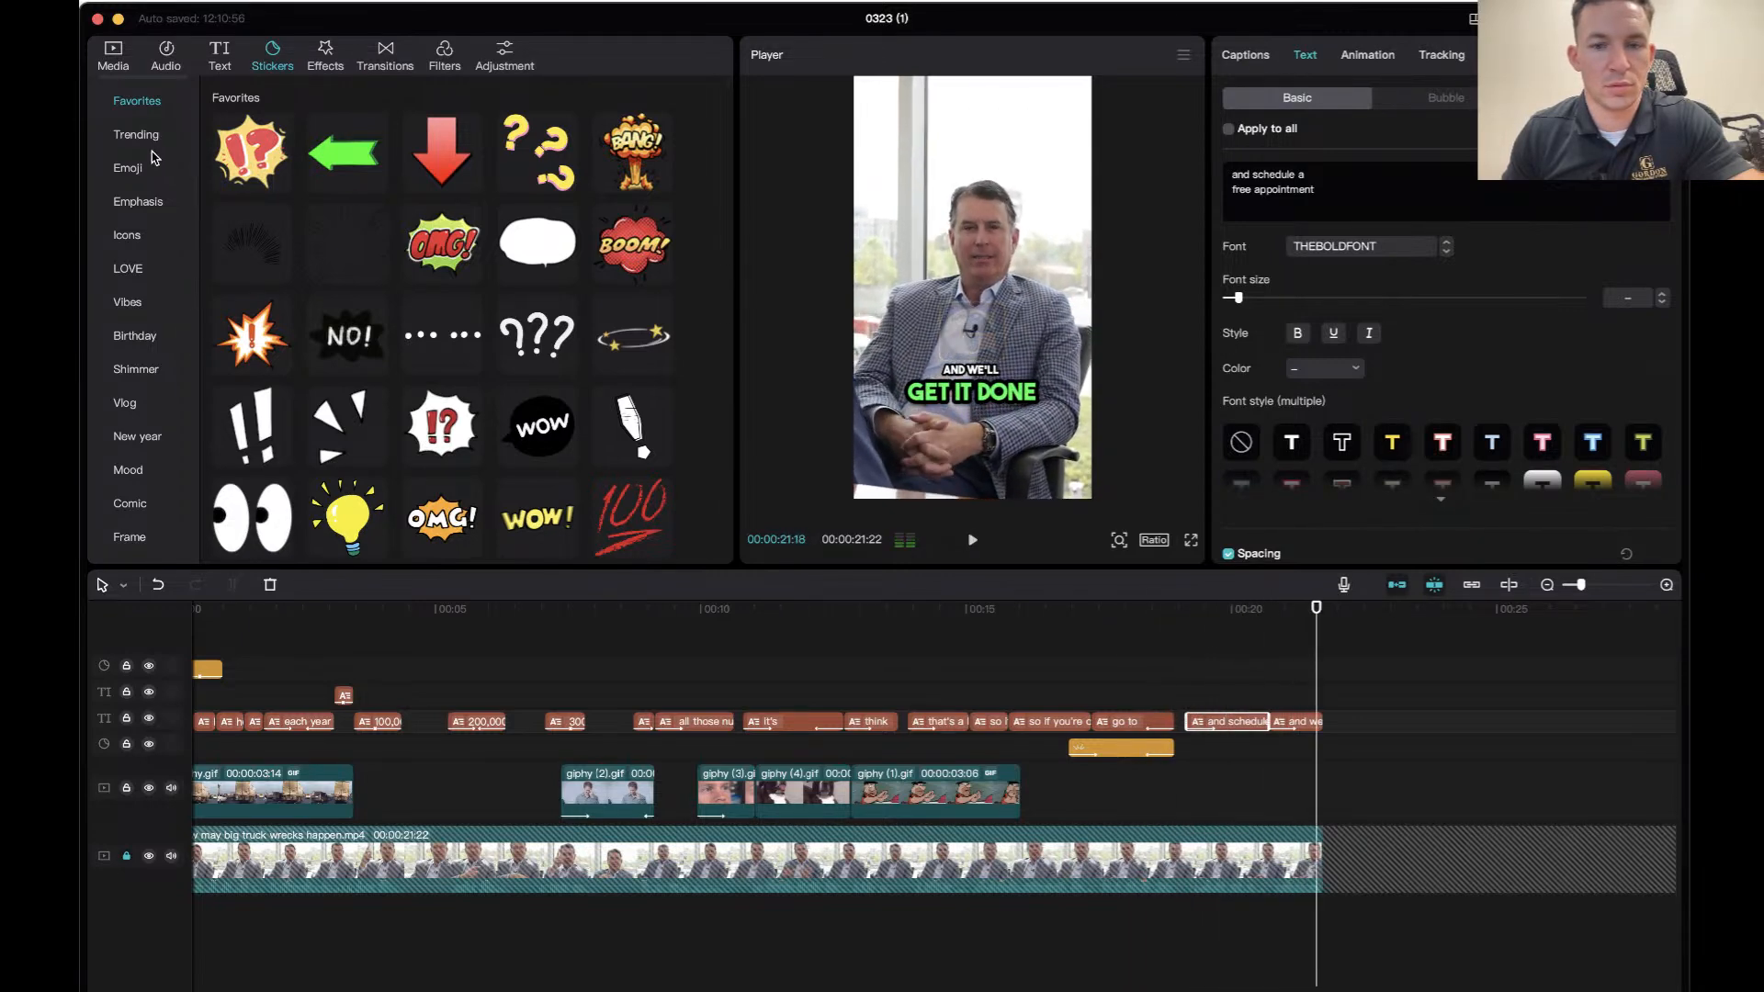
Copy the closing "and we'll get it done" caption and paste the duplicate on the text track above at about 21:06.
{"action": "left_click", "coordinate": [1319, 725]}
{"action": "right_click", "coordinate": [1320, 725]}
{"action": "left_click", "coordinate": [1297, 659]}
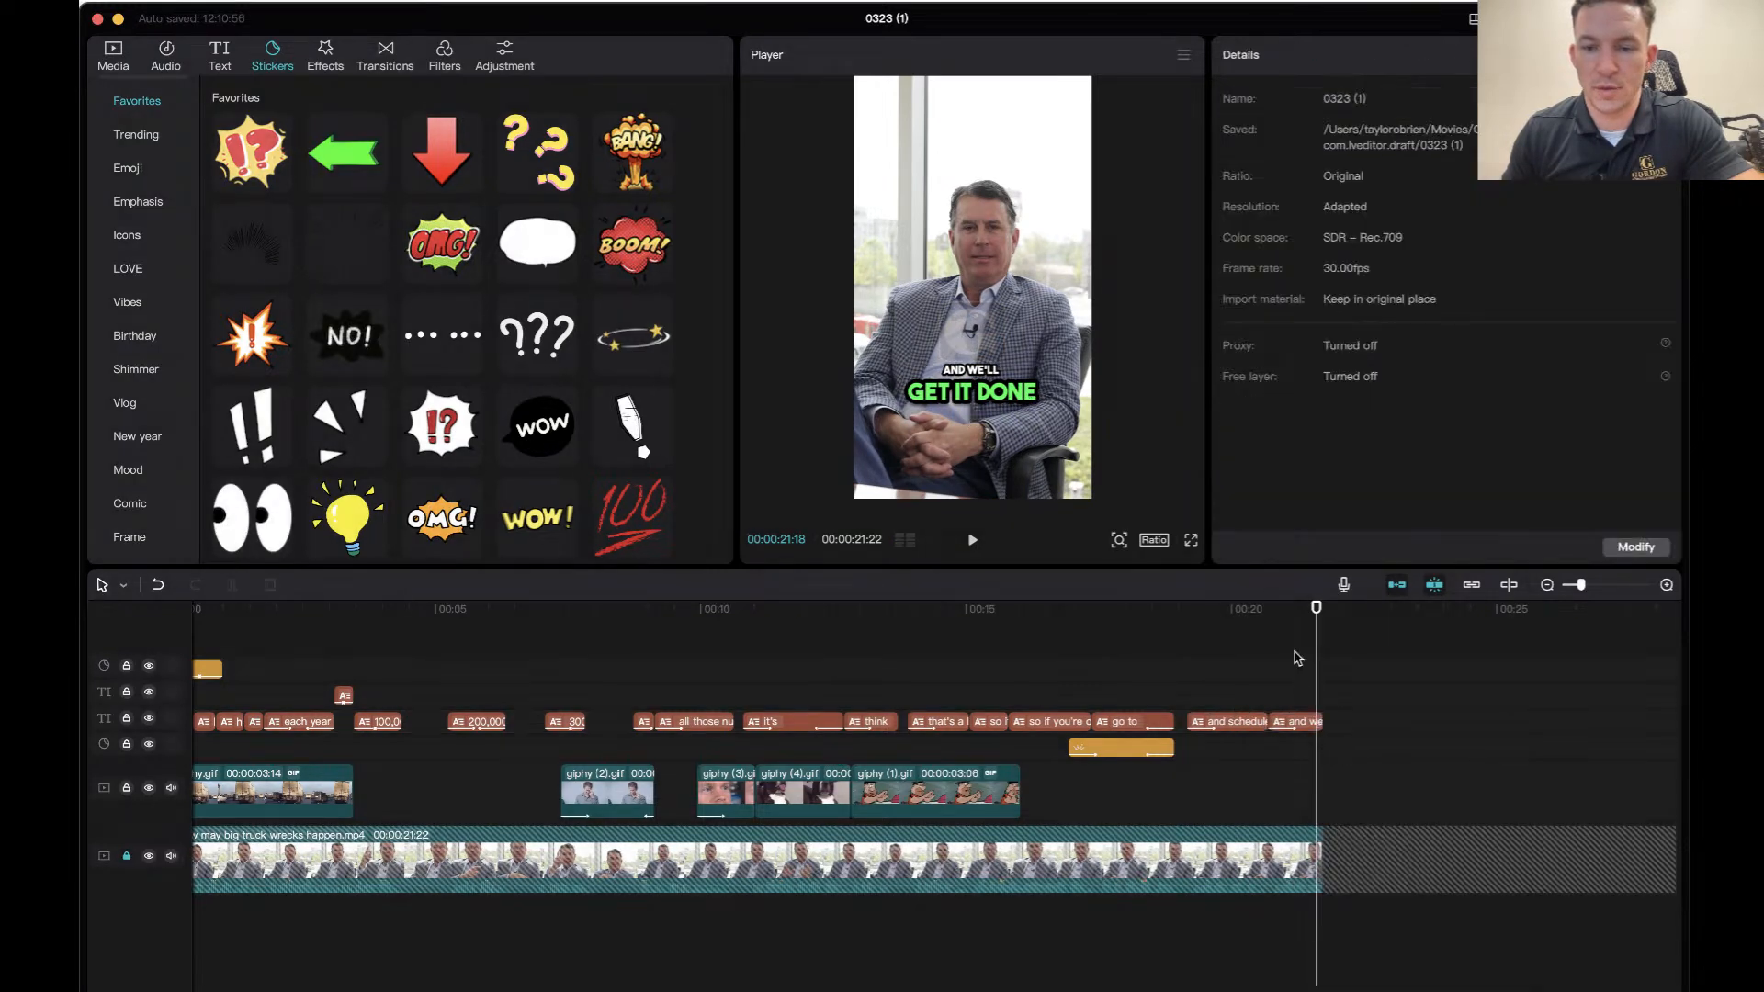
{"action": "right_click", "coordinate": [1296, 659]}
{"action": "left_click", "coordinate": [1339, 669]}
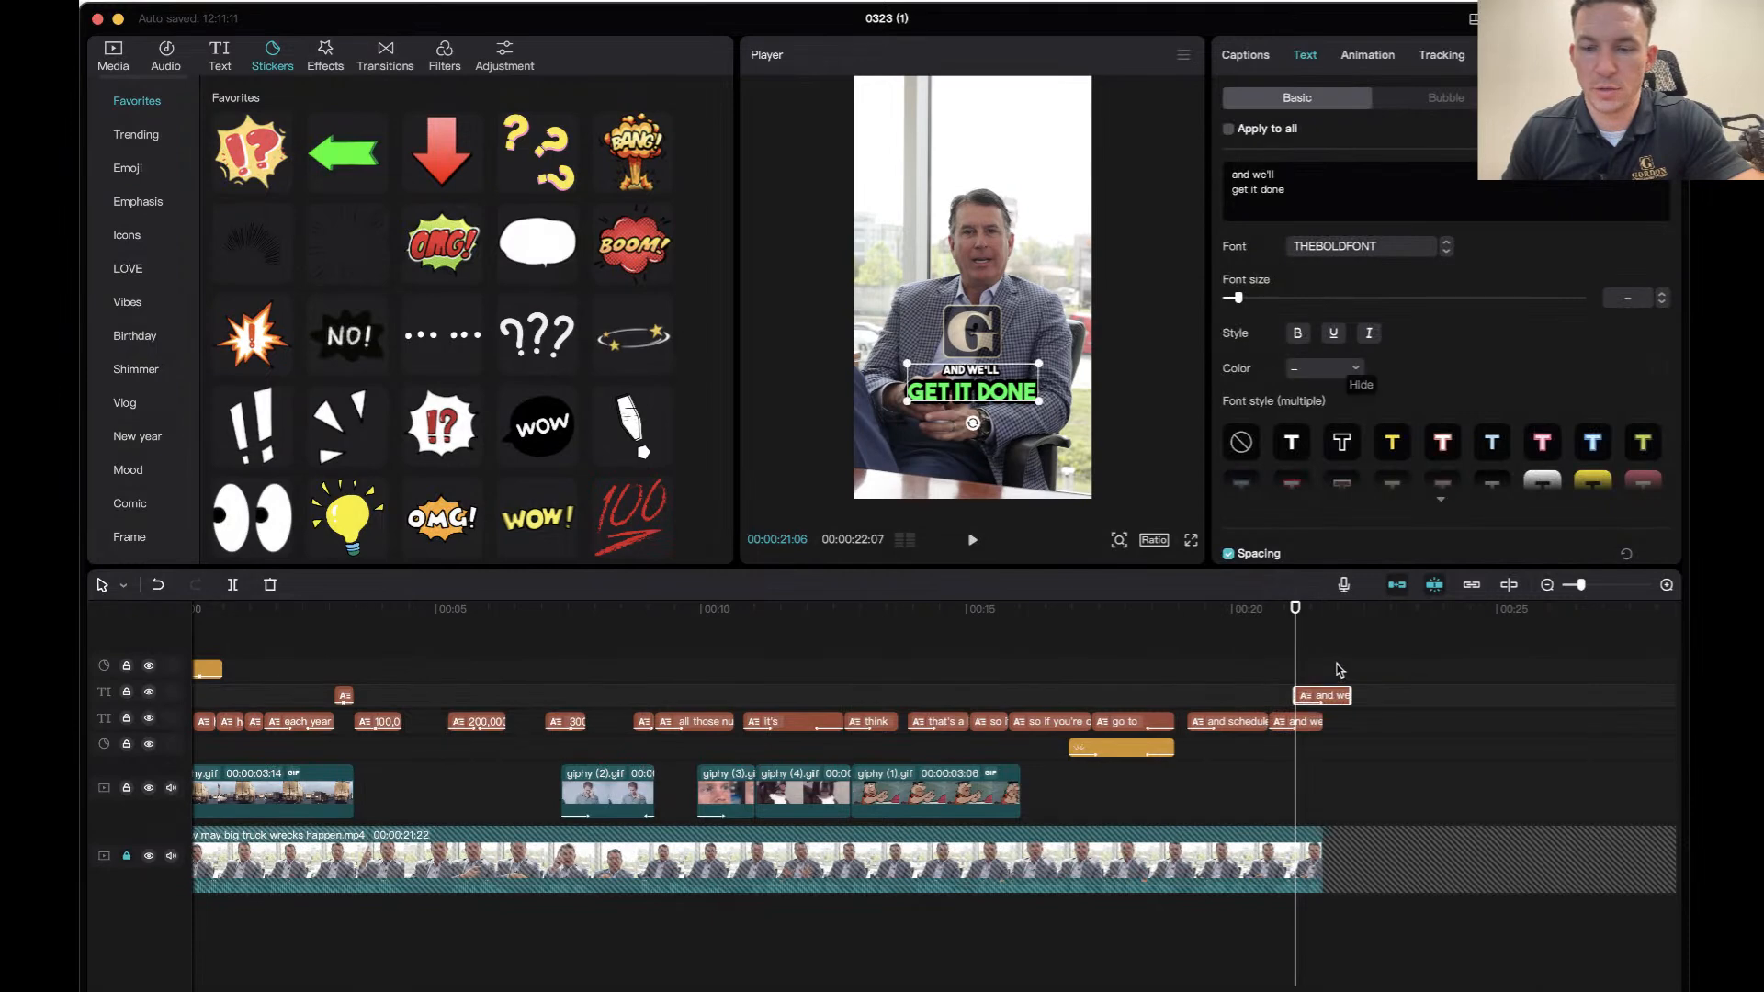
Replace the duplicate caption's text with the ✅ emoji and place it just below "GET IT DONE" in the frame.
{"action": "left_click_drag", "start_coordinate": [1300, 195], "coordinate": [1222, 167]}
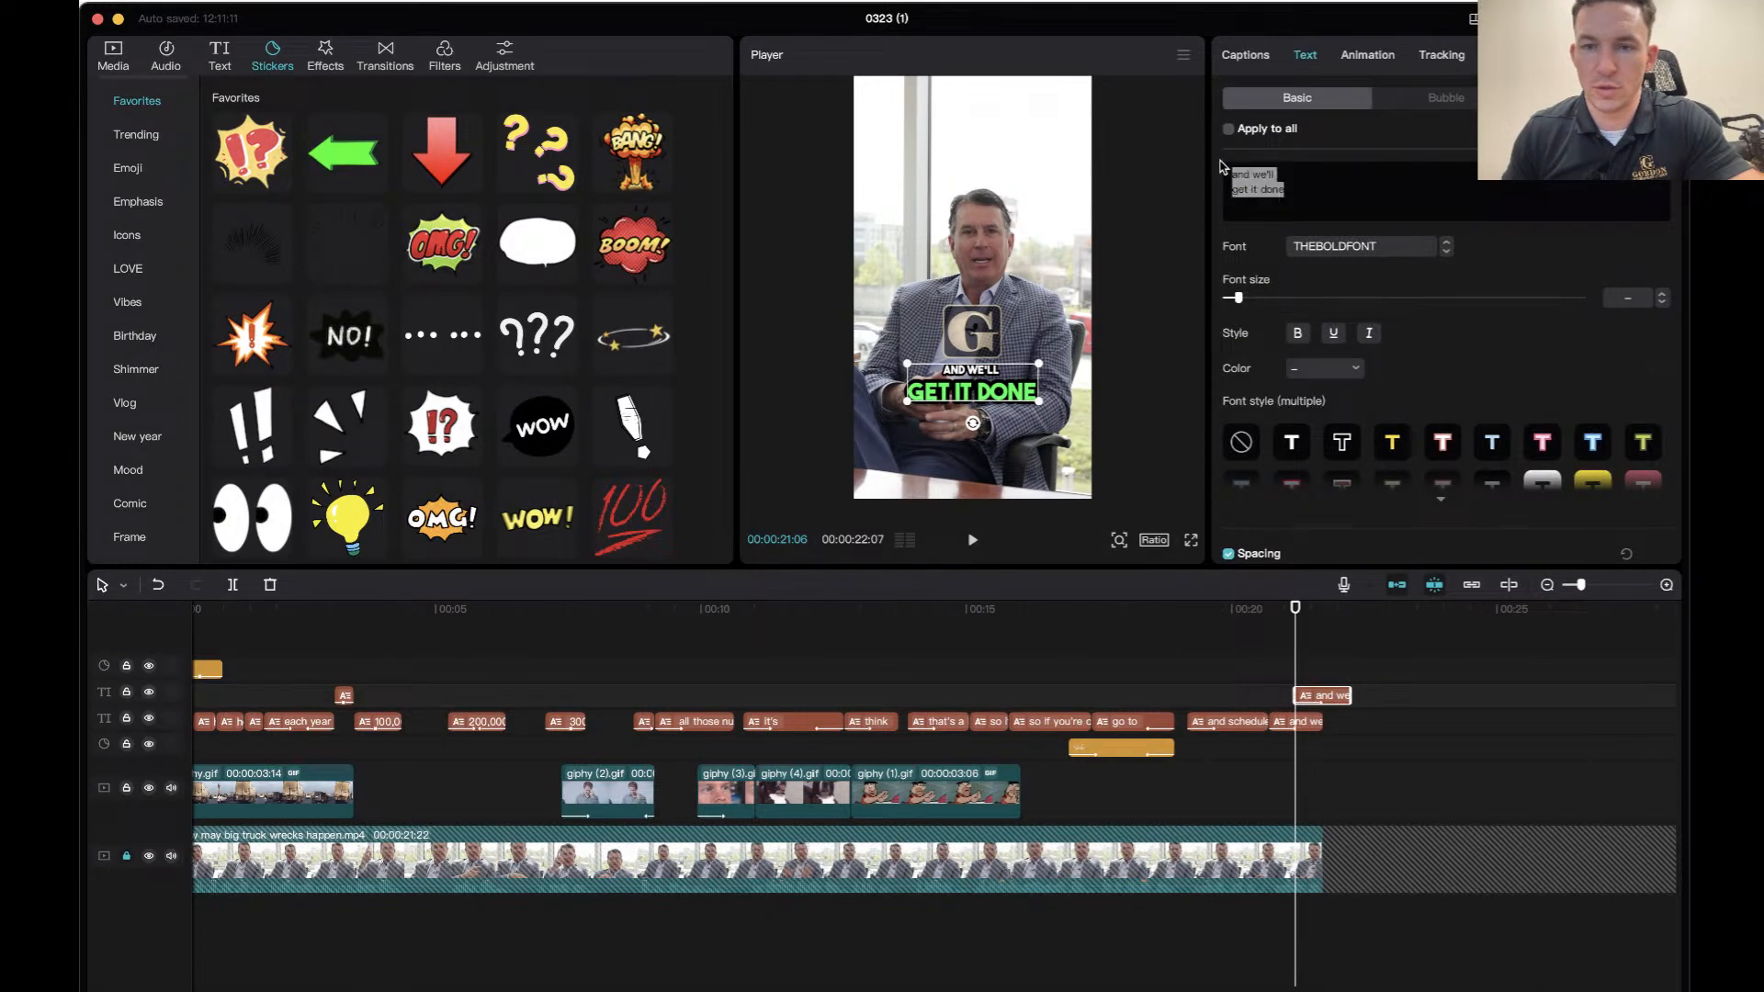
{"action": "key", "text": "ctrl+super+space"}
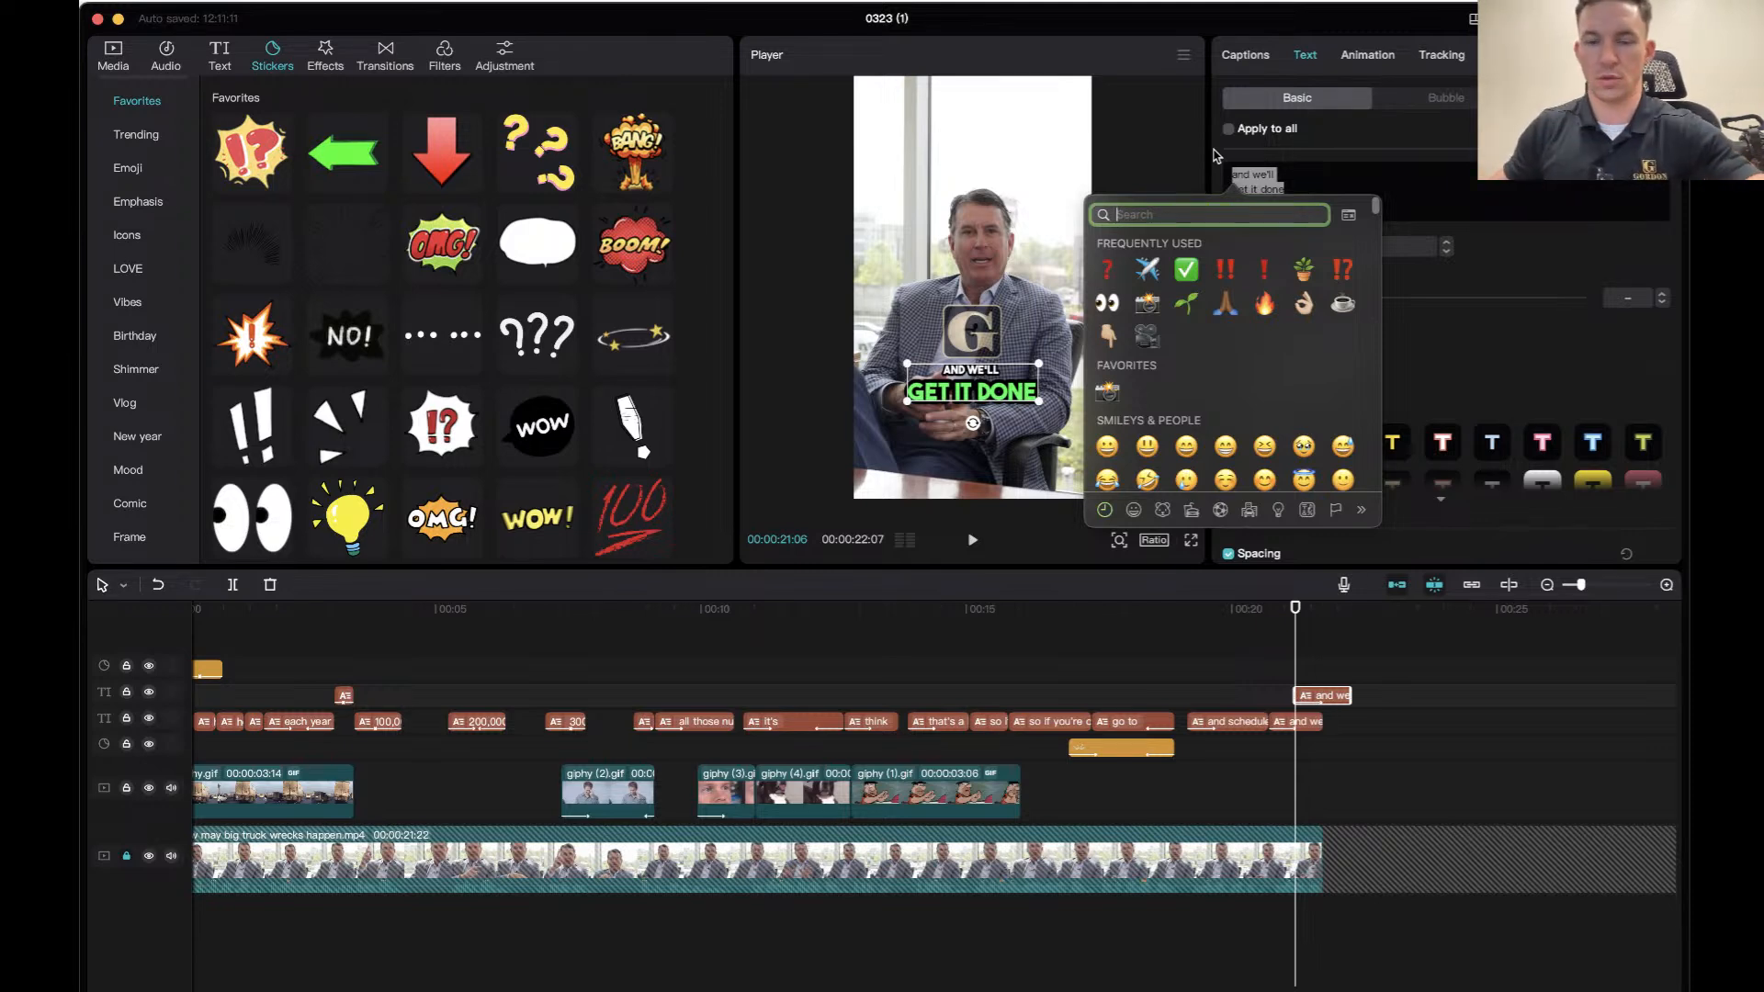
{"action": "left_click", "coordinate": [1187, 269]}
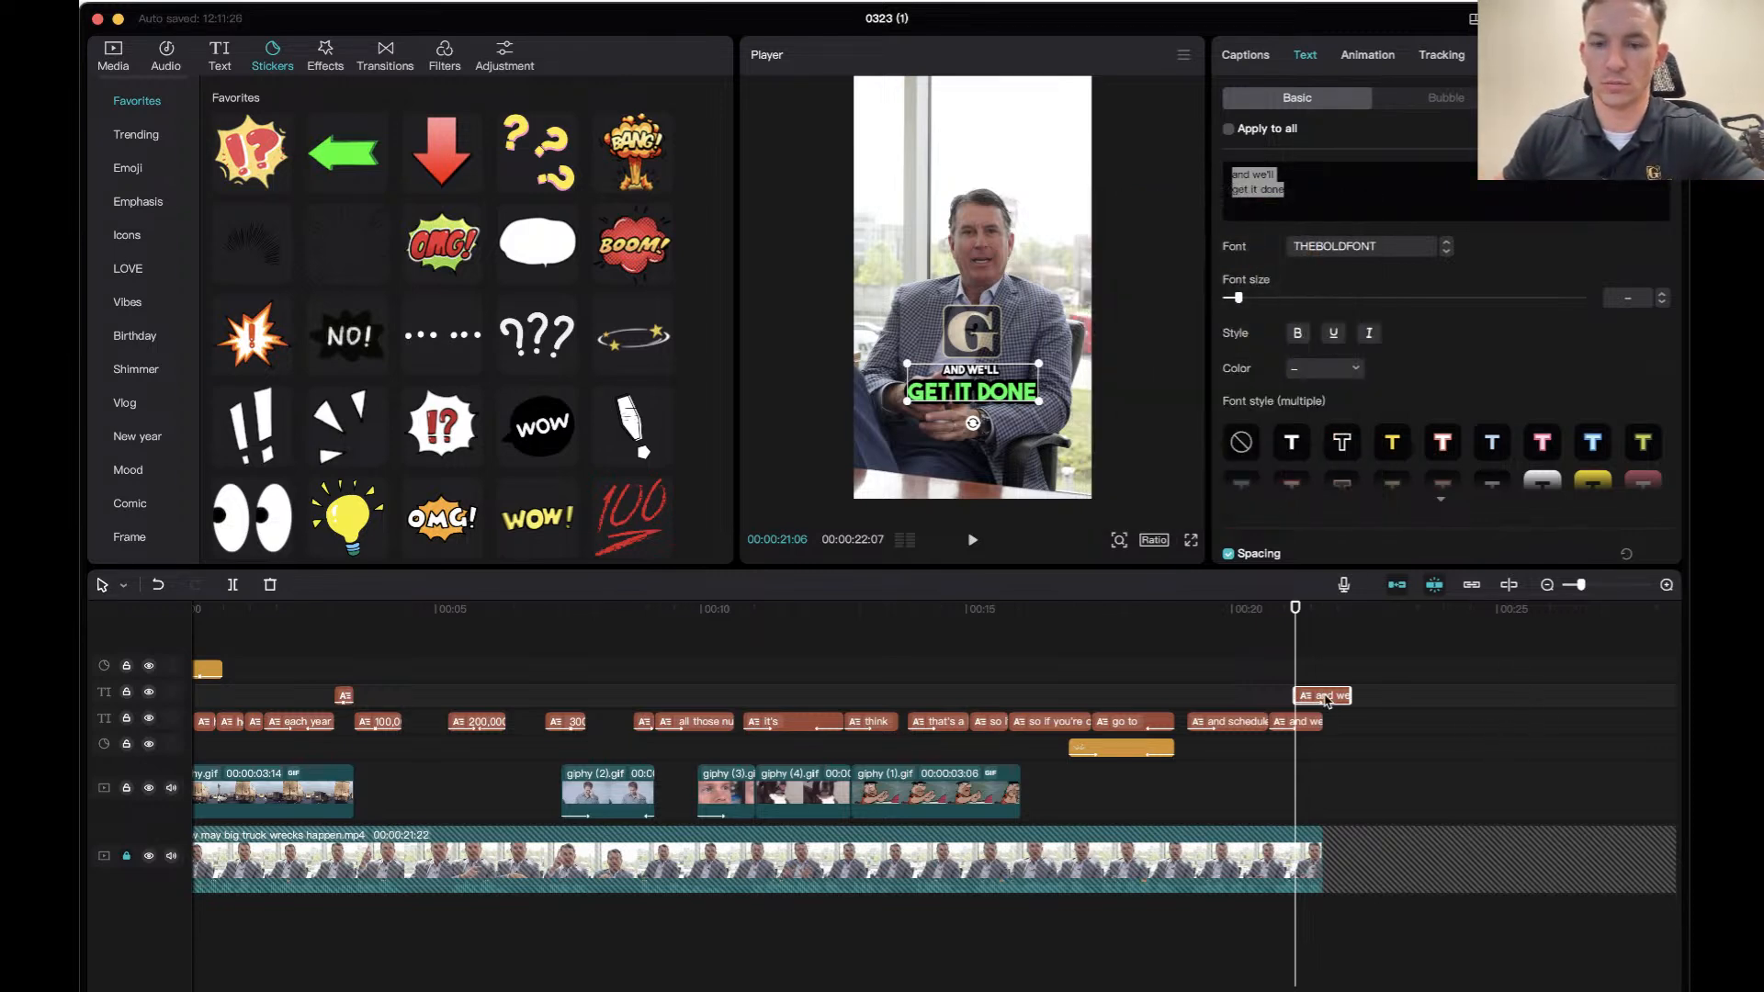
{"action": "left_click", "coordinate": [982, 398]}
{"action": "left_click_drag", "start_coordinate": [978, 398], "coordinate": [977, 443]}
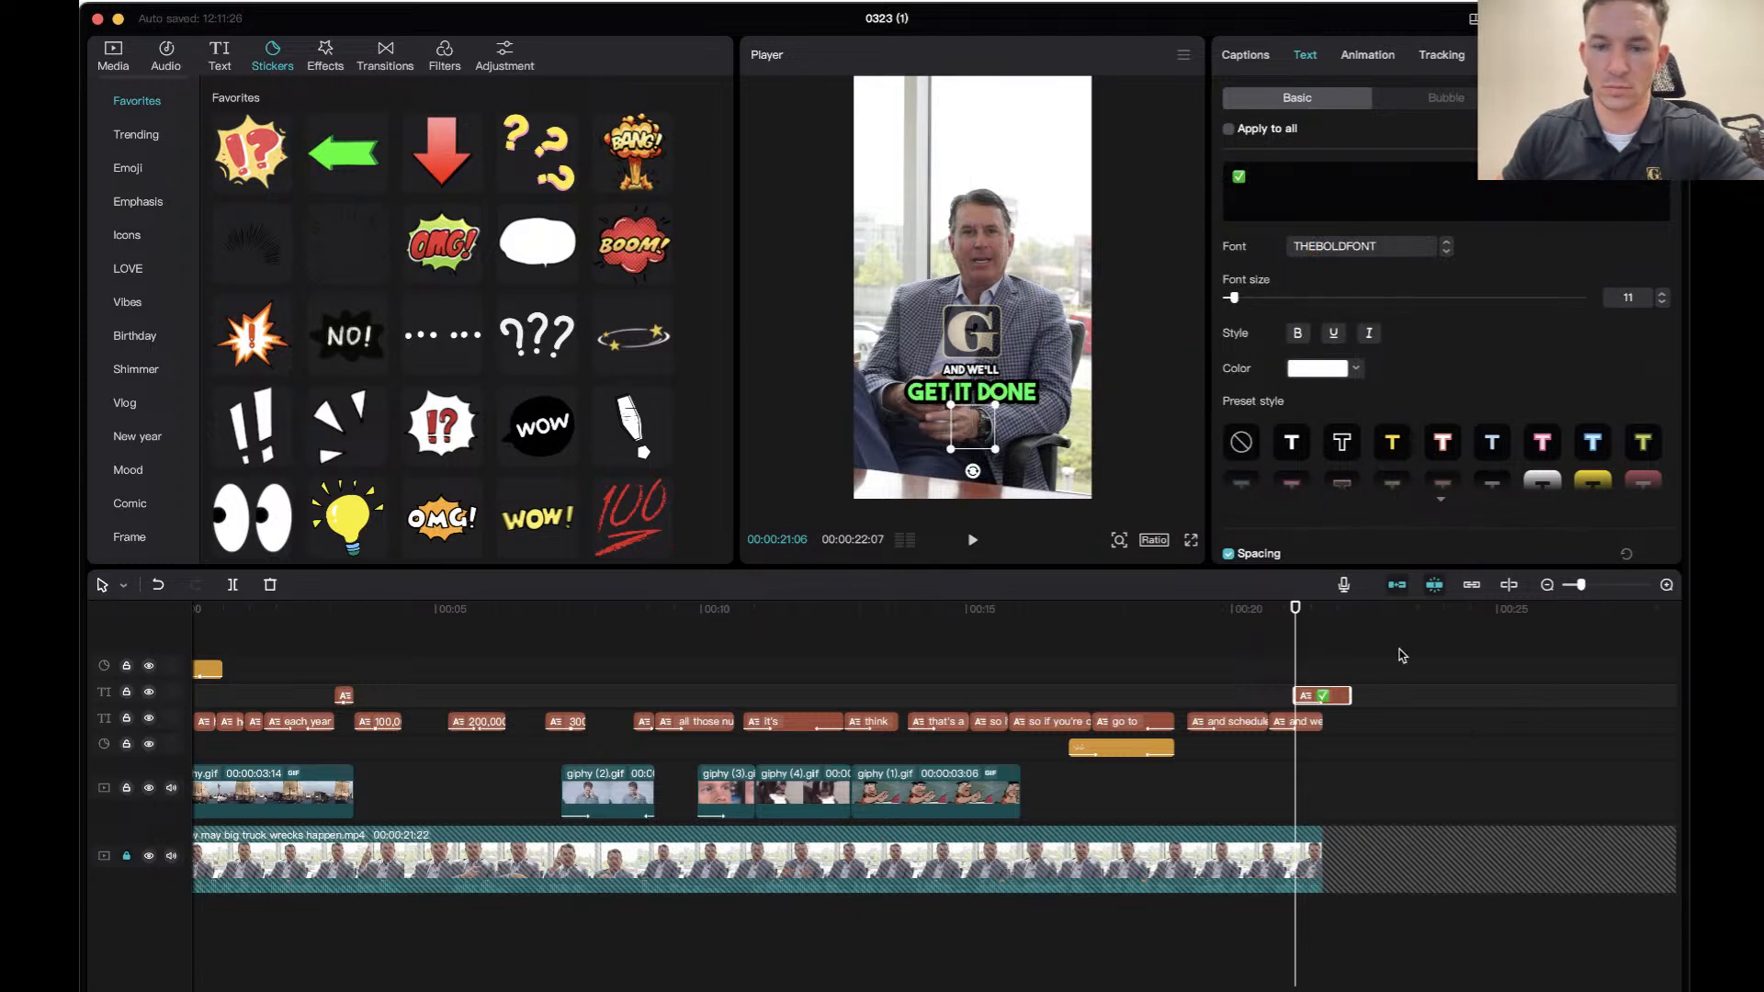
Shift the ✅ emoji clip earlier to line up with the closing "and we'll get it done" caption and play back the ending.
{"action": "left_click", "coordinate": [1225, 625]}
{"action": "key", "text": "space"}
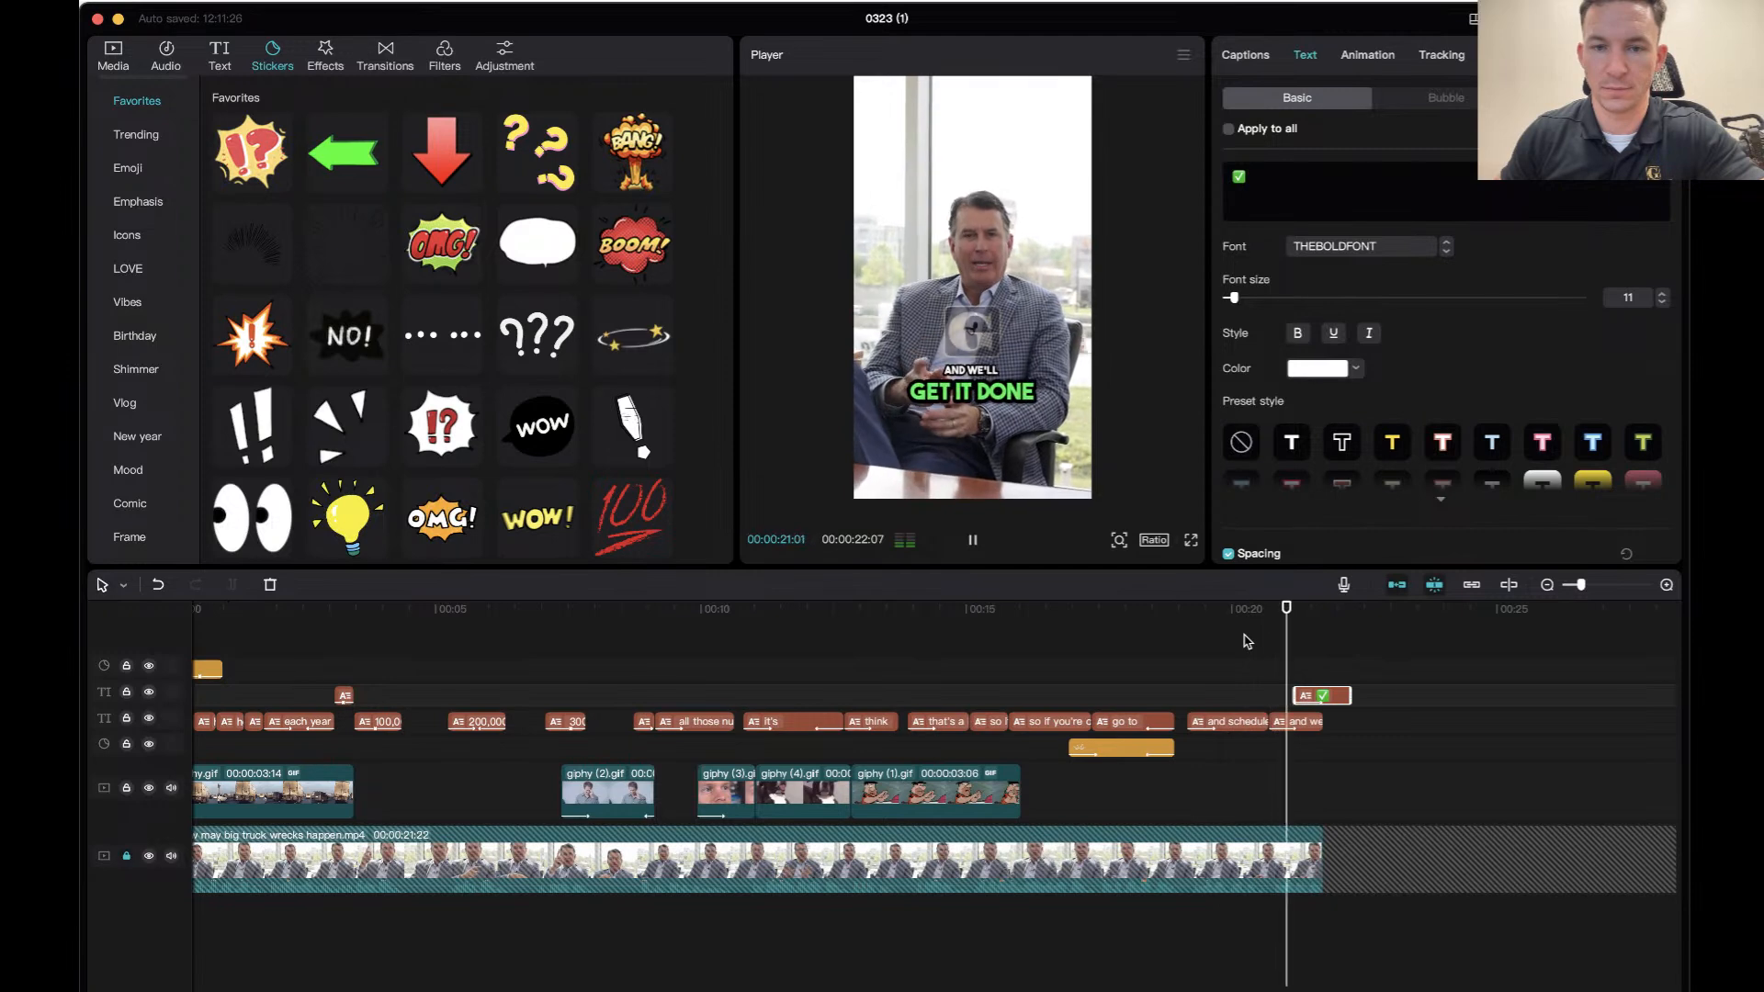
{"action": "left_click", "coordinate": [1324, 695]}
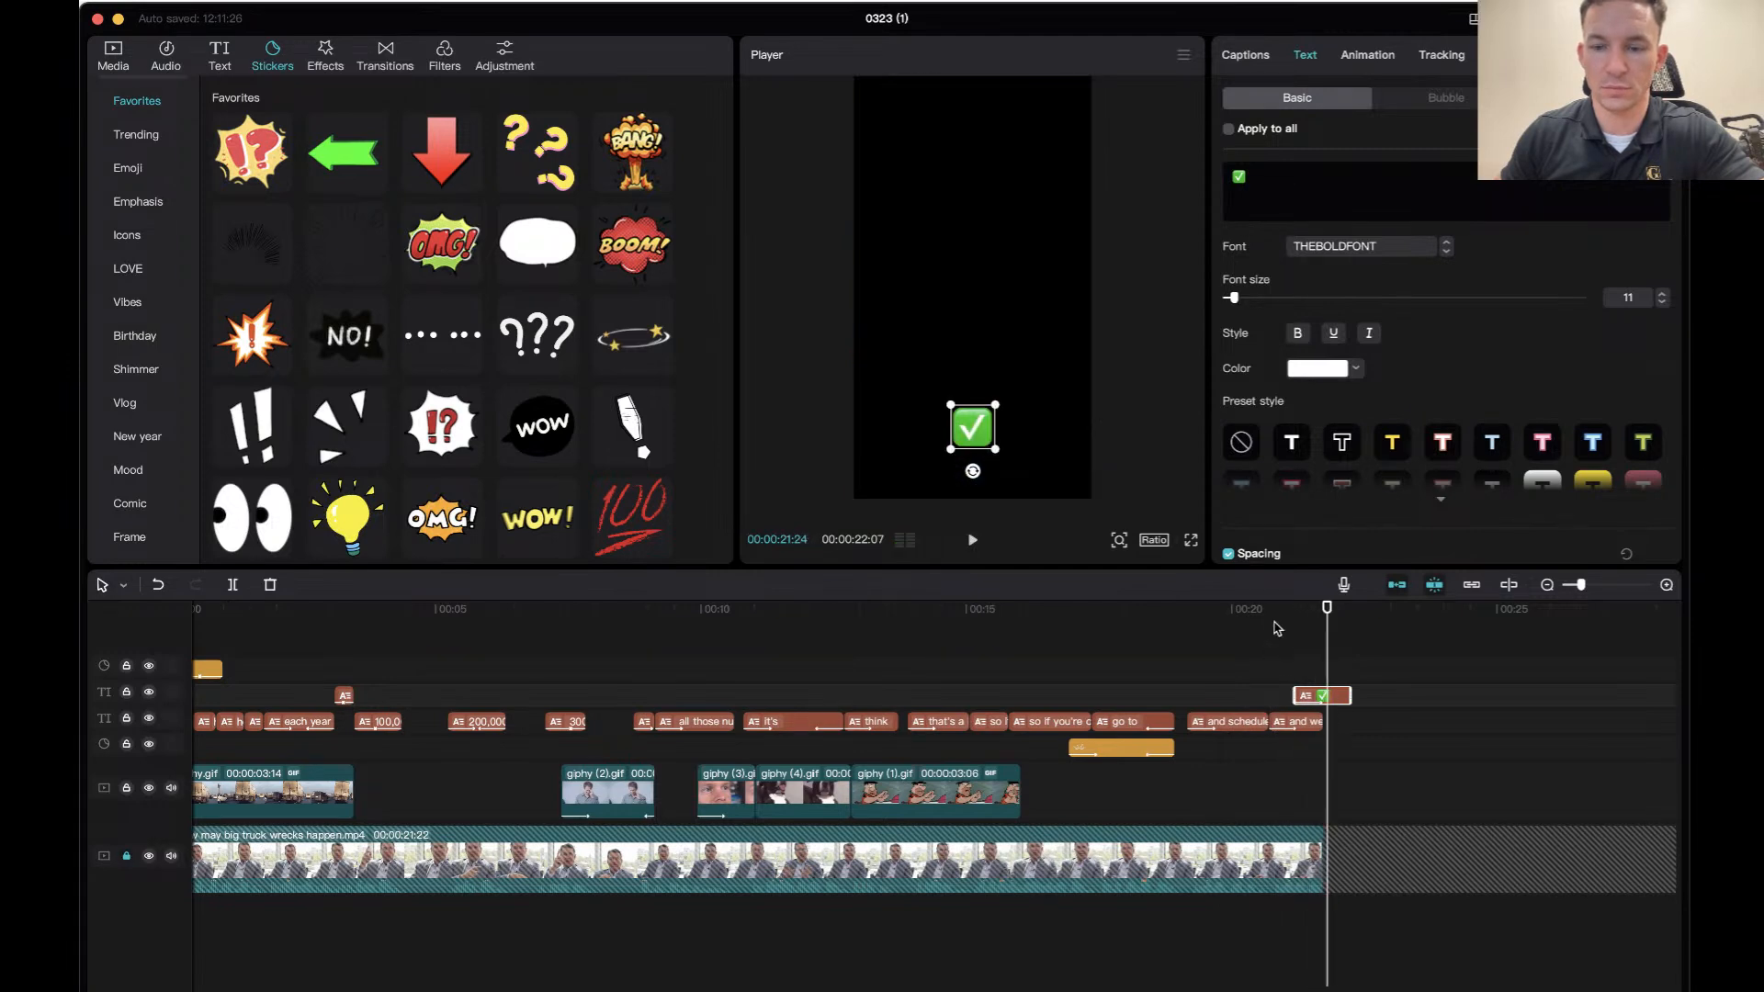
{"action": "left_click", "coordinate": [1271, 608]}
{"action": "key", "text": "space"}
{"action": "left_click", "coordinate": [1268, 608]}
{"action": "left_click_drag", "start_coordinate": [1268, 608], "coordinate": [1309, 609]}
{"action": "left_click_drag", "start_coordinate": [1335, 696], "coordinate": [1310, 698]}
{"action": "left_click", "coordinate": [1227, 614]}
{"action": "key", "text": "space"}
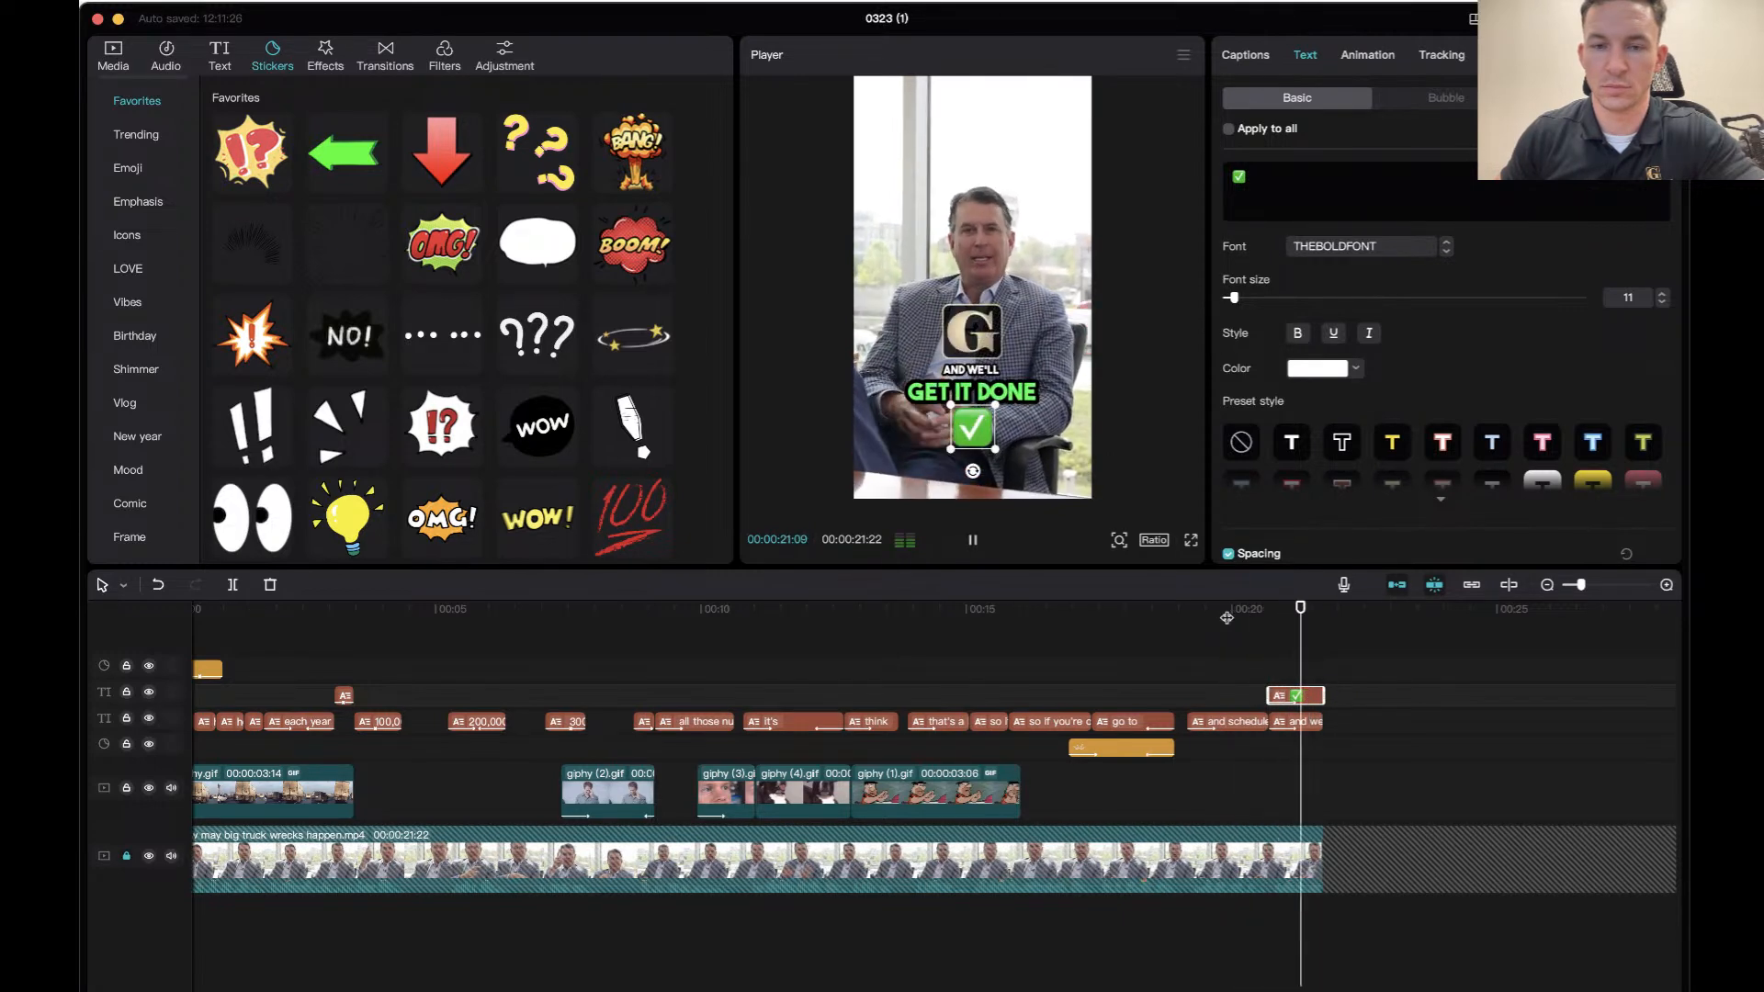
Return to the start of the video and preview the favorite sound effects one by one, from 扑通 through 提示音.
{"action": "mouse_move", "coordinate": [195, 613]}
{"action": "left_mouse_down"}
{"action": "mouse_move", "coordinate": [225, 620]}
{"action": "mouse_move", "coordinate": [198, 618]}
{"action": "left_mouse_up"}
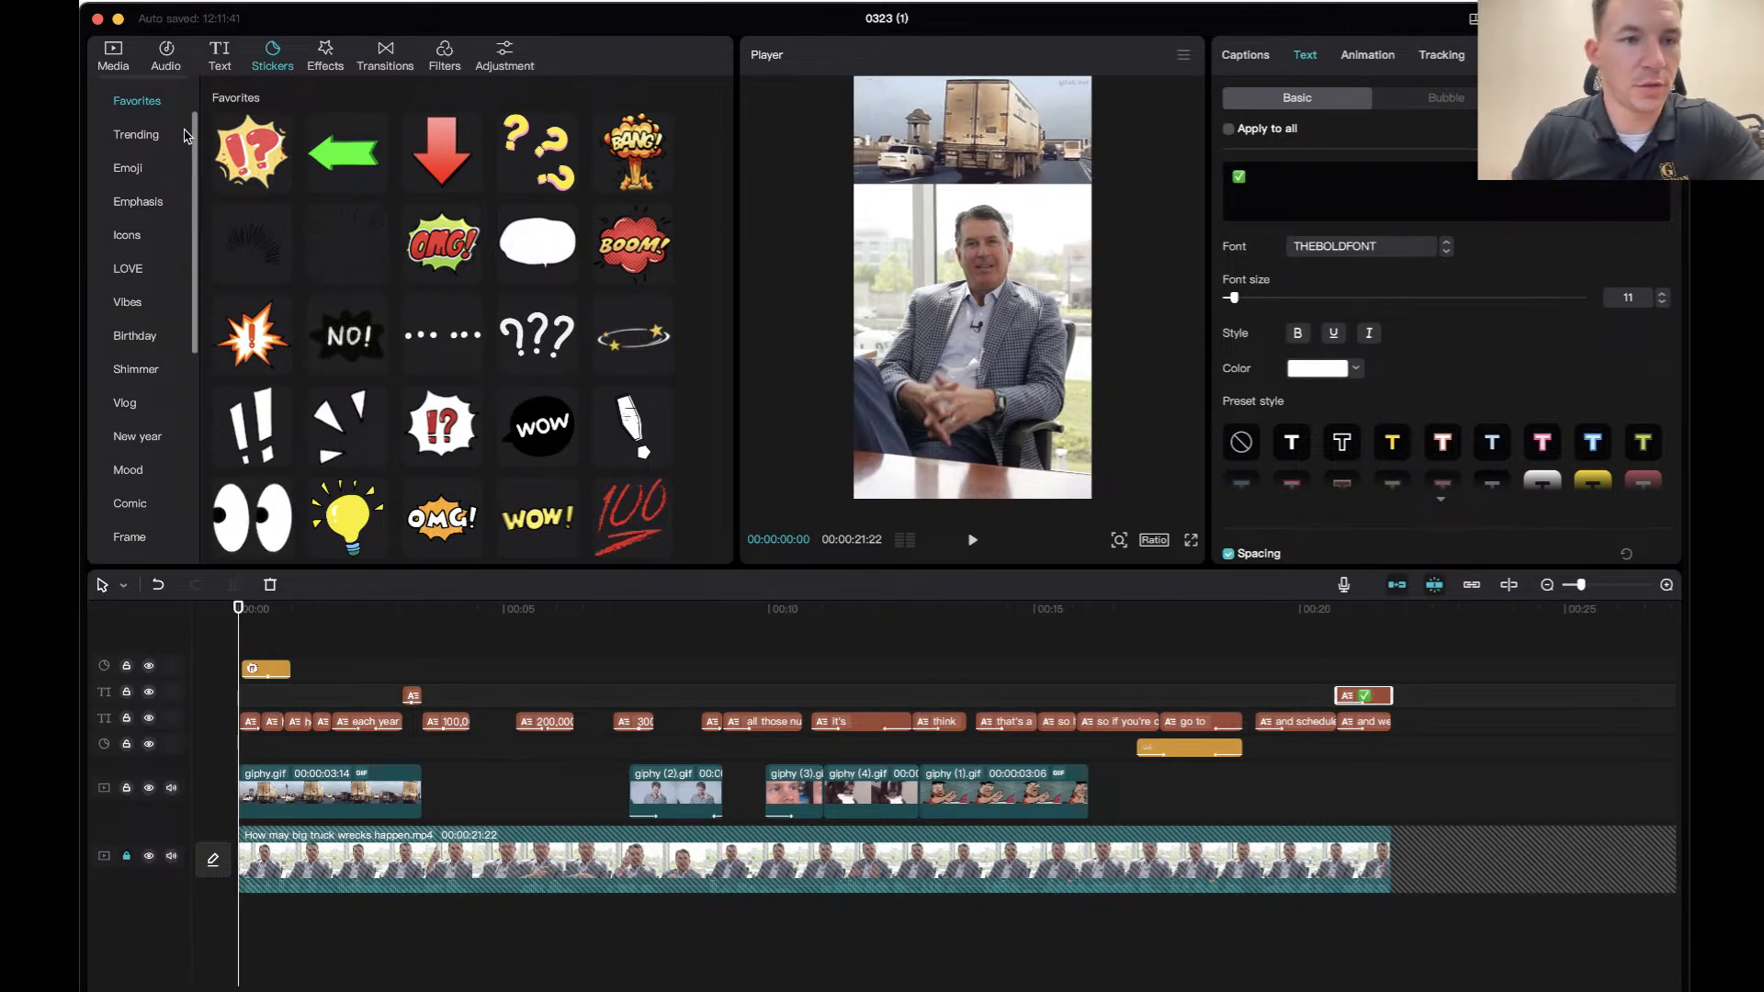
{"action": "left_click", "coordinate": [166, 55]}
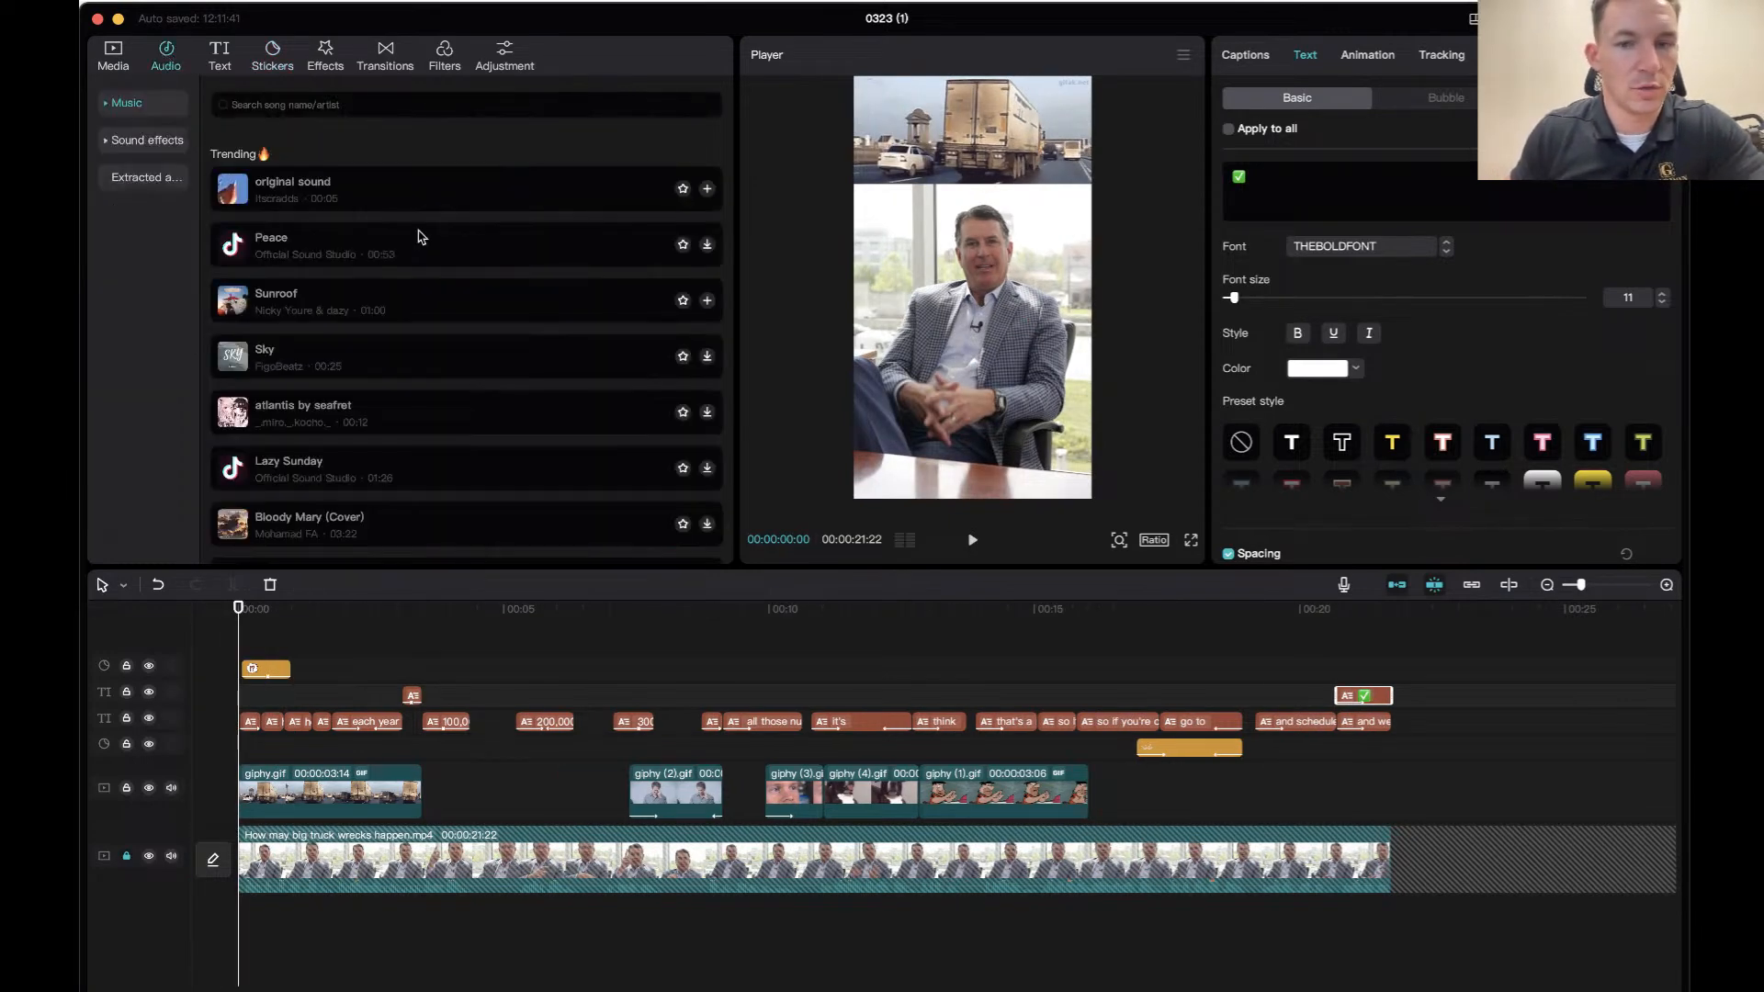
{"action": "left_click", "coordinate": [146, 139]}
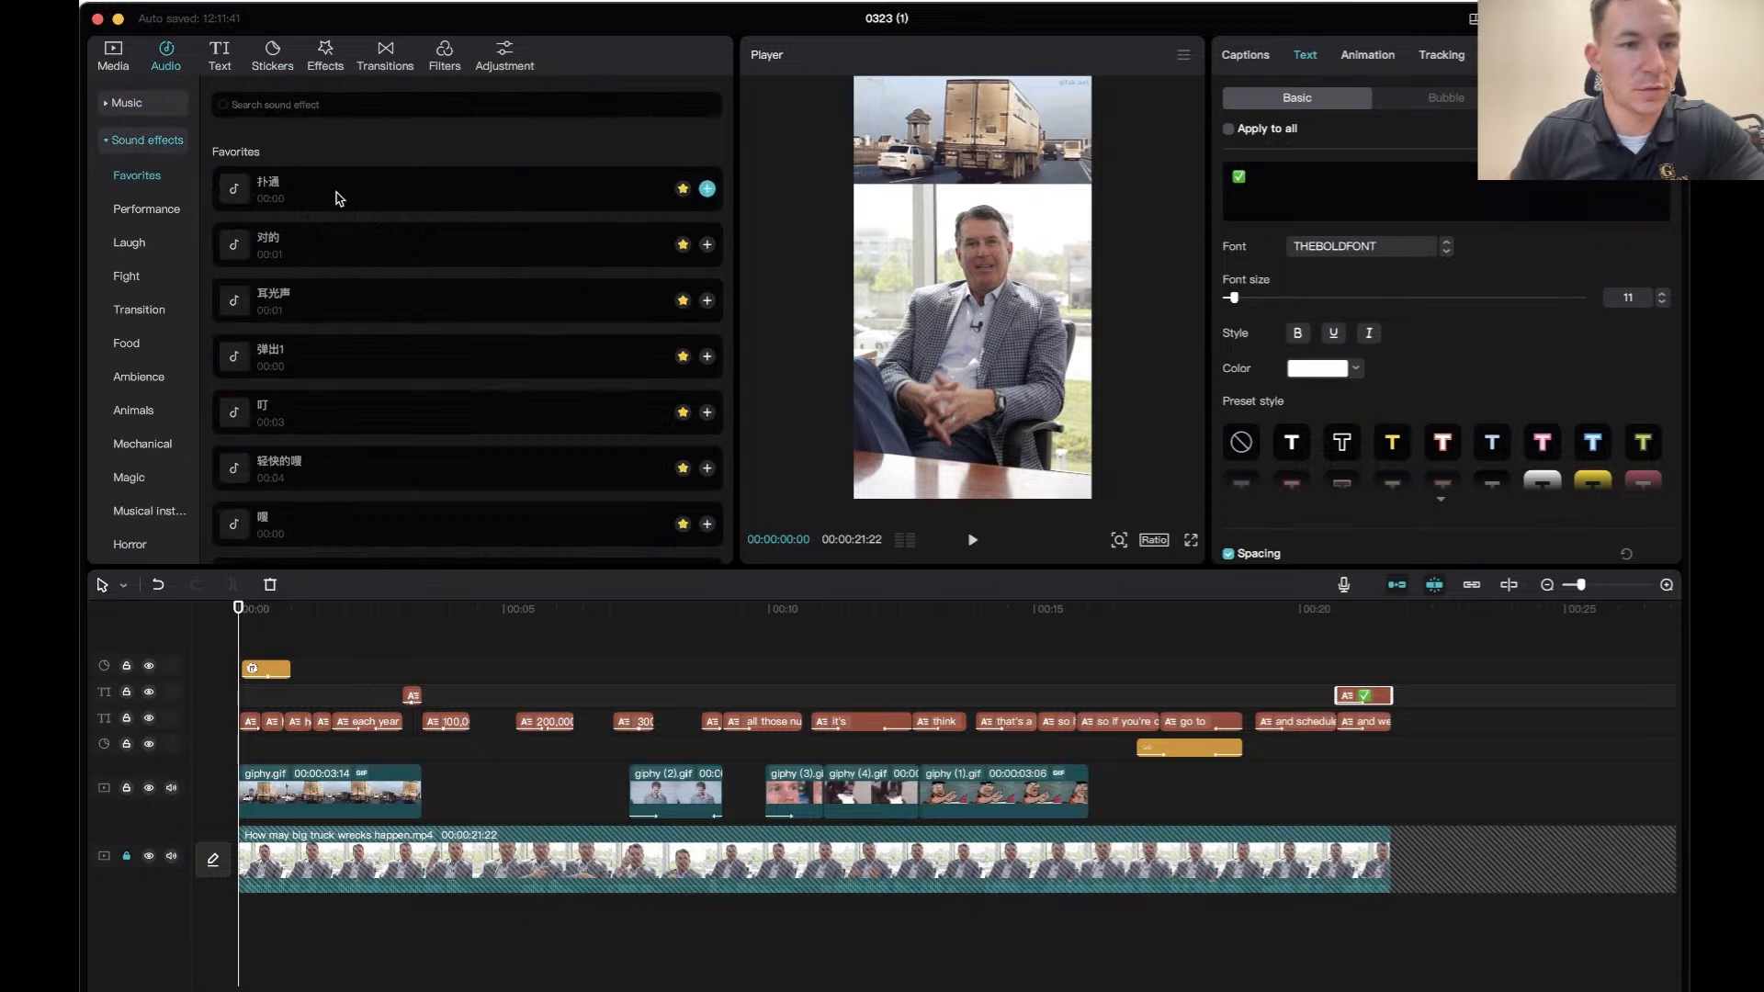
{"action": "left_click", "coordinate": [458, 209]}
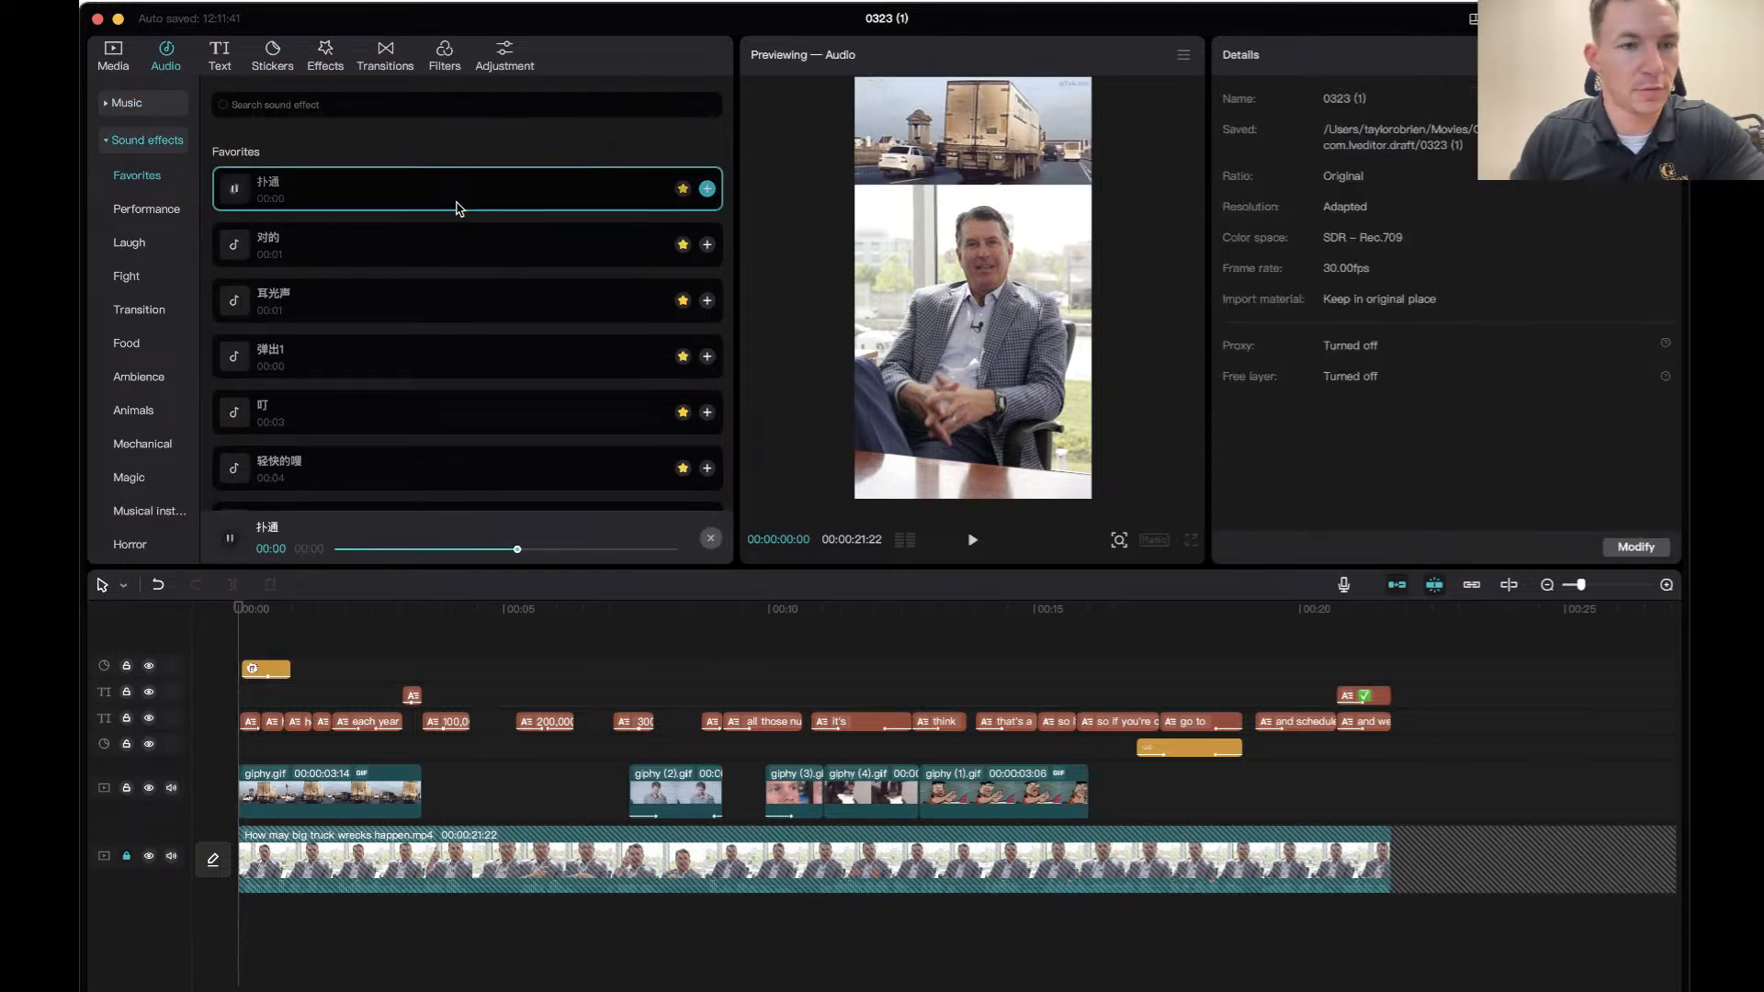
{"action": "left_click", "coordinate": [447, 248]}
{"action": "left_click", "coordinate": [414, 301]}
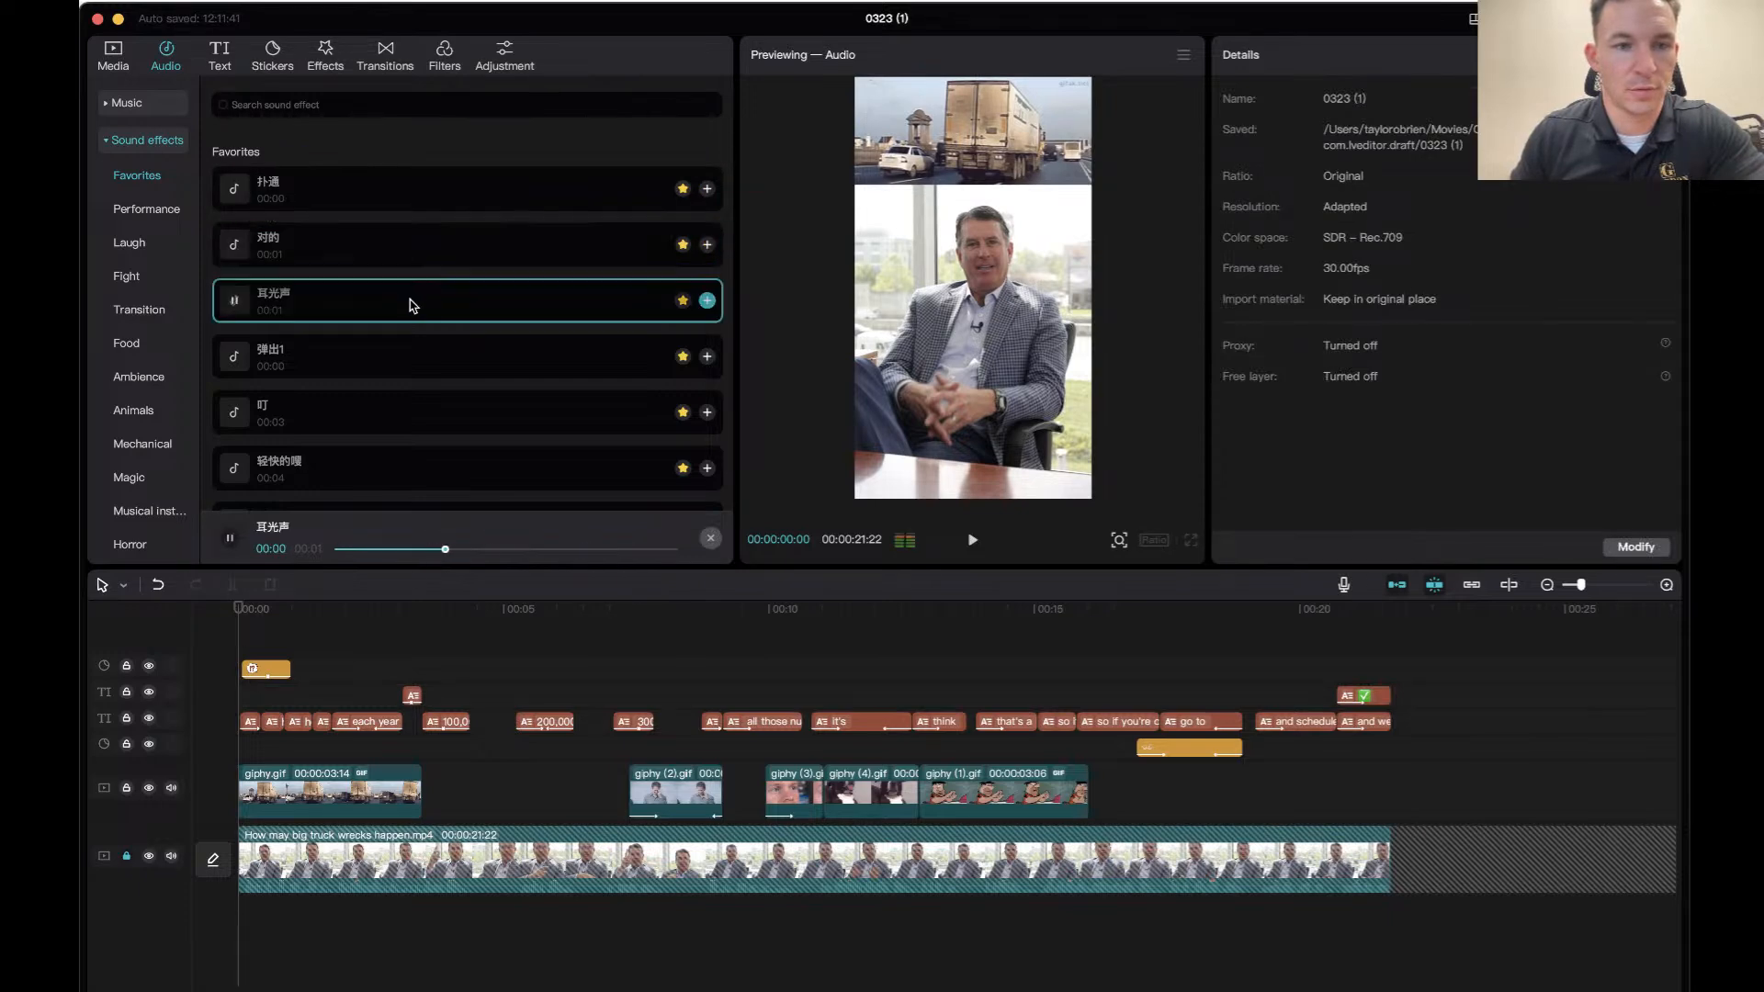
{"action": "left_click", "coordinate": [386, 359]}
{"action": "left_click", "coordinate": [392, 422]}
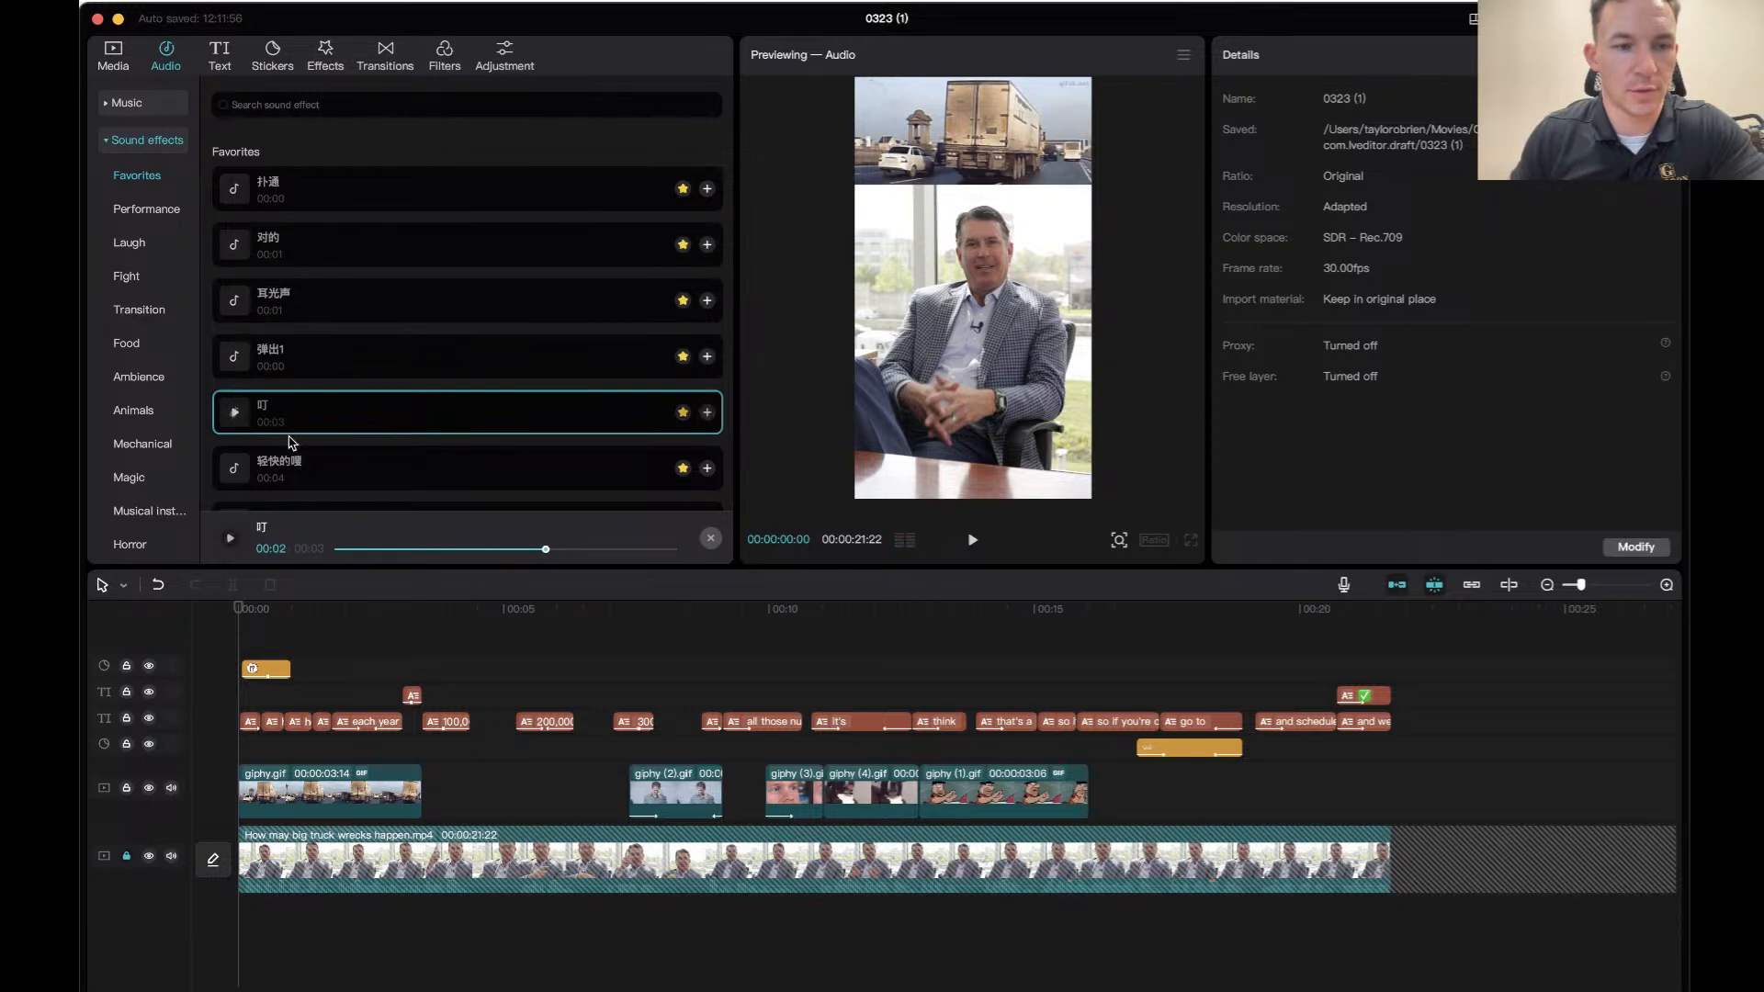
{"action": "left_click", "coordinate": [317, 465]}
{"action": "left_click", "coordinate": [315, 410]}
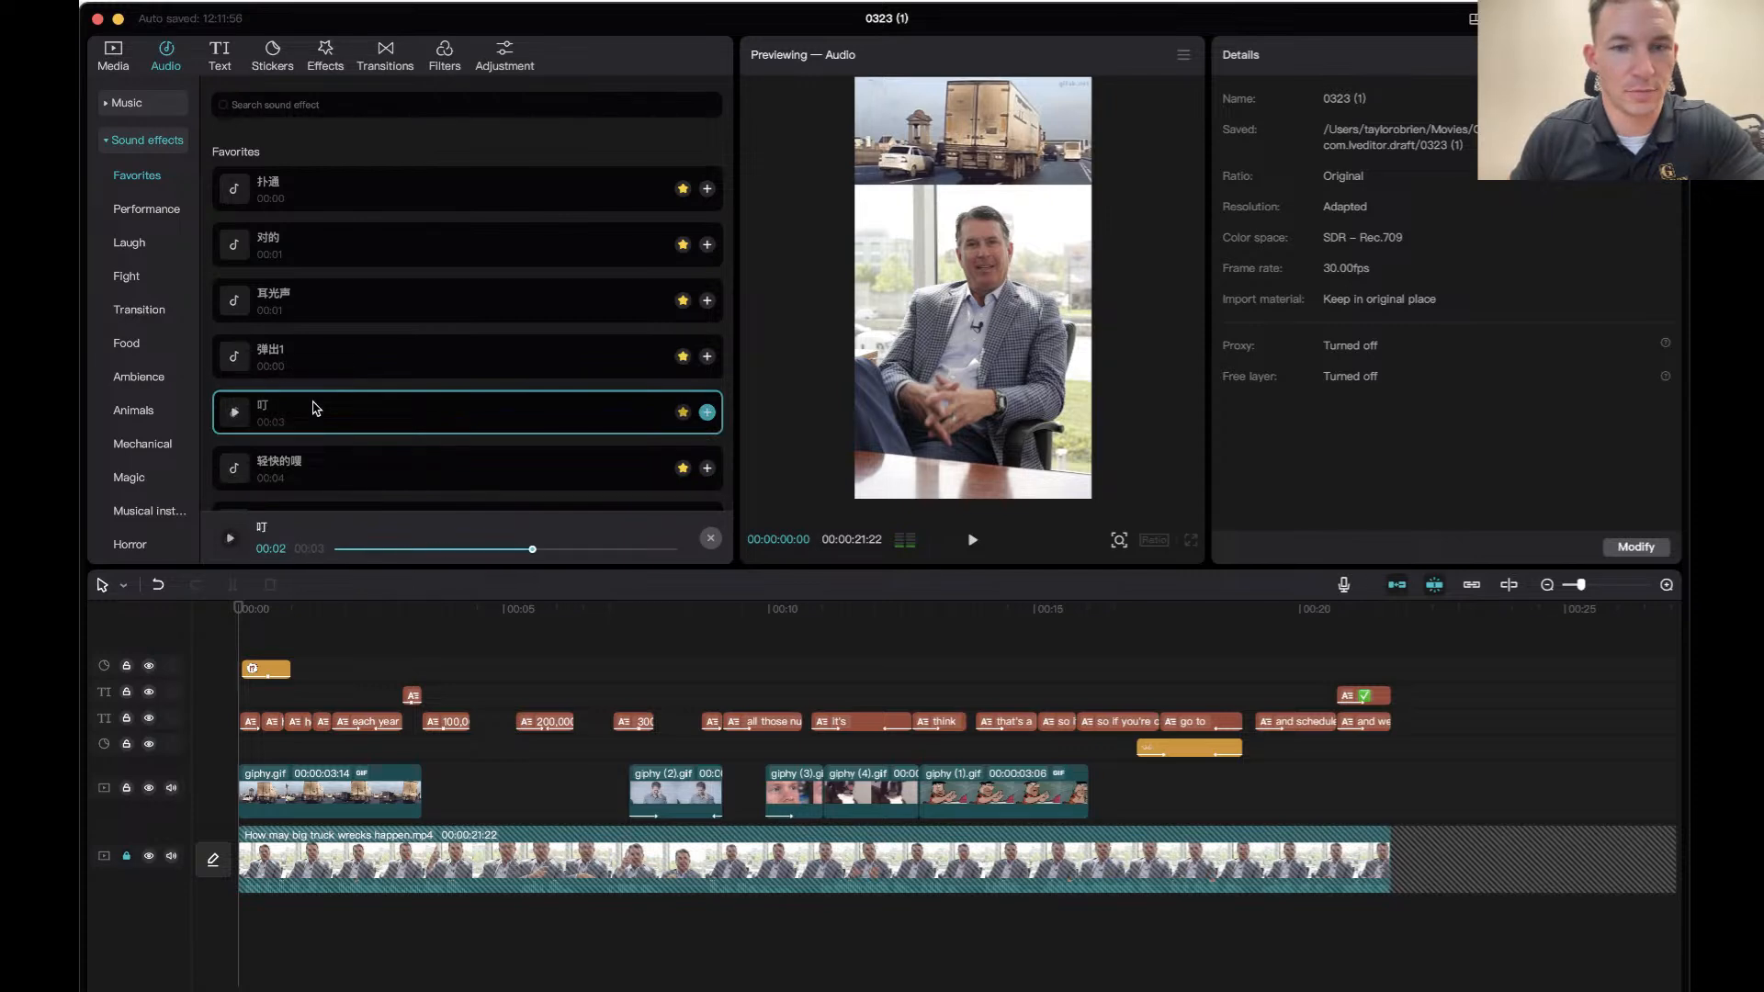
{"action": "scroll", "coordinate": [315, 404], "scroll_direction": "down", "scroll_amount": 2}
{"action": "left_click", "coordinate": [323, 435]}
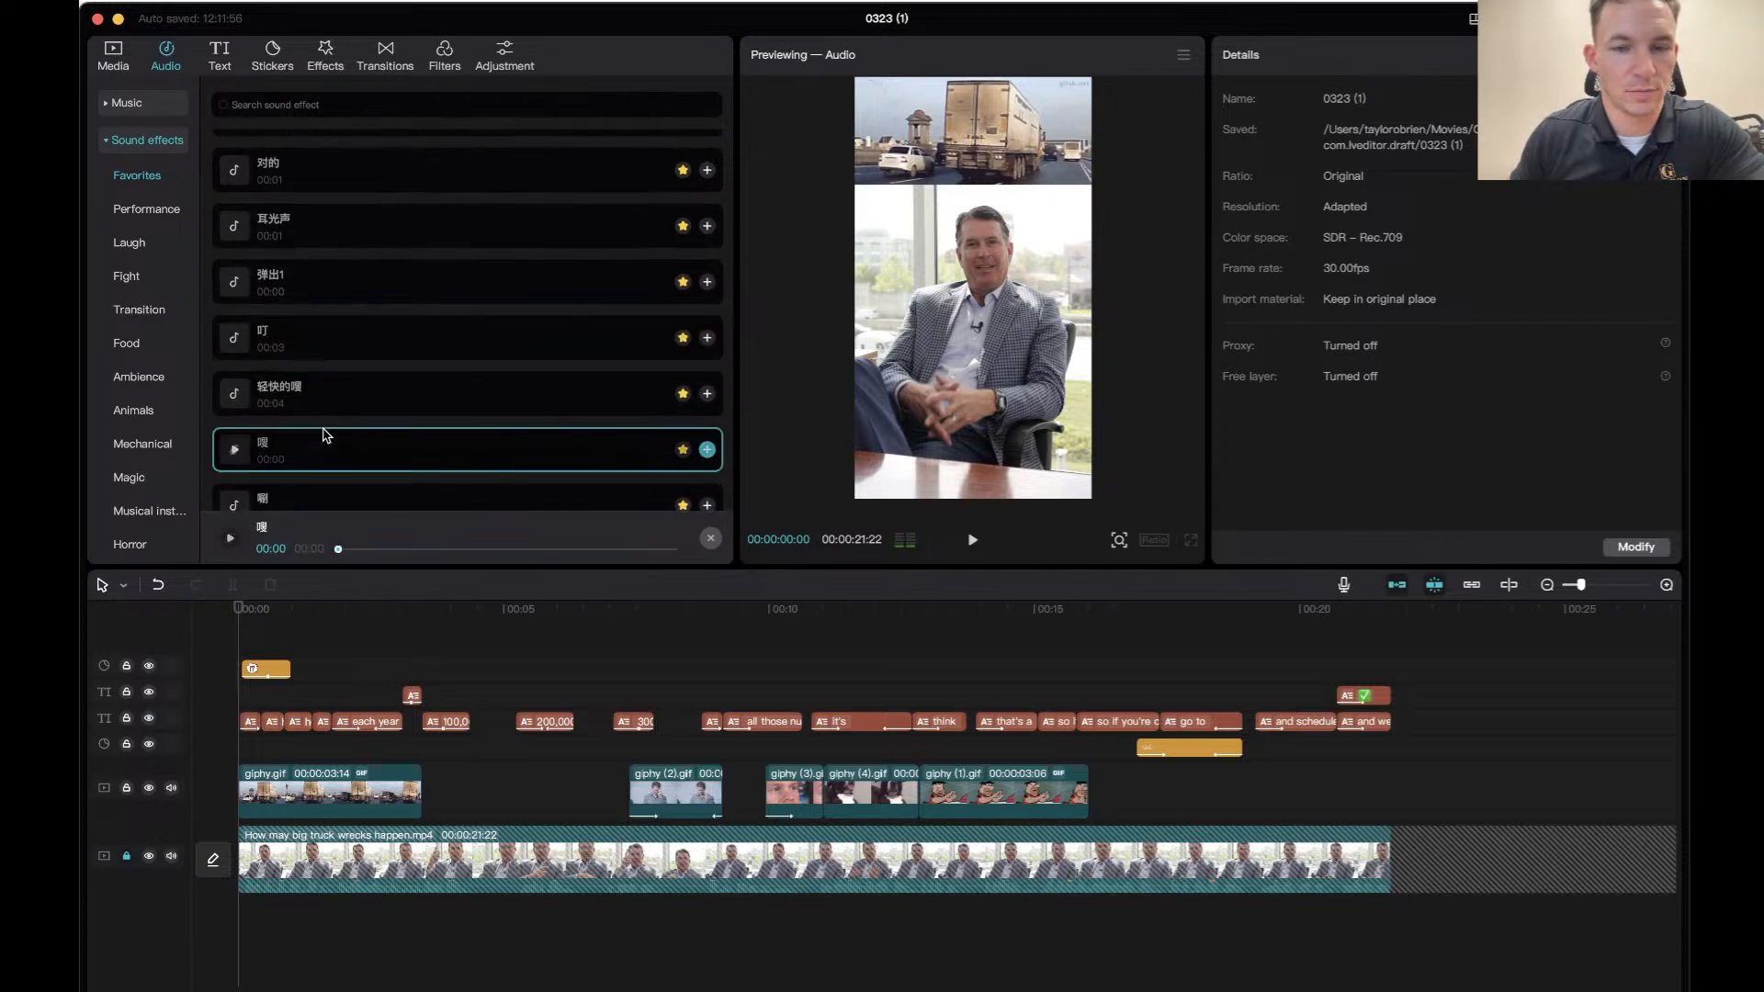
{"action": "scroll", "coordinate": [323, 435], "scroll_direction": "down", "scroll_amount": 1}
{"action": "left_click", "coordinate": [323, 446]}
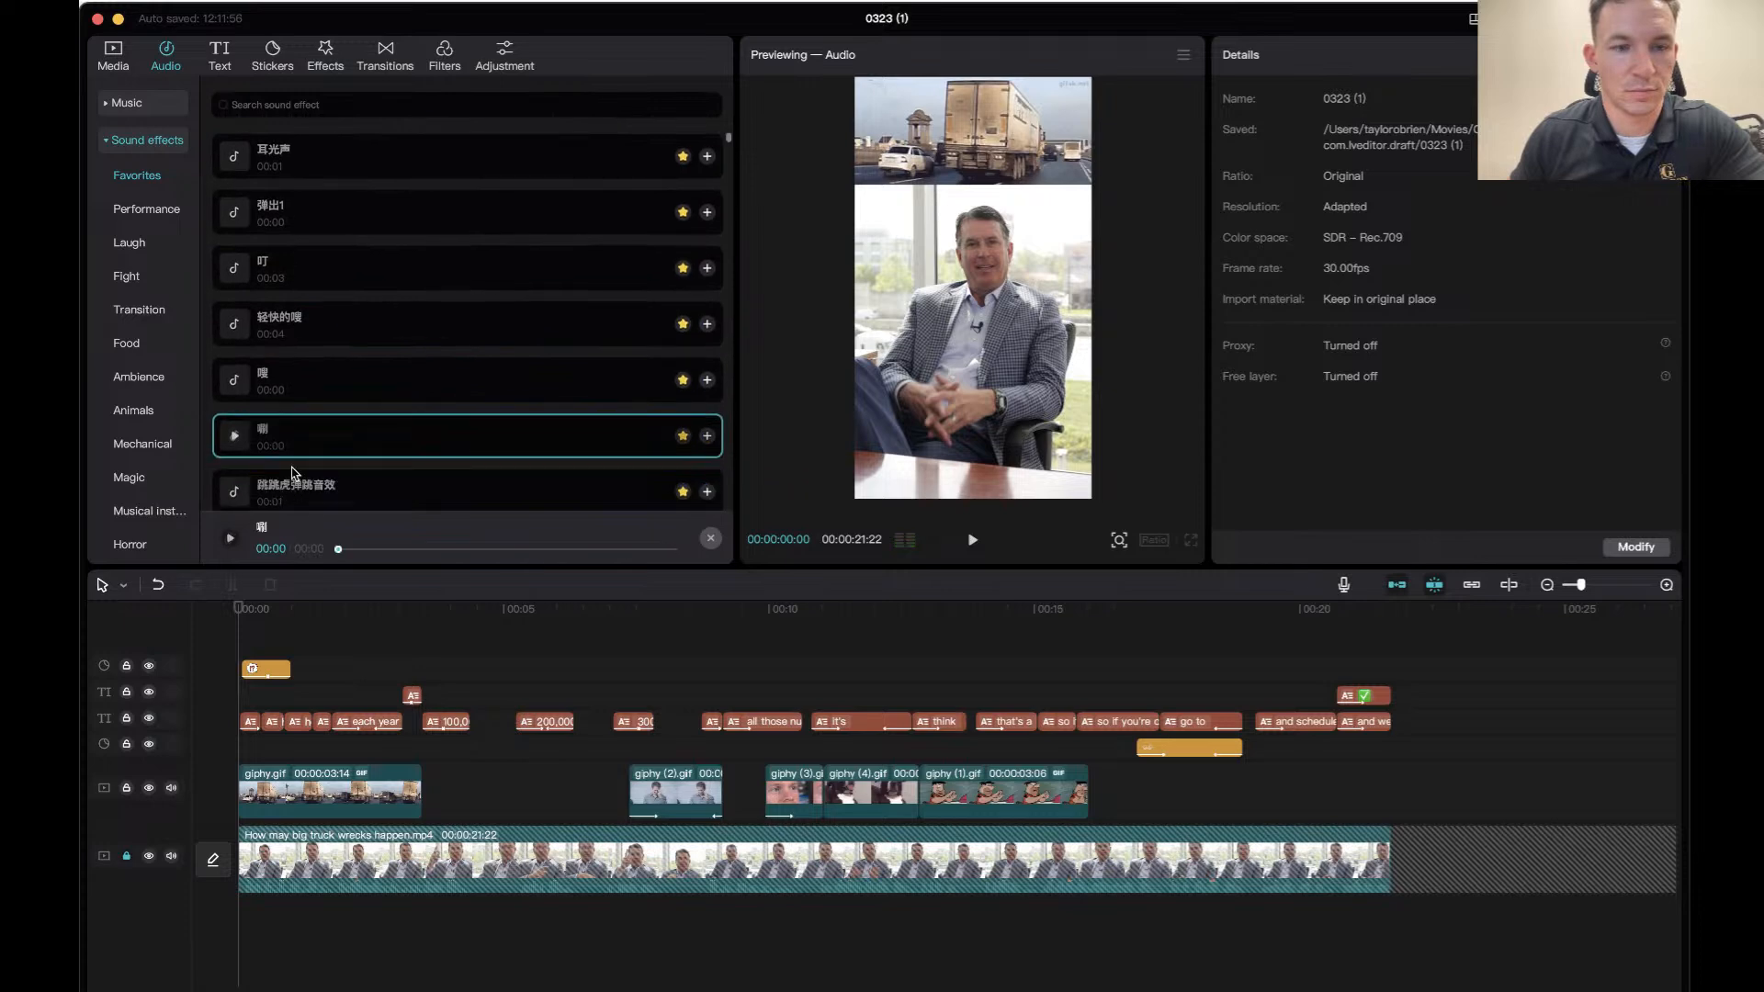
{"action": "left_click", "coordinate": [294, 476]}
{"action": "scroll", "coordinate": [303, 451], "scroll_direction": "down", "scroll_amount": 2}
{"action": "left_click", "coordinate": [307, 436]}
{"action": "scroll", "coordinate": [315, 443], "scroll_direction": "down", "scroll_amount": 1}
{"action": "left_click", "coordinate": [304, 473]}
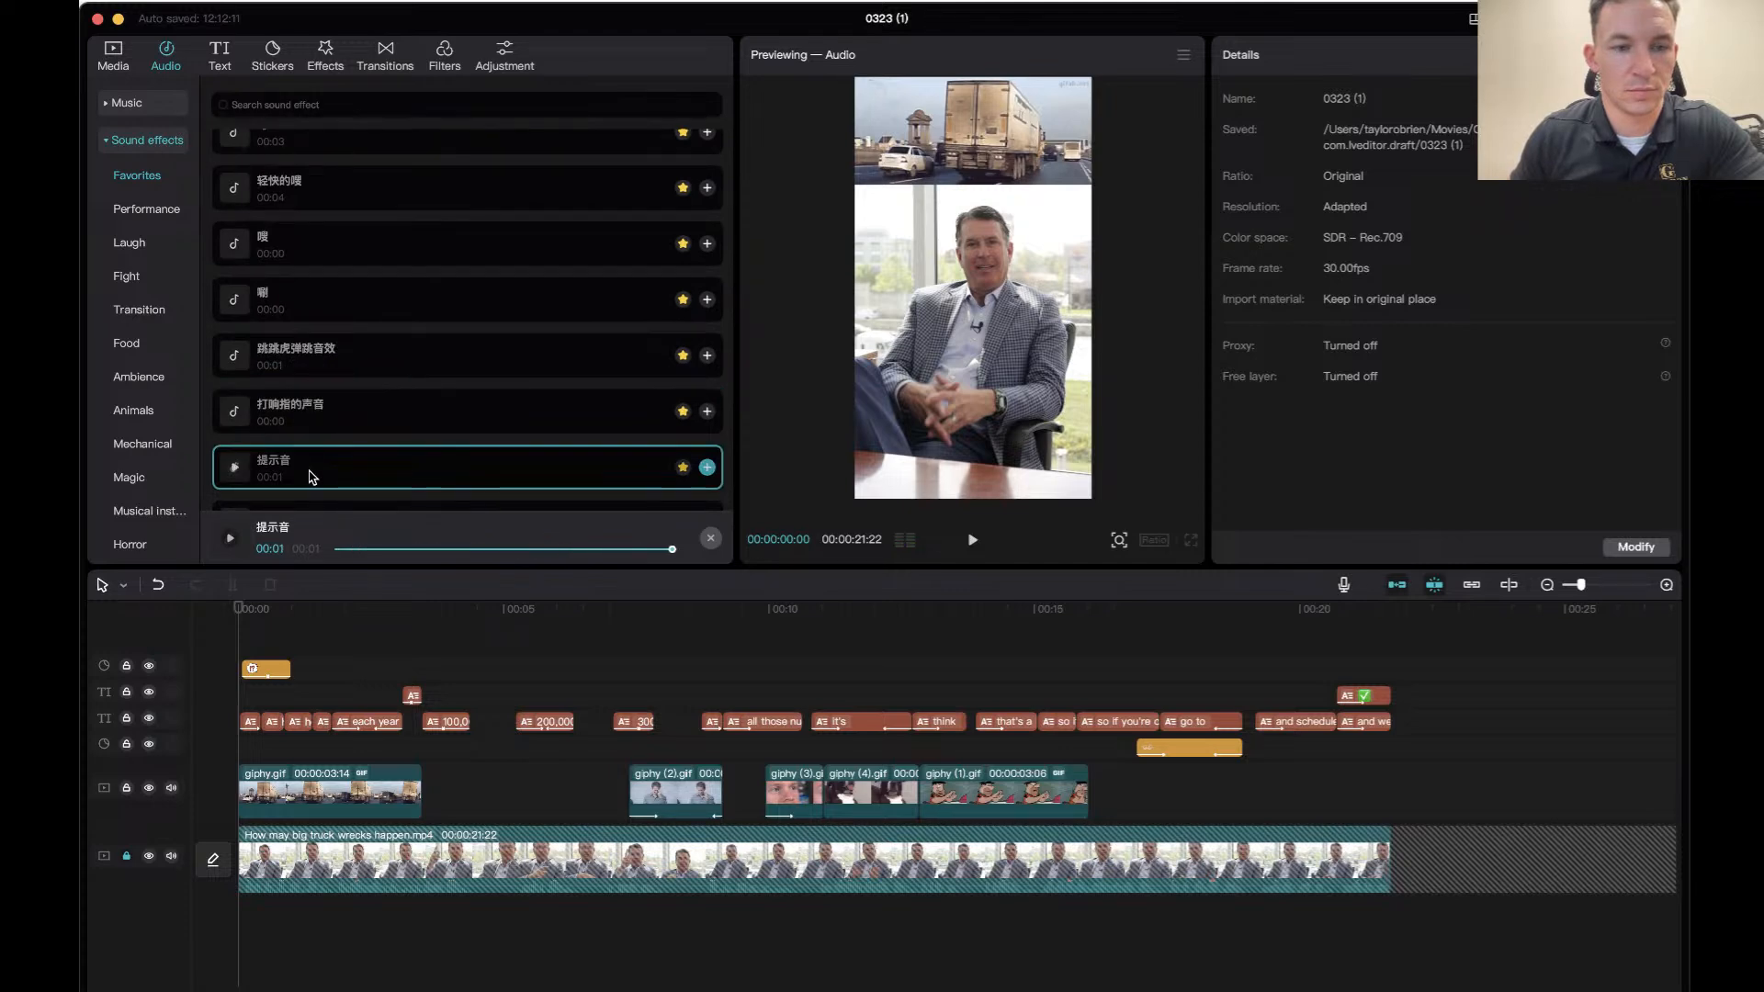
Add the 提示音 sound effect at the start of the video, trim its beginning slightly and play back the opening.
{"action": "left_click", "coordinate": [239, 608]}
{"action": "left_click_drag", "start_coordinate": [276, 466], "coordinate": [275, 712]}
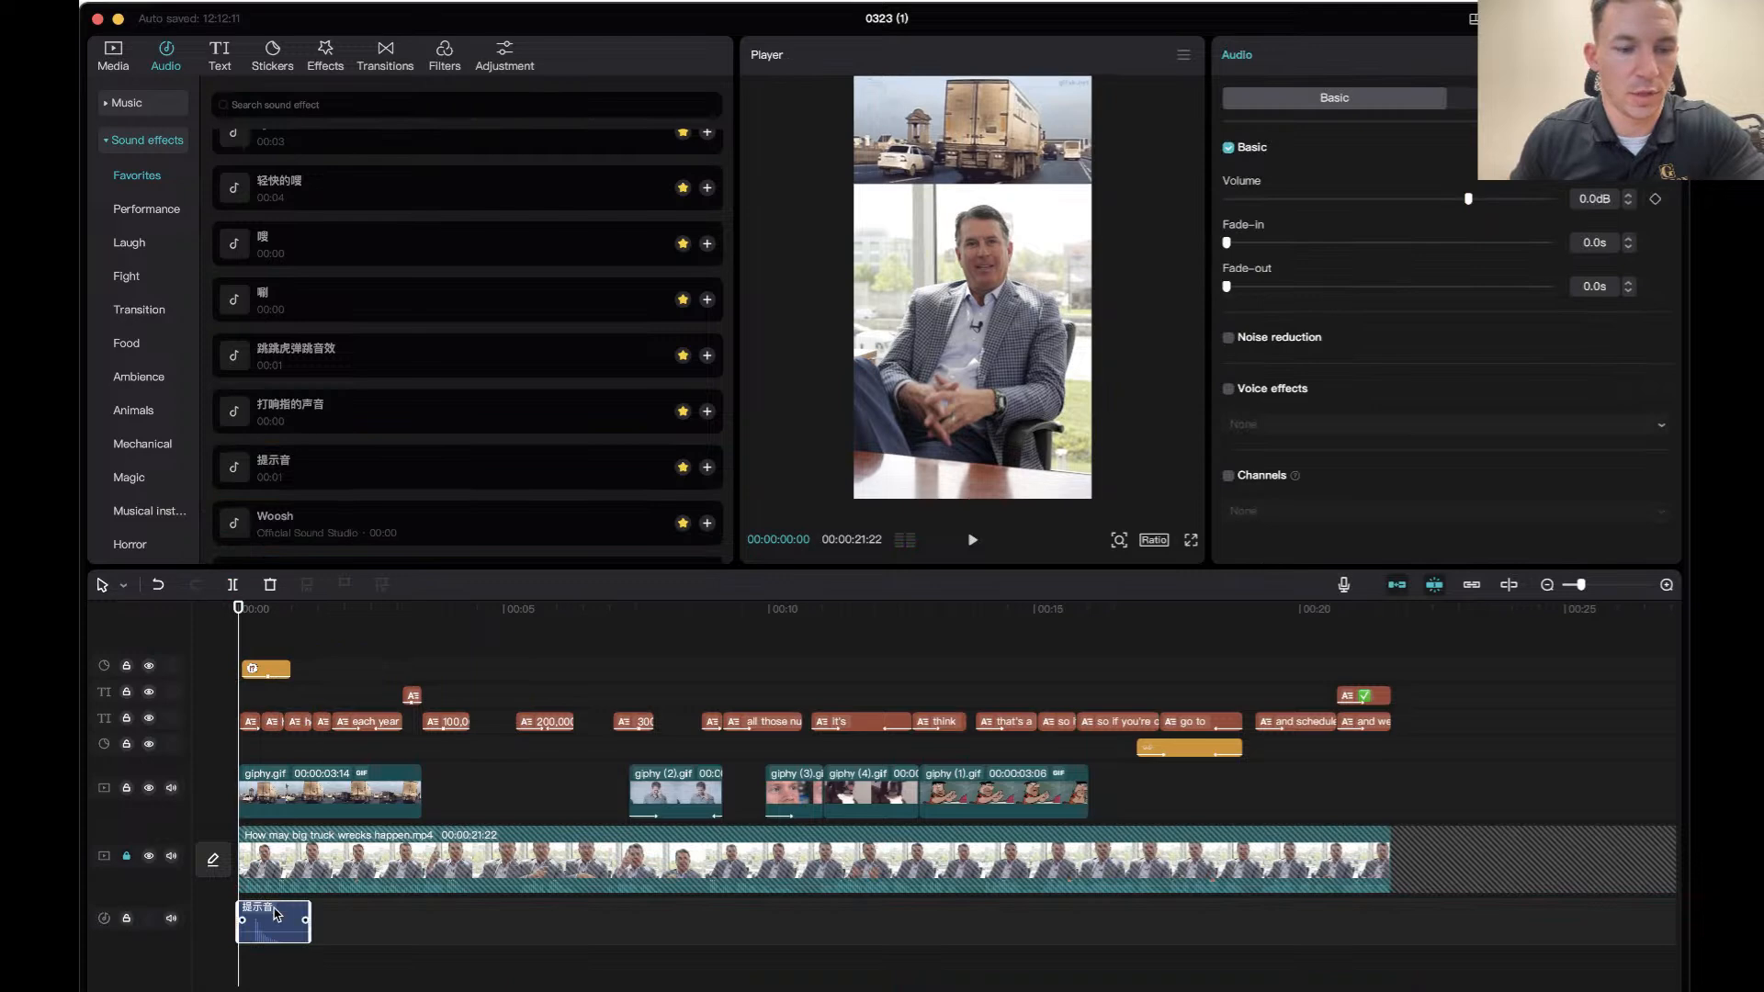
{"action": "left_click_drag", "start_coordinate": [228, 916], "coordinate": [250, 919]}
{"action": "key", "text": "space"}
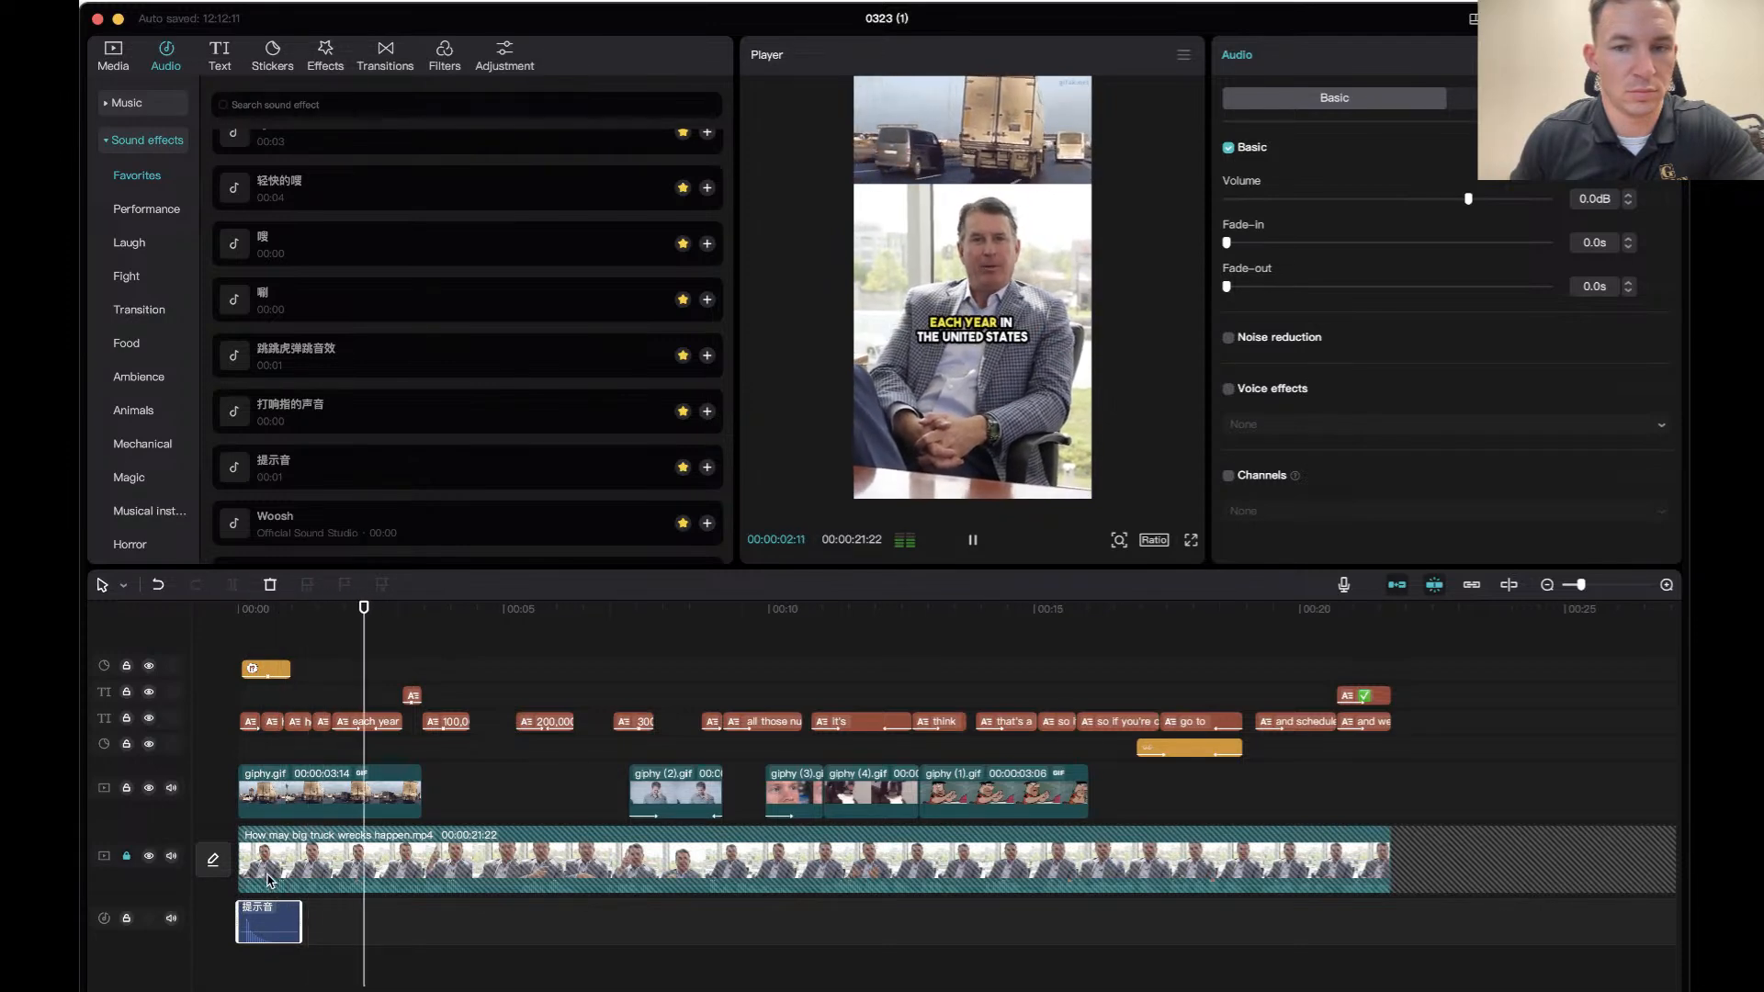
Stop playback at the "100,000?" caption and preview several favorite sound effects for it, ending with 对的.
{"action": "key", "text": "space"}
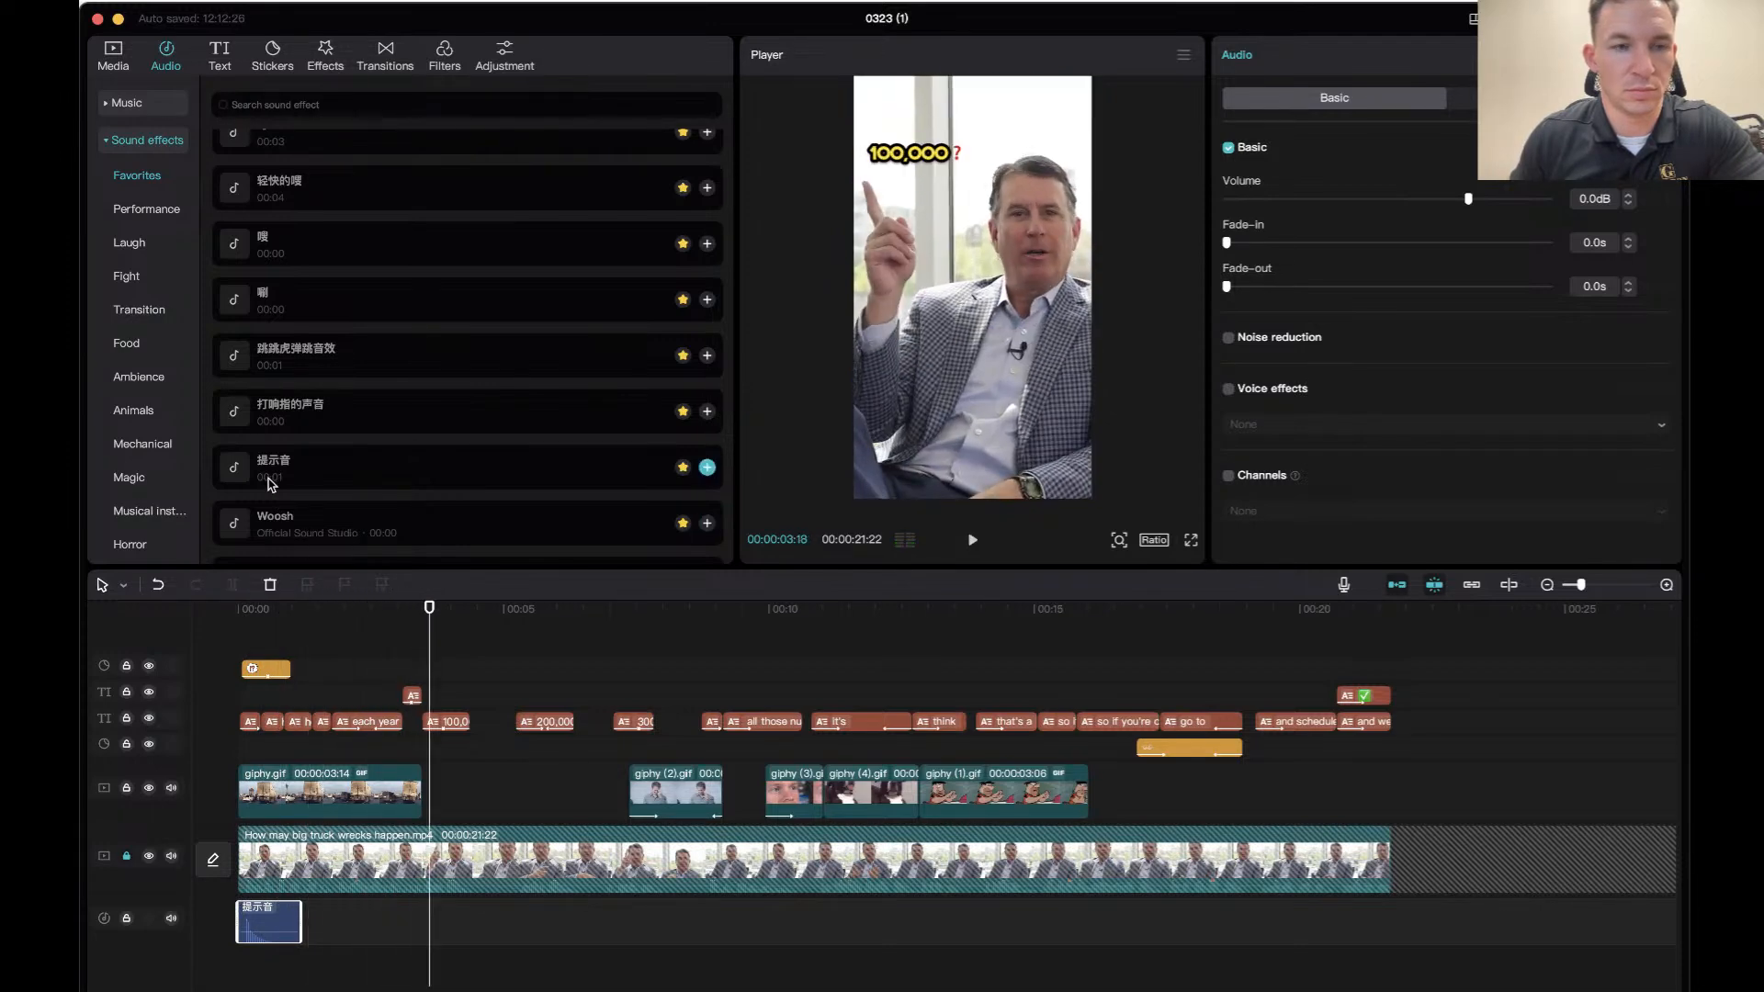
{"action": "left_click", "coordinate": [300, 251]}
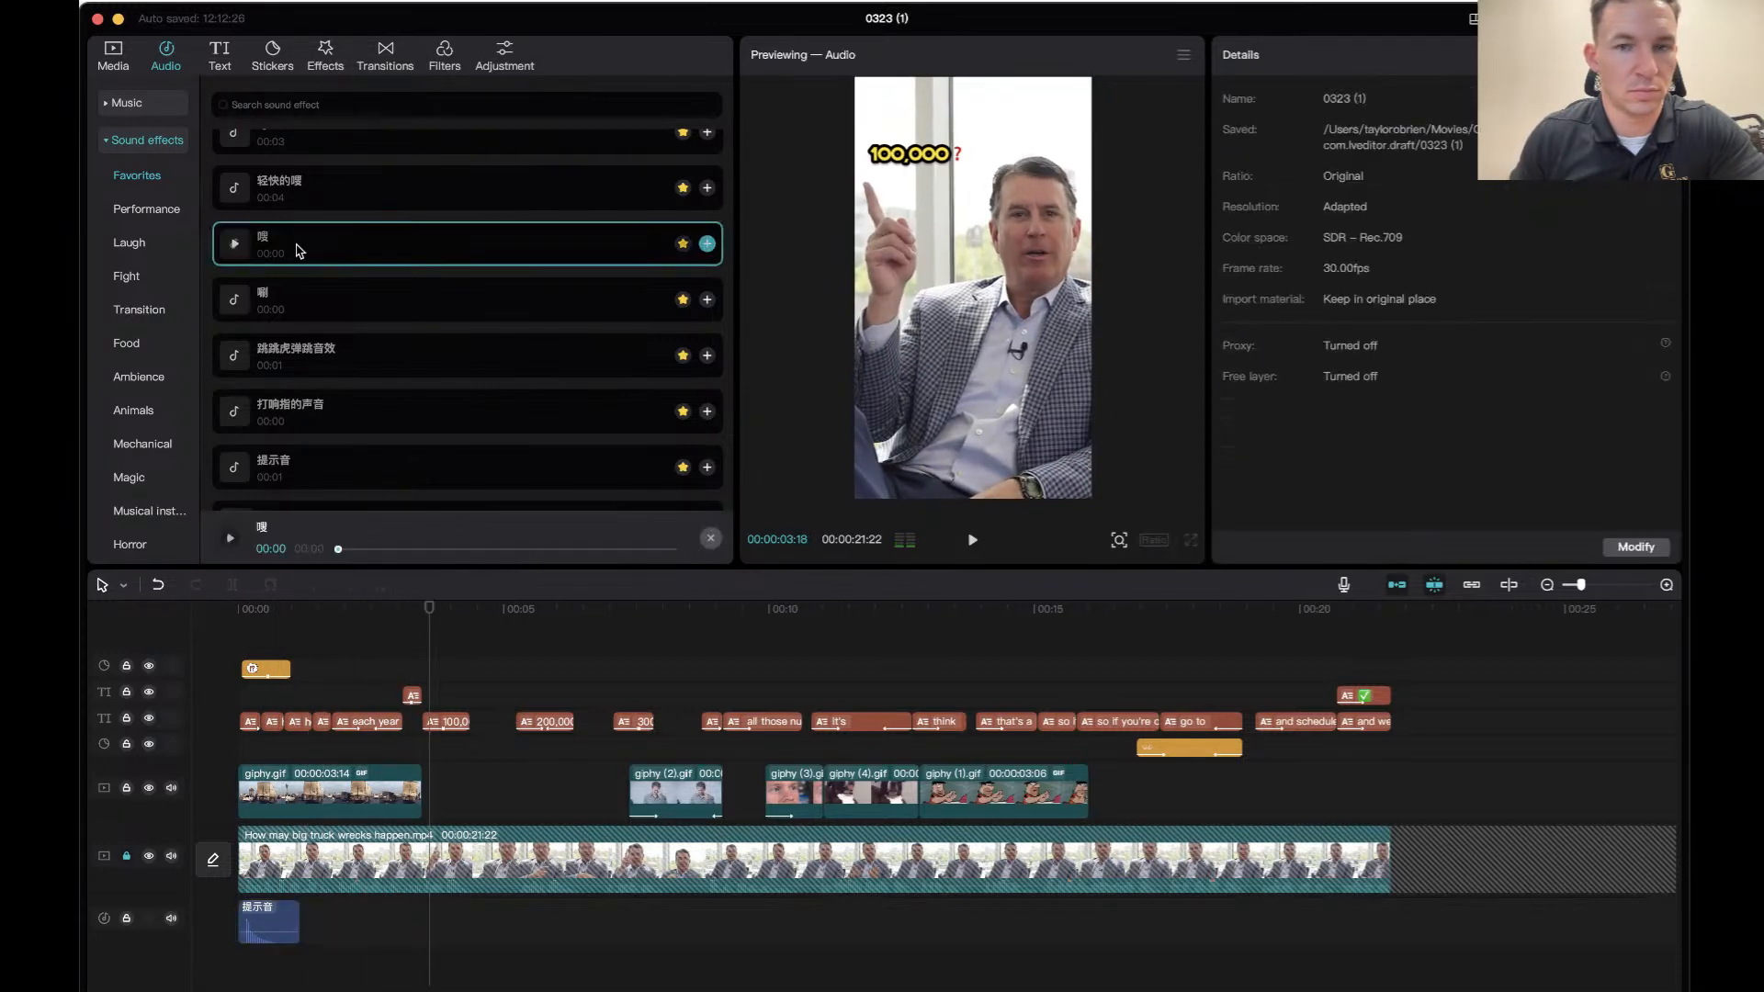
{"action": "left_click", "coordinate": [306, 189]}
{"action": "scroll", "coordinate": [317, 187], "scroll_direction": "up", "scroll_amount": 3}
{"action": "left_click", "coordinate": [333, 236]}
{"action": "left_click", "coordinate": [340, 197]}
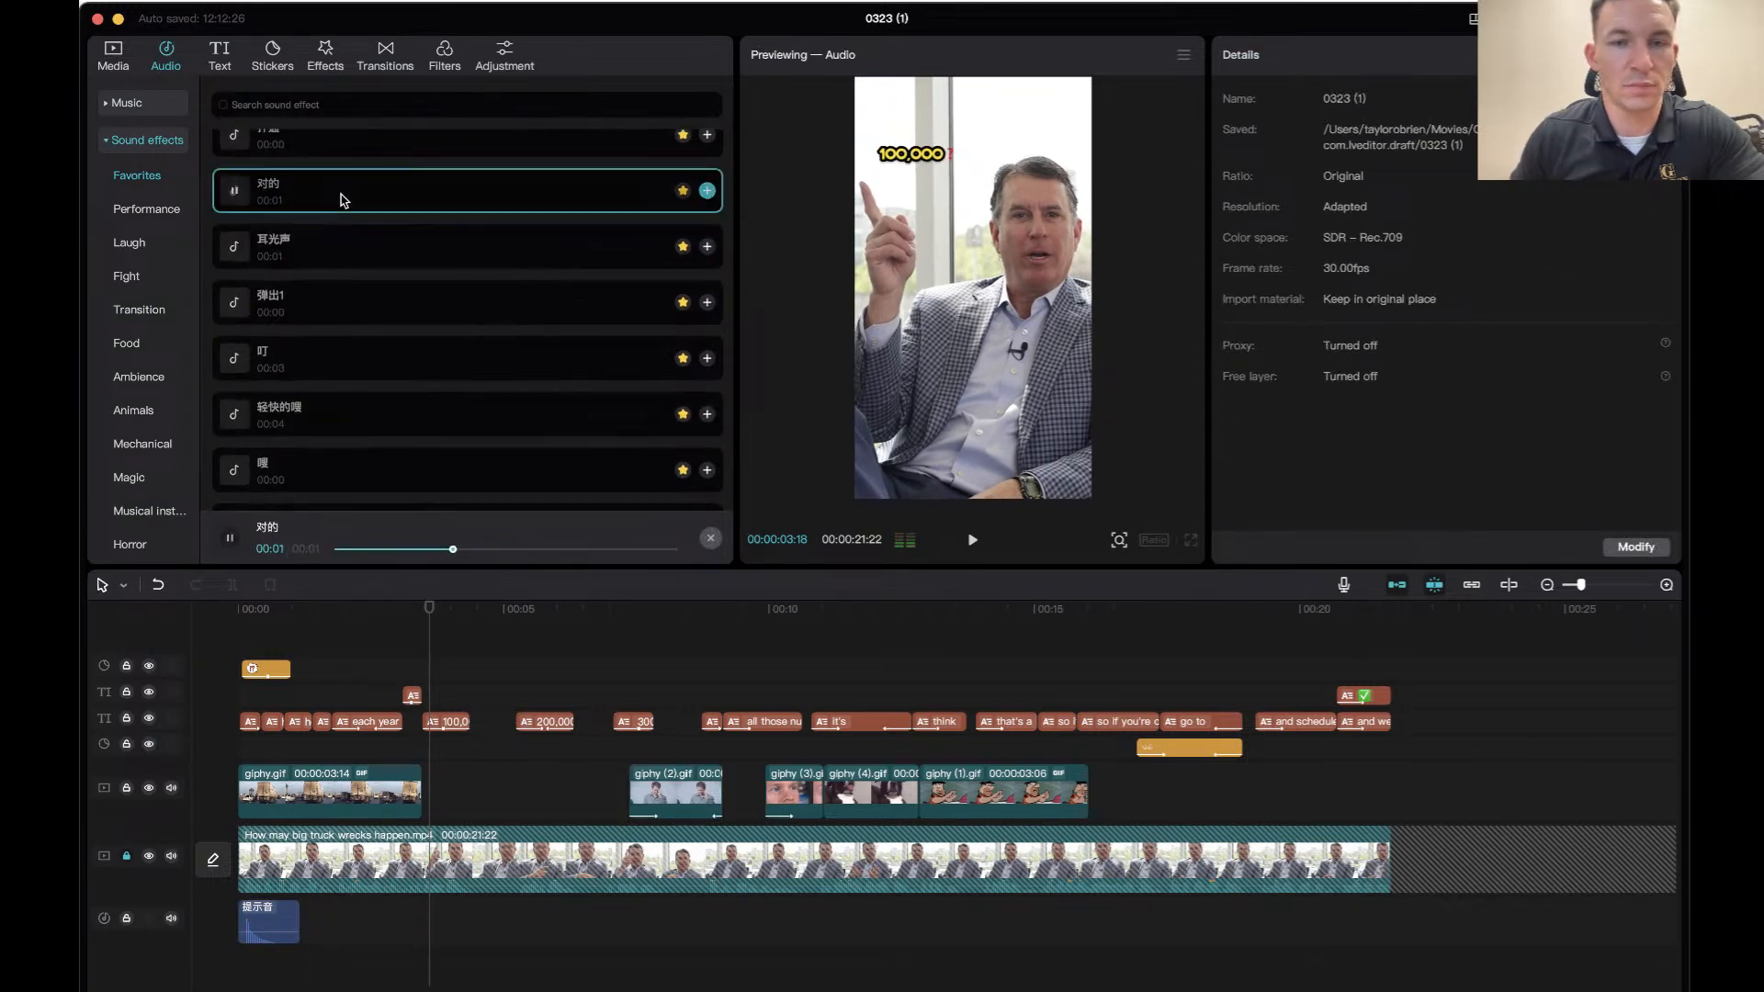
Add the 对的 sound effect to the audio track and move it under the "100,000?" caption.
{"action": "left_click_drag", "start_coordinate": [340, 199], "coordinate": [398, 933]}
{"action": "mouse_move", "coordinate": [409, 617]}
{"action": "left_mouse_down"}
{"action": "mouse_move", "coordinate": [372, 617]}
{"action": "mouse_move", "coordinate": [408, 617]}
{"action": "left_mouse_up"}
{"action": "left_click_drag", "start_coordinate": [444, 928], "coordinate": [460, 928]}
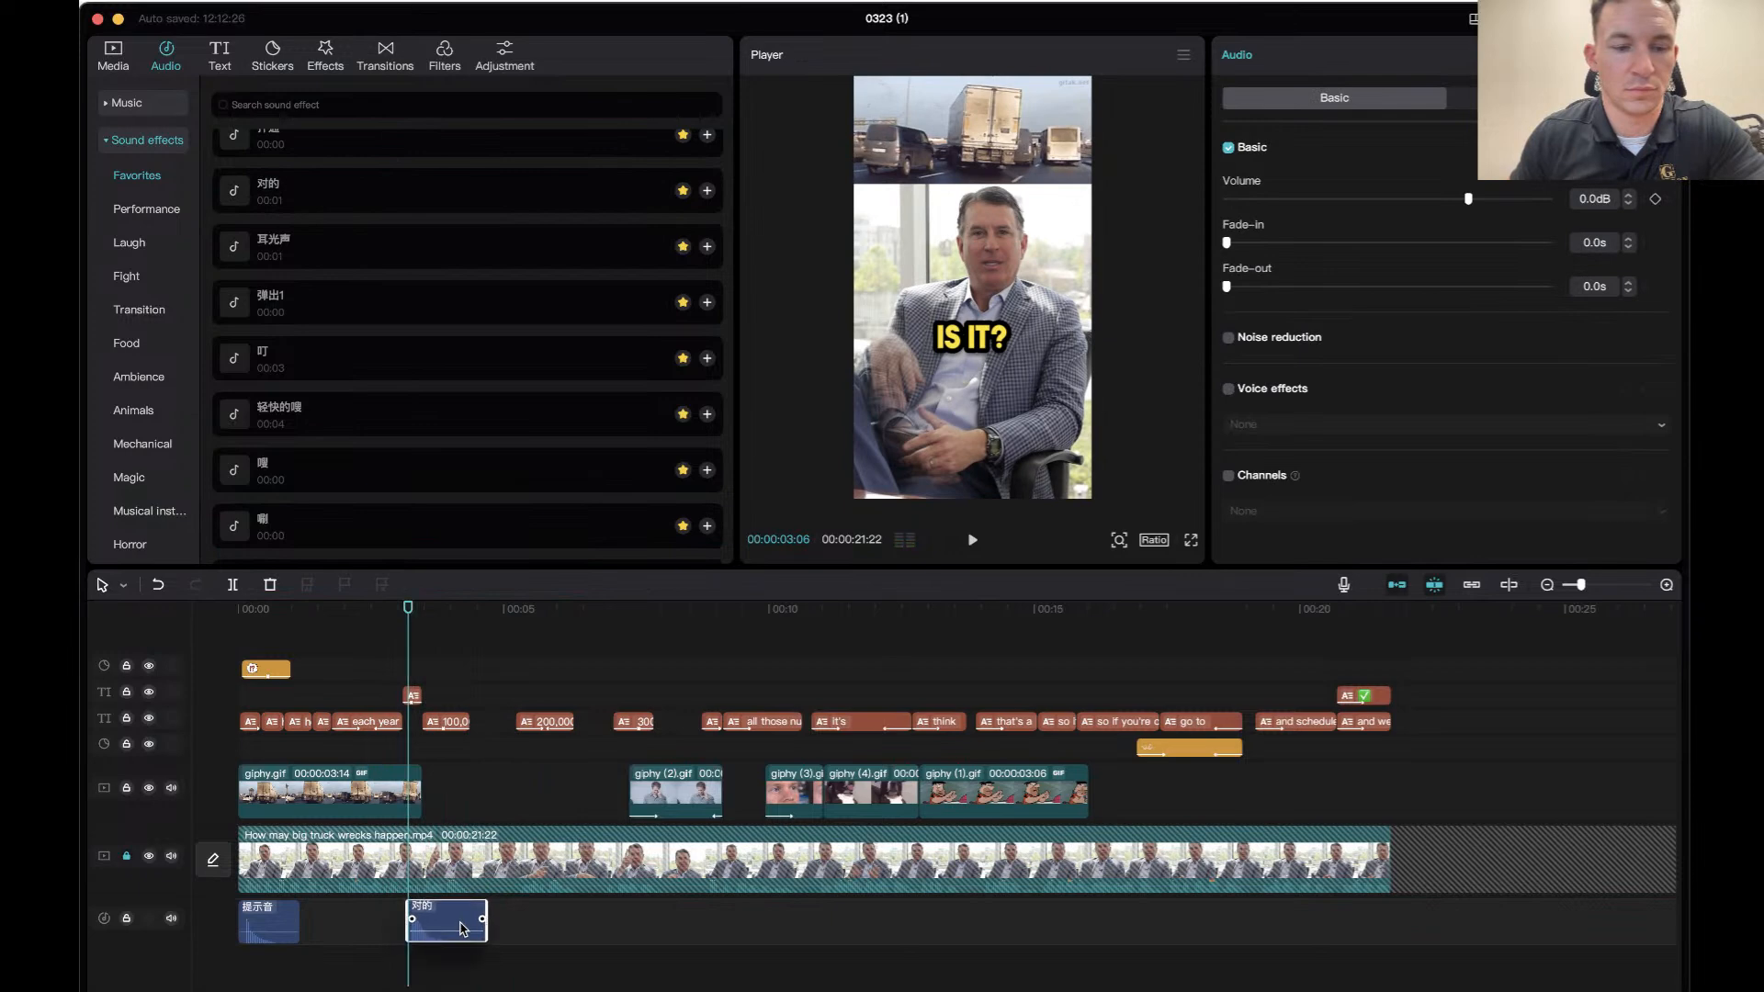
{"action": "left_click_drag", "start_coordinate": [384, 609], "coordinate": [444, 611]}
{"action": "left_click_drag", "start_coordinate": [437, 930], "coordinate": [466, 931]}
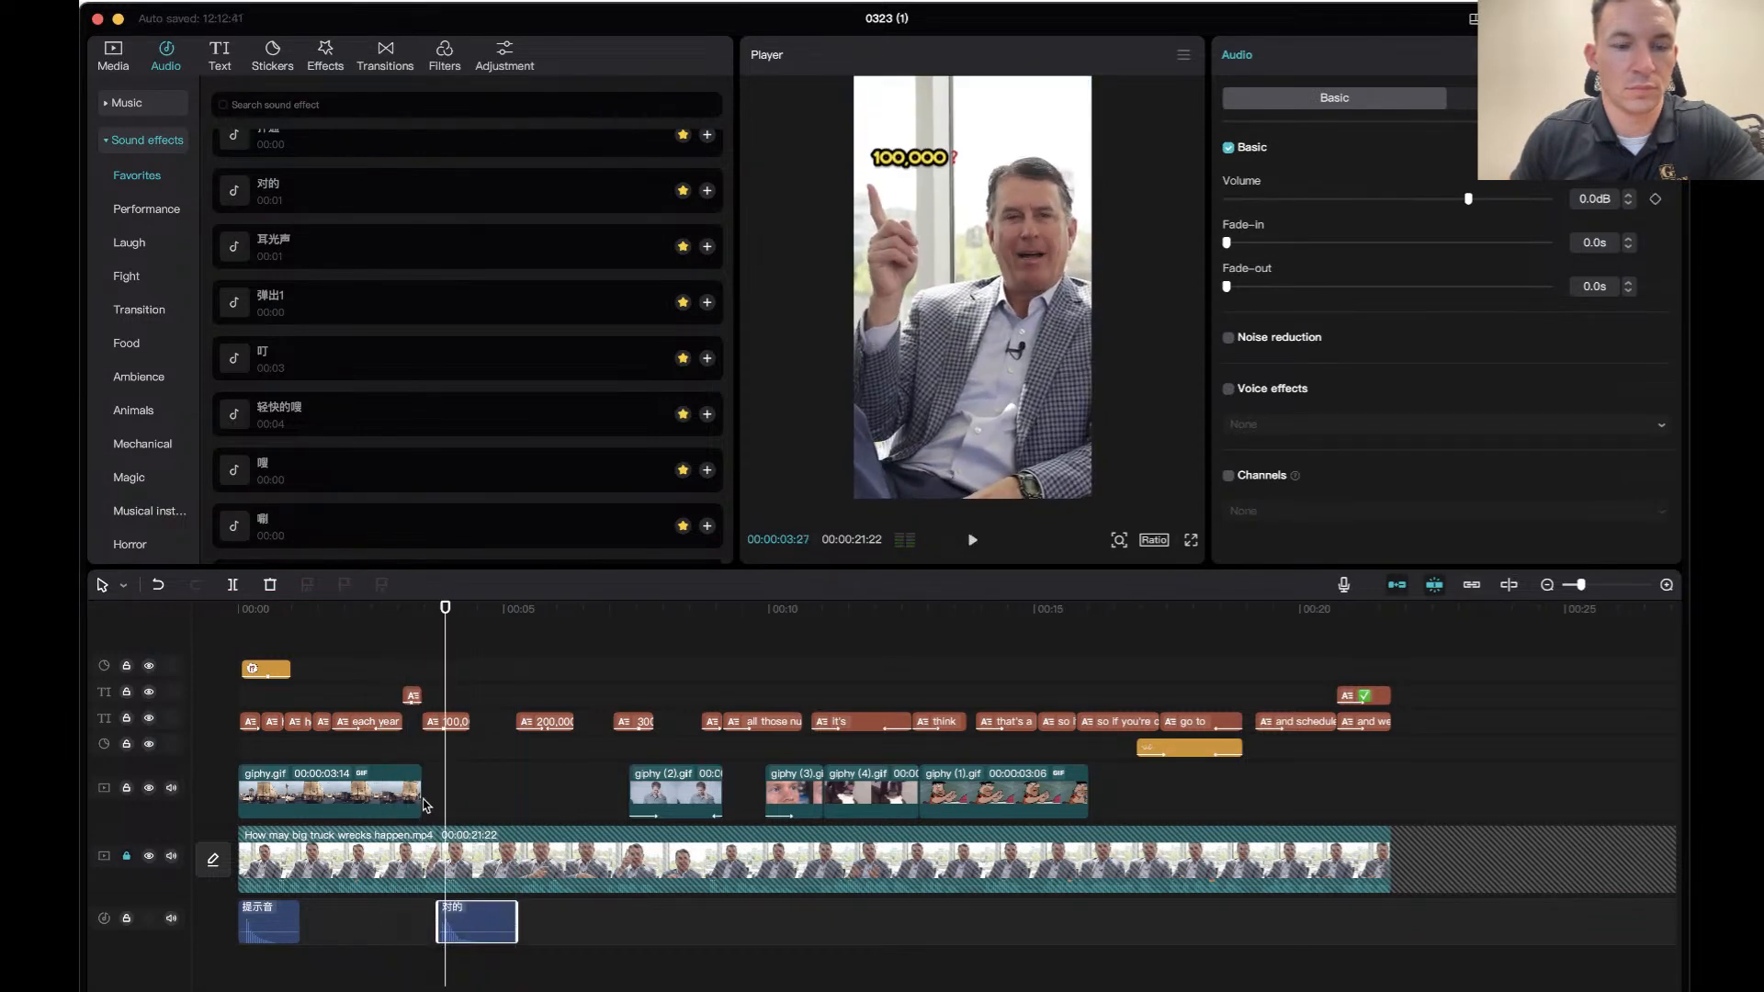
Lower the 对的 clip's volume to -12.7 dB, shift it to the start of the "100,000?" caption and play back that section.
{"action": "left_click", "coordinate": [398, 627]}
{"action": "key", "text": "space"}
{"action": "left_click", "coordinate": [399, 635]}
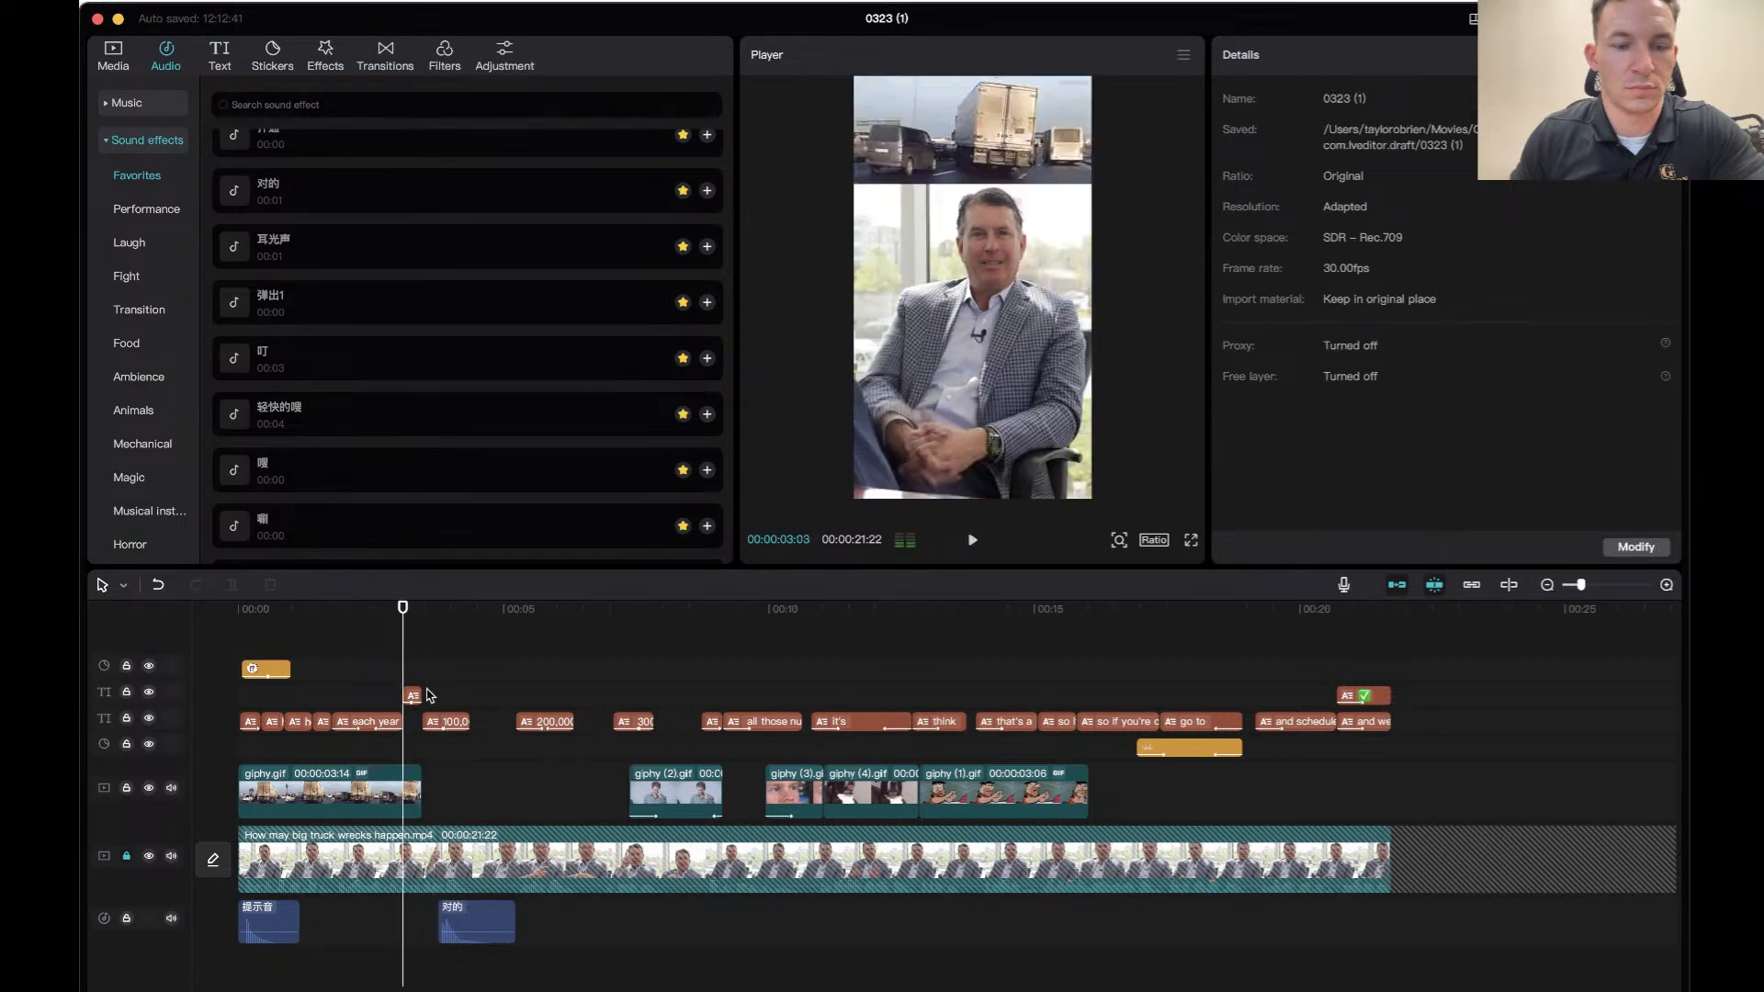
{"action": "left_click_drag", "start_coordinate": [464, 931], "coordinate": [462, 933]}
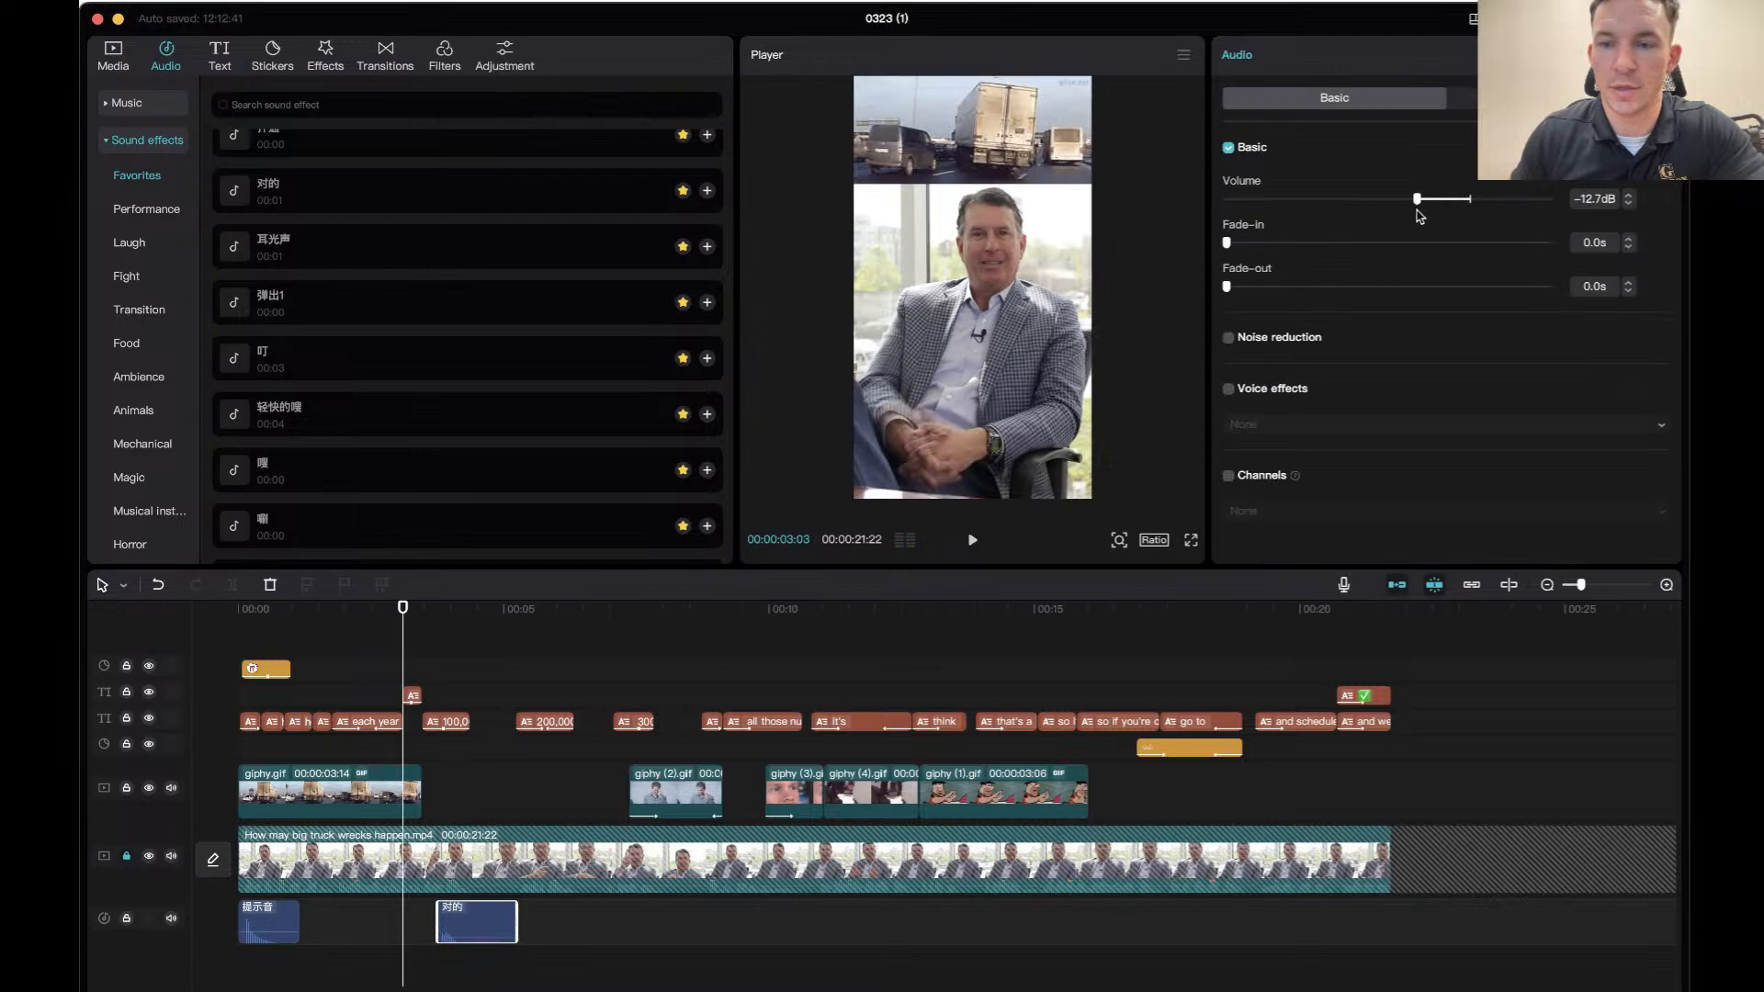
{"action": "left_click_drag", "start_coordinate": [487, 926], "coordinate": [470, 925]}
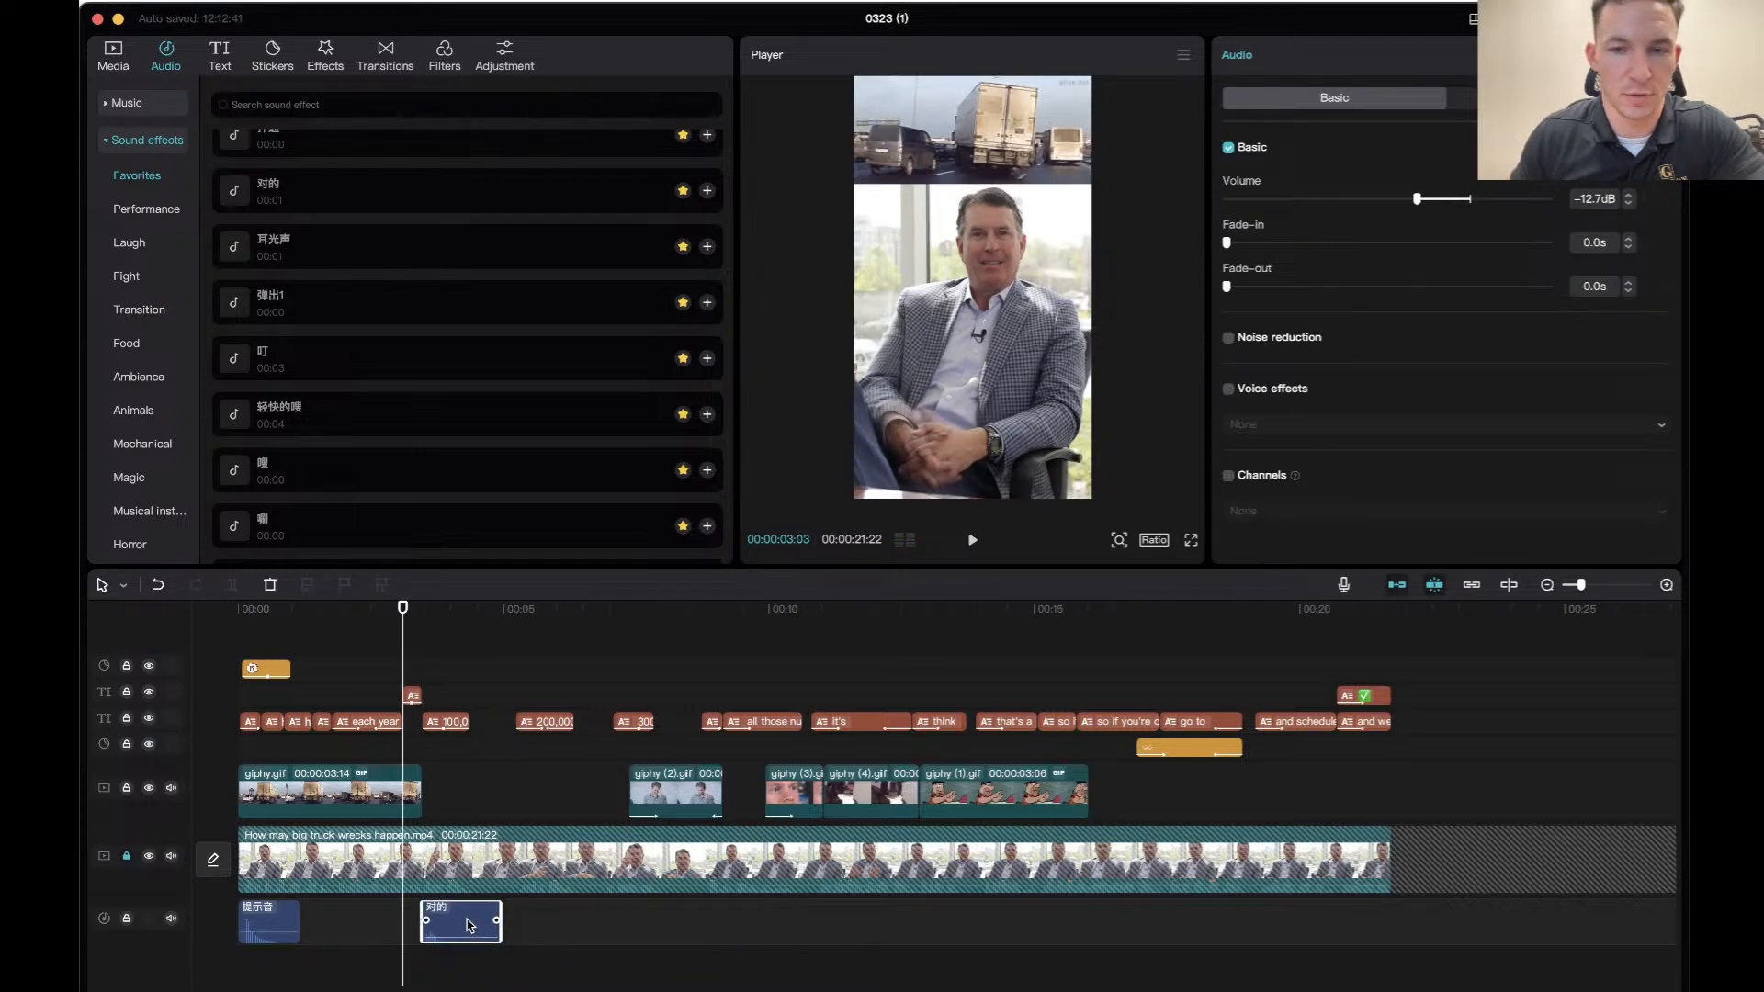
{"action": "key", "text": "space"}
{"action": "key", "text": "space"}
{"action": "key", "text": "space"}
{"action": "key", "text": "space"}
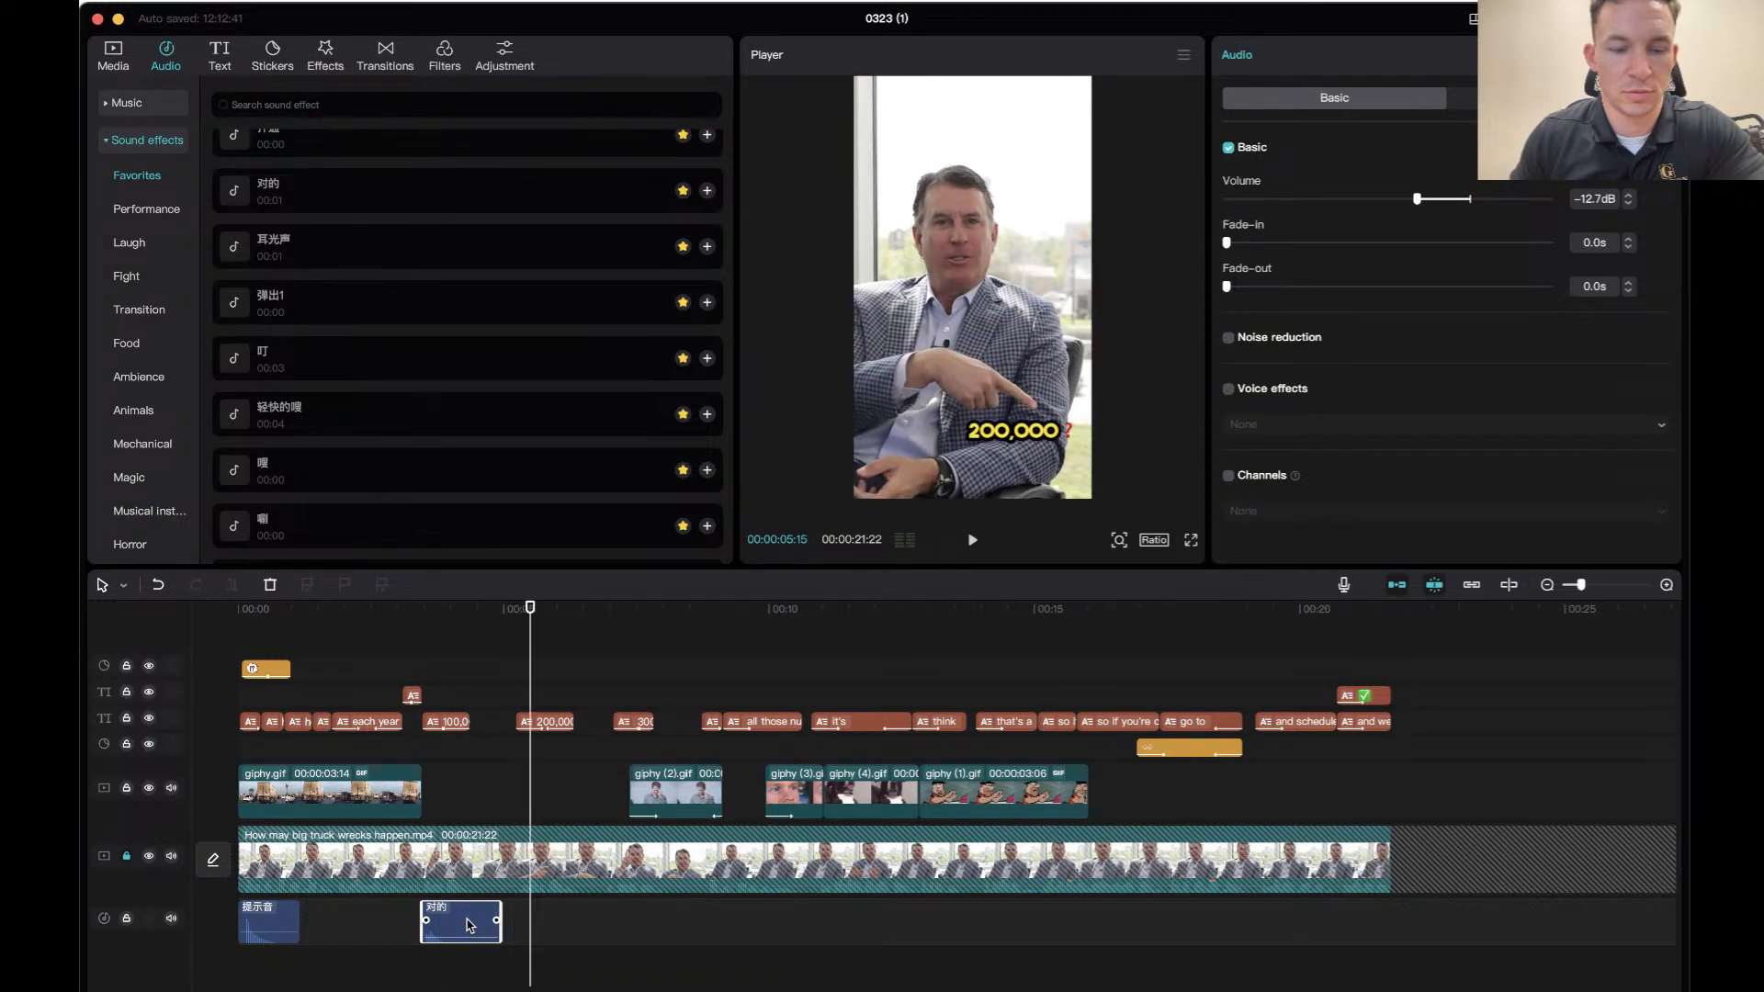
Copy the 对的 sound effect and paste a duplicate on the audio track under the "200,000?" caption.
{"action": "mouse_move", "coordinate": [469, 924]}
{"action": "left_mouse_down"}
{"action": "mouse_move", "coordinate": [542, 924]}
{"action": "mouse_move", "coordinate": [470, 924]}
{"action": "left_mouse_up"}
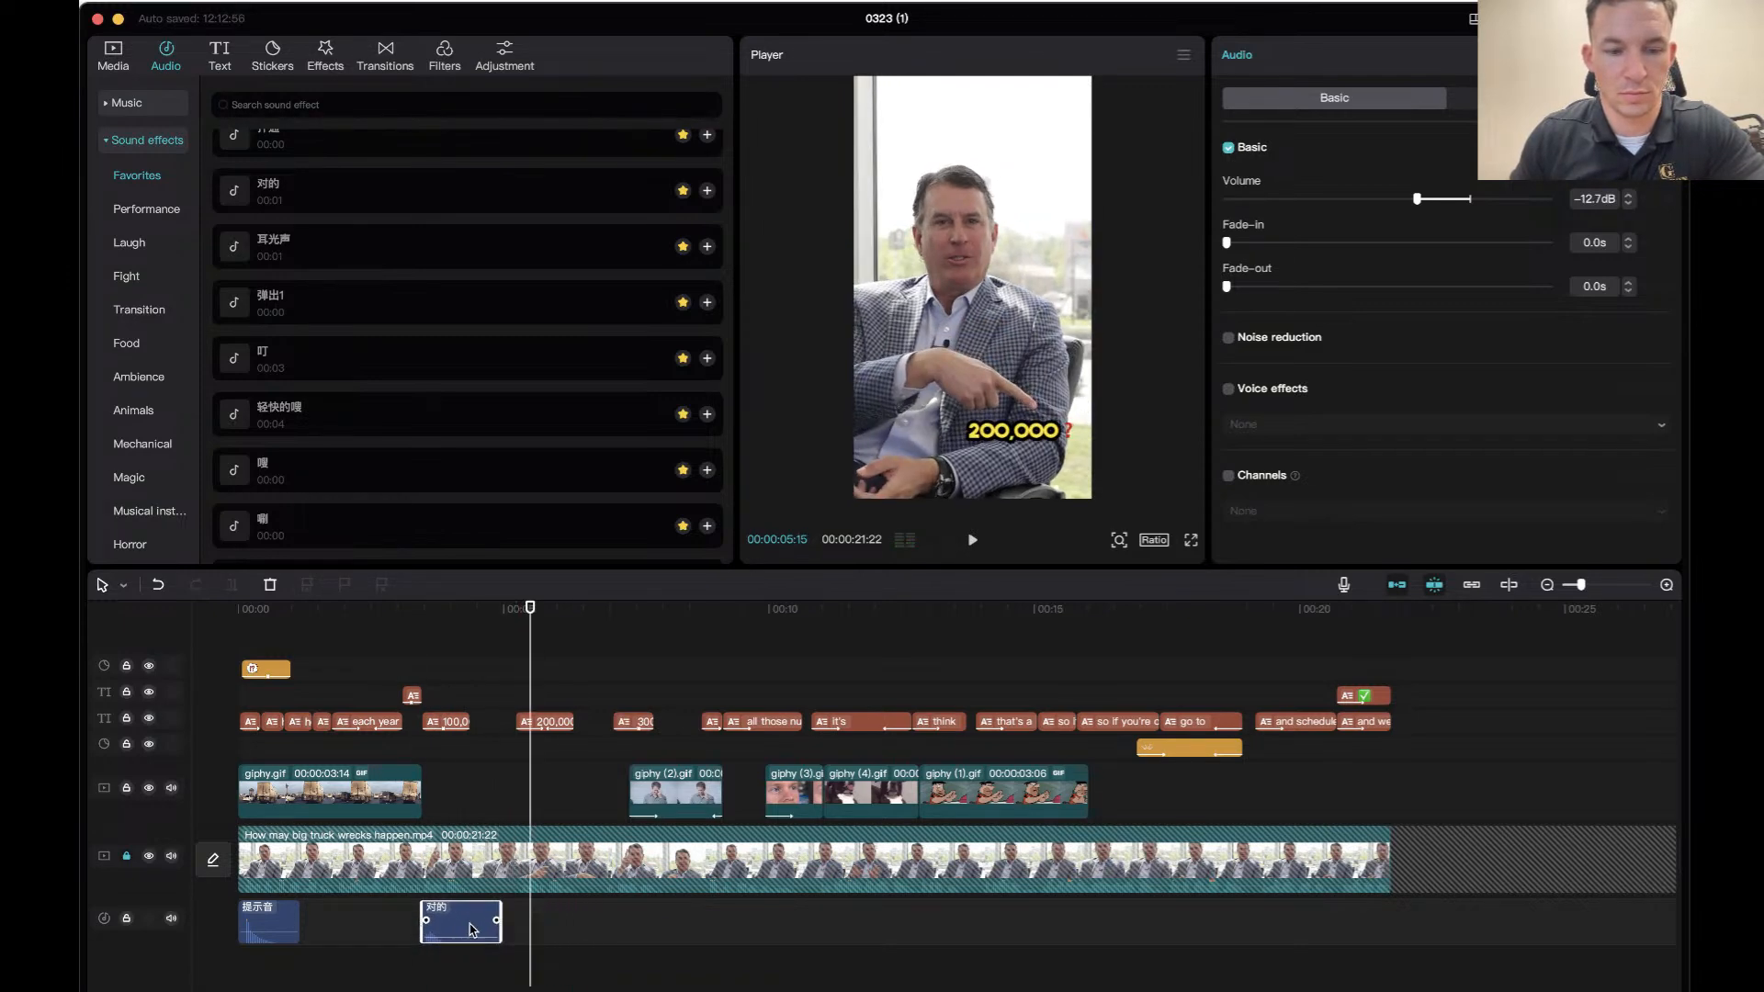
{"action": "right_click", "coordinate": [475, 923]}
{"action": "left_click", "coordinate": [500, 751]}
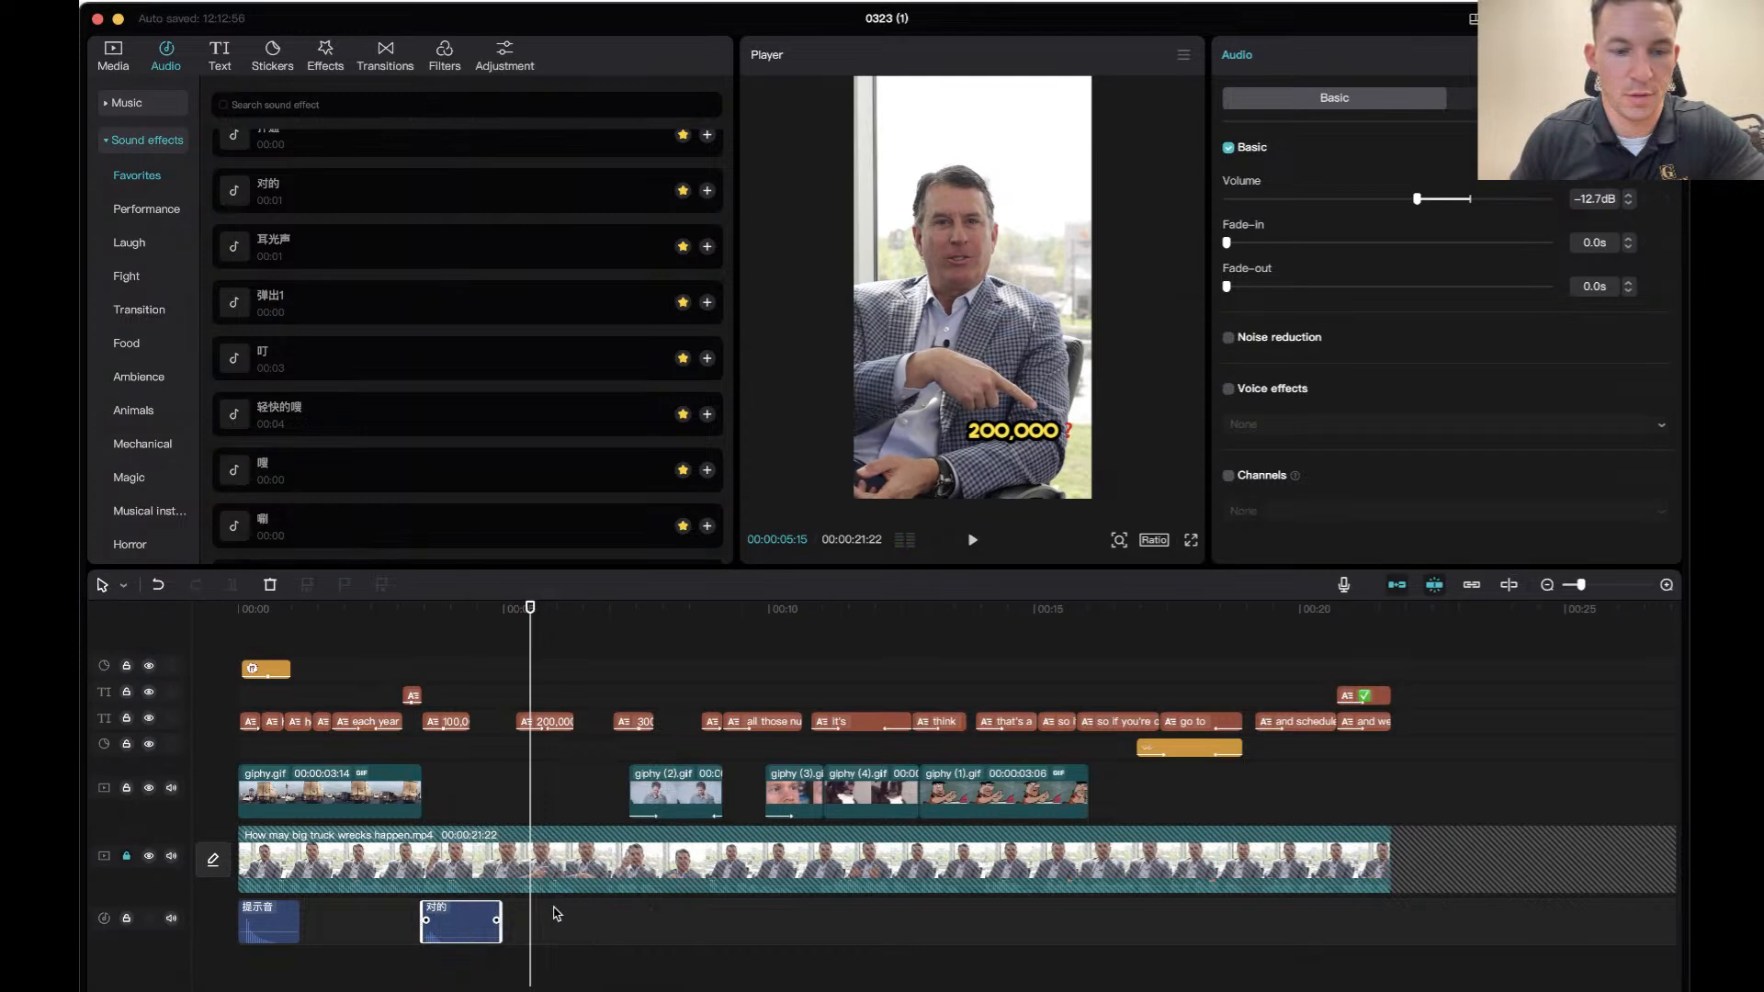
{"action": "left_click", "coordinate": [555, 902]}
{"action": "right_click", "coordinate": [560, 922]}
{"action": "left_click", "coordinate": [583, 933]}
Move the duplicate 对的 clip to the start of the "200,000?" caption and play through to the "300,000?" caption.
{"action": "left_click", "coordinate": [384, 612]}
{"action": "key", "text": "space"}
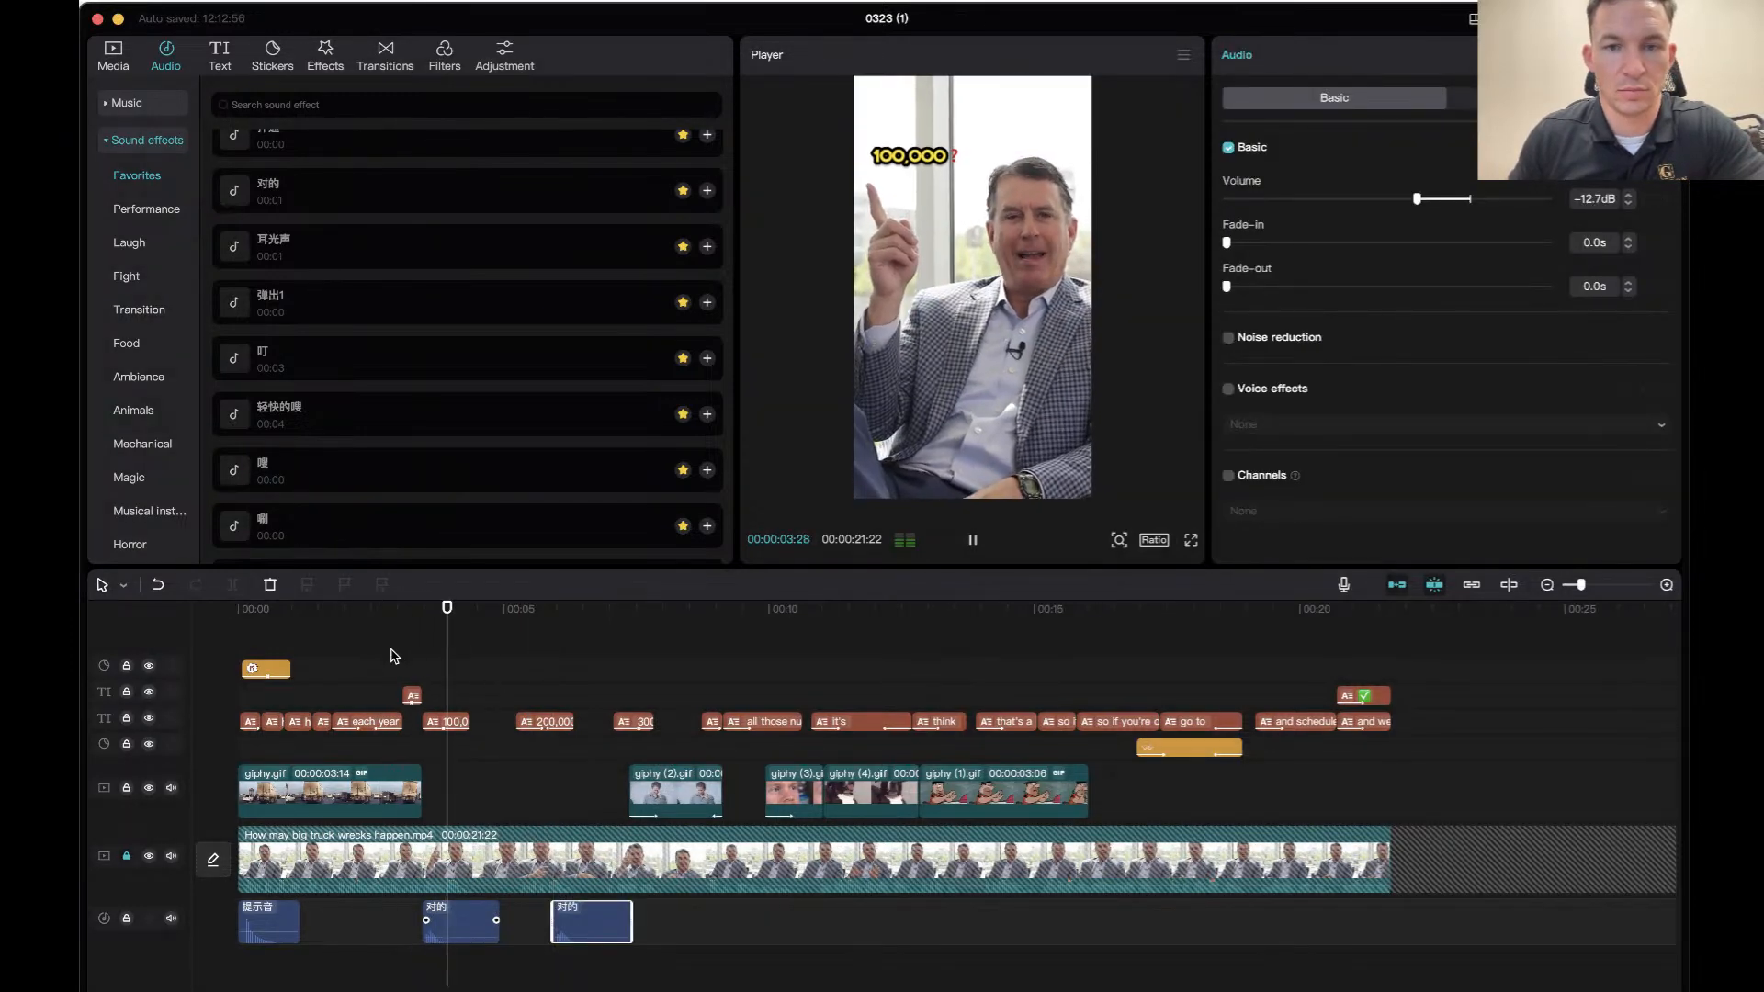
{"action": "key", "text": "space"}
{"action": "mouse_move", "coordinate": [586, 935]}
{"action": "left_mouse_down"}
{"action": "mouse_move", "coordinate": [538, 935]}
{"action": "mouse_move", "coordinate": [562, 923]}
{"action": "left_mouse_up"}
{"action": "key", "text": "space"}
{"action": "left_click", "coordinate": [503, 625]}
{"action": "key", "text": "space"}
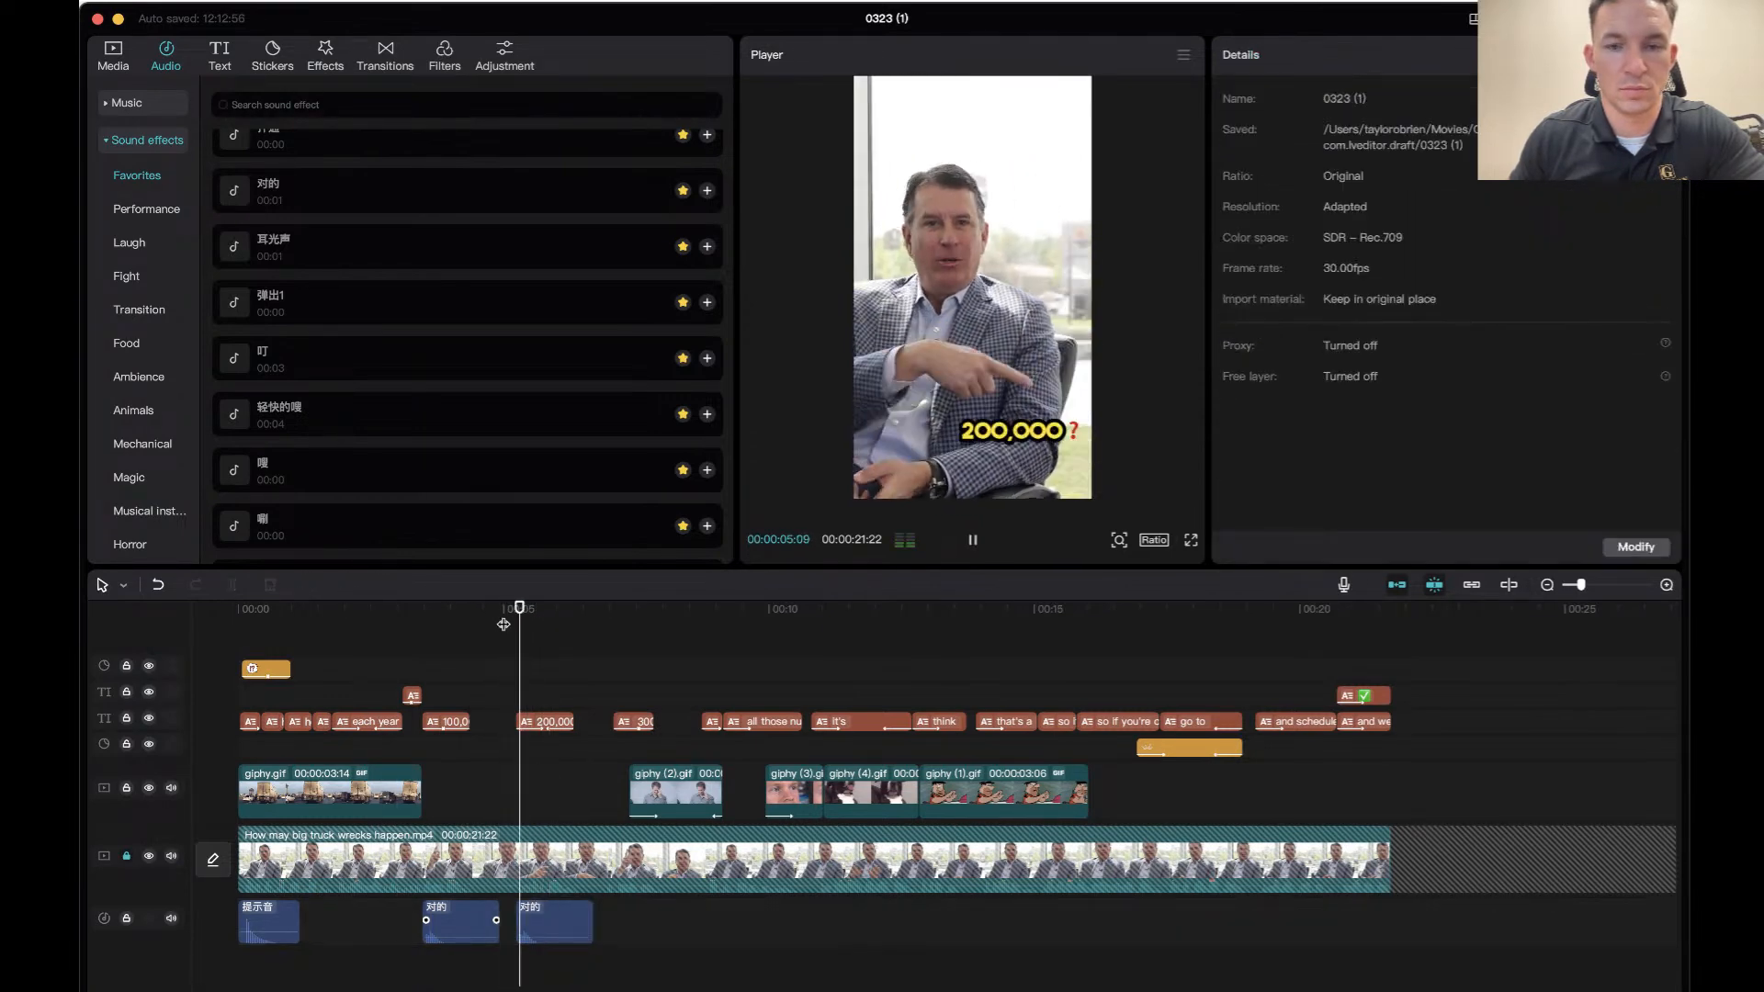
{"action": "key", "text": "space"}
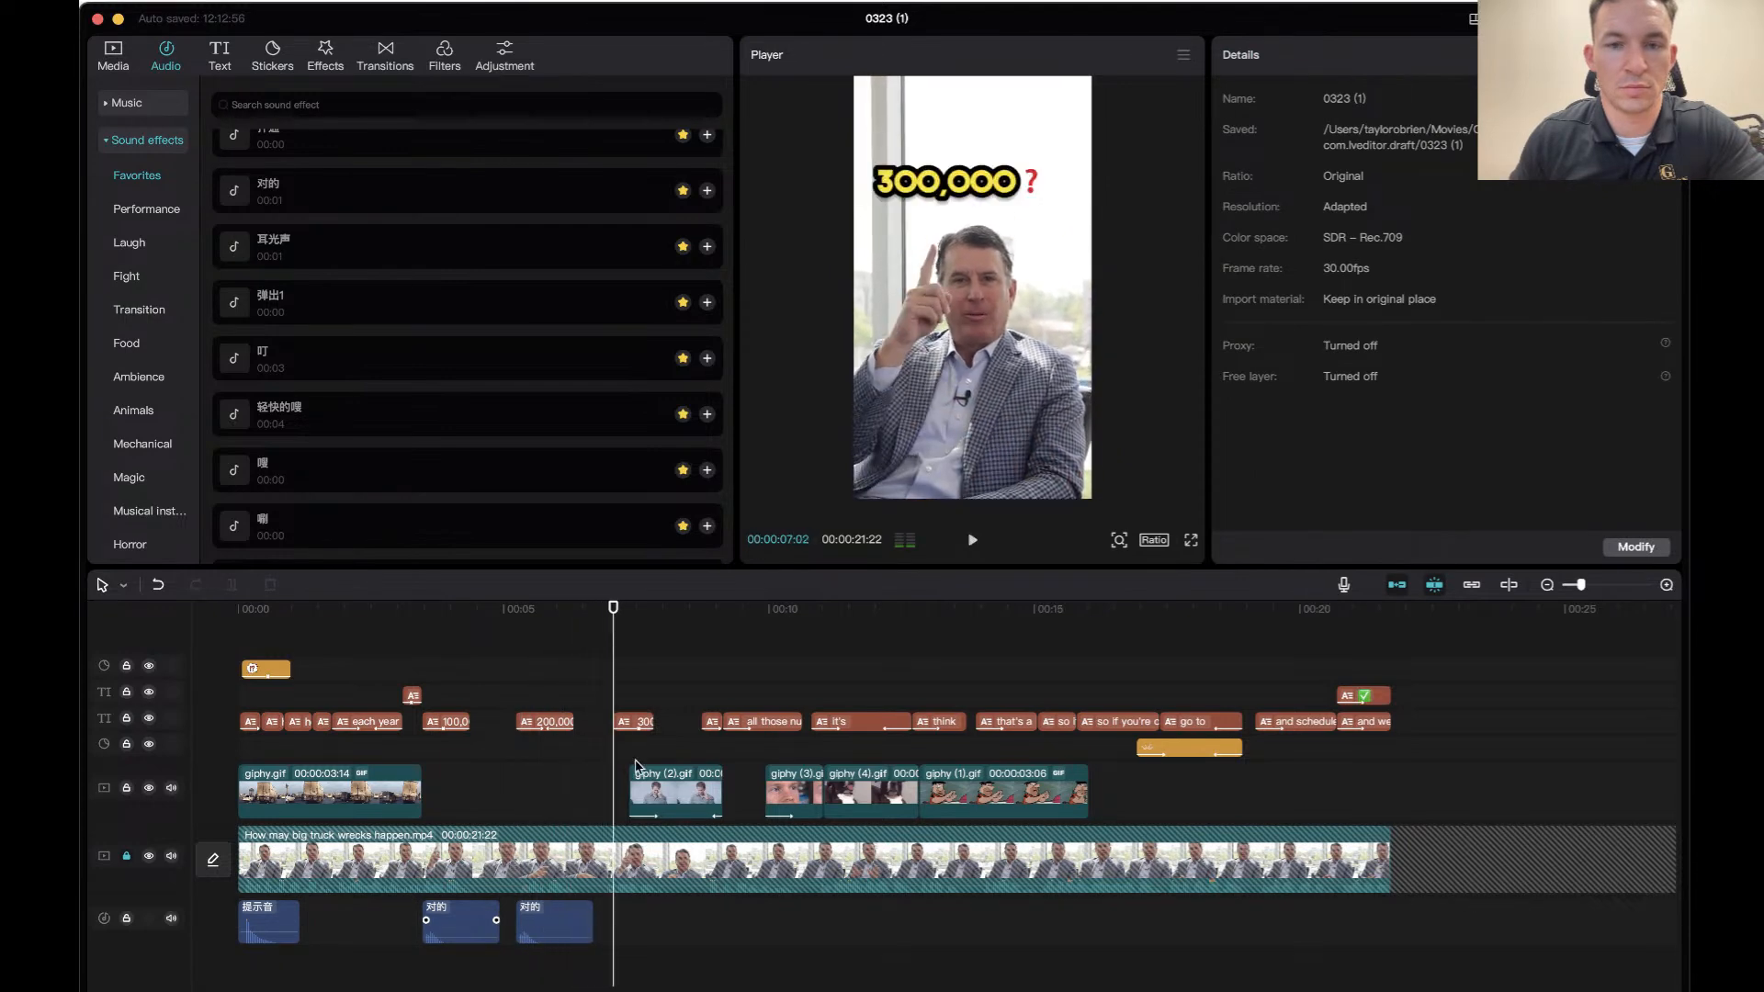
Preview the first favorite sound effects, including 耳光声, 弹出1 and 叮, for the "300,000?" caption.
{"action": "left_click", "coordinate": [402, 257]}
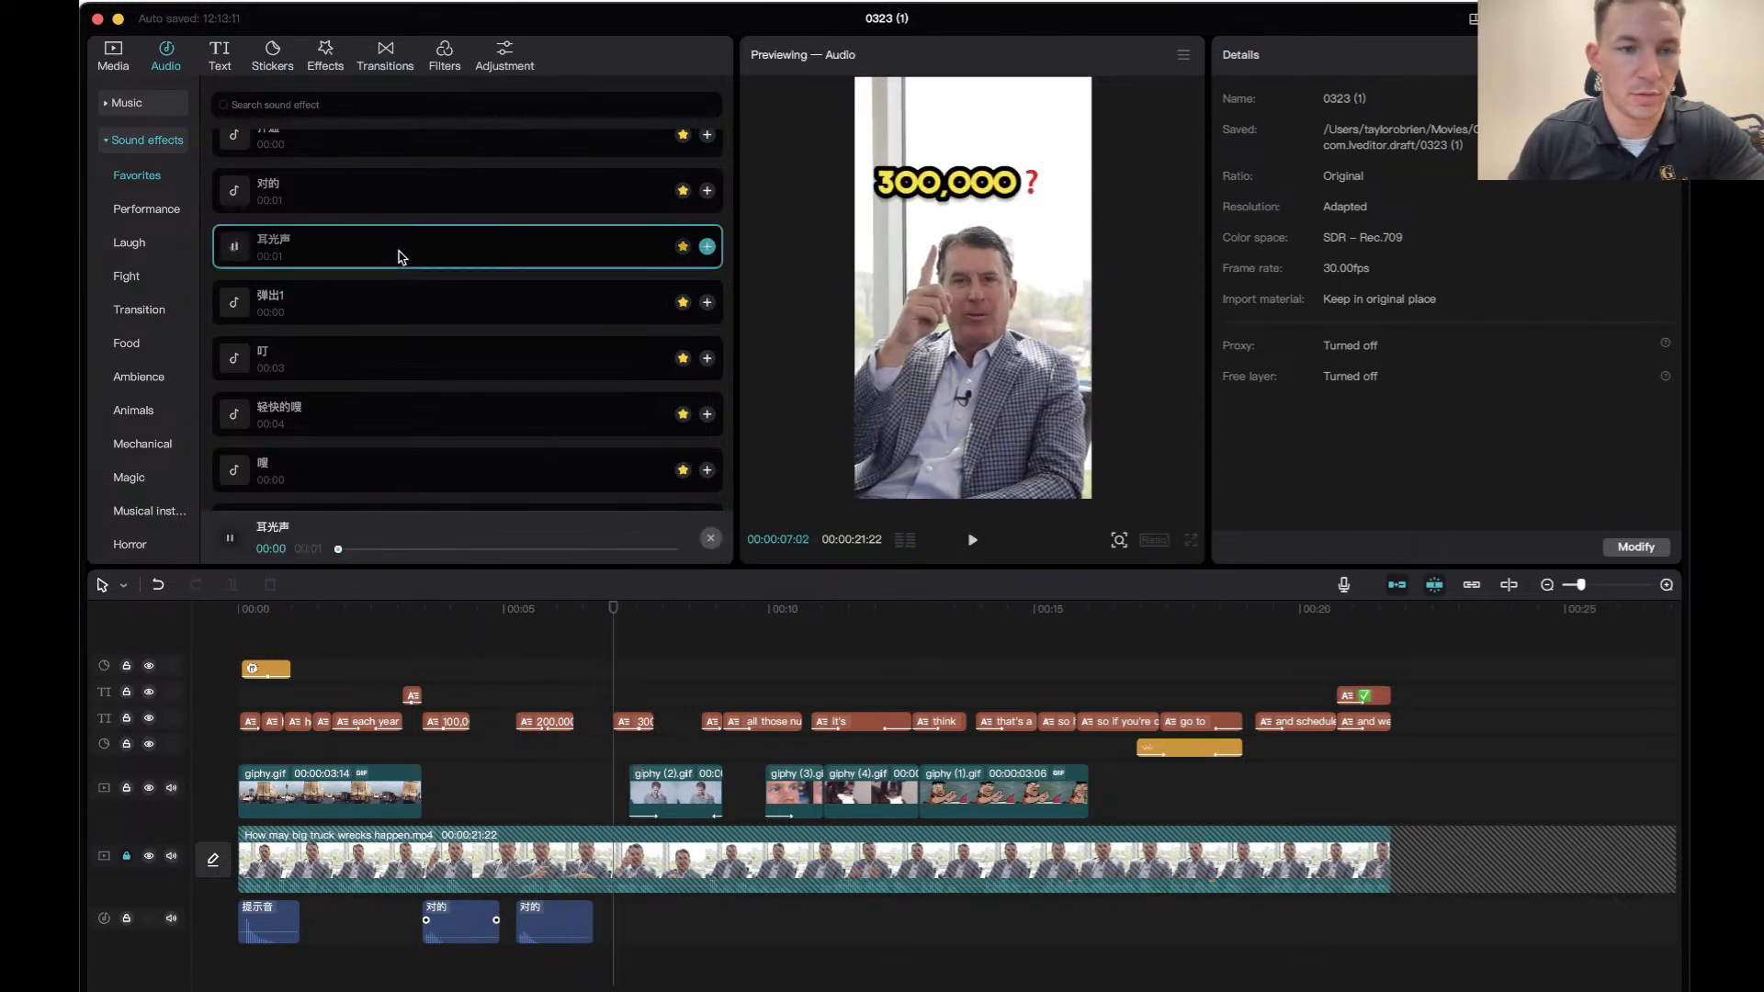
{"action": "left_click", "coordinate": [413, 206]}
{"action": "left_click", "coordinate": [410, 159]}
{"action": "scroll", "coordinate": [407, 193], "scroll_direction": "up", "scroll_amount": 2}
{"action": "left_click", "coordinate": [360, 244]}
{"action": "left_click", "coordinate": [354, 301]}
{"action": "left_click", "coordinate": [364, 356]}
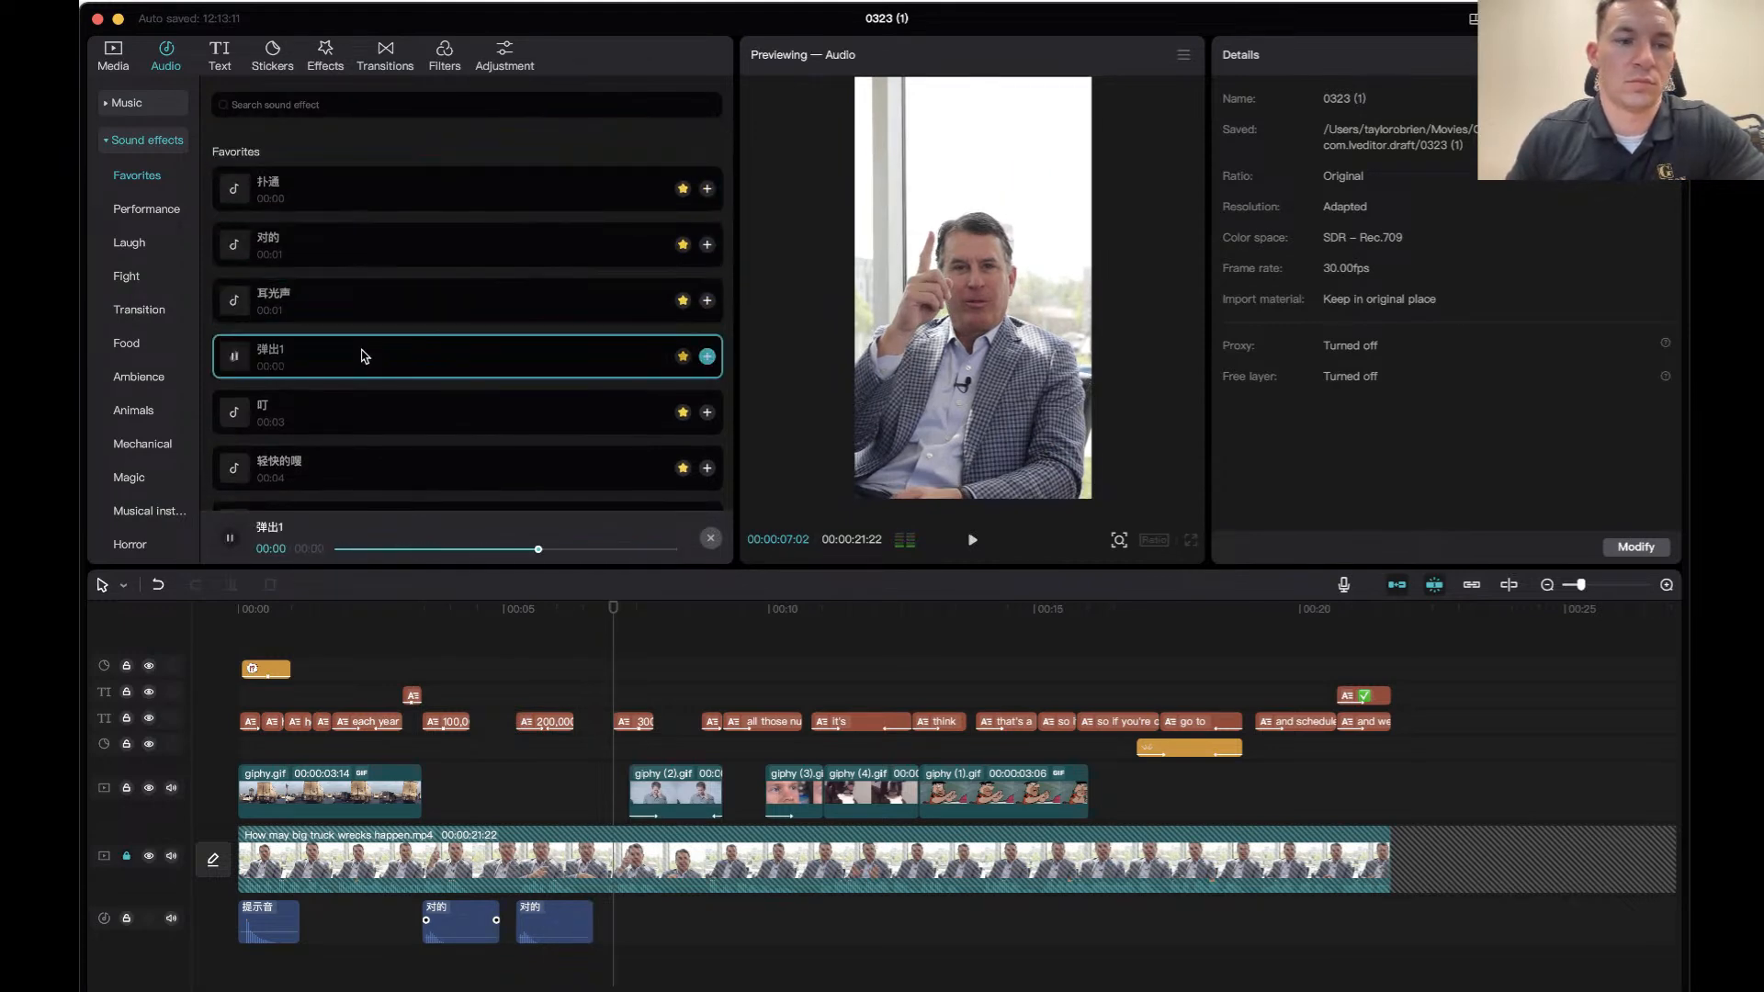
{"action": "left_click", "coordinate": [368, 418]}
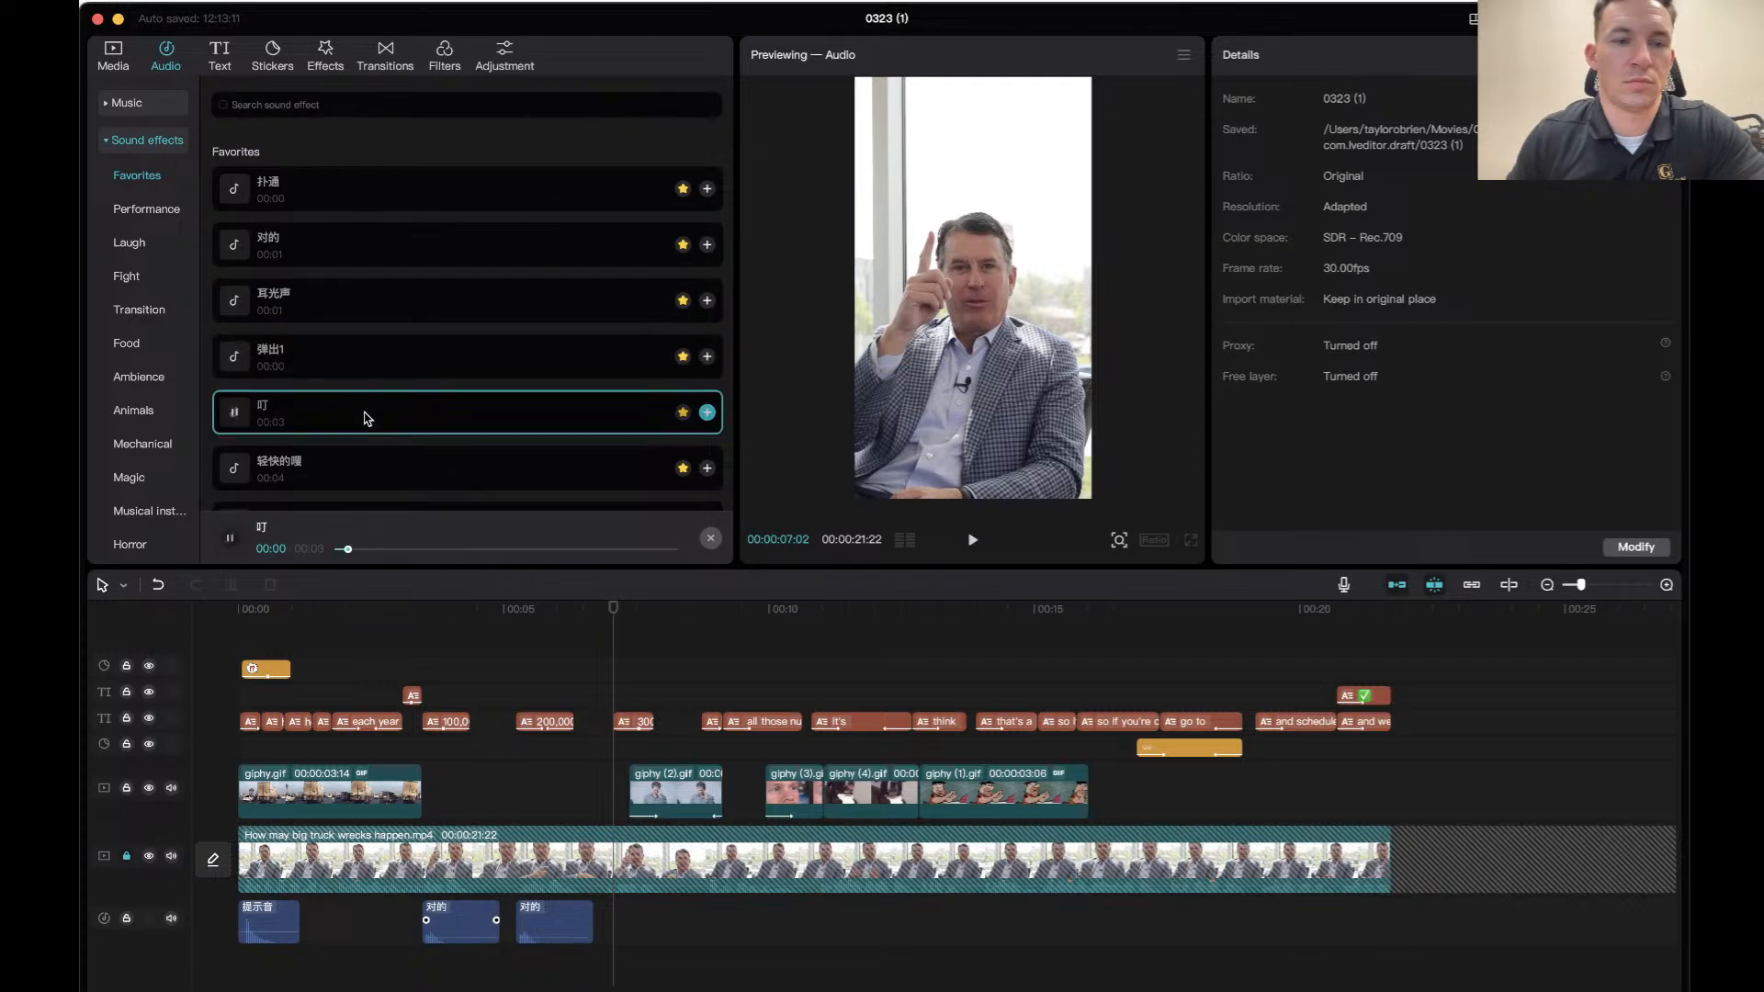
{"action": "left_click", "coordinate": [364, 470]}
Preview the favorite sound effects further down the list, including 跳跳虎弹跳音效 and 打响指的声音.
{"action": "scroll", "coordinate": [365, 469], "scroll_direction": "down", "scroll_amount": 2}
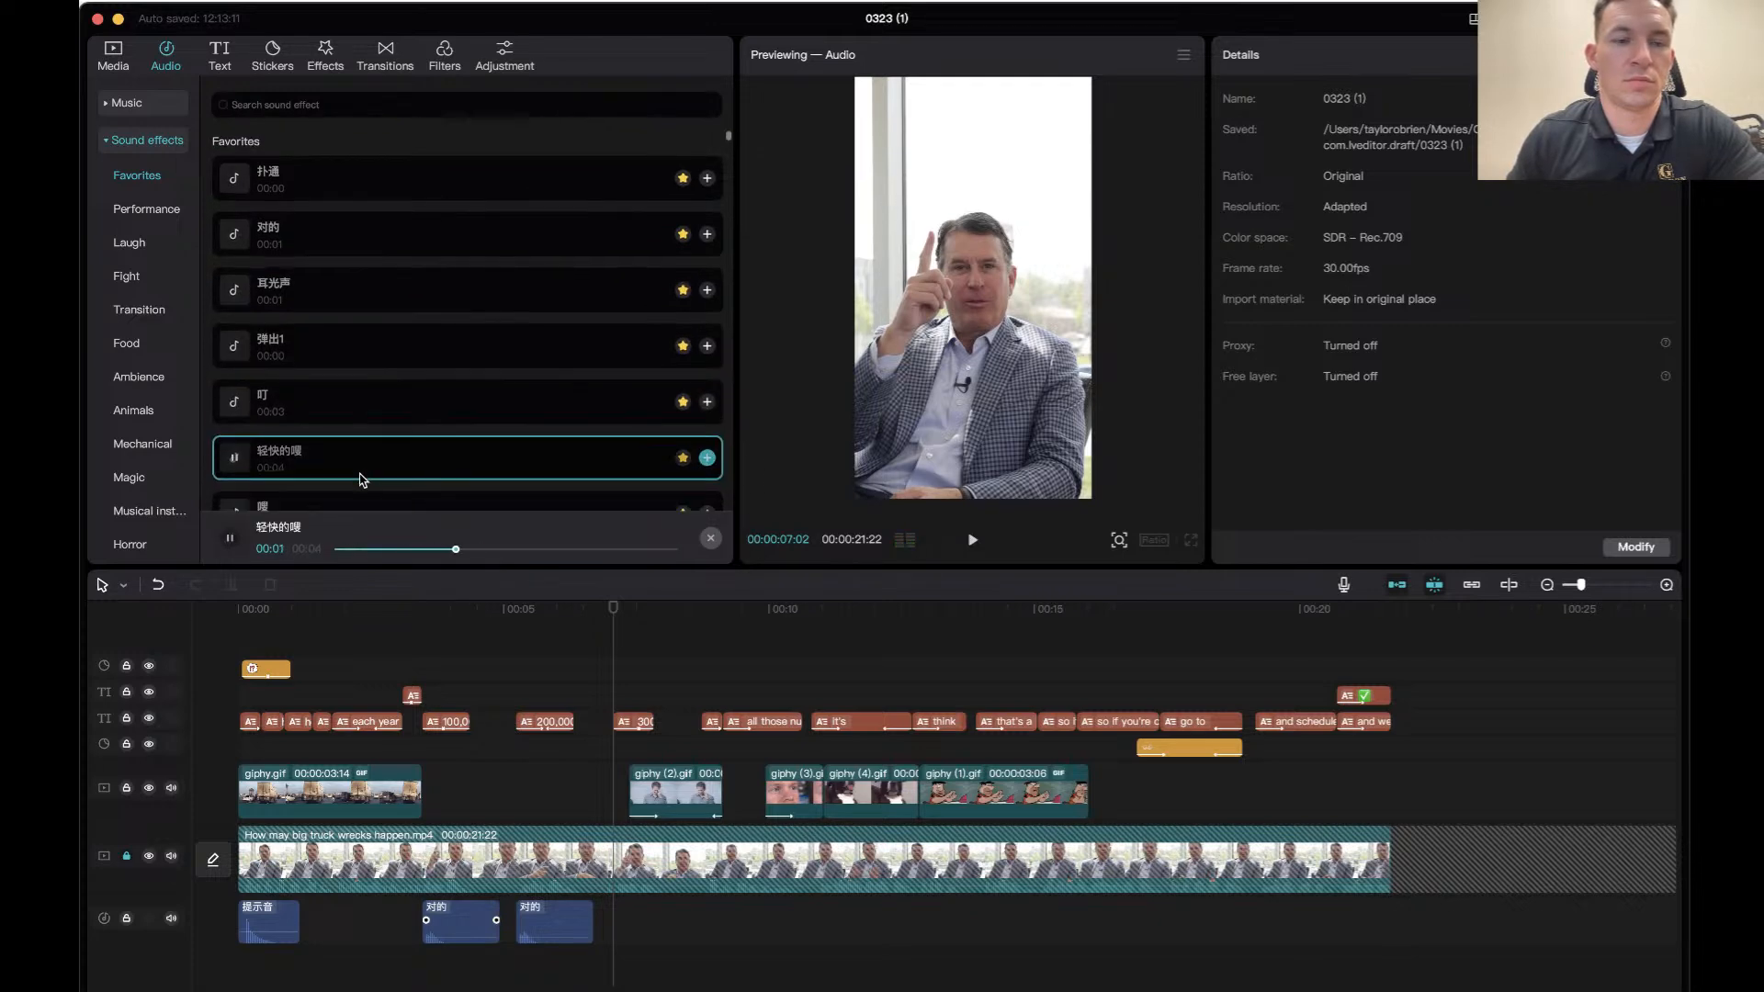
{"action": "left_click", "coordinate": [364, 450]}
{"action": "scroll", "coordinate": [365, 451], "scroll_direction": "down", "scroll_amount": 2}
{"action": "left_click", "coordinate": [364, 450]}
{"action": "scroll", "coordinate": [365, 450], "scroll_direction": "down", "scroll_amount": 3}
{"action": "left_click", "coordinate": [379, 416]}
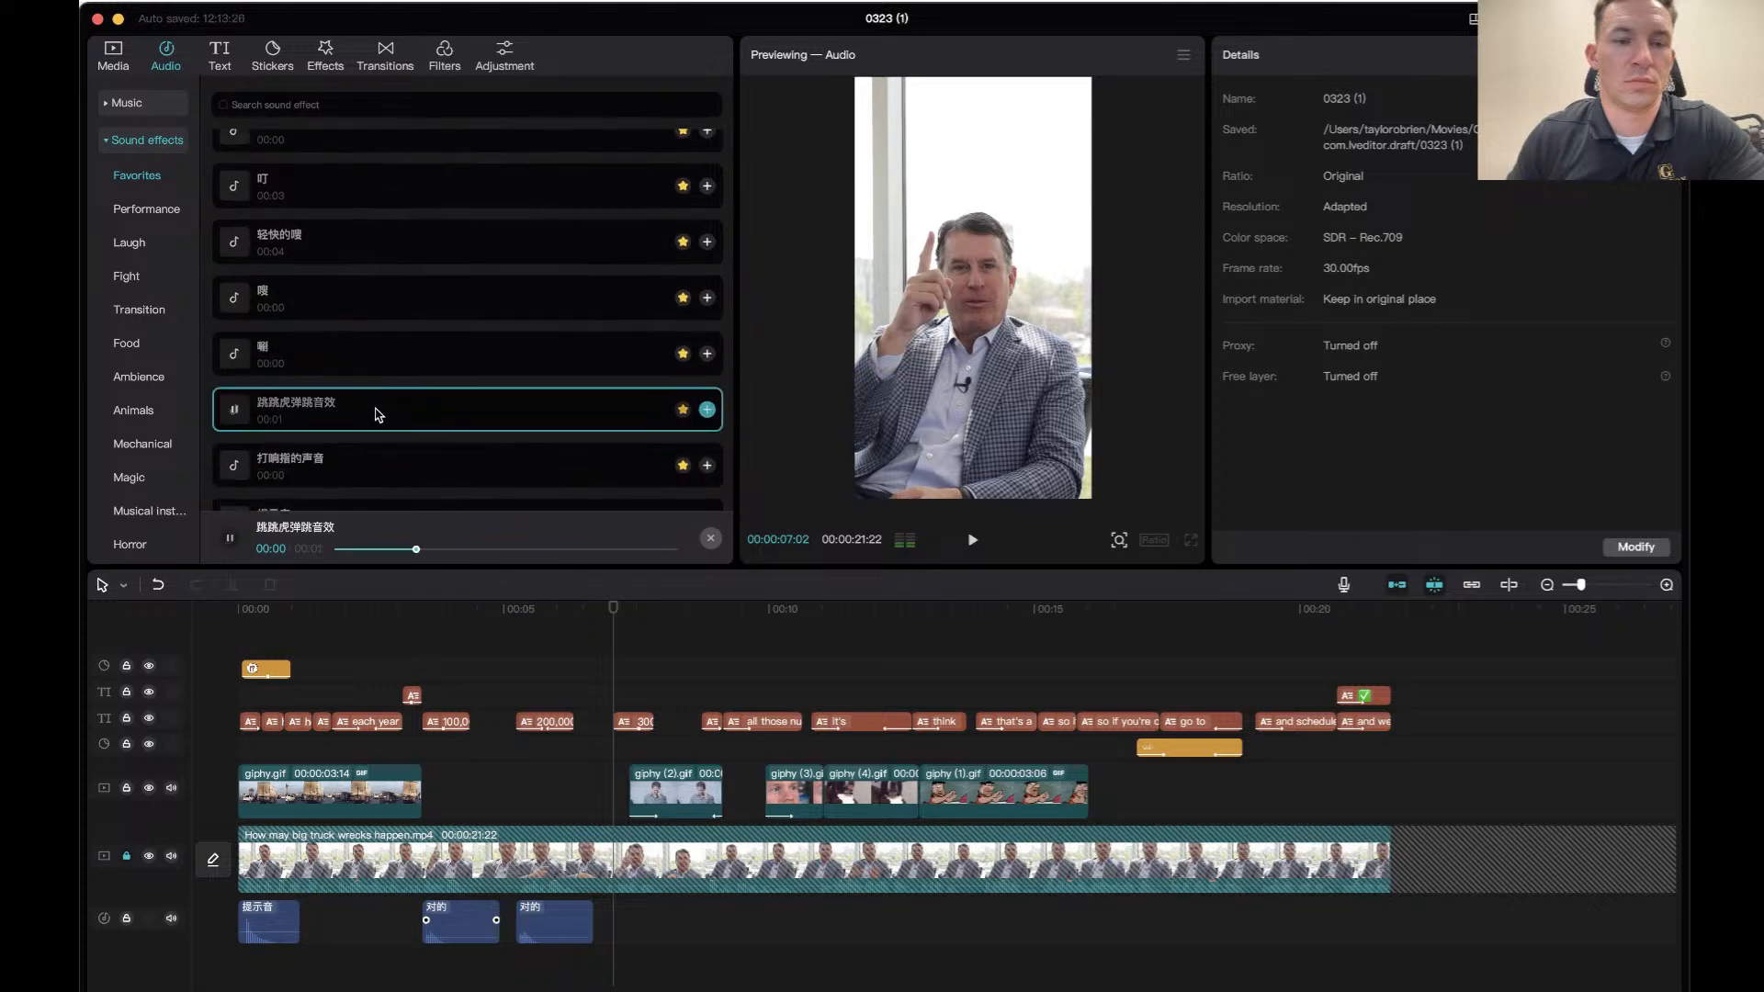
{"action": "left_click", "coordinate": [398, 357]}
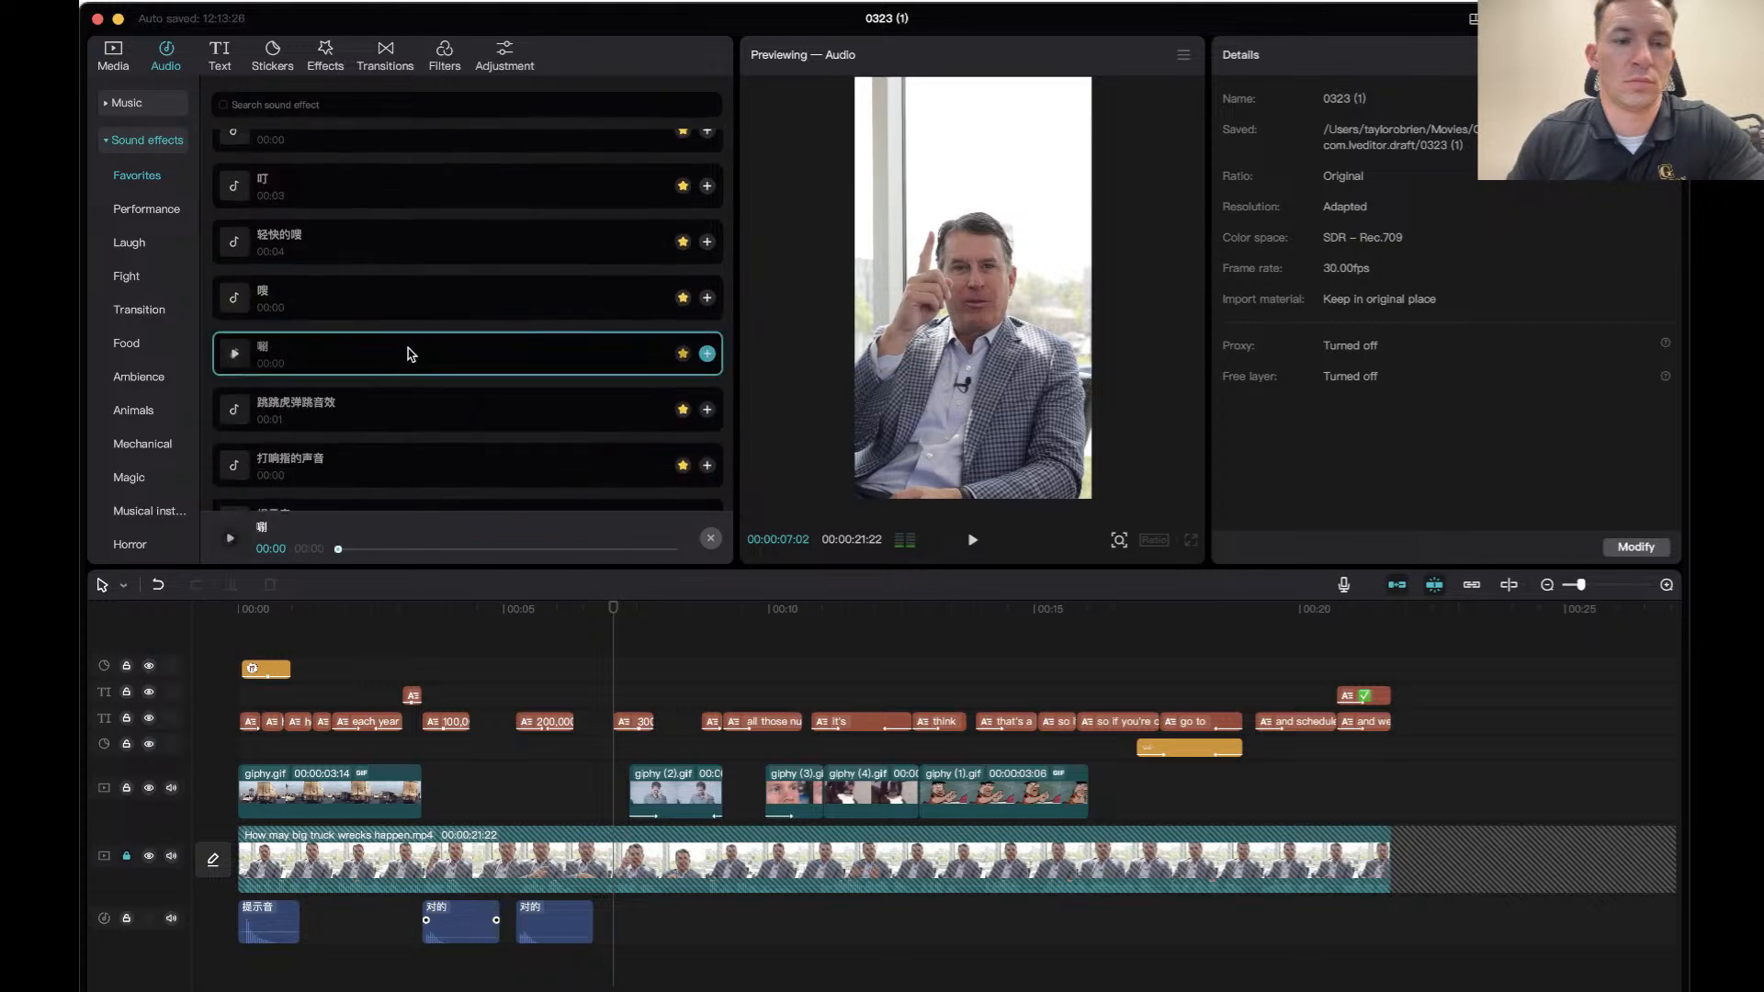
{"action": "left_click", "coordinate": [397, 285]}
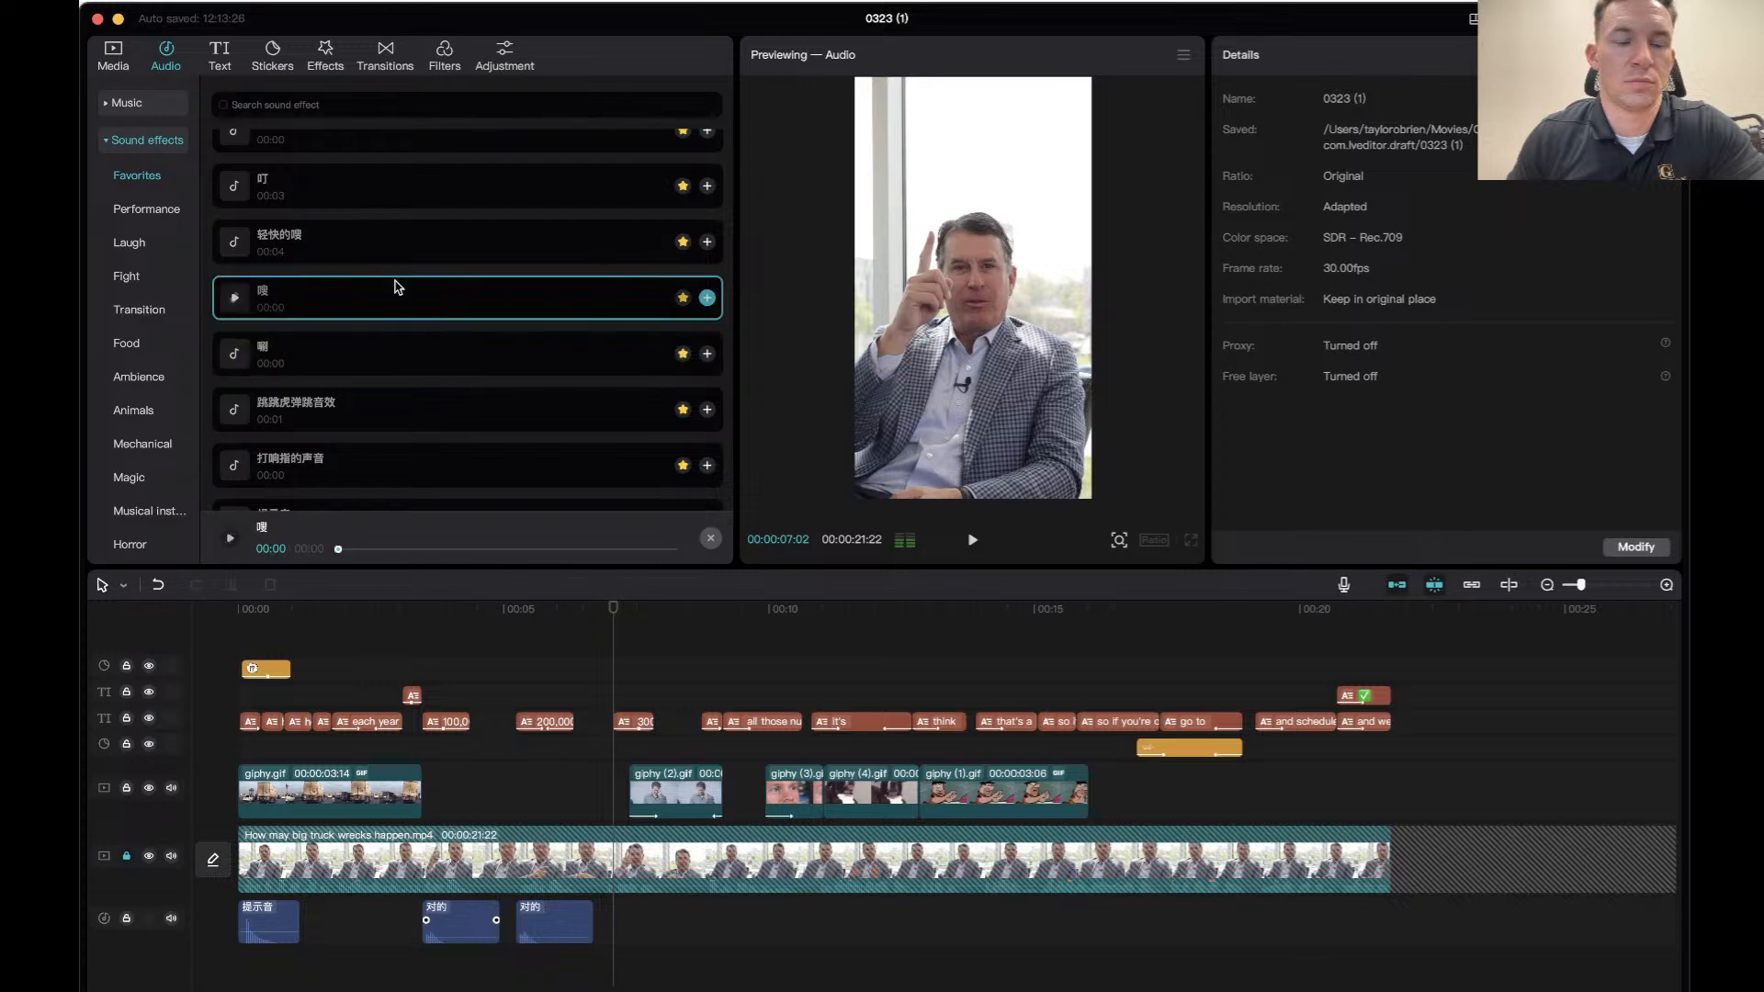
{"action": "left_click", "coordinate": [387, 420]}
{"action": "left_click", "coordinate": [384, 478]}
{"action": "scroll", "coordinate": [376, 454], "scroll_direction": "down", "scroll_amount": 2}
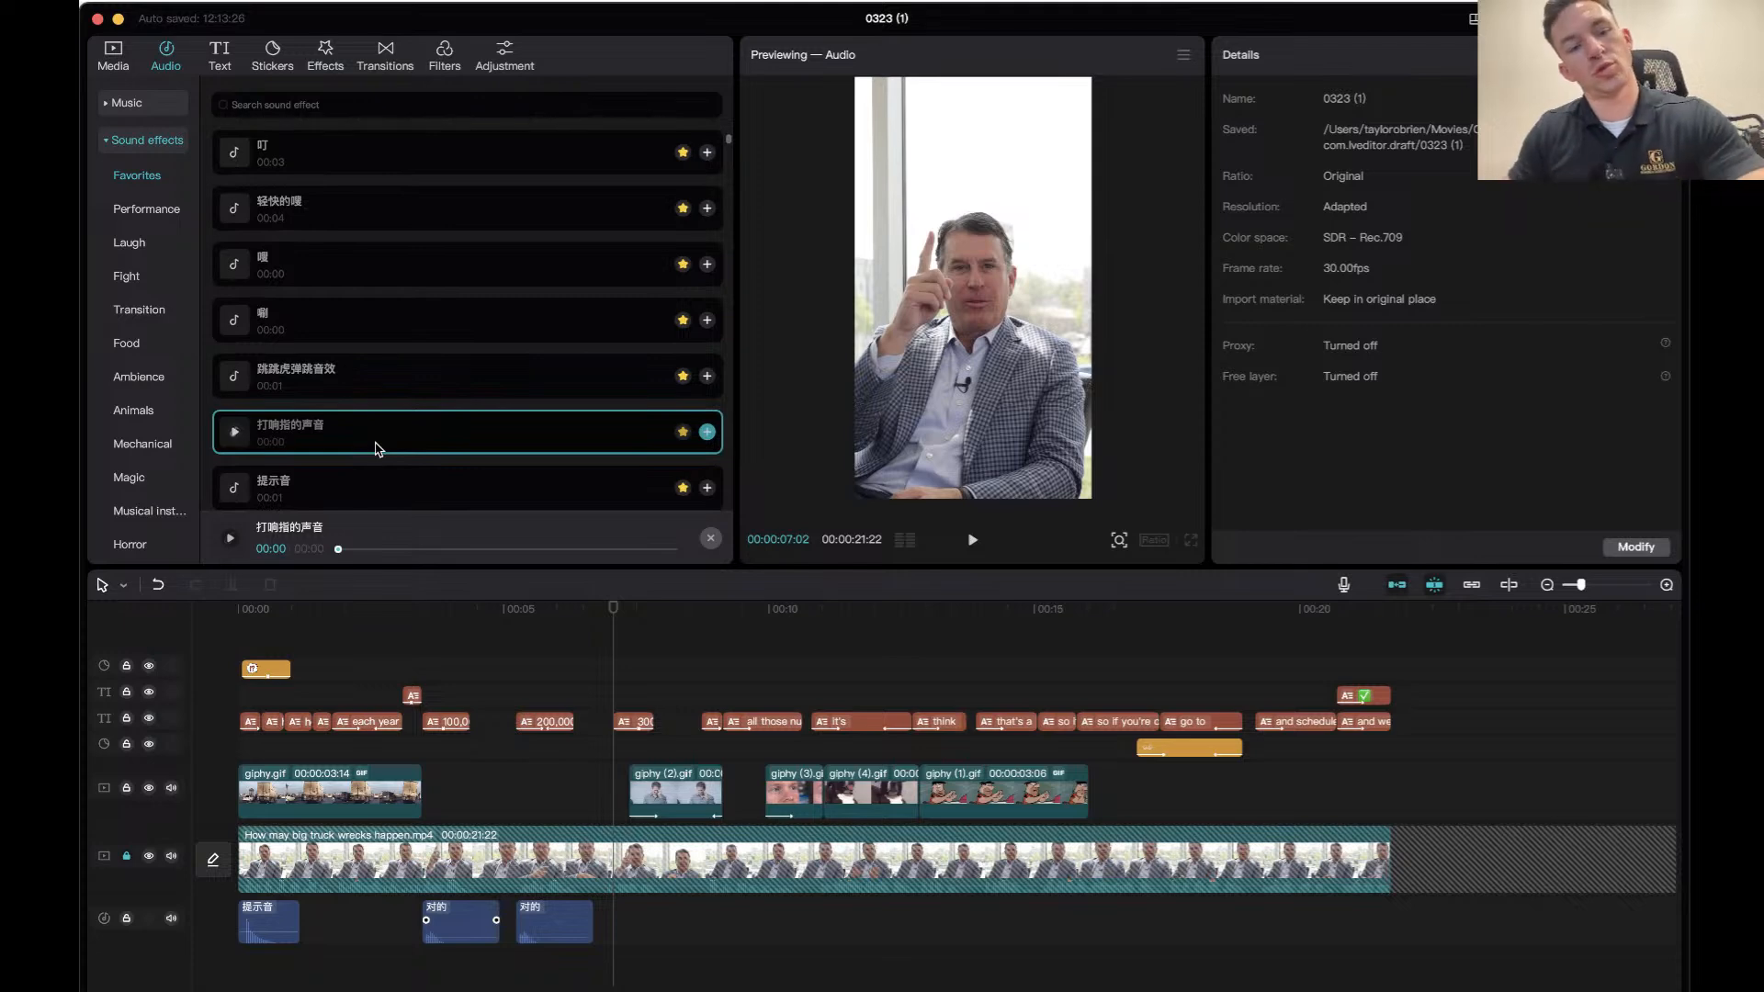
Preview the 提示音 sound effect and add it at the start of the "300,000?" caption.
{"action": "scroll", "coordinate": [375, 446], "scroll_direction": "down", "scroll_amount": 1}
{"action": "left_click", "coordinate": [369, 480]}
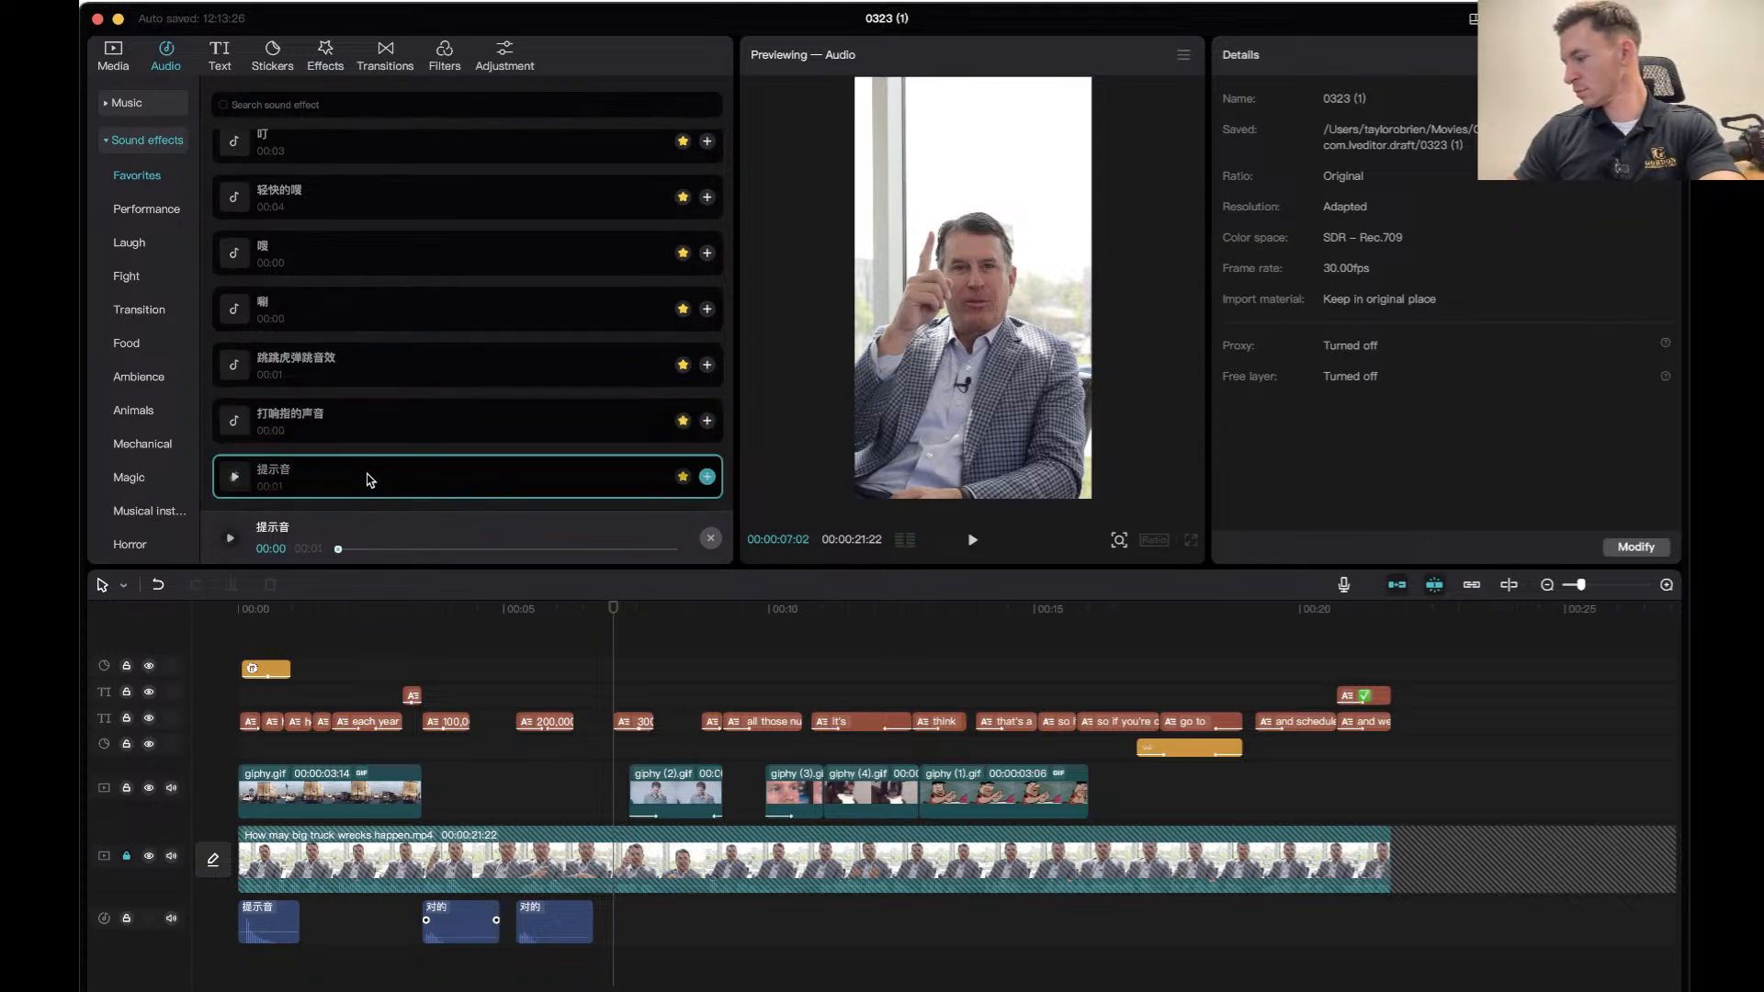
{"action": "scroll", "coordinate": [349, 436], "scroll_direction": "down", "scroll_amount": 1}
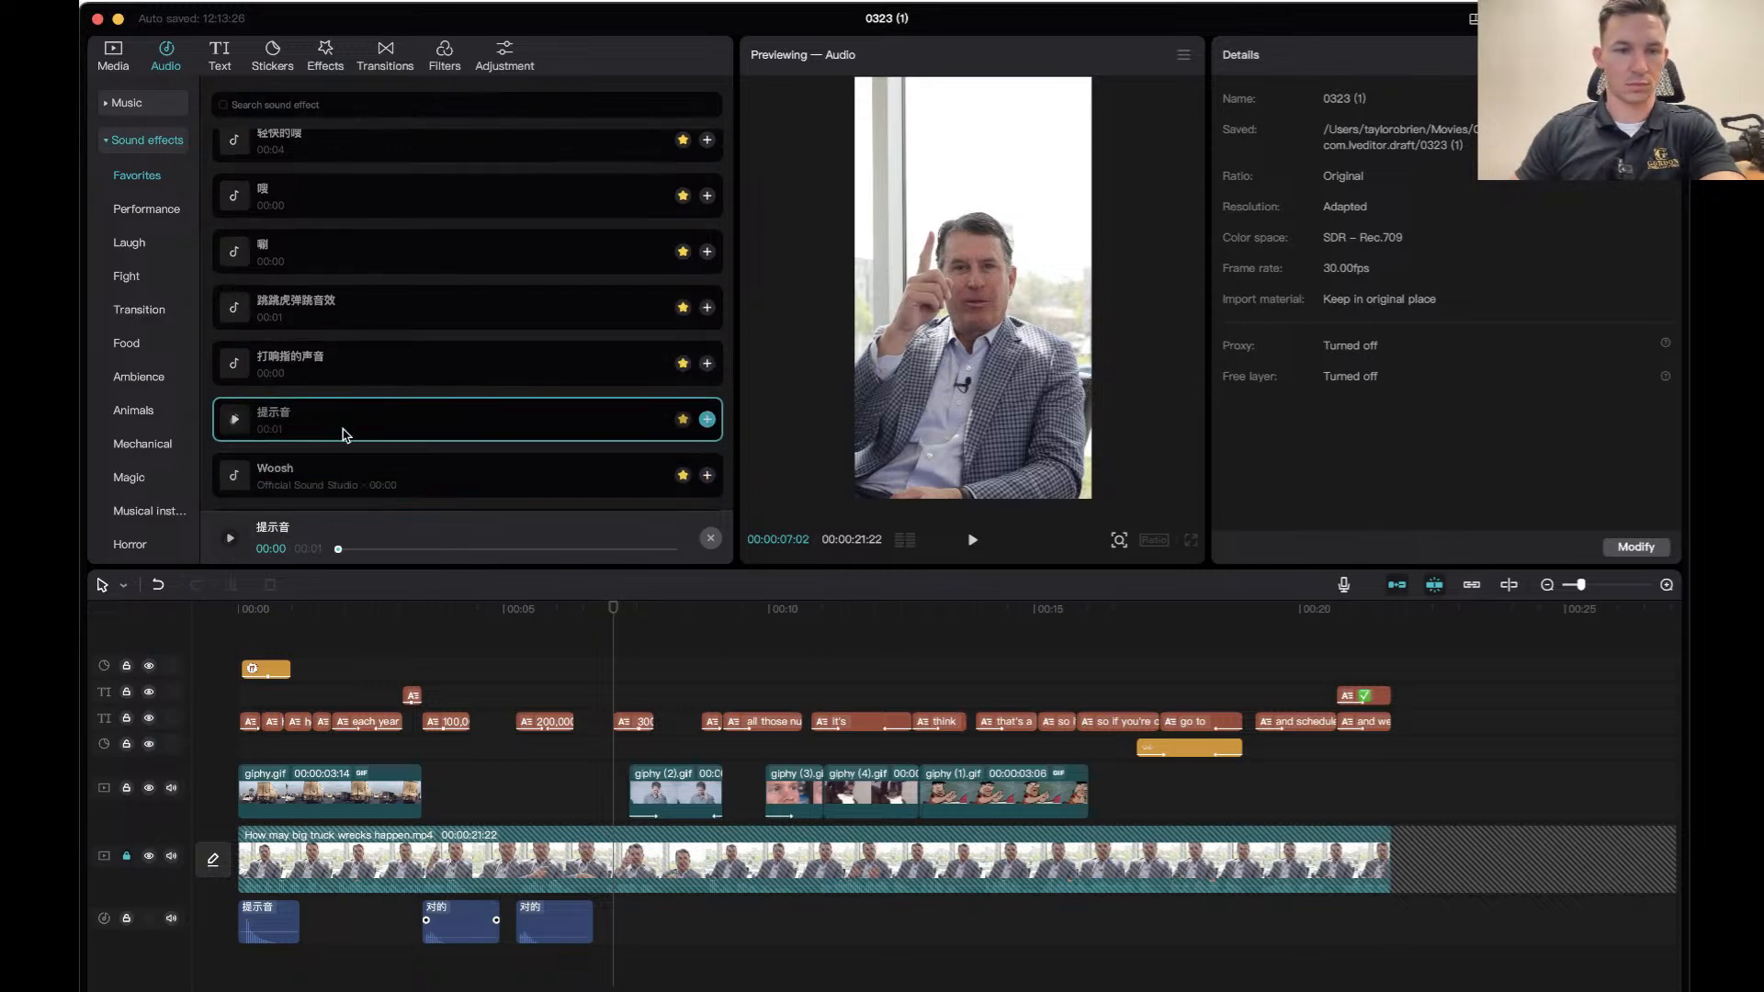
{"action": "scroll", "coordinate": [347, 429], "scroll_direction": "down", "scroll_amount": 1}
{"action": "left_click_drag", "start_coordinate": [341, 374], "coordinate": [633, 920]}
Preview the Ding, Victory, 扑通 and 对的 sound effects among the favorites.
{"action": "scroll", "coordinate": [376, 417], "scroll_direction": "down", "scroll_amount": 1}
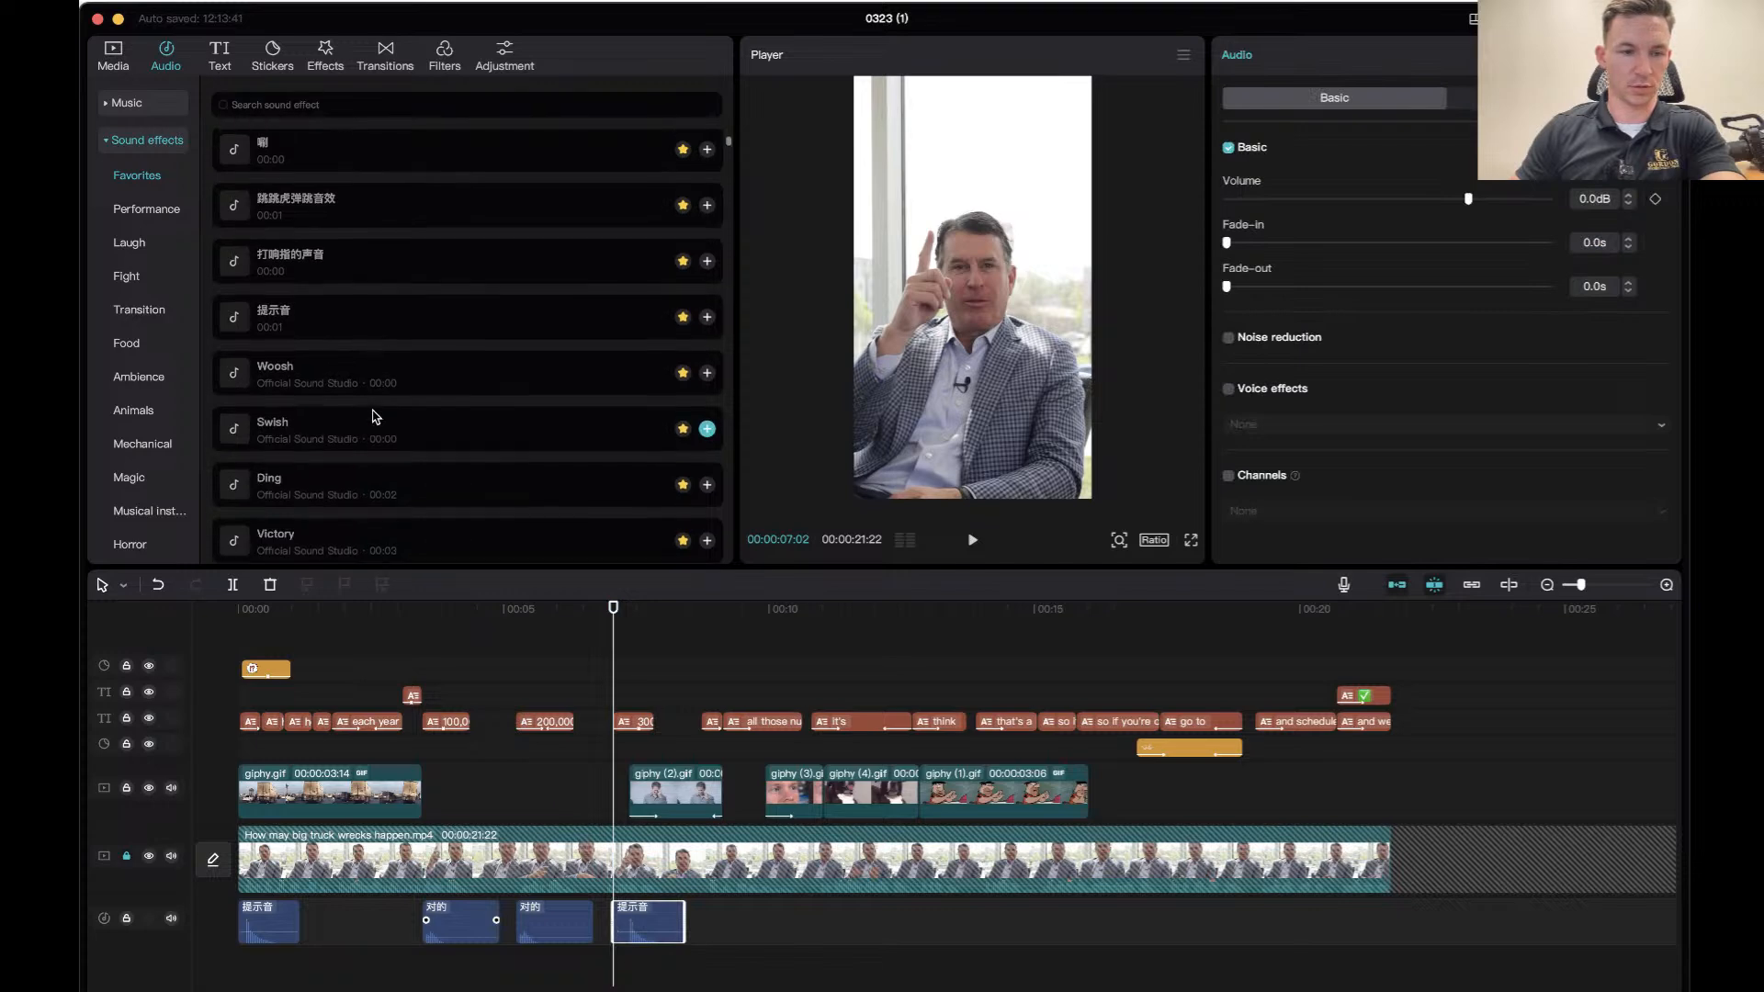
{"action": "left_click", "coordinate": [359, 493]}
{"action": "scroll", "coordinate": [359, 494], "scroll_direction": "down", "scroll_amount": 3}
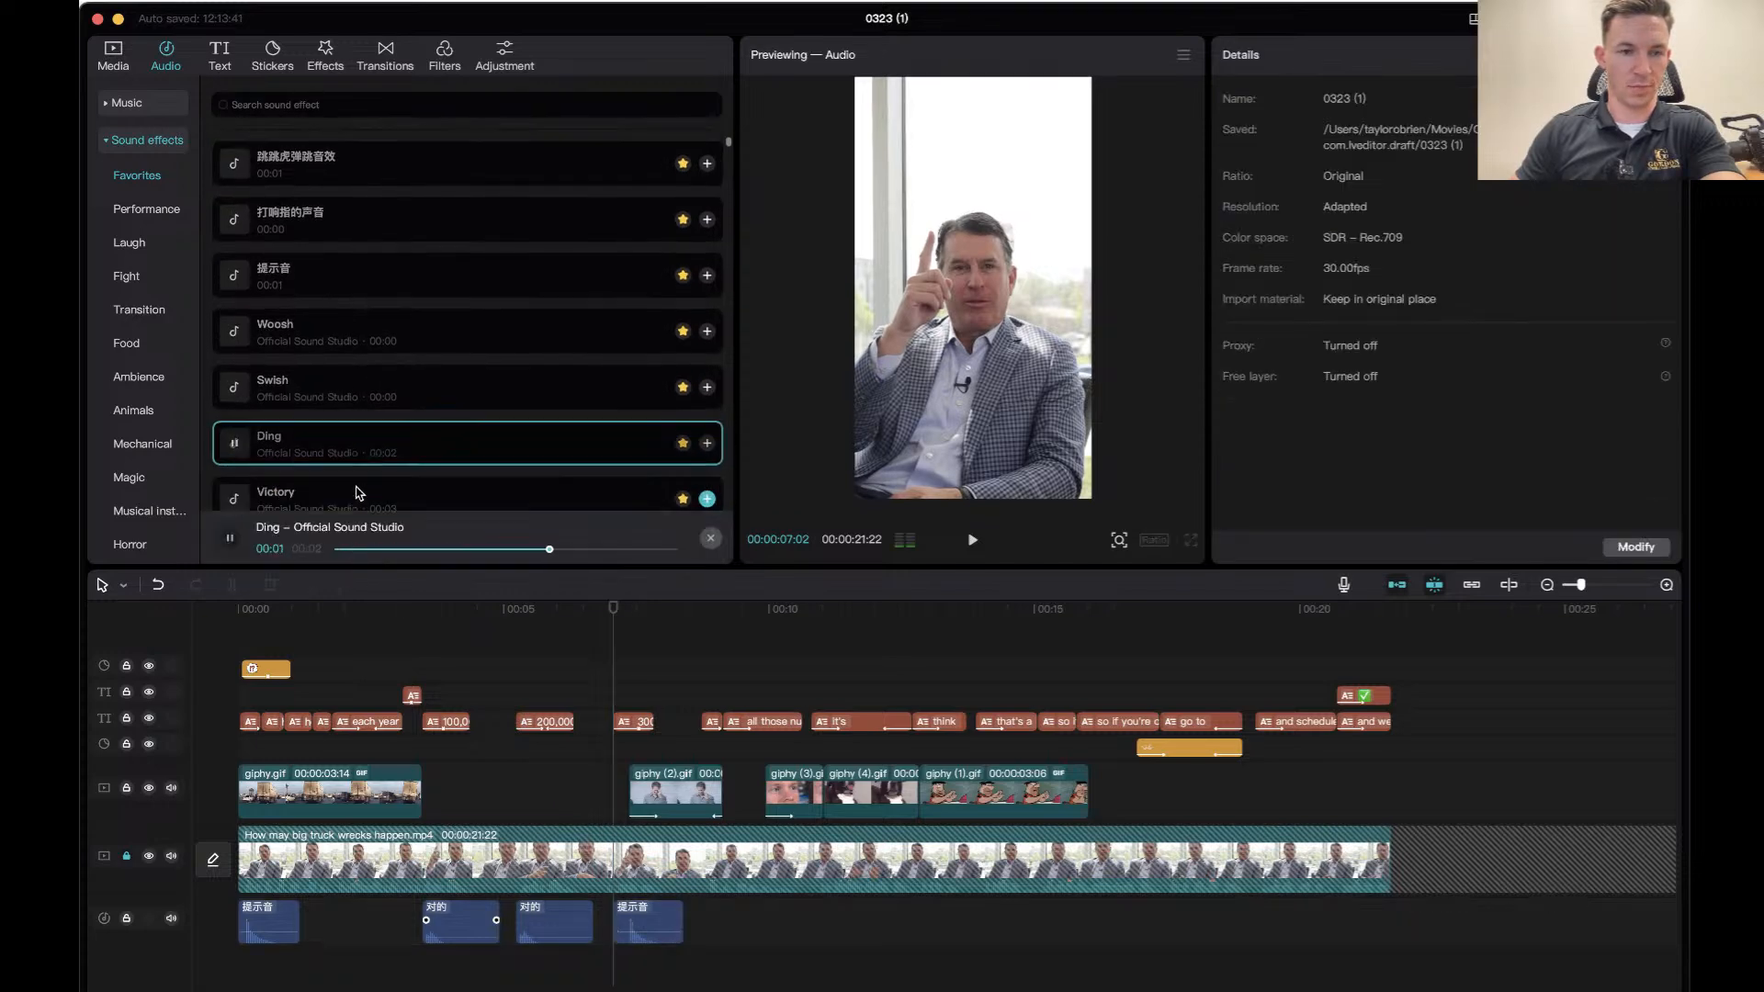
{"action": "left_click", "coordinate": [359, 386]}
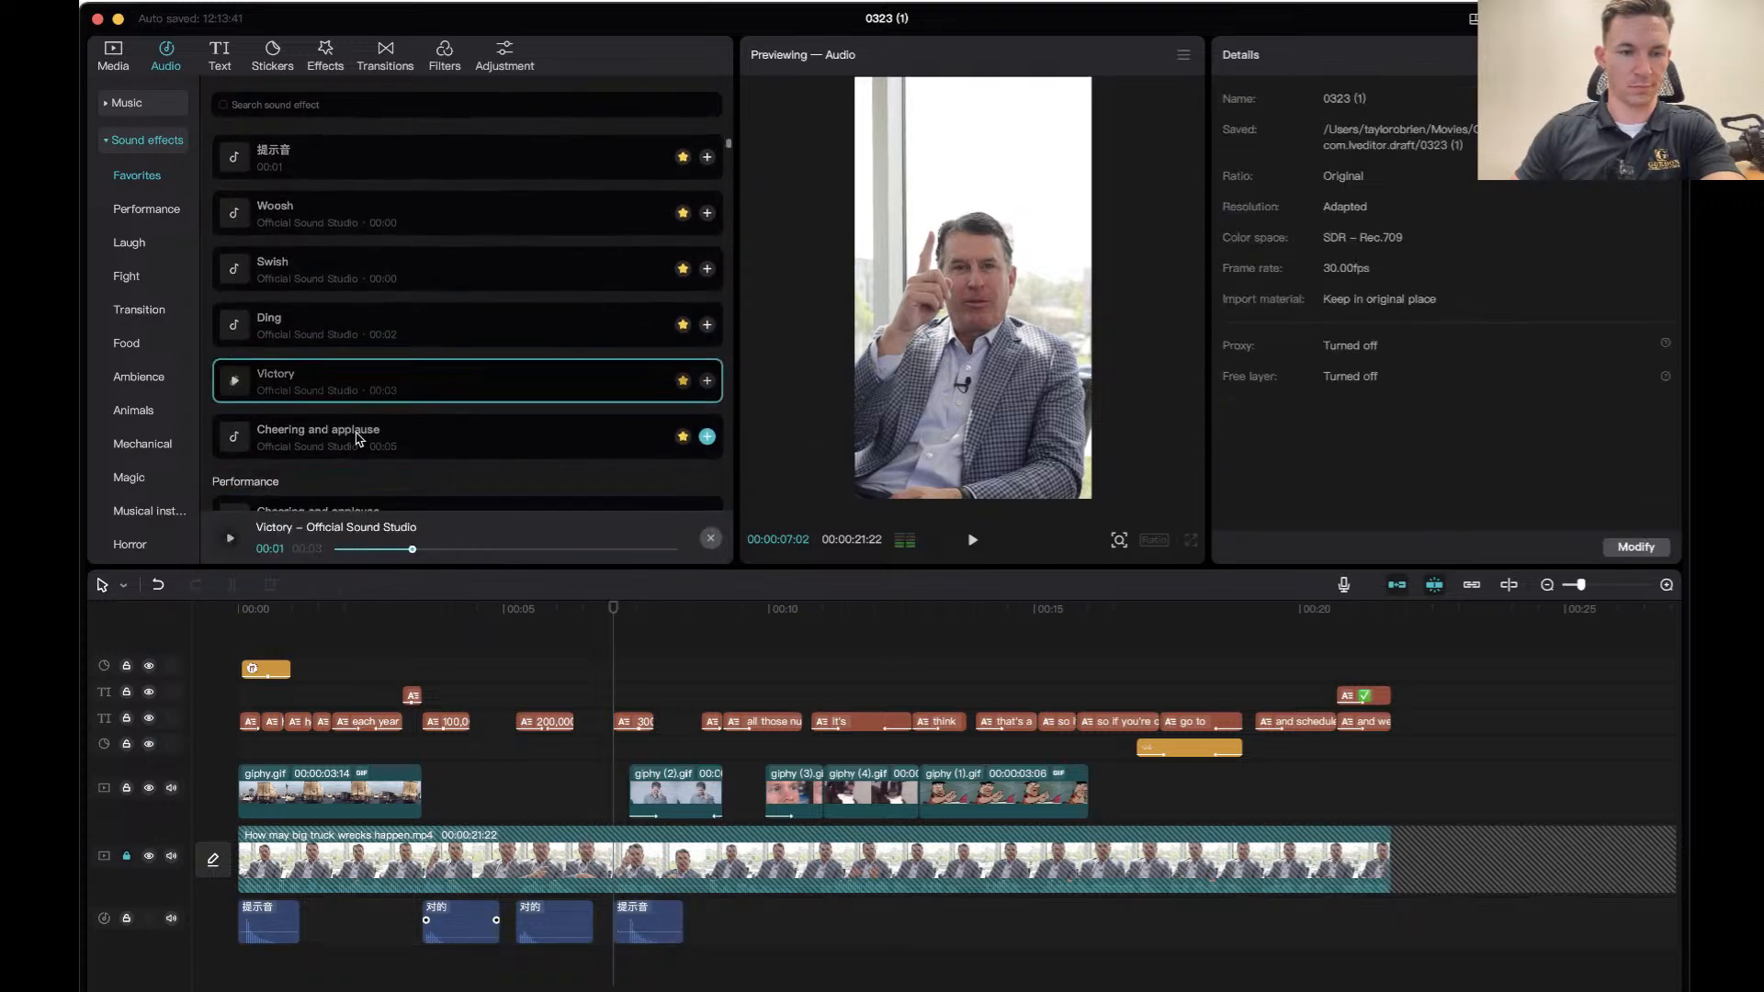
{"action": "scroll", "coordinate": [360, 441], "scroll_direction": "down", "scroll_amount": 2}
{"action": "scroll", "coordinate": [358, 232], "scroll_direction": "up", "scroll_amount": 8}
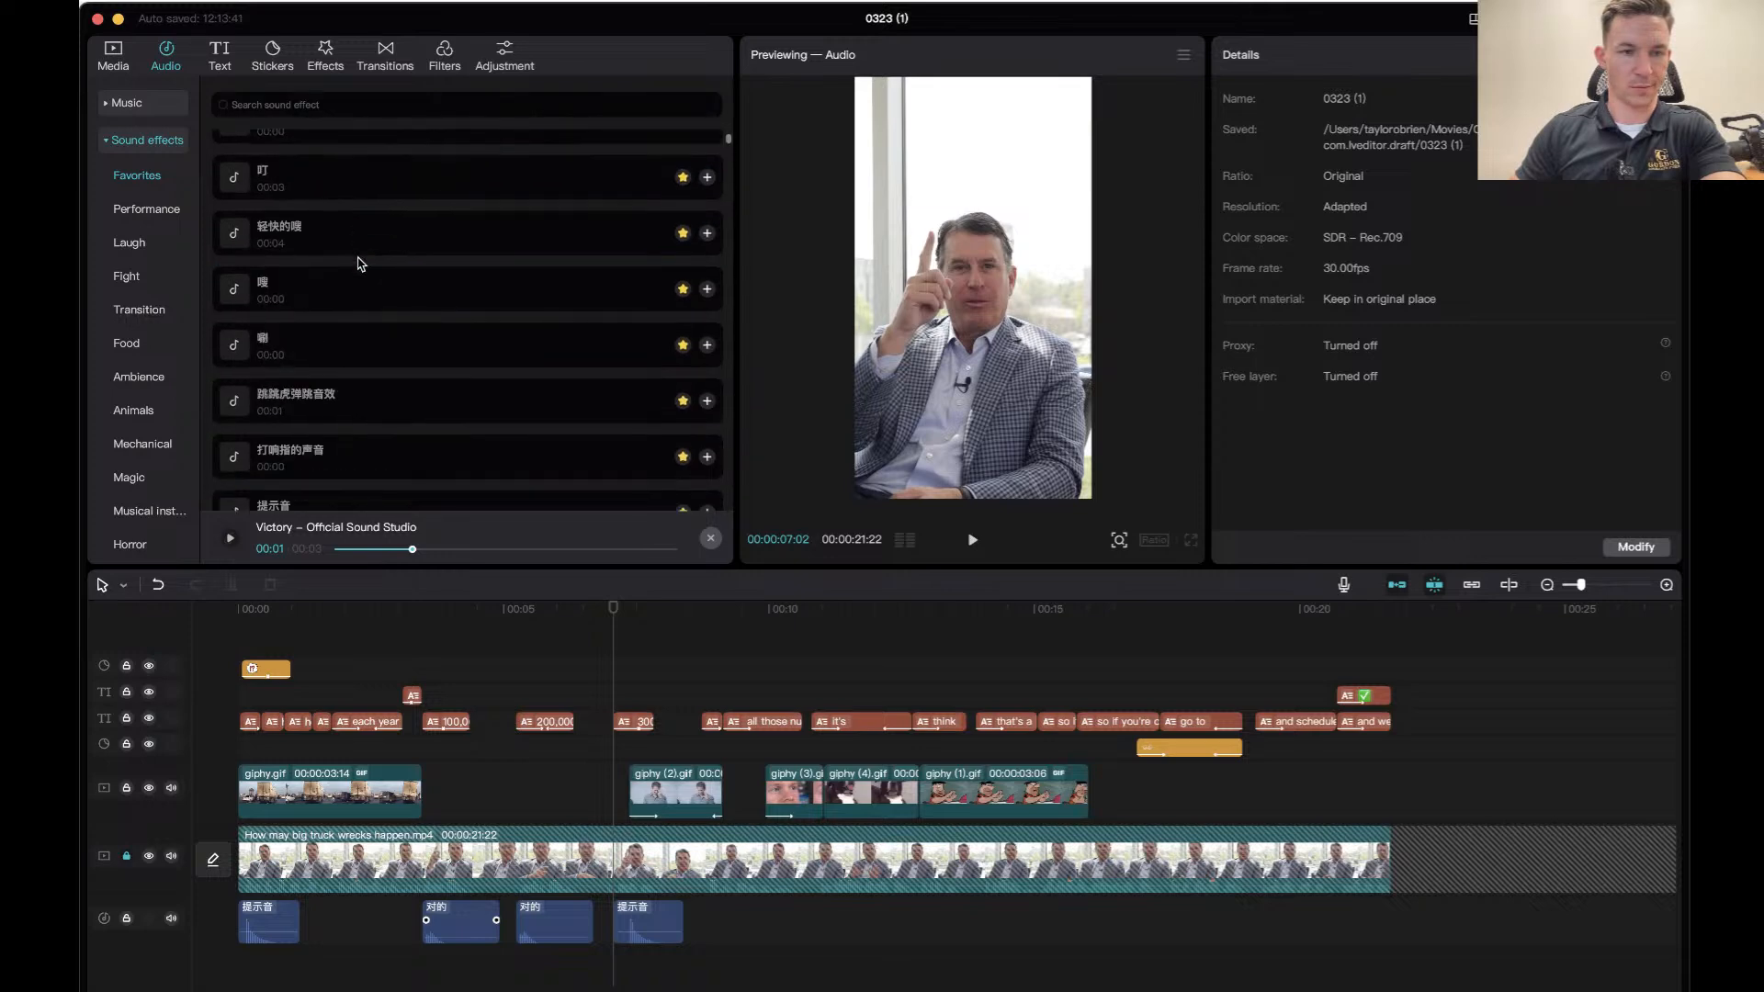
{"action": "left_click", "coordinate": [362, 204]}
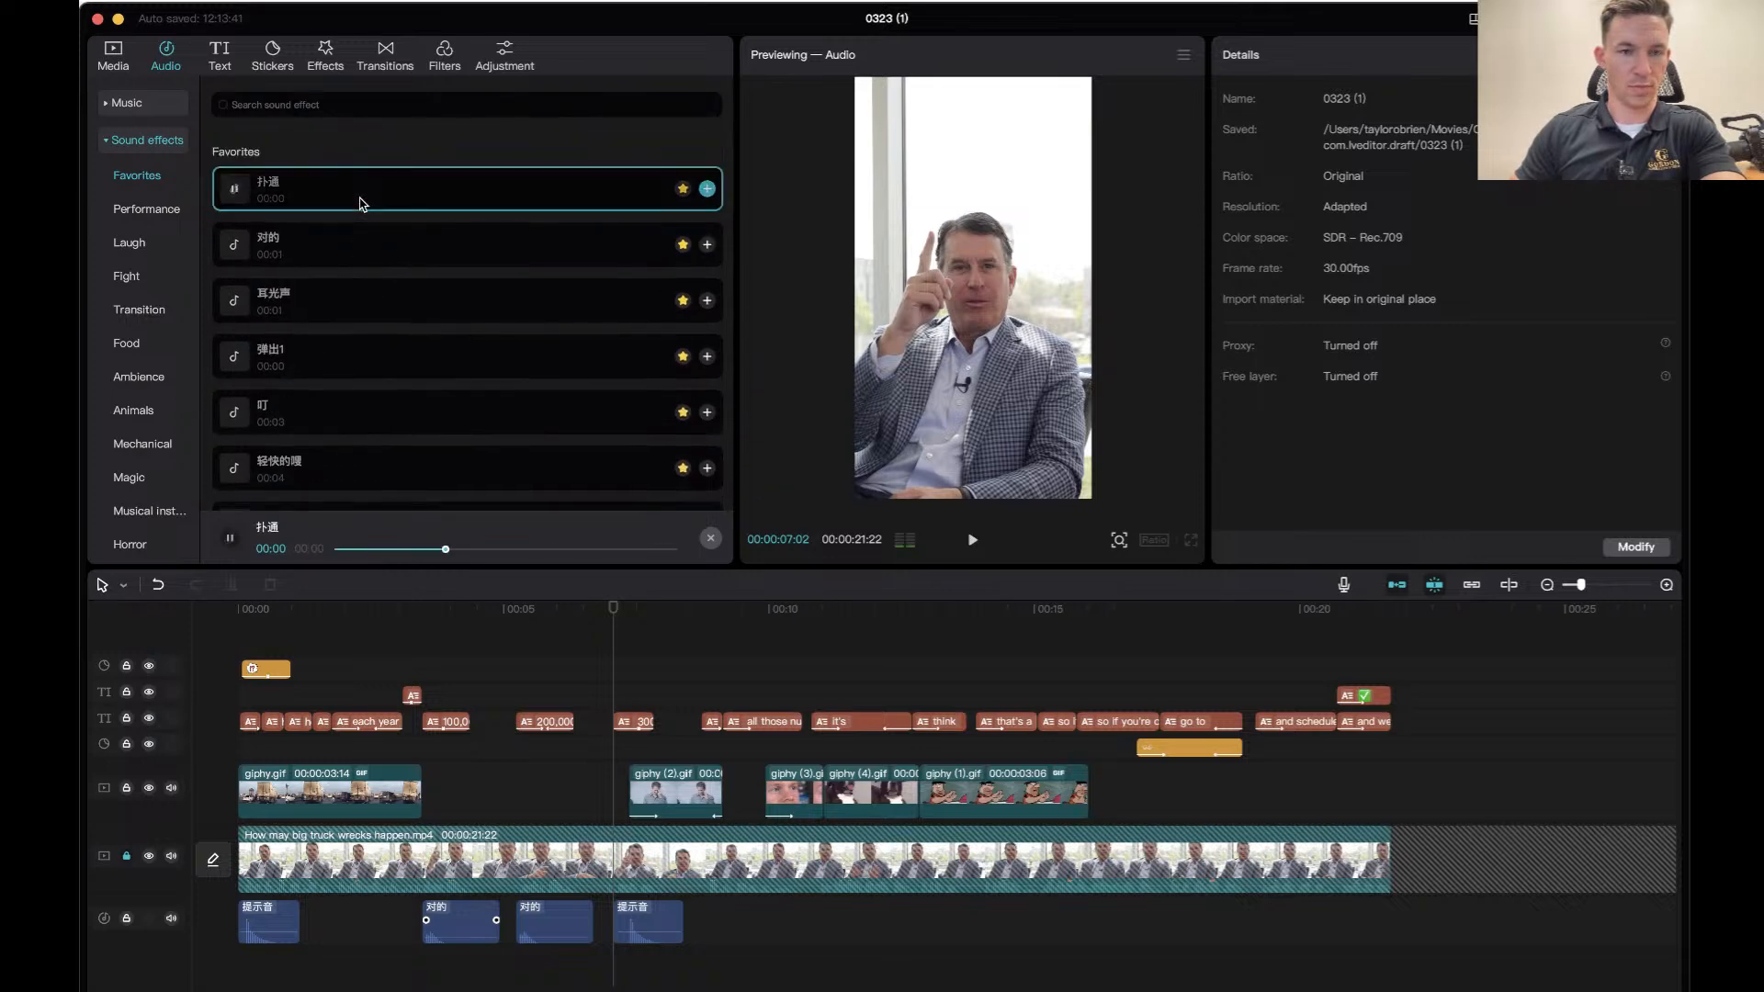
{"action": "left_click", "coordinate": [357, 248]}
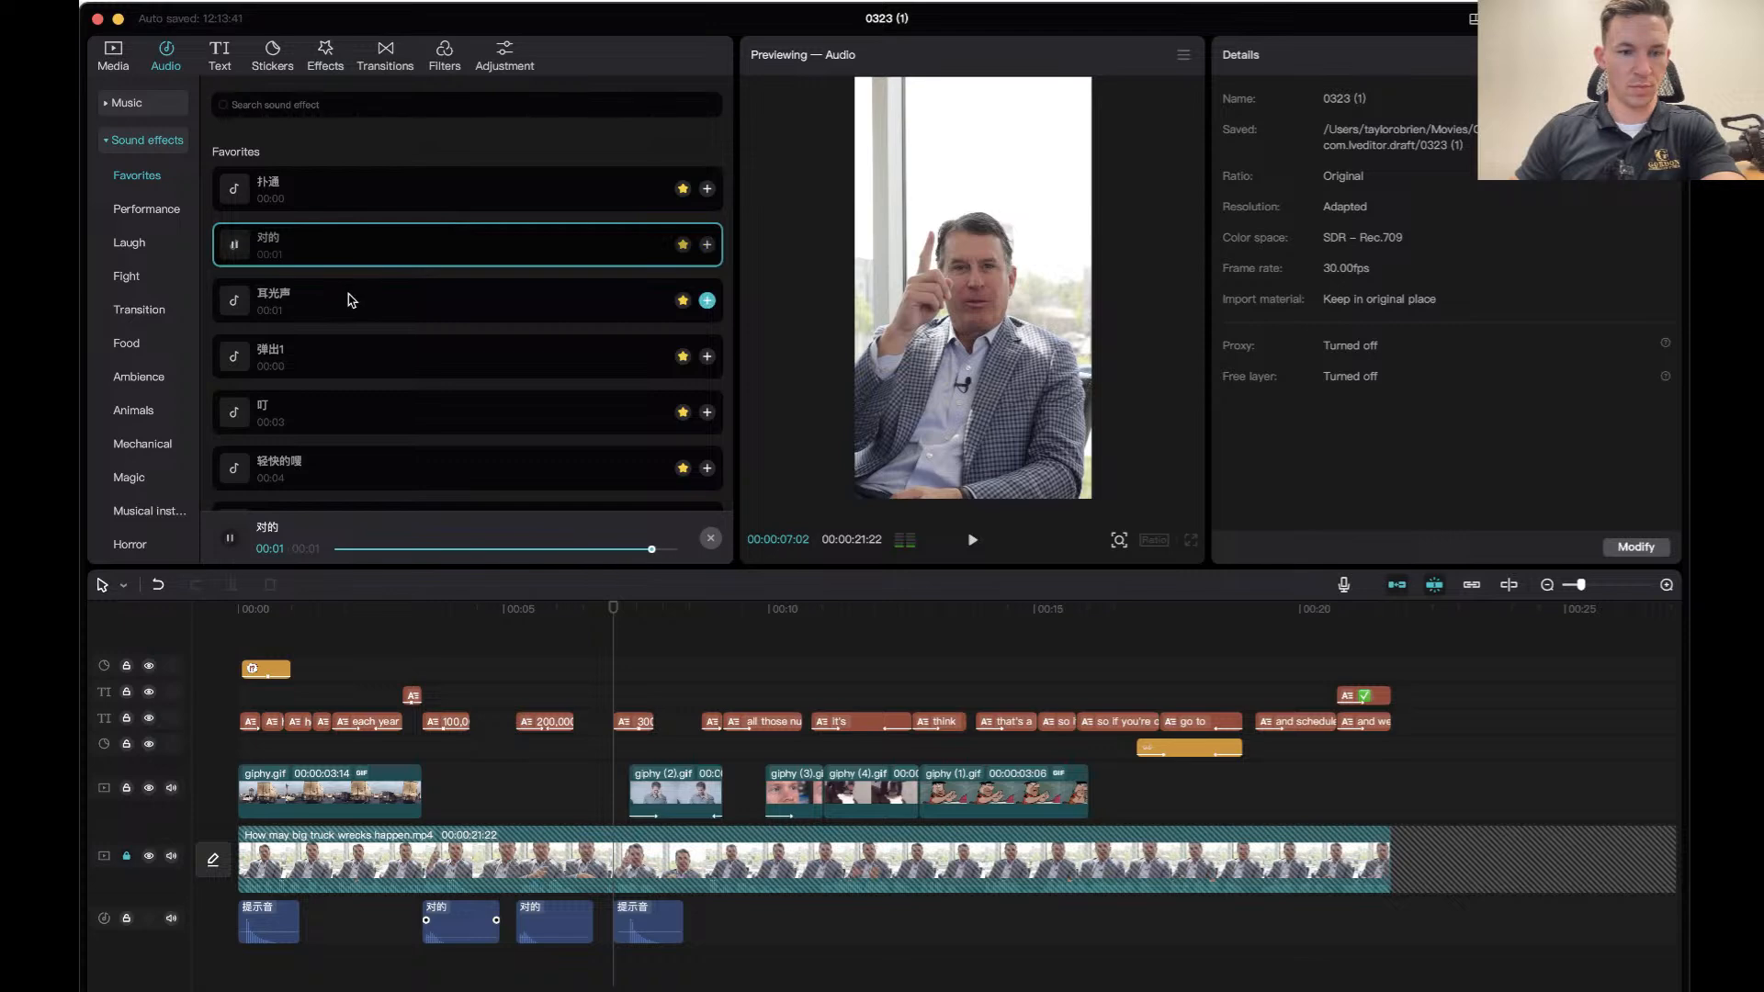
Preview the Traffic sound effects, including Car driving by, Fork lift truck and Car turn signal, for the opening truck GIF.
{"action": "left_click", "coordinate": [266, 621]}
{"action": "key", "text": "space"}
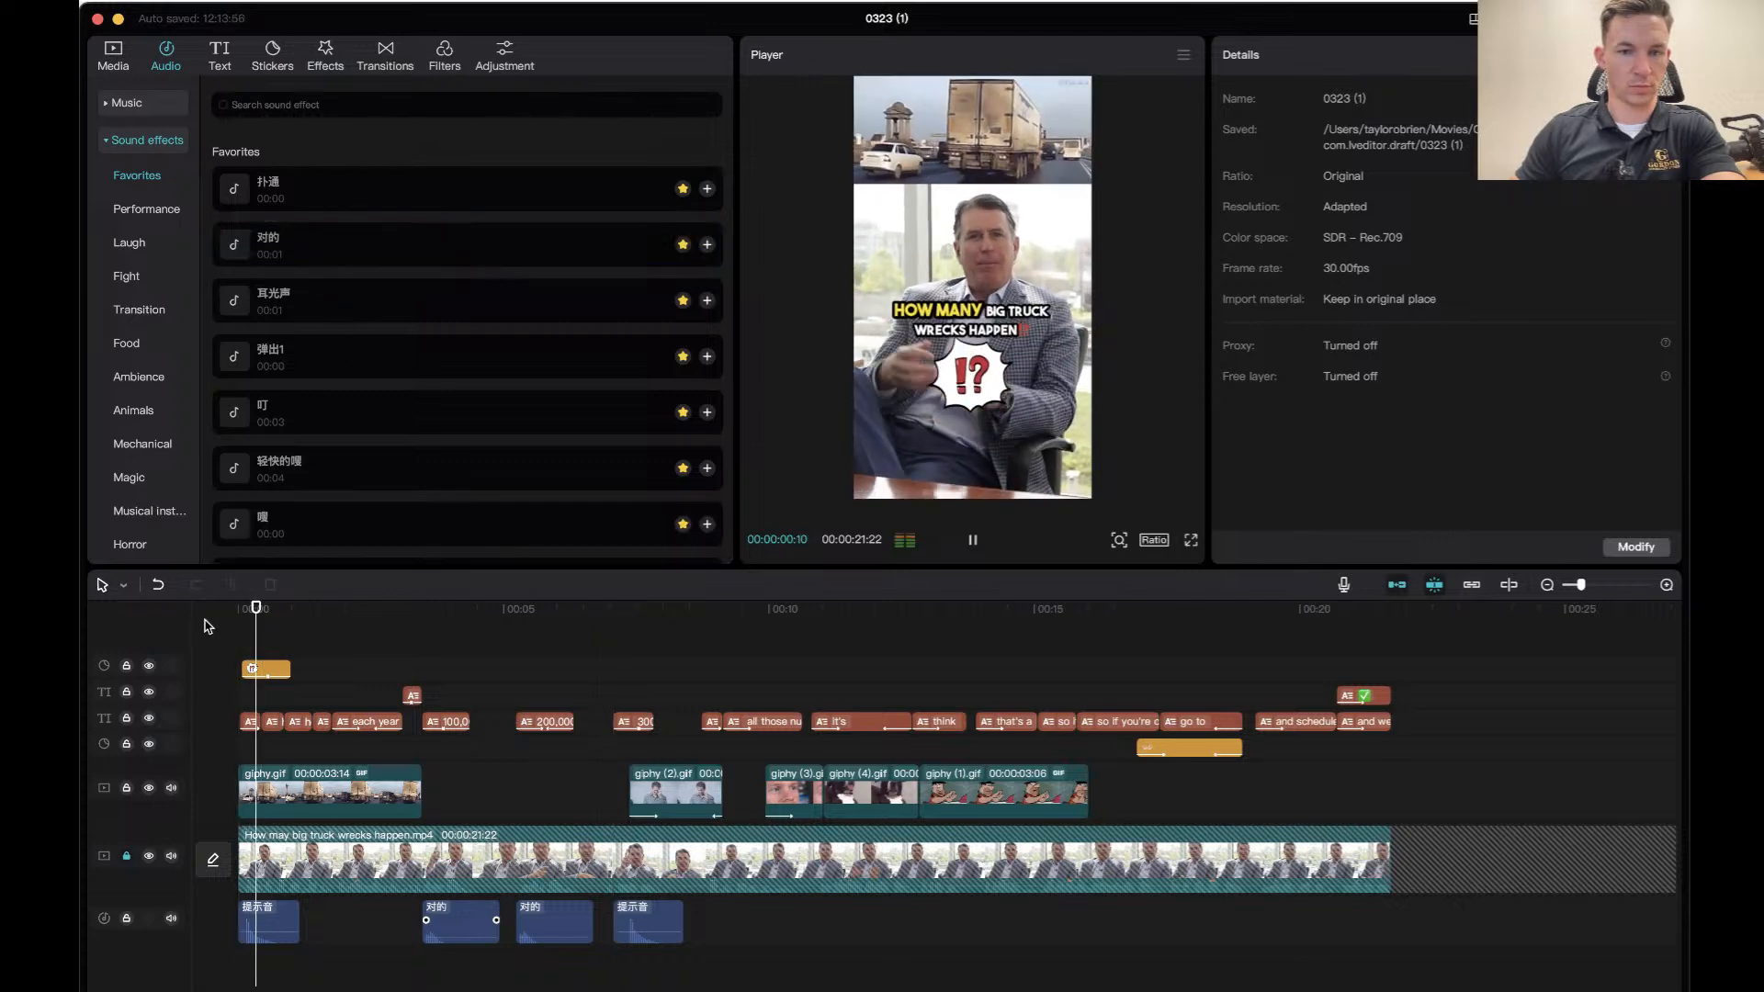
{"action": "scroll", "coordinate": [167, 432], "scroll_direction": "down", "scroll_amount": 4}
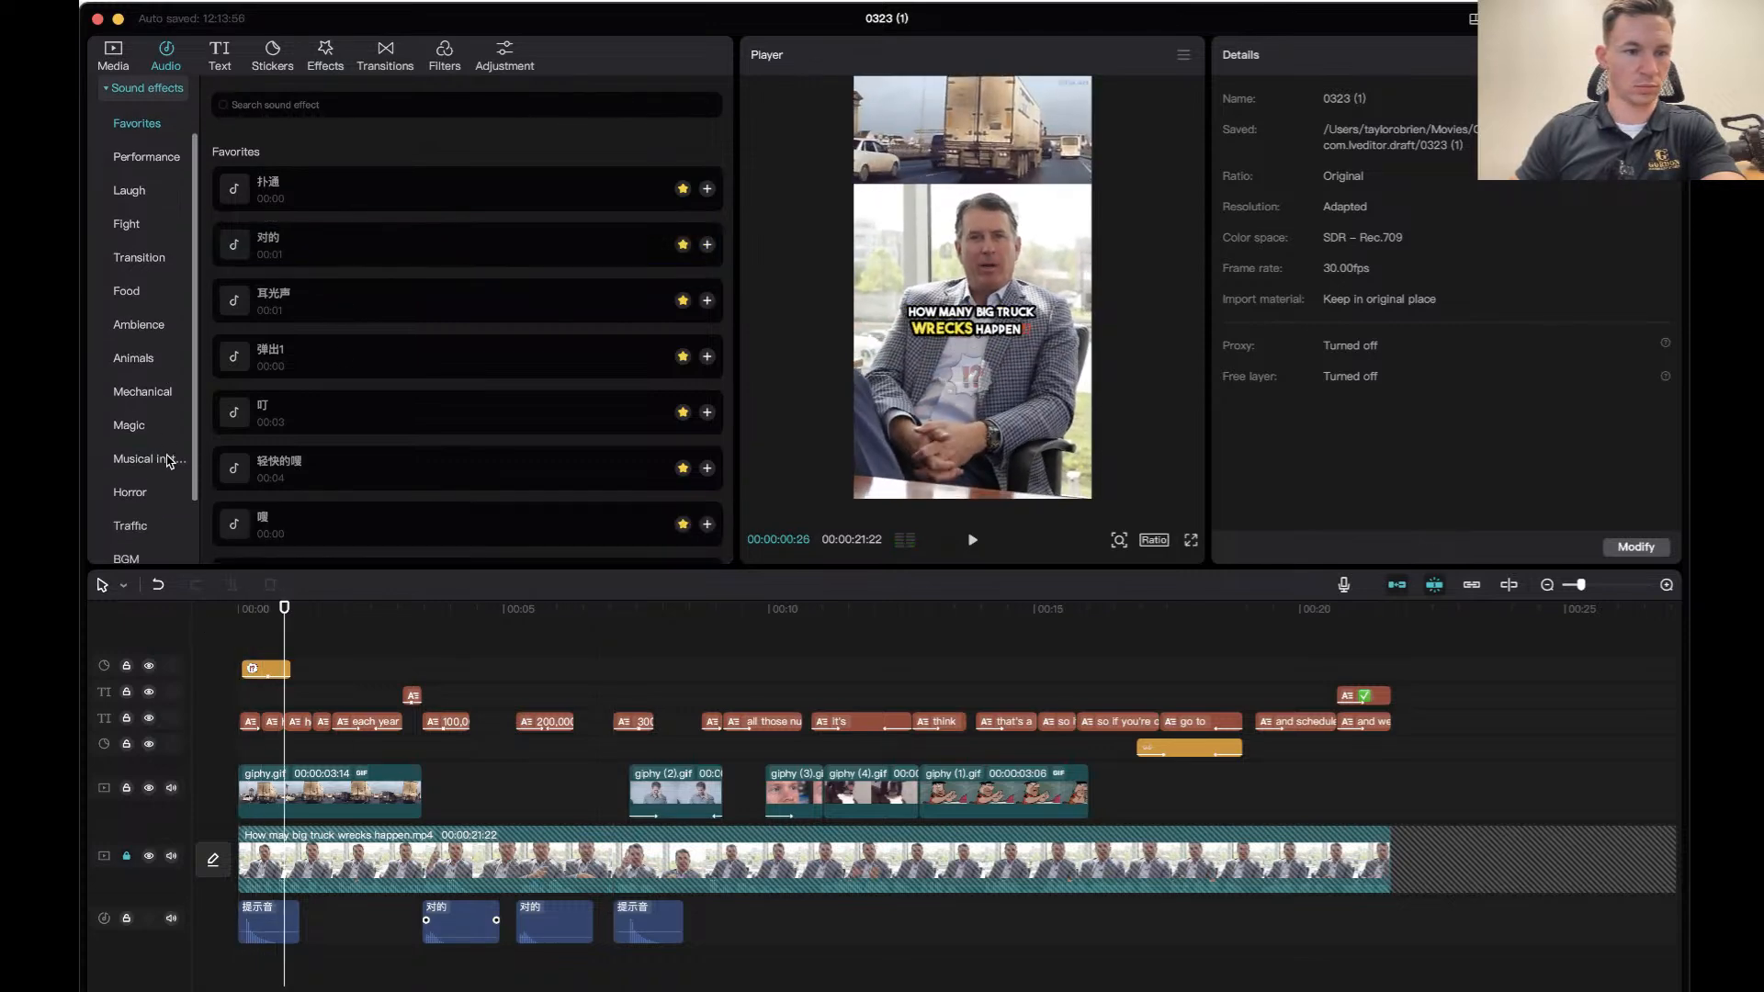
{"action": "left_click", "coordinate": [152, 470]}
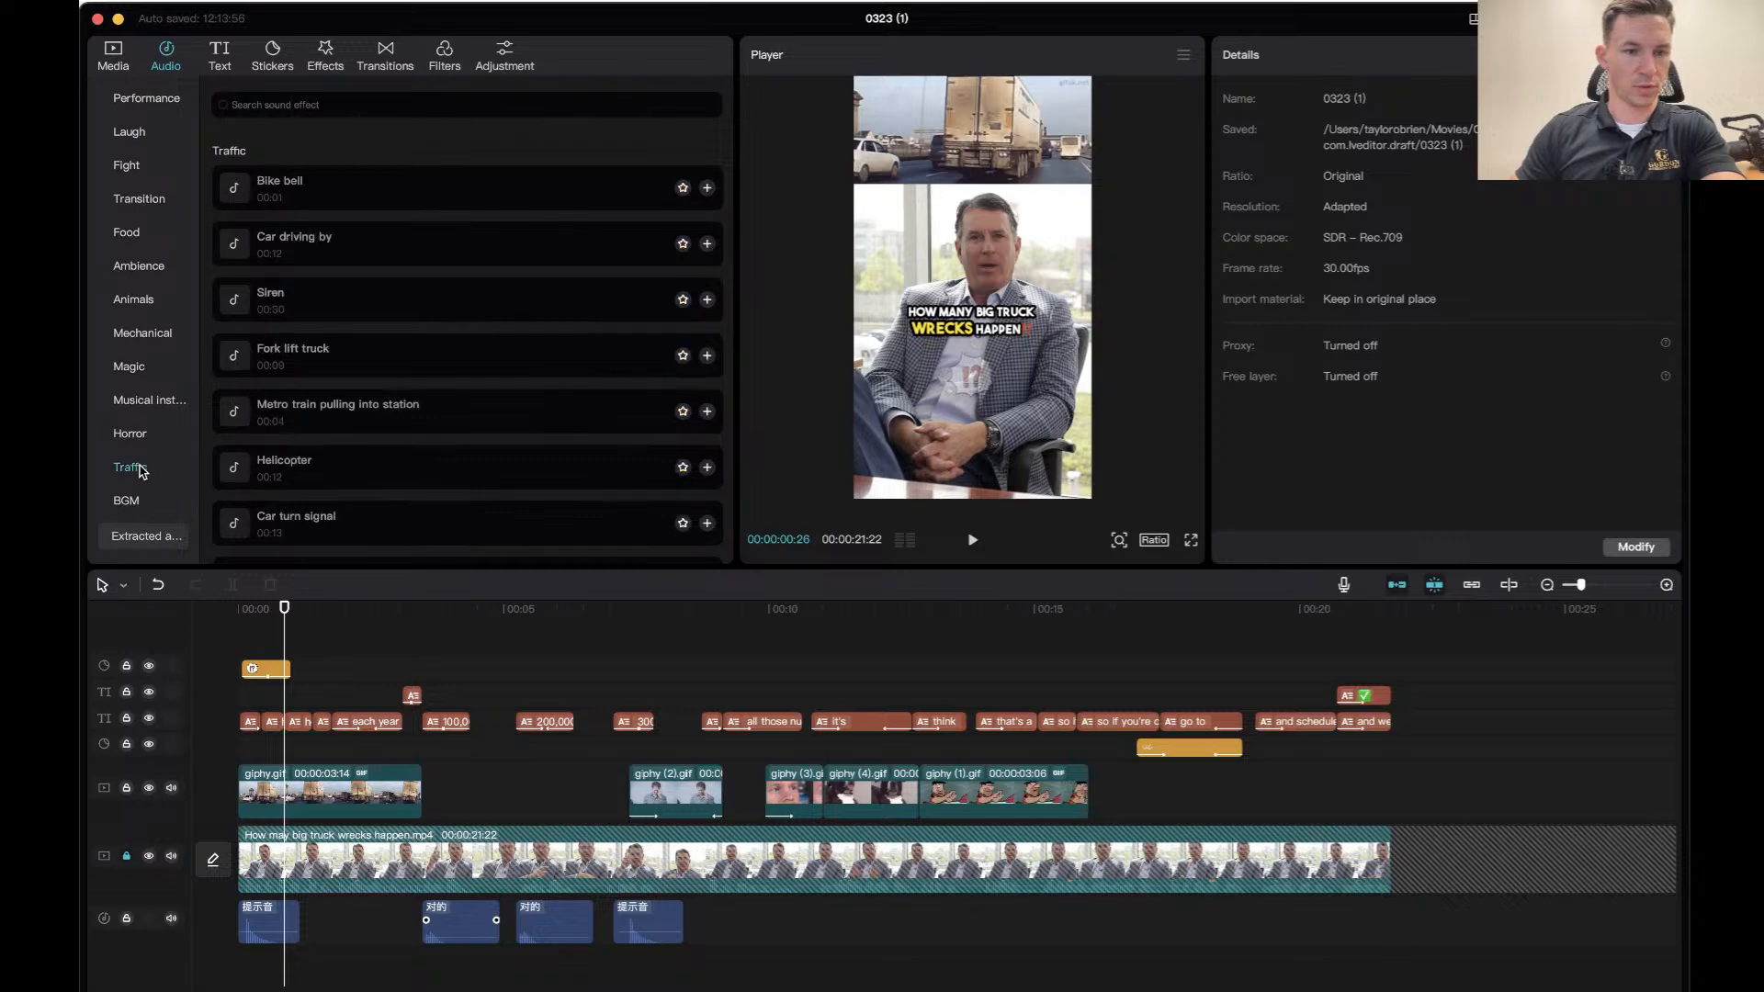
{"action": "left_click", "coordinate": [330, 248]}
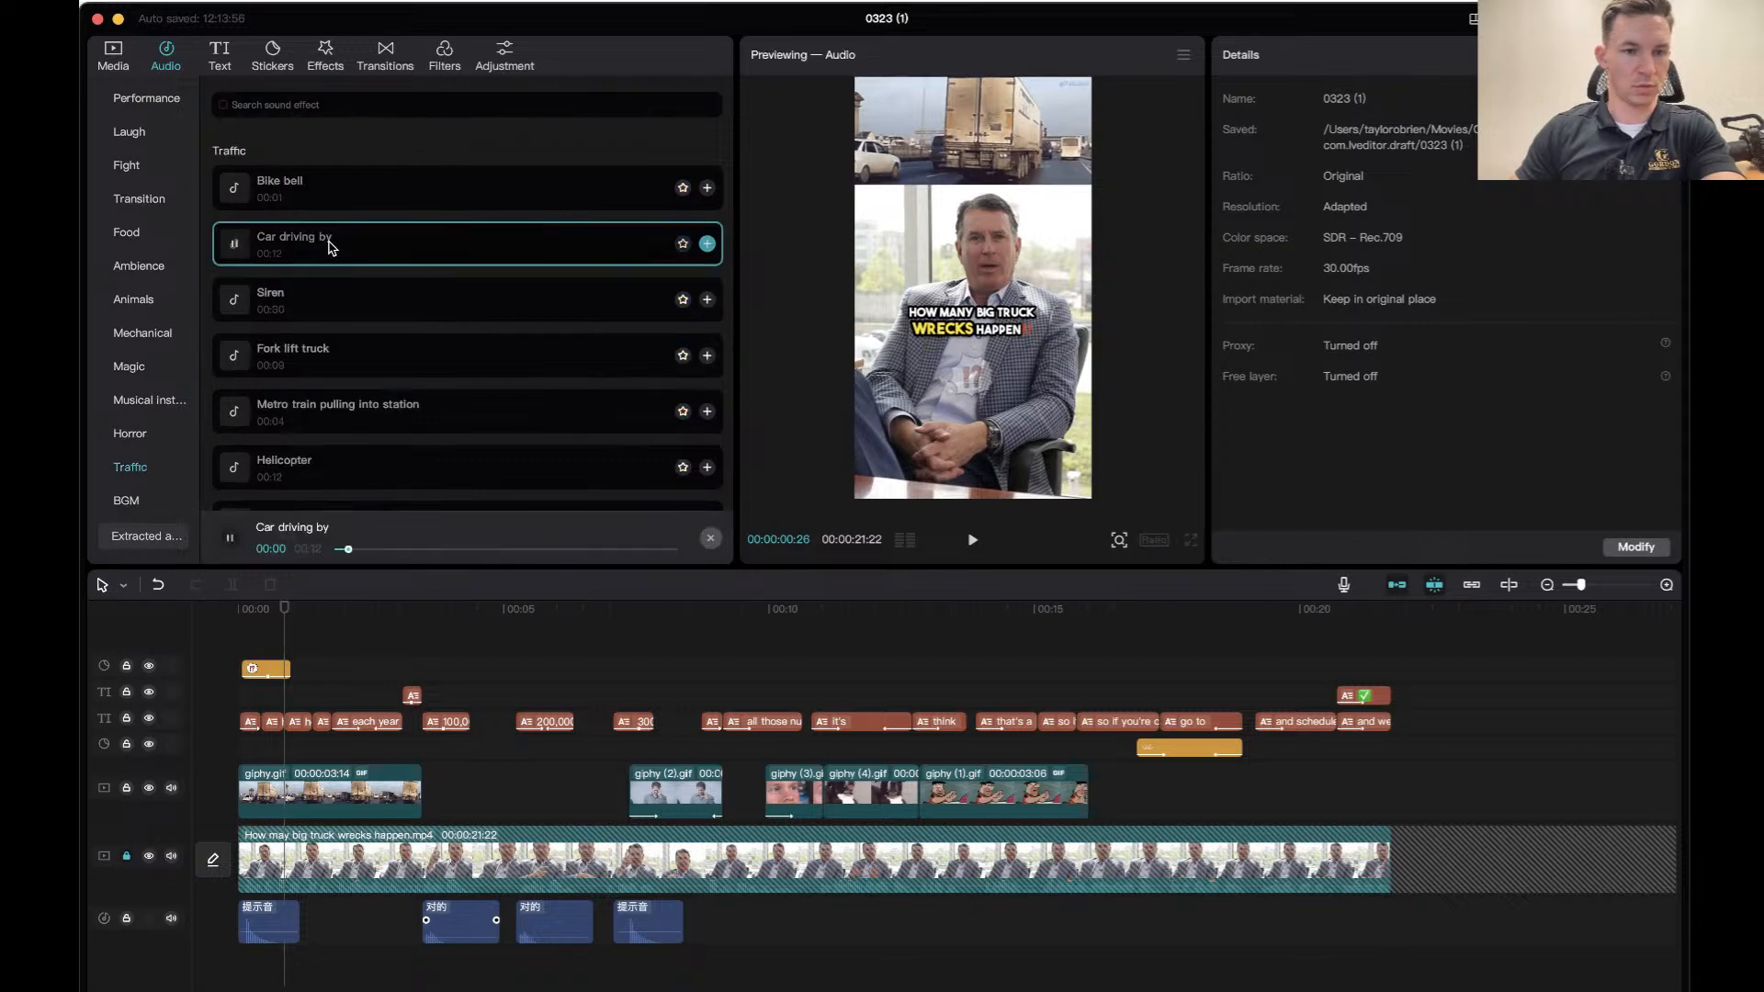
{"action": "left_click", "coordinate": [346, 364]}
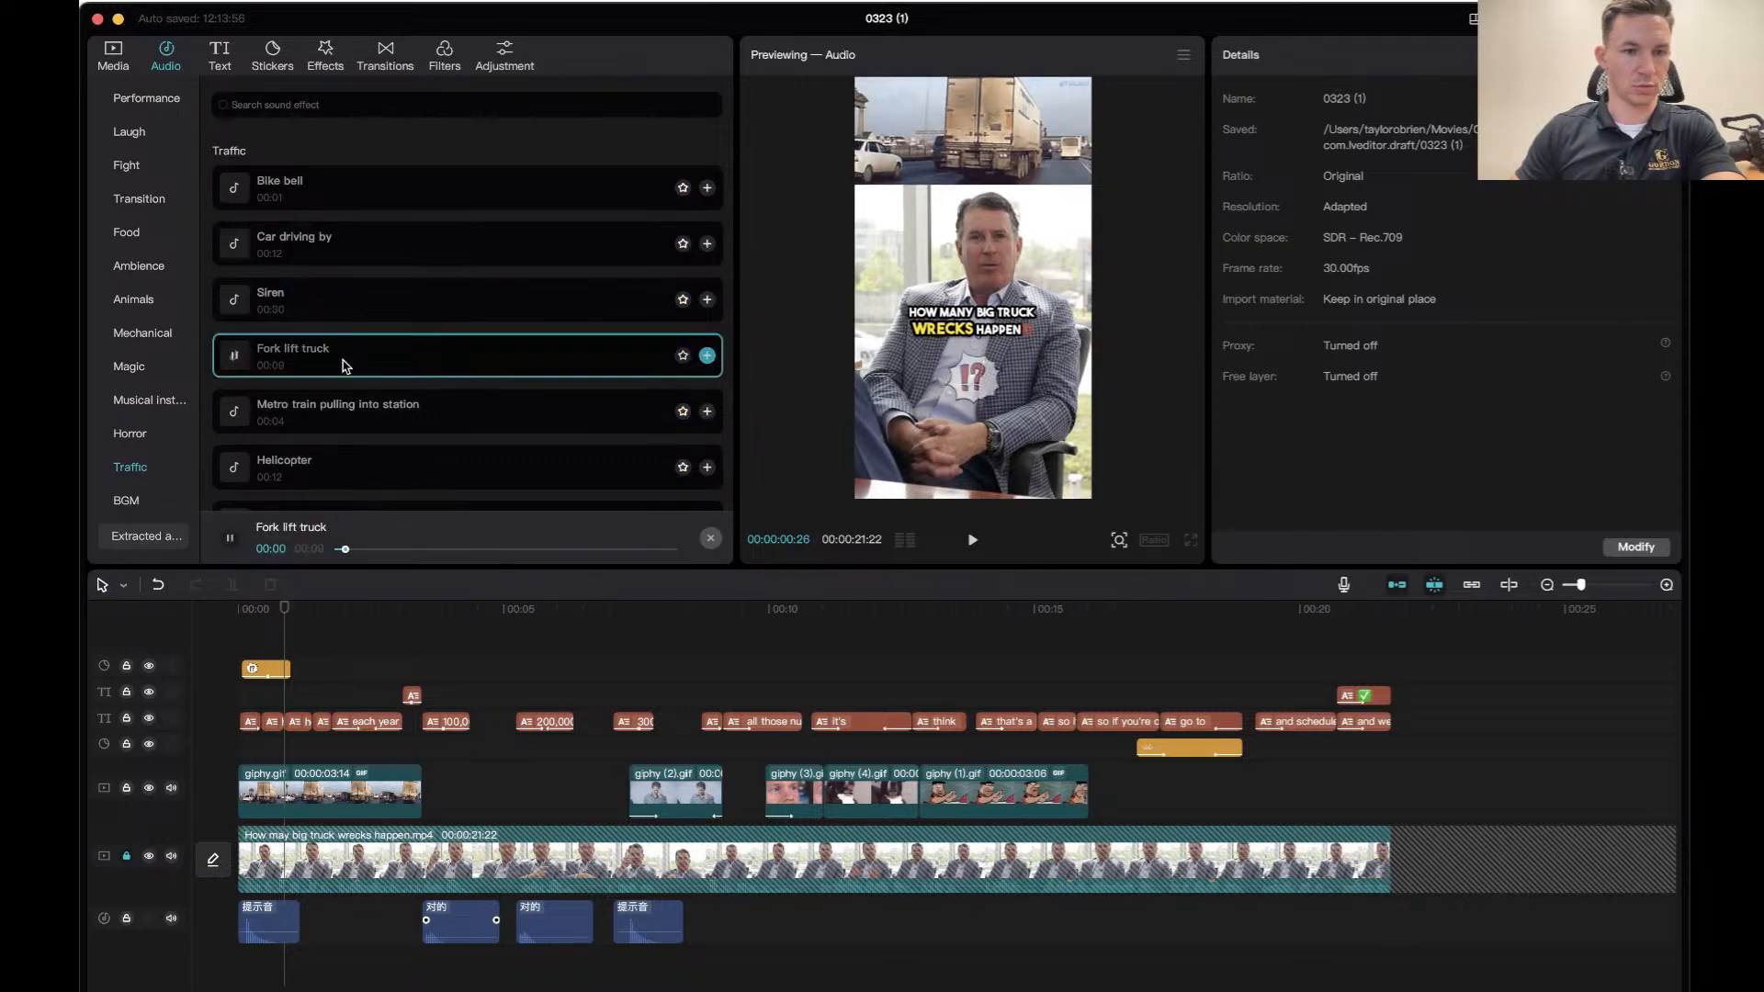
{"action": "left_click", "coordinate": [329, 416]}
{"action": "scroll", "coordinate": [338, 436], "scroll_direction": "down", "scroll_amount": 2}
{"action": "left_click", "coordinate": [339, 438]}
{"action": "scroll", "coordinate": [340, 372], "scroll_direction": "down", "scroll_amount": 4}
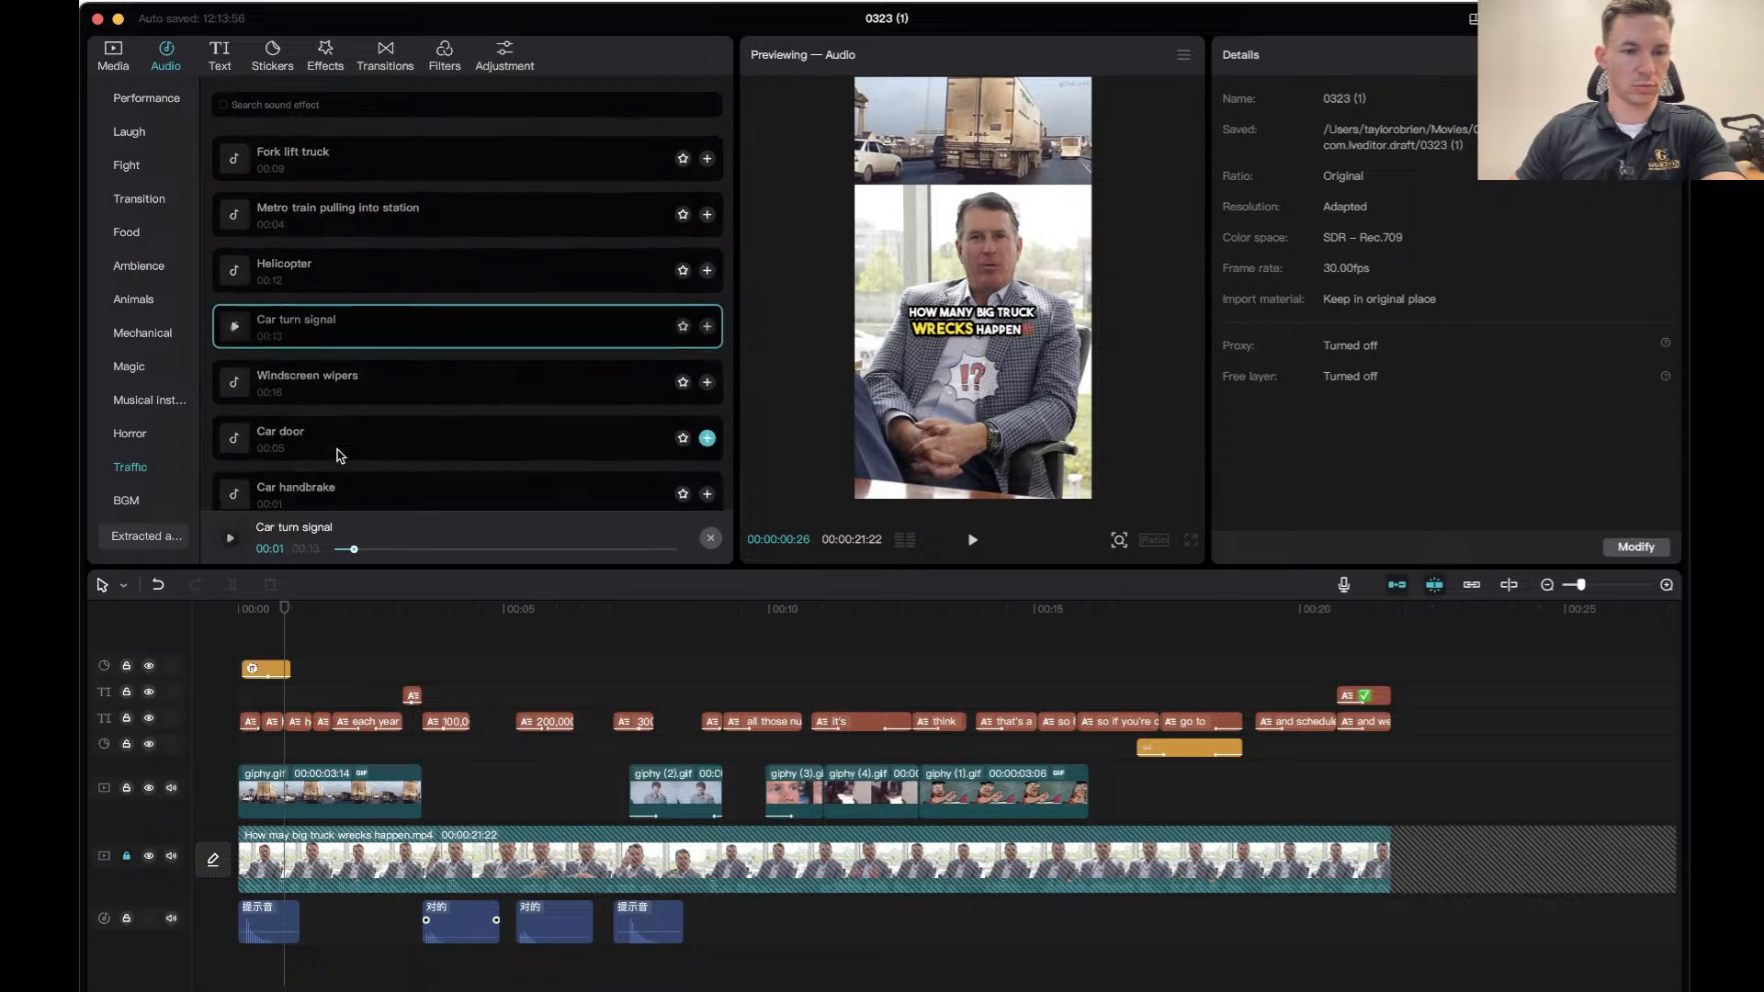
Preview the Car handbrake and Car starting and driving off sound effects and browse further down the Traffic category.
{"action": "left_click", "coordinate": [329, 346]}
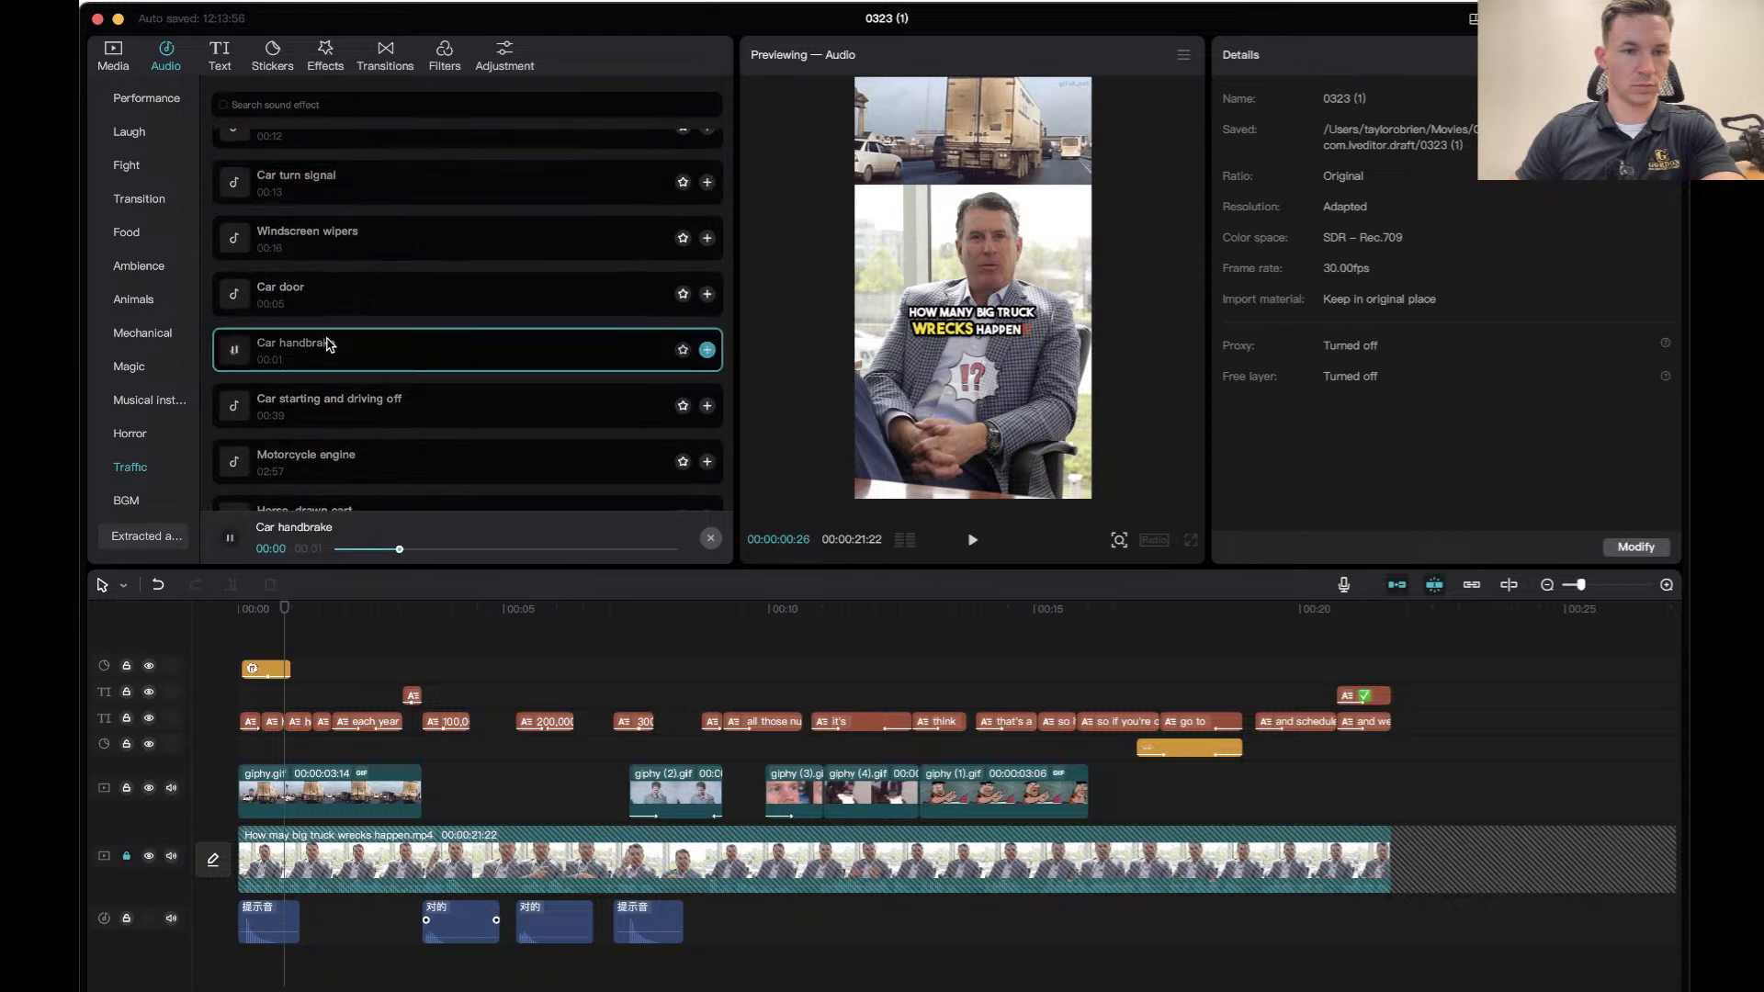
{"action": "left_click", "coordinate": [345, 424]}
{"action": "scroll", "coordinate": [358, 418], "scroll_direction": "down", "scroll_amount": 2}
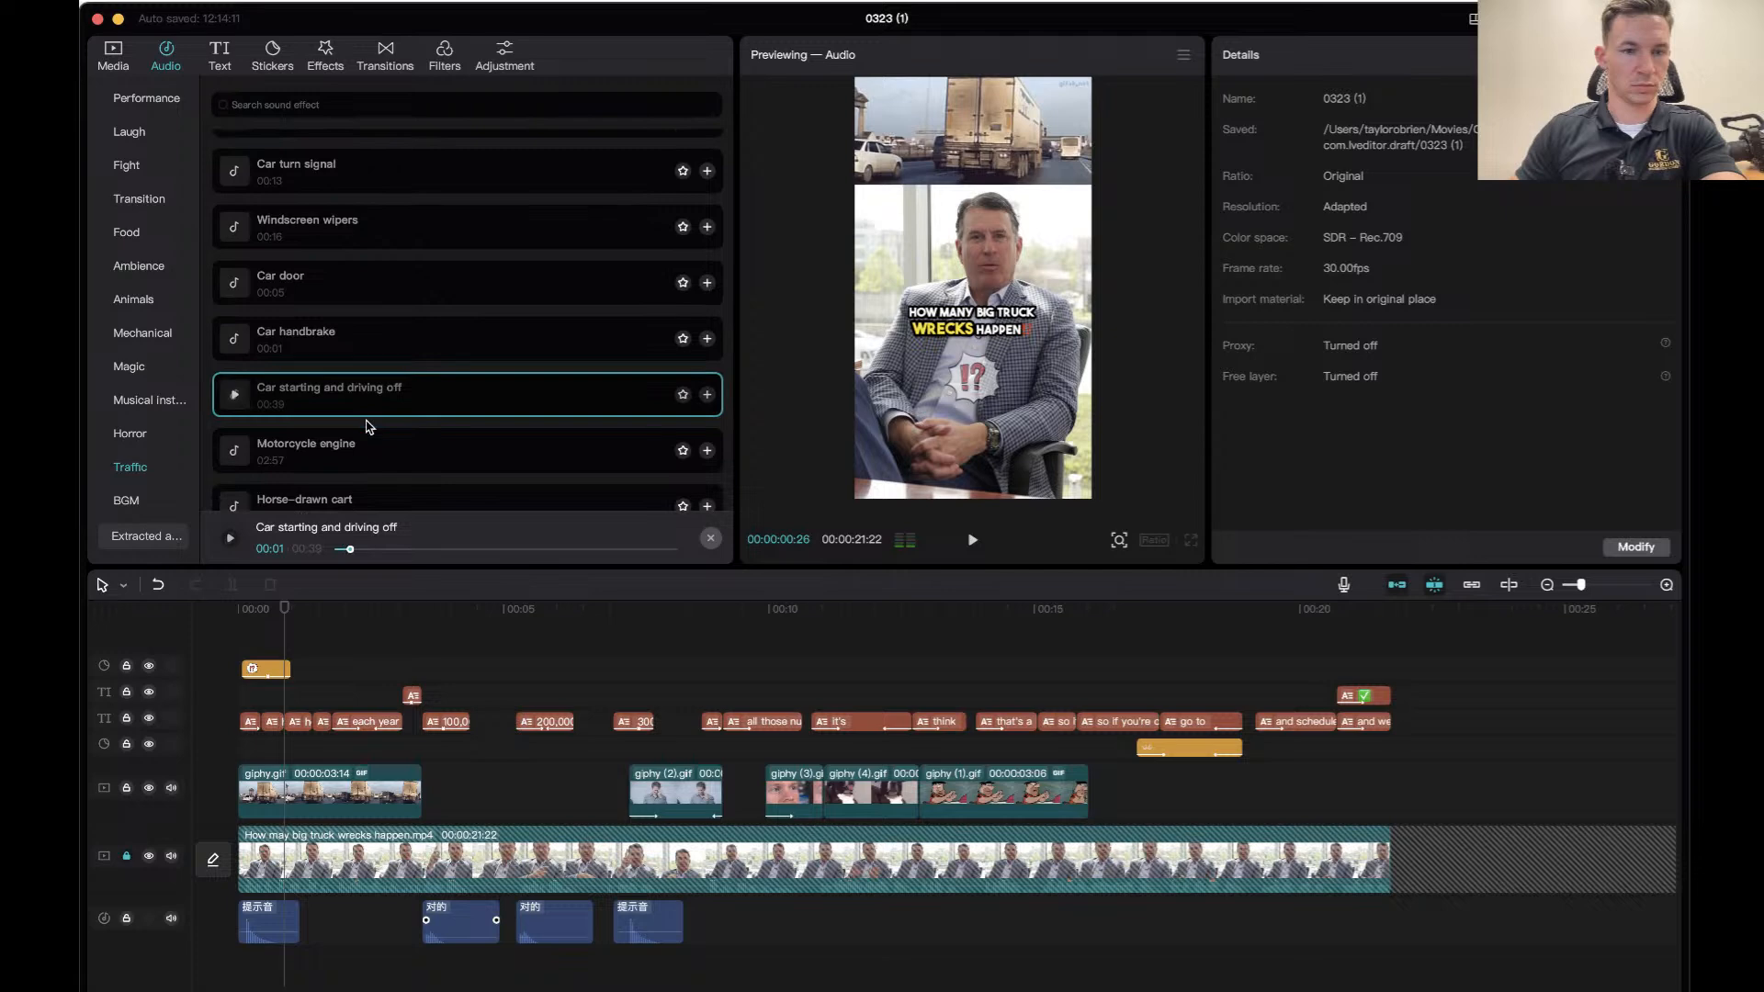
{"action": "scroll", "coordinate": [367, 428], "scroll_direction": "down", "scroll_amount": 1}
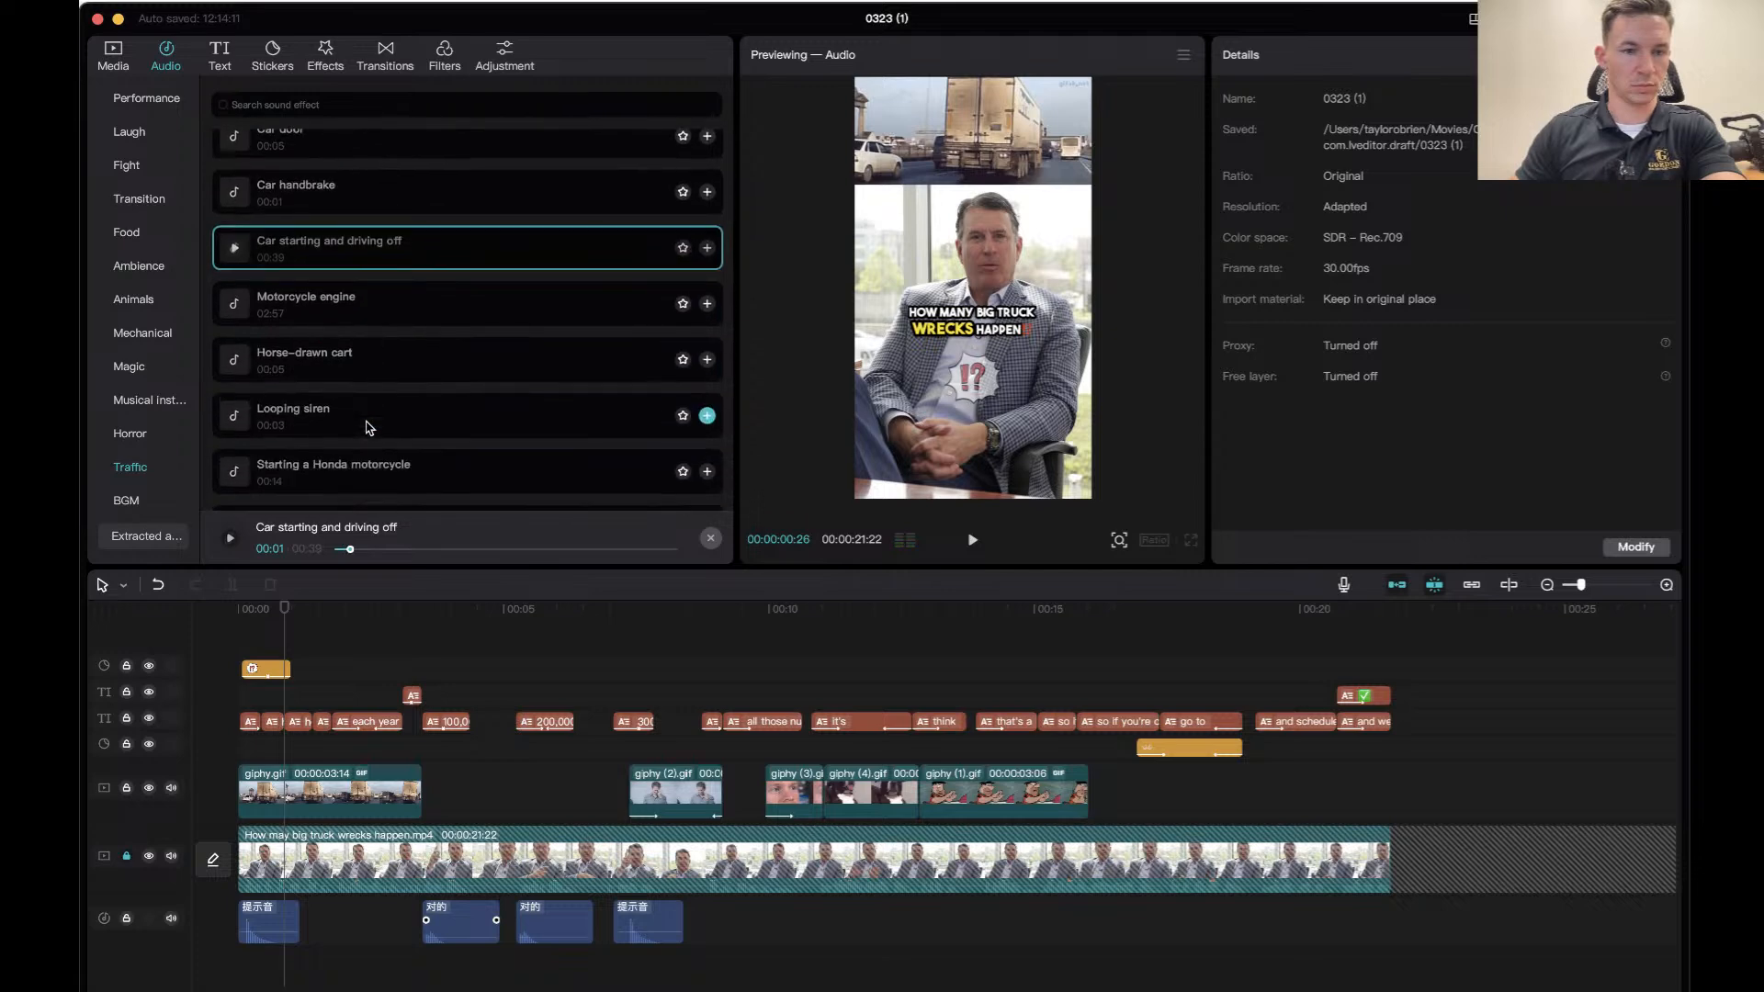
{"action": "scroll", "coordinate": [368, 428], "scroll_direction": "down", "scroll_amount": 4}
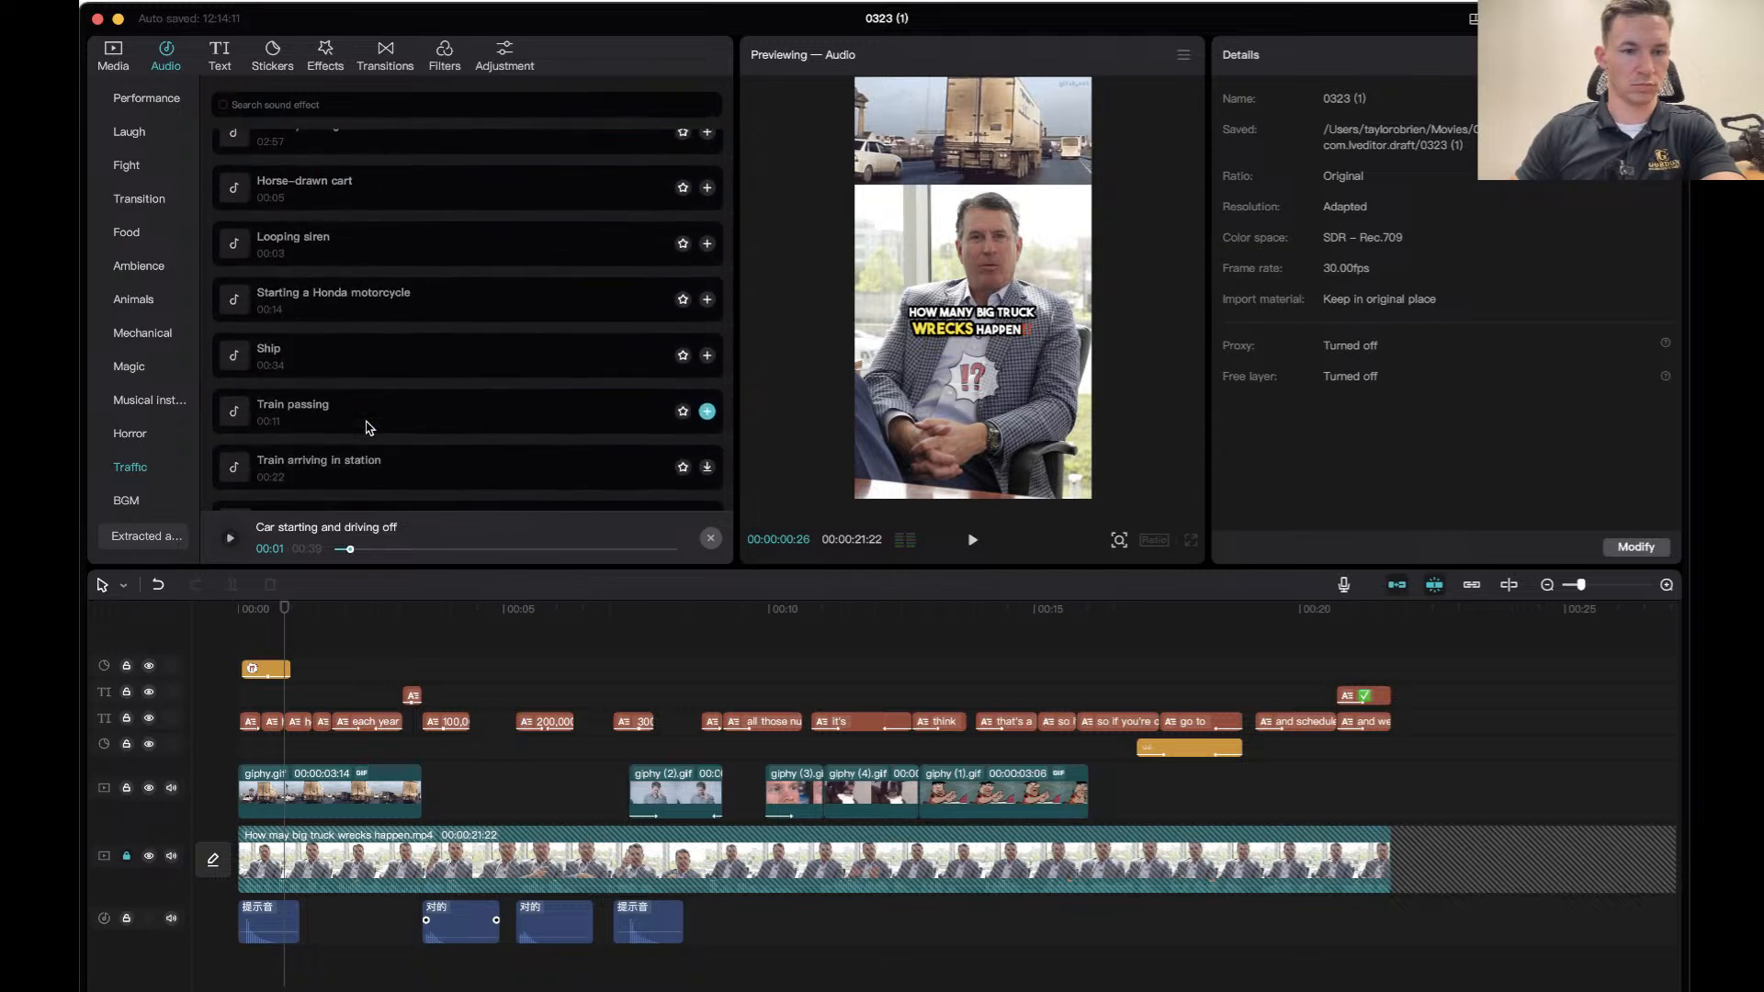
{"action": "scroll", "coordinate": [367, 429], "scroll_direction": "down", "scroll_amount": 3}
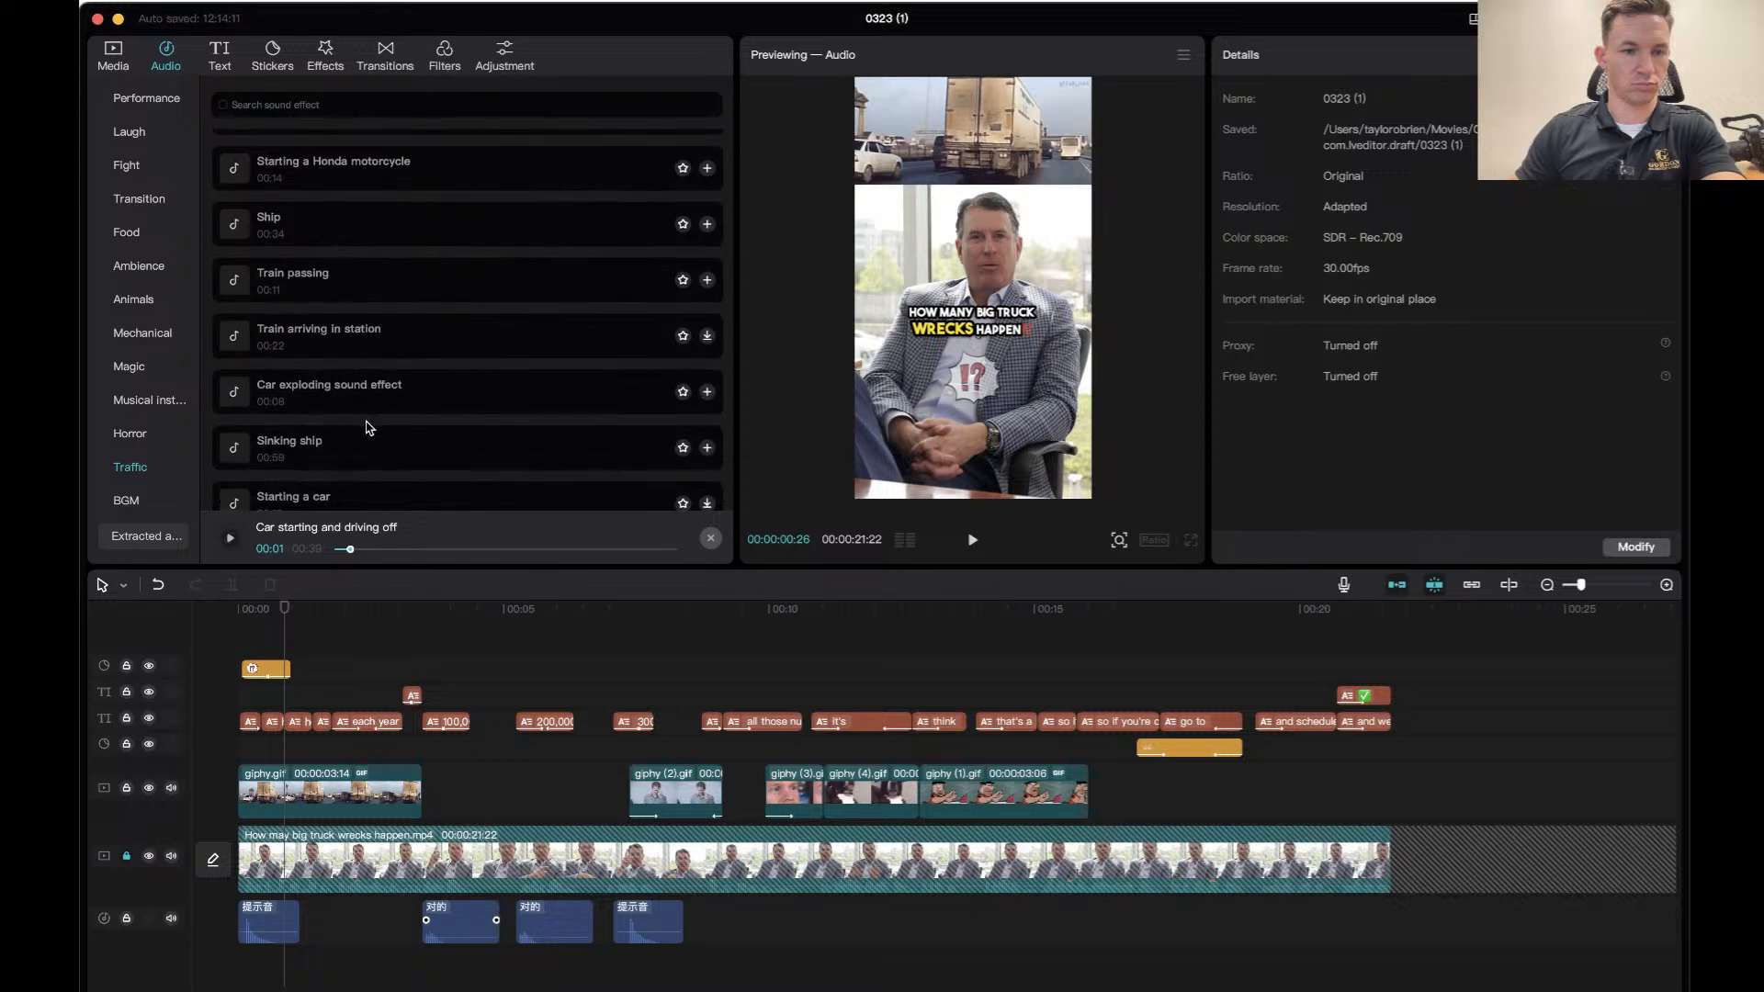
{"action": "scroll", "coordinate": [368, 428], "scroll_direction": "down", "scroll_amount": 1}
Preview the Race car, Car passing on road, Car passing and Sports car accelerating sound effects.
{"action": "left_click", "coordinate": [337, 470]}
{"action": "scroll", "coordinate": [337, 471], "scroll_direction": "down", "scroll_amount": 4}
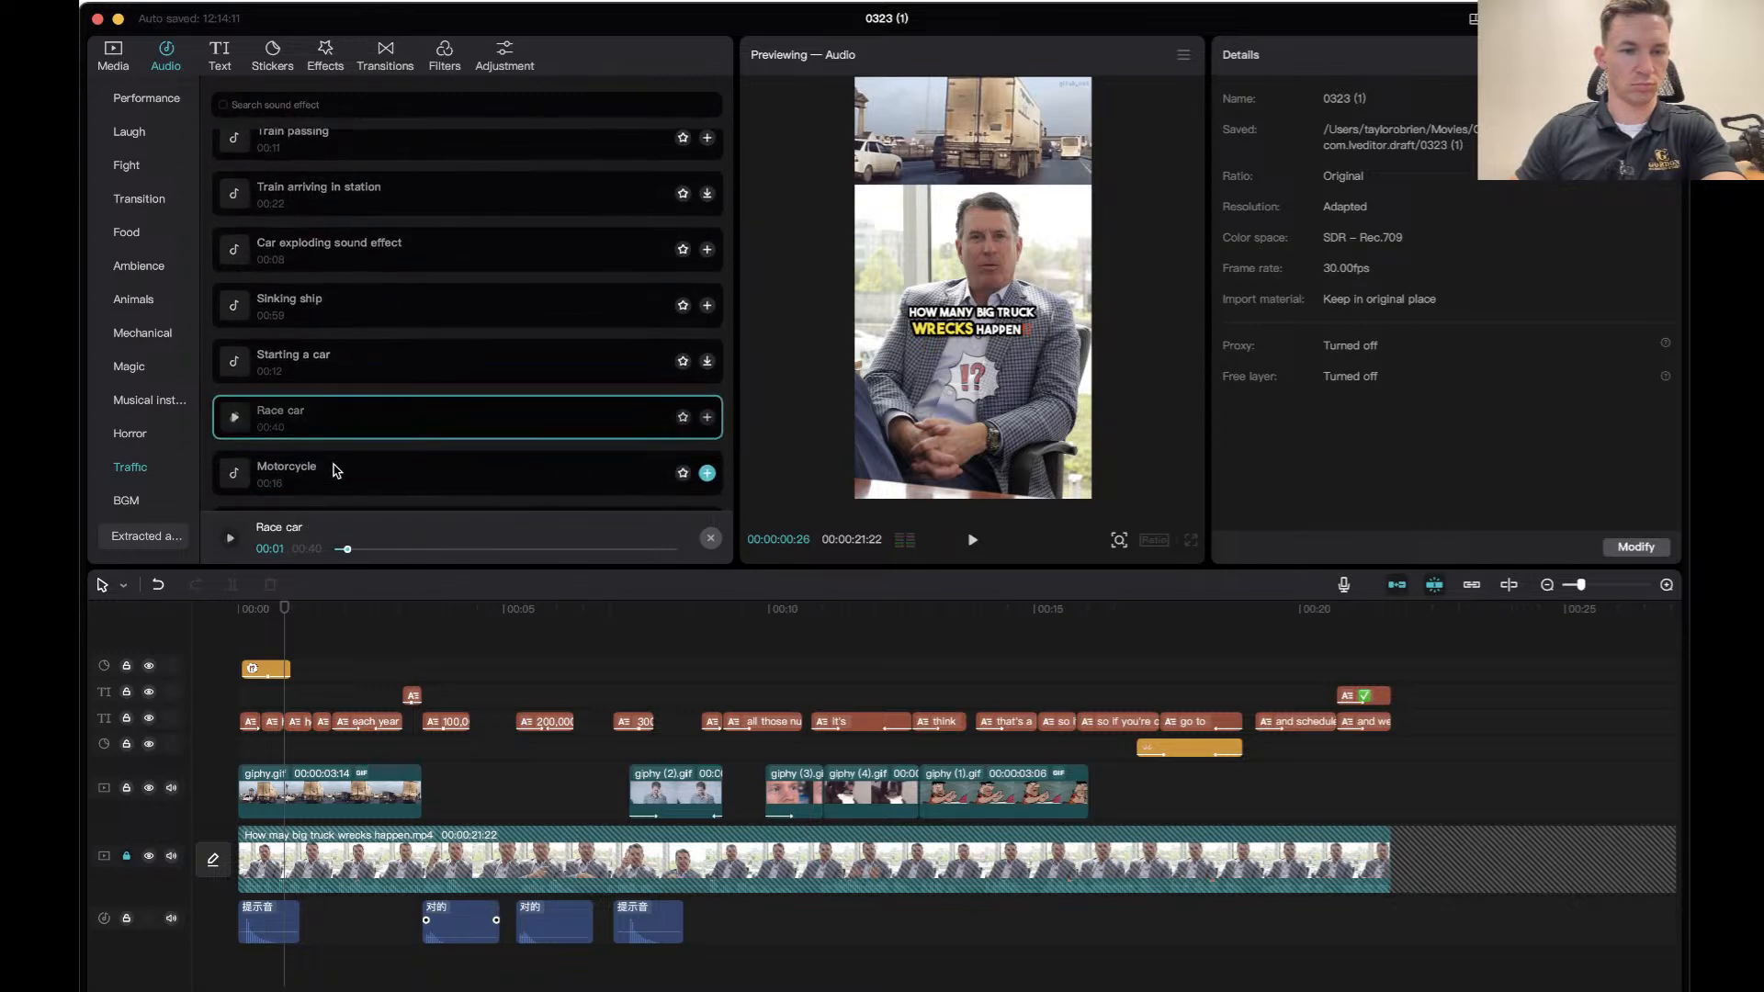
{"action": "left_click", "coordinate": [349, 400]}
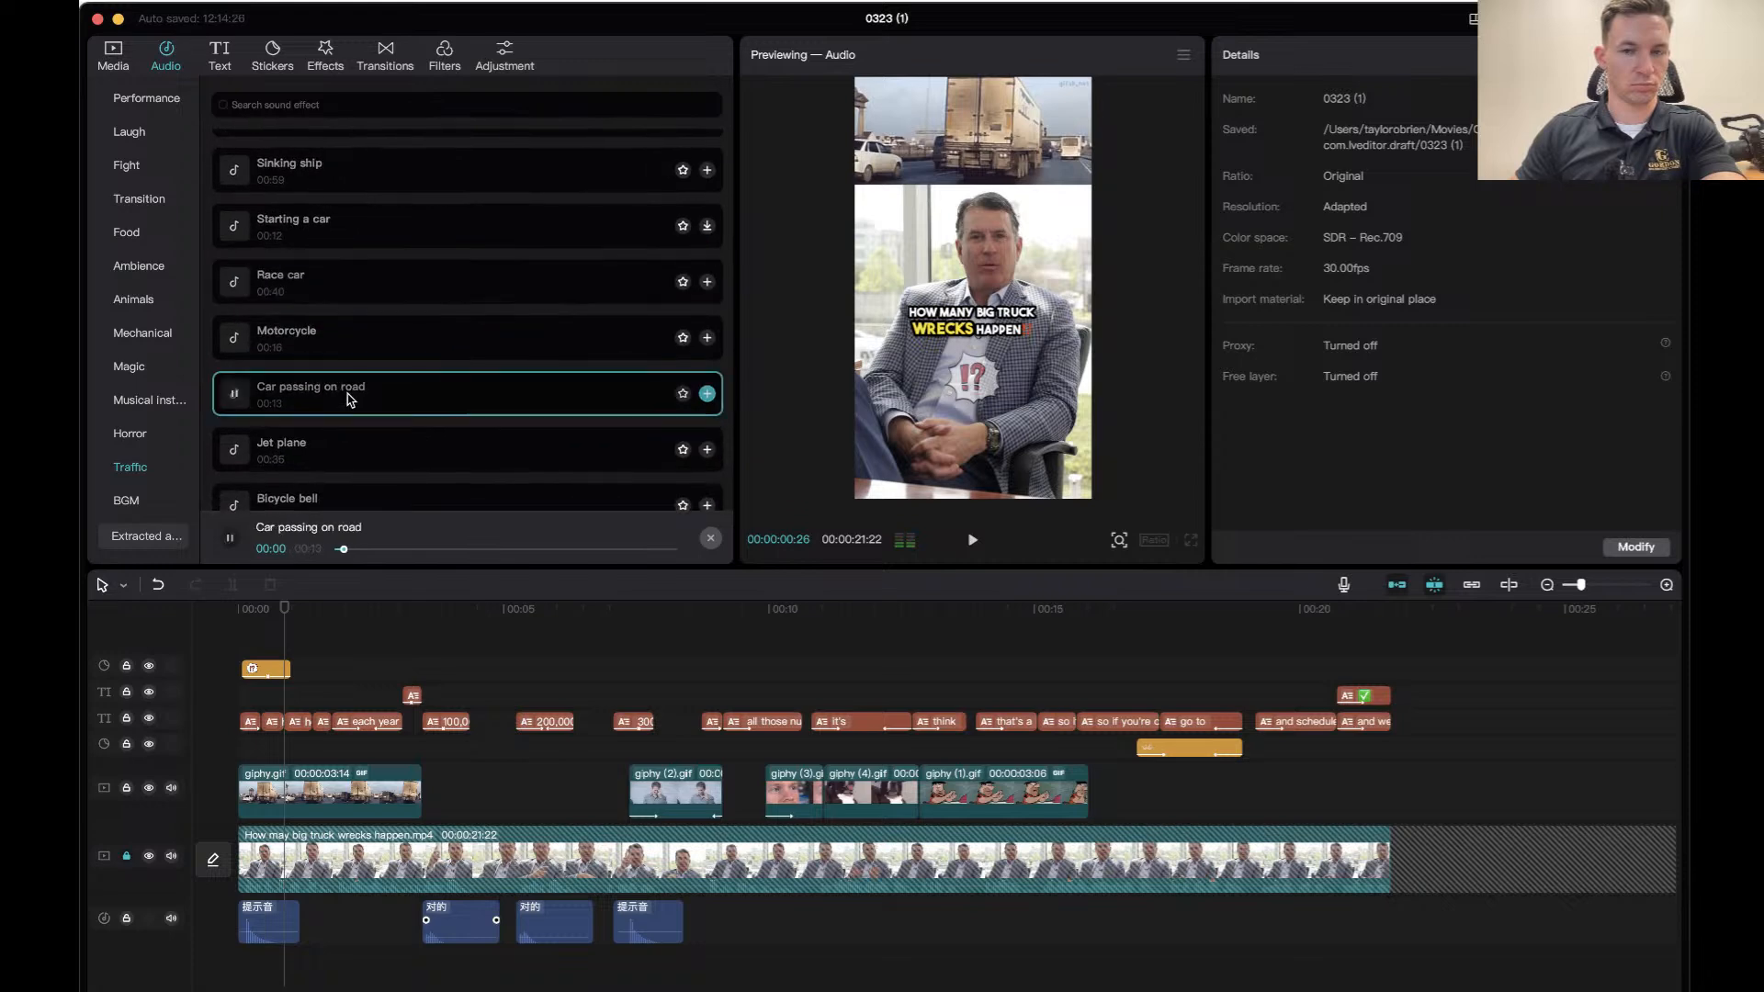
{"action": "scroll", "coordinate": [354, 437], "scroll_direction": "down", "scroll_amount": 1}
{"action": "scroll", "coordinate": [351, 425], "scroll_direction": "down", "scroll_amount": 1}
{"action": "left_click", "coordinate": [346, 434]}
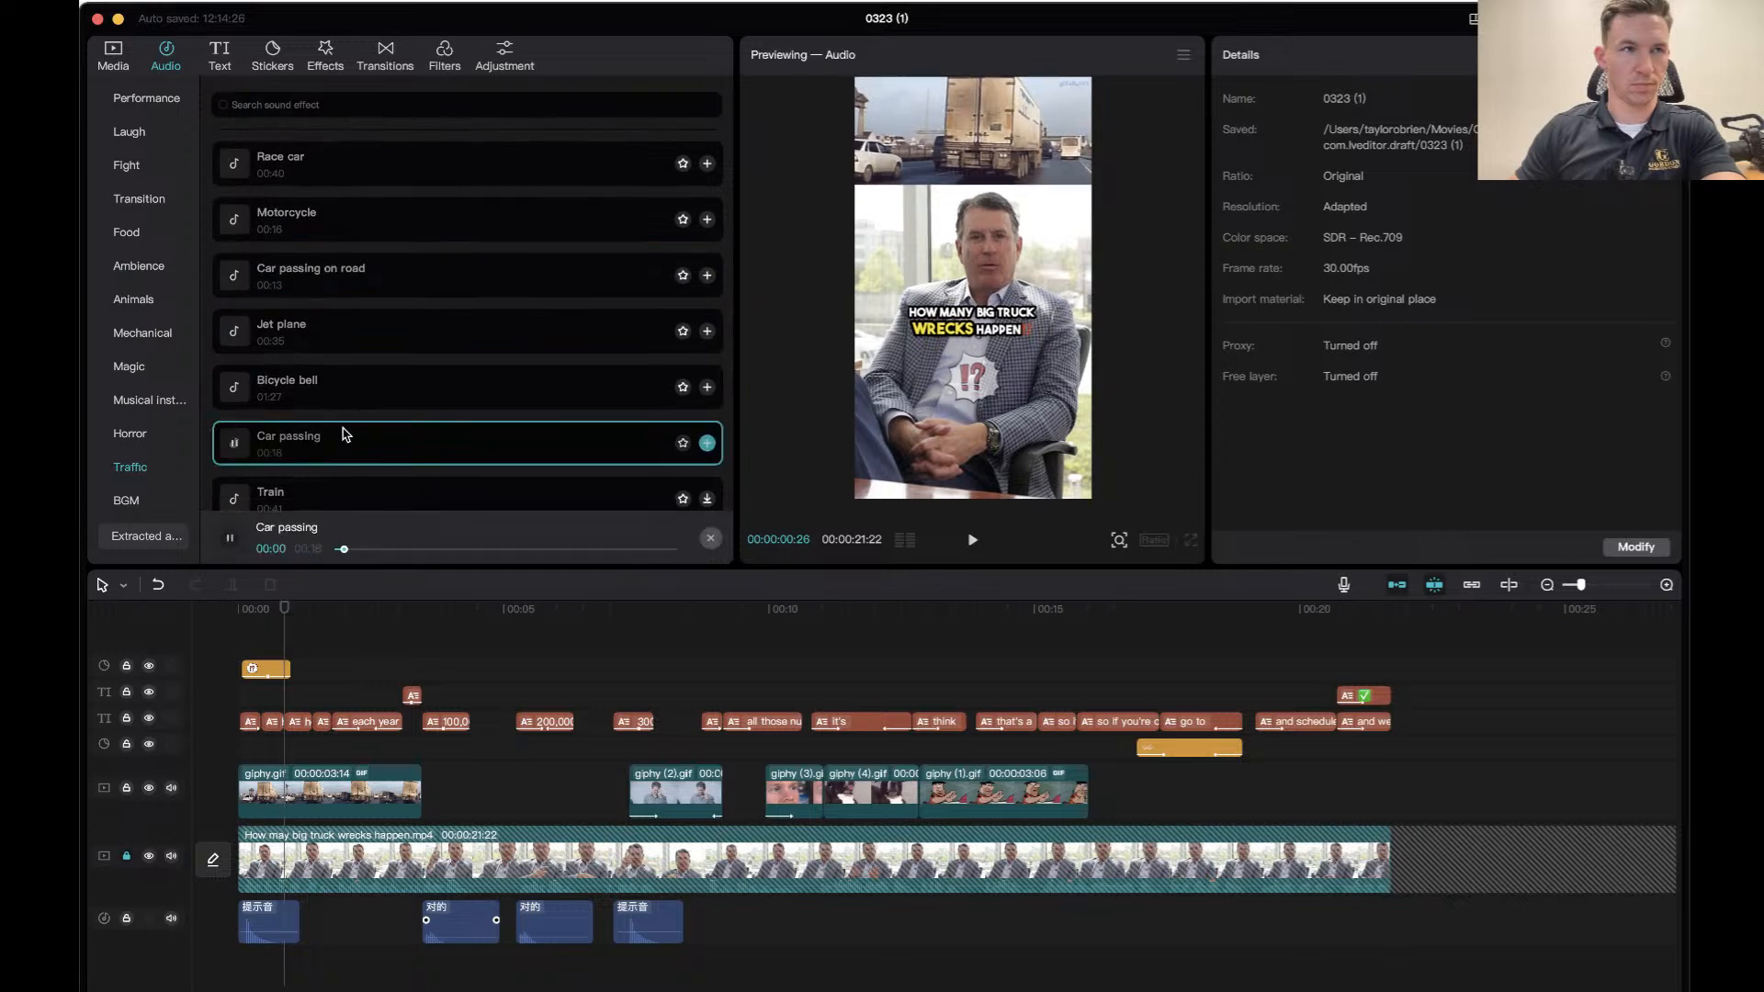
{"action": "scroll", "coordinate": [431, 477], "scroll_direction": "down", "scroll_amount": 3}
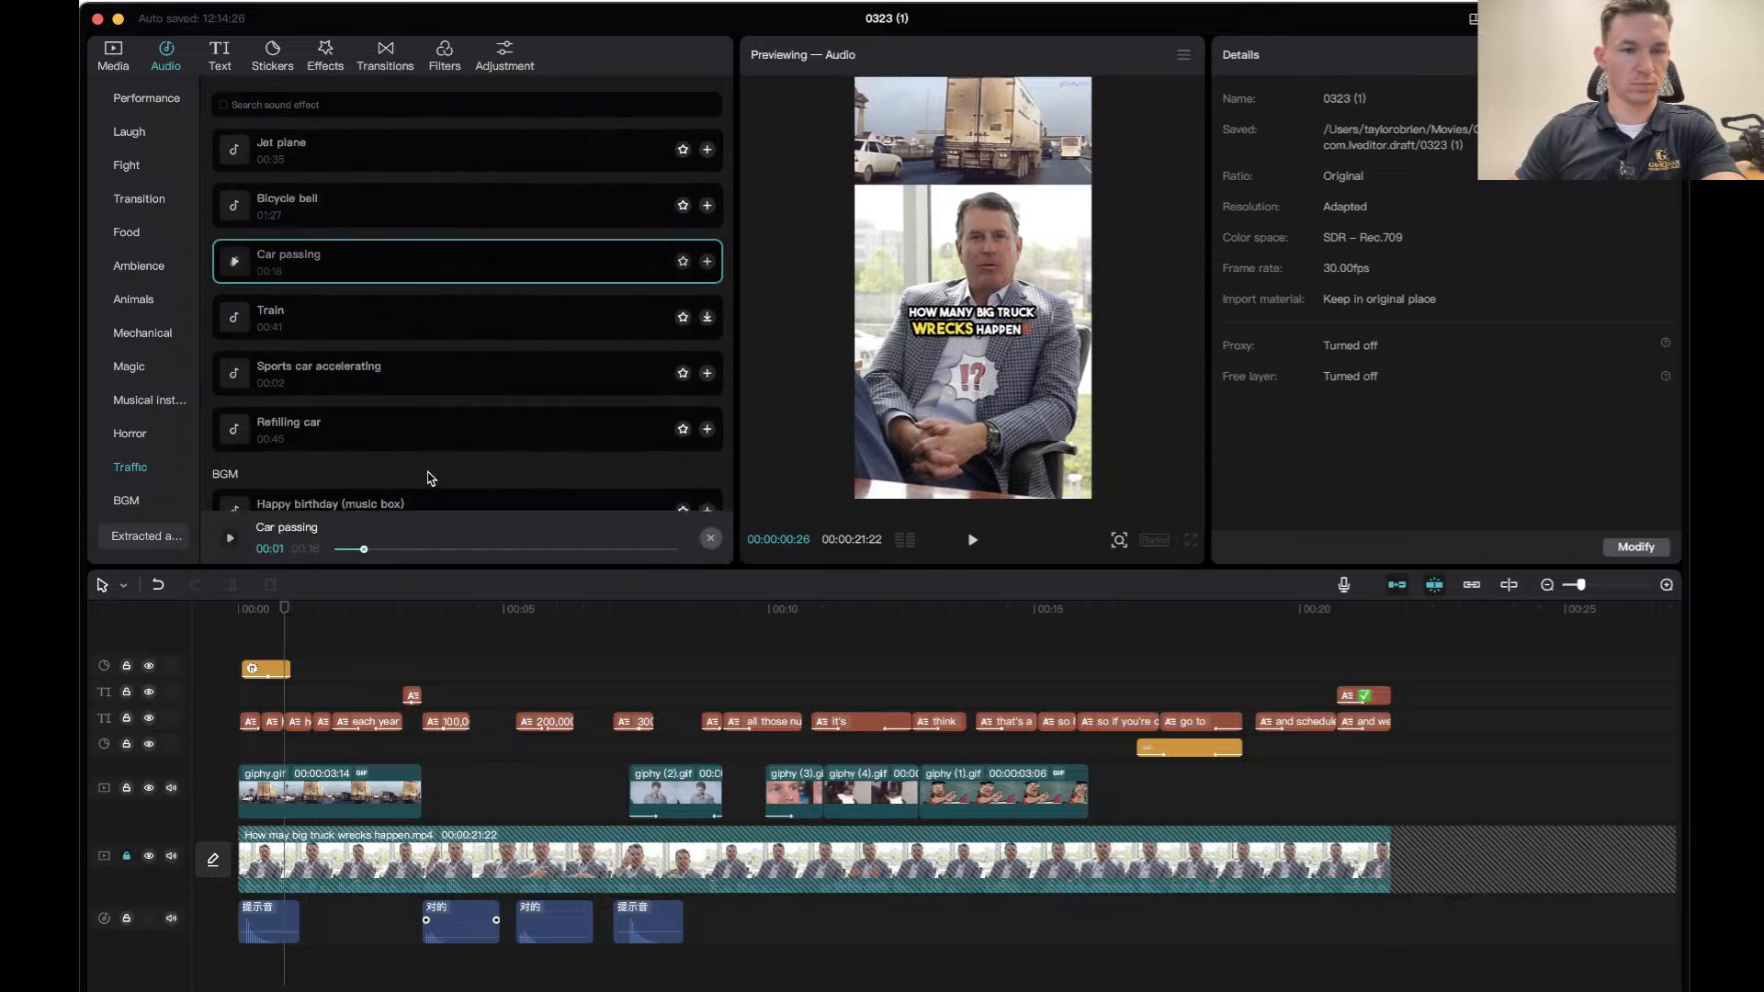
{"action": "left_click", "coordinate": [407, 395]}
{"action": "scroll", "coordinate": [409, 428], "scroll_direction": "down", "scroll_amount": 2}
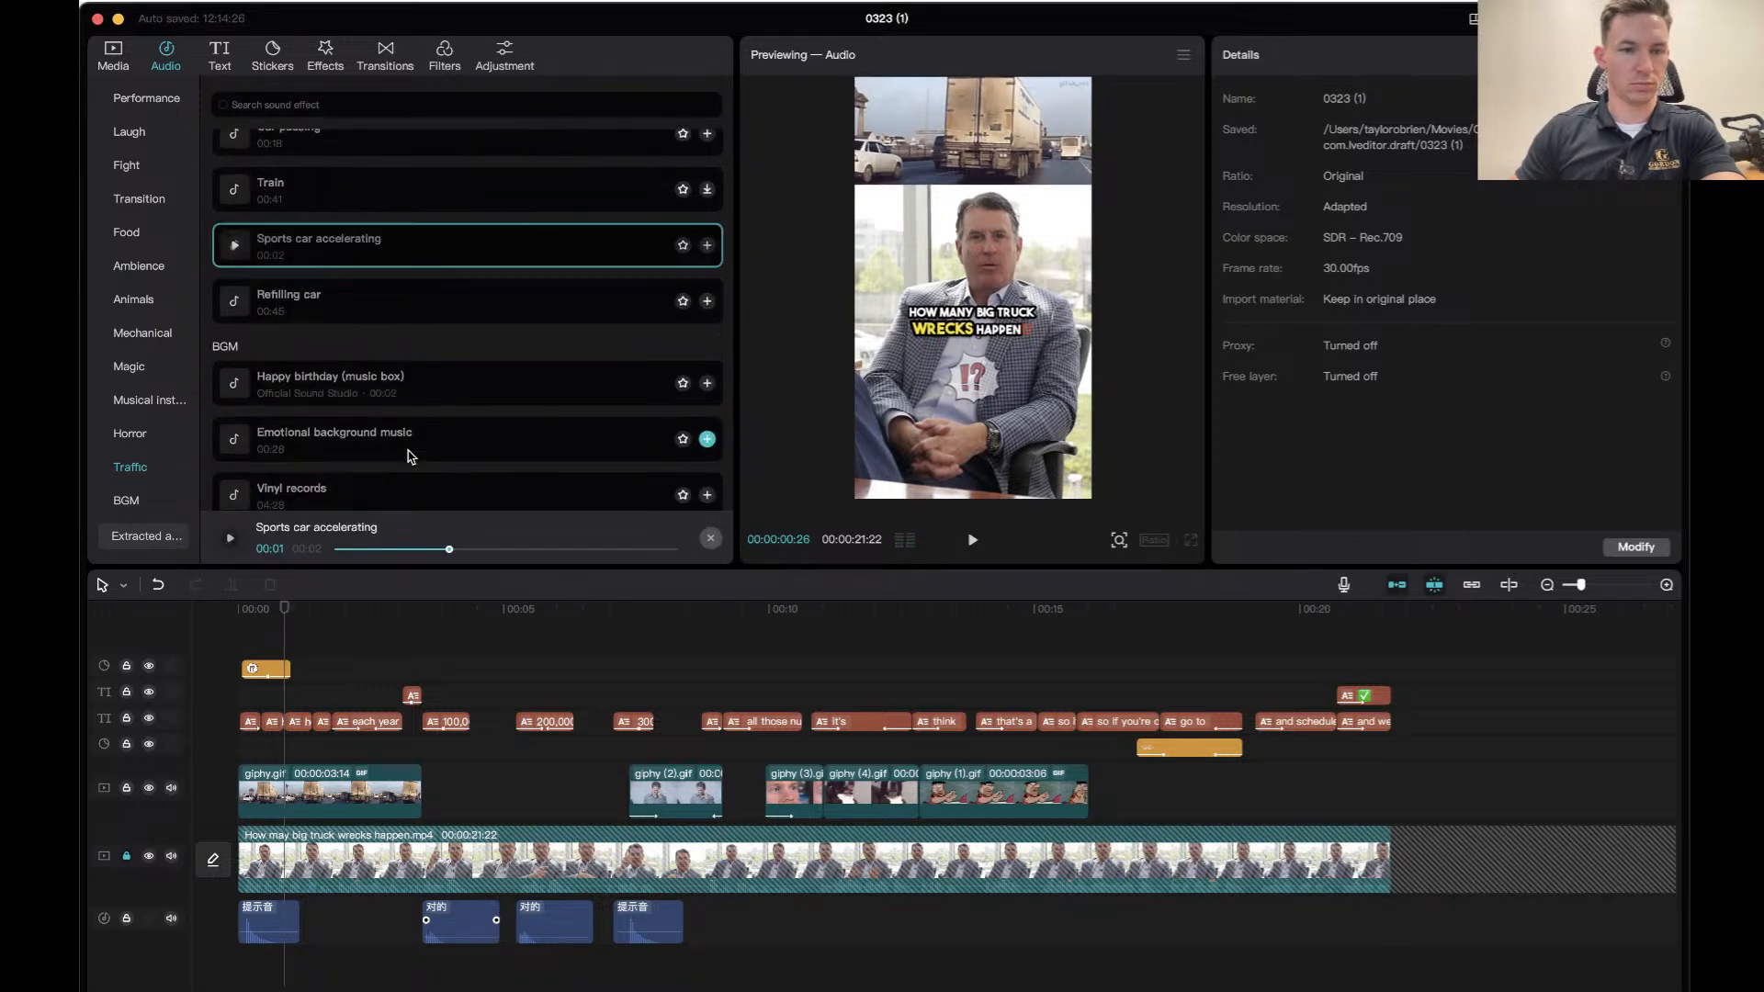
Play the video from the beginning up to the "300,000?" caption to check the sound effects placed so far.
{"action": "left_click_drag", "start_coordinate": [291, 606], "coordinate": [201, 612]}
{"action": "key", "text": "space"}
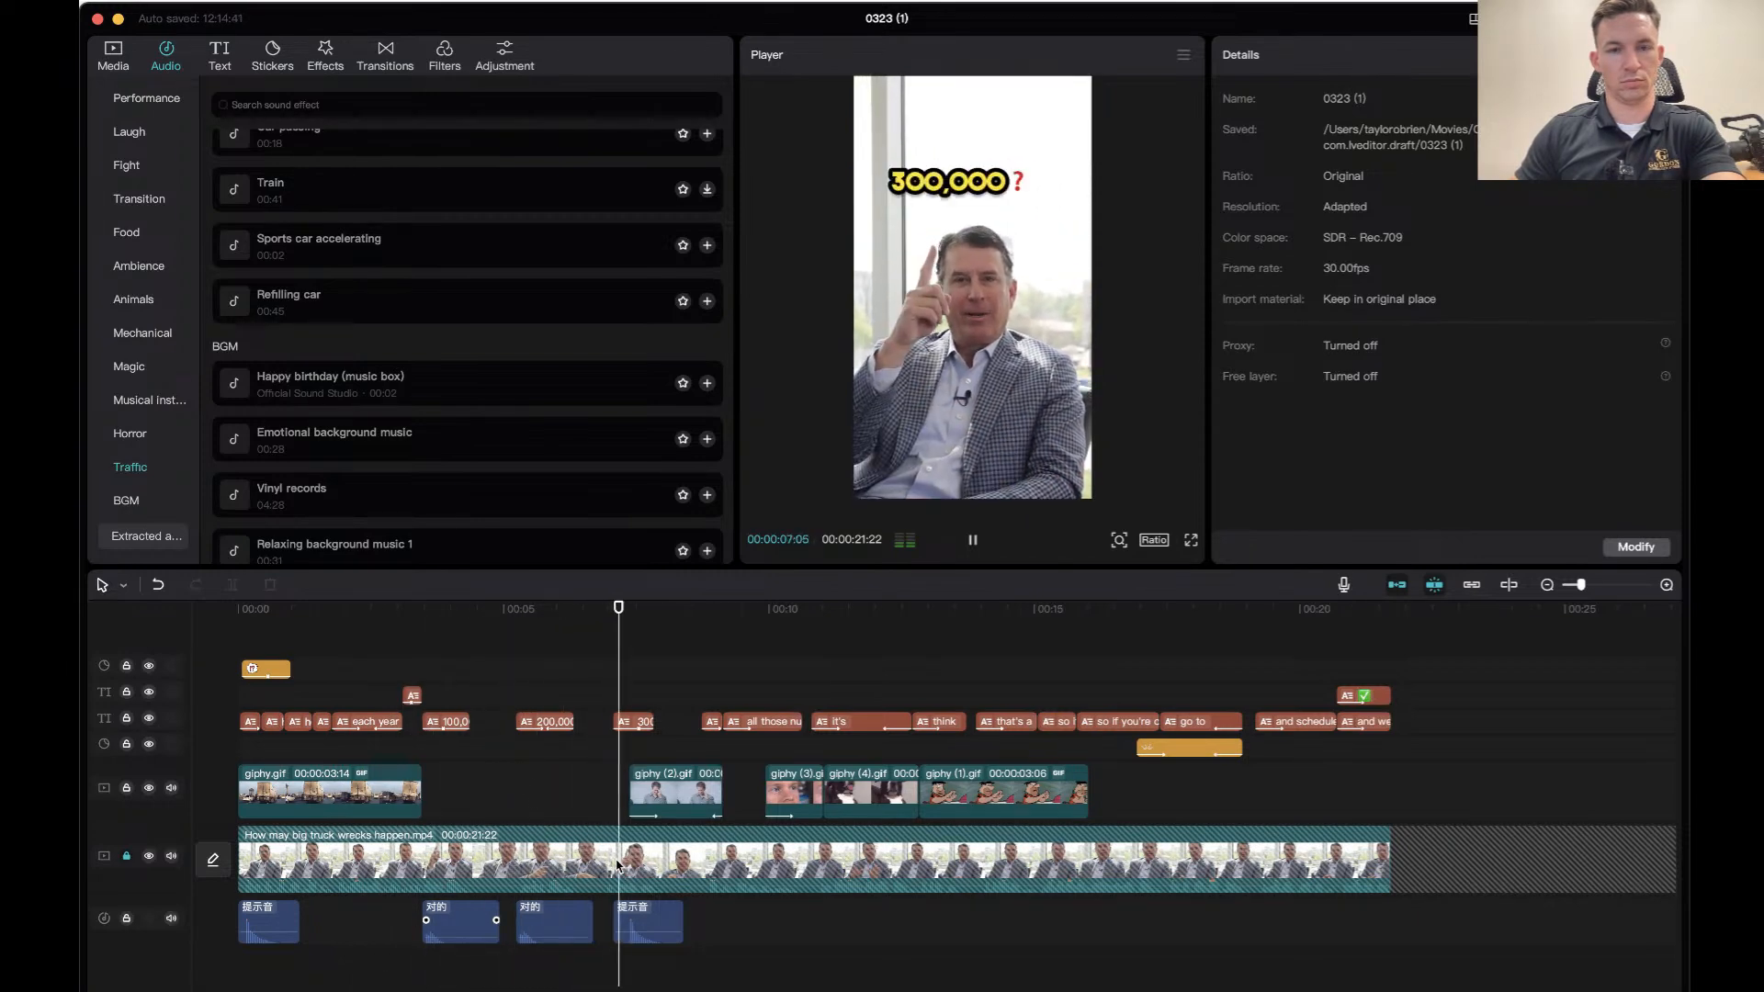
{"action": "key", "text": "space"}
Replace the 提示音 sound under the "300,000?" caption with a copy of the 对的 clip, starting slightly before the caption.
{"action": "left_click", "coordinate": [592, 614]}
{"action": "left_click_drag", "start_coordinate": [648, 928], "coordinate": [764, 928]}
{"action": "left_click", "coordinate": [588, 928]}
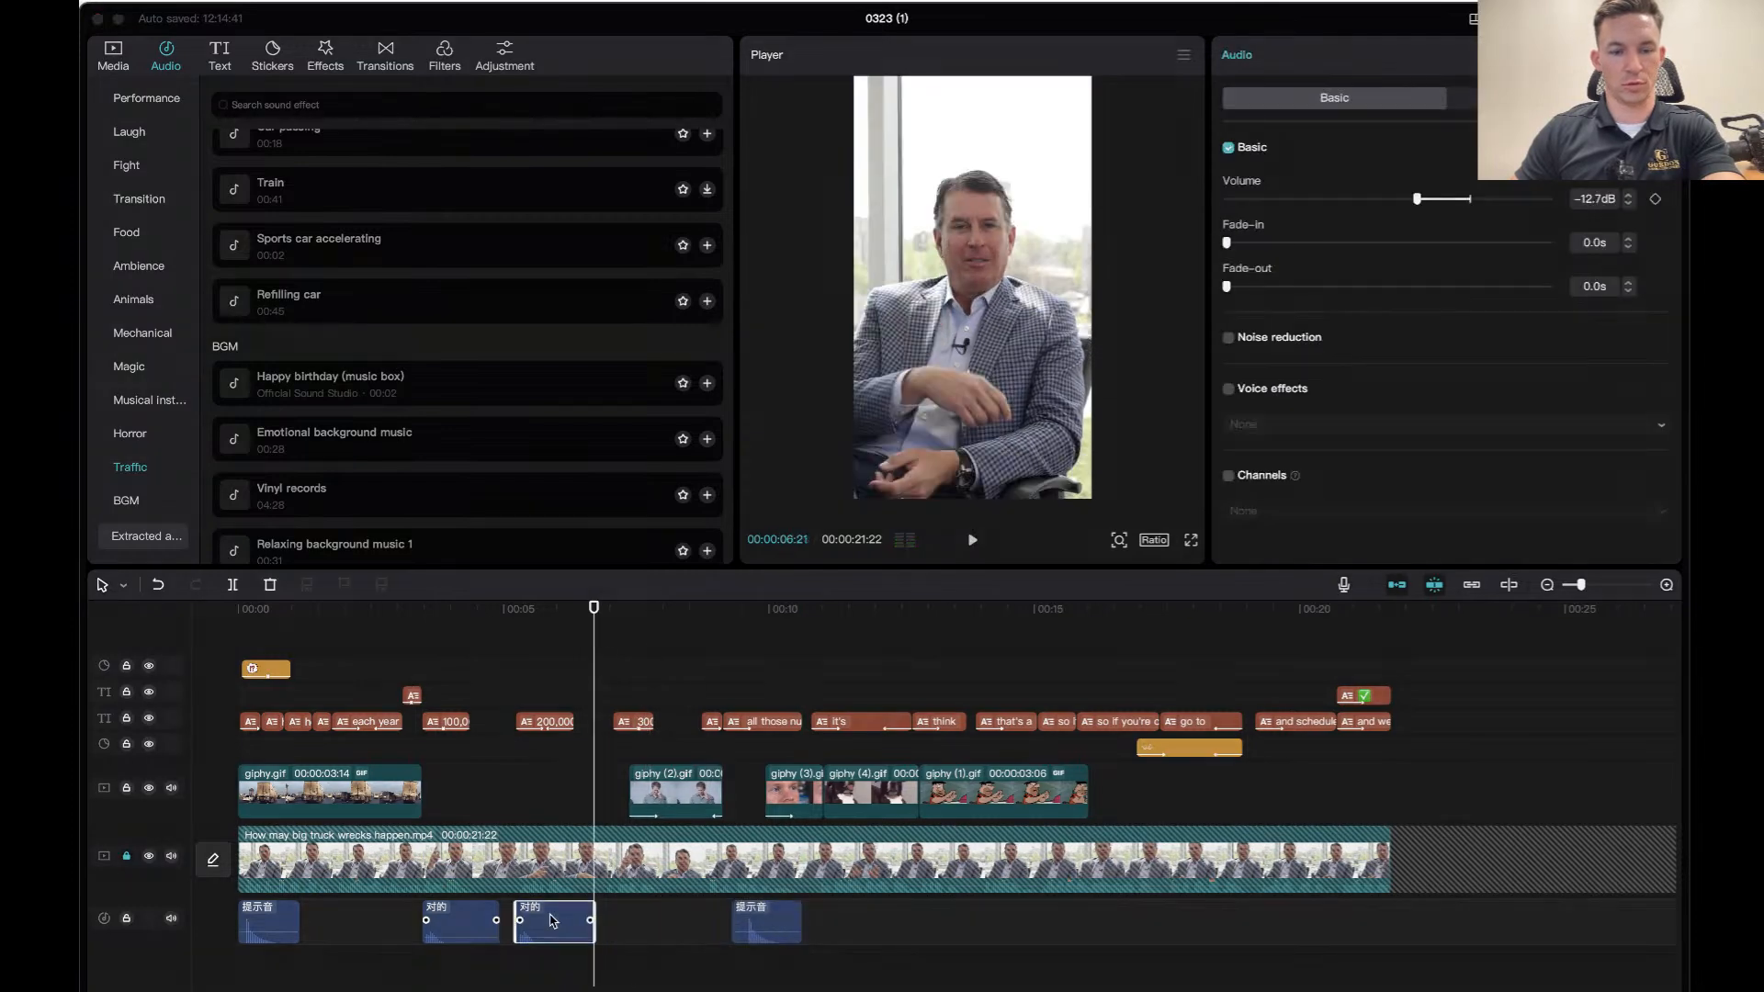
{"action": "right_click", "coordinate": [599, 934]}
{"action": "left_click", "coordinate": [621, 933]}
{"action": "right_click", "coordinate": [618, 930]}
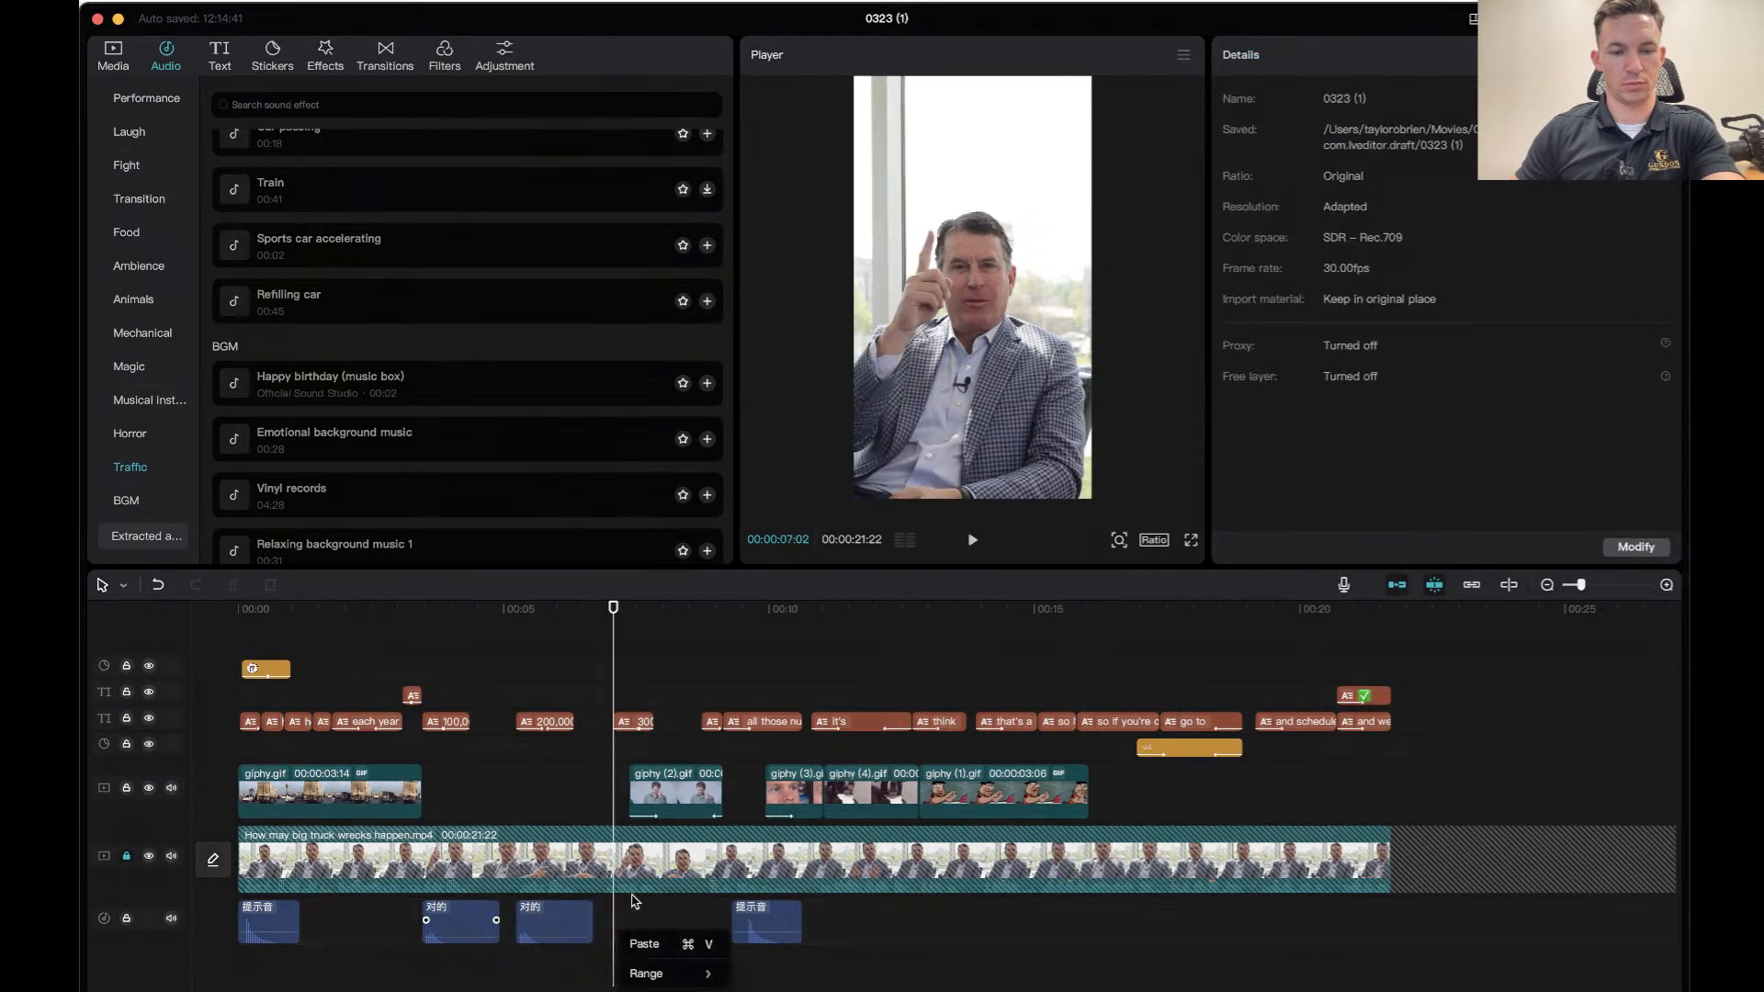
{"action": "left_click", "coordinate": [648, 941]}
{"action": "left_click", "coordinate": [561, 630]}
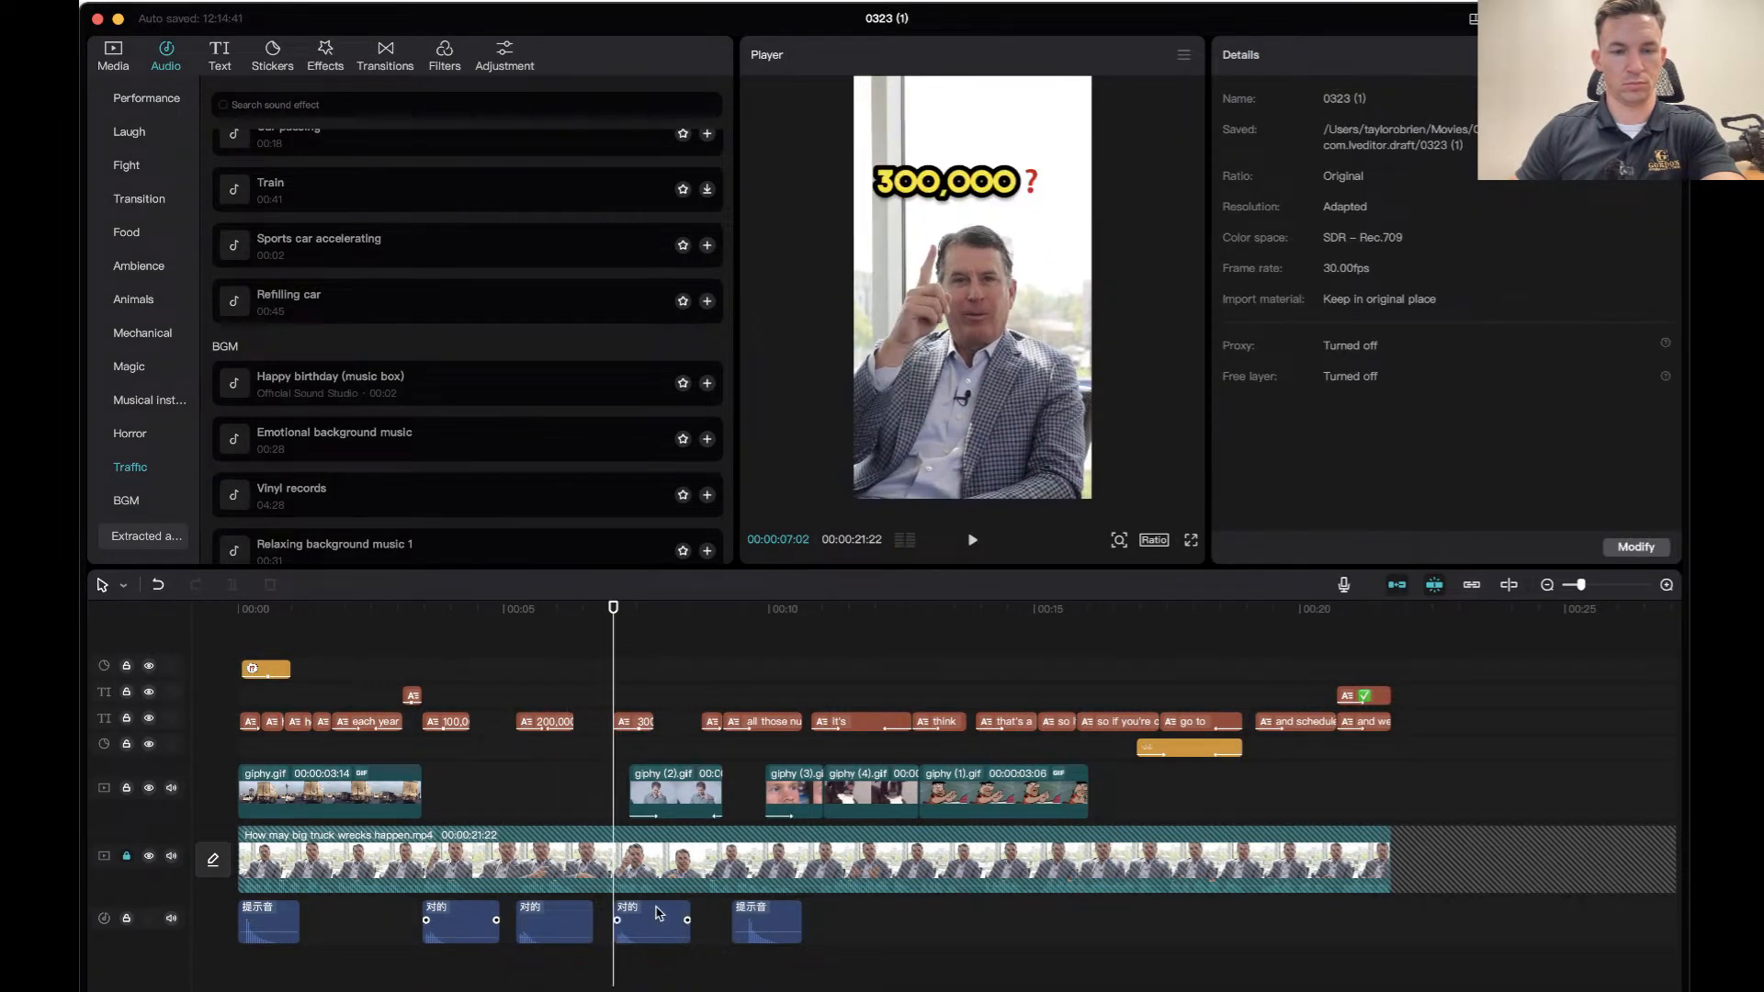
{"action": "left_click_drag", "start_coordinate": [654, 912], "coordinate": [645, 913]}
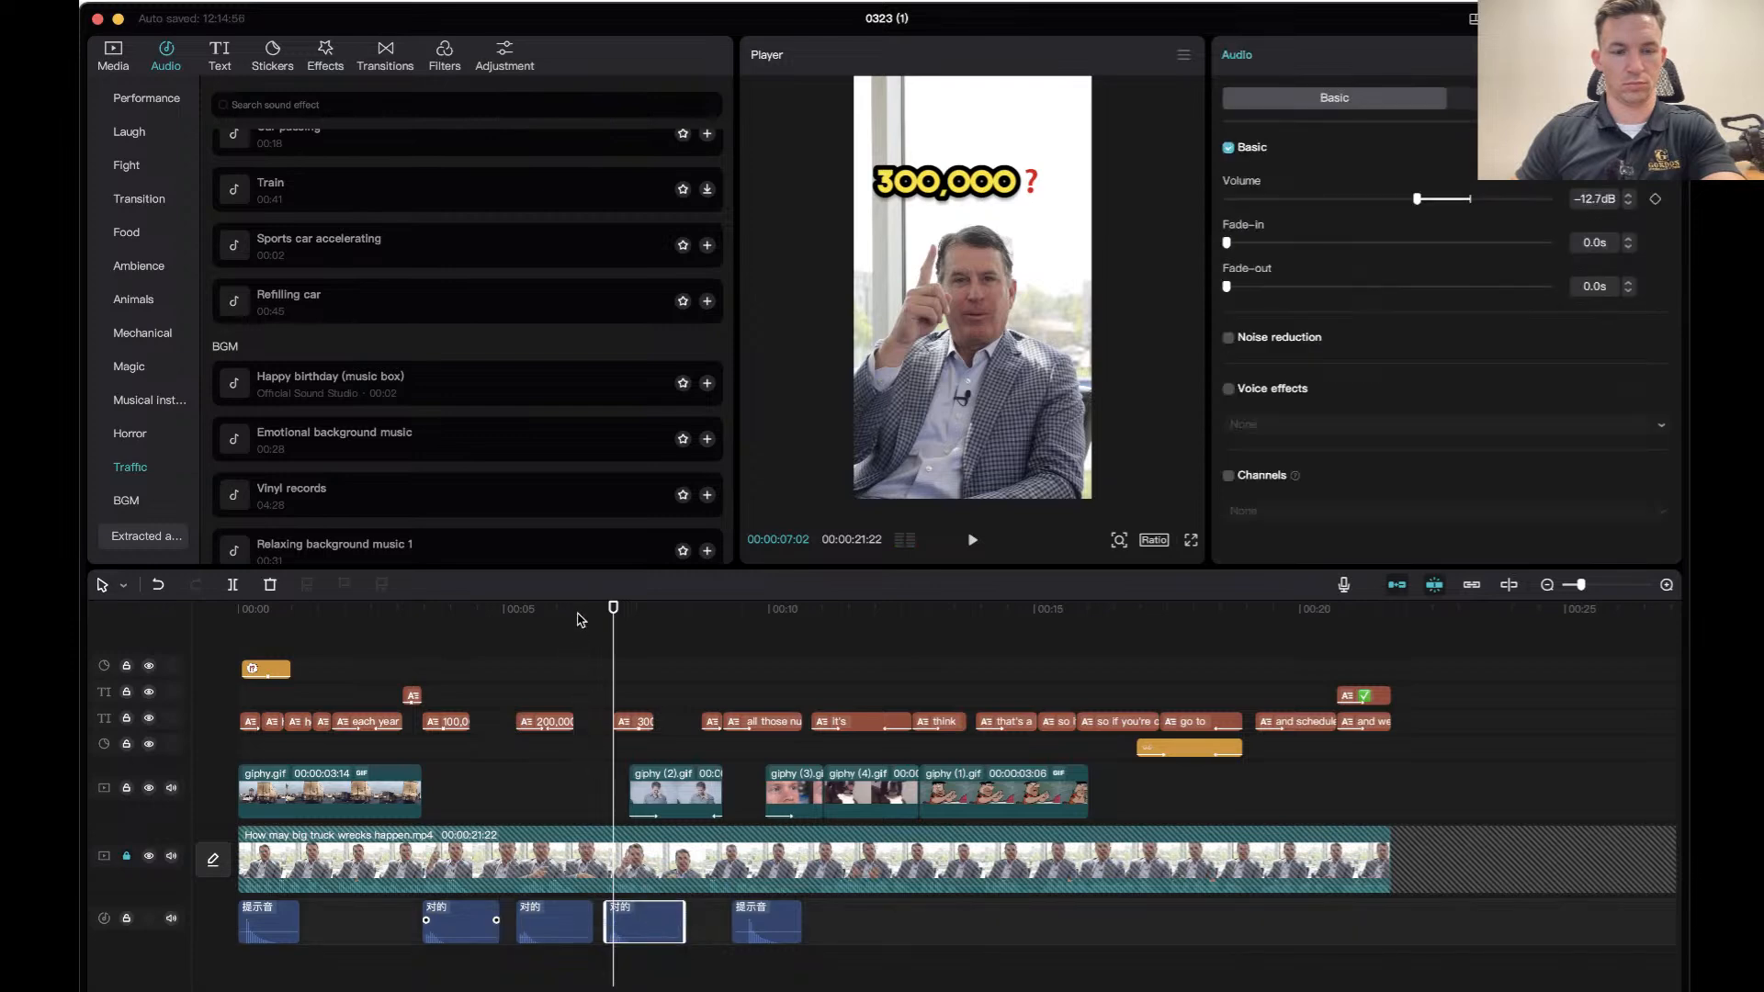
Play on through "all those numbers are wrong" and the face reaction GIF, and move the spare 提示音 clip to about 11 seconds.
{"action": "key", "text": "space"}
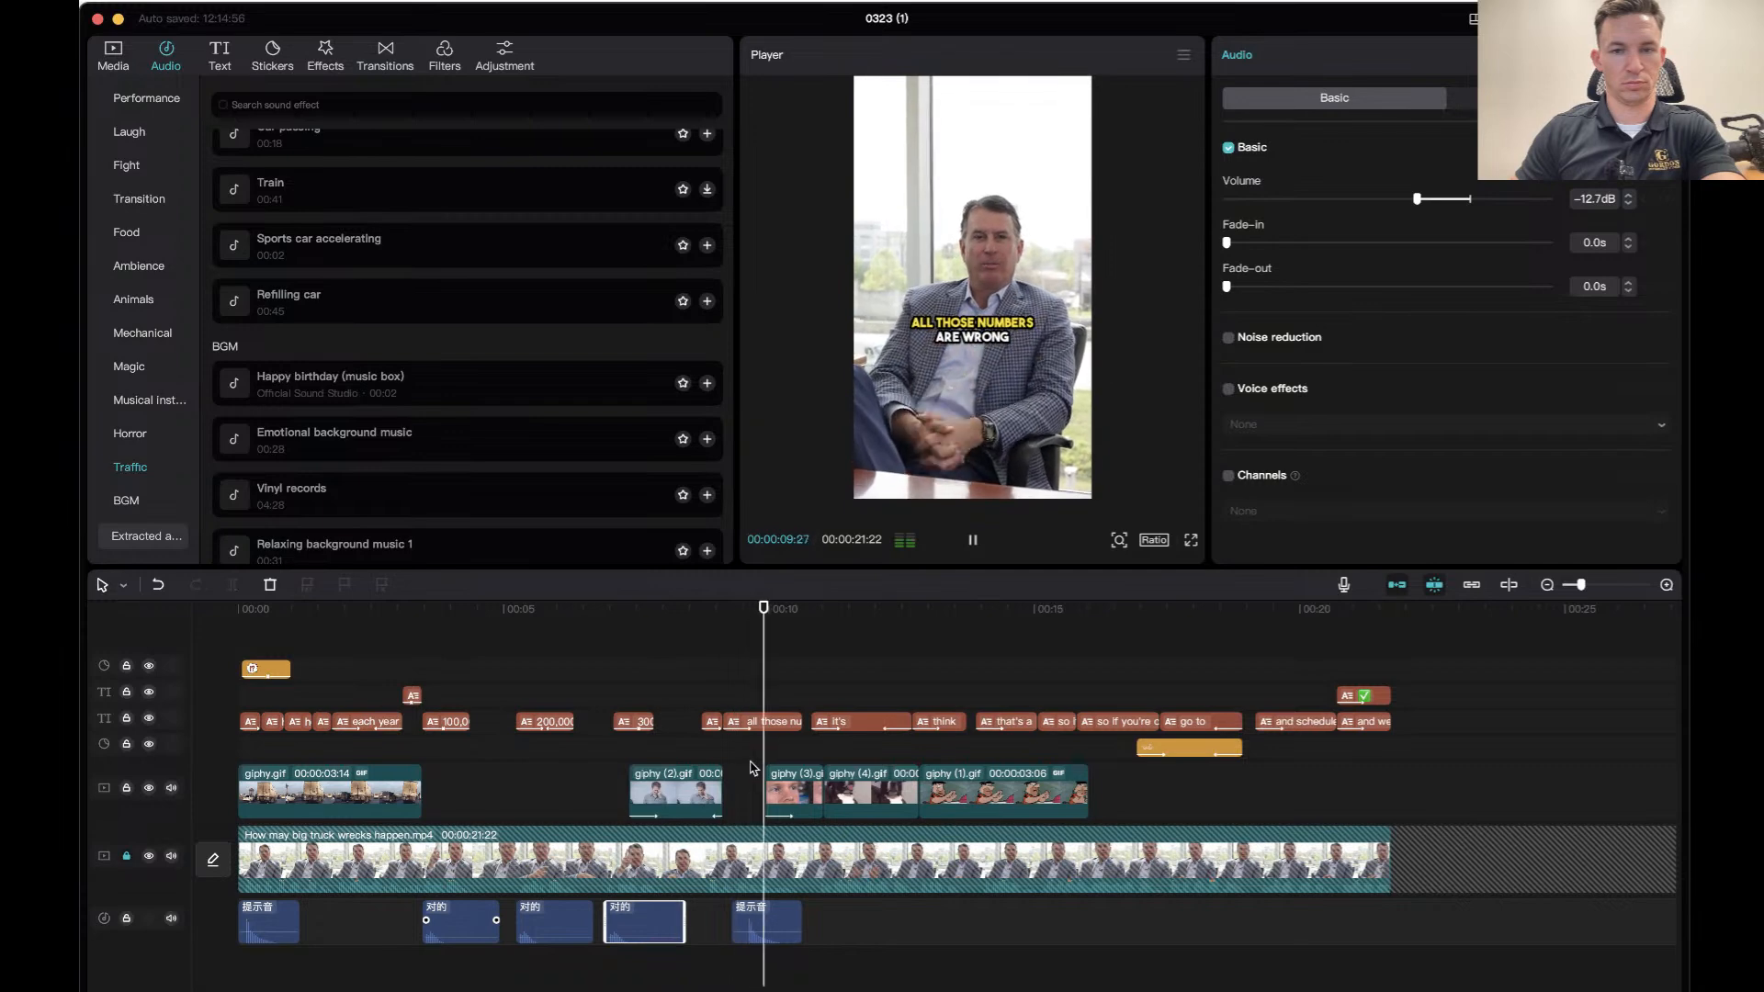
{"action": "key", "text": "space"}
{"action": "left_click_drag", "start_coordinate": [774, 906], "coordinate": [864, 907]}
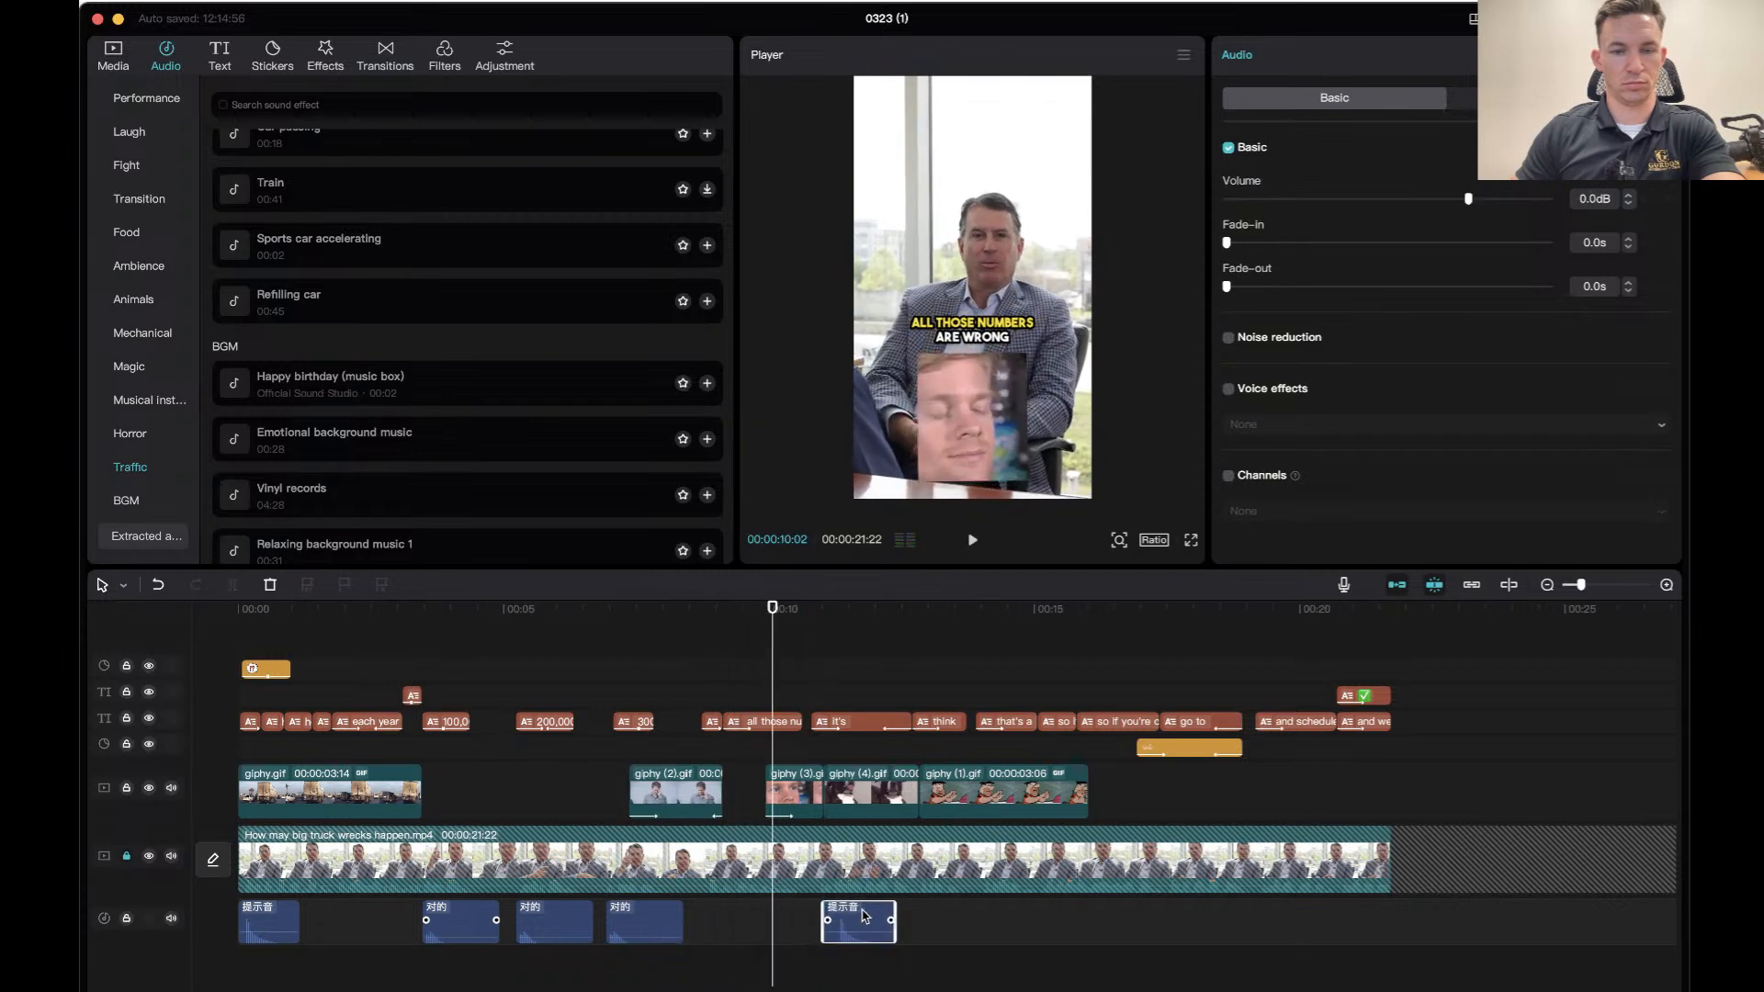
{"action": "key", "text": "space"}
{"action": "key", "text": "space"}
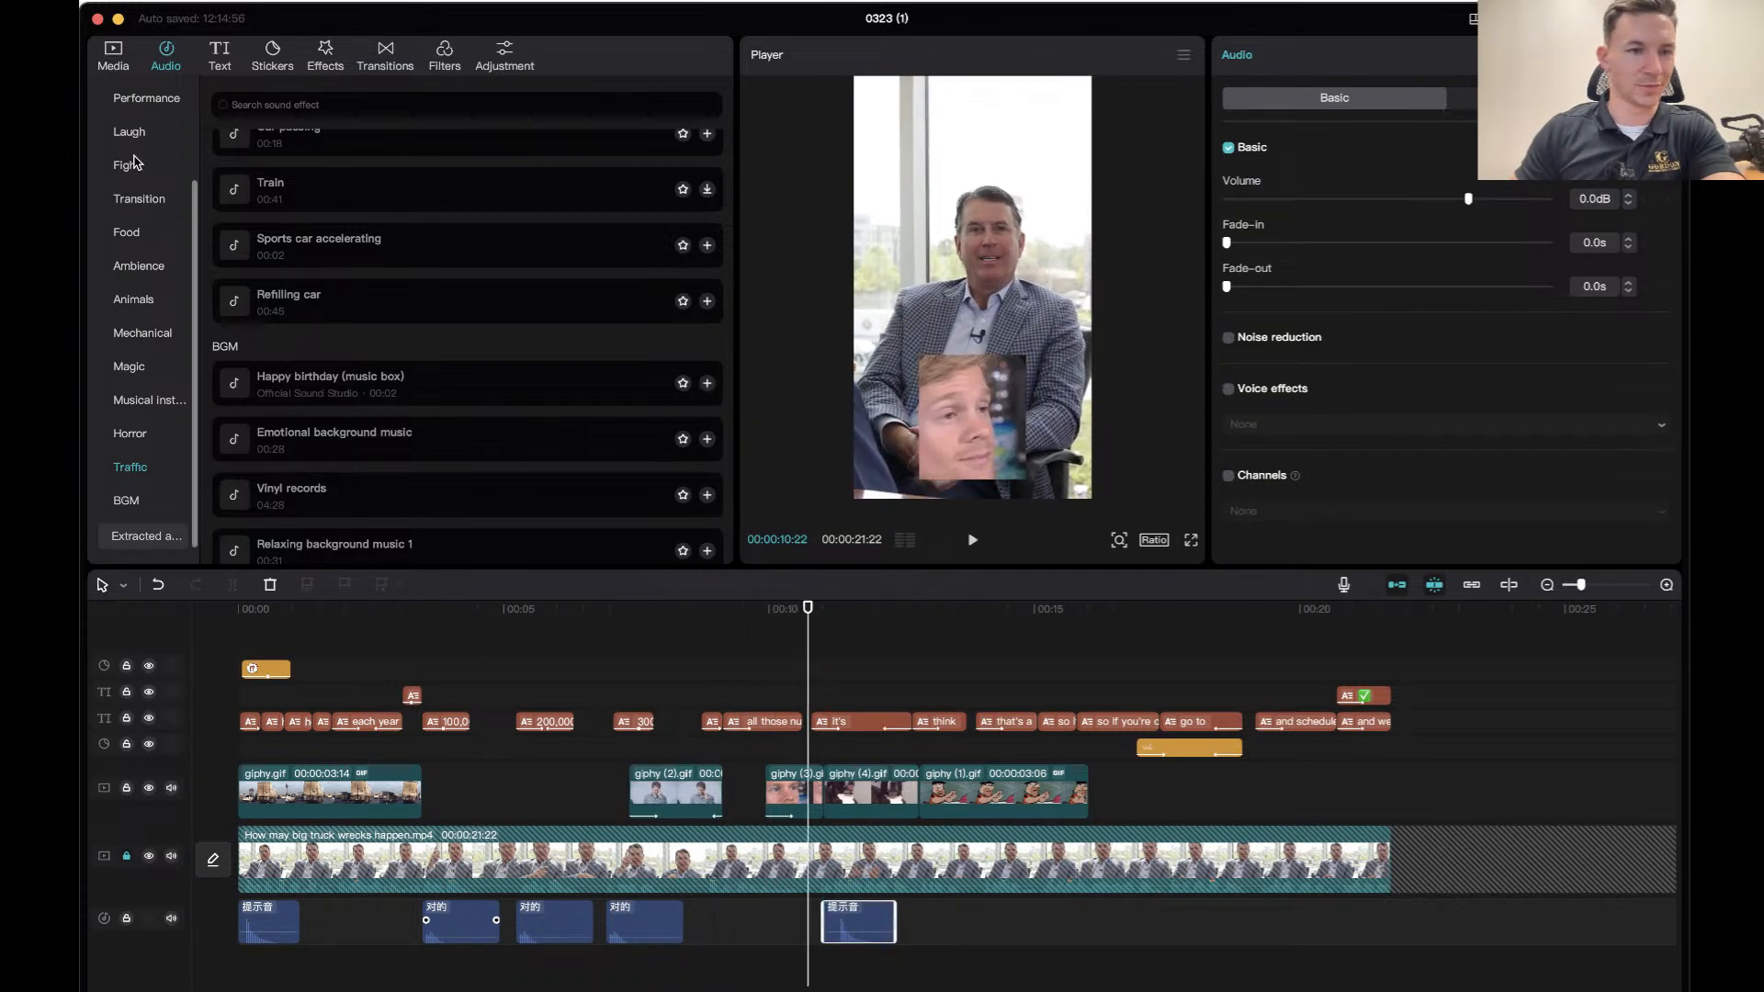
Browse the favorite sound effects and preview Wow and Scared ah from the Performance category for the face reaction GIF.
{"action": "scroll", "coordinate": [154, 109], "scroll_direction": "up", "scroll_amount": 10}
{"action": "left_click", "coordinate": [162, 103]}
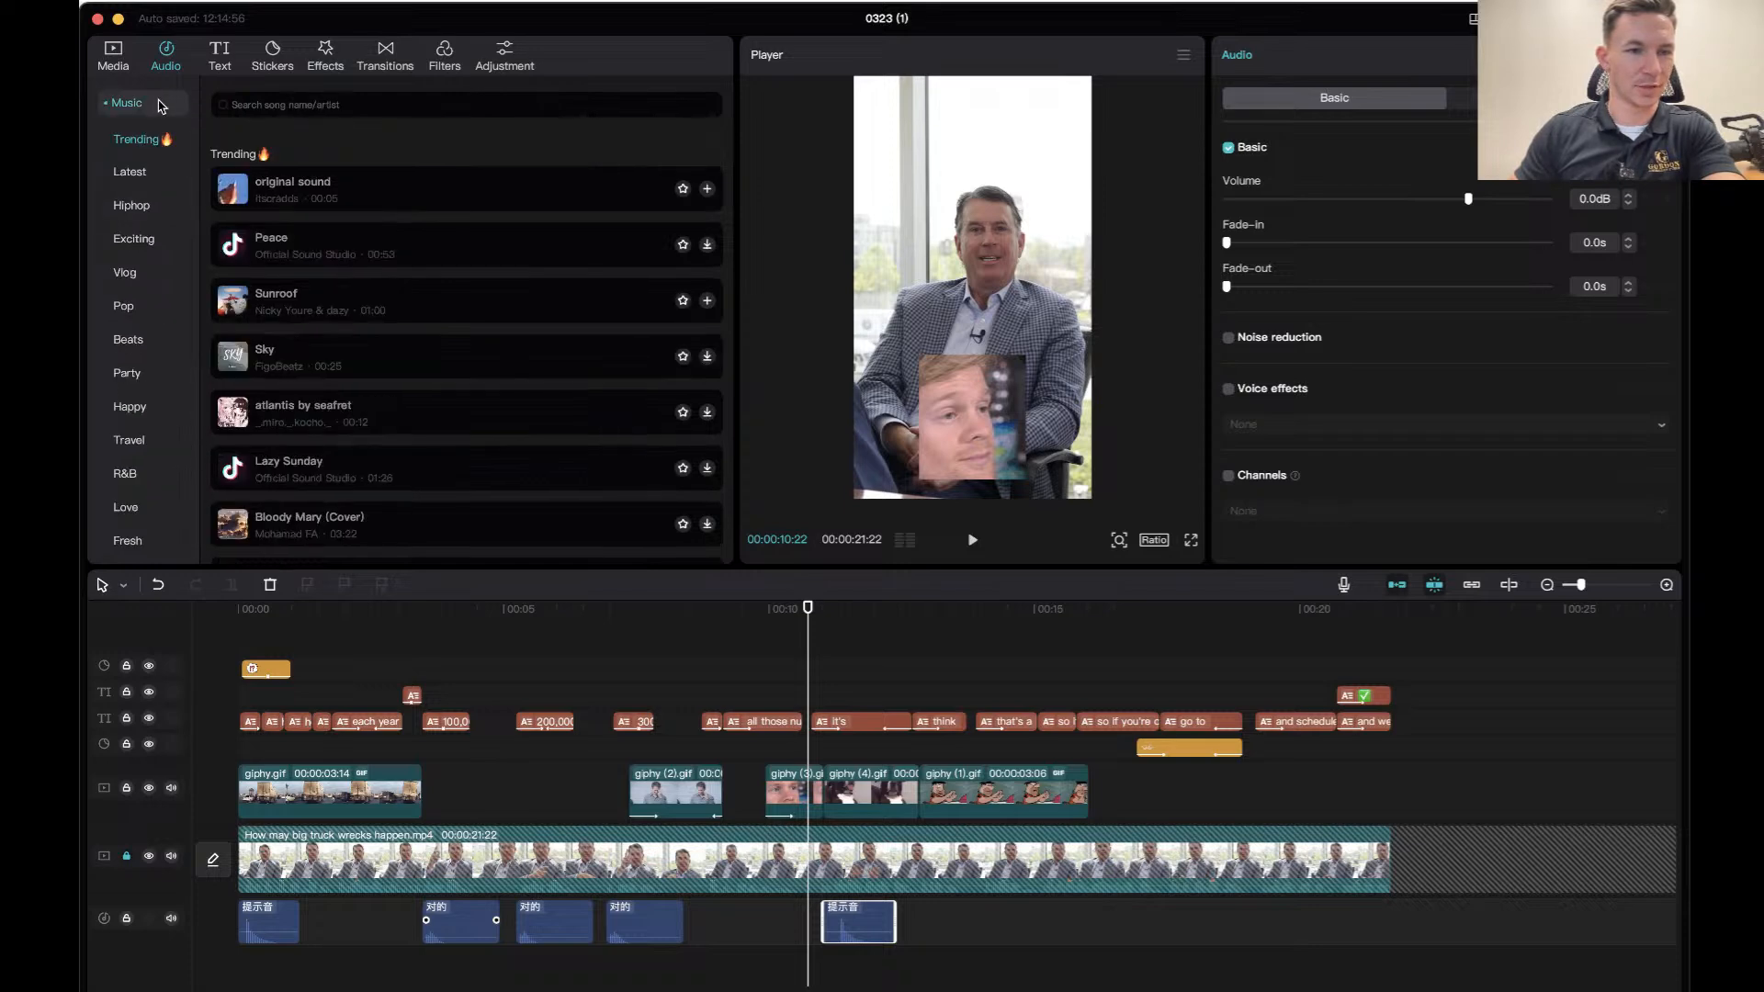
{"action": "left_click", "coordinate": [152, 102]}
{"action": "left_click", "coordinate": [147, 141]}
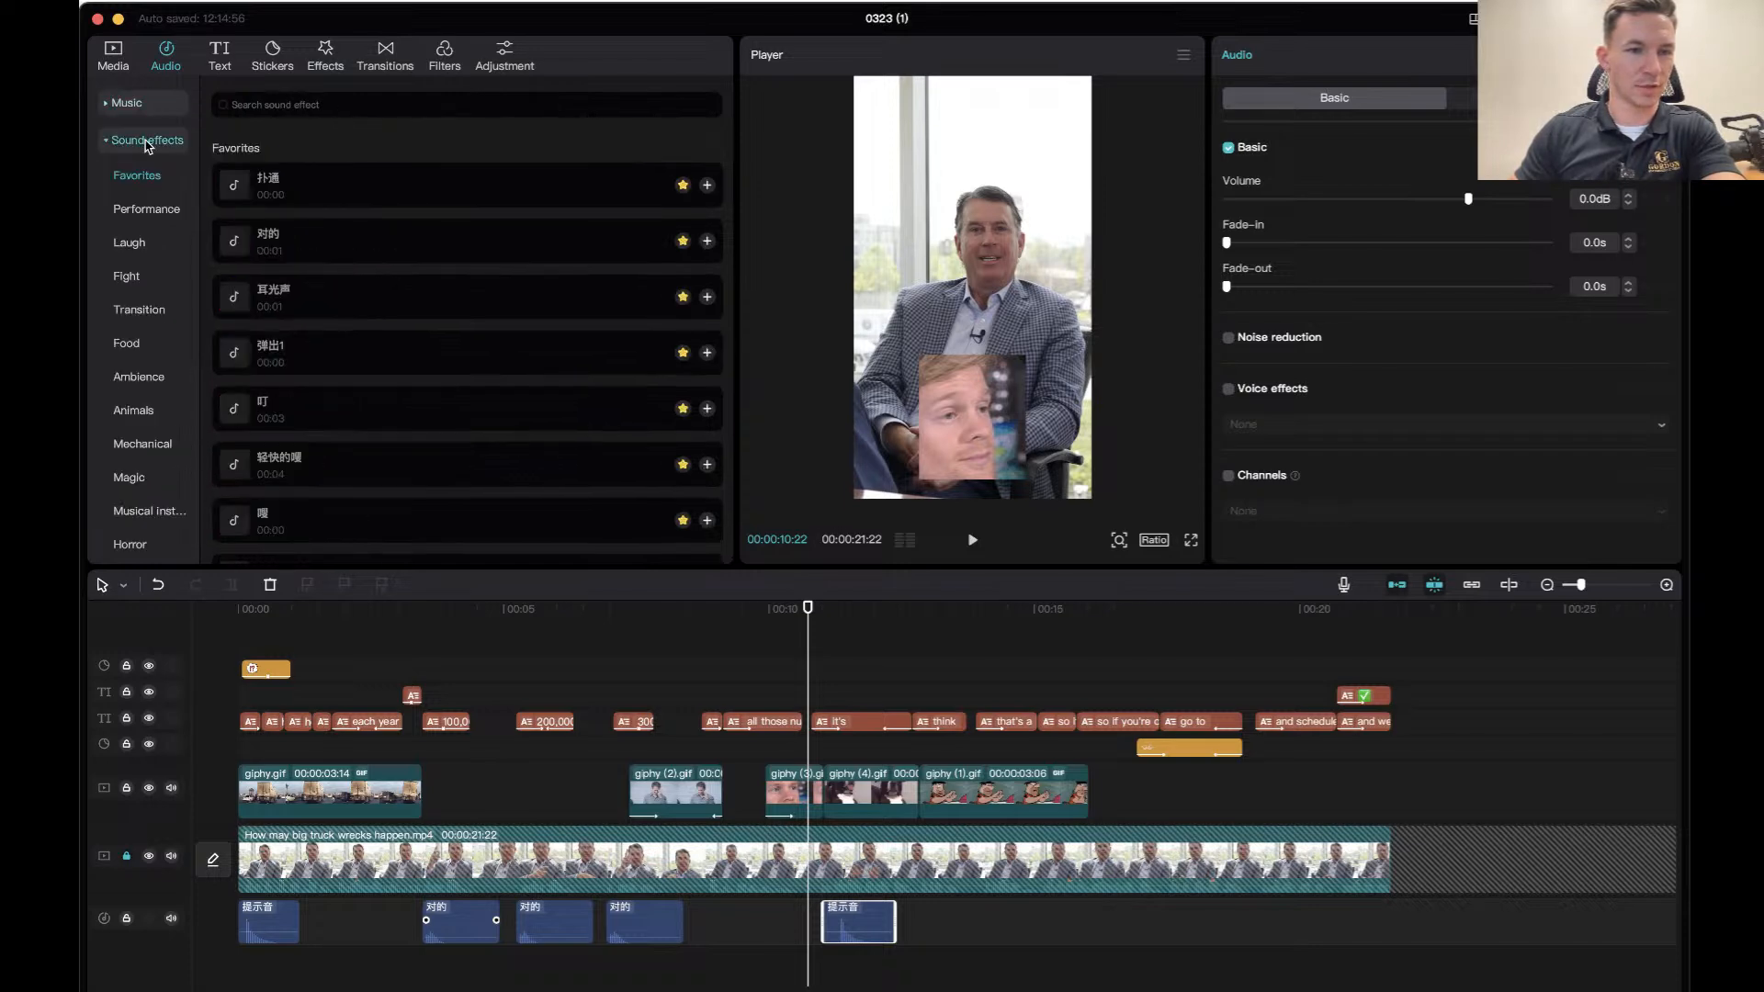
{"action": "scroll", "coordinate": [354, 409], "scroll_direction": "down", "scroll_amount": 6}
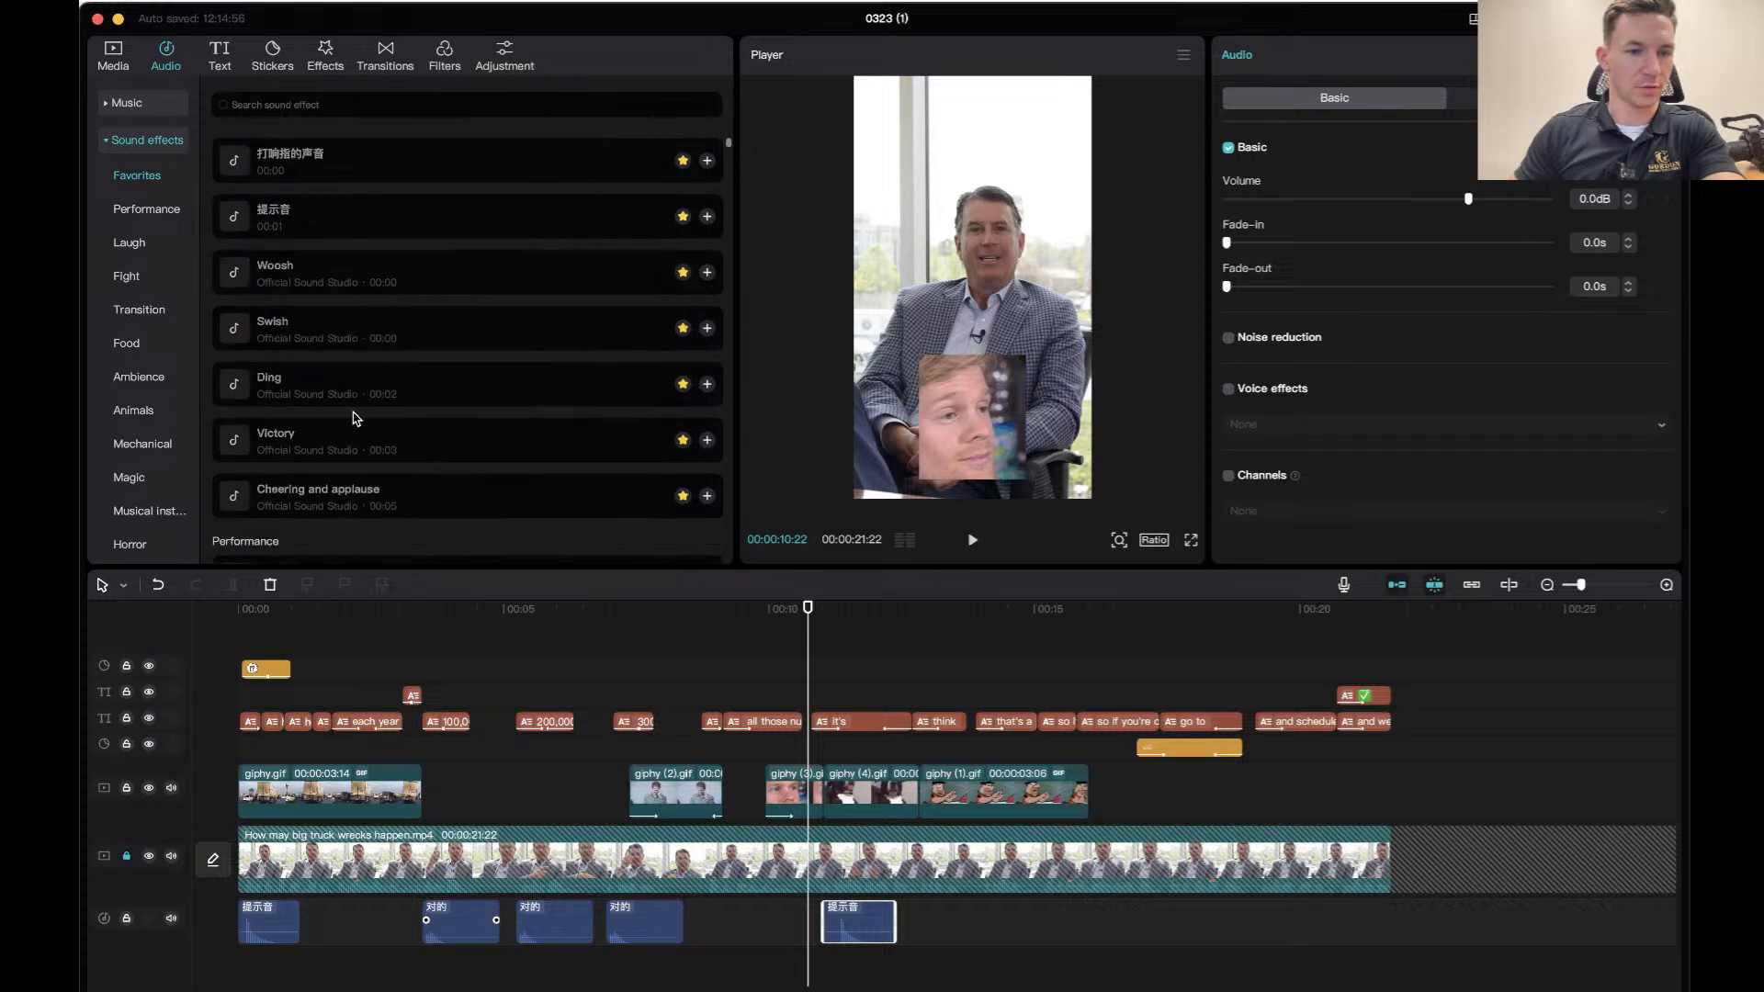
{"action": "scroll", "coordinate": [353, 418], "scroll_direction": "down", "scroll_amount": 3}
{"action": "scroll", "coordinate": [353, 413], "scroll_direction": "down", "scroll_amount": 8}
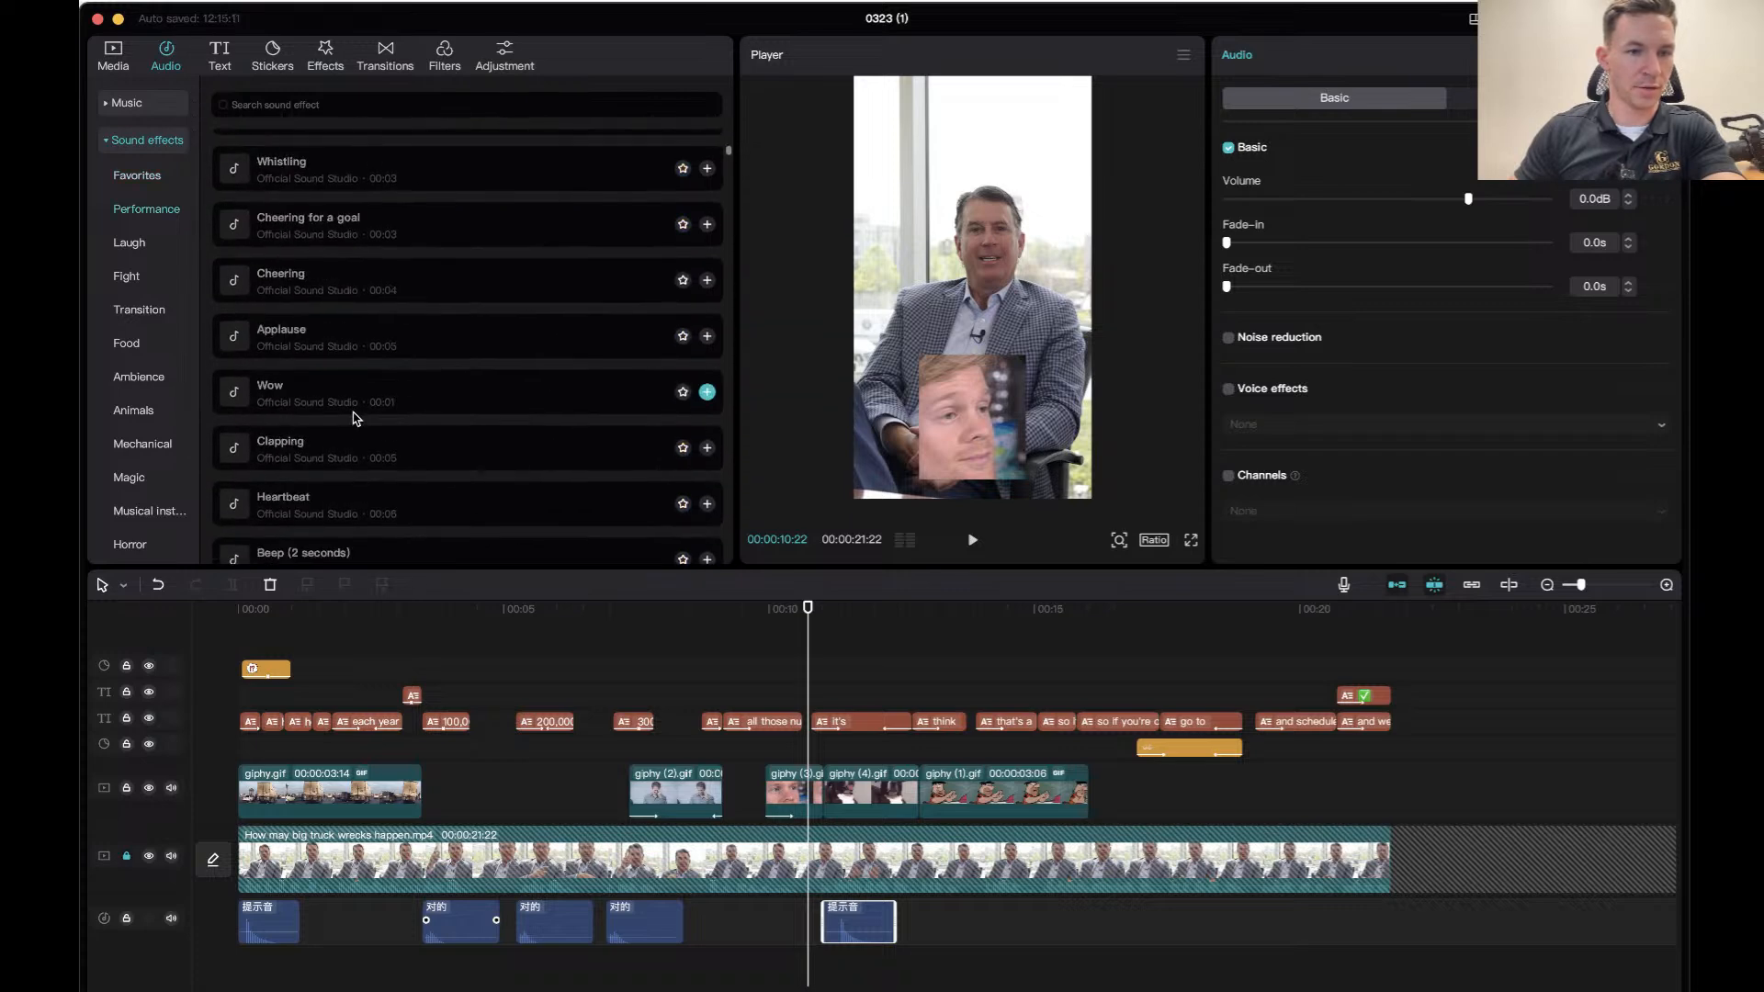
{"action": "left_click", "coordinate": [325, 268]}
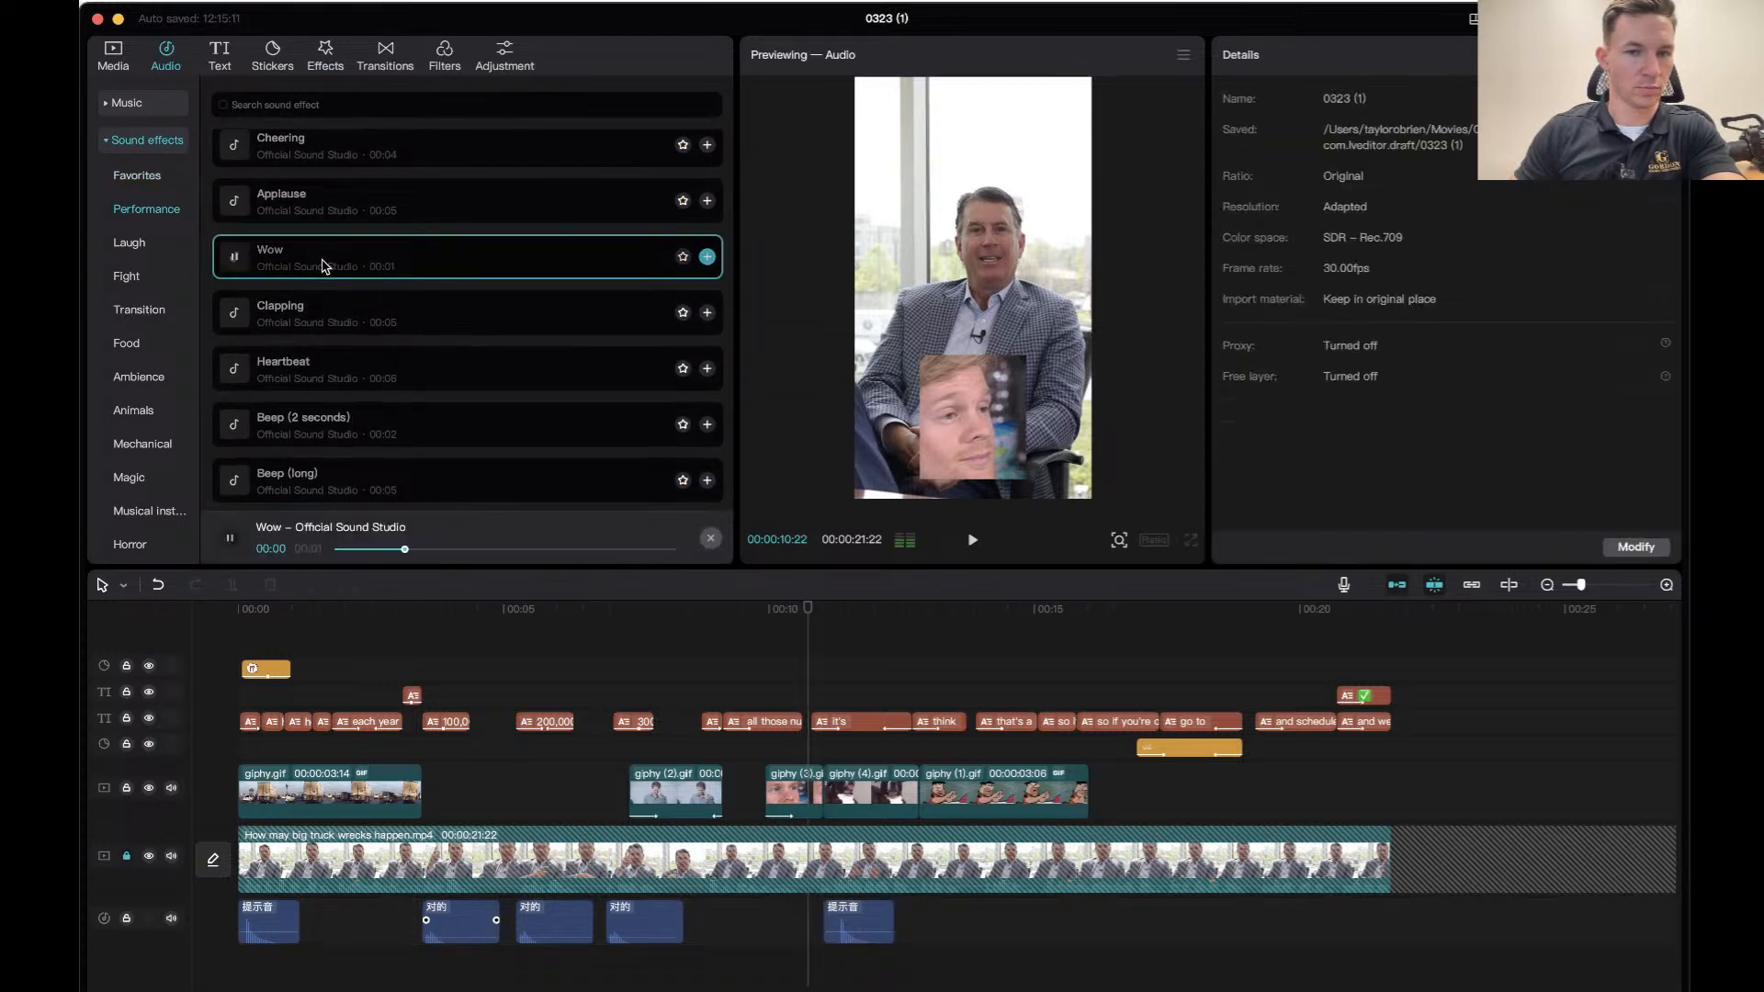
{"action": "scroll", "coordinate": [340, 413], "scroll_direction": "down", "scroll_amount": 3}
{"action": "left_click", "coordinate": [339, 433]}
{"action": "scroll", "coordinate": [340, 433], "scroll_direction": "down", "scroll_amount": 3}
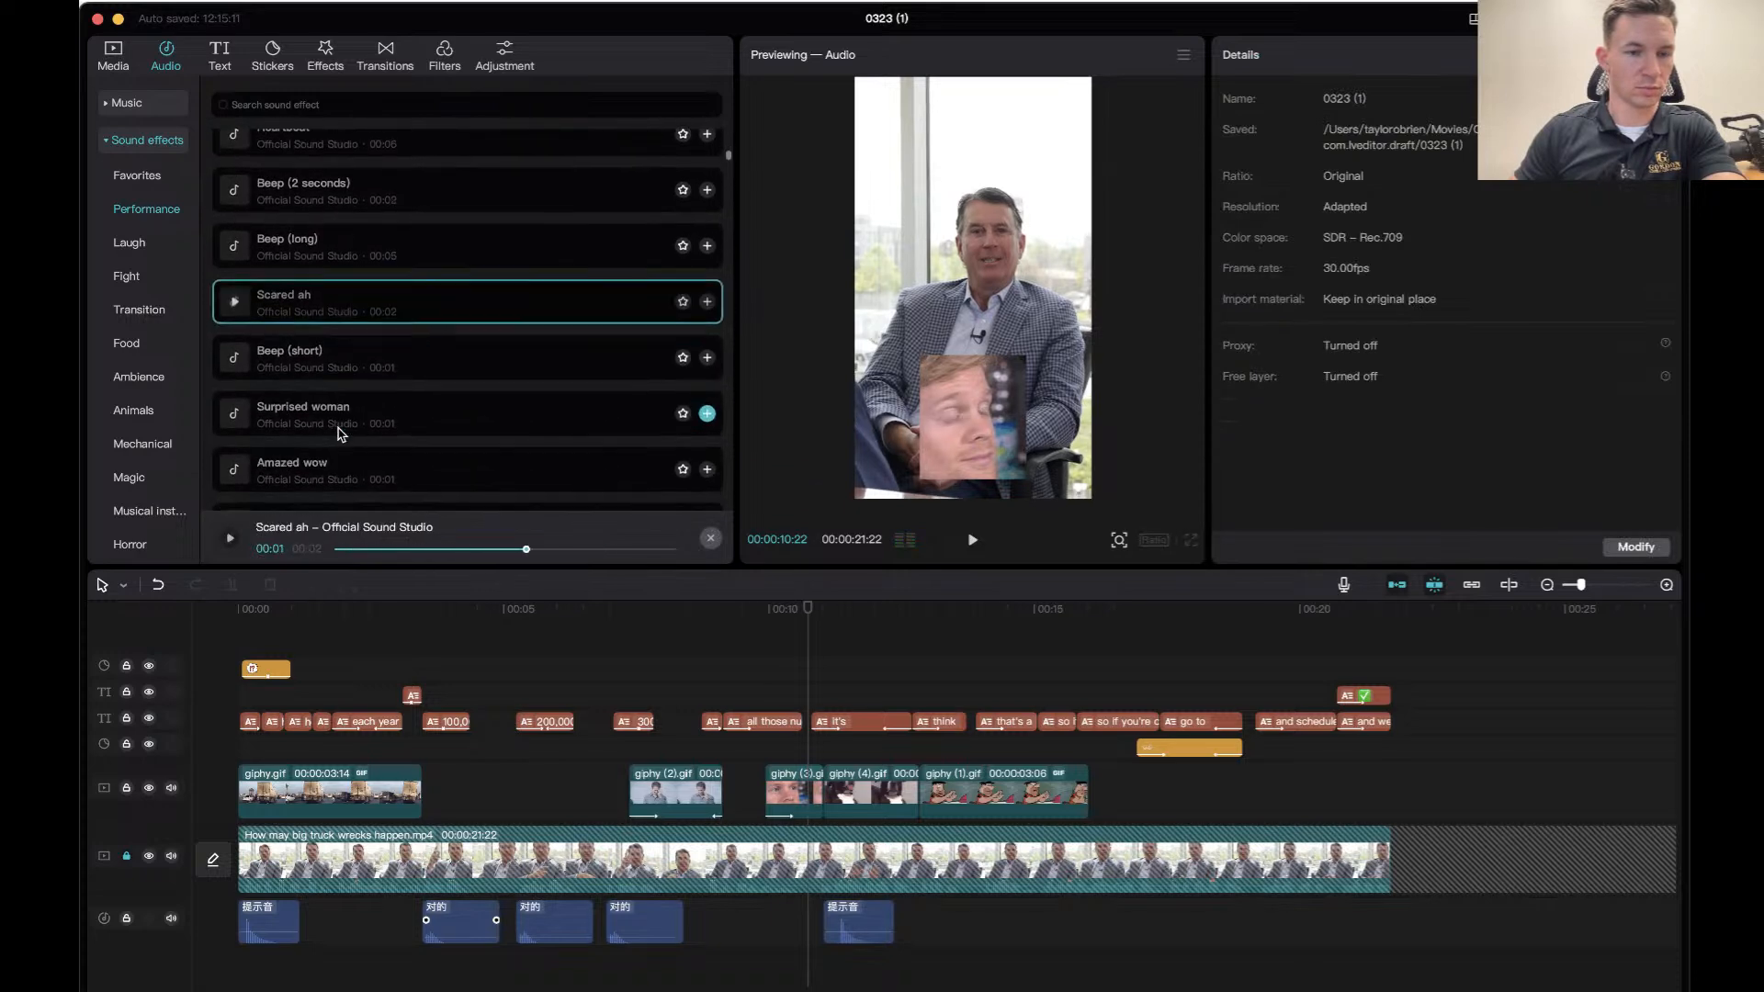
Preview and compare the Surprised woman, Amazed wow, Surprised man and Refreshed ah sound effects for the reaction GIF.
{"action": "left_click", "coordinate": [341, 433]}
{"action": "left_click", "coordinate": [337, 470]}
{"action": "scroll", "coordinate": [356, 460], "scroll_direction": "down", "scroll_amount": 2}
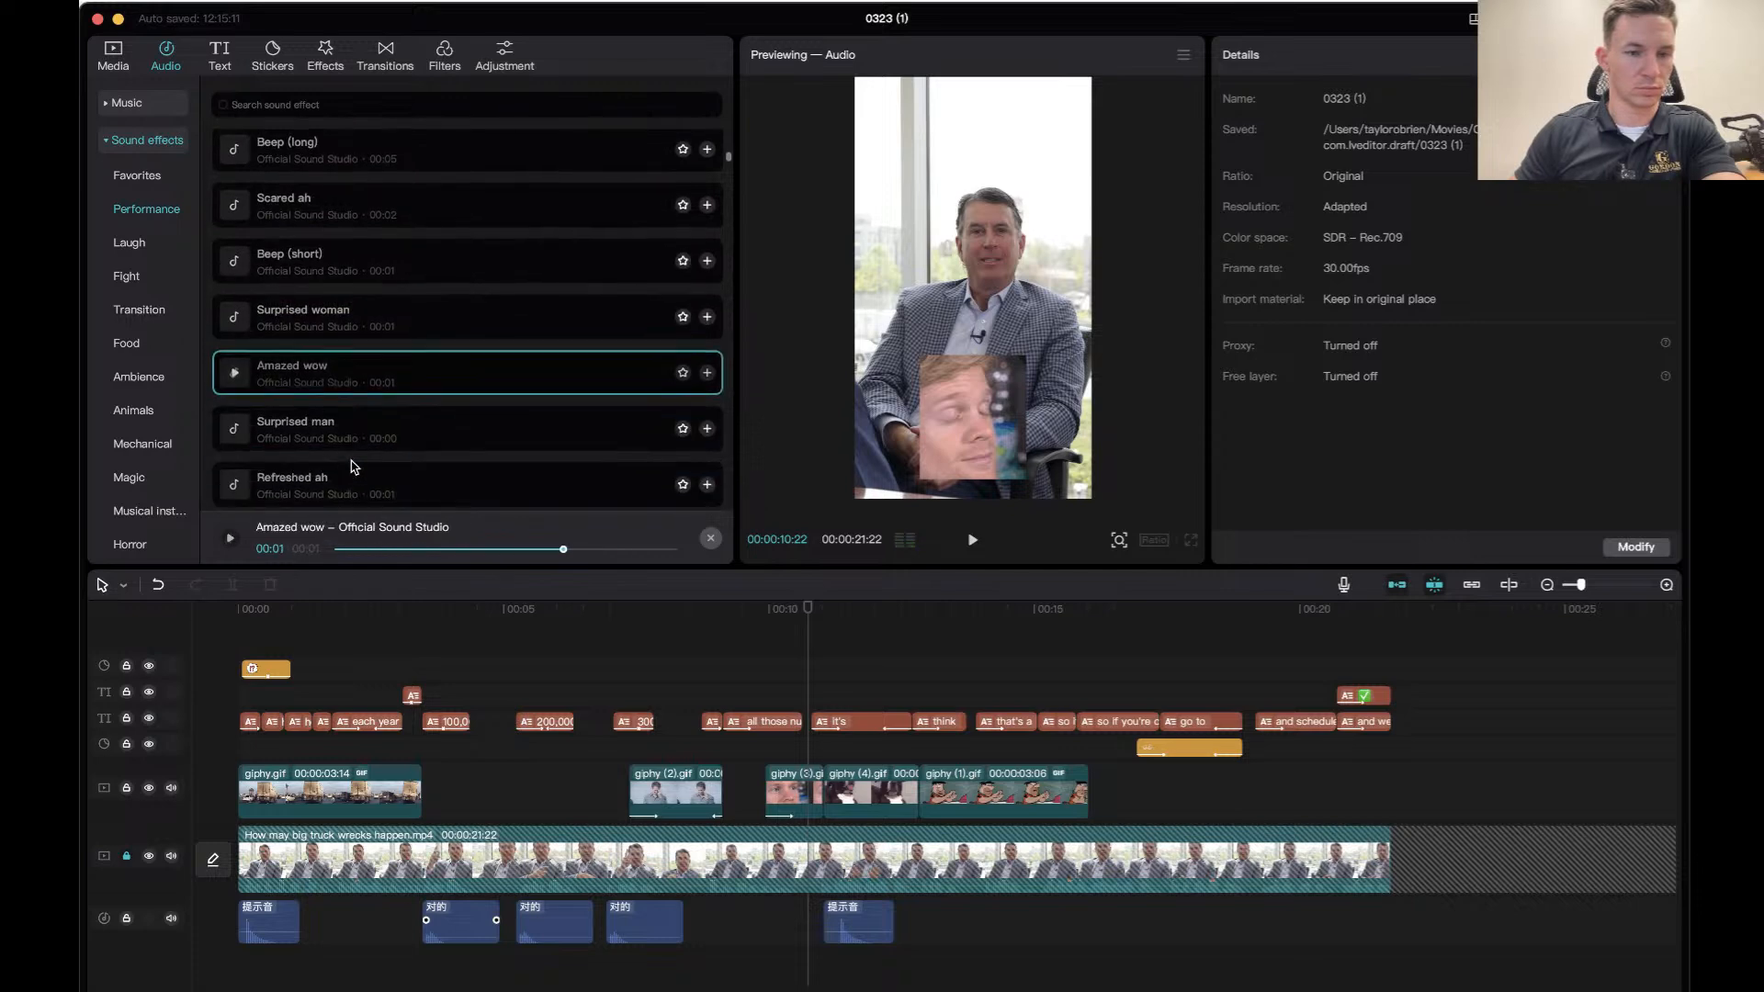
{"action": "left_click", "coordinate": [348, 441]}
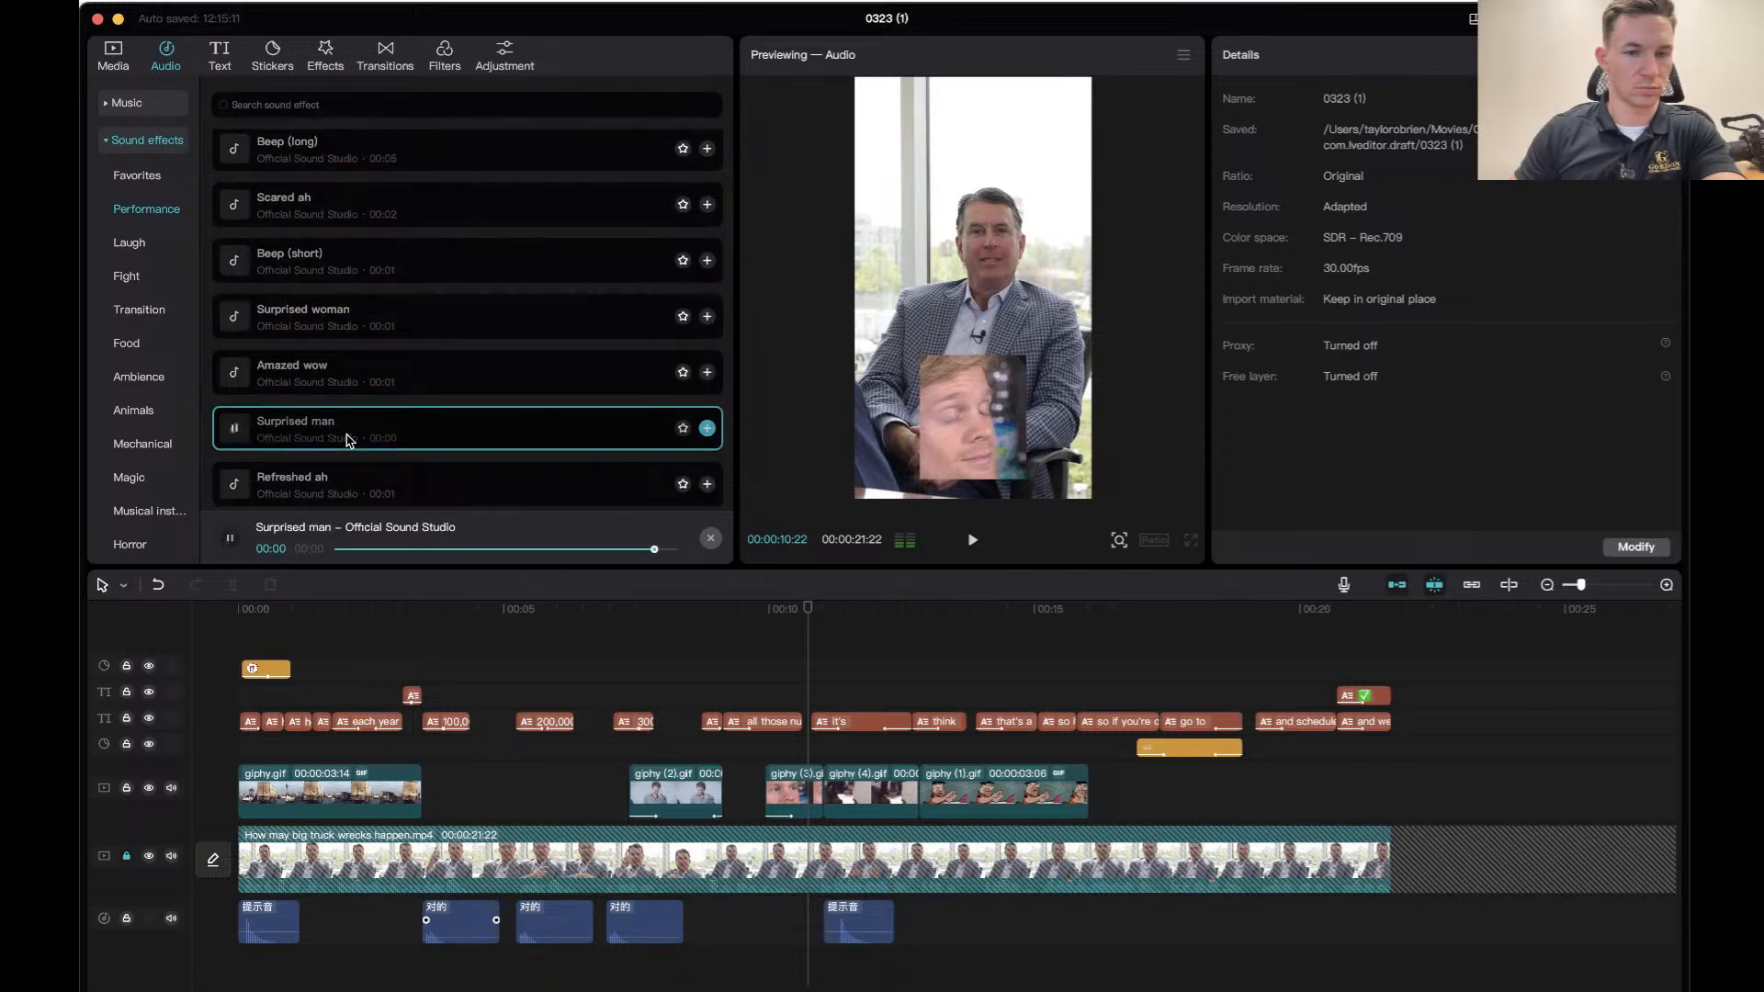
{"action": "left_click", "coordinate": [328, 491]}
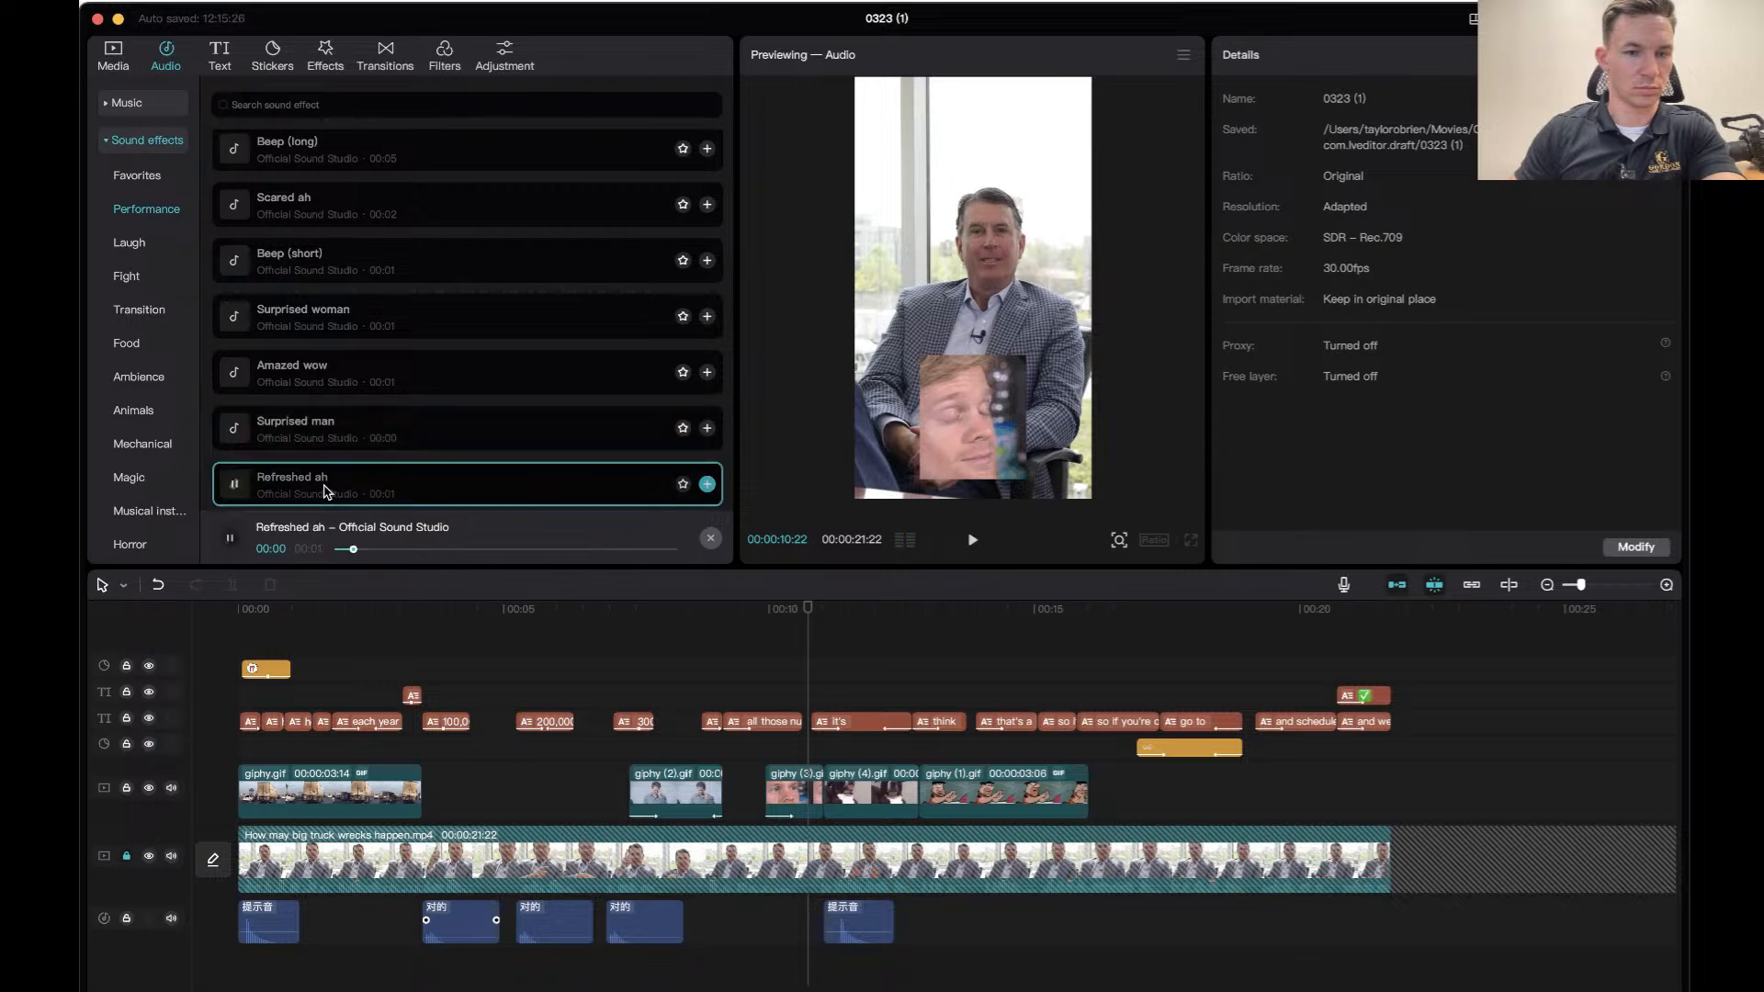
{"action": "scroll", "coordinate": [336, 459], "scroll_direction": "down", "scroll_amount": 1}
{"action": "left_click", "coordinate": [330, 367]}
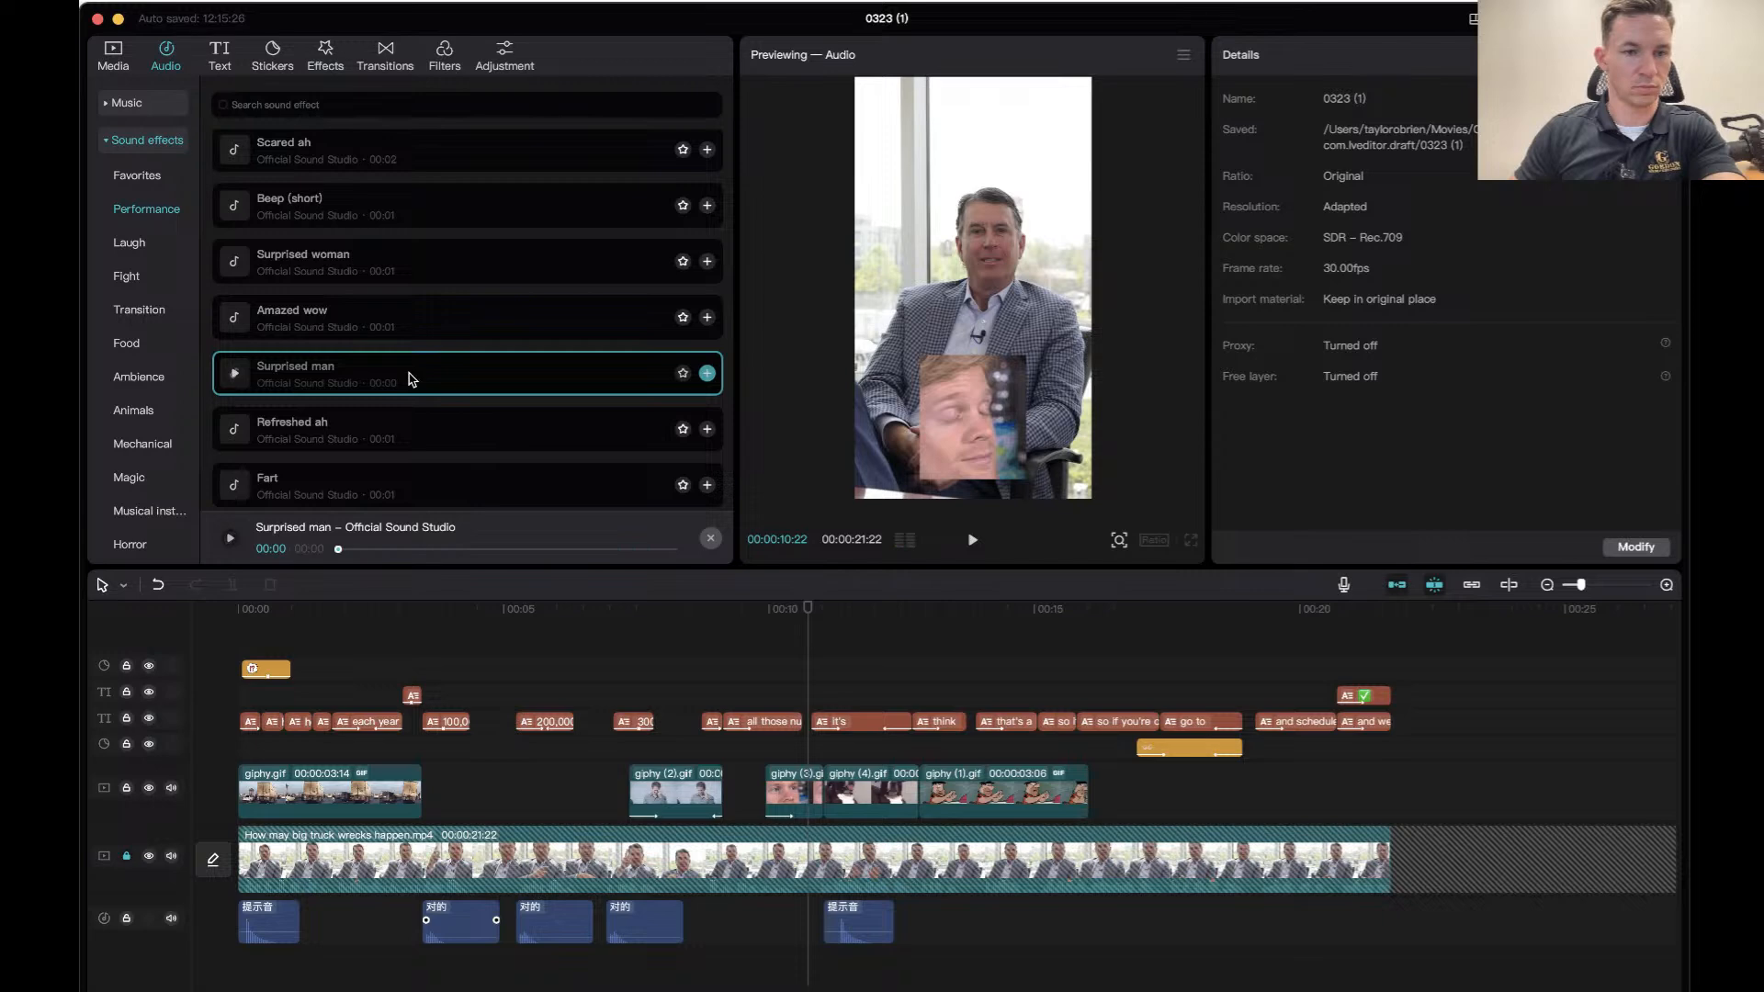
{"action": "scroll", "coordinate": [410, 379], "scroll_direction": "up", "scroll_amount": 1}
{"action": "left_click", "coordinate": [366, 336]}
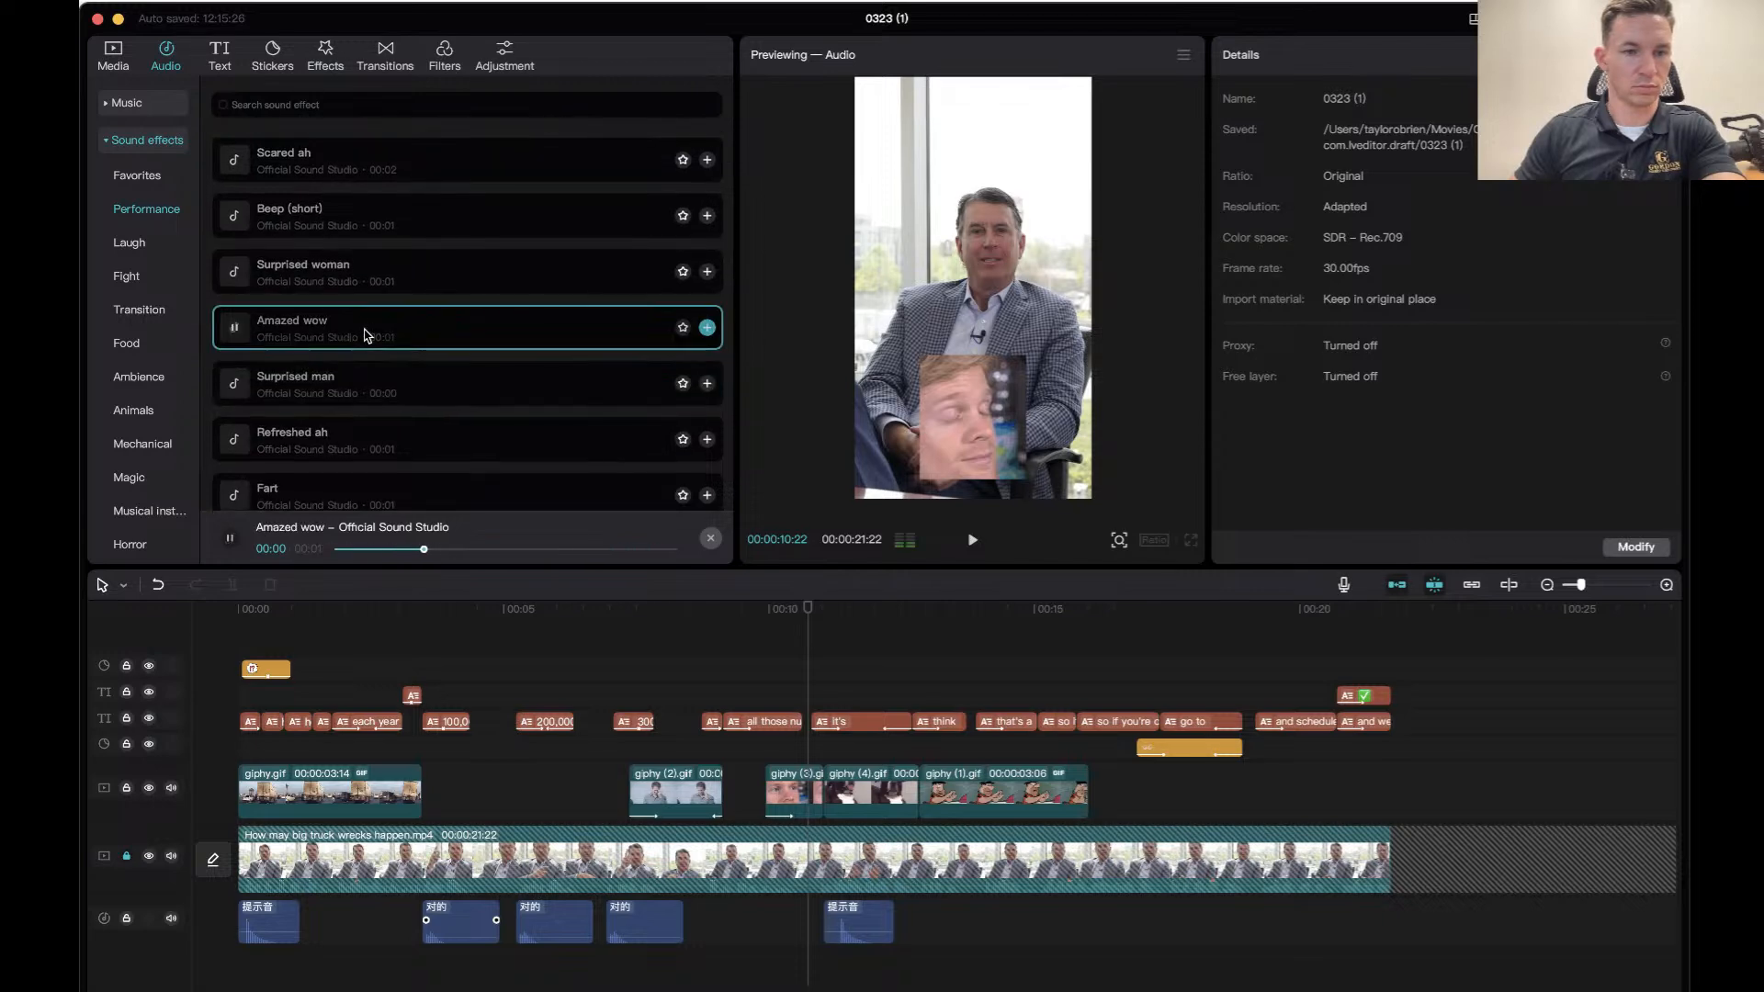
Preview the Surprised woman, Surprised man and Questioning ah sound effects for the face reaction GIF.
{"action": "left_click", "coordinate": [341, 284]}
{"action": "left_click", "coordinate": [354, 384]}
{"action": "scroll", "coordinate": [349, 422], "scroll_direction": "down", "scroll_amount": 2}
{"action": "scroll", "coordinate": [349, 427], "scroll_direction": "down", "scroll_amount": 3}
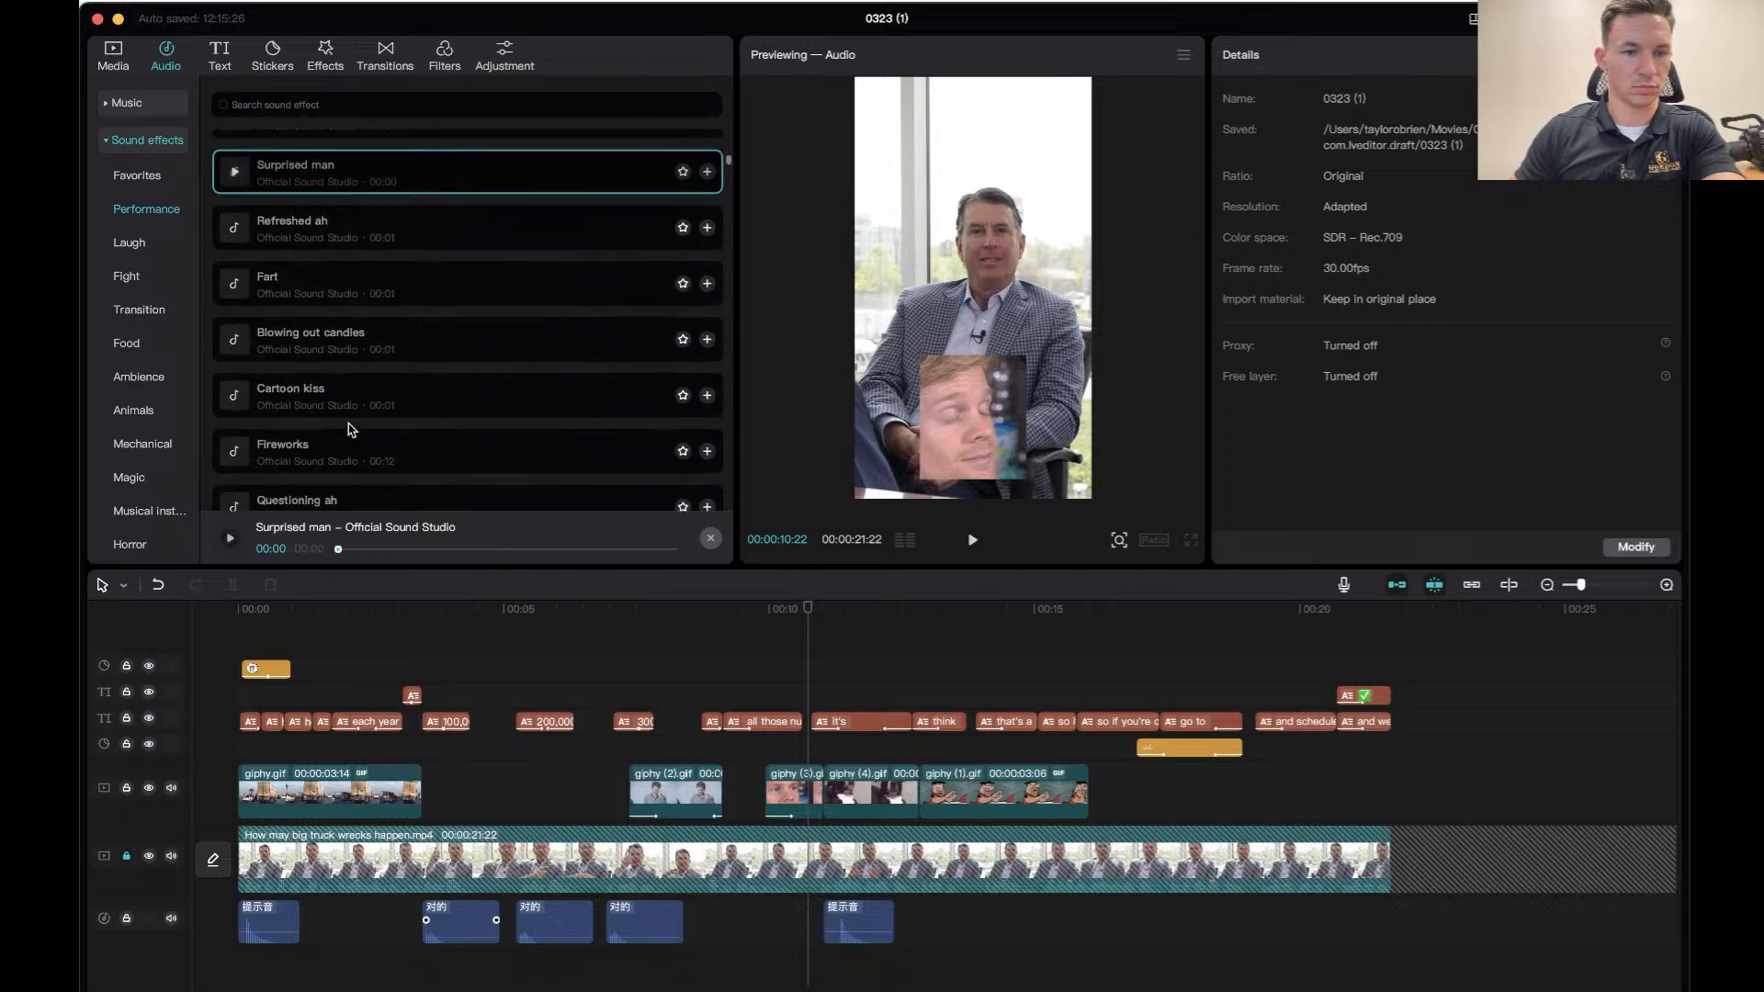
{"action": "left_click", "coordinate": [334, 452]}
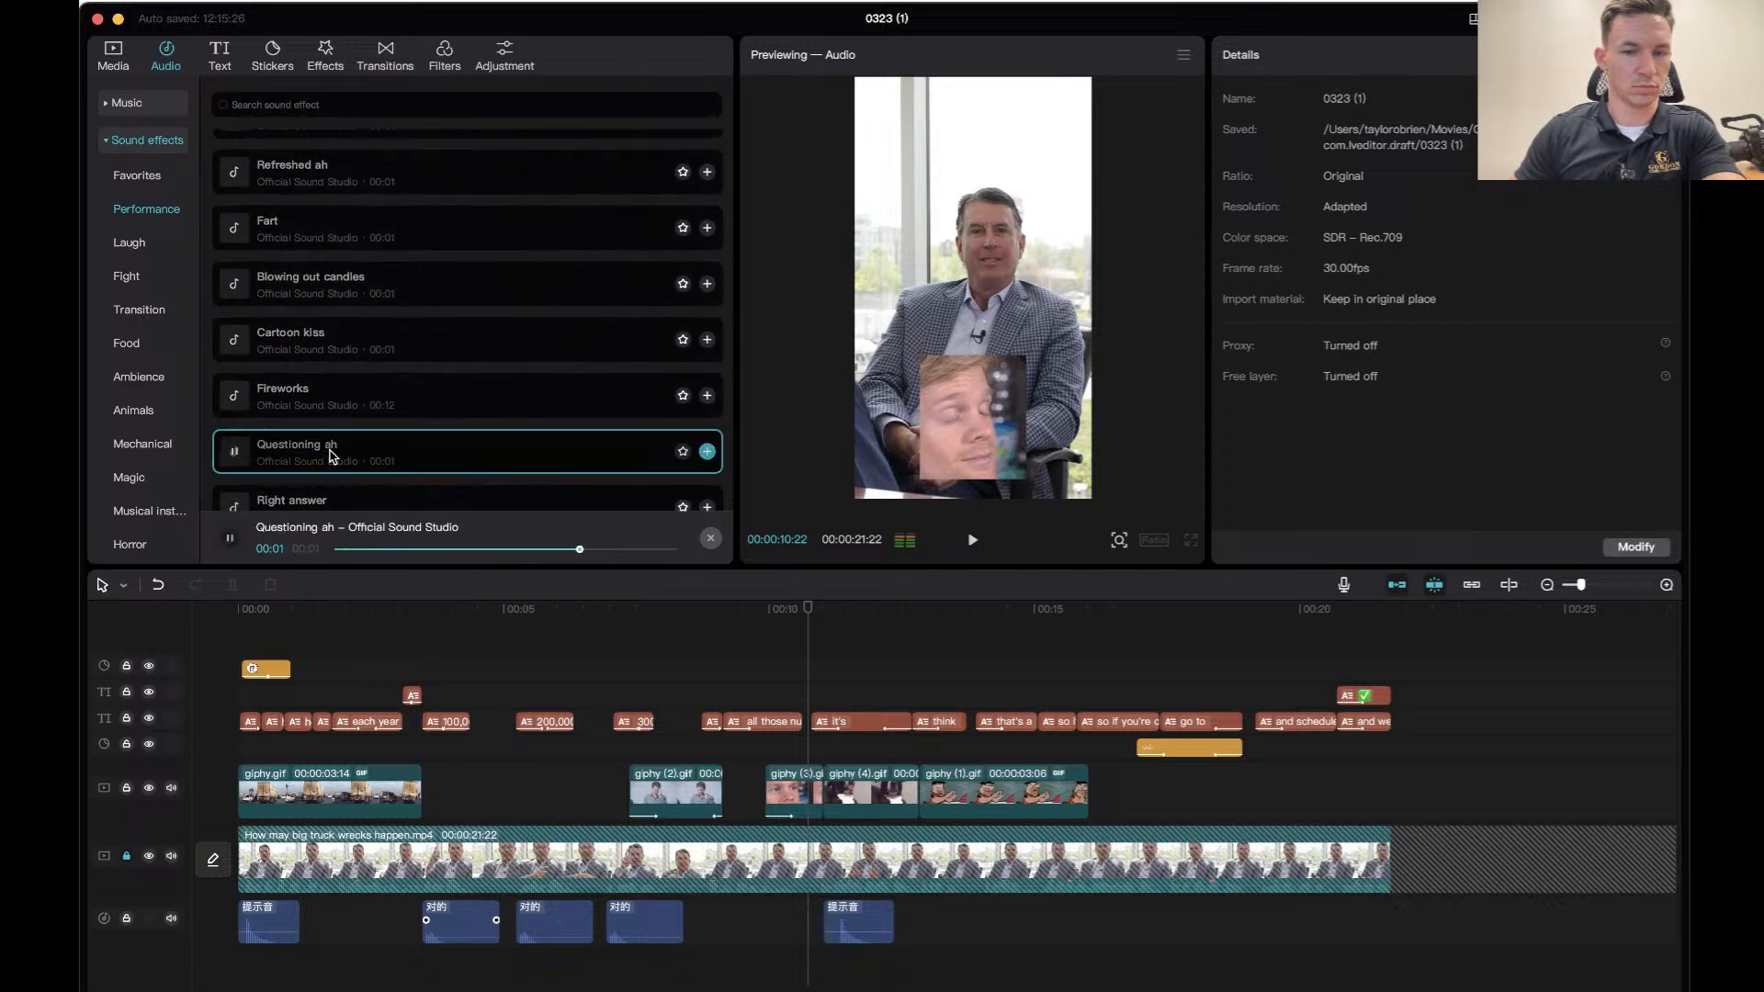
Add the Questioning ah sound at about 9.4 seconds on the audio track and lower its volume to -32.8 dB.
{"action": "left_click_drag", "start_coordinate": [333, 456], "coordinate": [739, 917]}
{"action": "left_click", "coordinate": [657, 607]}
{"action": "key", "text": "space"}
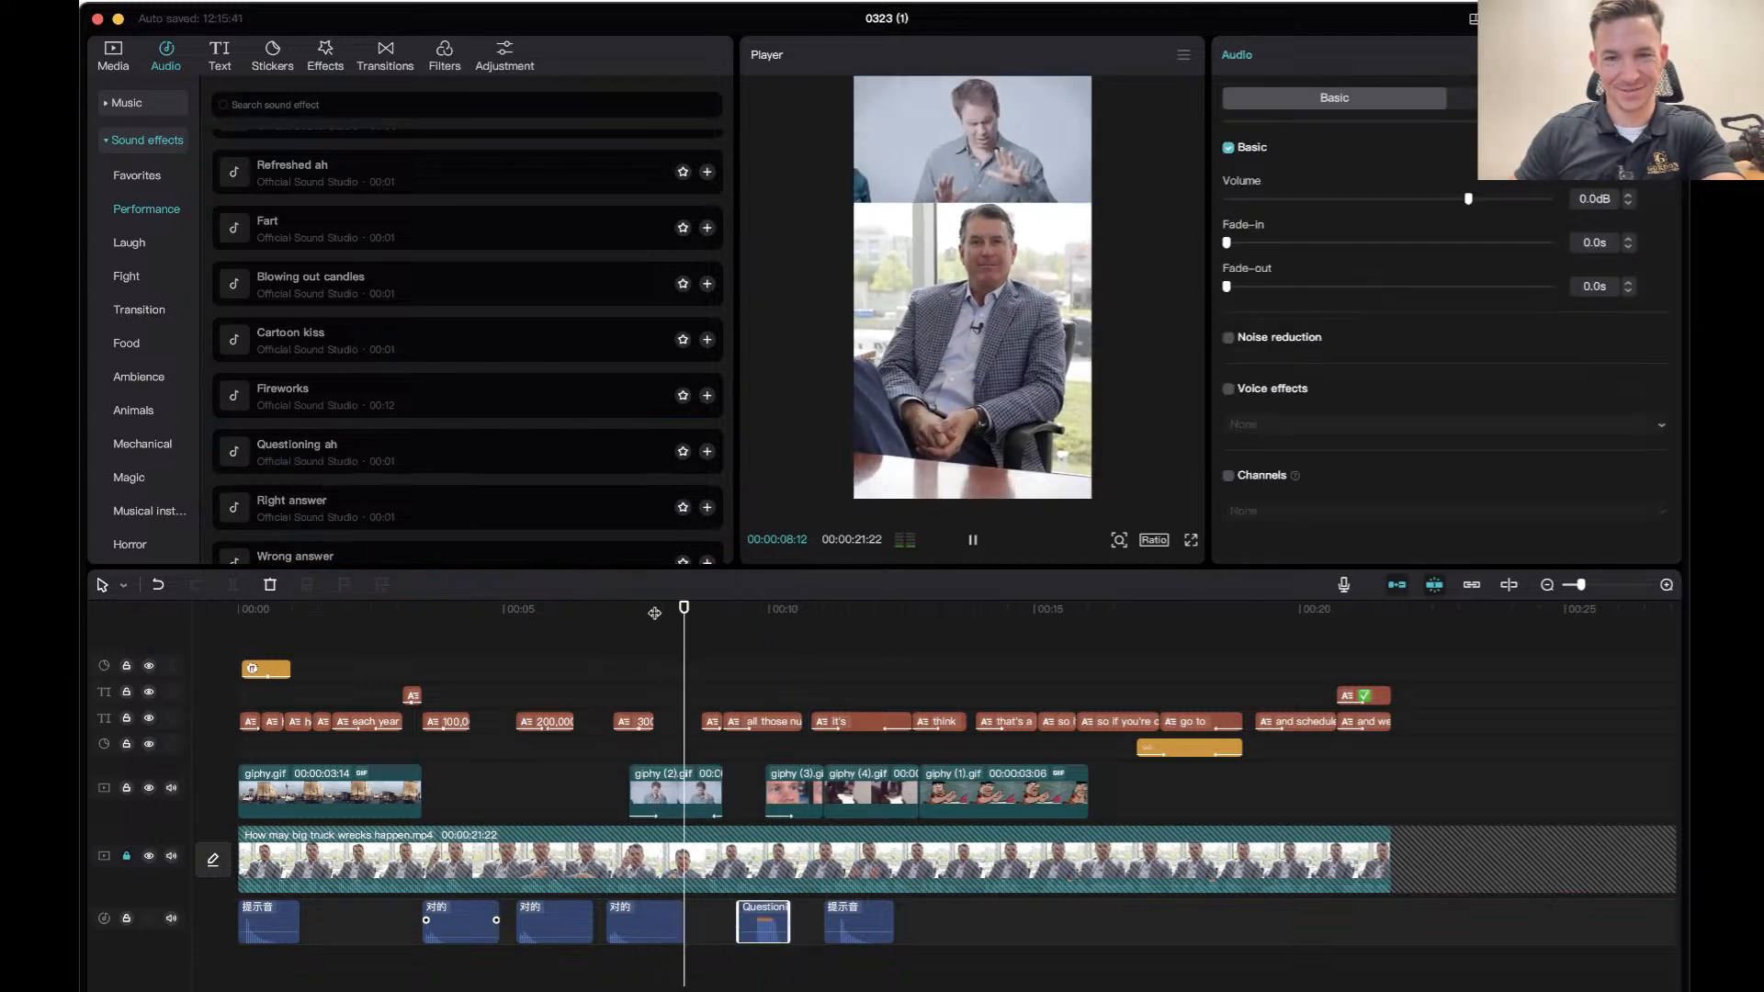
{"action": "key", "text": "space"}
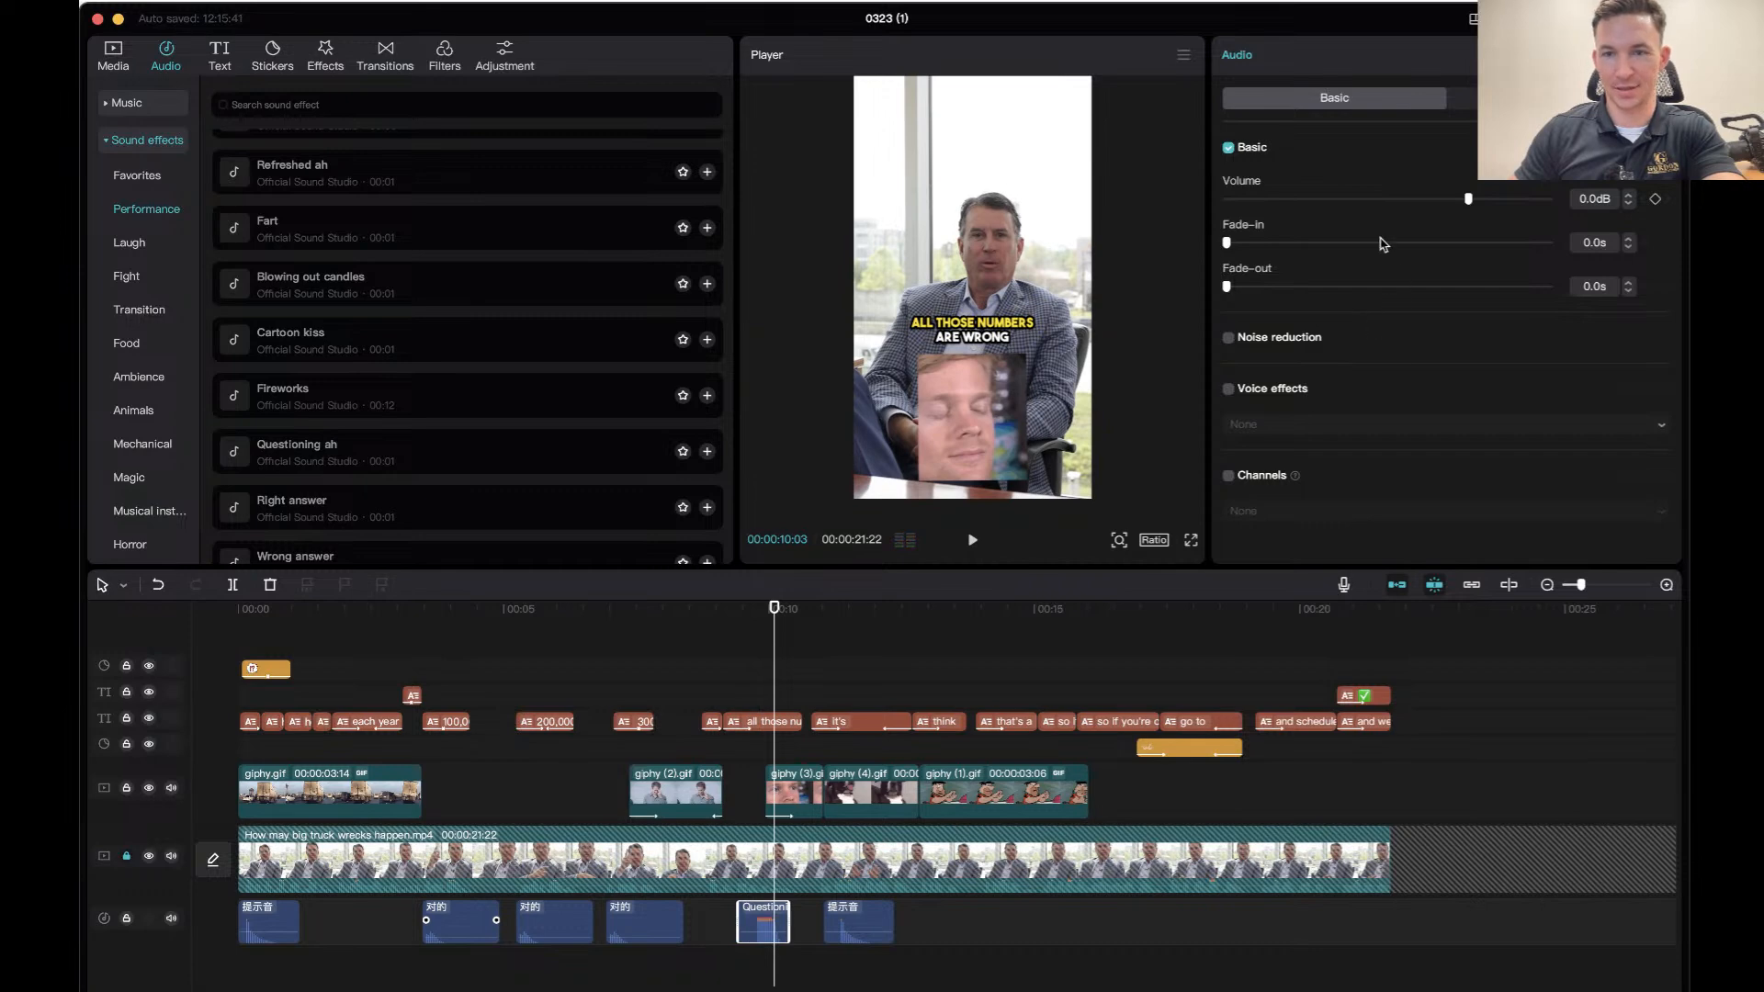
{"action": "left_click", "coordinate": [1335, 200]}
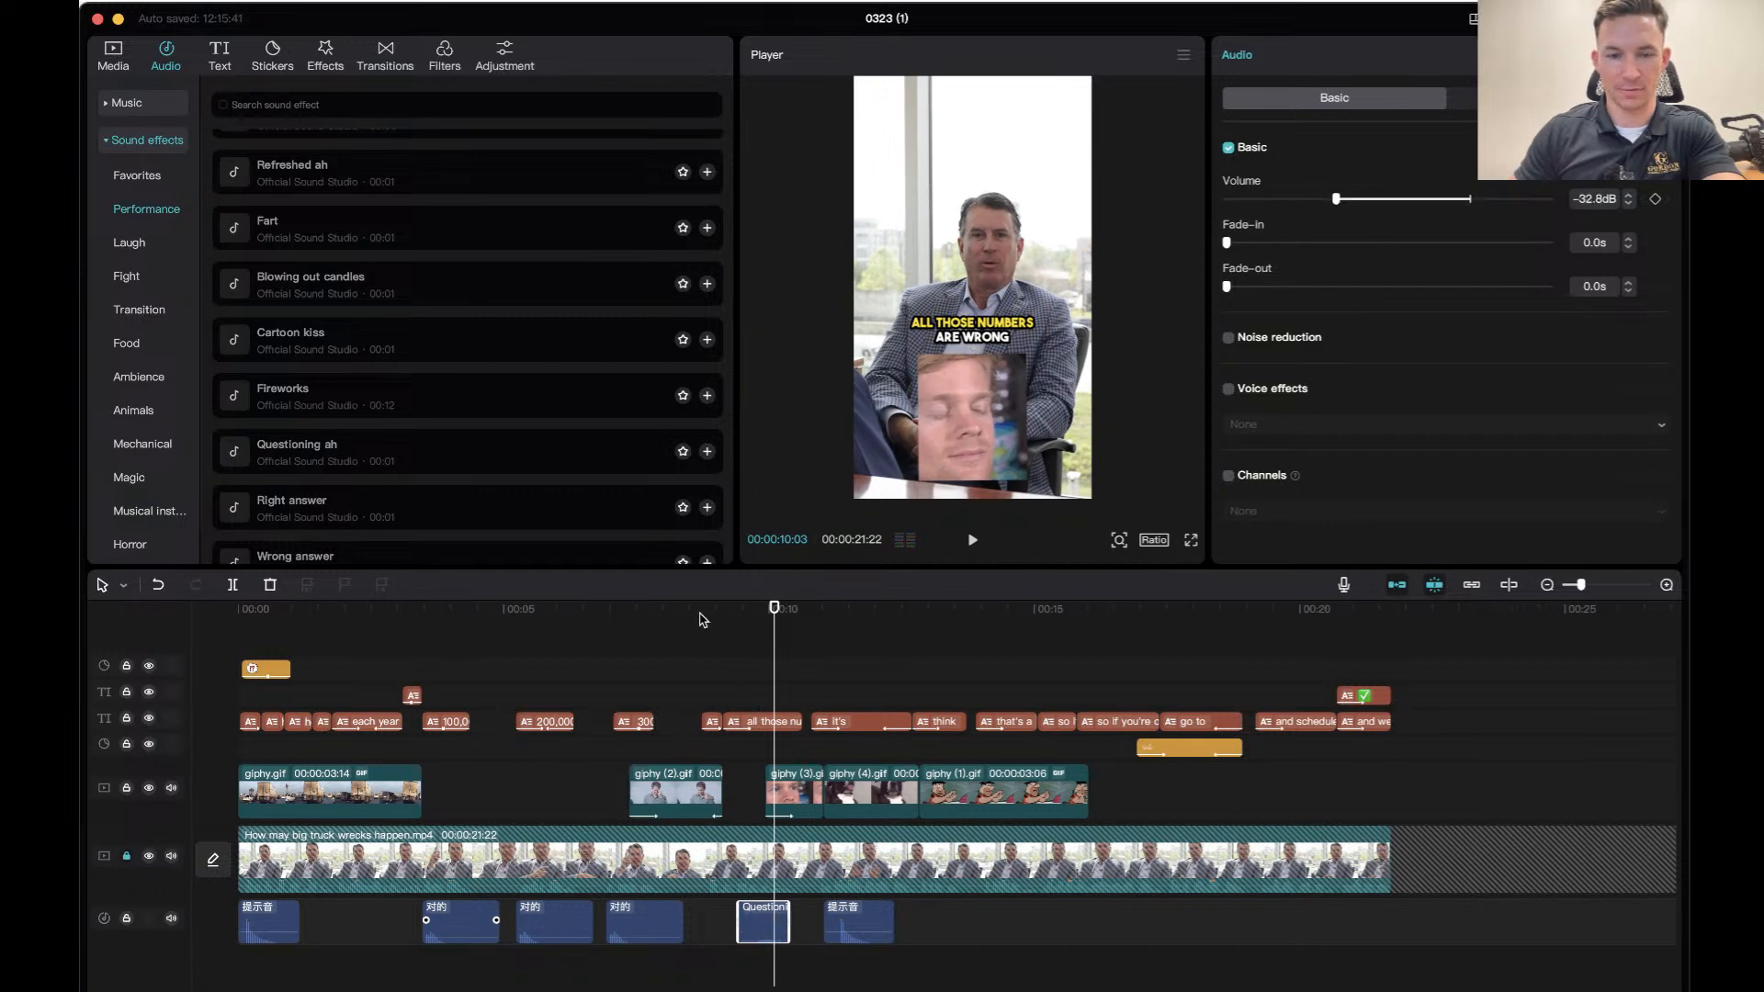
Move the Questioning ah clip to the start of the face reaction GIF and play it back.
{"action": "left_click", "coordinate": [701, 907]}
{"action": "key", "text": "space"}
{"action": "key", "text": "space"}
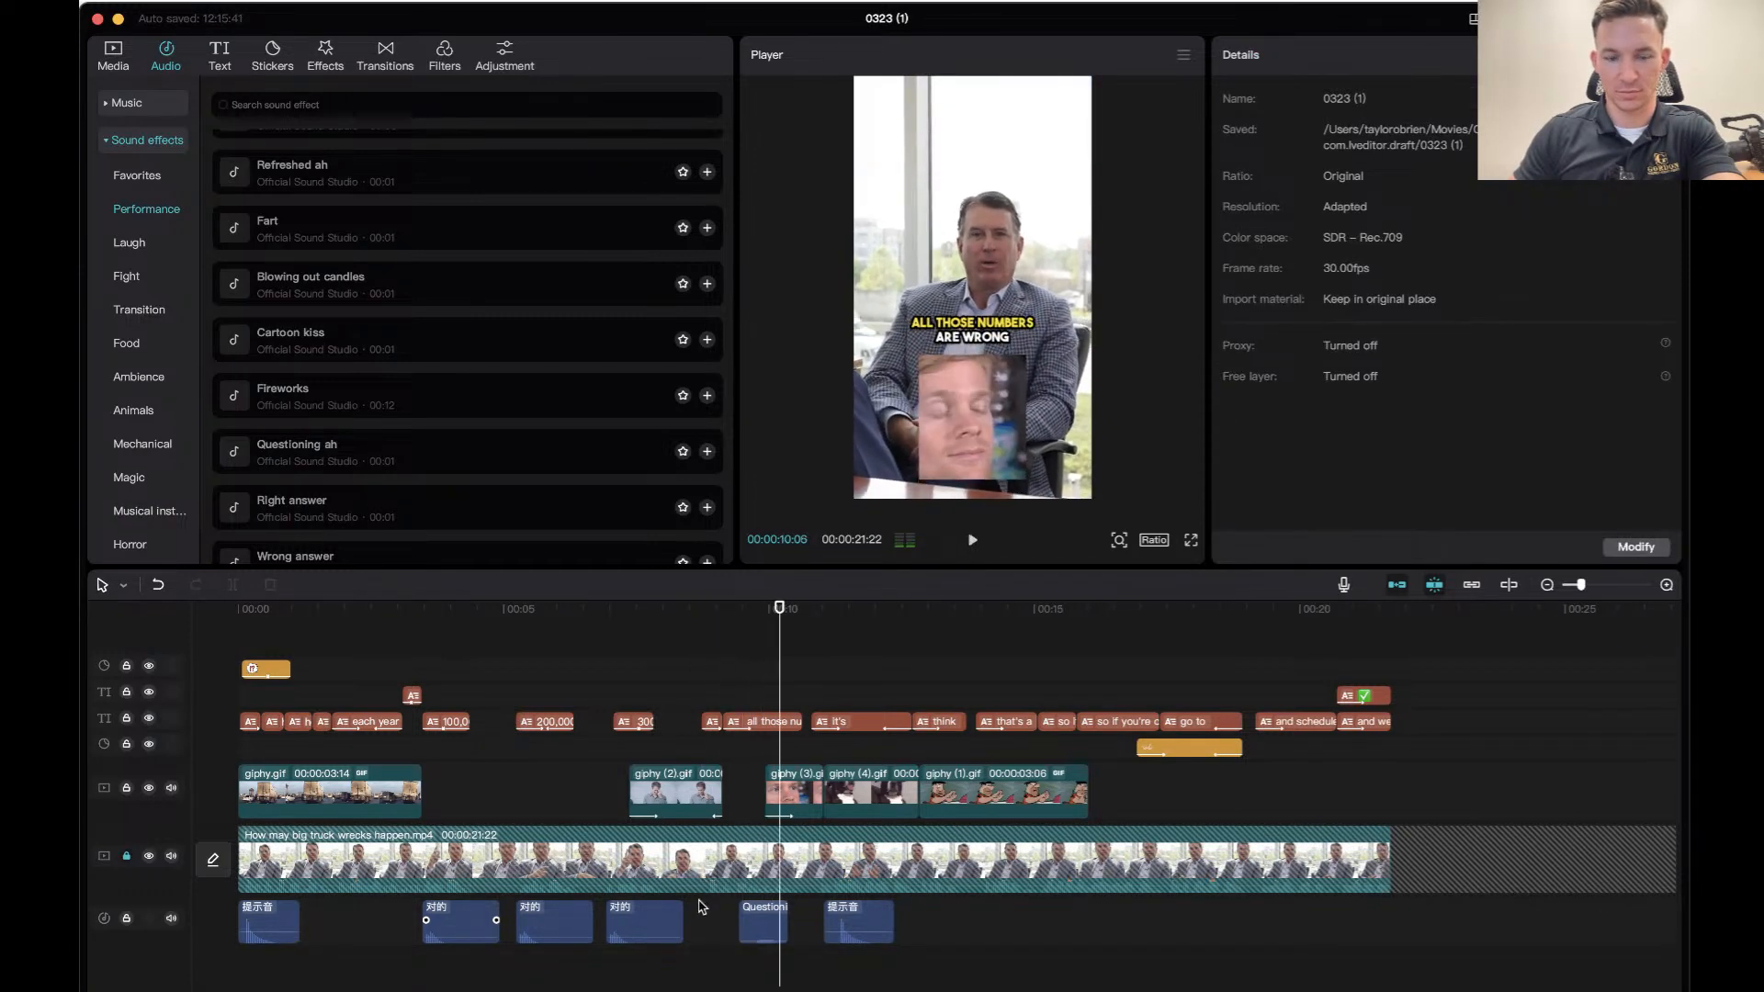
{"action": "left_click_drag", "start_coordinate": [759, 918], "coordinate": [784, 918]}
{"action": "key", "text": "space"}
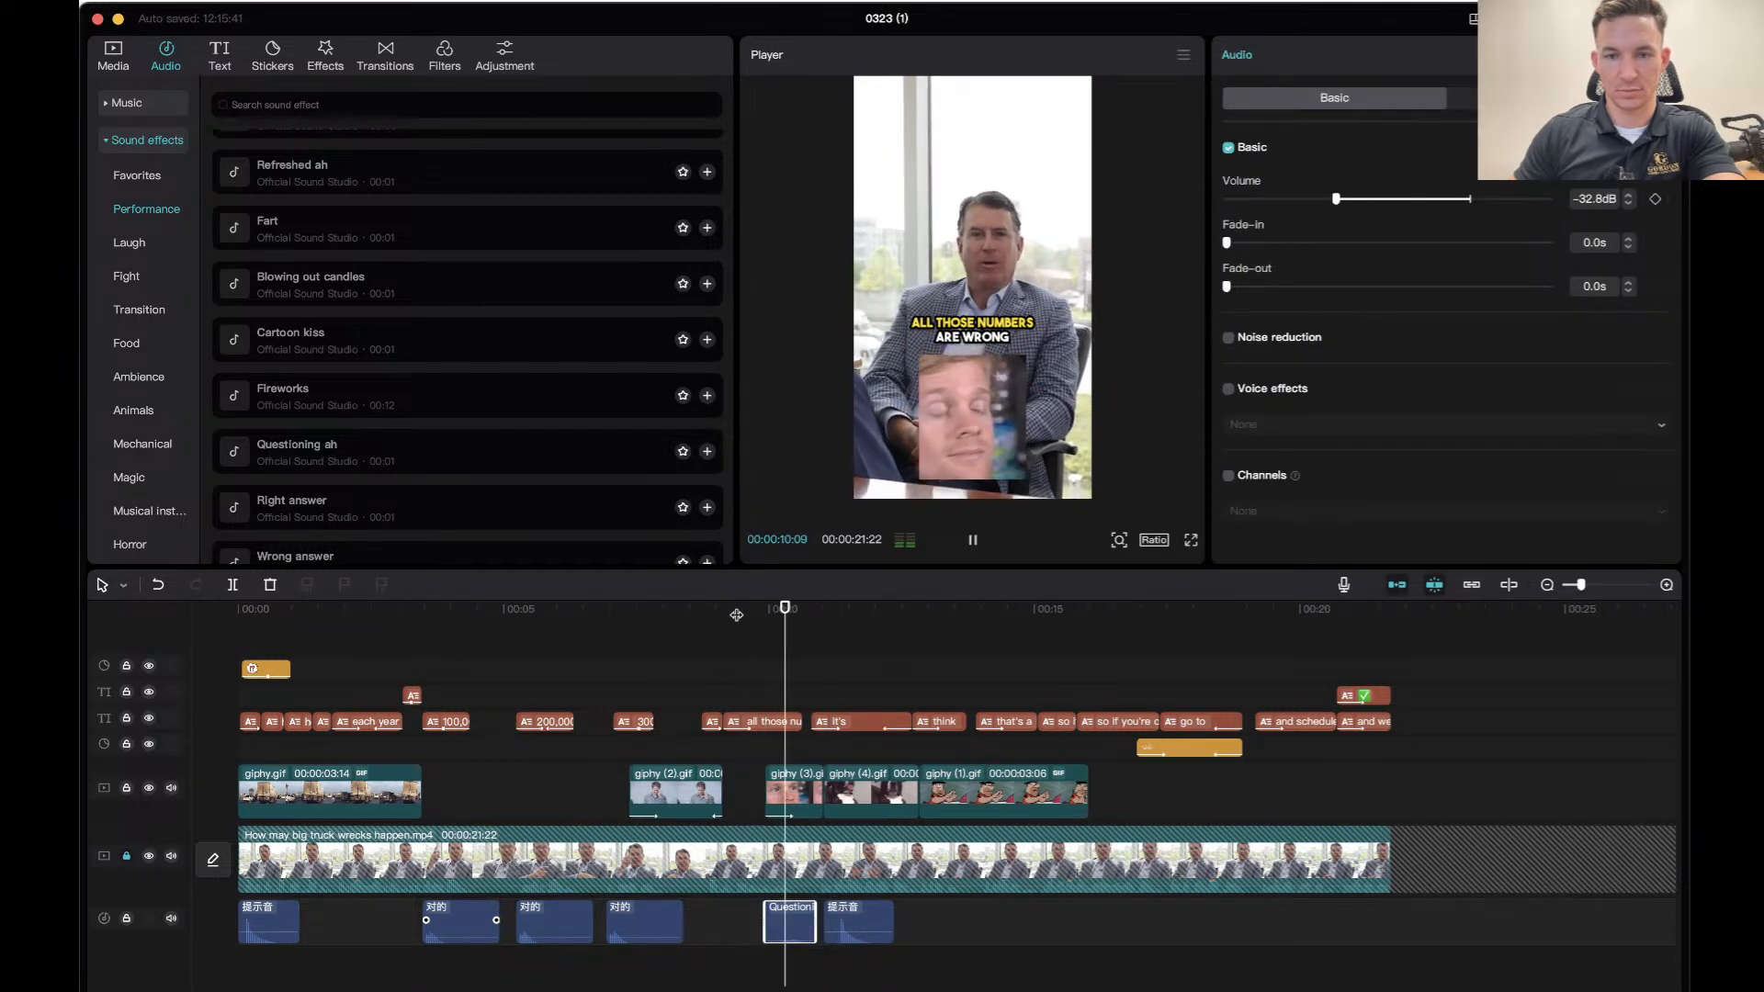
{"action": "key", "text": "space"}
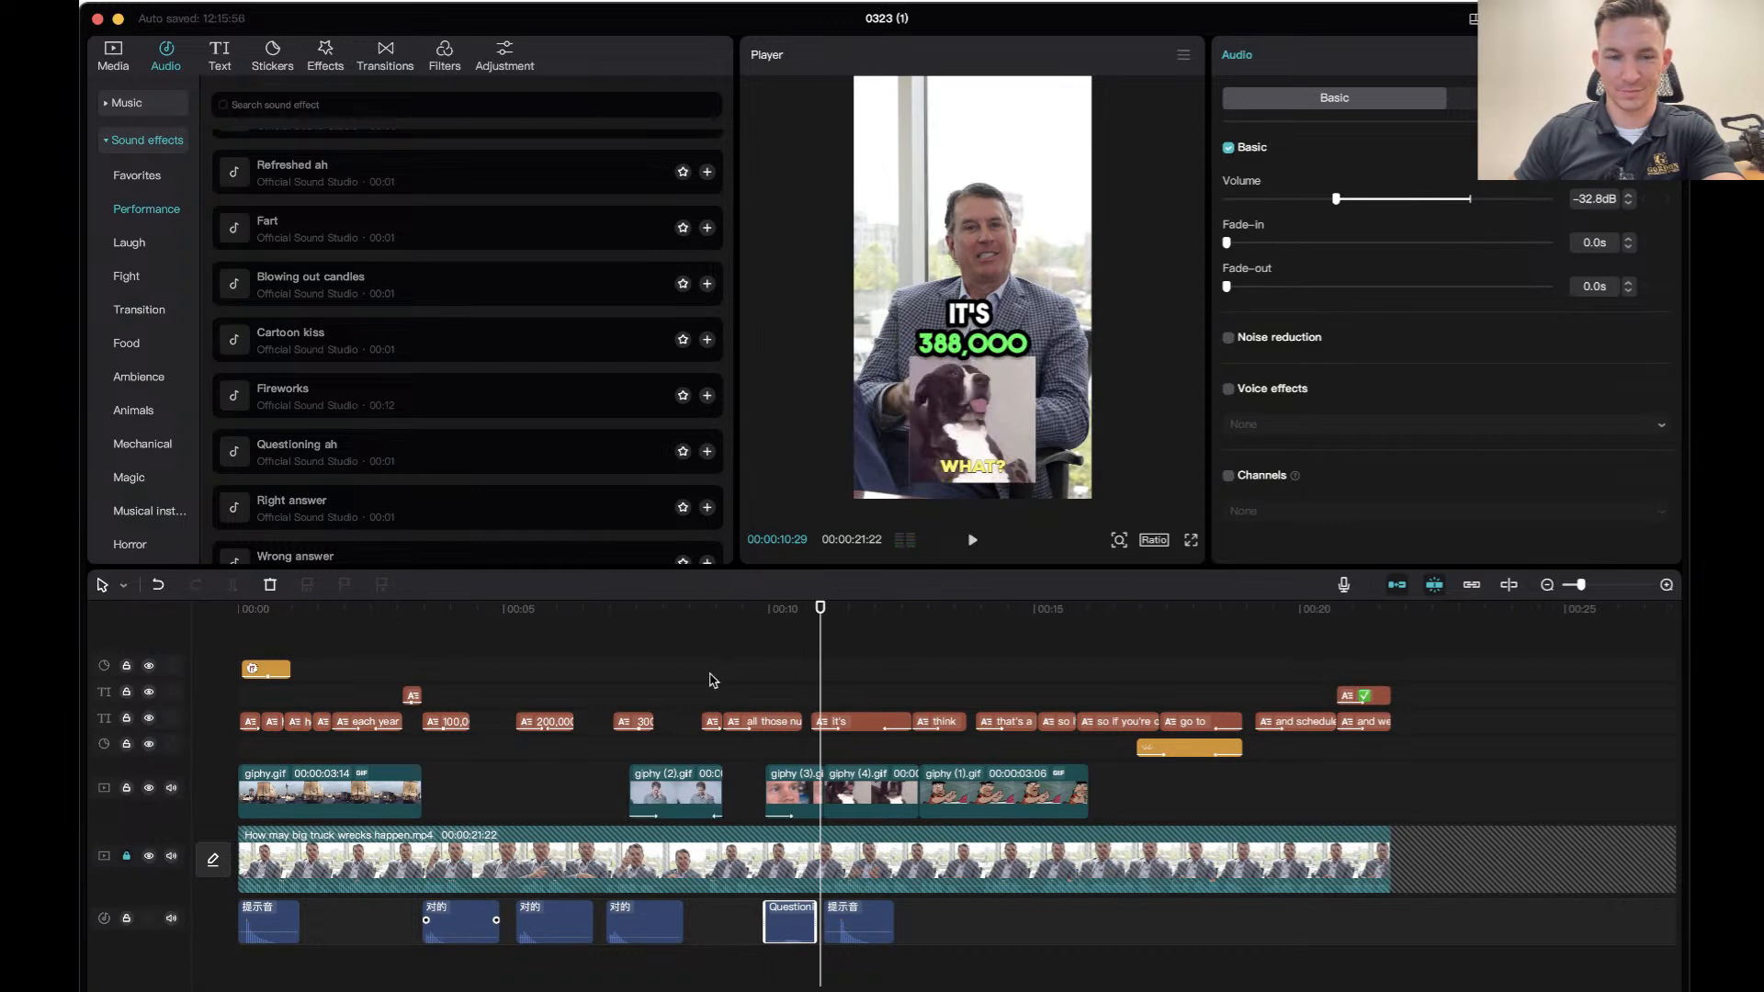
Play back the face reaction GIF and the "WHAT?" dog GIF to check the timing of their sounds and captions.
{"action": "left_click", "coordinate": [715, 607]}
{"action": "key", "text": "space"}
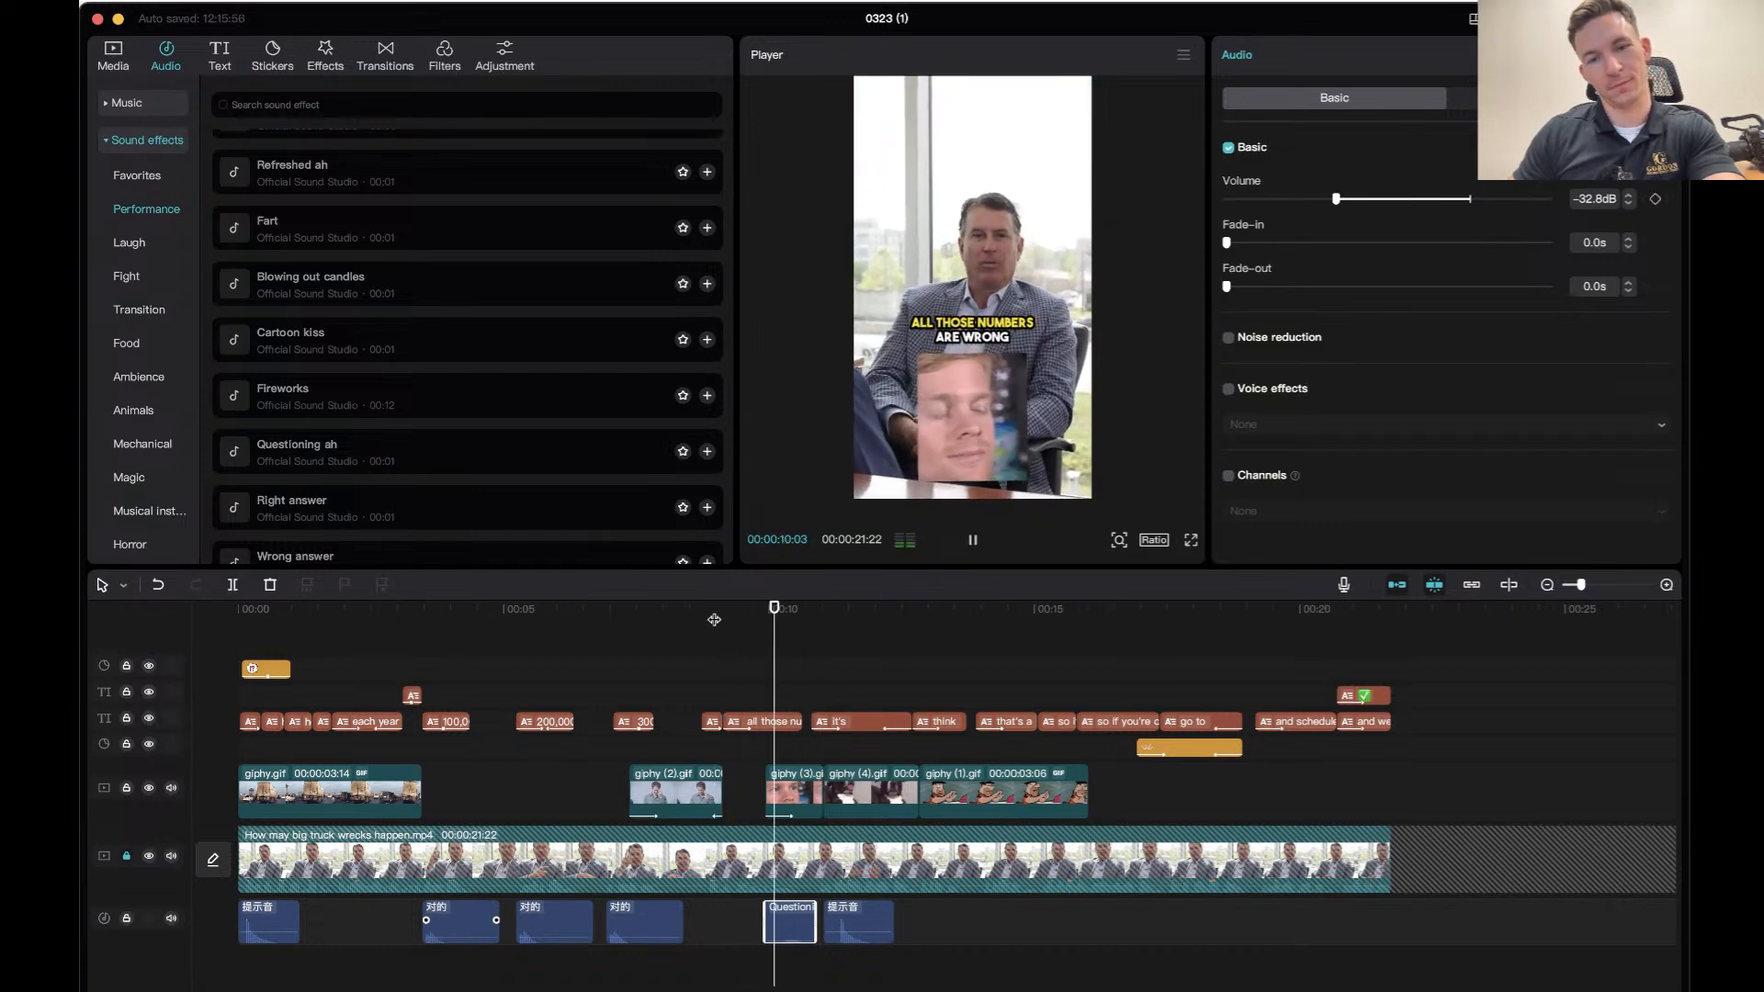
{"action": "key", "text": "space"}
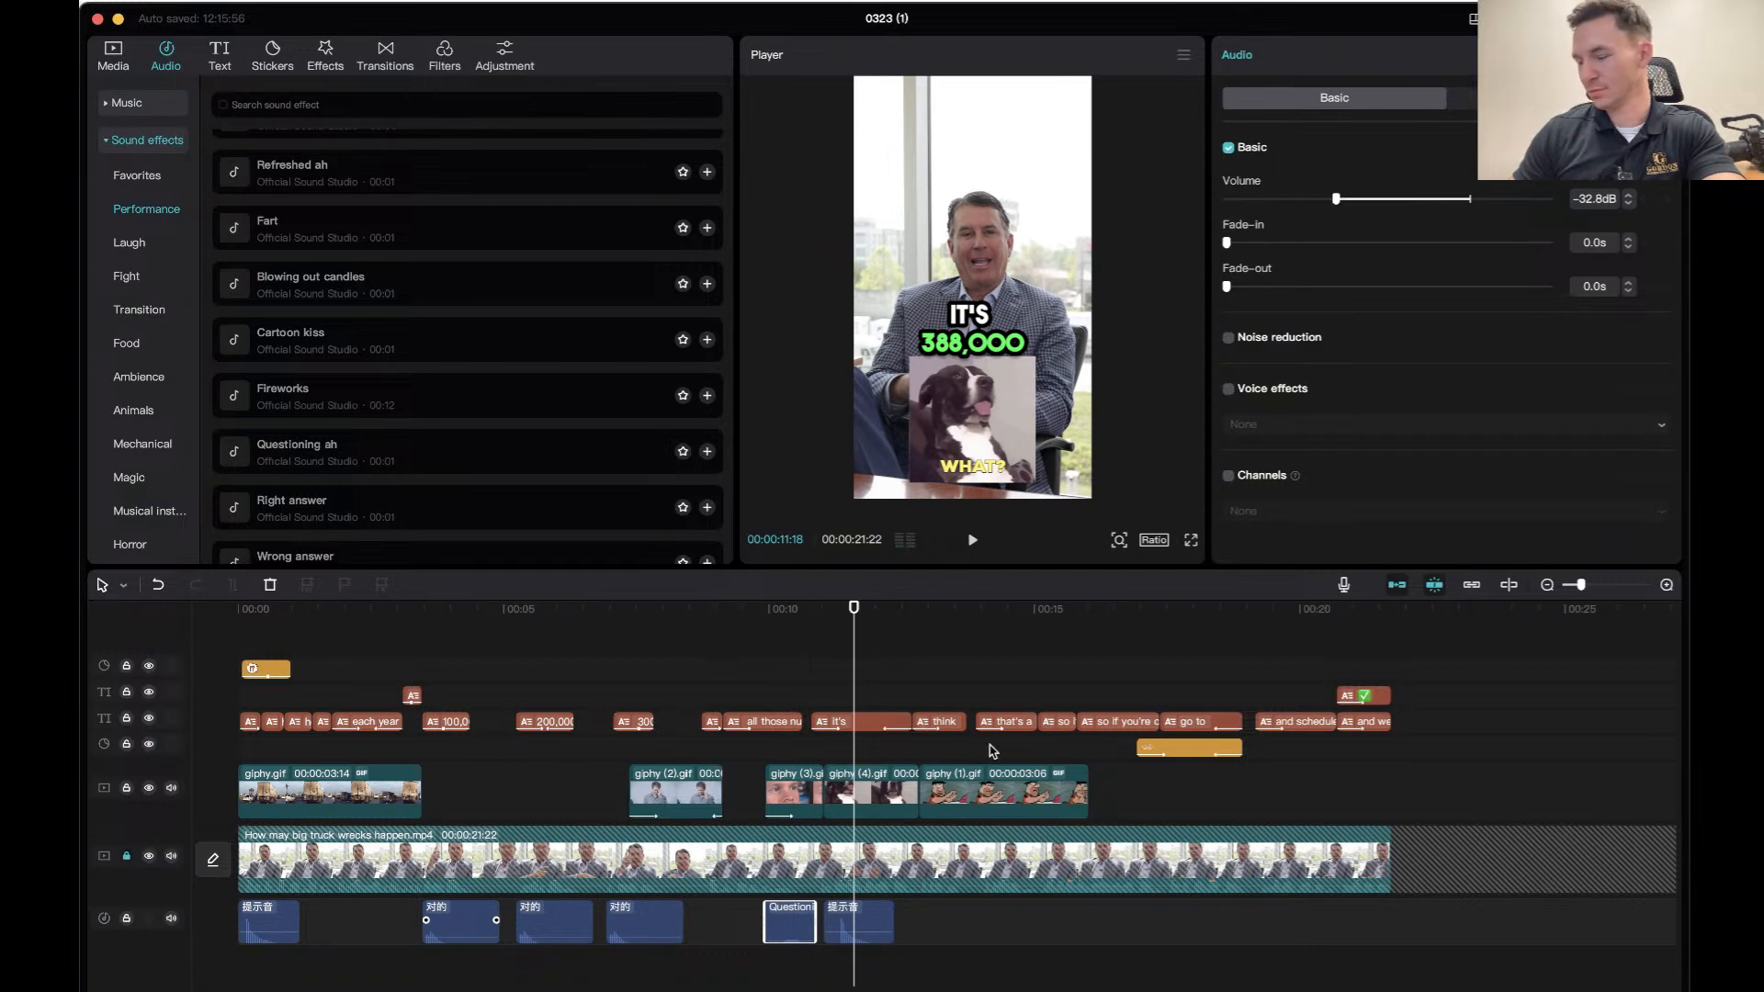
{"action": "left_click", "coordinate": [721, 622]}
{"action": "key", "text": "space"}
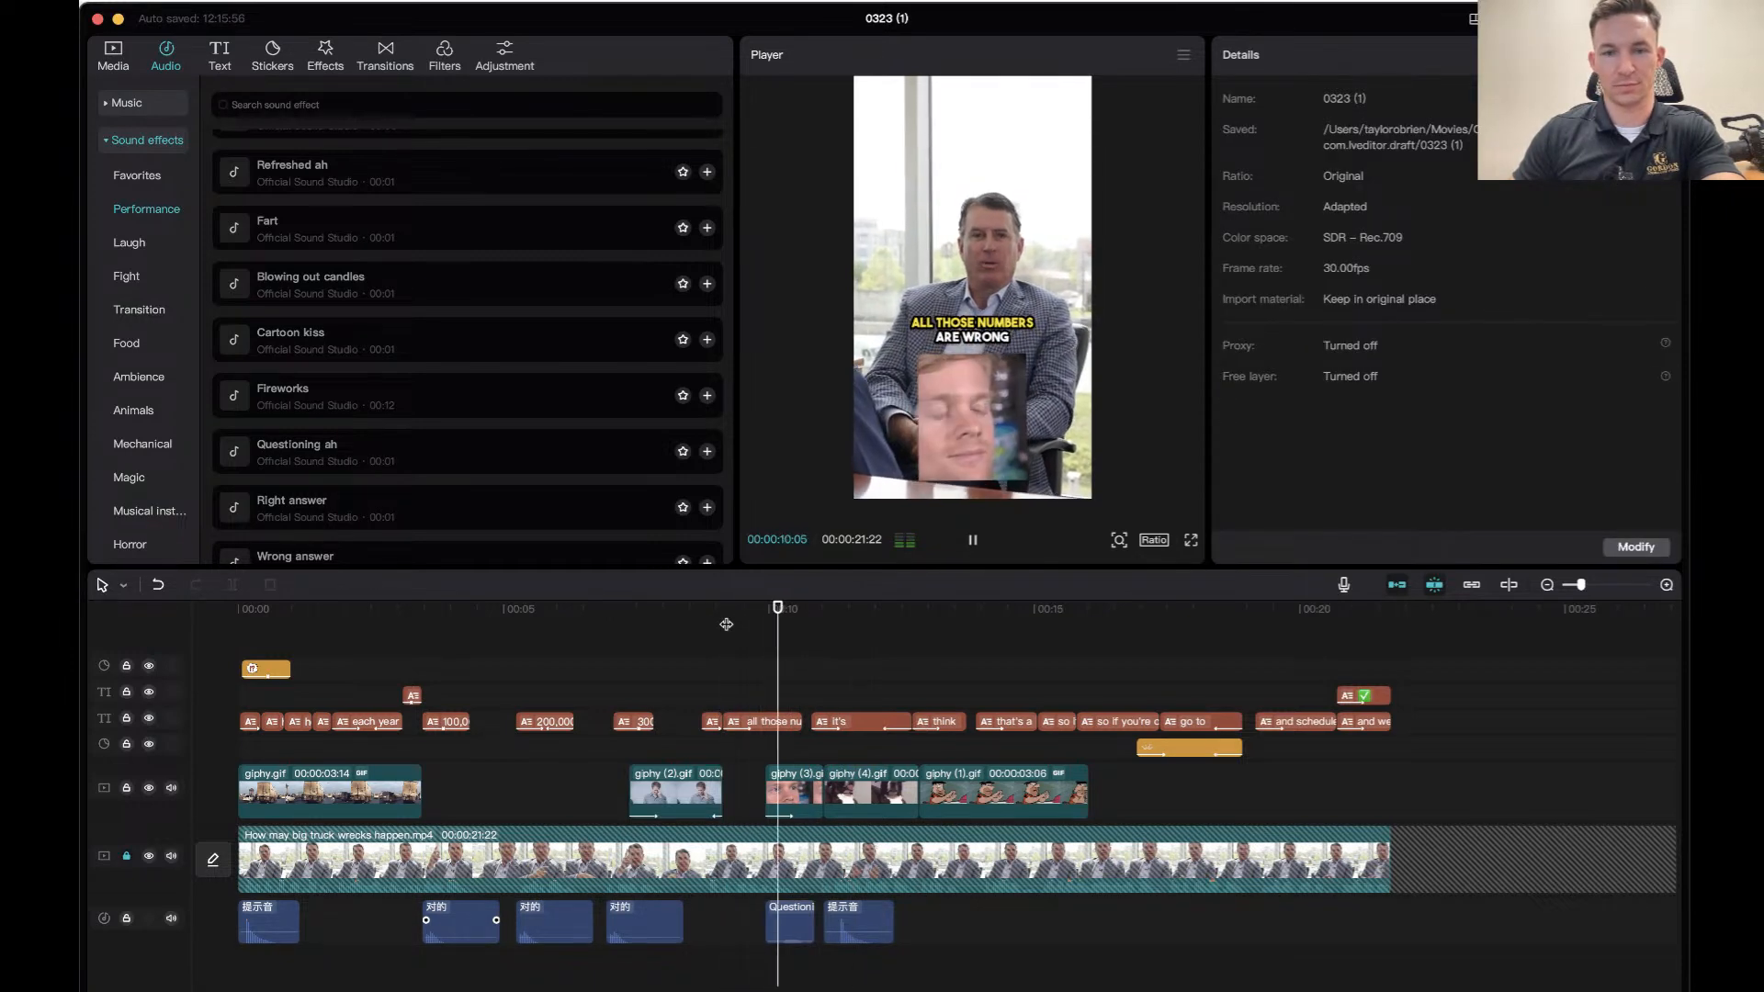
{"action": "key", "text": "space"}
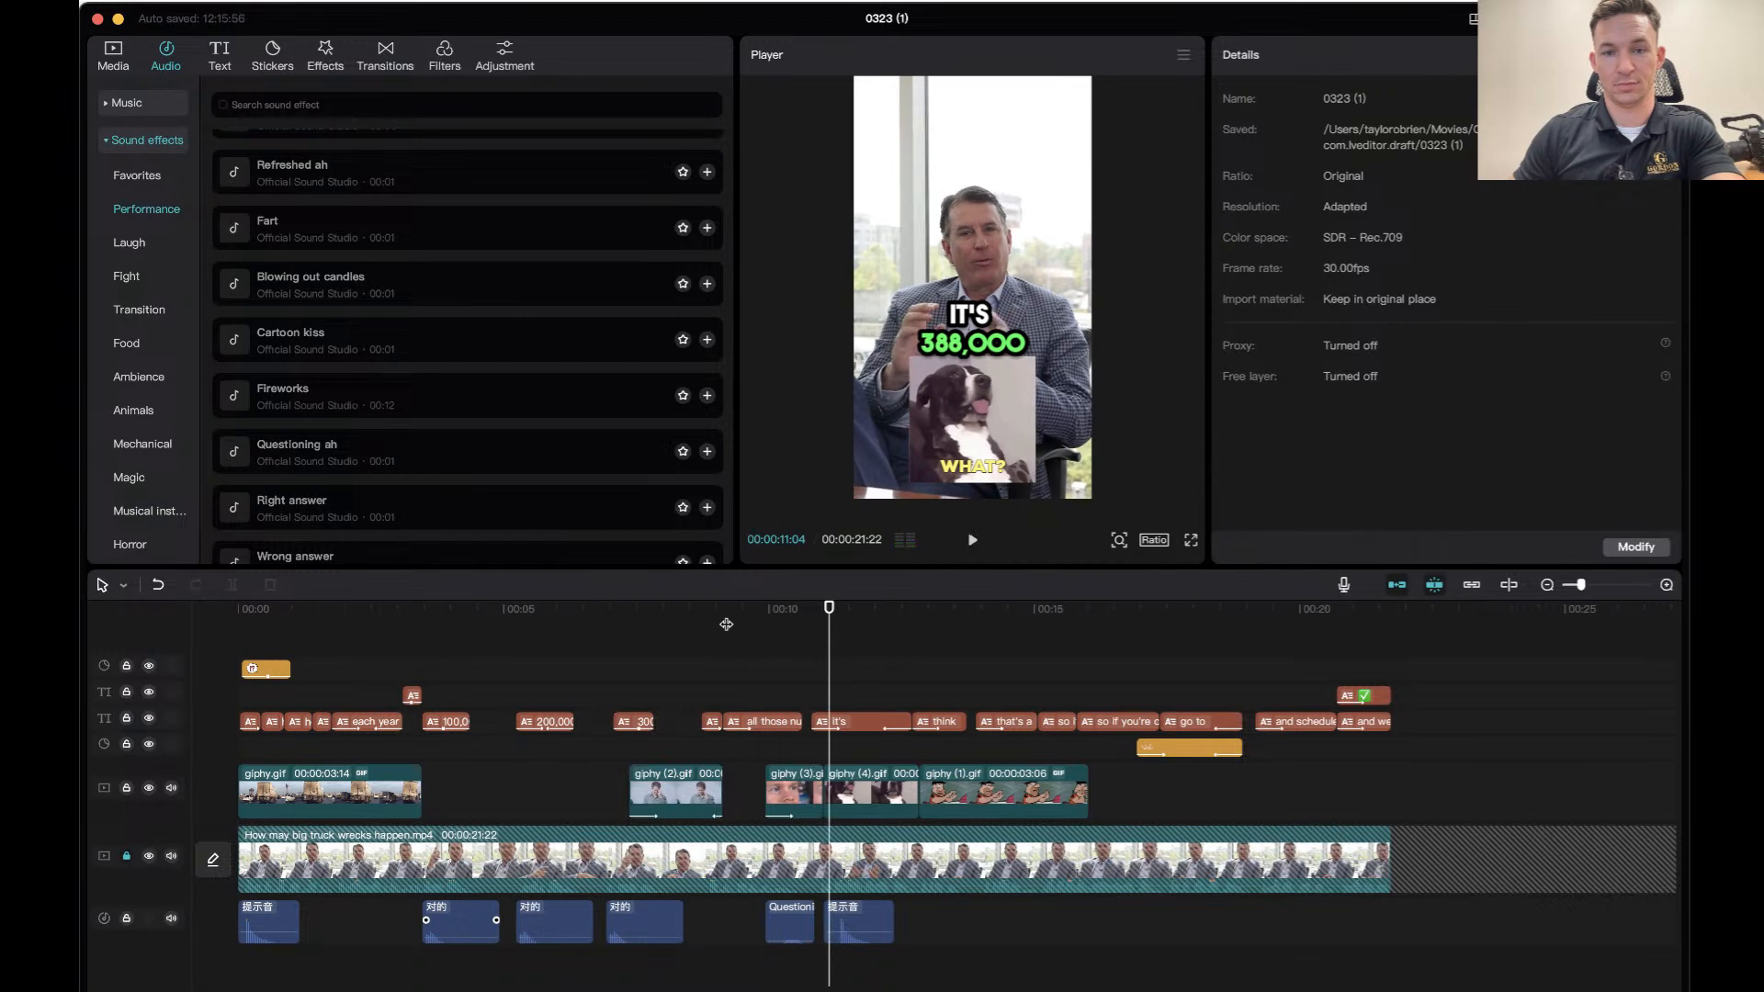
{"action": "key", "text": "space"}
{"action": "key", "text": "space"}
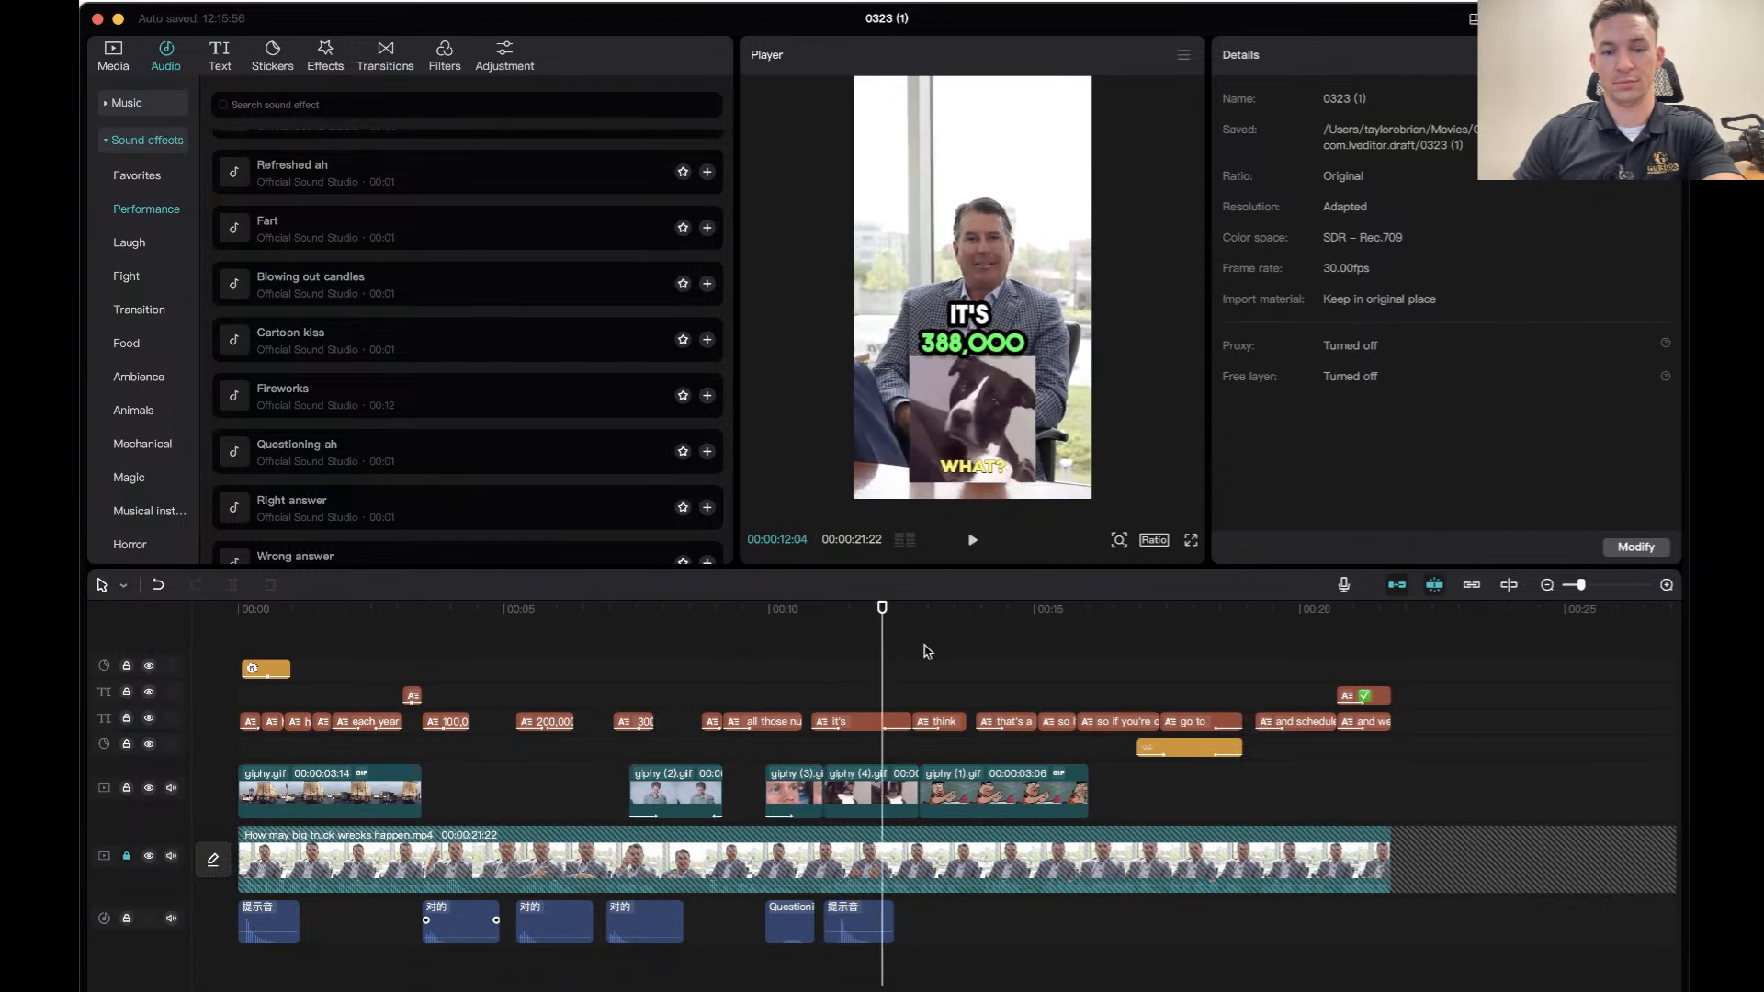
{"action": "left_click", "coordinate": [757, 617]}
{"action": "key", "text": "space"}
{"action": "key", "text": "space"}
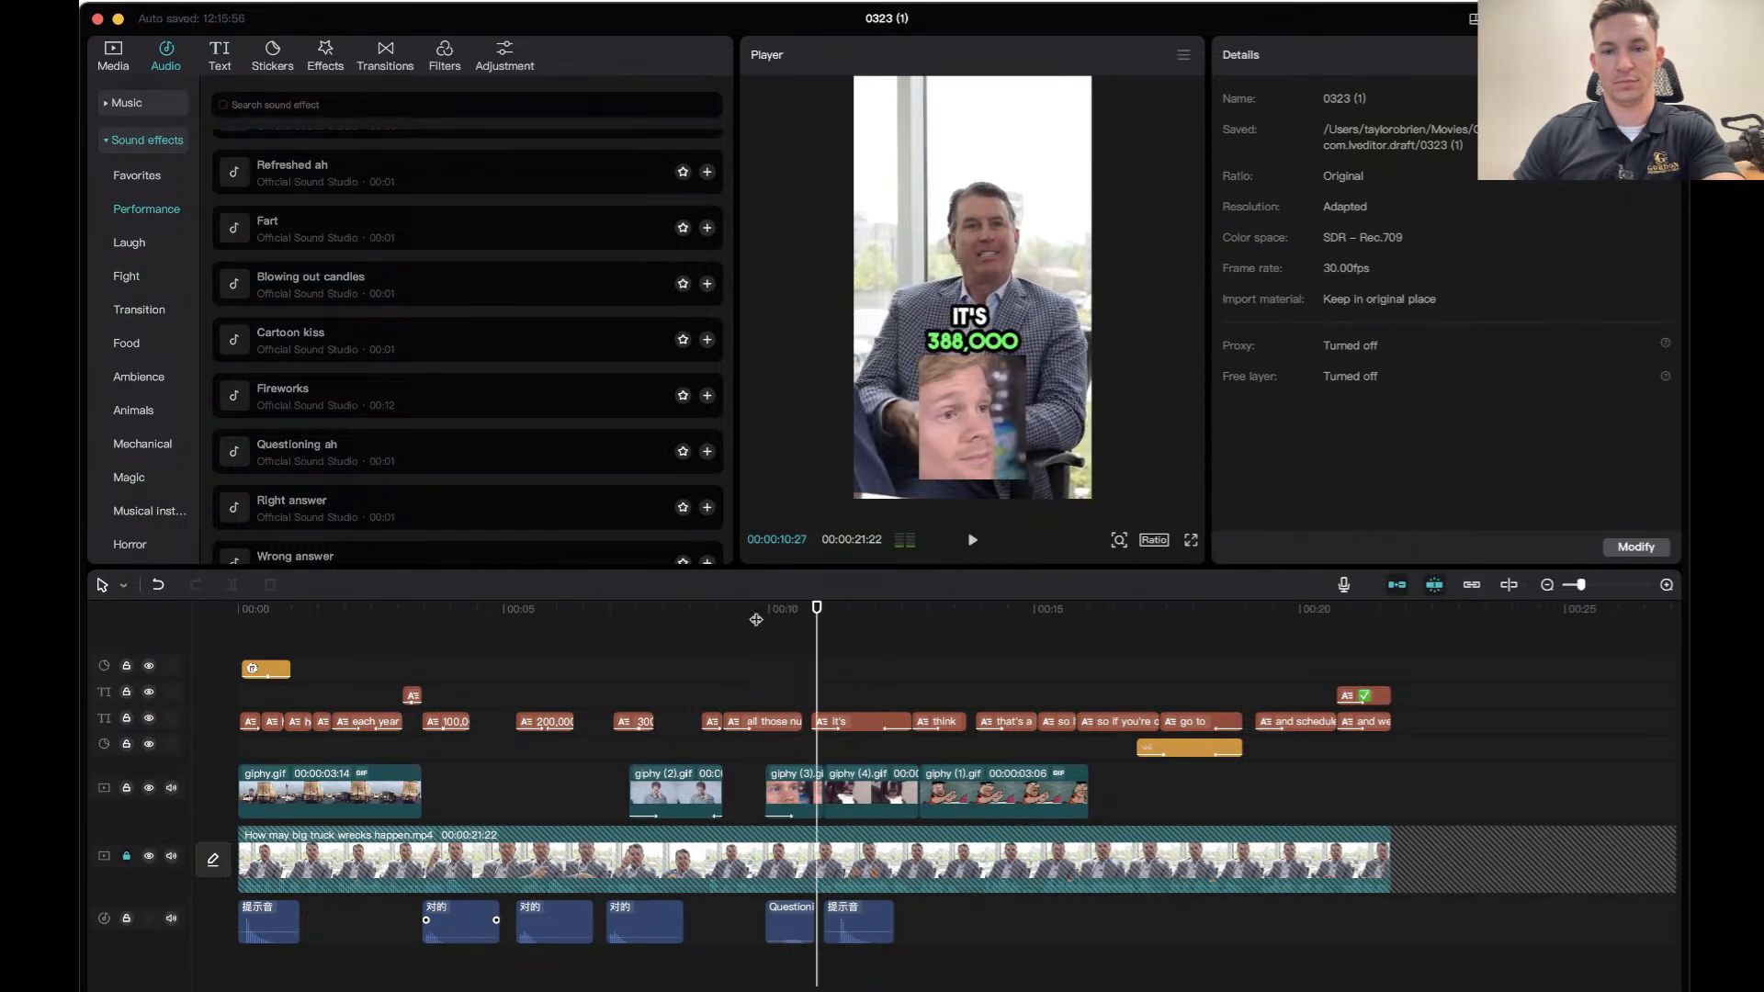
Trim the start of the "It's 388,000" caption to the start of the dog GIF and play it back.
{"action": "left_click", "coordinate": [815, 718]}
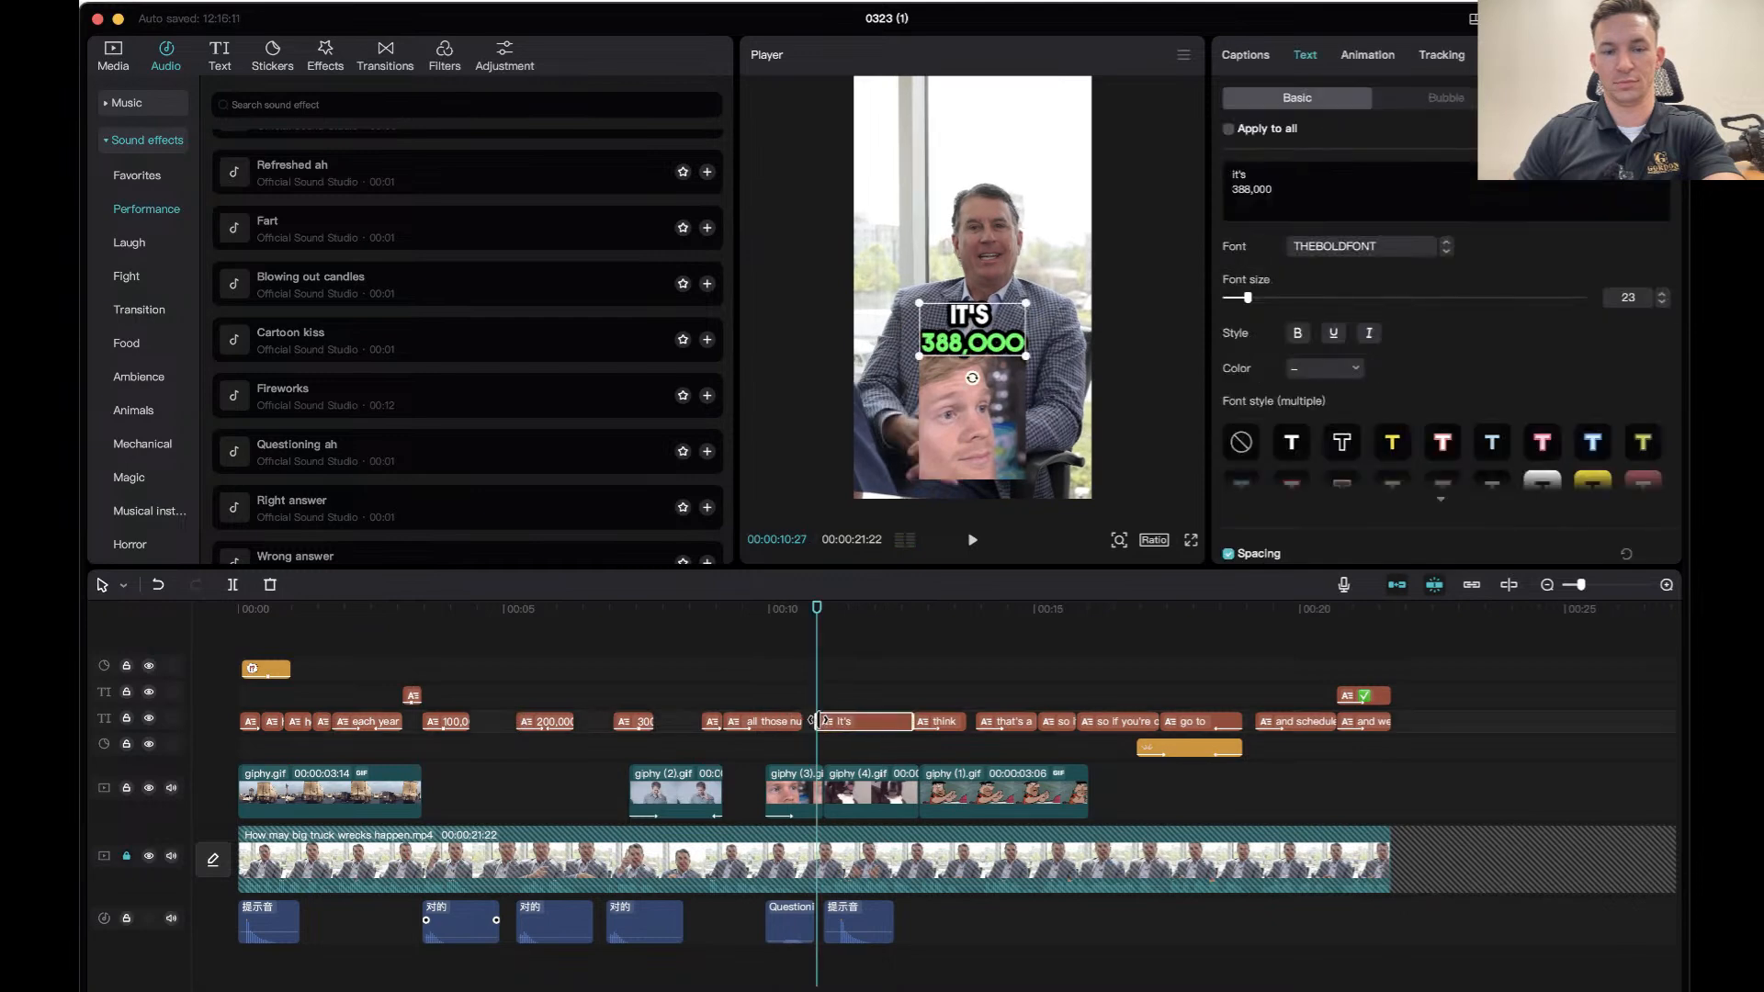
{"action": "key", "text": "space"}
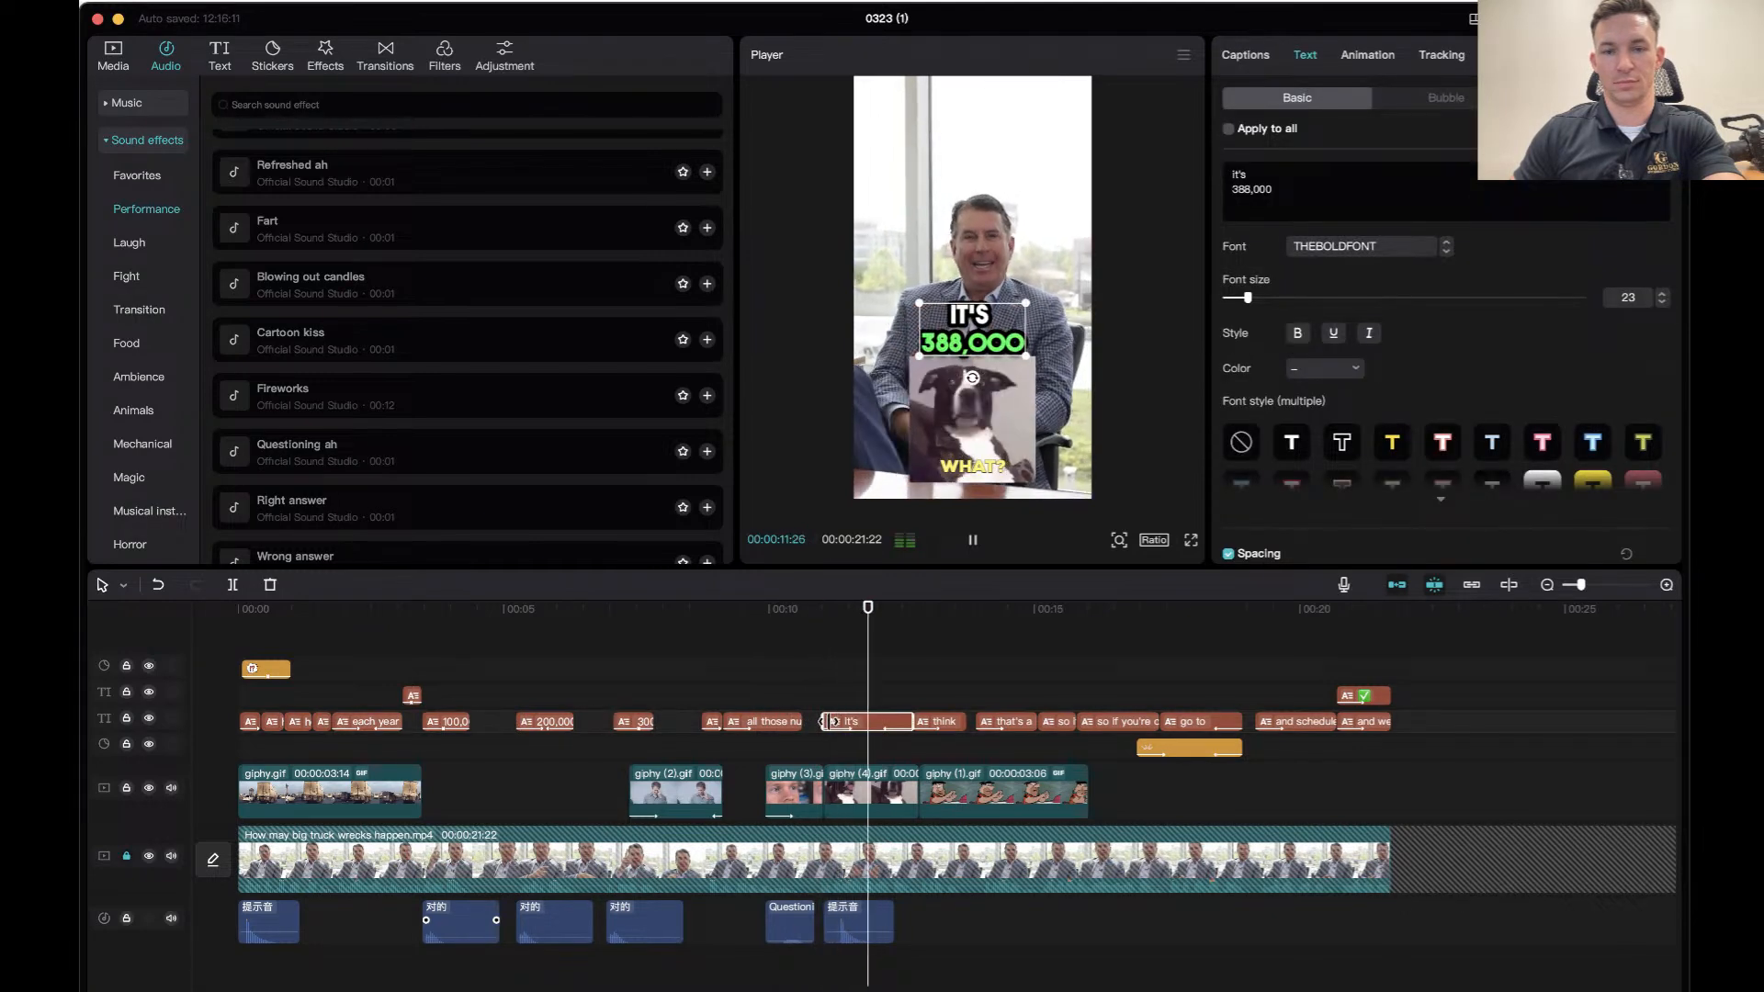
{"action": "key", "text": "space"}
{"action": "left_click", "coordinate": [806, 641]}
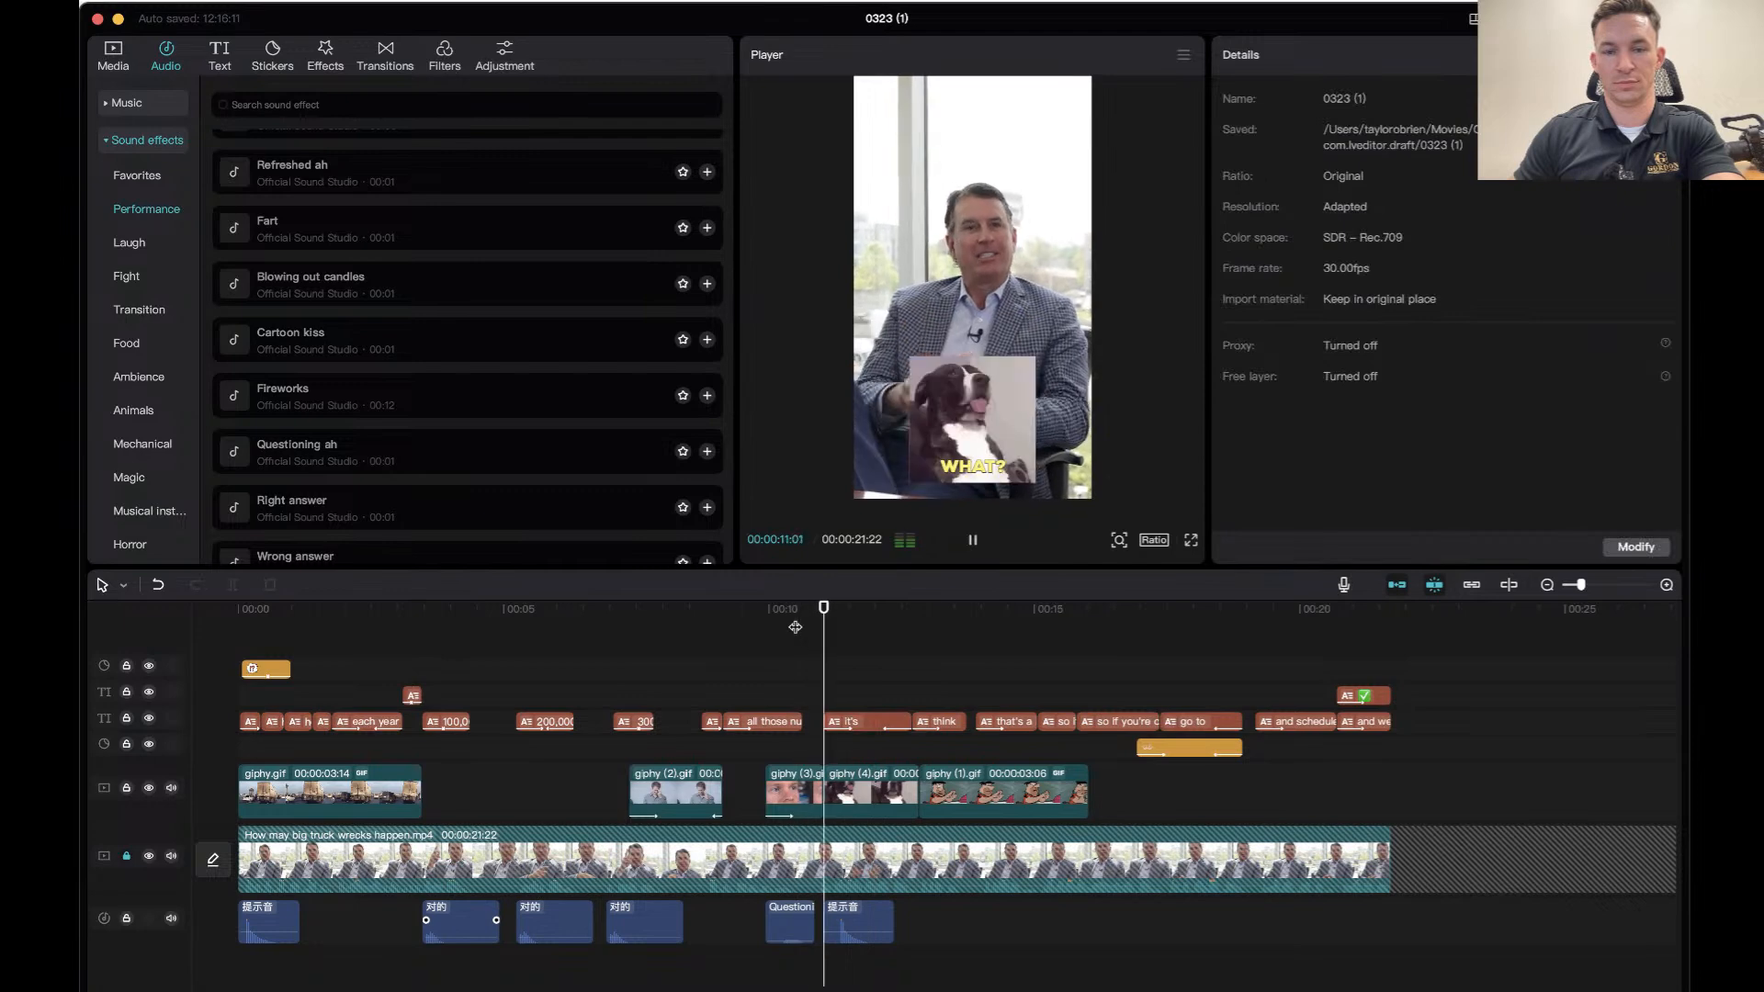
Examine closely how the 提示音 sound lines up with the "It's 388,000" caption while replaying the start of the dog GIF.
{"action": "left_click", "coordinate": [874, 912]}
{"action": "left_click_drag", "start_coordinate": [1580, 584], "coordinate": [1625, 588]}
{"action": "left_click", "coordinate": [578, 610]}
{"action": "key", "text": "space"}
{"action": "key", "text": "space"}
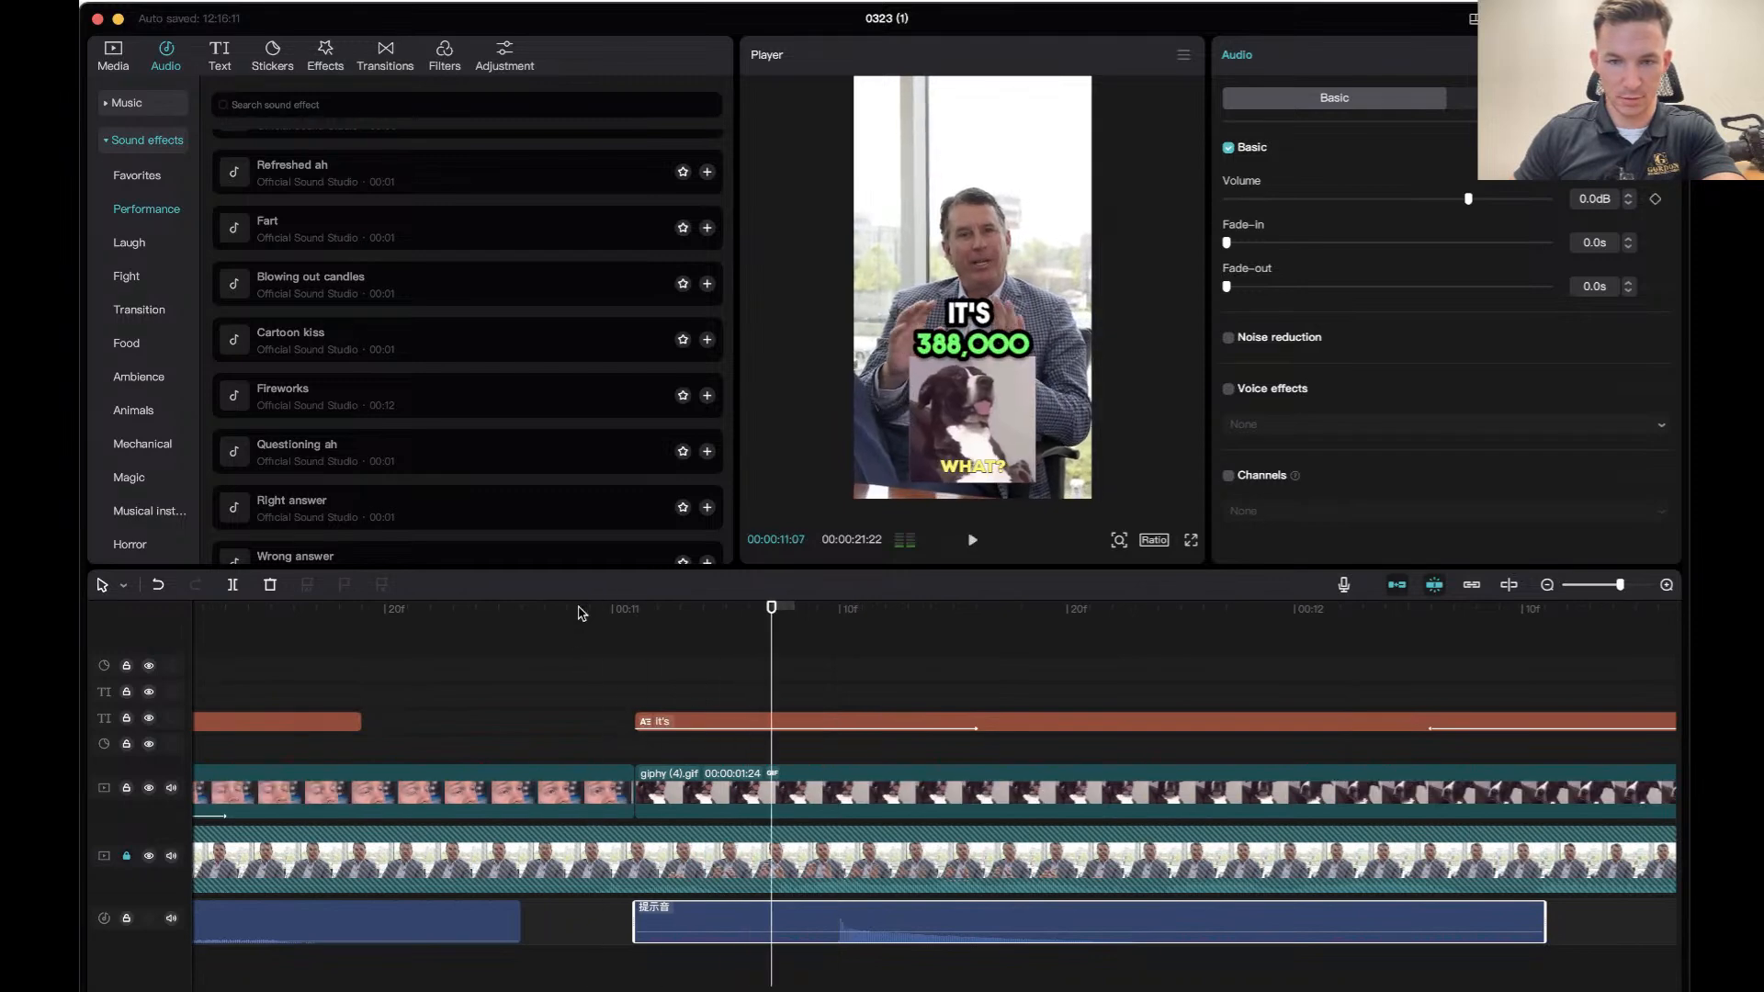
{"action": "key", "text": "space"}
{"action": "key", "text": "space"}
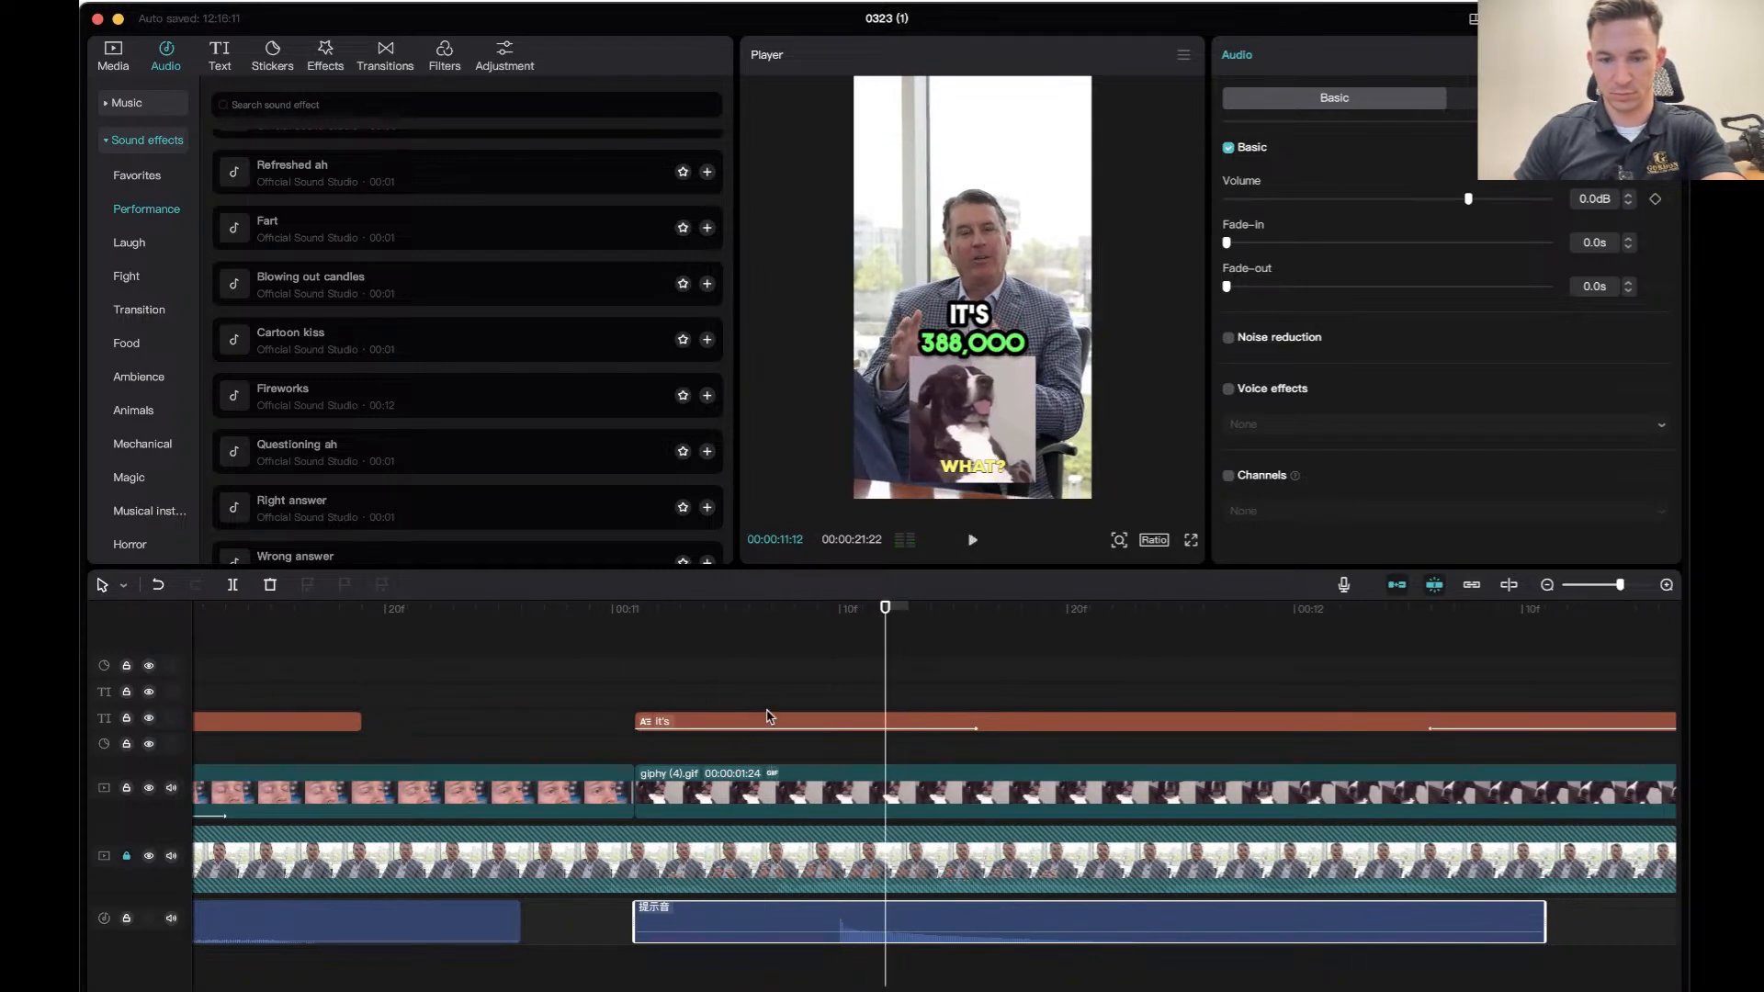
{"action": "left_click", "coordinate": [529, 631]}
{"action": "key", "text": "space"}
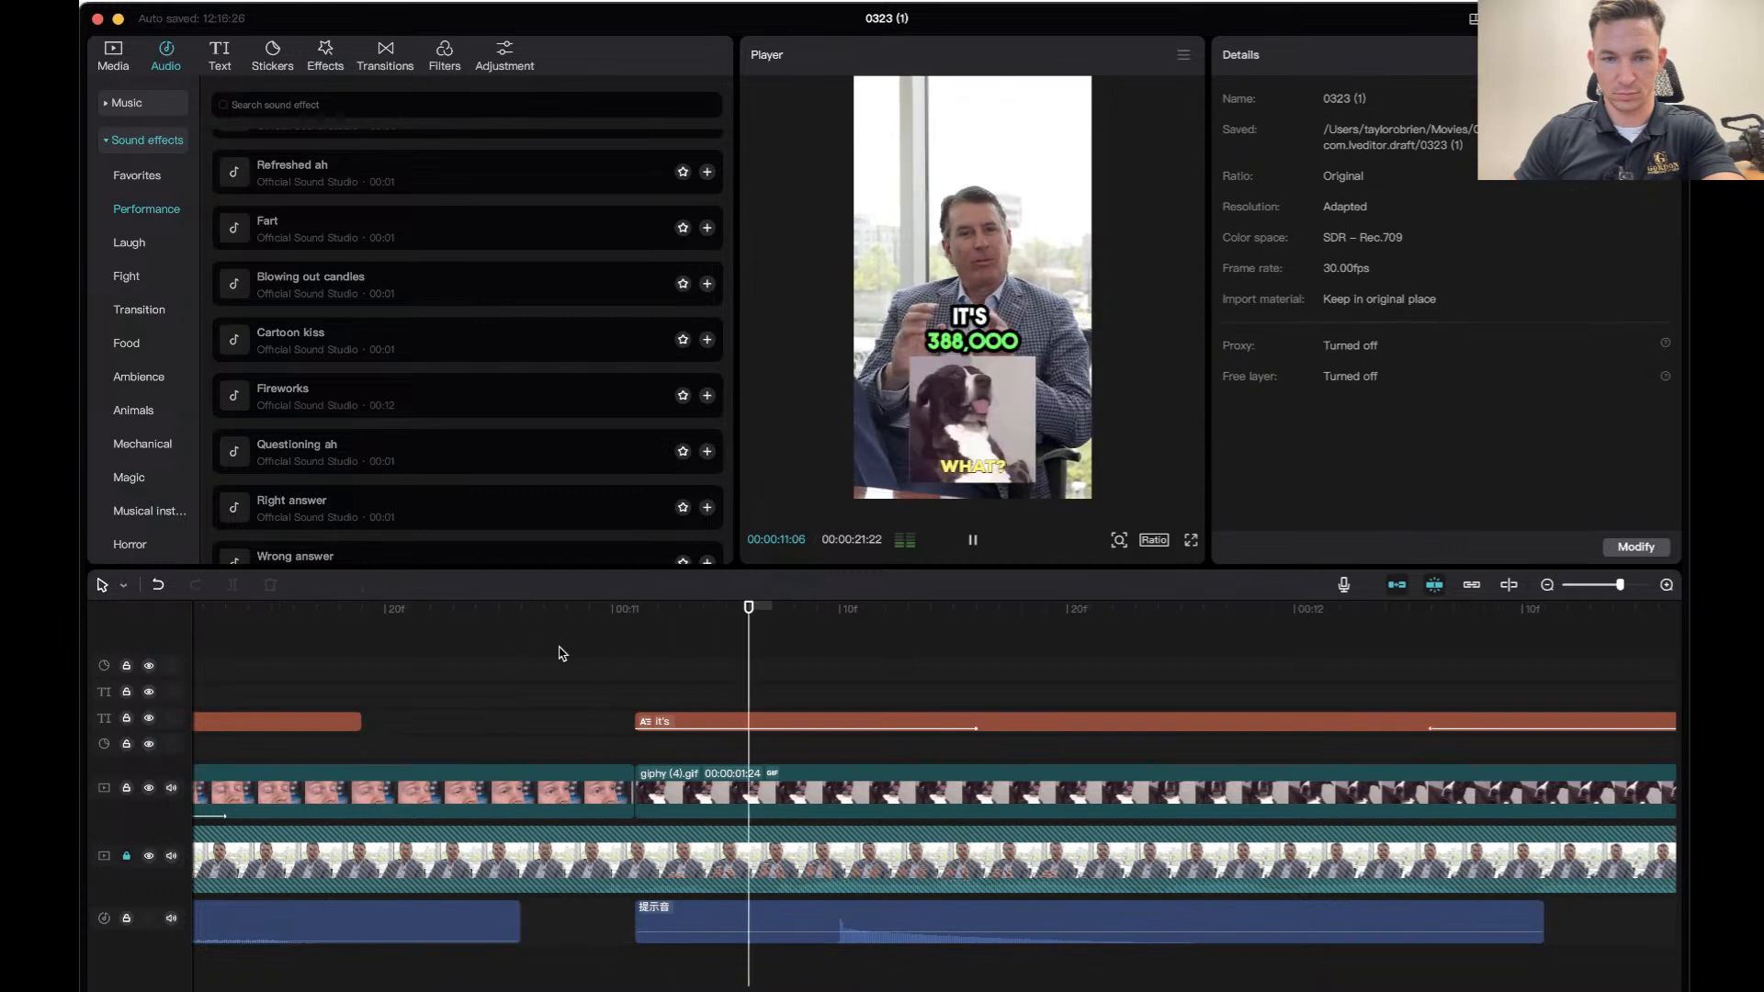
{"action": "left_click", "coordinate": [566, 651]}
{"action": "key", "text": "space"}
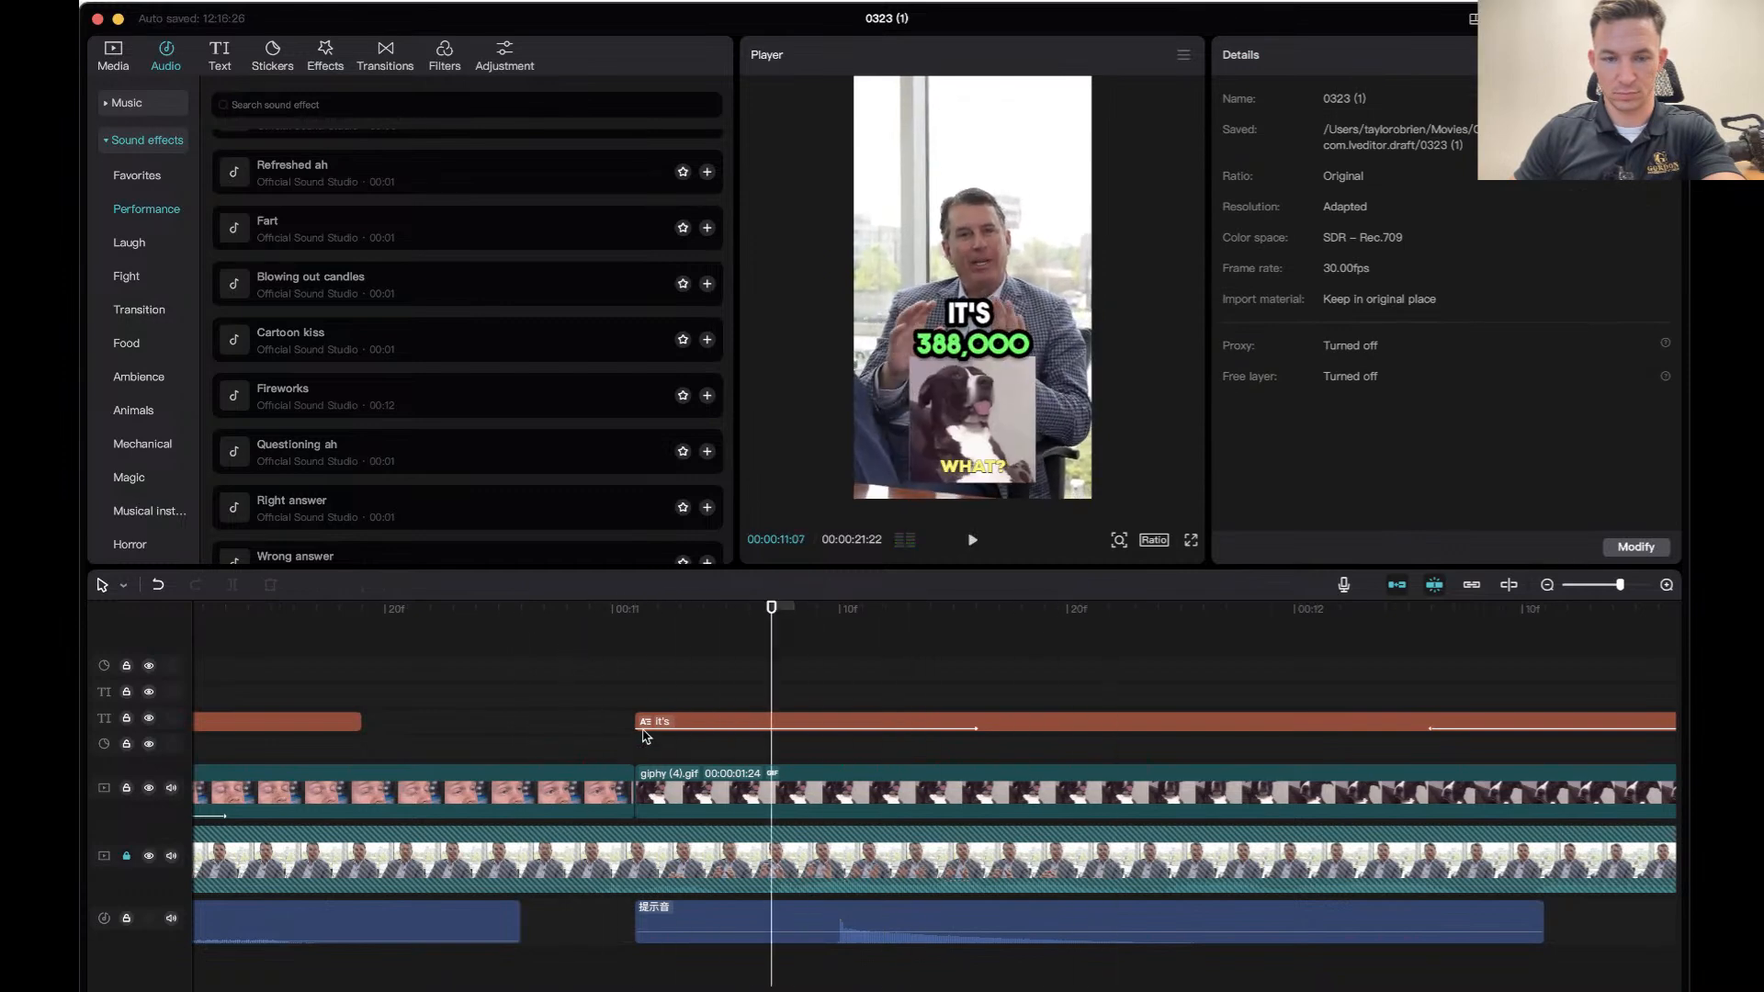
Trim the start of the "It's 388,000" caption to about 00:00:11:05 and play on into the "Think about that.." caption.
{"action": "left_click_drag", "start_coordinate": [639, 718], "coordinate": [724, 719]}
{"action": "left_click", "coordinate": [476, 611]}
{"action": "key", "text": "space"}
{"action": "left_click", "coordinate": [476, 614]}
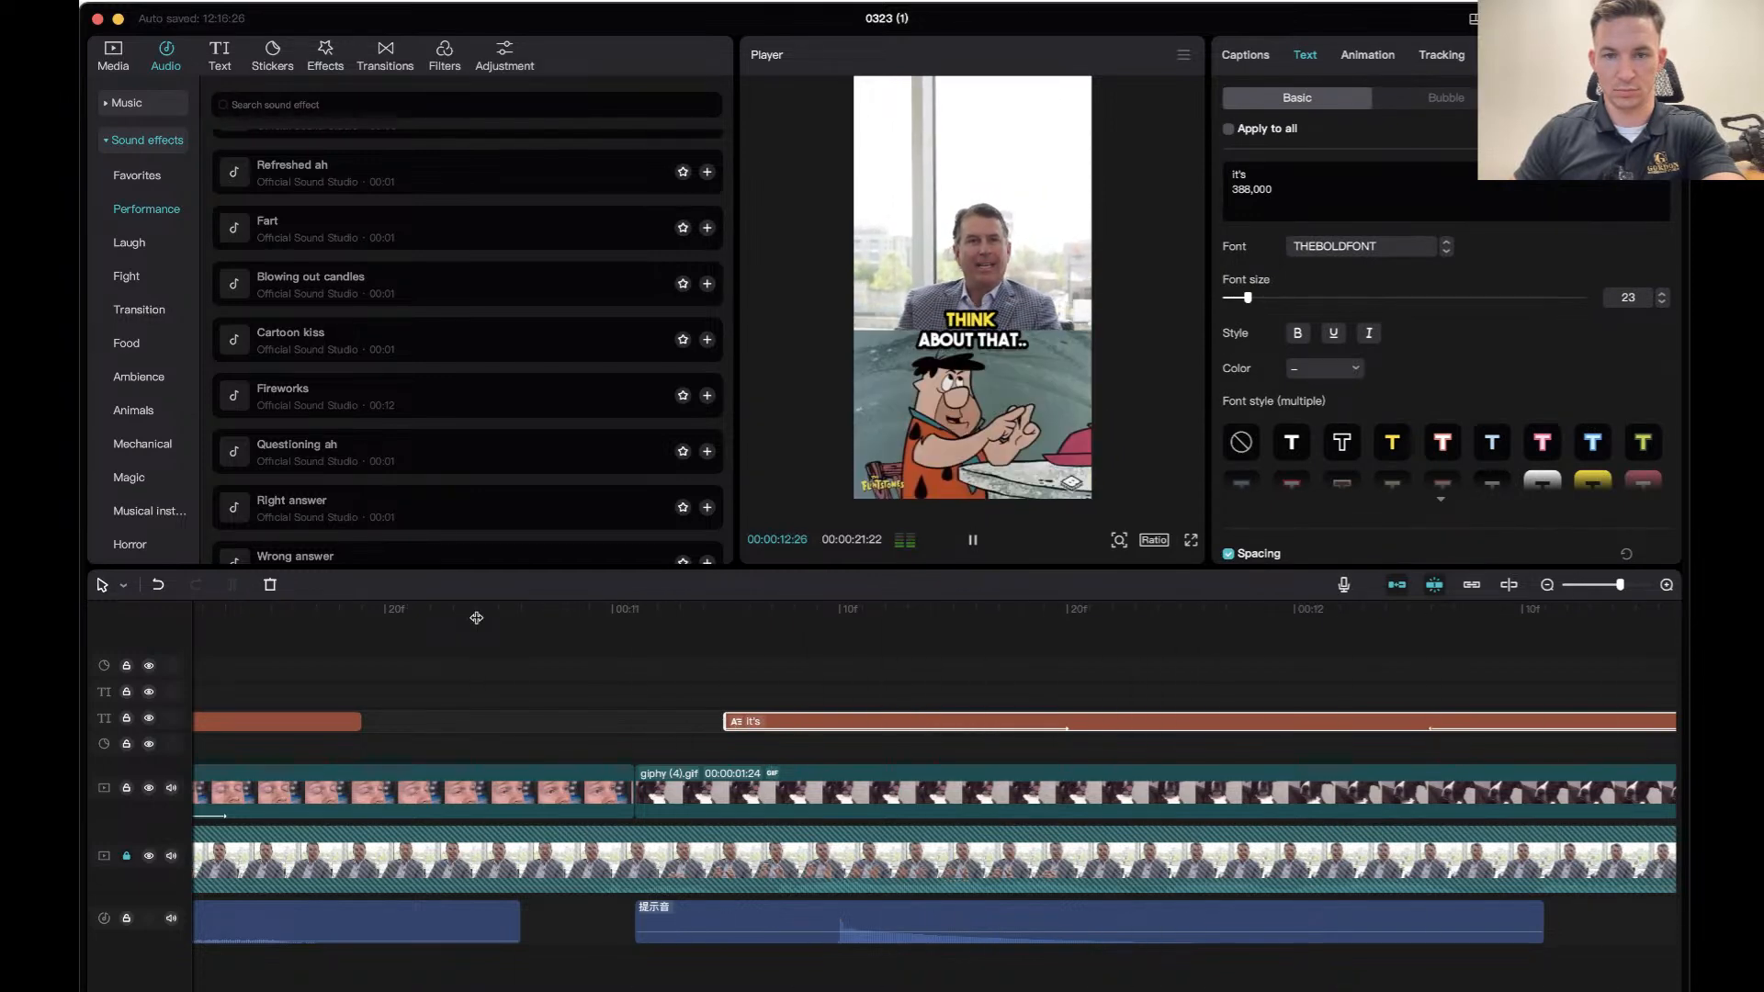
{"action": "key", "text": "space"}
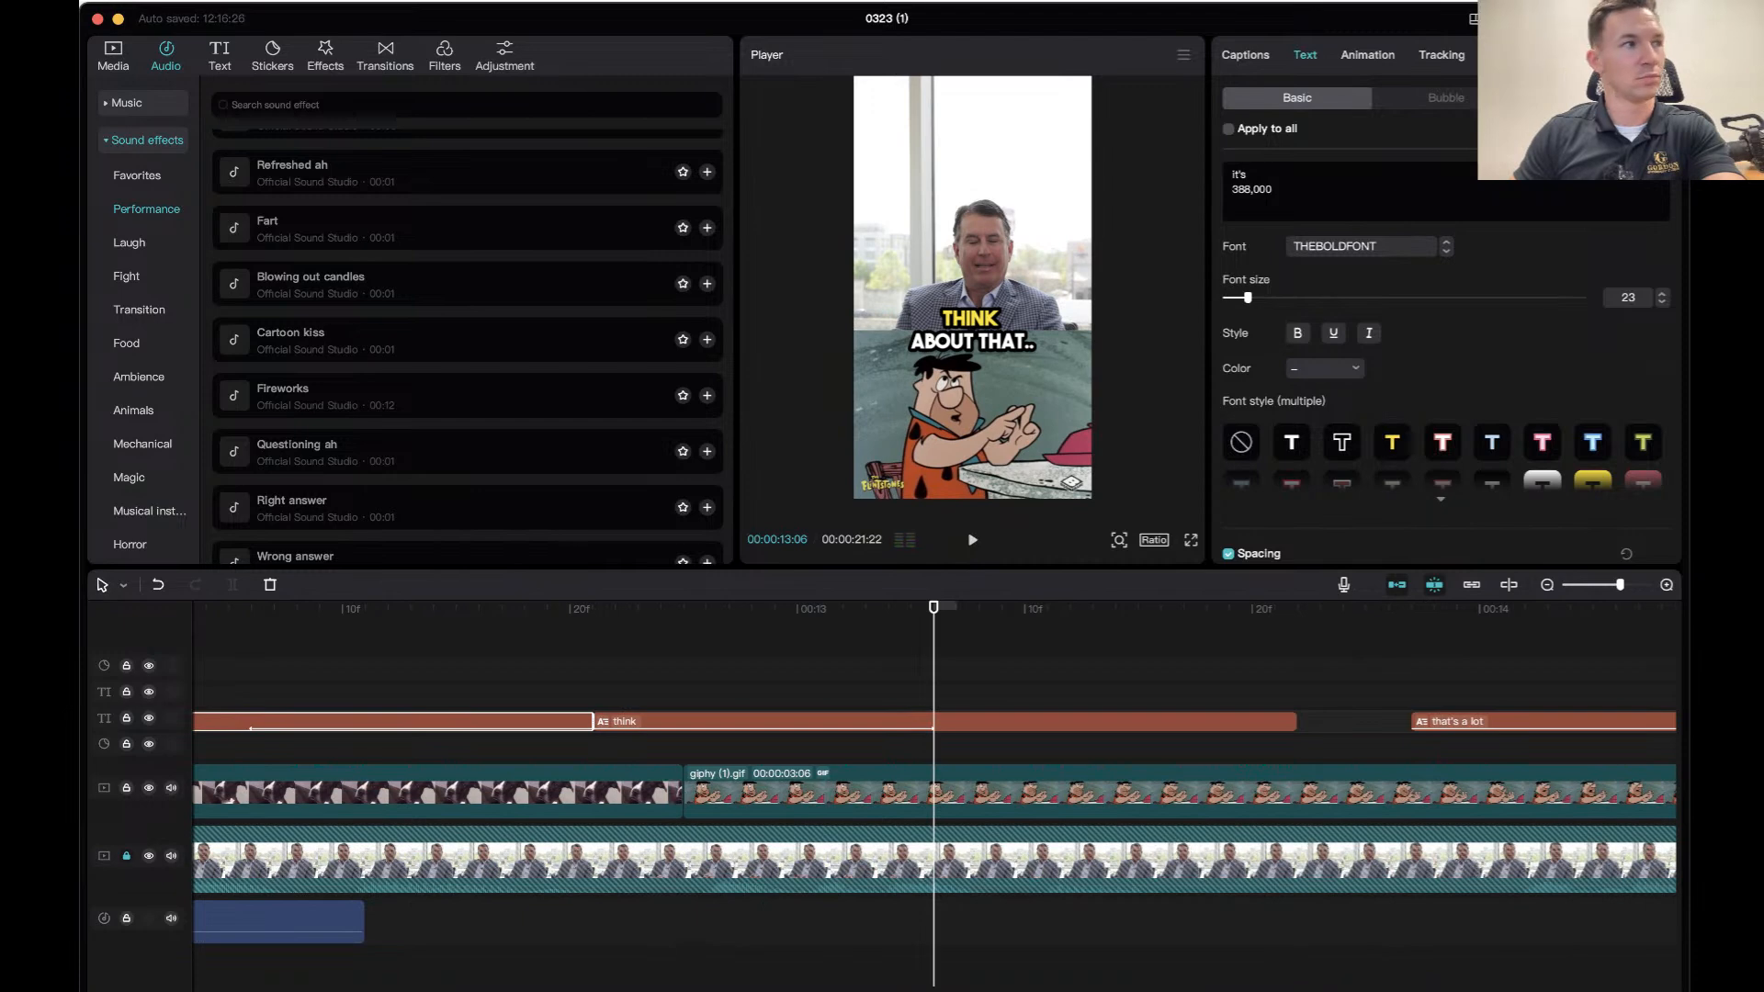
Browse the Performance sound effects and preview Fireworks and Amazed wow for the "Think about that.." section, replaying the video in between.
{"action": "scroll", "coordinate": [439, 462], "scroll_direction": "down", "scroll_amount": 1}
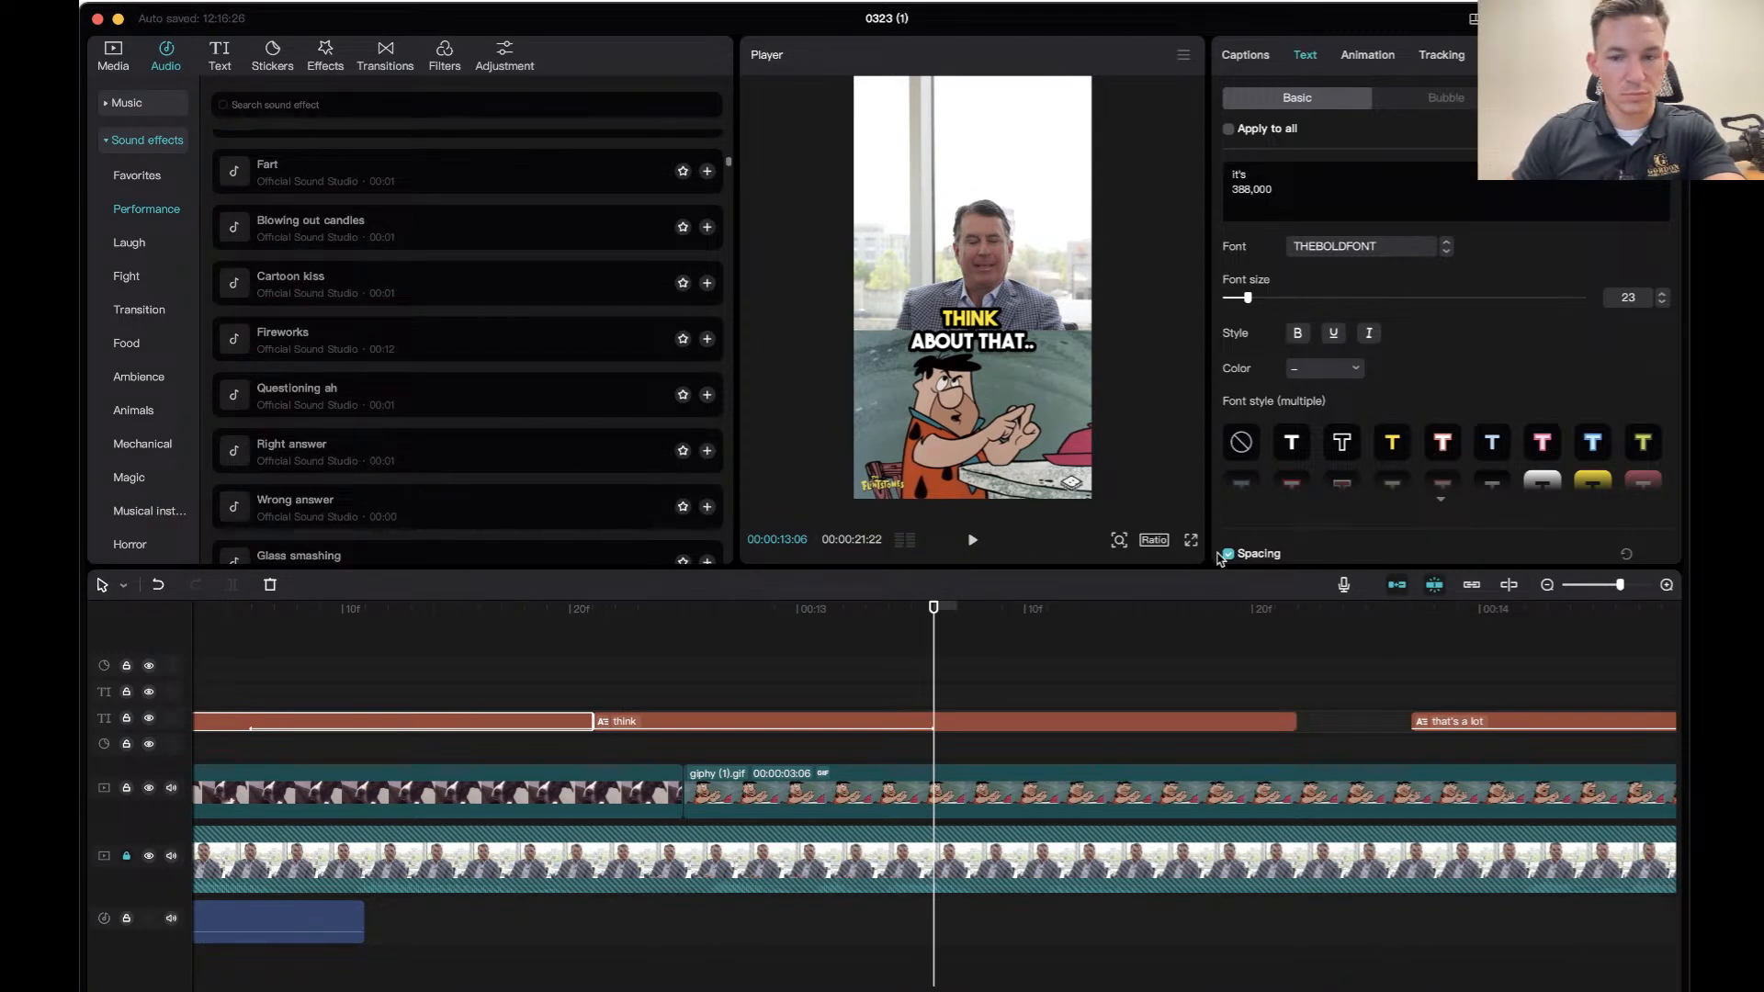
{"action": "left_click_drag", "start_coordinate": [1609, 585], "coordinate": [1597, 584]}
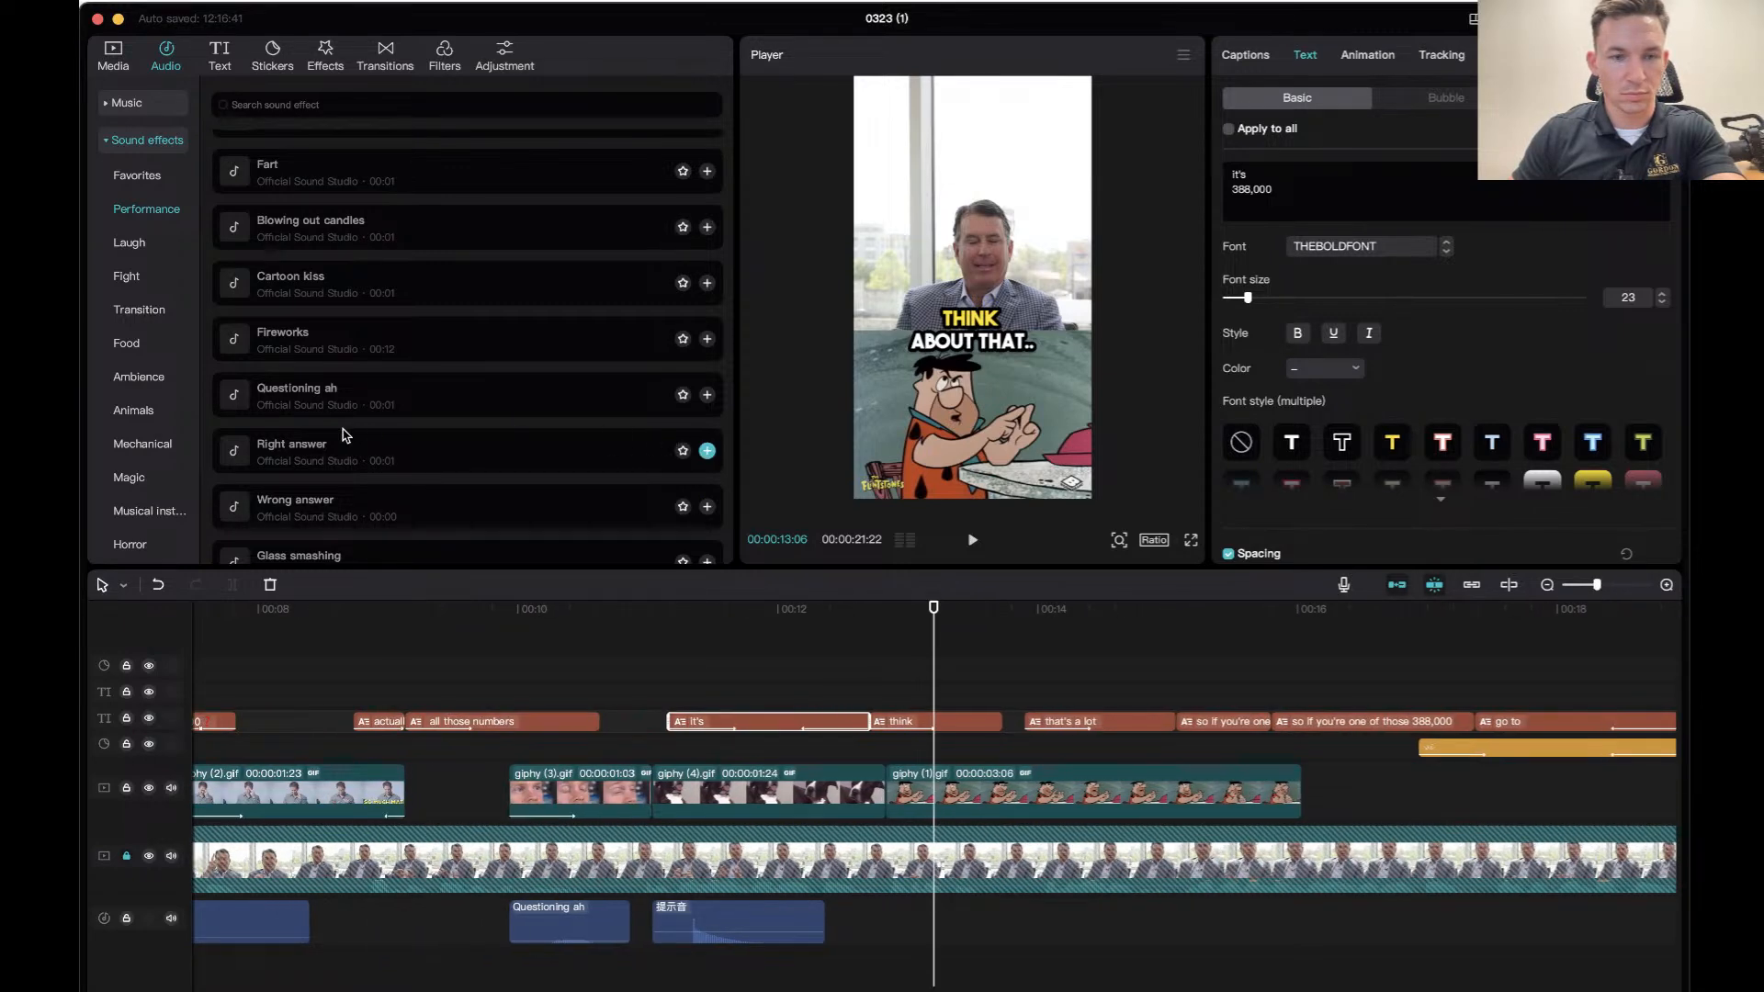
{"action": "left_click", "coordinate": [280, 354]}
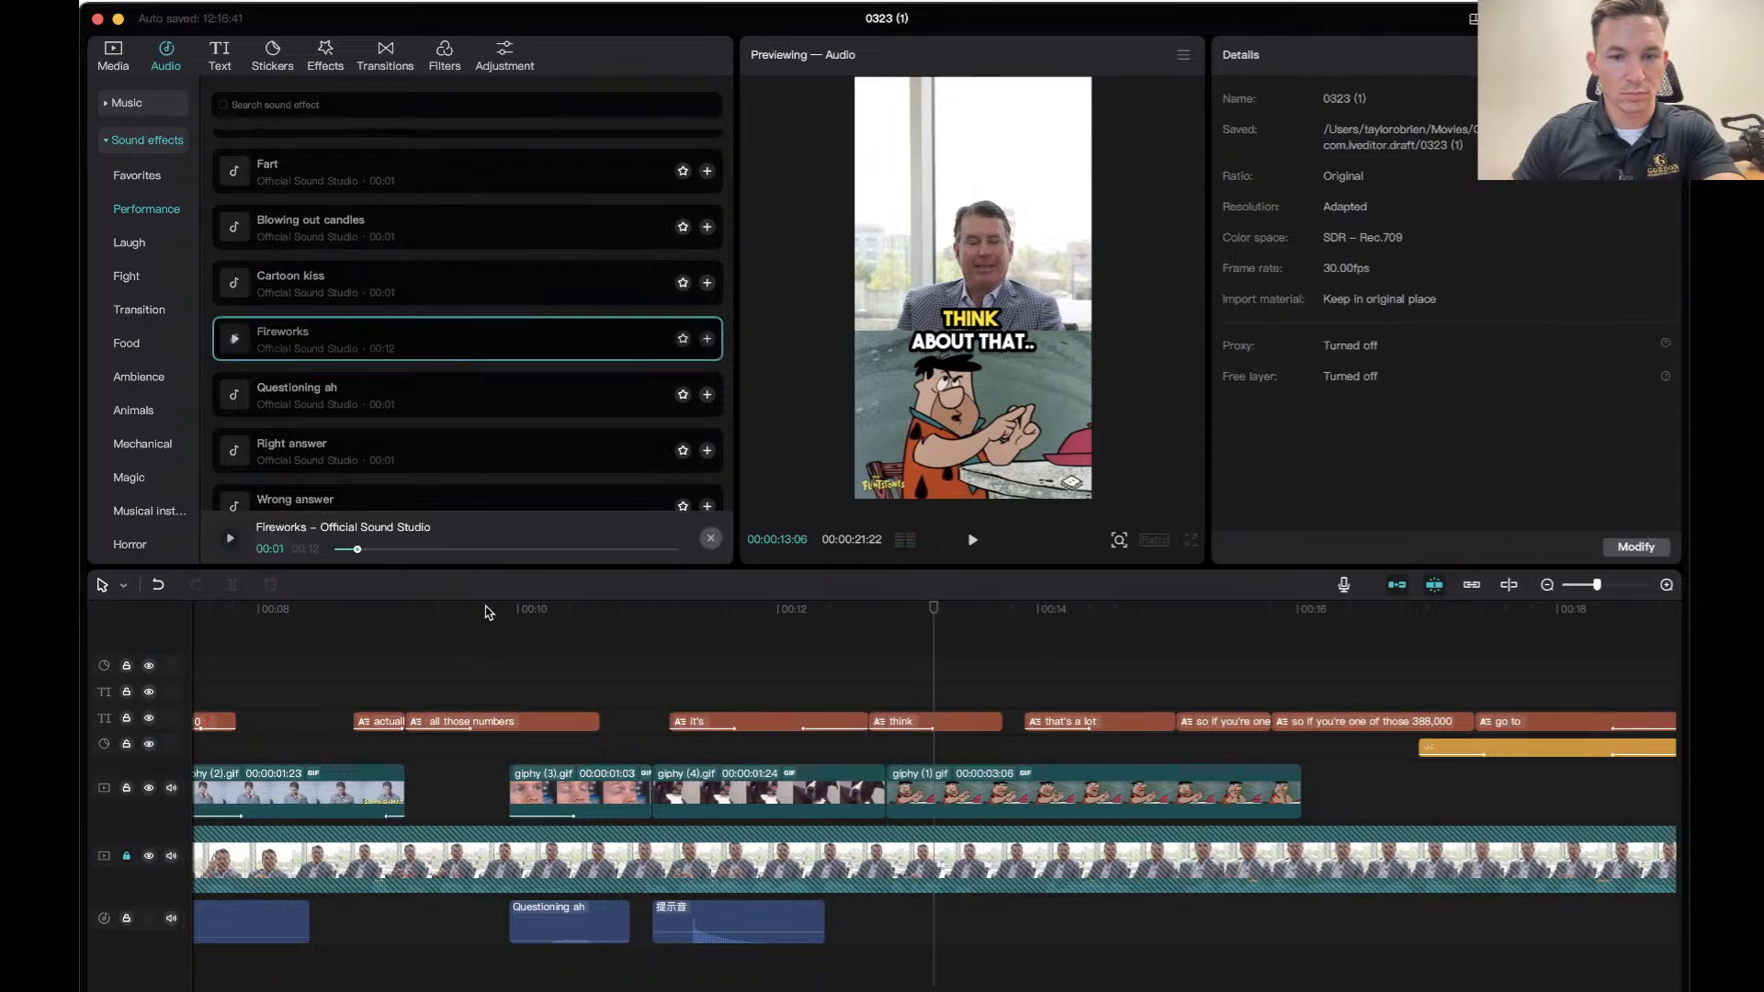
{"action": "left_click", "coordinate": [615, 626]}
{"action": "key", "text": "space"}
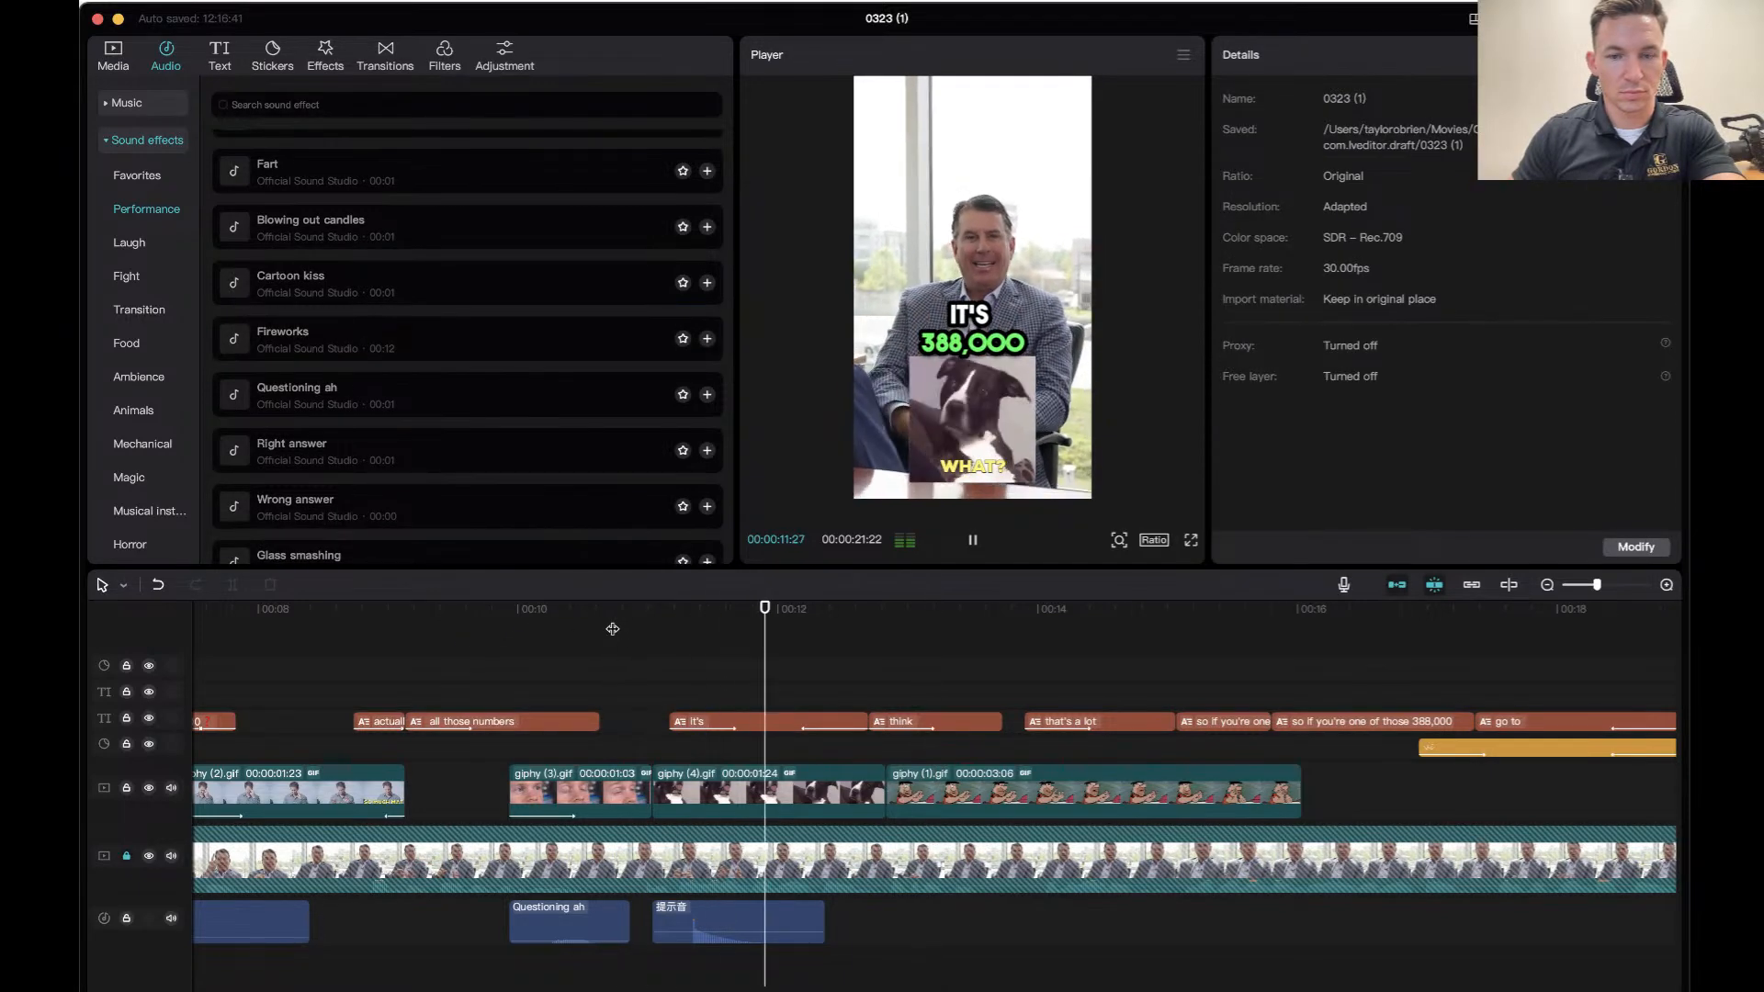
{"action": "key", "text": "space"}
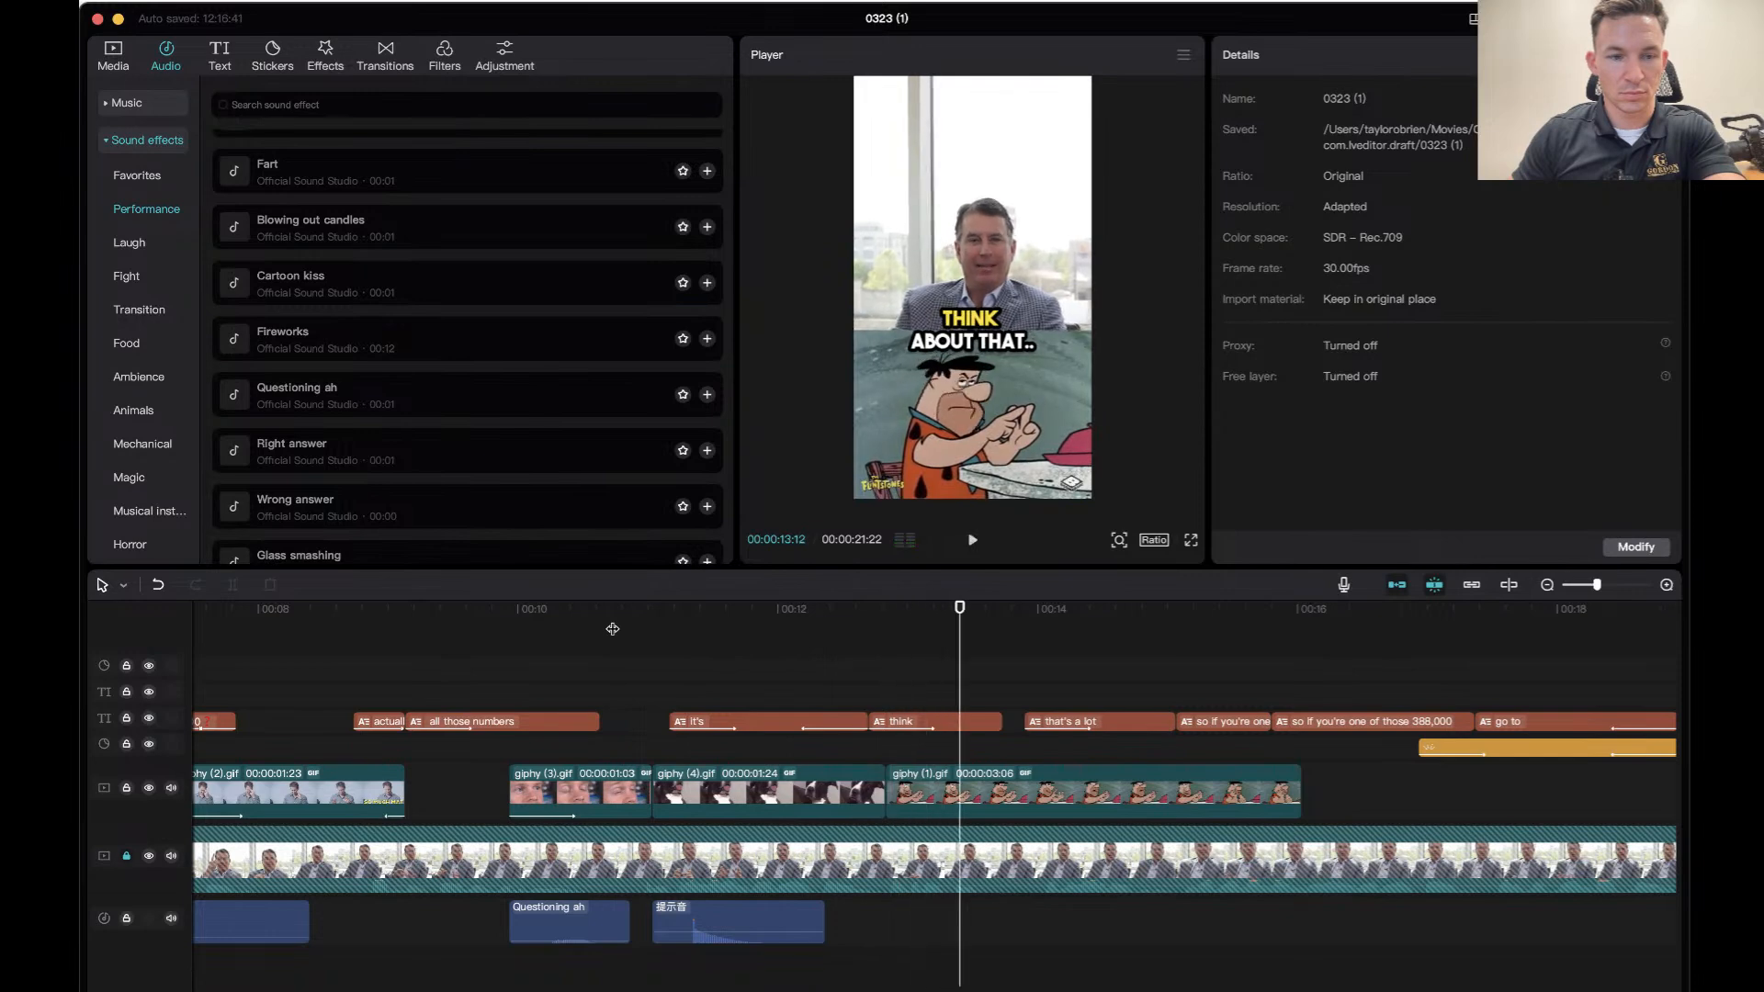
{"action": "scroll", "coordinate": [396, 464], "scroll_direction": "down", "scroll_amount": 2}
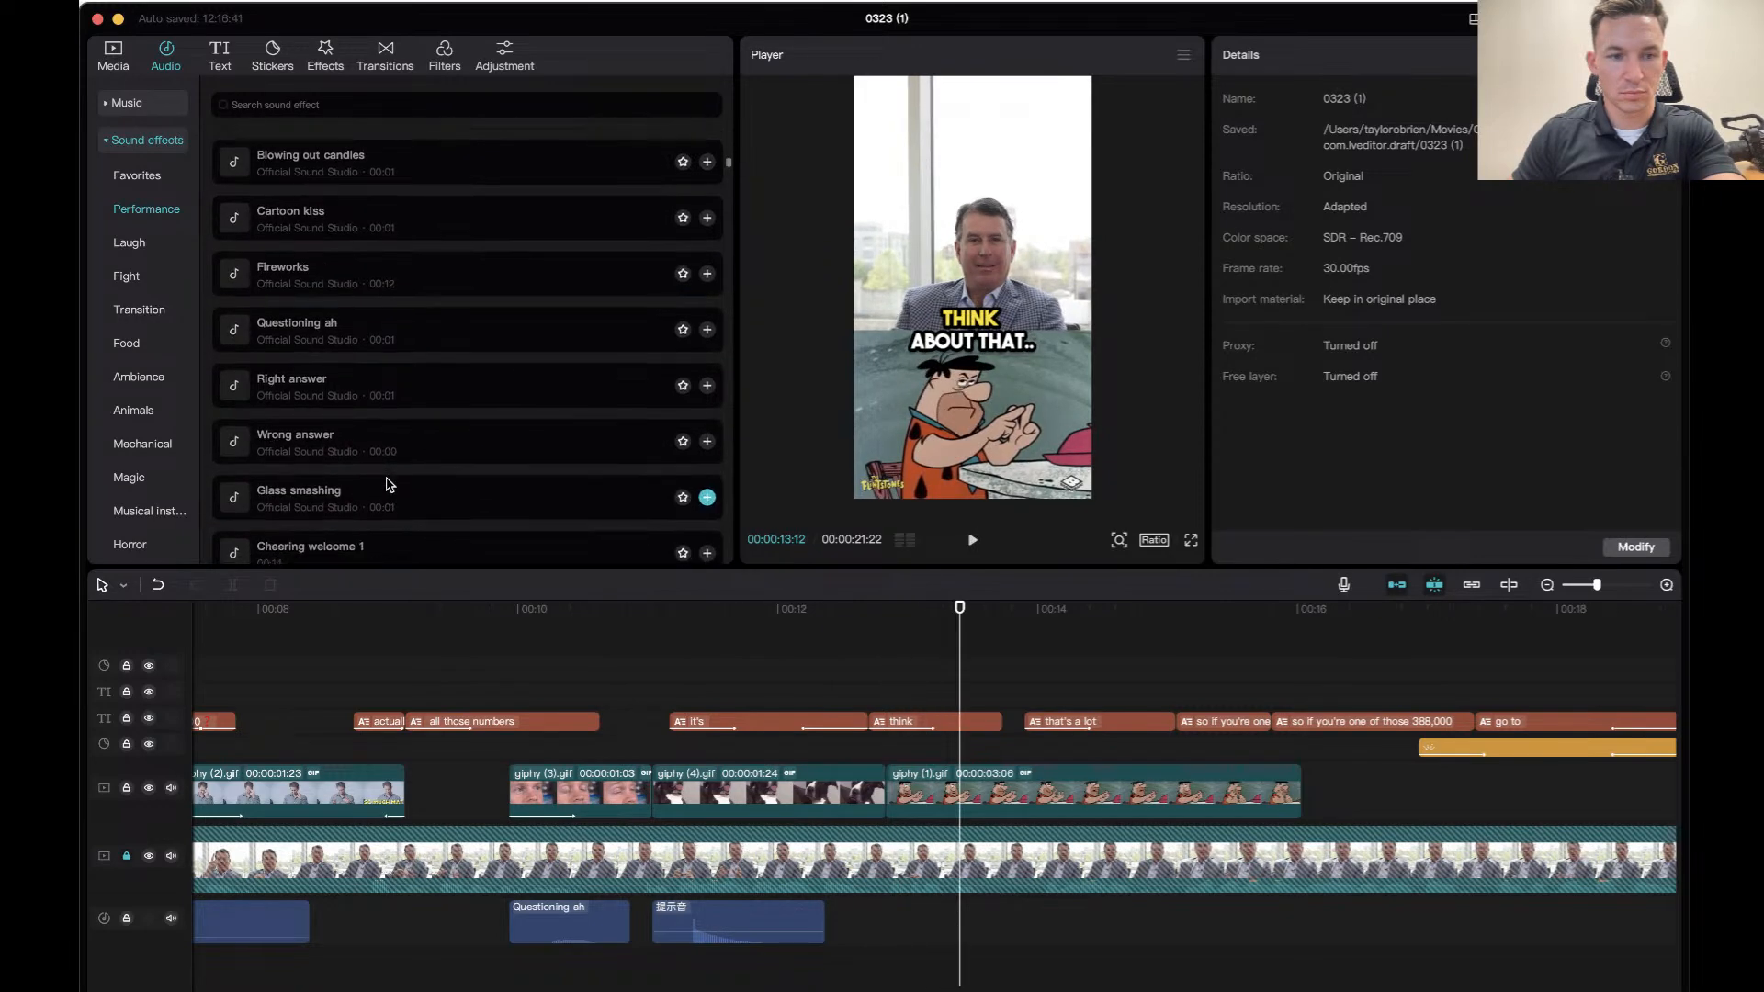
{"action": "scroll", "coordinate": [306, 287], "scroll_direction": "up", "scroll_amount": 10}
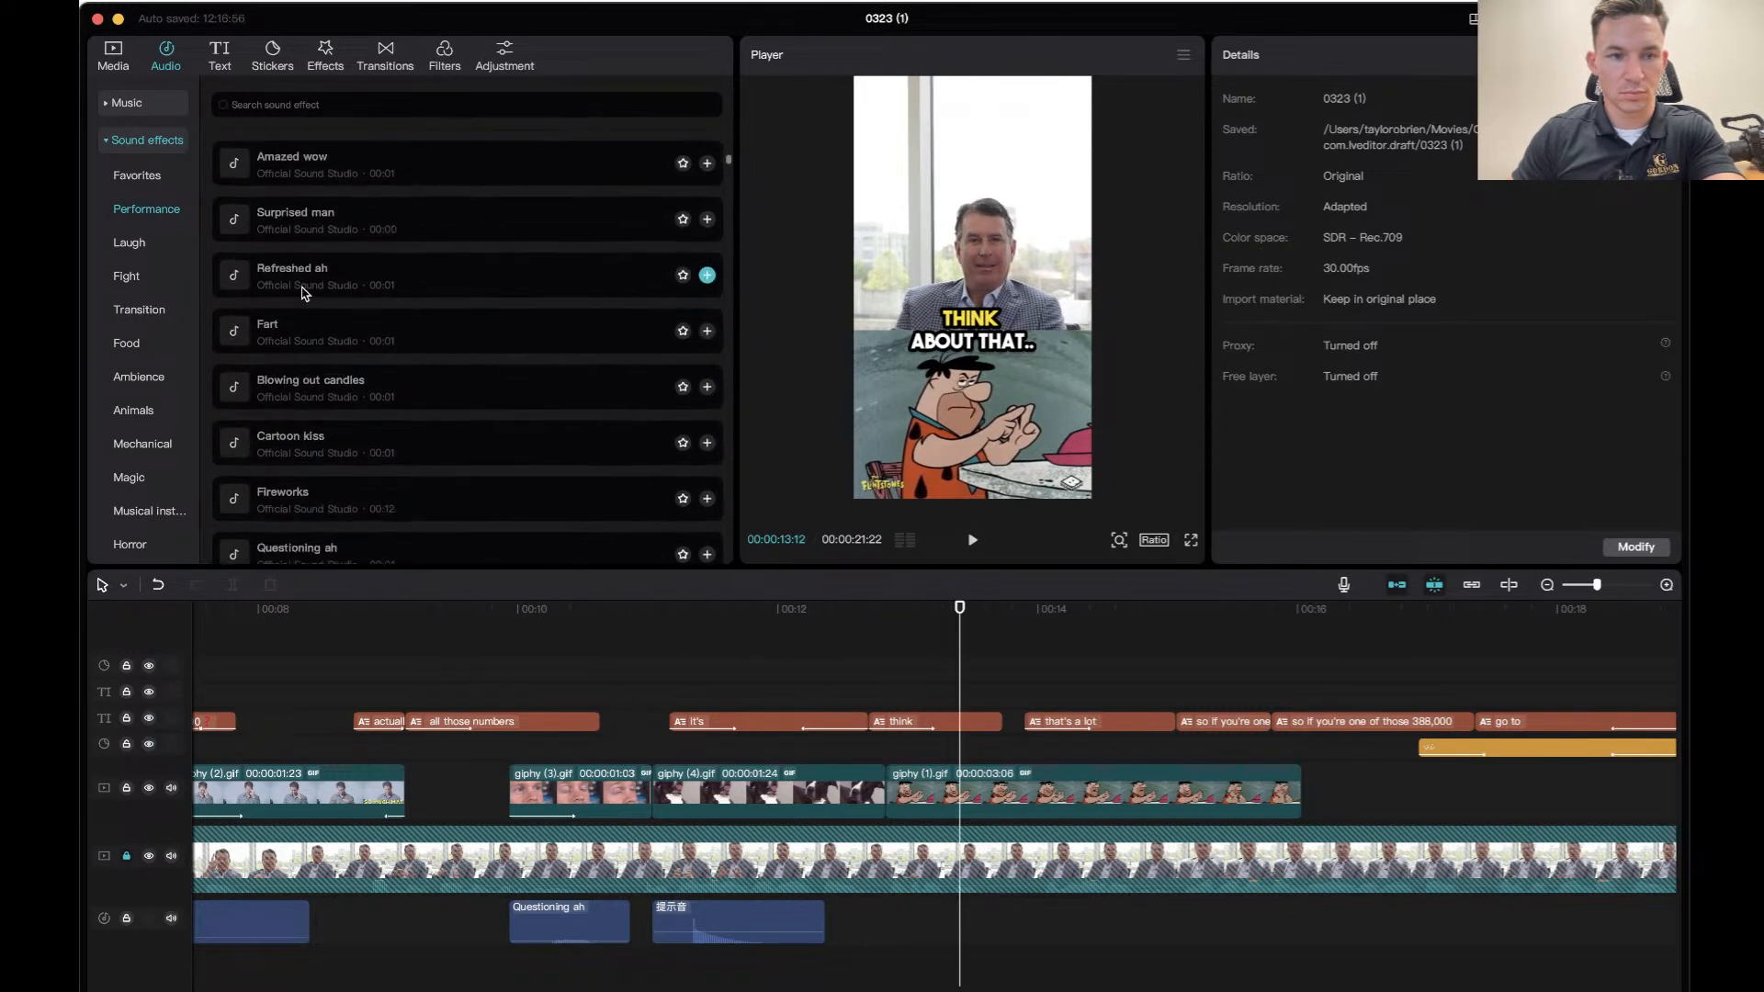
{"action": "left_click", "coordinate": [309, 317]}
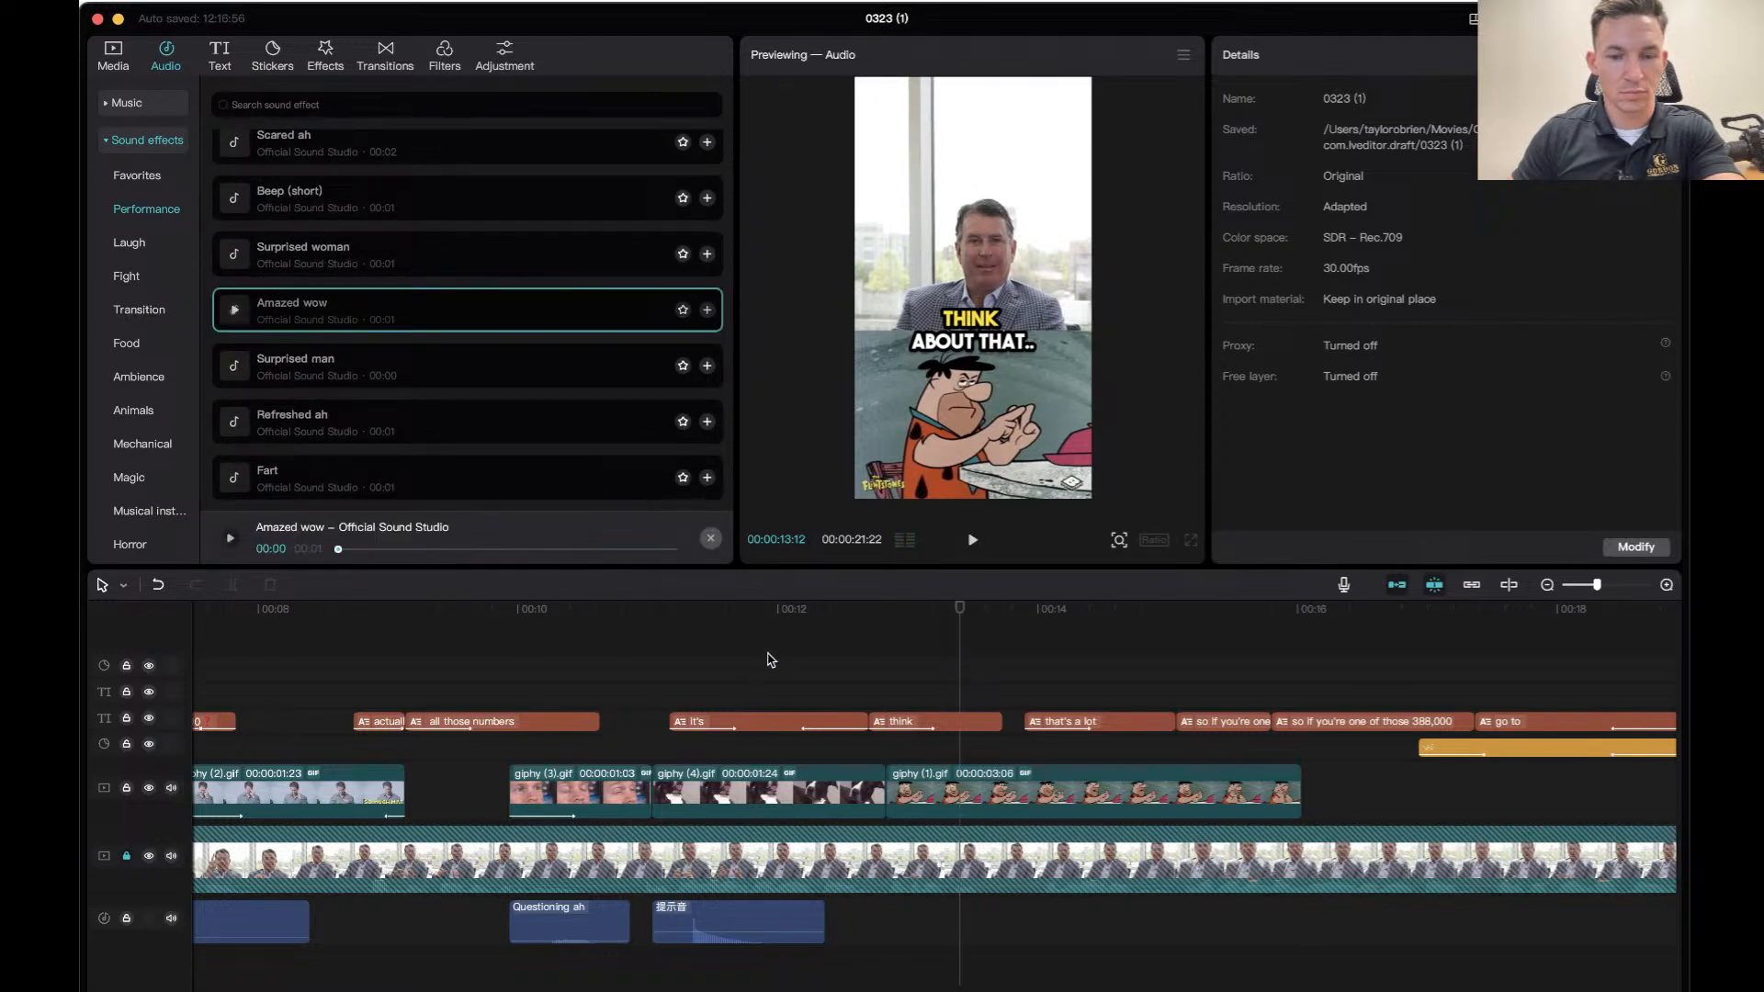
Add the Amazed wow sound directly after the 提示音 clip and play it back with the "Think about that.." caption.
{"action": "left_click", "coordinate": [756, 609]}
{"action": "key", "text": "space"}
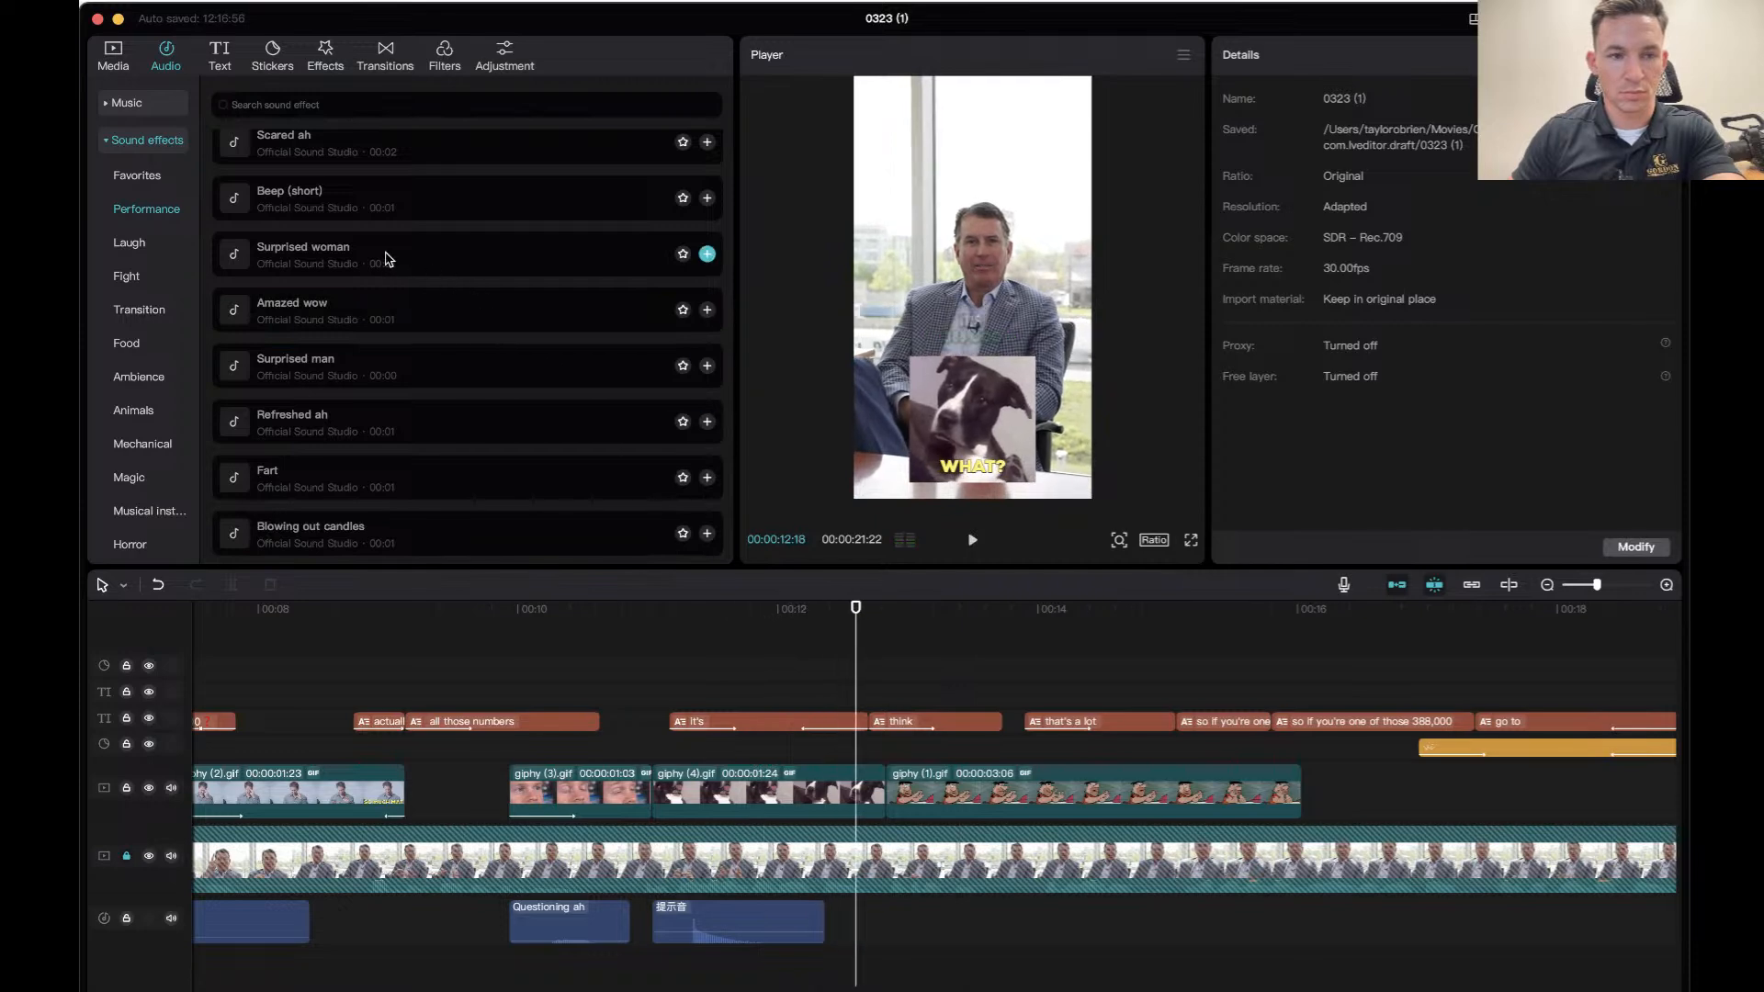
{"action": "left_click_drag", "start_coordinate": [364, 294], "coordinate": [871, 923]}
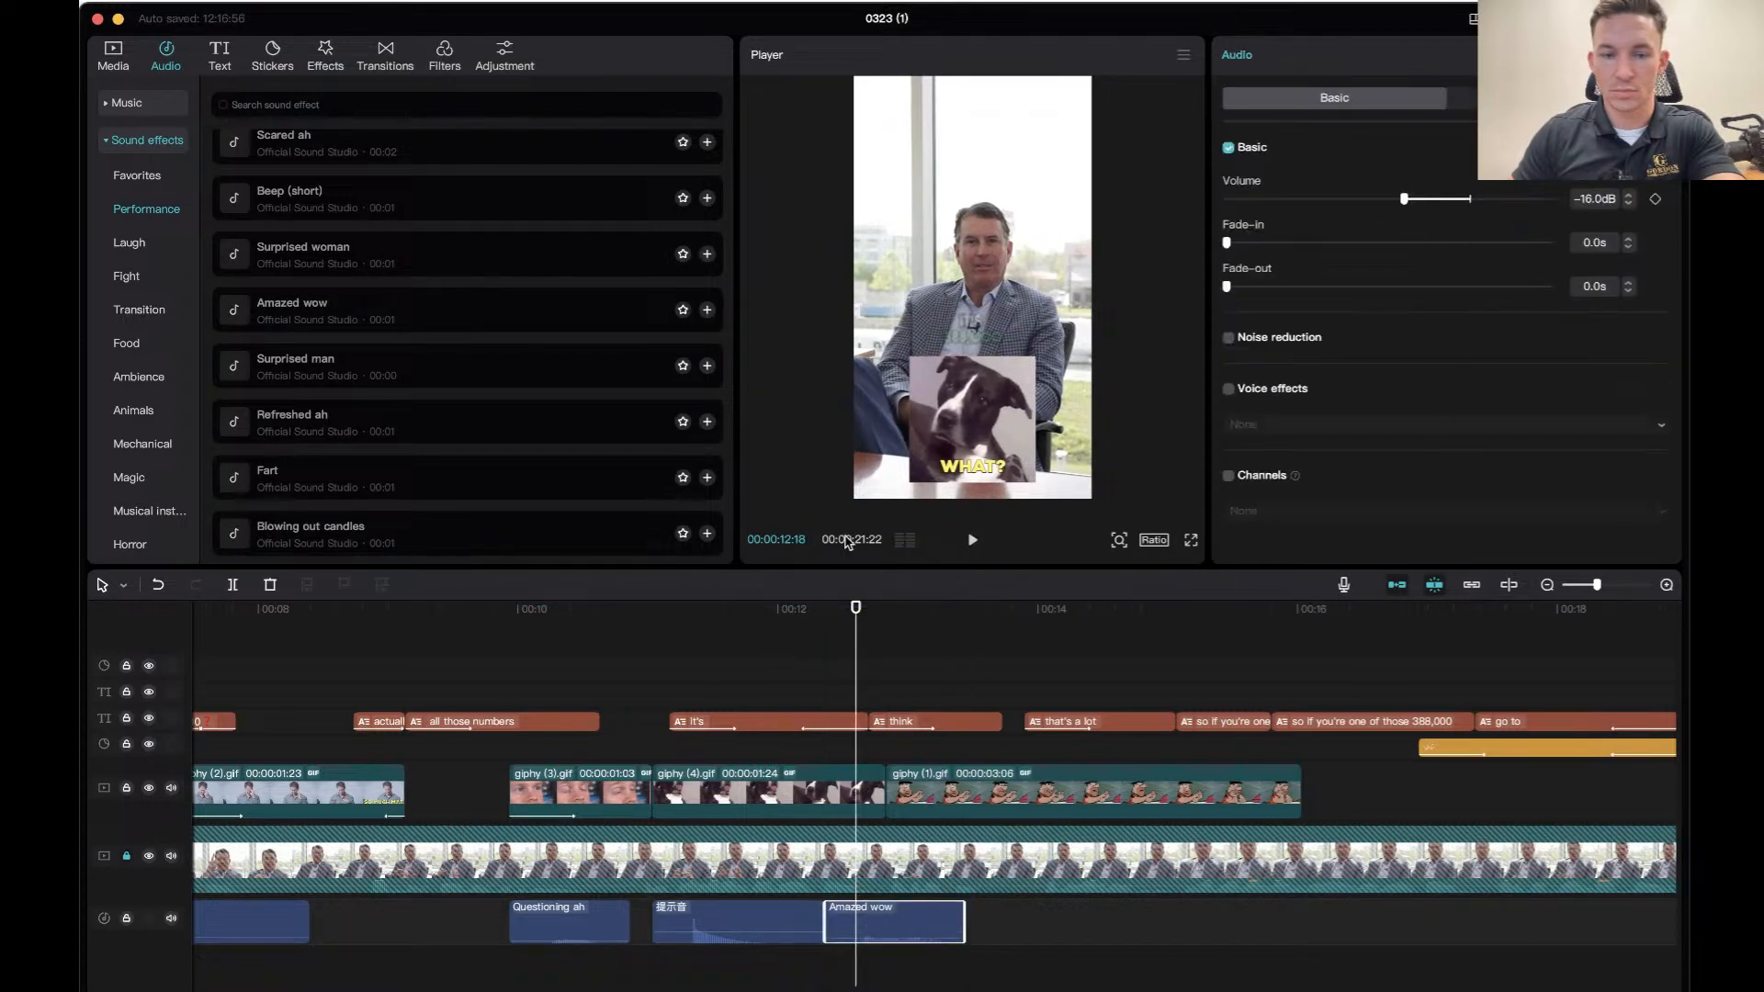
{"action": "left_click", "coordinate": [782, 609]}
{"action": "key", "text": "space"}
{"action": "left_click", "coordinate": [781, 609]}
{"action": "key", "text": "space"}
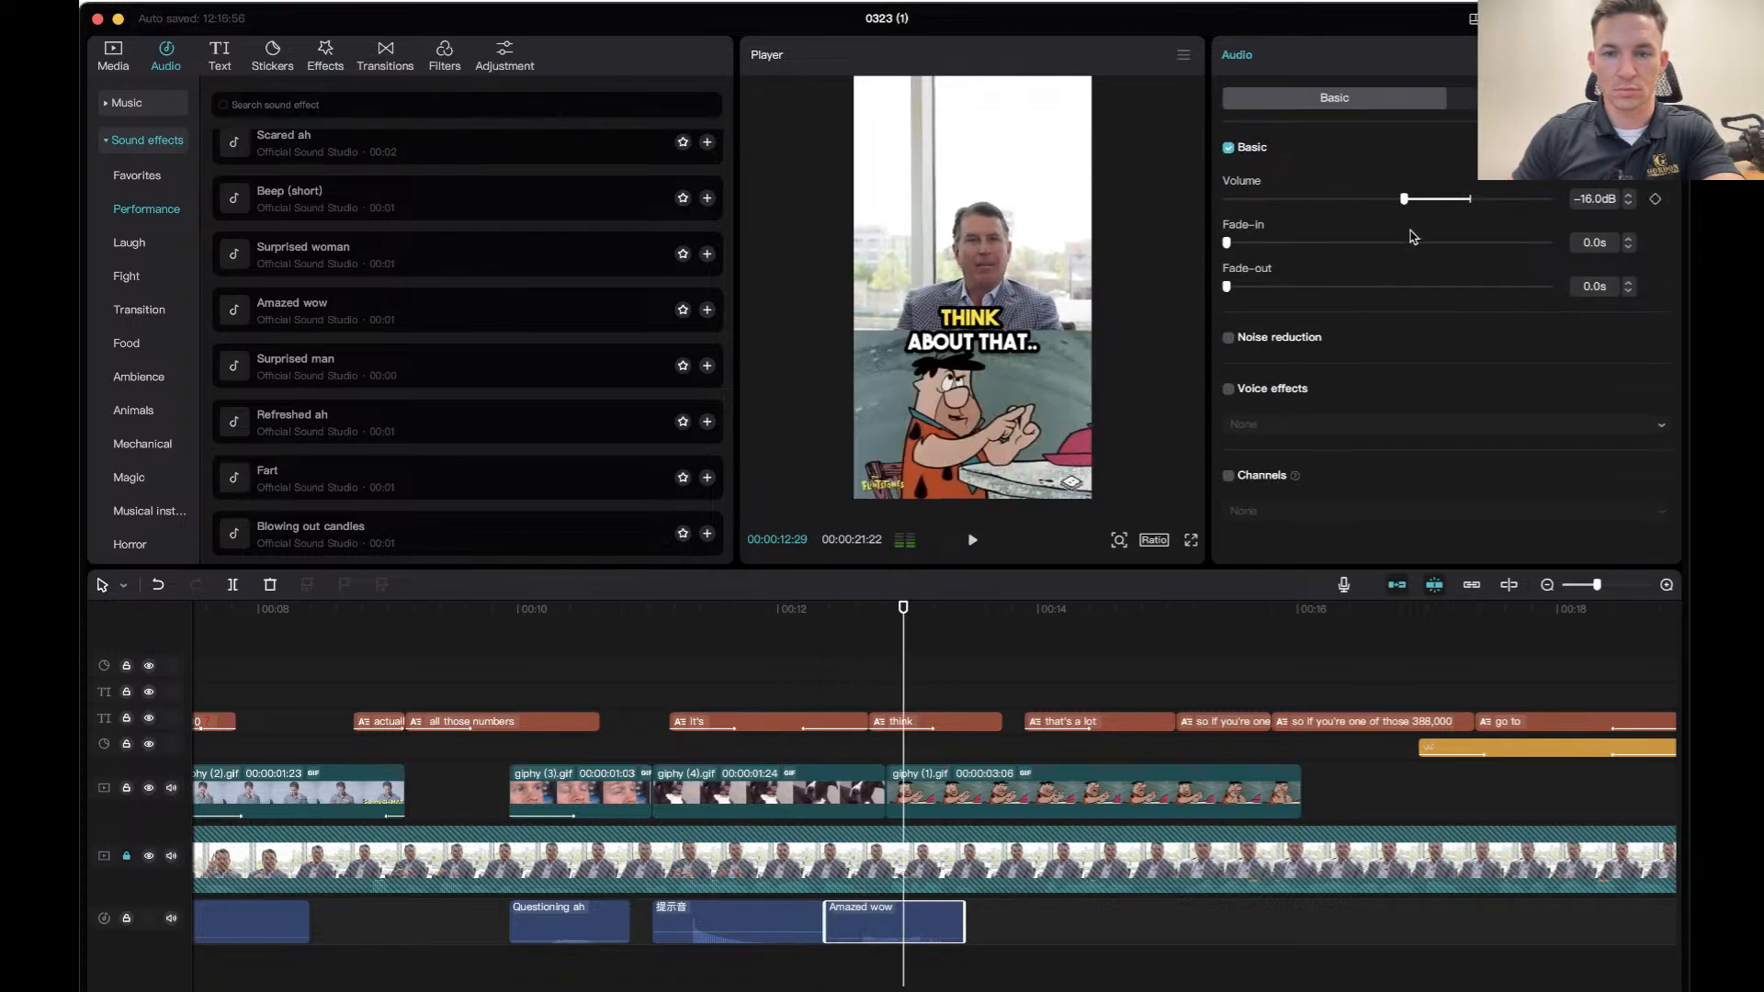
Move the Amazed wow clip to about 13.2 seconds, under the "Think about that.." caption, and play it back.
{"action": "left_click_drag", "start_coordinate": [924, 923], "coordinate": [1023, 925]}
{"action": "left_click", "coordinate": [894, 611]}
{"action": "key", "text": "space"}
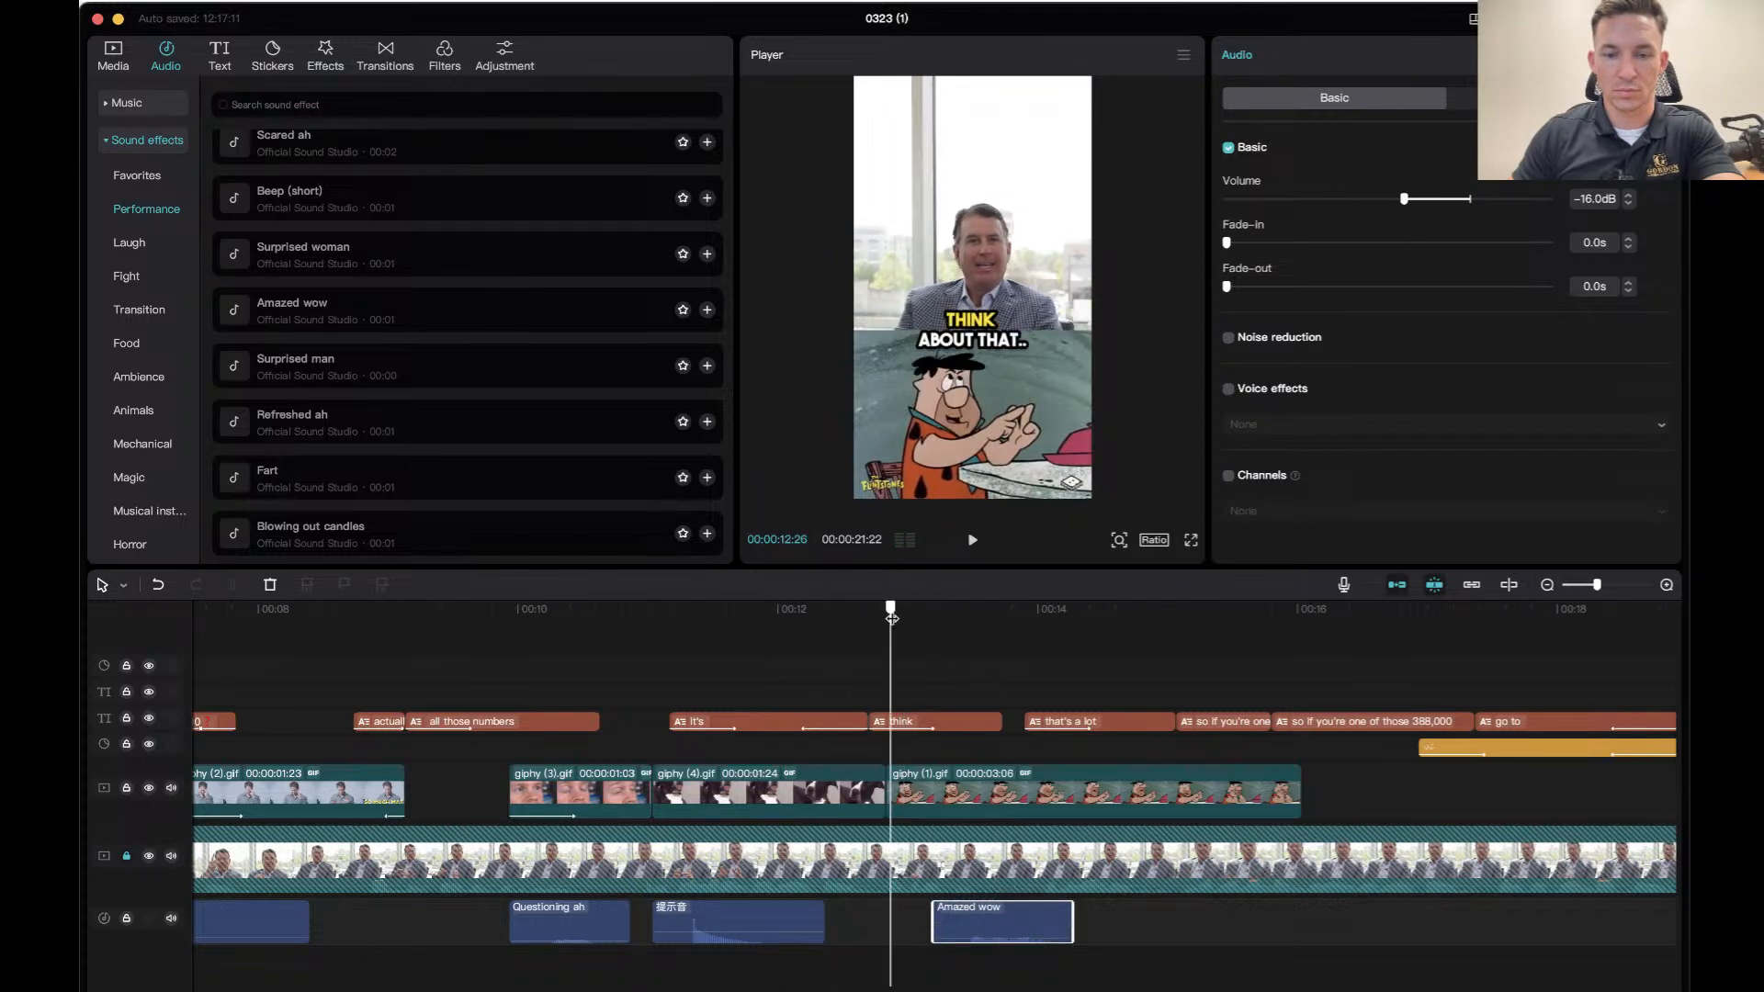
Try the Amazed wow clip under the "That's a lot of accidents" caption, at about 14.6 seconds, and play it back.
{"action": "left_click", "coordinate": [892, 610]}
{"action": "left_click_drag", "start_coordinate": [1016, 935], "coordinate": [1206, 913]}
{"action": "key", "text": "space"}
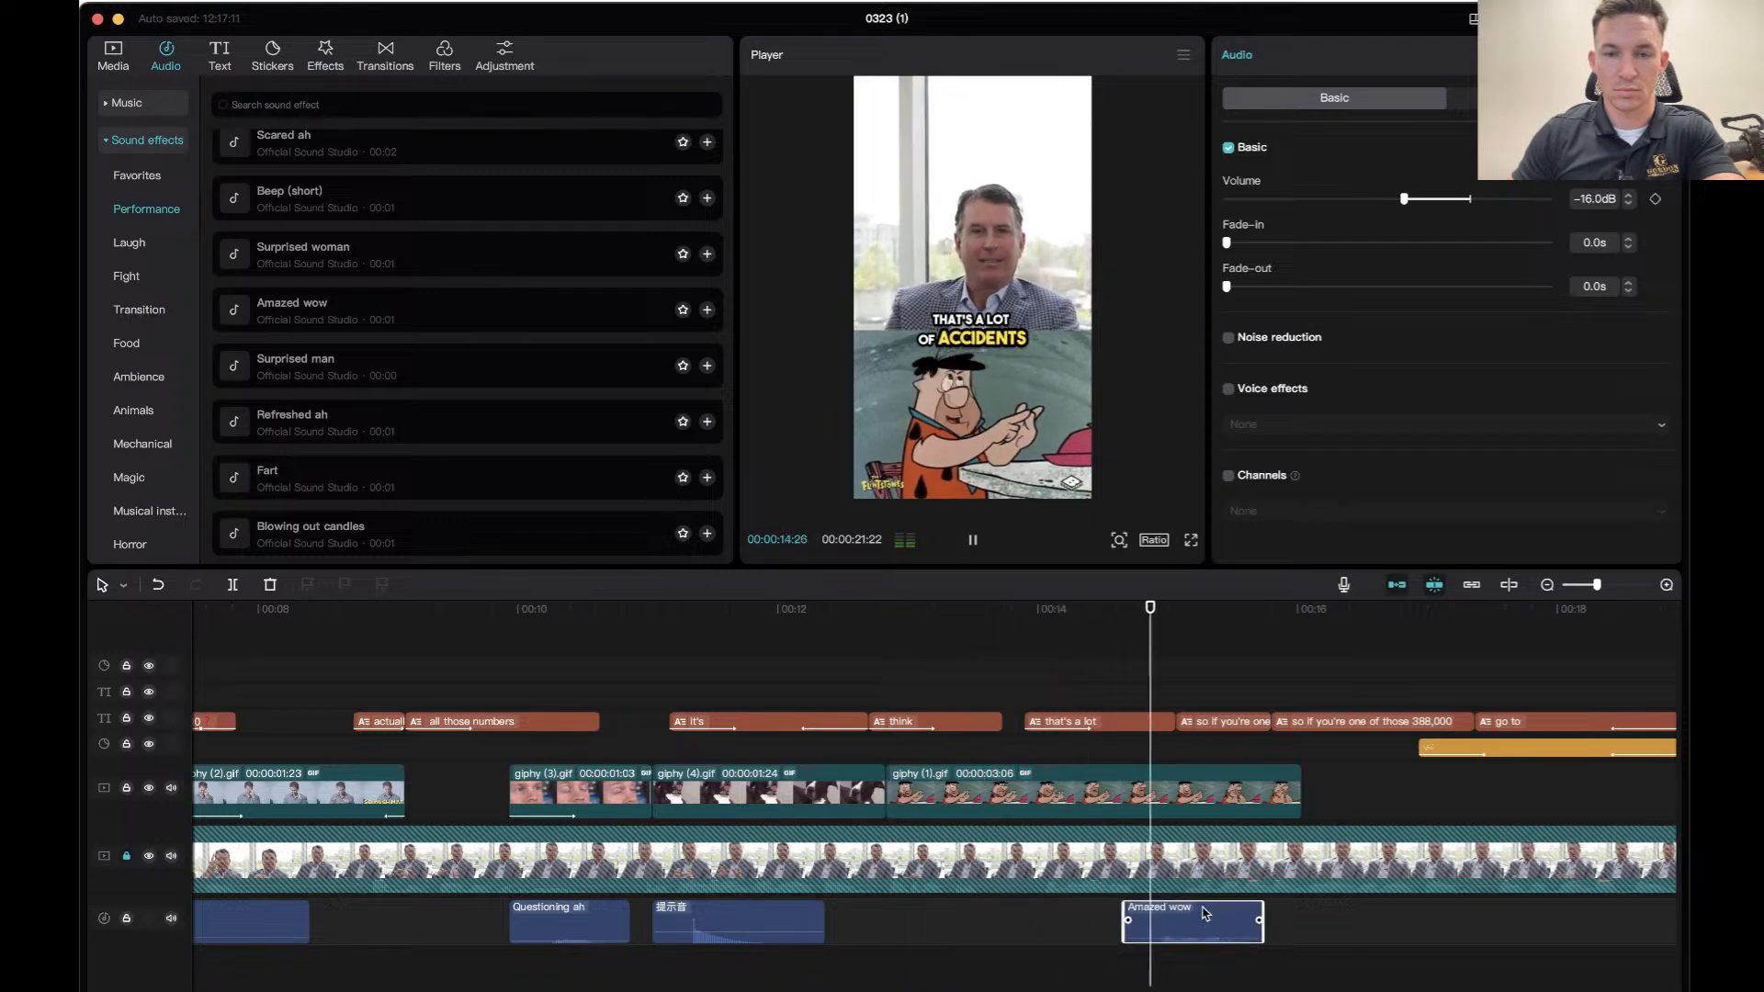
Delete the Amazed wow clip and replay the video from the start of the "Think about that.." caption.
{"action": "key", "text": "space"}
{"action": "key", "text": "Delete"}
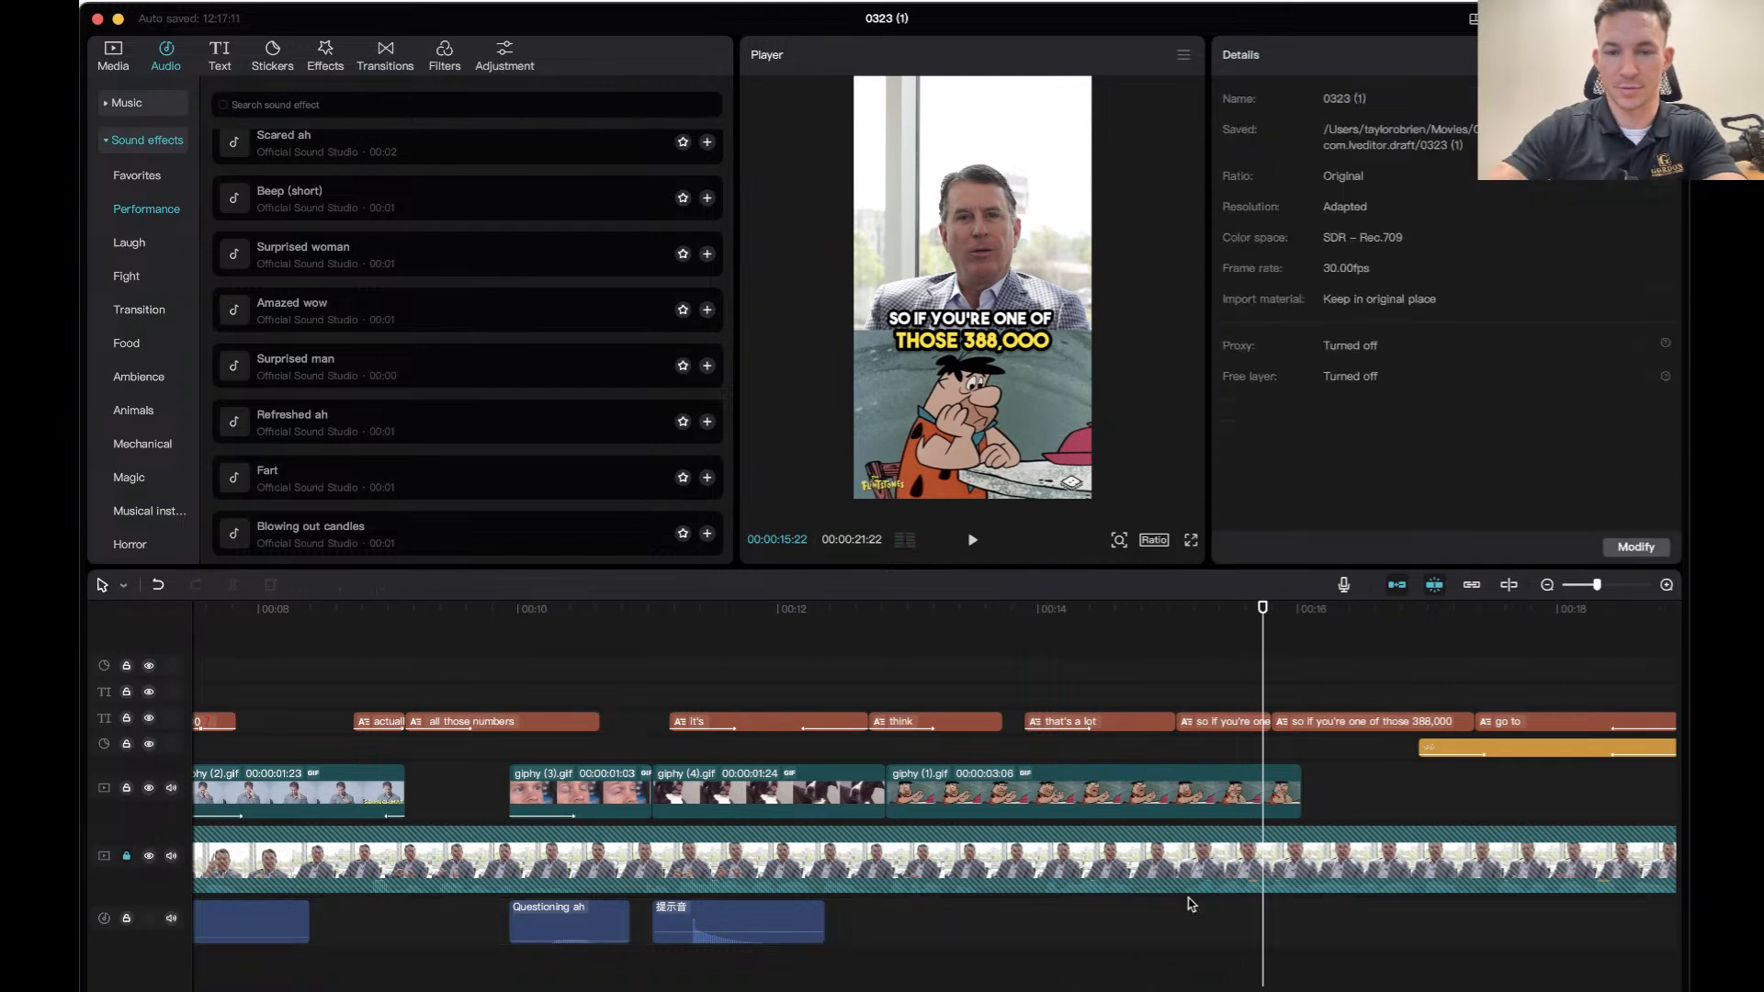
{"action": "left_click", "coordinate": [884, 610]}
{"action": "key", "text": "space"}
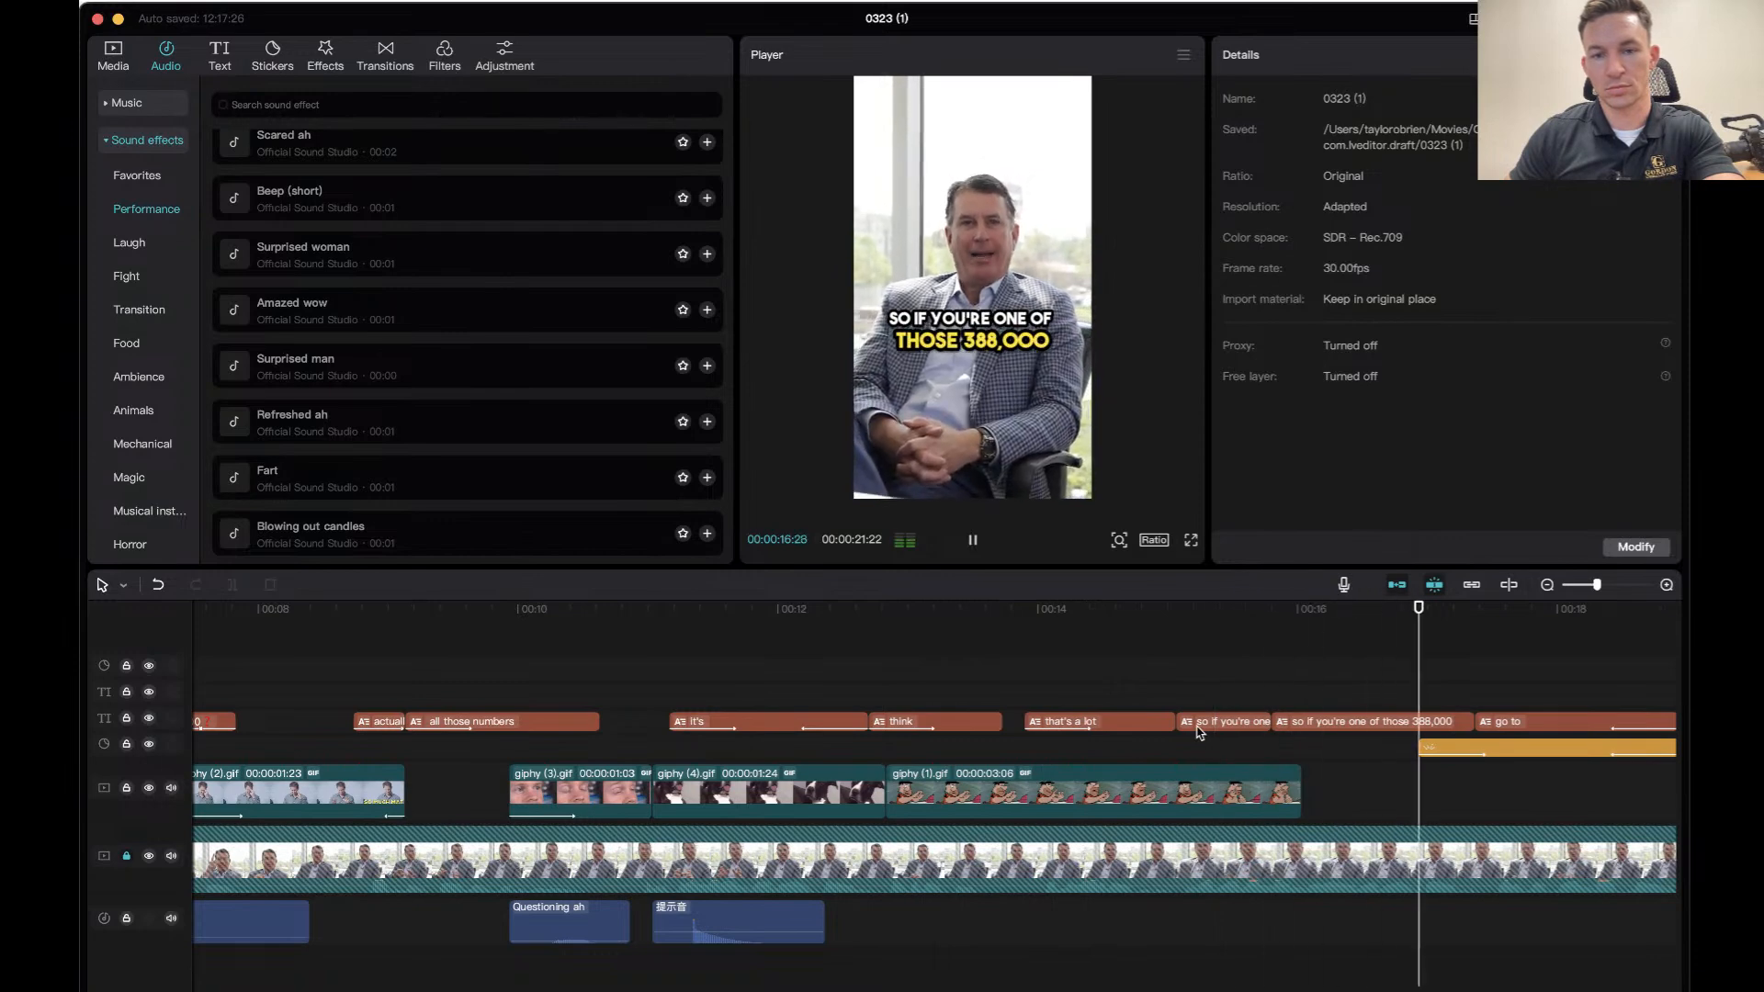
Play on to the "And we'll get it done" caption and place the playhead at its start, 00:00:20:21.
{"action": "key", "text": "space"}
{"action": "key", "text": "space"}
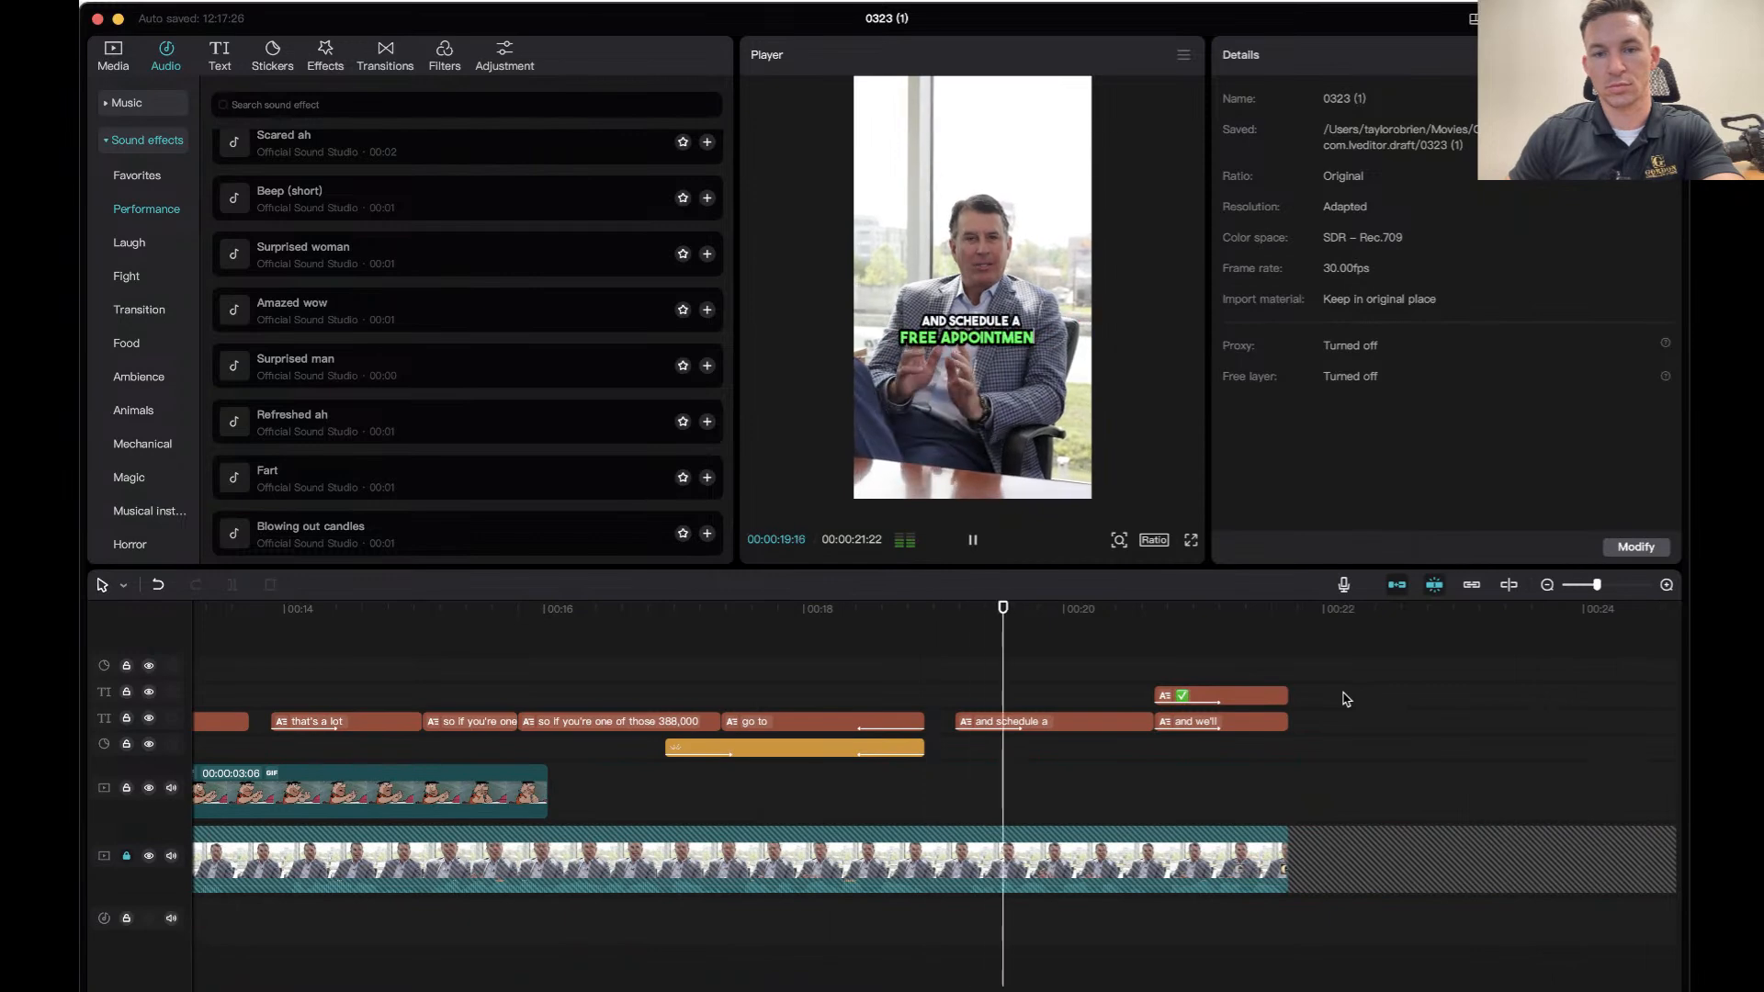
{"action": "key", "text": "space"}
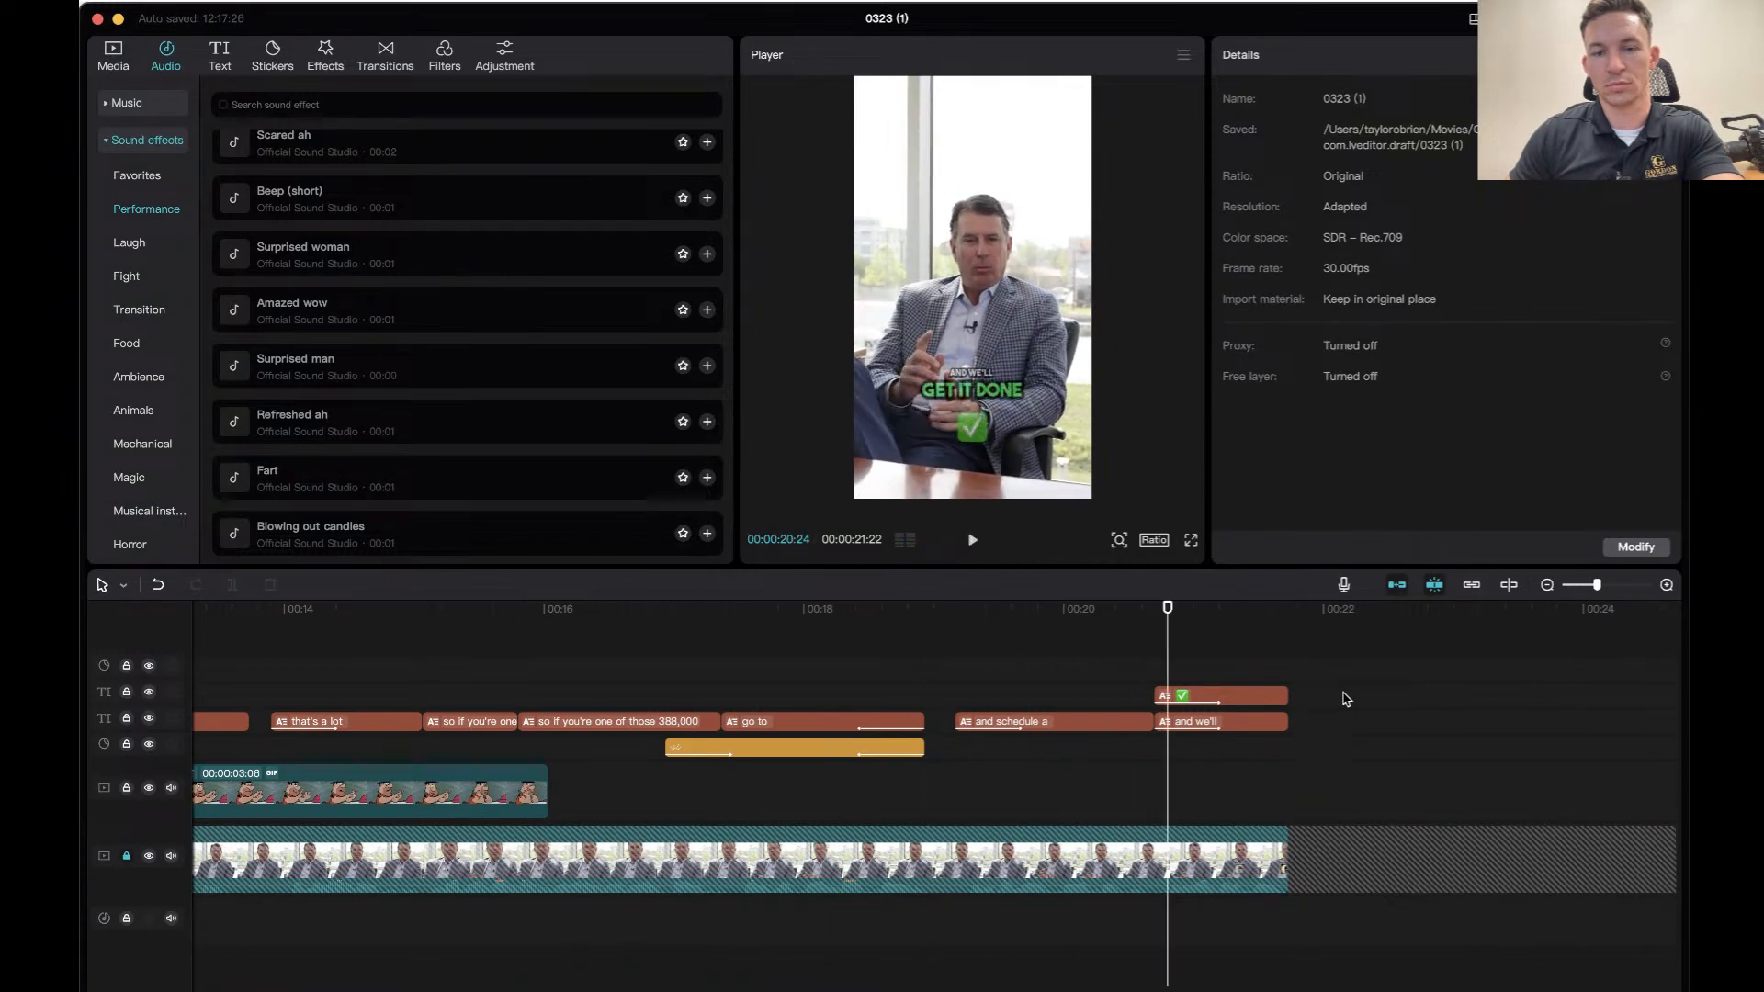
{"action": "key", "text": "space"}
{"action": "key", "text": "space"}
{"action": "left_click", "coordinate": [1156, 629]}
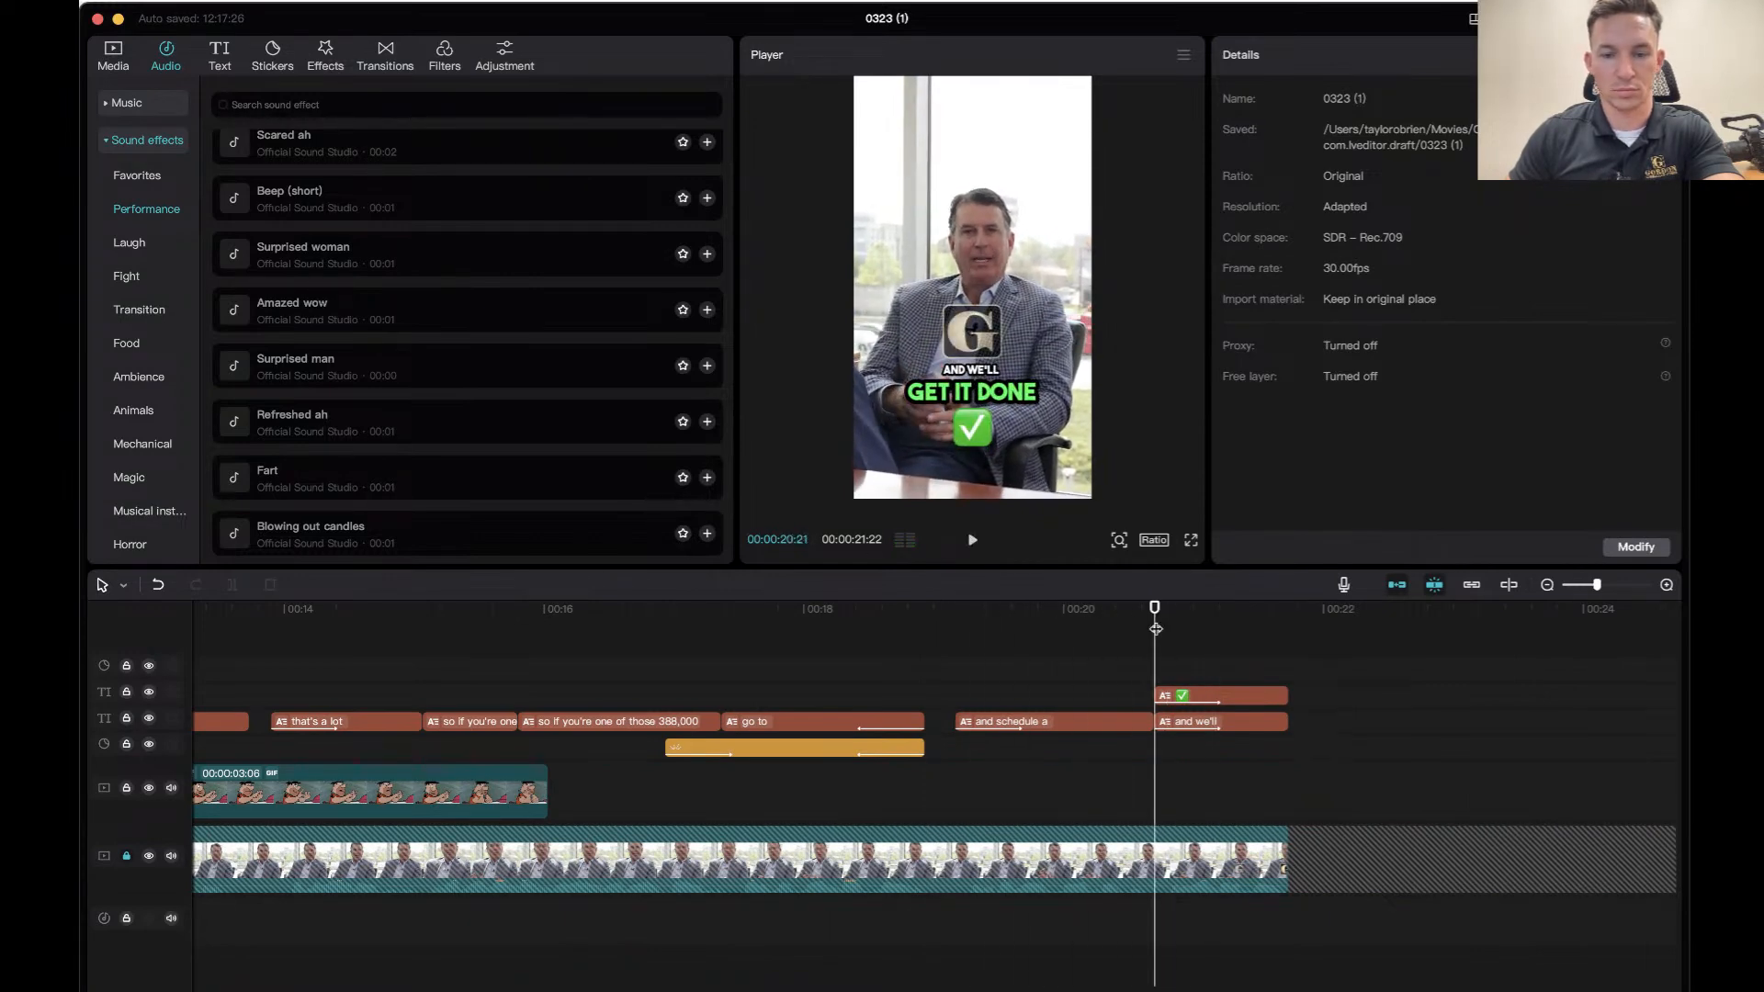
Preview the first favorite sound effects, from 扑通 through 叮, for the "And we'll get it done" caption.
{"action": "left_click", "coordinate": [135, 174]}
{"action": "left_click", "coordinate": [317, 186]}
{"action": "left_click", "coordinate": [330, 246]}
{"action": "left_click", "coordinate": [338, 320]}
{"action": "left_click", "coordinate": [340, 367]}
{"action": "left_click", "coordinate": [342, 408]}
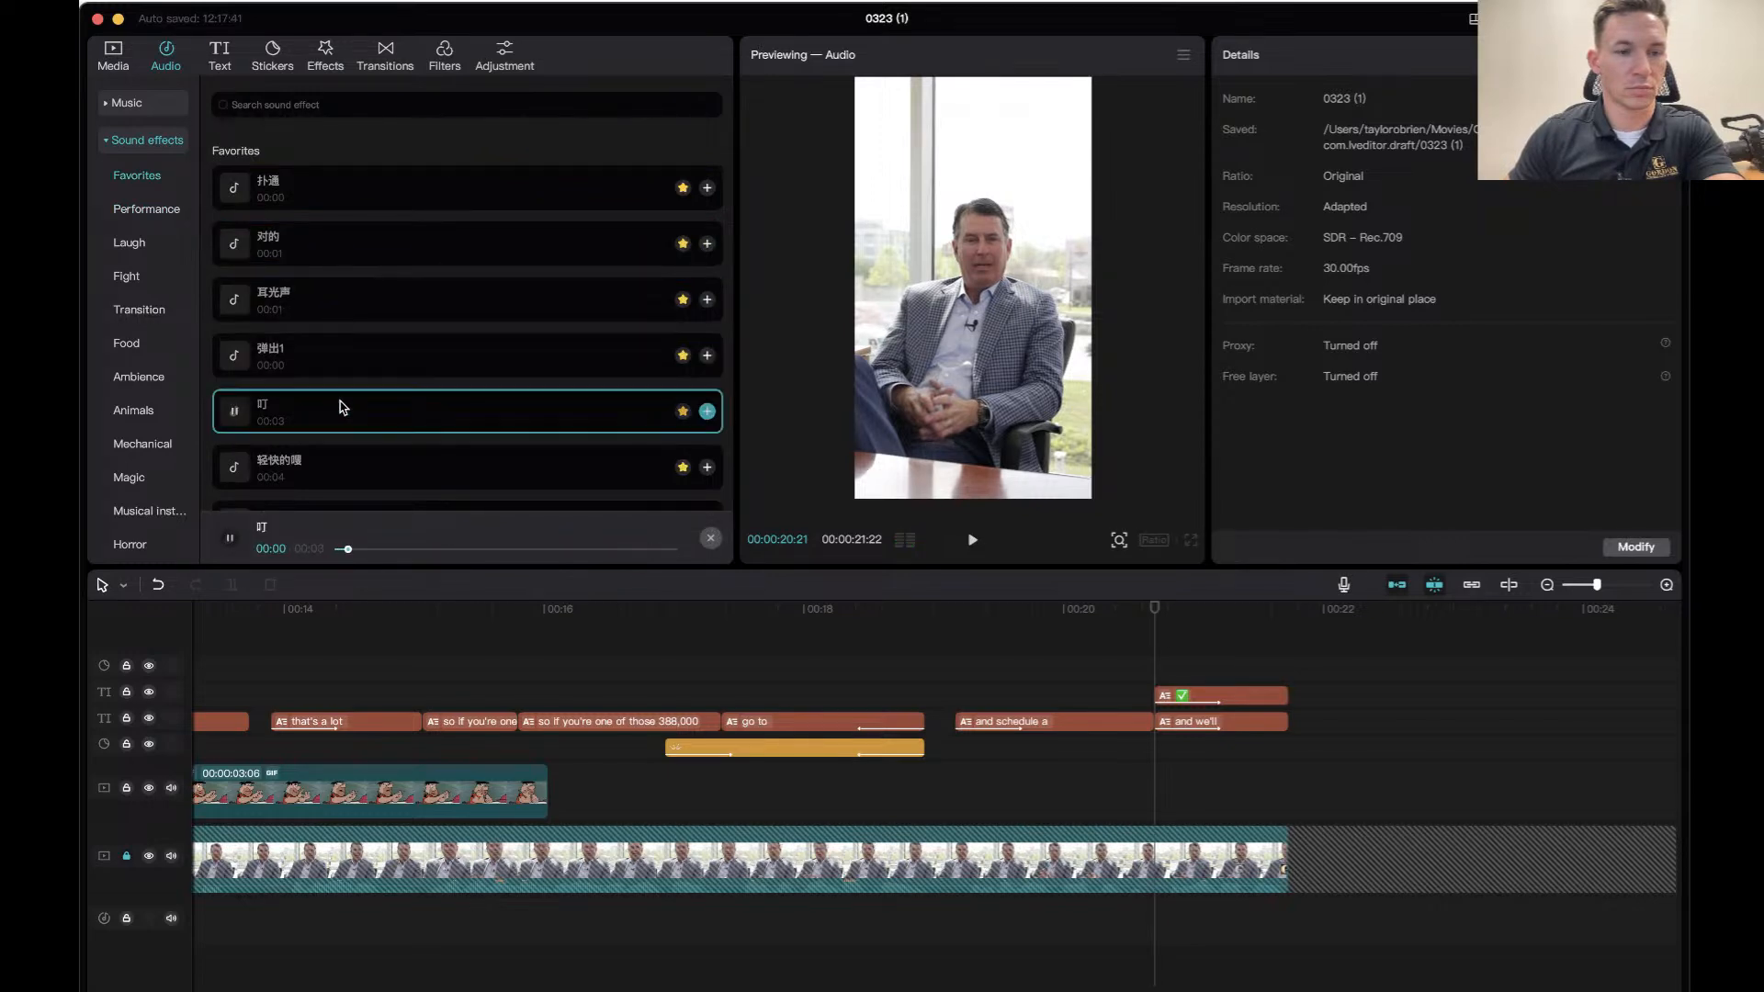
Preview the favorite sound effects that follow 叮, including 跳跳虎弹跳音效, for the "And we'll get it done" caption.
{"action": "scroll", "coordinate": [341, 407], "scroll_direction": "down", "scroll_amount": 2}
{"action": "left_click", "coordinate": [347, 388]}
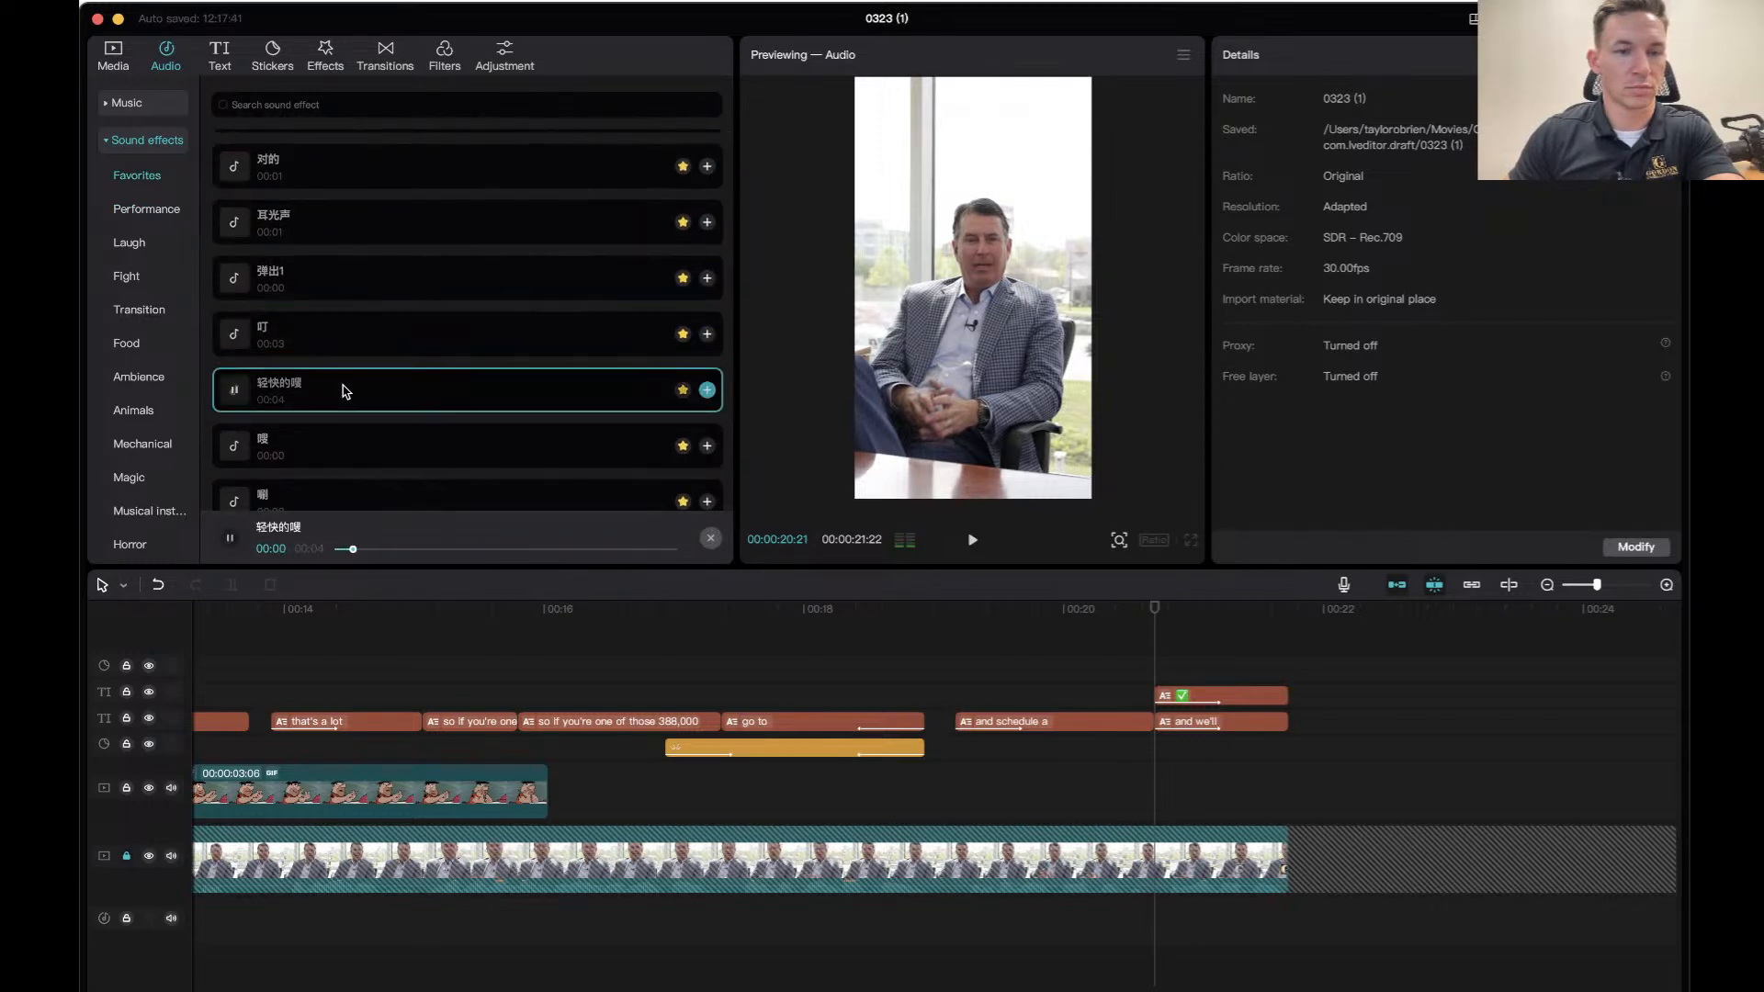
{"action": "scroll", "coordinate": [347, 388], "scroll_direction": "down", "scroll_amount": 1}
{"action": "left_click", "coordinate": [347, 390]}
{"action": "scroll", "coordinate": [346, 391], "scroll_direction": "down", "scroll_amount": 1}
{"action": "left_click", "coordinate": [338, 448]}
{"action": "scroll", "coordinate": [337, 446], "scroll_direction": "down", "scroll_amount": 1}
{"action": "left_click", "coordinate": [329, 484]}
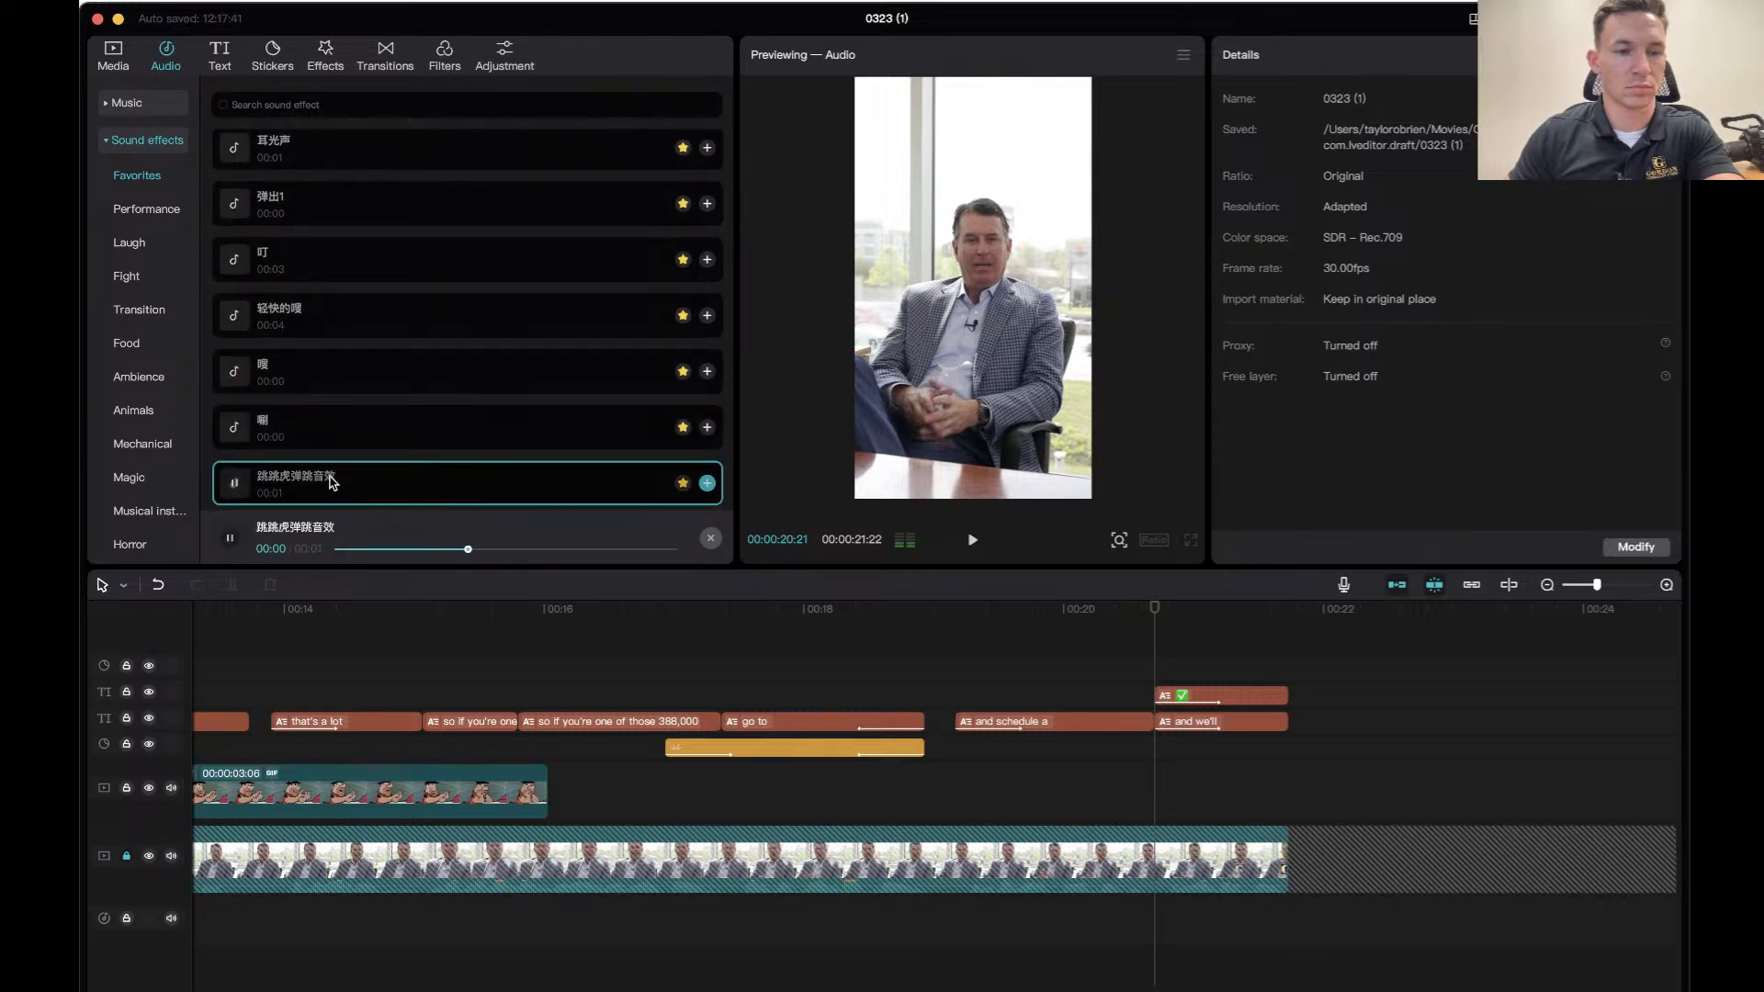
{"action": "scroll", "coordinate": [333, 473], "scroll_direction": "down", "scroll_amount": 2}
{"action": "left_click", "coordinate": [349, 434]}
{"action": "scroll", "coordinate": [358, 413], "scroll_direction": "down", "scroll_amount": 2}
Add the favorite sound 提示音 at about 20.4 seconds, under the "And we'll get it done" caption, and play it back.
{"action": "left_click", "coordinate": [372, 377]}
{"action": "left_click_drag", "start_coordinate": [372, 380], "coordinate": [1139, 771]}
{"action": "left_click", "coordinate": [1114, 640]}
{"action": "key", "text": "space"}
Set the volume of the last 提示音 clip to -7.9 dB and replay the ending.
{"action": "left_click", "coordinate": [1234, 924]}
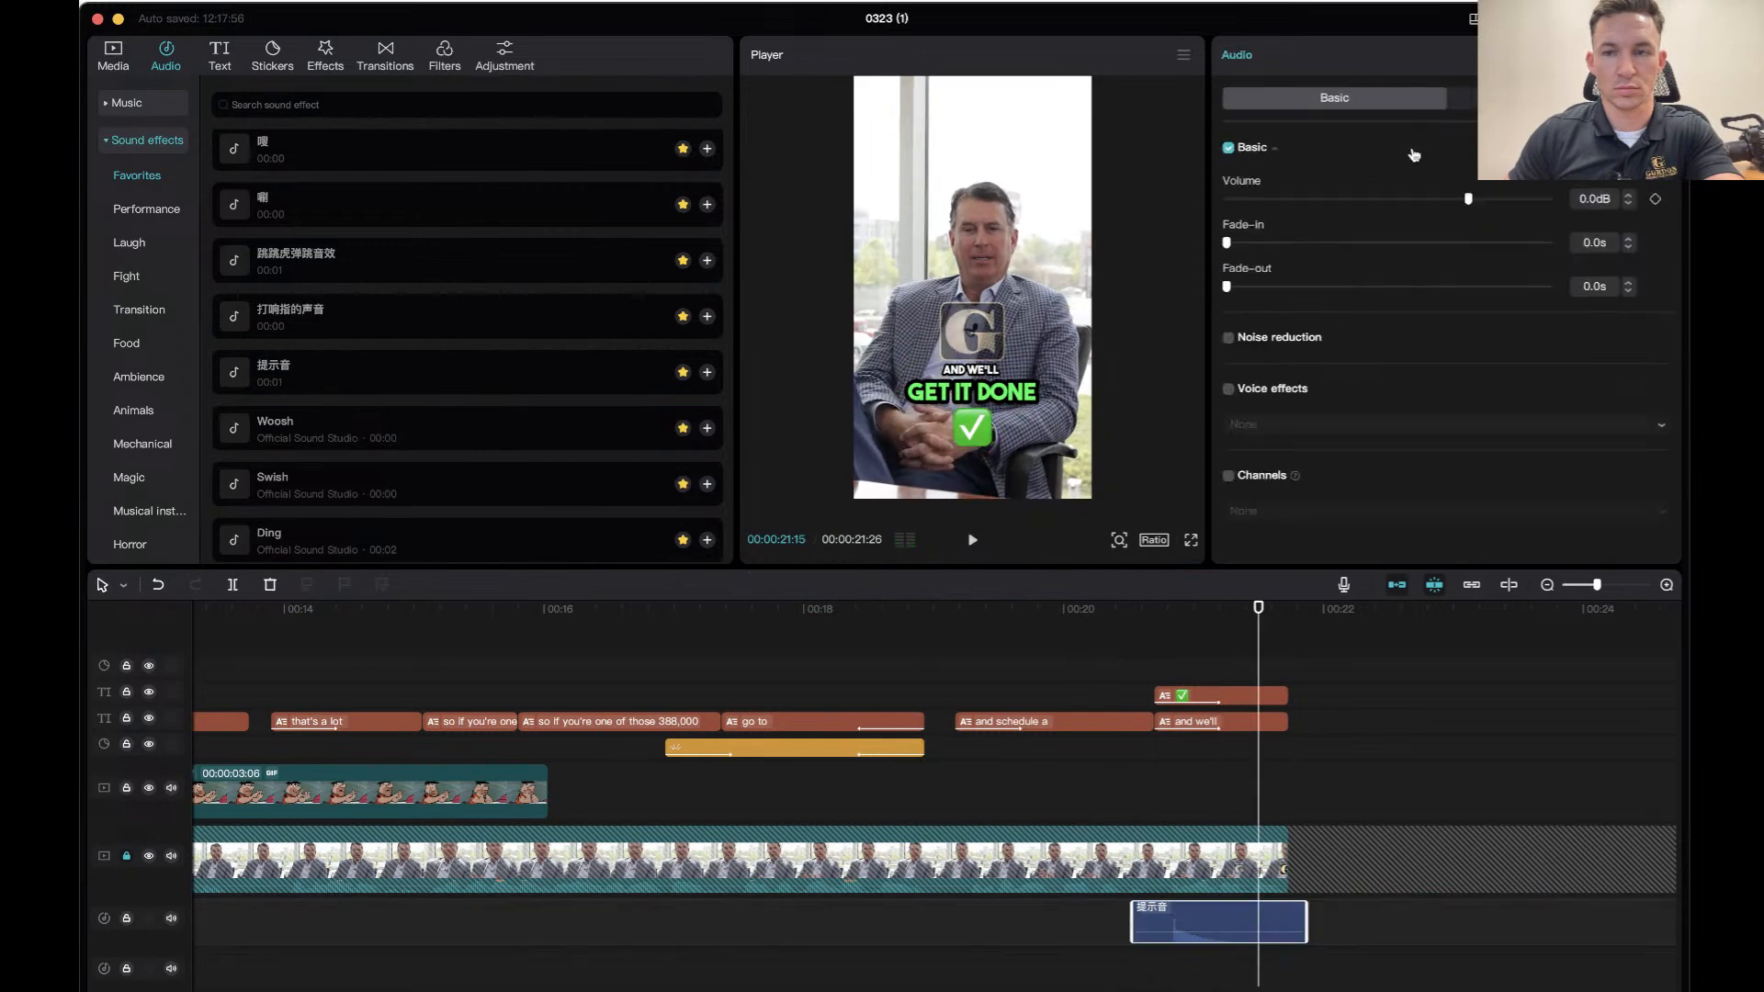
{"action": "left_click", "coordinate": [1083, 626]}
{"action": "key", "text": "space"}
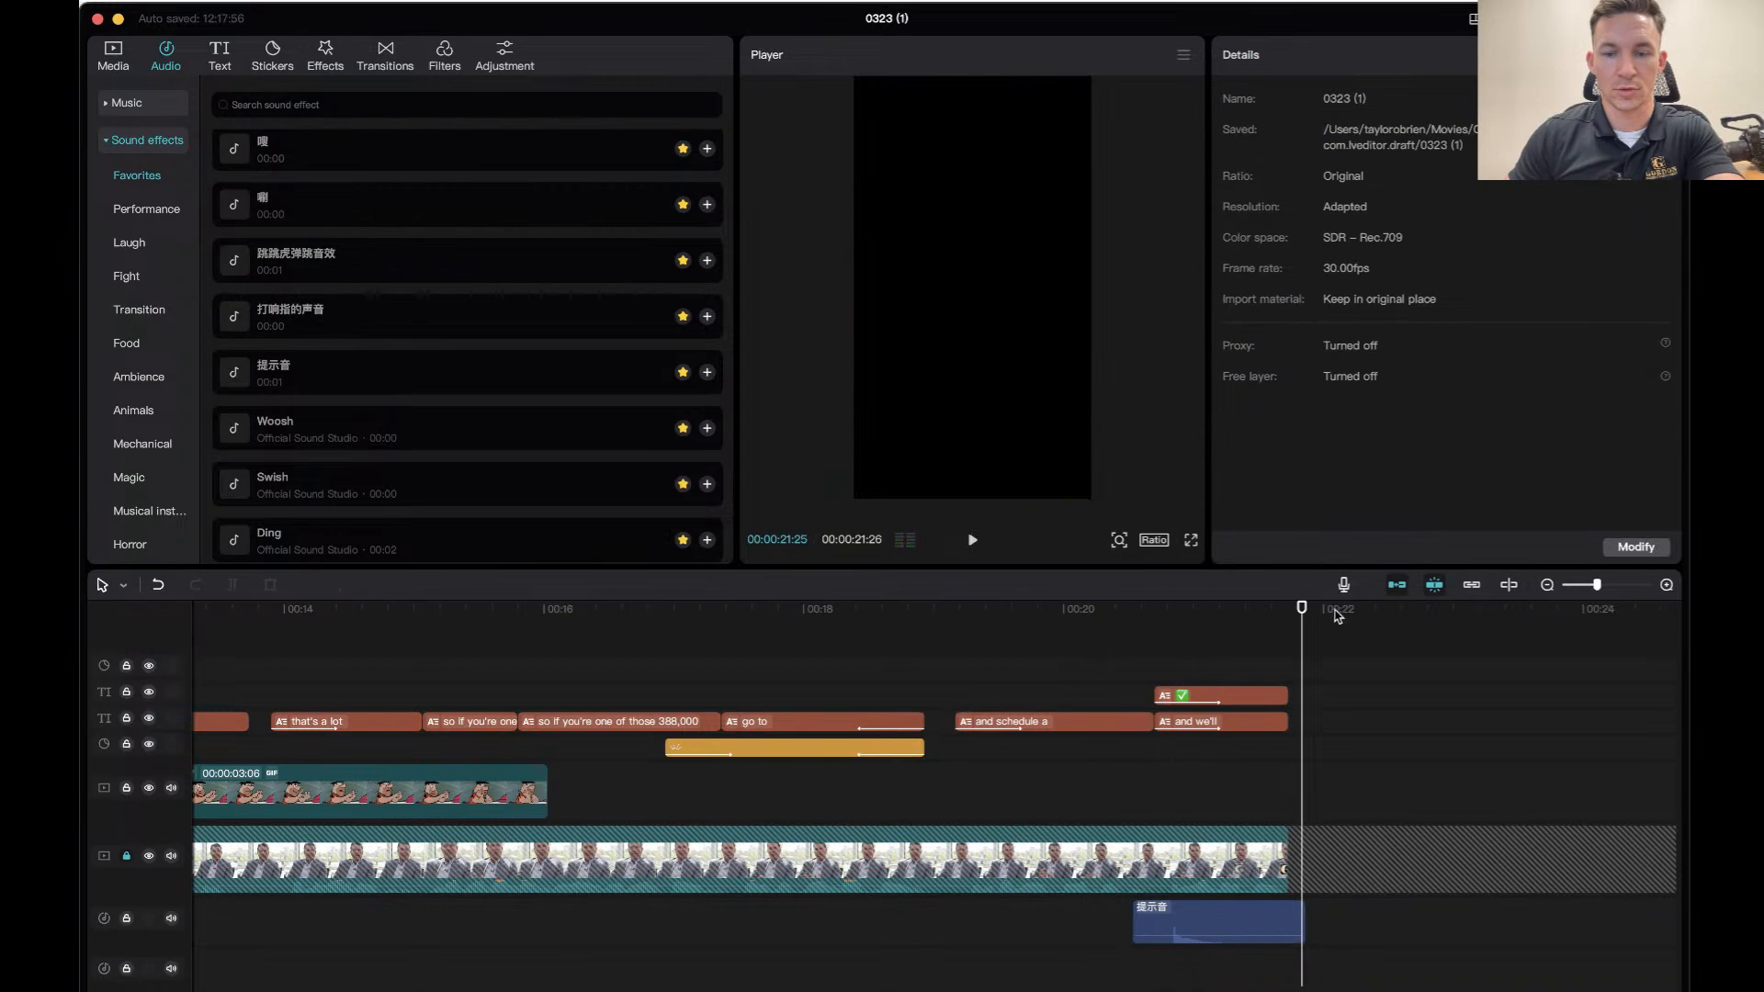
Trim the last 提示音 clip's end to the main video's end and replay from the start to the "Each year in the United States" caption.
{"action": "left_click_drag", "start_coordinate": [1303, 908], "coordinate": [1291, 914]}
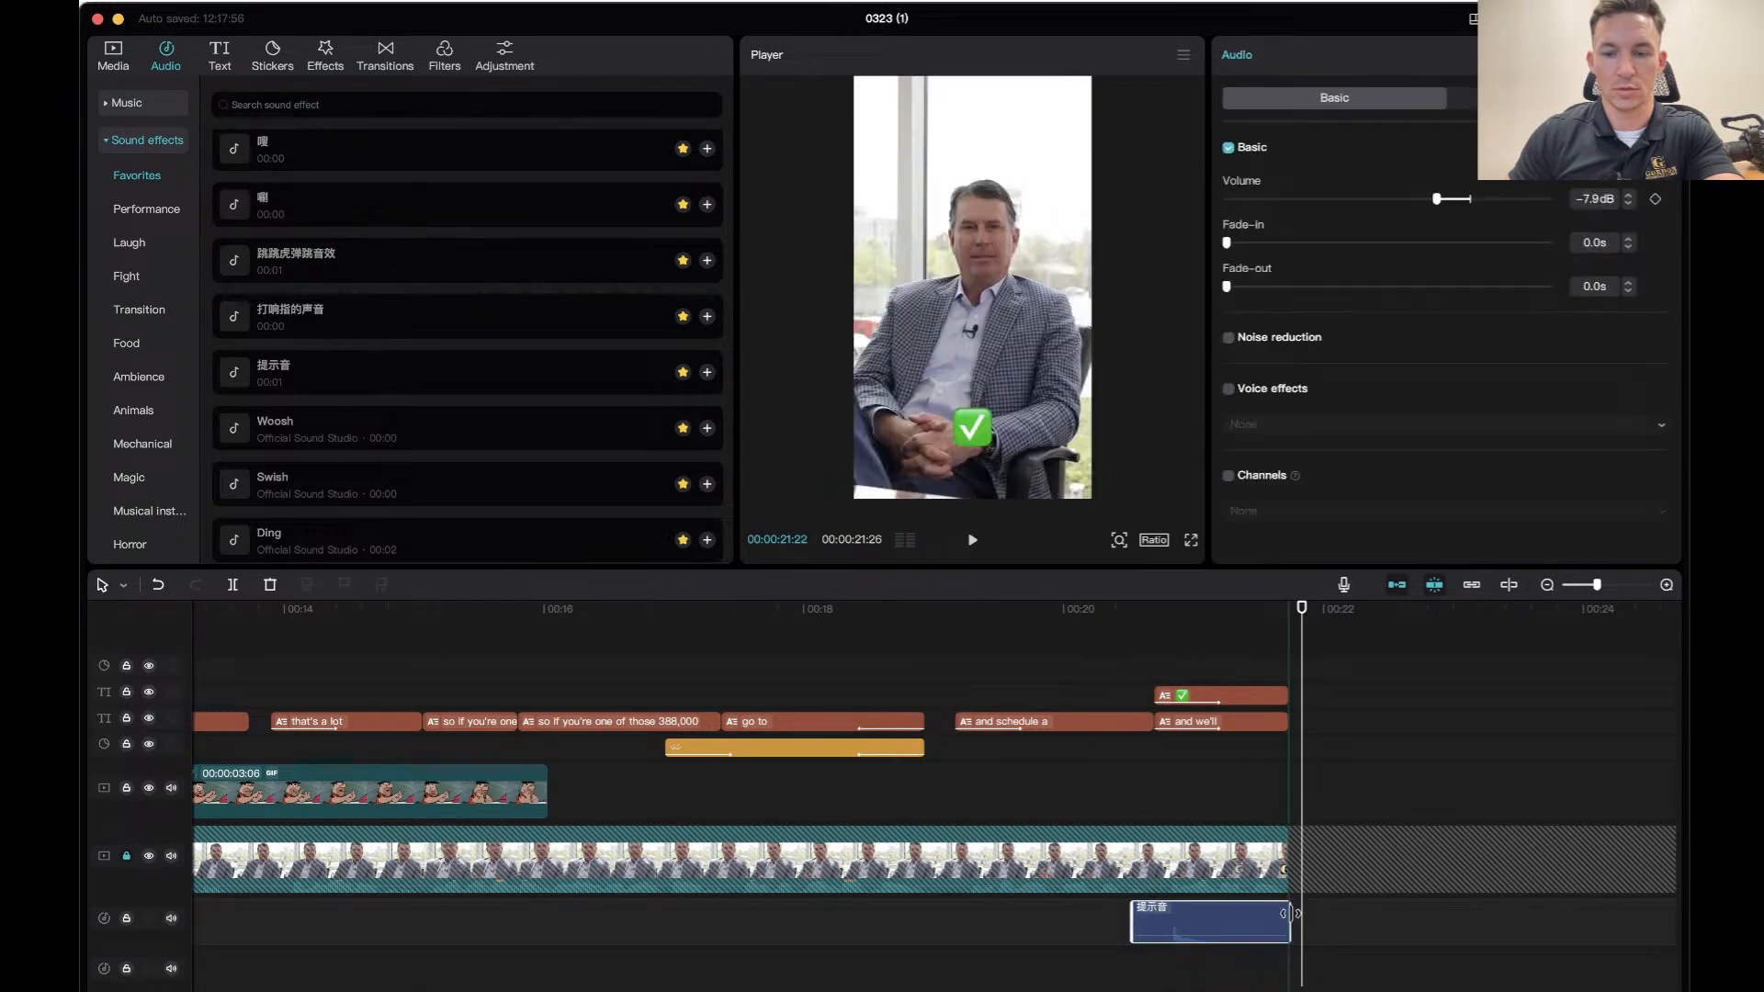
{"action": "left_click_drag", "start_coordinate": [1283, 629], "coordinate": [195, 611]}
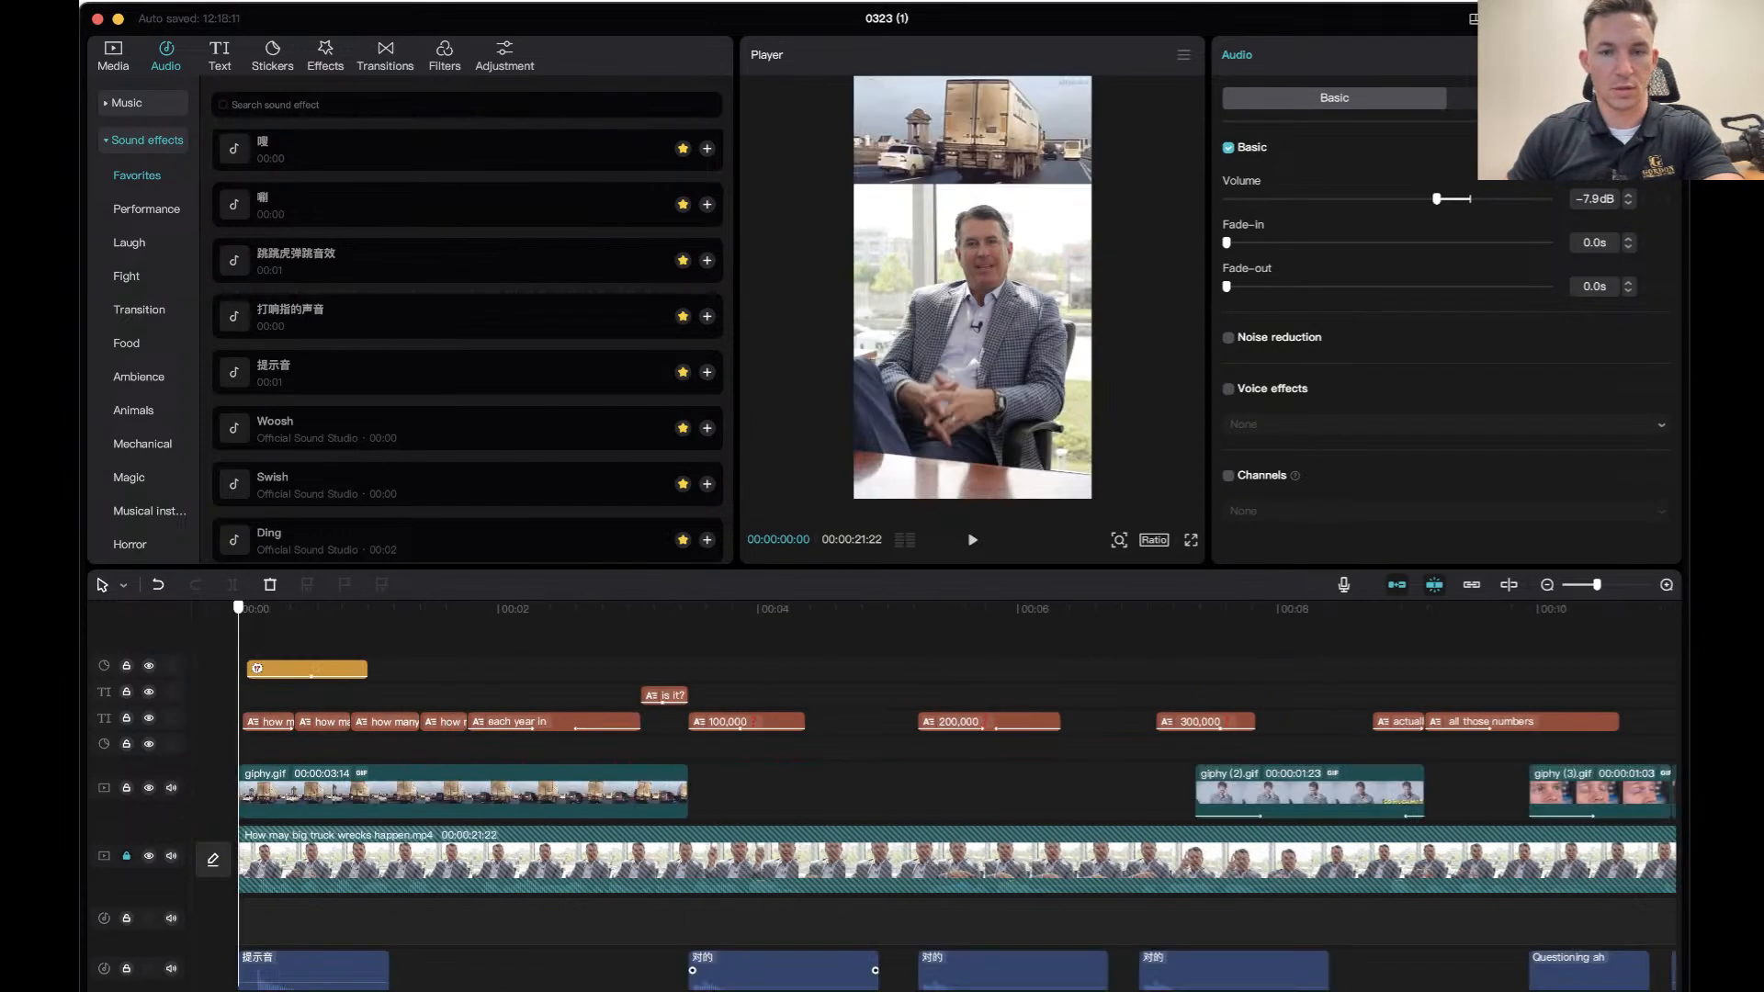
{"action": "key", "text": "space"}
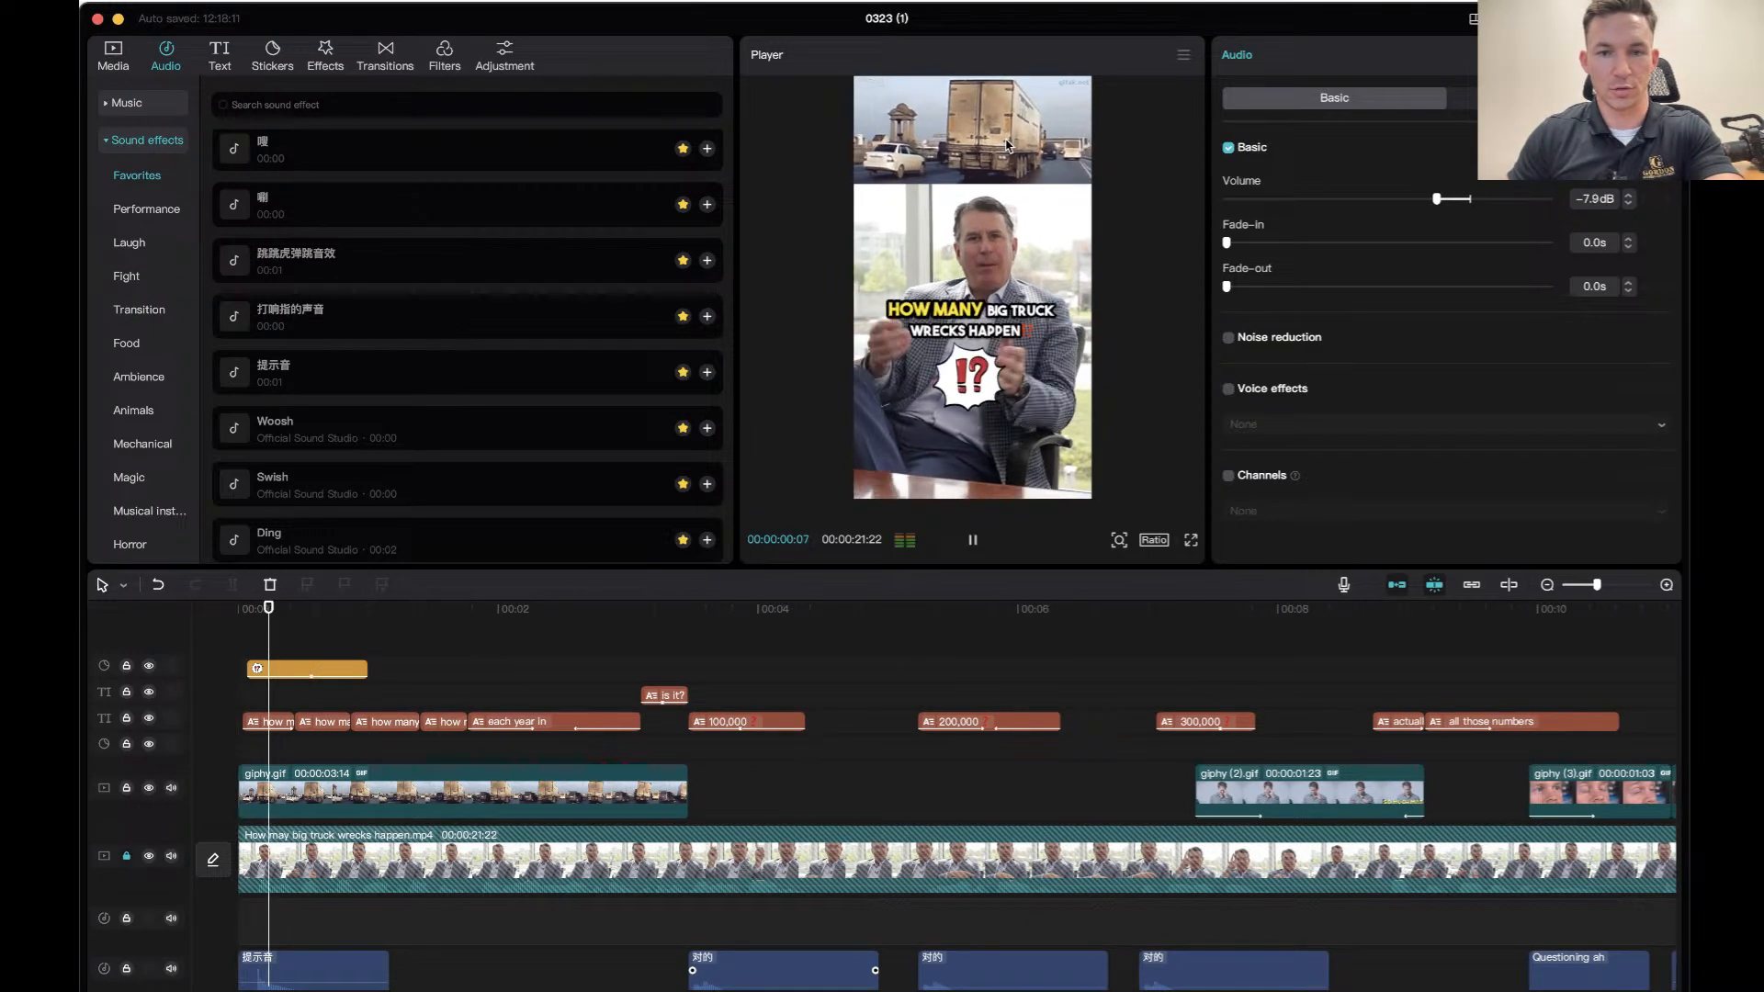
{"action": "key", "text": "space"}
Preview the favorite sound effects from 叮 through 打响指的声音 for the "Each year in the United States" caption.
{"action": "scroll", "coordinate": [246, 197], "scroll_direction": "up", "scroll_amount": 2}
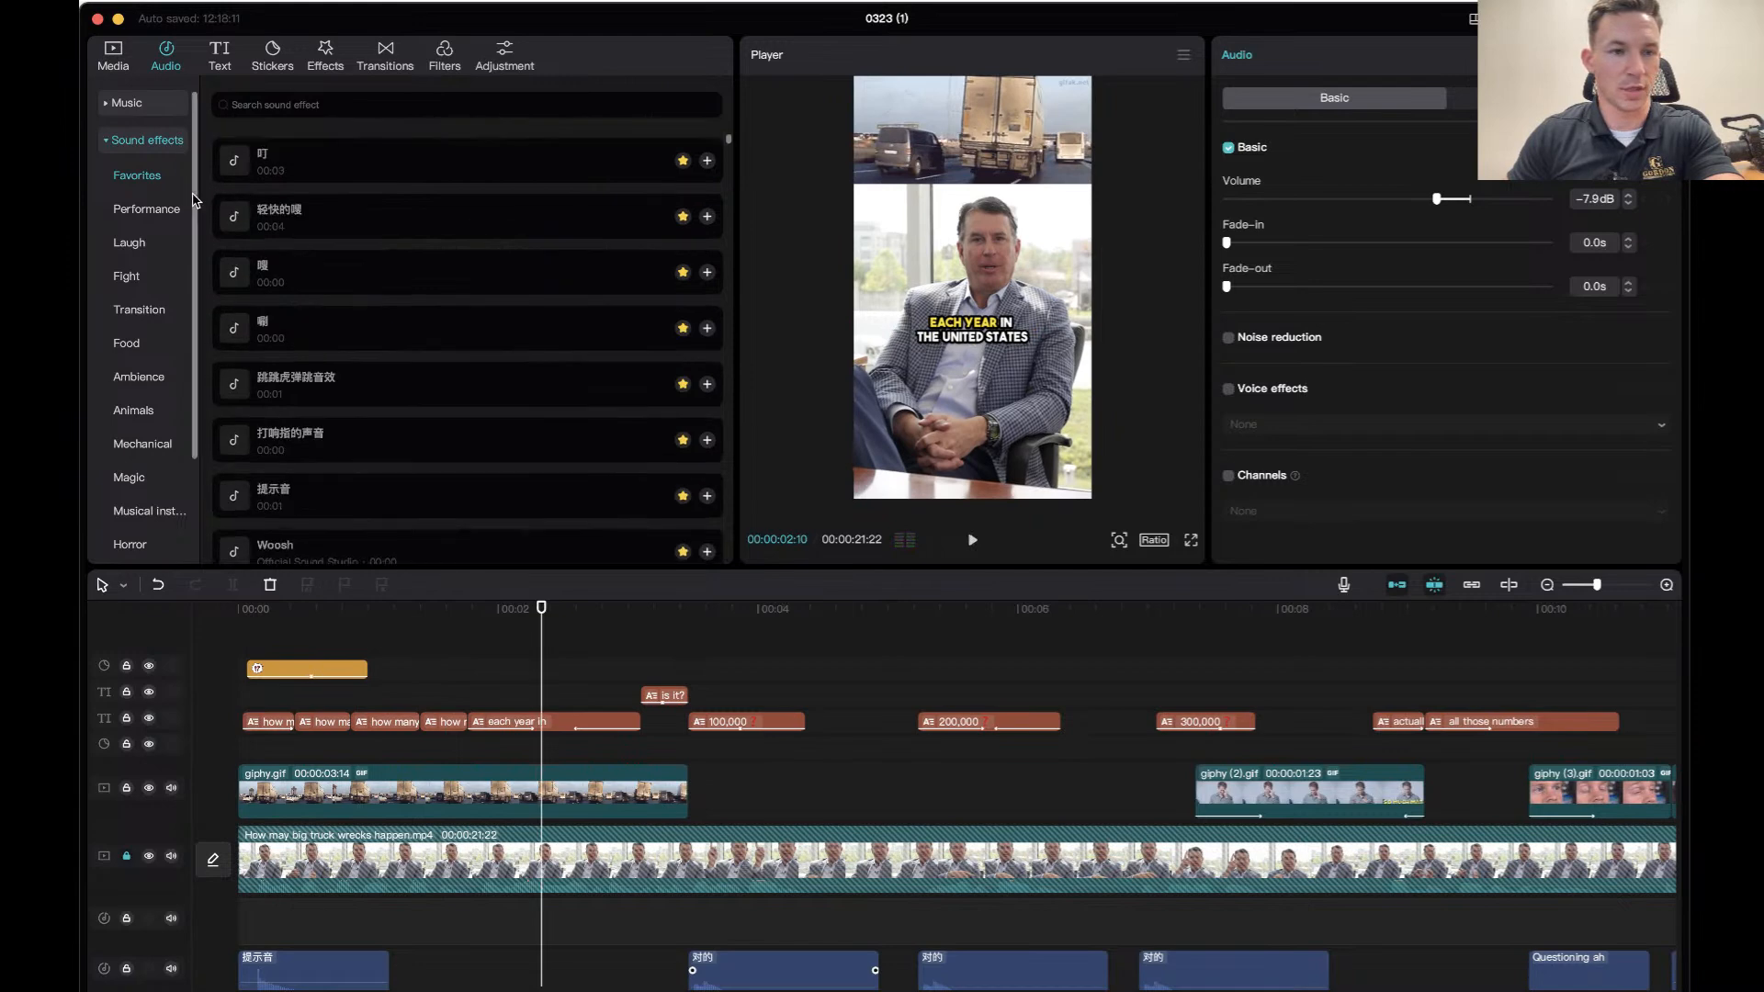
{"action": "left_click", "coordinate": [344, 171]}
{"action": "left_click", "coordinate": [352, 220]}
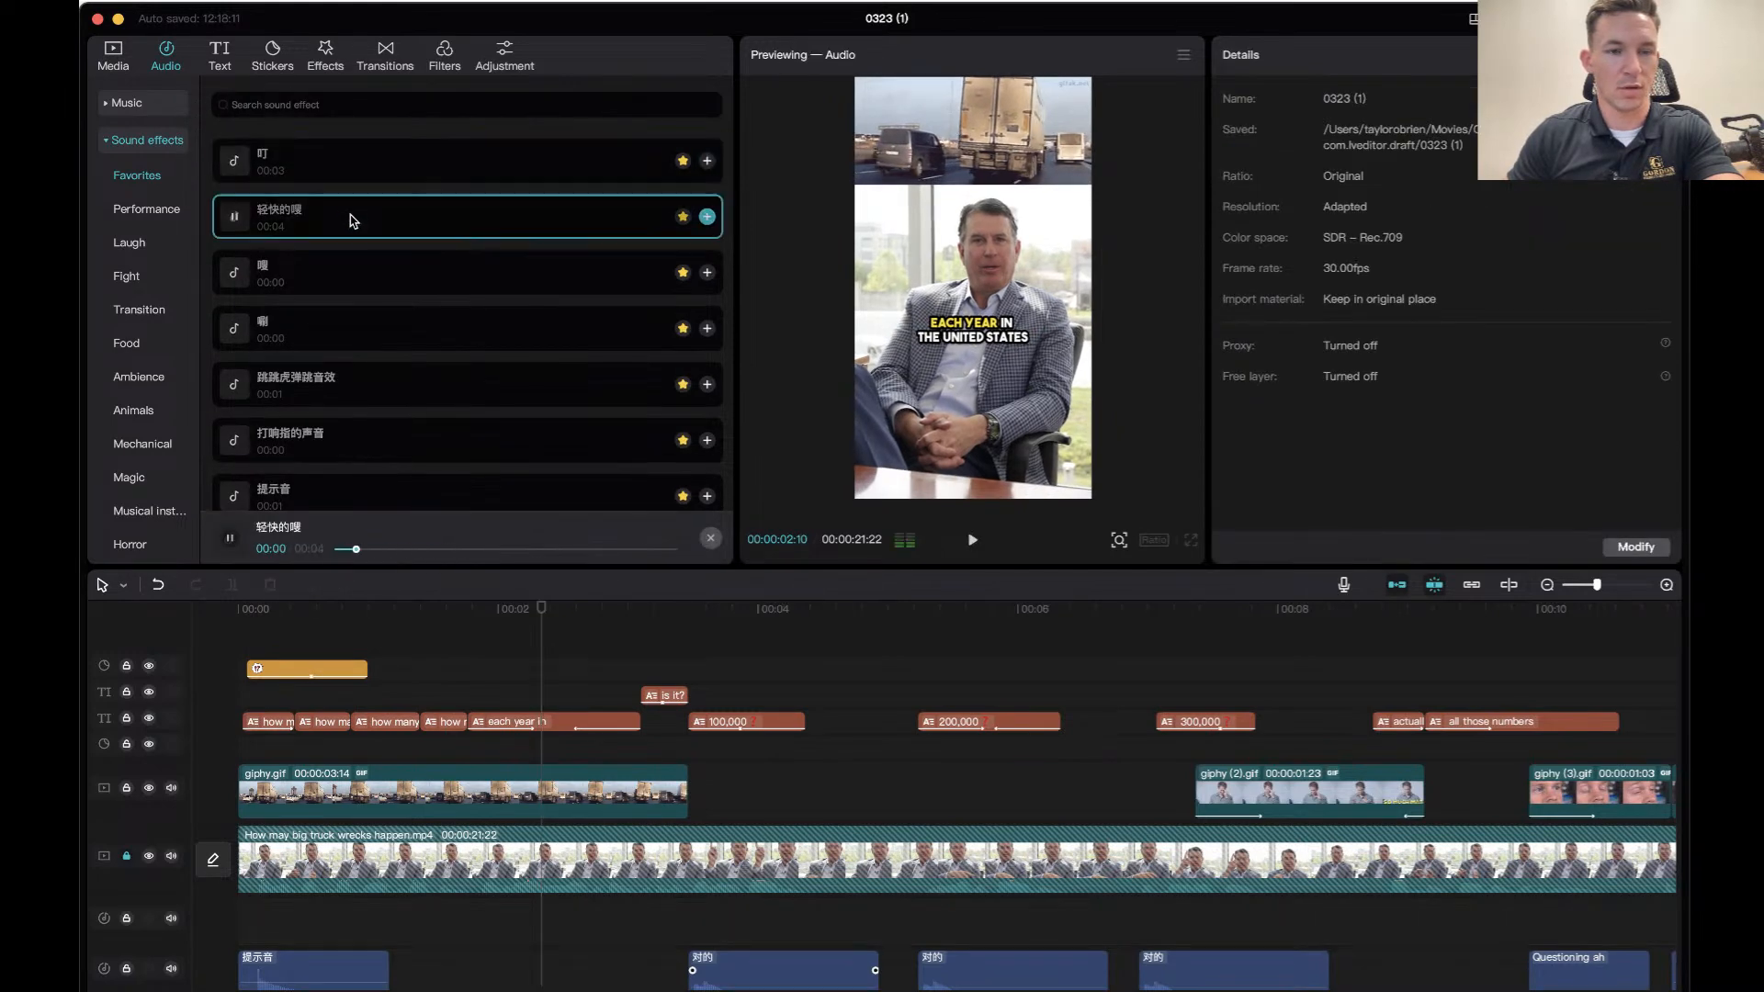
{"action": "left_click", "coordinate": [362, 286]}
{"action": "left_click", "coordinate": [363, 325]}
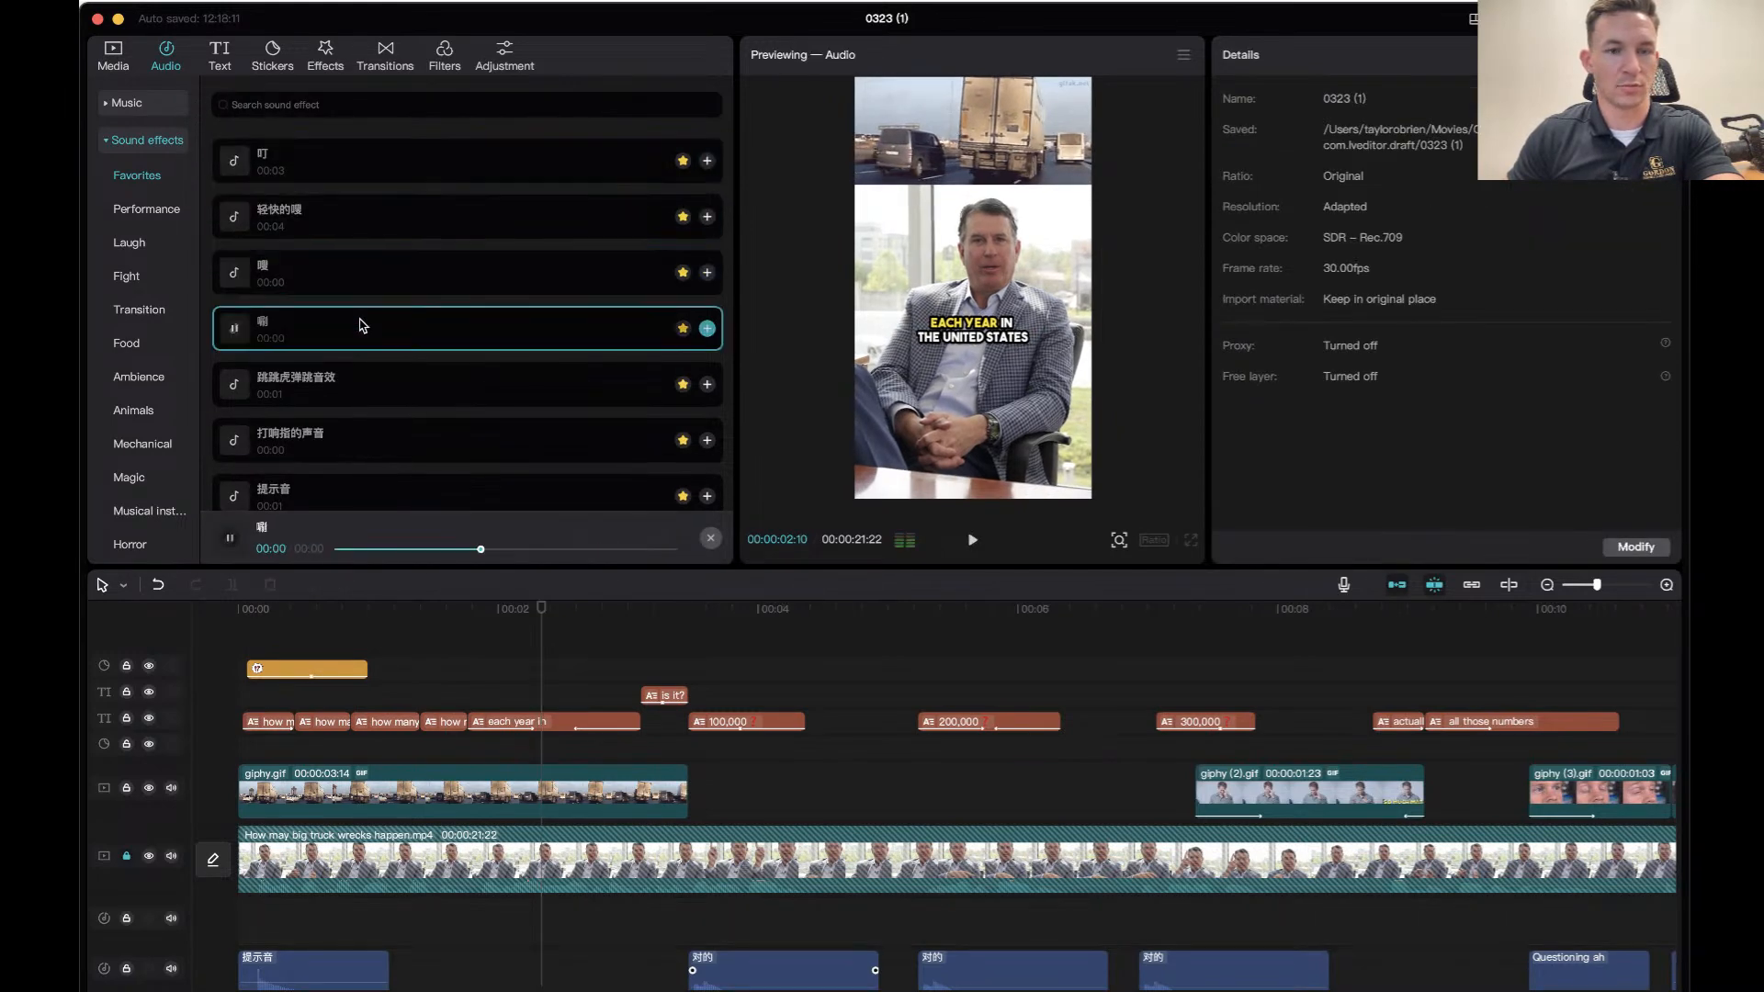
{"action": "left_click", "coordinate": [408, 398]}
{"action": "left_click", "coordinate": [408, 454]}
Preview the favorites 提示音, Woosh and Swish for the "Each year in the United States" caption.
{"action": "scroll", "coordinate": [418, 441], "scroll_direction": "down", "scroll_amount": 1}
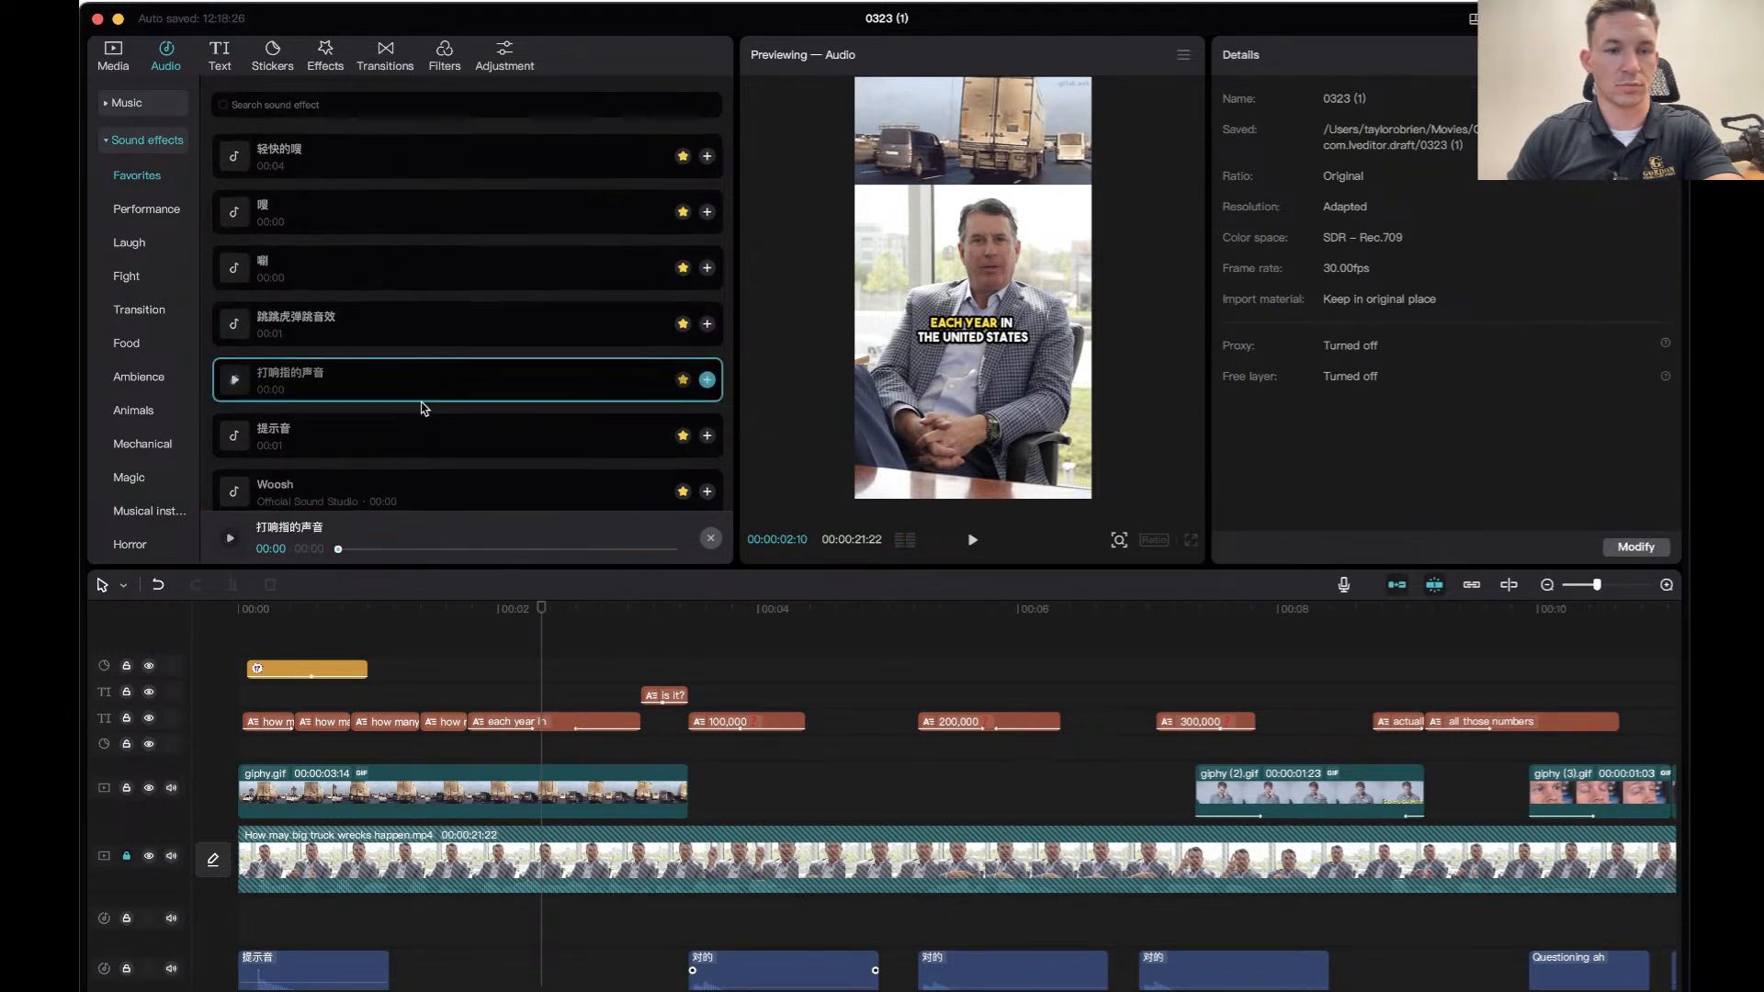
{"action": "left_click", "coordinate": [416, 431]}
{"action": "scroll", "coordinate": [416, 431], "scroll_direction": "down", "scroll_amount": 2}
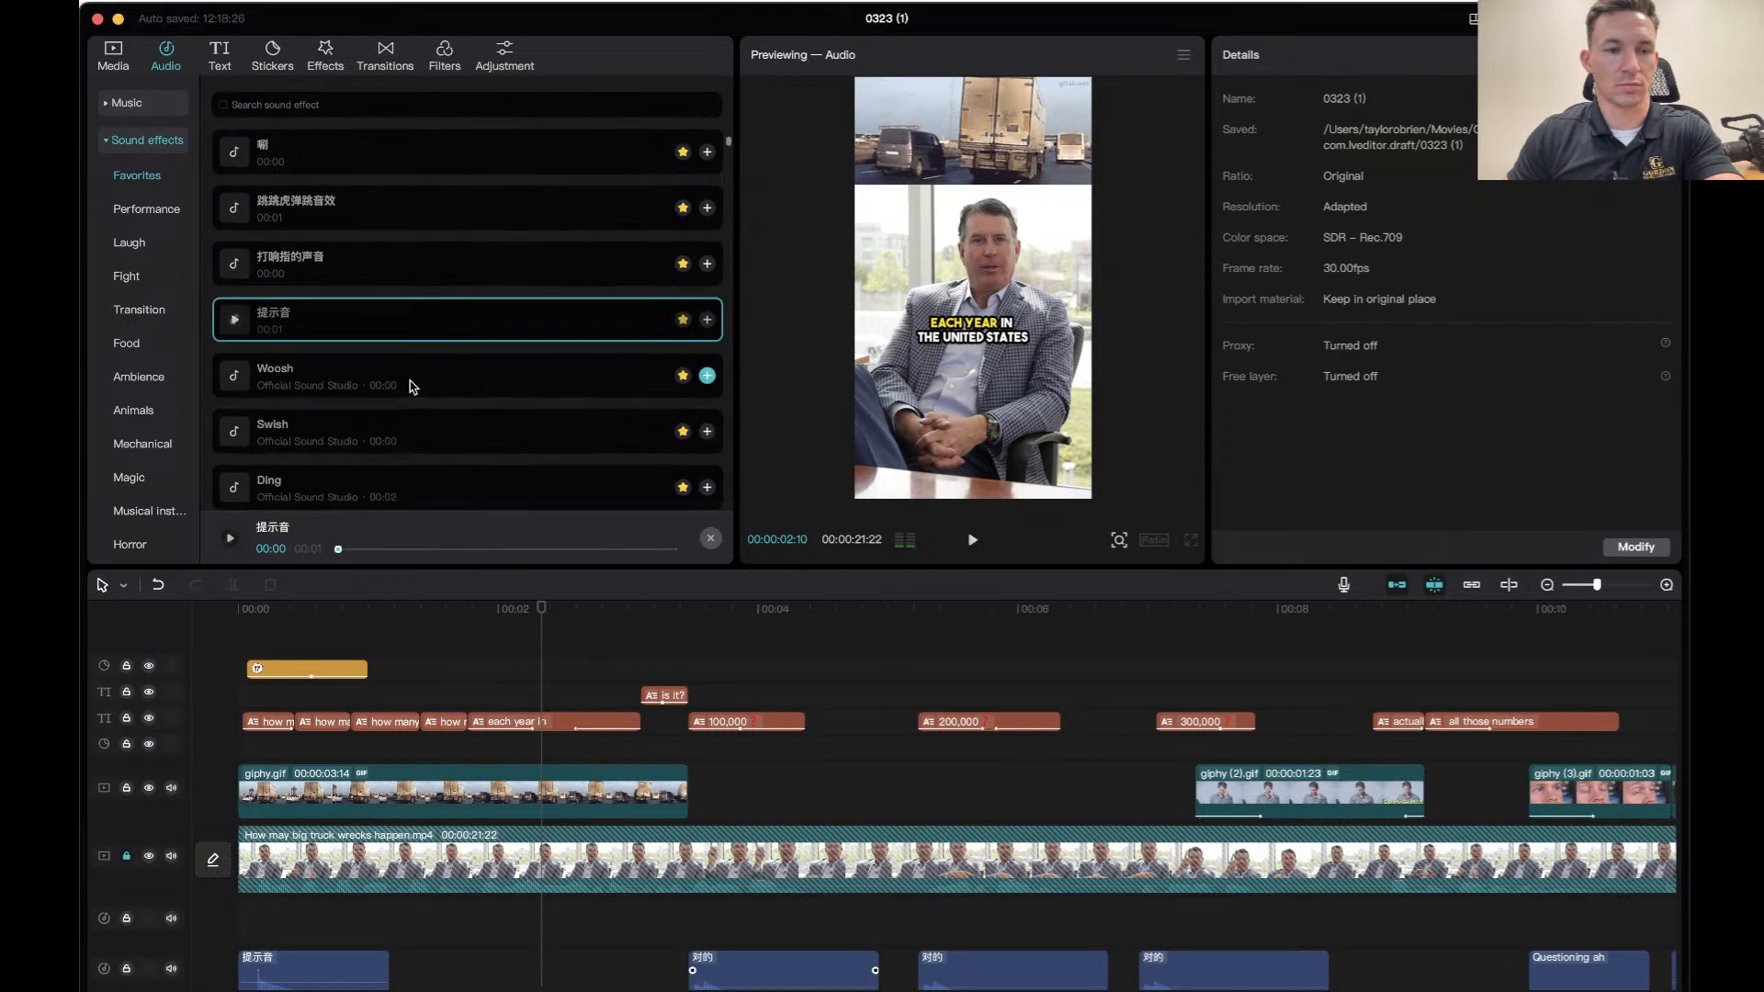
{"action": "left_click", "coordinate": [413, 388]}
{"action": "left_click", "coordinate": [401, 432]}
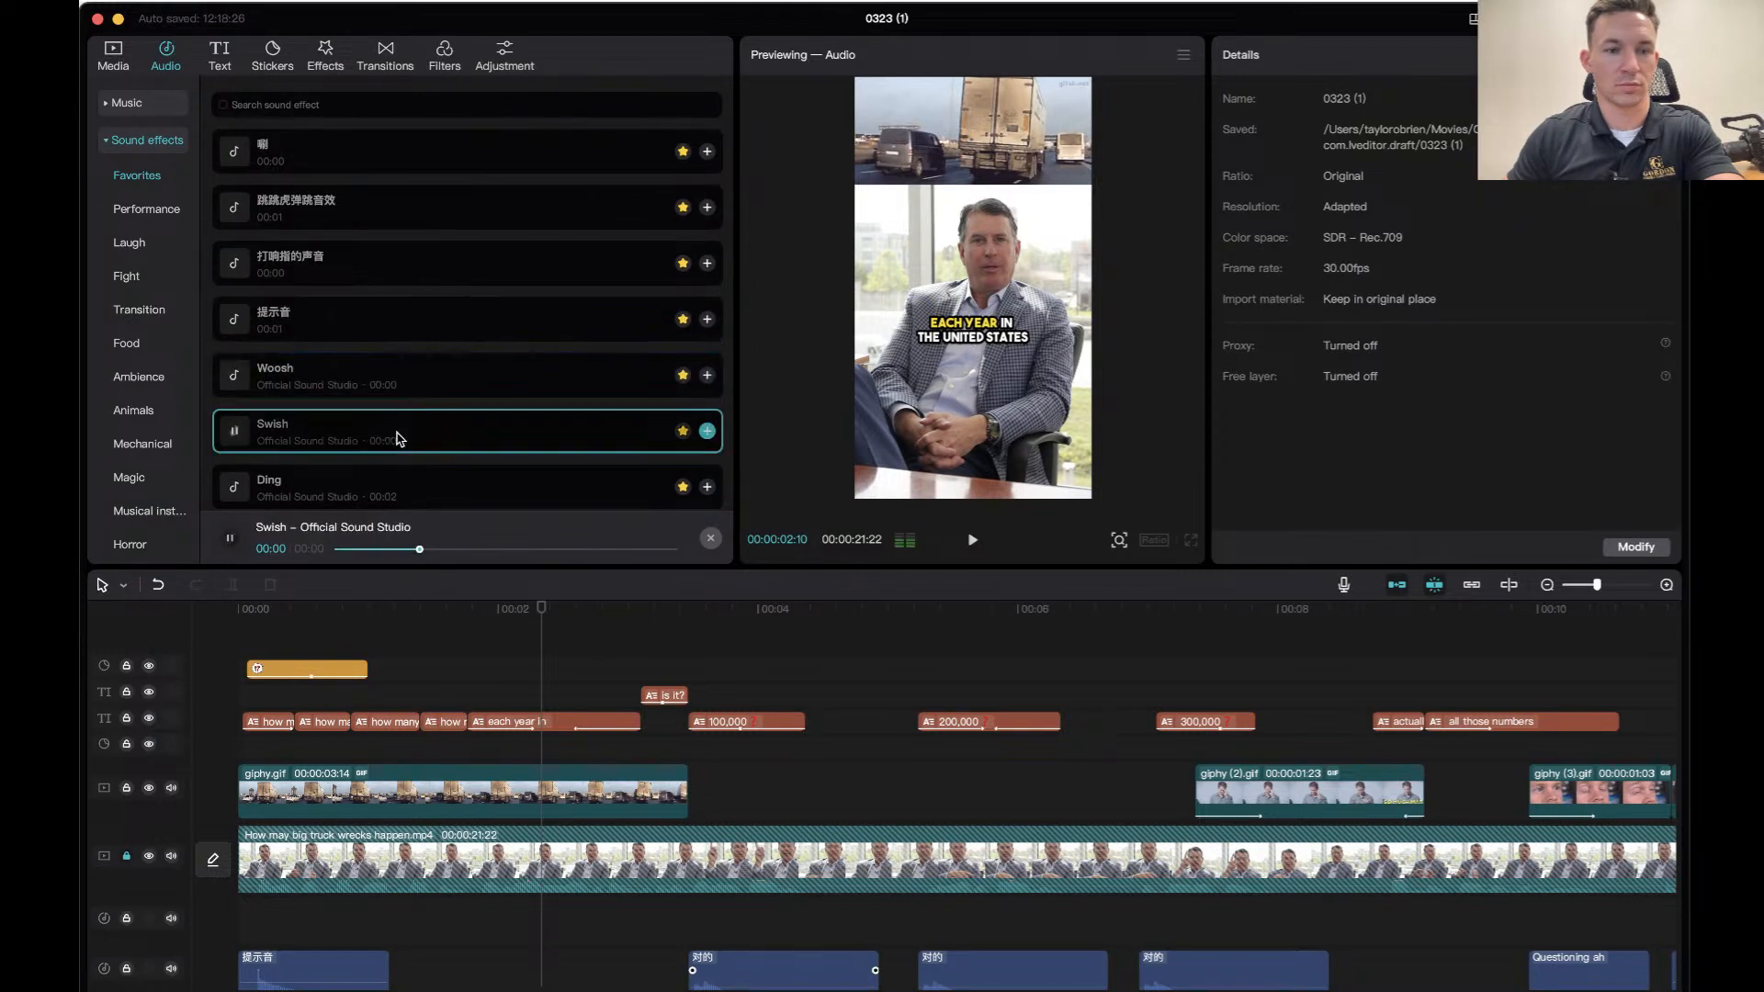
{"action": "scroll", "coordinate": [401, 444], "scroll_direction": "down", "scroll_amount": 4}
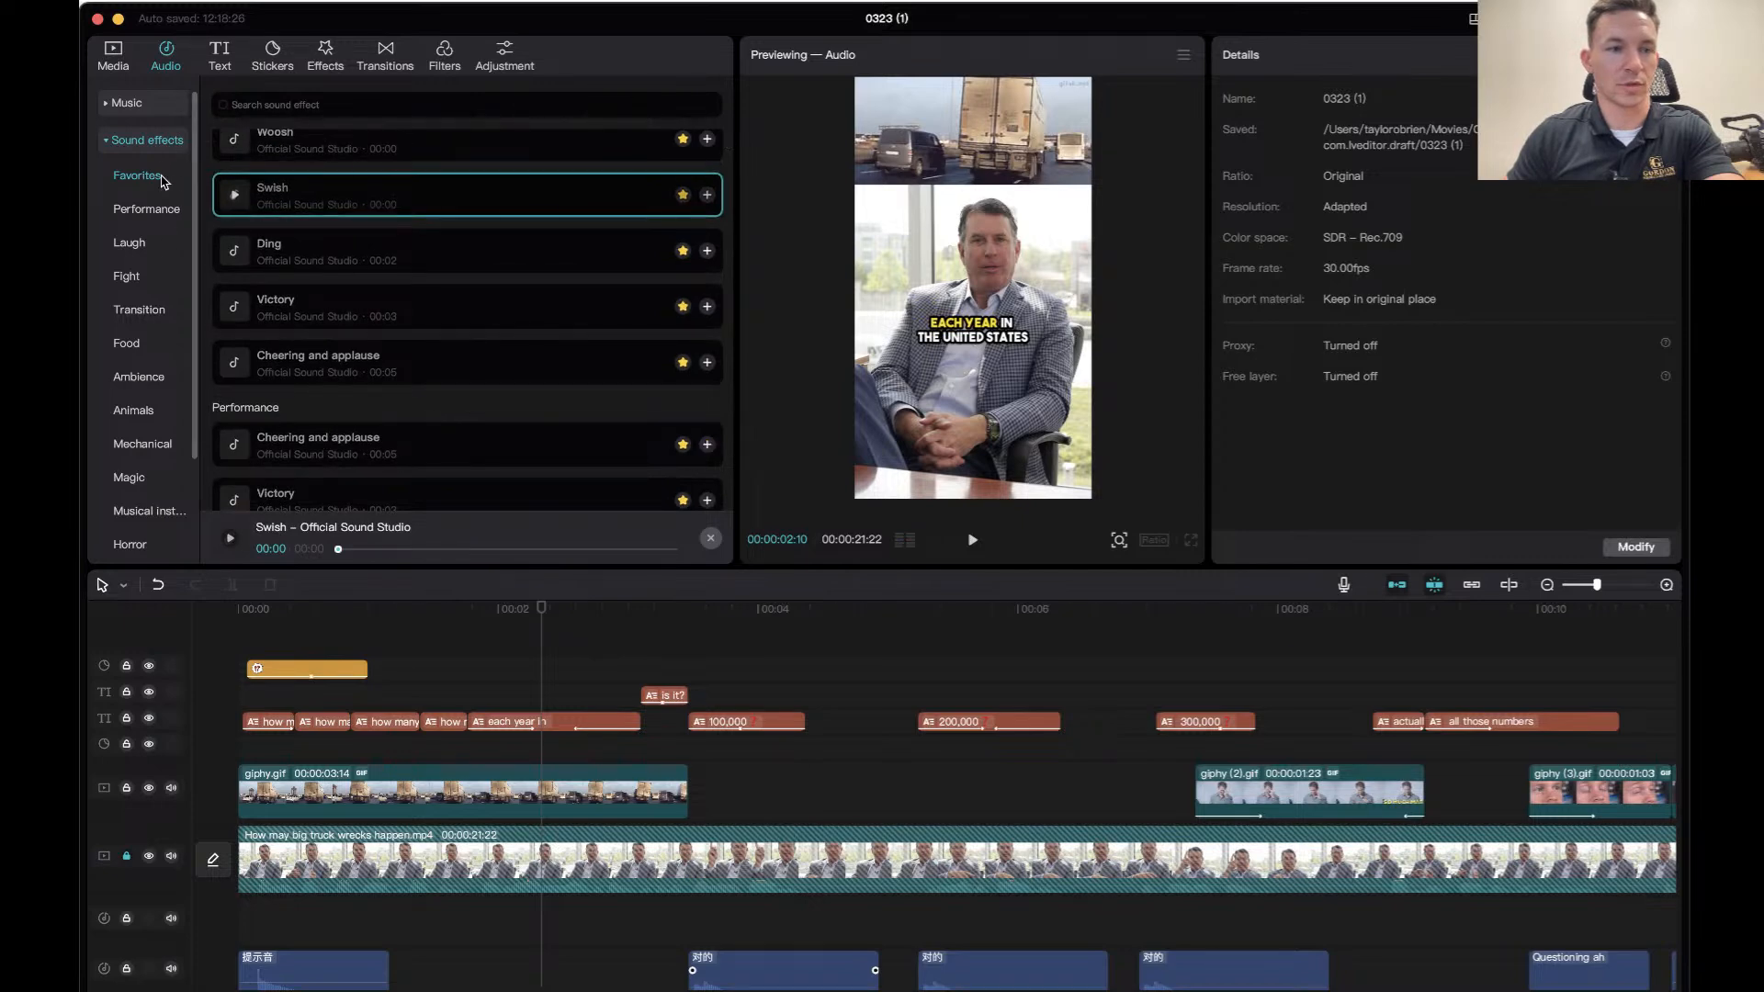
Browse the Transition sound effects and preview Remembering woosh, 提示音, Woosh with echo and 打响指的声音.
{"action": "left_click", "coordinate": [143, 311]}
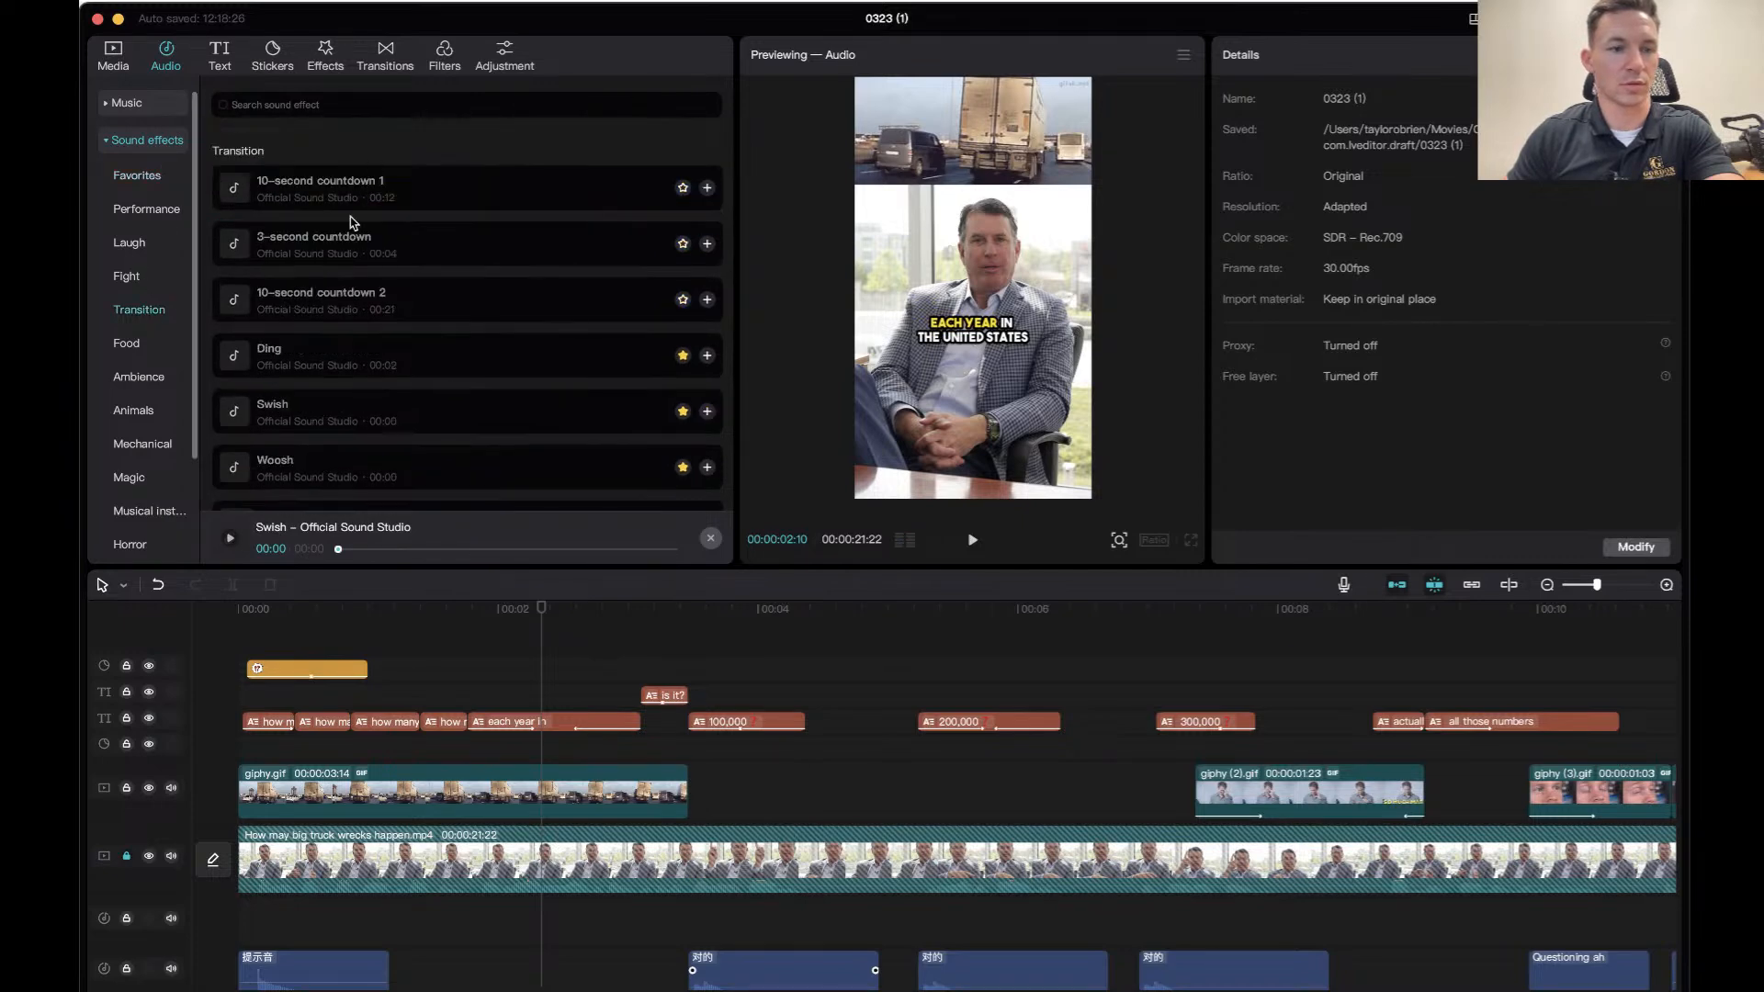
{"action": "scroll", "coordinate": [441, 391], "scroll_direction": "down", "scroll_amount": 2}
{"action": "scroll", "coordinate": [432, 404], "scroll_direction": "down", "scroll_amount": 1}
{"action": "left_click", "coordinate": [444, 410]}
{"action": "left_click", "coordinate": [421, 474]}
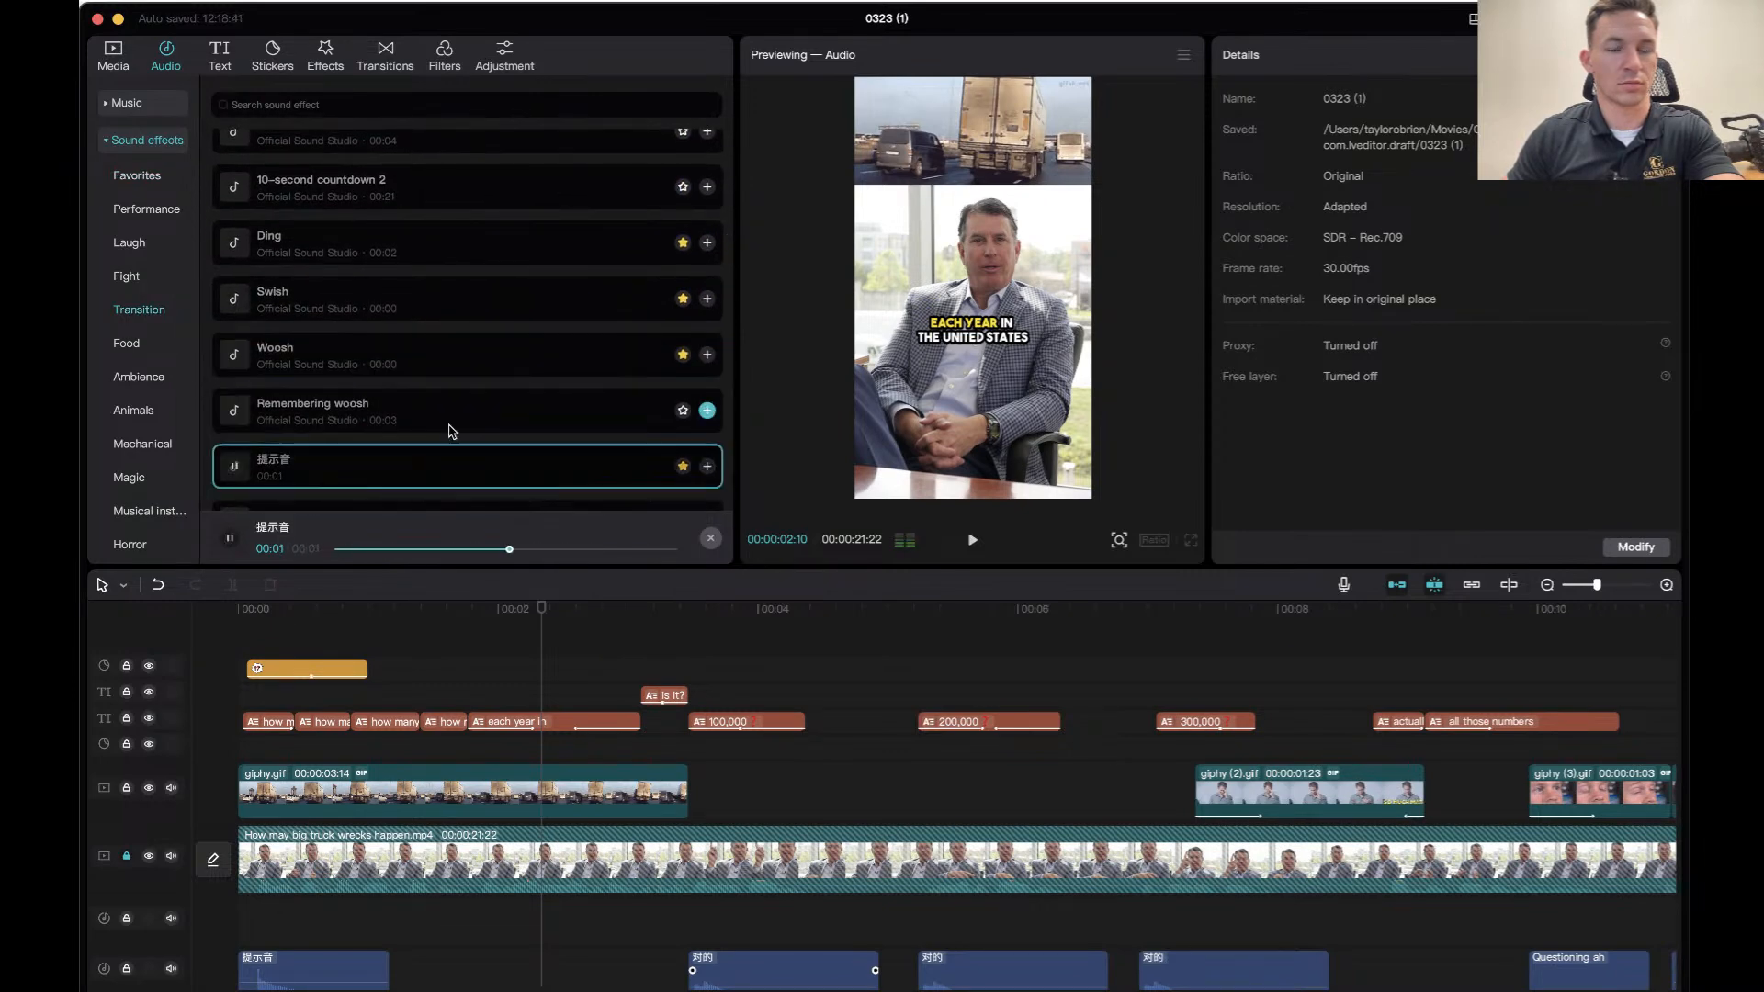
{"action": "scroll", "coordinate": [450, 423], "scroll_direction": "down", "scroll_amount": 5}
{"action": "left_click", "coordinate": [425, 342]}
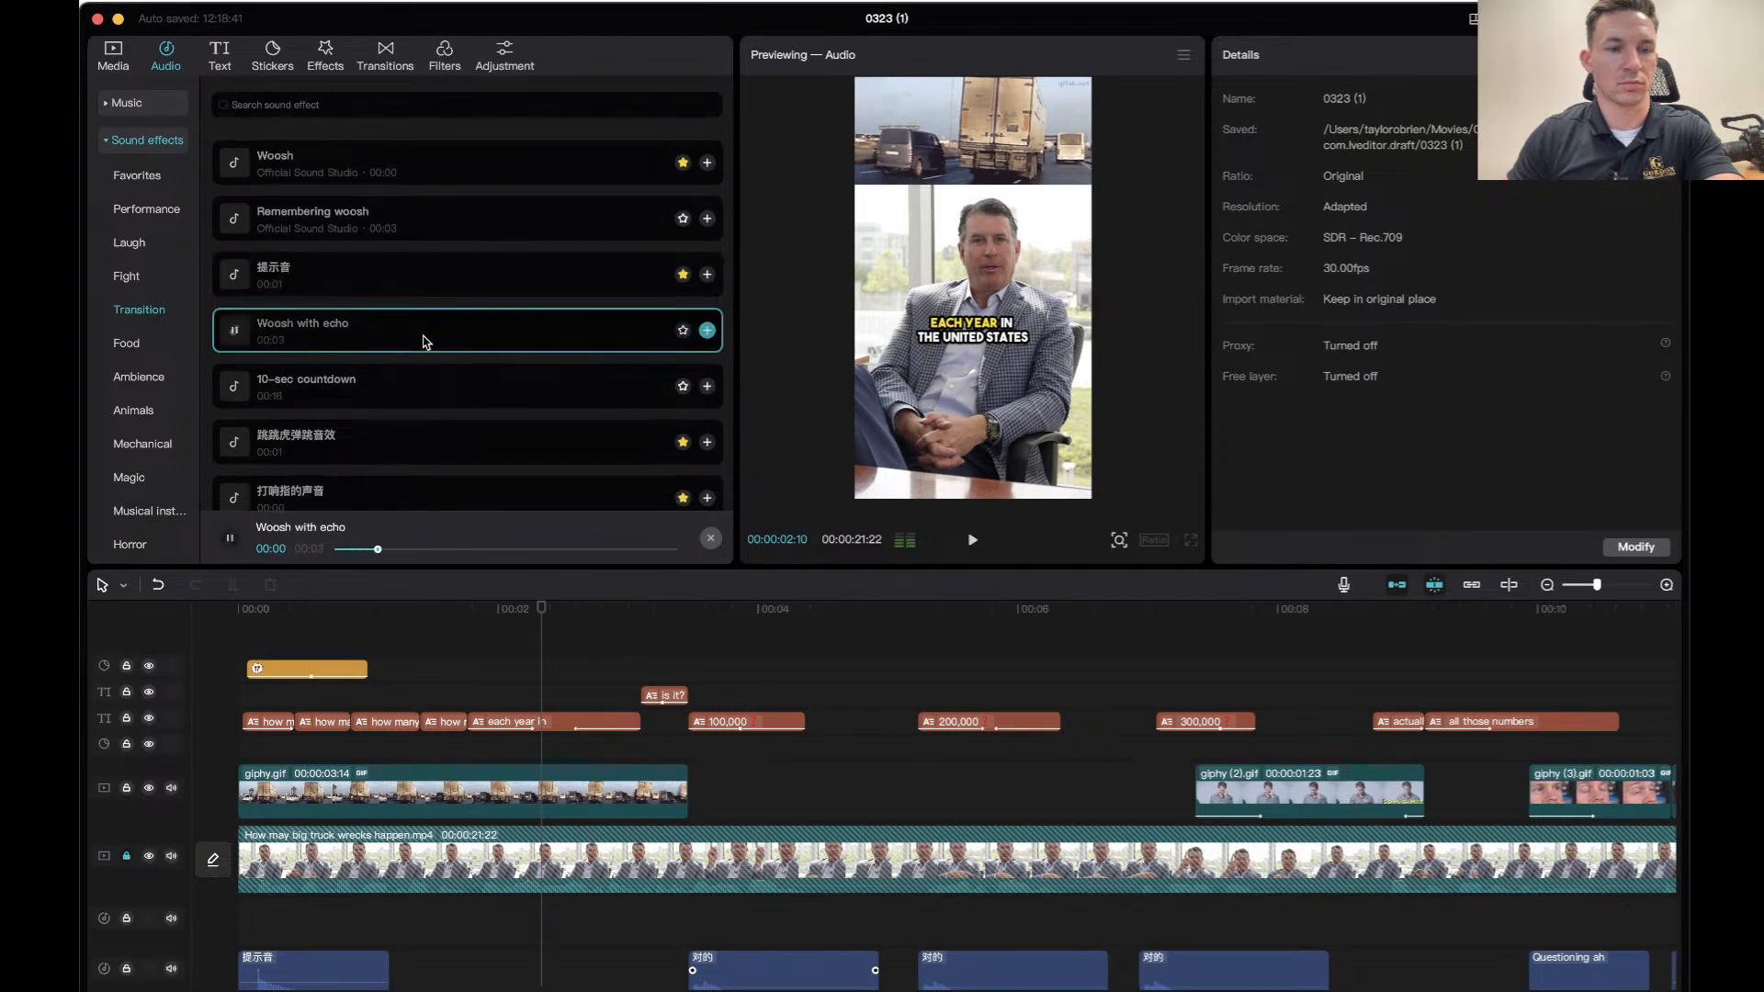
{"action": "scroll", "coordinate": [412, 457], "scroll_direction": "down", "scroll_amount": 1}
{"action": "left_click", "coordinate": [401, 437]}
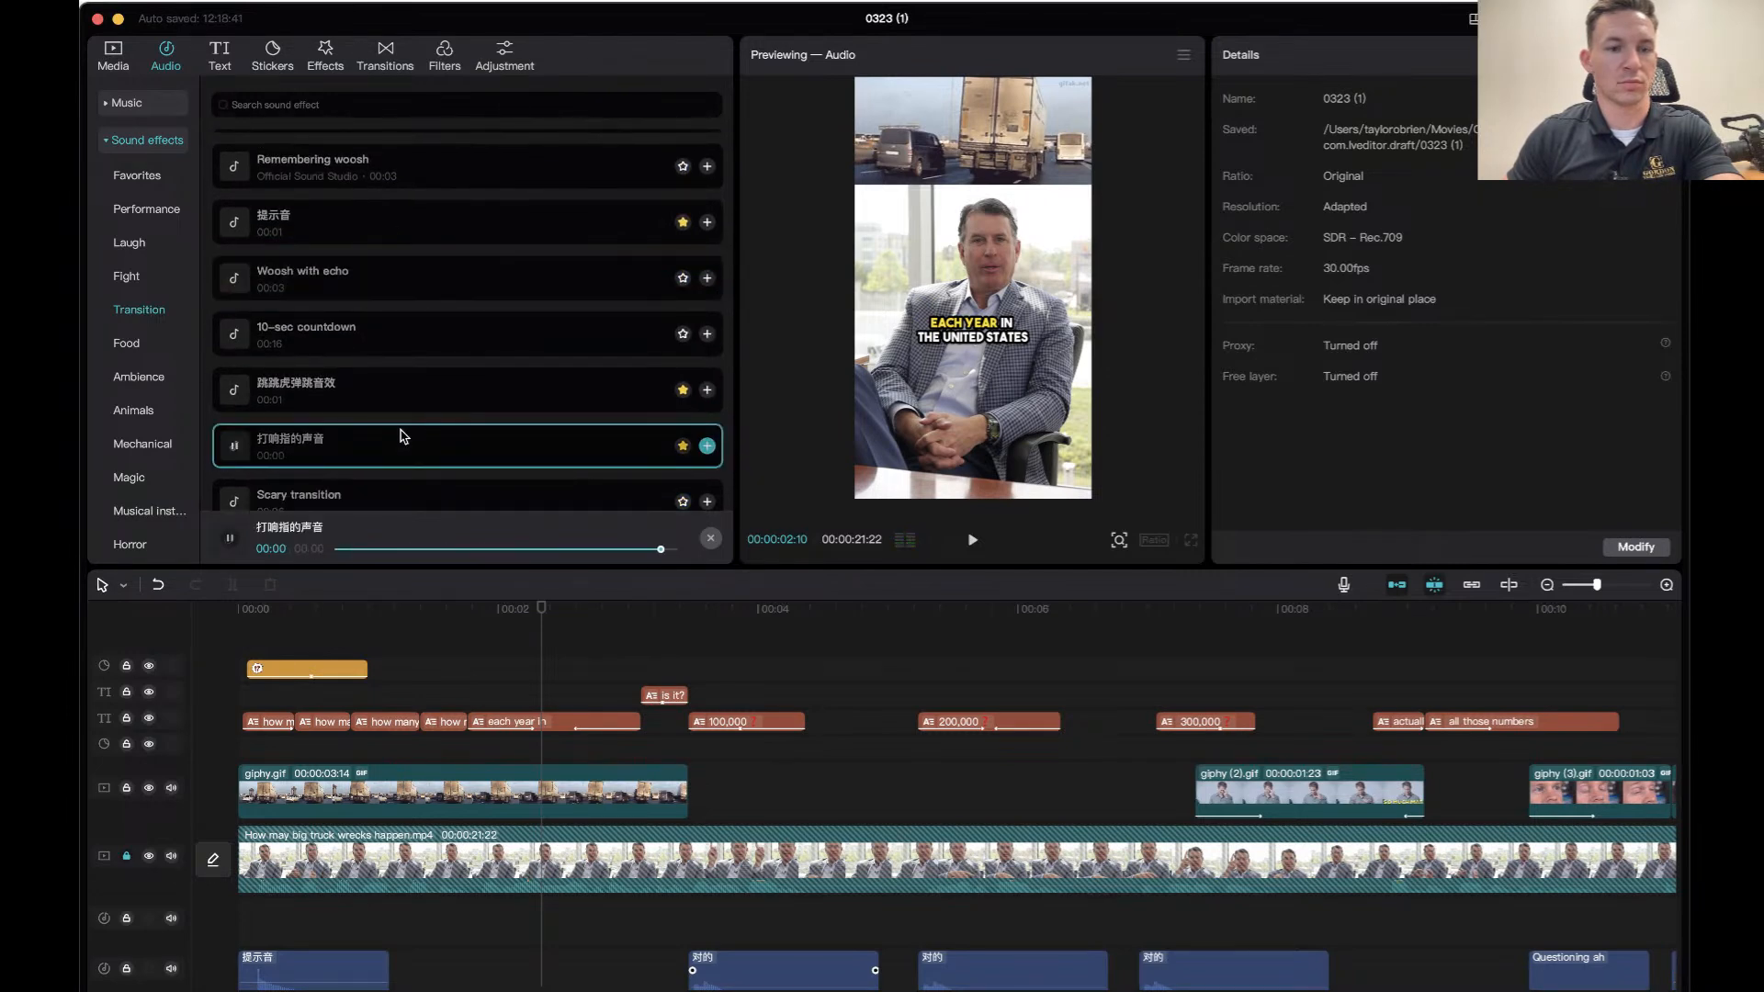
Add the starred Transition sound between Movie title and Magic attack at about 2 seconds, under the "Each year" caption, and play it back.
{"action": "scroll", "coordinate": [401, 437], "scroll_direction": "down", "scroll_amount": 6}
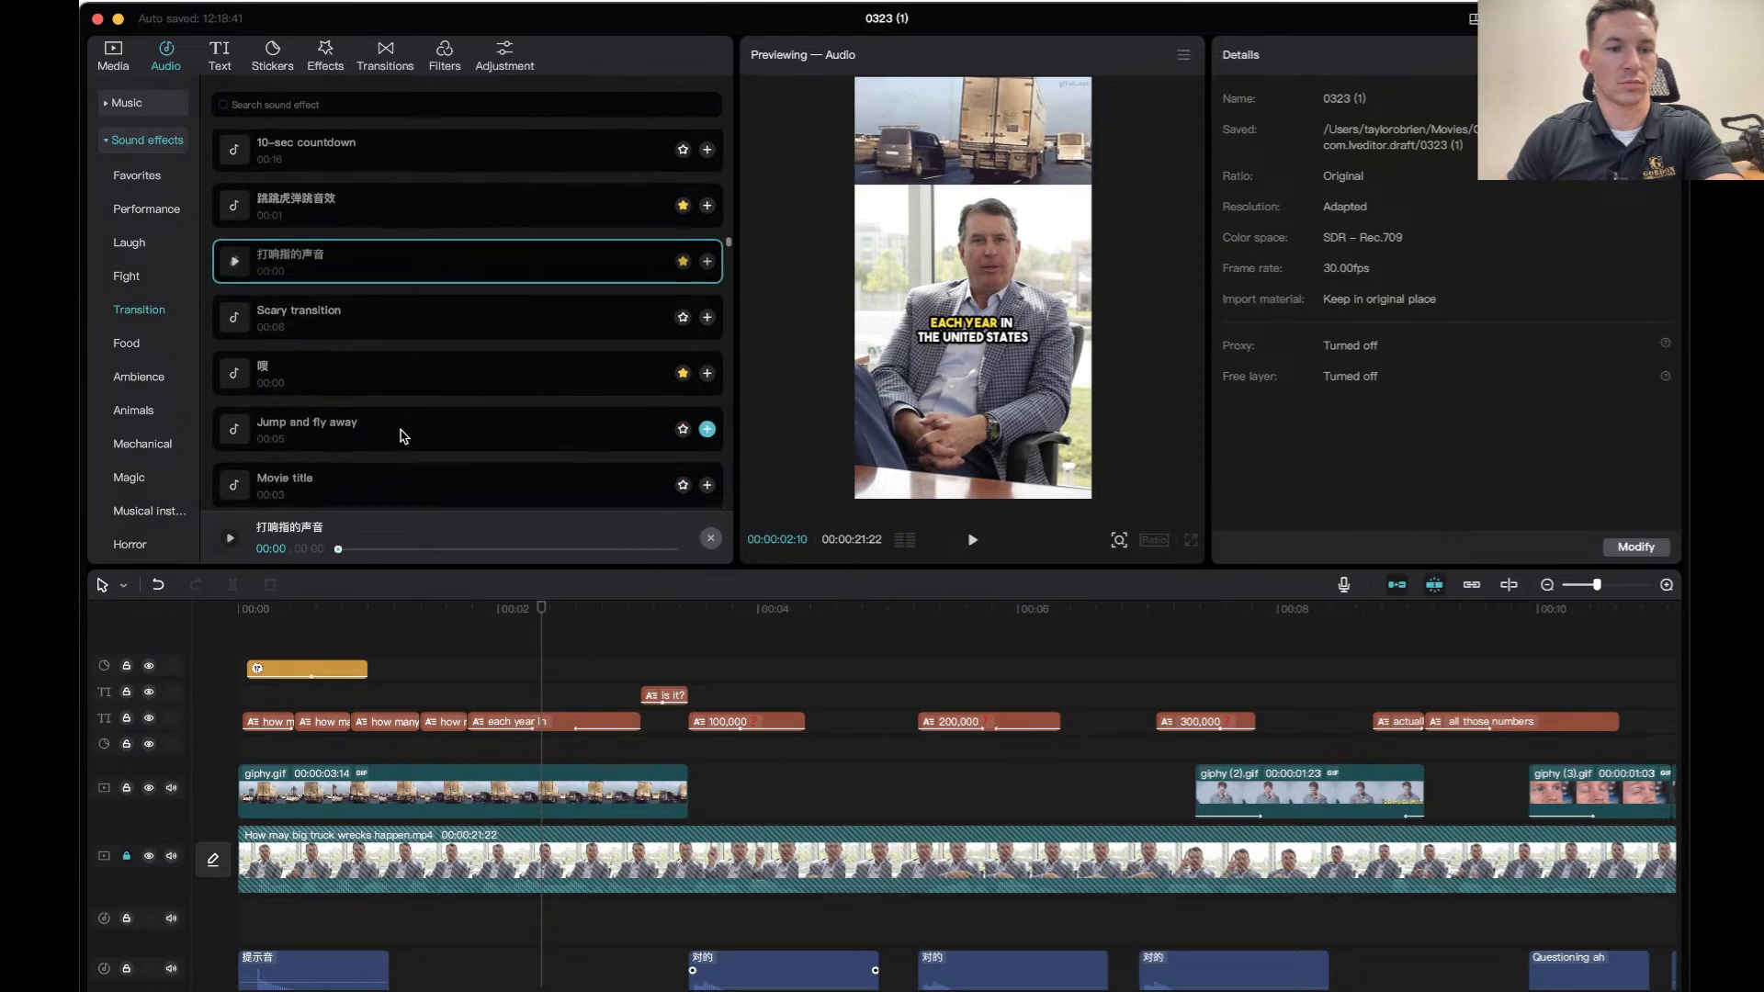
{"action": "scroll", "coordinate": [402, 435], "scroll_direction": "down", "scroll_amount": 1}
{"action": "left_click", "coordinate": [402, 438]}
{"action": "scroll", "coordinate": [401, 437], "scroll_direction": "down", "scroll_amount": 2}
{"action": "left_click_drag", "start_coordinate": [411, 306], "coordinate": [511, 921]}
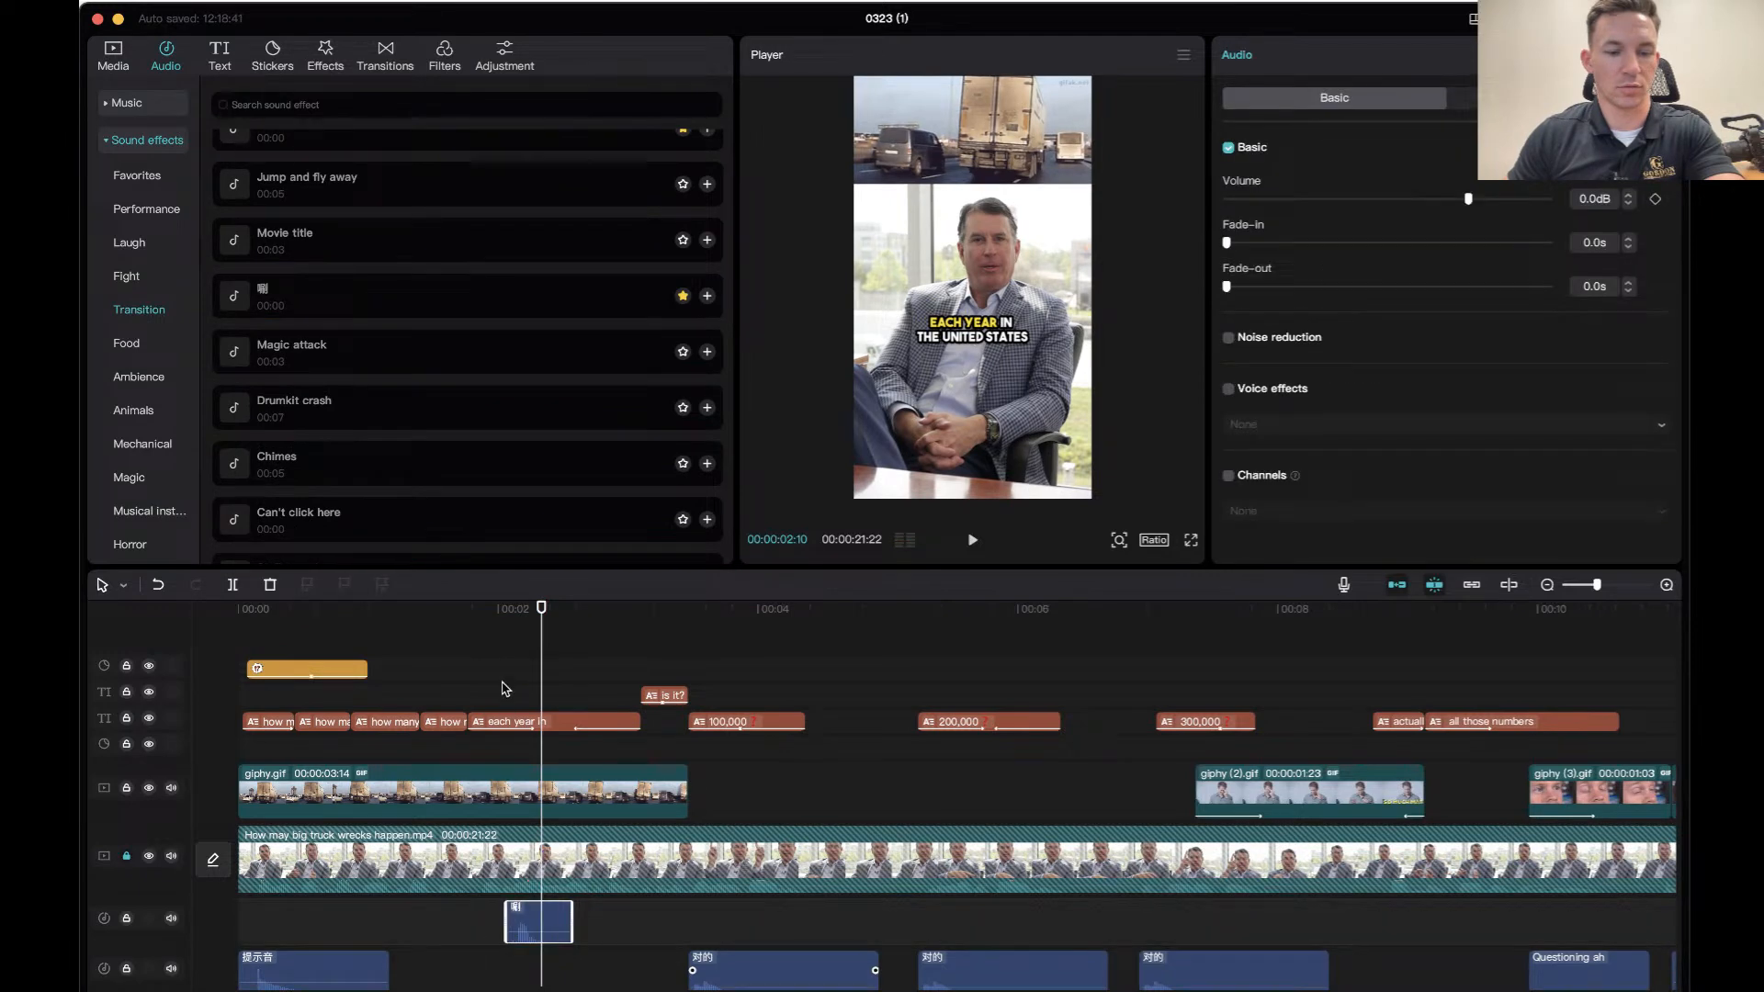
{"action": "left_click", "coordinate": [464, 628]}
{"action": "key", "text": "space"}
{"action": "left_click", "coordinate": [468, 614]}
{"action": "key", "text": "space"}
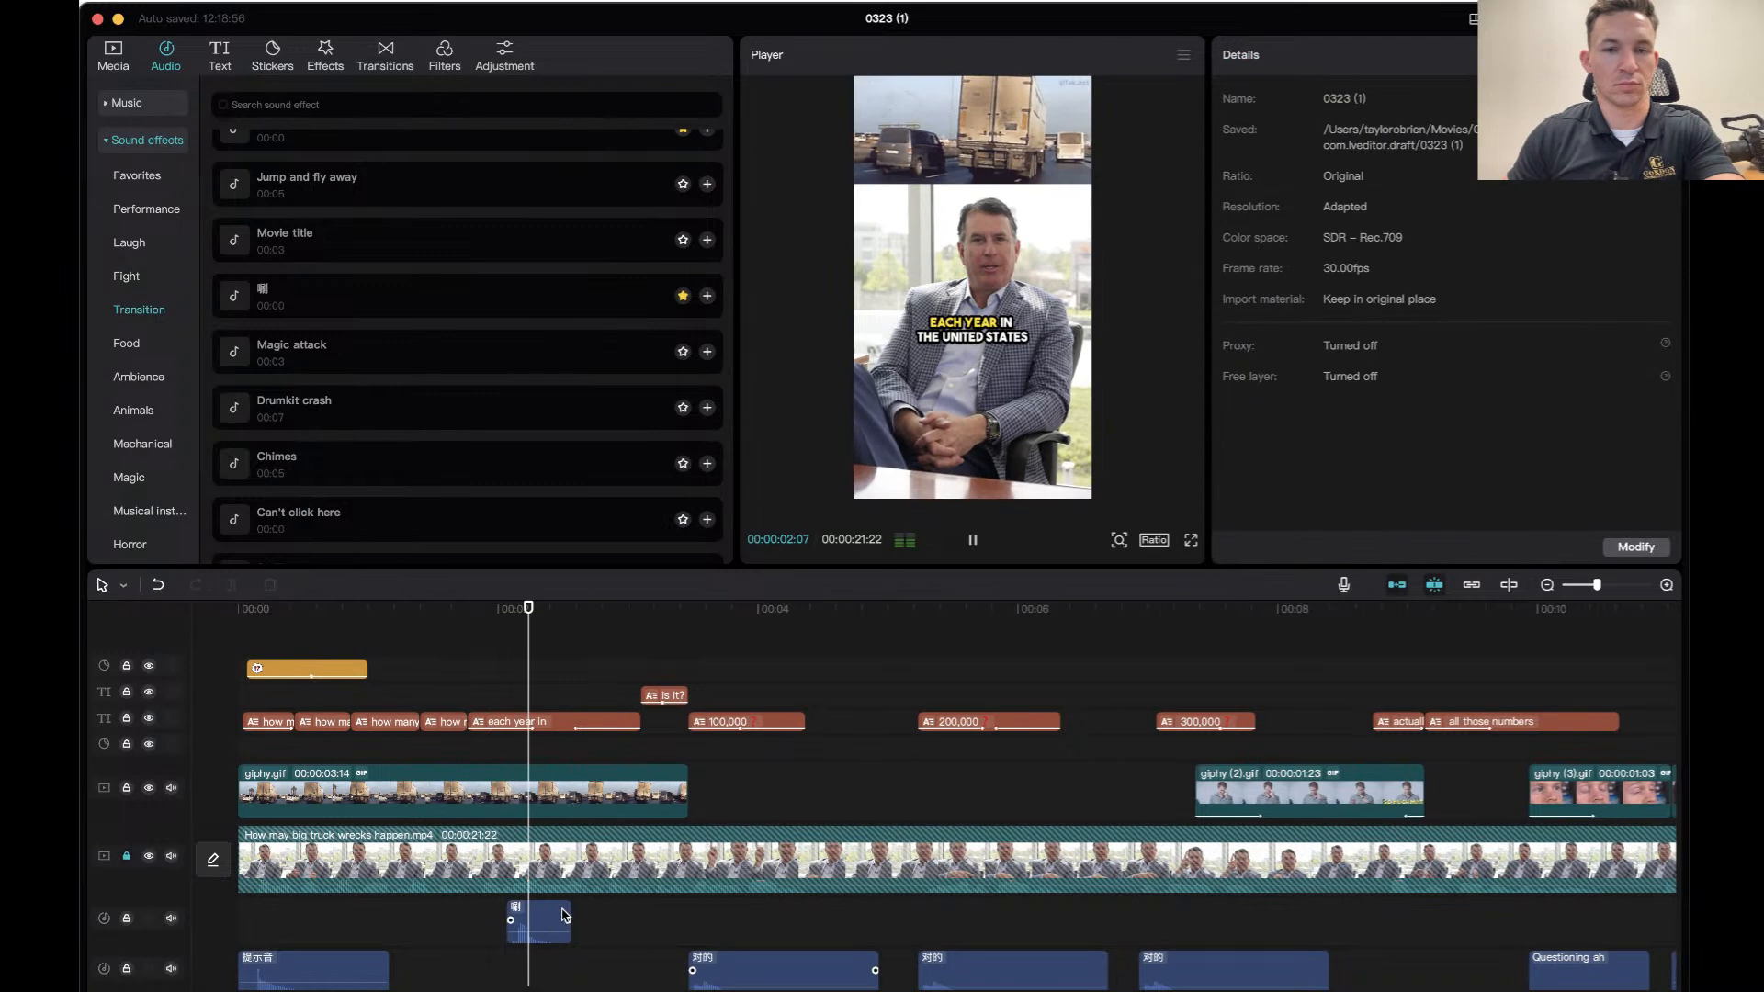
Preview the Transition sounds Si-Fi woosh, Crashing woosh, Deep woosh, 弹出1 and 叮.
{"action": "scroll", "coordinate": [402, 487], "scroll_direction": "down", "scroll_amount": 3}
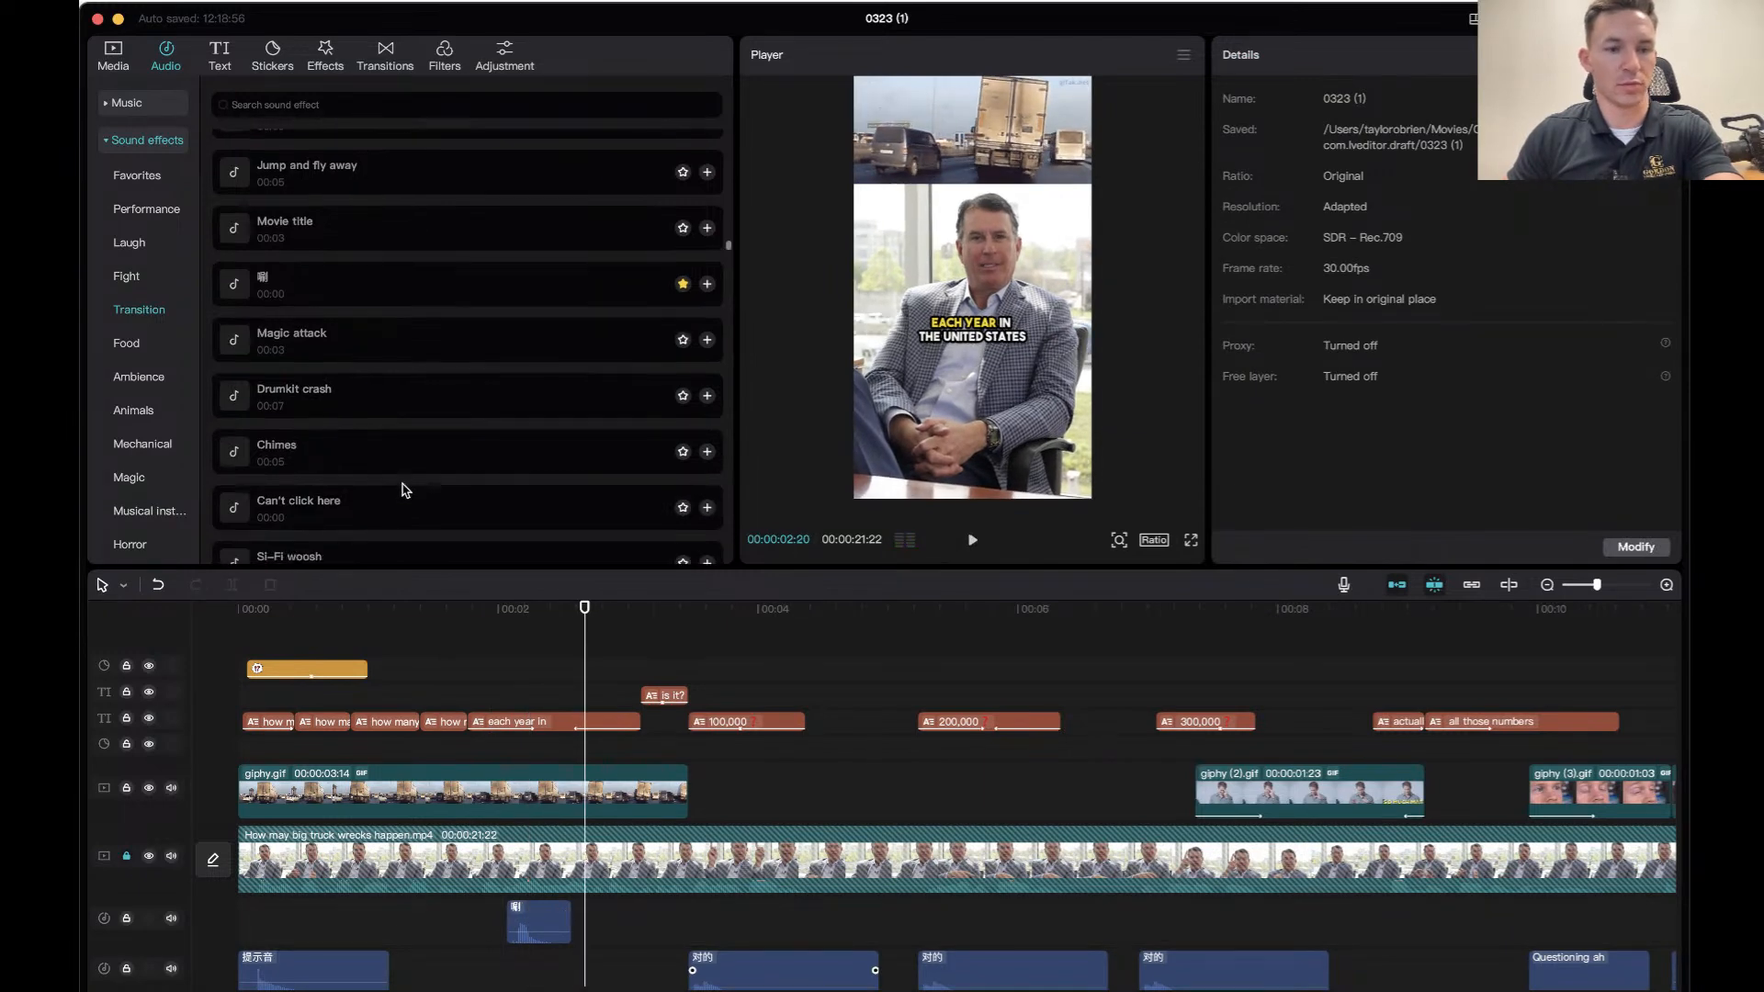
{"action": "left_click", "coordinate": [356, 443]}
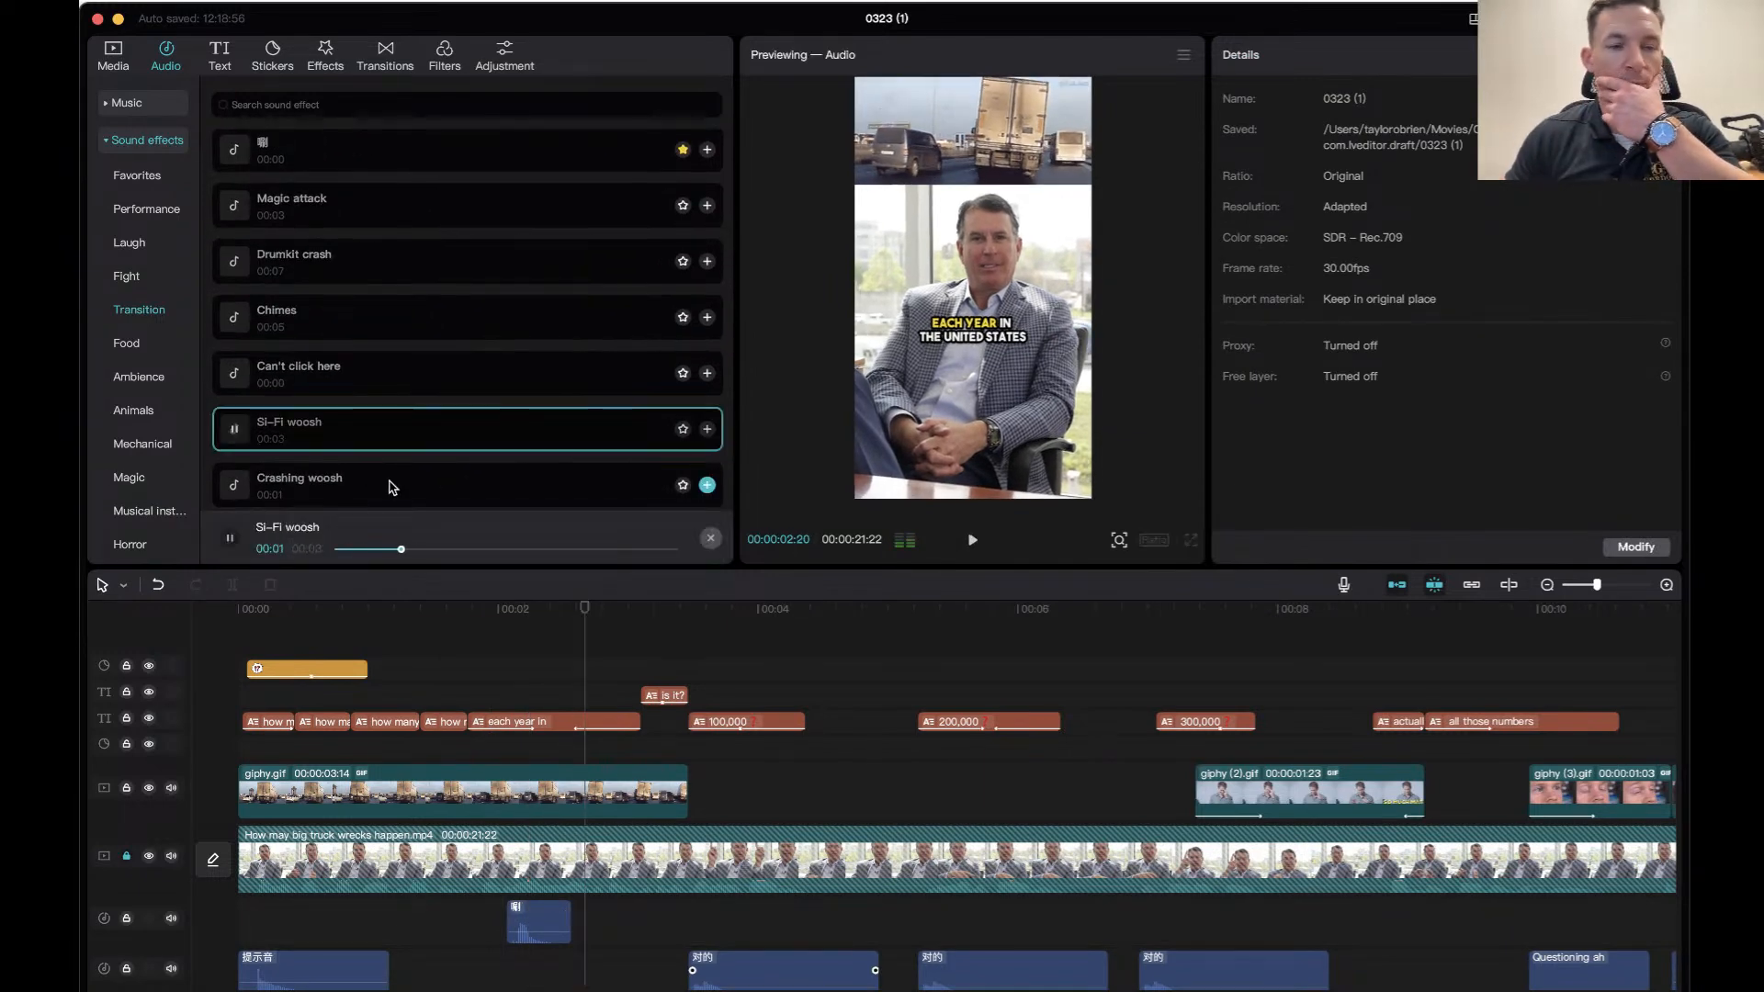
{"action": "left_click", "coordinate": [391, 487]}
{"action": "scroll", "coordinate": [392, 487], "scroll_direction": "down", "scroll_amount": 4}
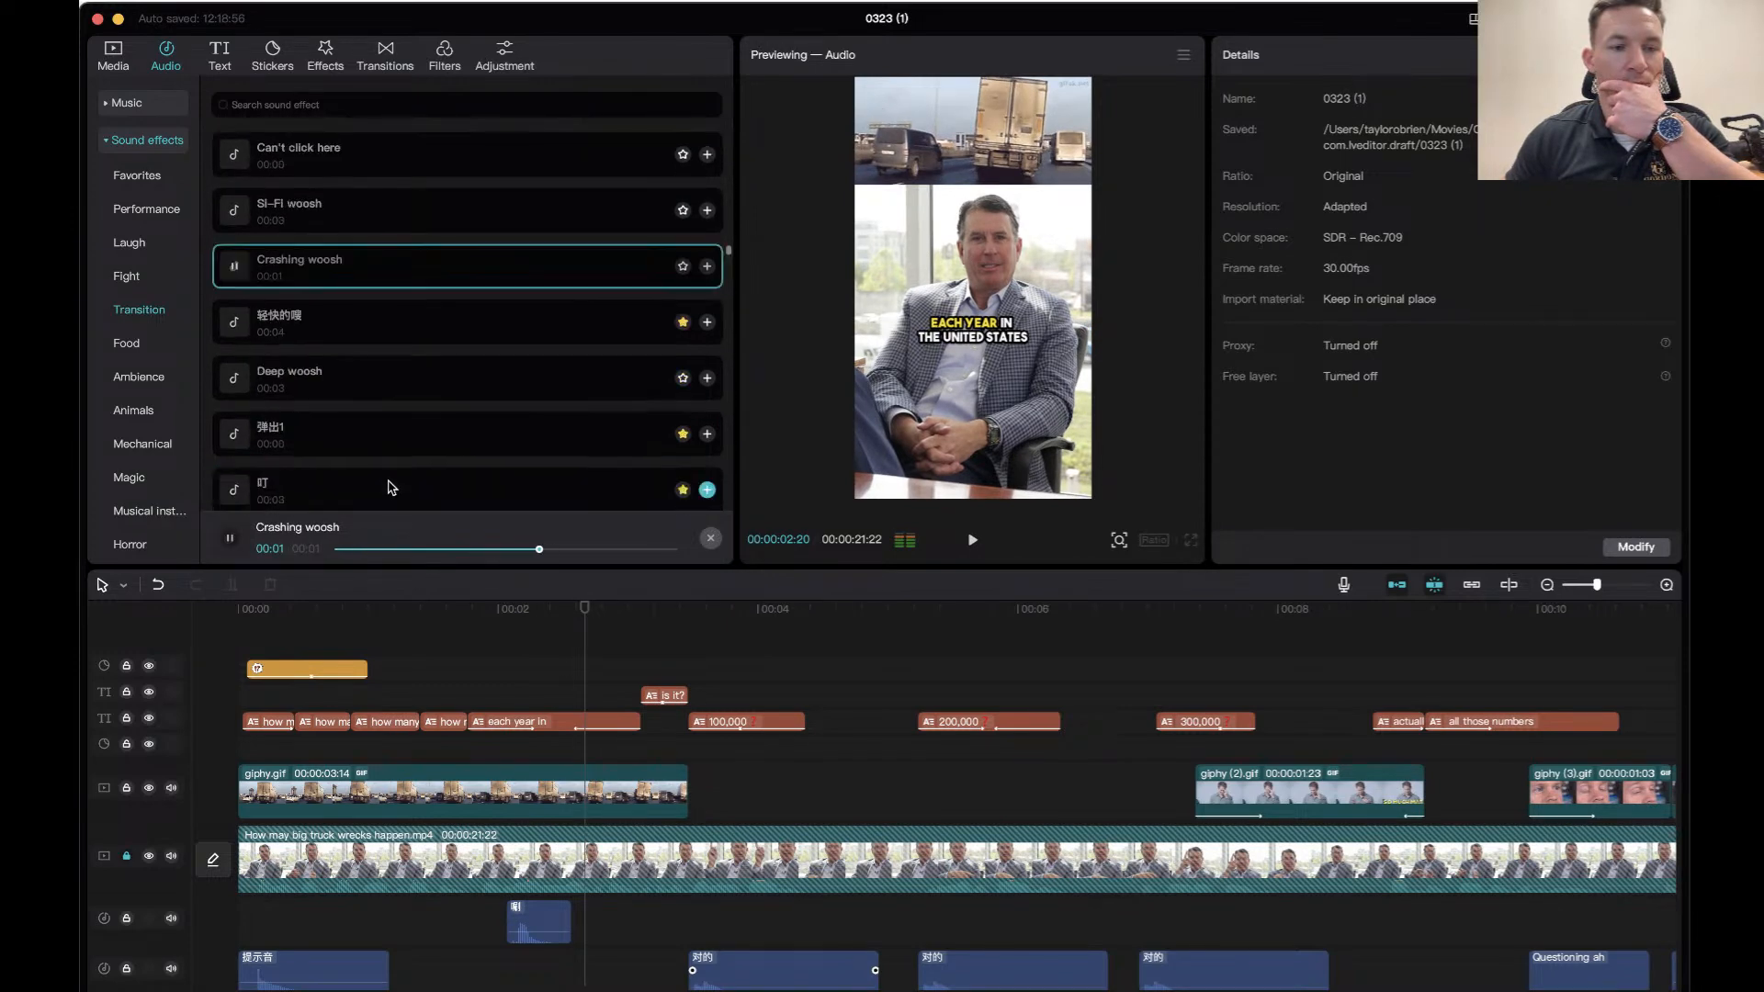
{"action": "left_click", "coordinate": [387, 373]}
{"action": "left_click", "coordinate": [367, 434]}
{"action": "left_click", "coordinate": [333, 494]}
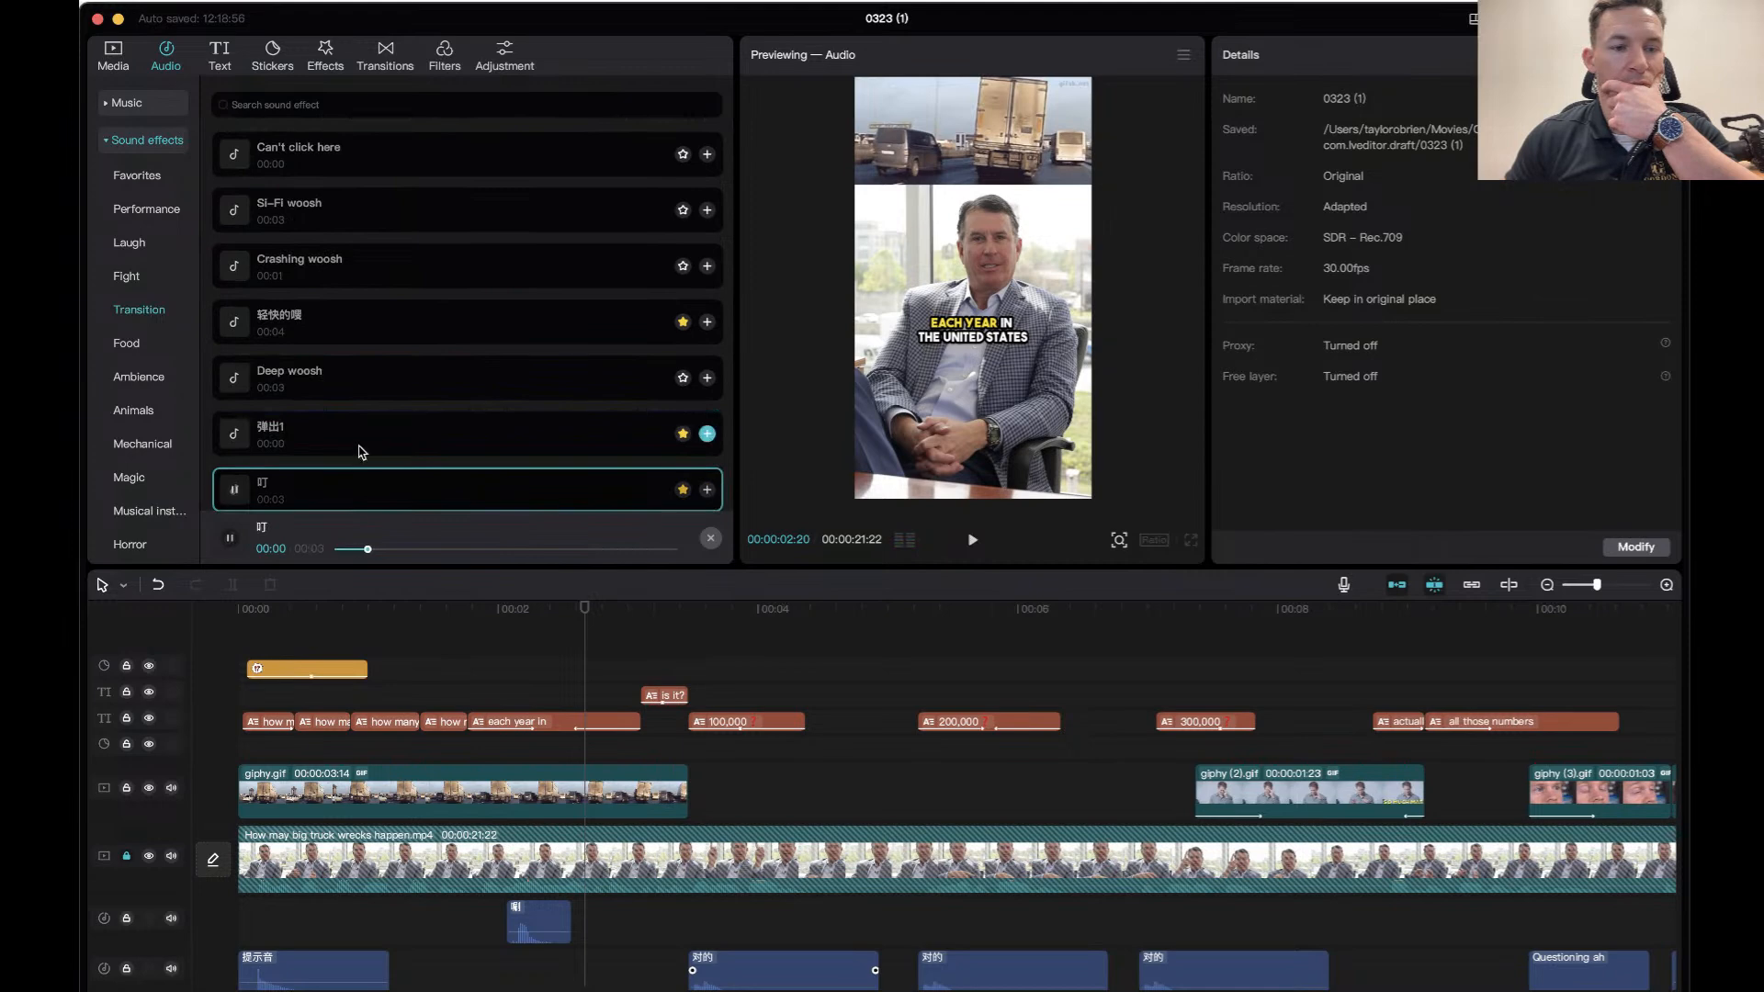
Preview the Transition sounds Double bounce, Bubble popping, Cartoon boing and Techno glitch.
{"action": "scroll", "coordinate": [367, 460], "scroll_direction": "down", "scroll_amount": 4}
{"action": "left_click", "coordinate": [416, 352]}
{"action": "left_click", "coordinate": [415, 397]}
{"action": "scroll", "coordinate": [415, 397], "scroll_direction": "down", "scroll_amount": 2}
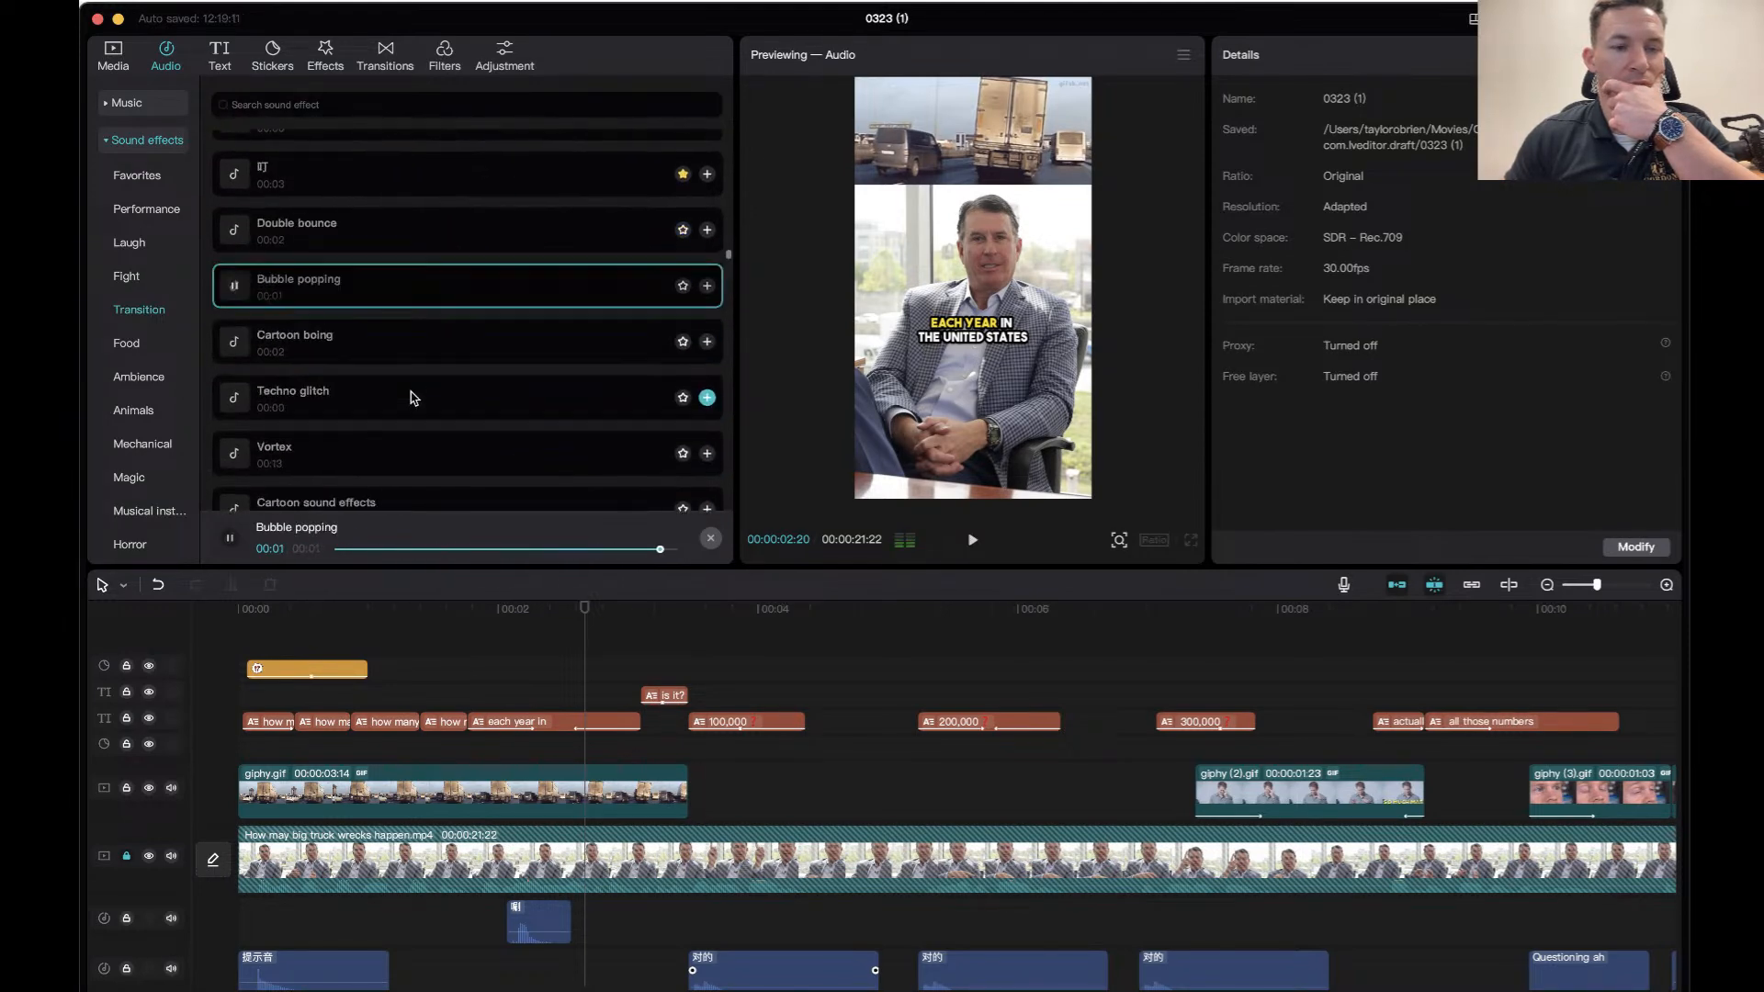
{"action": "left_click", "coordinate": [414, 355]}
{"action": "left_click", "coordinate": [402, 407]}
Preview more Transition sounds further down the list, including Movie sound effects and Cartoon bouncing sound 1.
{"action": "scroll", "coordinate": [398, 402], "scroll_direction": "down", "scroll_amount": 2}
{"action": "left_click", "coordinate": [422, 368]}
{"action": "scroll", "coordinate": [418, 377], "scroll_direction": "down", "scroll_amount": 1}
{"action": "scroll", "coordinate": [384, 428], "scroll_direction": "down", "scroll_amount": 1}
{"action": "left_click", "coordinate": [384, 430]}
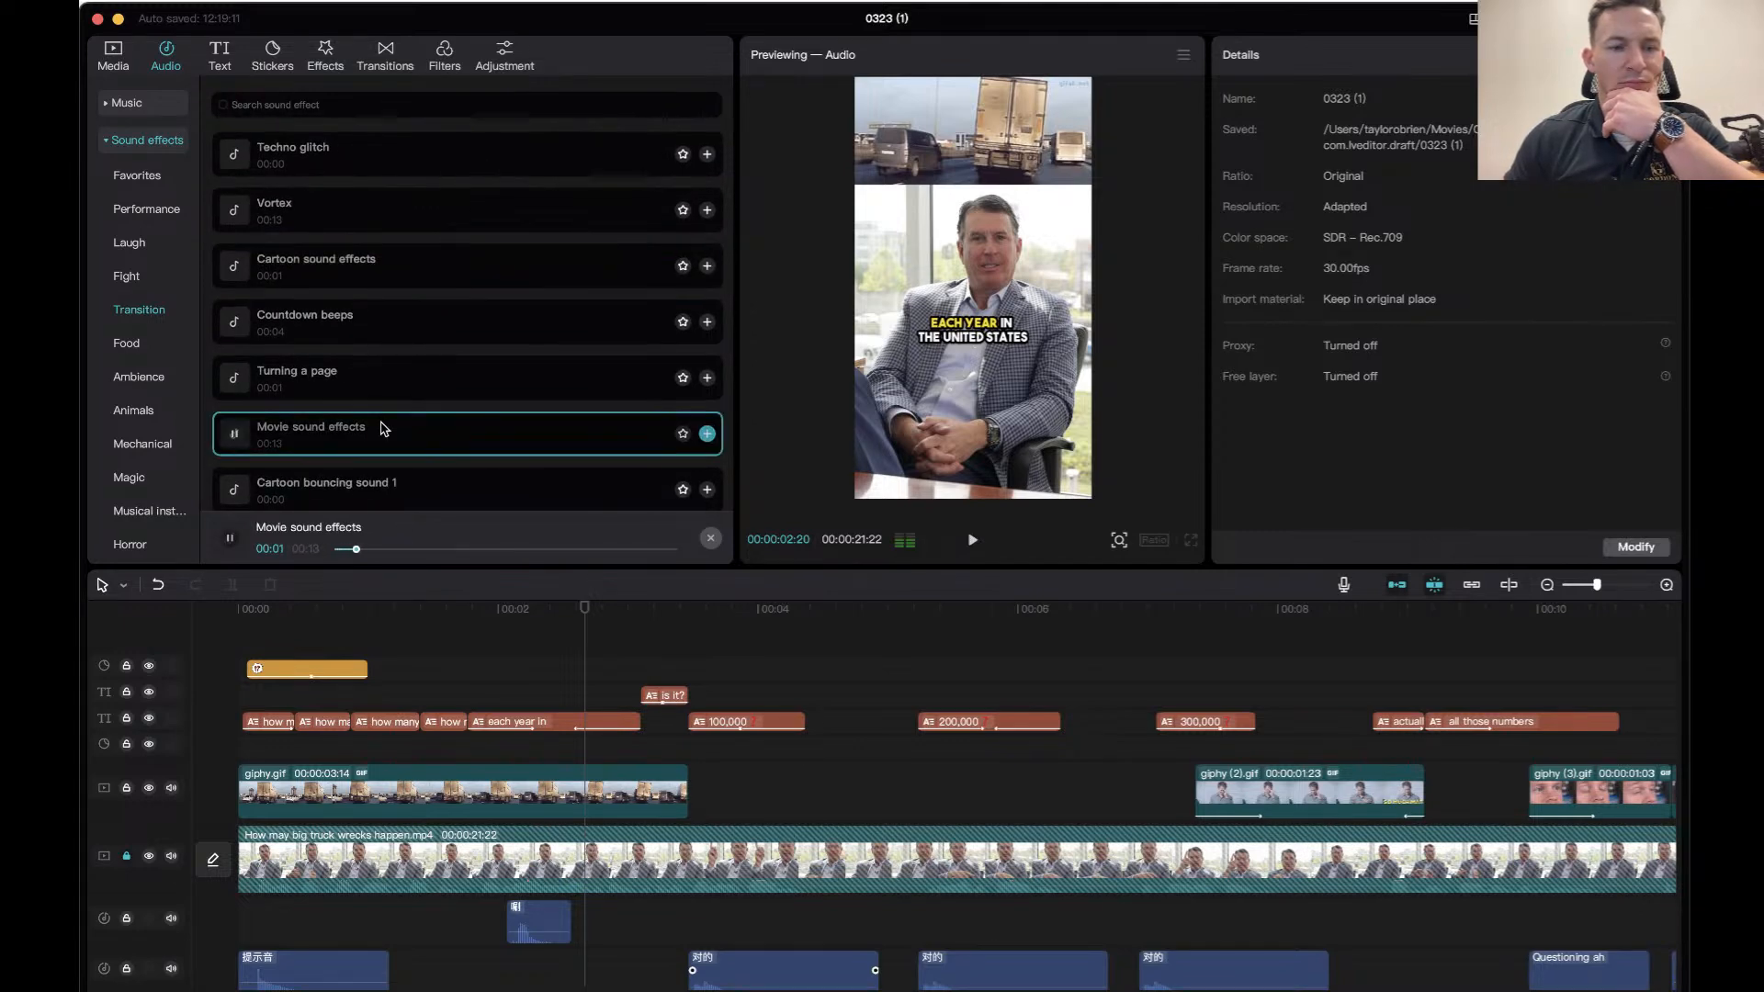
{"action": "scroll", "coordinate": [383, 431], "scroll_direction": "down", "scroll_amount": 1}
{"action": "left_click", "coordinate": [371, 451]}
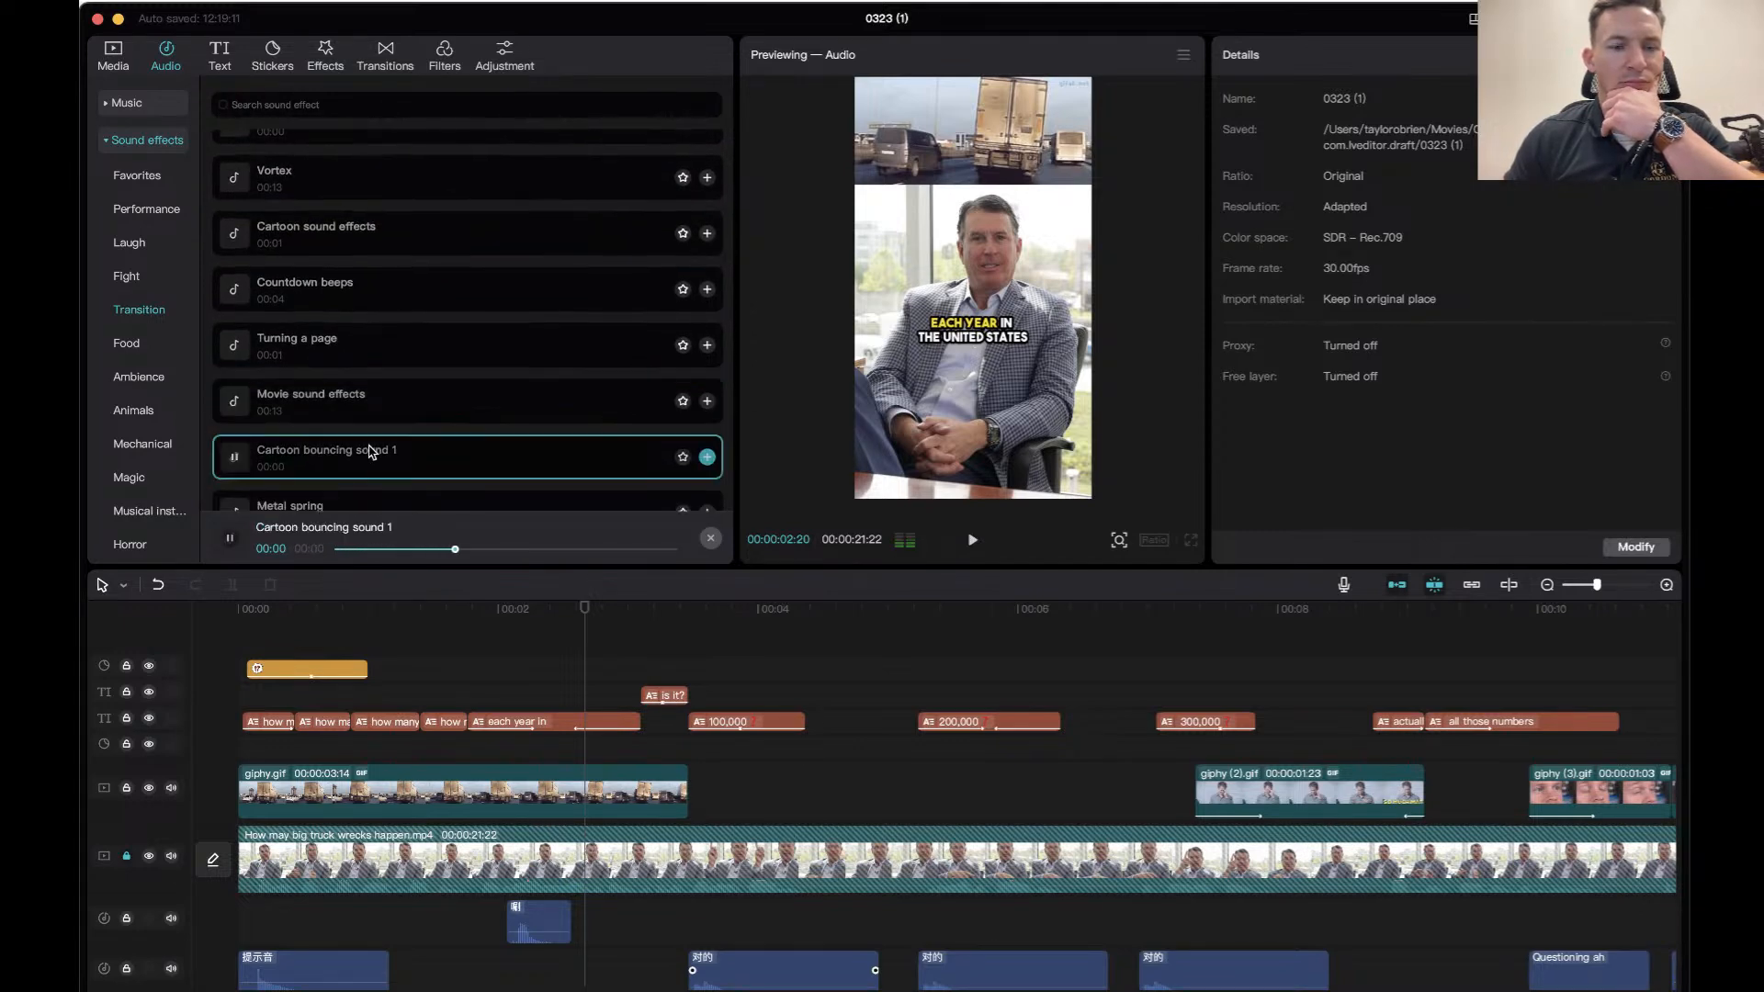
{"action": "scroll", "coordinate": [372, 451], "scroll_direction": "down", "scroll_amount": 2}
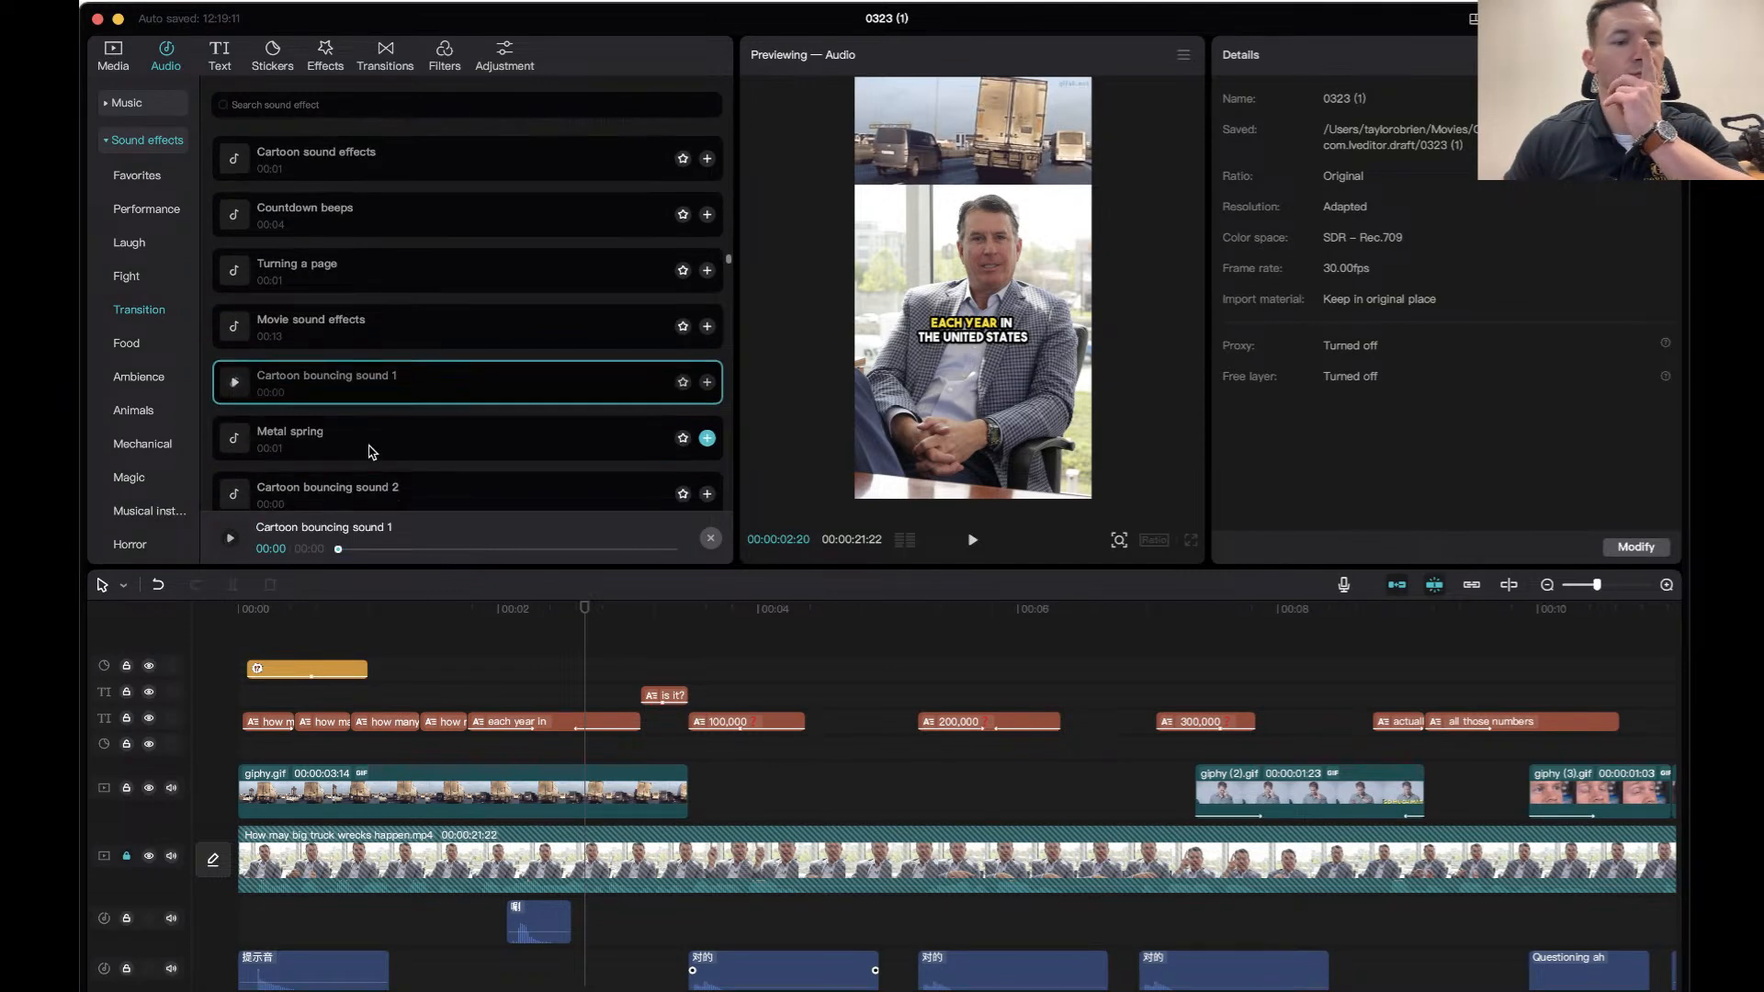
Try Cartoon bouncing sound 1 directly after the 叮 clip under the "each year" caption, with its volume at -14.9 dB, and play it back.
{"action": "left_click_drag", "start_coordinate": [398, 397], "coordinate": [588, 923]}
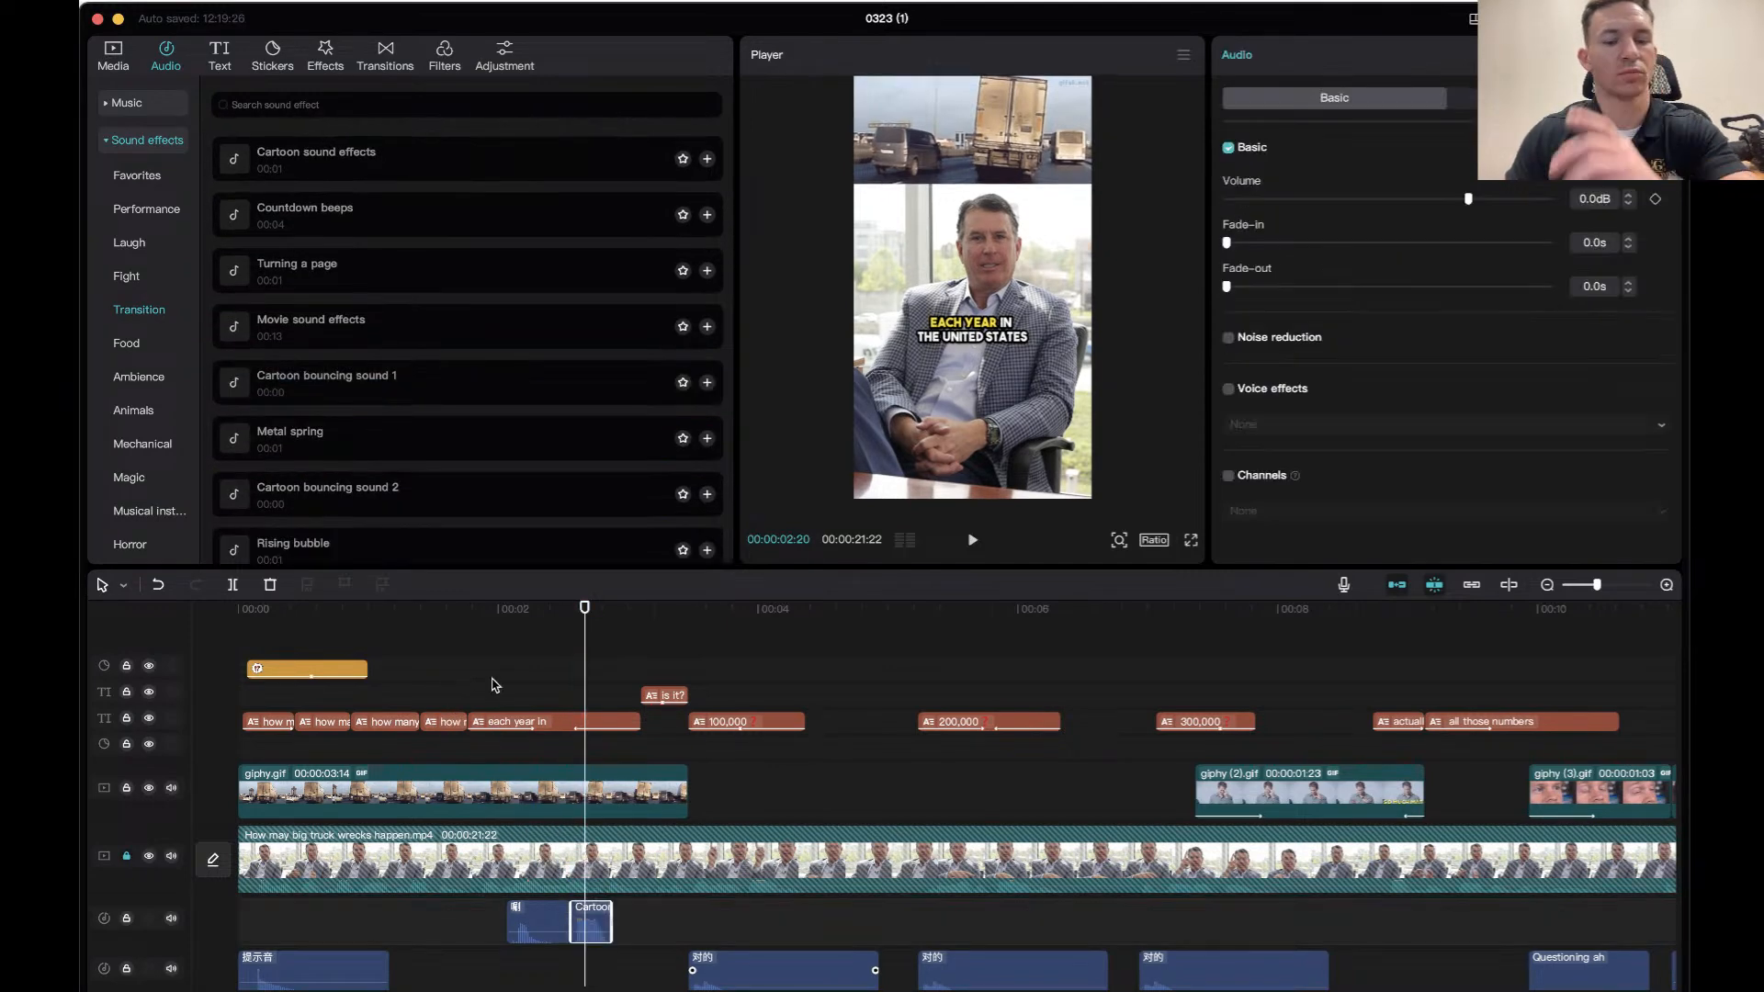
{"action": "left_click", "coordinate": [449, 625]}
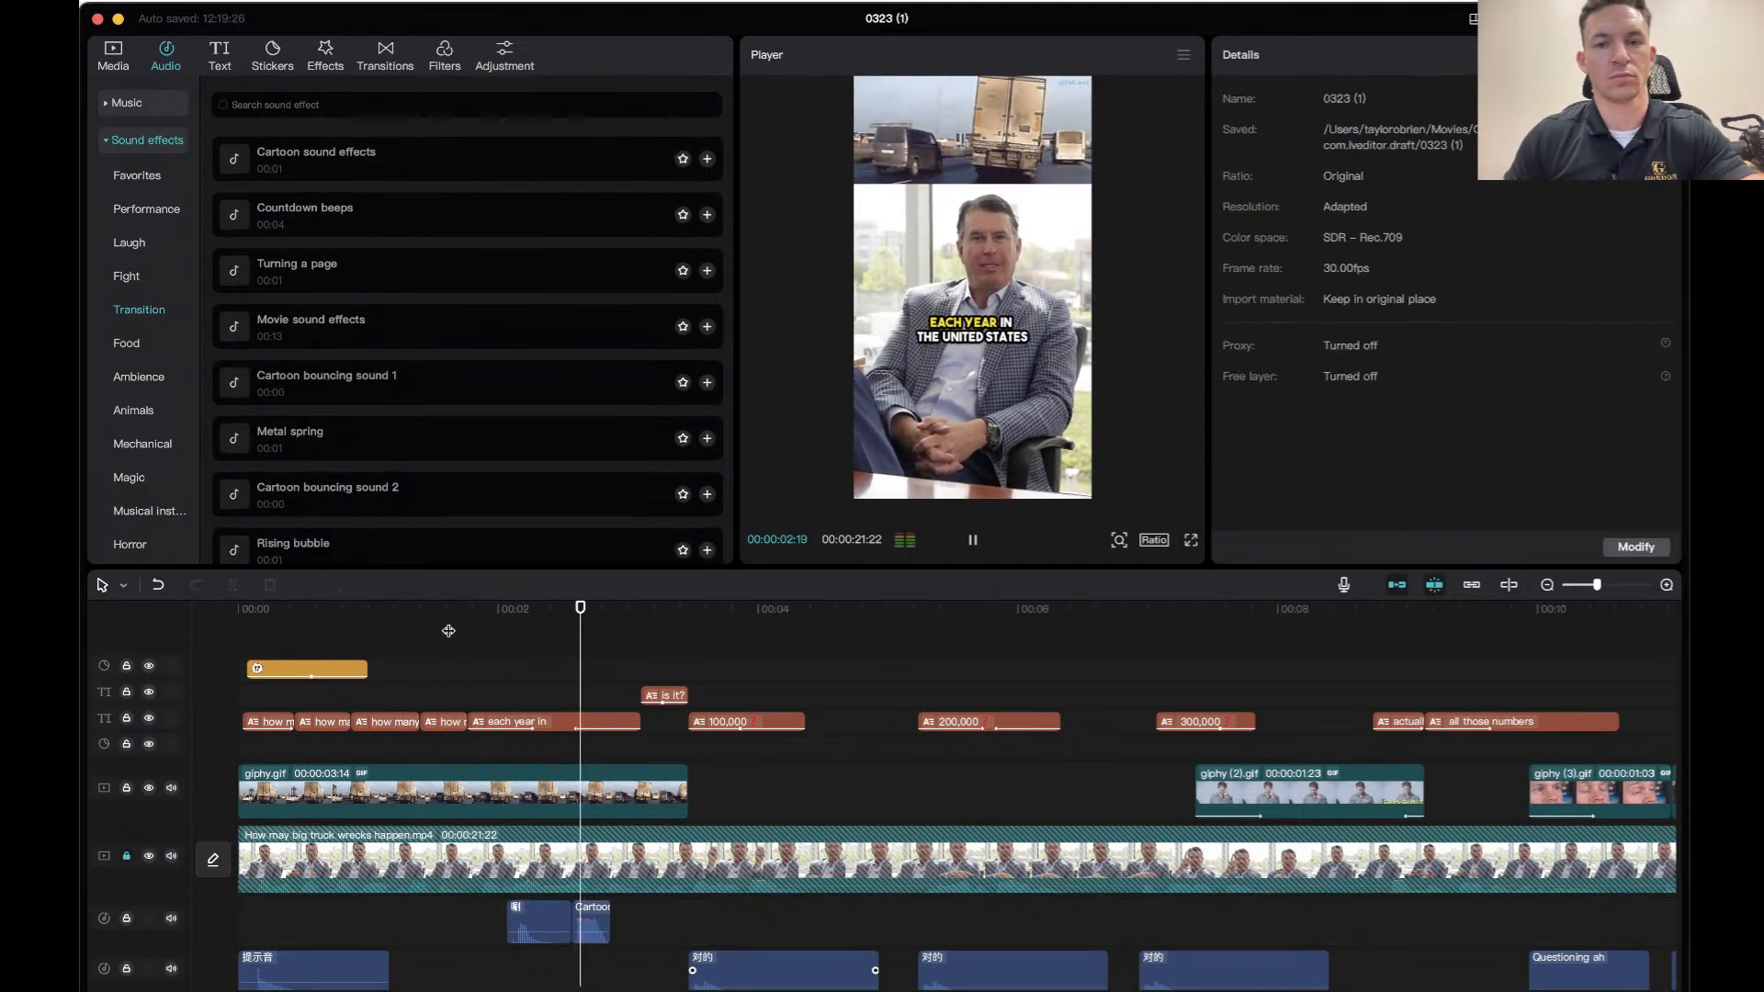
{"action": "key", "text": "space"}
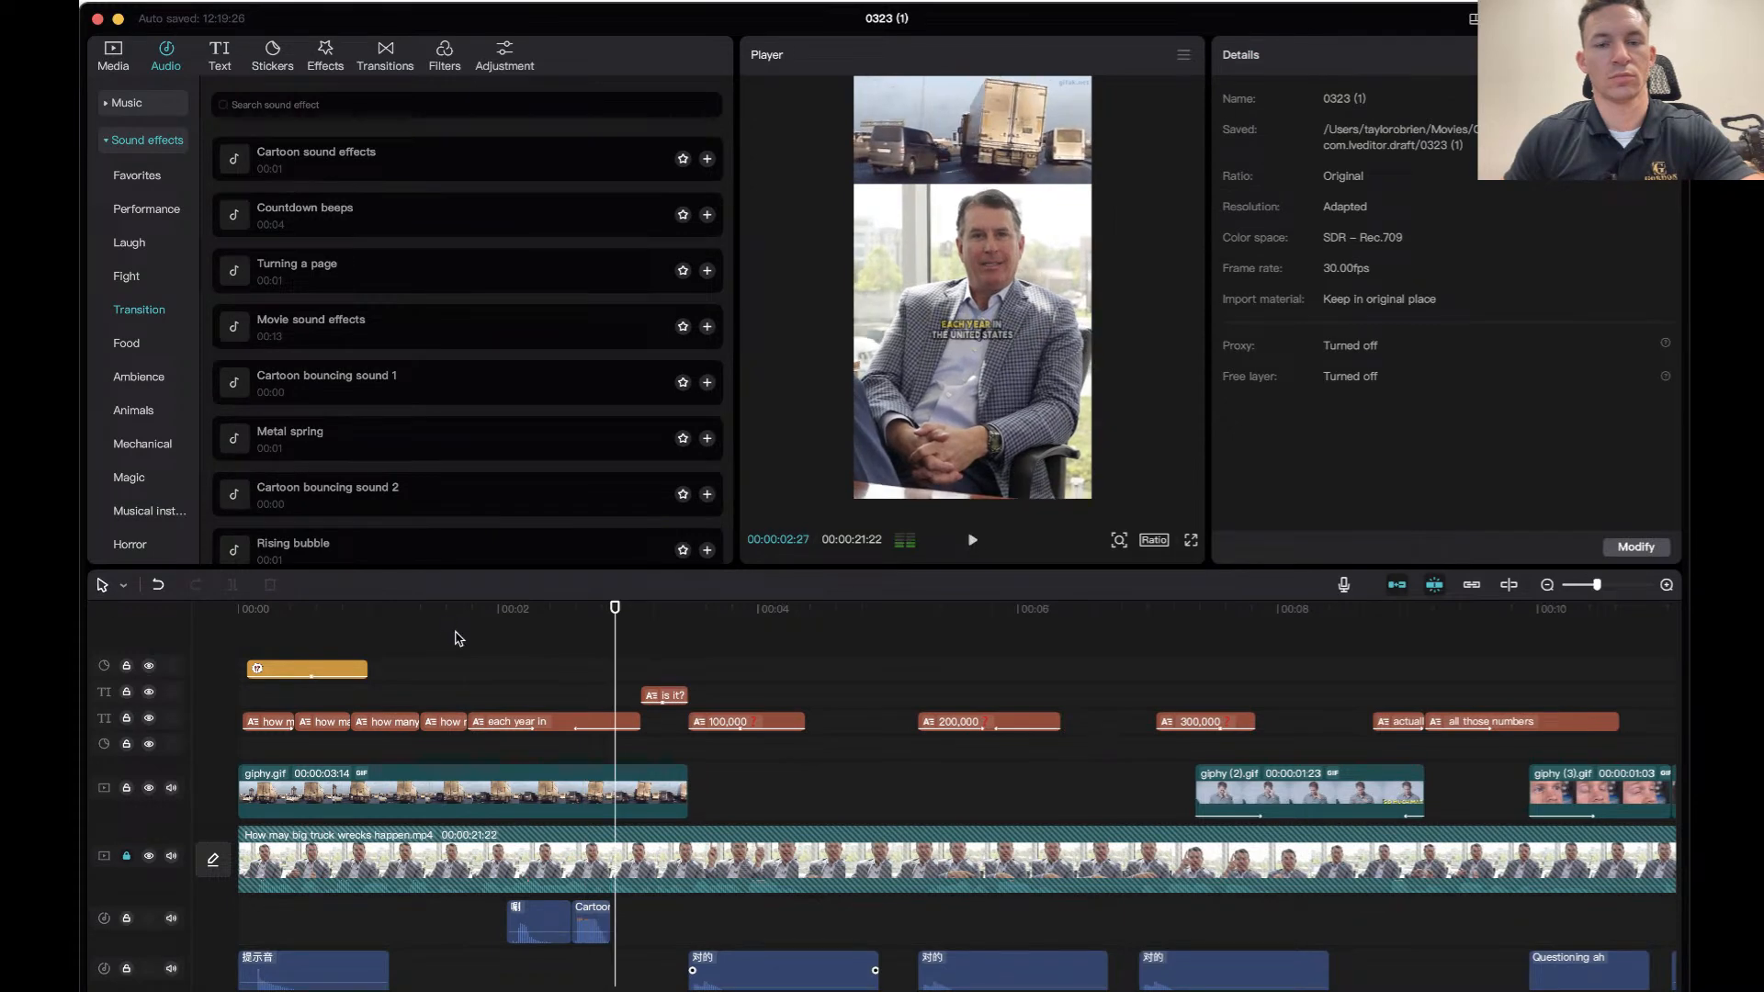
{"action": "left_click", "coordinate": [593, 921]}
{"action": "left_click", "coordinate": [492, 617]}
{"action": "key", "text": "space"}
{"action": "left_click", "coordinate": [493, 618]}
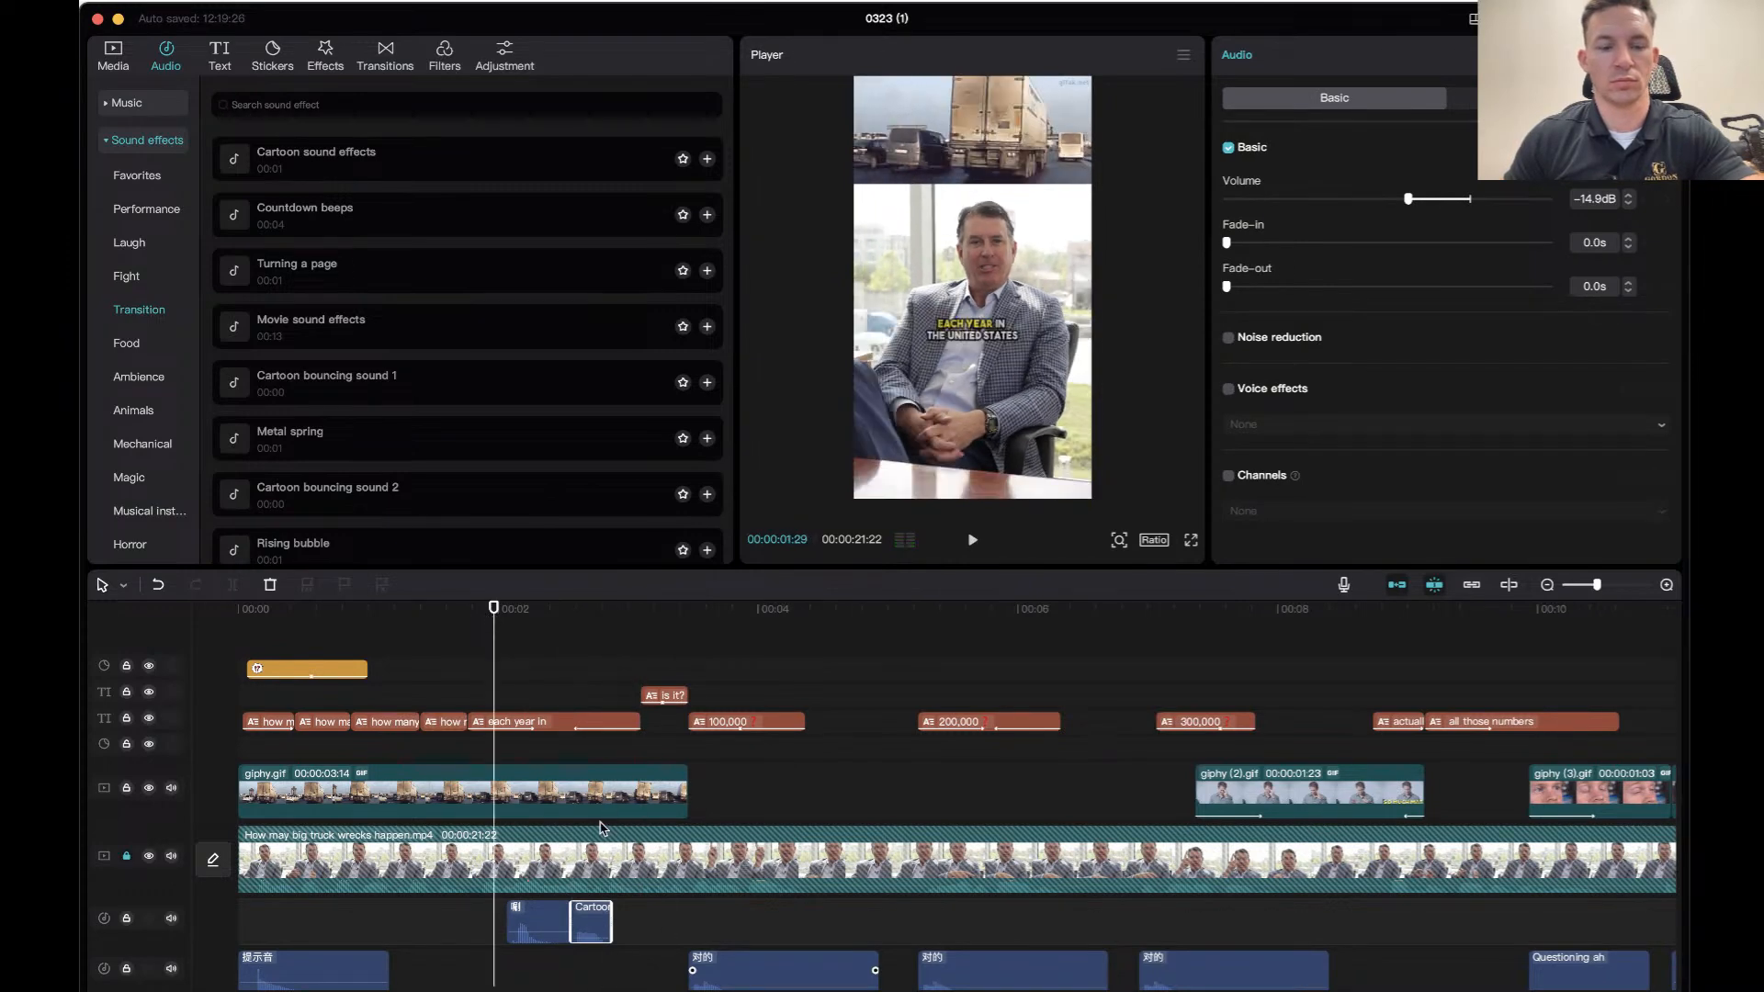
Remove the Cartoon bouncing sound 1 clip from the timeline and replay the "each year" section.
{"action": "key", "text": "super+z"}
{"action": "key", "text": "Delete"}
{"action": "left_click", "coordinate": [405, 617]}
{"action": "key", "text": "space"}
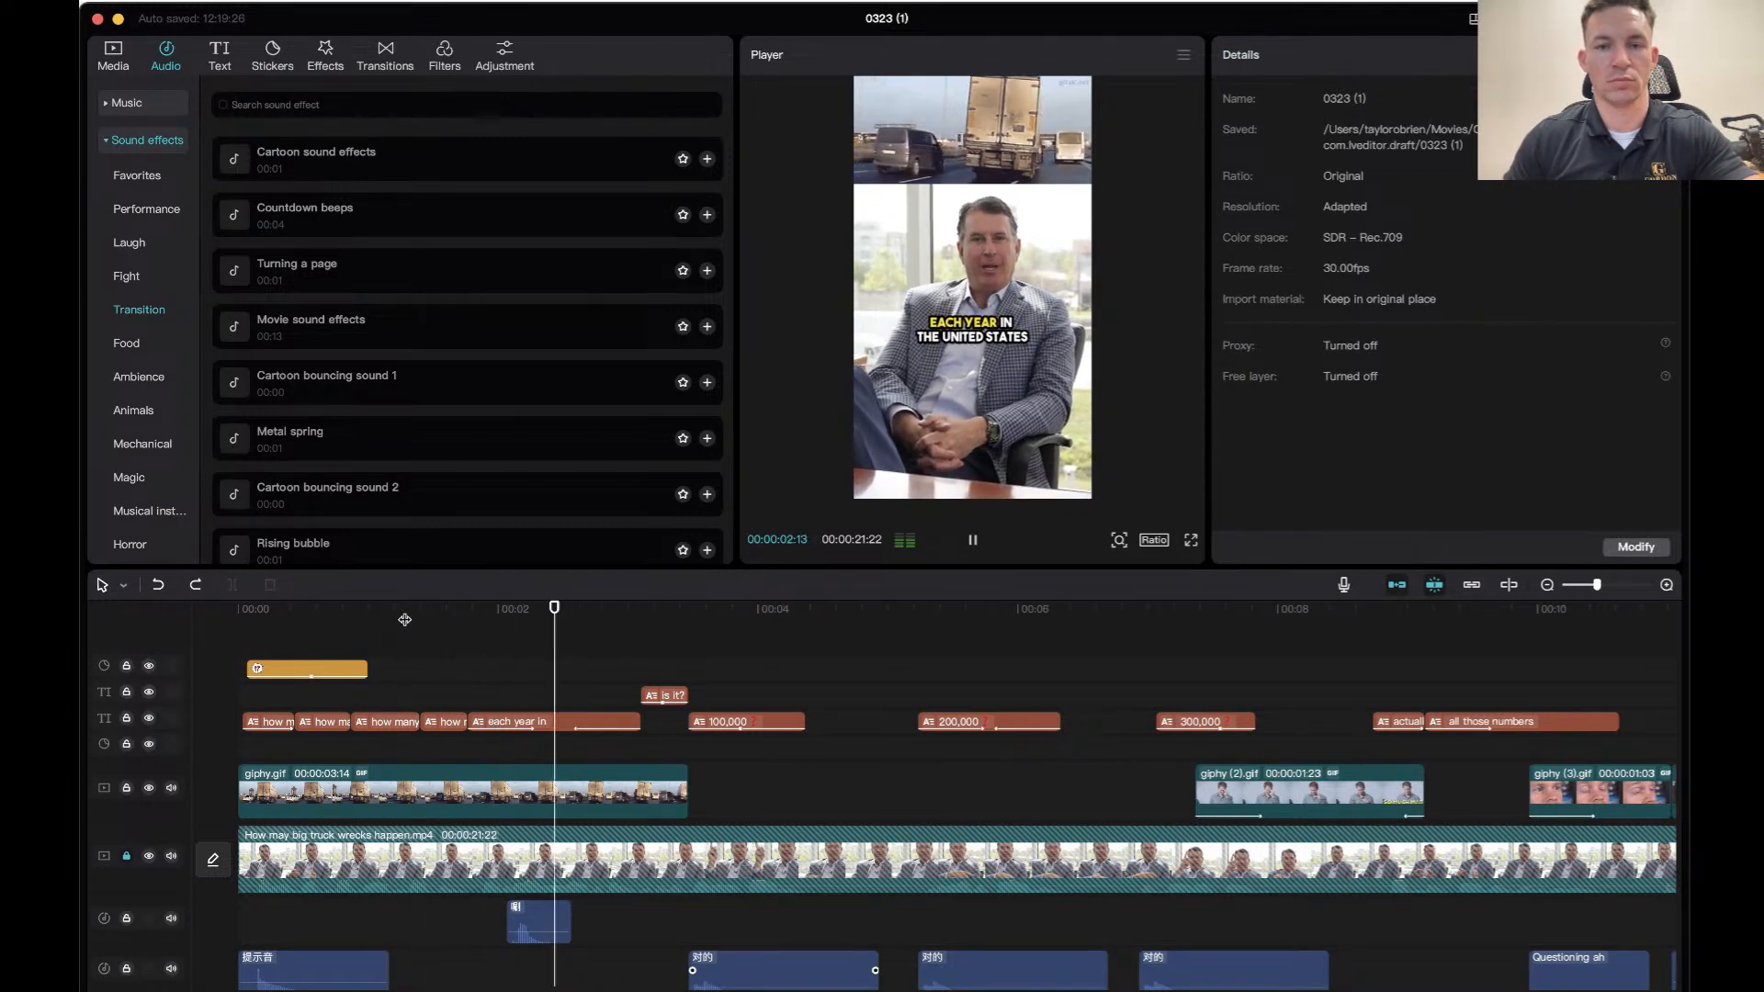
{"action": "left_click", "coordinate": [402, 614]}
{"action": "key", "text": "space"}
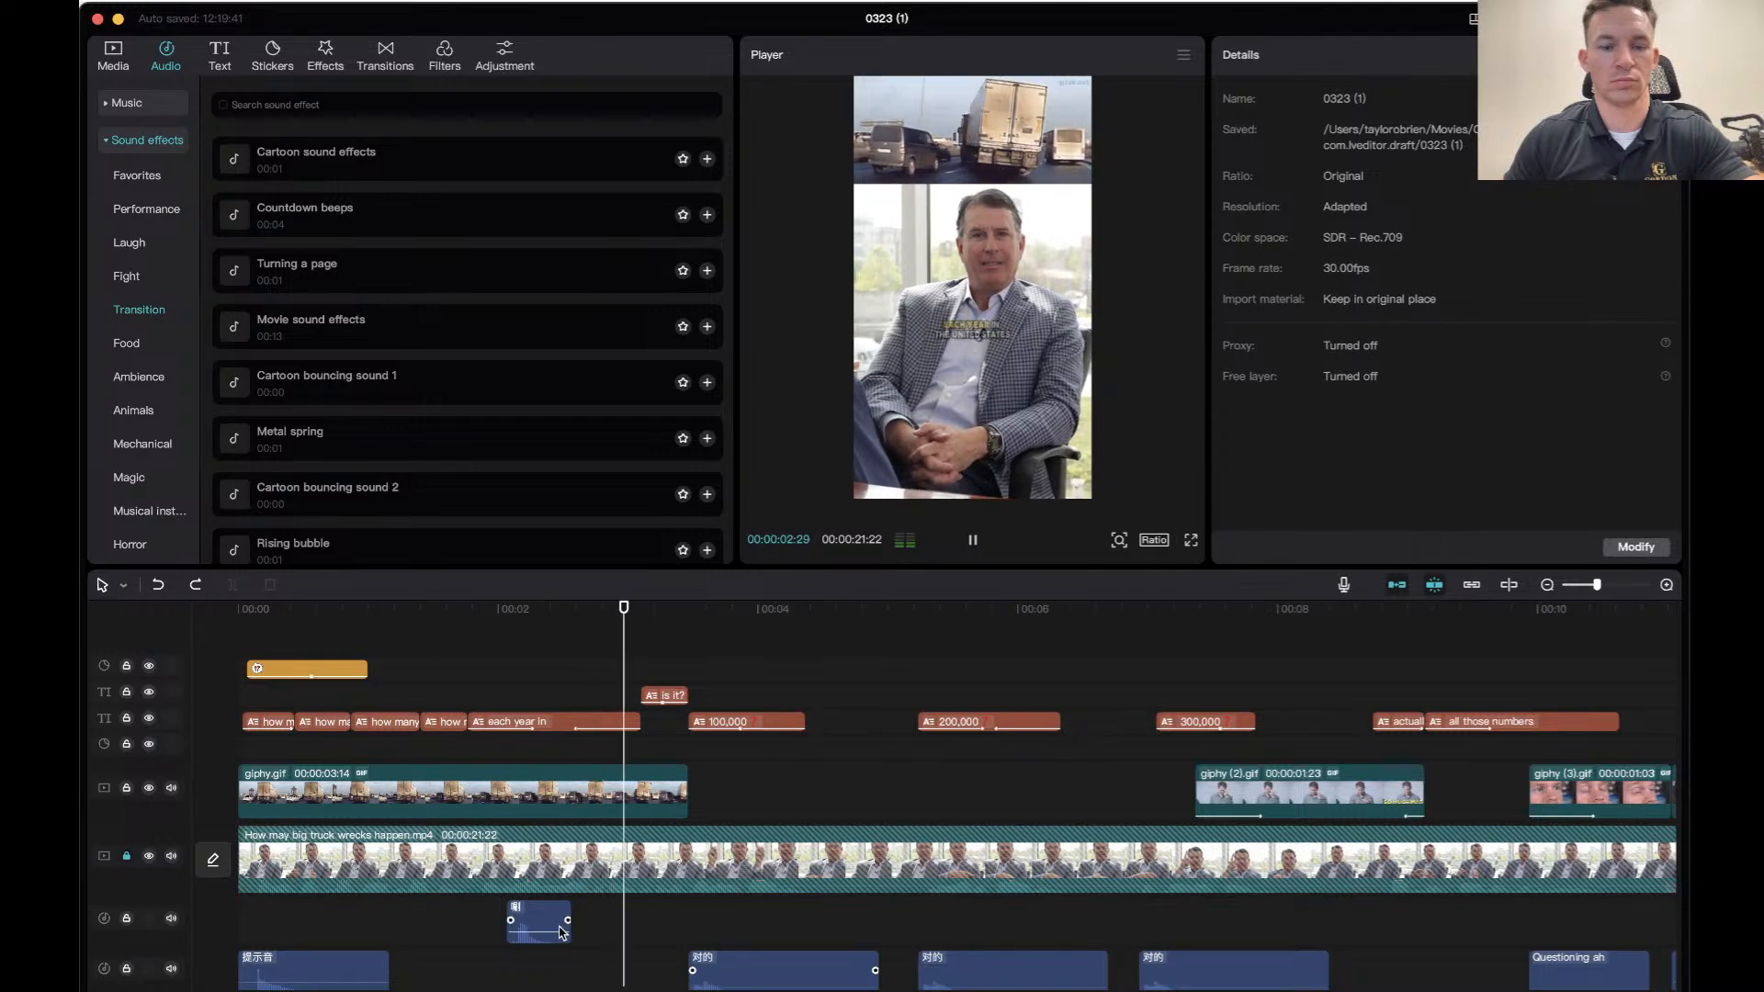
Copy the 叮 sound clip, paste it at 00:00:02:28 on the same audio track for the "is it?" caption, and play it back.
{"action": "left_click", "coordinate": [563, 930]}
{"action": "right_click", "coordinate": [563, 931]}
{"action": "left_click", "coordinate": [625, 749]}
{"action": "left_click", "coordinate": [618, 947]}
{"action": "right_click", "coordinate": [620, 951]}
{"action": "left_click", "coordinate": [646, 960]}
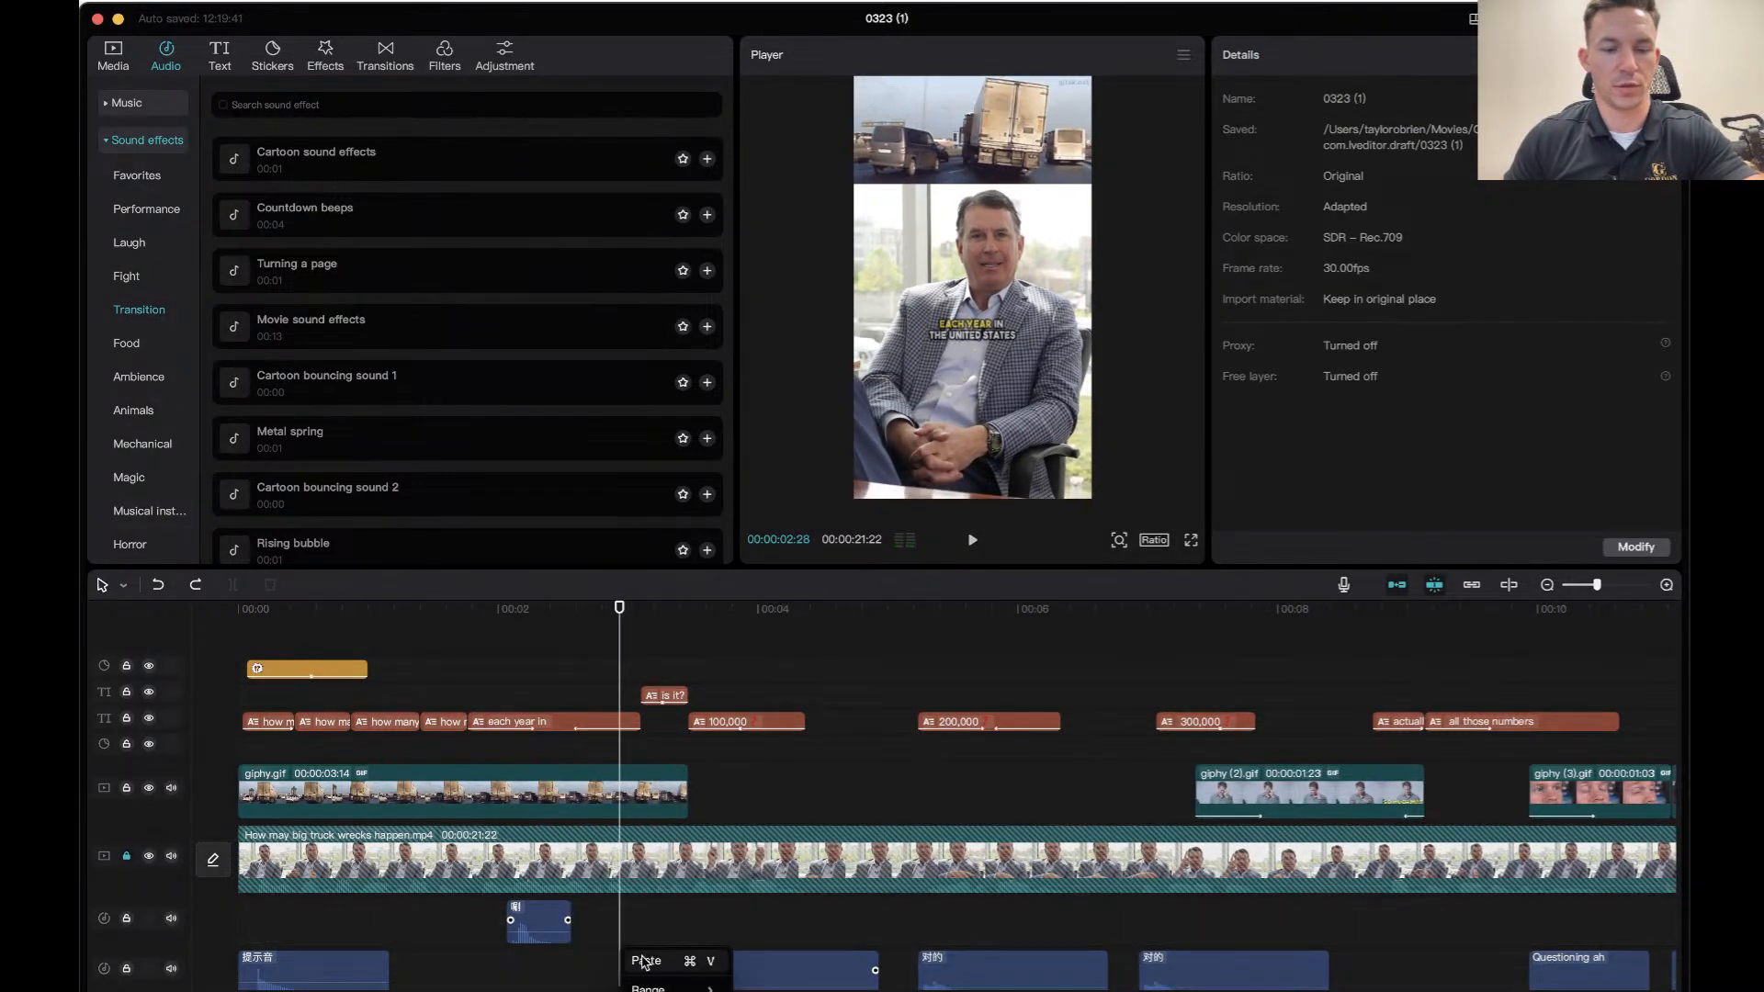
{"action": "left_click", "coordinate": [490, 613]}
{"action": "key", "text": "space"}
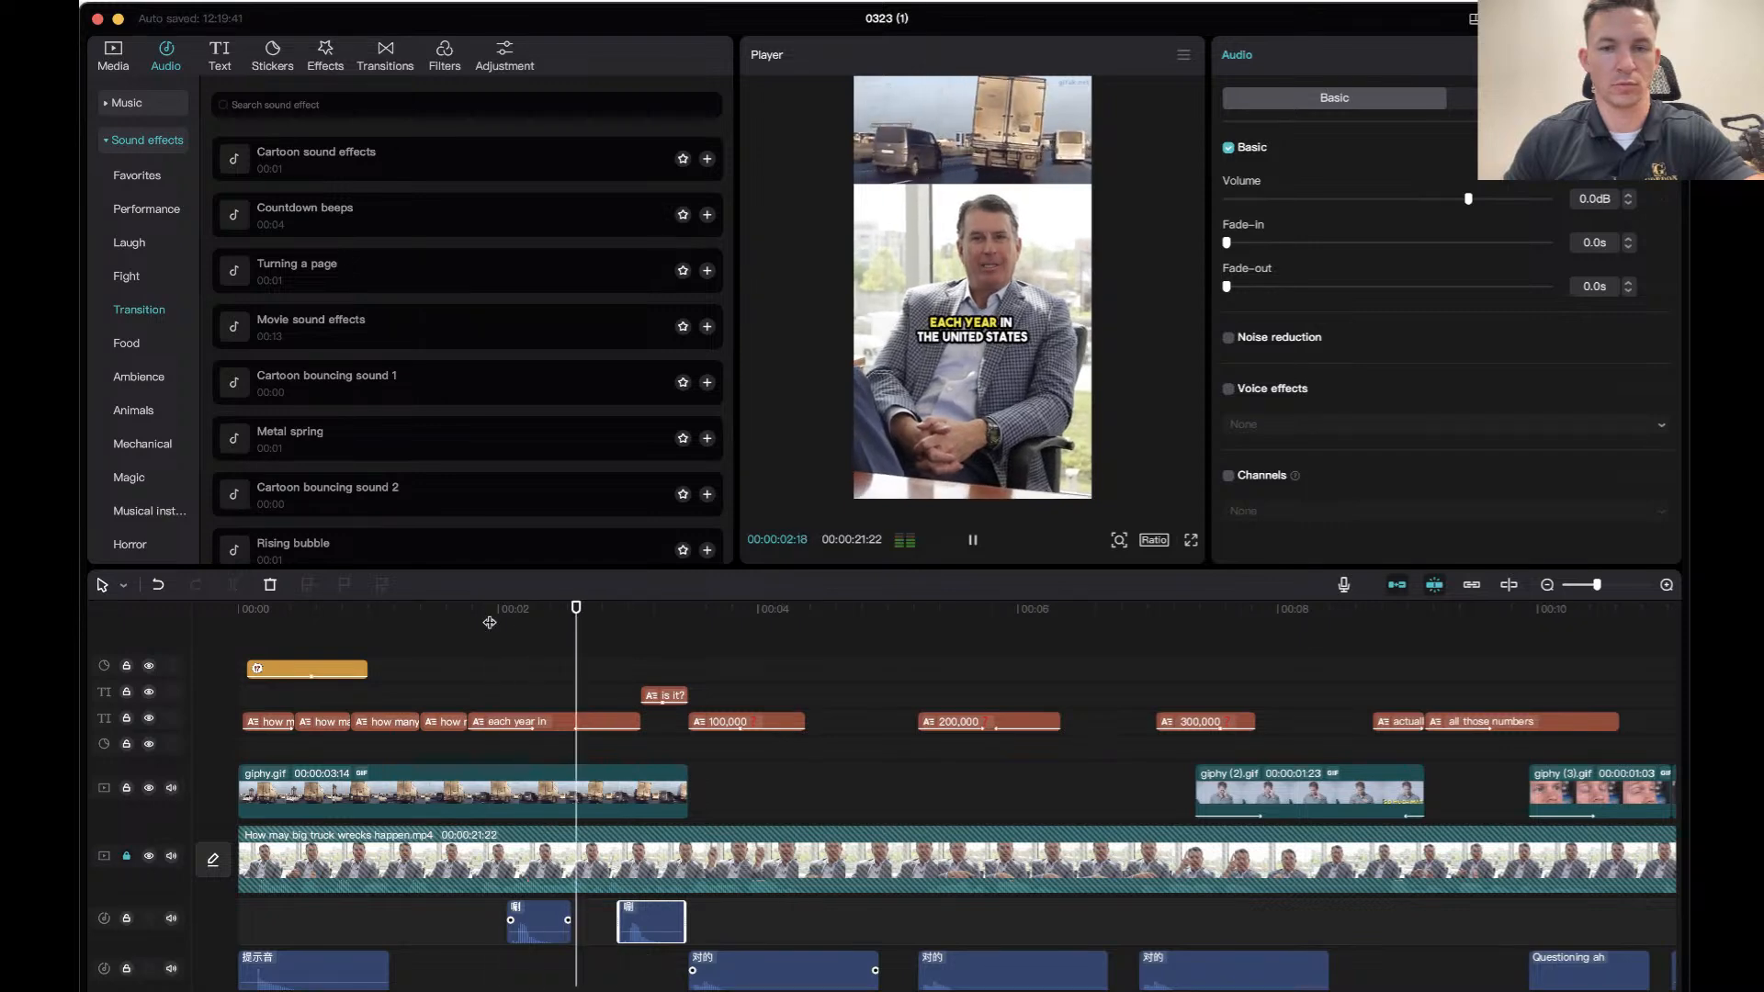
{"action": "key", "text": "space"}
{"action": "left_click", "coordinate": [497, 614]}
{"action": "key", "text": "space"}
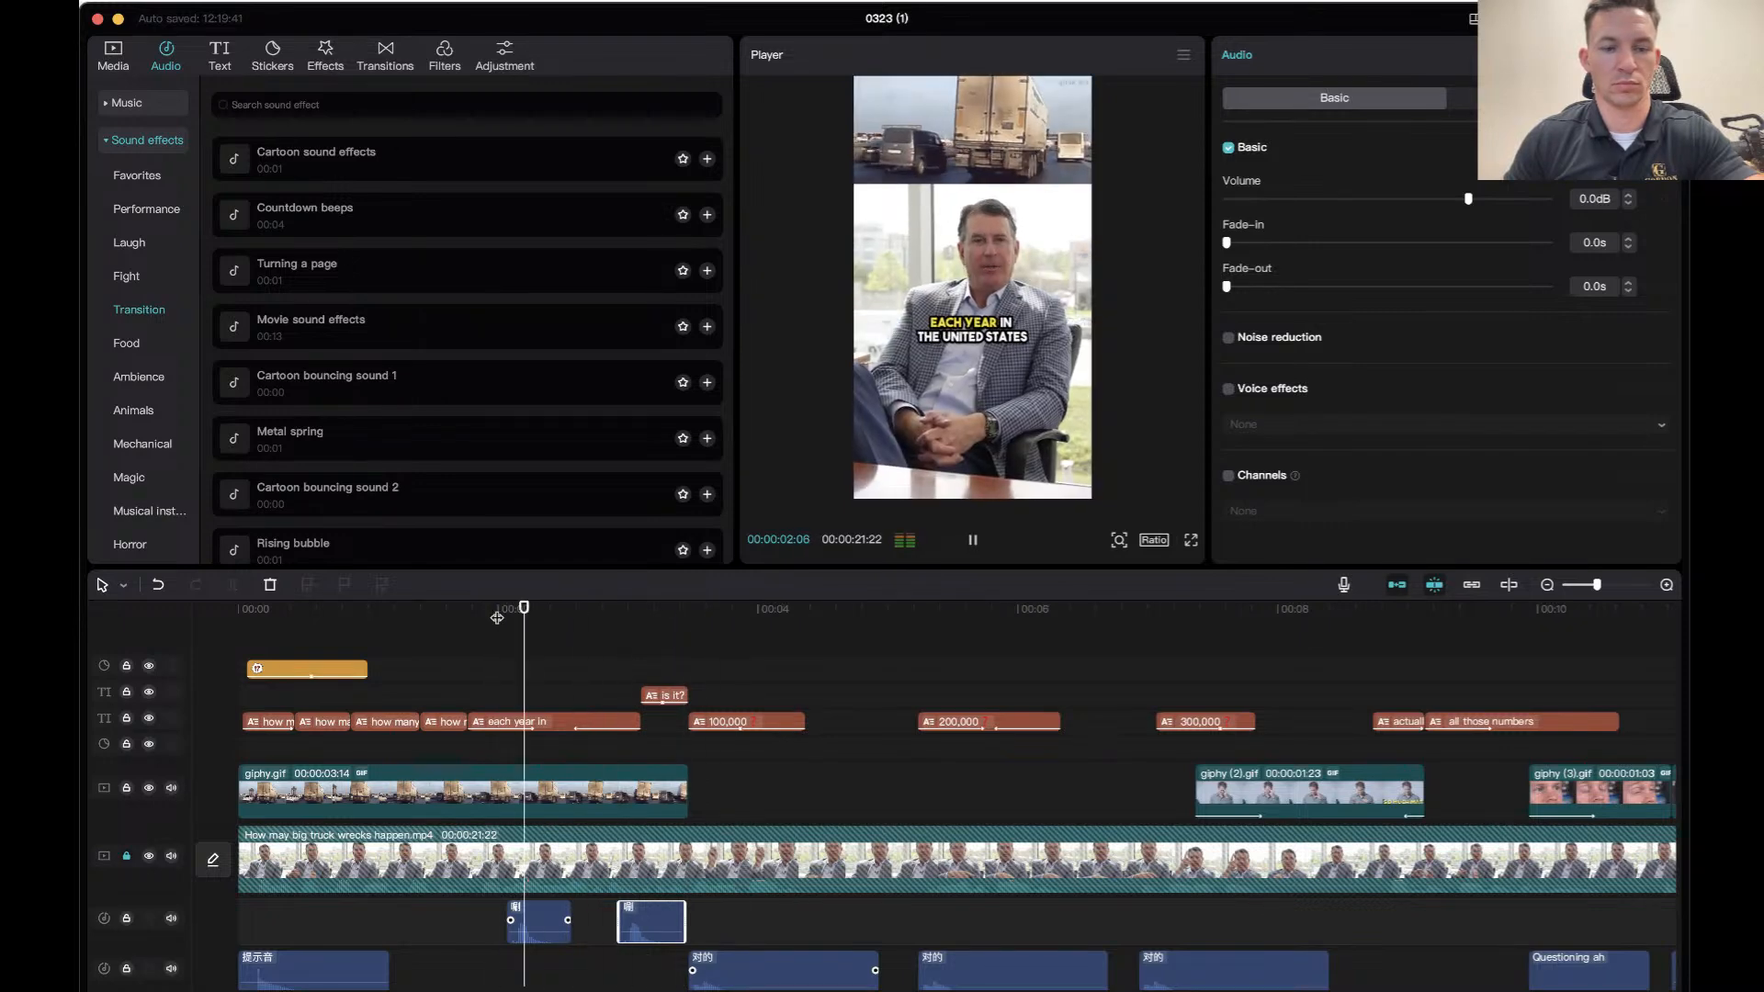
{"action": "key", "text": "space"}
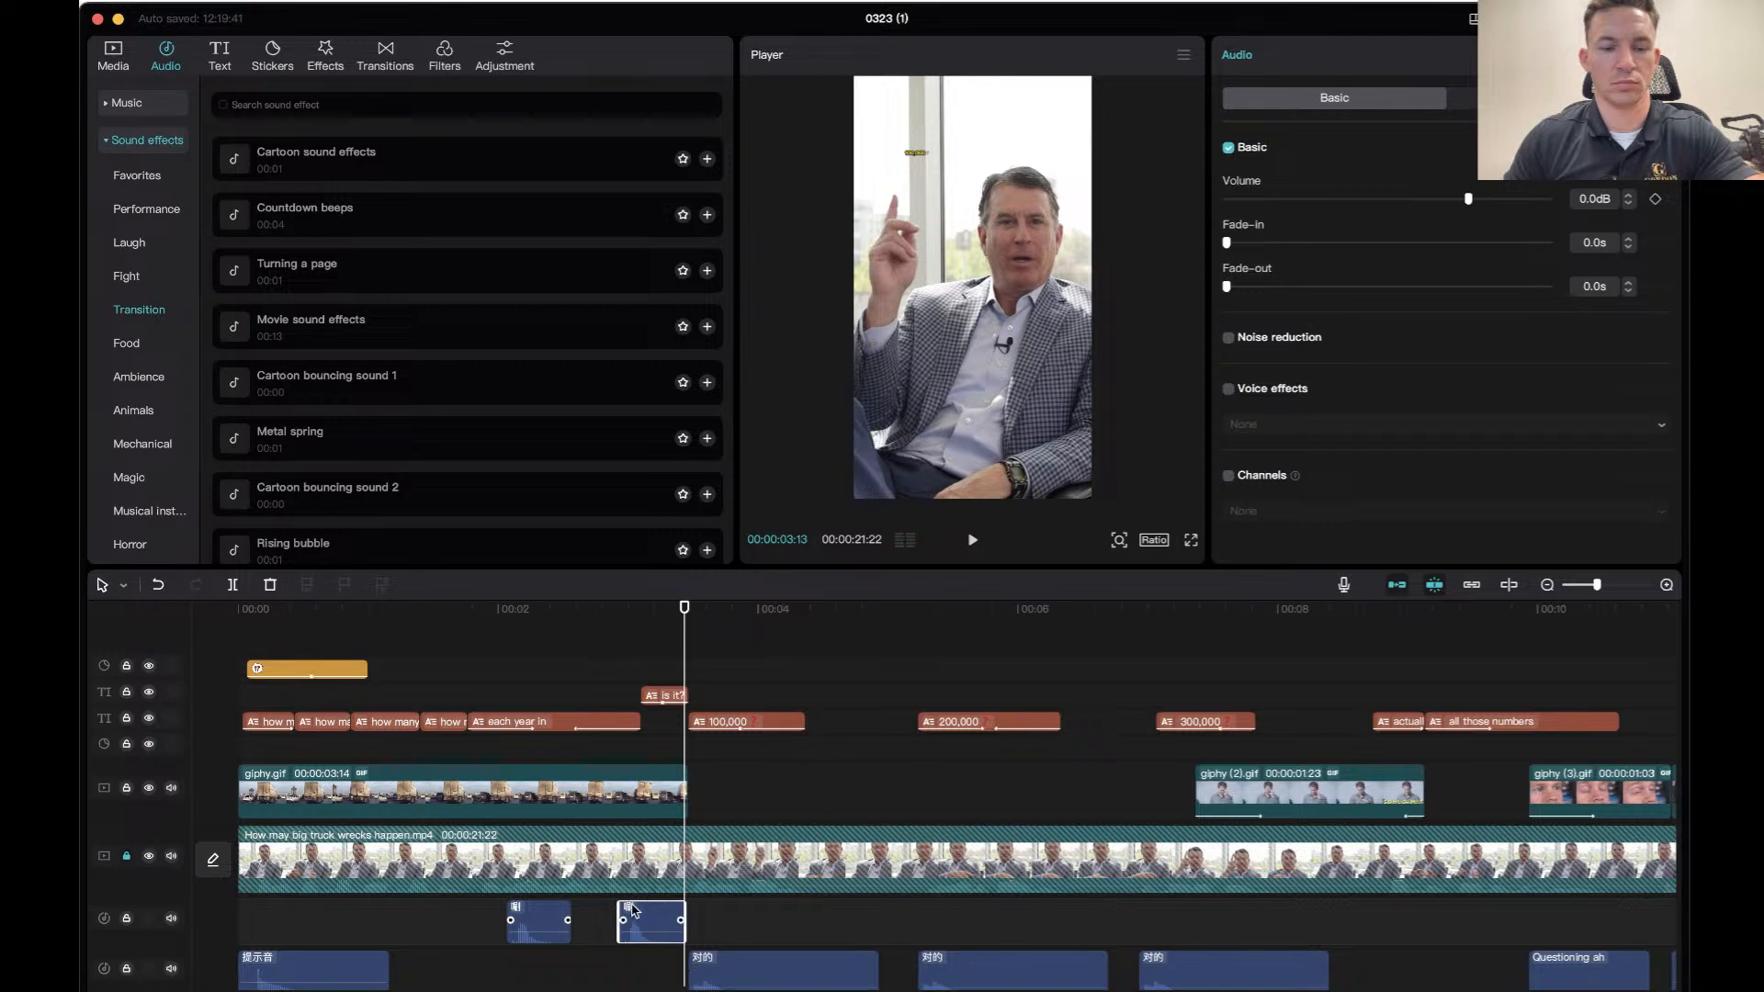
Give both 叮 clips a 0.1 s fade-in, set the second to -9.5 dB and the first to -14.4 dB, and replay them.
{"action": "left_click_drag", "start_coordinate": [1227, 242], "coordinate": [1291, 243]}
{"action": "left_click", "coordinate": [1429, 199]}
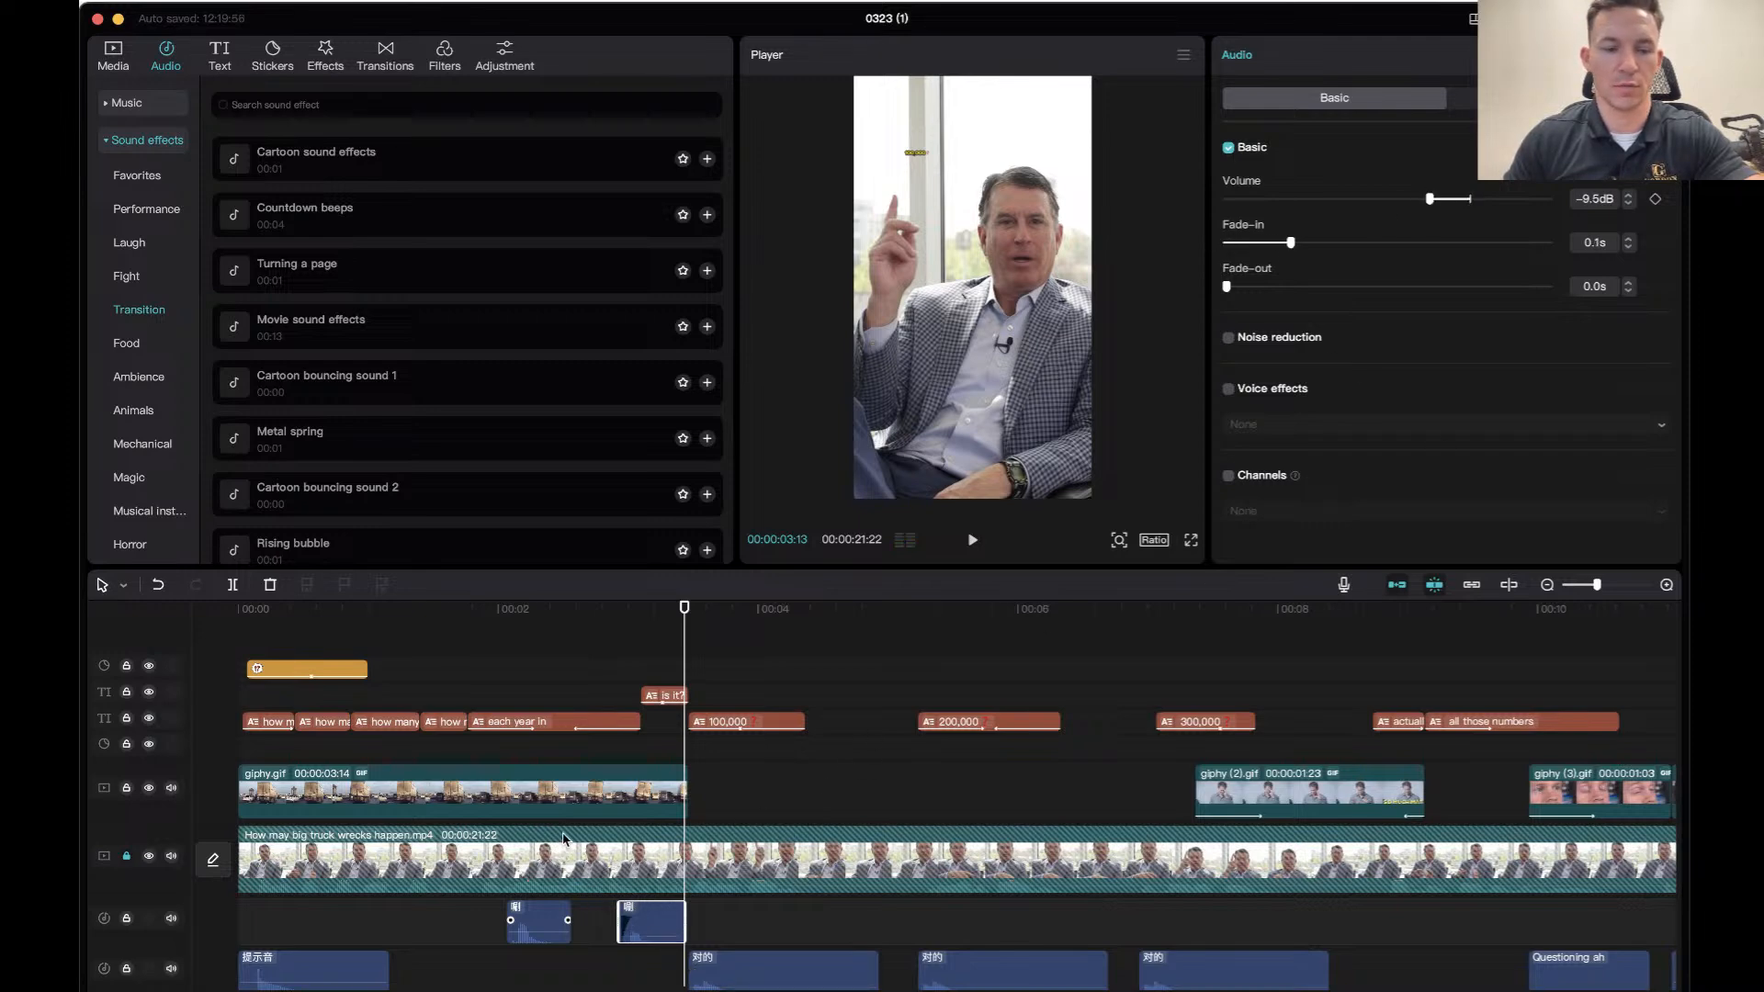
{"action": "left_click", "coordinate": [539, 924]}
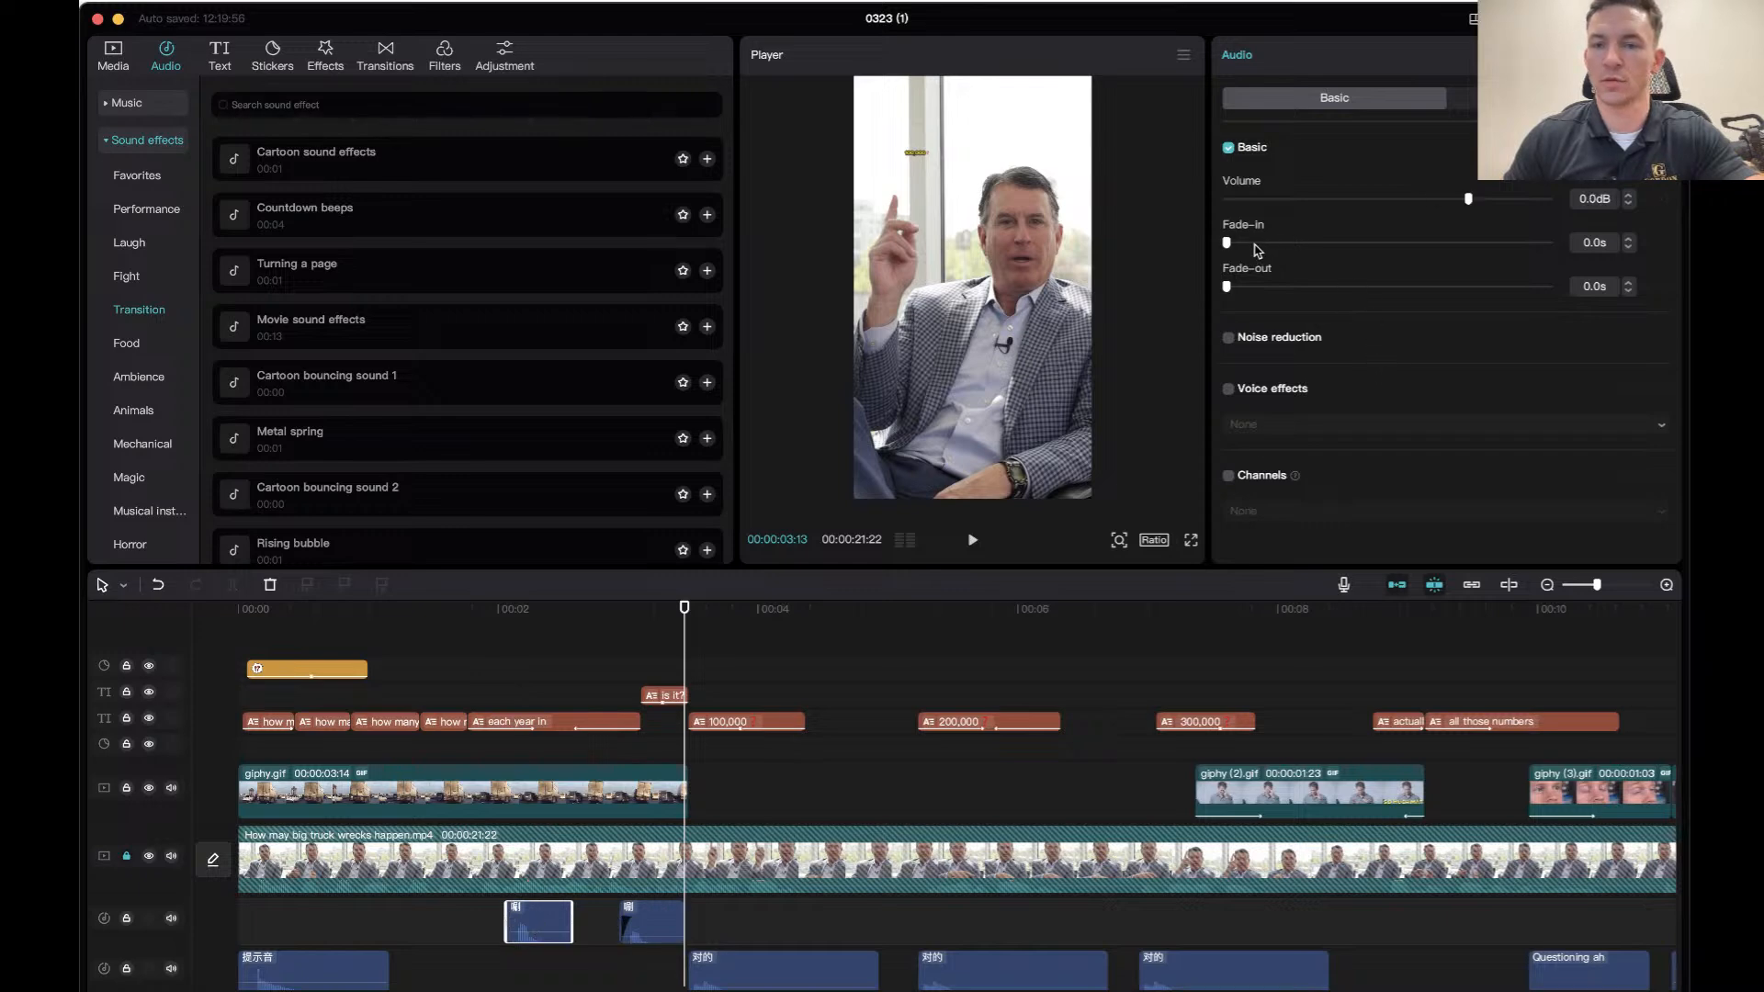
{"action": "left_click", "coordinate": [1411, 199]}
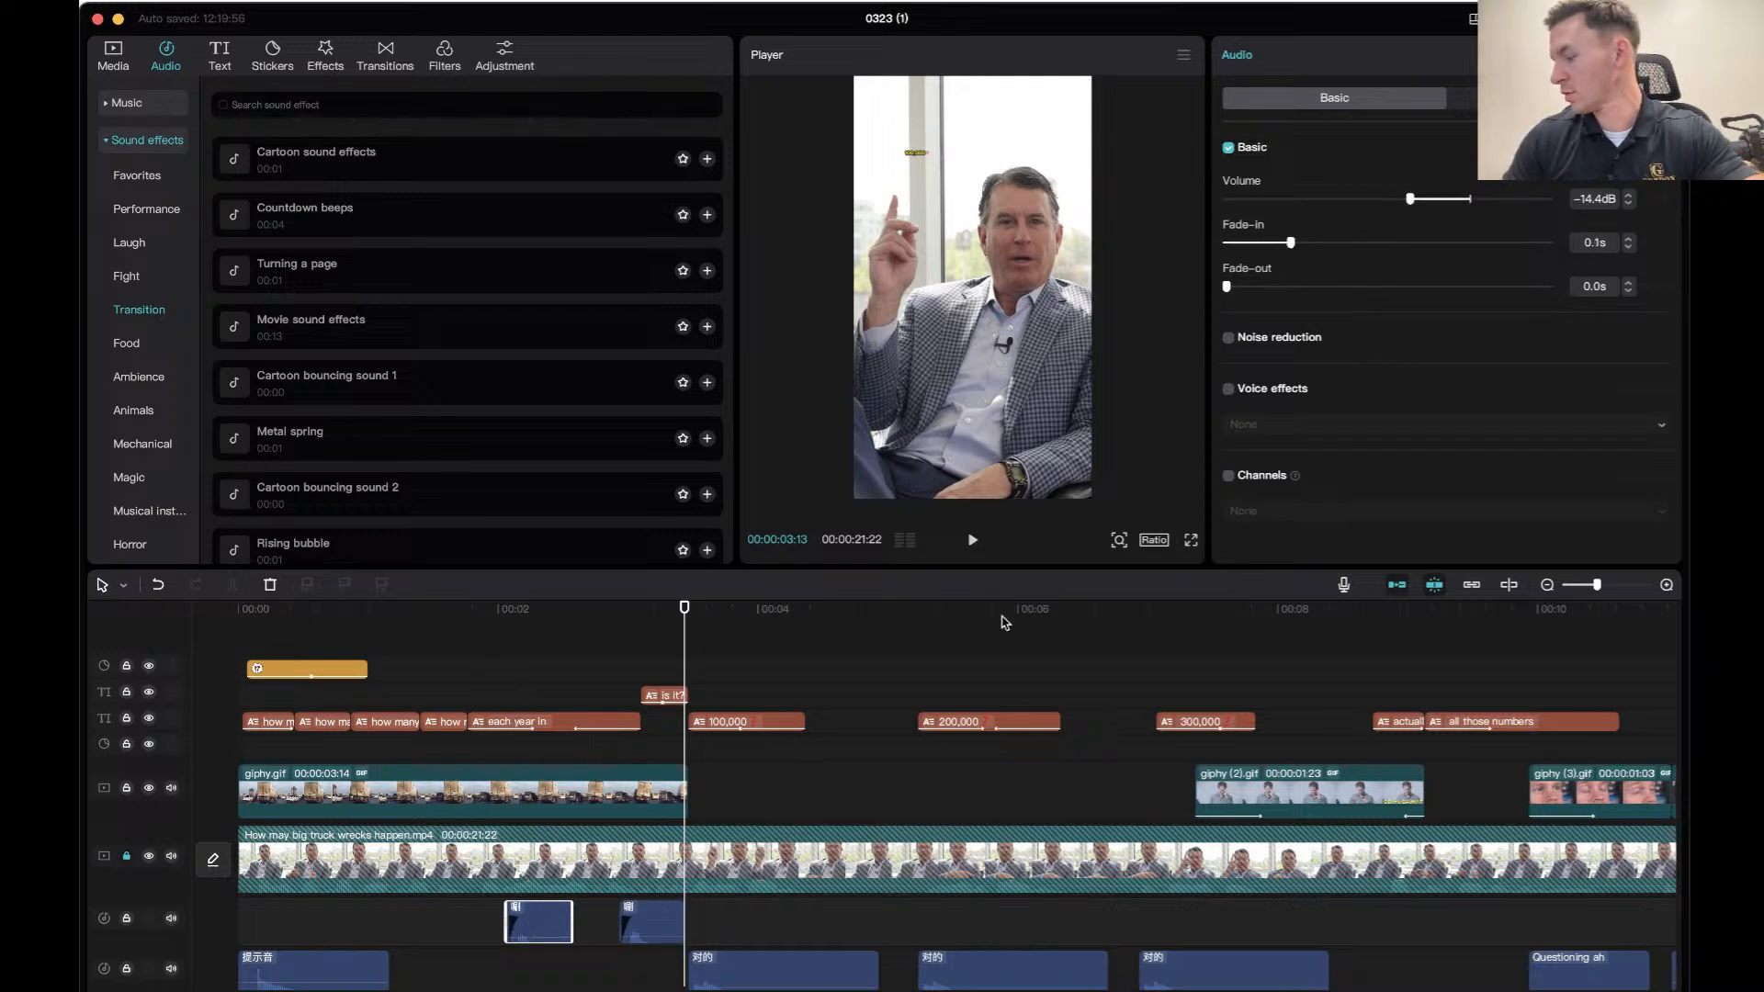
{"action": "left_click", "coordinate": [452, 621]}
{"action": "key", "text": "space"}
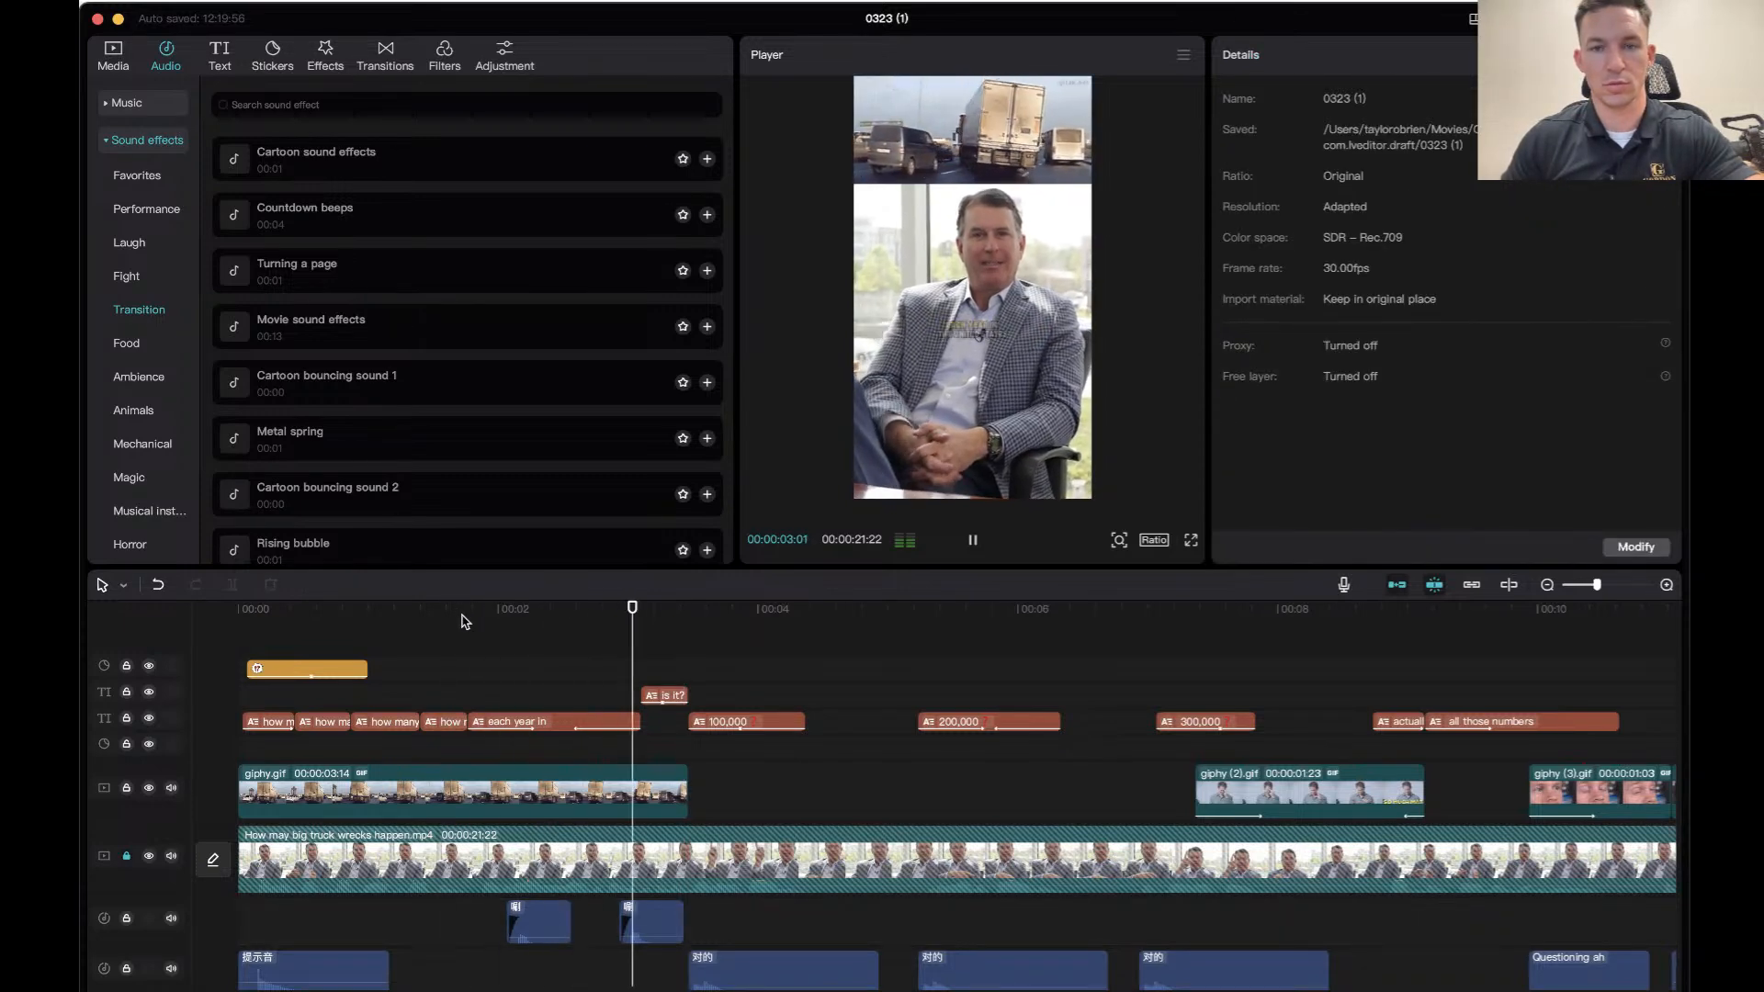
{"action": "left_click", "coordinate": [520, 625]}
{"action": "key", "text": "space"}
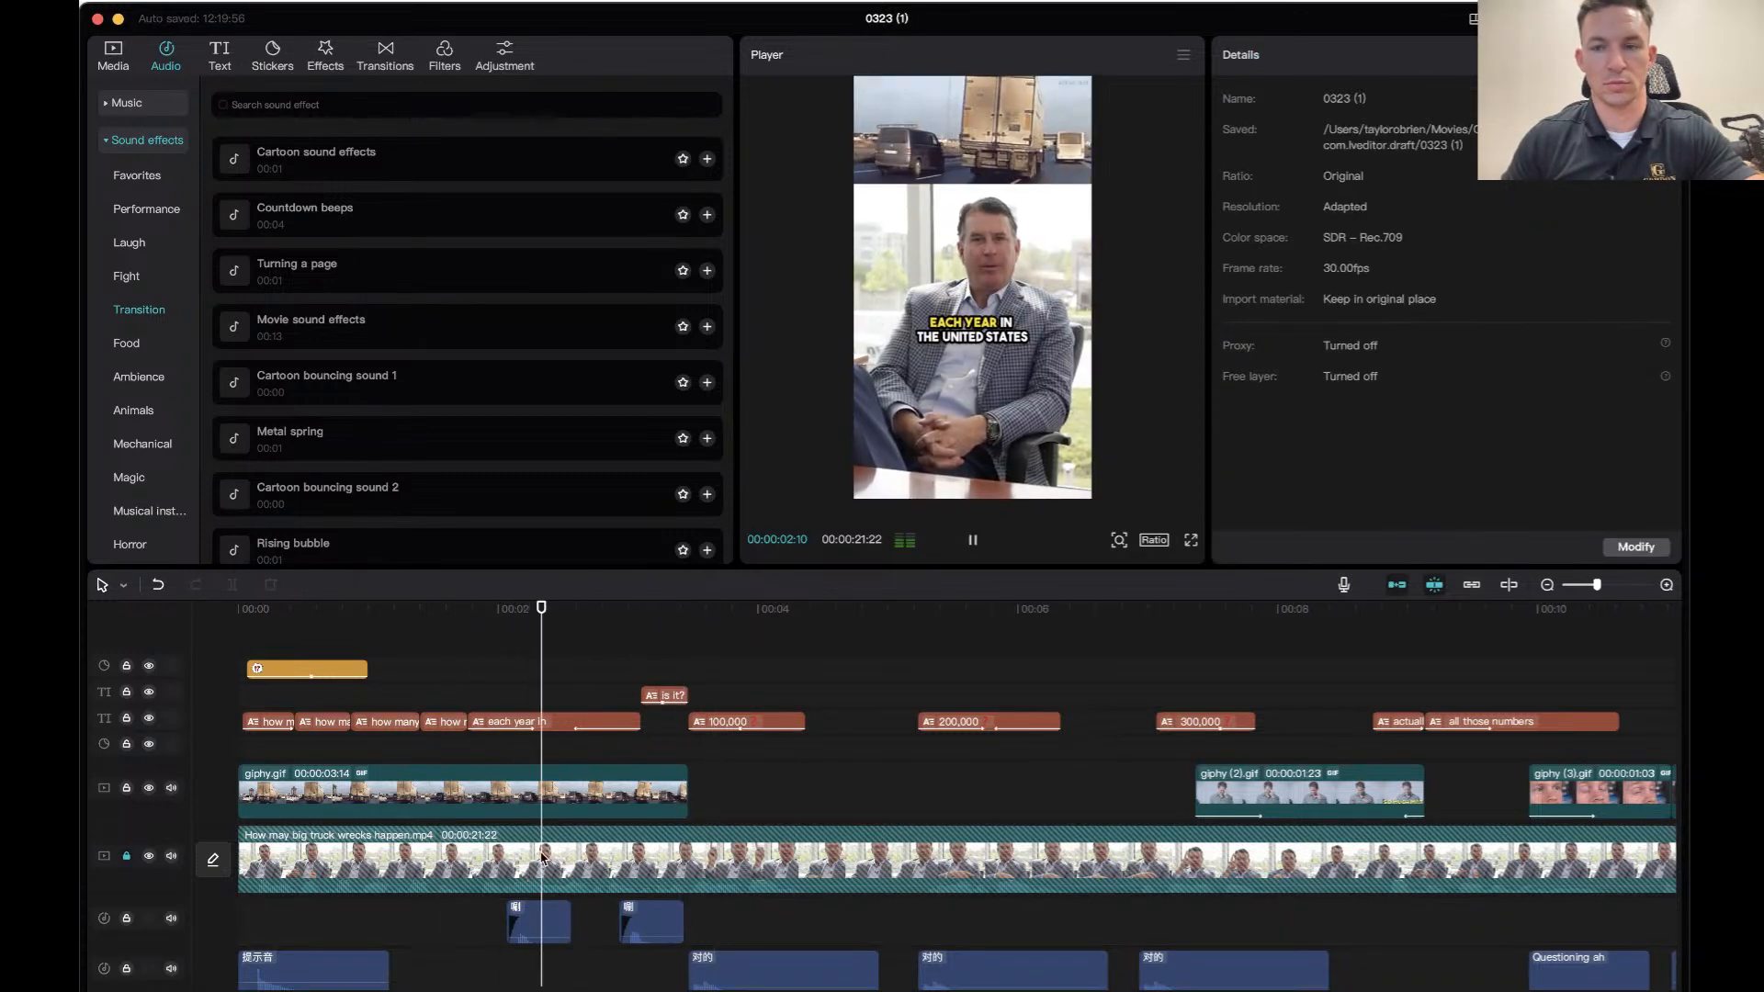
Set the first 叮 clip's volume to -9.4 dB and play the video through to the end.
{"action": "left_click", "coordinate": [546, 914]}
{"action": "left_click_drag", "start_coordinate": [1407, 199], "coordinate": [1431, 198]}
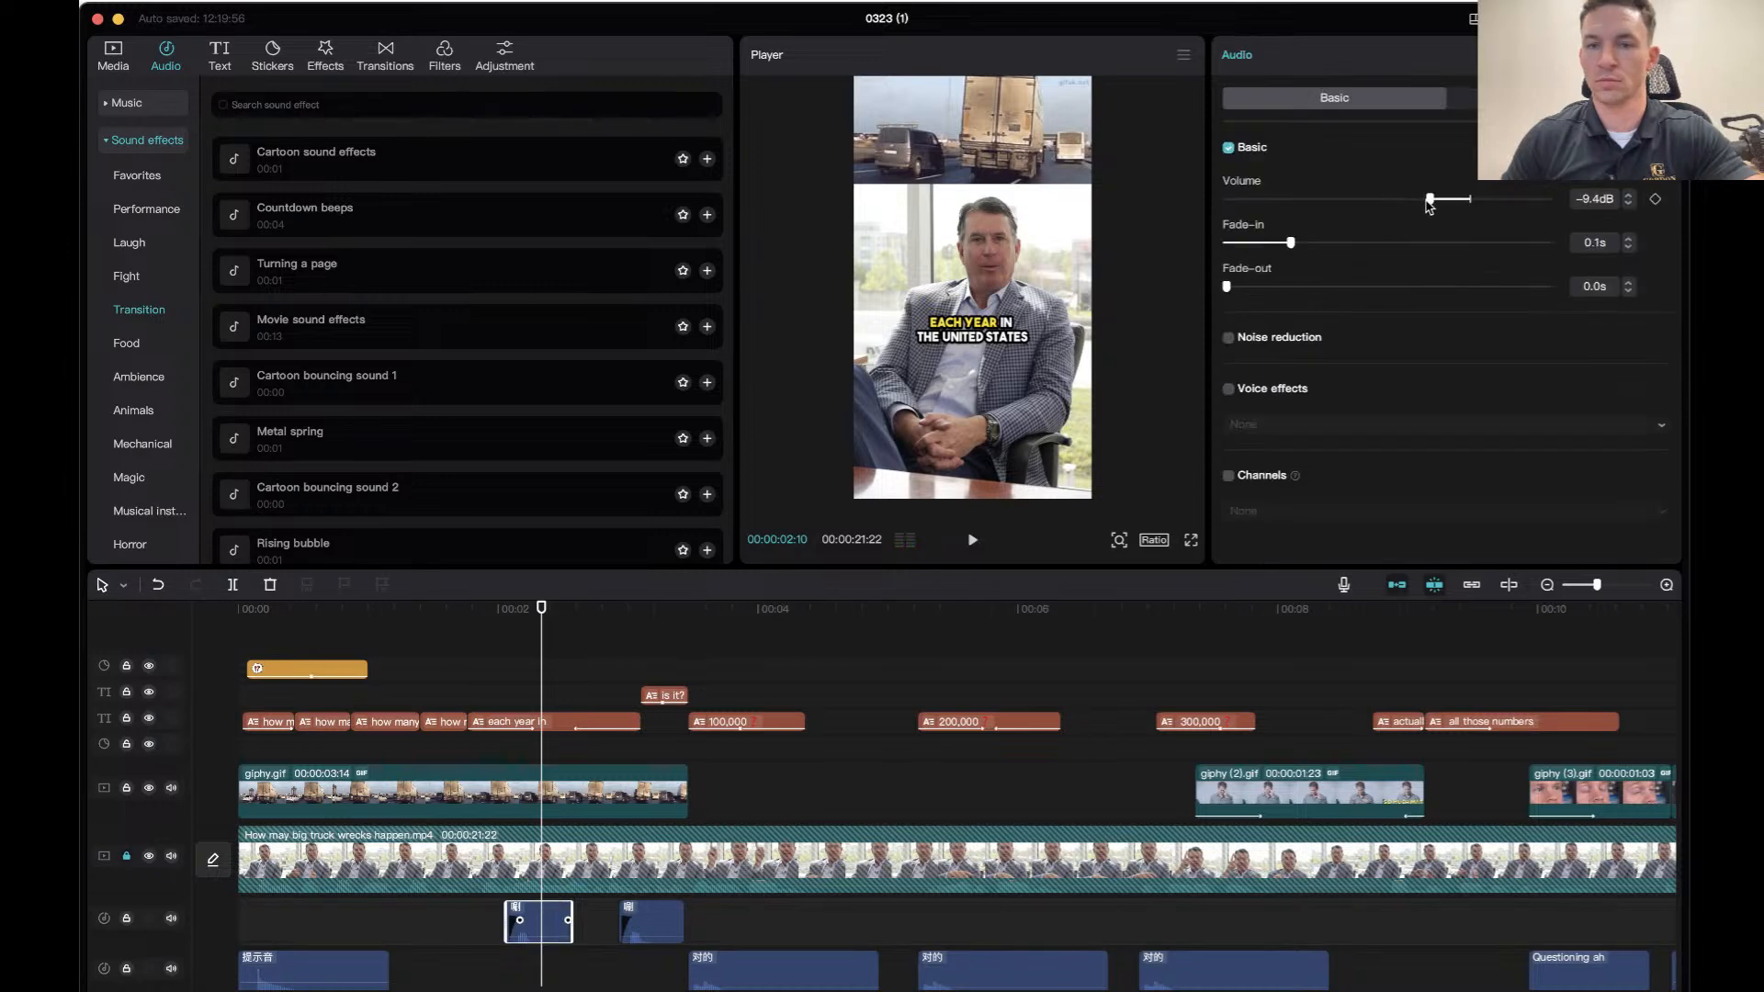
{"action": "left_click", "coordinate": [453, 625]}
{"action": "key", "text": "space"}
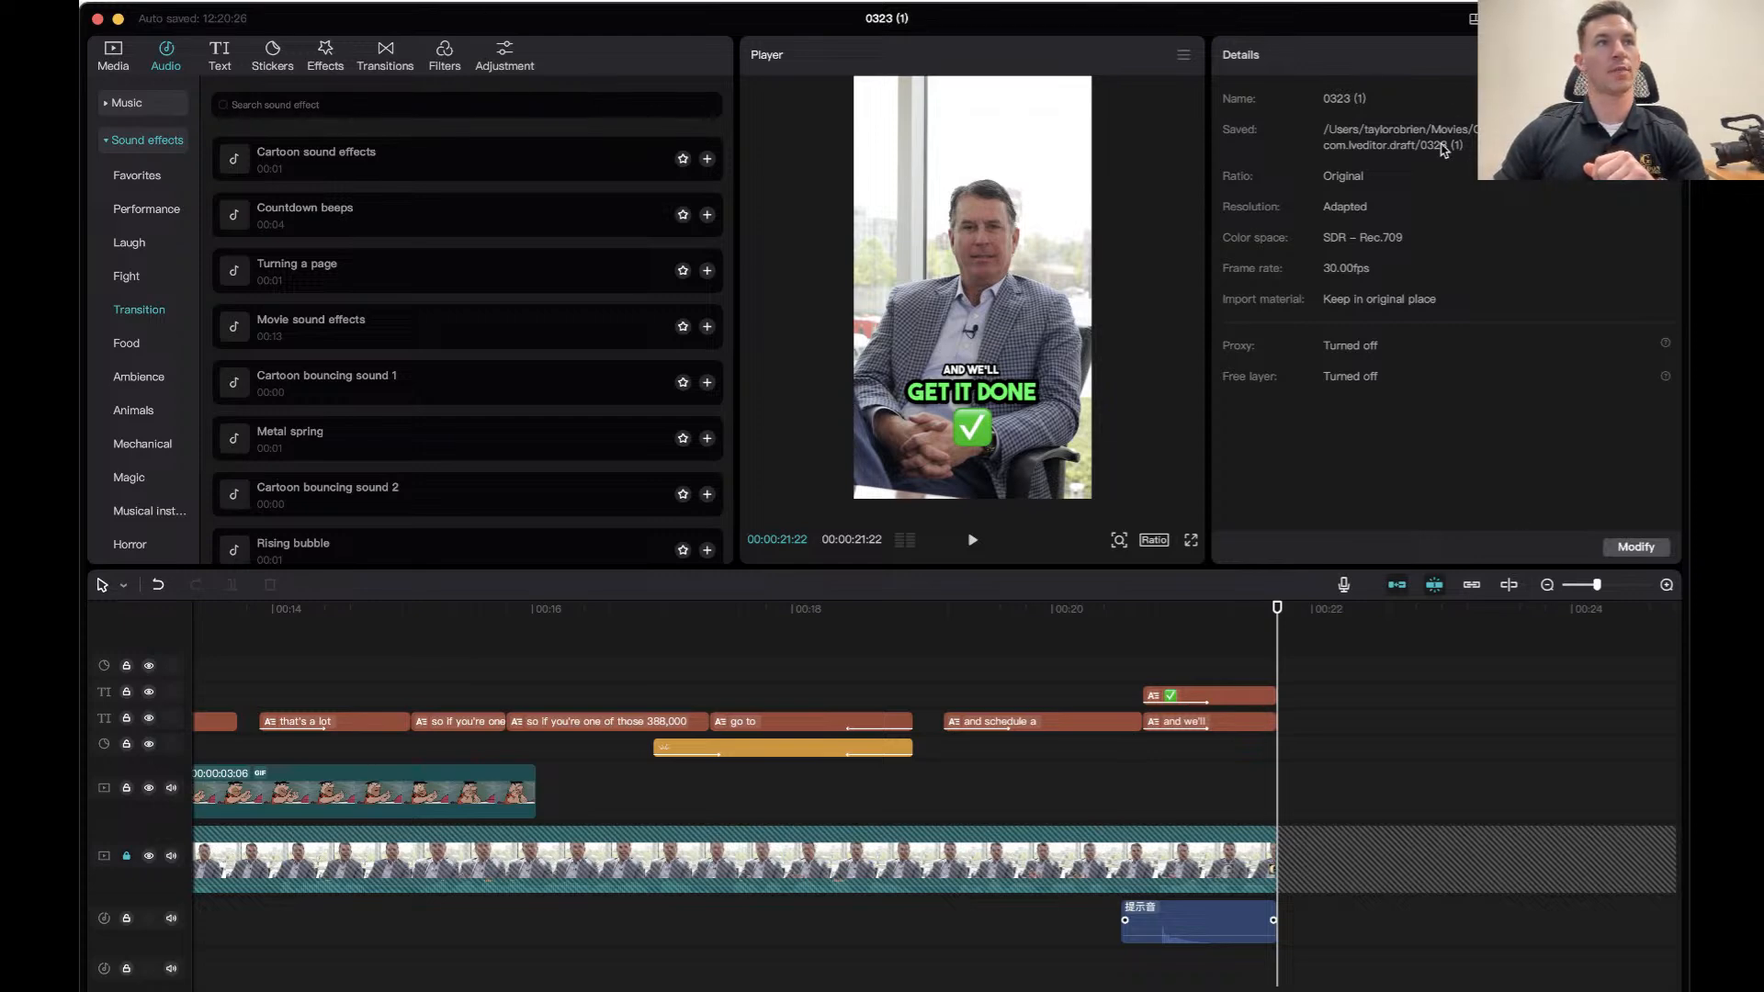
Open the export settings, check the bit rate options, and title the export "how many big truck".
{"action": "key", "text": "super+e"}
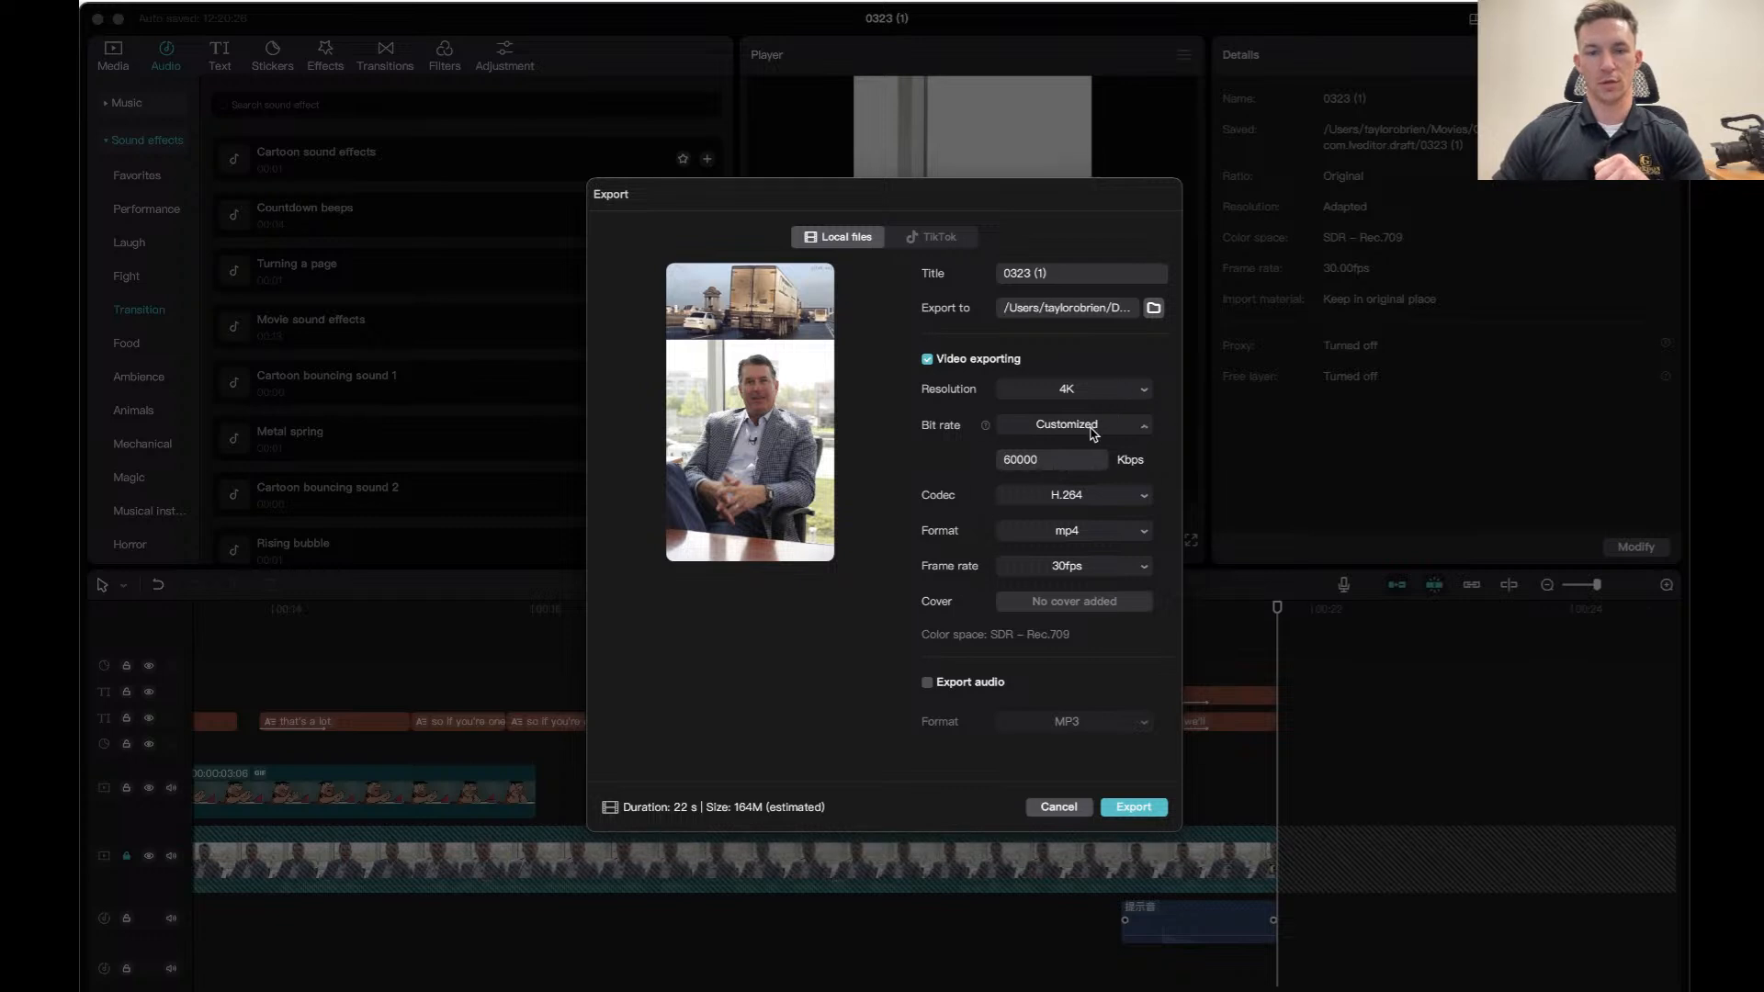
{"action": "left_click", "coordinate": [1092, 428]}
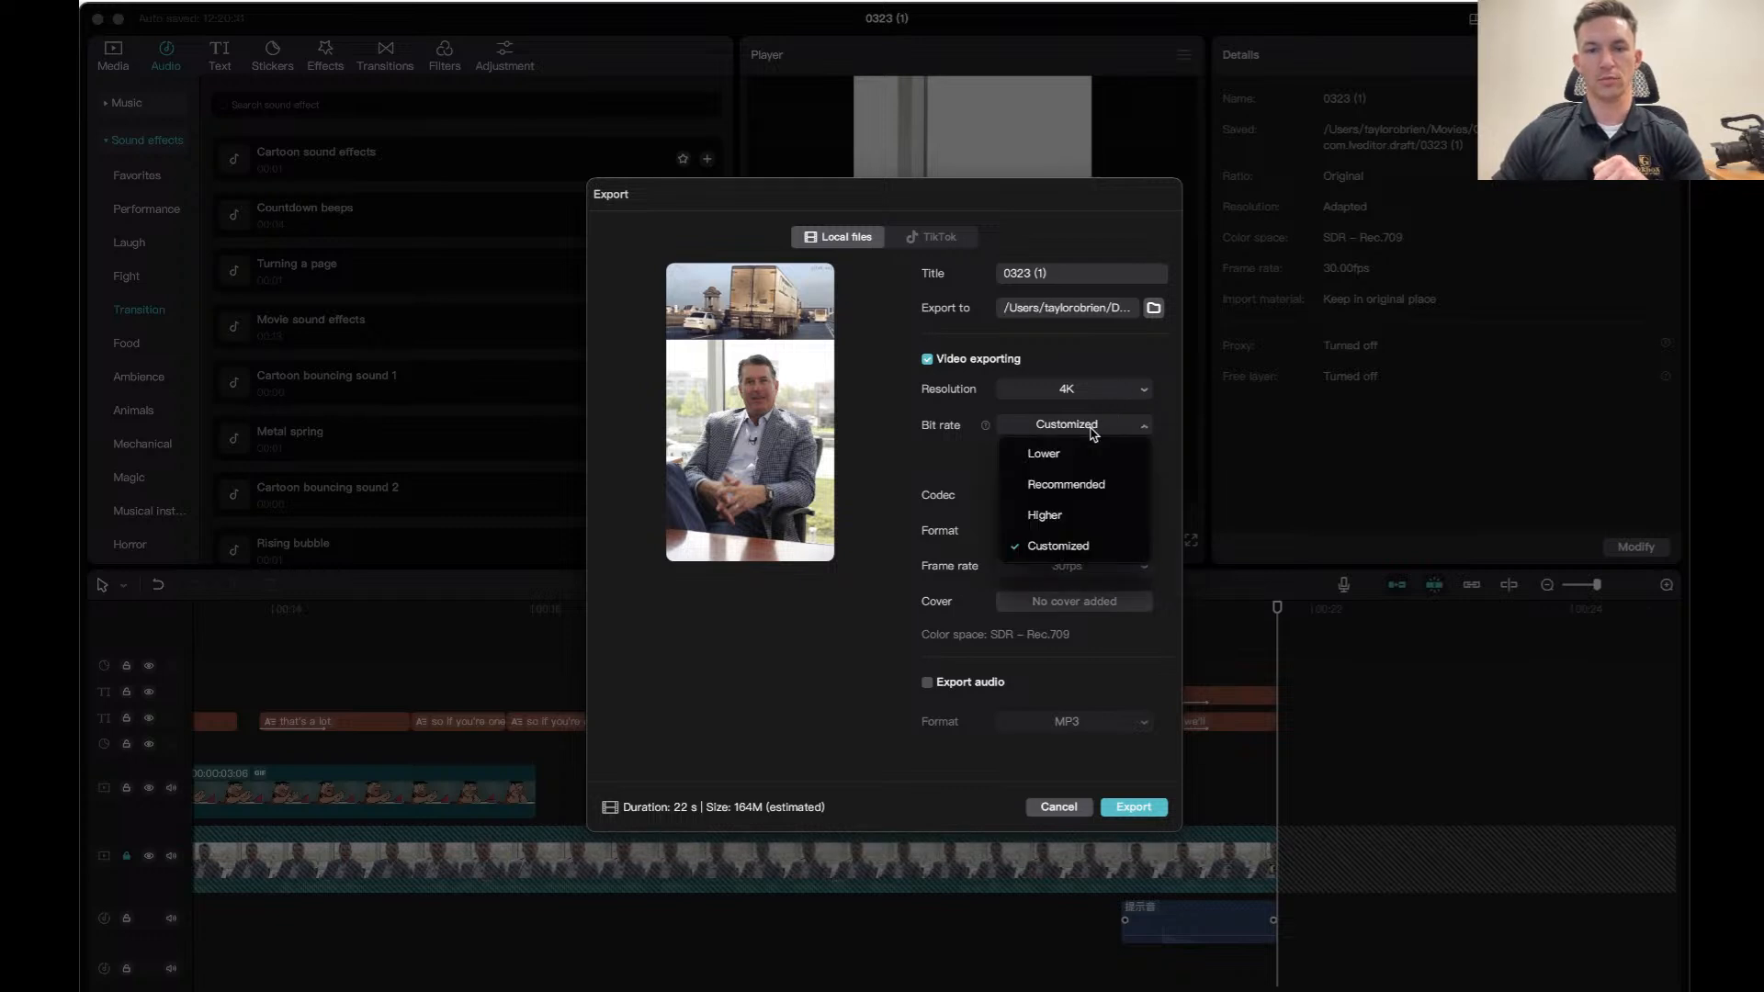
{"action": "left_click", "coordinate": [1095, 353]}
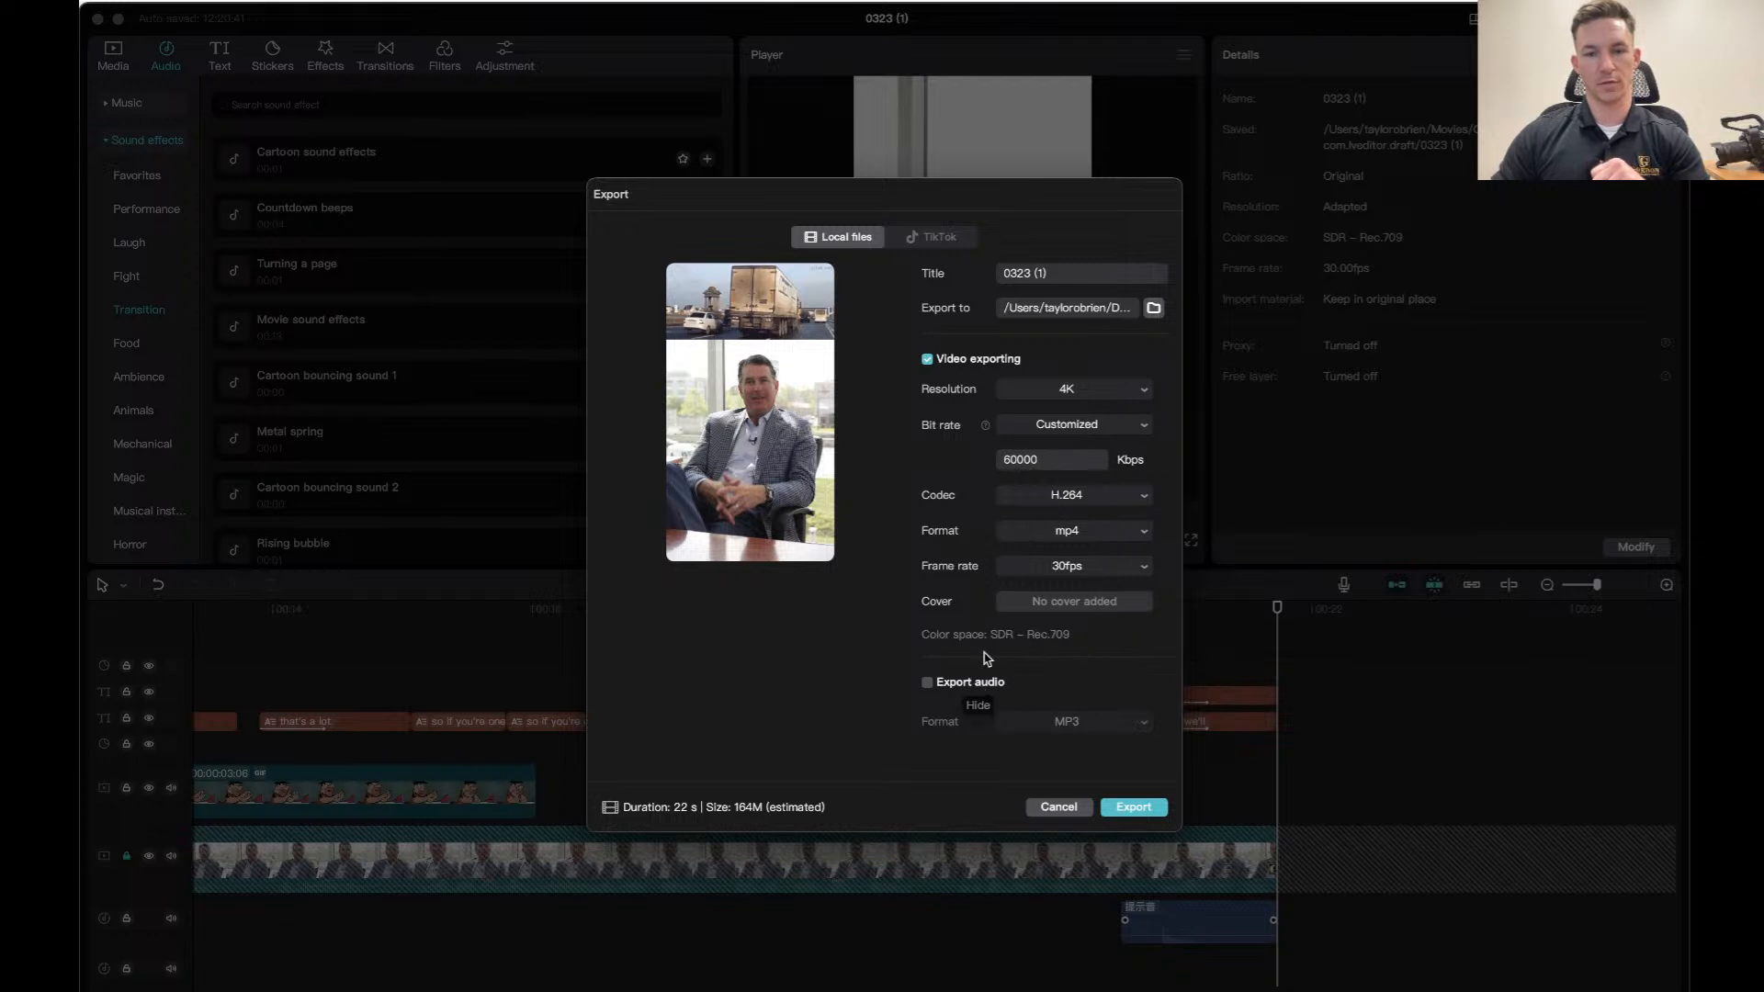
{"action": "left_click_drag", "start_coordinate": [1047, 278], "coordinate": [999, 274]}
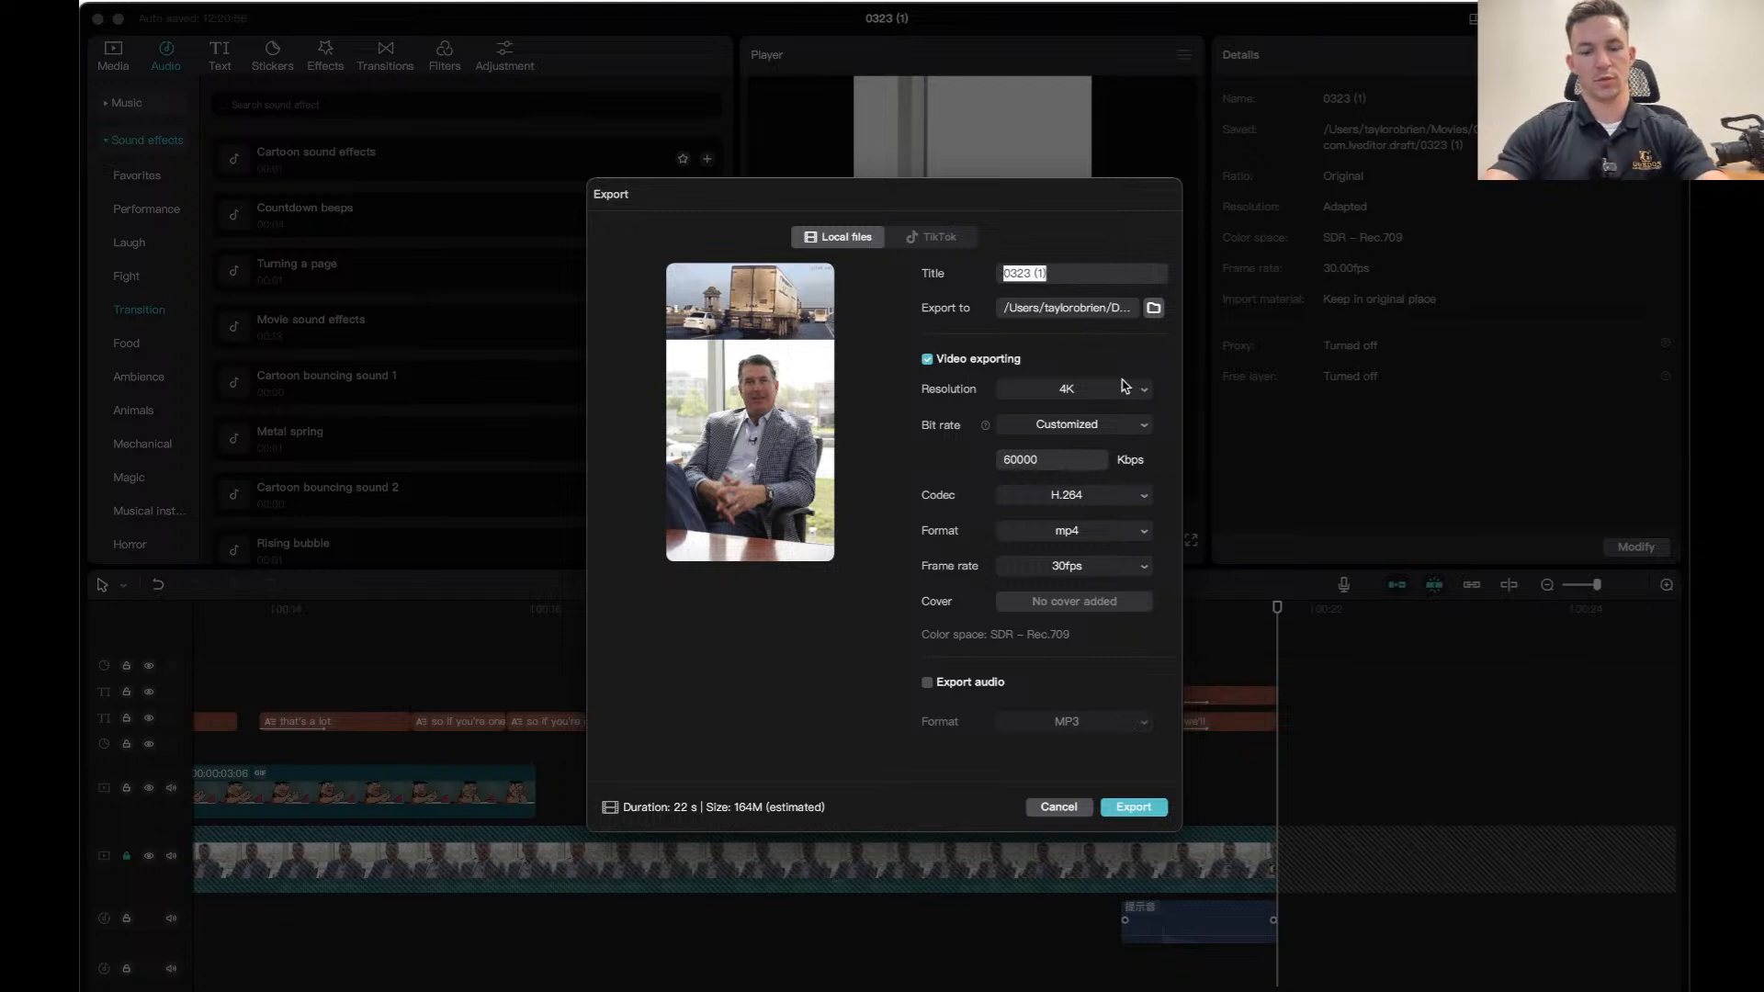
{"action": "type", "text": "how many "}
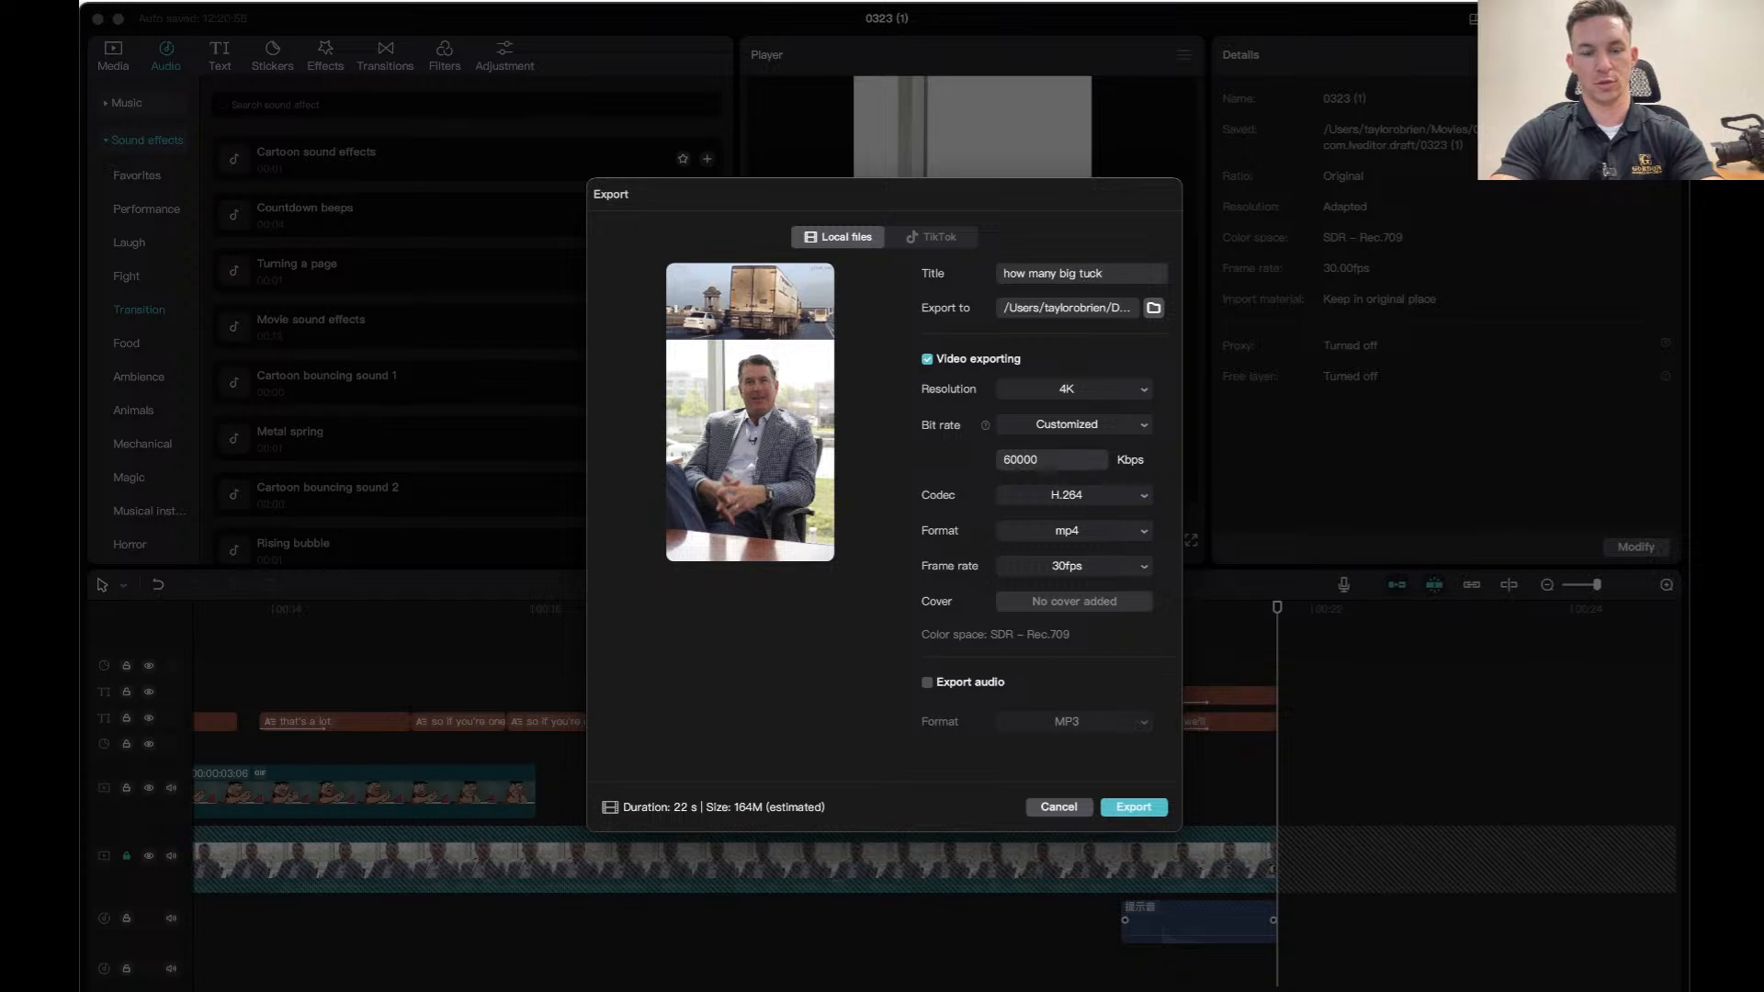
{"action": "type", "text": "big truck"}
Export the video locally as an mp4 and open its output folder.
{"action": "left_click", "coordinate": [1107, 390]}
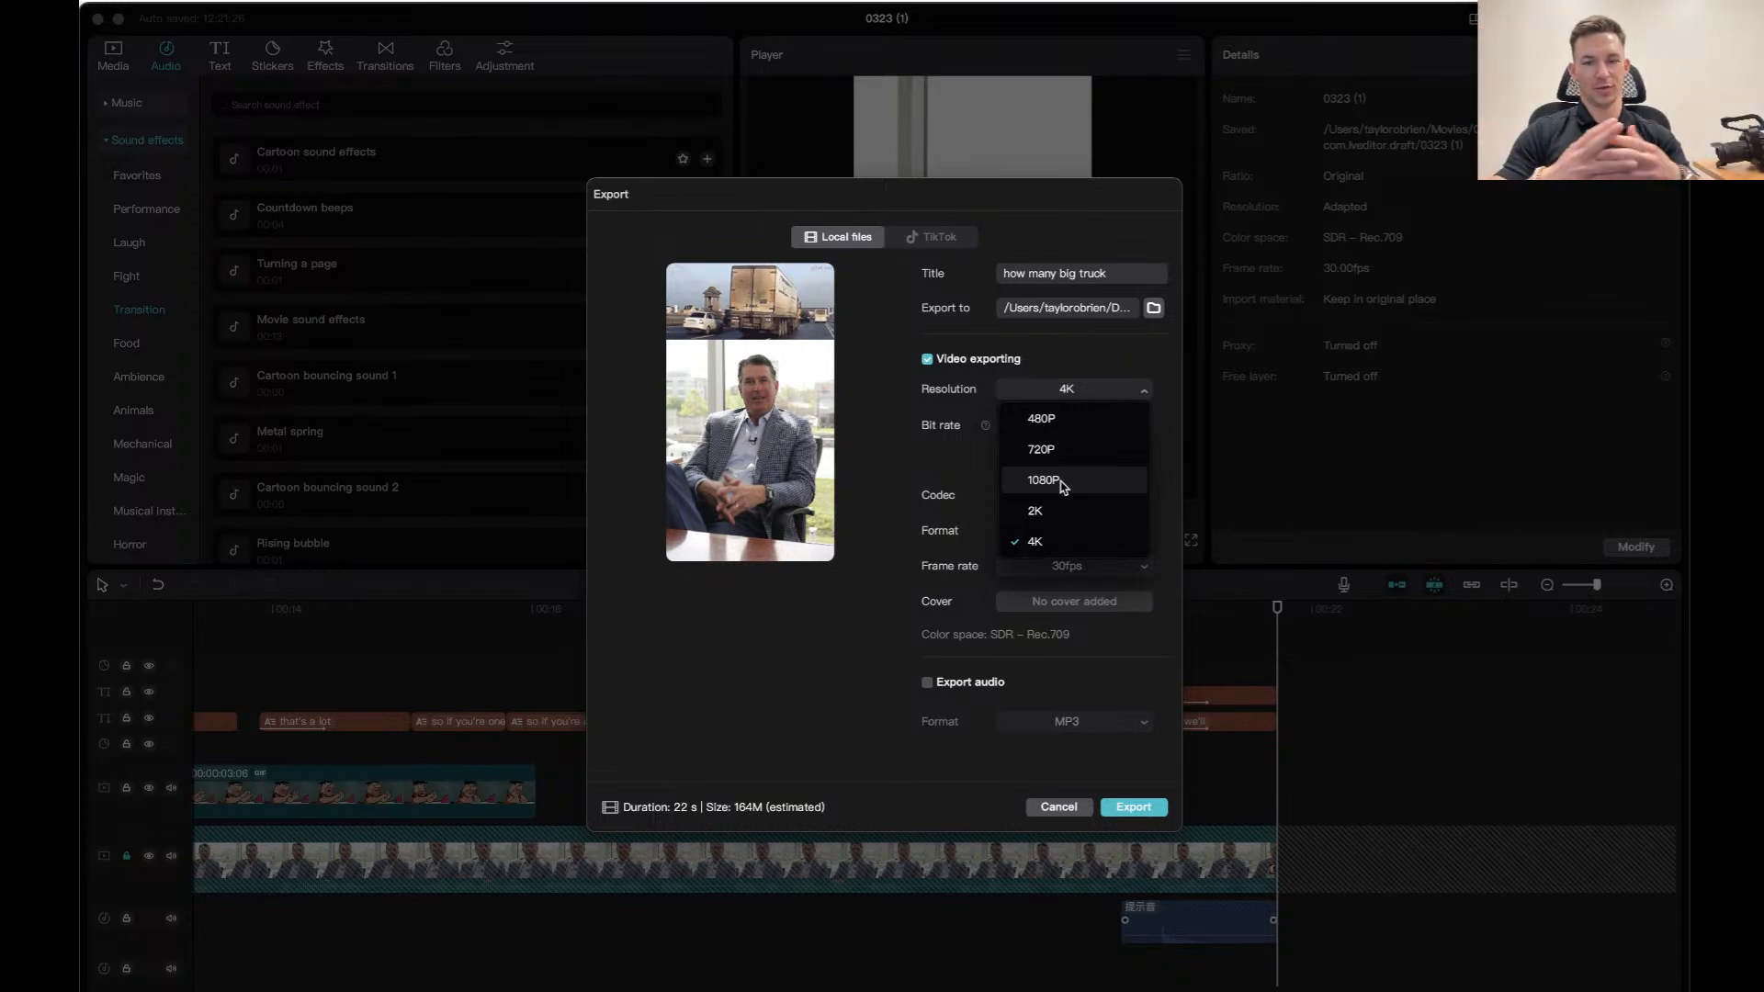
{"action": "left_click", "coordinate": [1135, 806]}
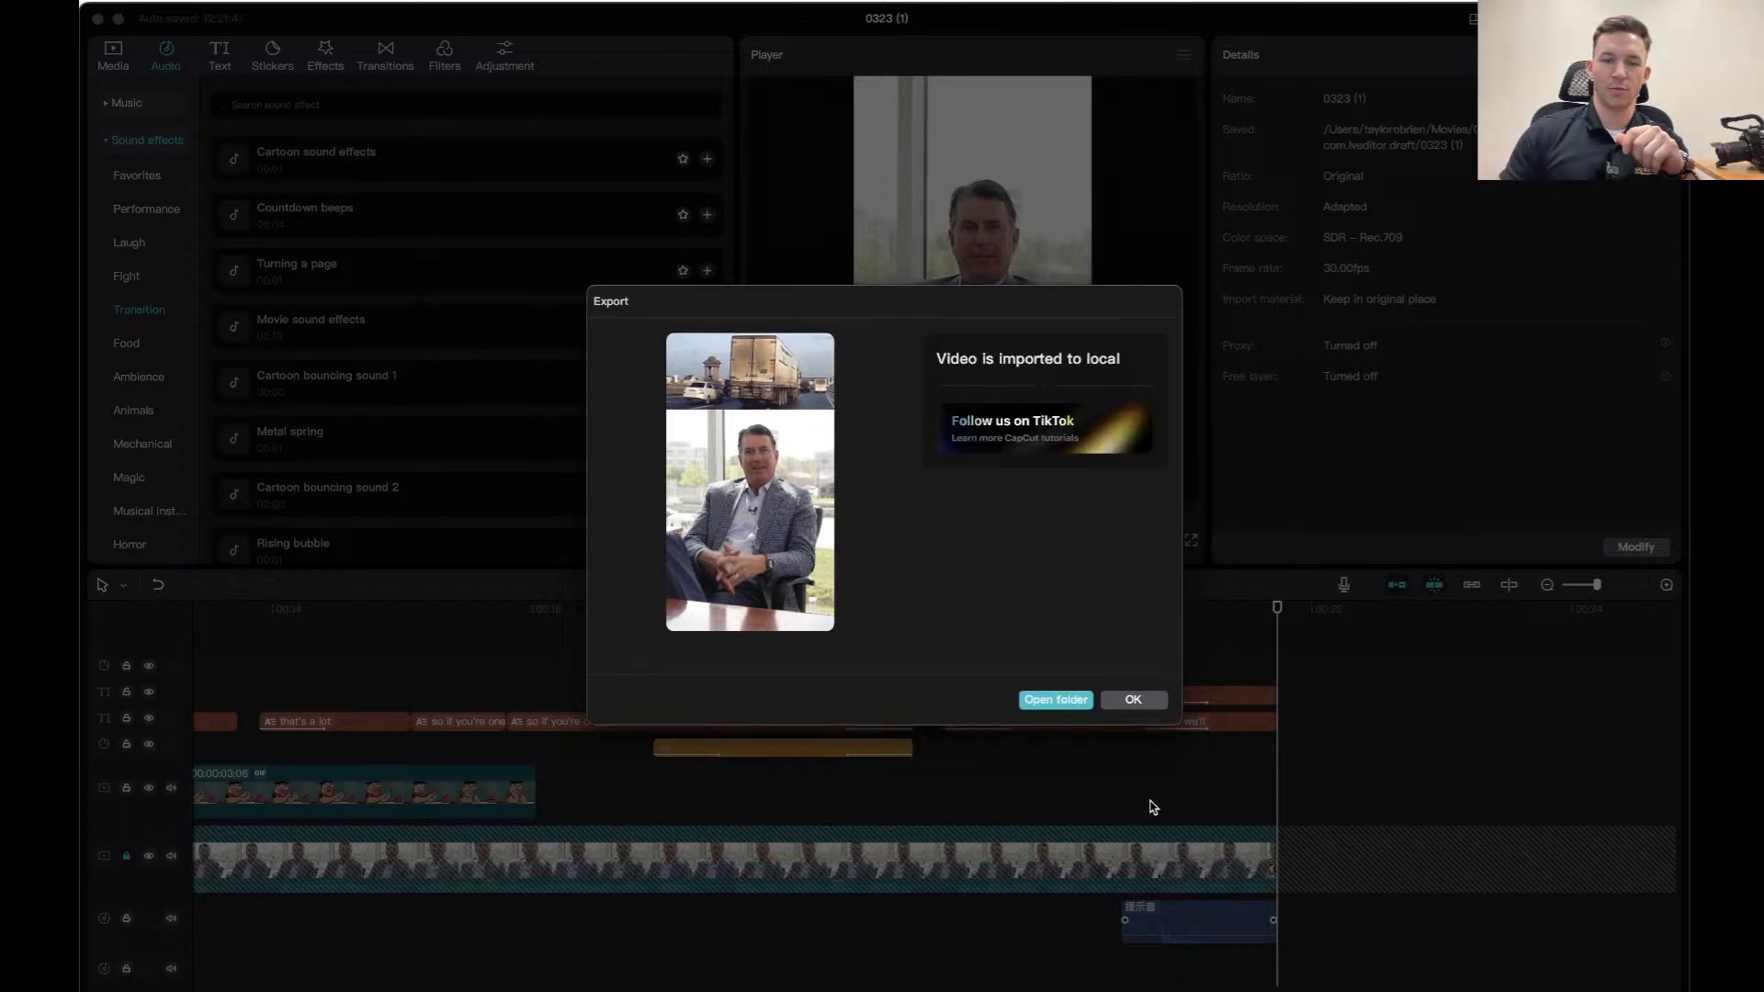
{"action": "left_click", "coordinate": [1058, 701]}
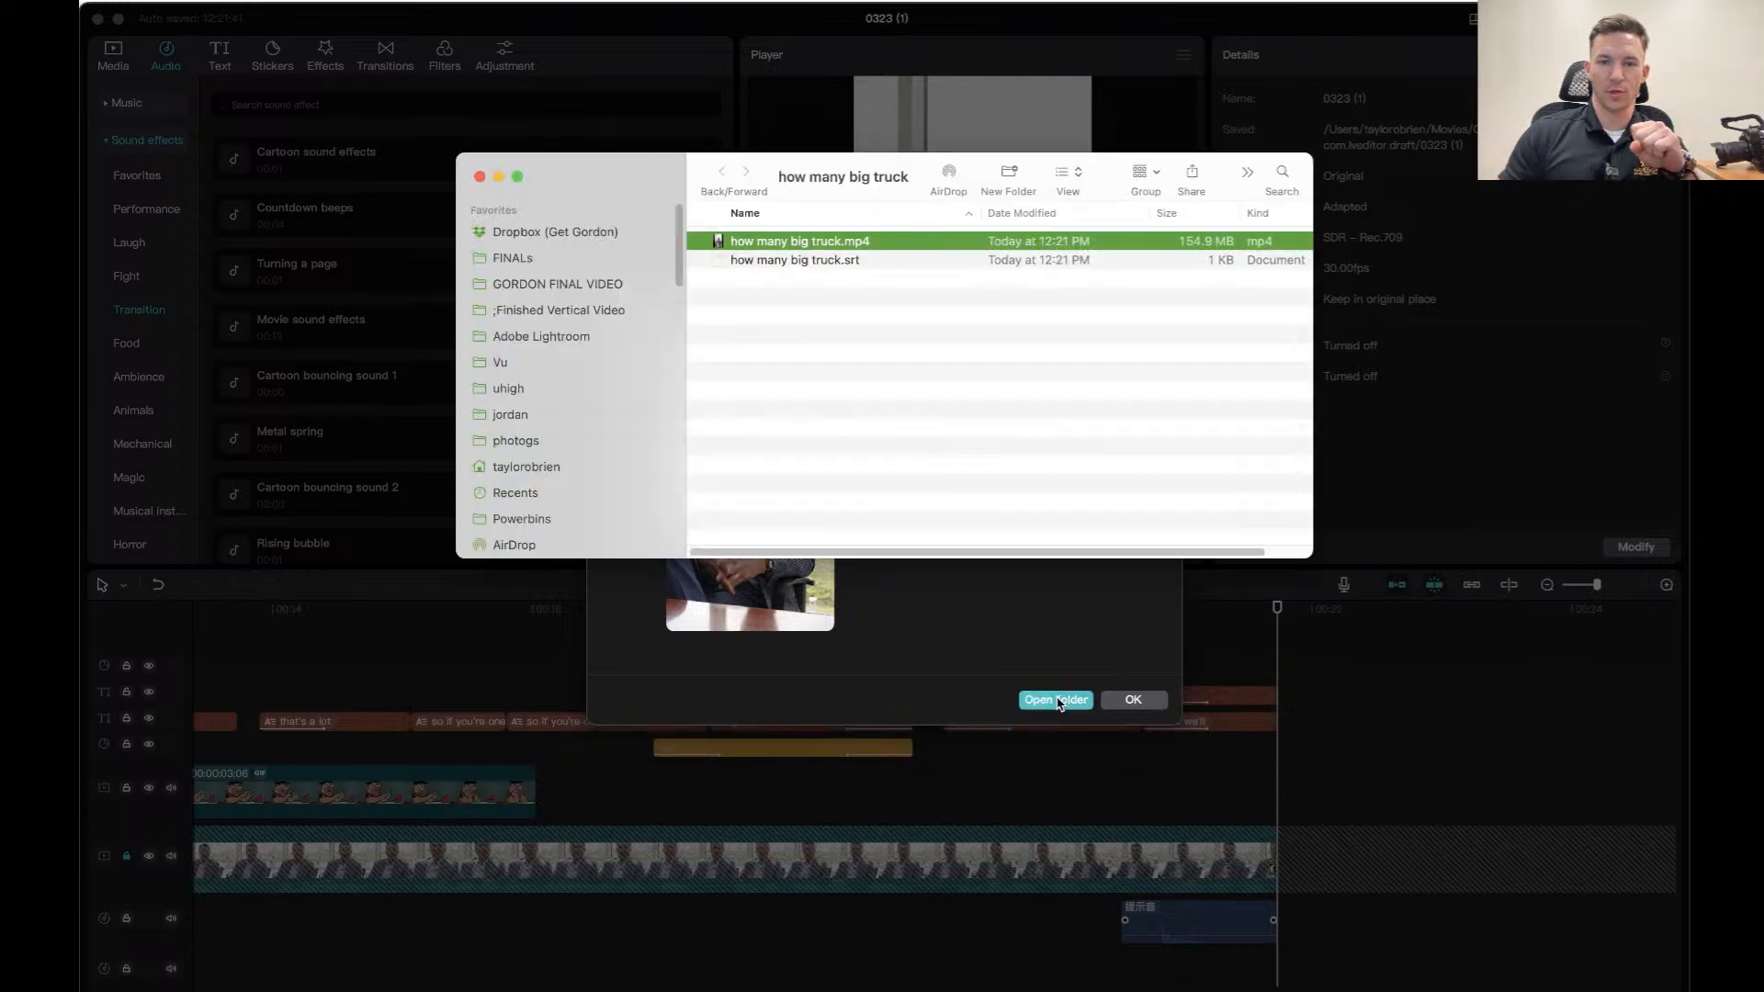